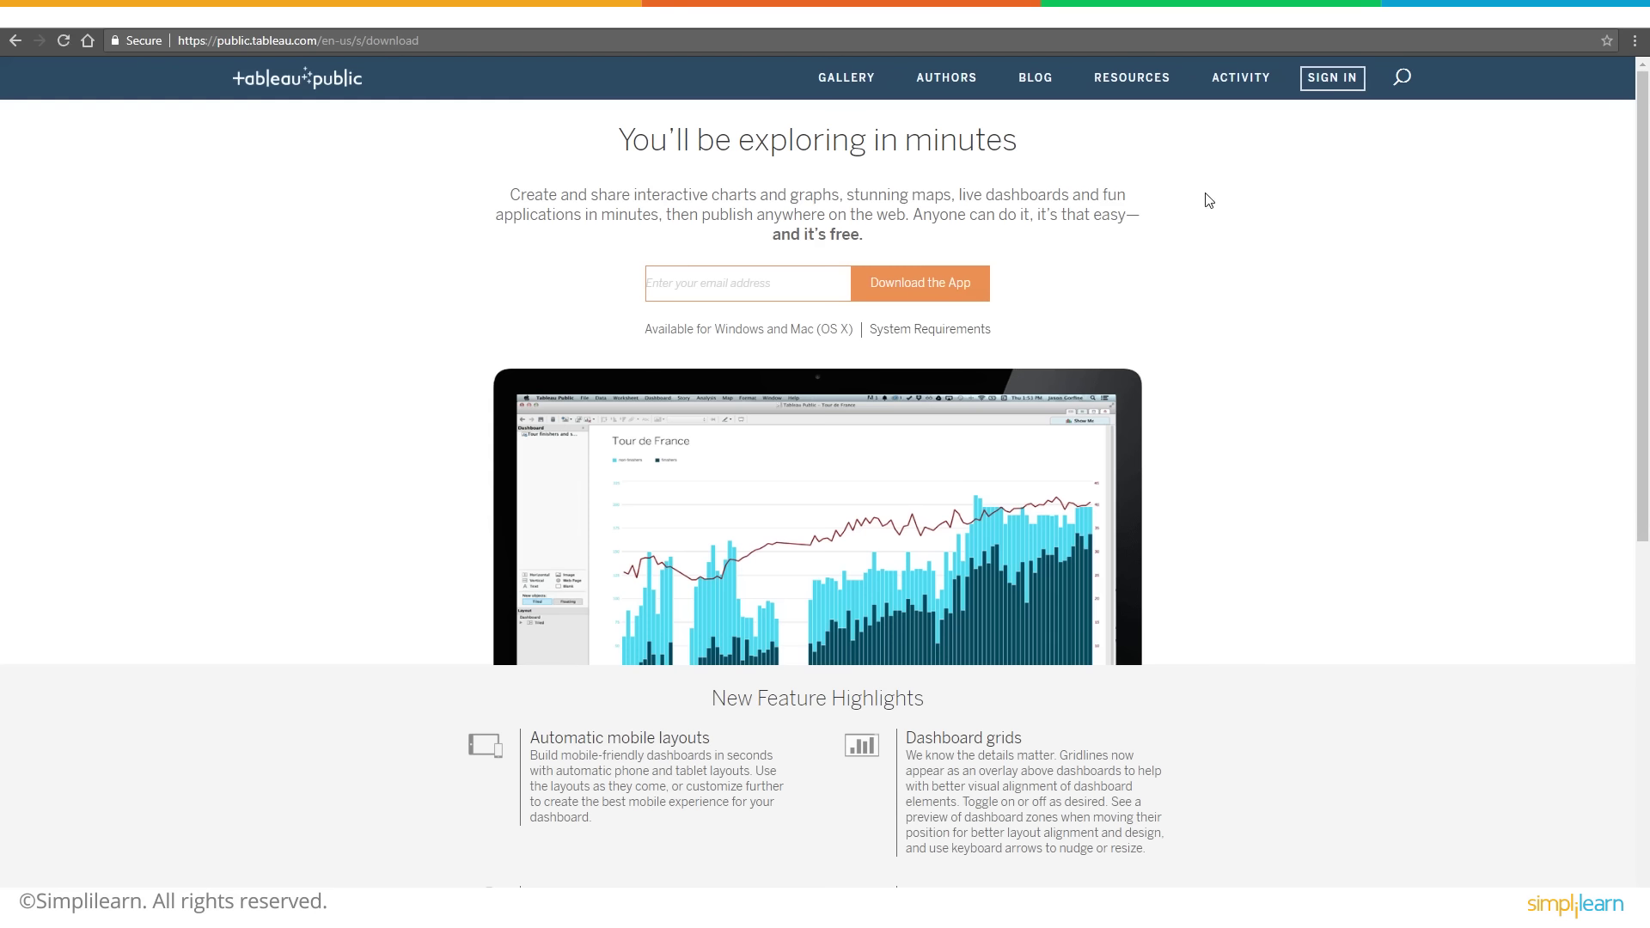
- View the Tableau Public sign-in form on the website and close it without signing in
{"action": "left_click", "coordinate": [1345, 83]}
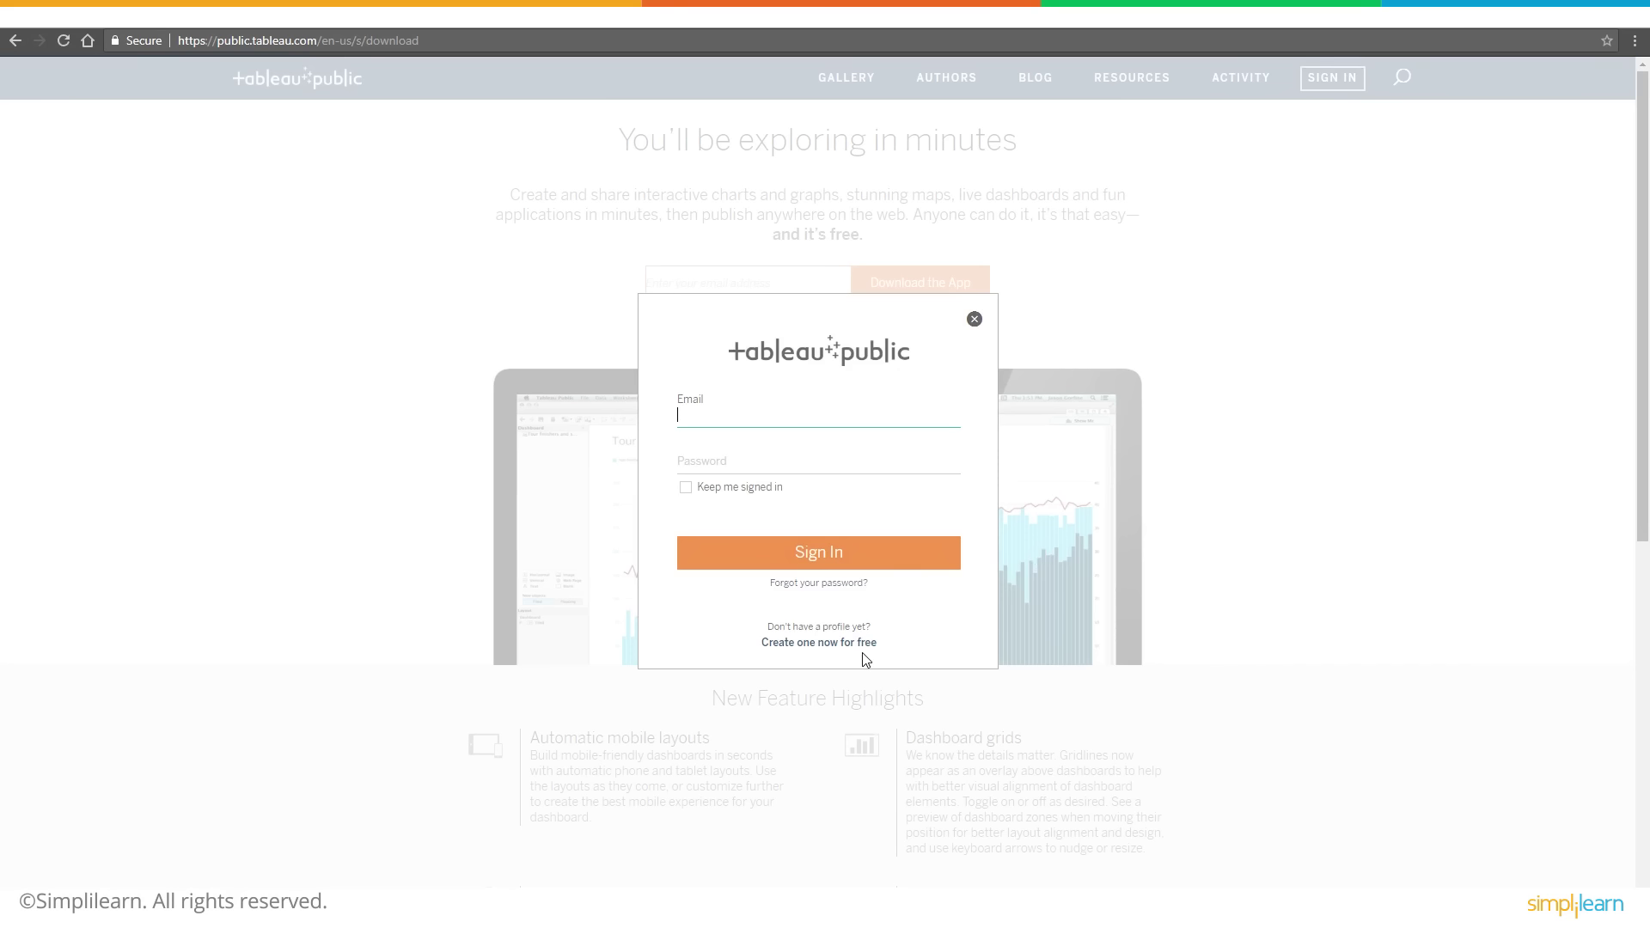
{"action": "left_click", "coordinate": [973, 323]}
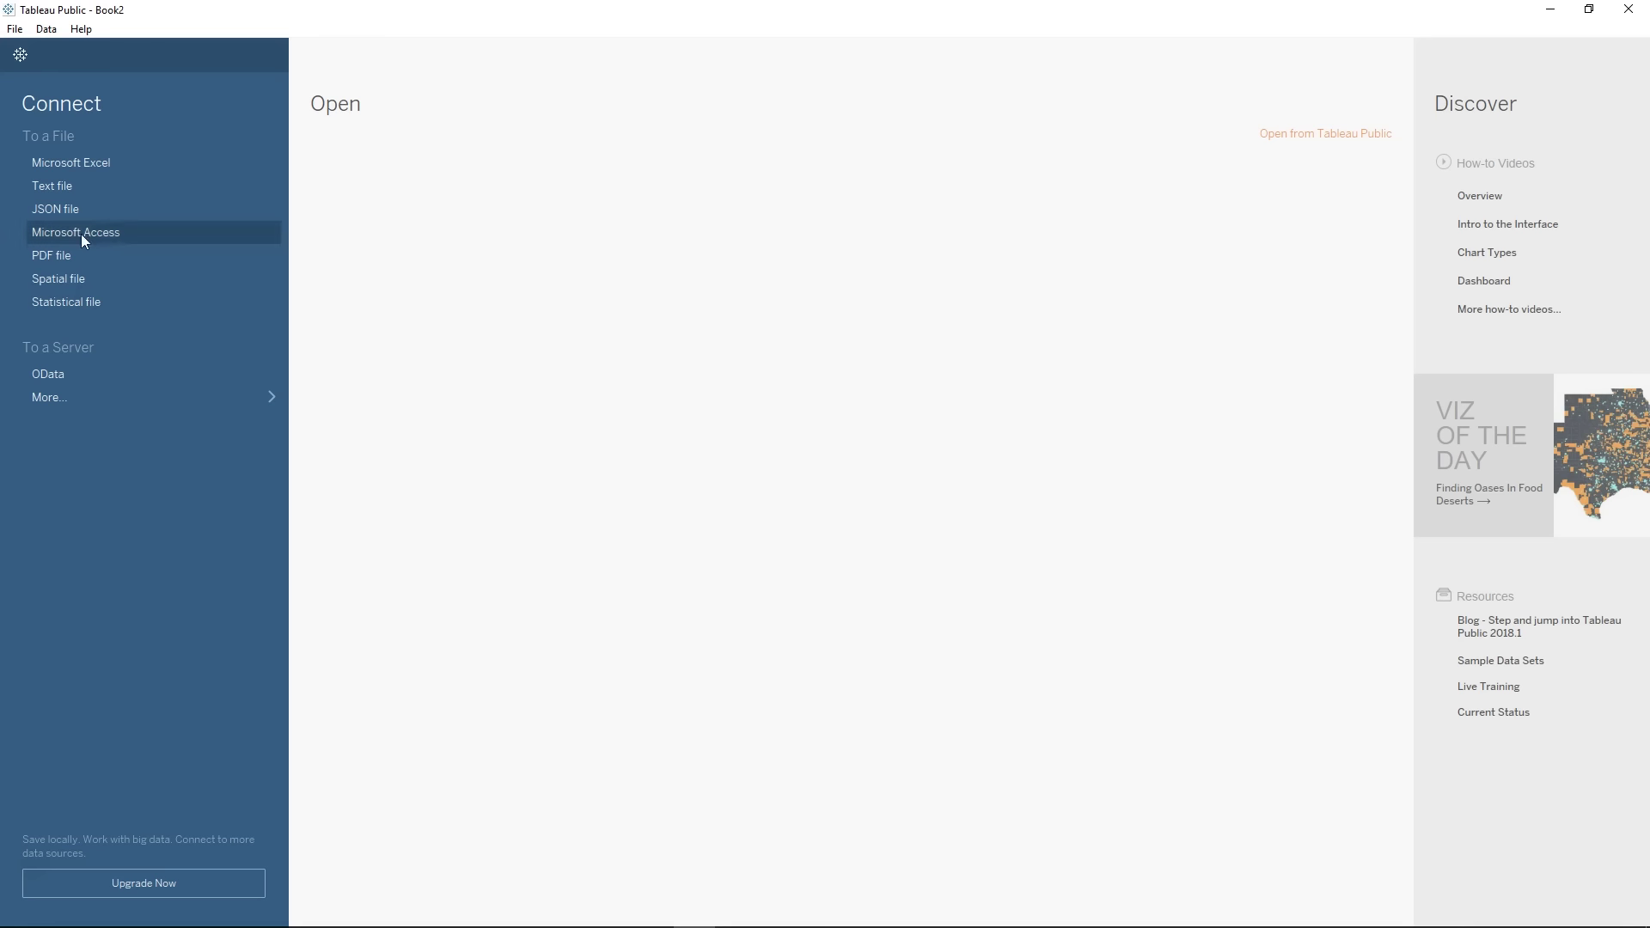
- Switch to the Tableau Public desktop app and check for published workbooks available to open from Tableau Public
{"action": "left_click", "coordinate": [53, 36]}
{"action": "left_click", "coordinate": [52, 36]}
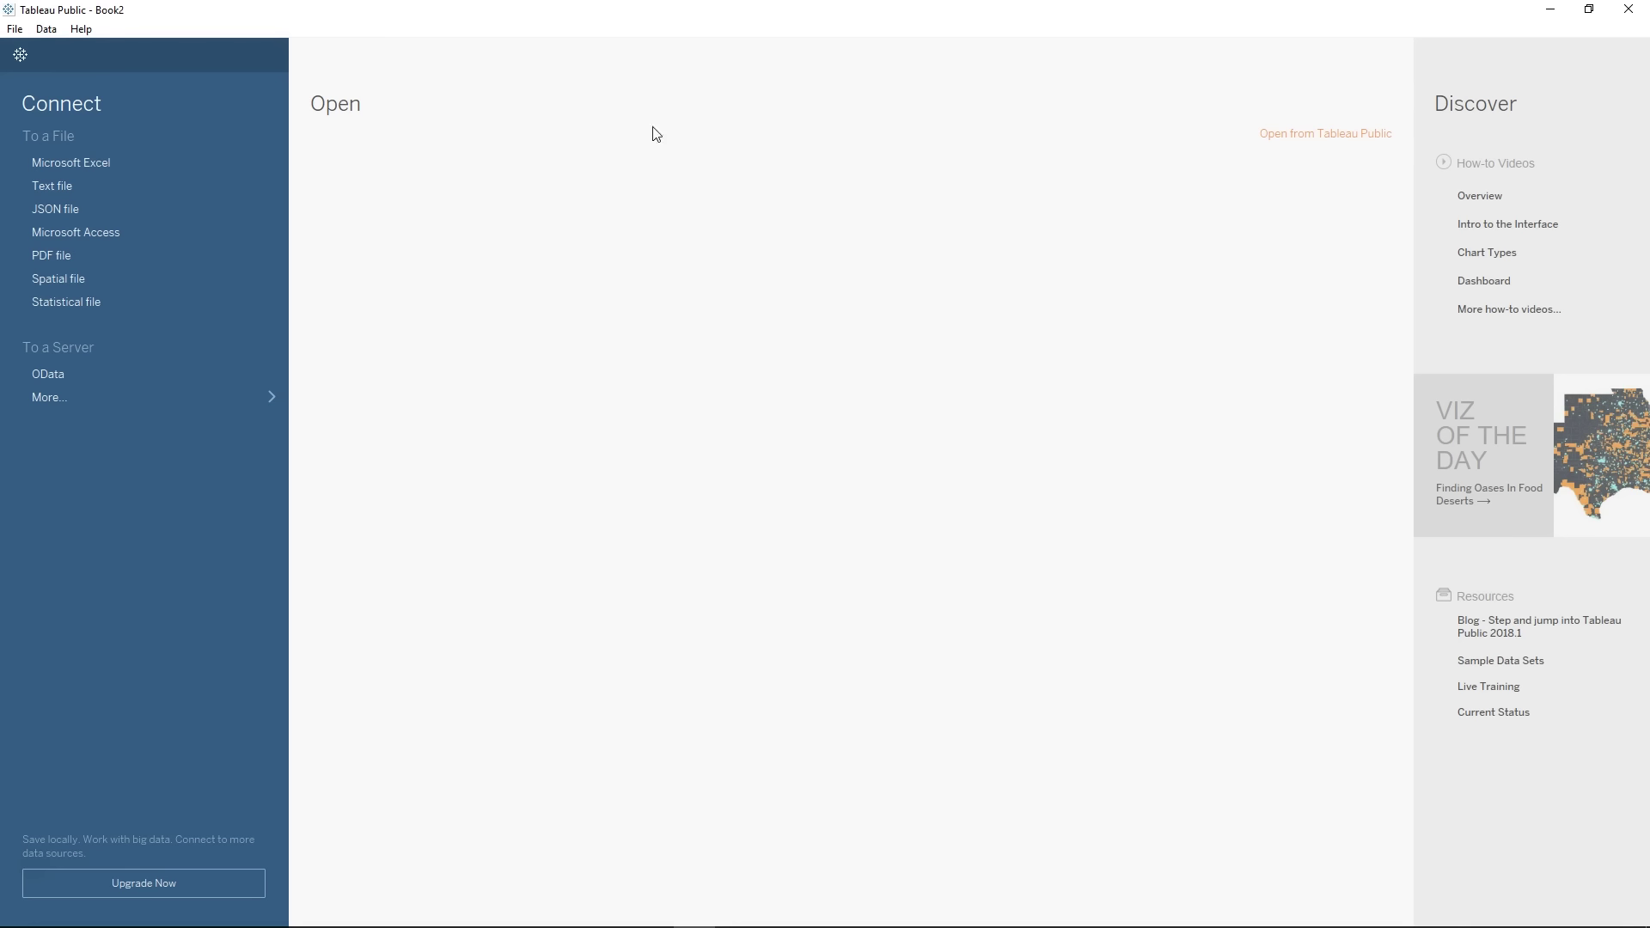
{"action": "left_click", "coordinate": [1297, 137]}
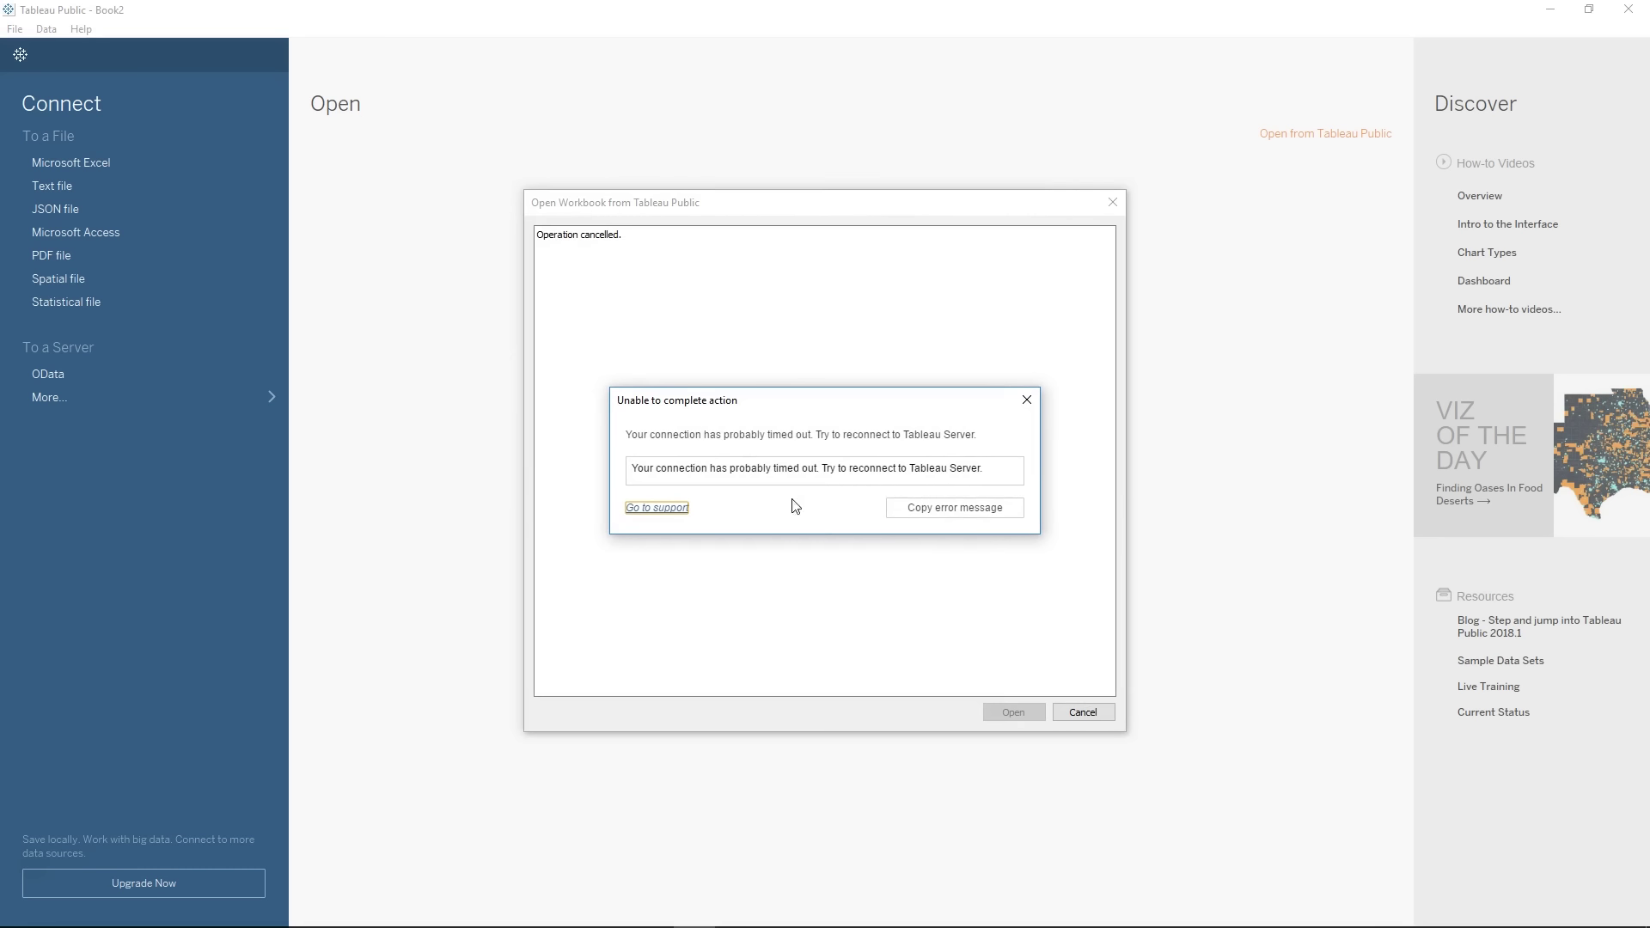
{"action": "left_click", "coordinate": [1026, 399]}
{"action": "left_click", "coordinate": [1077, 713]}
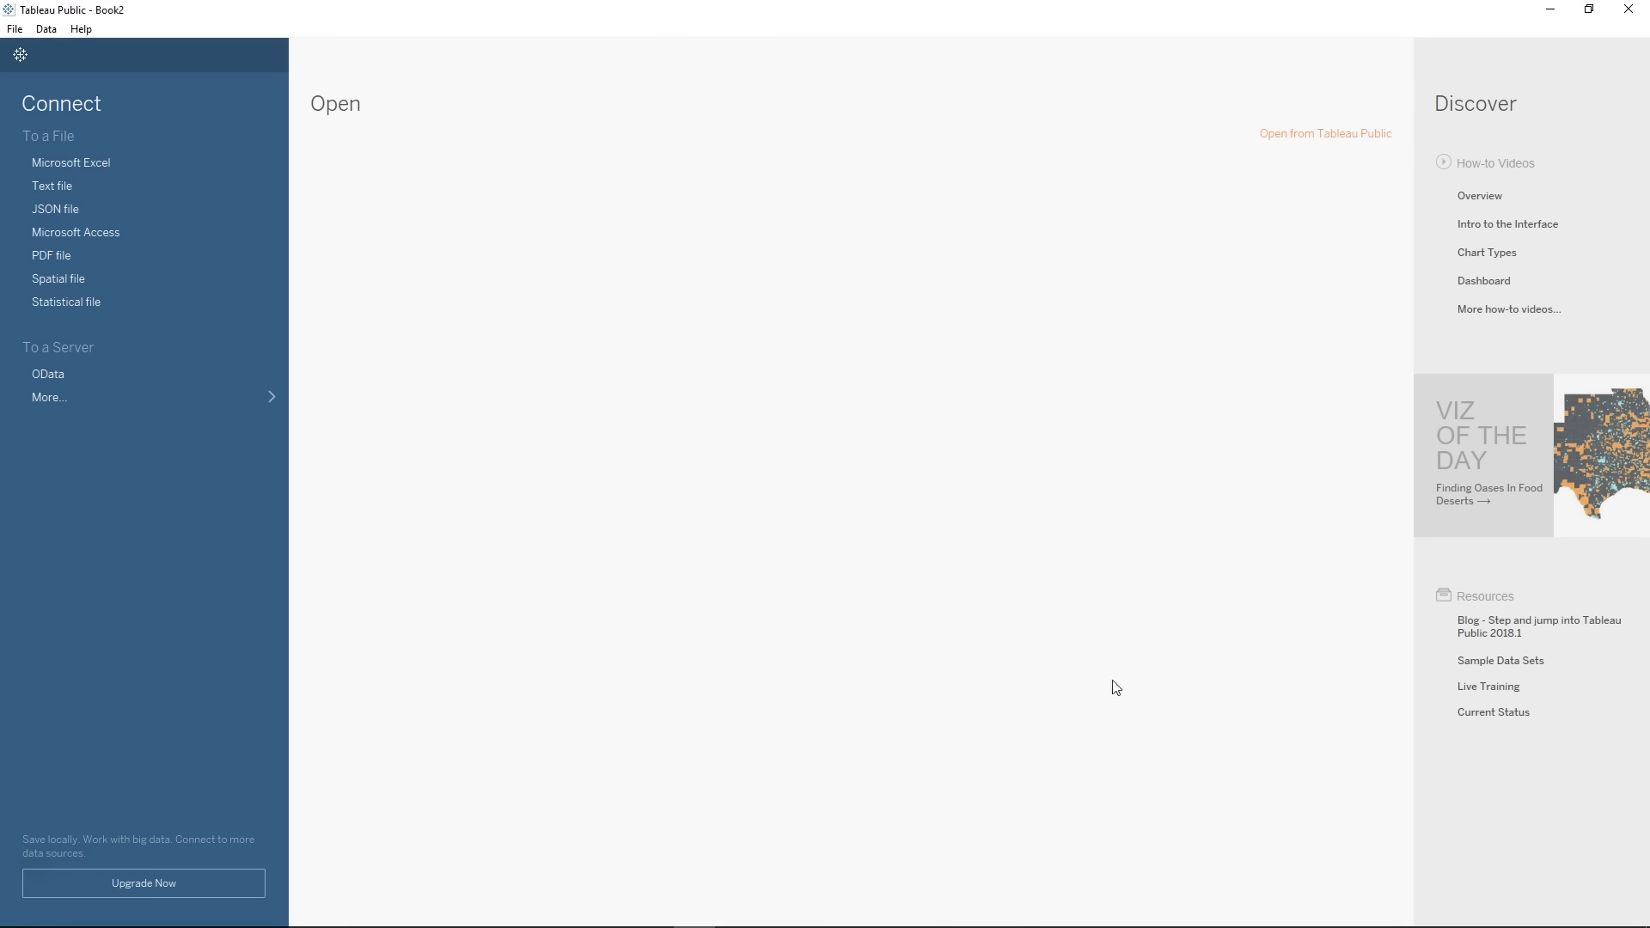
{"action": "left_click", "coordinate": [1337, 135]}
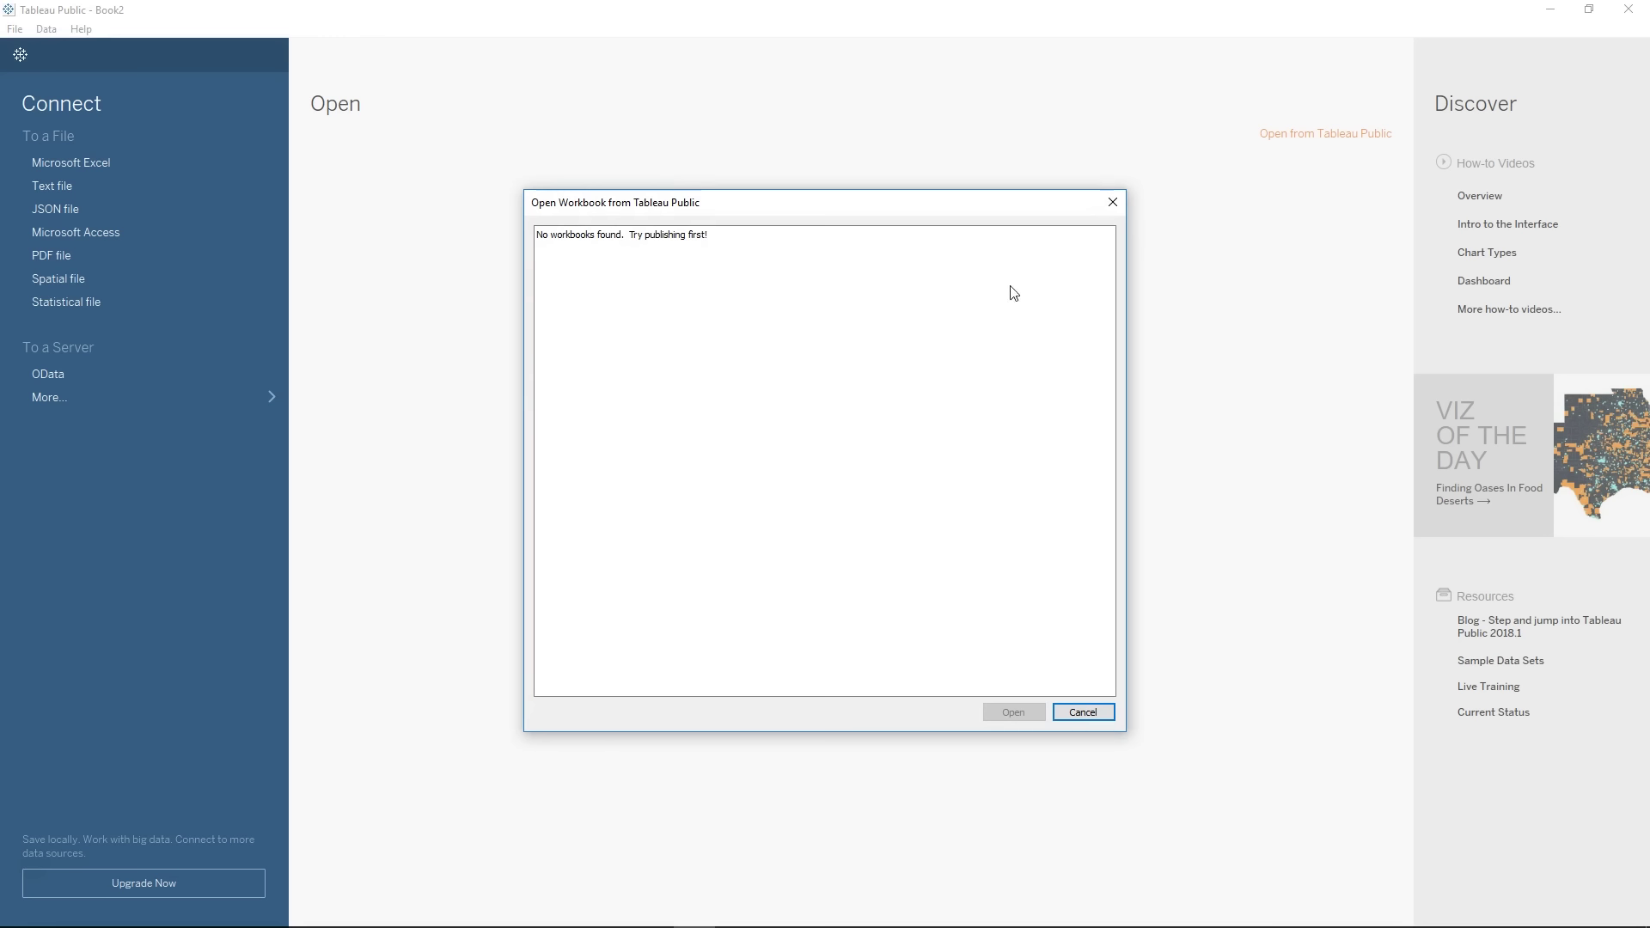
{"action": "left_click", "coordinate": [1113, 202]}
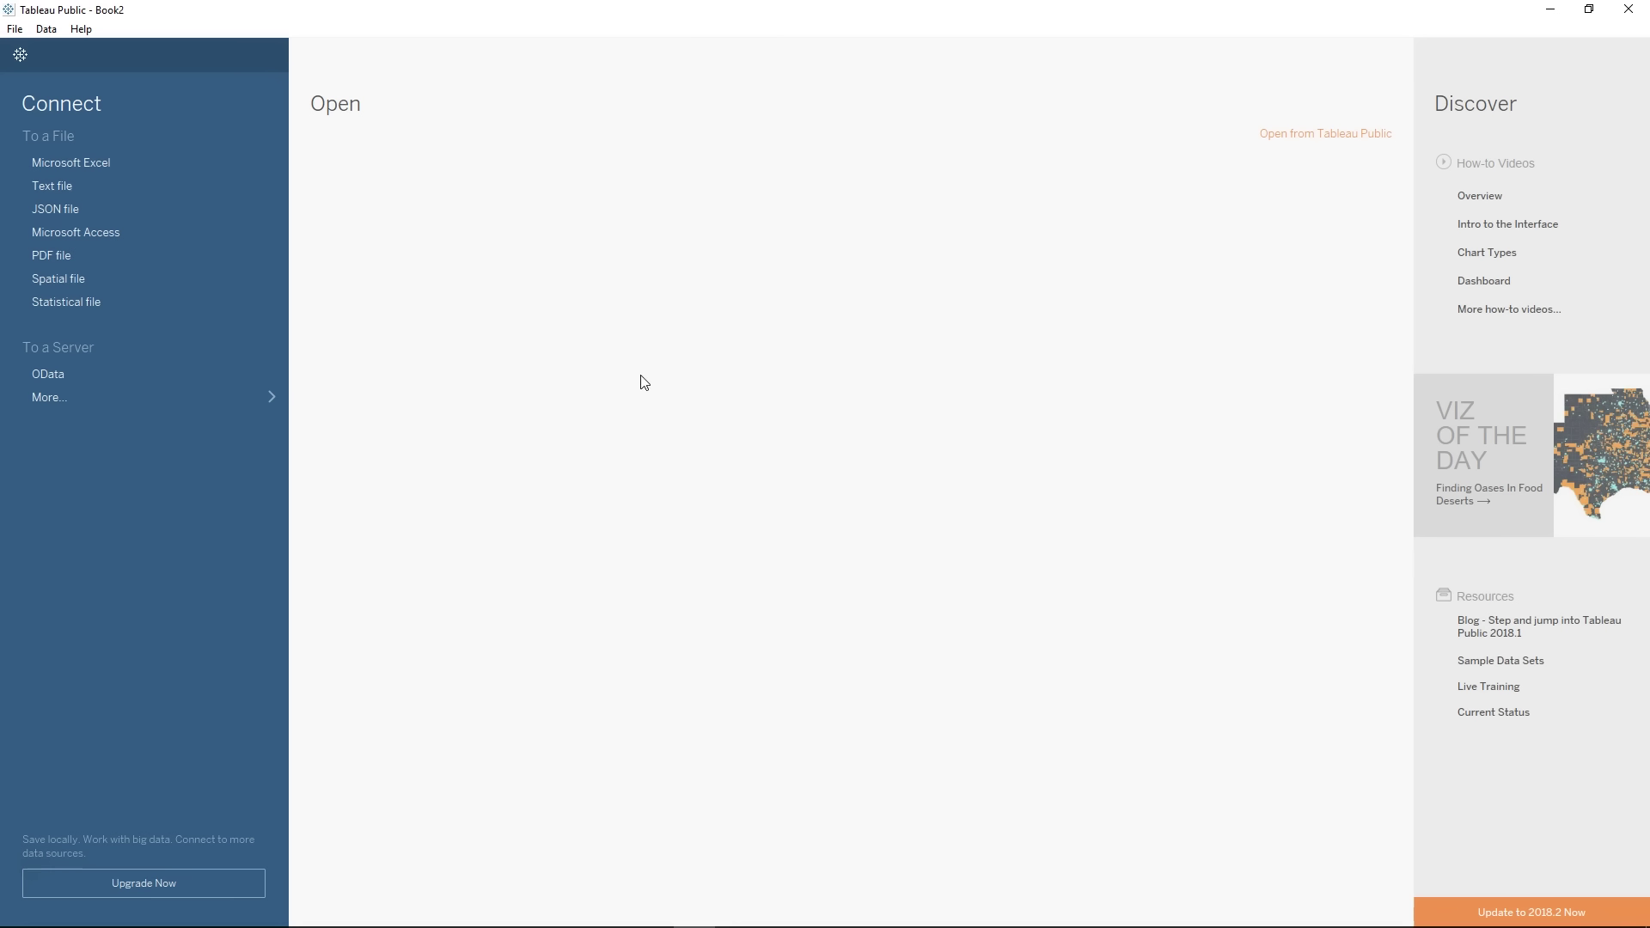
- Connect to the Sample - Superstore Excel workbook and add its Orders sheet to the data source
{"action": "left_click", "coordinate": [117, 169]}
{"action": "left_click", "coordinate": [295, 145]}
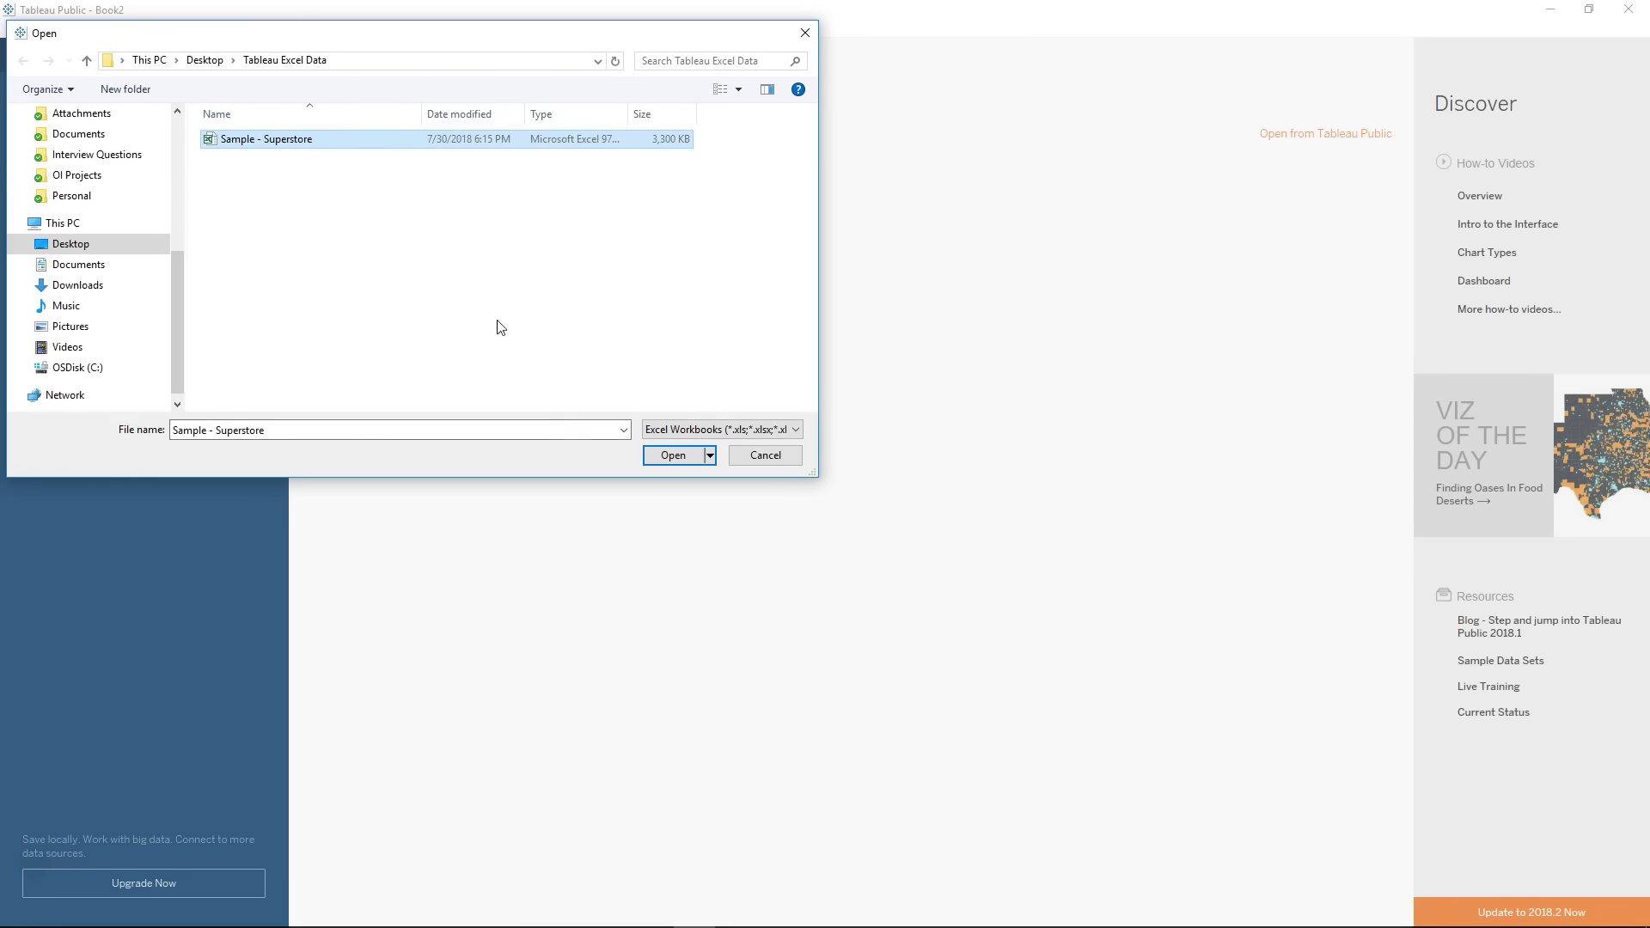
{"action": "left_click", "coordinate": [685, 457]}
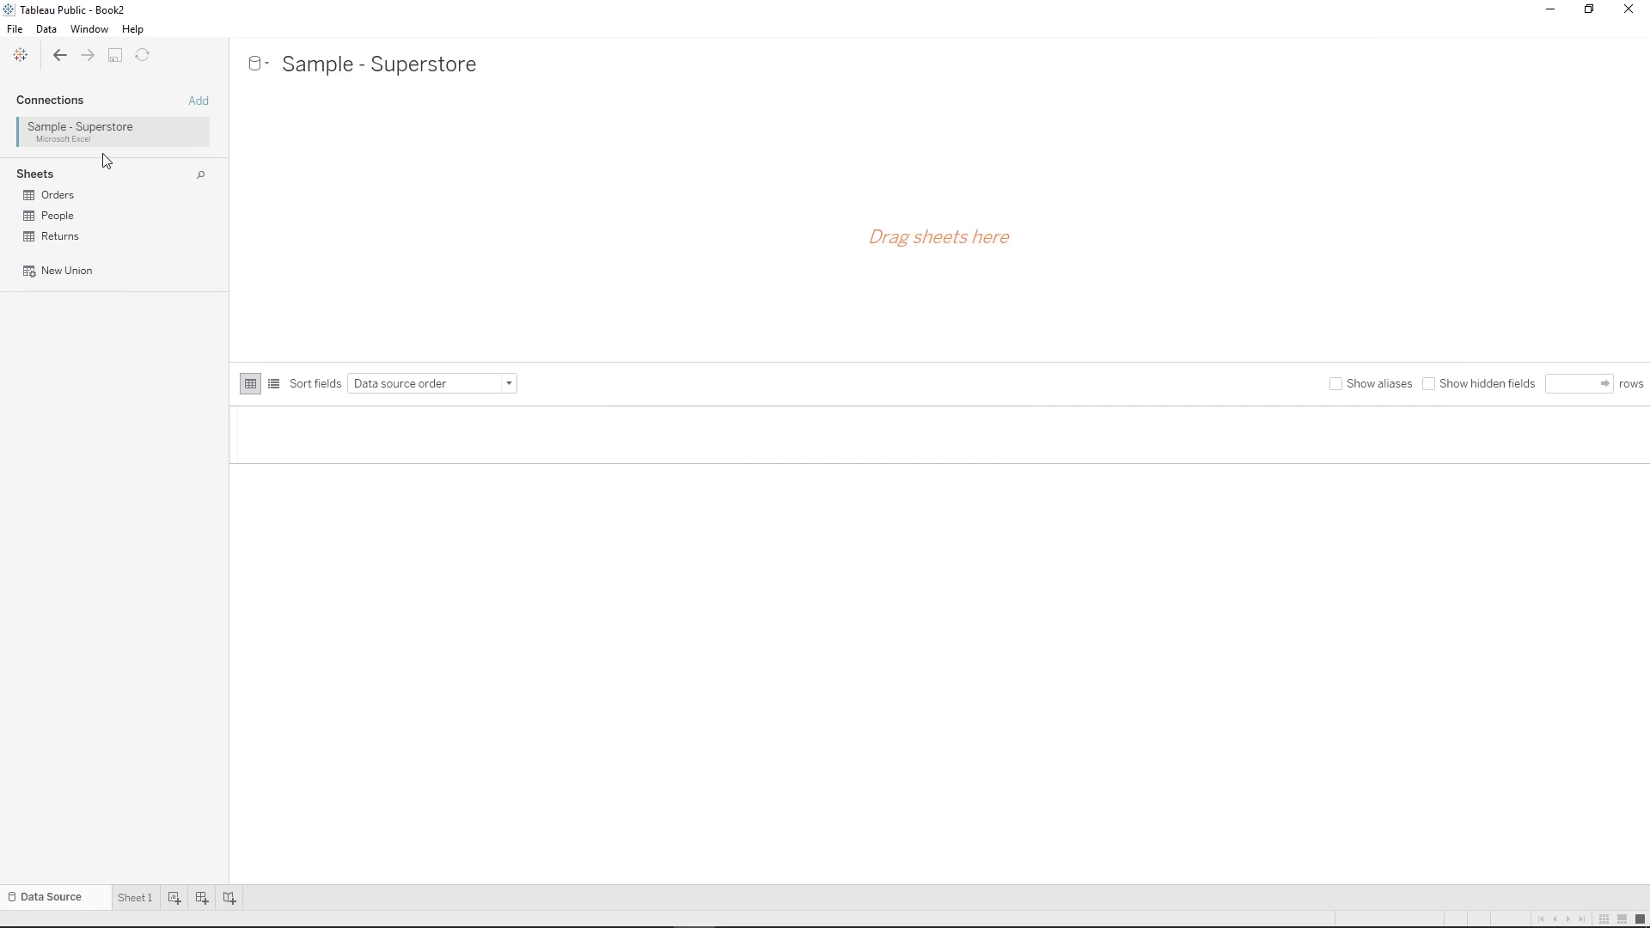
{"action": "left_click_drag", "start_coordinate": [56, 196], "coordinate": [511, 216]}
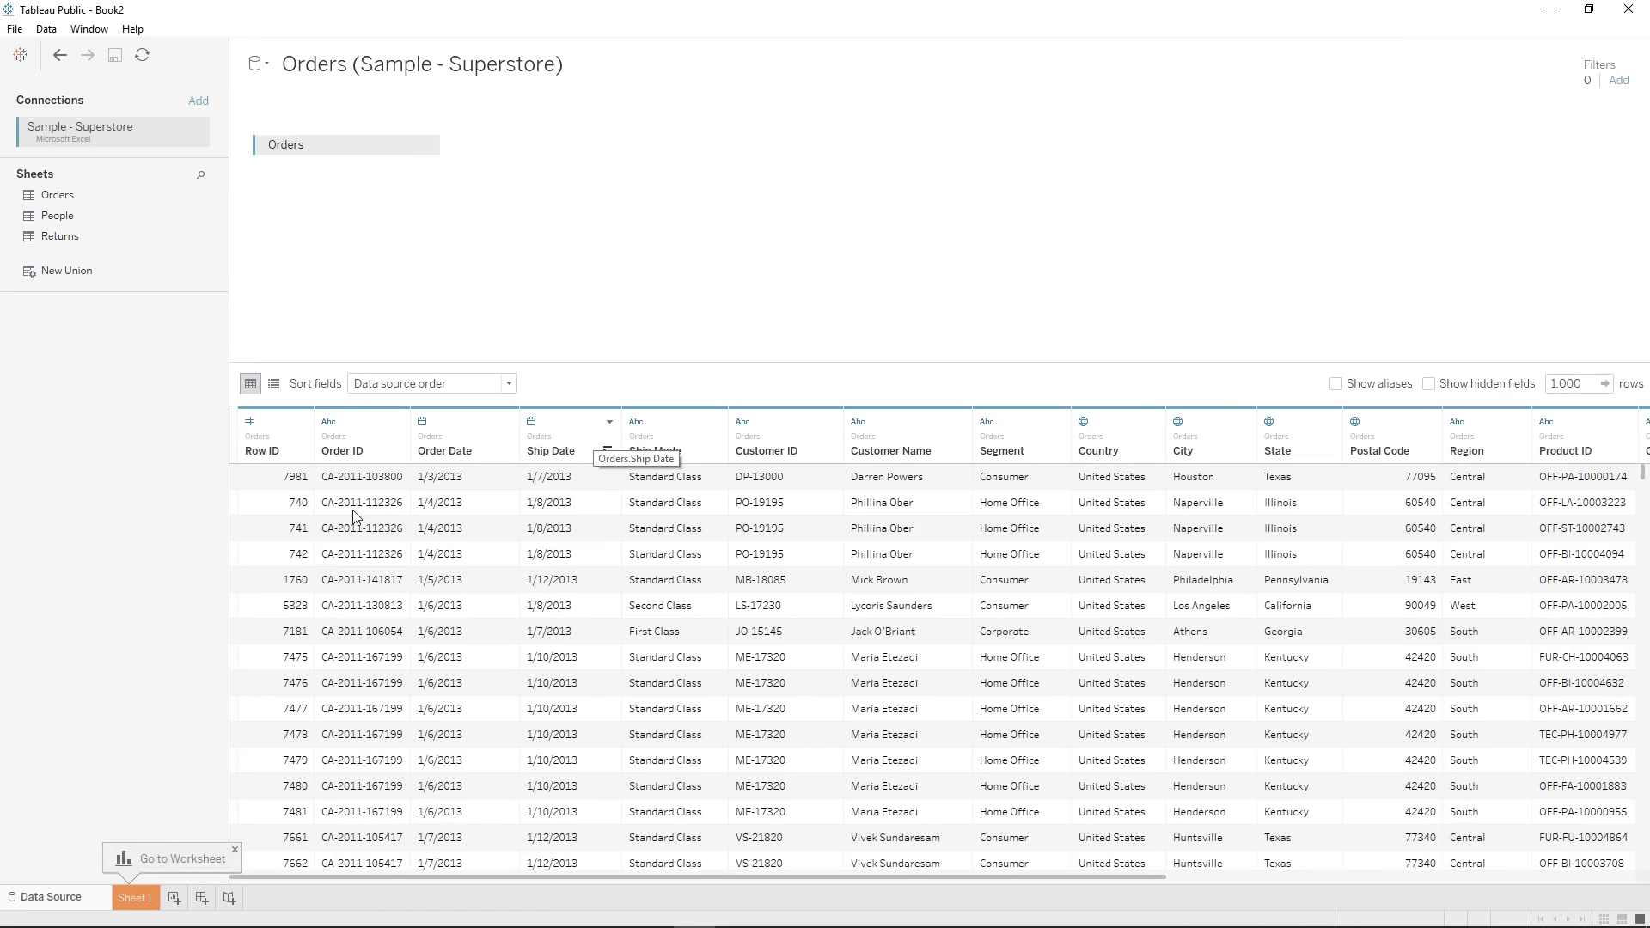
- Examine the Orders records and the data type assigned to each column in the data preview
{"action": "scroll", "coordinate": [1203, 576], "scroll_direction": "down", "scroll_amount": 15}
{"action": "scroll", "coordinate": [1211, 593], "scroll_direction": "up", "scroll_amount": 15}
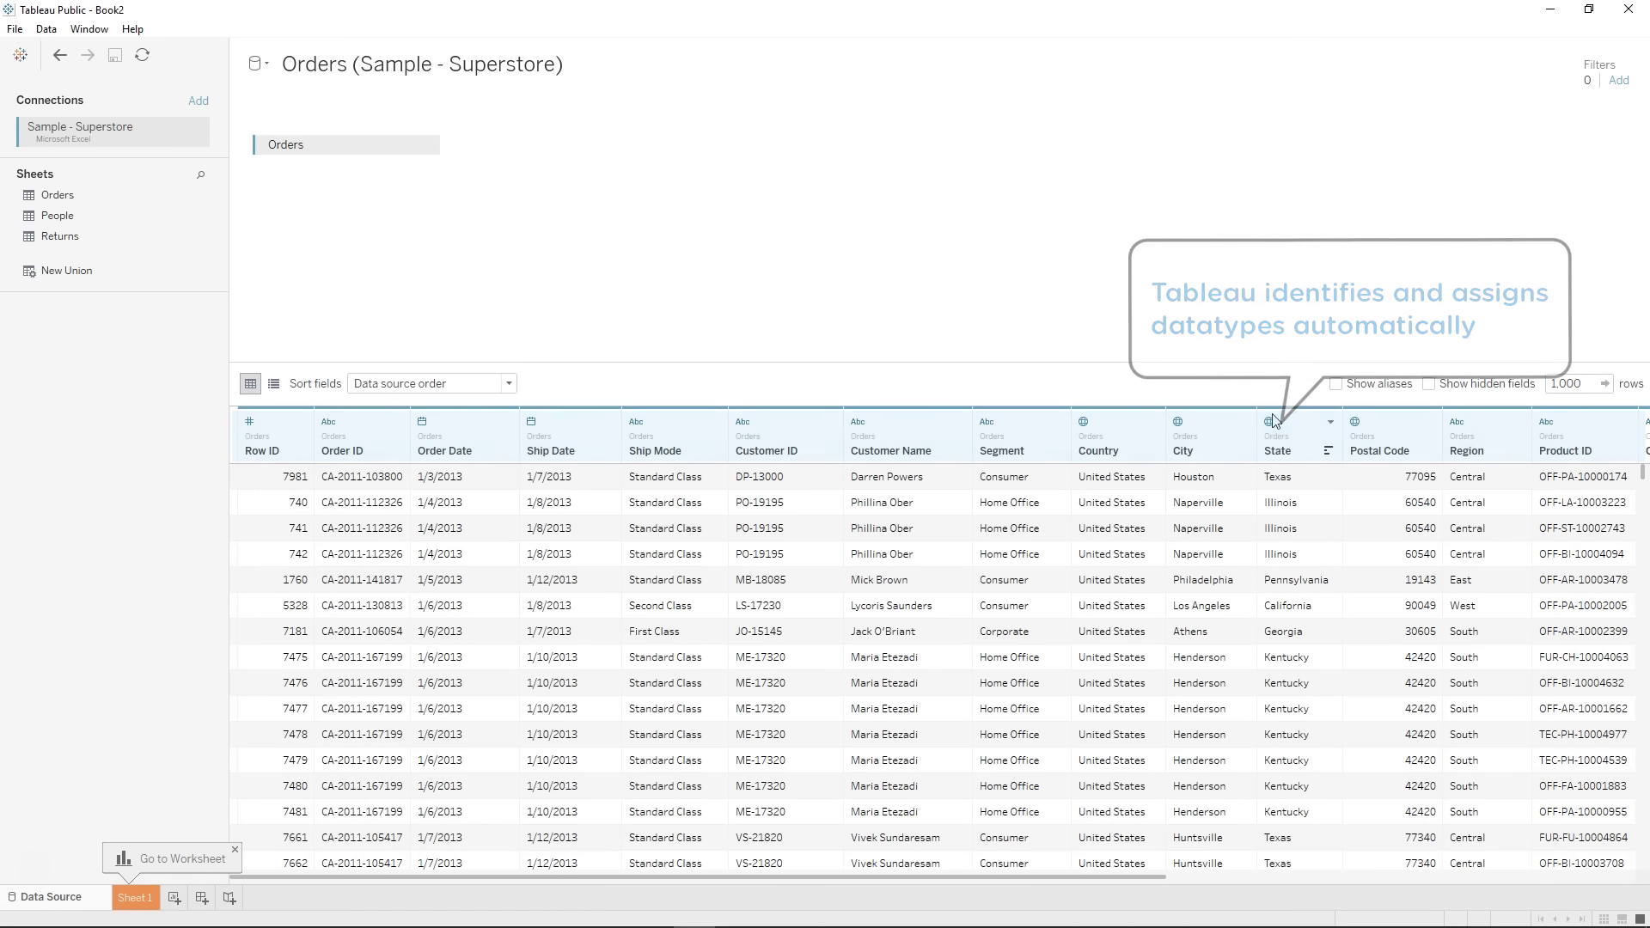
{"action": "scroll", "coordinate": [1310, 567], "scroll_direction": "down", "scroll_amount": 5}
{"action": "scroll", "coordinate": [1316, 581], "scroll_direction": "up", "scroll_amount": 5}
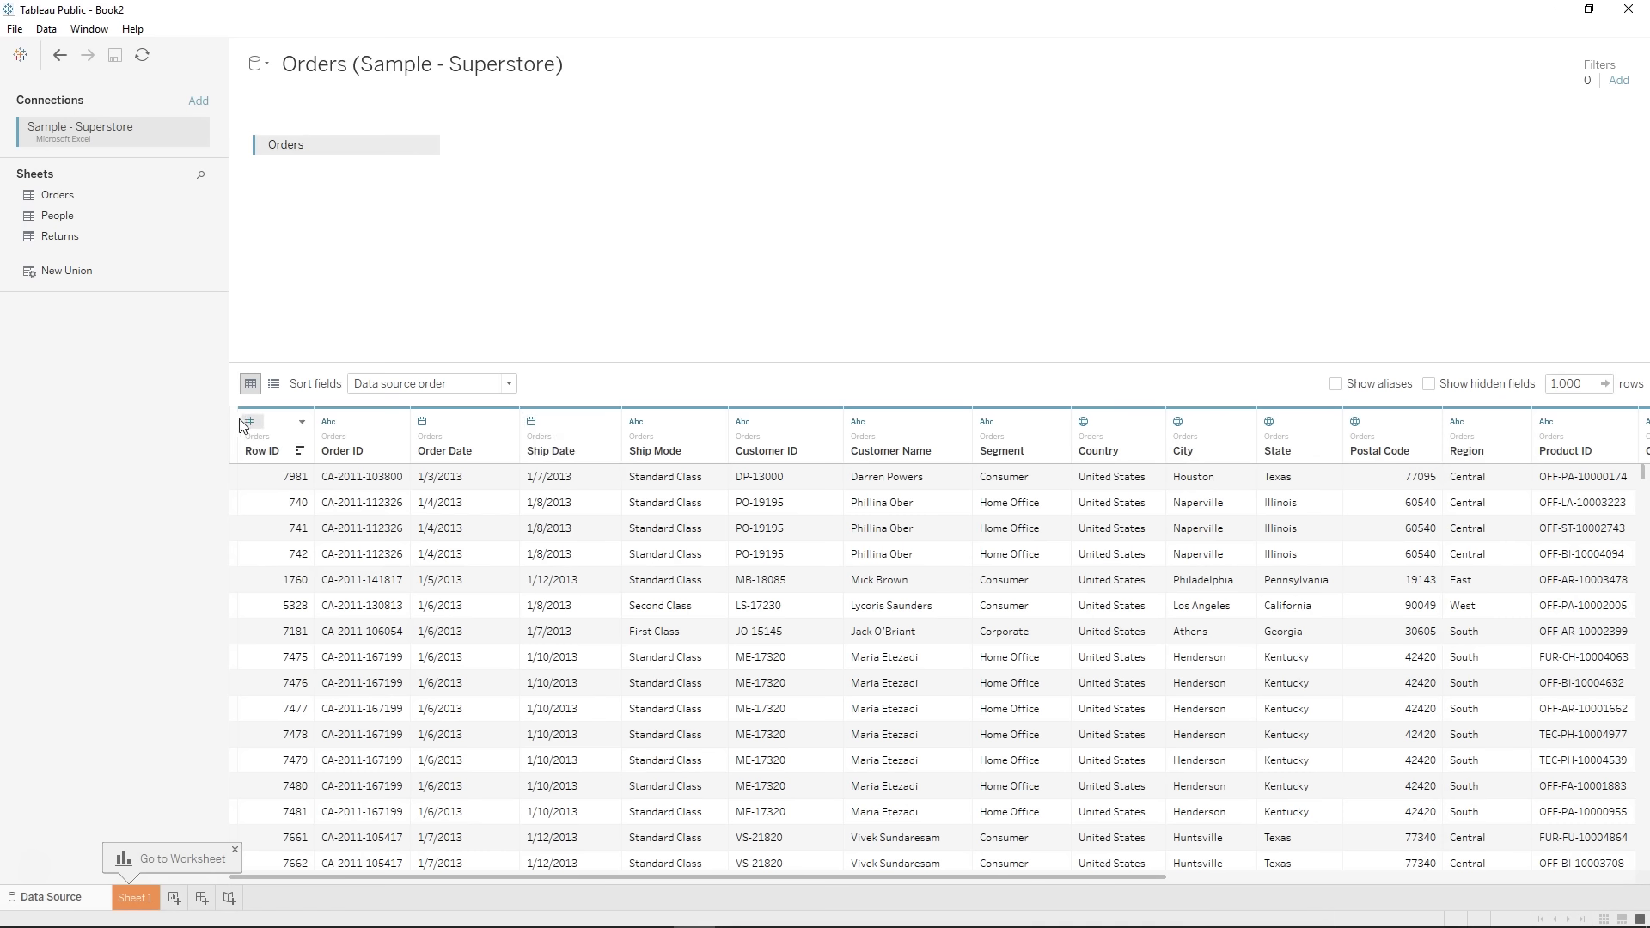
{"action": "scroll", "coordinate": [303, 534], "scroll_direction": "down", "scroll_amount": 4}
{"action": "scroll", "coordinate": [300, 541], "scroll_direction": "up", "scroll_amount": 3}
- Open Sheet 1 and examine the chart types offered by Show Me
{"action": "left_click", "coordinate": [133, 897]}
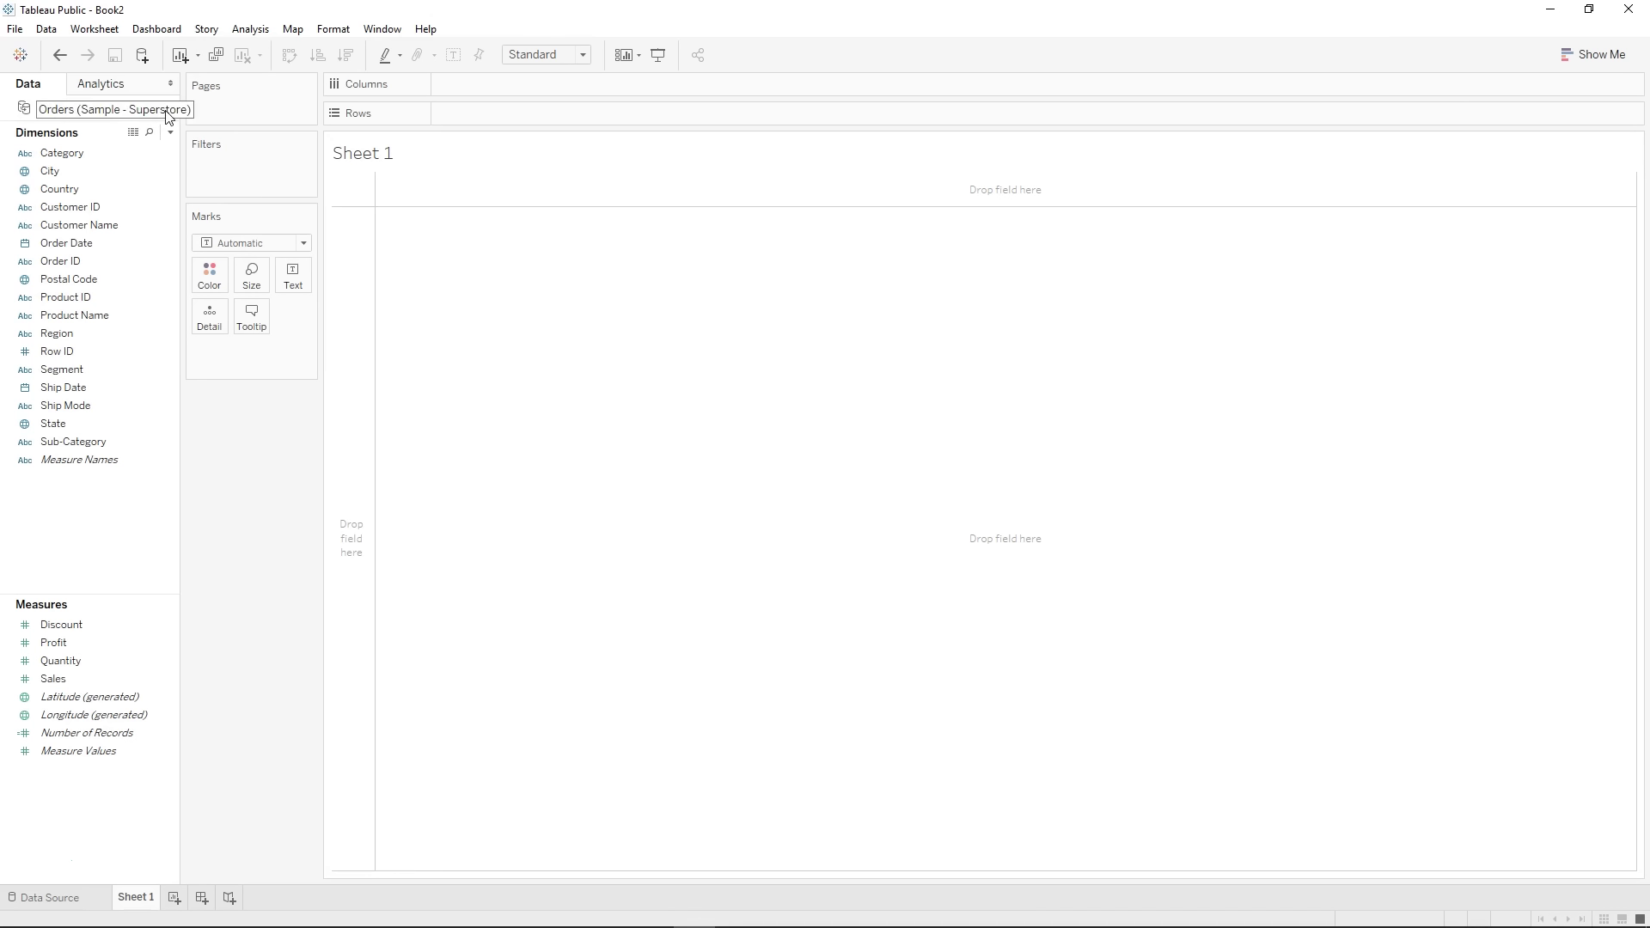
{"action": "left_click", "coordinate": [48, 158]}
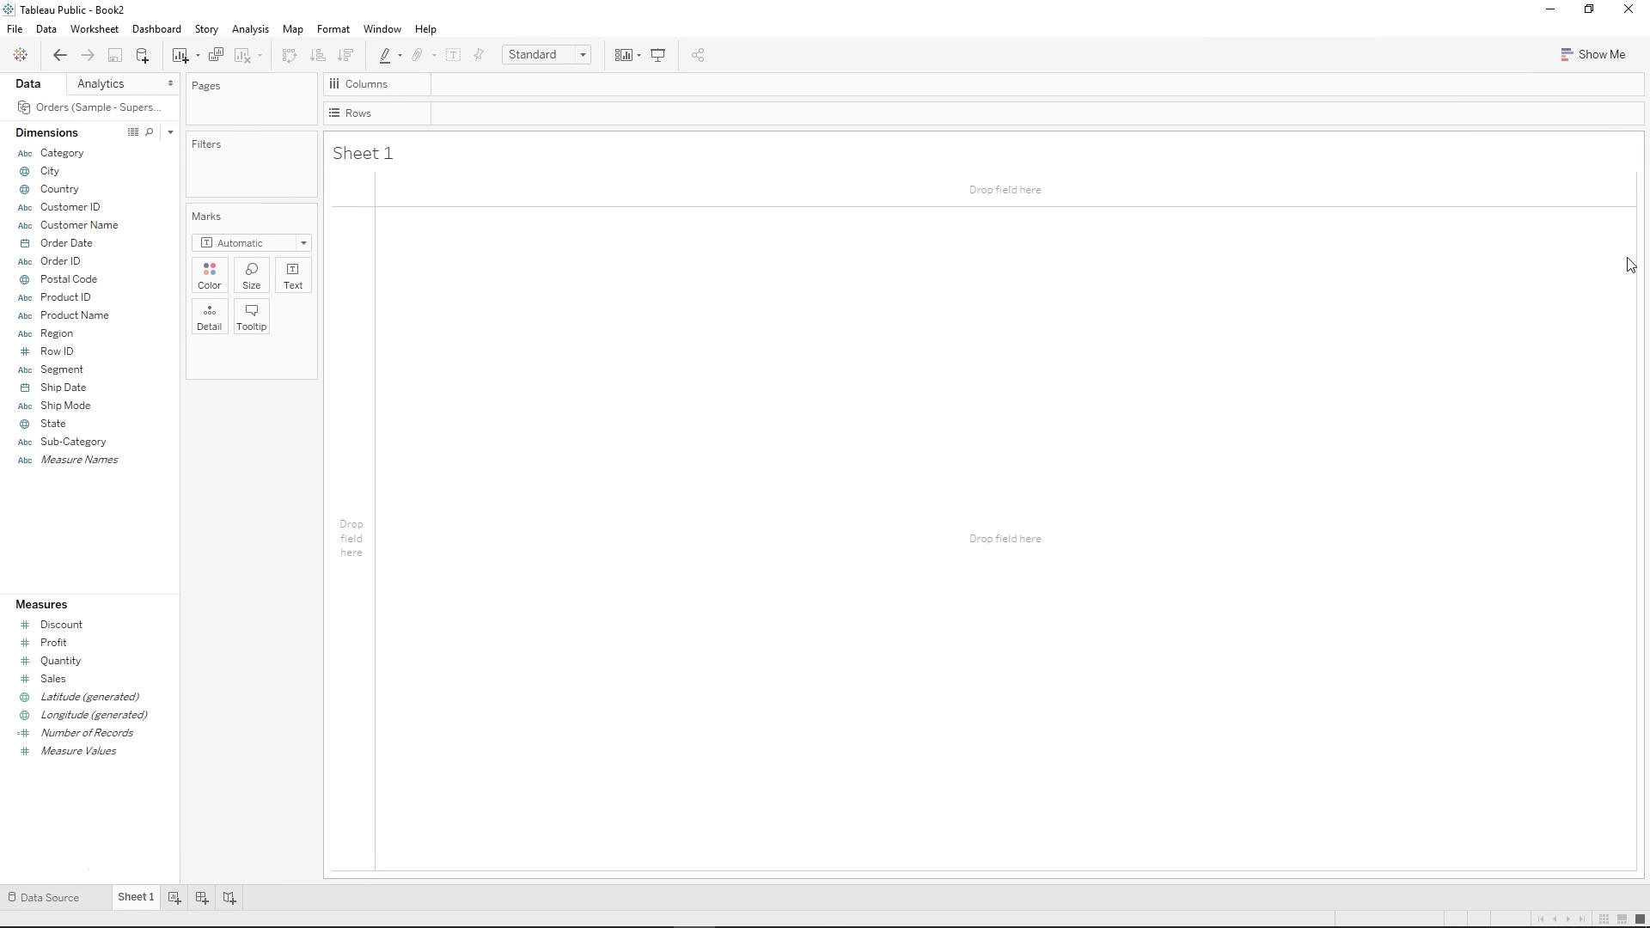
{"action": "left_click", "coordinate": [1612, 56]}
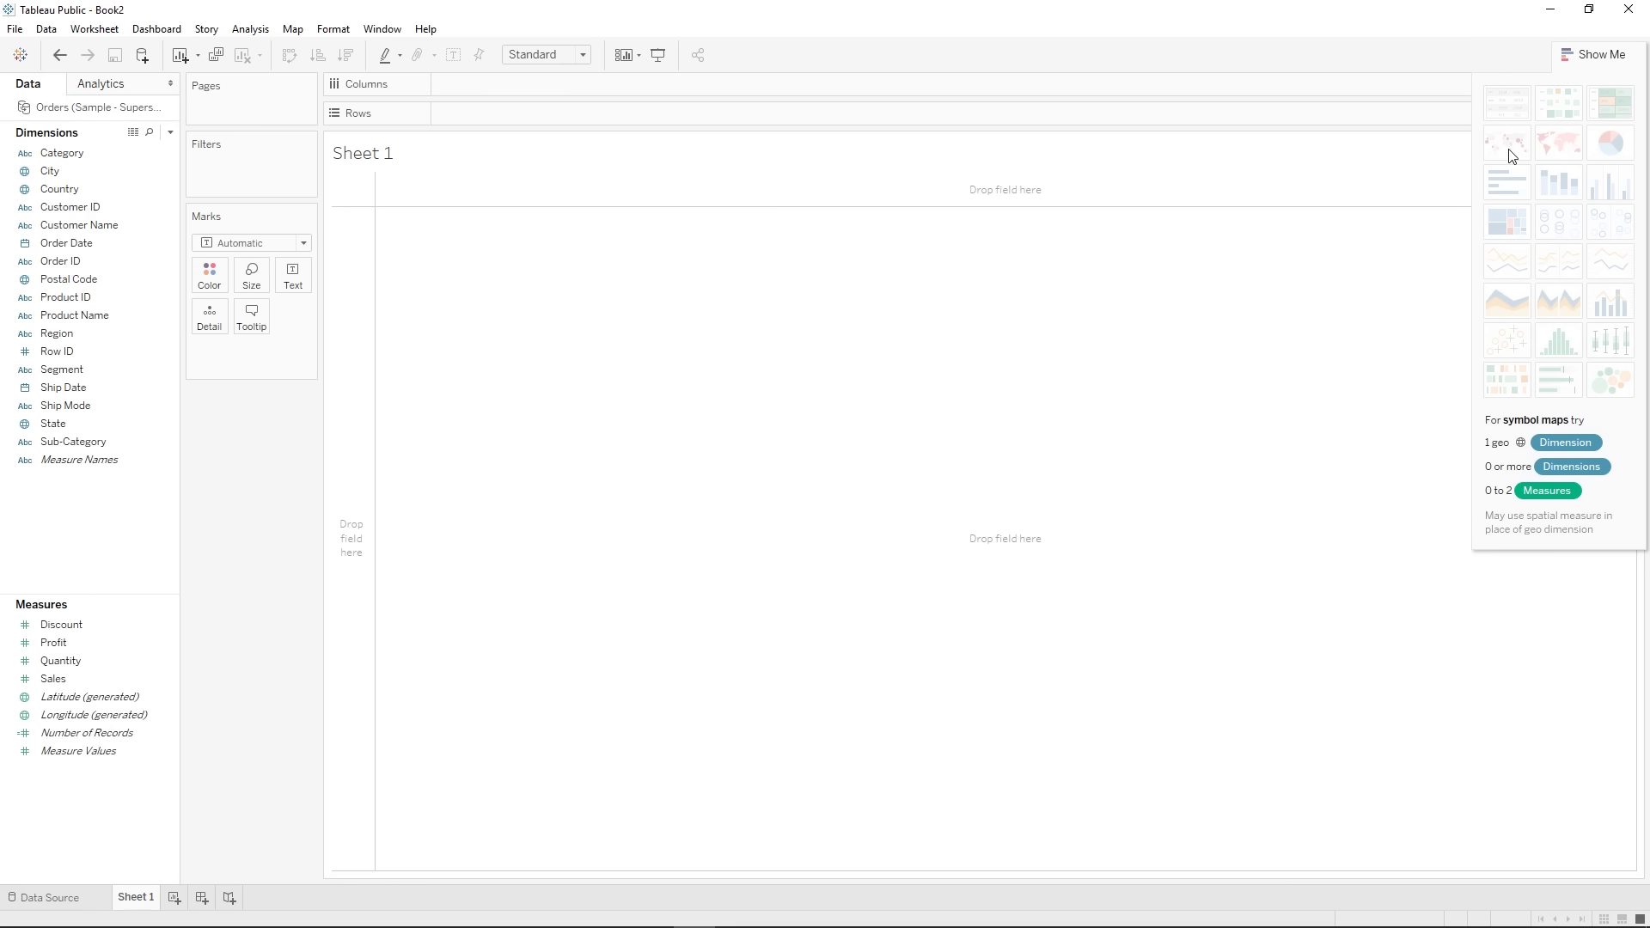
- Add a new worksheet, Sheet 2, and delete Sheet 1 from the workbook
{"action": "key", "text": "ctrl+m"}
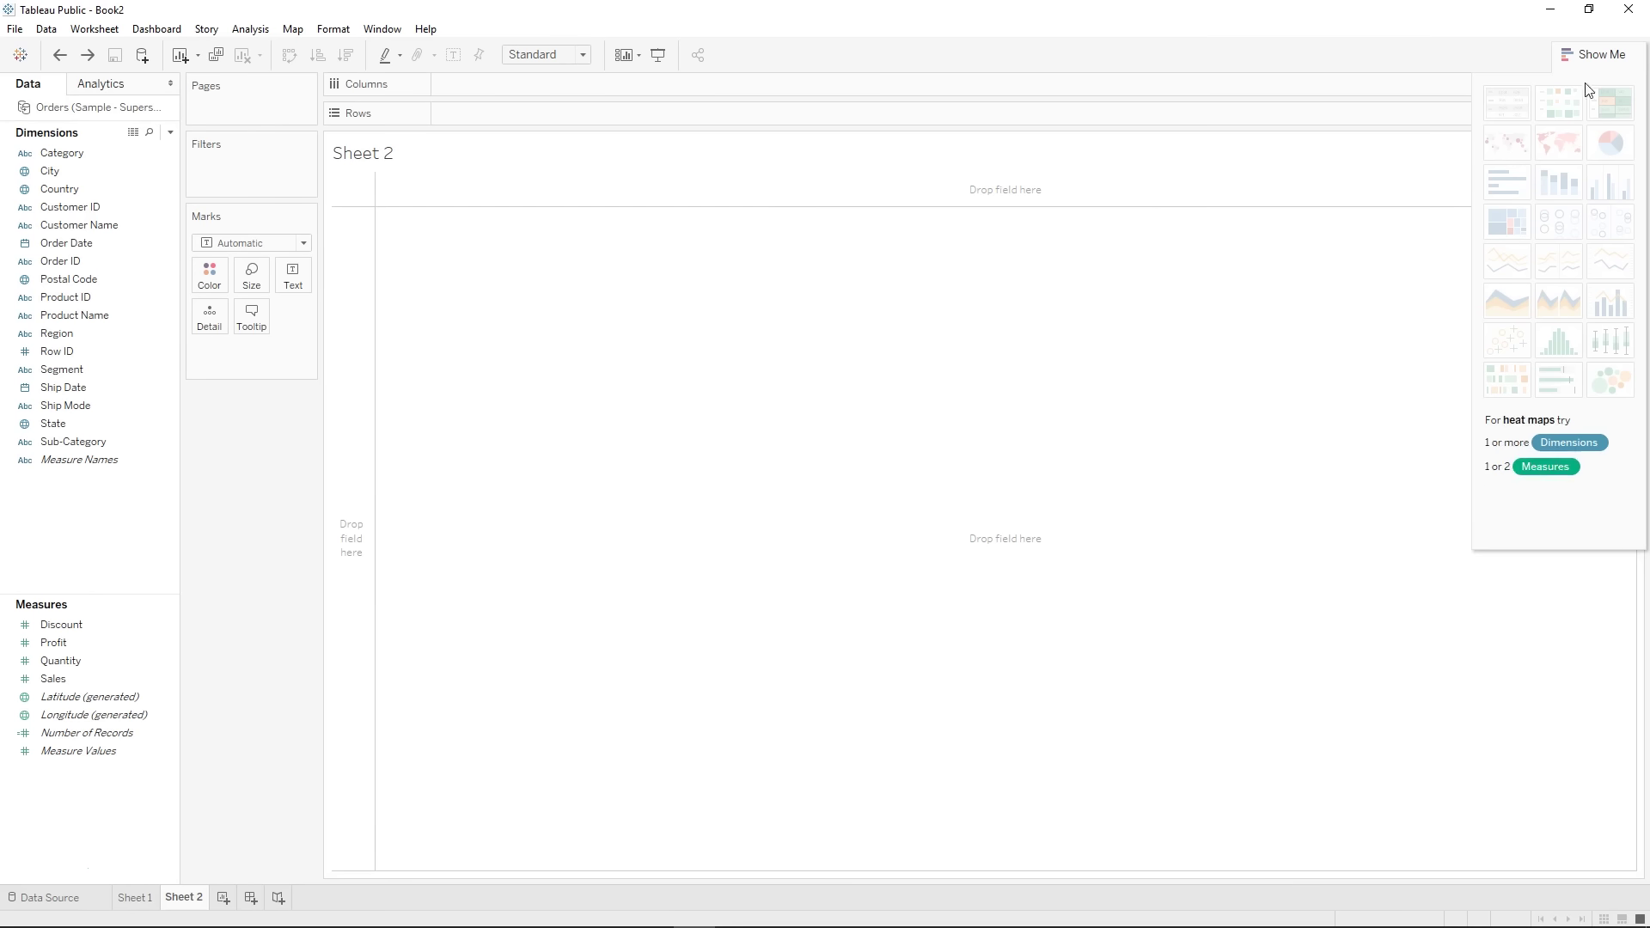
{"action": "left_click", "coordinate": [1579, 54]}
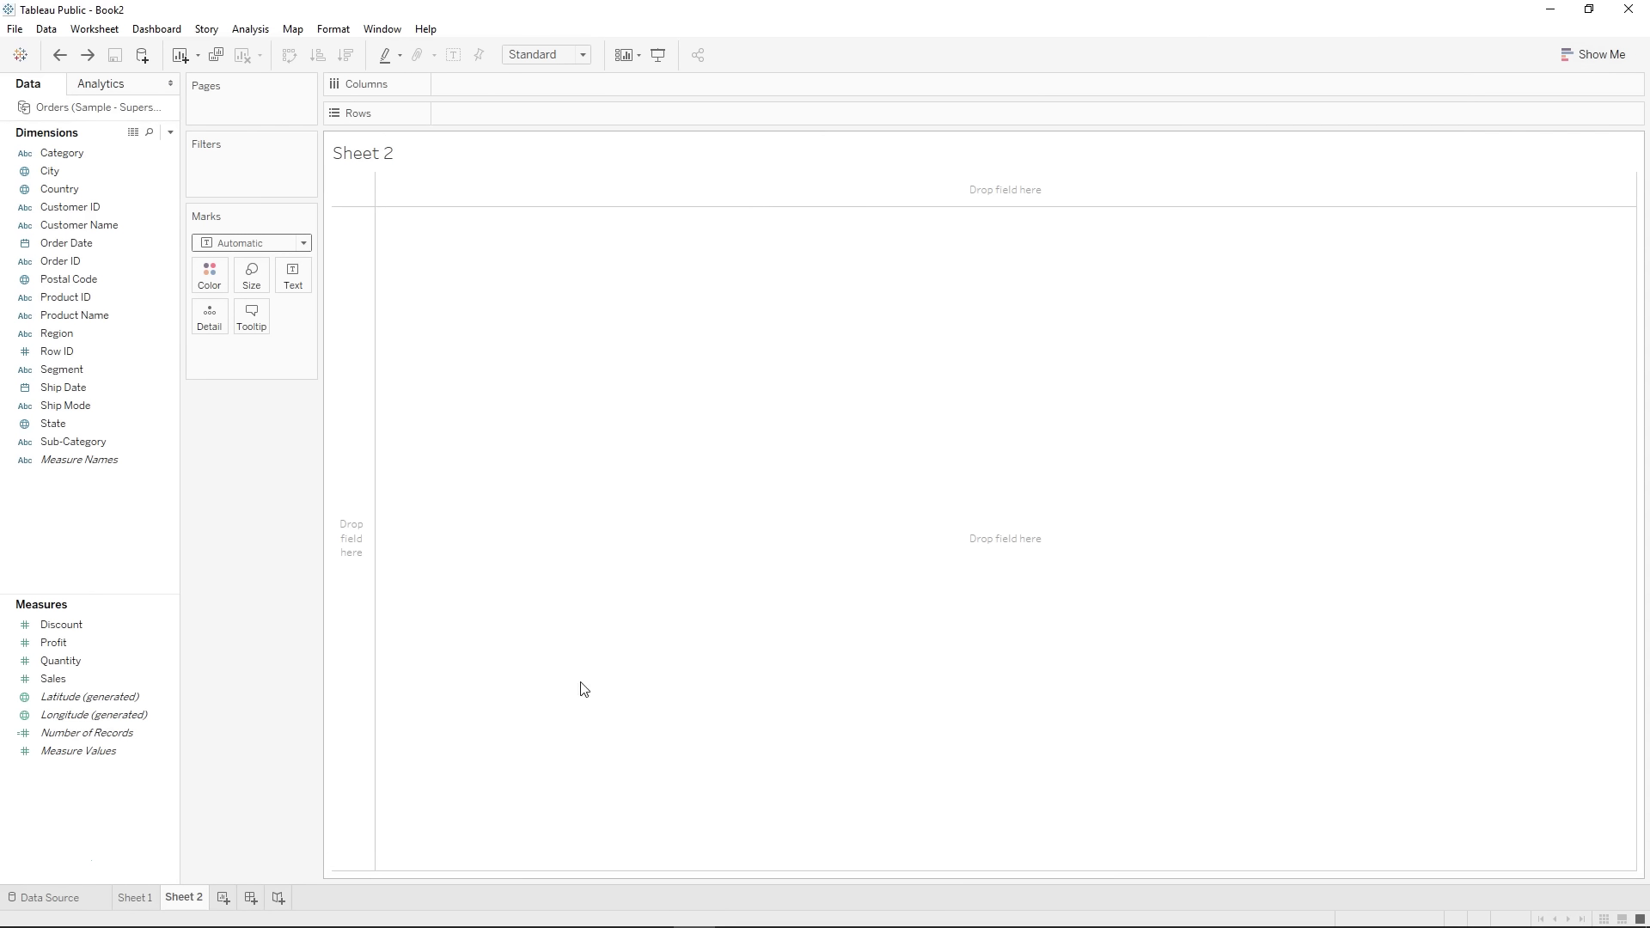
{"action": "left_click", "coordinate": [148, 902]}
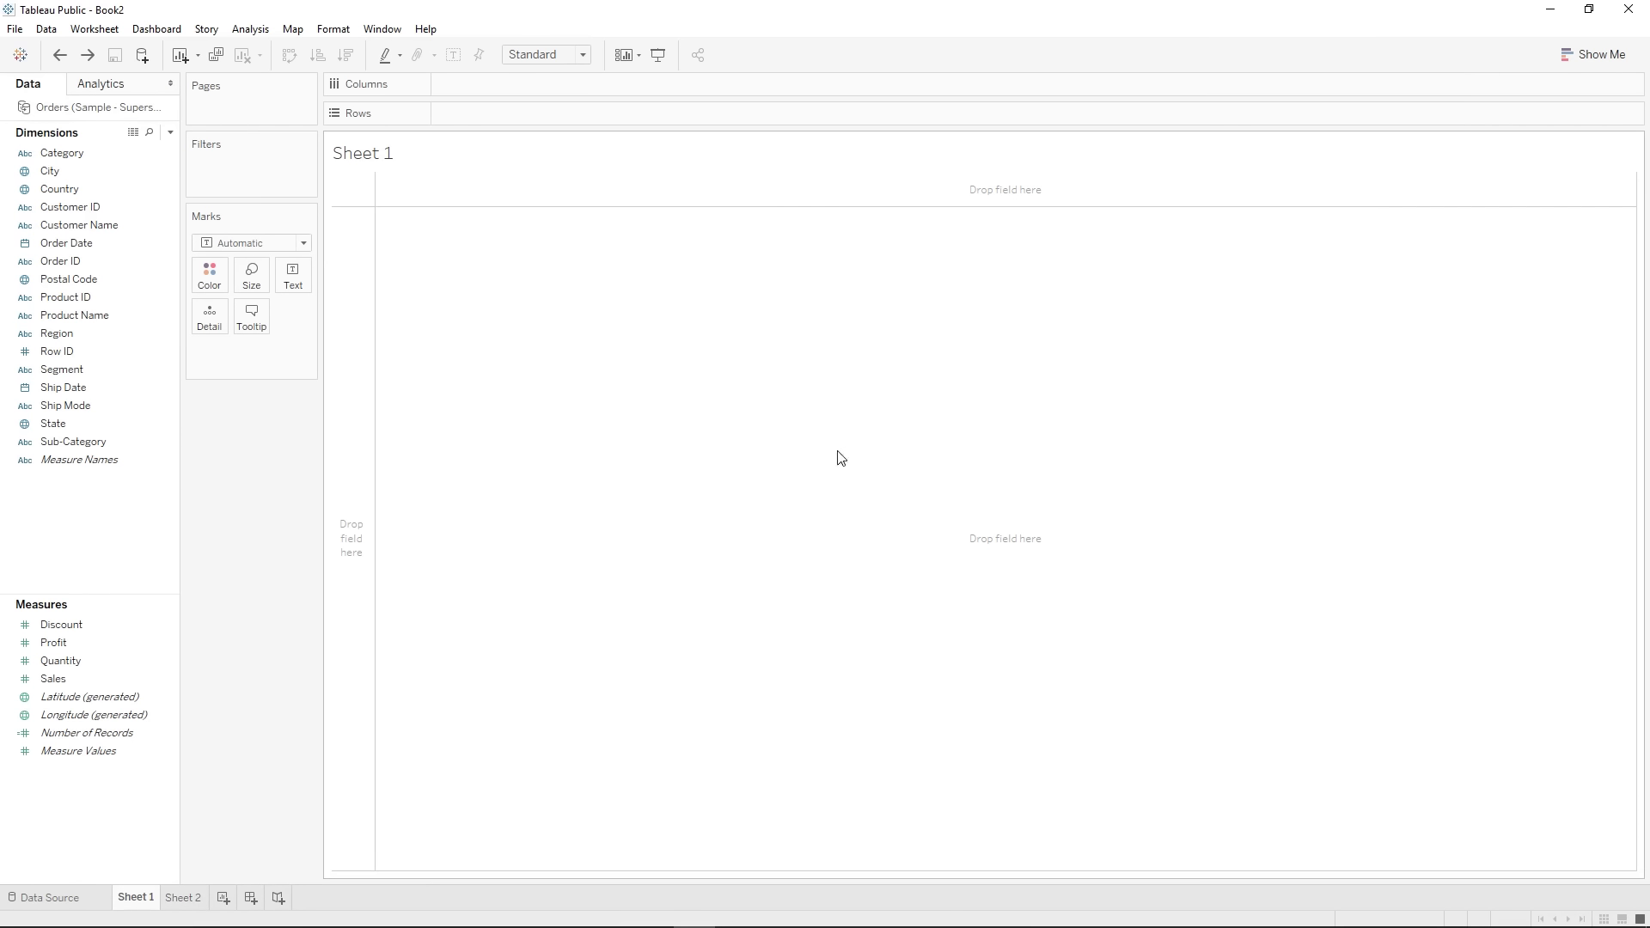
{"action": "left_click_drag", "start_coordinate": [194, 911], "coordinate": [193, 909]}
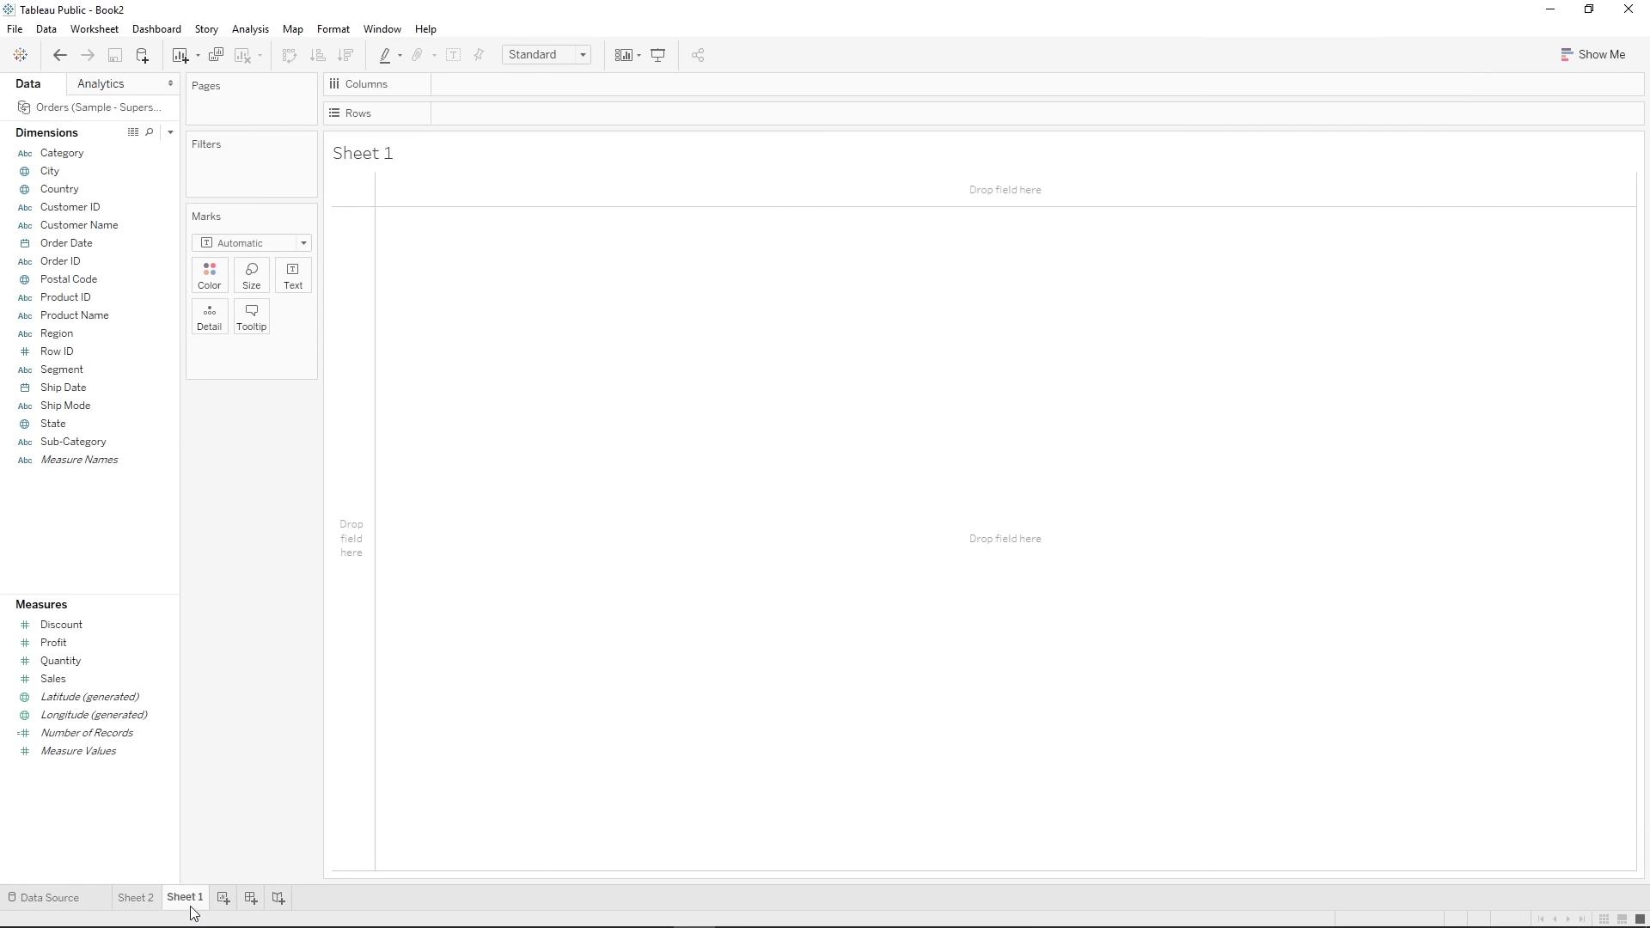
{"action": "right_click", "coordinate": [187, 897]}
{"action": "left_click", "coordinate": [235, 719]}
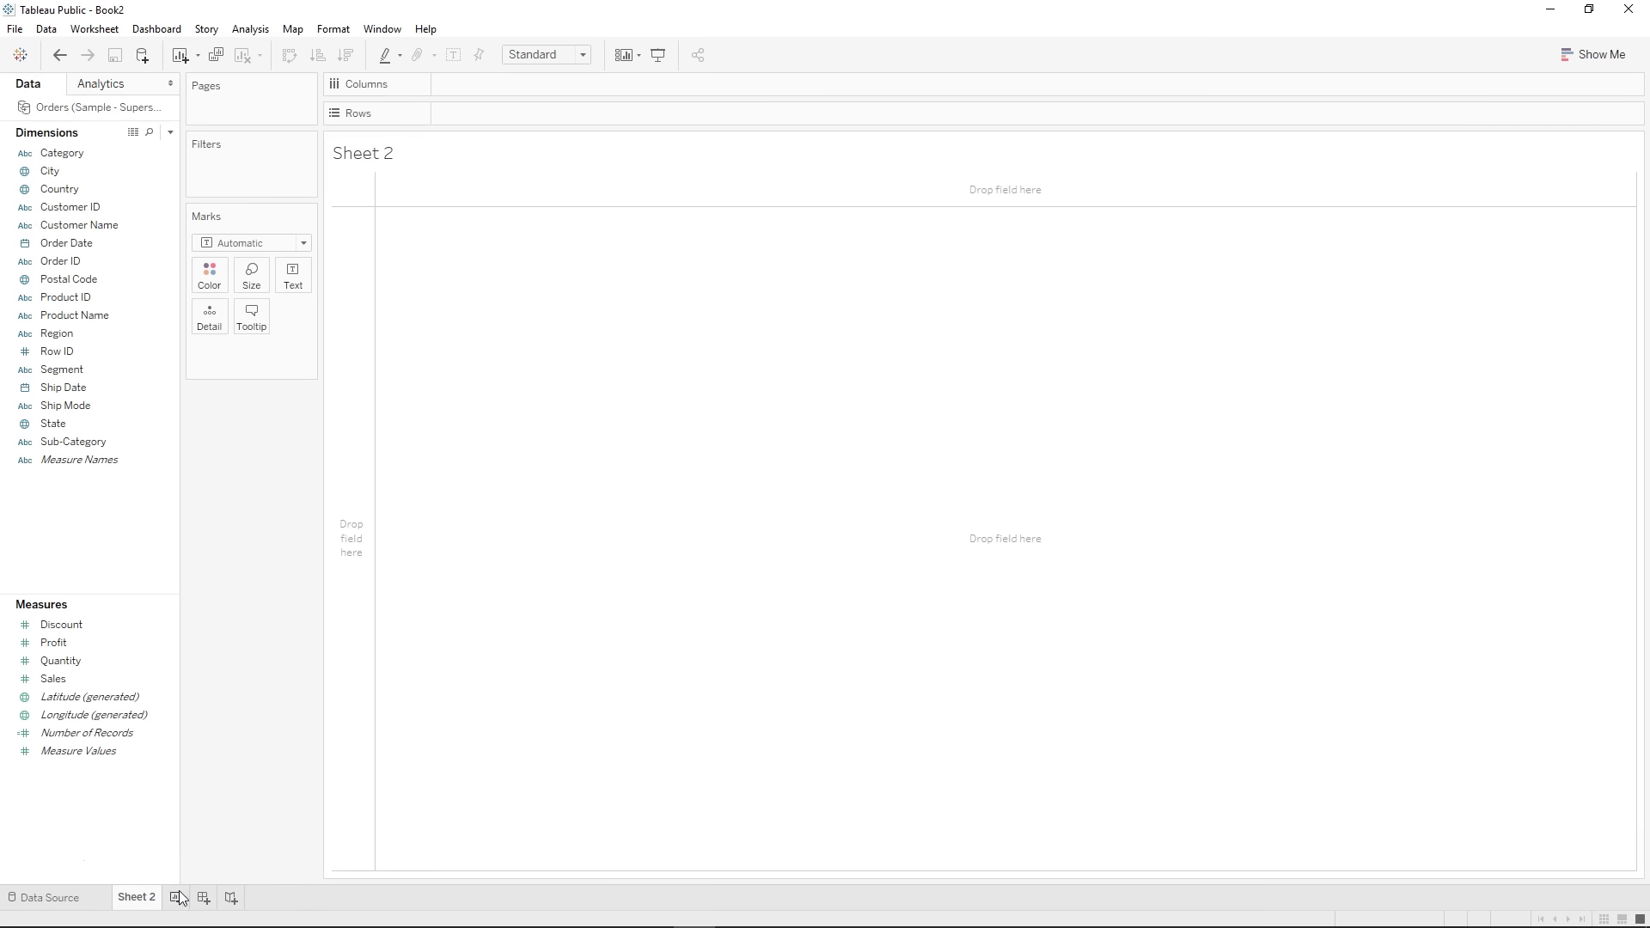
- Create a blank dashboard and delete it again
{"action": "left_click", "coordinate": [203, 899]}
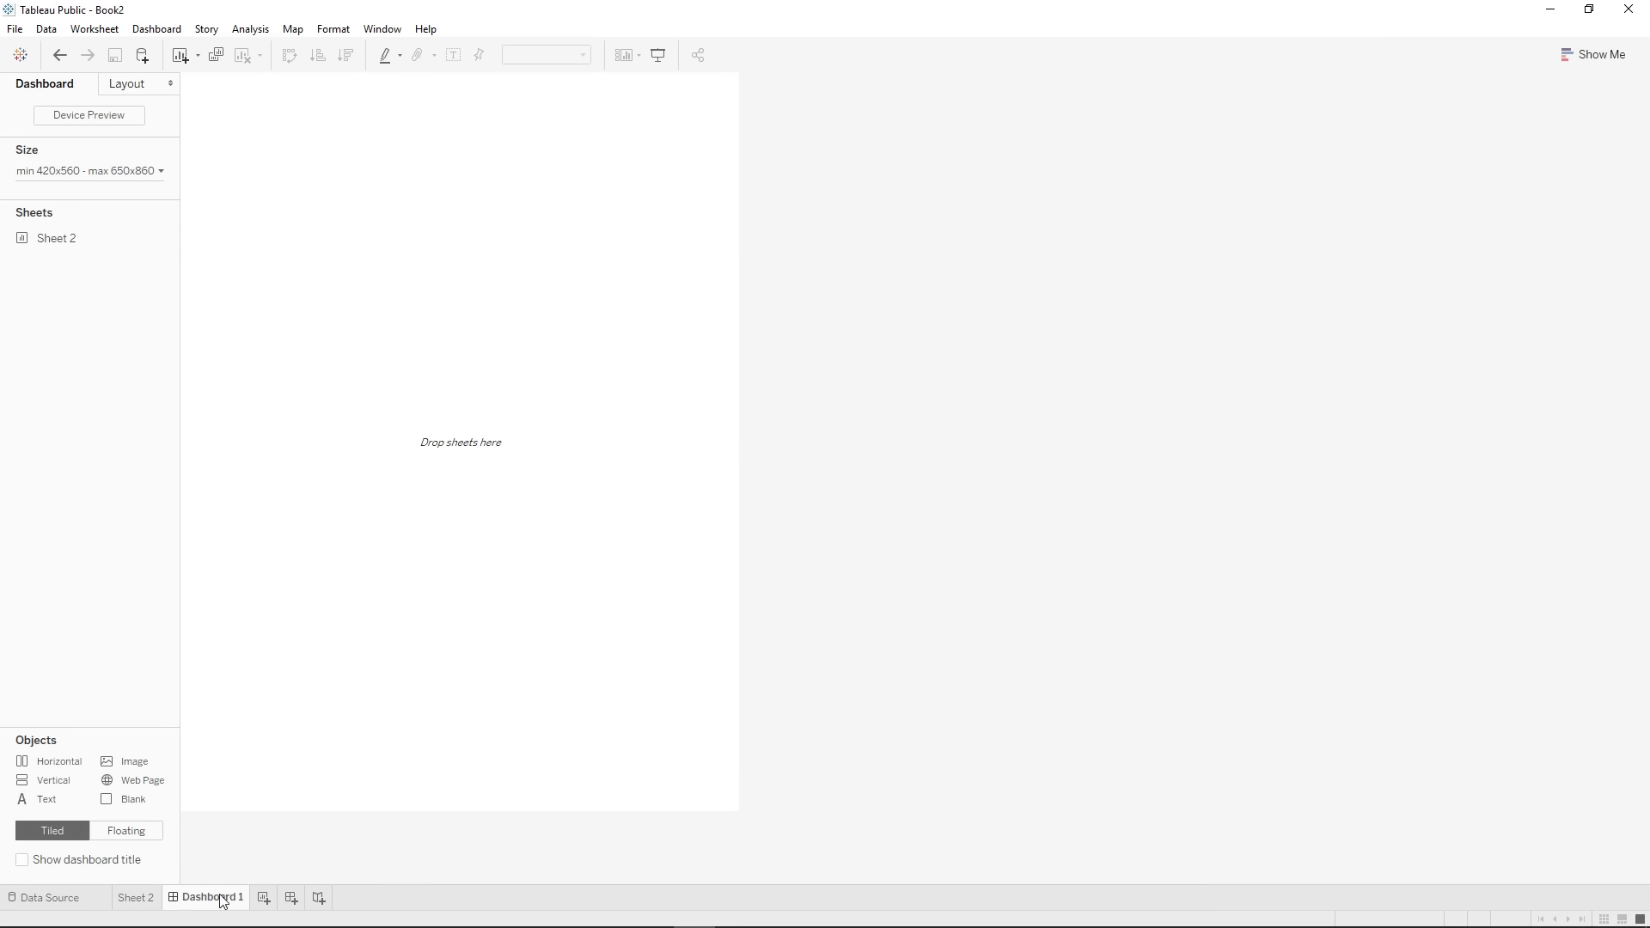
{"action": "right_click", "coordinate": [223, 902]}
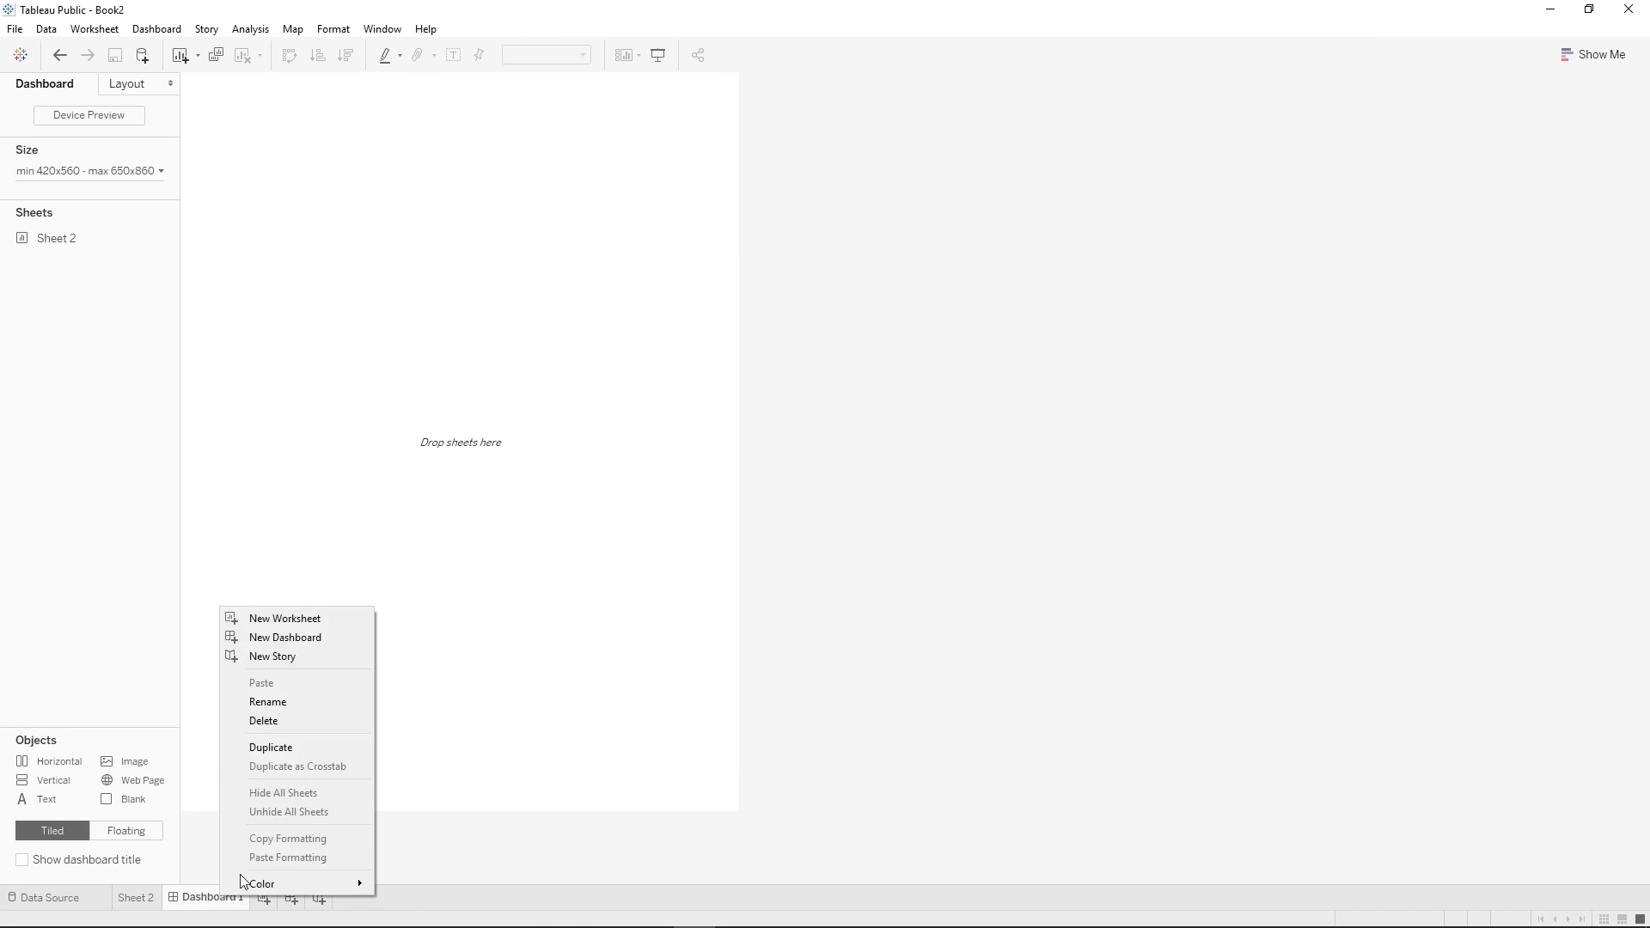
{"action": "left_click", "coordinate": [266, 719]}
- Create a blank story and delete it again
{"action": "left_click", "coordinate": [230, 900]}
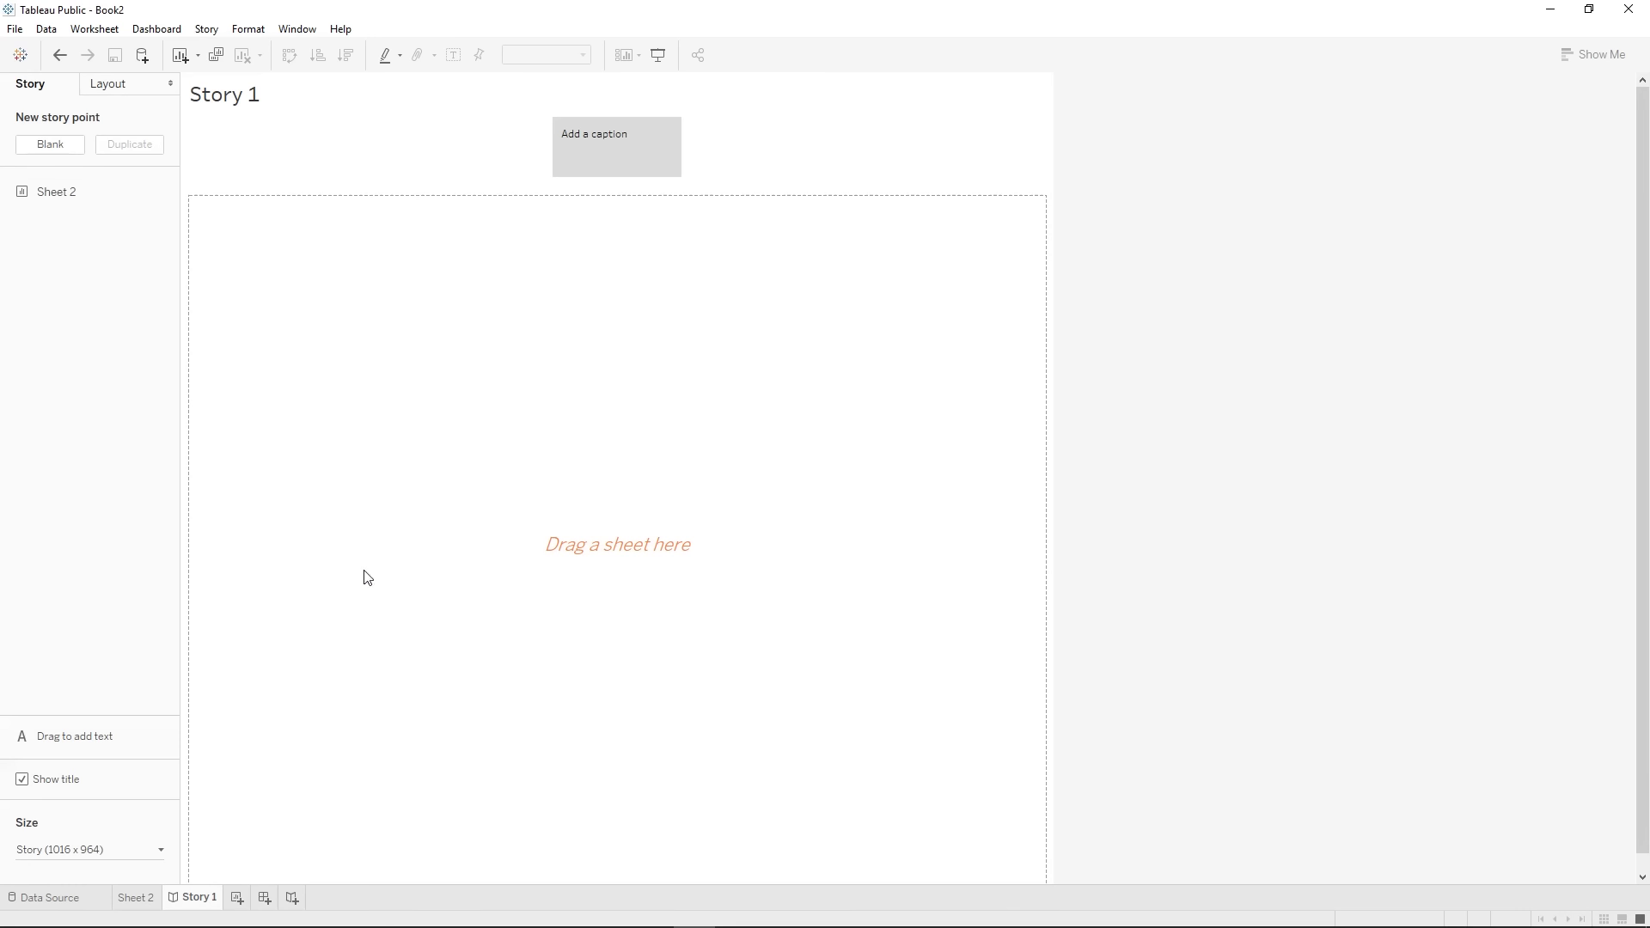
{"action": "right_click", "coordinate": [196, 904]}
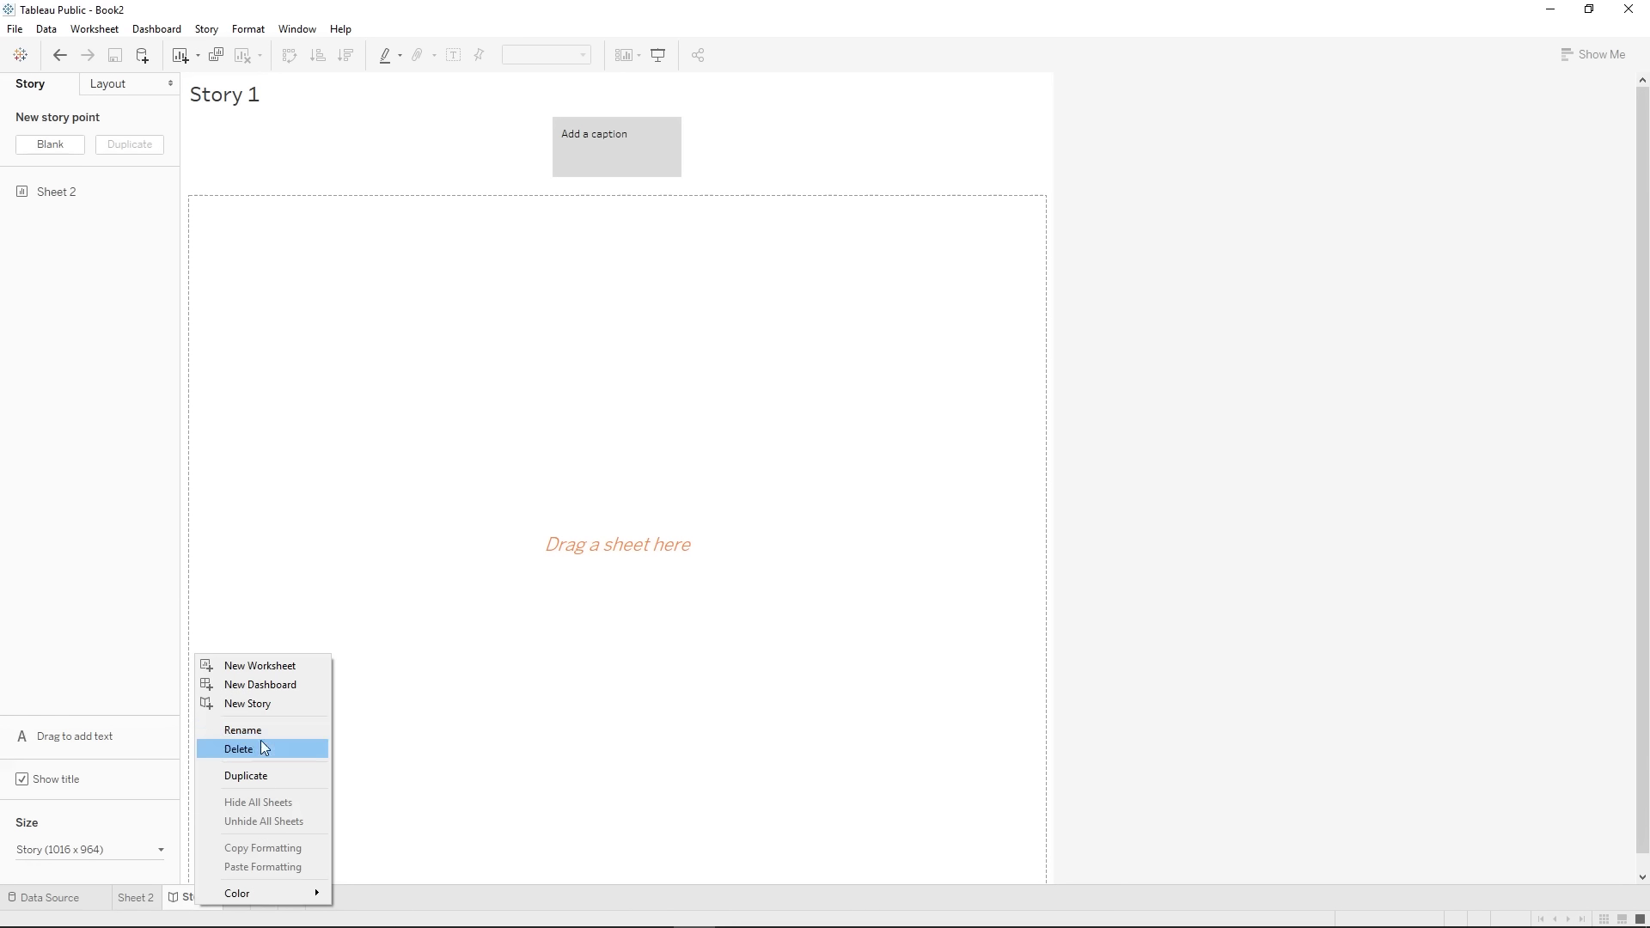
{"action": "left_click", "coordinate": [258, 749]}
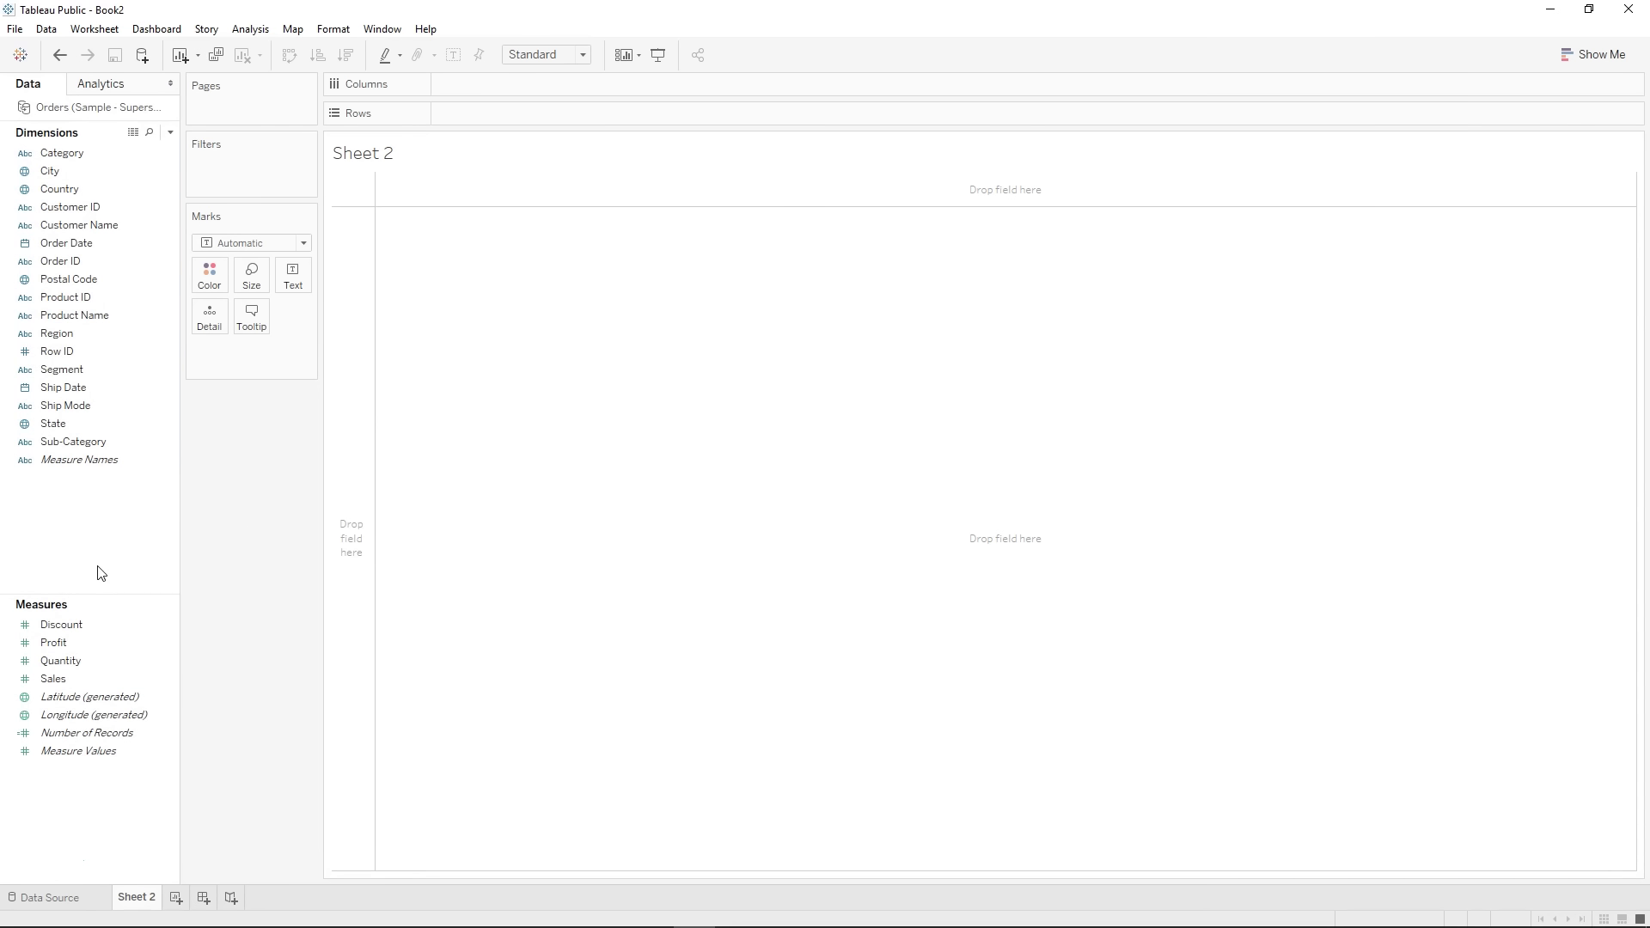
- Build a text table on Sheet 2 with Region in the columns and Quantity and Sales as its values
{"action": "left_click_drag", "start_coordinate": [40, 334], "coordinate": [457, 83]}
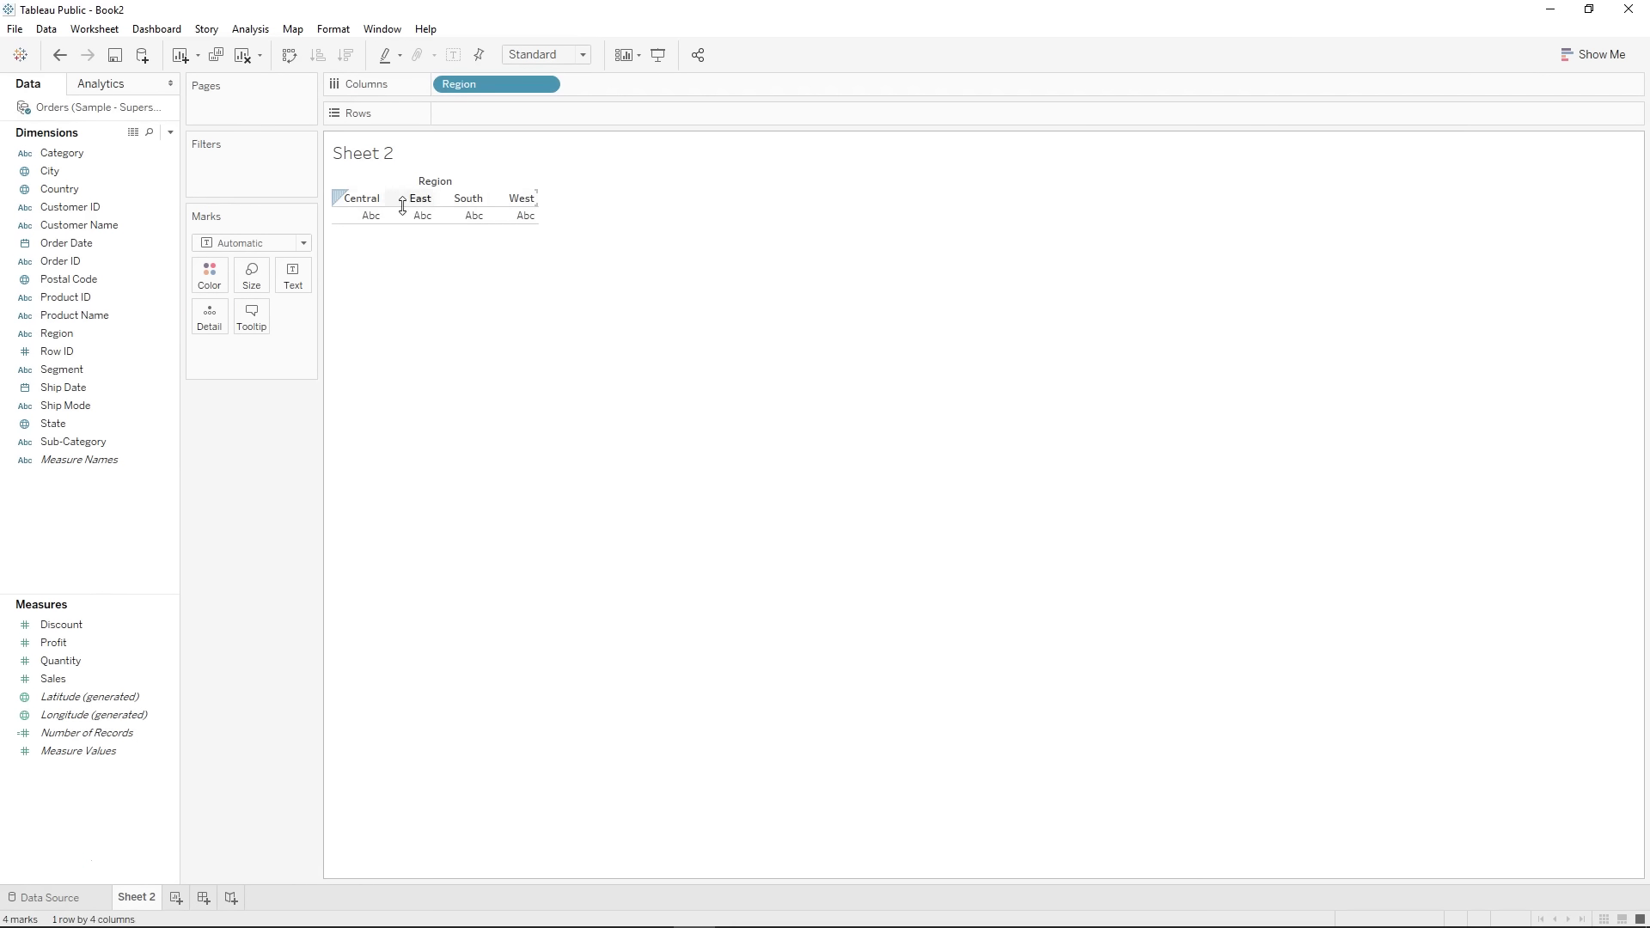
{"action": "double_click", "coordinate": [60, 660]}
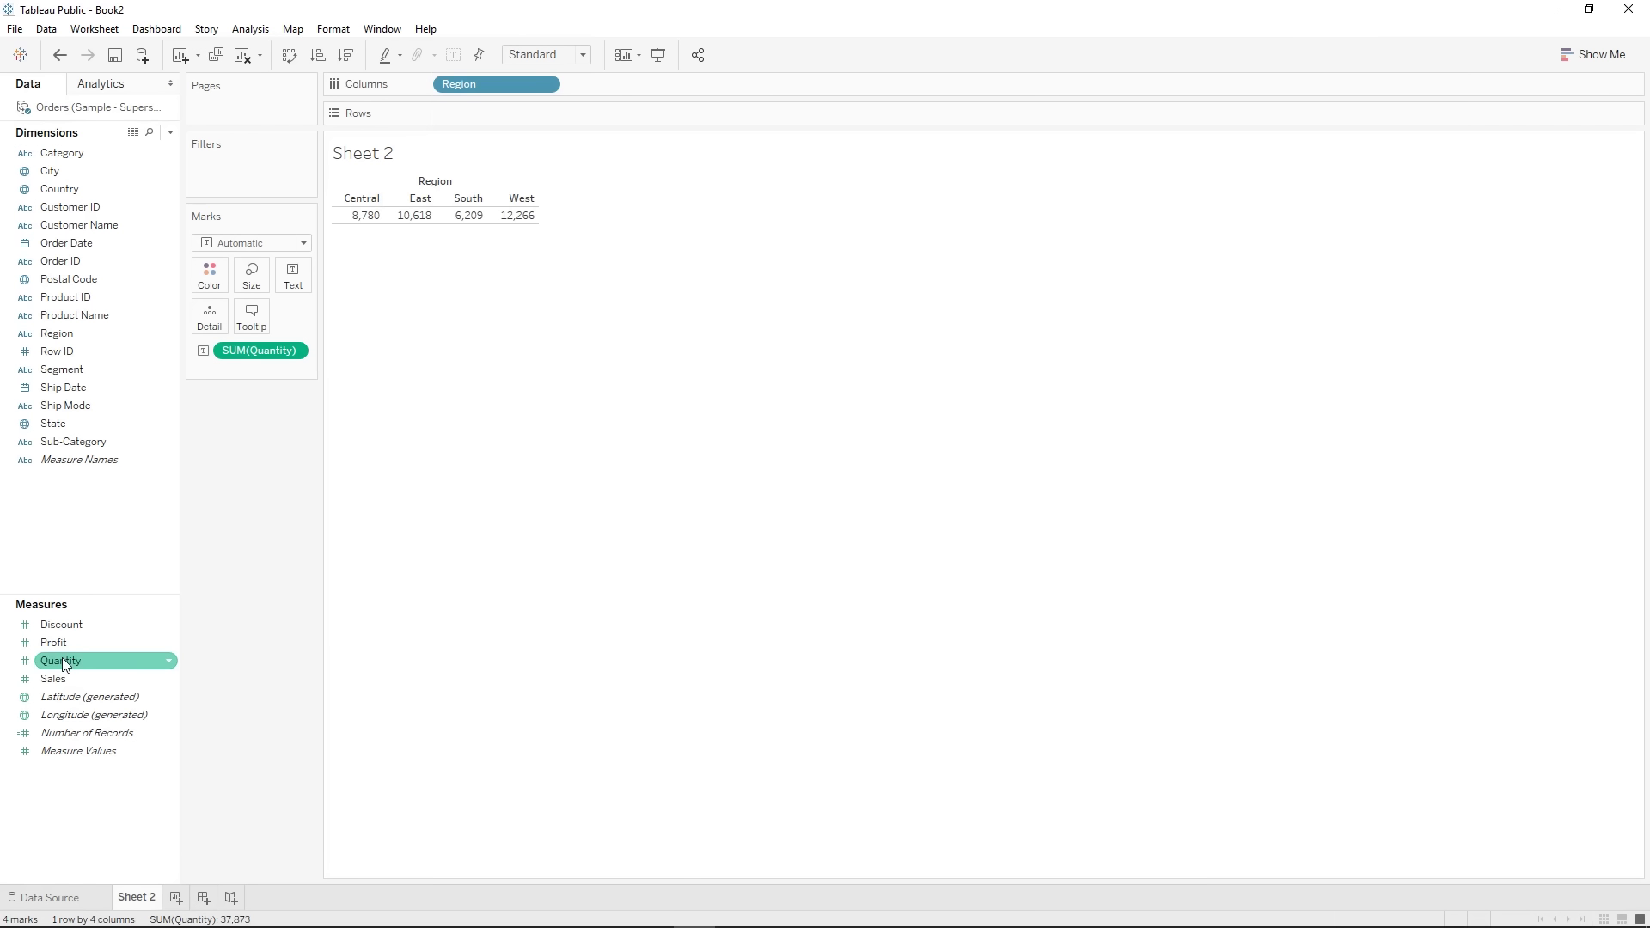
{"action": "mouse_move", "coordinate": [532, 220]}
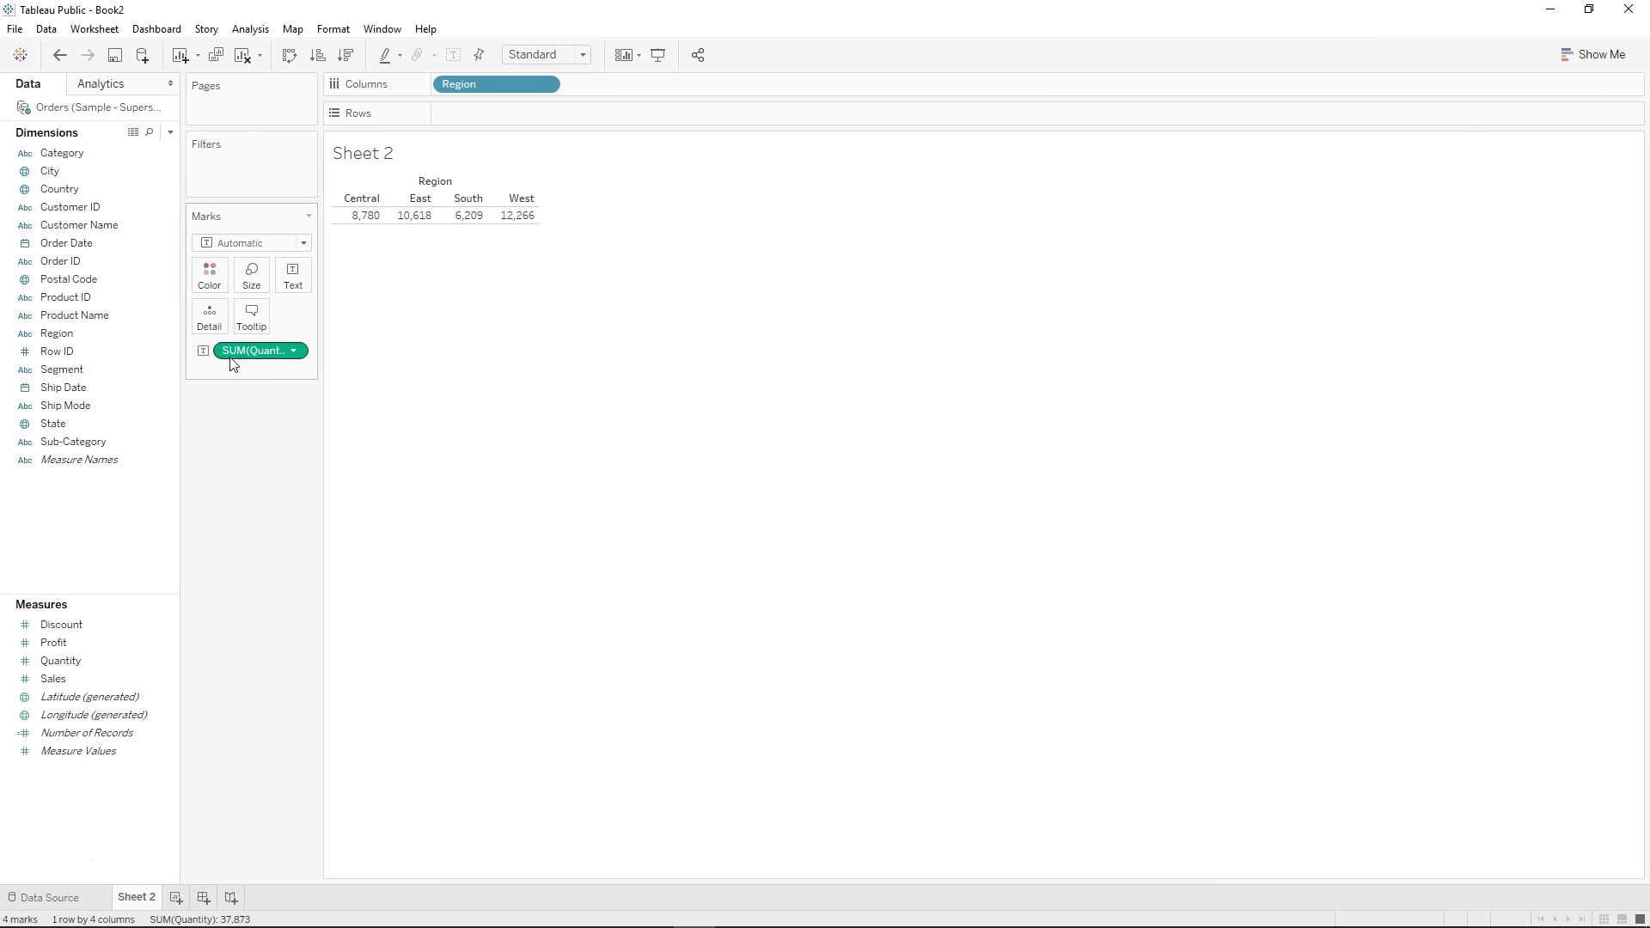
{"action": "double_click", "coordinate": [70, 674]}
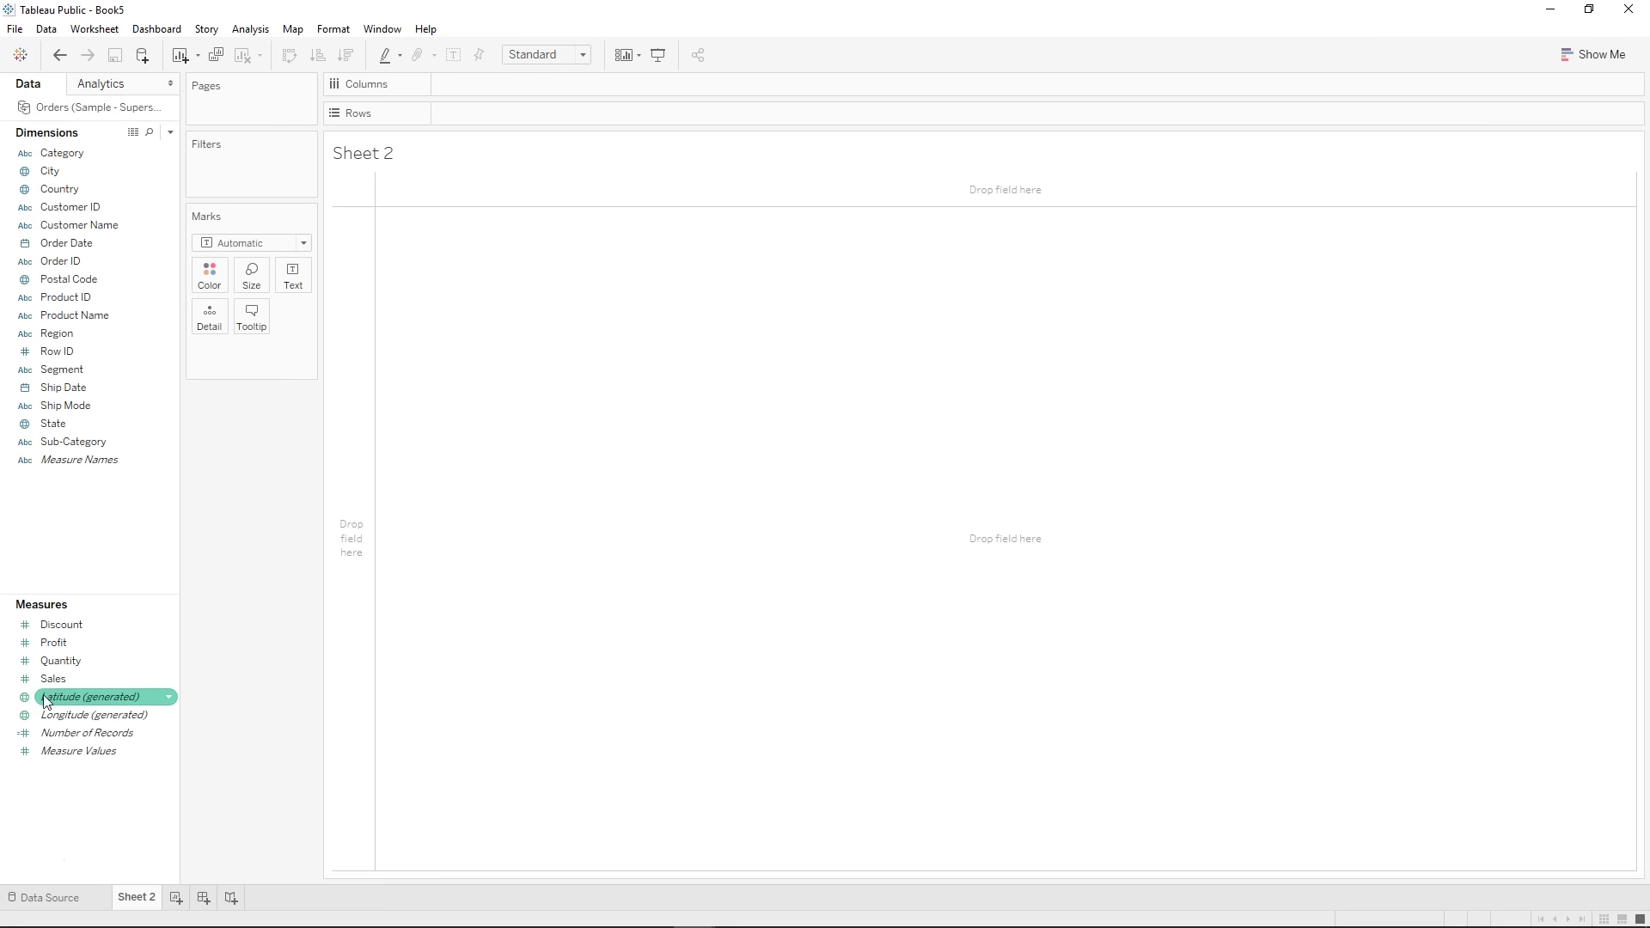
- Convert the Row ID dimension to a measure and undo the conversion
{"action": "left_click", "coordinate": [99, 244]}
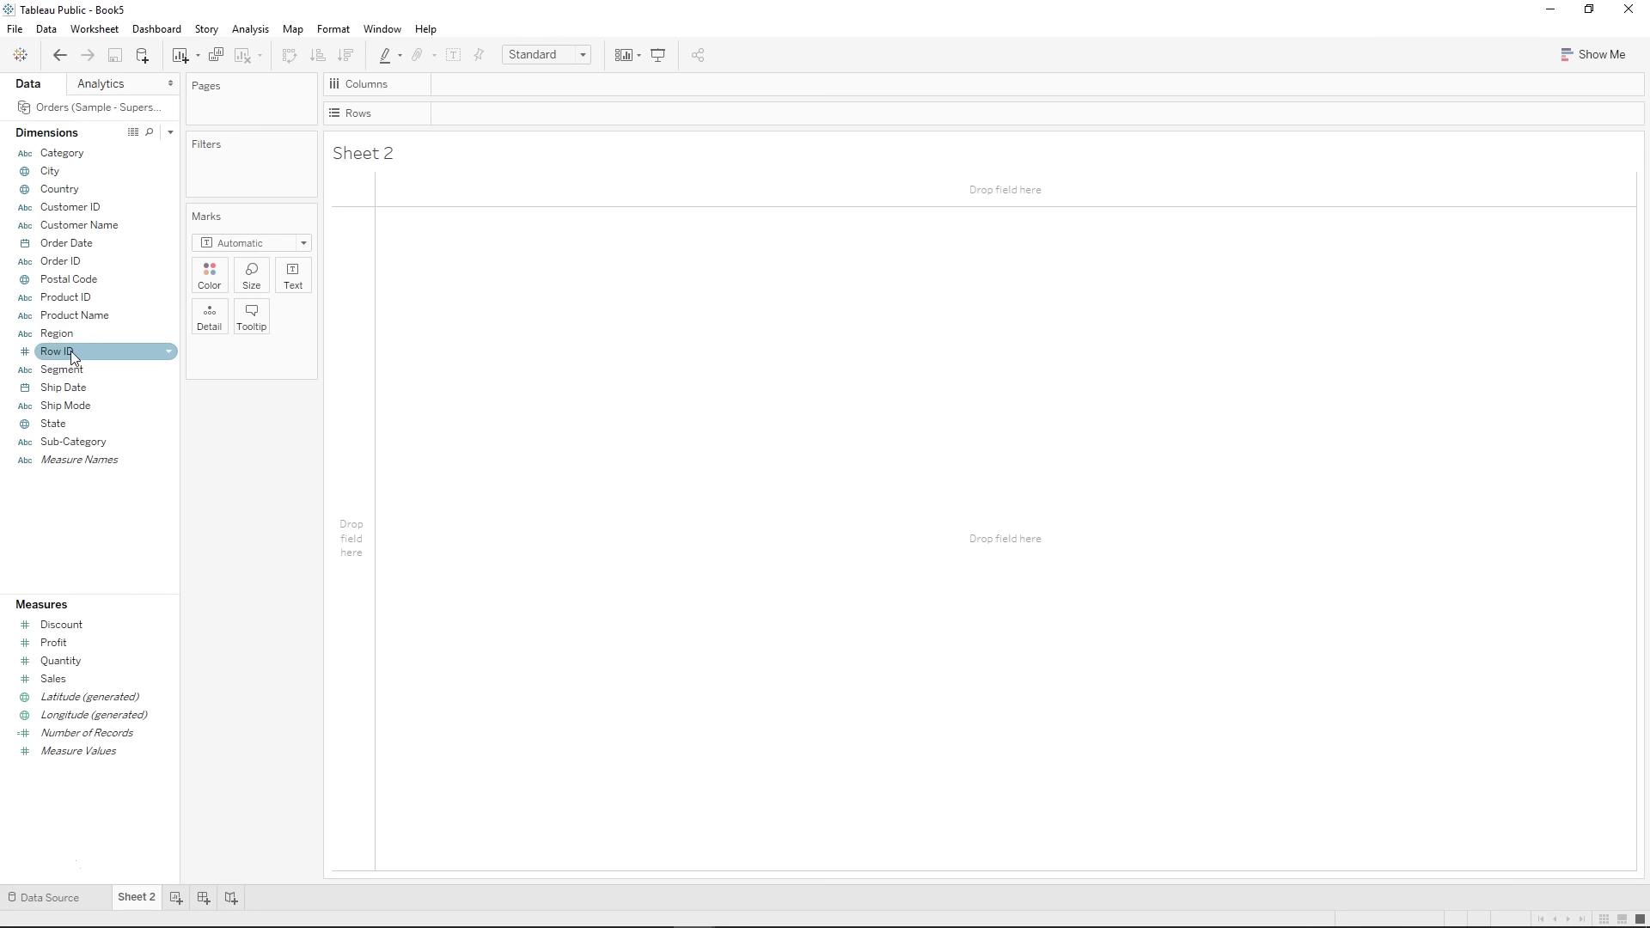
{"action": "left_click_drag", "start_coordinate": [71, 351], "coordinate": [78, 639]}
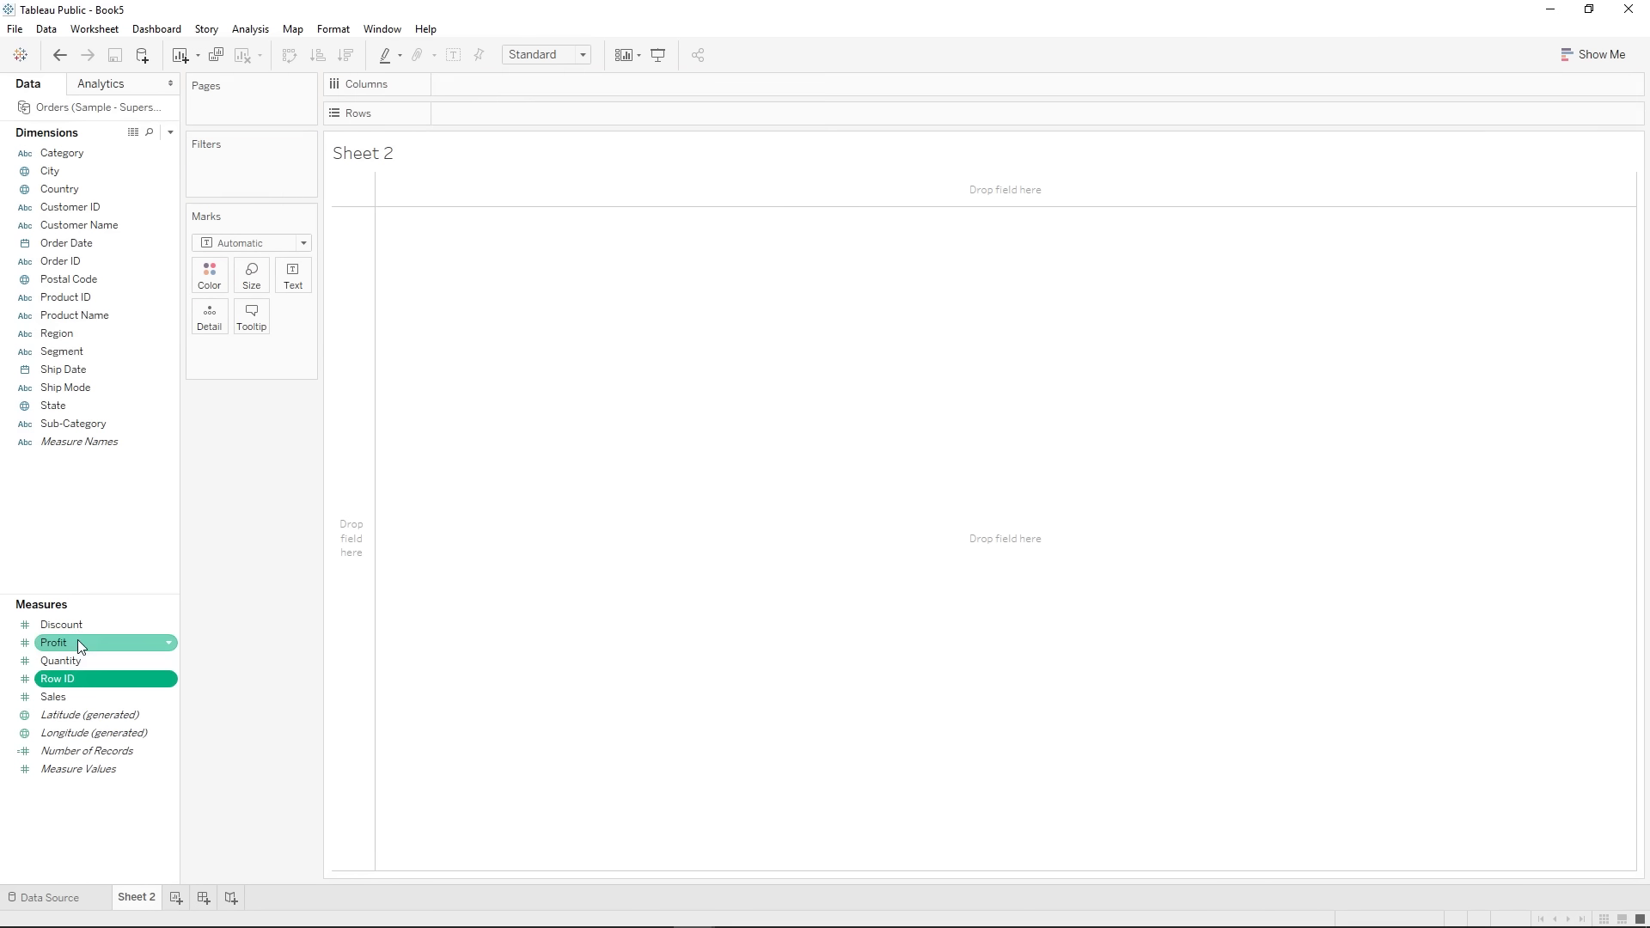
{"action": "left_click", "coordinate": [59, 55]}
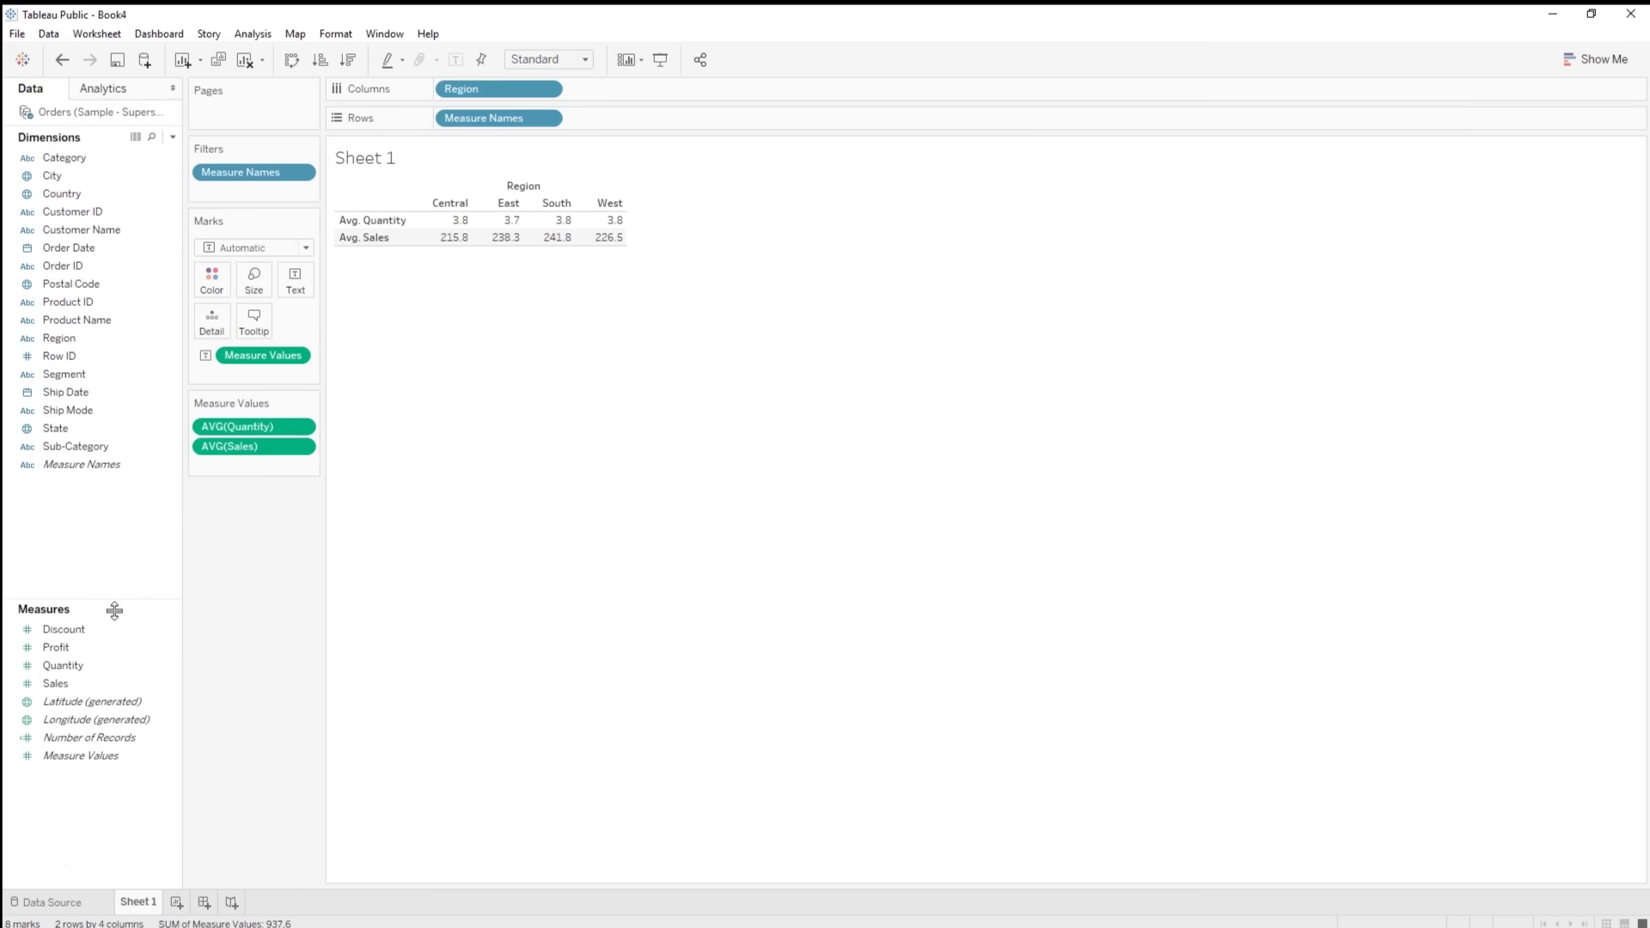
{"action": "left_click", "coordinate": [48, 174]}
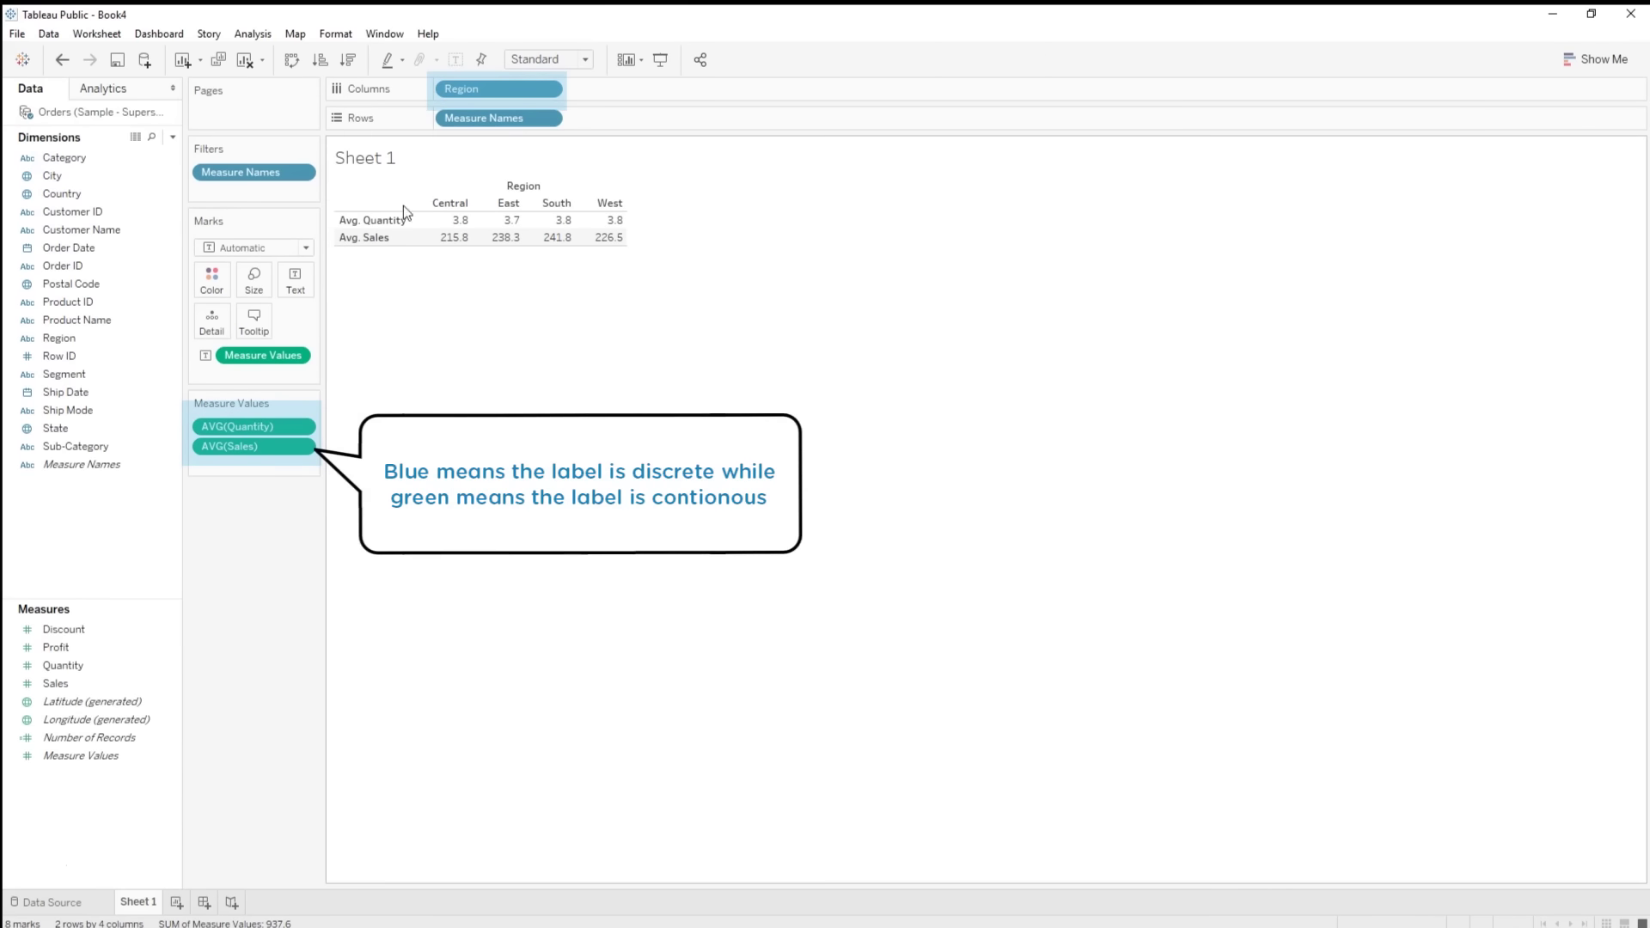
{"action": "left_click", "coordinate": [84, 683]}
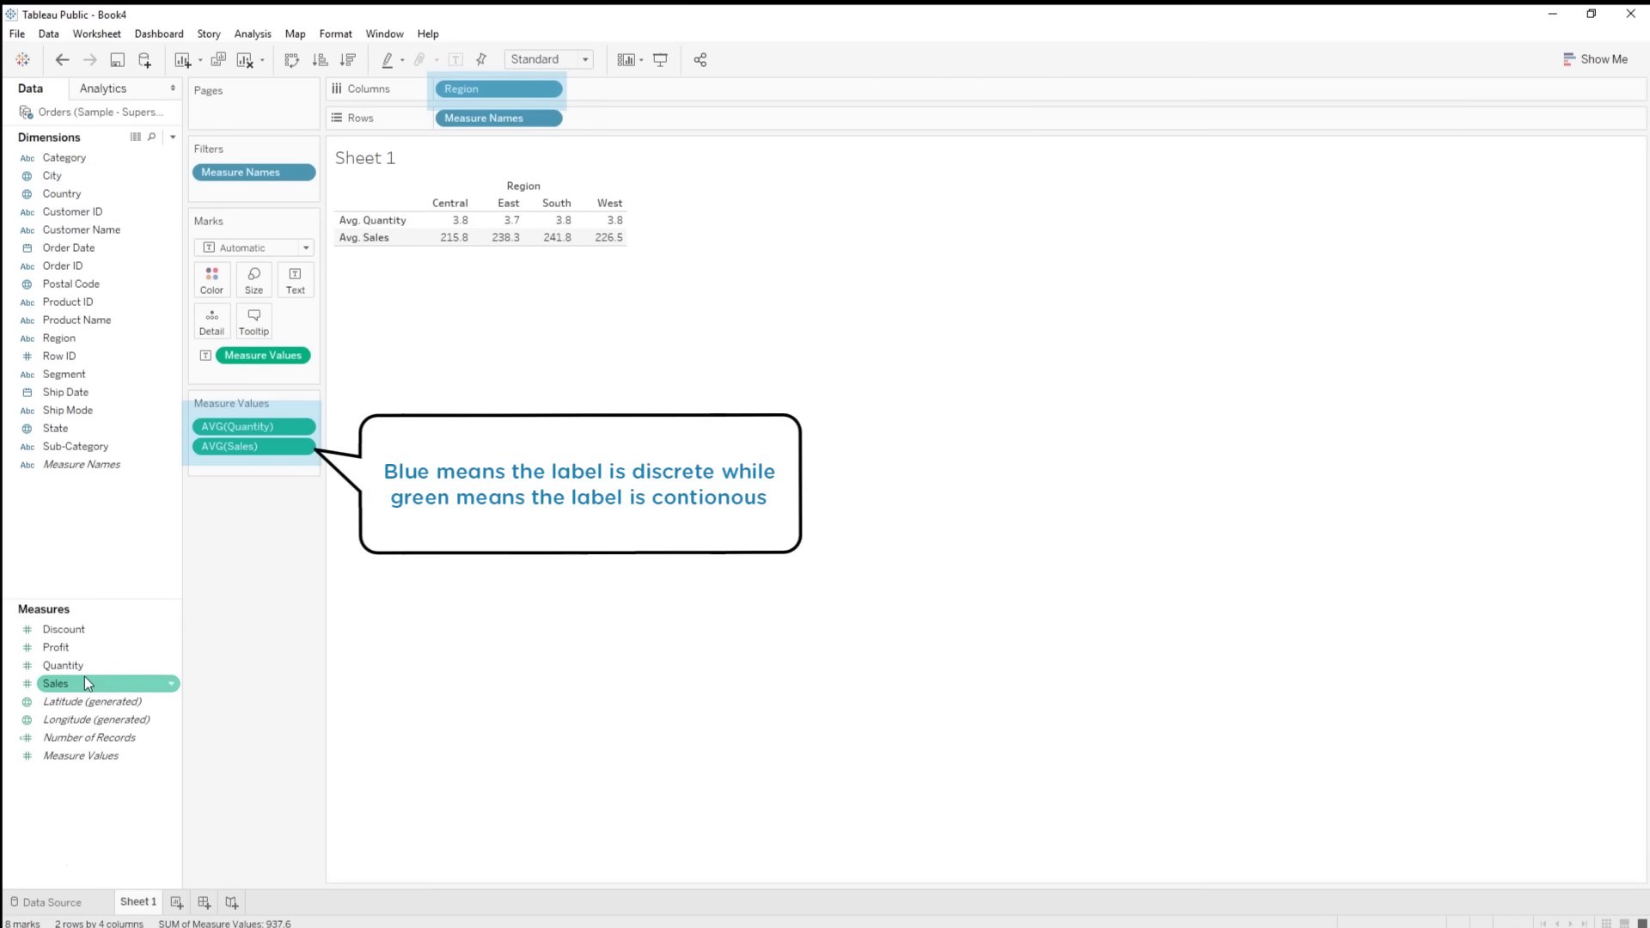
{"action": "left_click", "coordinate": [85, 670]}
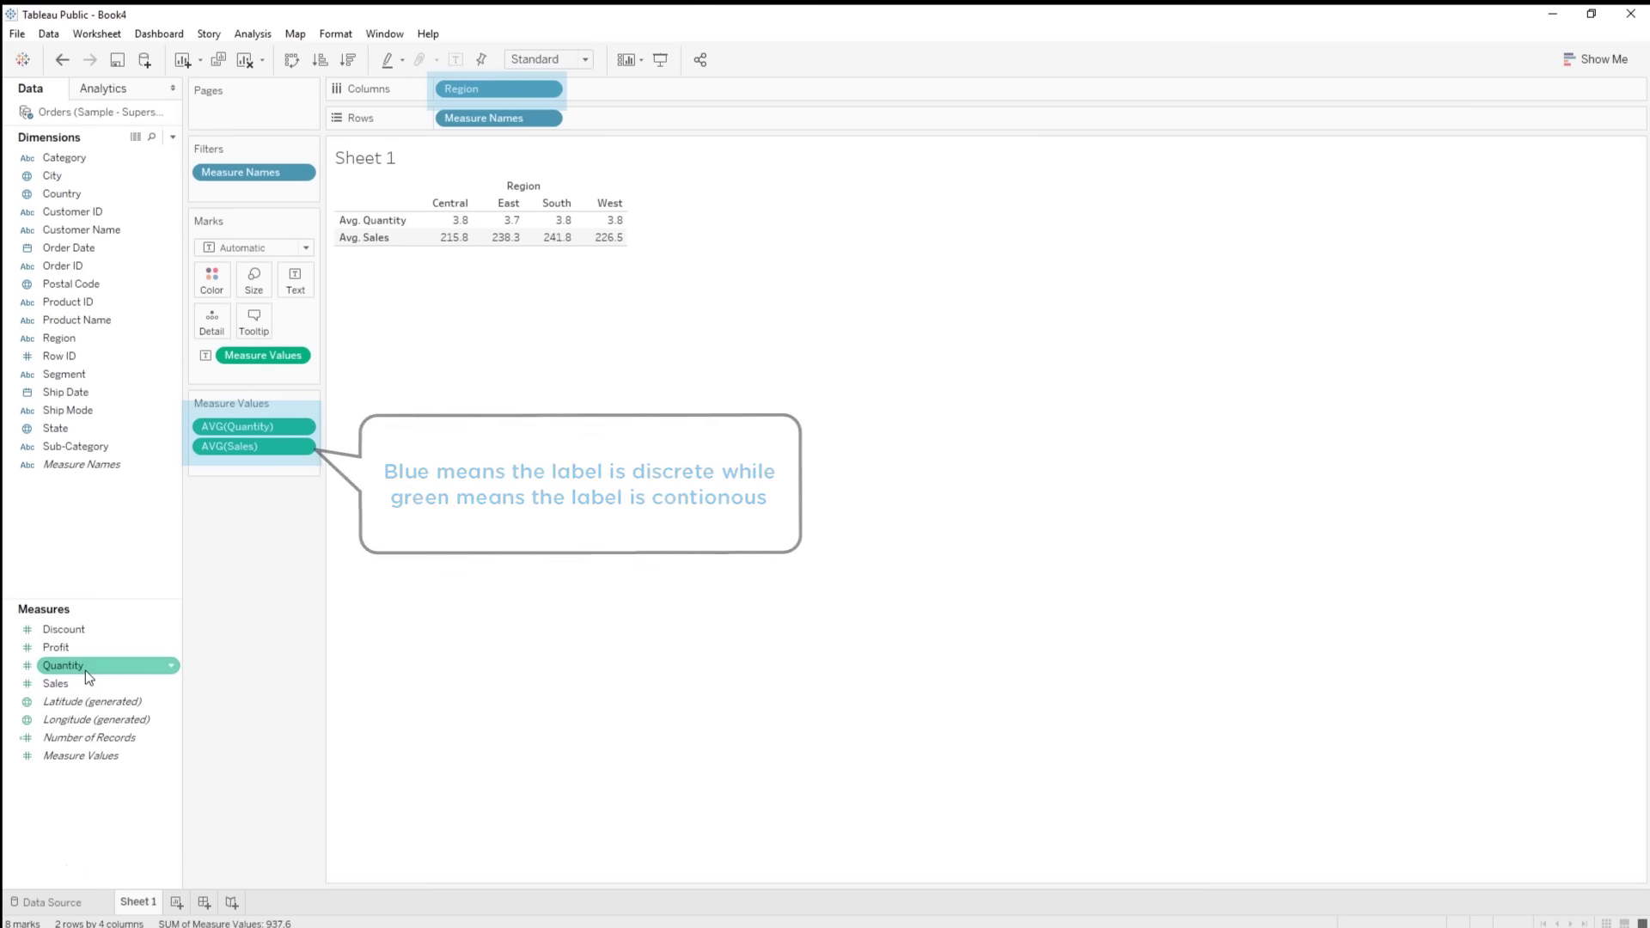
- On a new worksheet, place Quantity in the columns as a continuous dimension and Sales in the rows
{"action": "key", "text": "ctrl+m"}
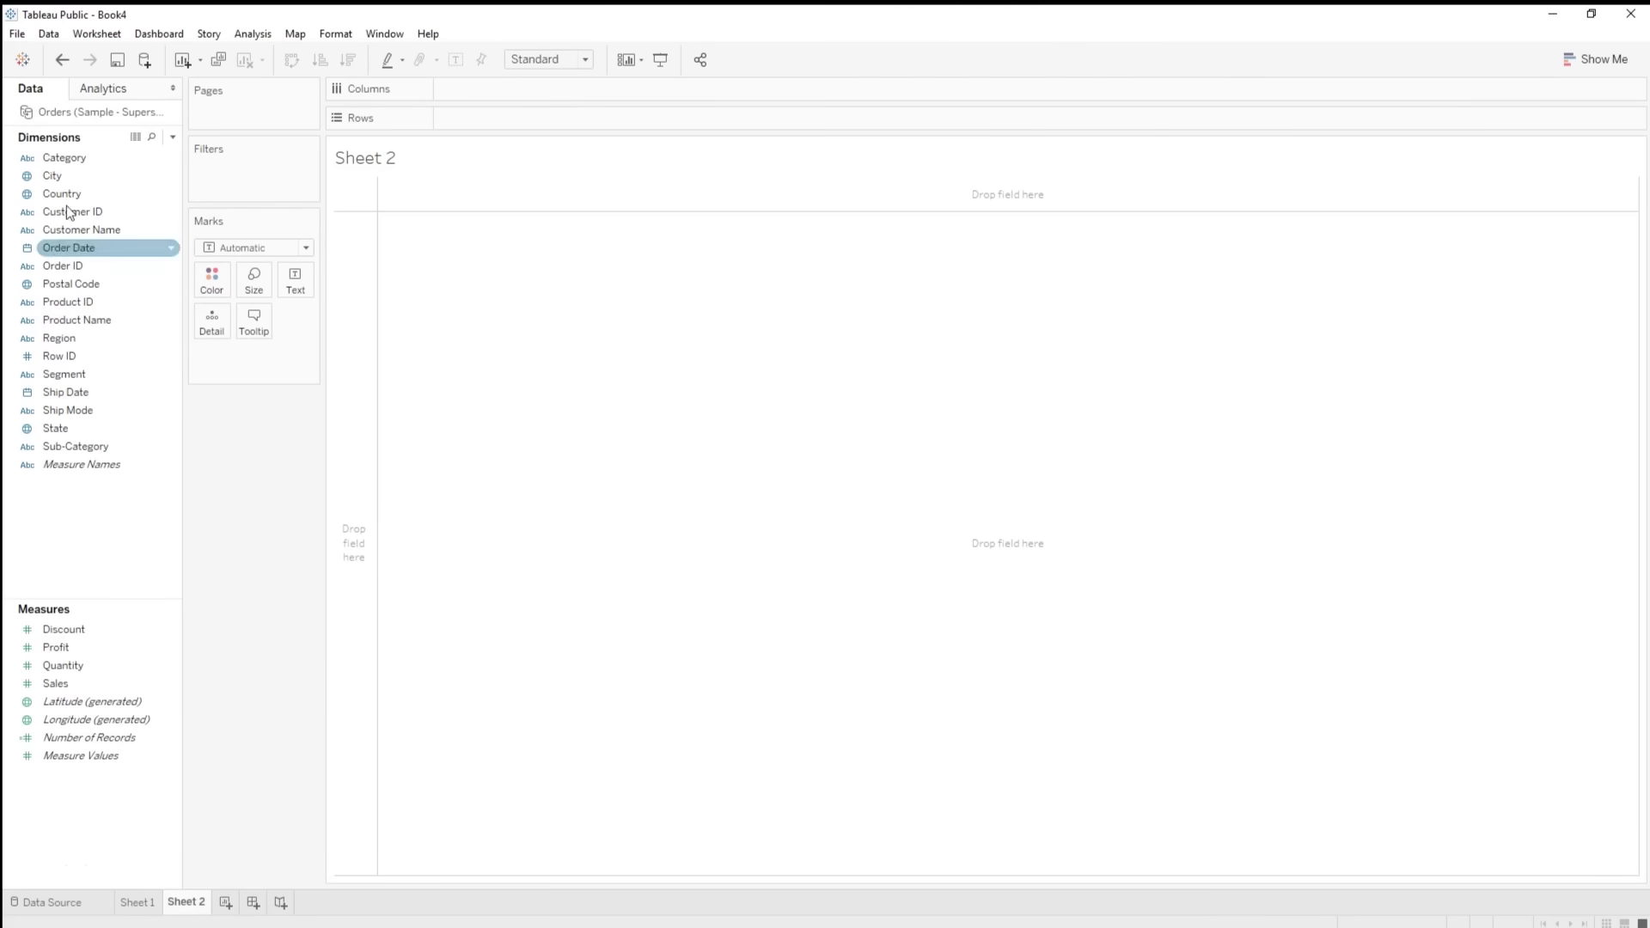
{"action": "left_click", "coordinate": [67, 666]}
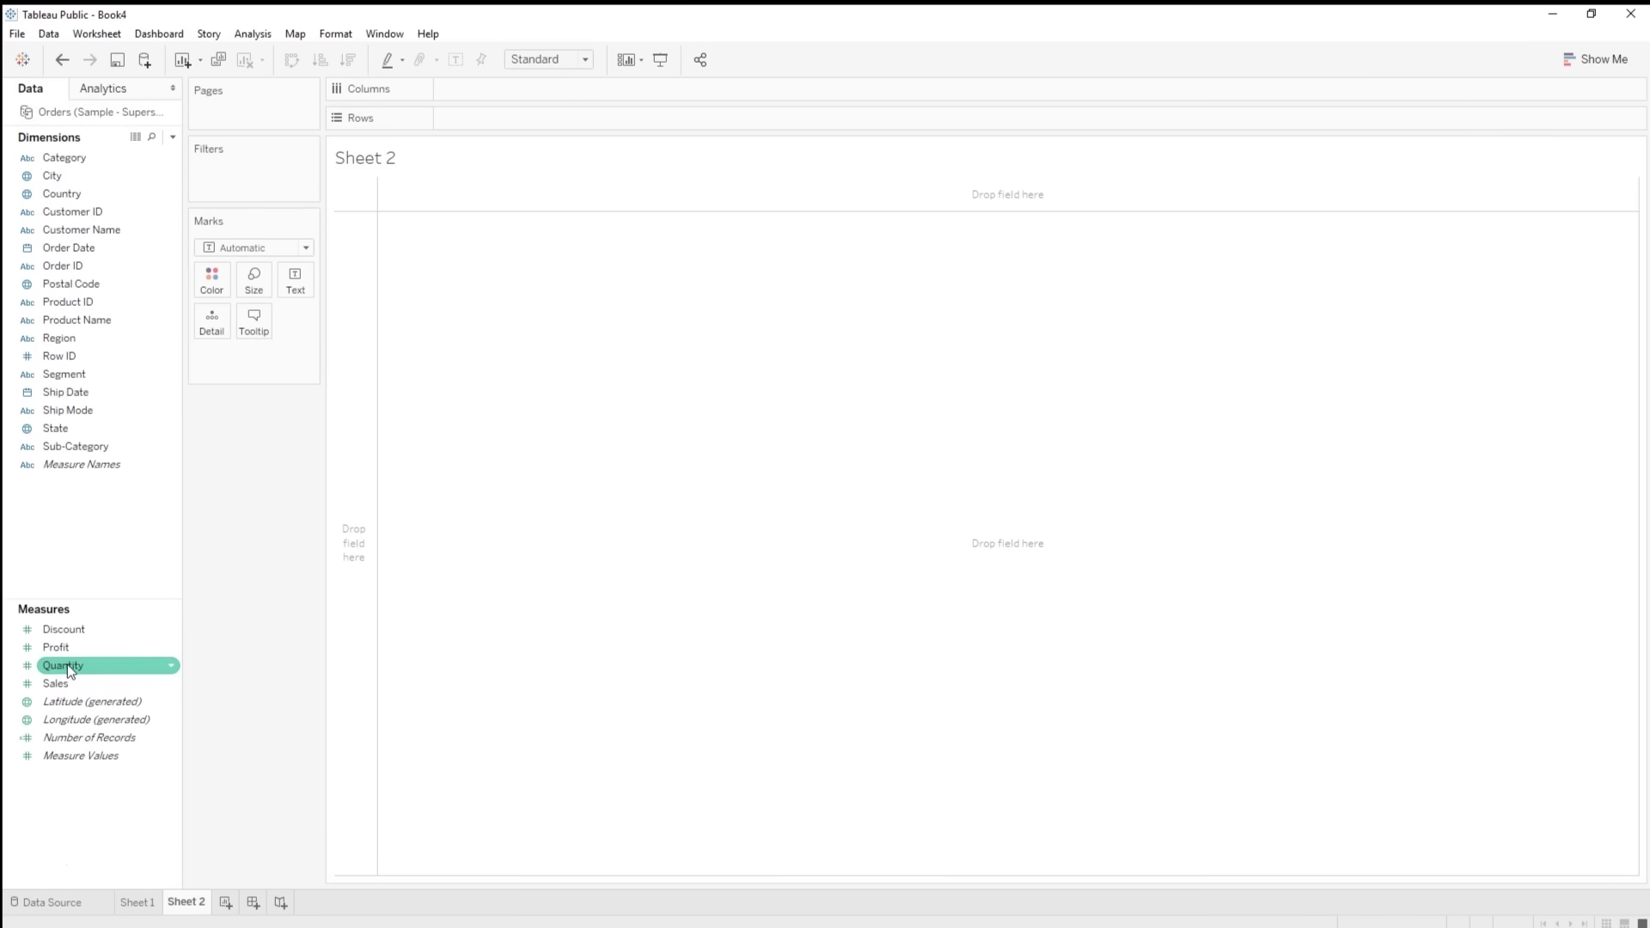
{"action": "mouse_move", "coordinate": [65, 664]}
{"action": "left_mouse_down"}
{"action": "mouse_move", "coordinate": [409, 105]}
{"action": "mouse_move", "coordinate": [464, 91]}
{"action": "left_mouse_up"}
{"action": "right_click", "coordinate": [492, 90]}
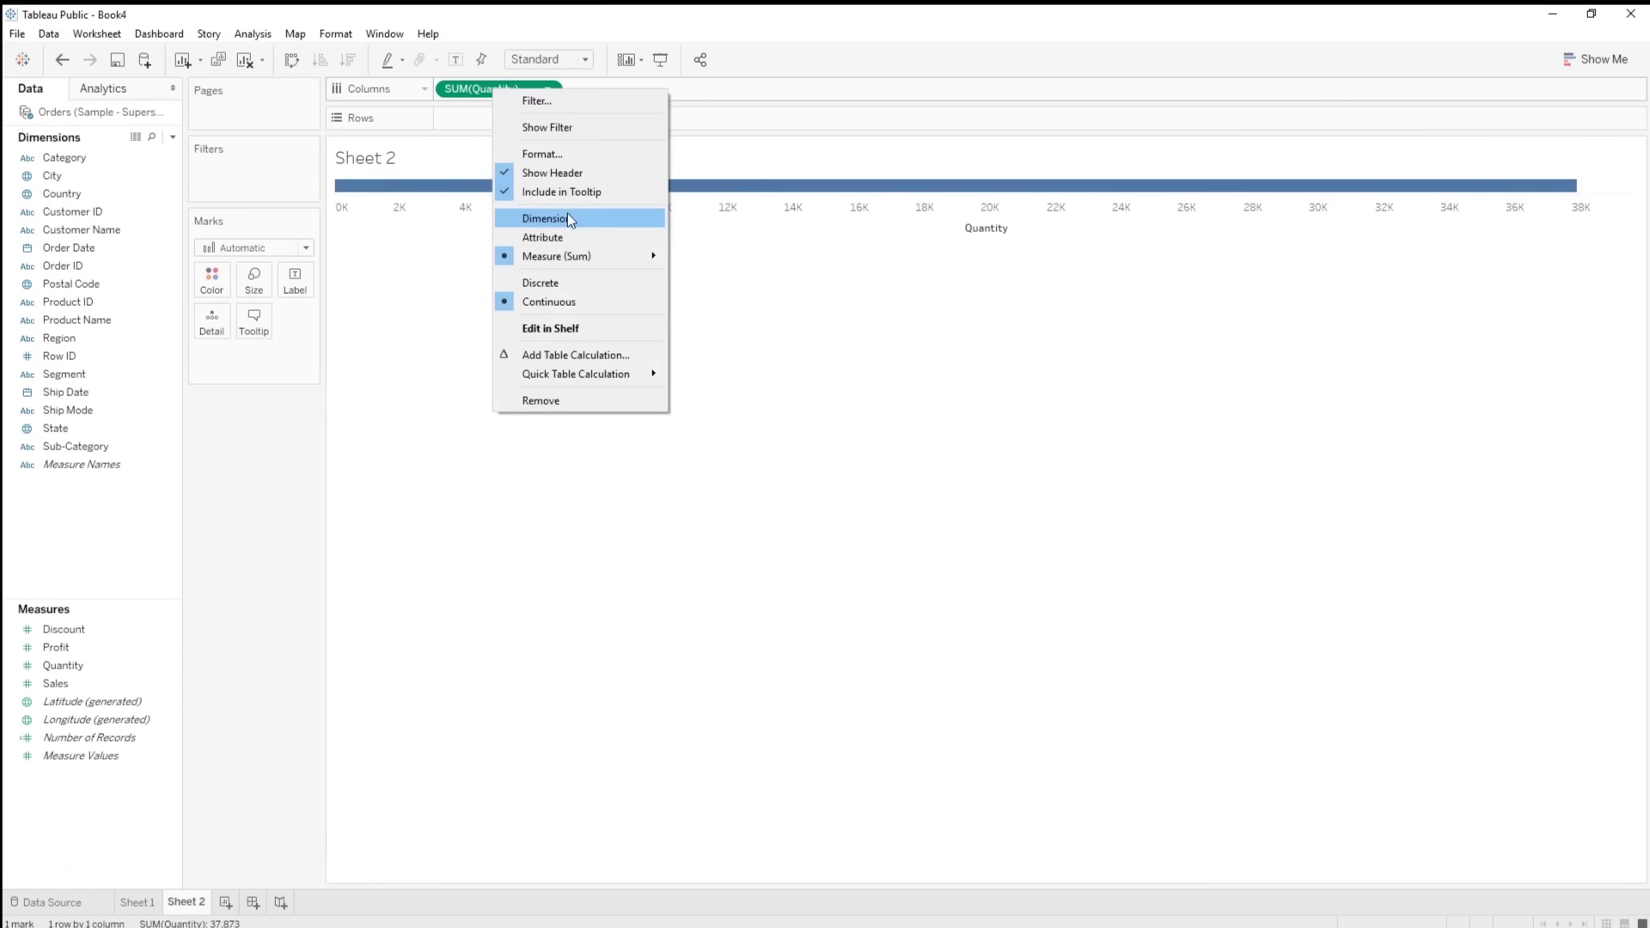
{"action": "left_click", "coordinate": [569, 218]}
{"action": "right_click", "coordinate": [507, 91]}
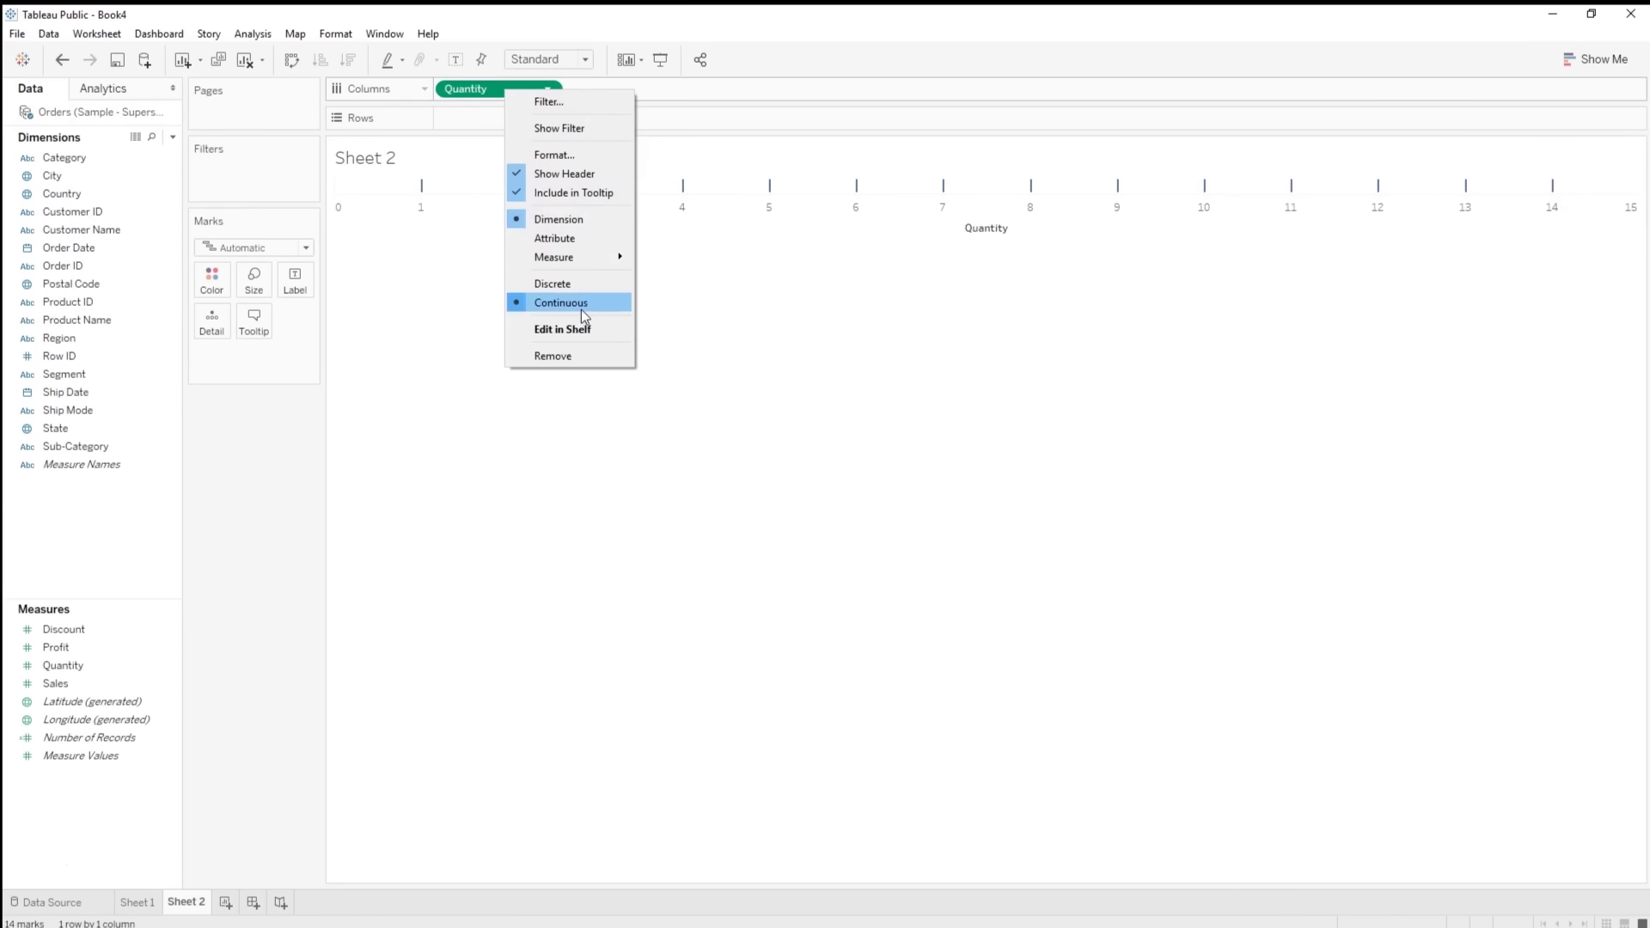
{"action": "left_click", "coordinate": [491, 99]}
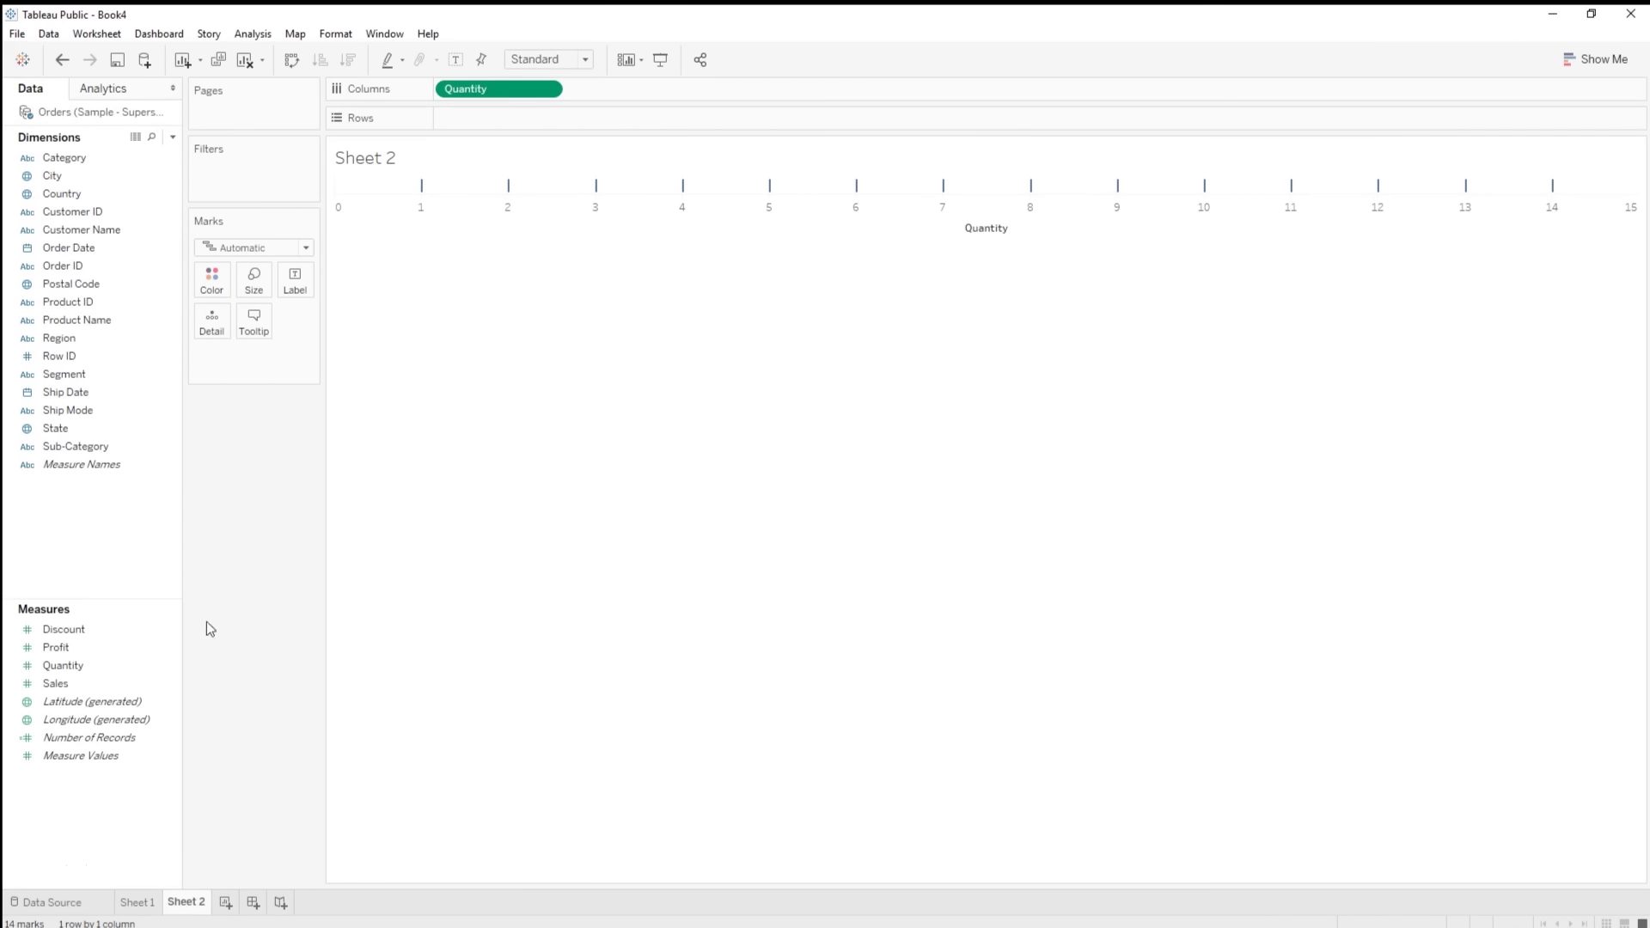
{"action": "mouse_move", "coordinate": [75, 688]}
{"action": "left_mouse_down"}
{"action": "mouse_move", "coordinate": [462, 110]}
{"action": "mouse_move", "coordinate": [481, 117]}
{"action": "left_mouse_up"}
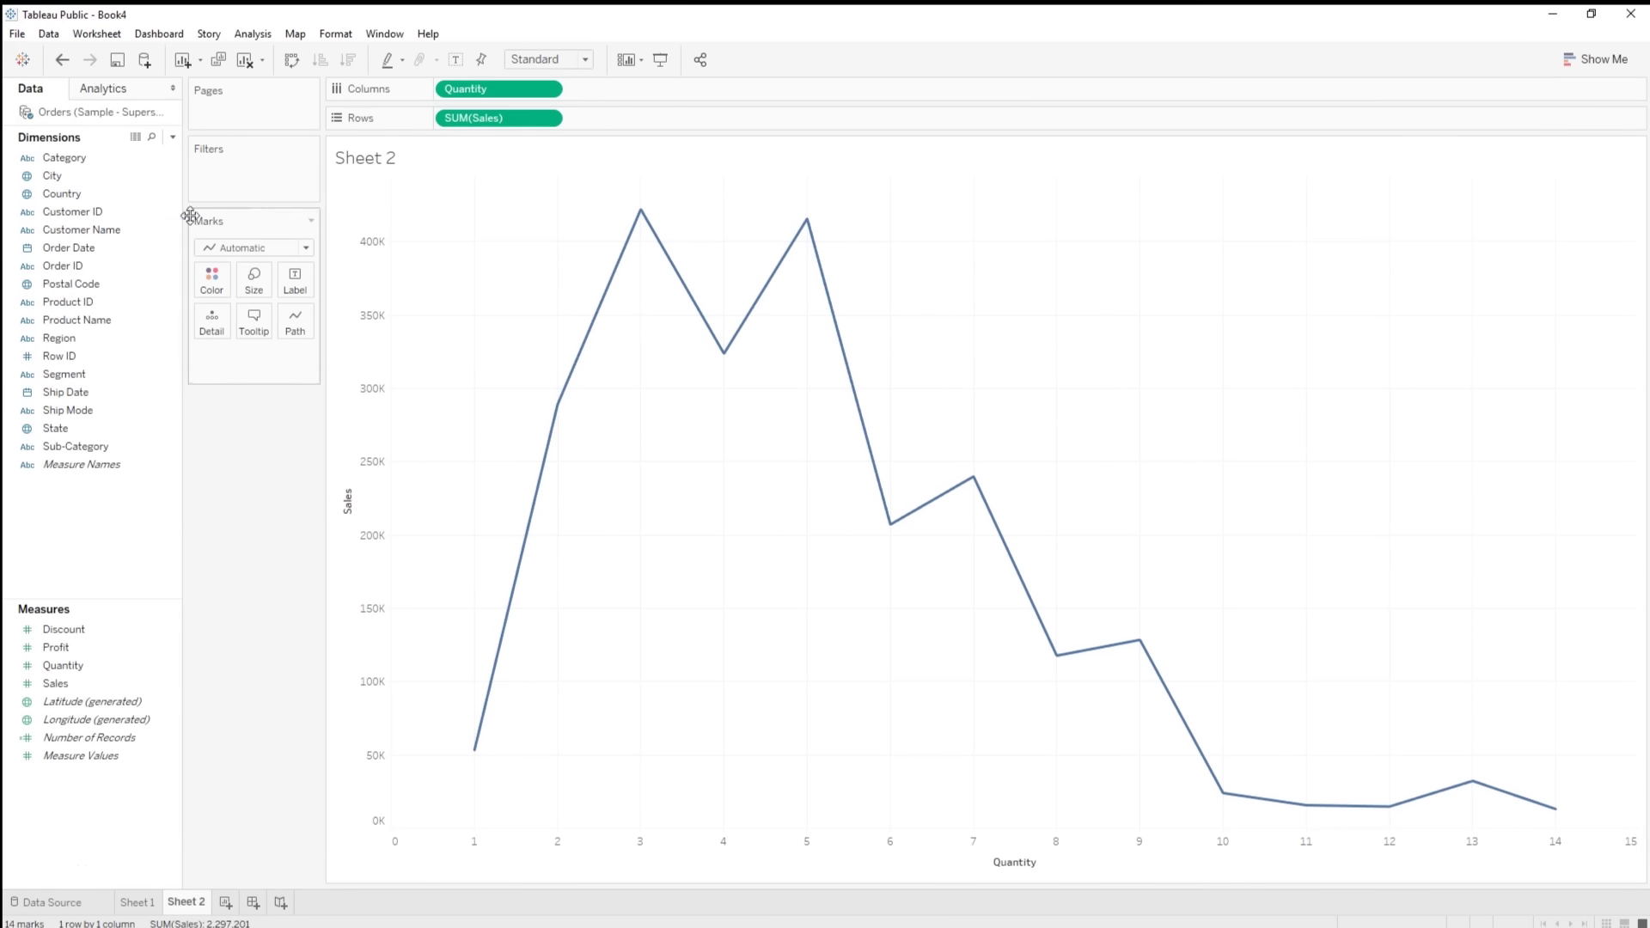
- Switch the Quantity field in the columns to discrete, select some of its column headers, and undo the switch
{"action": "mouse_move", "coordinate": [486, 753]}
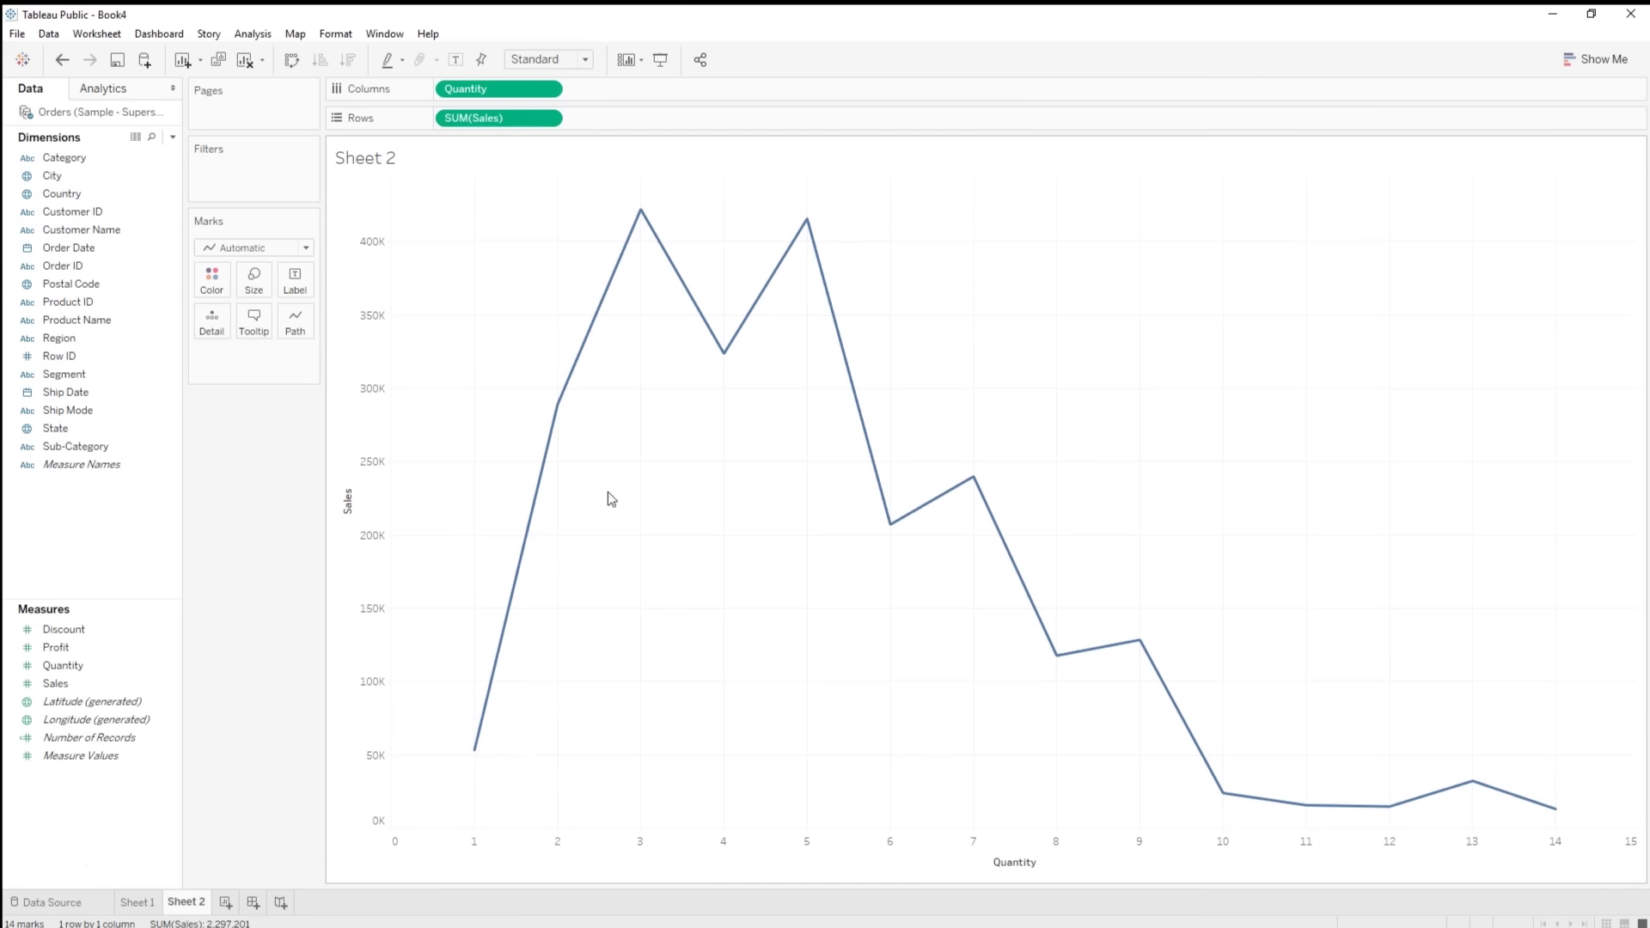
{"action": "mouse_move", "coordinate": [636, 215]}
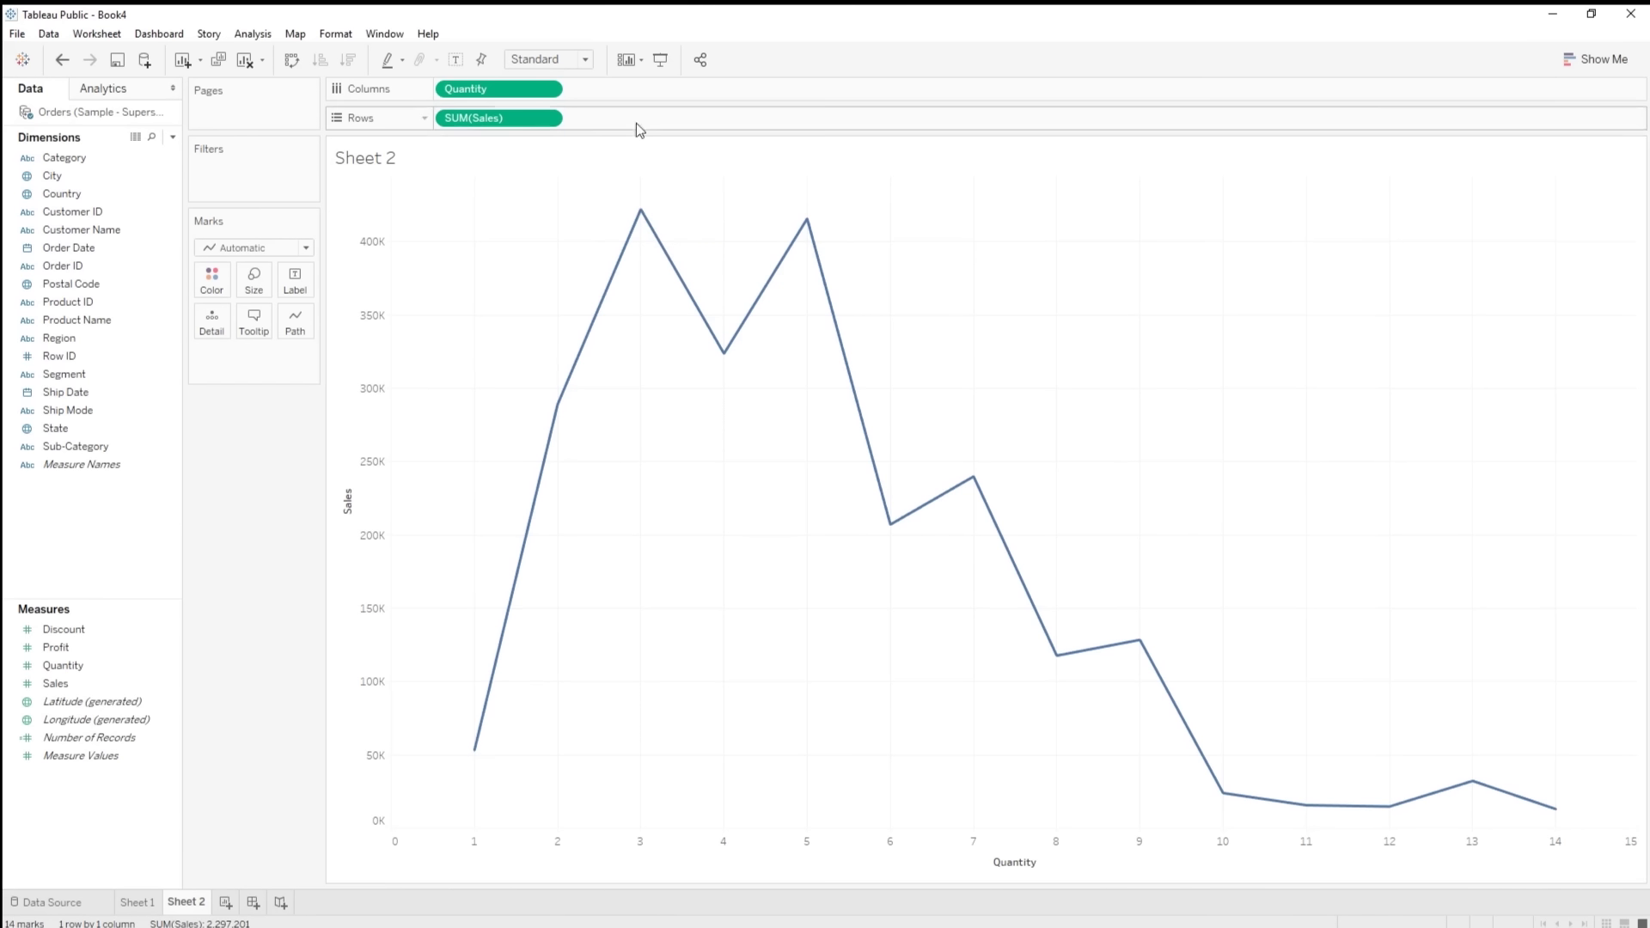
{"action": "right_click", "coordinate": [463, 95]}
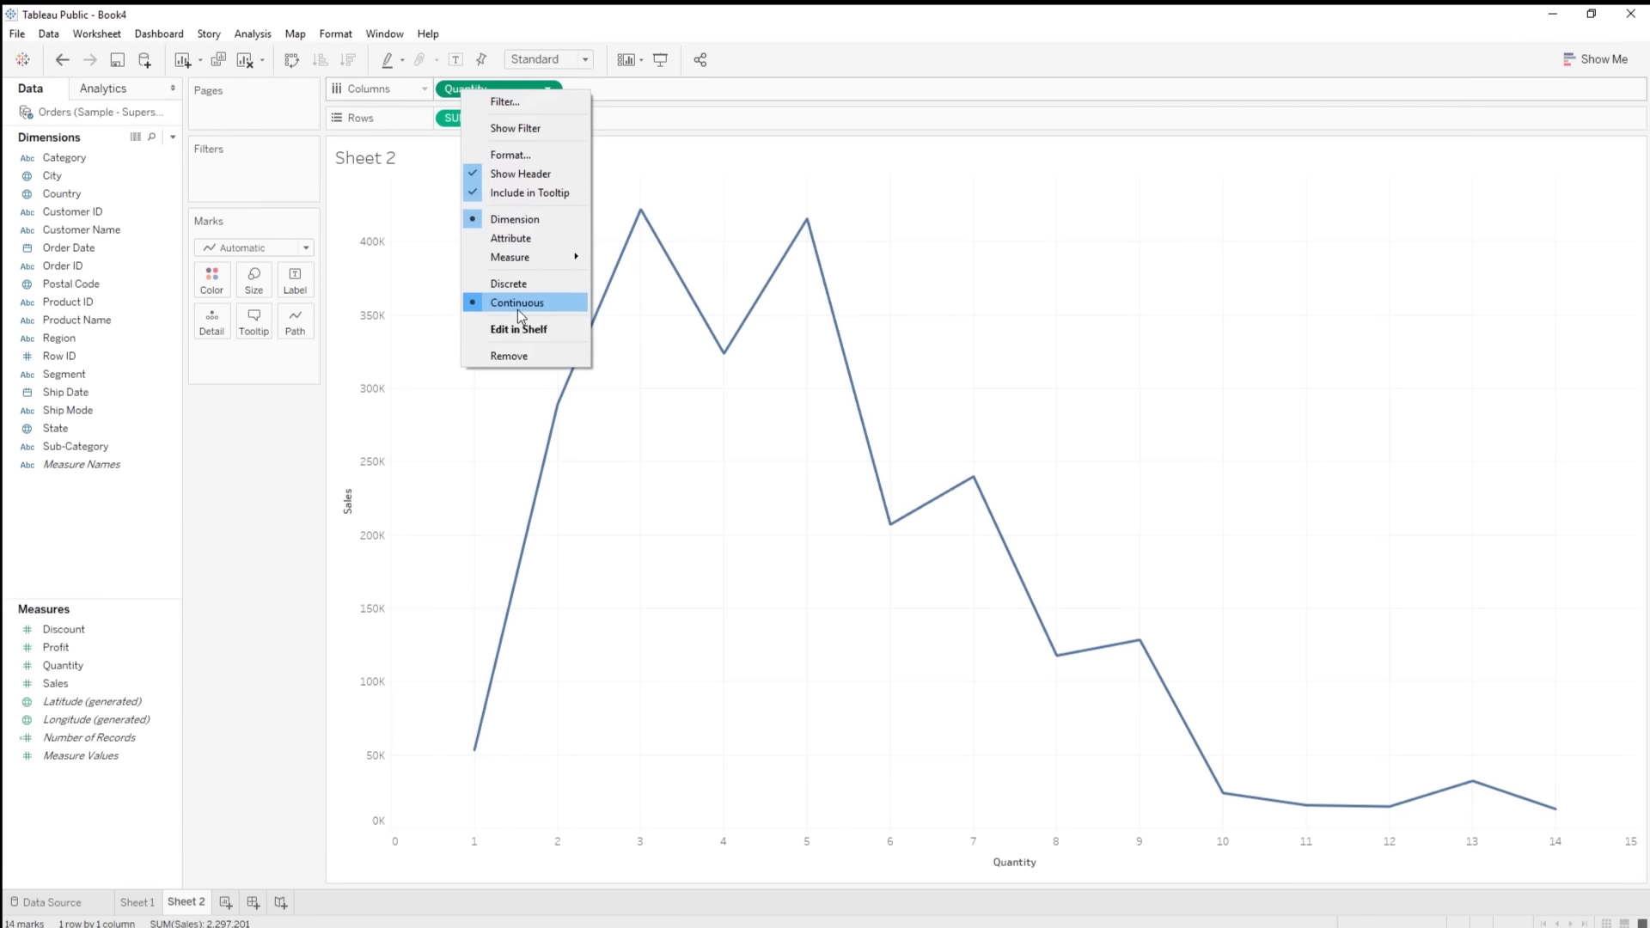
{"action": "left_click", "coordinate": [508, 284]}
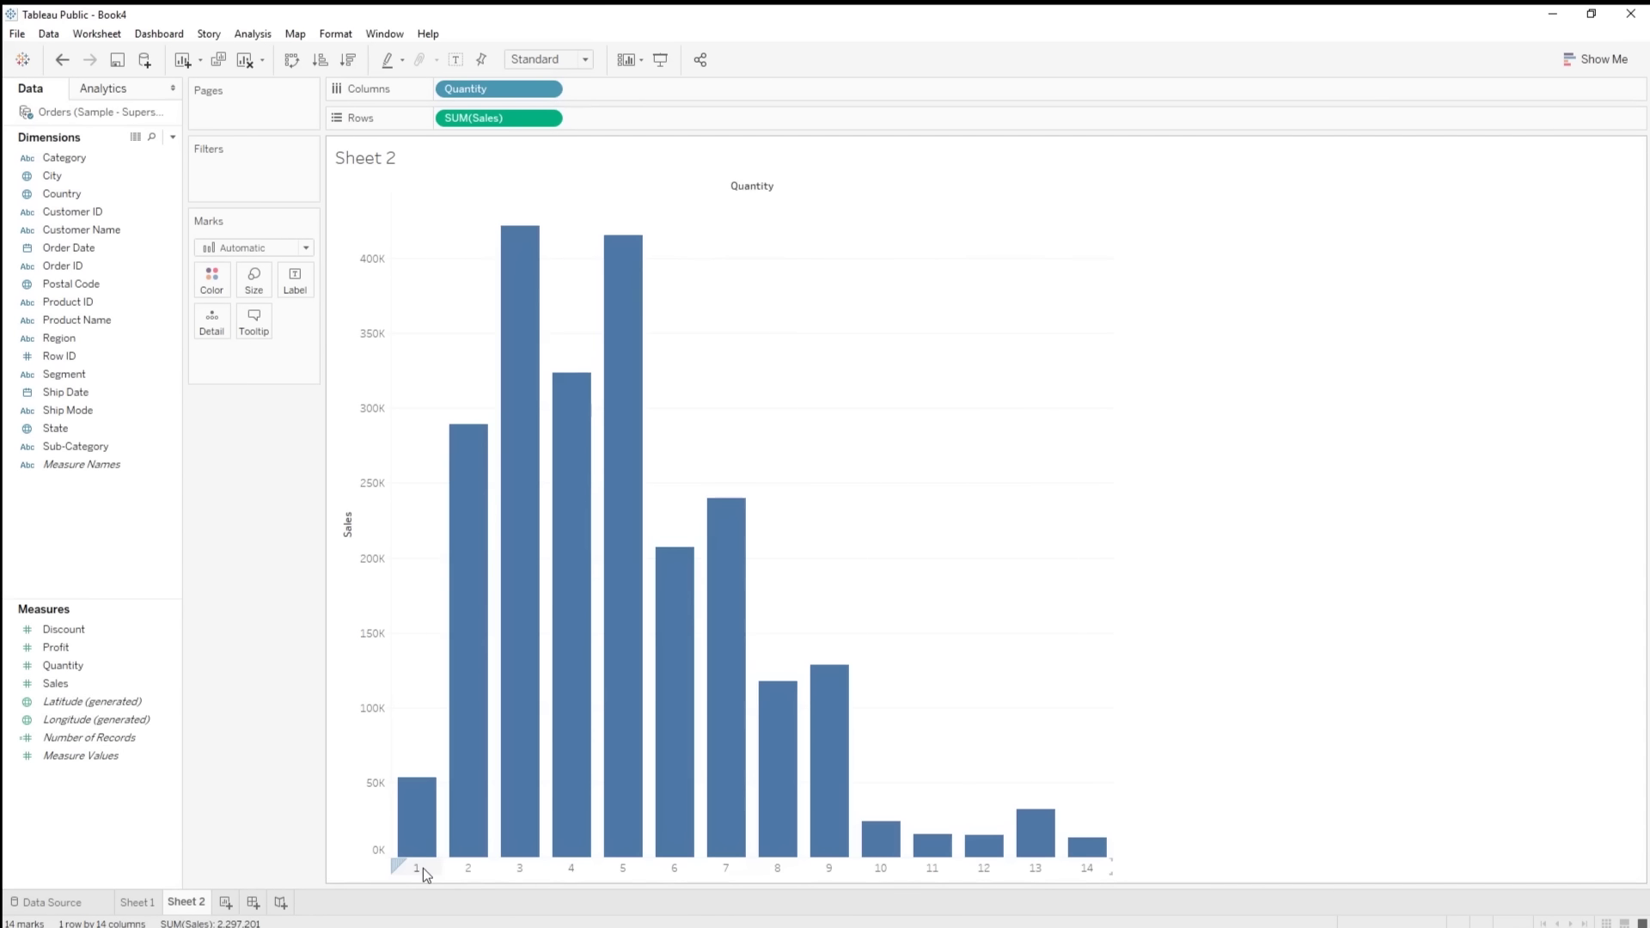
{"action": "left_click", "coordinate": [421, 870]}
{"action": "left_click", "coordinate": [481, 868]}
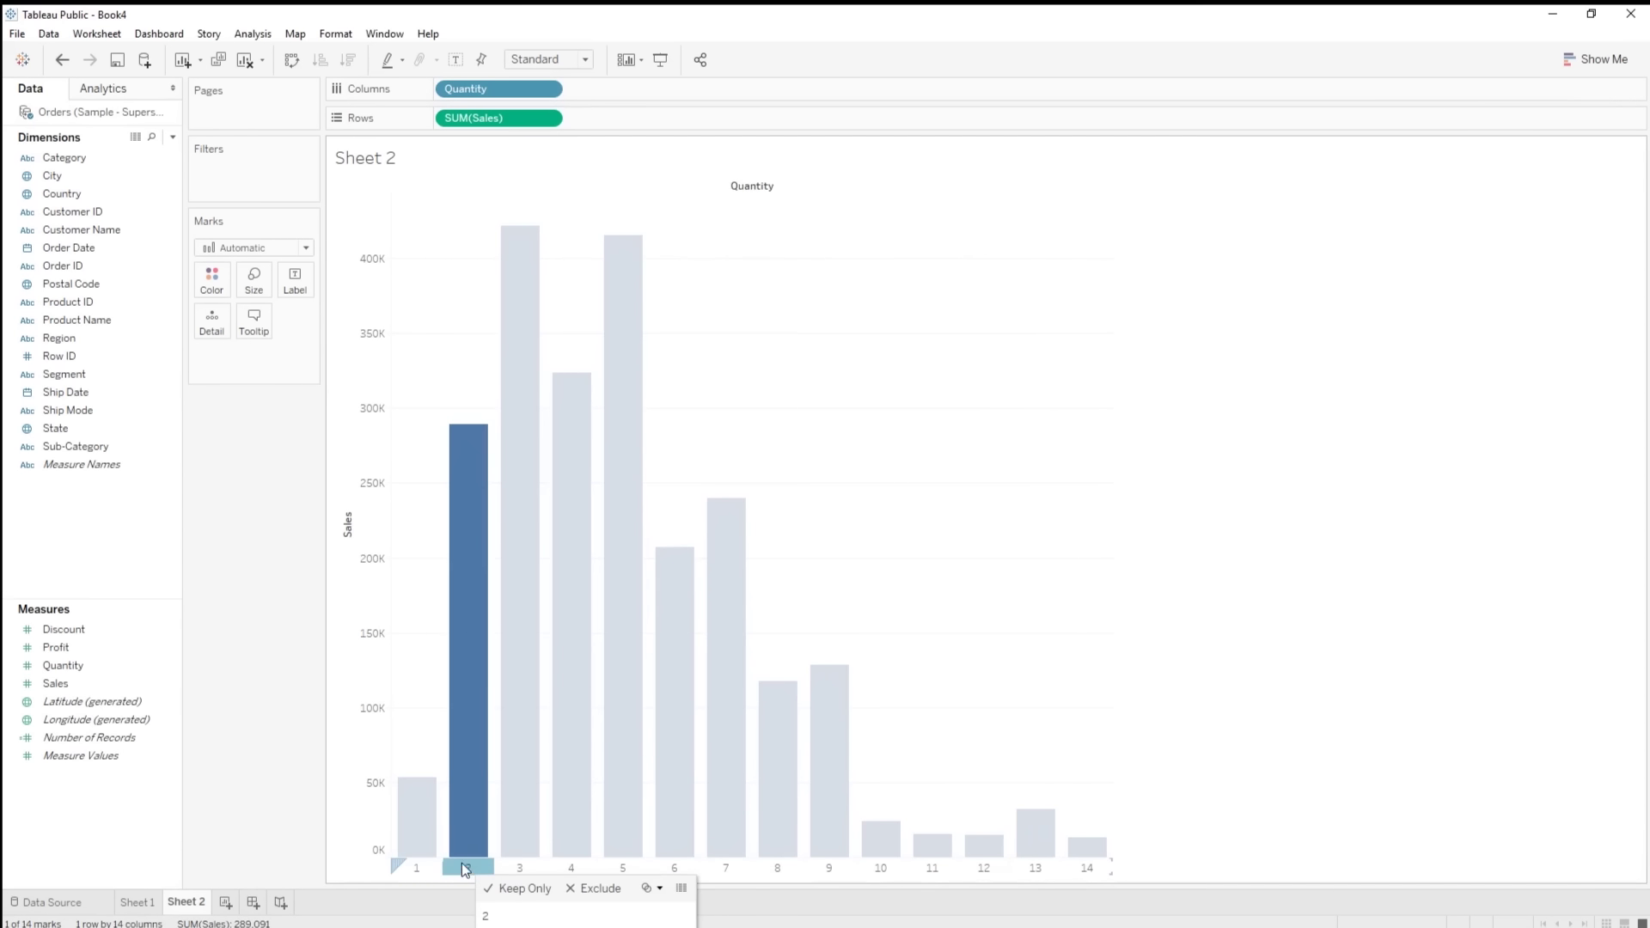
{"action": "left_click", "coordinate": [443, 863]}
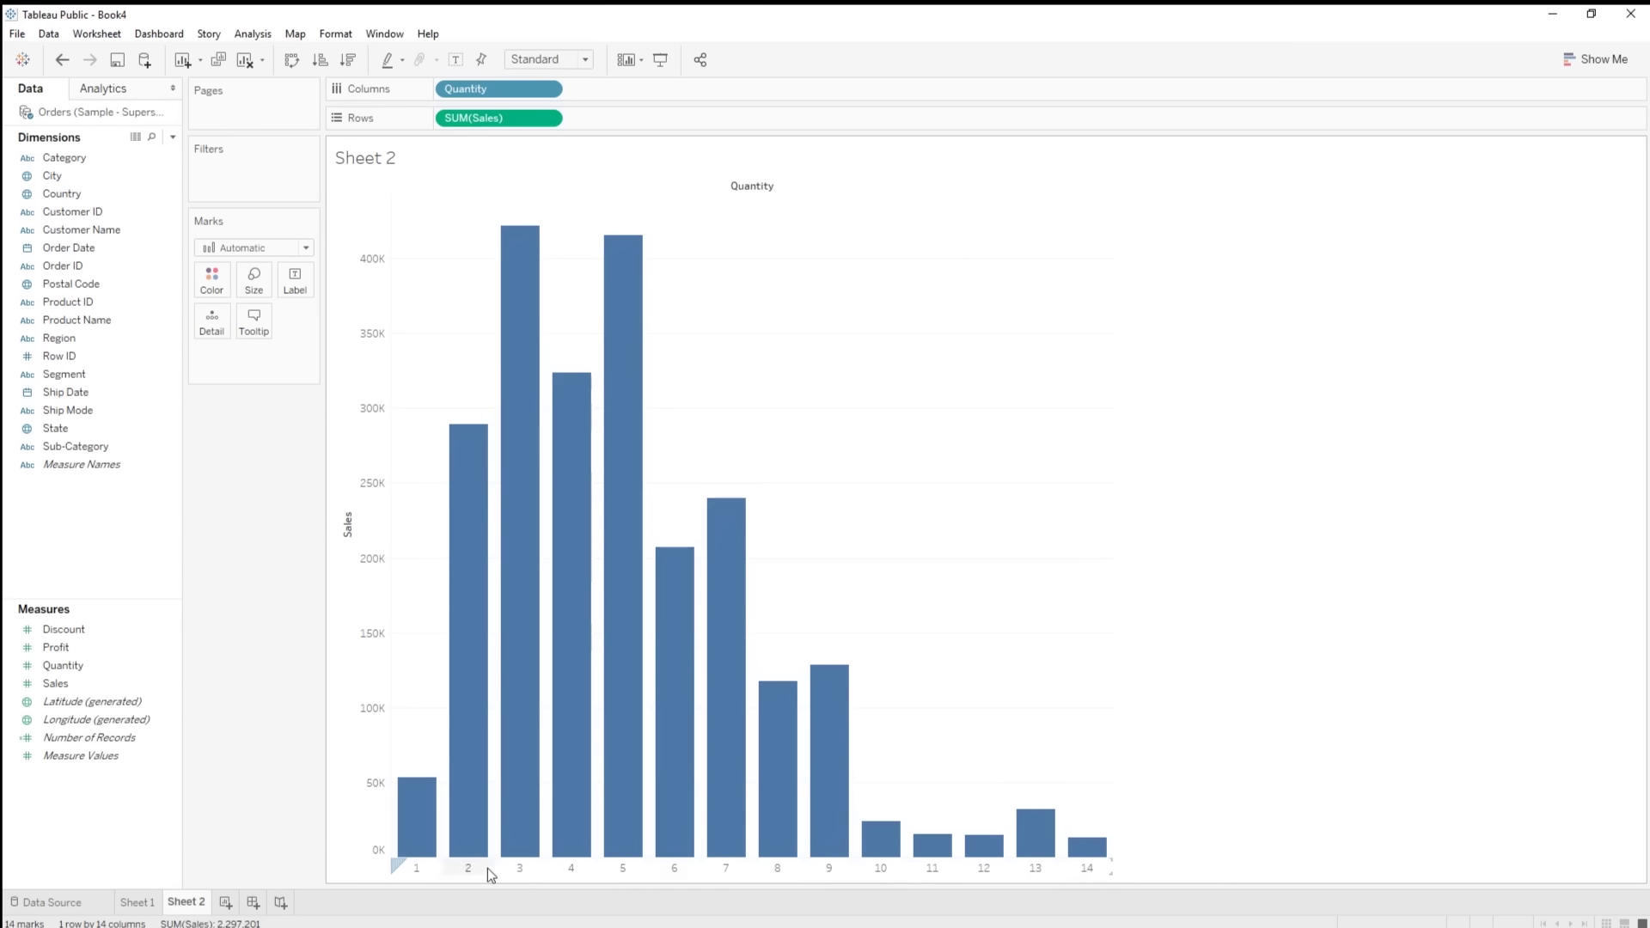
{"action": "left_click", "coordinate": [62, 60]}
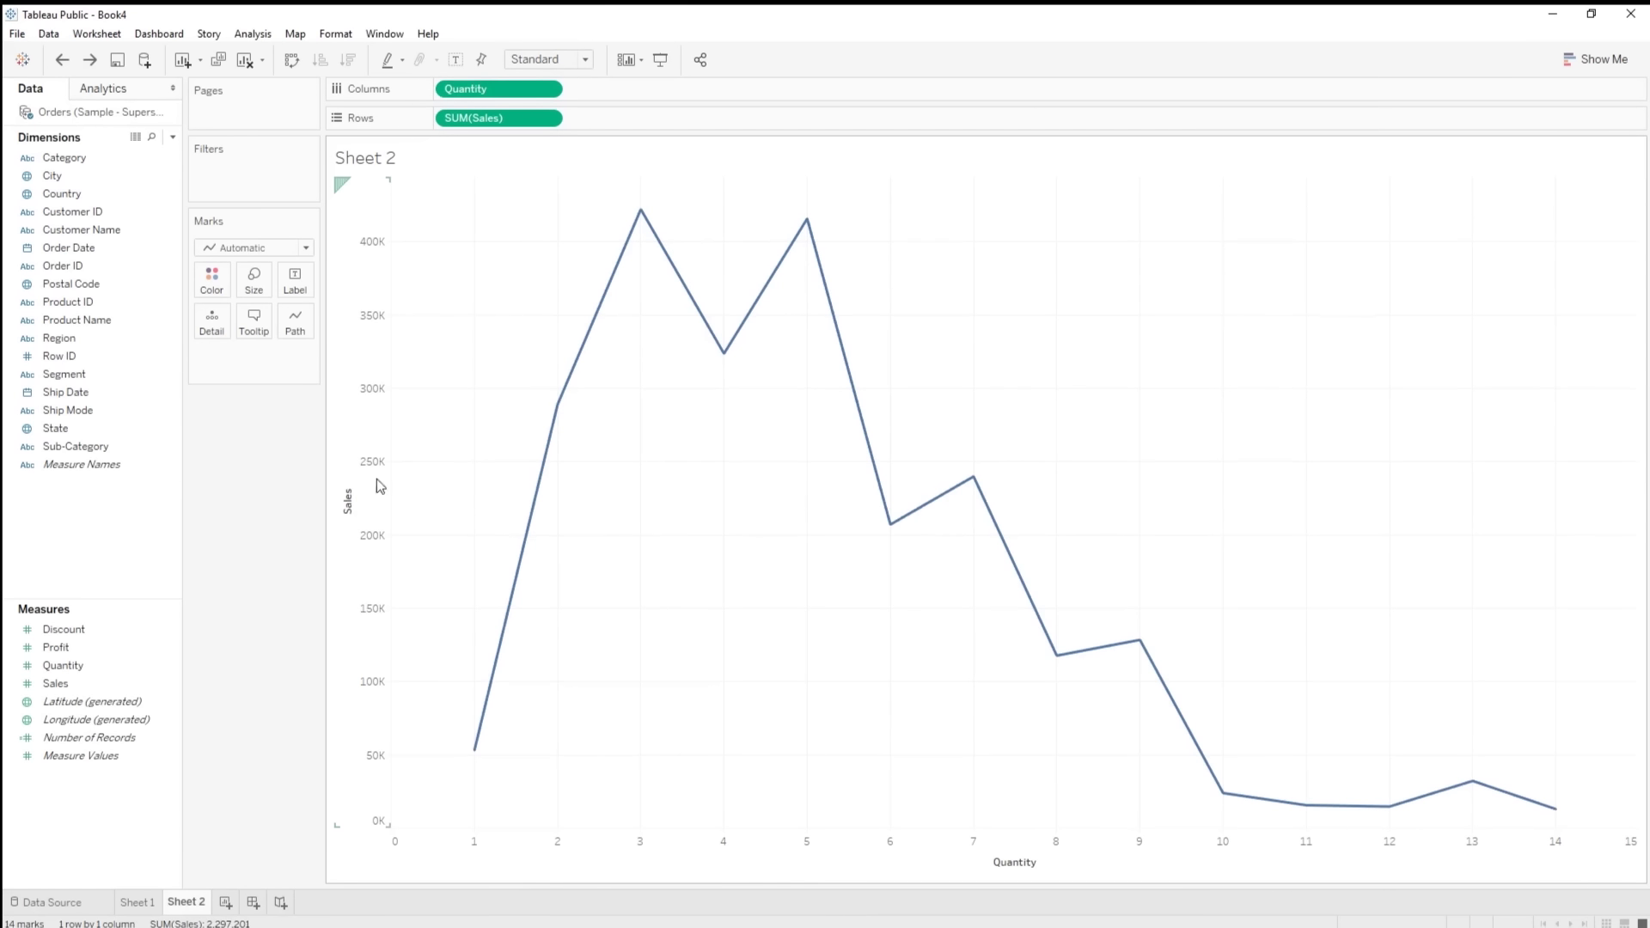
- Make Quantity discrete in the columns and highlight the bars for quantities 2, 3, 4 and 5 one at a time
{"action": "right_click", "coordinate": [453, 91]}
{"action": "left_click", "coordinate": [557, 294]}
{"action": "left_click", "coordinate": [469, 870]}
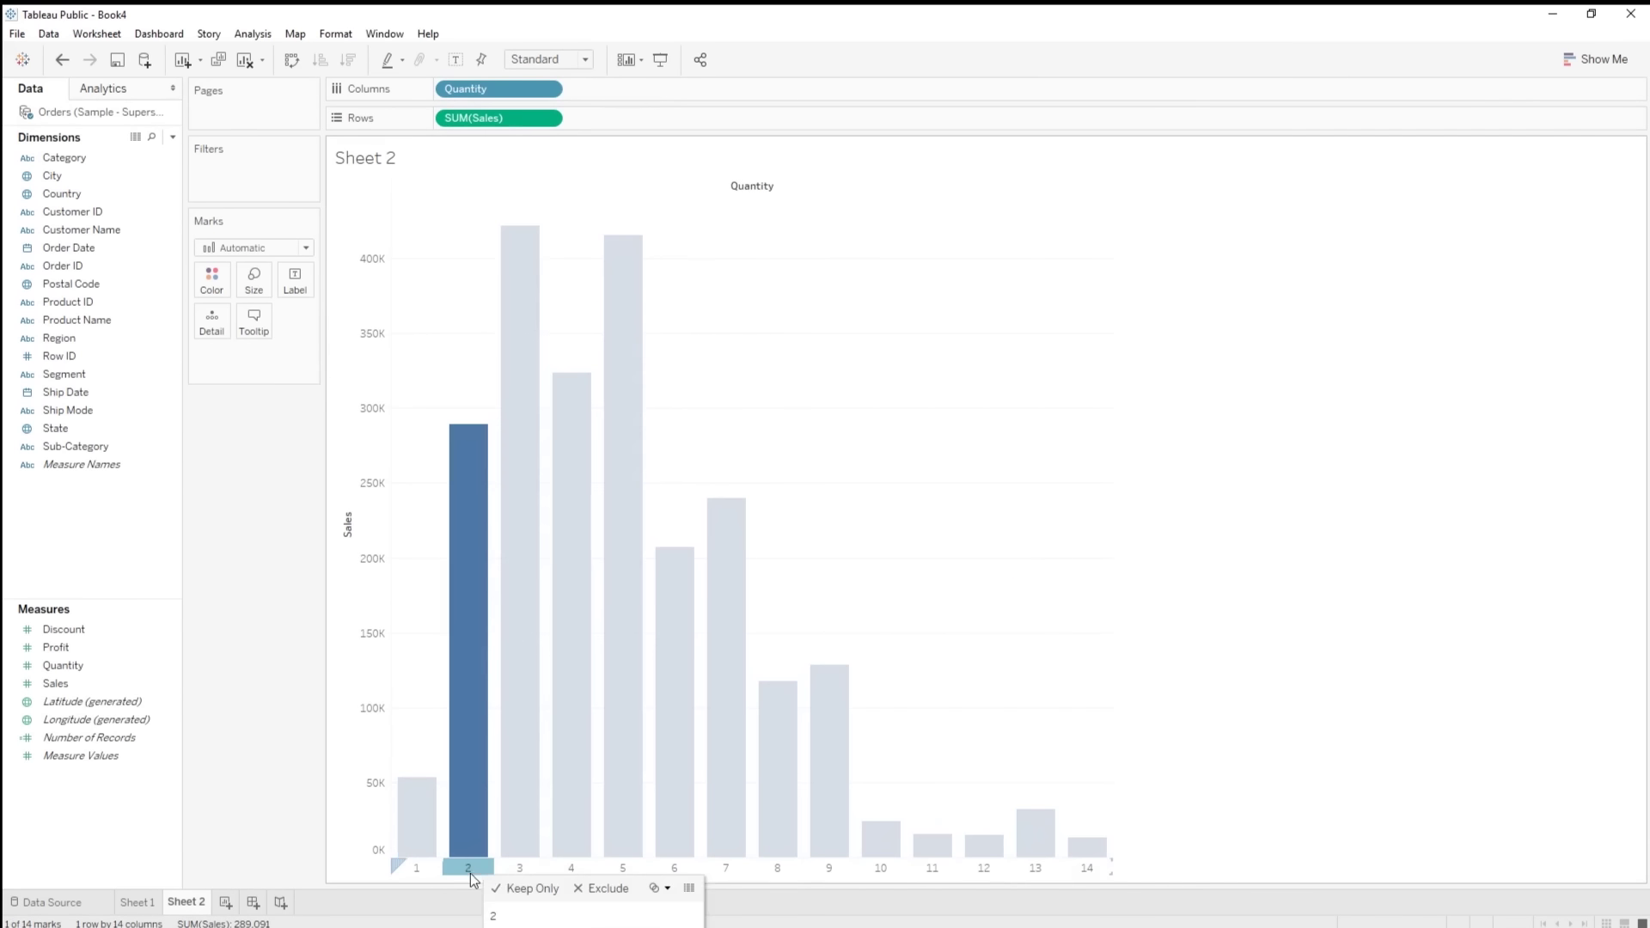
{"action": "left_click", "coordinate": [519, 870]}
{"action": "left_click", "coordinate": [570, 869]}
{"action": "left_click", "coordinate": [622, 869]}
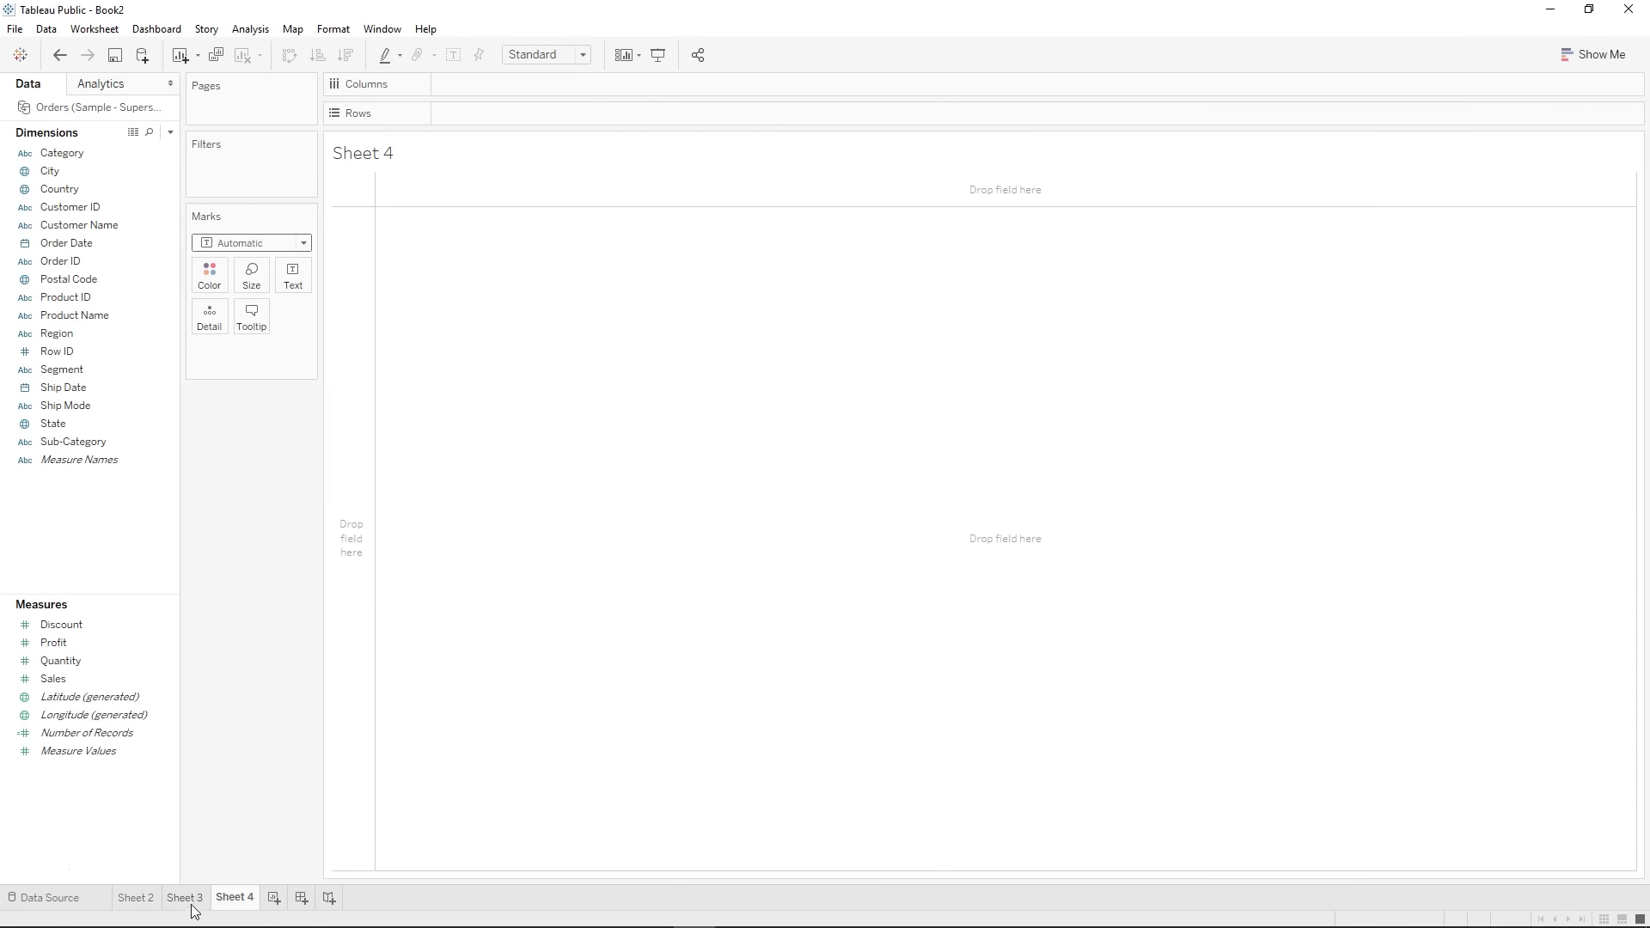
- In the Book2 workbook, sort the Quantity bars on Sheet 3 by Sales in descending and then ascending order
{"action": "left_click", "coordinate": [186, 898]}
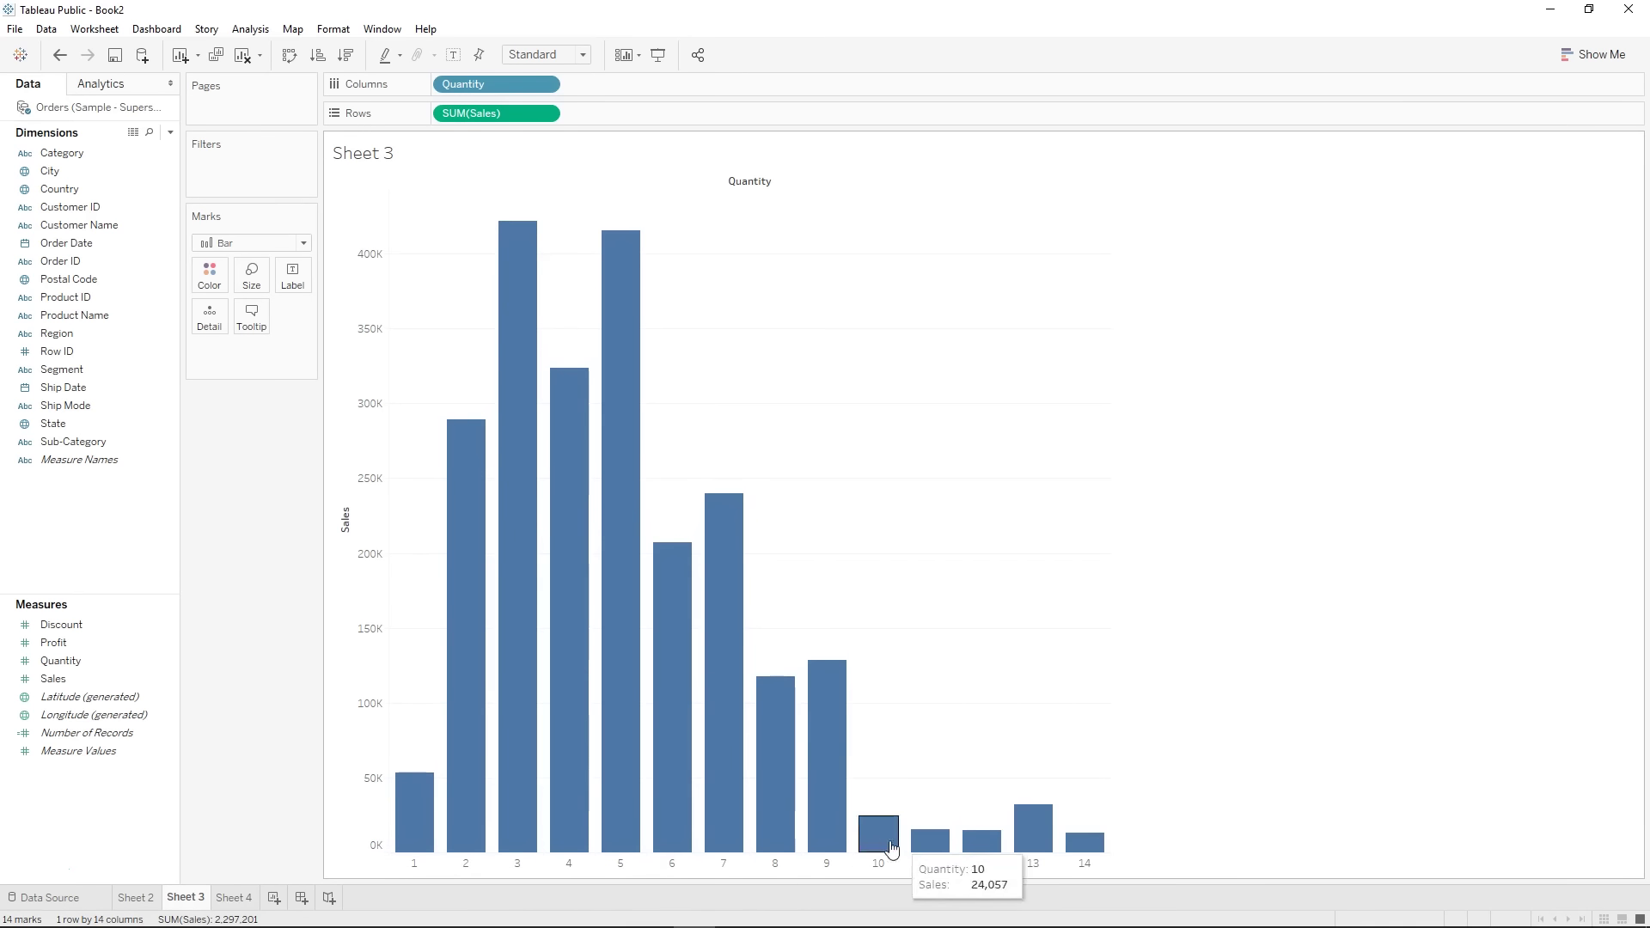
{"action": "left_click", "coordinate": [346, 58]}
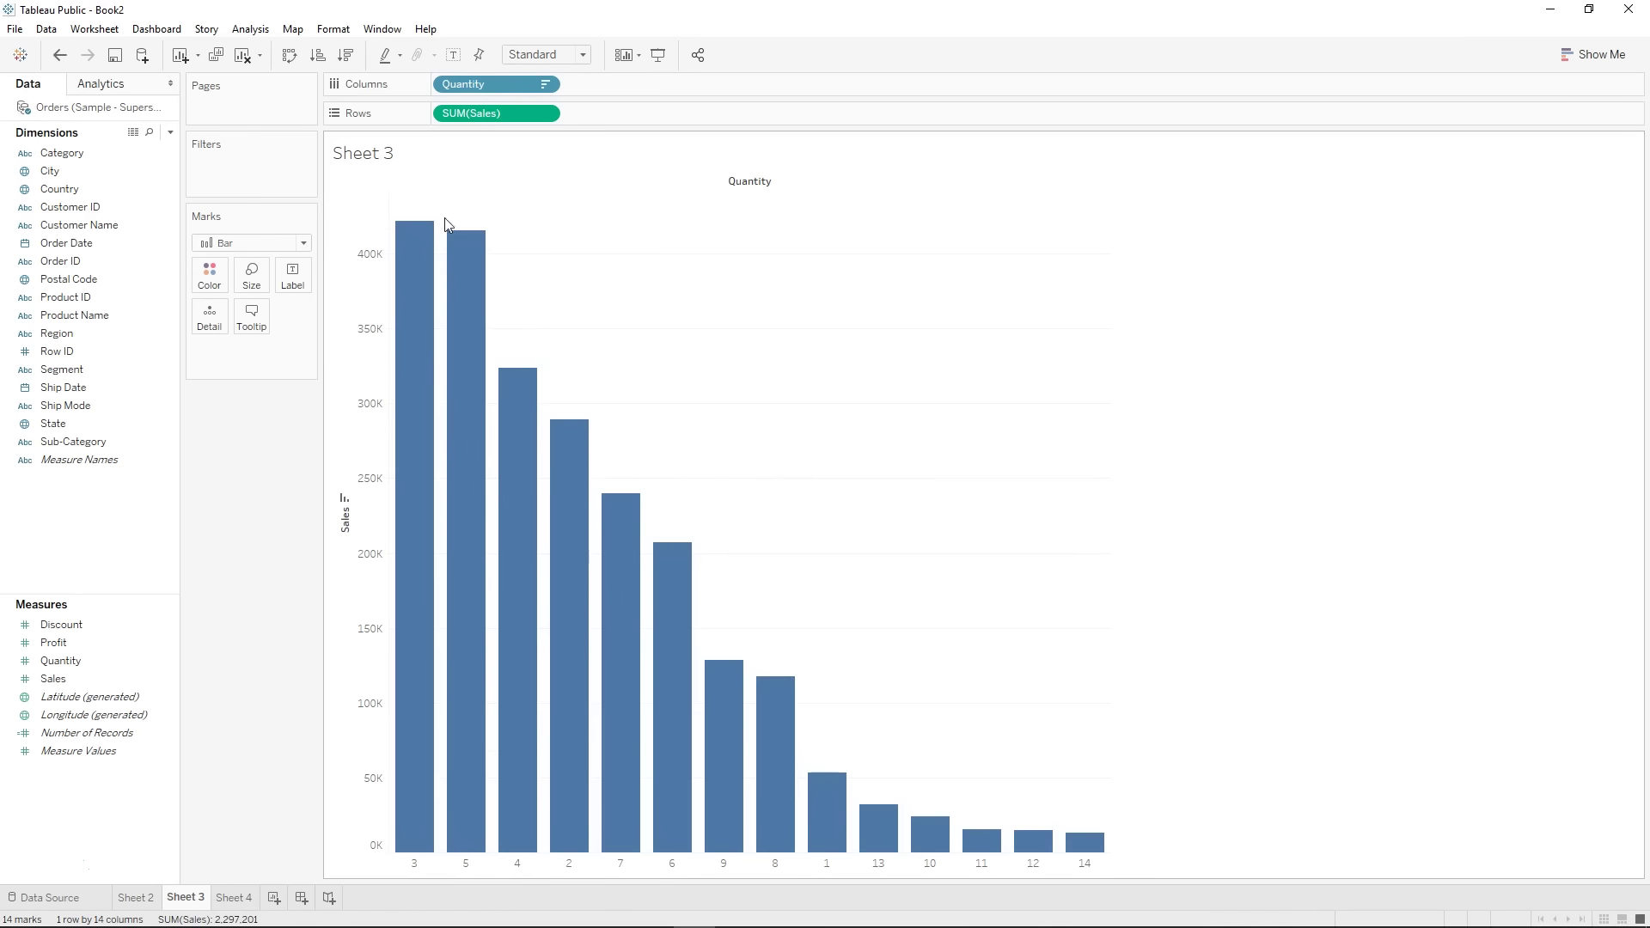
{"action": "left_click", "coordinate": [314, 56]}
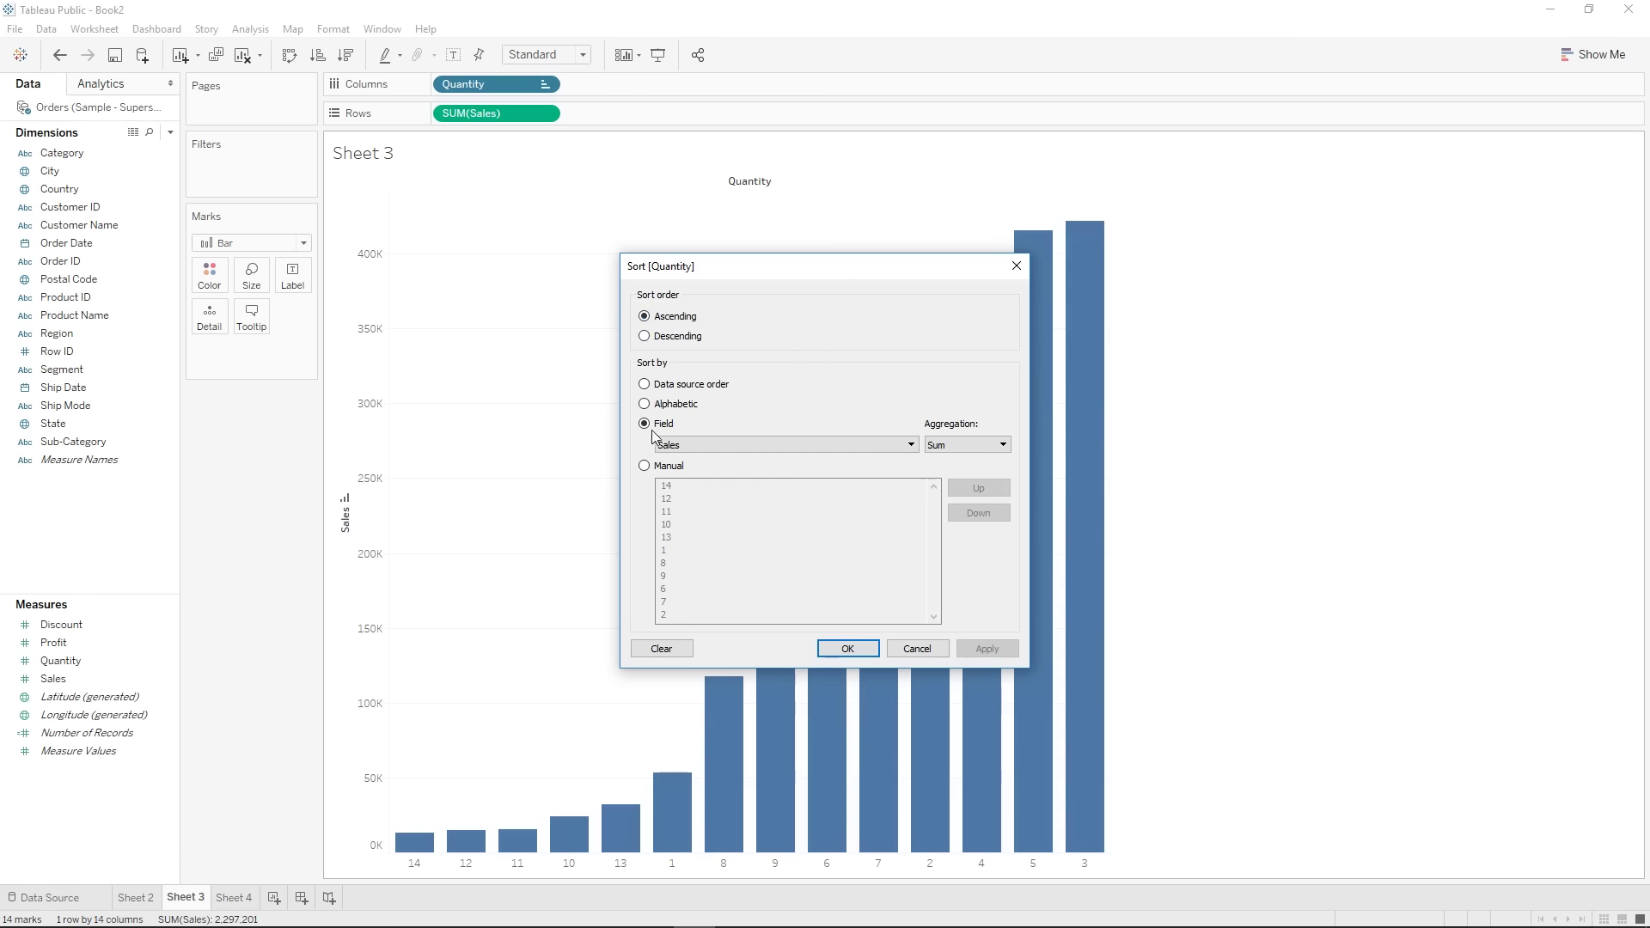
- Apply a descending alphabetic sort to the Quantity field
{"action": "left_click", "coordinate": [645, 336]}
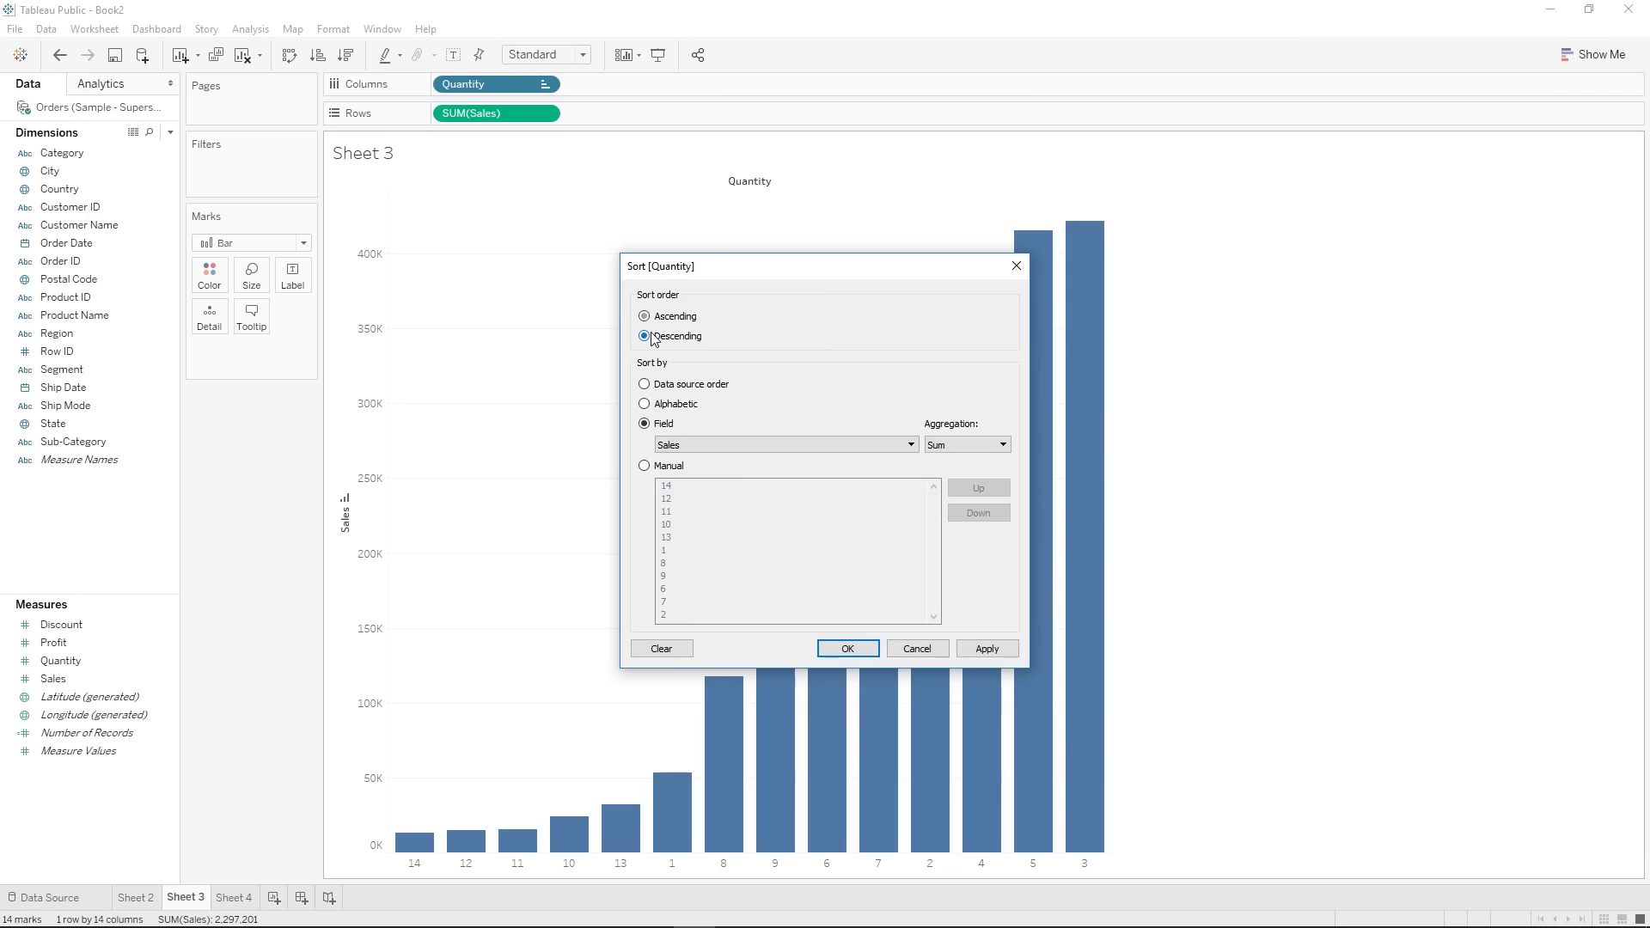
{"action": "left_click", "coordinate": [667, 405]}
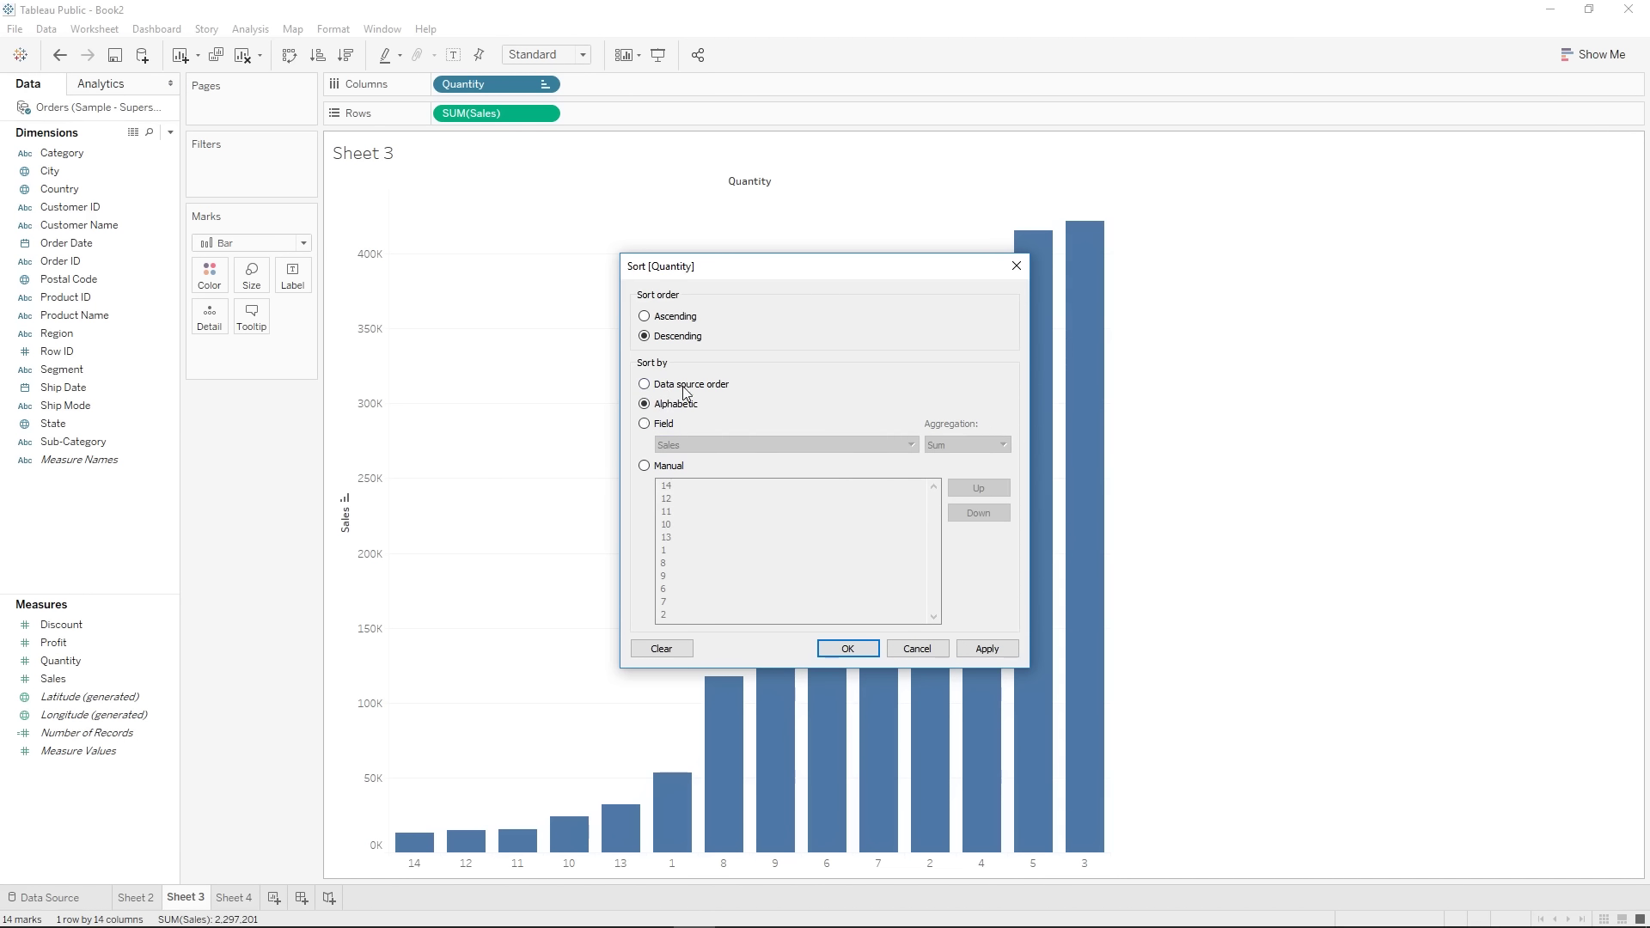
{"action": "left_click", "coordinate": [986, 648]}
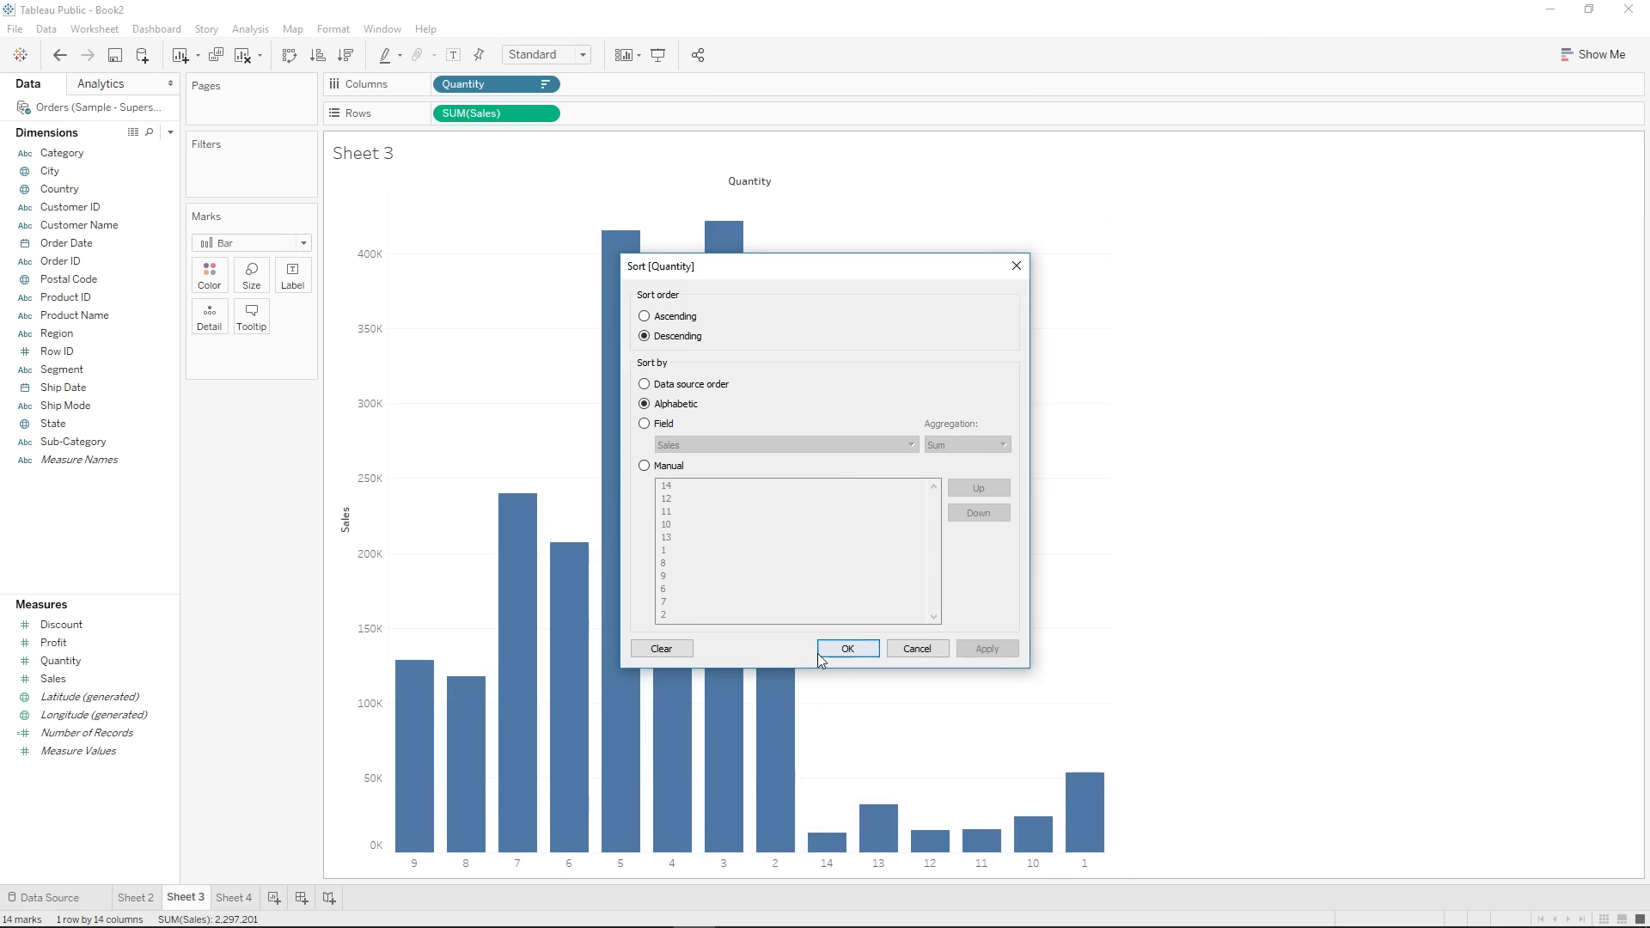
- Look through the field and manual sort options for Quantity and clear its sorting
{"action": "left_click", "coordinate": [663, 425]}
{"action": "left_click", "coordinate": [645, 466]}
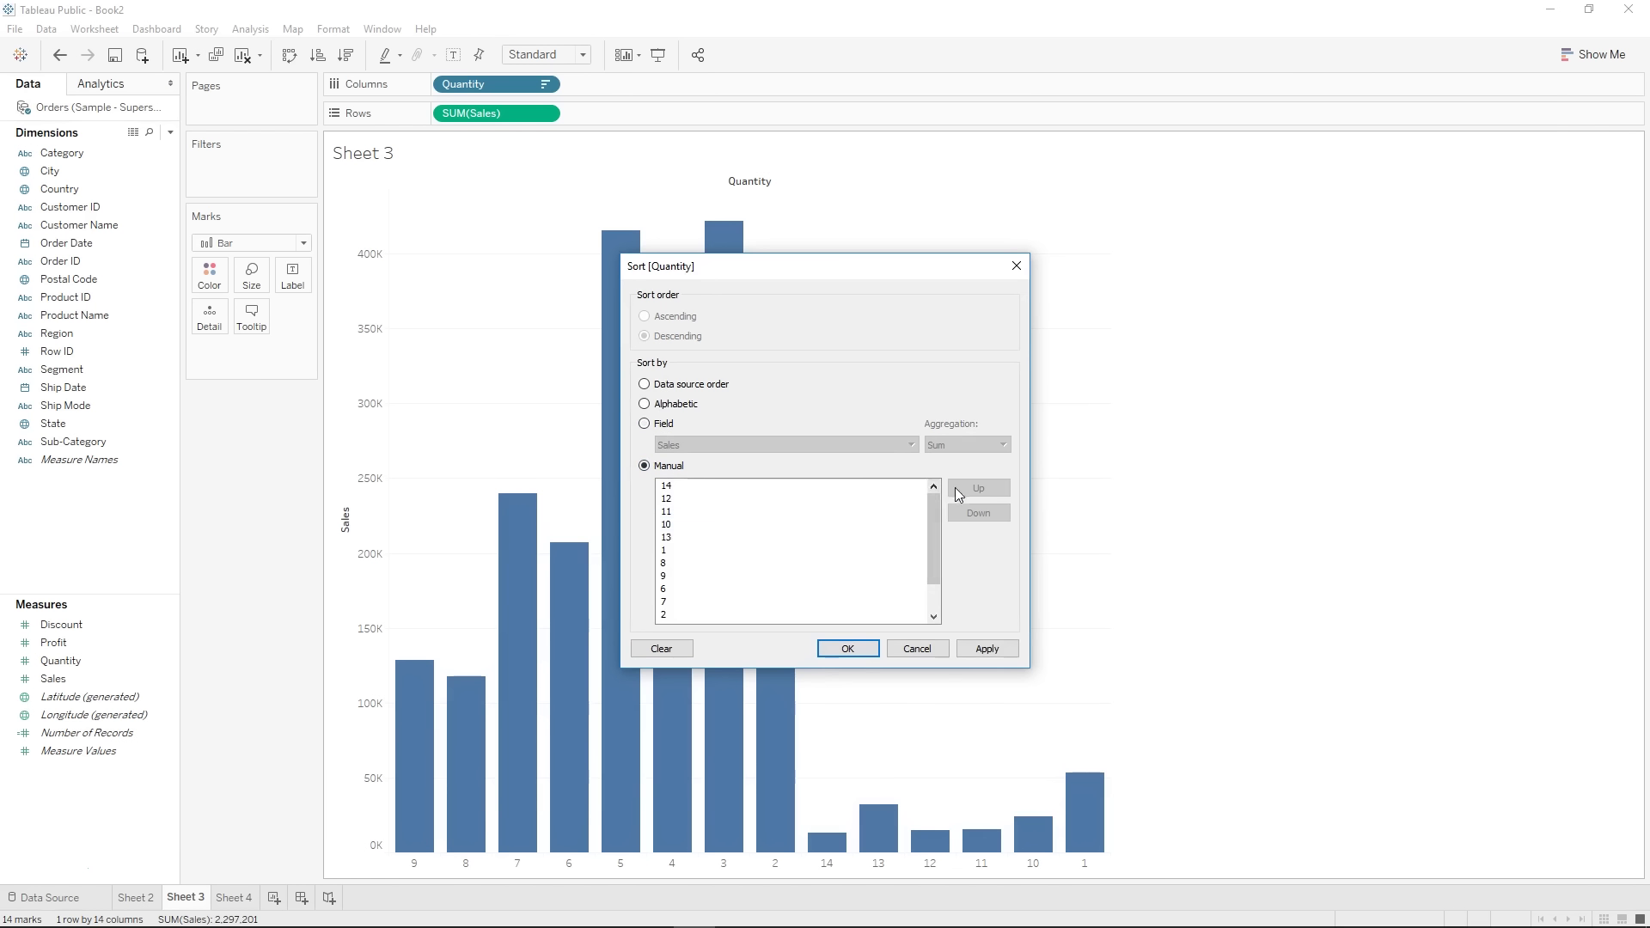
{"action": "left_click_drag", "start_coordinate": [933, 497], "coordinate": [931, 624]}
{"action": "left_click", "coordinate": [679, 650]}
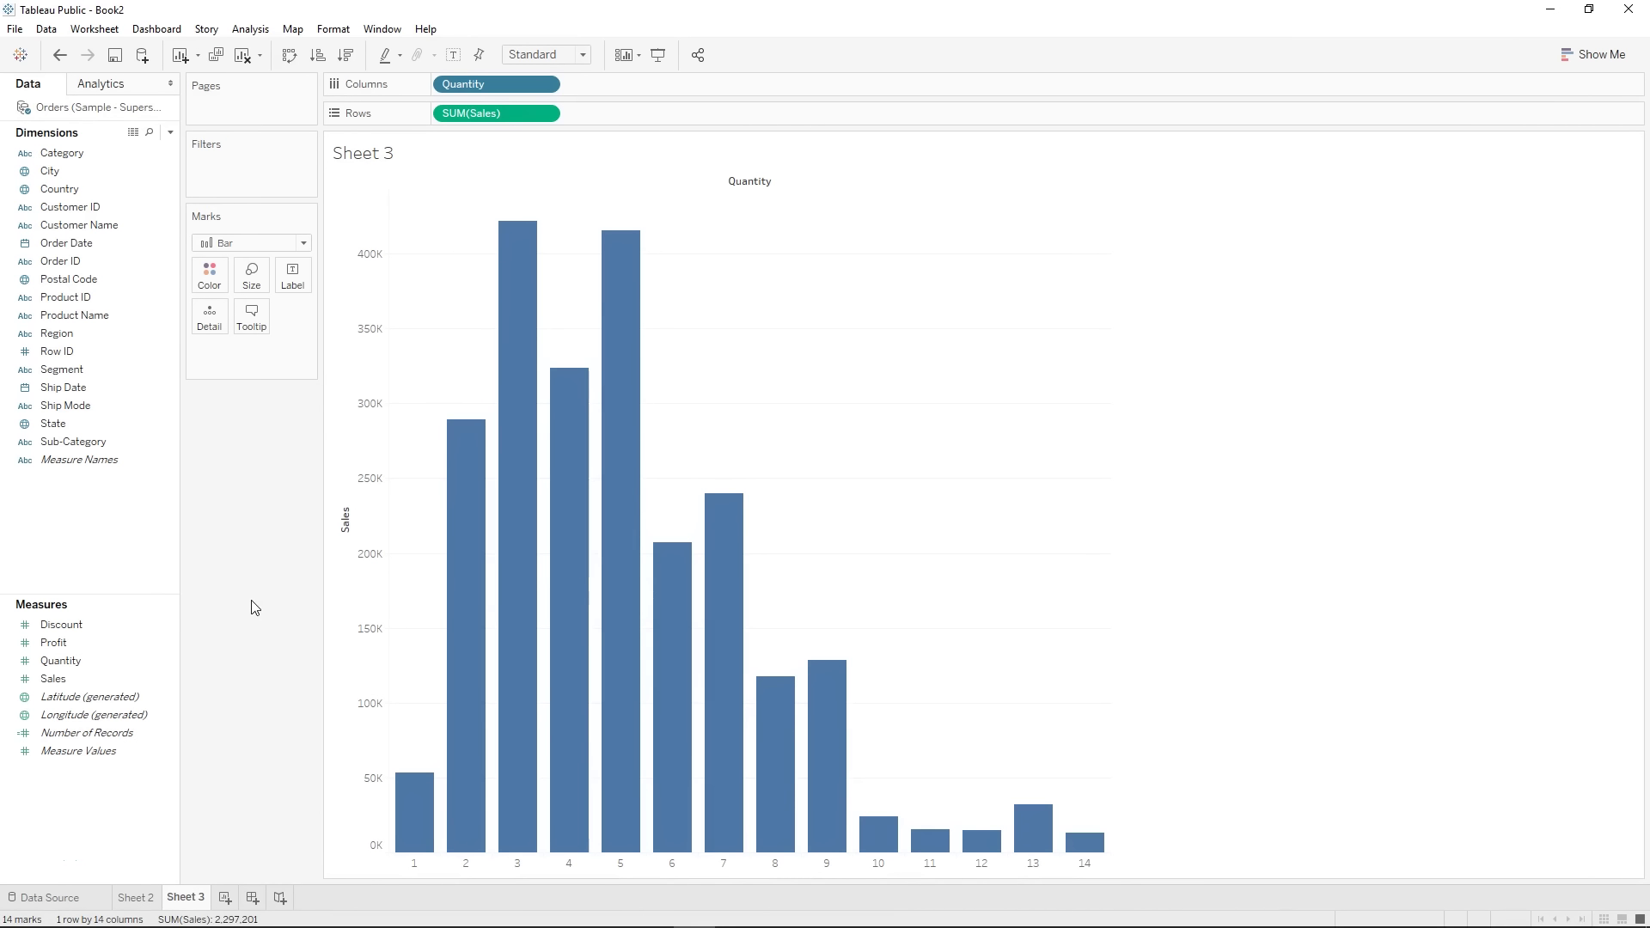
- Create a new worksheet after Sheet 3
{"action": "left_click", "coordinate": [226, 899]}
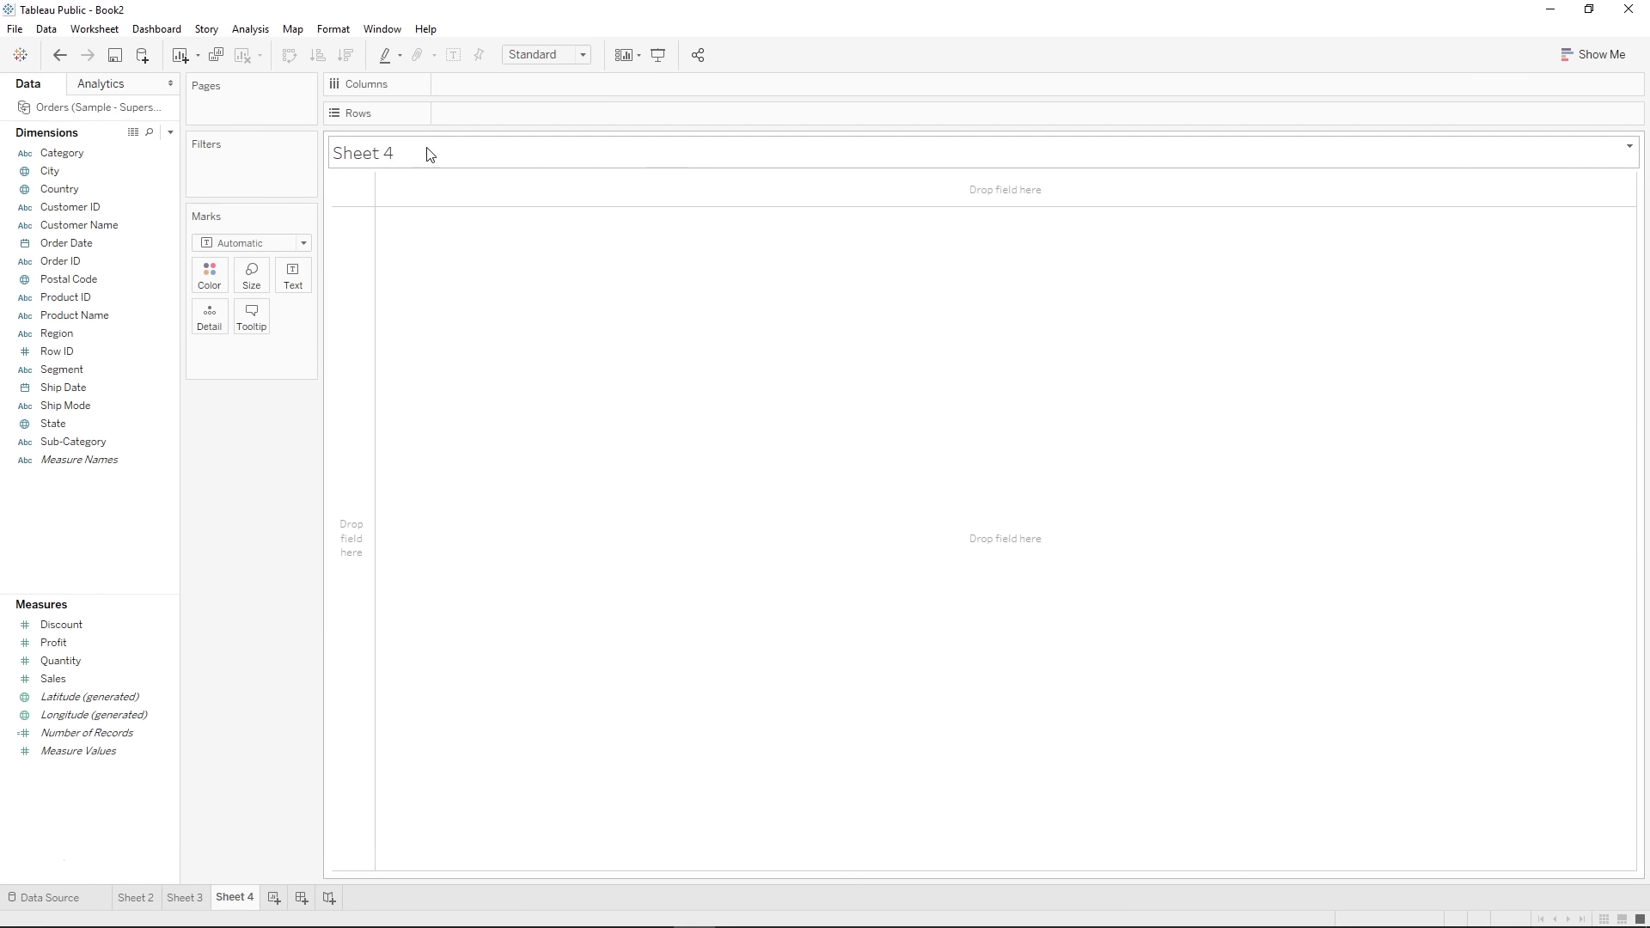
{"action": "left_click", "coordinate": [165, 337]}
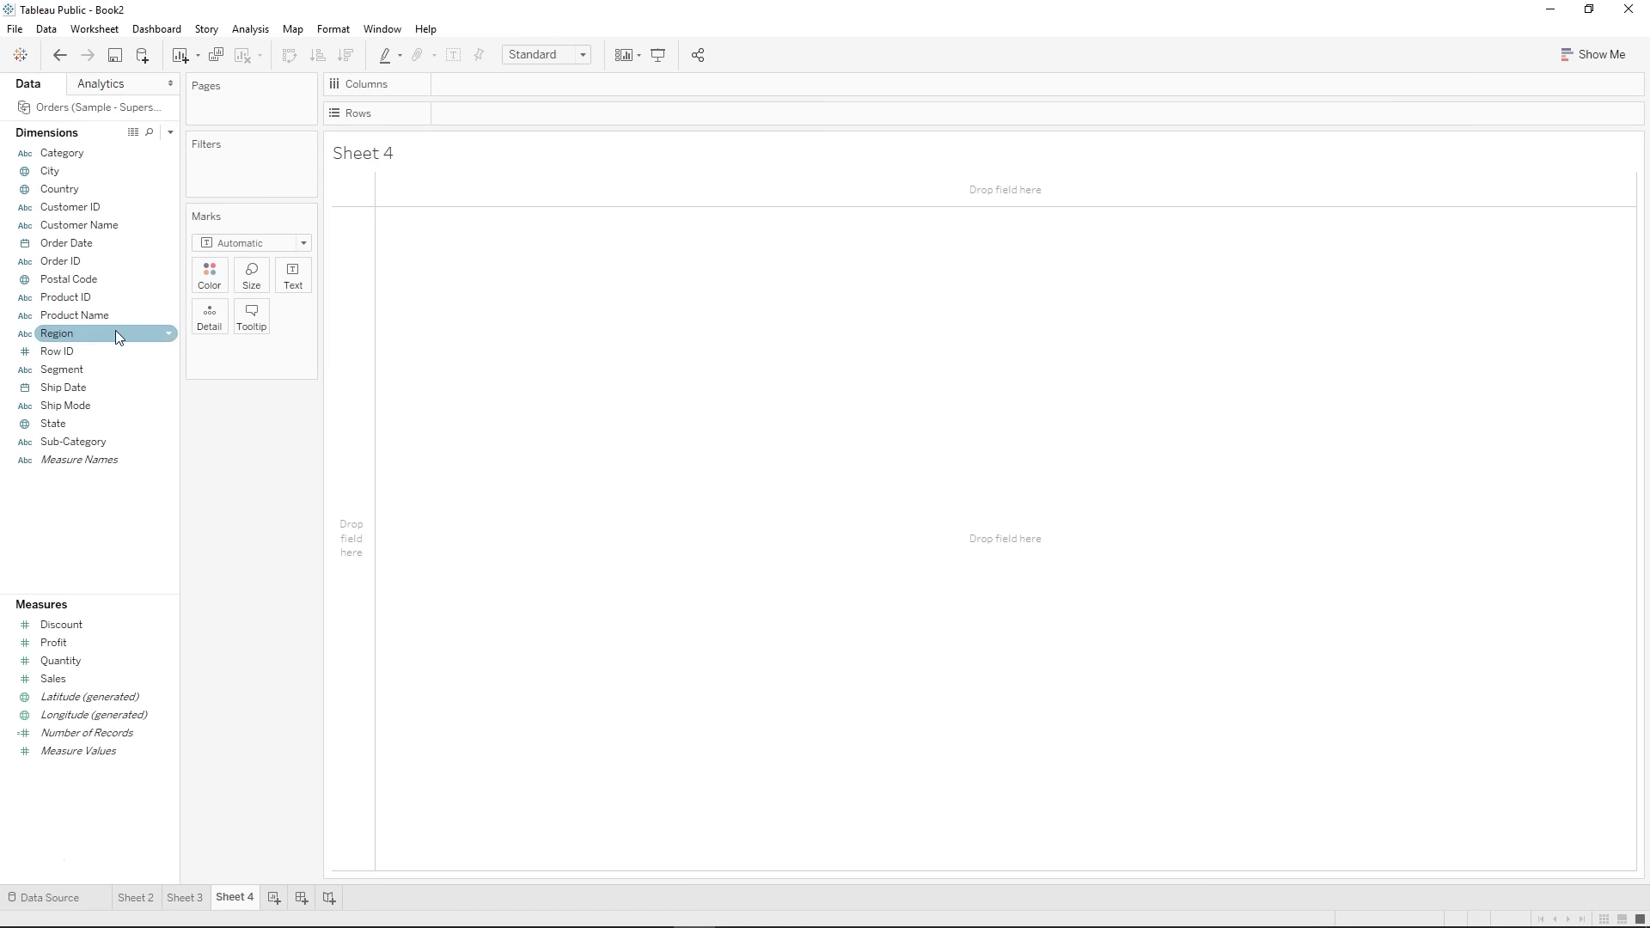
{"action": "left_click_drag", "start_coordinate": [115, 334], "coordinate": [526, 113]}
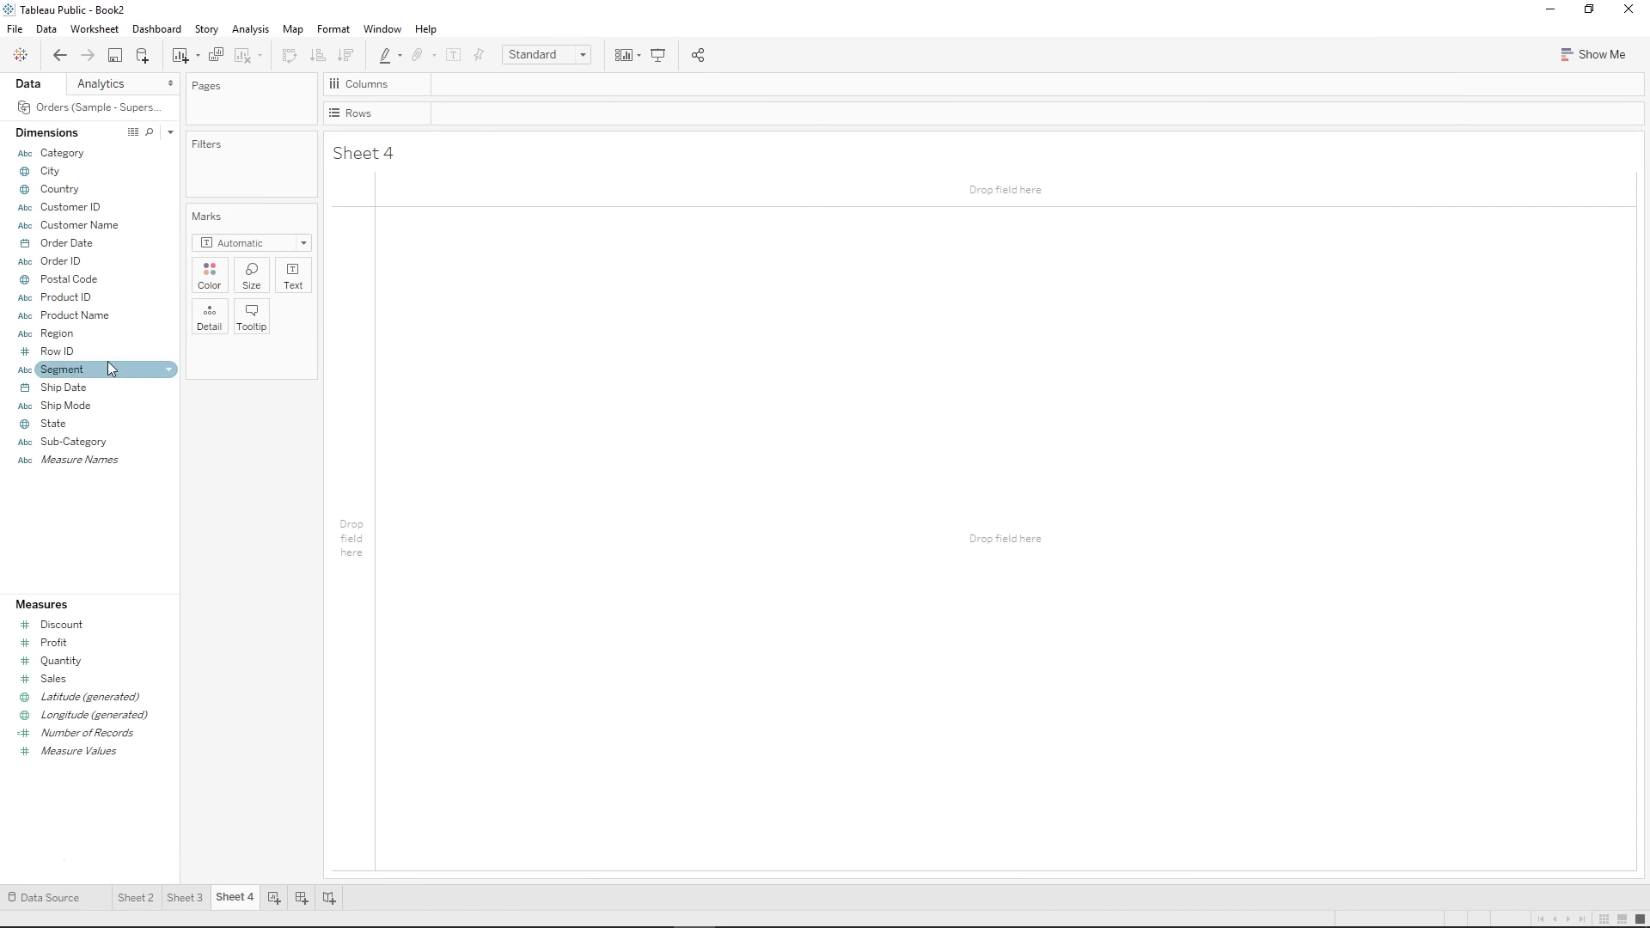
{"action": "left_click", "coordinate": [107, 336]}
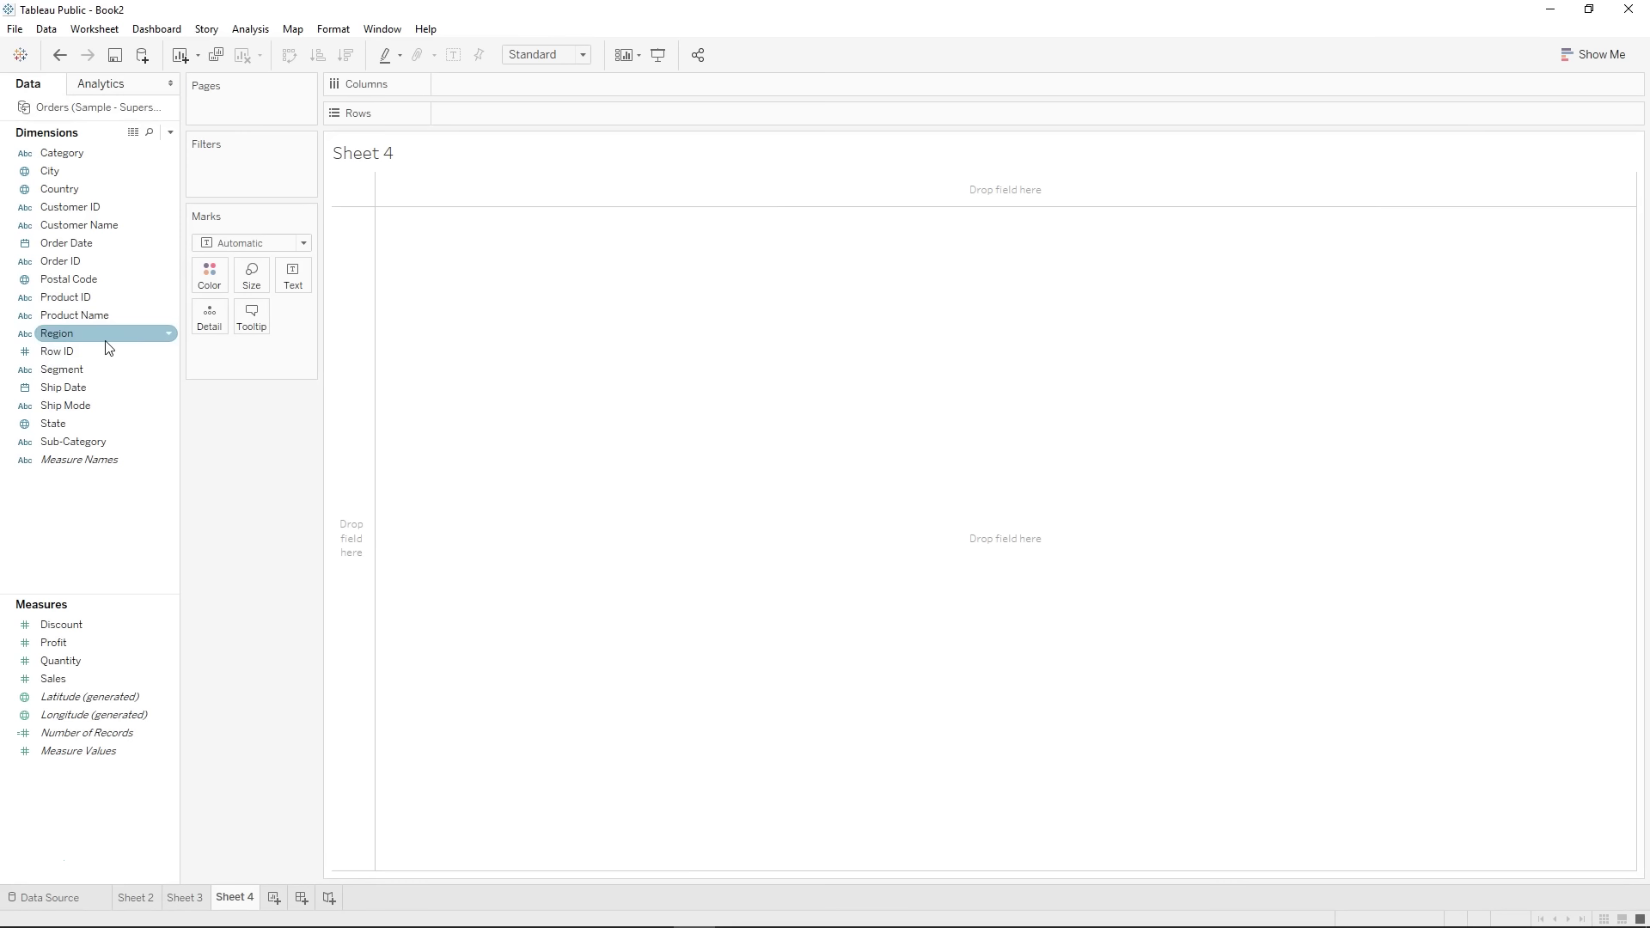
{"action": "left_click_drag", "start_coordinate": [107, 342], "coordinate": [747, 244]}
{"action": "left_click", "coordinate": [70, 353]}
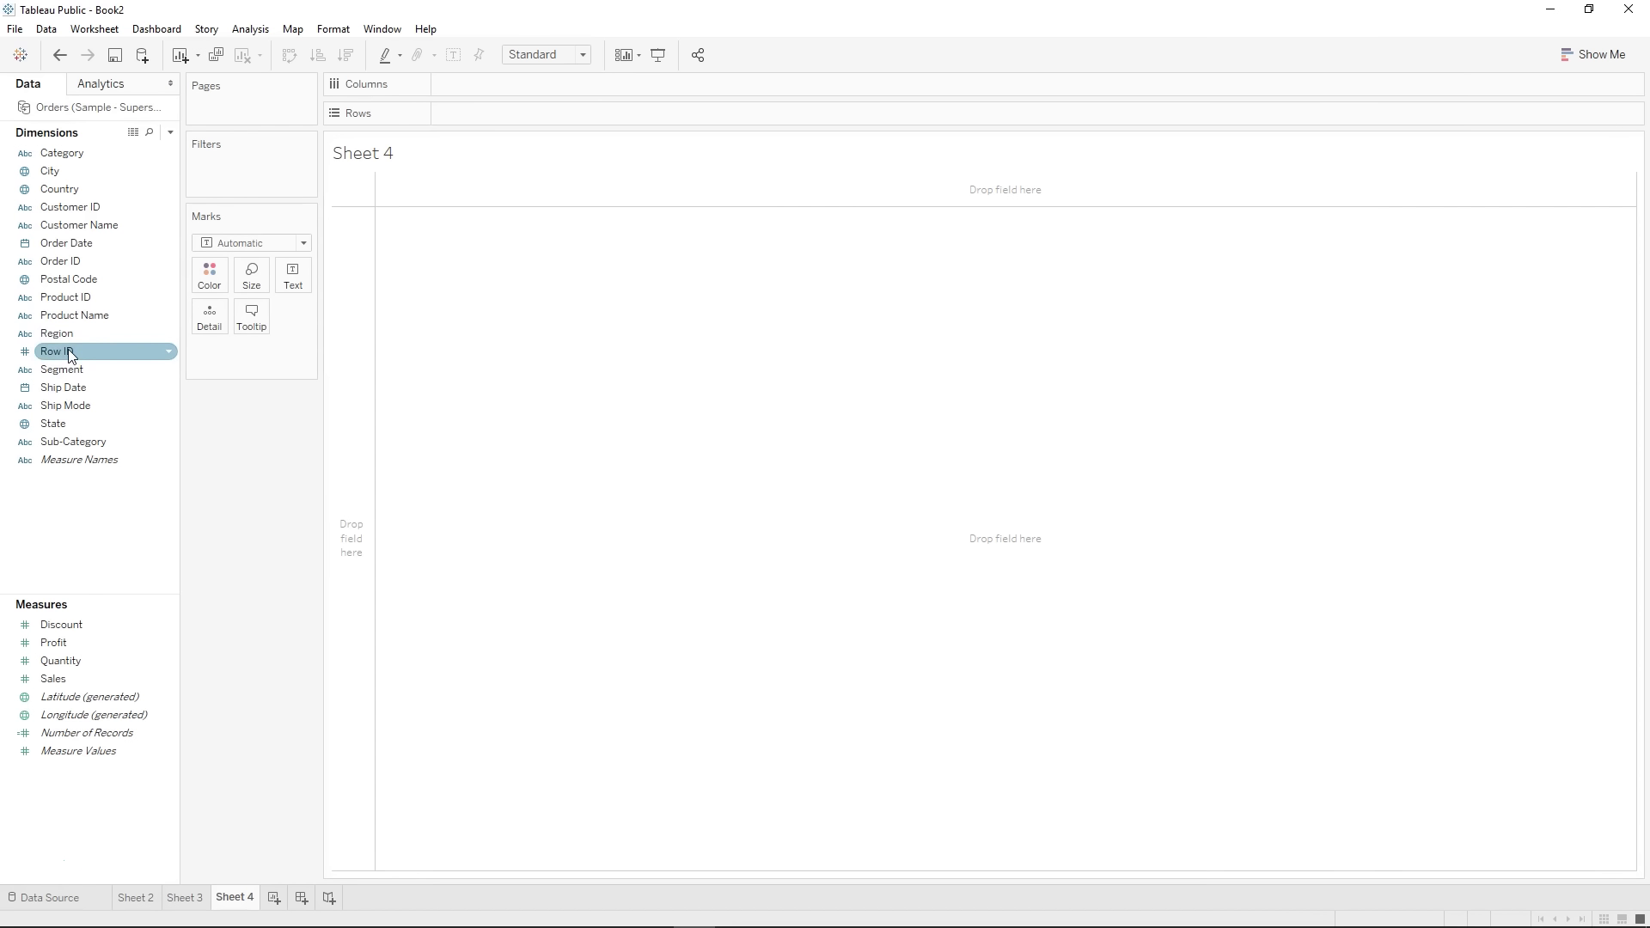
- Chart Sales in the rows by Region in the columns on Sheet 4
{"action": "mouse_move", "coordinate": [117, 644]}
{"action": "left_mouse_down"}
{"action": "mouse_move", "coordinate": [446, 67]}
{"action": "mouse_move", "coordinate": [472, 121]}
{"action": "left_mouse_up"}
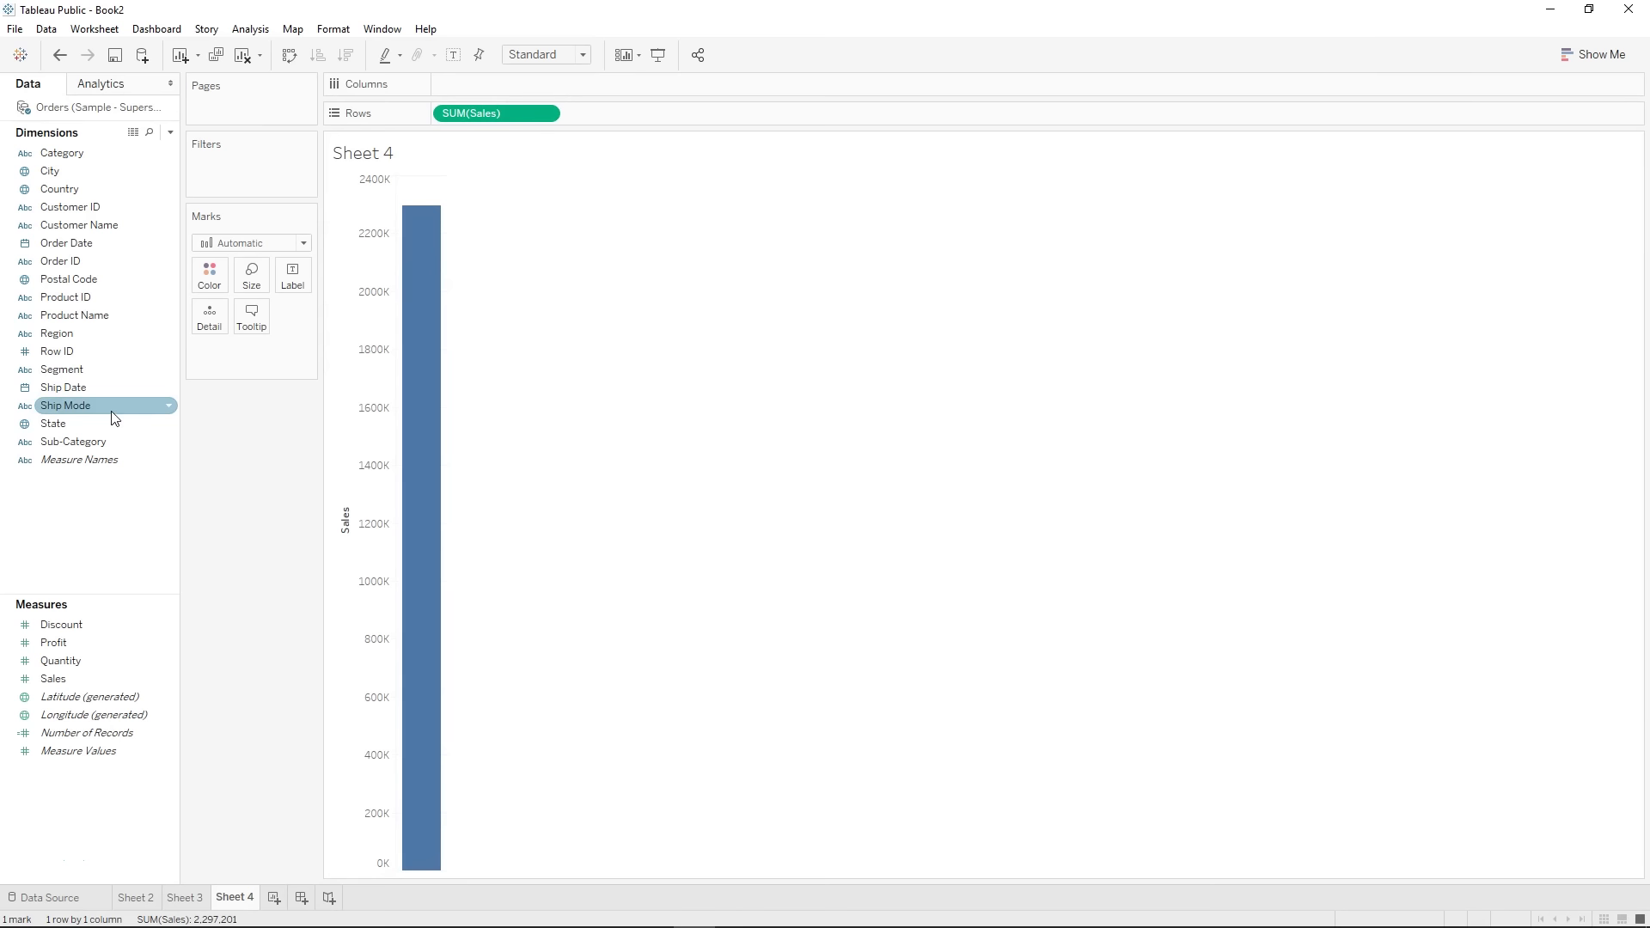
{"action": "left_click_drag", "start_coordinate": [91, 330], "coordinate": [492, 79]}
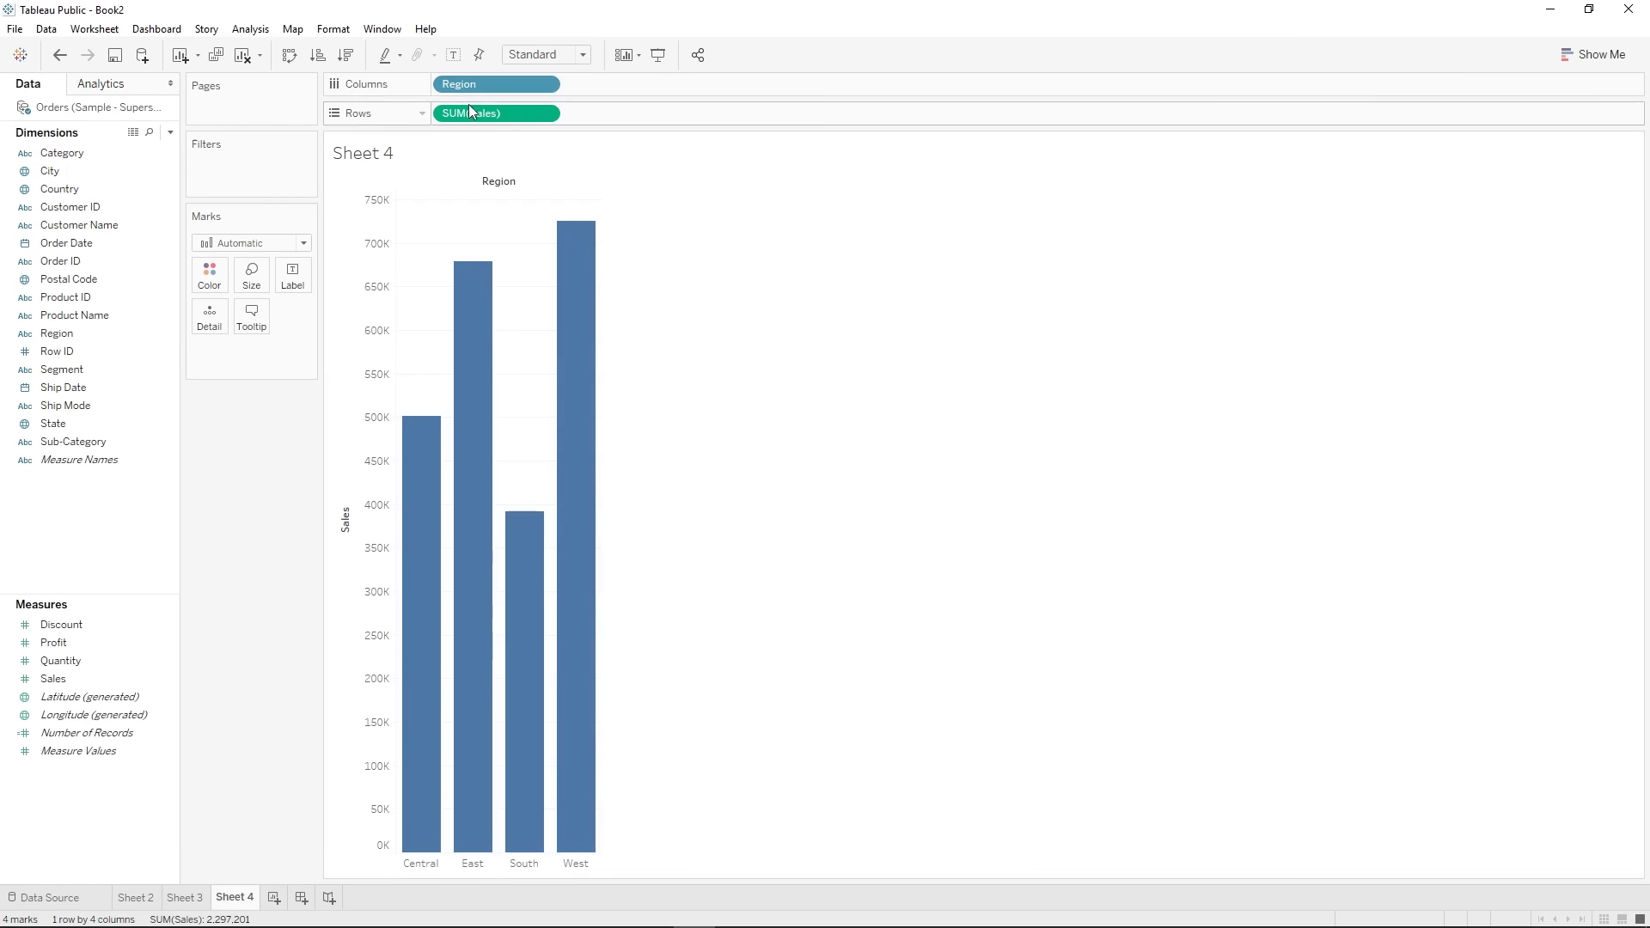
- Replace Region with City in the columns of the Sales chart on Sheet 4
{"action": "left_click_drag", "start_coordinate": [496, 93], "coordinate": [235, 519]}
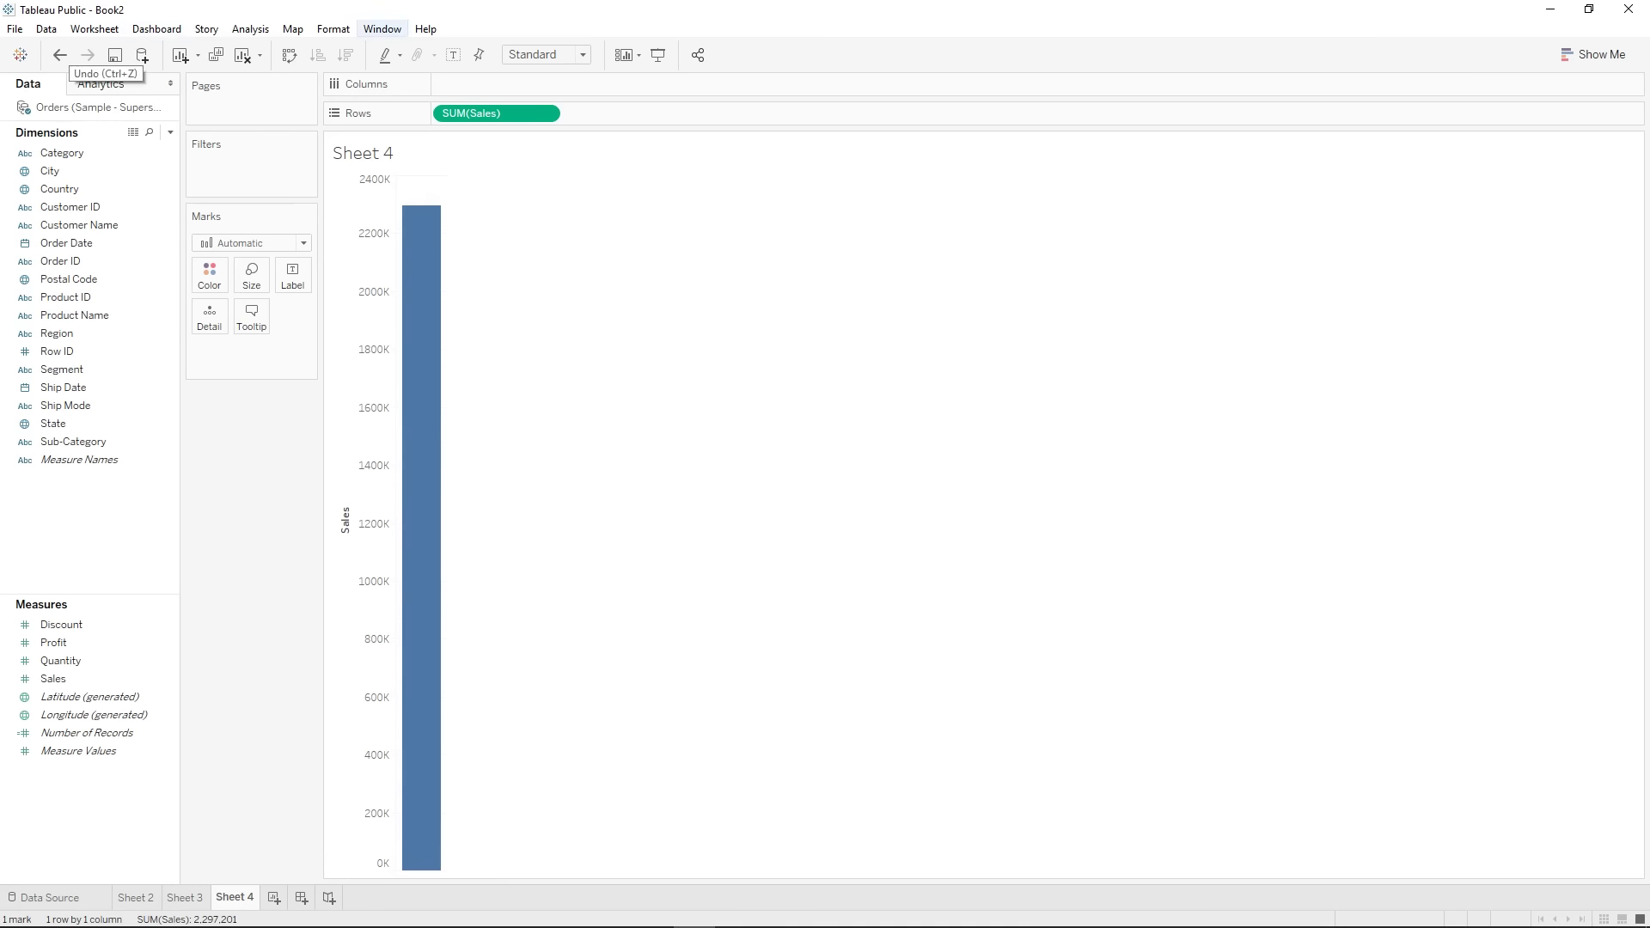
{"action": "left_click", "coordinate": [155, 209]}
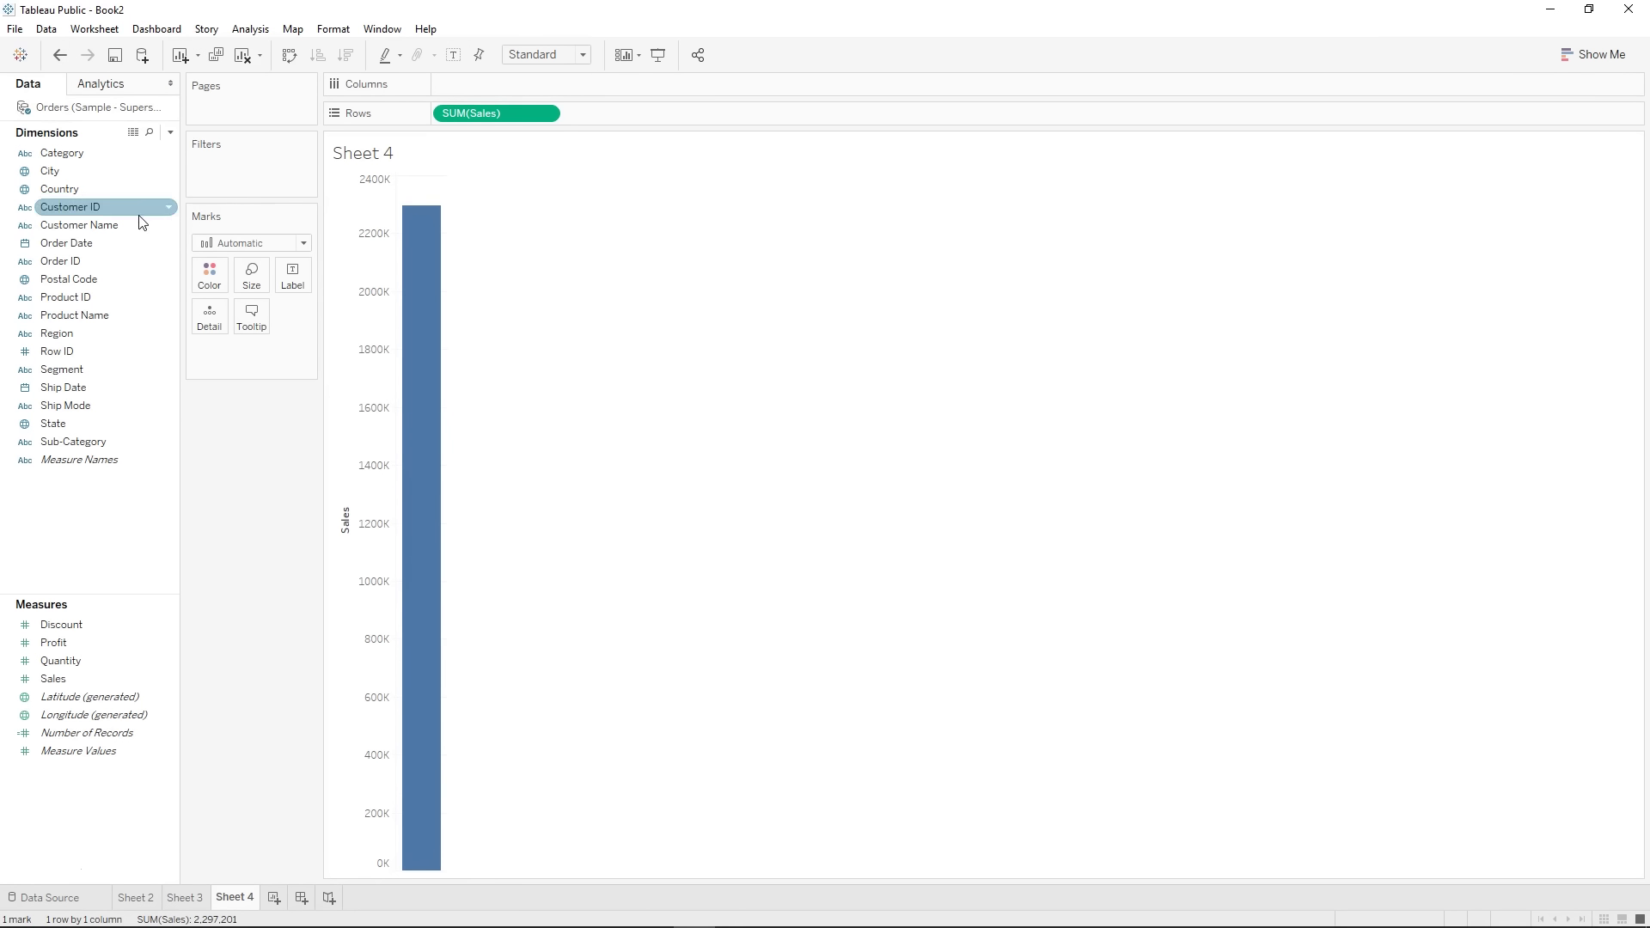
{"action": "left_click", "coordinate": [138, 316]}
{"action": "left_click", "coordinate": [60, 190]}
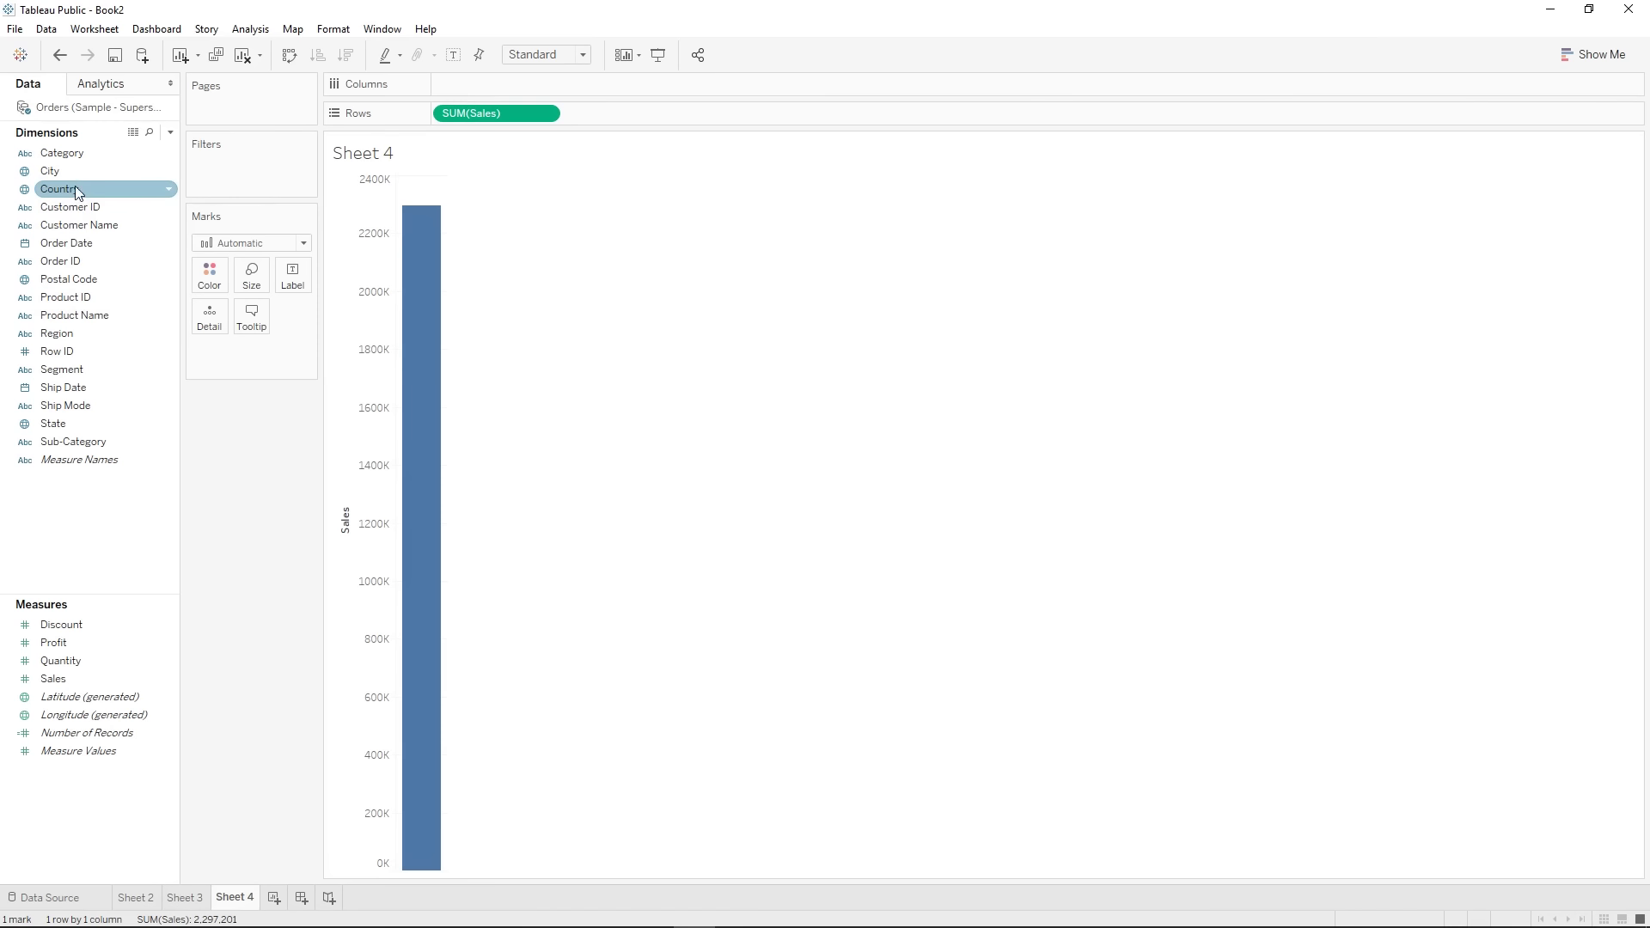
{"action": "left_click", "coordinate": [63, 171]}
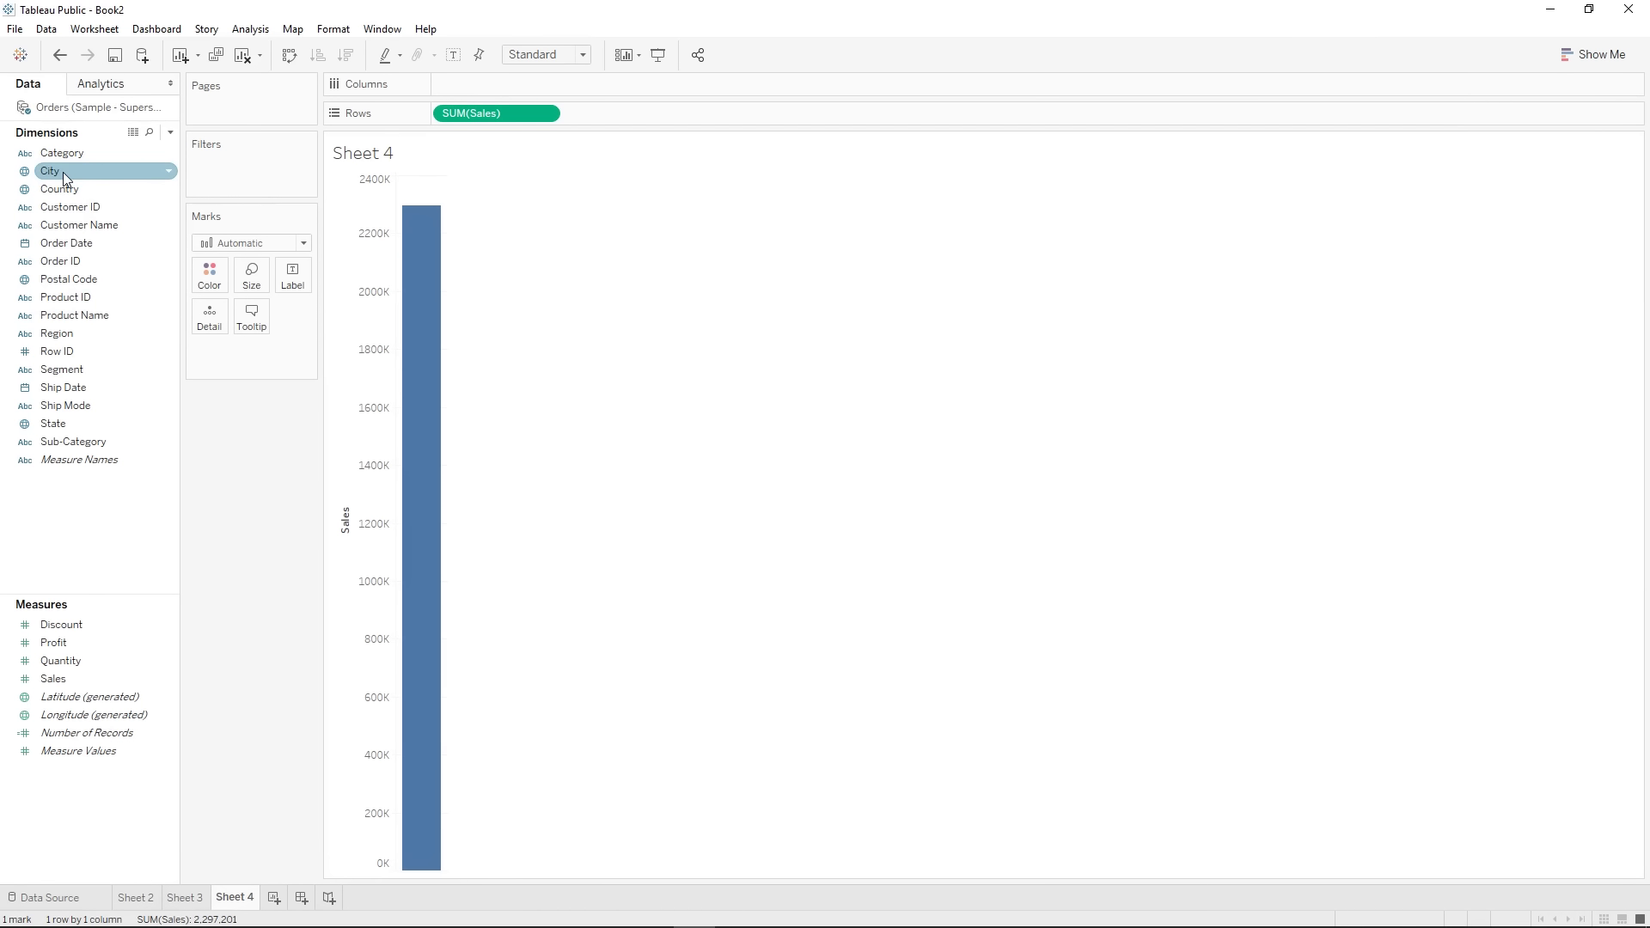
{"action": "left_click_drag", "start_coordinate": [64, 172], "coordinate": [390, 73]}
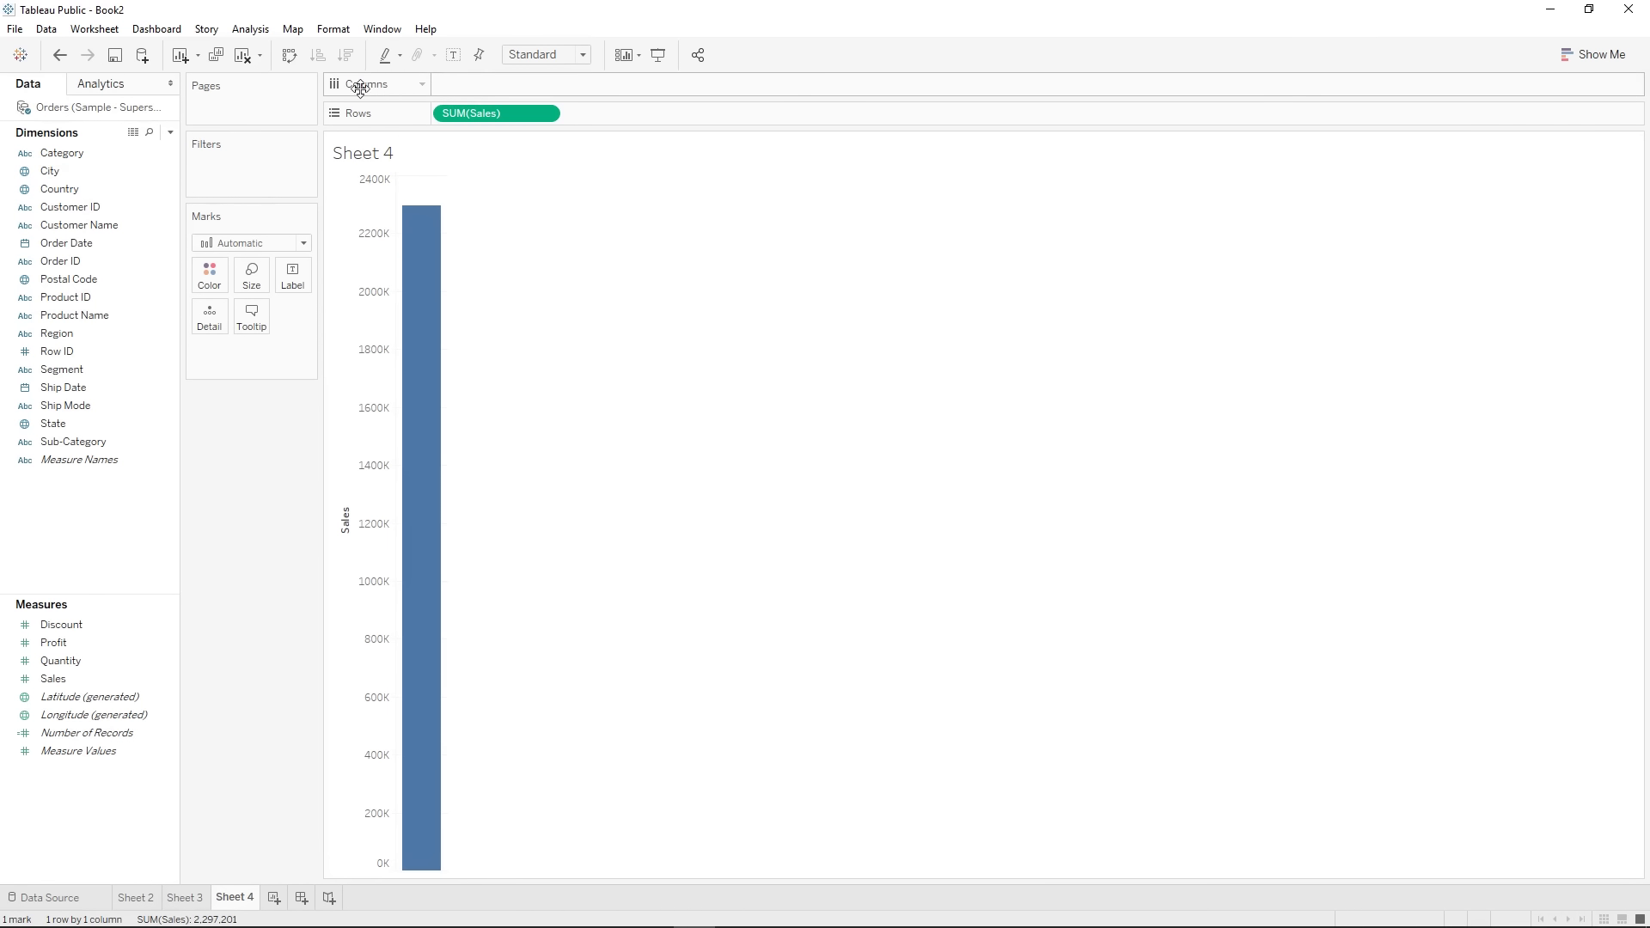
- Place City in the columns to browse its Sales bars, and replace it with Region
{"action": "left_click_drag", "start_coordinate": [65, 169], "coordinate": [521, 79]}
{"action": "left_click_drag", "start_coordinate": [490, 866], "coordinate": [548, 901]}
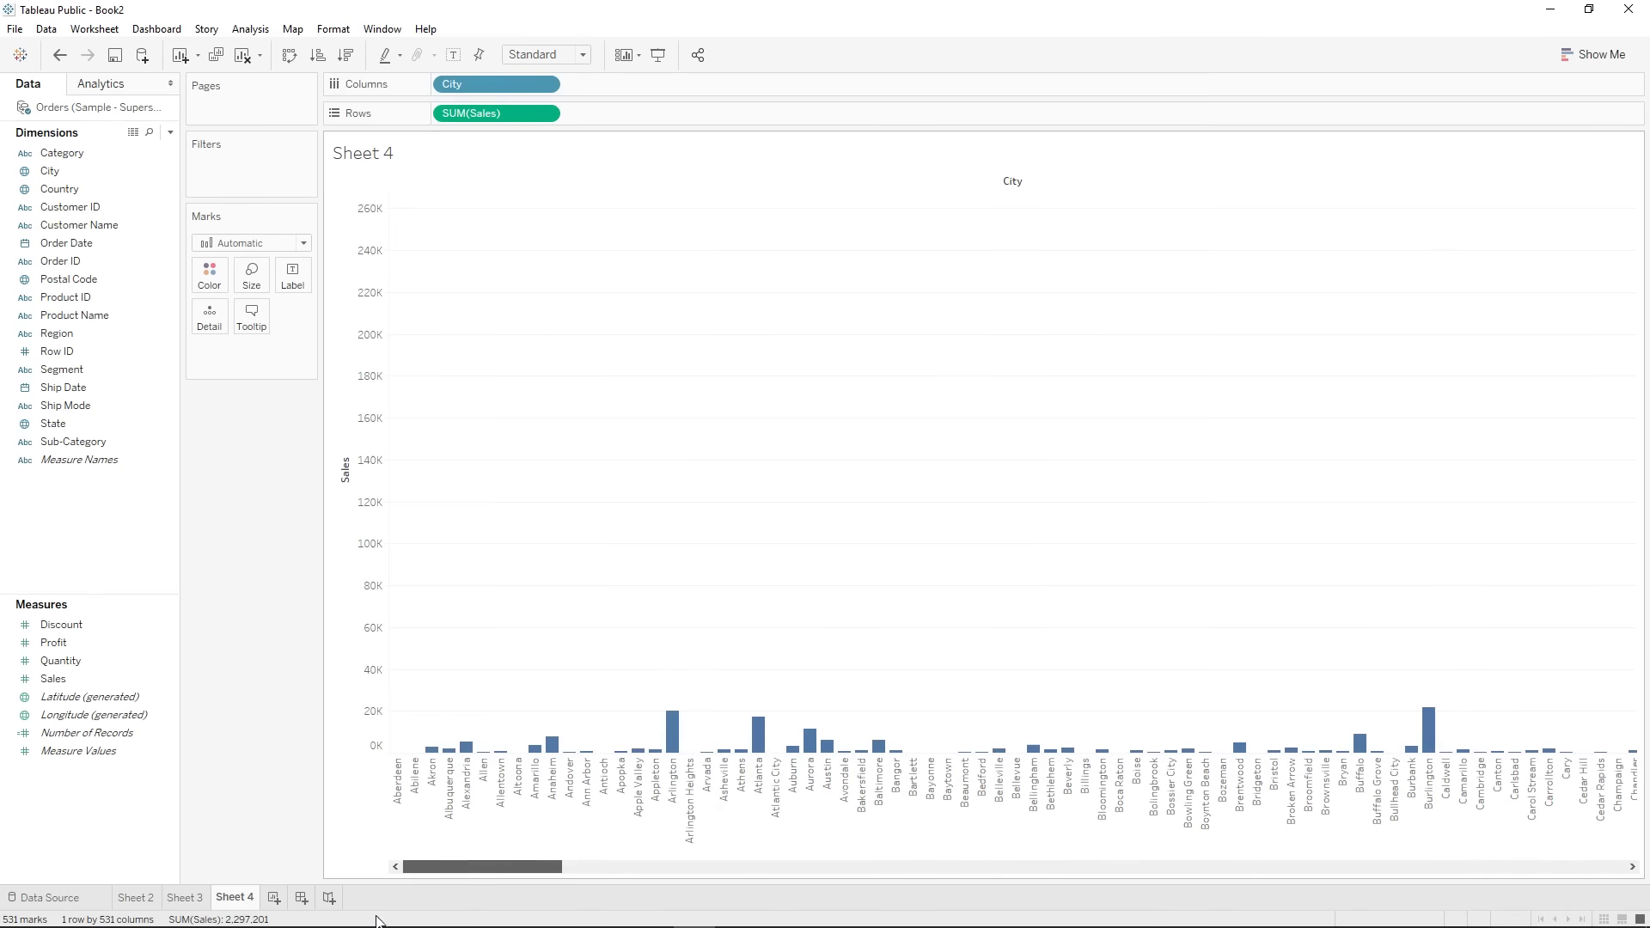
{"action": "left_click_drag", "start_coordinate": [464, 87], "coordinate": [497, 88]}
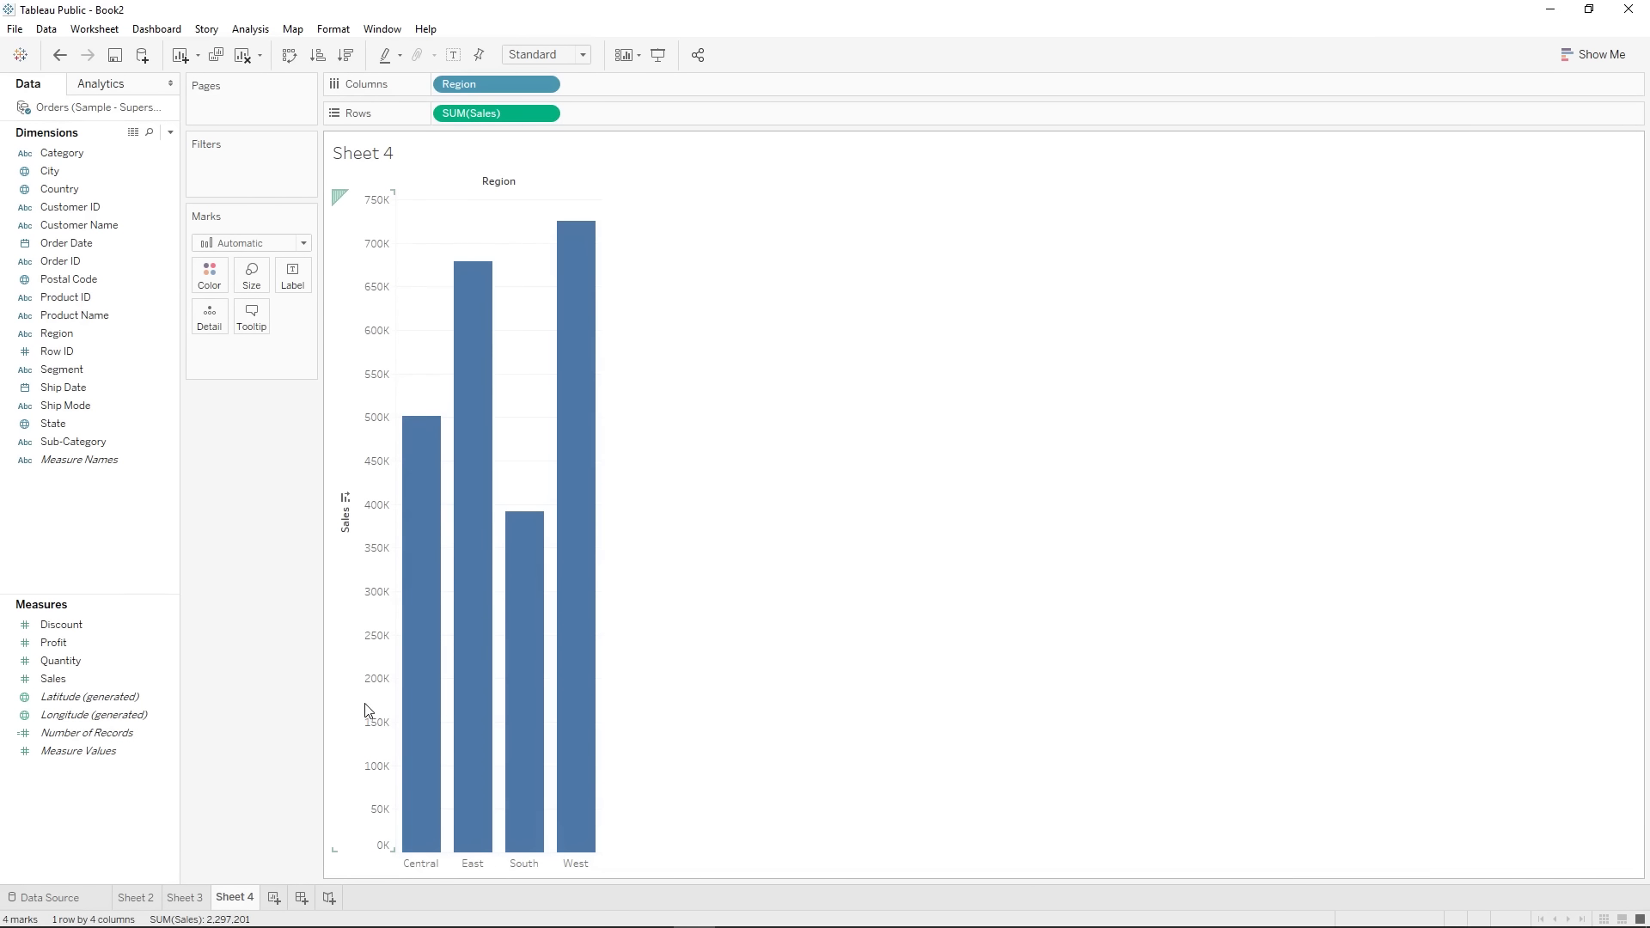
- Recolor all the Sales bars teal and change them to orange
{"action": "mouse_move", "coordinate": [465, 281]}
{"action": "left_click", "coordinate": [213, 286]}
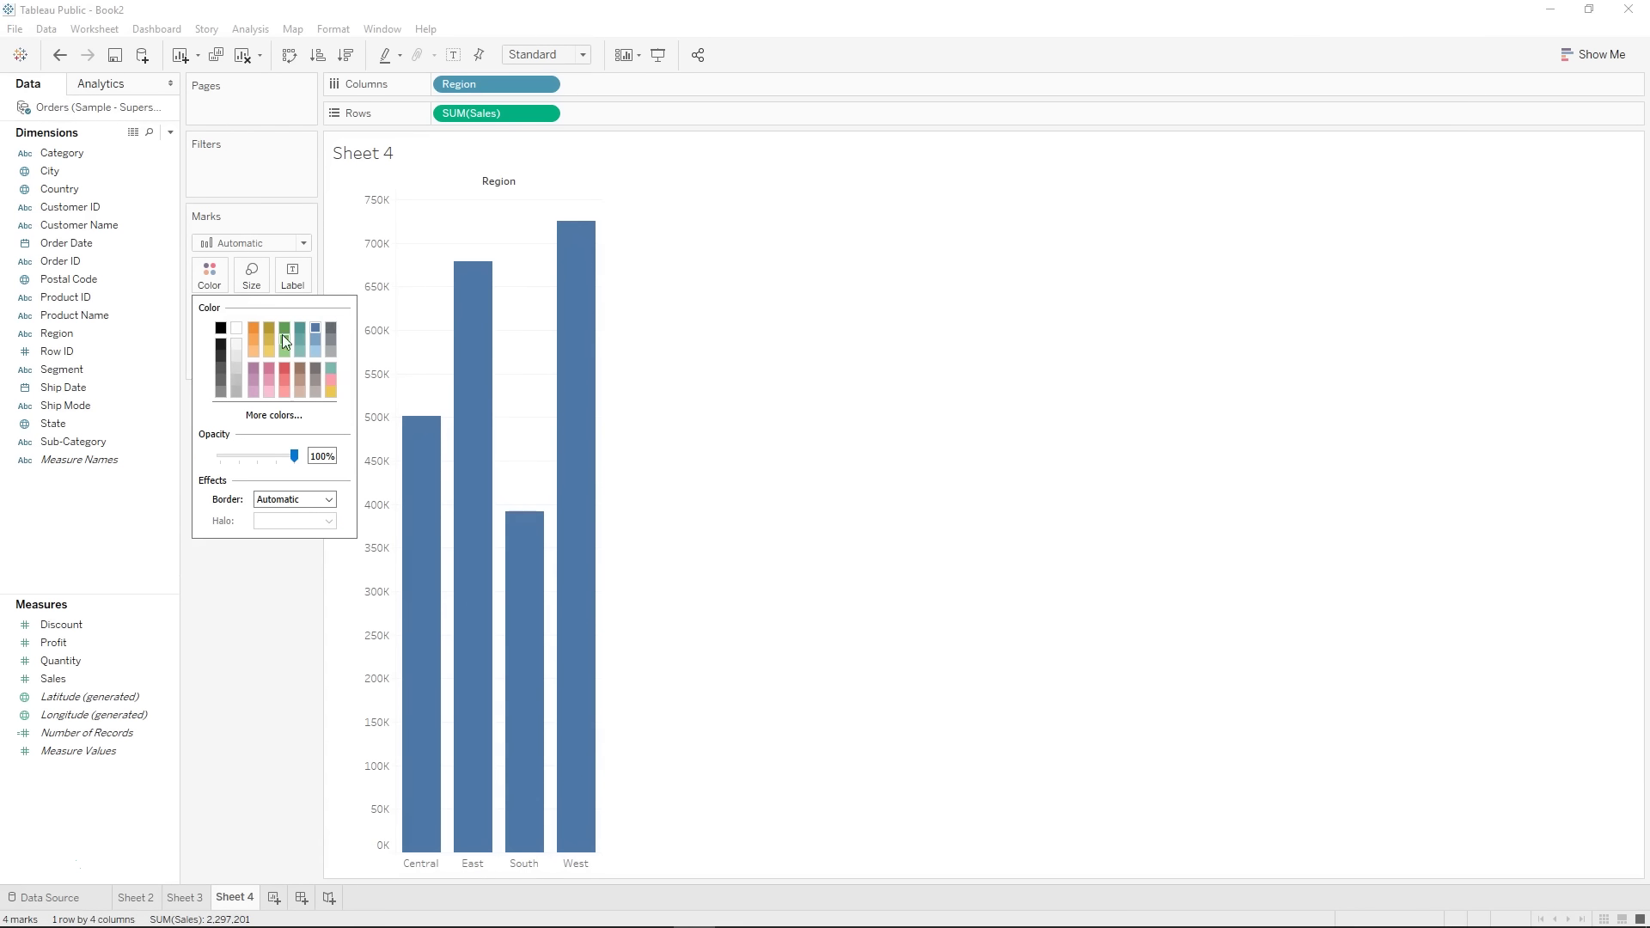
{"action": "left_click", "coordinate": [332, 369]}
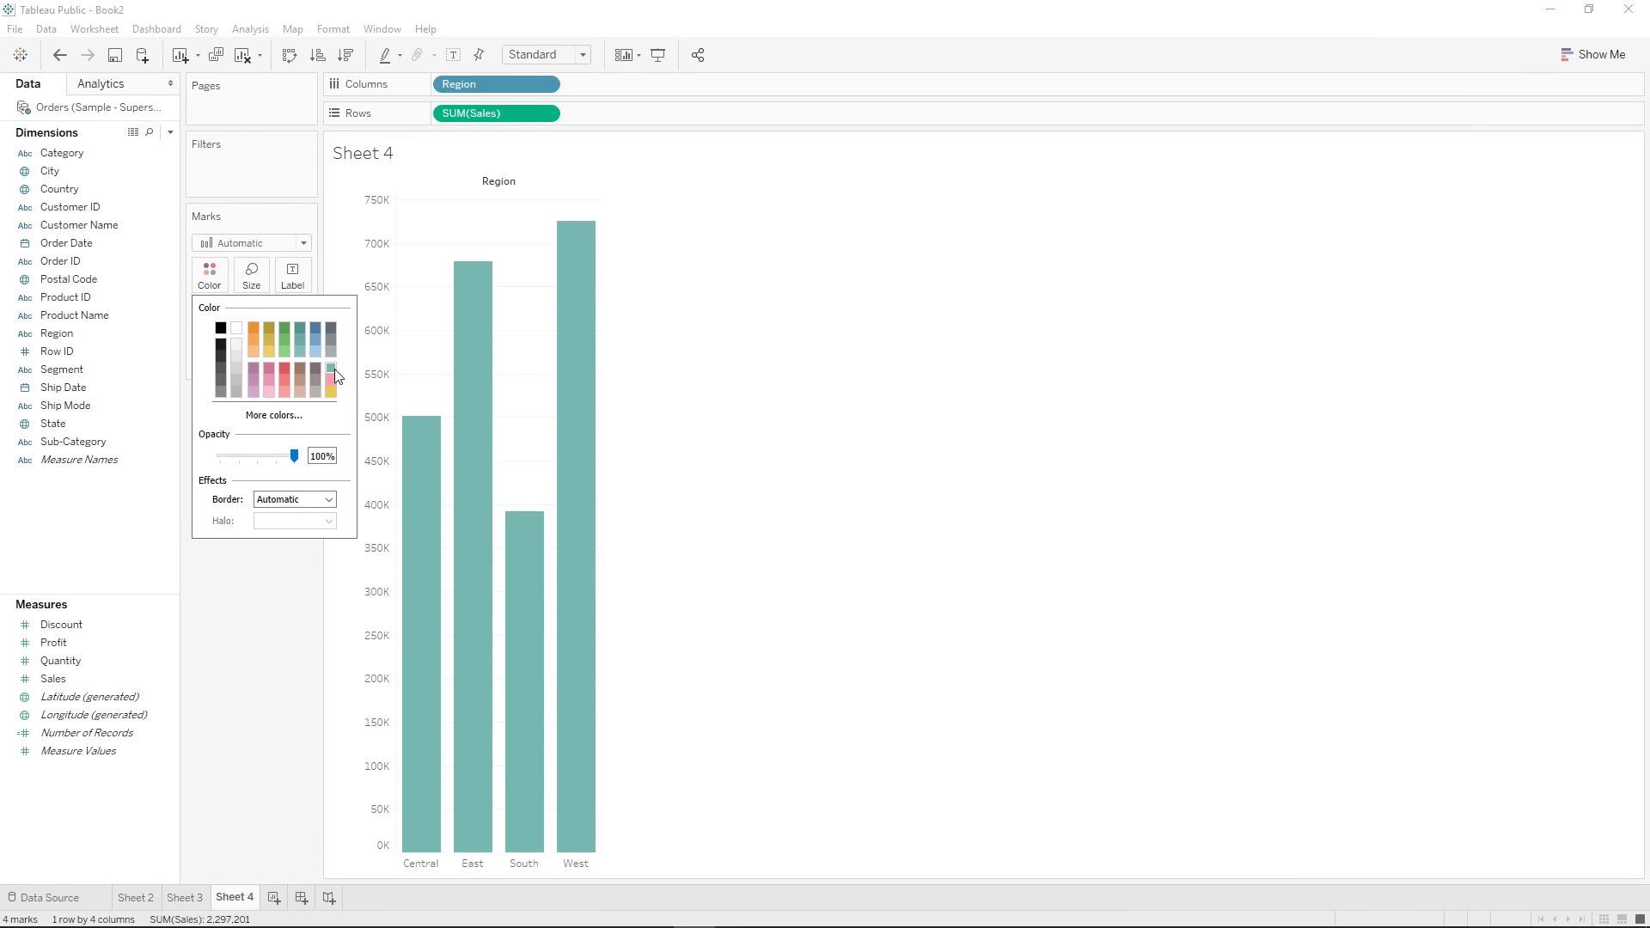
{"action": "left_click", "coordinate": [254, 328]}
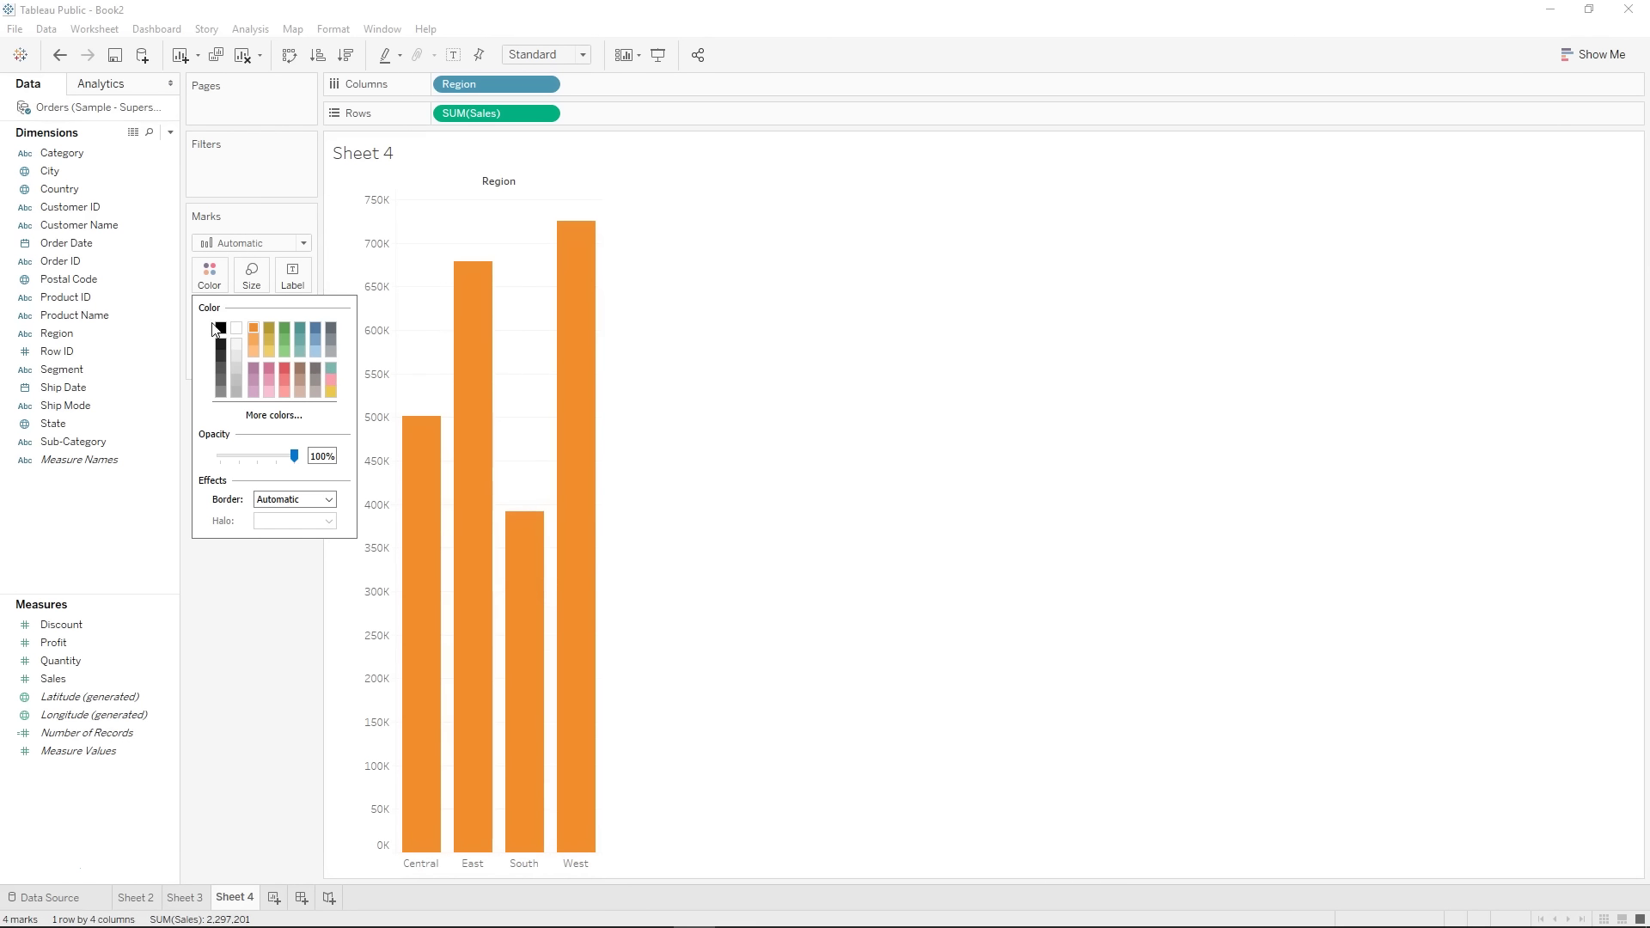
{"action": "left_click", "coordinate": [208, 273]}
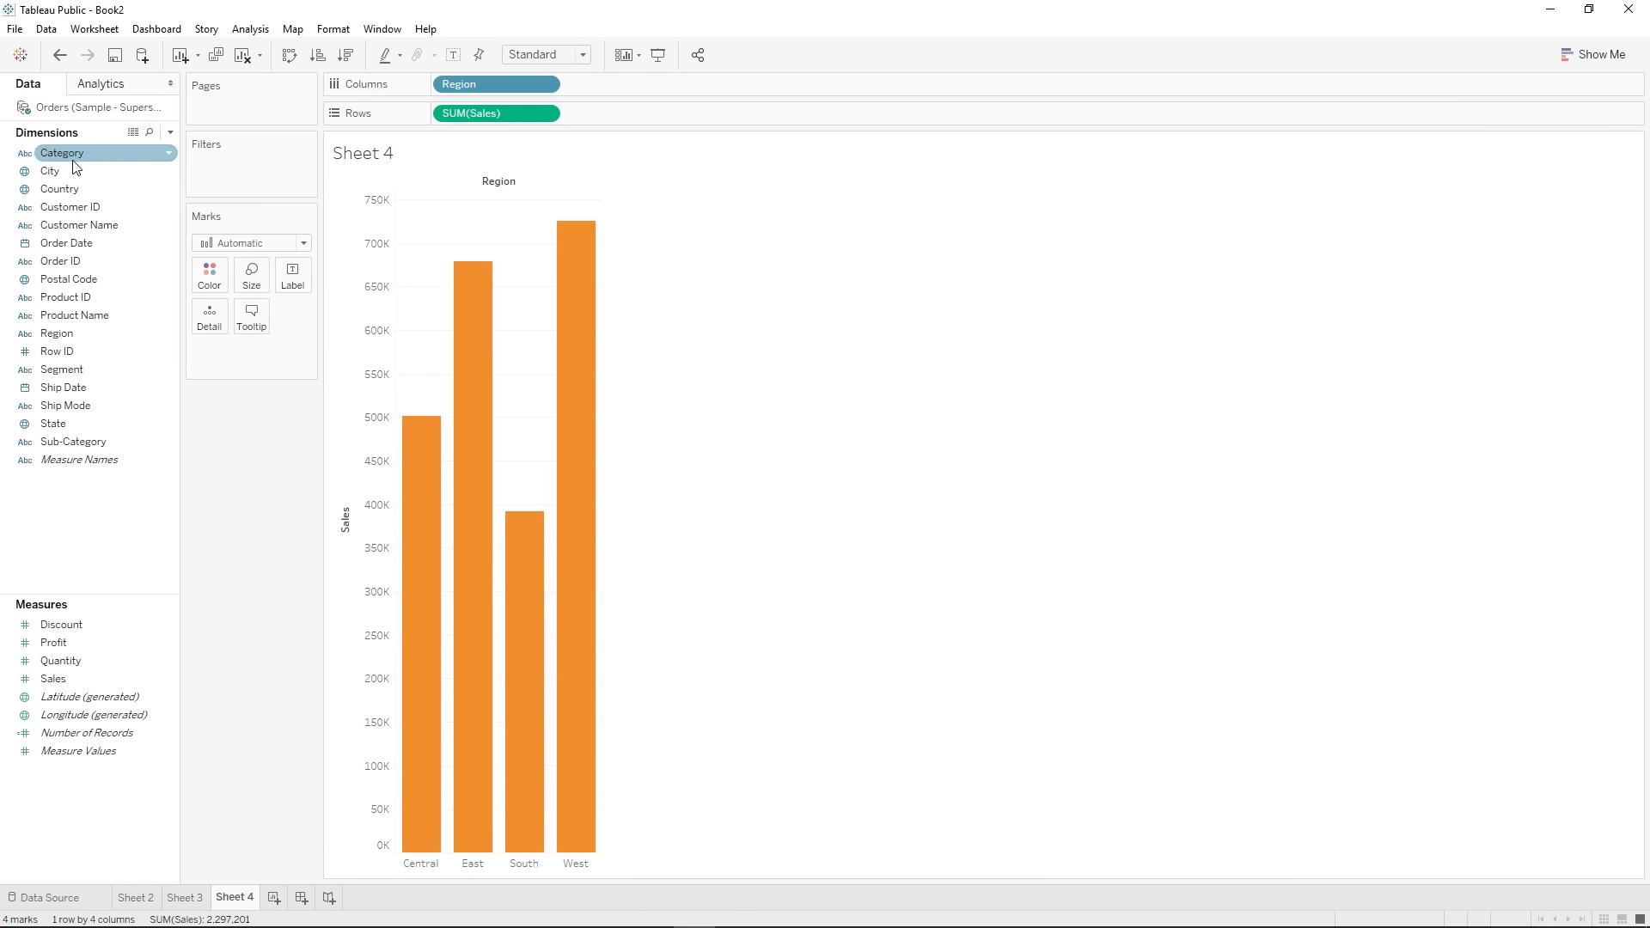
- Color the bars by Region, replace that coloring with Sales, and inspect the bars' tooltips
{"action": "left_click_drag", "start_coordinate": [69, 332], "coordinate": [211, 279]}
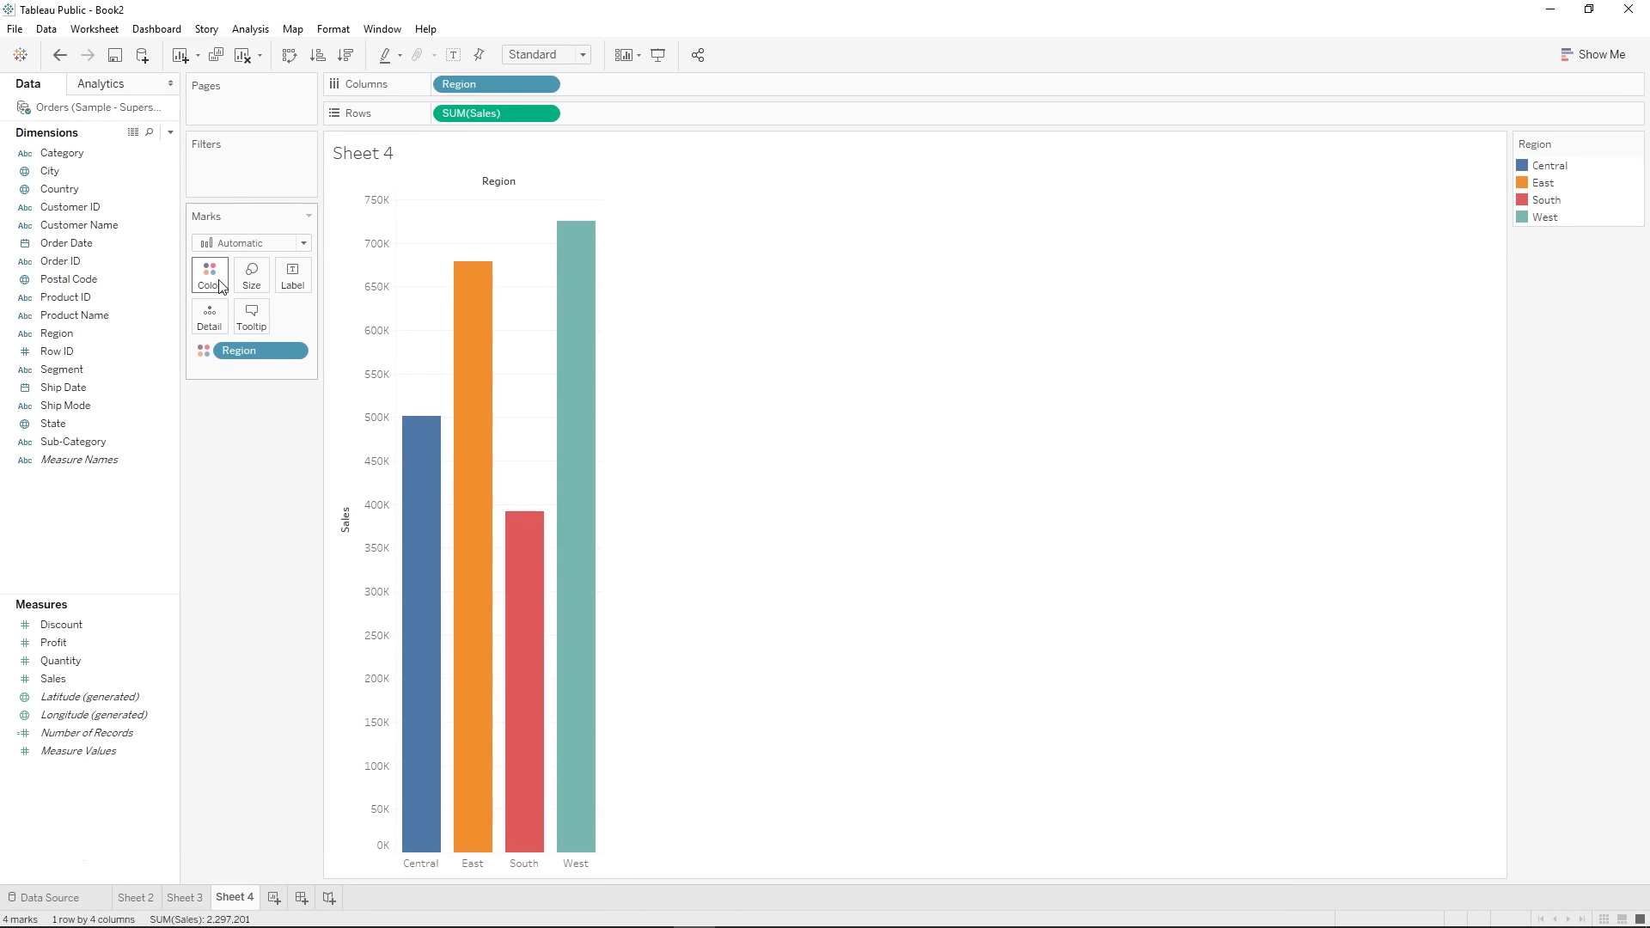
{"action": "mouse_move", "coordinate": [533, 599]}
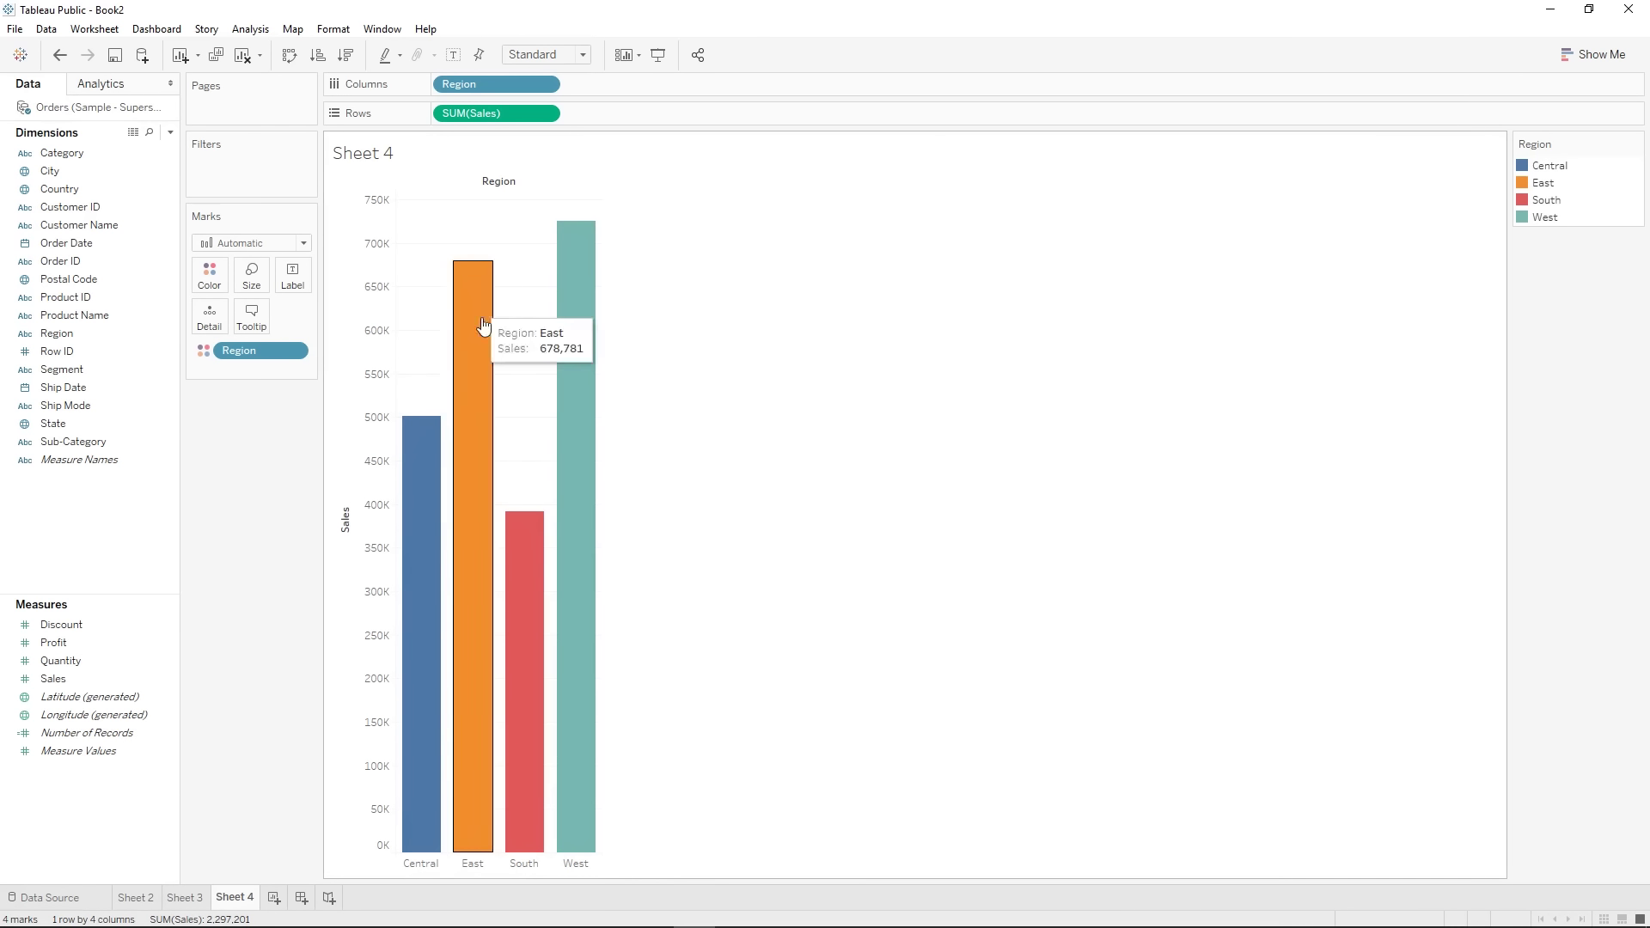
{"action": "left_click", "coordinate": [82, 679]}
{"action": "left_click_drag", "start_coordinate": [83, 679], "coordinate": [208, 289]}
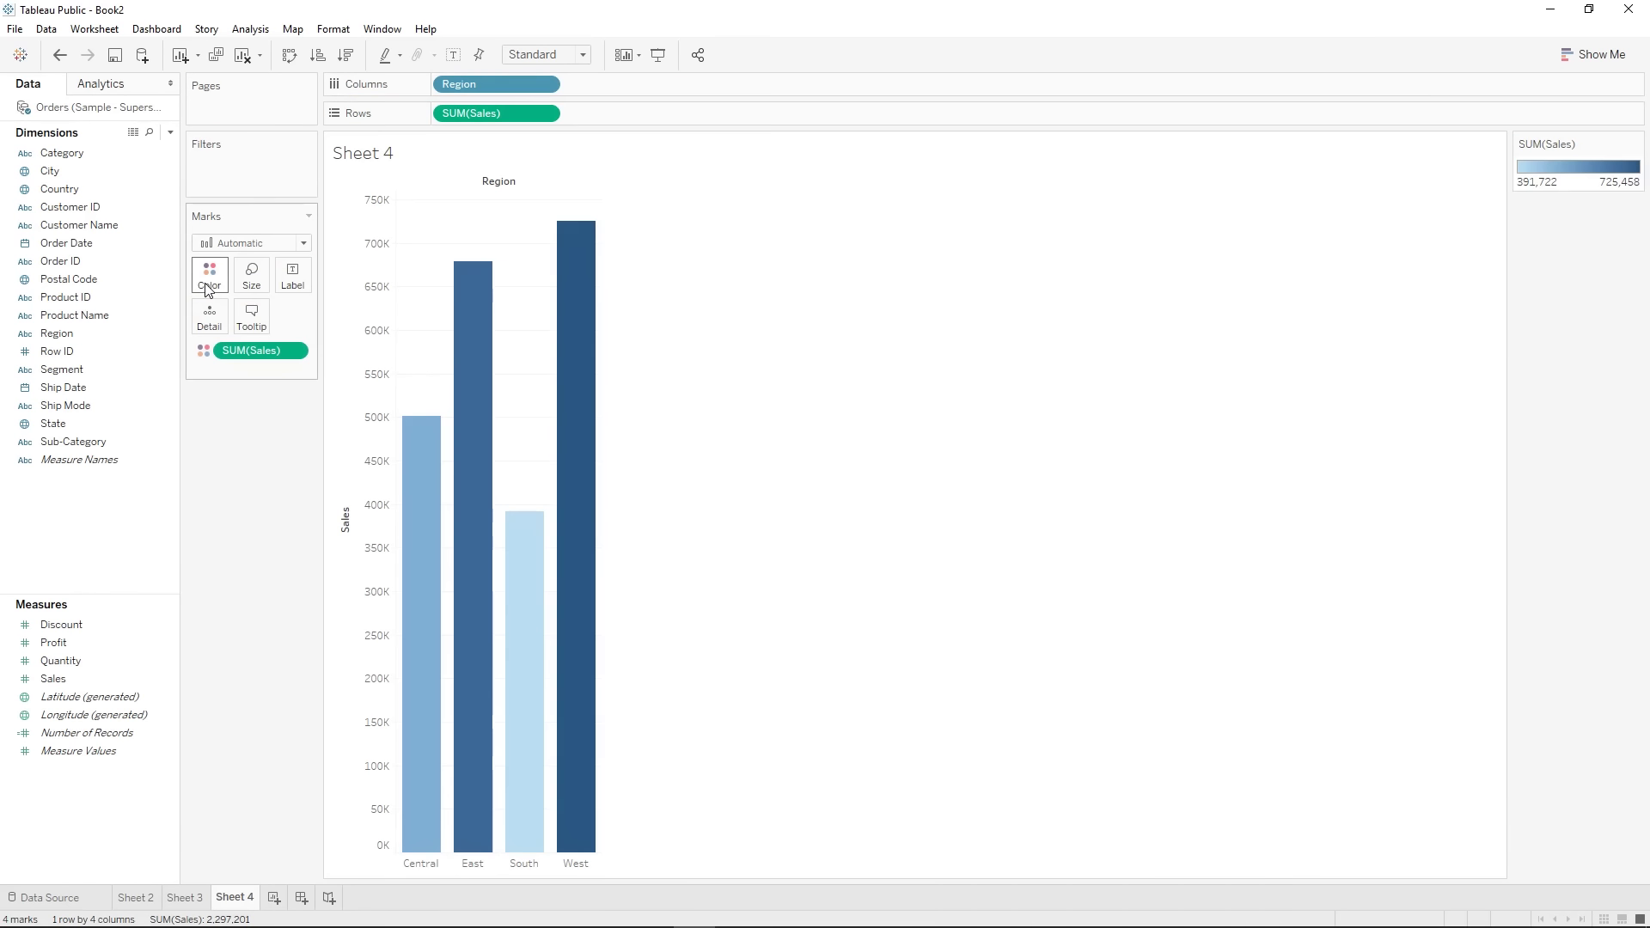
{"action": "mouse_move", "coordinate": [599, 230]}
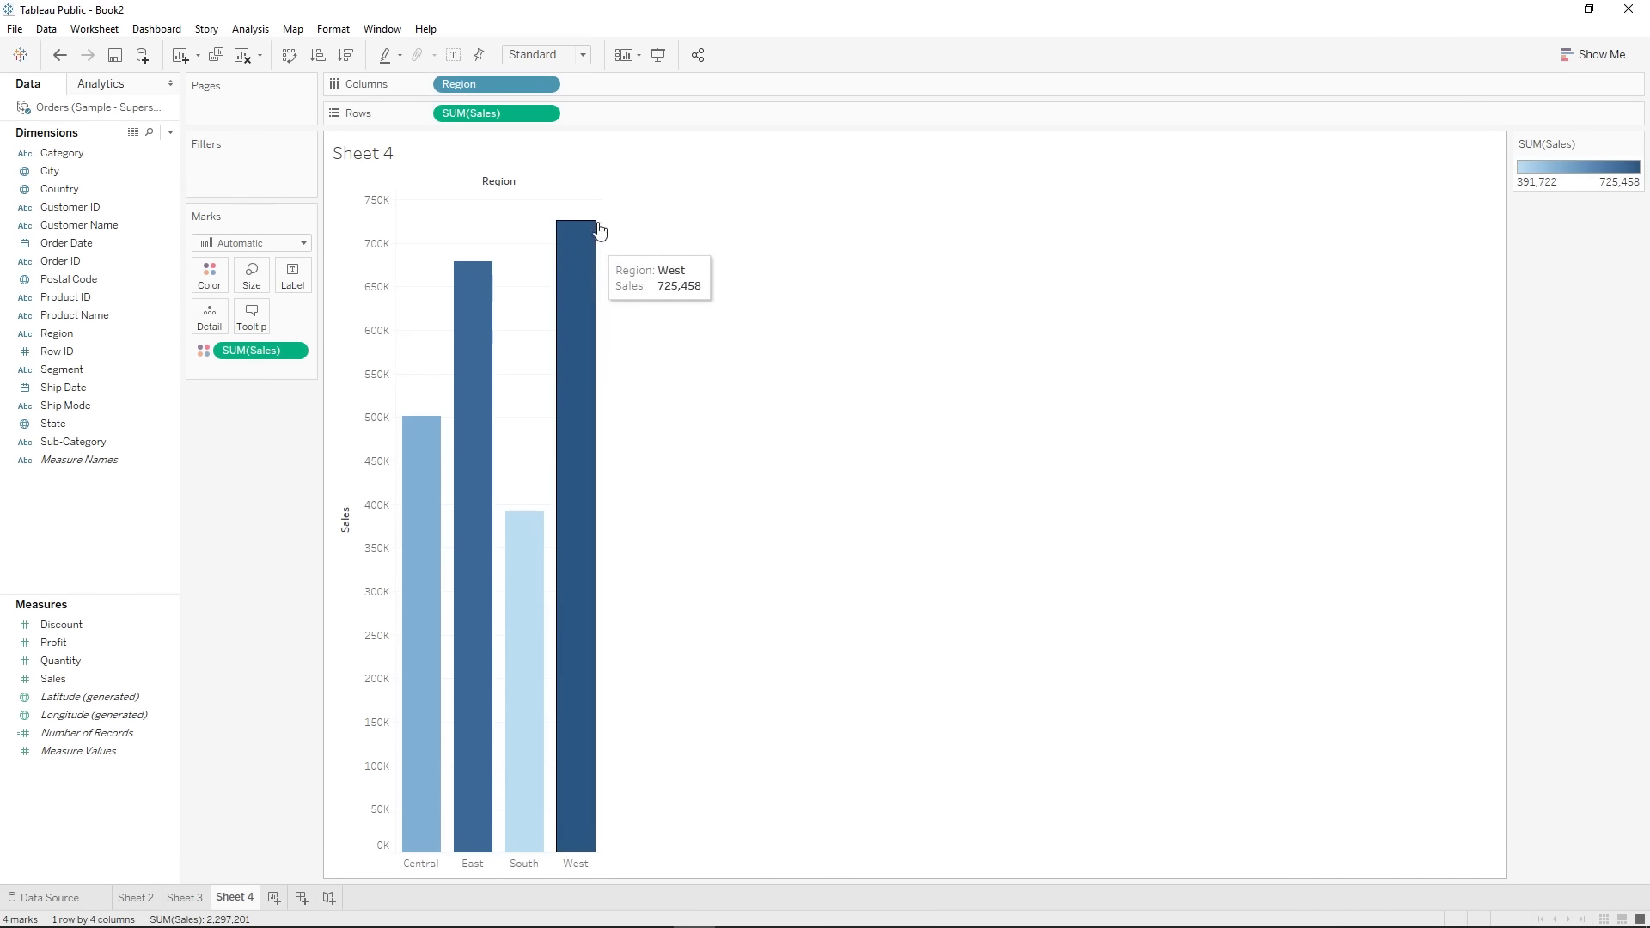
{"action": "mouse_move", "coordinate": [529, 550]}
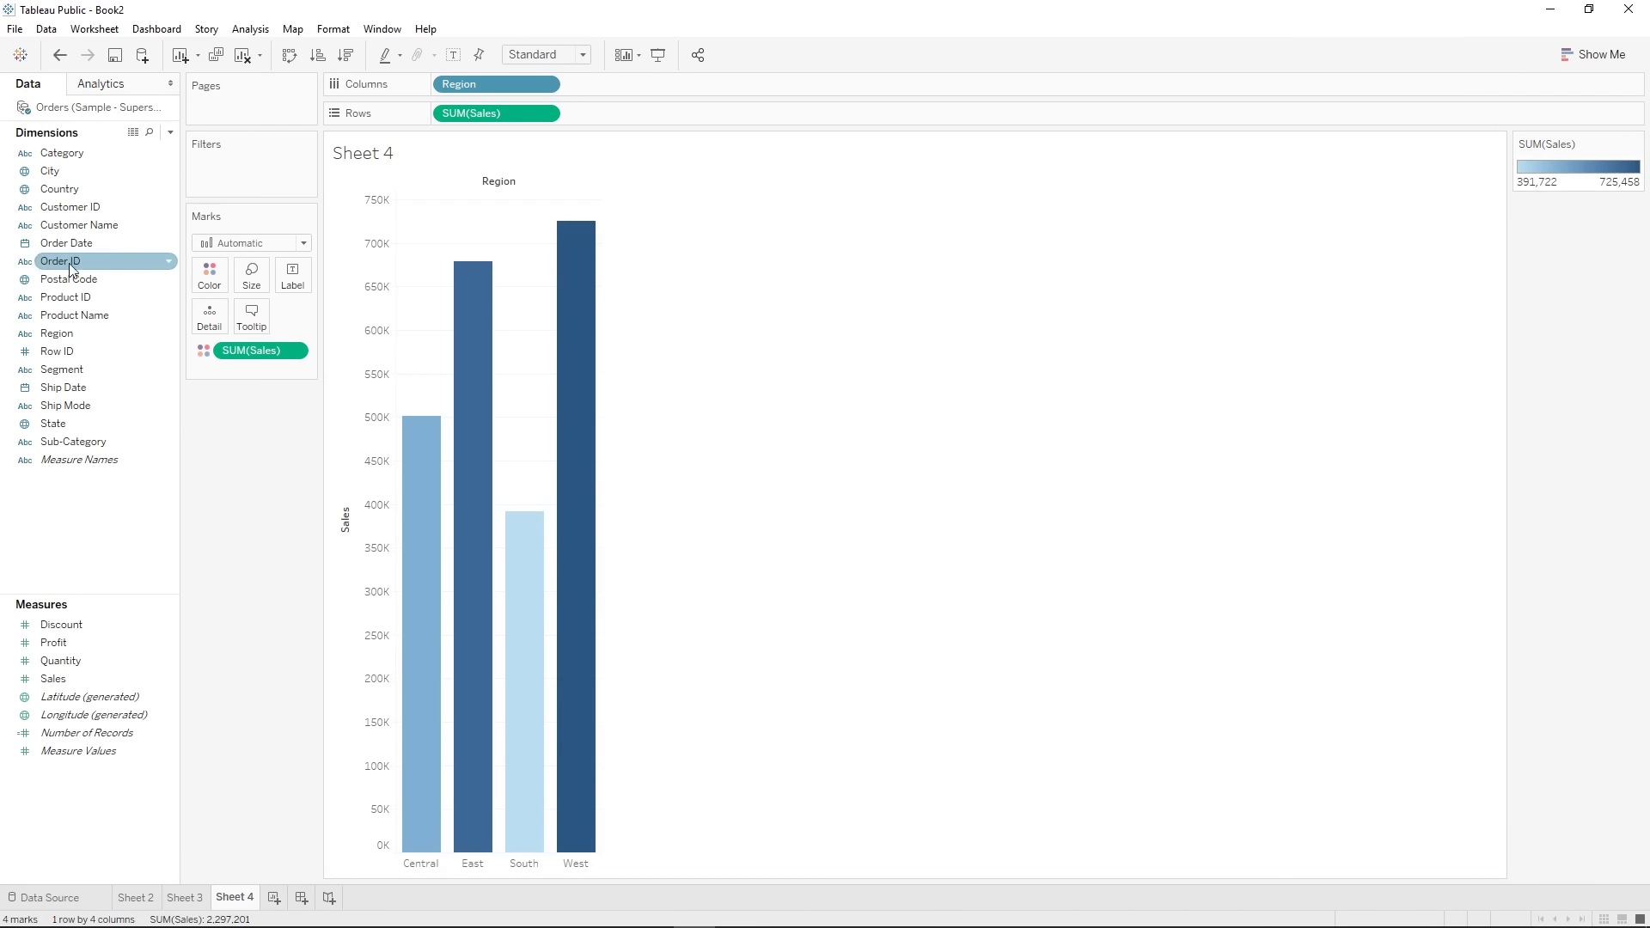
- Color the bars by Region and sort them by Sales in descending order
{"action": "left_click_drag", "start_coordinate": [56, 333], "coordinate": [213, 277]}
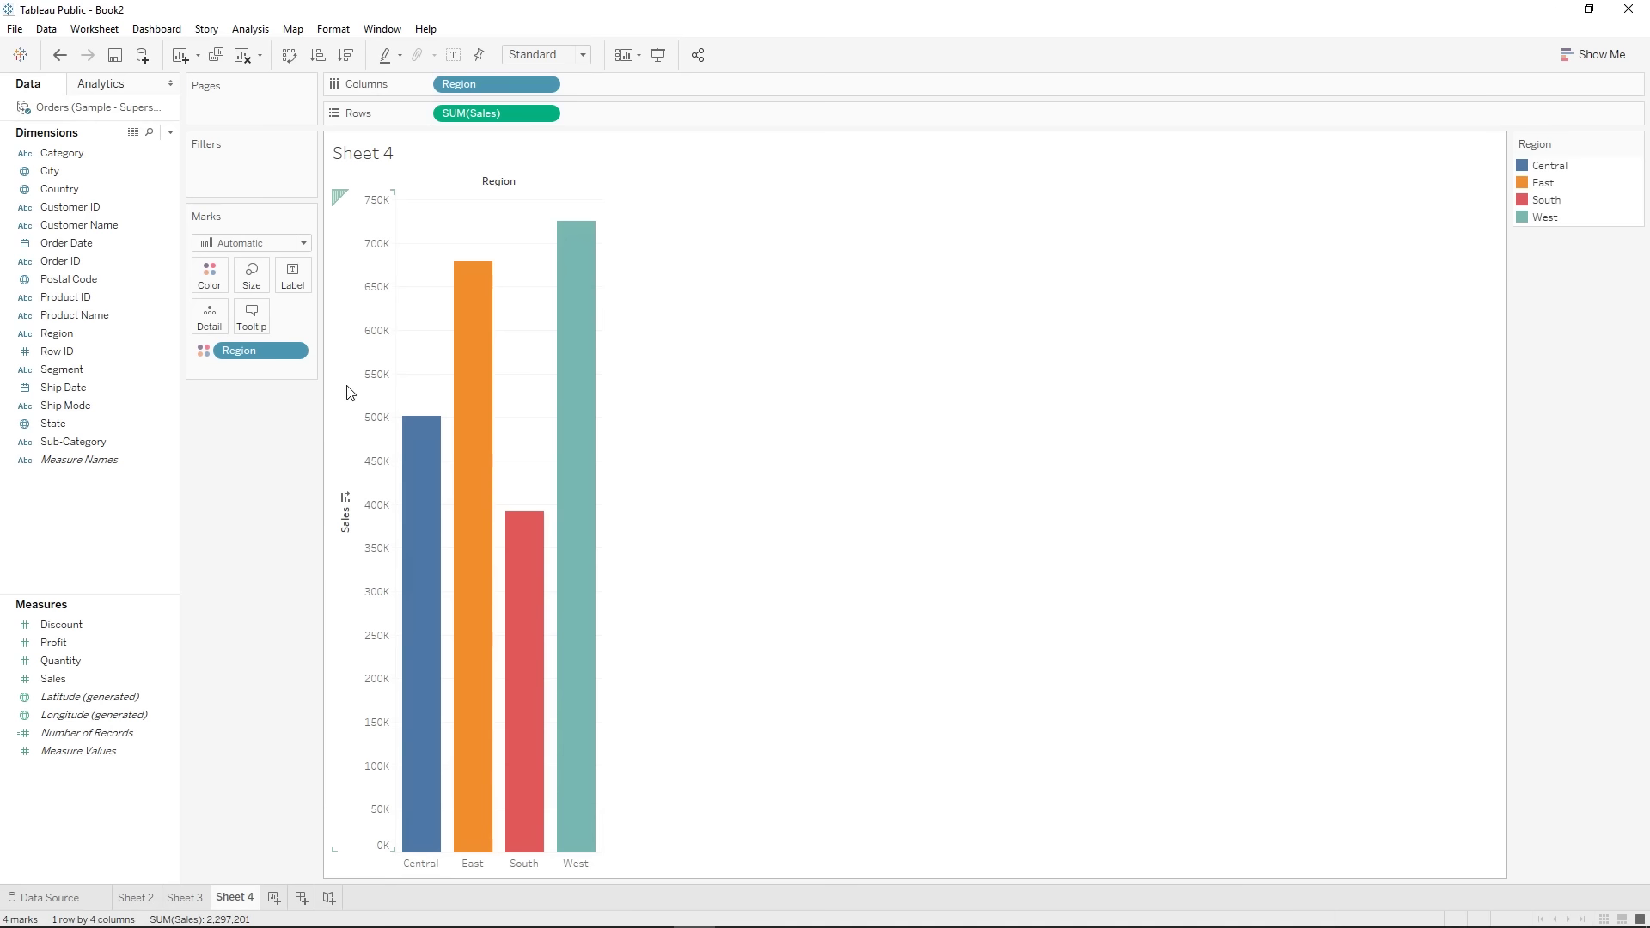
{"action": "left_click", "coordinate": [347, 56]}
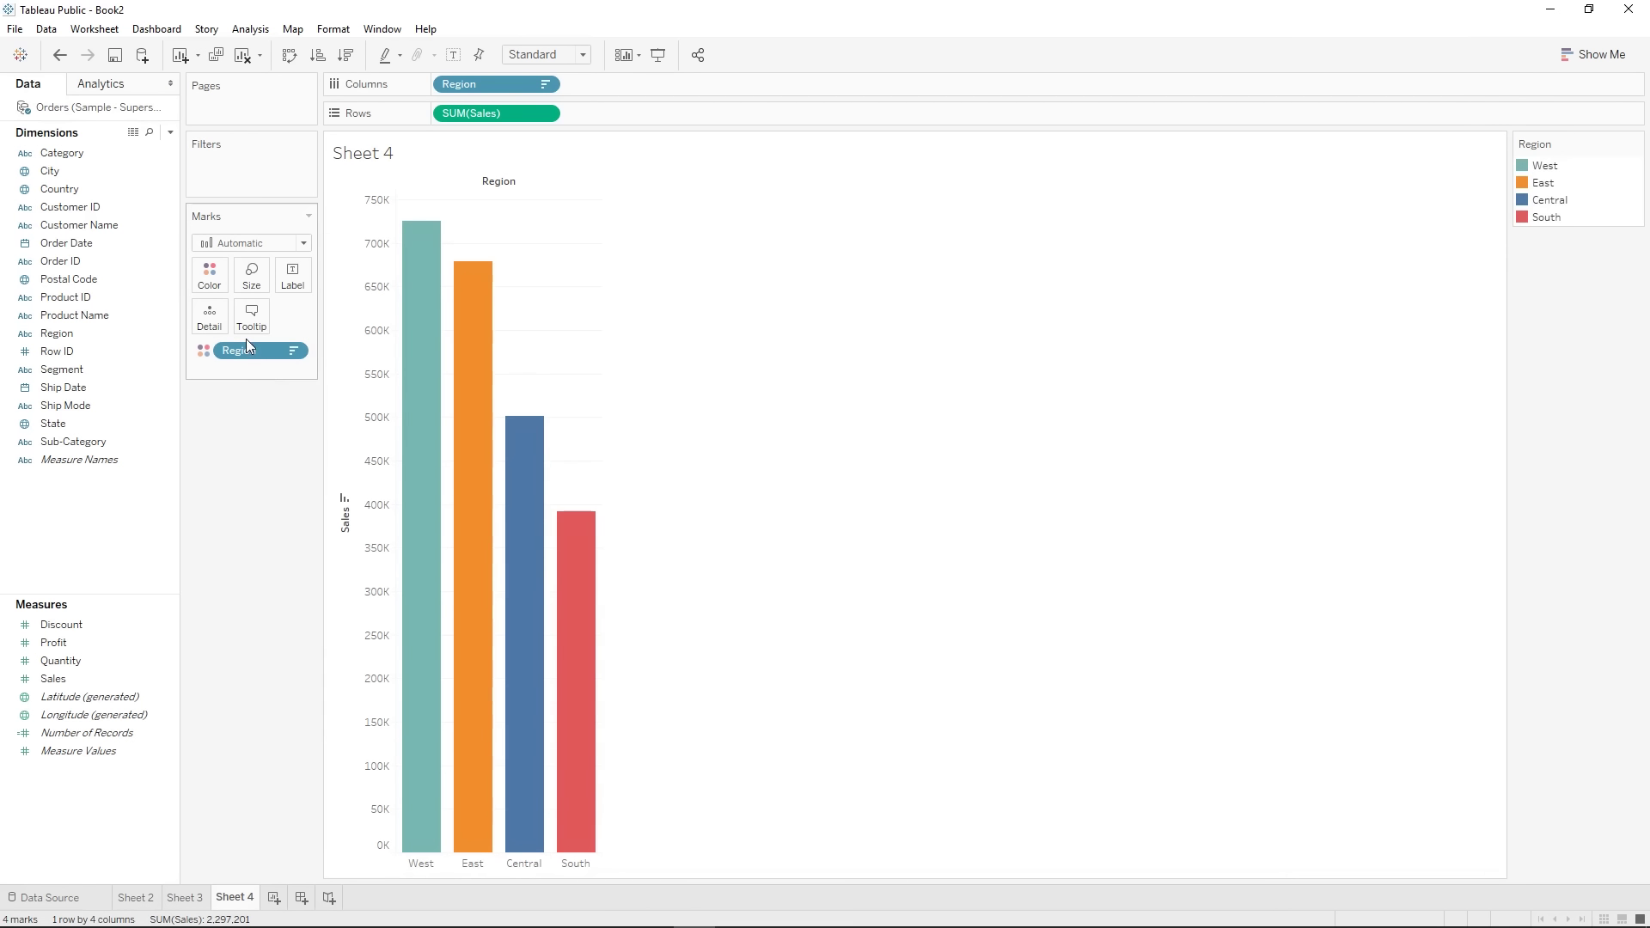
- Try out the mark size setting on the Region bars
{"action": "left_click", "coordinate": [249, 278]}
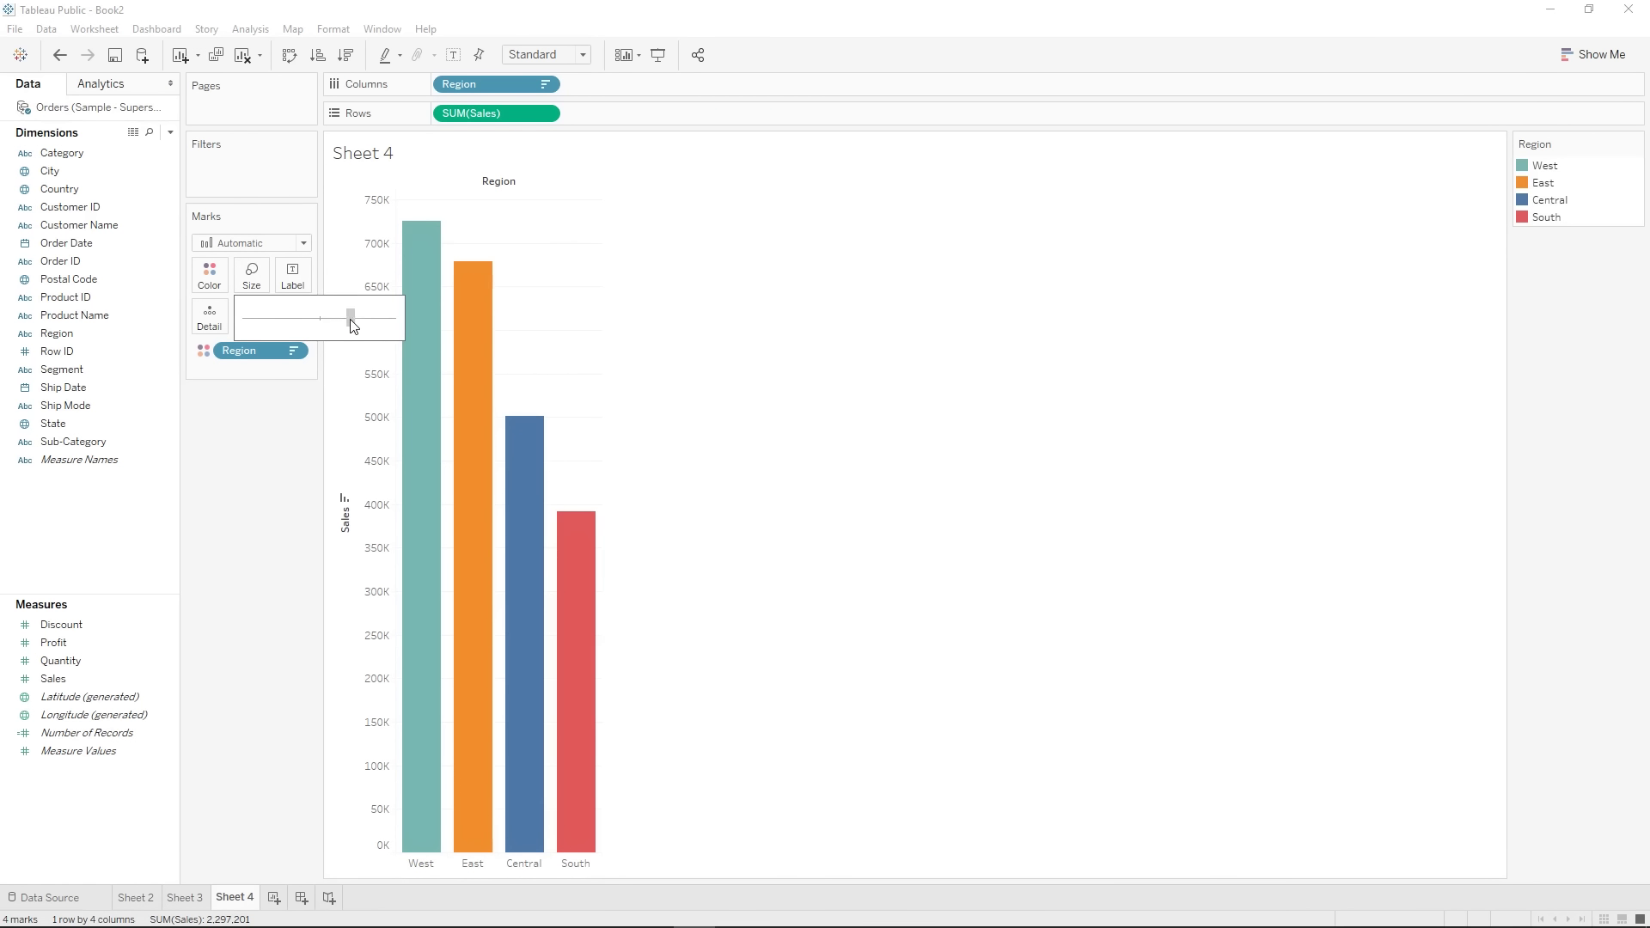
{"action": "left_click_drag", "start_coordinate": [324, 320], "coordinate": [355, 320]}
{"action": "left_click", "coordinate": [287, 501]}
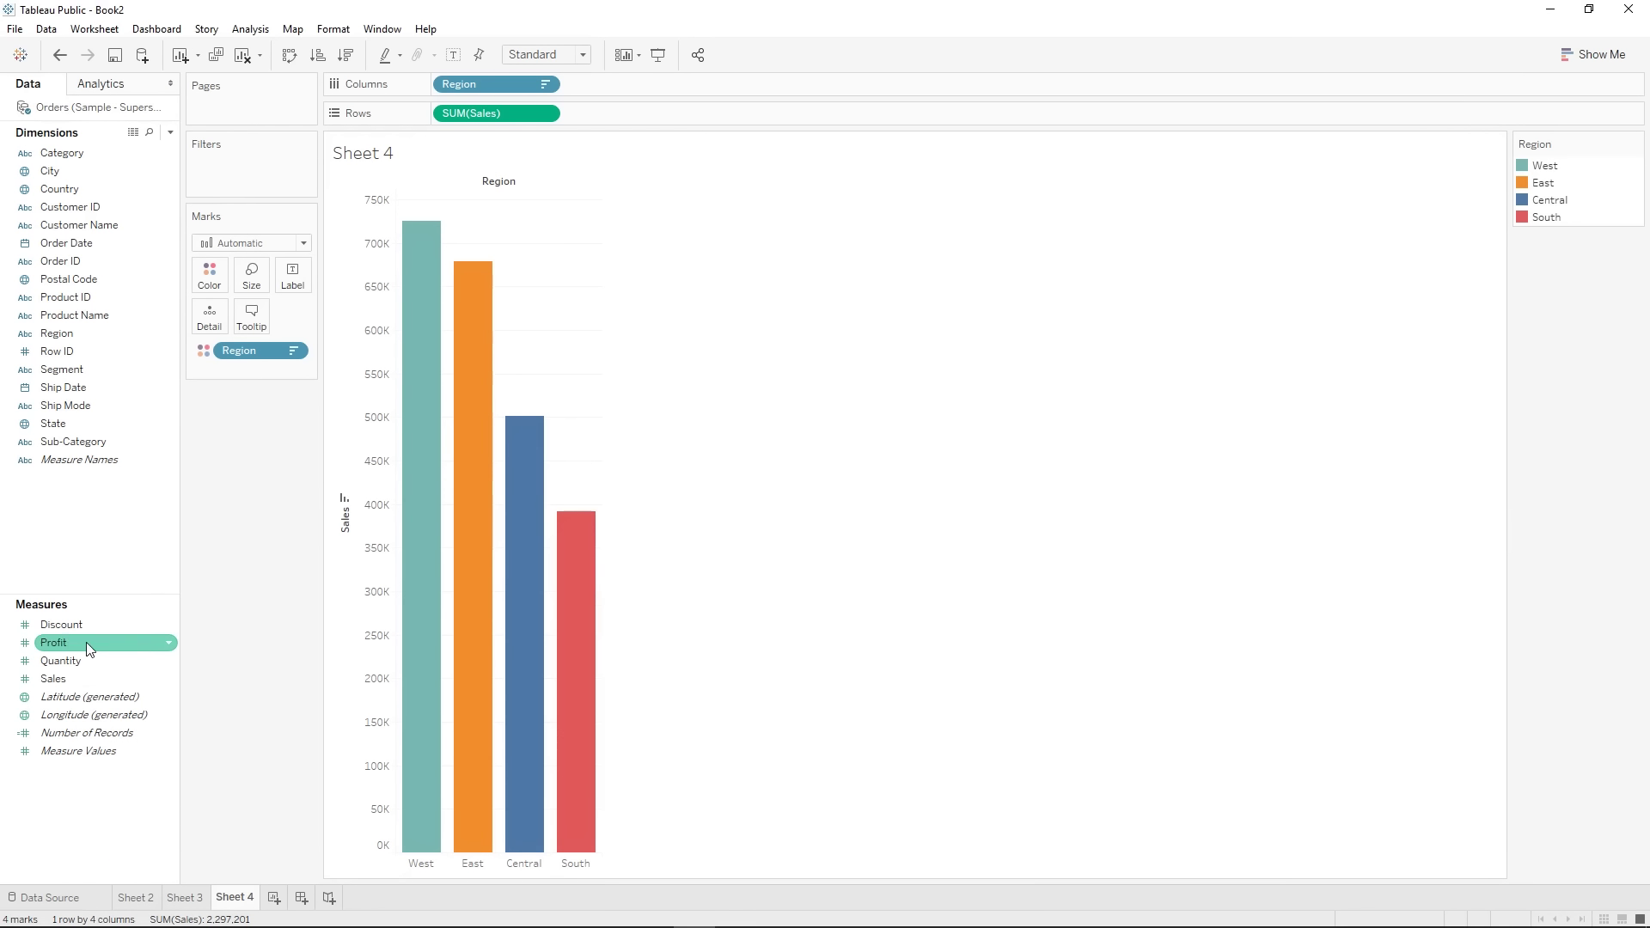
- Size the bars by Sales and by Profit, and remove the size field from the marks
{"action": "left_click_drag", "start_coordinate": [76, 678], "coordinate": [255, 265]}
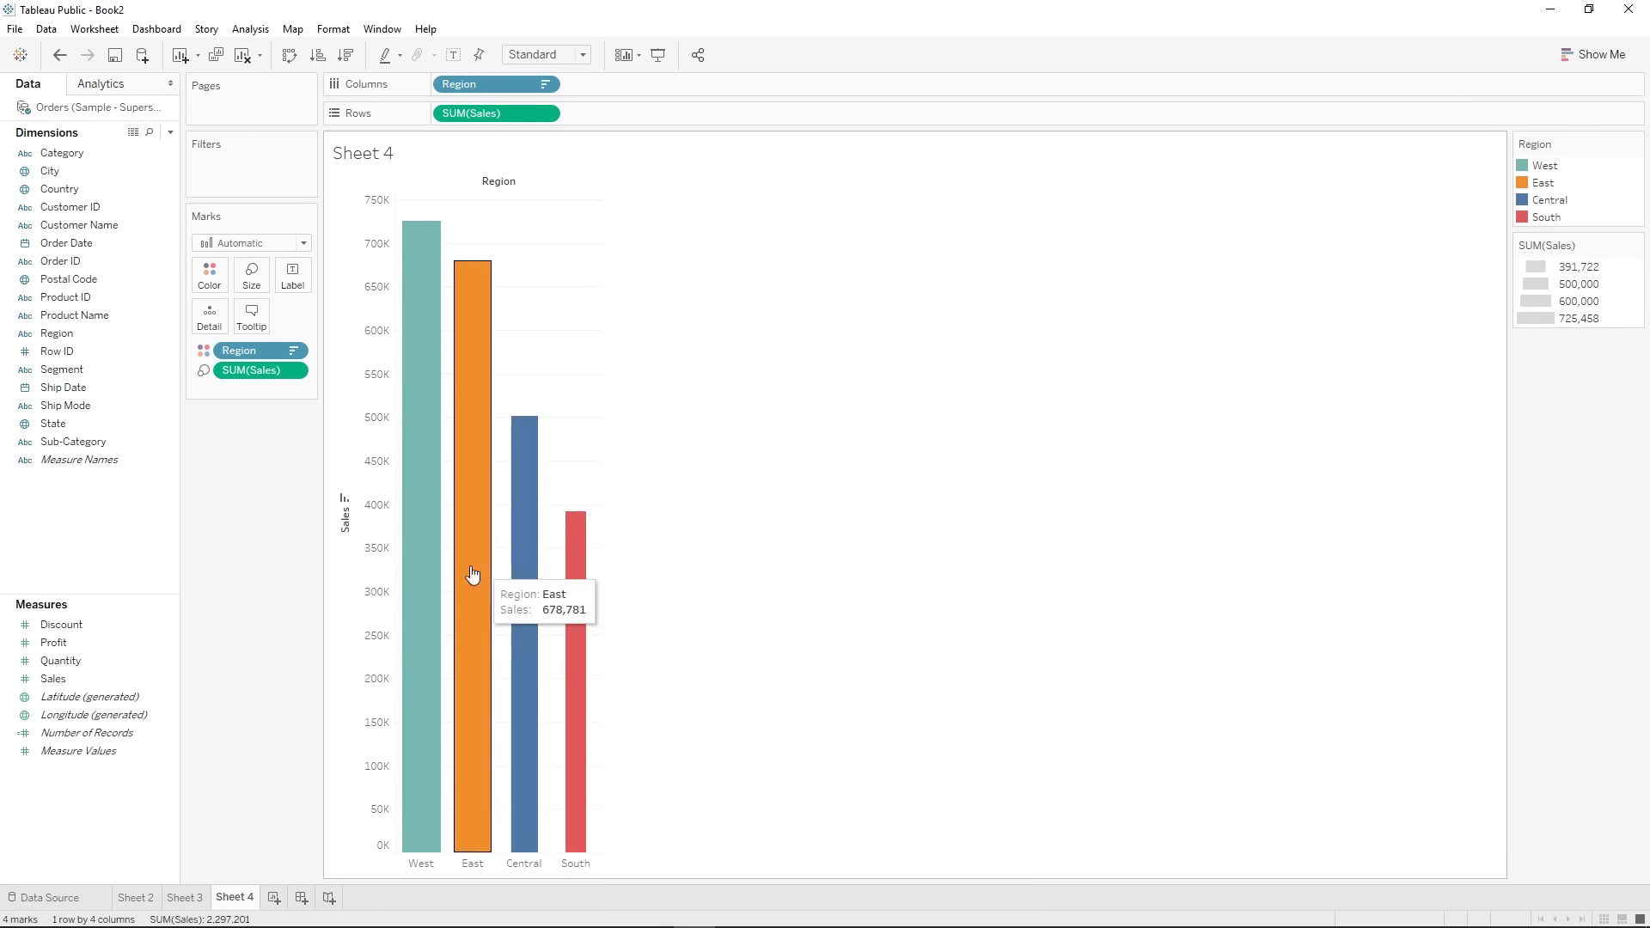
{"action": "left_click_drag", "start_coordinate": [53, 643], "coordinate": [238, 276]}
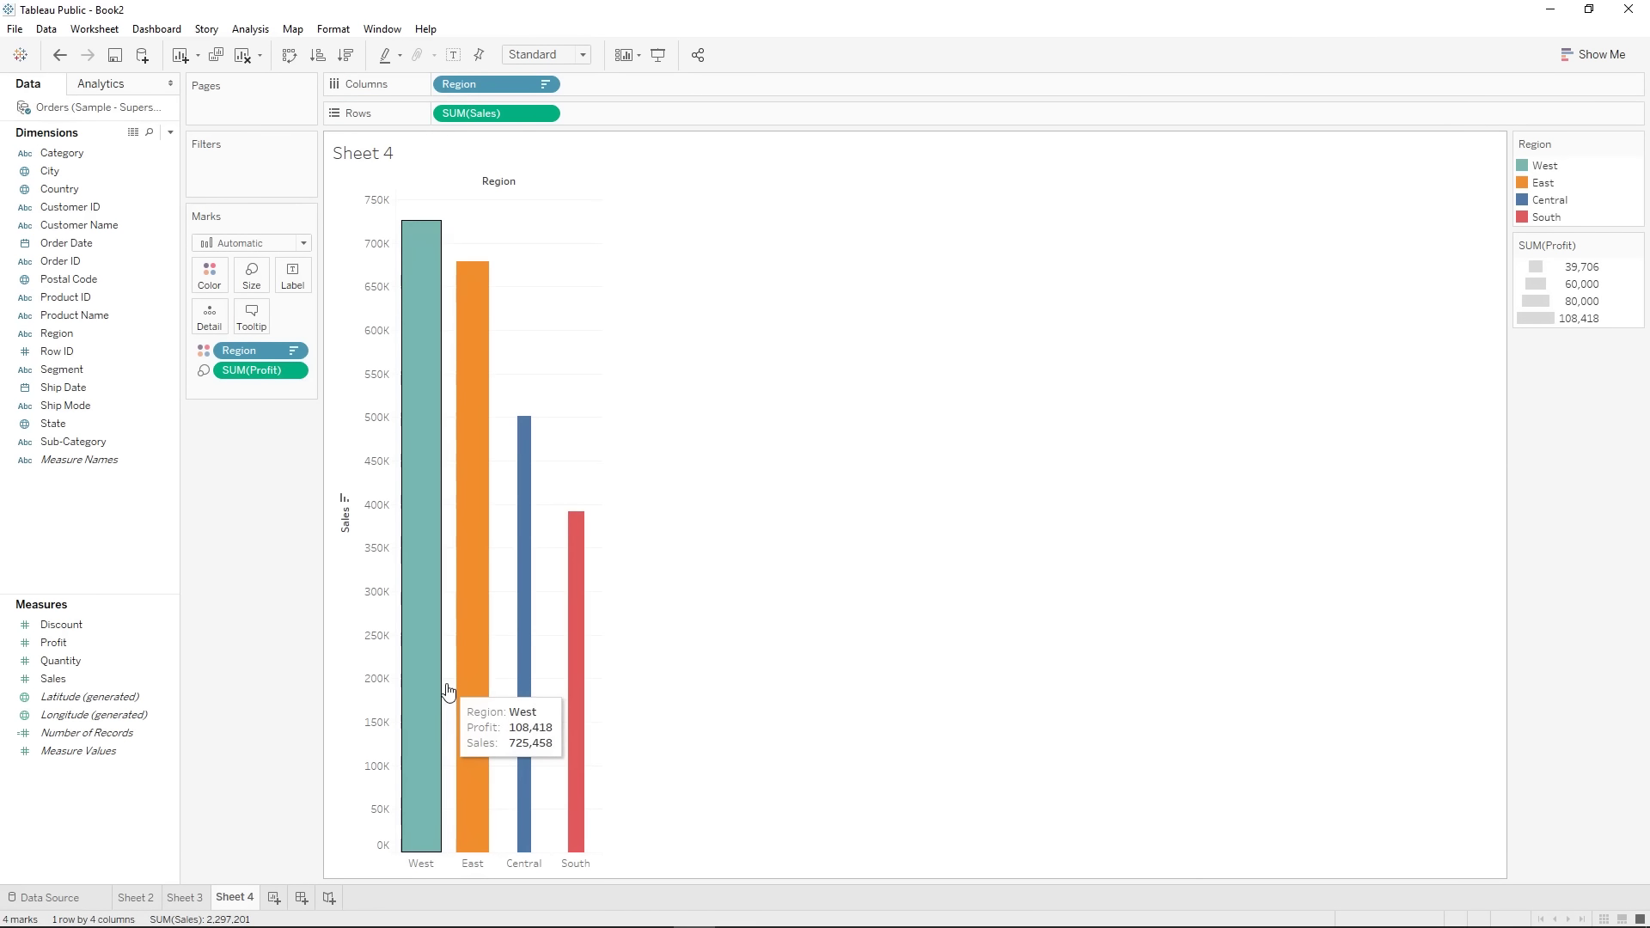
{"action": "left_click_drag", "start_coordinate": [258, 371], "coordinate": [236, 514]}
{"action": "left_click", "coordinate": [251, 275]}
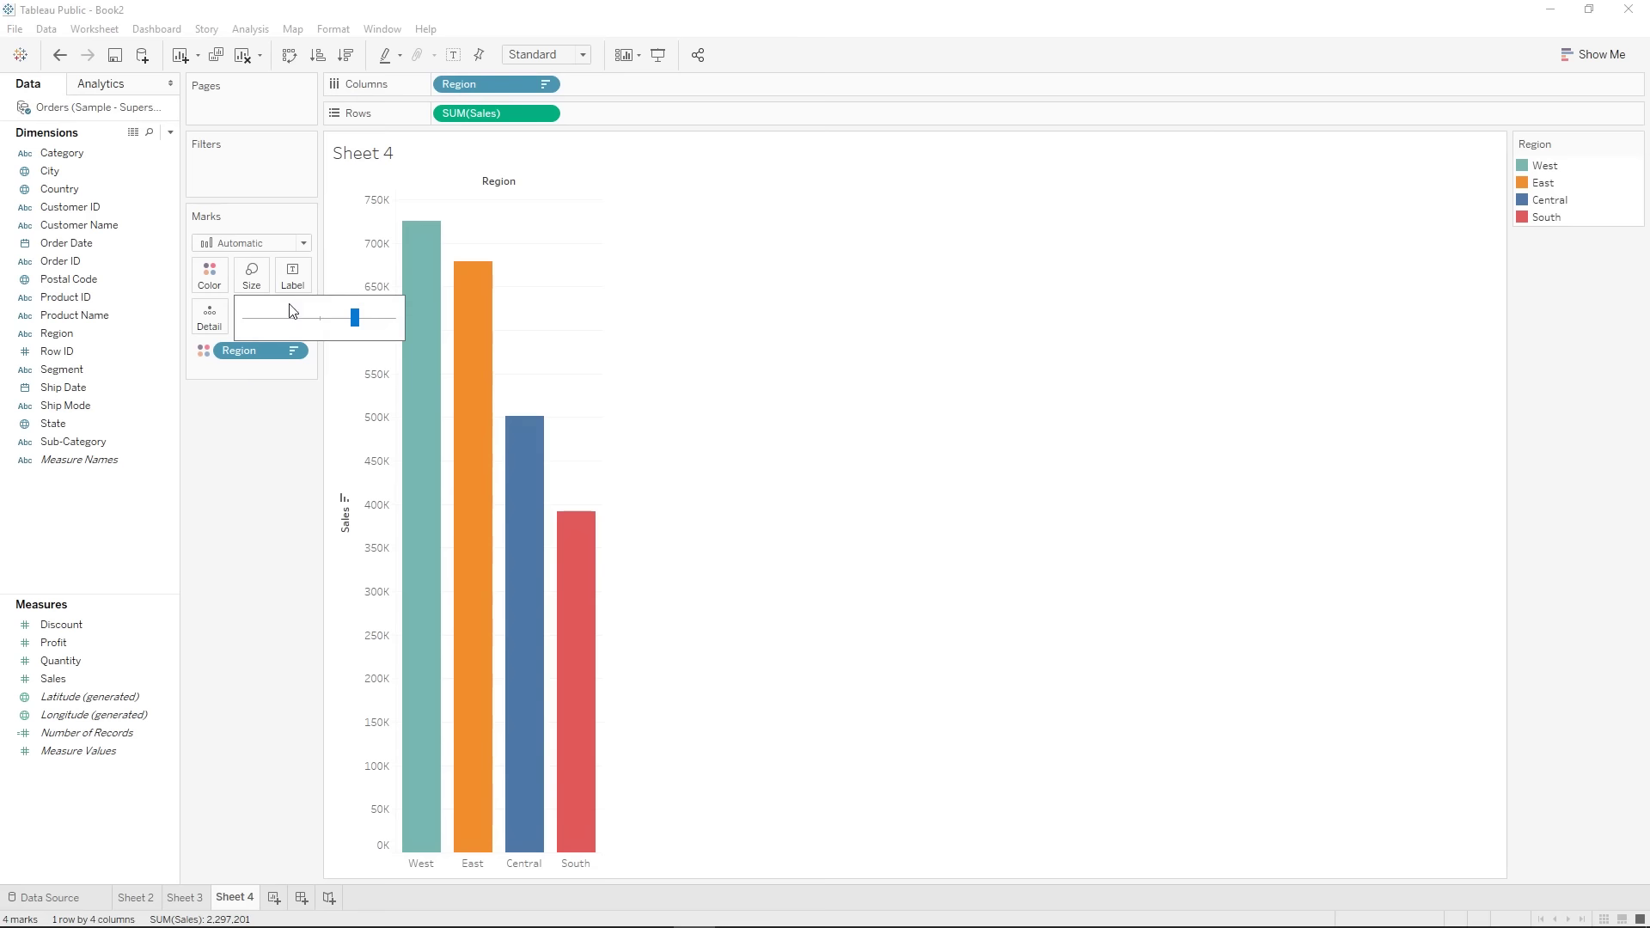
{"action": "left_click", "coordinate": [268, 486]}
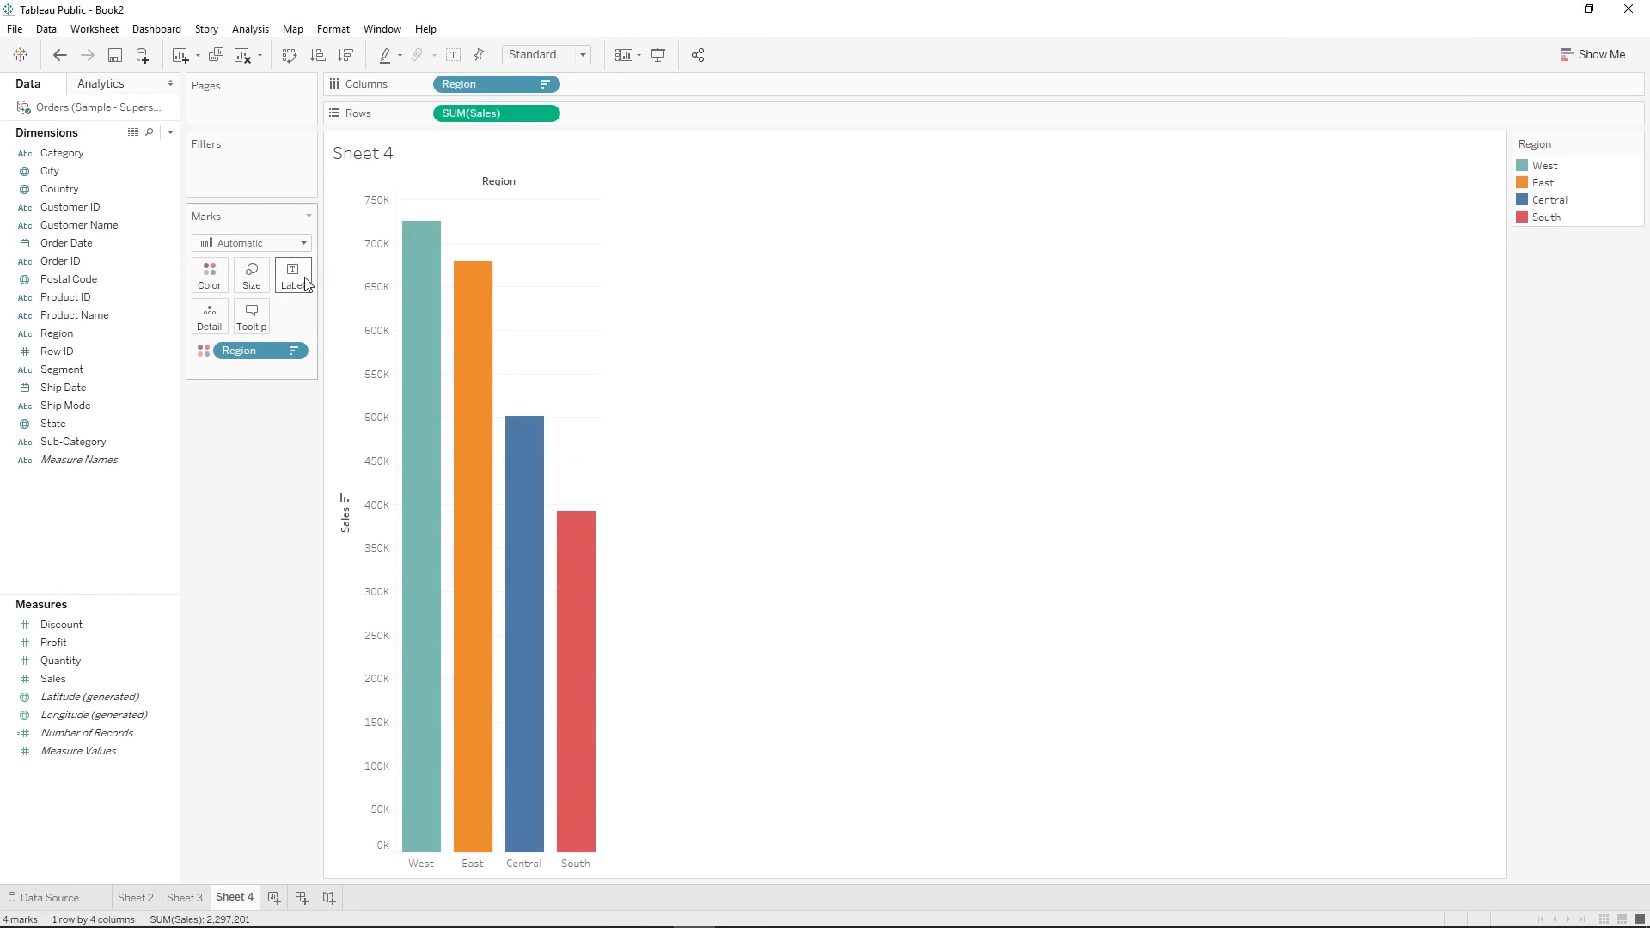
- Label the bars with Sales and Region, ordering the Region name above the Sales value
{"action": "left_click_drag", "start_coordinate": [52, 678], "coordinate": [293, 286]}
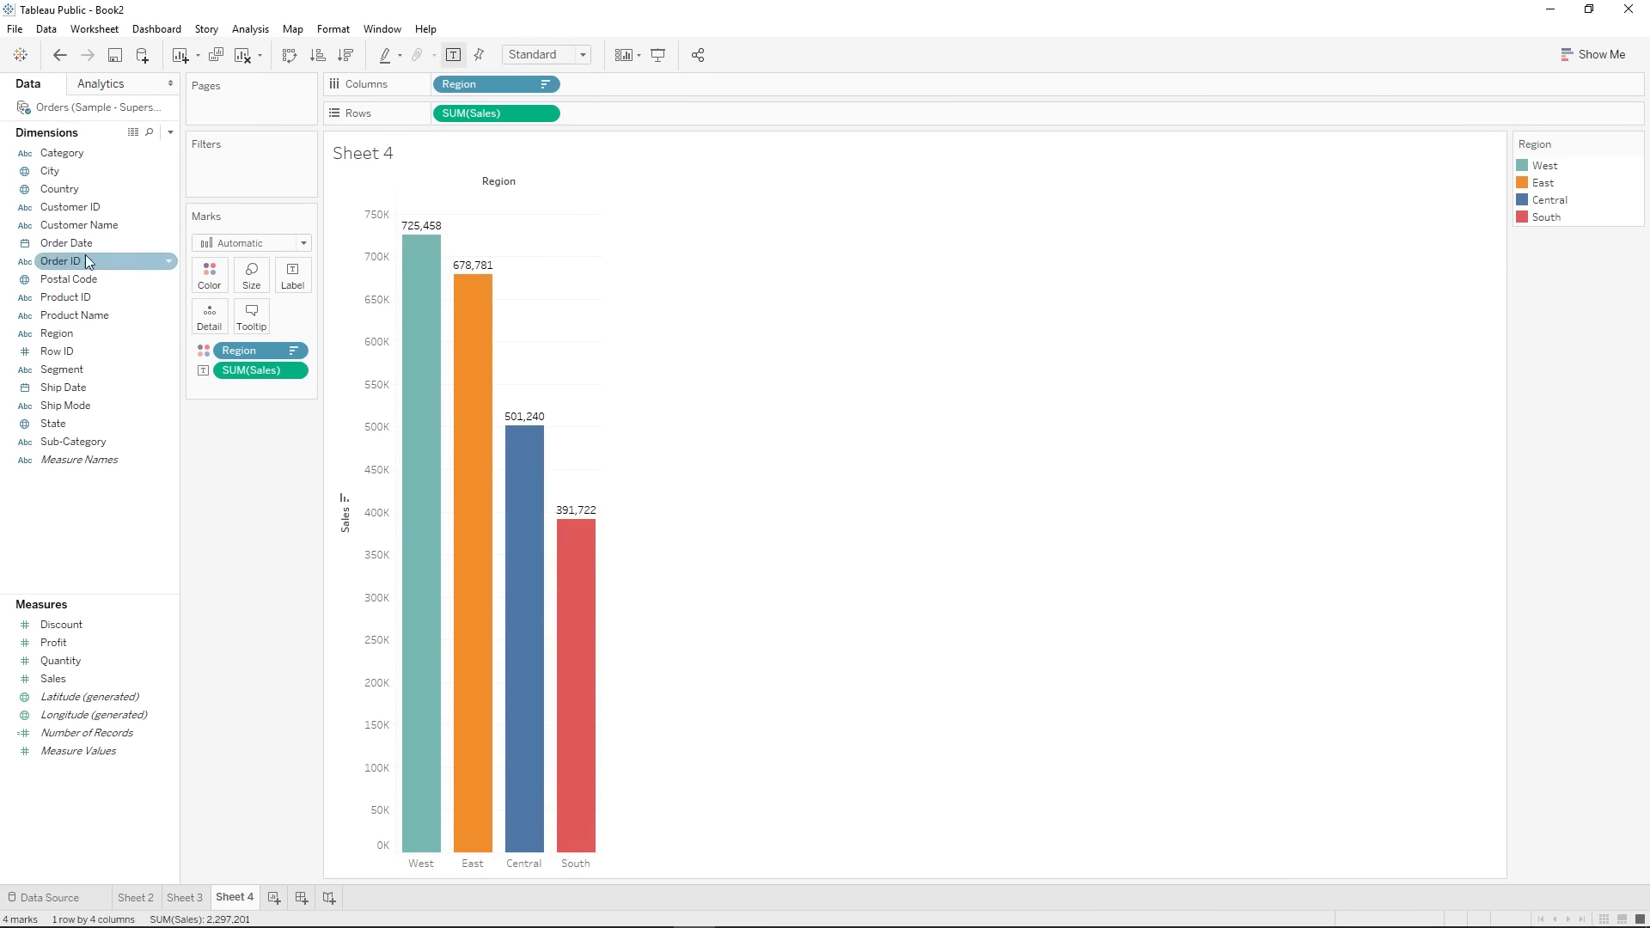
{"action": "left_click_drag", "start_coordinate": [57, 334], "coordinate": [298, 276]}
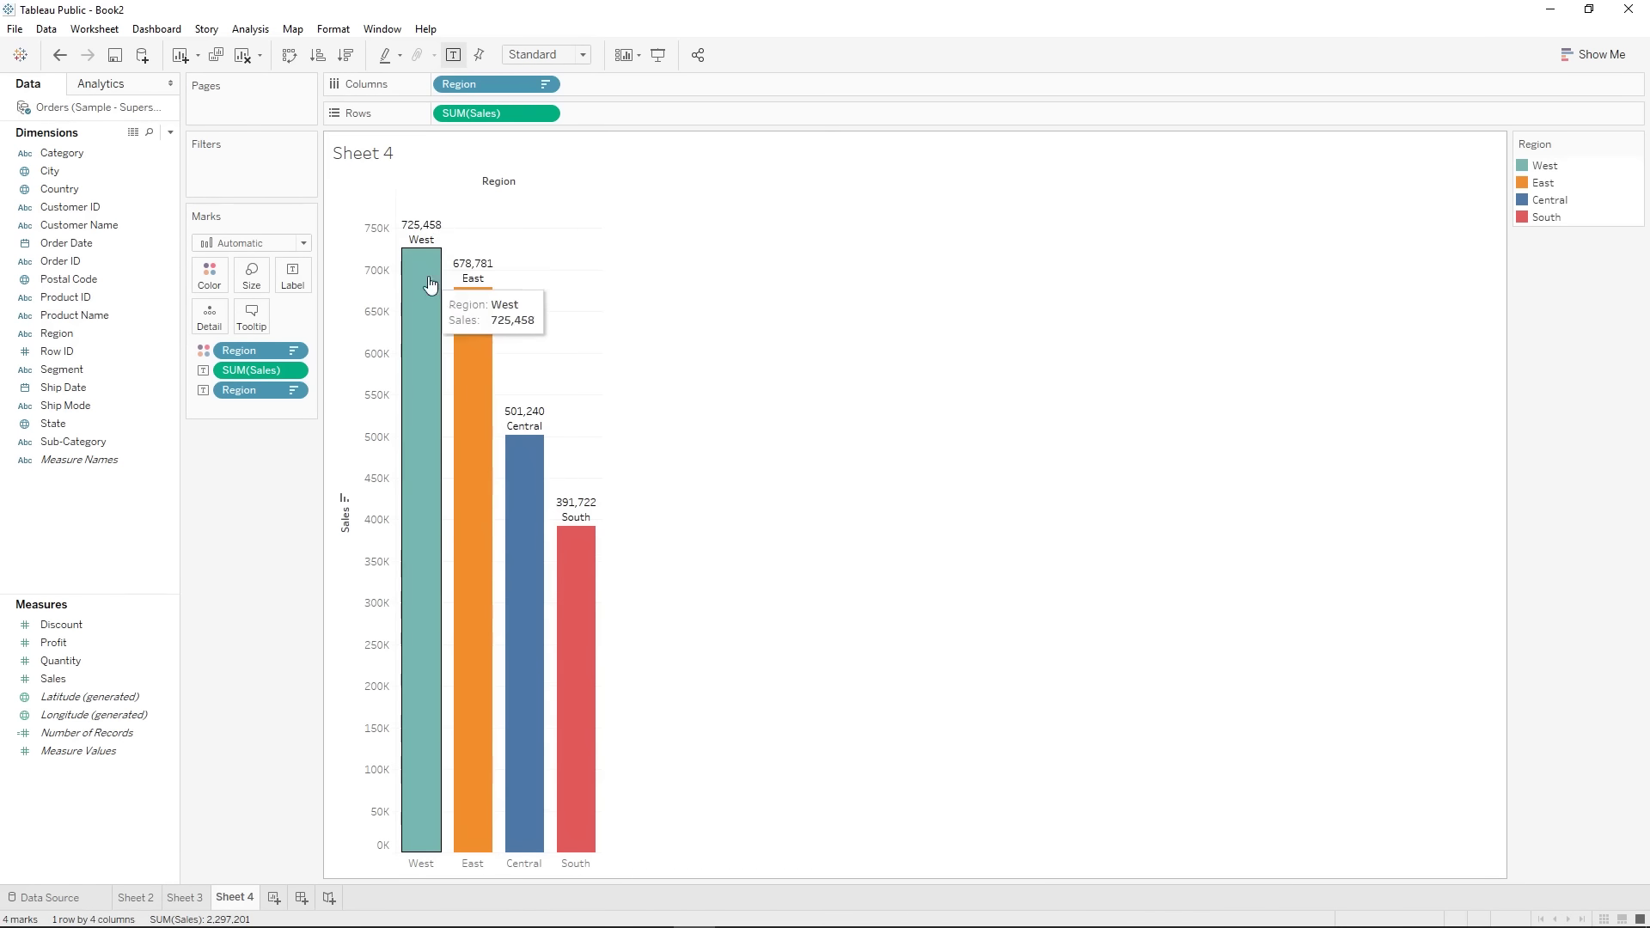
{"action": "left_click_drag", "start_coordinate": [263, 370], "coordinate": [255, 407]}
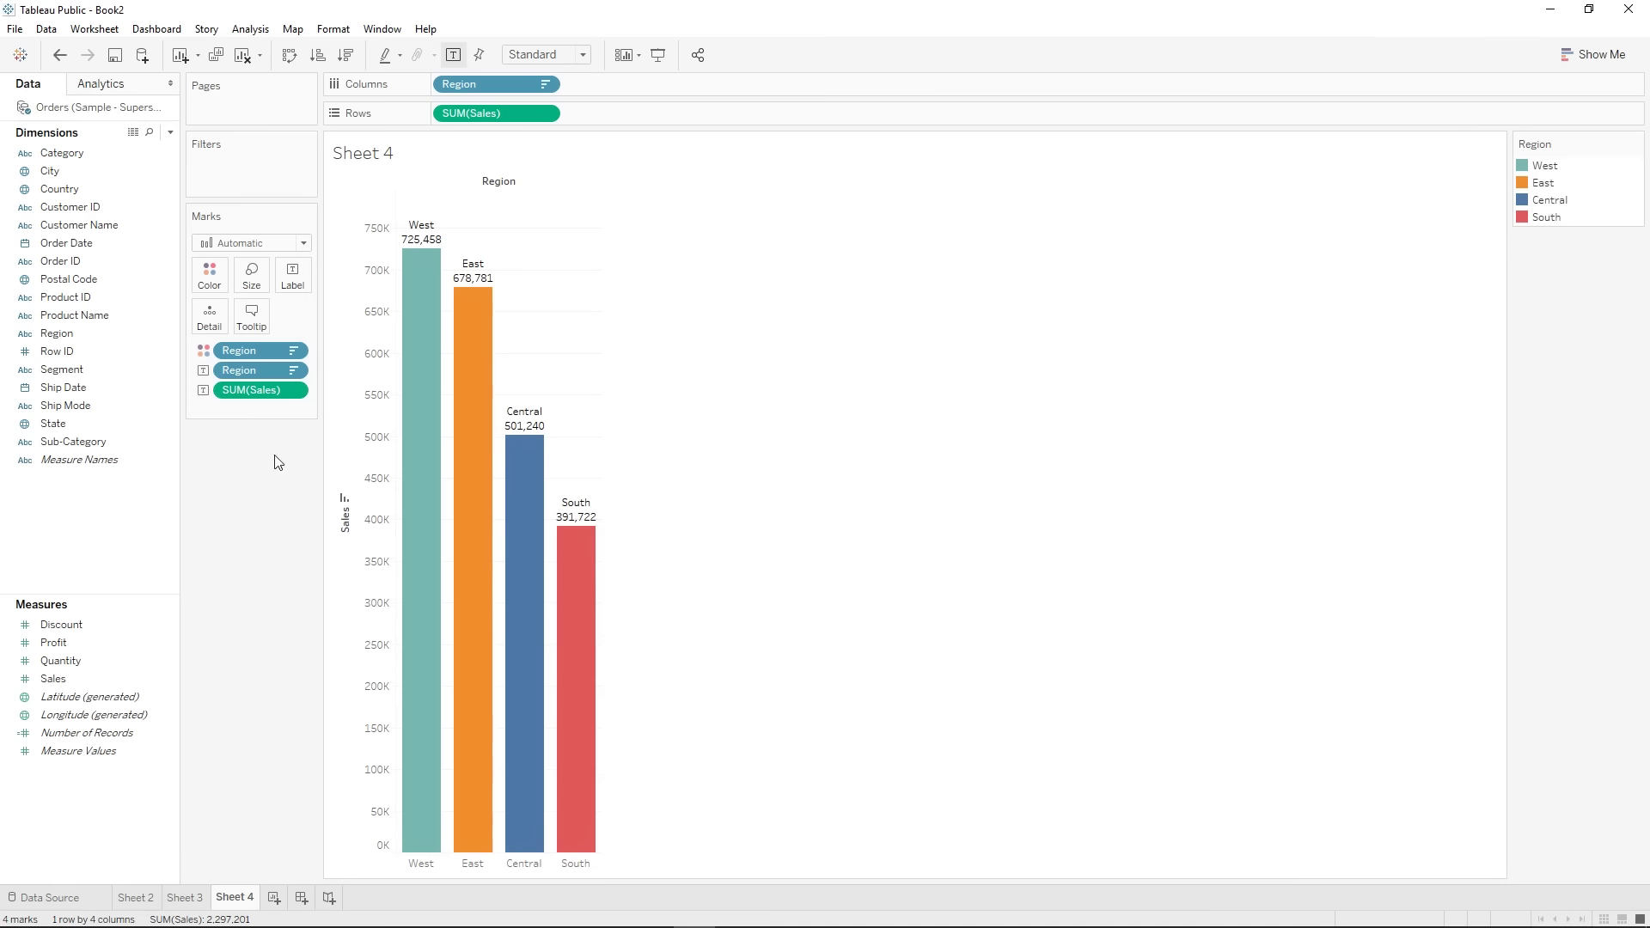
- Open the tooltip editor to examine its fields and options, and close it
{"action": "left_click", "coordinate": [252, 318]}
{"action": "left_click_drag", "start_coordinate": [763, 388], "coordinate": [580, 374]}
{"action": "left_click", "coordinate": [738, 398]}
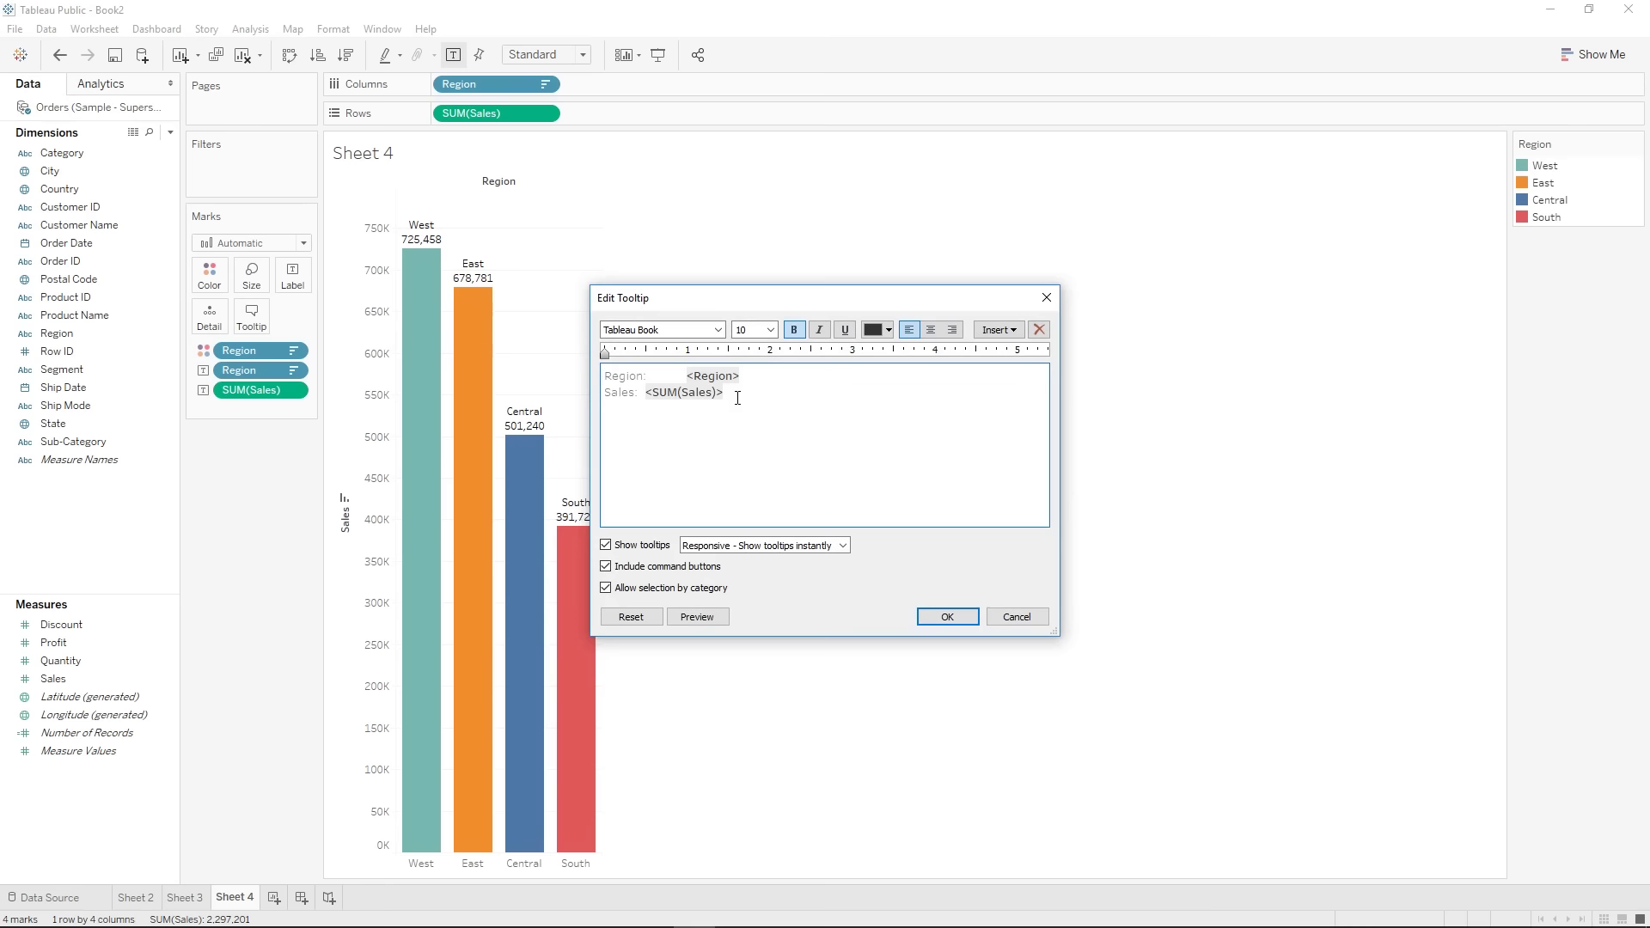
{"action": "left_click", "coordinate": [1058, 296]}
{"action": "mouse_move", "coordinate": [479, 344]}
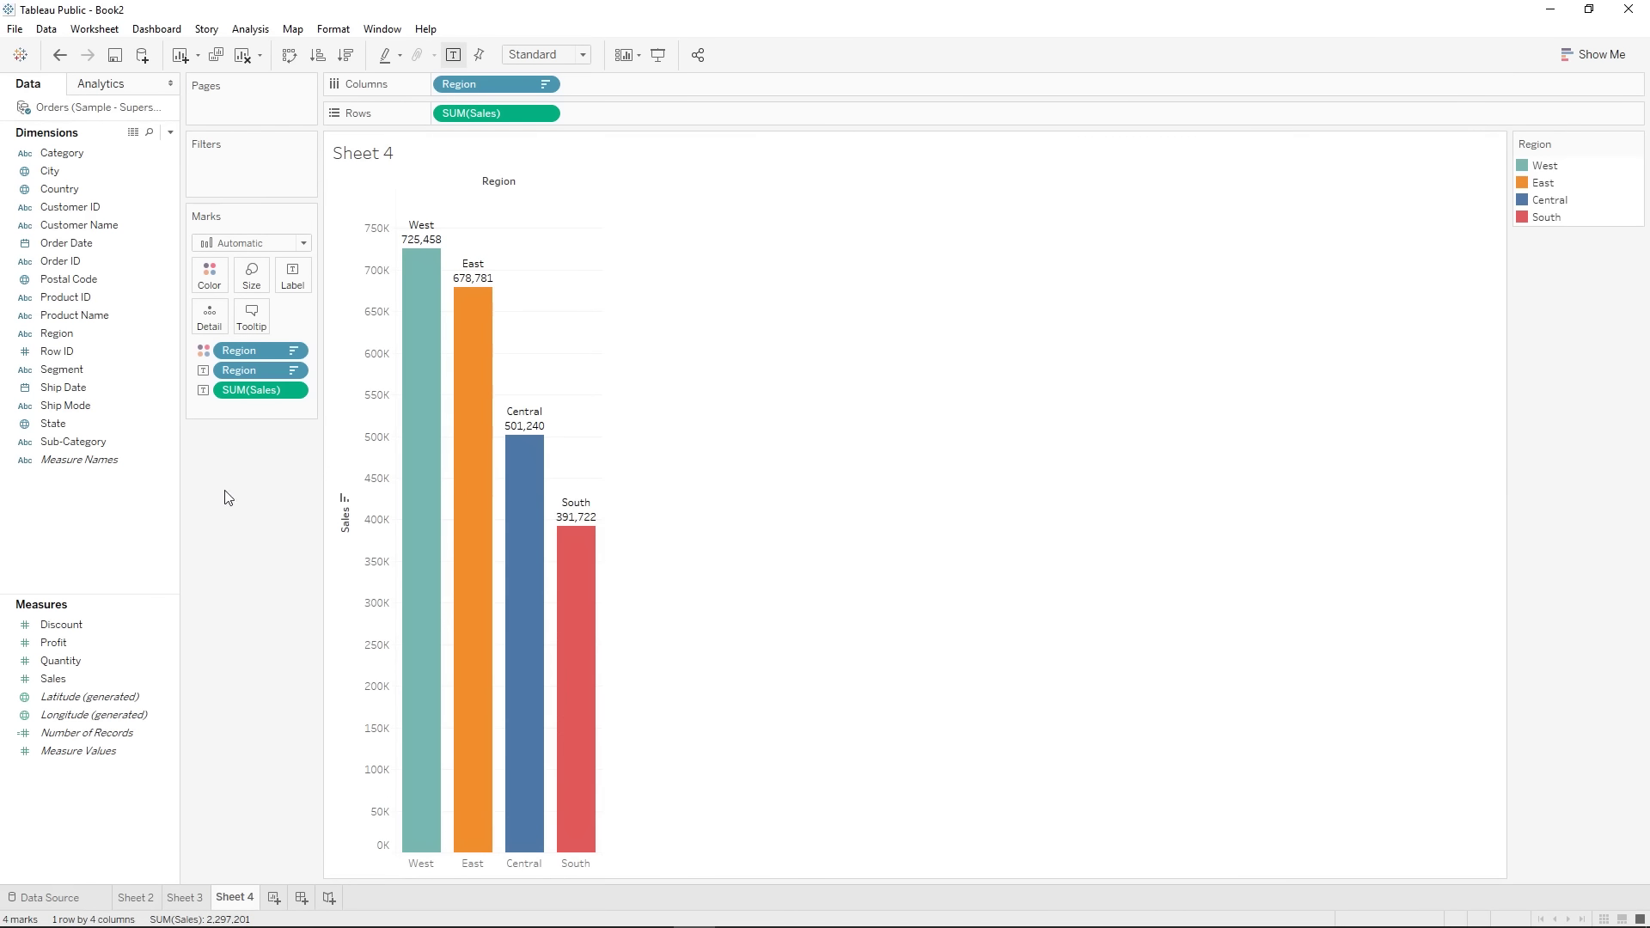
- Remove the Sales and Region labels from the bars
{"action": "left_click", "coordinate": [251, 390]}
{"action": "key", "text": "Delete"}
{"action": "left_click_drag", "start_coordinate": [258, 370], "coordinate": [251, 508]}
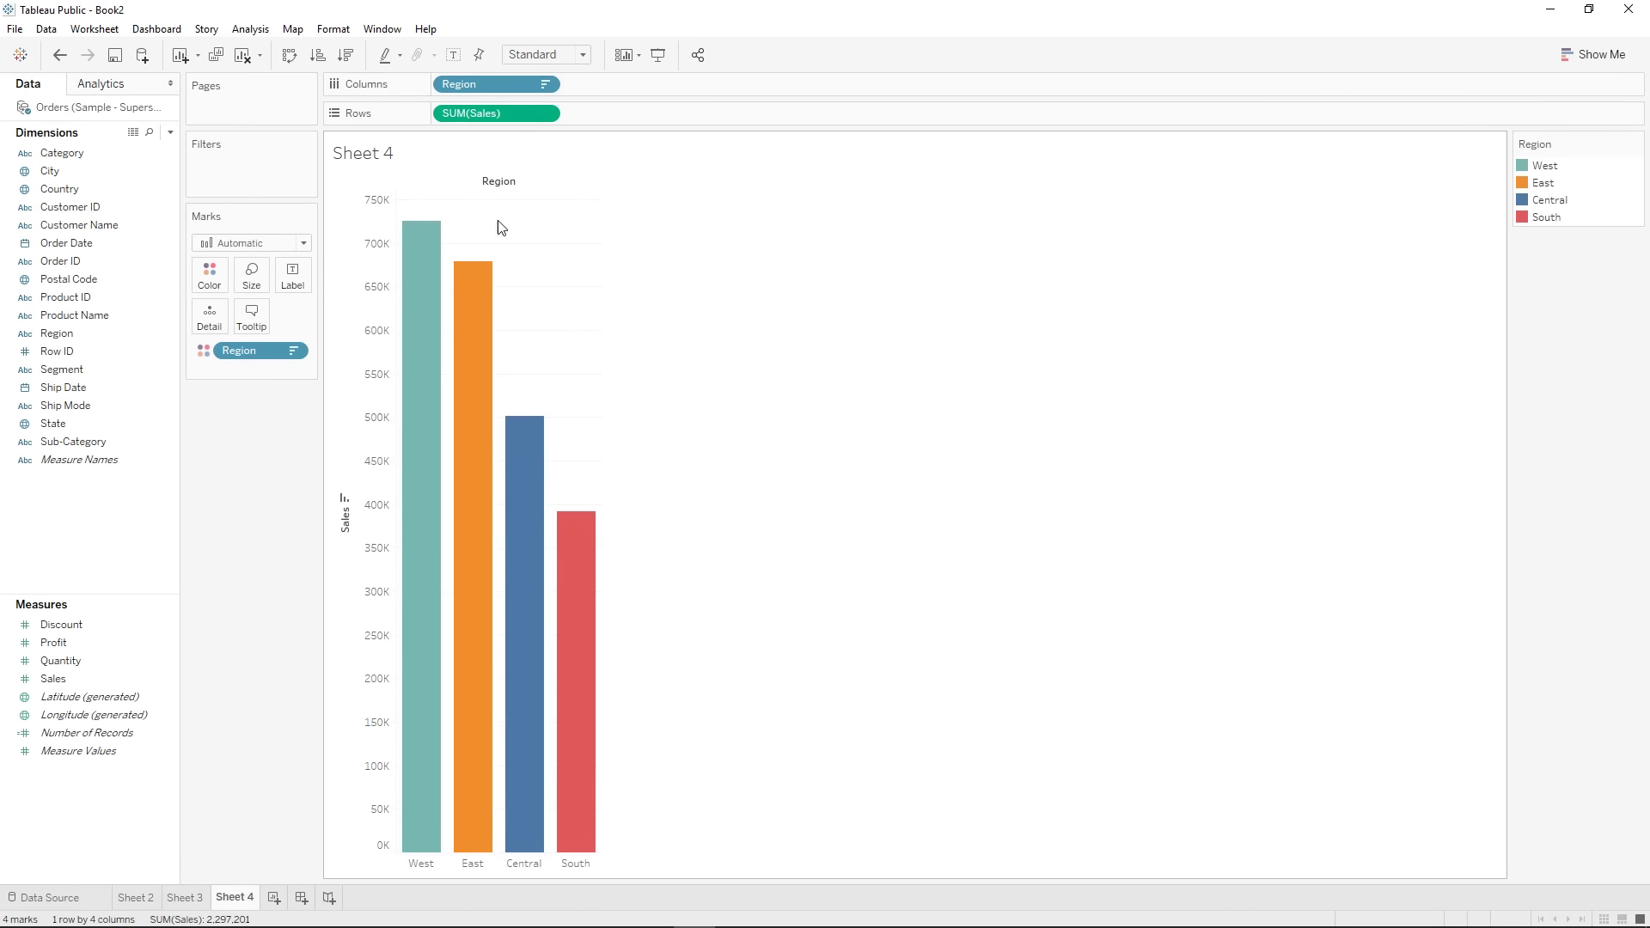
- Change the Sales aggregation in the rows to Average and sort the regions in descending order
{"action": "right_click", "coordinate": [506, 122]}
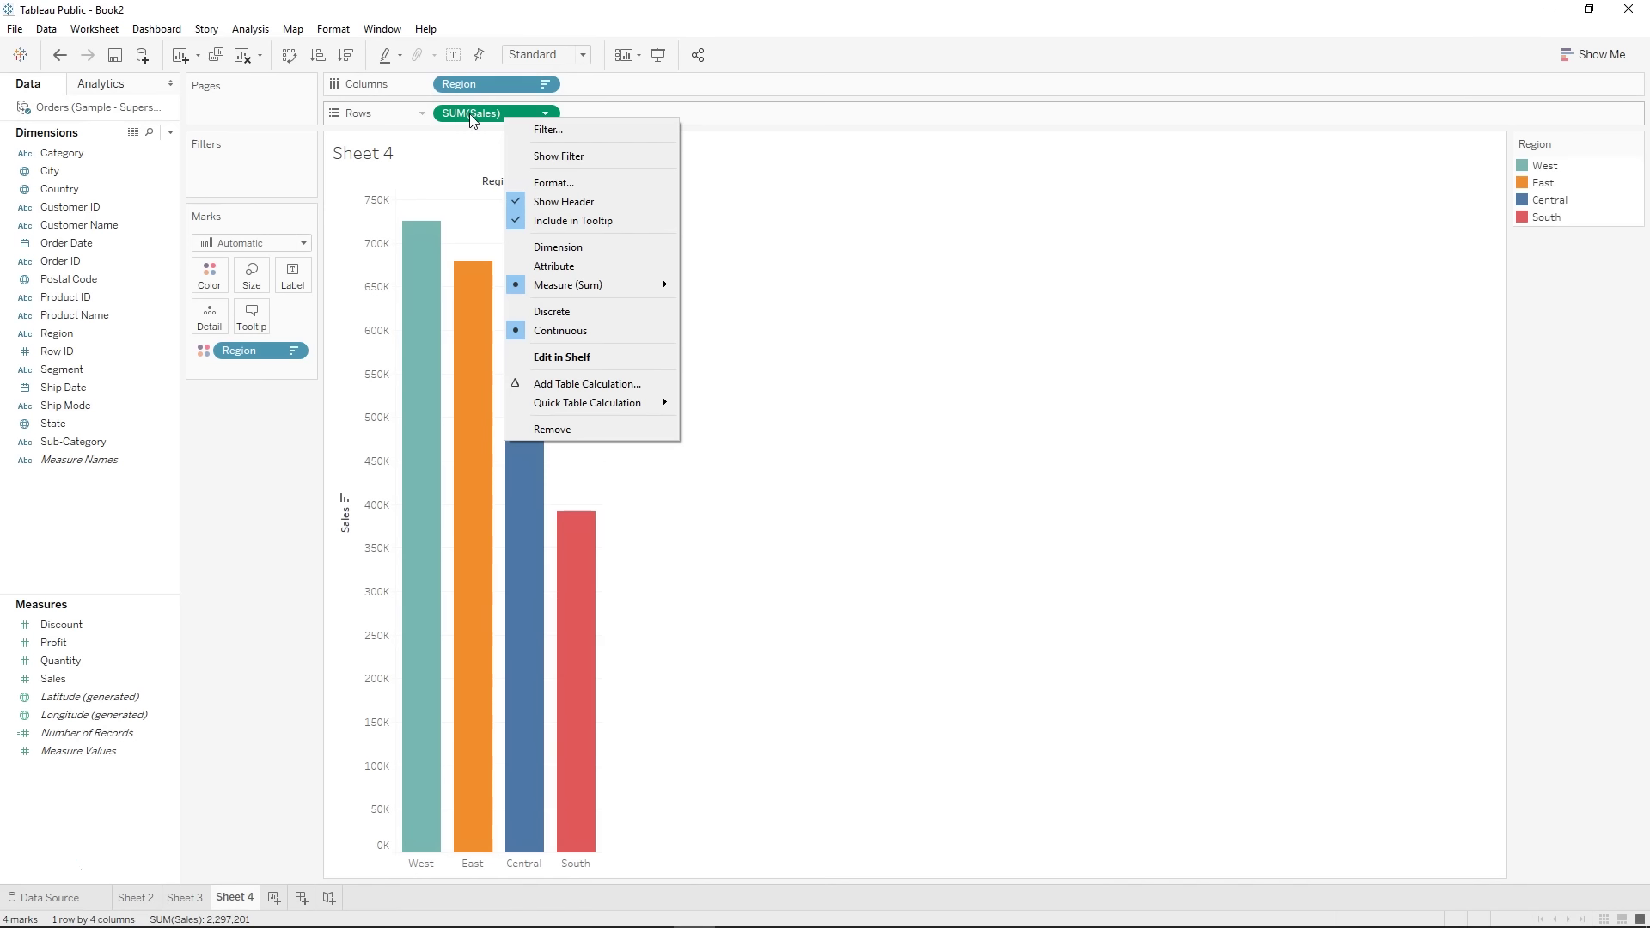
{"action": "mouse_move", "coordinate": [580, 286]}
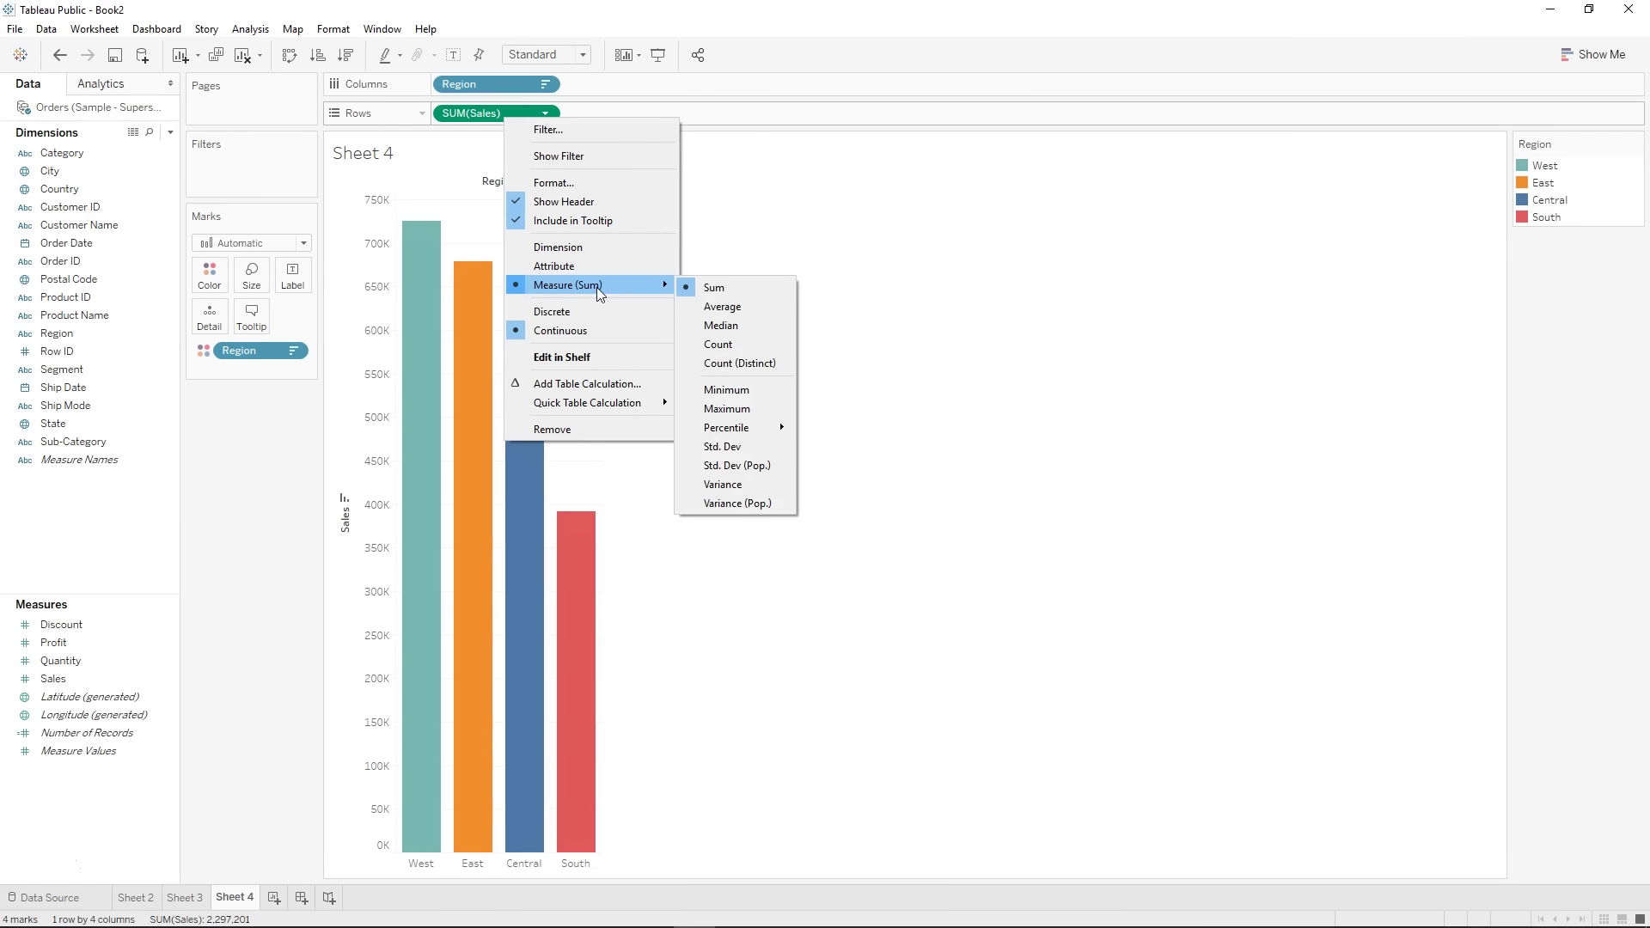
{"action": "left_click", "coordinate": [724, 306]}
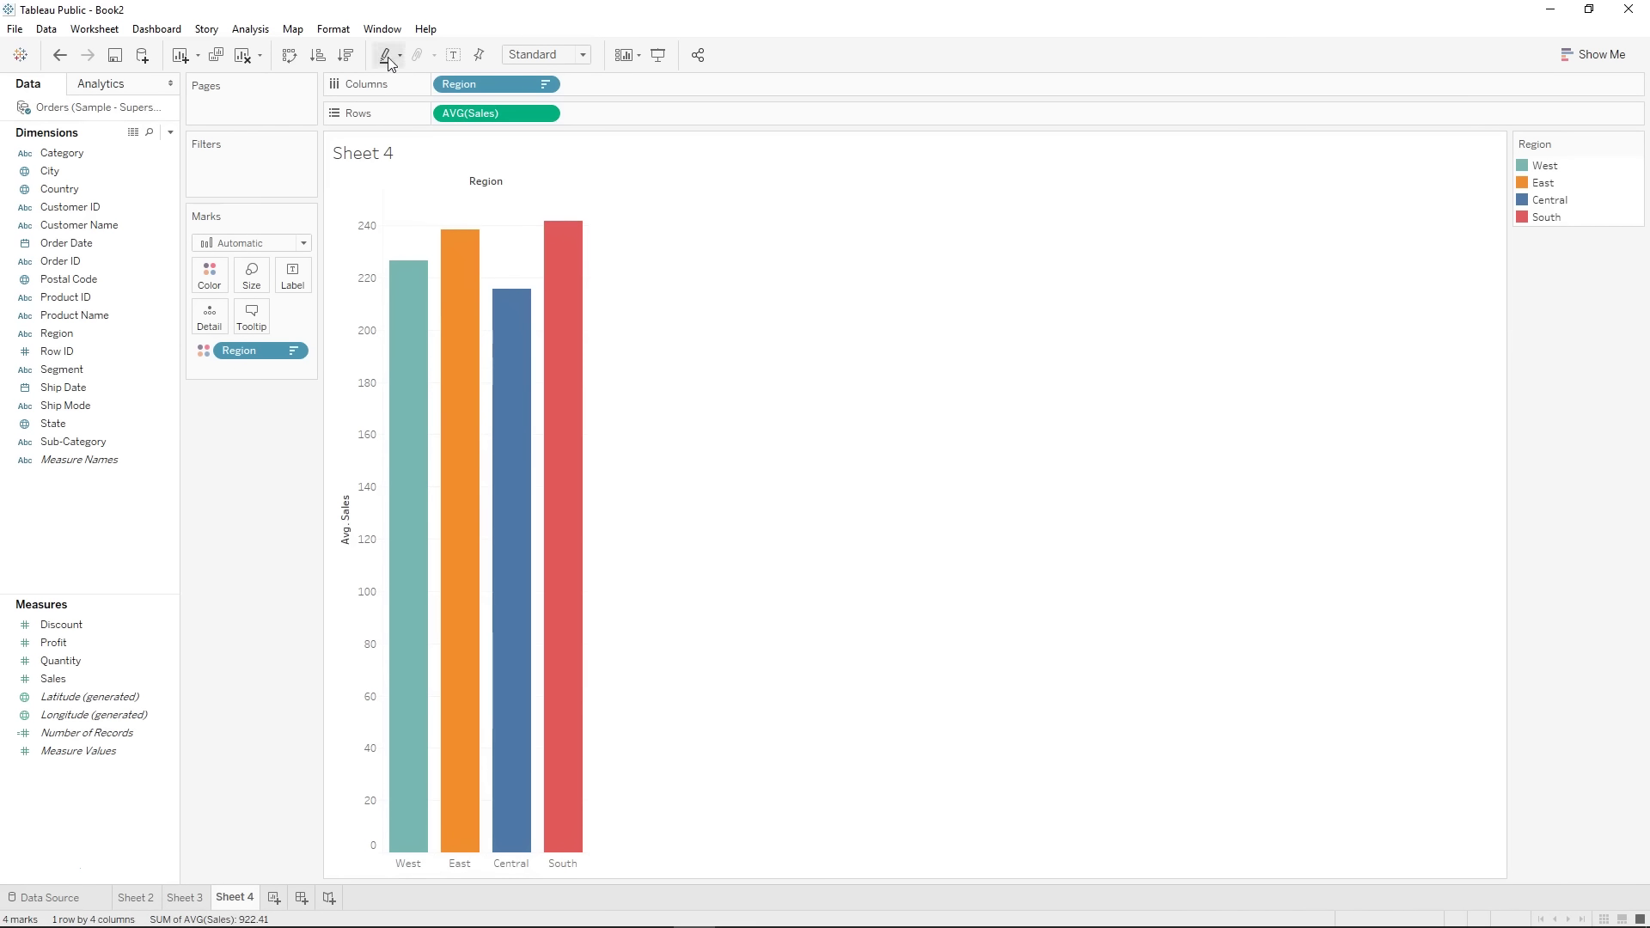
{"action": "left_click", "coordinate": [346, 54]}
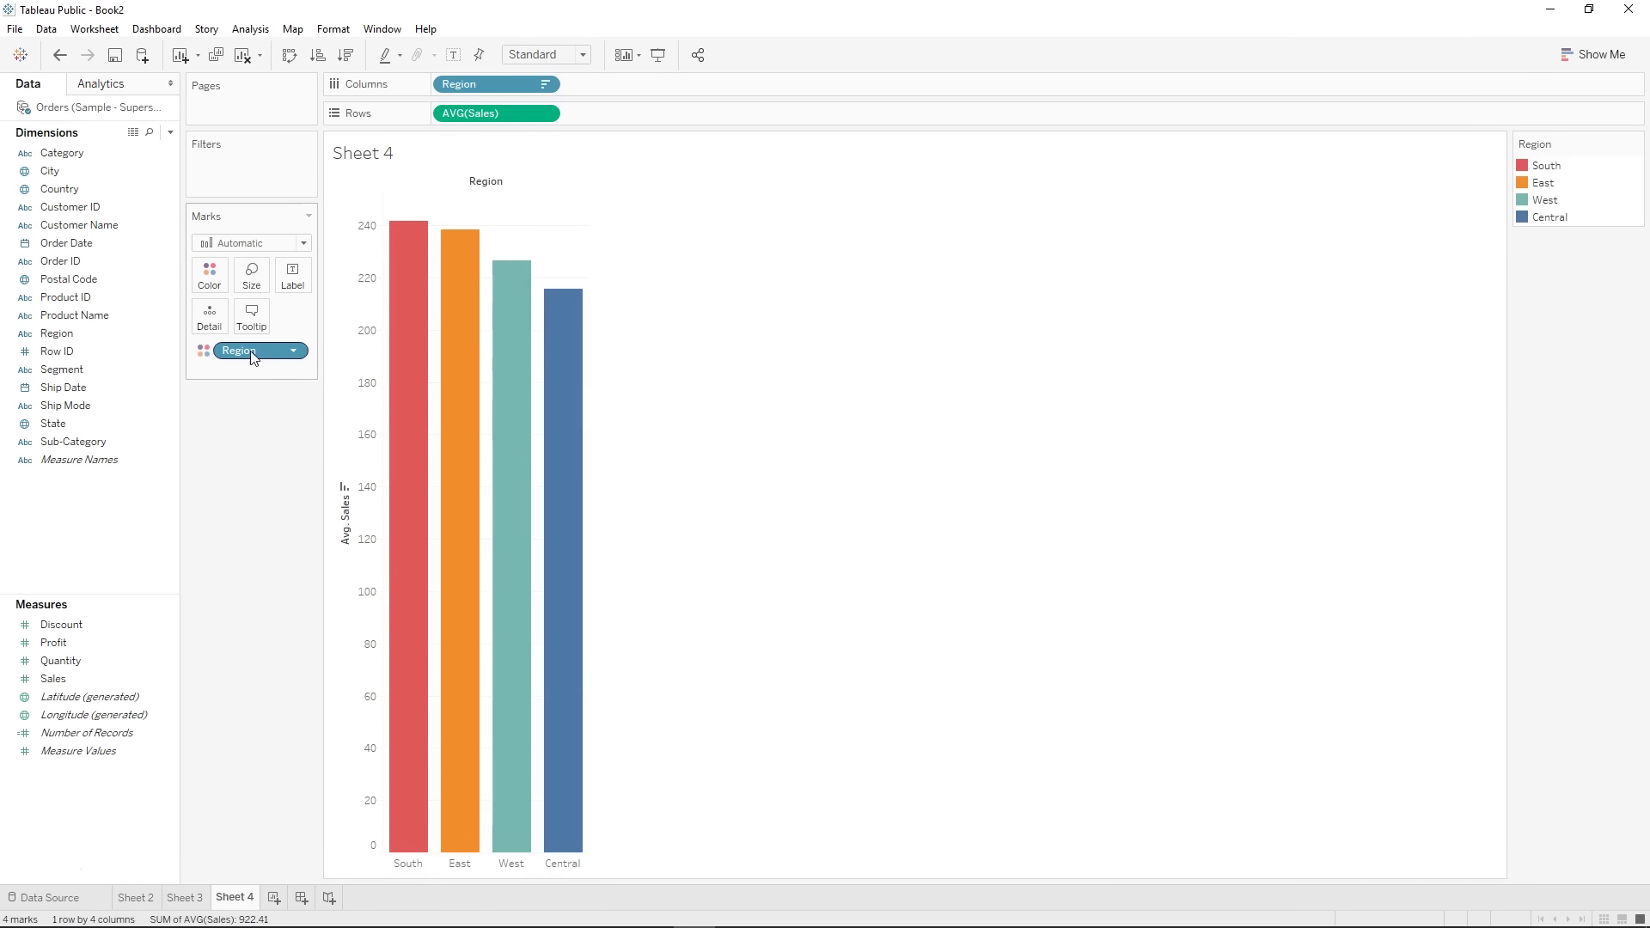
- Label the bars with Sales and set the label's aggregation to Average
{"action": "left_click_drag", "start_coordinate": [54, 678], "coordinate": [292, 277]}
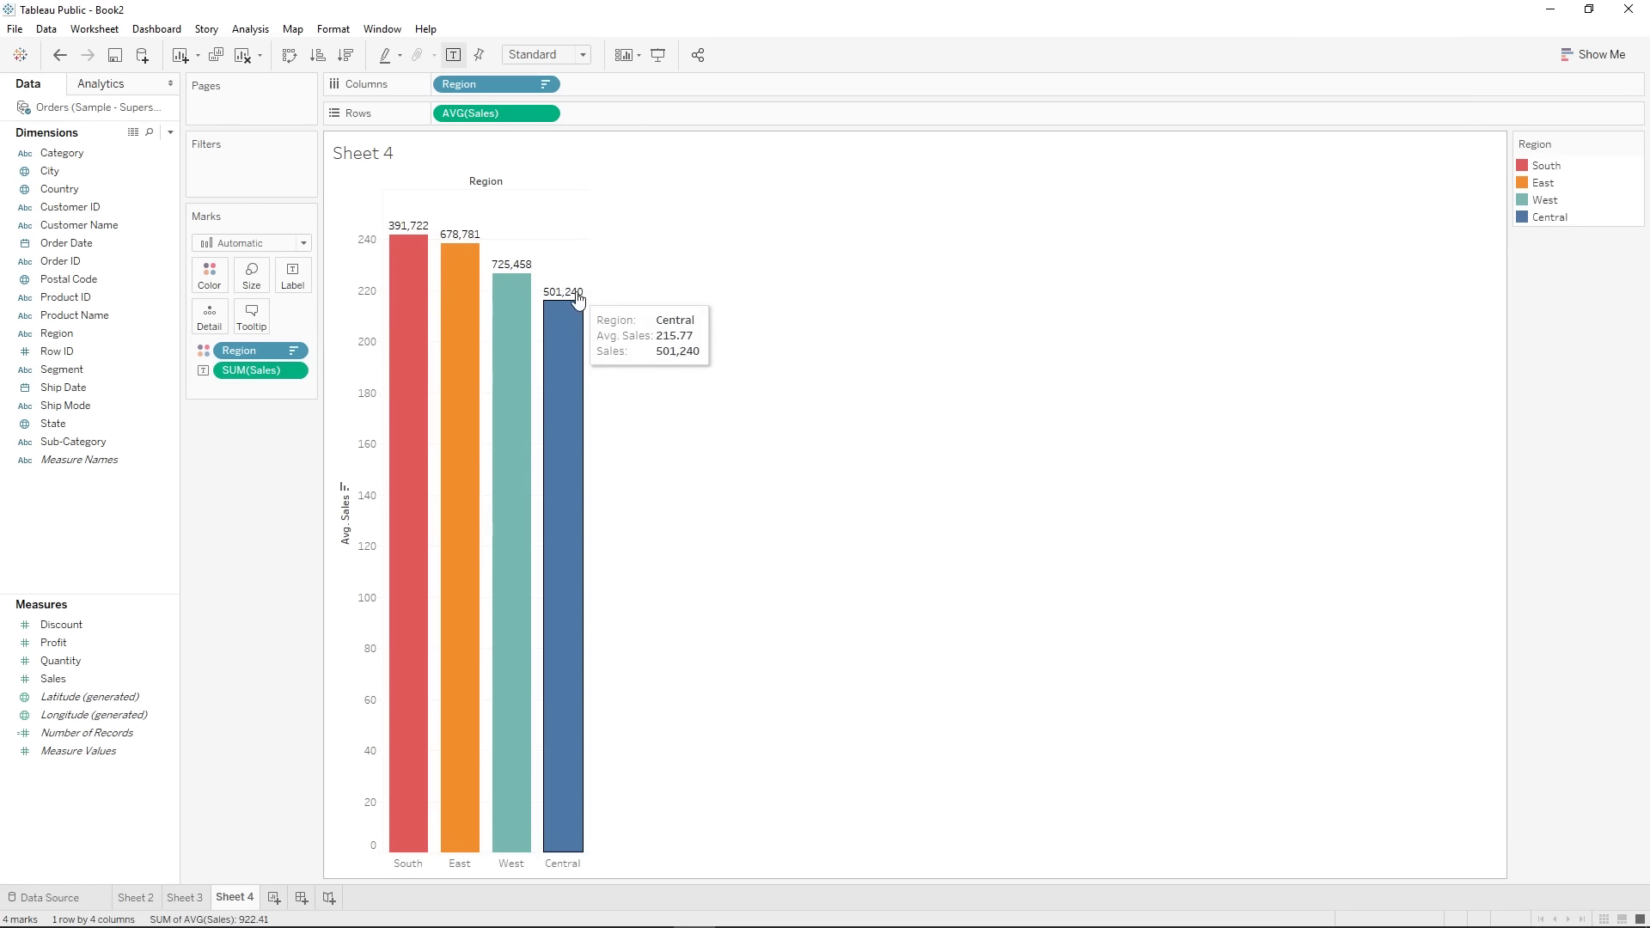
{"action": "mouse_move", "coordinate": [462, 258]}
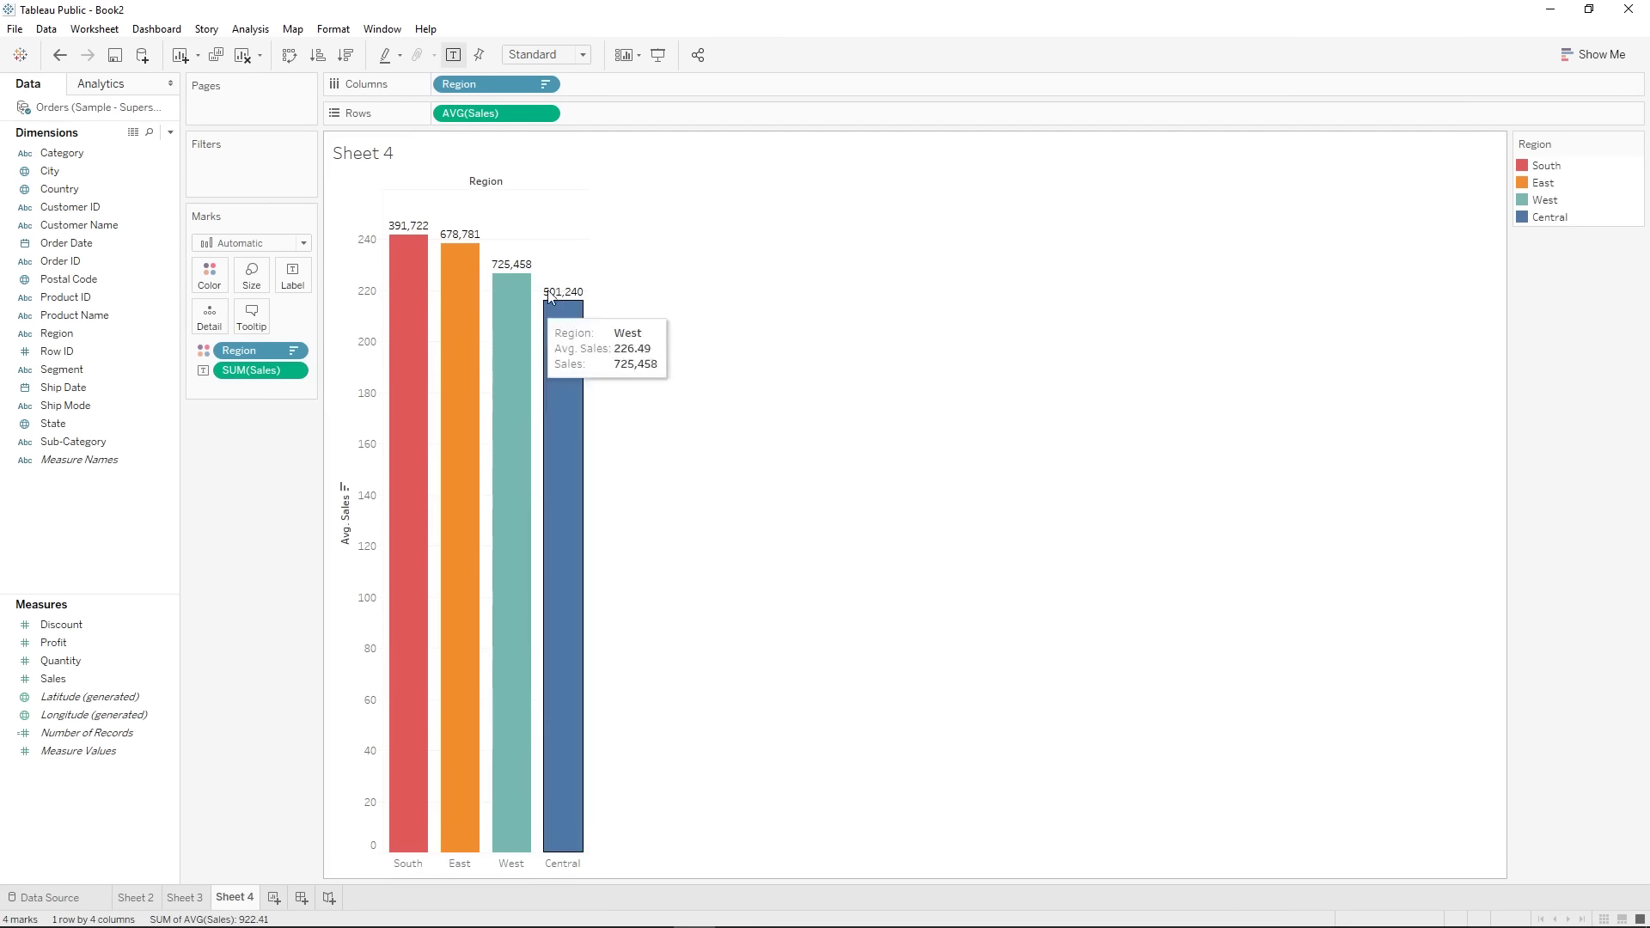
{"action": "right_click", "coordinate": [258, 376]}
{"action": "mouse_move", "coordinate": [395, 518]}
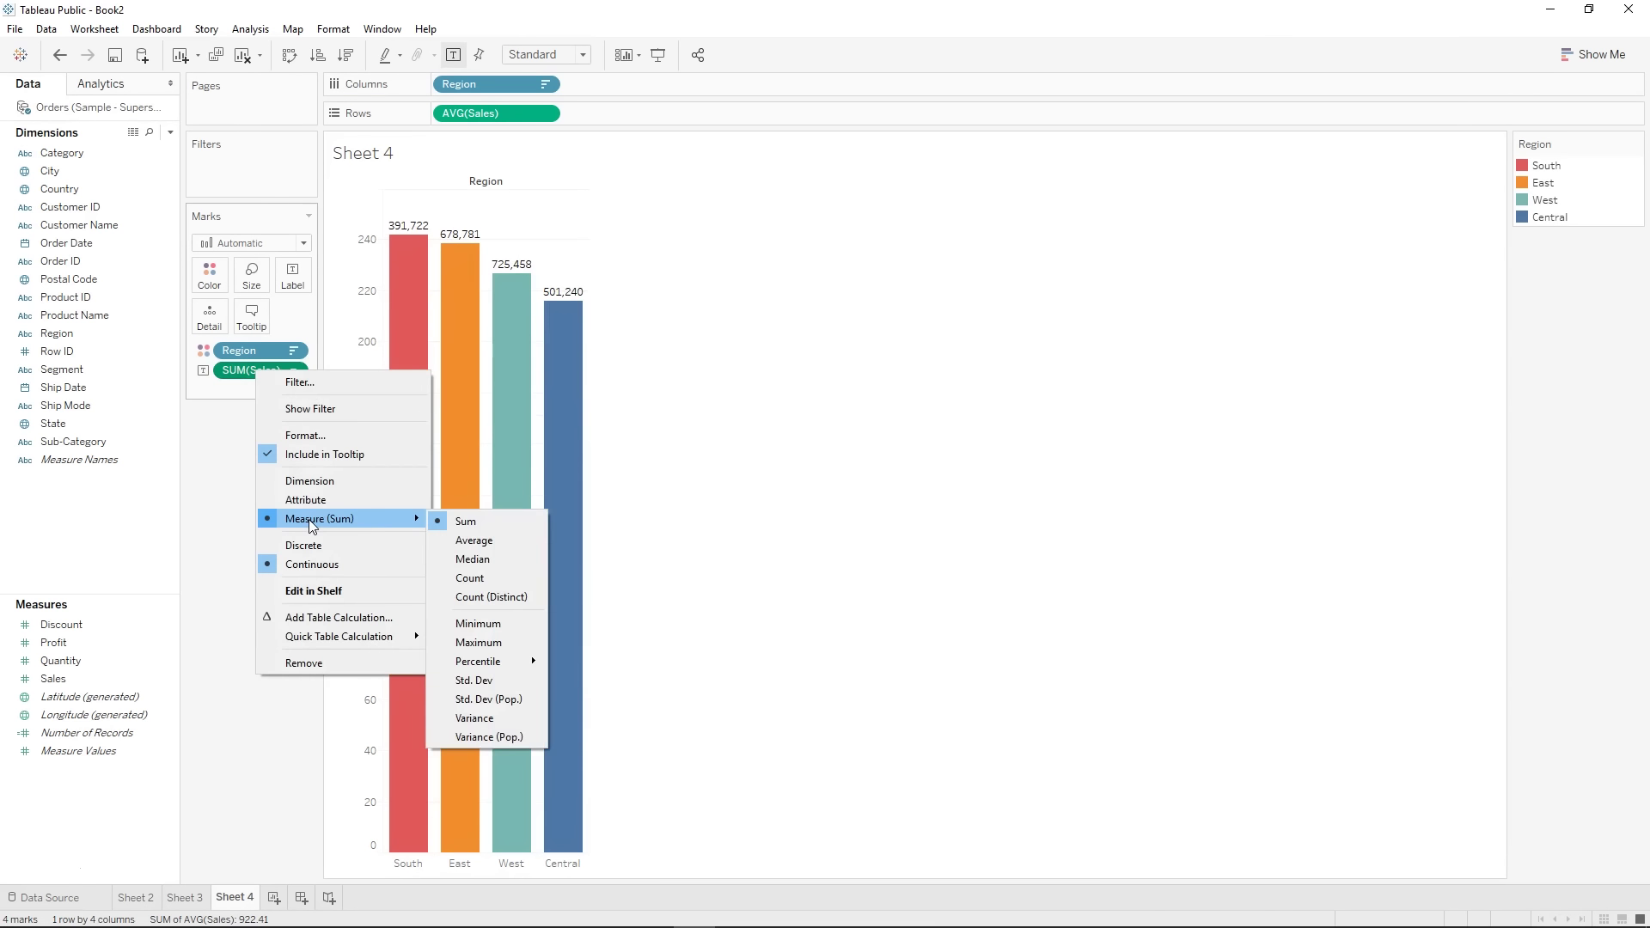
{"action": "left_click", "coordinate": [486, 542]}
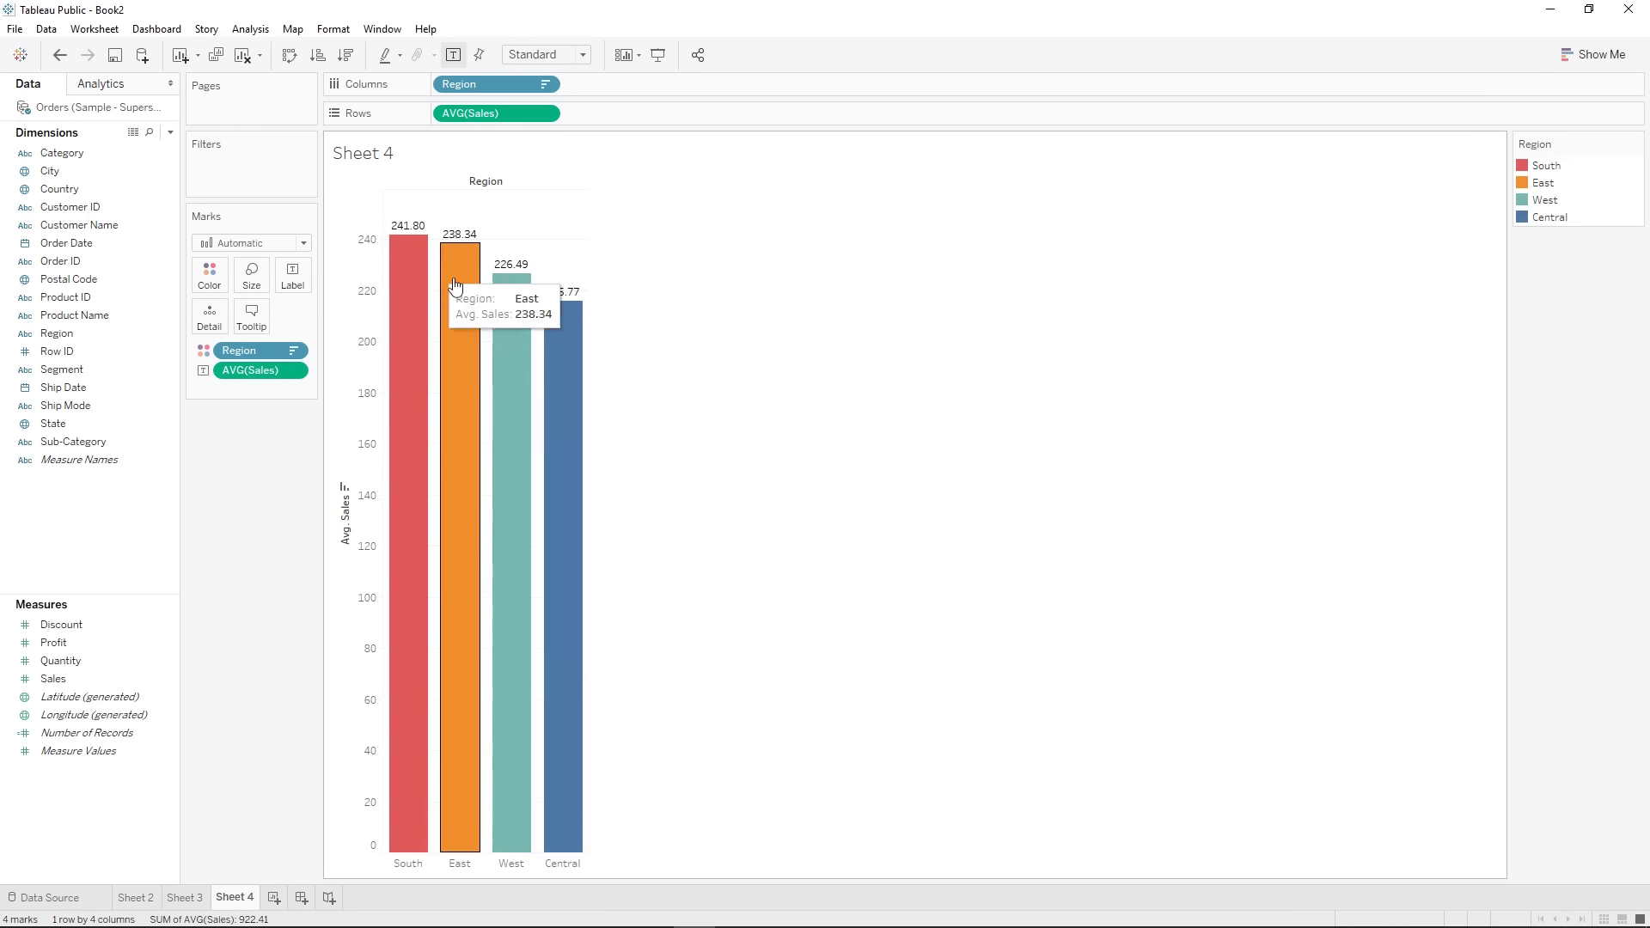
- Change the font color of the AVG(Sales) bar labels to blue and apply it
{"action": "left_click", "coordinate": [293, 280]}
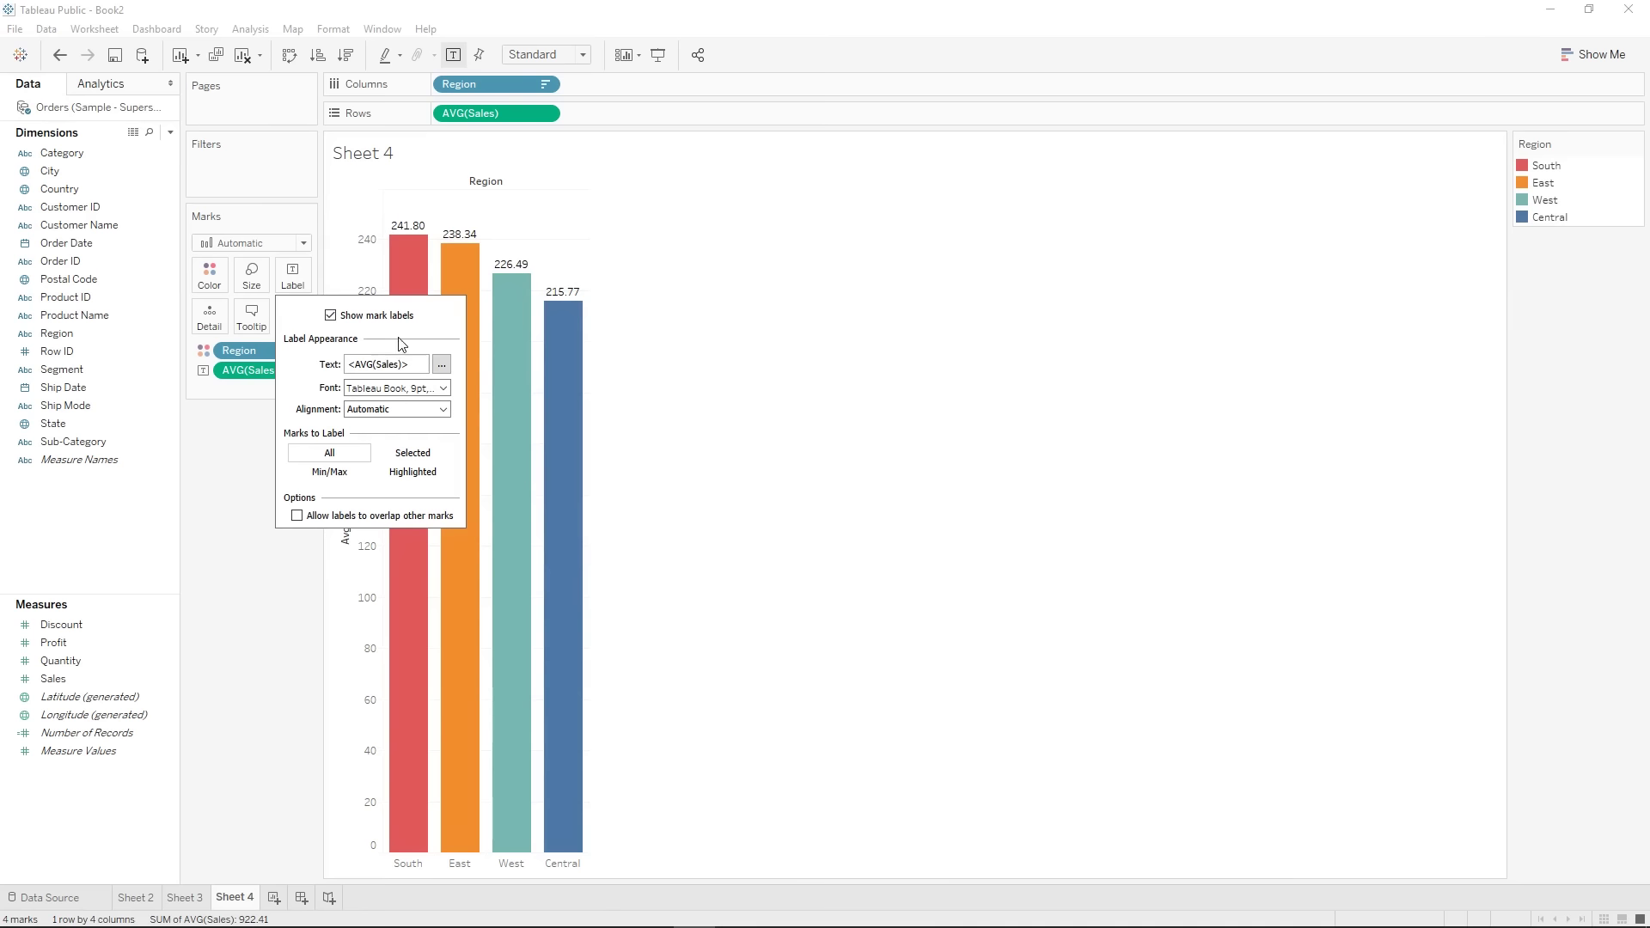
{"action": "left_click", "coordinate": [441, 364]}
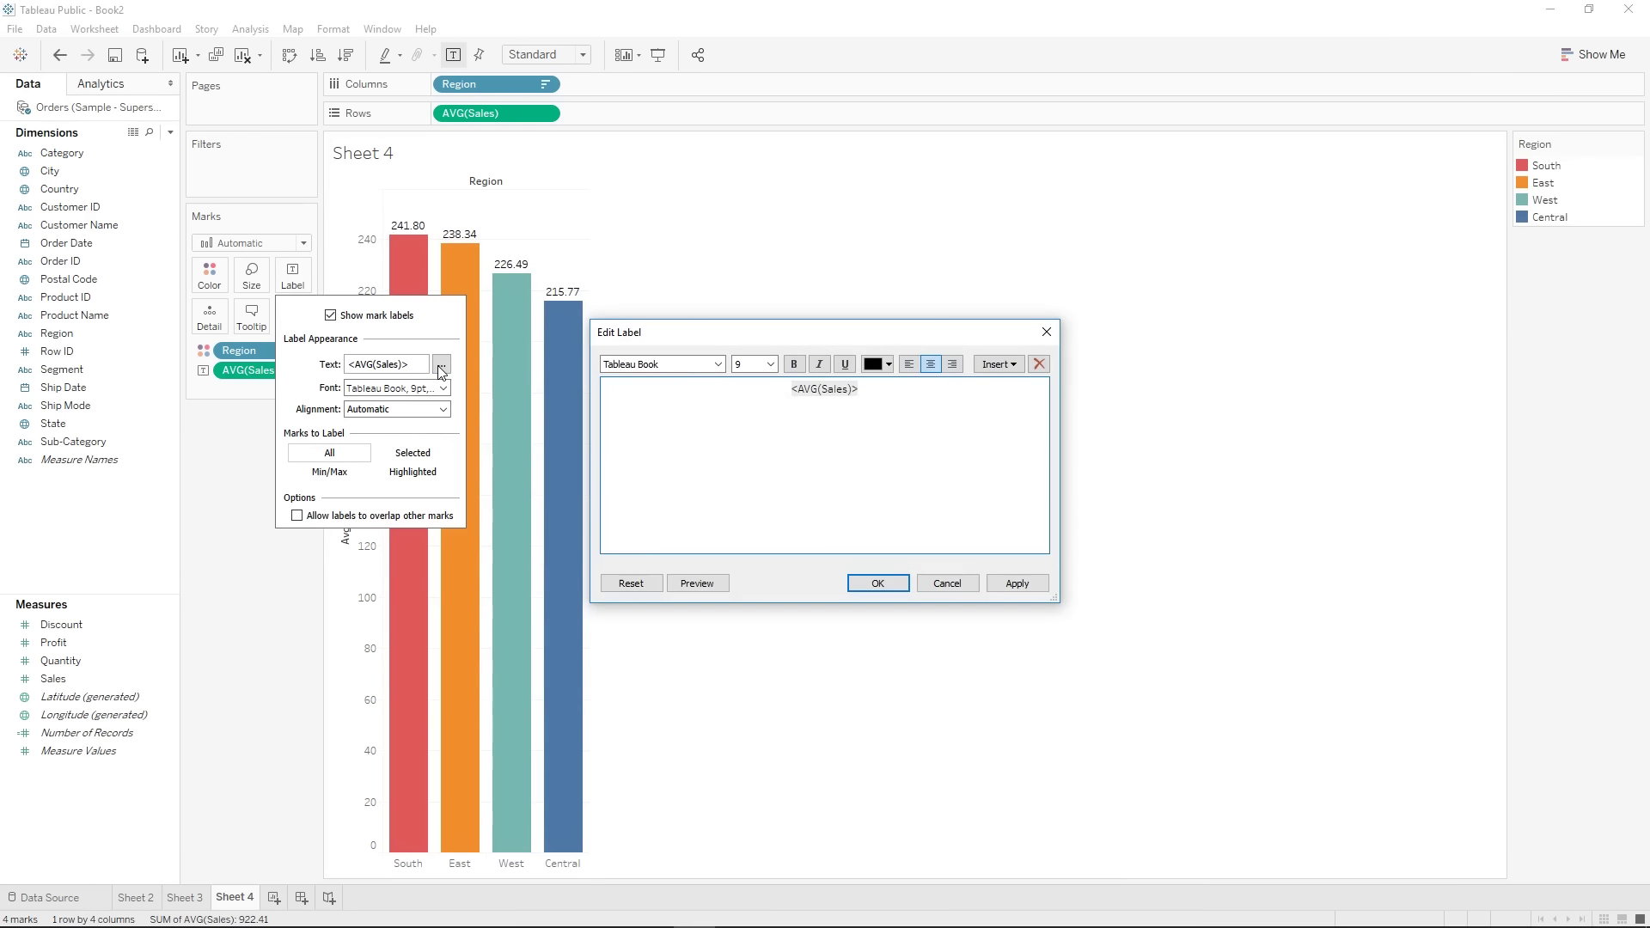
{"action": "left_click_drag", "start_coordinate": [866, 401], "coordinate": [788, 386]}
{"action": "left_click", "coordinate": [886, 367]}
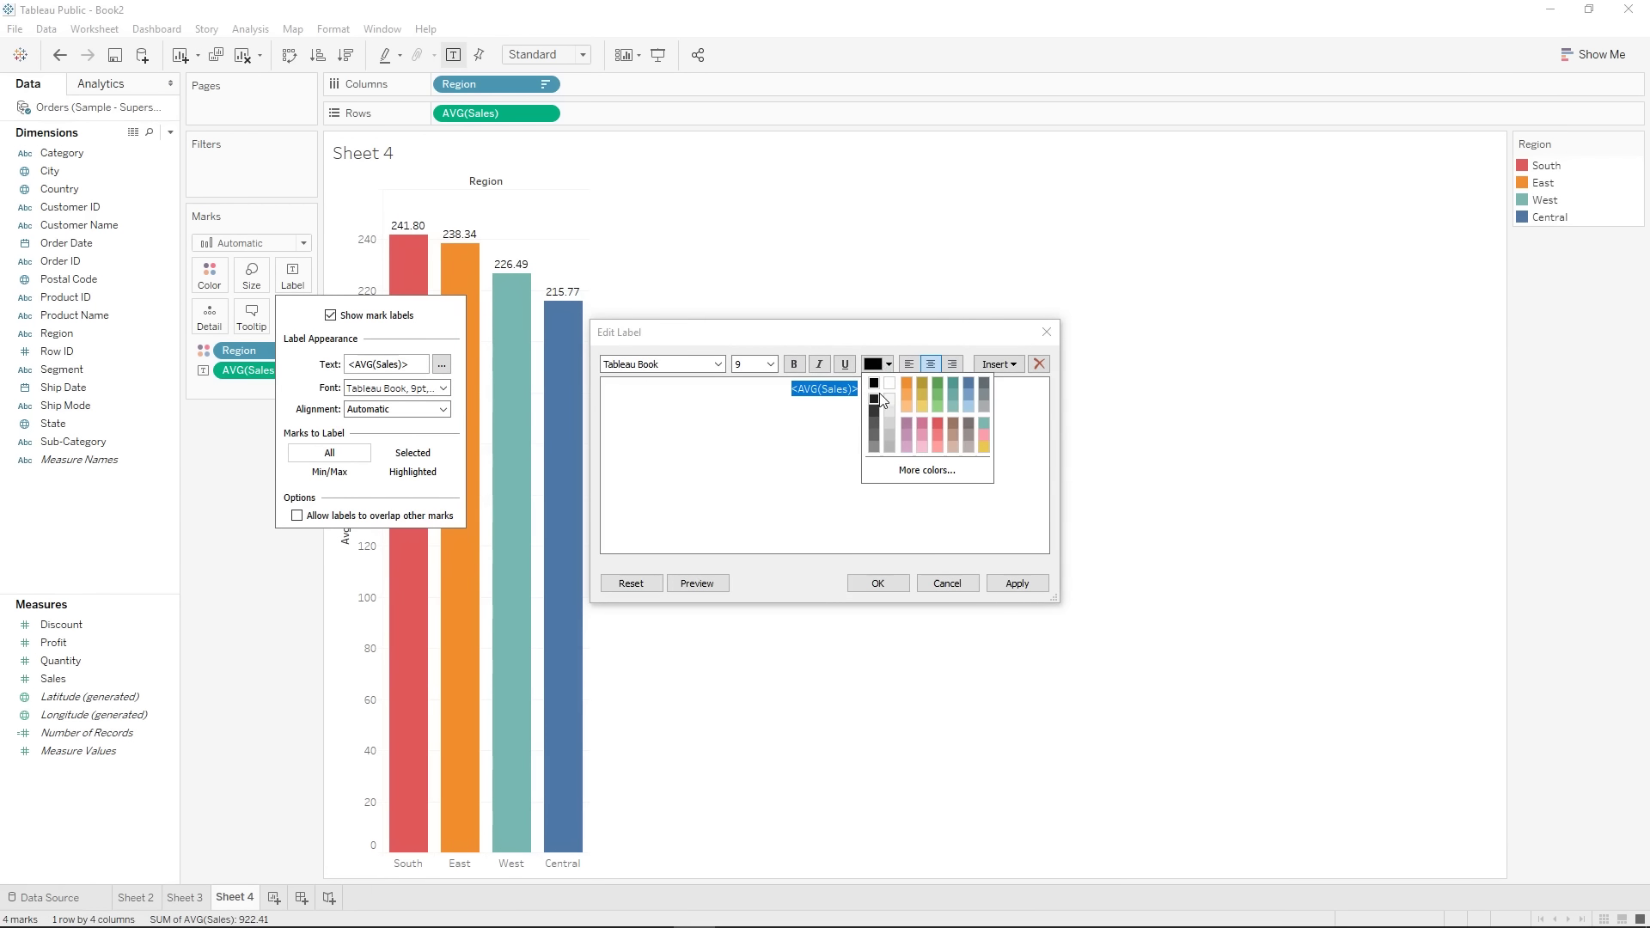
{"action": "left_click", "coordinate": [973, 393]}
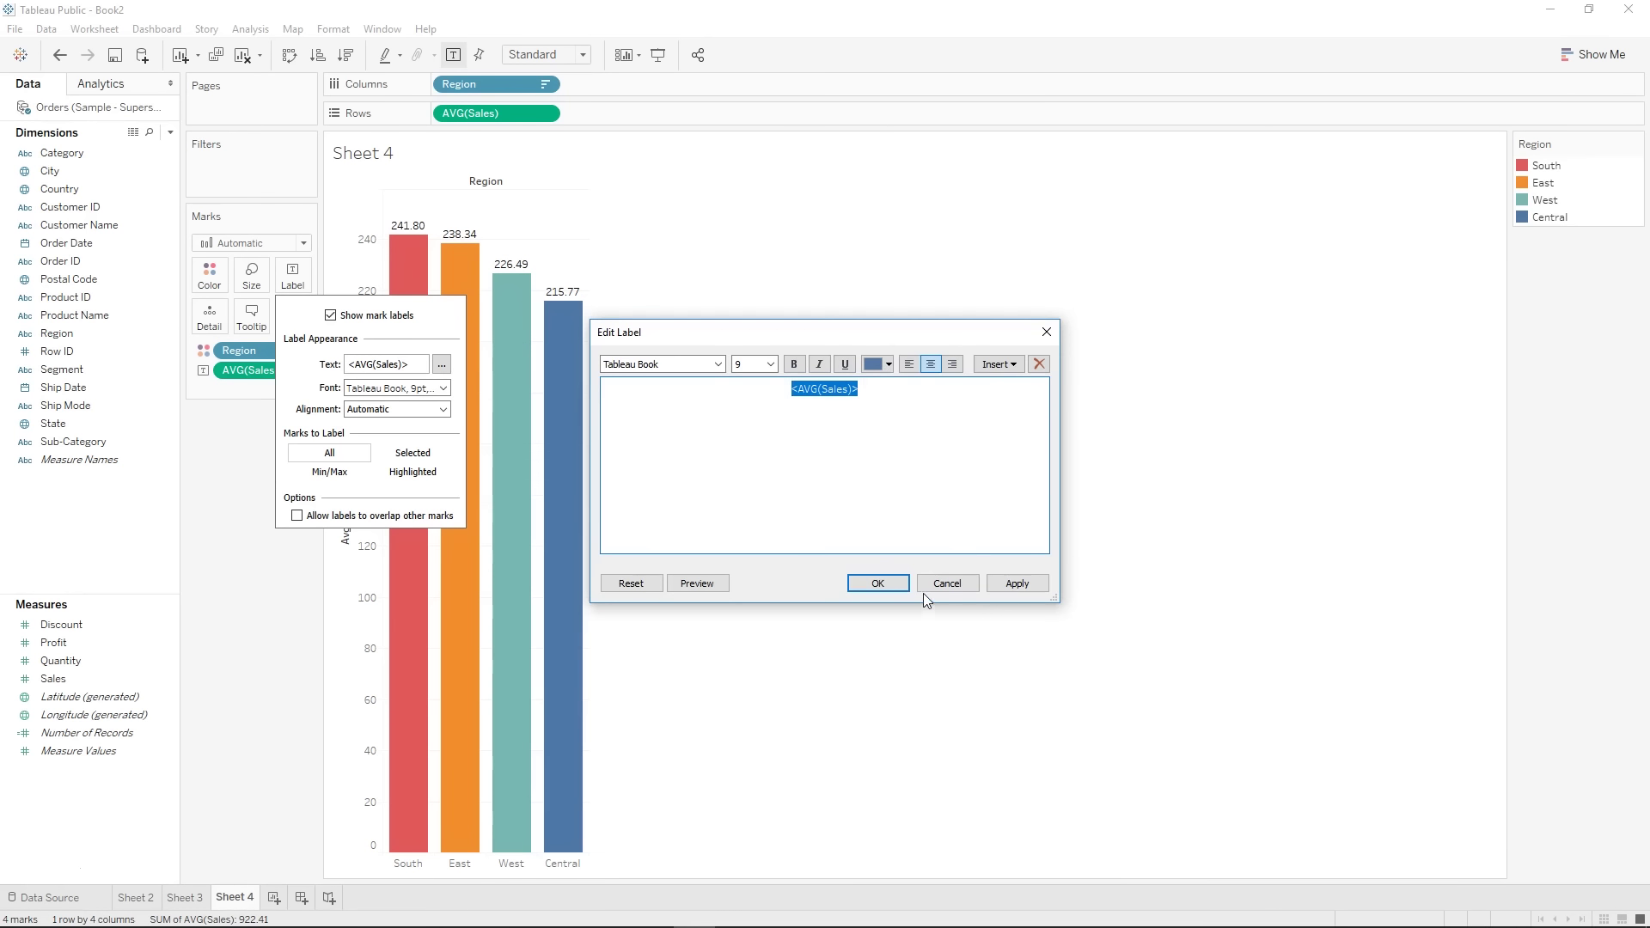
{"action": "left_click", "coordinate": [993, 583]}
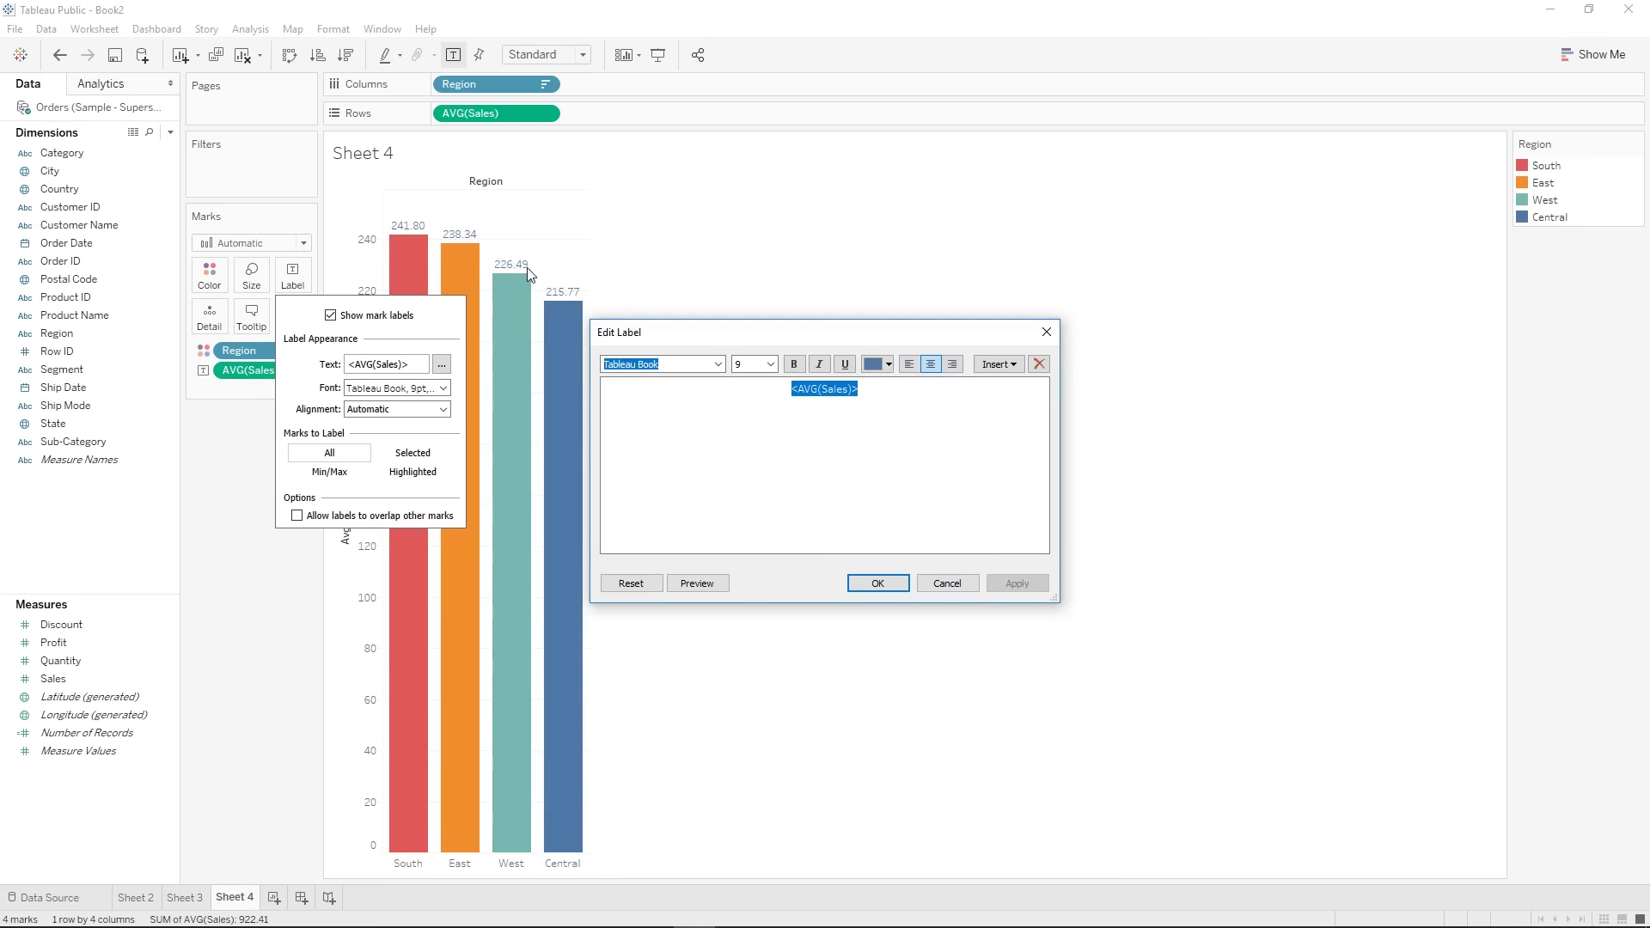
{"action": "left_click", "coordinate": [873, 580]}
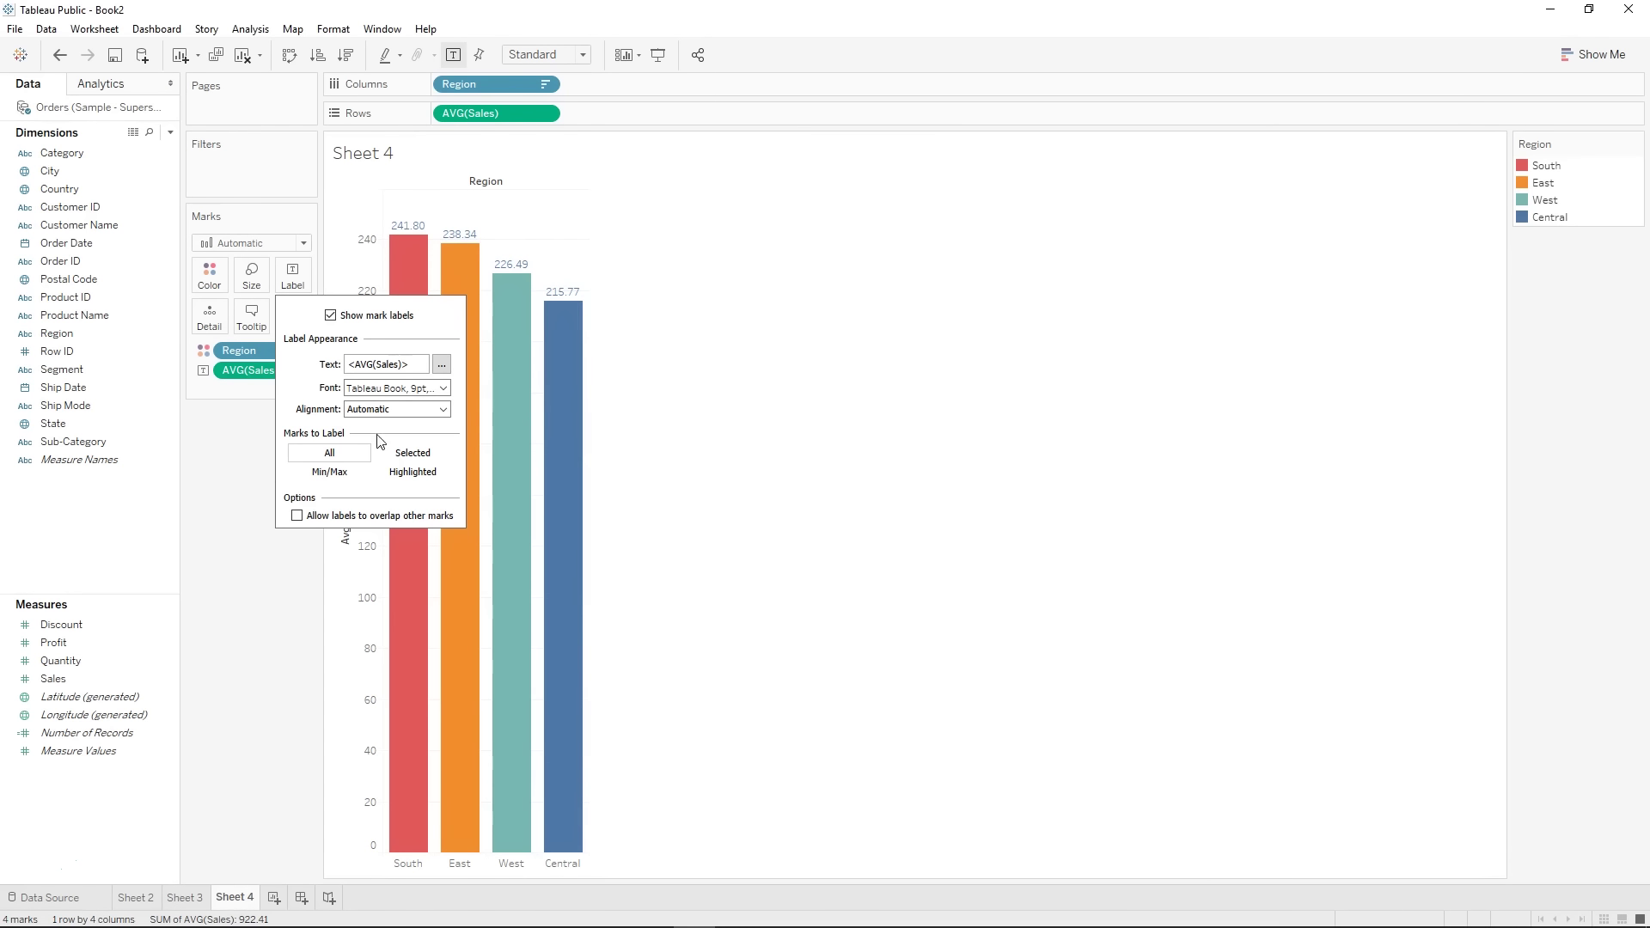
- Limit the bar labels to Min/Max marks and turn off the minimum value label, keeping only the maximum
{"action": "left_click", "coordinate": [346, 475]}
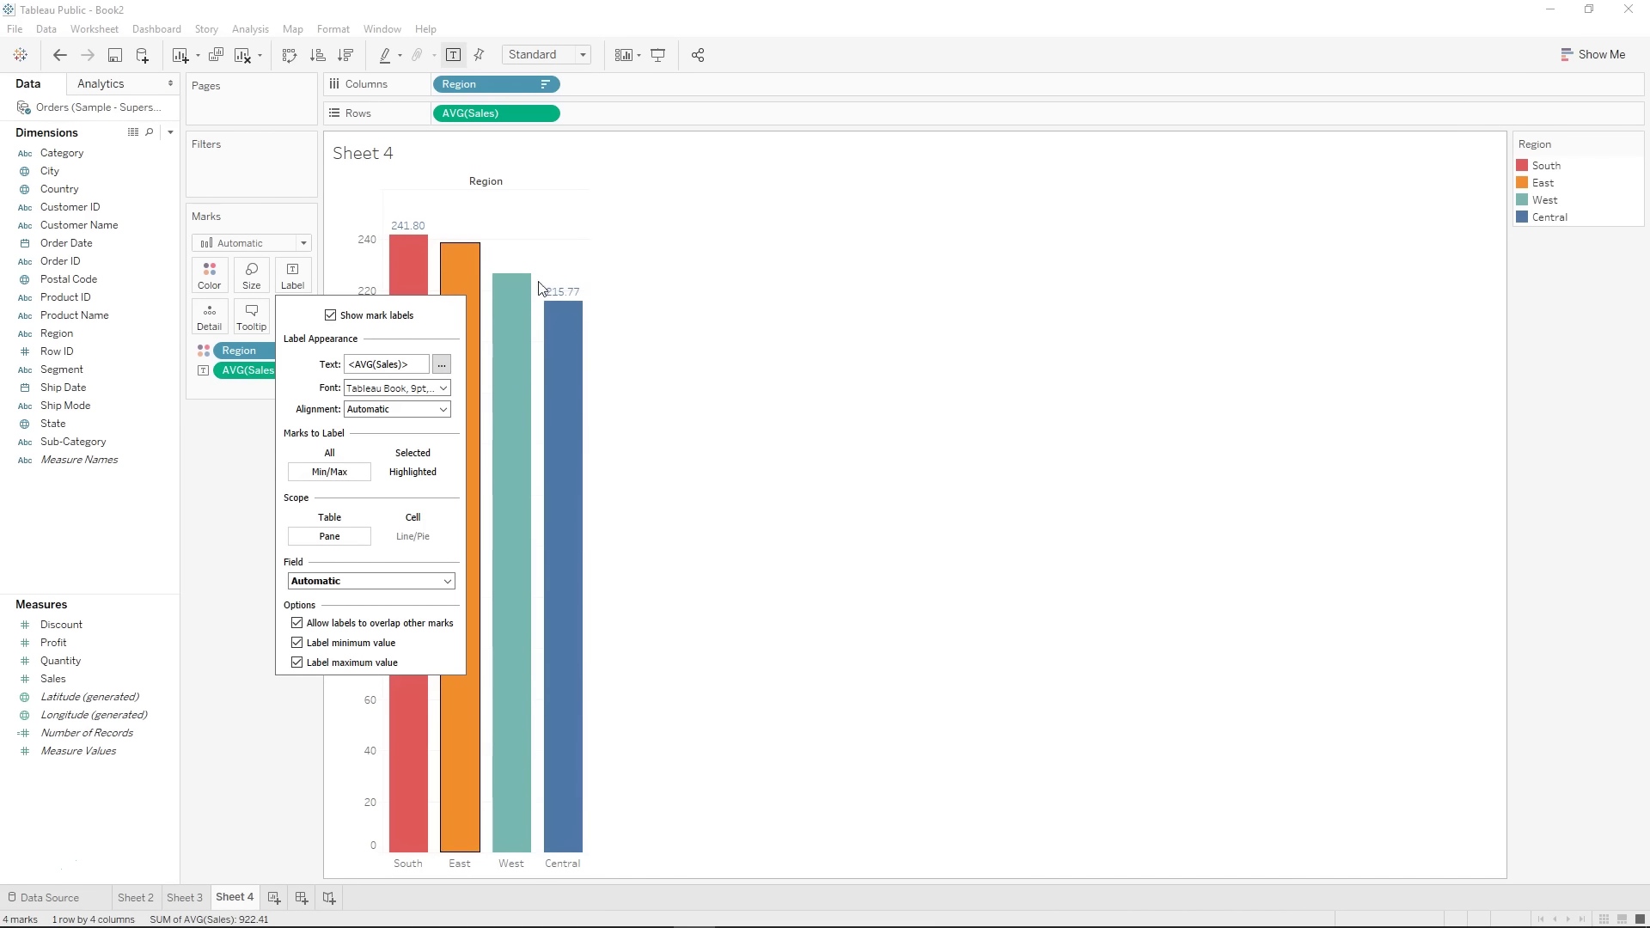
{"action": "left_click", "coordinate": [344, 455]}
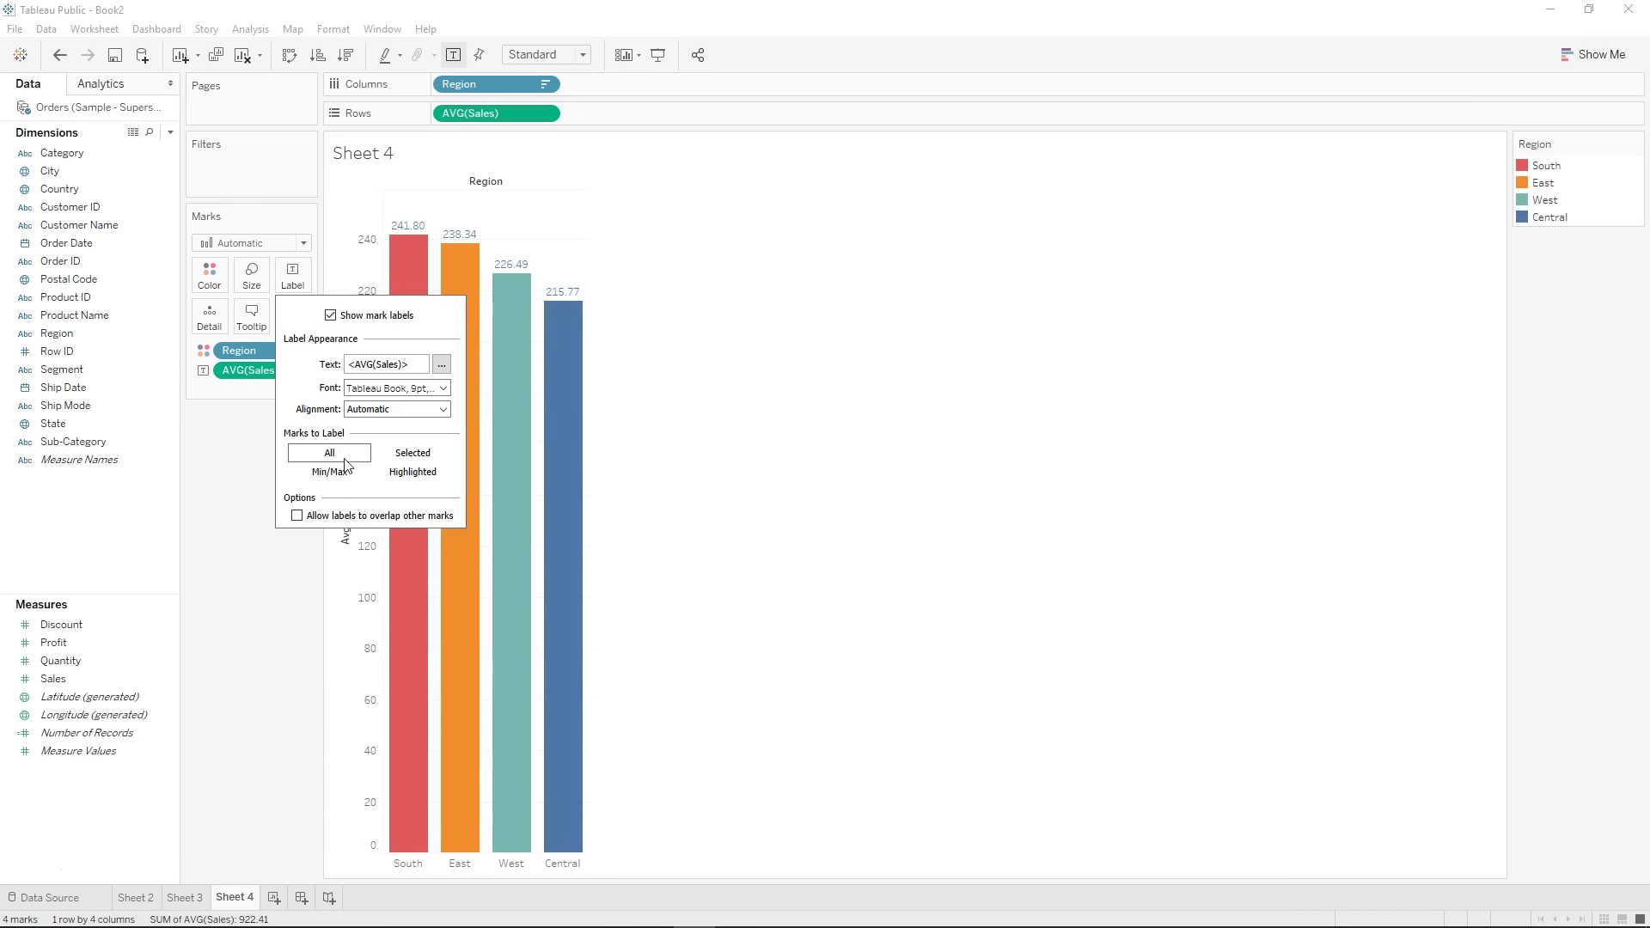
{"action": "left_click", "coordinate": [334, 474]}
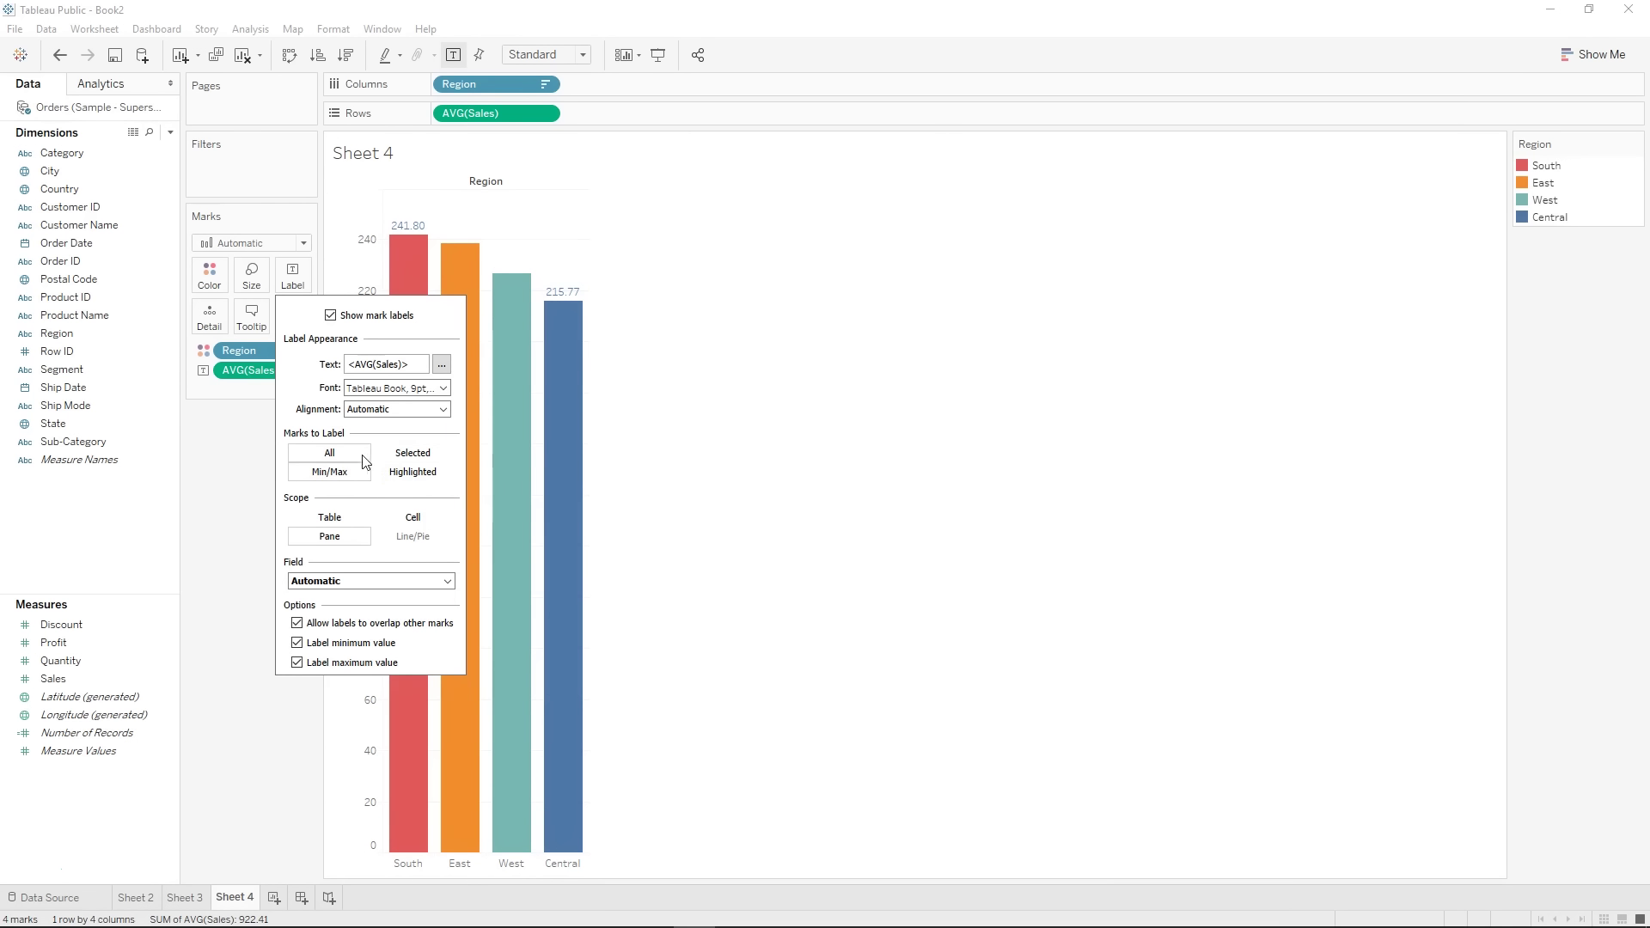
{"action": "left_click", "coordinate": [297, 644]}
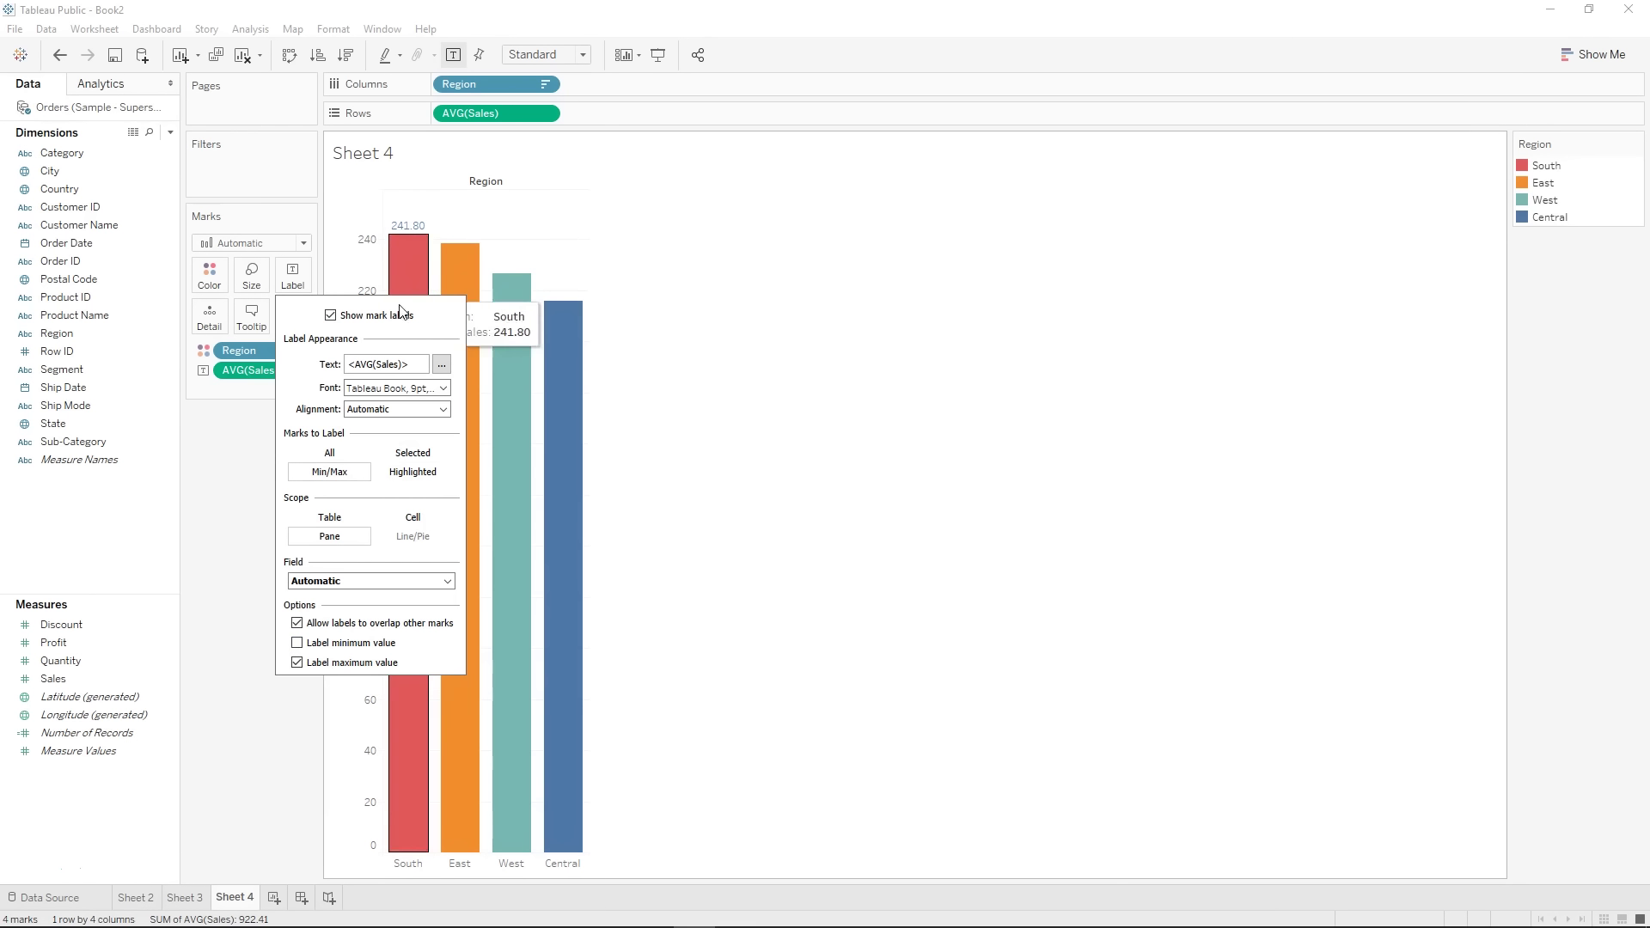
{"action": "left_click", "coordinate": [244, 483]}
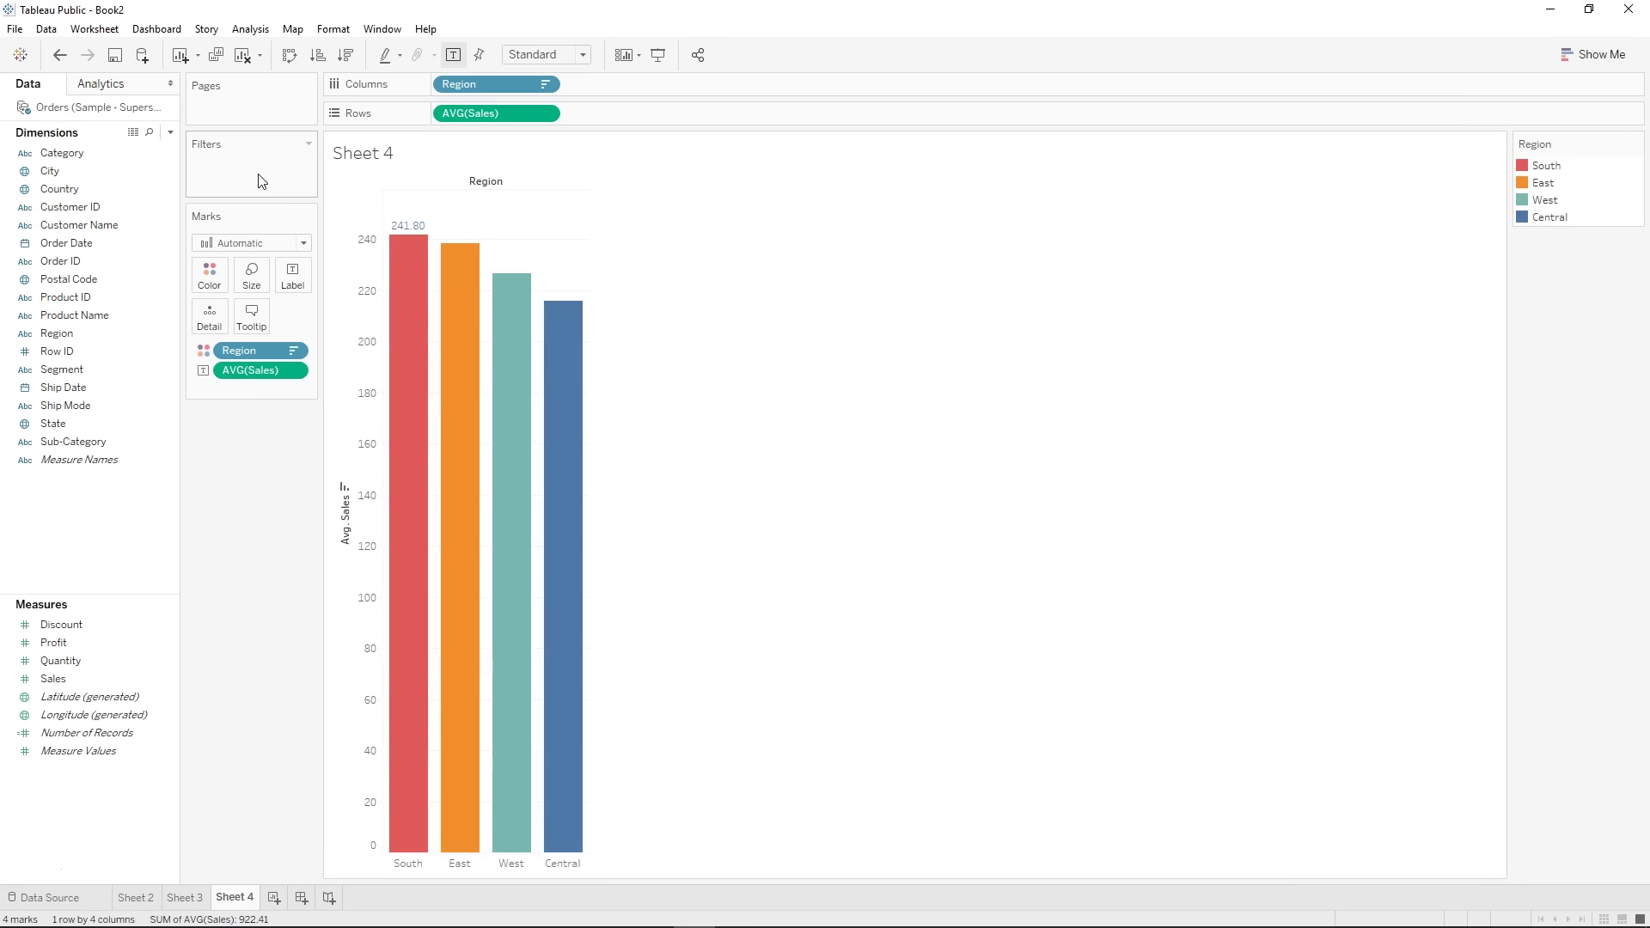
- Show a filter for the Region field, exclude Central from the chart, and include it again
{"action": "mouse_move", "coordinate": [397, 552]}
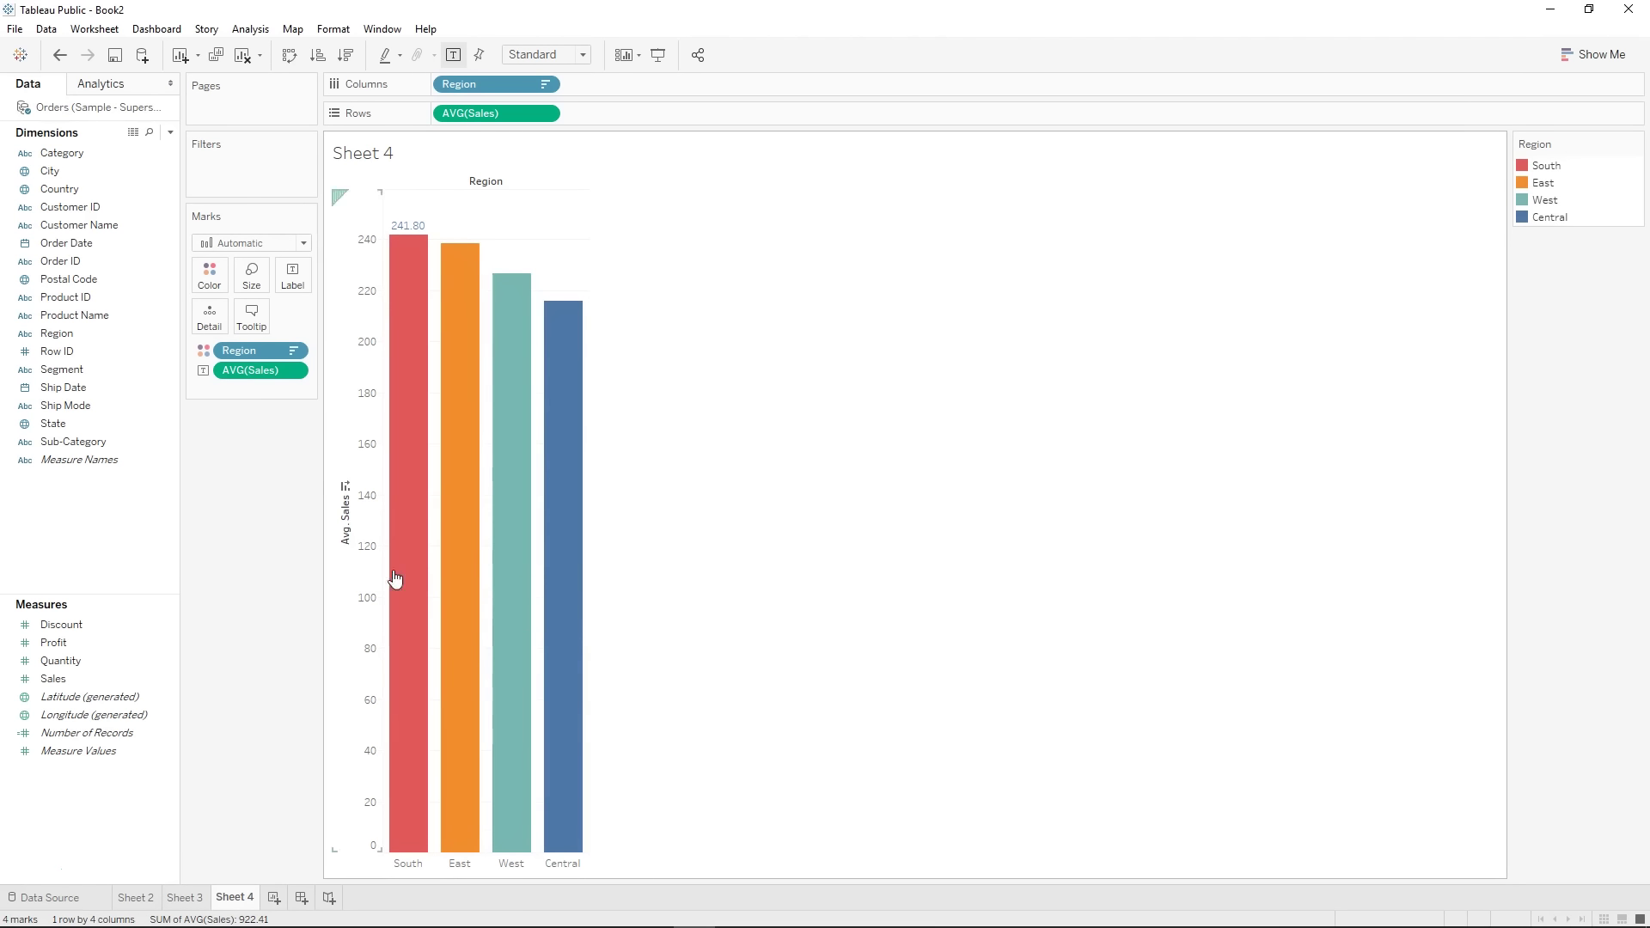
{"action": "right_click", "coordinate": [89, 333]}
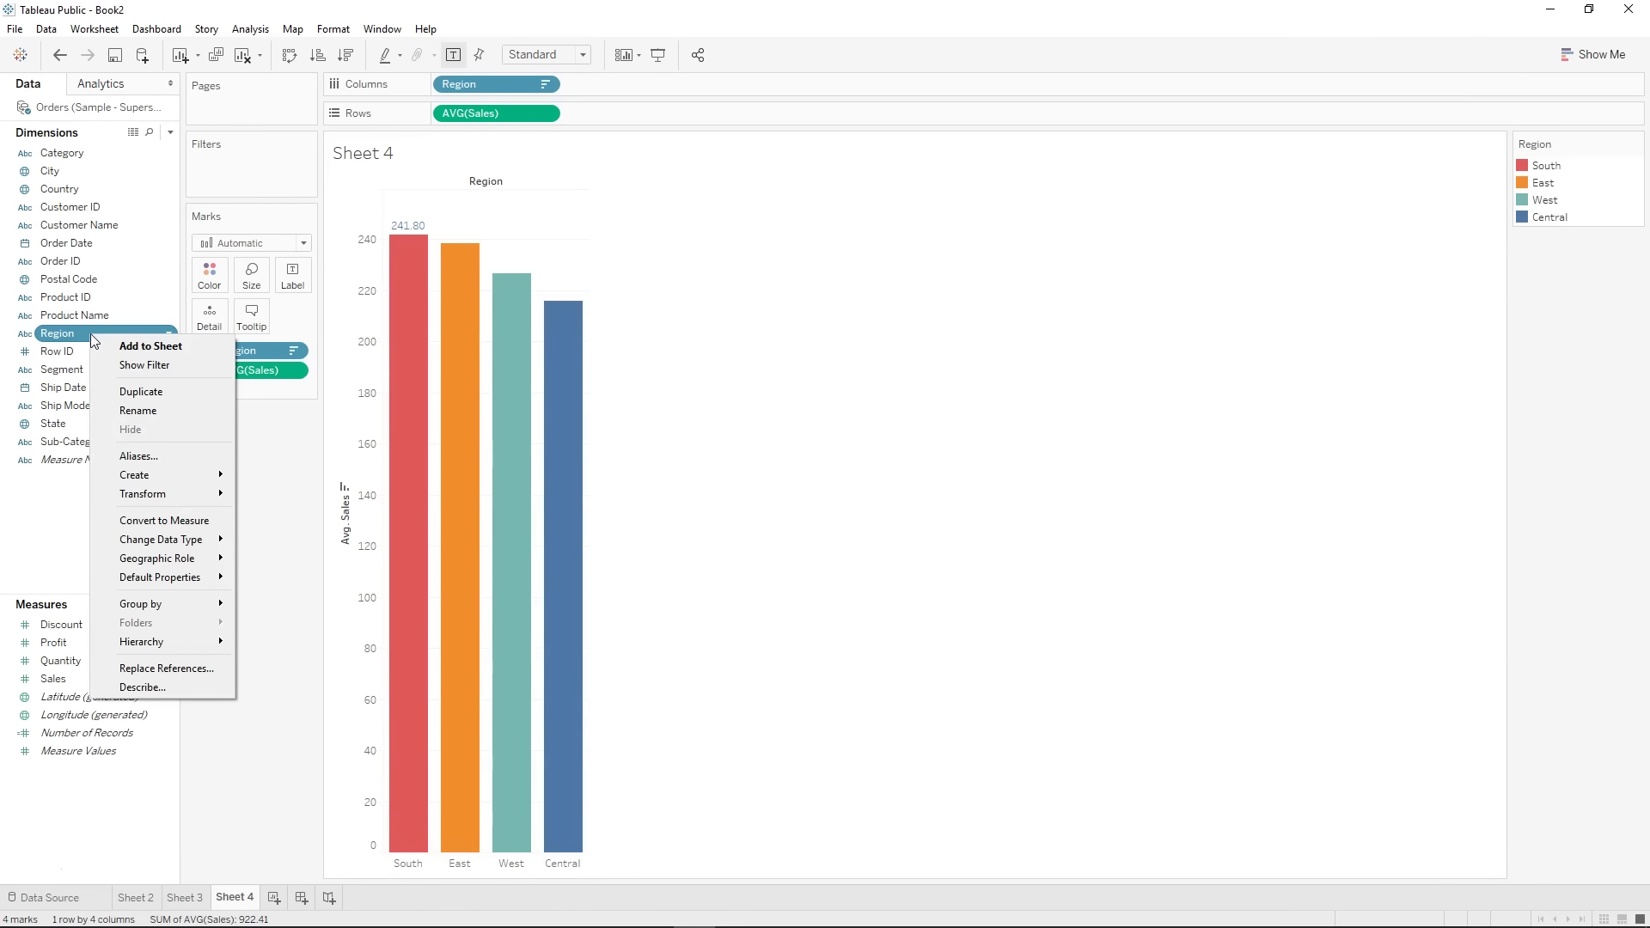
{"action": "left_click", "coordinate": [169, 365]}
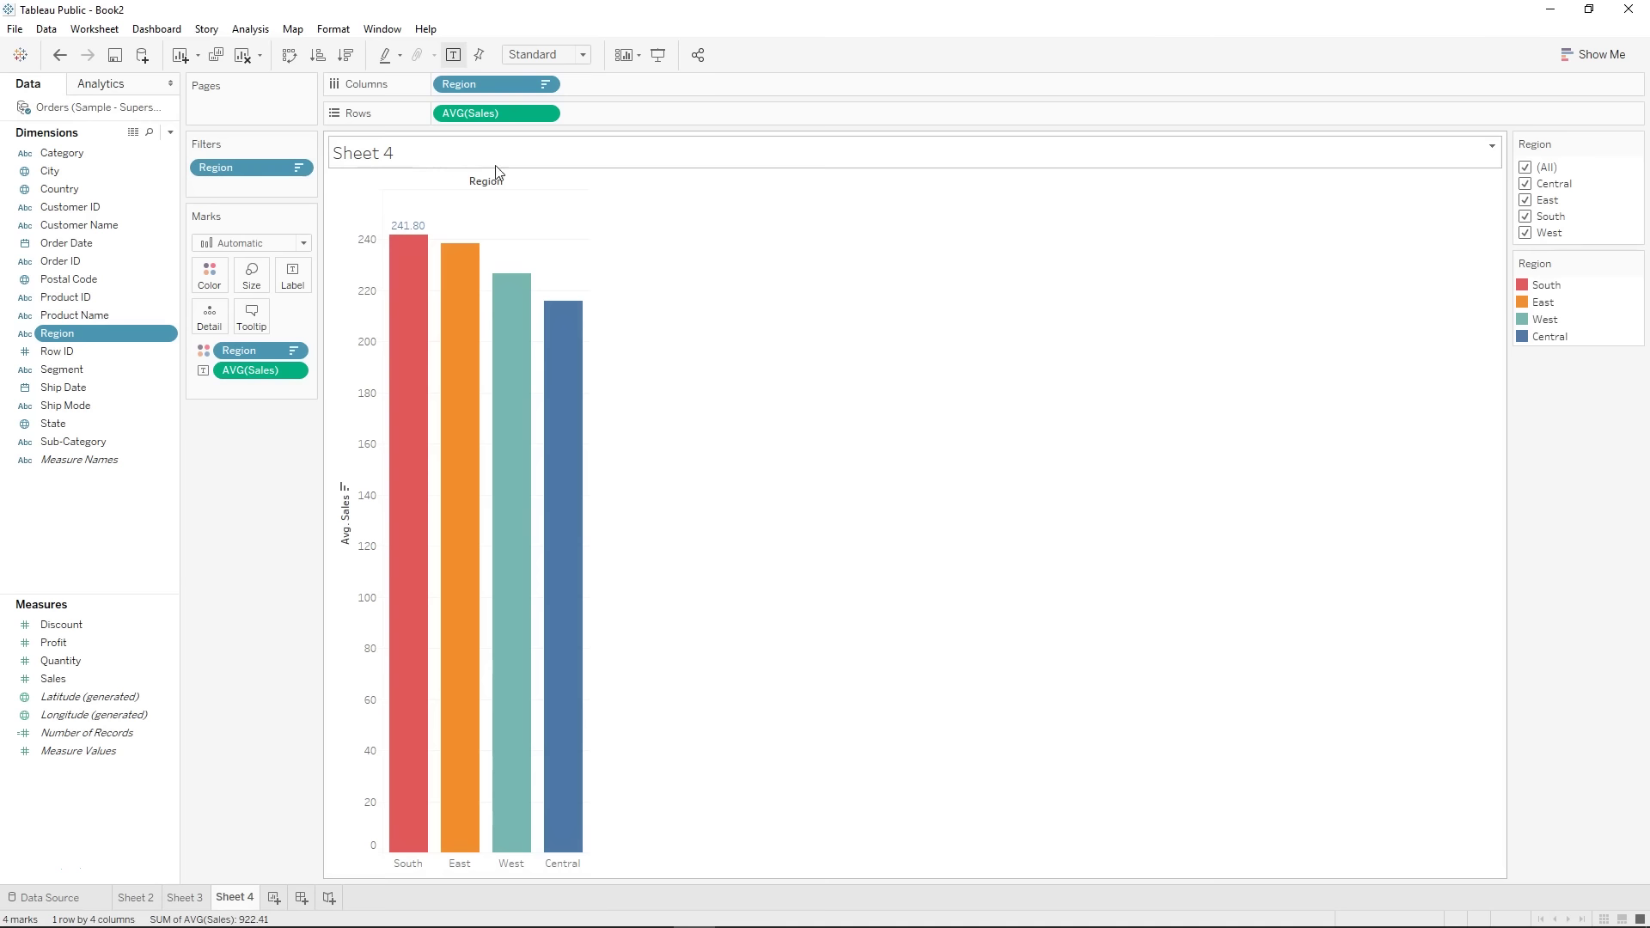
{"action": "left_click", "coordinate": [1525, 183]}
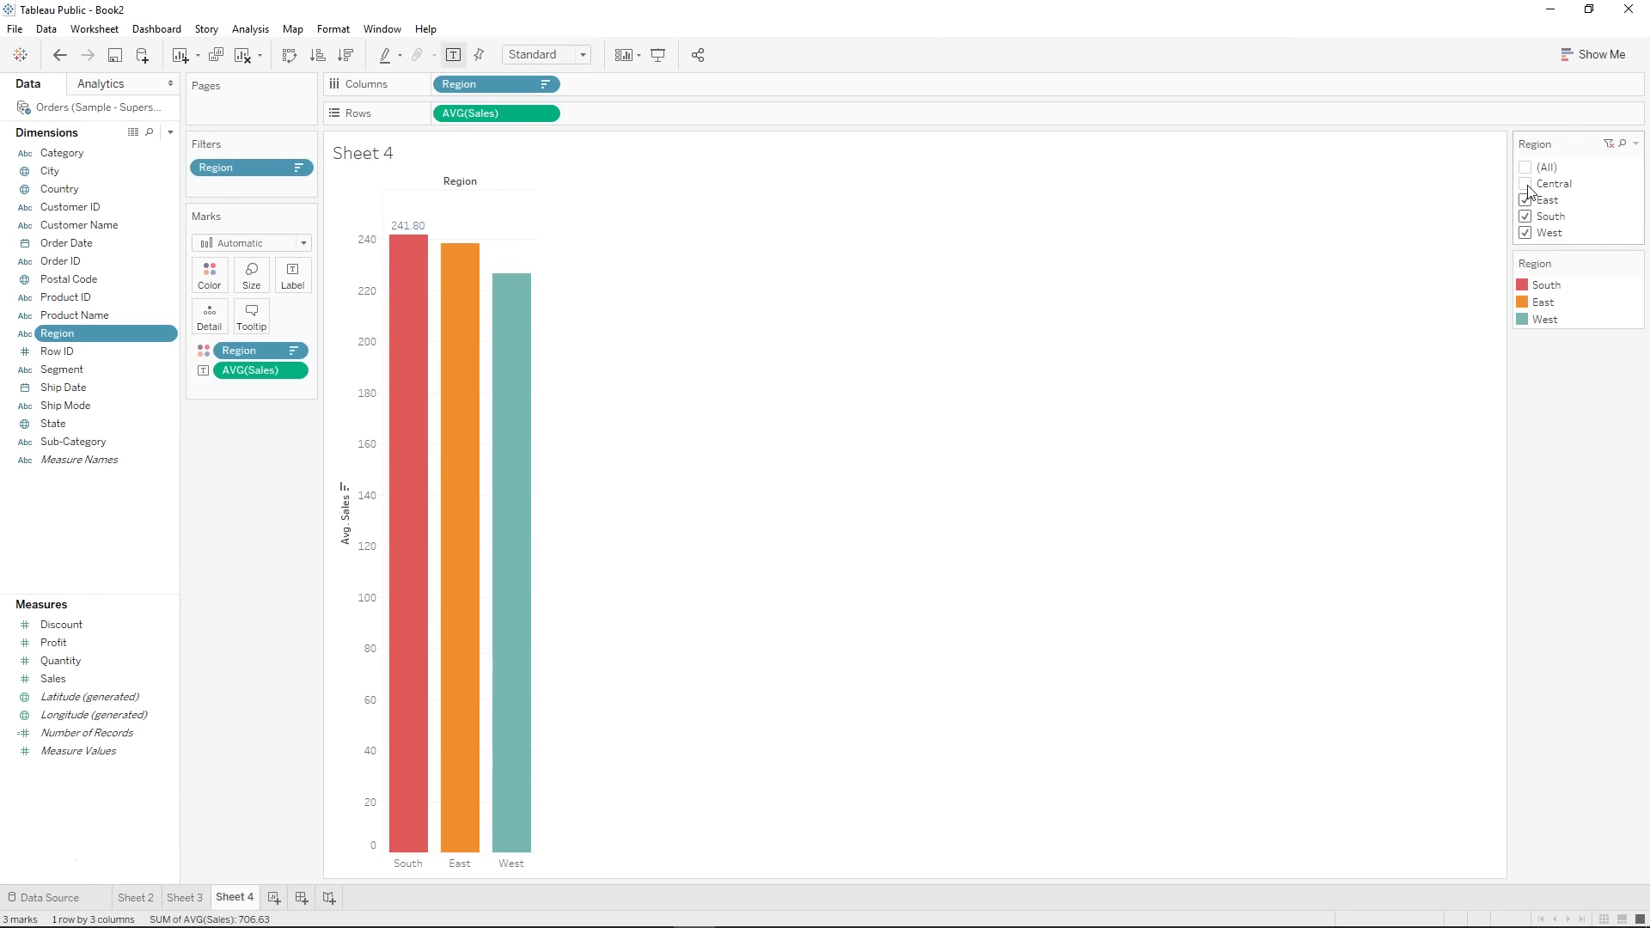
{"action": "left_click", "coordinate": [1525, 184]}
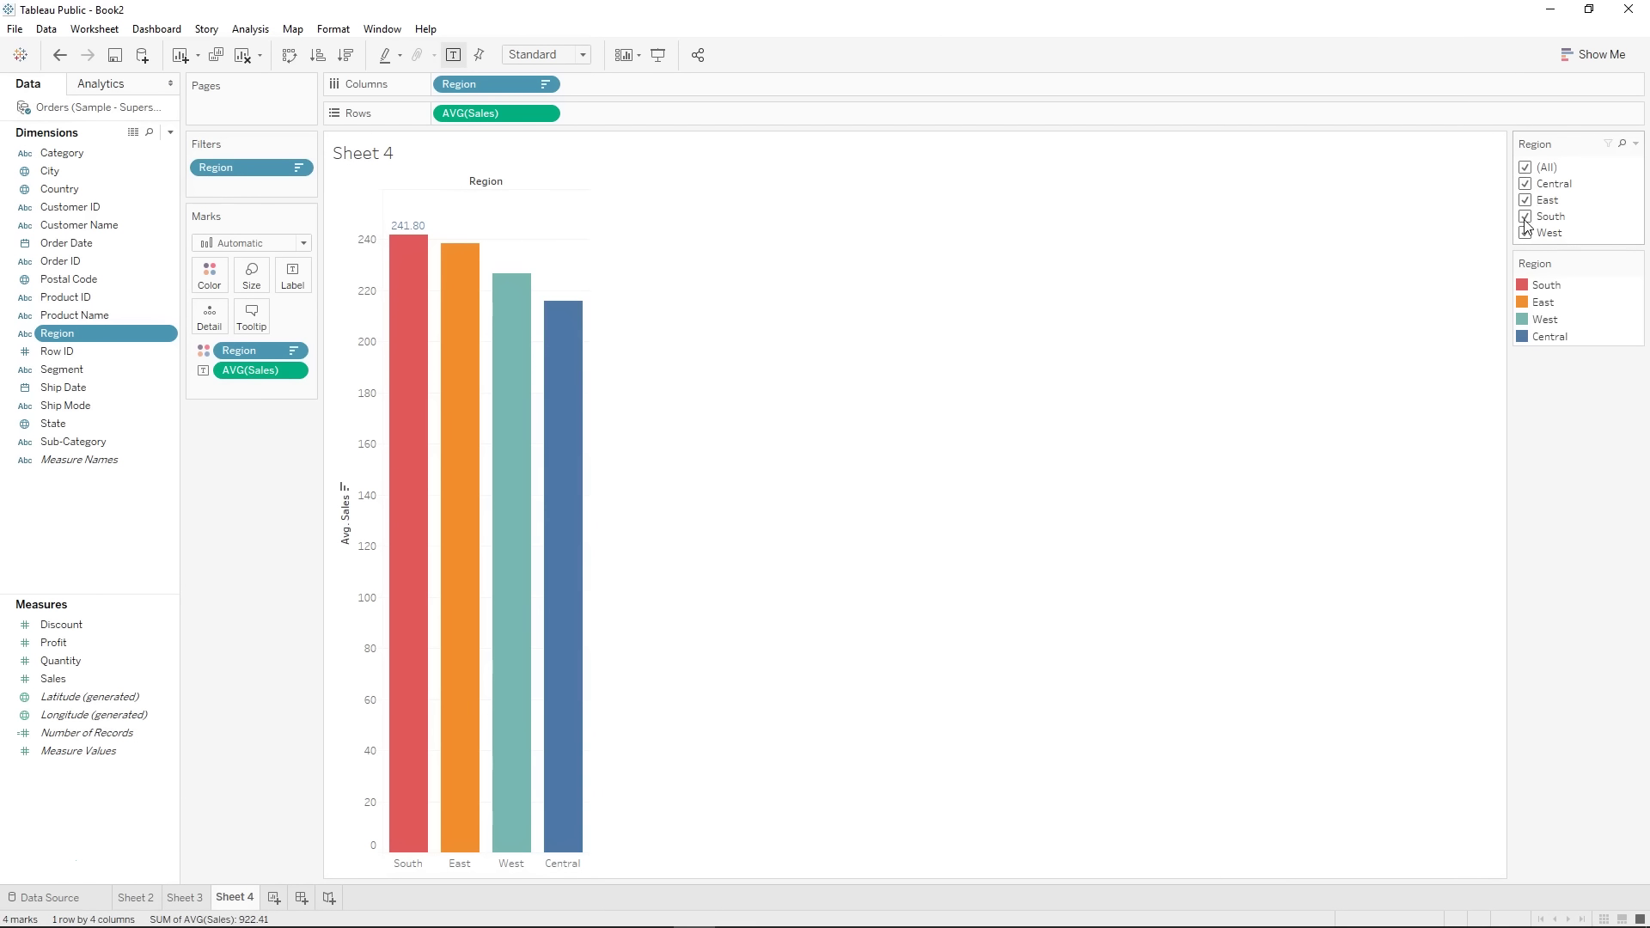
- Exclude South with the Region filter, include it again, and remove the Region filter from the sheet
{"action": "left_click", "coordinate": [1525, 217]}
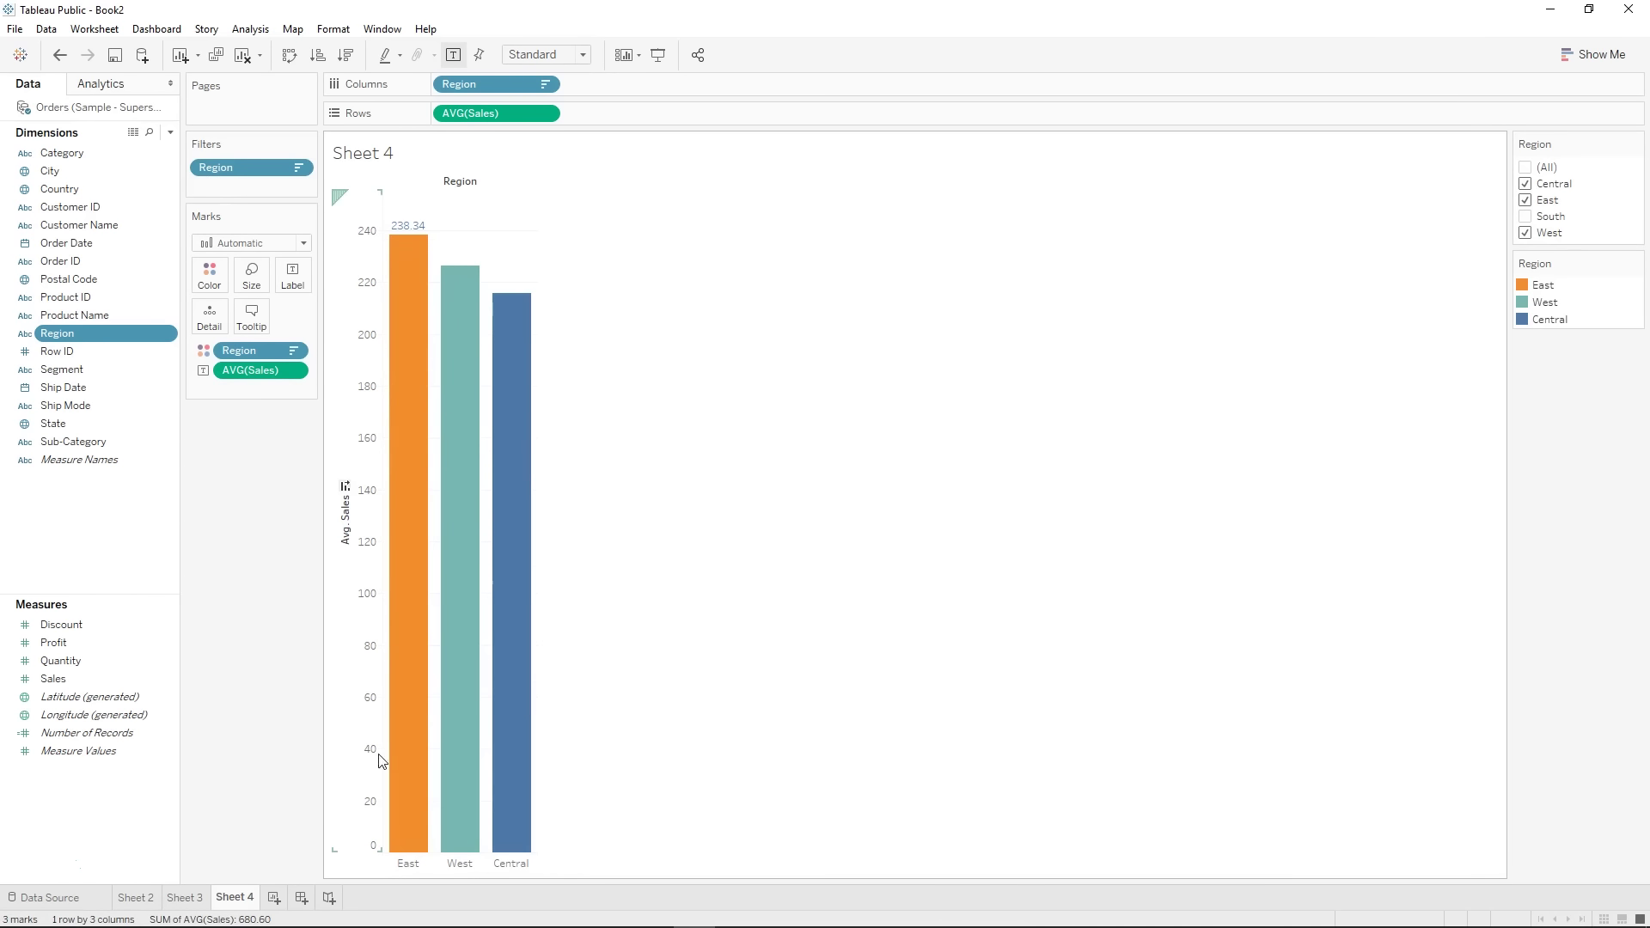
{"action": "mouse_move", "coordinate": [409, 227]}
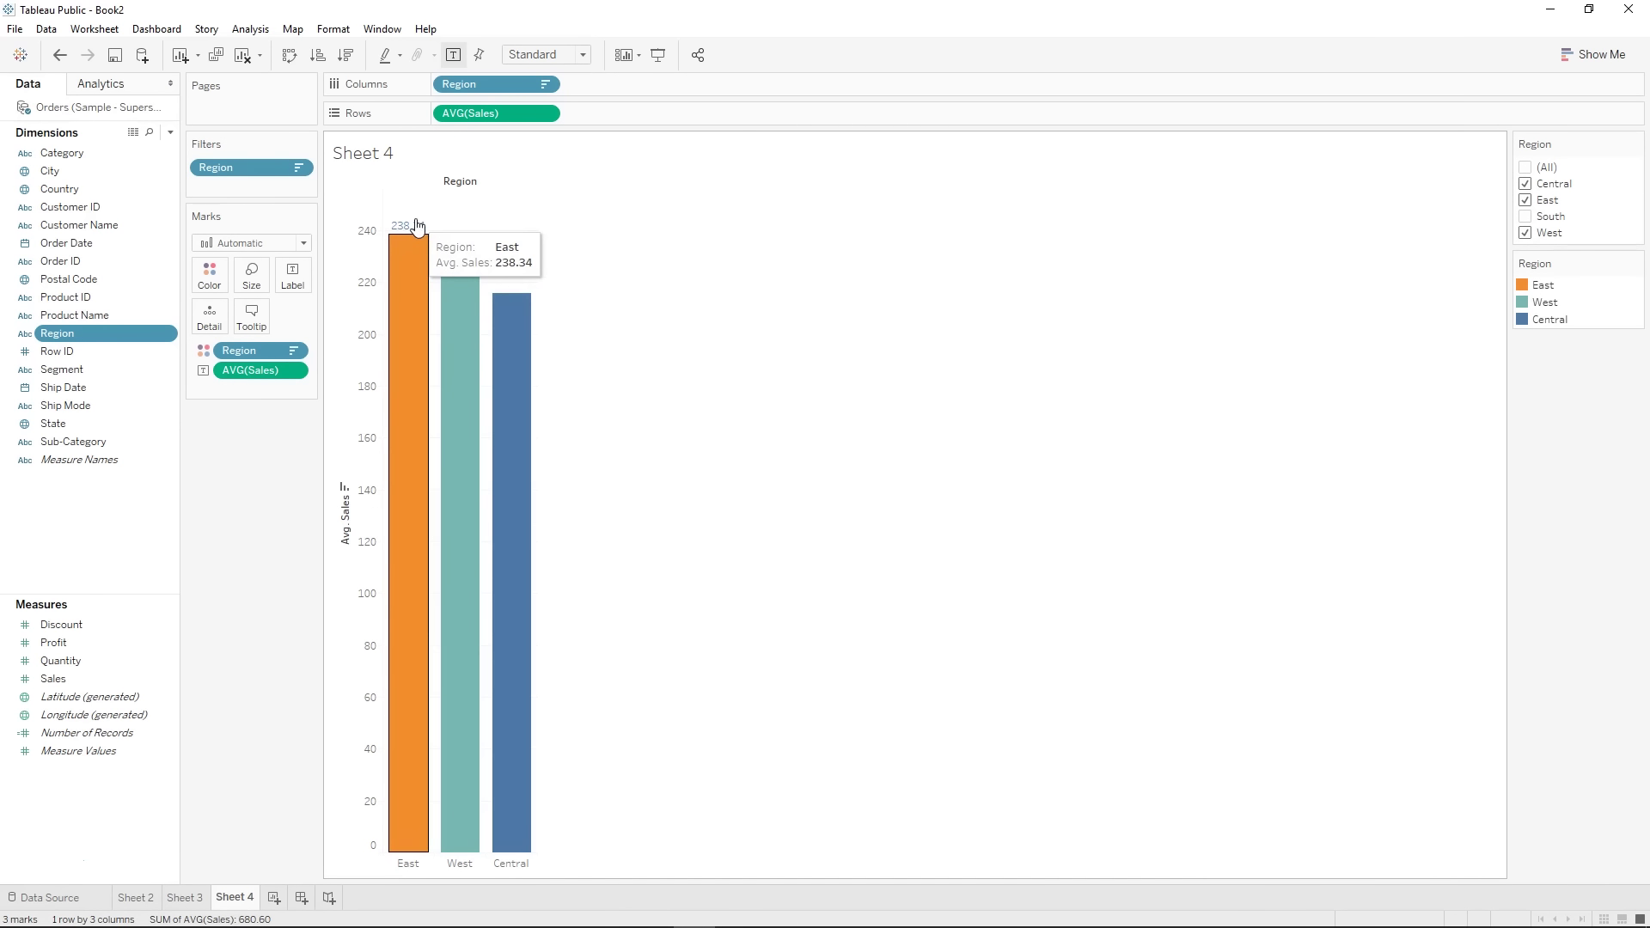
{"action": "left_click", "coordinate": [1525, 217]}
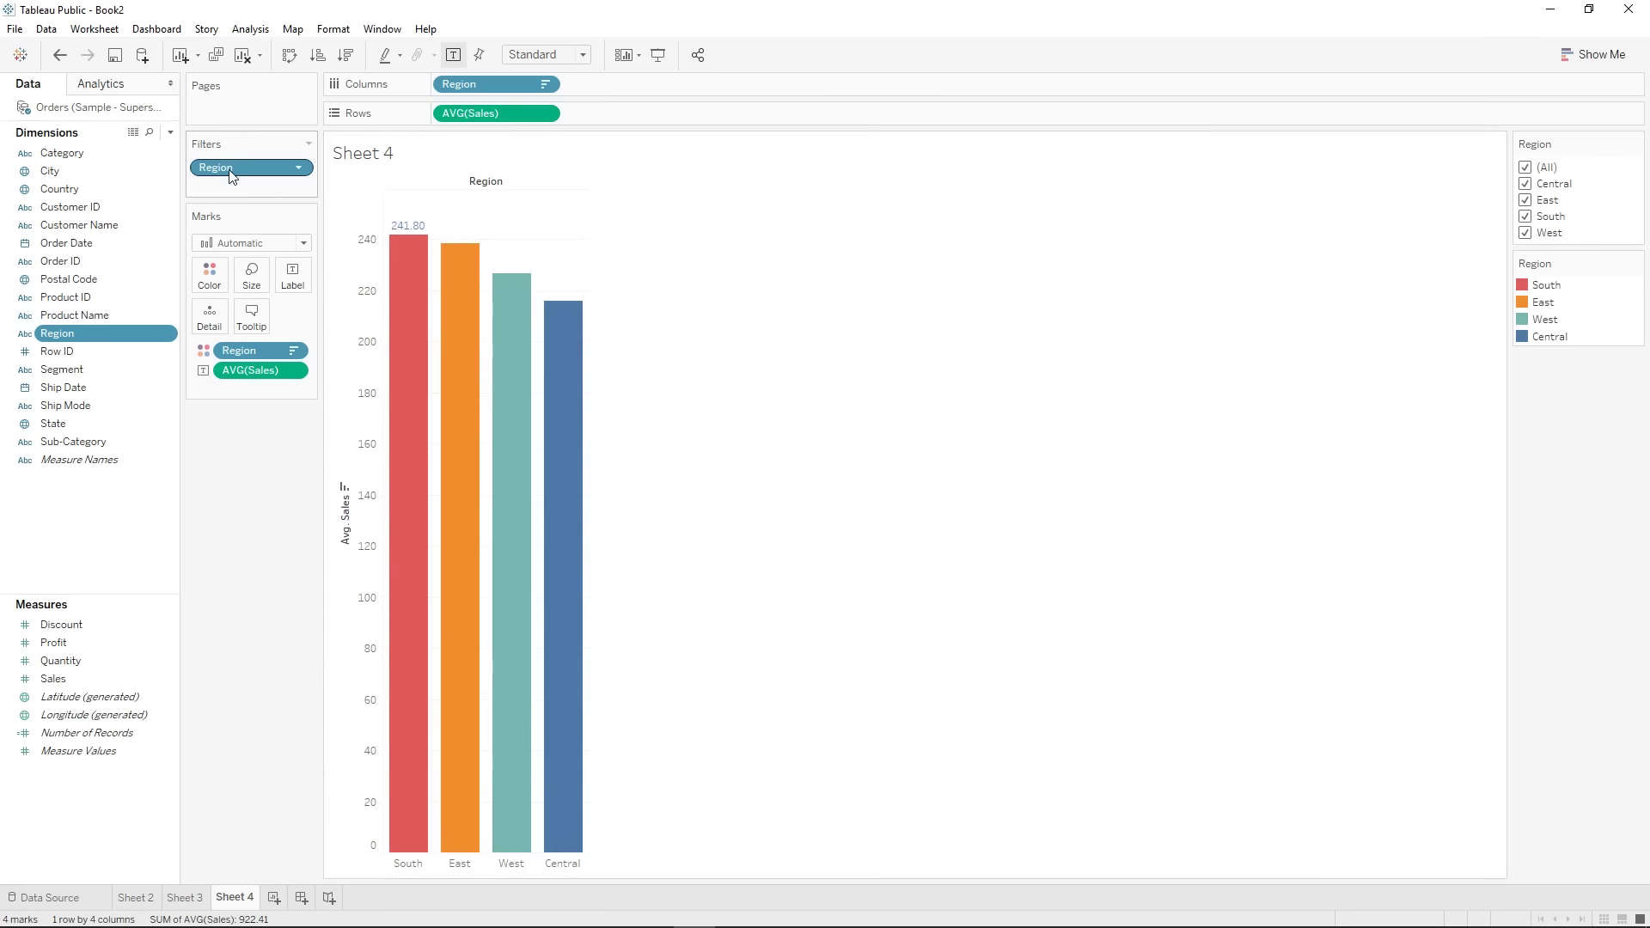
{"action": "left_click_drag", "start_coordinate": [229, 166], "coordinate": [338, 590]}
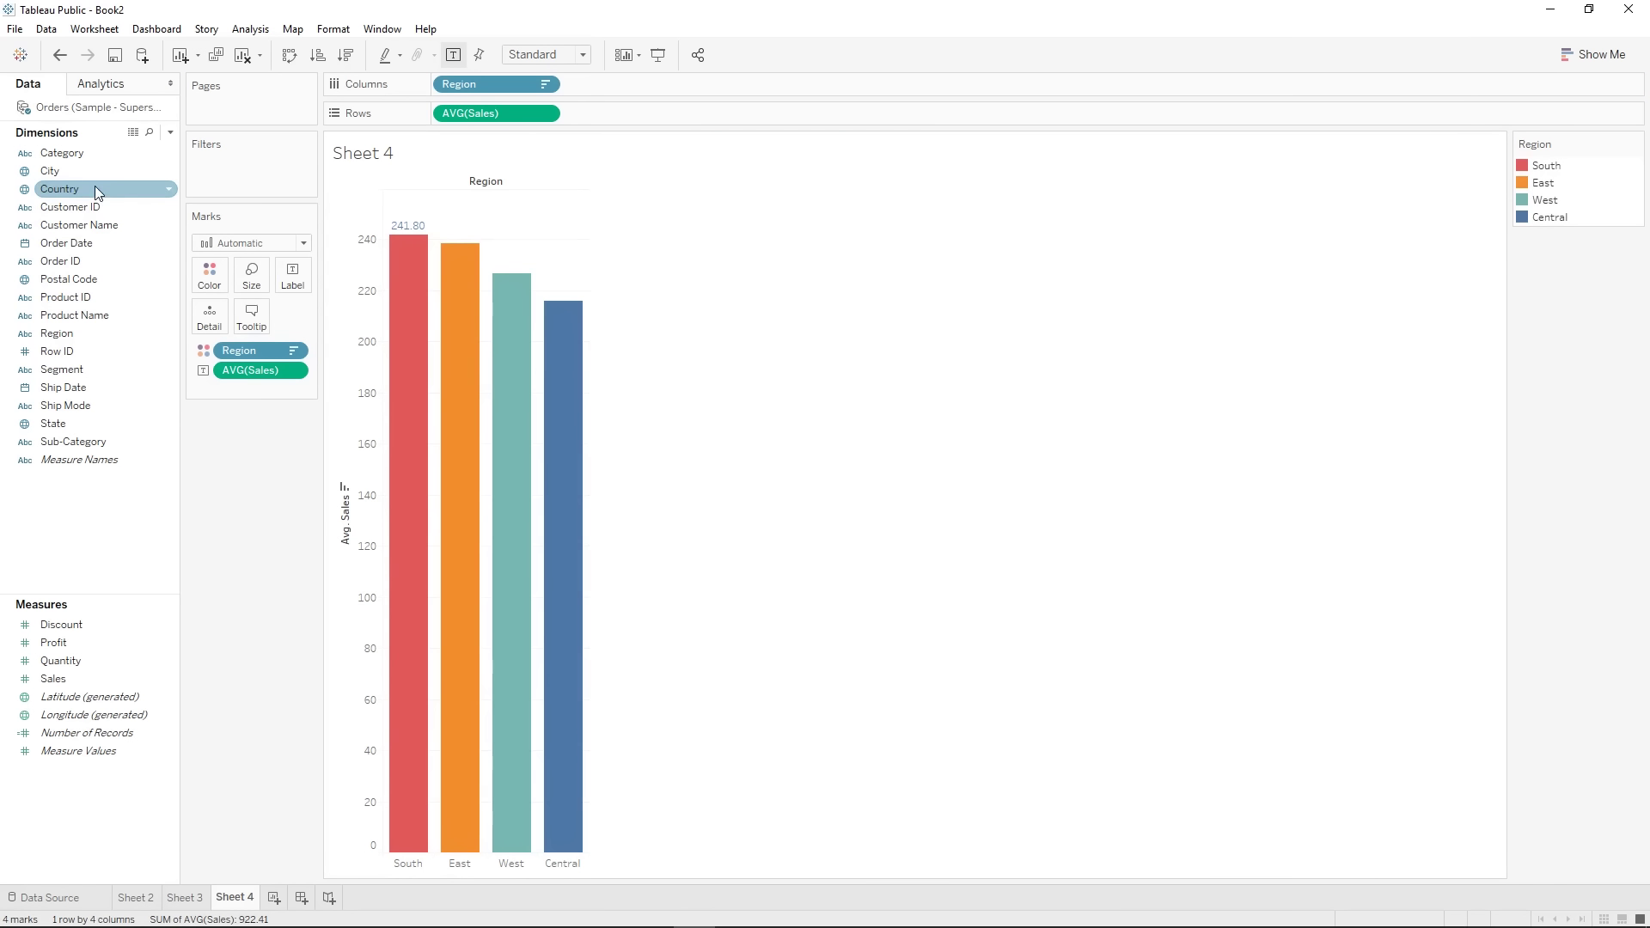
- Filter the sheet by Category with all values selected and show its filter control beside the chart
{"action": "left_click_drag", "start_coordinate": [81, 184], "coordinate": [229, 183]}
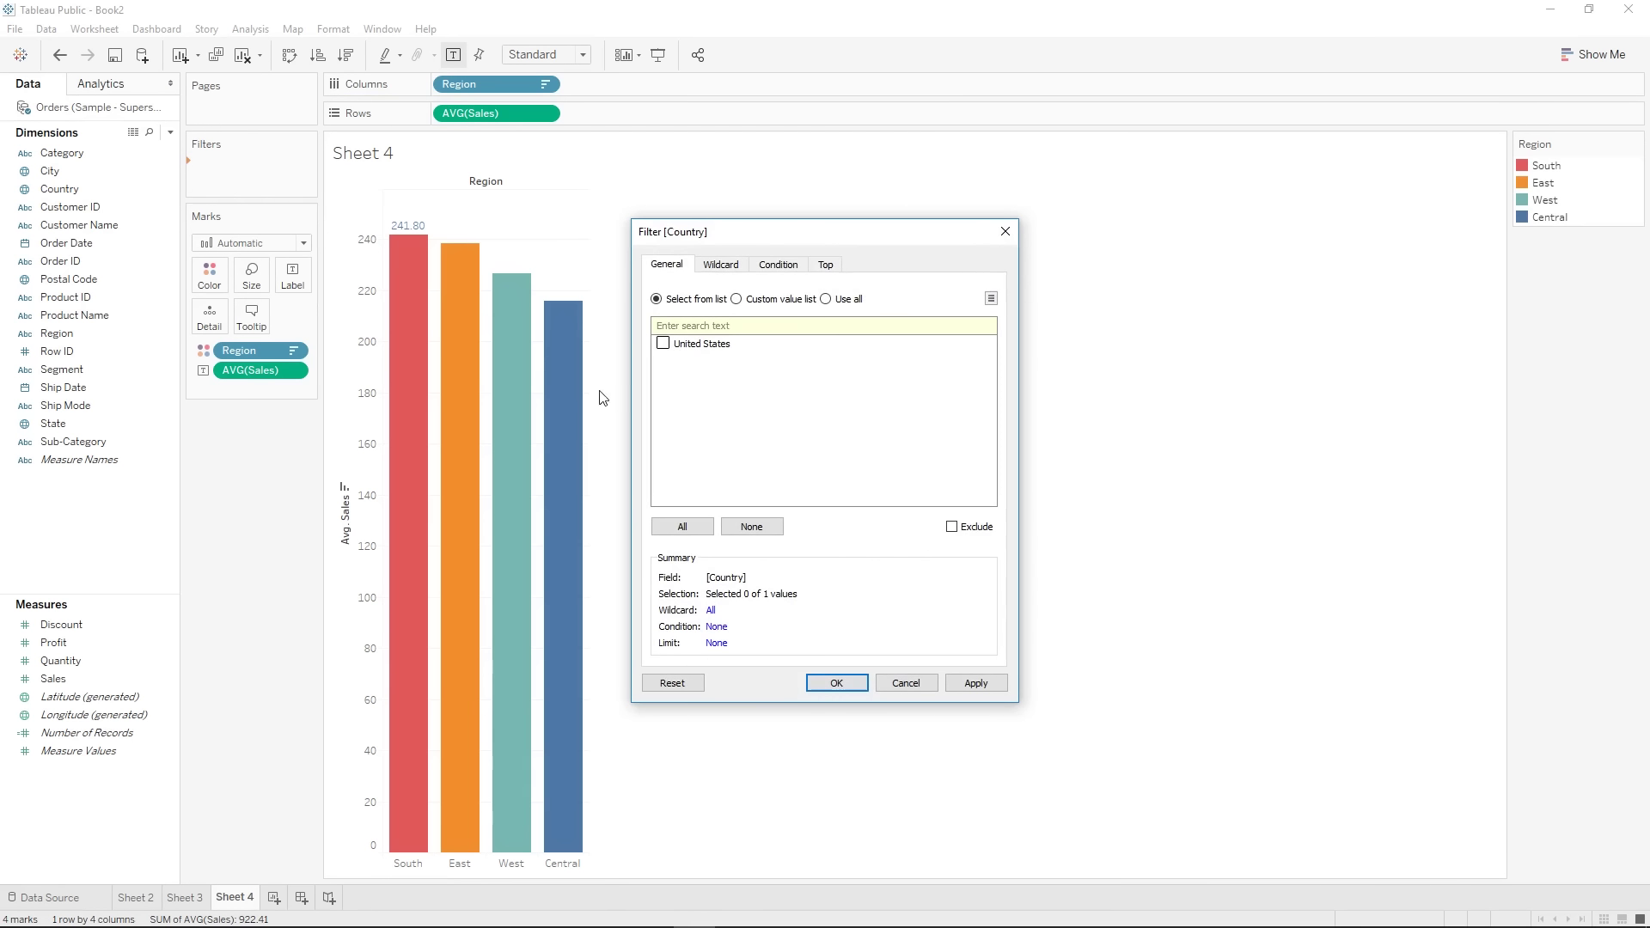
{"action": "left_click", "coordinate": [1005, 237]}
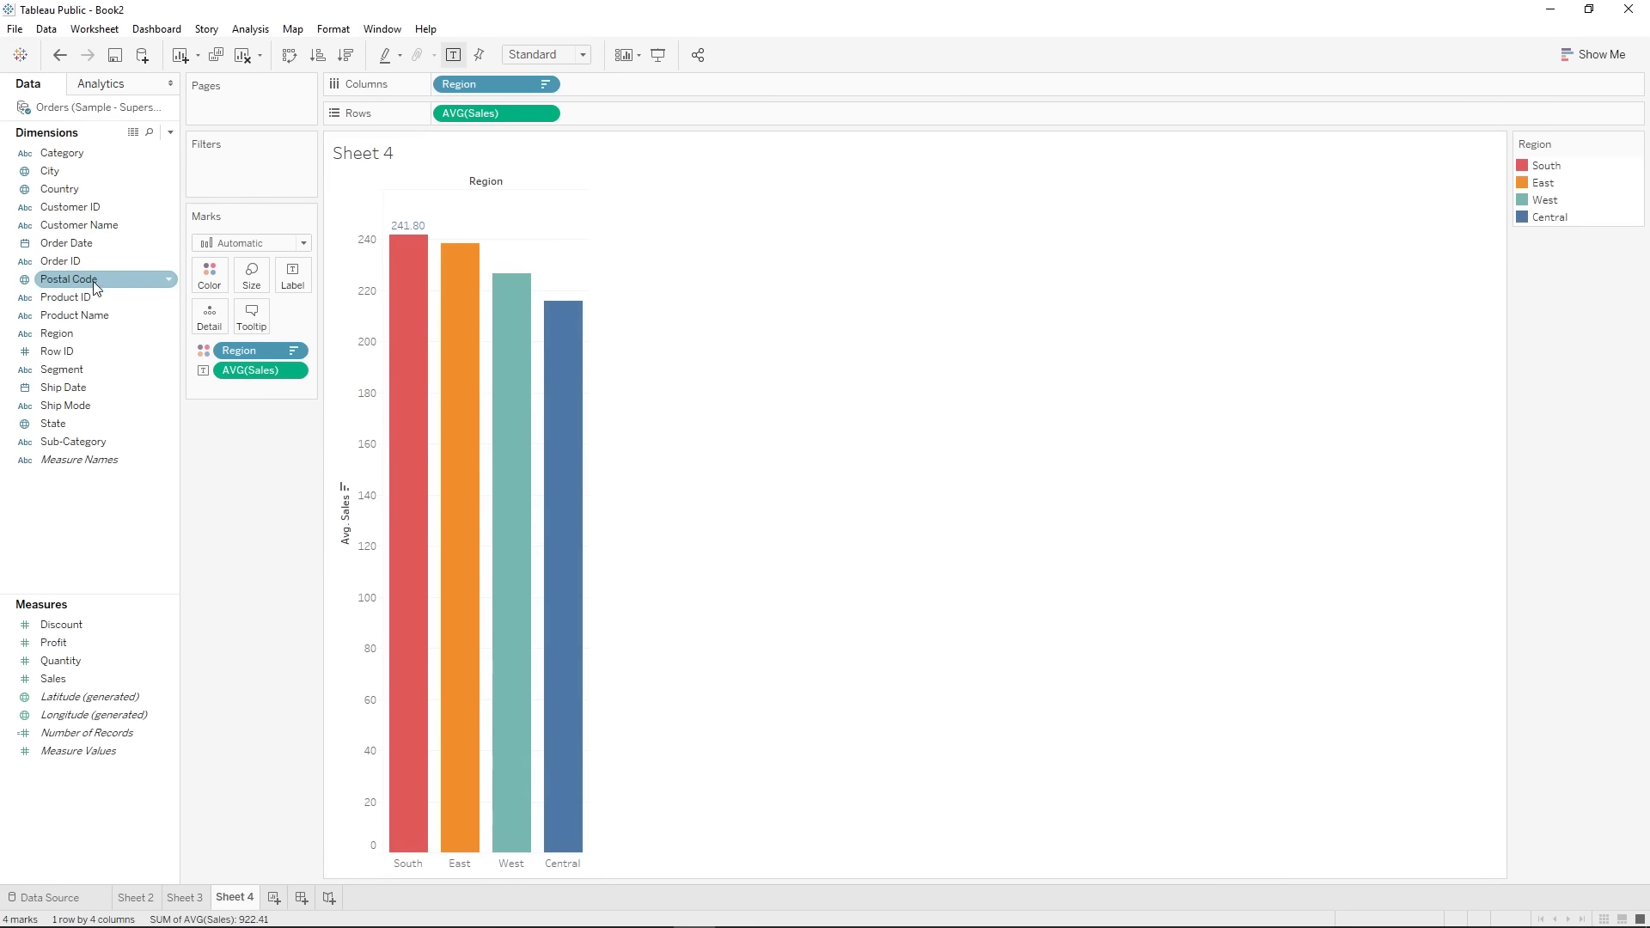
{"action": "left_click_drag", "start_coordinate": [106, 148], "coordinate": [276, 166]}
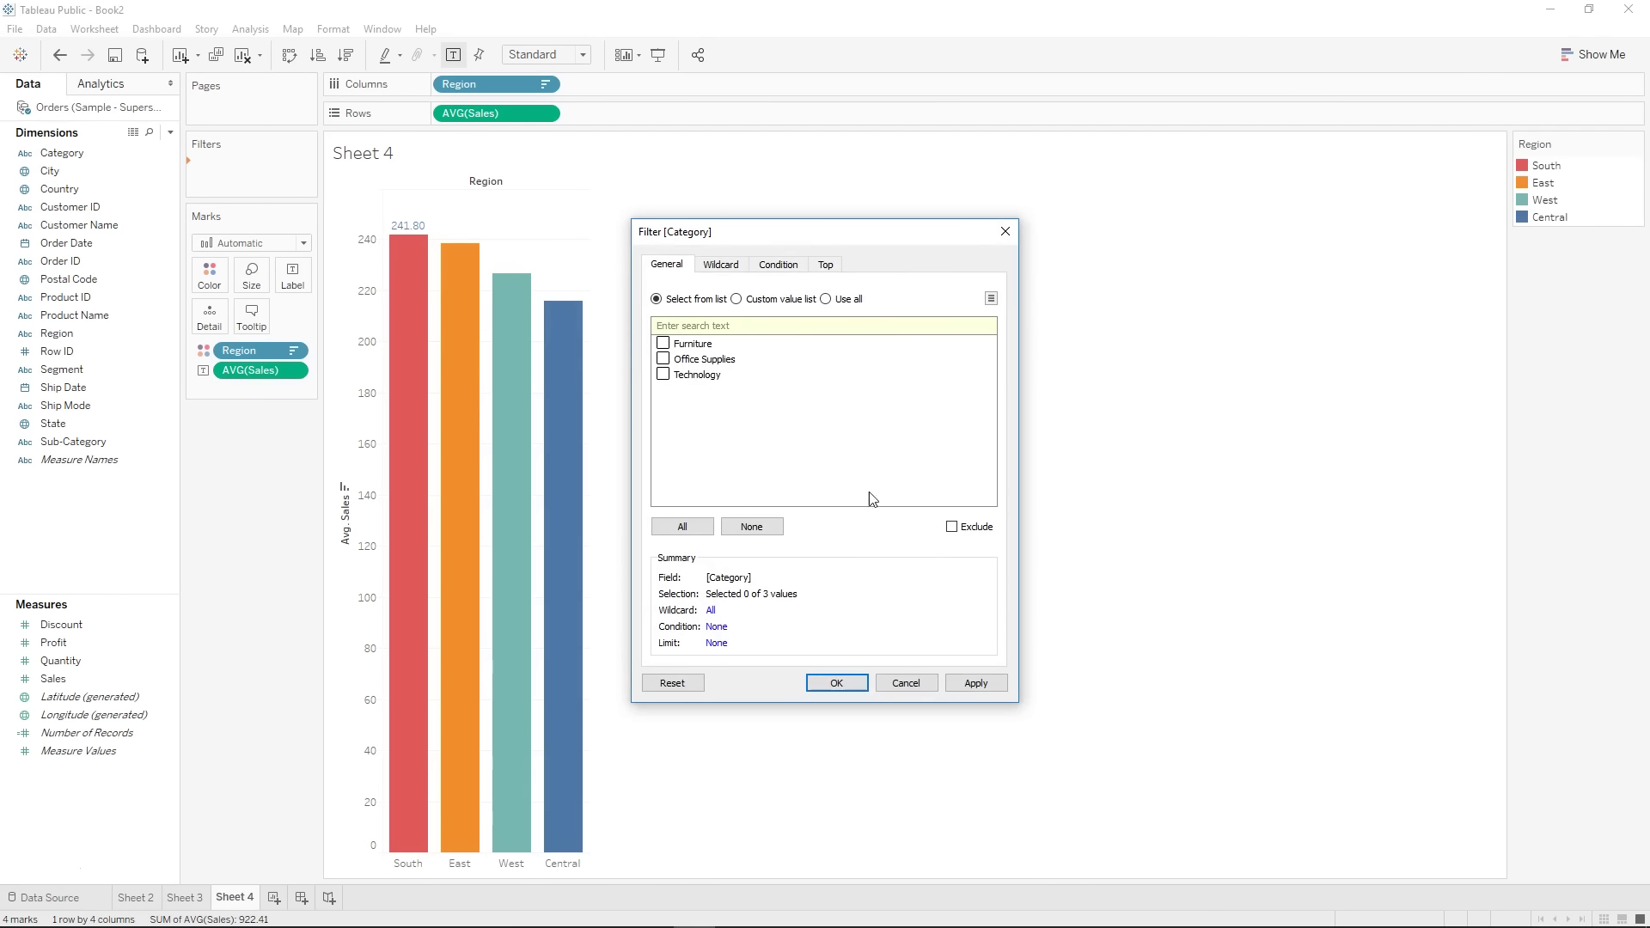
{"action": "left_click", "coordinate": [682, 526]}
{"action": "left_click", "coordinate": [836, 683]}
{"action": "right_click", "coordinate": [237, 167]}
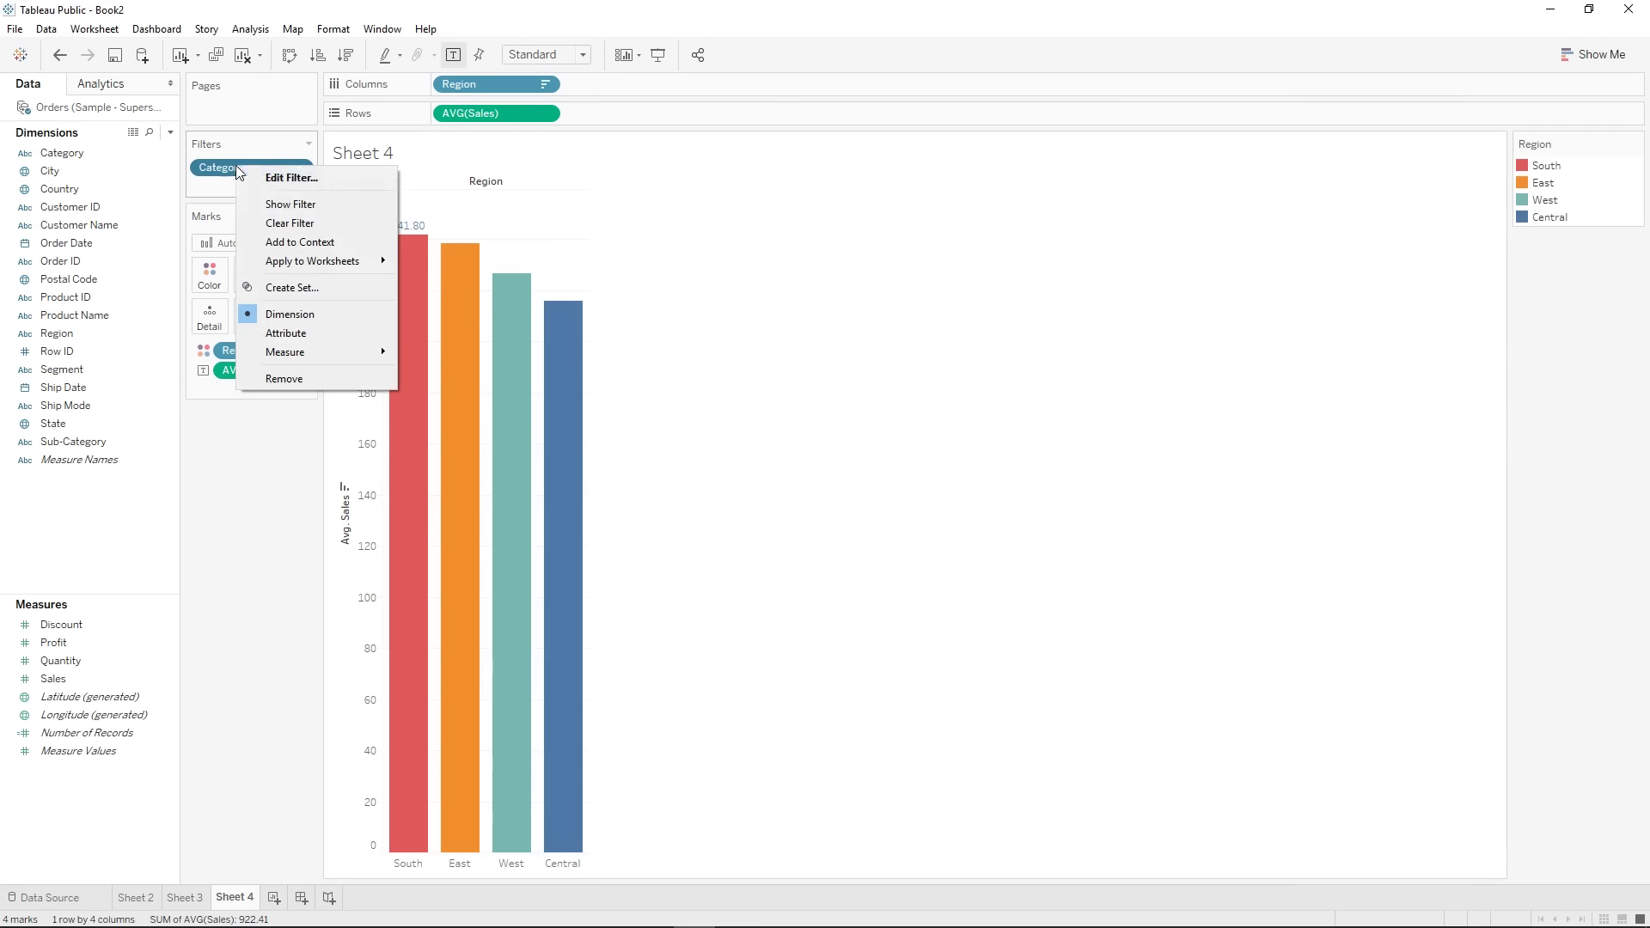
{"action": "left_click", "coordinate": [285, 206]}
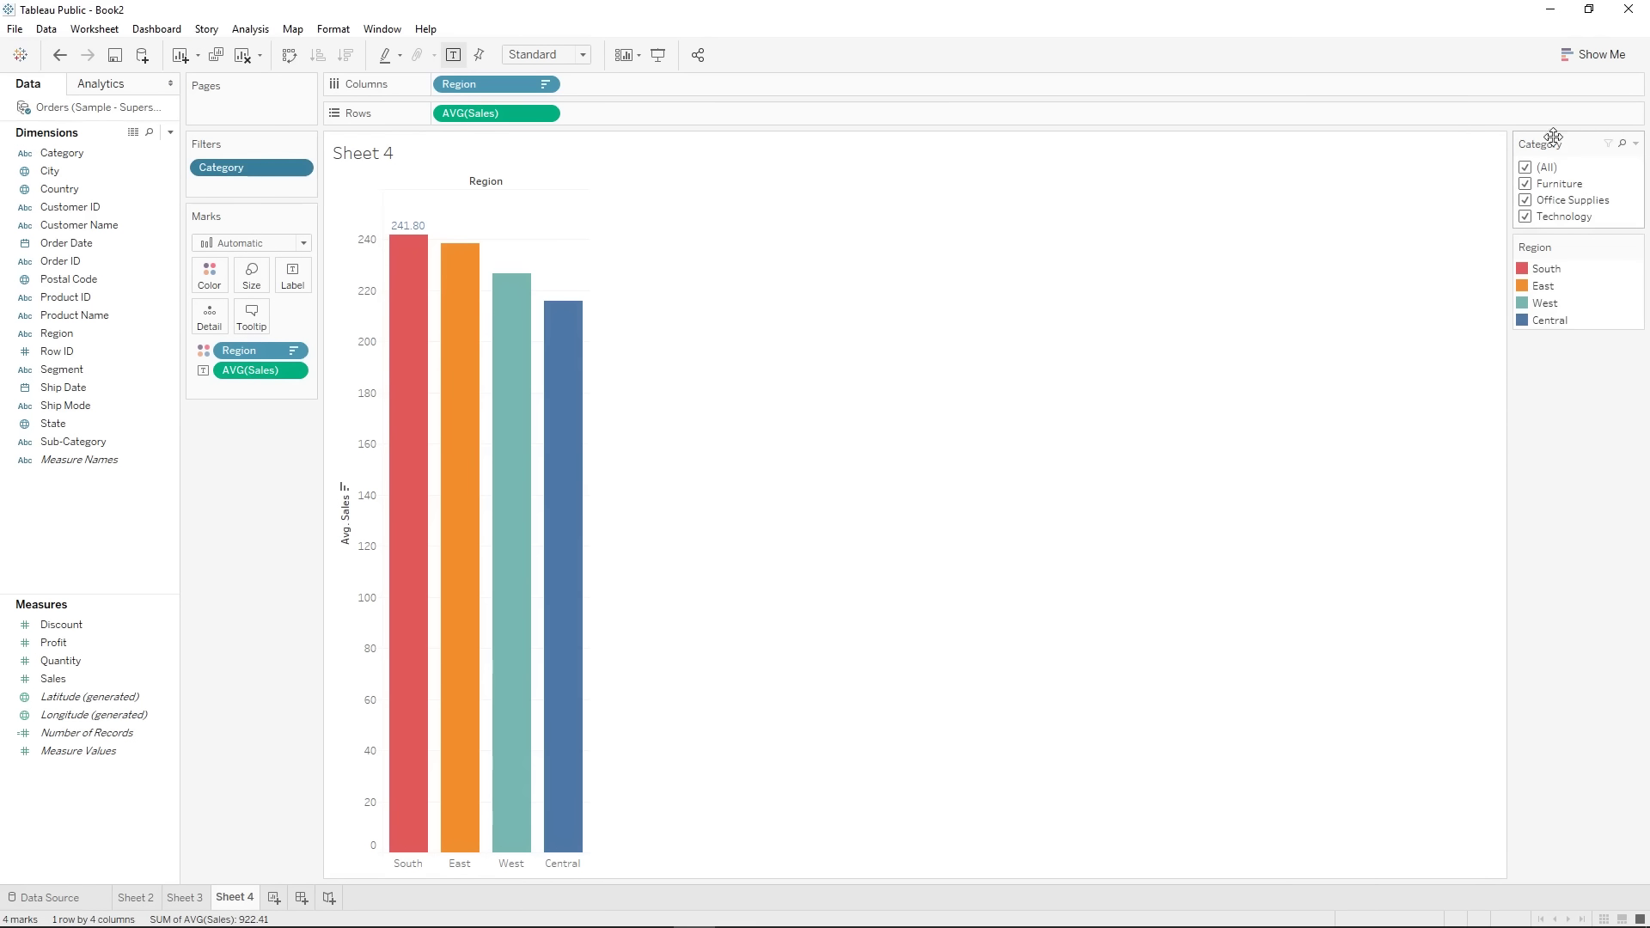
- Narrow the Category filter to Technology only, inspect the South bar, and restore all categories
{"action": "left_click", "coordinate": [1525, 217]}
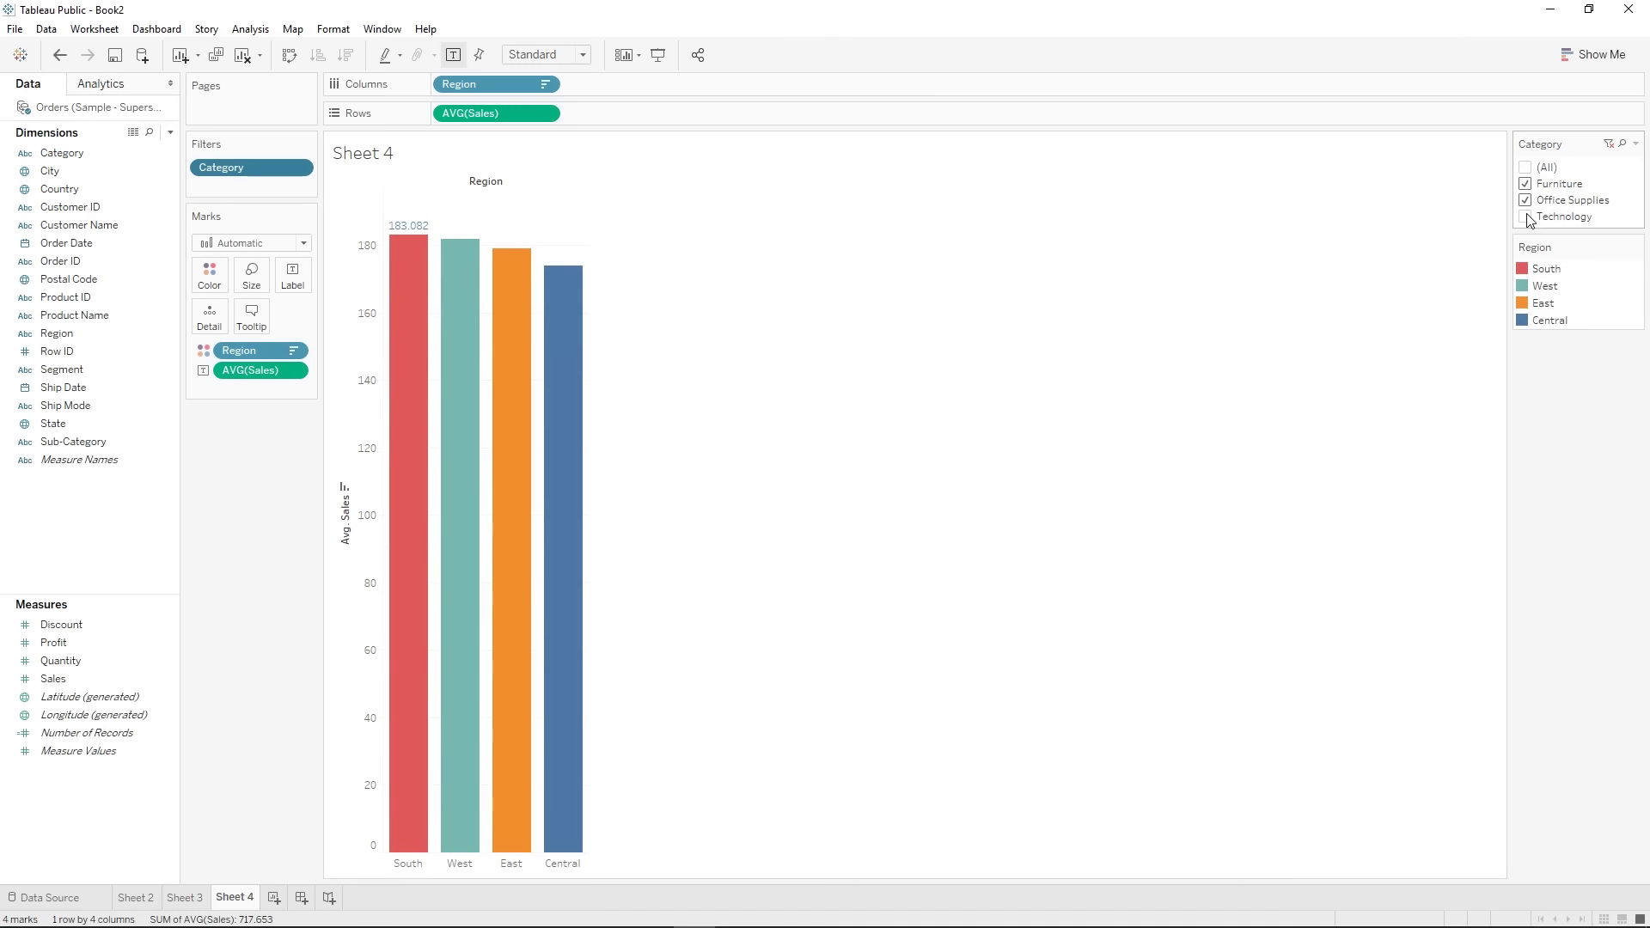
{"action": "left_click", "coordinate": [1526, 216]}
{"action": "left_click", "coordinate": [1527, 200]}
{"action": "left_click", "coordinate": [1527, 184]}
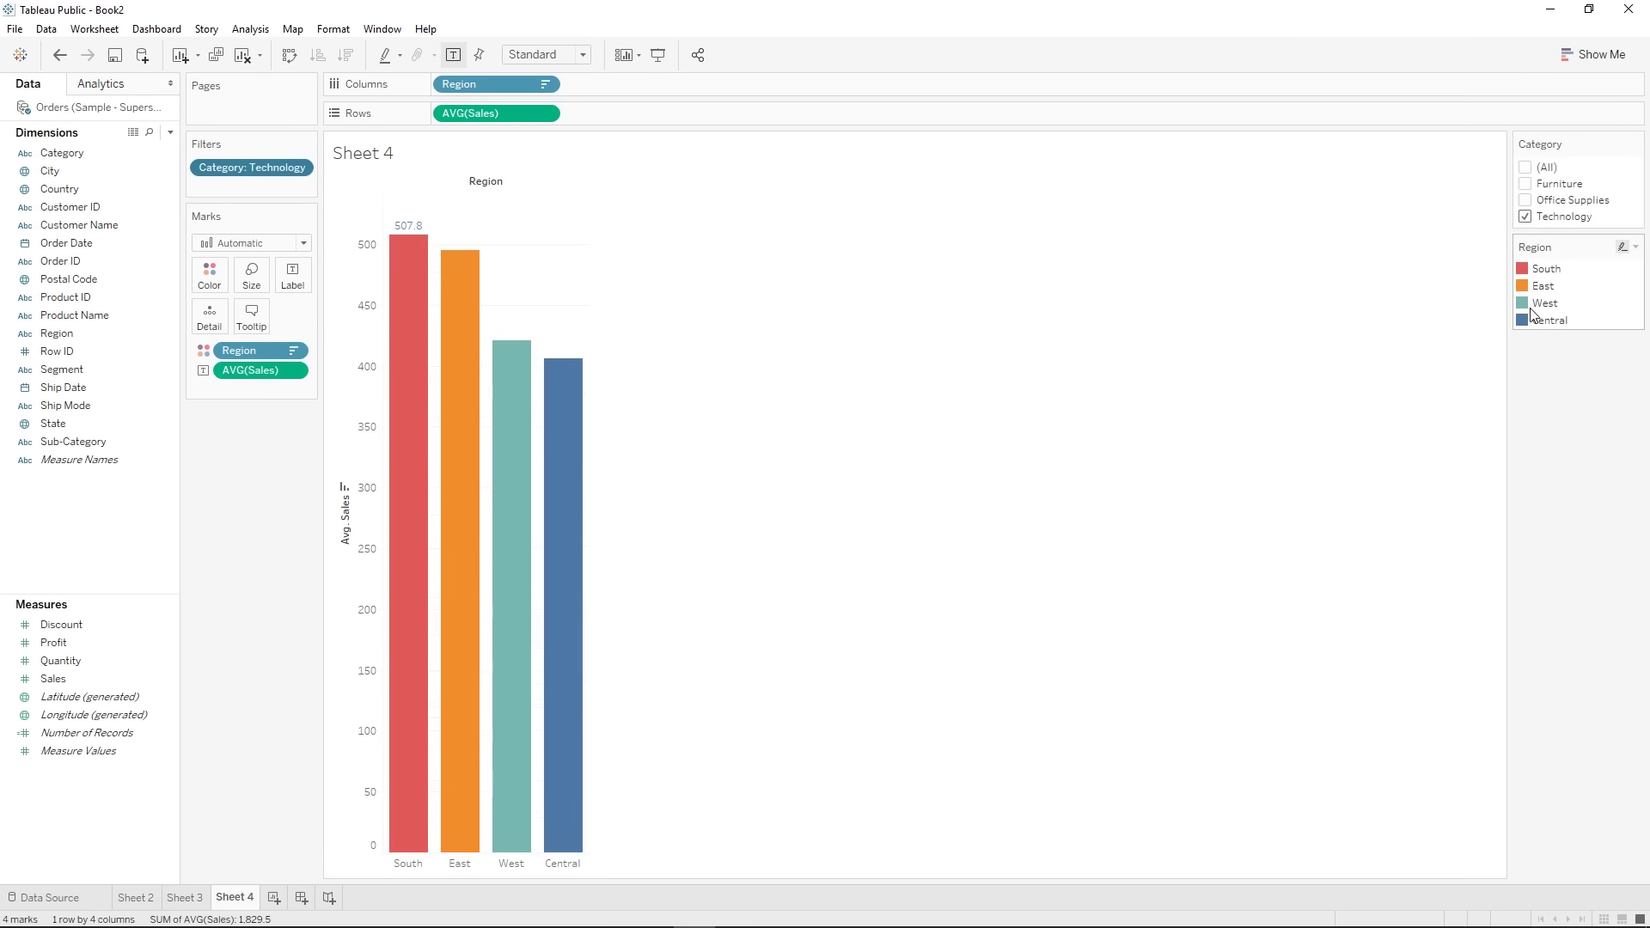
{"action": "mouse_move", "coordinate": [432, 350]}
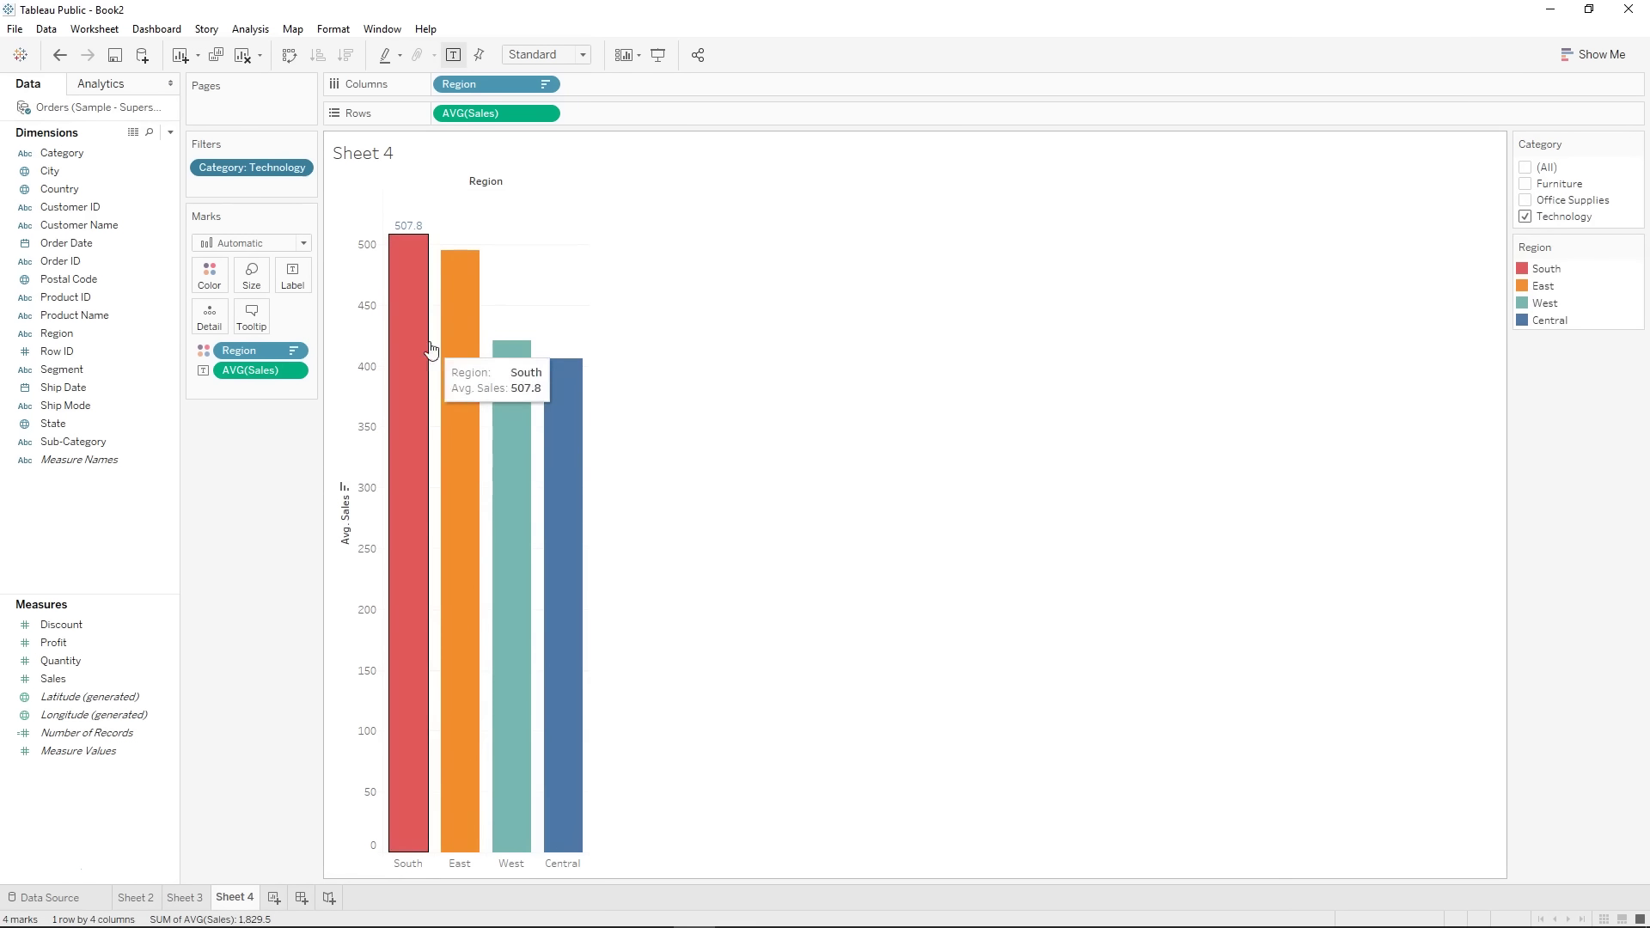
{"action": "left_click", "coordinate": [1528, 169]}
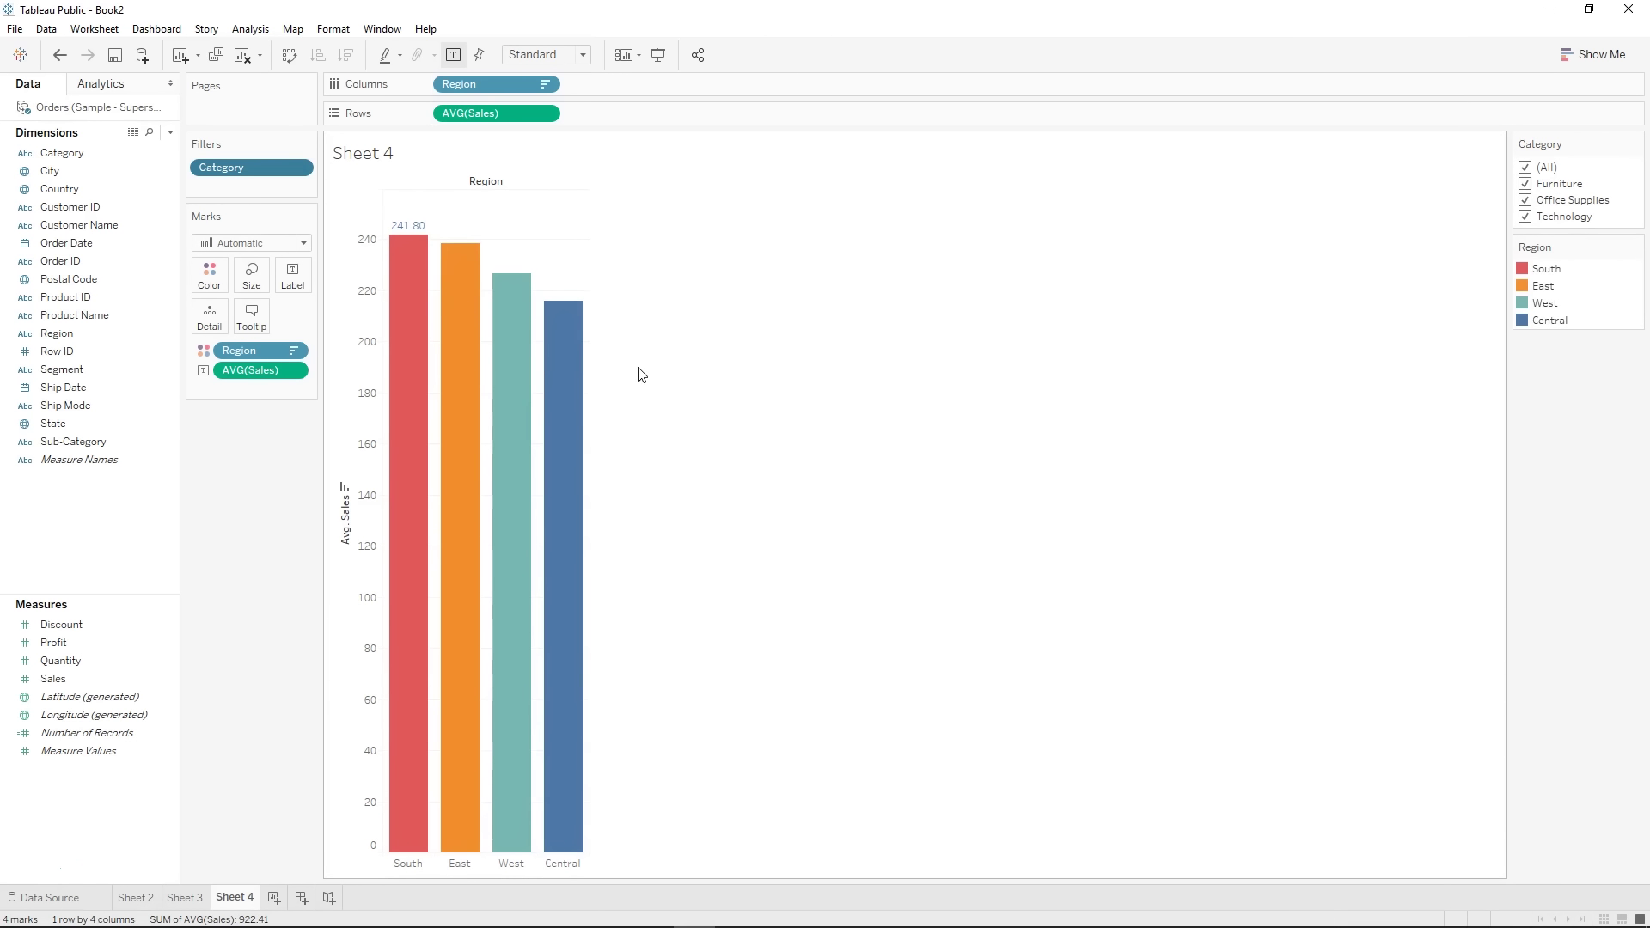
- Change the mark type to Line and remove Region from the mark color
{"action": "left_click", "coordinate": [213, 250]}
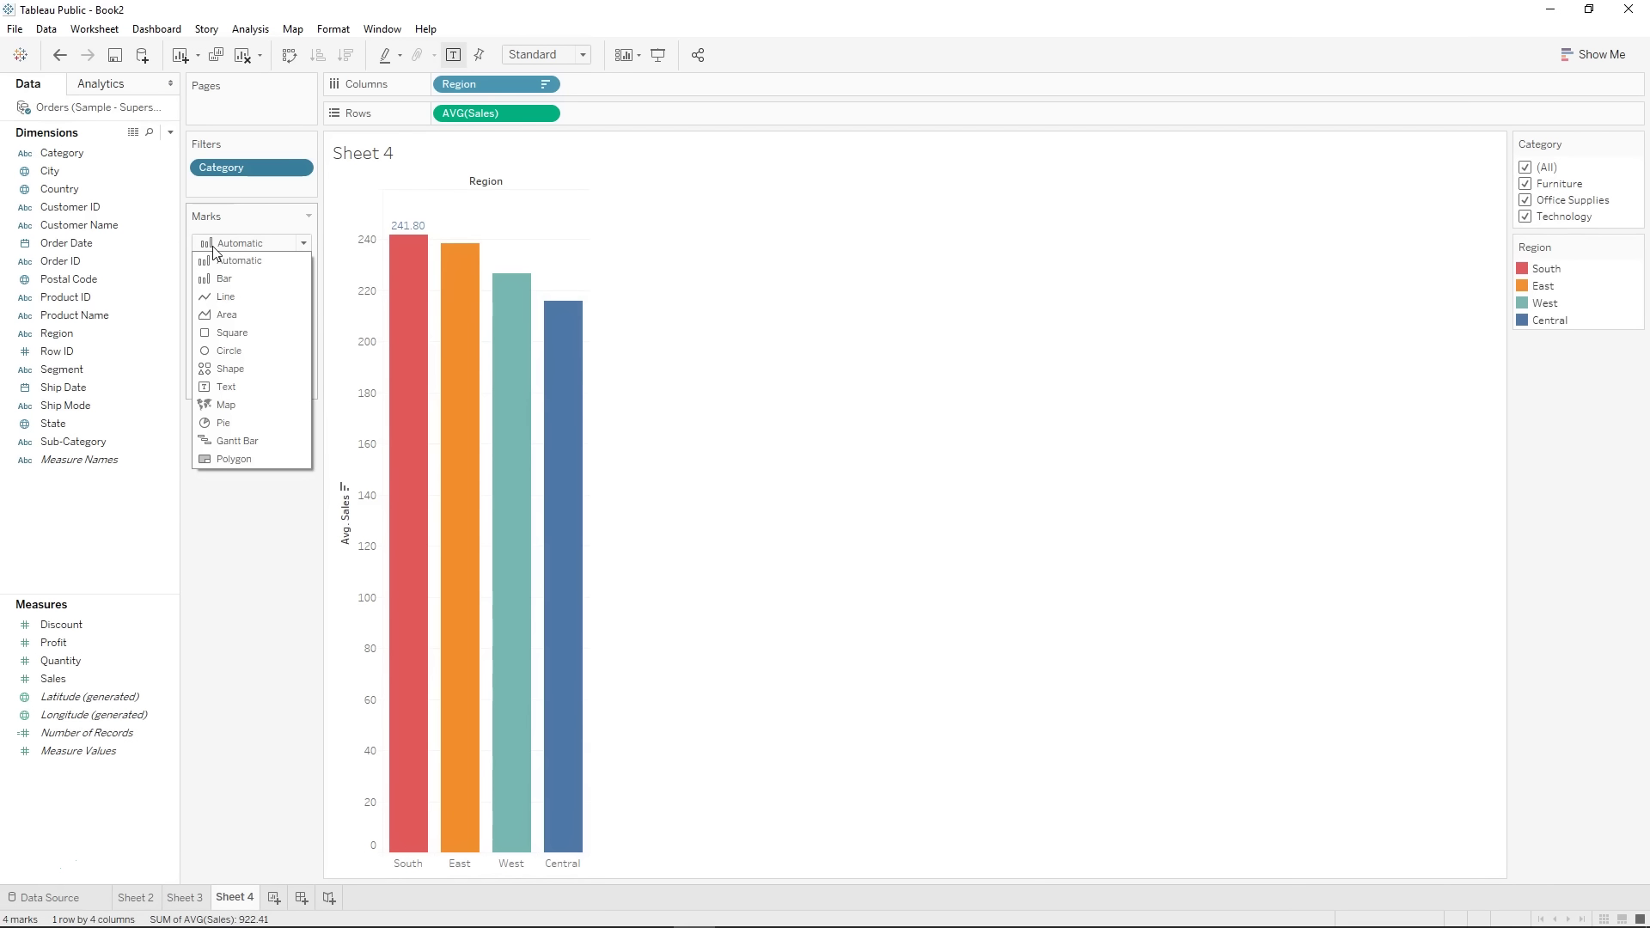
{"action": "left_click", "coordinate": [242, 245]}
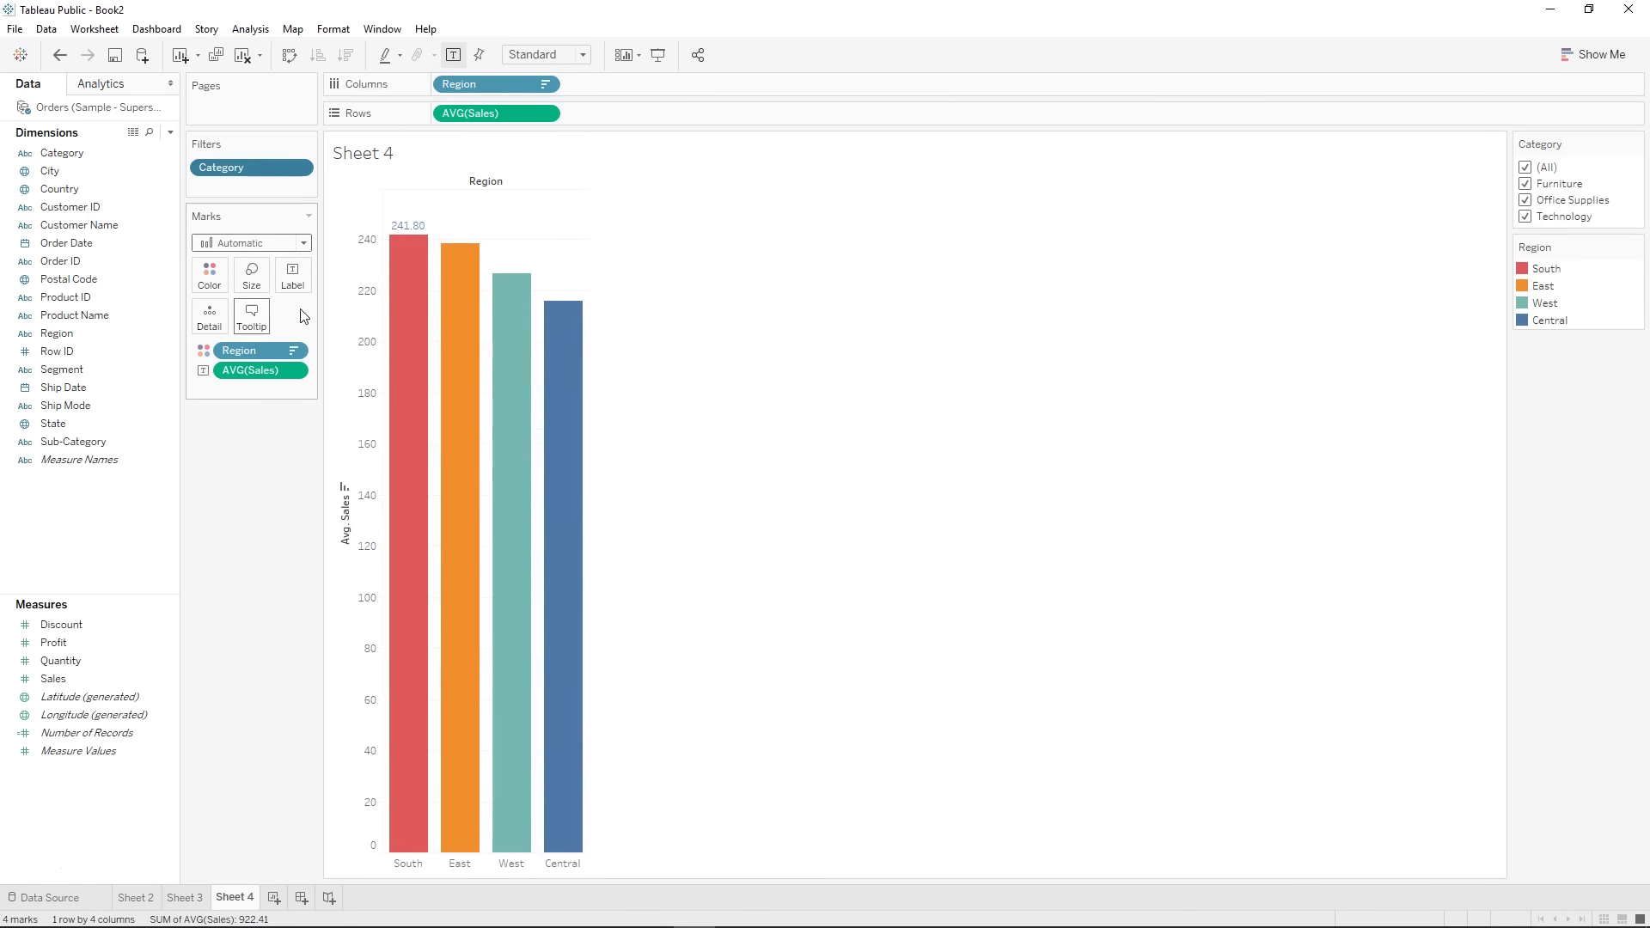
{"action": "left_click", "coordinate": [249, 244]}
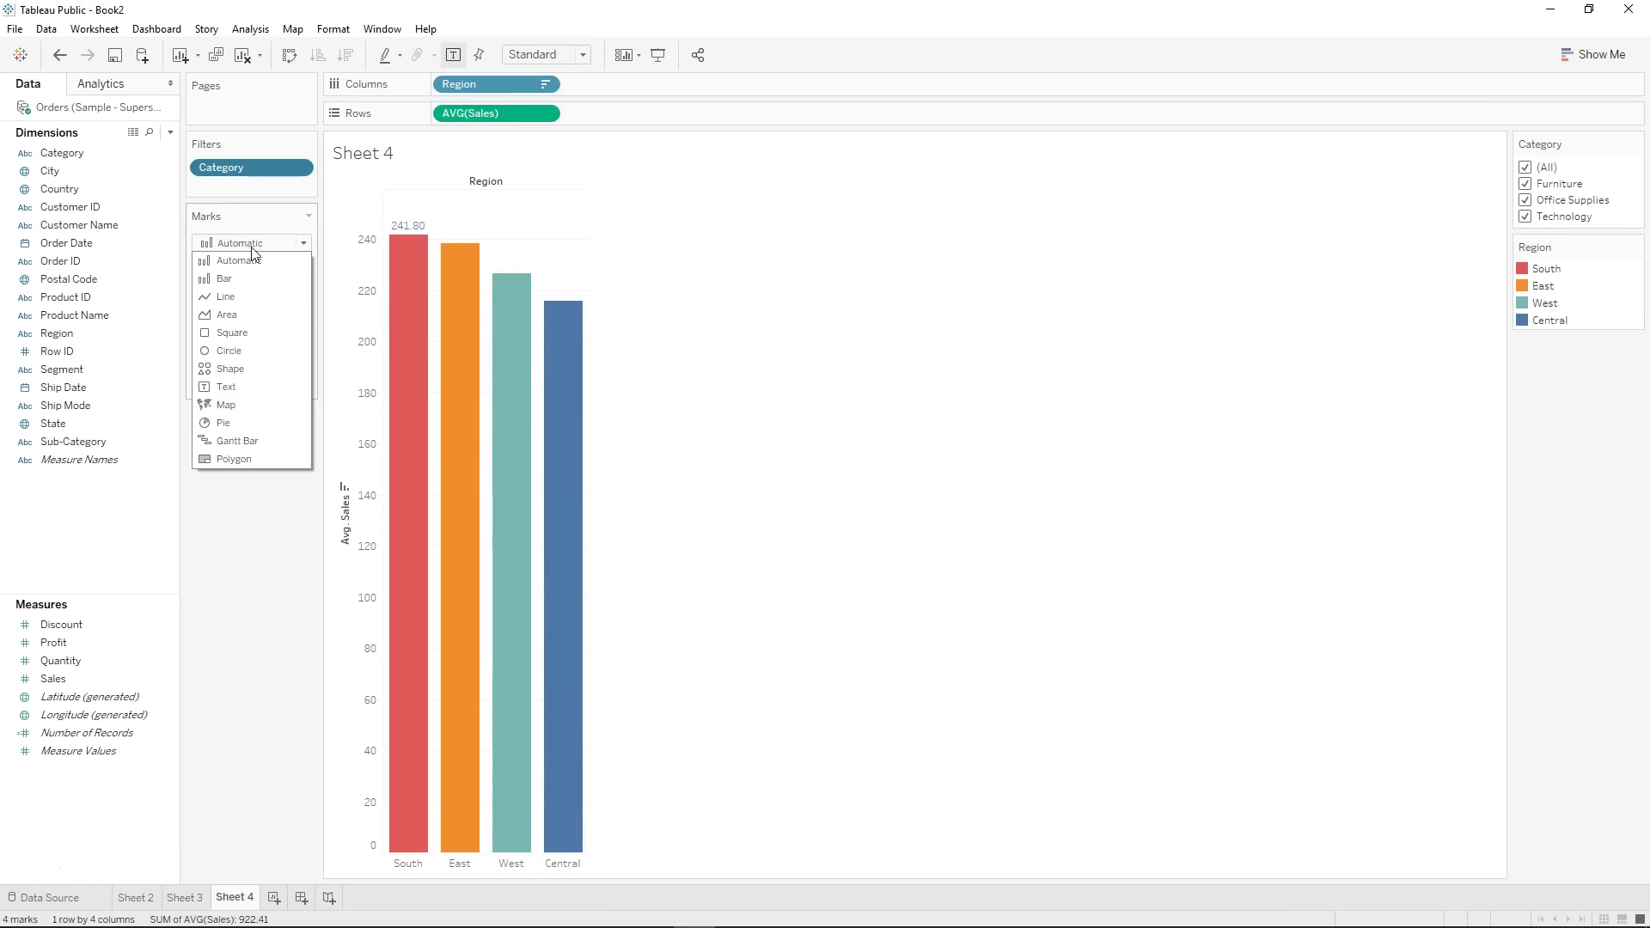
{"action": "left_click", "coordinate": [225, 287]}
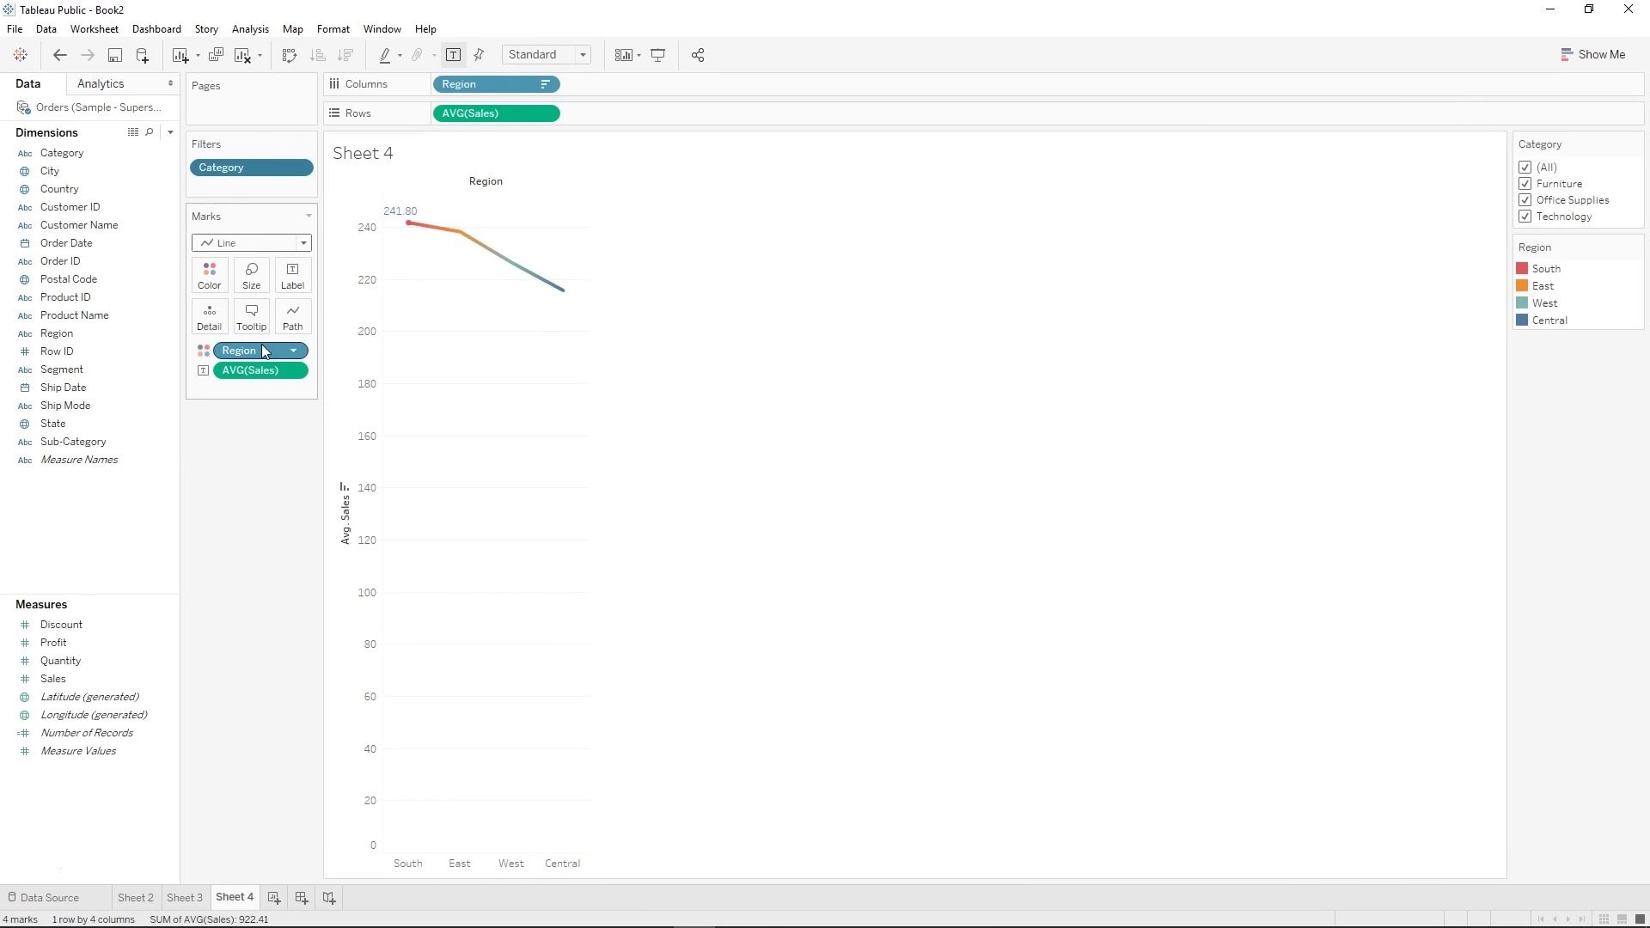
{"action": "left_click_drag", "start_coordinate": [259, 351], "coordinate": [283, 533]}
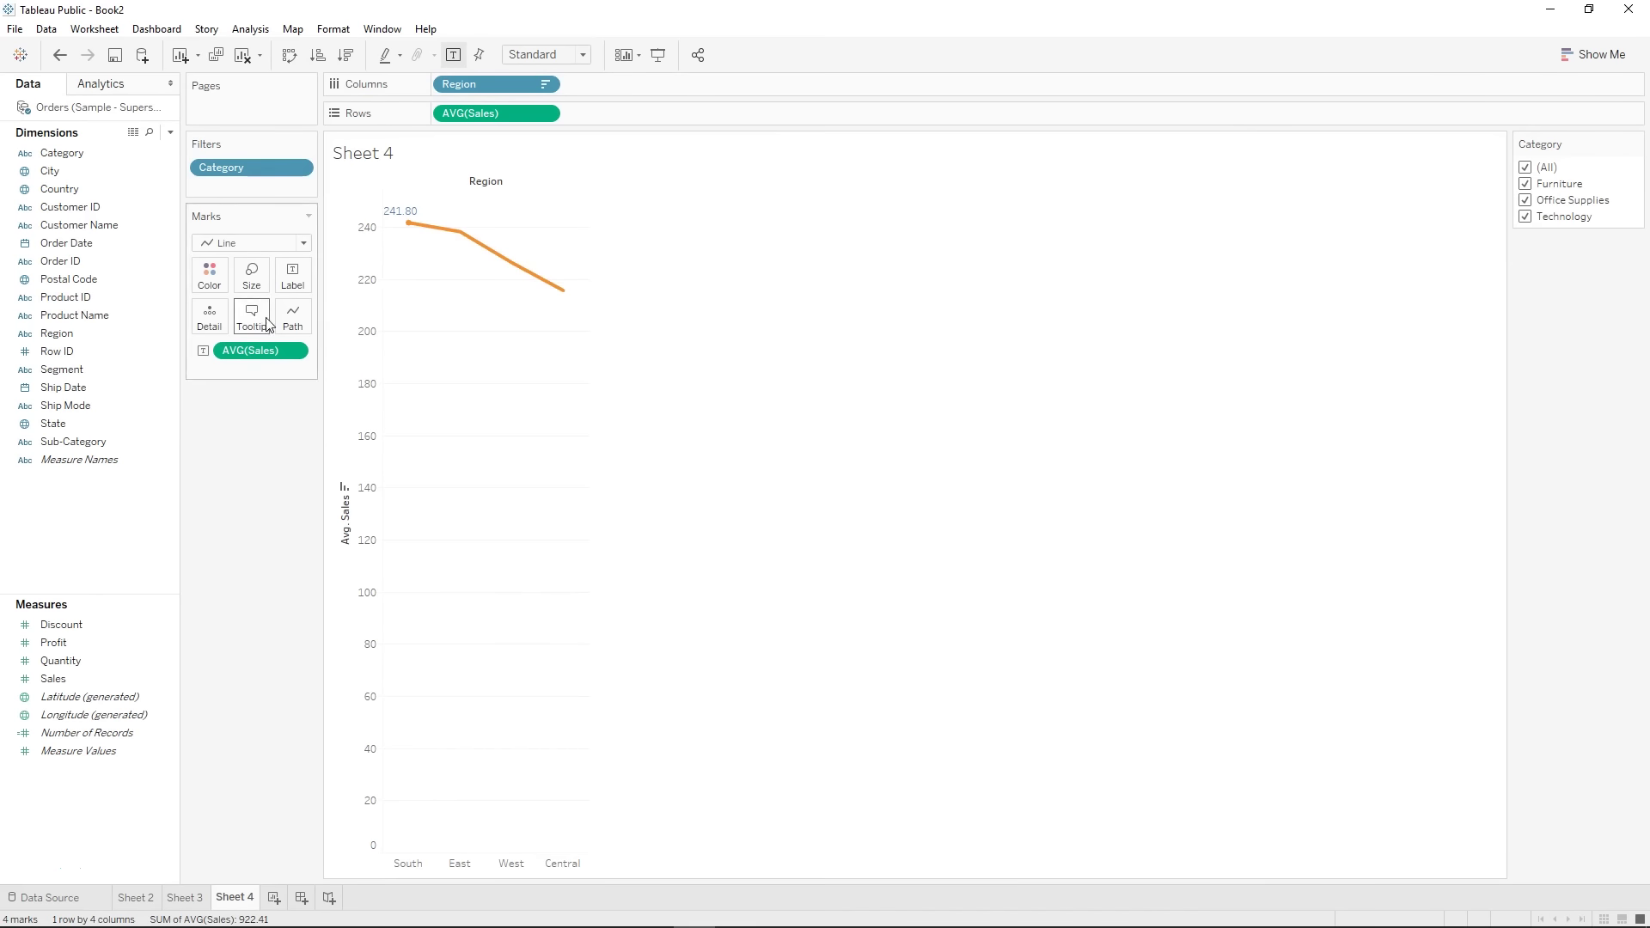
- Change the mark type to Bar and look over the Show Me chart suggestions and available mark types
{"action": "left_click", "coordinate": [251, 243]}
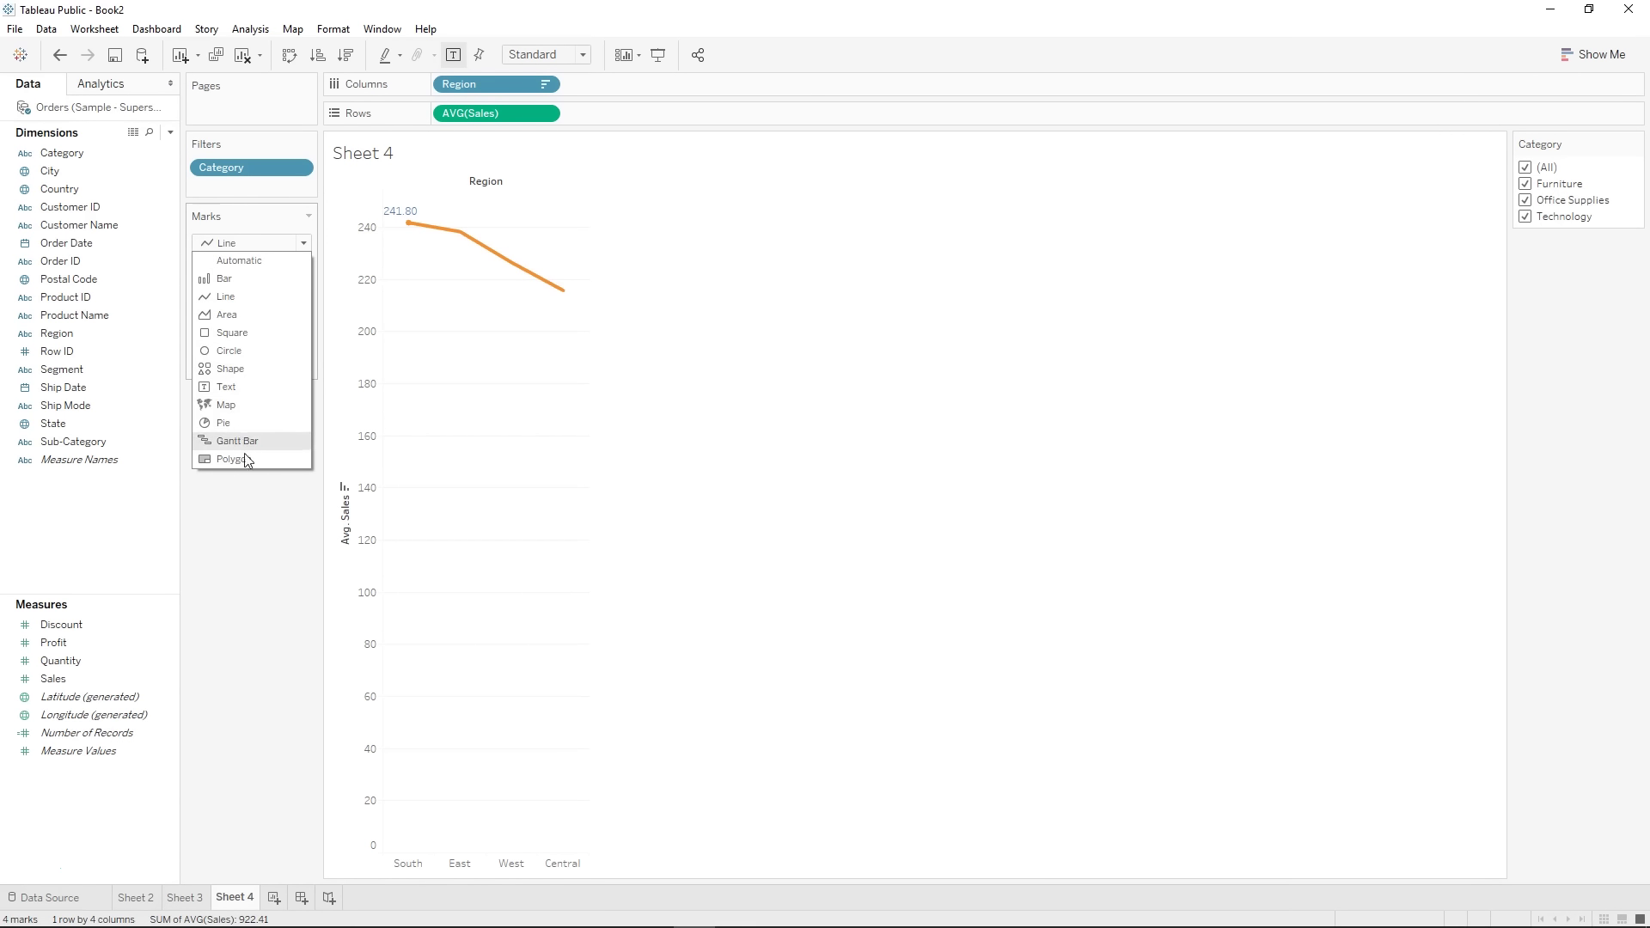
{"action": "left_click", "coordinate": [268, 278]}
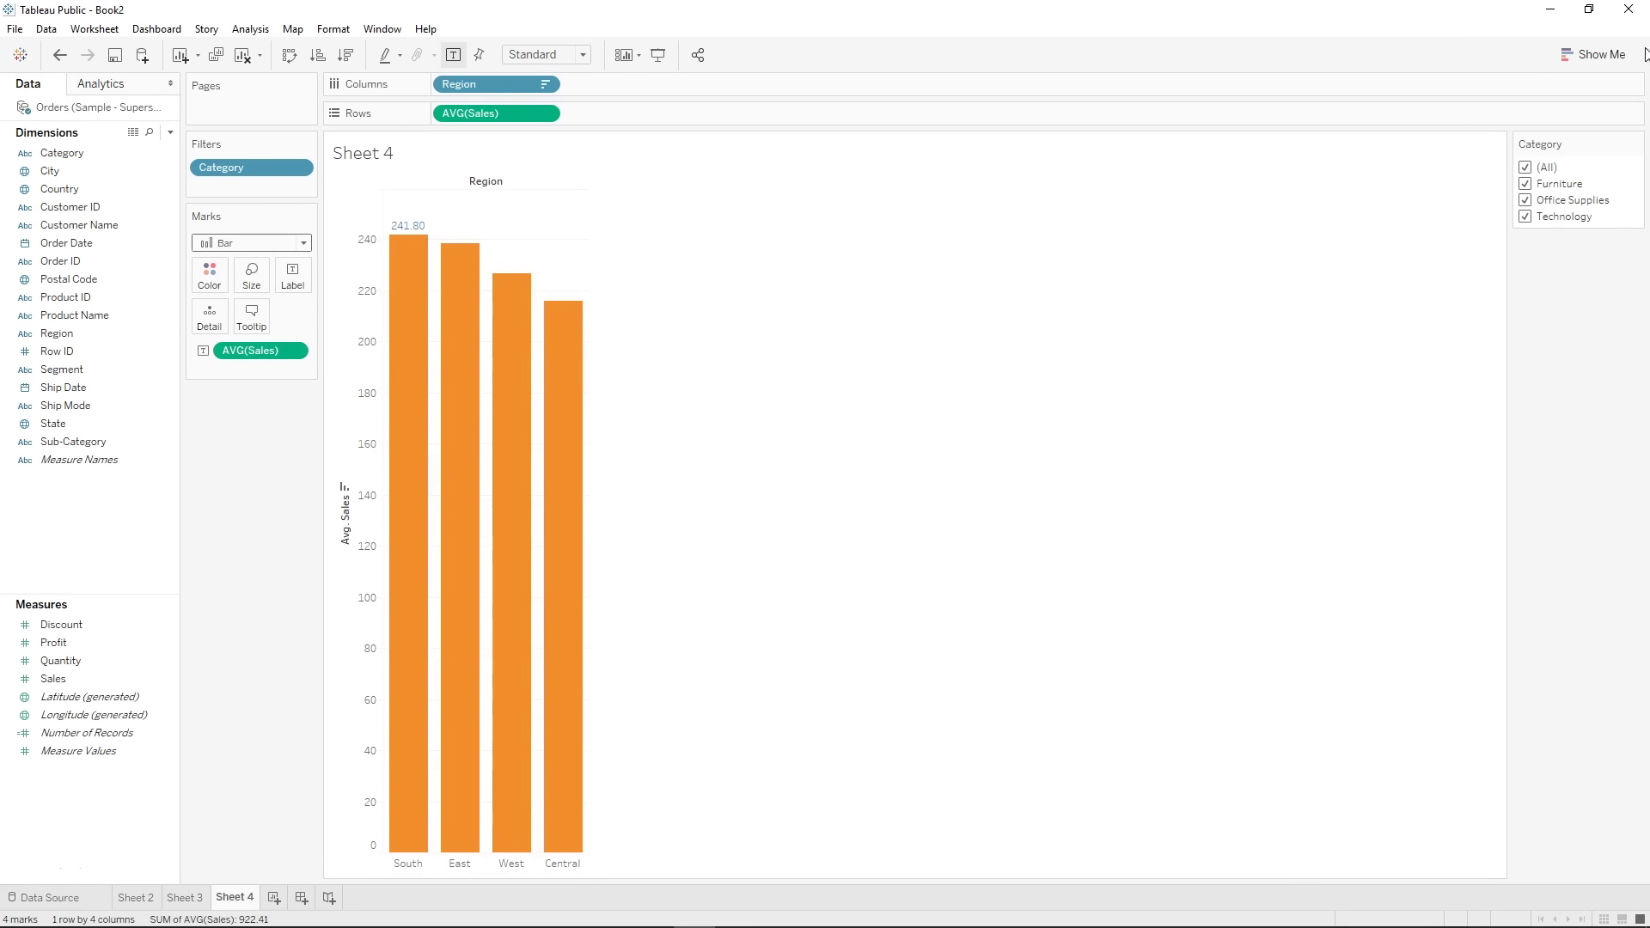
{"action": "left_click", "coordinate": [1594, 54]}
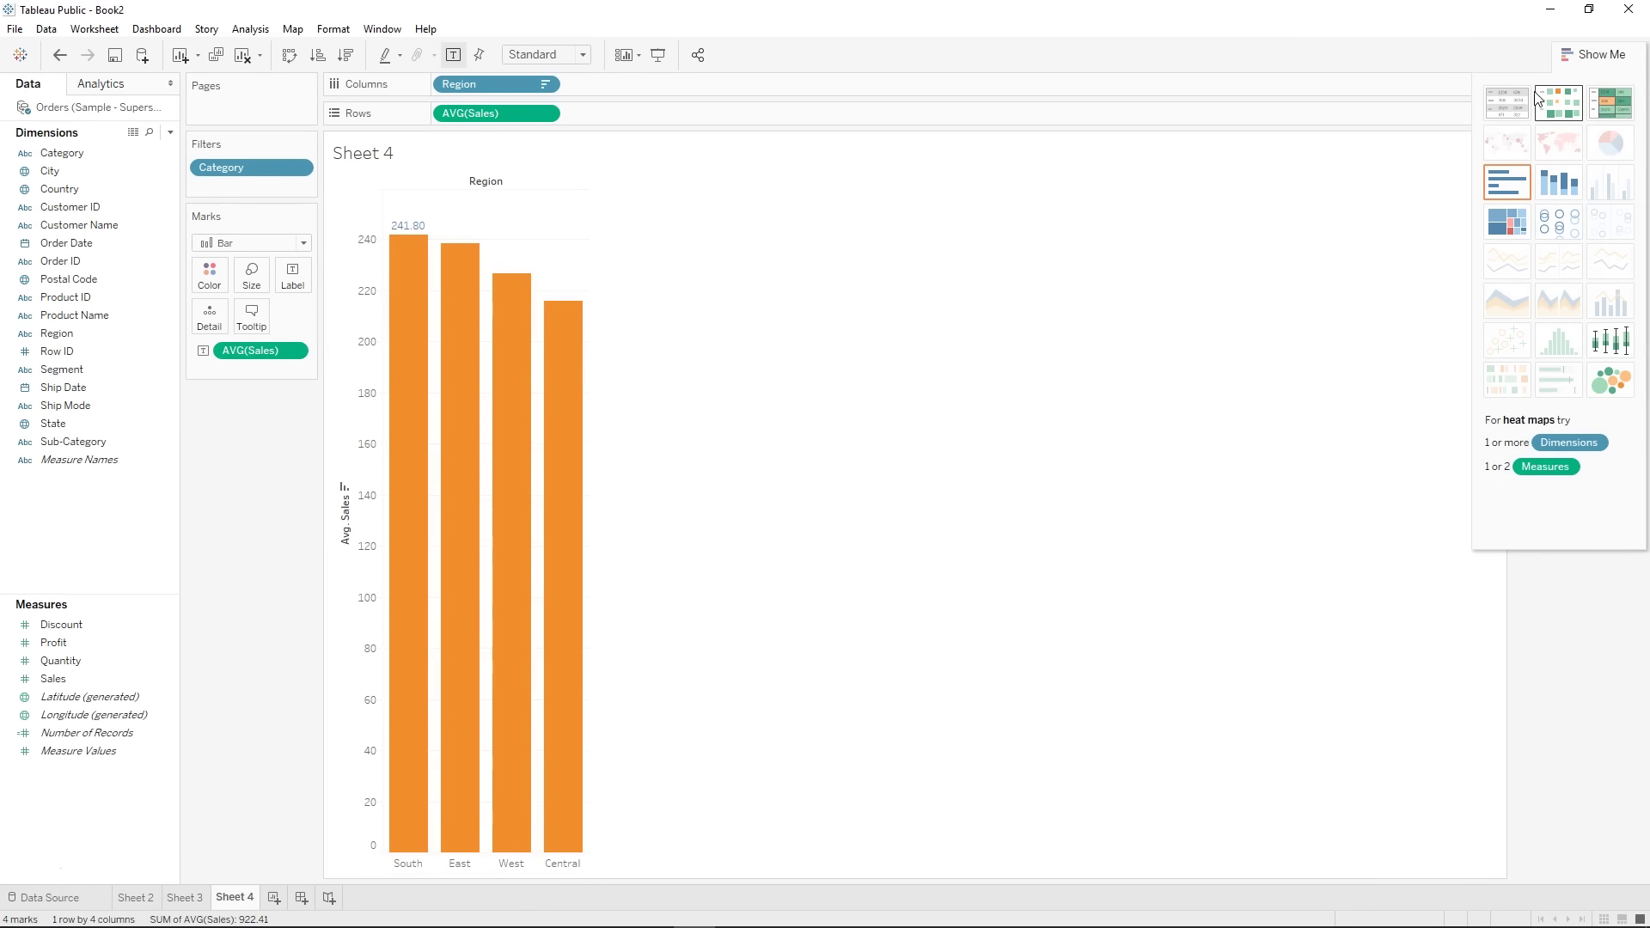
{"action": "left_click", "coordinate": [1591, 56]}
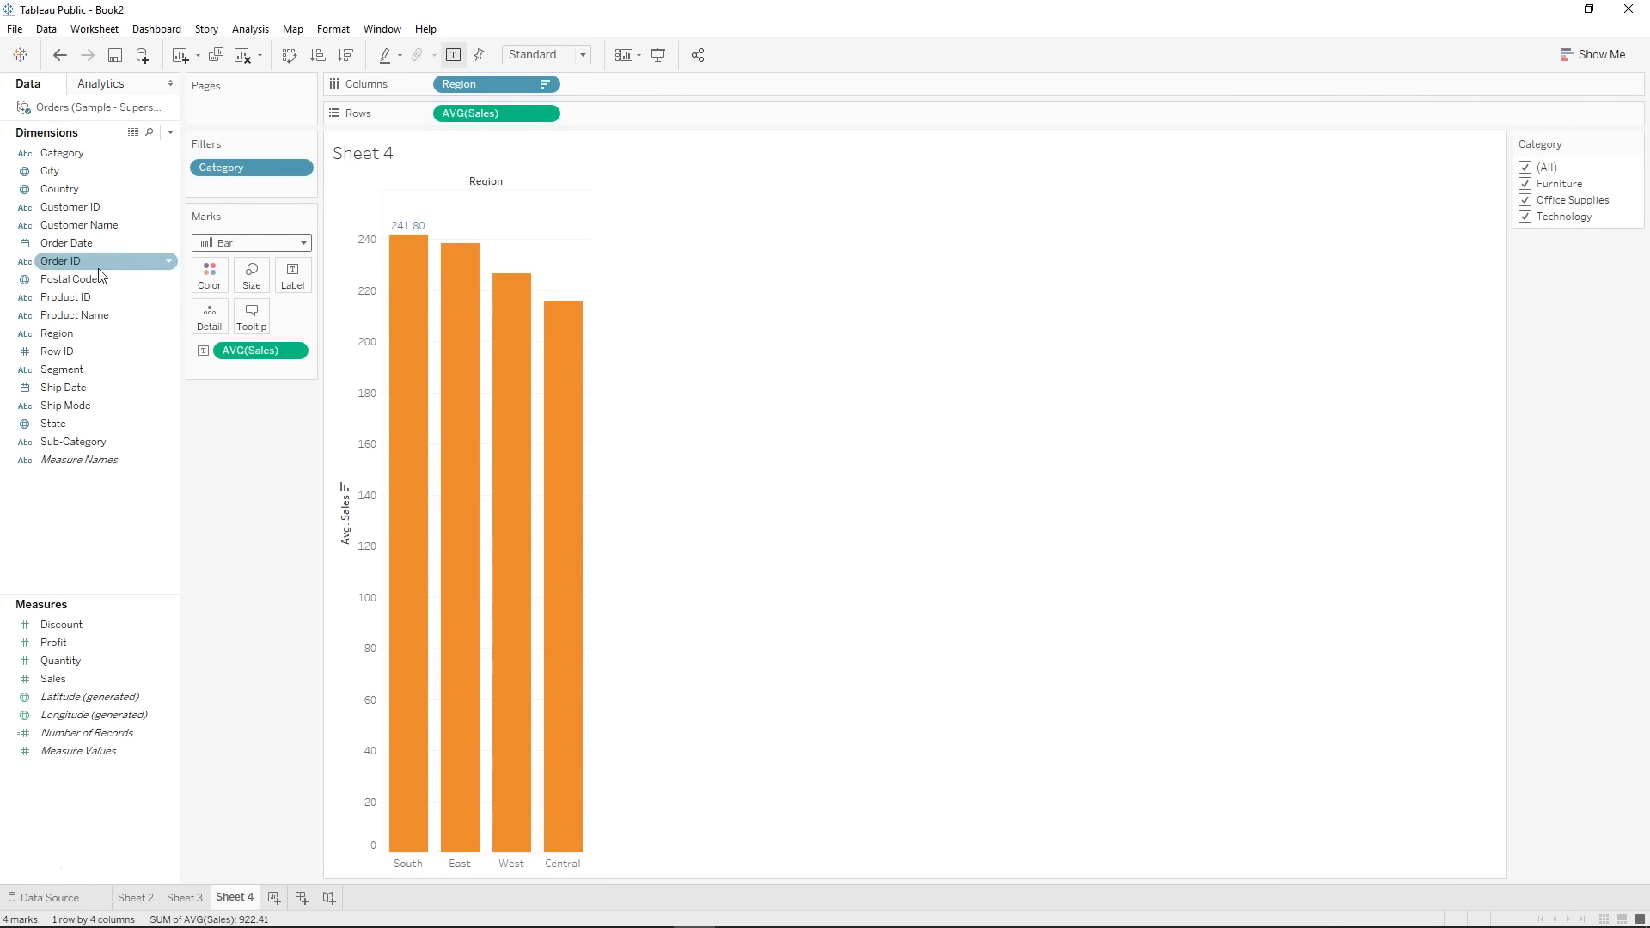
{"action": "left_click", "coordinate": [275, 243]}
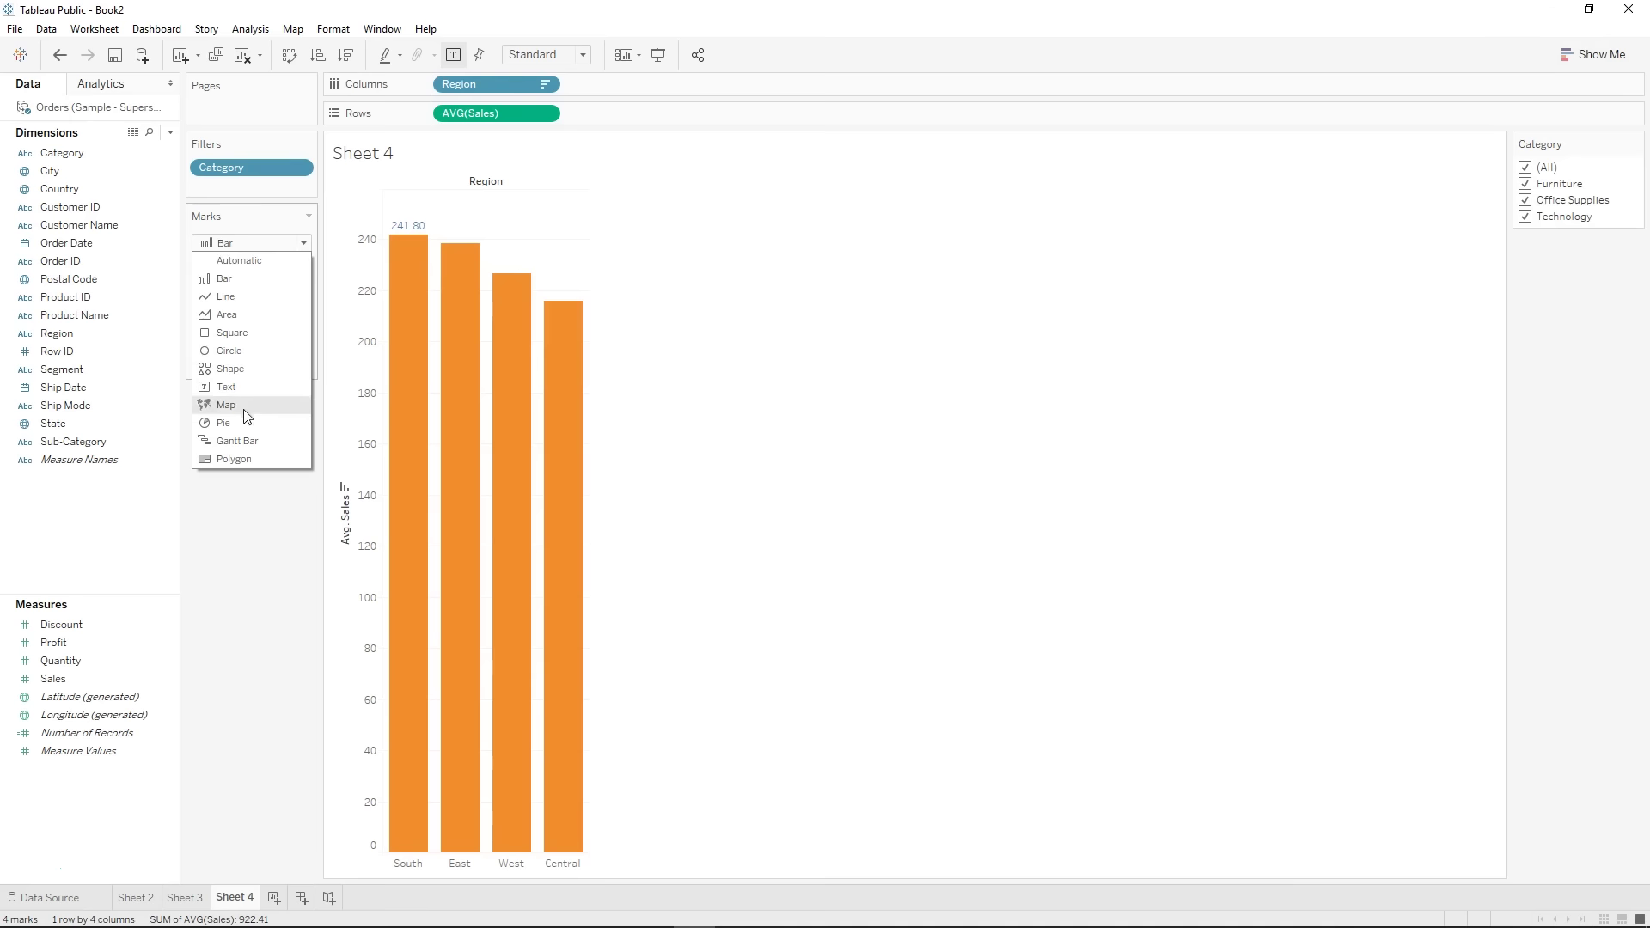
{"action": "left_click", "coordinate": [262, 471]}
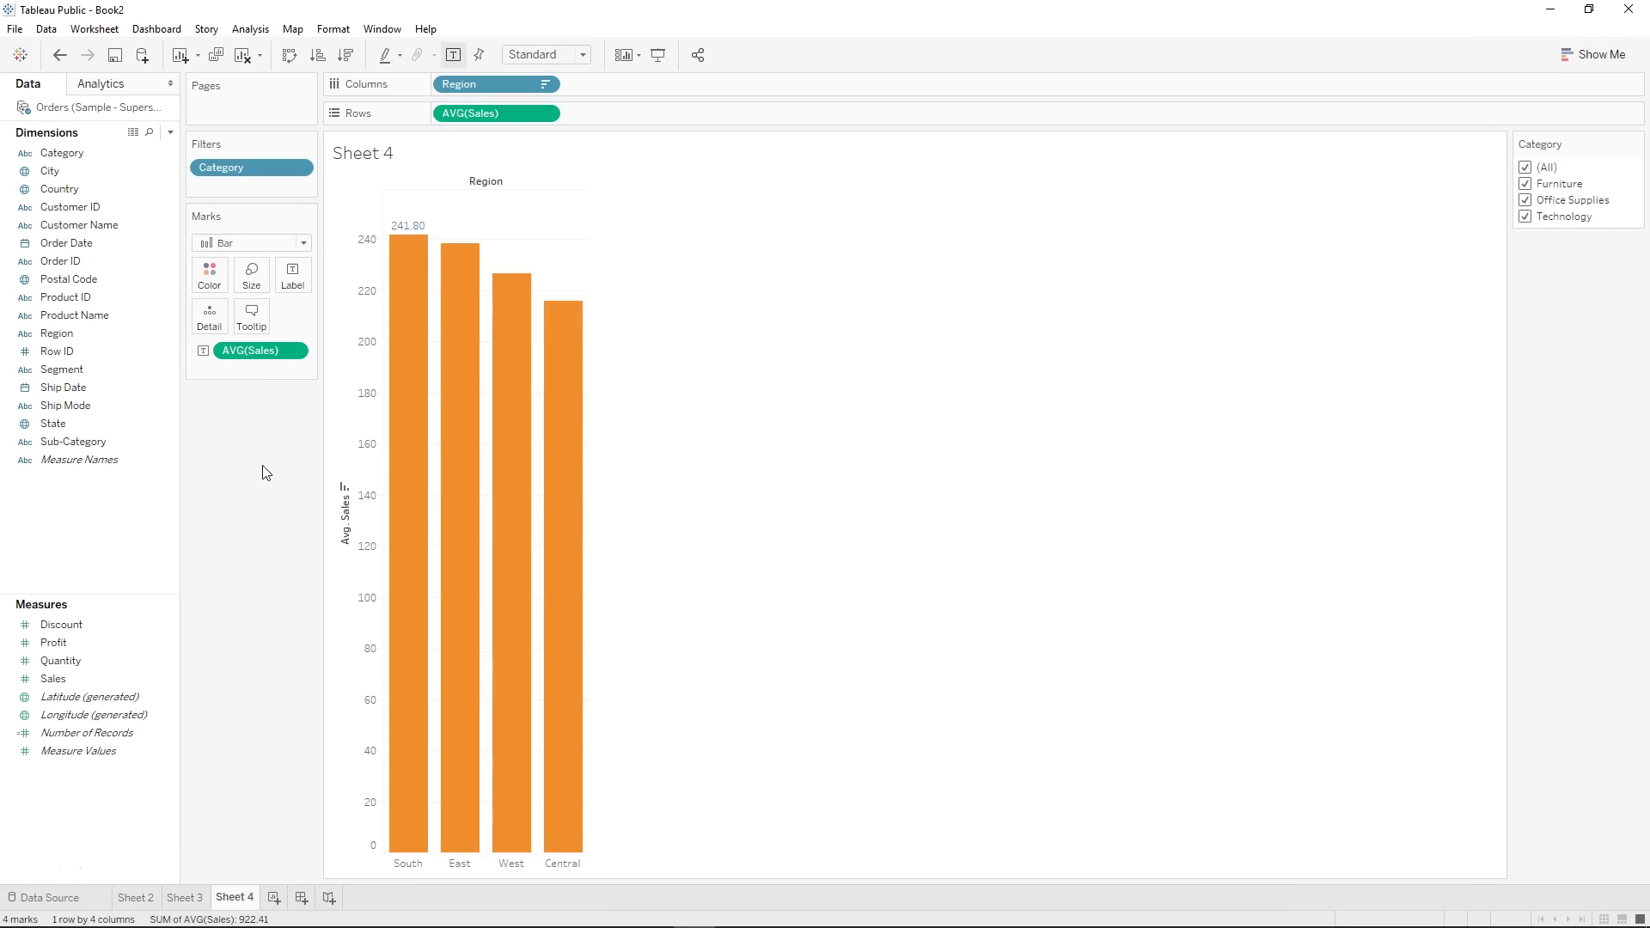
- Add a new worksheet and plot Sales on rows against Discount on columns
{"action": "left_click", "coordinate": [273, 897]}
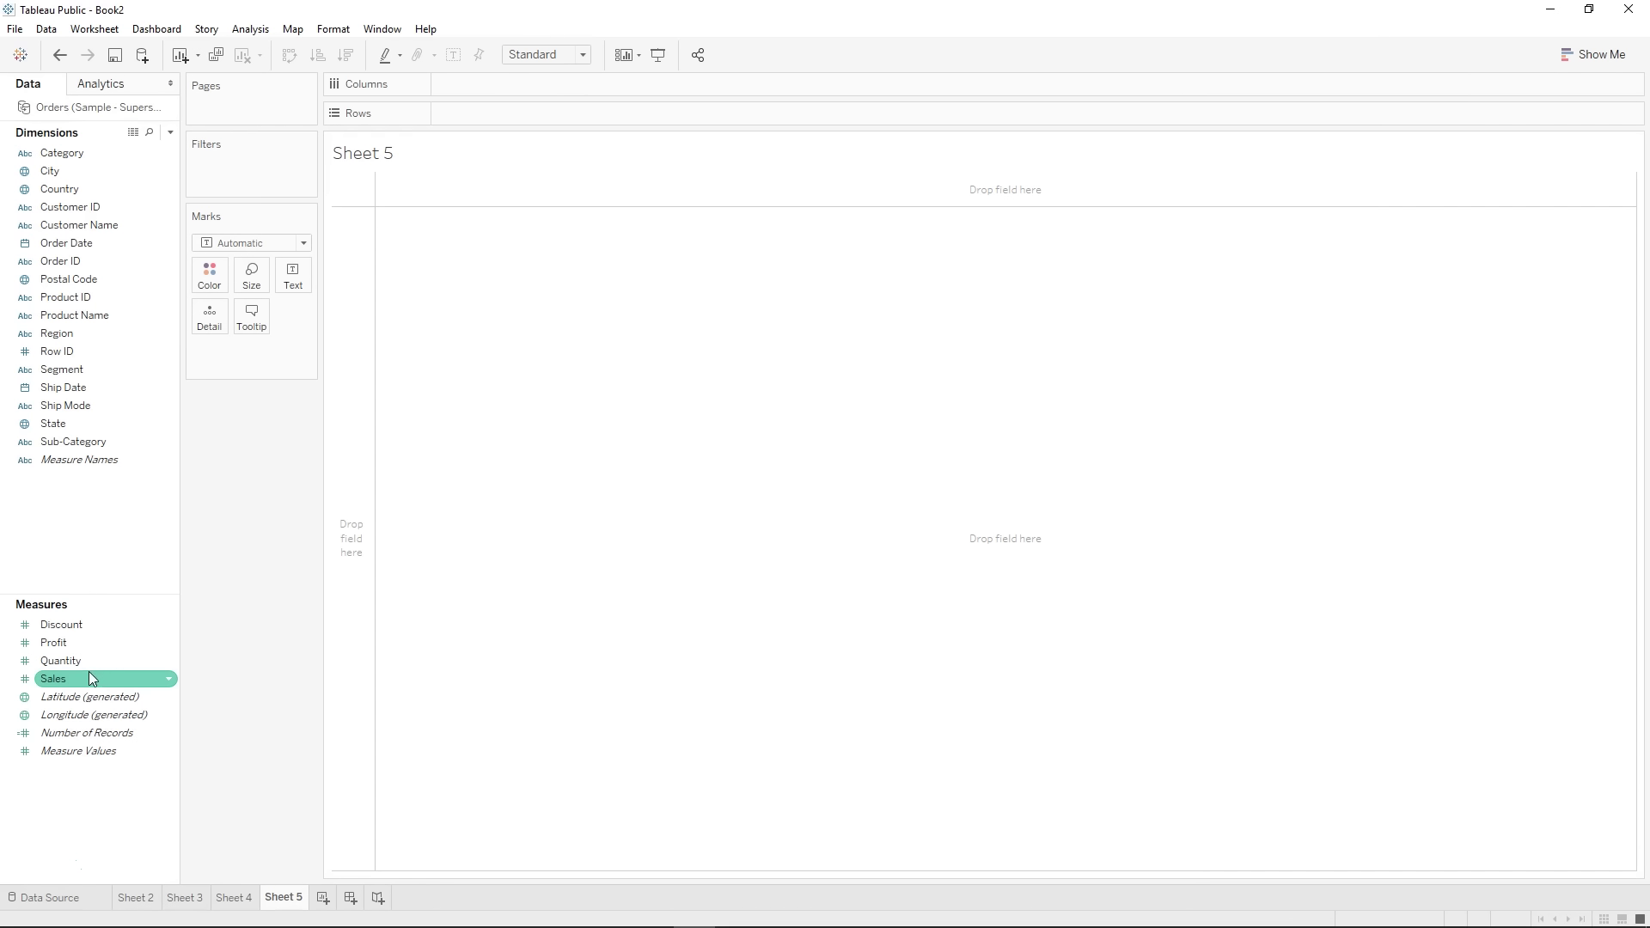
{"action": "left_click_drag", "start_coordinate": [86, 672], "coordinate": [488, 105]}
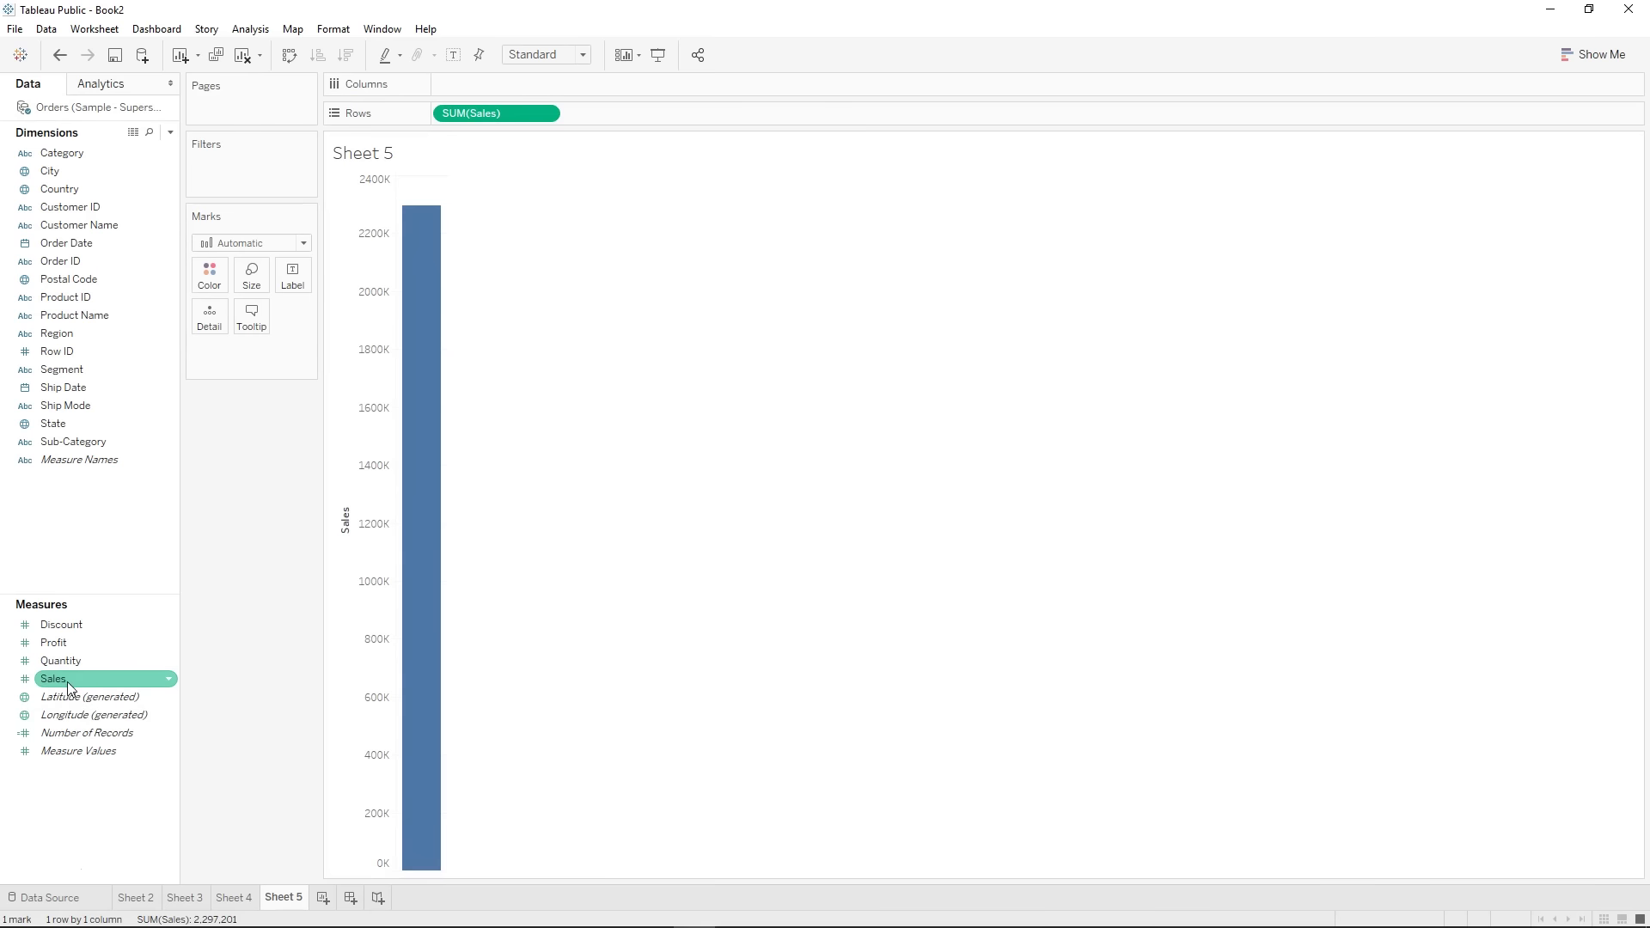
{"action": "left_click_drag", "start_coordinate": [120, 622], "coordinate": [495, 84]}
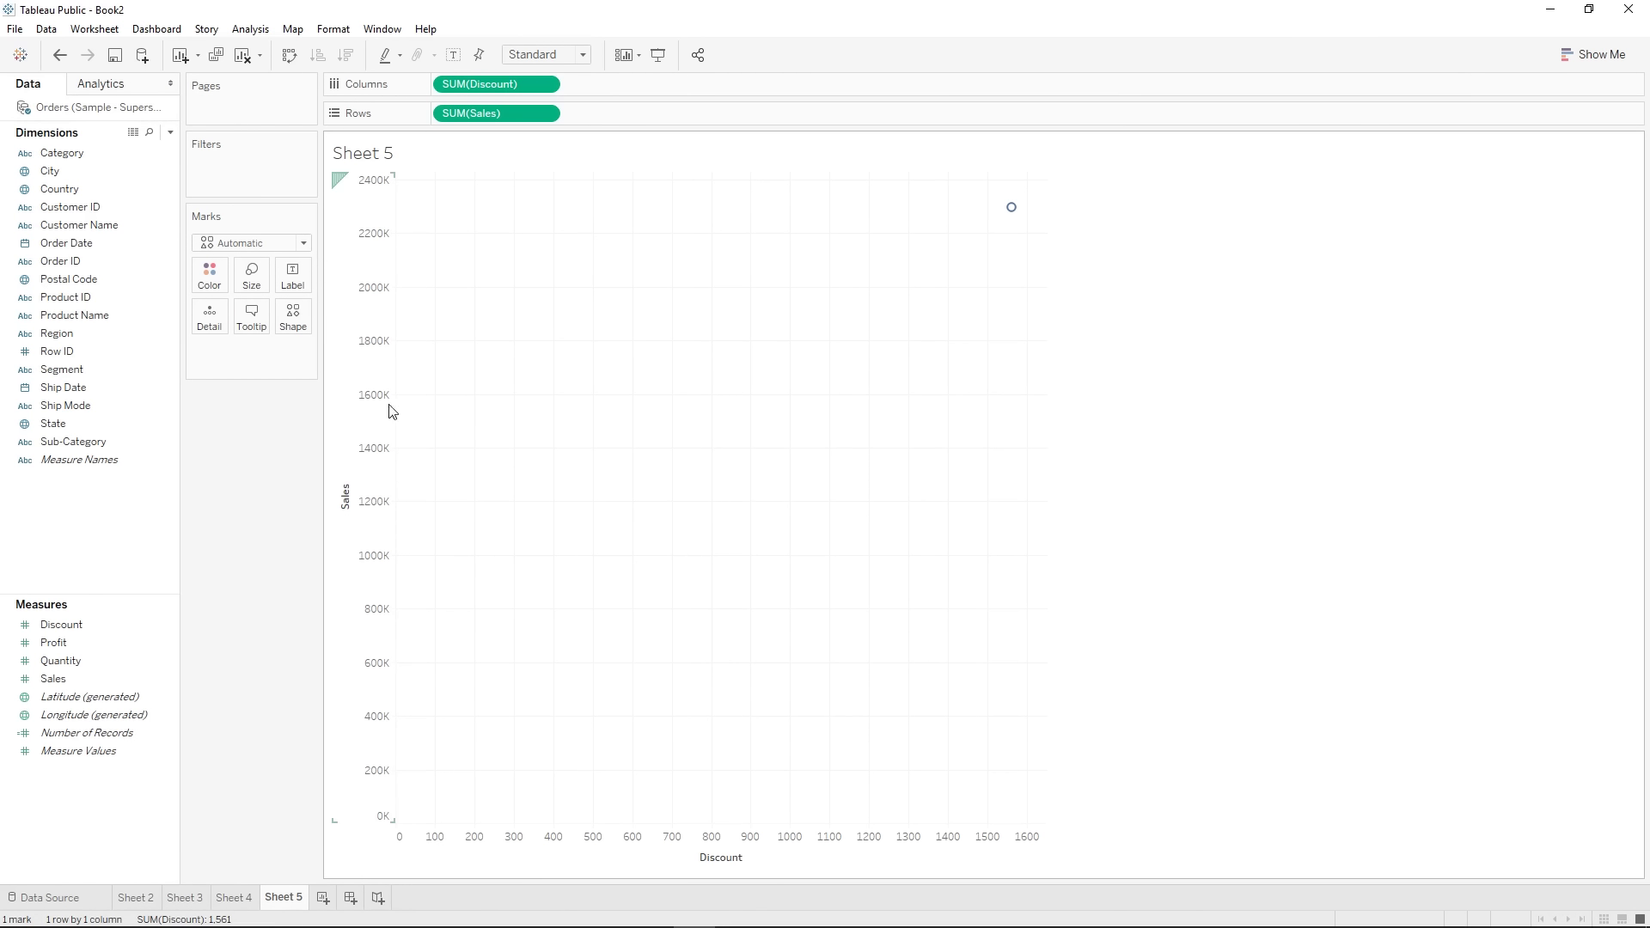
{"action": "mouse_move", "coordinate": [1013, 213]}
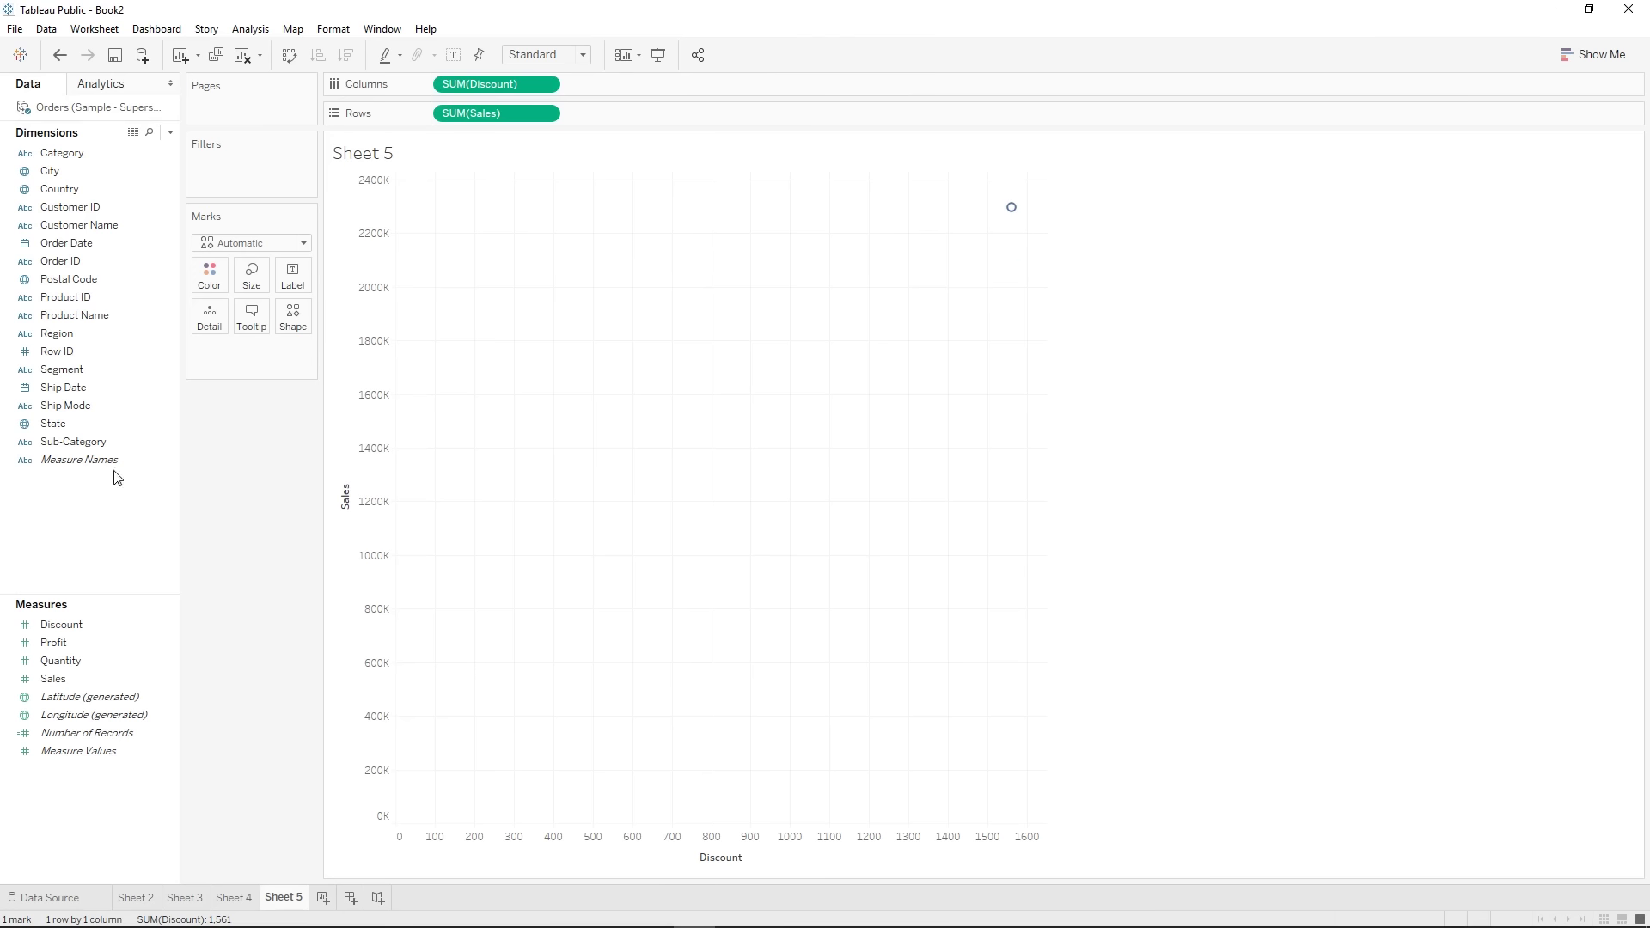
- Break the scatter plot down by Order ID as mark detail and inspect individual orders, including the one with the highest sales
{"action": "mouse_move", "coordinate": [69, 258]}
{"action": "left_mouse_down"}
{"action": "mouse_move", "coordinate": [223, 322]}
{"action": "mouse_move", "coordinate": [60, 245]}
{"action": "left_mouse_up"}
{"action": "left_click", "coordinate": [60, 244]}
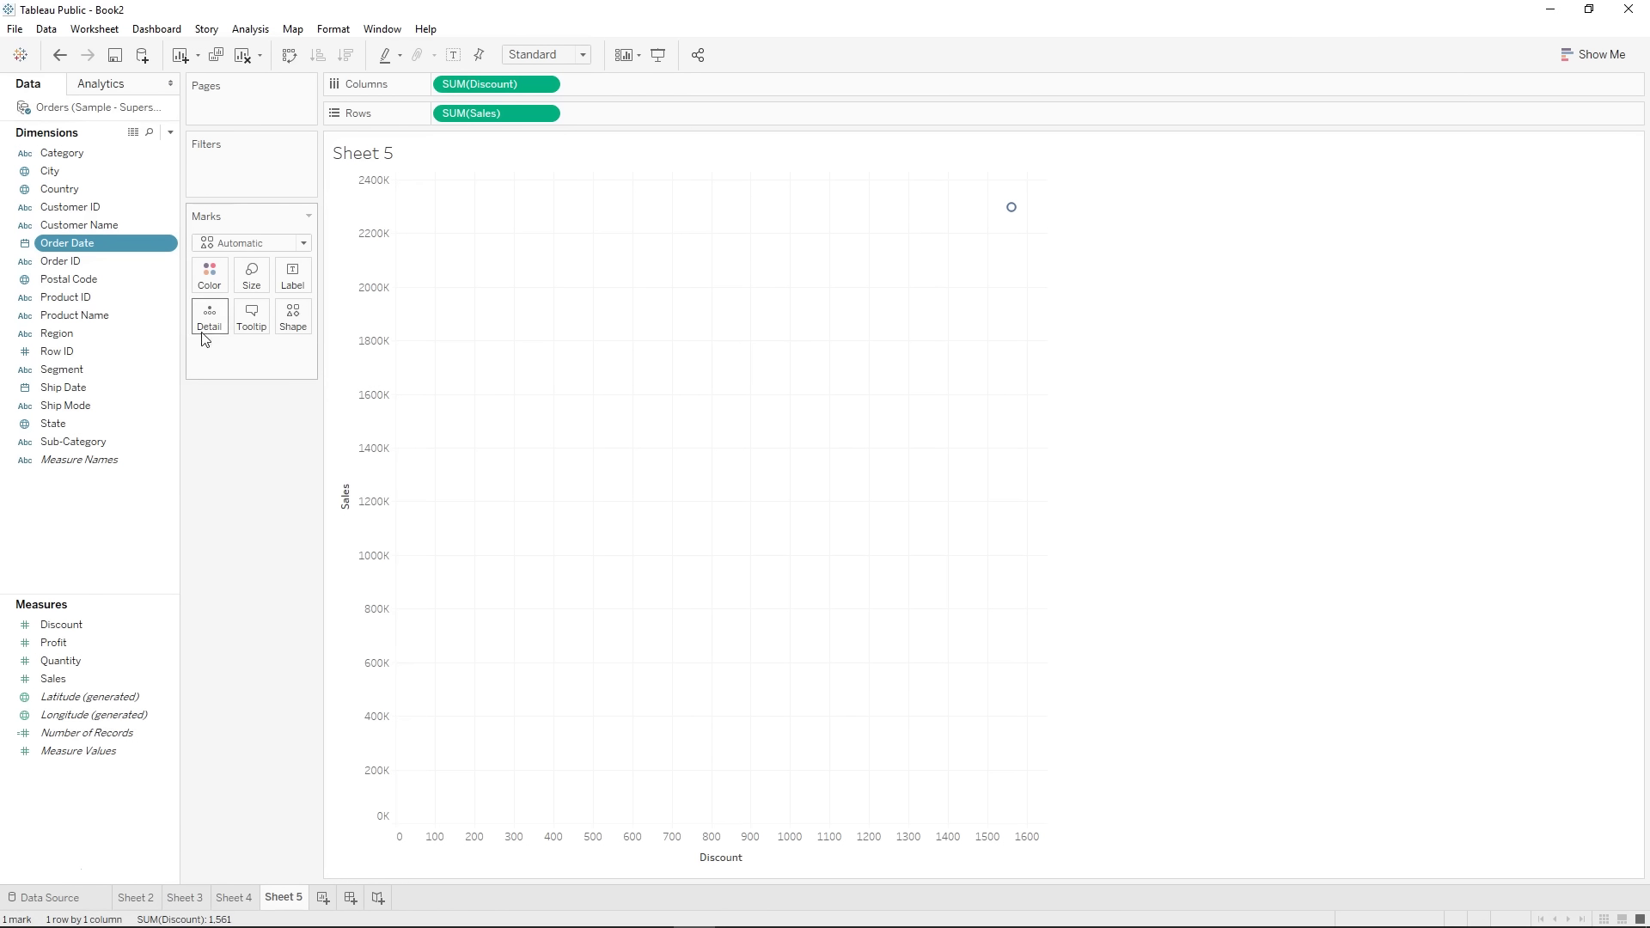
{"action": "left_click_drag", "start_coordinate": [68, 261], "coordinate": [209, 311]}
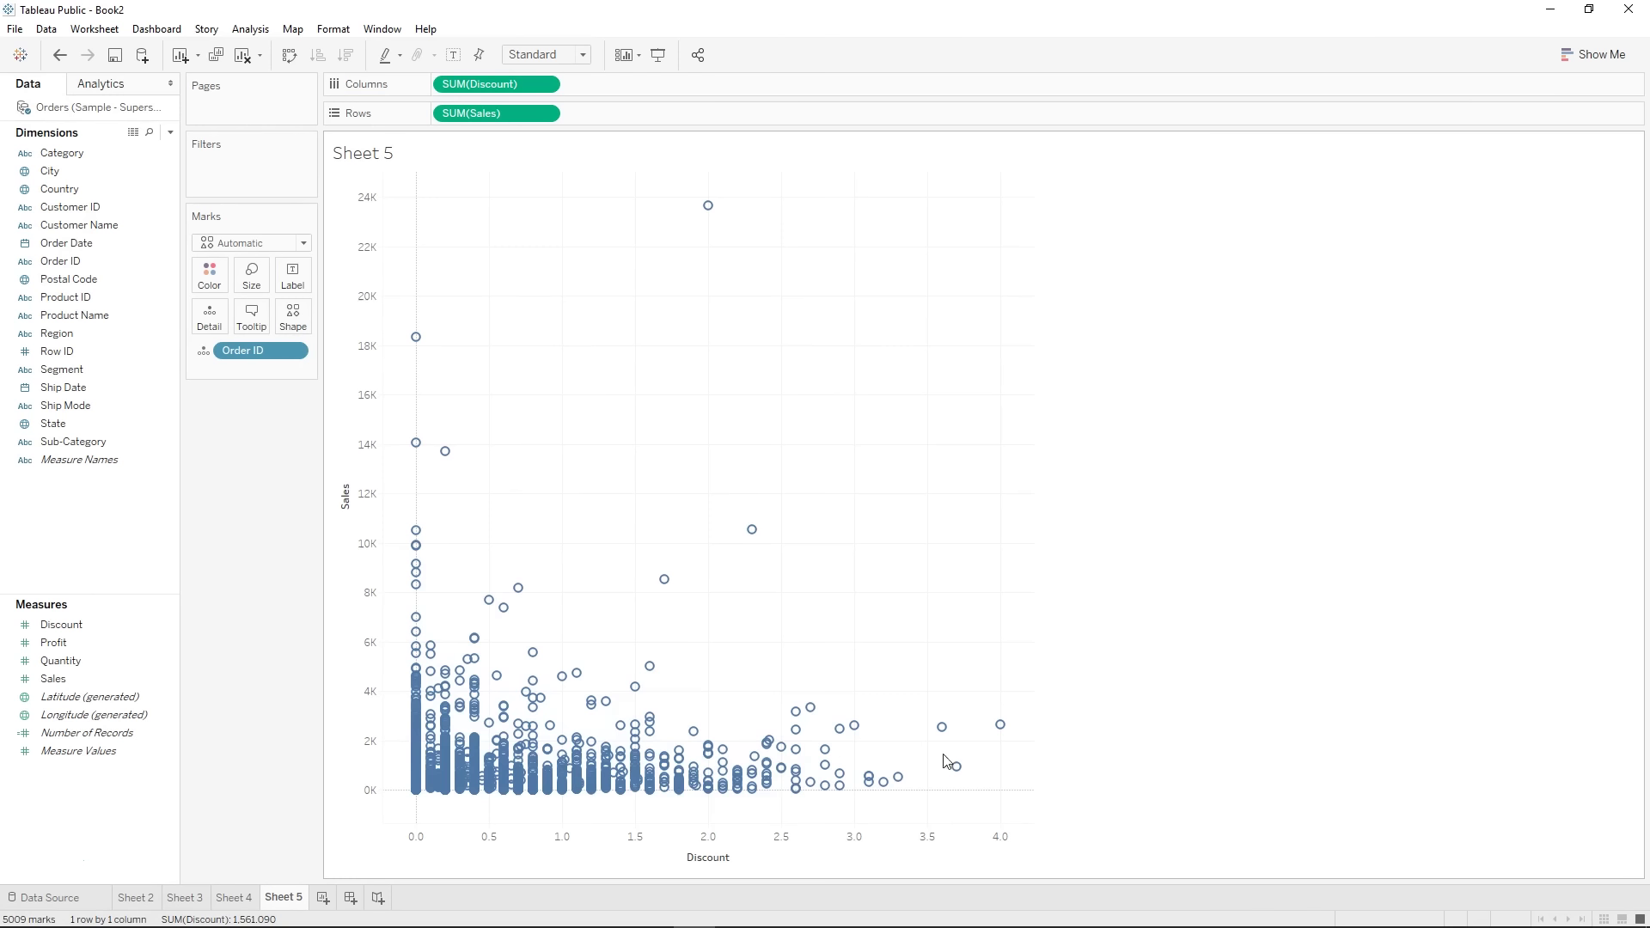
{"action": "mouse_move", "coordinate": [949, 739]}
{"action": "mouse_move", "coordinate": [707, 205]}
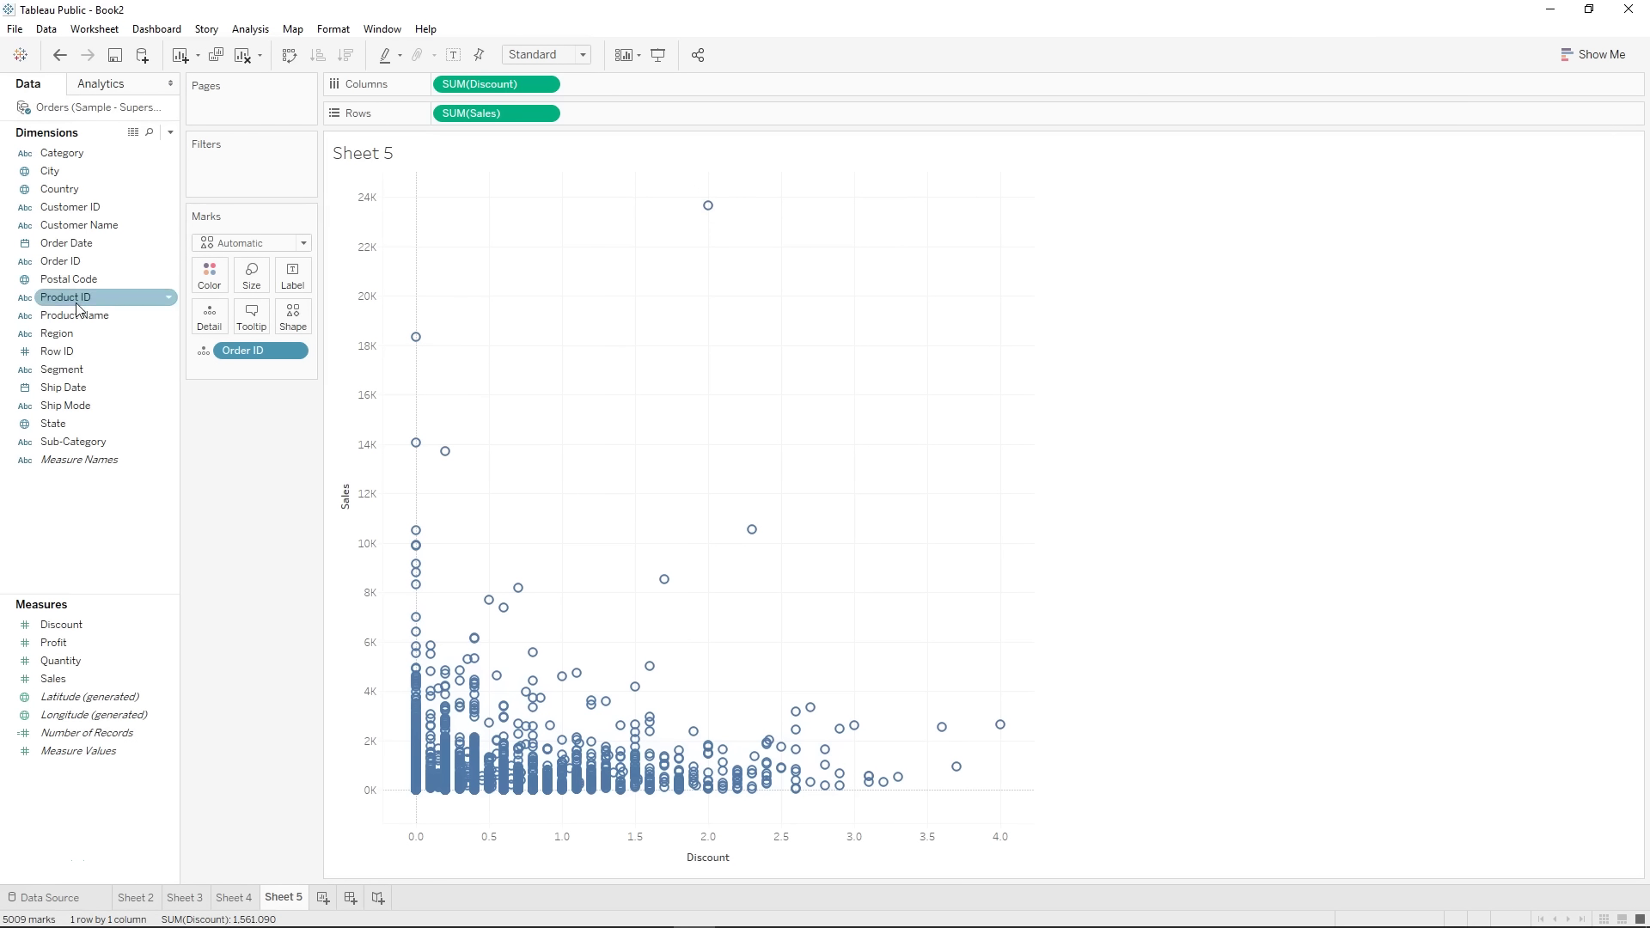
- Replace Order ID with Product ID as the mark detail and distinguish the marks' shapes by Category
{"action": "left_click_drag", "start_coordinate": [79, 306], "coordinate": [250, 354]}
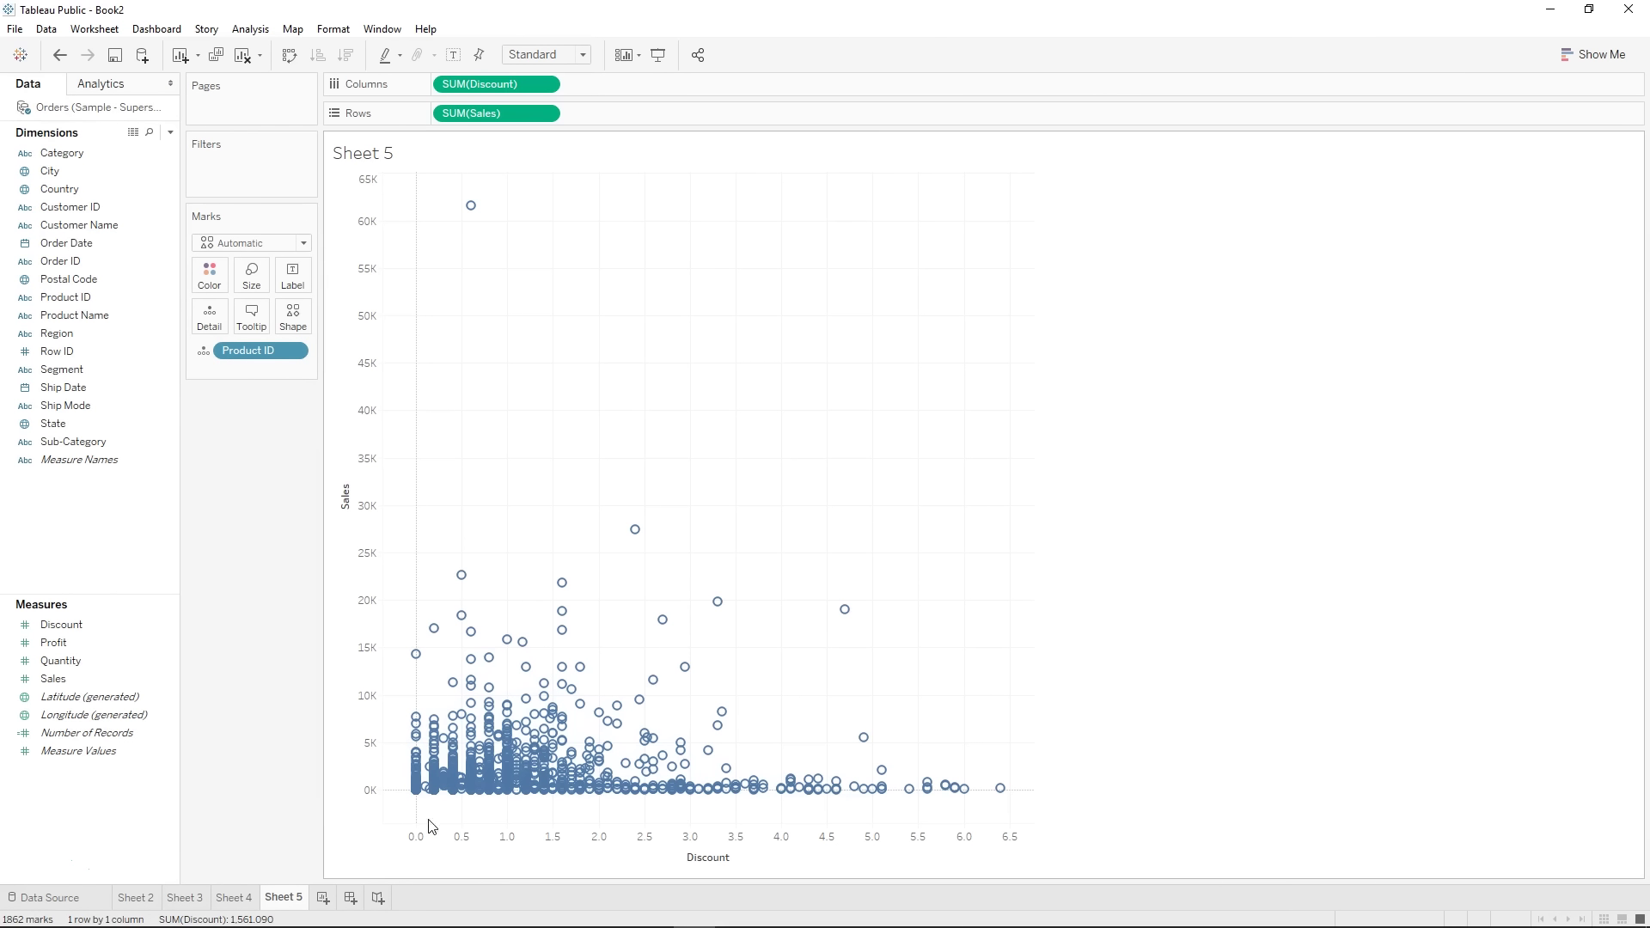
{"action": "left_click_drag", "start_coordinate": [79, 225], "coordinate": [292, 321]}
{"action": "left_click", "coordinate": [989, 425]}
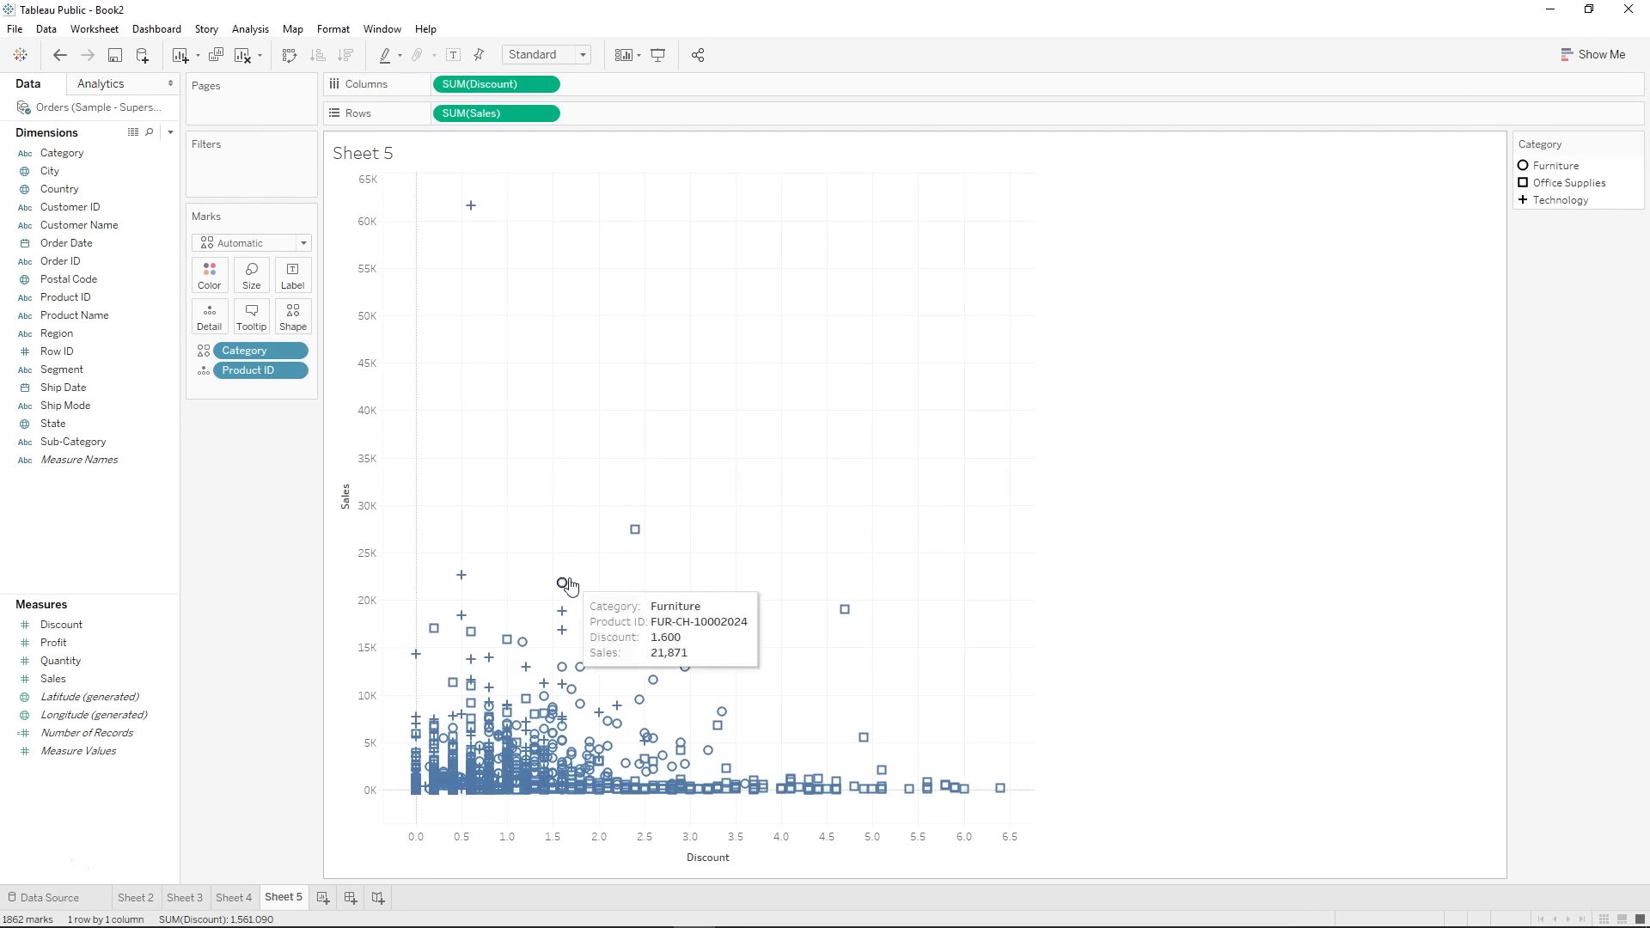
{"action": "mouse_move", "coordinate": [860, 737]}
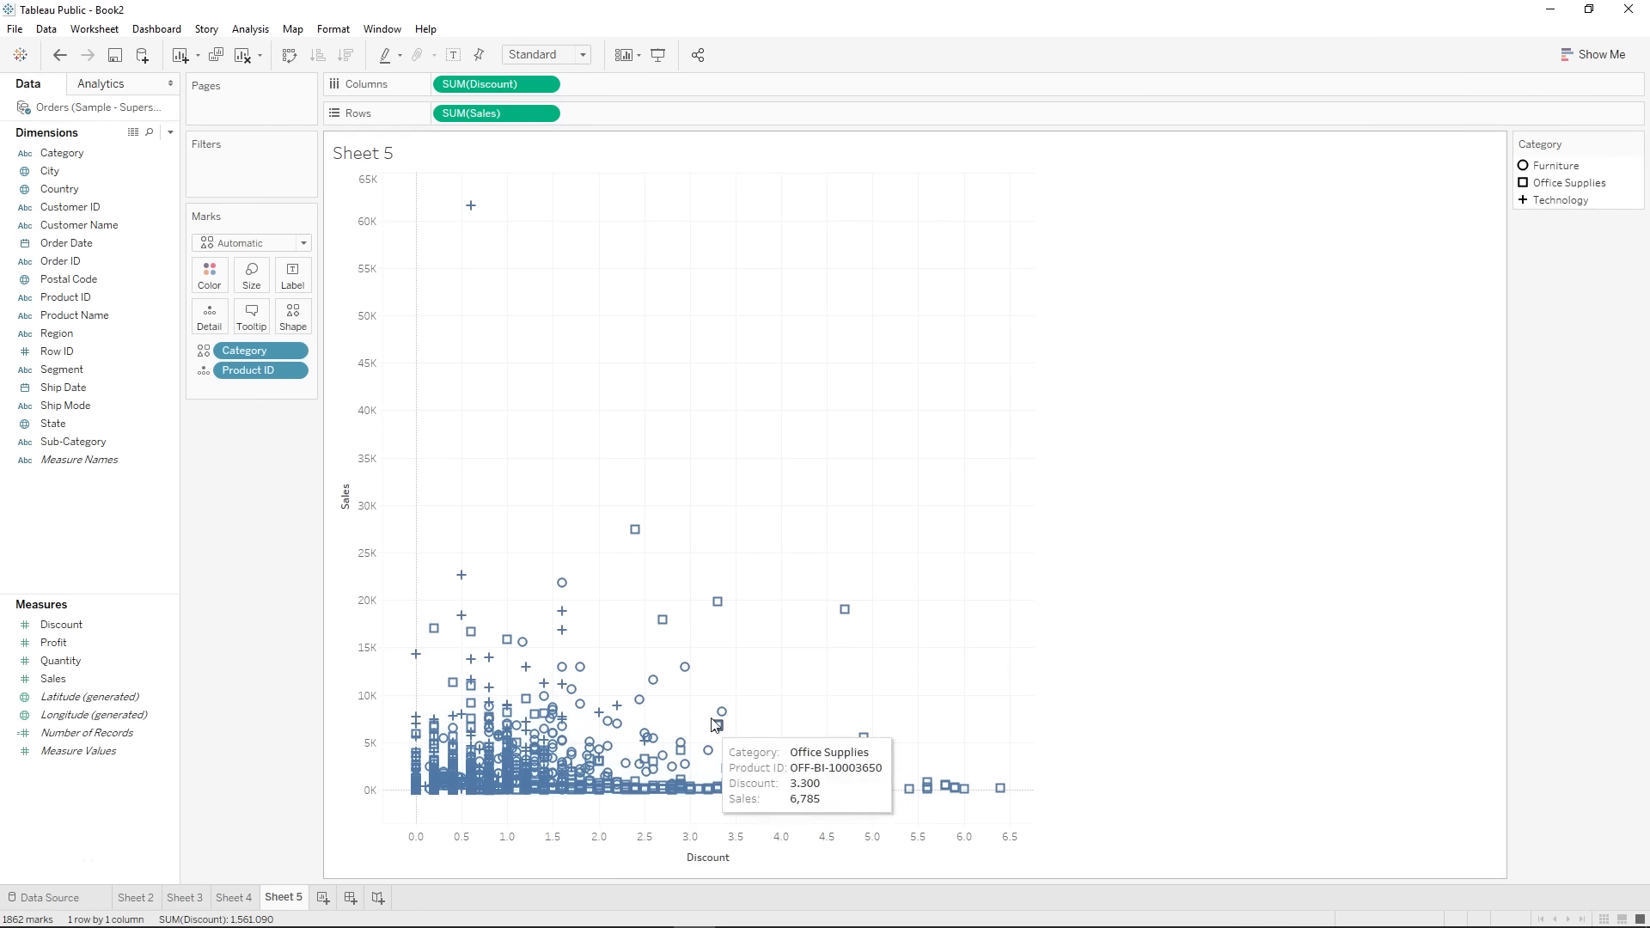
- Highlight Furniture and Technology in turn using the Category shape legend, view the shape palette options, and clear the highlight
{"action": "mouse_move", "coordinate": [1550, 171]}
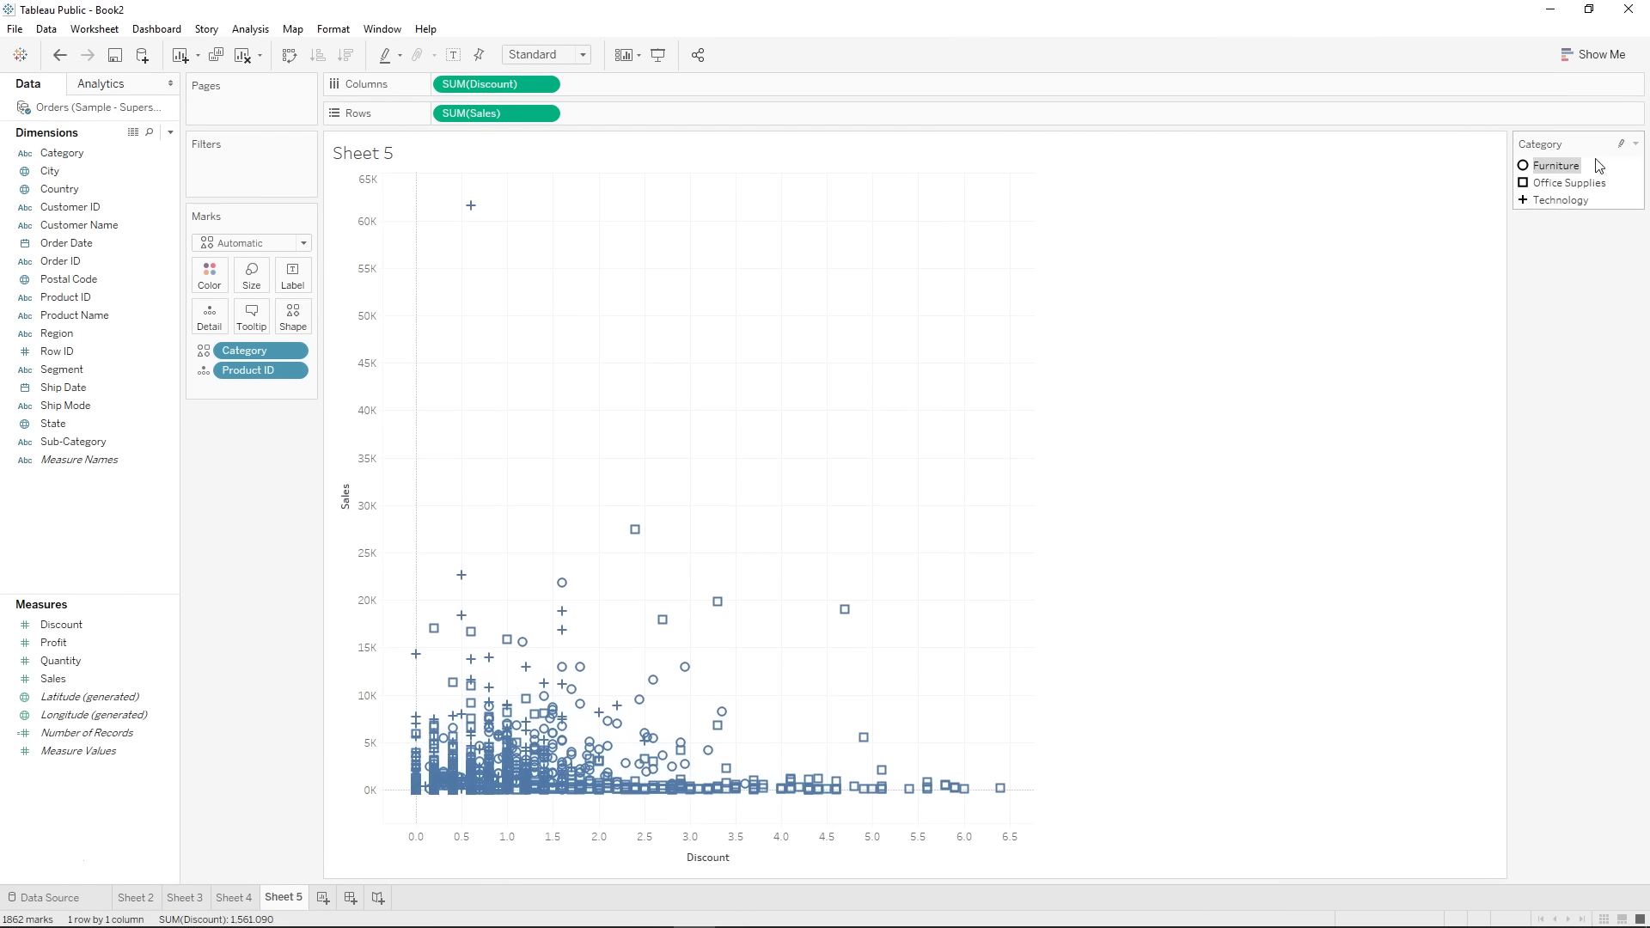
{"action": "left_click", "coordinate": [1623, 150]}
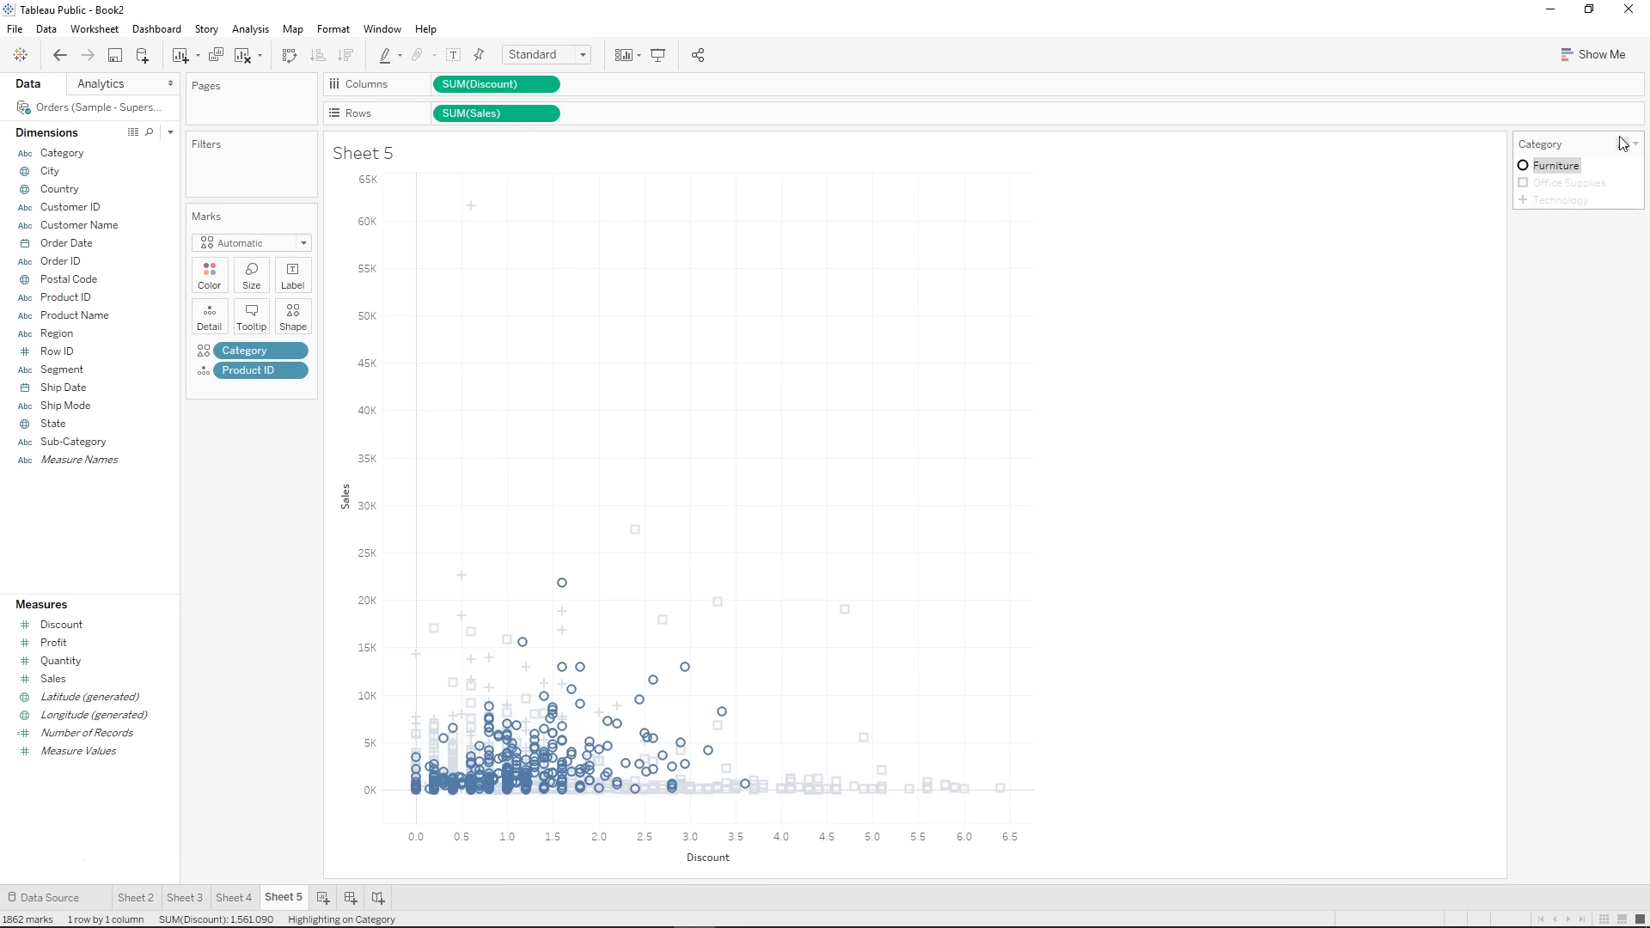
{"action": "double_click", "coordinate": [1551, 172]}
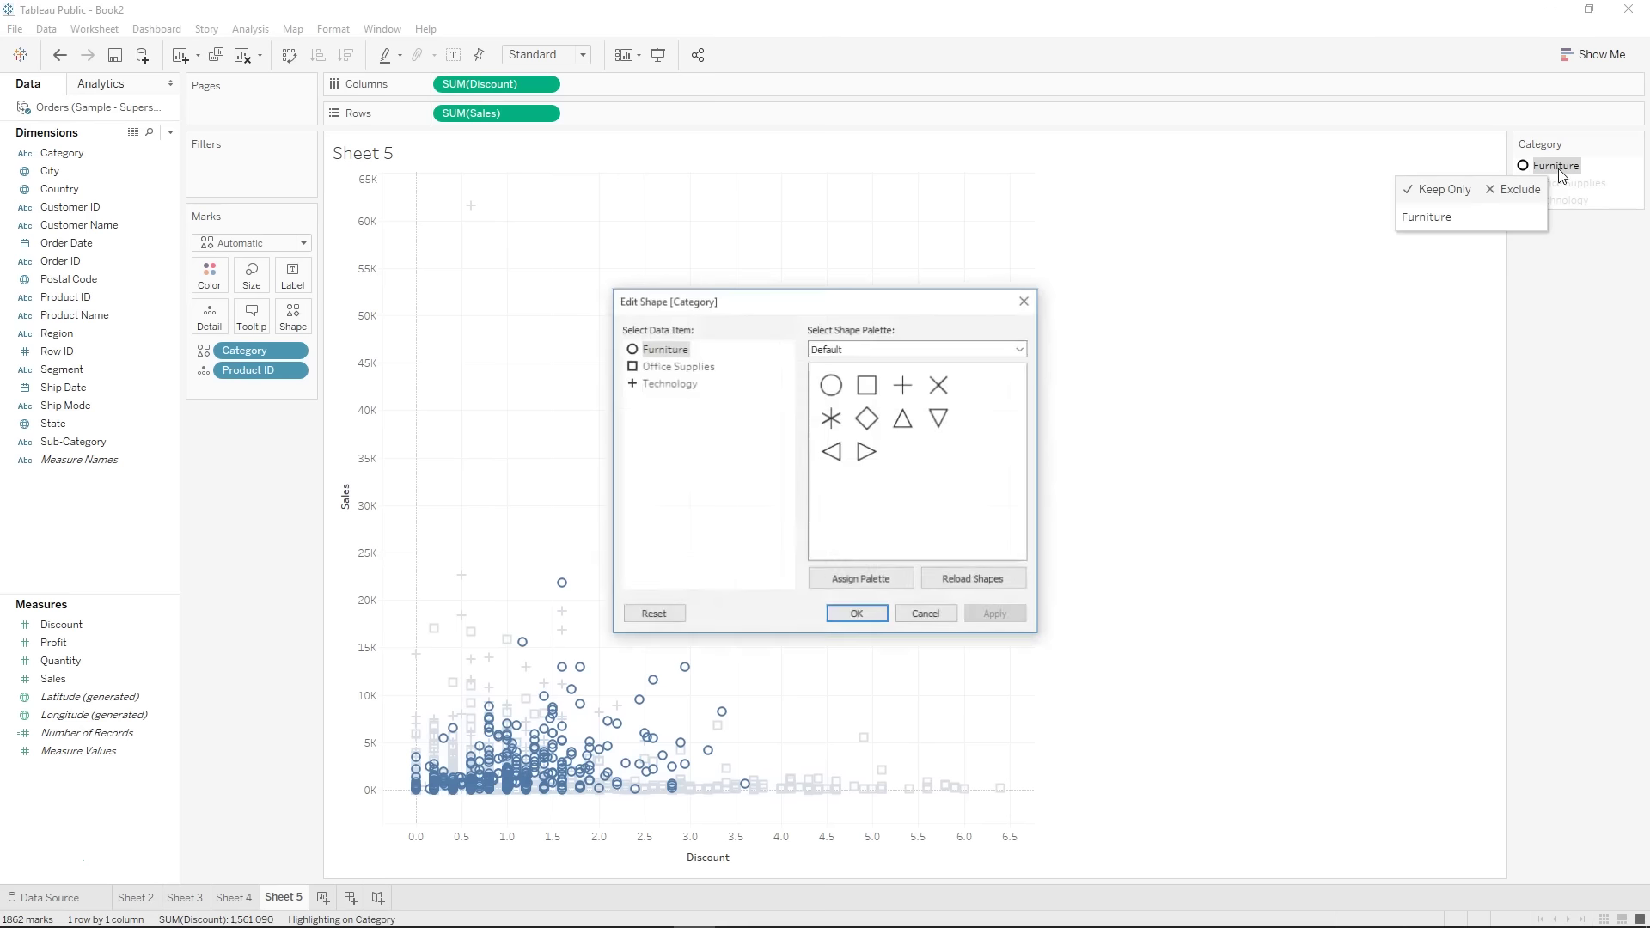
{"action": "left_click", "coordinate": [1027, 301]}
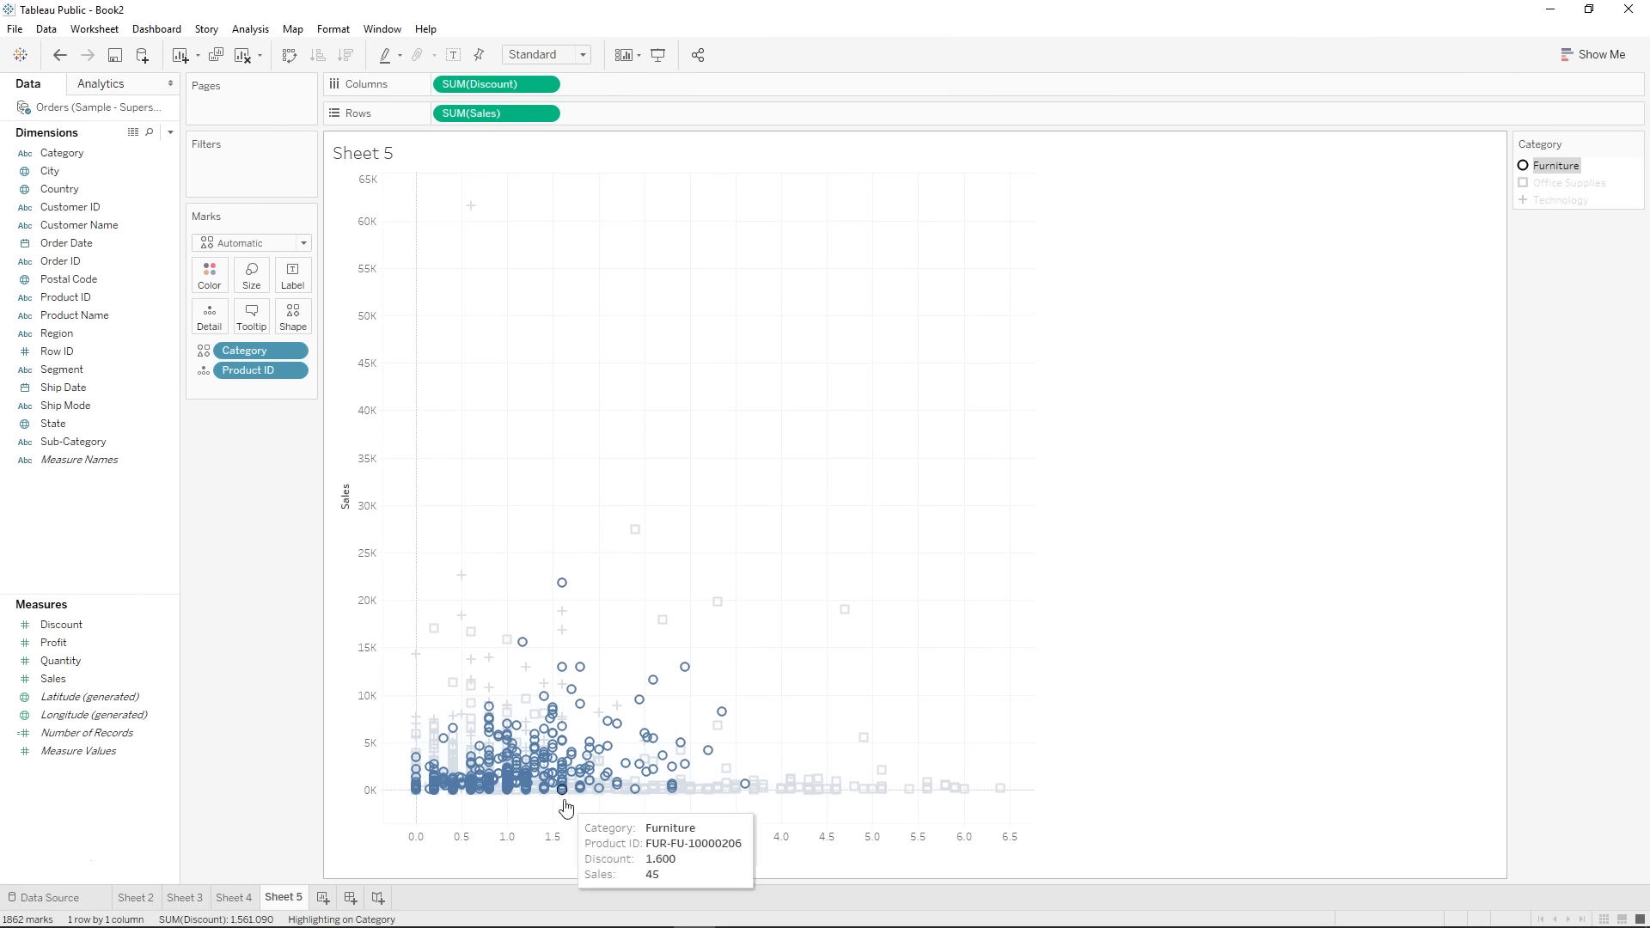
{"action": "left_click", "coordinate": [1528, 202]}
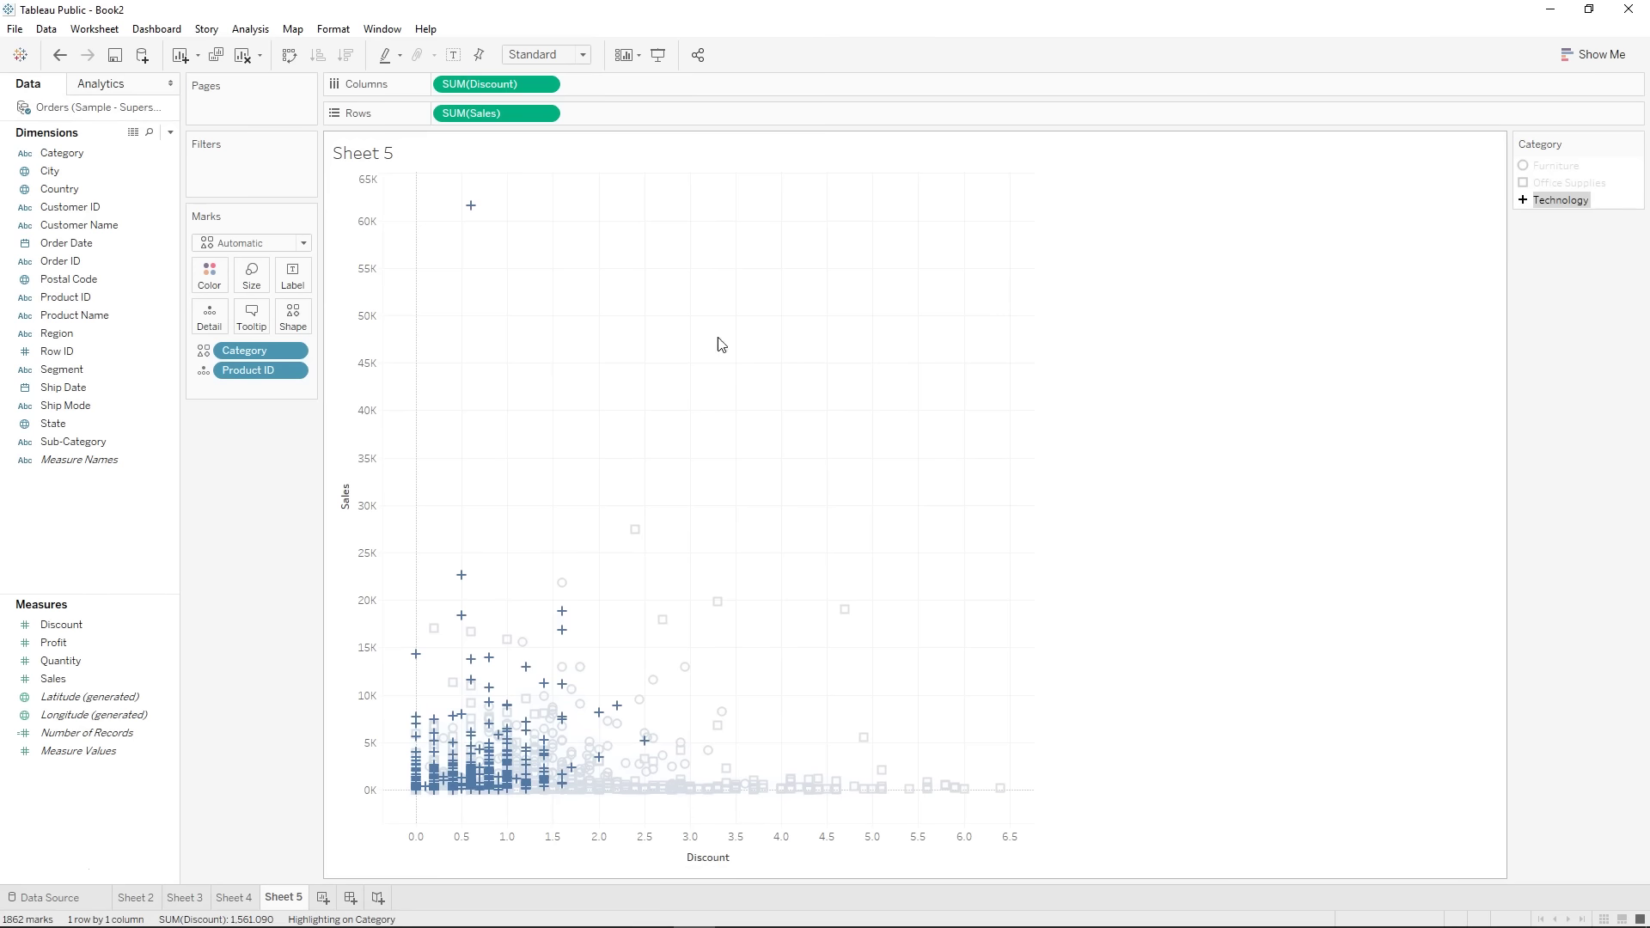
{"action": "left_click", "coordinate": [1521, 203]}
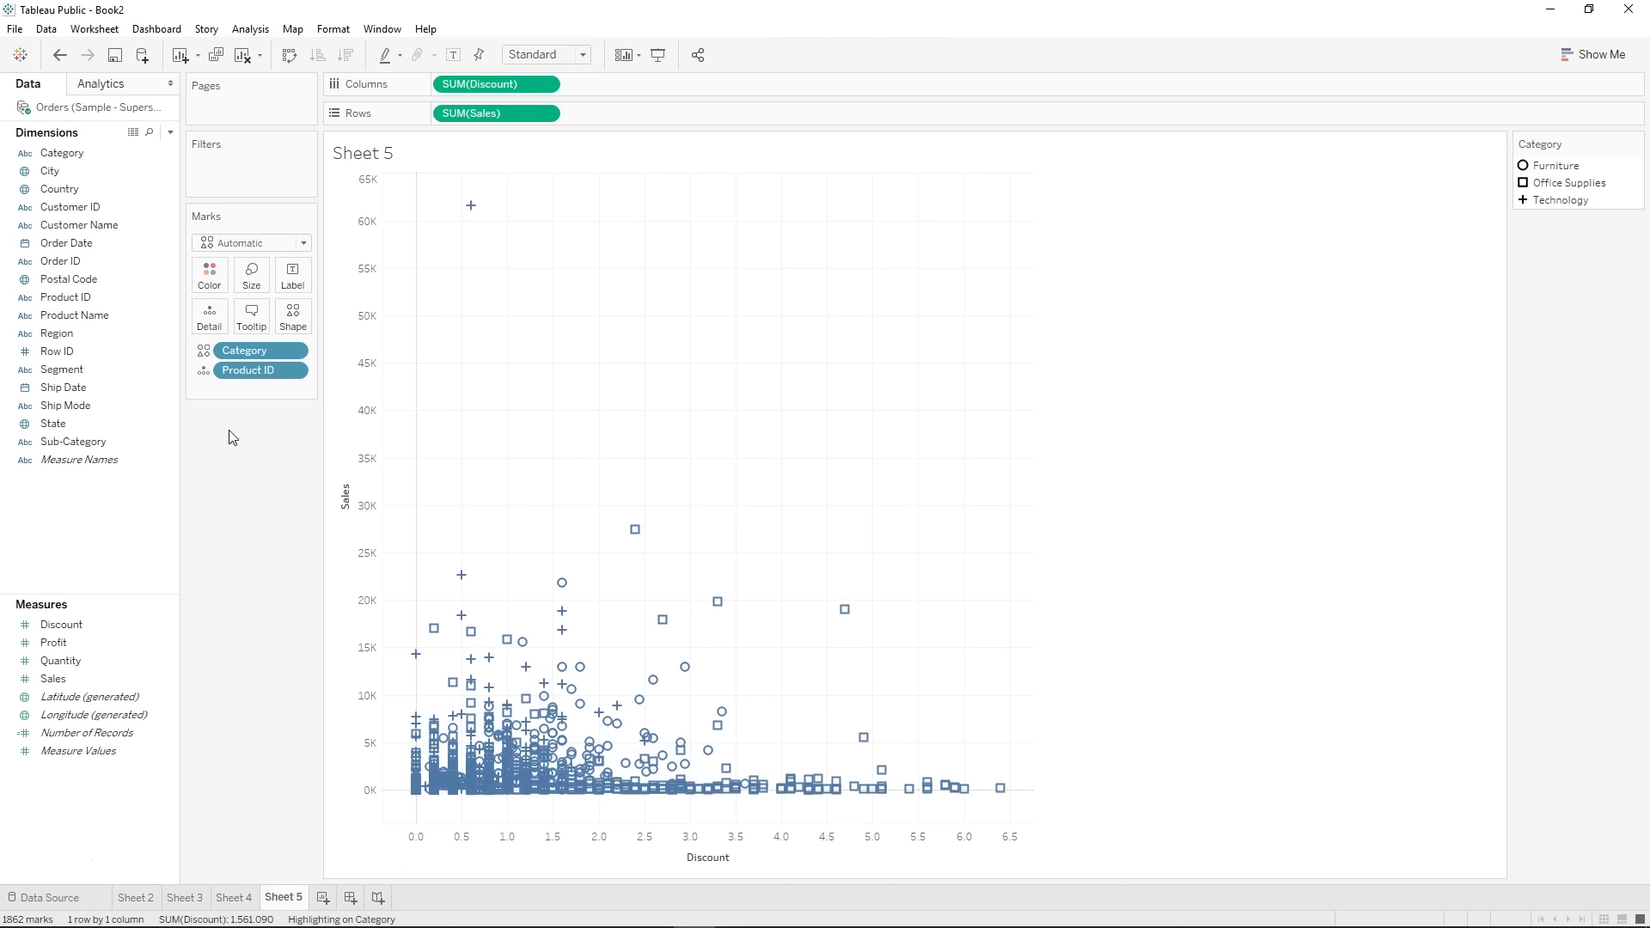
- Color the scatter plot marks by Category and inspect the Technology outlier with the highest sales
{"action": "left_click_drag", "start_coordinate": [62, 153], "coordinate": [216, 277]}
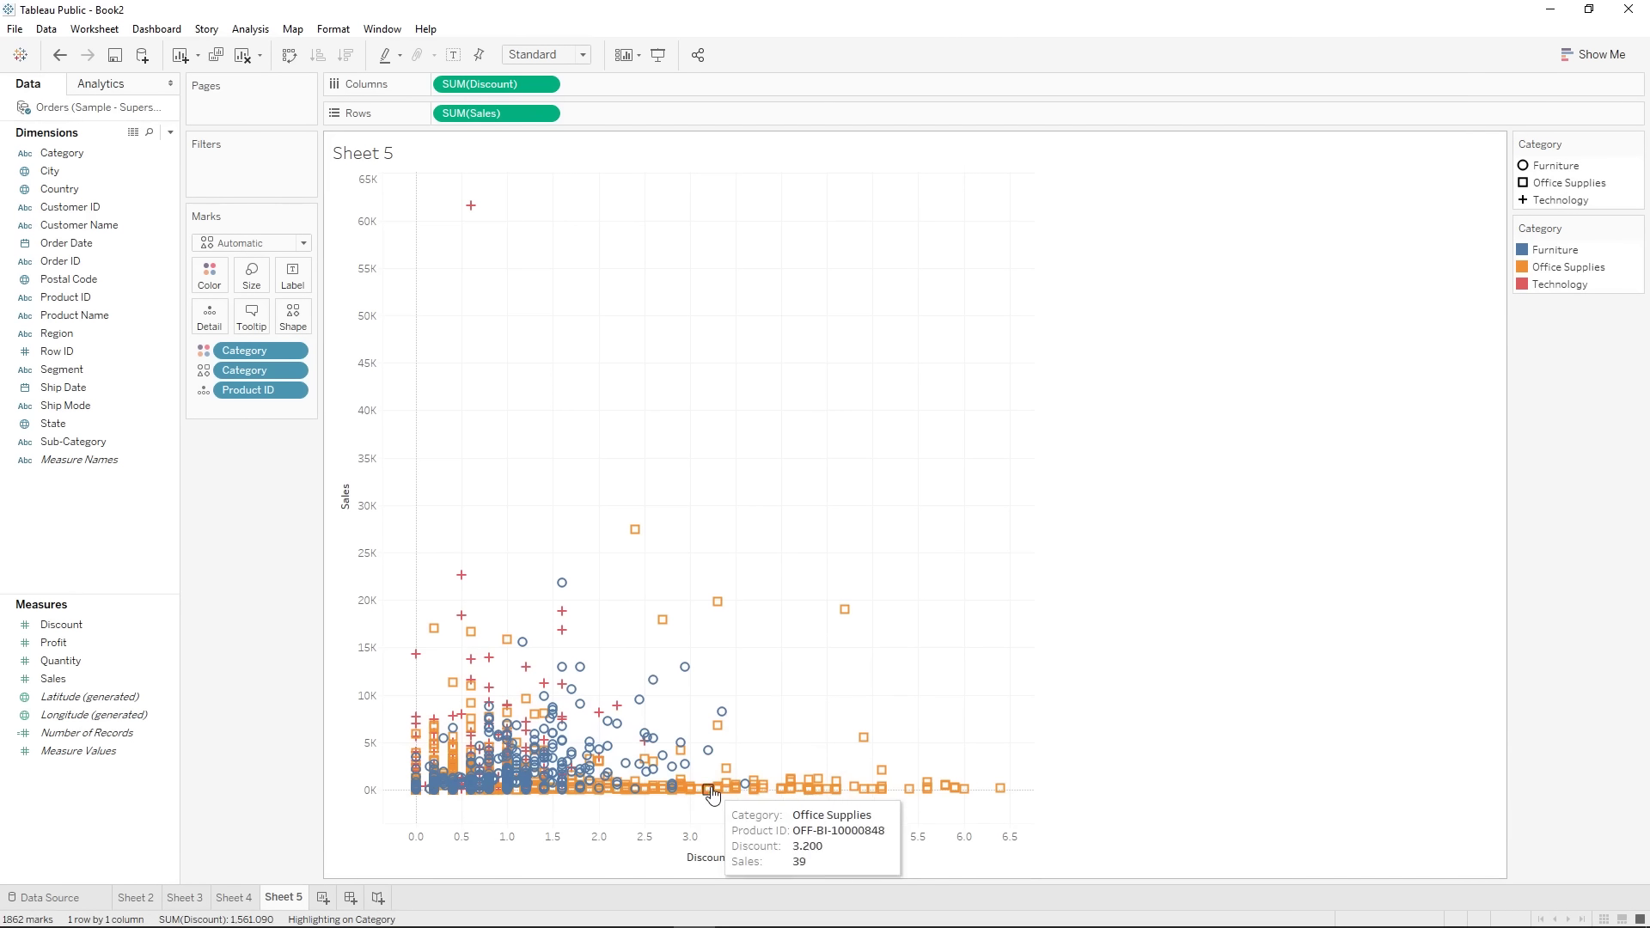
{"action": "left_click_drag", "start_coordinate": [753, 567], "coordinate": [1049, 810]}
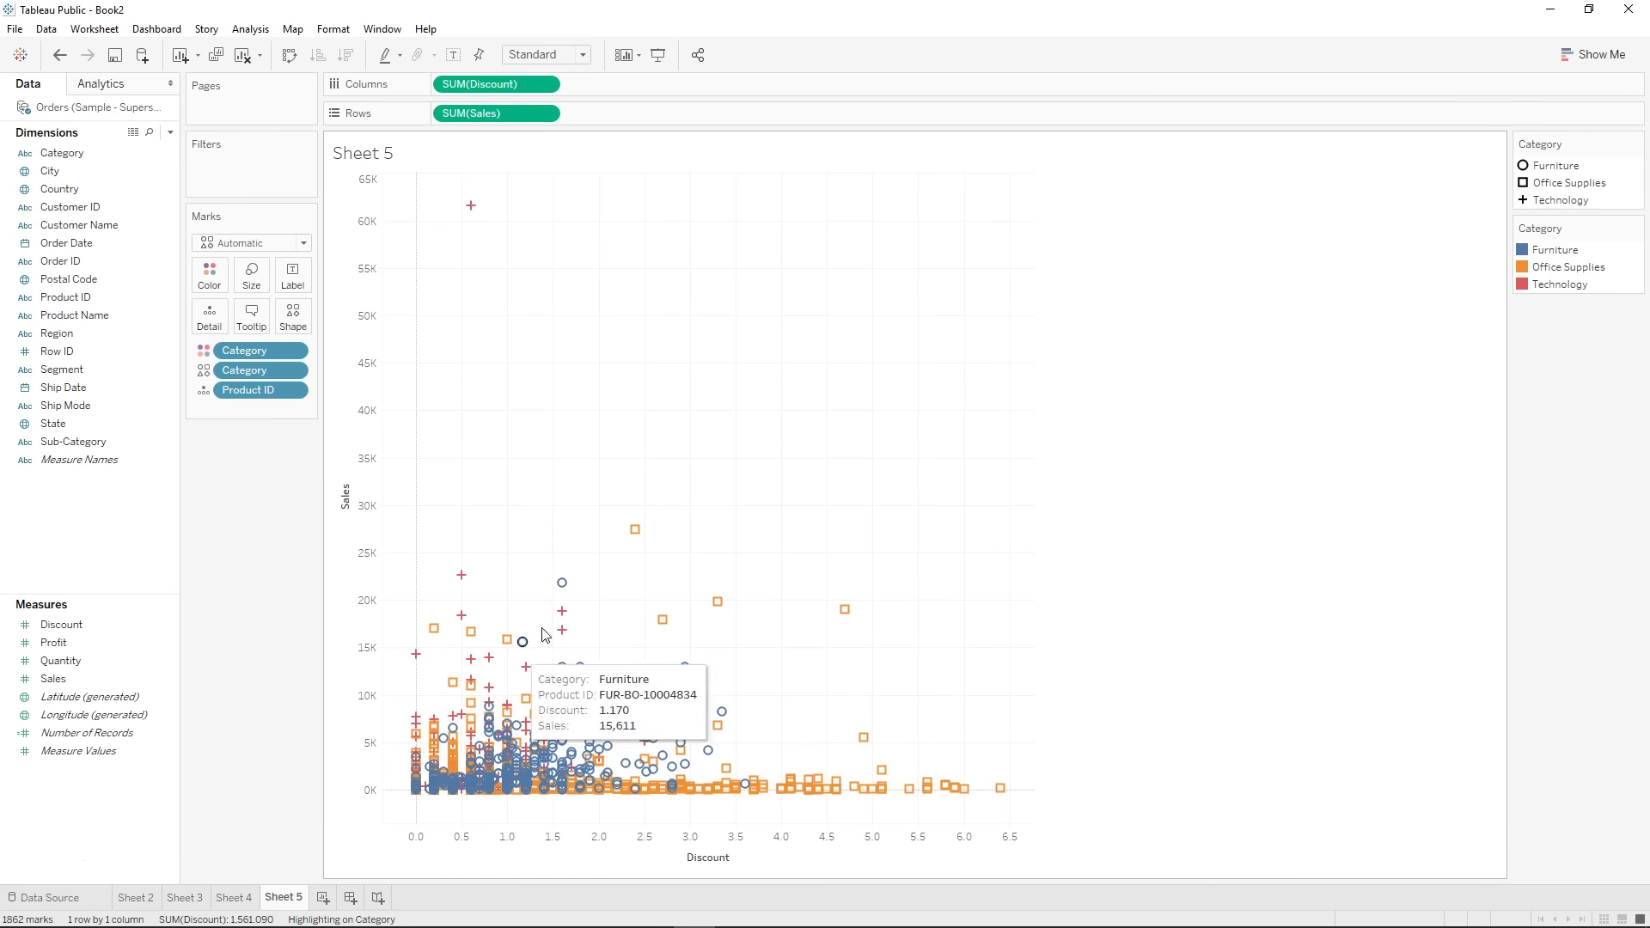
{"action": "mouse_move", "coordinate": [472, 209]}
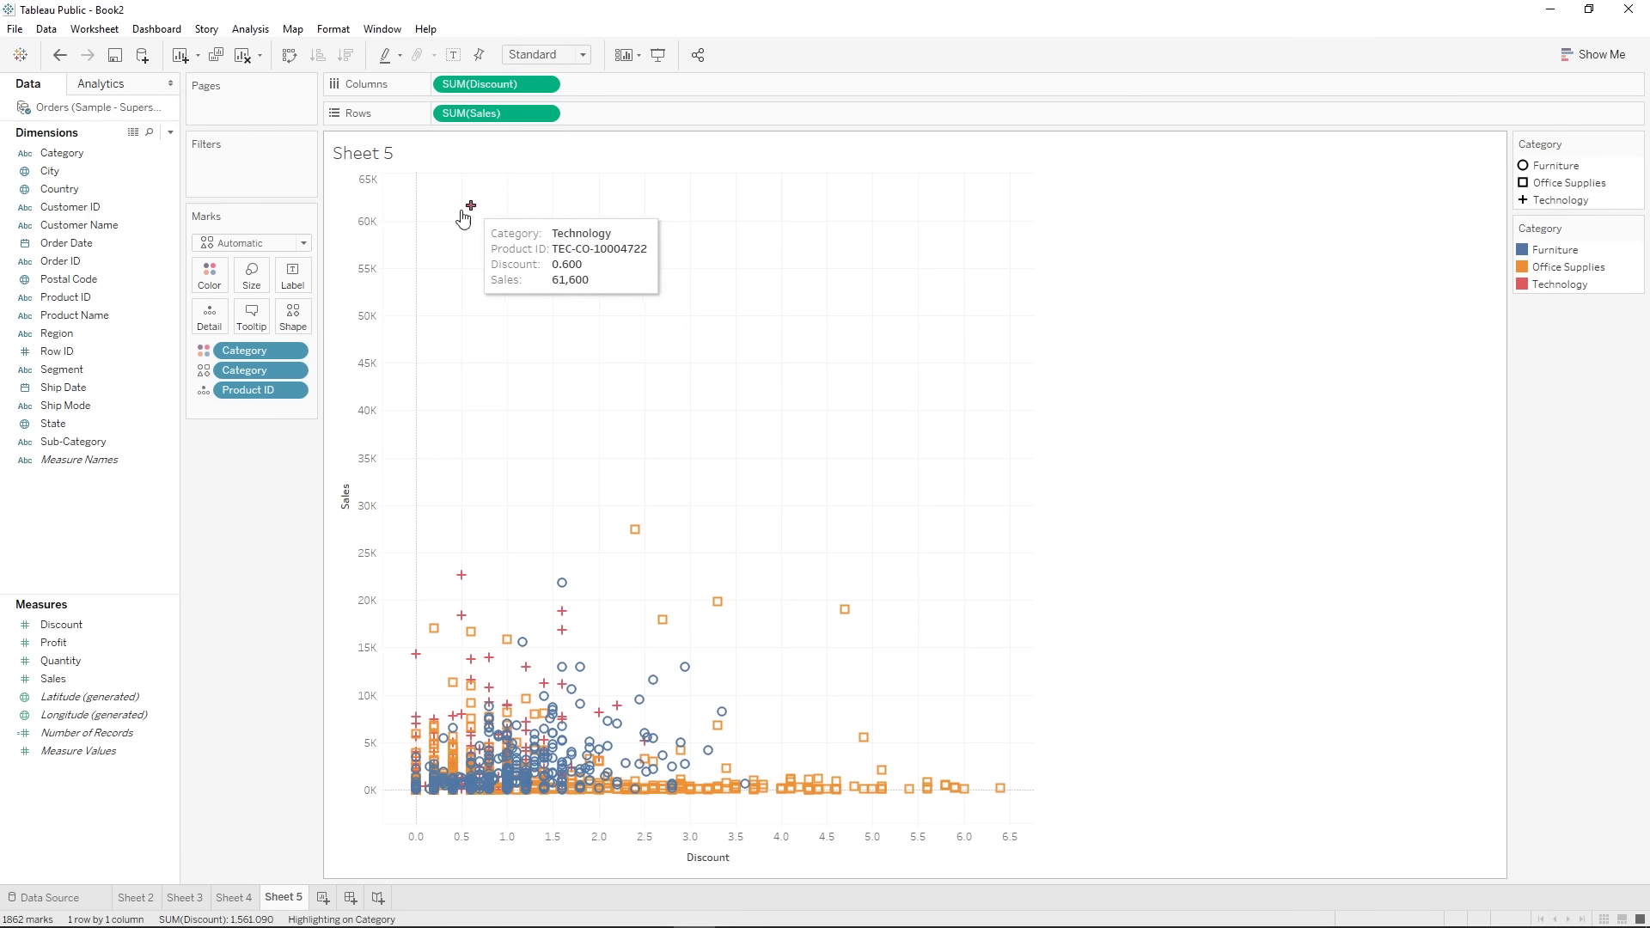
- Replace Product ID with Product Name as the mark detail and inspect the highest-sales and highest-discount products
{"action": "left_click_drag", "start_coordinate": [118, 314], "coordinate": [277, 389]}
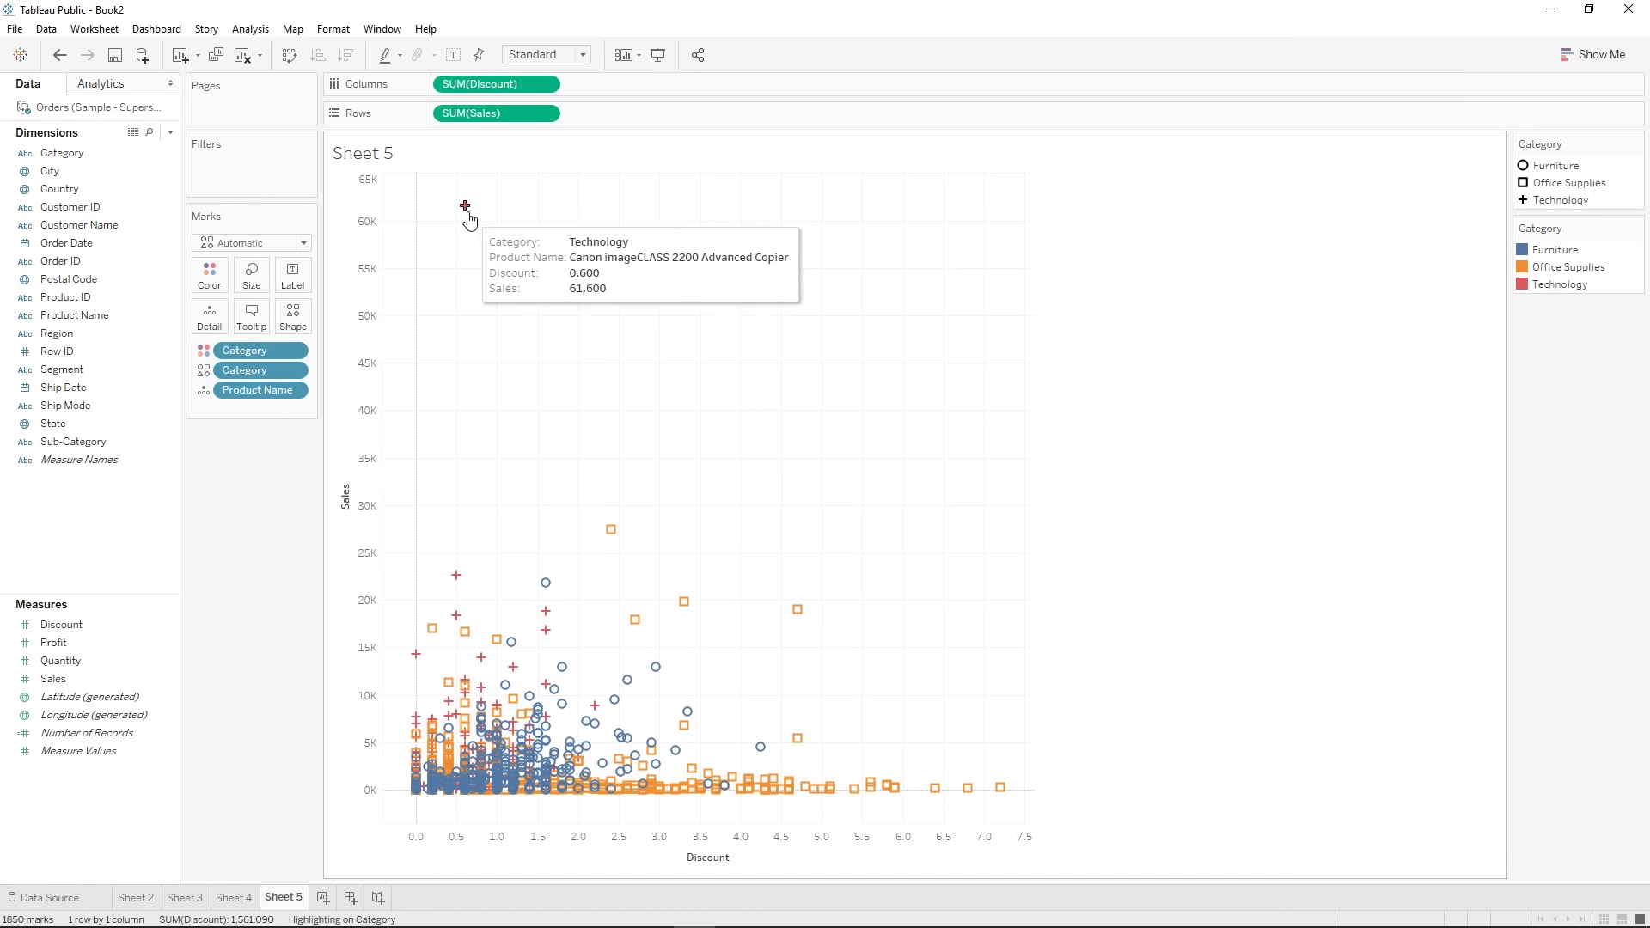
{"action": "mouse_move", "coordinate": [1002, 788]}
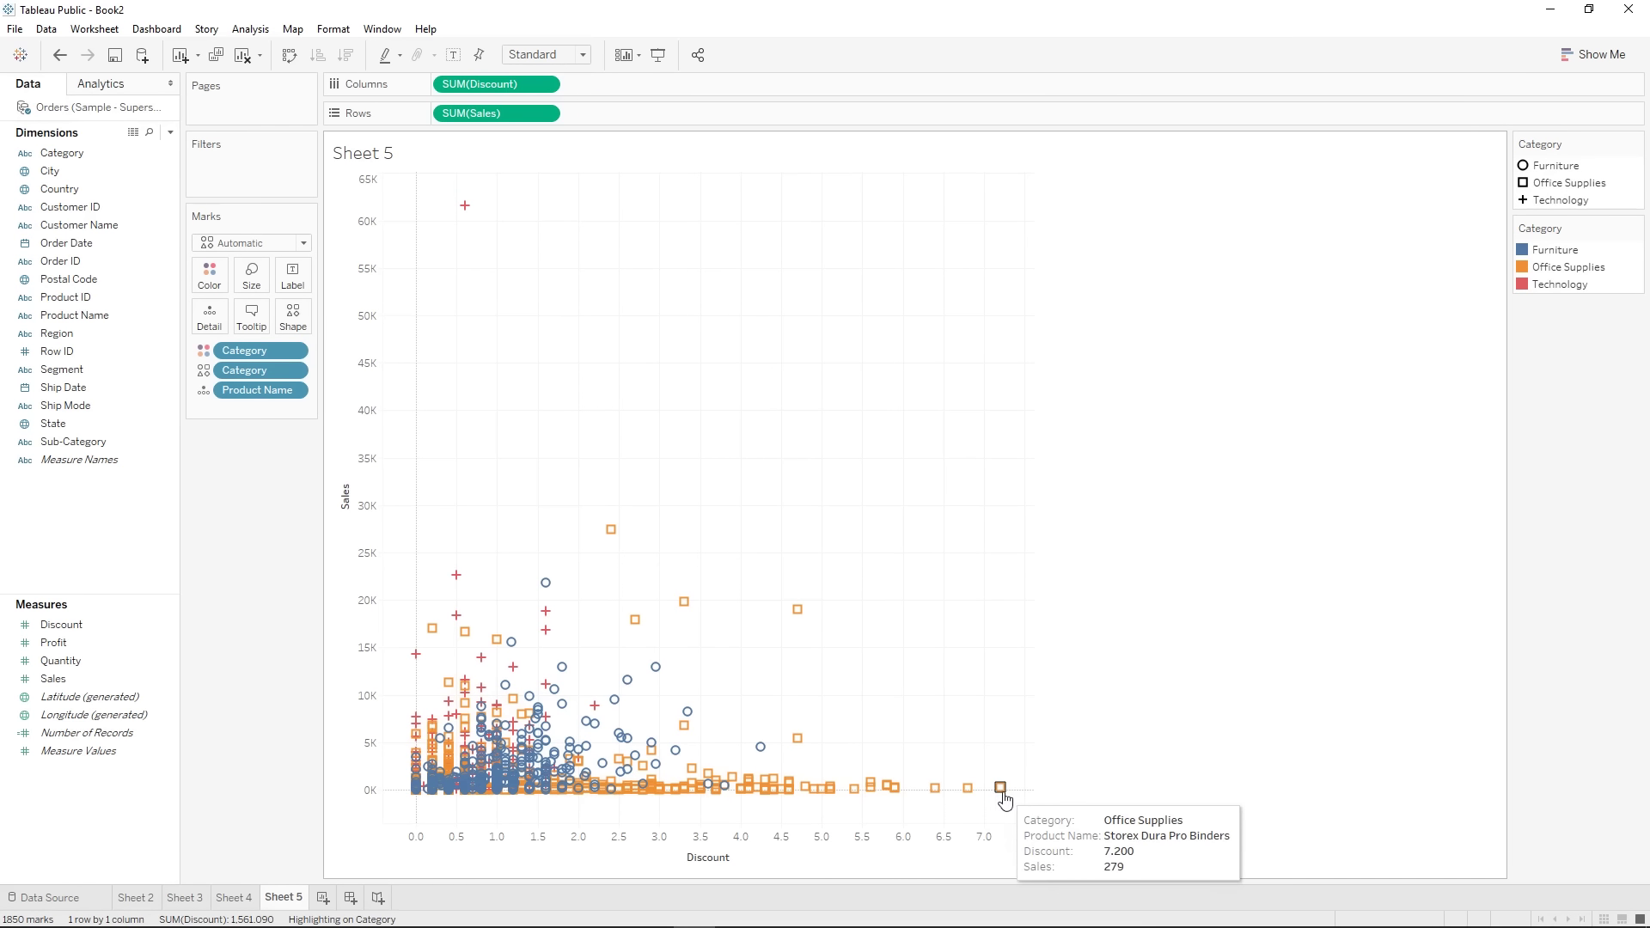
{"action": "mouse_move", "coordinate": [796, 792]}
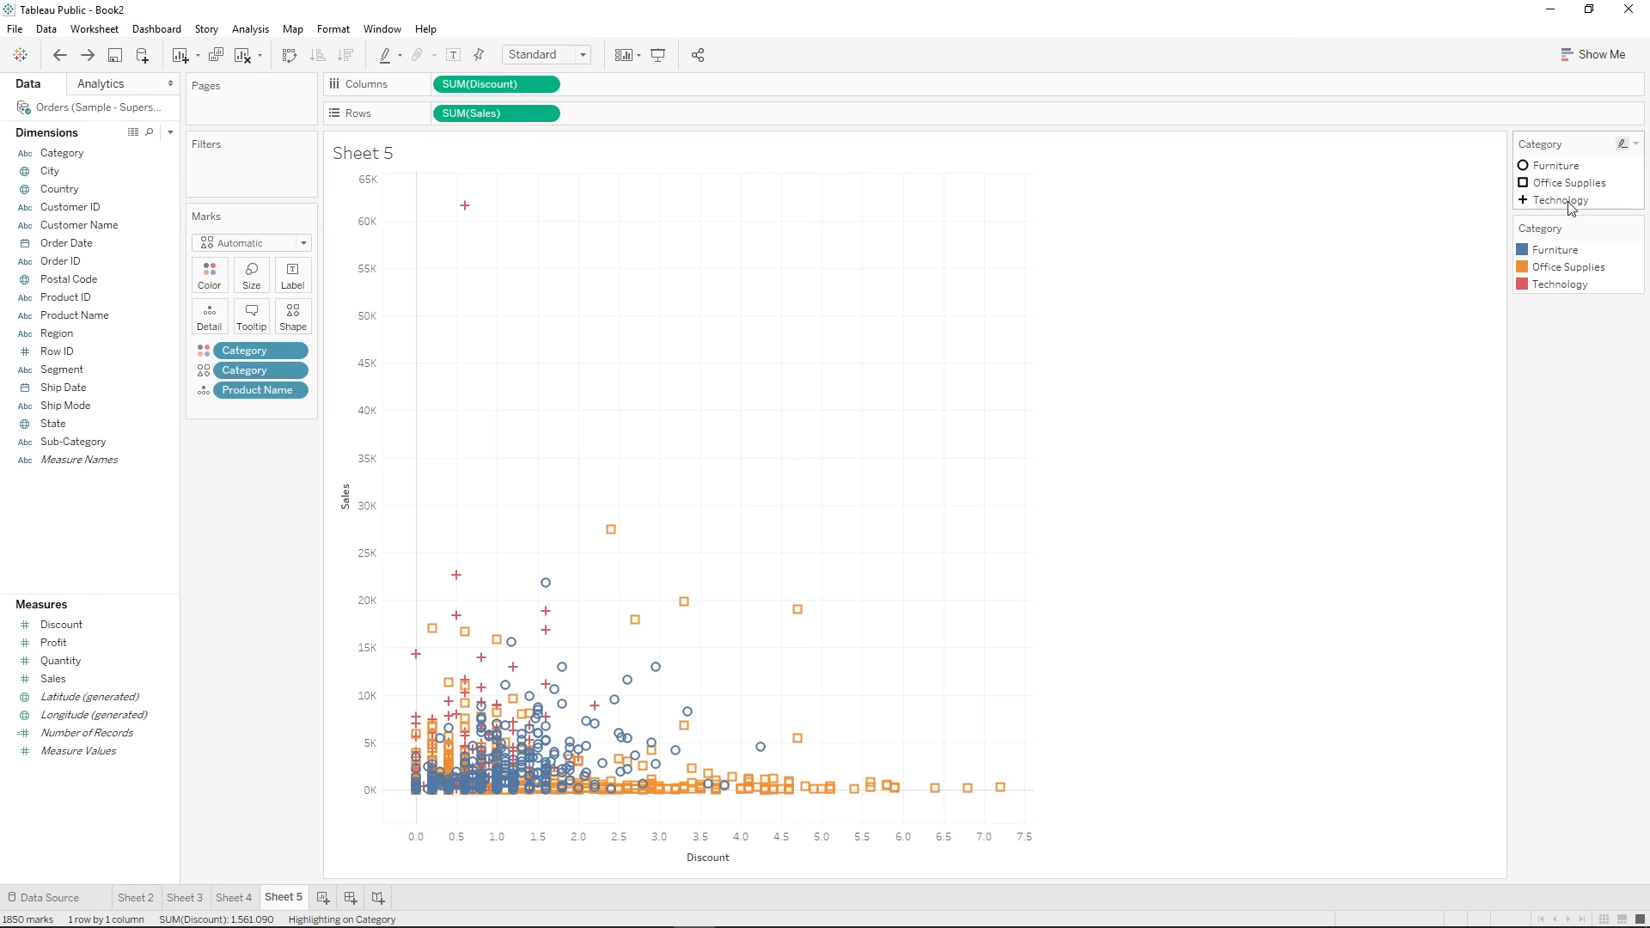
- Highlight Furniture, Office Supplies and Technology one after another in the scatter plot, and clear the highlight
{"action": "left_click", "coordinate": [1552, 169]}
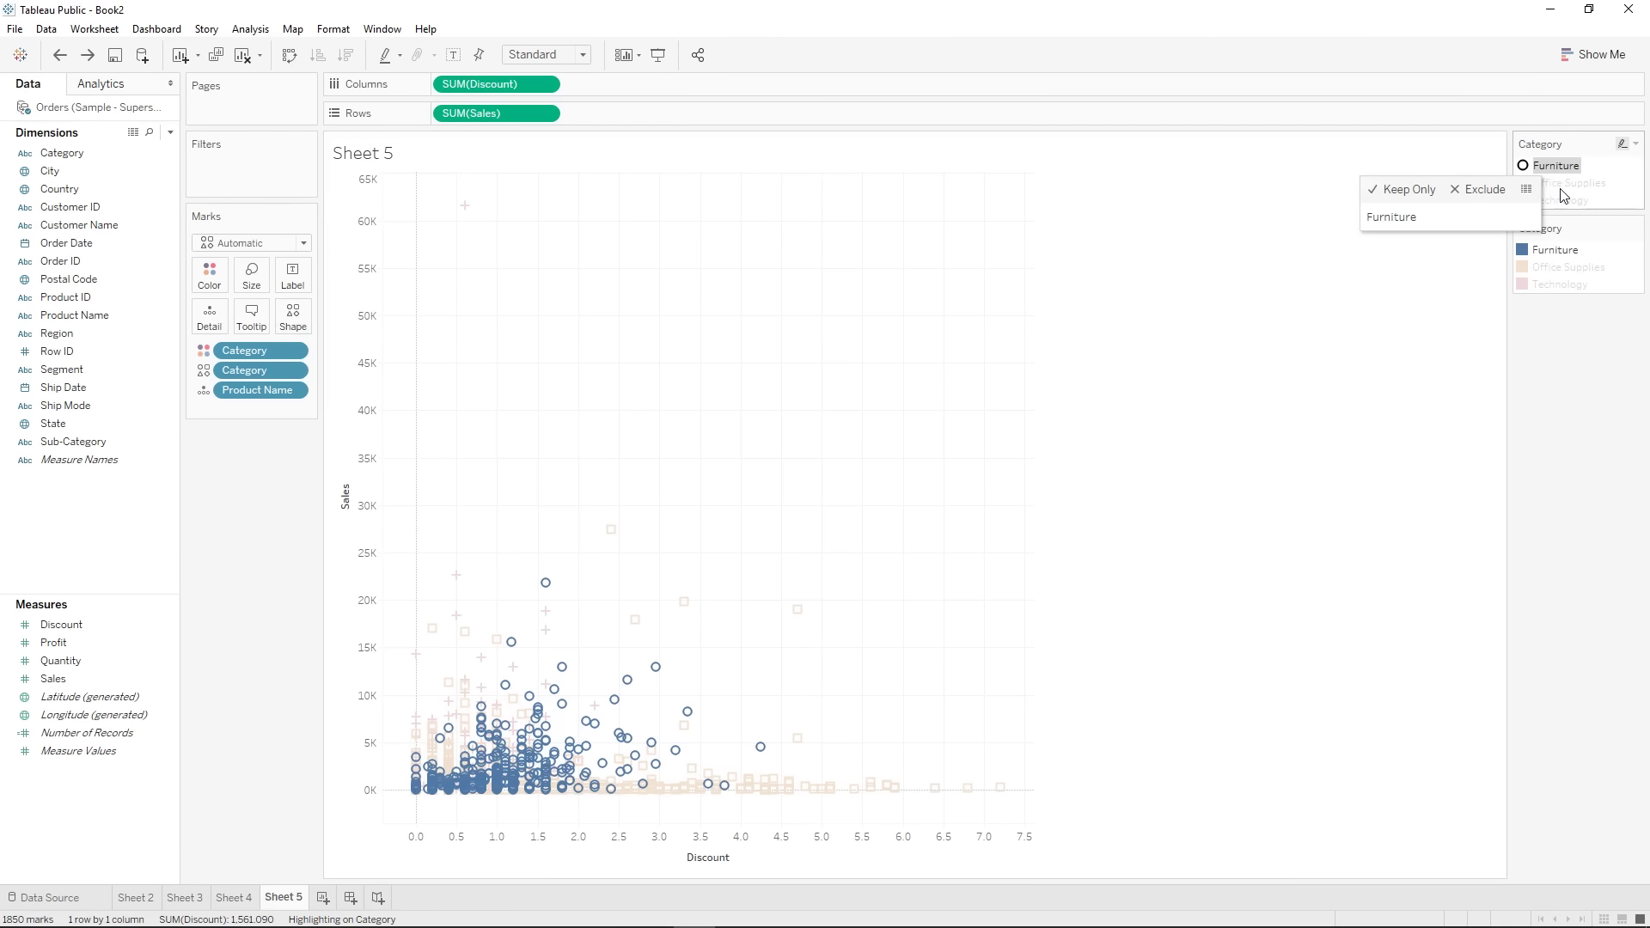
{"action": "left_click", "coordinate": [1567, 186]}
{"action": "left_click", "coordinate": [1557, 200]}
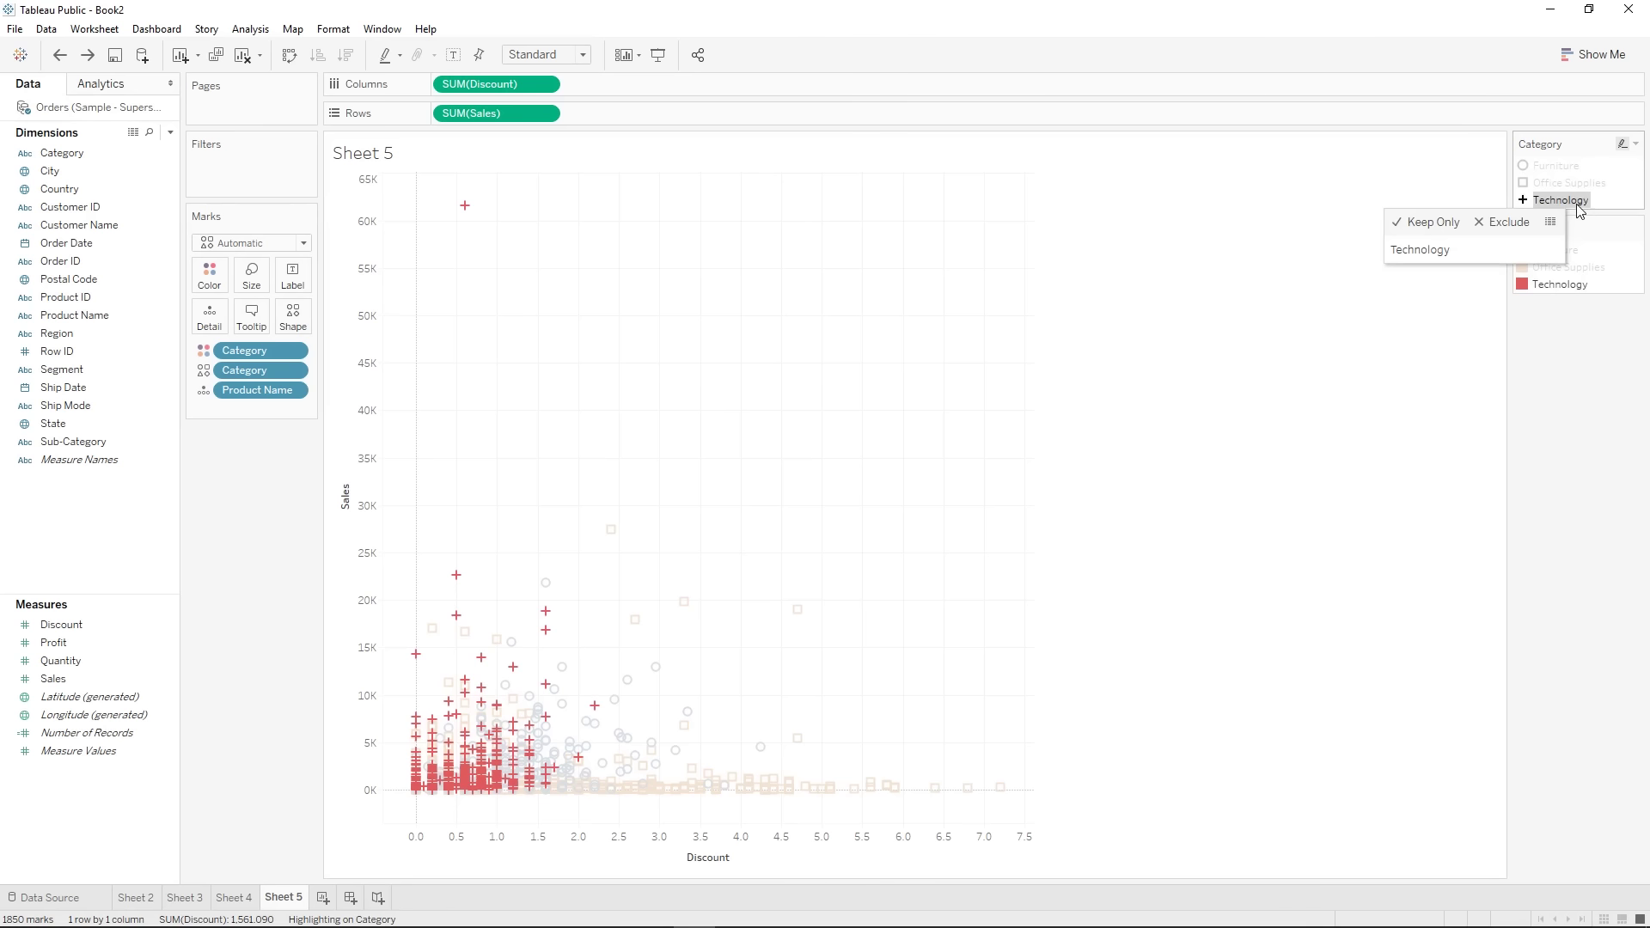
{"action": "left_click", "coordinate": [1582, 207]}
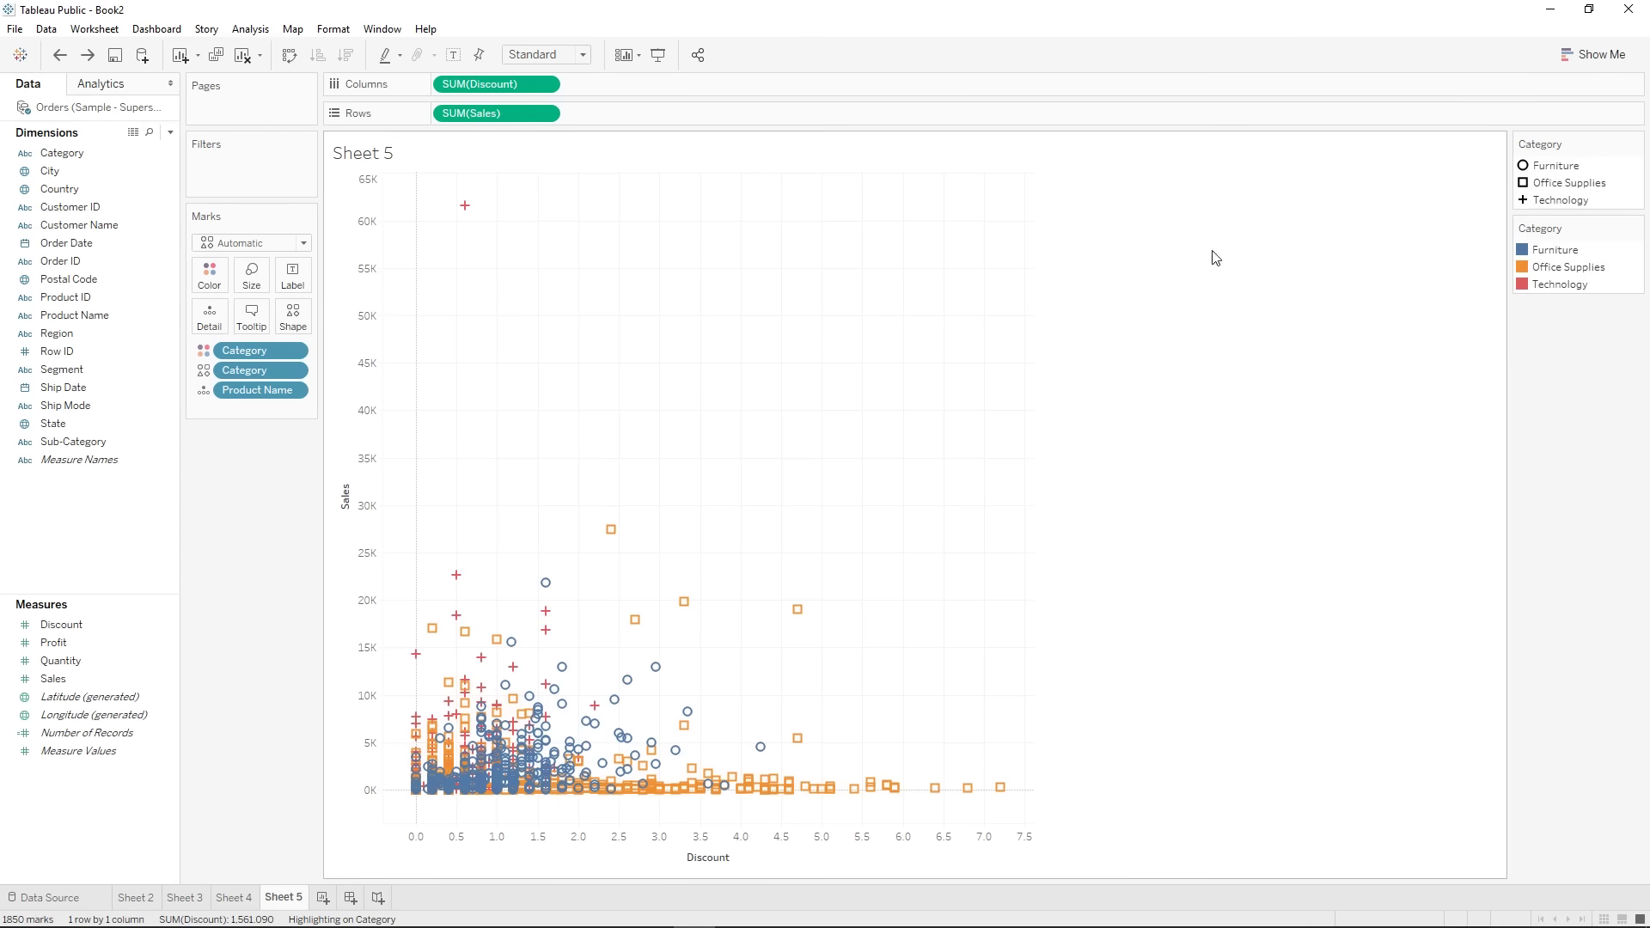
- On a new worksheet, chart Profit on rows by Sub-Category on columns and color the bars by Profit
{"action": "left_click", "coordinate": [323, 898]}
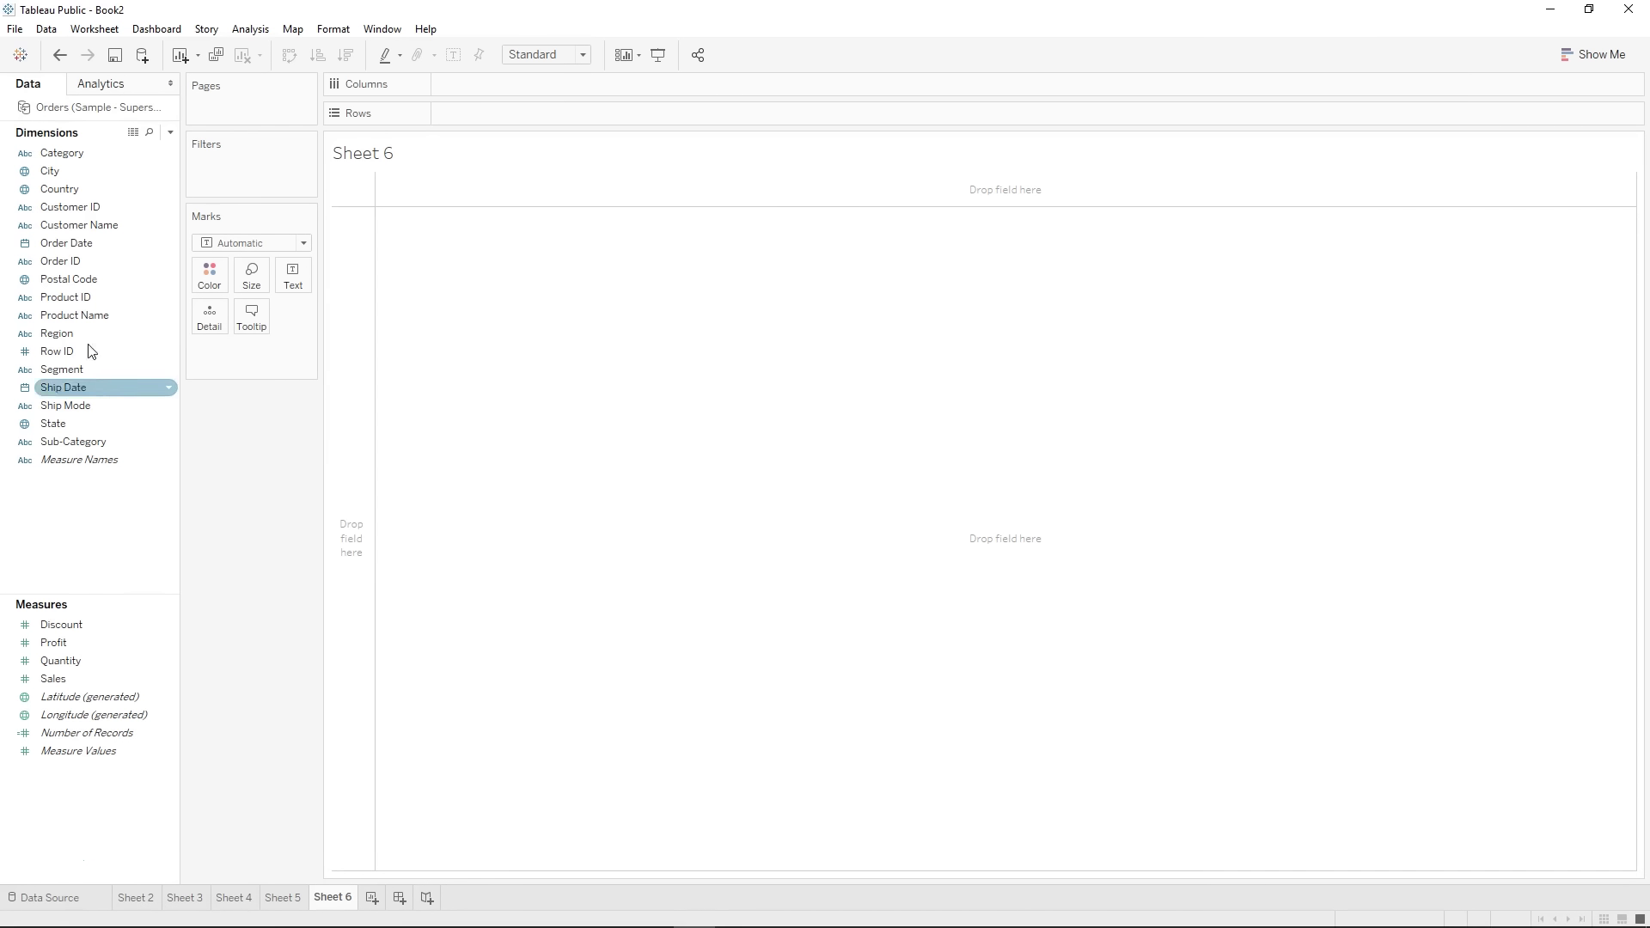
{"action": "left_click", "coordinate": [71, 426]}
{"action": "left_click_drag", "start_coordinate": [74, 440], "coordinate": [493, 80]}
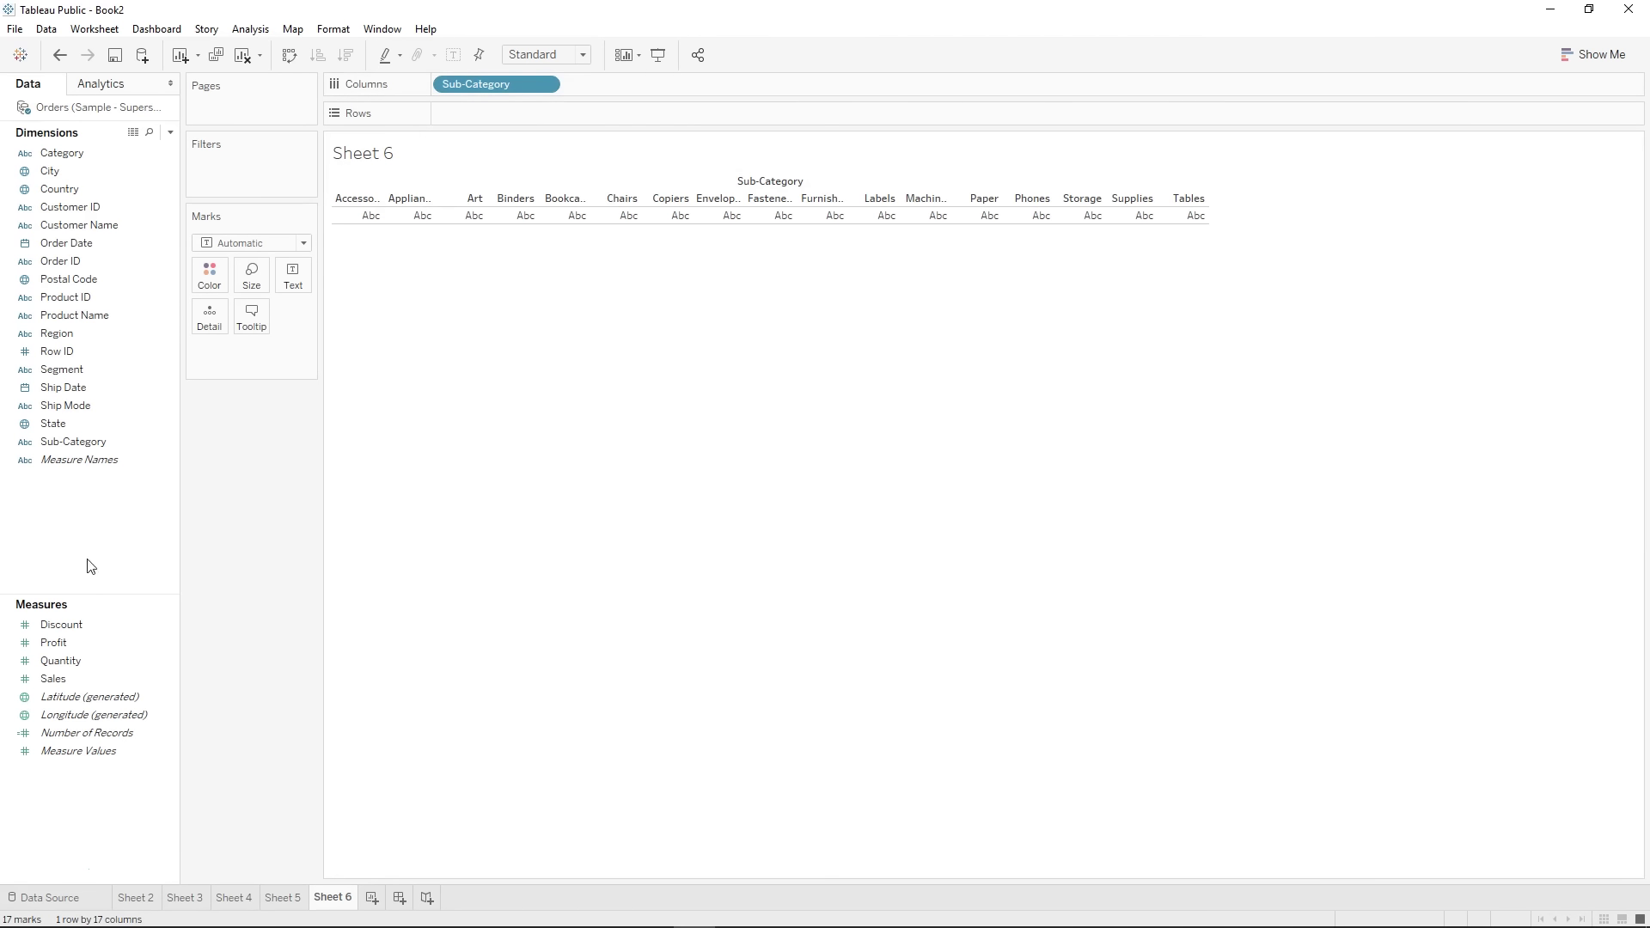
{"action": "left_click_drag", "start_coordinate": [101, 643], "coordinate": [509, 123]}
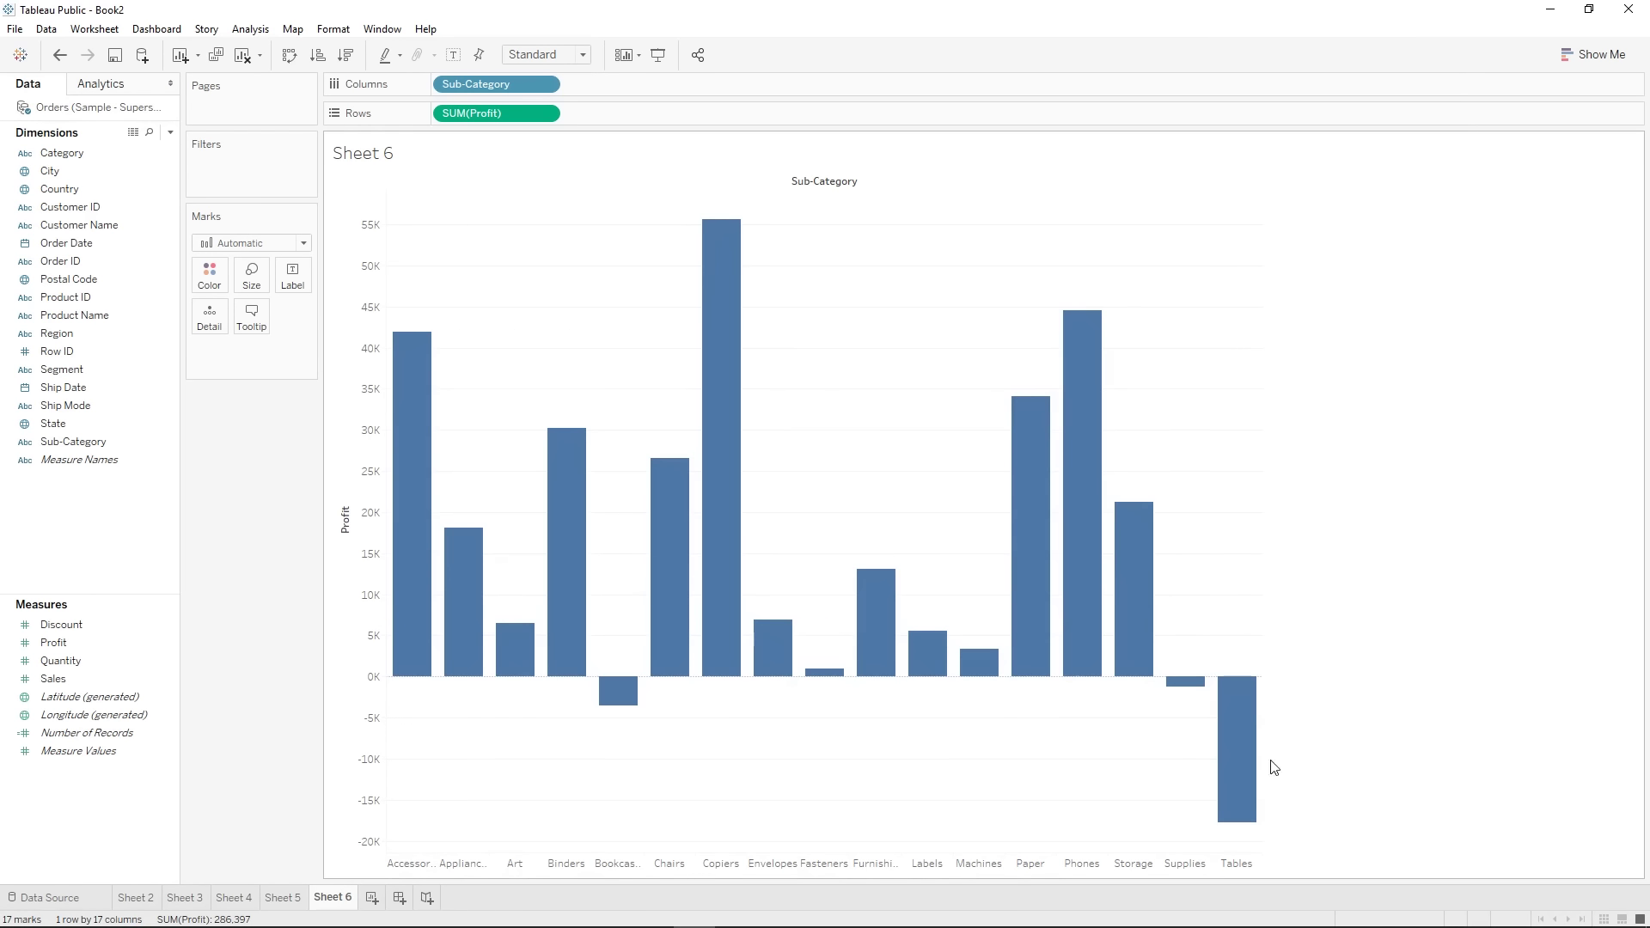
{"action": "left_click", "coordinate": [57, 645]}
{"action": "left_click_drag", "start_coordinate": [60, 651], "coordinate": [209, 289]}
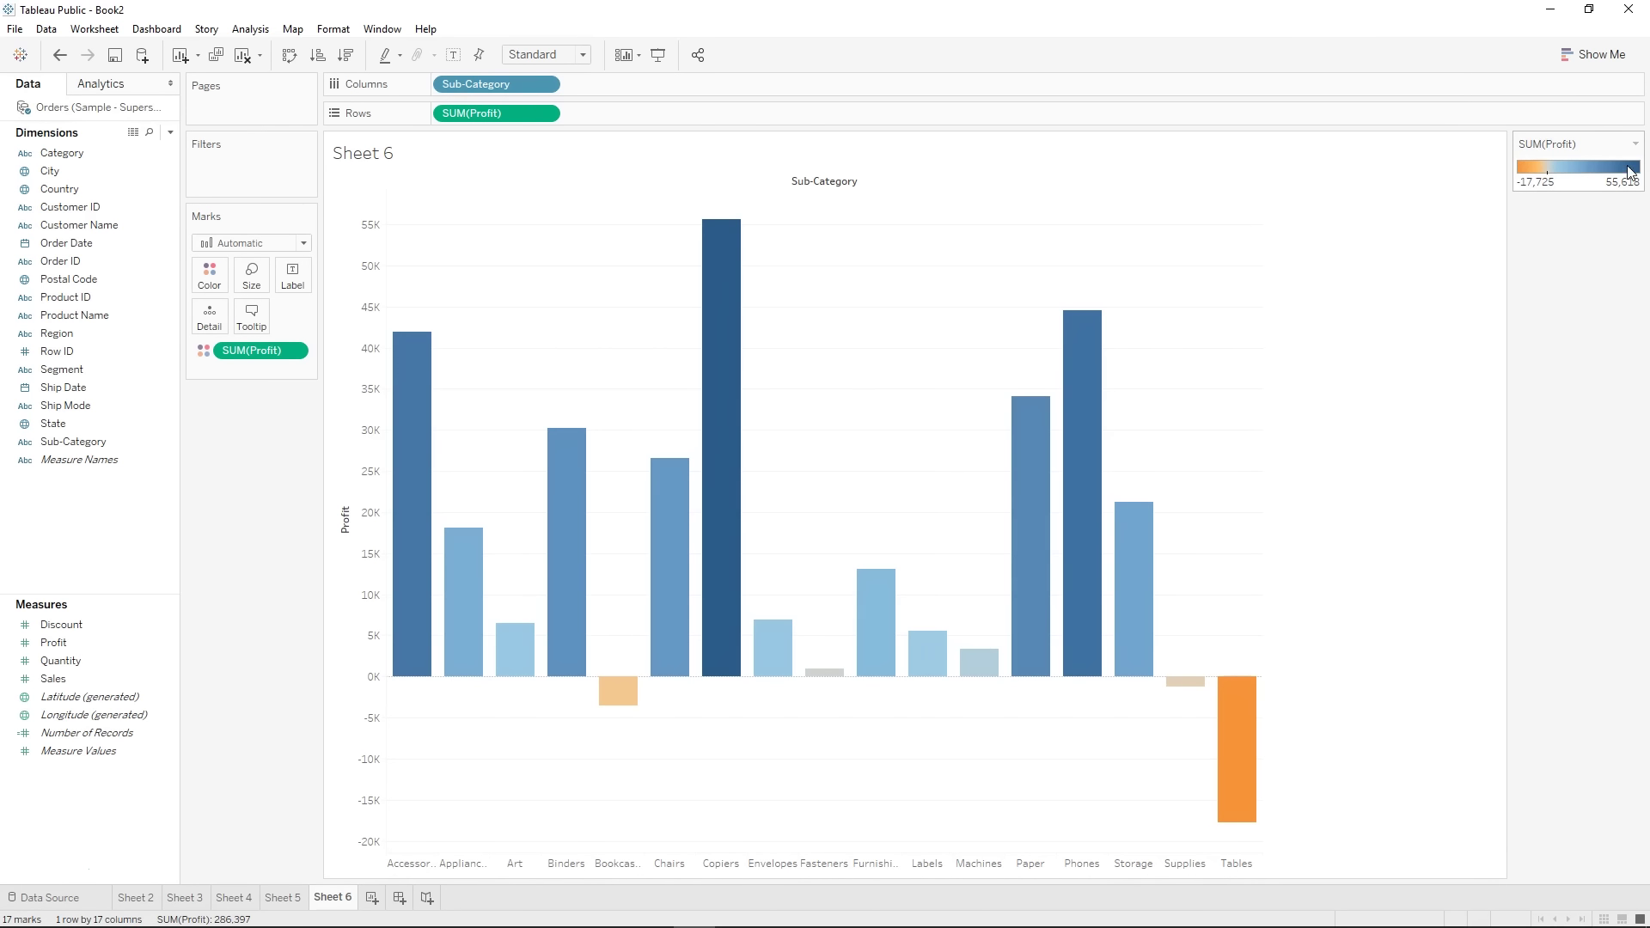
- Change the Profit color palette of the bars to Red-Blue Diverging and apply it
{"action": "left_click", "coordinate": [212, 277]}
{"action": "left_click", "coordinate": [242, 330]}
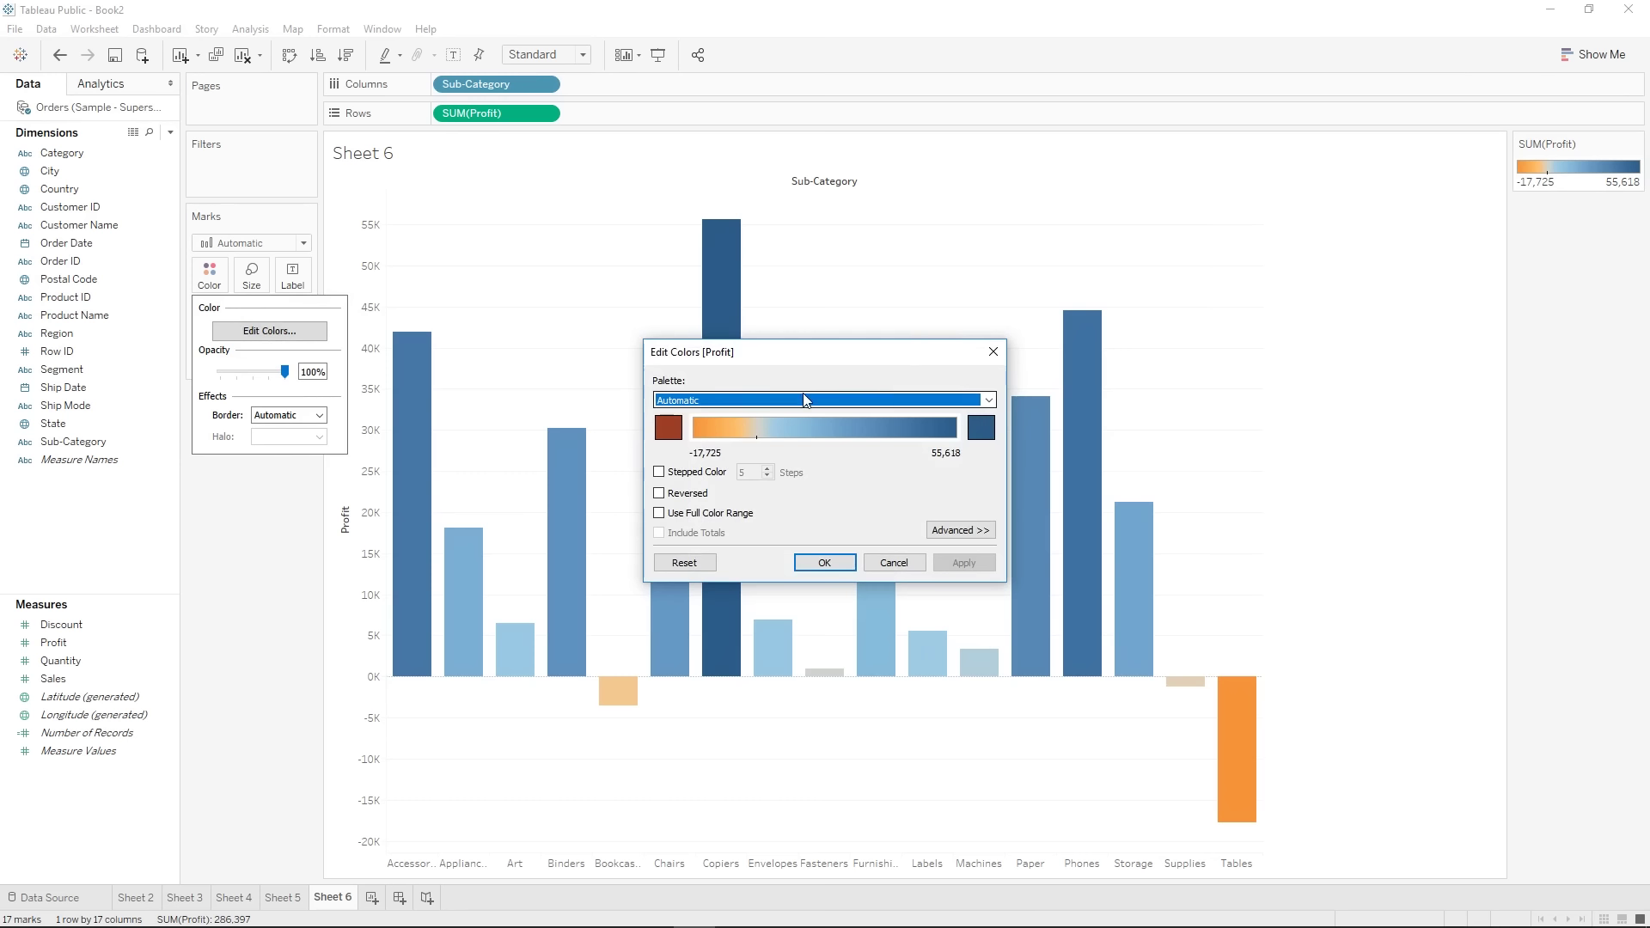
{"action": "left_click", "coordinate": [696, 403]}
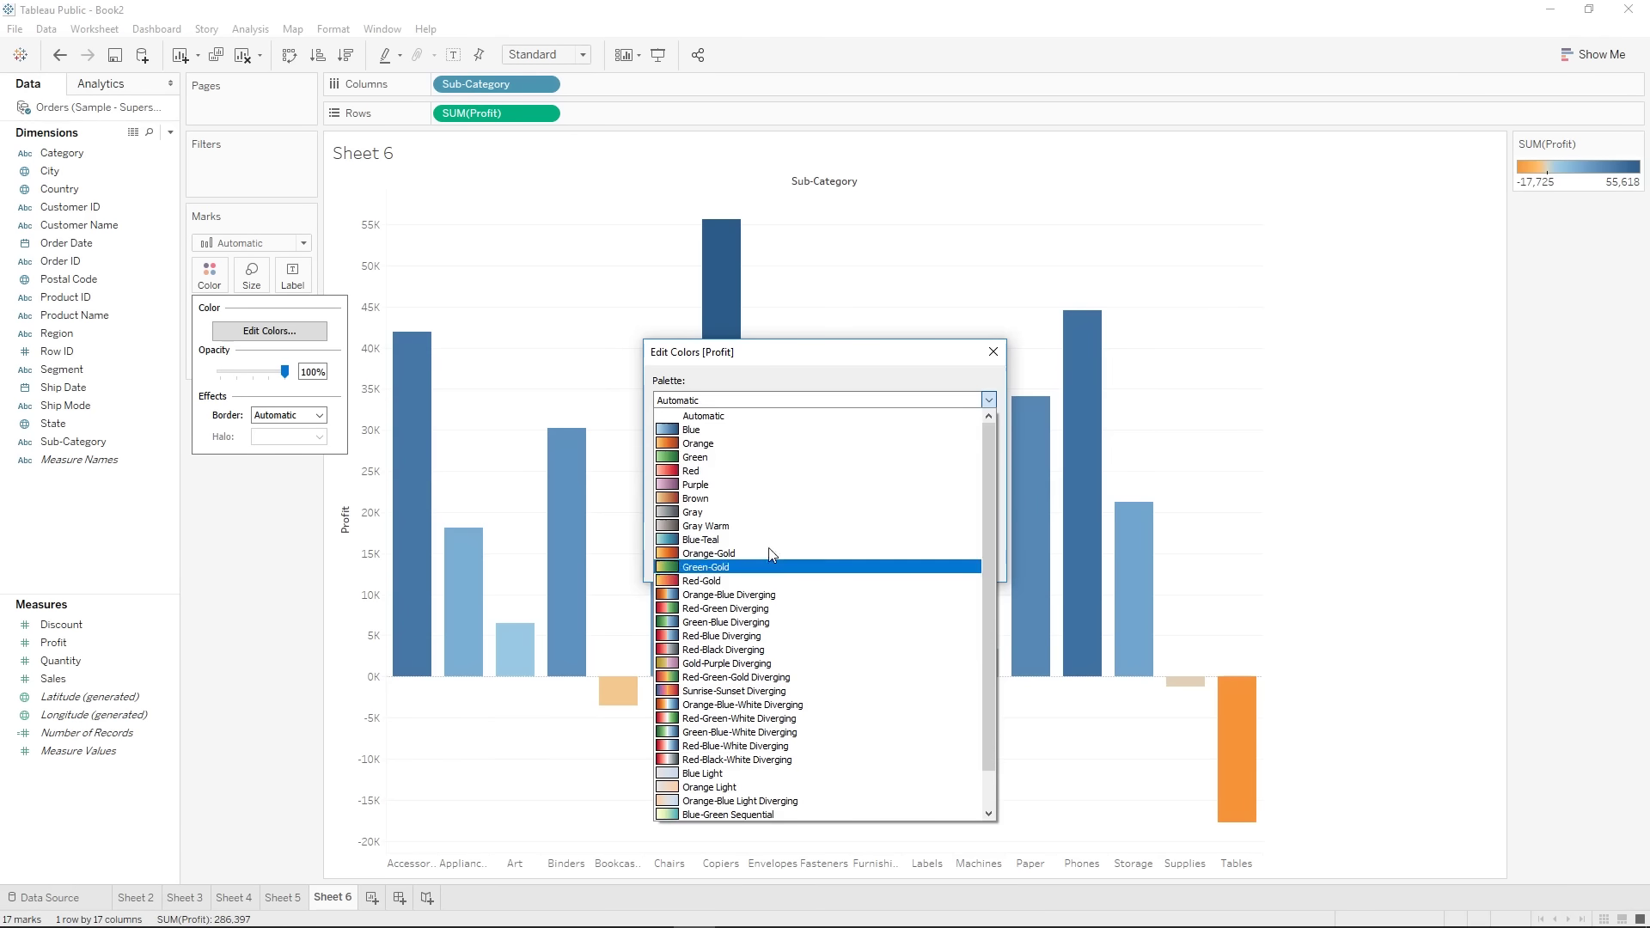
{"action": "left_click", "coordinate": [755, 634]}
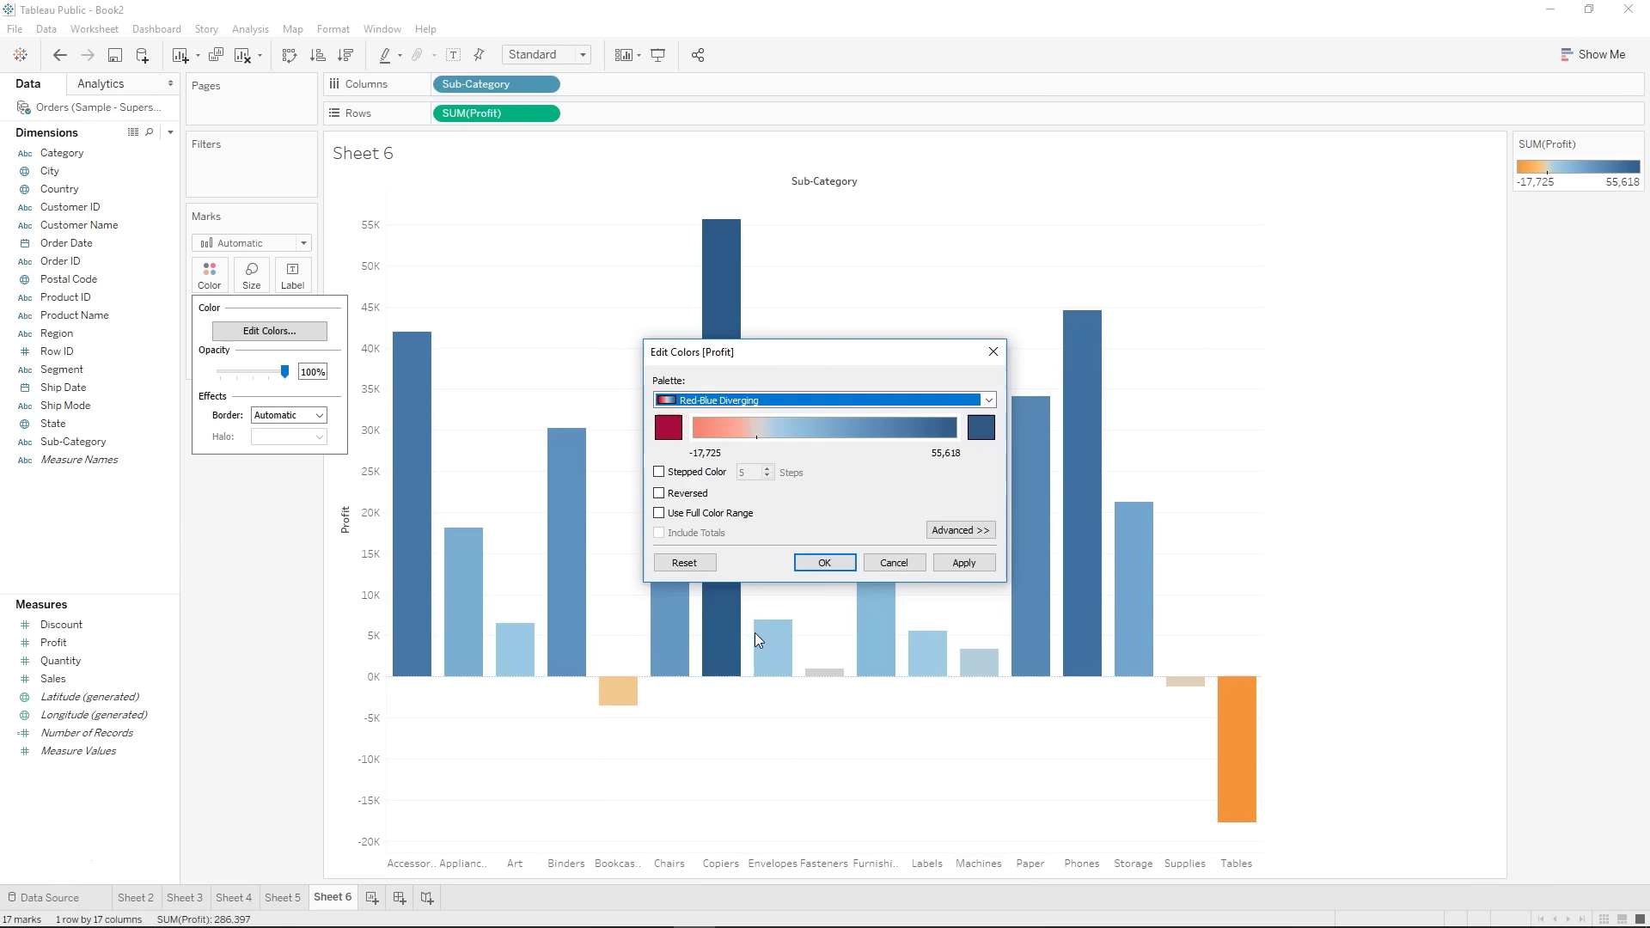
{"action": "left_click", "coordinate": [968, 564]}
{"action": "left_click", "coordinate": [823, 564]}
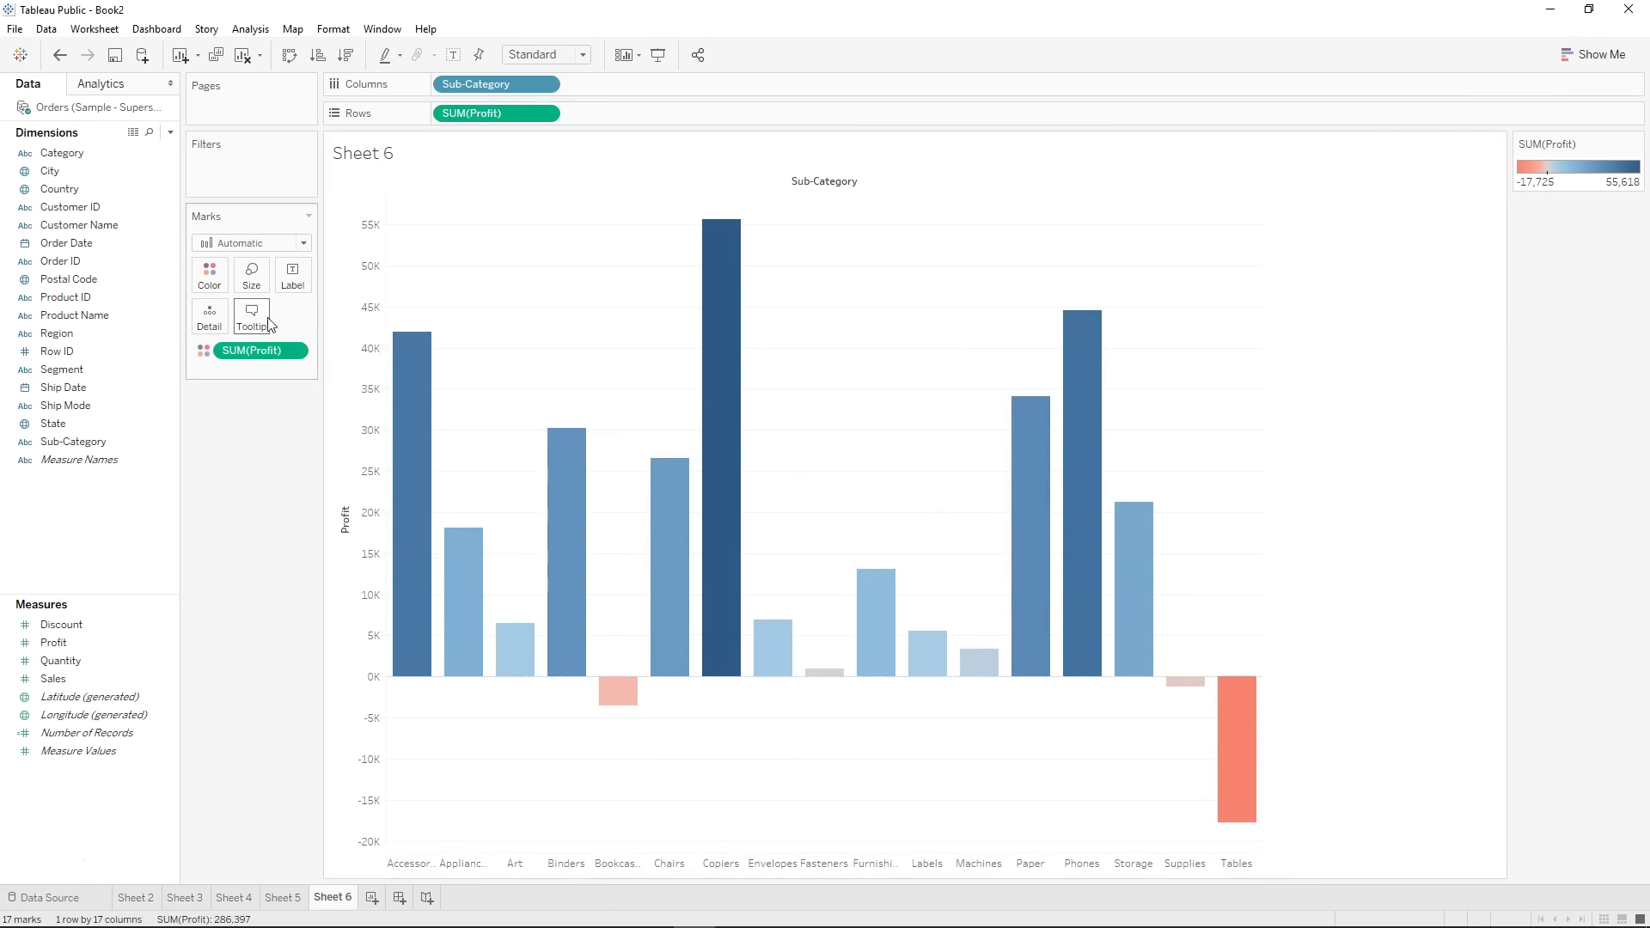
- Rebuild the columns with Category first and Sub-Category nested within it
{"action": "mouse_move", "coordinate": [62, 152]}
{"action": "left_mouse_down"}
{"action": "mouse_move", "coordinate": [397, 112]}
{"action": "mouse_move", "coordinate": [52, 152]}
{"action": "left_mouse_up"}
{"action": "left_click_drag", "start_coordinate": [471, 76], "coordinate": [260, 526]}
{"action": "left_click_drag", "start_coordinate": [73, 153], "coordinate": [483, 86]}
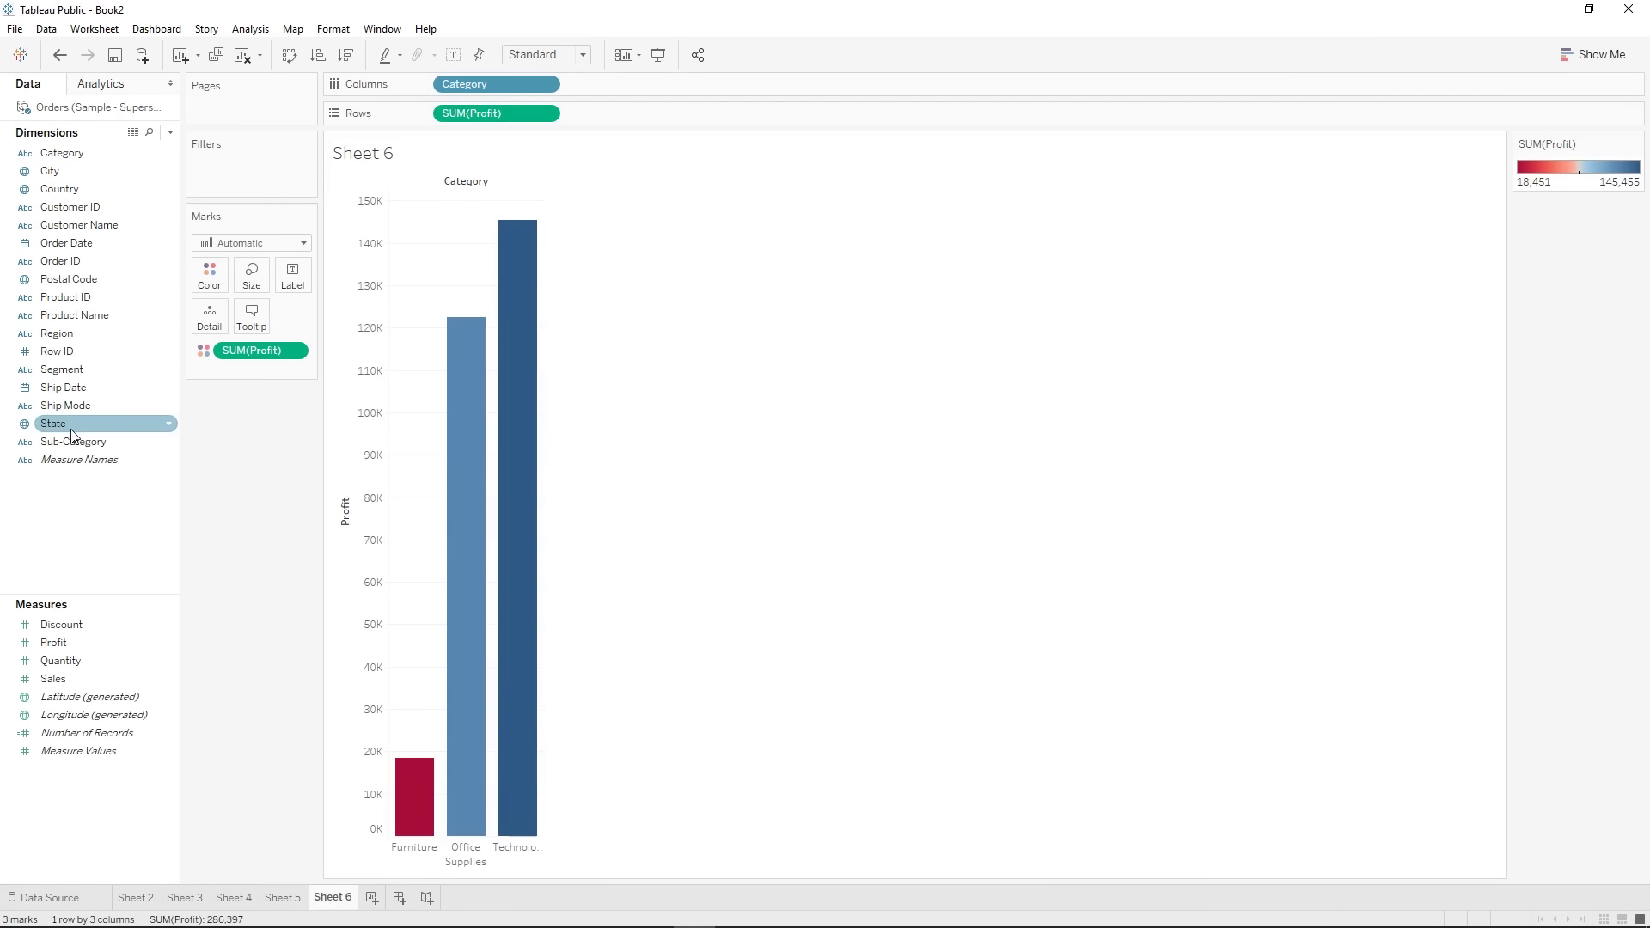
{"action": "left_click_drag", "start_coordinate": [74, 441], "coordinate": [649, 92]}
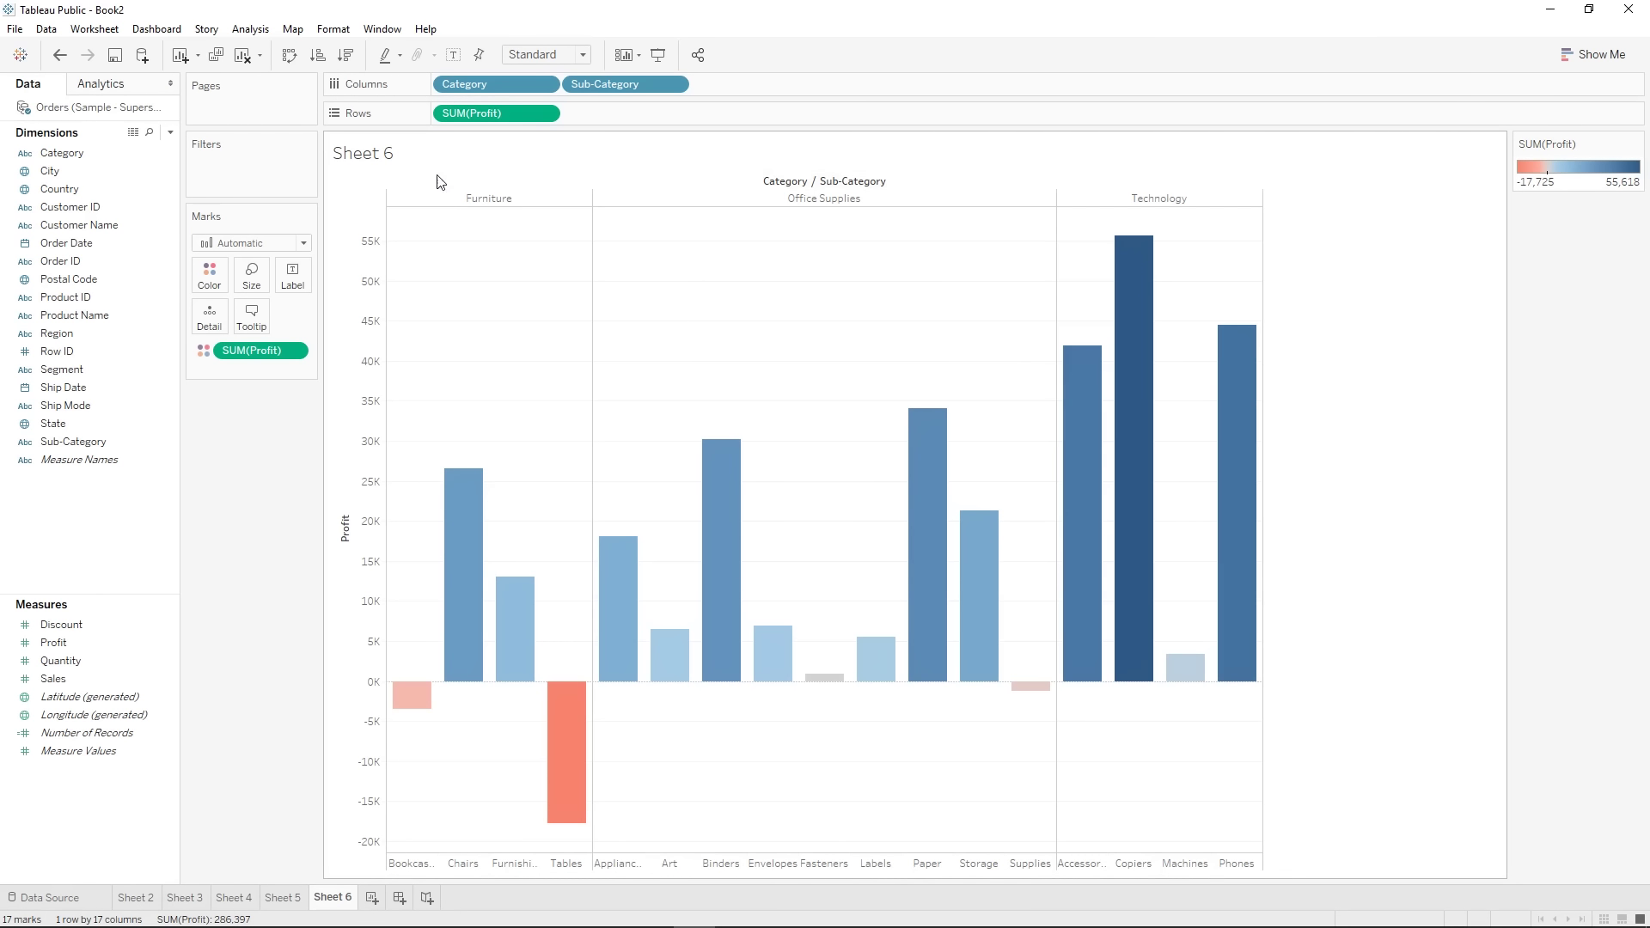
- Try Sub-Category ahead of Category on columns, and put Category back in front
{"action": "mouse_move", "coordinate": [455, 682]}
{"action": "left_click_drag", "start_coordinate": [603, 94], "coordinate": [441, 90]}
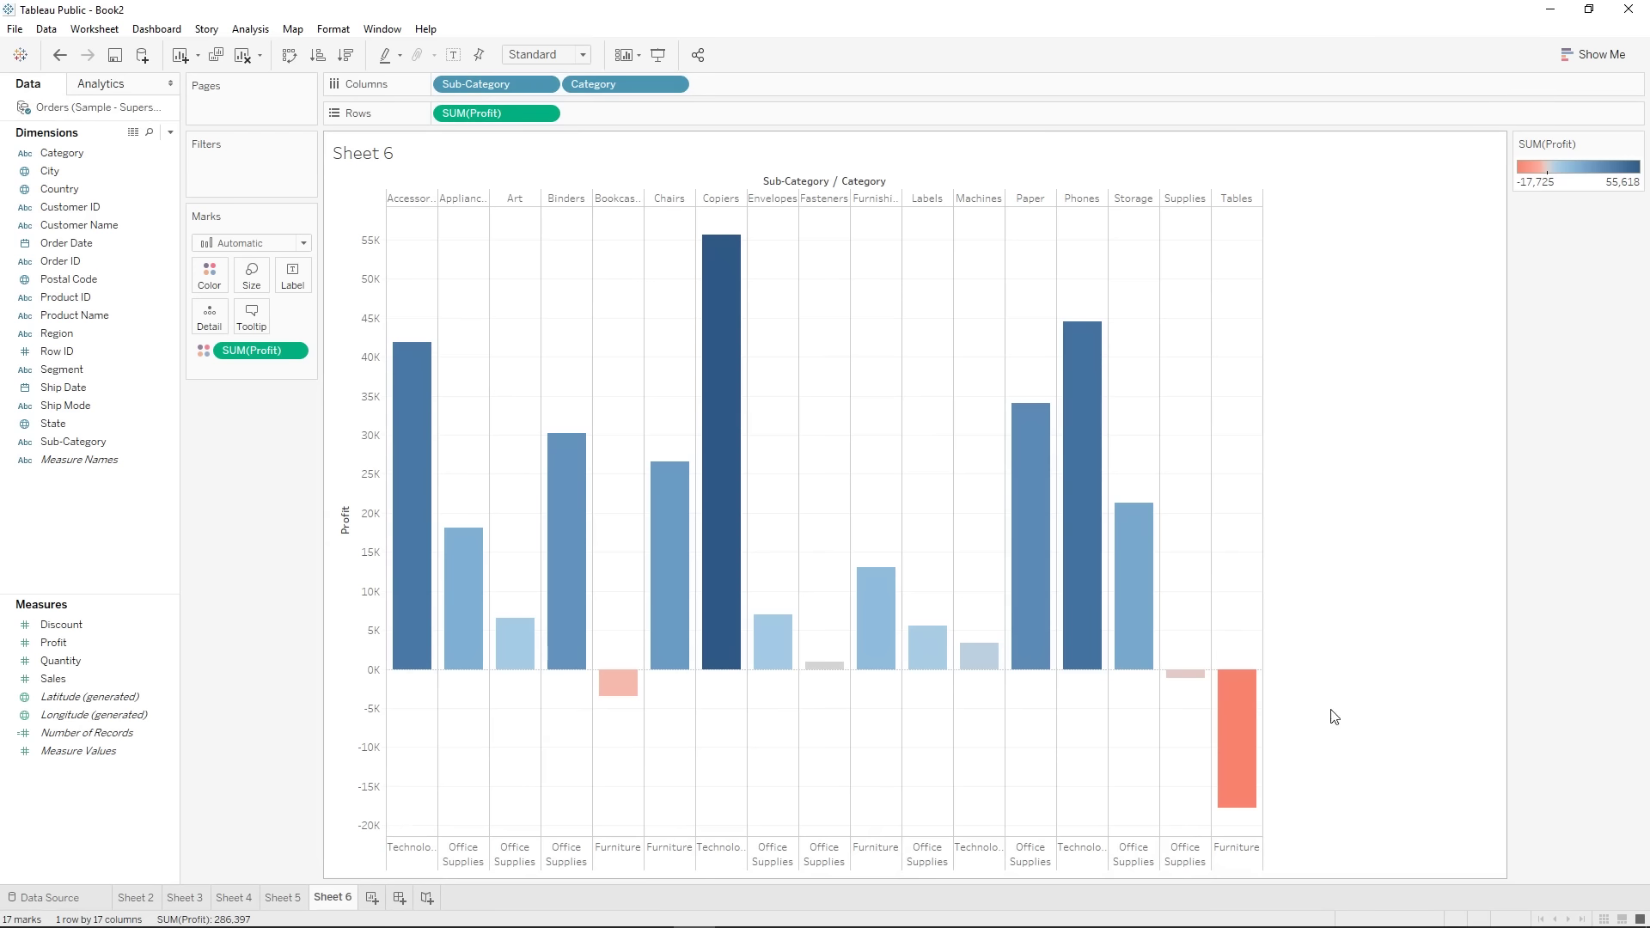
{"action": "left_click_drag", "start_coordinate": [606, 83], "coordinate": [444, 88]}
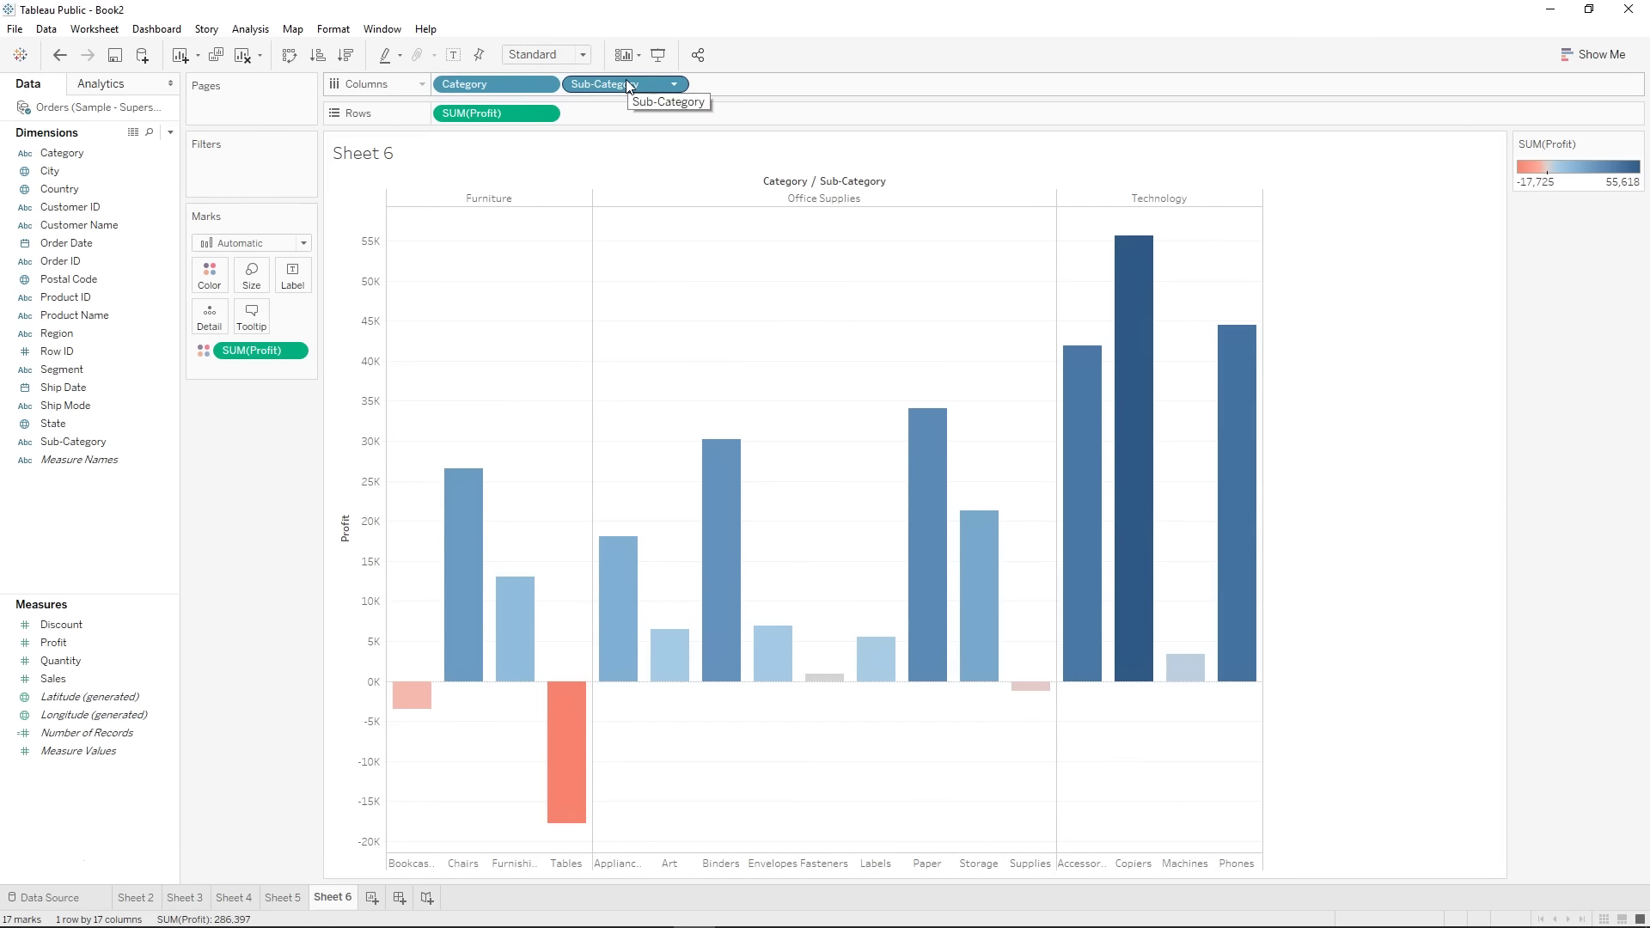
- Sort the sub-categories within each category by Profit in descending order and inspect the Tables bar
{"action": "left_click", "coordinate": [346, 57]}
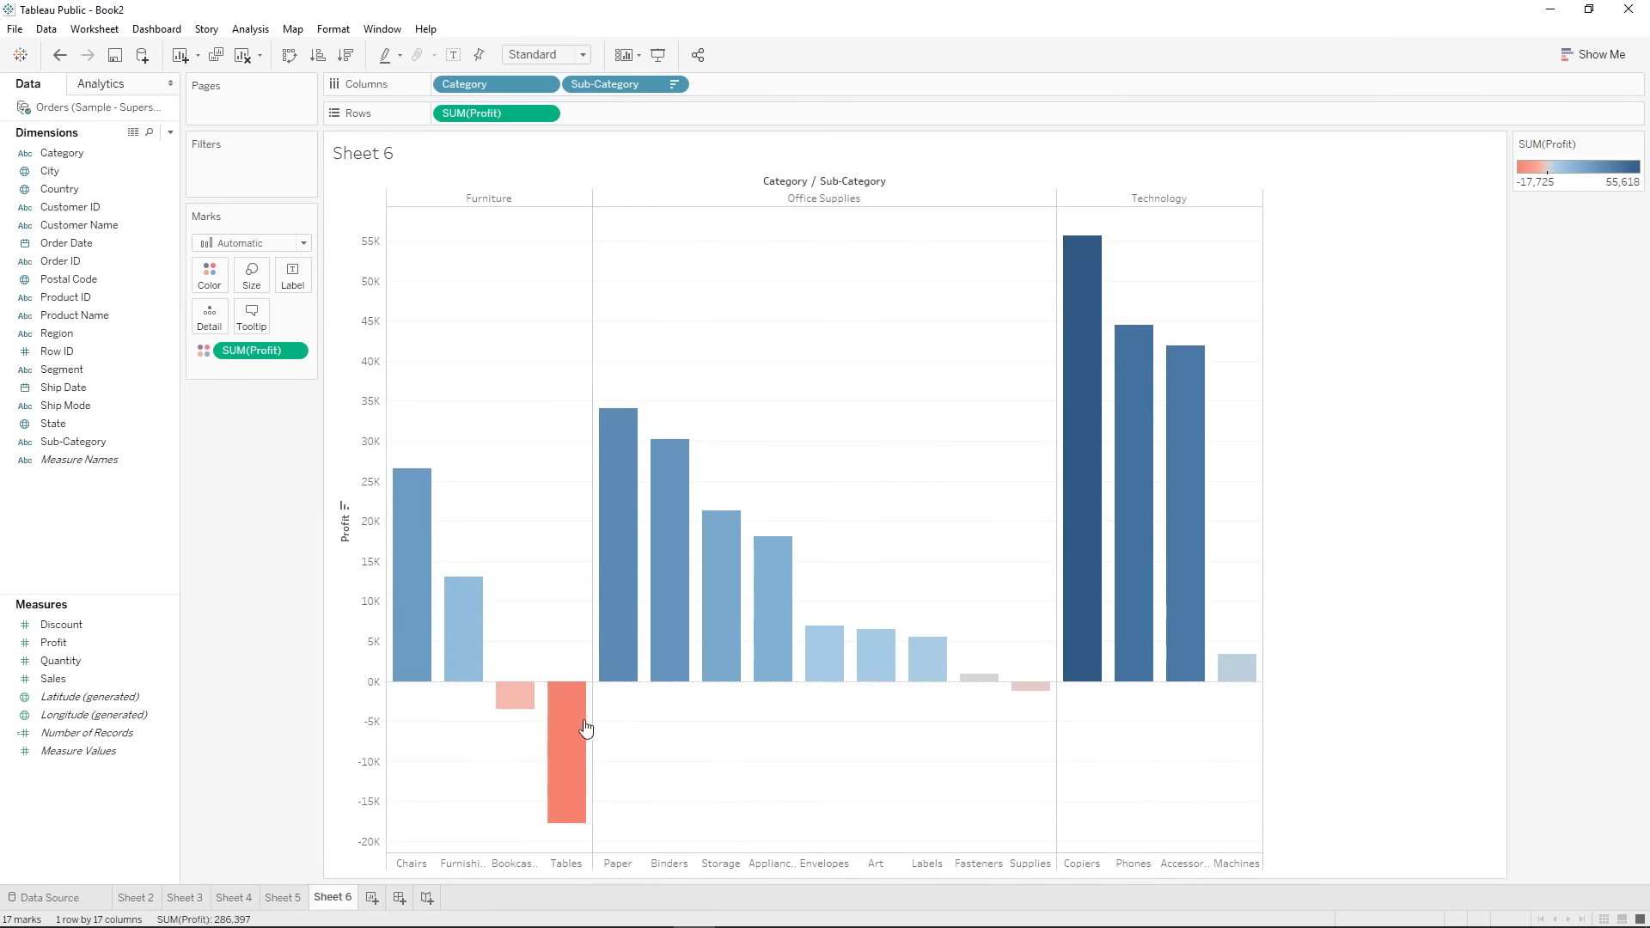
{"action": "mouse_move", "coordinate": [556, 700]}
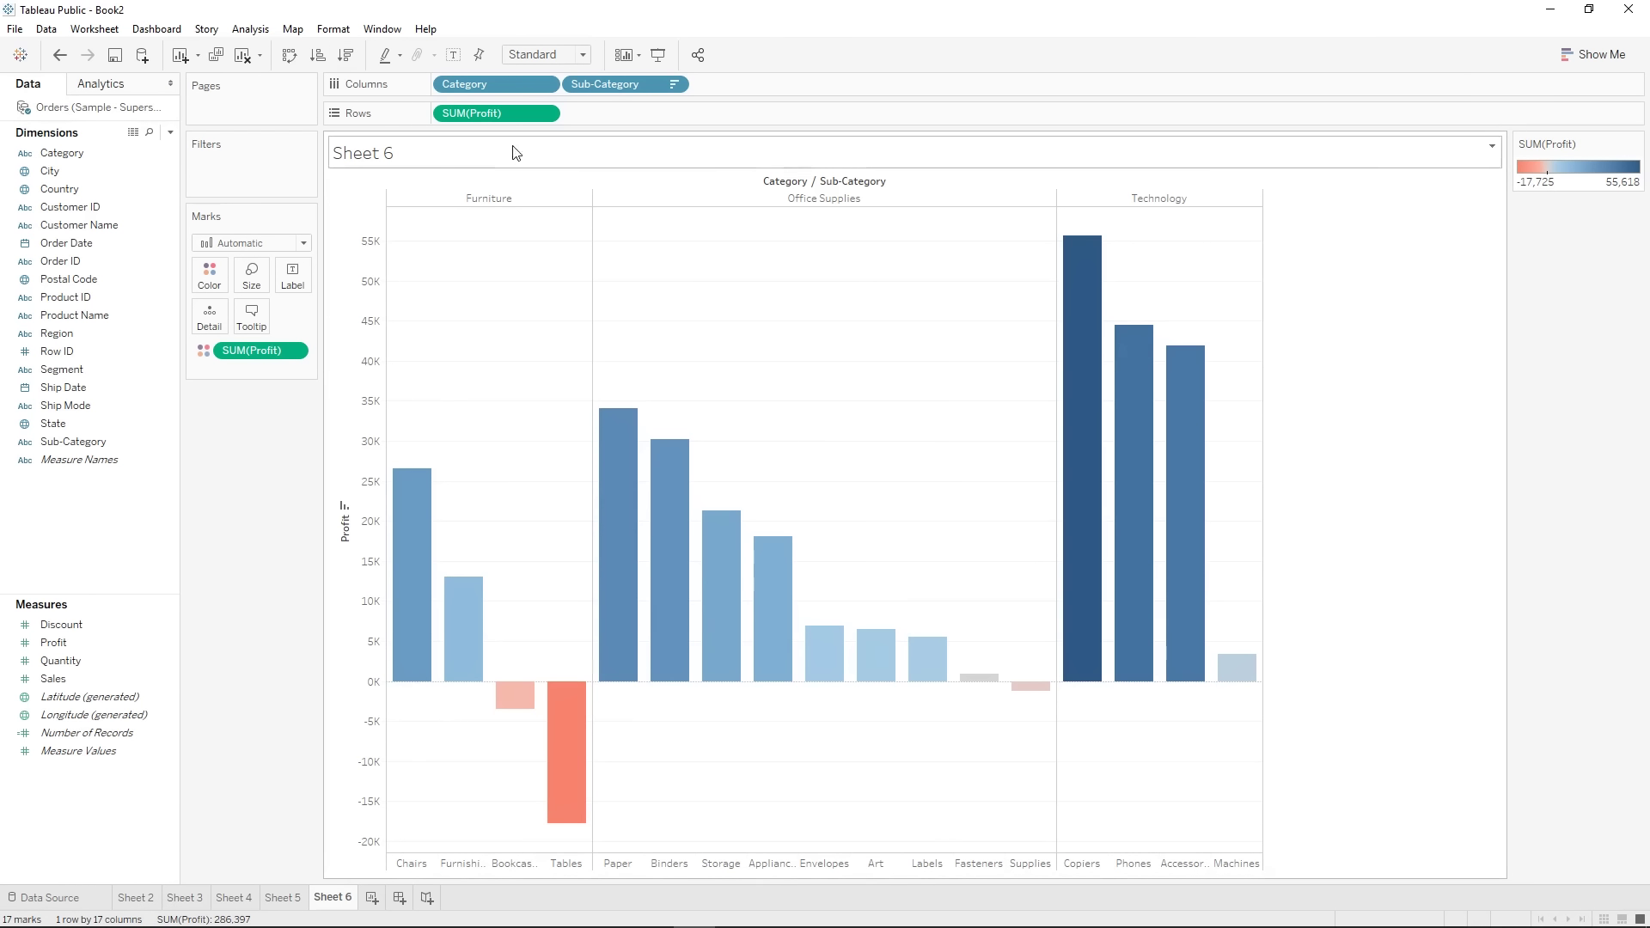
{"action": "mouse_move", "coordinate": [593, 799]}
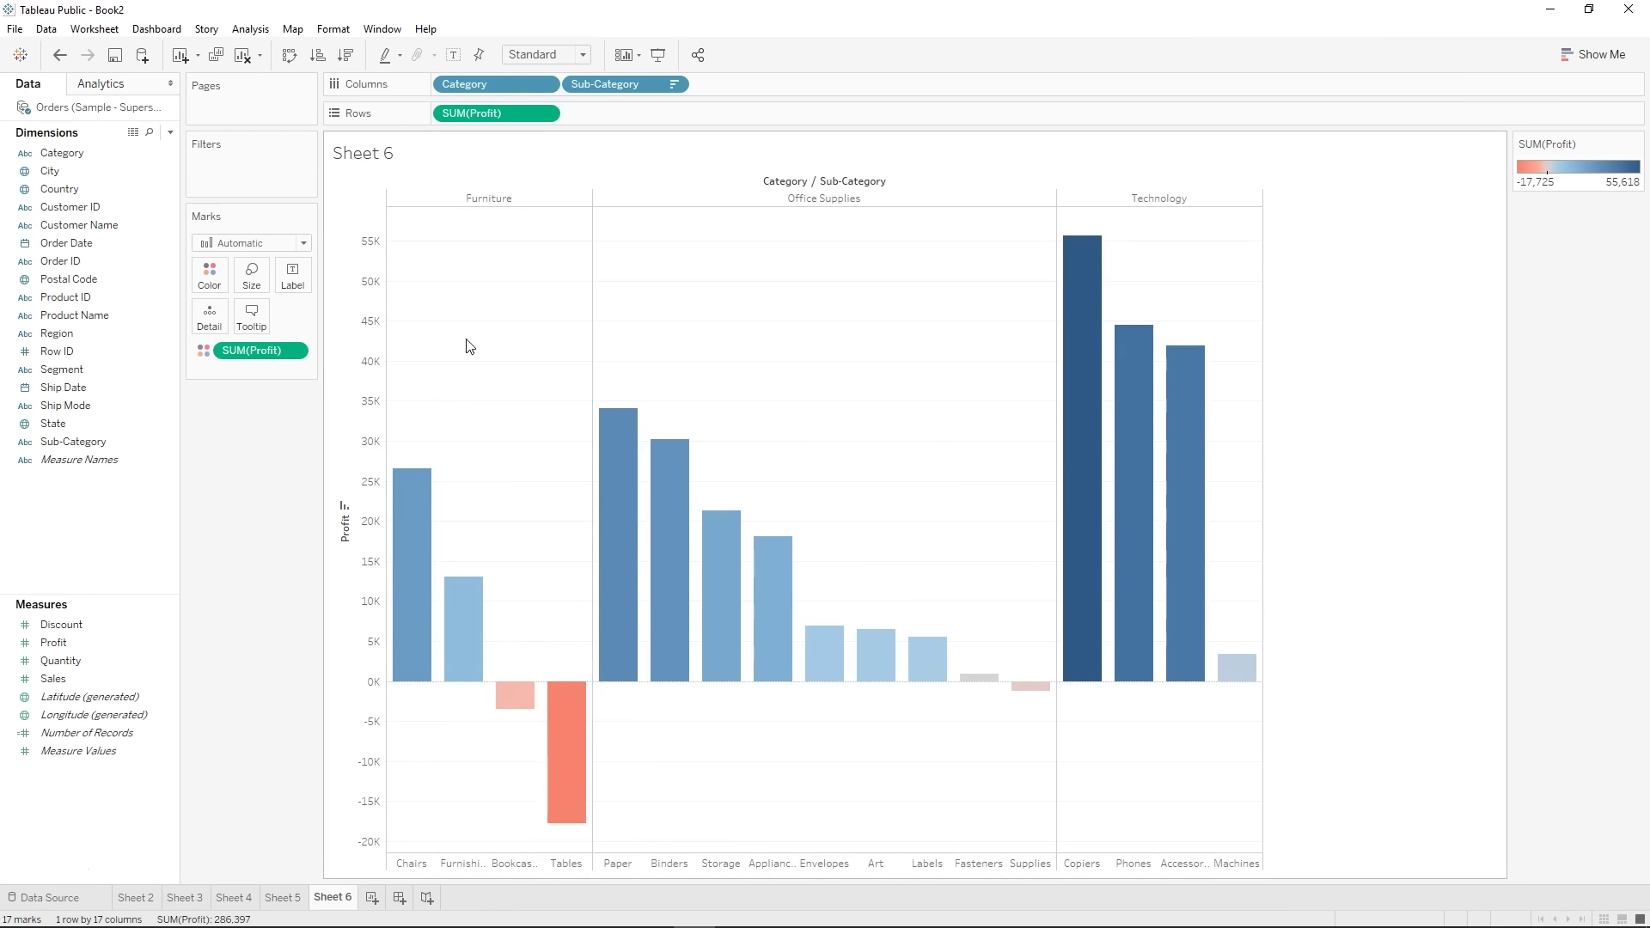
{"action": "mouse_move", "coordinate": [574, 731]}
- Rotate the Sub-Category header labels to vertical and clear the Copiers selection
{"action": "right_click", "coordinate": [1086, 863]}
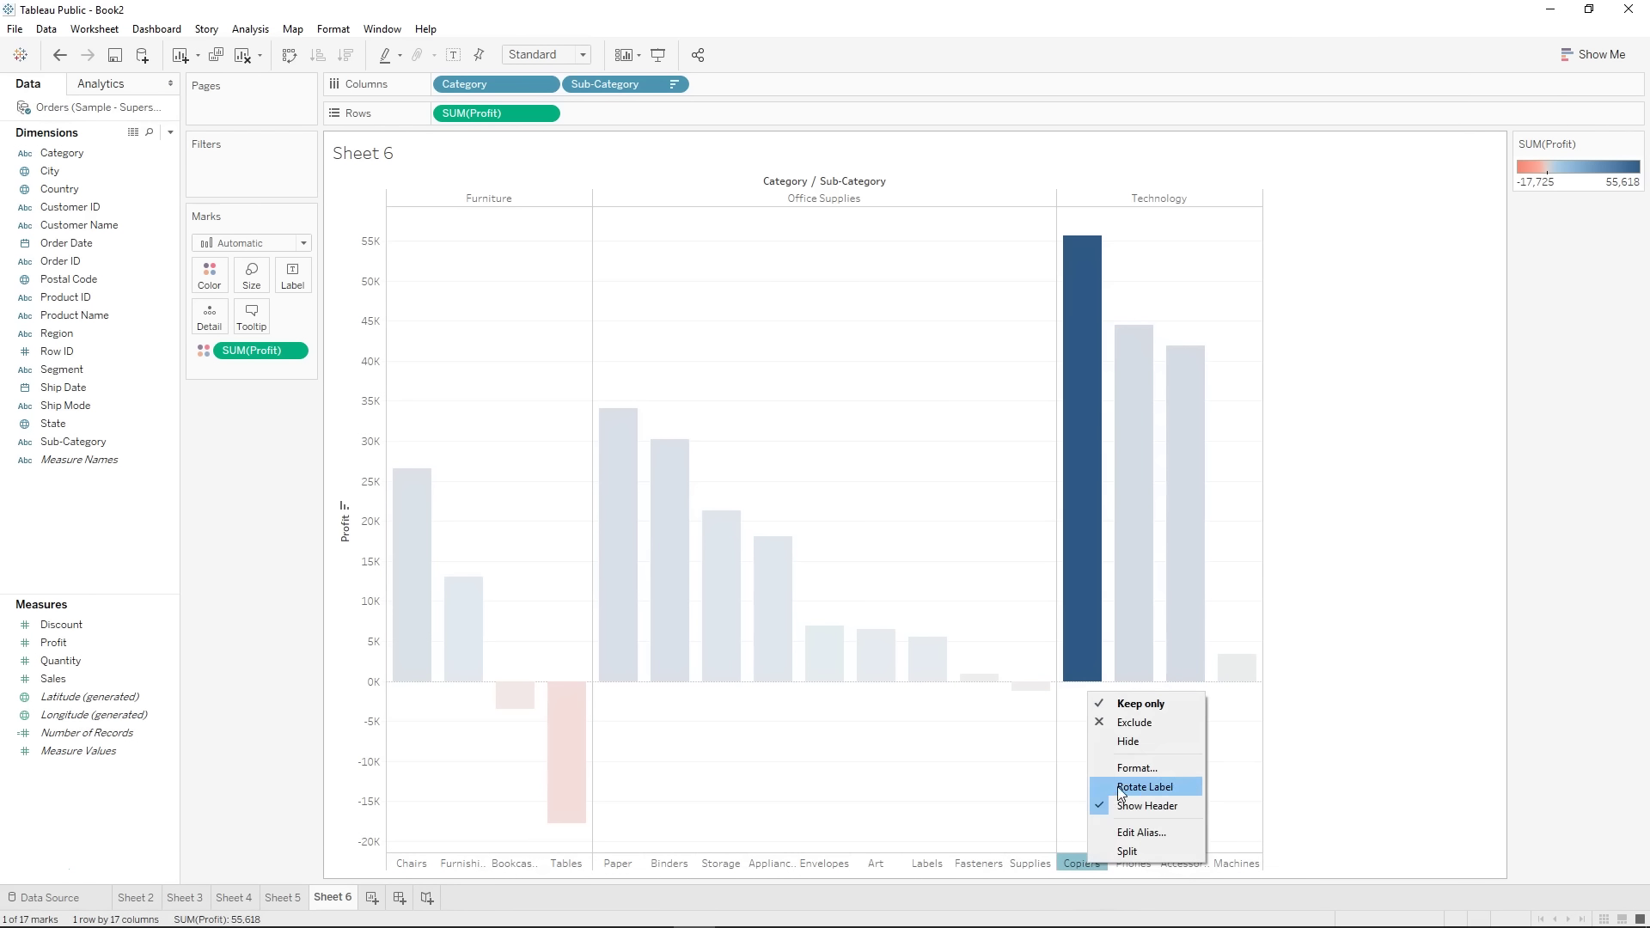
{"action": "left_click", "coordinate": [1146, 787]}
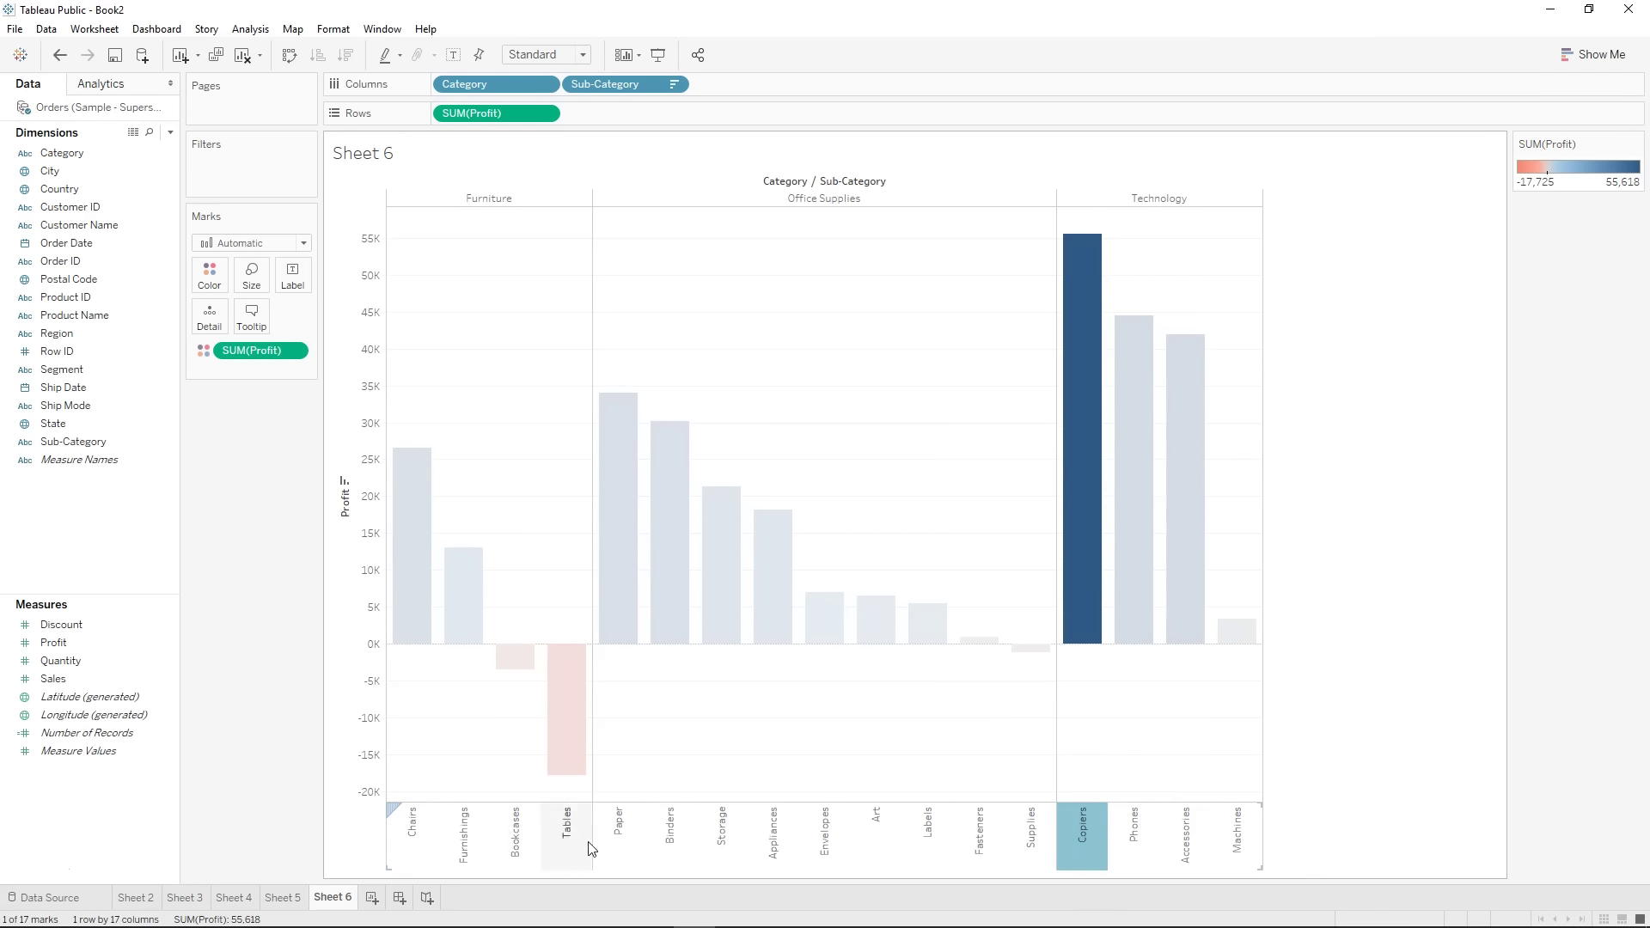
{"action": "left_click", "coordinate": [599, 744]}
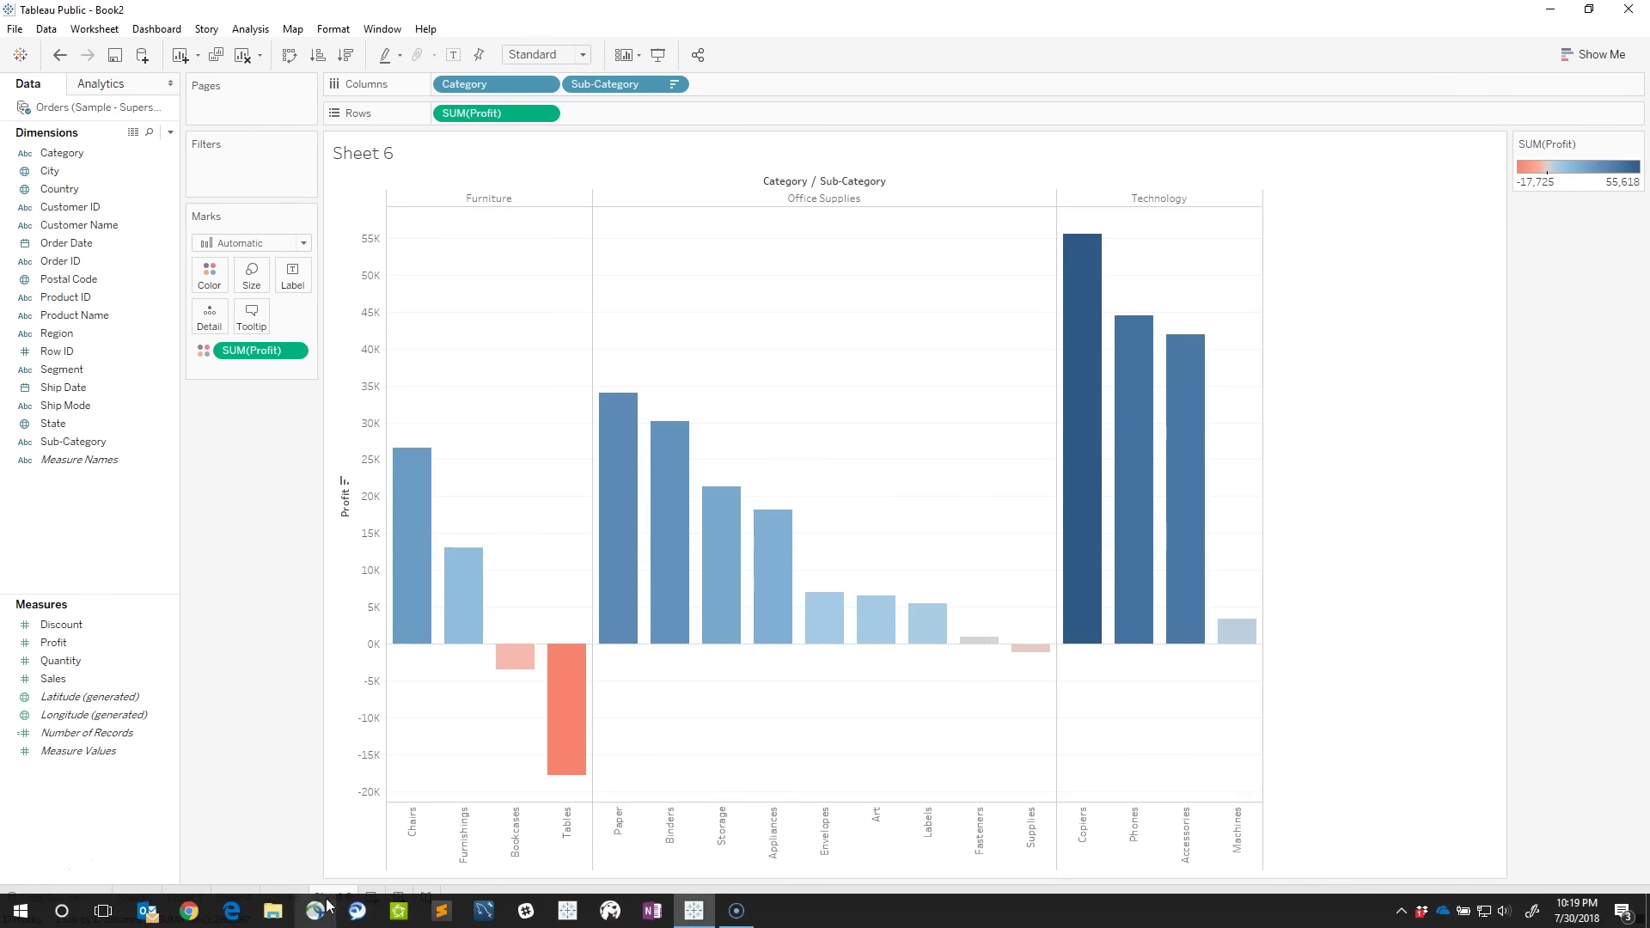
- Rename the current worksheet as "Profit by Sub-Category"
{"action": "right_click", "coordinate": [332, 899]}
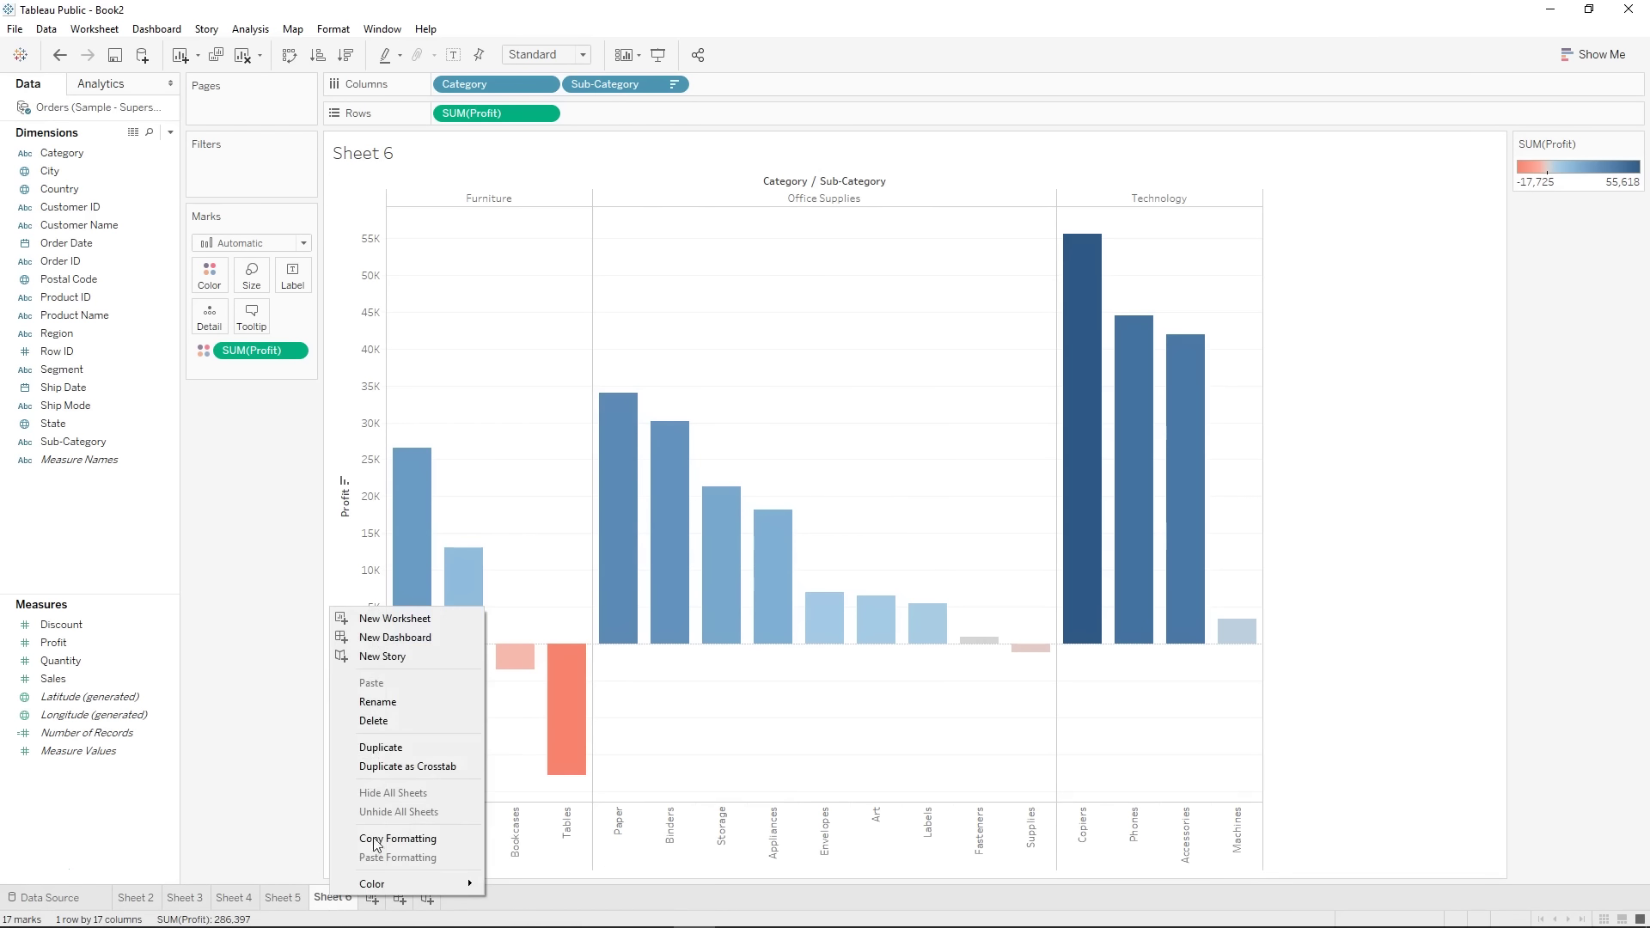
{"action": "left_click", "coordinate": [382, 703]}
{"action": "mouse_move", "coordinate": [718, 625]}
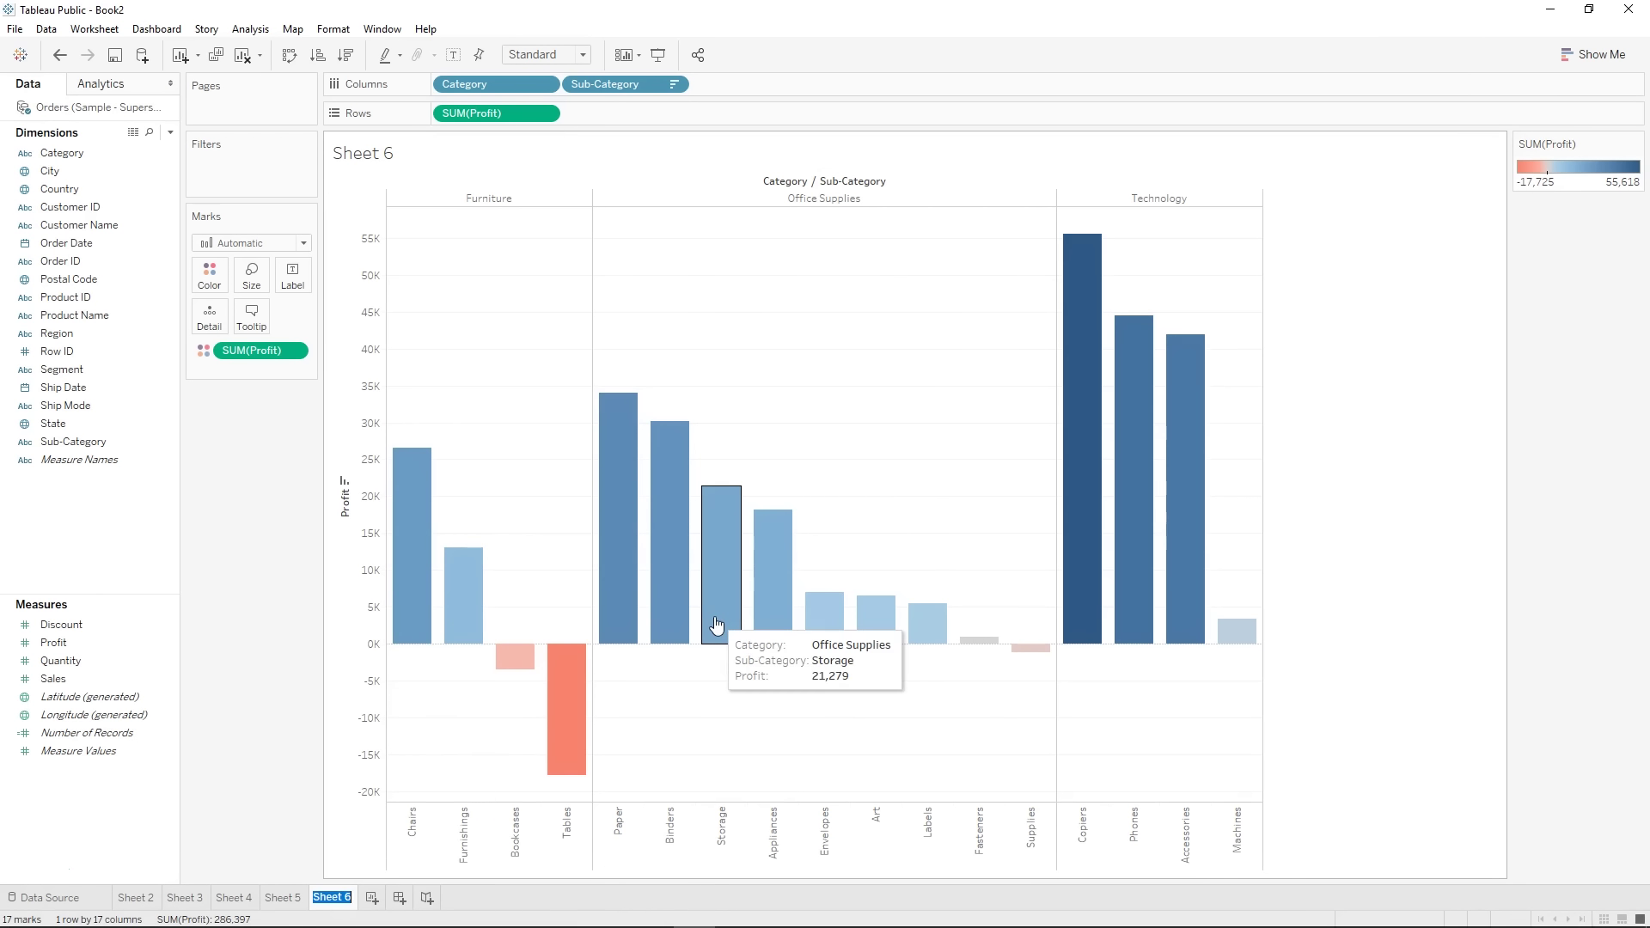
{"action": "type", "text": "Profit by"}
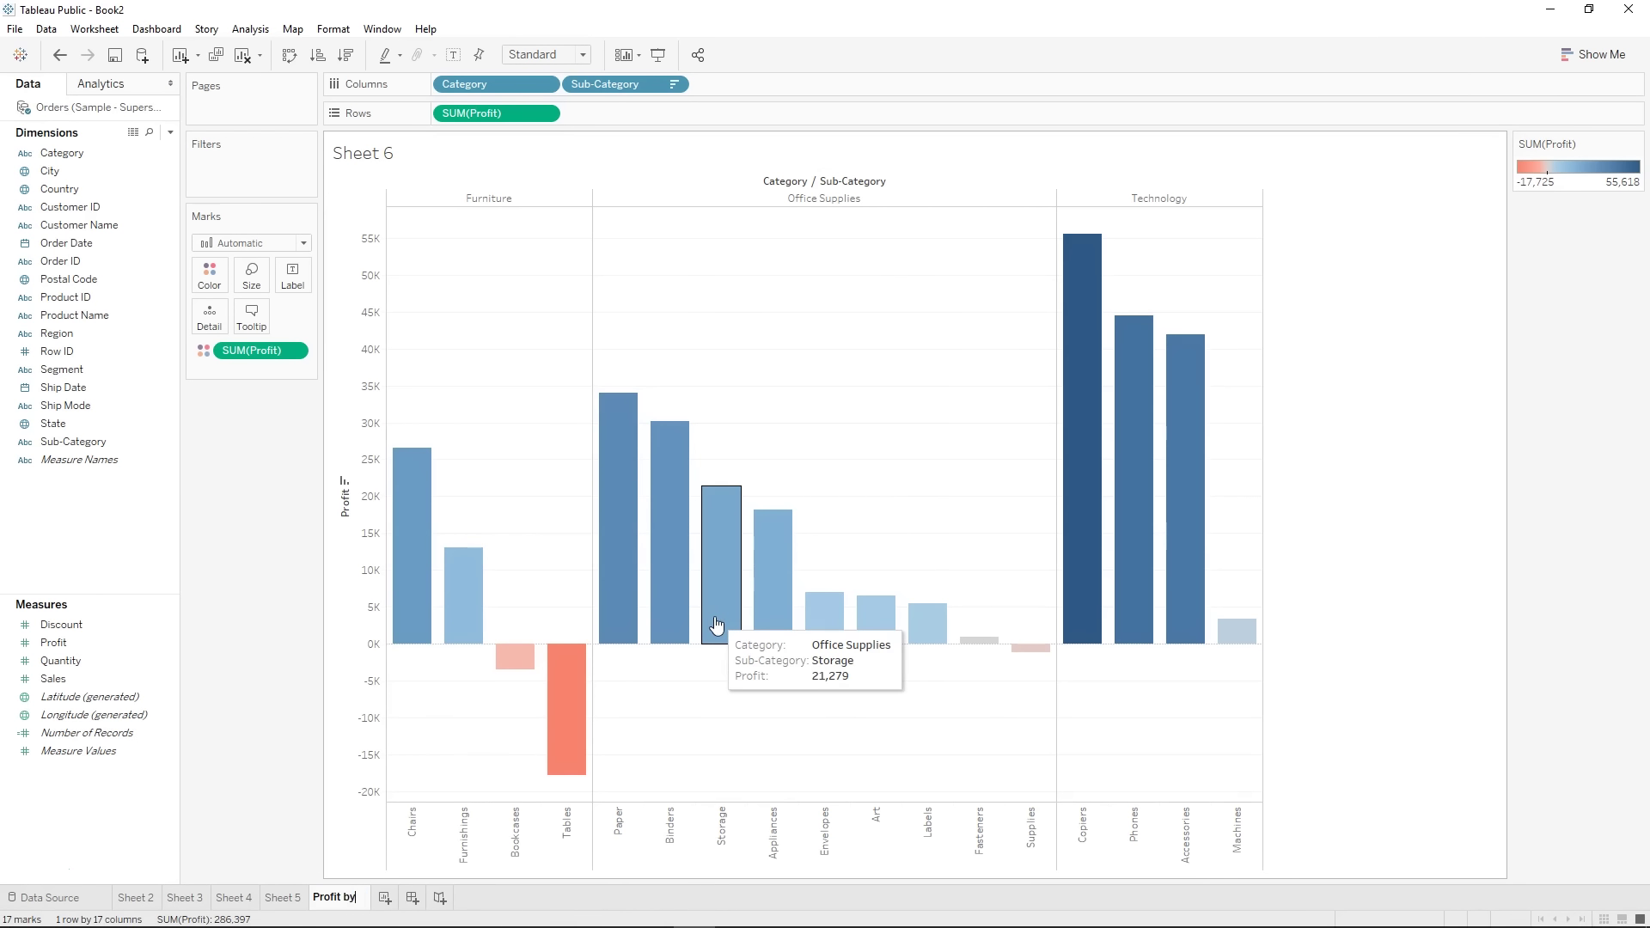
{"action": "type", "text": " Sub-Category"}
{"action": "key", "text": "Return"}
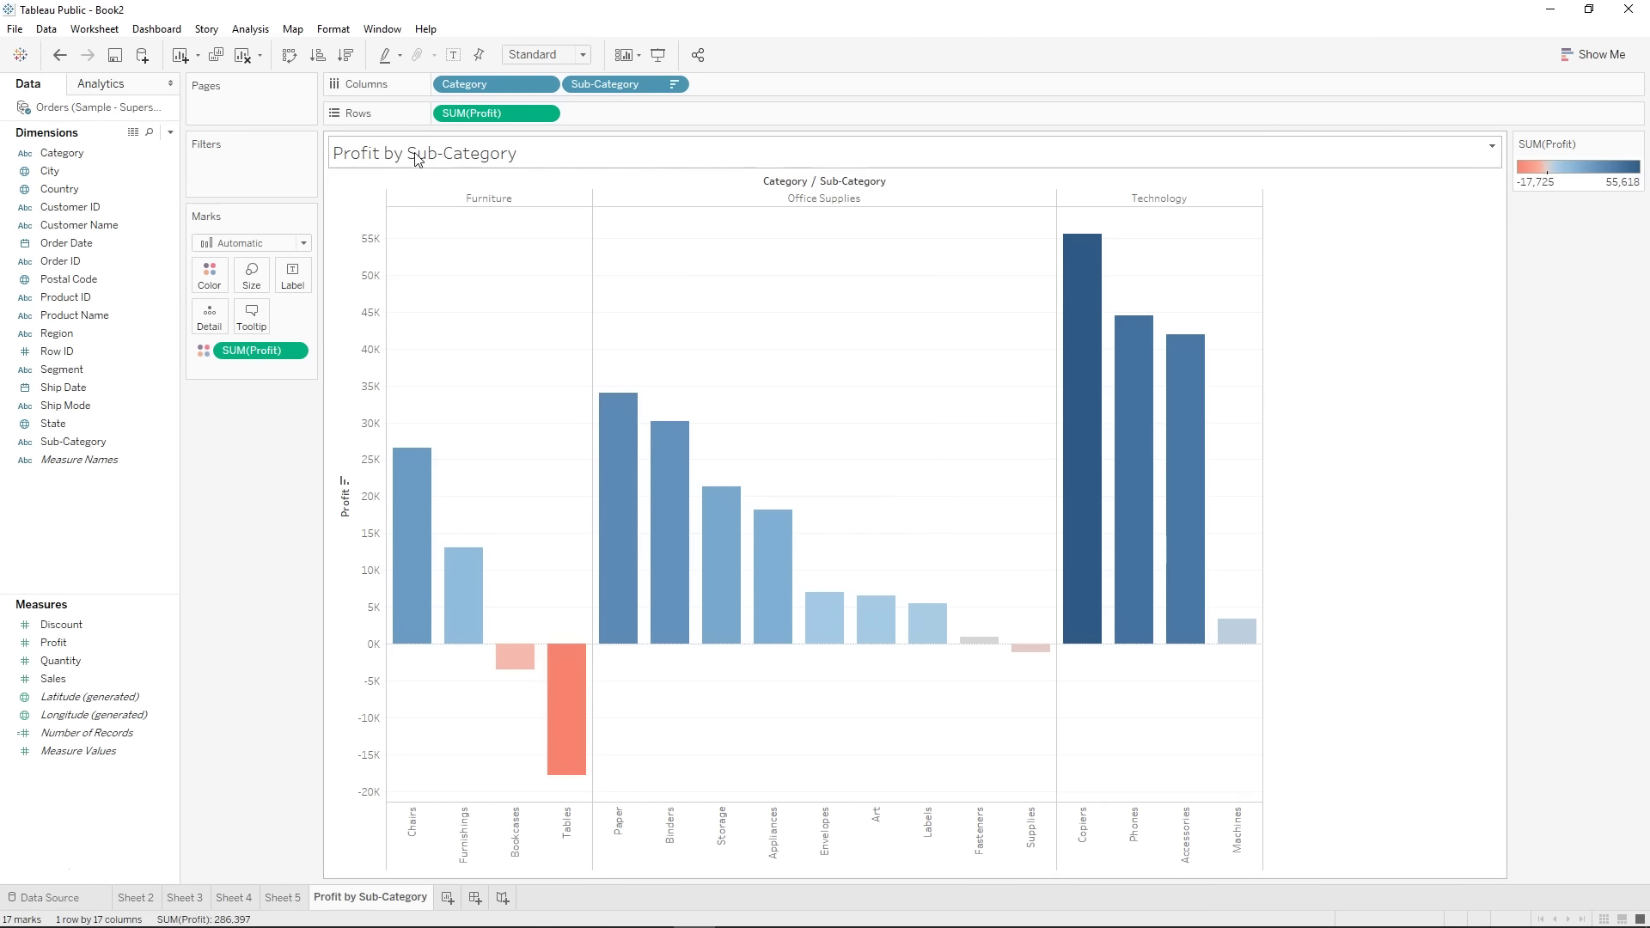
- Format the Profit axis numbers as custom currency with $ prefix, thousands (K) display units and zero decimal places
{"action": "mouse_move", "coordinate": [1092, 450]}
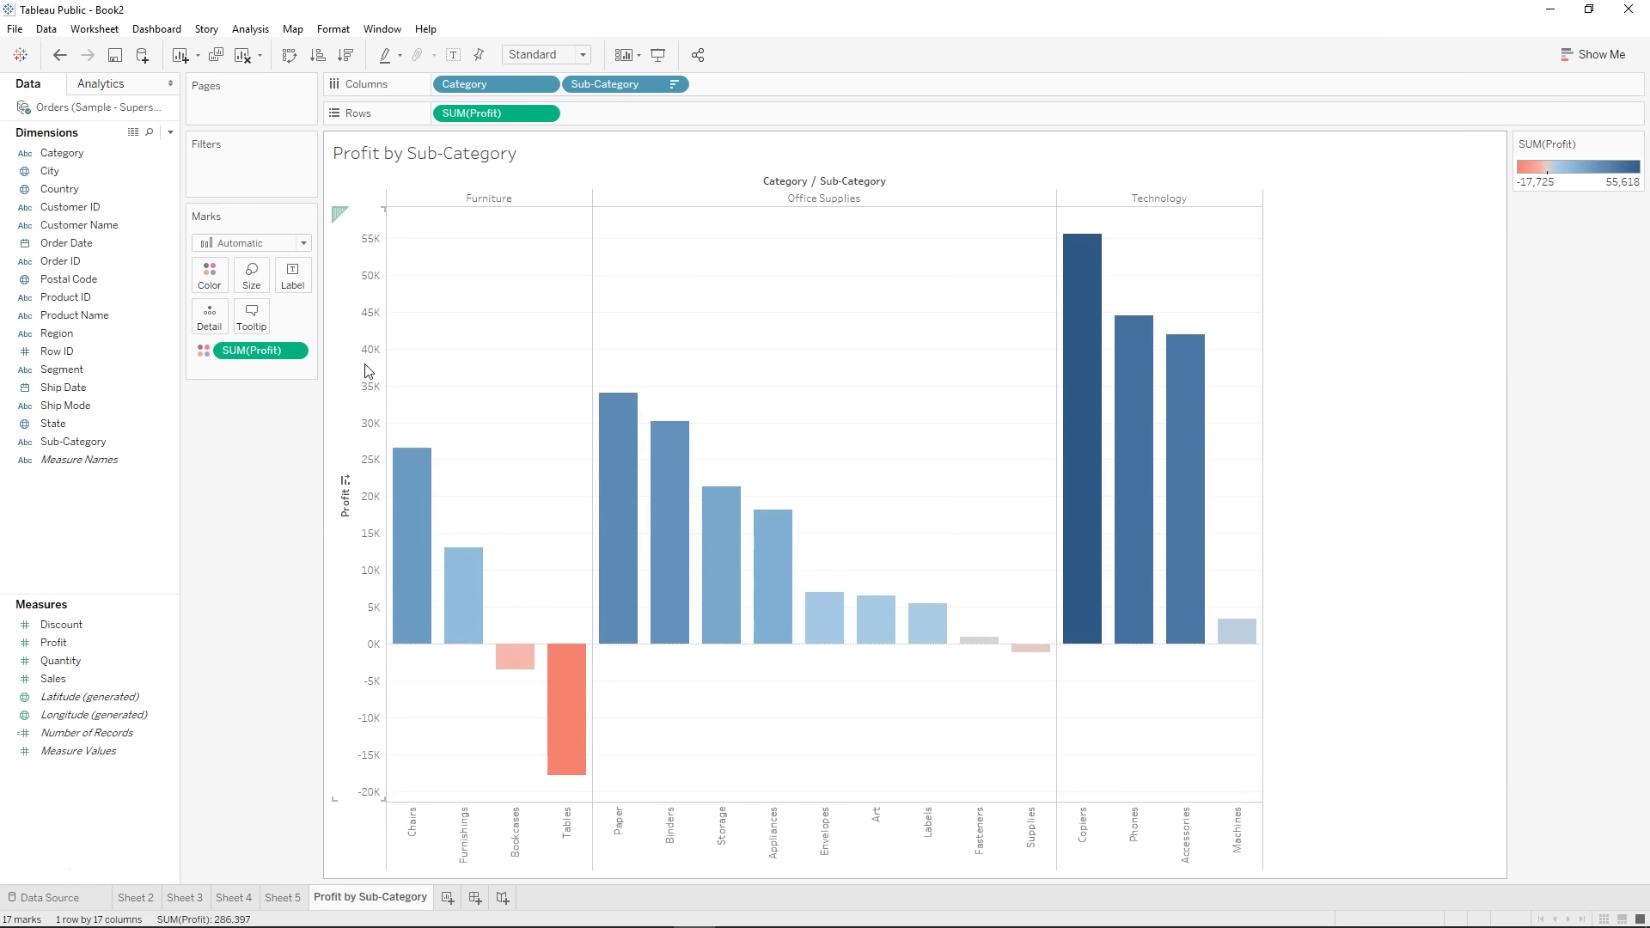
{"action": "right_click", "coordinate": [492, 117]}
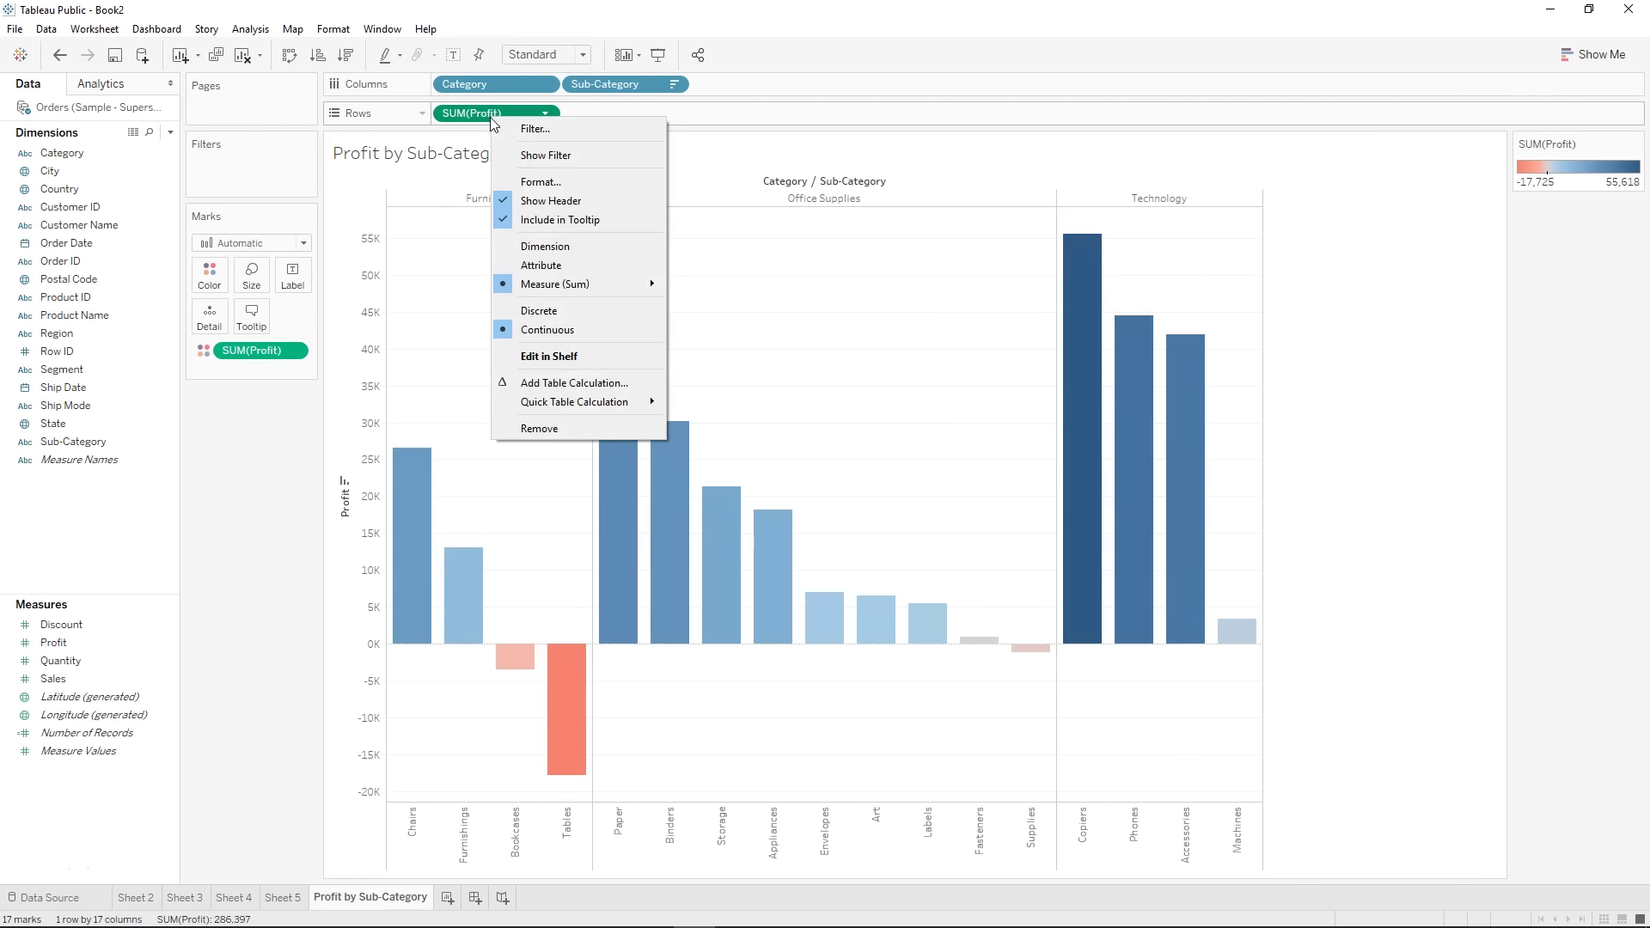
{"action": "left_click", "coordinate": [528, 181]}
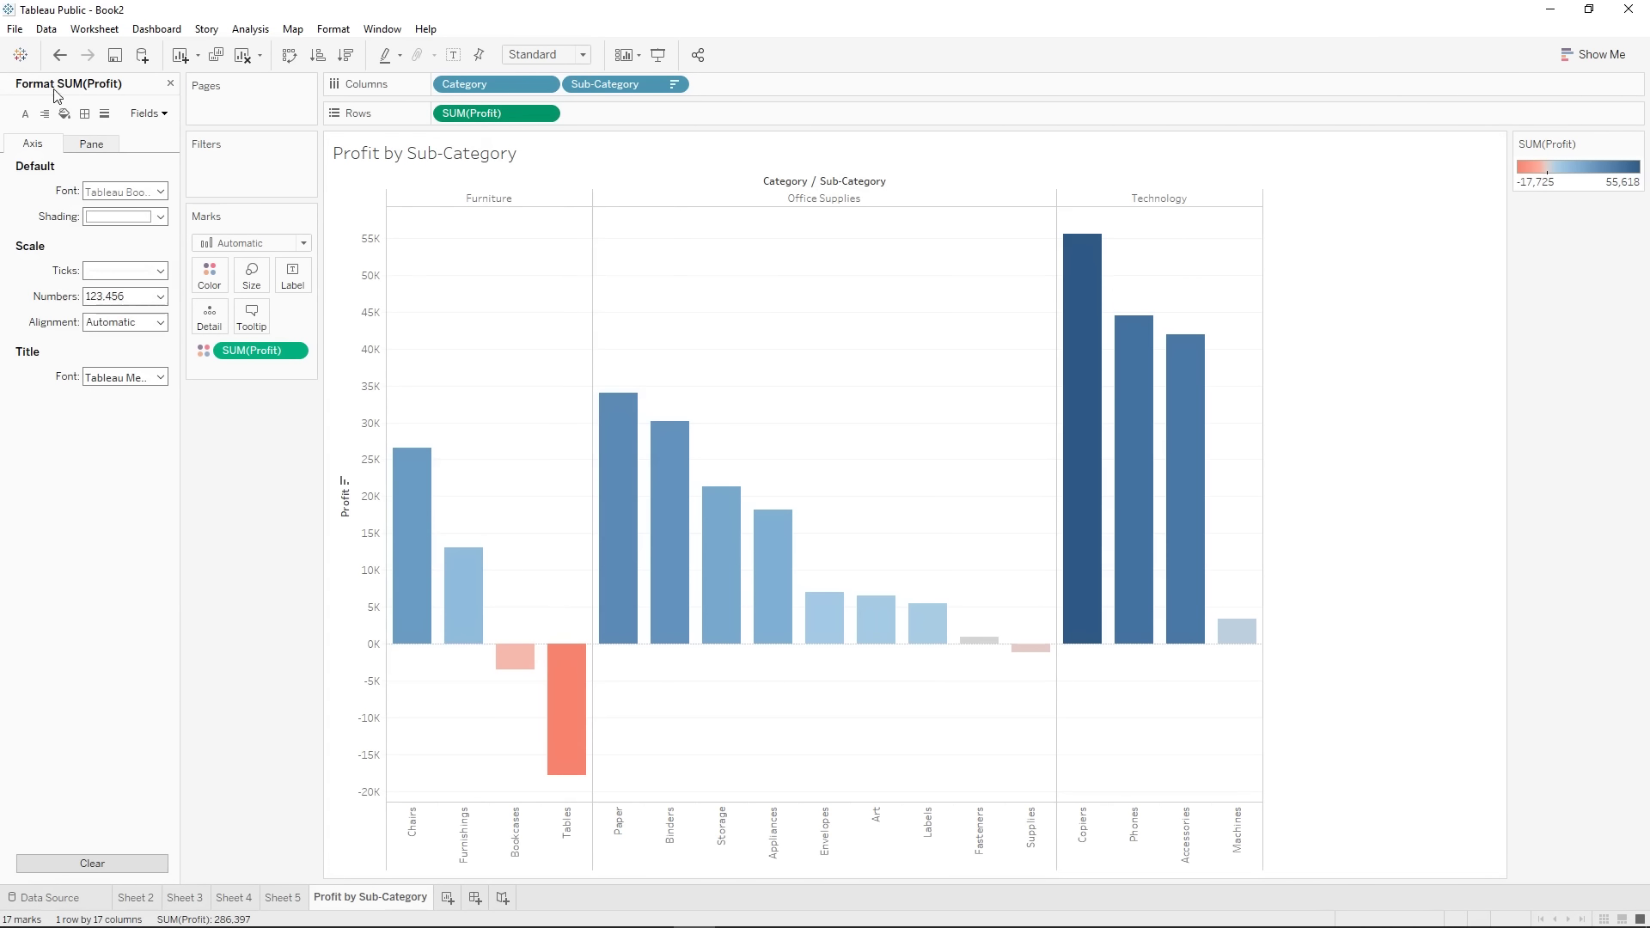
{"action": "left_click", "coordinate": [117, 297]}
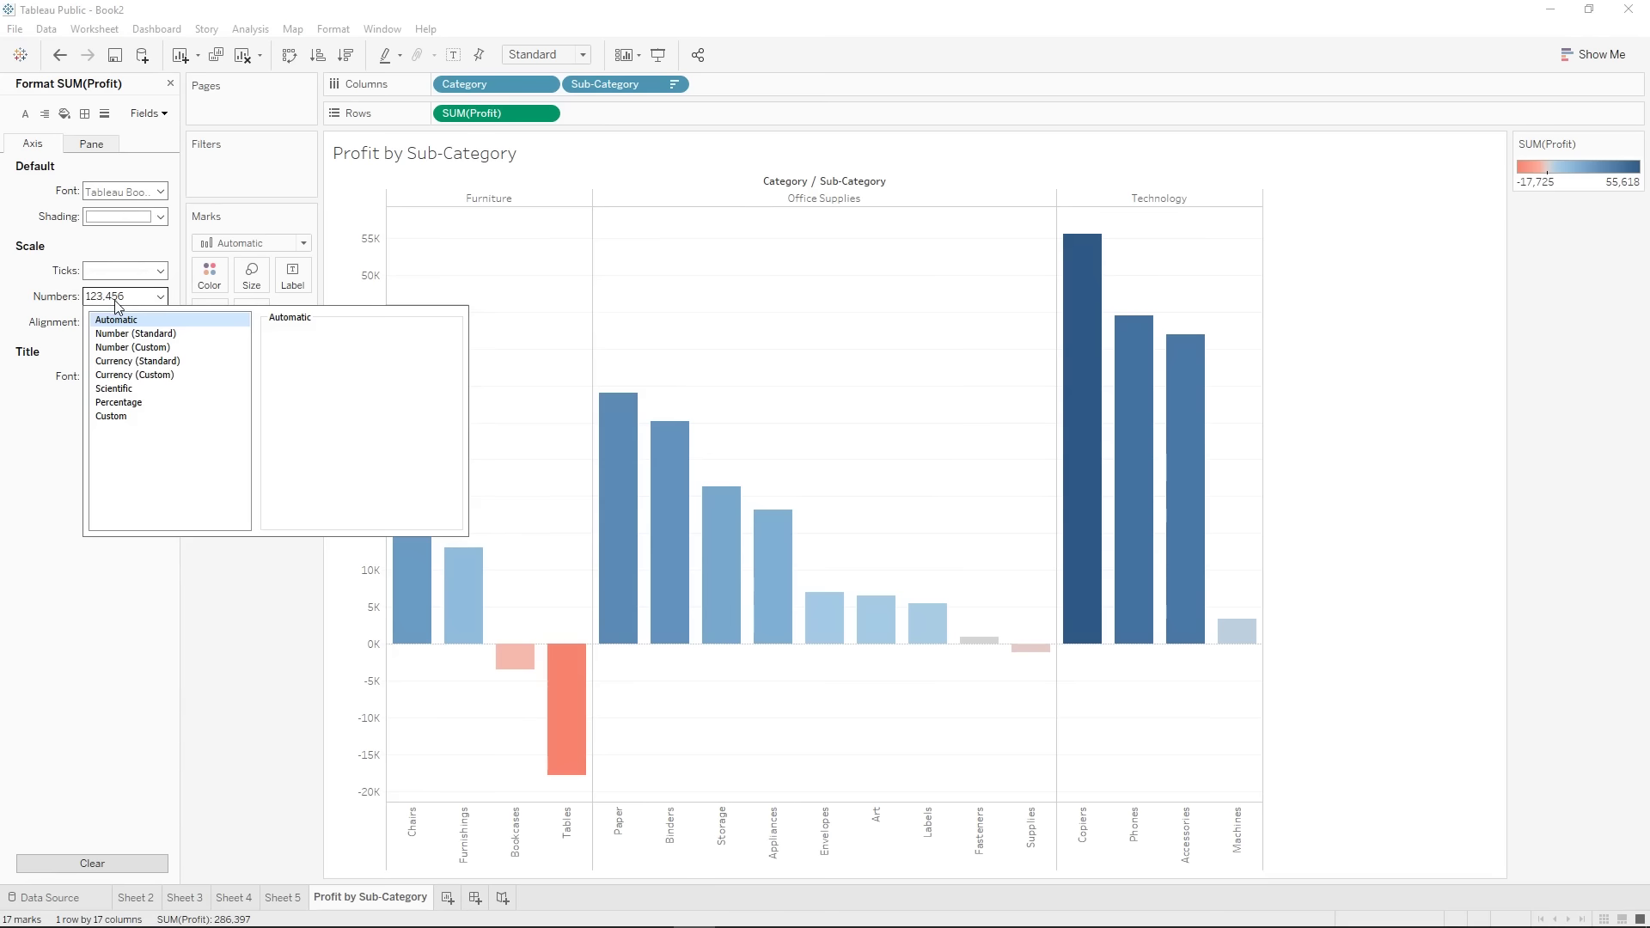
{"action": "left_click", "coordinate": [127, 375]}
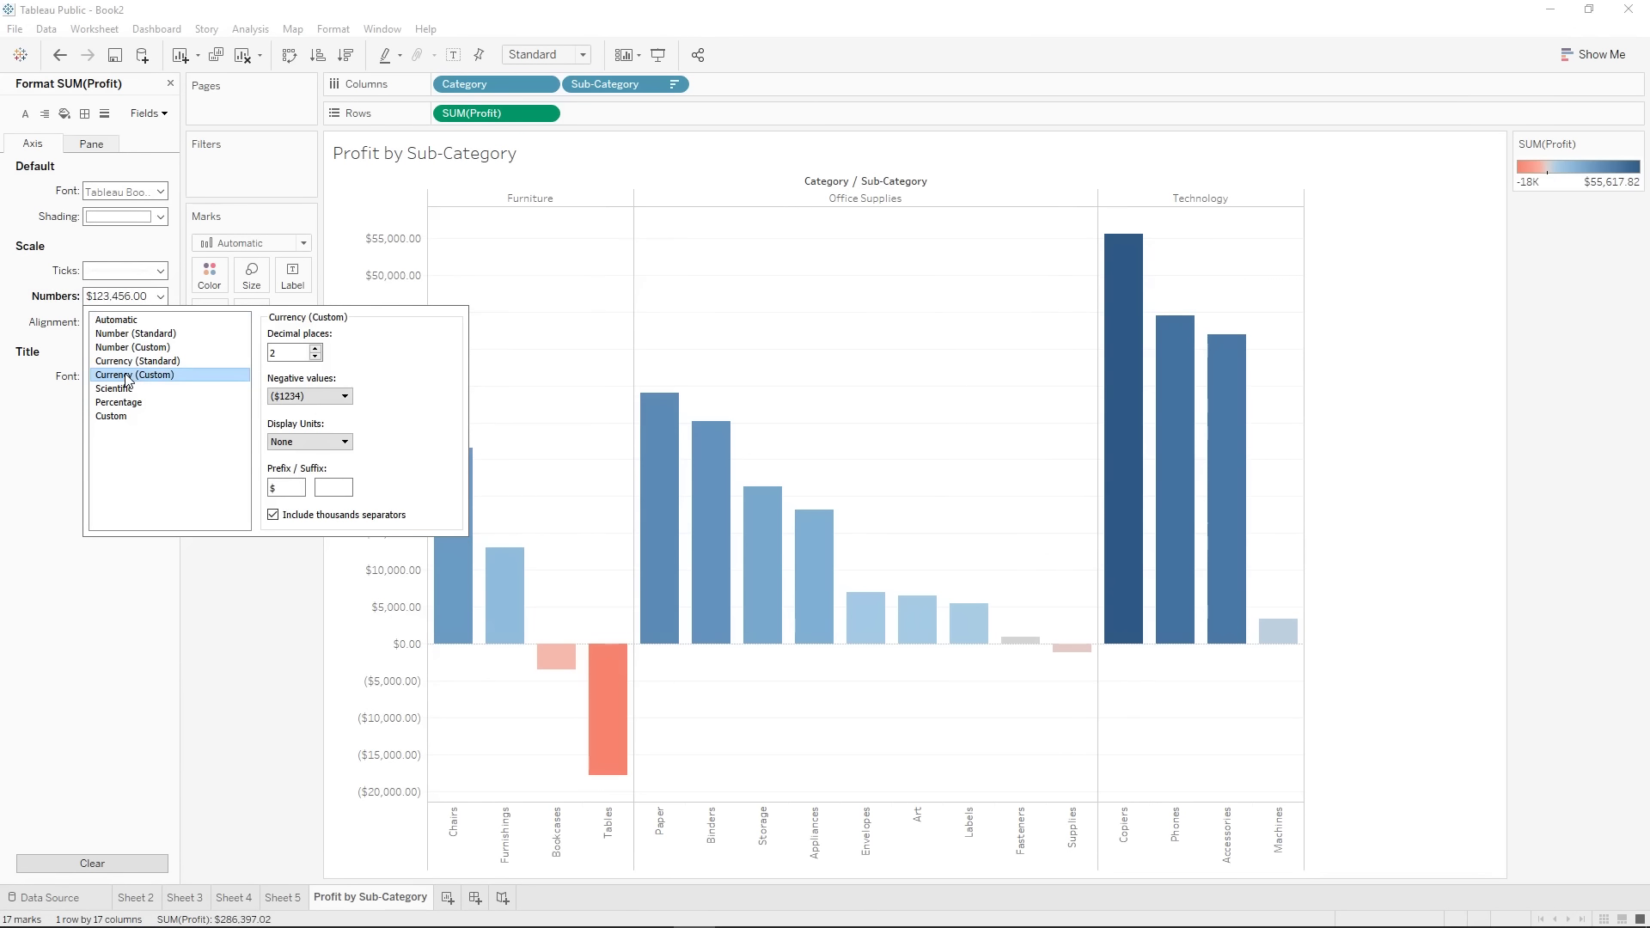
{"action": "left_click", "coordinate": [311, 450]}
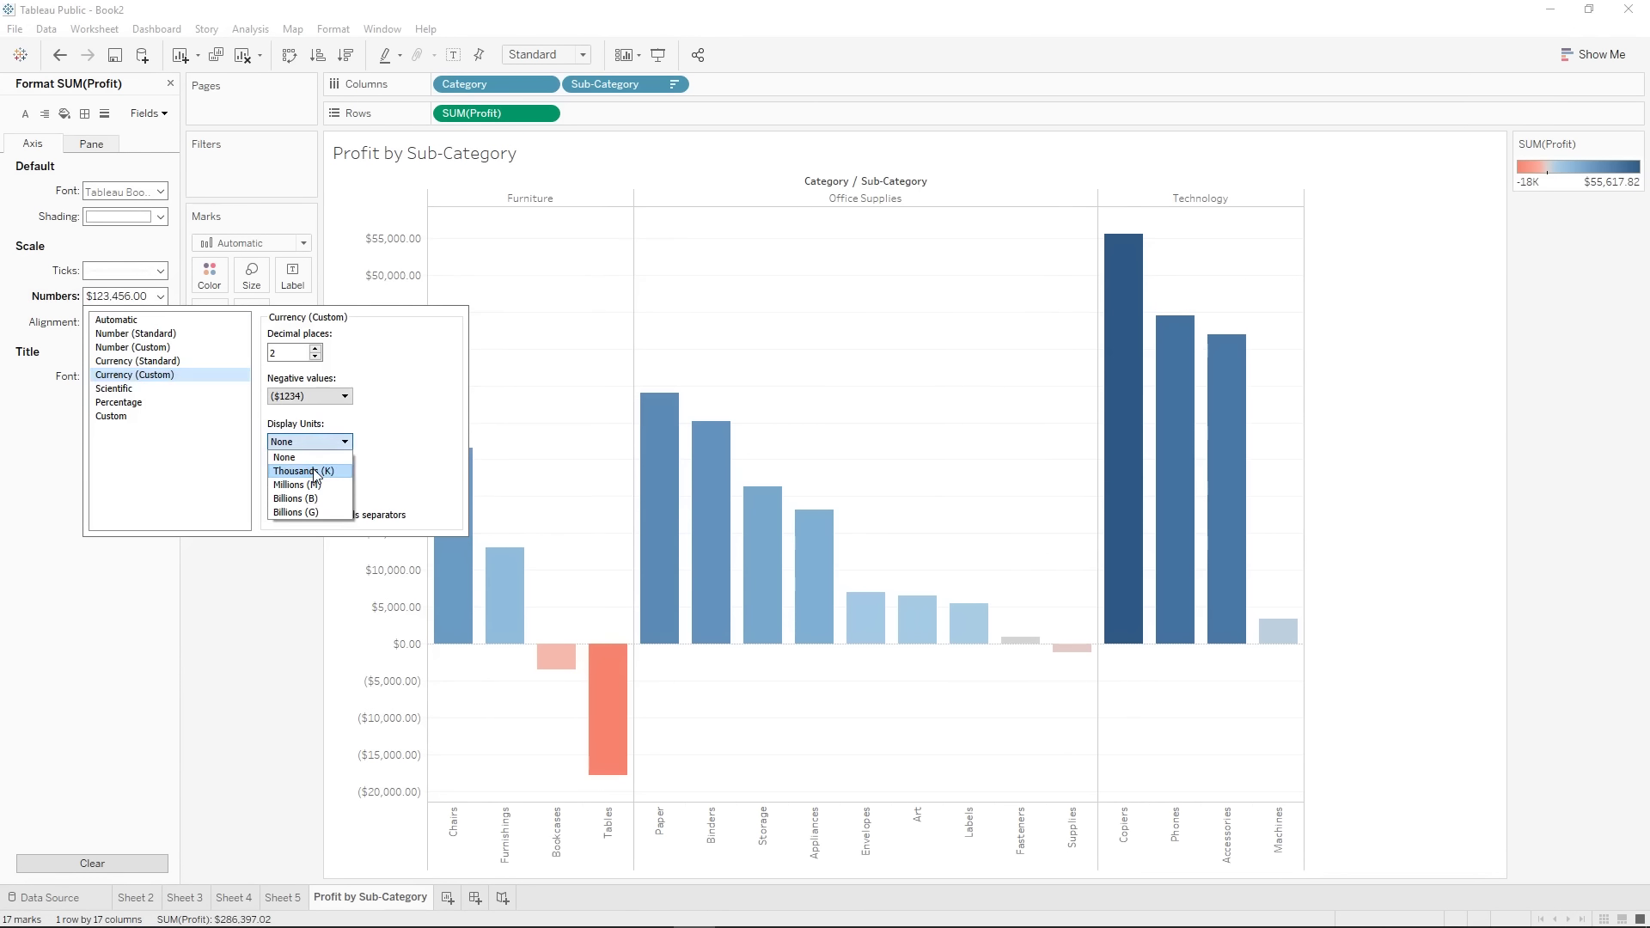
{"action": "left_click", "coordinate": [317, 472]}
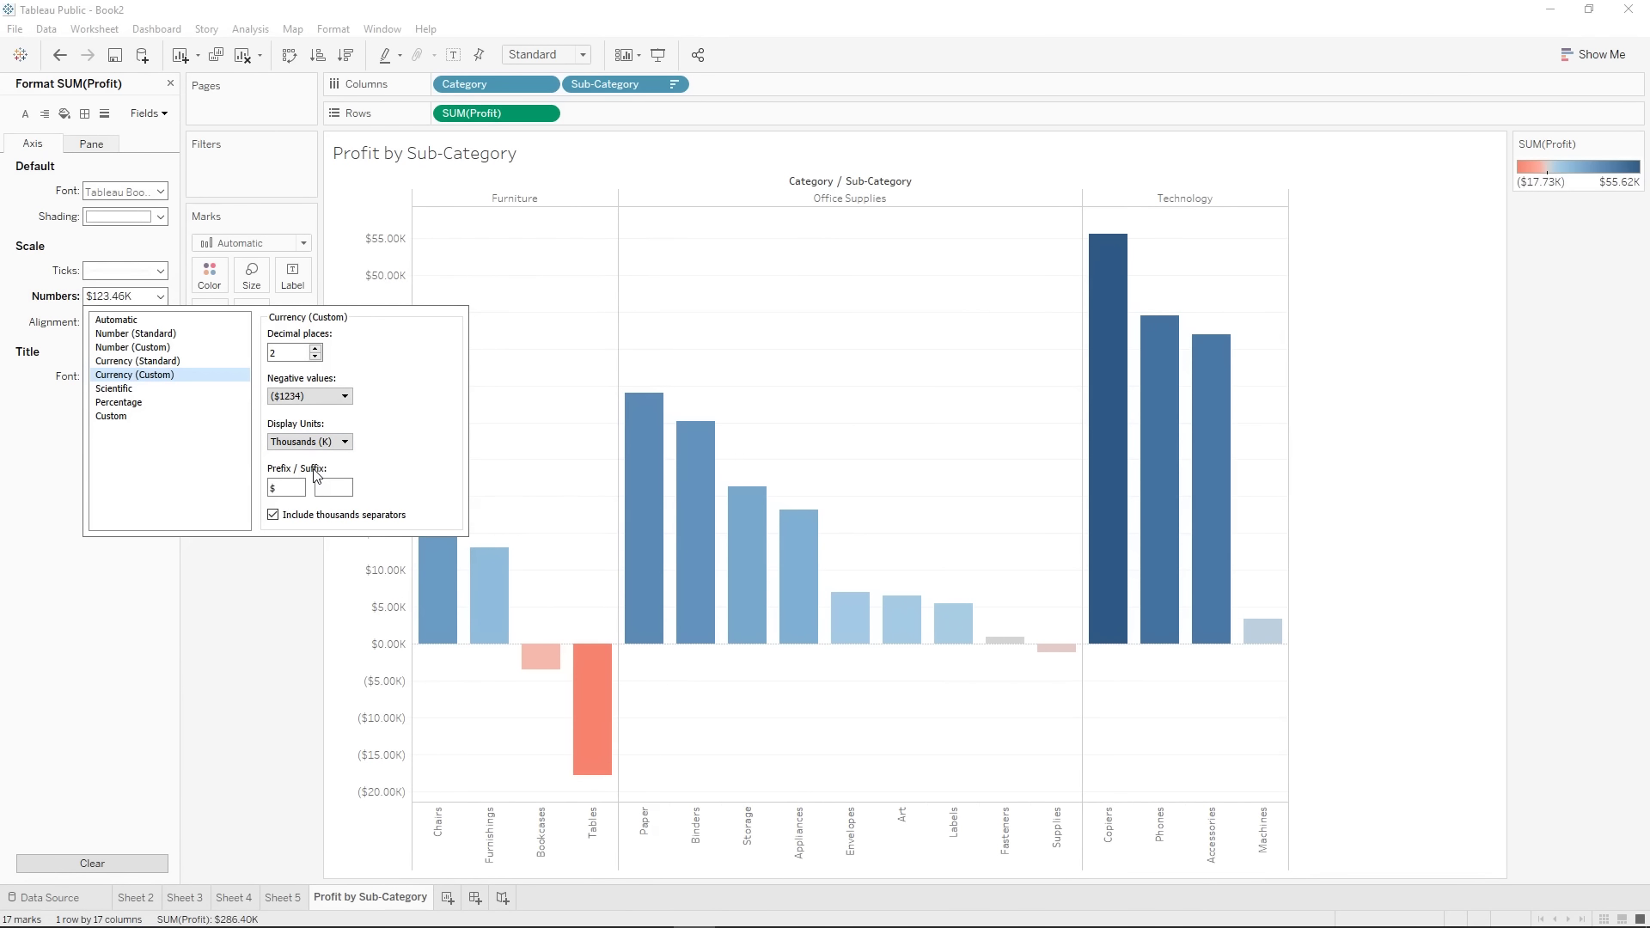
{"action": "left_click", "coordinate": [315, 357]}
{"action": "left_click", "coordinate": [316, 356]}
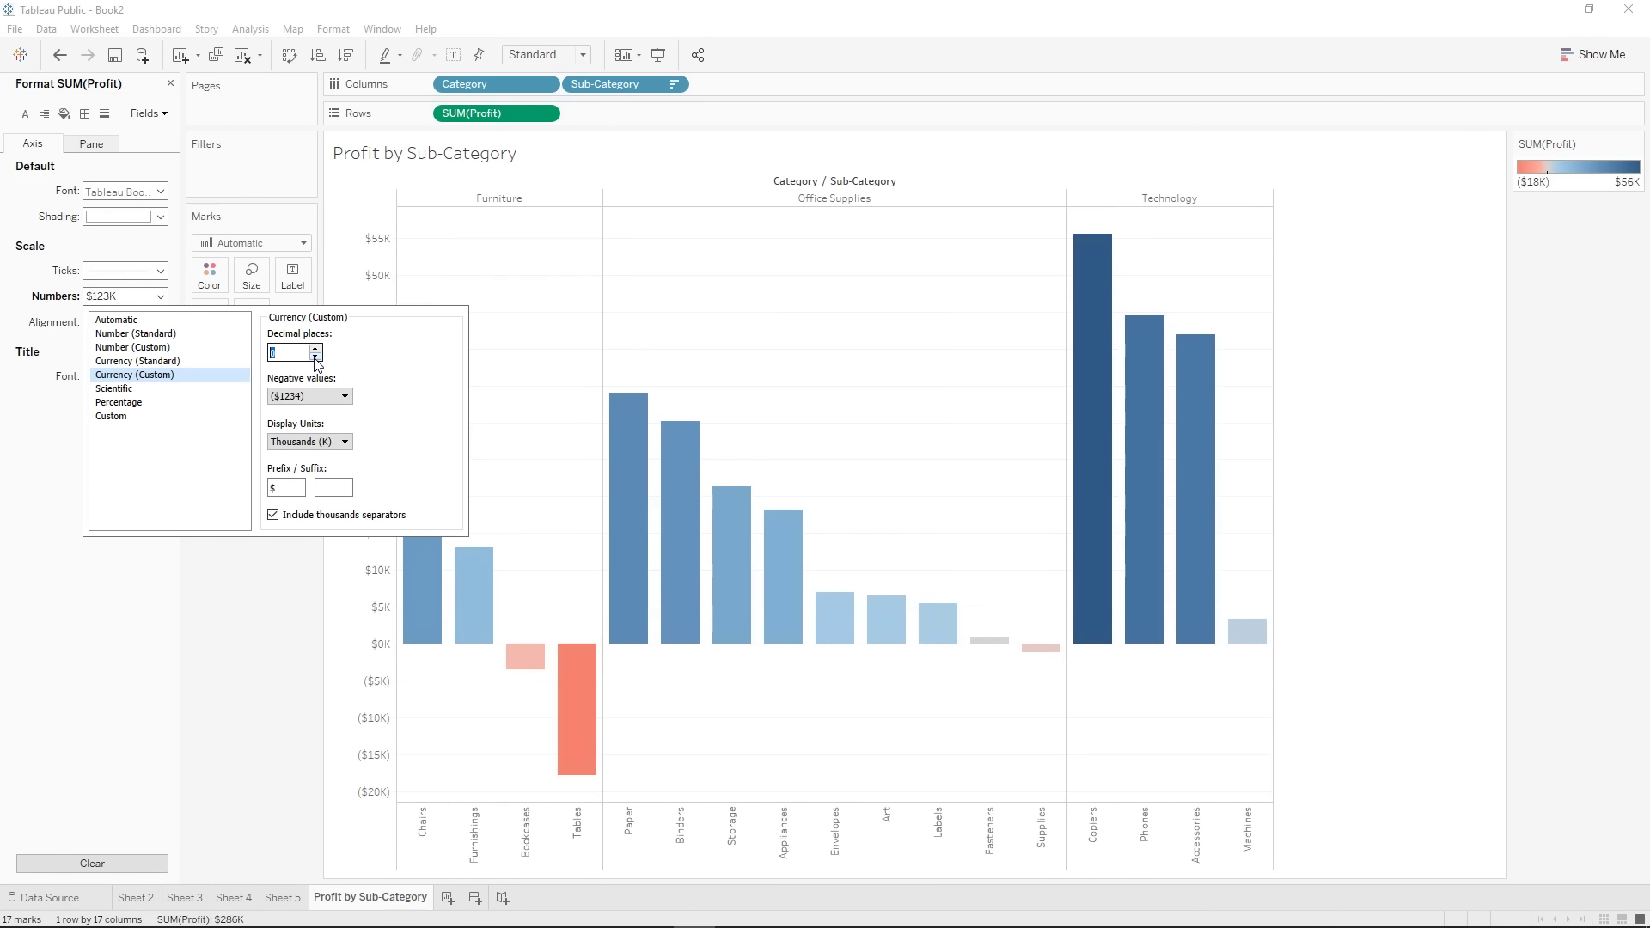
{"action": "left_click", "coordinate": [396, 849]}
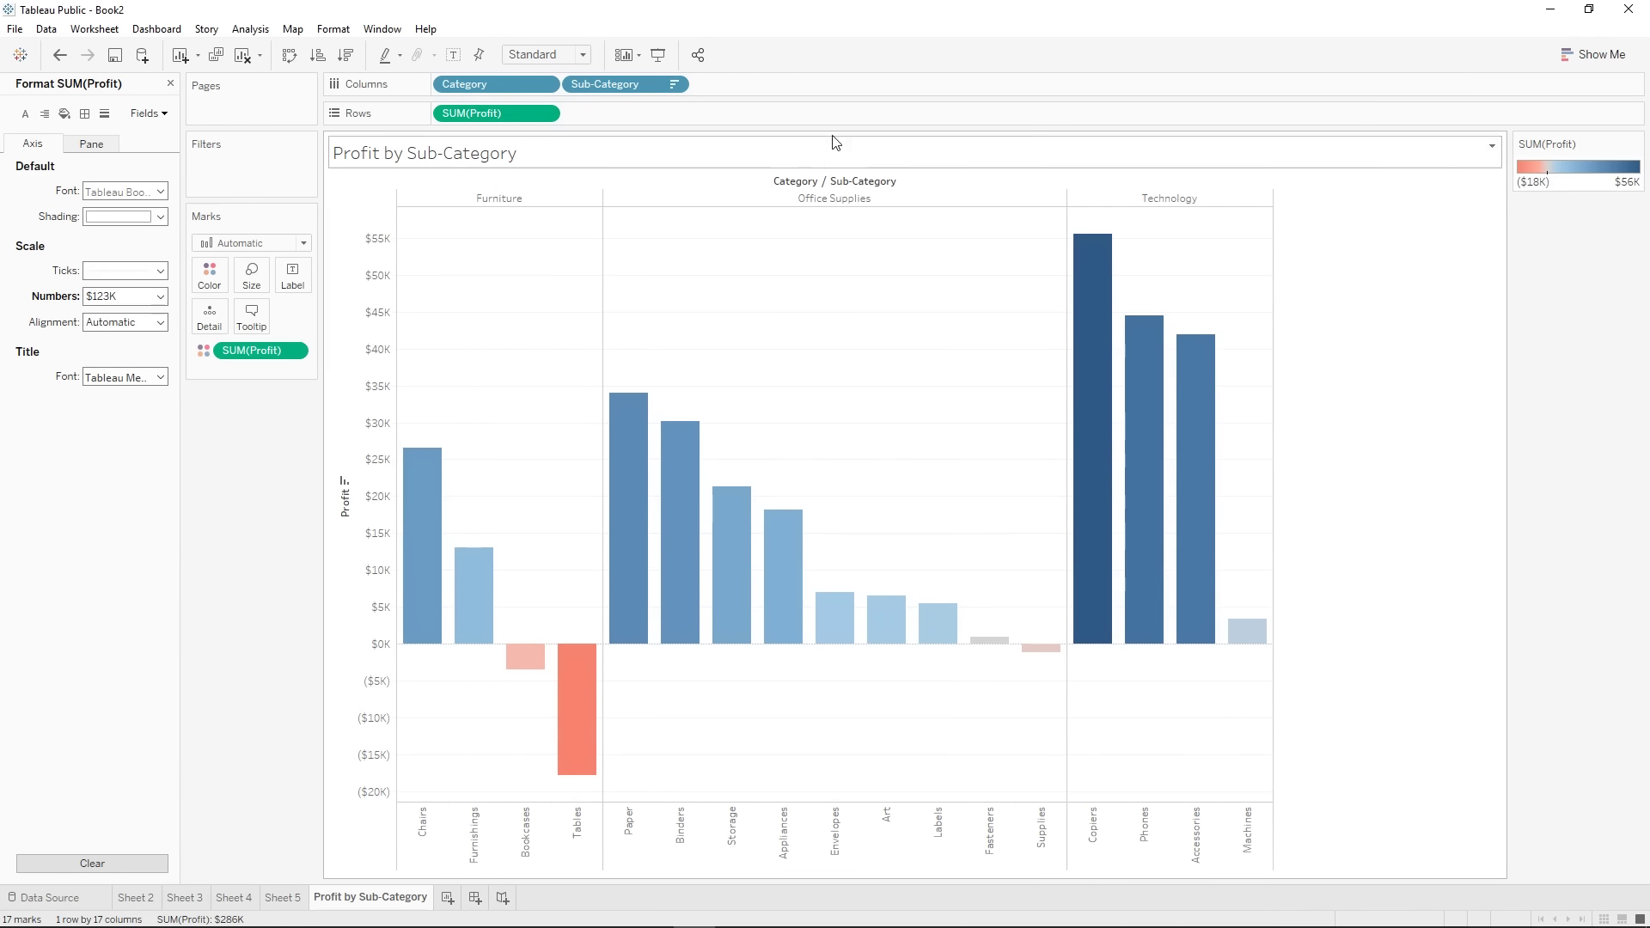
- Hide the Category / Sub-Category field labels for columns and close the formatting options
{"action": "right_click", "coordinate": [835, 186]}
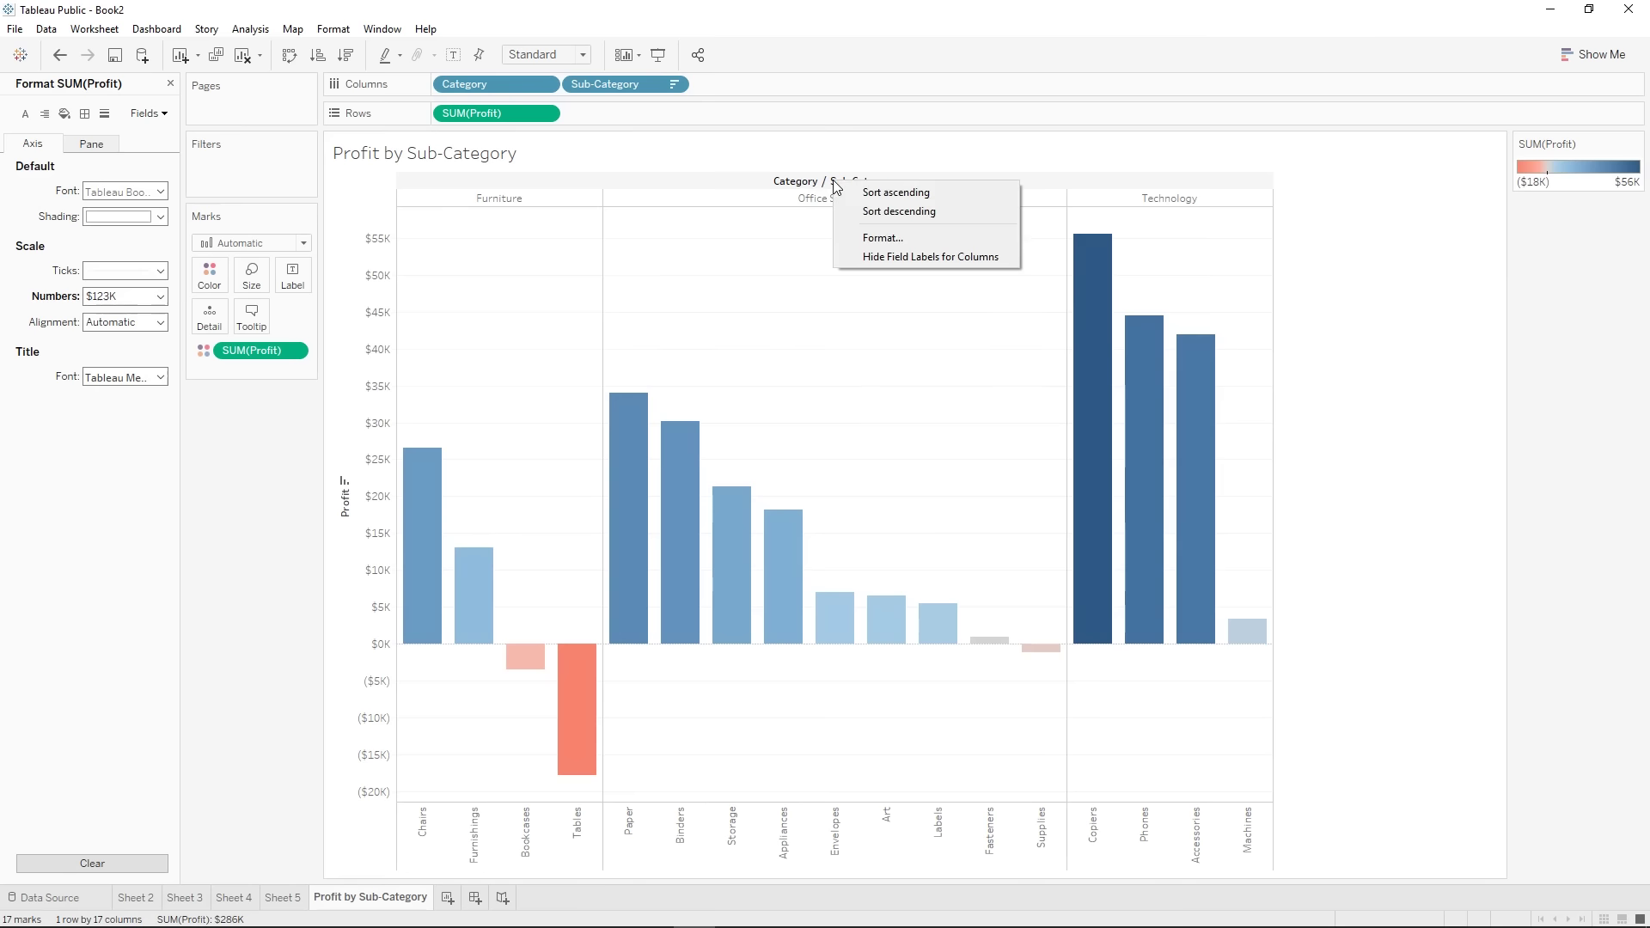
{"action": "left_click", "coordinate": [864, 257]}
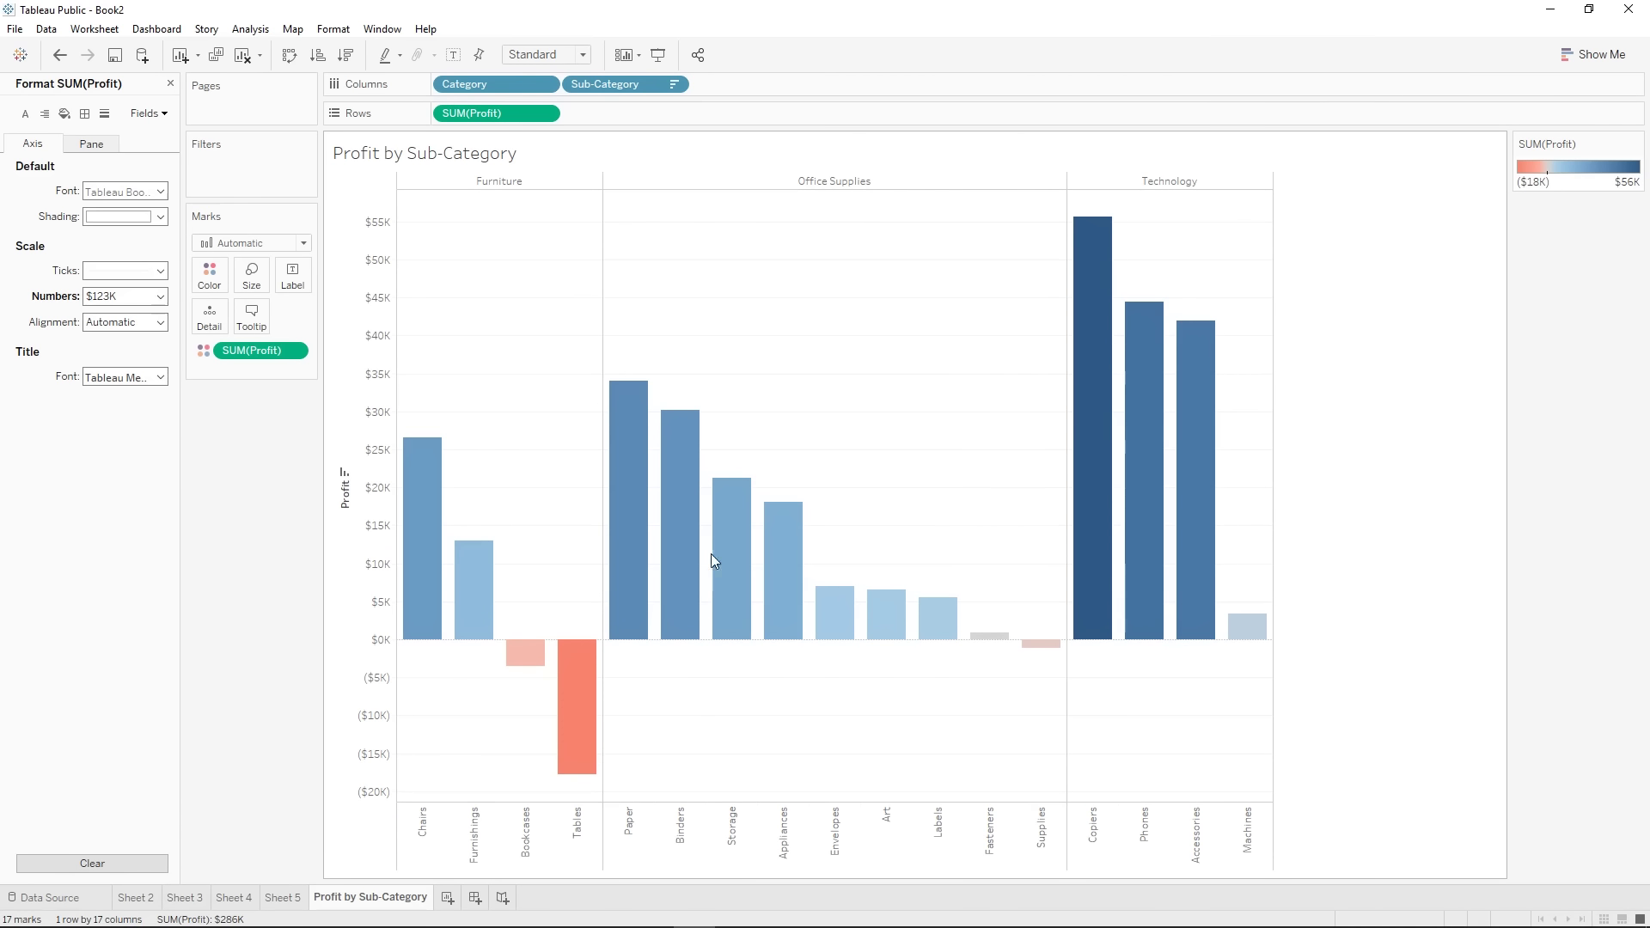
{"action": "left_click", "coordinate": [172, 82]}
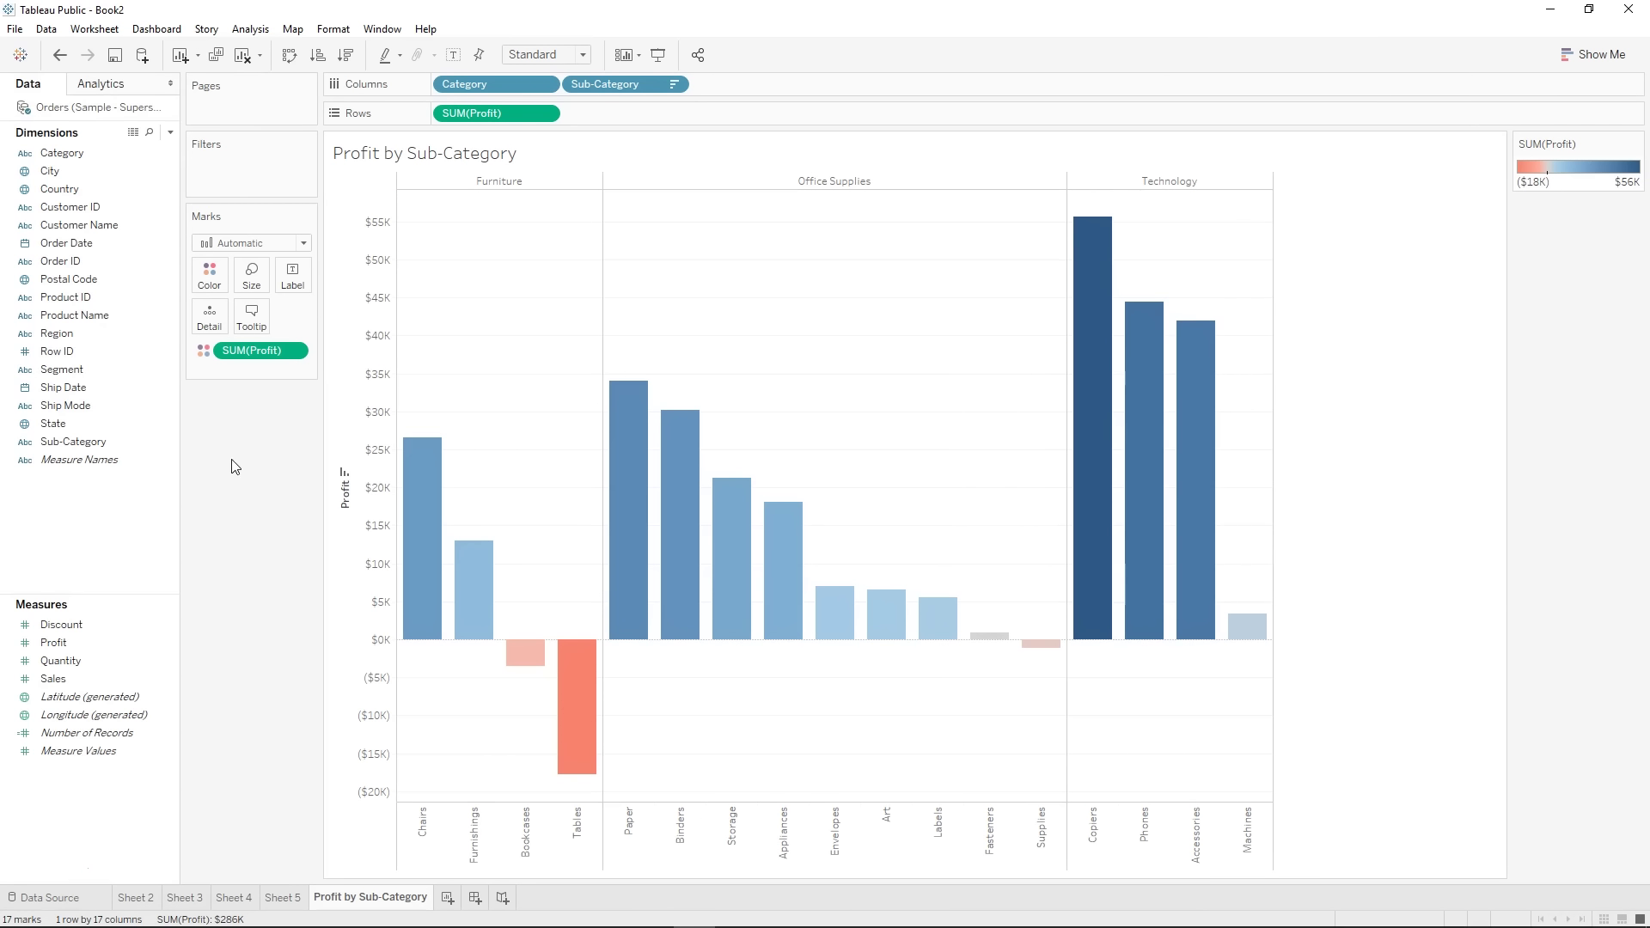
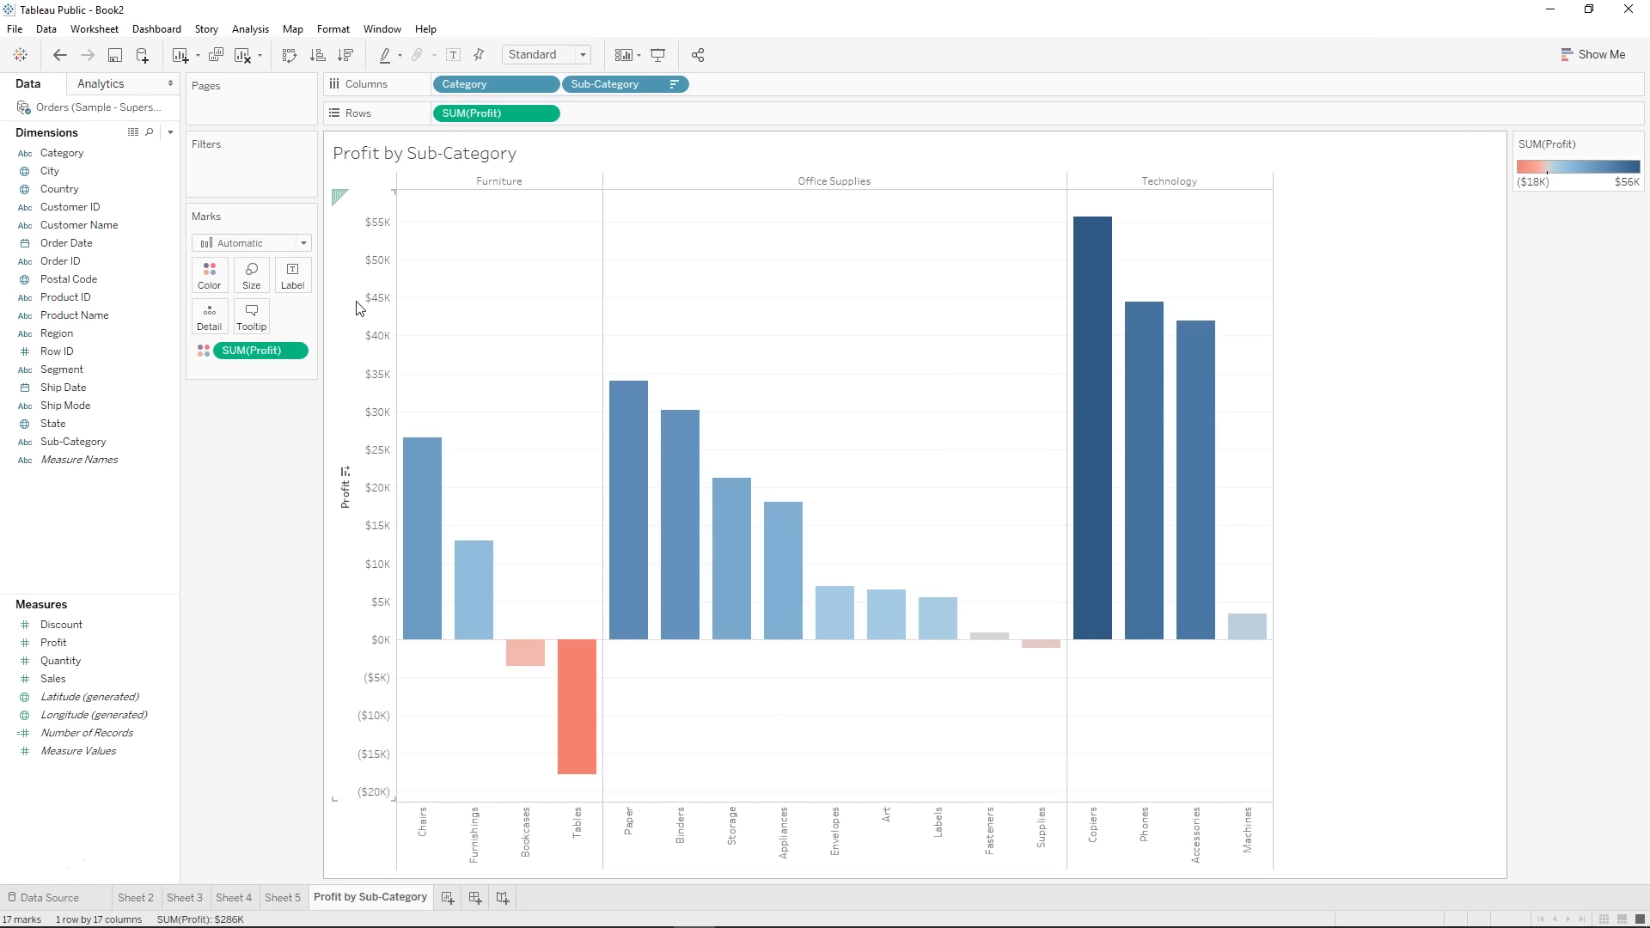
- Add a new worksheet and name it "Sales by Product"
{"action": "mouse_move", "coordinate": [565, 705]}
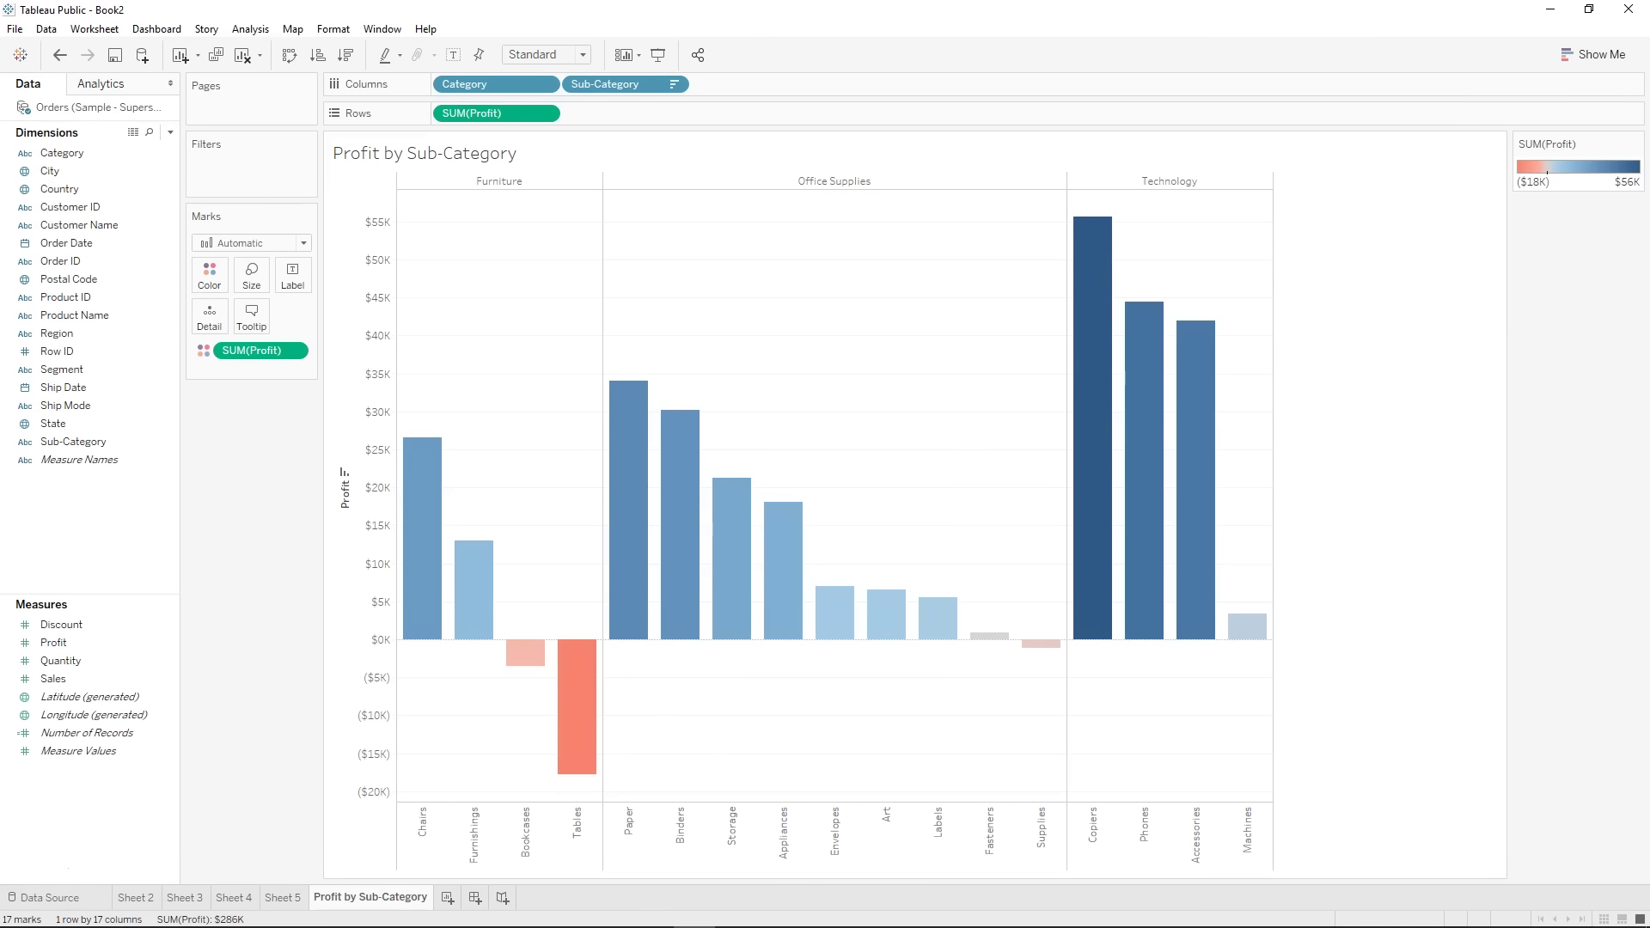
{"action": "left_click", "coordinate": [448, 898]}
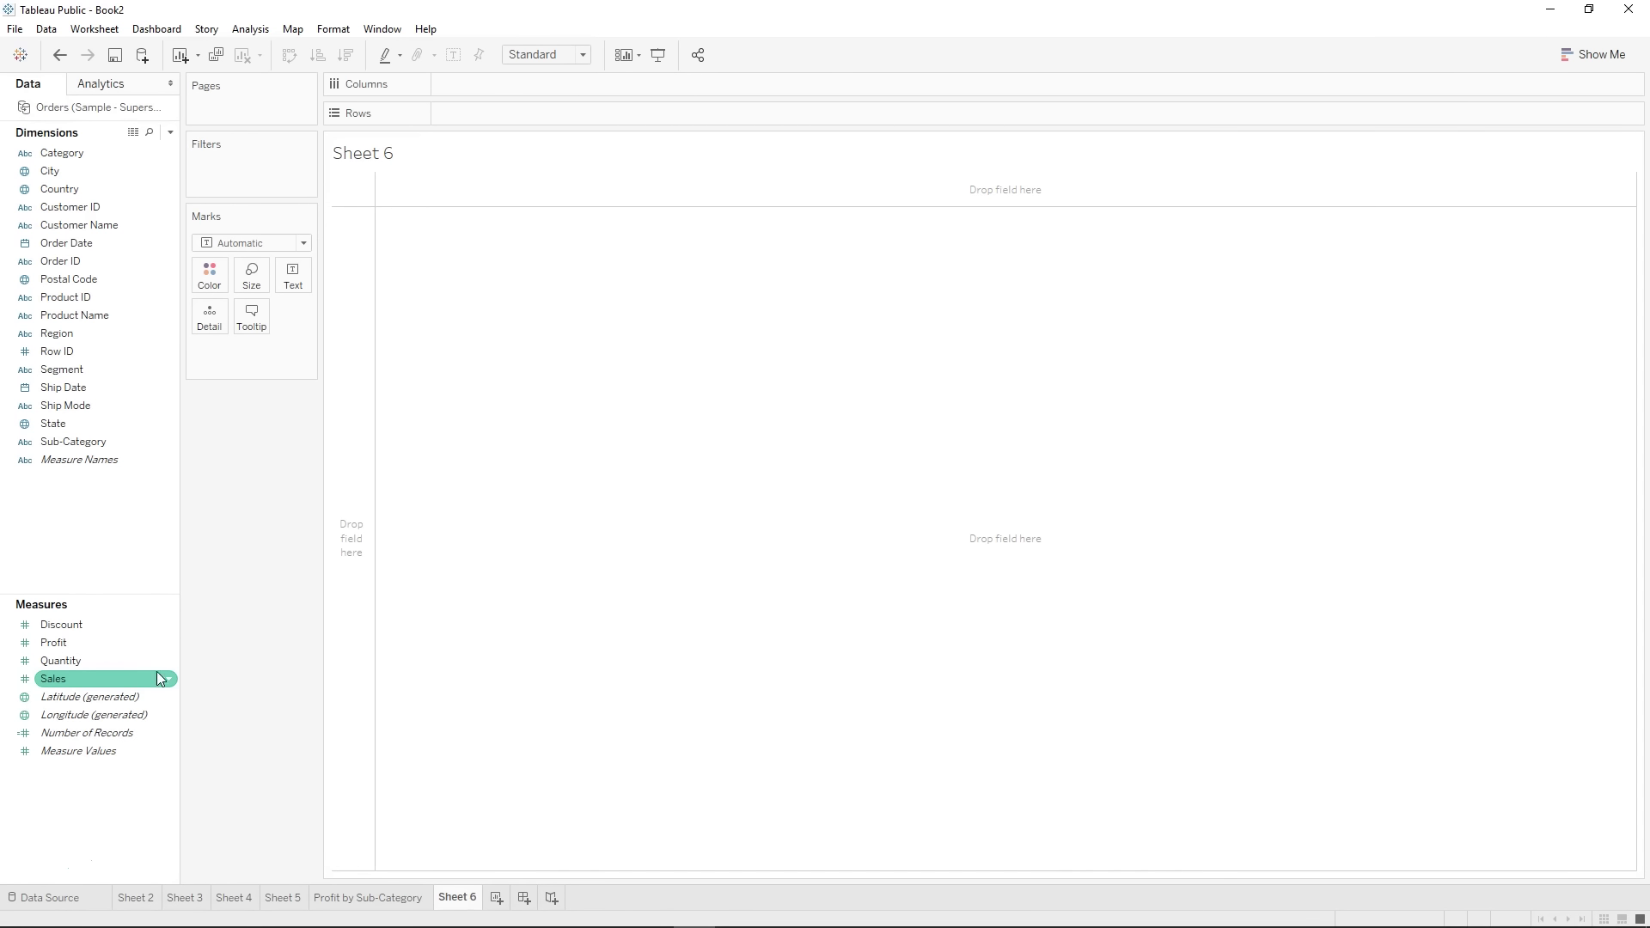
{"action": "double_click", "coordinate": [456, 897]}
{"action": "type", "text": "Sale"}
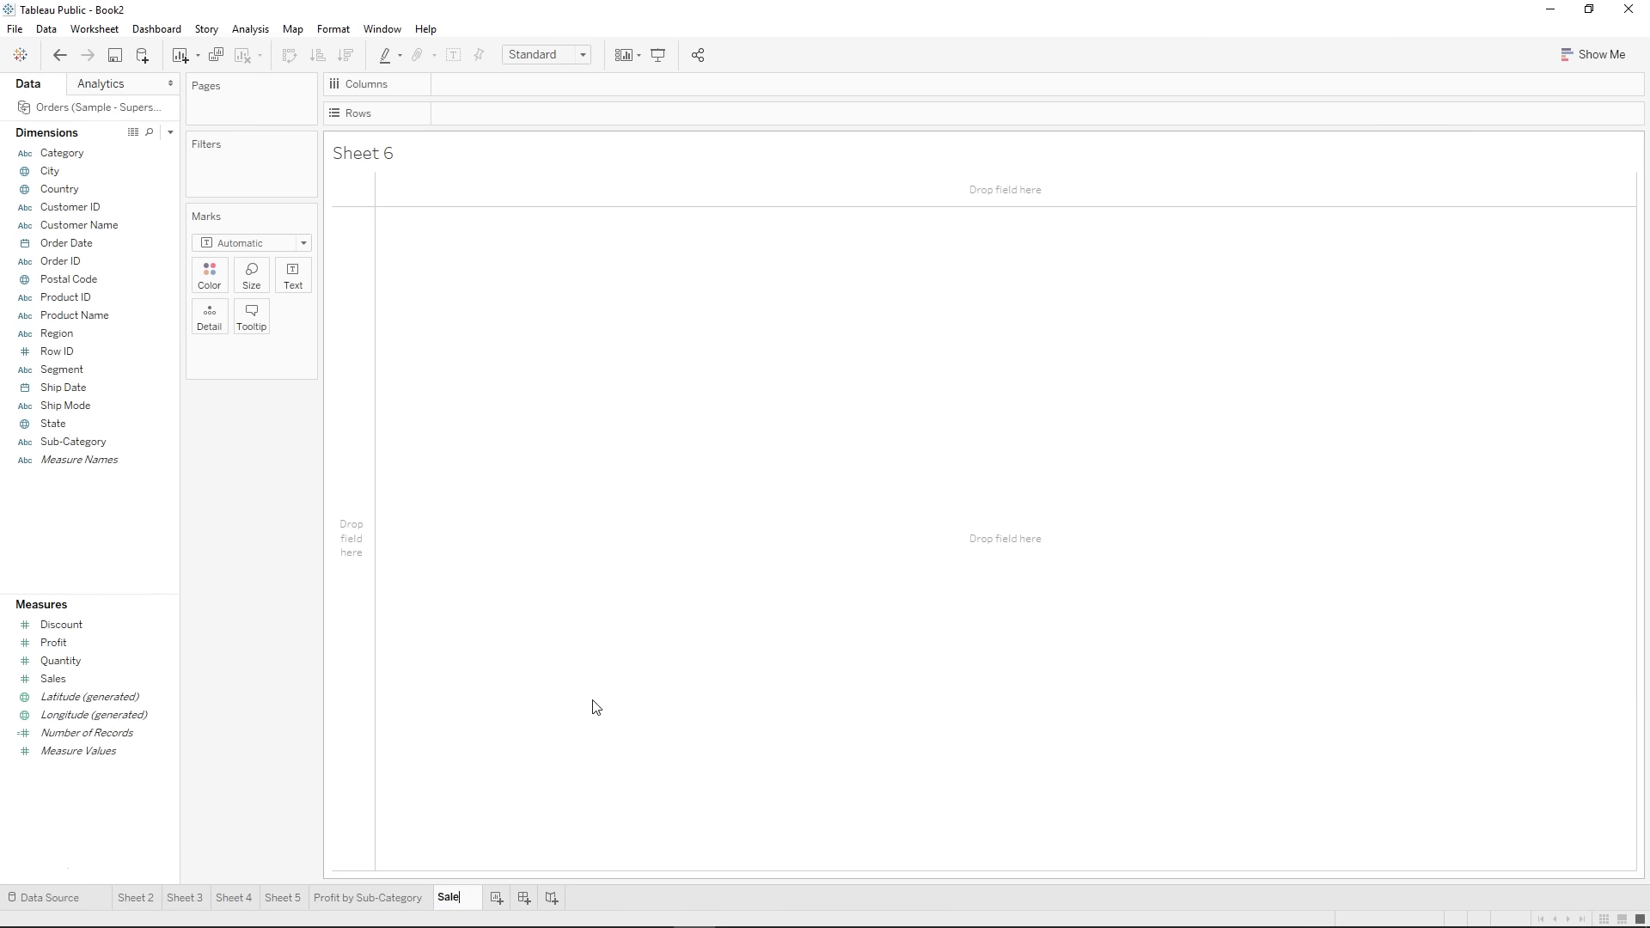
{"action": "type", "text": "s by Product"}
{"action": "key", "text": "Return"}
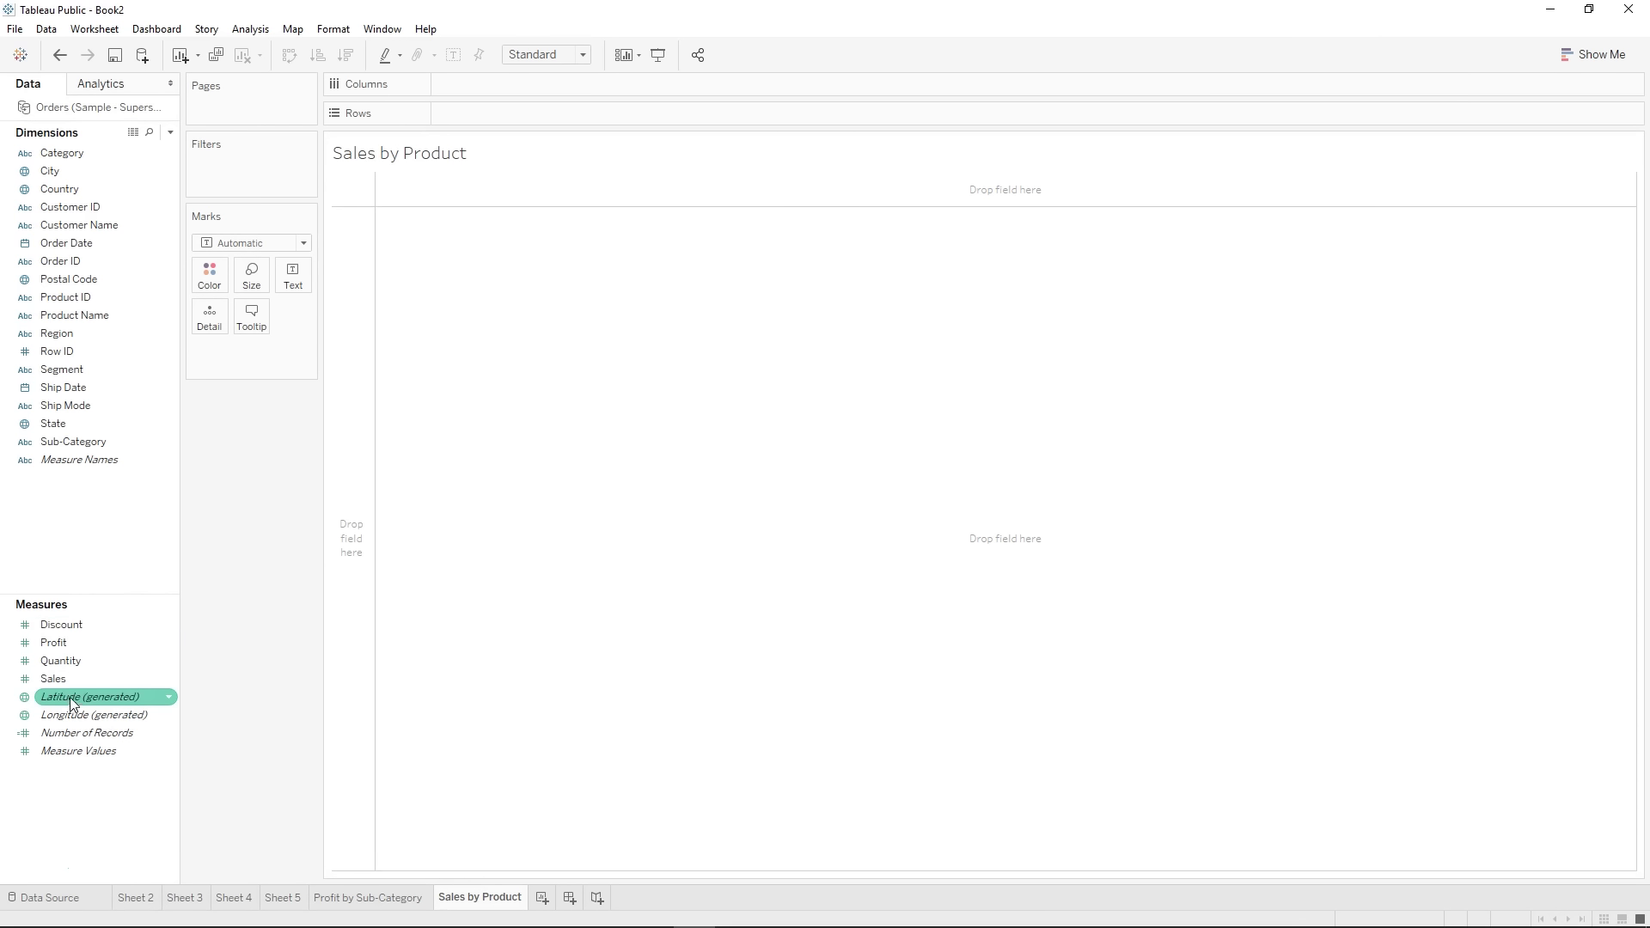
- Show Sales as text and list Product Name in the rows, adding all members
{"action": "left_click_drag", "start_coordinate": [75, 682], "coordinate": [296, 275]}
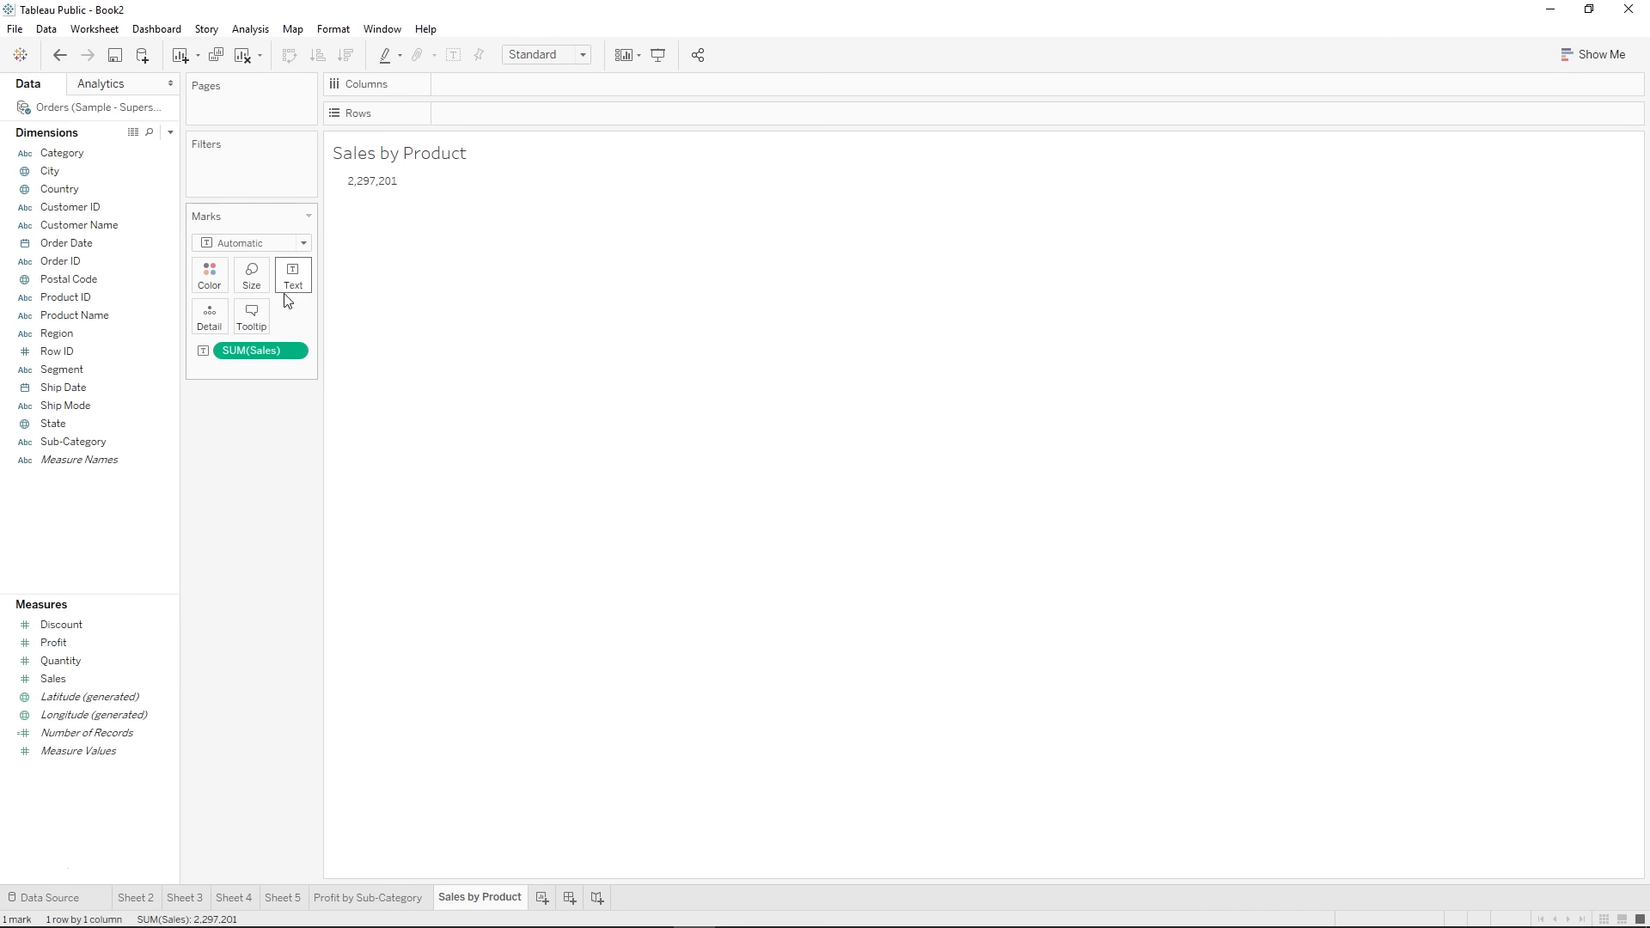
{"action": "left_click", "coordinate": [85, 315]}
{"action": "left_click_drag", "start_coordinate": [84, 316], "coordinate": [477, 112]}
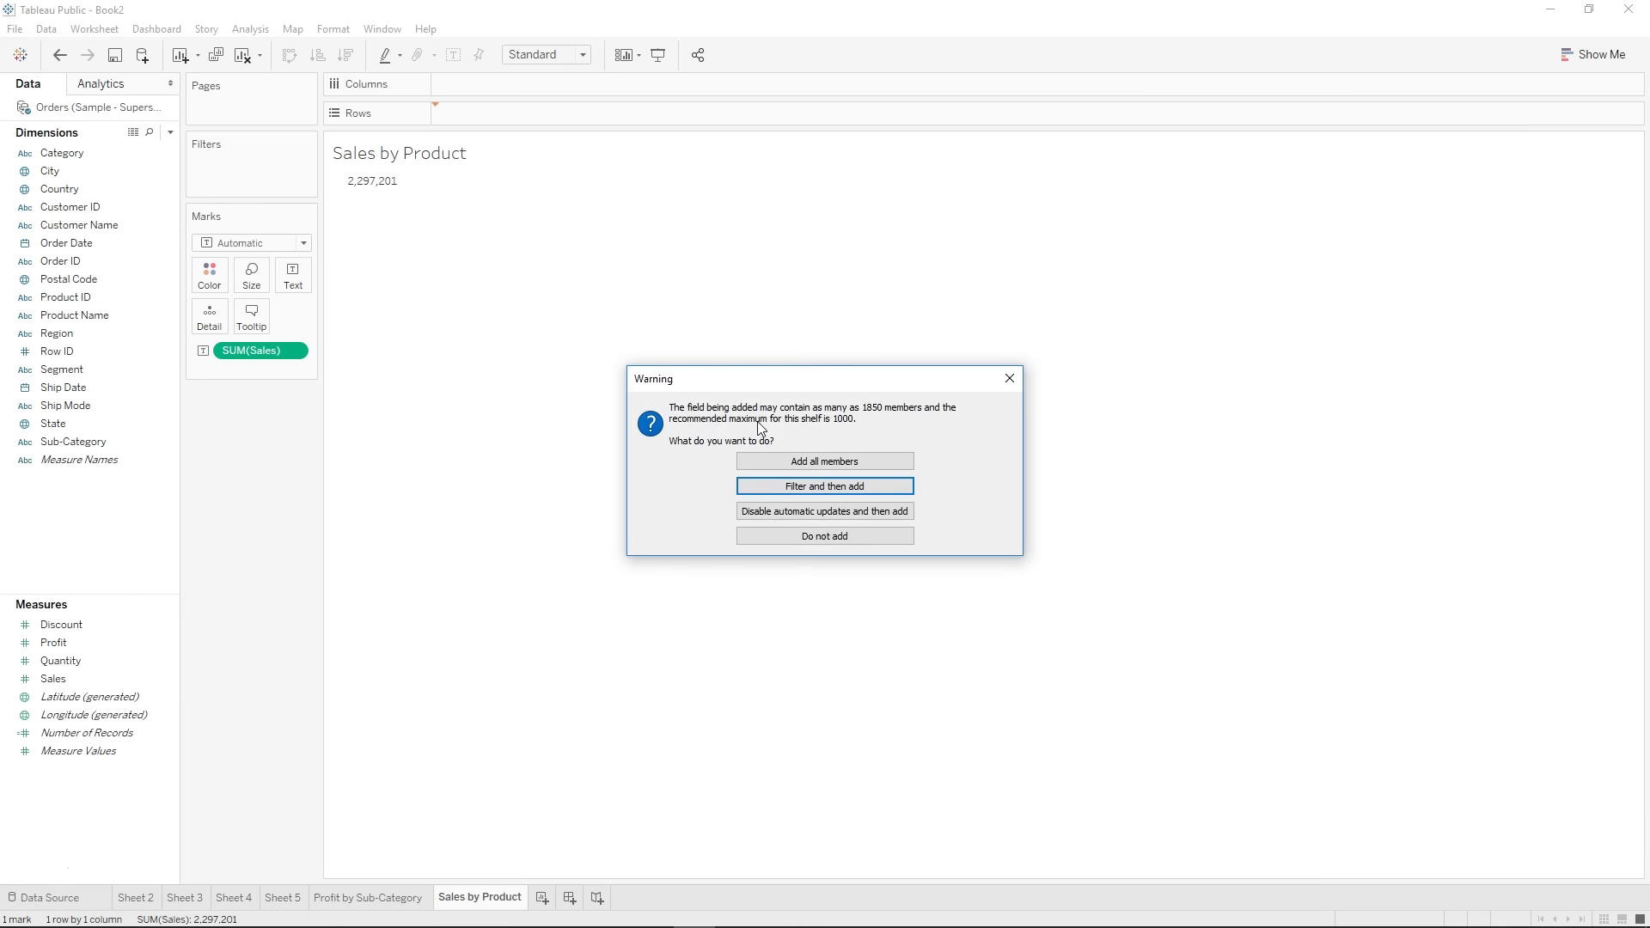
{"action": "left_click", "coordinate": [845, 460]}
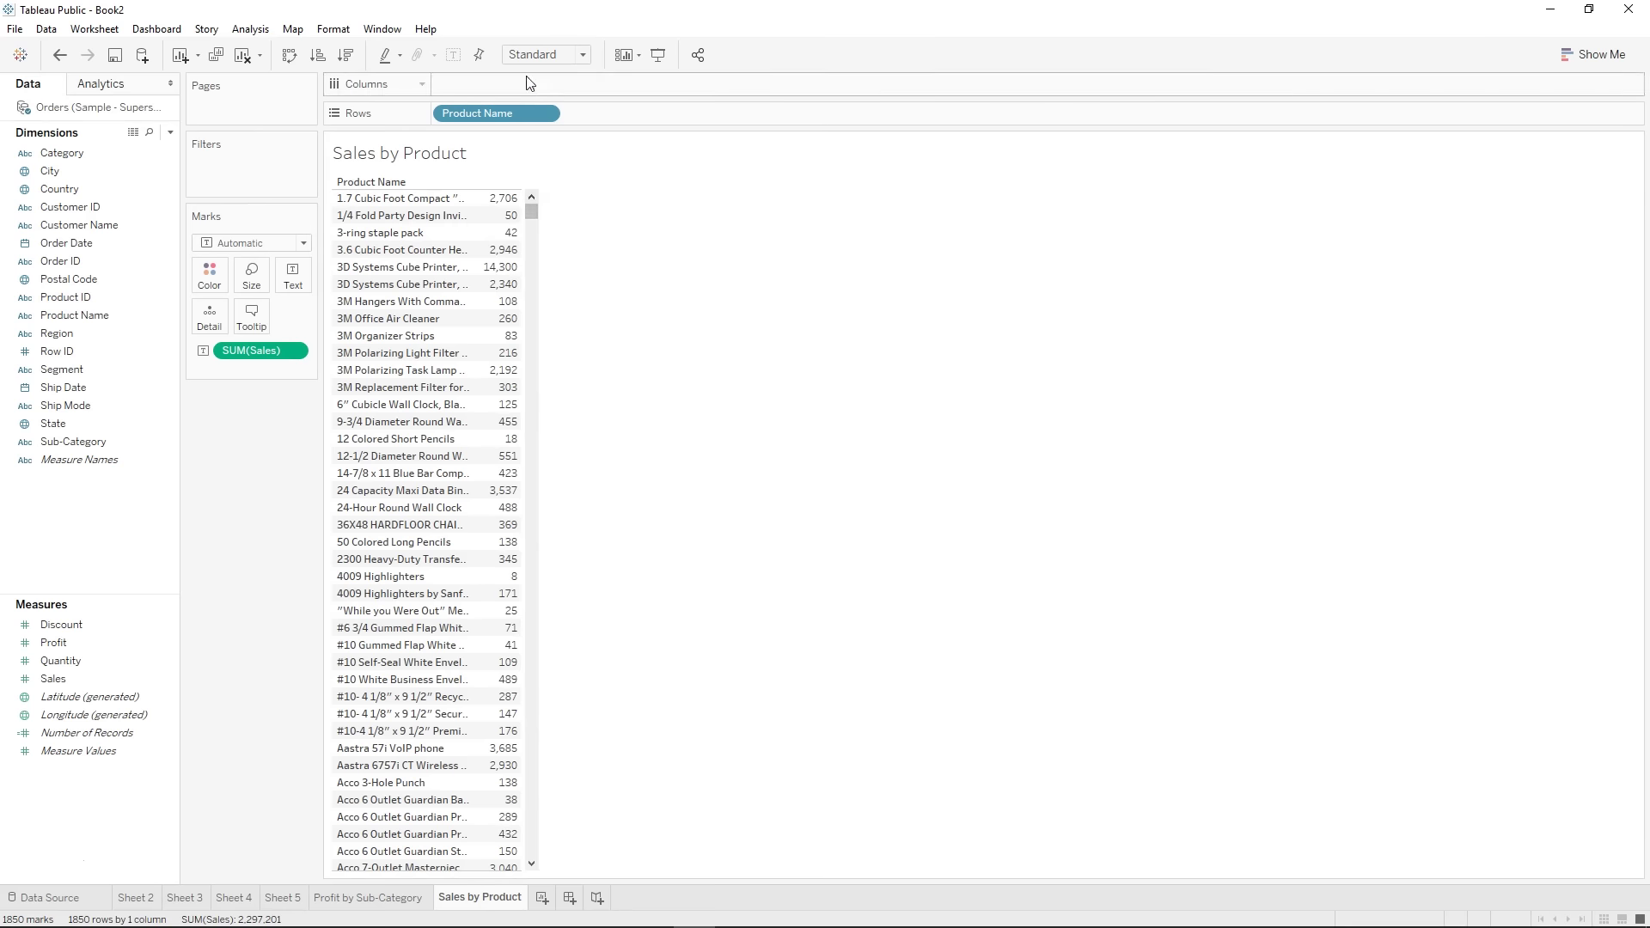
- Sort the products in descending order of Sales and review both ends of the list
{"action": "left_click", "coordinate": [347, 55]}
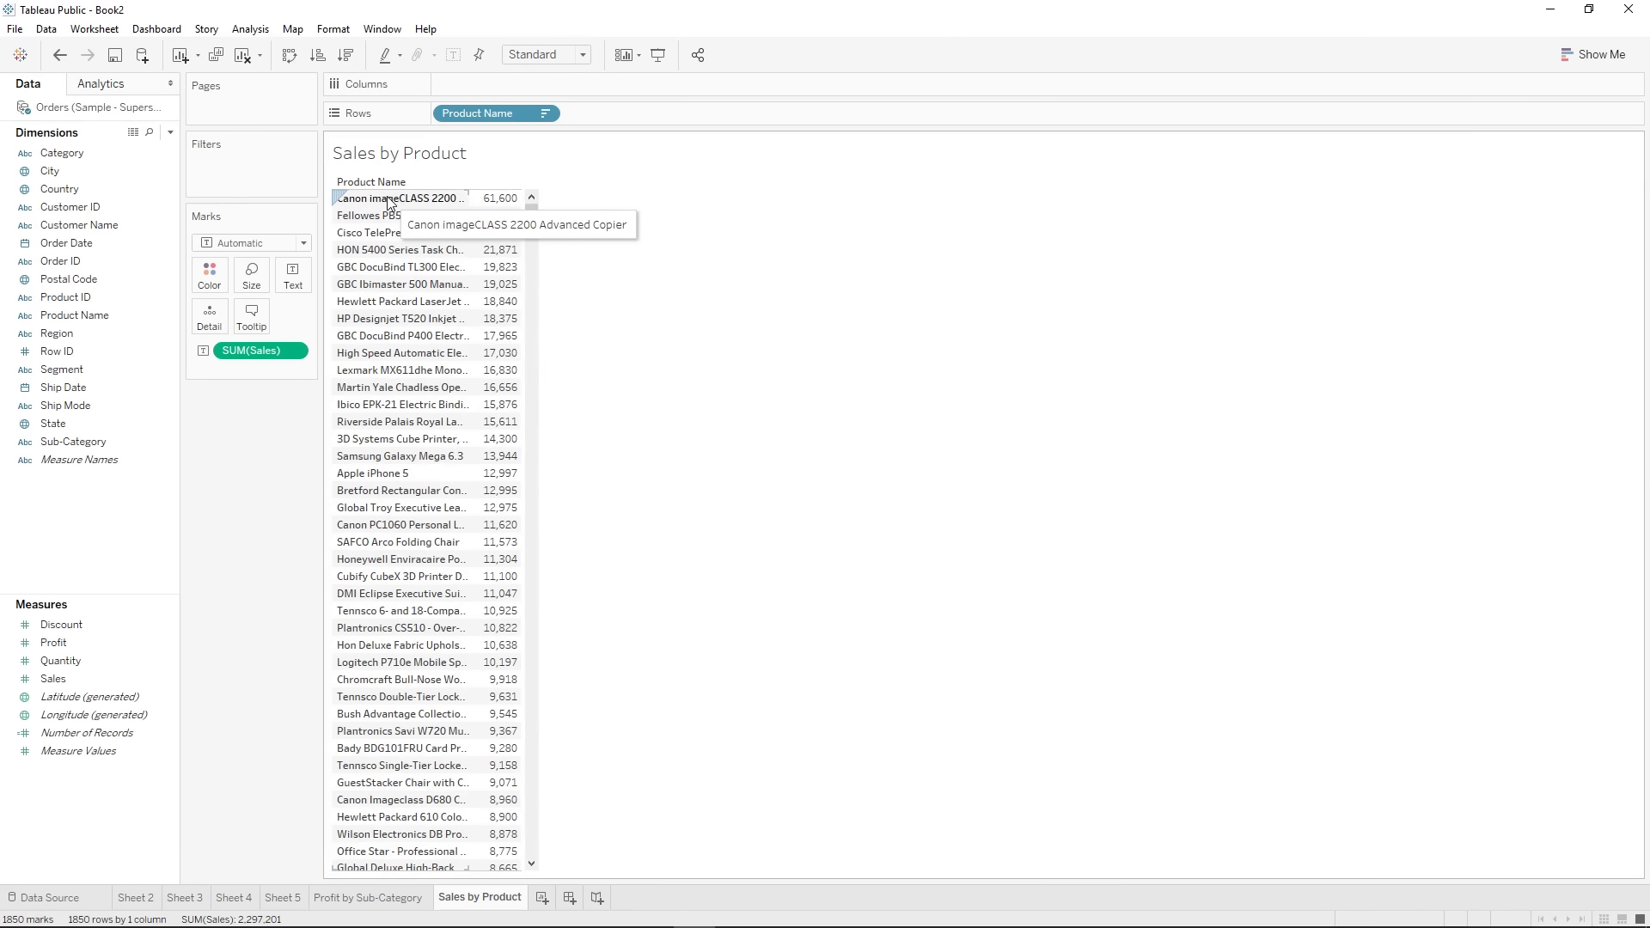
{"action": "left_click_drag", "start_coordinate": [532, 217], "coordinate": [524, 871]}
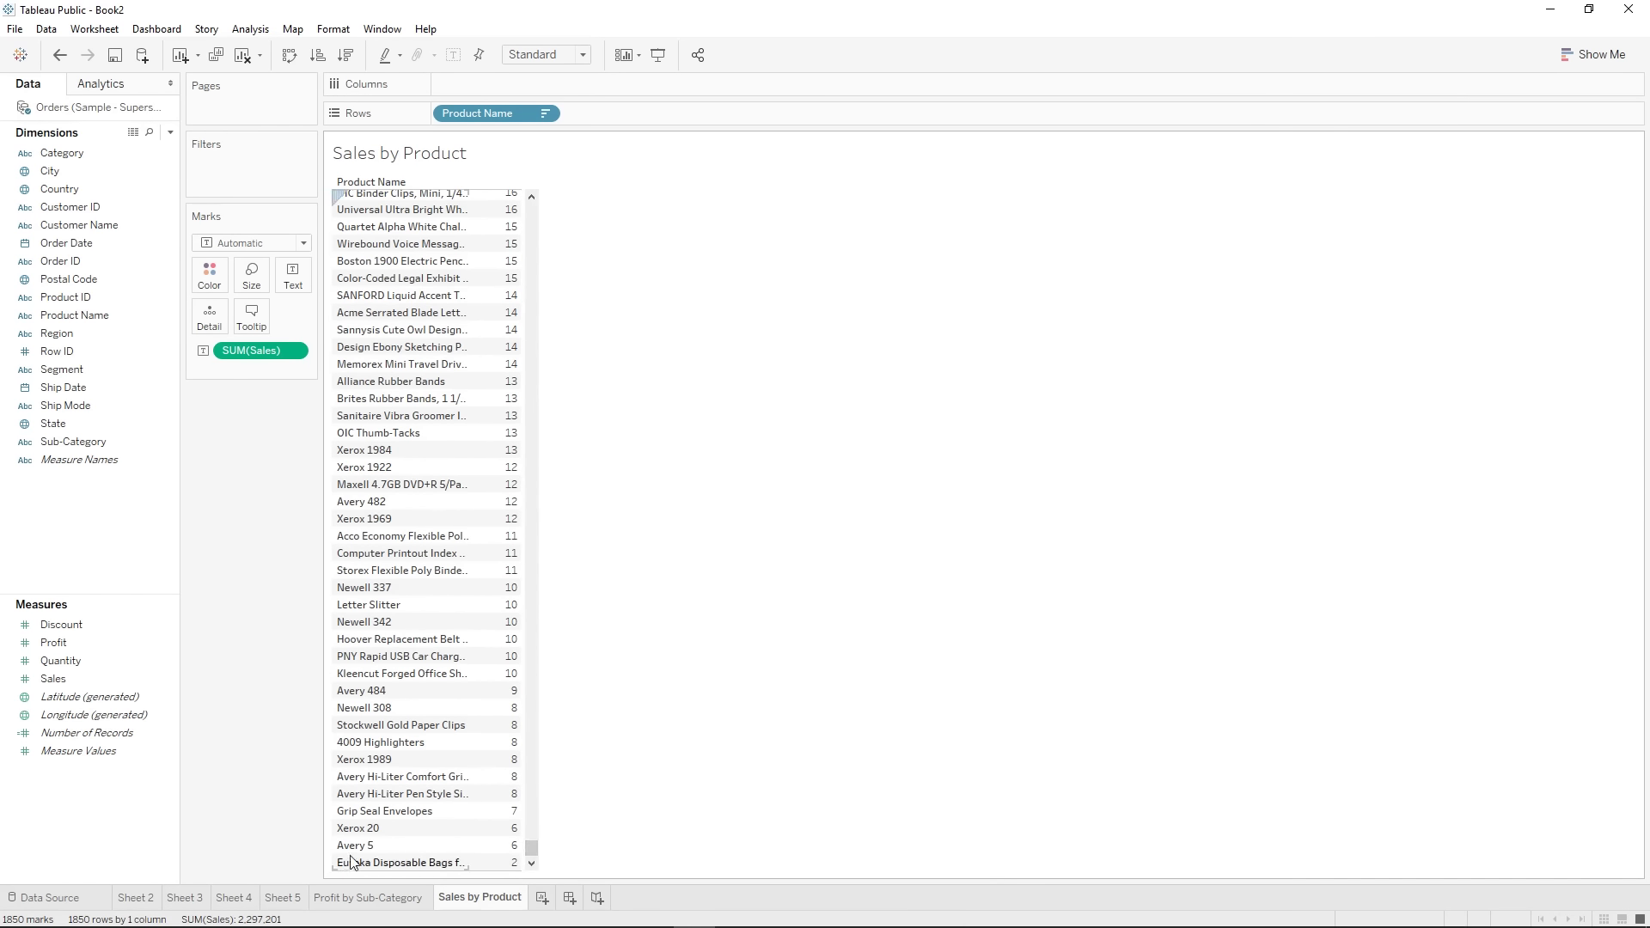
{"action": "left_click_drag", "start_coordinate": [533, 848], "coordinate": [538, 169]}
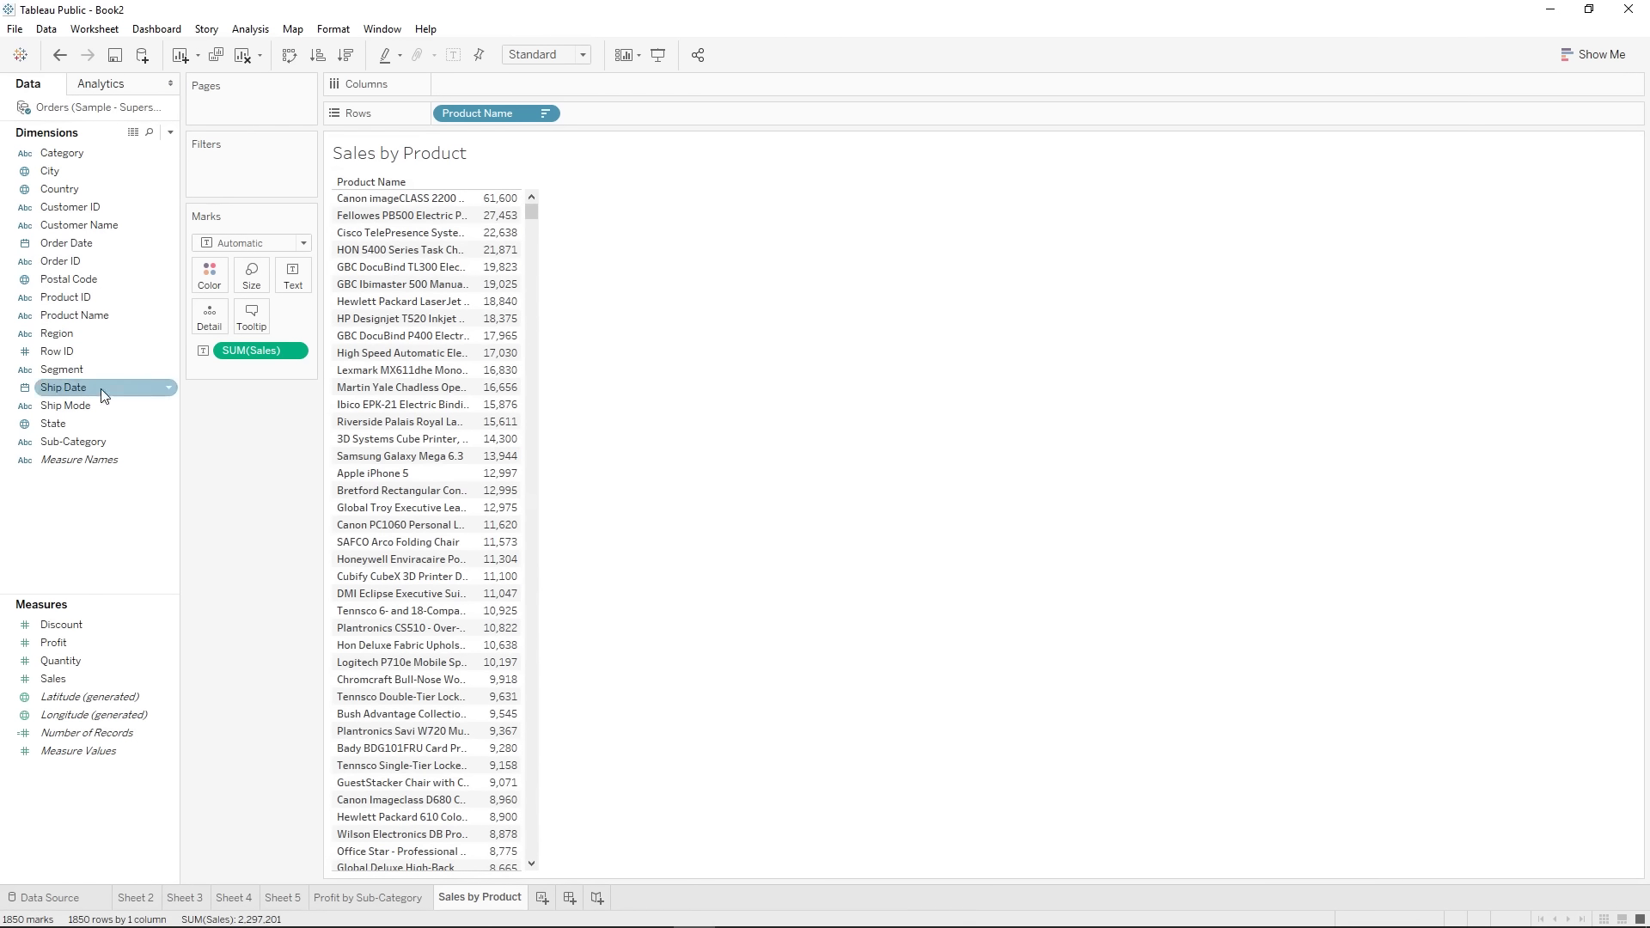
- Add Category and Sub-Category to the rows ahead of Product Name, and take Product Name off the sheet
{"action": "left_click_drag", "start_coordinate": [91, 443], "coordinate": [441, 114]}
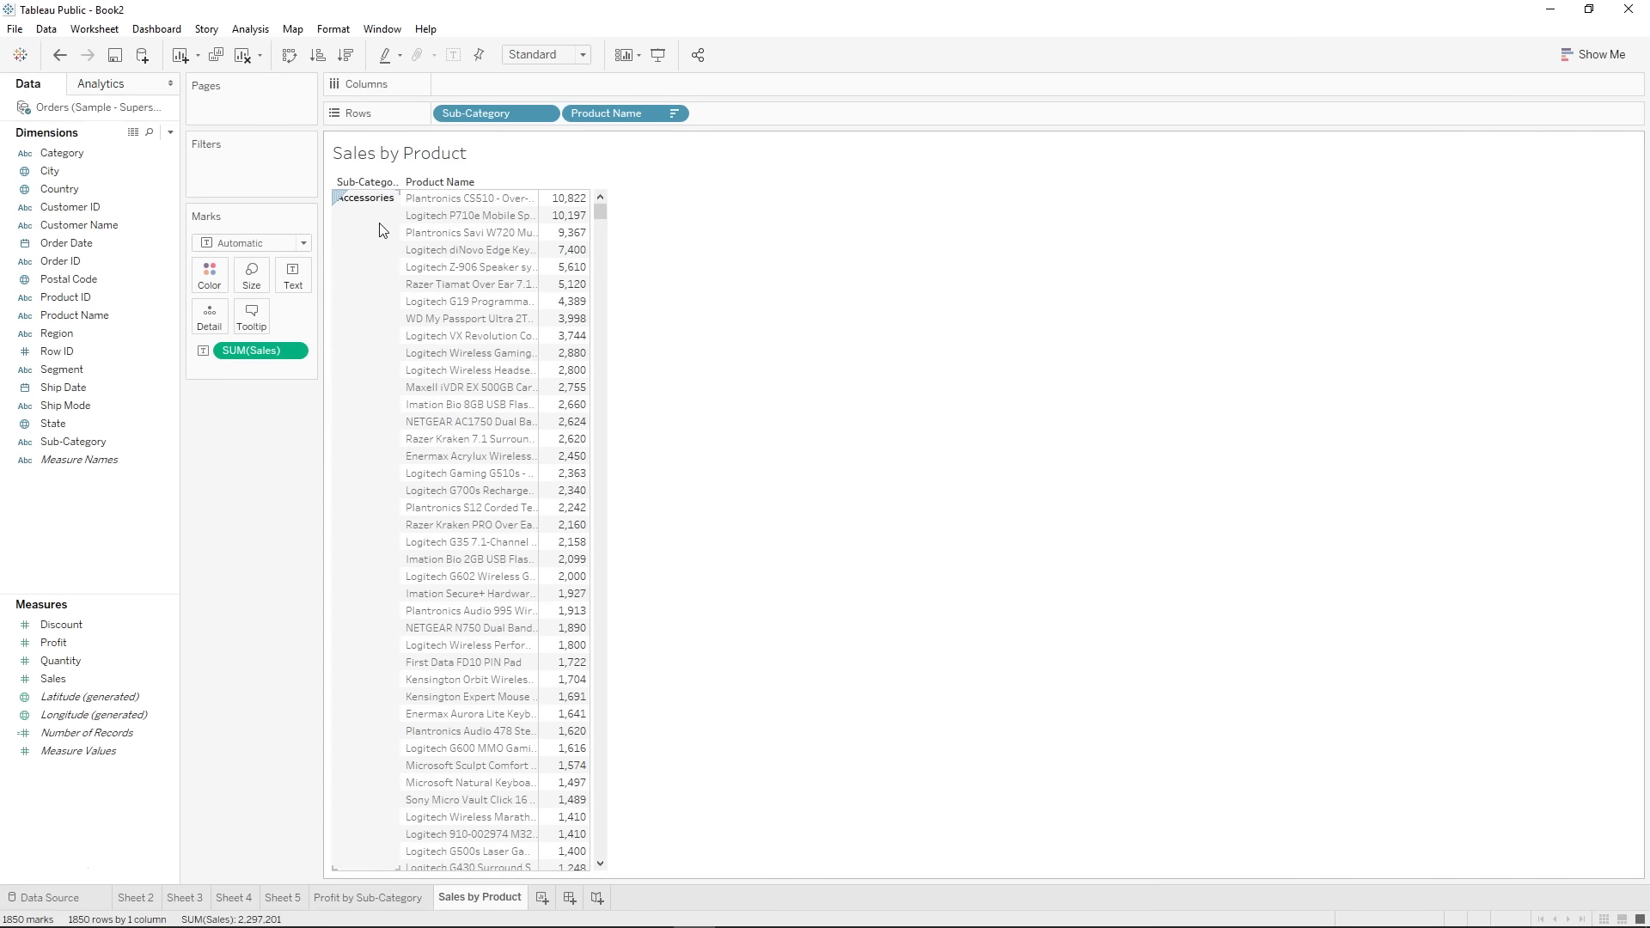
{"action": "mouse_move", "coordinate": [596, 210]}
{"action": "left_mouse_down"}
{"action": "mouse_move", "coordinate": [599, 387]}
{"action": "mouse_move", "coordinate": [599, 209]}
{"action": "left_mouse_up"}
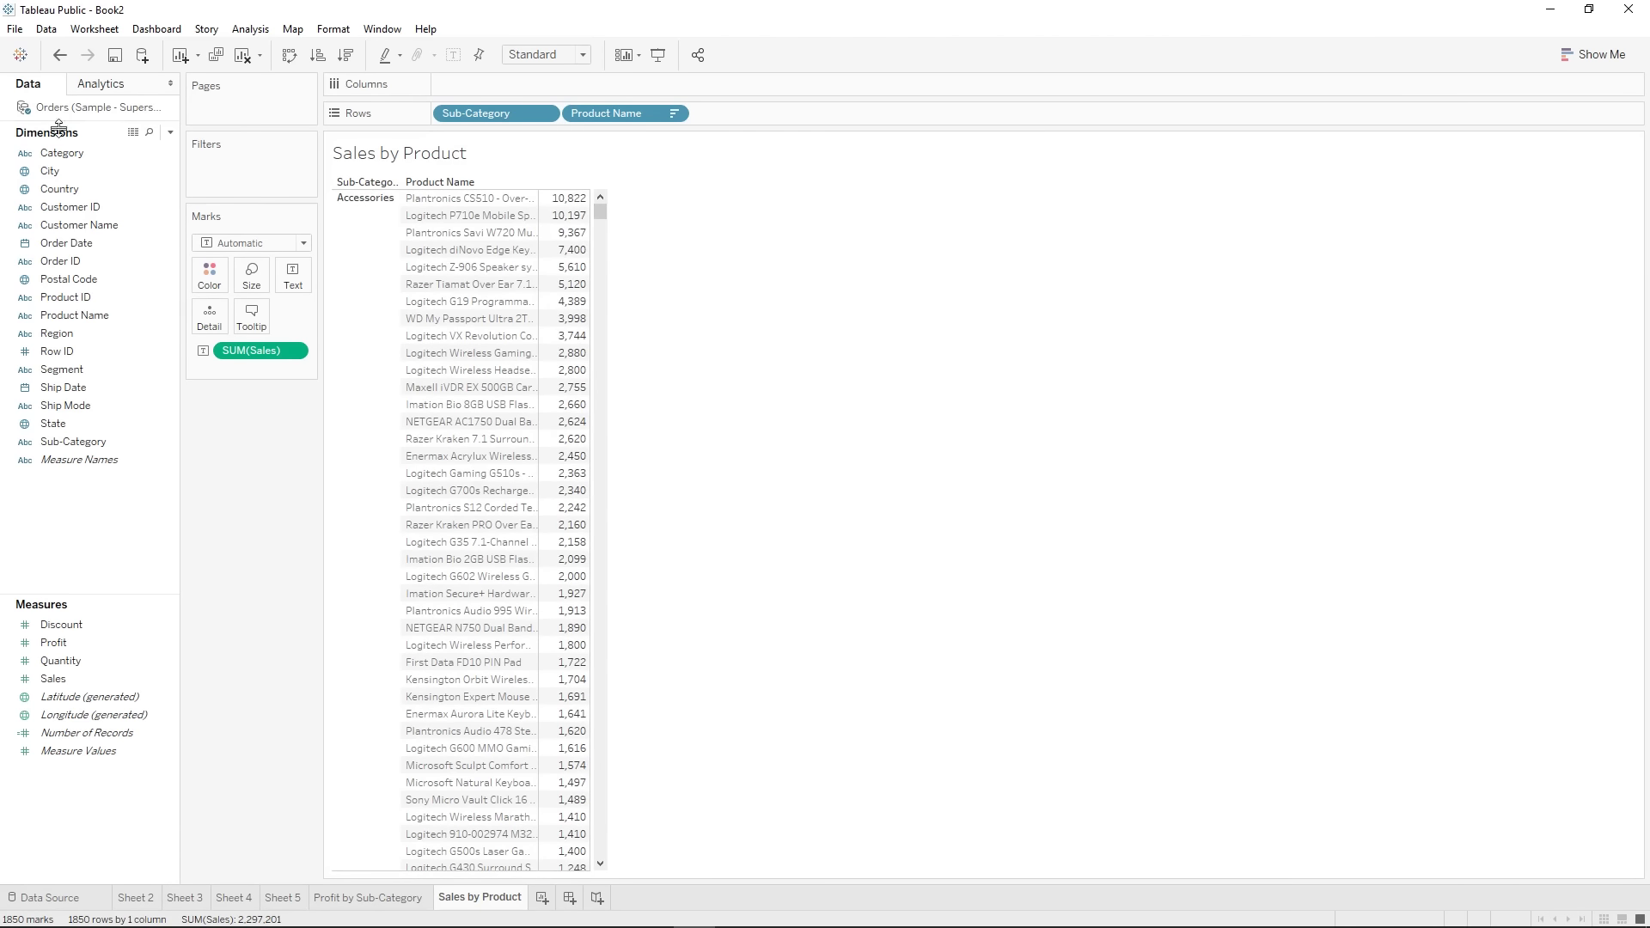
{"action": "left_click_drag", "start_coordinate": [60, 151], "coordinate": [434, 119]}
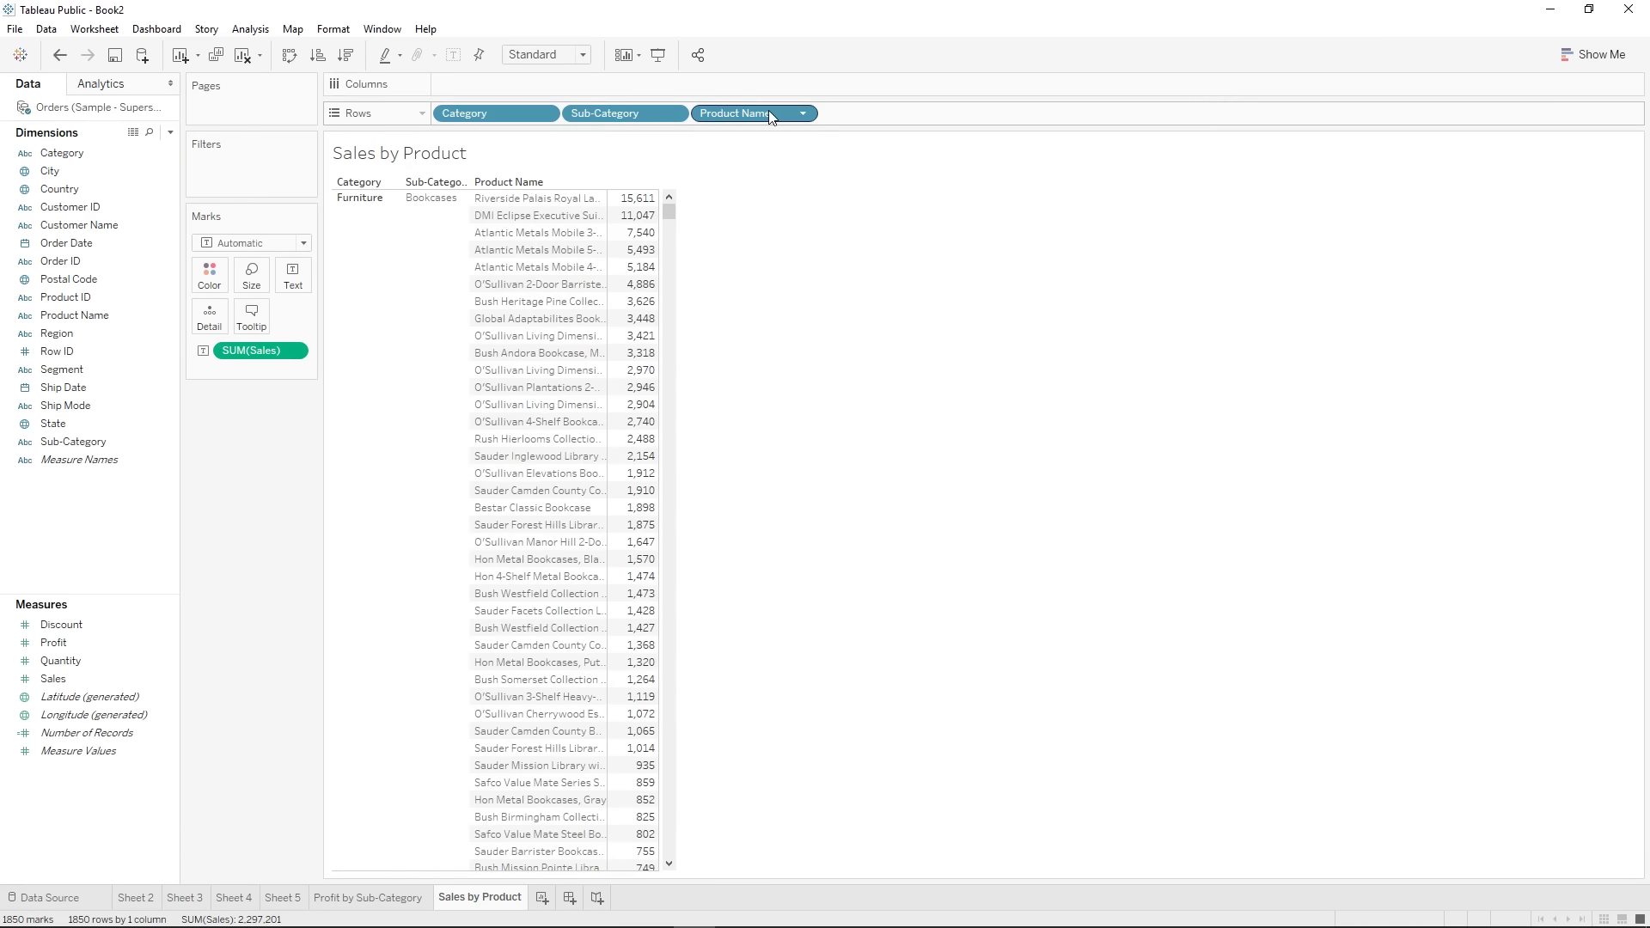
{"action": "left_click_drag", "start_coordinate": [769, 112], "coordinate": [251, 459]}
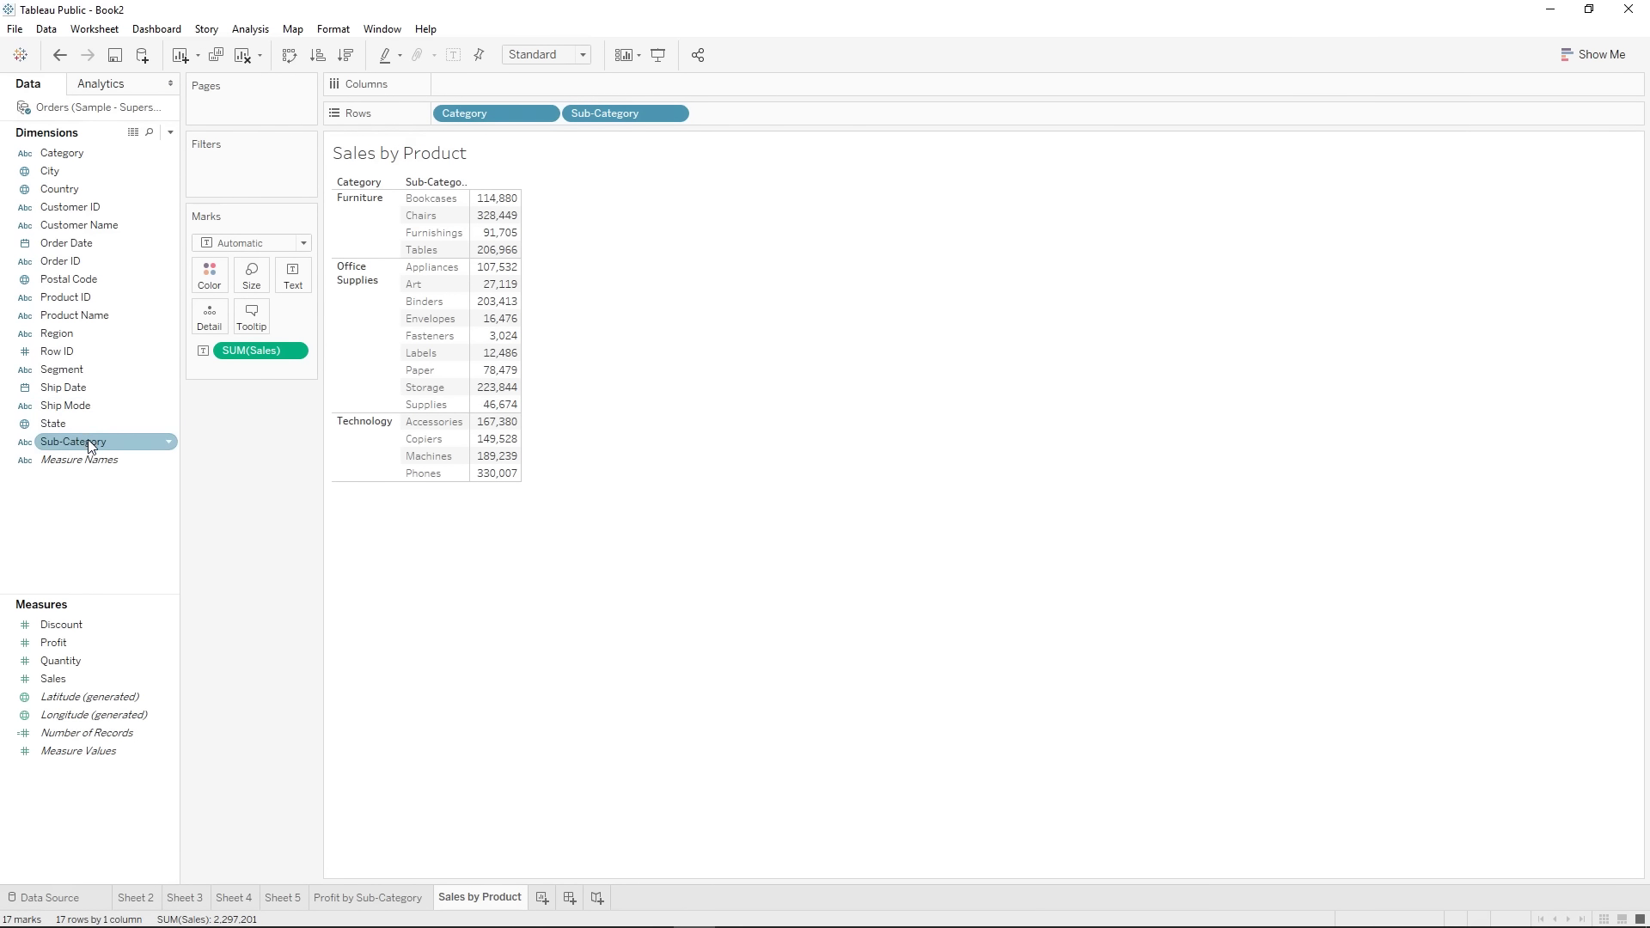
- Combine Category and Sub-Category into a hierarchy named "Product Hierarchy" and add Product Name as its lowest level
{"action": "left_click_drag", "start_coordinate": [90, 440], "coordinate": [67, 150]}
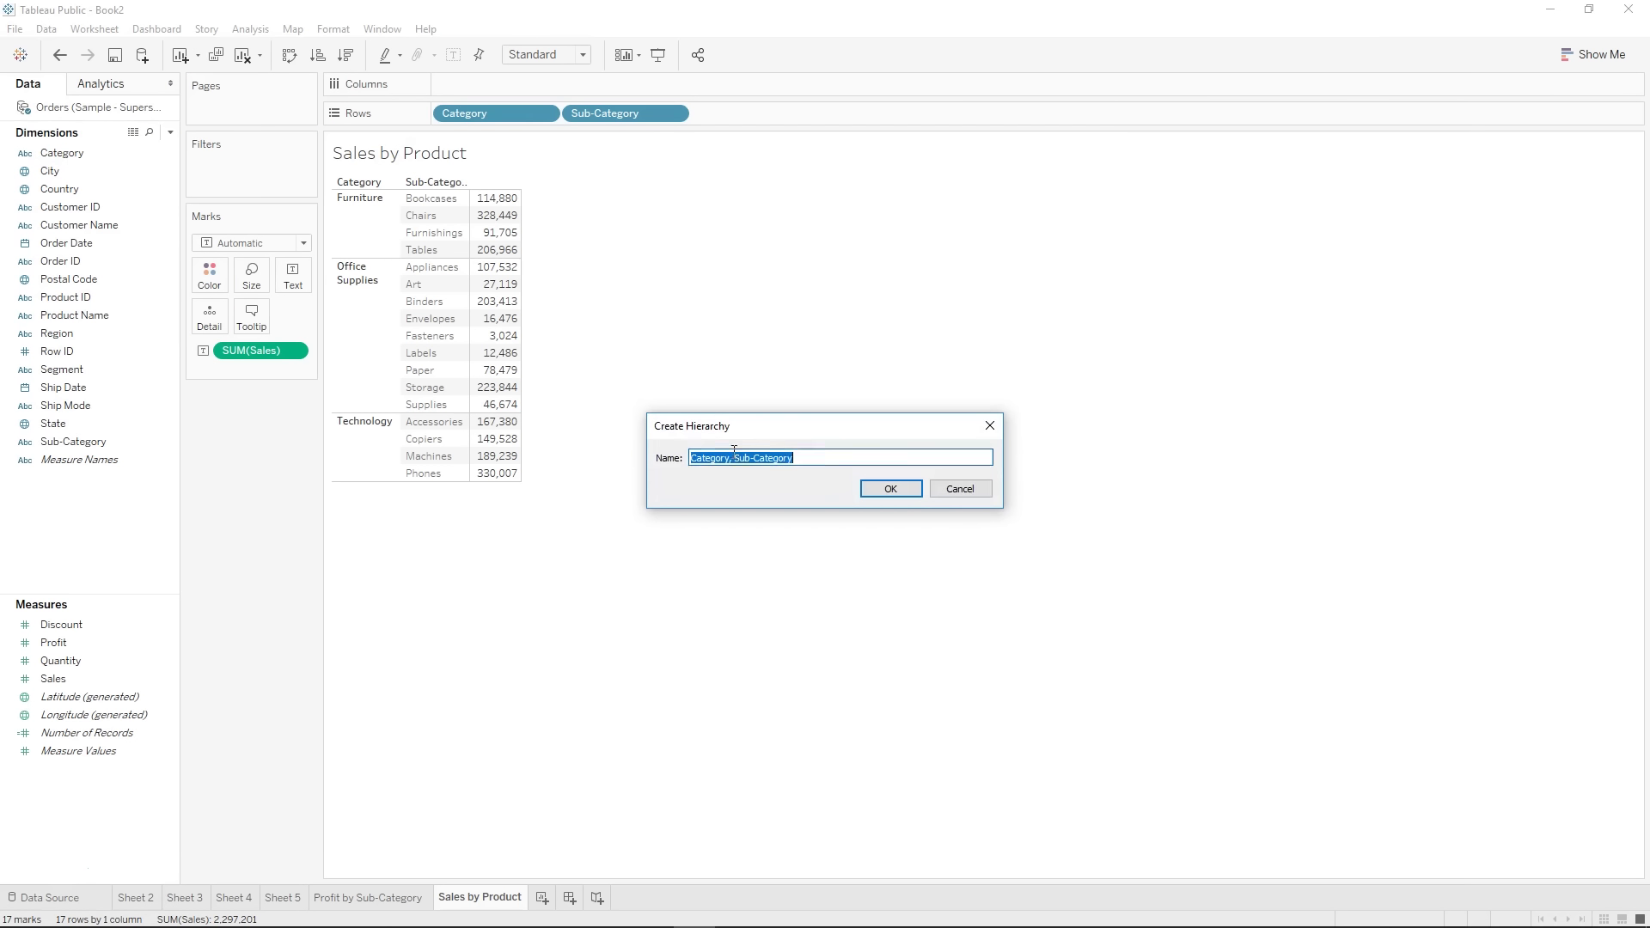
{"action": "left_click", "coordinate": [799, 458]}
{"action": "left_click_drag", "start_coordinate": [798, 457], "coordinate": [516, 449]}
{"action": "type", "text": "Product Hierarchy"}
{"action": "left_click", "coordinate": [890, 488]}
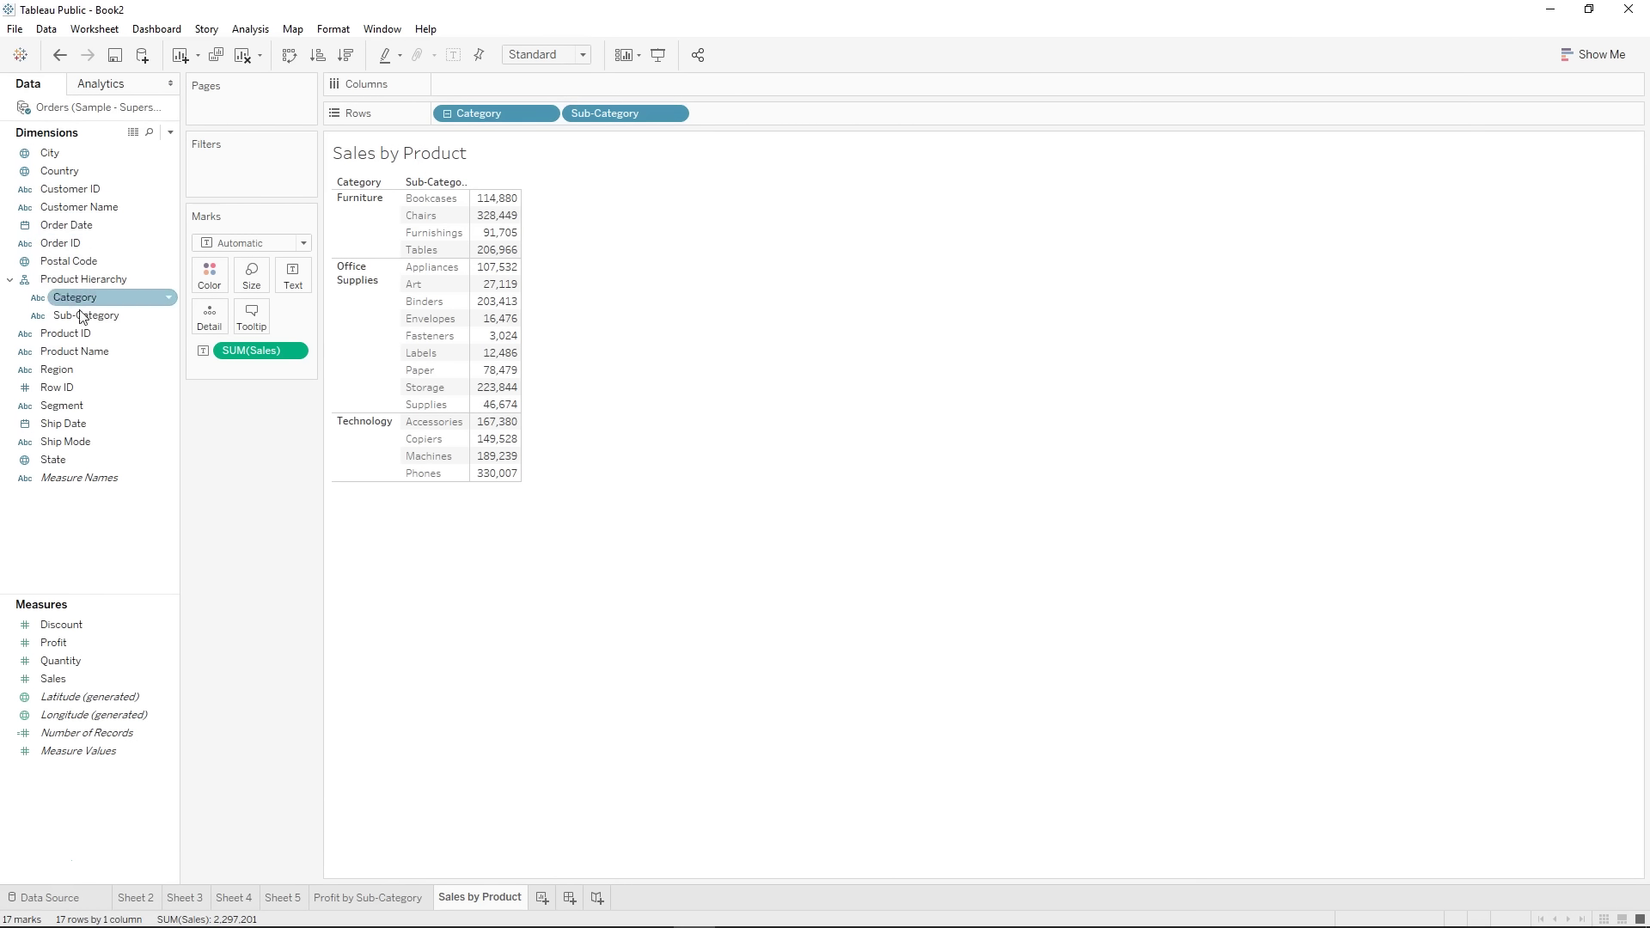
{"action": "left_click_drag", "start_coordinate": [78, 356], "coordinate": [138, 322]}
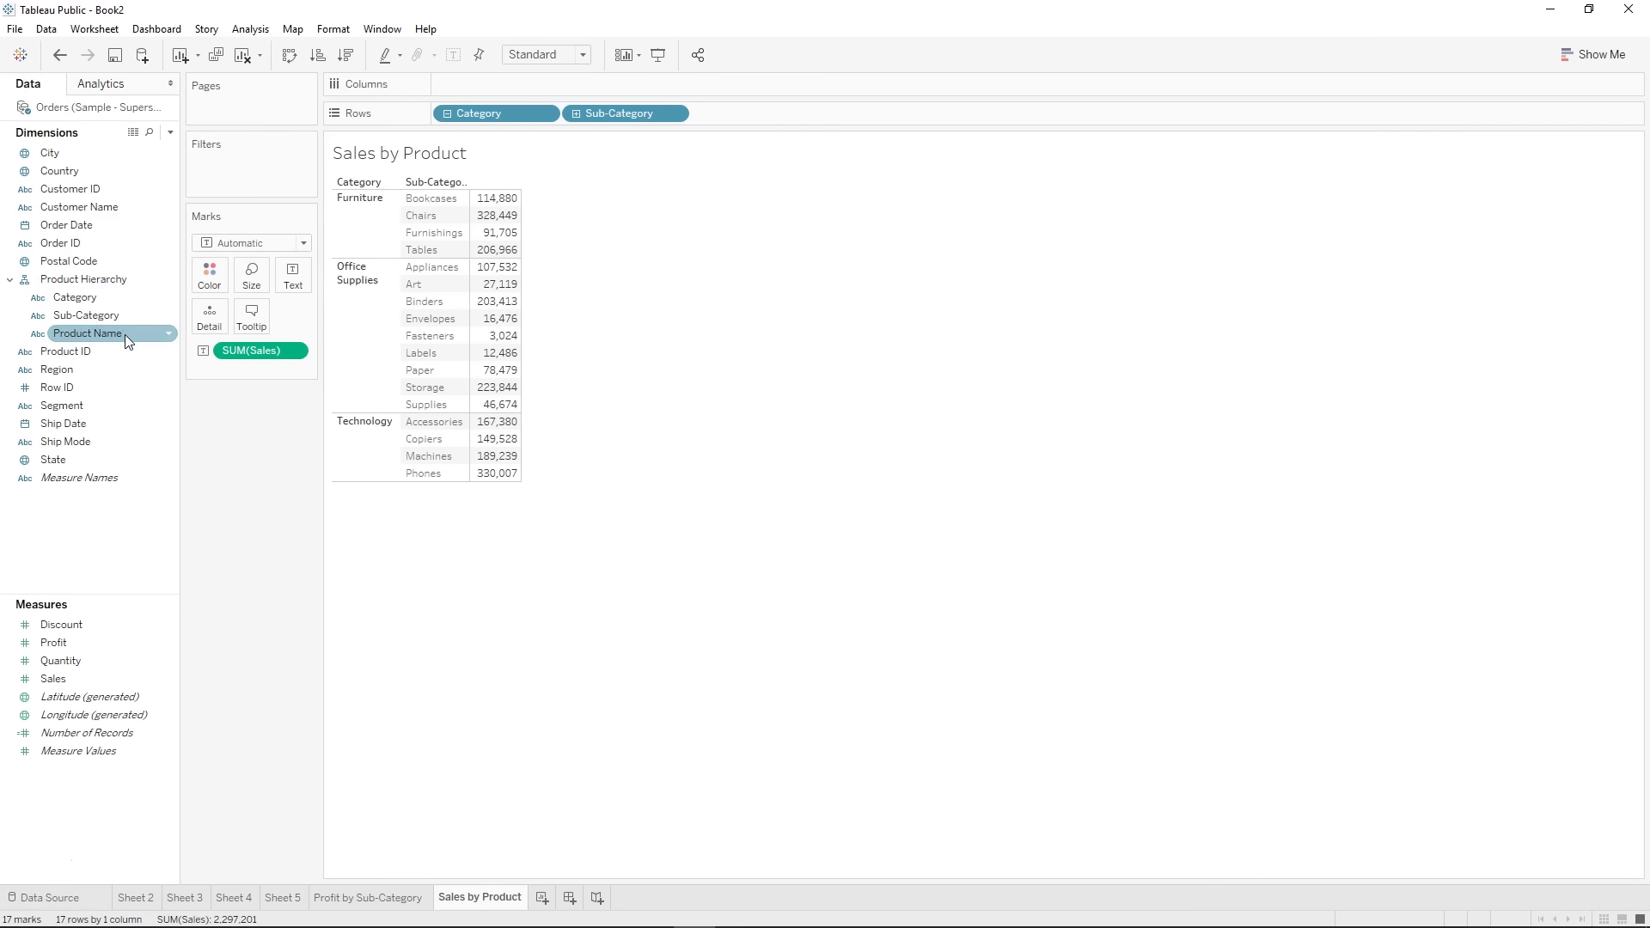
- Remove Sub-Category from the rows, drill down from Category to Product Name, and collapse back to the Sub-Category level
{"action": "left_click_drag", "start_coordinate": [622, 119], "coordinate": [247, 456]}
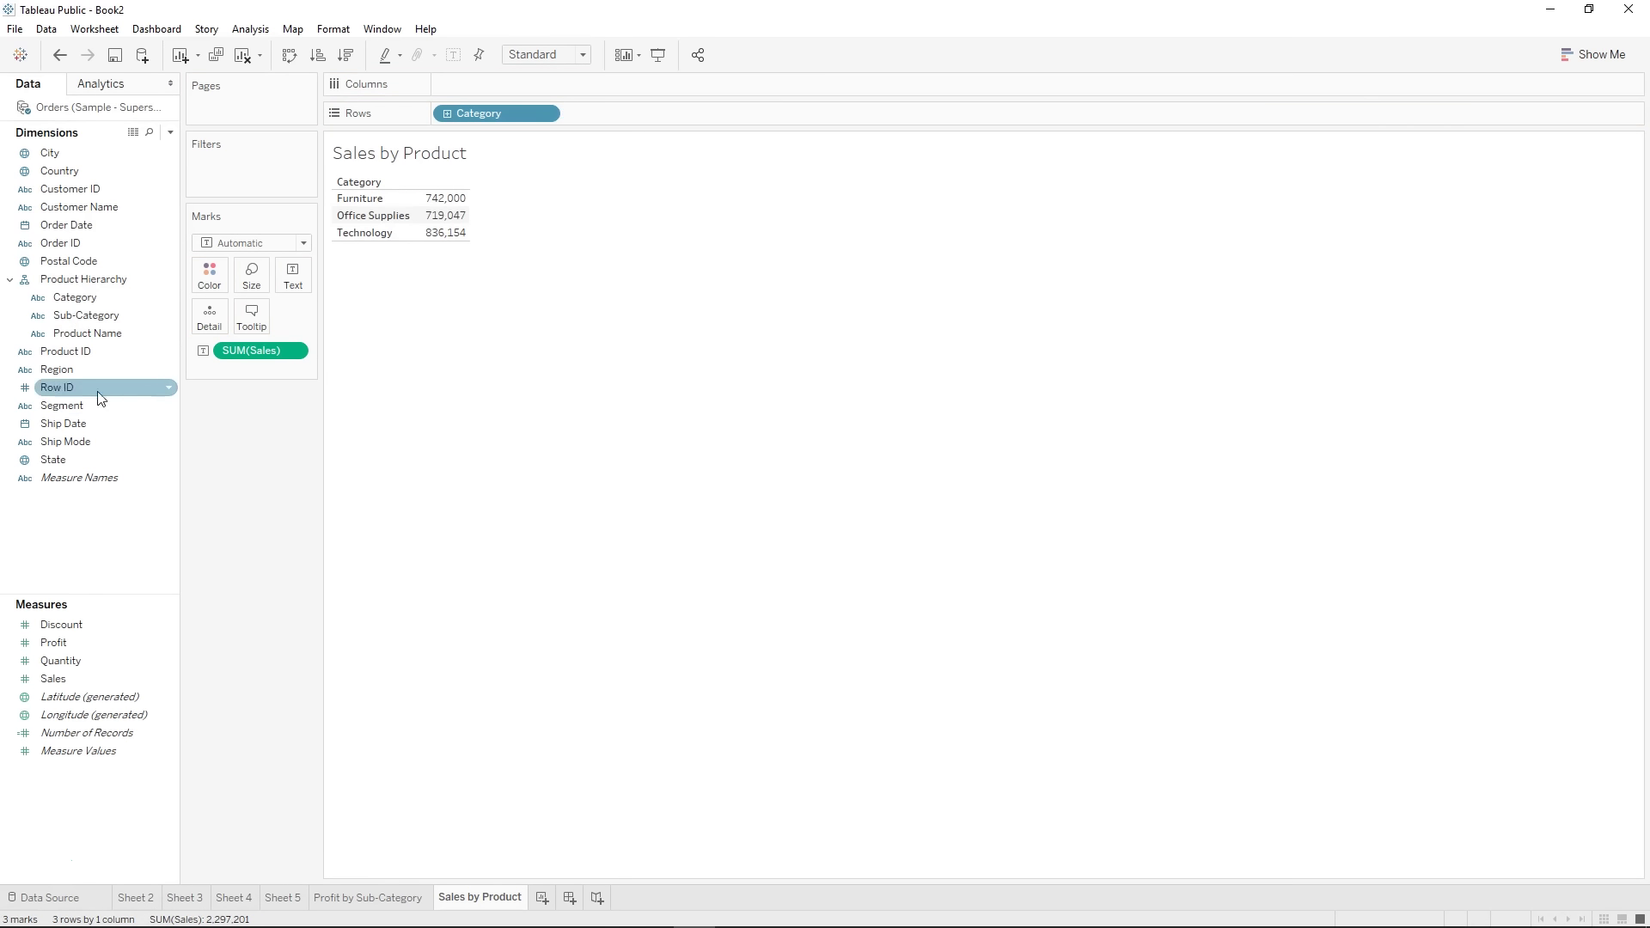
{"action": "left_click_drag", "start_coordinate": [86, 315], "coordinate": [296, 449]}
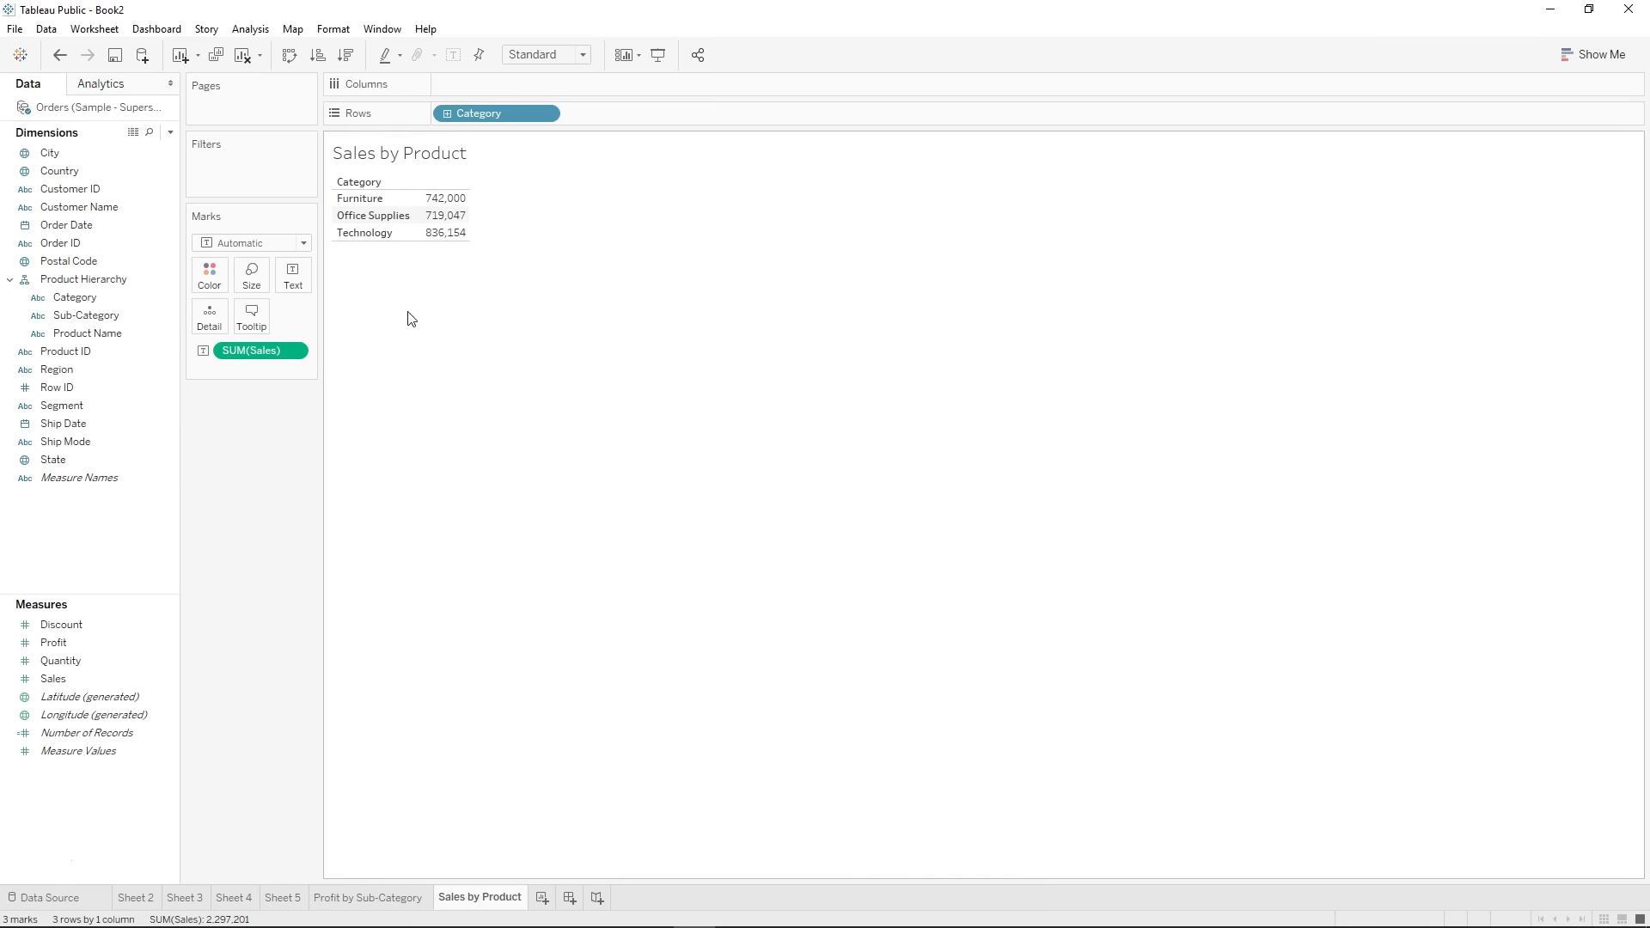
{"action": "left_click", "coordinate": [446, 114]}
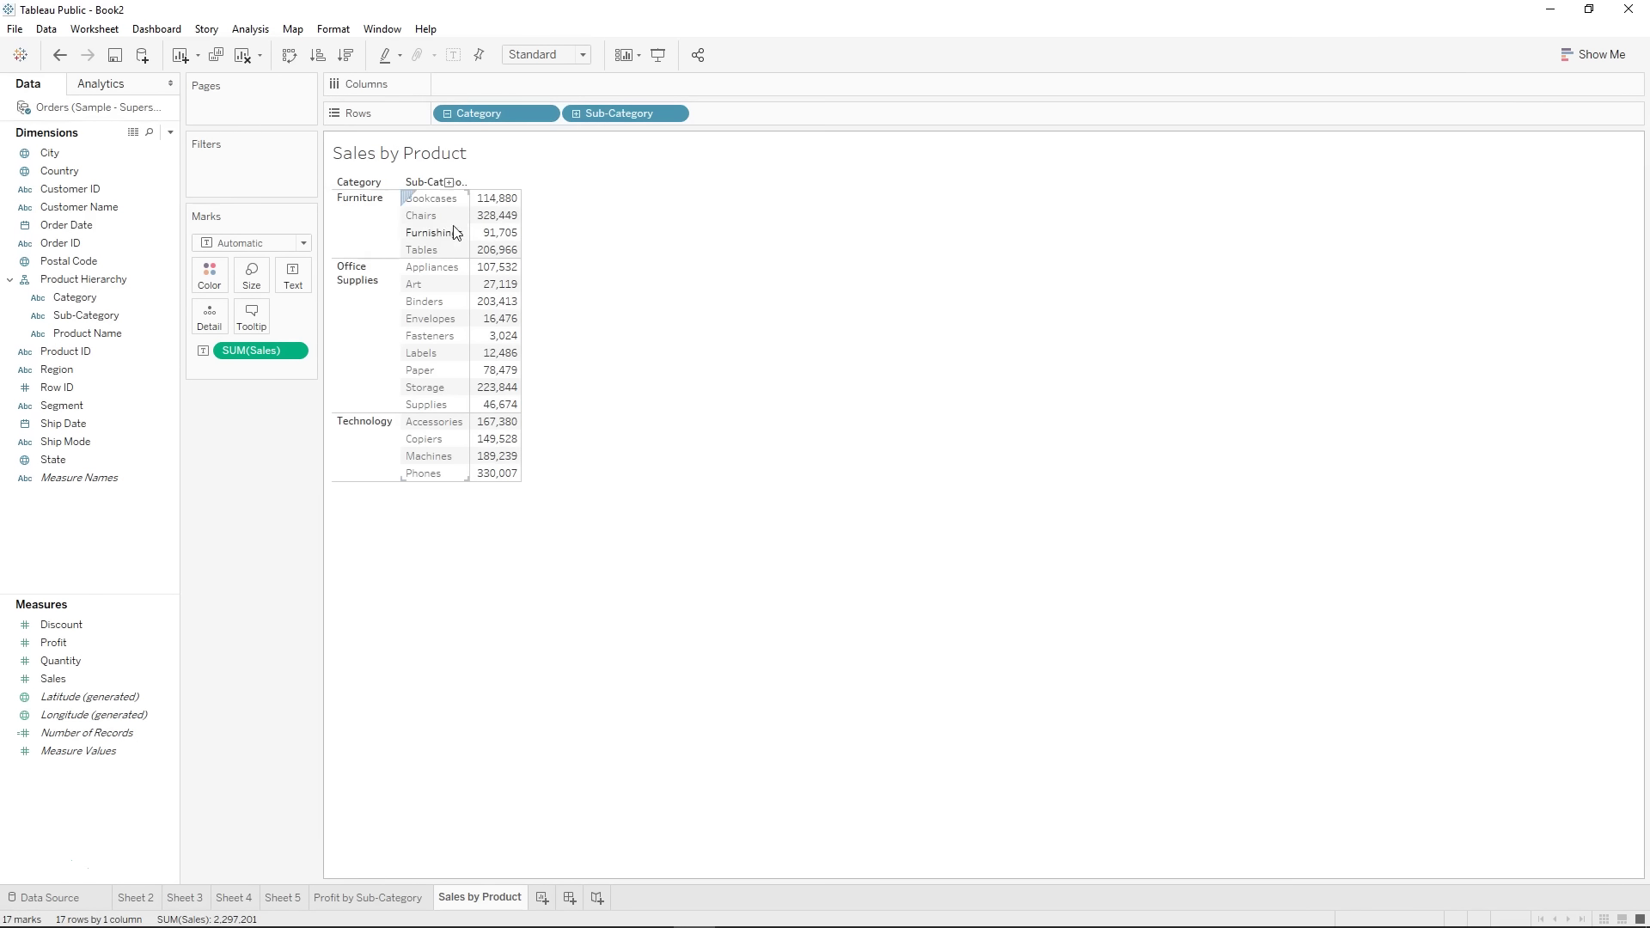
{"action": "left_click", "coordinate": [576, 114]}
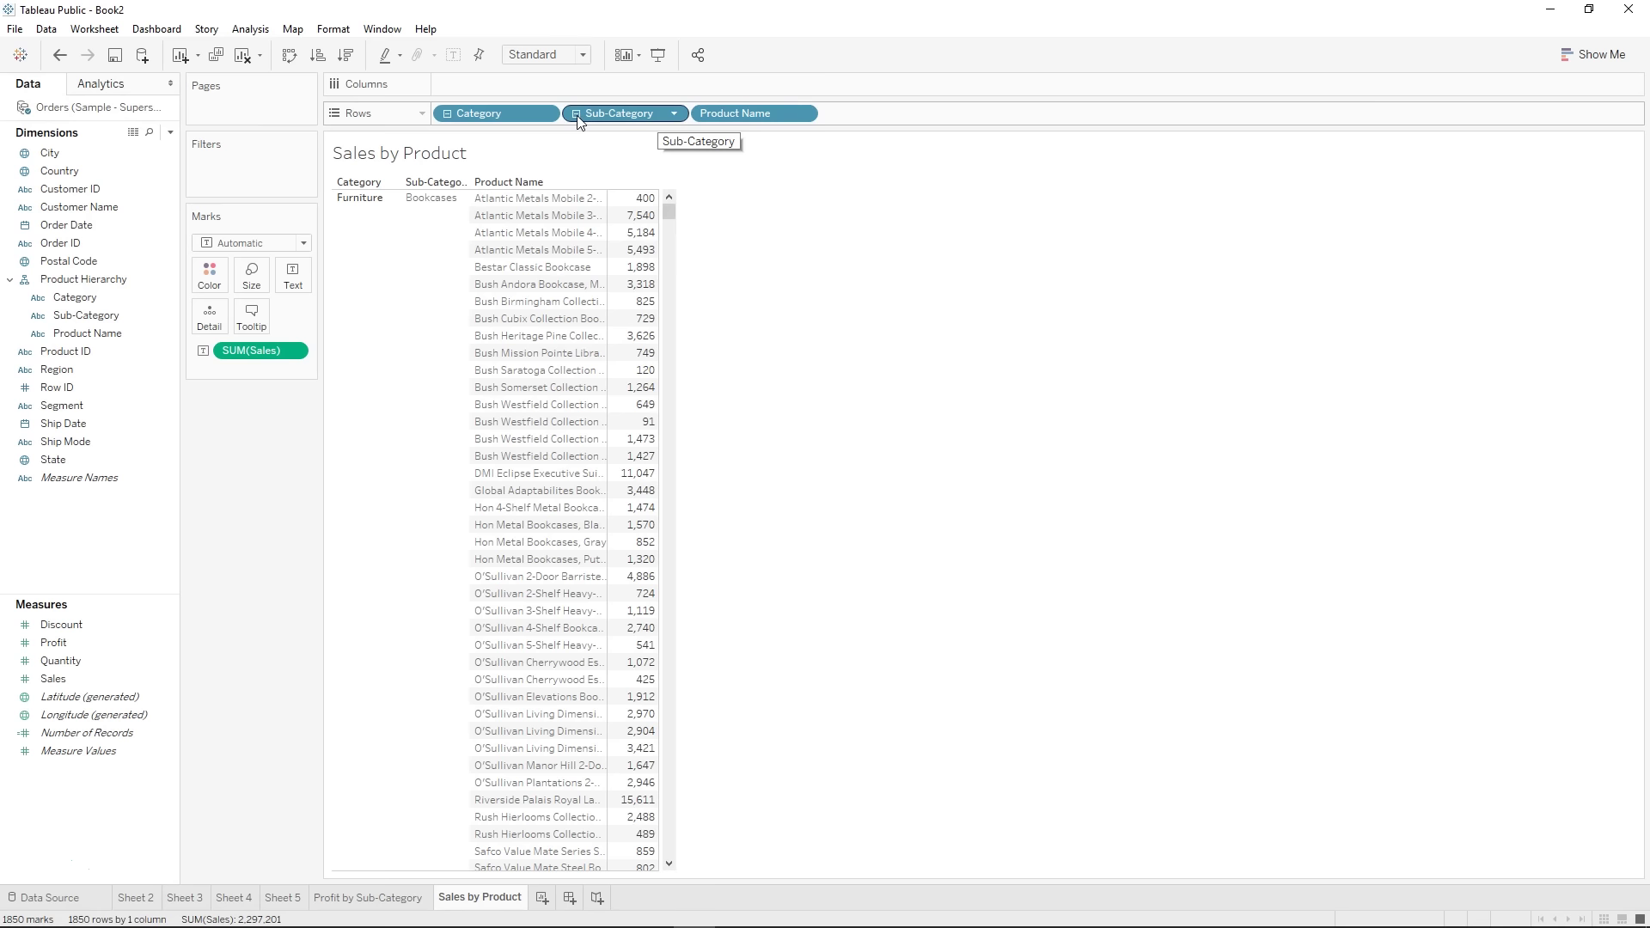
{"action": "left_click", "coordinate": [577, 114]}
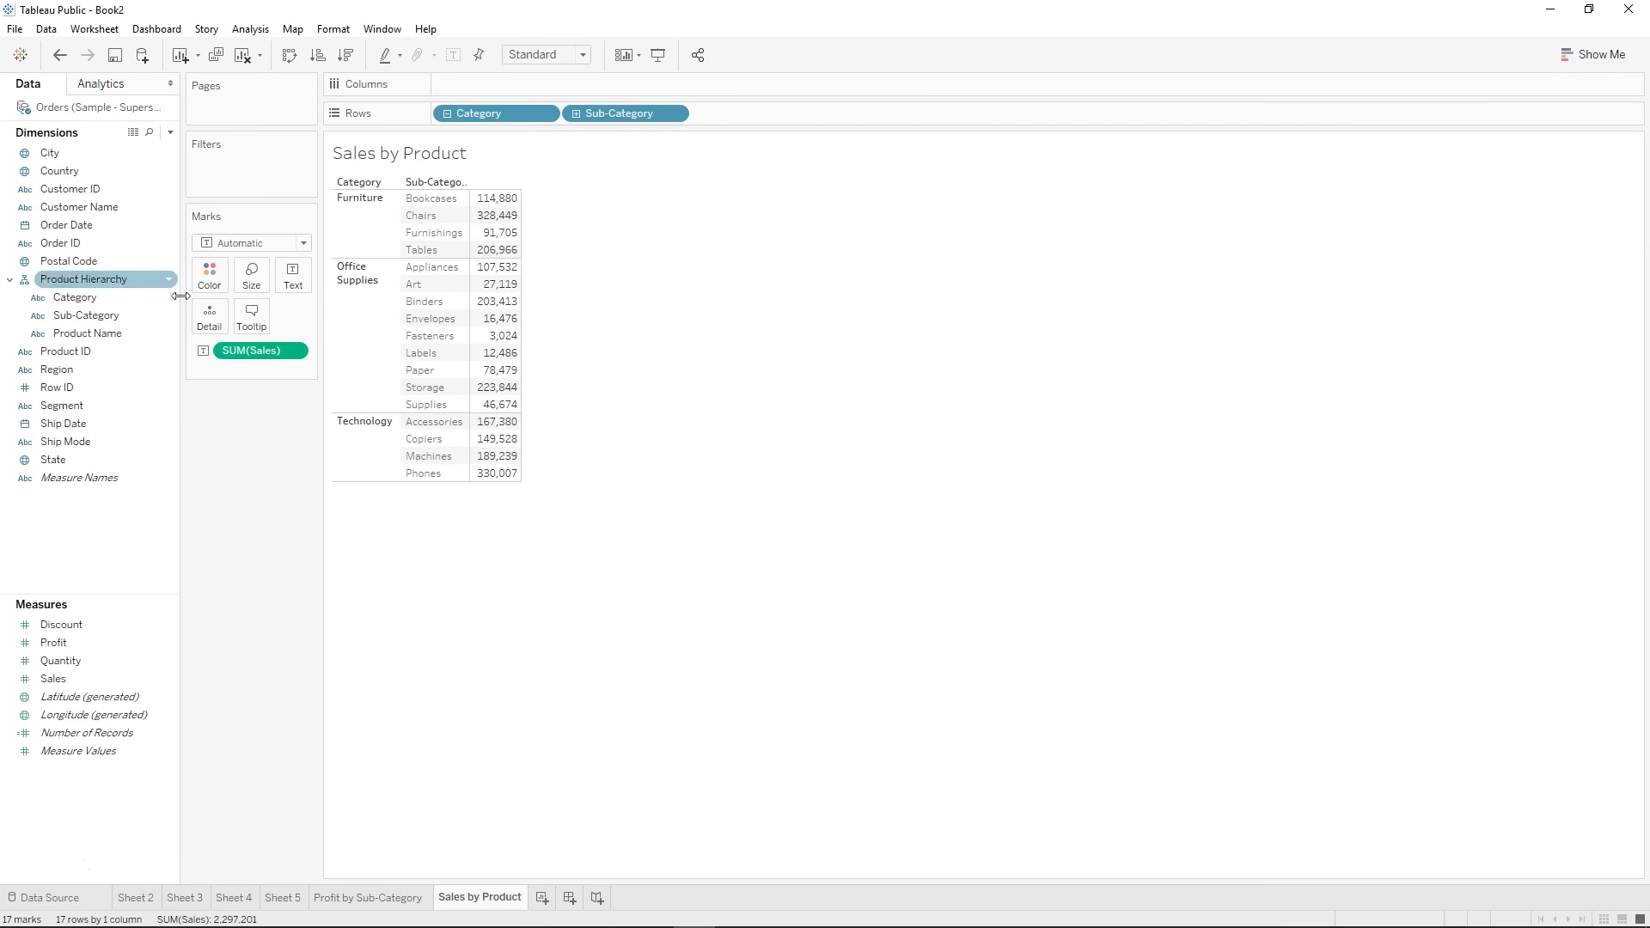
- Show filters for Category and Sub-Category on the sheet
{"action": "right_click", "coordinate": [110, 300]}
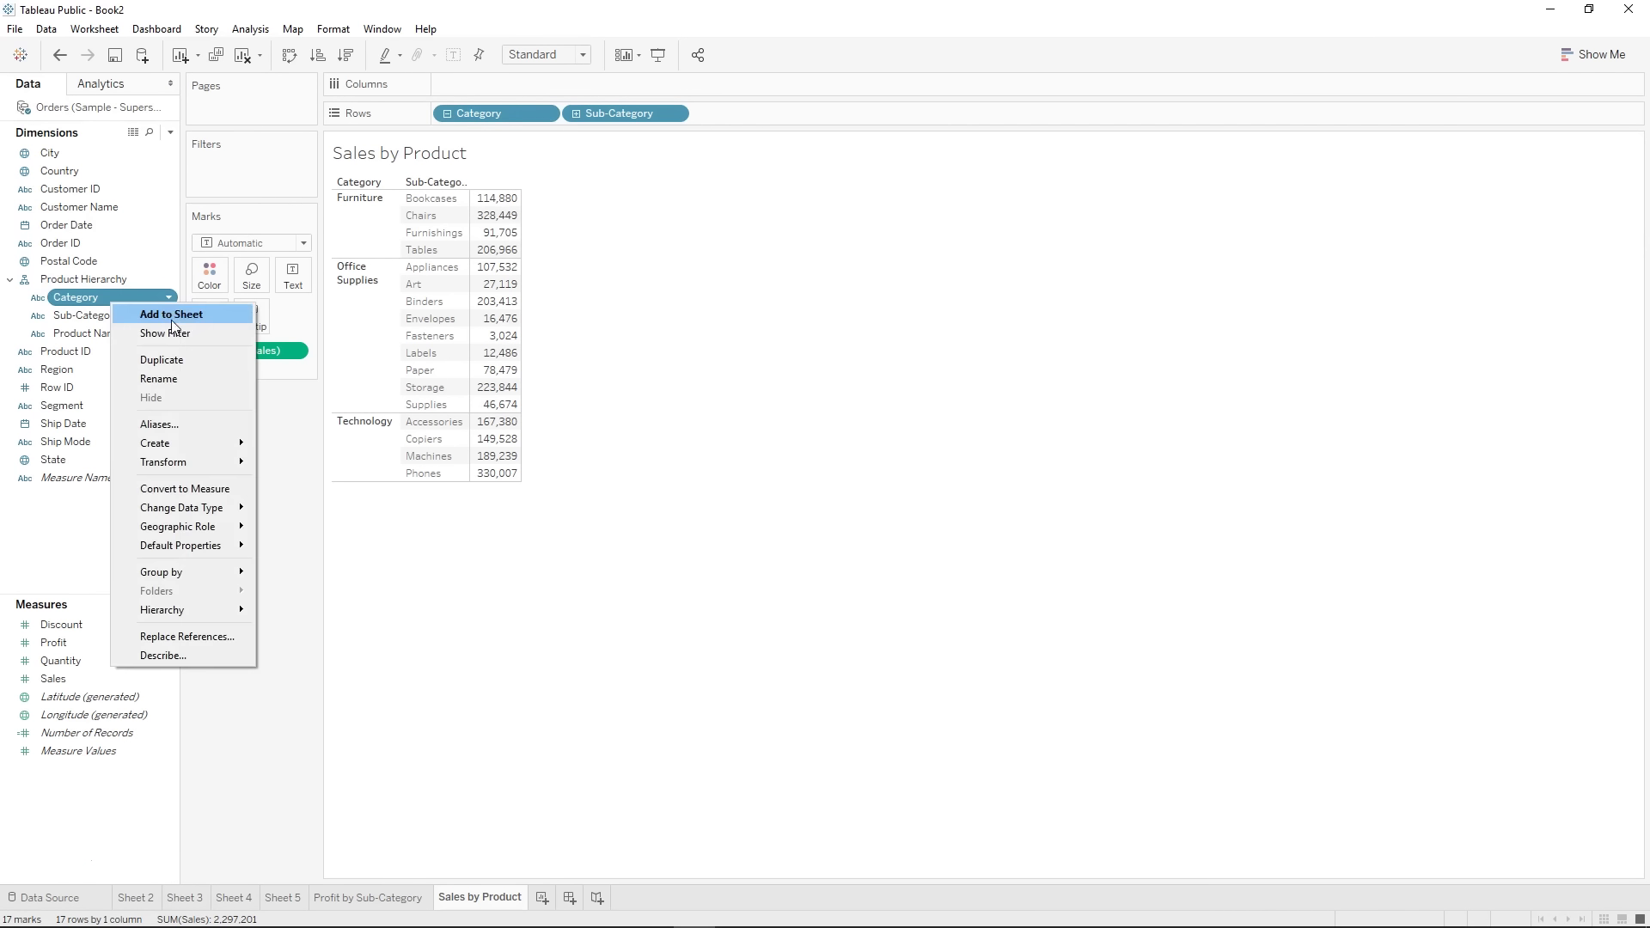
{"action": "left_click", "coordinate": [165, 332]}
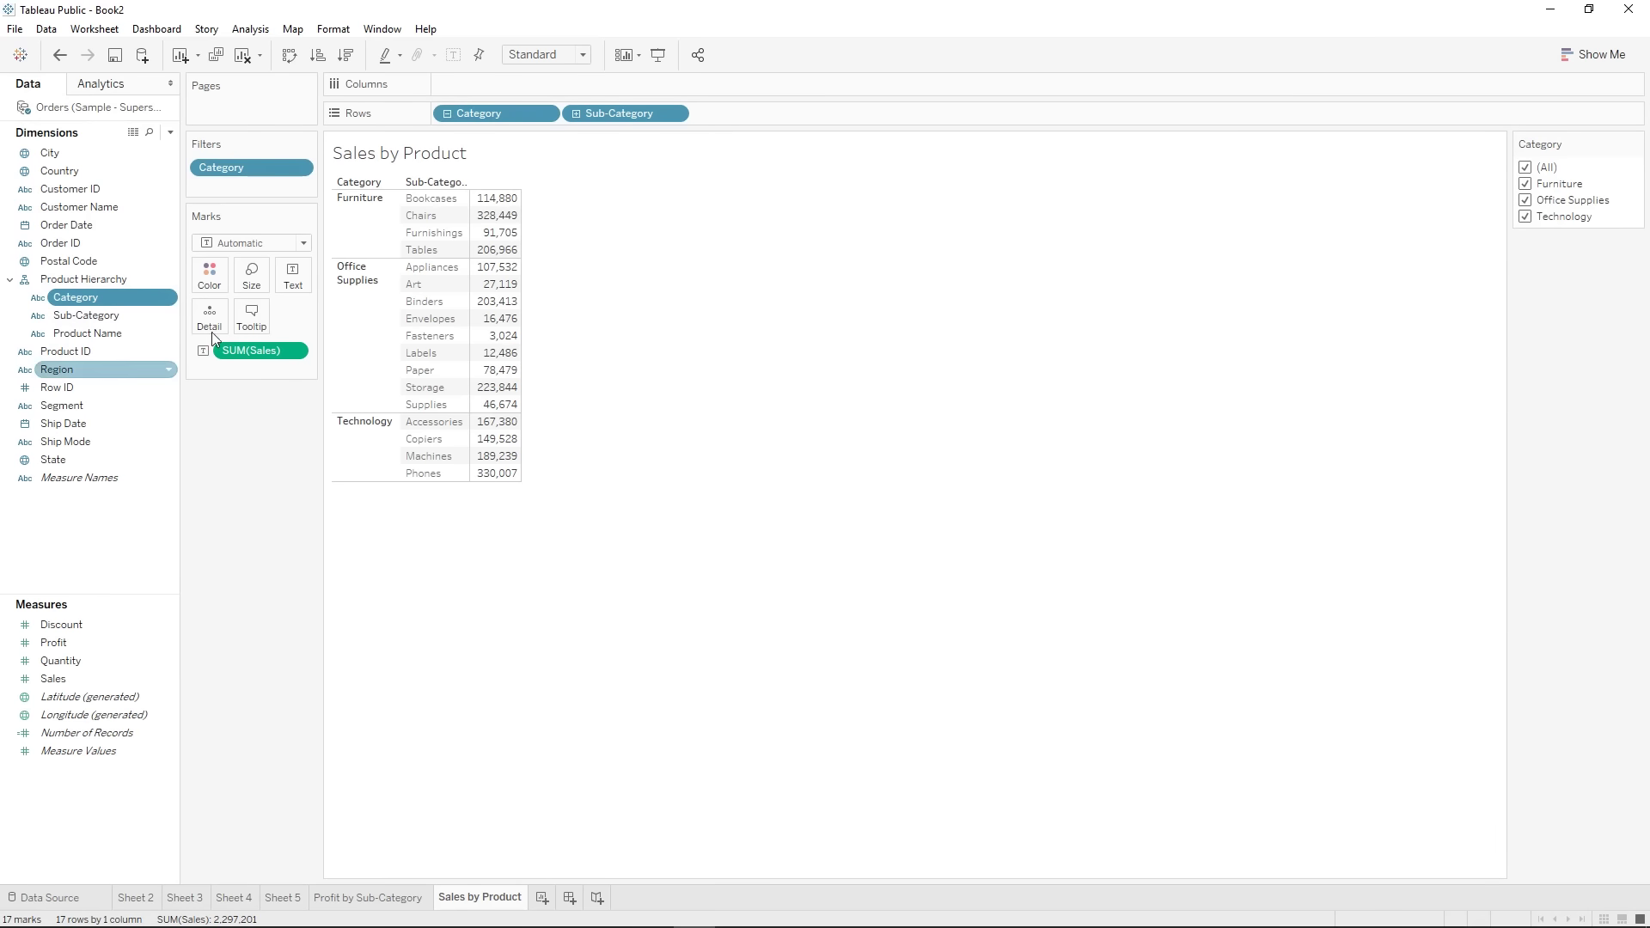
{"action": "right_click", "coordinate": [114, 316]}
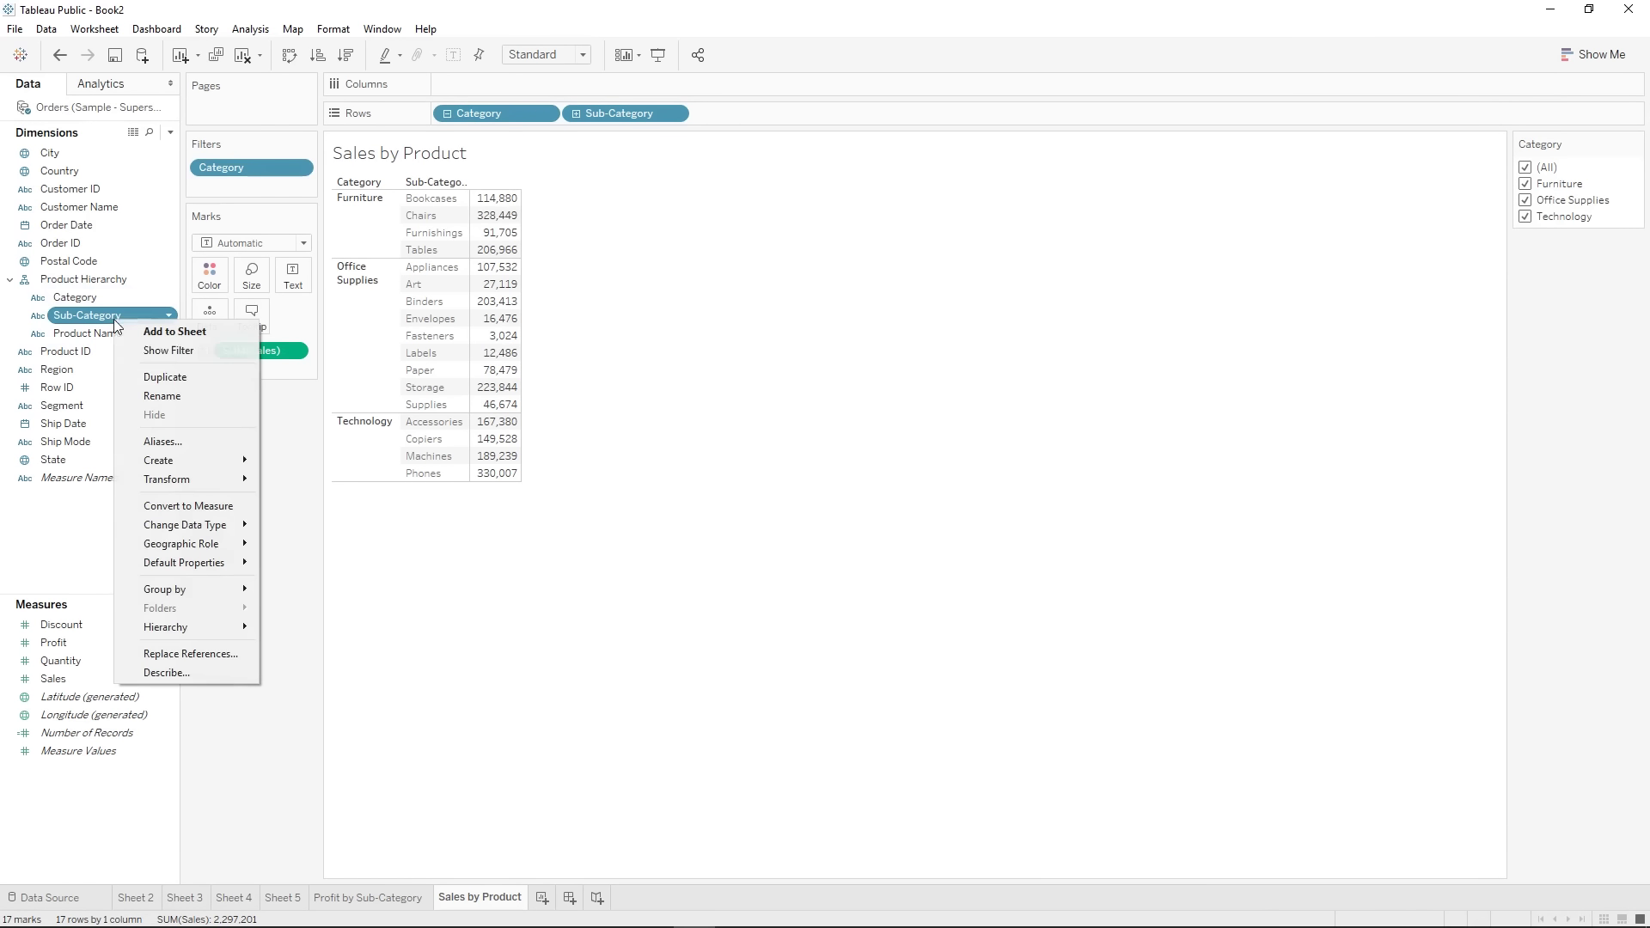
{"action": "left_click", "coordinate": [170, 351]}
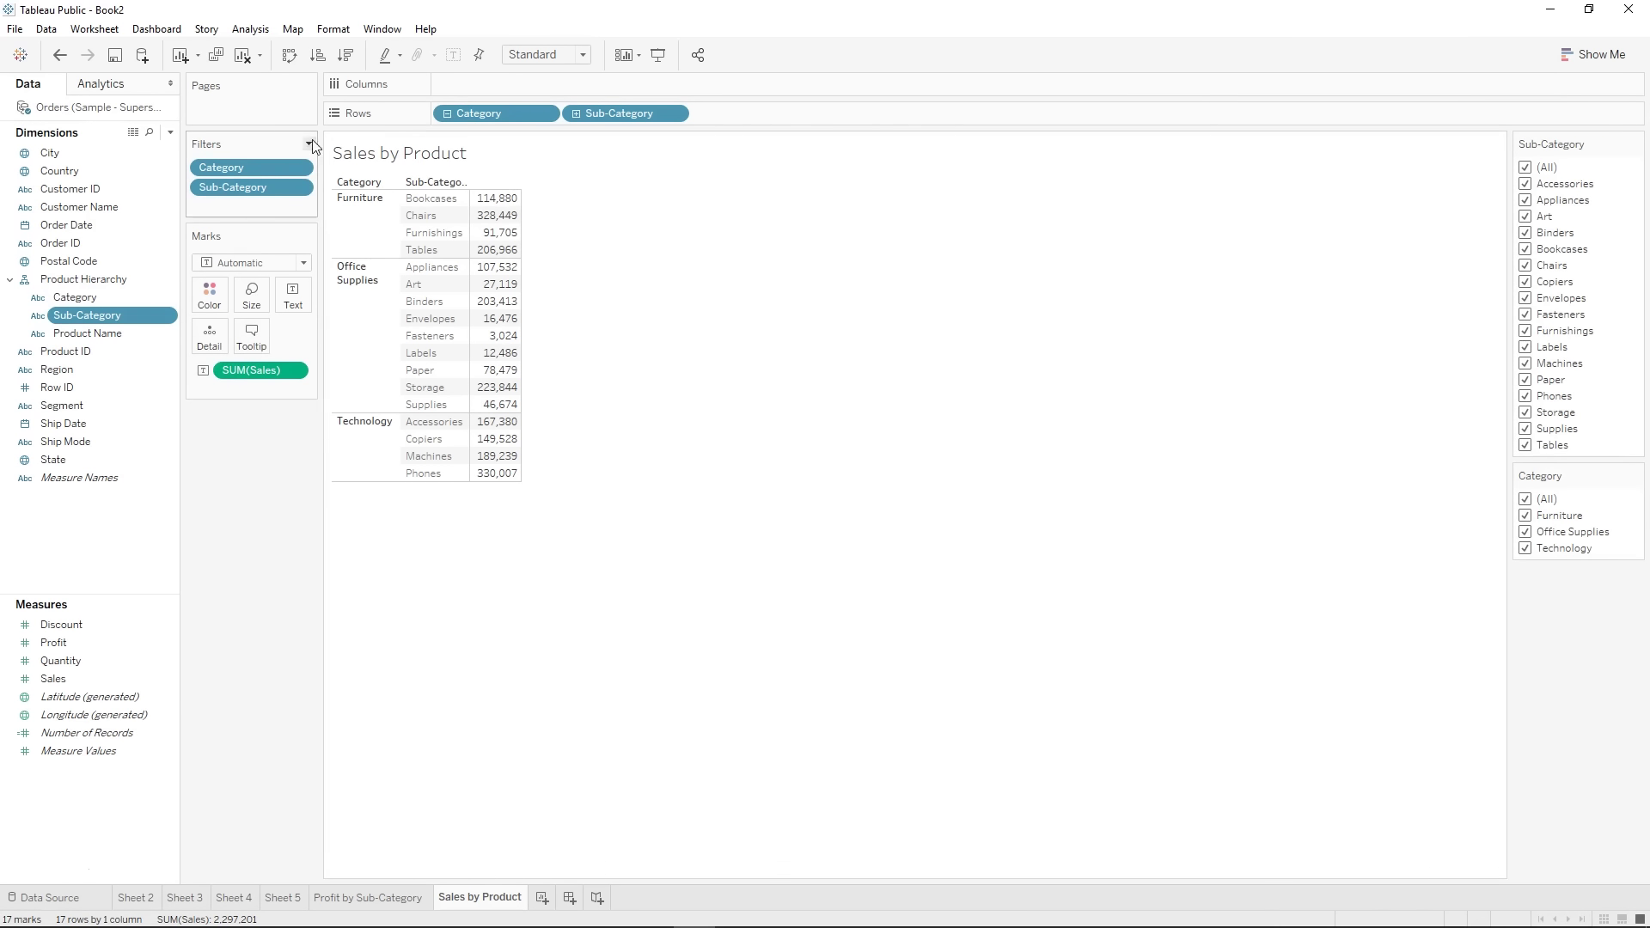
- Collapse the rows to Category, filter to Technology only, and place the Category filter above the Sub-Category filter
{"action": "left_click", "coordinate": [447, 114]}
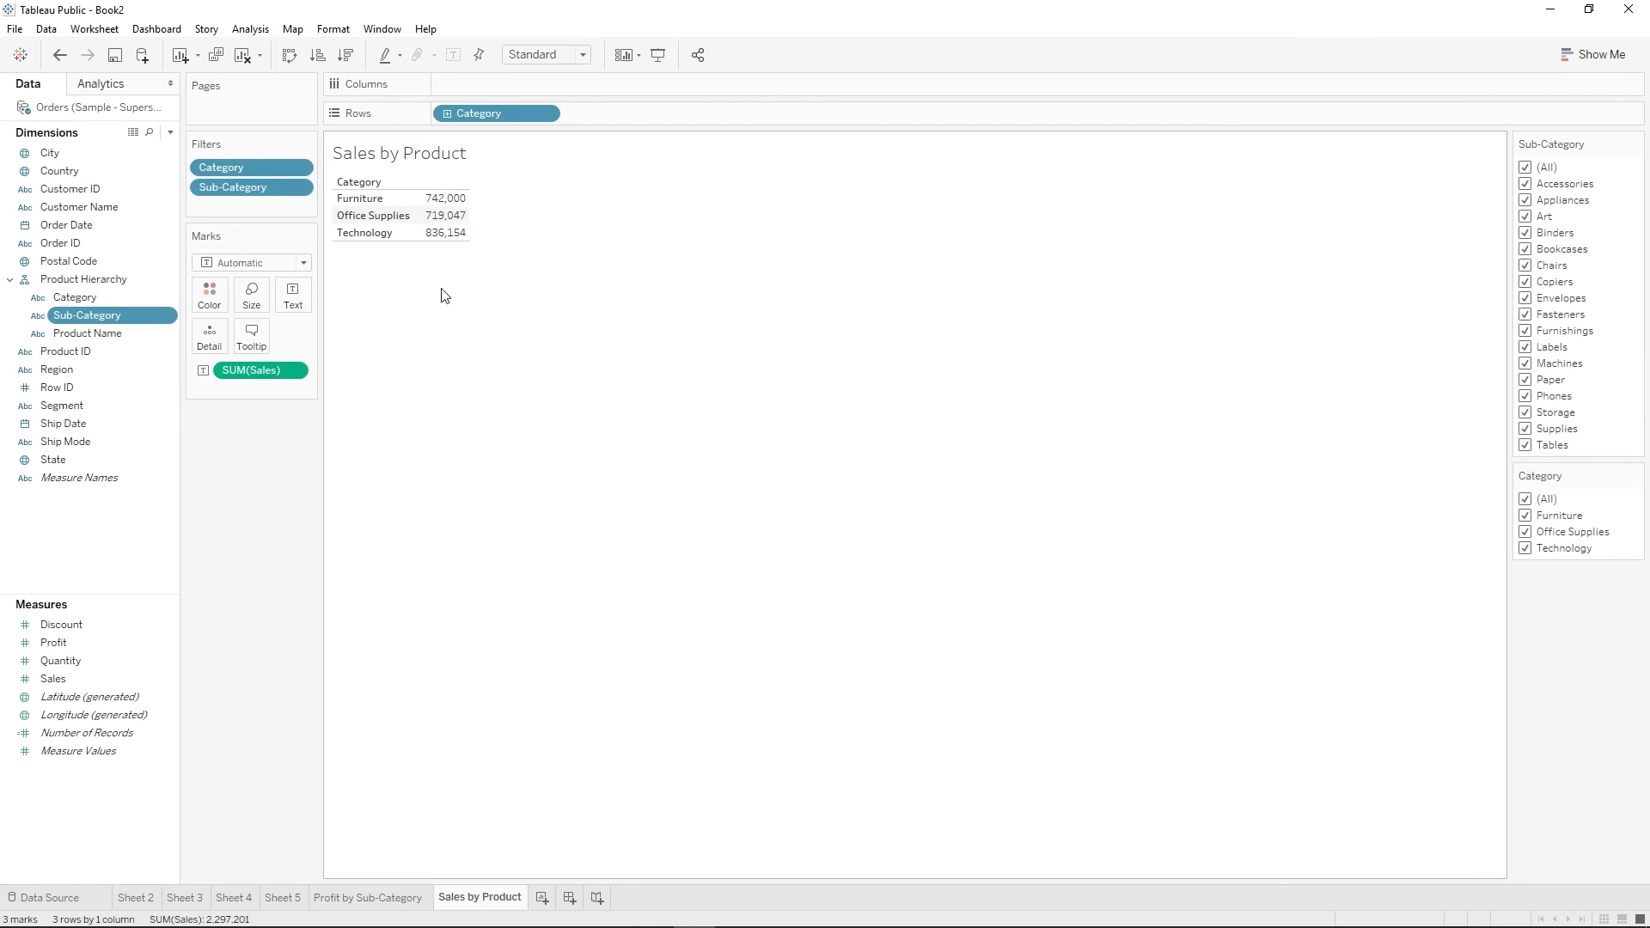
{"action": "mouse_move", "coordinate": [449, 245]}
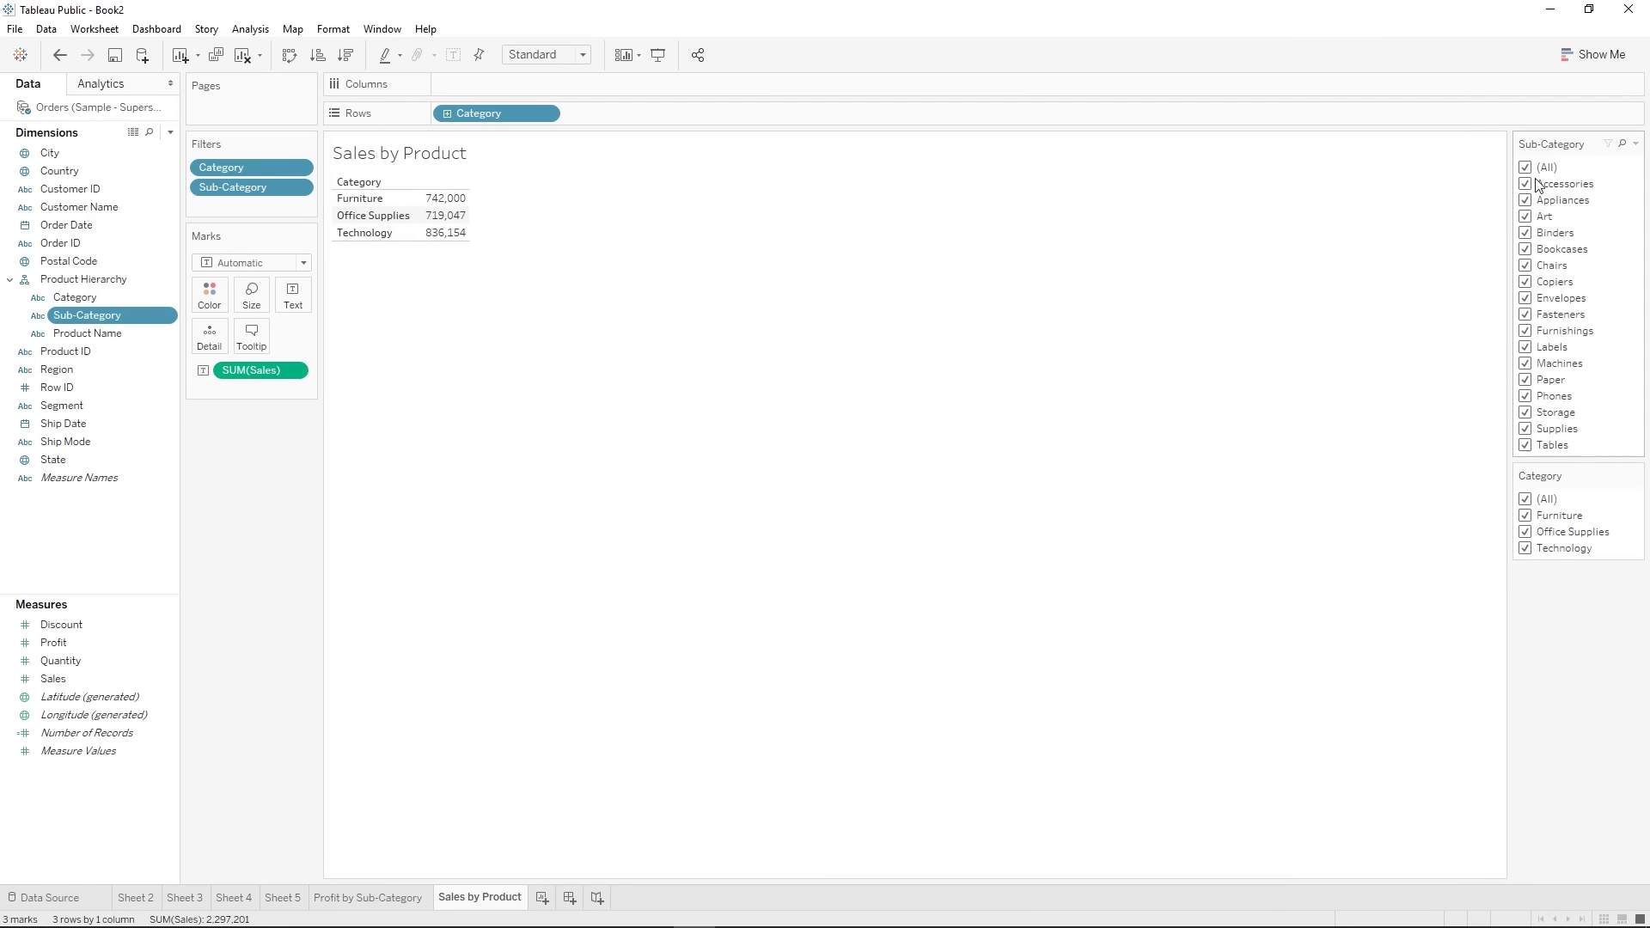
{"action": "left_click", "coordinate": [1525, 514]}
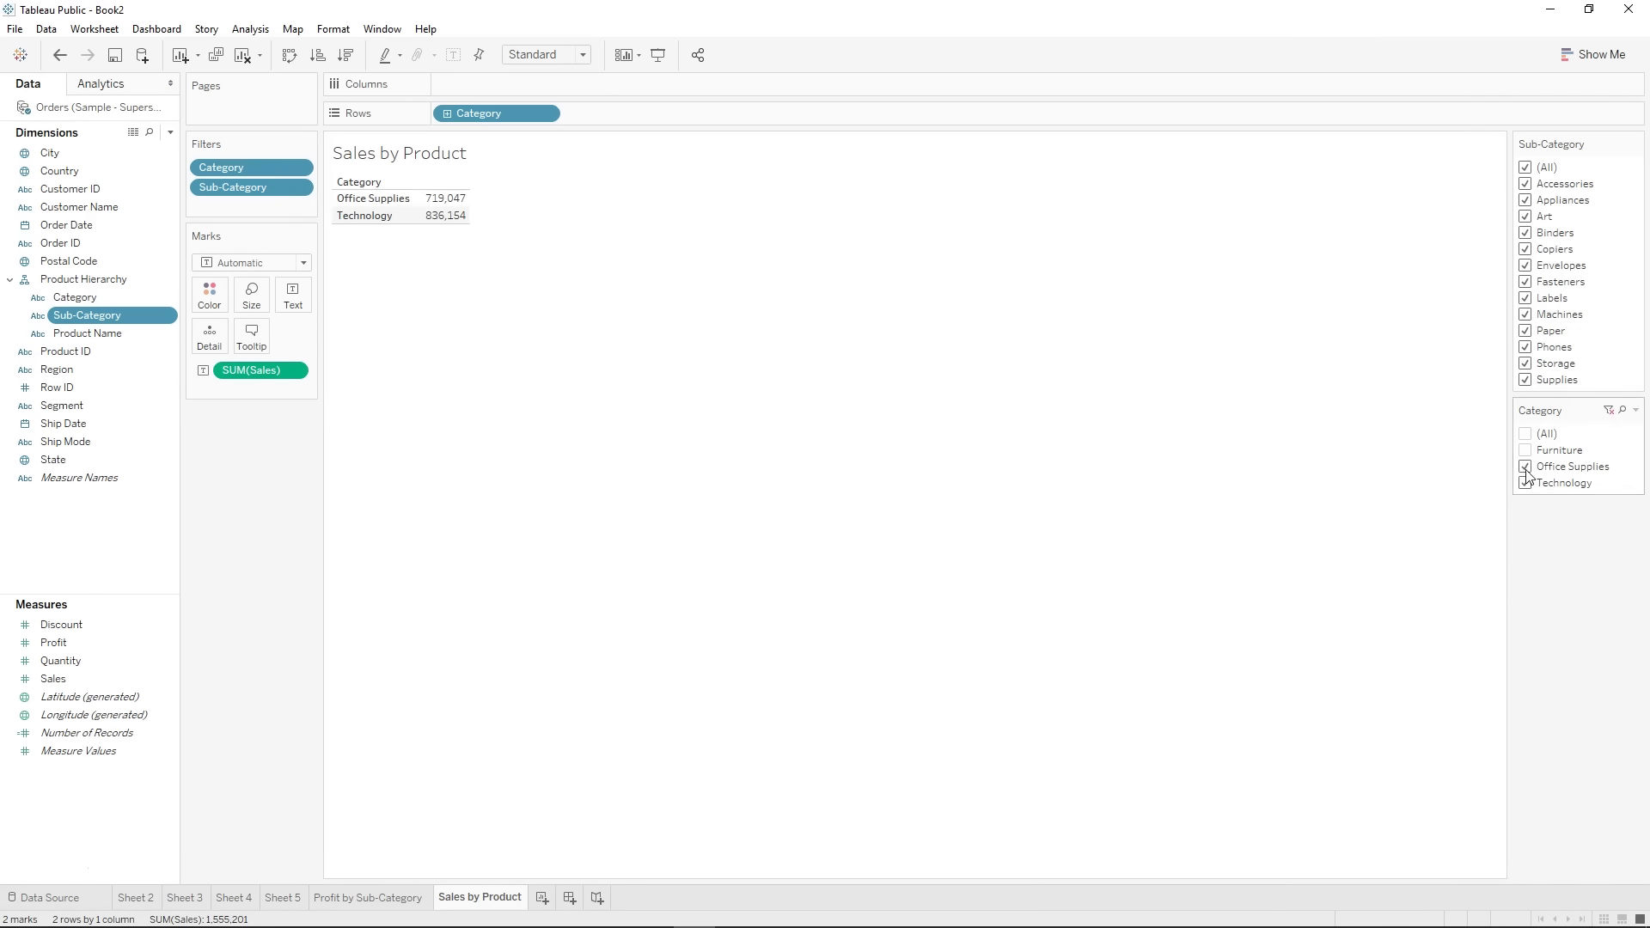
{"action": "left_click", "coordinate": [1525, 468]}
{"action": "left_click_drag", "start_coordinate": [1561, 260], "coordinate": [1558, 129]}
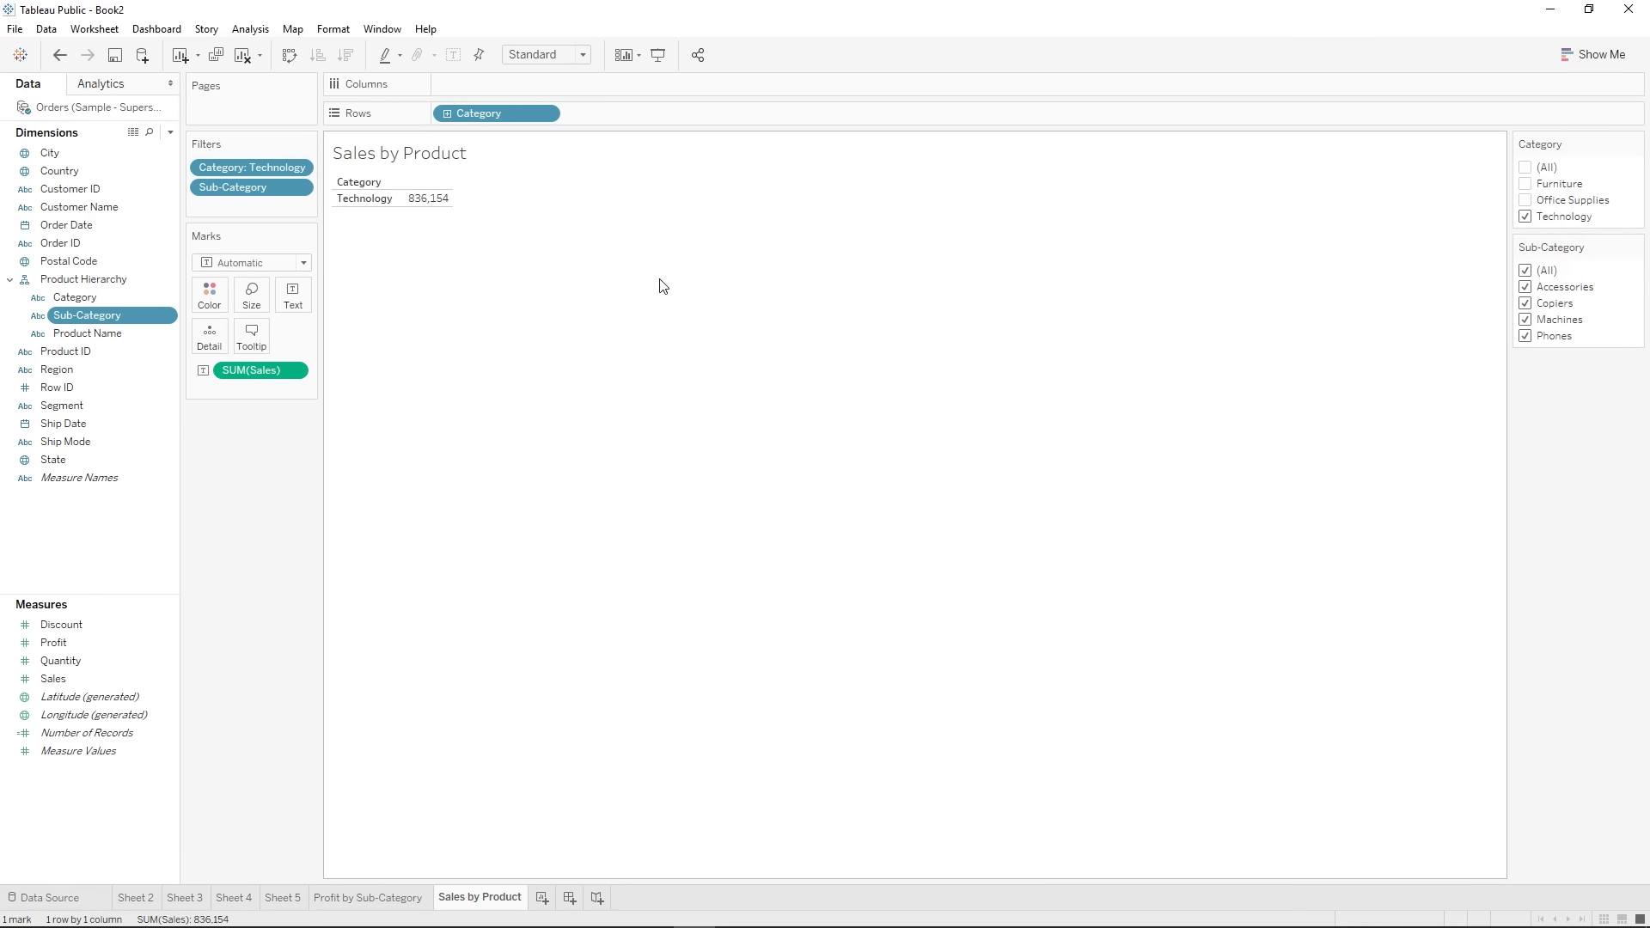
- Drill down to Sub-Category and sort the sub-categories in descending order of Sales
{"action": "left_click", "coordinate": [447, 114]}
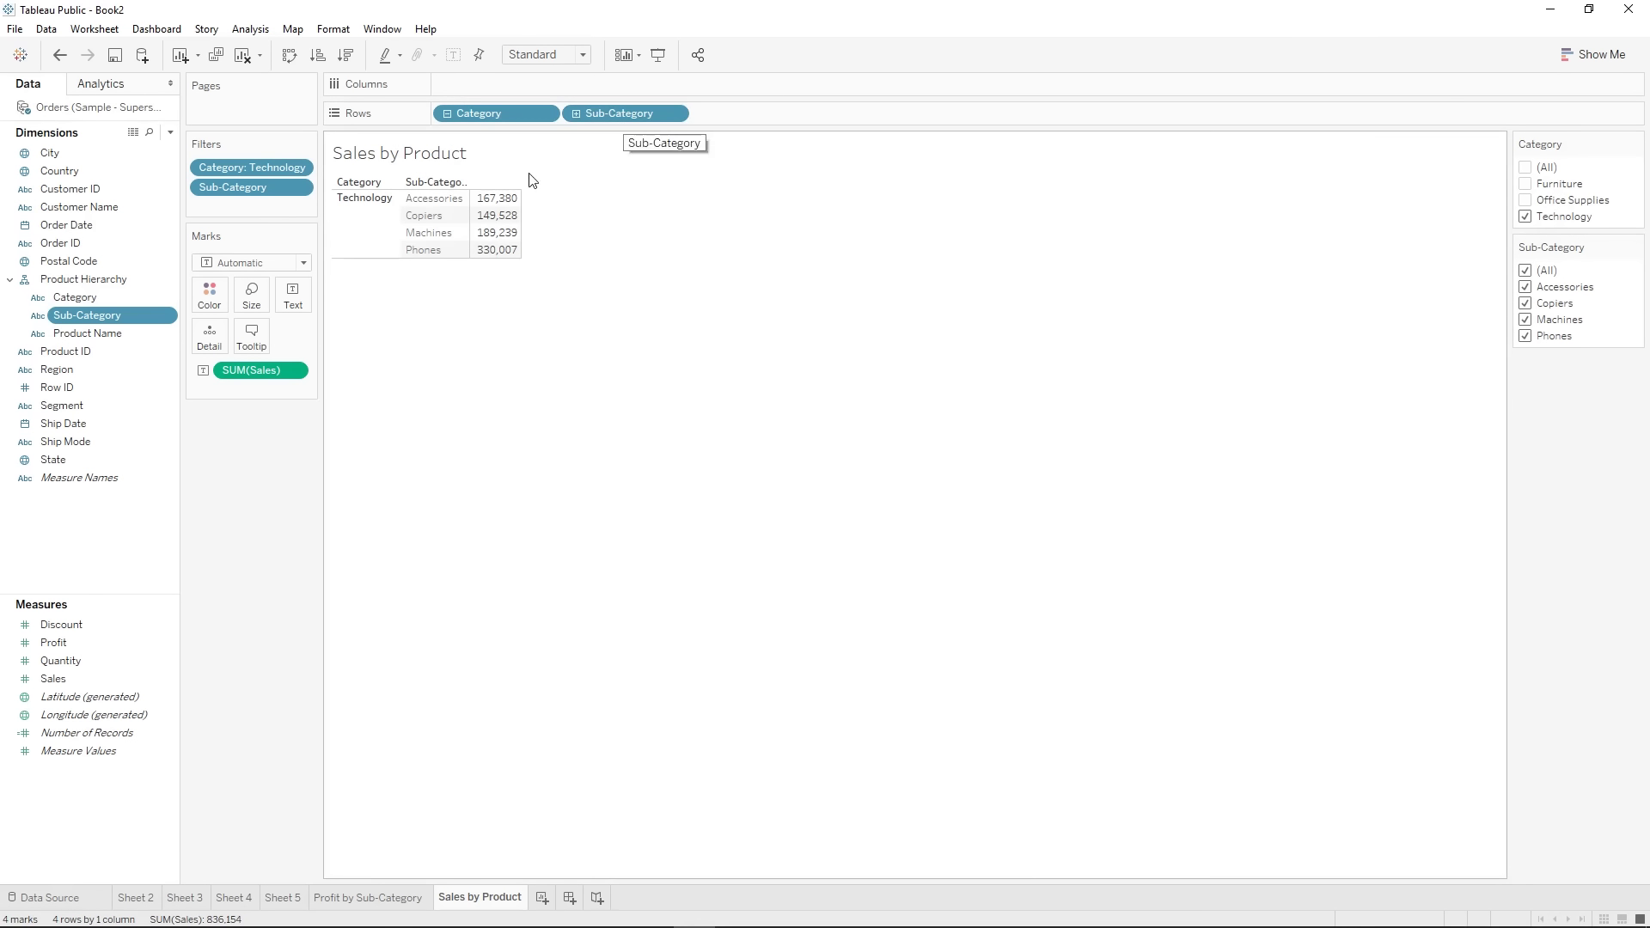
{"action": "left_click", "coordinate": [346, 55]}
{"action": "mouse_move", "coordinate": [500, 204]}
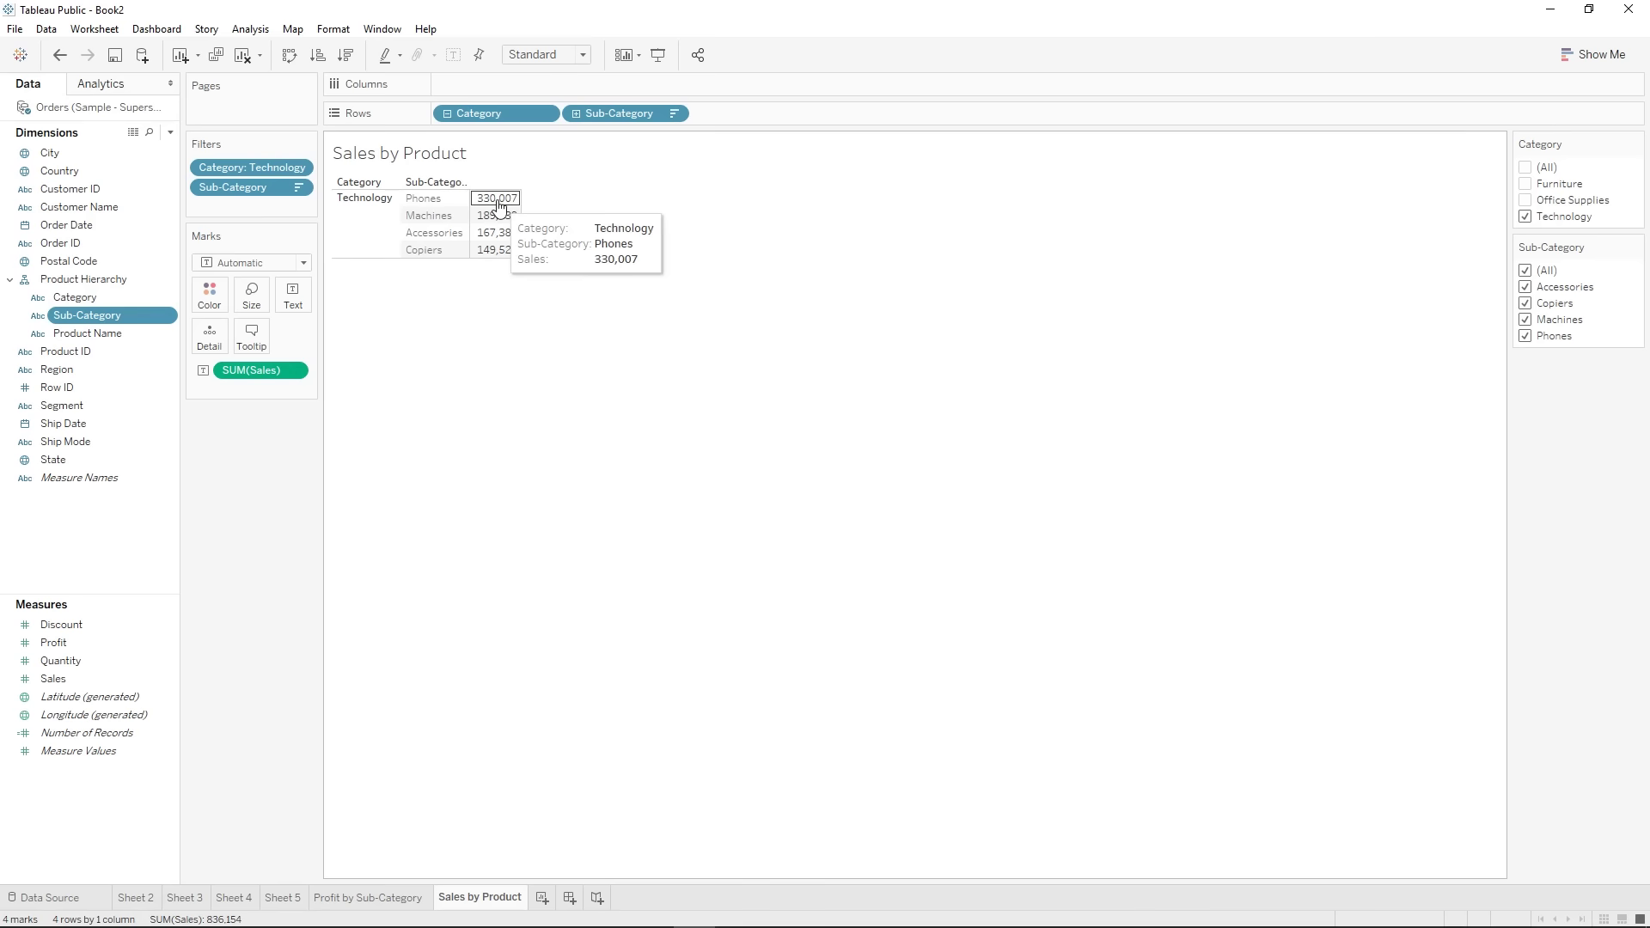
- Exclude Accessories, Copiers and Machines in the Sub-Category filter, leaving only Phones
{"action": "left_click", "coordinate": [1526, 287]}
{"action": "left_click", "coordinate": [1526, 305]}
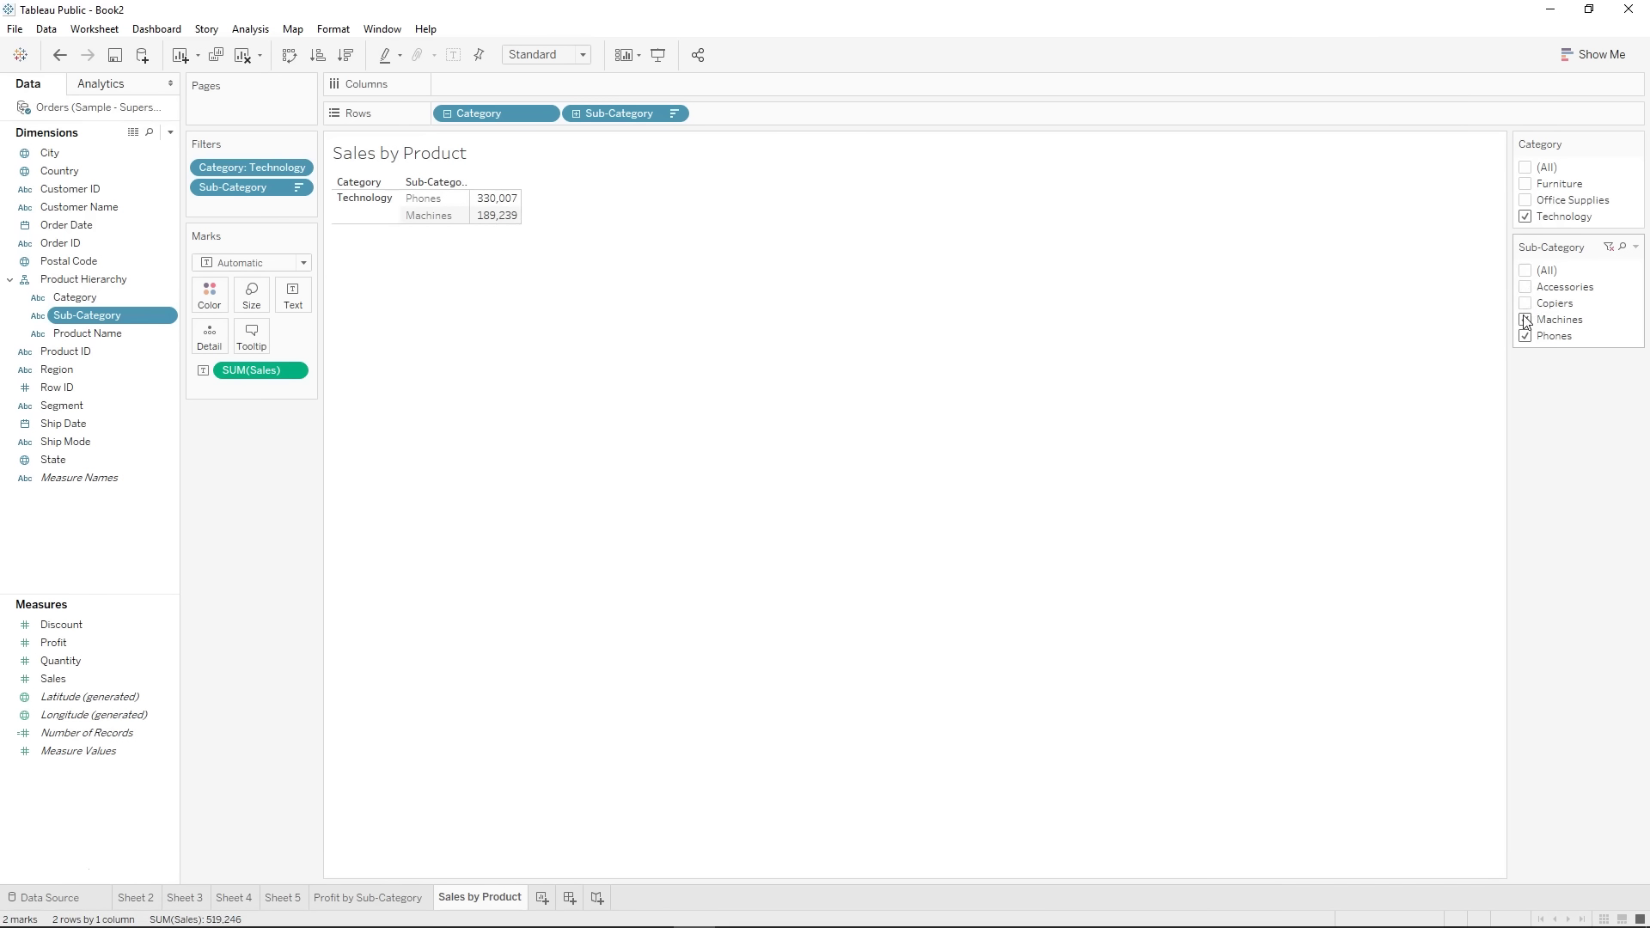
{"action": "left_click", "coordinate": [1526, 319]}
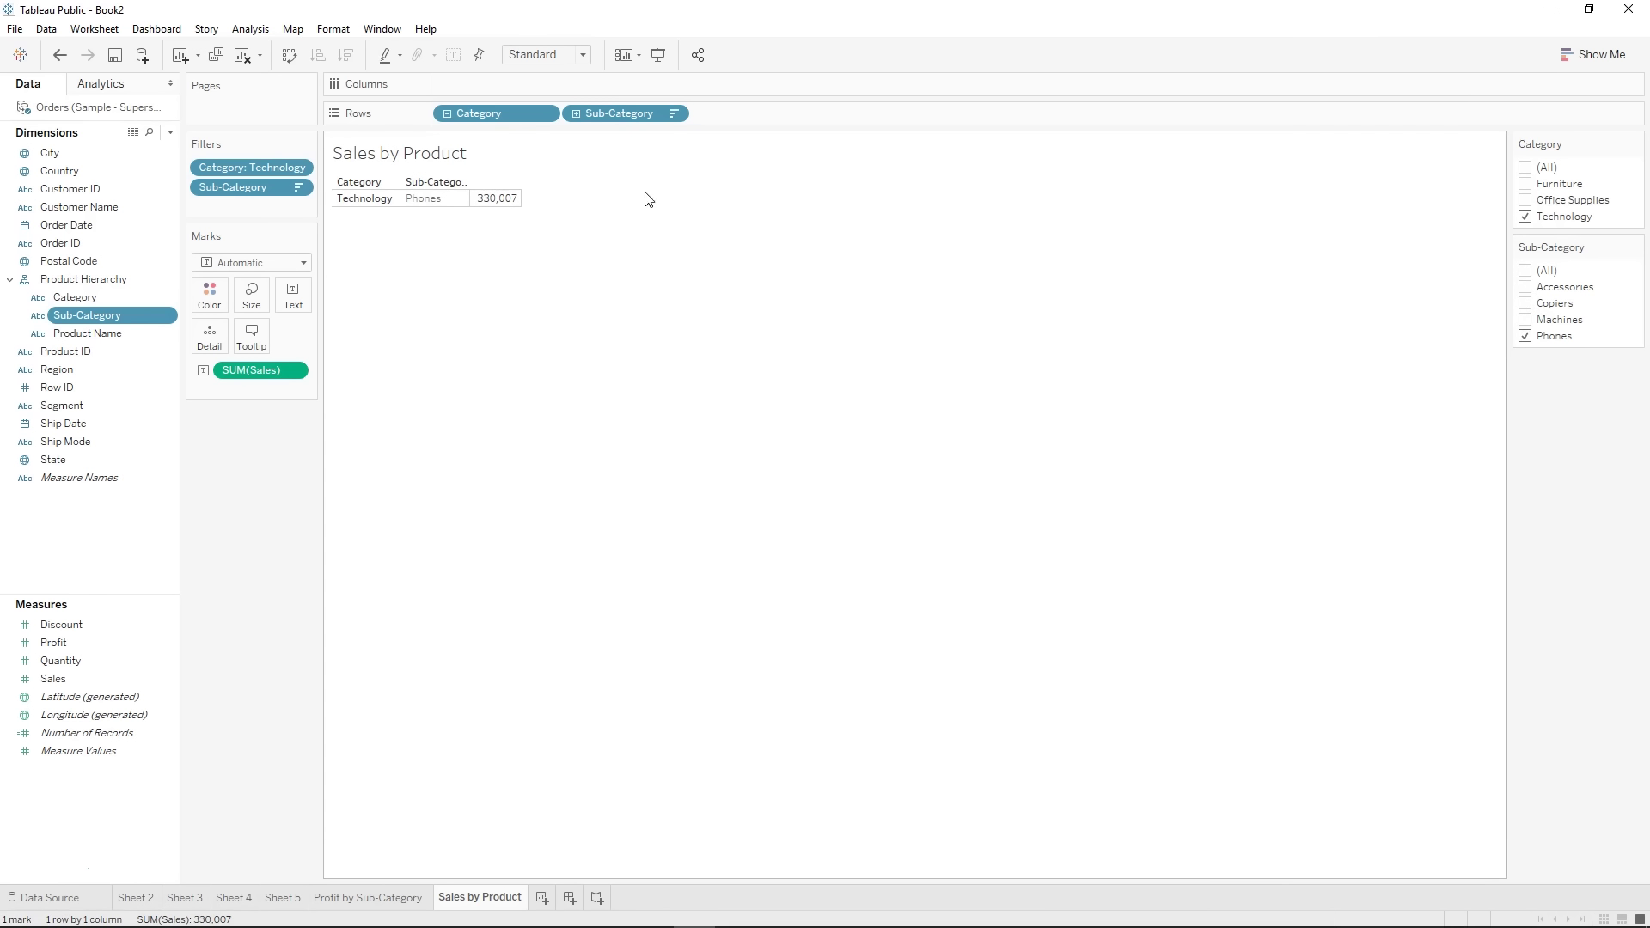
- Drill down from Phones to Product Name and sort the products in descending order of Sales
{"action": "left_click", "coordinate": [576, 116]}
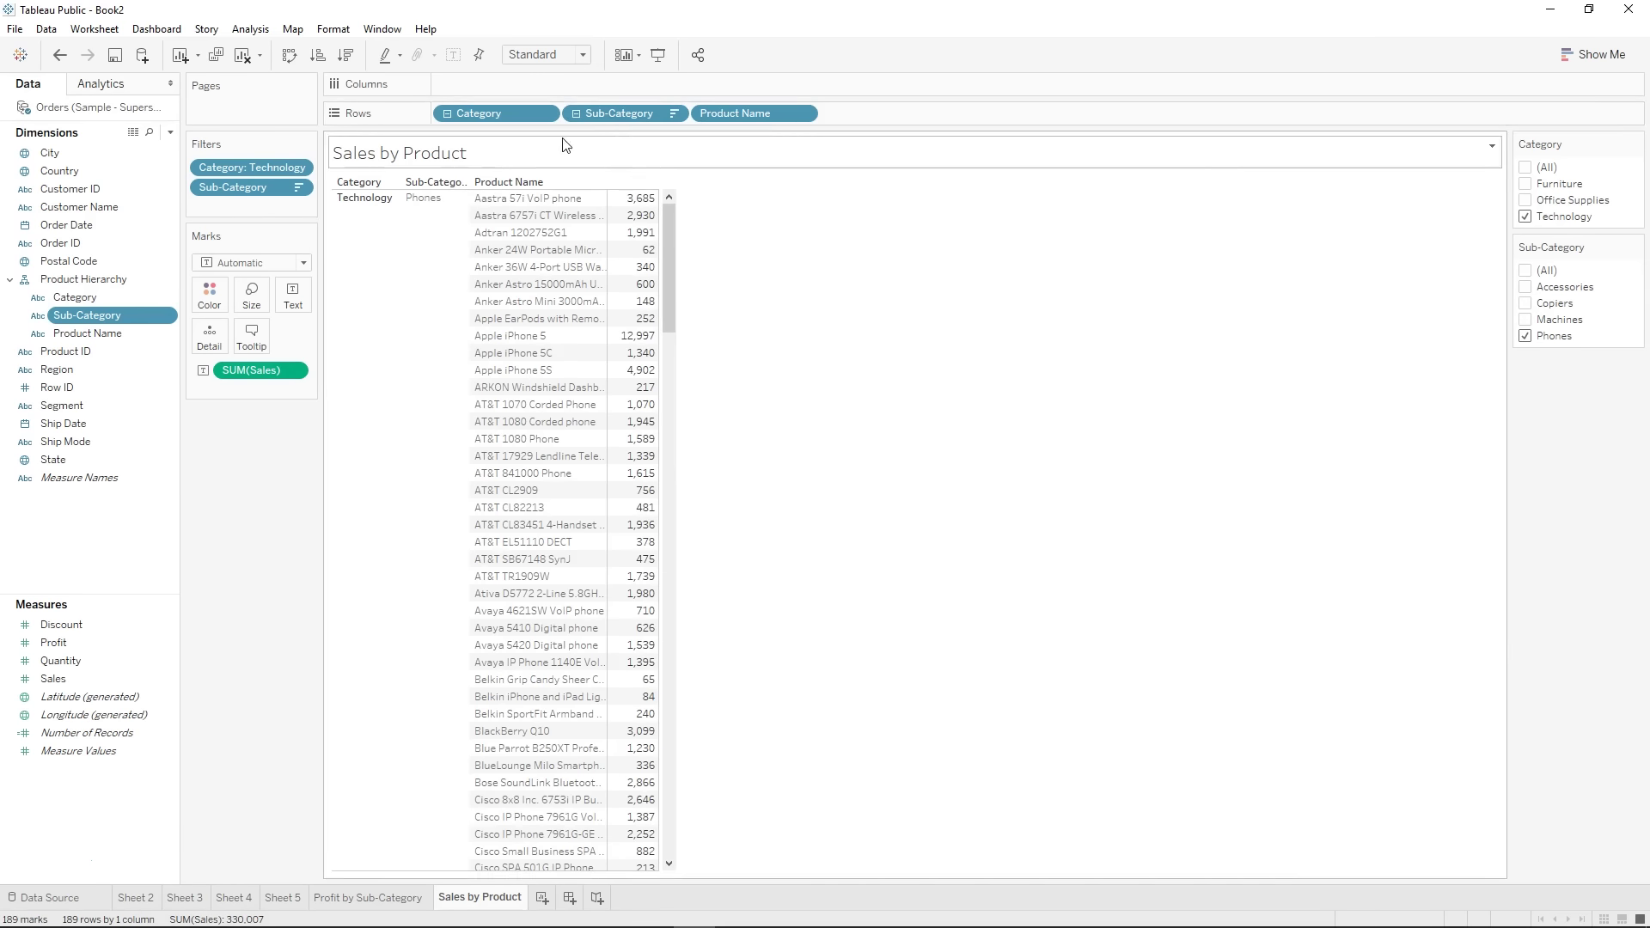
{"action": "left_click", "coordinate": [347, 57]}
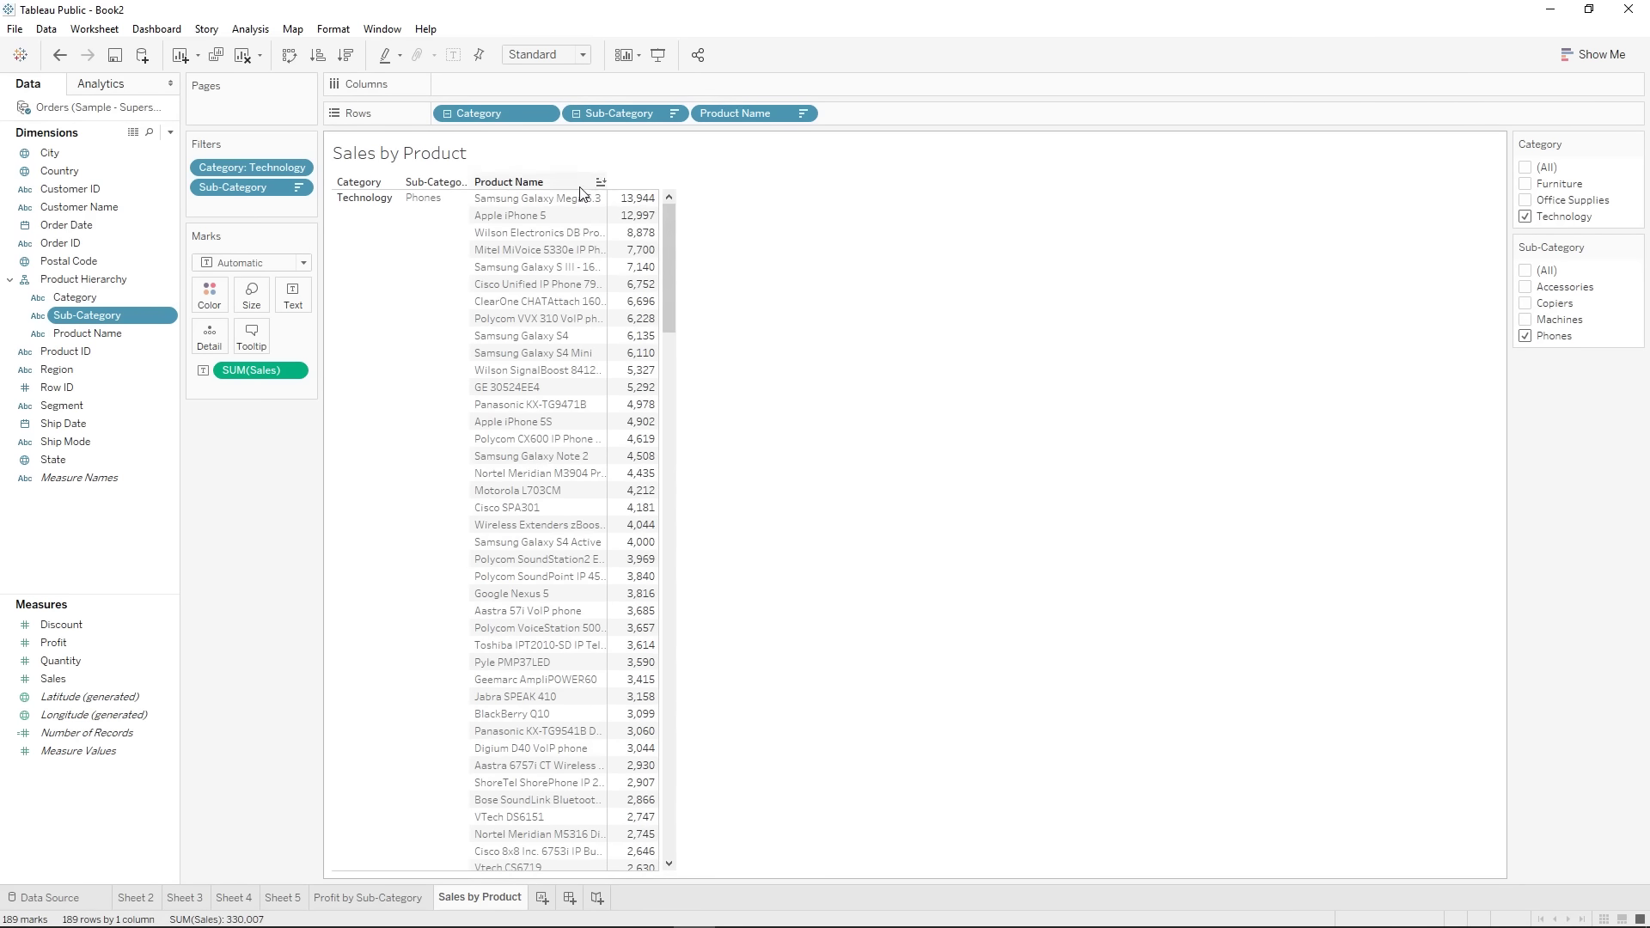
{"action": "mouse_move", "coordinate": [667, 217]}
{"action": "left_mouse_down"}
{"action": "mouse_move", "coordinate": [655, 696]}
{"action": "mouse_move", "coordinate": [675, 210]}
{"action": "left_mouse_up"}
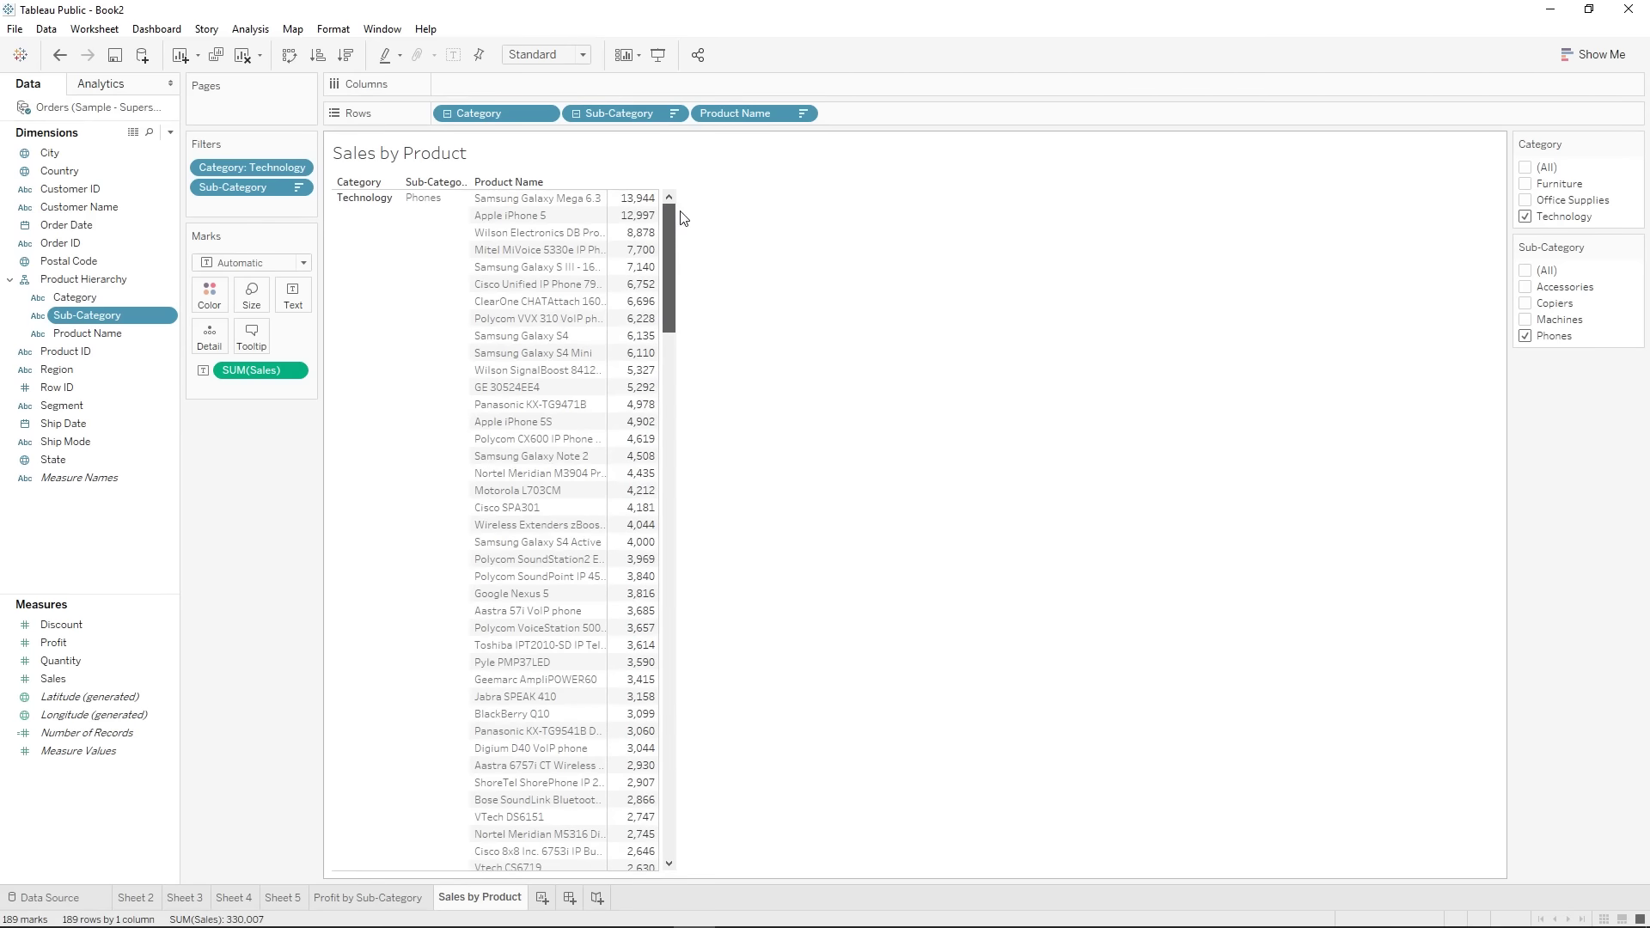
- Collapse the rows back to Sub-Category and reset the Category and Sub-Category filters to All
{"action": "left_click", "coordinate": [576, 114]}
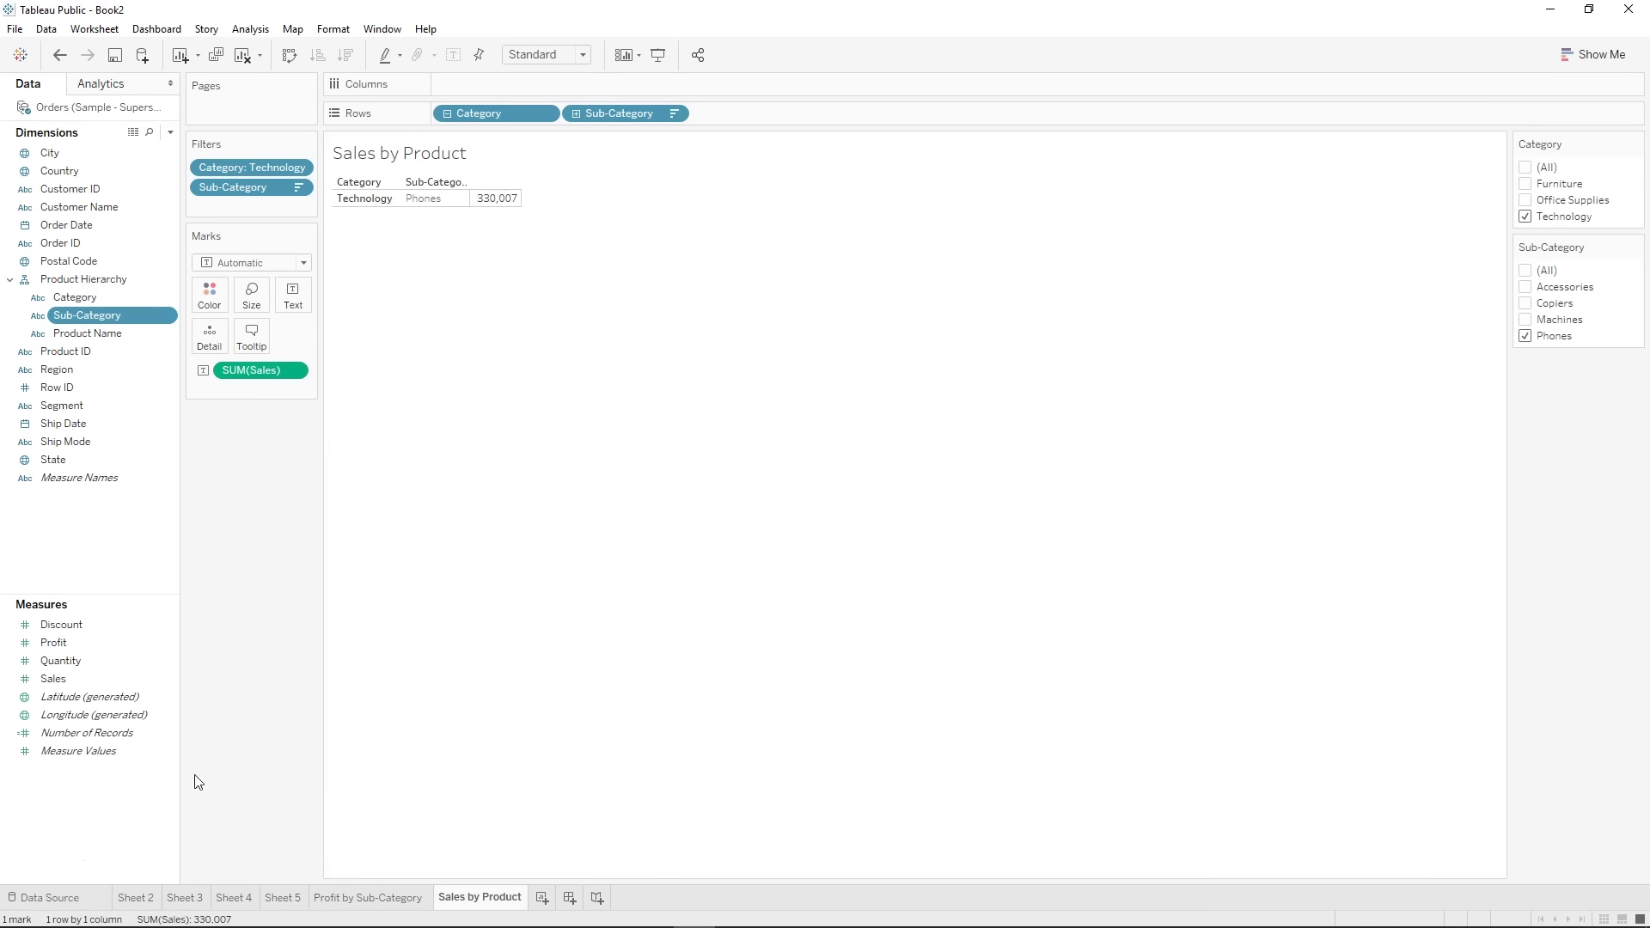
{"action": "left_click", "coordinate": [1527, 168]}
{"action": "left_click", "coordinate": [1527, 272]}
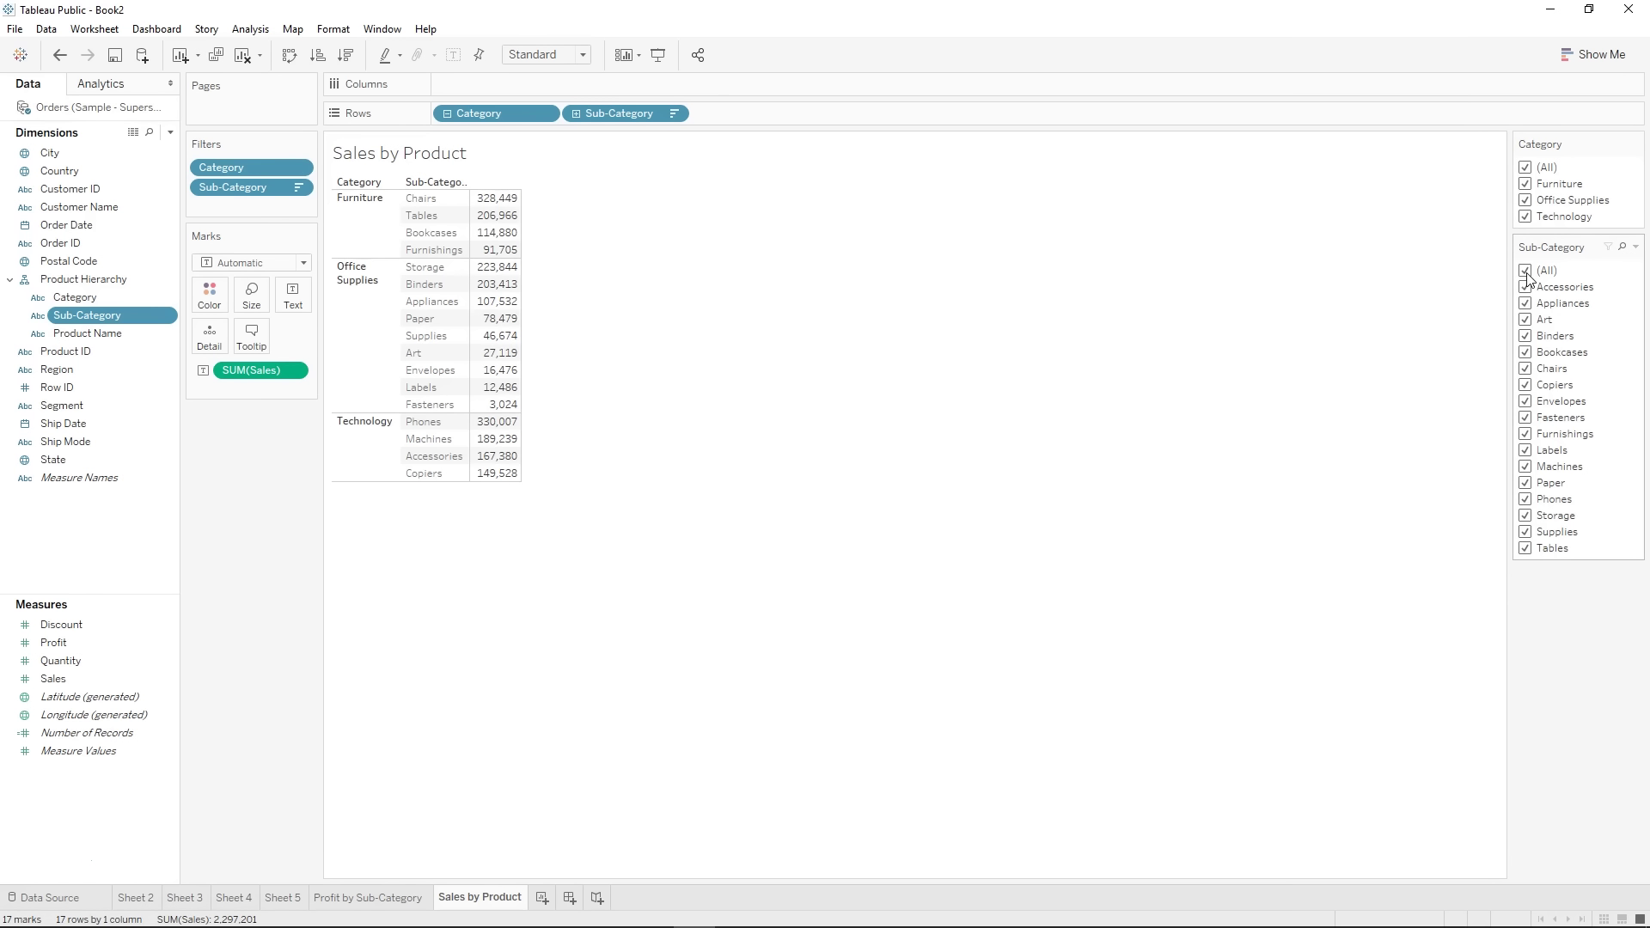
- Collapse the rows to the Category level and add Region to the columns
{"action": "left_click", "coordinate": [448, 114]}
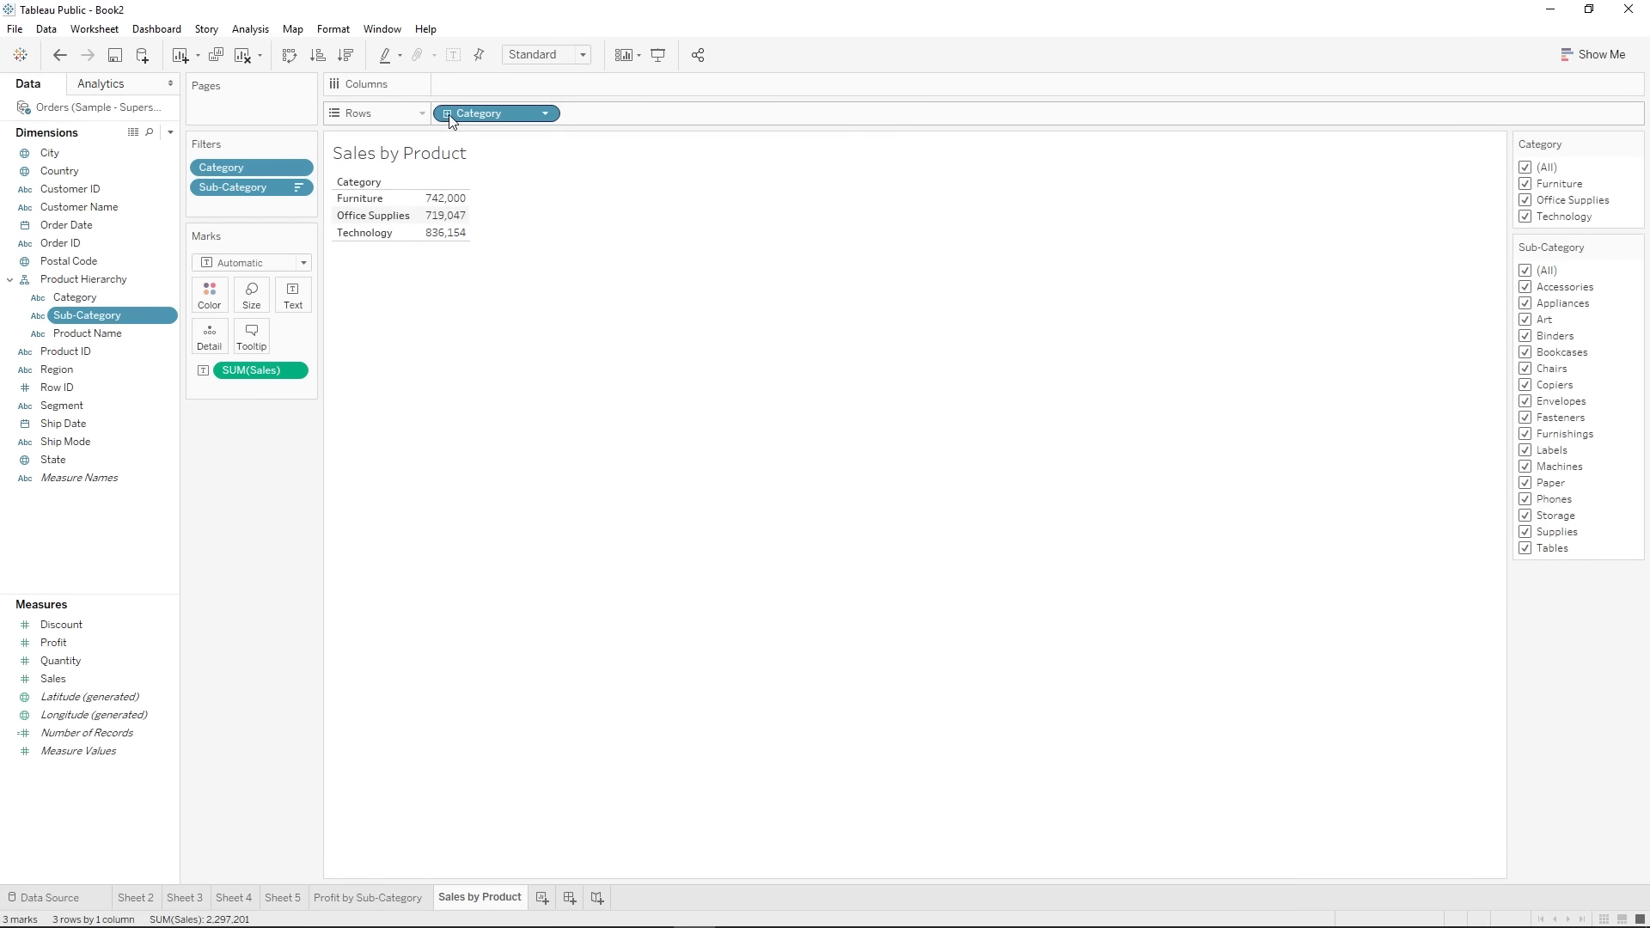
{"action": "left_click_drag", "start_coordinate": [62, 368], "coordinate": [496, 79]}
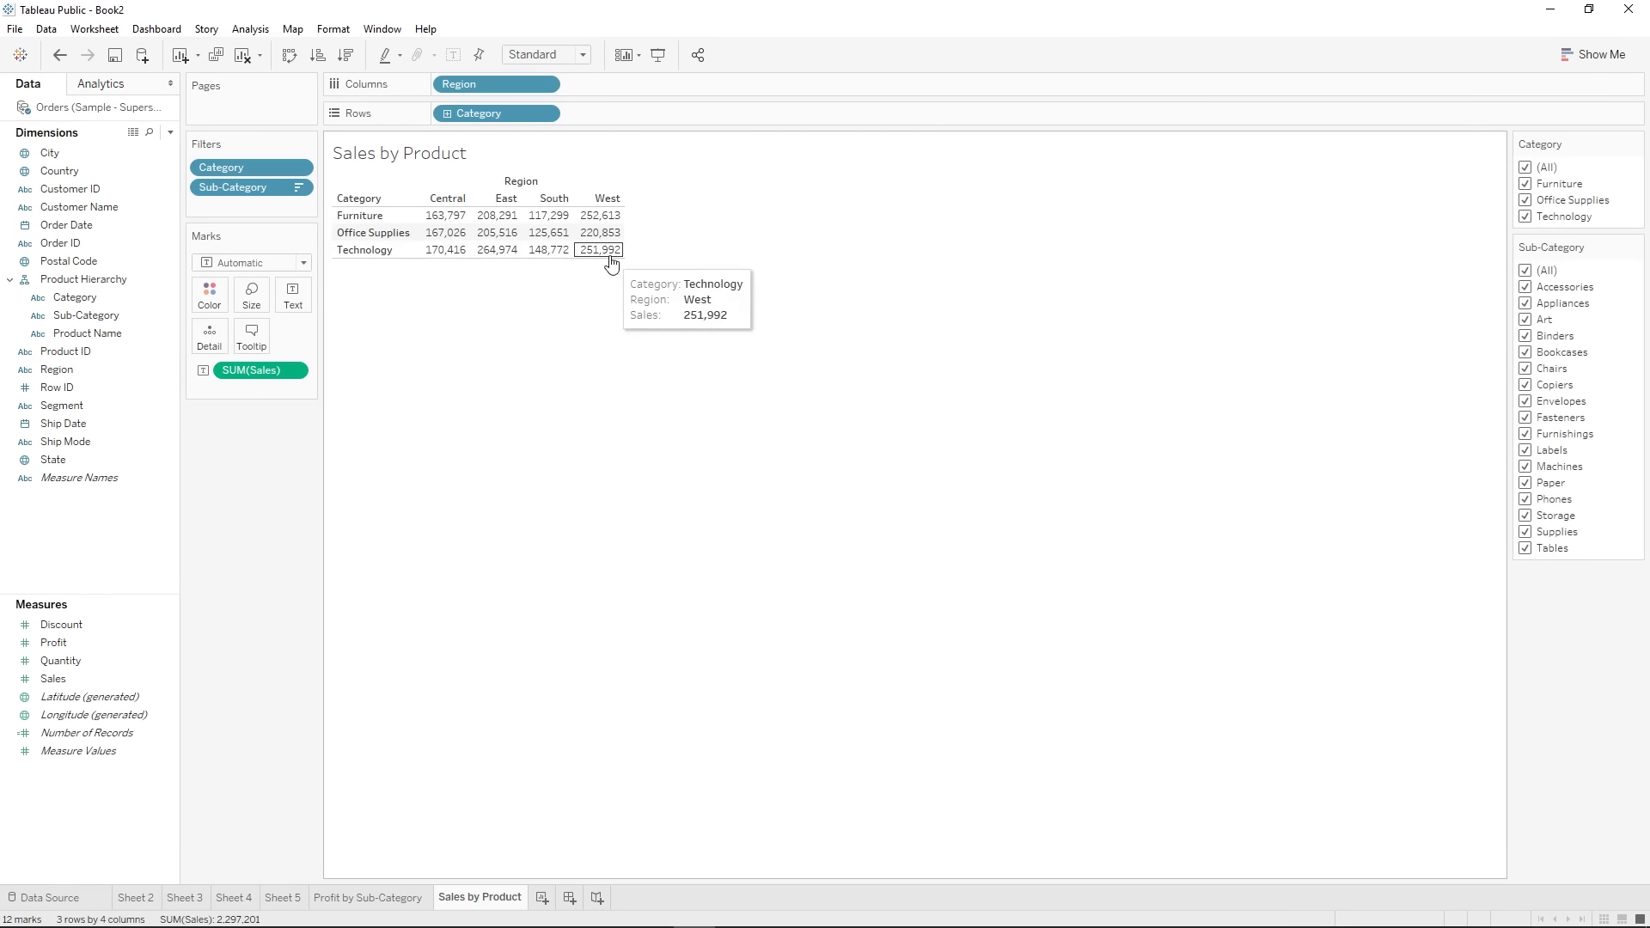
{"action": "mouse_move", "coordinate": [591, 256]}
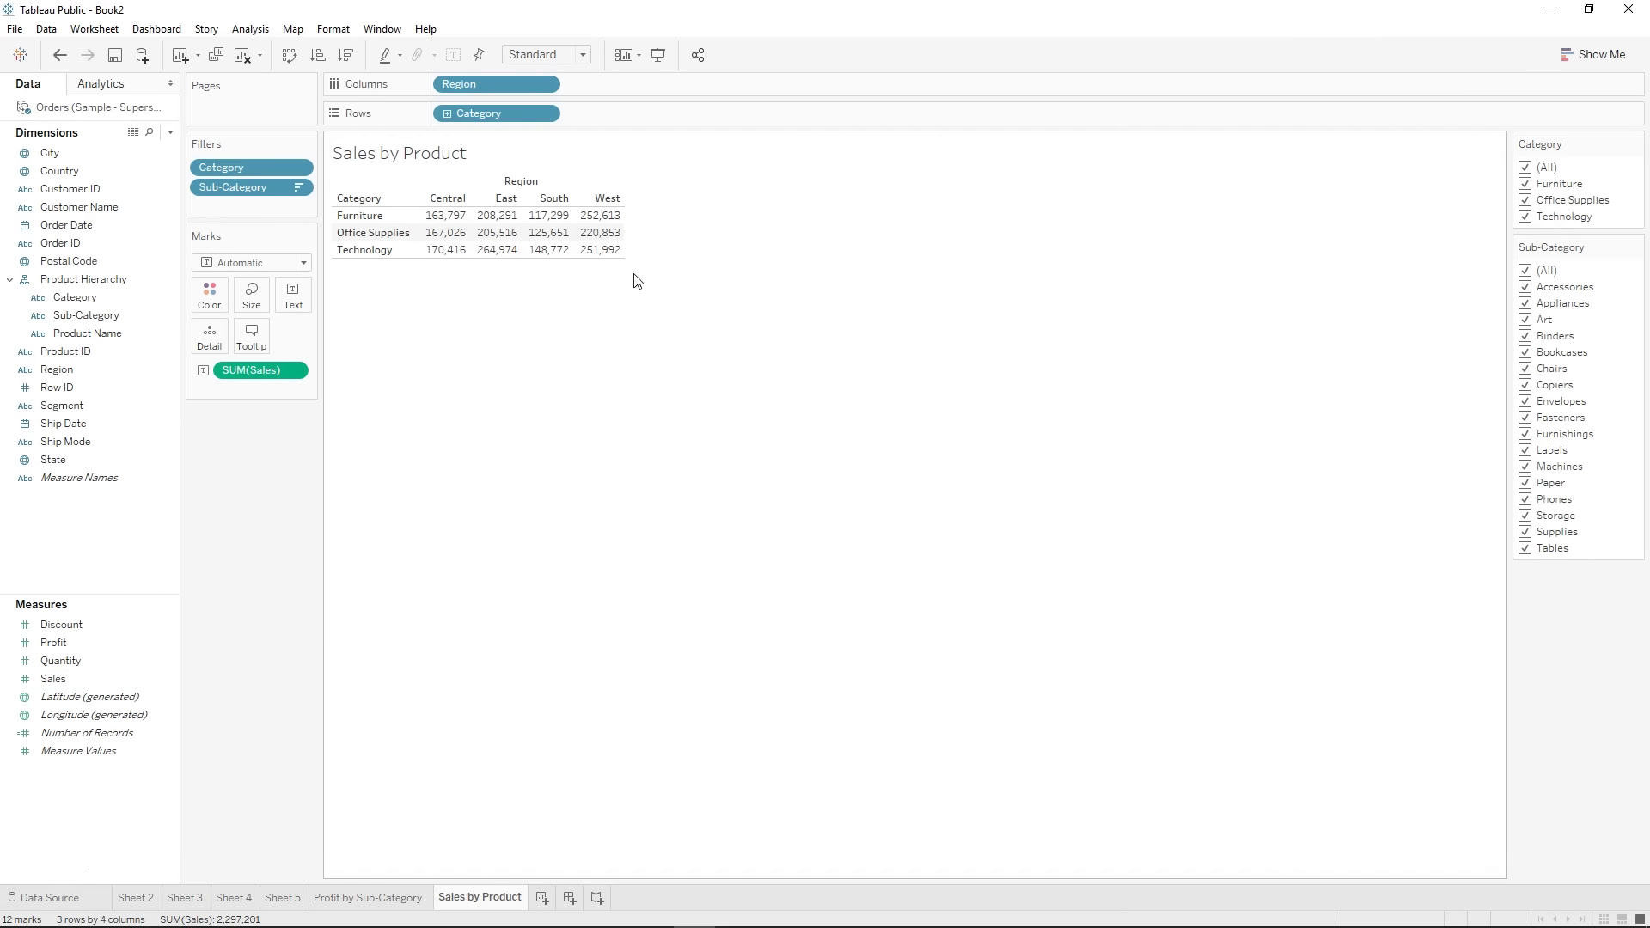
- Color the Category by Region table by Sales and set the mark type to Square
{"action": "mouse_move", "coordinate": [52, 679]}
{"action": "left_mouse_down"}
{"action": "mouse_move", "coordinate": [184, 258]}
{"action": "mouse_move", "coordinate": [215, 296]}
{"action": "left_mouse_up"}
{"action": "left_click", "coordinate": [254, 264]}
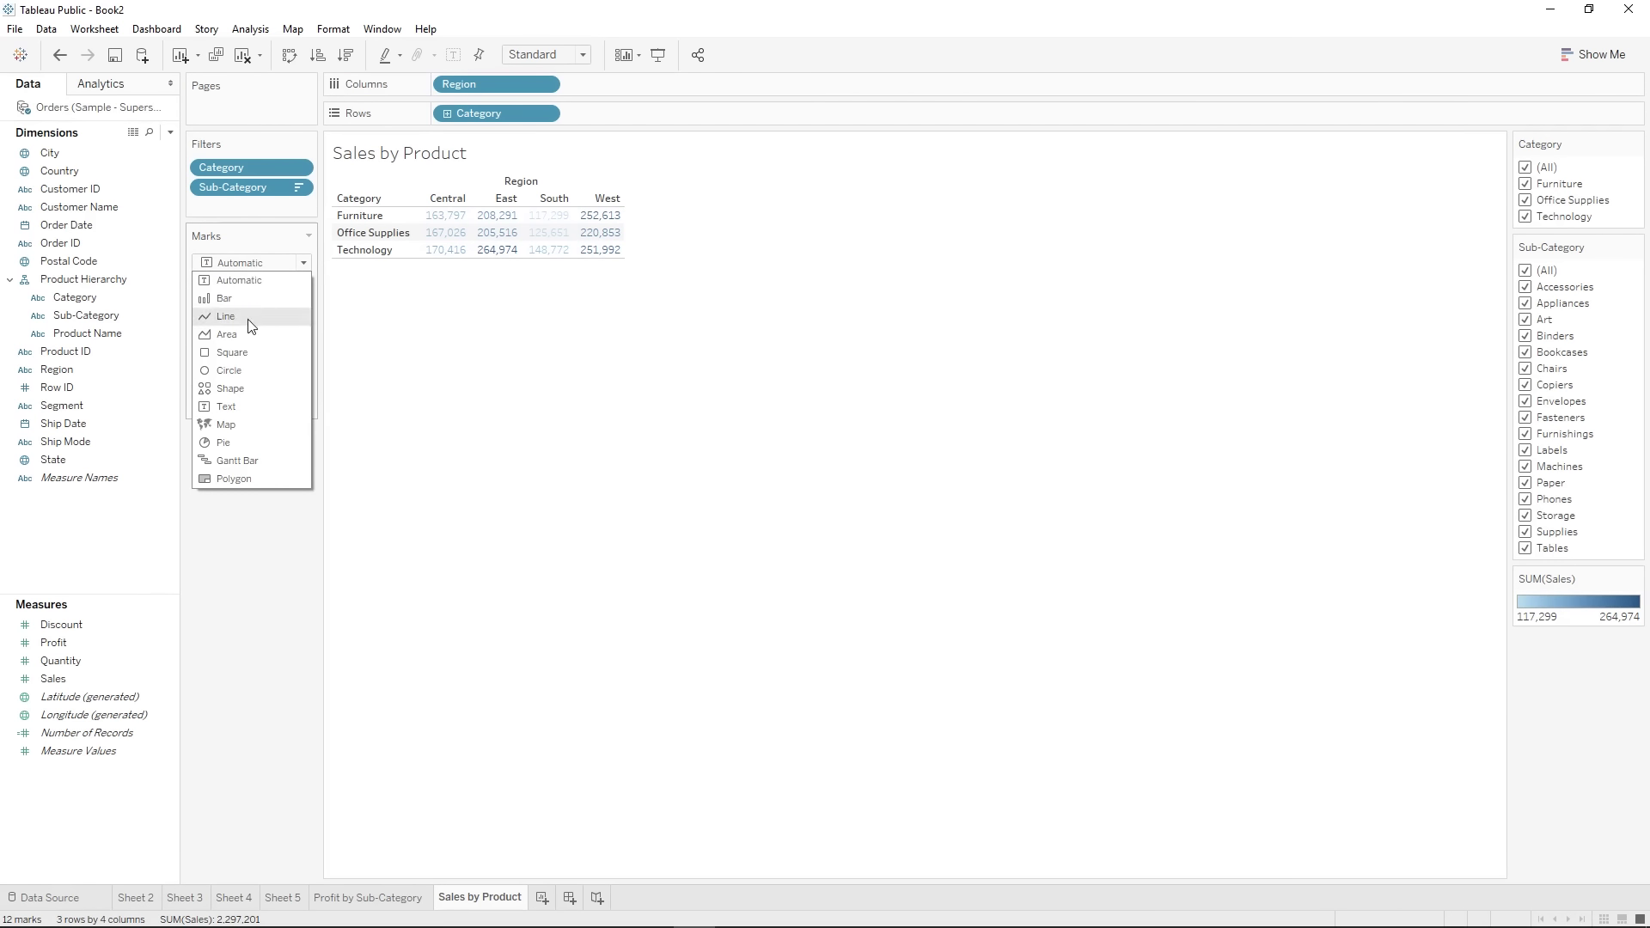
{"action": "left_click", "coordinate": [248, 351]}
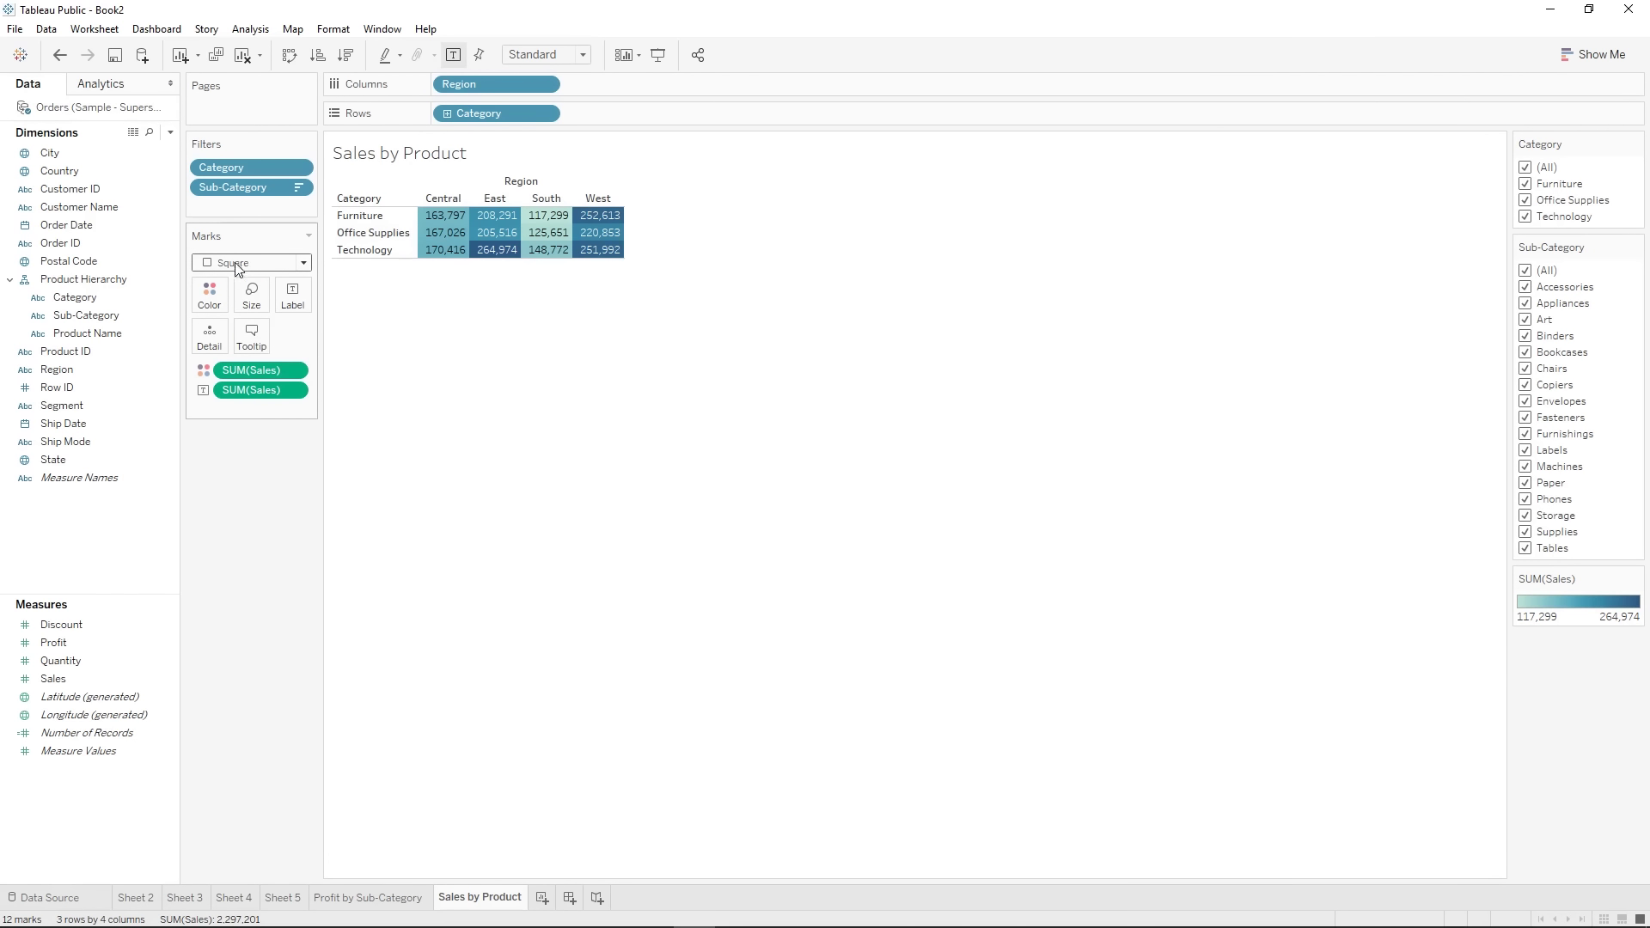
- Reduce the color opacity of the square marks to 59%
{"action": "mouse_move", "coordinate": [598, 223]}
{"action": "left_click", "coordinate": [212, 308]}
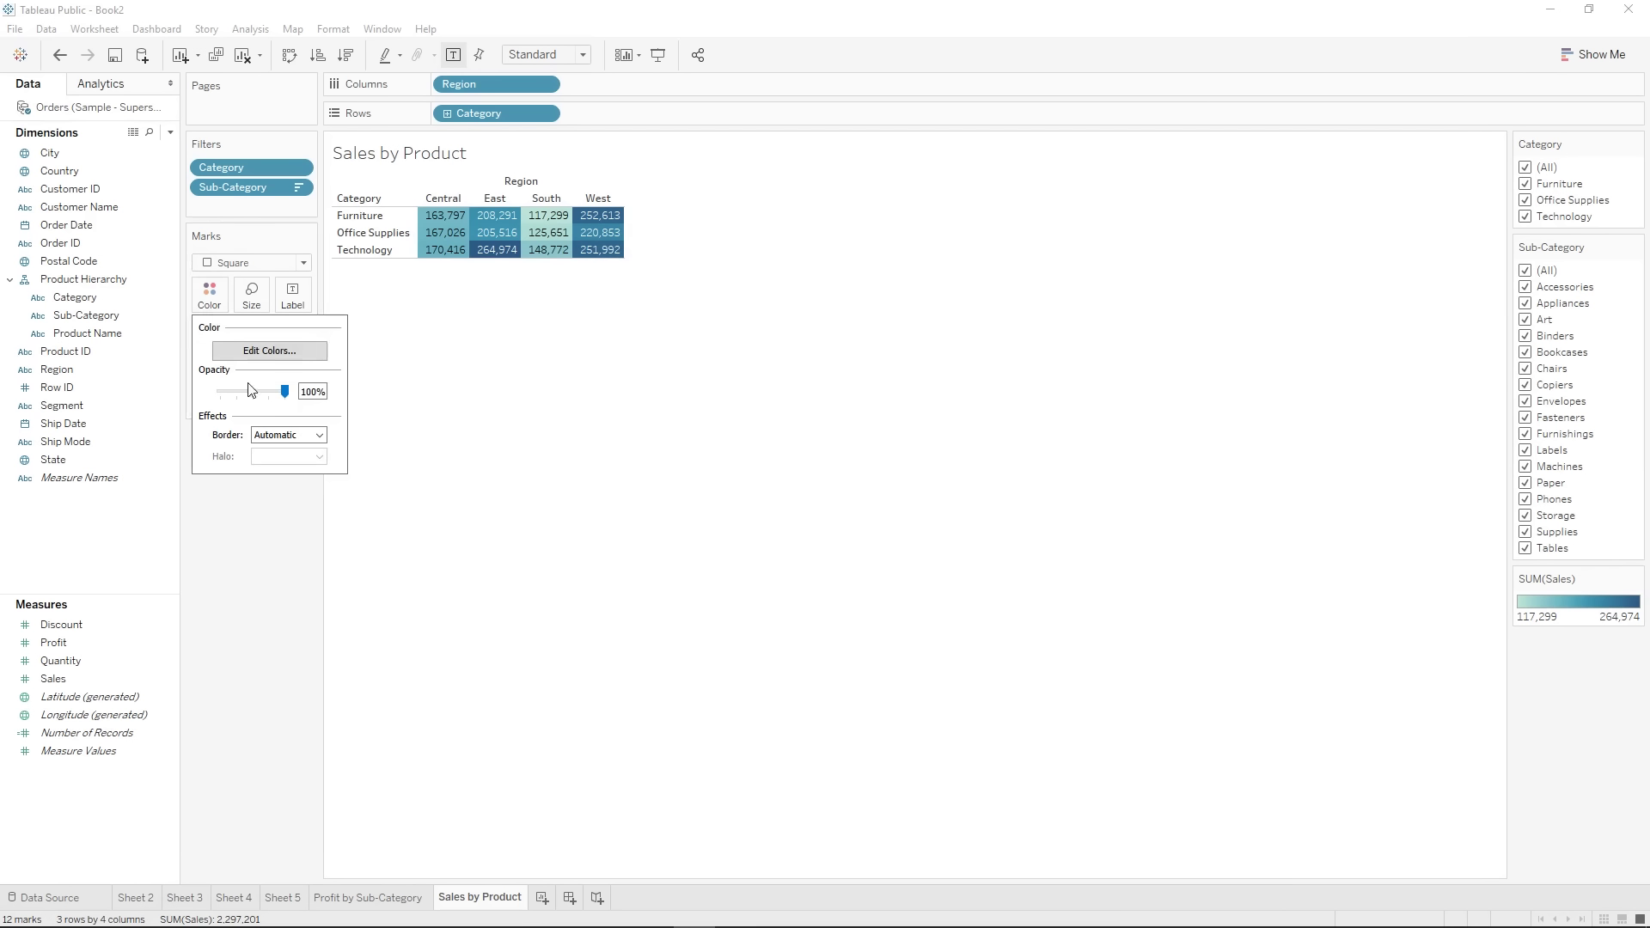
{"action": "left_click_drag", "start_coordinate": [289, 397], "coordinate": [258, 398]}
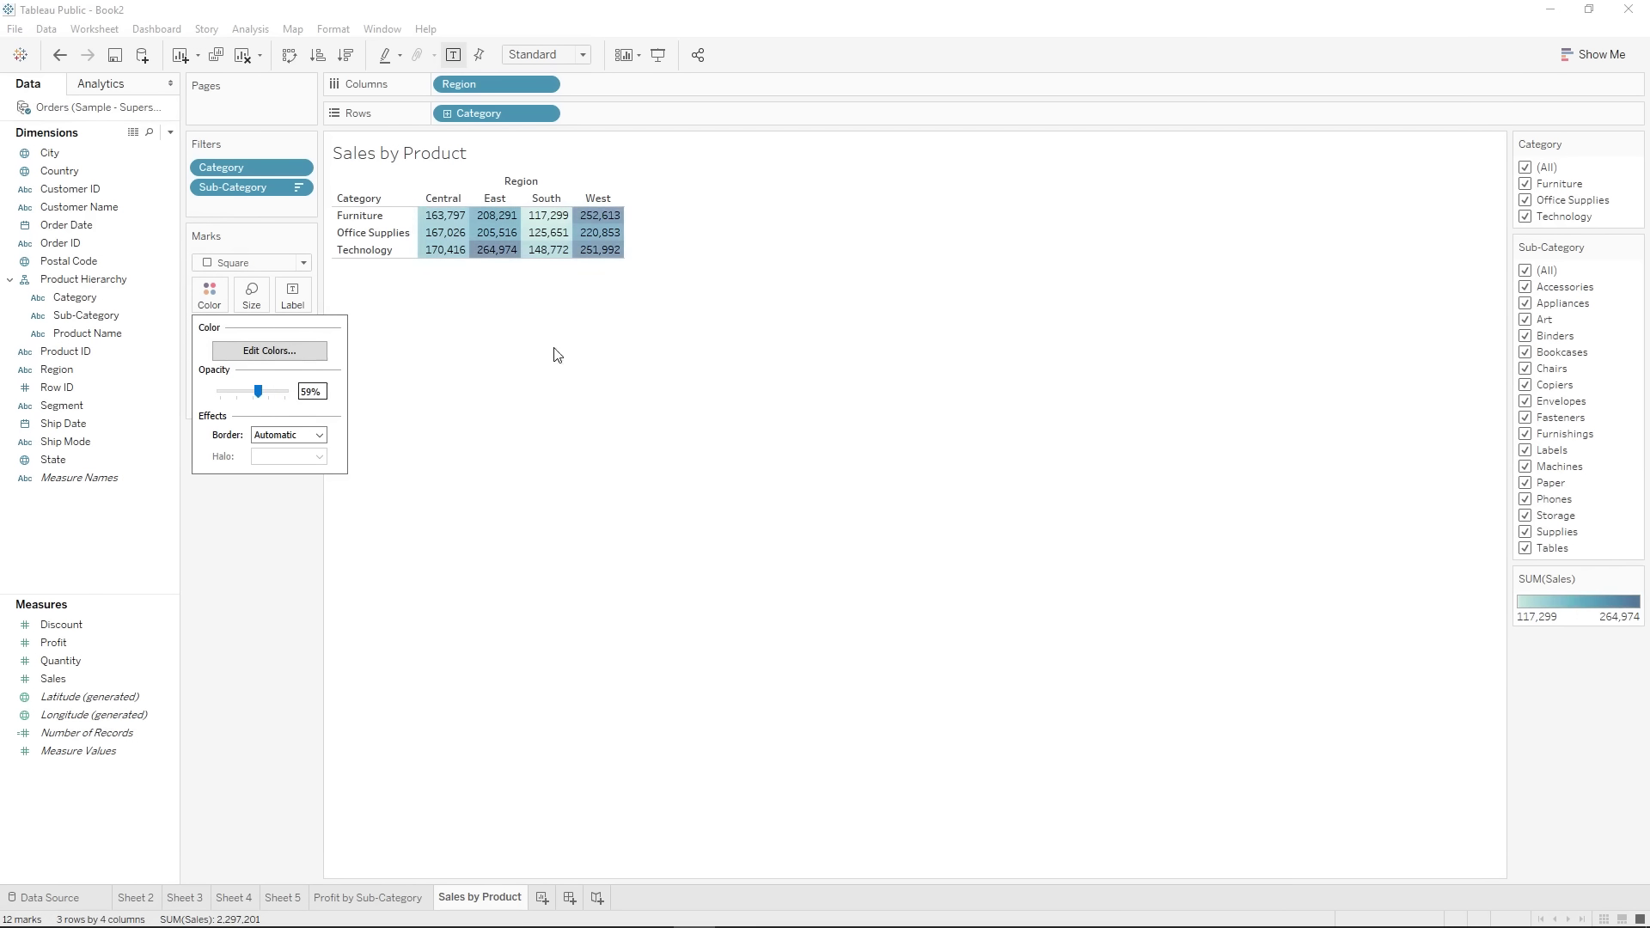
{"action": "left_click", "coordinate": [490, 435]}
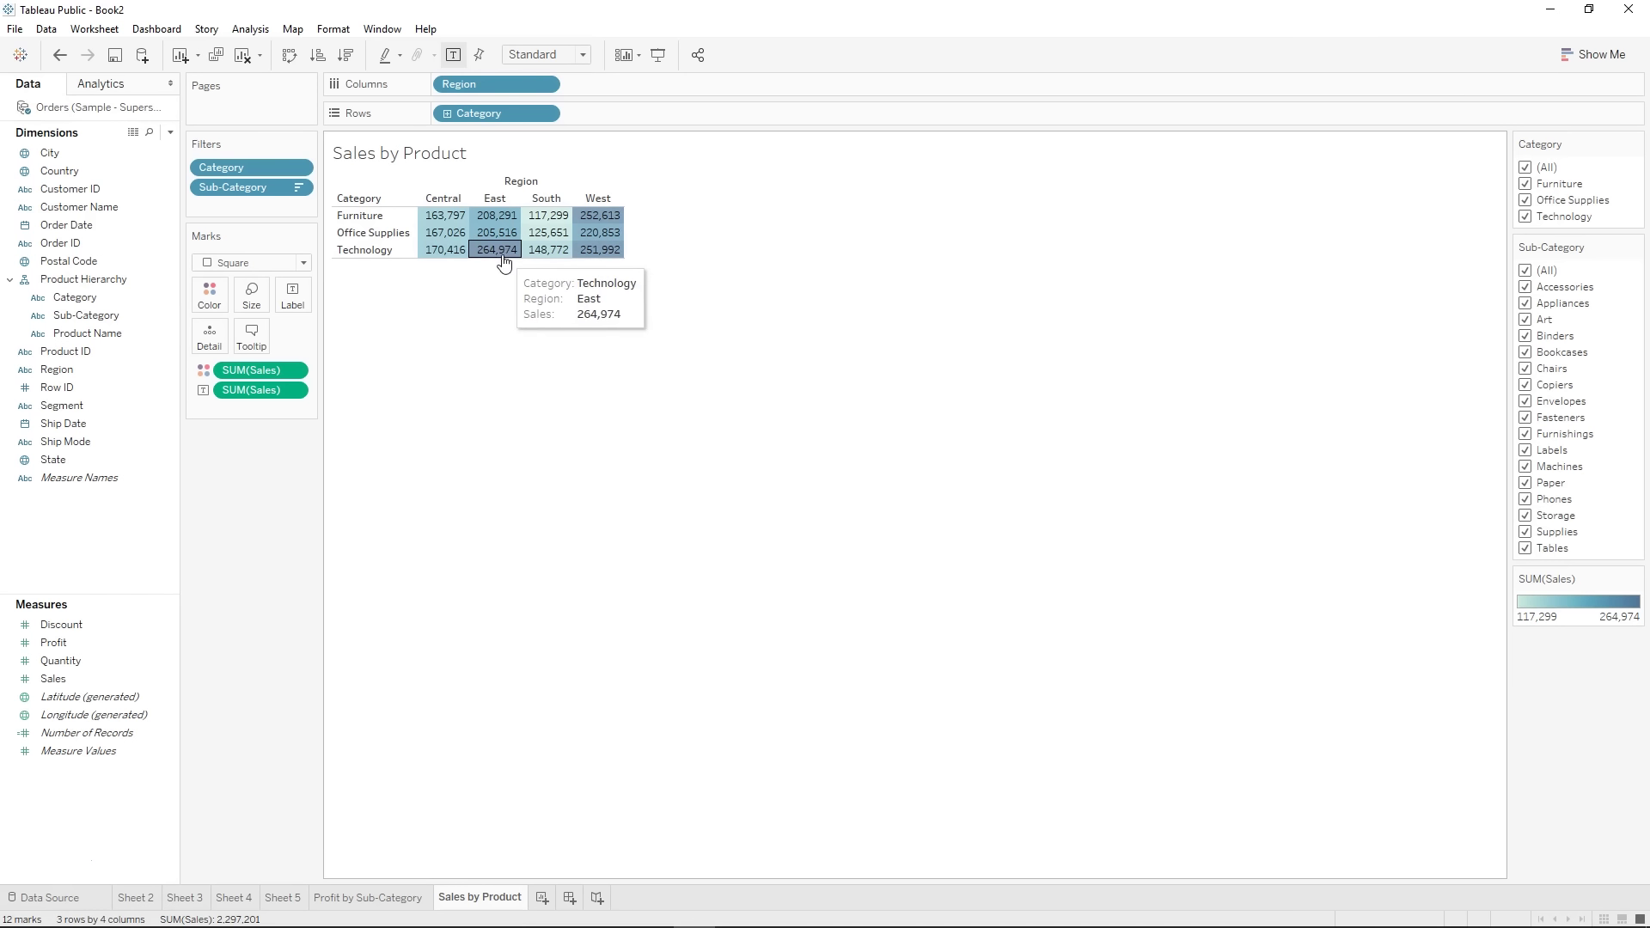
- Drill down to Sub-Category to compare sales across the regions, and undo the drill-down
{"action": "left_click", "coordinate": [447, 115]}
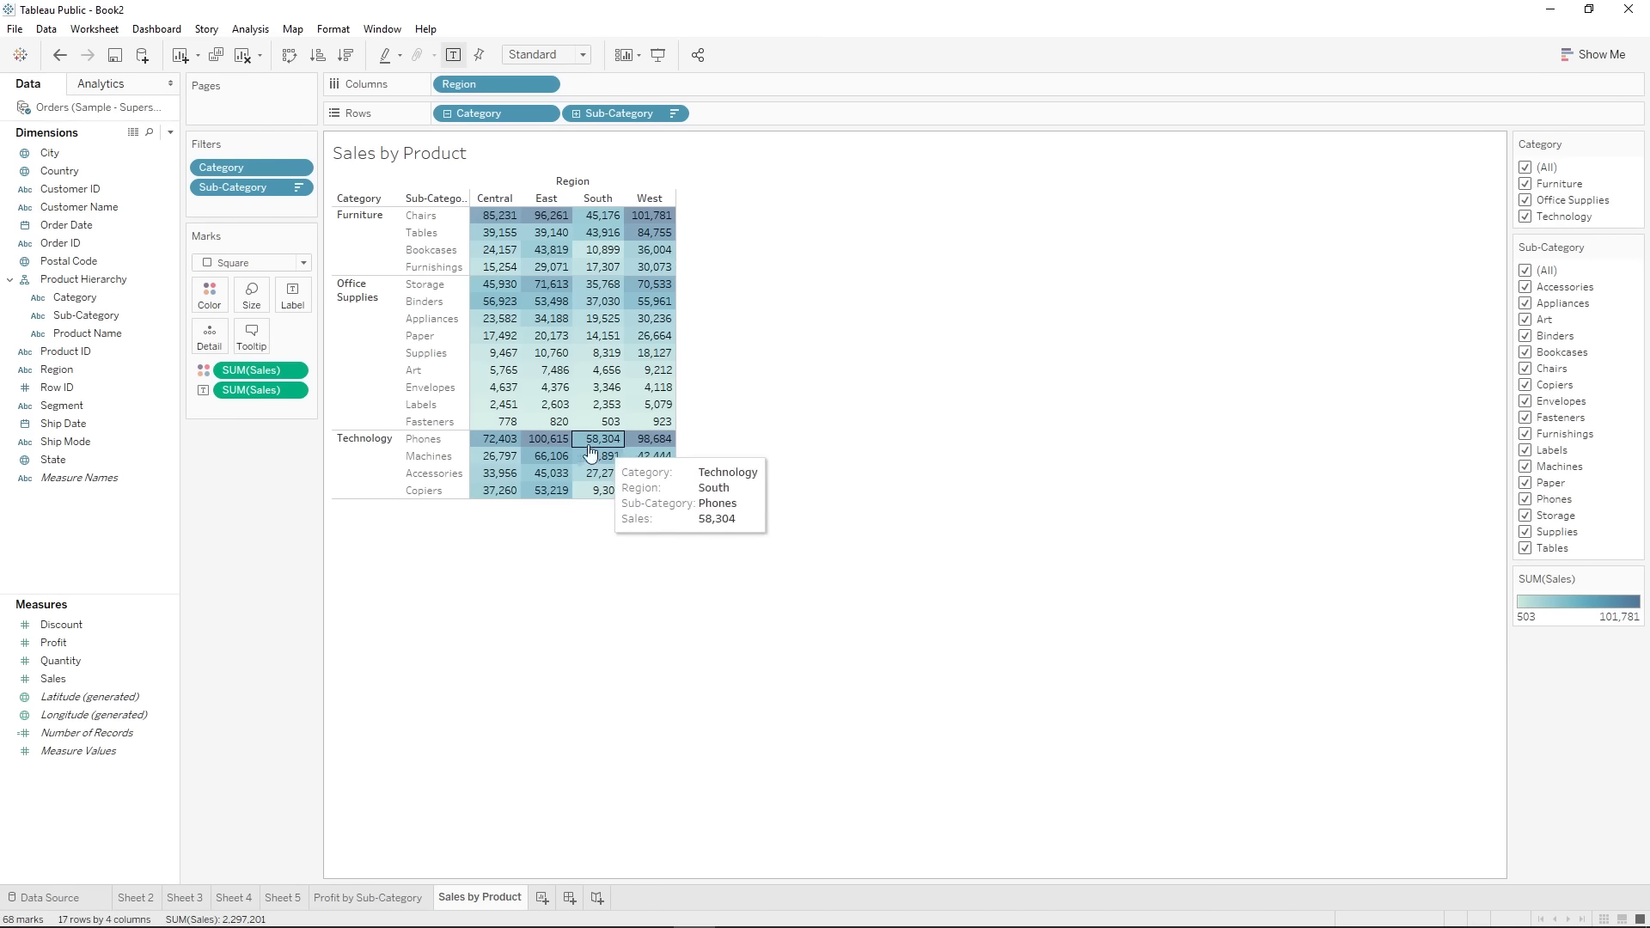
{"action": "mouse_move", "coordinate": [670, 221]}
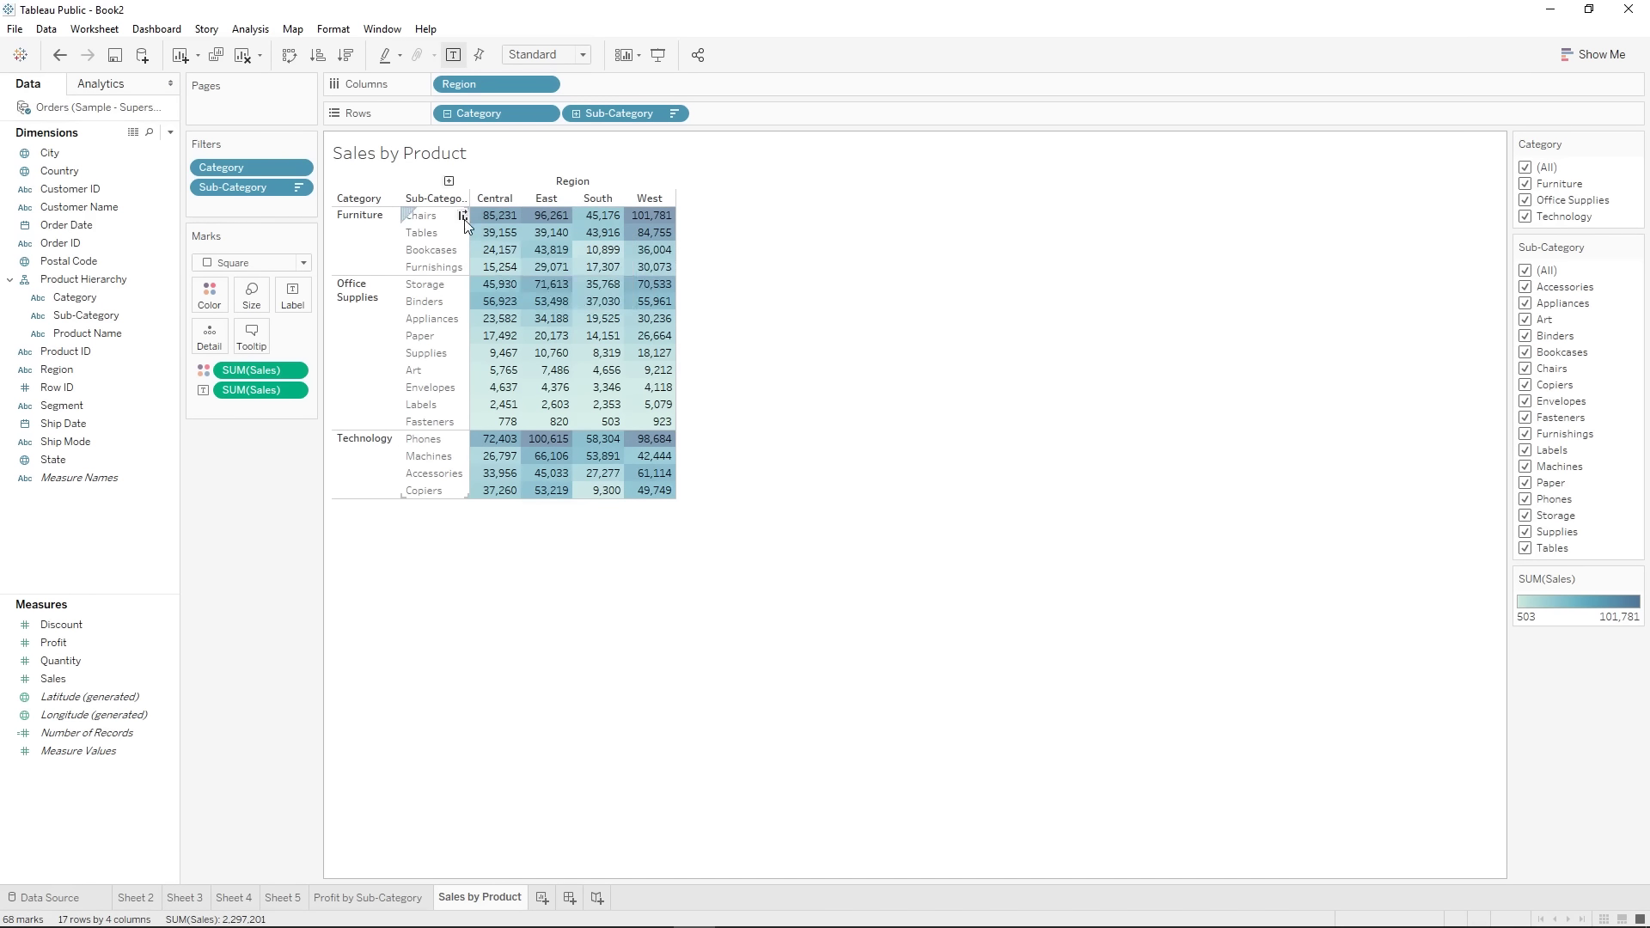
{"action": "key", "text": "ctrl+z"}
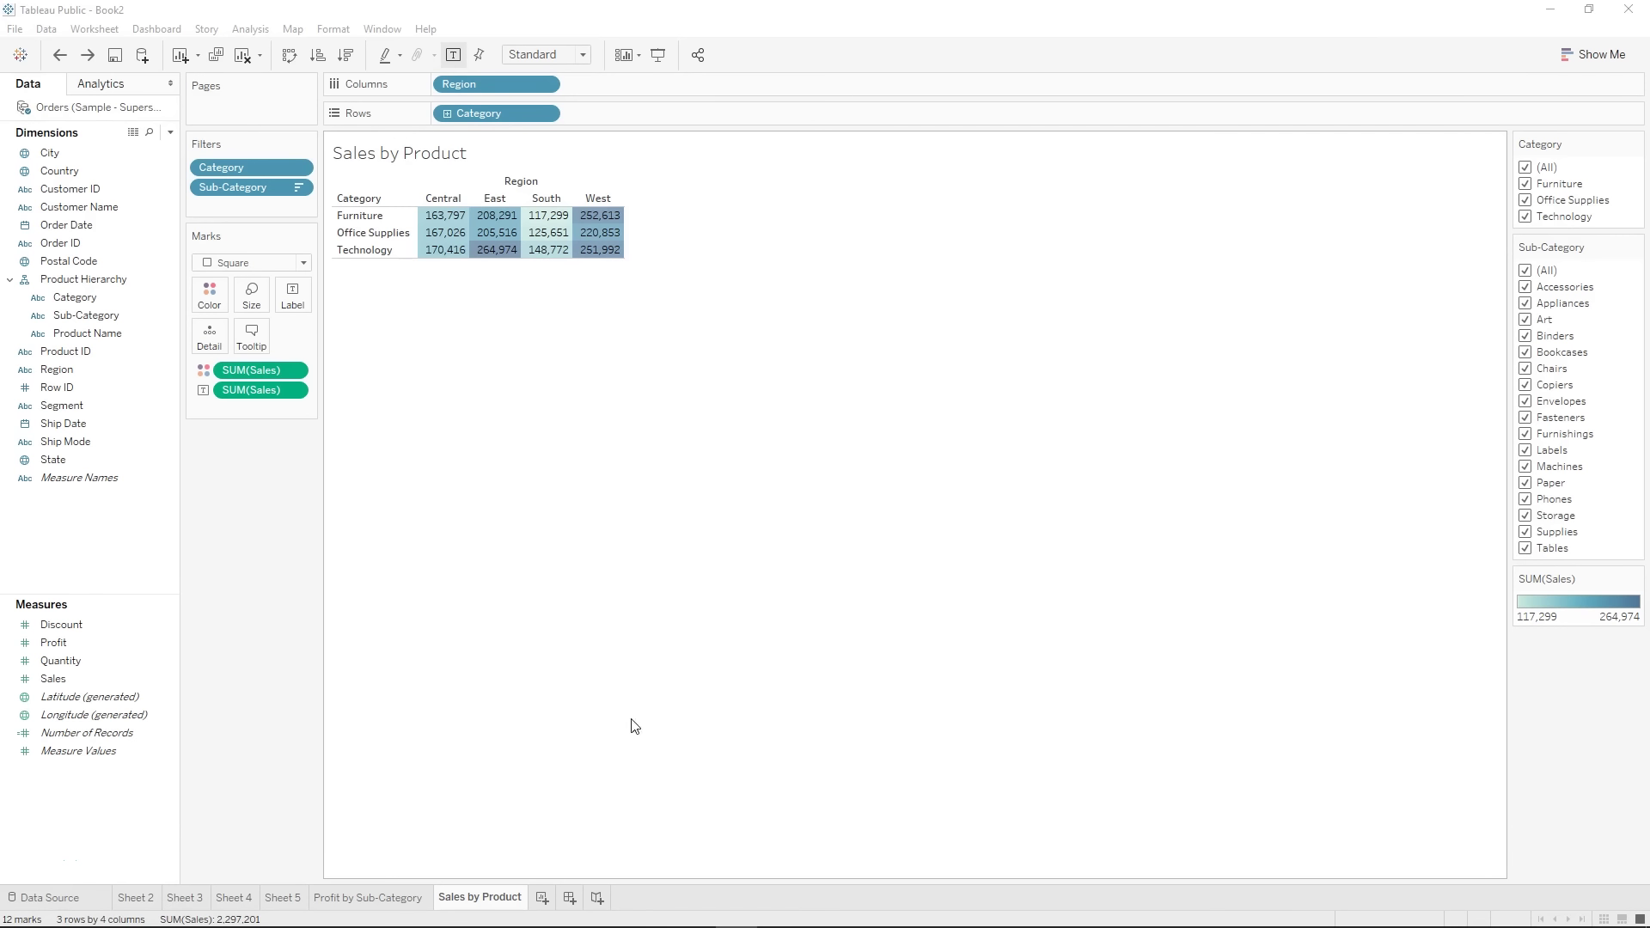
- Add a new worksheet and plot Profit in the rows against Order Date by year in the columns
{"action": "left_click", "coordinate": [542, 898]}
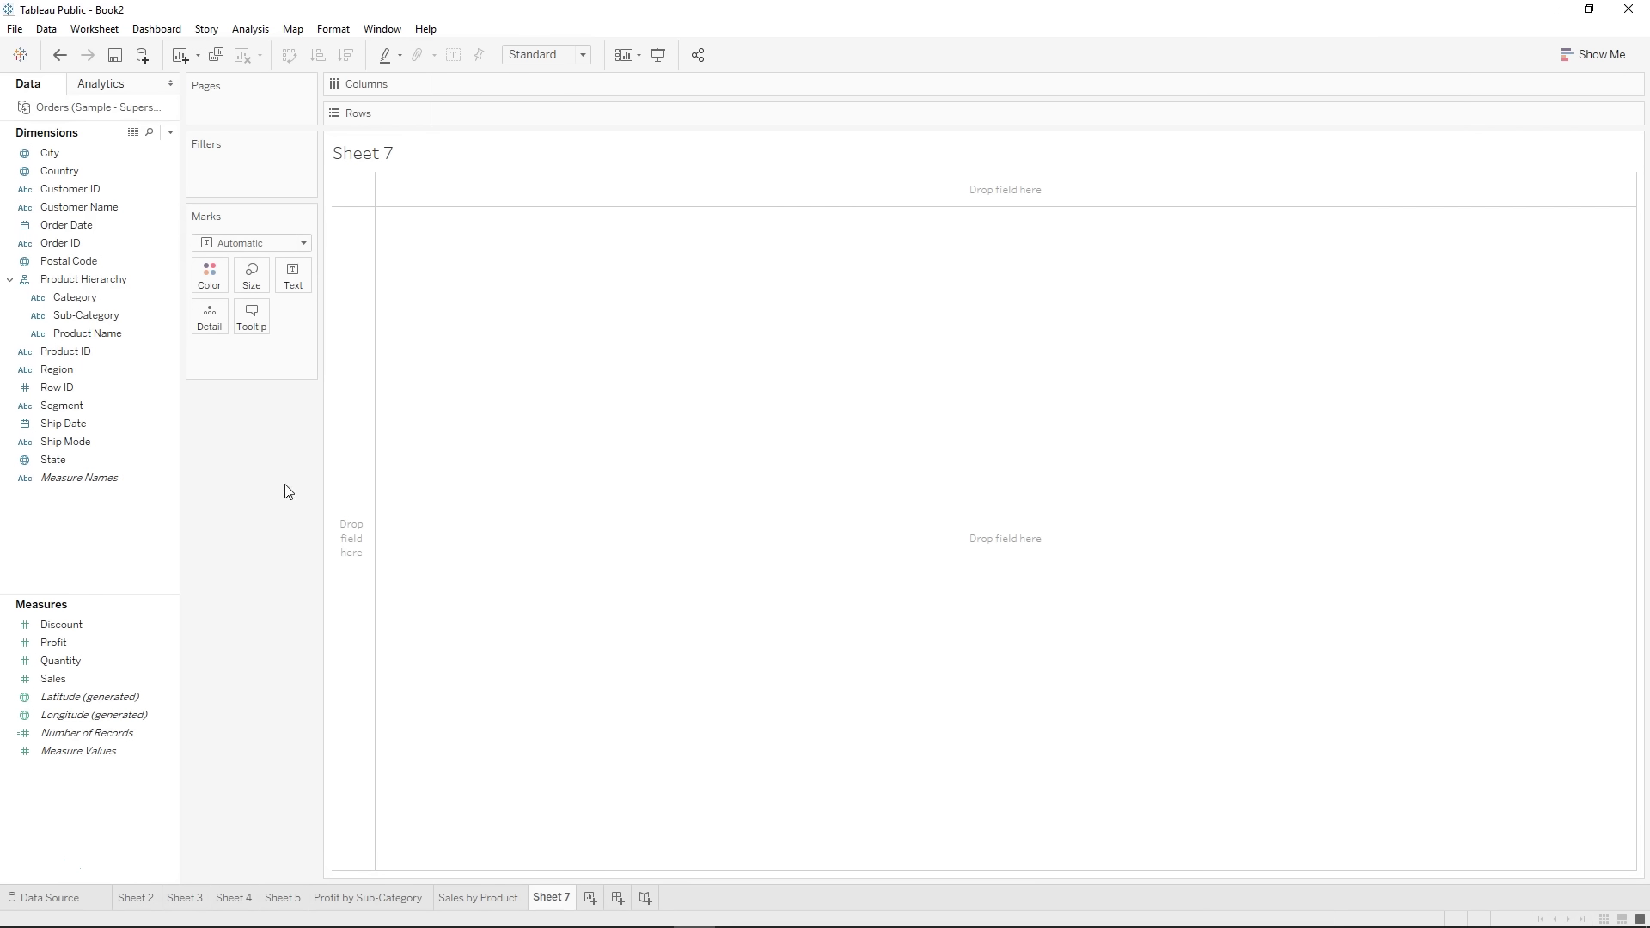
{"action": "left_click", "coordinate": [57, 244]}
{"action": "left_click", "coordinate": [59, 226]}
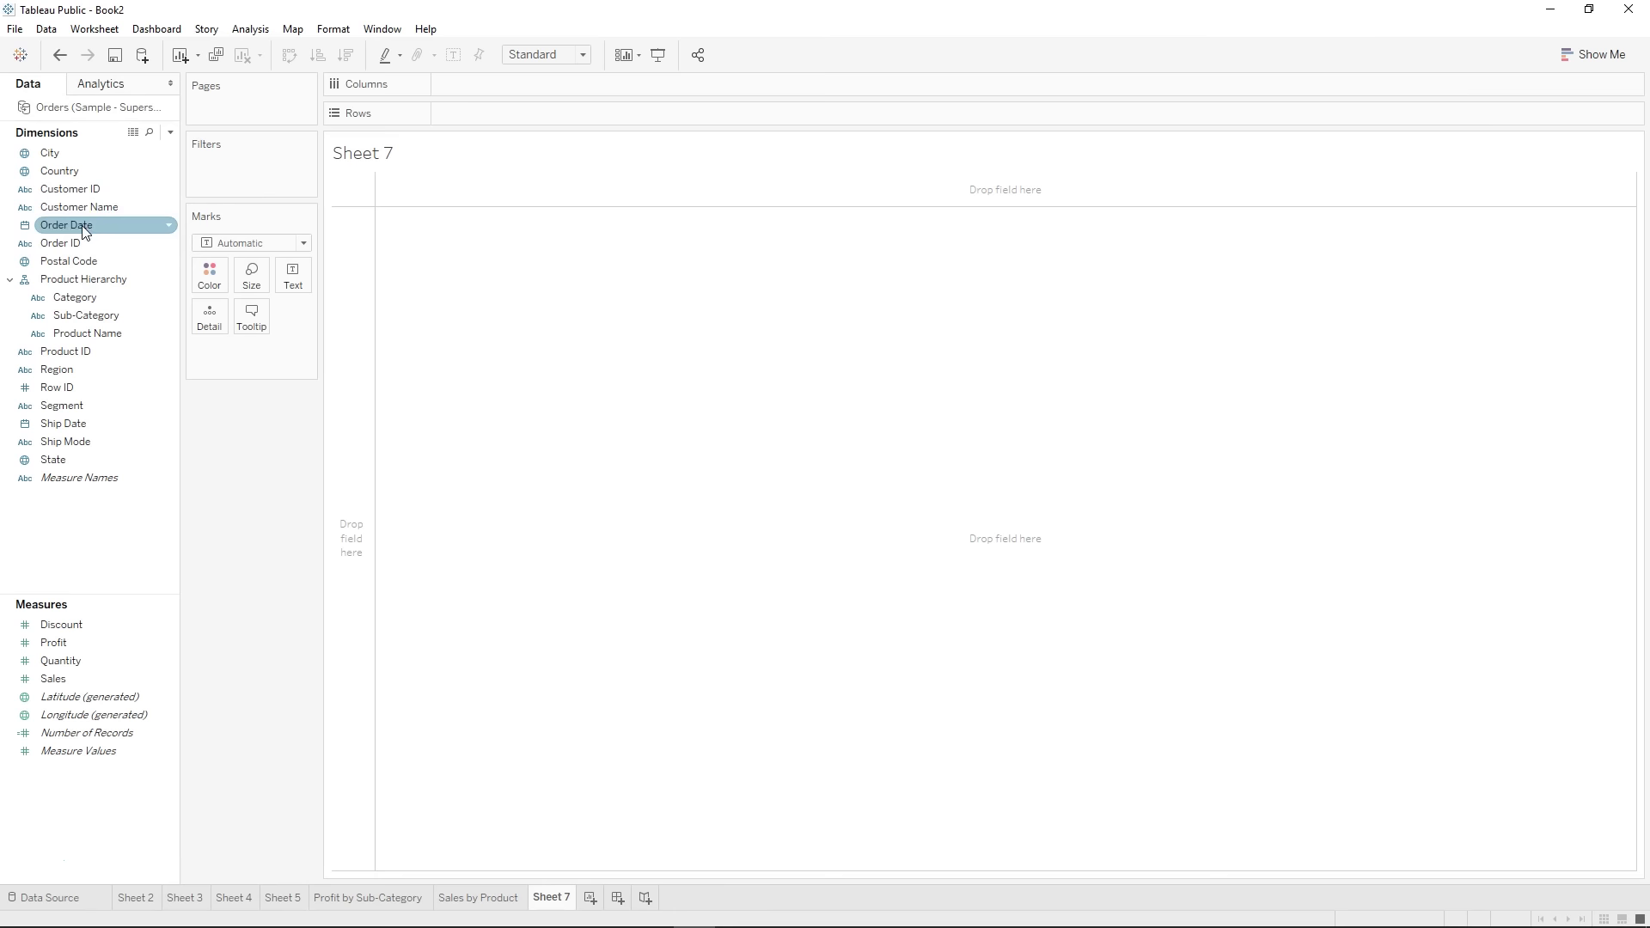
{"action": "left_click_drag", "start_coordinate": [84, 232], "coordinate": [512, 89]}
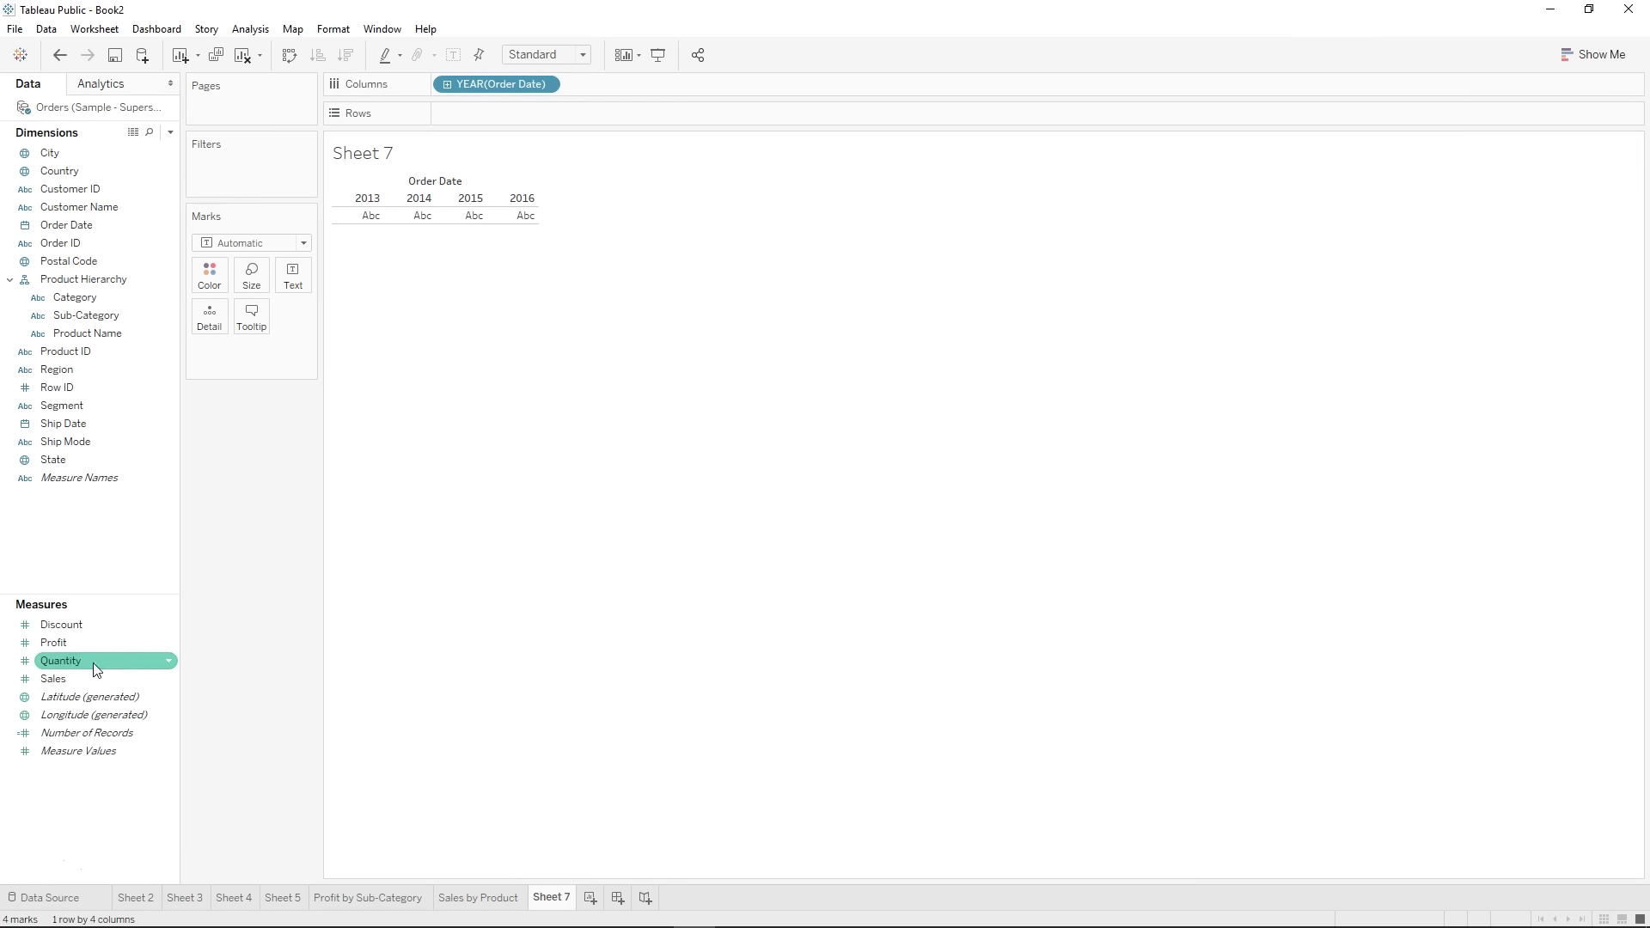
{"action": "left_click_drag", "start_coordinate": [87, 643], "coordinate": [531, 118]}
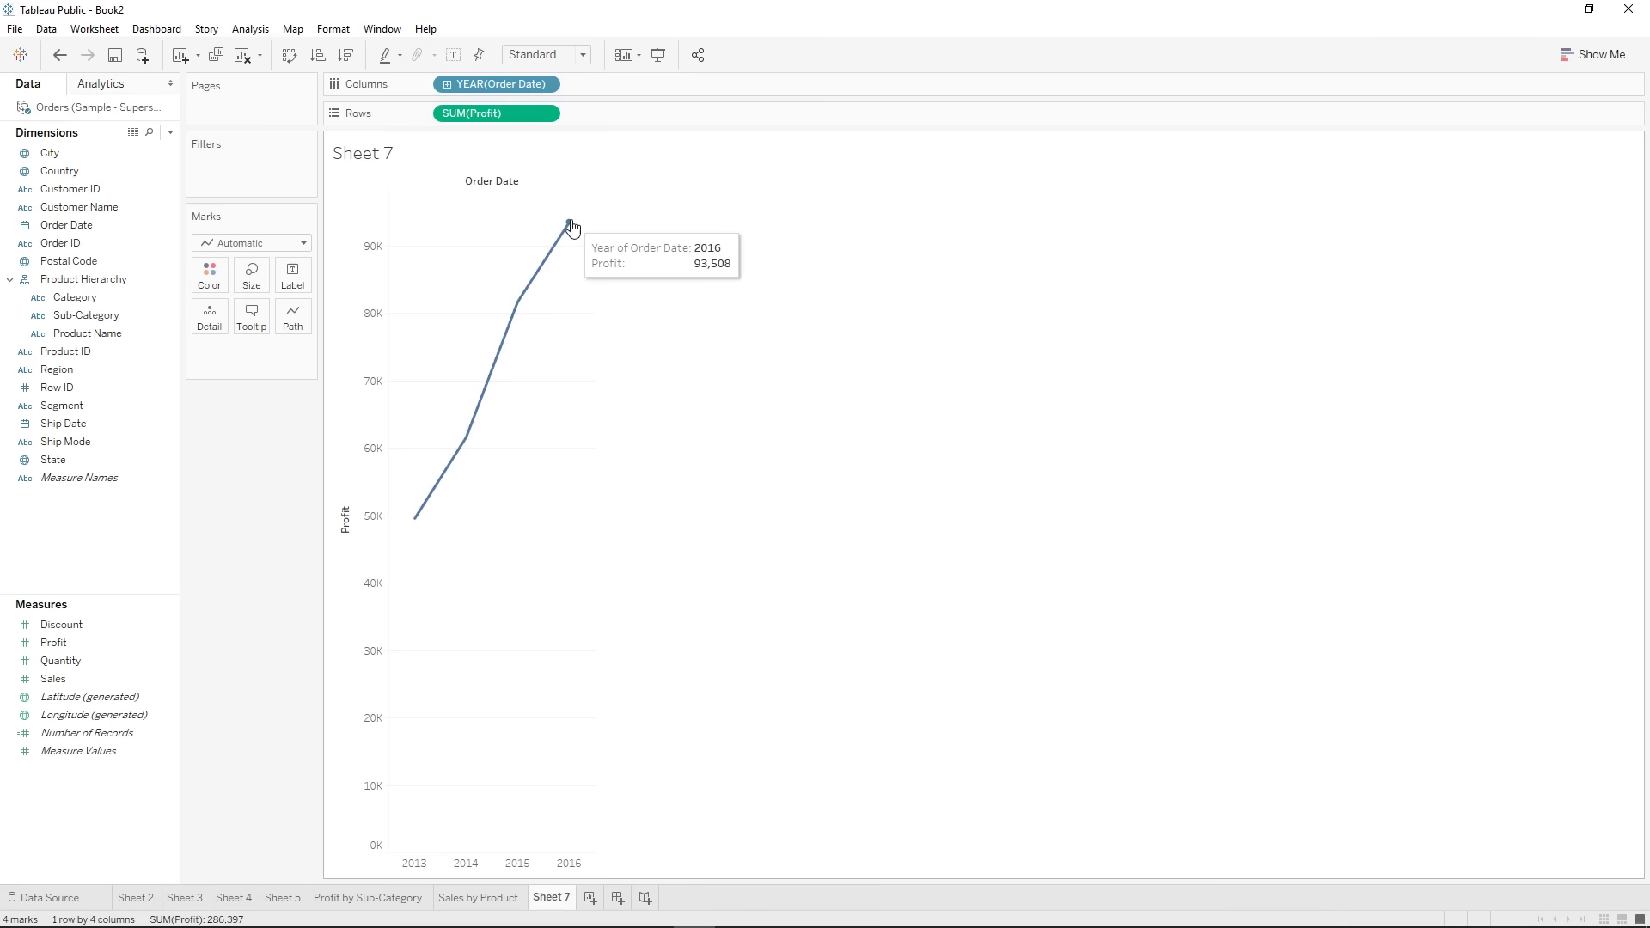
- Drill Order Date down from year to quarter and view the date options of the year field
{"action": "left_click", "coordinate": [447, 85]}
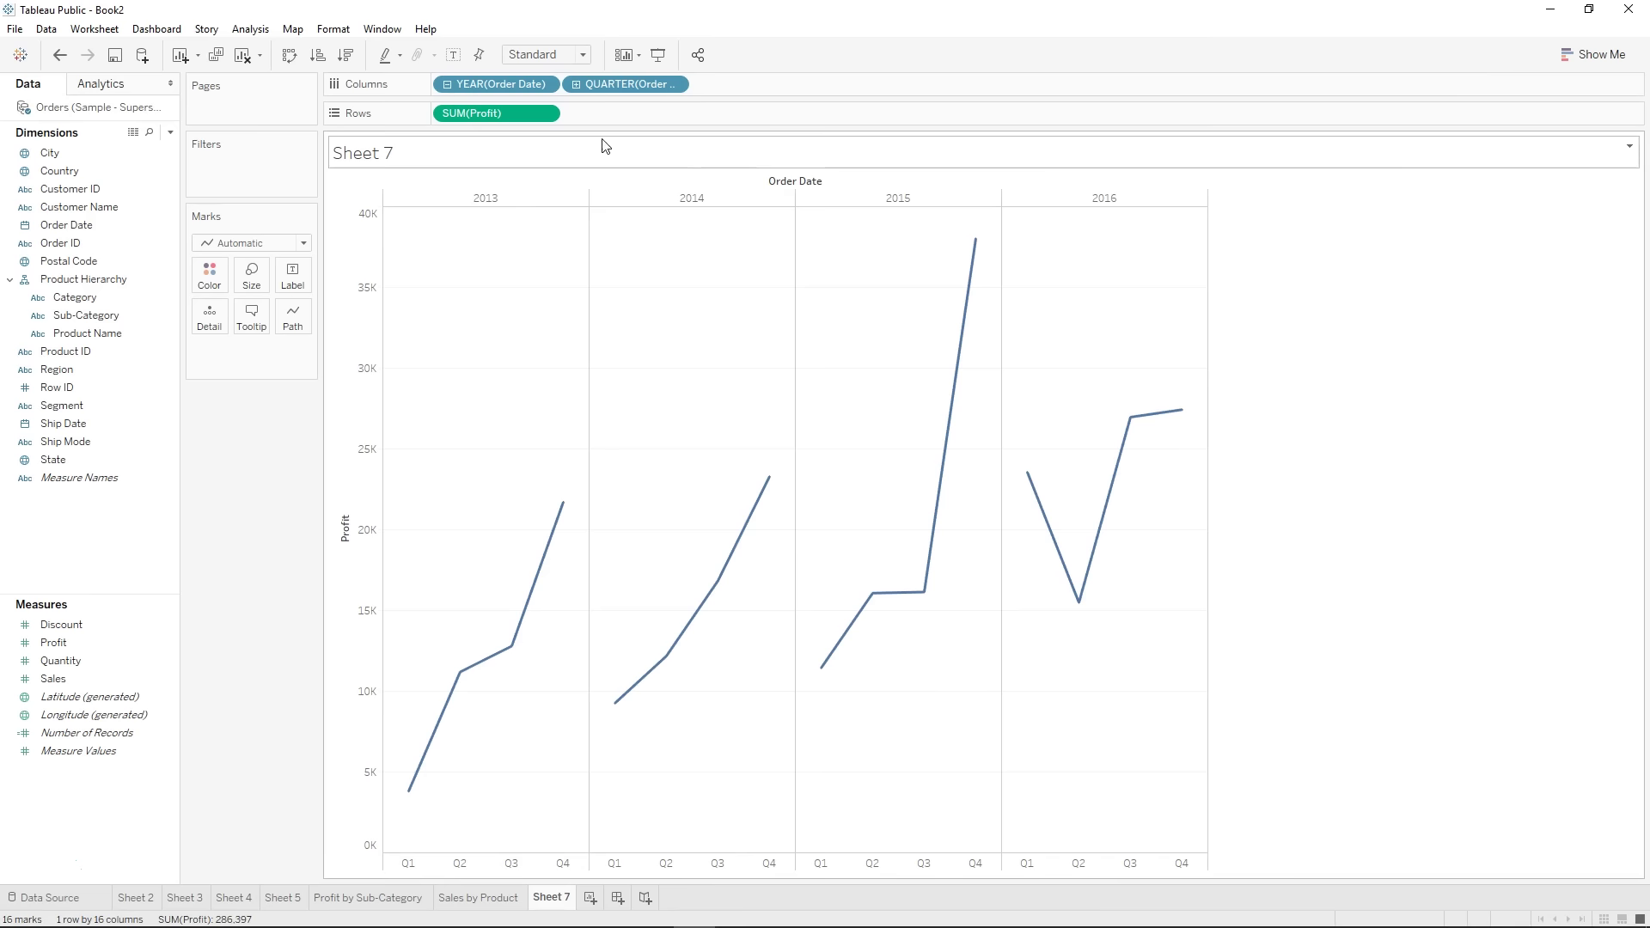
{"action": "right_click", "coordinate": [504, 89]}
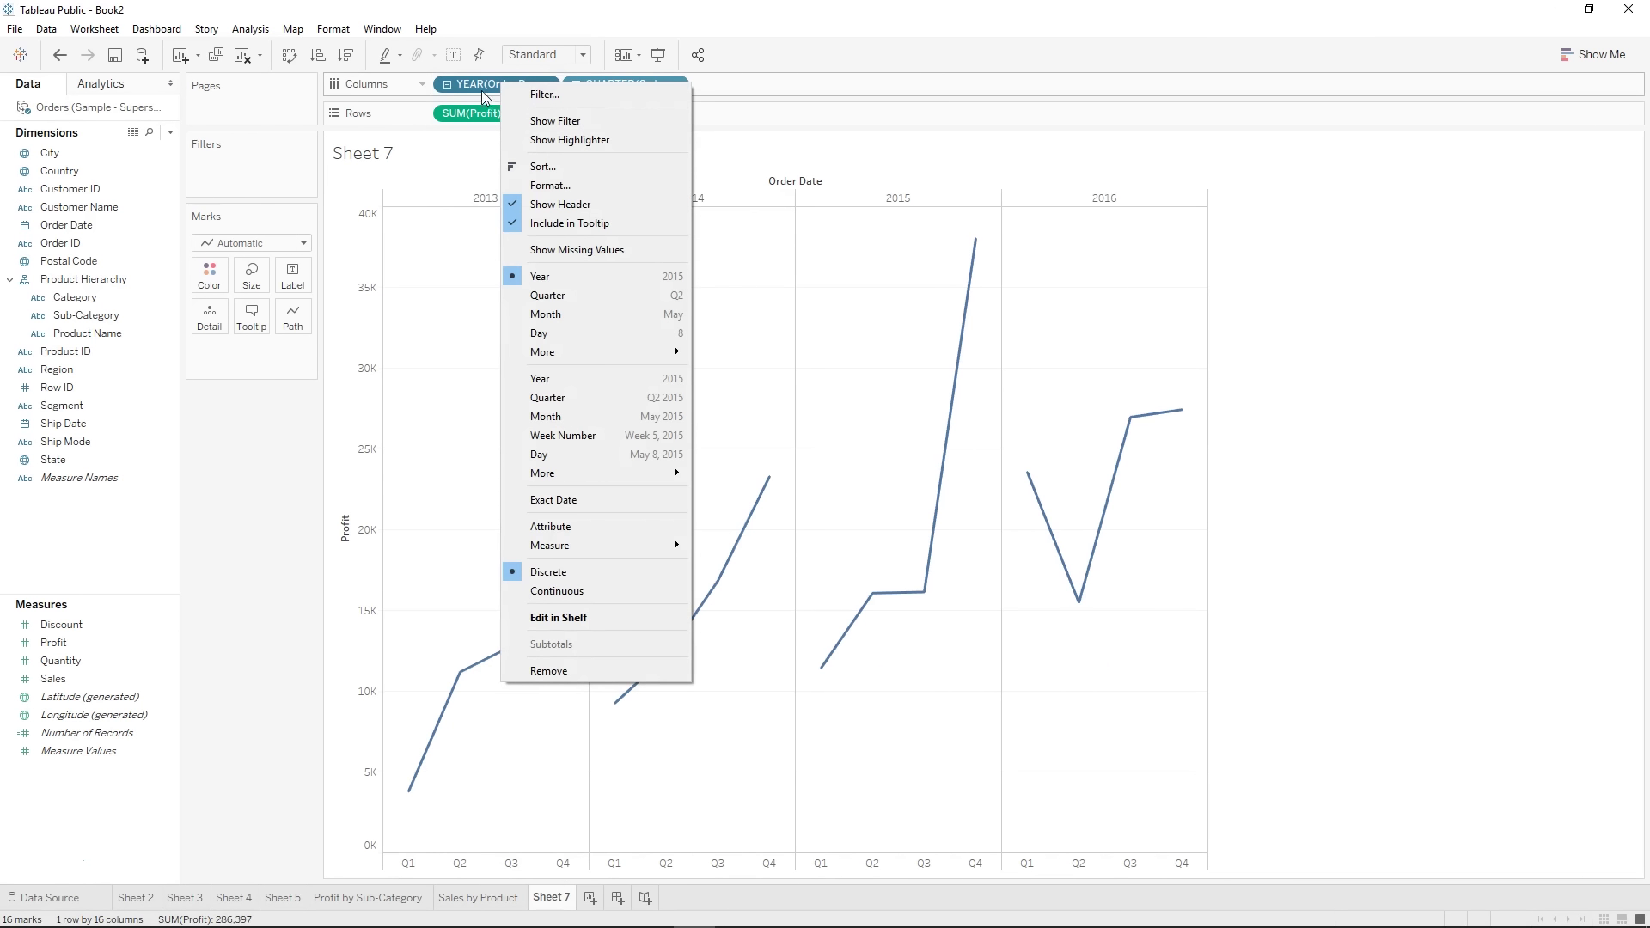
{"action": "left_click", "coordinate": [482, 90]}
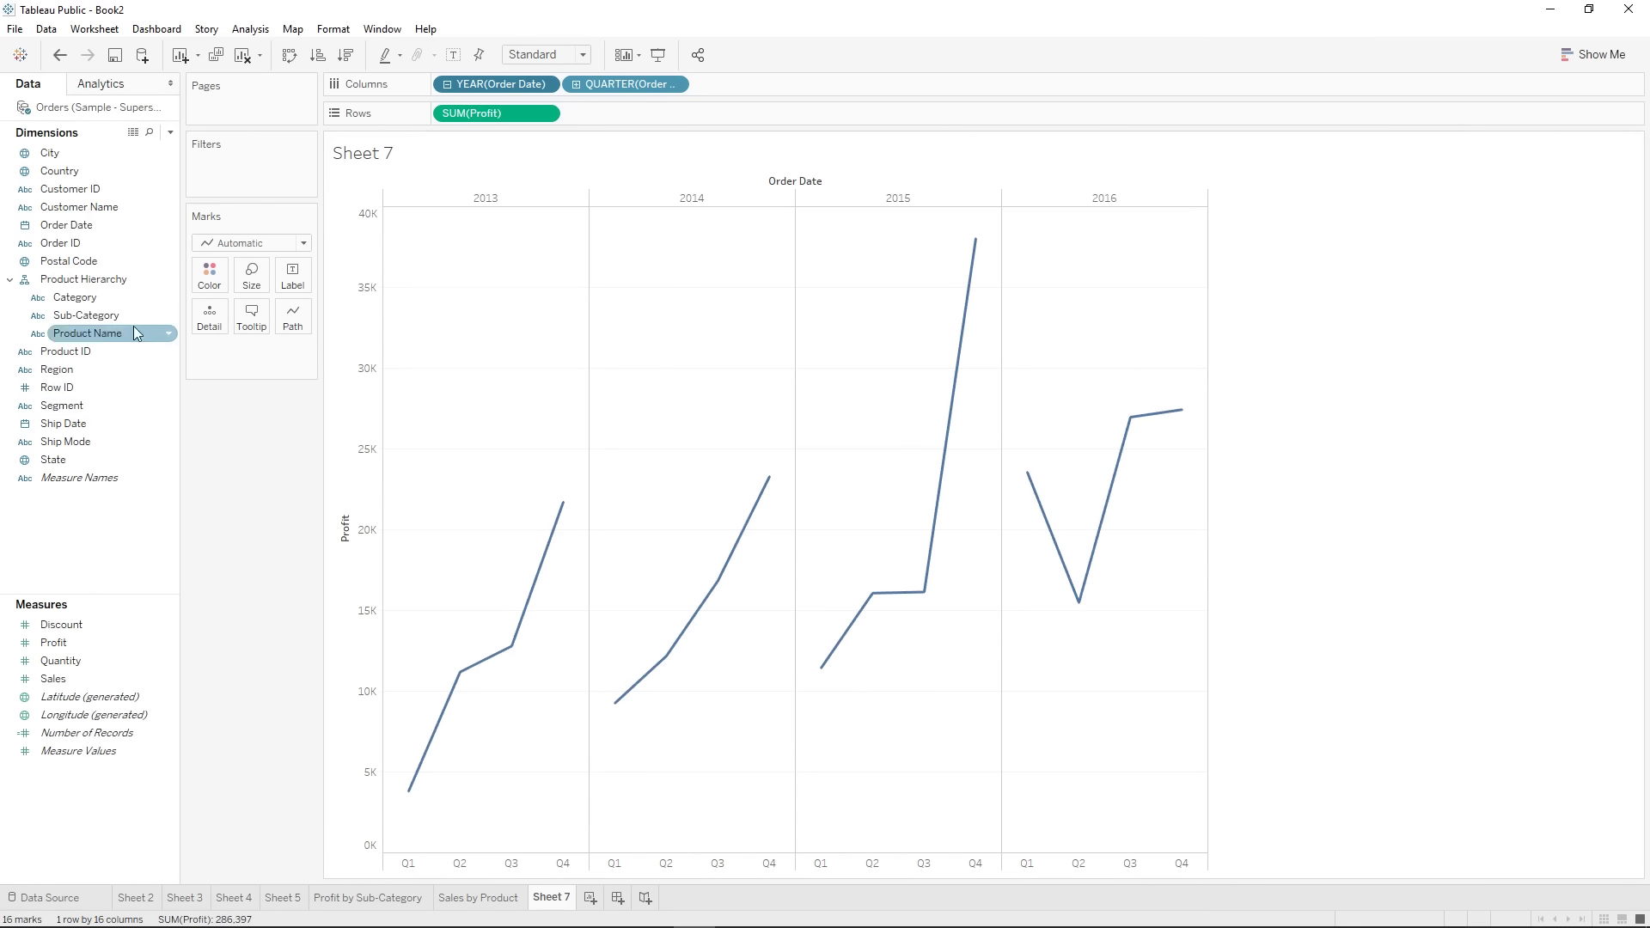
- Color the quarterly profit lines by Category, compare the categories, and remove Category from the color encoding
{"action": "left_click_drag", "start_coordinate": [103, 295], "coordinate": [209, 277]}
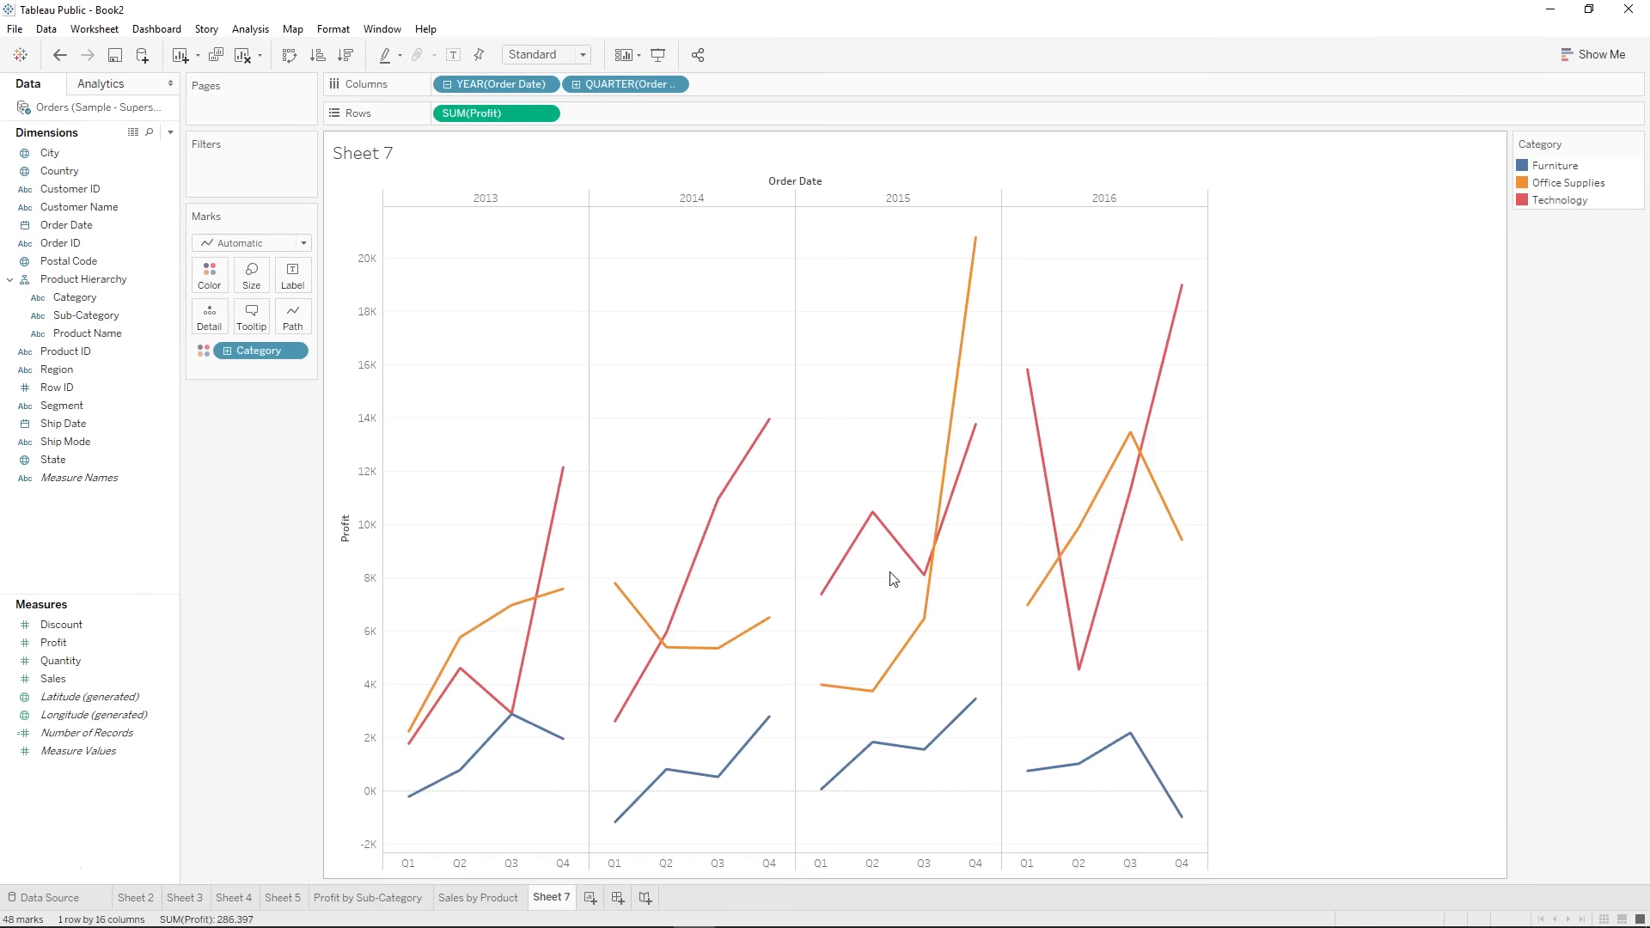
{"action": "mouse_move", "coordinate": [890, 740]}
{"action": "mouse_move", "coordinate": [1089, 678]}
{"action": "mouse_move", "coordinate": [1098, 761]}
{"action": "mouse_move", "coordinate": [1057, 550]}
{"action": "left_click_drag", "start_coordinate": [249, 347], "coordinate": [228, 472]}
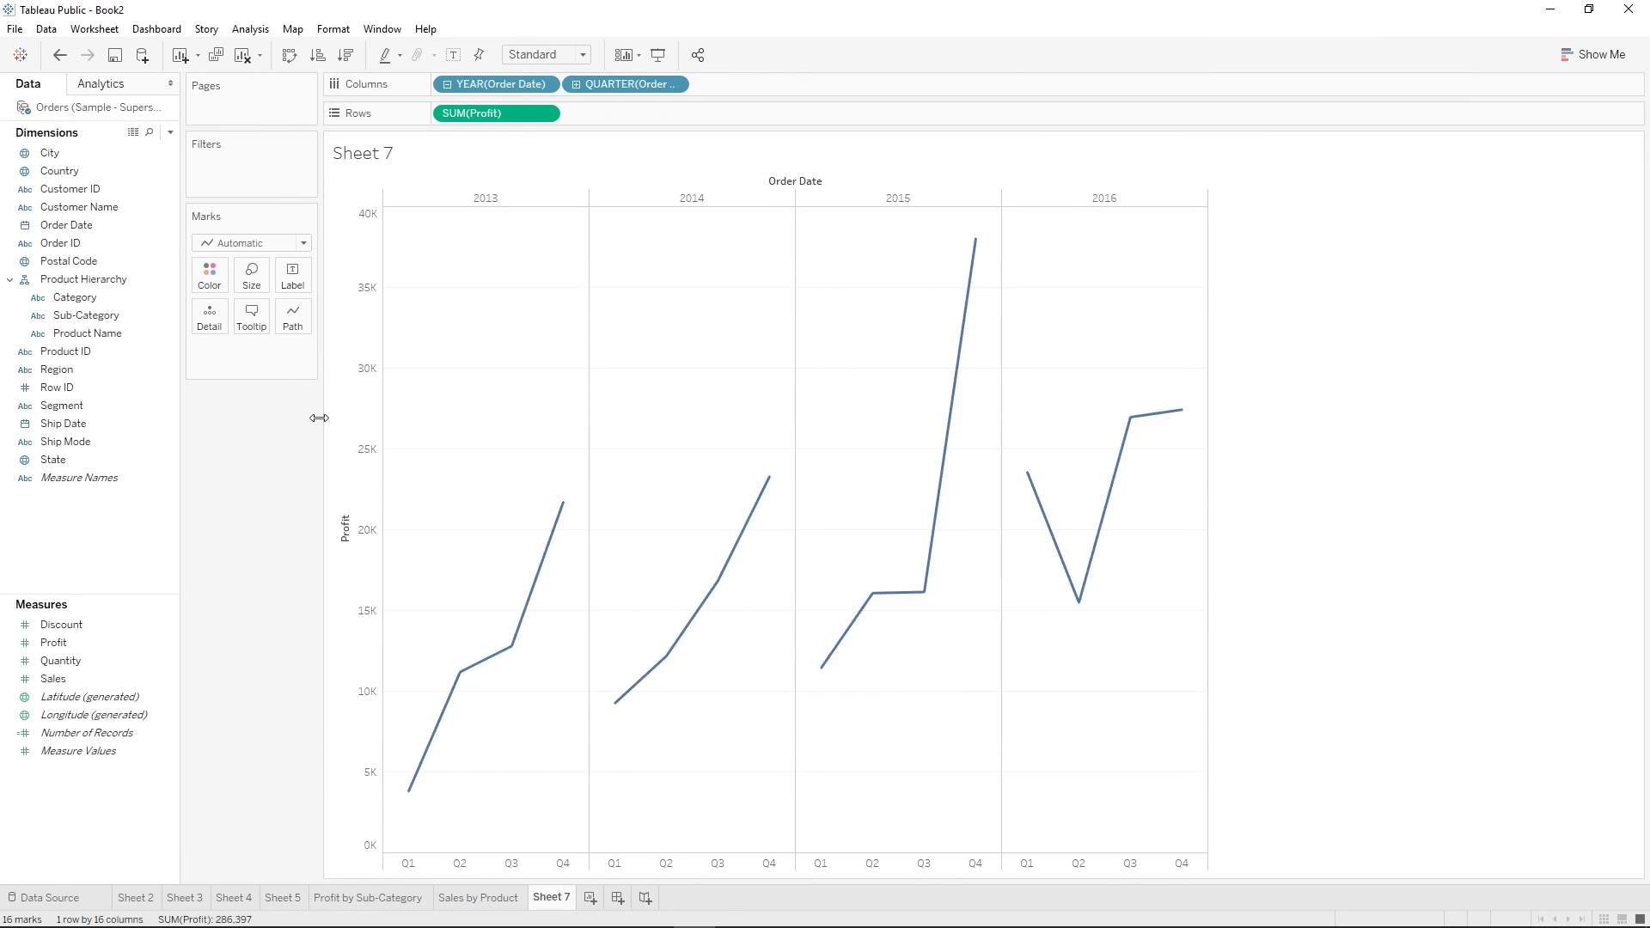
- Remove the quarter level from the columns and switch Order Date to the continuous Year value
{"action": "left_click_drag", "start_coordinate": [623, 90], "coordinate": [229, 479]}
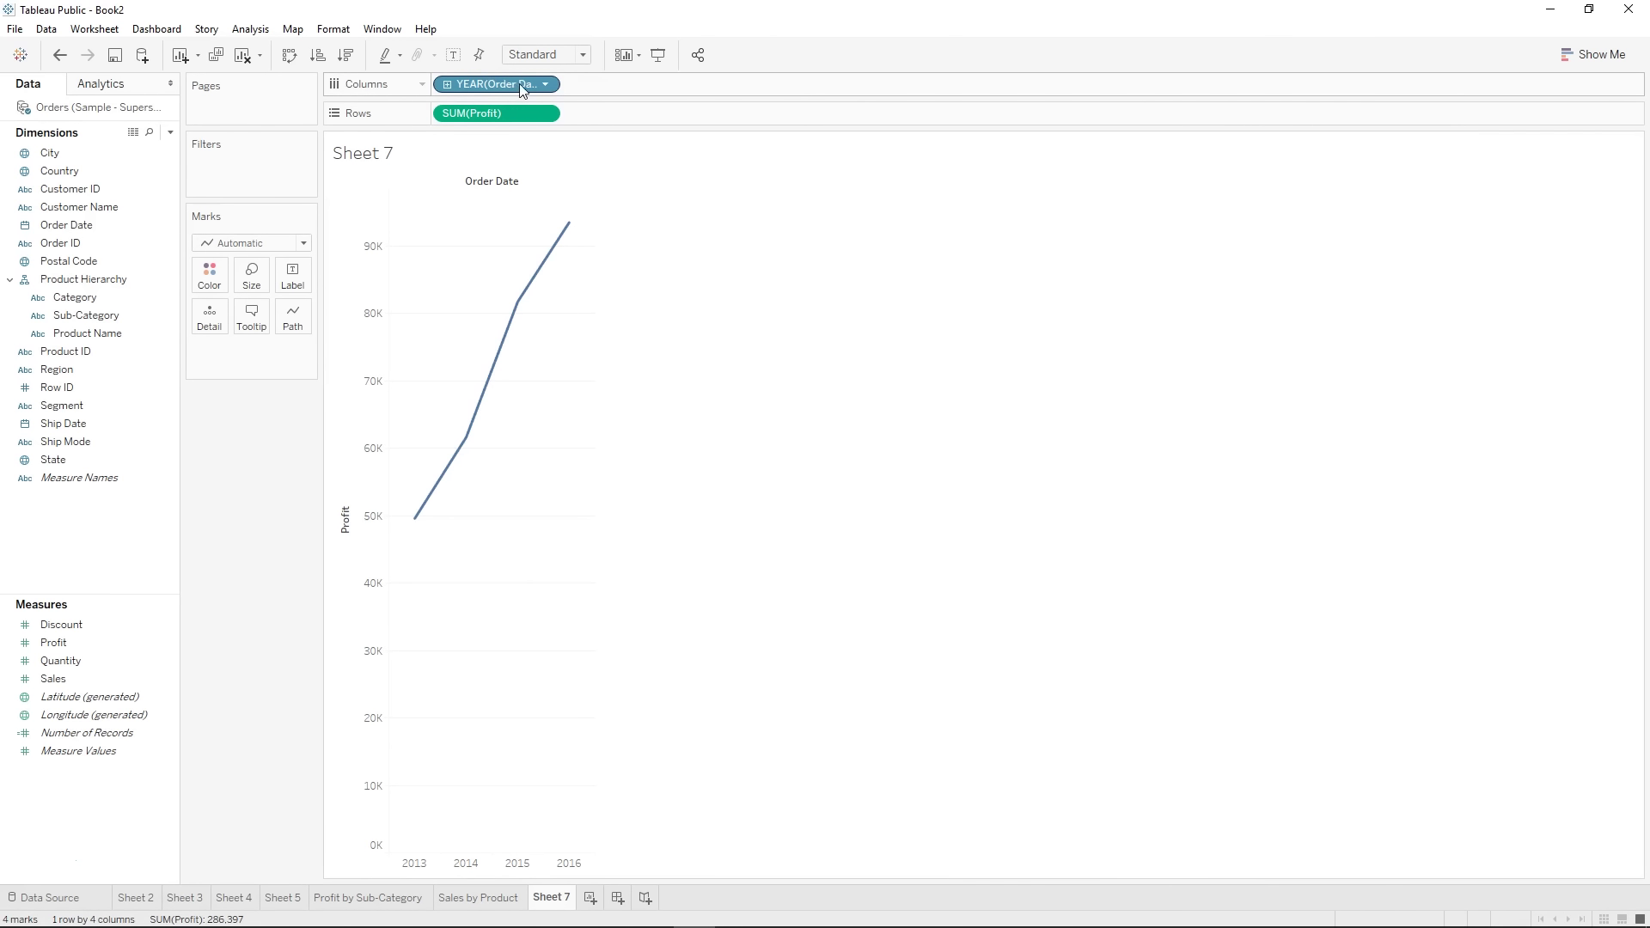
{"action": "left_click", "coordinate": [545, 85]}
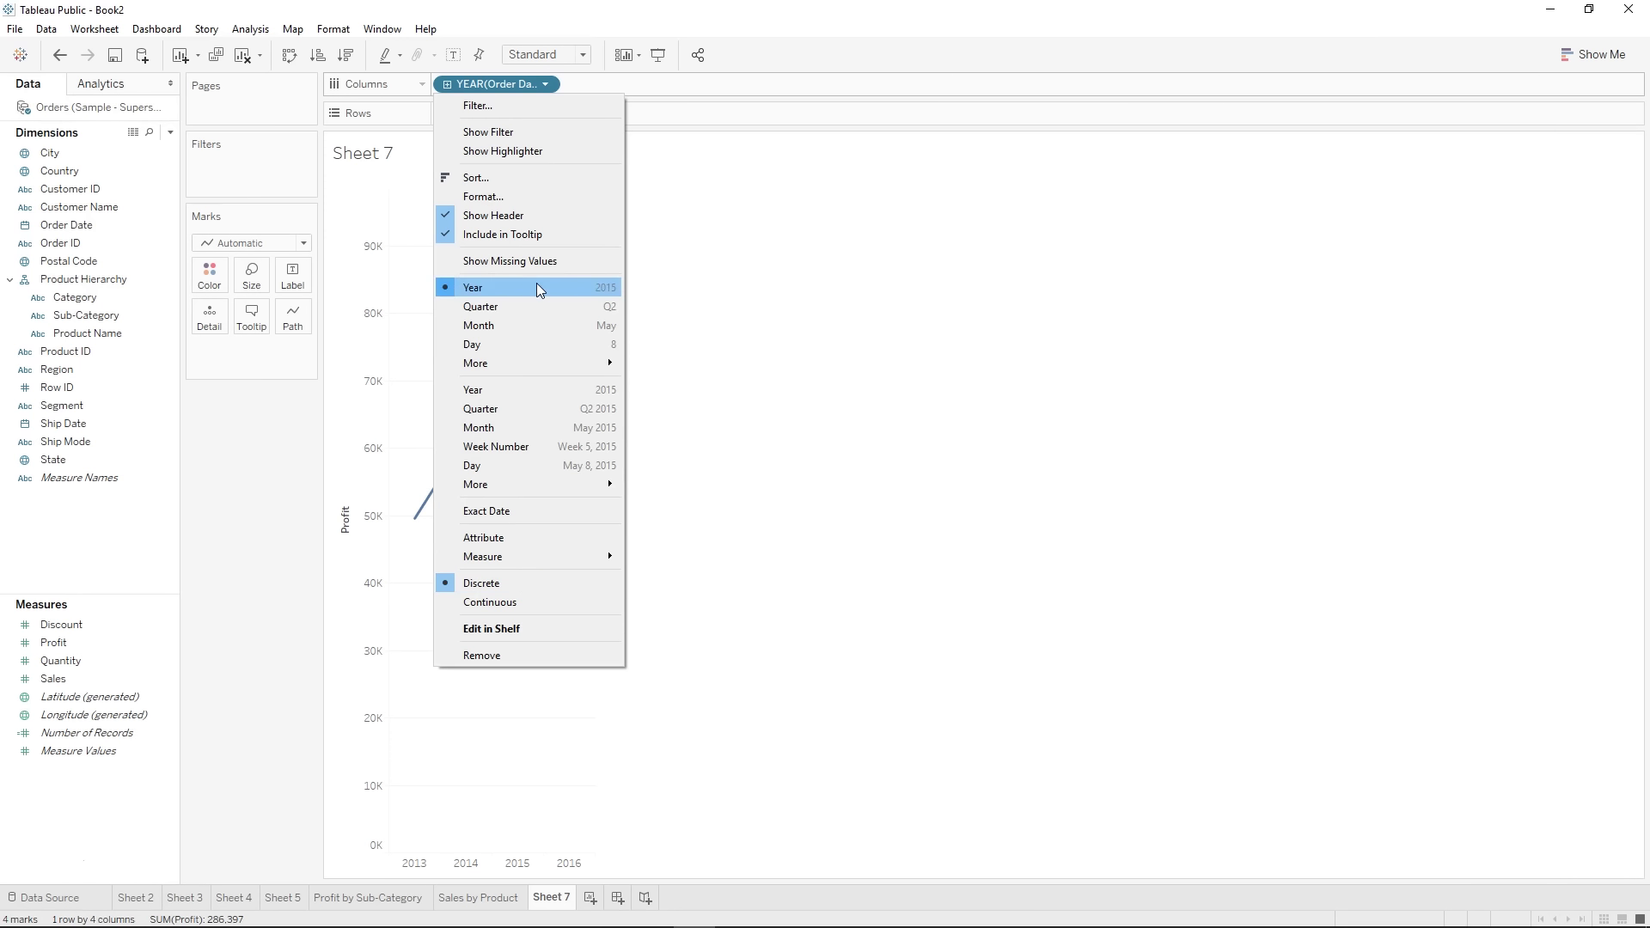
{"action": "left_click", "coordinate": [512, 388]}
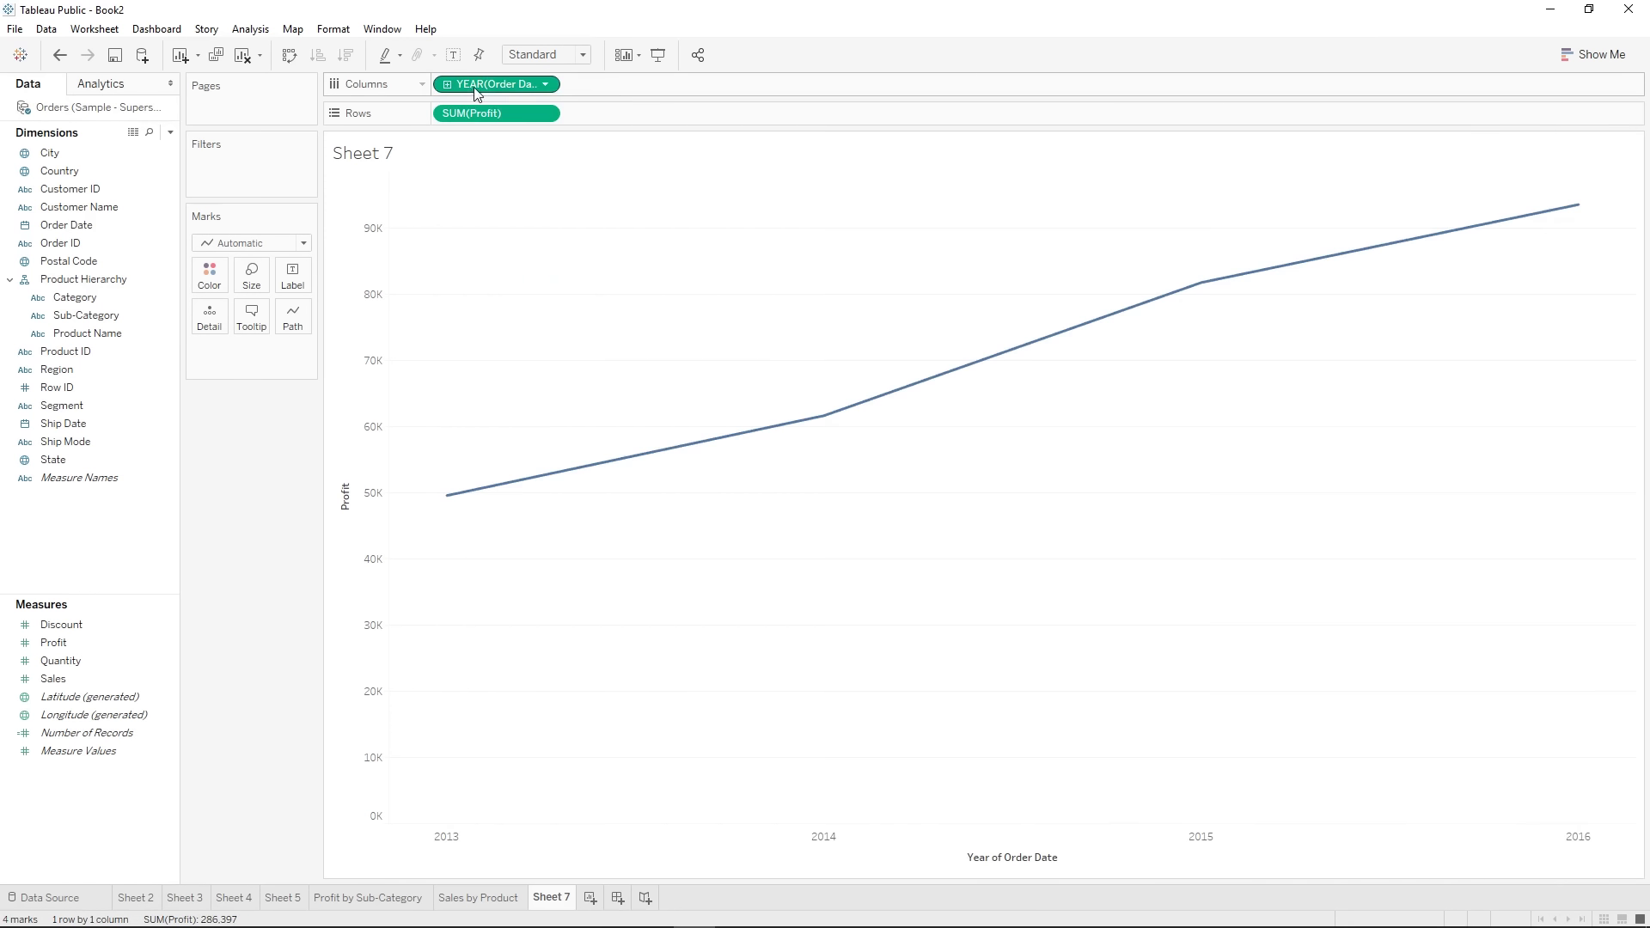
{"action": "left_click", "coordinate": [545, 83]}
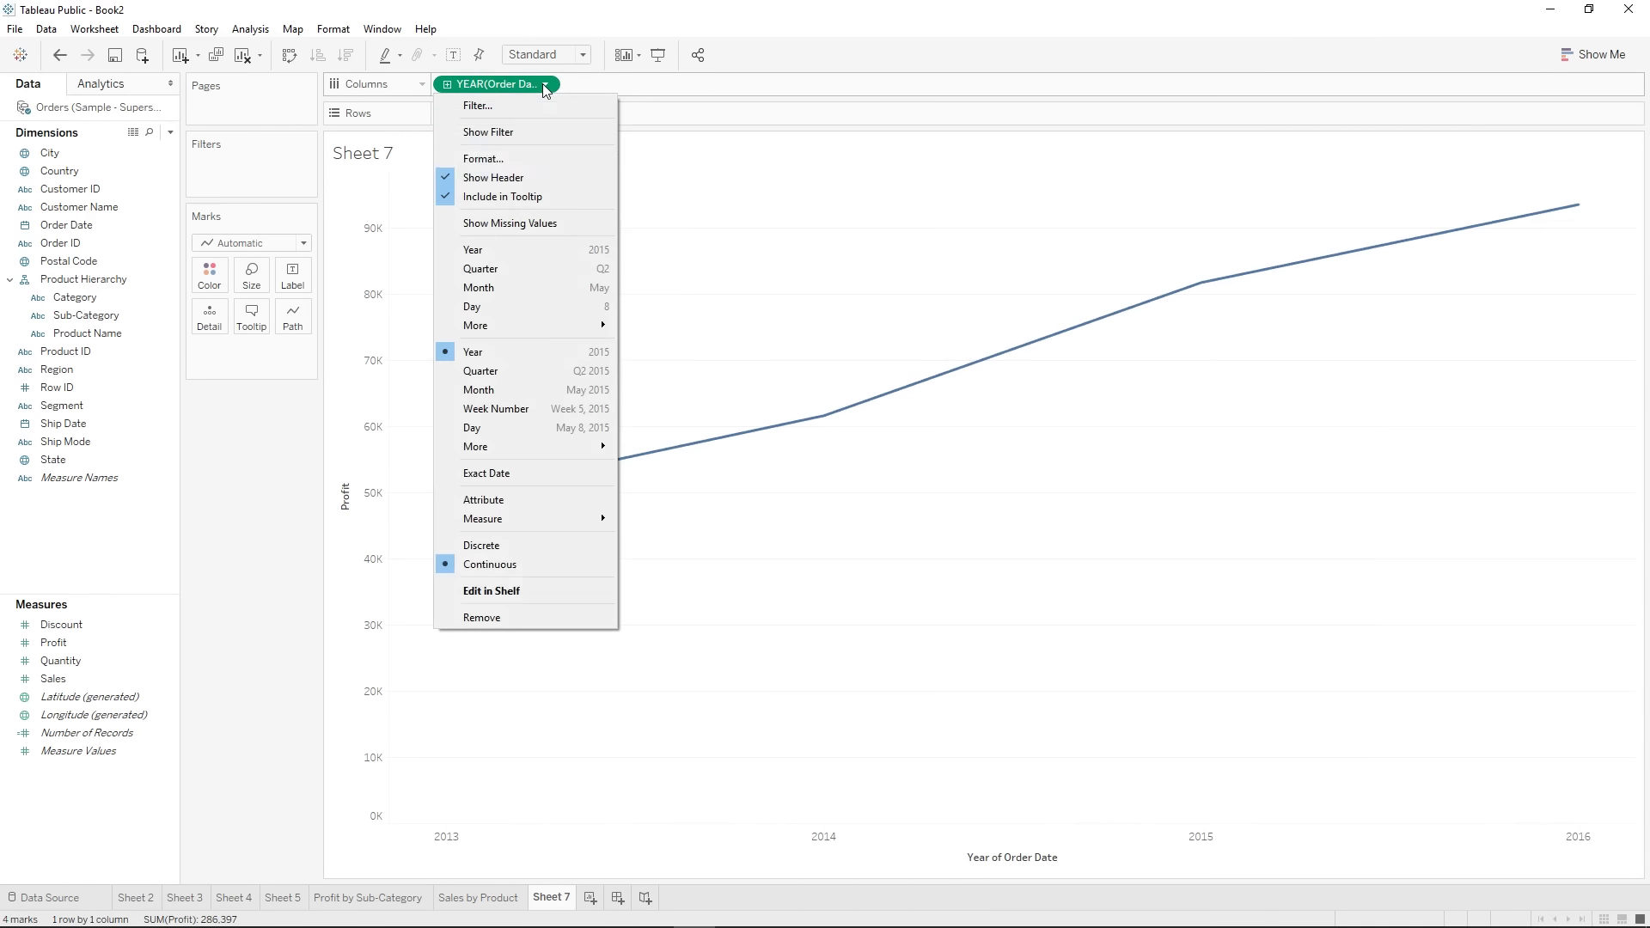
{"action": "left_click", "coordinate": [686, 51]}
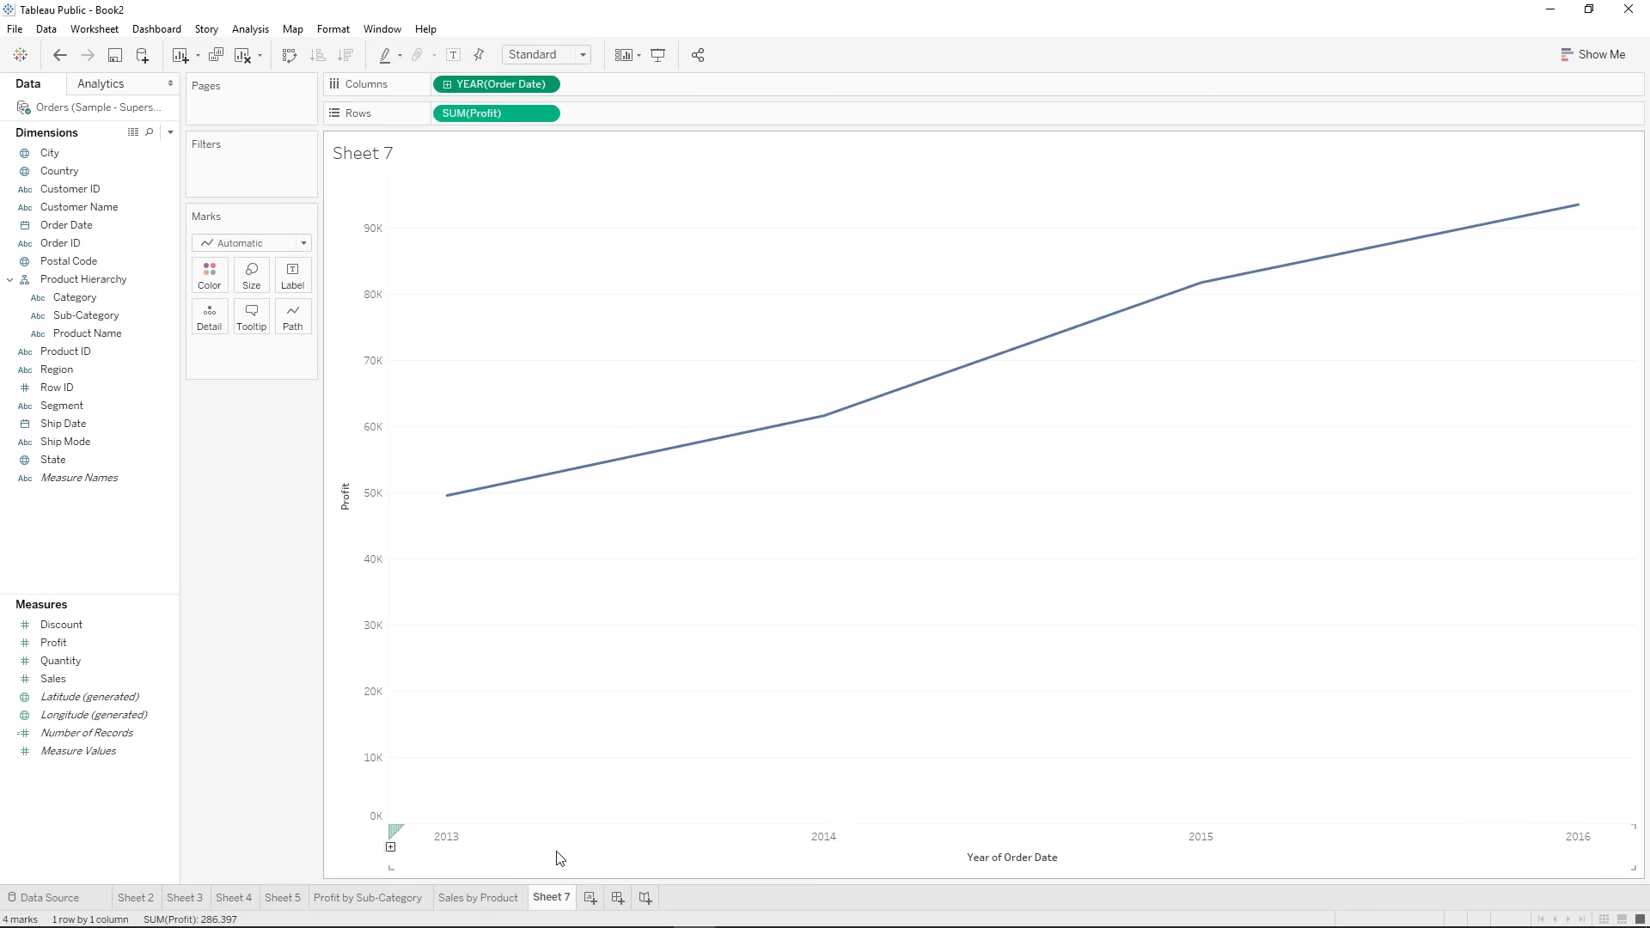
- Drill the continuous Order Date down from year through quarter to month
{"action": "left_click", "coordinate": [448, 86]}
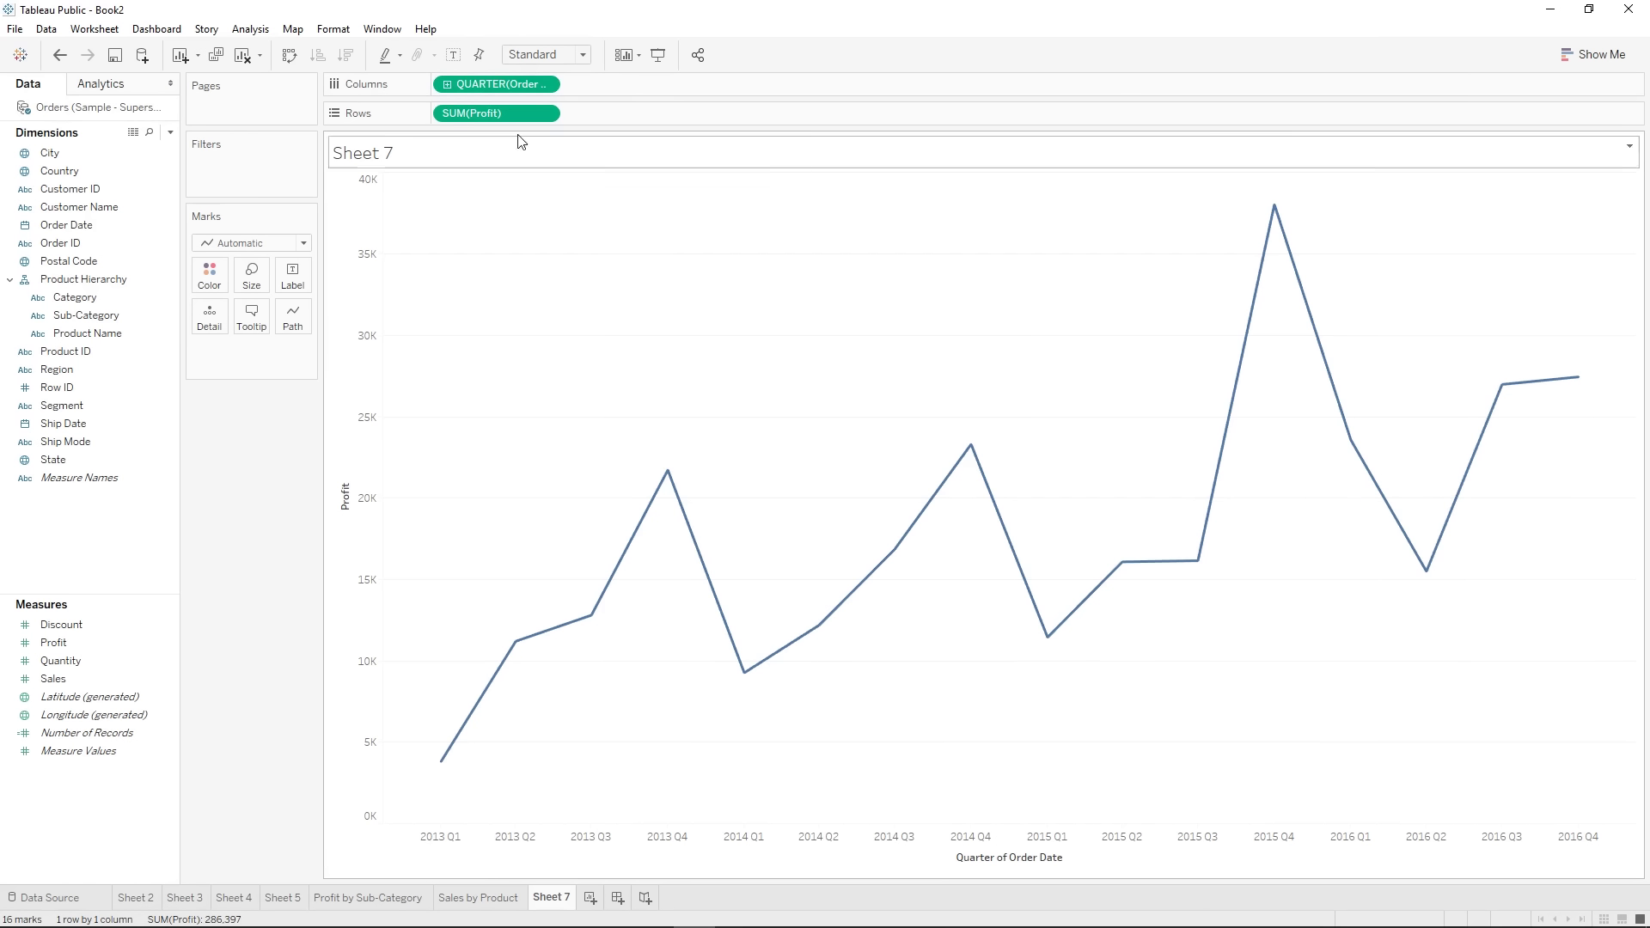
{"action": "left_click", "coordinate": [447, 84]}
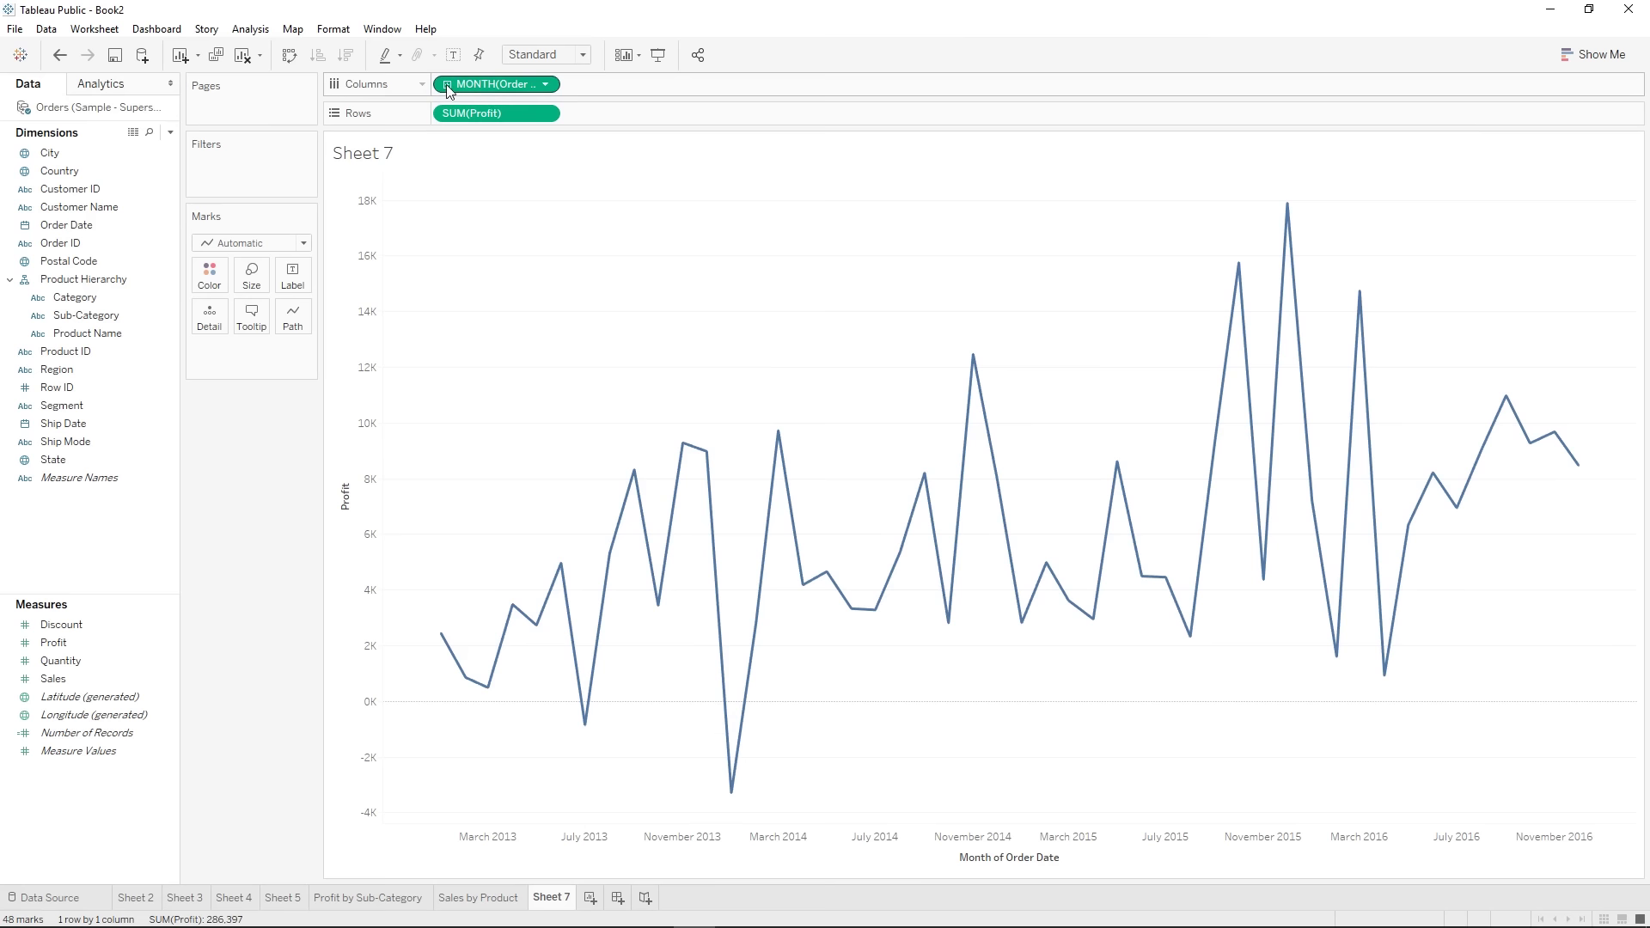
- Color the monthly profit lines by Category, highlight Technology briefly, and remove Category from the color encoding
{"action": "left_click", "coordinate": [84, 298]}
{"action": "left_click_drag", "start_coordinate": [84, 298], "coordinate": [206, 276]}
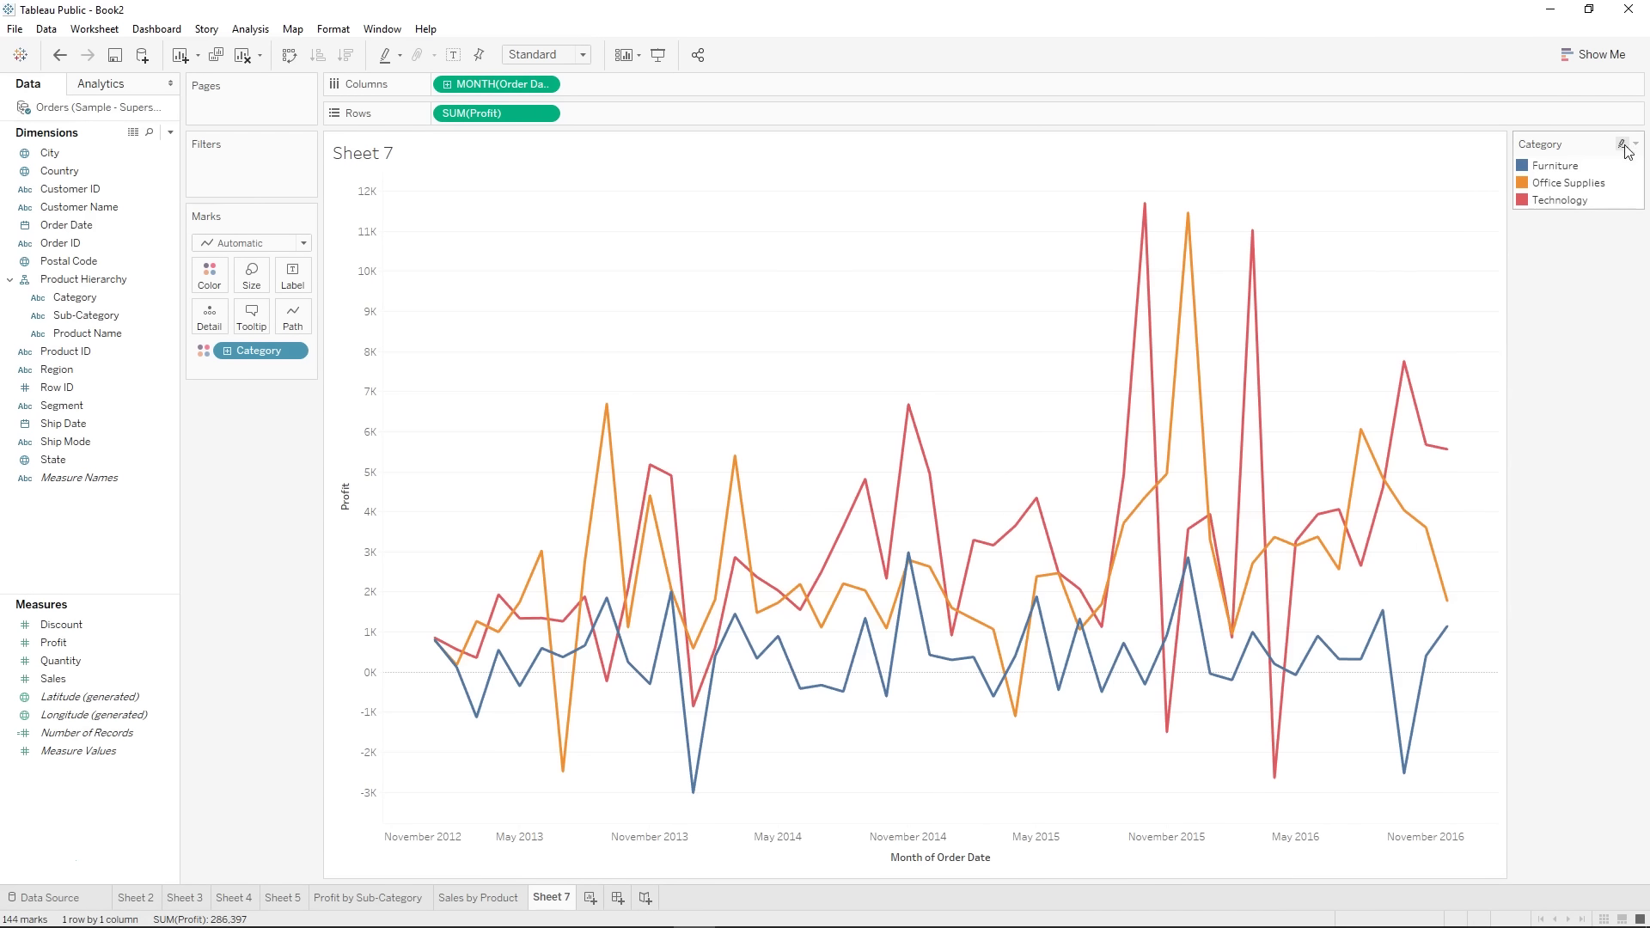
{"action": "left_click", "coordinate": [1544, 201]}
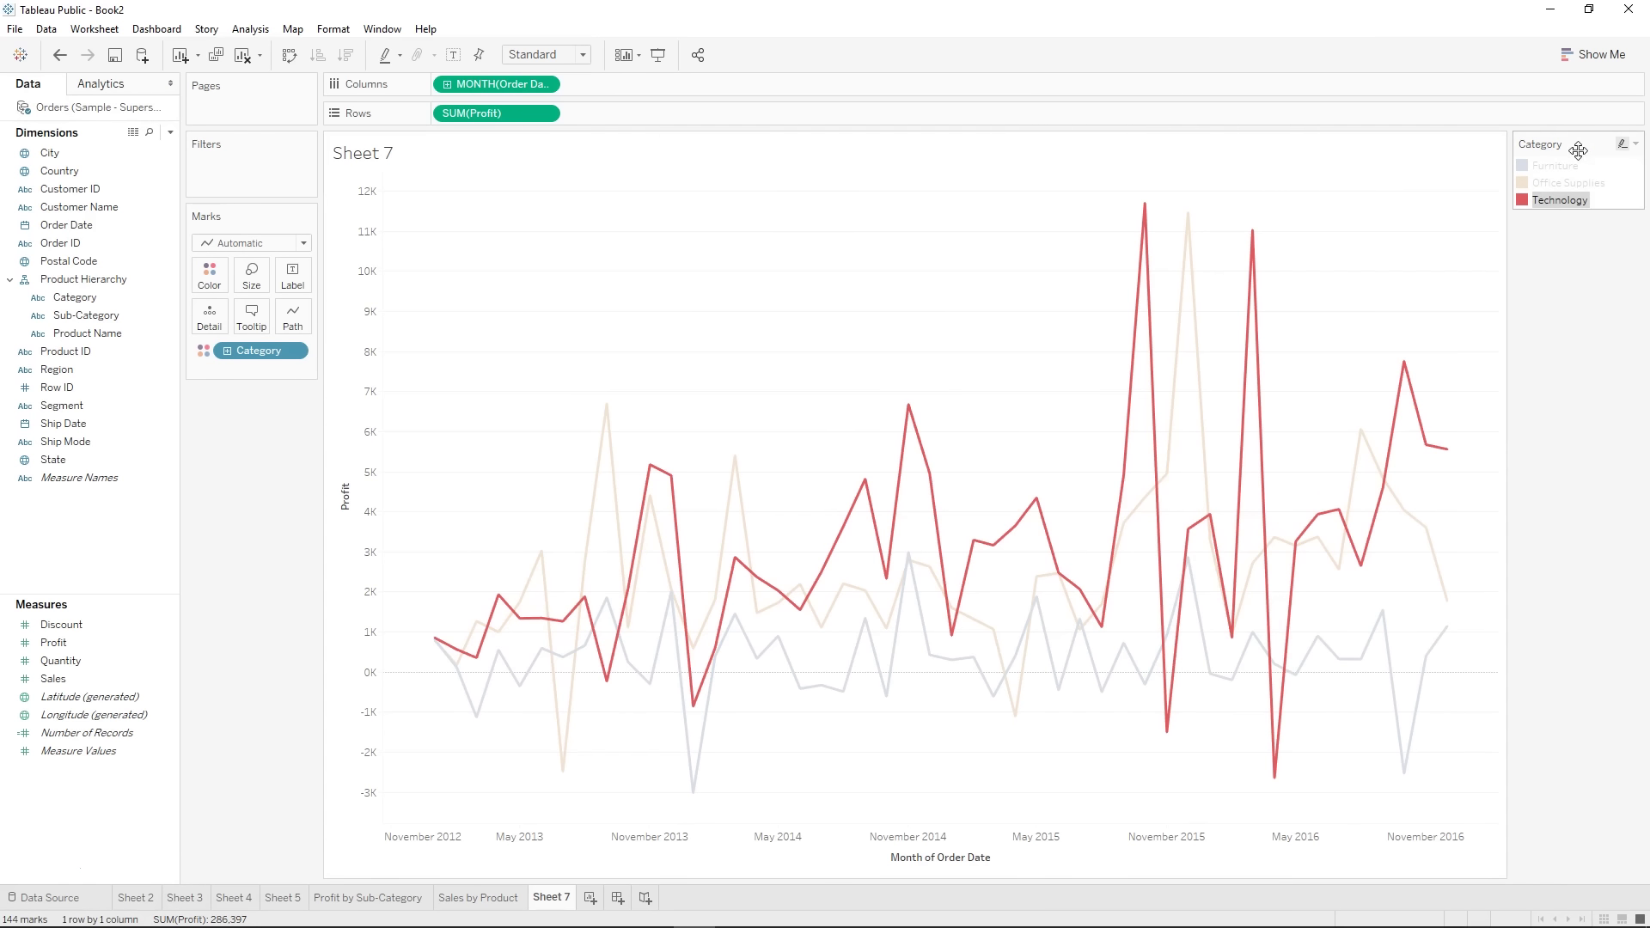
{"action": "left_click", "coordinate": [1538, 201]}
{"action": "left_click_drag", "start_coordinate": [261, 351], "coordinate": [255, 471]}
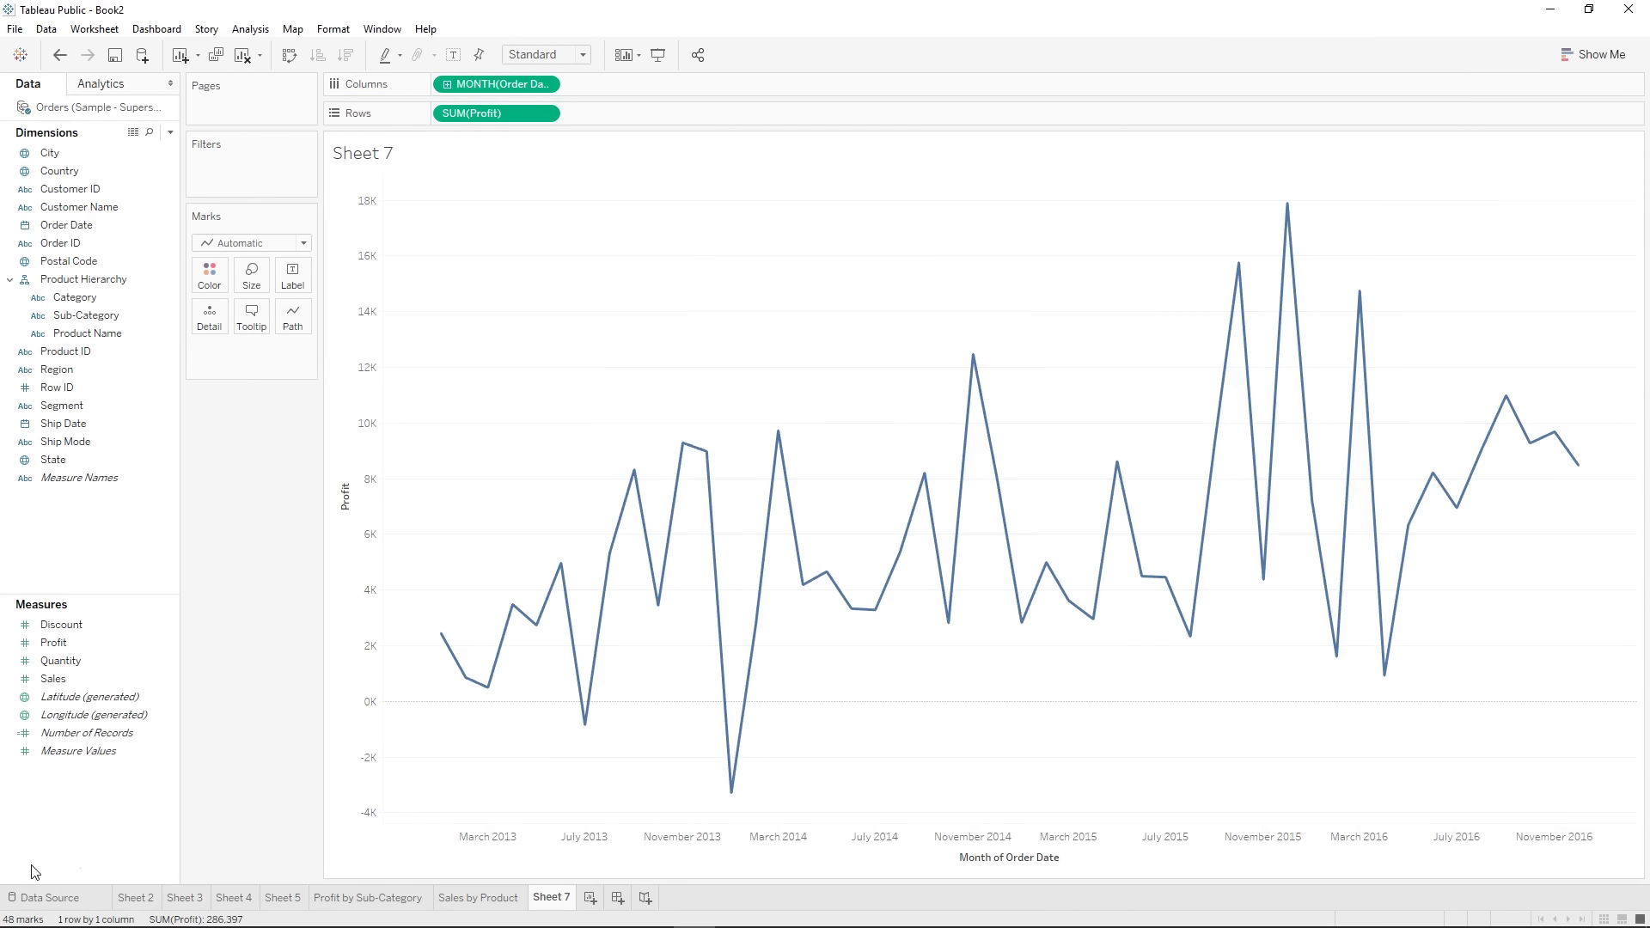
- Add another blank worksheet after the monthly profit line chart
{"action": "left_click", "coordinate": [592, 899]}
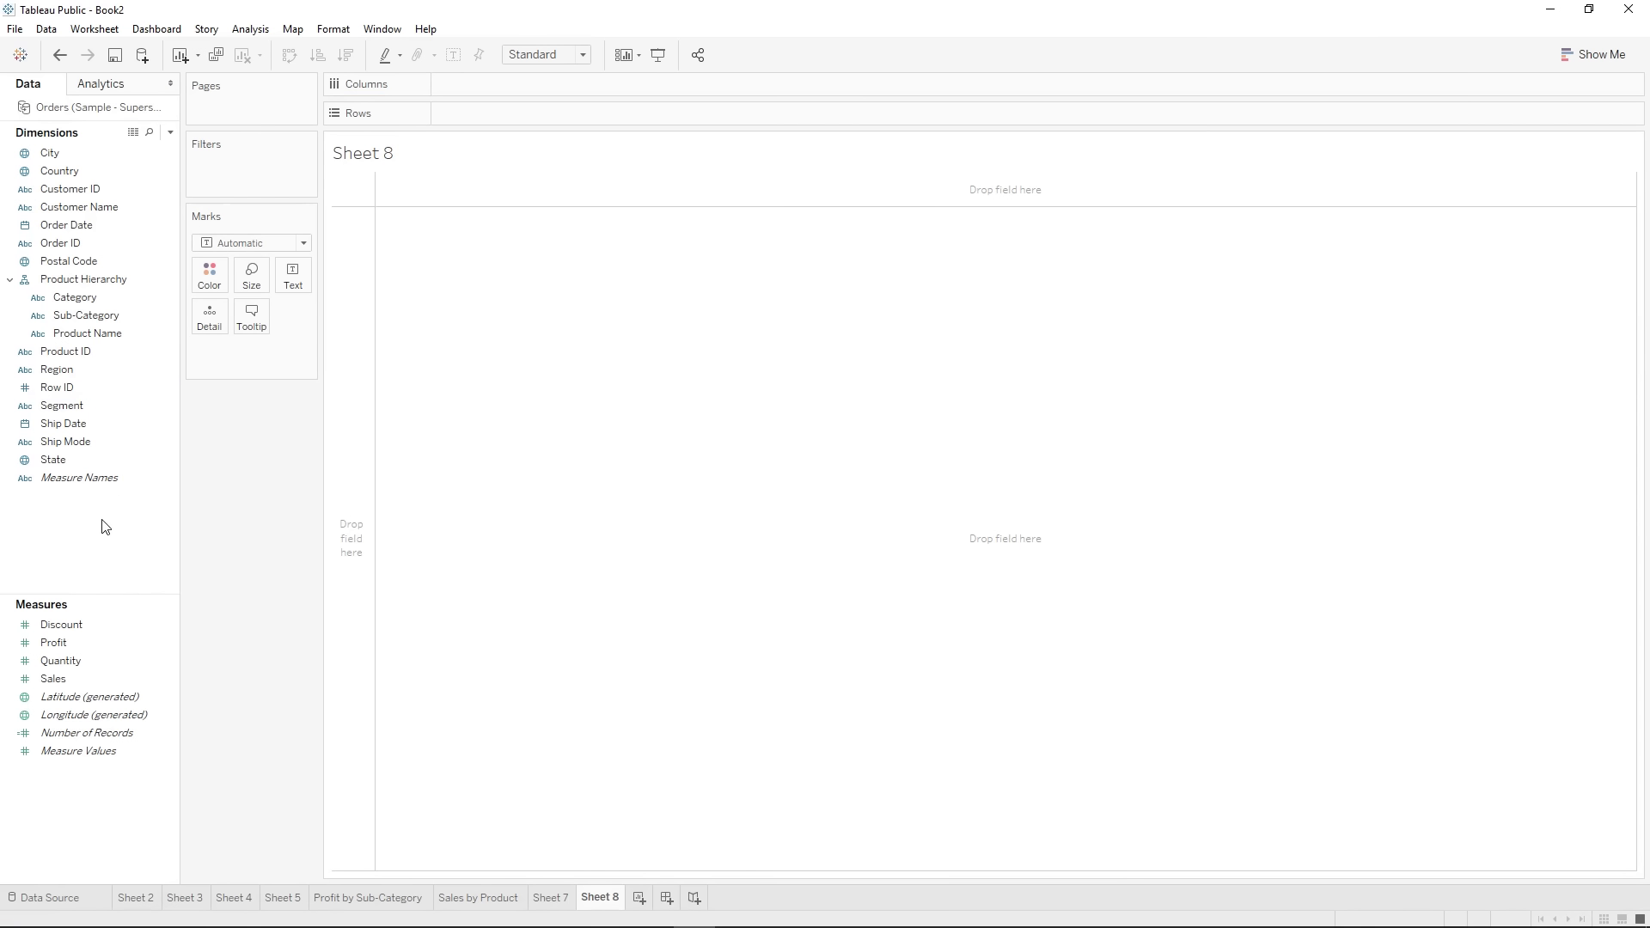
{"action": "left_click", "coordinate": [171, 133]}
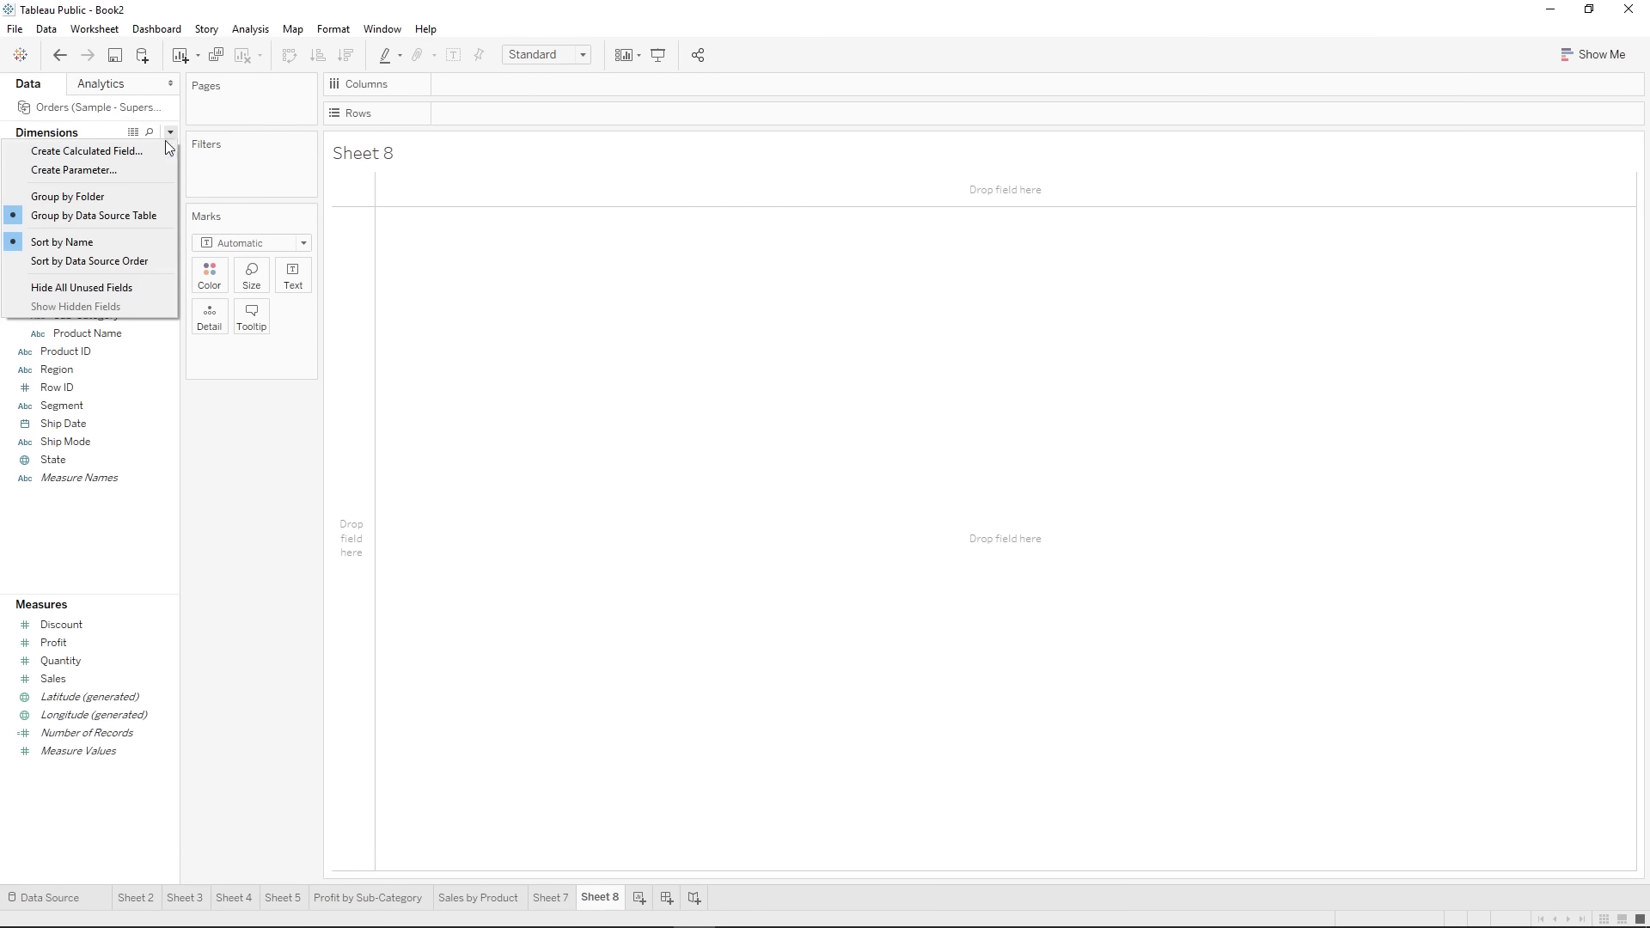
{"action": "left_click", "coordinate": [79, 152]}
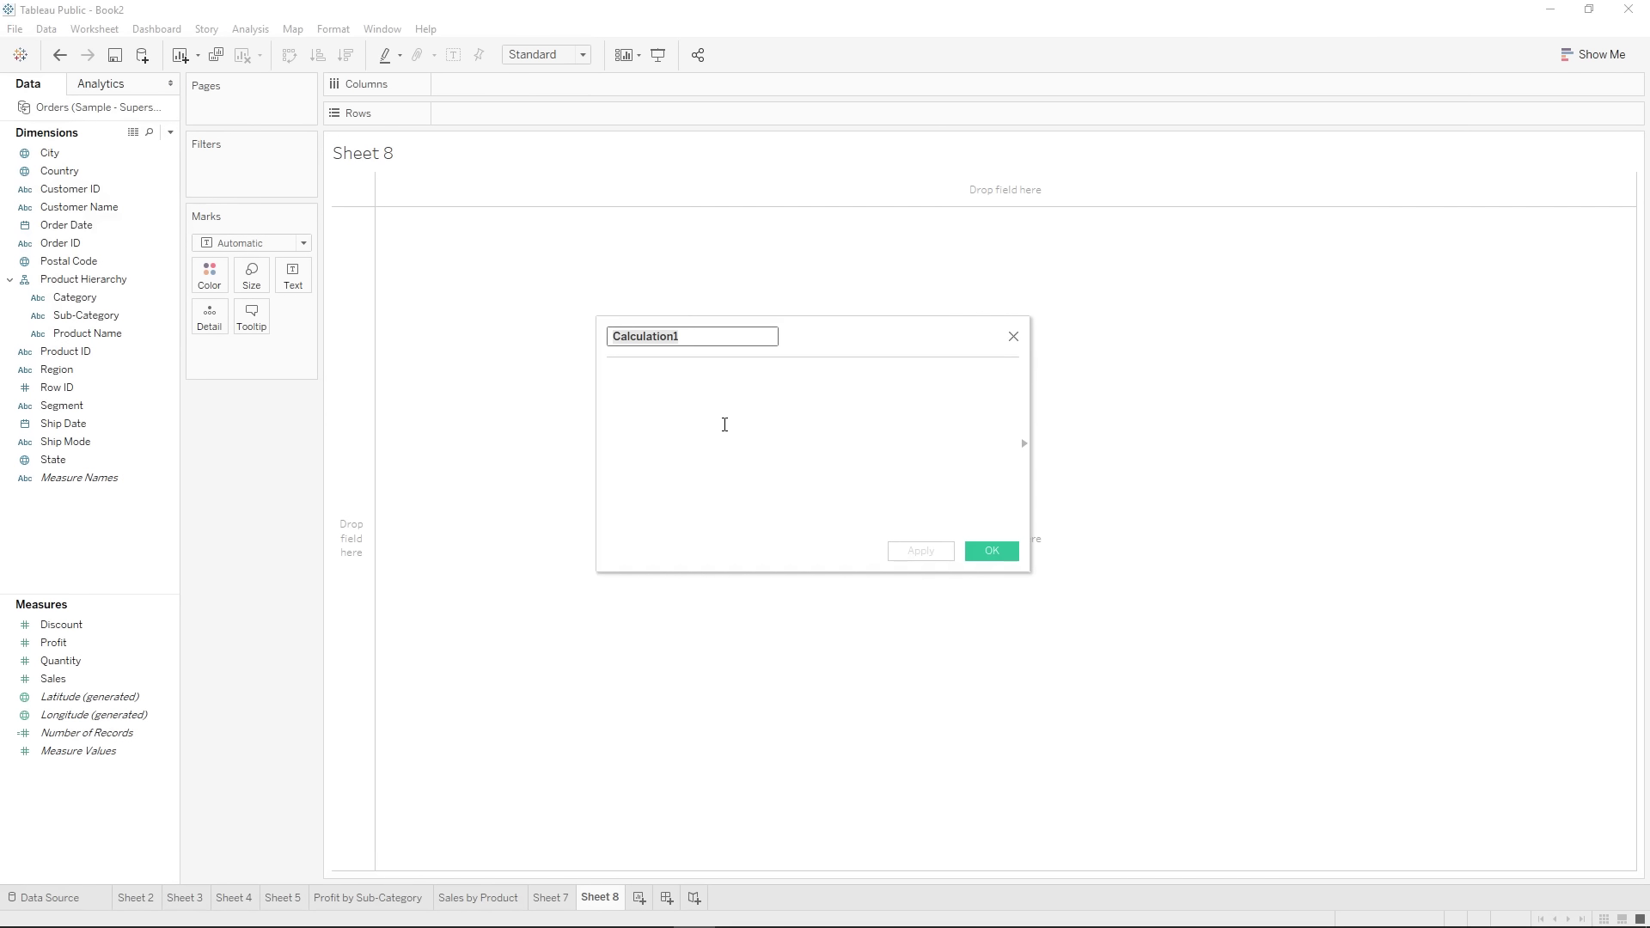
{"action": "left_click", "coordinate": [1014, 339]}
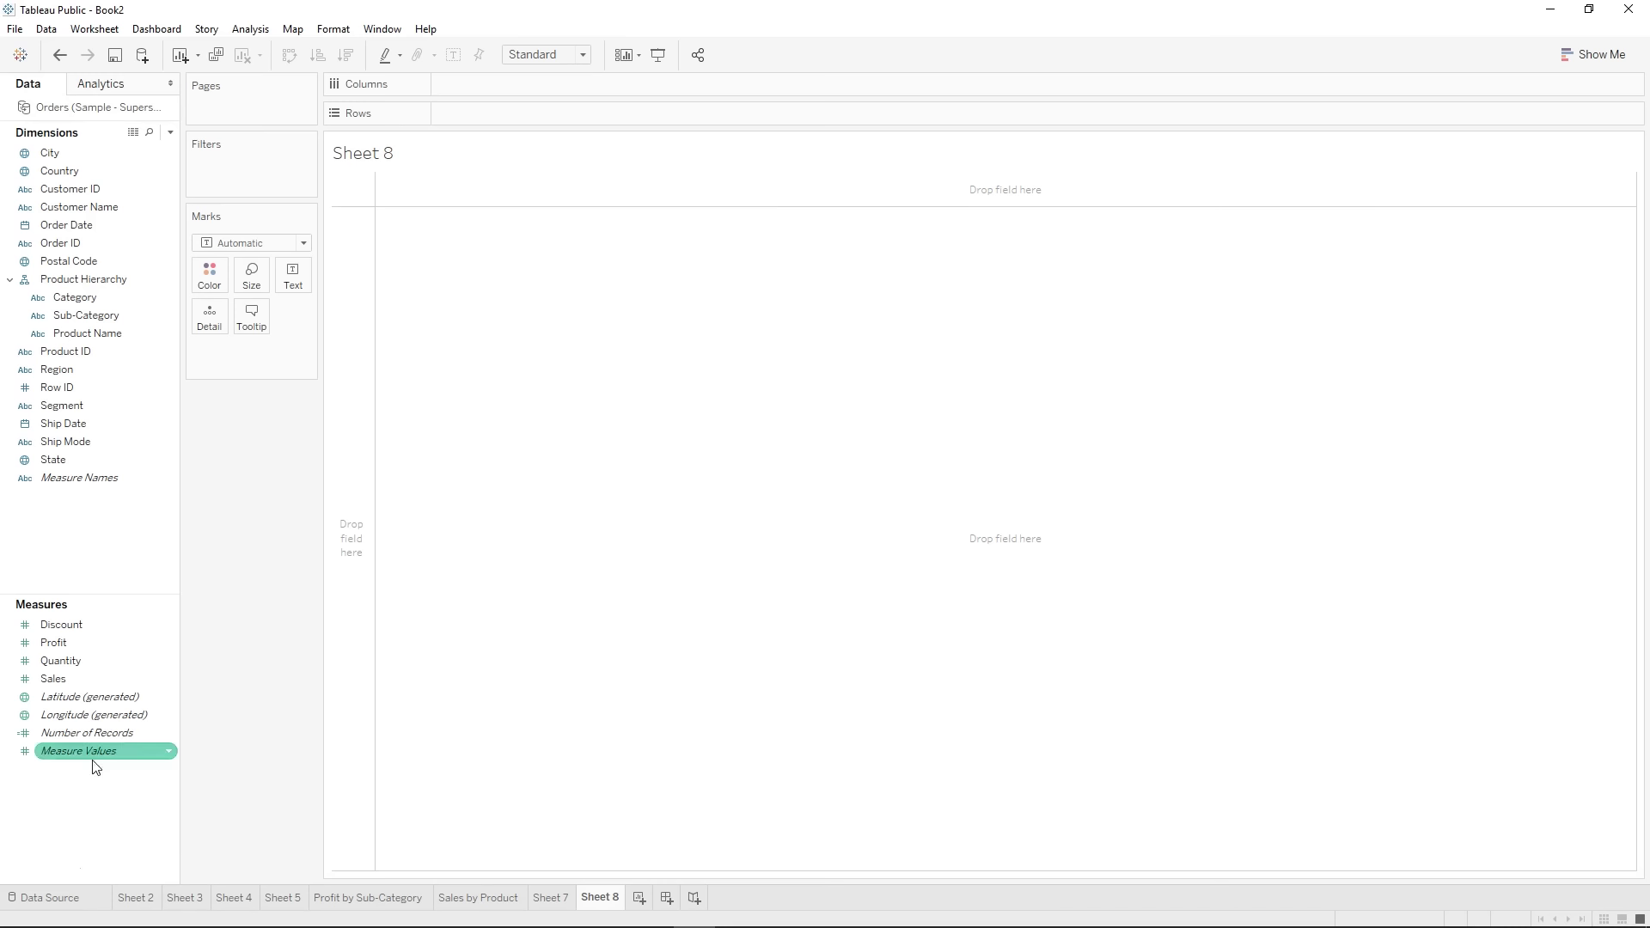
- Create a calculated field among the measures and name it Profit Ratio
{"action": "right_click", "coordinate": [91, 803]}
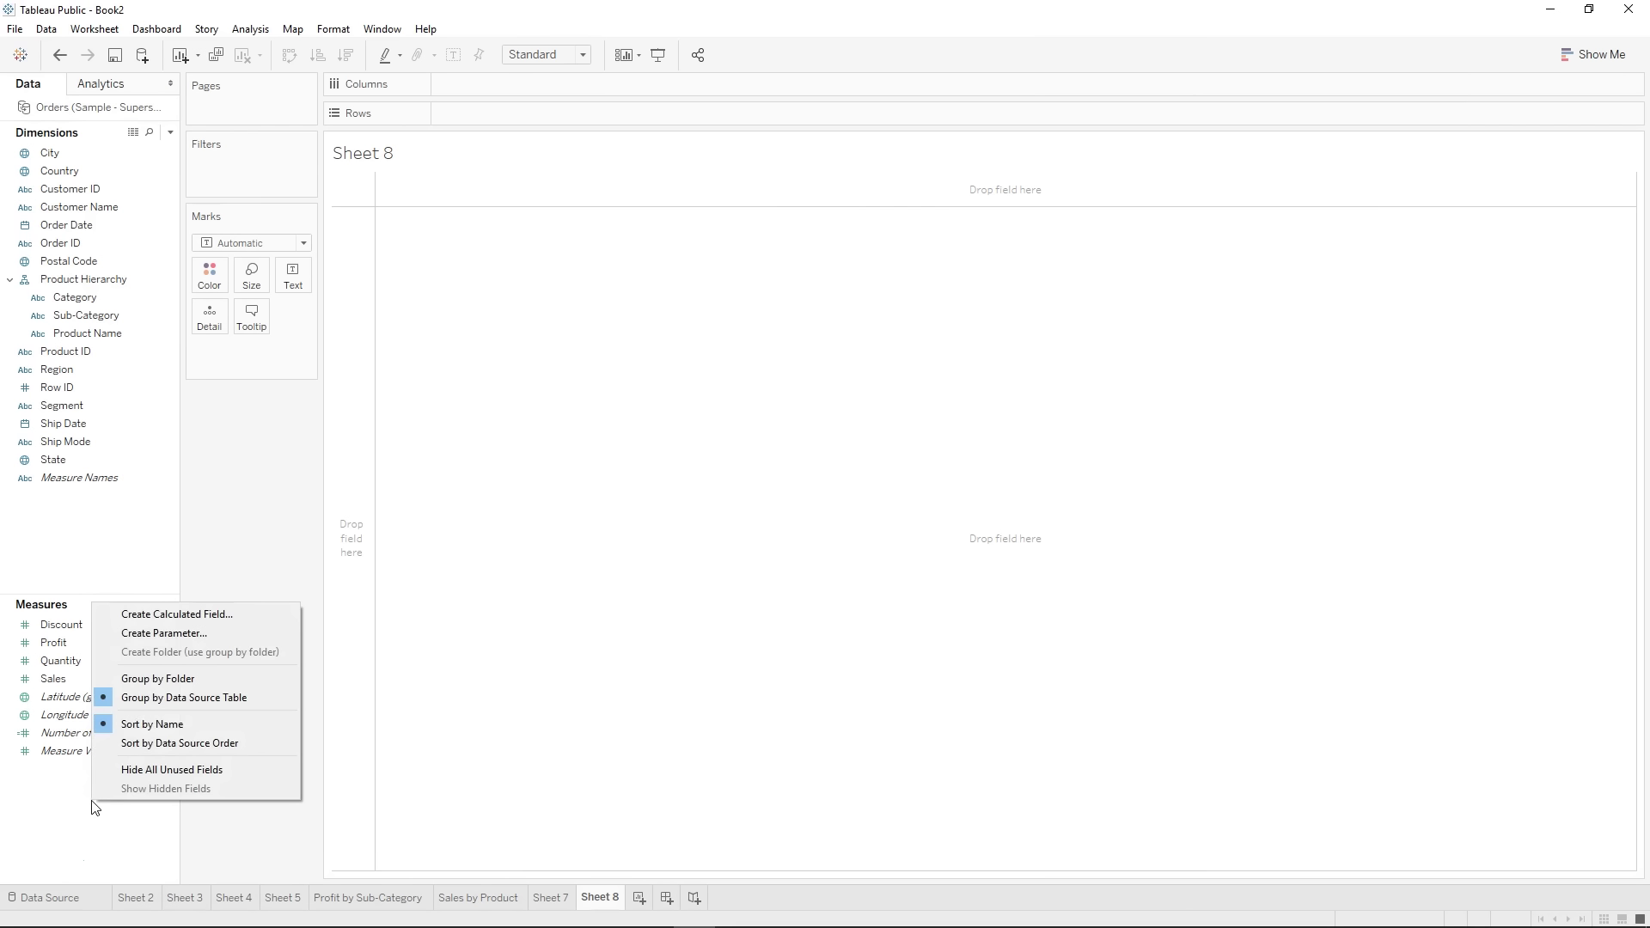
{"action": "left_click", "coordinate": [162, 622]}
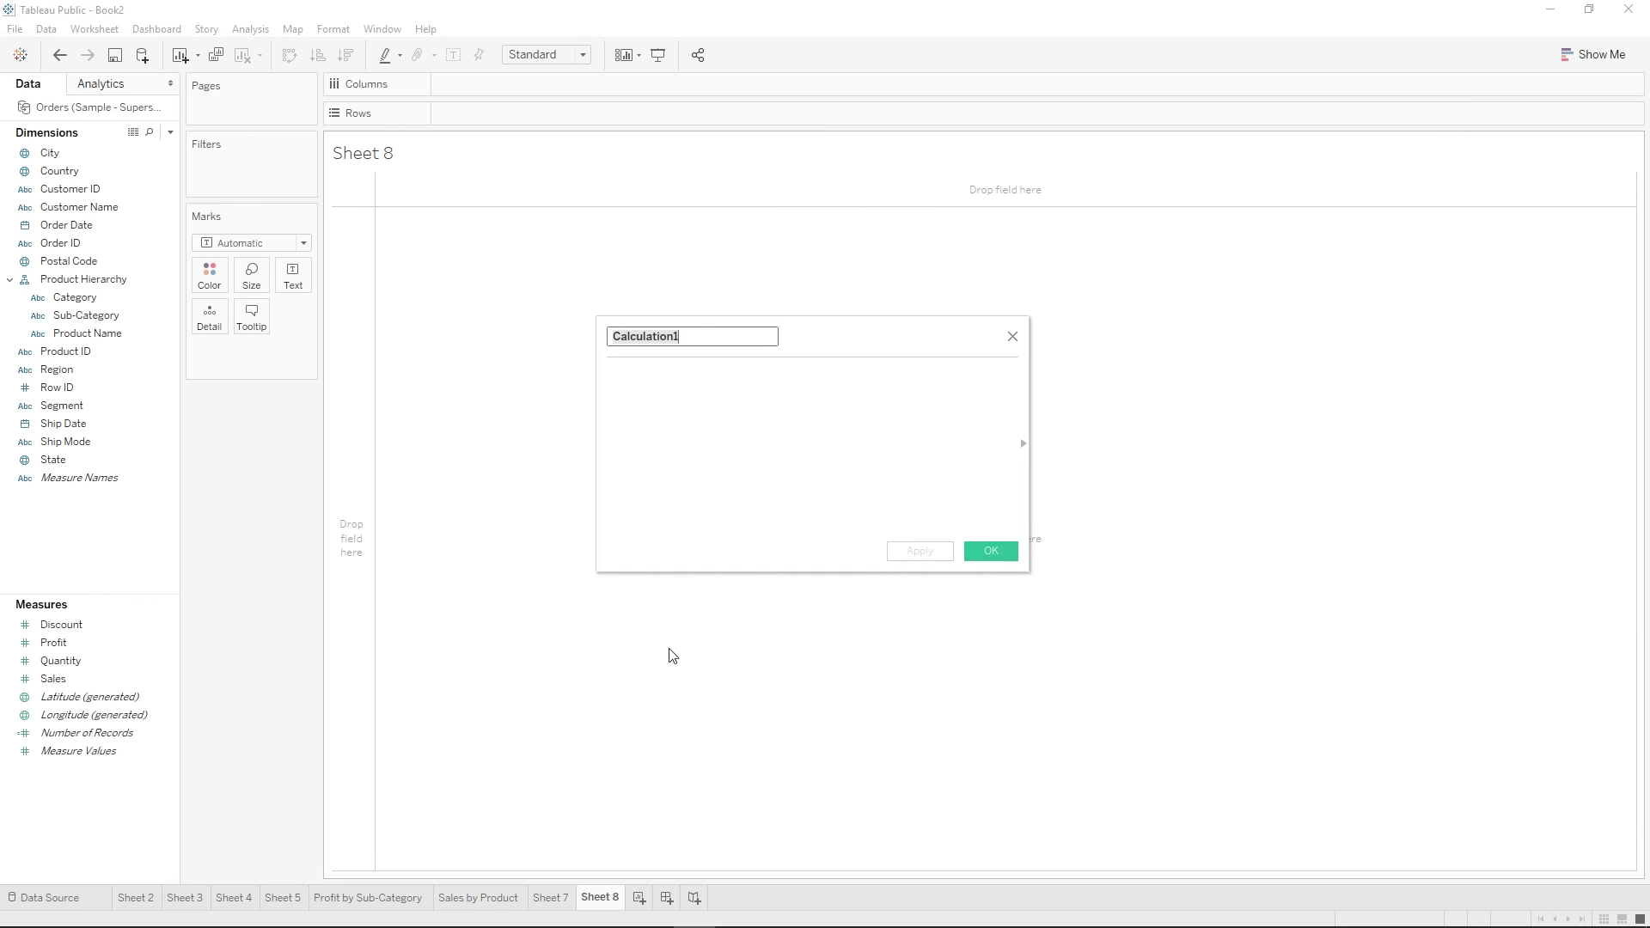
{"action": "key", "text": "BackSpace"}
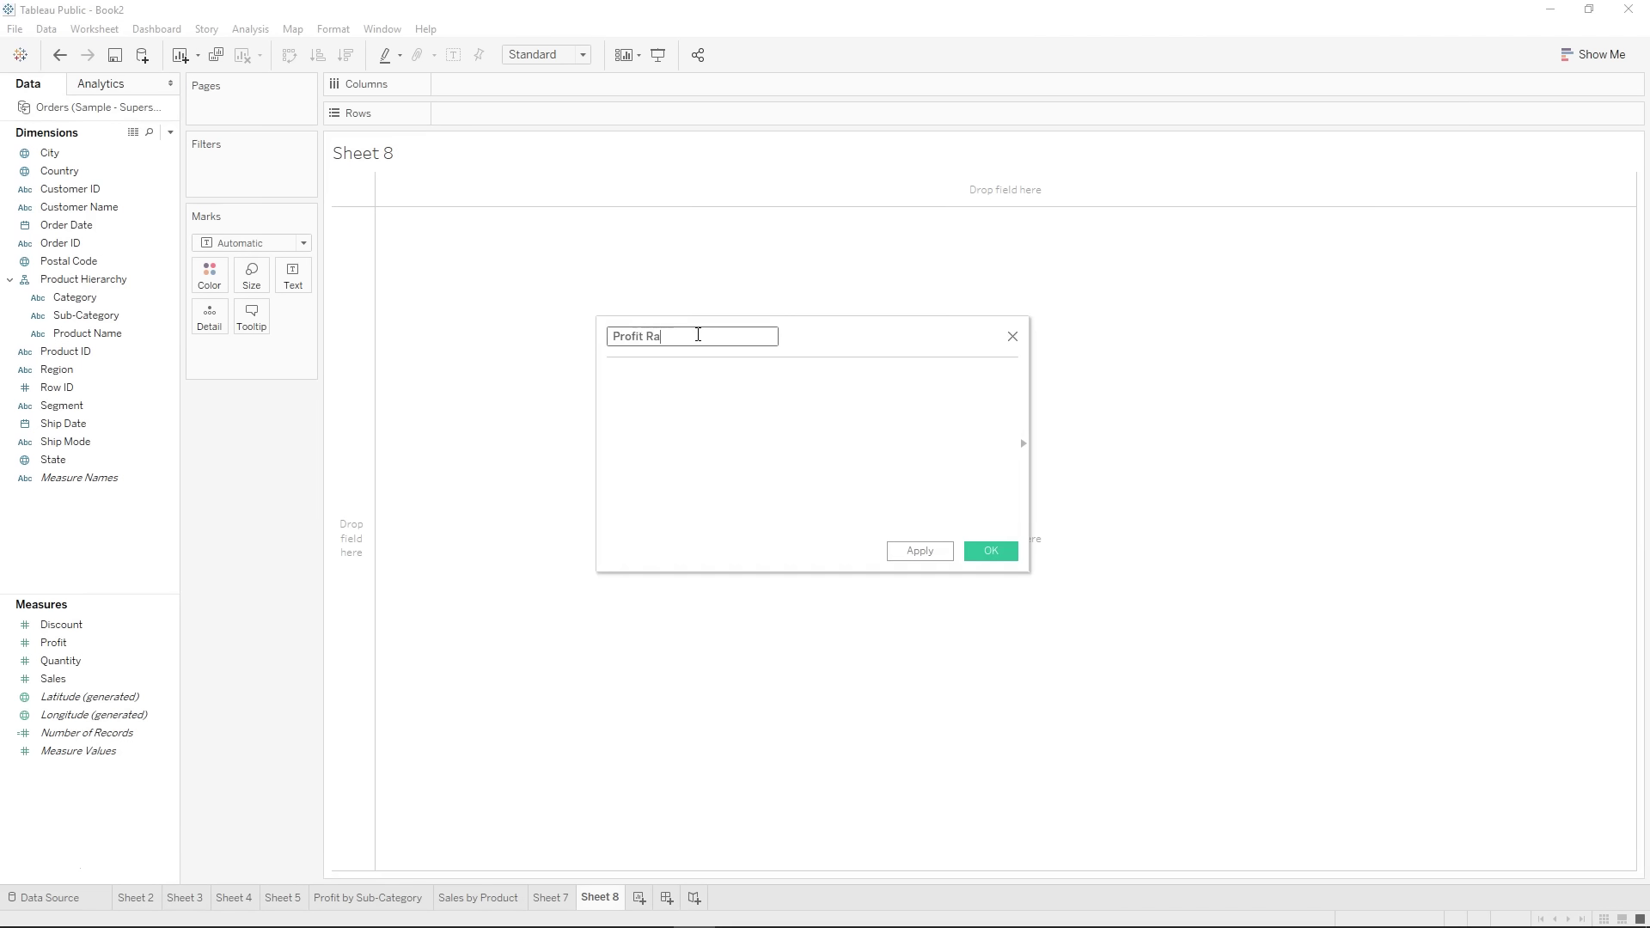
{"action": "left_click", "coordinate": [699, 397]}
{"action": "left_click", "coordinate": [59, 678]}
{"action": "type", "text": "Profi"}
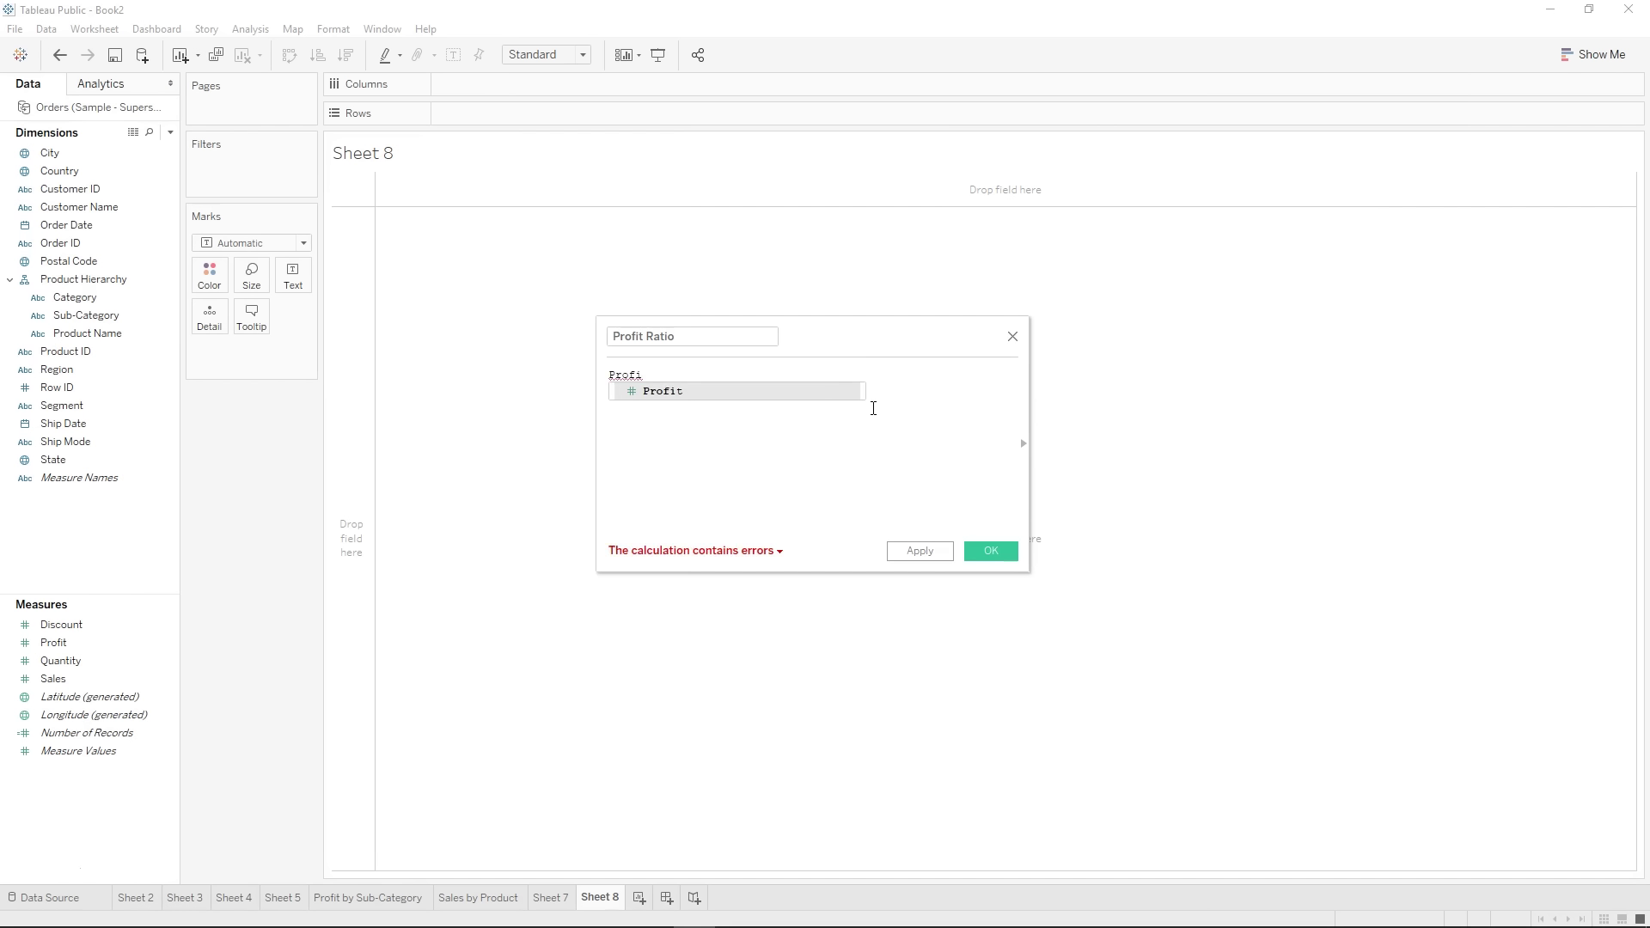
{"action": "key", "text": "BackSpace"}
{"action": "key", "text": "BackSpace"}
{"action": "key", "text": "BackSpace"}
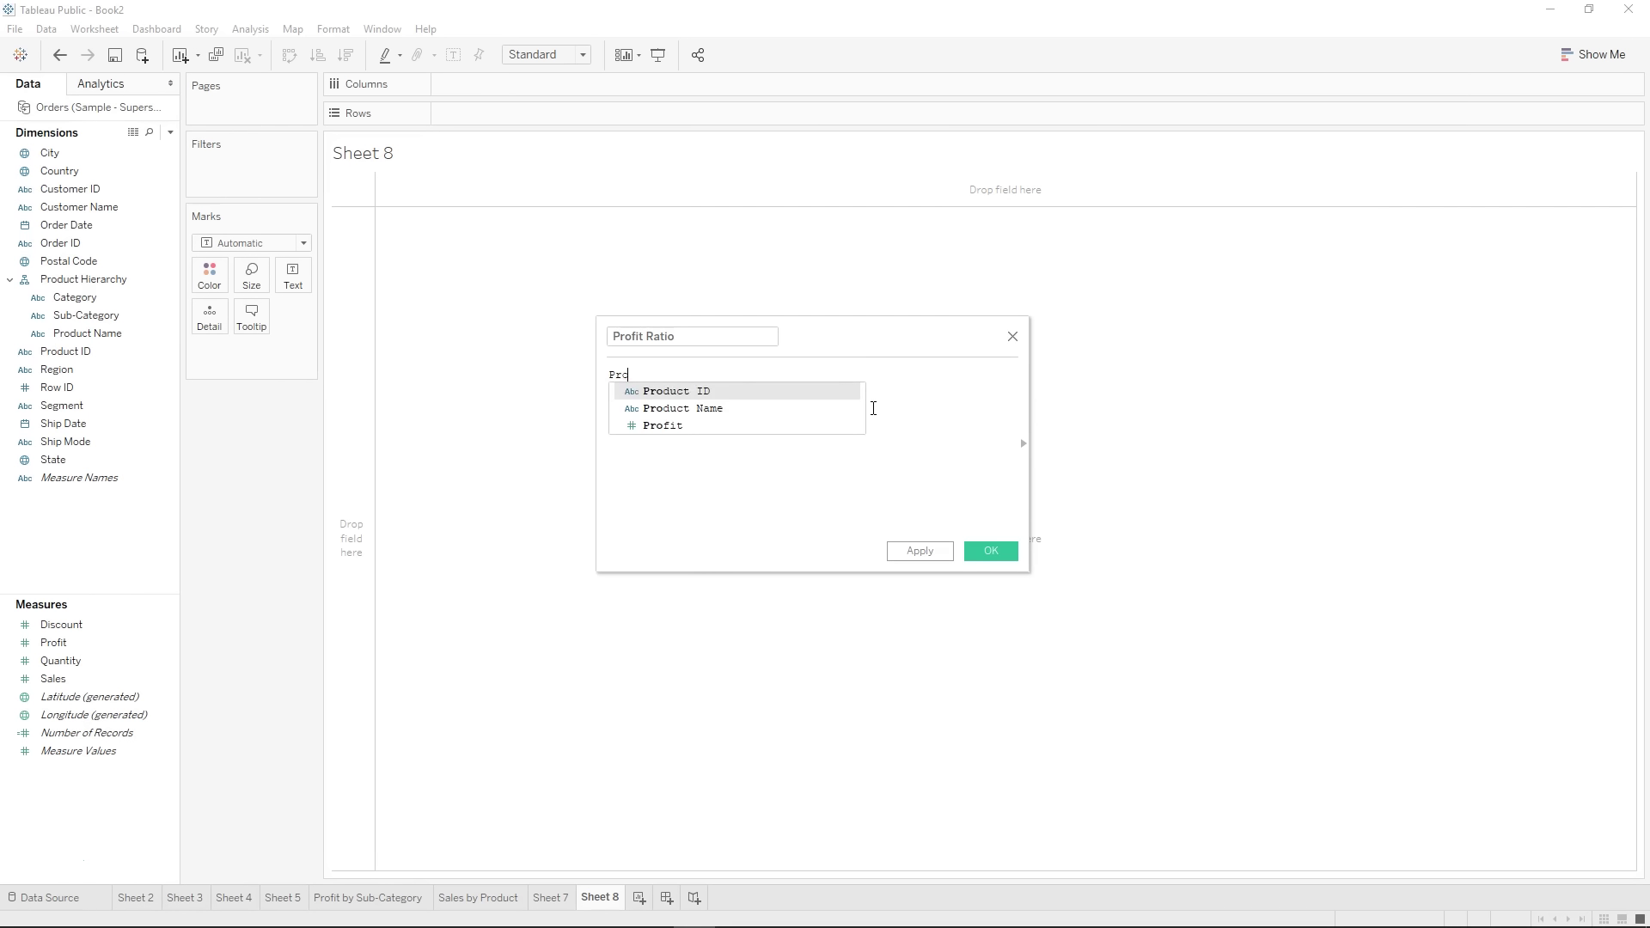
{"action": "key", "text": "BackSpace"}
{"action": "key", "text": "BackSpace"}
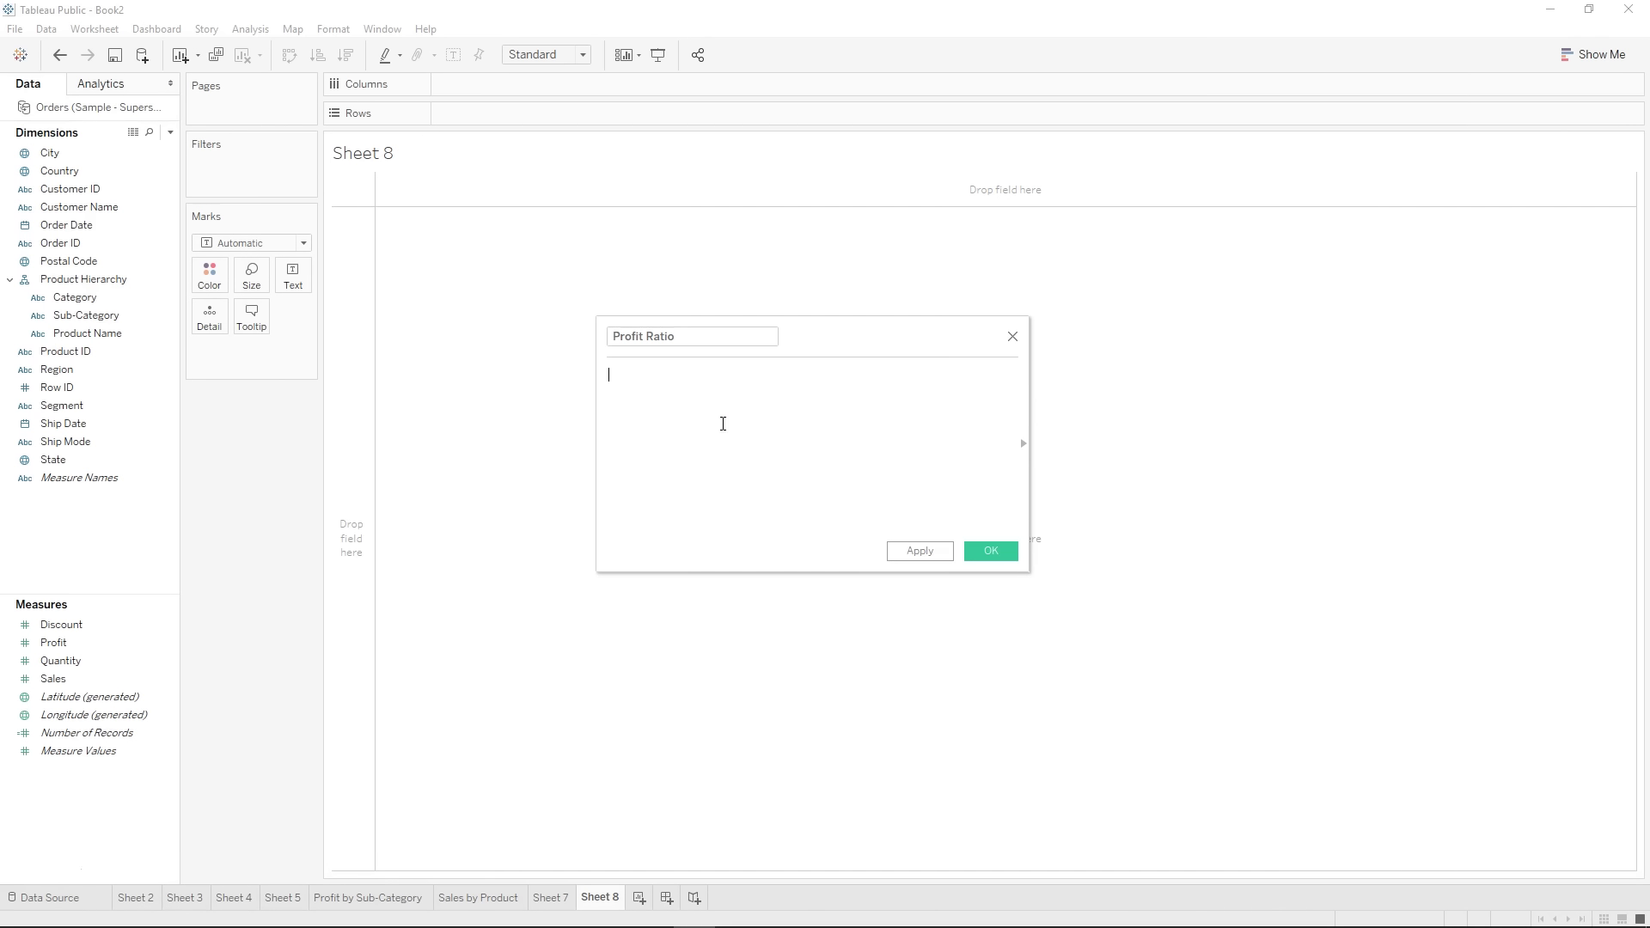
- Define the calculation as [Profit]/[Sales] and save the field under the name Profit Ratio Unaggregated
{"action": "left_click_drag", "start_coordinate": [53, 643], "coordinate": [679, 477]}
{"action": "left_click_drag", "start_coordinate": [86, 687], "coordinate": [801, 505]}
{"action": "left_click", "coordinate": [665, 379]}
{"action": "type", "text": "/[Sales"}
{"action": "left_click", "coordinate": [841, 418]}
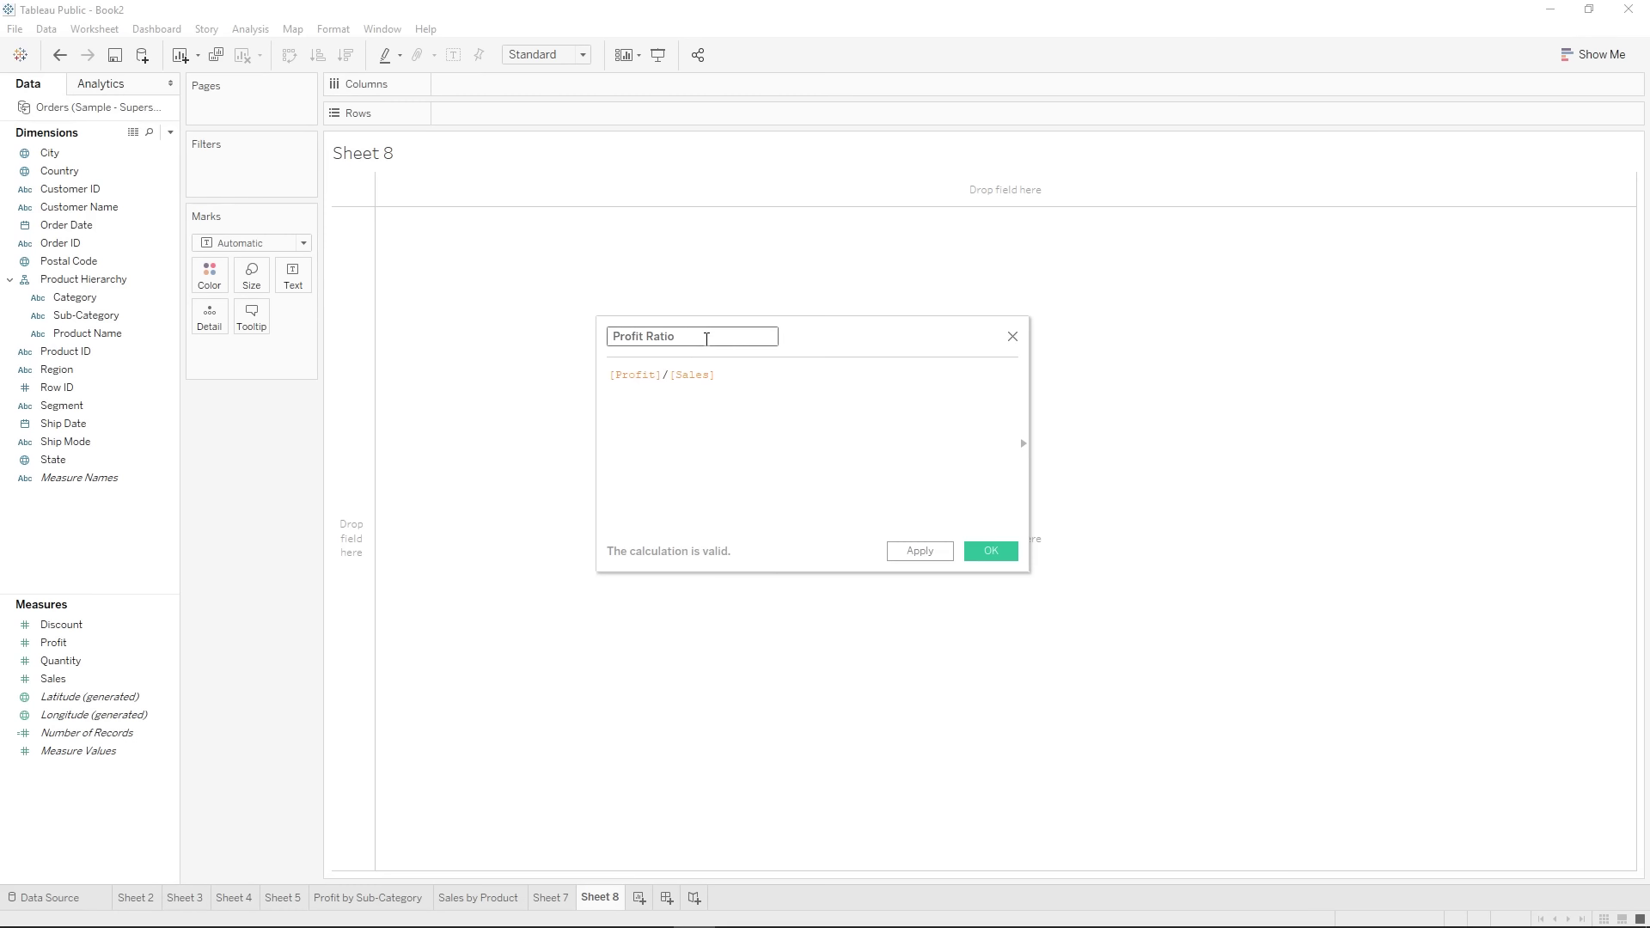
{"action": "type", "text": "ggregated"}
{"action": "key", "text": "Return"}
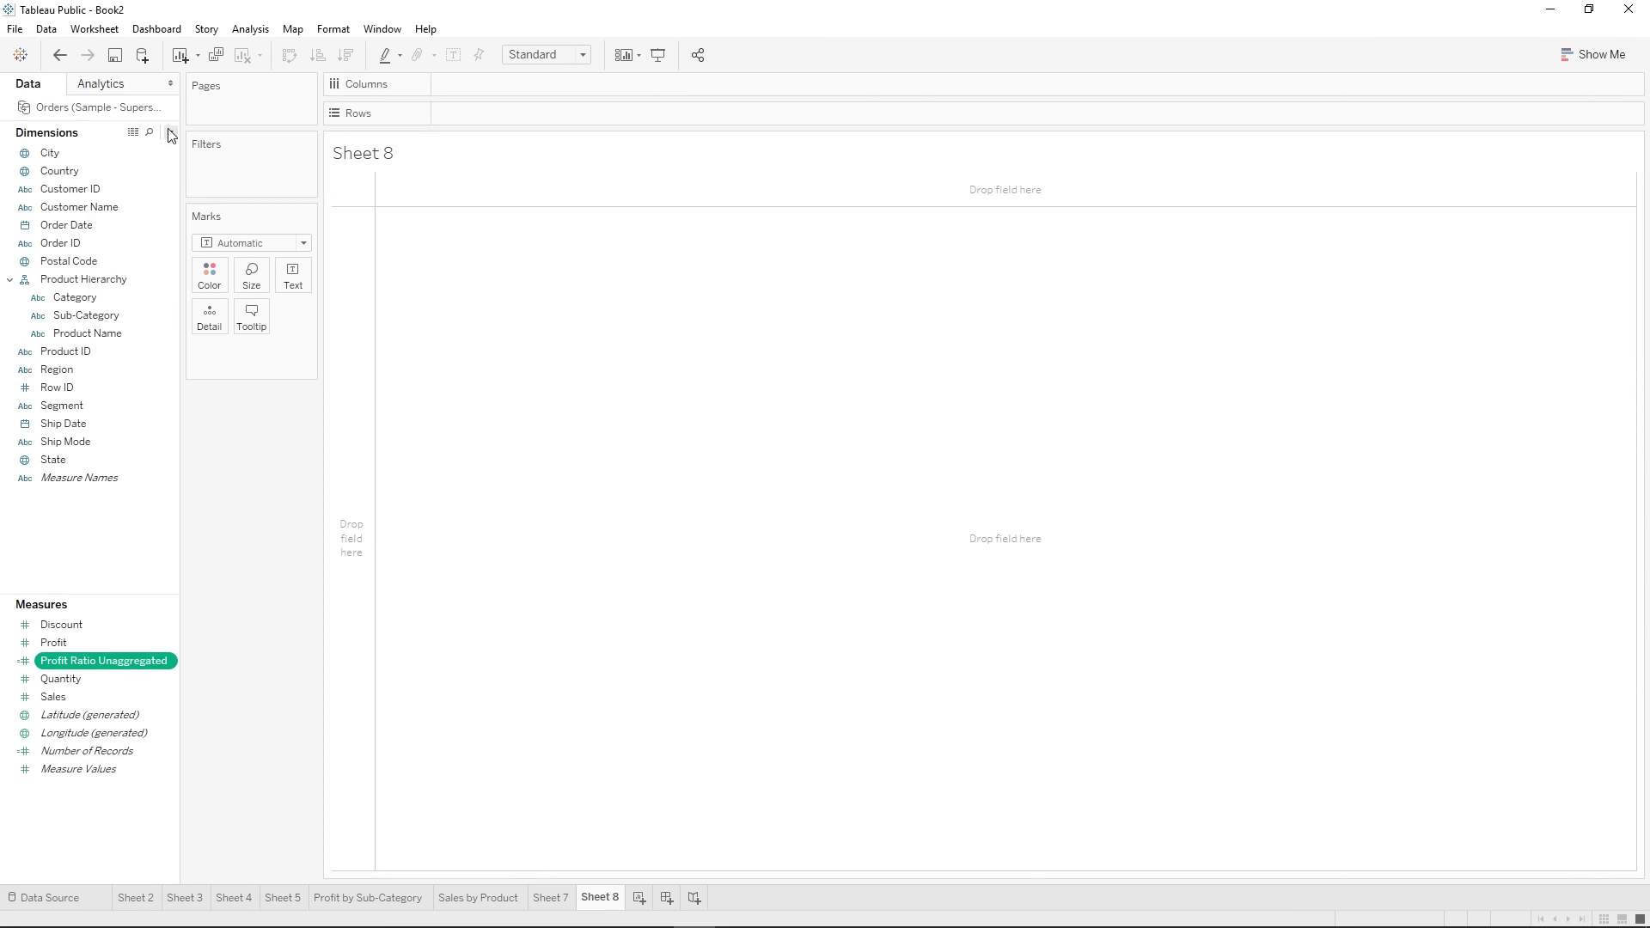
{"action": "right_click", "coordinate": [104, 662]}
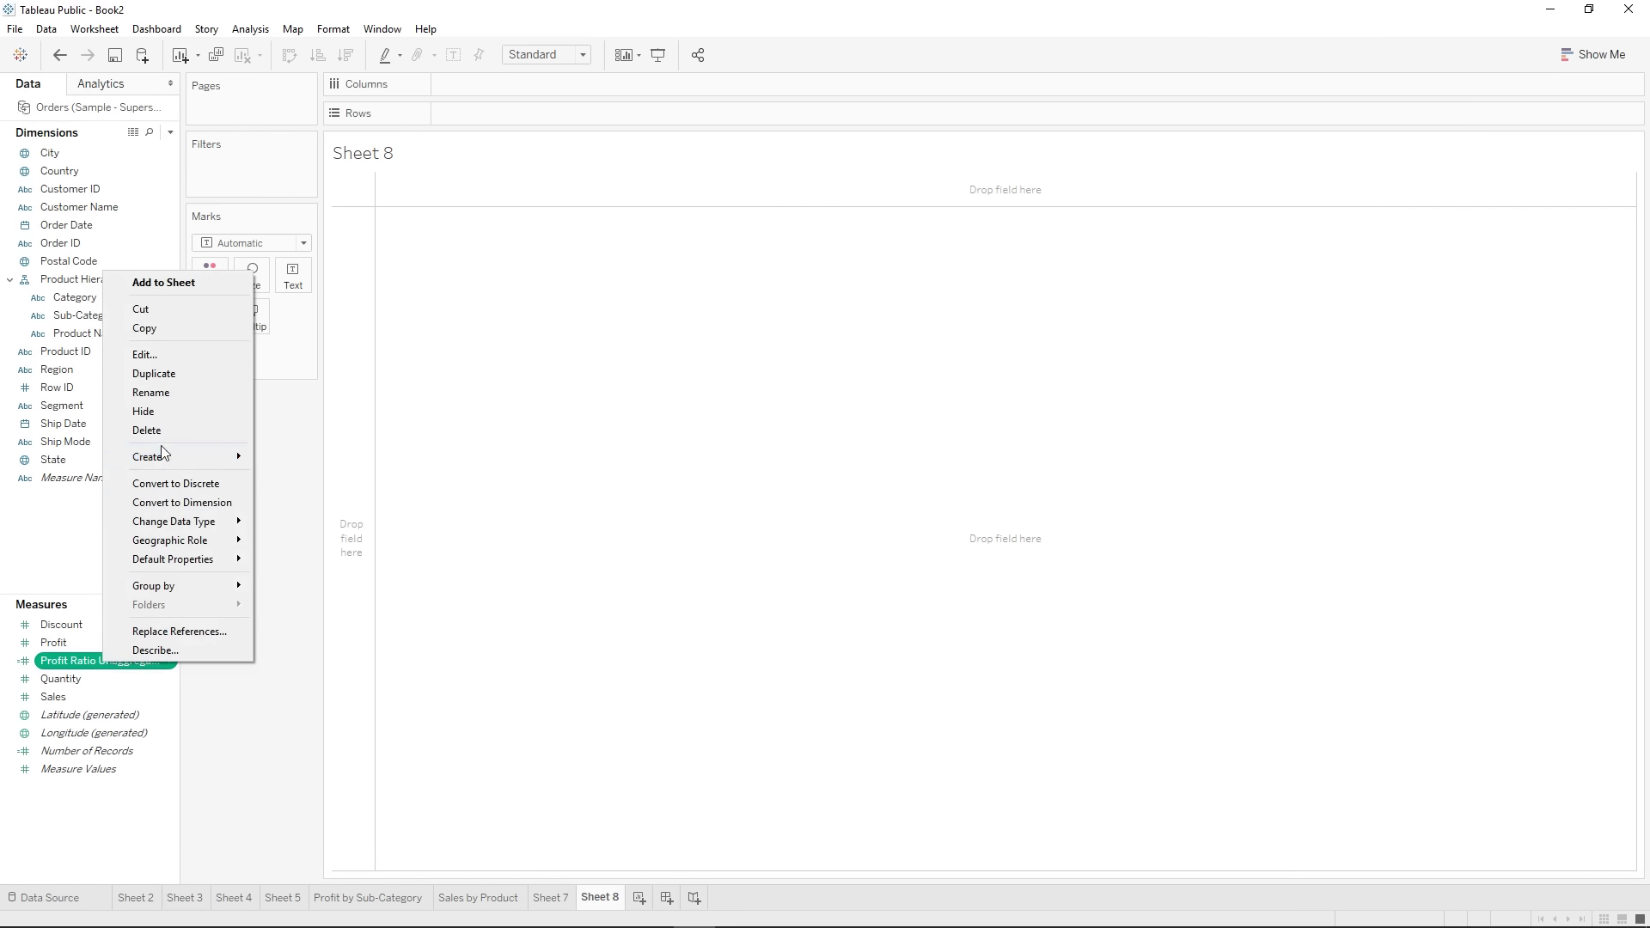
{"action": "left_click", "coordinate": [182, 376]}
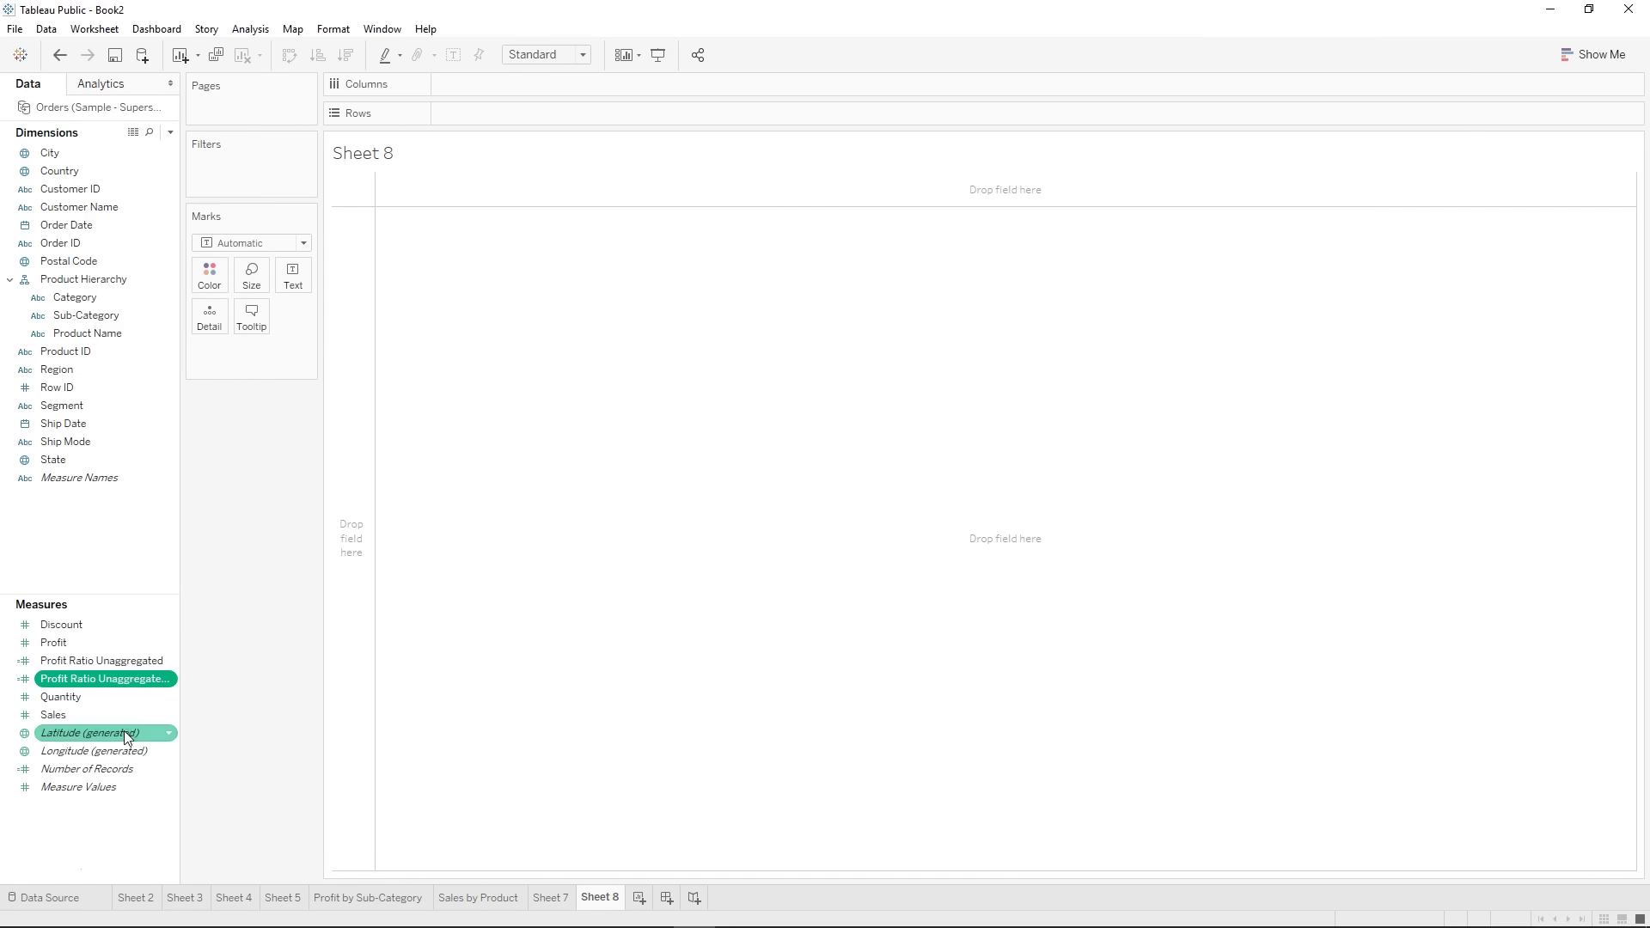
{"action": "left_click", "coordinate": [59, 54]}
- Start another calculated field and name it Profit Ratio Aggregated
{"action": "left_click", "coordinate": [171, 131]}
{"action": "left_click", "coordinate": [138, 148]}
{"action": "key", "text": "BackSpace"}
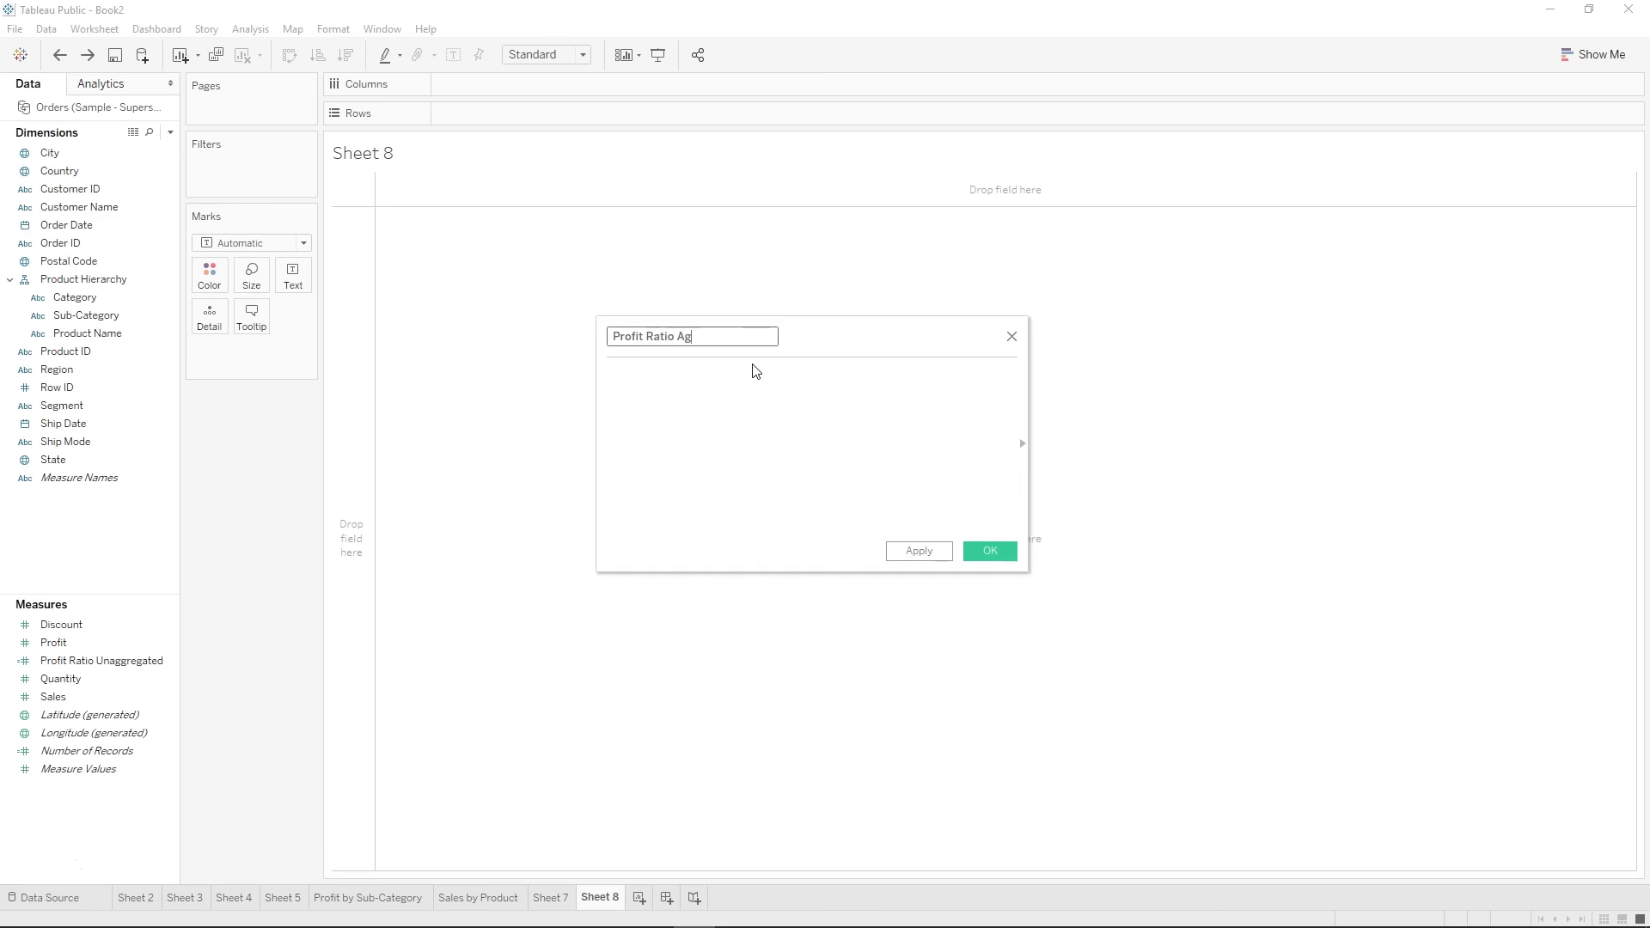
{"action": "type", "text": "Profit Ratio Aggregated"}
{"action": "left_click", "coordinate": [770, 401]}
- Enter the formula SUM([Profit])/SUM([Sales]) for Profit Ratio Aggregated and save the field
{"action": "type", "text": "Sum"}
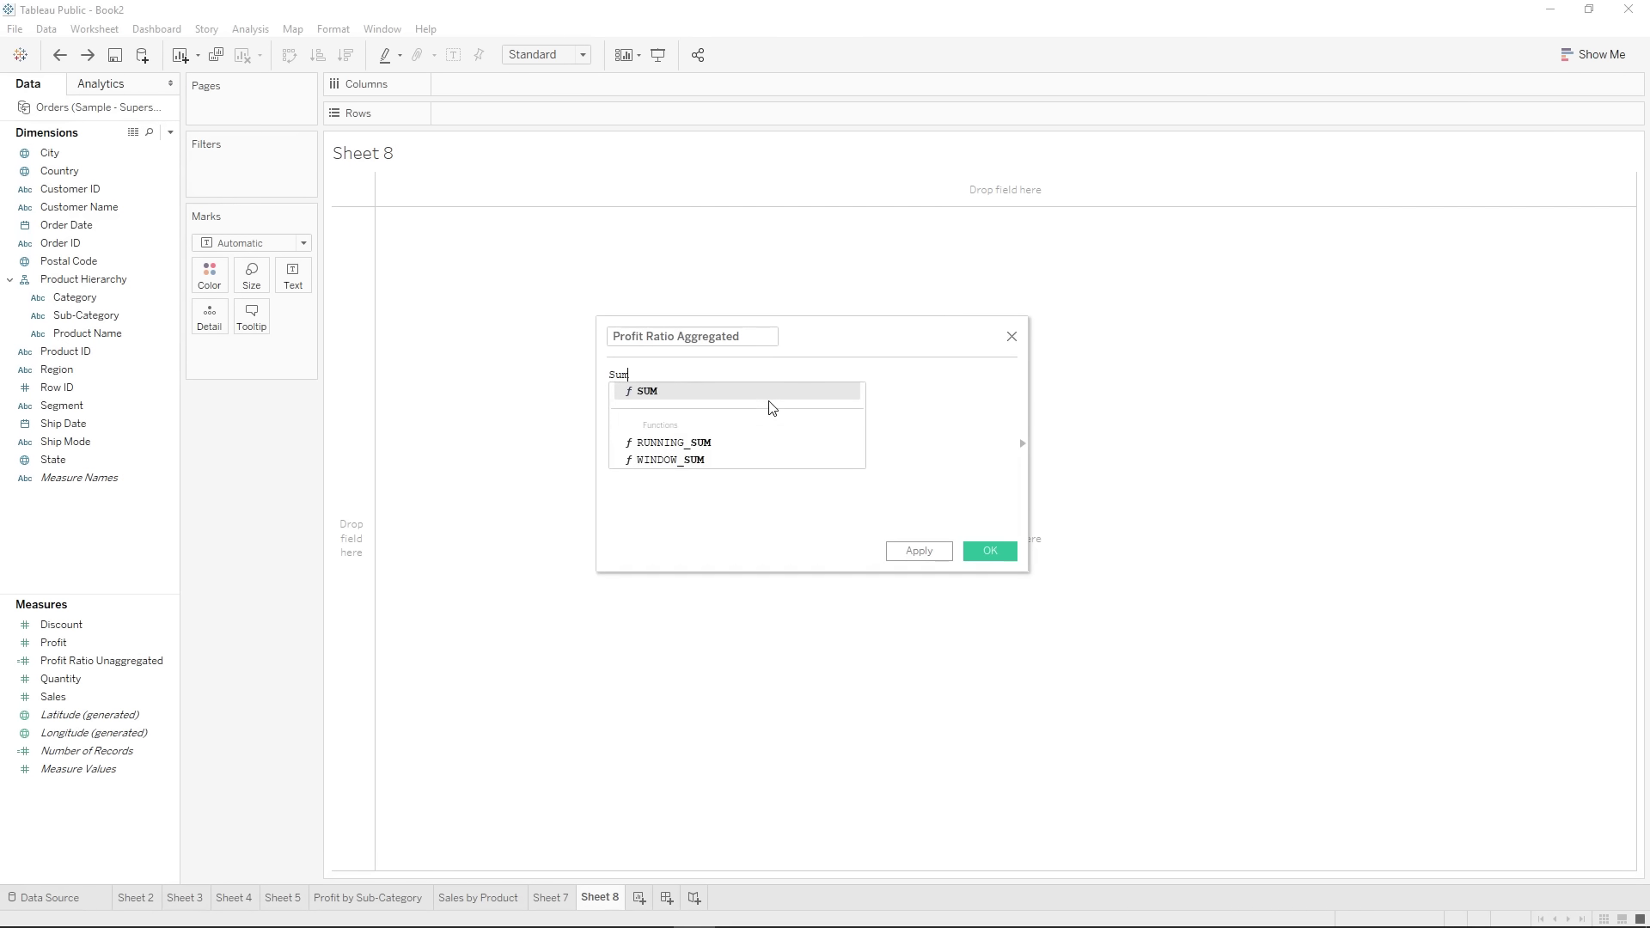
{"action": "left_click", "coordinate": [774, 395]}
{"action": "type", "text": "Profit"}
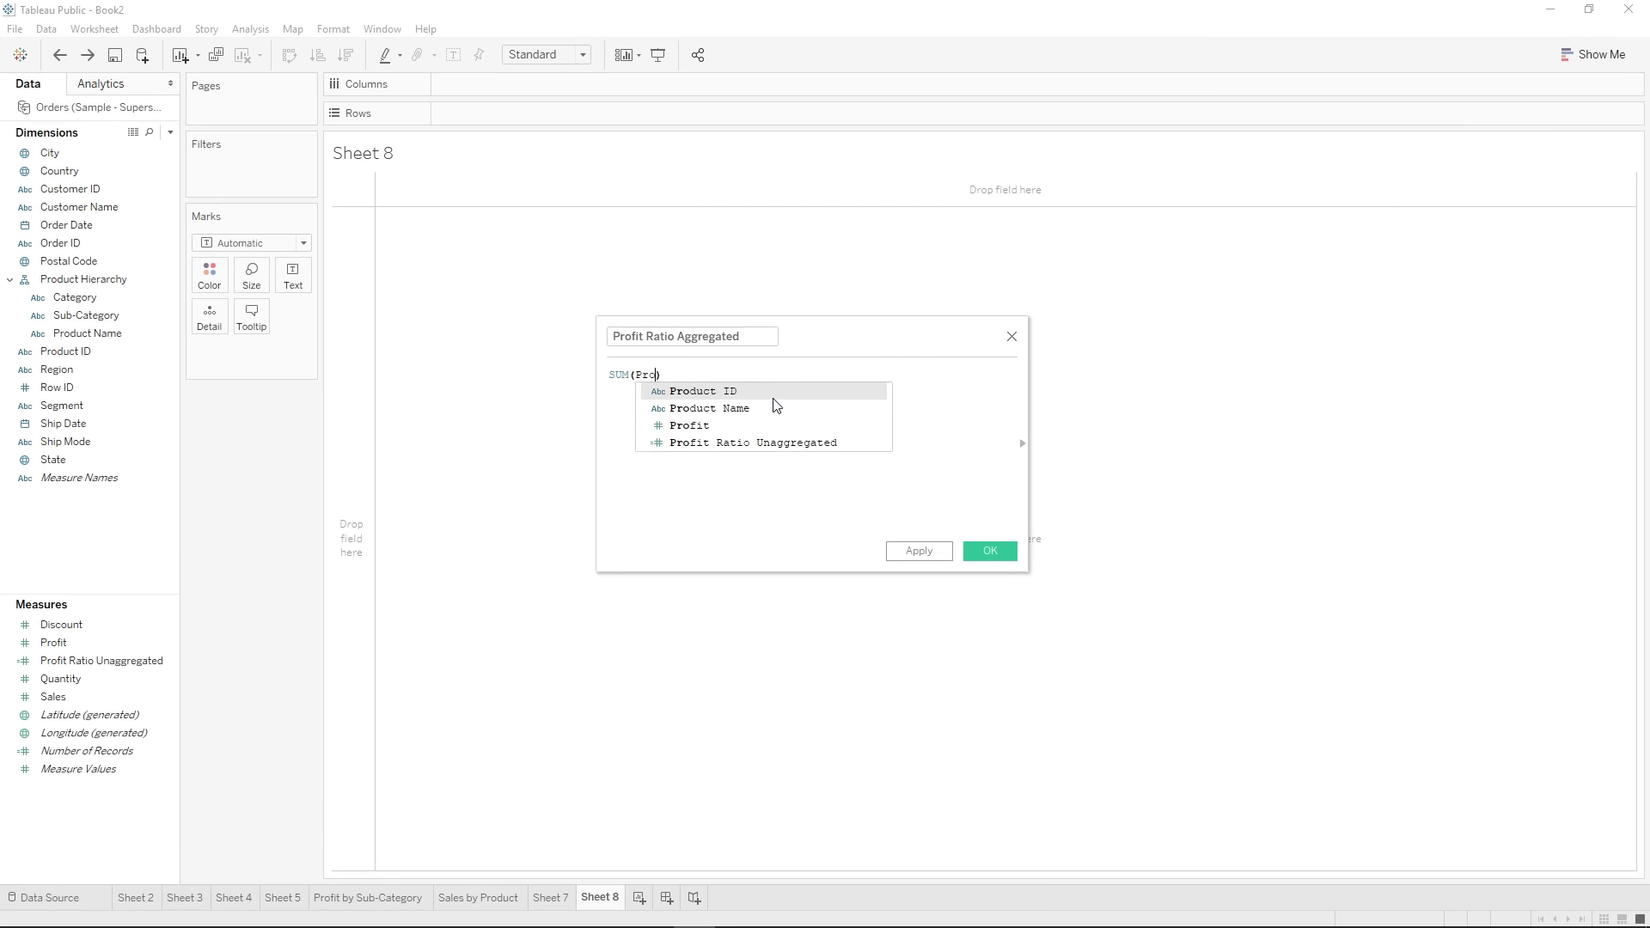
{"action": "key", "text": "Return"}
{"action": "type", "text": "/Su"}
{"action": "key", "text": "Down"}
{"action": "key", "text": "Return"}
{"action": "type", "text": "Sal"}
{"action": "key", "text": "Return"}
{"action": "left_click", "coordinate": [997, 548]}
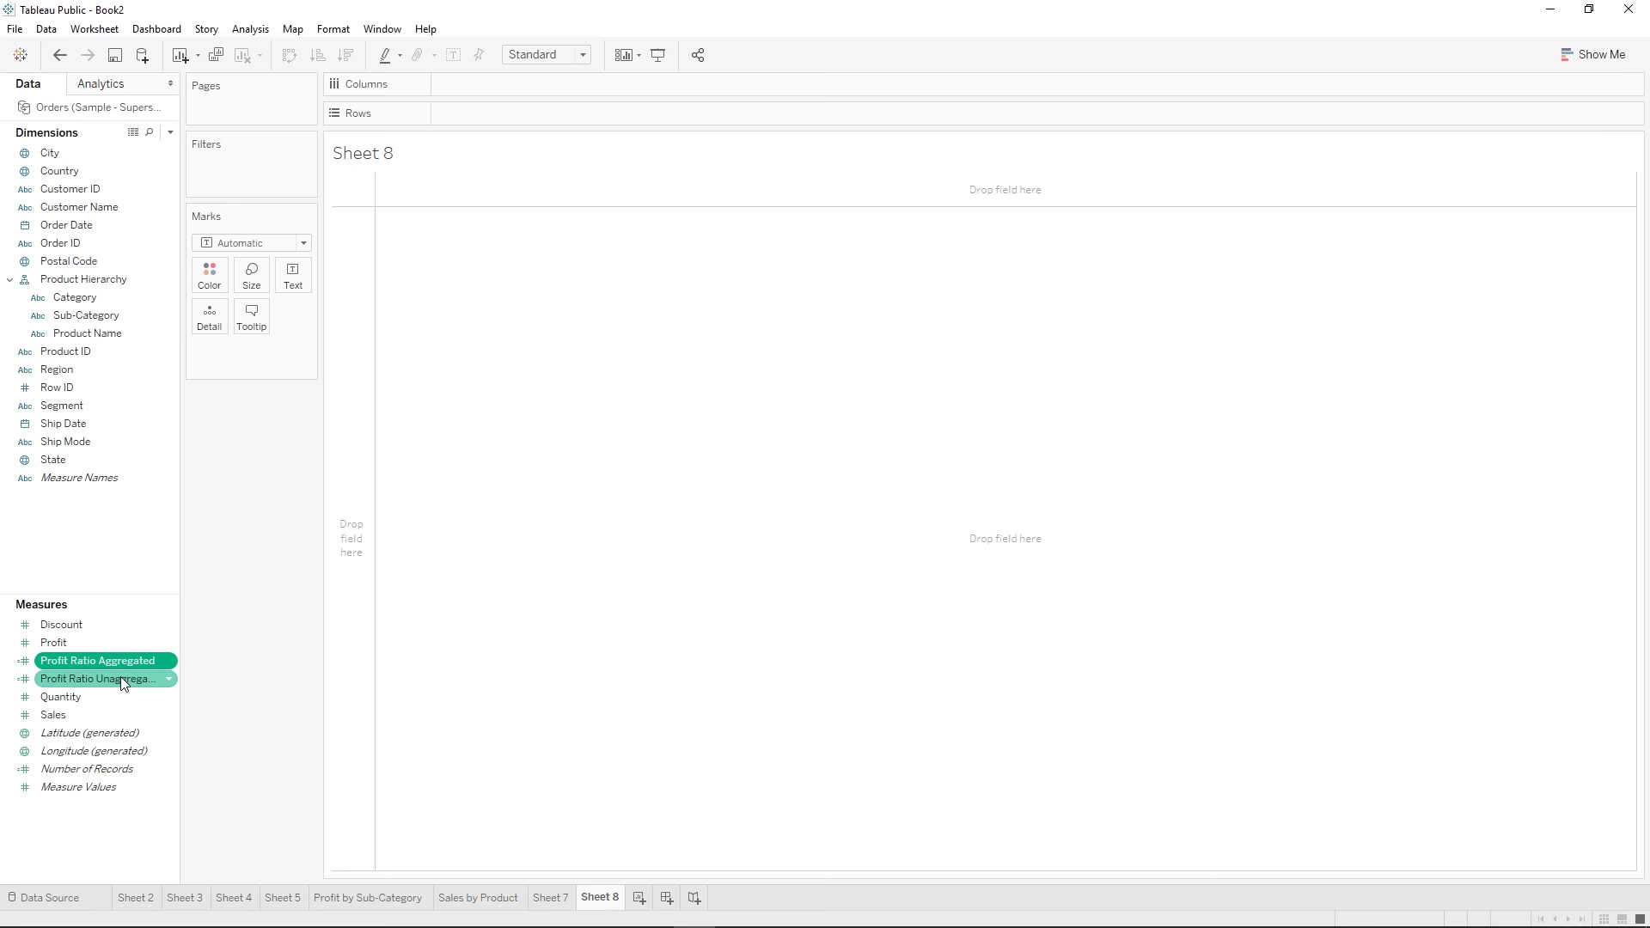
- Widen the data pane and place Order ID and Product Name on the rows with all their members
{"action": "left_click_drag", "start_coordinate": [178, 665], "coordinate": [249, 671]}
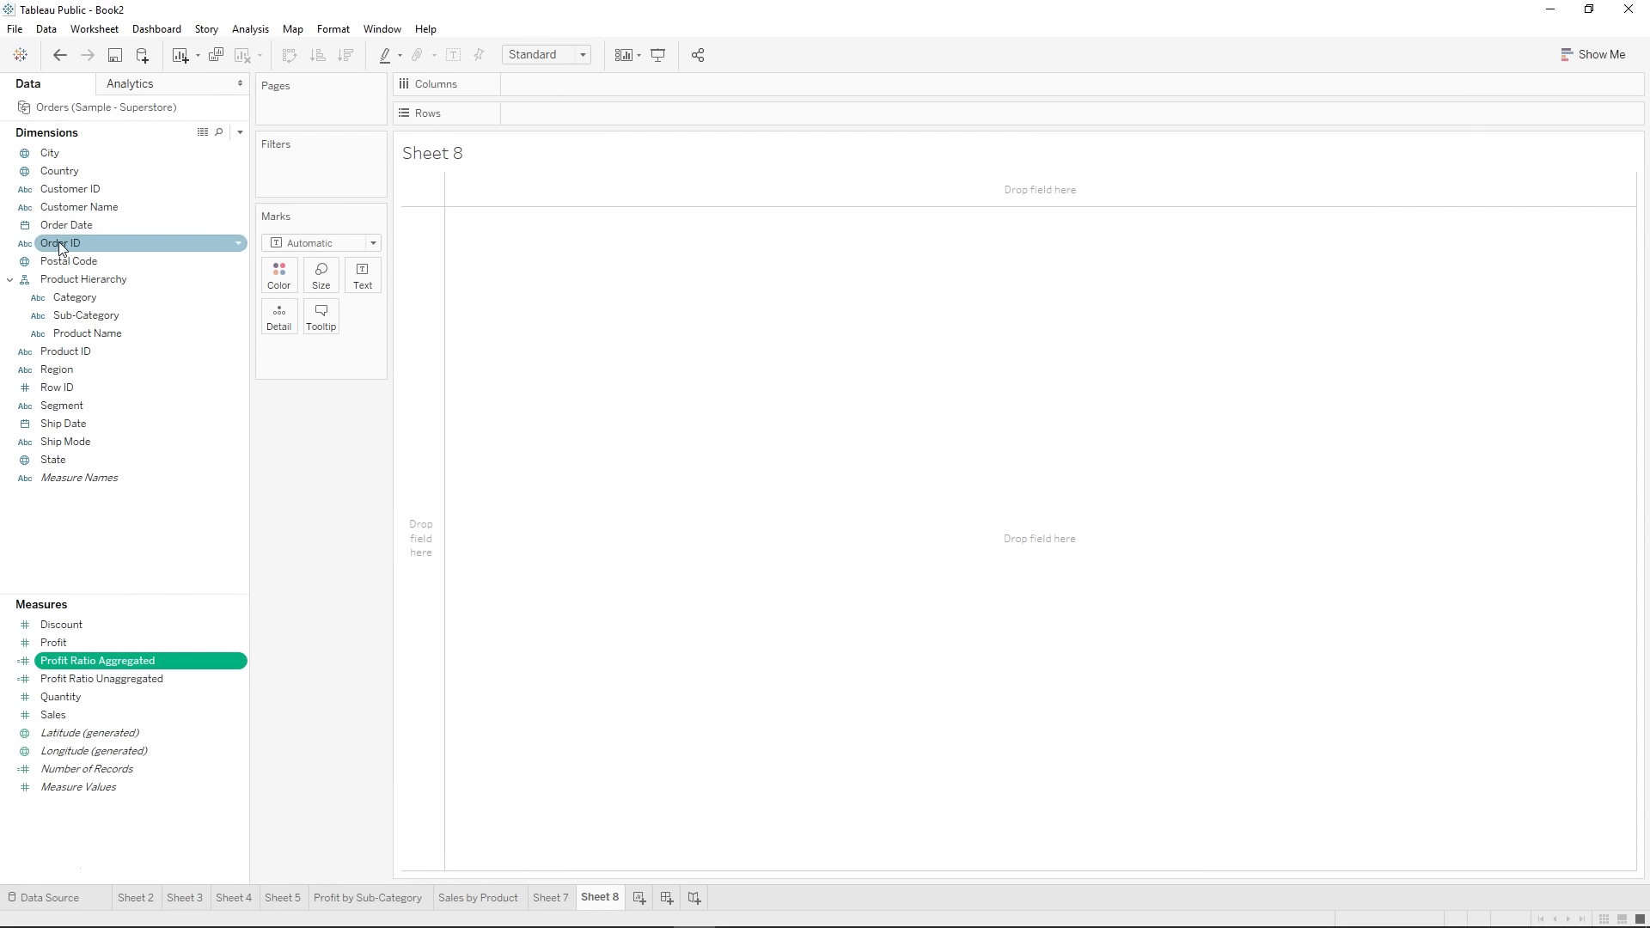
{"action": "left_click_drag", "start_coordinate": [58, 240], "coordinate": [536, 116]}
{"action": "left_click", "coordinate": [771, 466]}
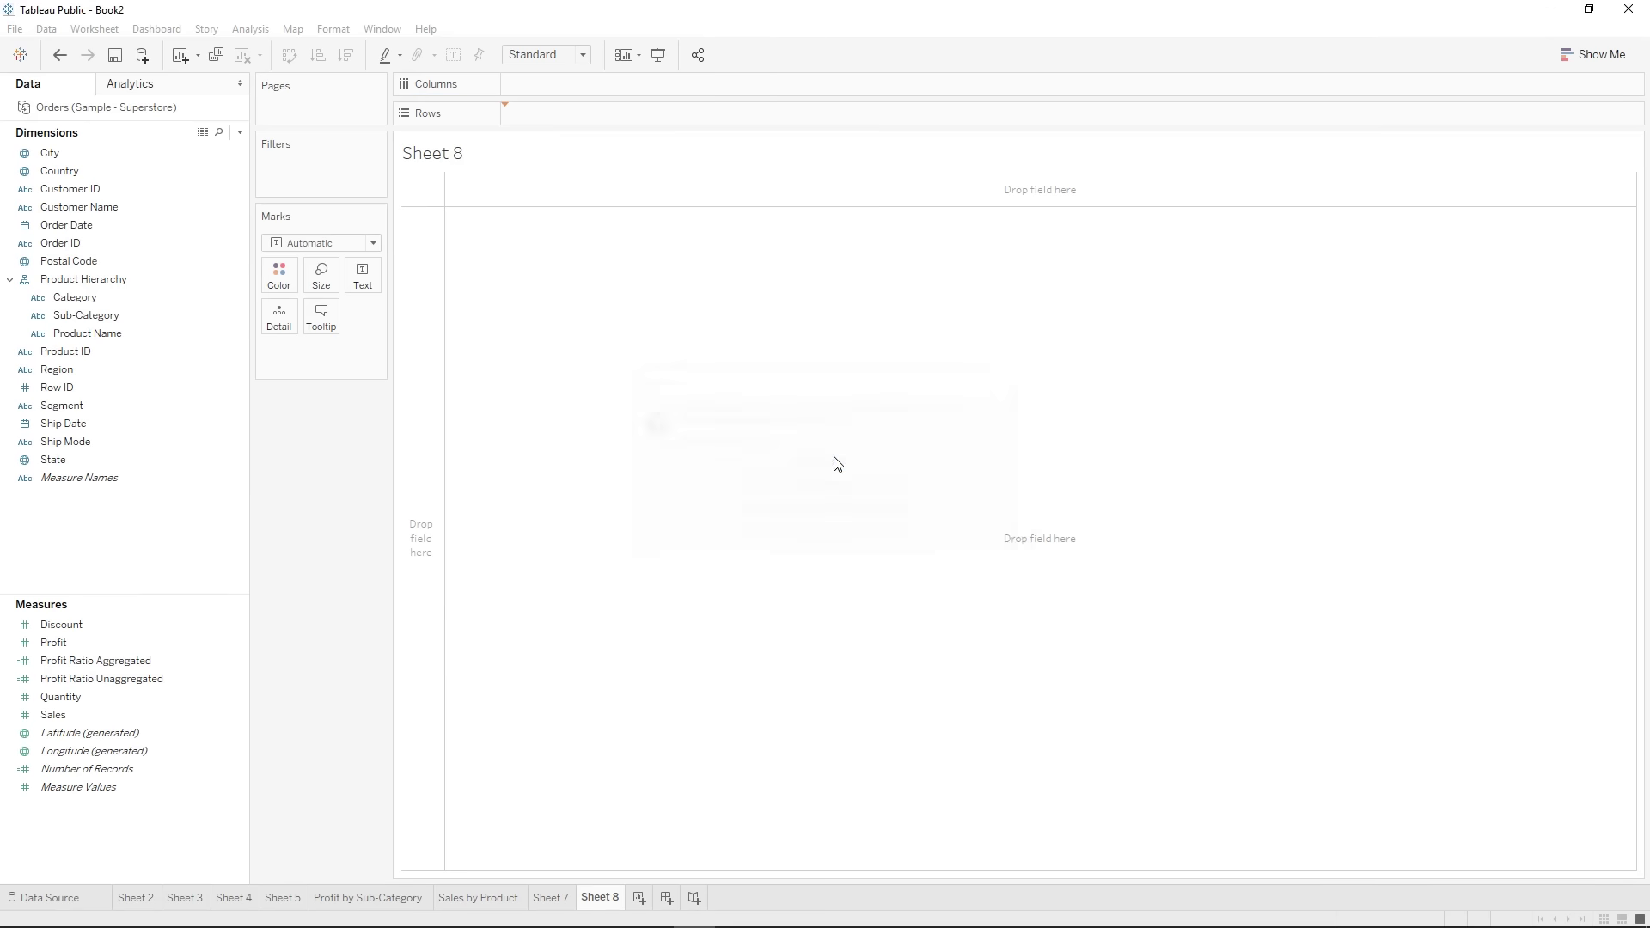
{"action": "left_click_drag", "start_coordinate": [94, 337], "coordinate": [694, 115]}
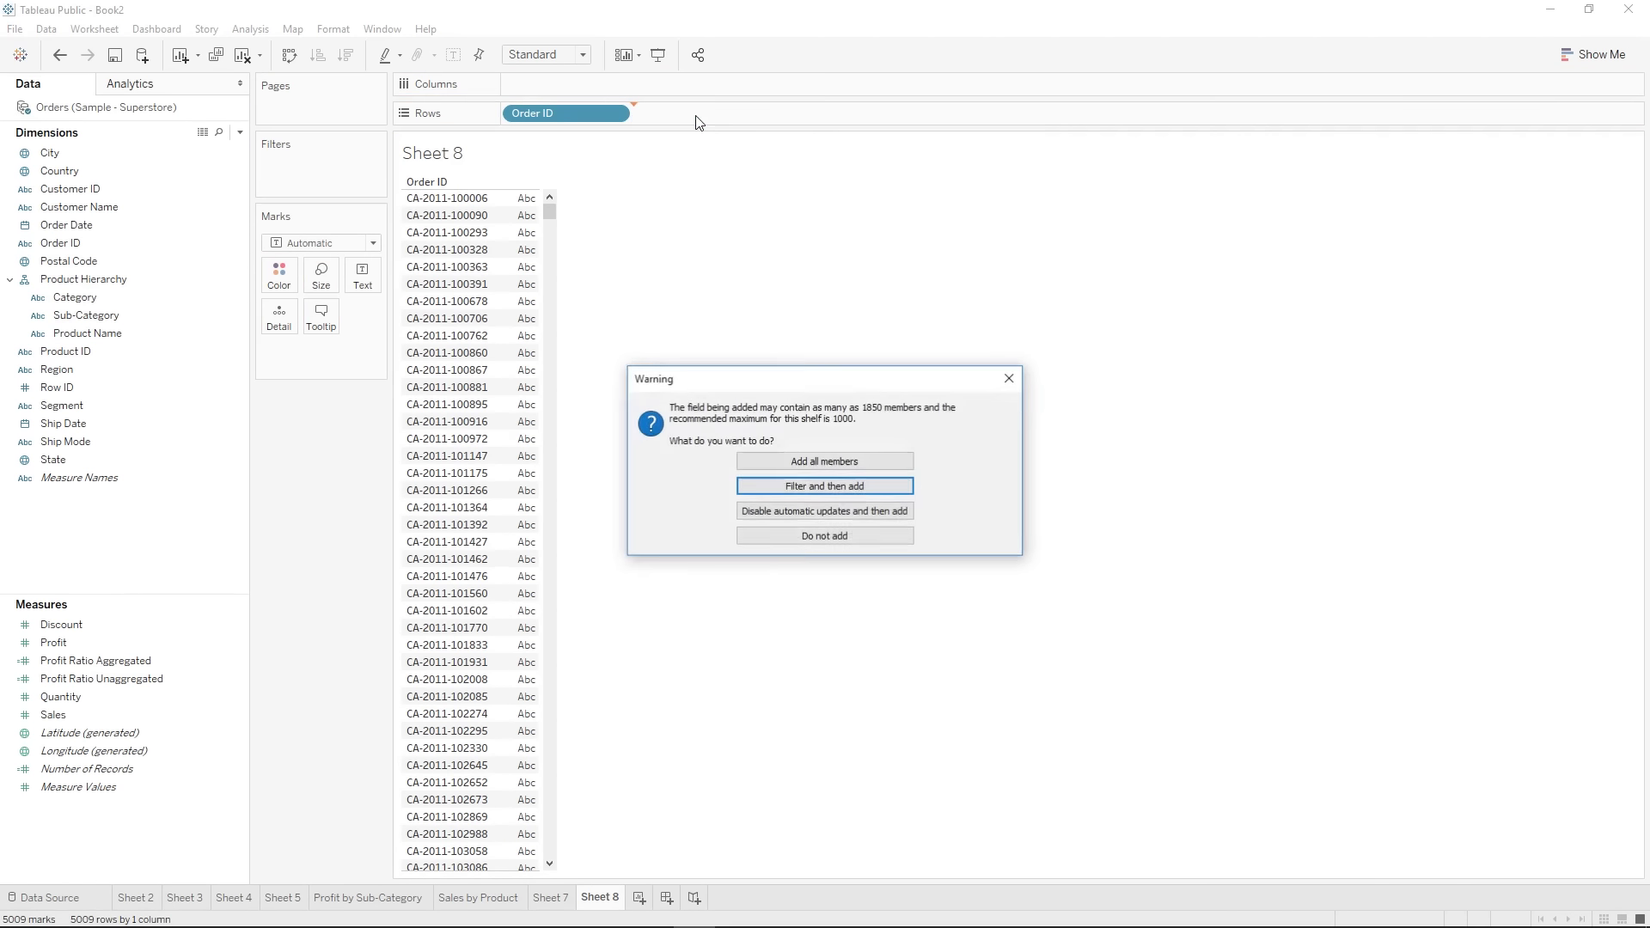
{"action": "left_click", "coordinate": [788, 461]}
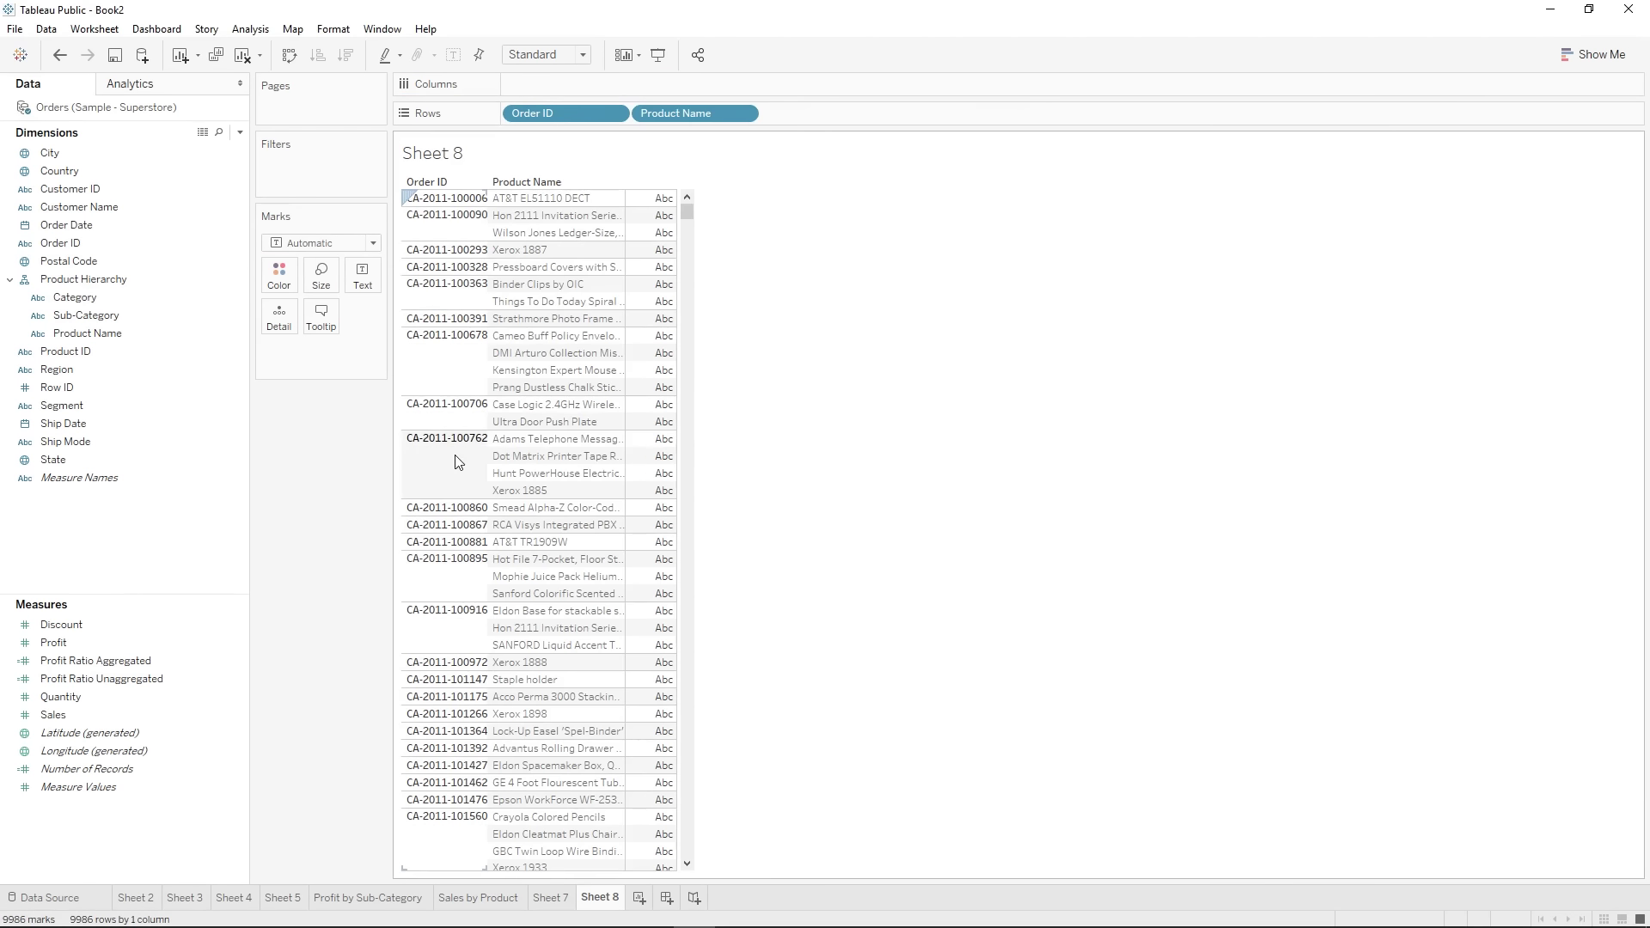
- Keep only the order whose products include Hunt PowerHouse Electric and Xerox 1885
{"action": "right_click", "coordinate": [455, 455]}
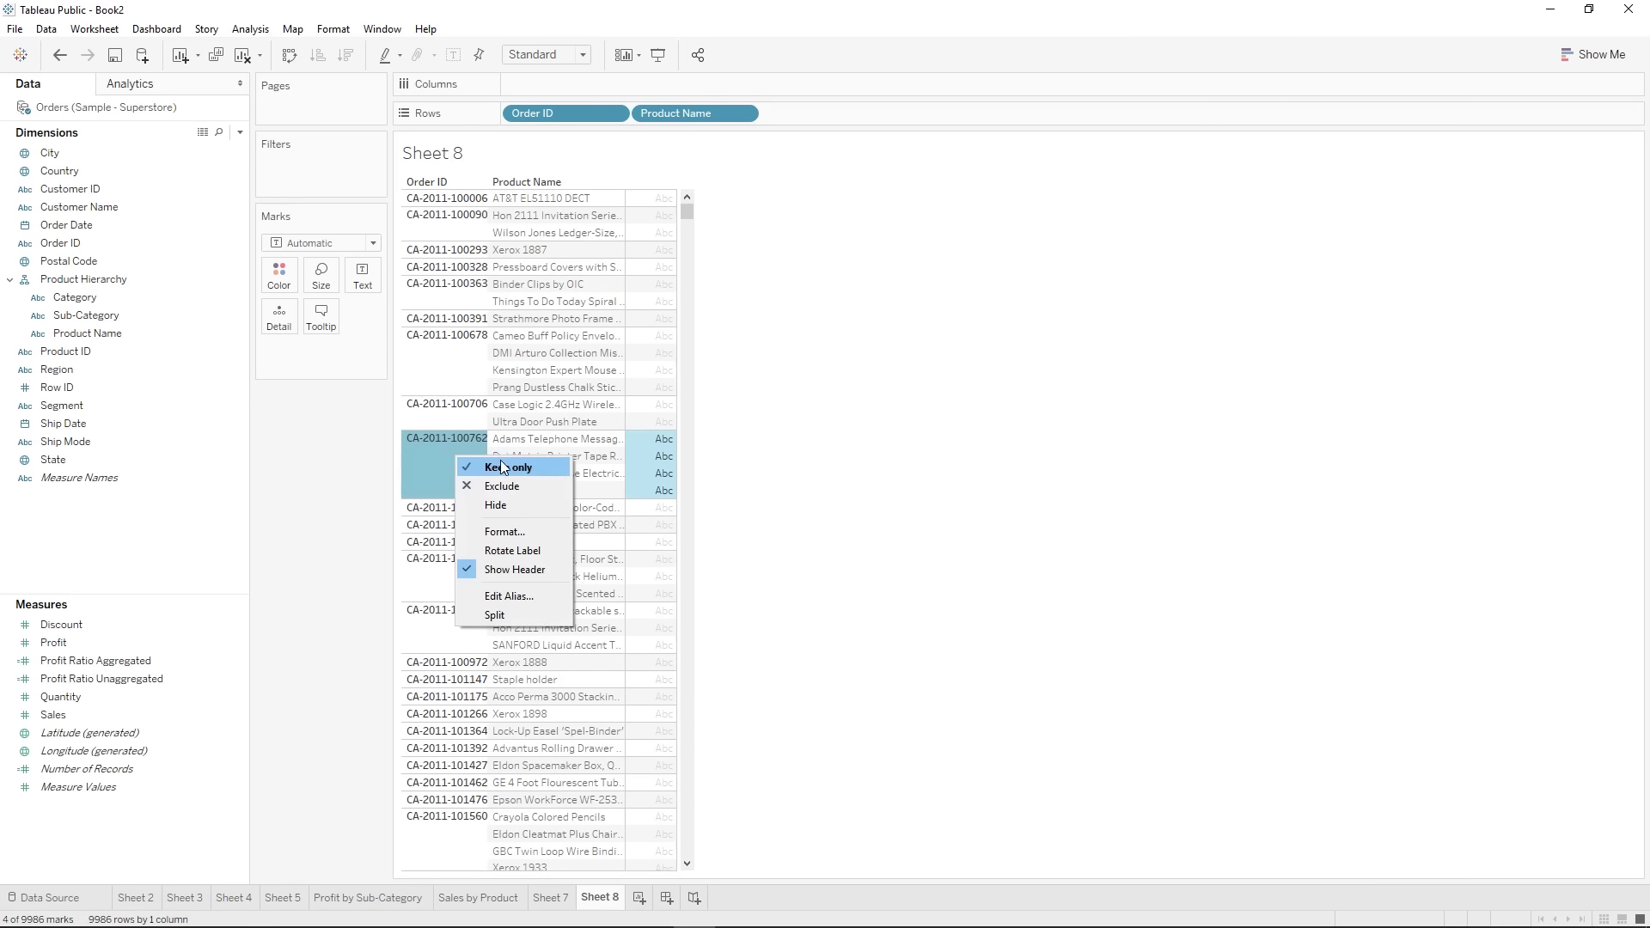
{"action": "left_click", "coordinate": [431, 461]}
{"action": "left_click", "coordinate": [431, 460]}
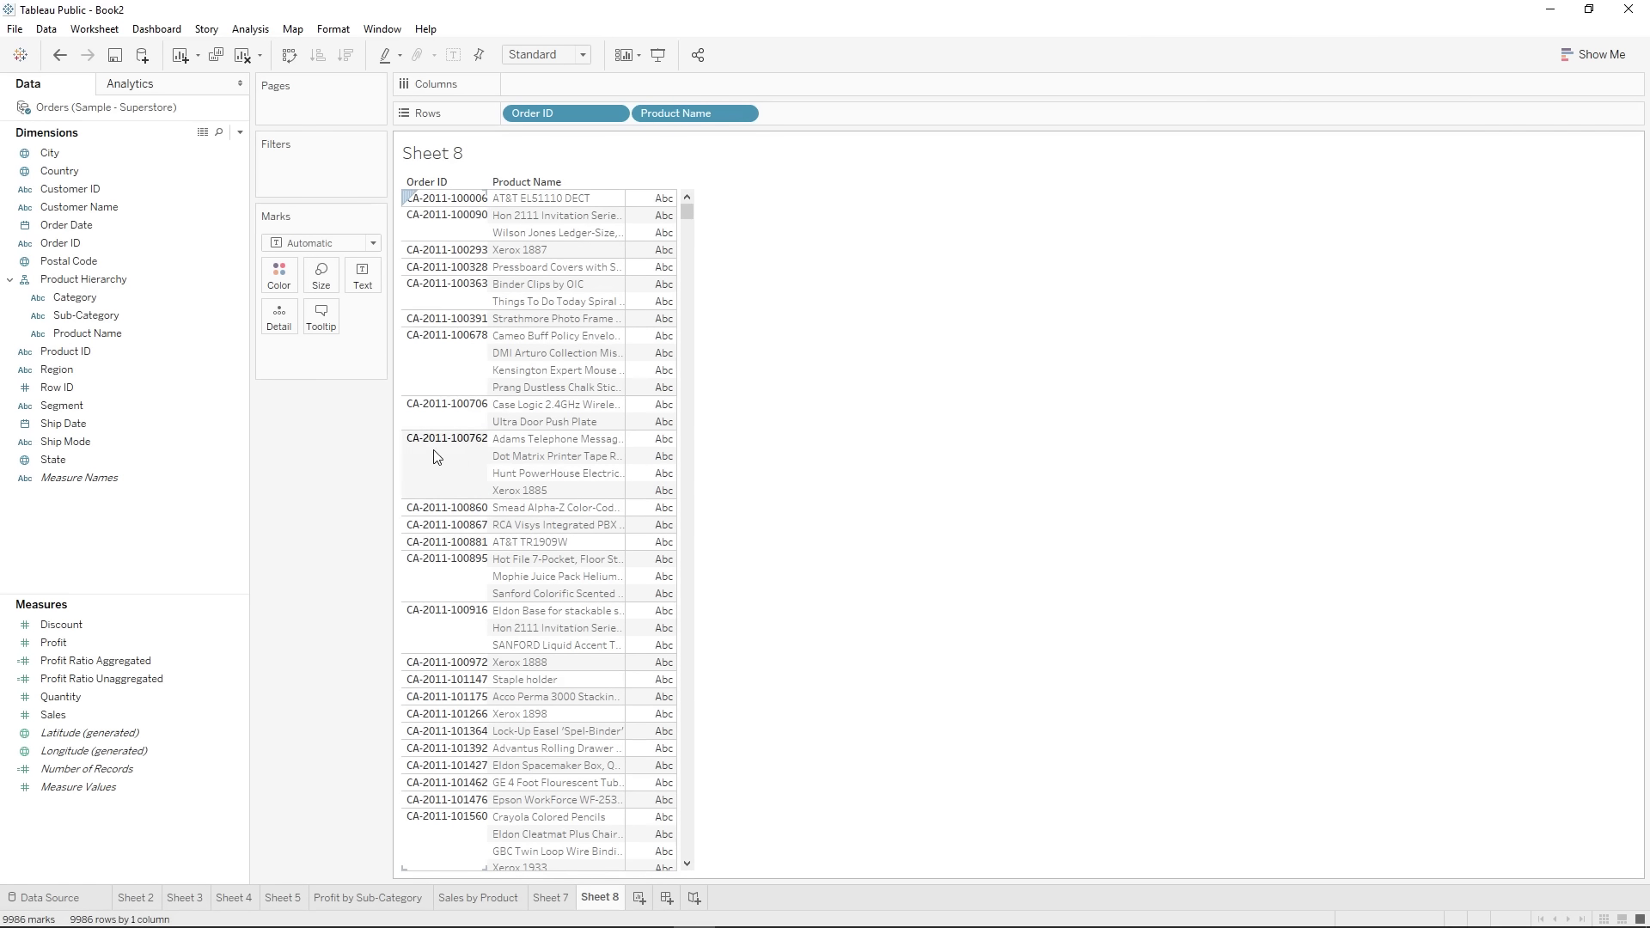
{"action": "right_click", "coordinate": [434, 457]}
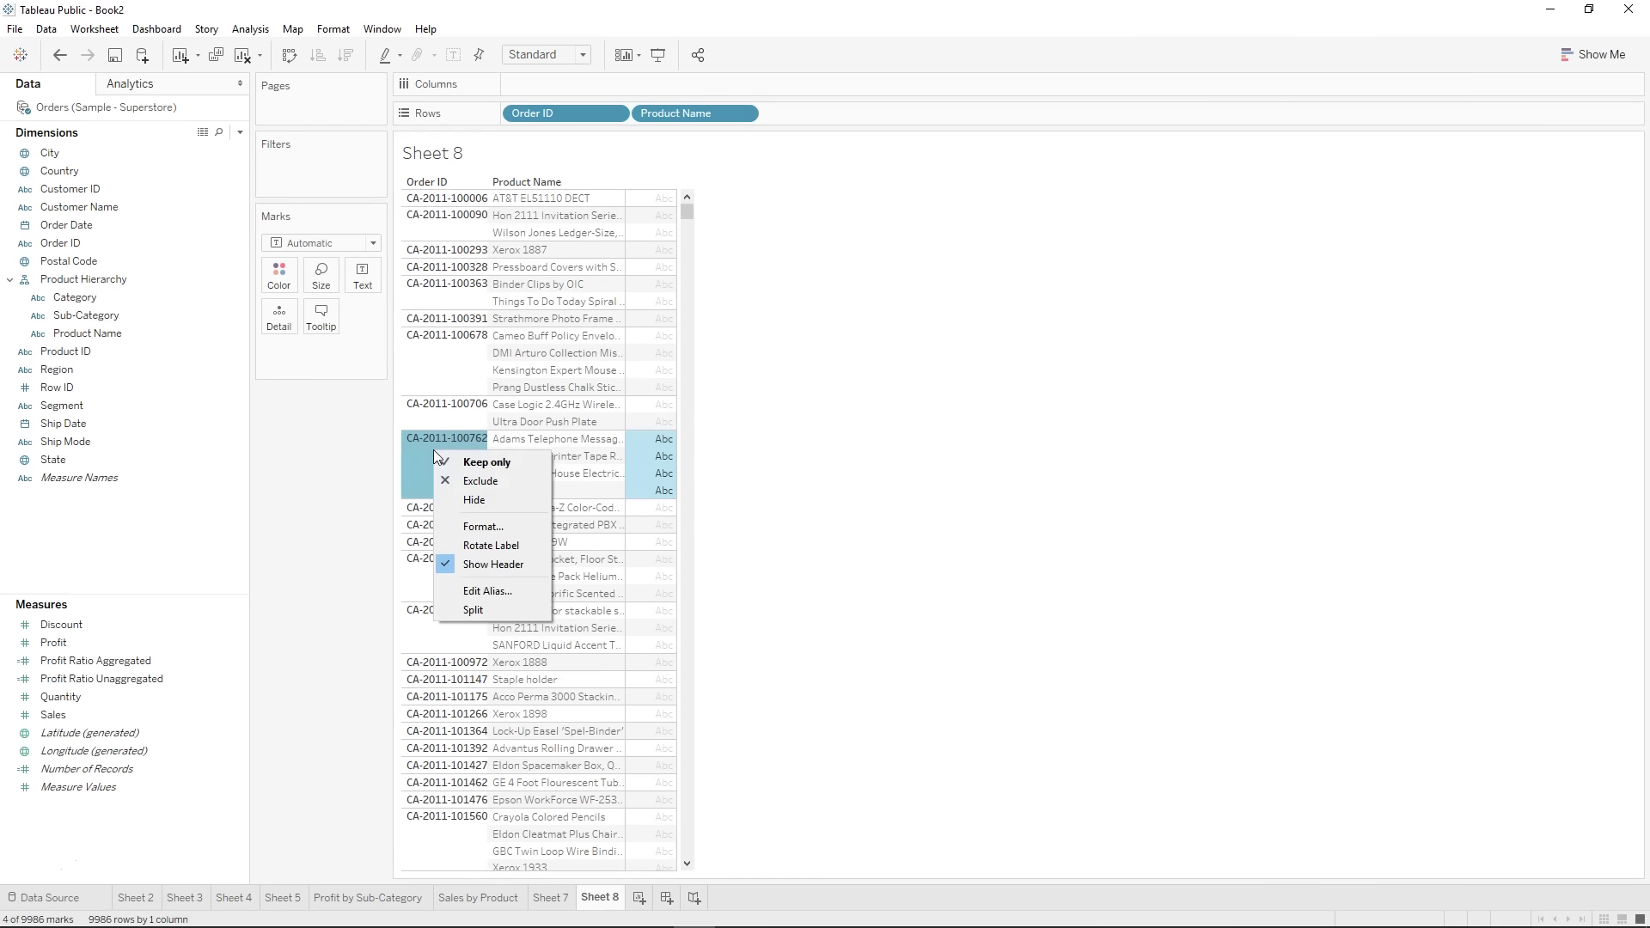
{"action": "left_click", "coordinate": [486, 463]}
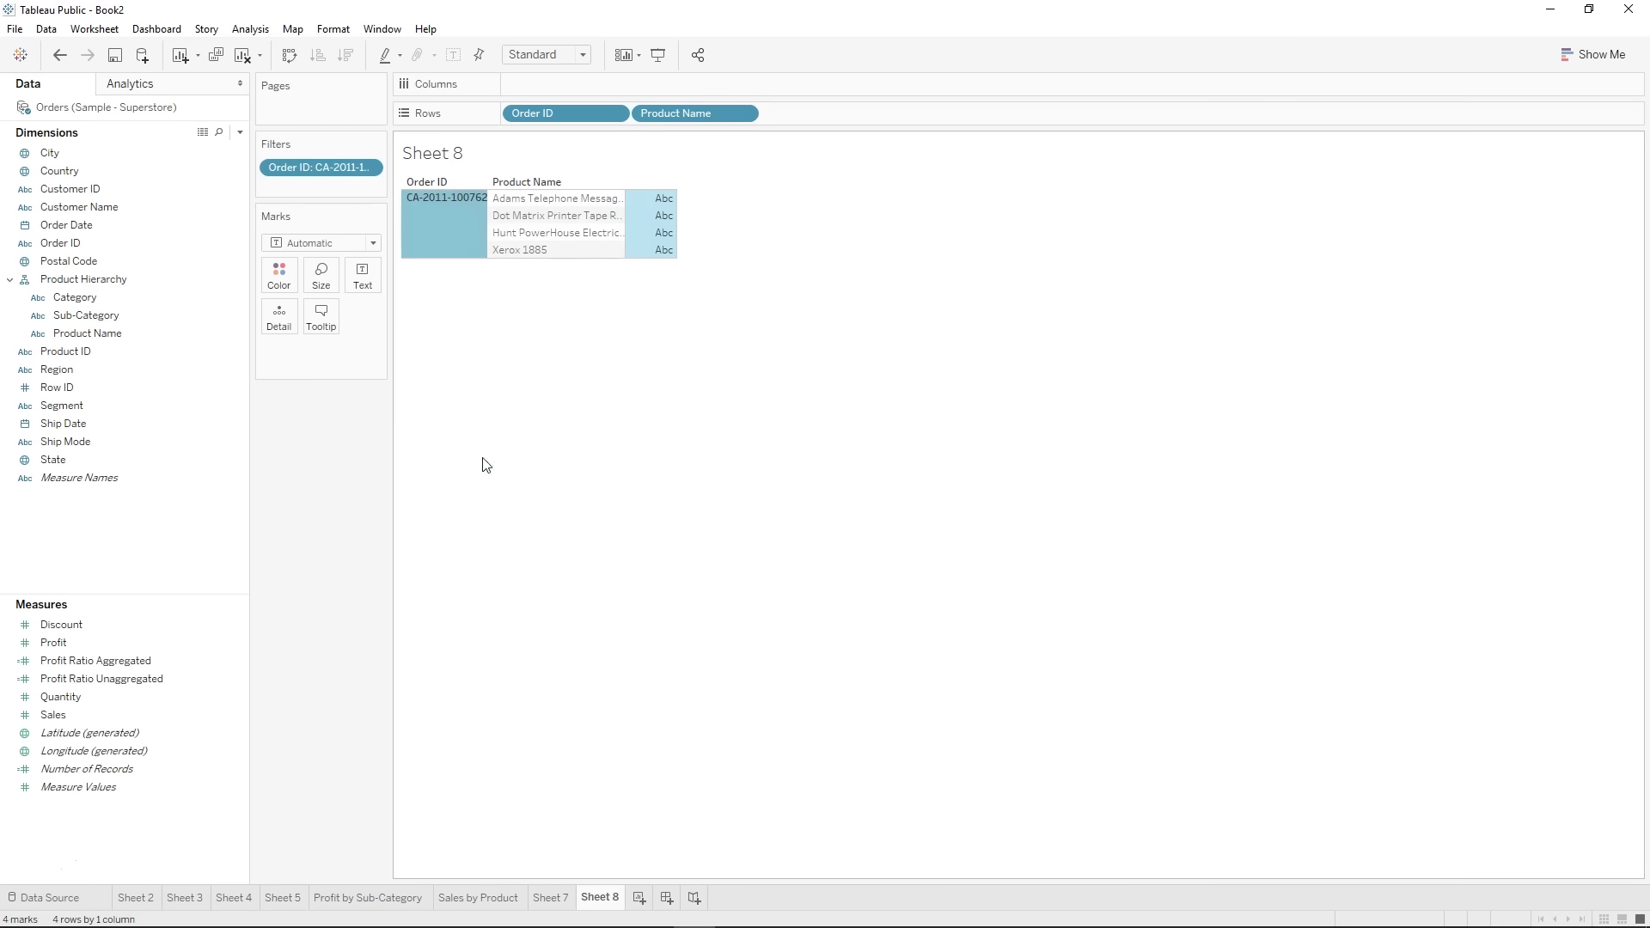
- Inspect the selected value of the Order ID filter and remove the filter from the worksheet
{"action": "double_click", "coordinate": [284, 169]}
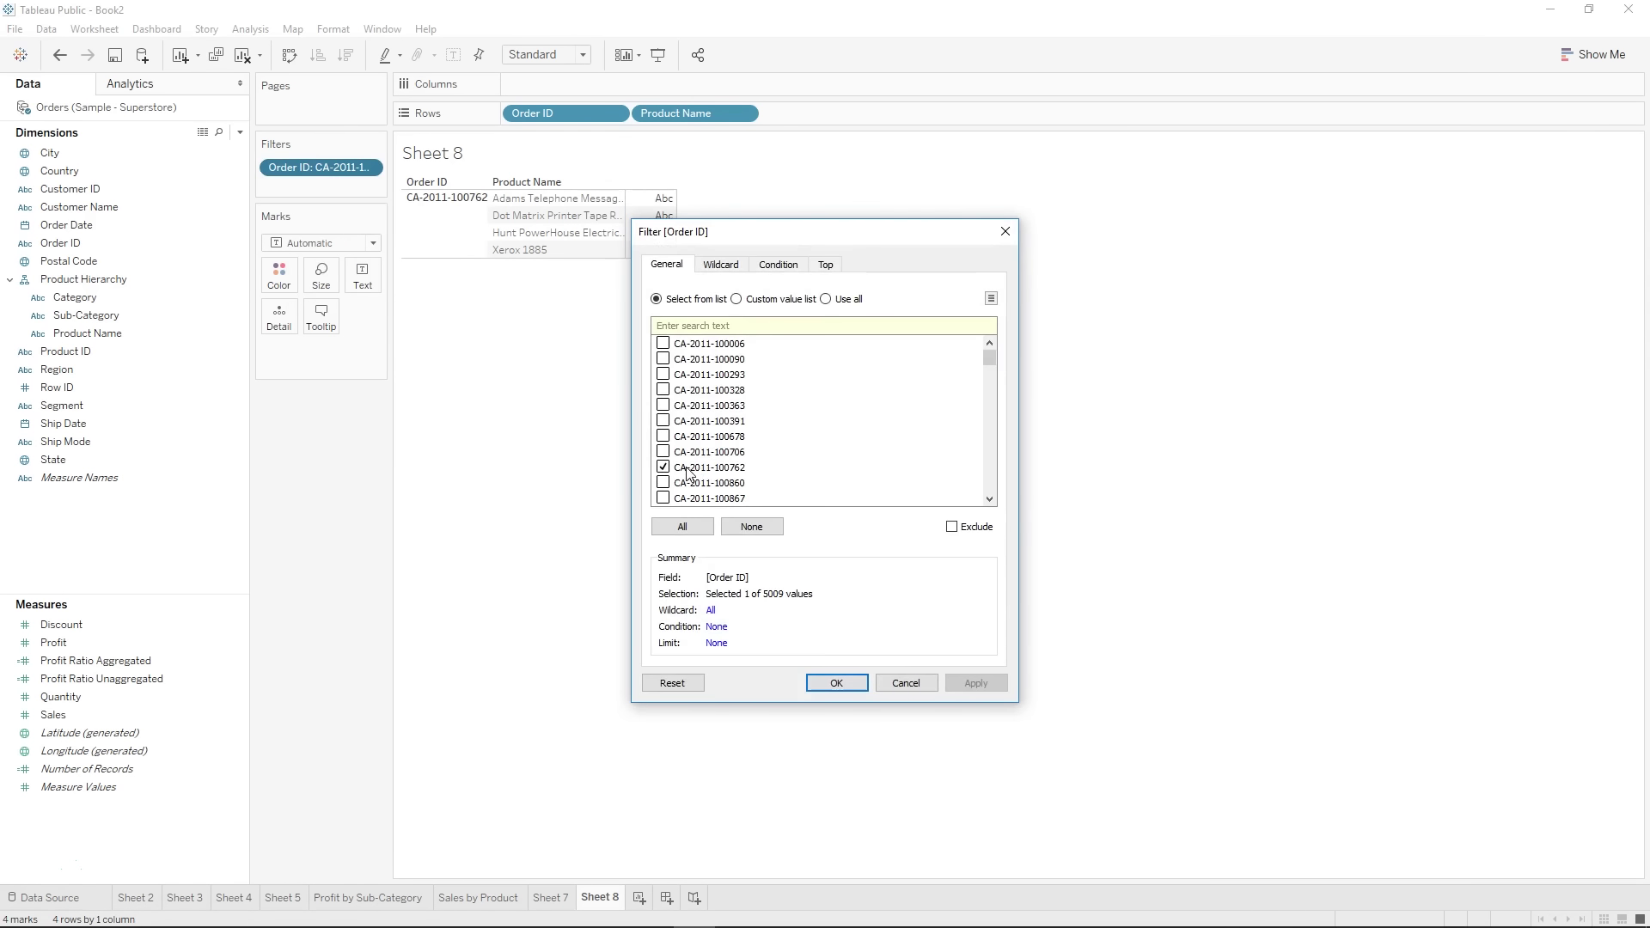
{"action": "left_click", "coordinate": [1005, 232]}
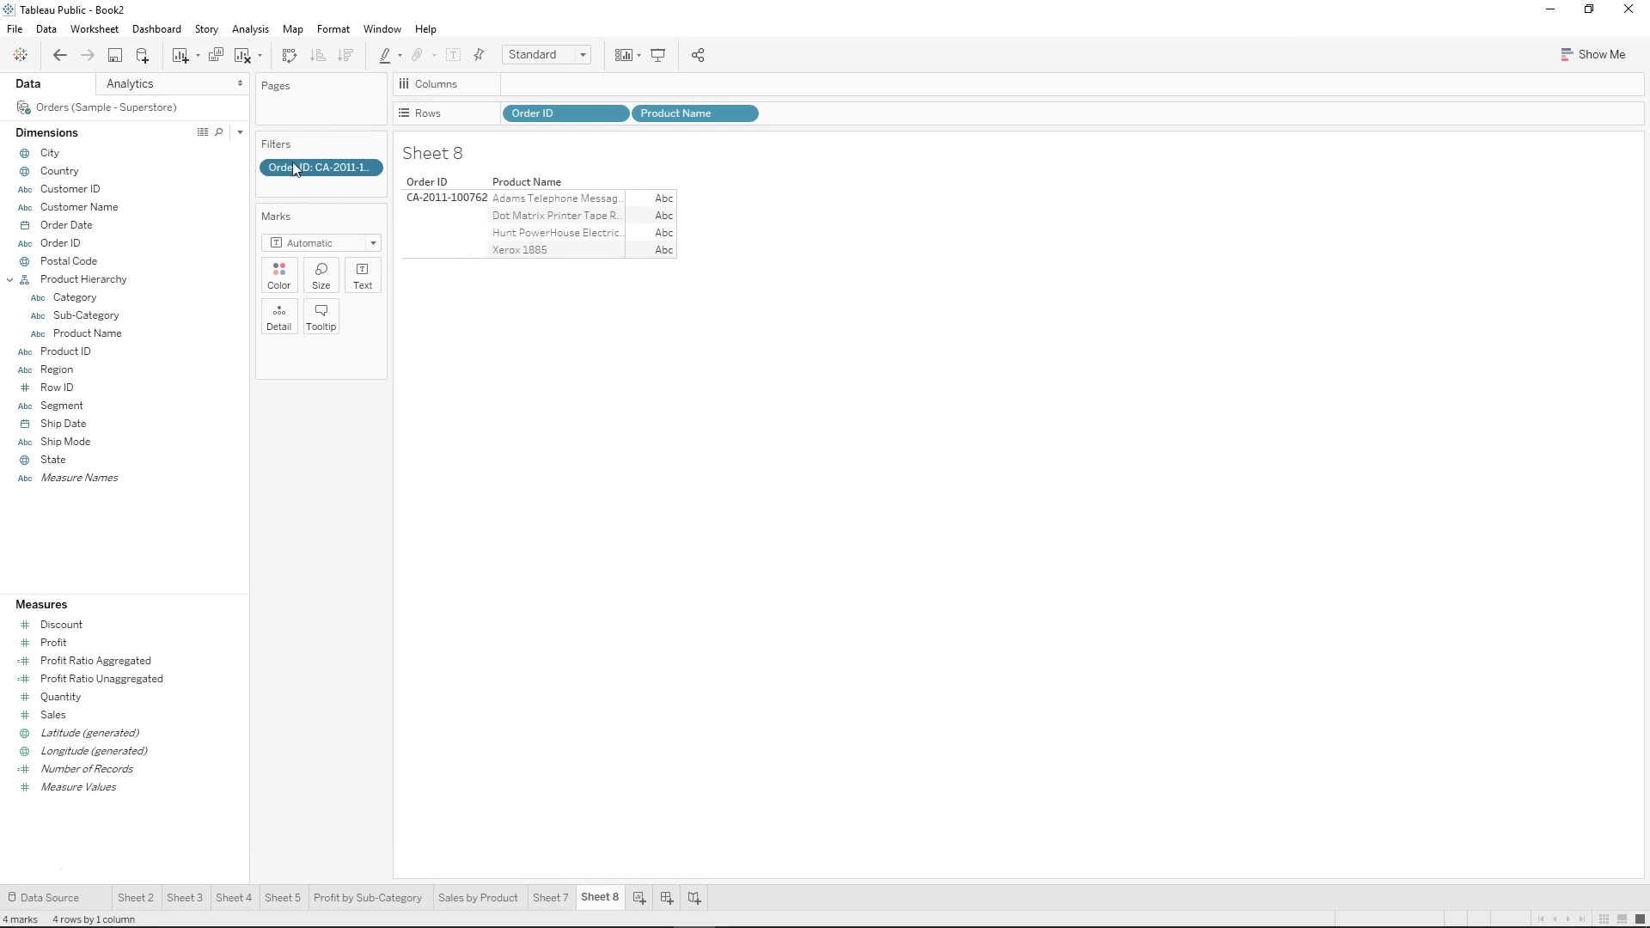
{"action": "left_click_drag", "start_coordinate": [310, 180], "coordinate": [343, 430]}
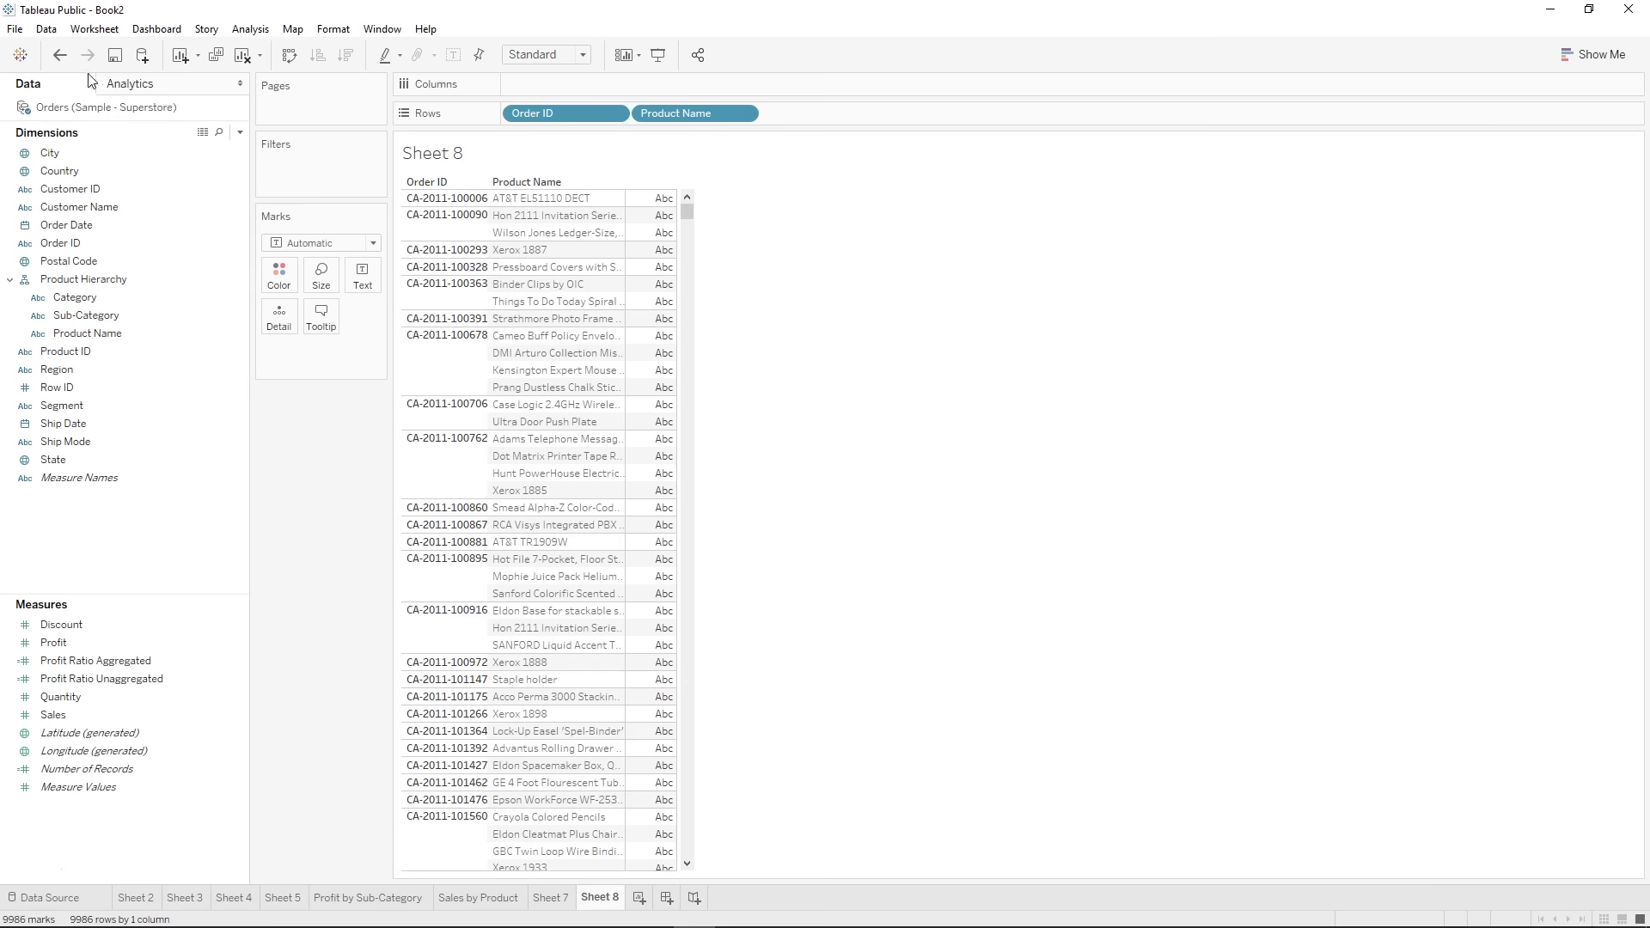
- Filter the table again to just the four-product order containing the Hunt PowerHouse Electric item
{"action": "right_click", "coordinate": [469, 464]}
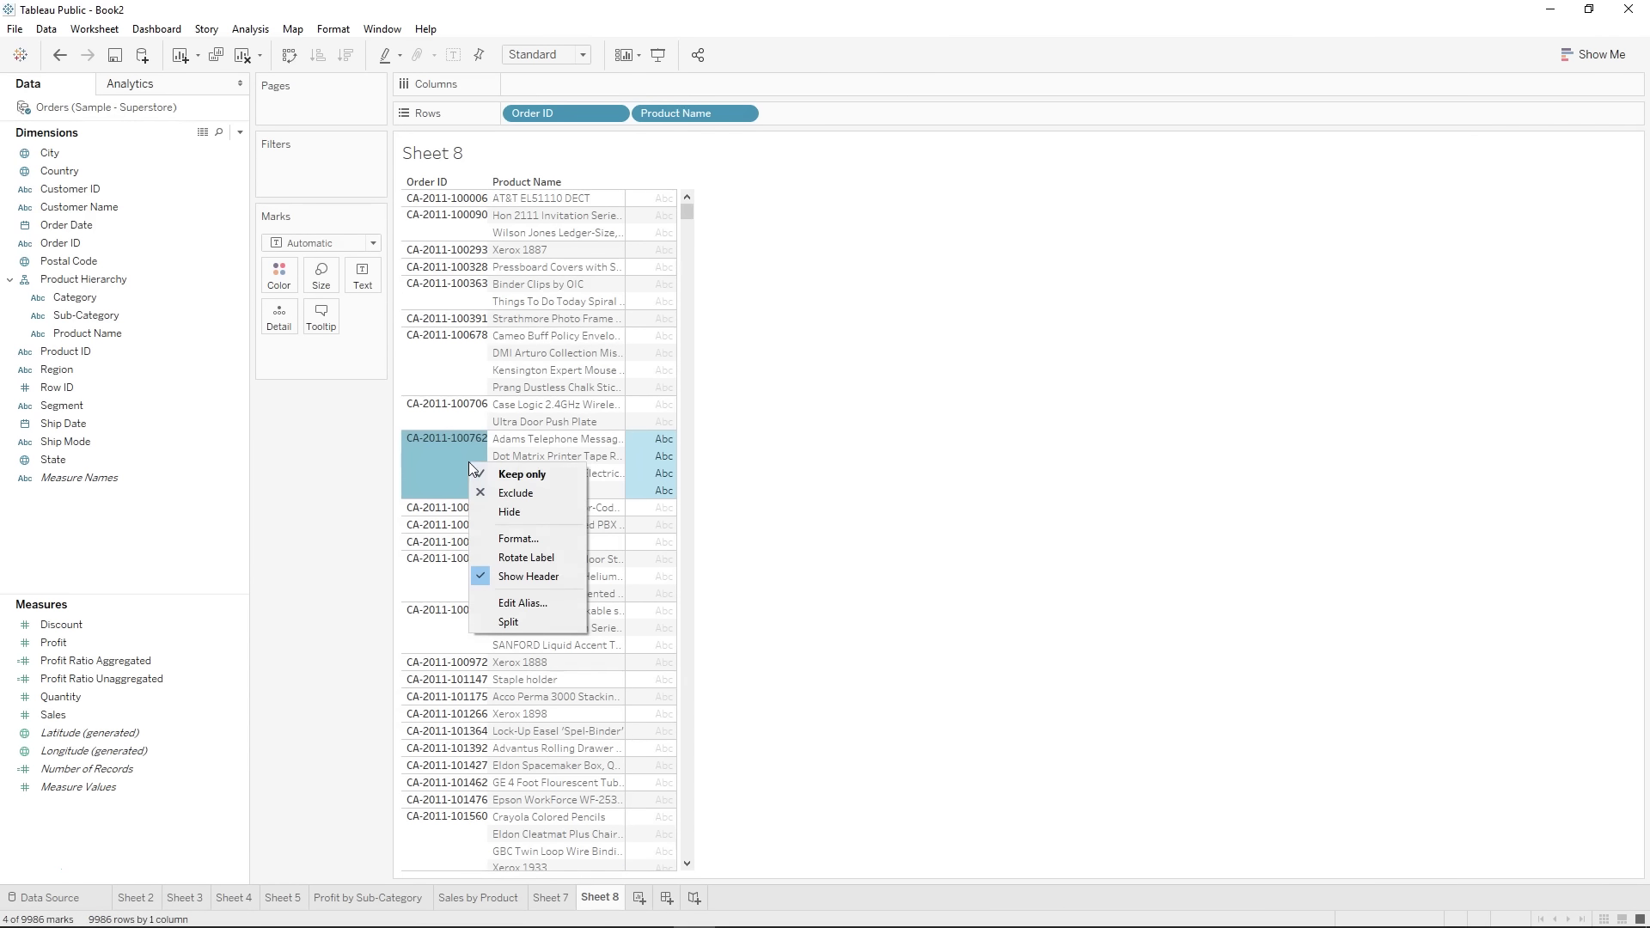
{"action": "left_click", "coordinate": [499, 475]}
{"action": "left_click", "coordinate": [692, 410]}
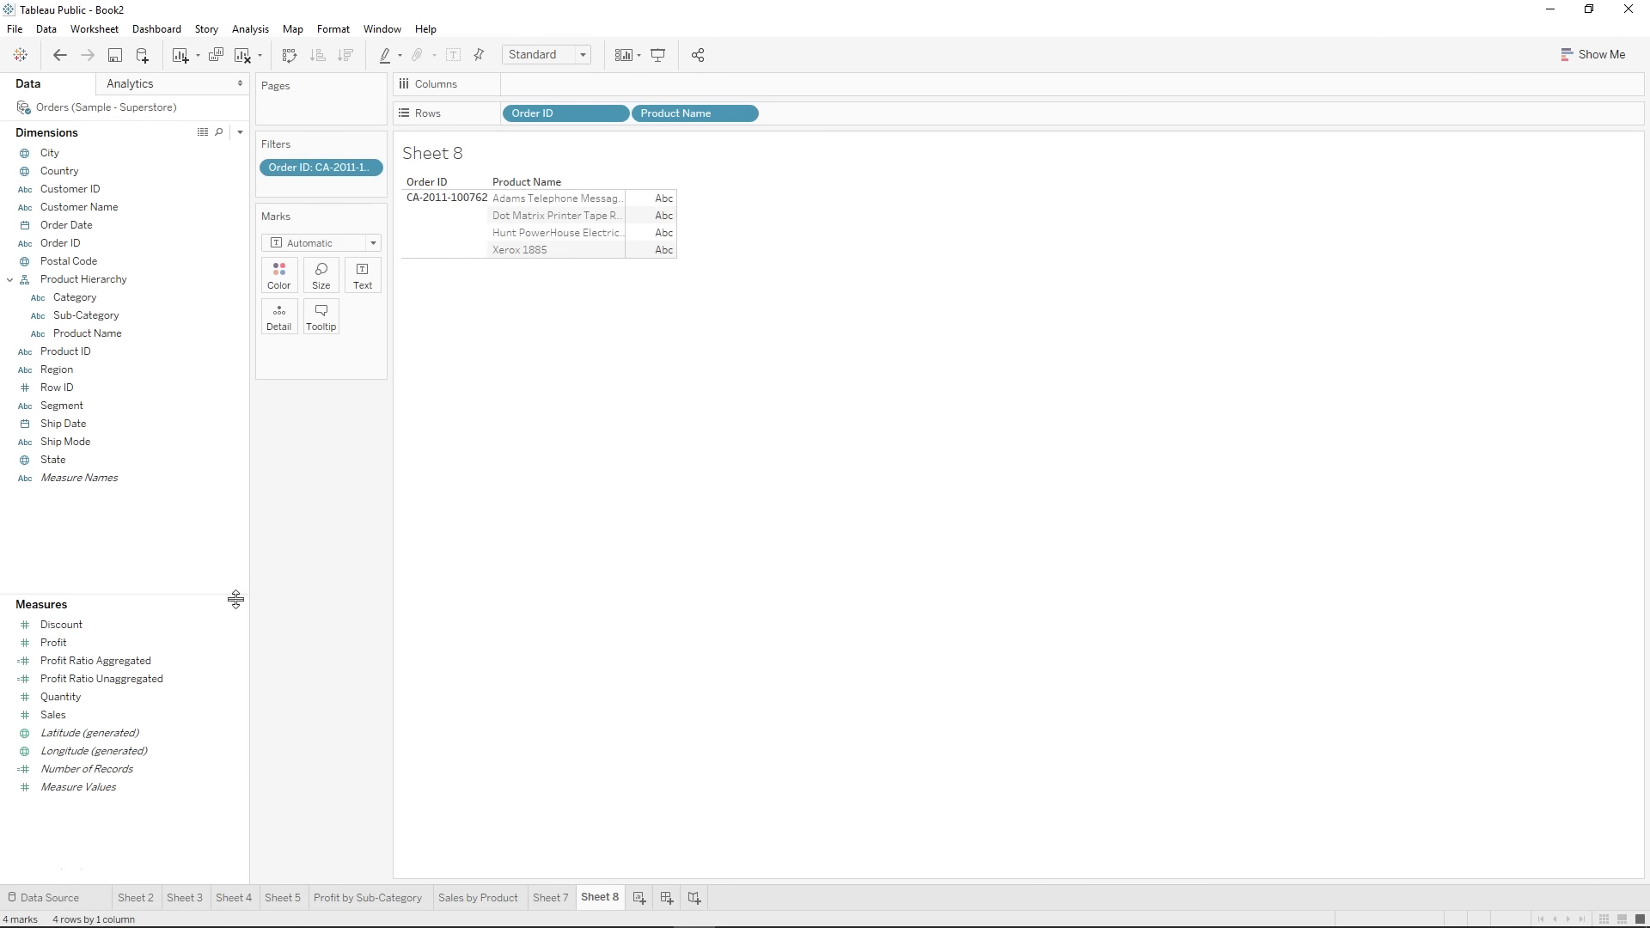
- Add Profit Ratio Aggregated and Profit Ratio Unaggregated to the table and widen their columns
{"action": "double_click", "coordinate": [109, 662]}
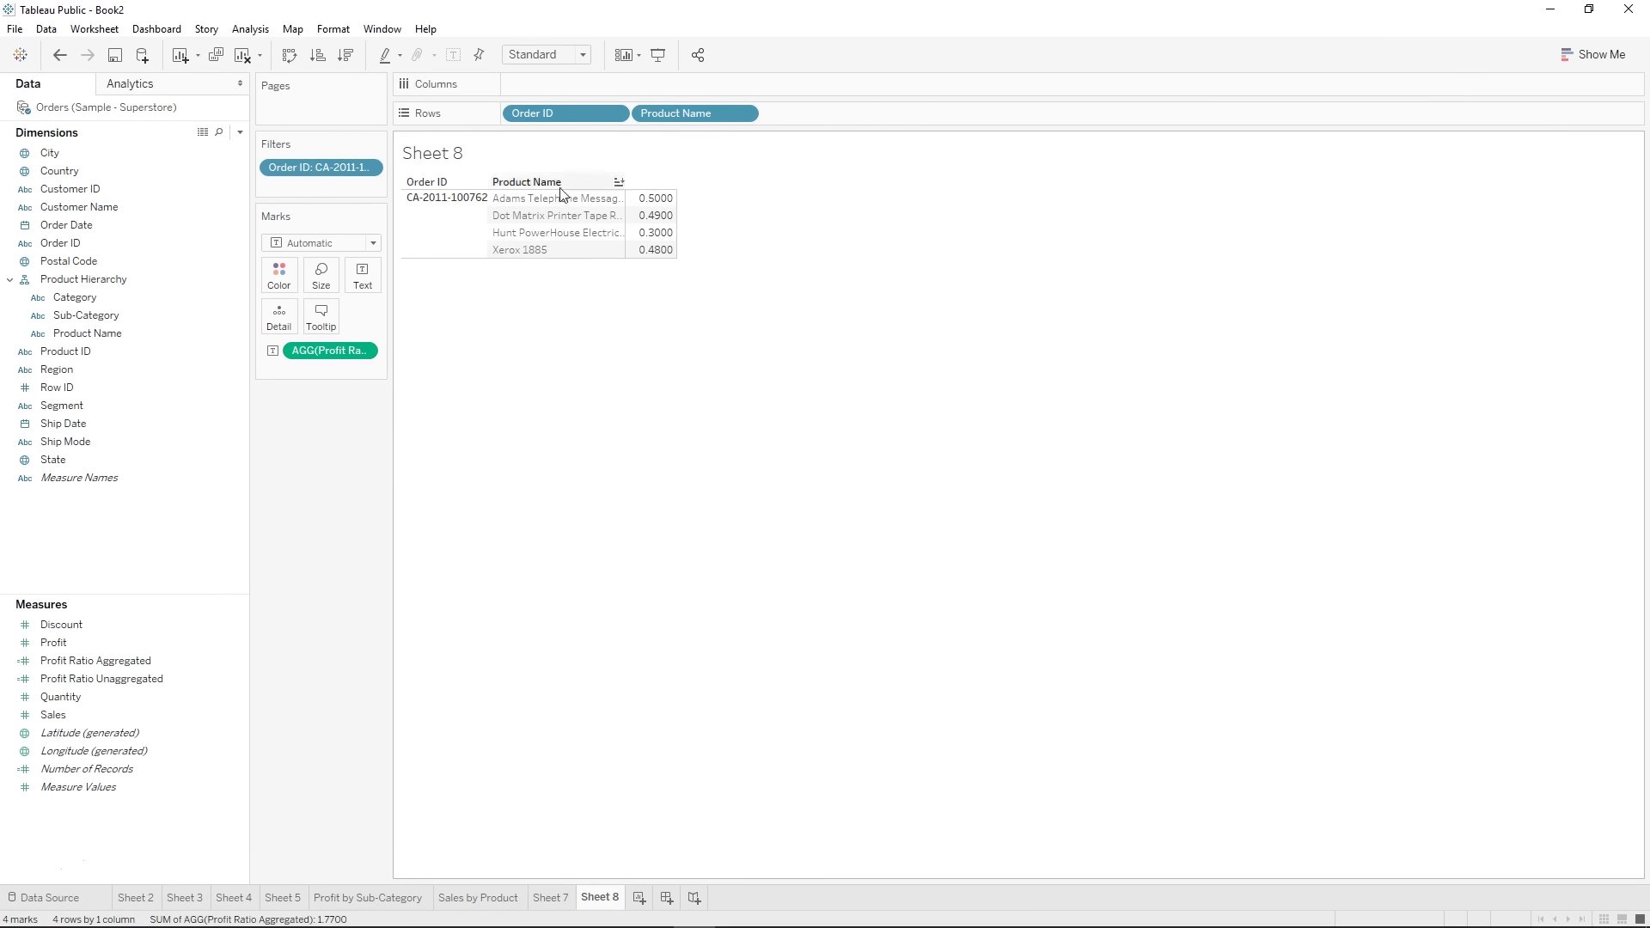
{"action": "double_click", "coordinate": [153, 689]}
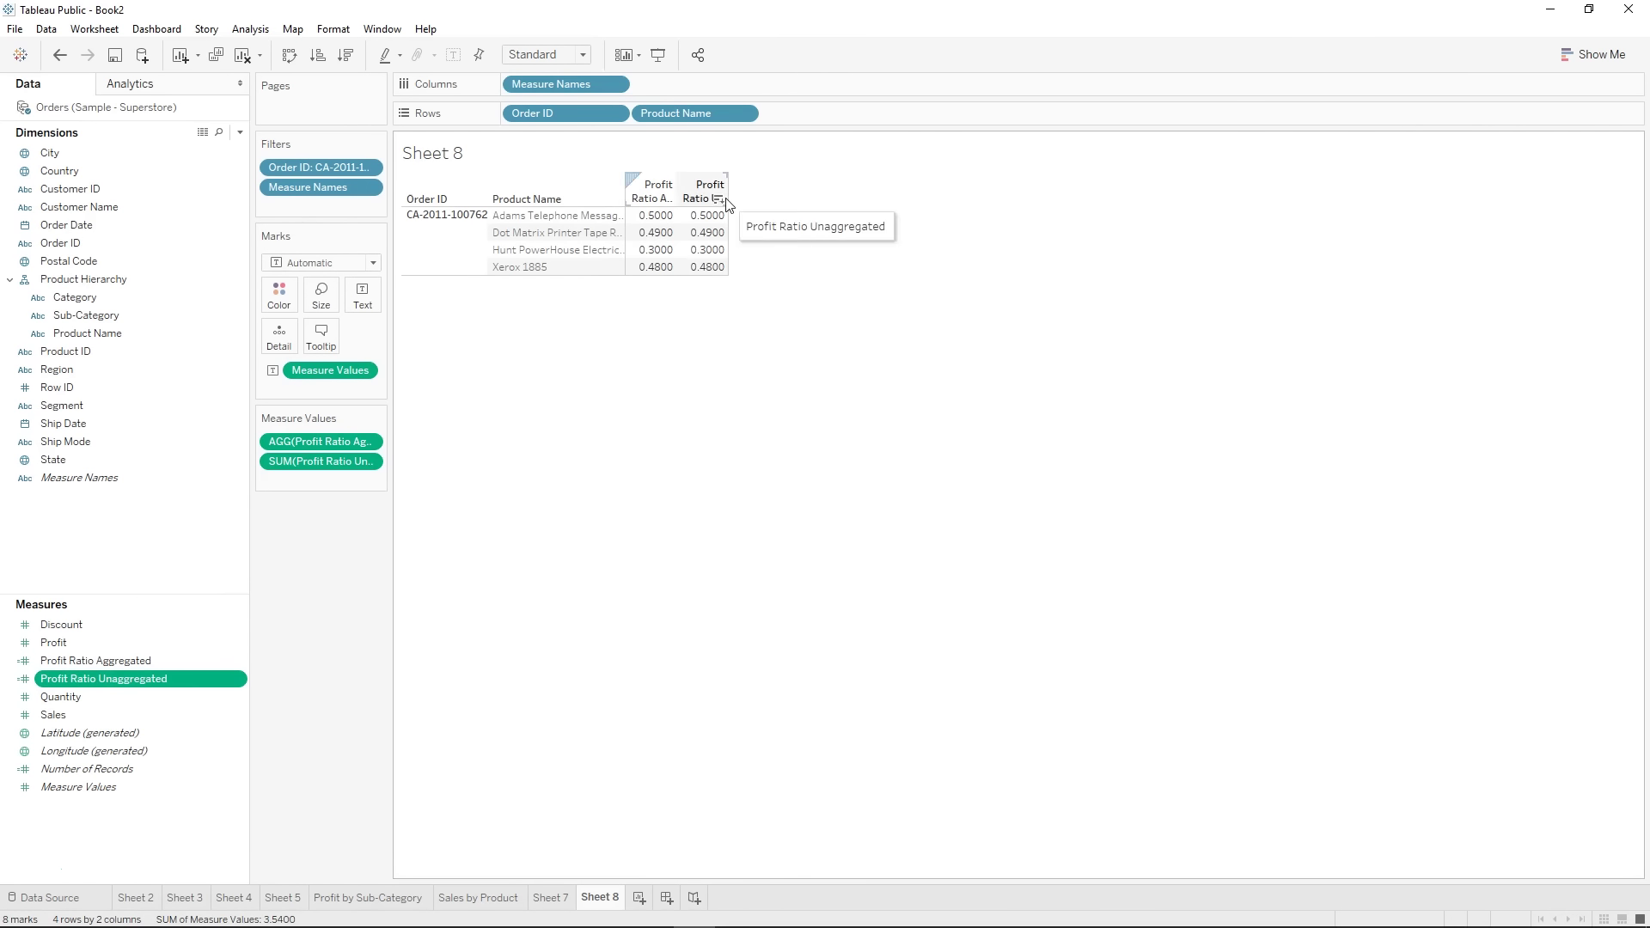
{"action": "left_click_drag", "start_coordinate": [726, 199], "coordinate": [808, 207]}
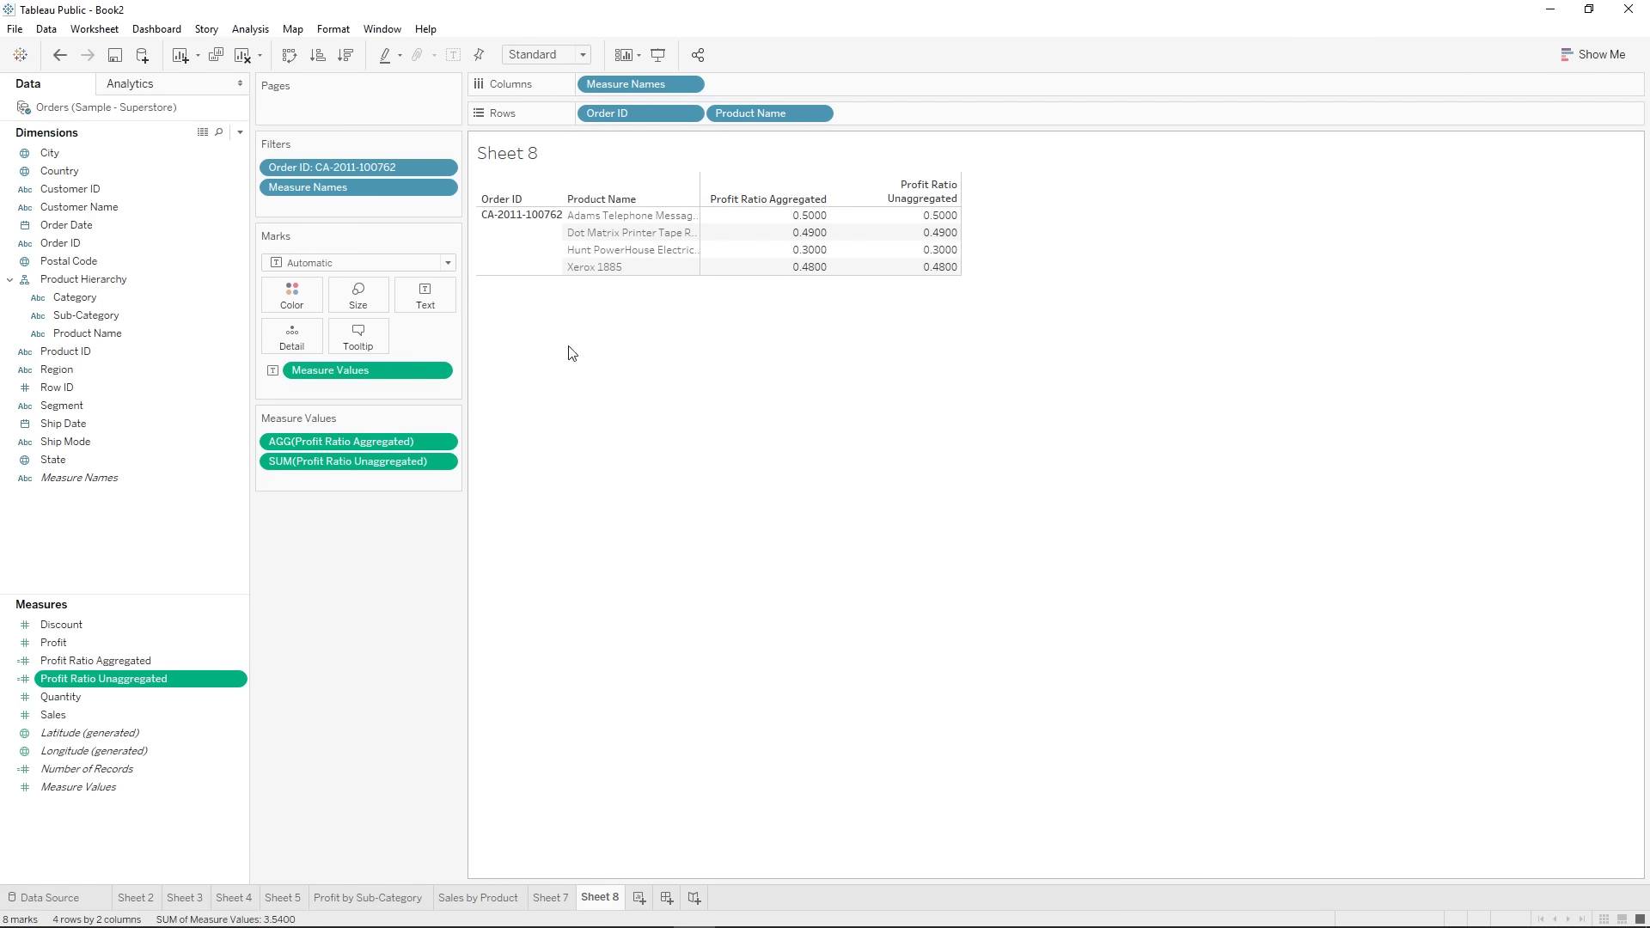
- Review the formula of Profit Ratio Aggregated and compare the two ratios for each product
{"action": "right_click", "coordinate": [133, 660]}
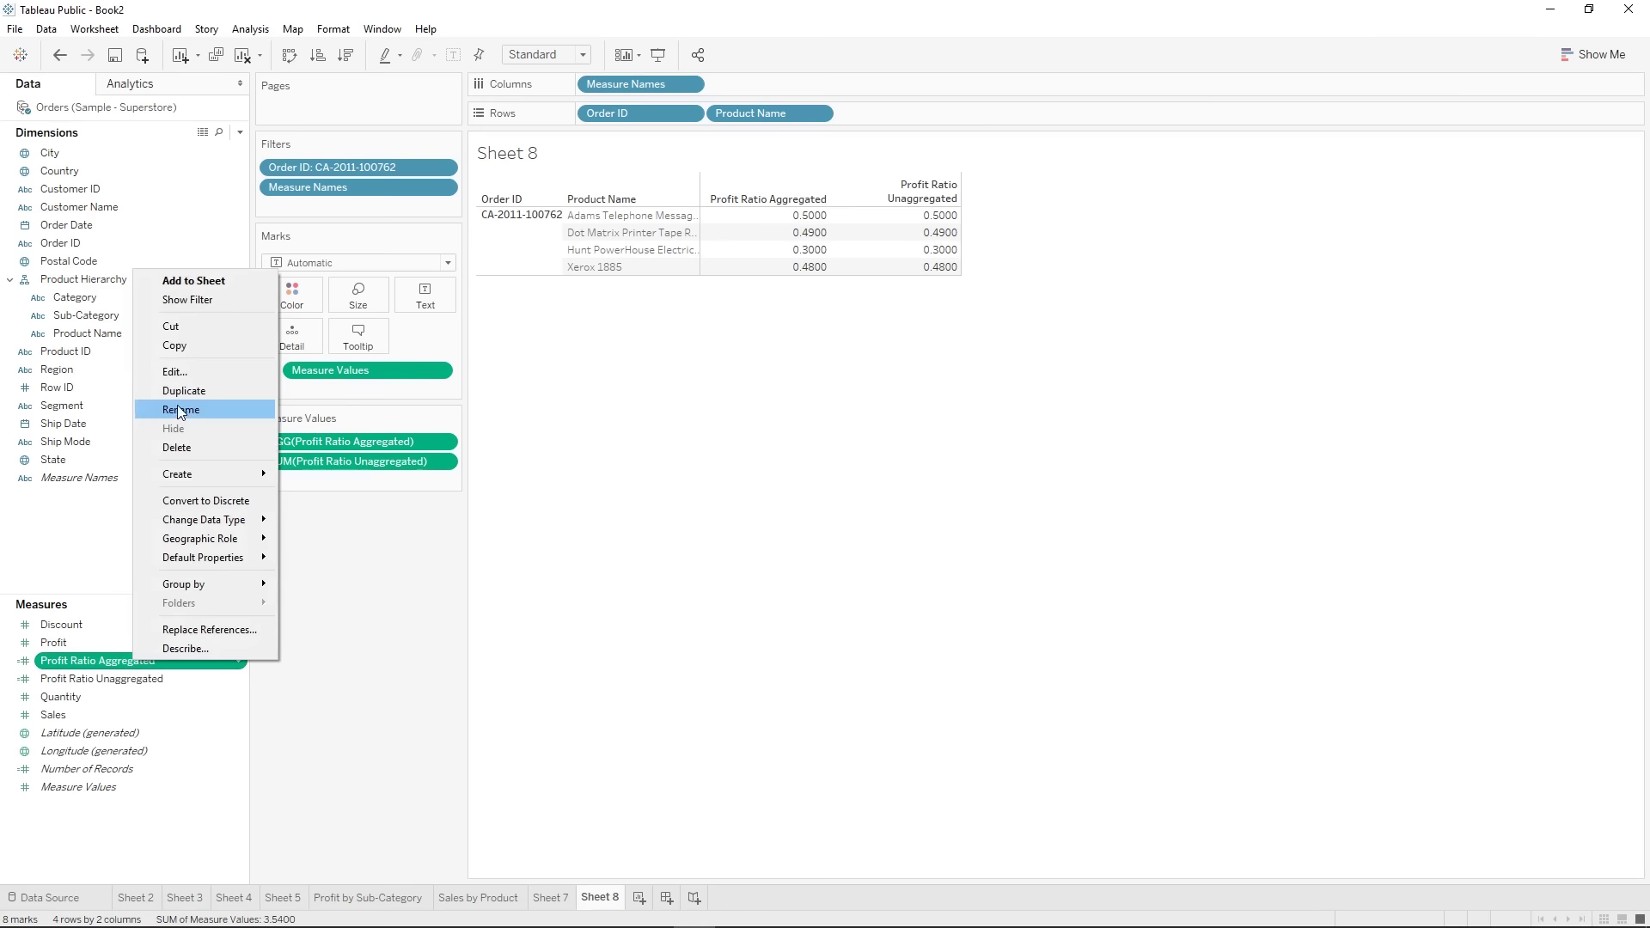
{"action": "left_click", "coordinate": [175, 372]}
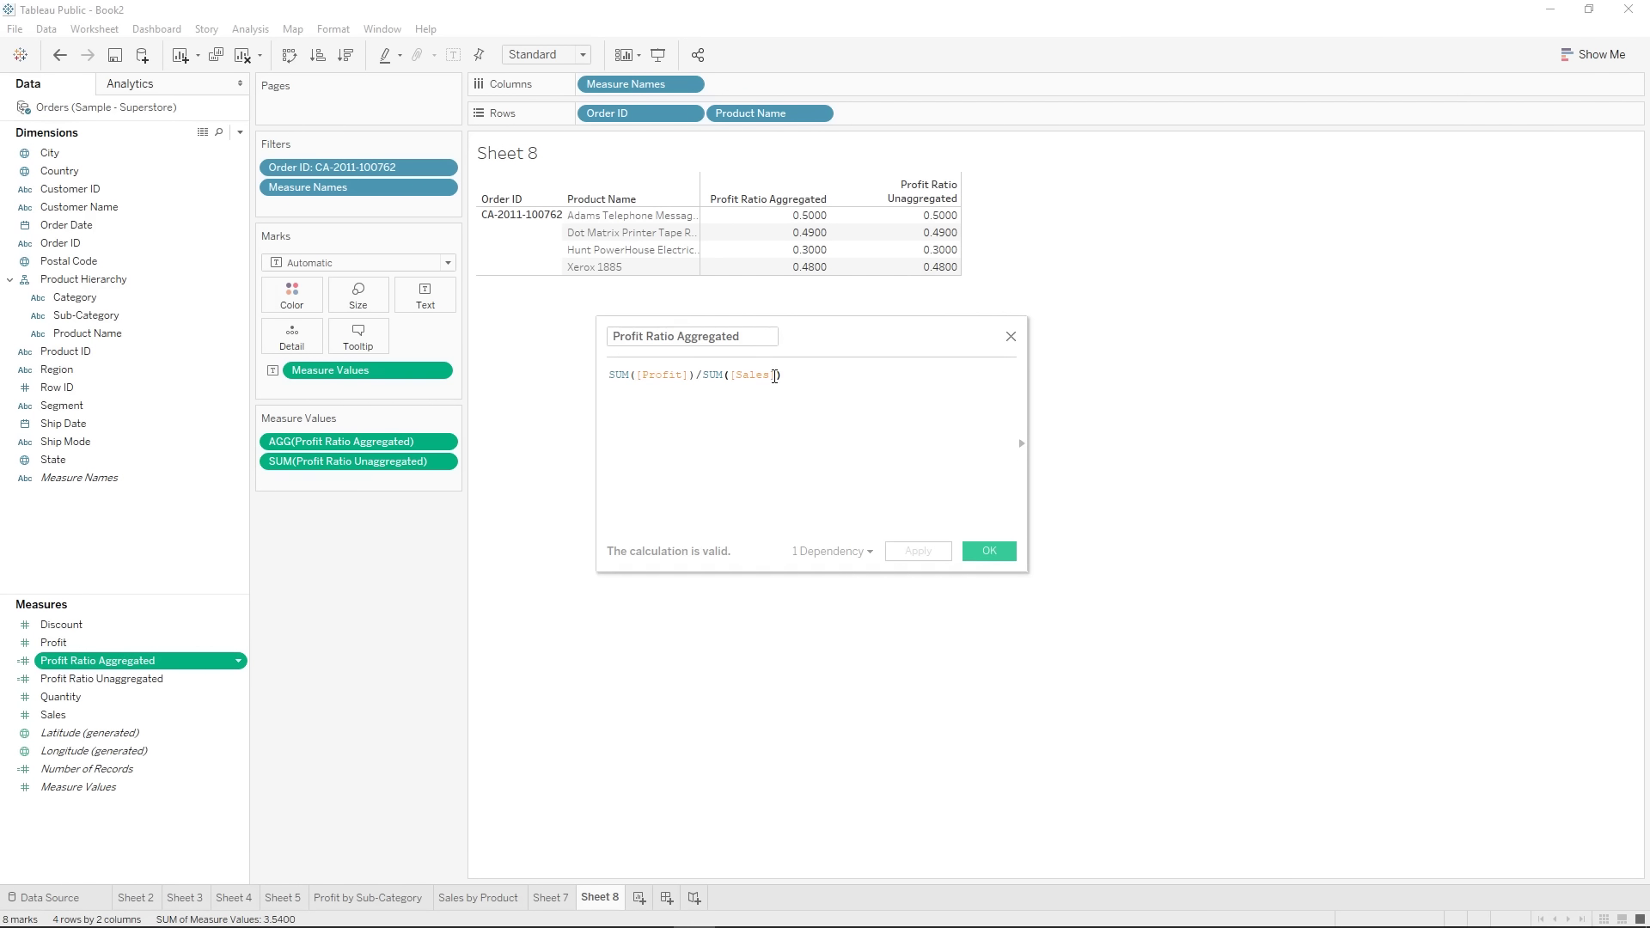
{"action": "left_click", "coordinate": [1010, 336]}
{"action": "mouse_move", "coordinate": [946, 256]}
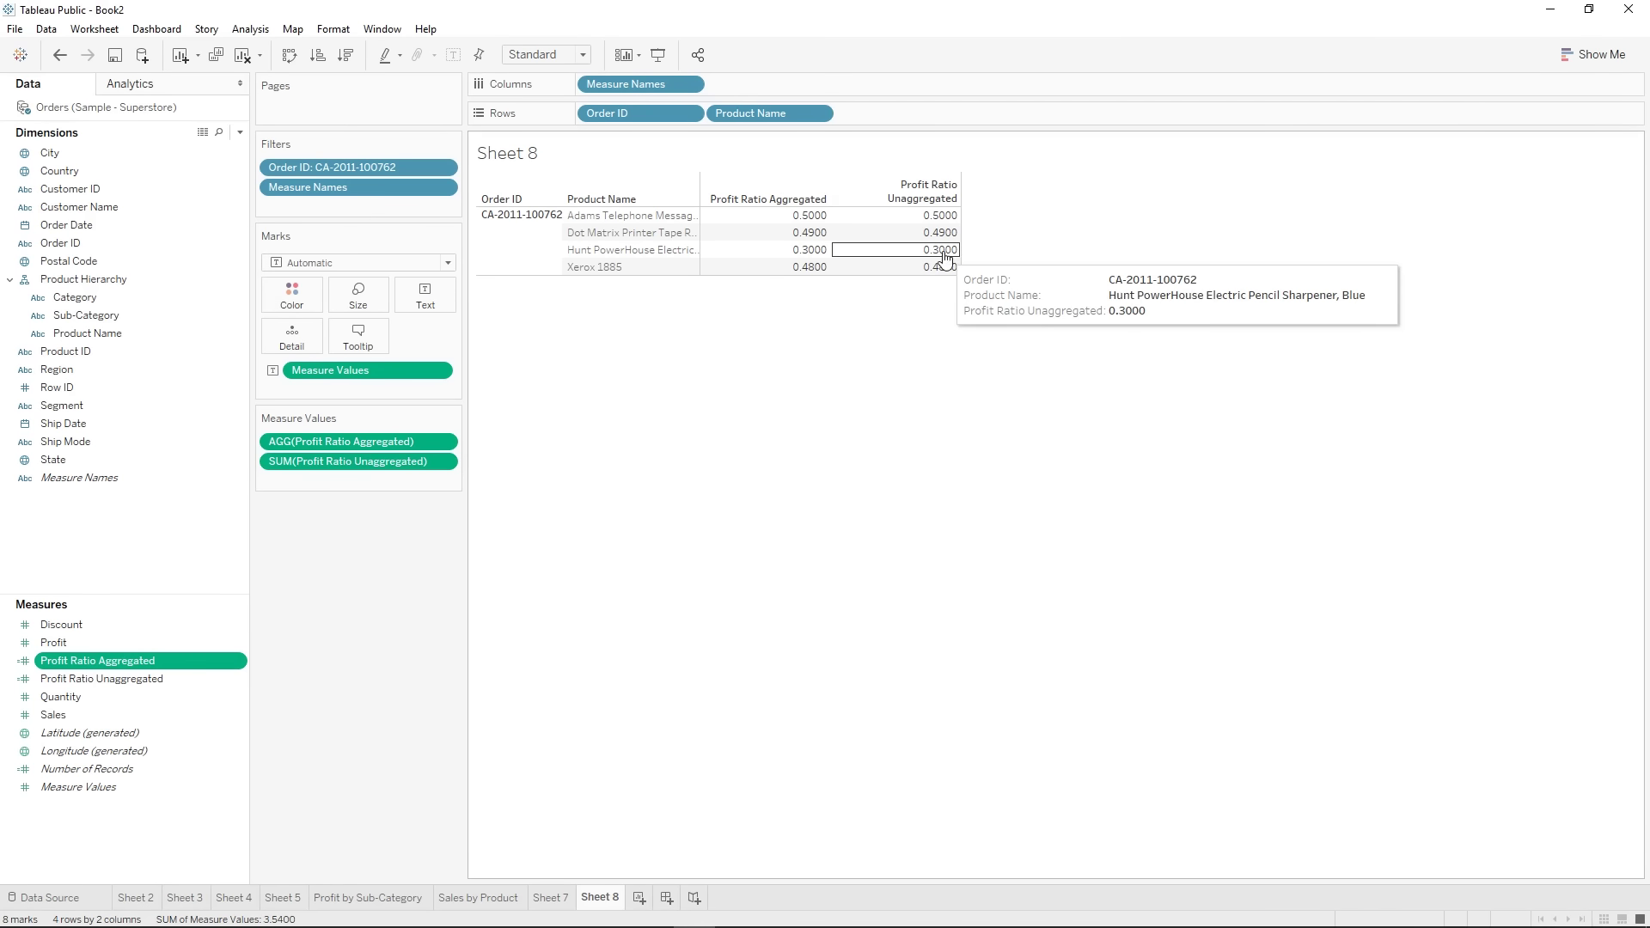
- Add the Profit and Sales measures to the table beside the two profit ratios
{"action": "double_click", "coordinate": [114, 643]}
{"action": "double_click", "coordinate": [93, 715]}
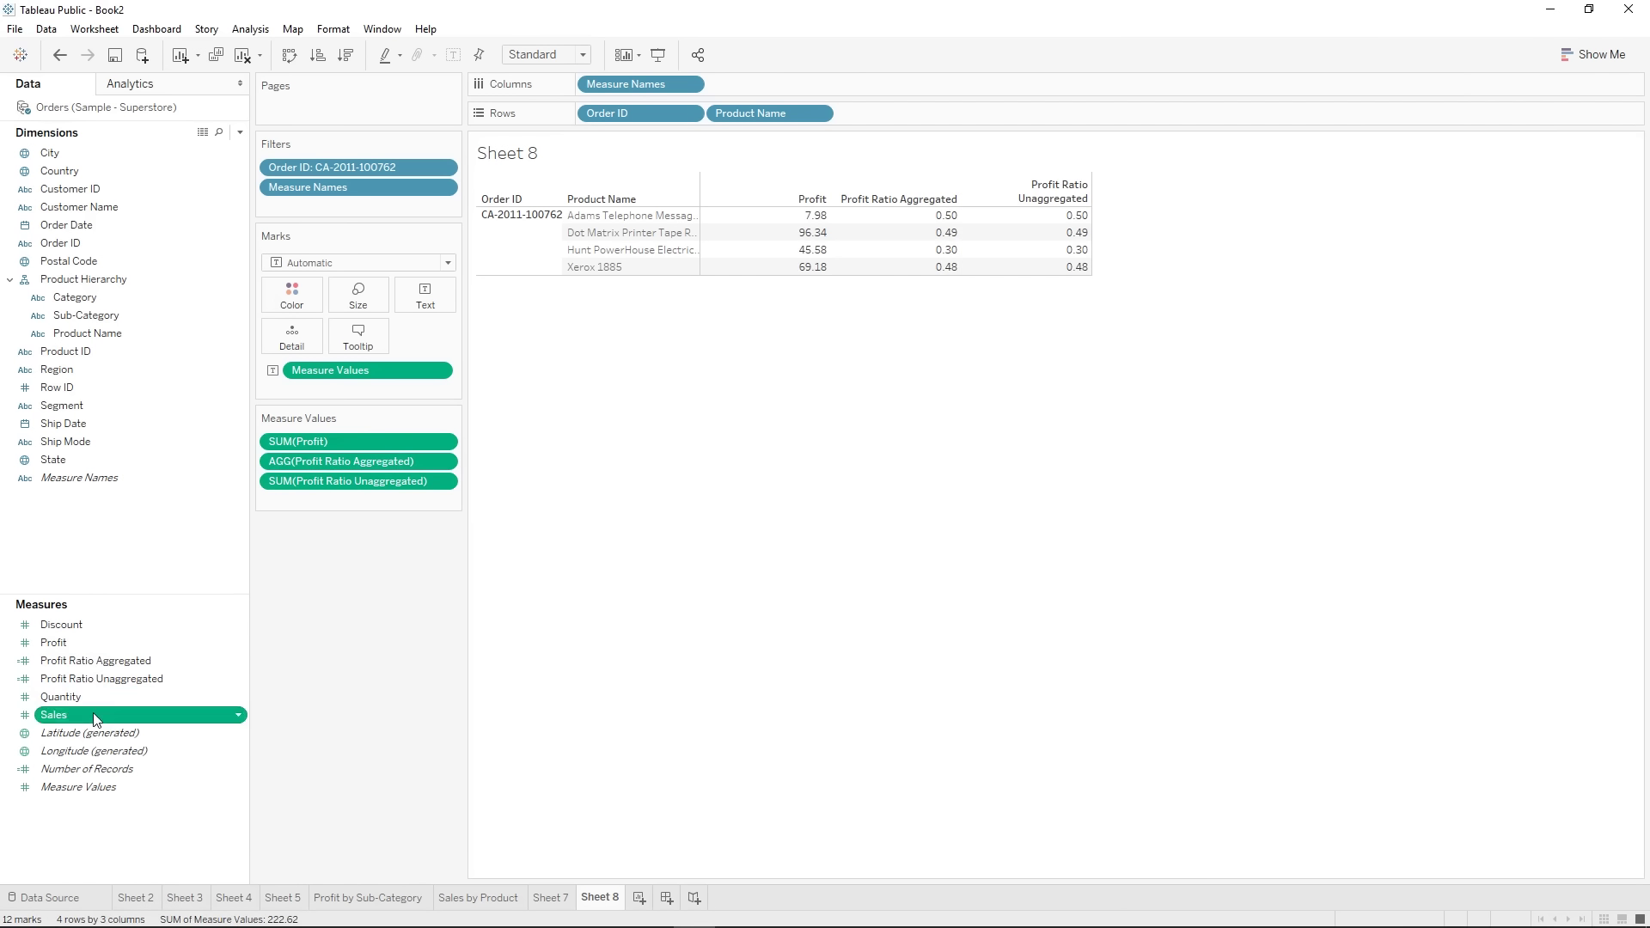
{"action": "left_click", "coordinate": [823, 557]}
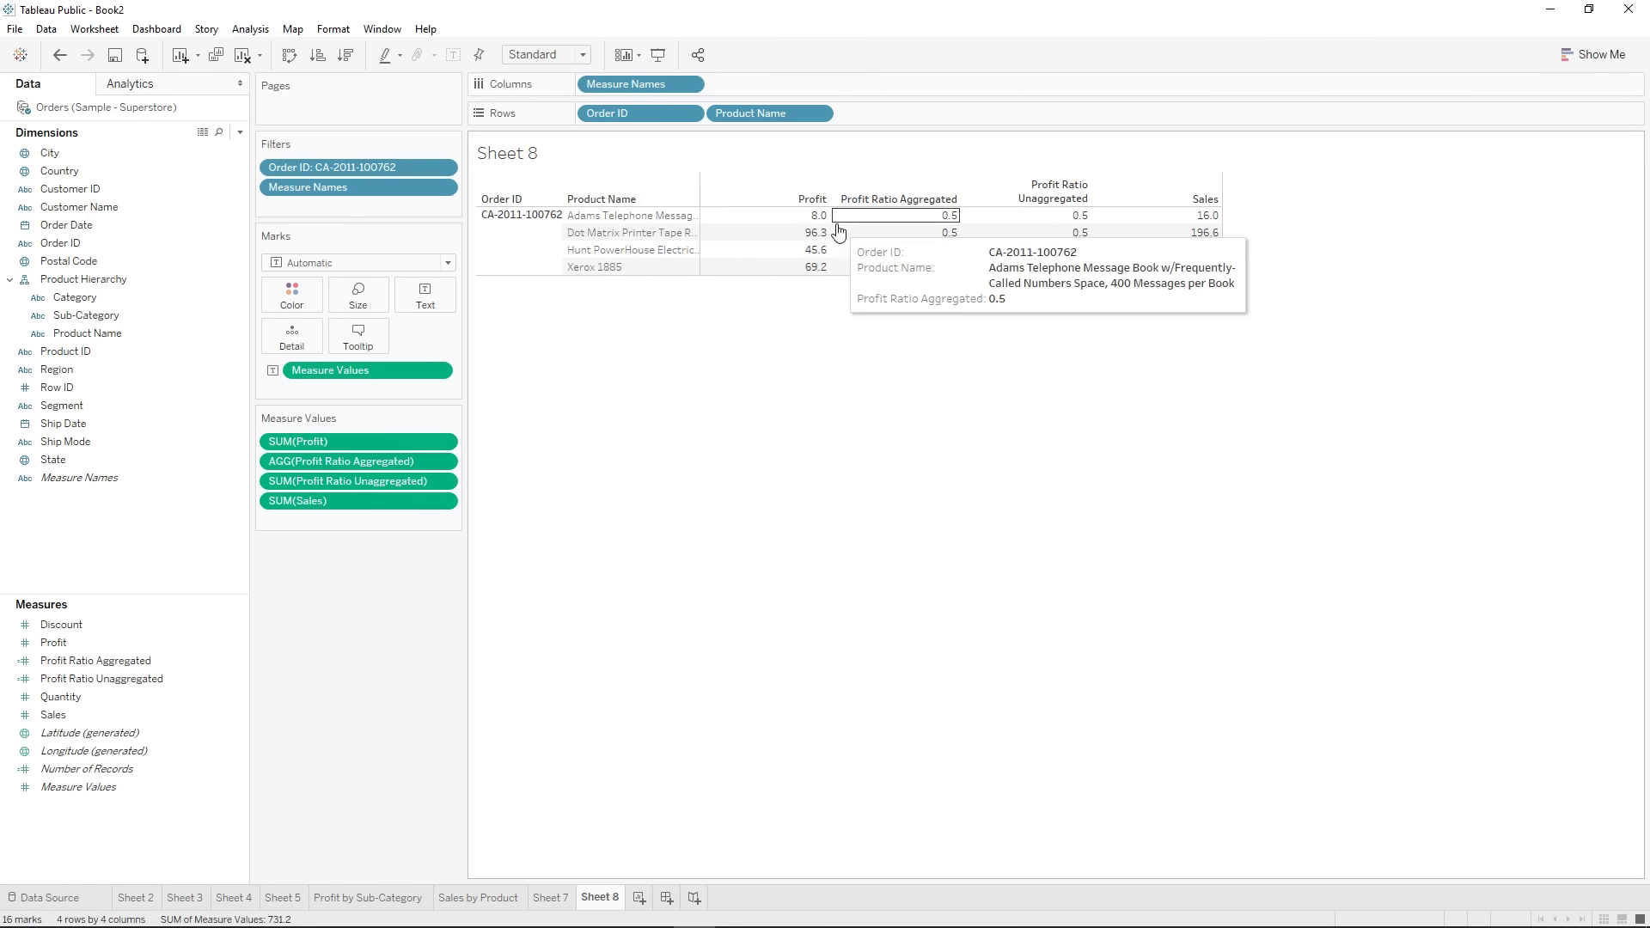
- Place Profit after Profit Ratio Unaggregated and remove Product Name from the rows to compare the measures for the whole order
{"action": "left_click_drag", "start_coordinate": [401, 444], "coordinate": [395, 492]}
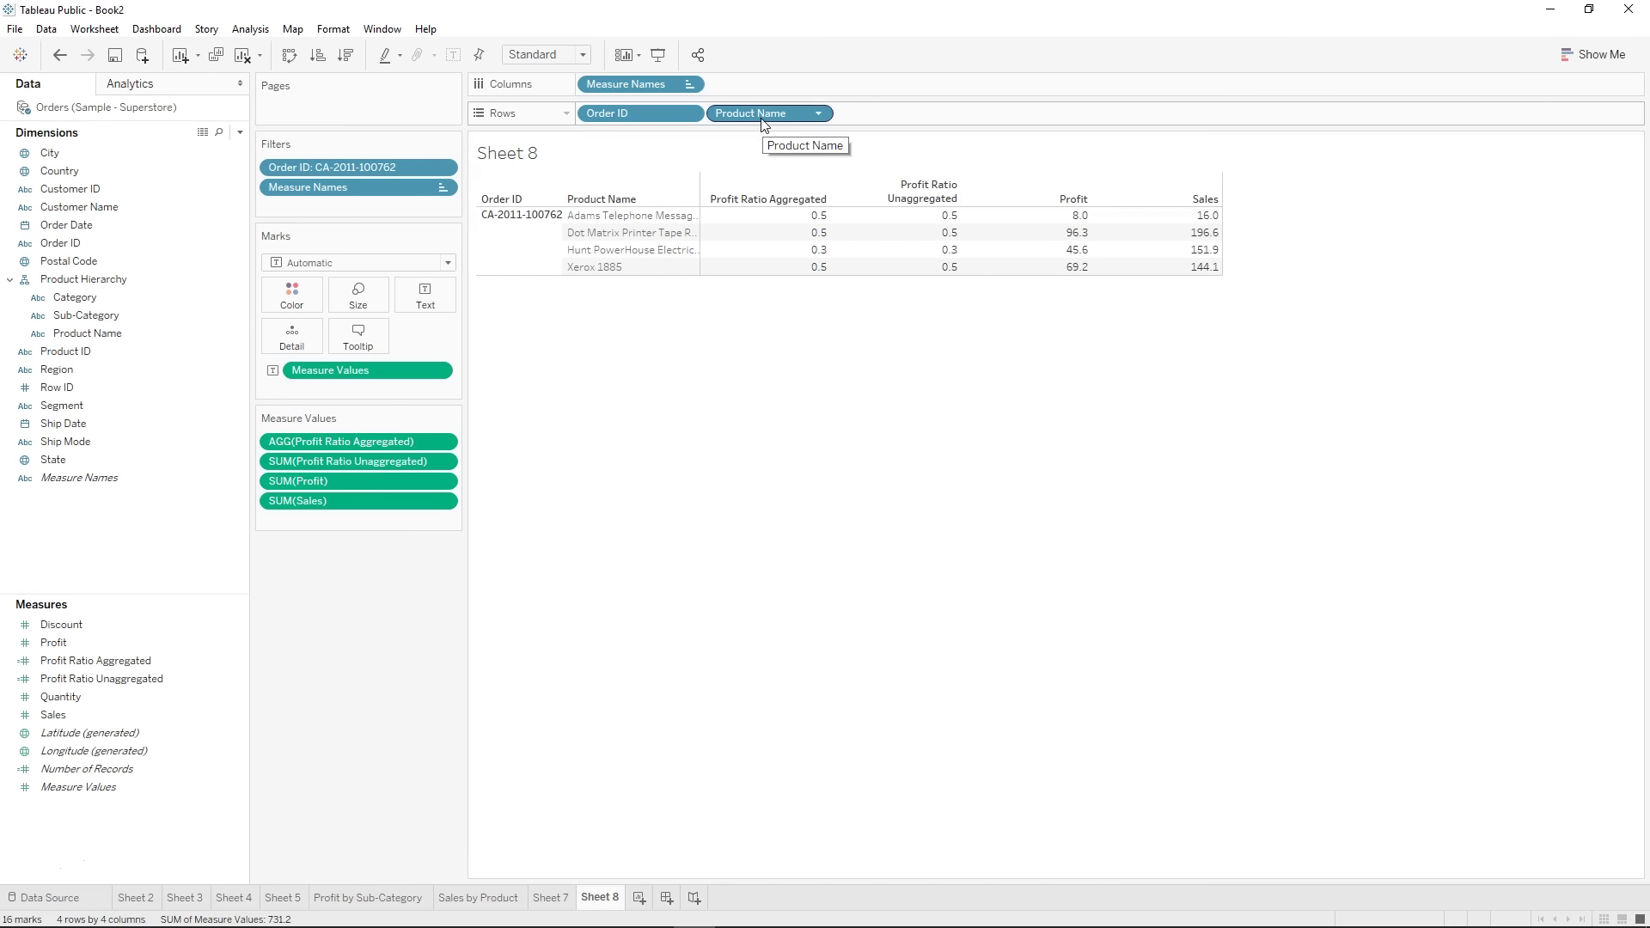
{"action": "left_click_drag", "start_coordinate": [761, 123], "coordinate": [400, 625]}
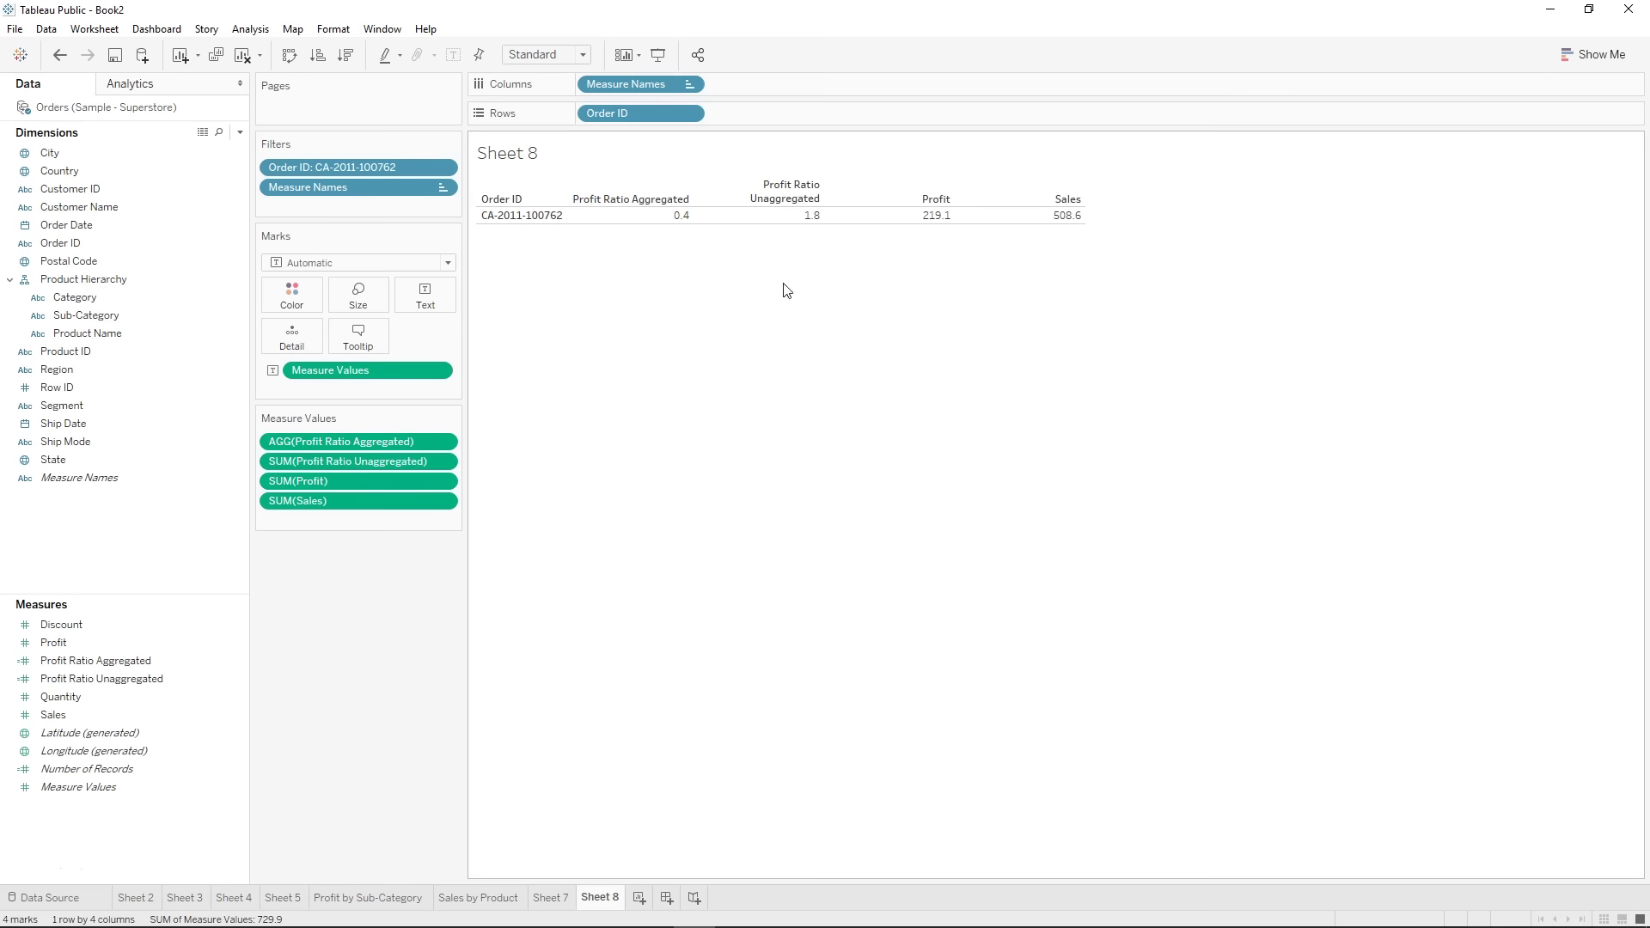
{"action": "mouse_move", "coordinate": [665, 224]}
{"action": "mouse_move", "coordinate": [782, 225]}
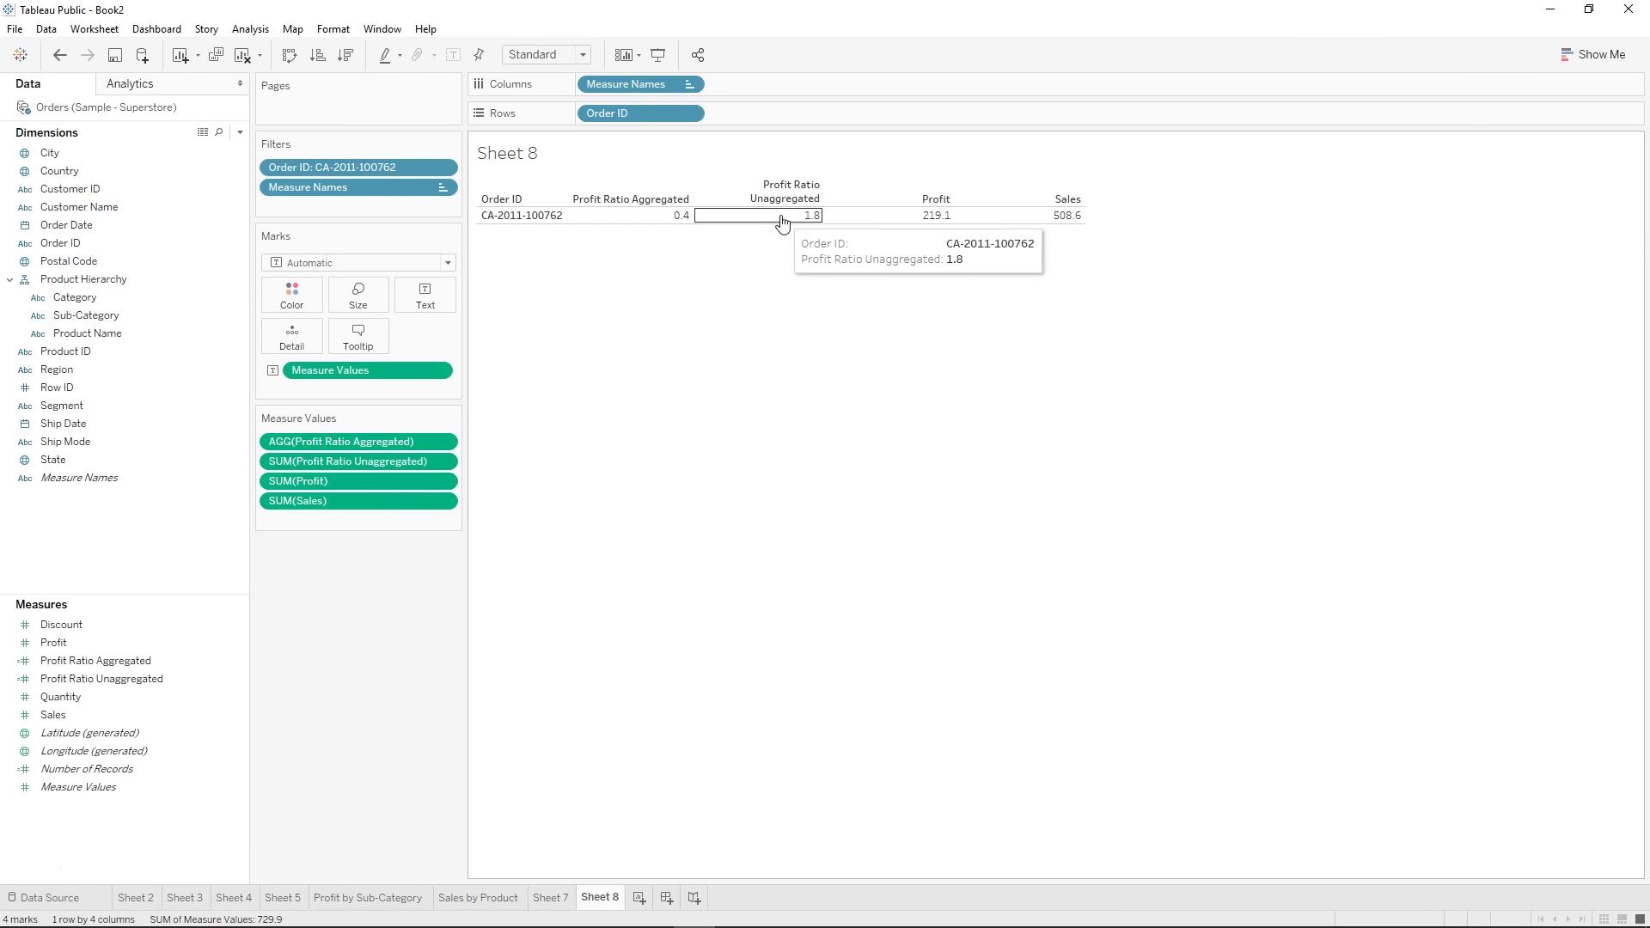
{"action": "mouse_move", "coordinate": [1054, 217]}
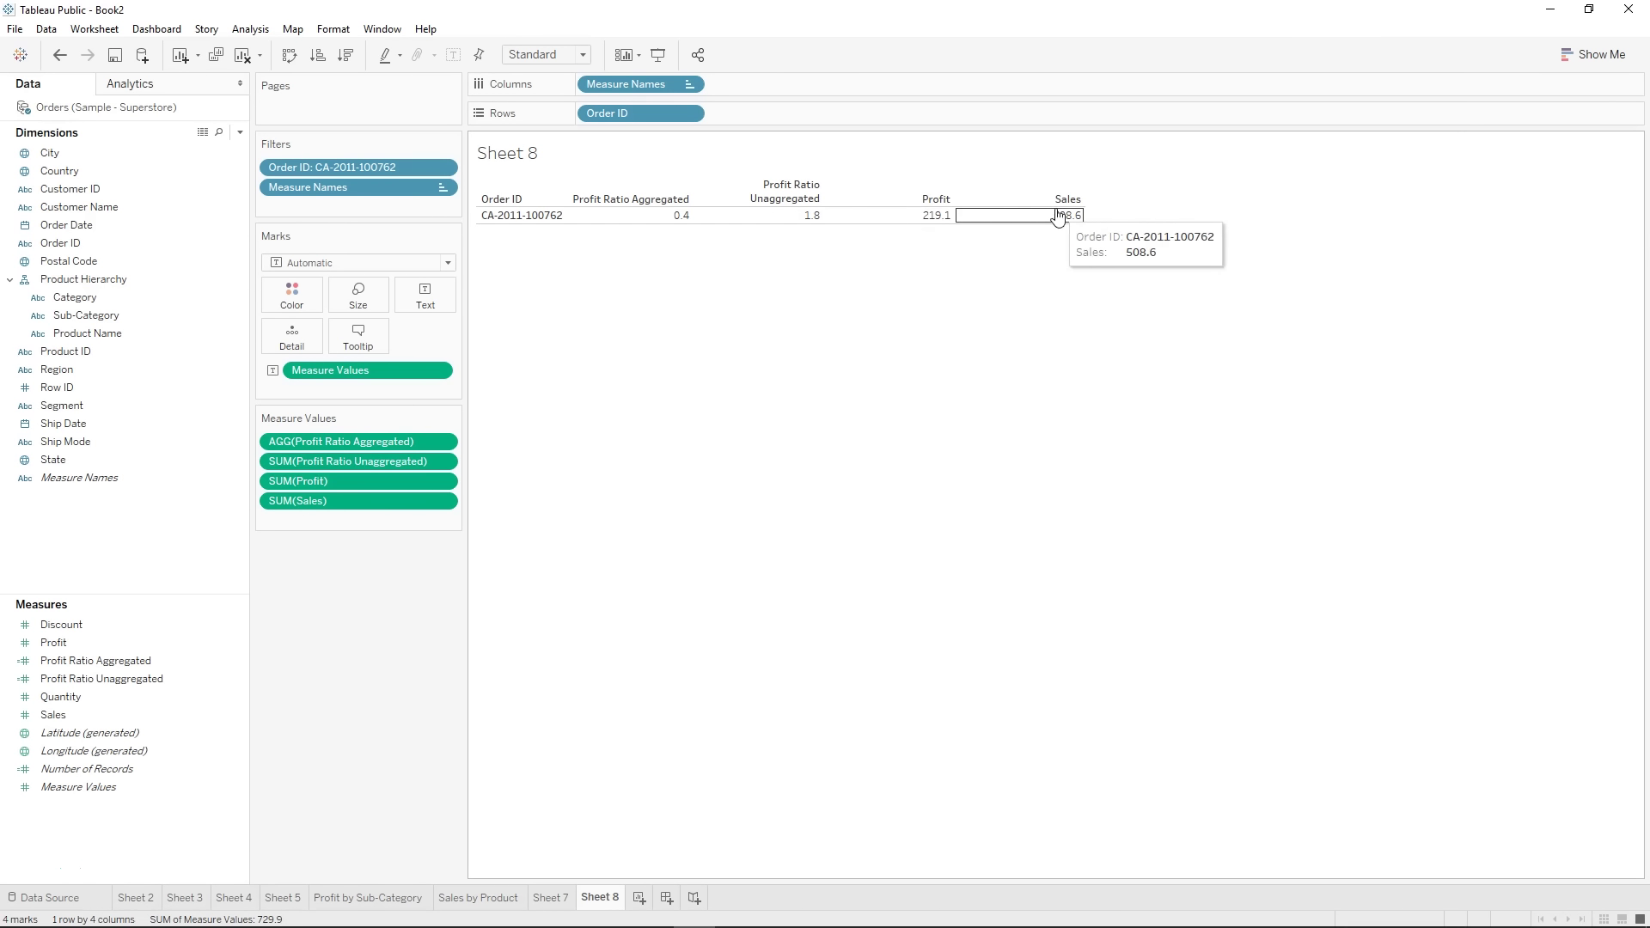
{"action": "mouse_move", "coordinate": [922, 223]}
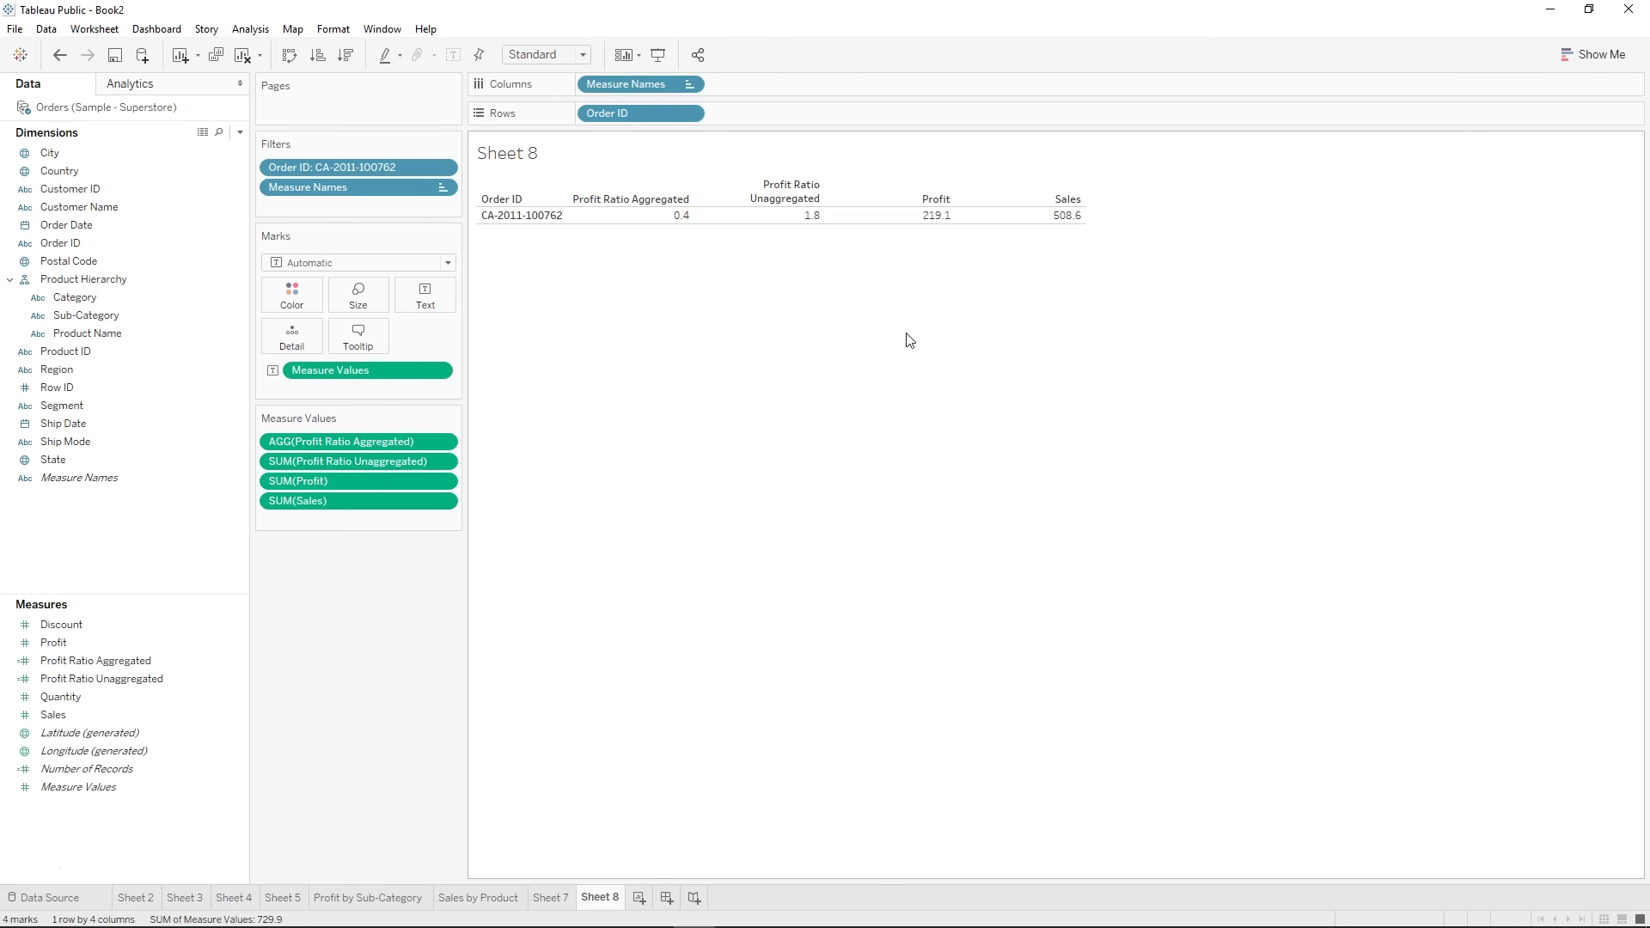
- Switch to Calculator, shrink its window beside the table, divide 219.1 by 508.6, and minimize it
{"action": "key", "text": "super"}
{"action": "type", "text": "cal"}
{"action": "key", "text": "Return"}
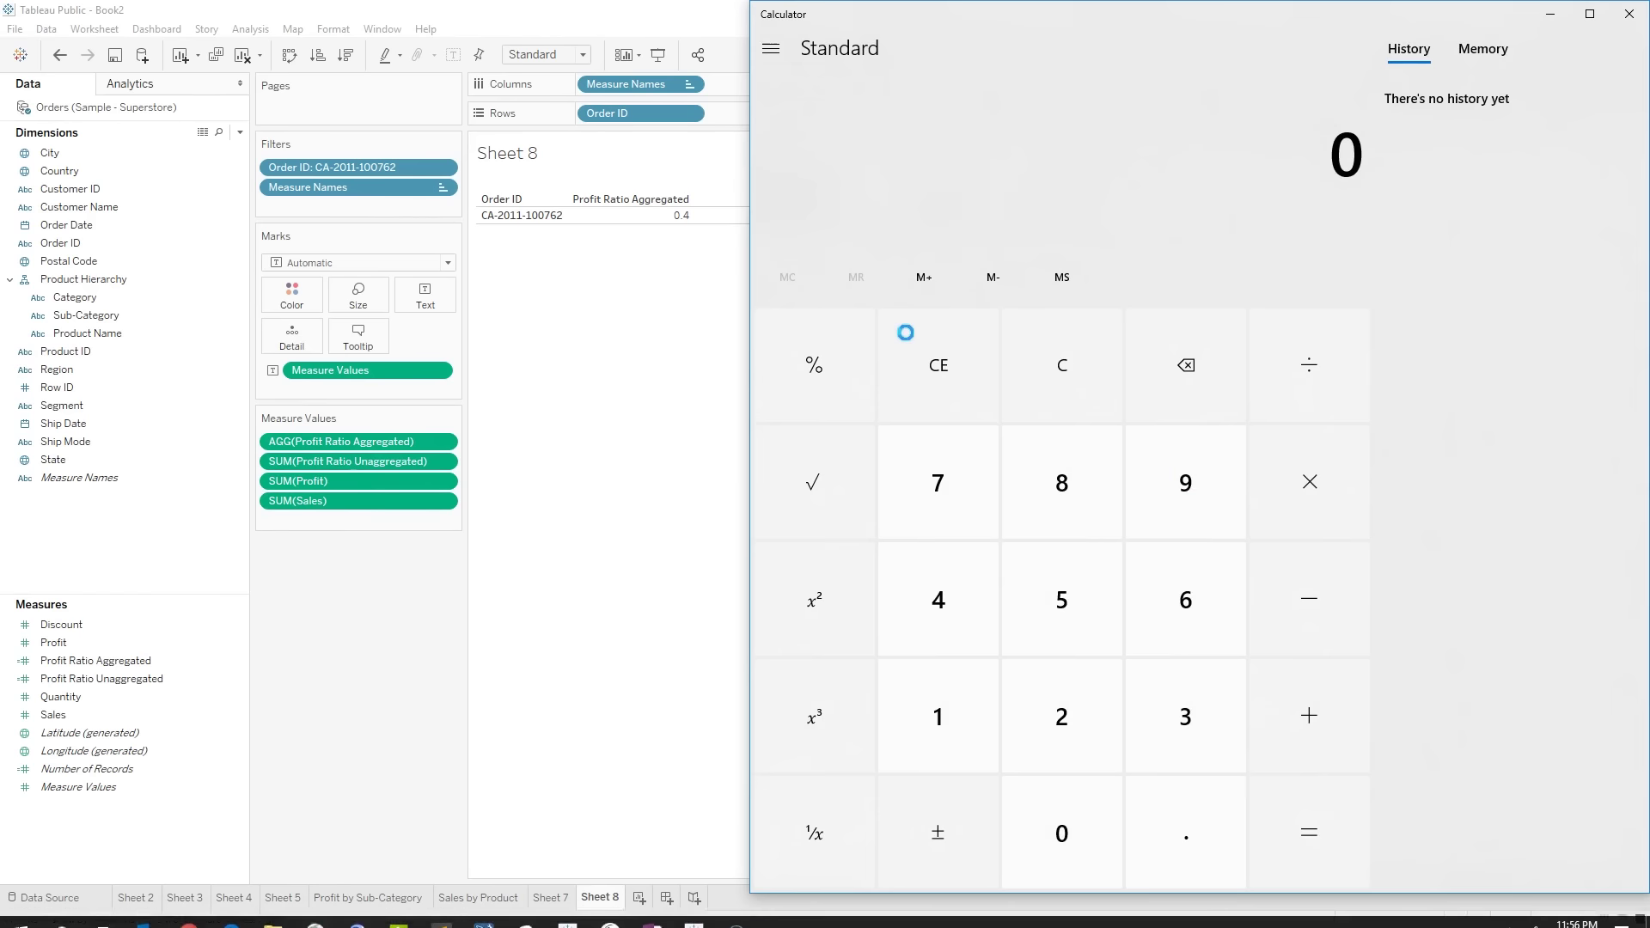
{"action": "left_click_drag", "start_coordinate": [748, 322], "coordinate": [1145, 353]}
{"action": "left_click_drag", "start_coordinate": [1220, 14], "coordinate": [1220, 324]}
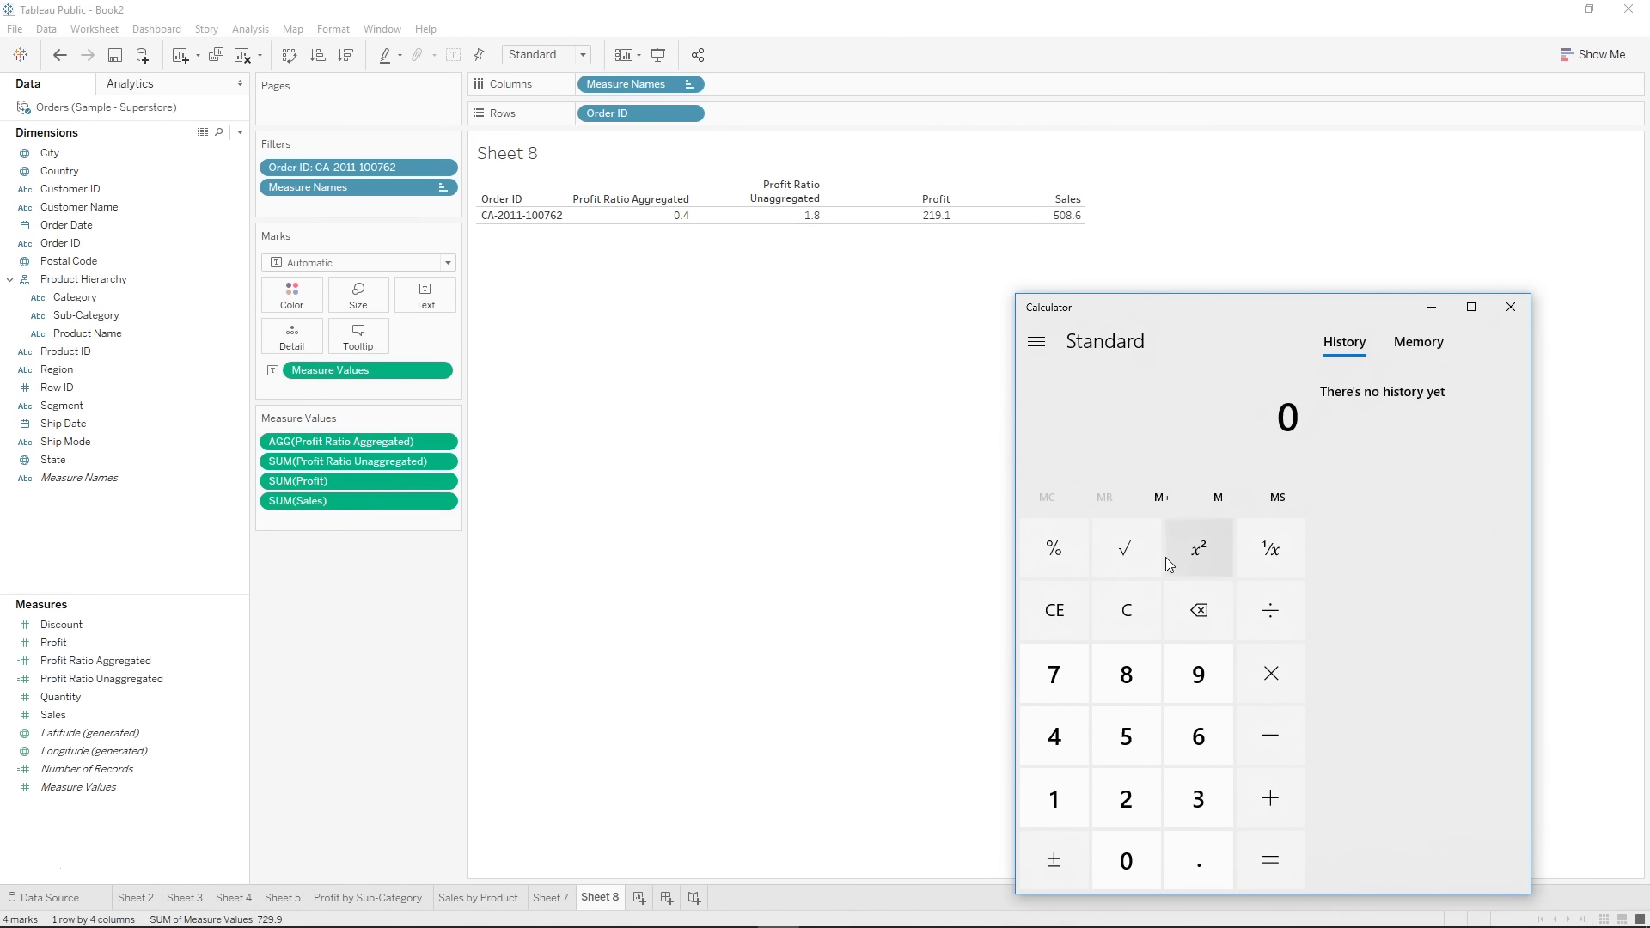
{"action": "type", "text": "219.1 ÷ "}
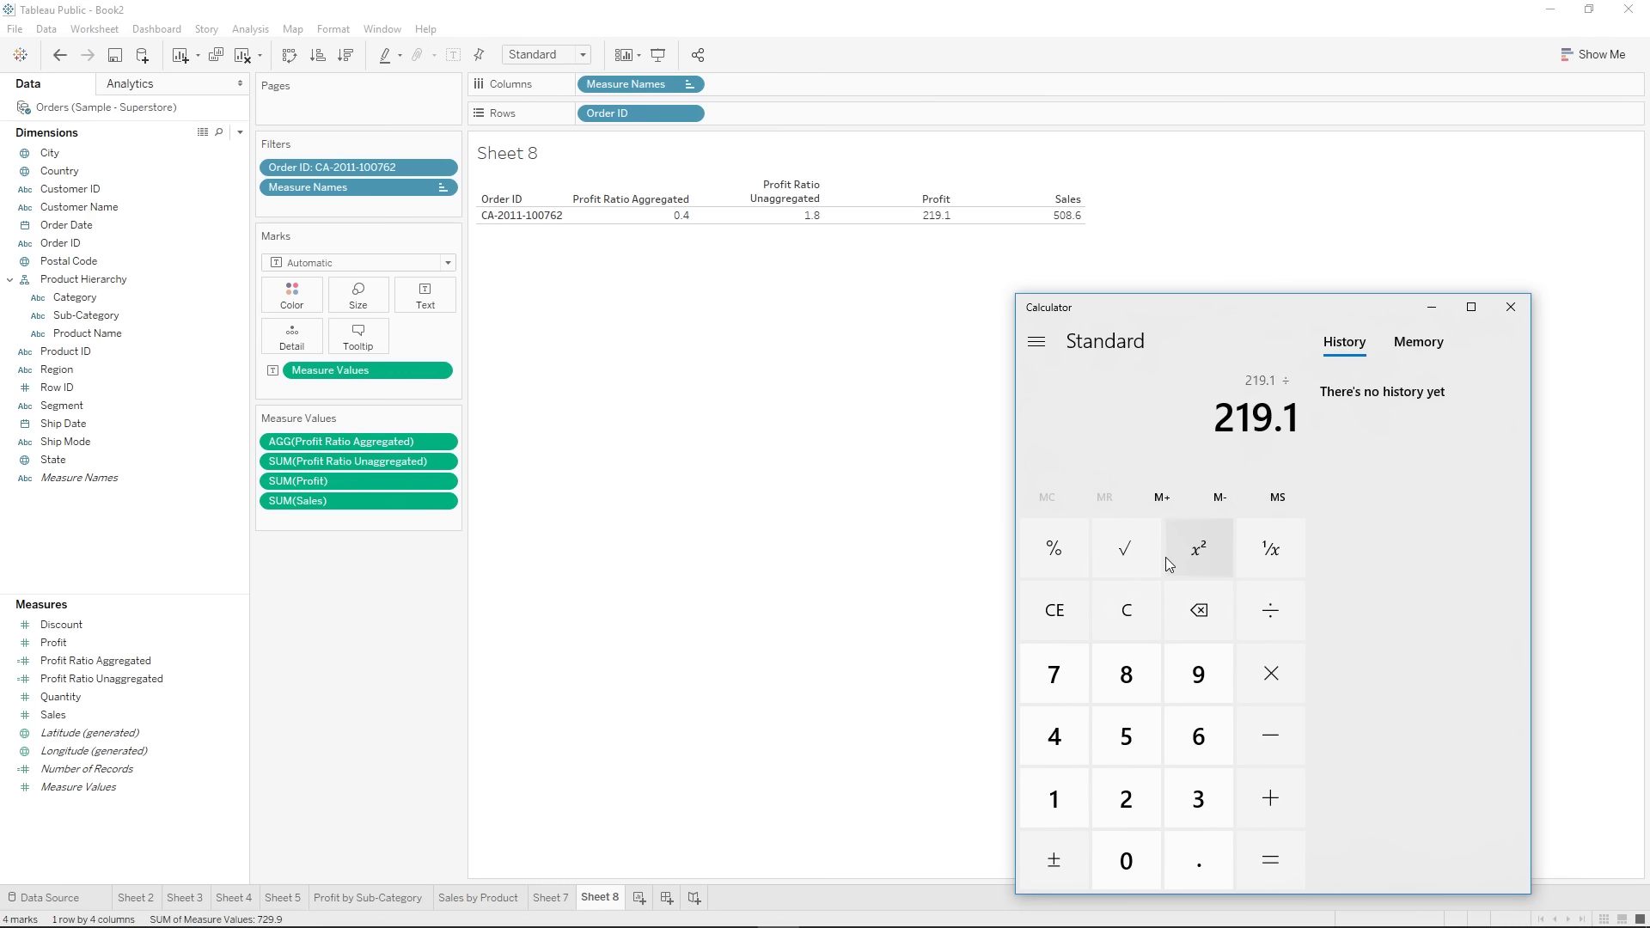
{"action": "type", "text": "508.6"}
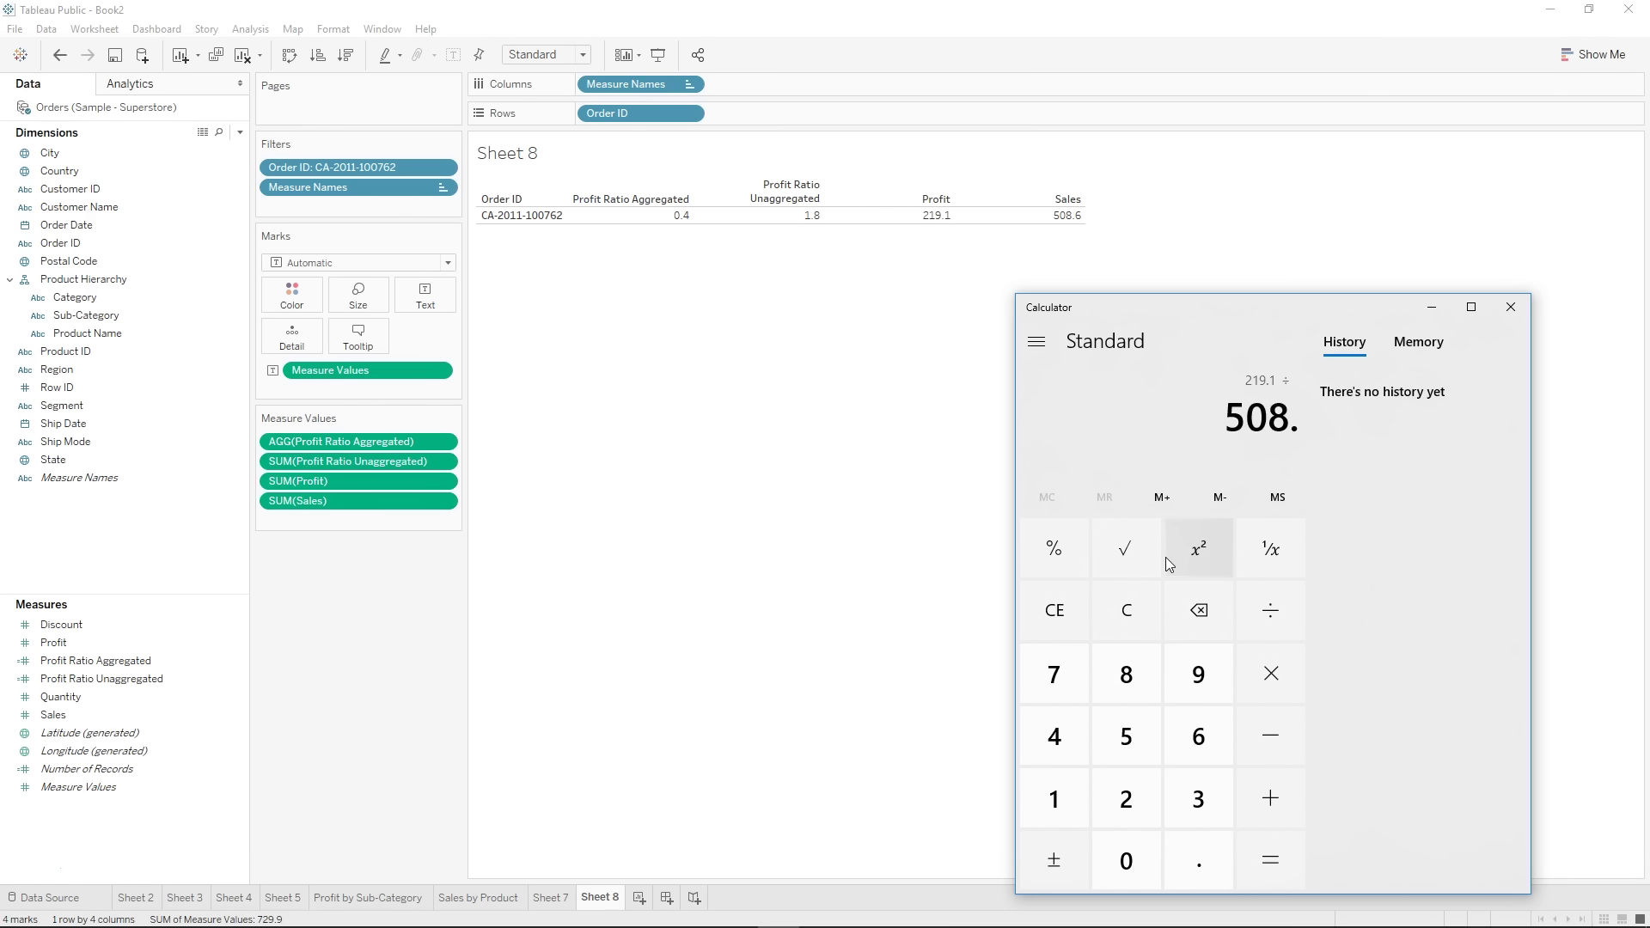
{"action": "key", "text": "Return"}
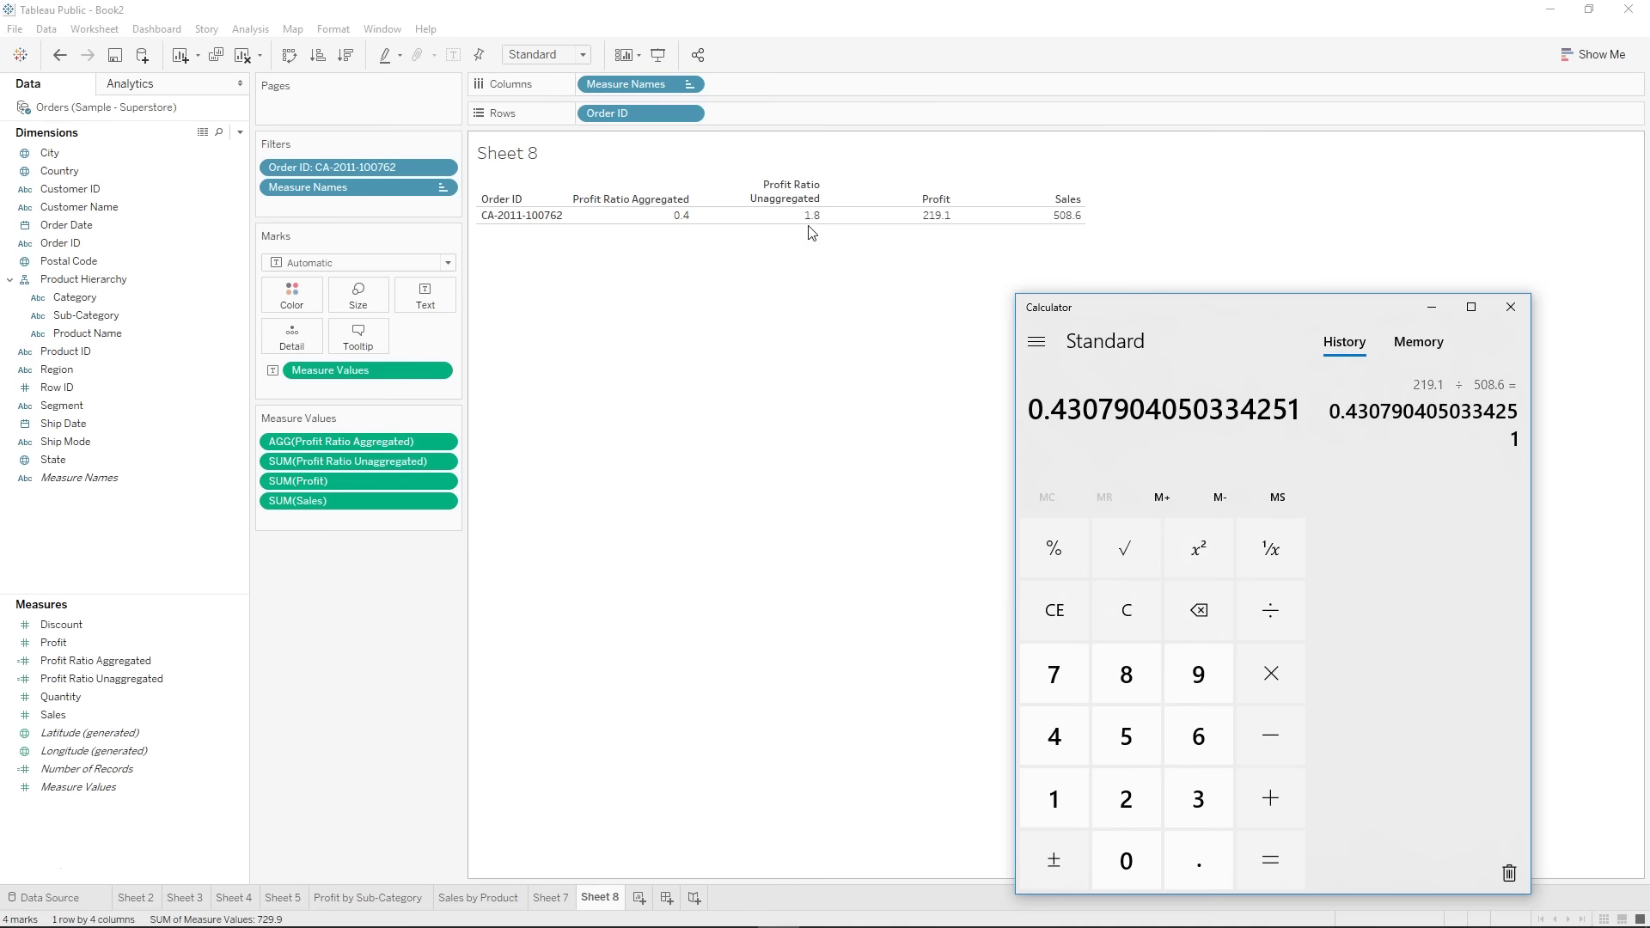
{"action": "left_click", "coordinate": [1433, 307]}
- Add Product Name back to the rows after Order ID, including all members
{"action": "left_click", "coordinate": [132, 334]}
{"action": "left_click_drag", "start_coordinate": [133, 334], "coordinate": [759, 112]}
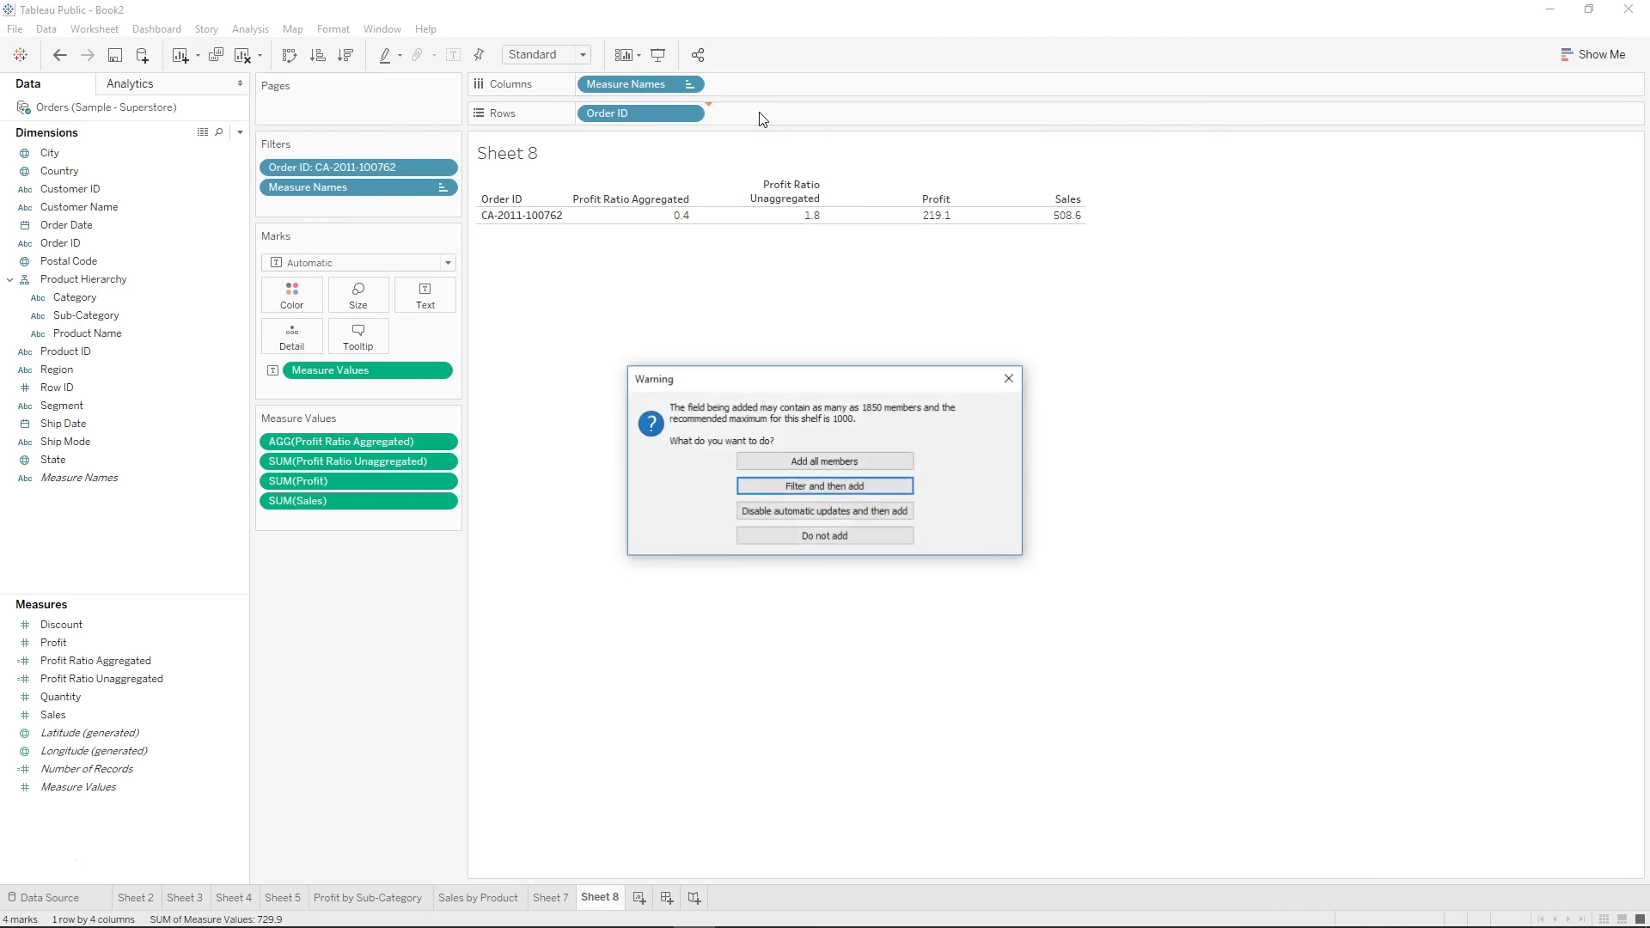
{"action": "left_click", "coordinate": [842, 465]}
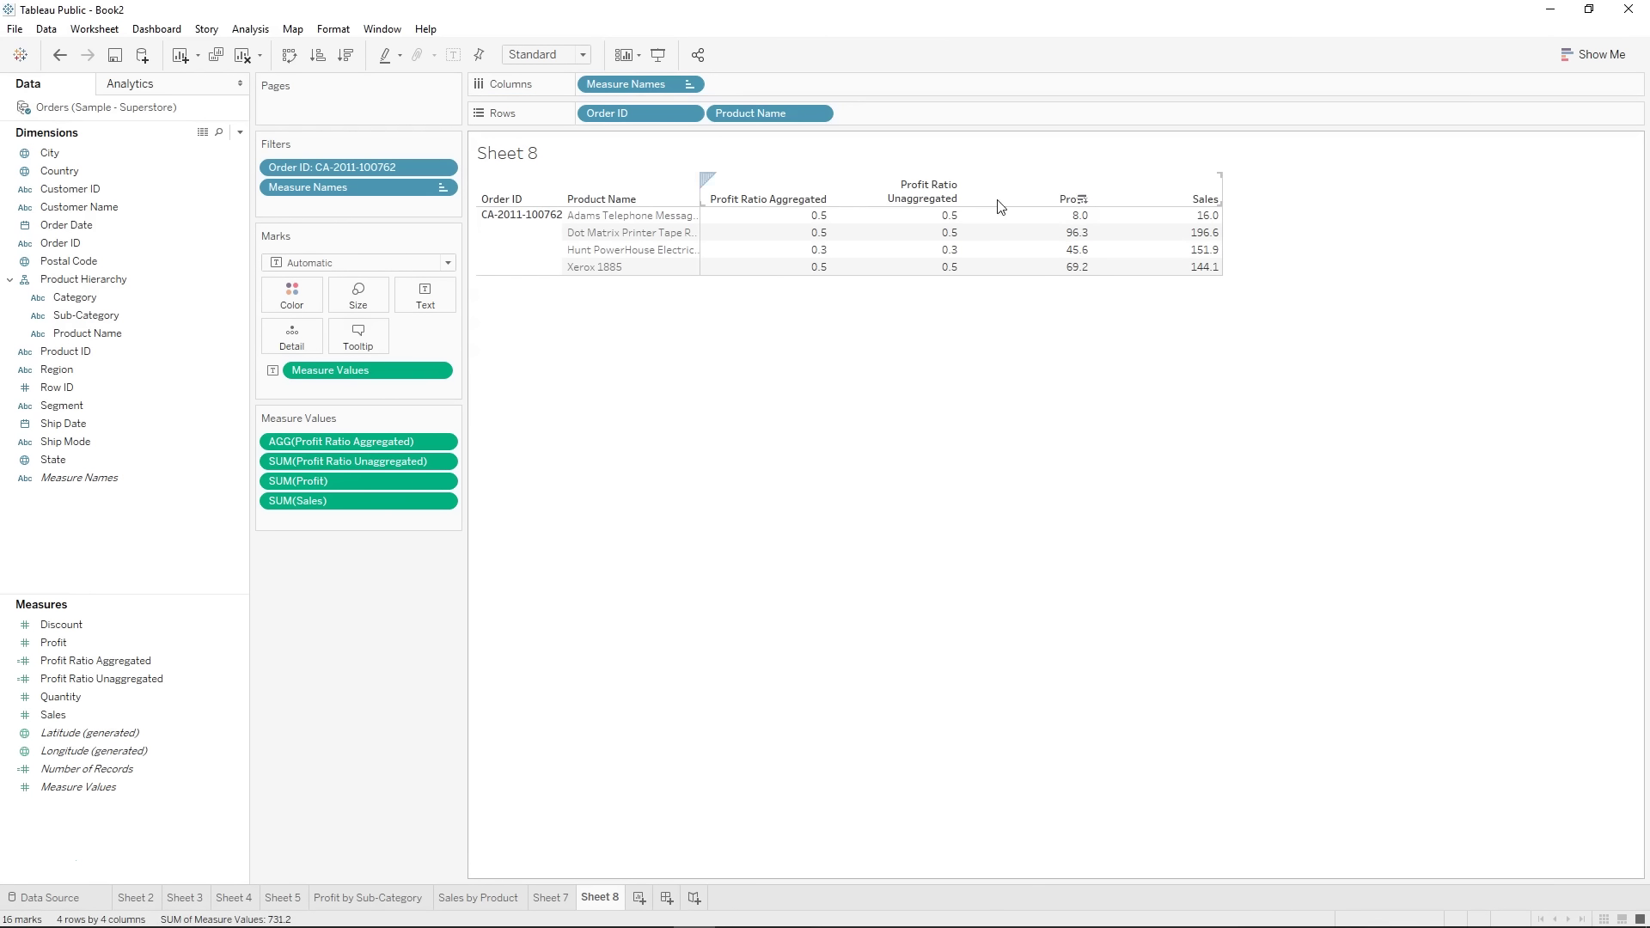
- Review the formula of Profit Ratio Aggregated and examine how Profit Ratio Unaggregated is computed for each product
{"action": "right_click", "coordinate": [95, 660]}
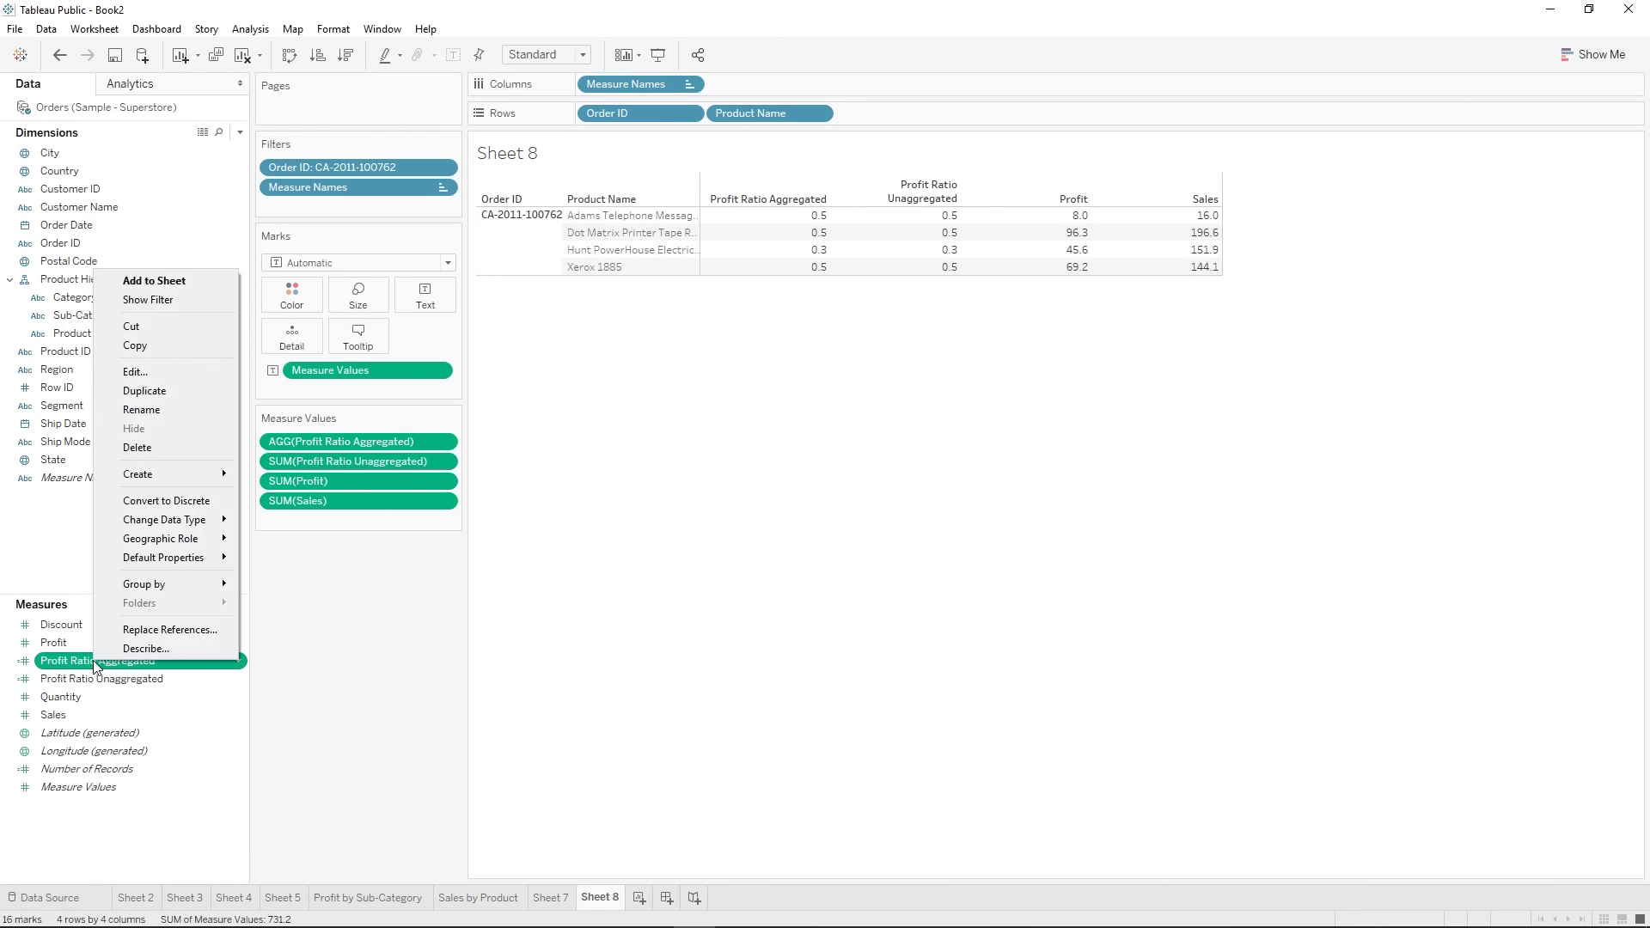
{"action": "left_click", "coordinate": [148, 373]}
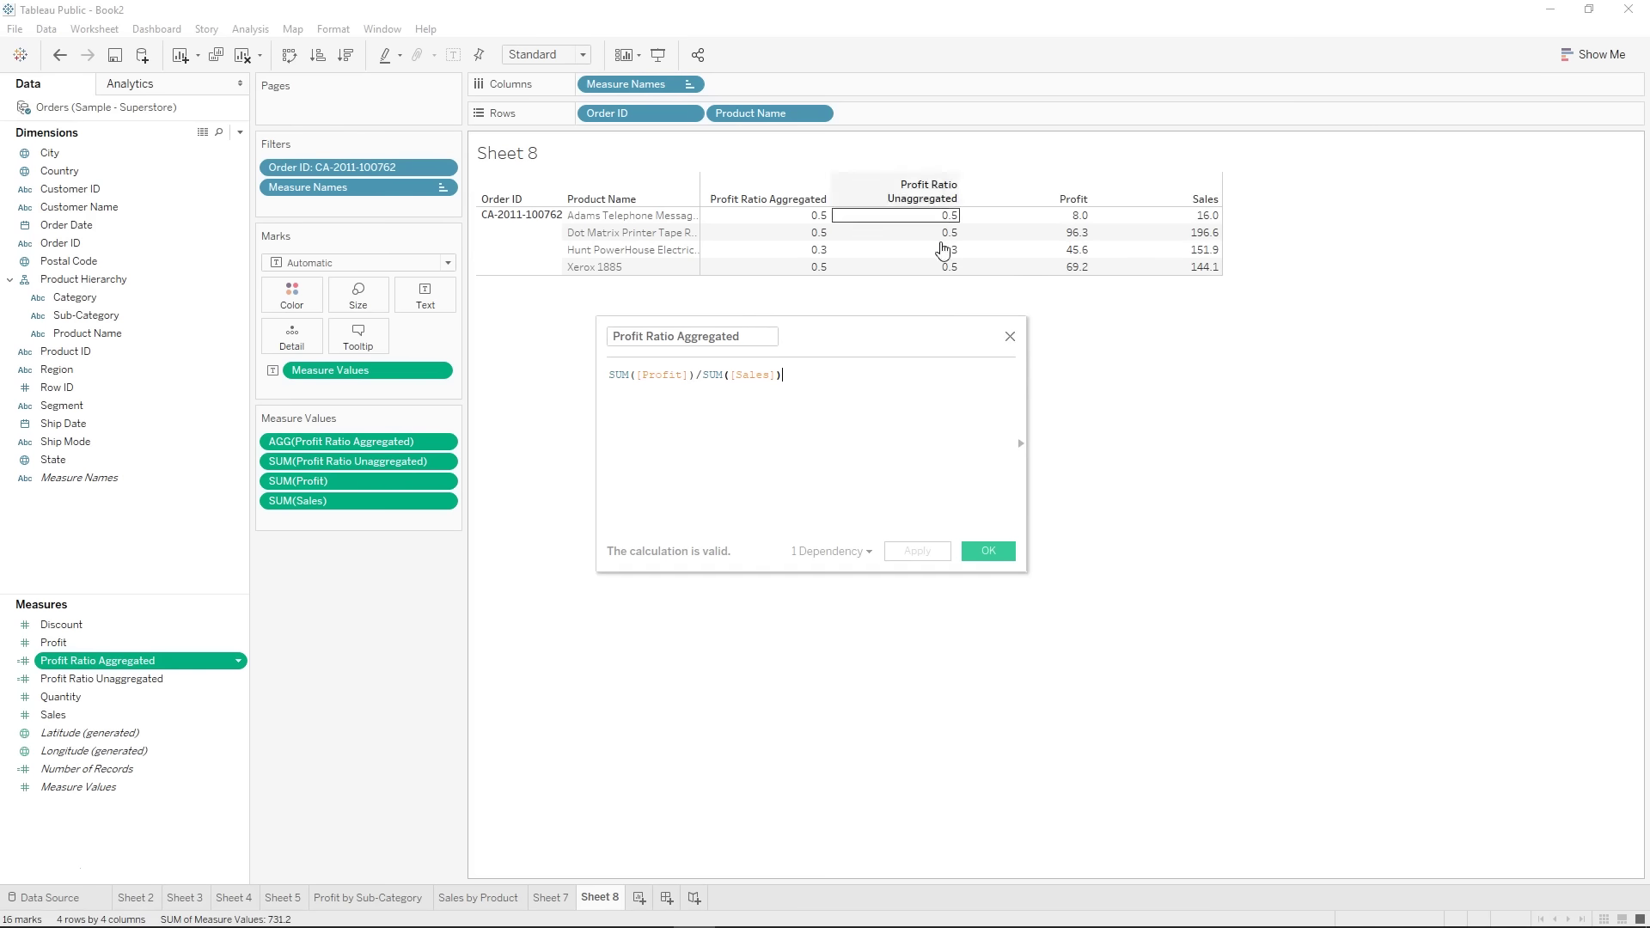
{"action": "left_click", "coordinate": [1009, 338]}
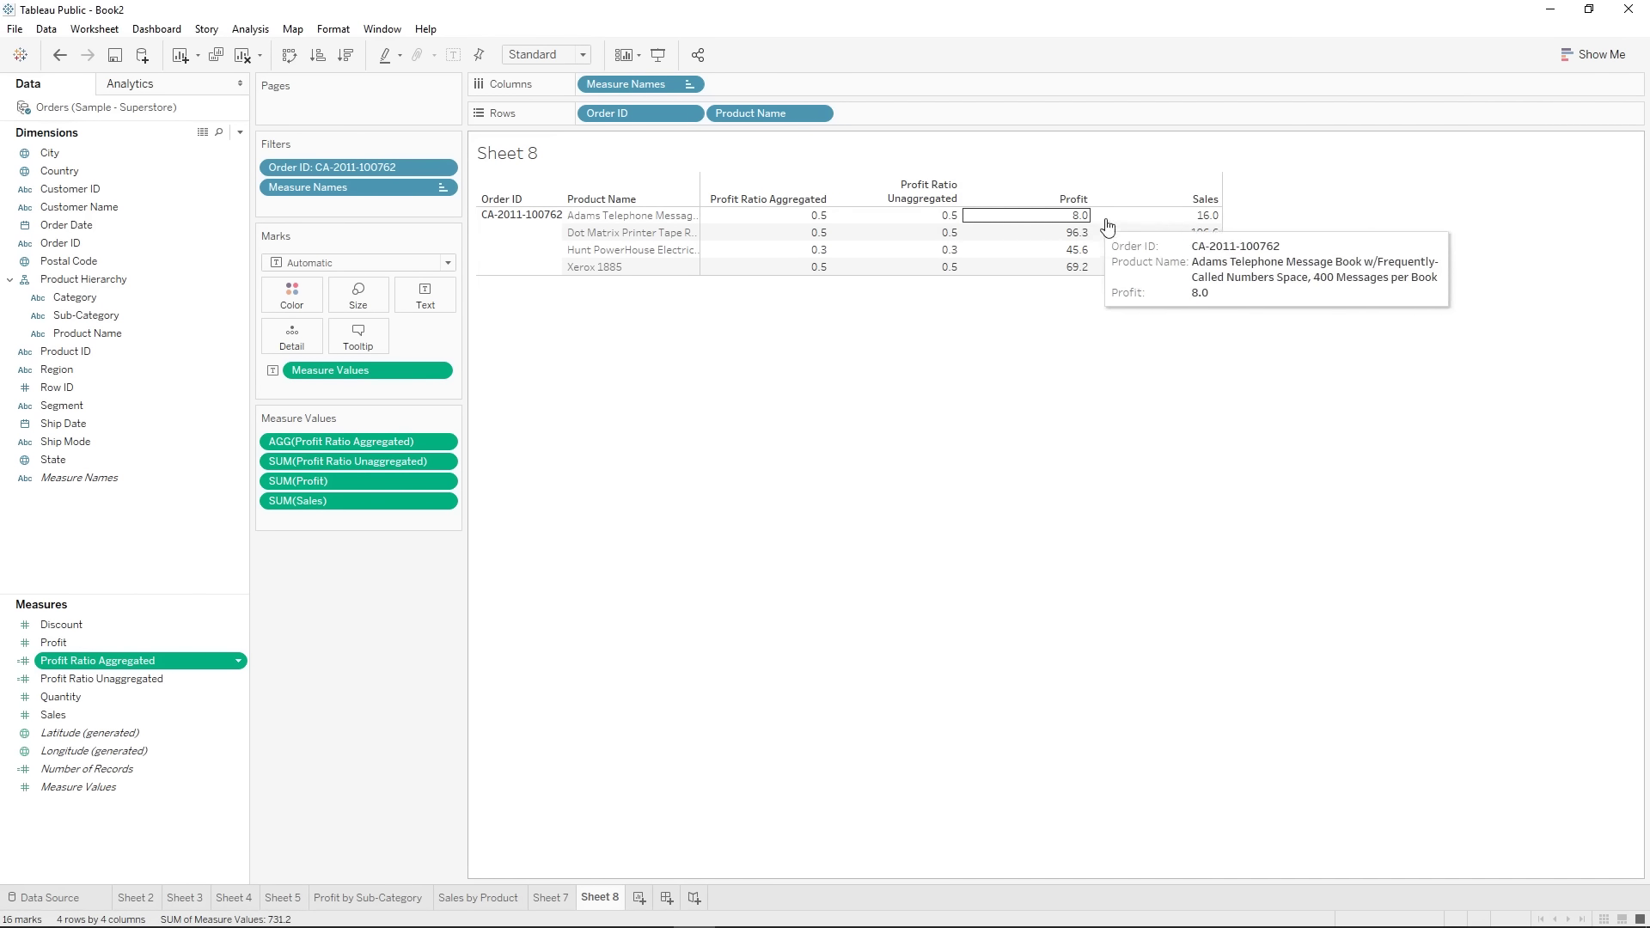
{"action": "left_click", "coordinate": [334, 467]}
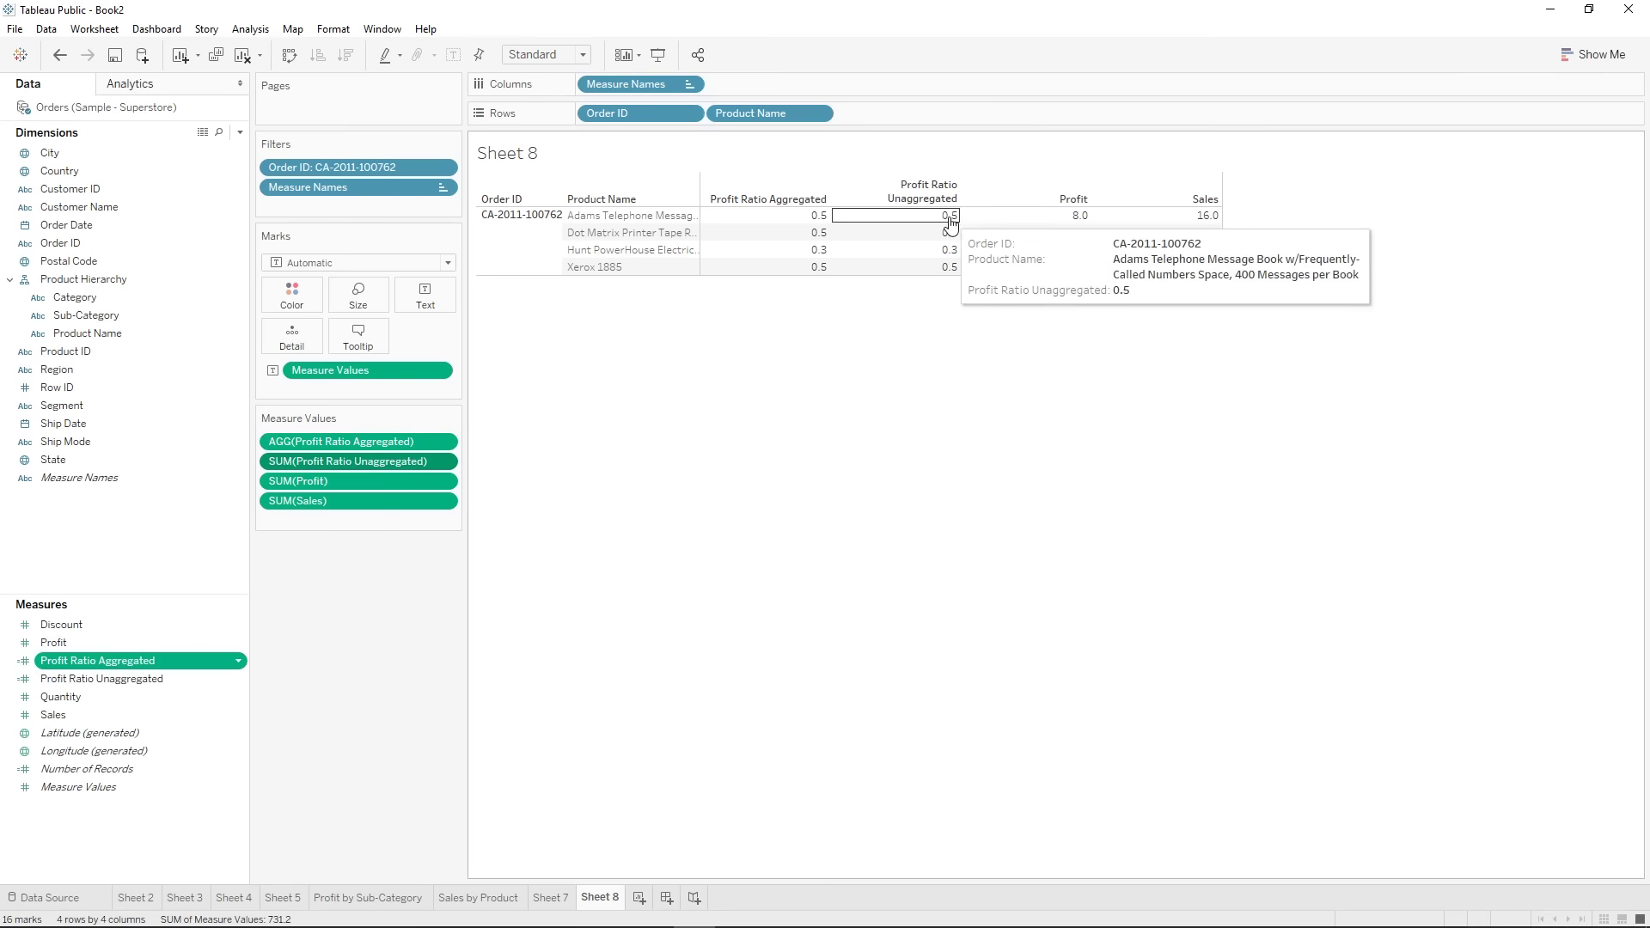
- Switch to Calculator and add up the four products' unaggregated ratios: 0.5 + 0.5 + 0.3 + 0.5
{"action": "key", "text": "super"}
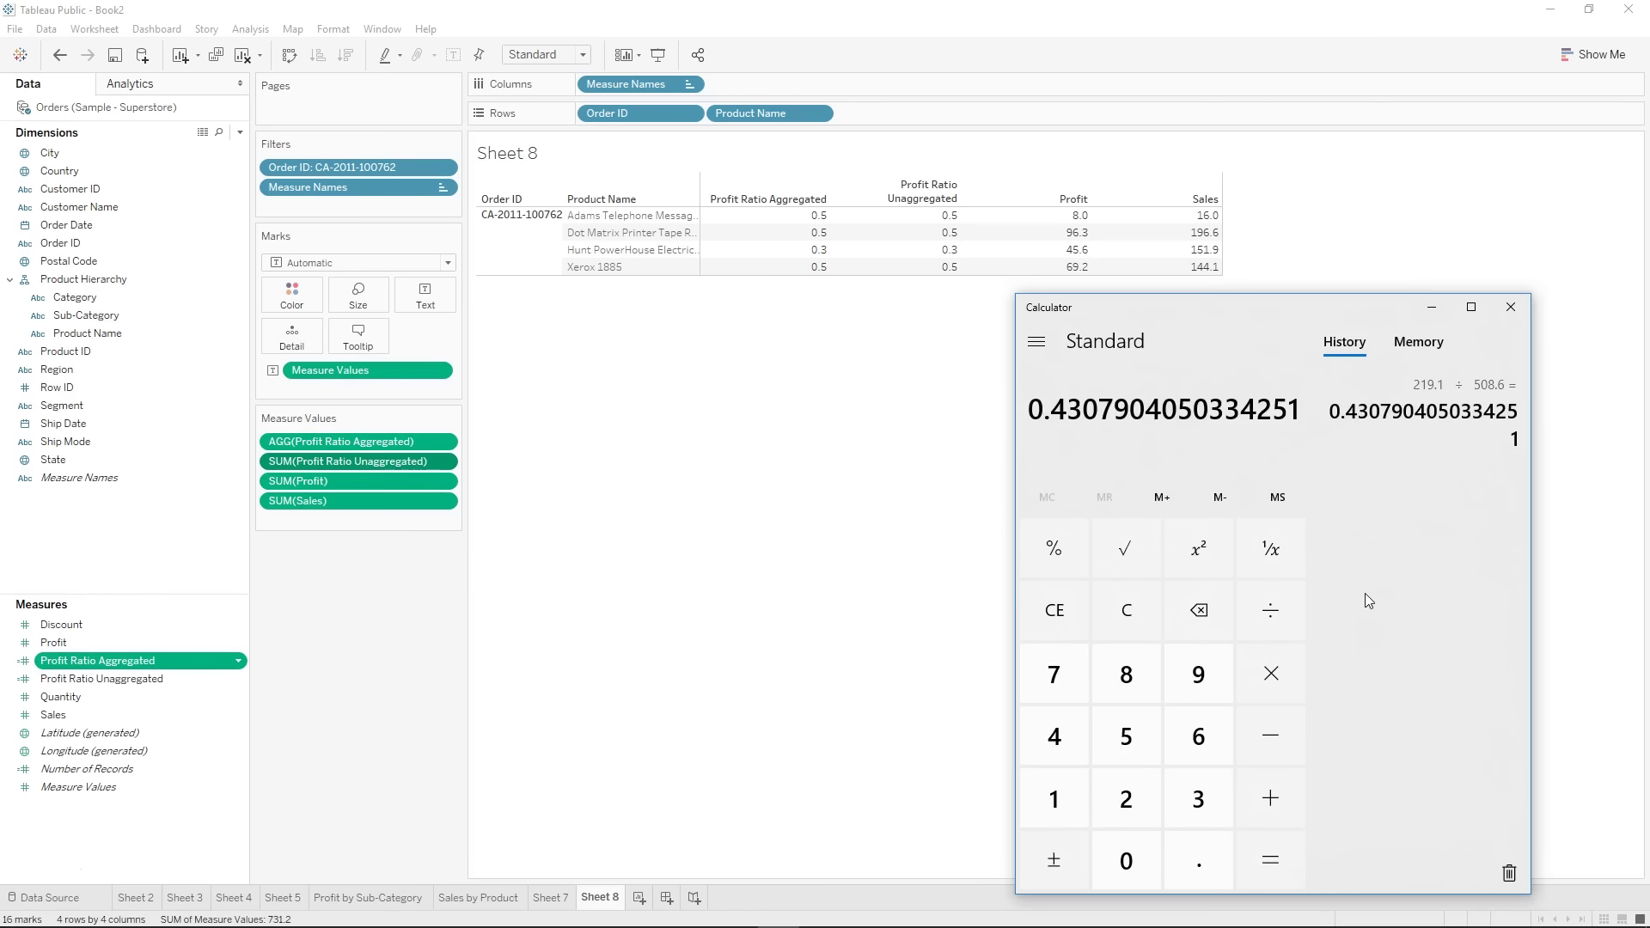
{"action": "type", "text": ".5"}
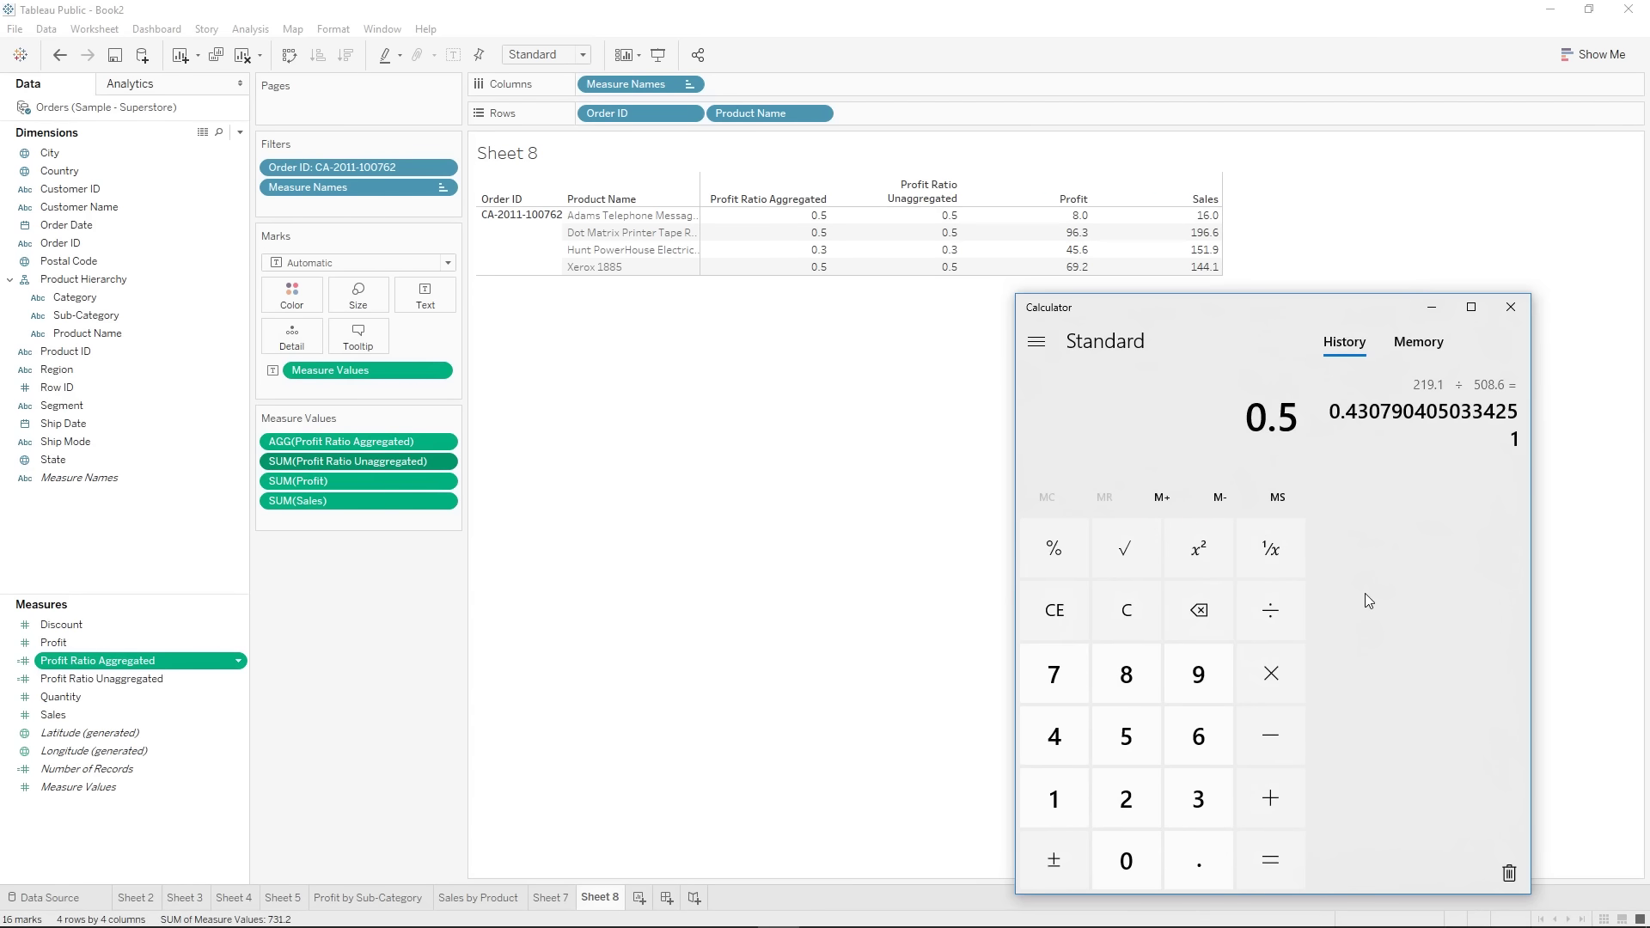
{"action": "type", "text": "+.5+.3+.5"}
{"action": "key", "text": "Return"}
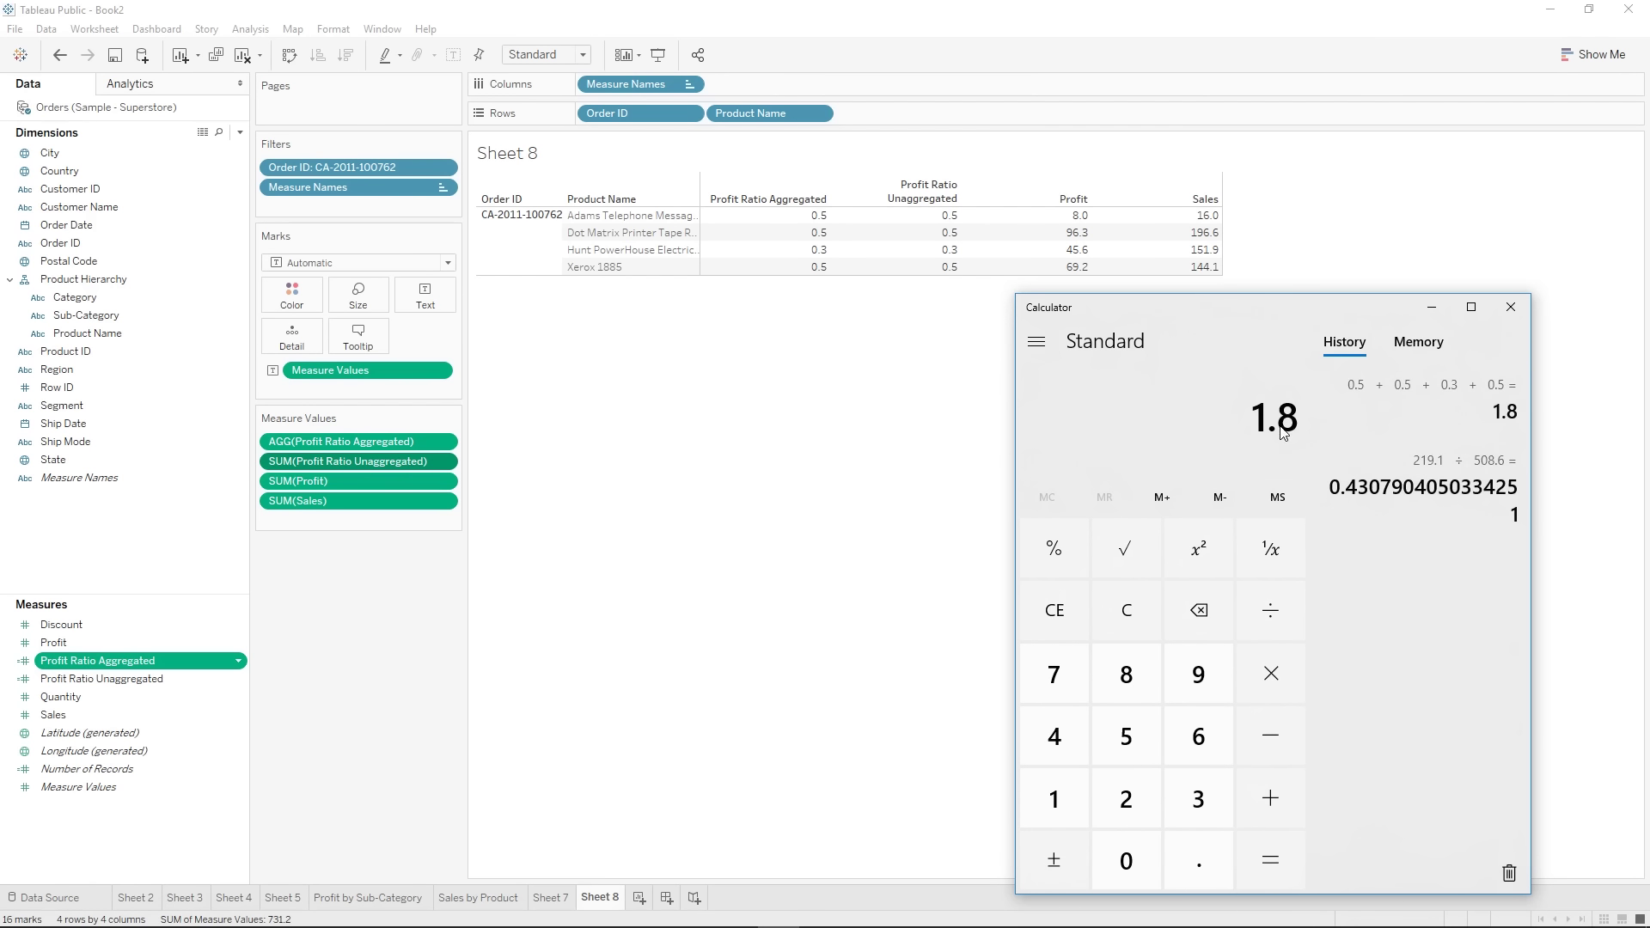
- Remove Product Name from the rows again and review the Profit Ratio Aggregated formula at order level
{"action": "left_click_drag", "start_coordinate": [772, 115], "coordinate": [681, 464]}
{"action": "mouse_move", "coordinate": [814, 222]}
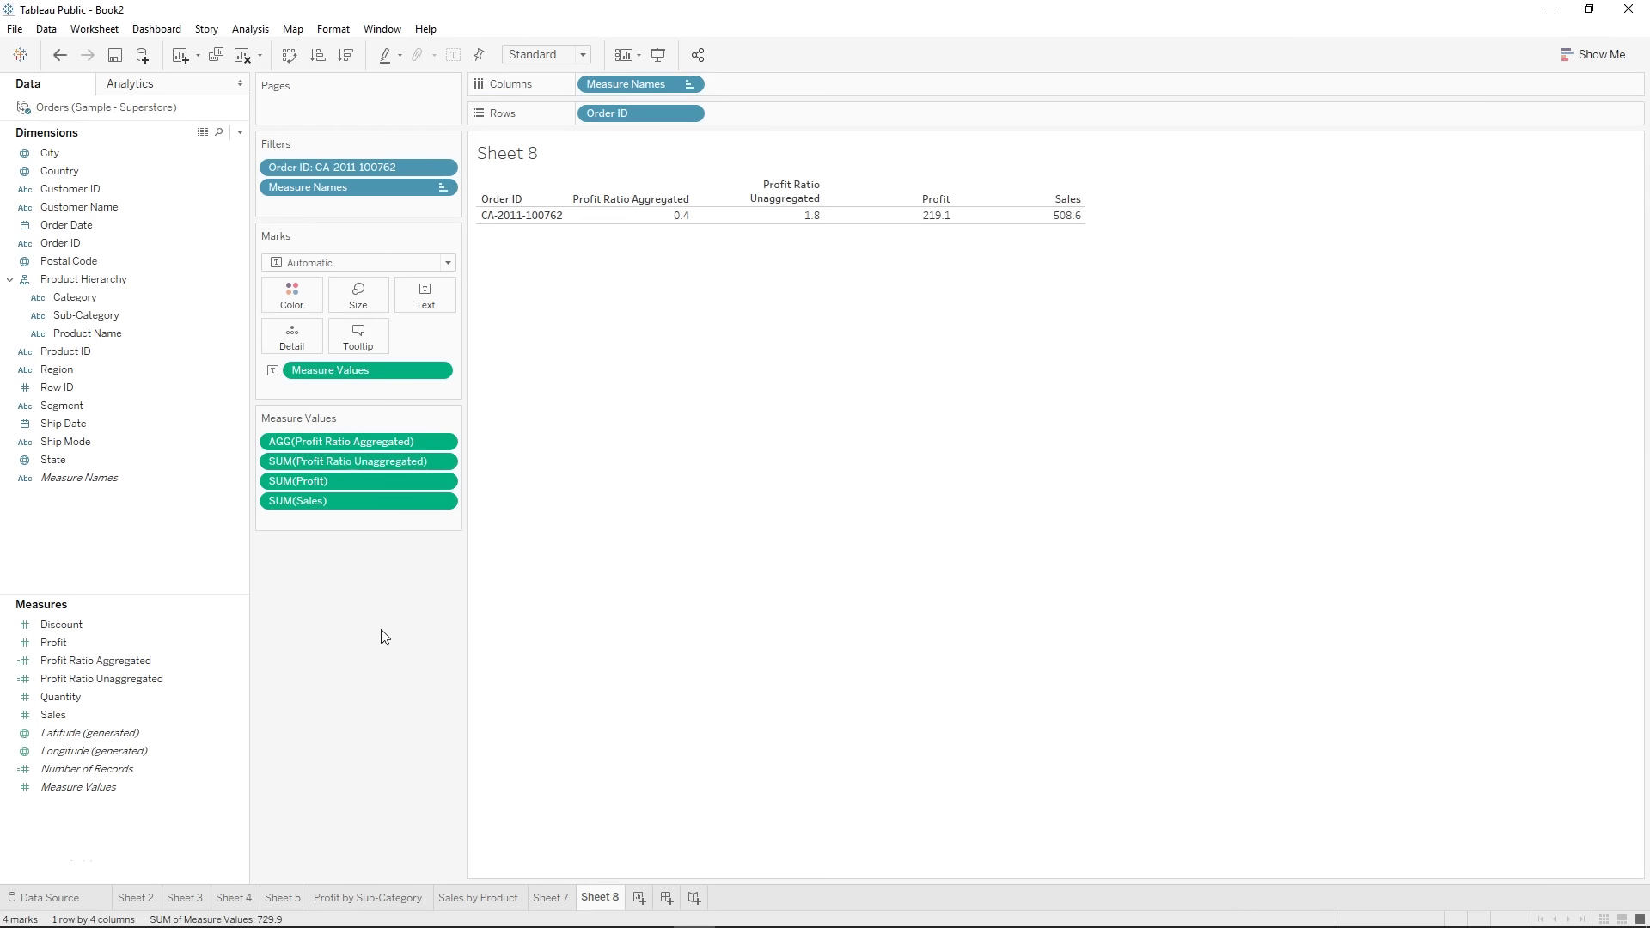
{"action": "right_click", "coordinate": [62, 660]}
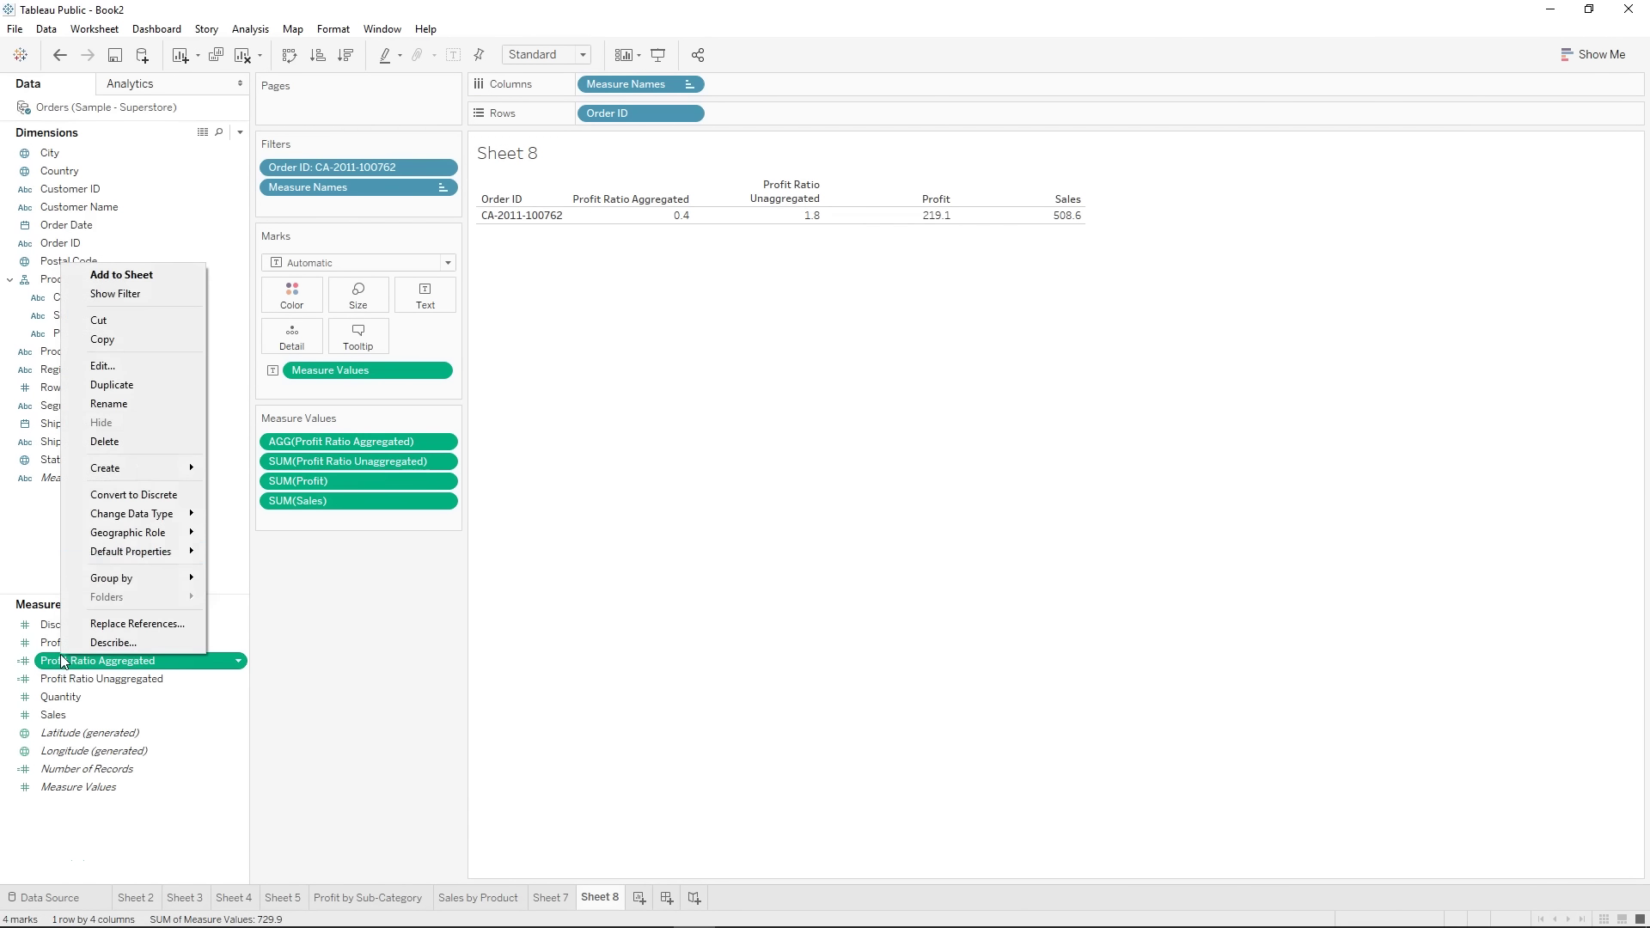
{"action": "left_click", "coordinate": [116, 366]}
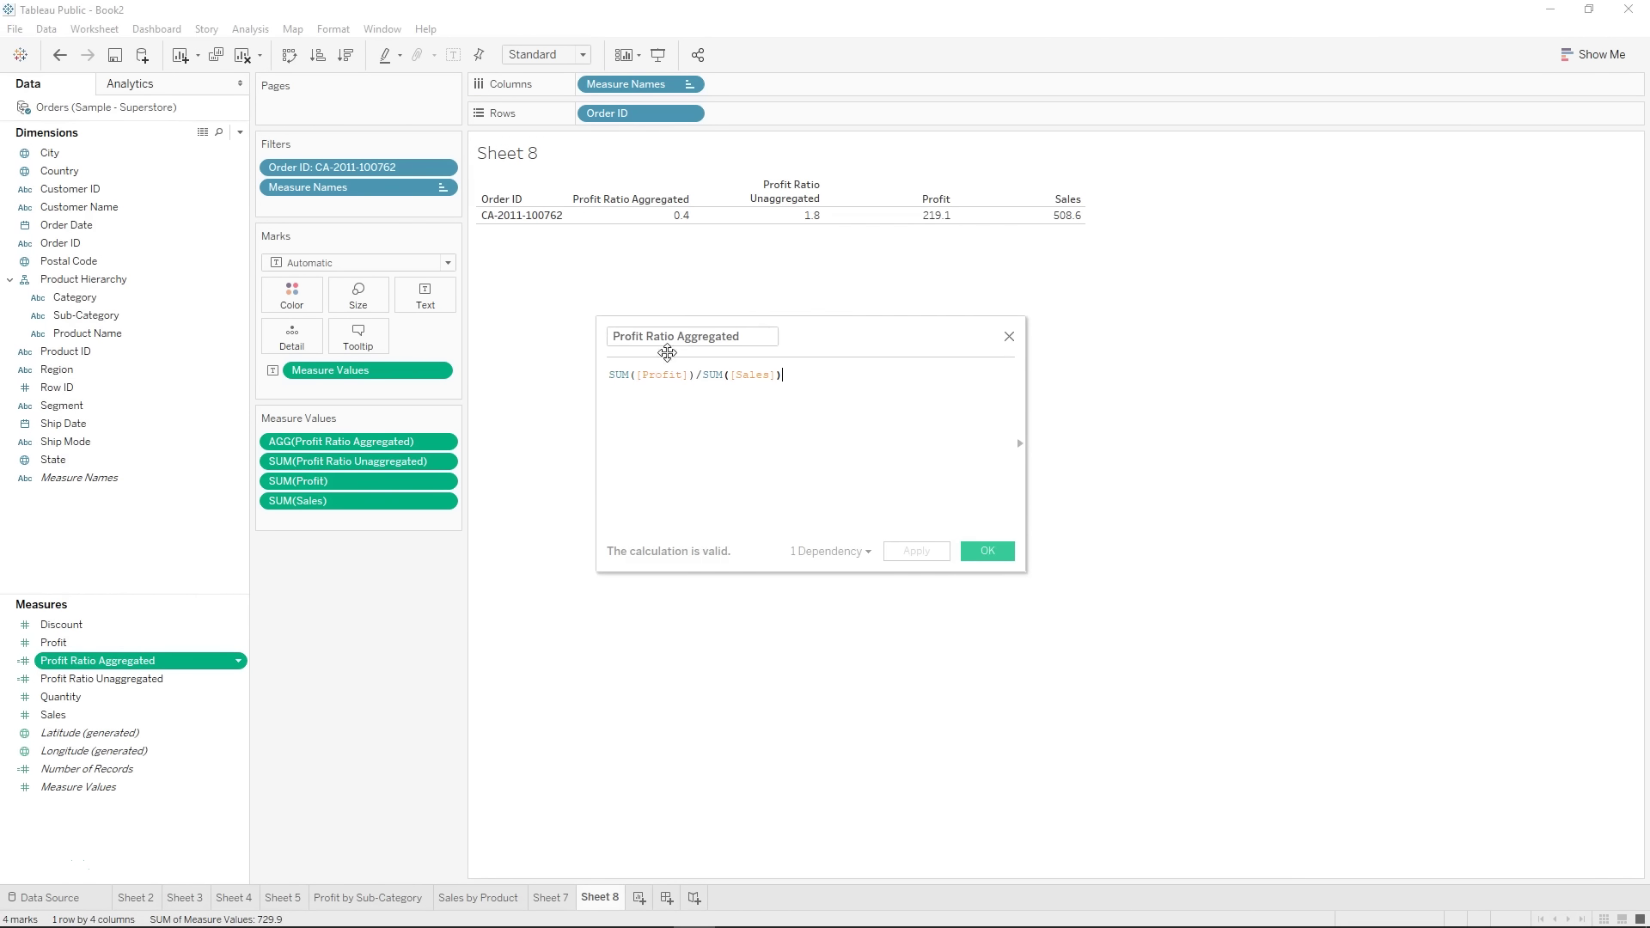
{"action": "left_click", "coordinate": [1009, 336]}
- Remove Profit Ratio Unaggregated from the table and delete that calculated field from the data source
{"action": "left_click_drag", "start_coordinate": [421, 461], "coordinate": [314, 647]}
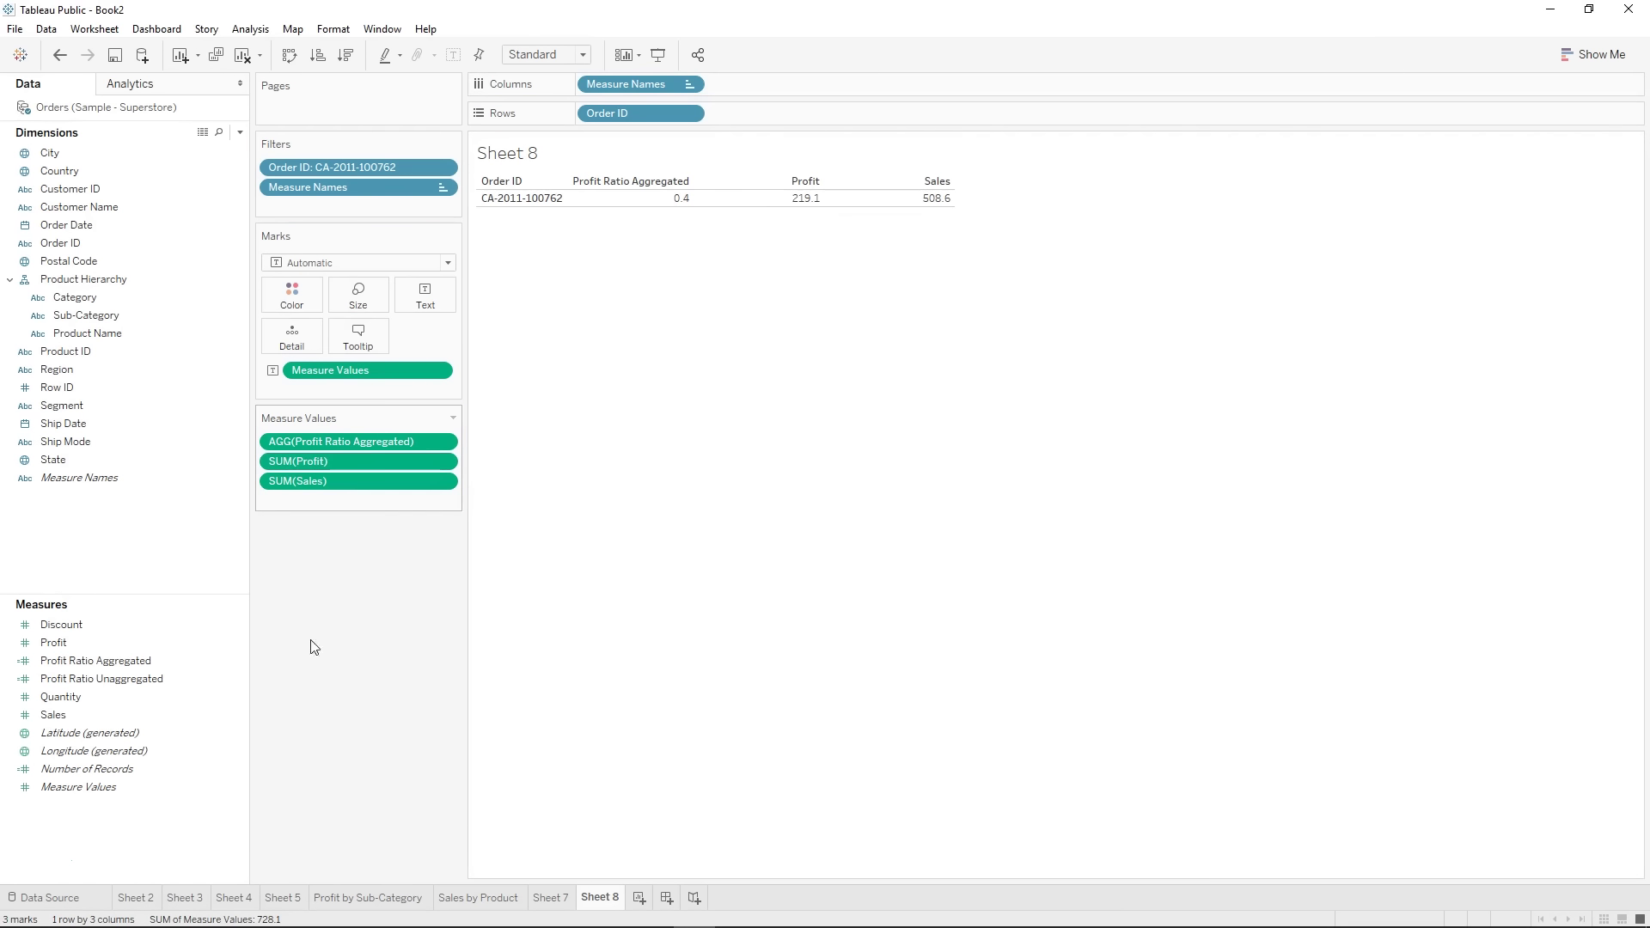
{"action": "right_click", "coordinate": [141, 680]}
{"action": "left_click", "coordinate": [188, 448]}
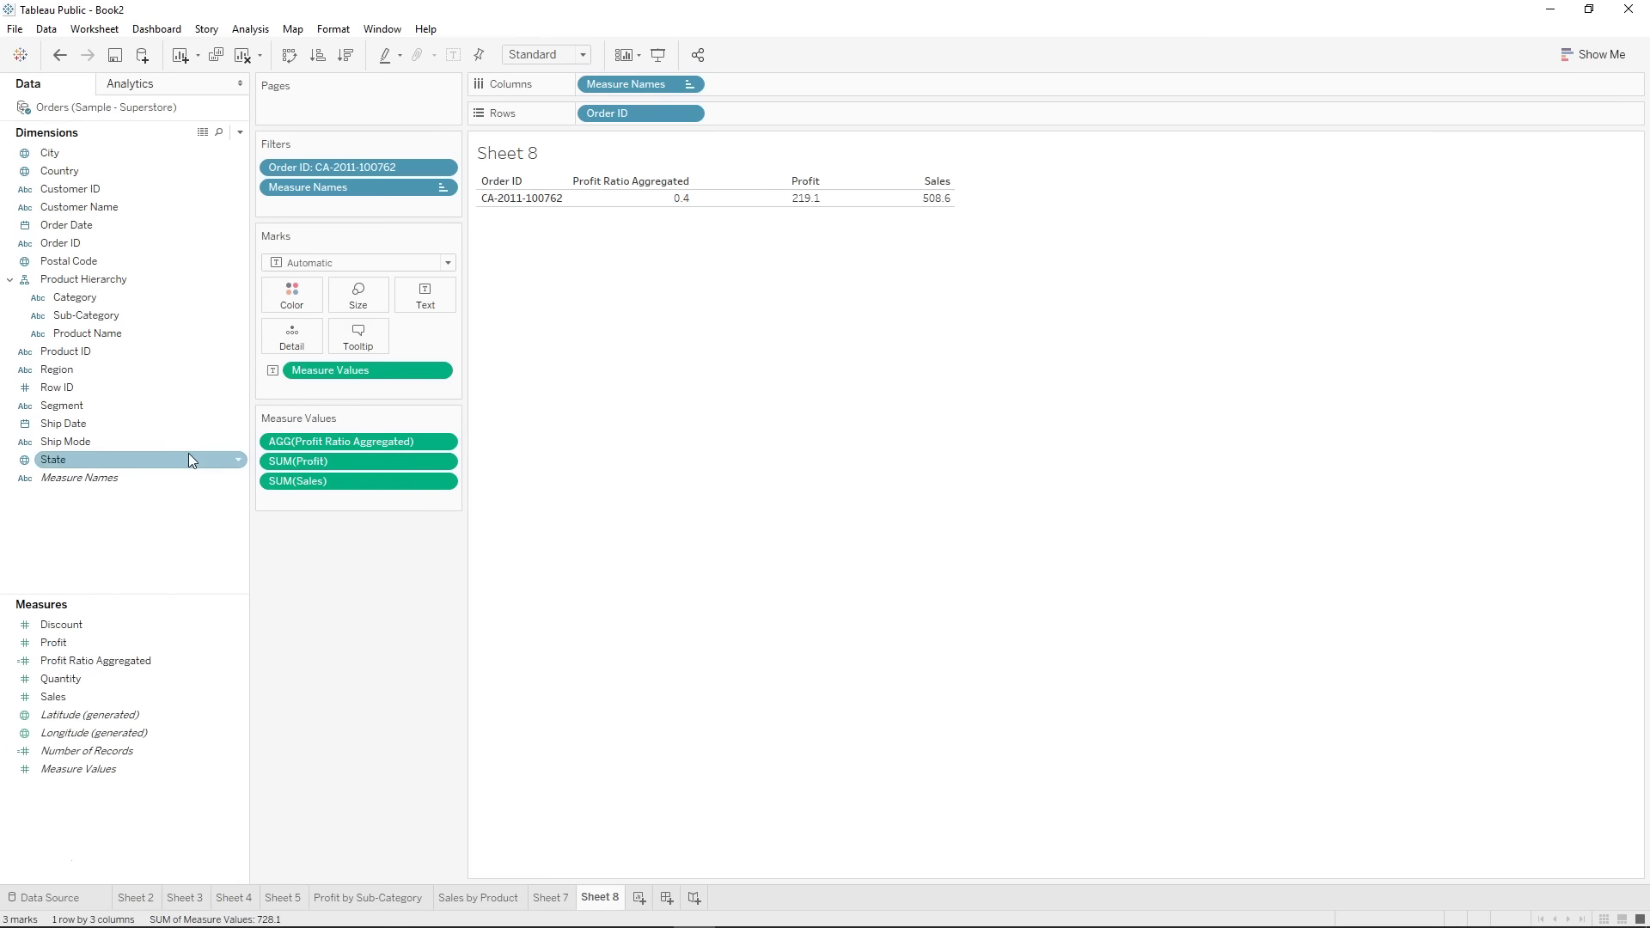
- Rename the Profit Ratio Aggregated calculated field as Profit Ratio
{"action": "right_click", "coordinate": [163, 660]}
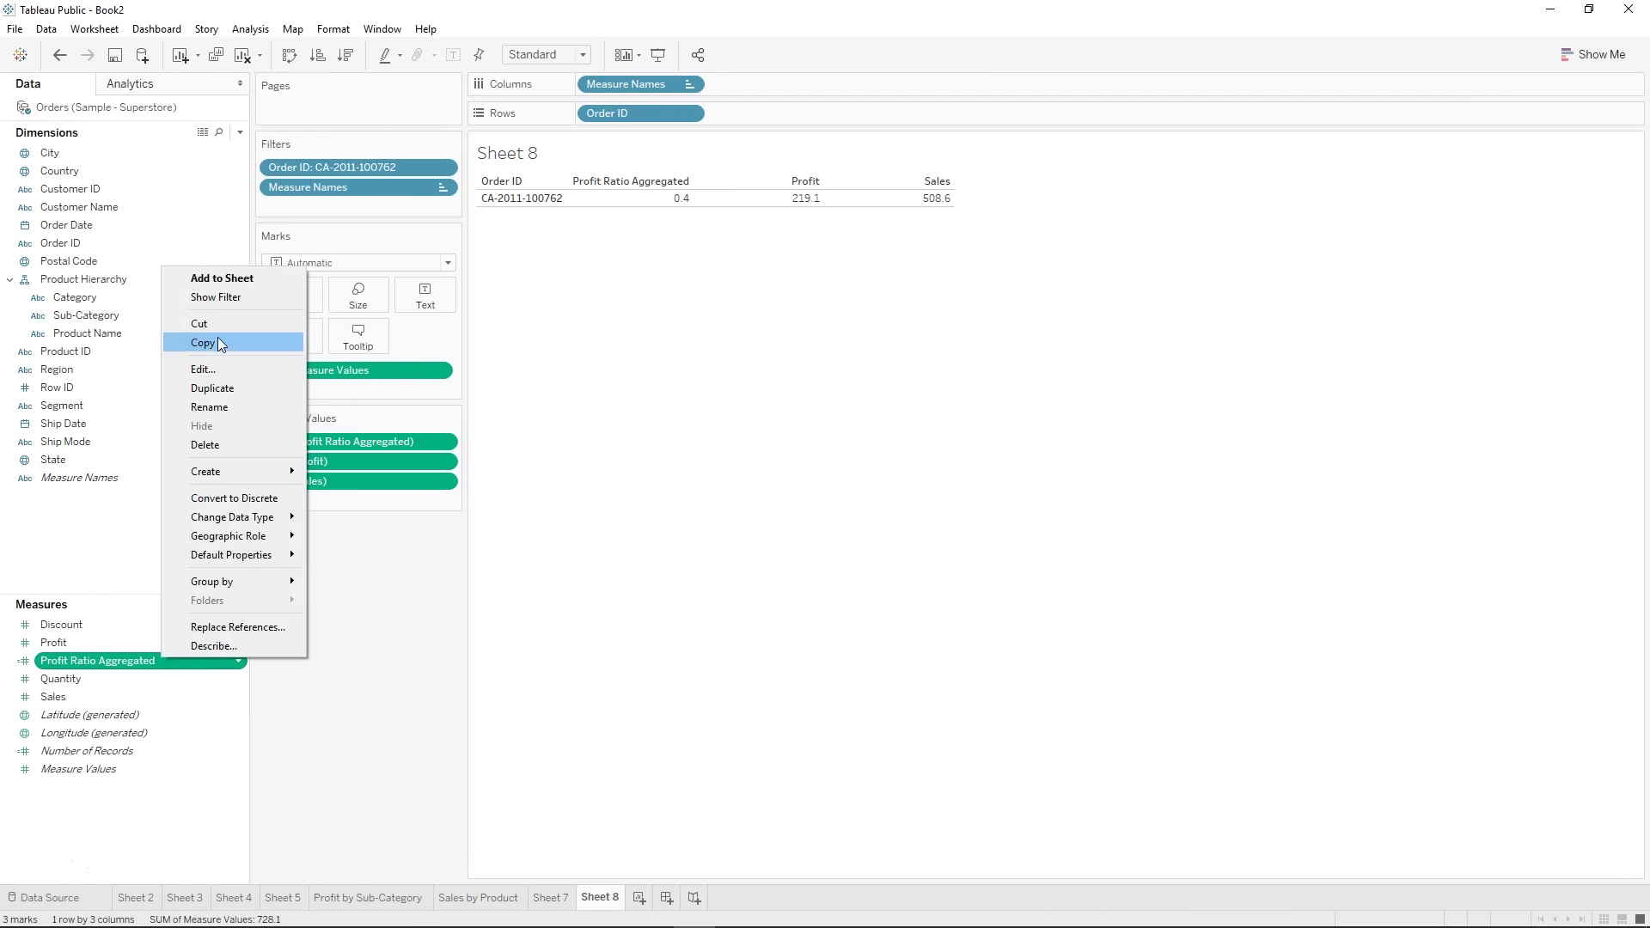
{"action": "left_click", "coordinate": [218, 369]}
{"action": "double_click", "coordinate": [707, 336]}
{"action": "key", "text": "BackSpace"}
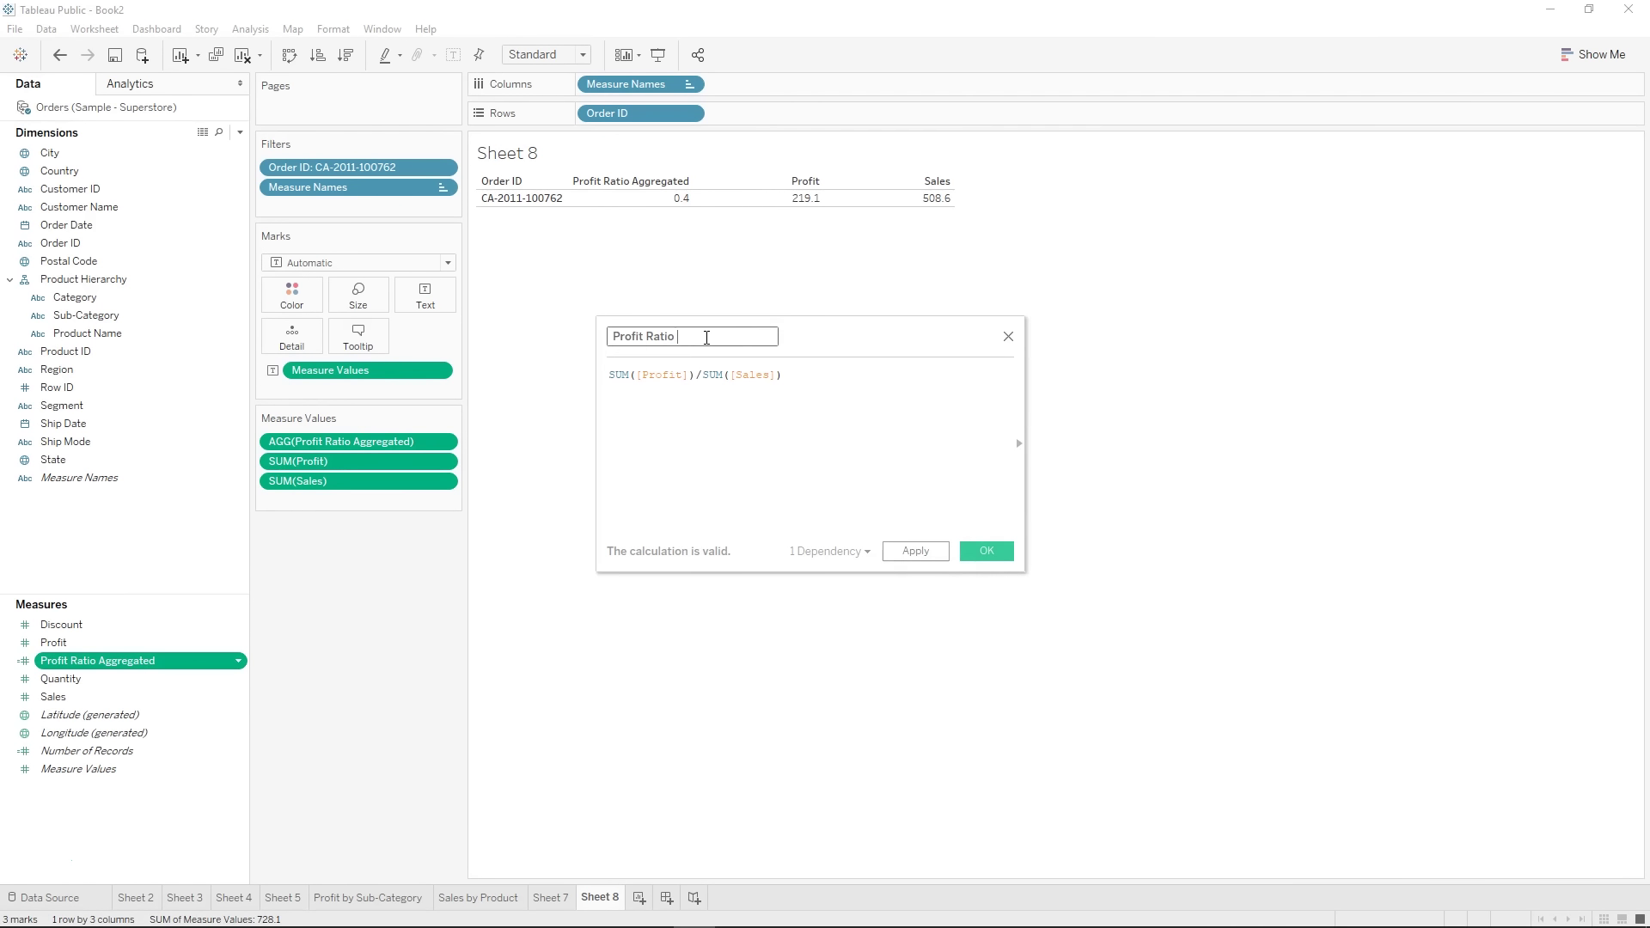
{"action": "left_click", "coordinate": [986, 552]}
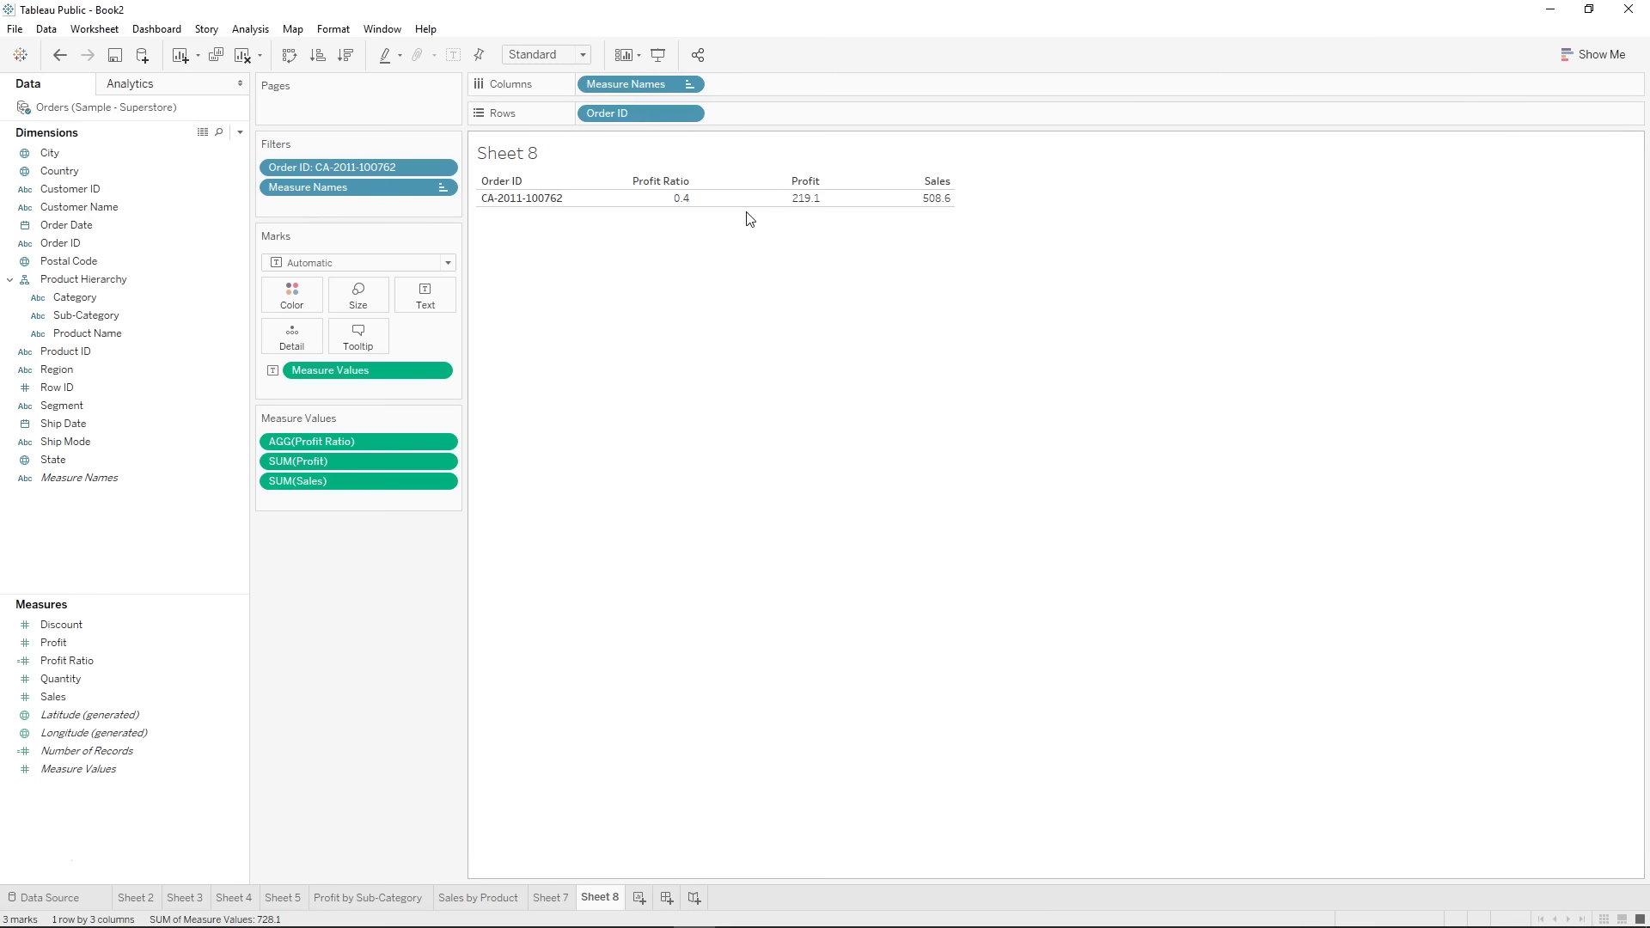
- Clear the sheet and build a horizontal bar chart of Profit Ratio by Region
{"action": "left_click", "coordinate": [243, 58]}
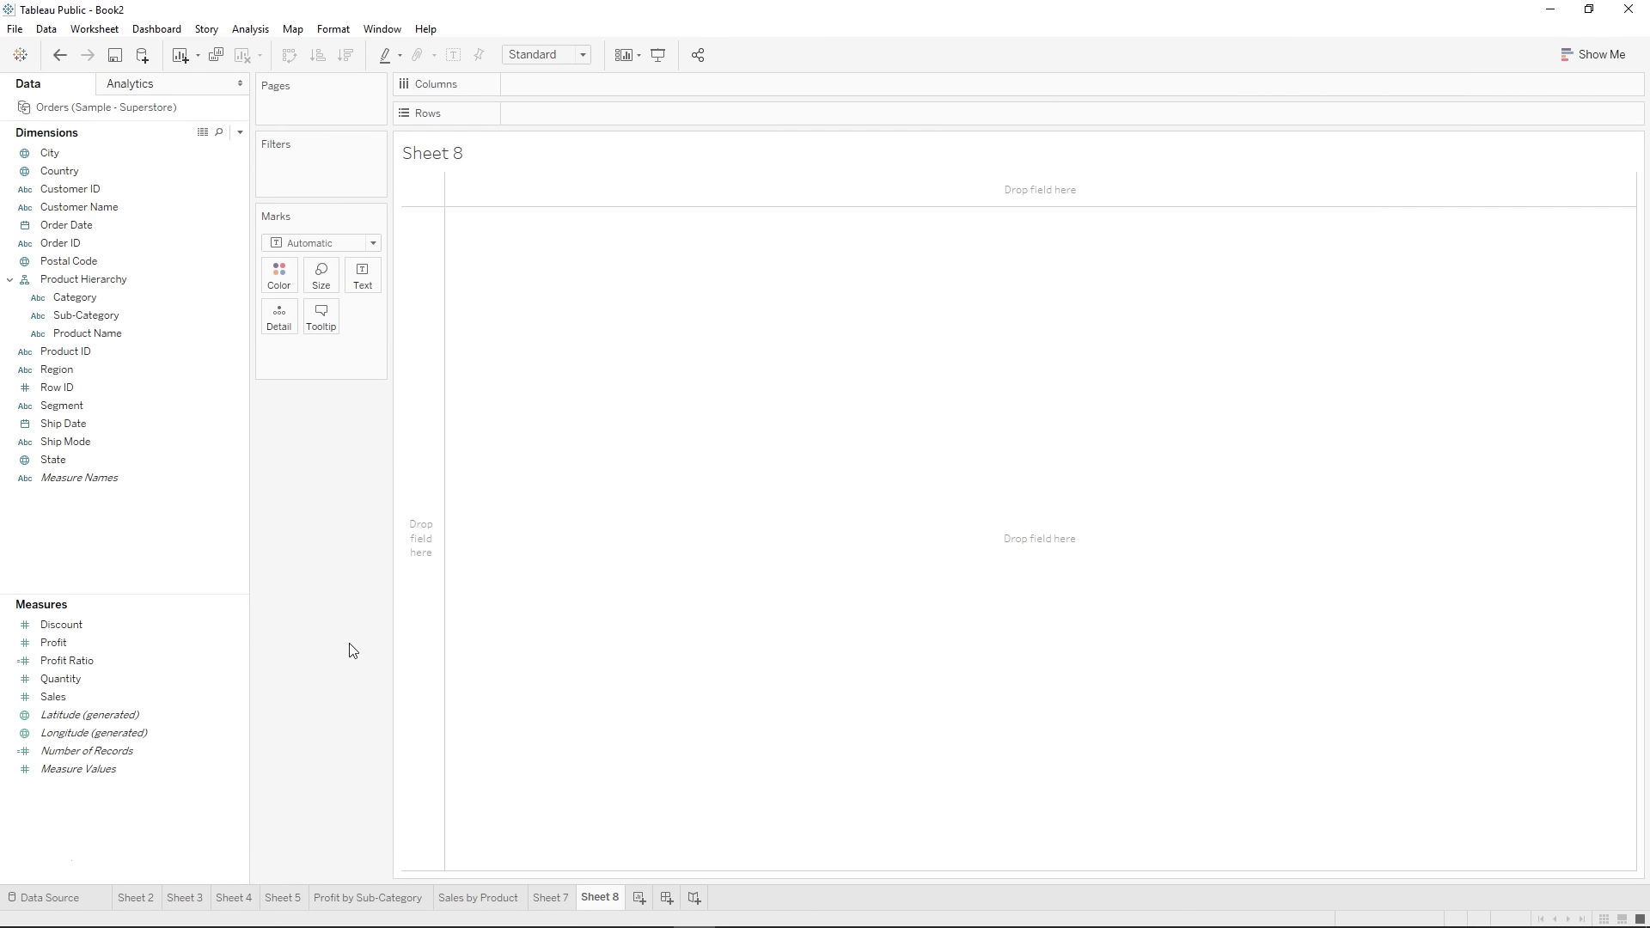
{"action": "left_click", "coordinate": [52, 387]}
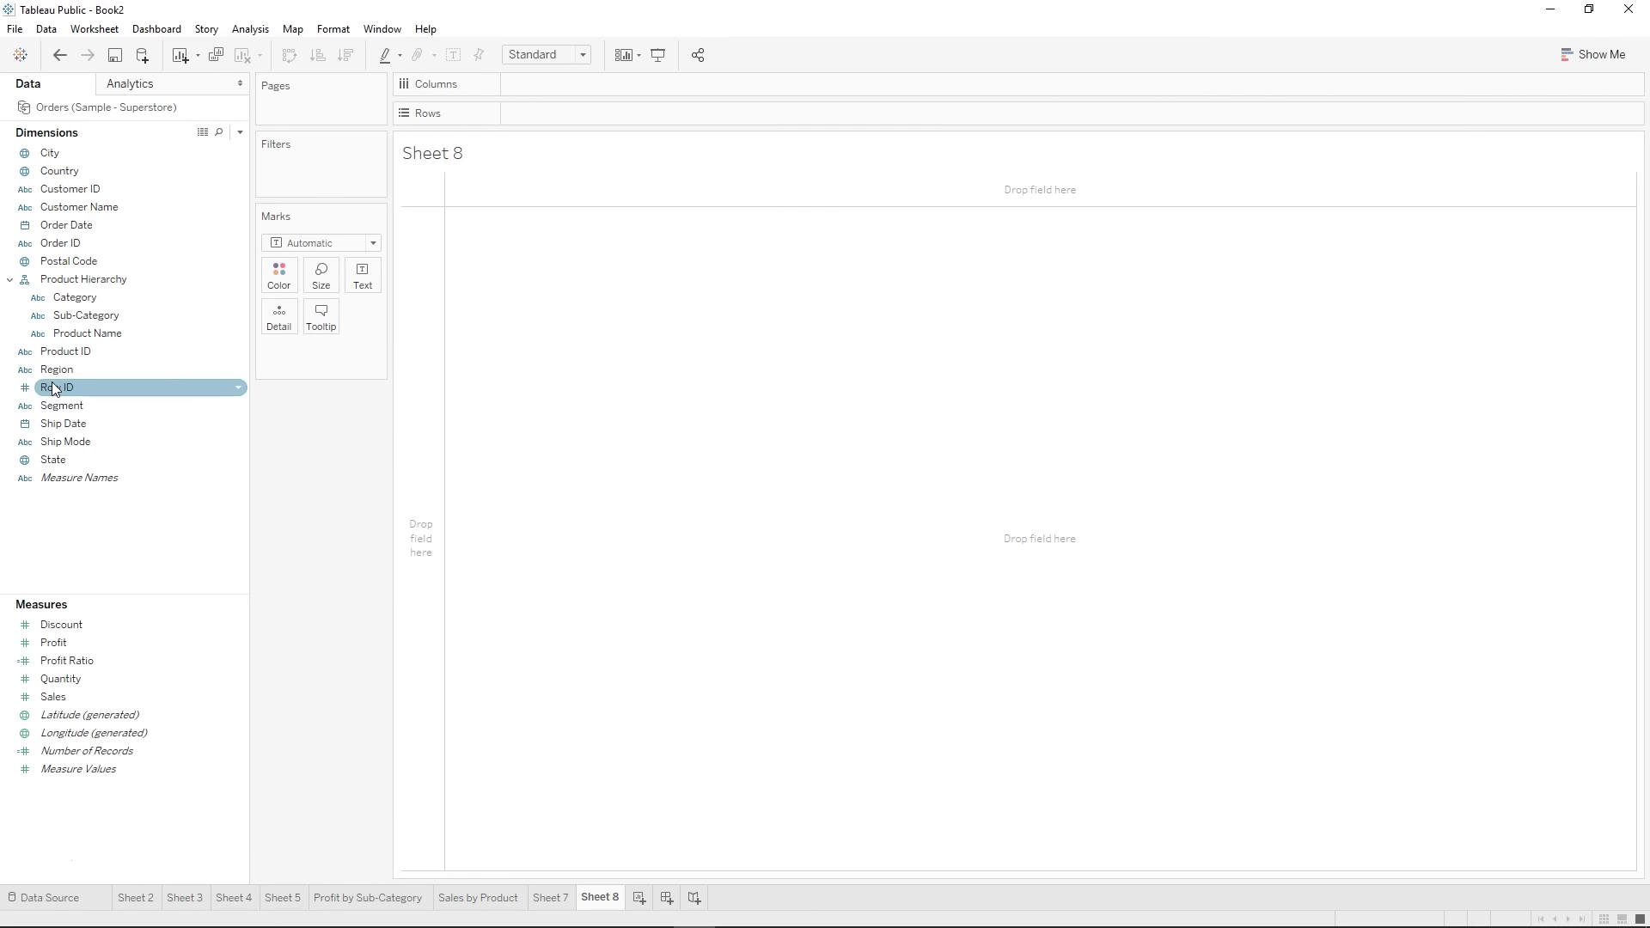
{"action": "double_click", "coordinate": [95, 368]}
{"action": "left_click_drag", "start_coordinate": [68, 661], "coordinate": [536, 82]}
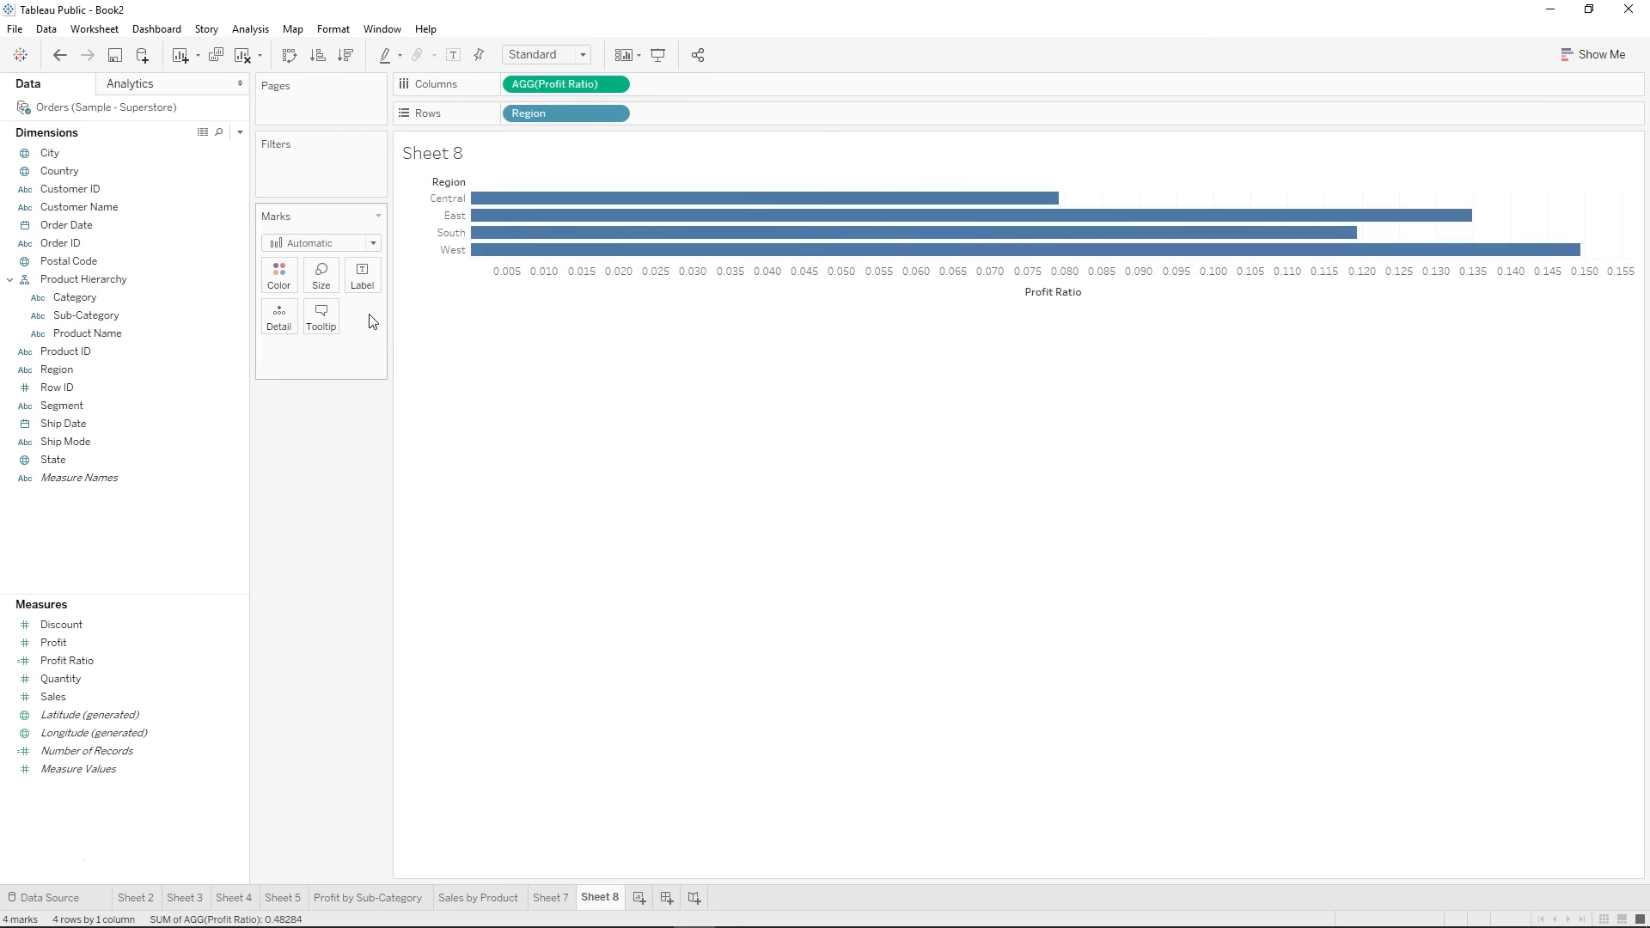
- Color the bars by Region and add Profit and Sales as further bar charts beside Profit Ratio
{"action": "left_click_drag", "start_coordinate": [55, 368], "coordinate": [279, 275]}
{"action": "left_click_drag", "start_coordinate": [121, 643], "coordinate": [692, 80]}
{"action": "left_click", "coordinate": [76, 697]}
{"action": "left_click_drag", "start_coordinate": [76, 696], "coordinate": [828, 83]}
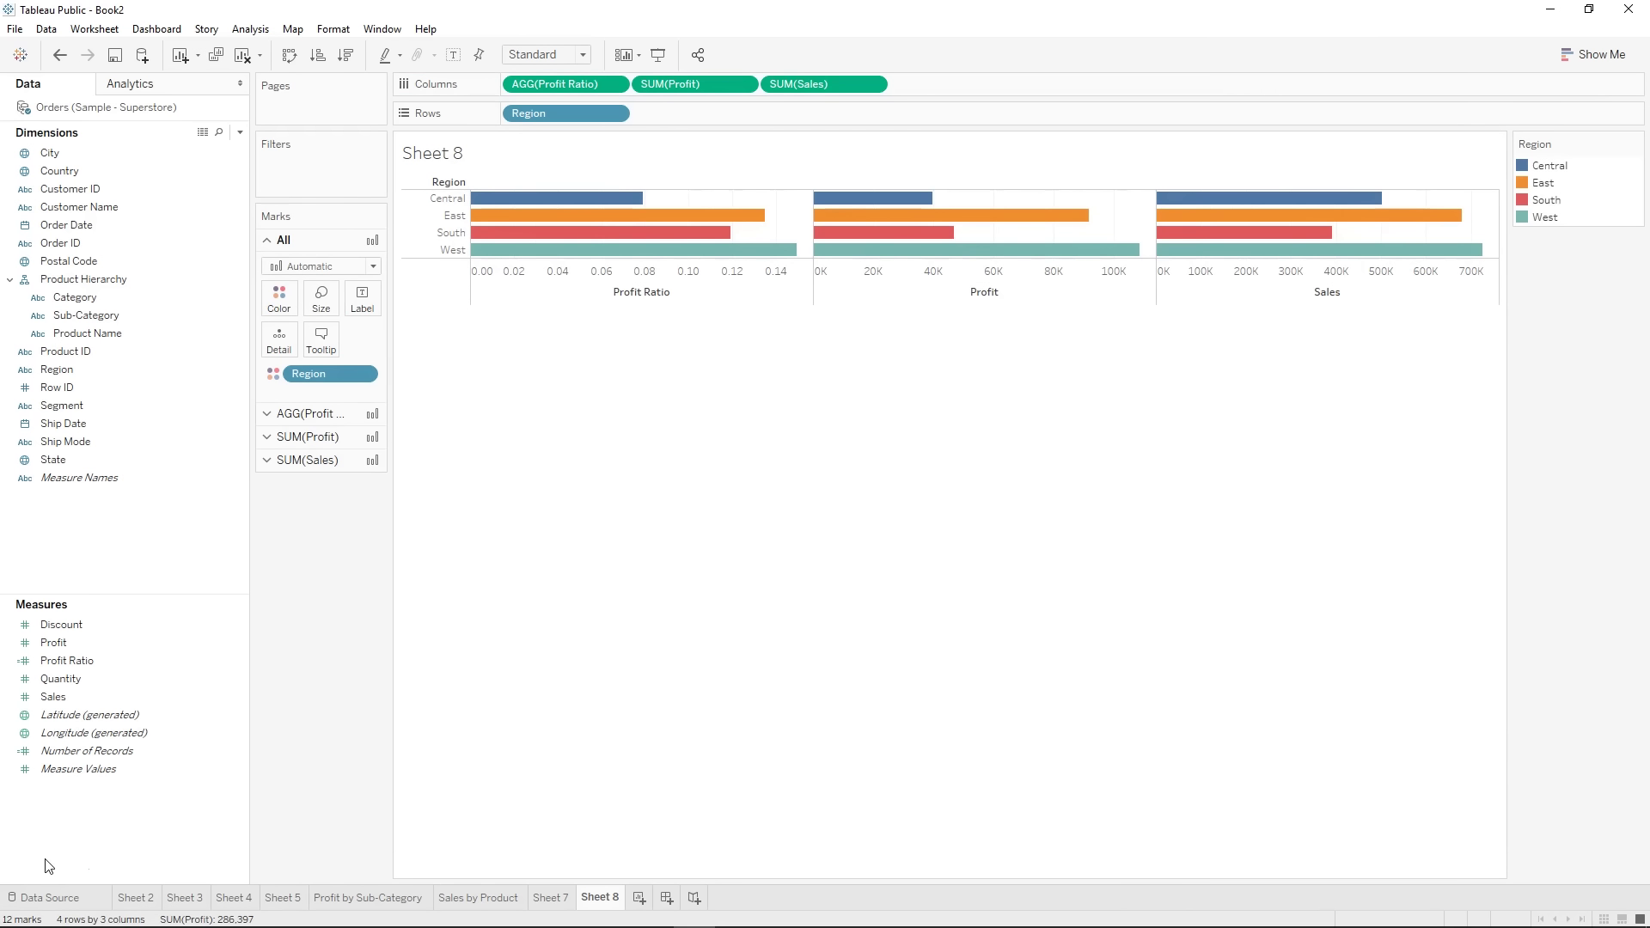
{"action": "mouse_move", "coordinate": [490, 225]}
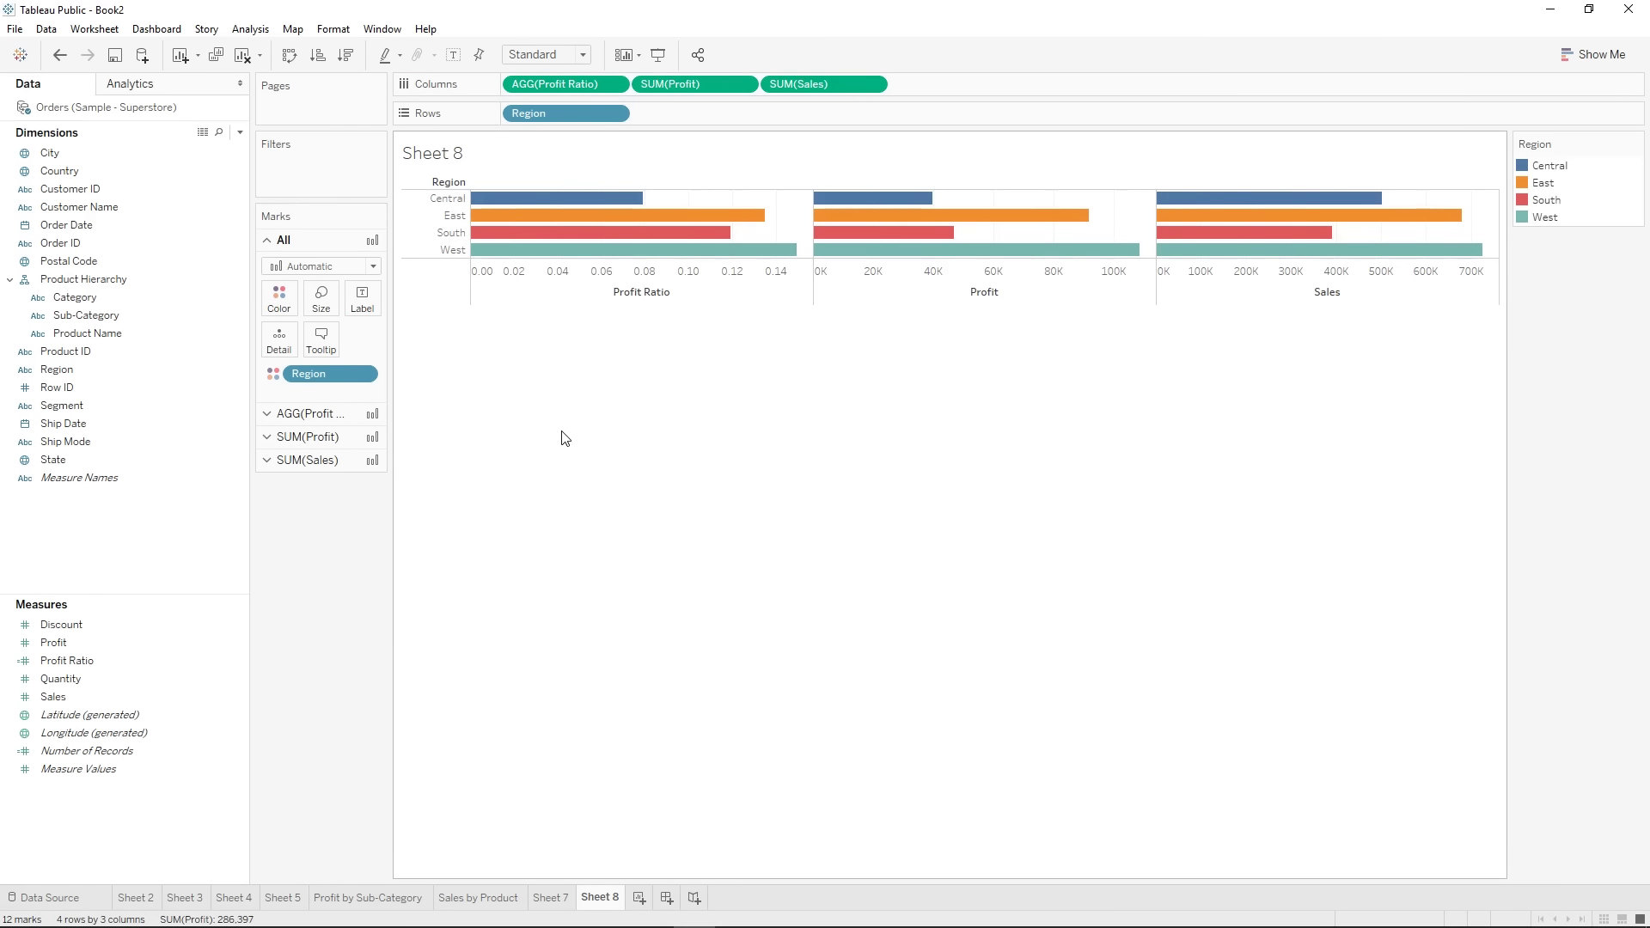
- Create a calculated field named Total Number of Customers
{"action": "left_click", "coordinate": [239, 132]}
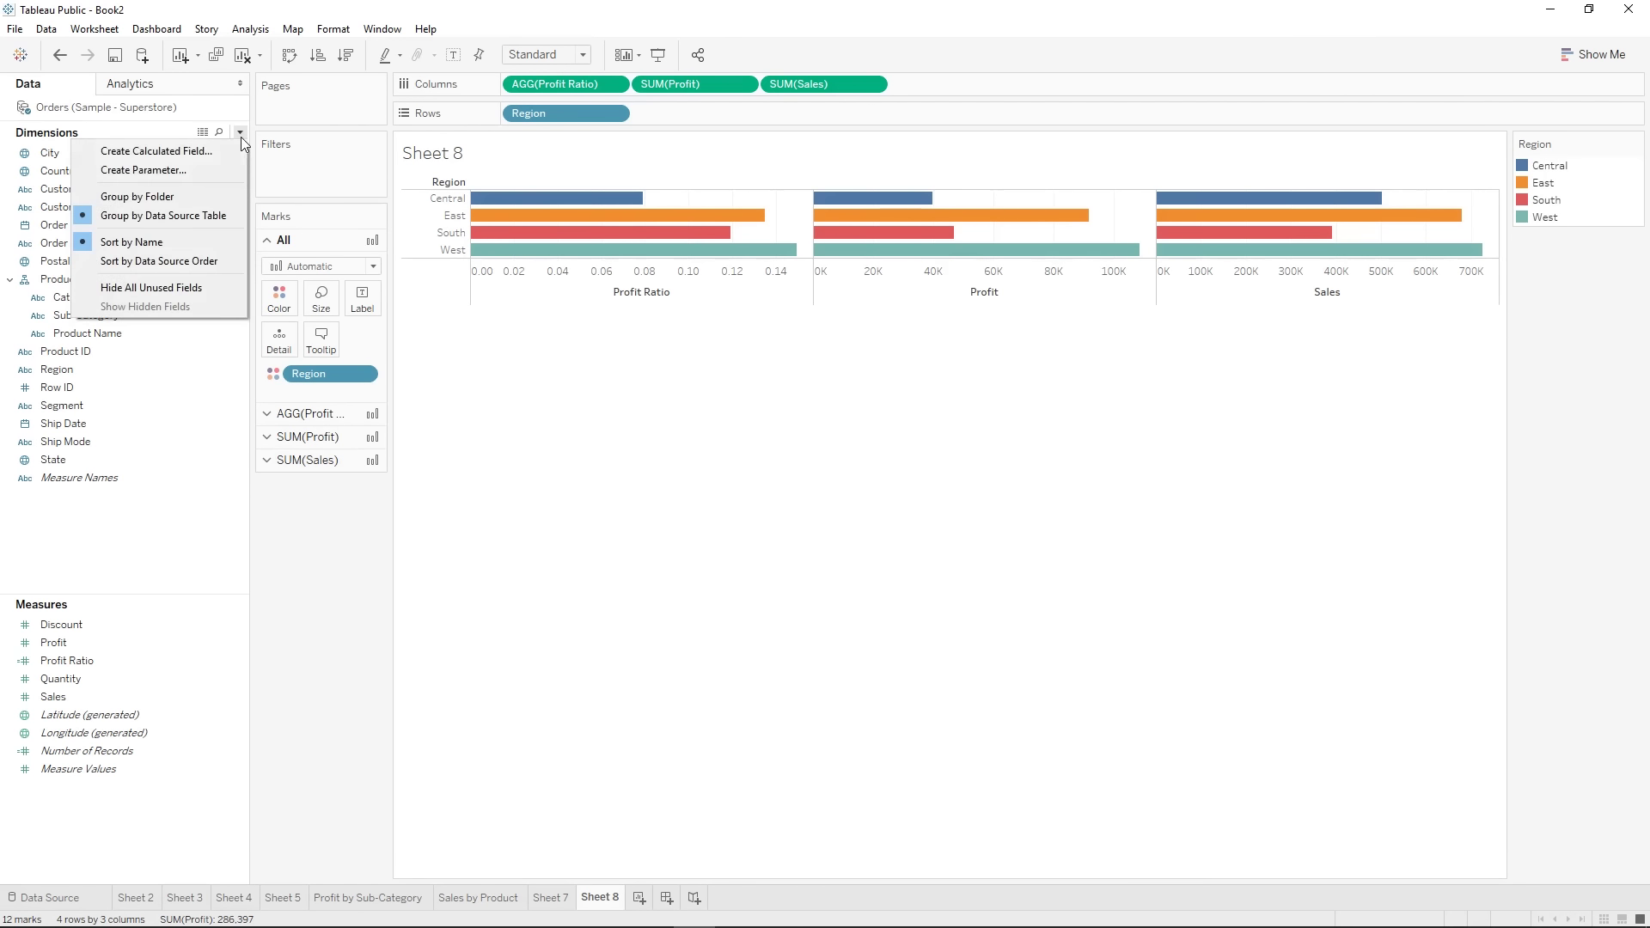
{"action": "left_click", "coordinate": [188, 147]}
{"action": "type", "text": "C"}
{"action": "type", "text": "otal Number "}
{"action": "type", "text": "of Custo"}
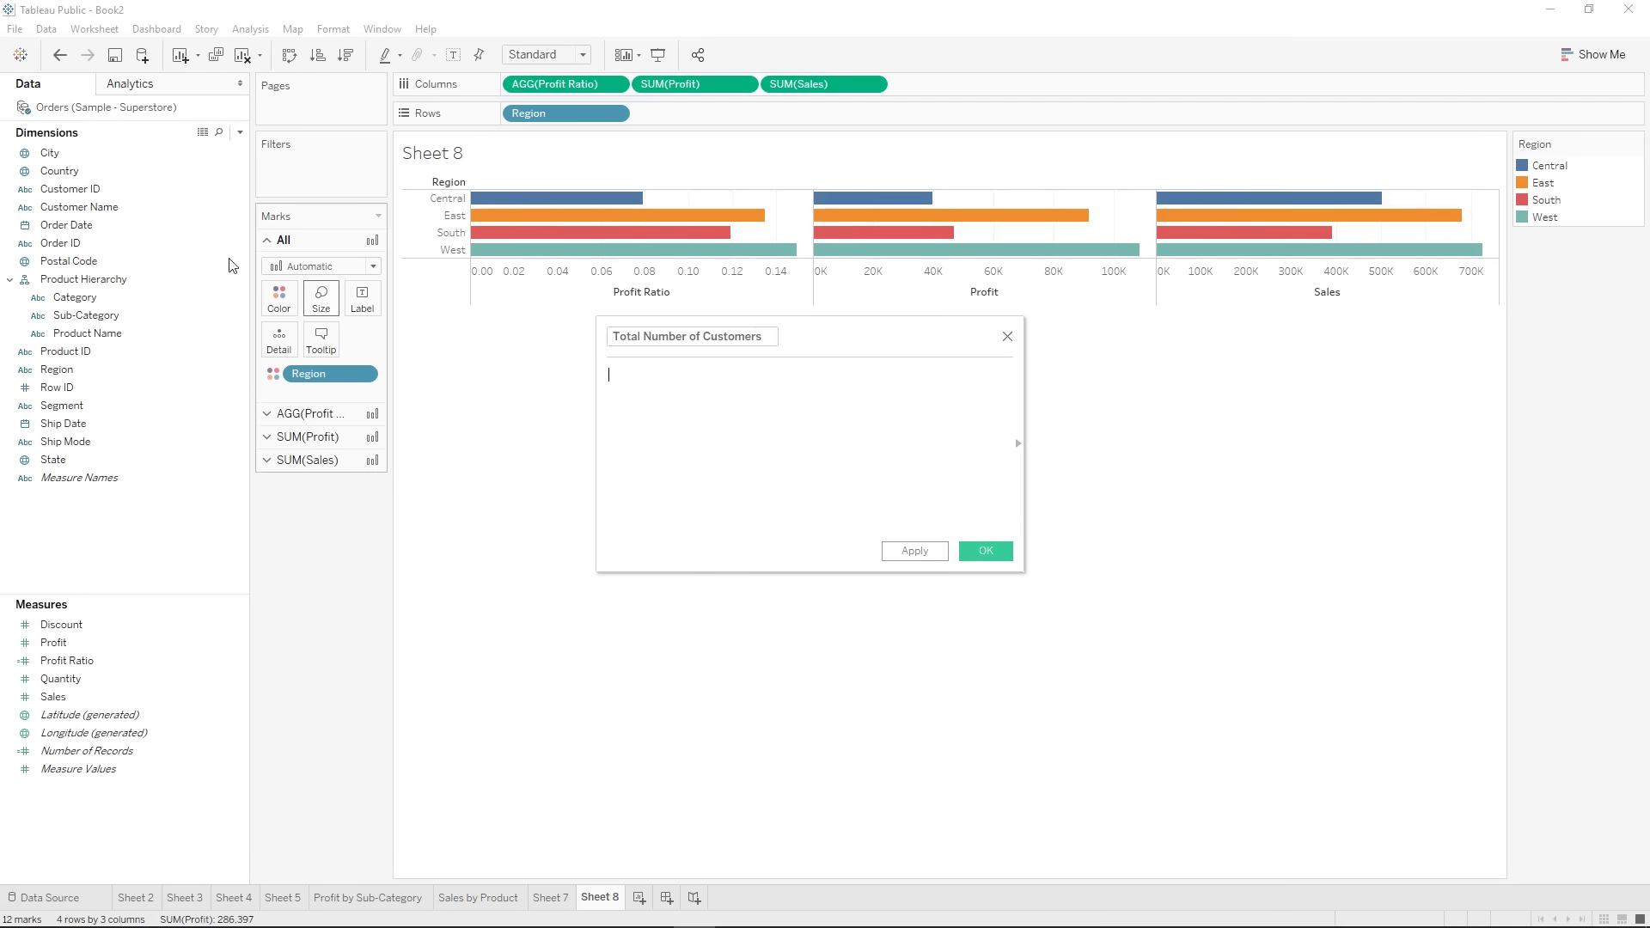
- Define Total Number of Customers as COUNTD([Customer ID]), save it and add it as a fourth bar chart beside Sales
{"action": "left_click", "coordinate": [782, 411]}
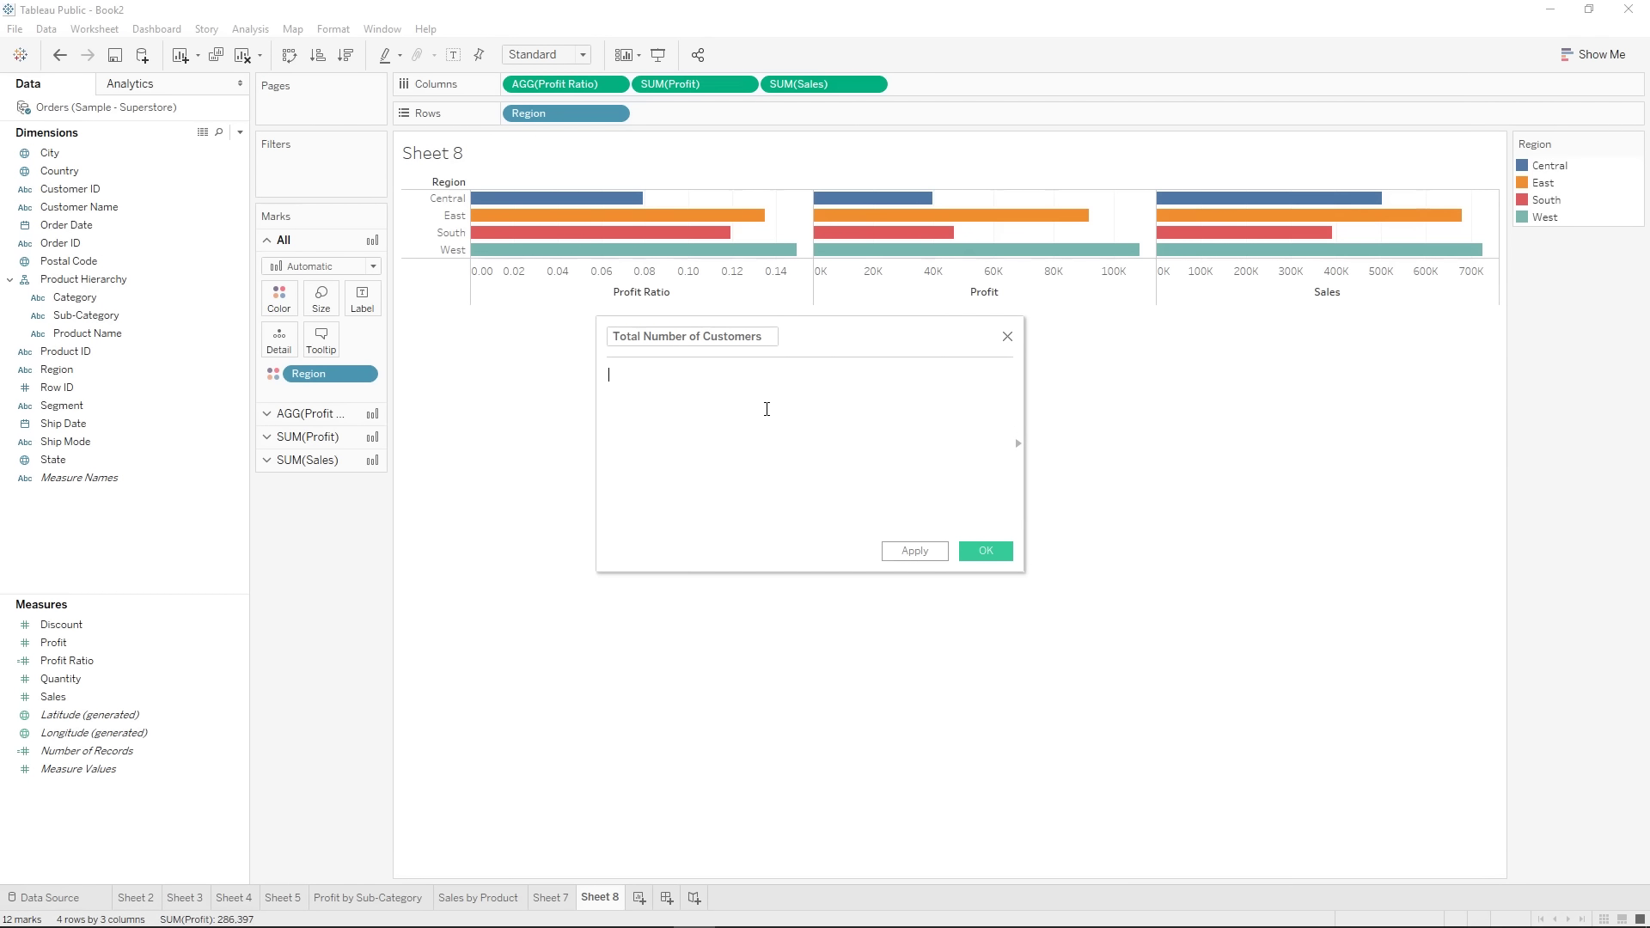
{"action": "type", "text": "COU"}
{"action": "key", "text": "Down"}
{"action": "key", "text": "Return"}
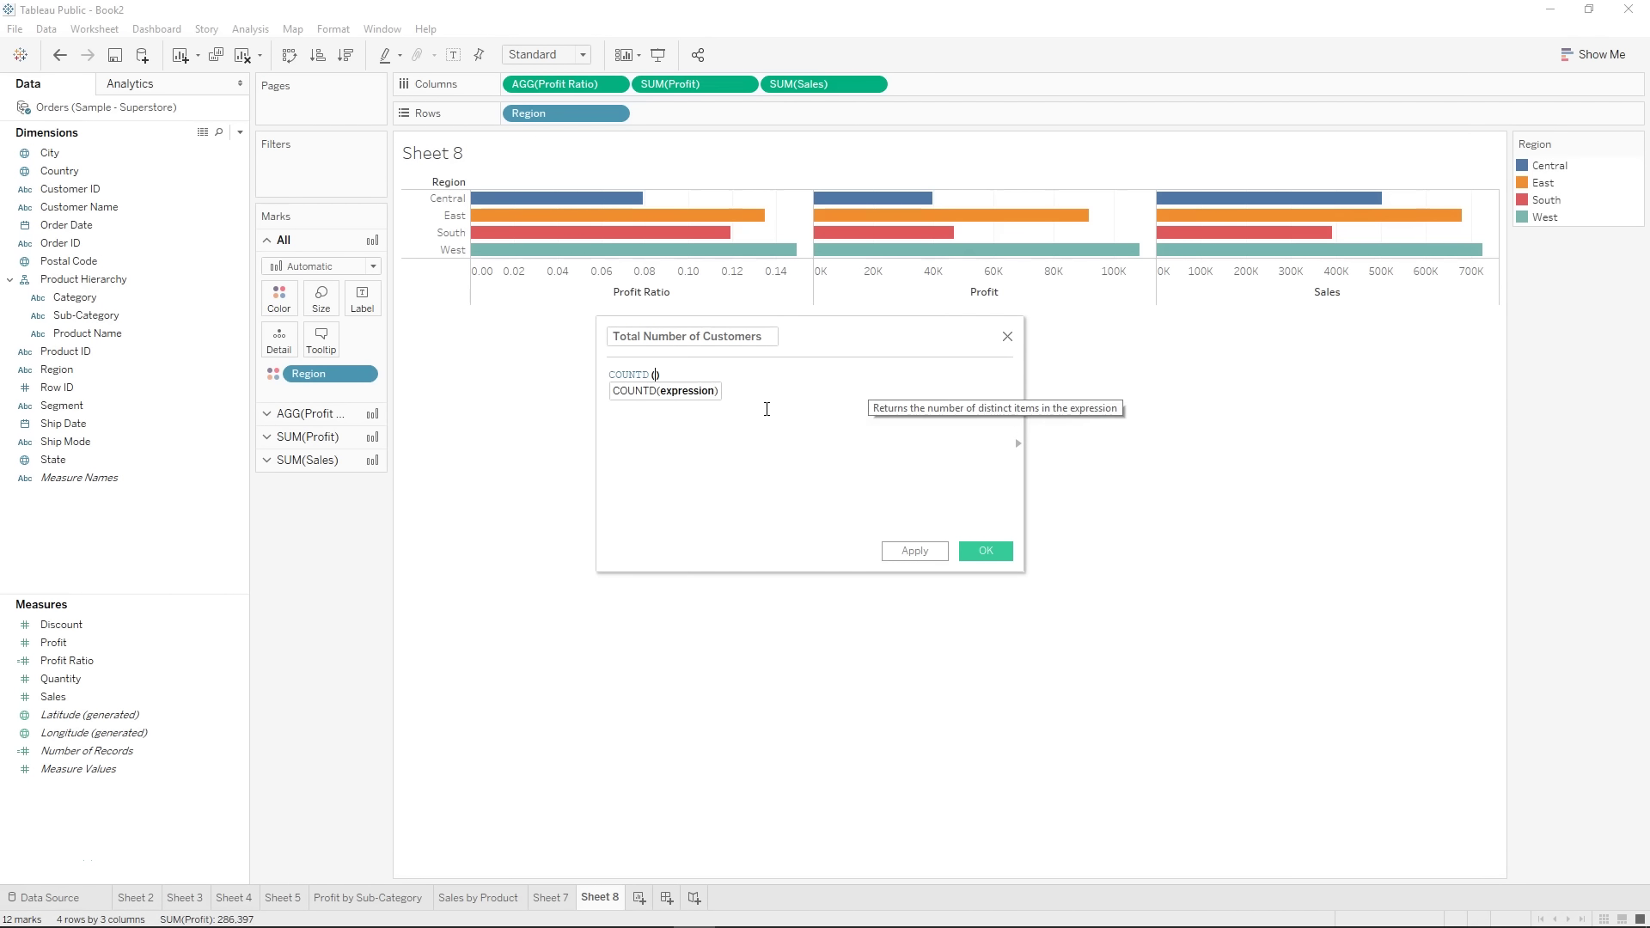
{"action": "type", "text": "Custo"}
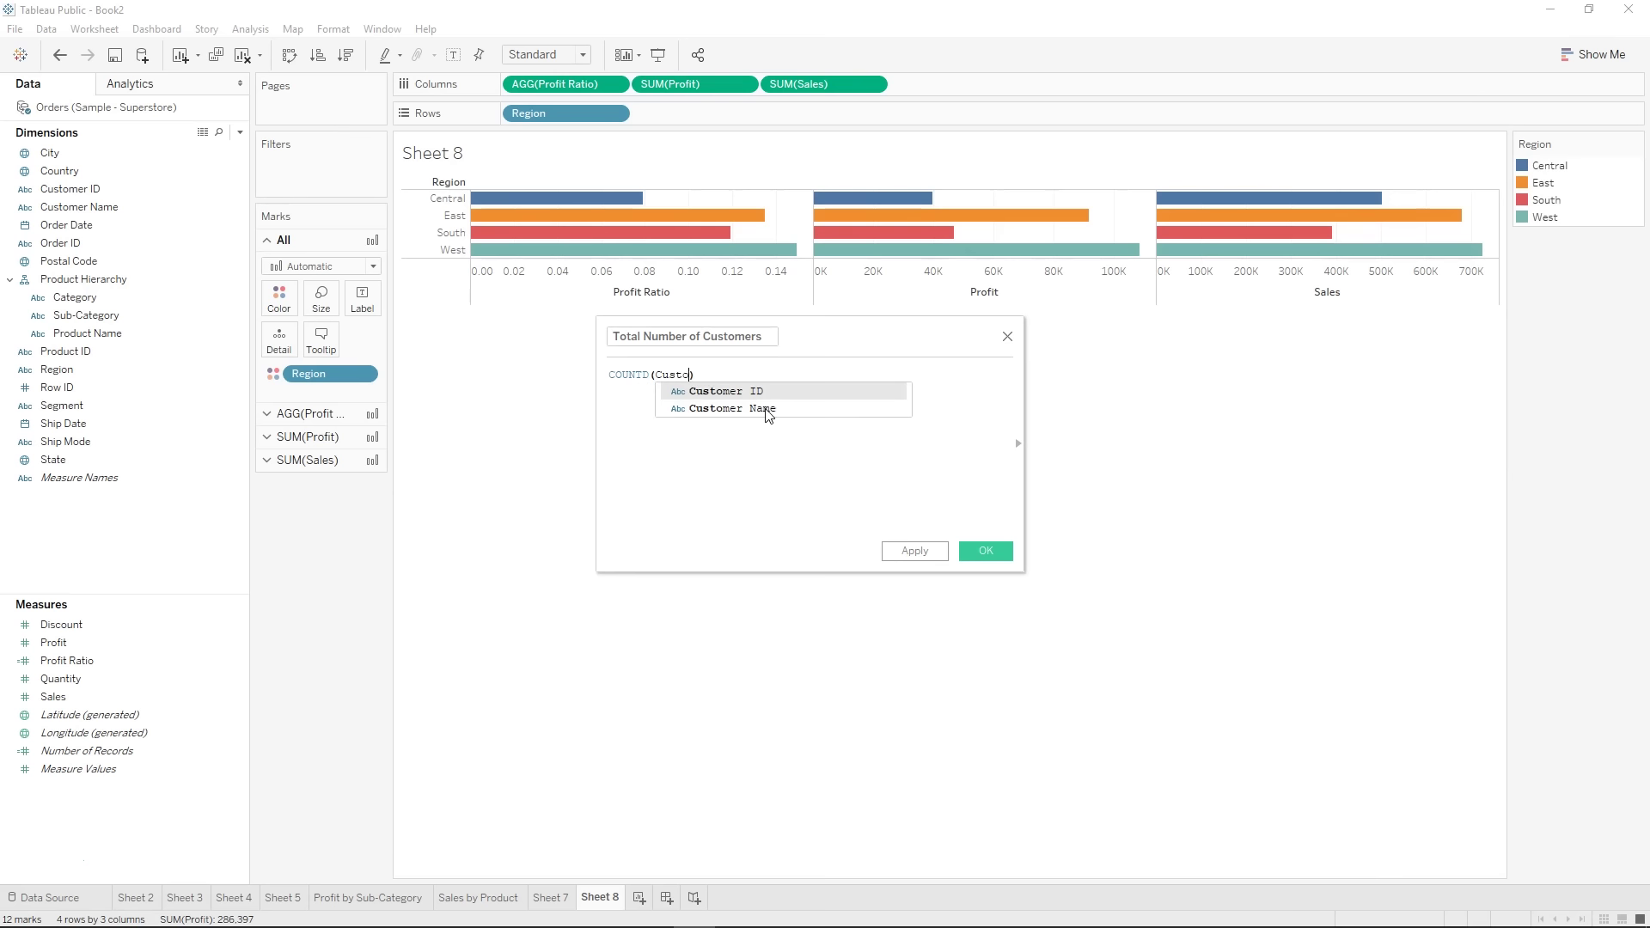
{"action": "type", "text": "m"}
{"action": "double_click", "coordinate": [752, 391]}
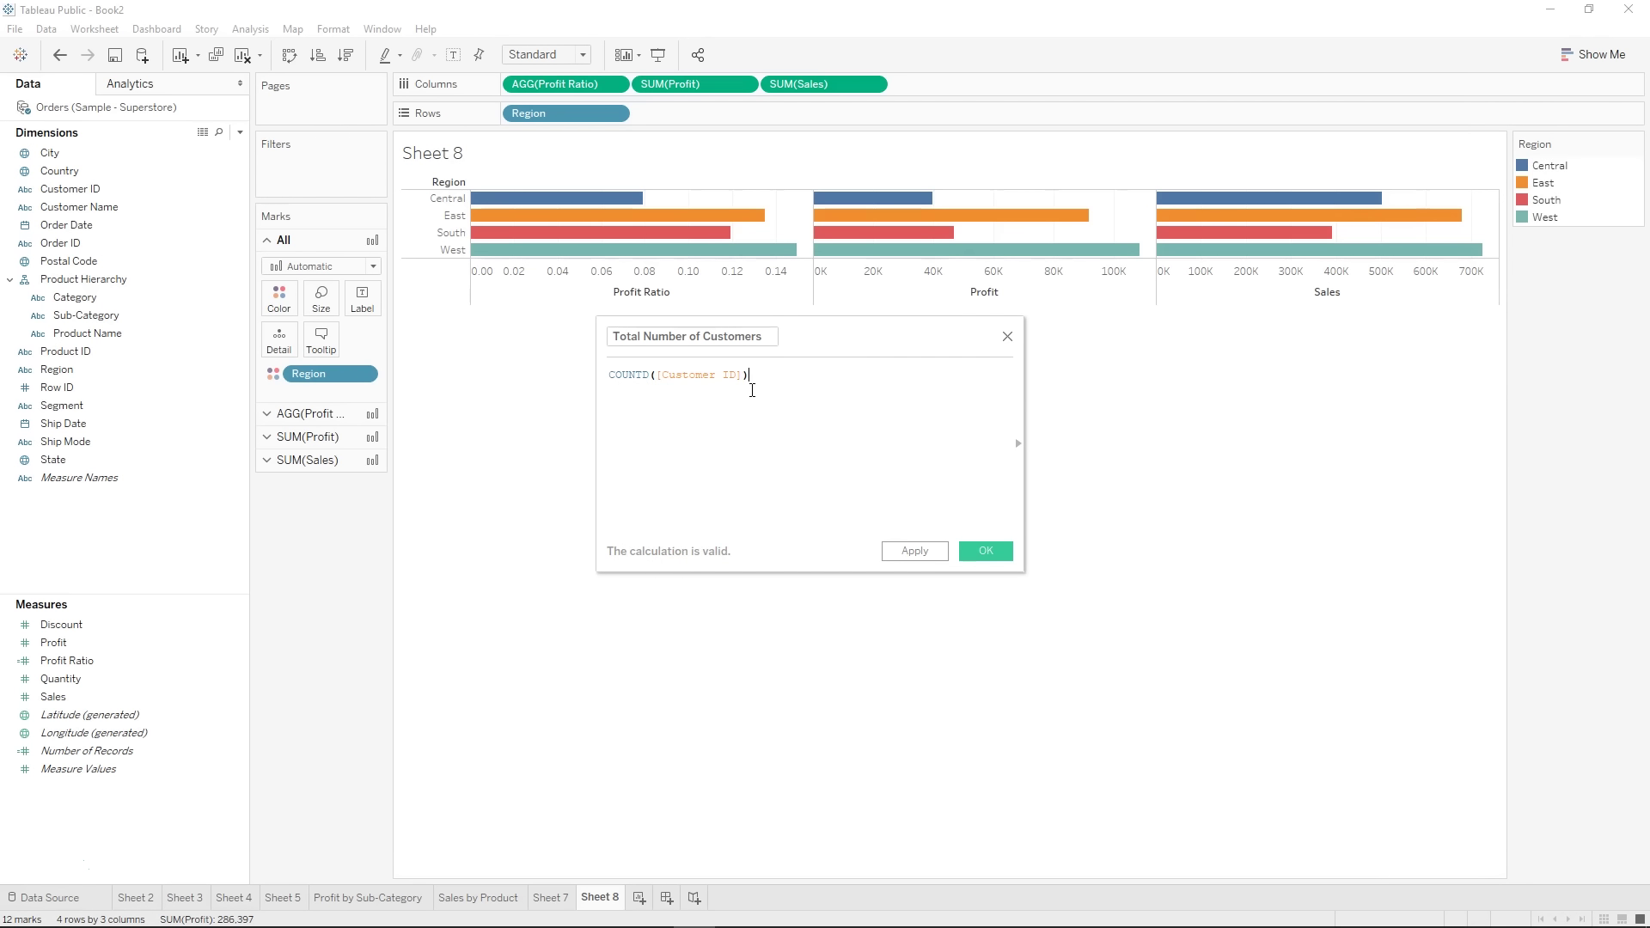
{"action": "left_click", "coordinate": [915, 551]}
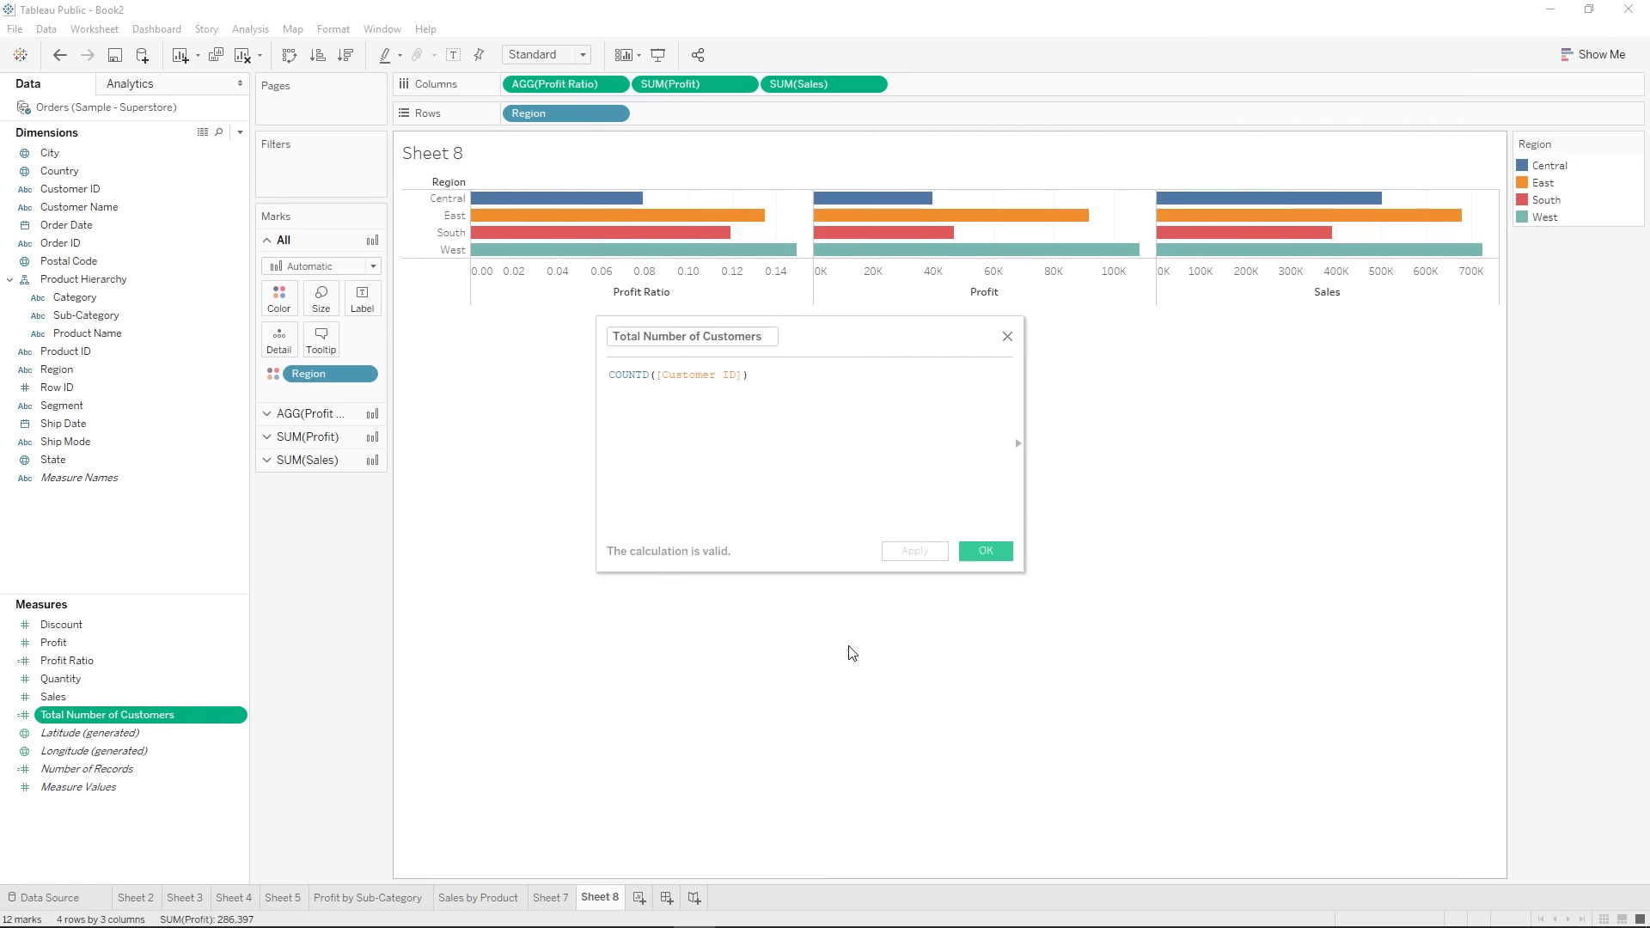
{"action": "left_click", "coordinate": [986, 551]}
{"action": "left_click_drag", "start_coordinate": [171, 720], "coordinate": [952, 85]}
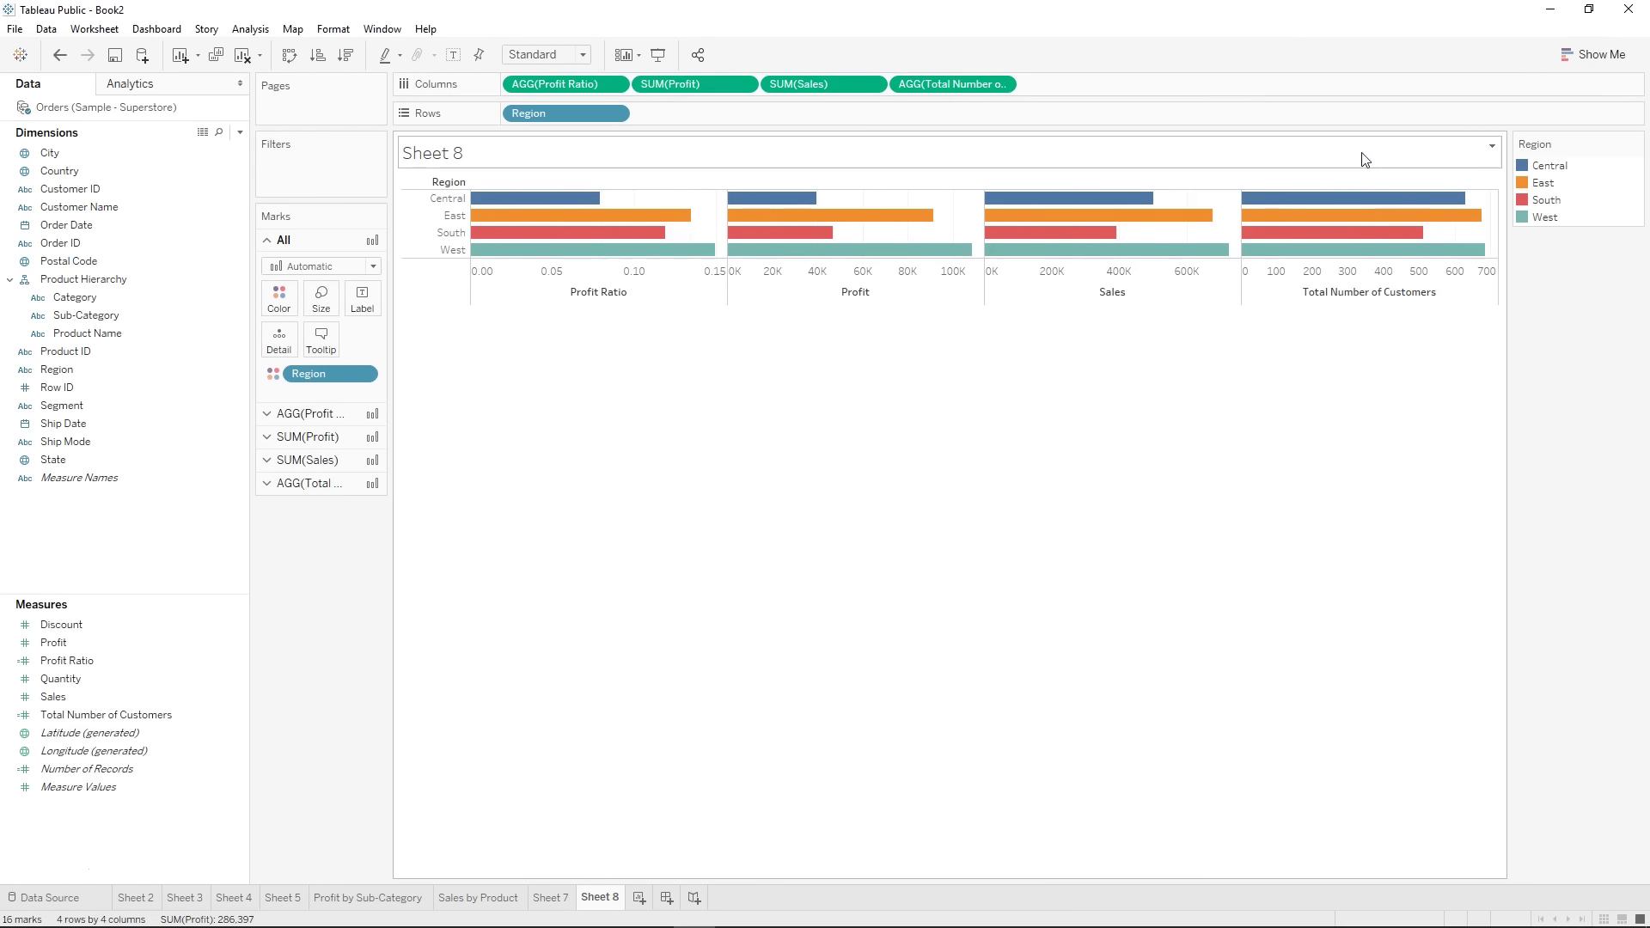
{"action": "mouse_move", "coordinate": [1398, 257]}
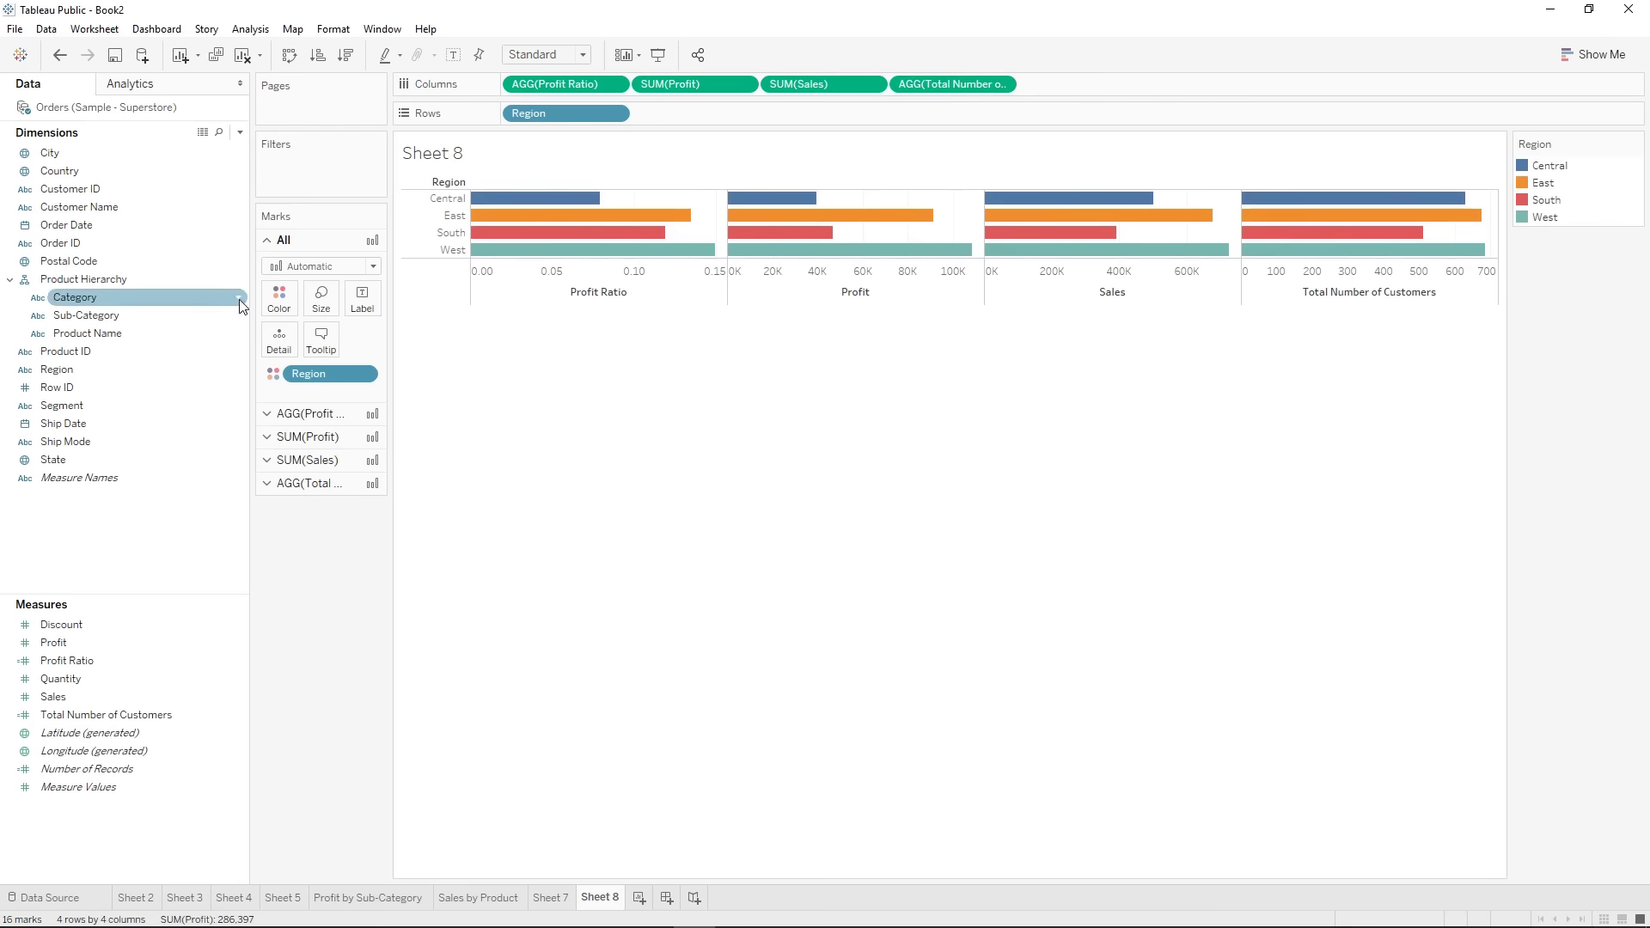
- Create a calculated field named Sales per Customer
{"action": "left_click", "coordinate": [239, 133]}
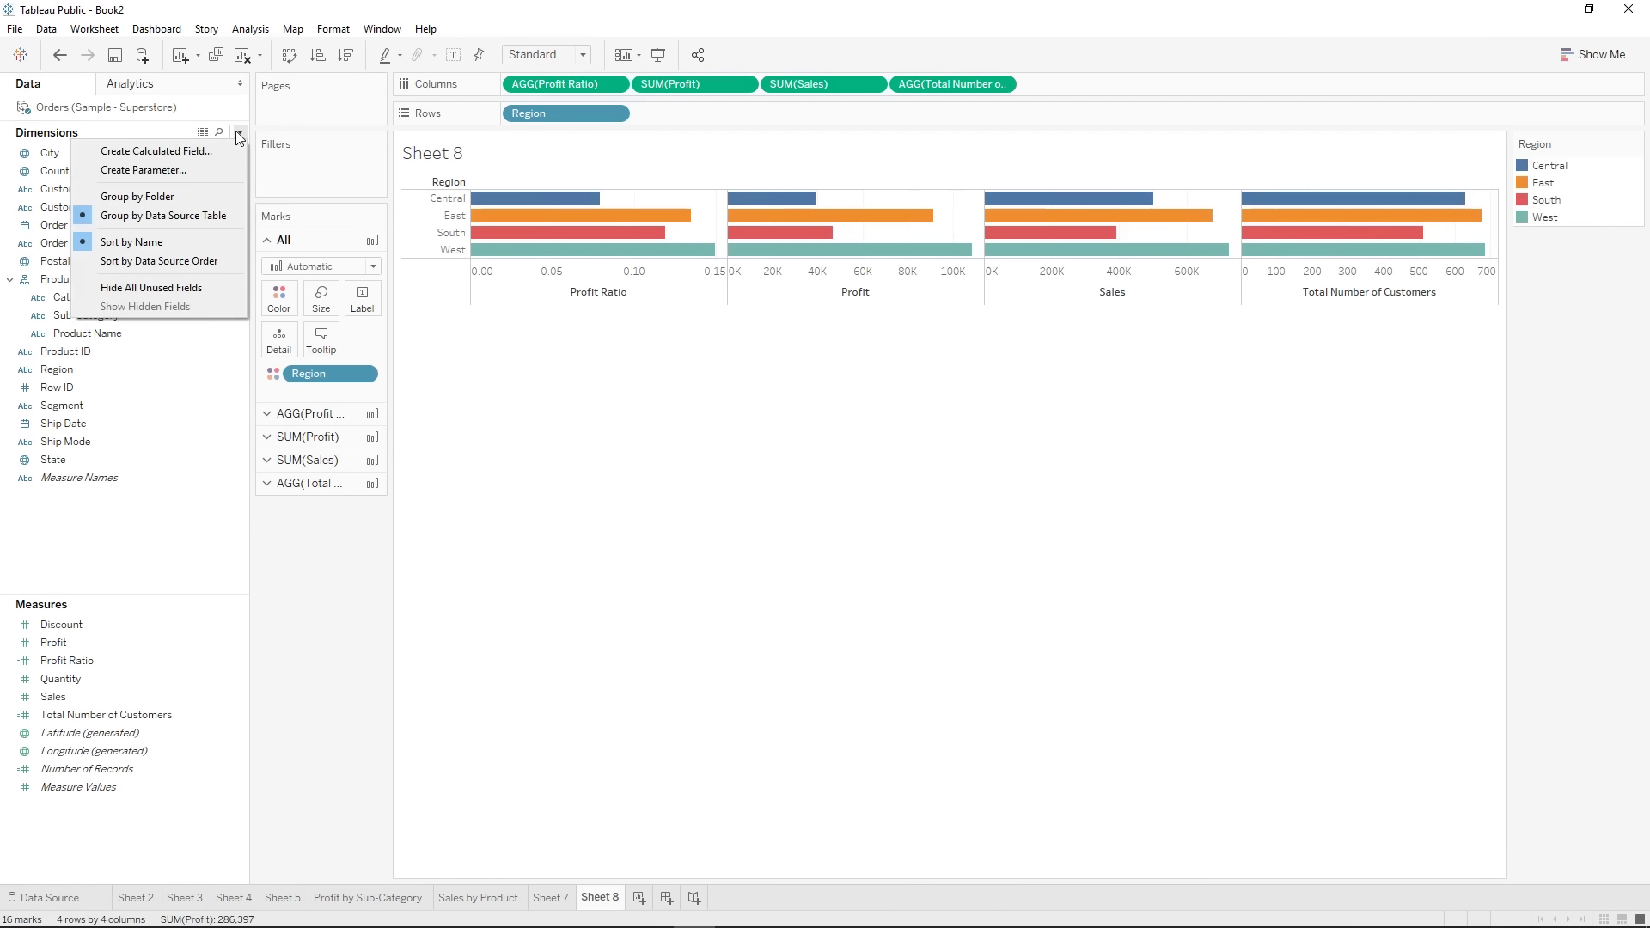
{"action": "left_click", "coordinate": [187, 152]}
{"action": "type", "text": "Sales per"}
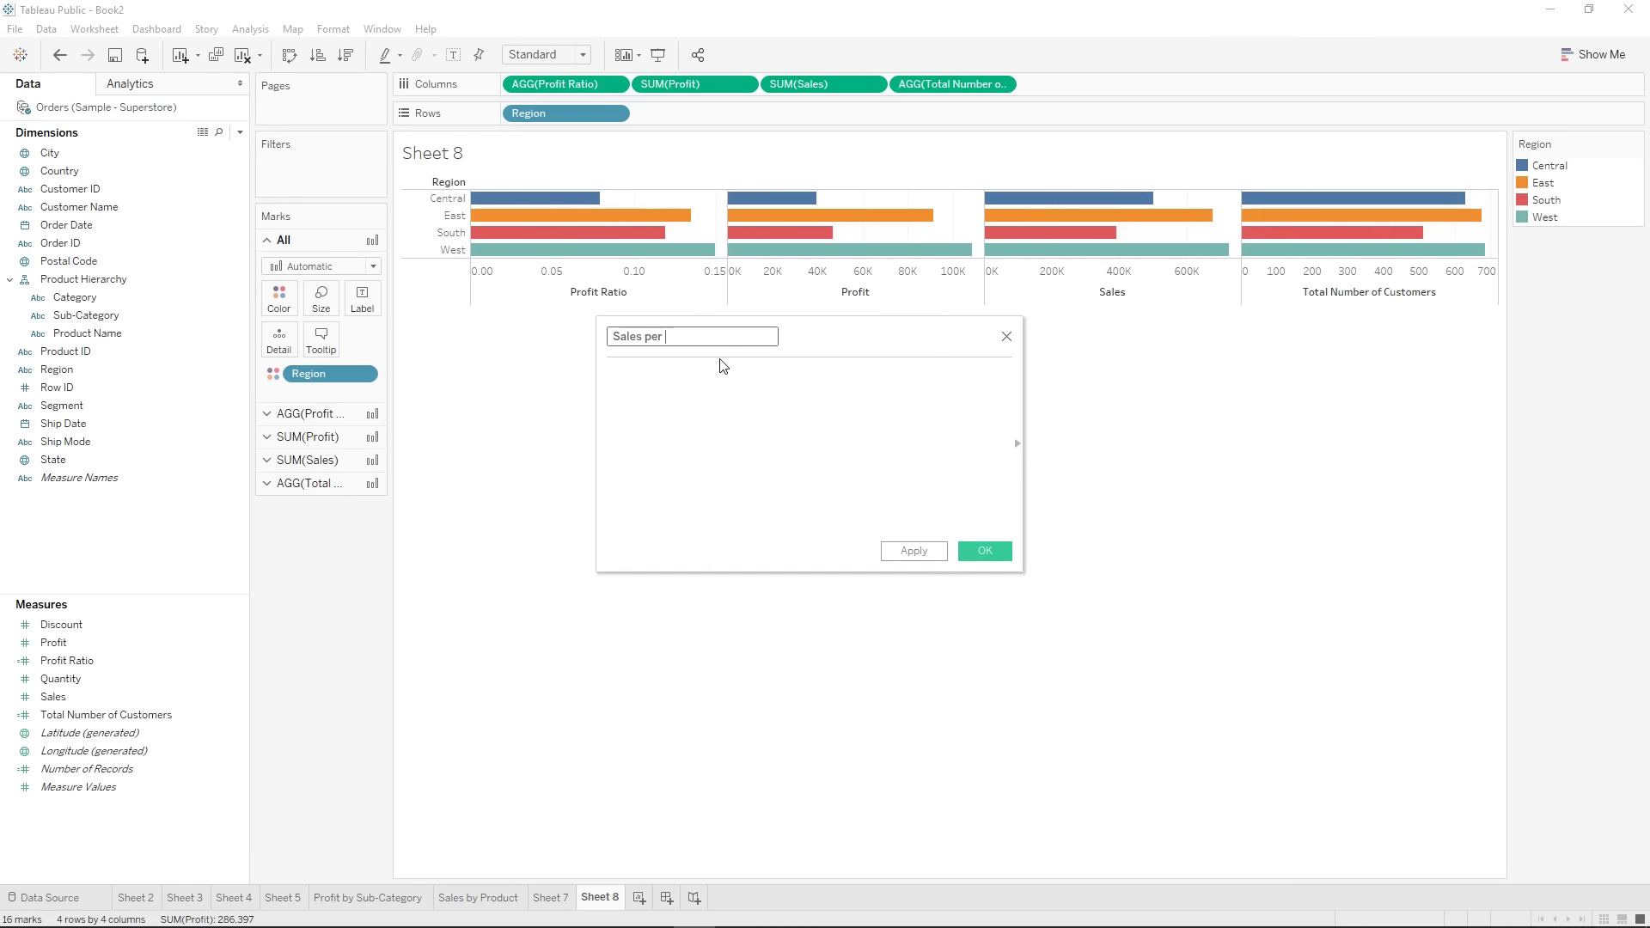
{"action": "type", "text": " Customer"}
- Define Sales per Customer as SUM([Sales])/[Total Number of Customers], save it and put it in place of the Total Number of Customers bars
{"action": "left_click", "coordinate": [703, 418]}
{"action": "type", "text": "SUM"}
{"action": "key", "text": "Return"}
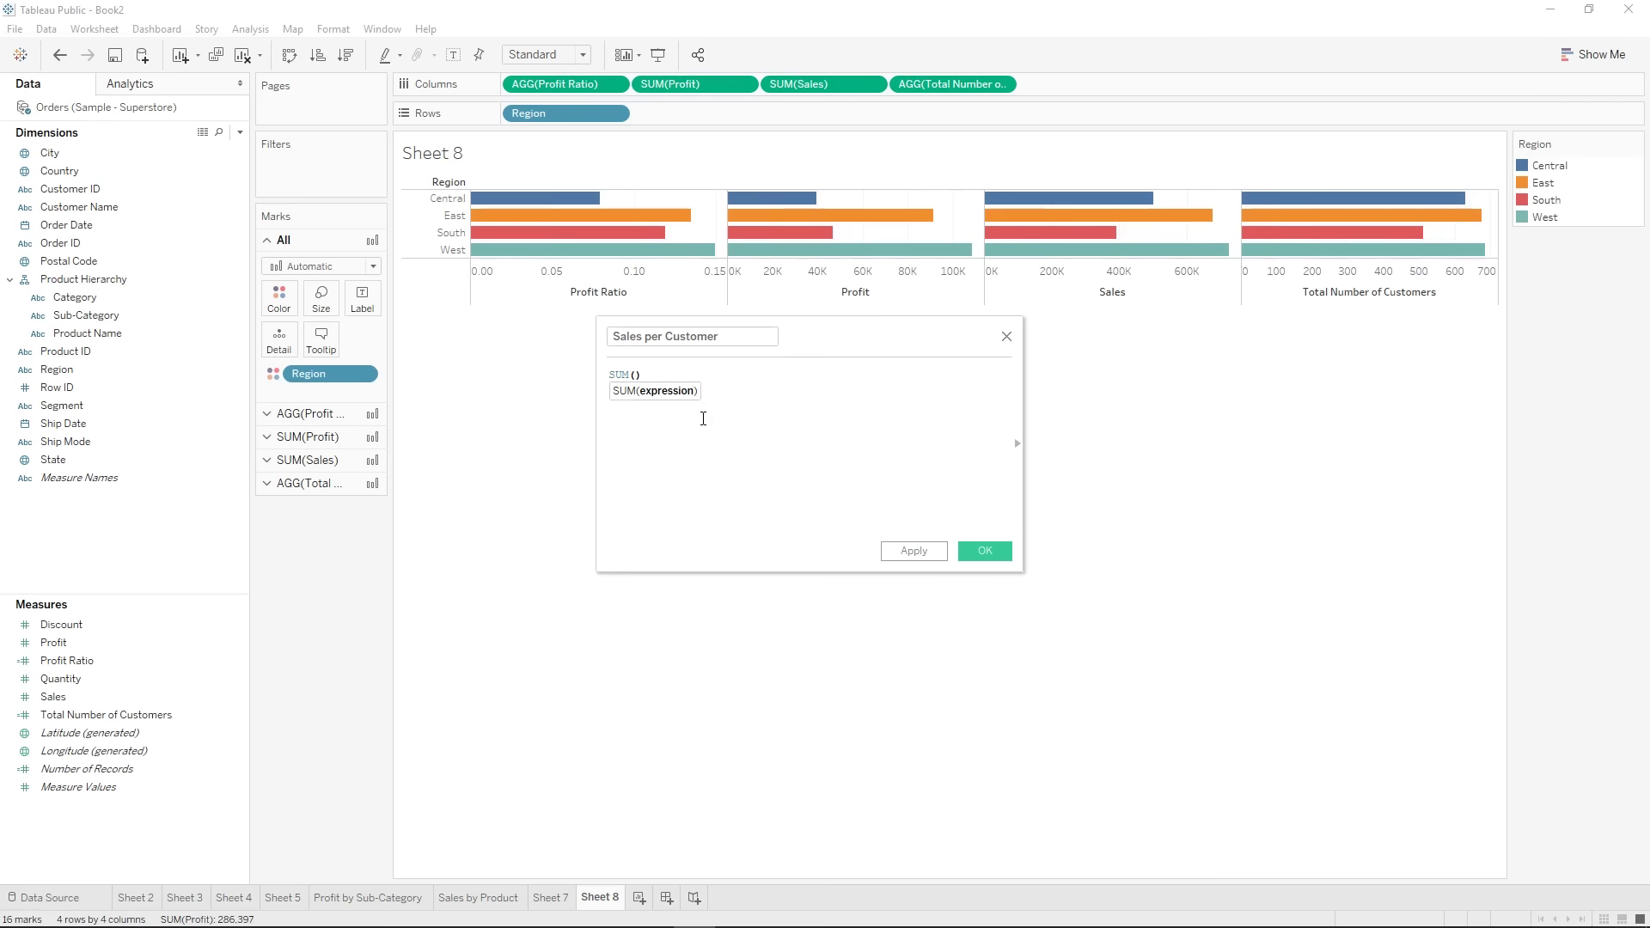
{"action": "left_click_drag", "start_coordinate": [86, 697], "coordinate": [634, 380]}
{"action": "type", "text": "/Total"}
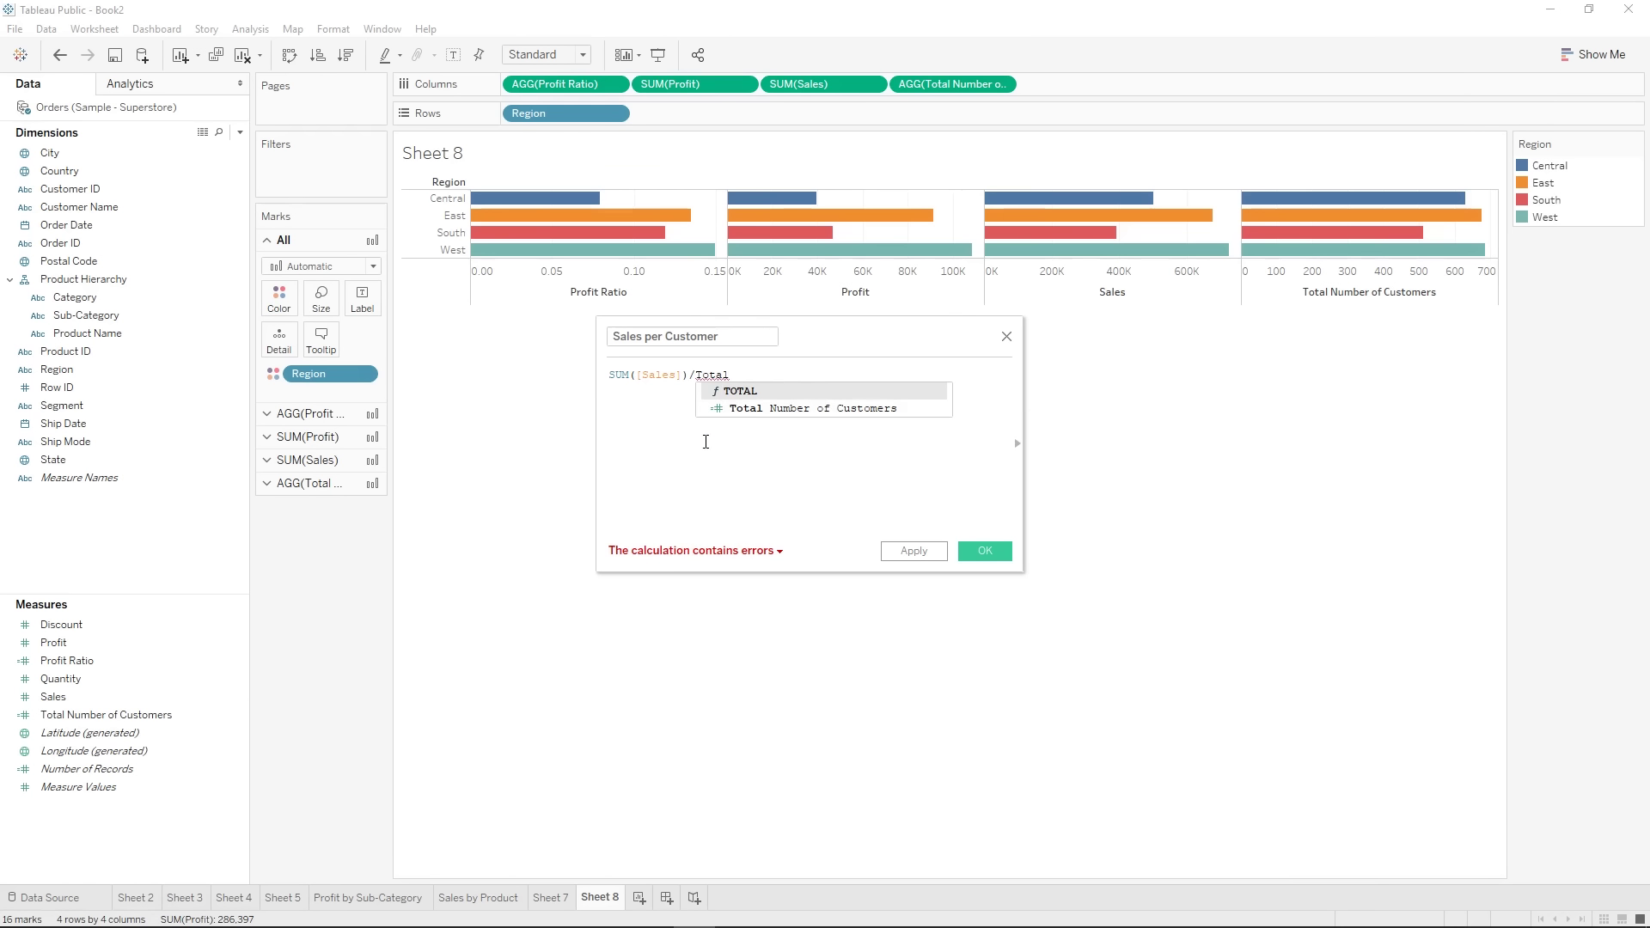
{"action": "double_click", "coordinate": [794, 410]}
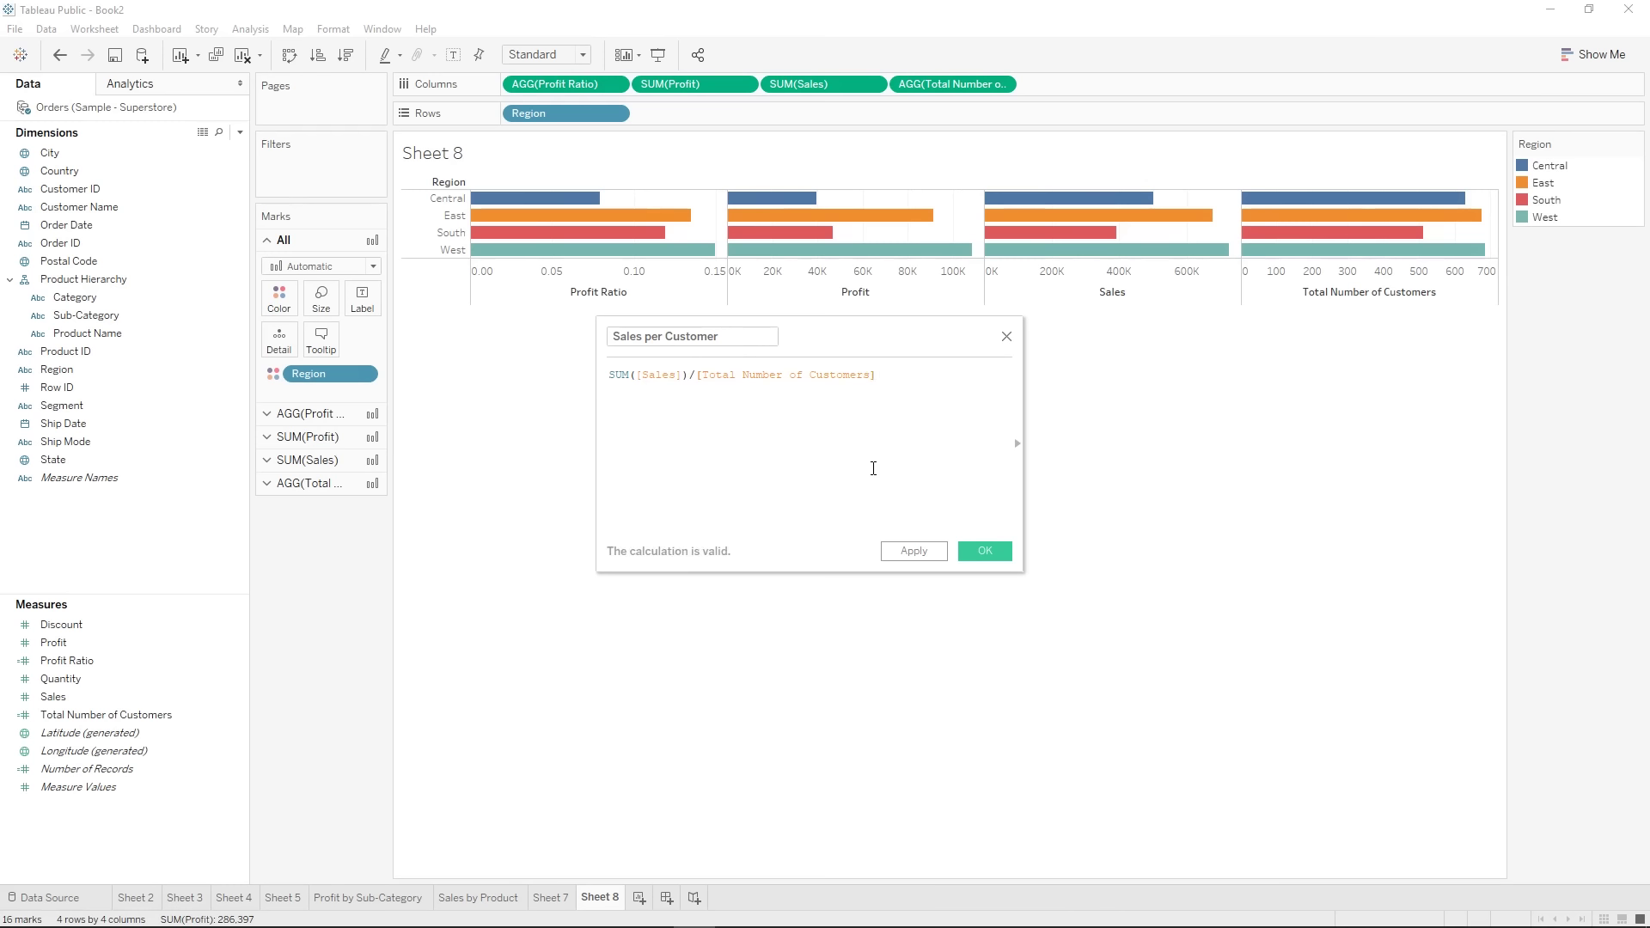
{"action": "left_click", "coordinate": [917, 552]}
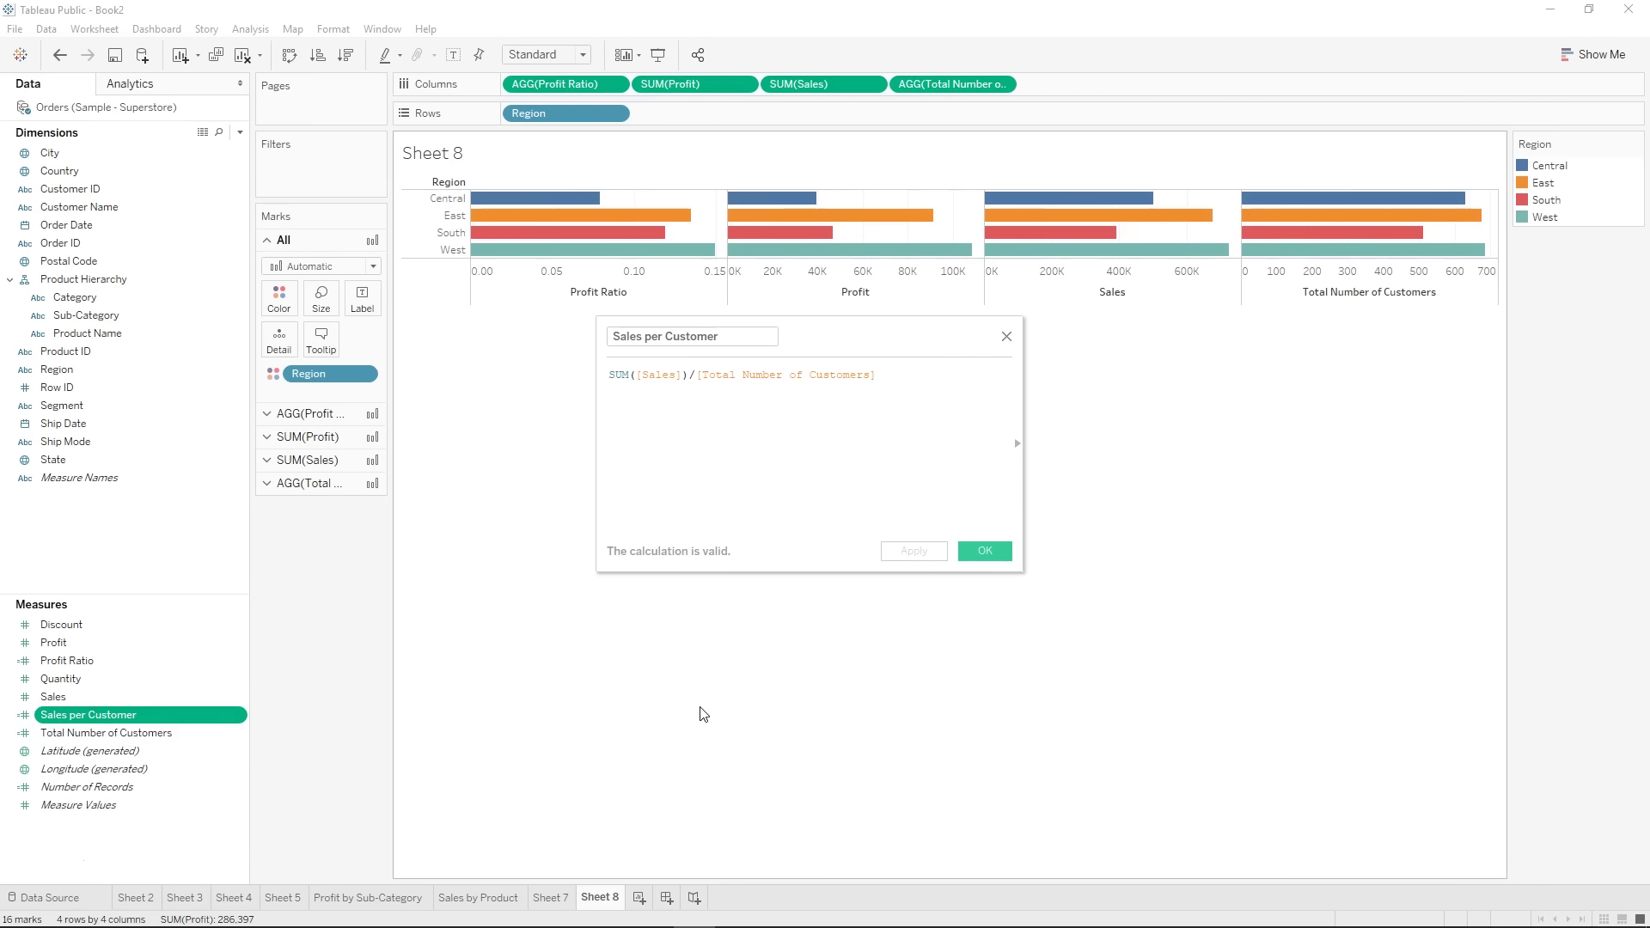
{"action": "left_click", "coordinate": [985, 551]}
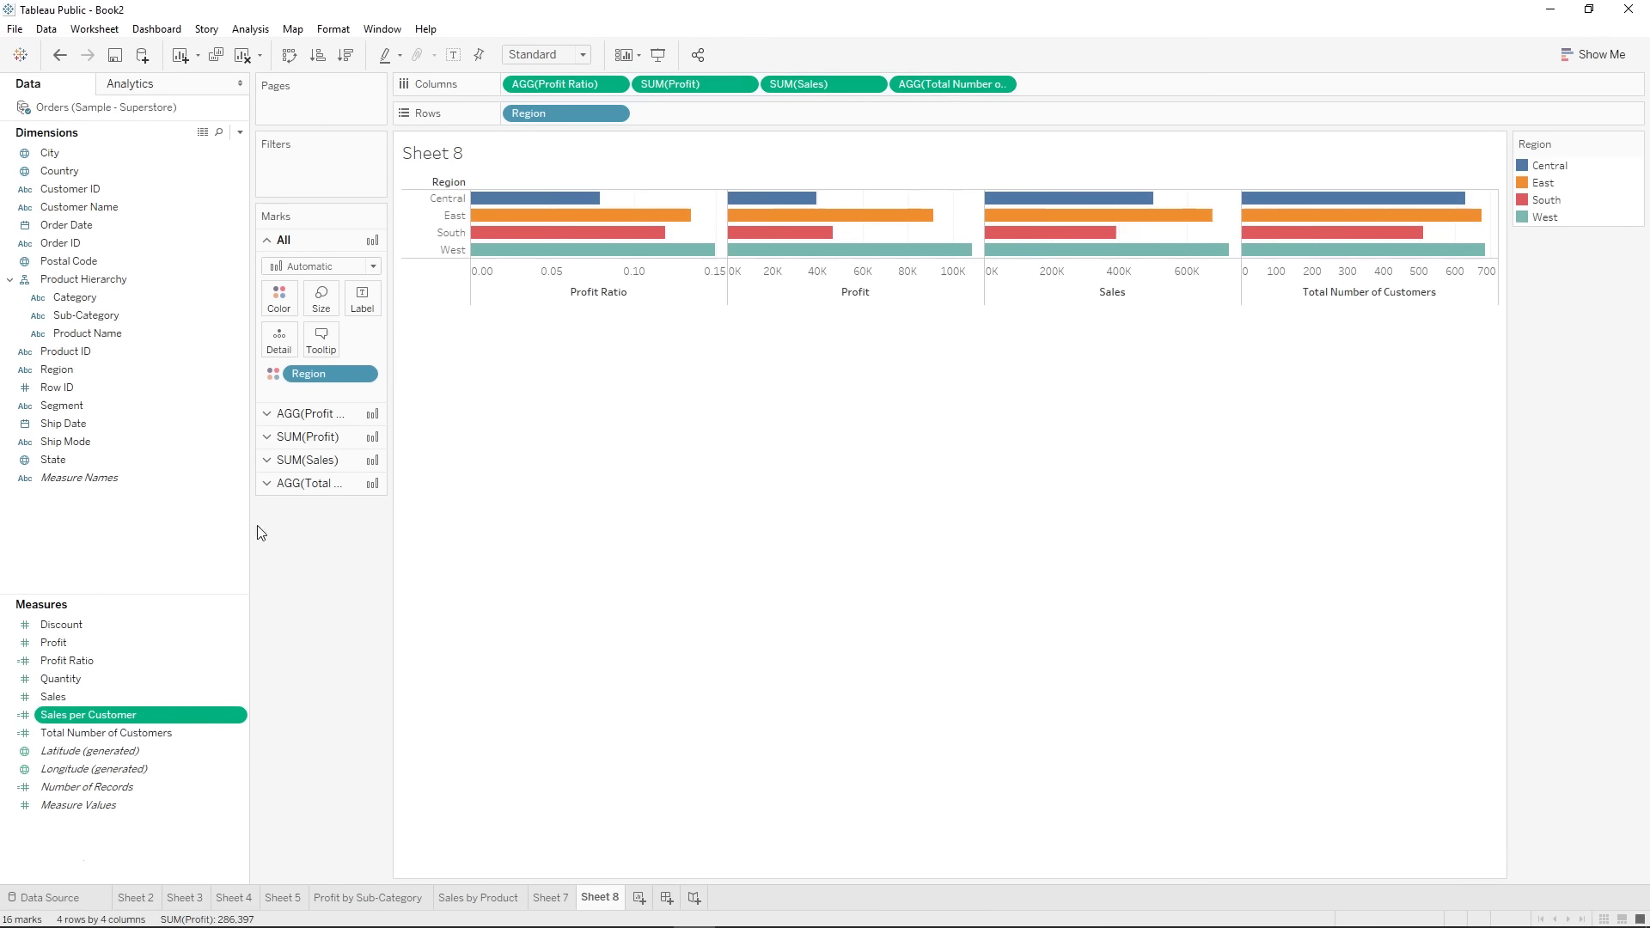
{"action": "left_click_drag", "start_coordinate": [145, 714], "coordinate": [971, 86]}
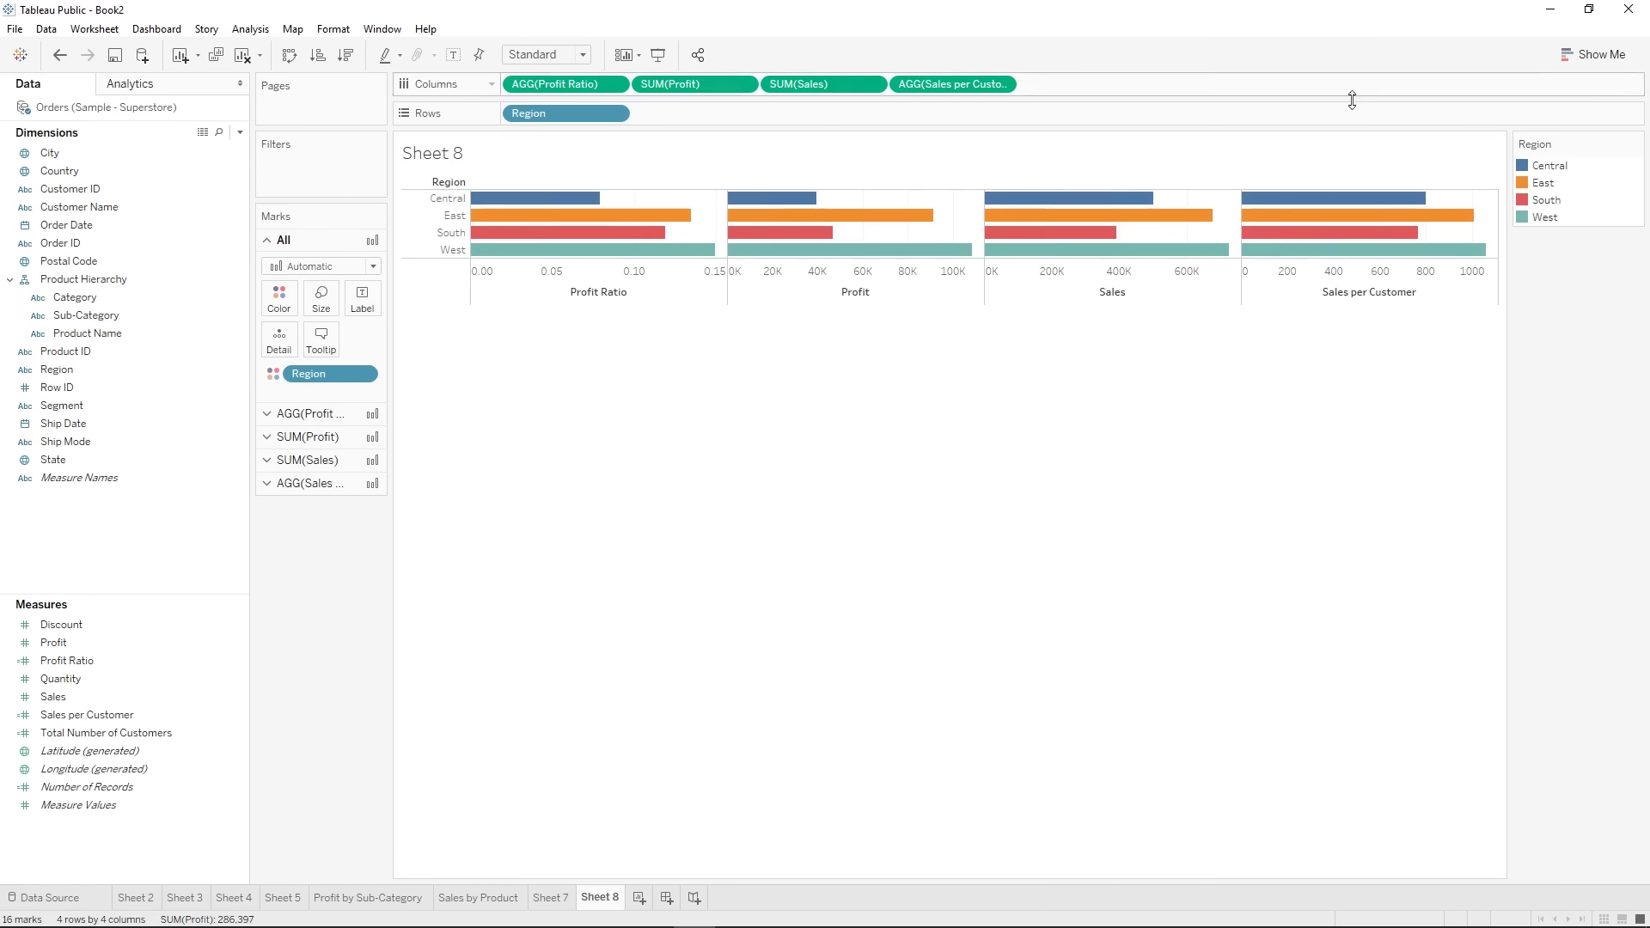
- Add a new worksheet and build a treemap of Sales by Region
{"action": "left_click", "coordinate": [639, 899]}
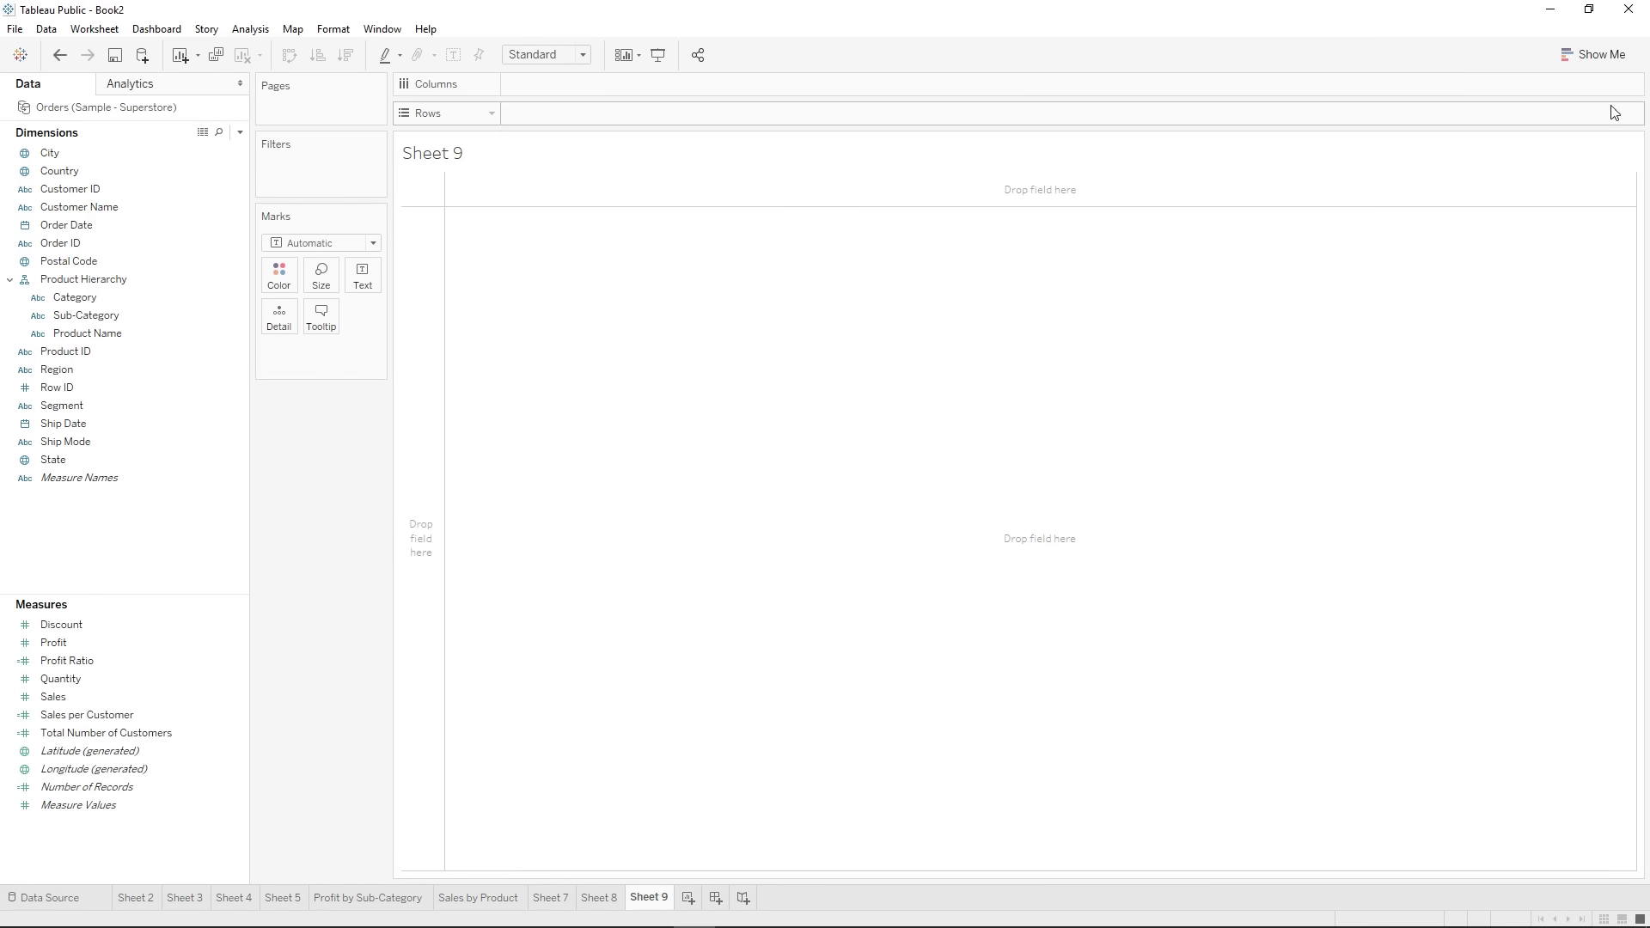
{"action": "left_click", "coordinate": [75, 368]}
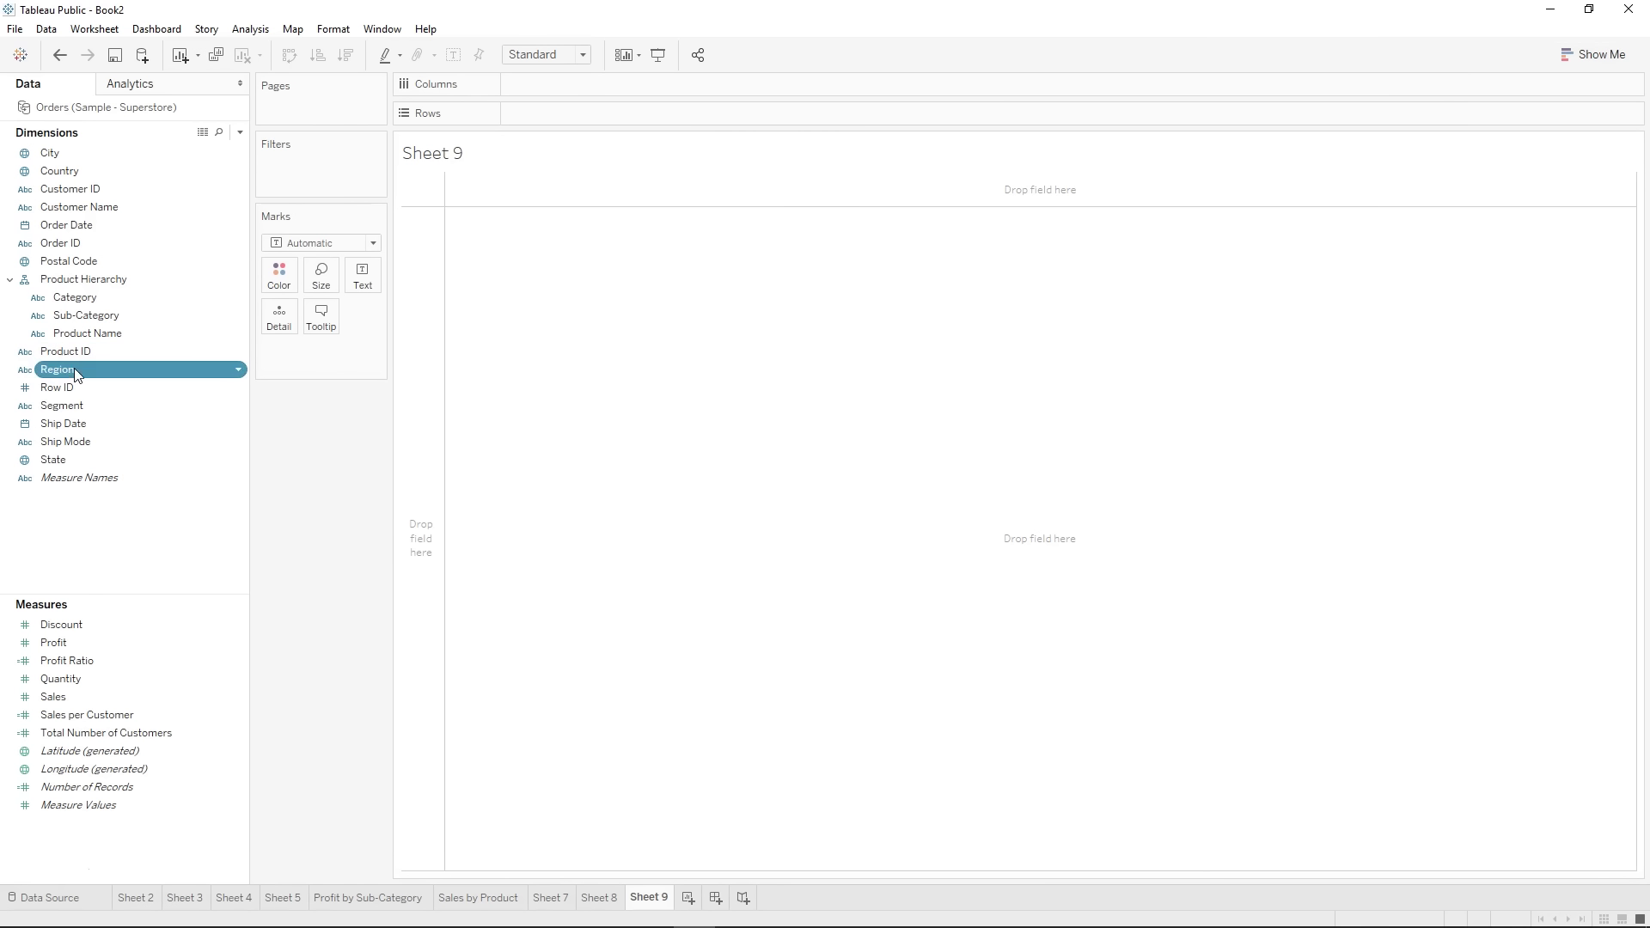
{"action": "left_click", "coordinate": [79, 703], "text": "ctrl"}
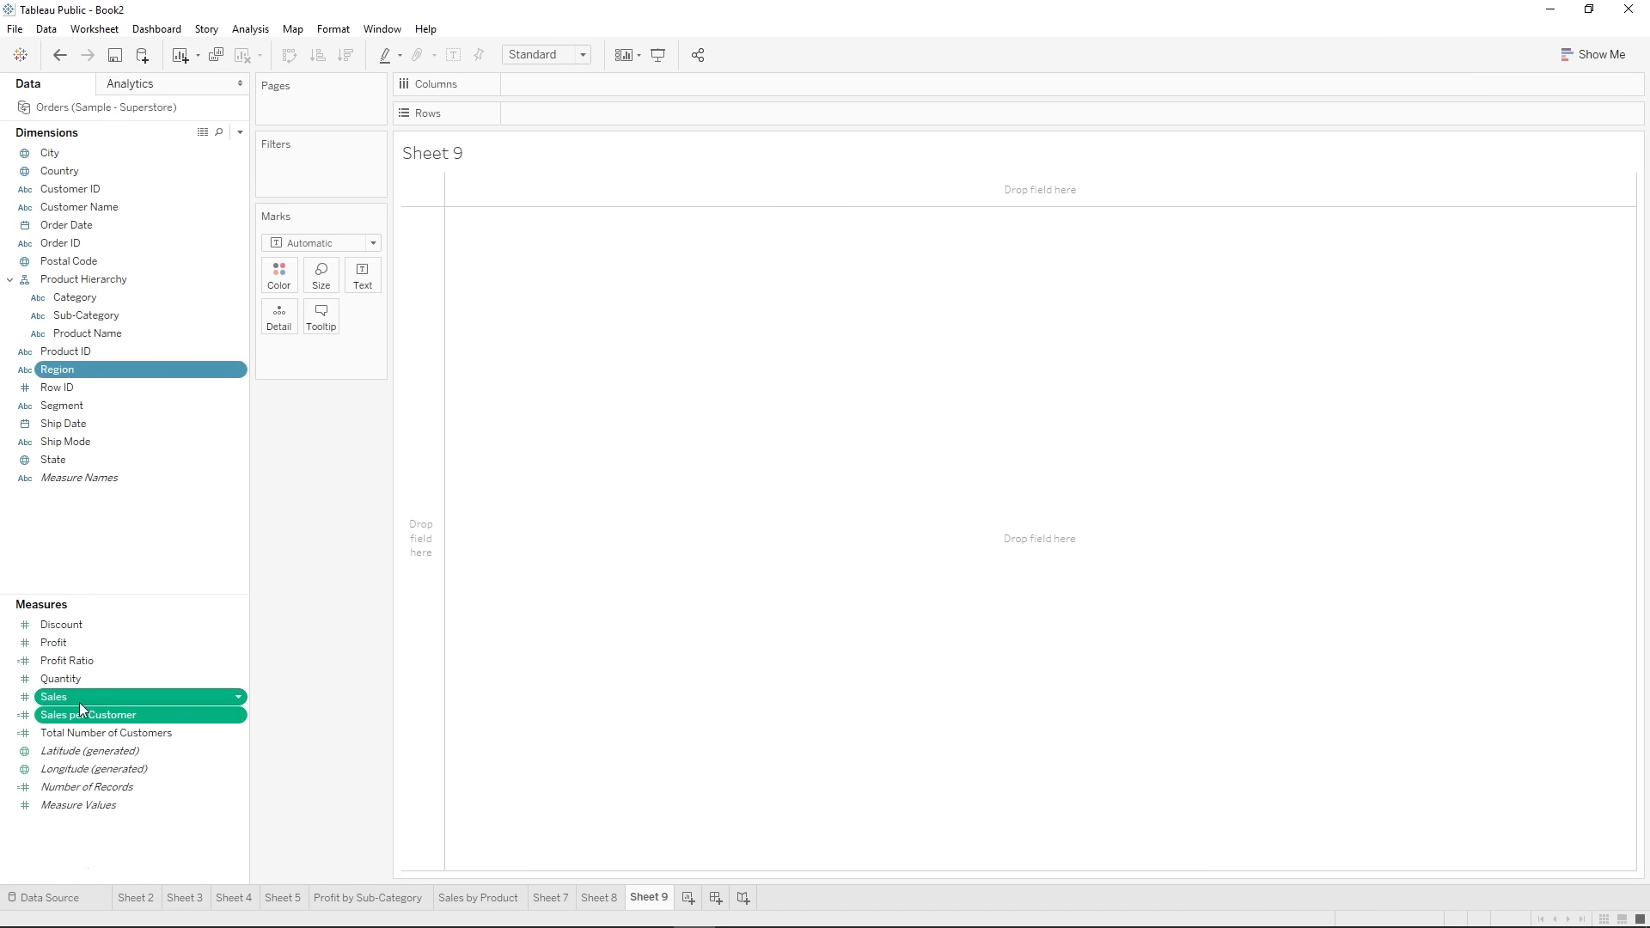
{"action": "left_click", "coordinate": [81, 699]}
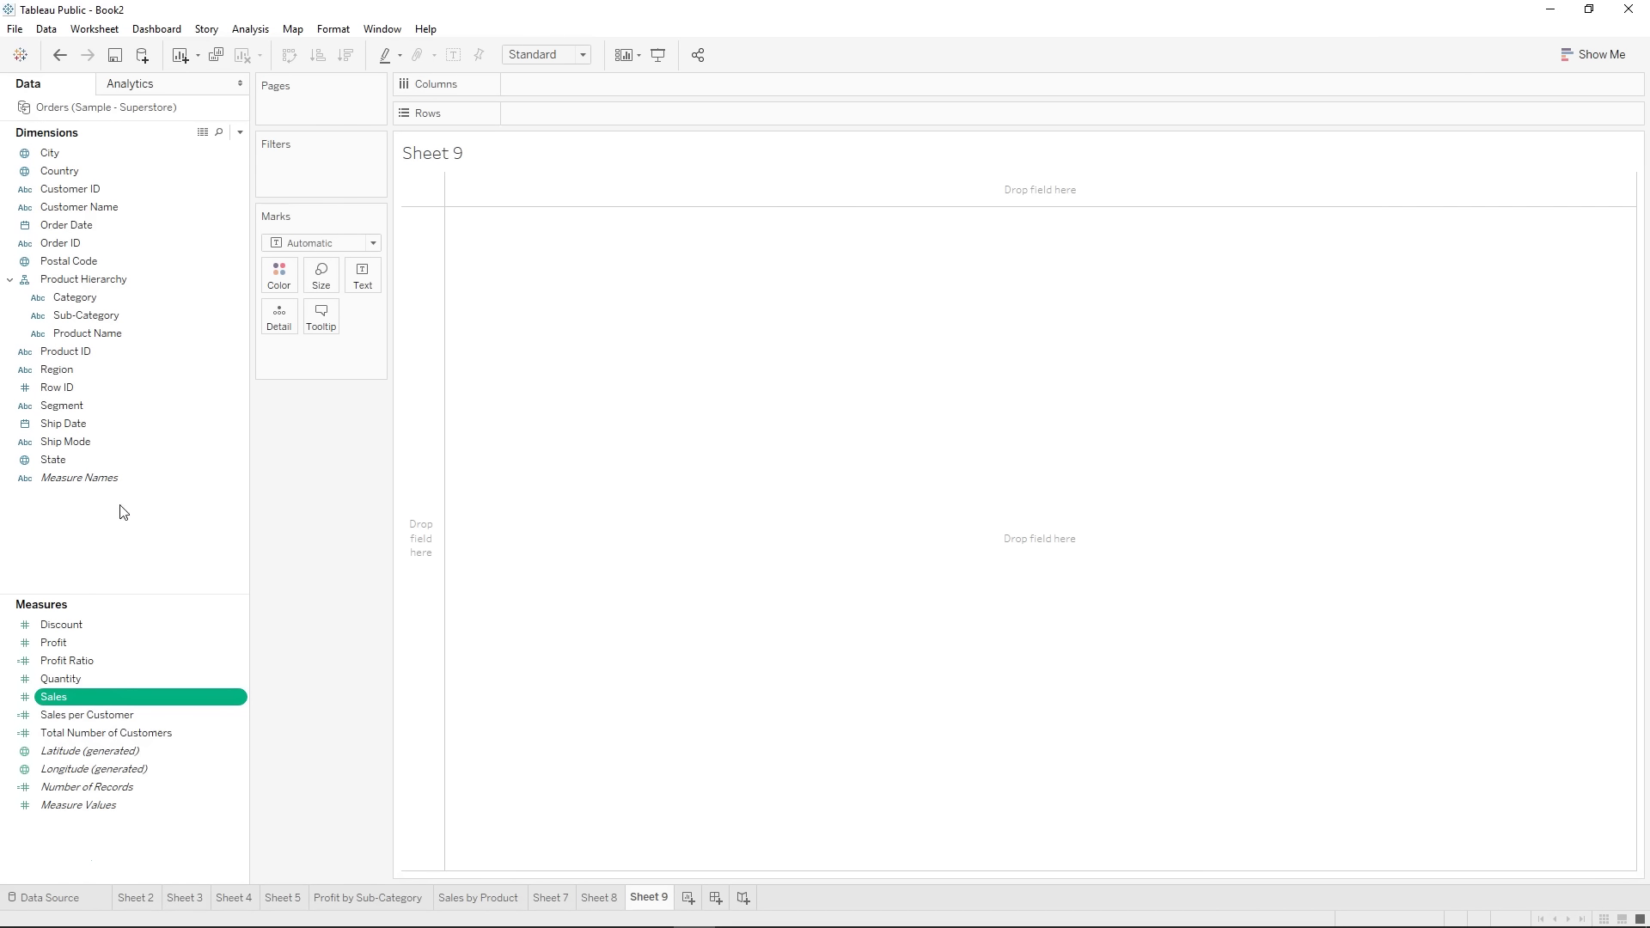
{"action": "left_click", "coordinate": [91, 370], "text": "ctrl"}
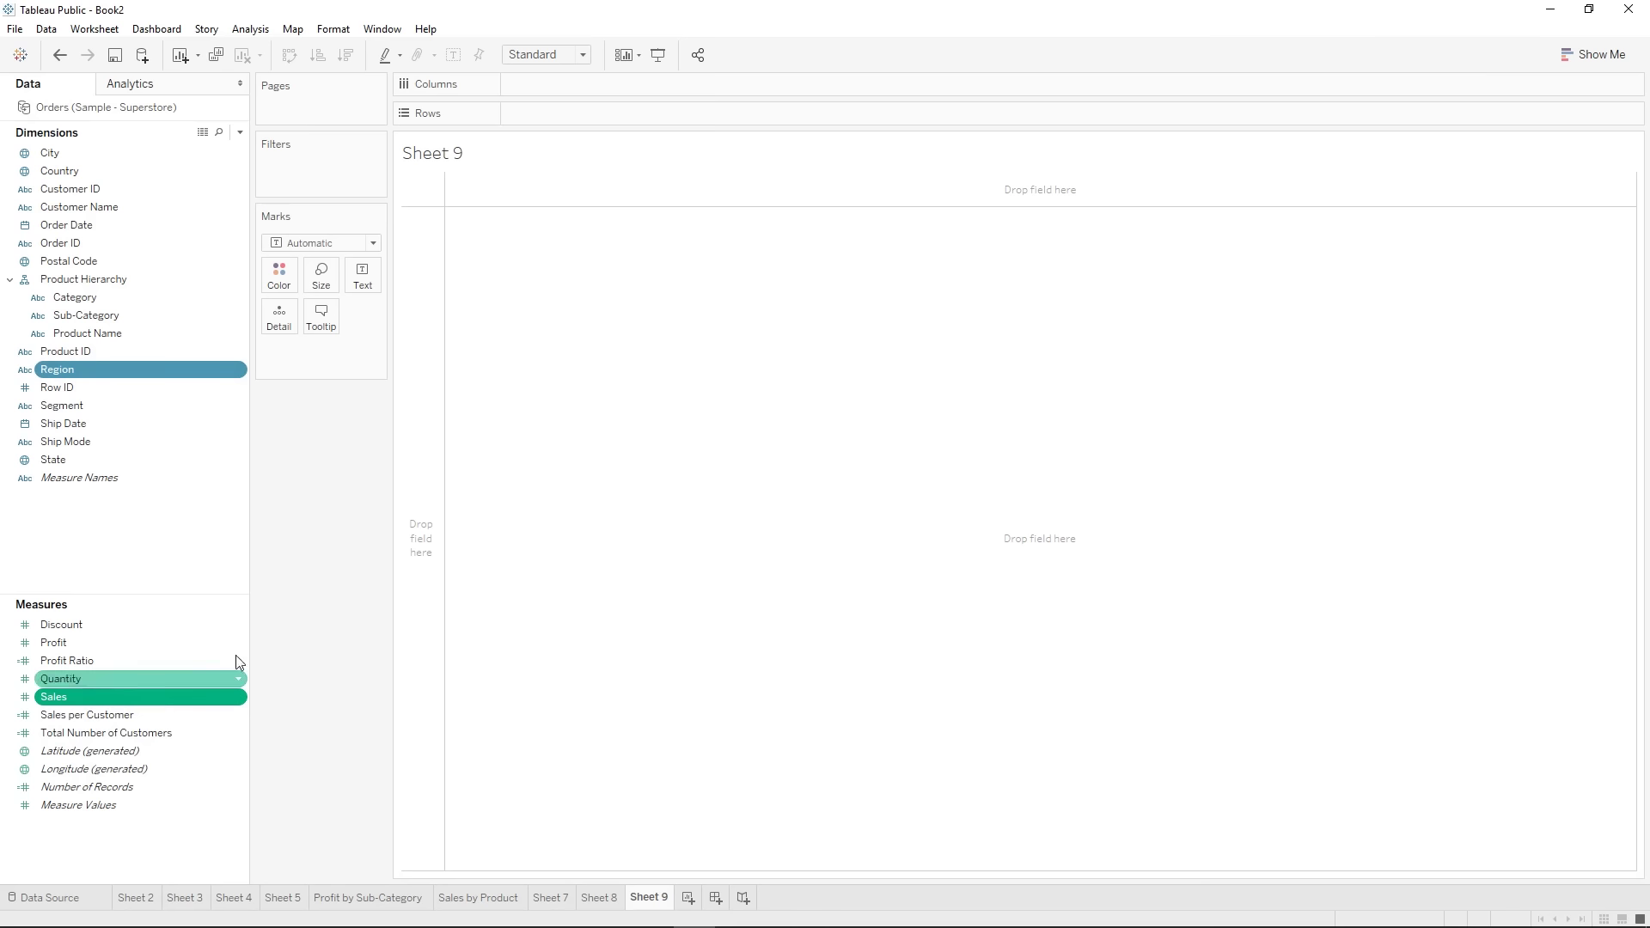
{"action": "left_click", "coordinate": [182, 625]}
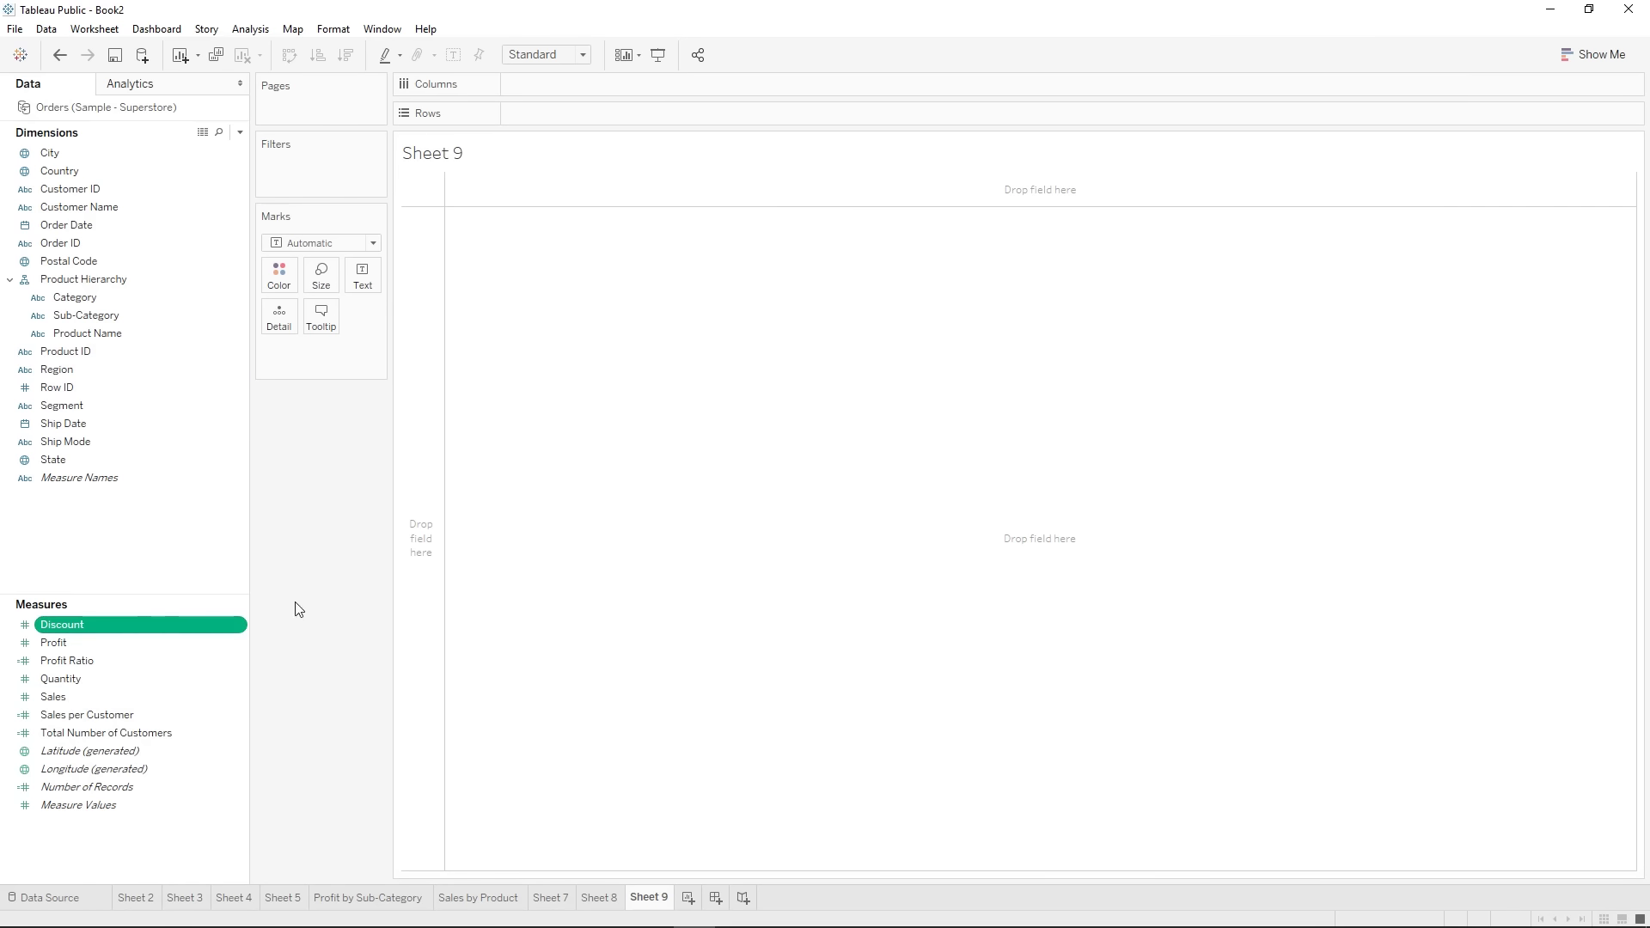
{"action": "left_click", "coordinate": [129, 697]}
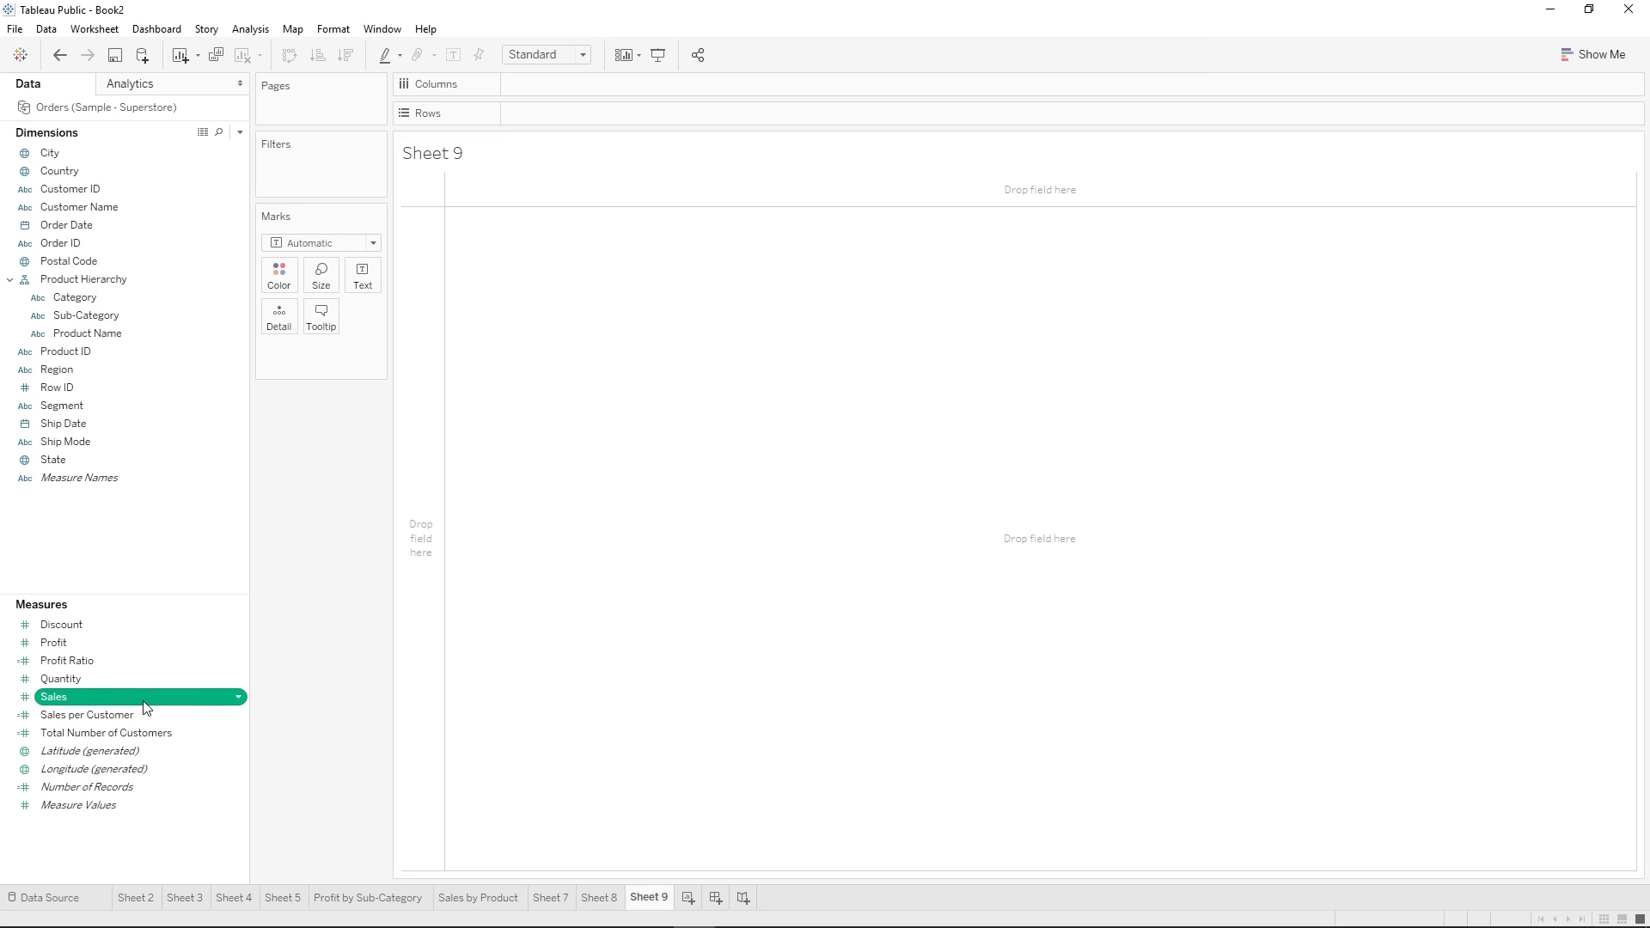
{"action": "left_click", "coordinate": [102, 372], "text": "ctrl"}
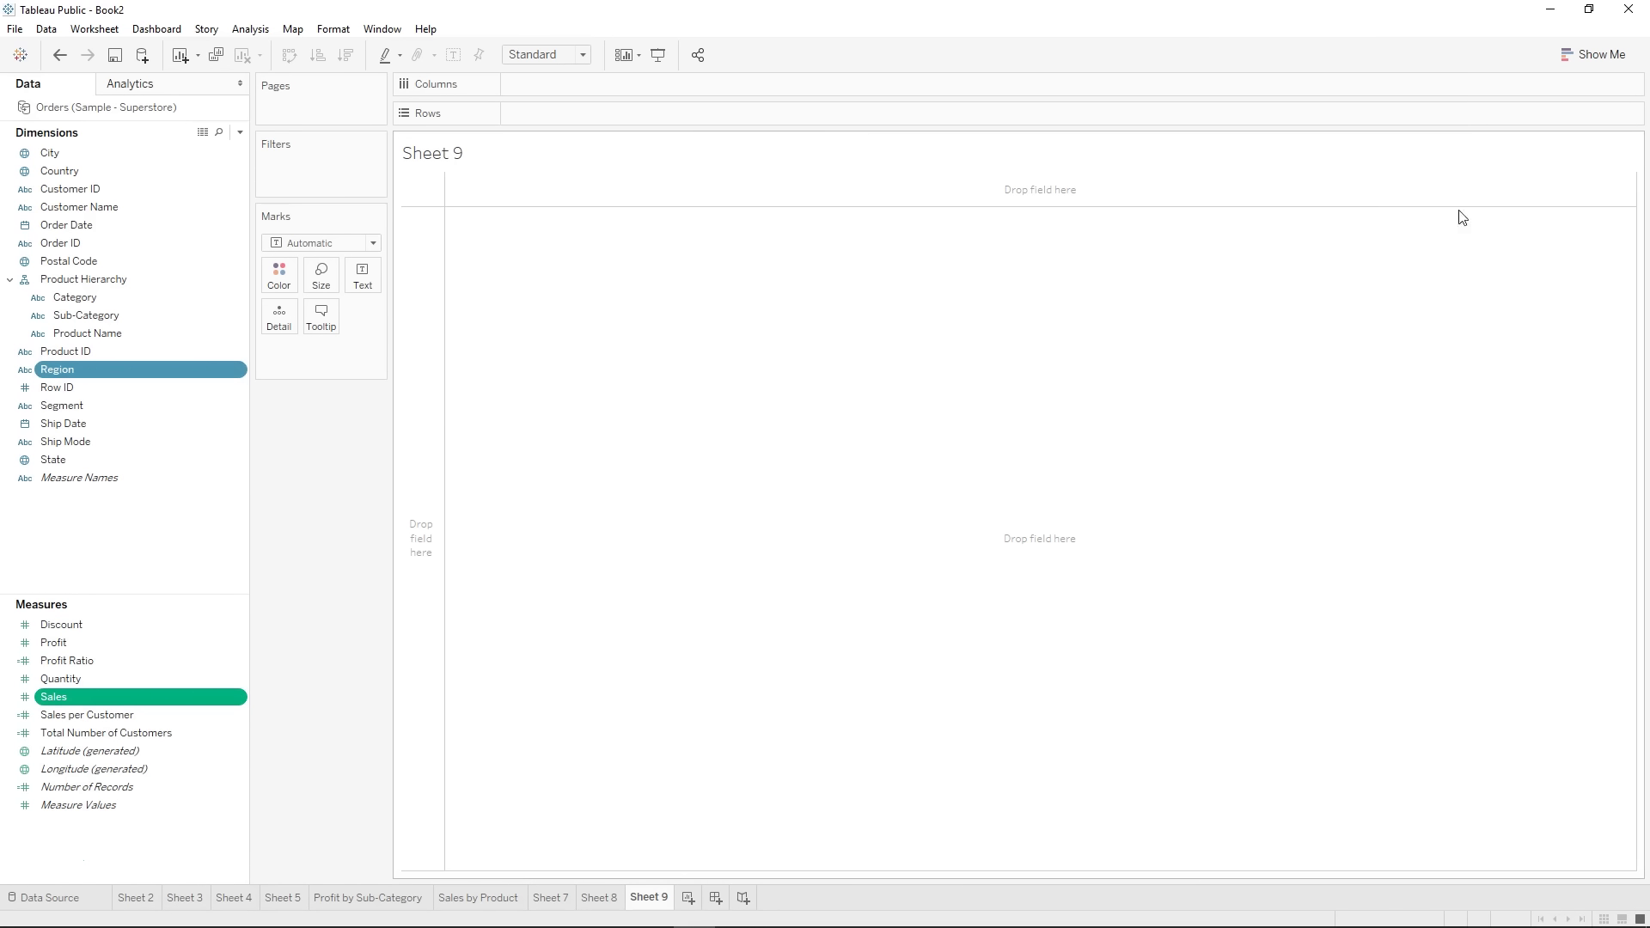
{"action": "left_click", "coordinate": [1606, 60]}
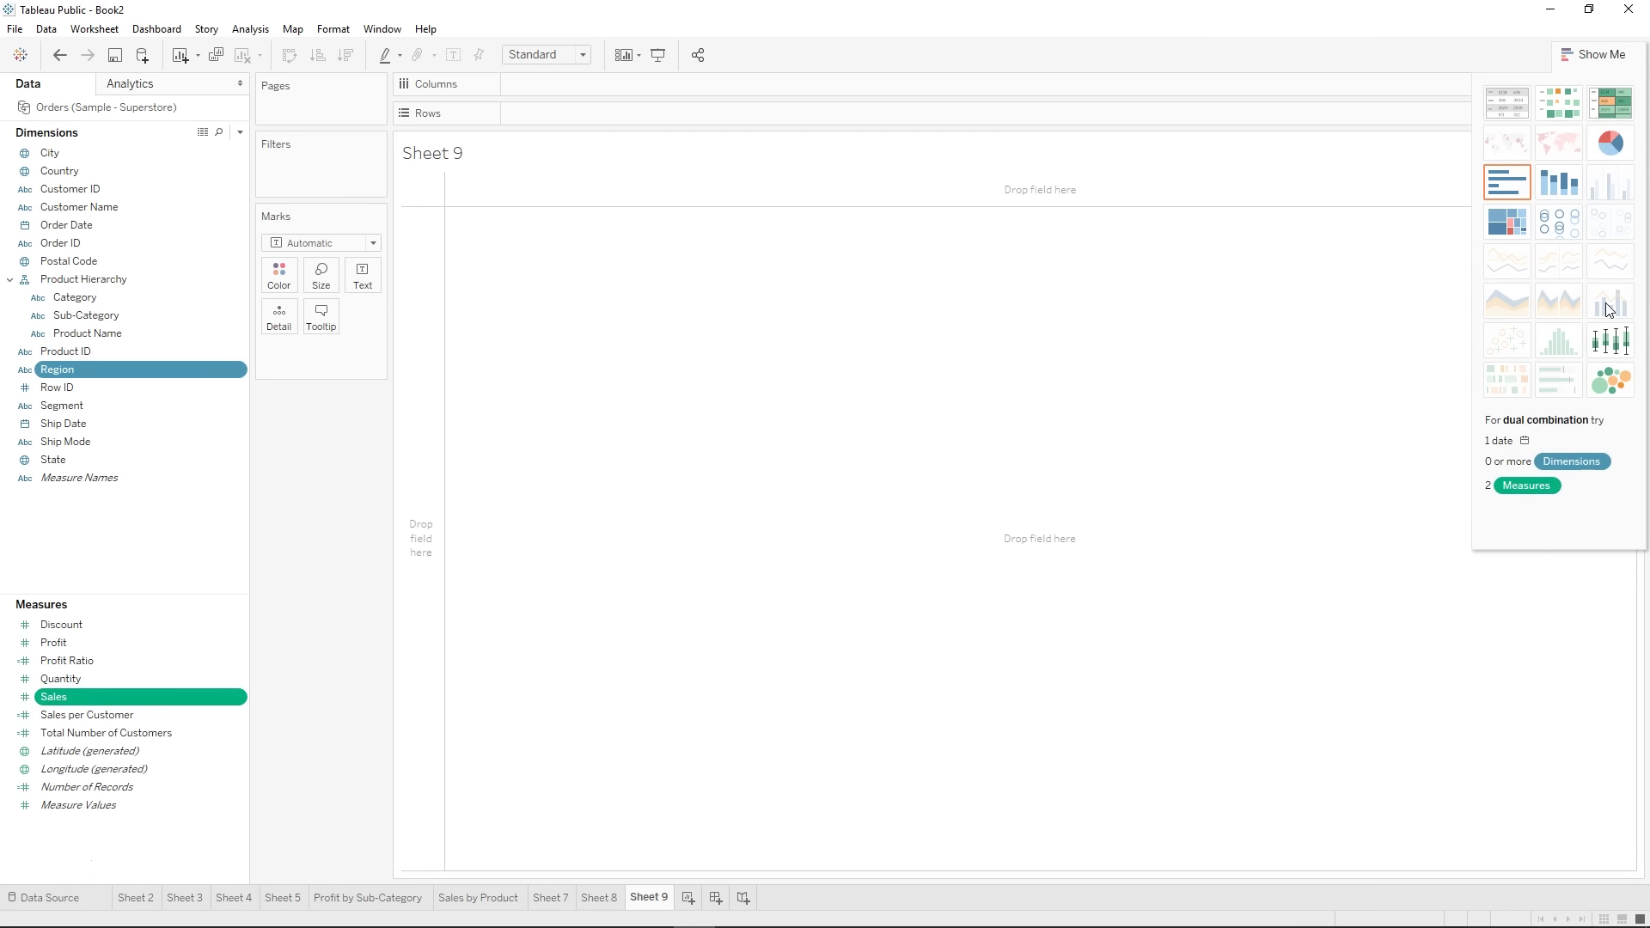
{"action": "left_click", "coordinate": [1510, 223]}
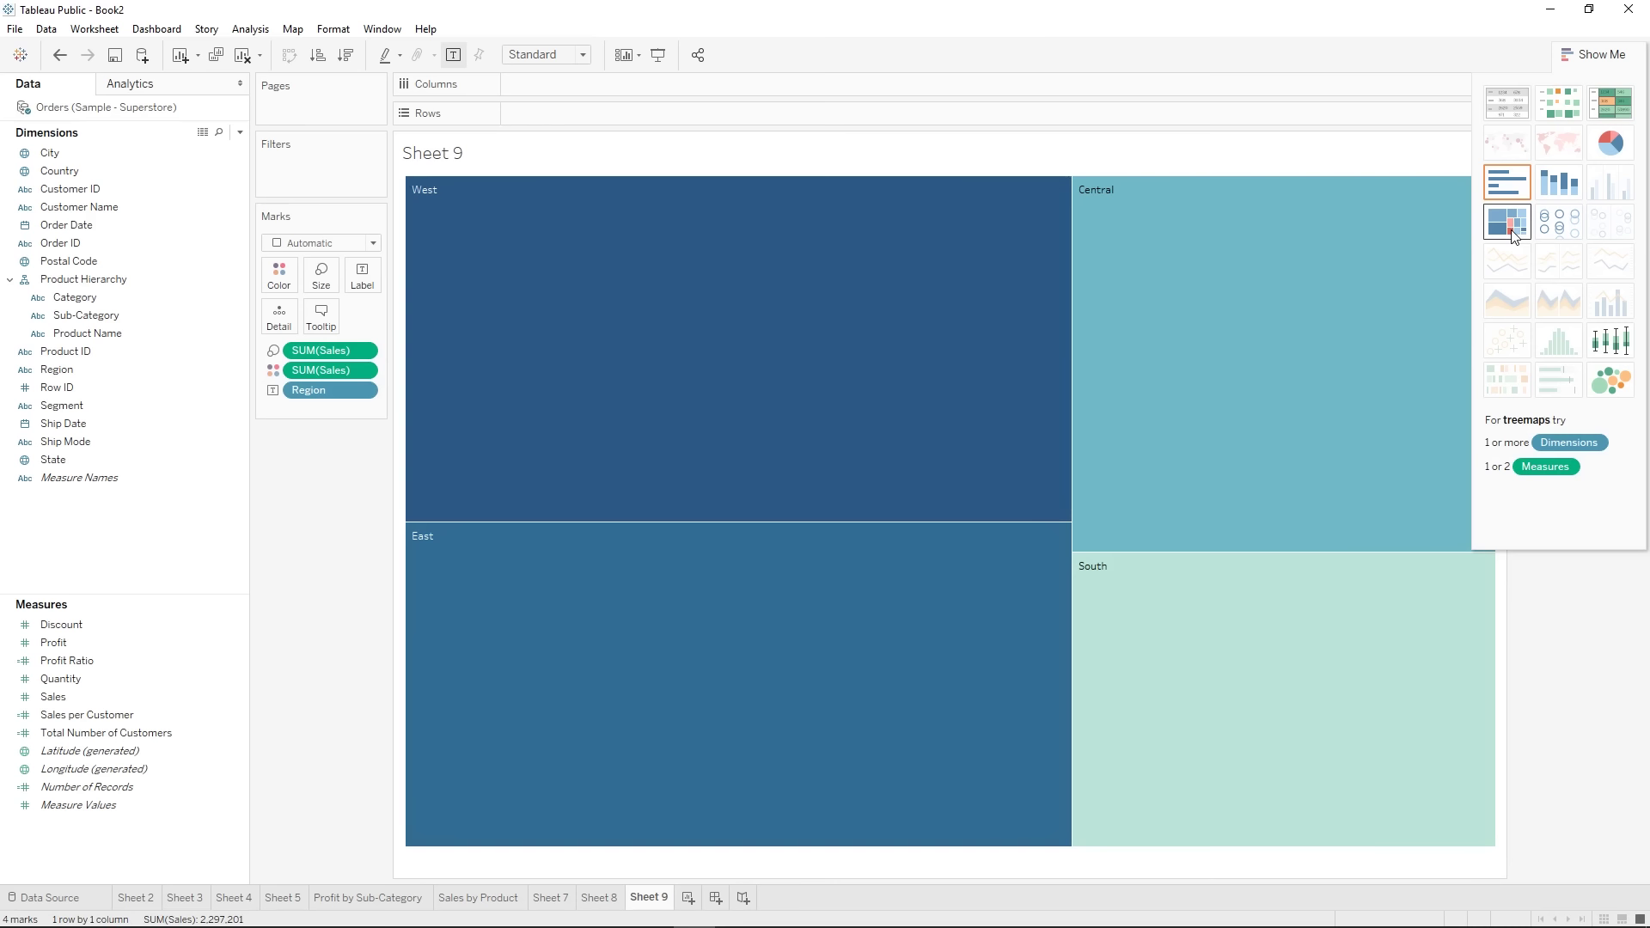
{"action": "left_click", "coordinate": [1597, 61]}
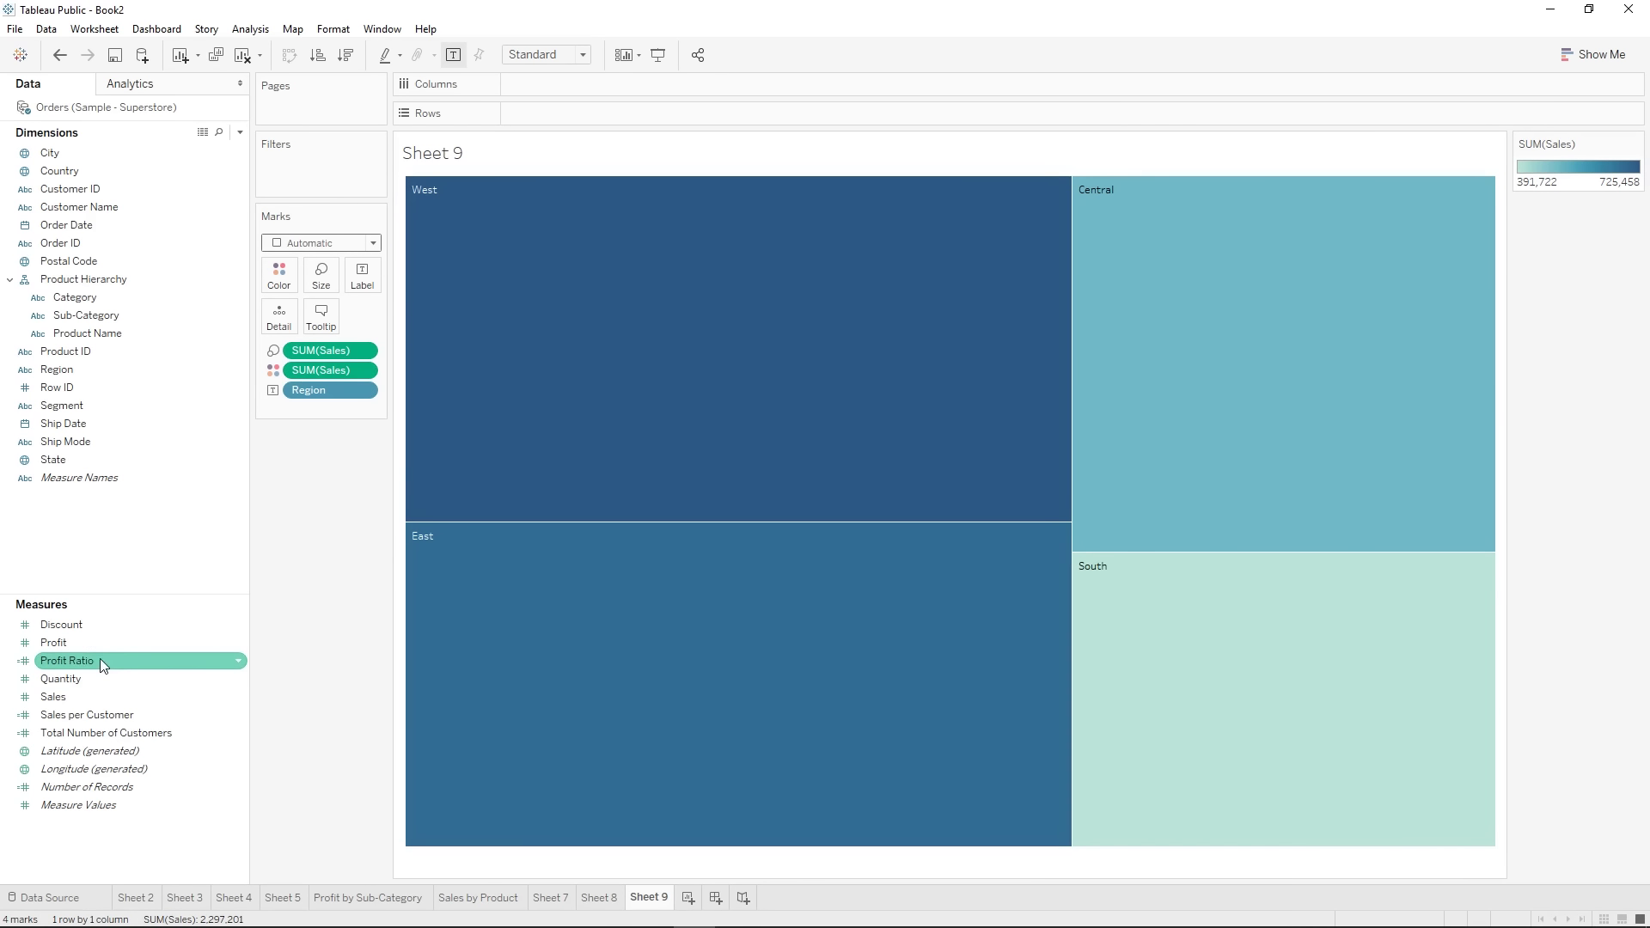
- Color the treemap by Profit instead of Sales and choose the Red-Blue Diverging palette
{"action": "left_click_drag", "start_coordinate": [73, 647], "coordinate": [312, 371]}
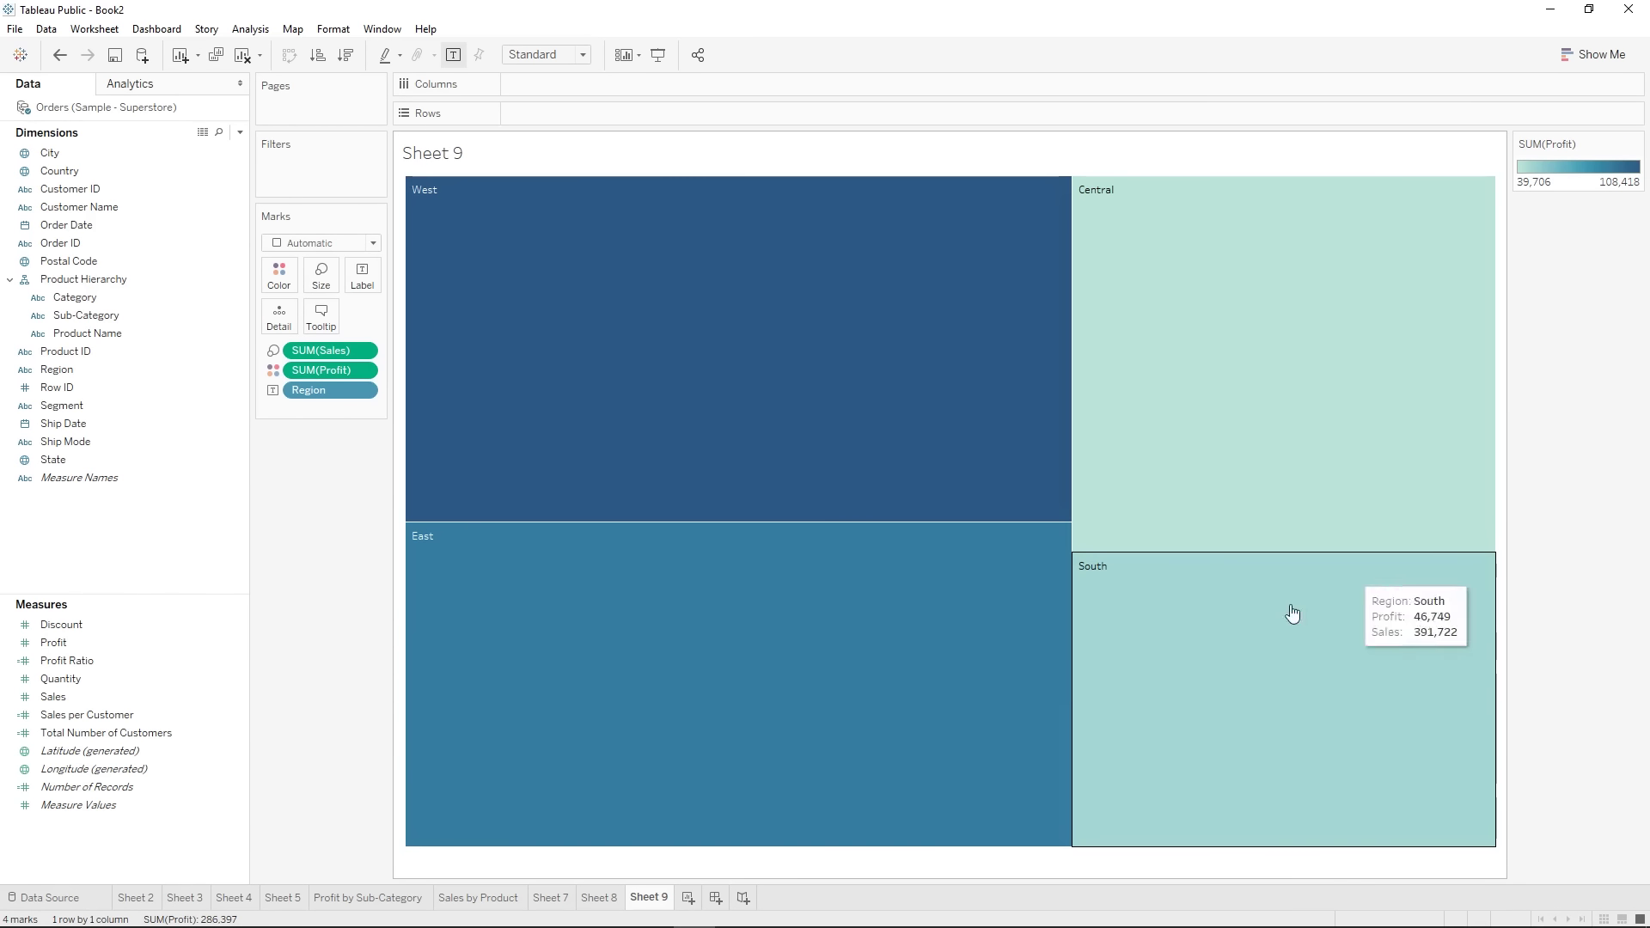
{"action": "left_click", "coordinate": [282, 276]}
{"action": "left_click", "coordinate": [326, 331]}
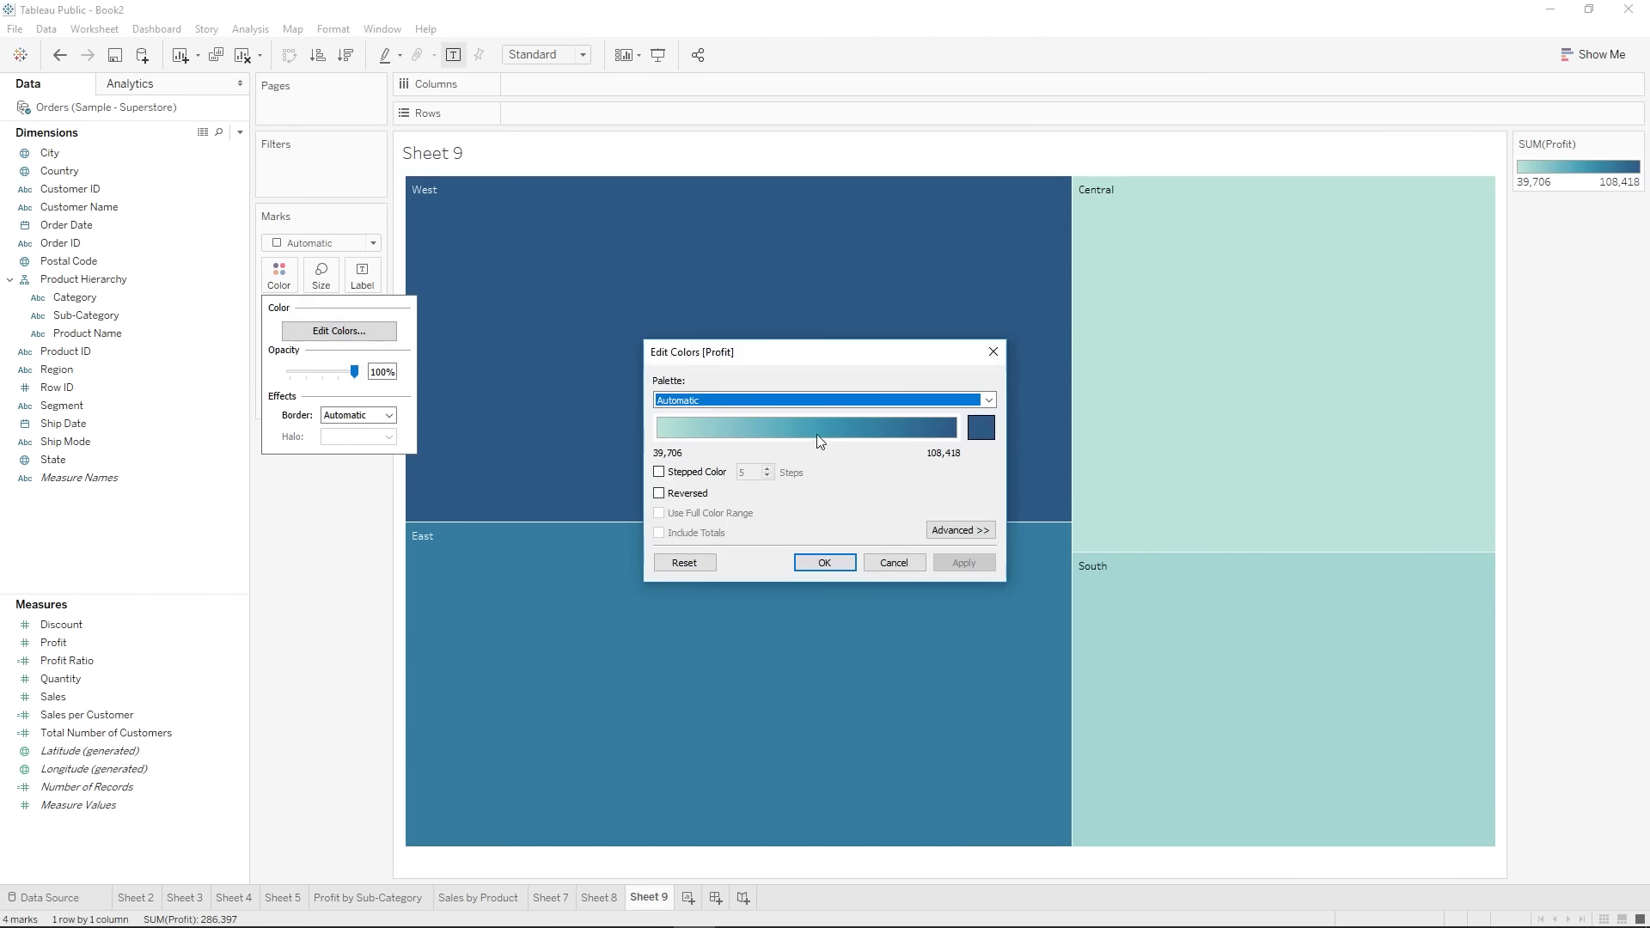
{"action": "left_click", "coordinate": [767, 404]}
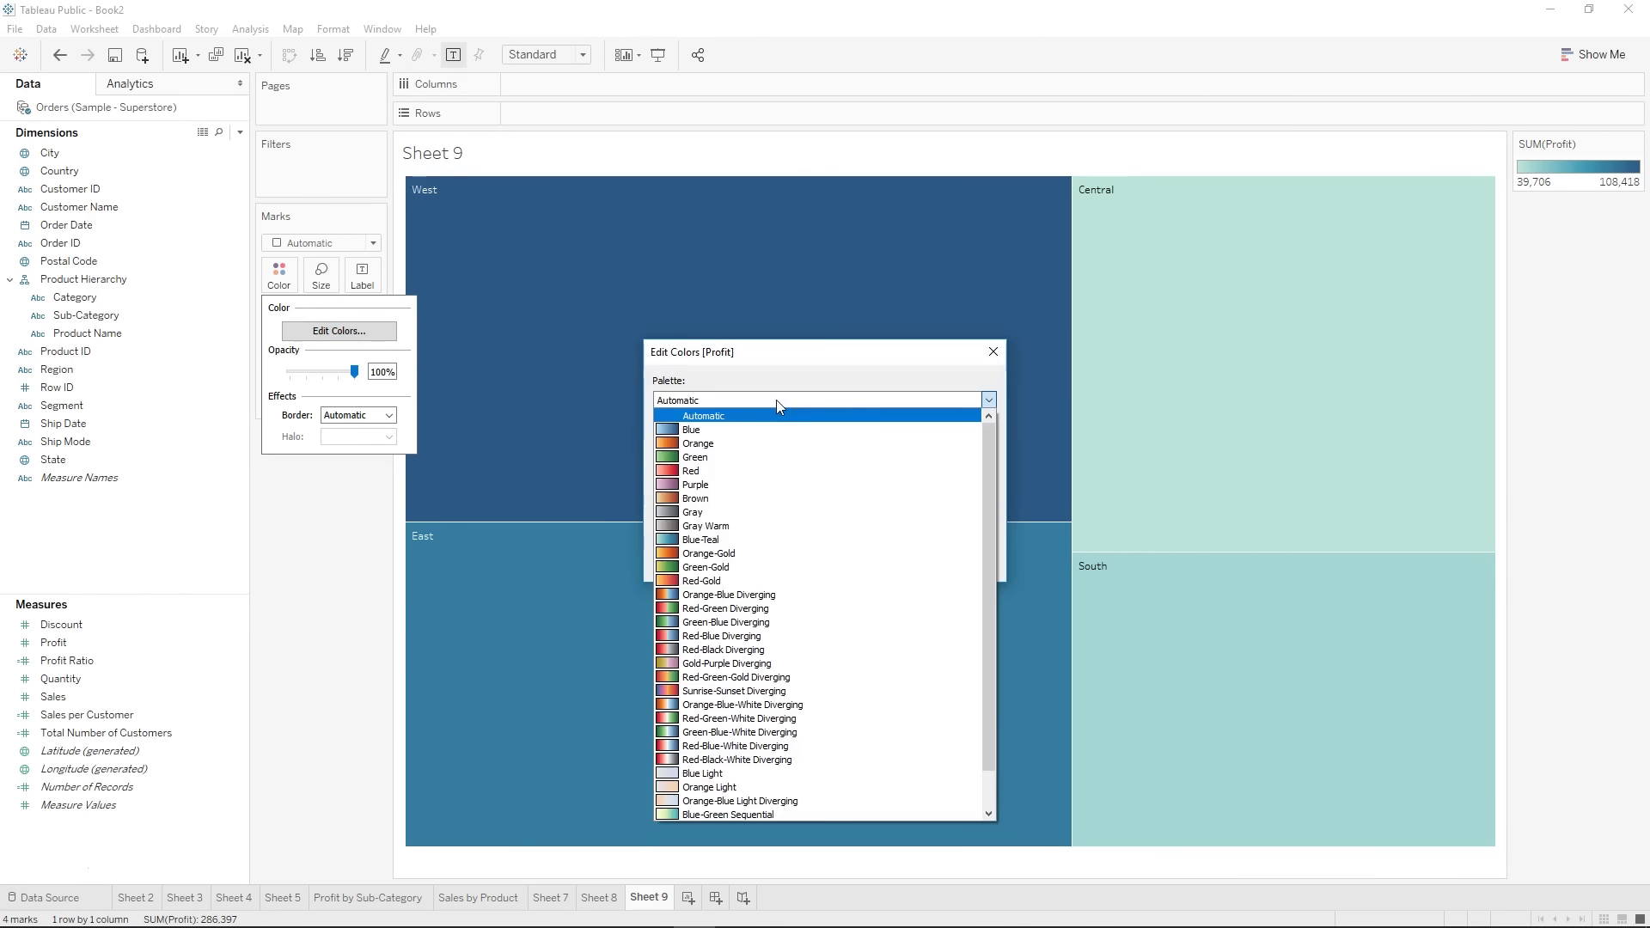
{"action": "left_click", "coordinate": [770, 640]}
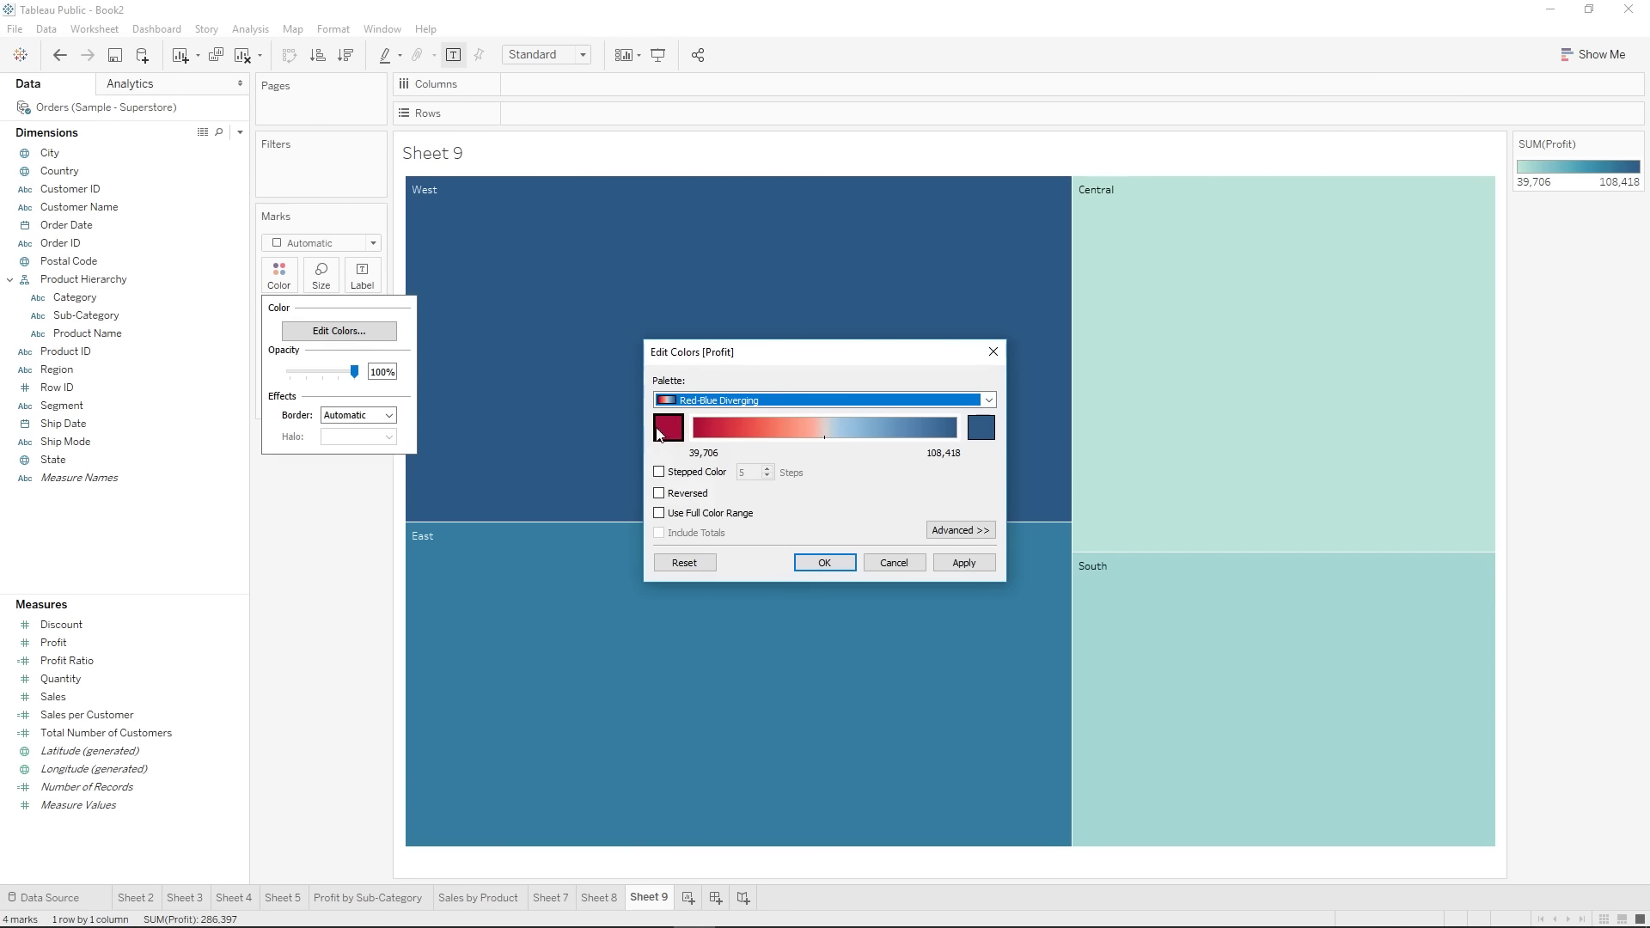
- Set the center of the Profit color range to 0 and apply the color settings
{"action": "left_click", "coordinate": [968, 532]}
{"action": "left_click", "coordinate": [659, 602]}
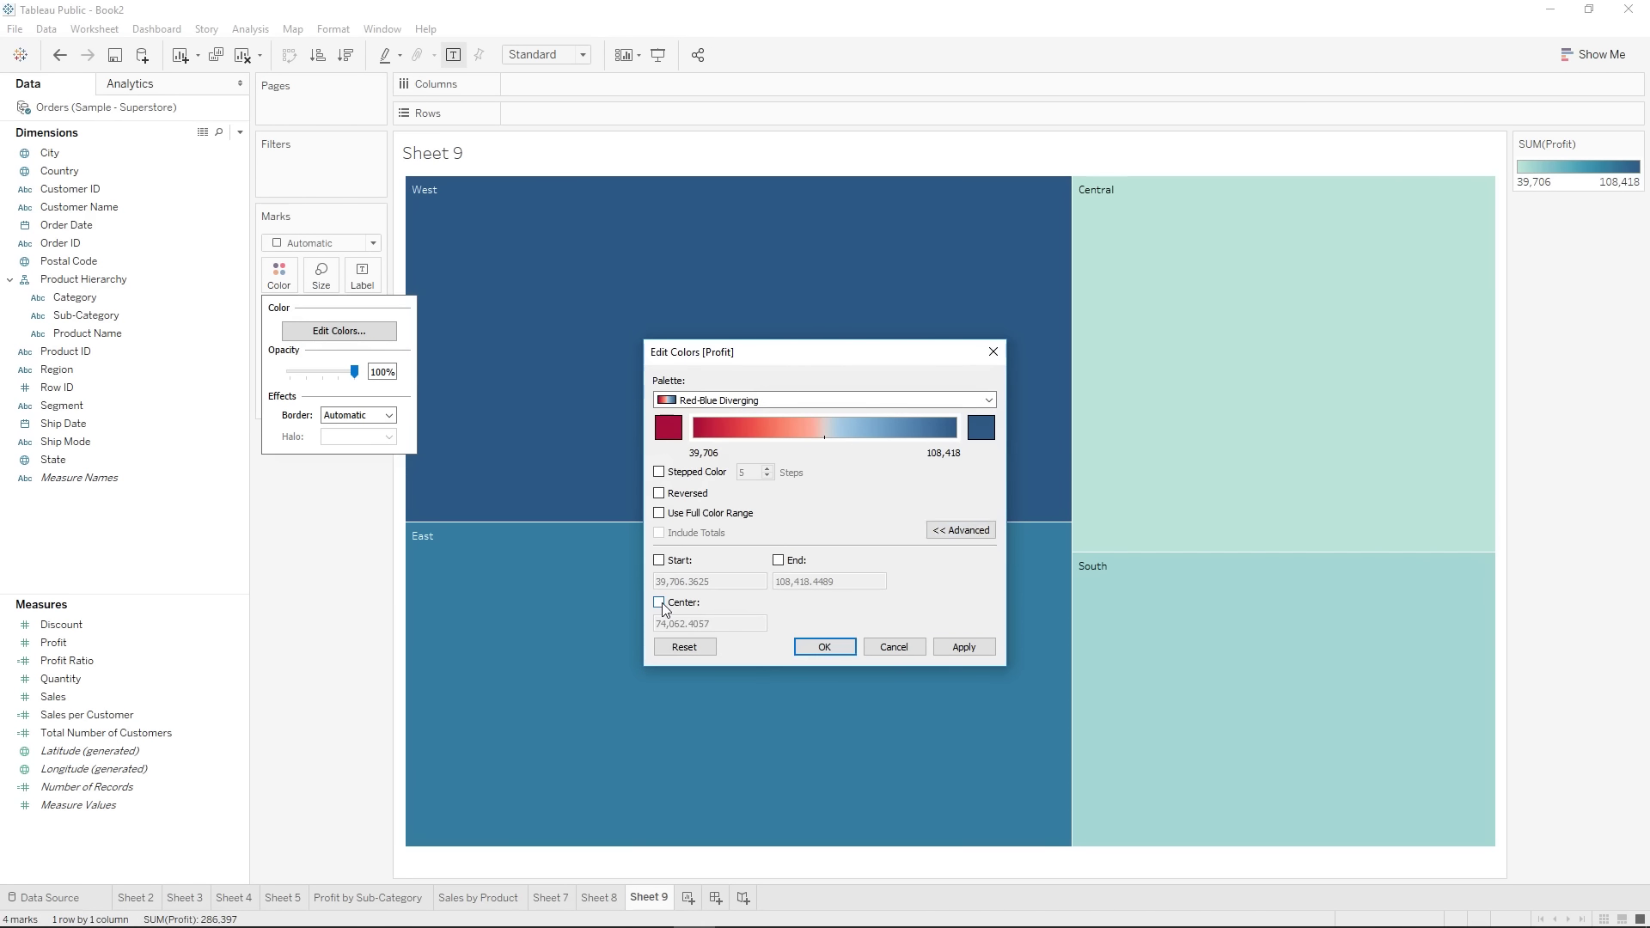
{"action": "double_click", "coordinate": [714, 623]}
{"action": "triple_click", "coordinate": [714, 622]}
{"action": "type", "text": "0"}
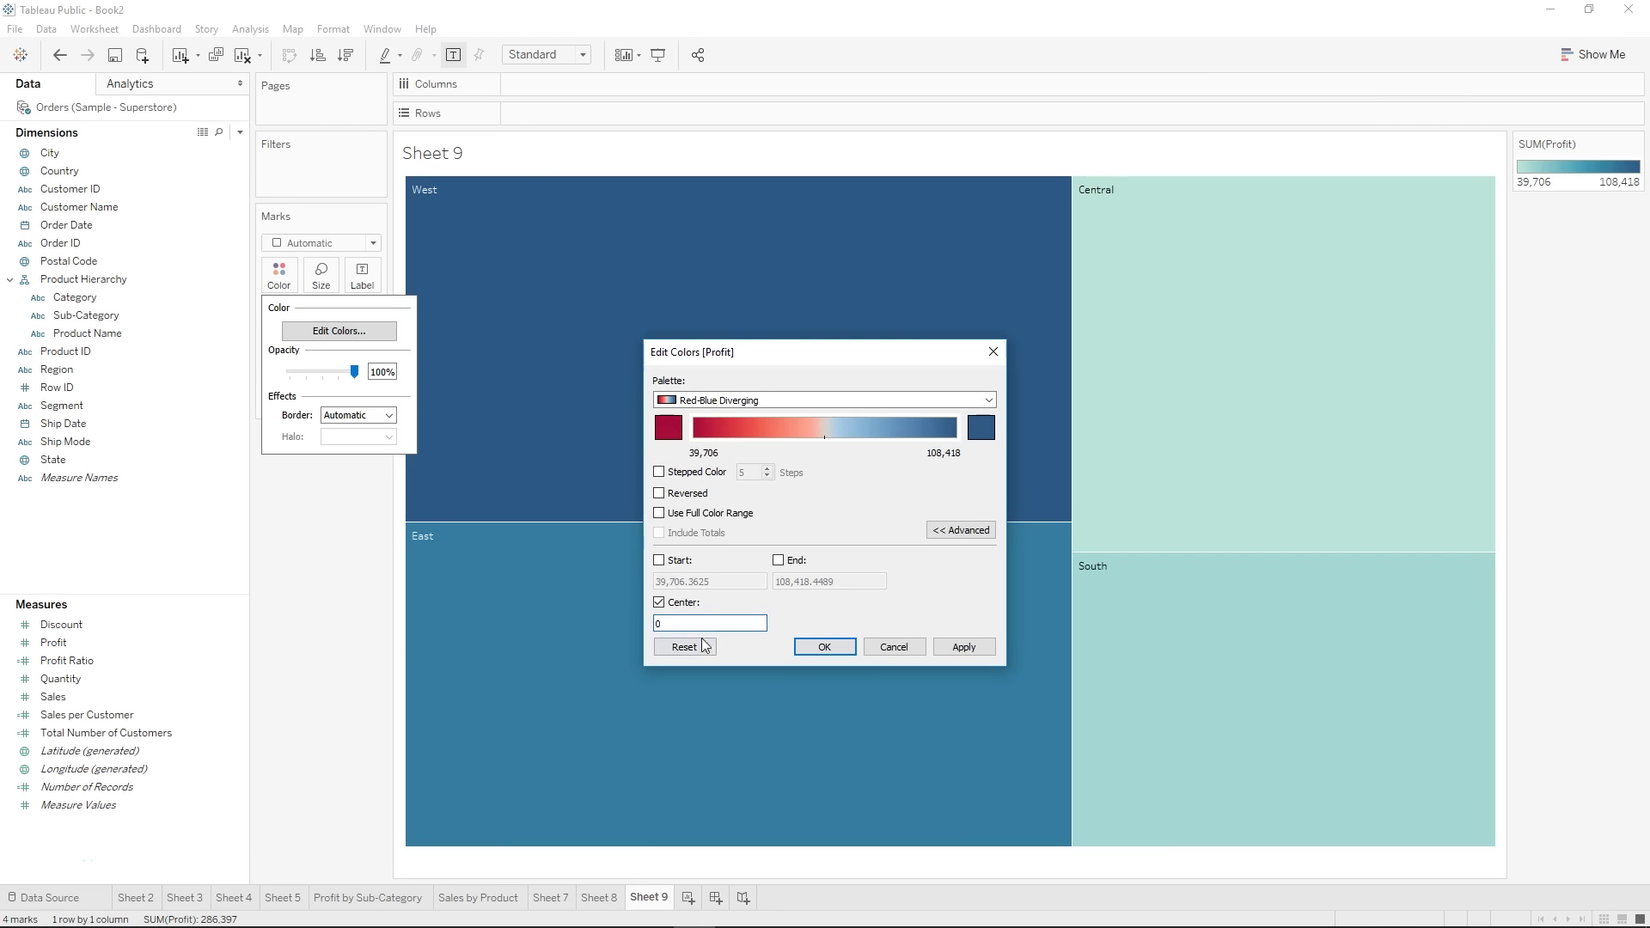
{"action": "left_click", "coordinate": [963, 644]}
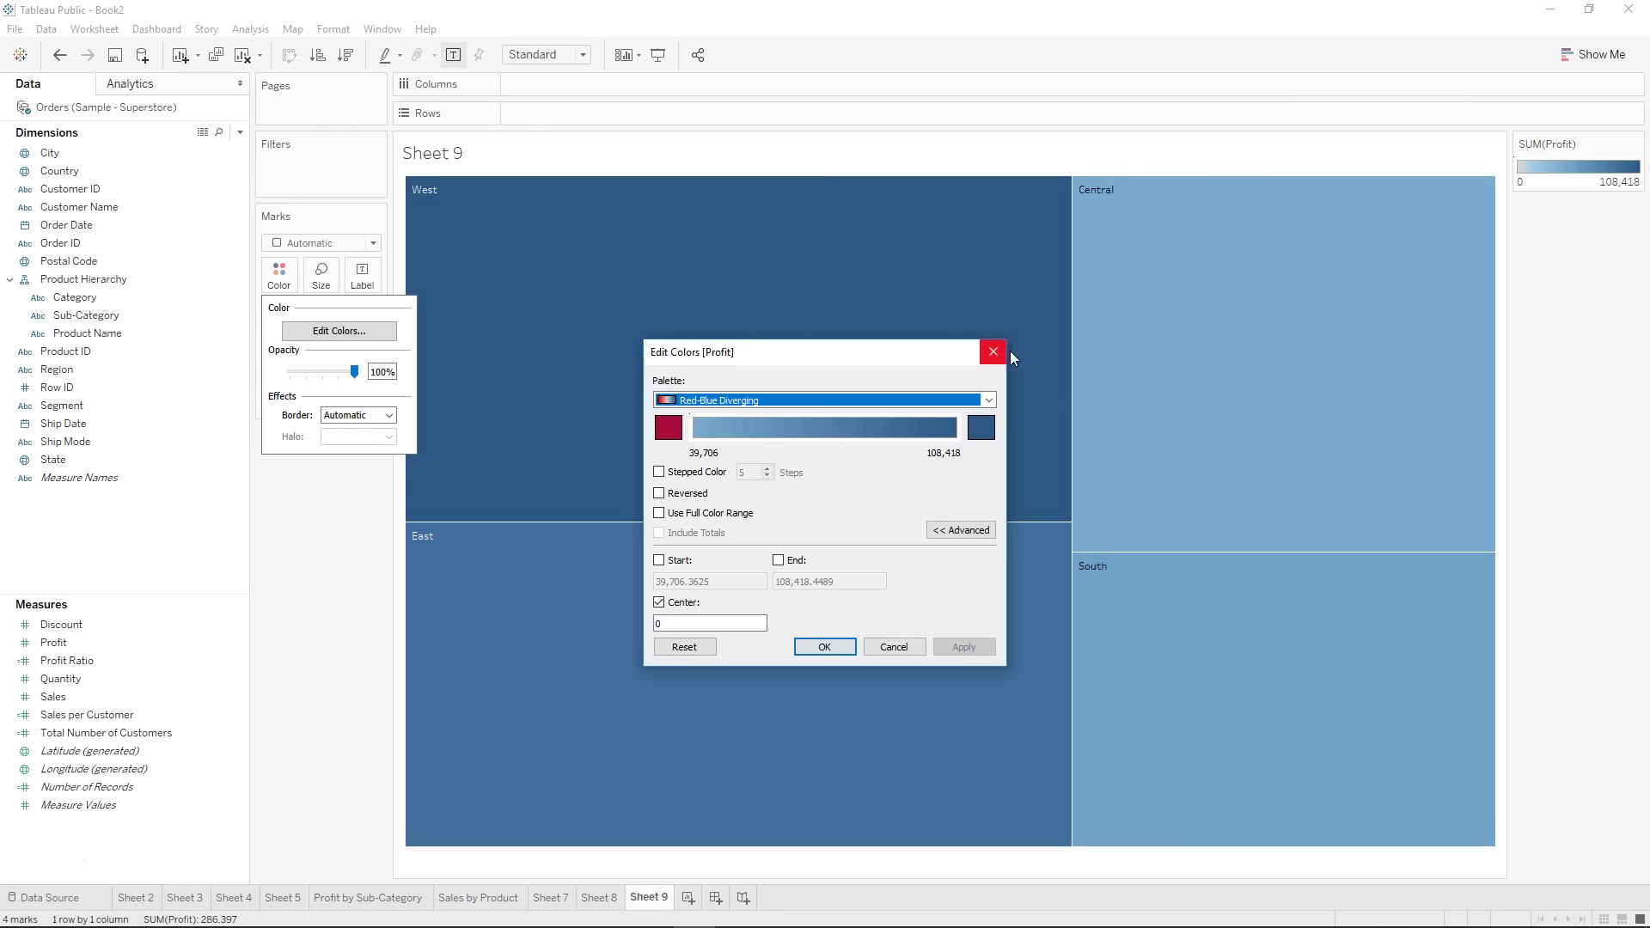
{"action": "left_click", "coordinate": [839, 650]}
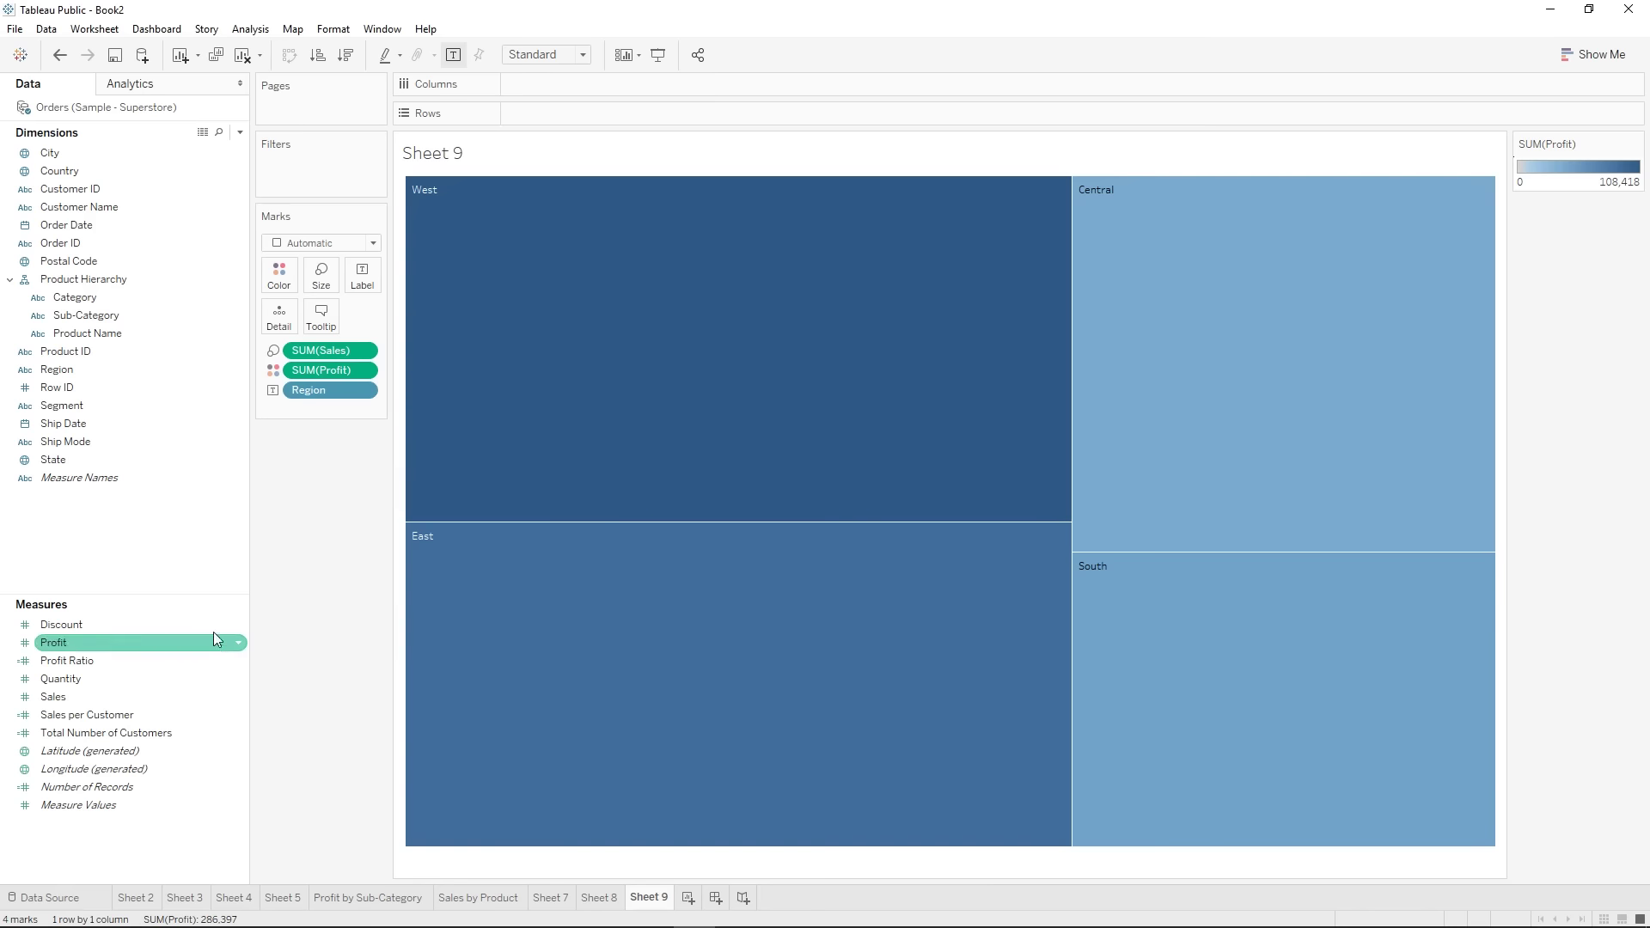
- Rename the treemap worksheet as Sales/Profit by Region
{"action": "double_click", "coordinate": [641, 898]}
{"action": "type", "text": "Sales/Pr"}
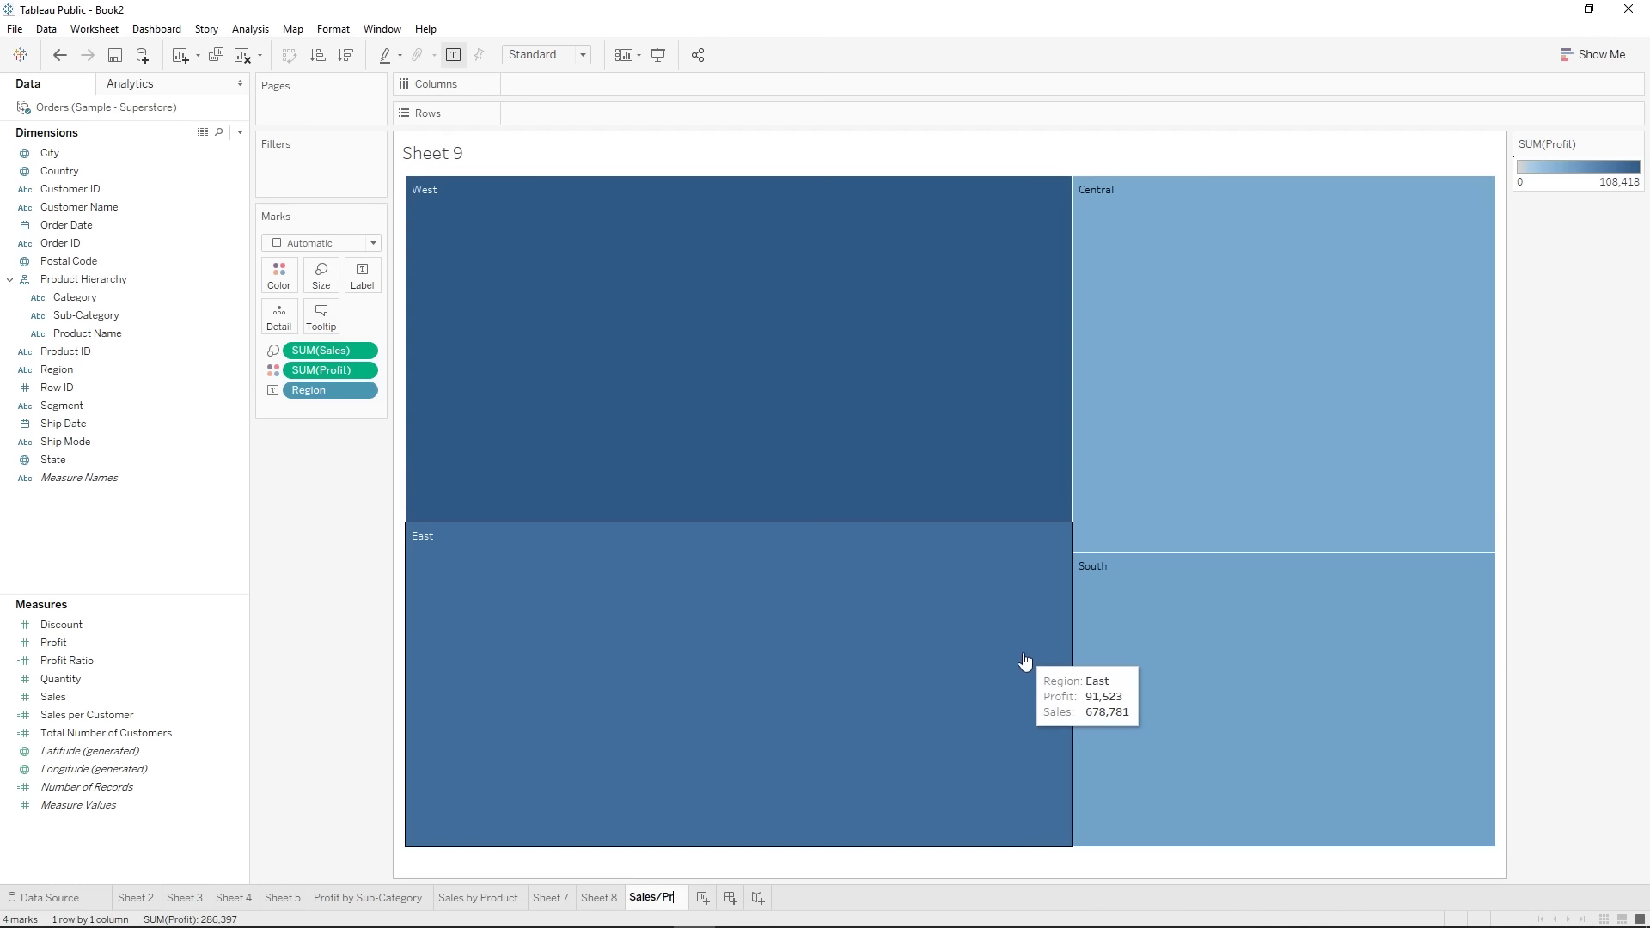
{"action": "type", "text": "ofit by Region"}
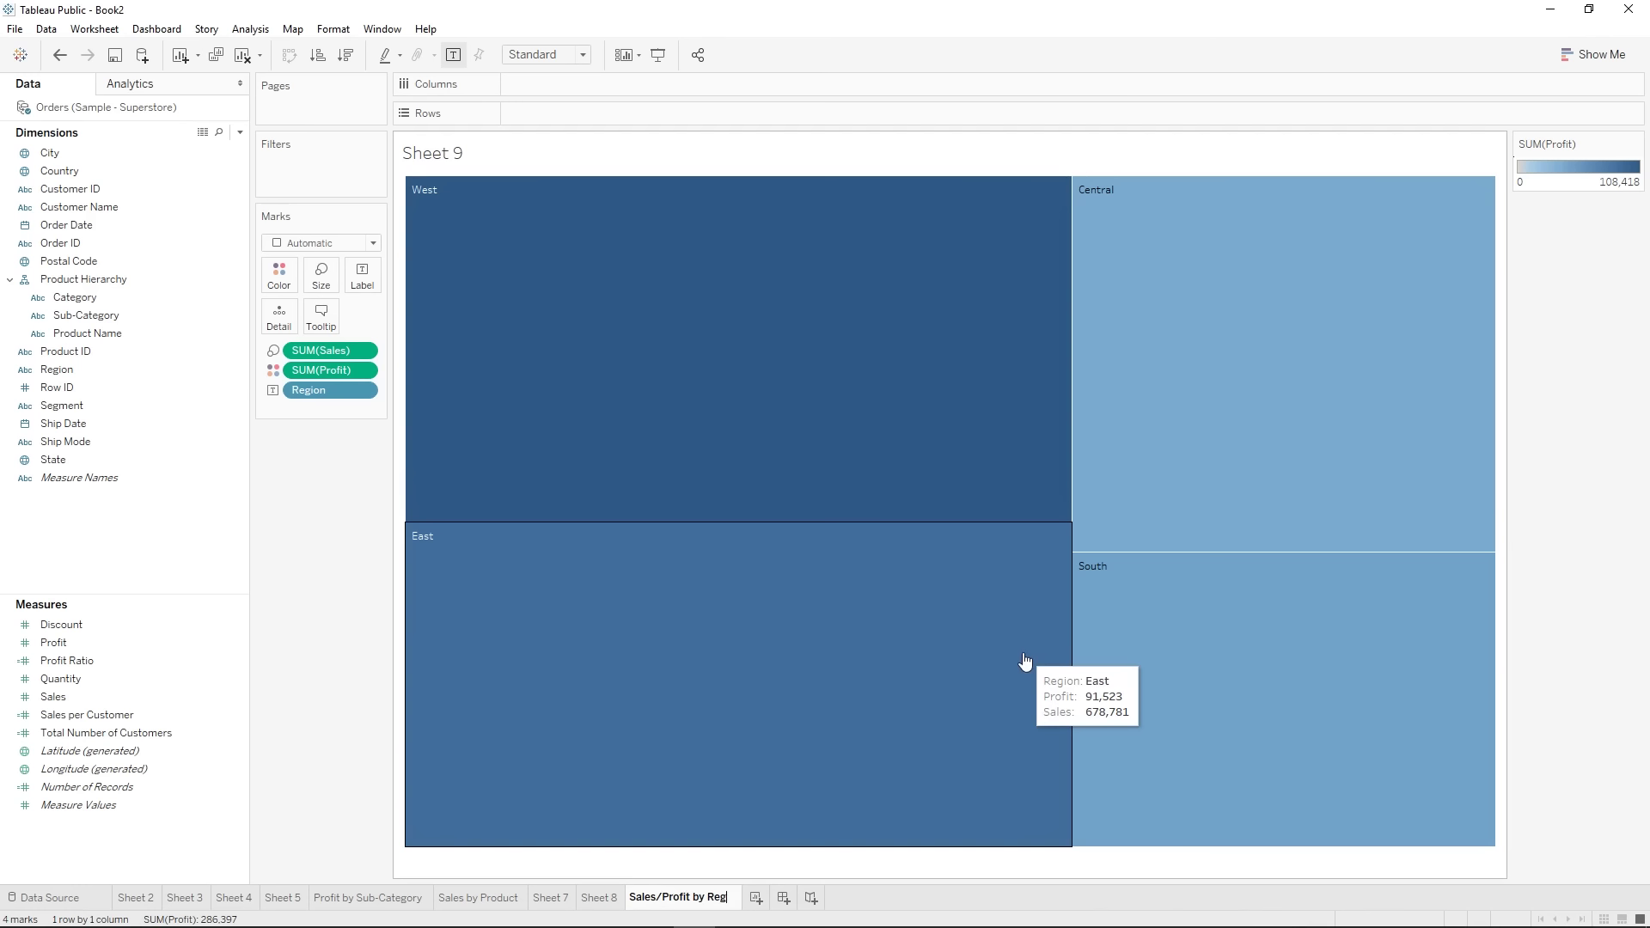
- Create a new worksheet with a map of State showing Sales as circle size
{"action": "left_click", "coordinate": [772, 897]}
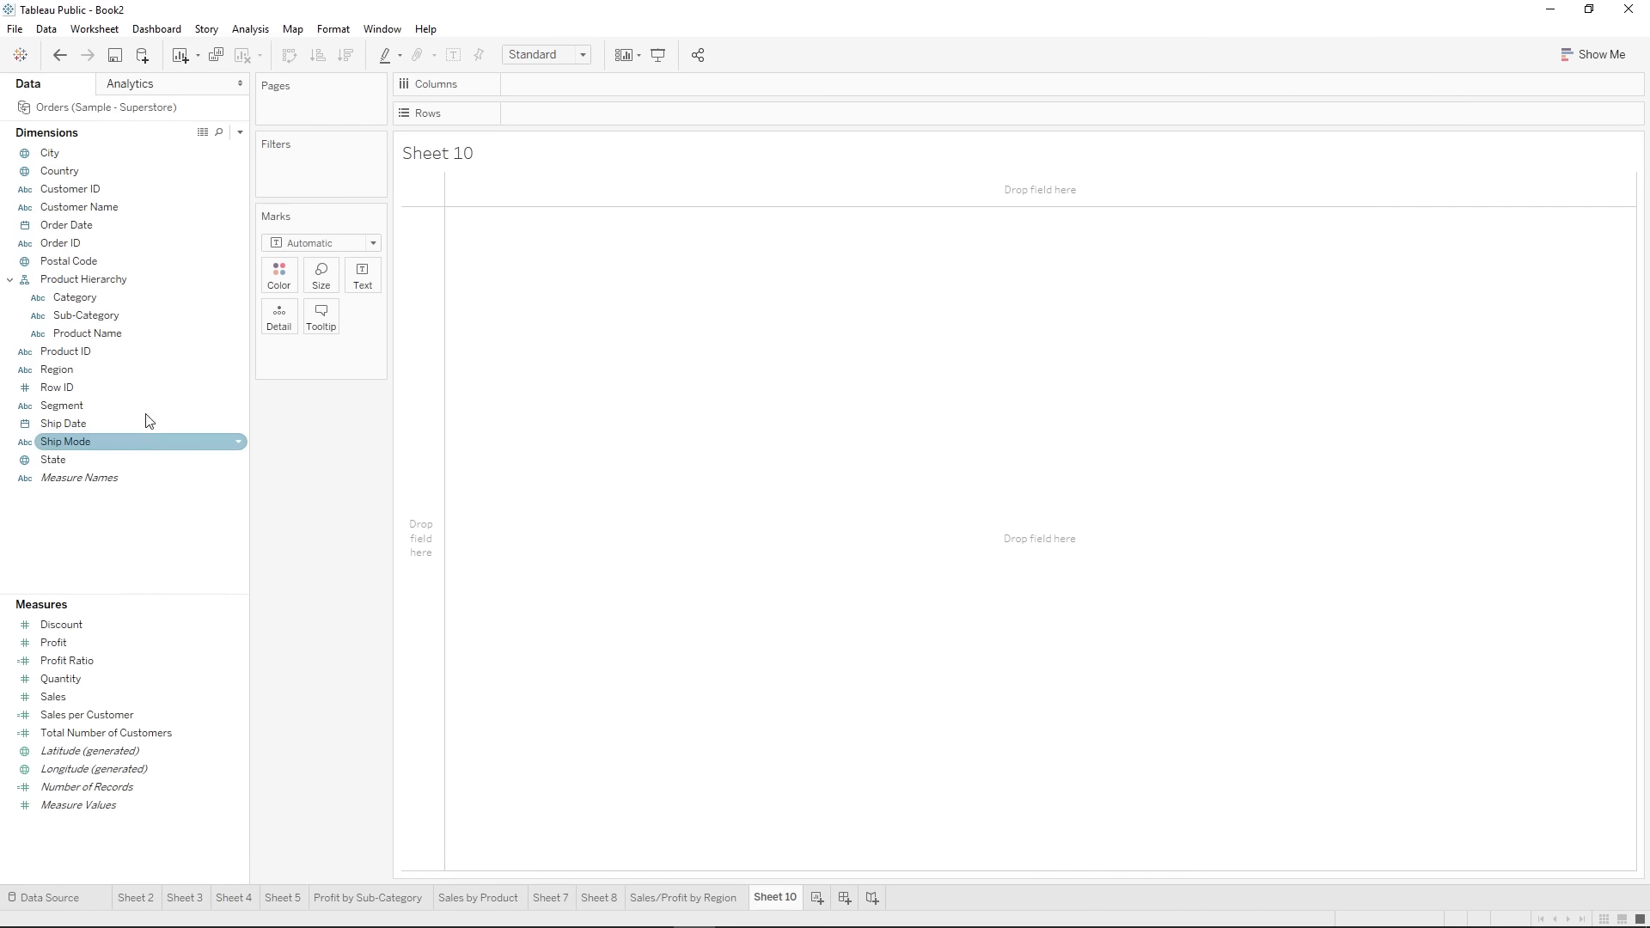
{"action": "double_click", "coordinate": [96, 458]}
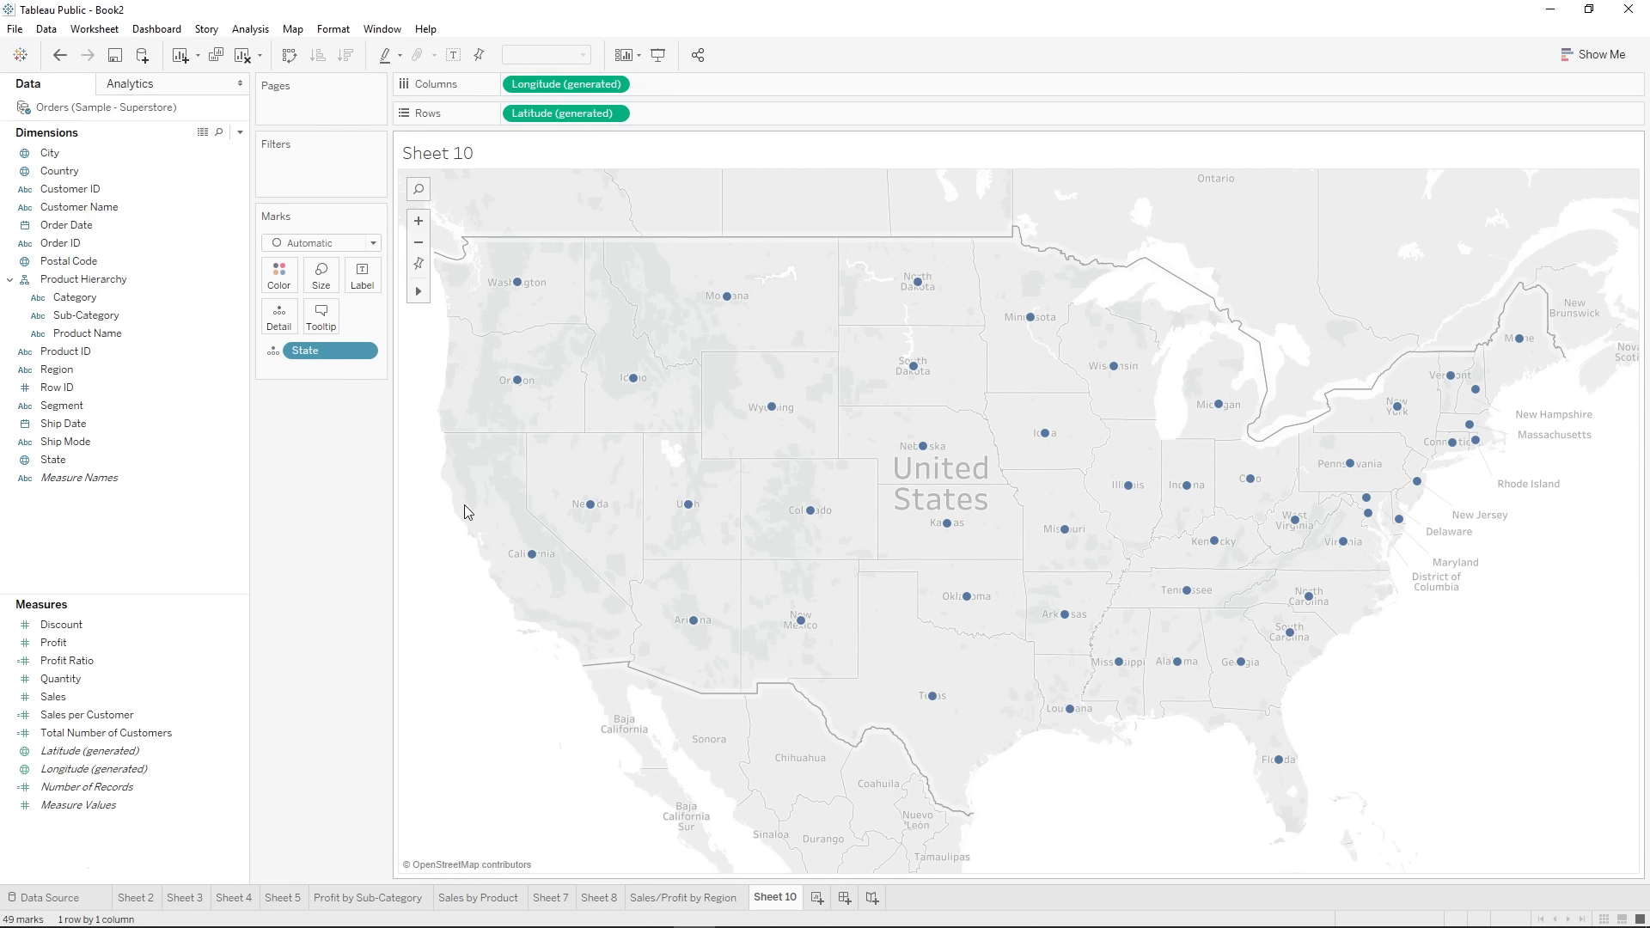
{"action": "double_click", "coordinate": [69, 701]}
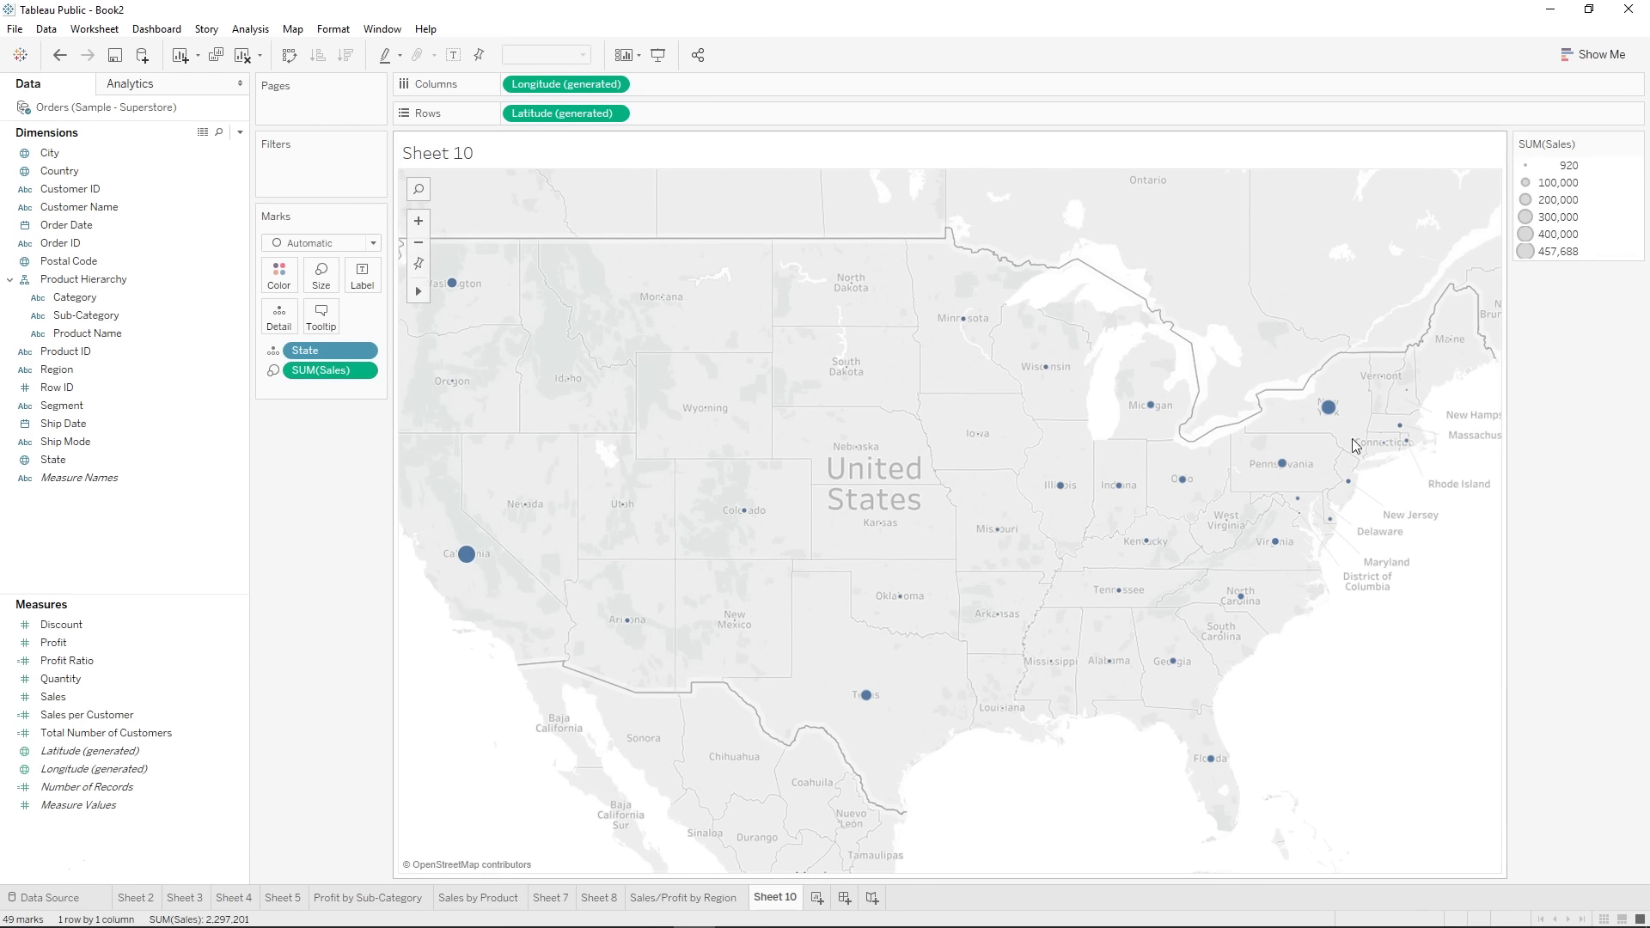
- Try showing Sales as color on the state map instead of as circle size
{"action": "left_click_drag", "start_coordinate": [341, 381], "coordinate": [287, 282]}
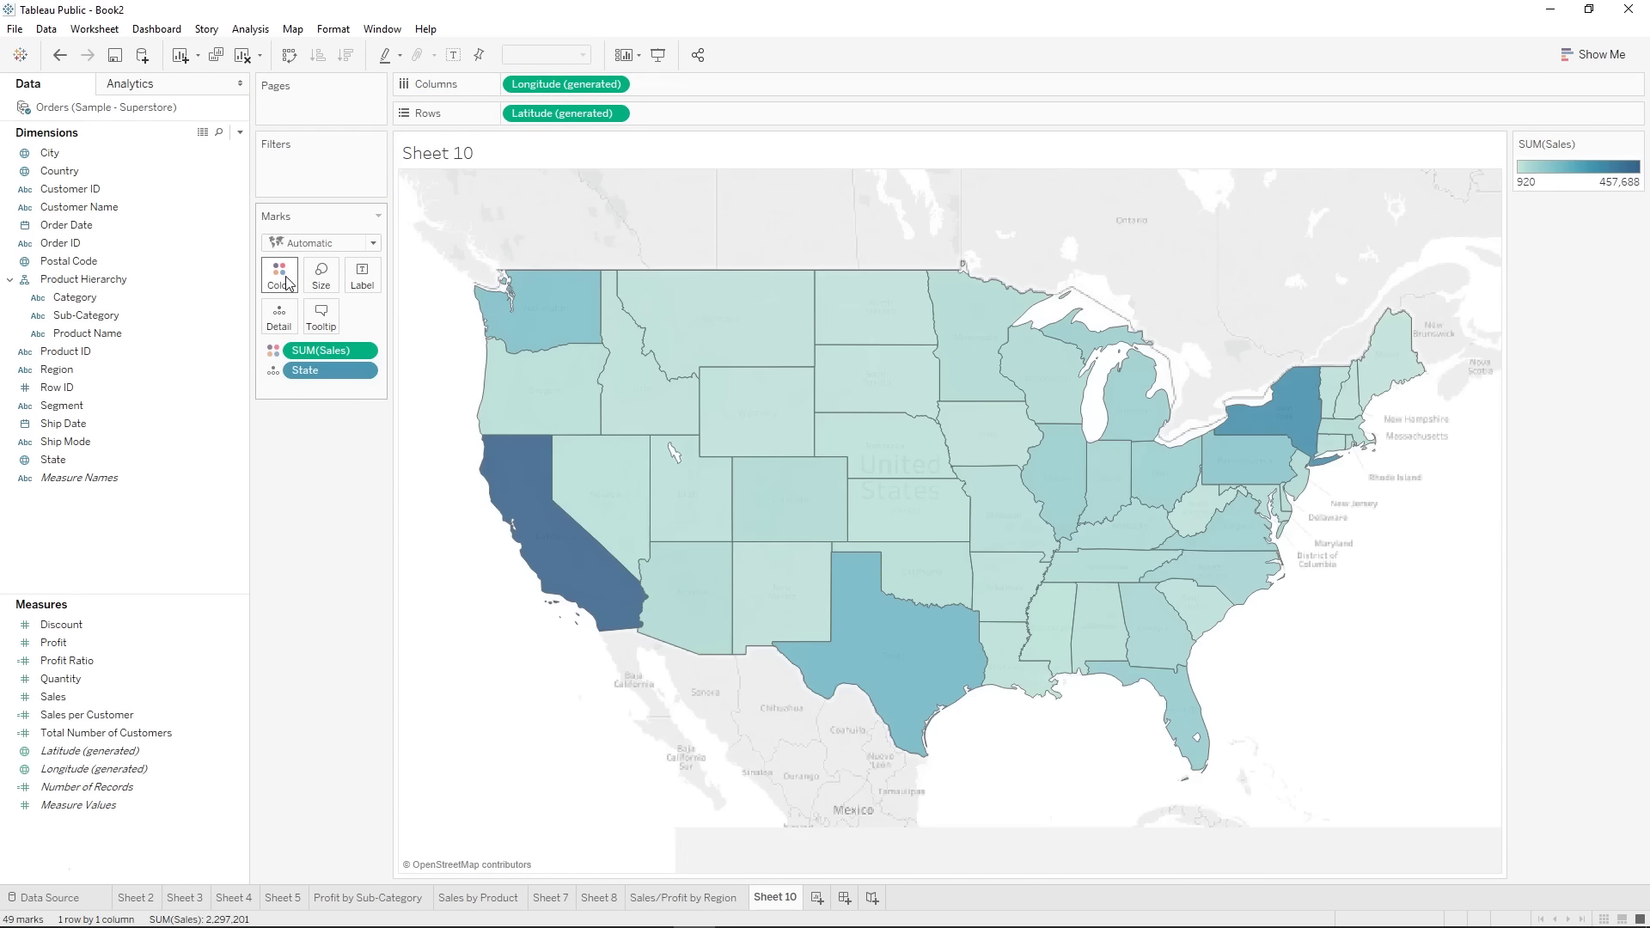
{"action": "left_click", "coordinate": [318, 244]}
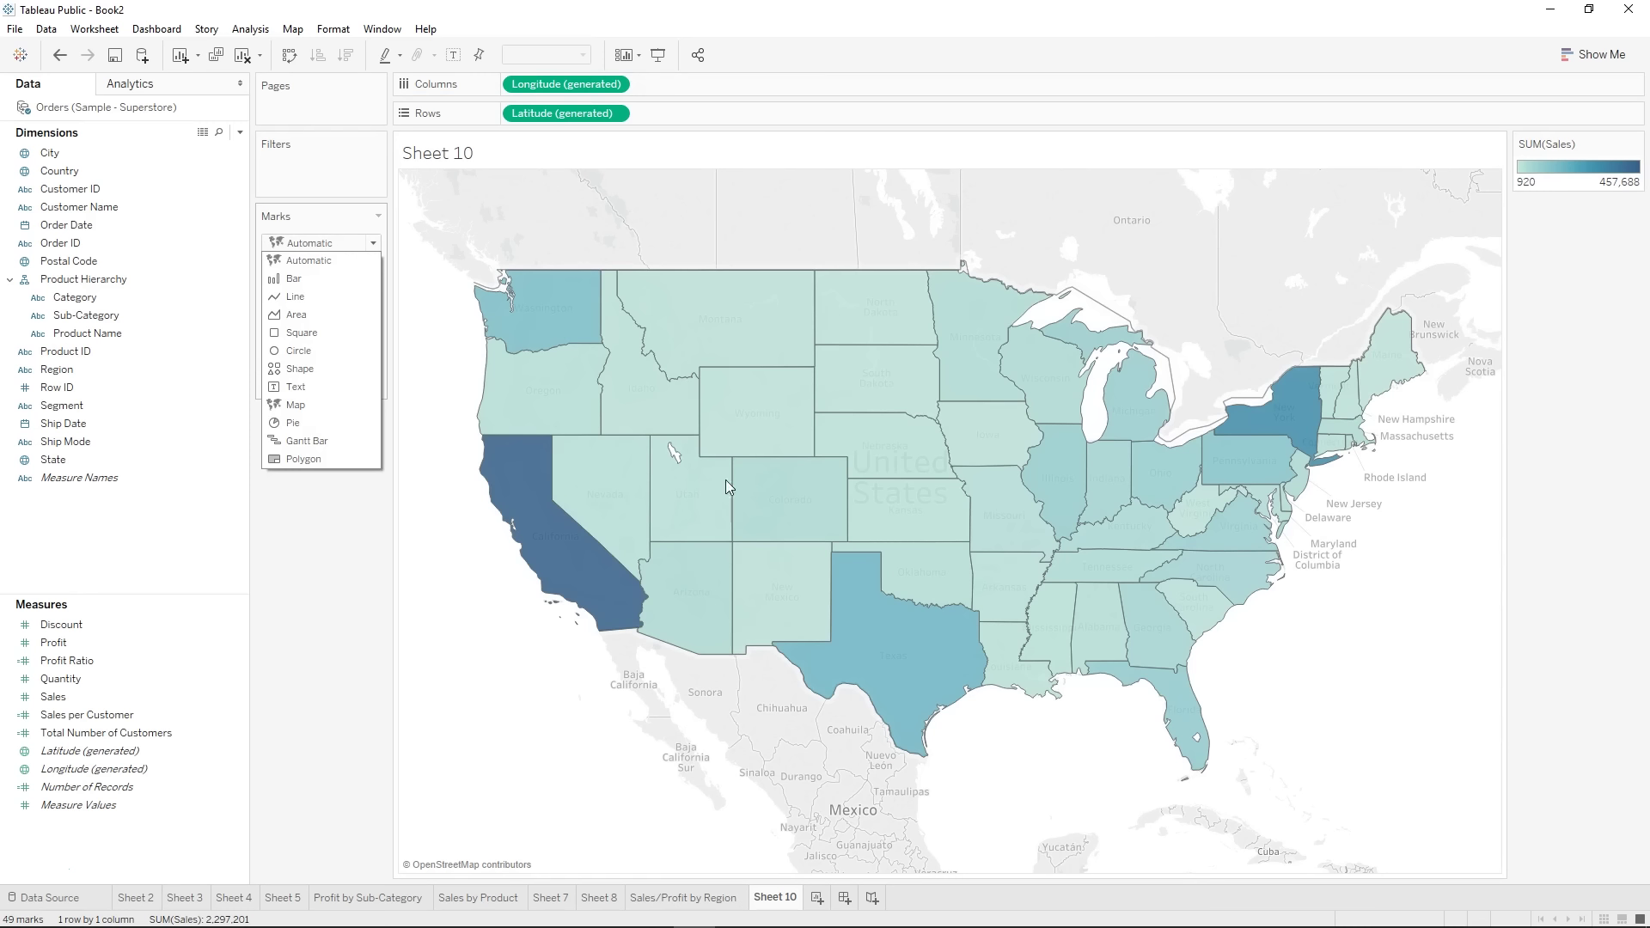
{"action": "left_click", "coordinate": [275, 645]}
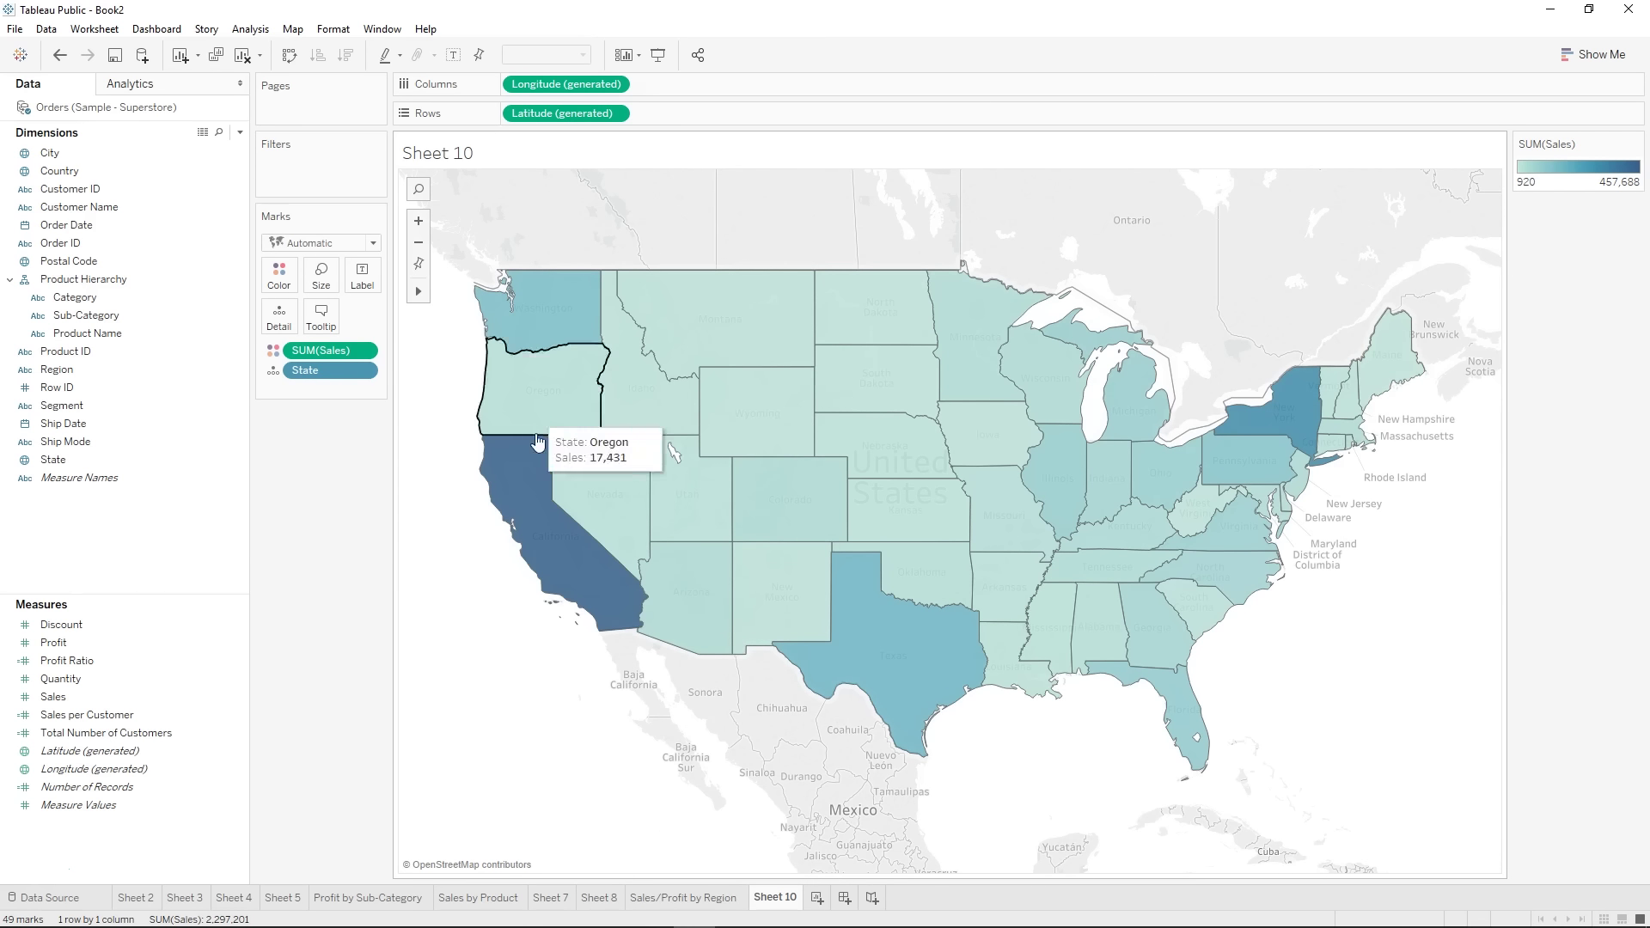
- Try sizing the map marks by State, undo it, and put Sales back on Size
{"action": "left_click_drag", "start_coordinate": [326, 379], "coordinate": [323, 282]}
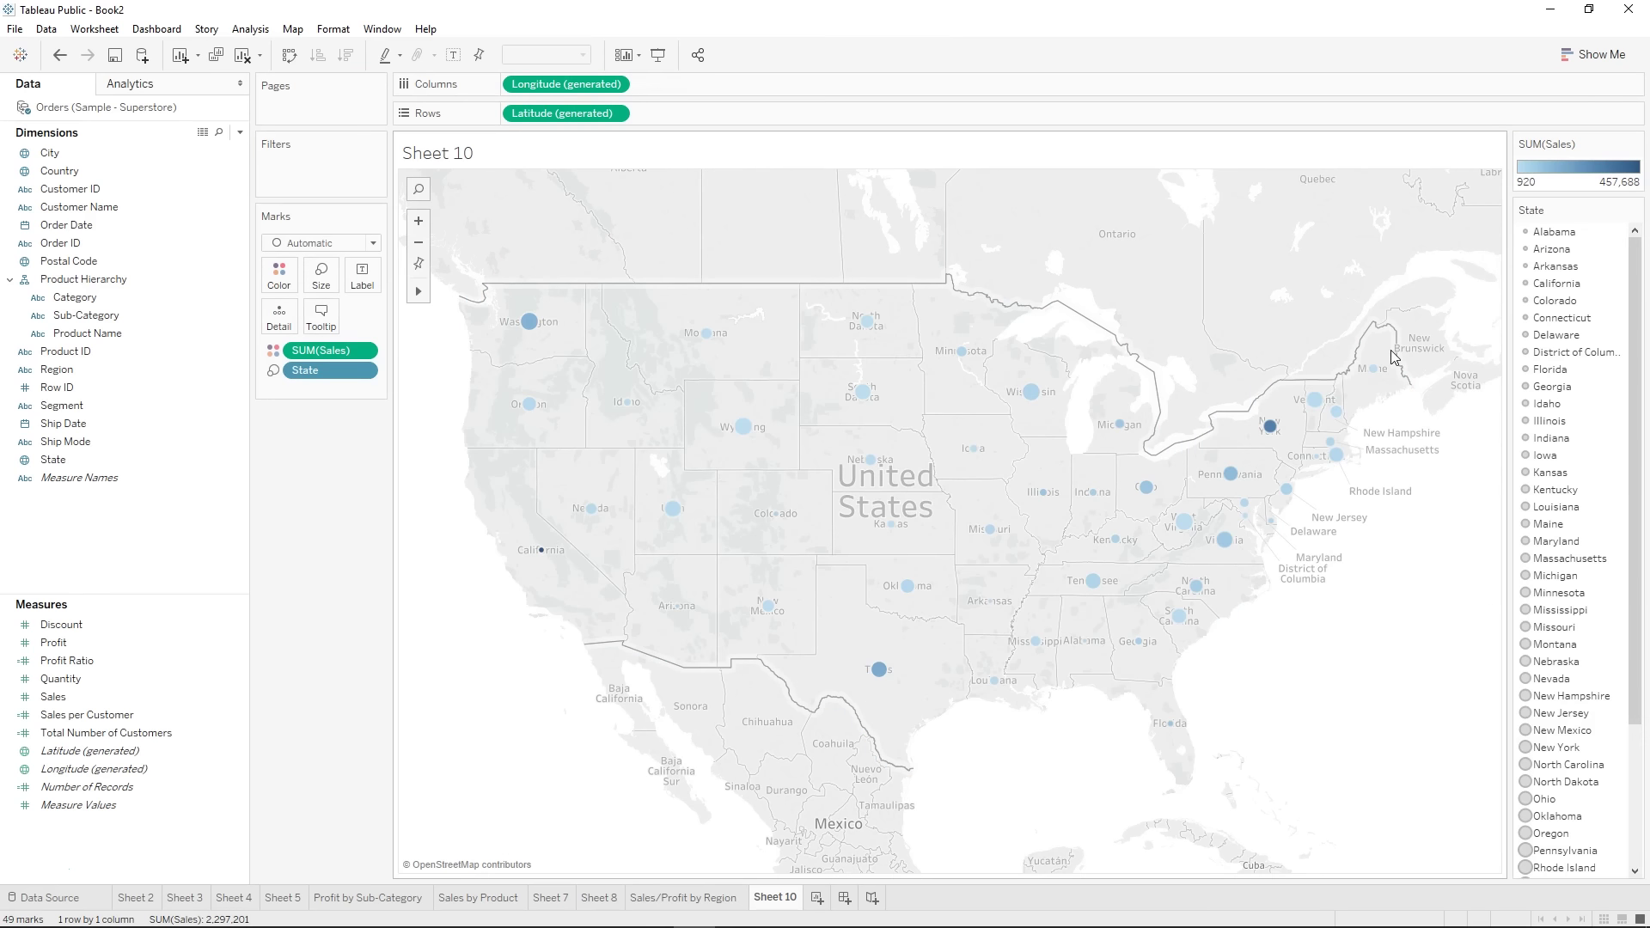
{"action": "key", "text": "ctrl+z"}
{"action": "left_click_drag", "start_coordinate": [336, 351], "coordinate": [330, 292]}
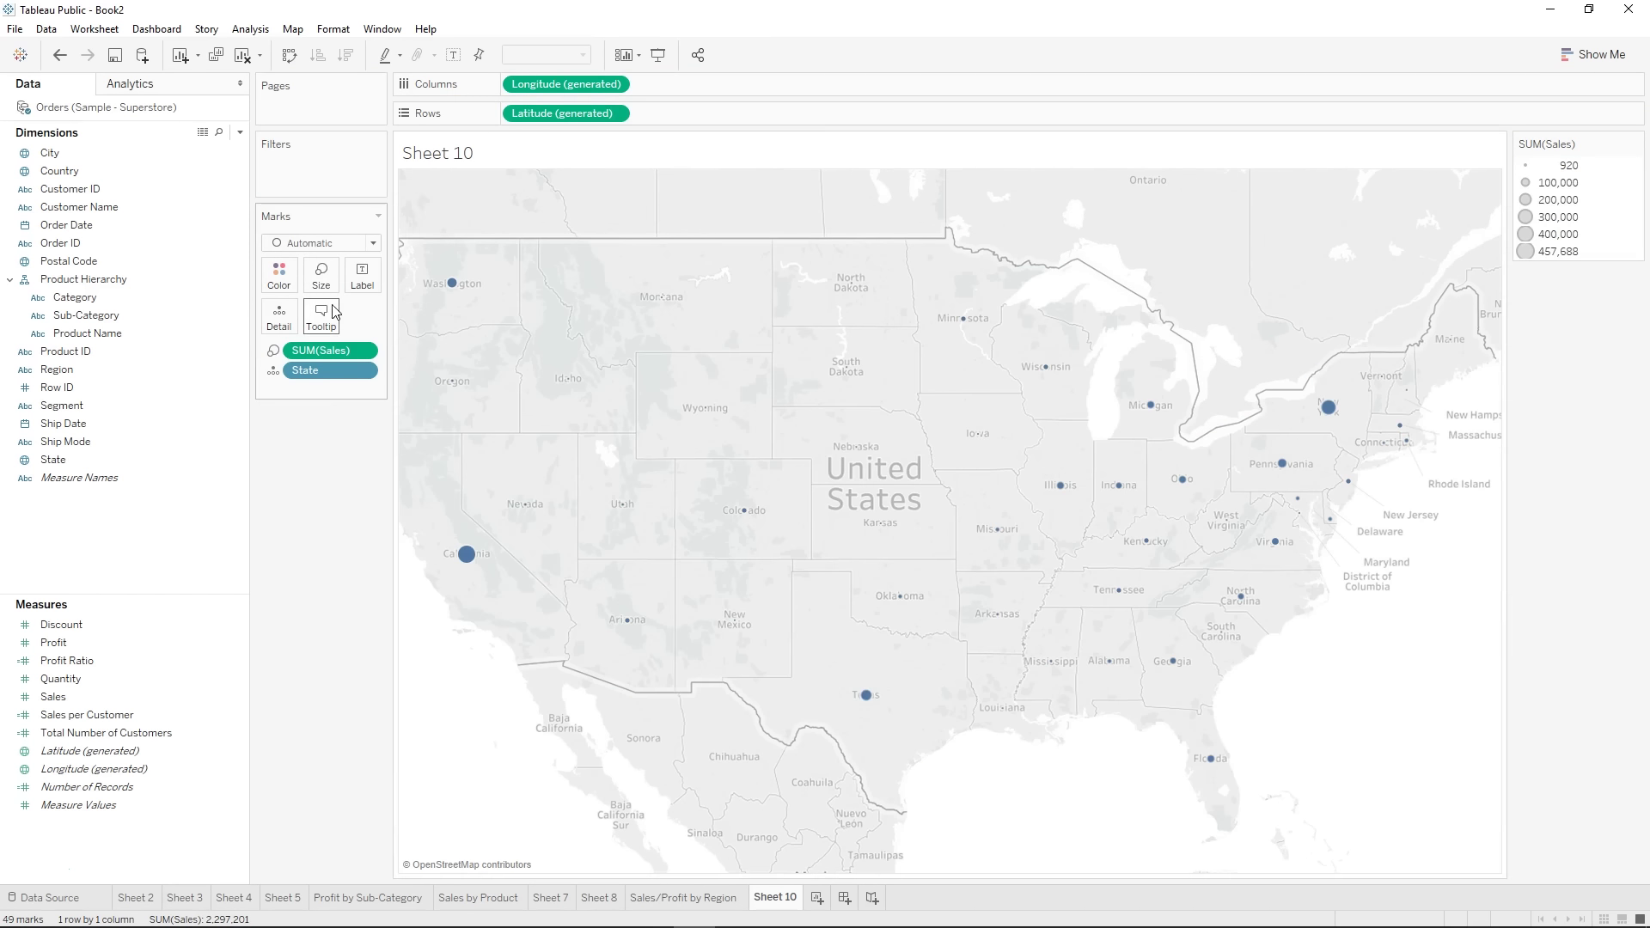
- Enlarge the Sales circles on the state map to about the middle of the size range
{"action": "left_click", "coordinate": [320, 274]}
{"action": "left_click_drag", "start_coordinate": [354, 318], "coordinate": [376, 320]}
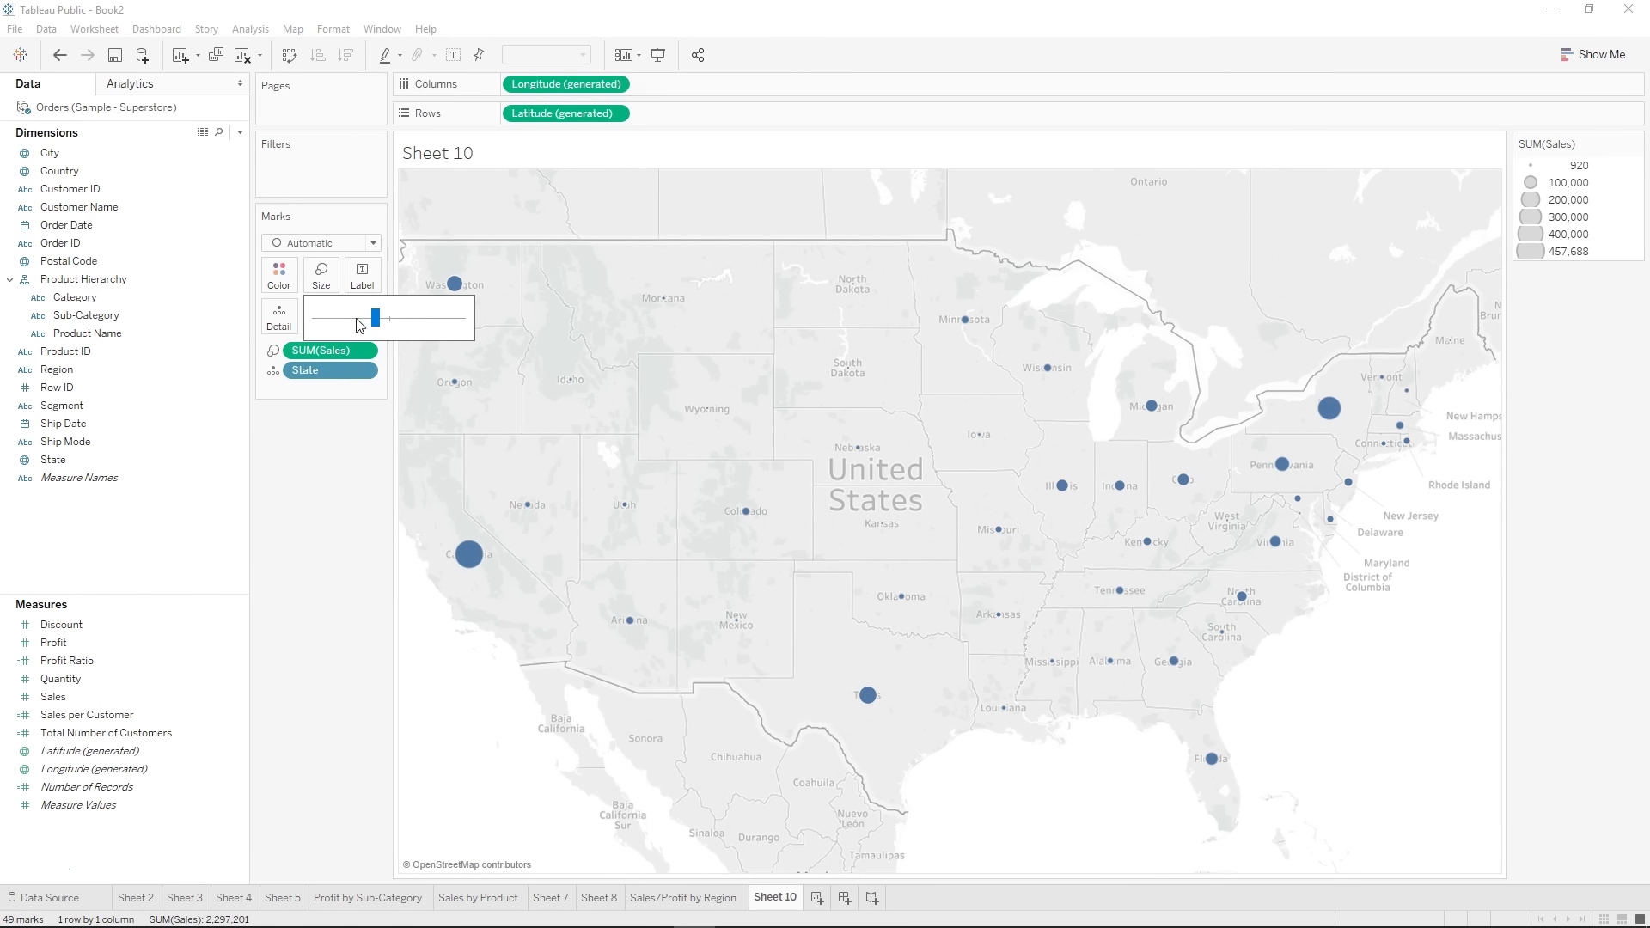
{"action": "left_click_drag", "start_coordinate": [374, 322], "coordinate": [394, 330]}
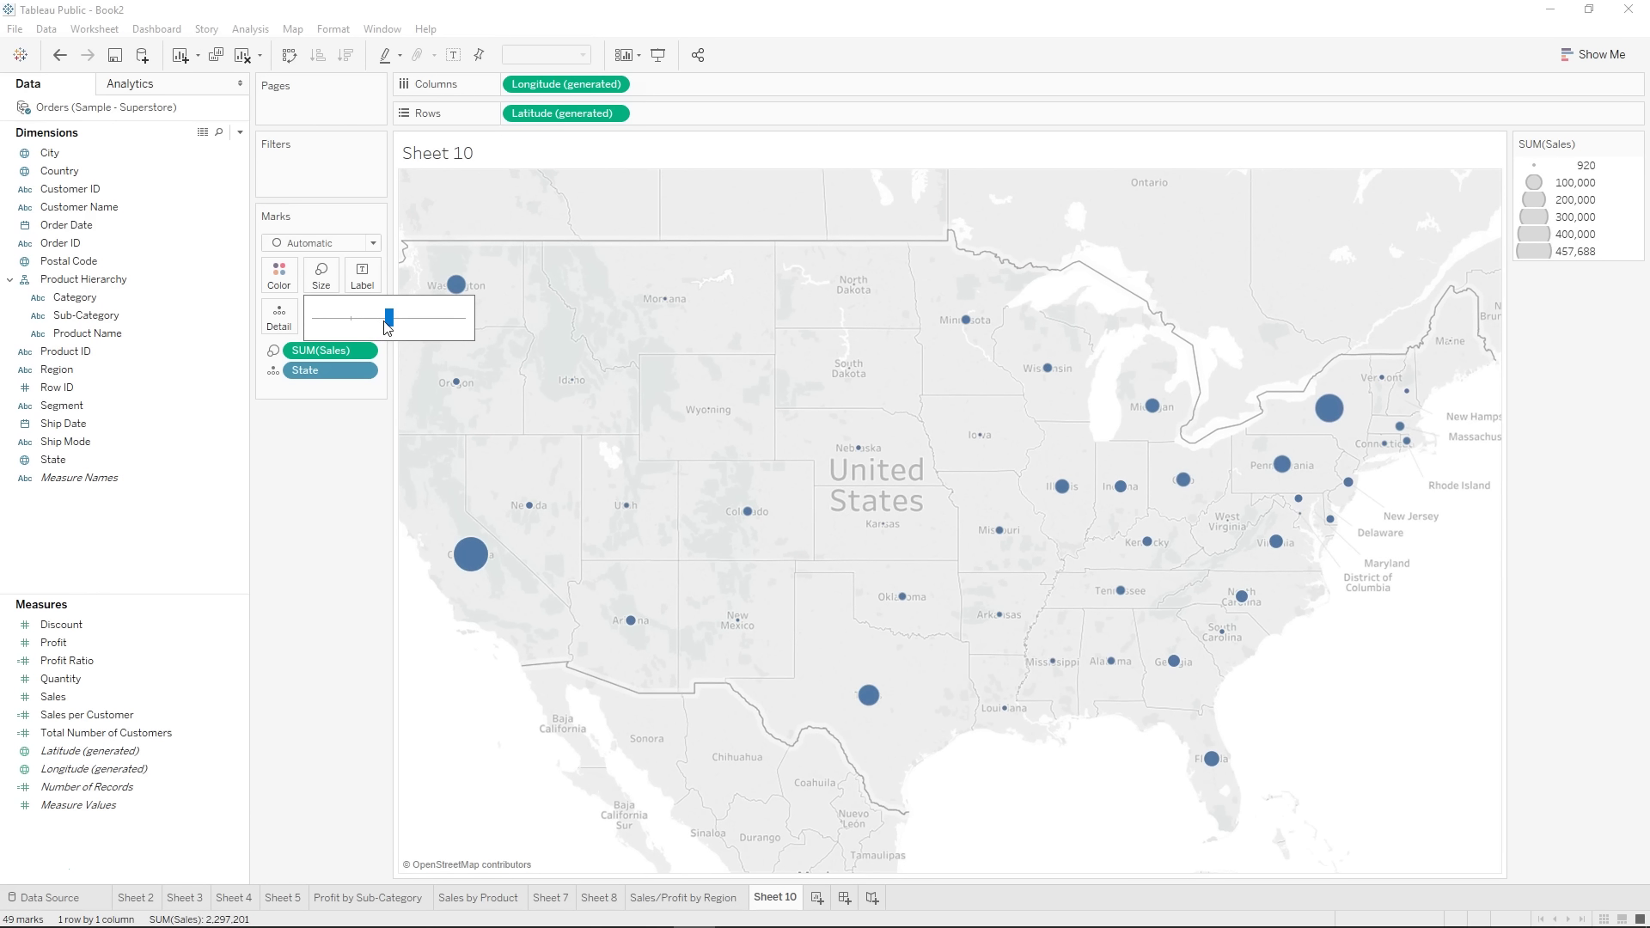
{"action": "left_click_drag", "start_coordinate": [387, 327], "coordinate": [401, 330]}
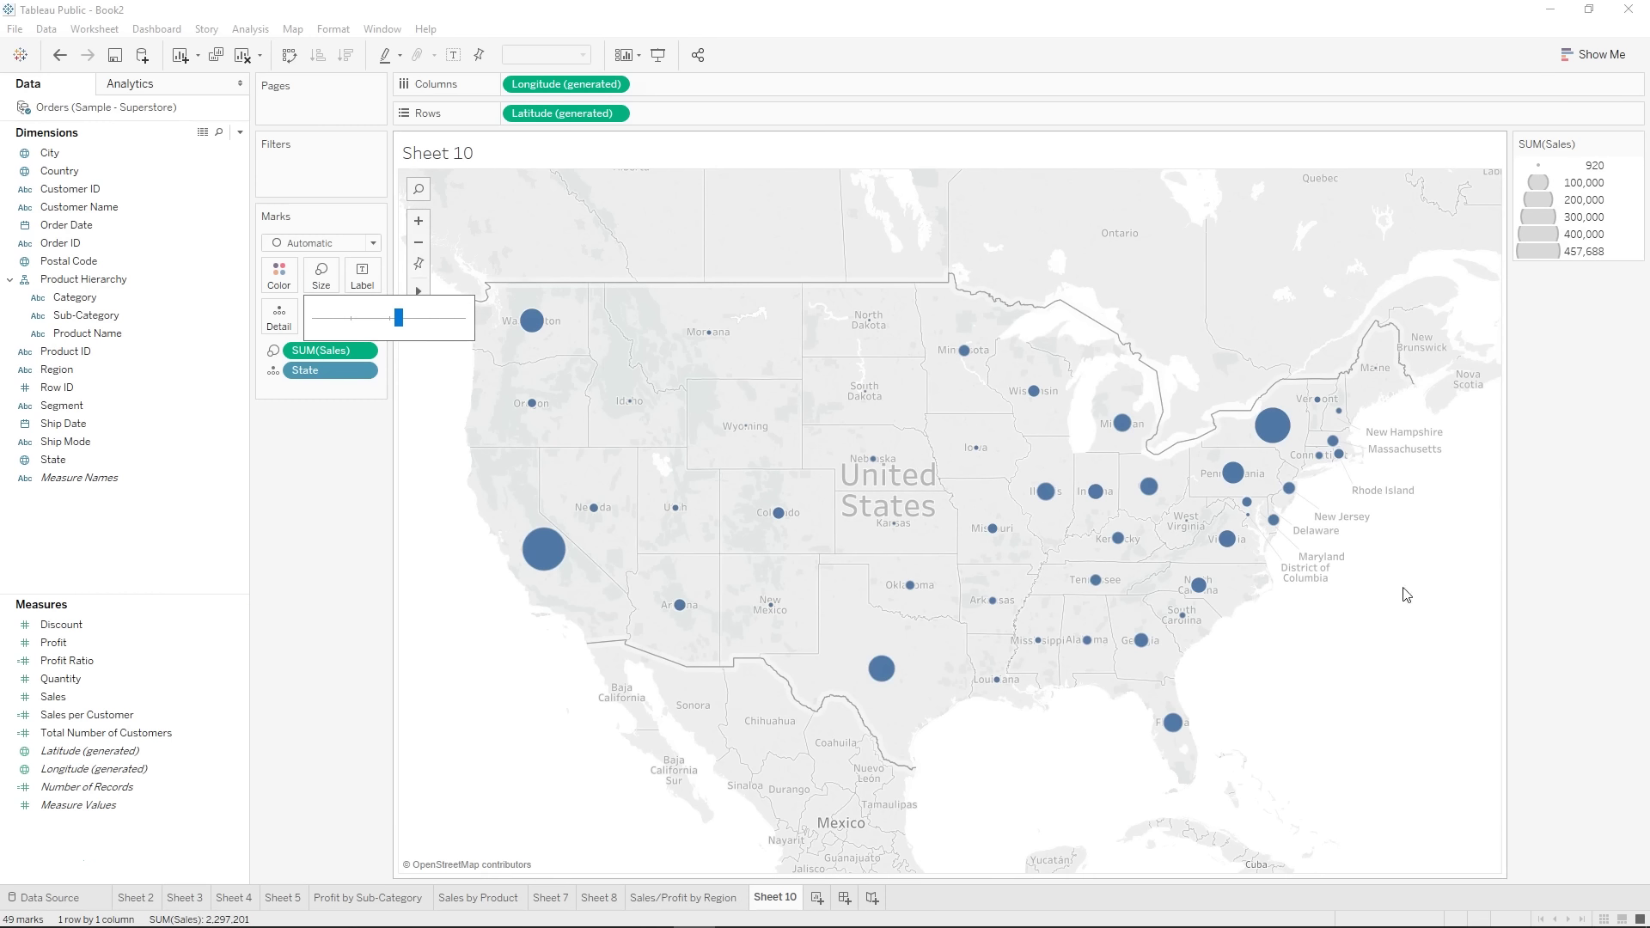
{"action": "mouse_move", "coordinate": [1311, 422]}
{"action": "left_click_drag", "start_coordinate": [399, 319], "coordinate": [391, 319]}
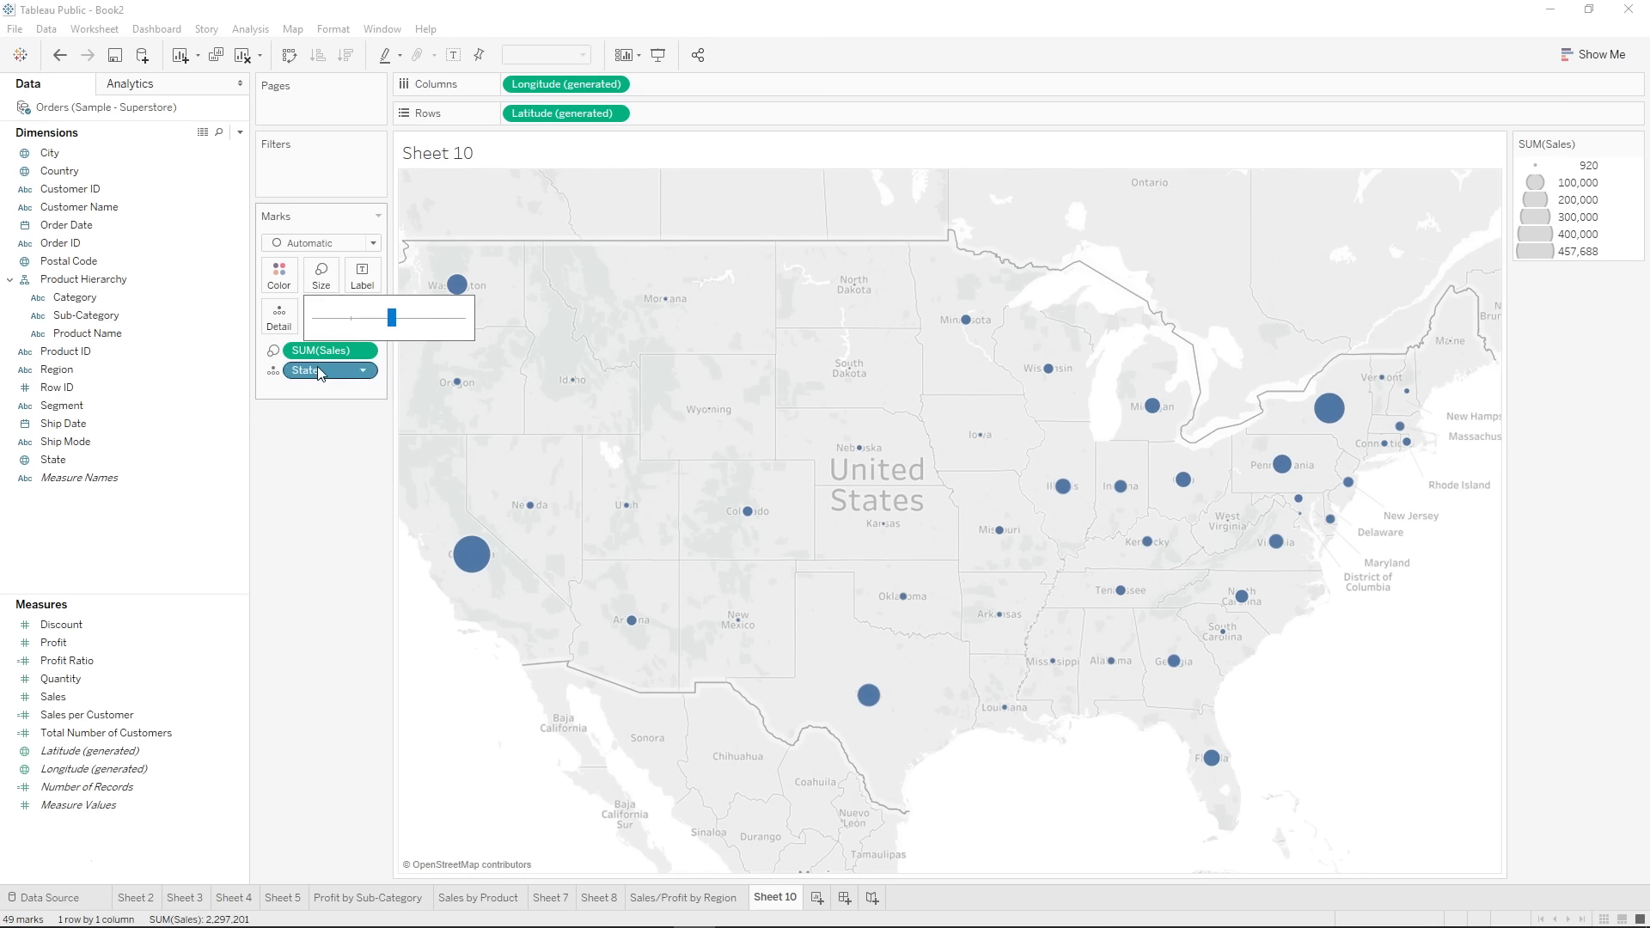
{"action": "left_click", "coordinate": [338, 501]}
- Color the state circles by Profit using the Red-Blue Diverging palette
{"action": "left_click_drag", "start_coordinate": [53, 643], "coordinate": [277, 289]}
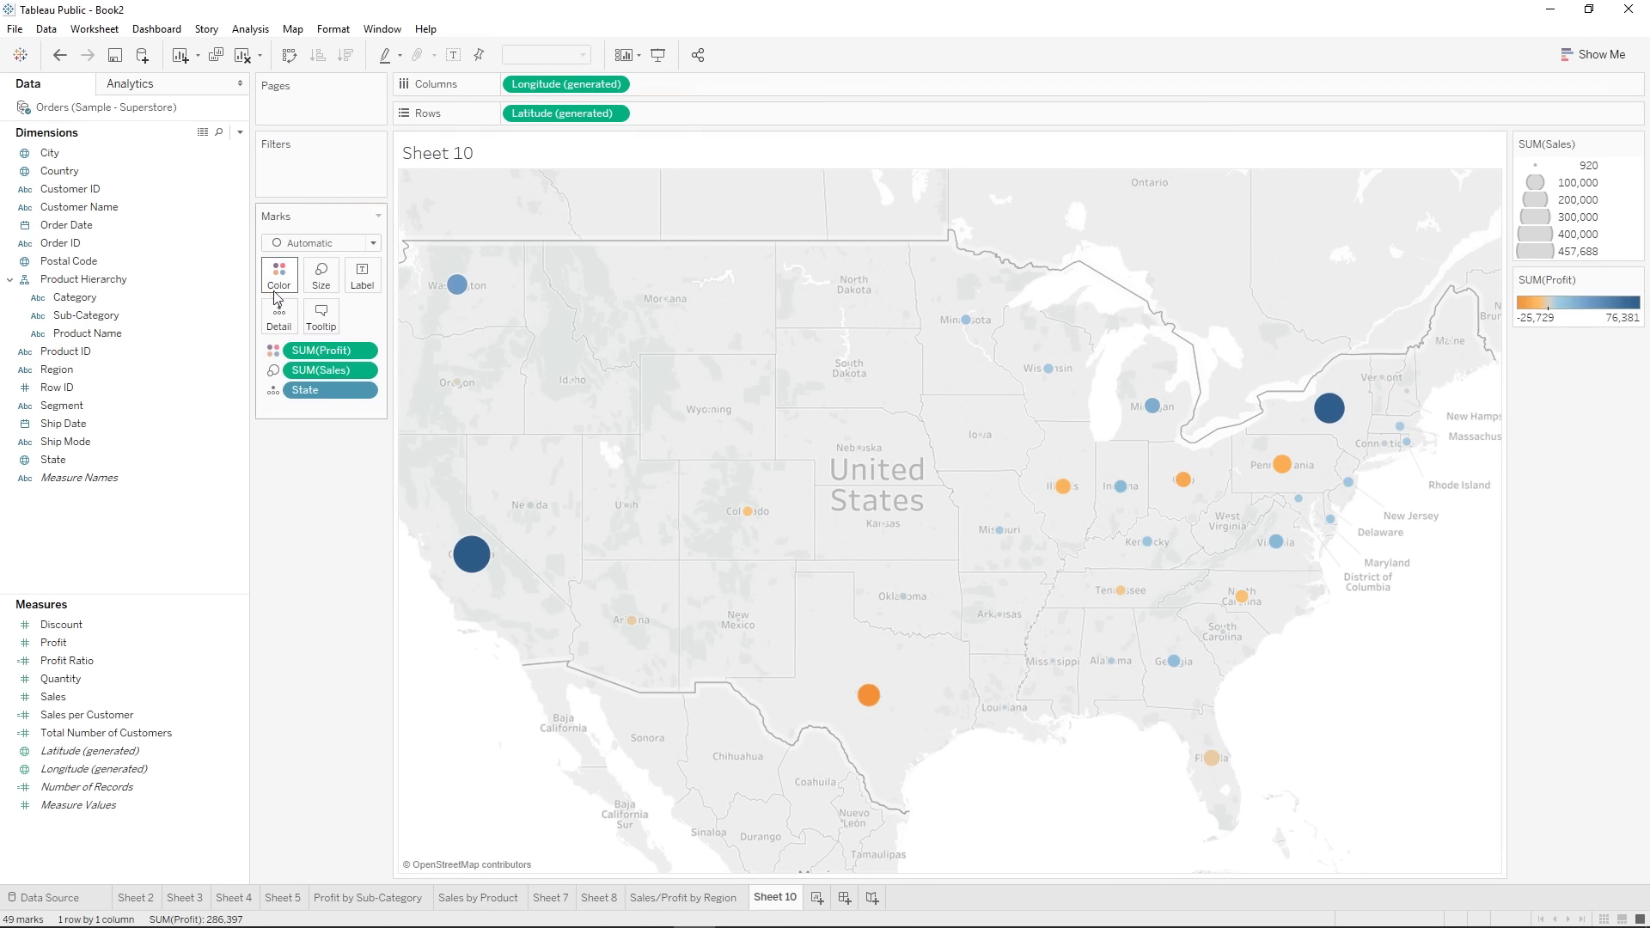
{"action": "mouse_move", "coordinate": [474, 556]}
{"action": "left_click", "coordinate": [280, 282]}
{"action": "left_click", "coordinate": [307, 330]}
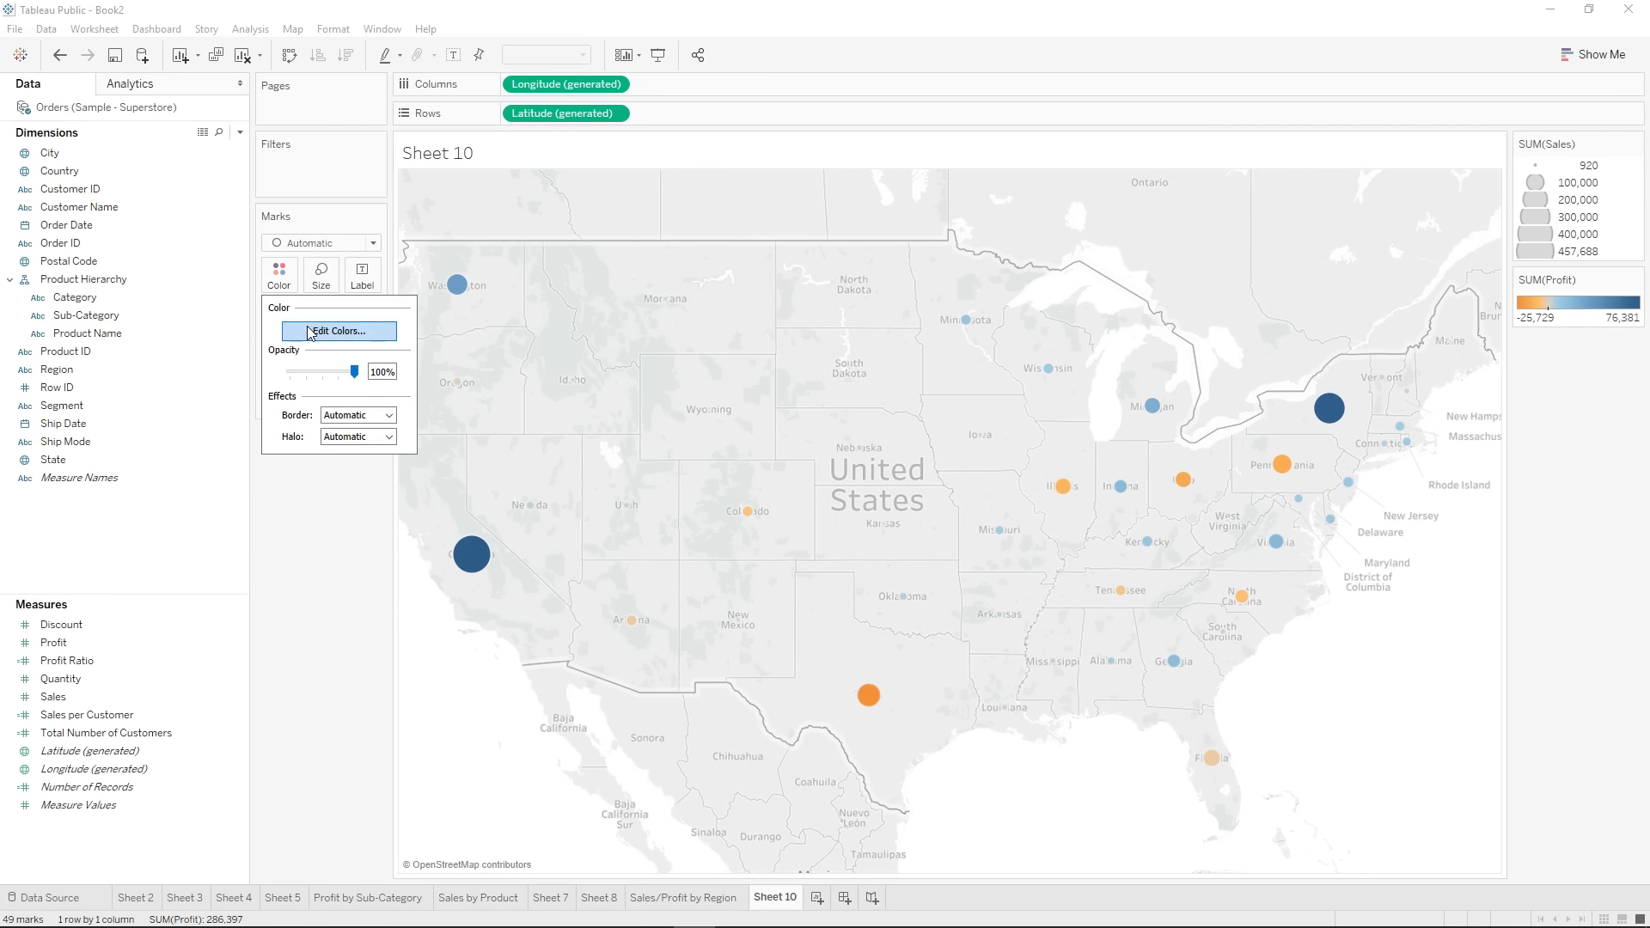
{"action": "left_click", "coordinate": [702, 400]}
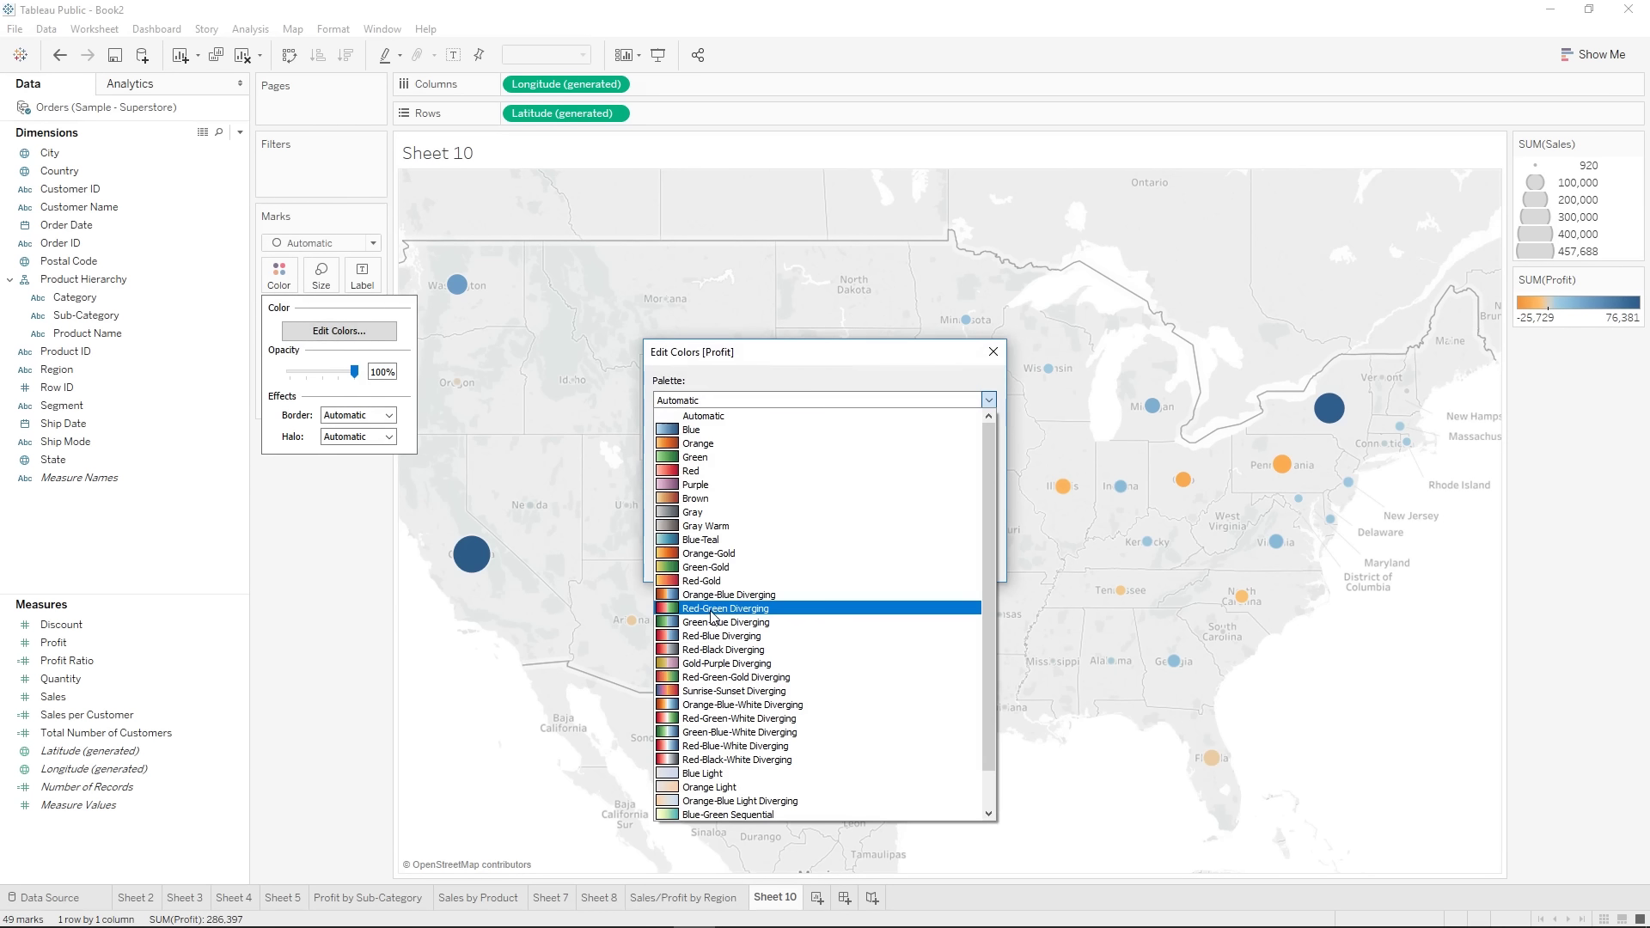
{"action": "left_click", "coordinate": [713, 636]}
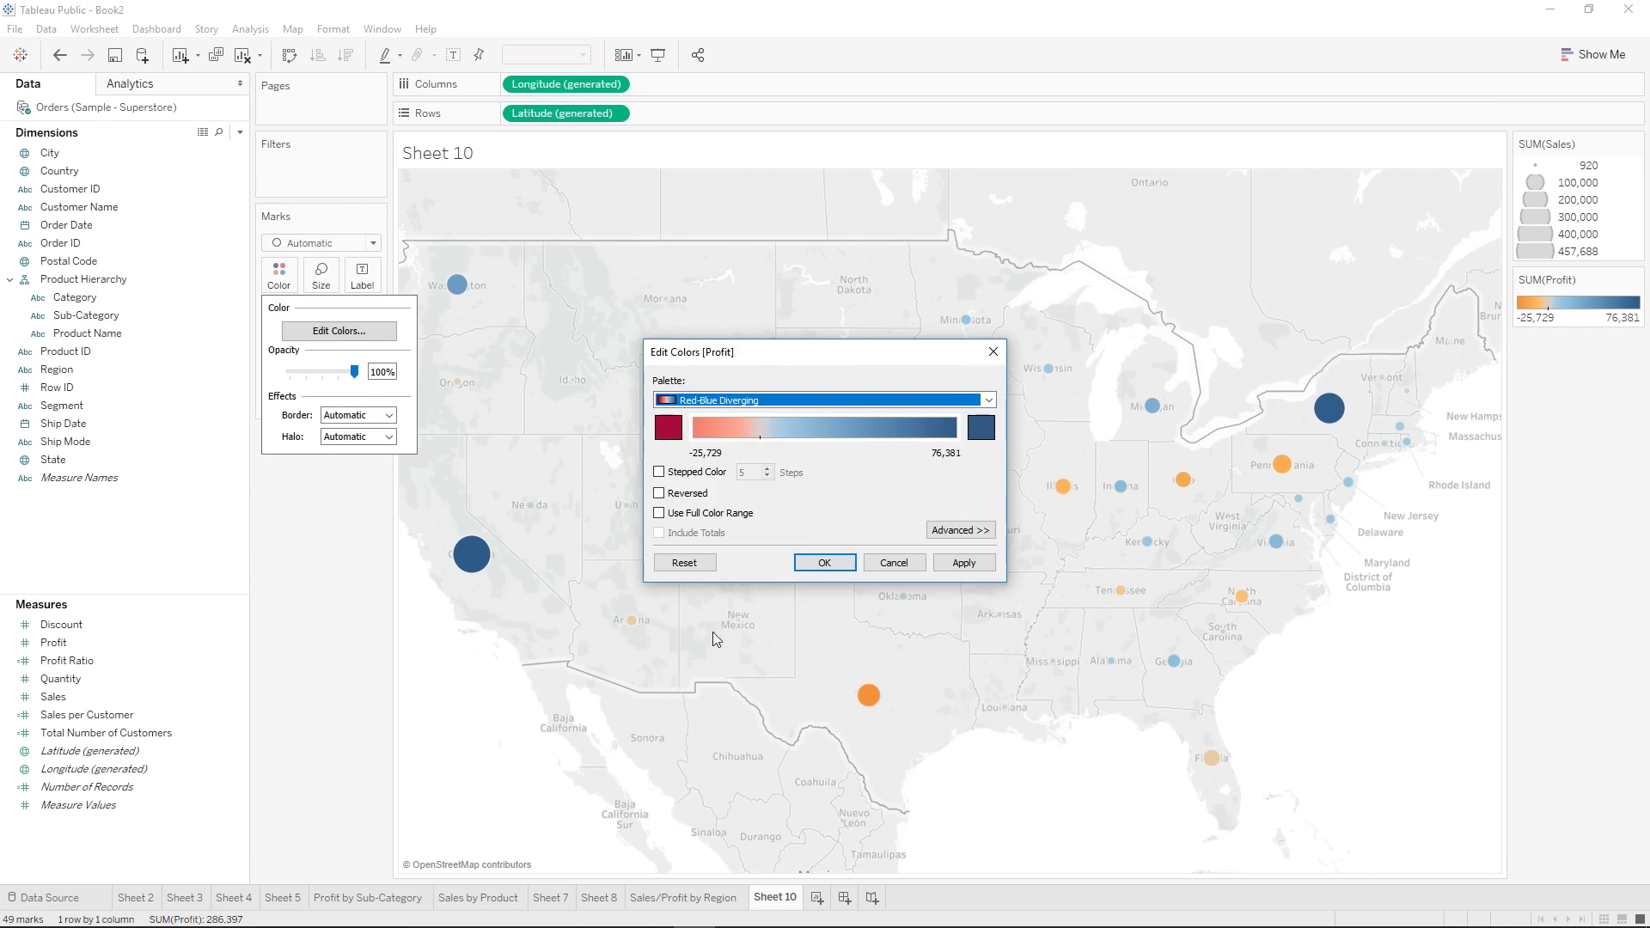
{"action": "left_click", "coordinate": [979, 530]}
{"action": "left_click", "coordinate": [659, 602]}
{"action": "left_click", "coordinate": [832, 644]}
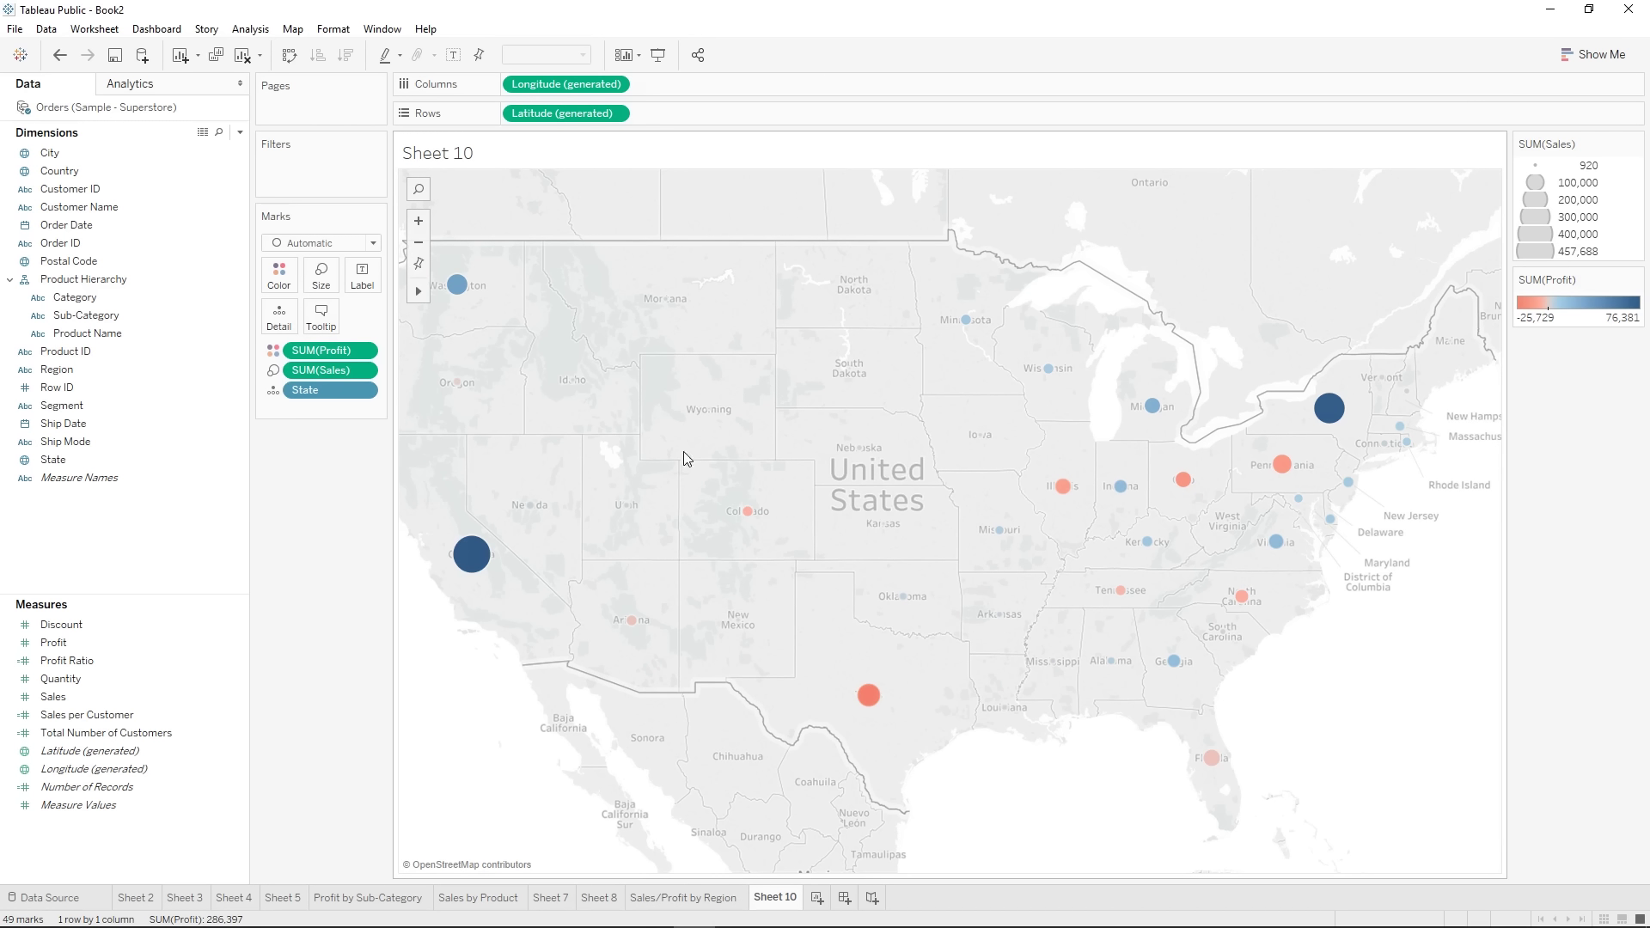
- Rename the map worksheet as Sales/Profit by State
{"action": "right_click", "coordinate": [773, 897]}
{"action": "left_click", "coordinate": [821, 703]}
{"action": "type", "text": "Sales/Pro"}
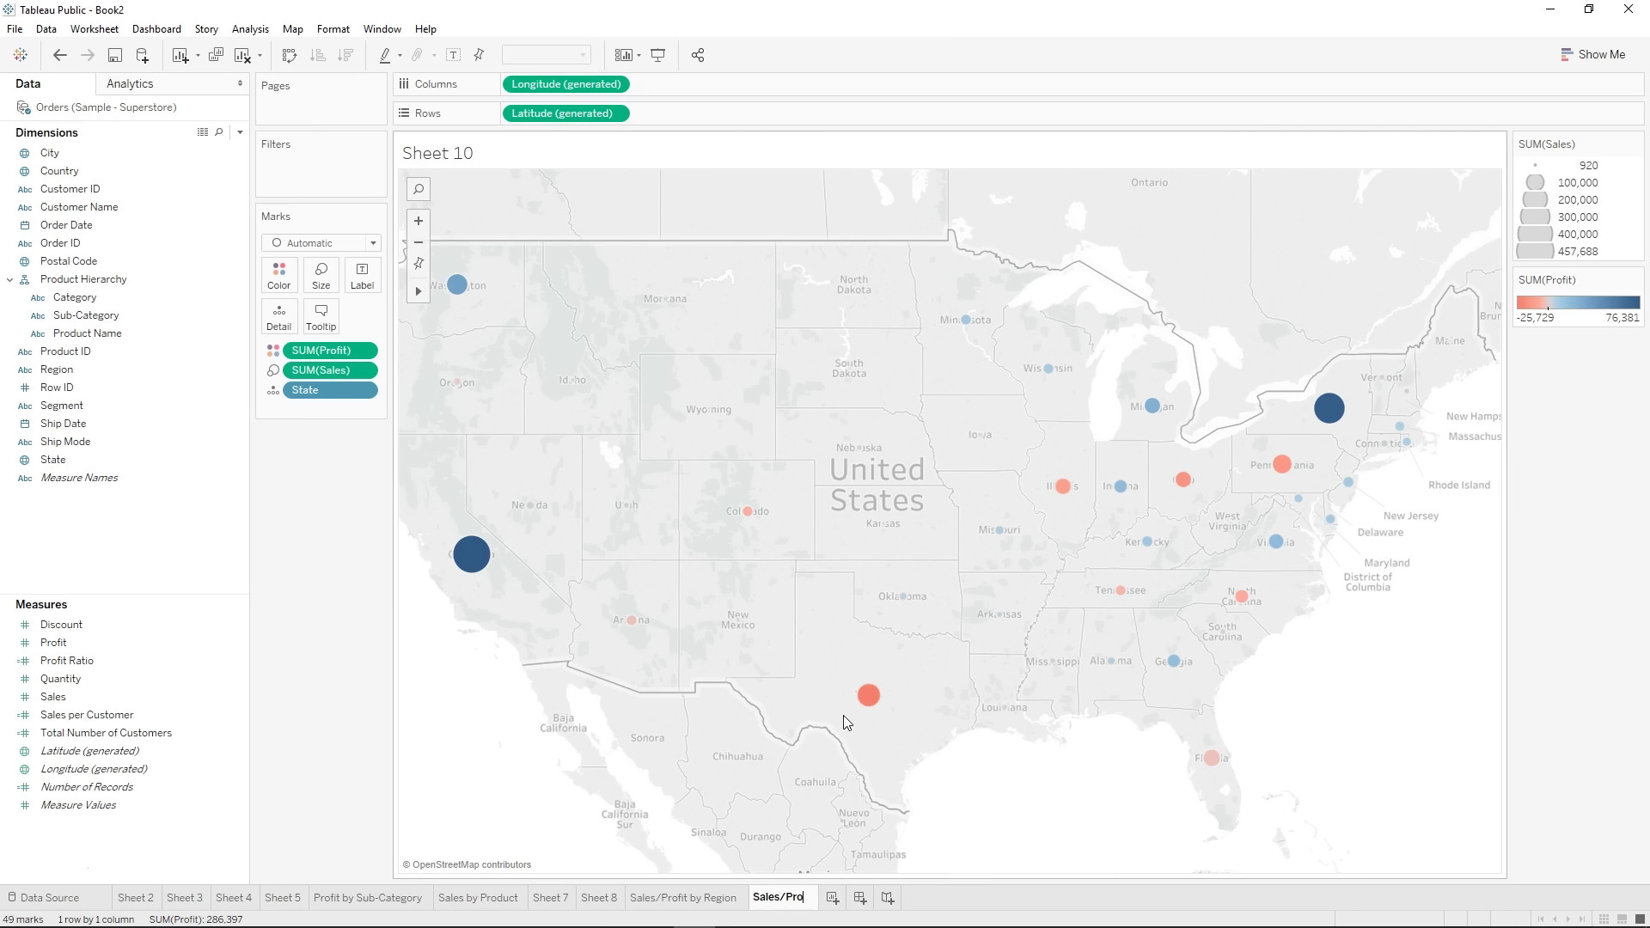
{"action": "type", "text": "fit by State"}
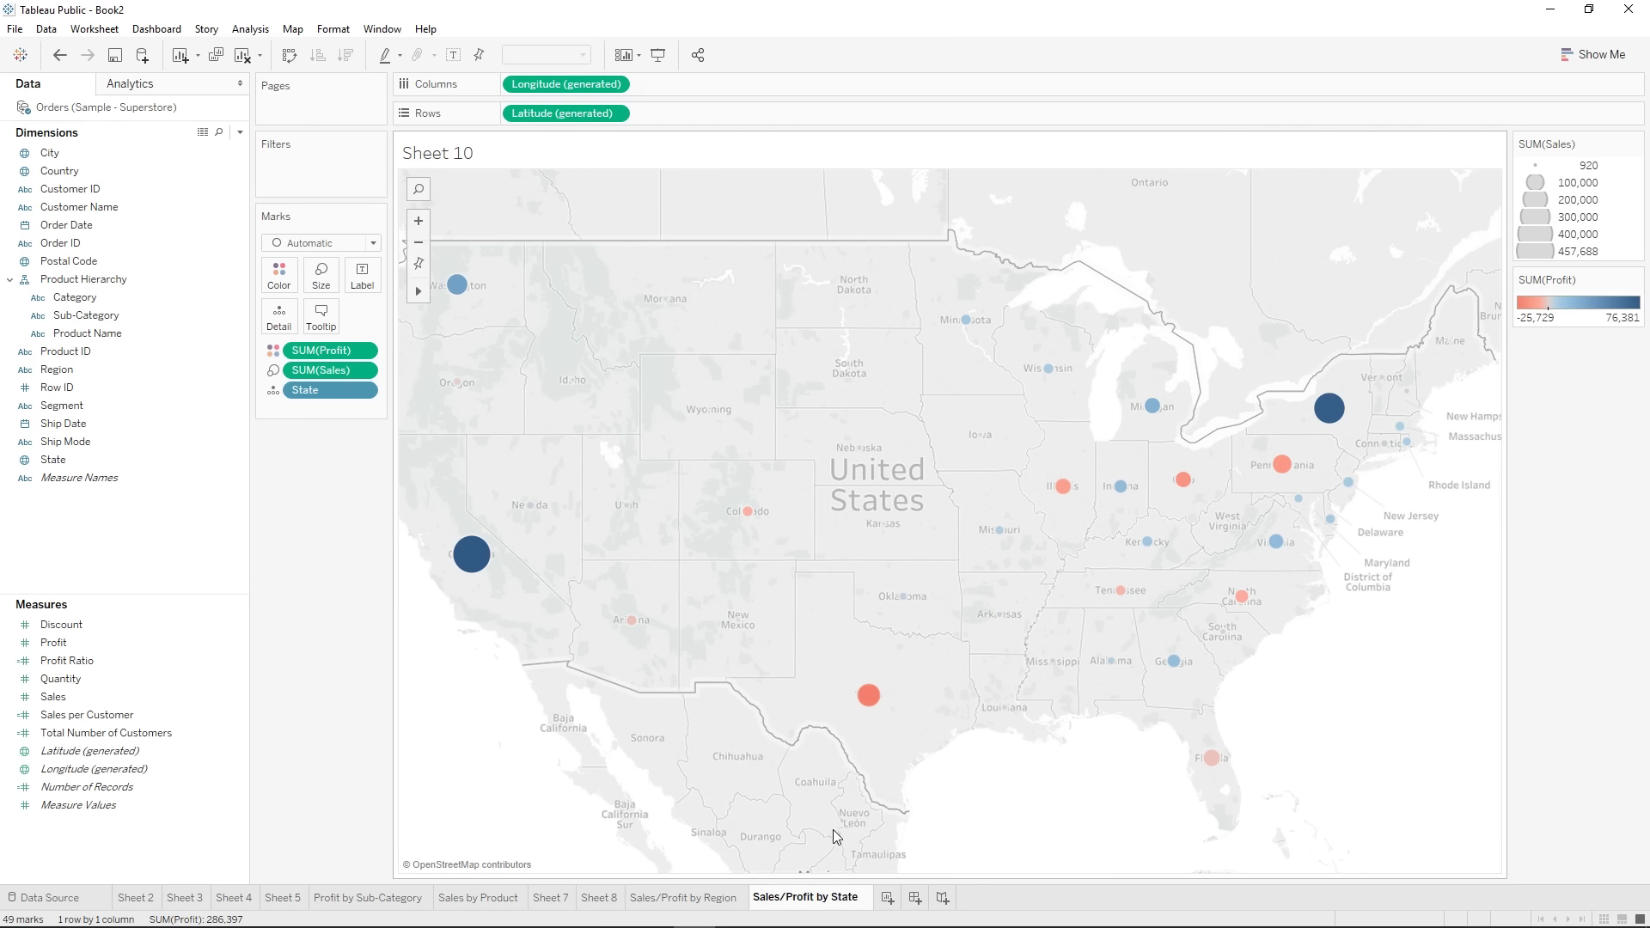
- Create a new worksheet with Category in columns and Sales and Profit in rows as separate bar charts
{"action": "left_click", "coordinate": [888, 898]}
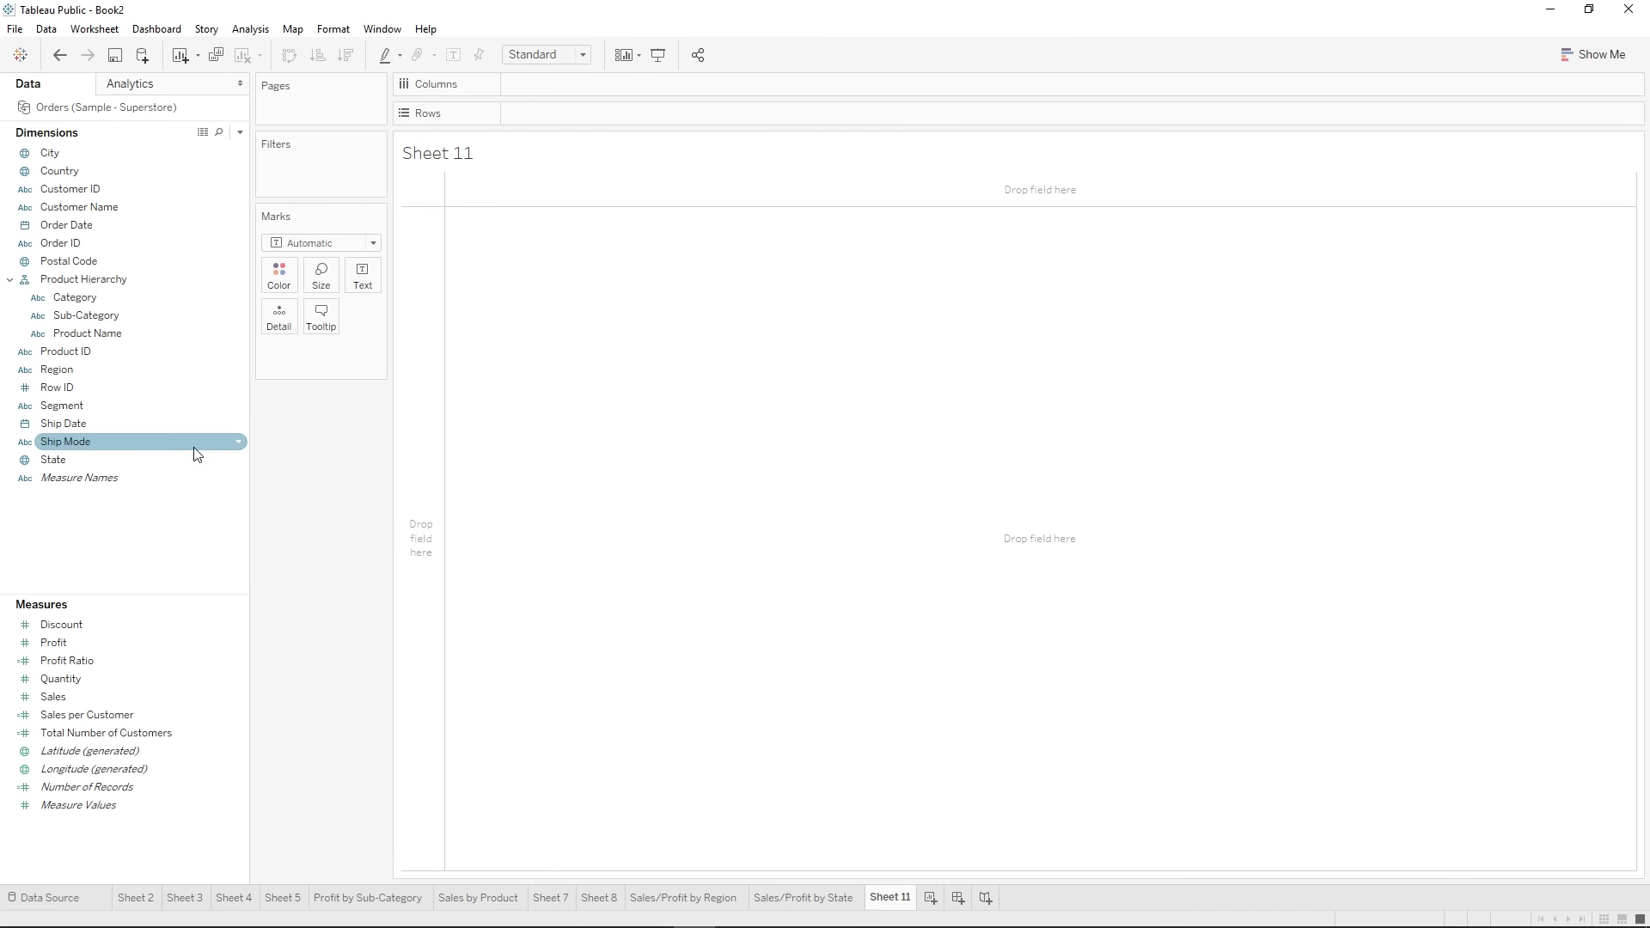
{"action": "left_click_drag", "start_coordinate": [105, 296], "coordinate": [553, 89]}
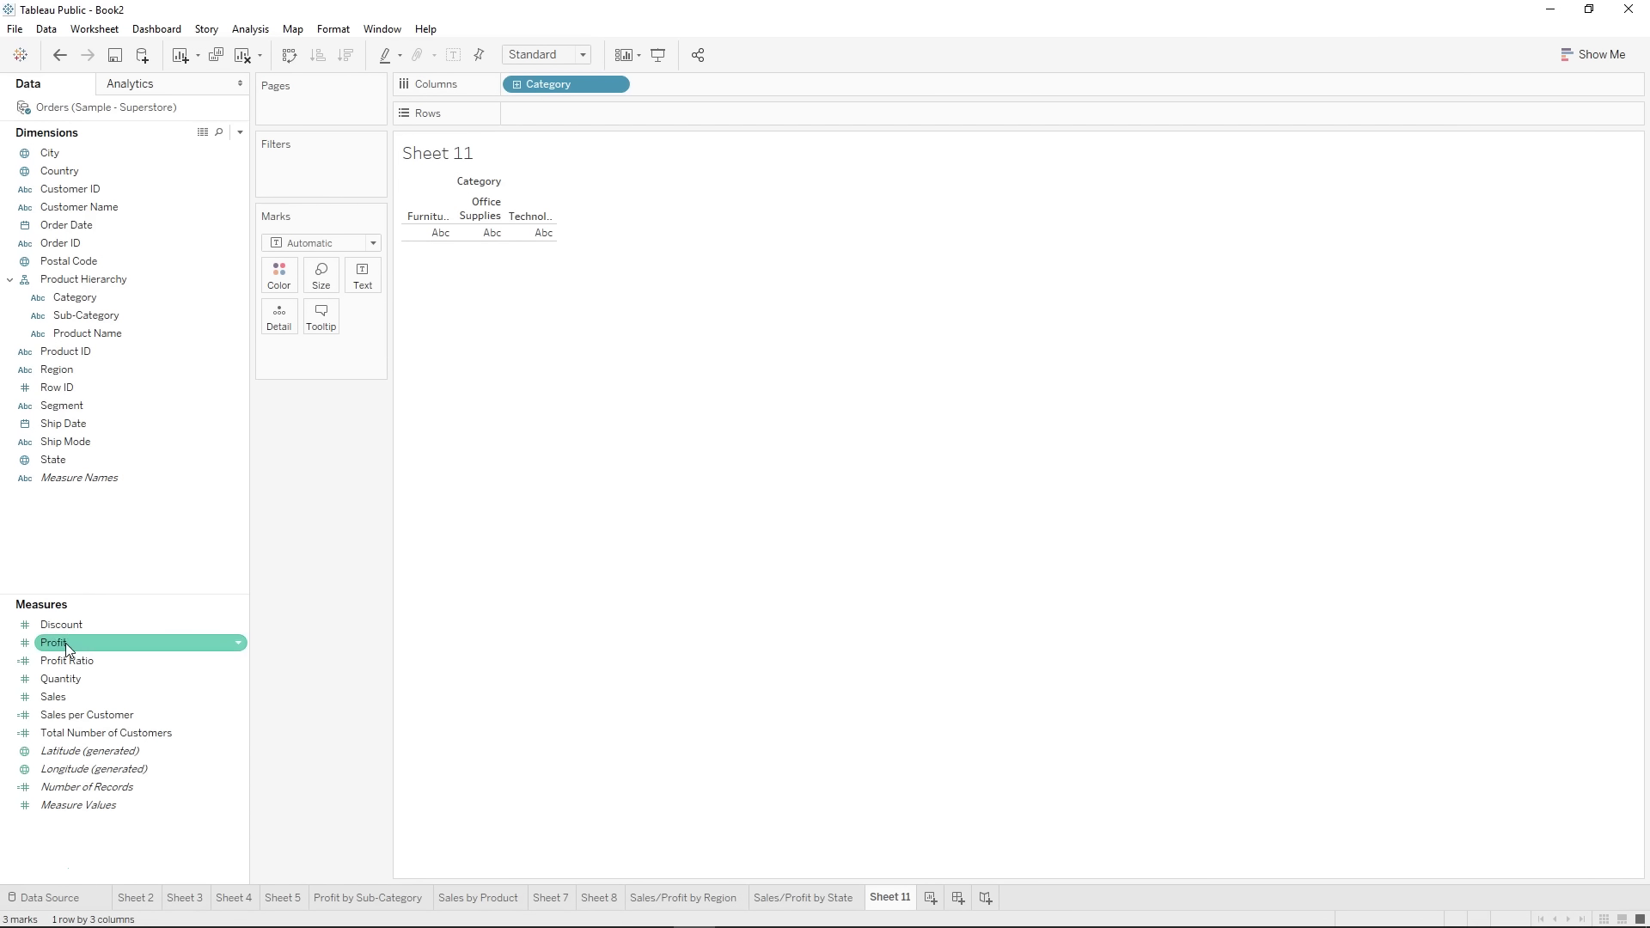
{"action": "double_click", "coordinate": [63, 692]}
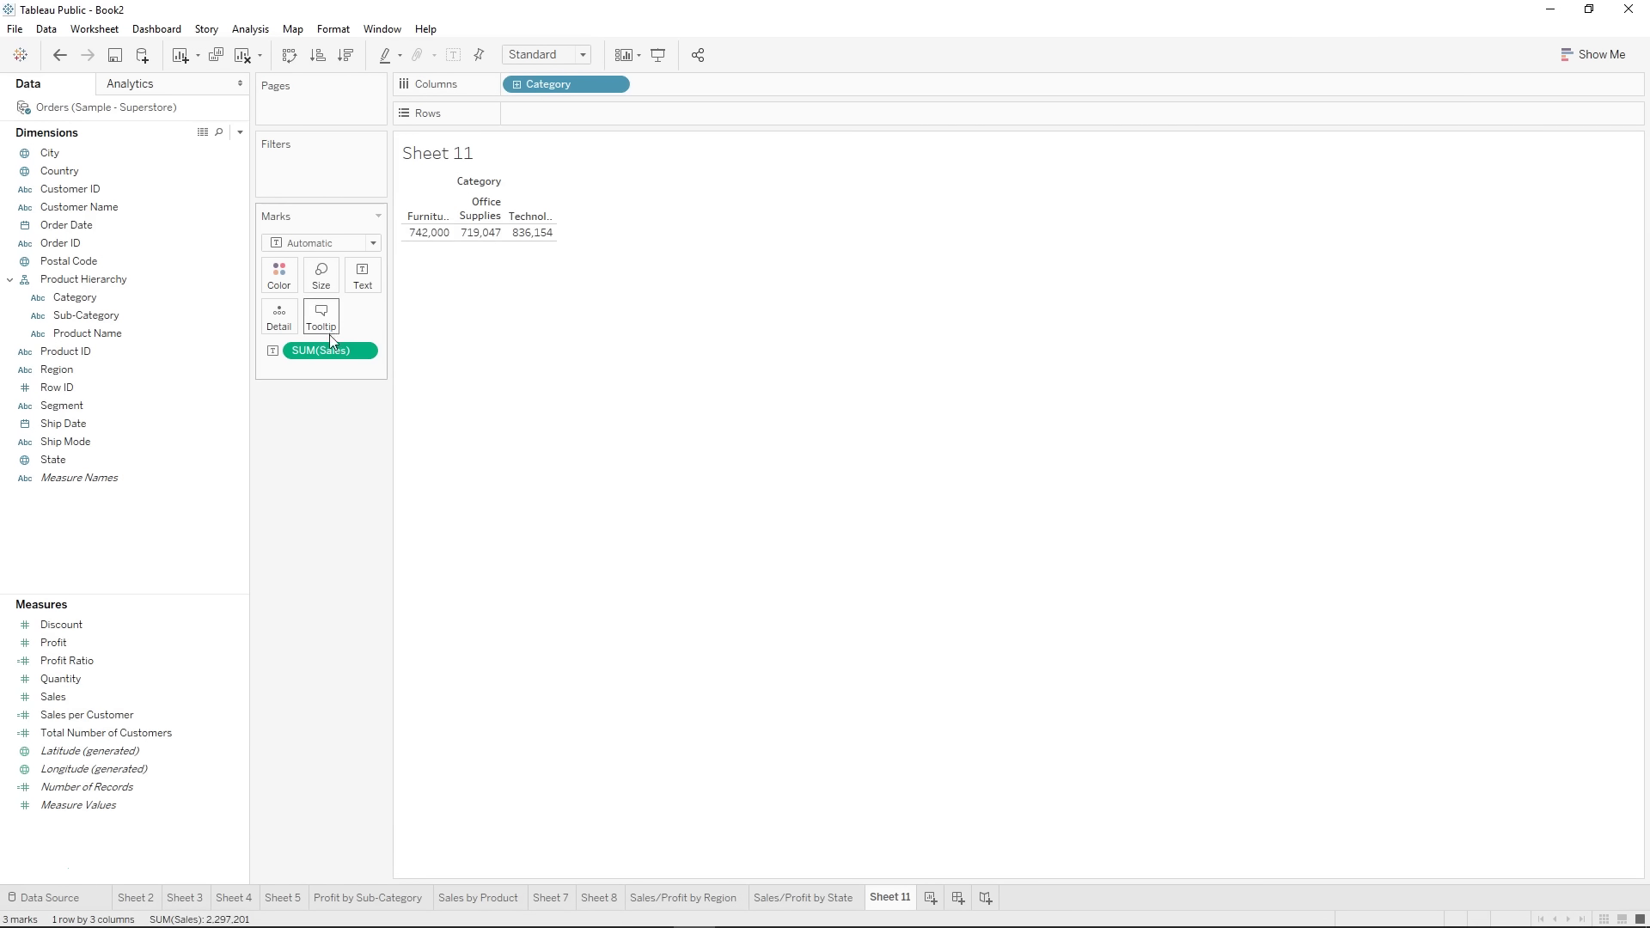
{"action": "left_click_drag", "start_coordinate": [302, 352], "coordinate": [306, 504]}
{"action": "left_click_drag", "start_coordinate": [102, 696], "coordinate": [570, 113]}
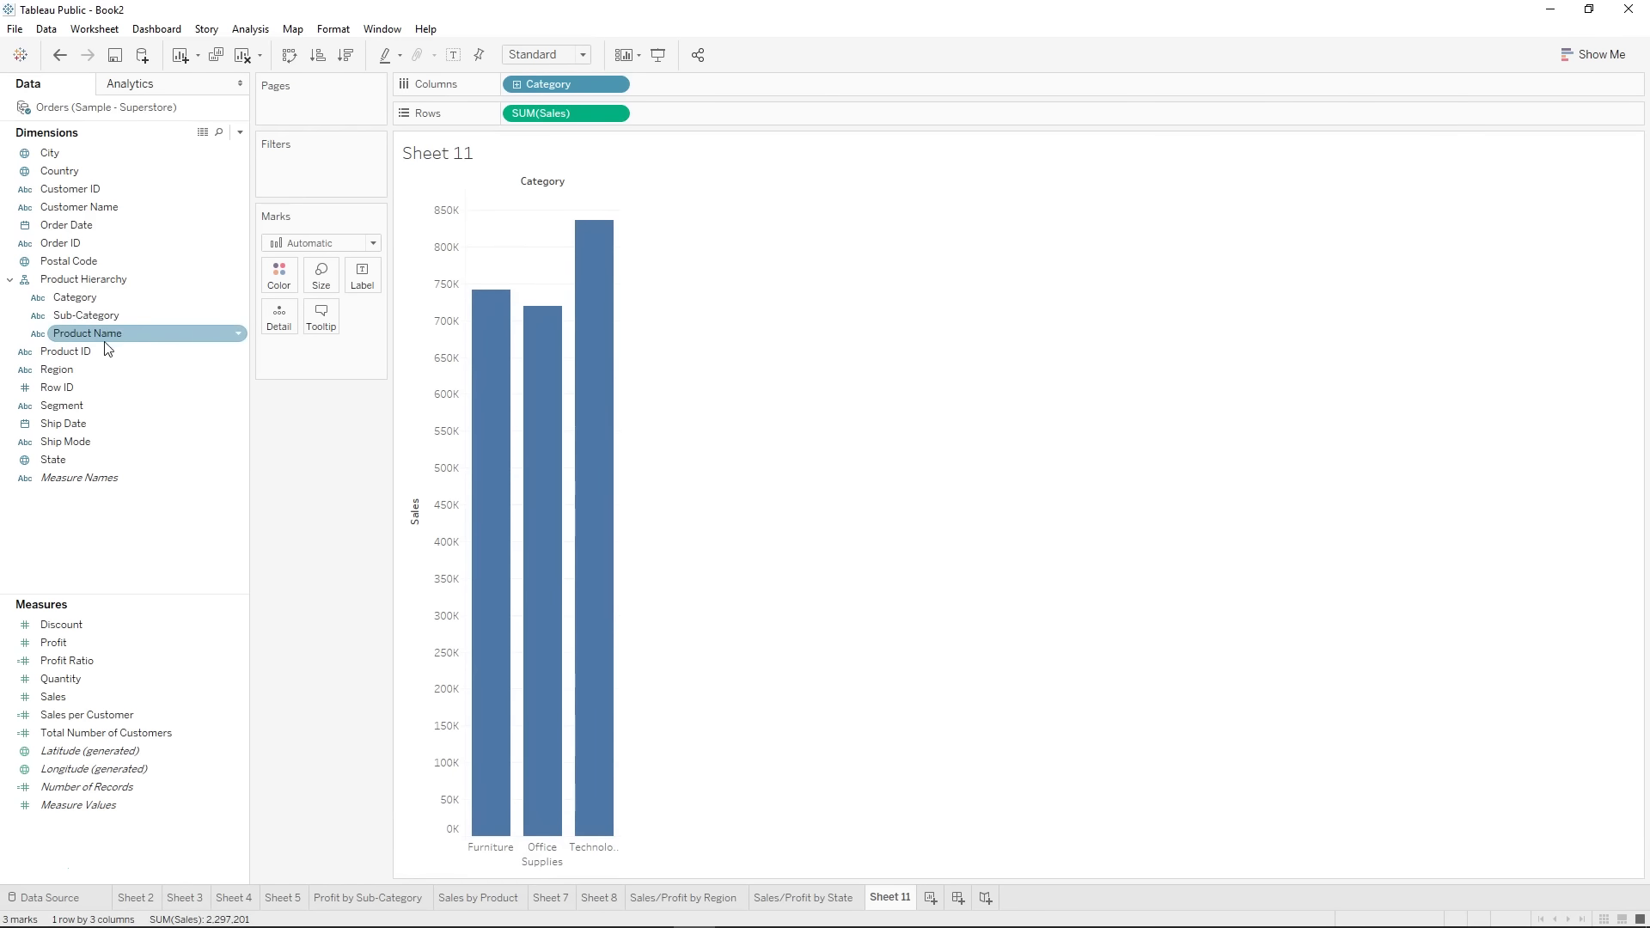
{"action": "left_click_drag", "start_coordinate": [84, 655], "coordinate": [707, 120]}
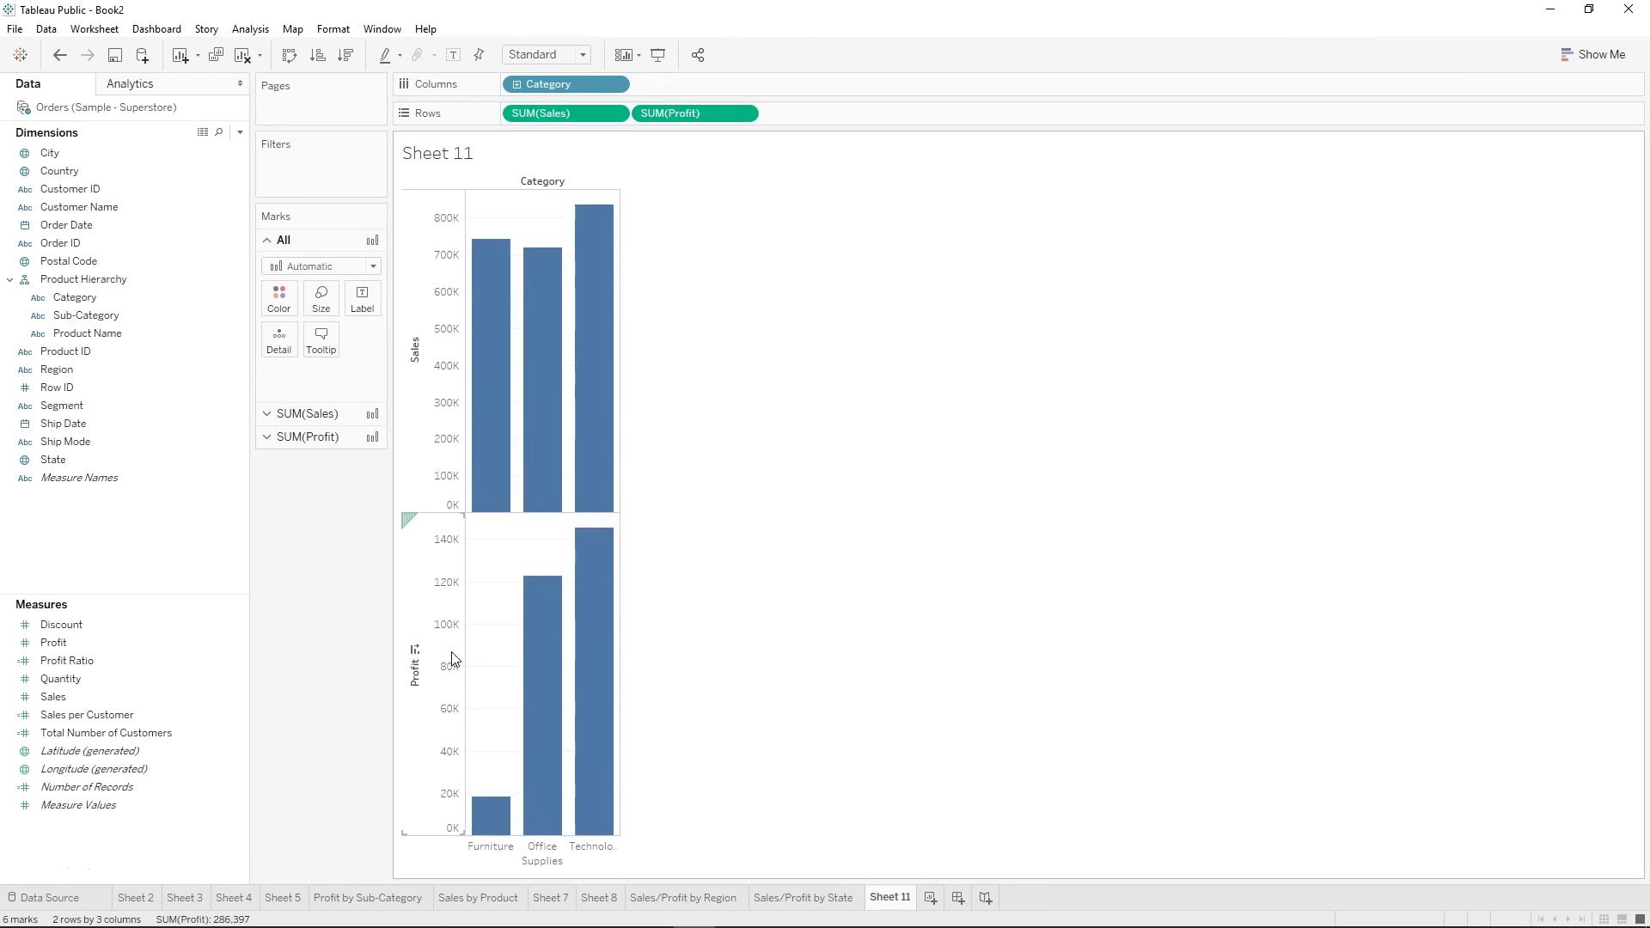
{"action": "left_click", "coordinate": [312, 243]}
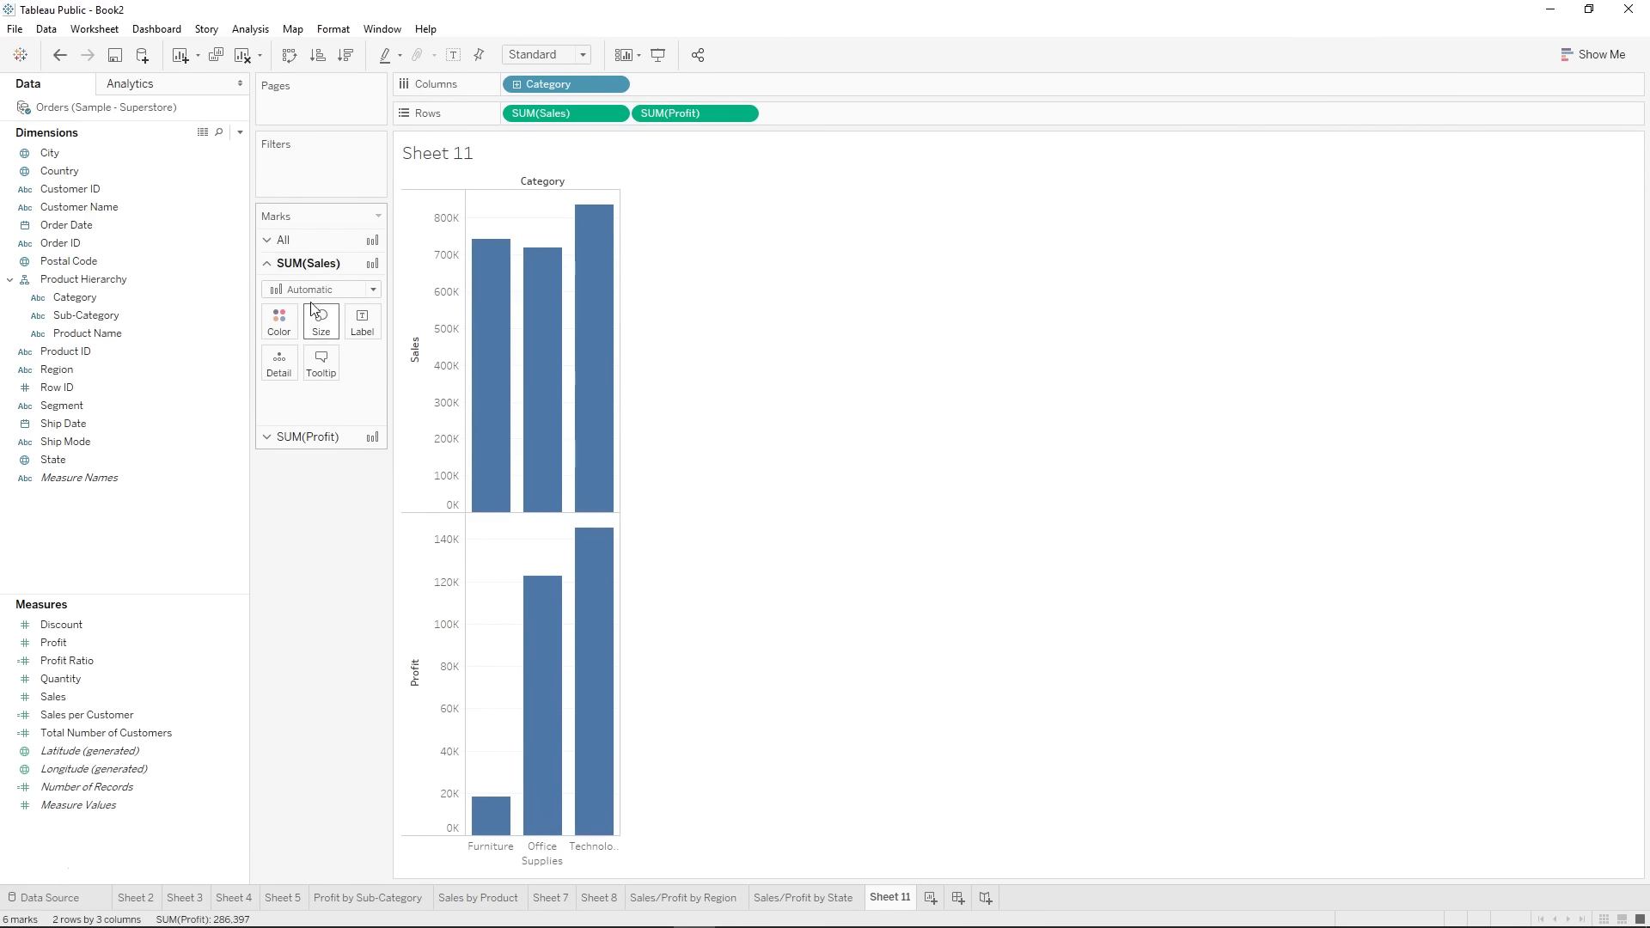
{"action": "left_click", "coordinate": [323, 440]}
{"action": "left_click", "coordinate": [313, 314]}
{"action": "left_click", "coordinate": [314, 266]}
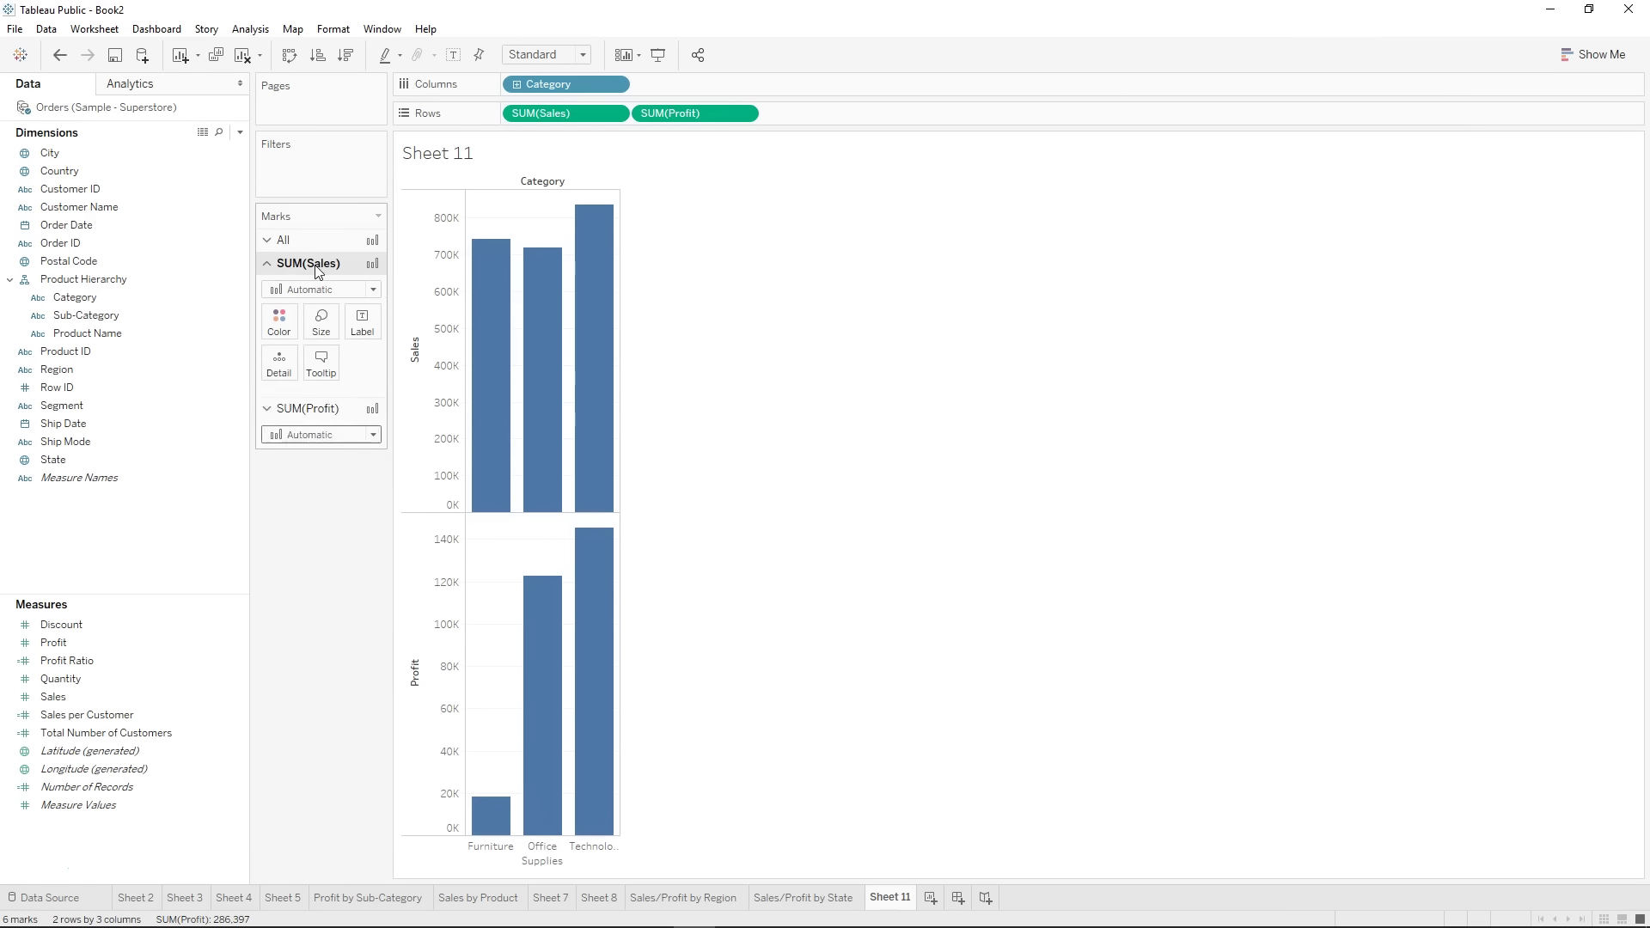
- Try the Circle mark type for both measures and set it back to Automatic
{"action": "left_click", "coordinate": [296, 241]}
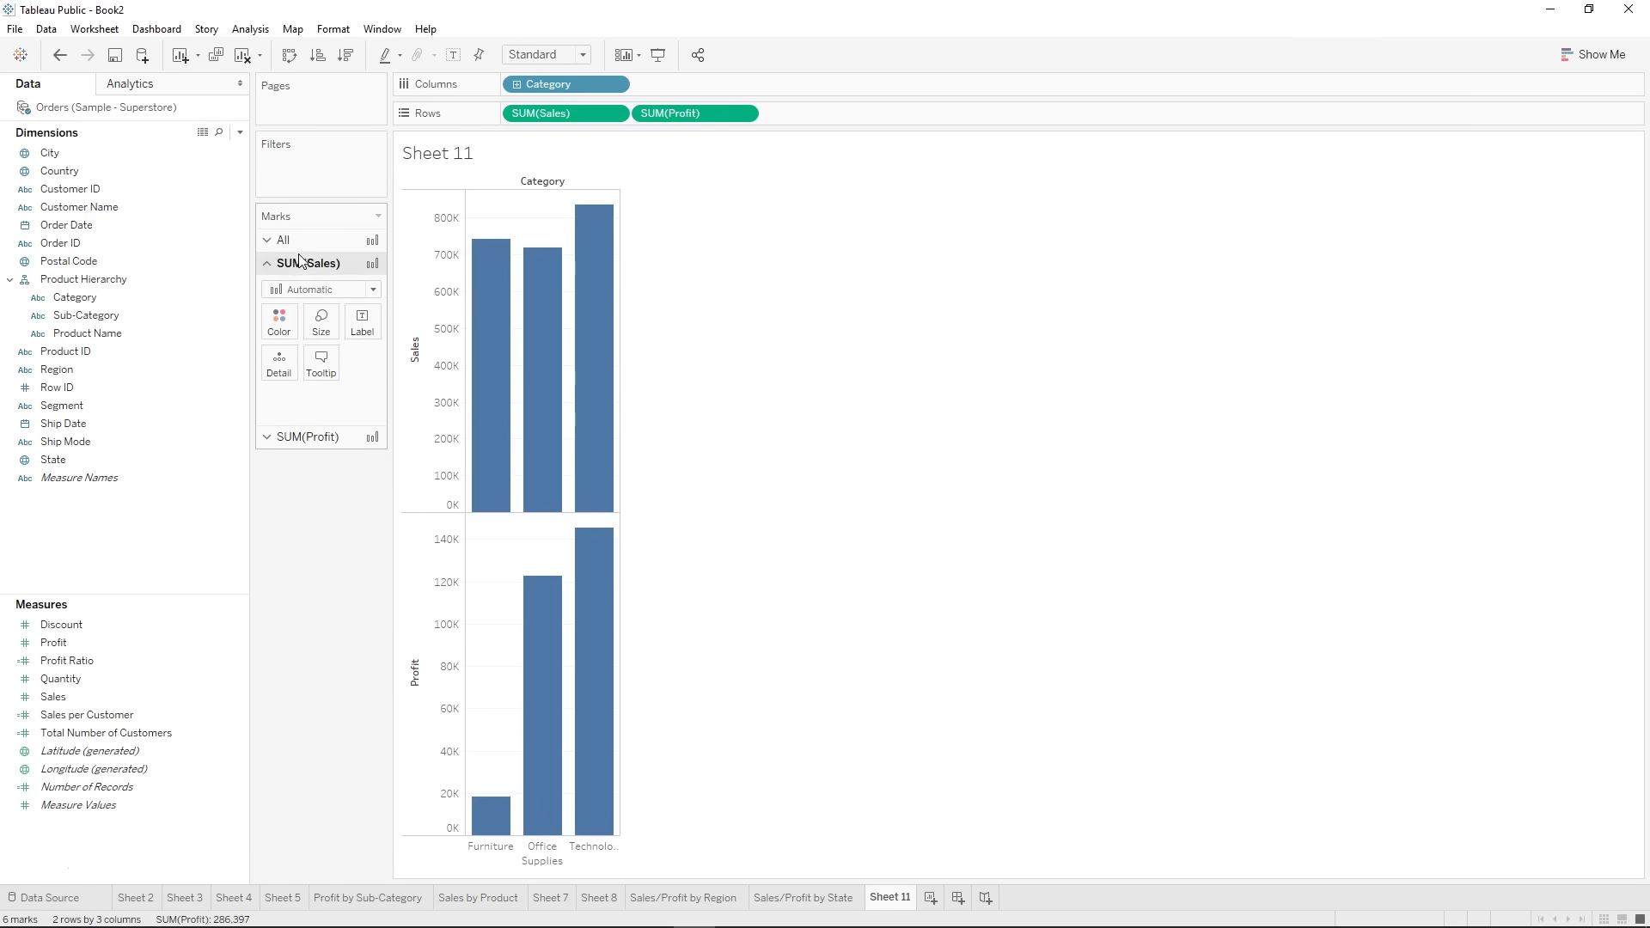
{"action": "left_click", "coordinate": [308, 268]}
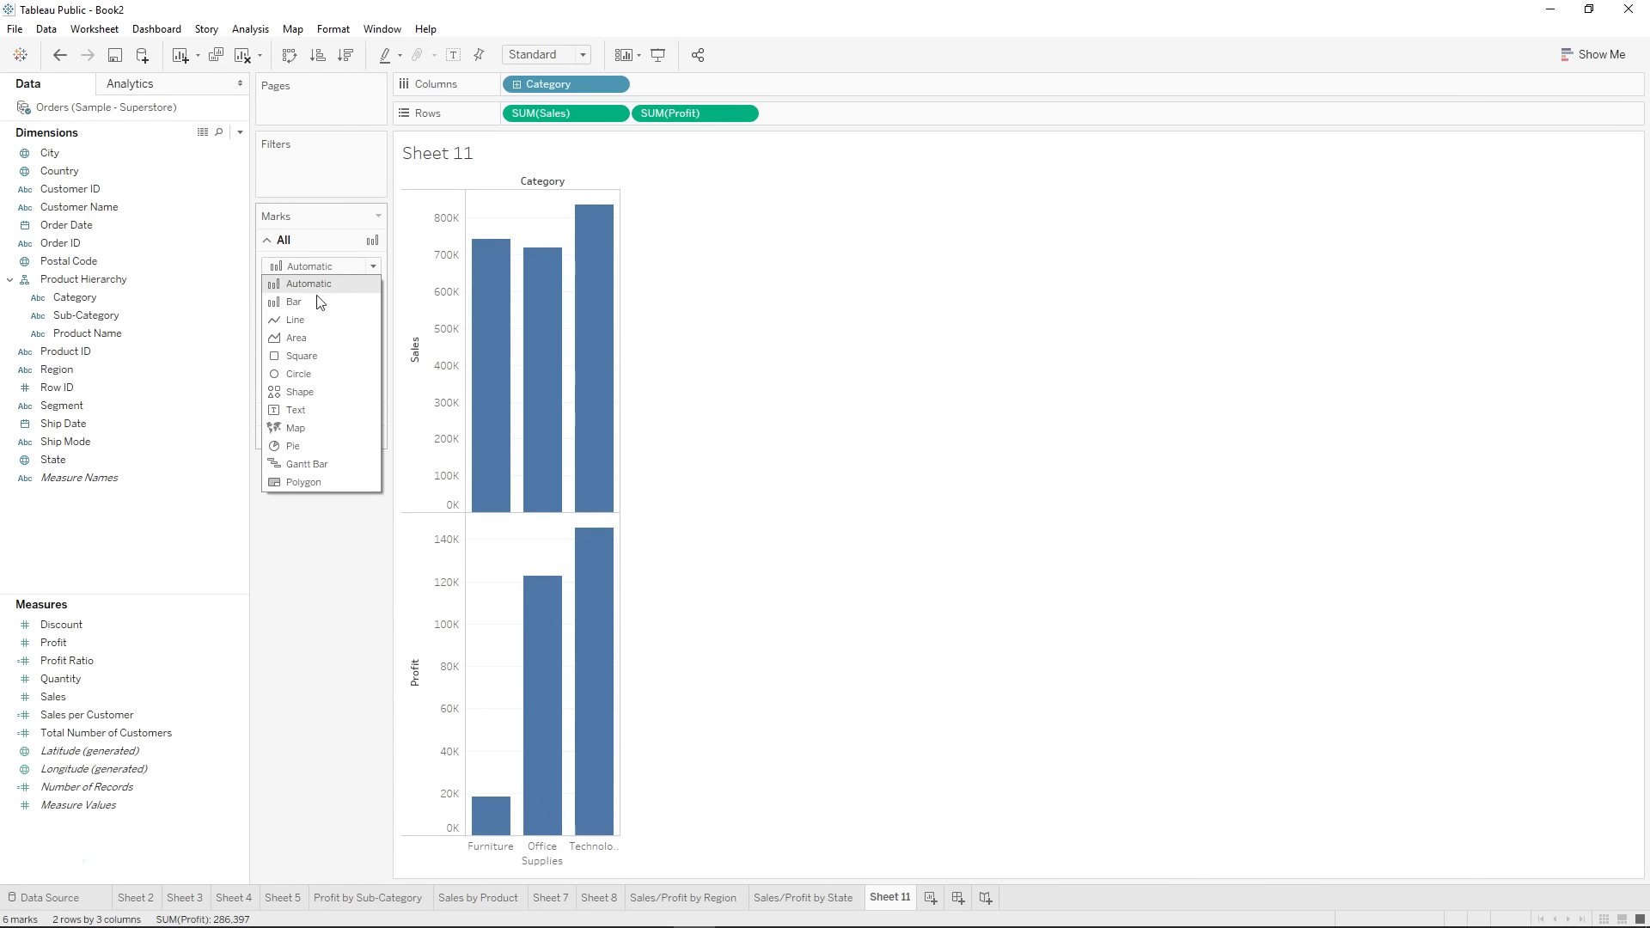
{"action": "left_click", "coordinate": [317, 375]}
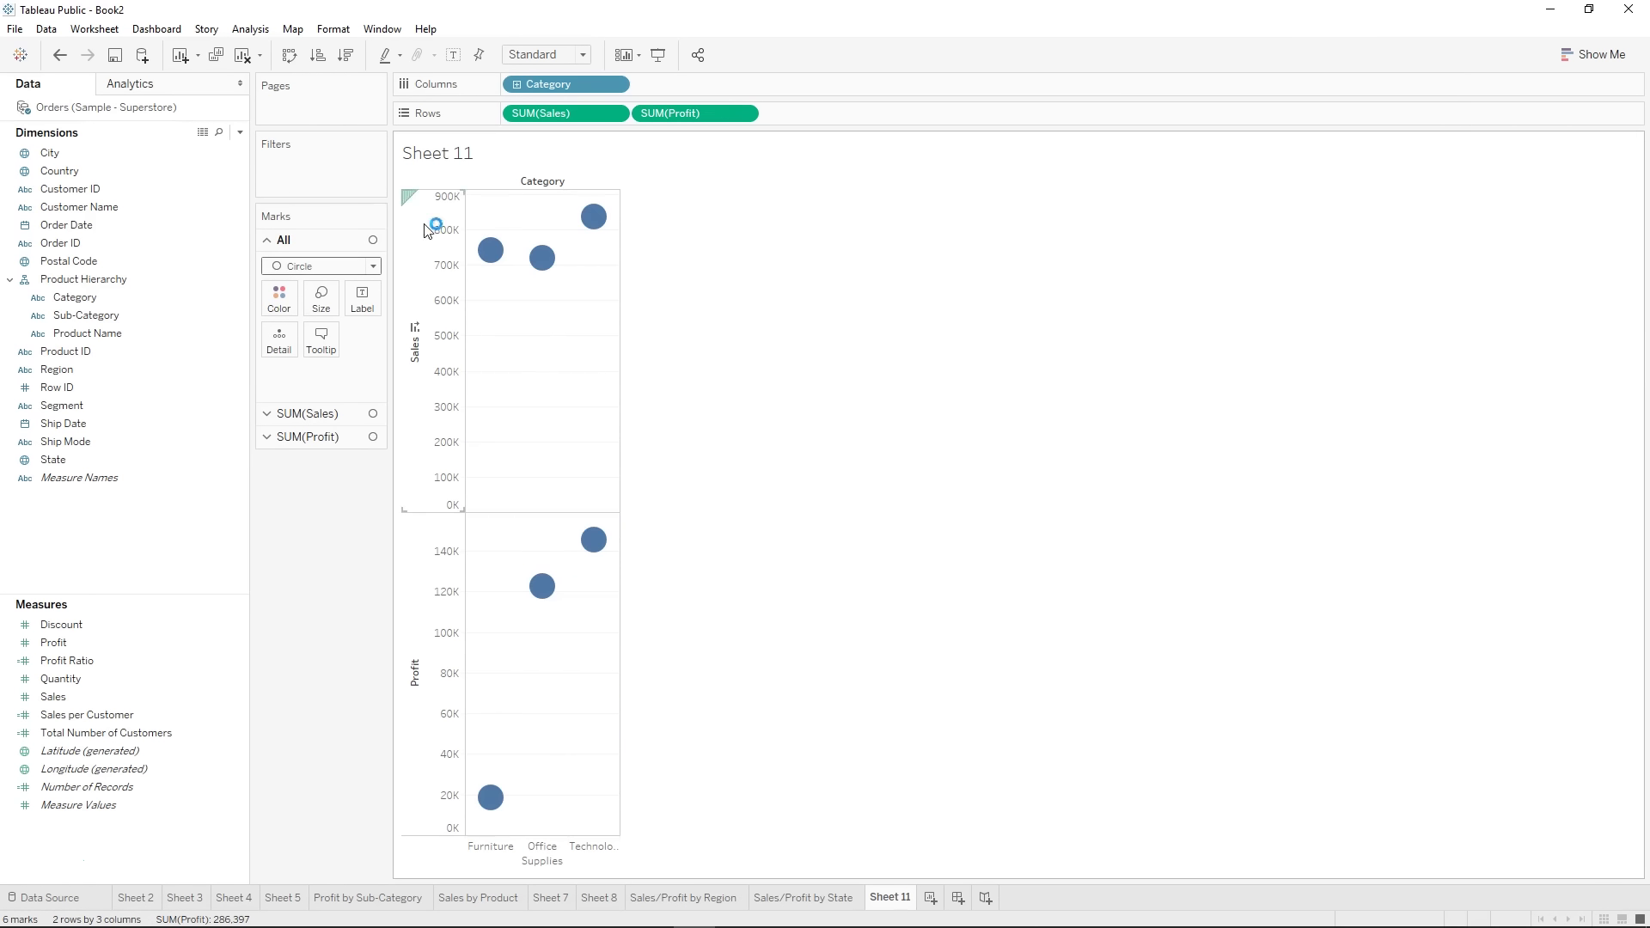
{"action": "left_click", "coordinate": [299, 274]}
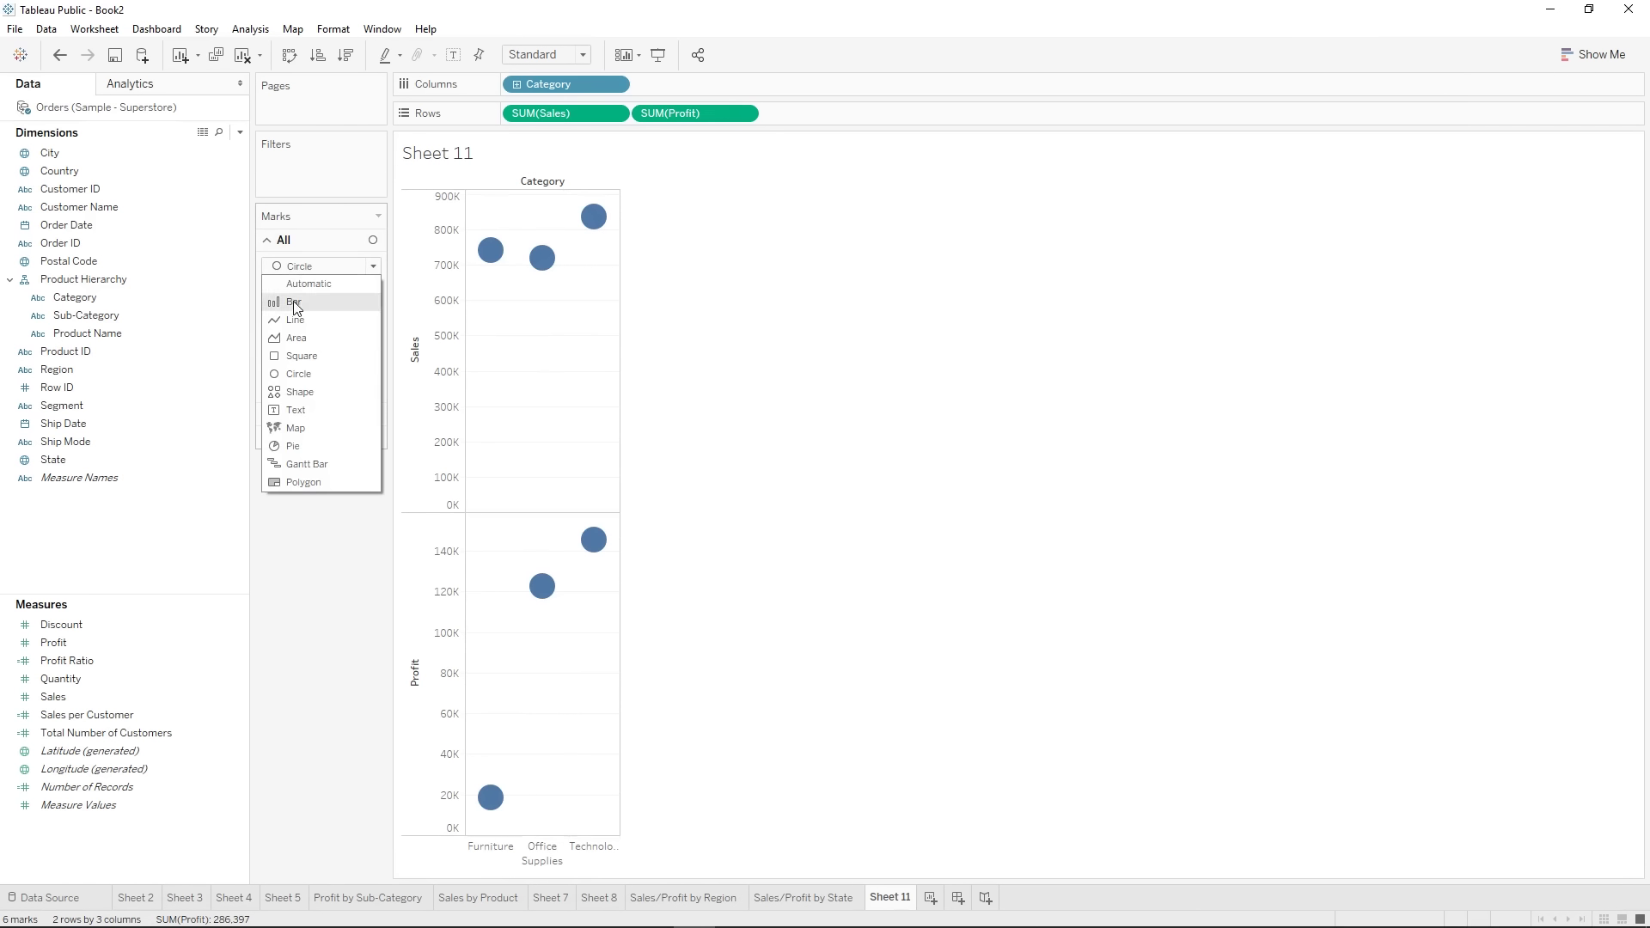
{"action": "left_click", "coordinate": [293, 286]}
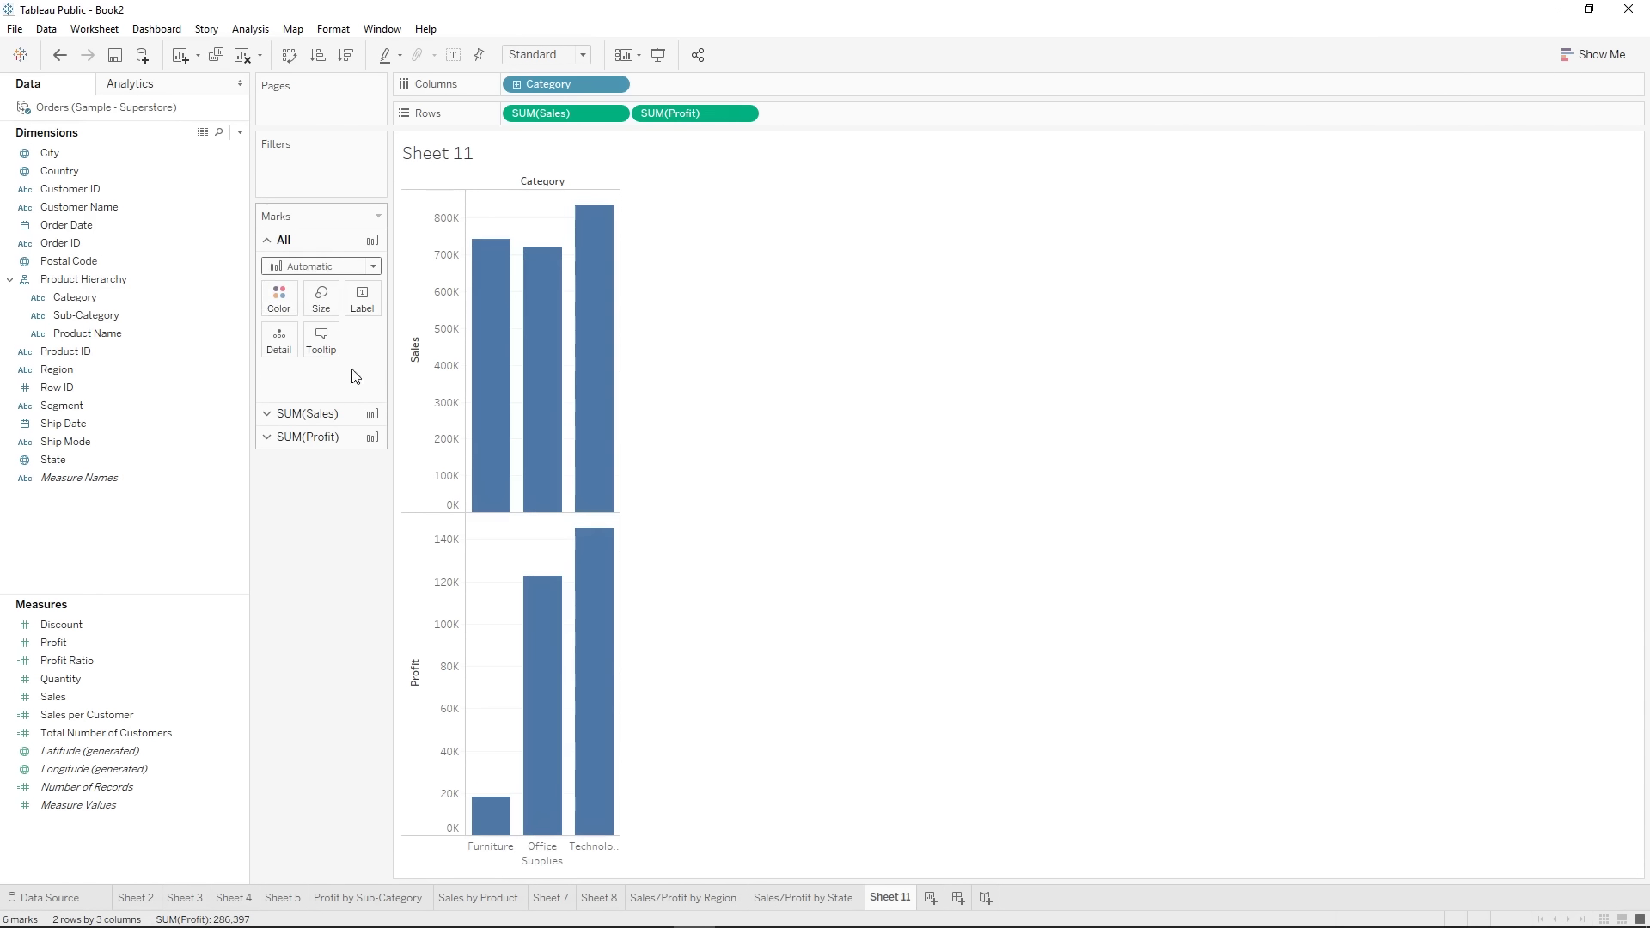
- Set the Profit marks to Circle and put Profit on a dual axis with Sales
{"action": "left_click", "coordinate": [323, 436]}
{"action": "left_click", "coordinate": [307, 313]}
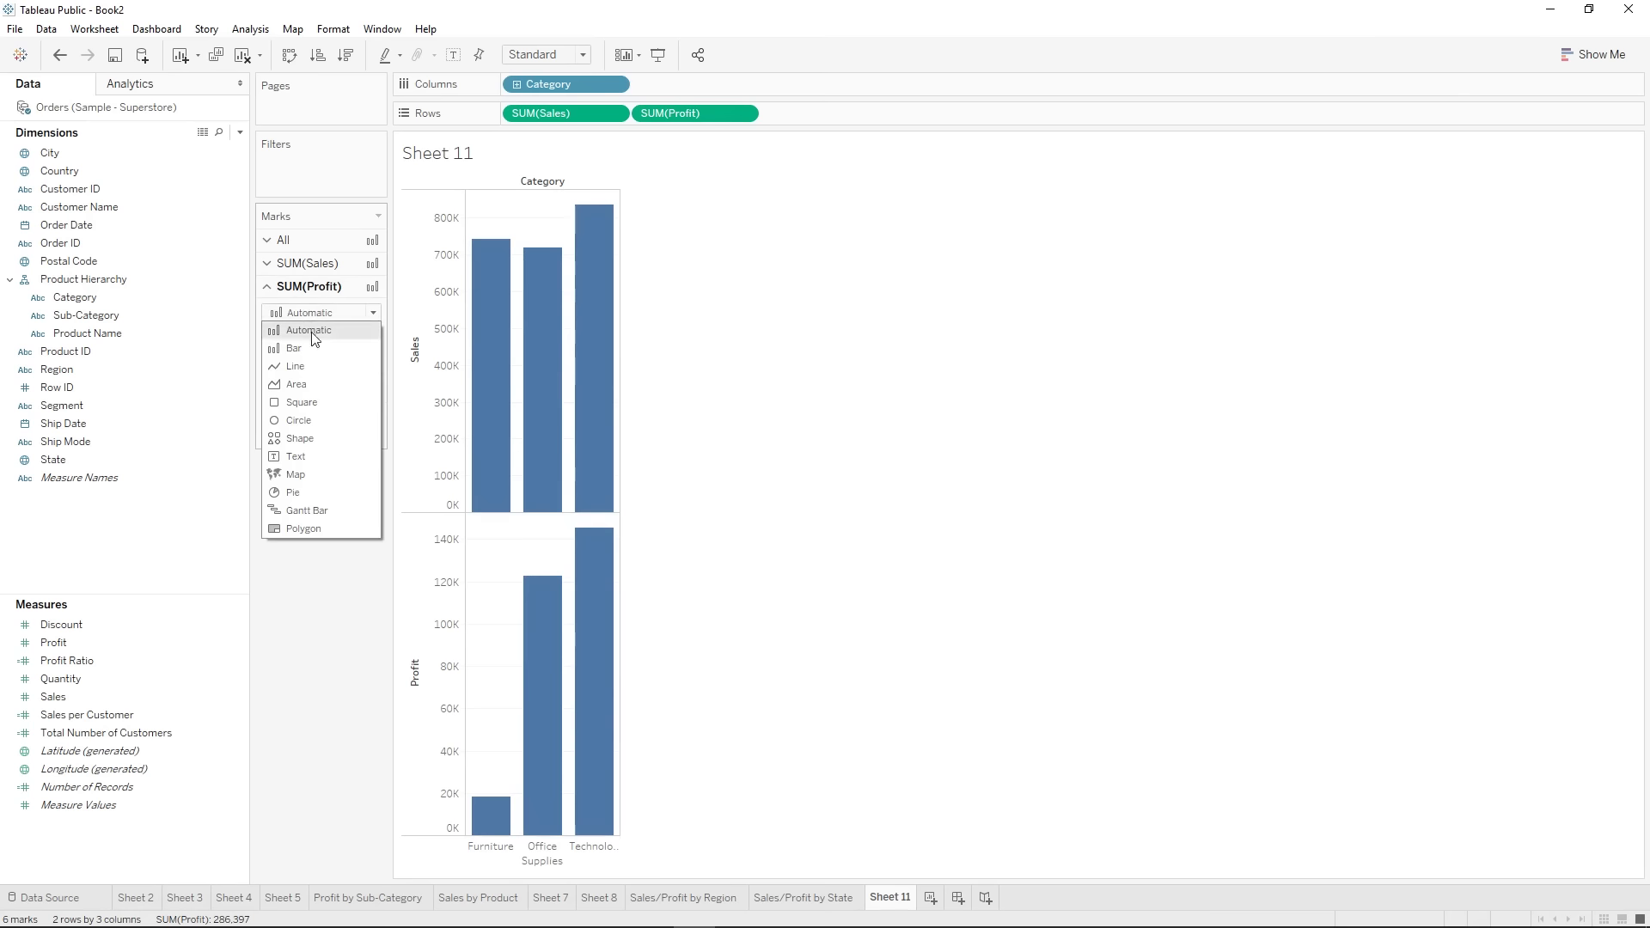
{"action": "left_click", "coordinate": [307, 422]}
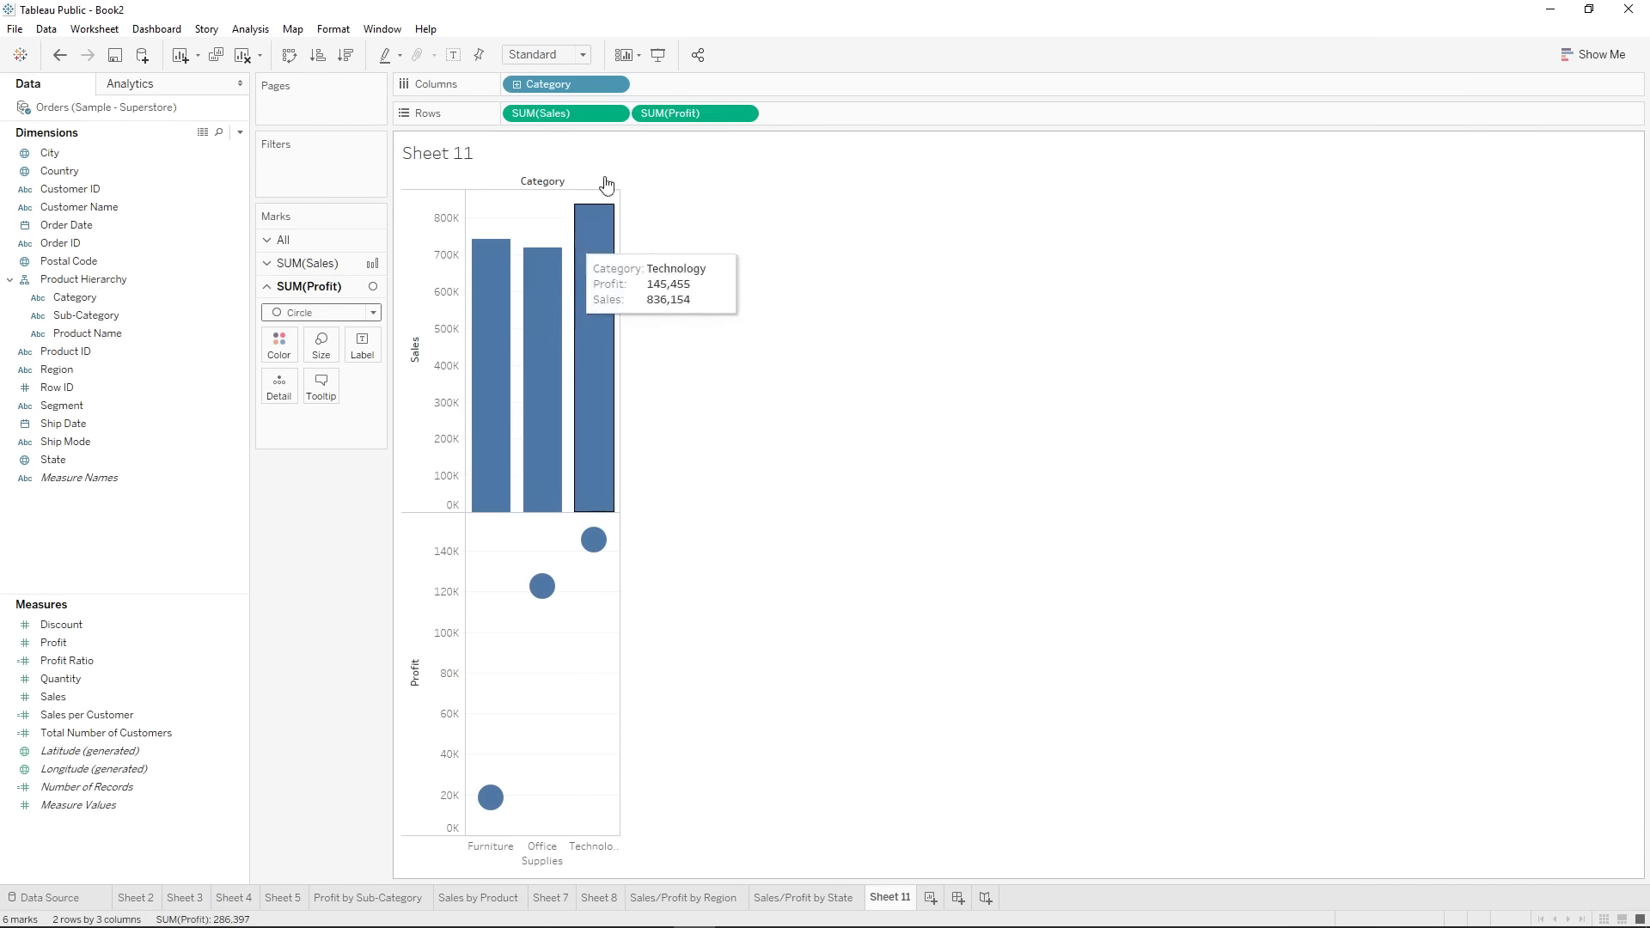
{"action": "right_click", "coordinate": [681, 117]}
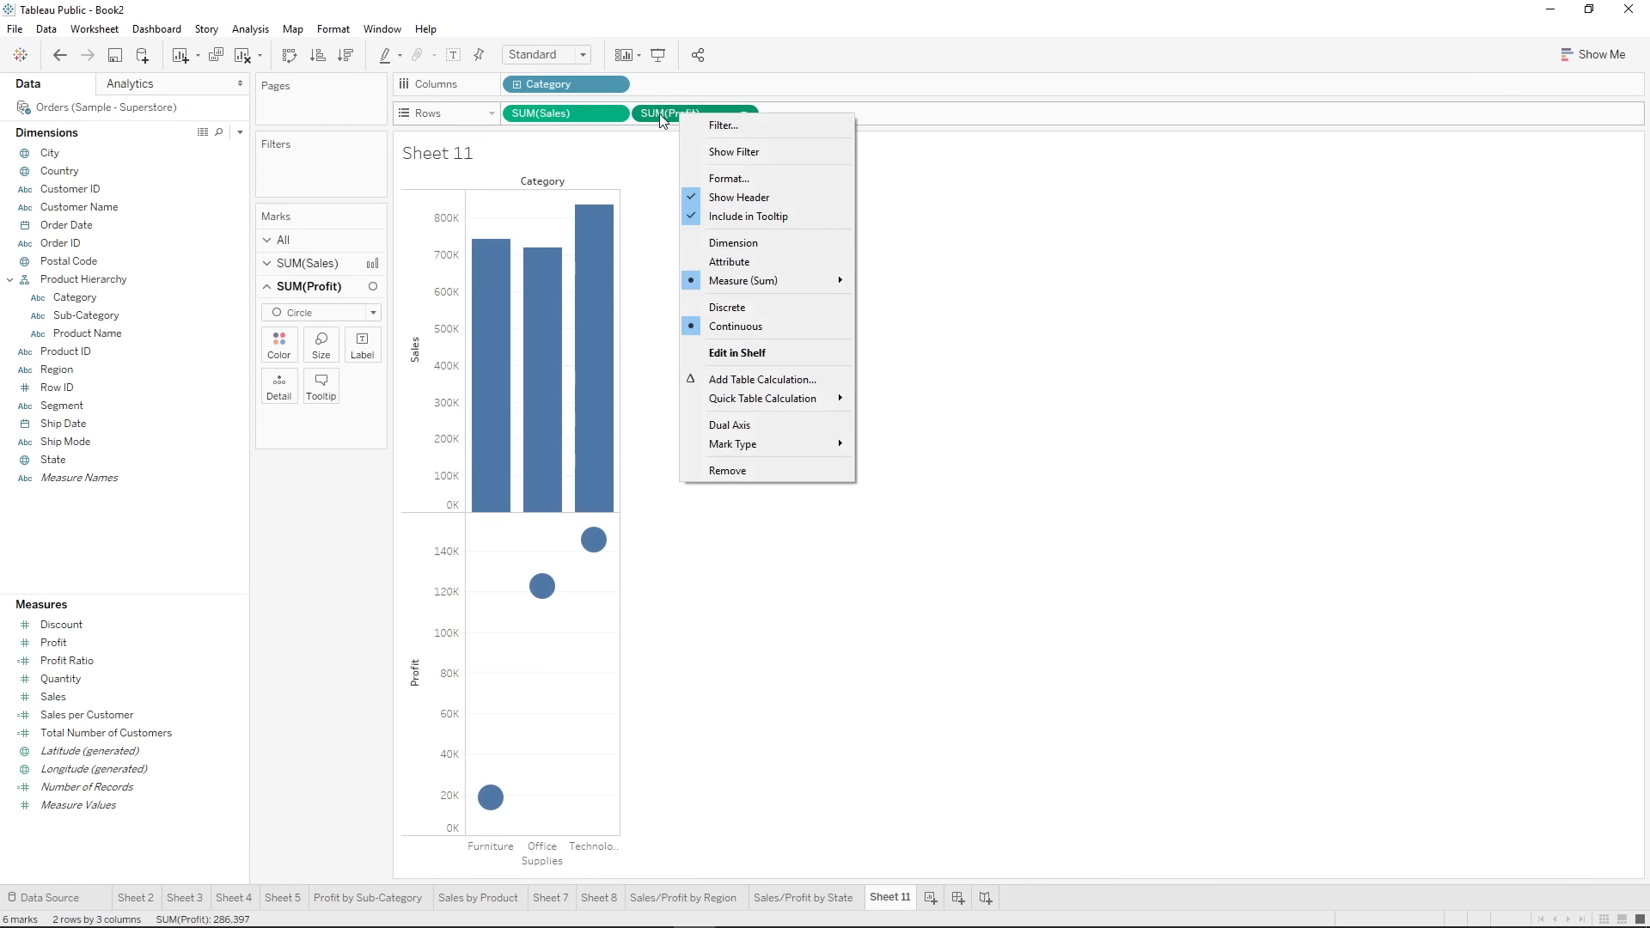
{"action": "left_click", "coordinate": [746, 424]}
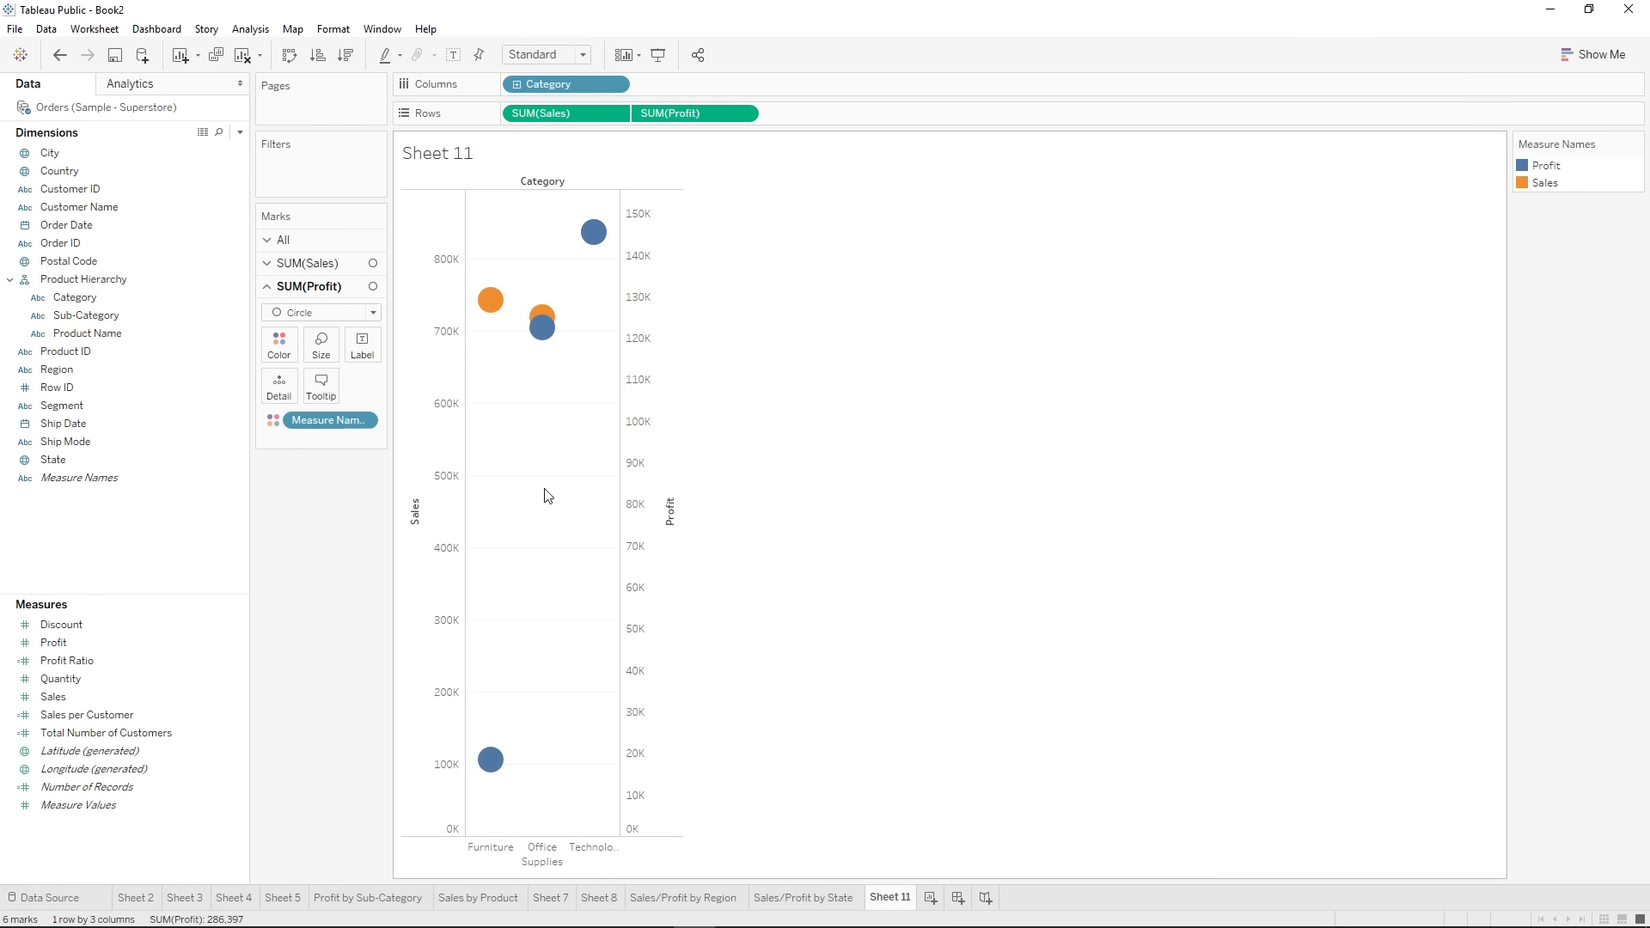
- Set the Sales marks to Bar in the dual-axis category chart
{"action": "left_click", "coordinate": [306, 266]}
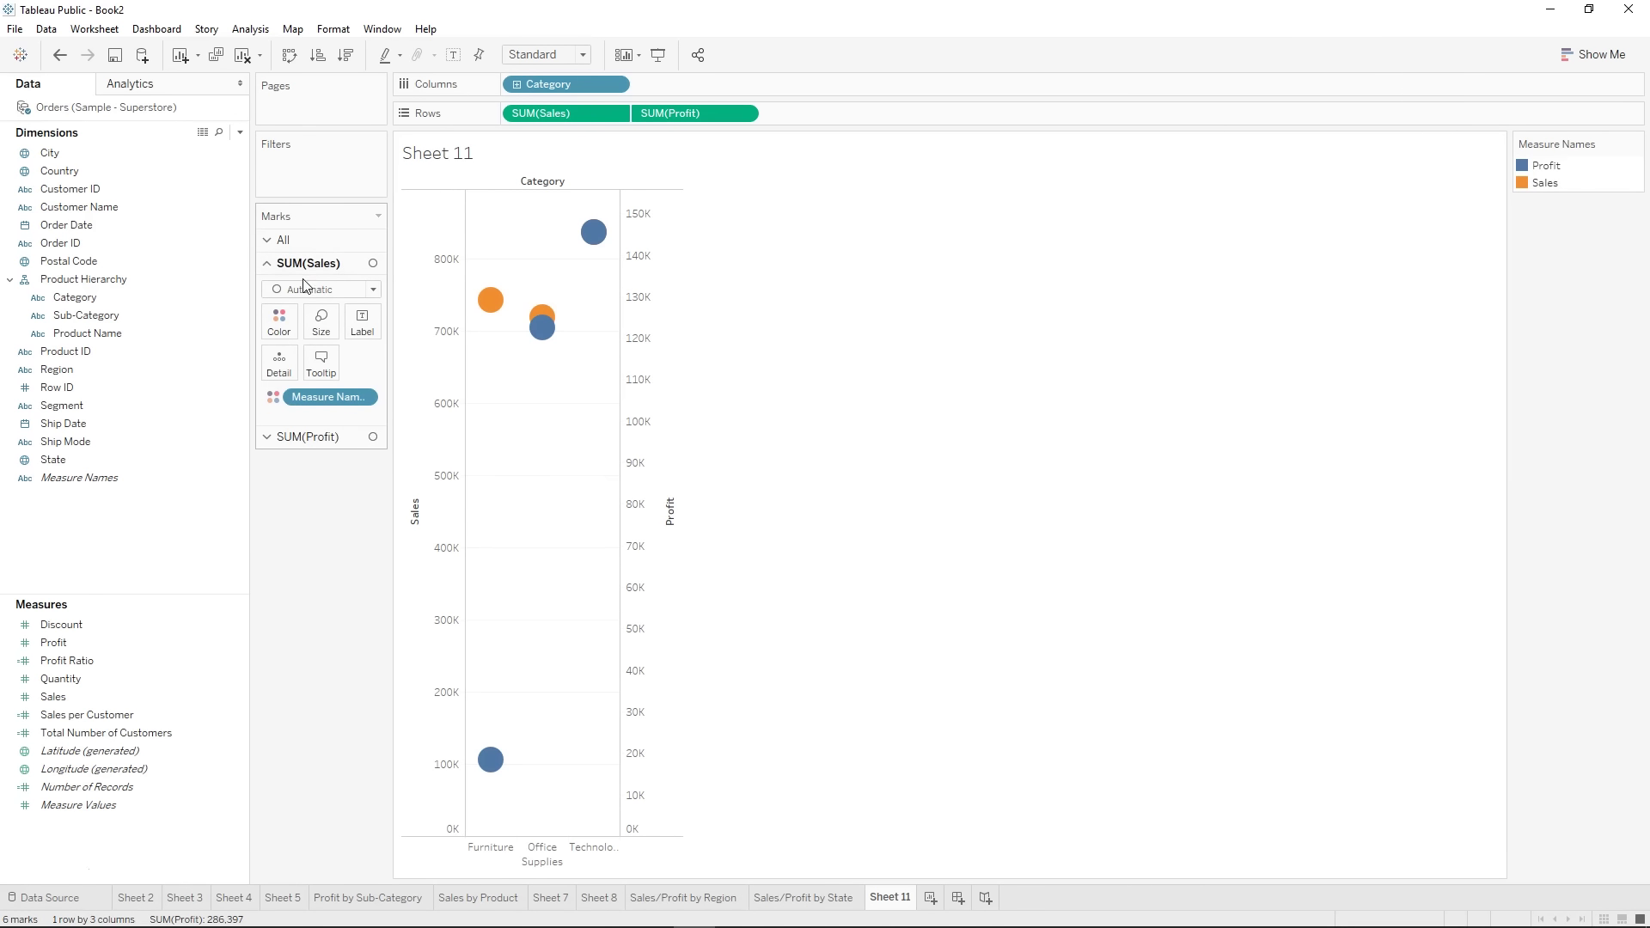
{"action": "left_click", "coordinate": [306, 288]}
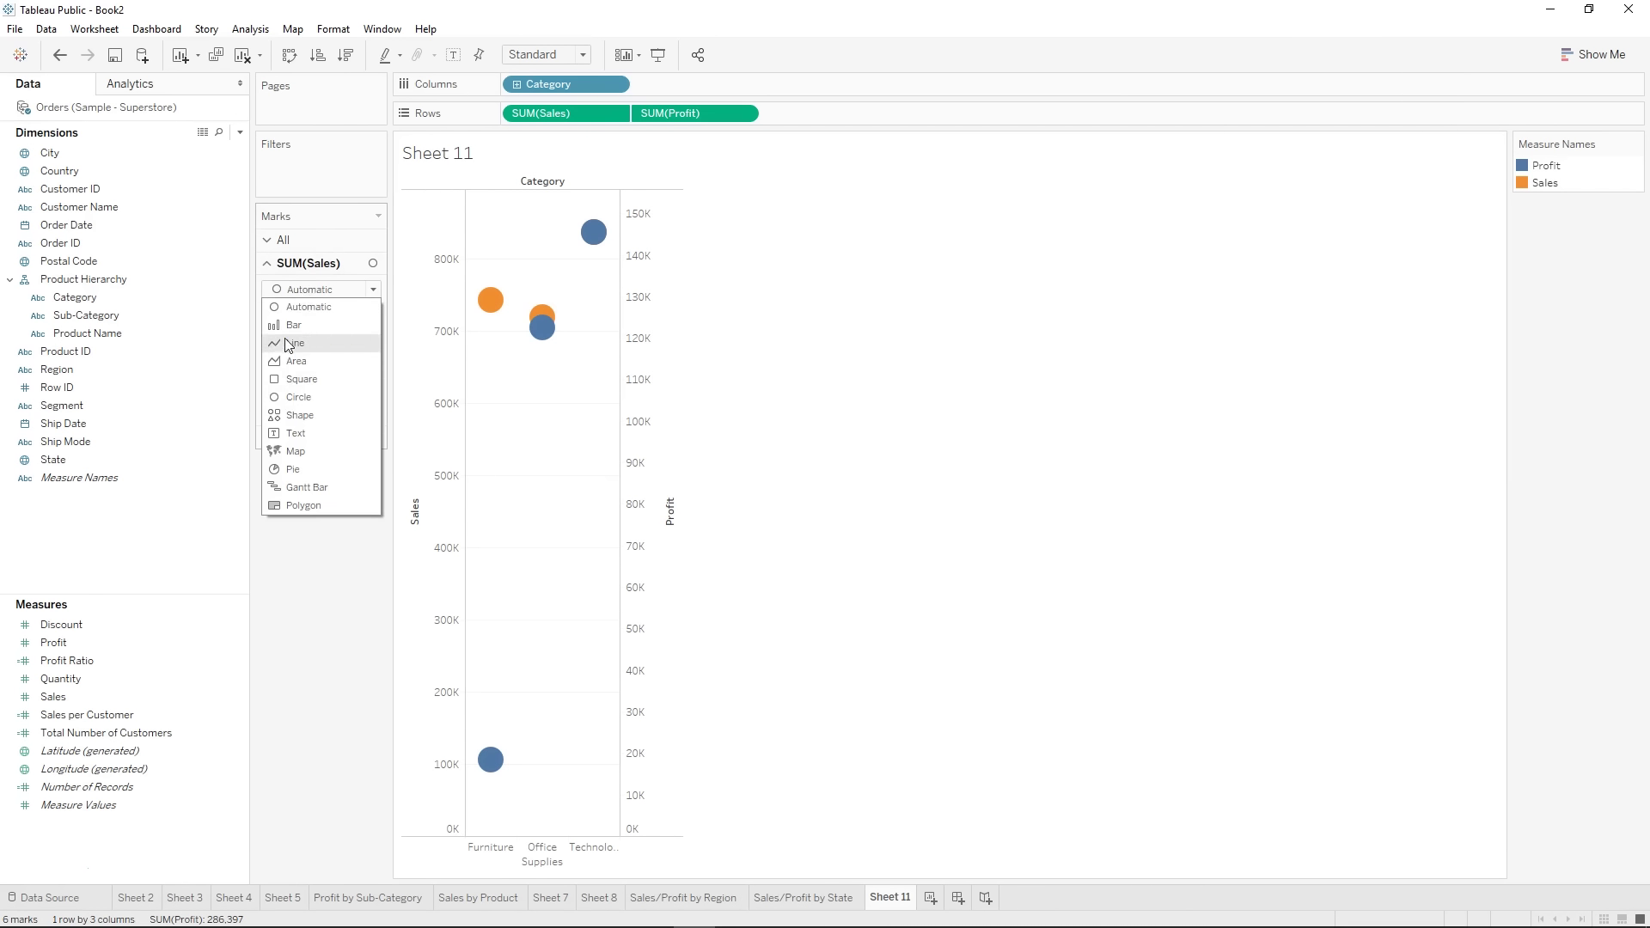
{"action": "left_click", "coordinate": [287, 325]}
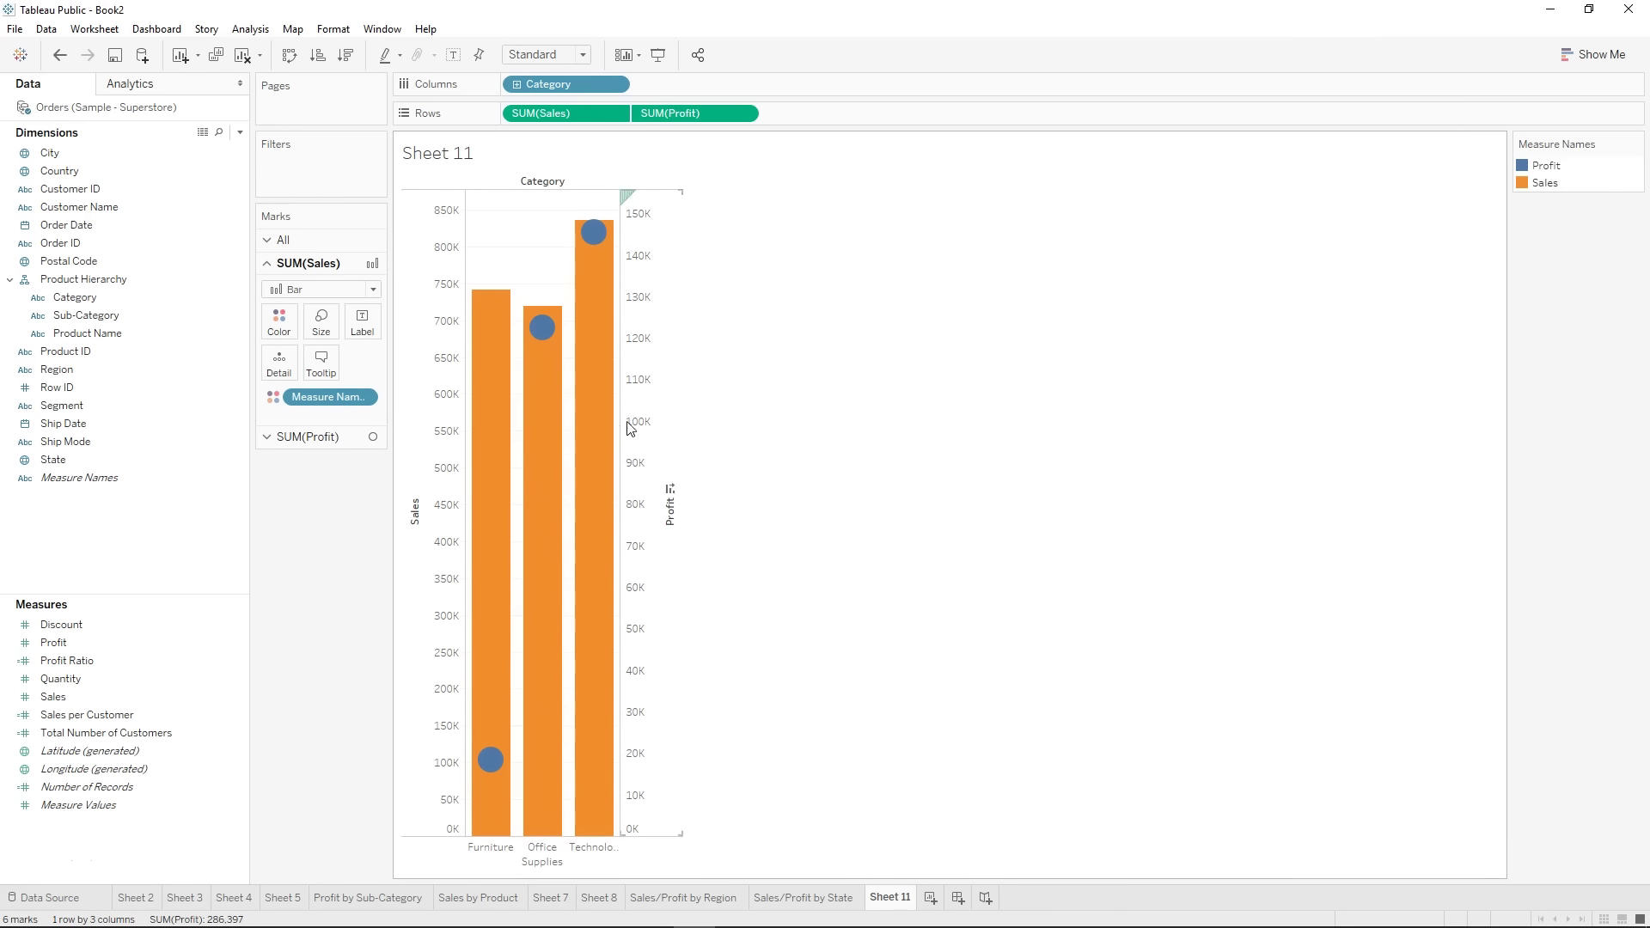
{"action": "mouse_move", "coordinate": [597, 233]}
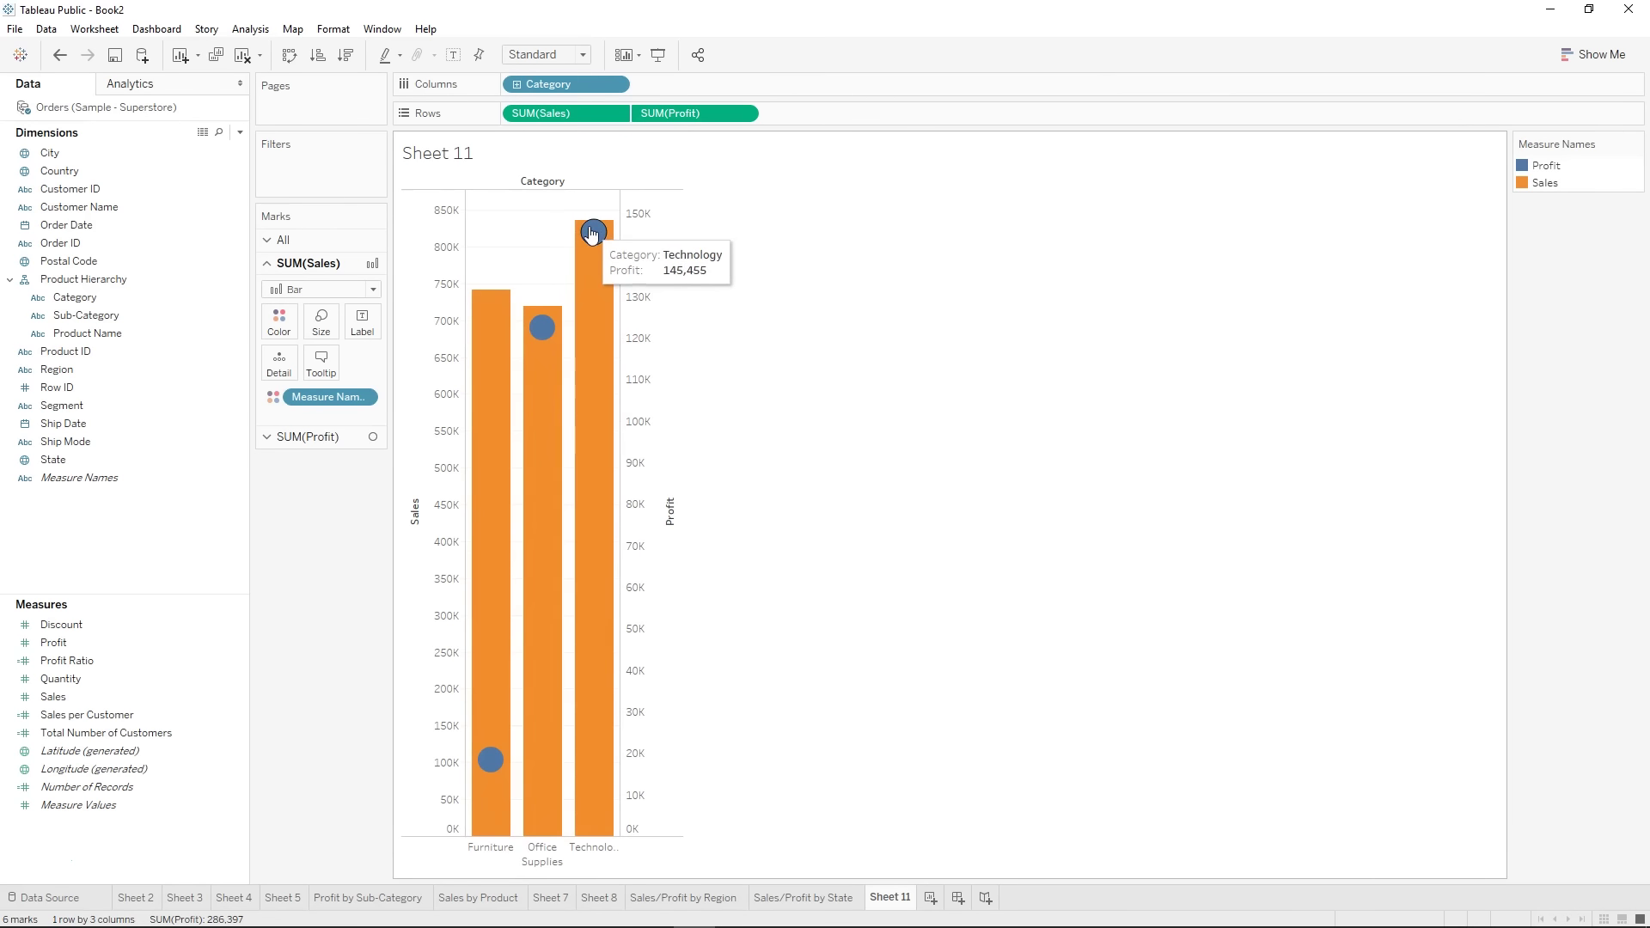
{"action": "mouse_move", "coordinate": [541, 327]}
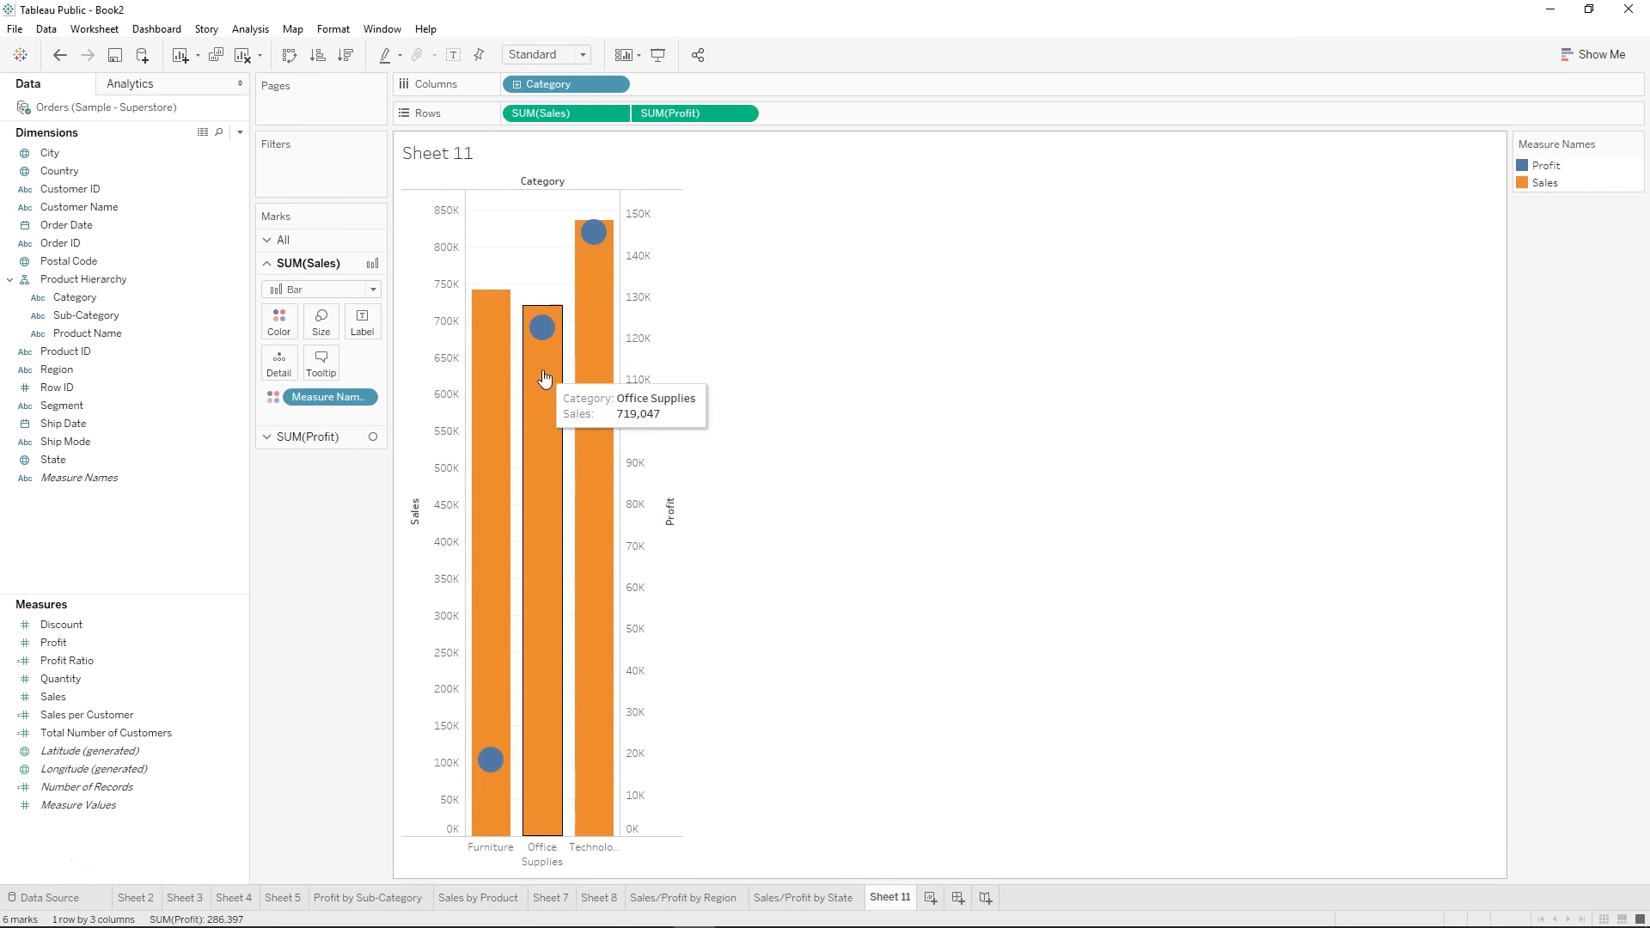
{"action": "mouse_move", "coordinate": [491, 341]}
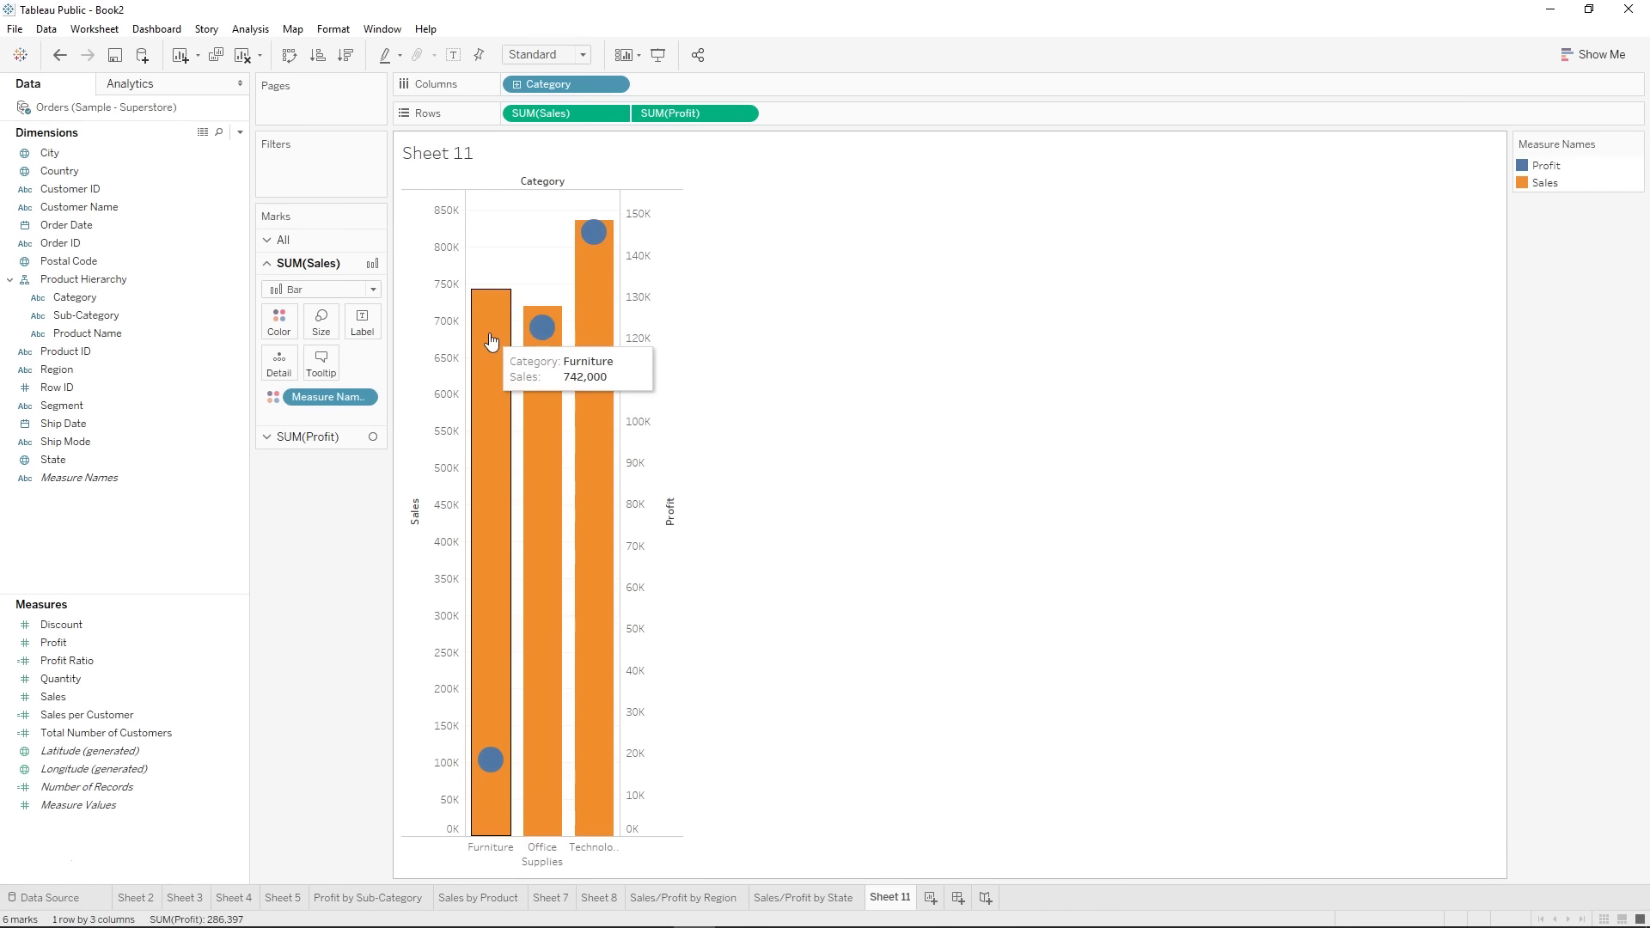
{"action": "mouse_move", "coordinate": [576, 421]}
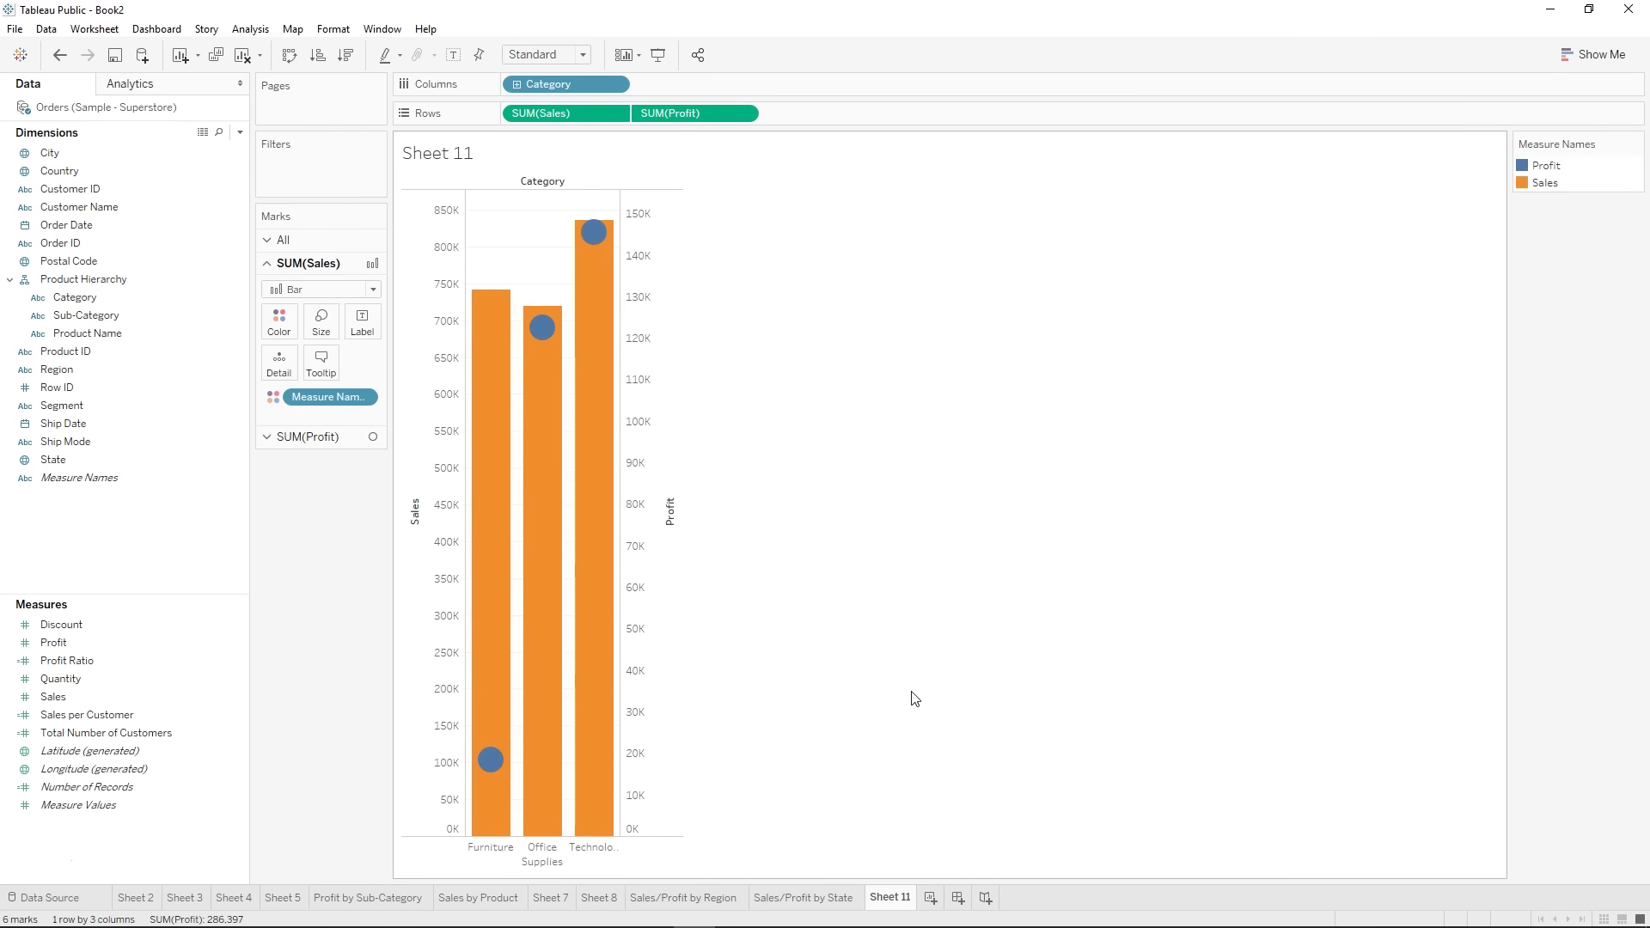
- Rename the category chart's worksheet as Sales/Profit by Category
{"action": "right_click", "coordinate": [901, 898]}
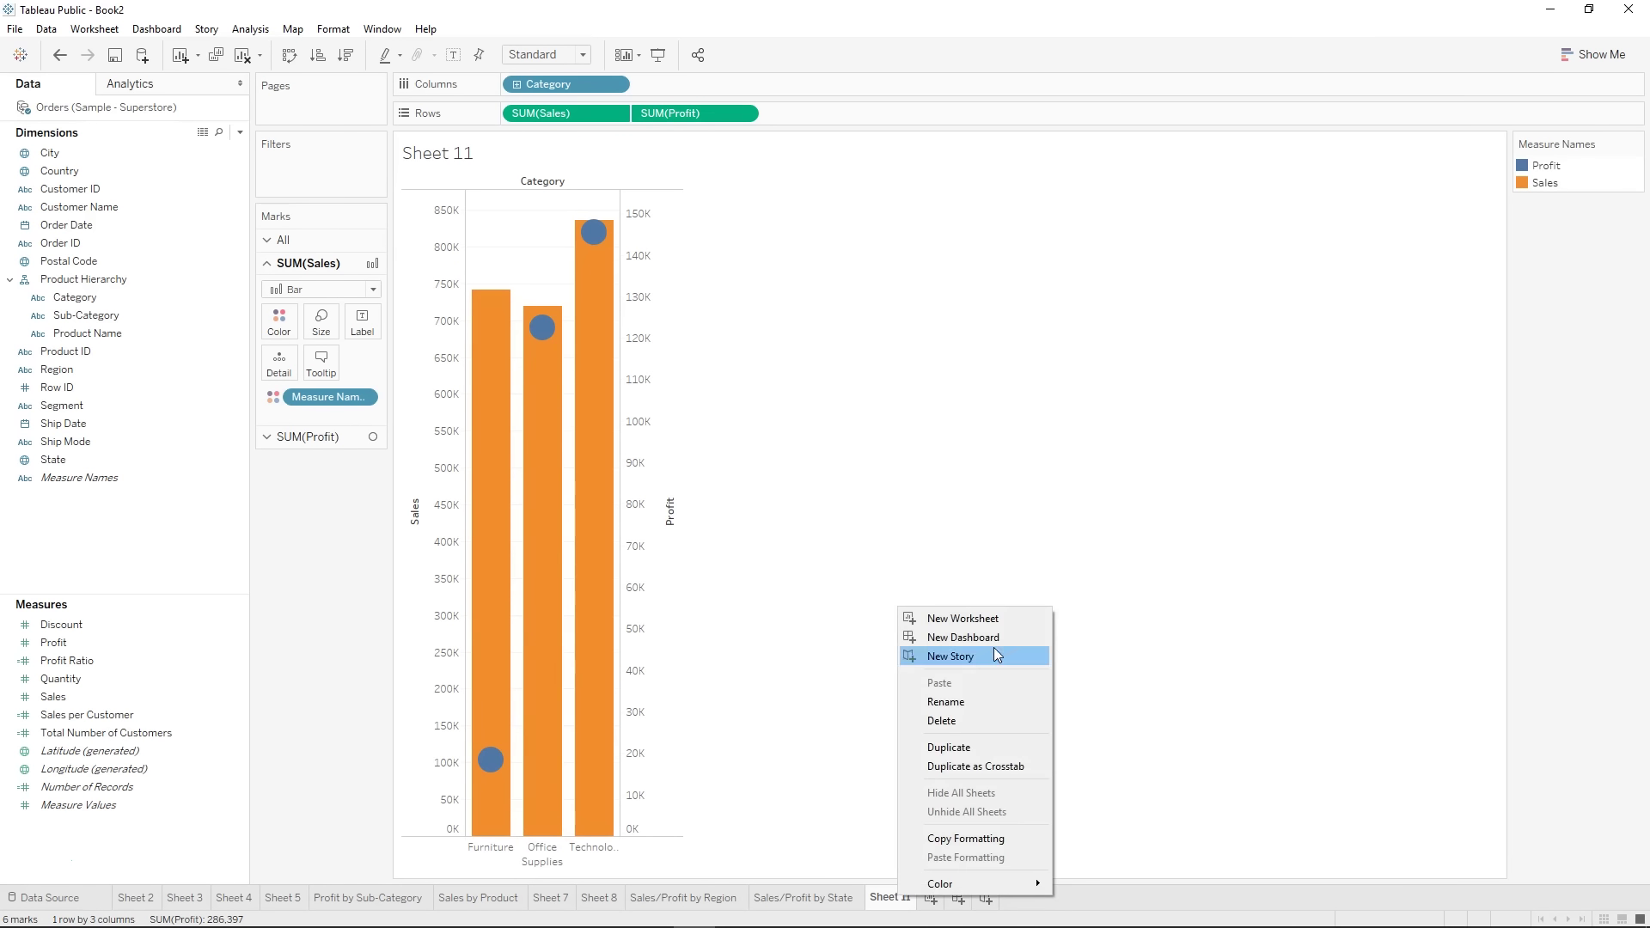
{"action": "left_click", "coordinate": [981, 702]}
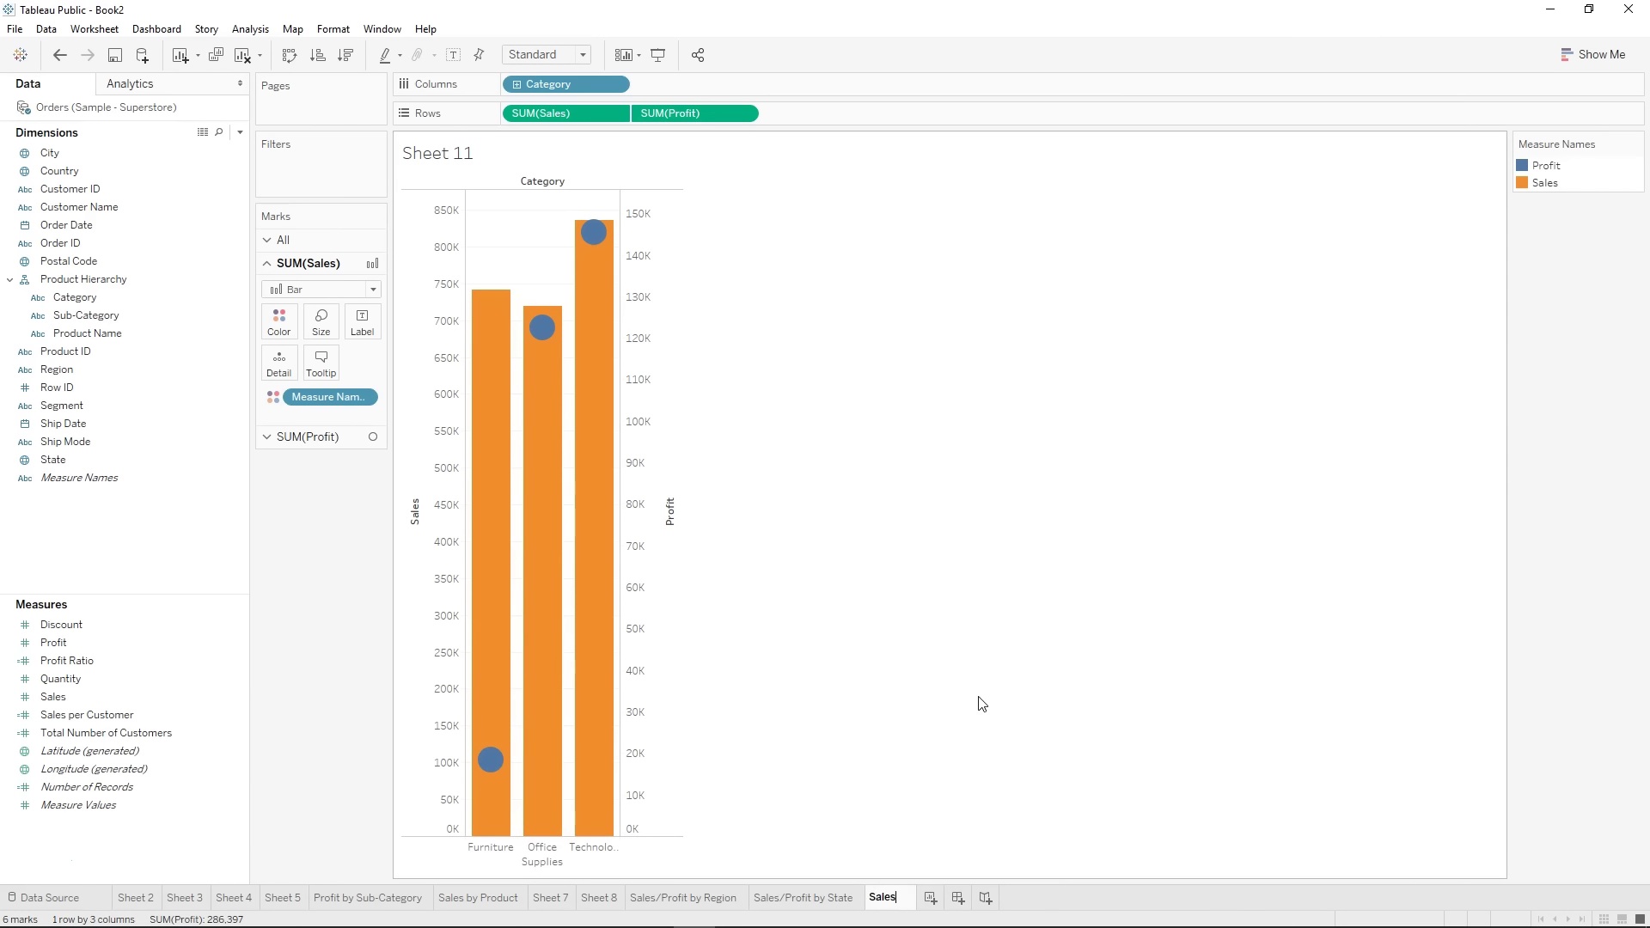
{"action": "type", "text": "Sales/Proftt by Category"}
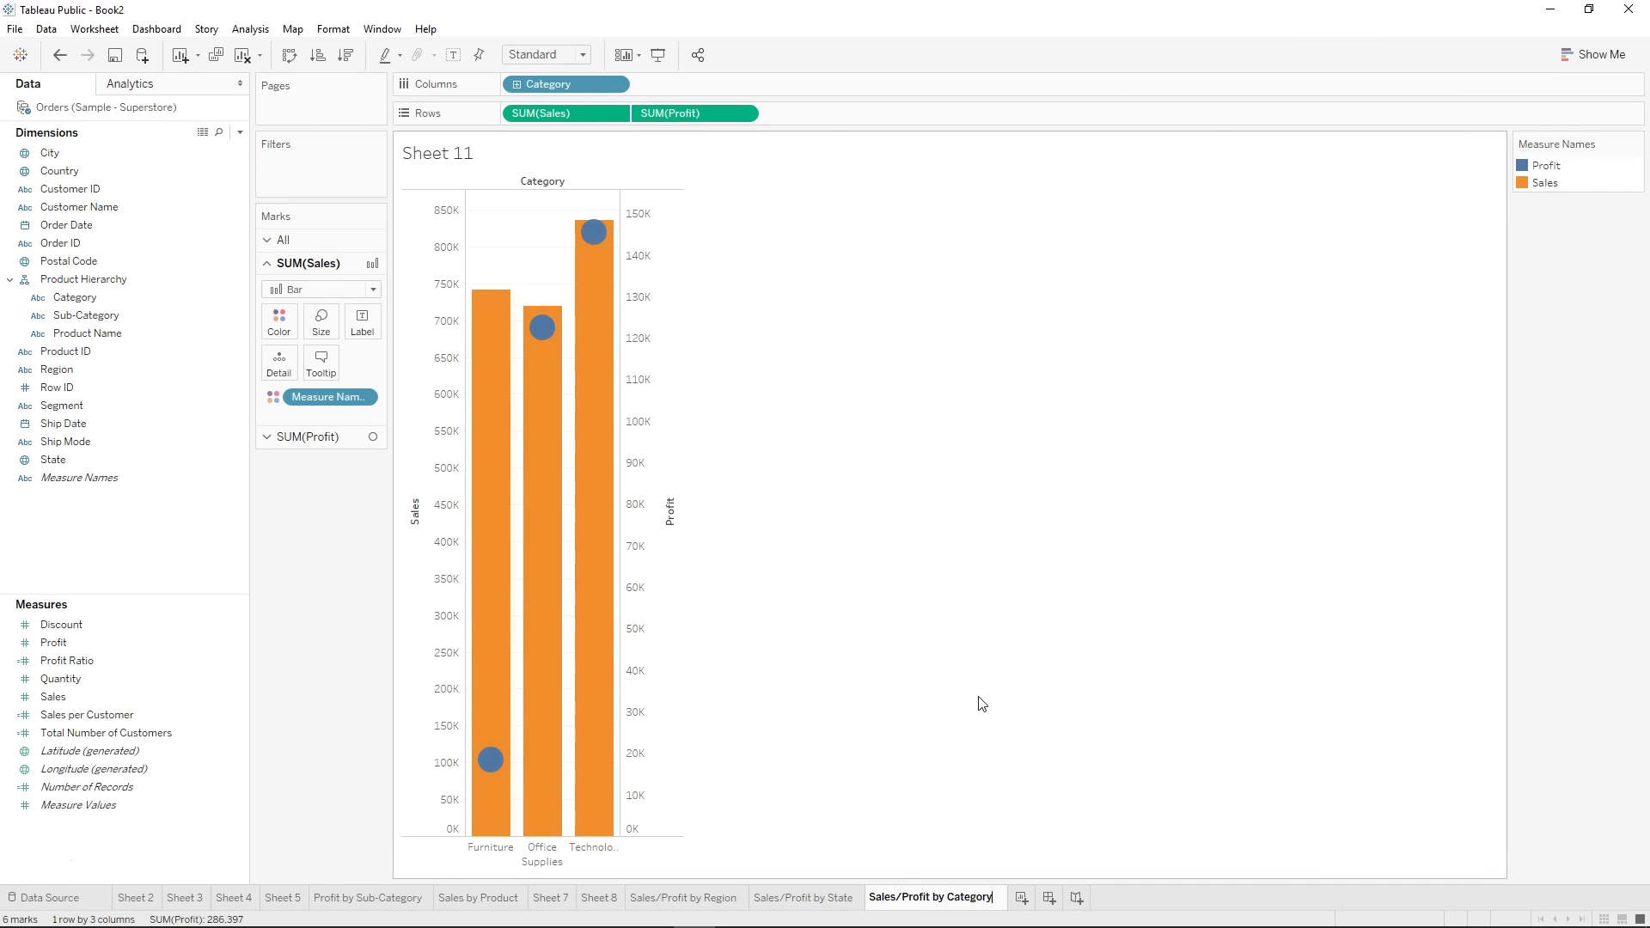
{"action": "key", "text": "Return"}
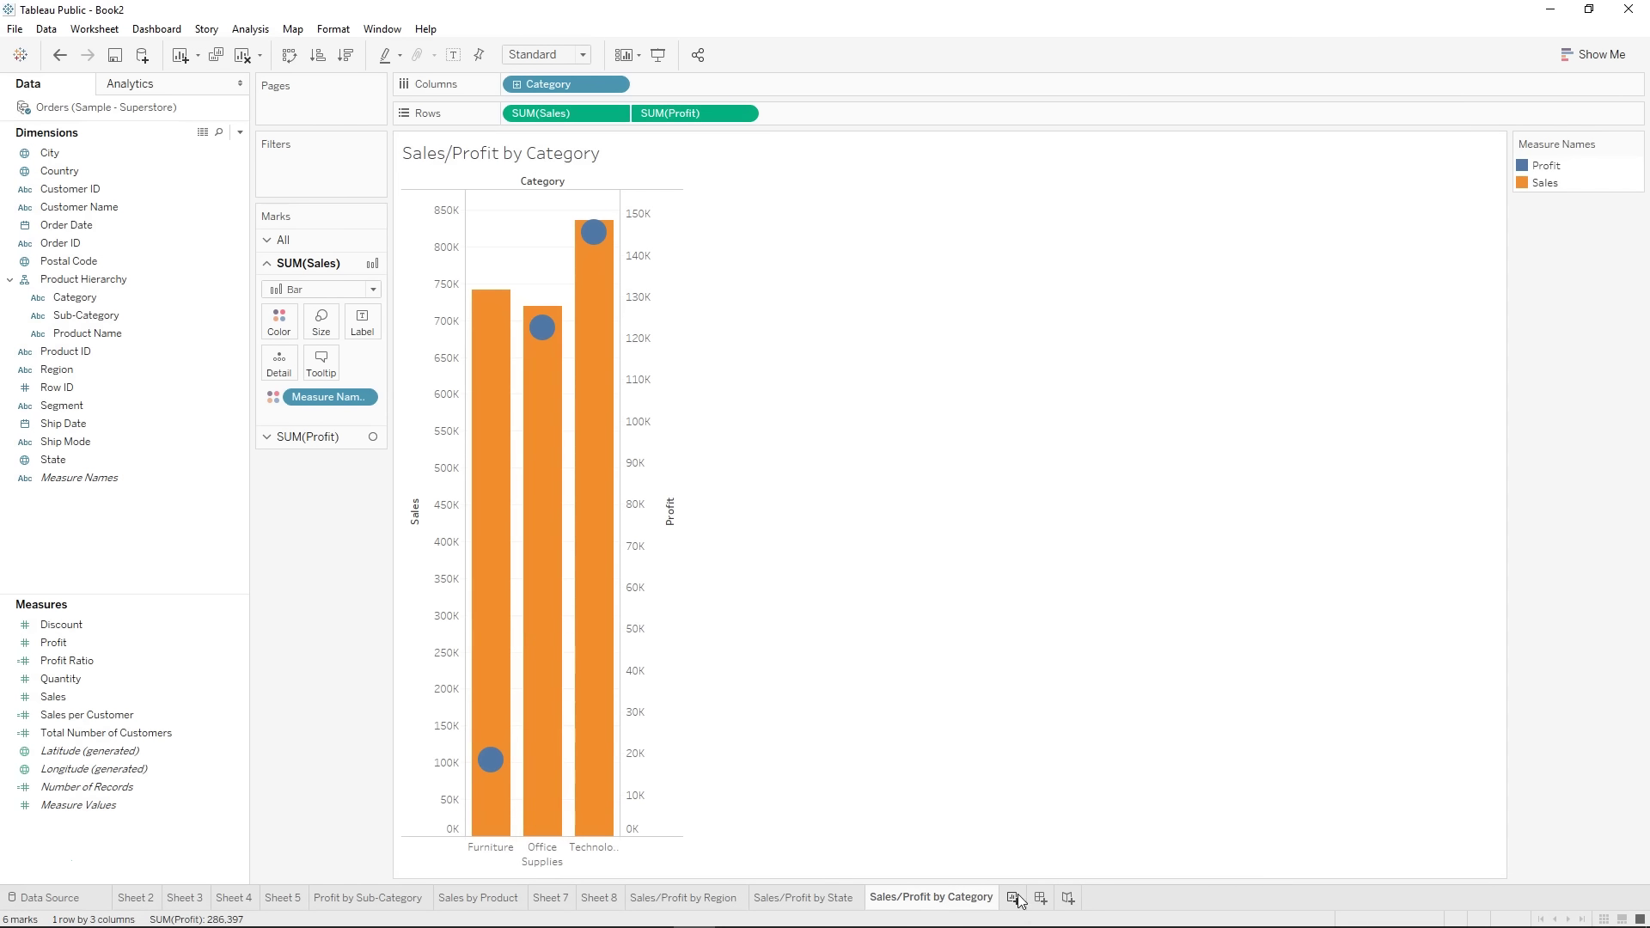
- Create a new worksheet with Sub-Category in rows and Sales and Profit in columns as side-by-side bar charts
{"action": "left_click", "coordinate": [1020, 898]}
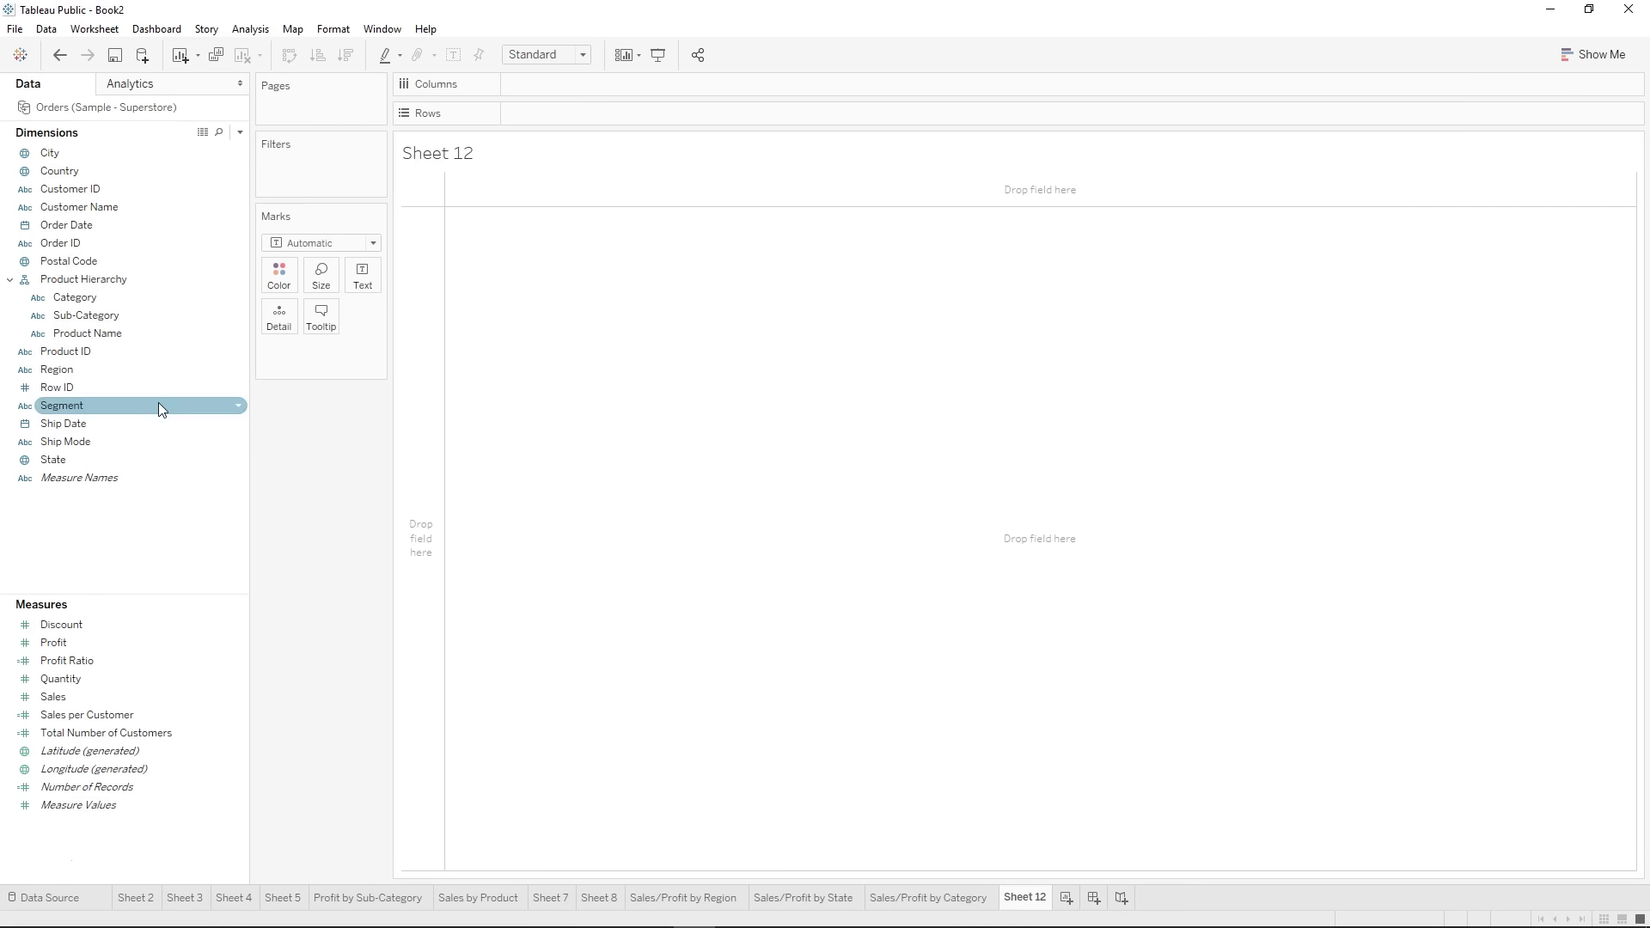
{"action": "left_click", "coordinate": [98, 315]}
{"action": "left_click_drag", "start_coordinate": [98, 313], "coordinate": [536, 112]}
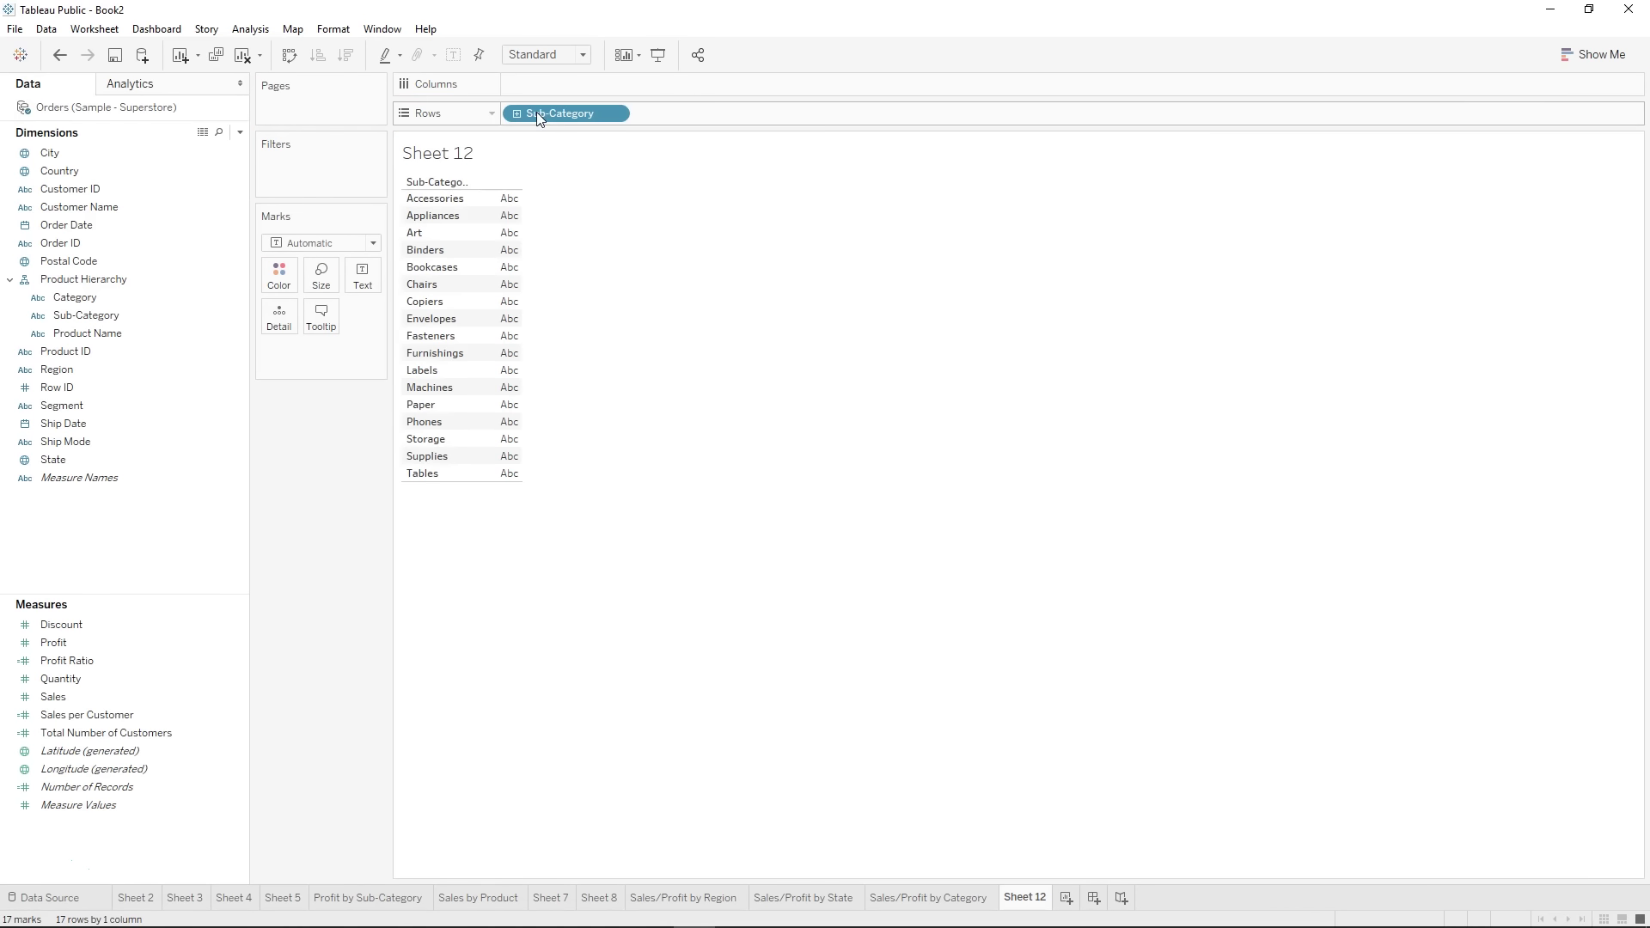
{"action": "left_click", "coordinate": [450, 182]}
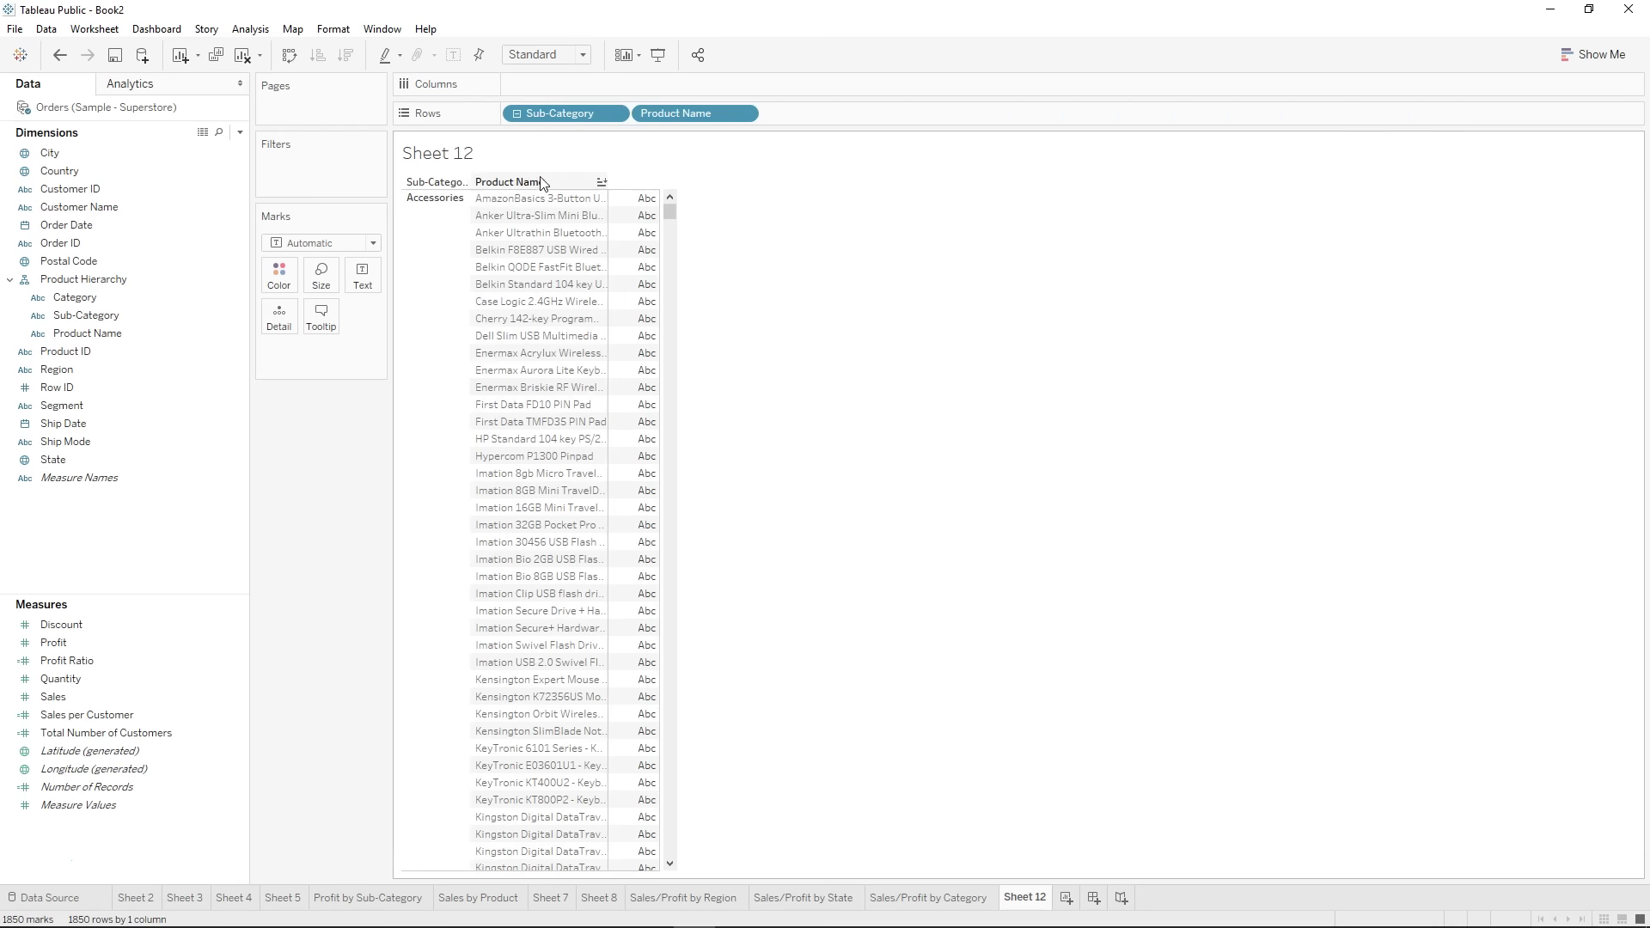
{"action": "left_click", "coordinate": [450, 183]}
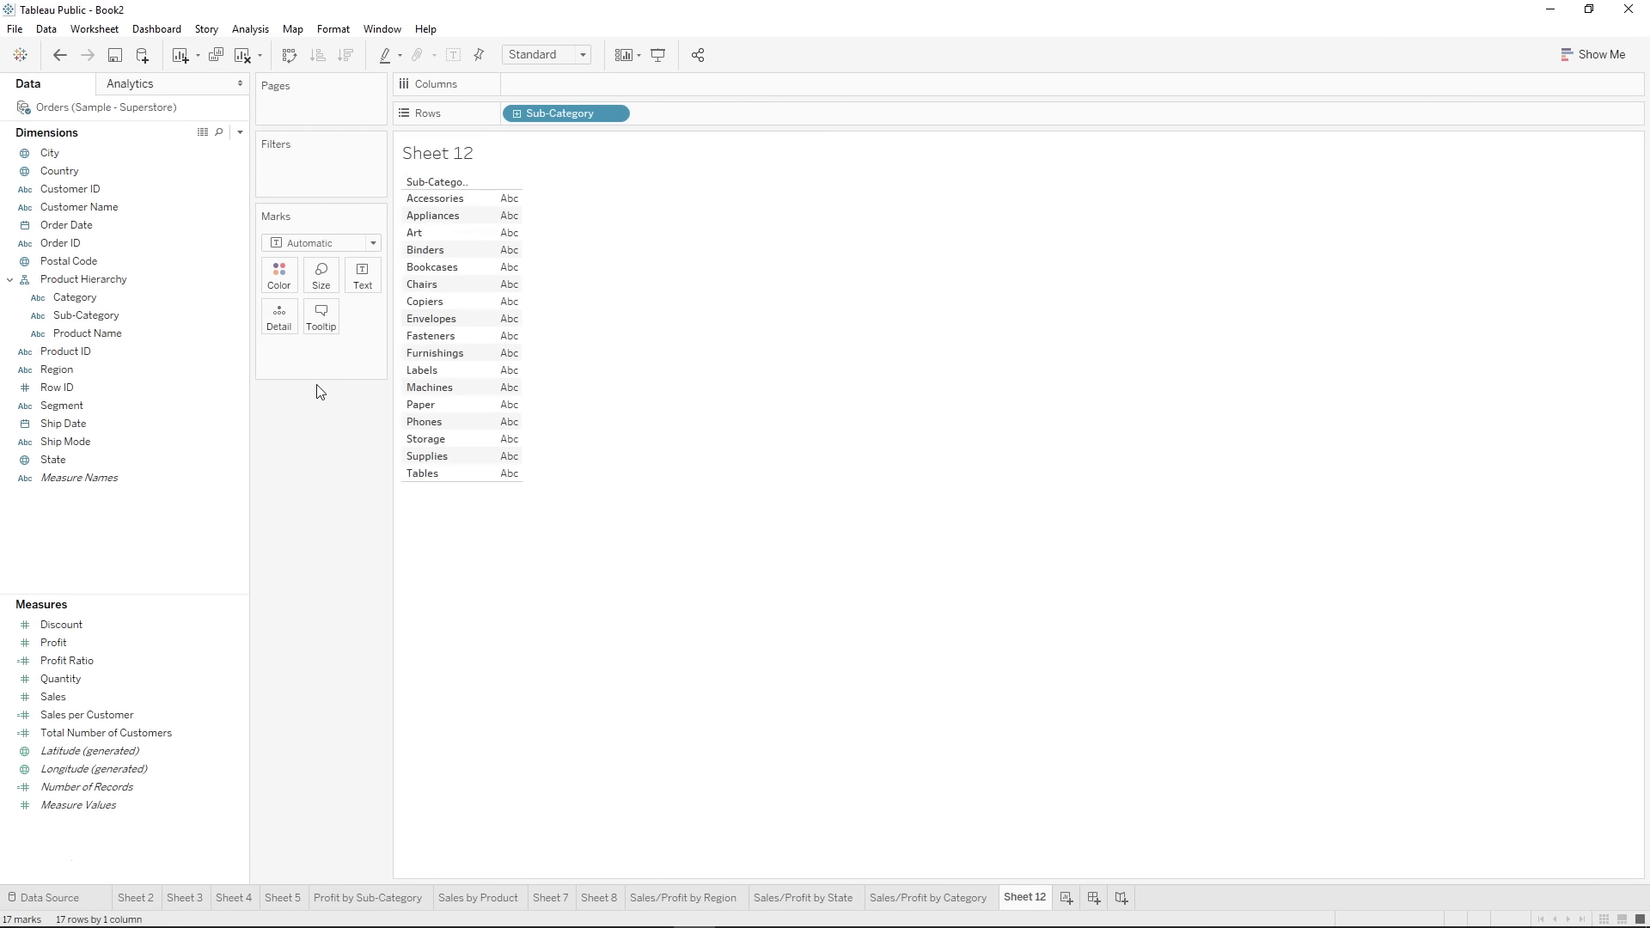
{"action": "left_click_drag", "start_coordinate": [80, 695], "coordinate": [527, 79]}
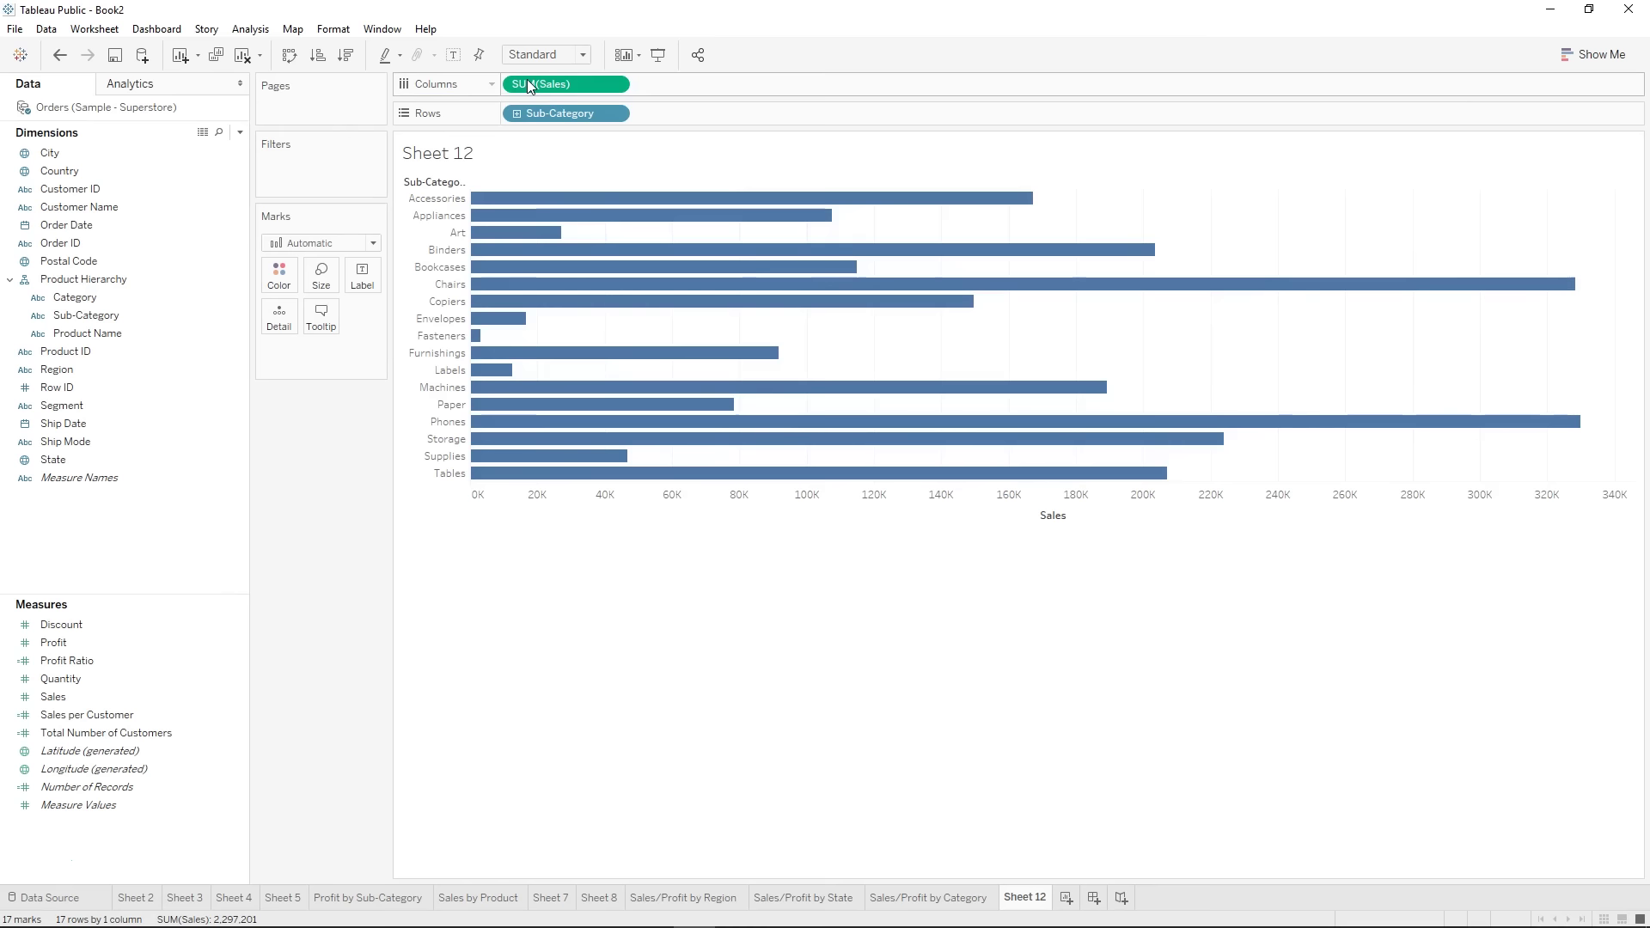
{"action": "left_click_drag", "start_coordinate": [54, 642], "coordinate": [732, 85]}
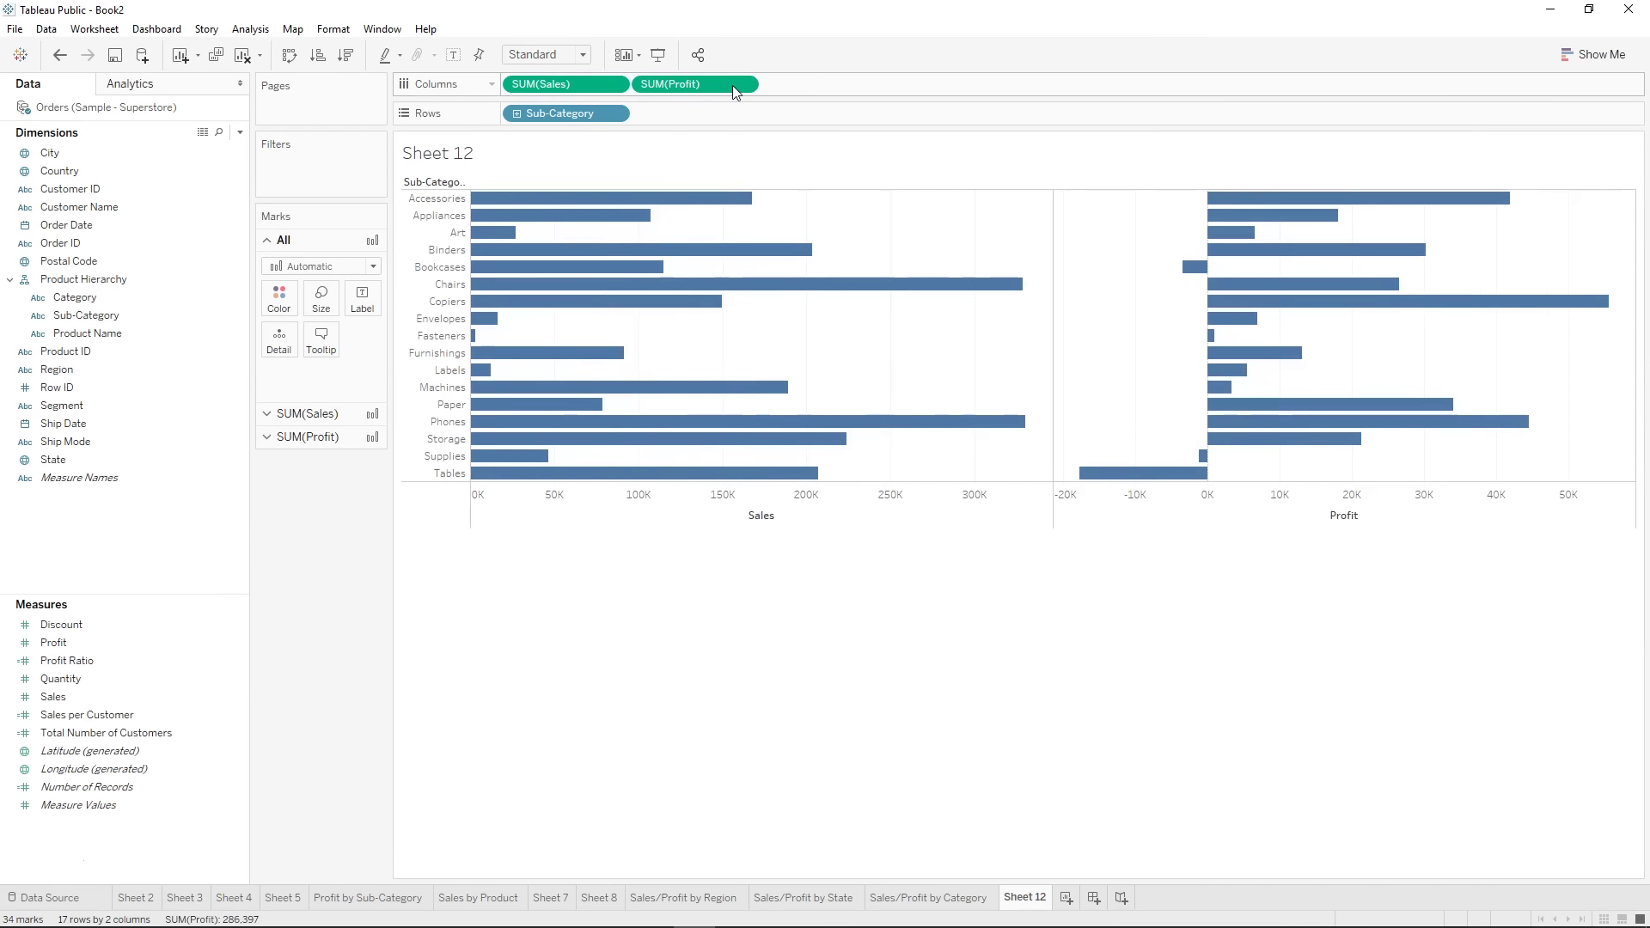
- Color the Sales bars by the Sales measure
{"action": "left_click", "coordinate": [69, 644]}
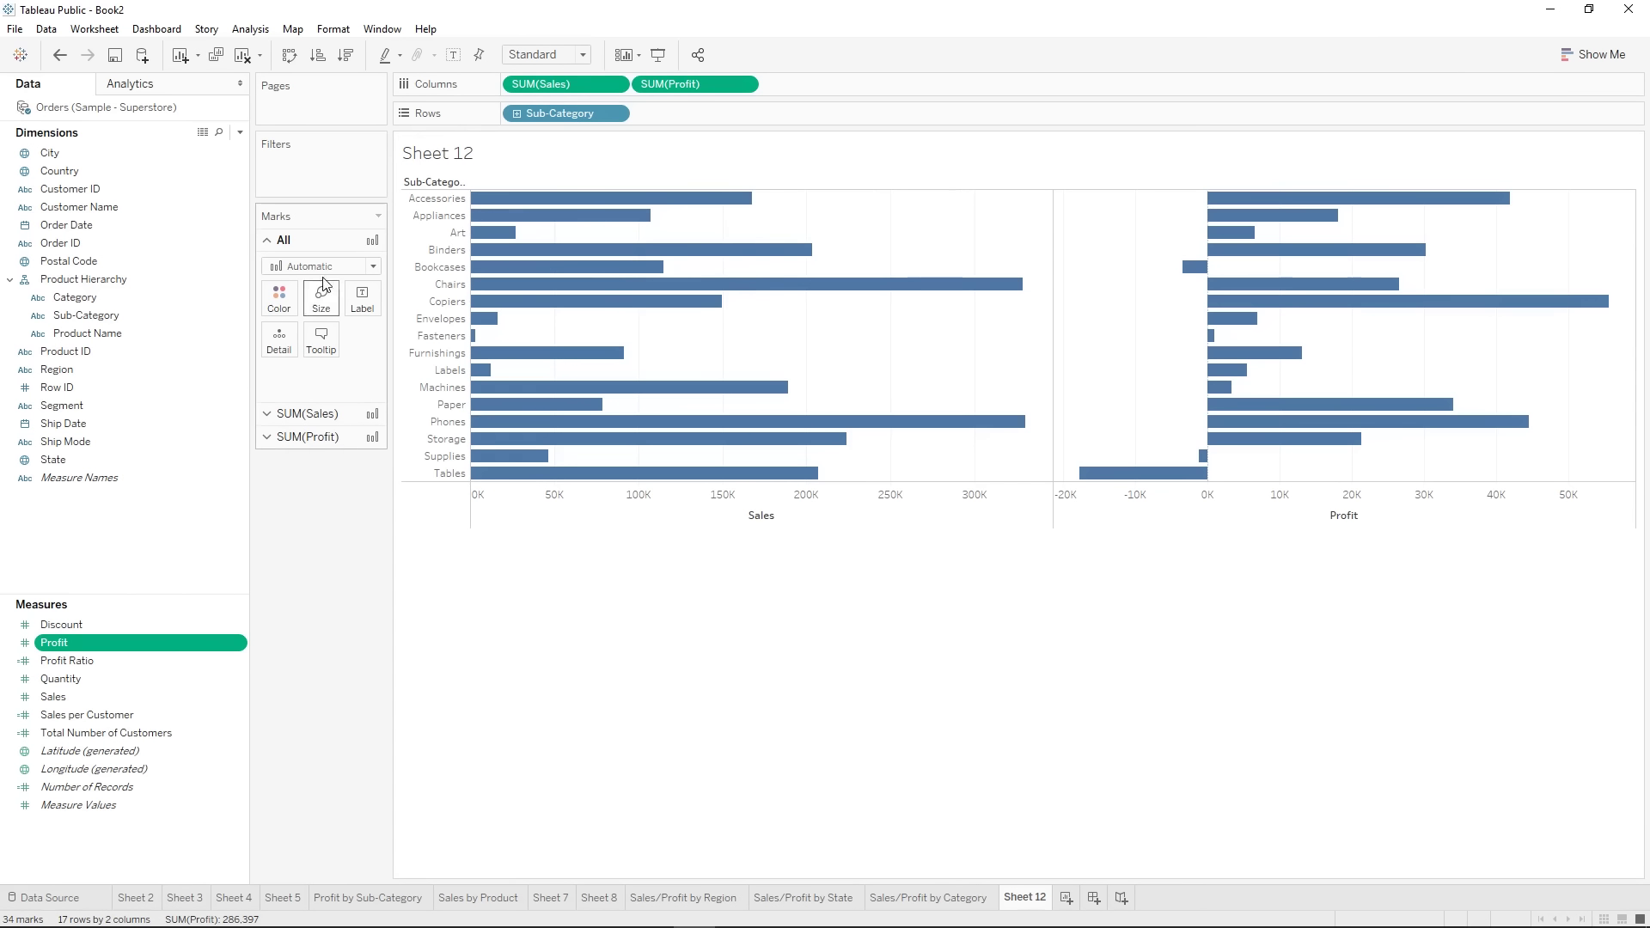
{"action": "left_click", "coordinate": [301, 414]}
{"action": "mouse_move", "coordinate": [84, 703]}
{"action": "left_mouse_down"}
{"action": "mouse_move", "coordinate": [280, 292]}
{"action": "mouse_move", "coordinate": [284, 335]}
{"action": "left_mouse_up"}
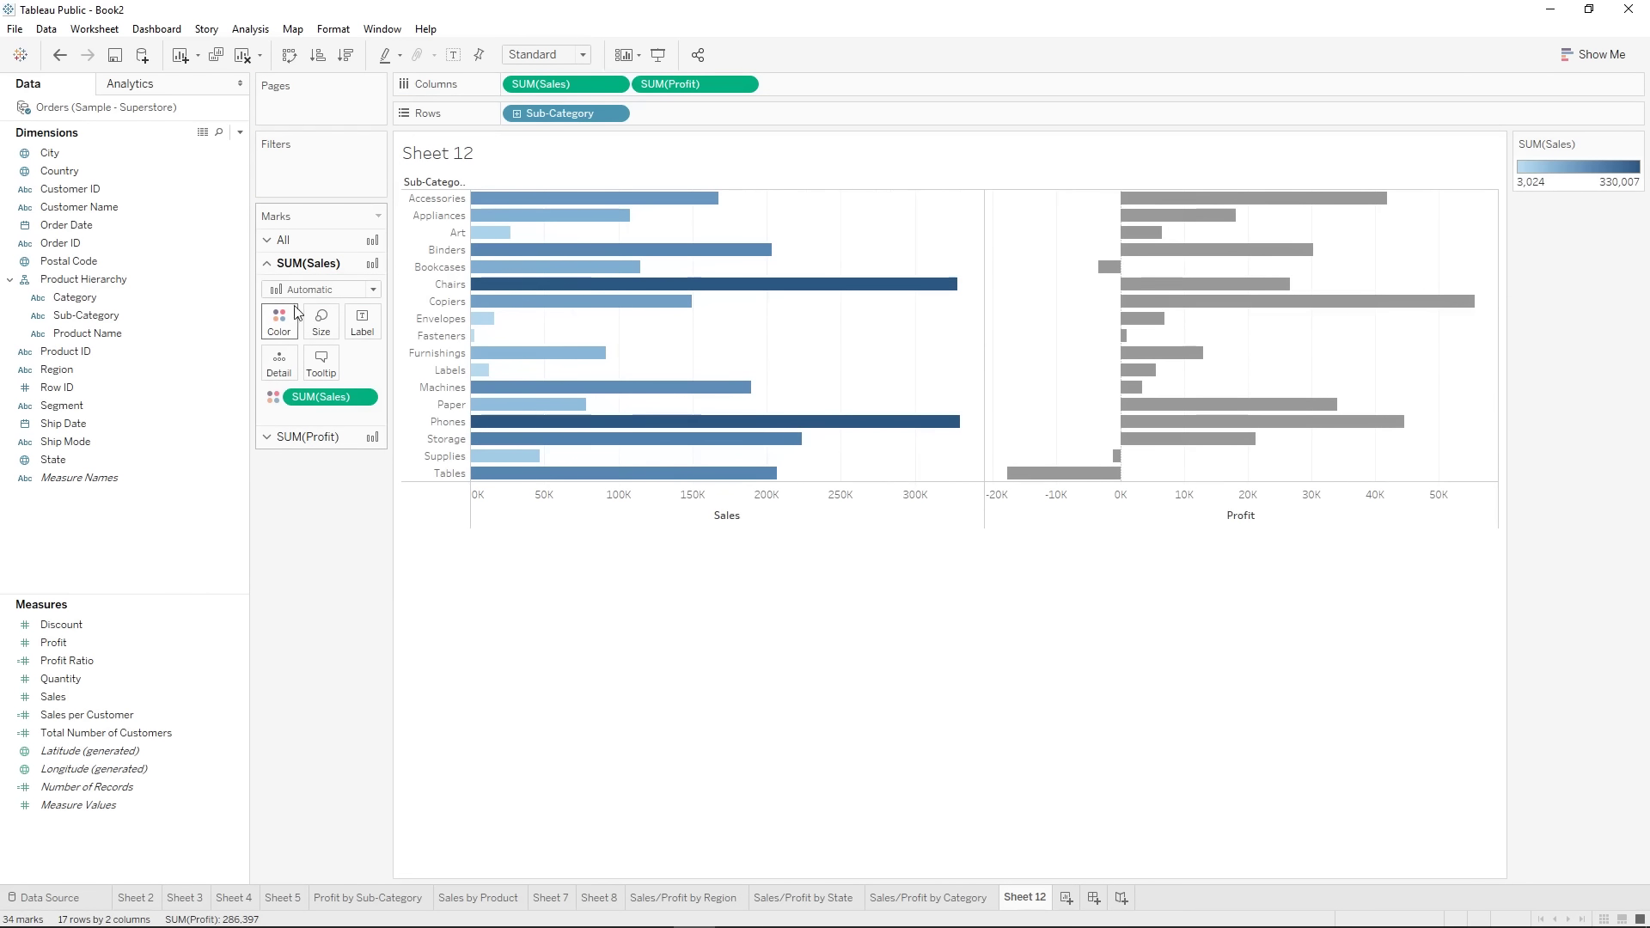
- Set the Sales colors to the Red-Blue Diverging palette with the center at 0
{"action": "left_click", "coordinate": [282, 325]}
{"action": "left_click", "coordinate": [339, 377]}
{"action": "left_click", "coordinate": [692, 400]}
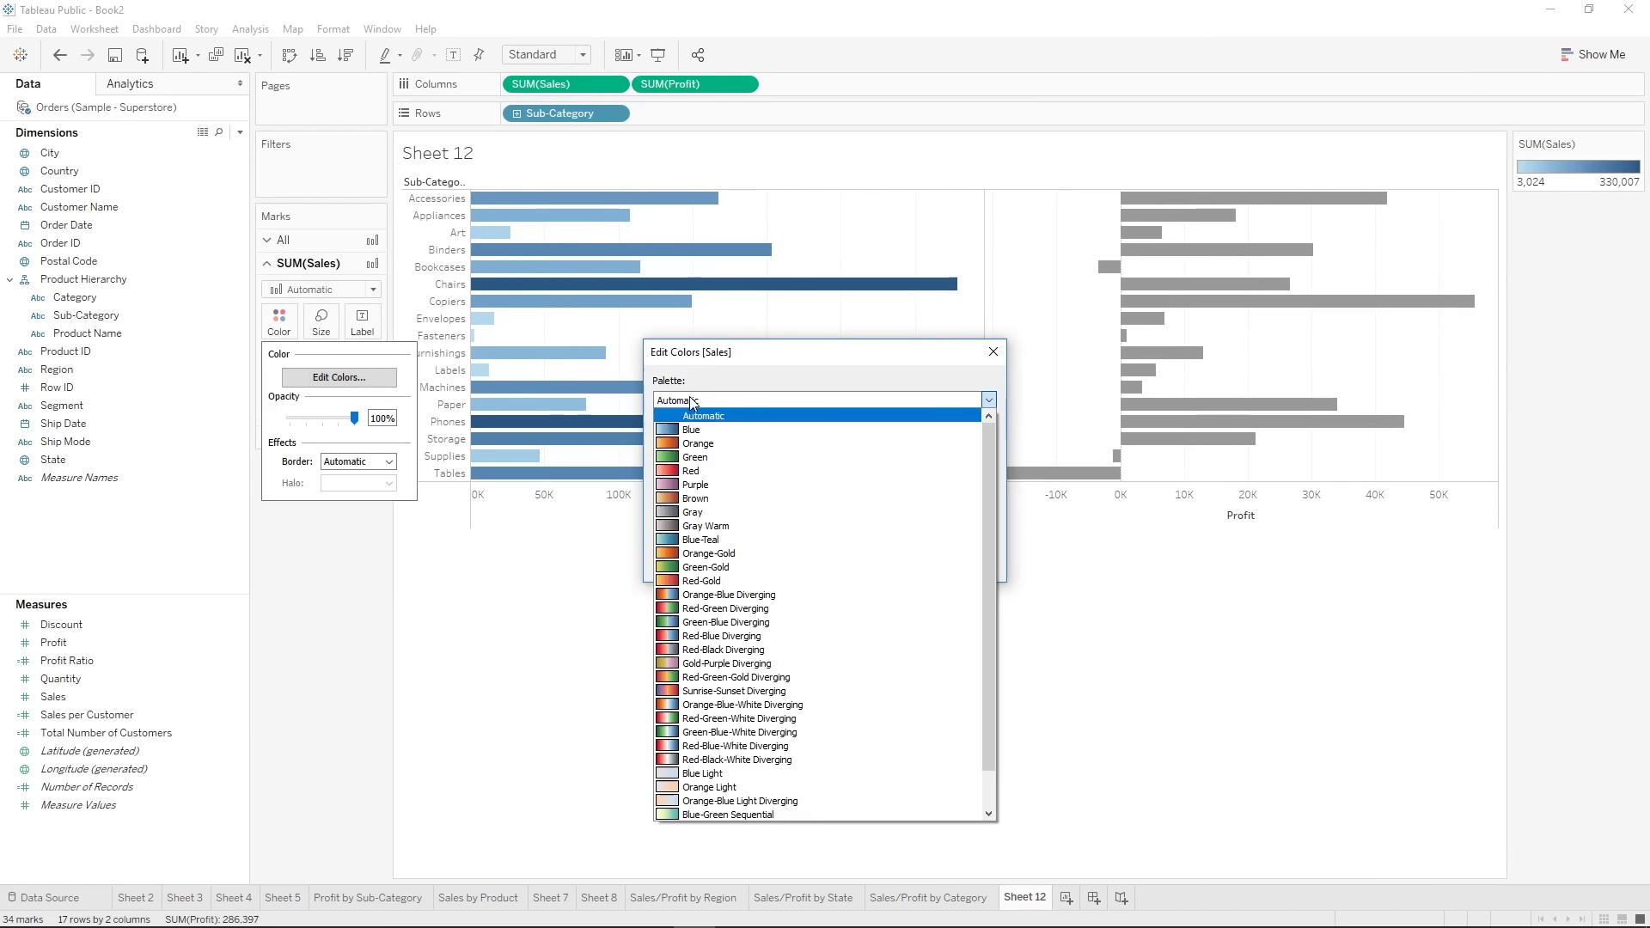
{"action": "left_click", "coordinate": [715, 635]}
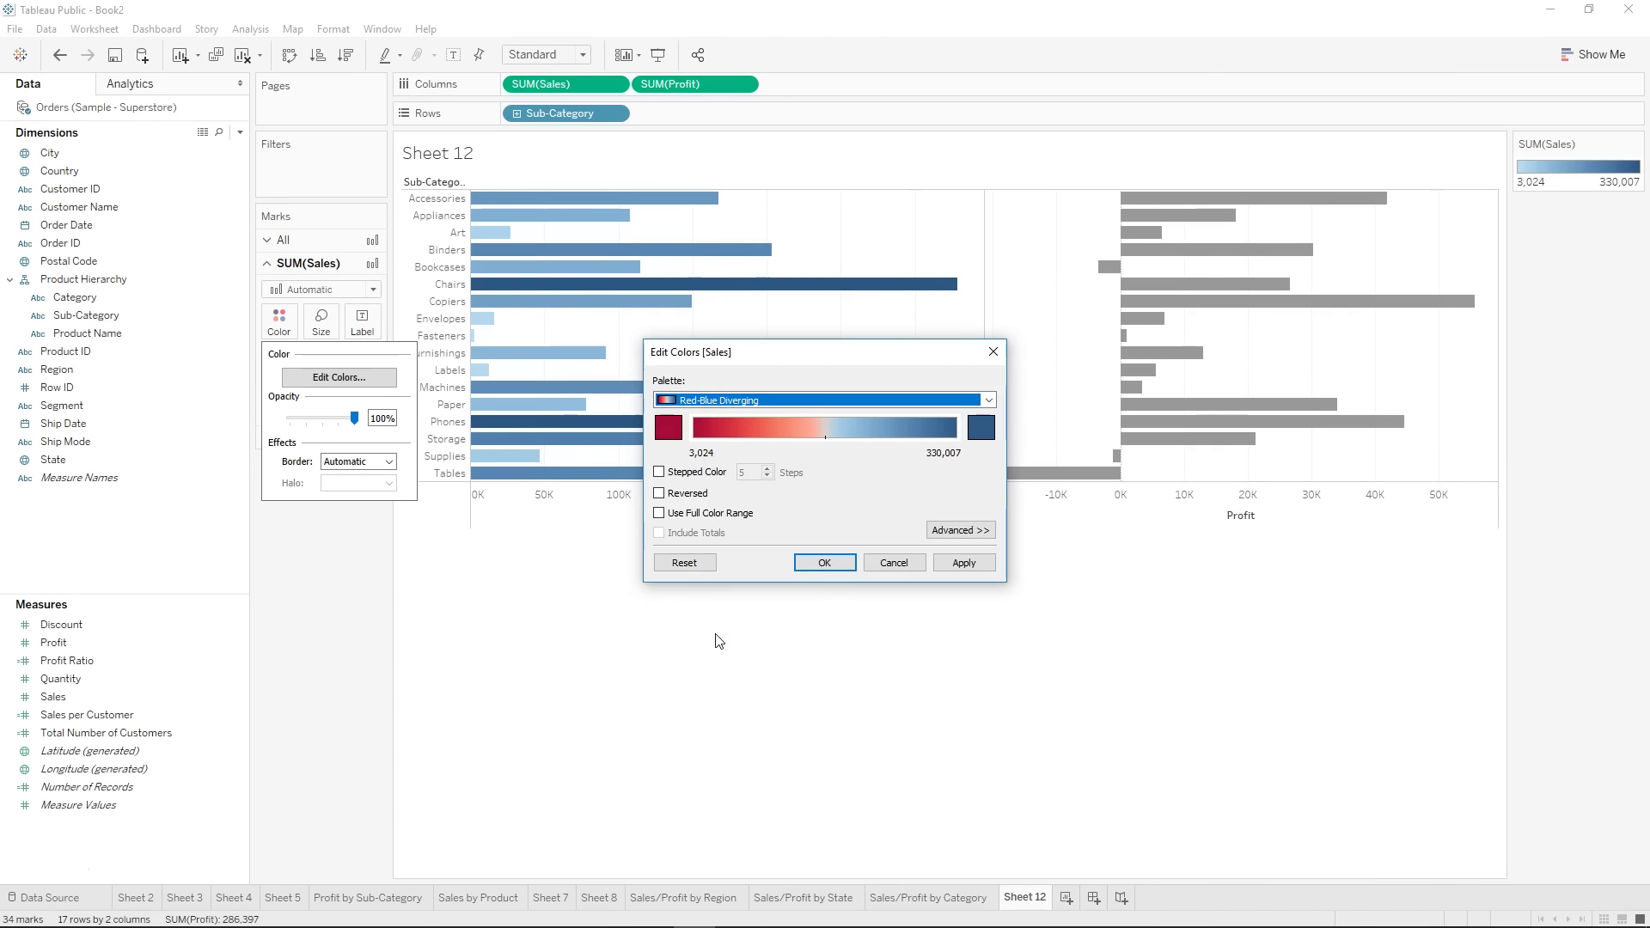
{"action": "left_click", "coordinate": [959, 530]}
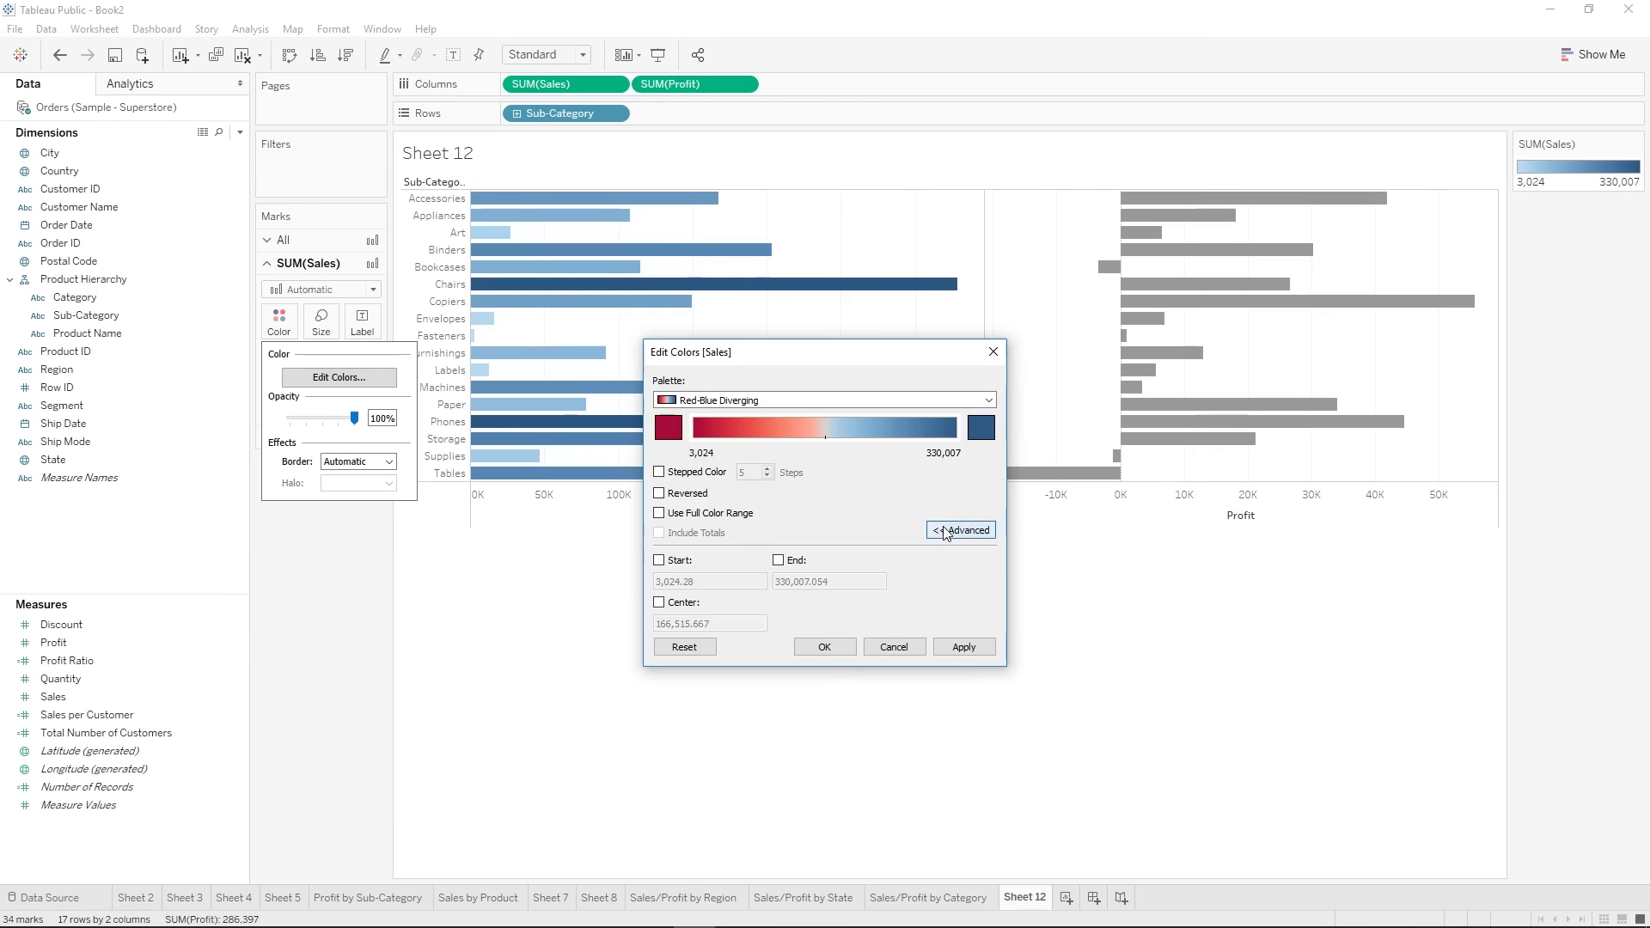
{"action": "left_click", "coordinate": [659, 602]}
{"action": "type", "text": "0"}
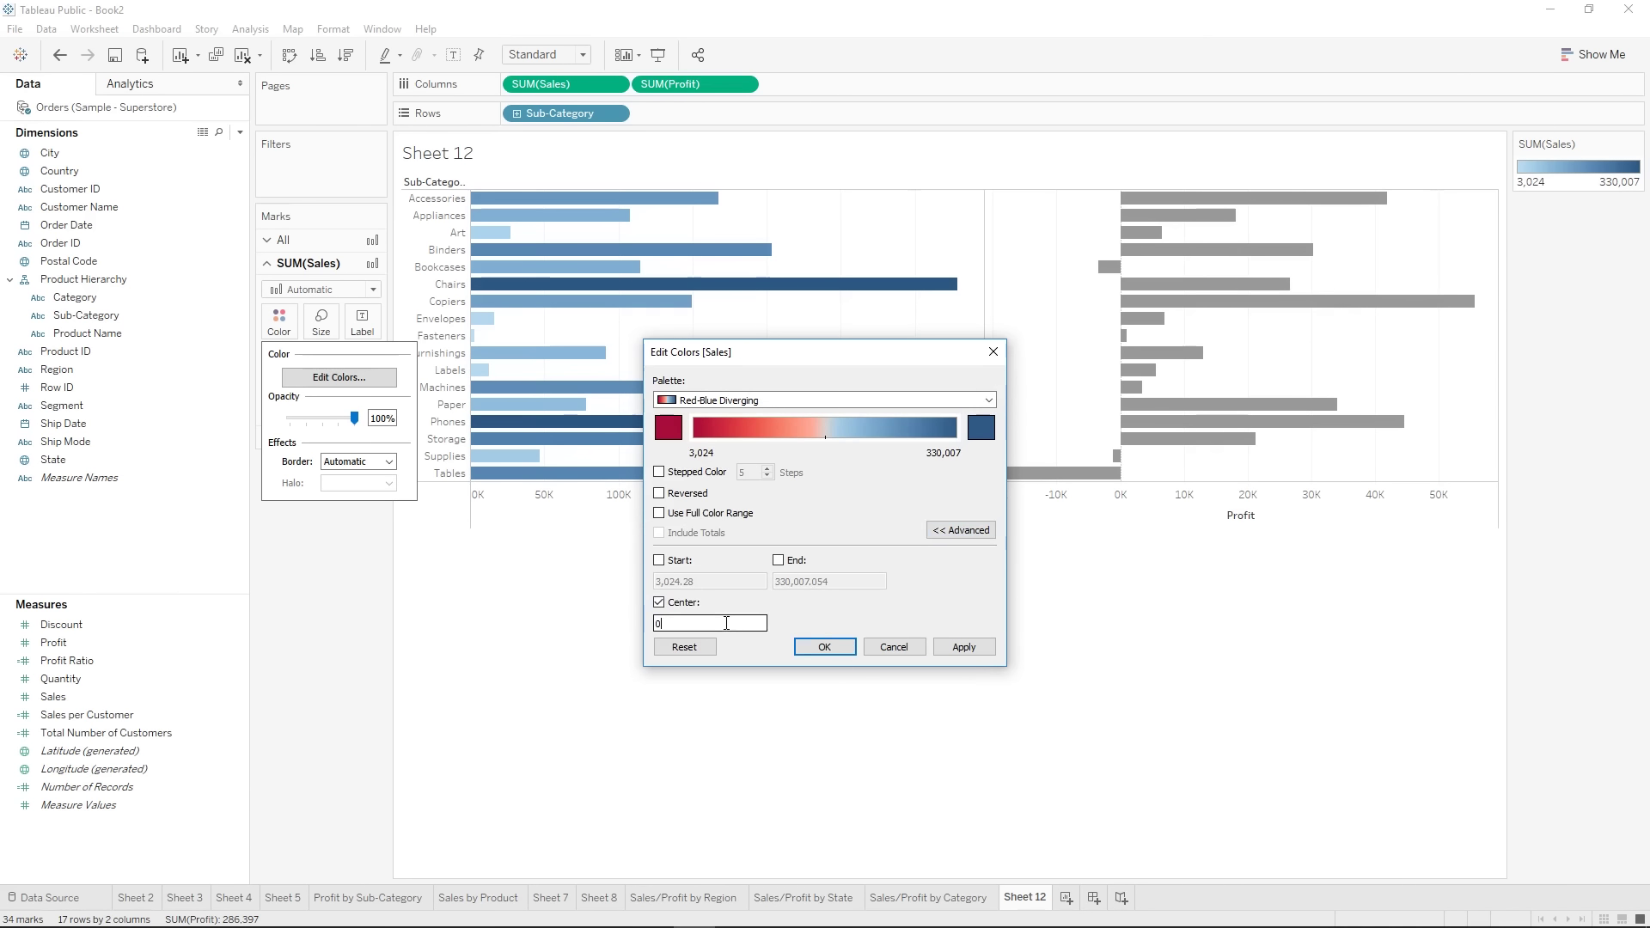
{"action": "left_click", "coordinate": [824, 648]}
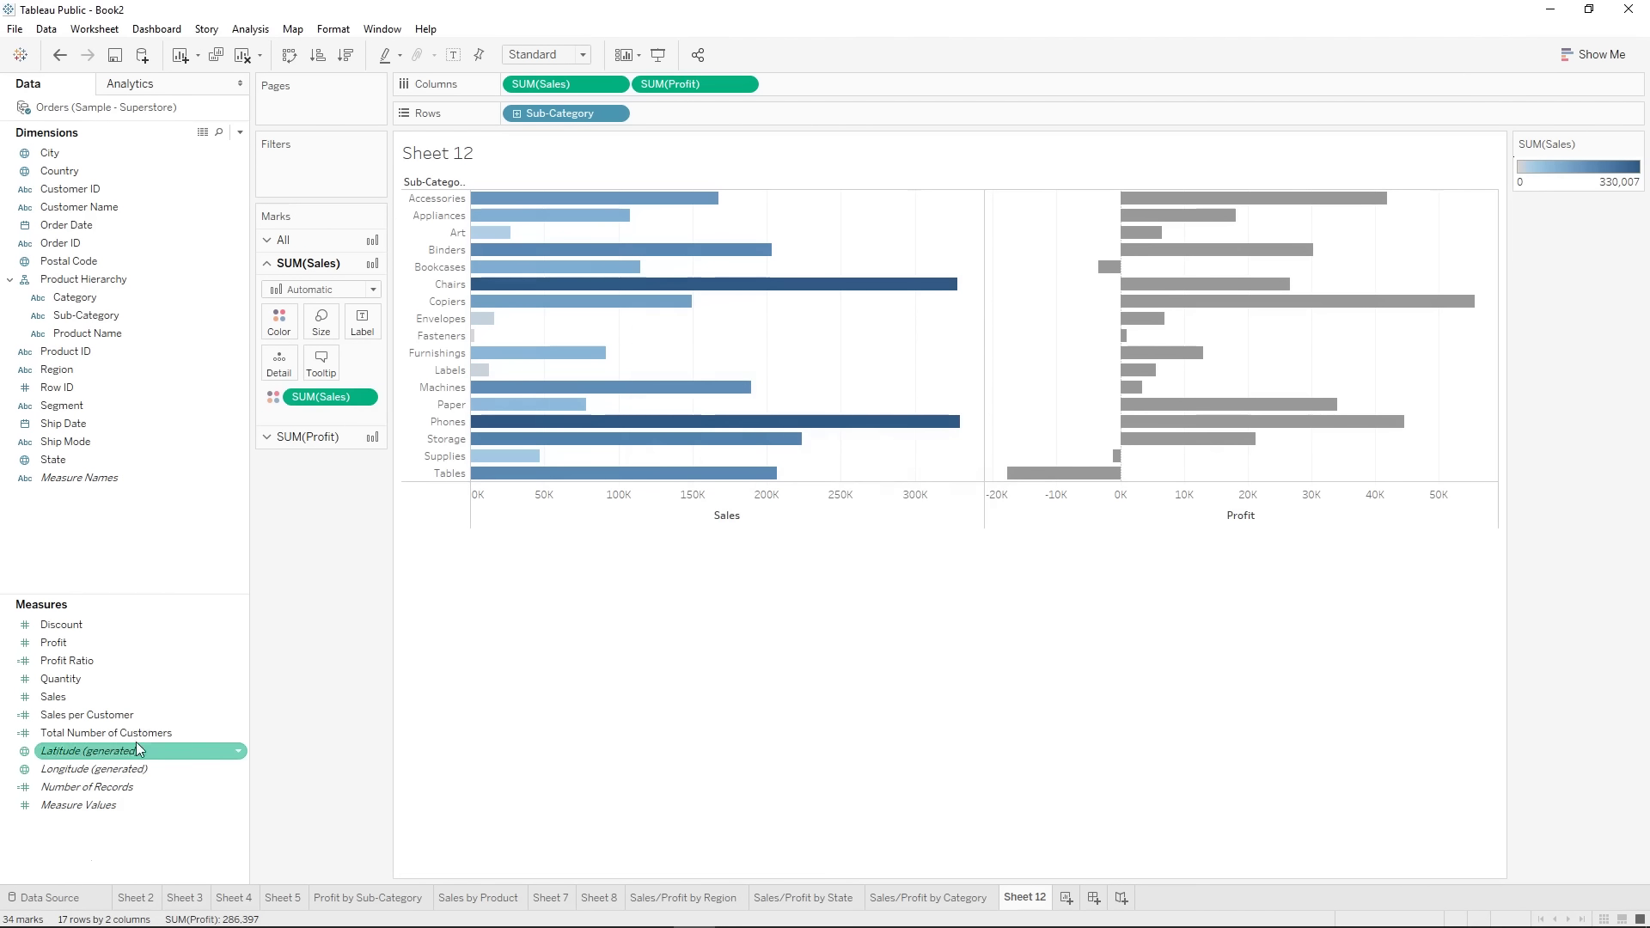
- Color the Profit bars by the Profit measure
{"action": "left_click", "coordinate": [90, 644]}
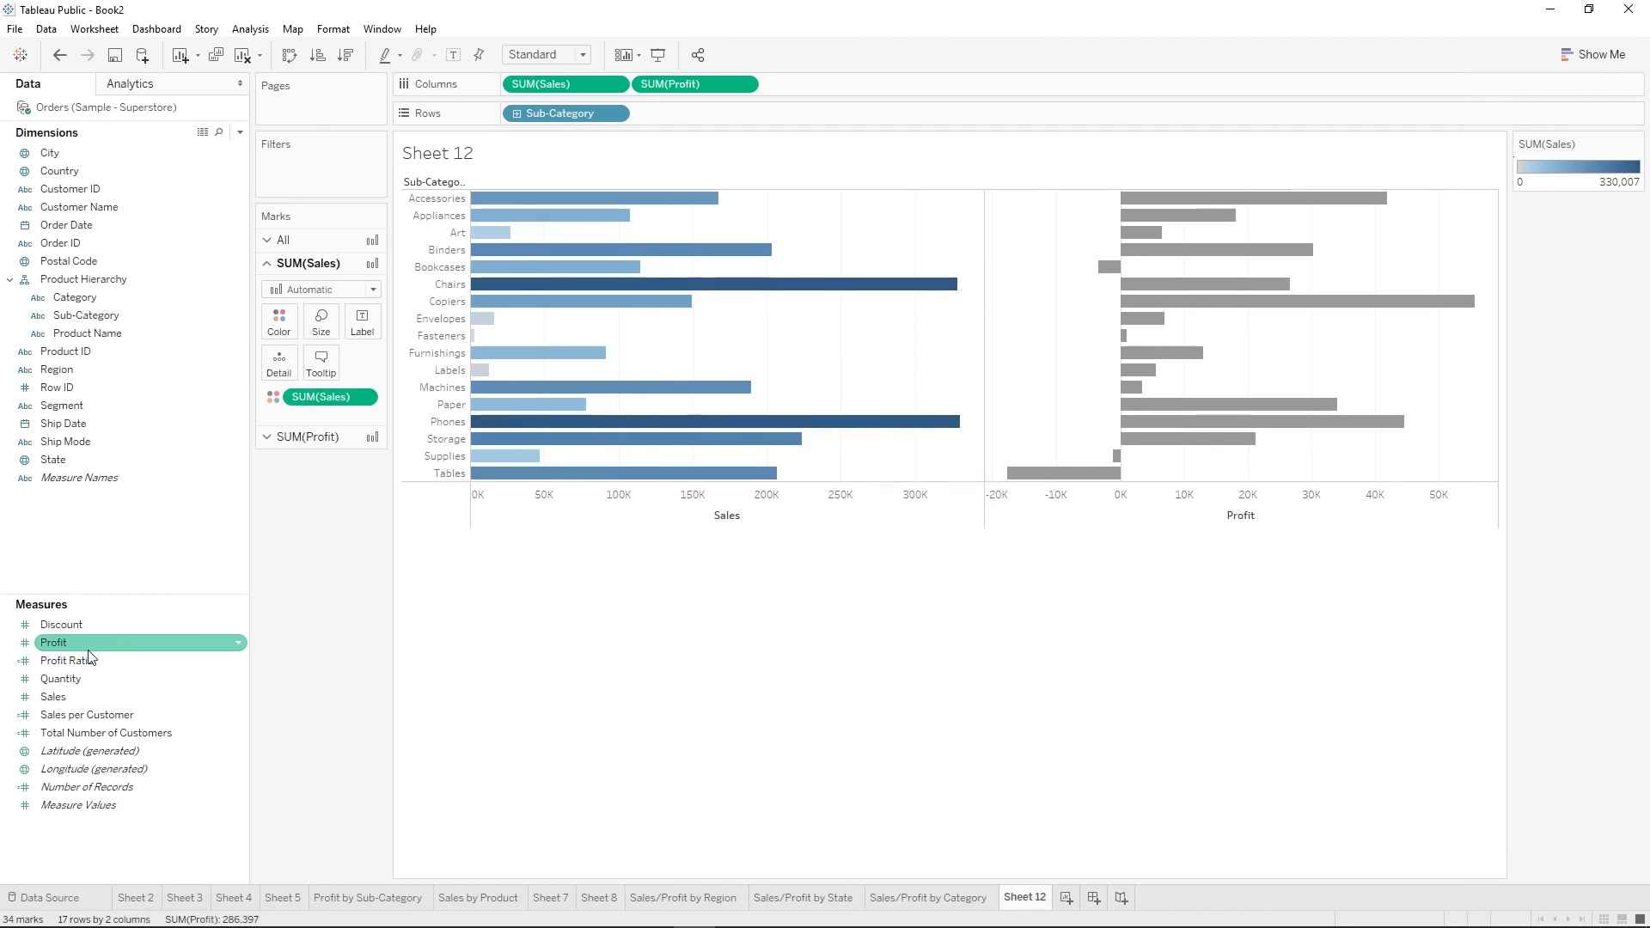
{"action": "left_click", "coordinate": [292, 436]}
{"action": "left_click_drag", "start_coordinate": [75, 642], "coordinate": [280, 357]}
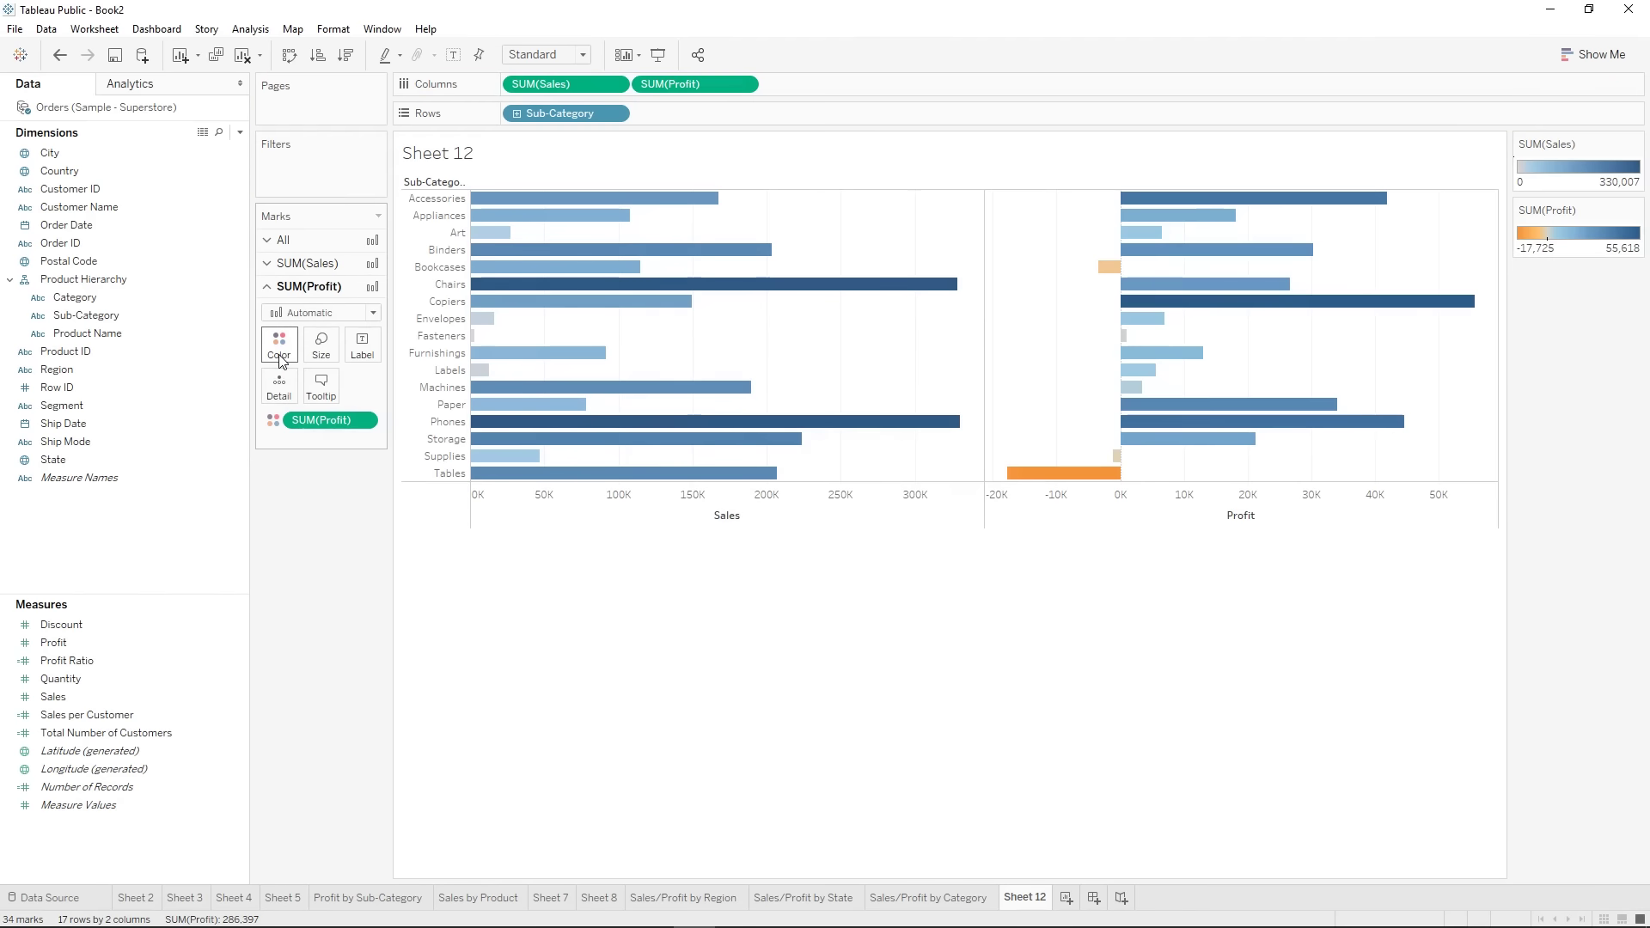
- Set the Profit colors to the Red-Blue Diverging palette with a fixed center value
{"action": "left_click", "coordinate": [280, 357]}
{"action": "left_click", "coordinate": [339, 401]}
{"action": "left_click", "coordinate": [729, 400]}
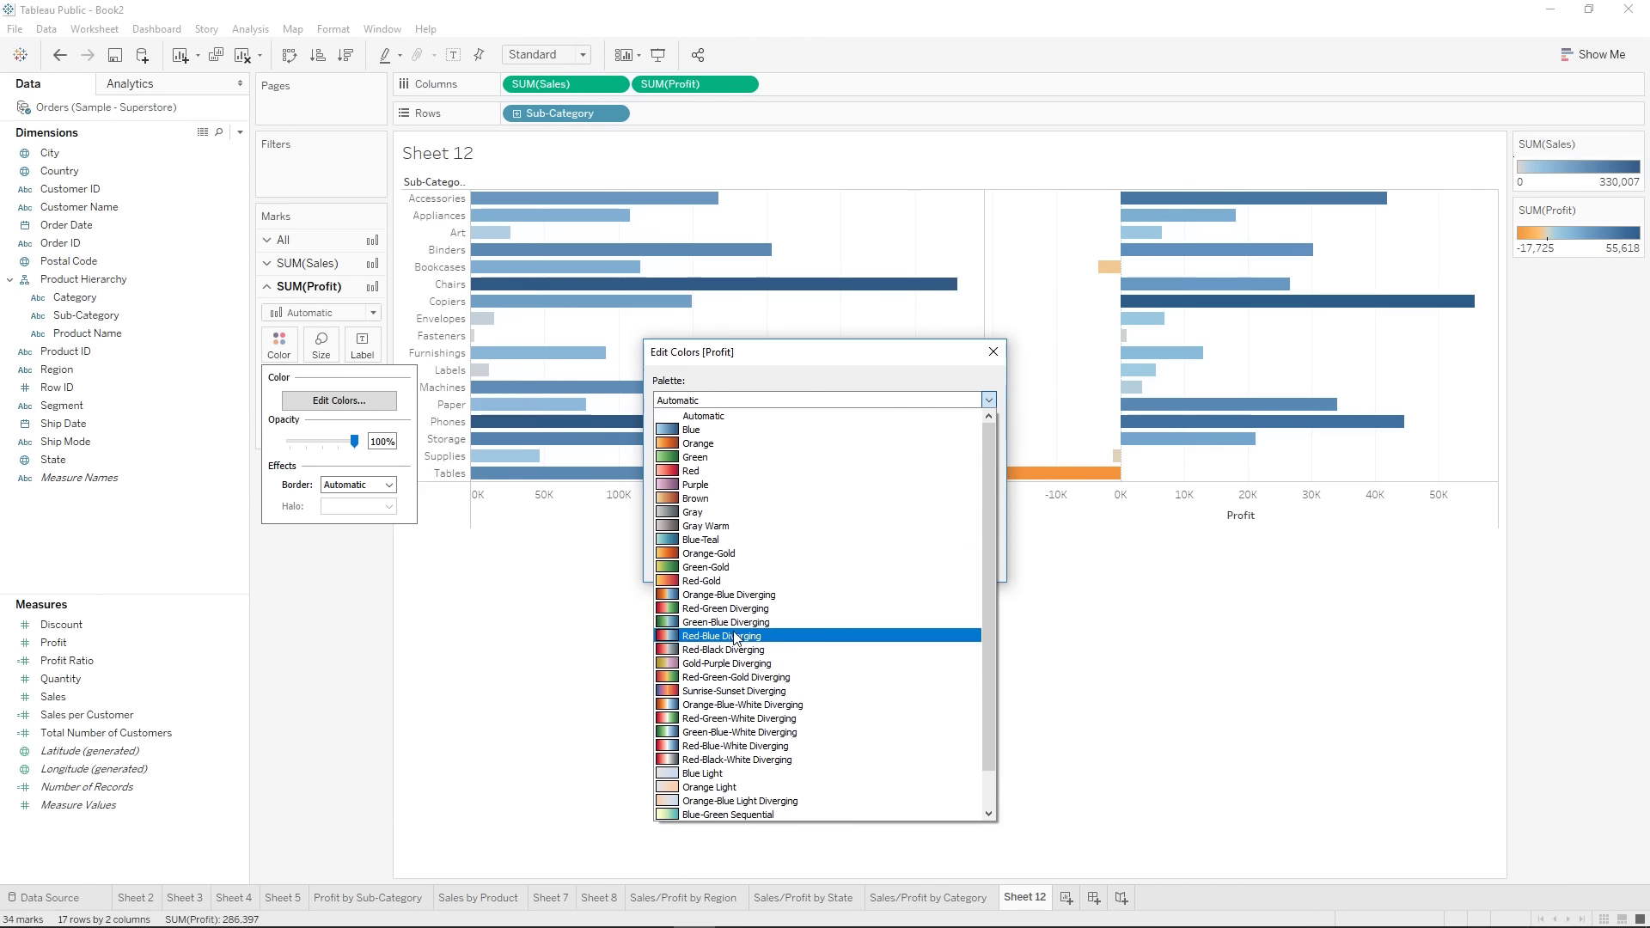
{"action": "left_click", "coordinate": [734, 635]}
{"action": "left_click", "coordinate": [954, 531]}
{"action": "left_click", "coordinate": [659, 602]}
{"action": "left_click", "coordinate": [825, 647]}
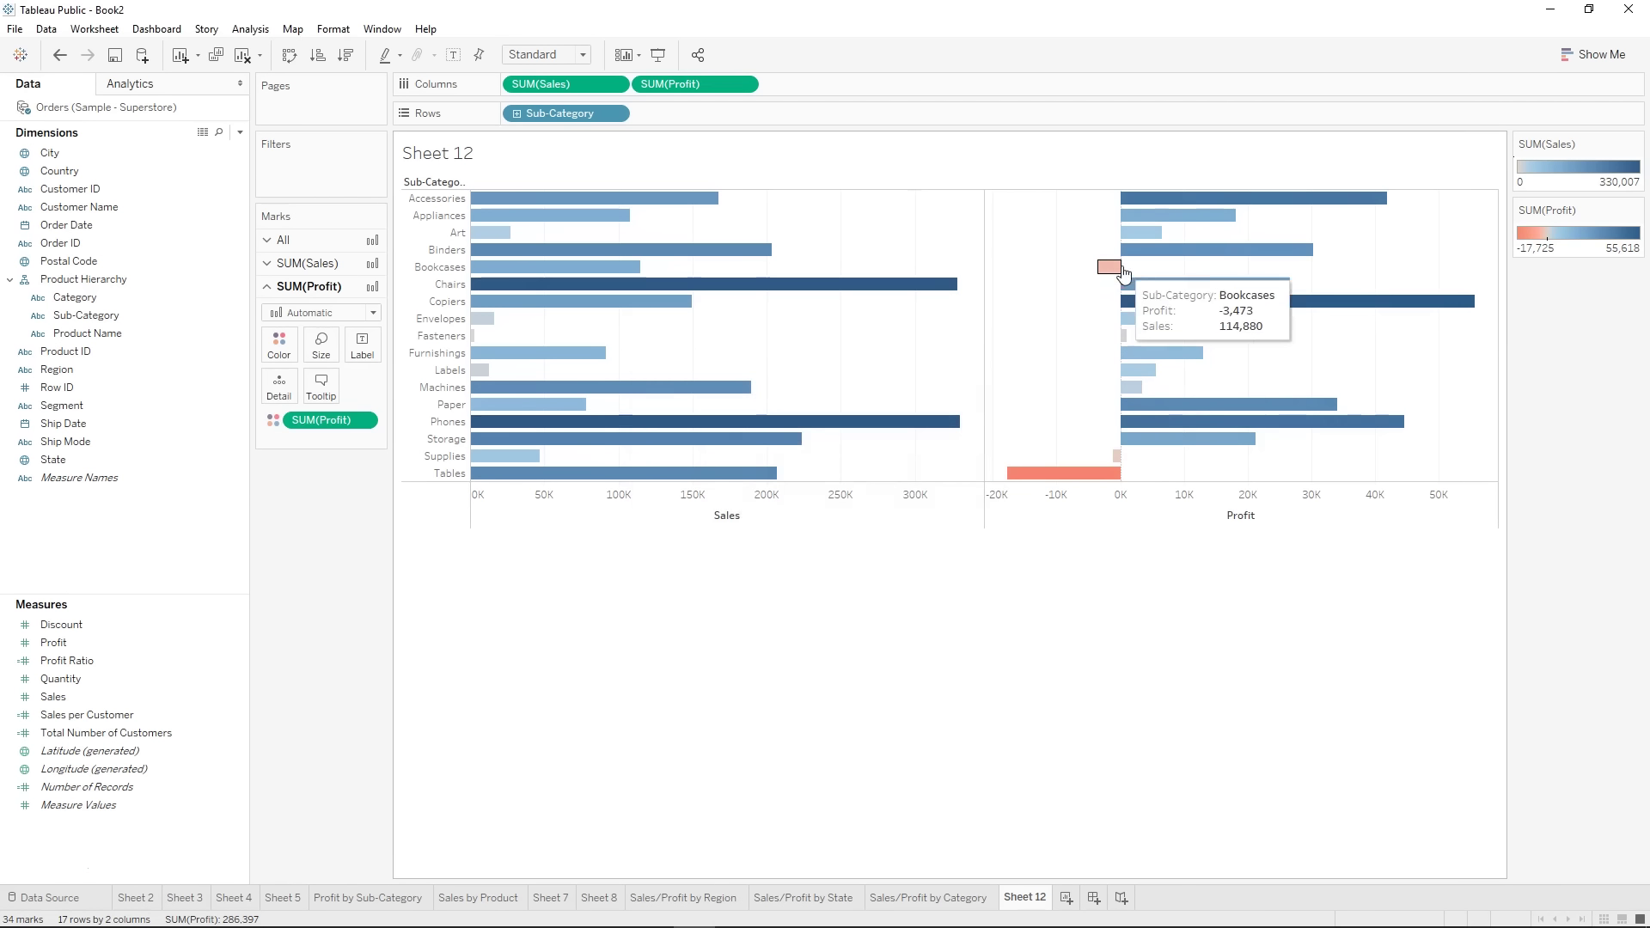
{"action": "mouse_move", "coordinate": [1086, 482]}
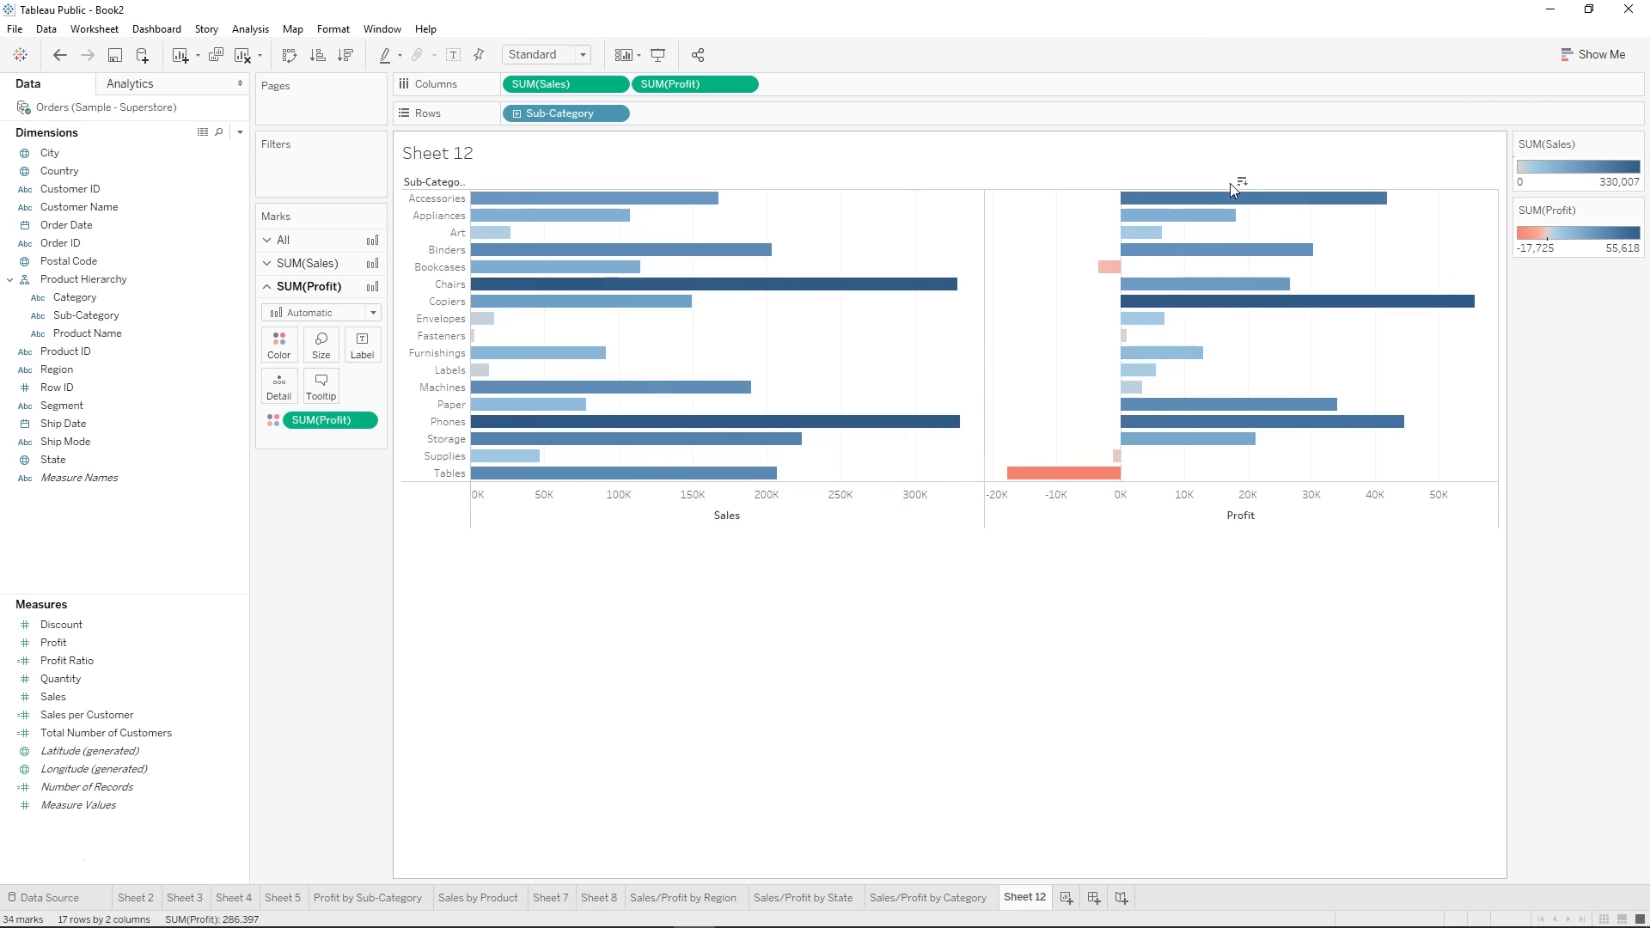
- Sort the sub-categories by Profit in descending order and rename the worksheet as Detail
{"action": "left_click", "coordinate": [1245, 182]}
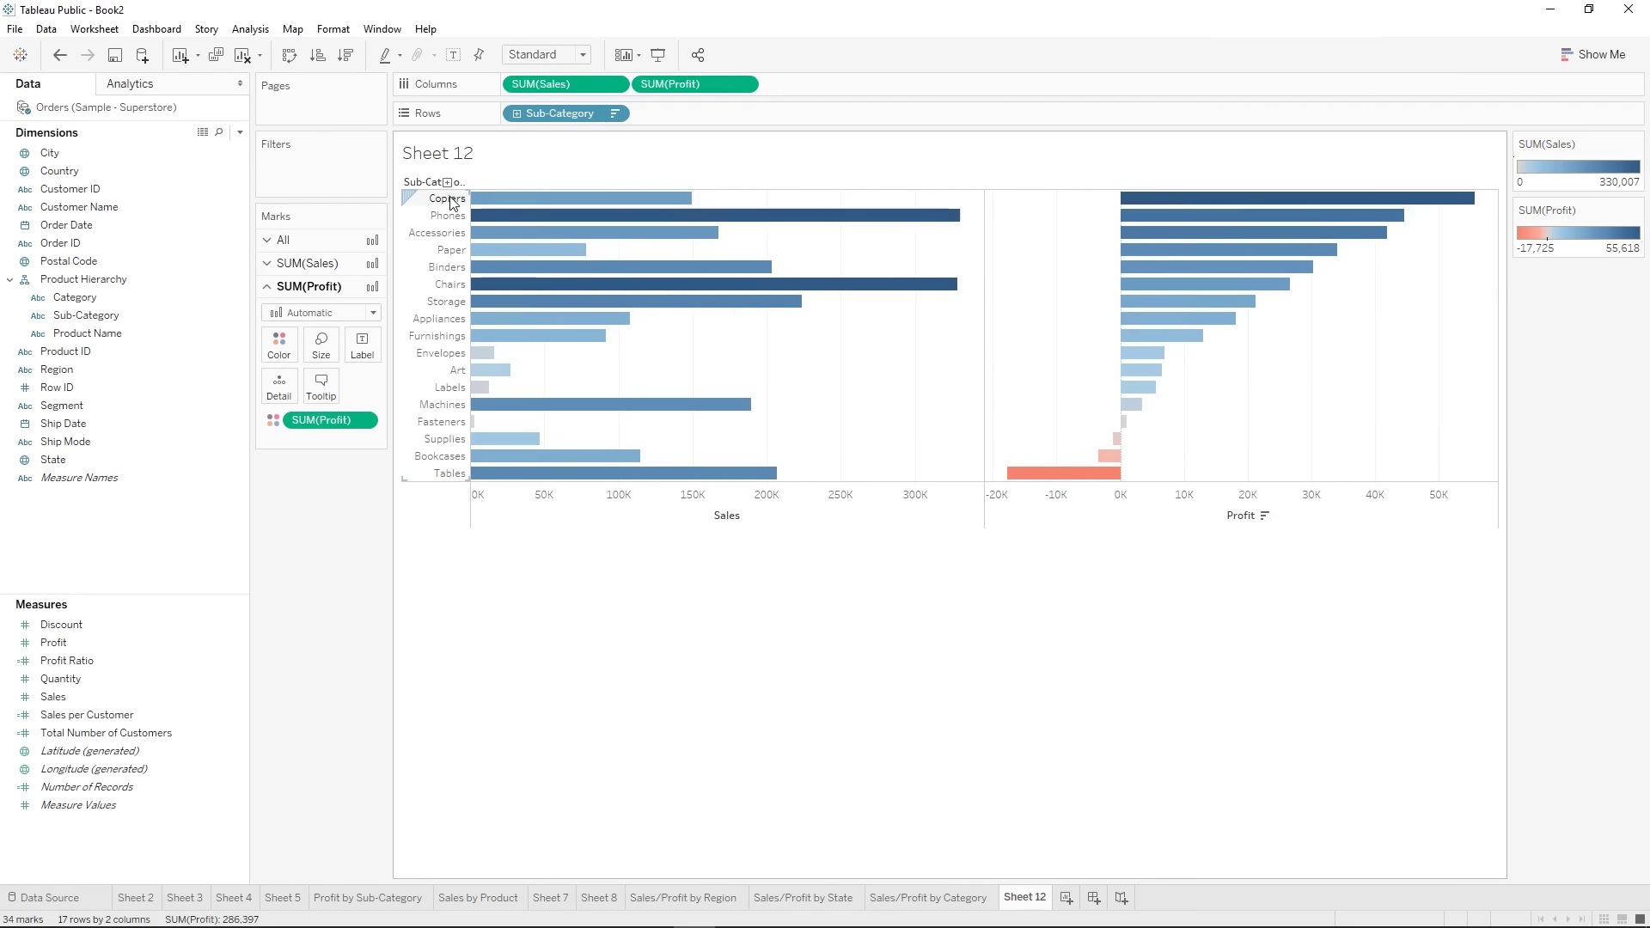
{"action": "mouse_move", "coordinate": [1136, 355]}
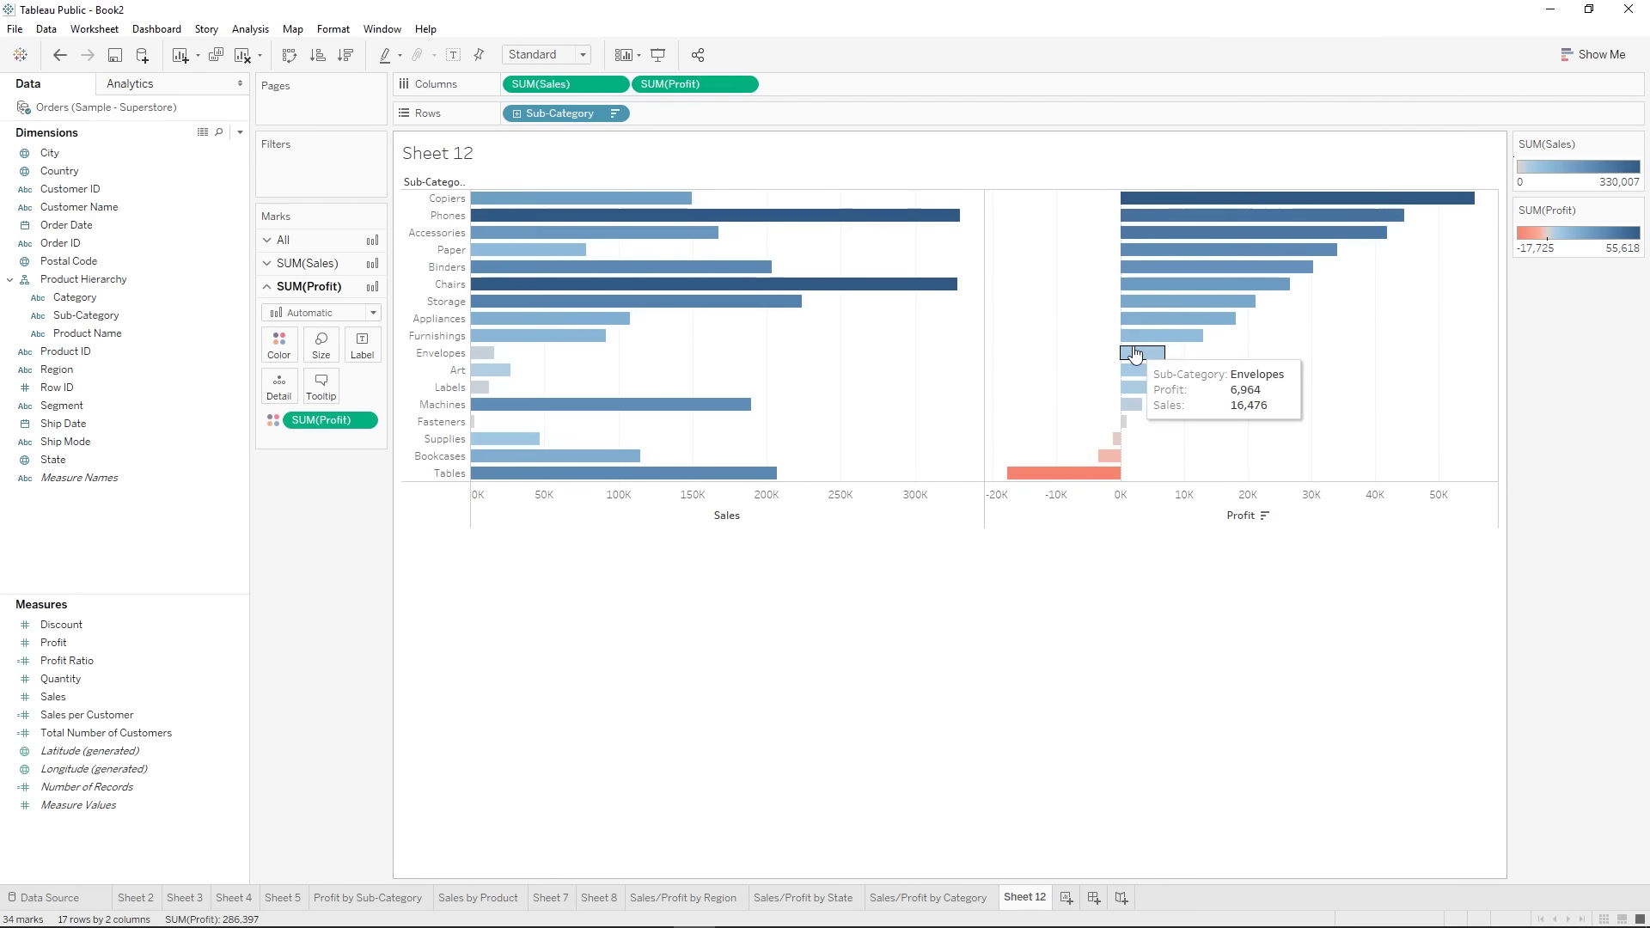
{"action": "double_click", "coordinate": [1025, 897]}
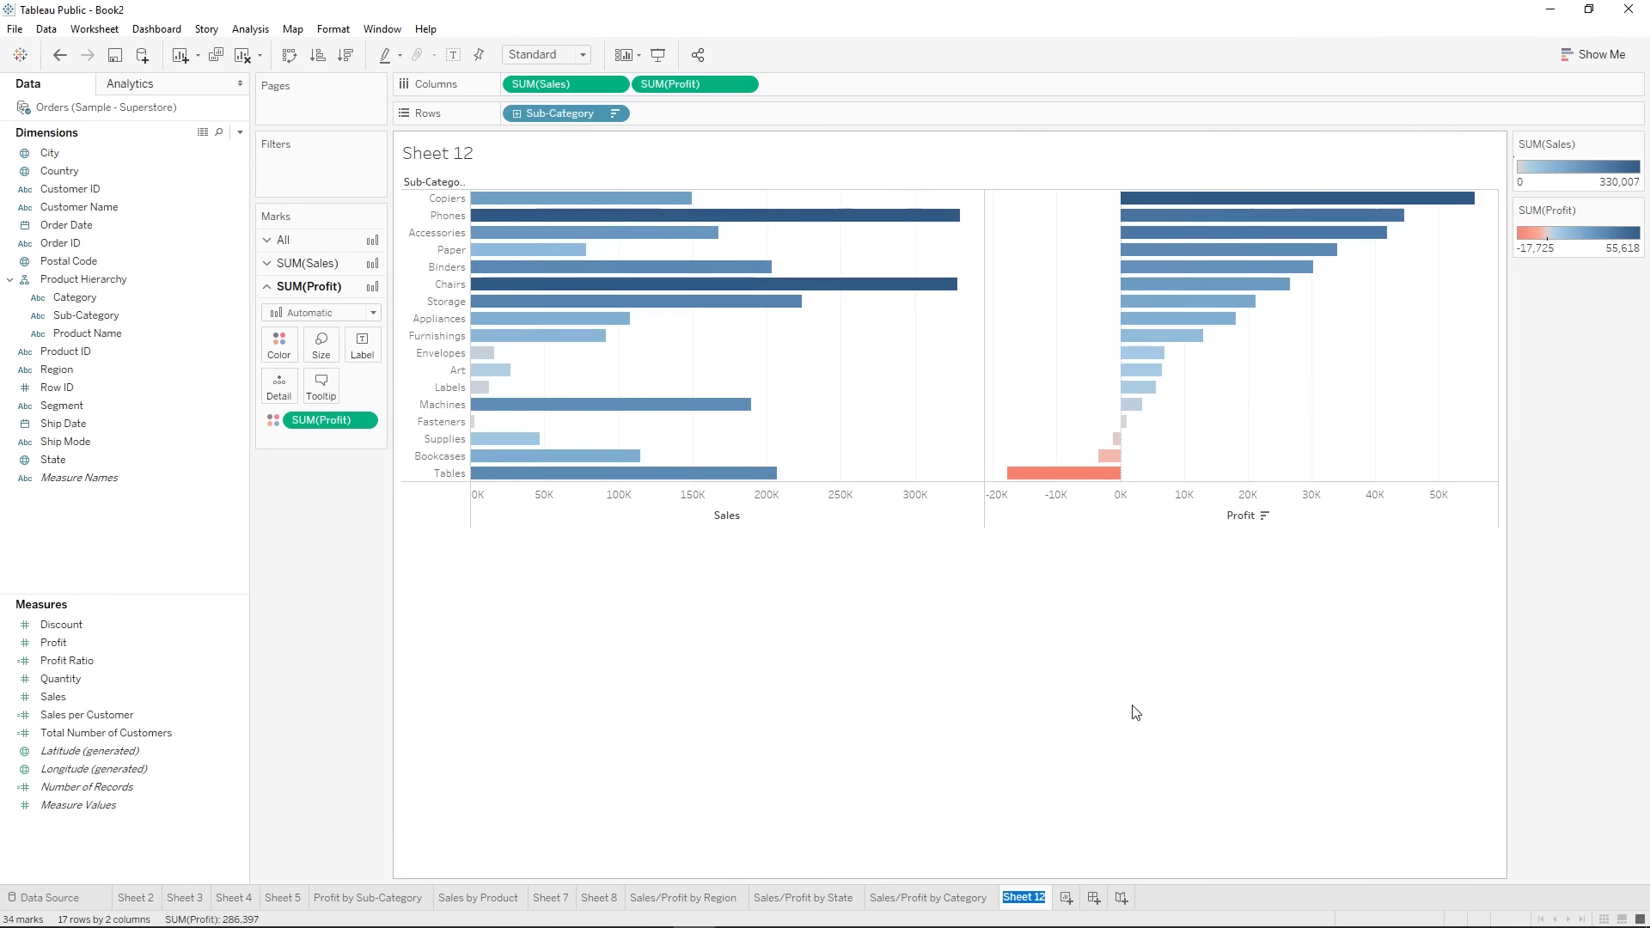
{"action": "type", "text": "Detail"}
- Review the Sales/Profit worksheets by Region, State and Category and the Detail worksheet, returning to the state map
{"action": "left_click", "coordinate": [711, 902]}
{"action": "left_click", "coordinate": [796, 903]}
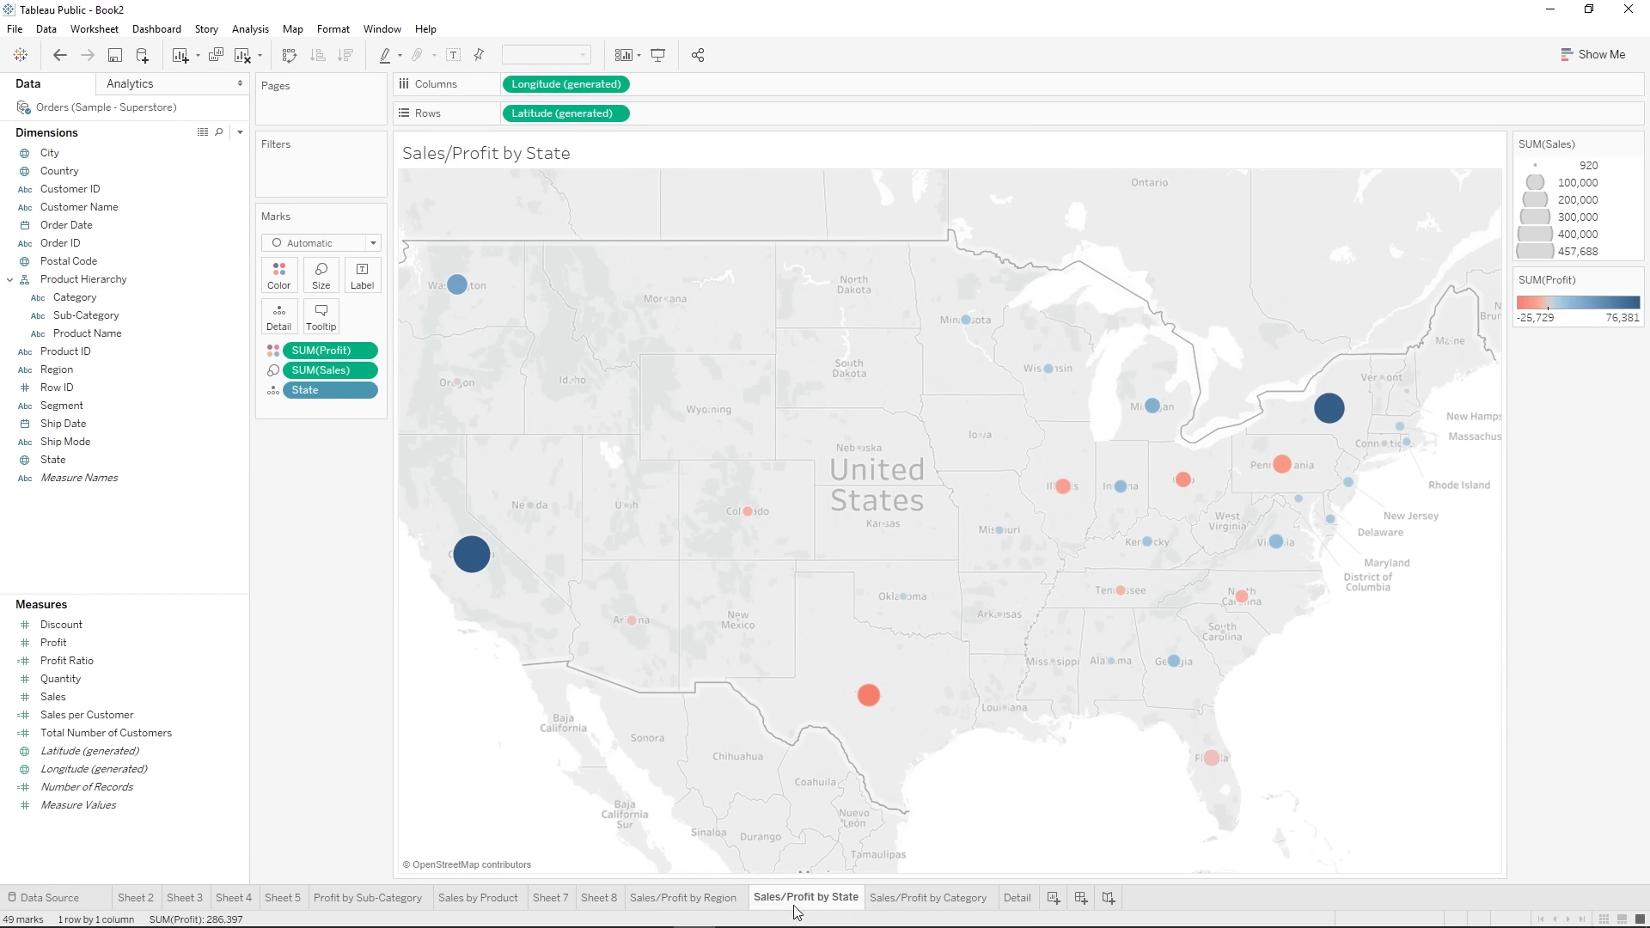
{"action": "left_click", "coordinate": [954, 907]}
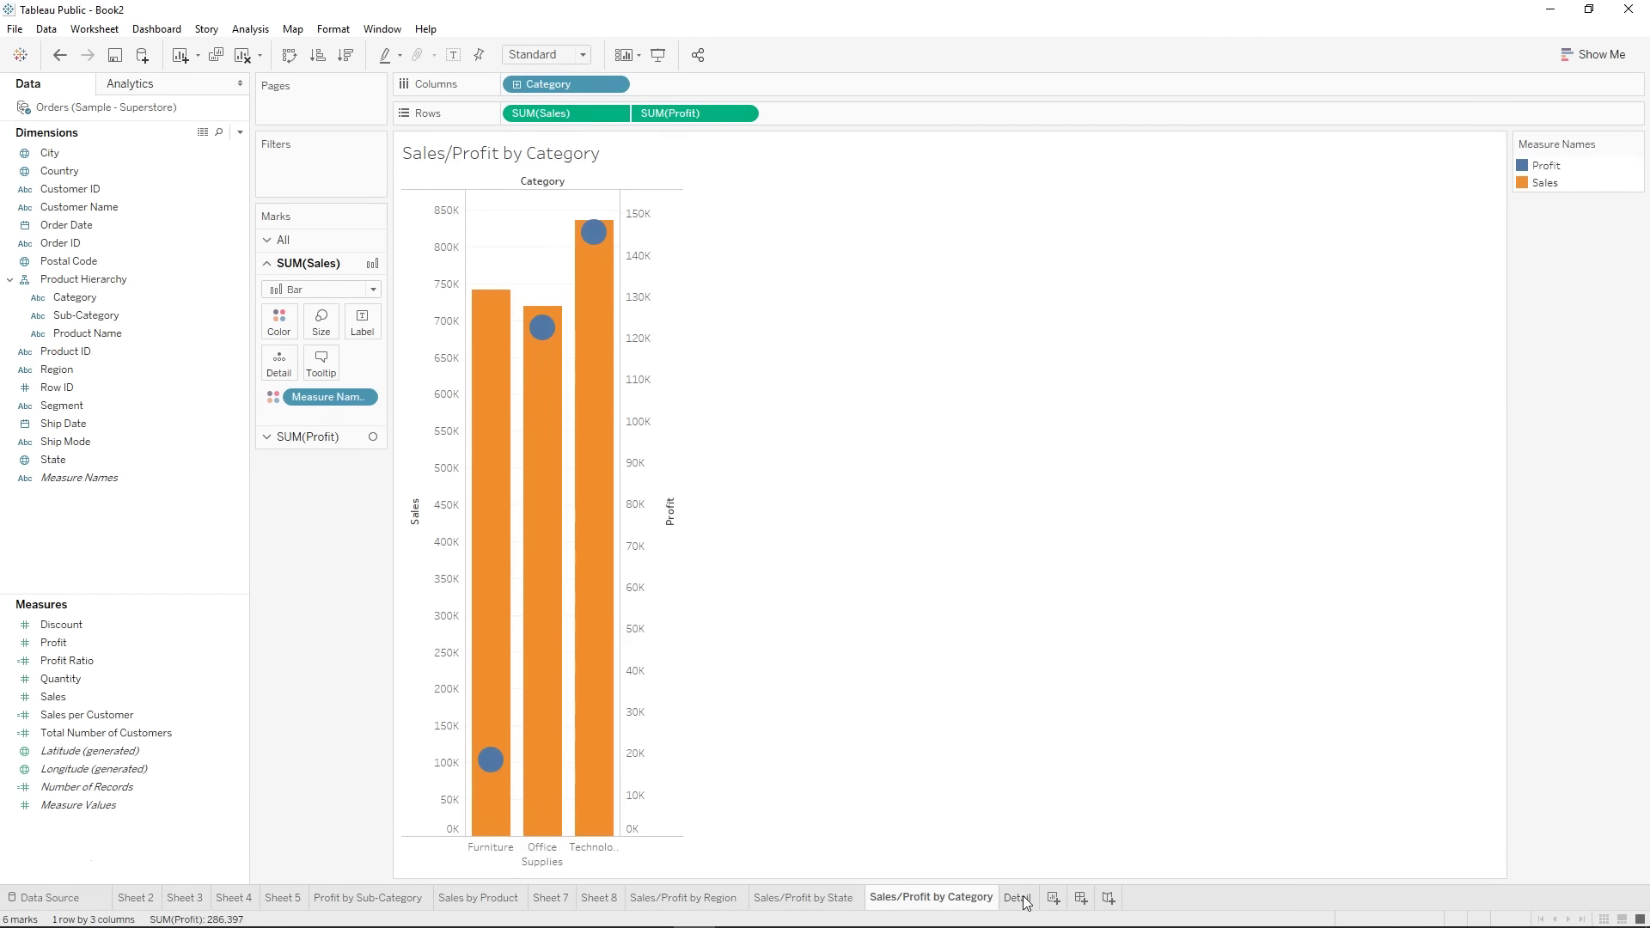
{"action": "left_click", "coordinate": [1025, 903]}
{"action": "left_click", "coordinate": [821, 898]}
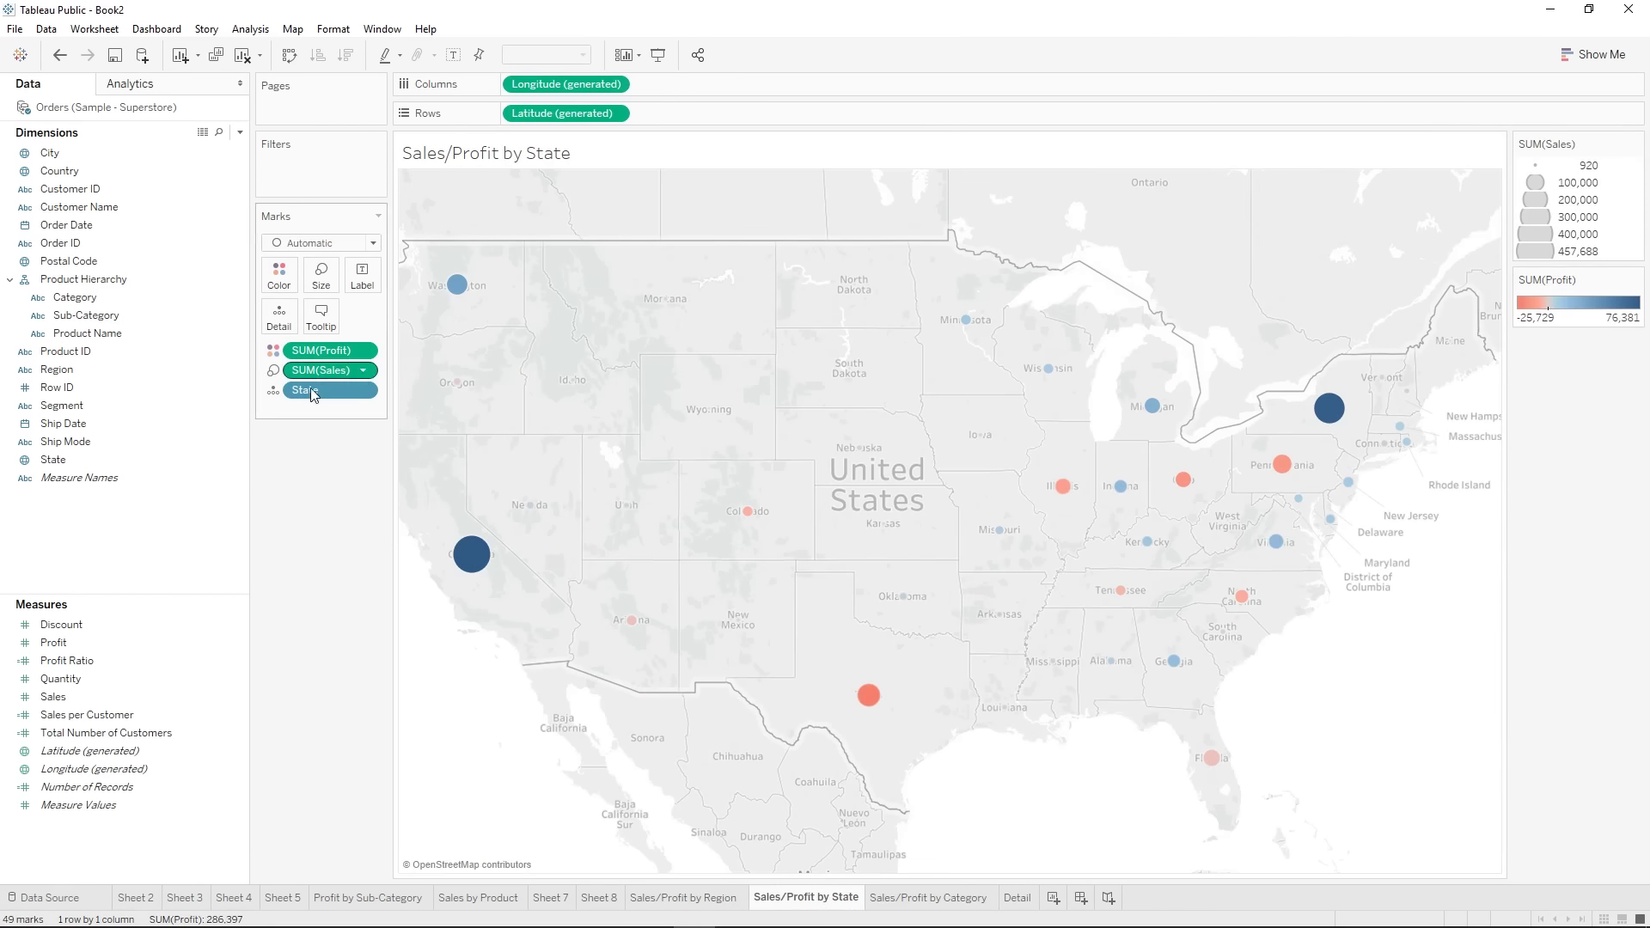
- Slightly enlarge the circle marks on the Sales/Profit by State map
{"action": "left_click", "coordinate": [320, 273]}
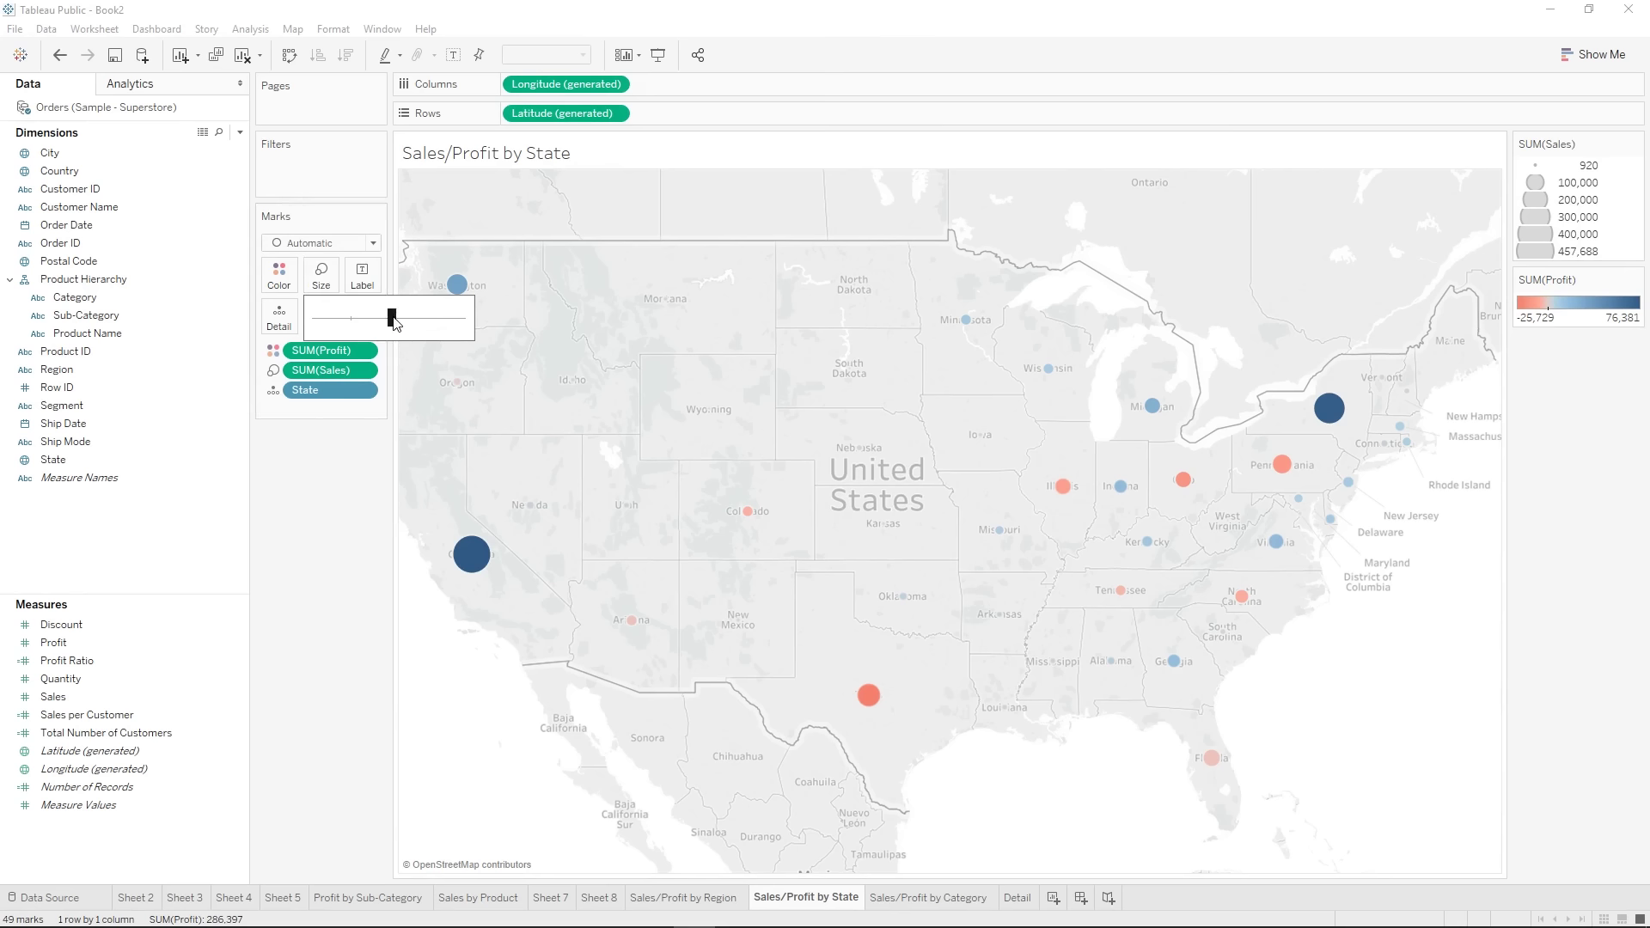
{"action": "left_click_drag", "start_coordinate": [398, 323], "coordinate": [401, 321]}
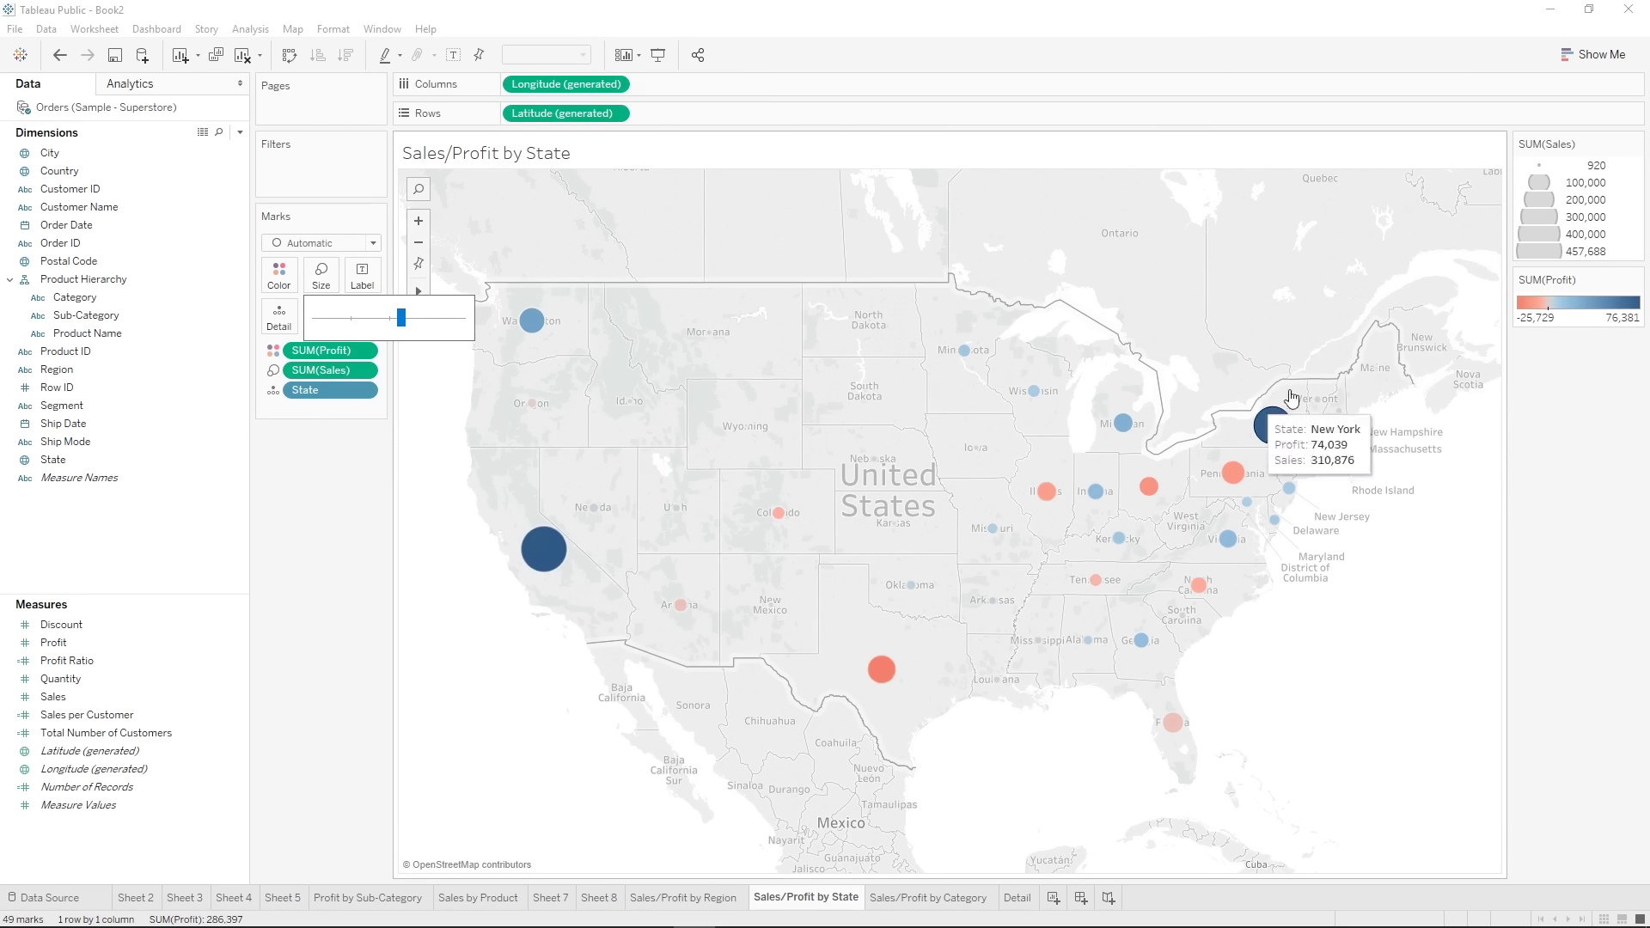
- Create a new dashboard and look over its available size types
{"action": "left_click", "coordinate": [1083, 900]}
{"action": "left_click", "coordinate": [75, 172]}
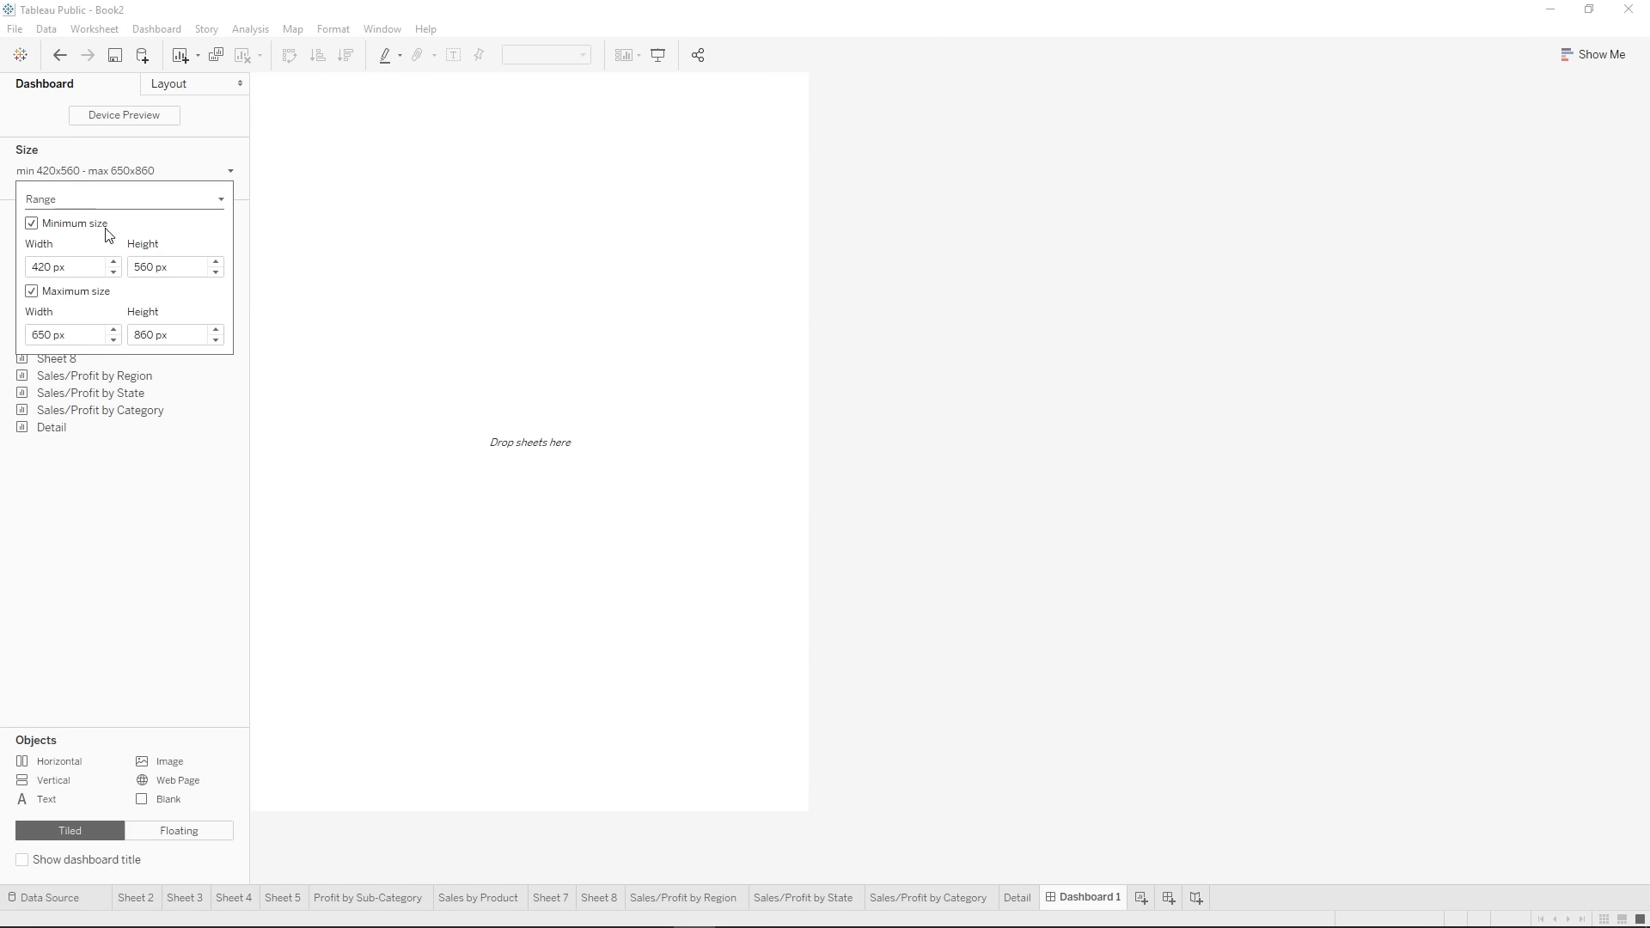
{"action": "left_click", "coordinate": [119, 157]}
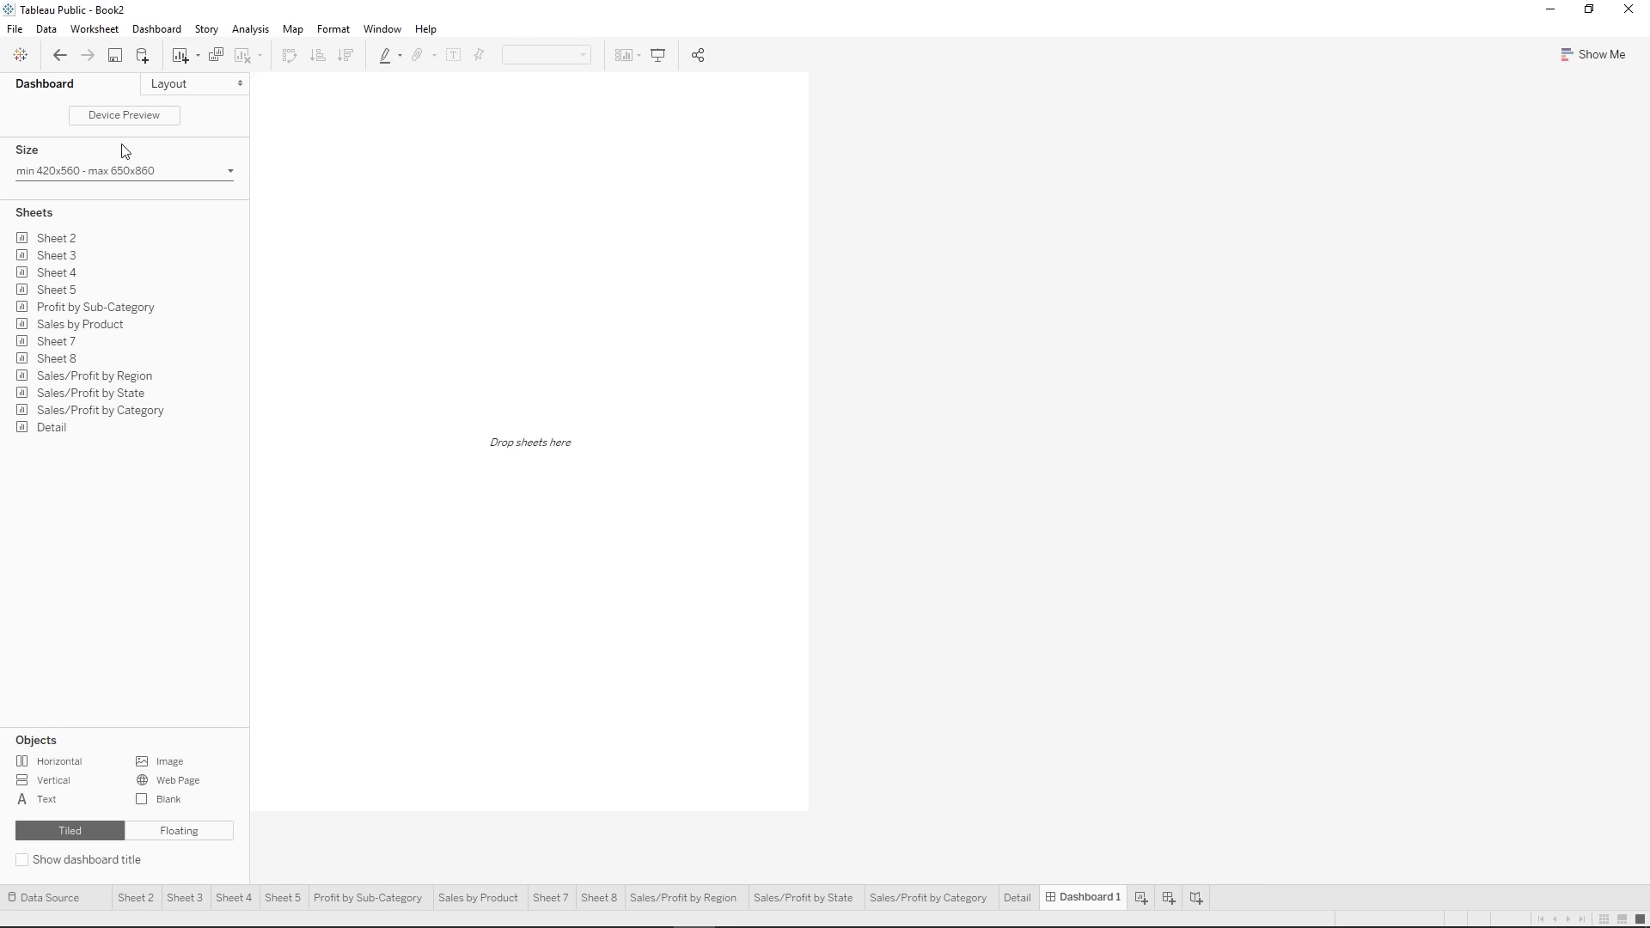
{"action": "left_click", "coordinate": [147, 172]}
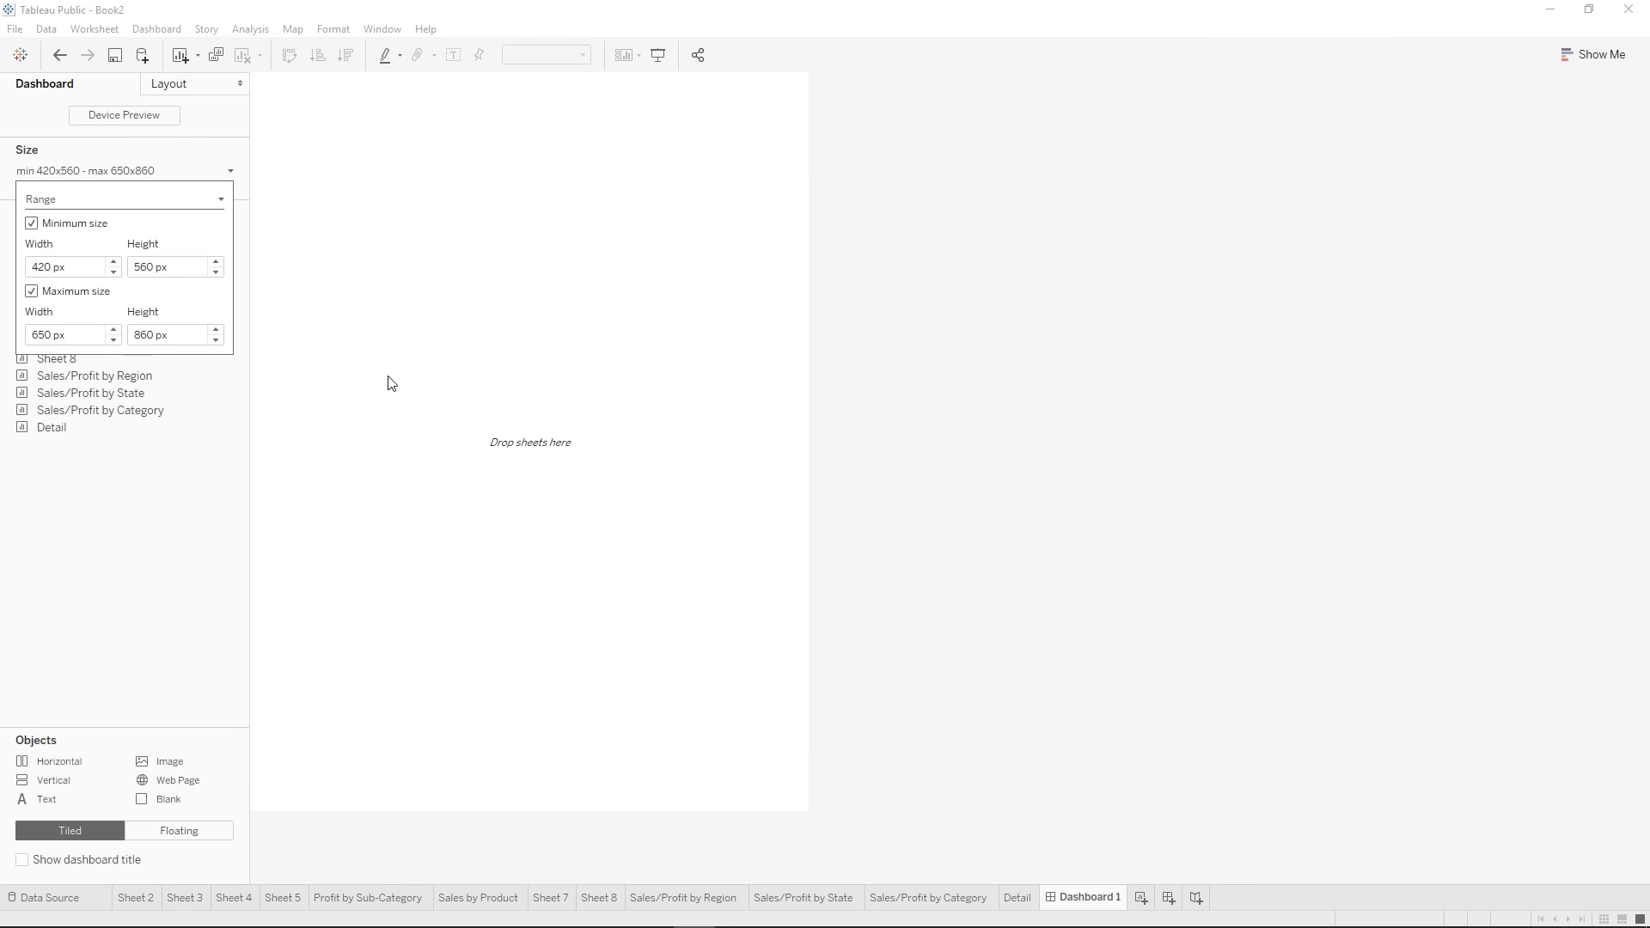
{"action": "left_click", "coordinate": [43, 202]}
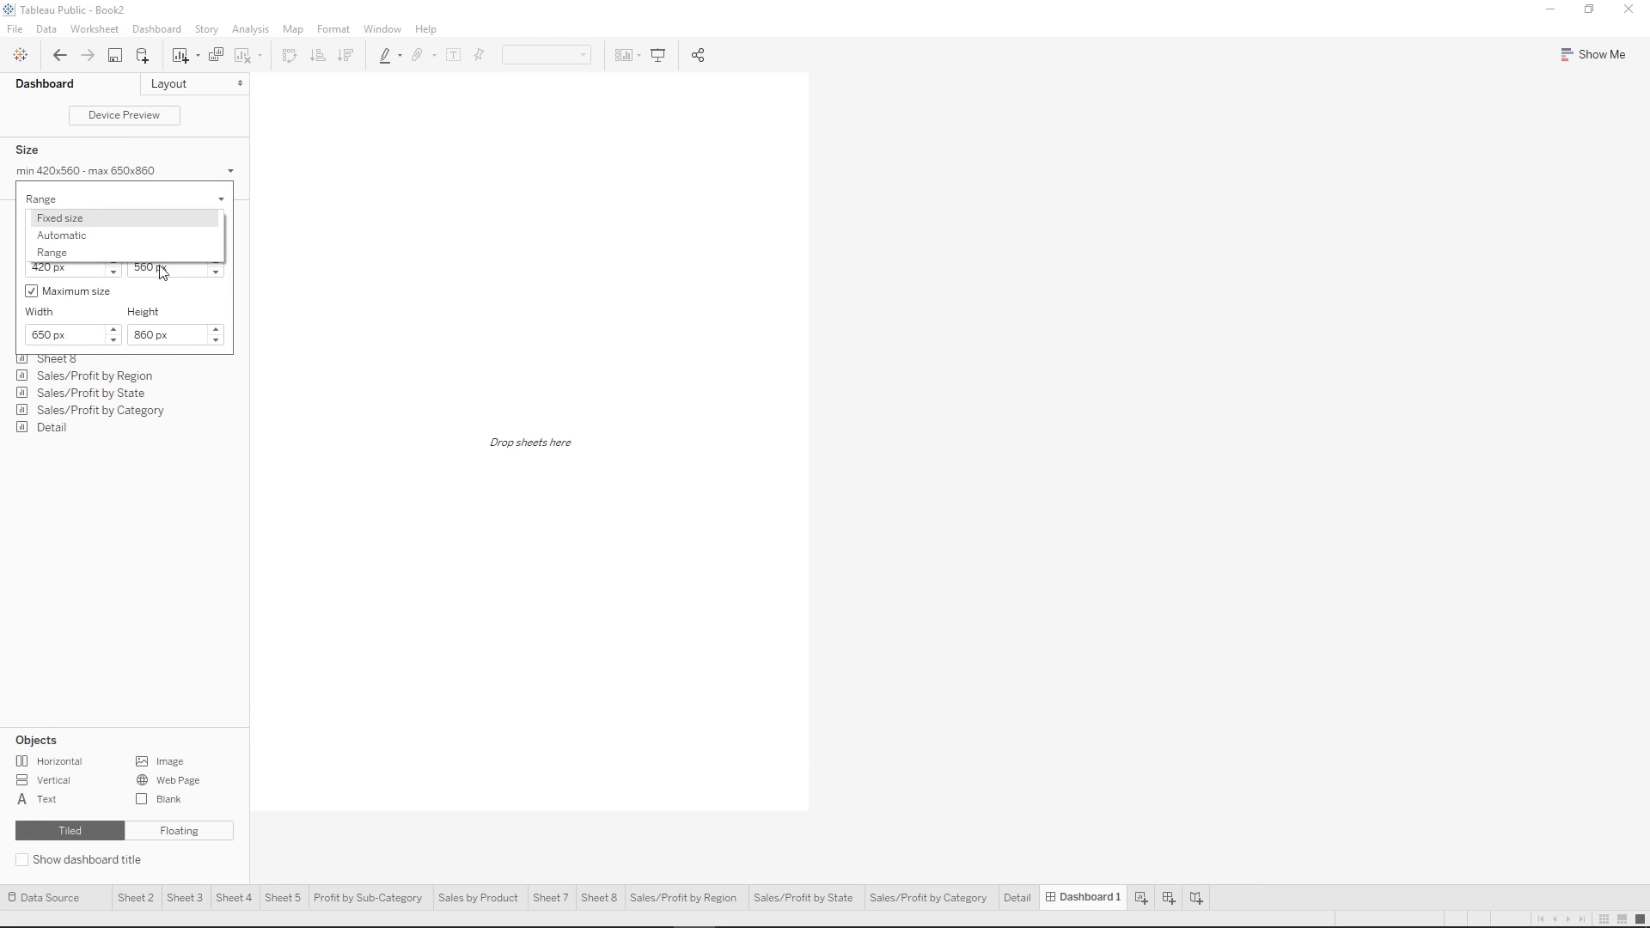
{"action": "left_click", "coordinate": [138, 490]}
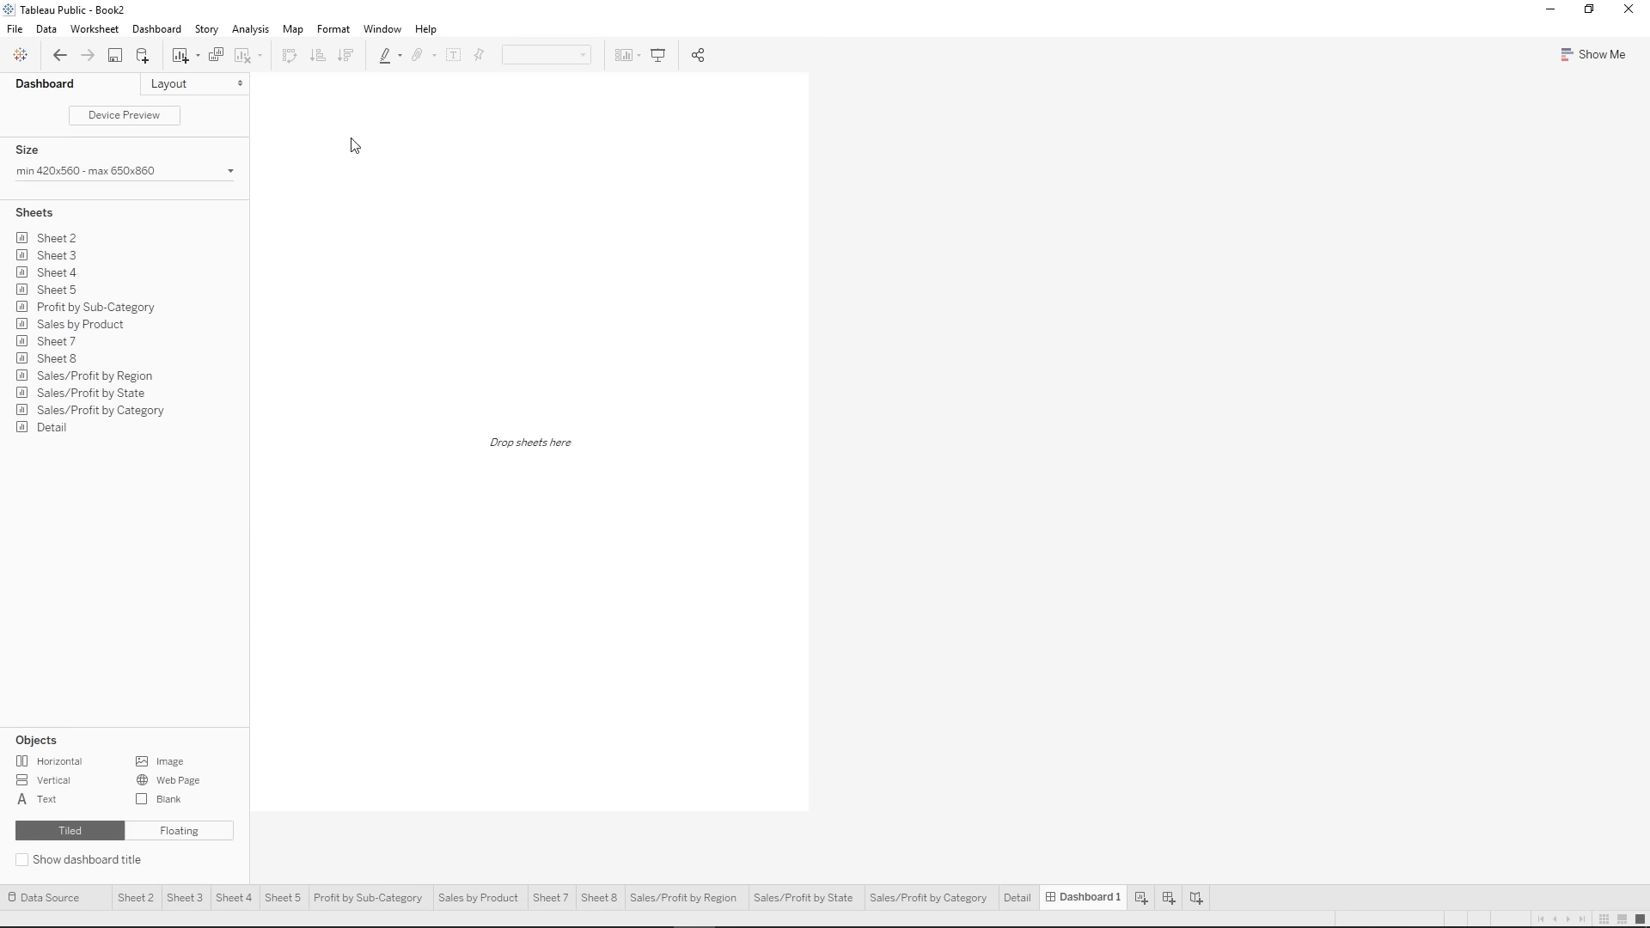
- Set the dashboard to a fixed custom size of 1400 px wide by 1000 px high
{"action": "left_click", "coordinate": [80, 171]}
{"action": "left_click", "coordinate": [82, 202]}
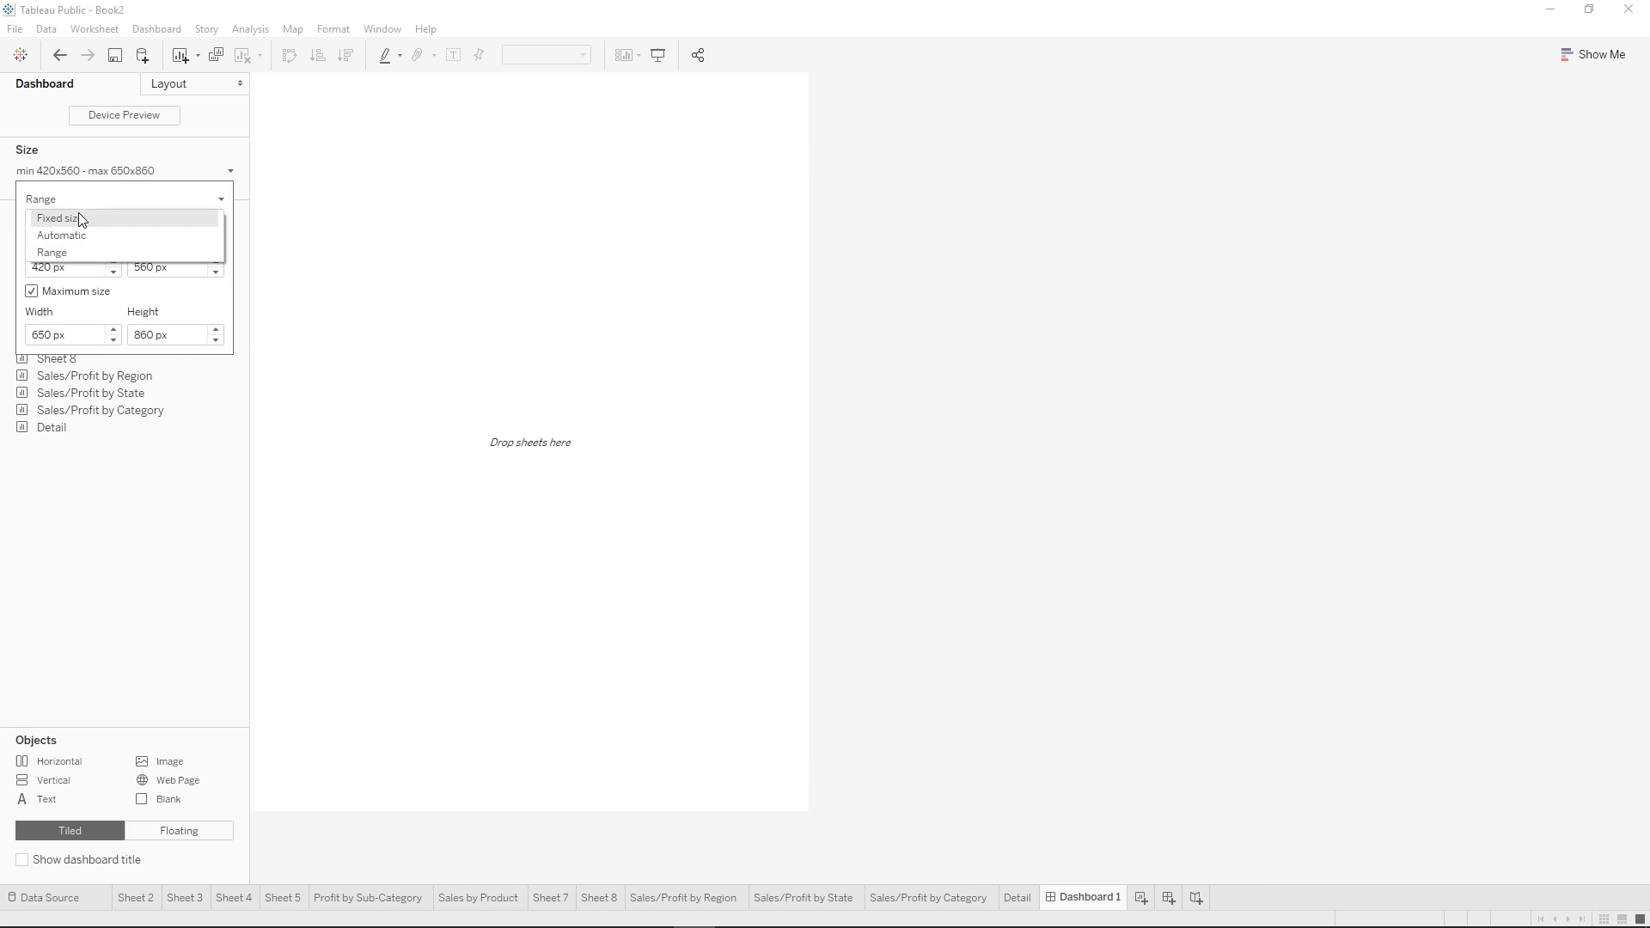
{"action": "left_click", "coordinate": [79, 217]}
{"action": "left_click", "coordinate": [80, 275]}
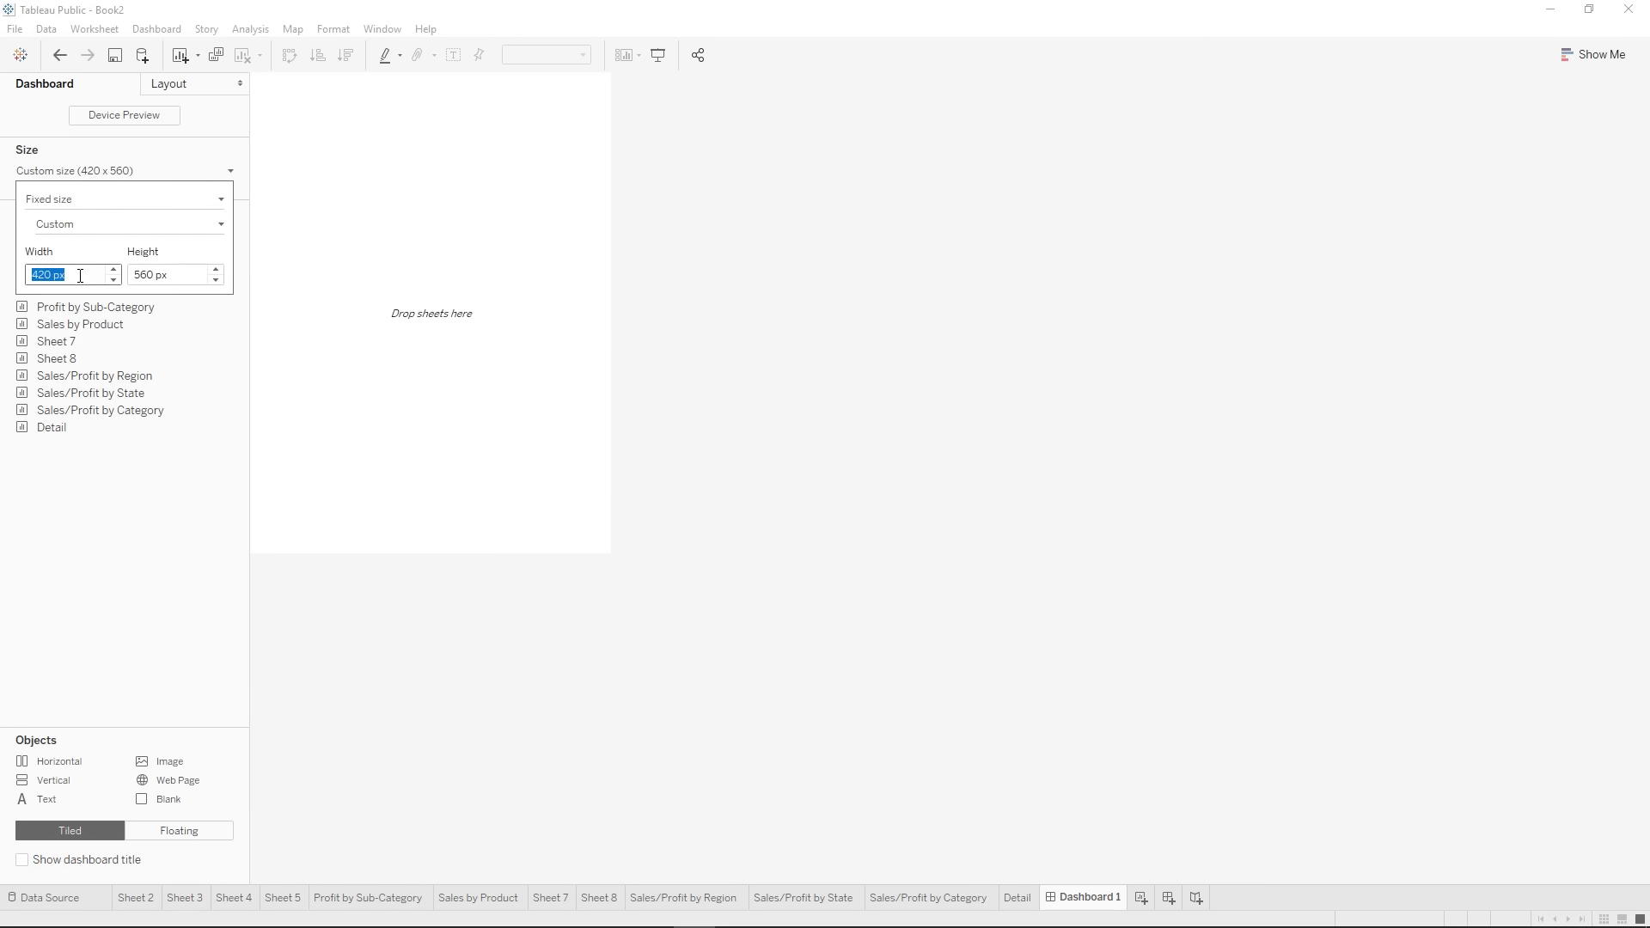
{"action": "type", "text": "1400"}
{"action": "double_click", "coordinate": [144, 274]}
{"action": "type", "text": "1000"}
{"action": "key", "text": "Return"}
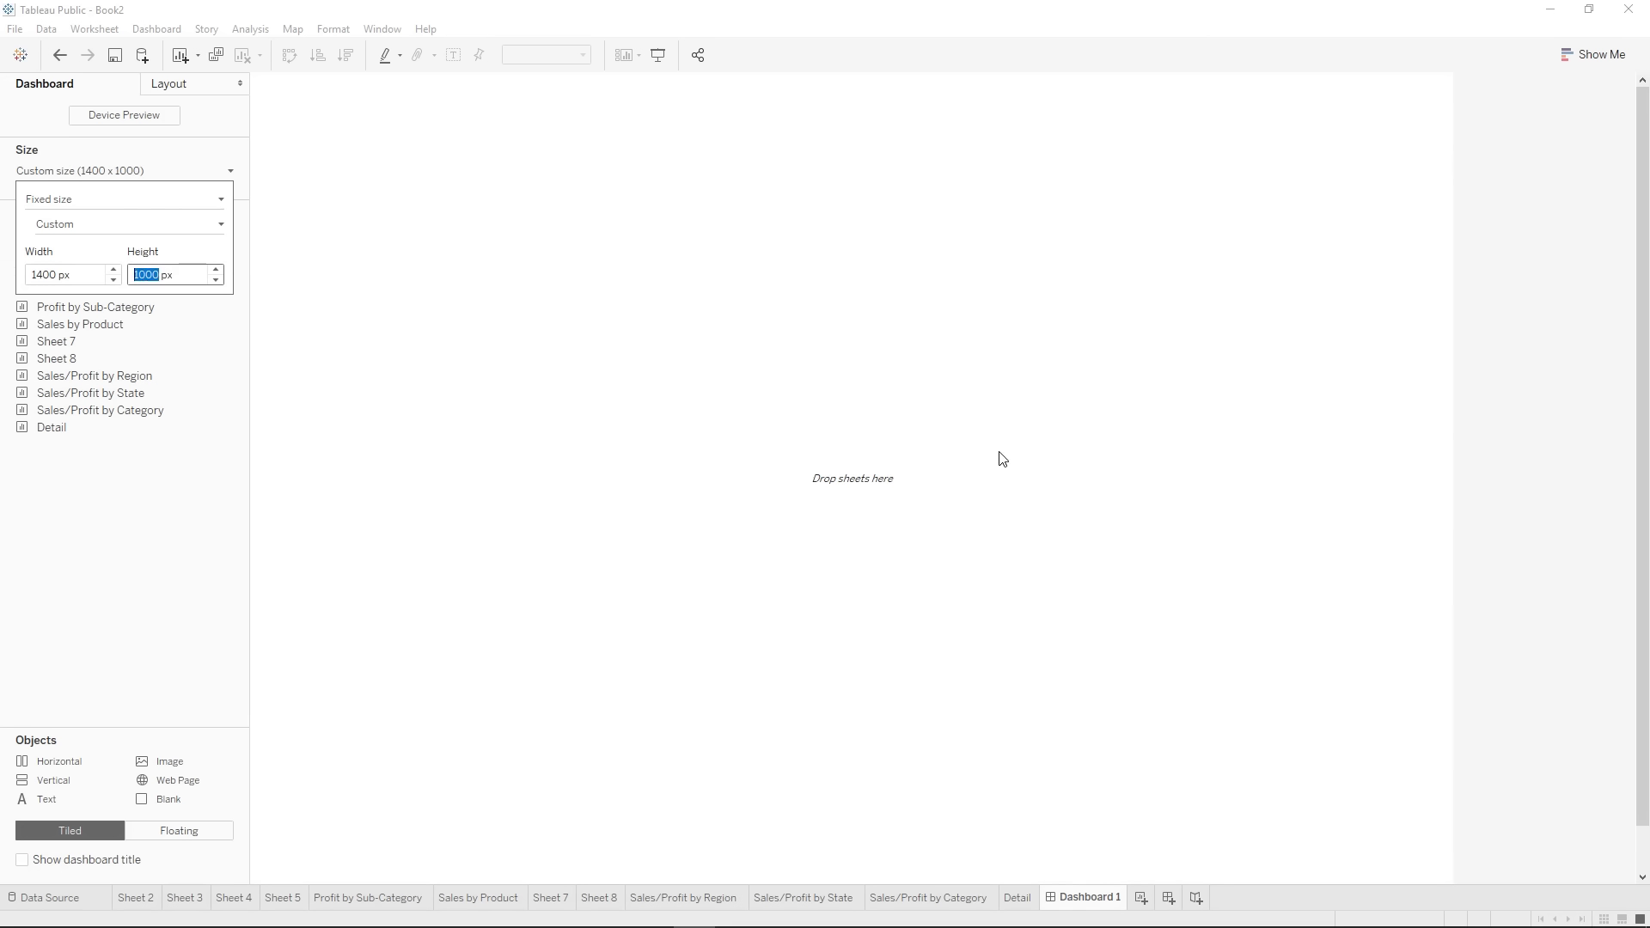
{"action": "left_click", "coordinate": [1002, 459]}
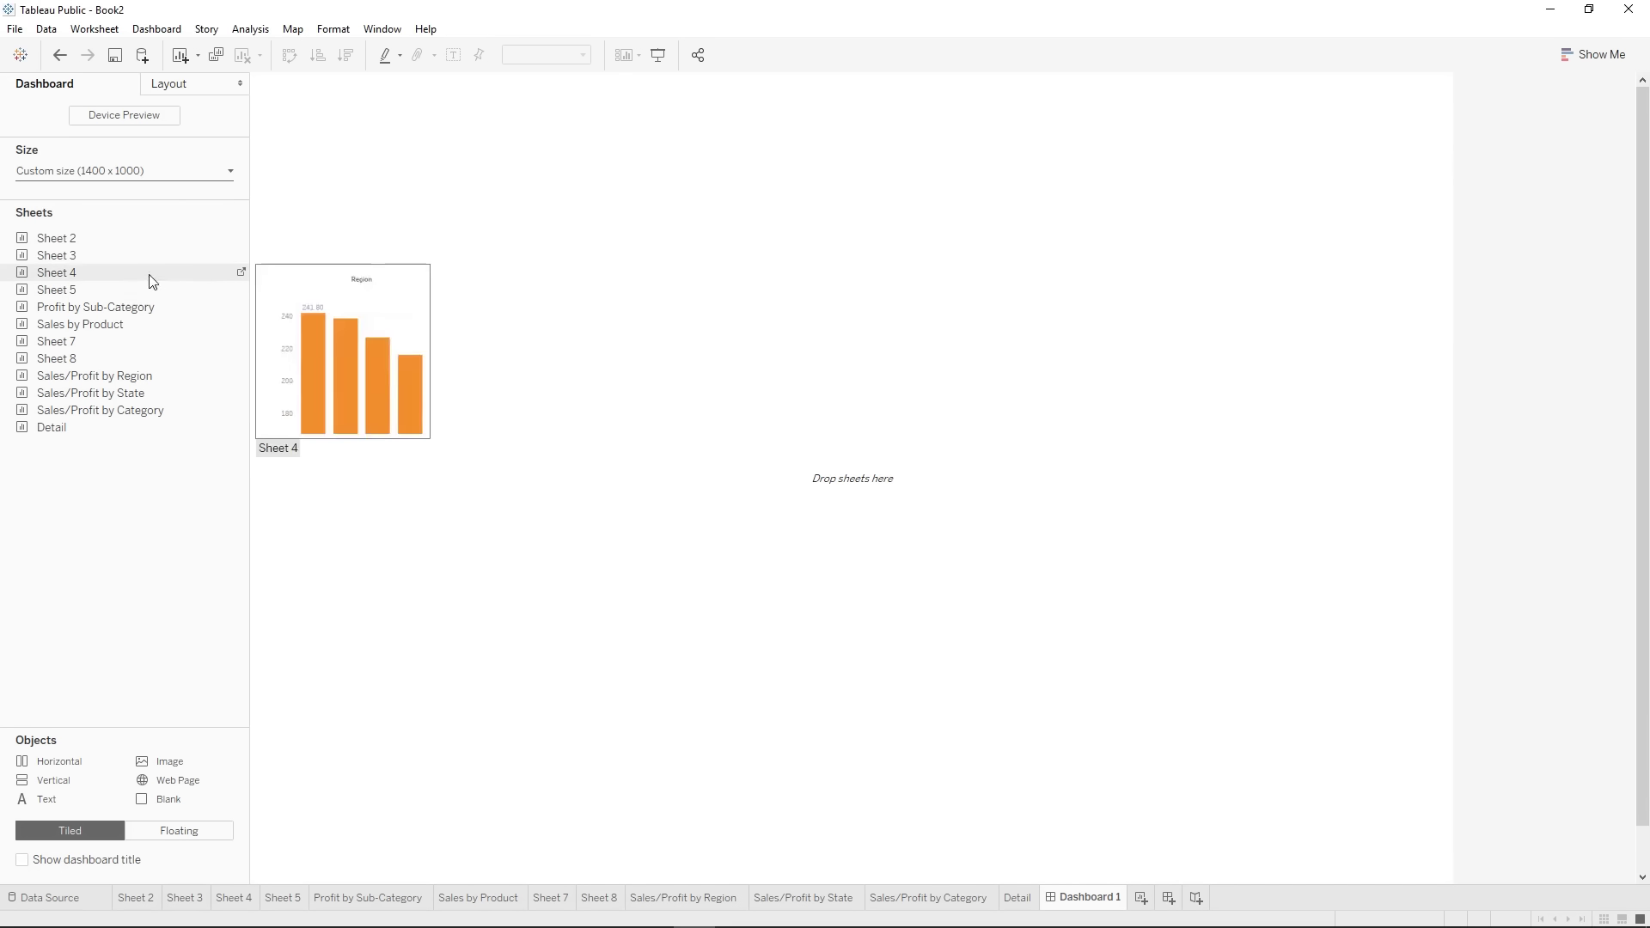
- Place Sales/Profit by Region and Sales/Profit by State side by side on the dashboard, with the region chart narrower than the map
{"action": "double_click", "coordinate": [115, 379]}
{"action": "left_click_drag", "start_coordinate": [159, 393], "coordinate": [980, 396]}
{"action": "left_click_drag", "start_coordinate": [1081, 402], "coordinate": [1081, 404]}
{"action": "left_click_drag", "start_coordinate": [783, 413], "coordinate": [601, 402]}
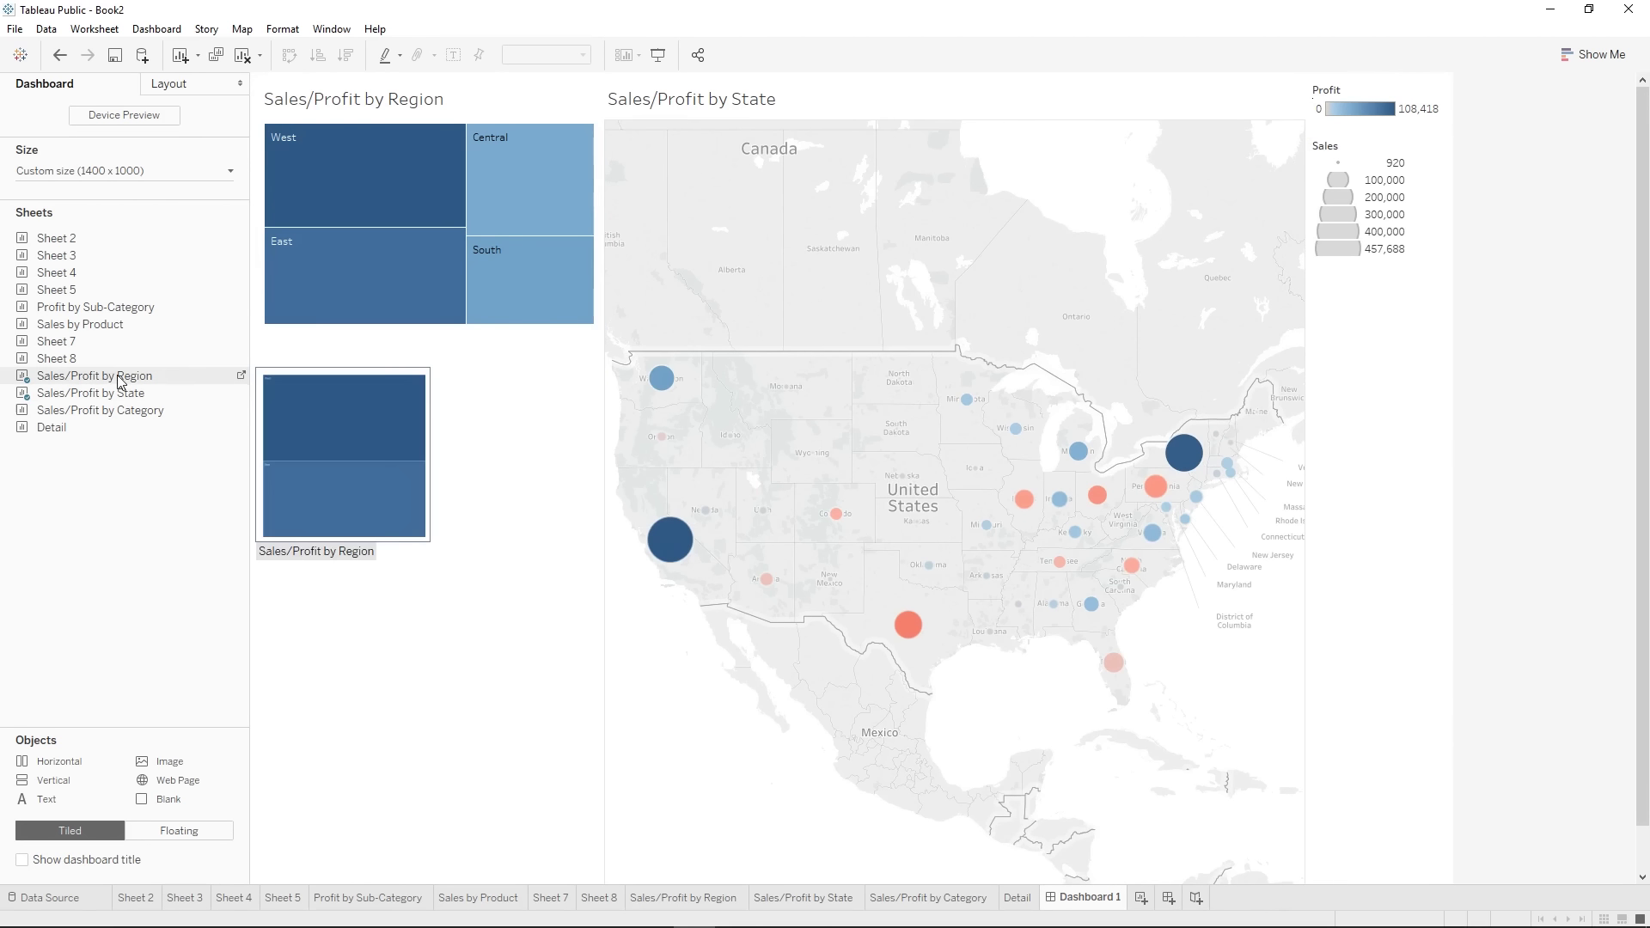
- Place Sales/Profit by Category below the region chart and Detail below the state map, giving the map slightly more height
{"action": "left_click_drag", "start_coordinate": [119, 409], "coordinate": [408, 627]}
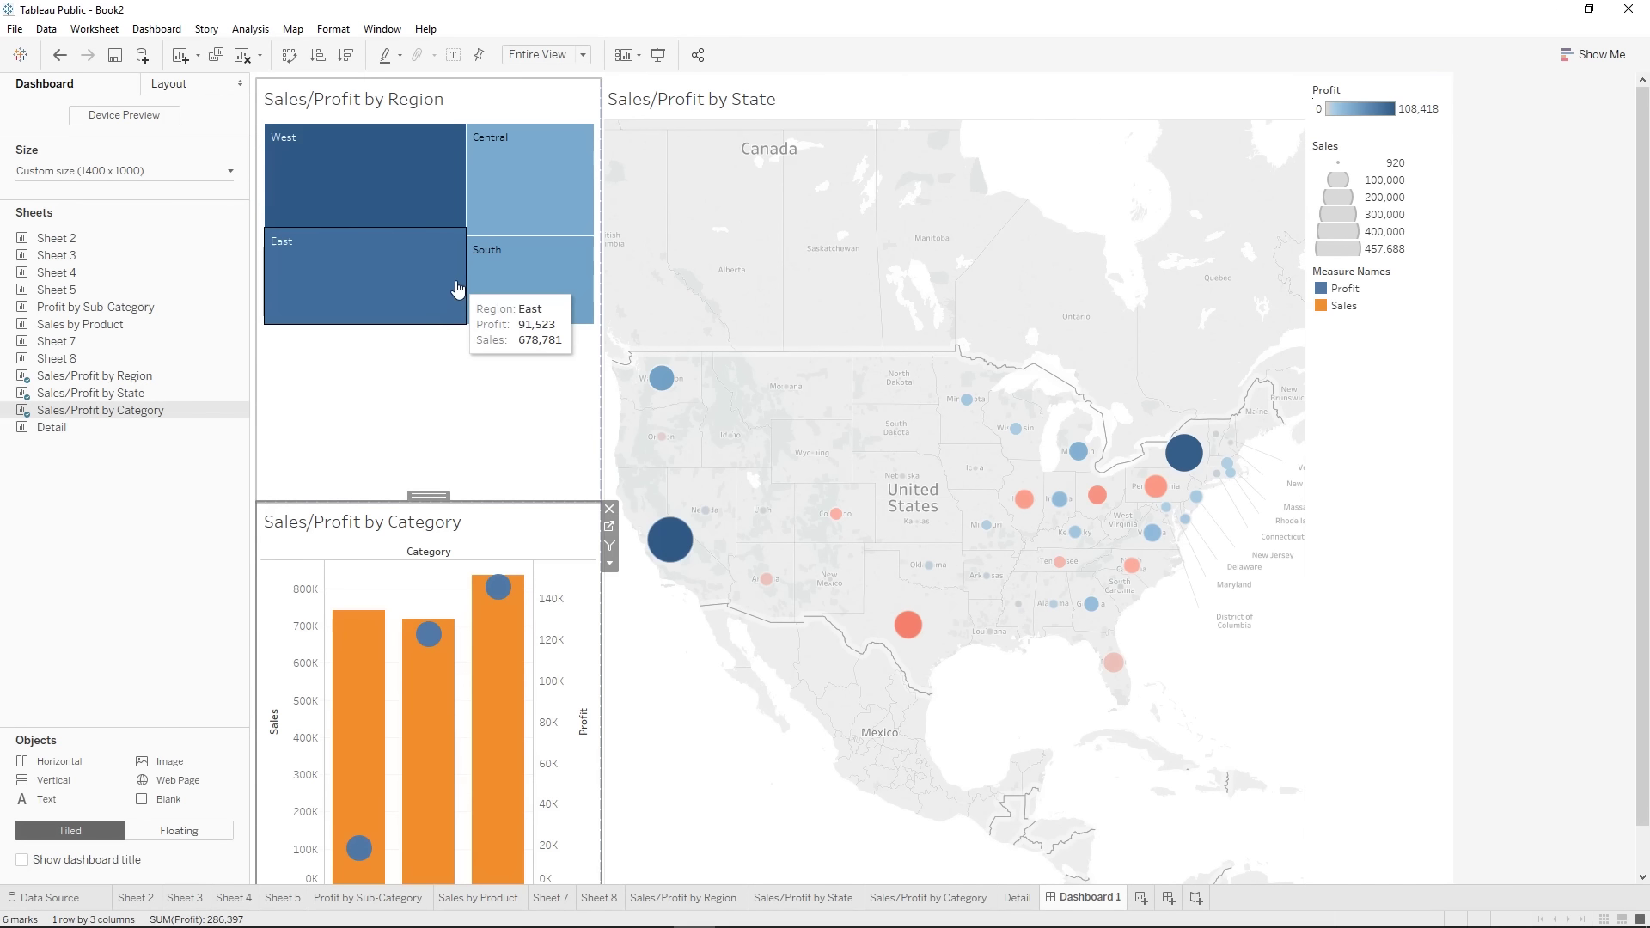
{"action": "left_click_drag", "start_coordinate": [52, 427], "coordinate": [929, 660]}
{"action": "left_click_drag", "start_coordinate": [691, 502], "coordinate": [690, 540]}
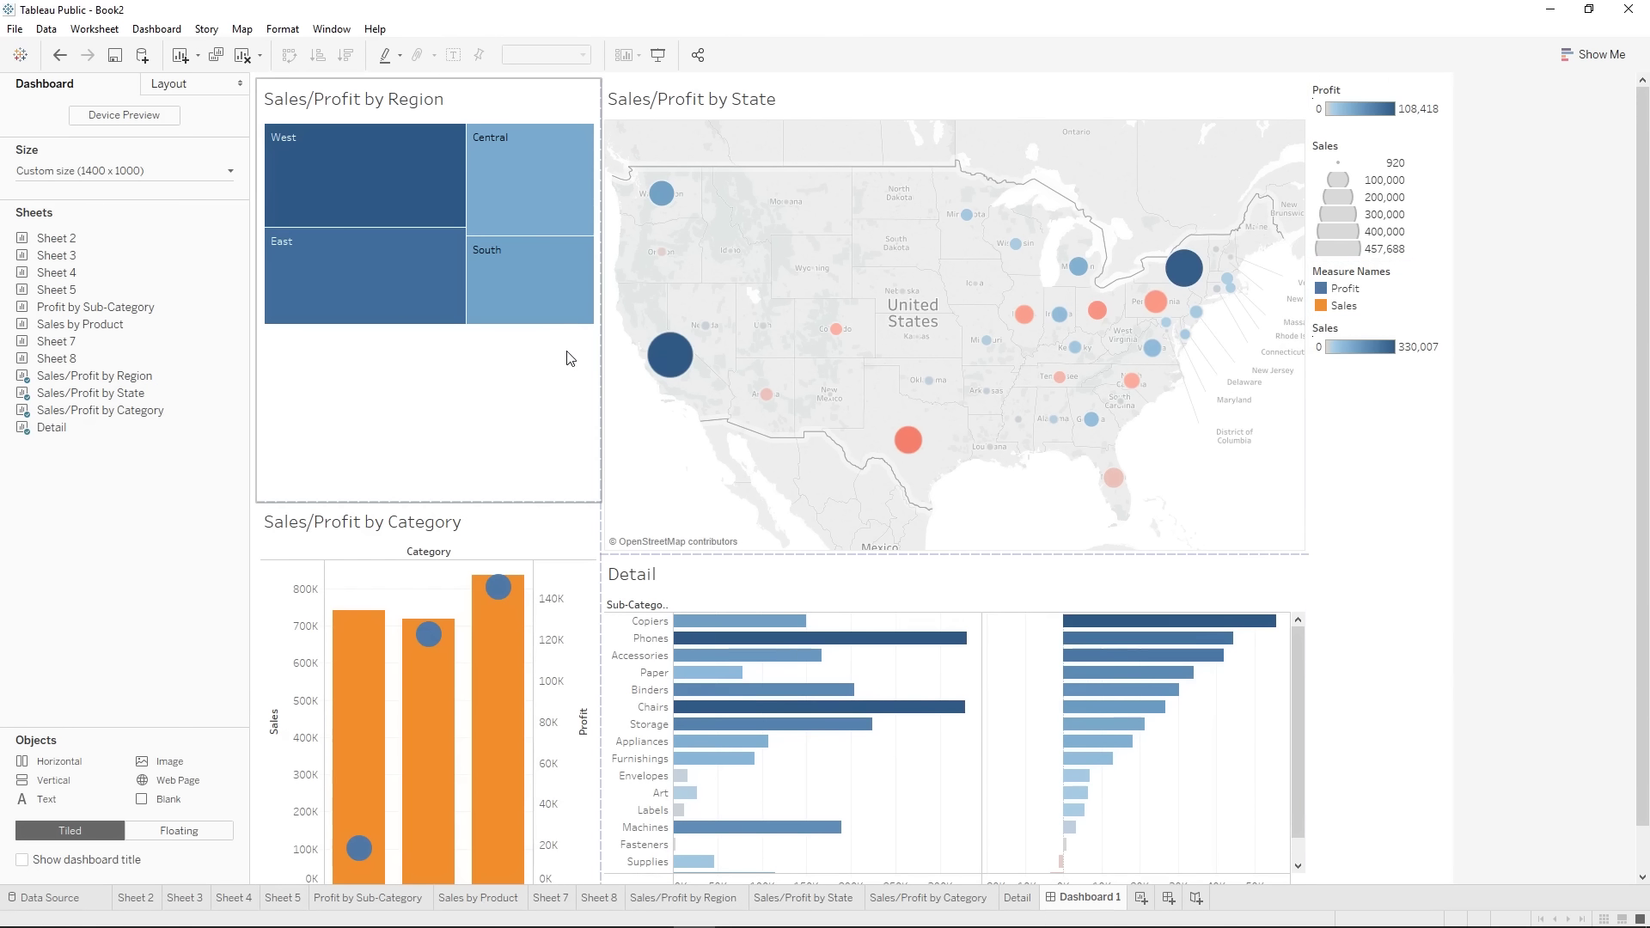
- Use the Sales/Profit by Region chart as a dashboard filter and try it with the South region
{"action": "left_click", "coordinate": [574, 86]}
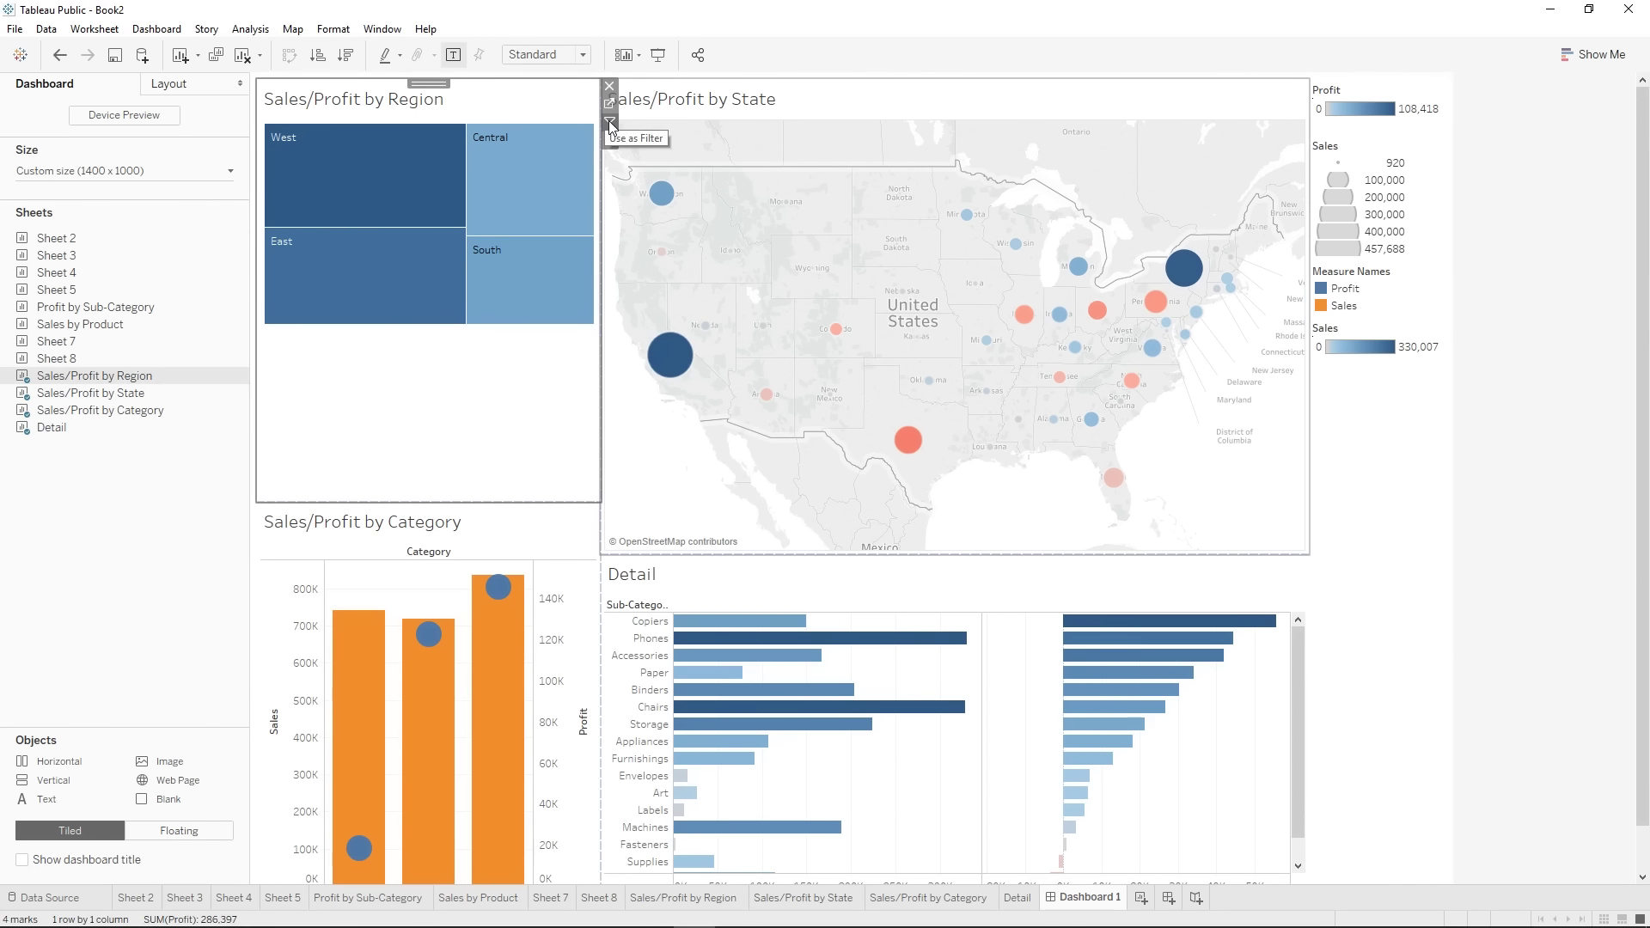
{"action": "left_click", "coordinate": [609, 120]}
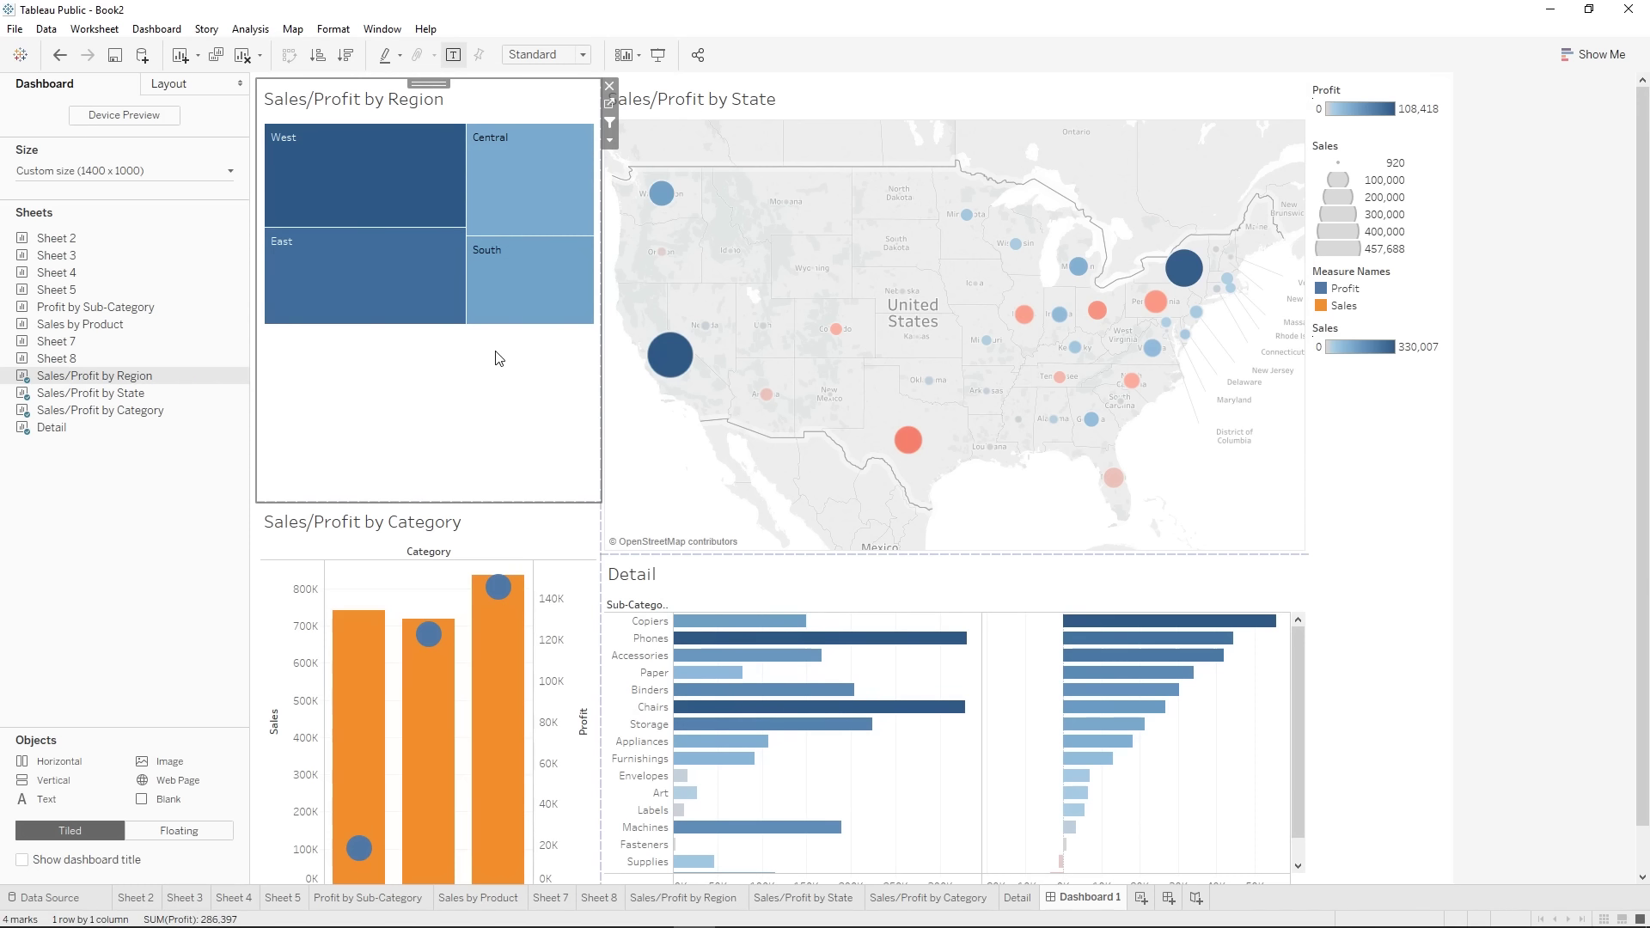
{"action": "left_click", "coordinate": [522, 306]}
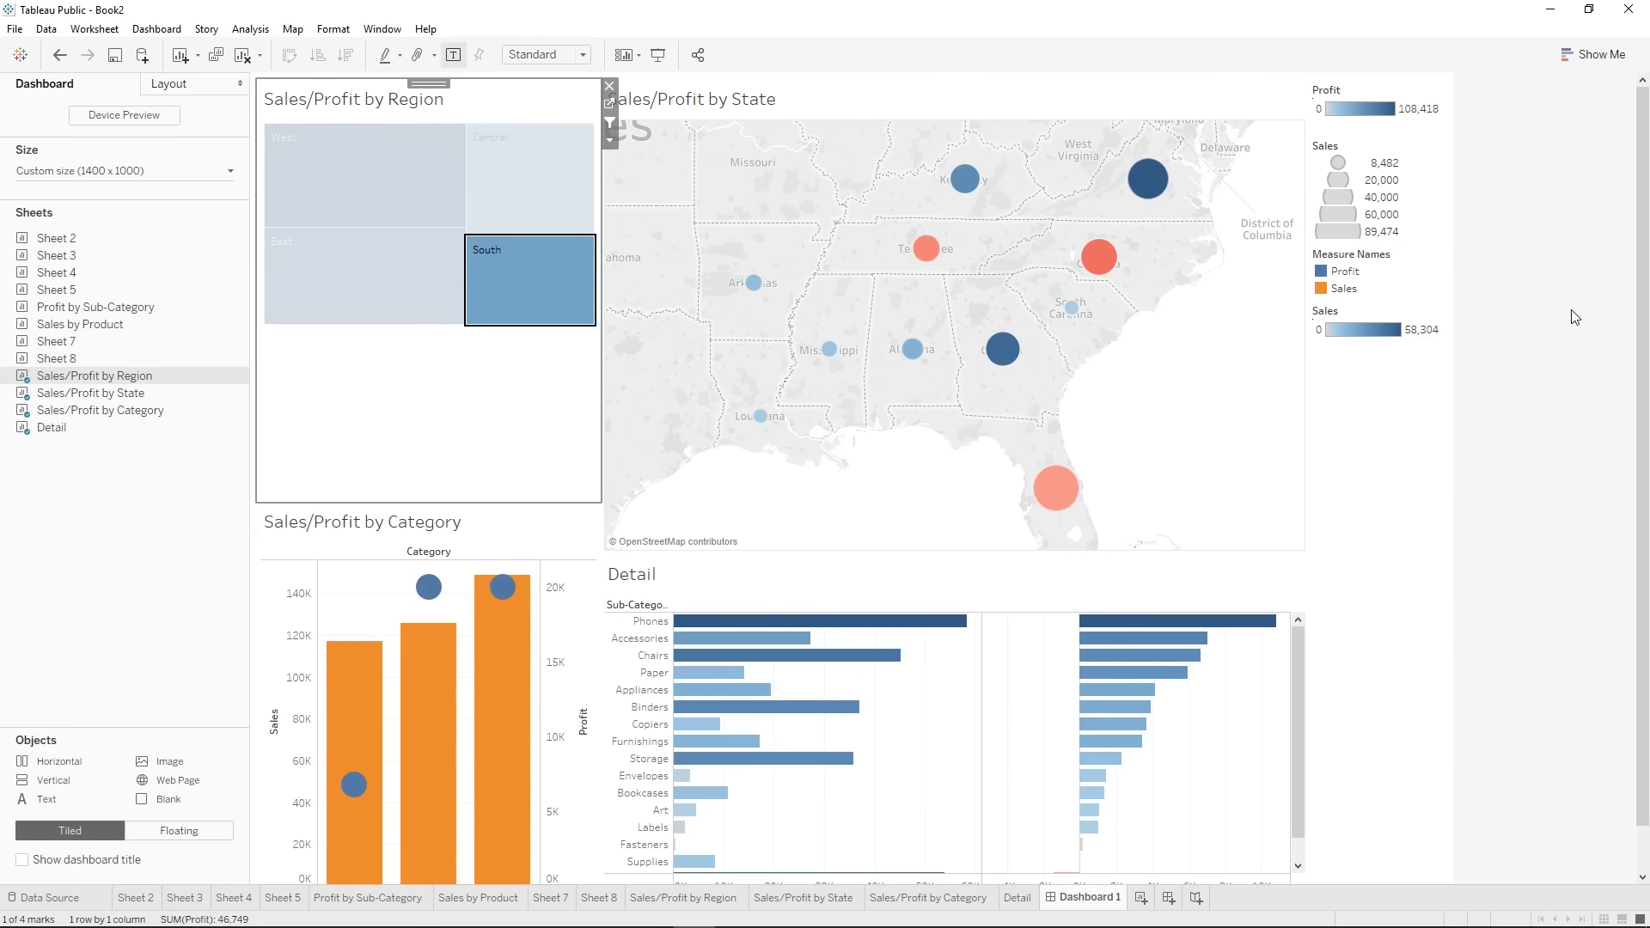
{"action": "left_click_drag", "start_coordinate": [1643, 301], "coordinate": [1648, 339]}
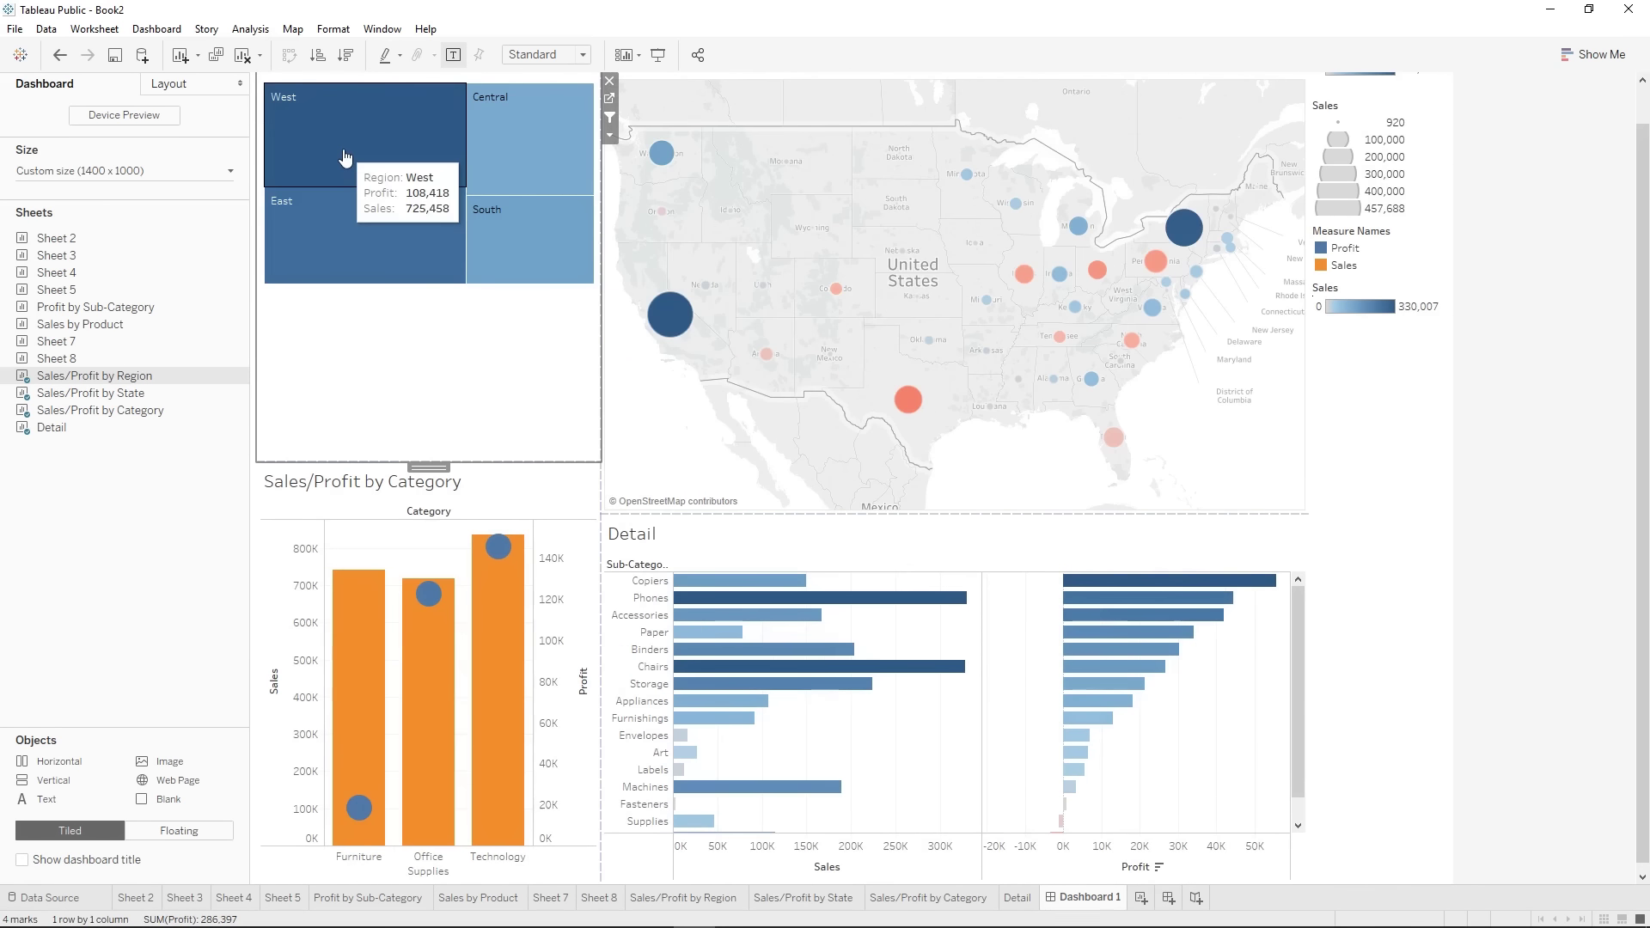
- Check how the dashboard filters for the Central region and clear that selection
{"action": "mouse_move", "coordinate": [517, 163]}
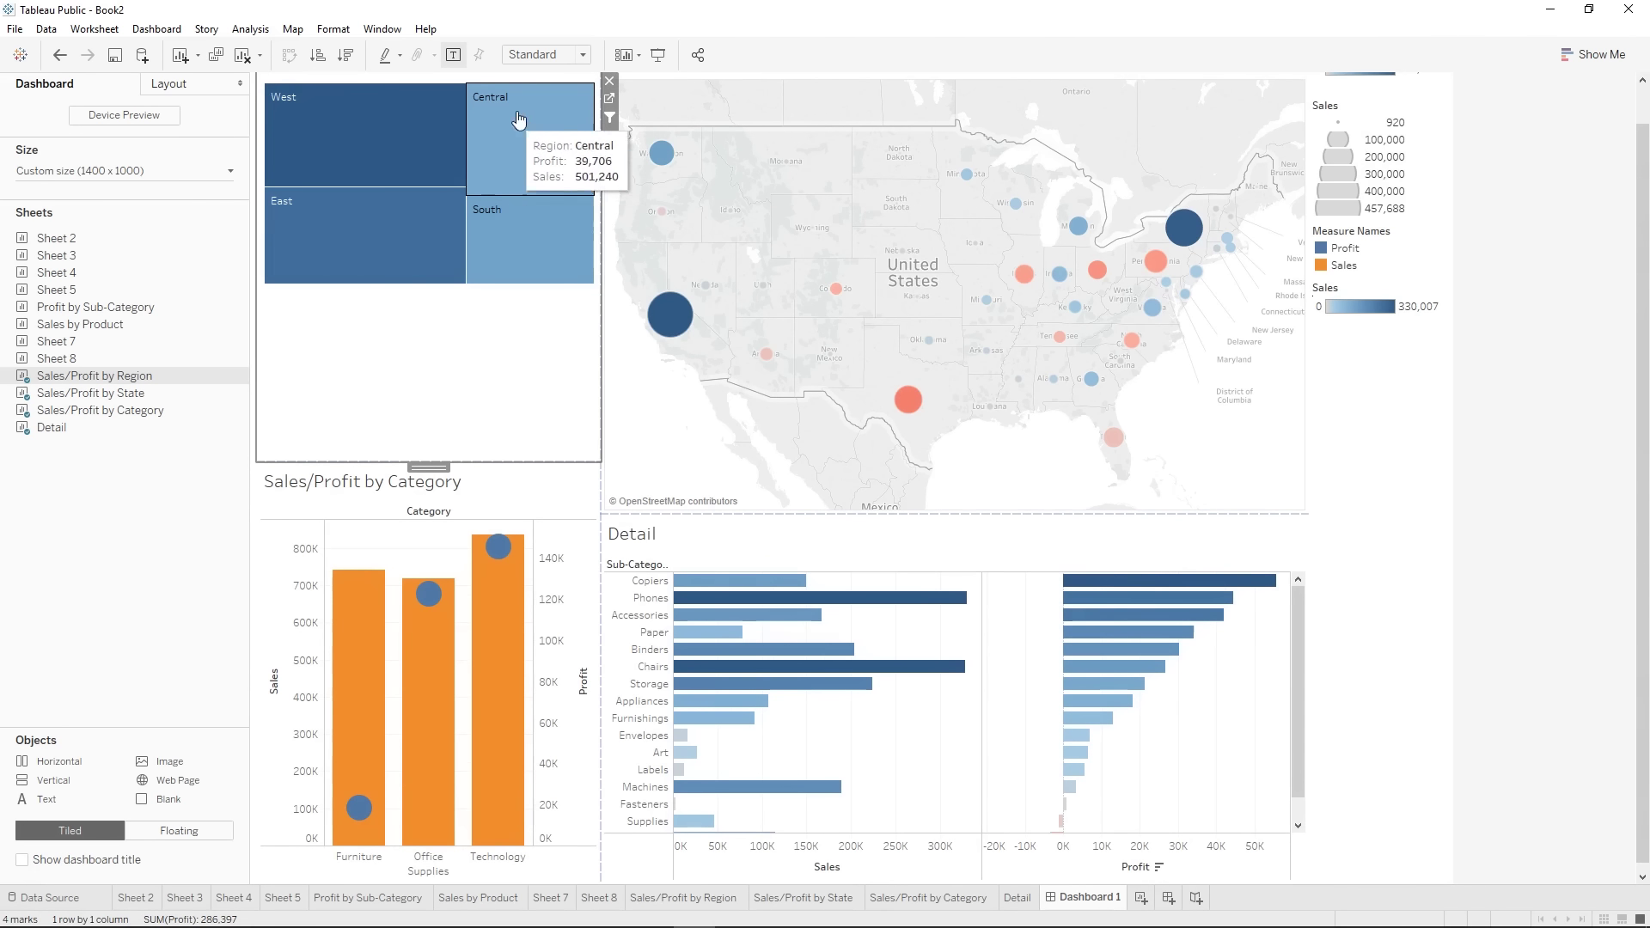
{"action": "mouse_move", "coordinate": [547, 210]}
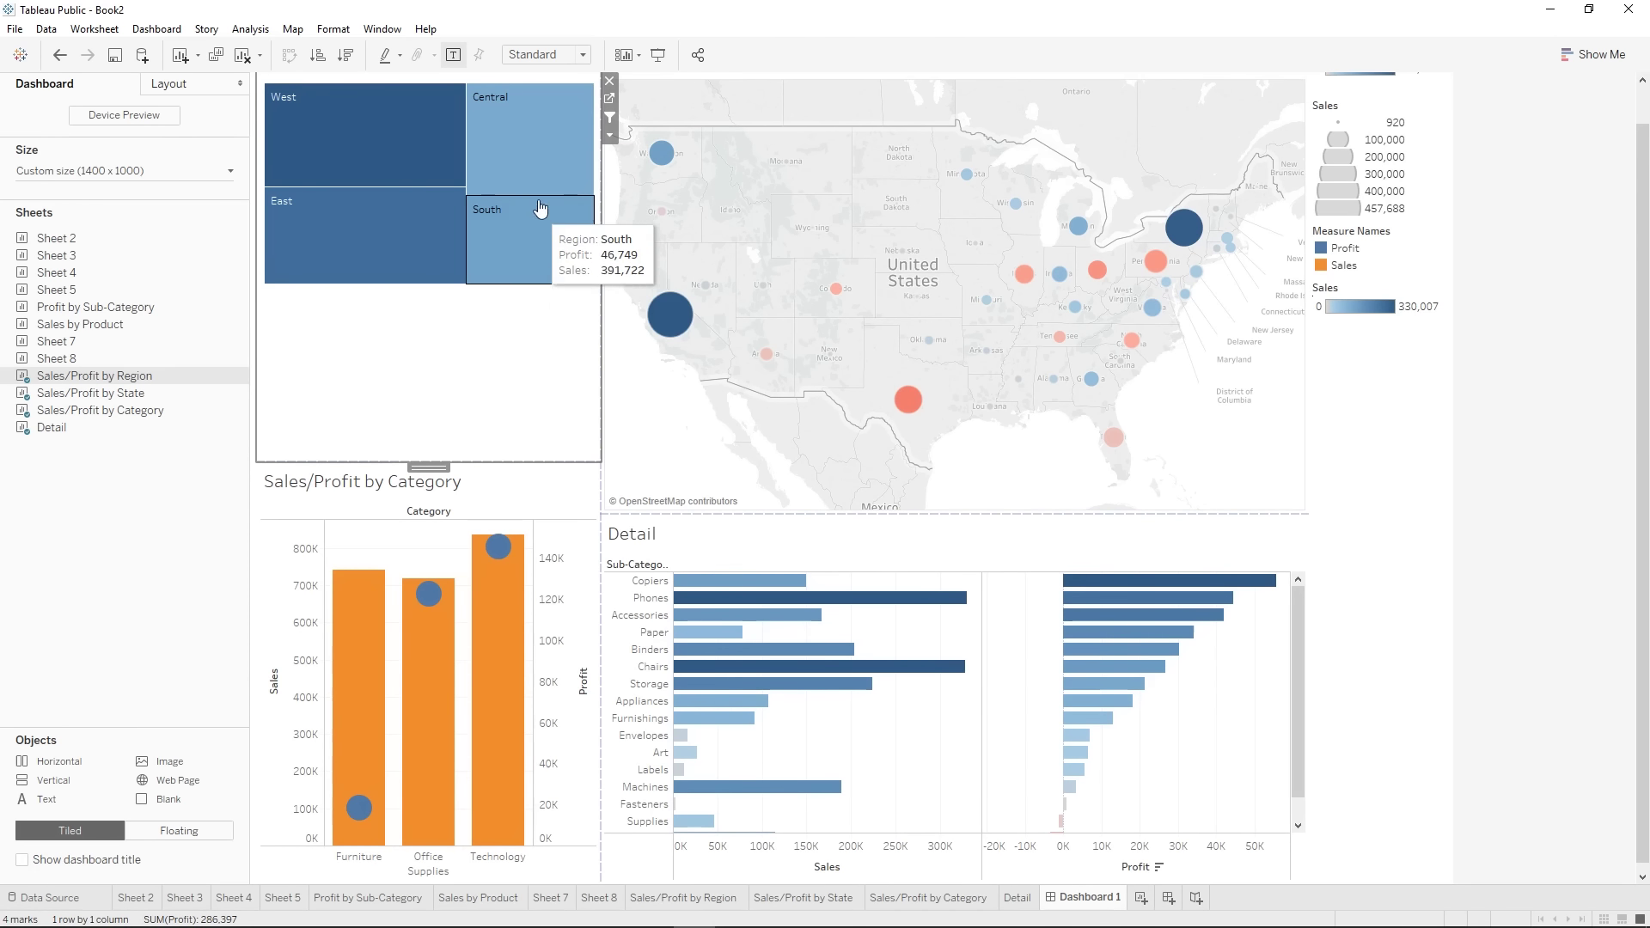
{"action": "left_click", "coordinate": [536, 158]}
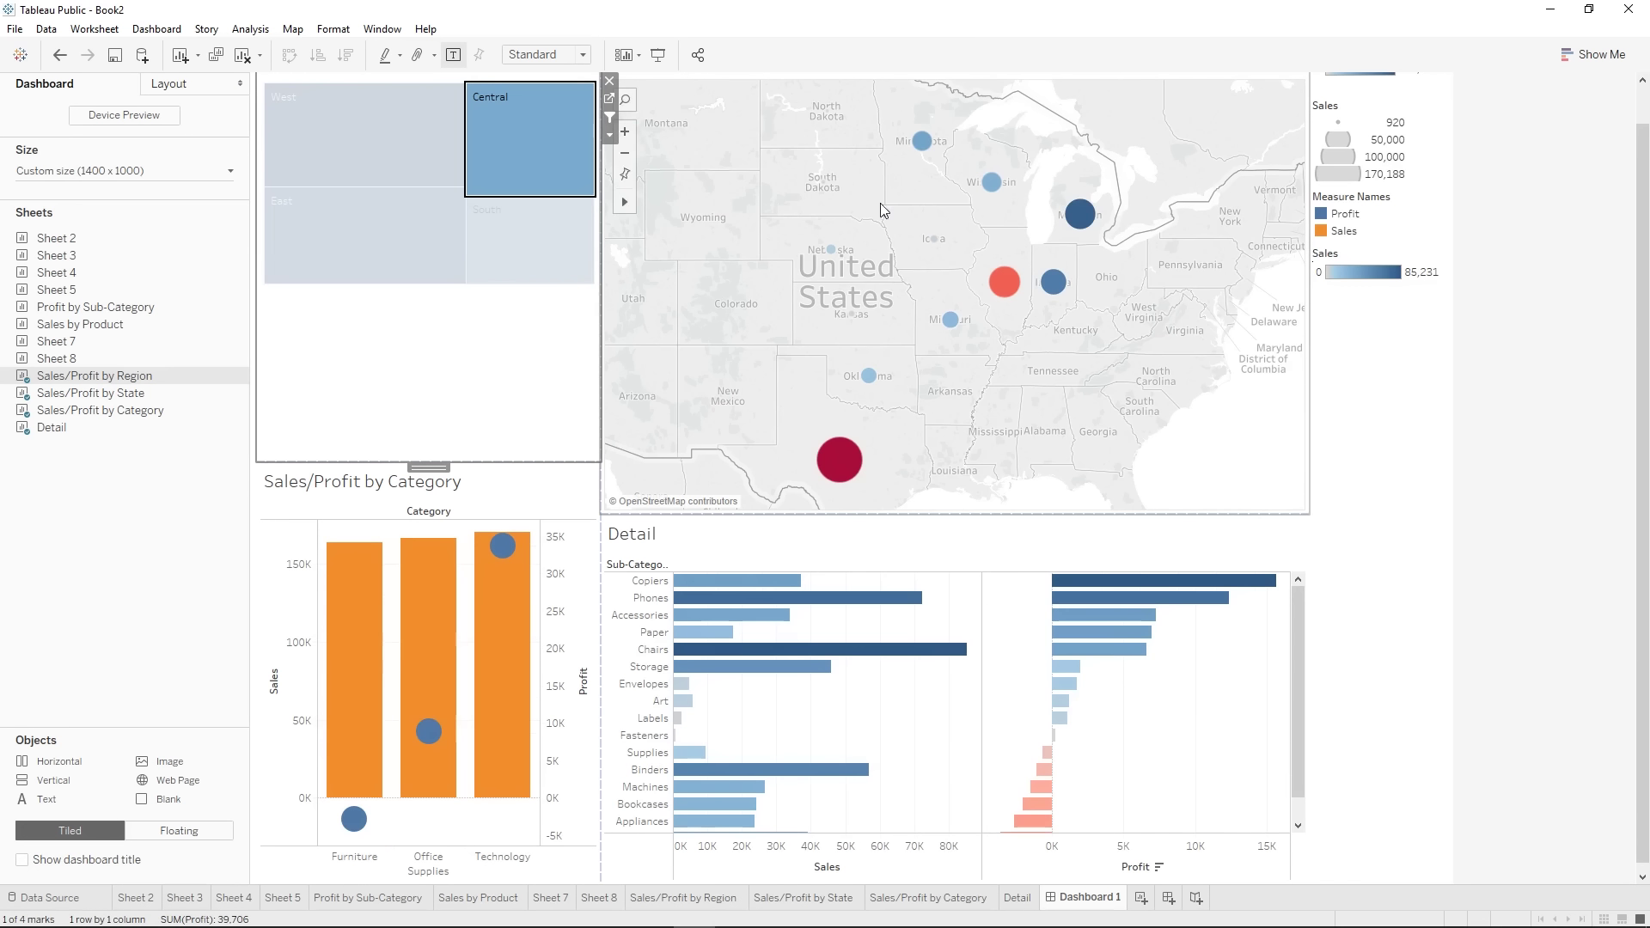
{"action": "left_click", "coordinate": [539, 117]}
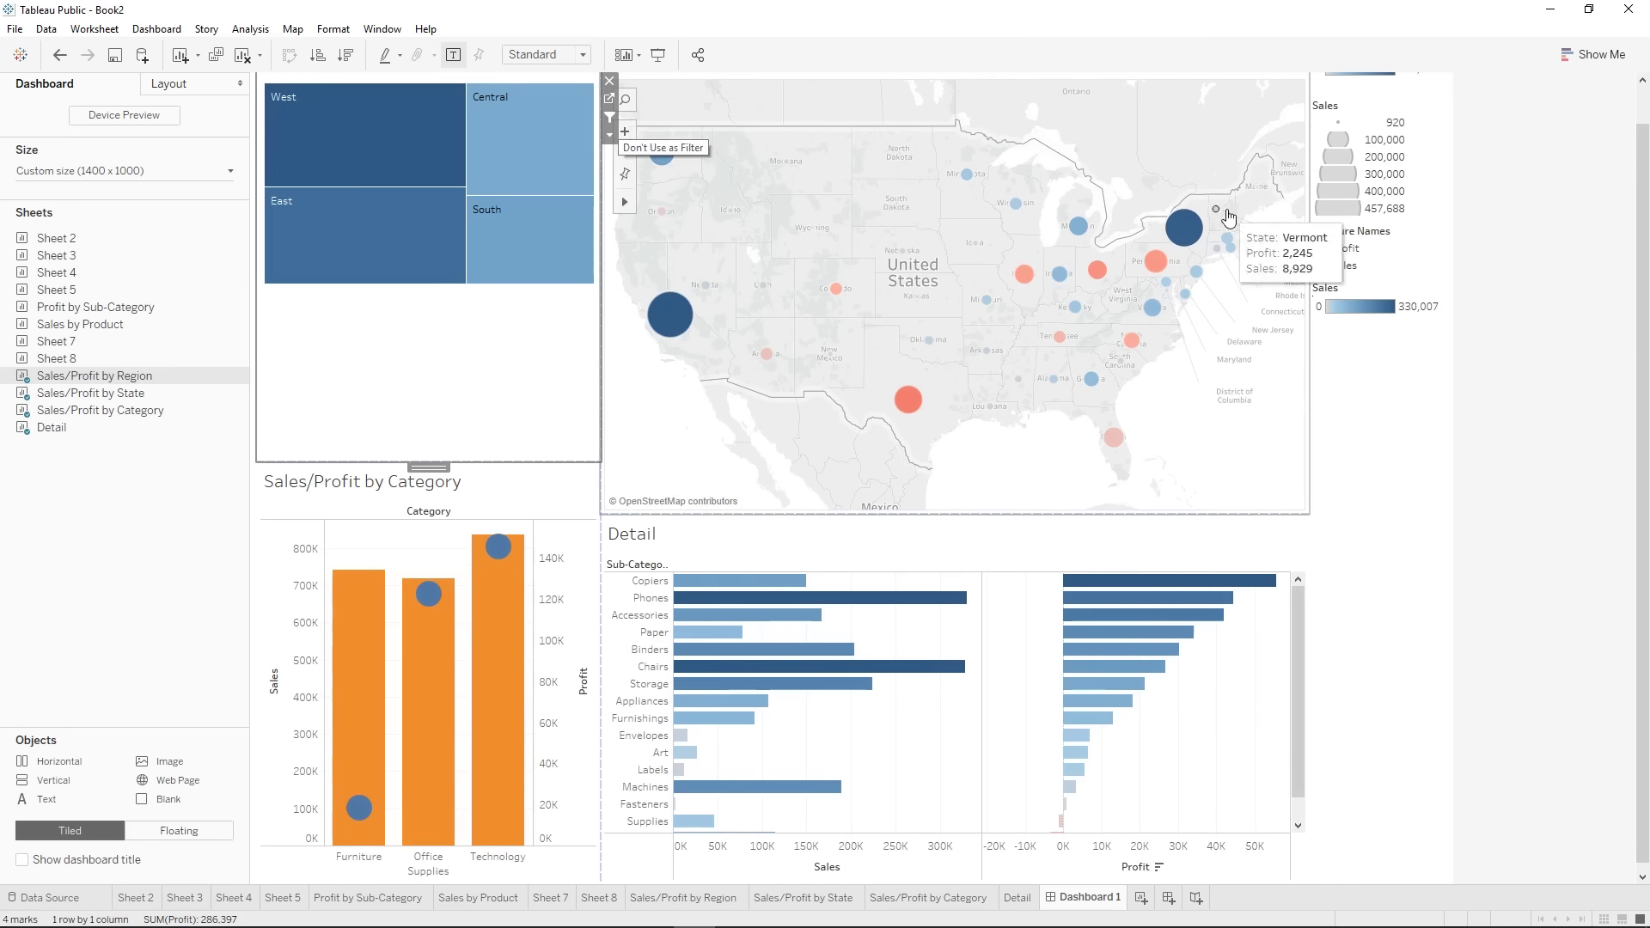
- Use the Sales/Profit by State map and the Sales/Profit by Category chart as dashboard filters
{"action": "left_click", "coordinate": [1260, 156]}
{"action": "left_click", "coordinate": [1319, 119]}
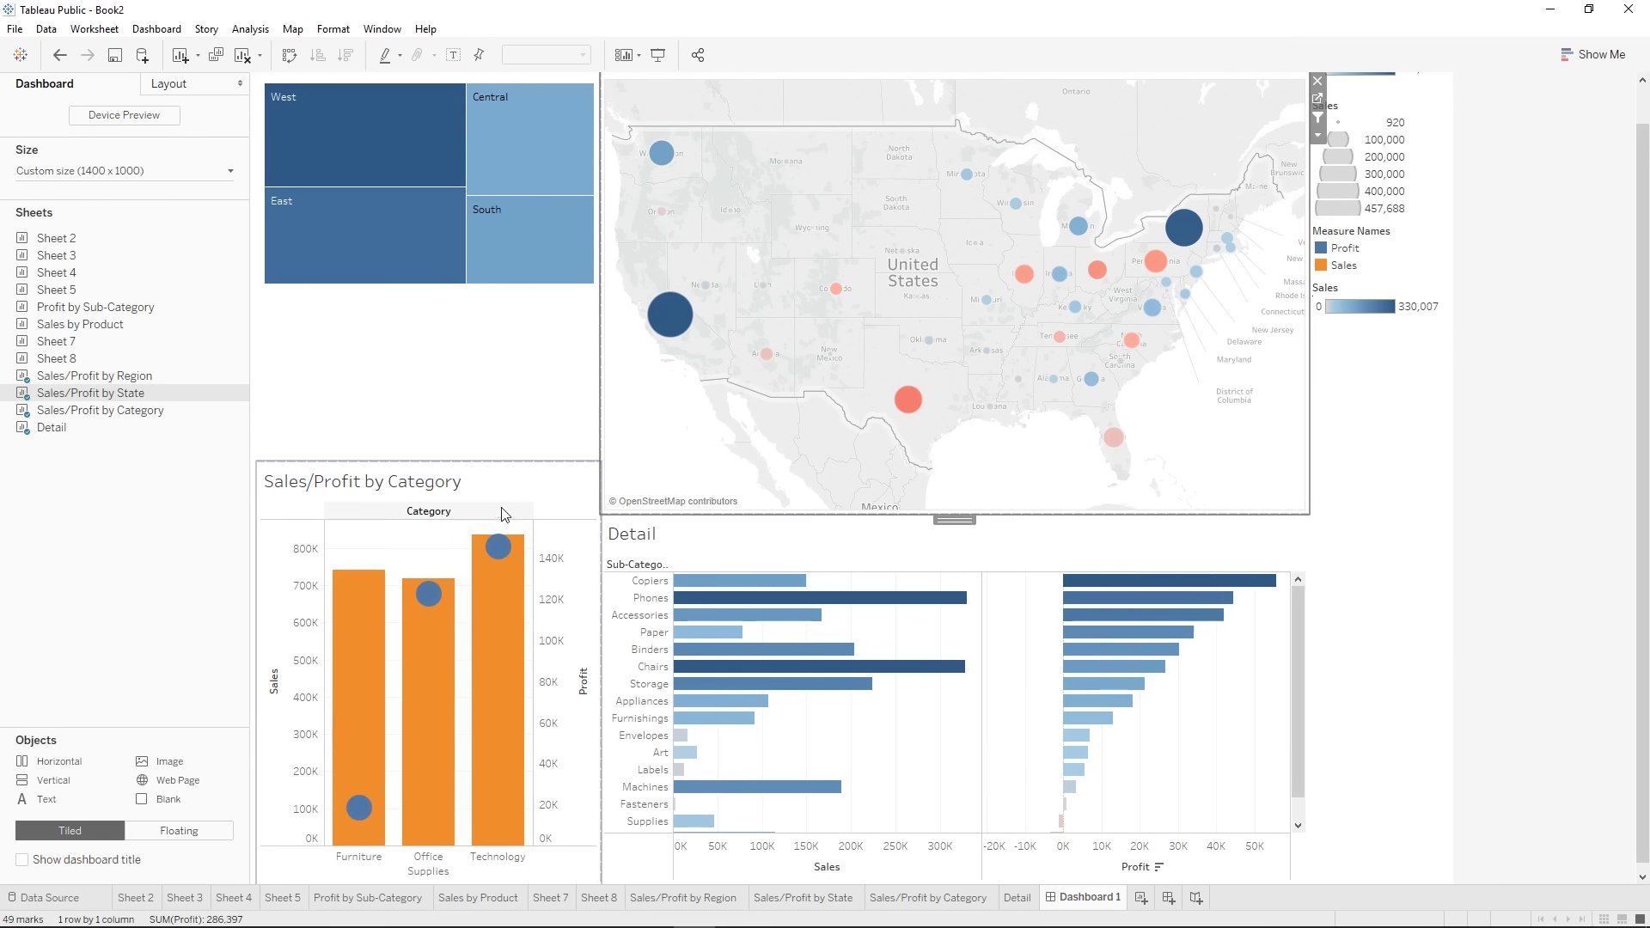
{"action": "left_click", "coordinate": [543, 504]}
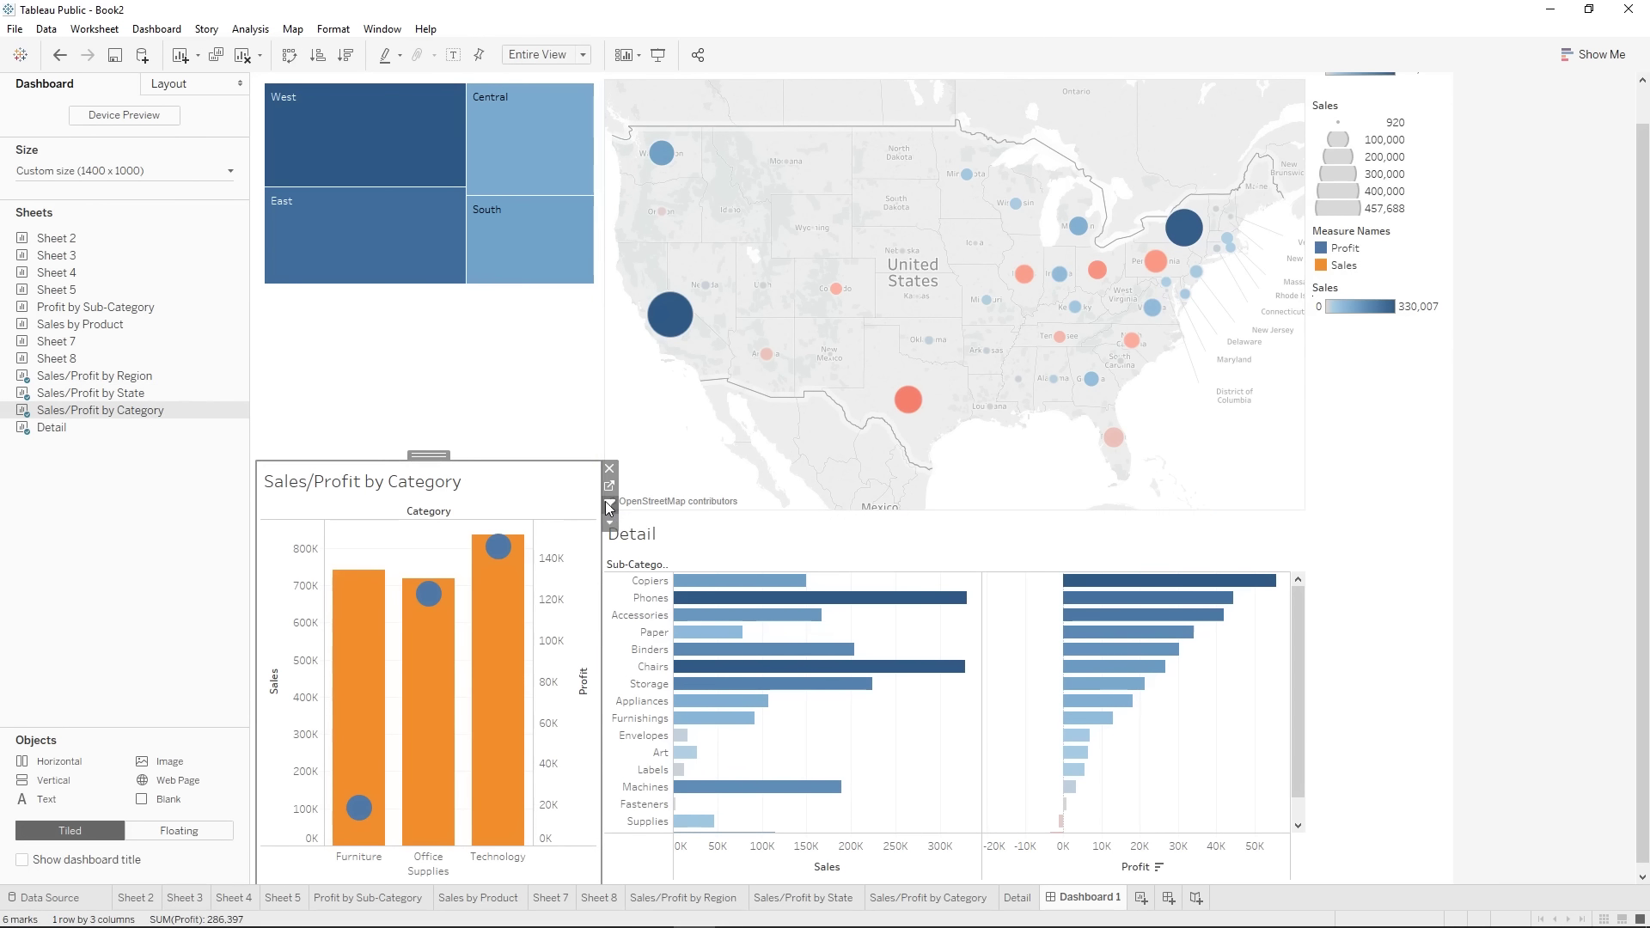
- Shorten the region chart's area so that the category chart below it gets more height
{"action": "left_click", "coordinate": [498, 381]}
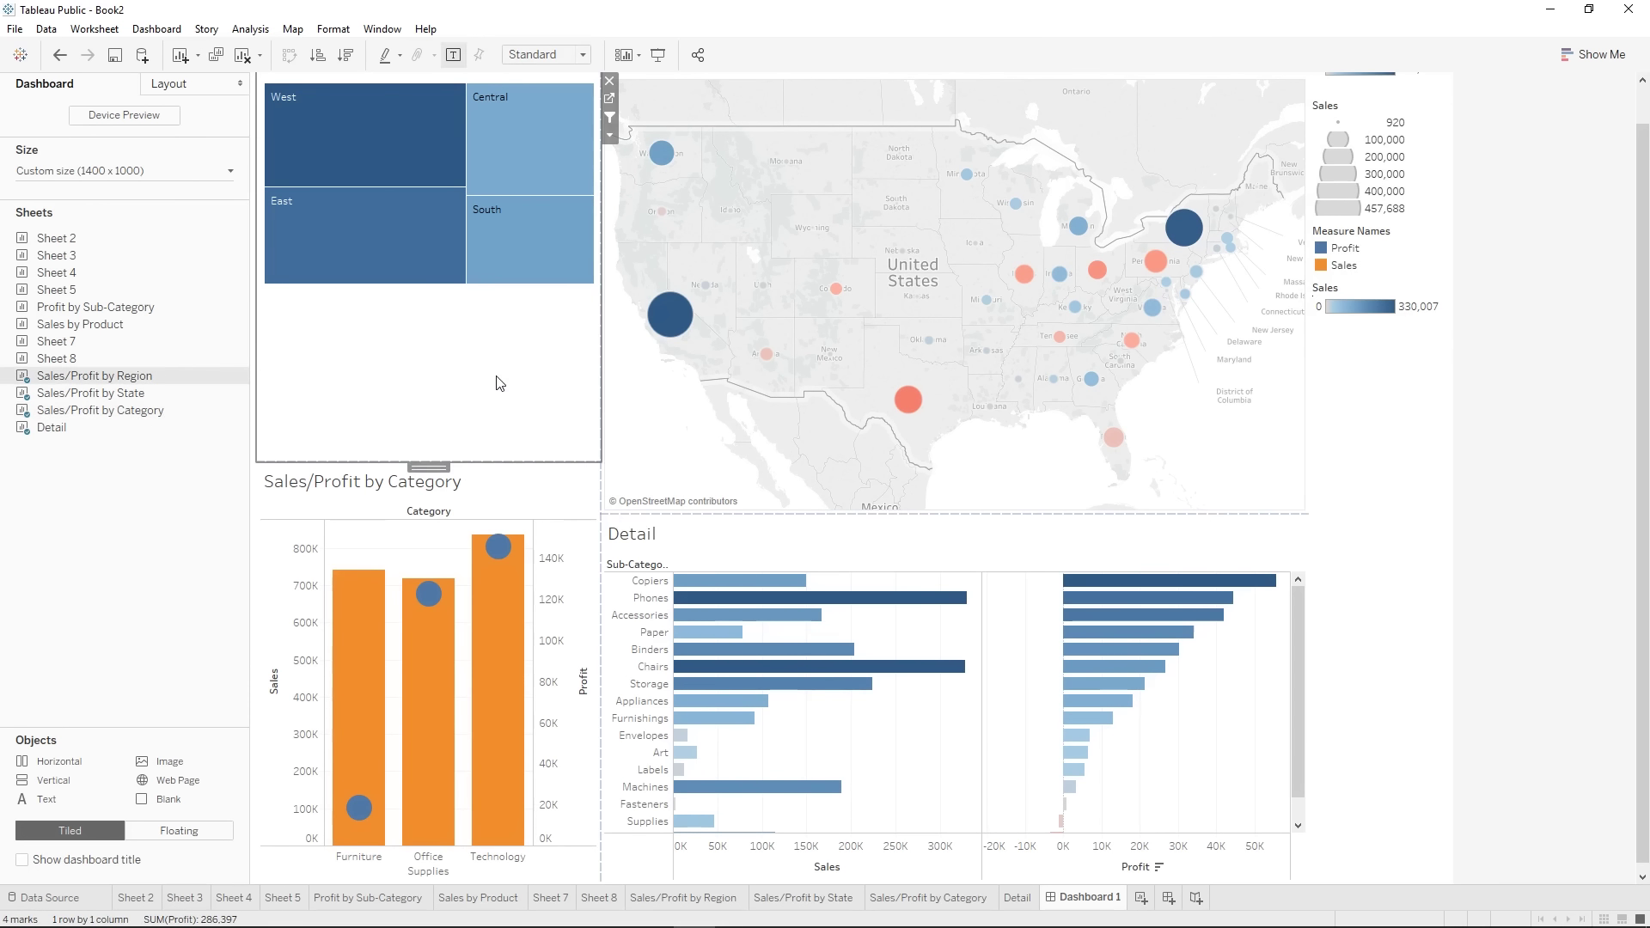
{"action": "left_click_drag", "start_coordinate": [458, 469], "coordinate": [473, 340]}
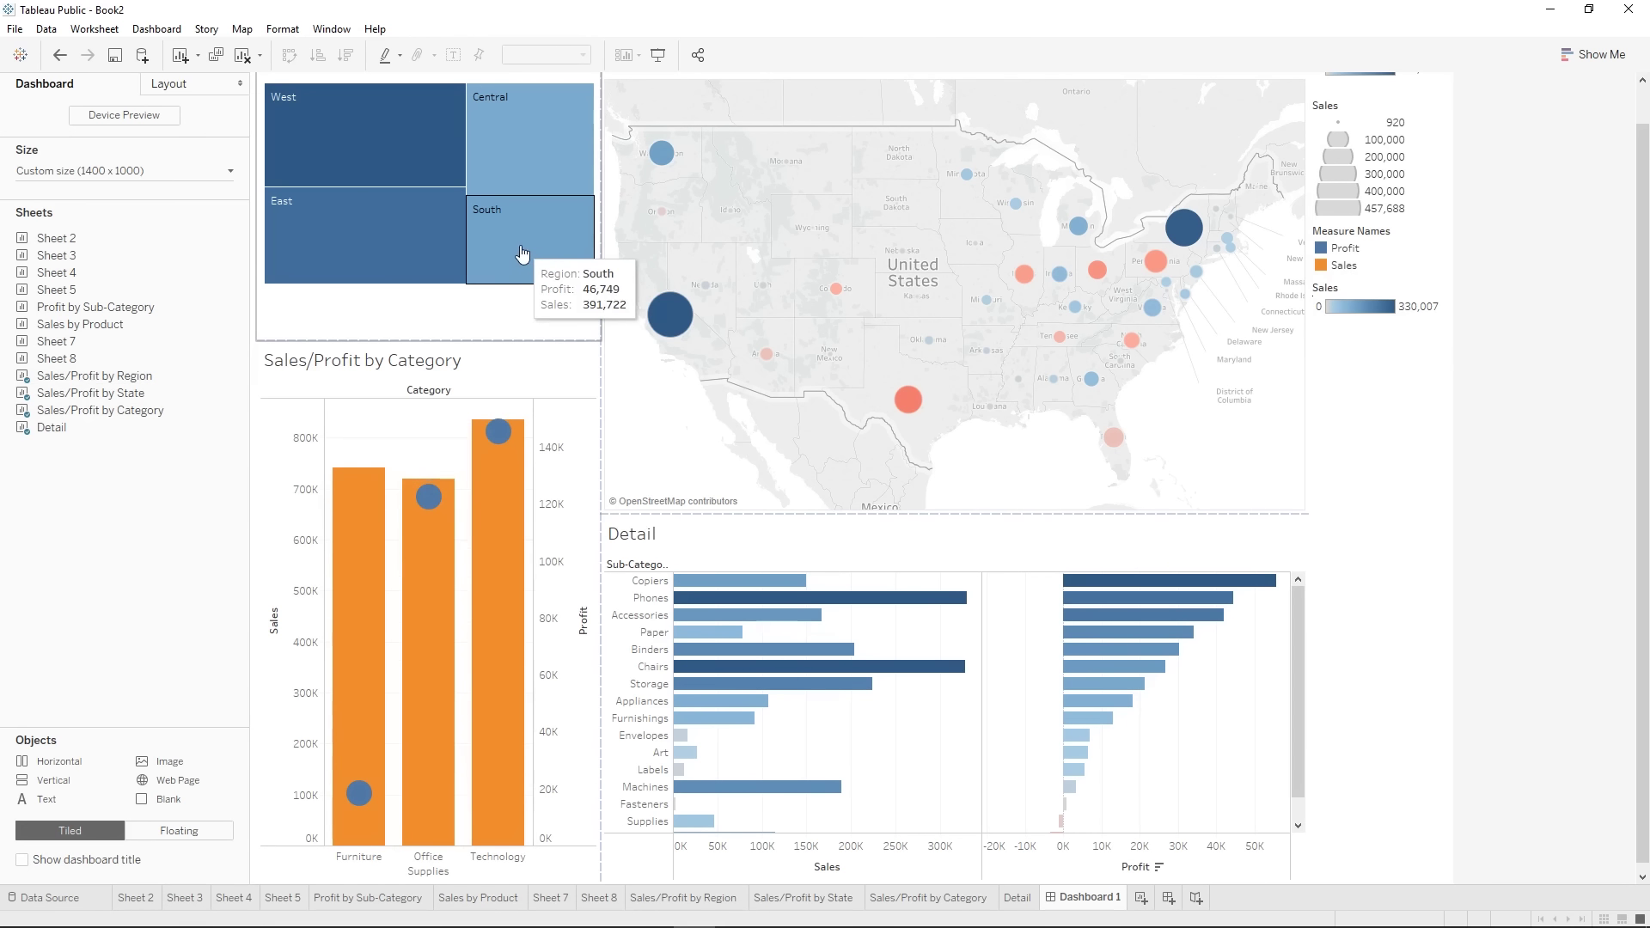
{"action": "left_click", "coordinate": [1358, 496]}
{"action": "left_click", "coordinate": [541, 295]}
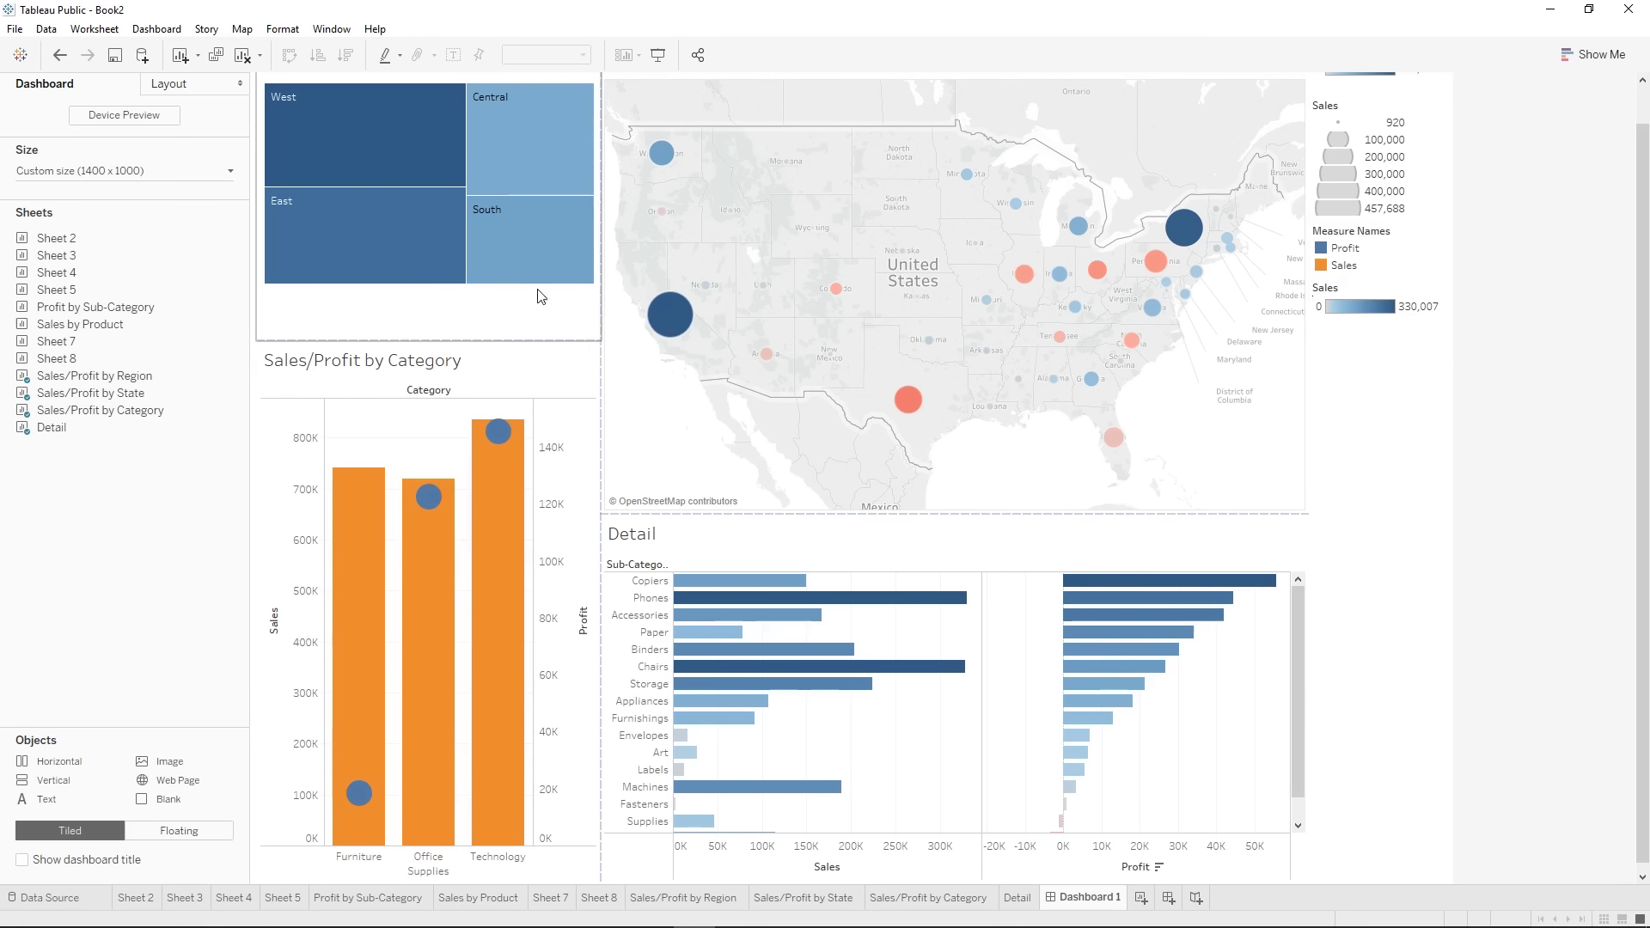
- Filter the dashboard to the Central region, Texas, and the Furniture and Office Supplies categories
{"action": "left_click", "coordinate": [521, 137]}
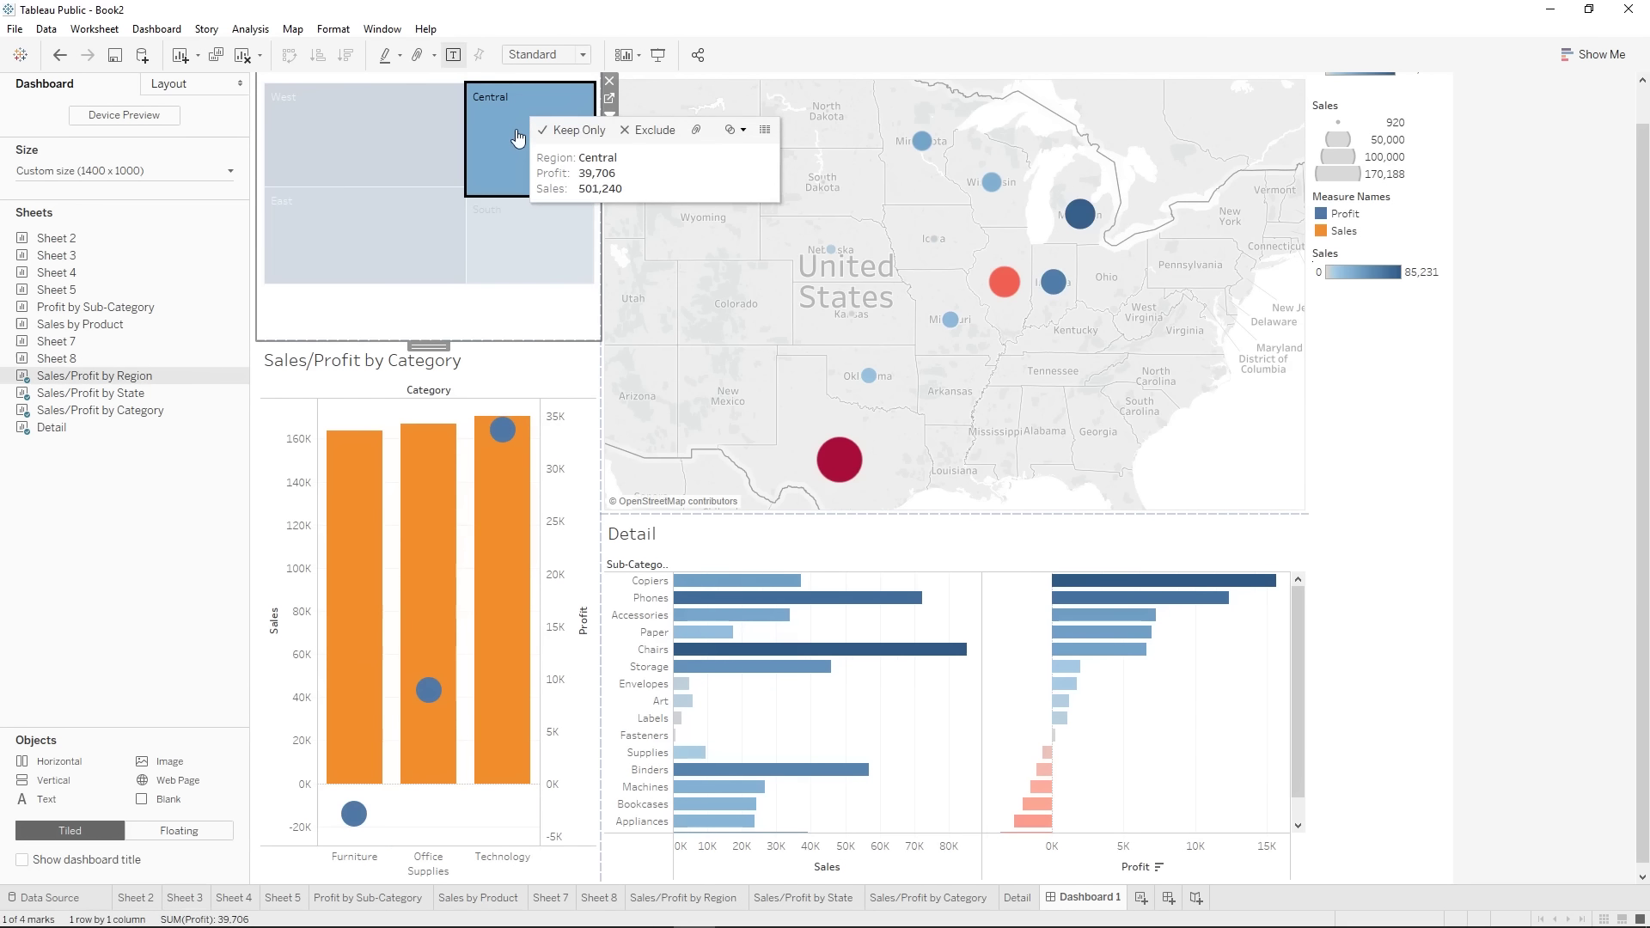
{"action": "mouse_move", "coordinate": [855, 470]}
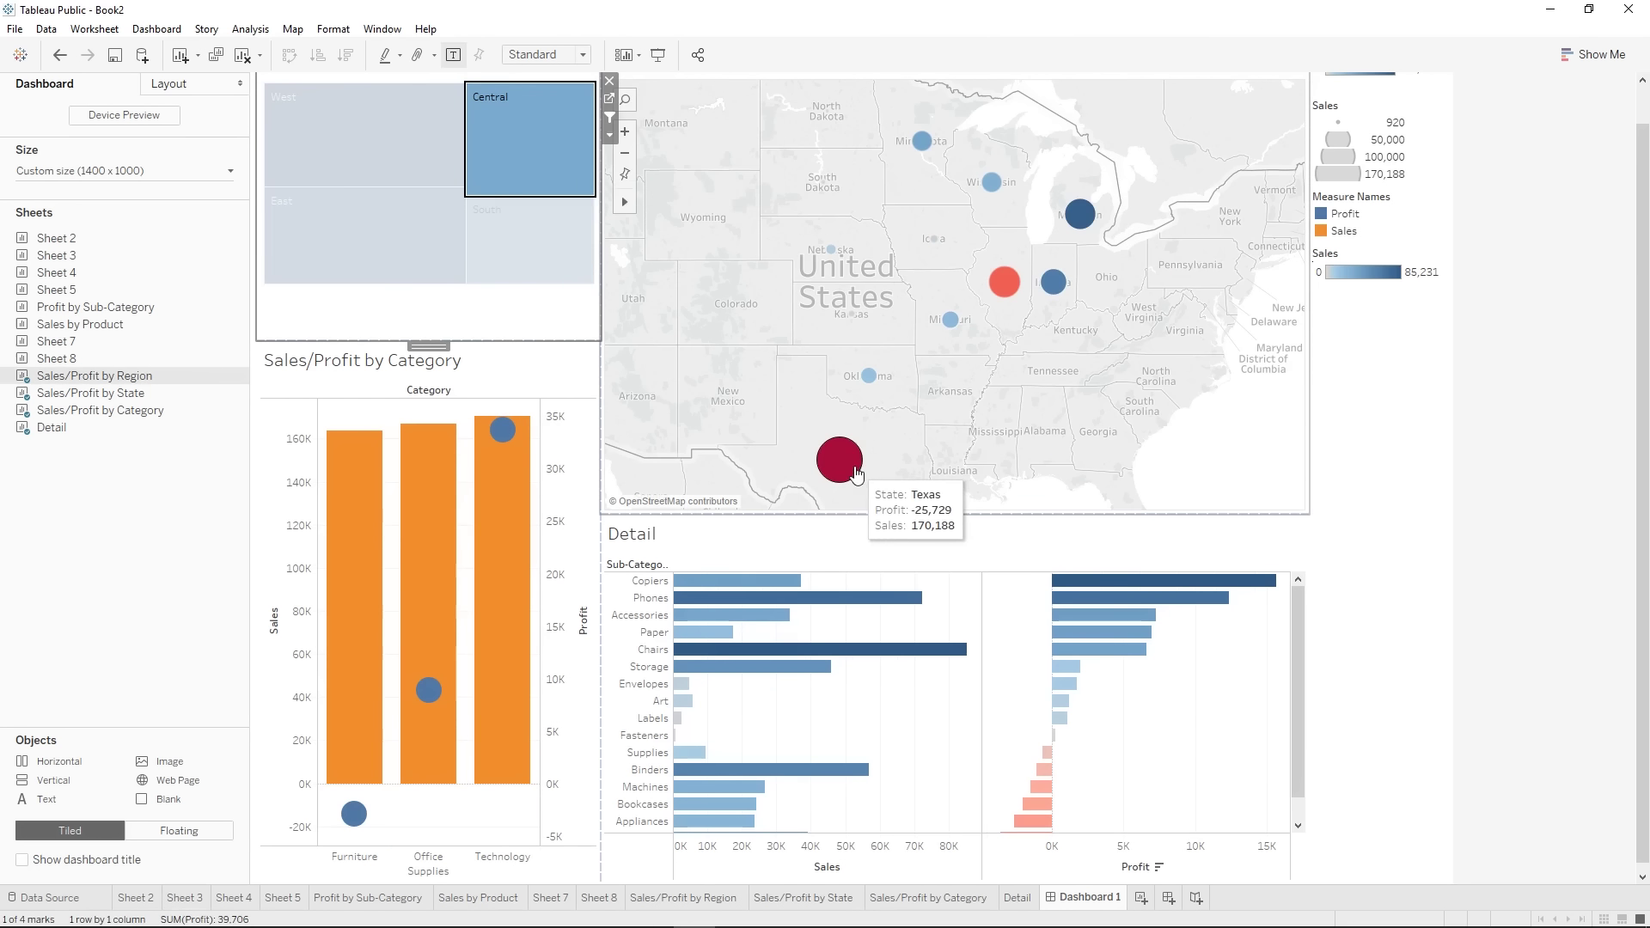
{"action": "left_click", "coordinate": [855, 470]}
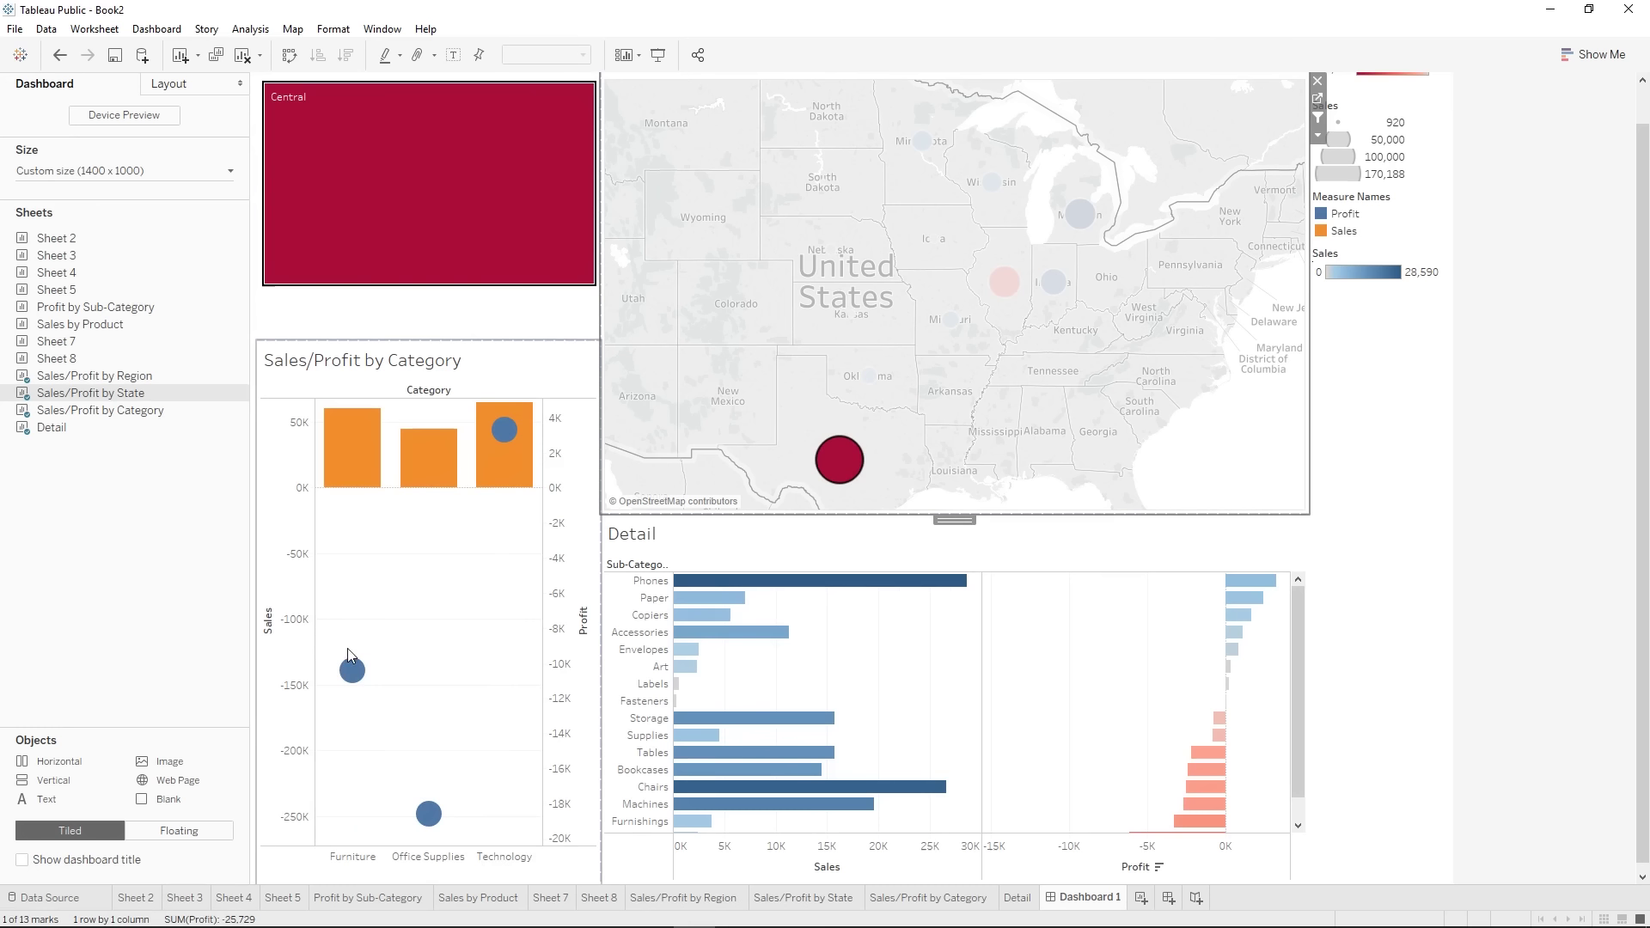
{"action": "left_click", "coordinate": [348, 857]}
{"action": "left_click", "coordinate": [421, 856], "text": "ctrl"}
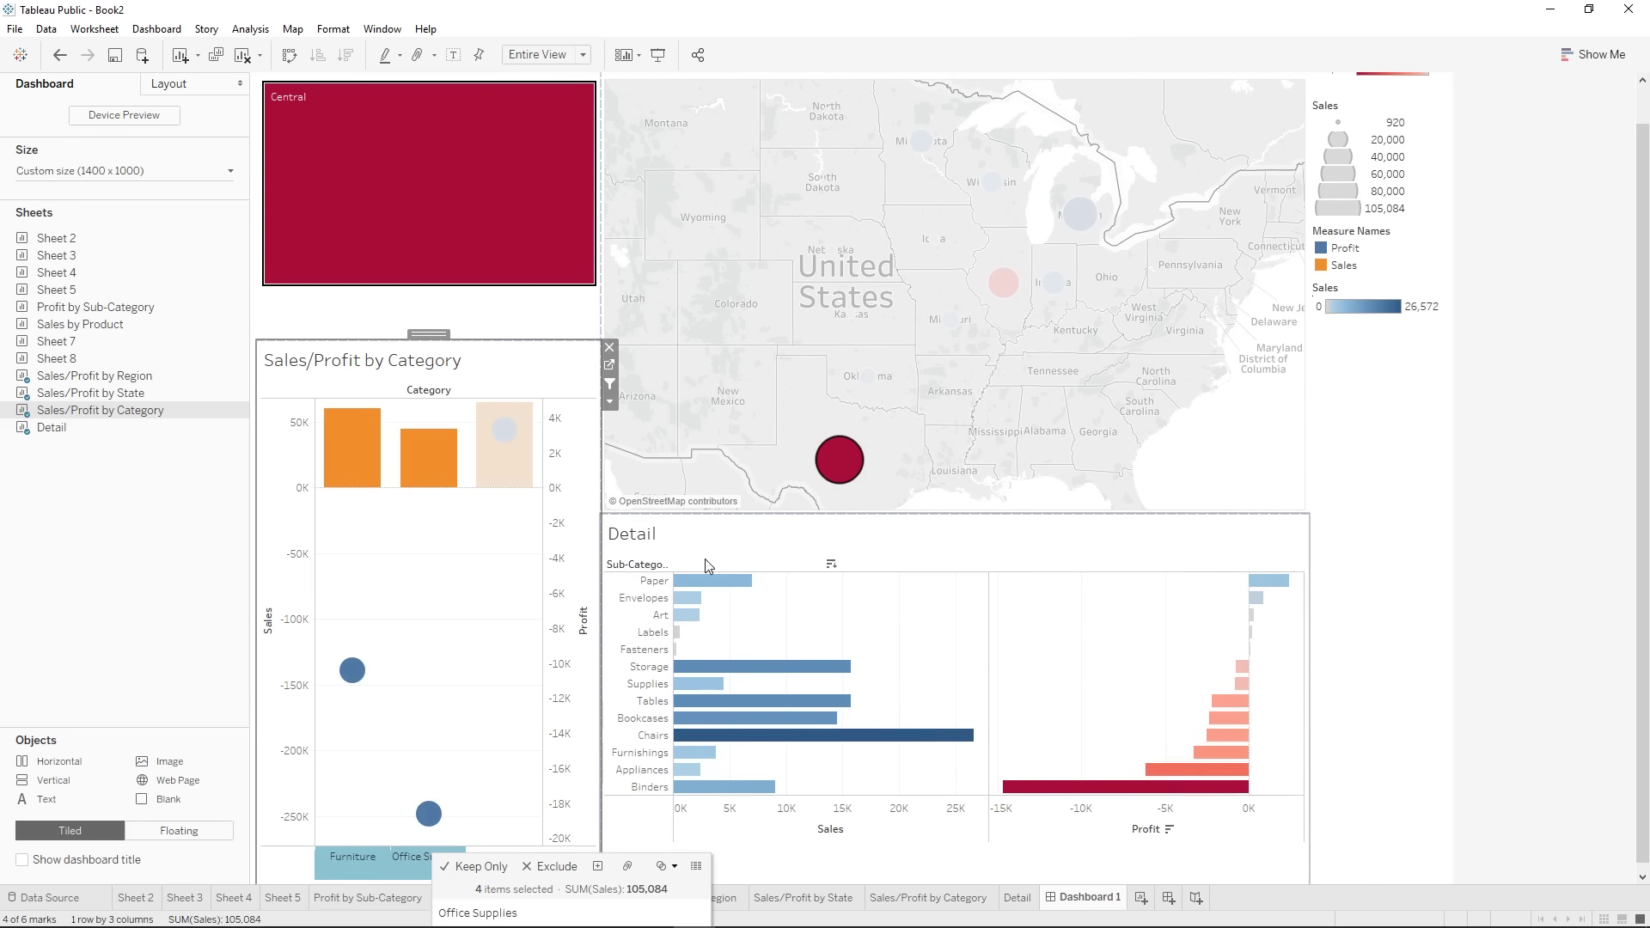
- Drill the Detail chart down to products sorted by Profit, inspect the last Appliances product, and collapse back to sub-categories
{"action": "left_click", "coordinate": [652, 565]}
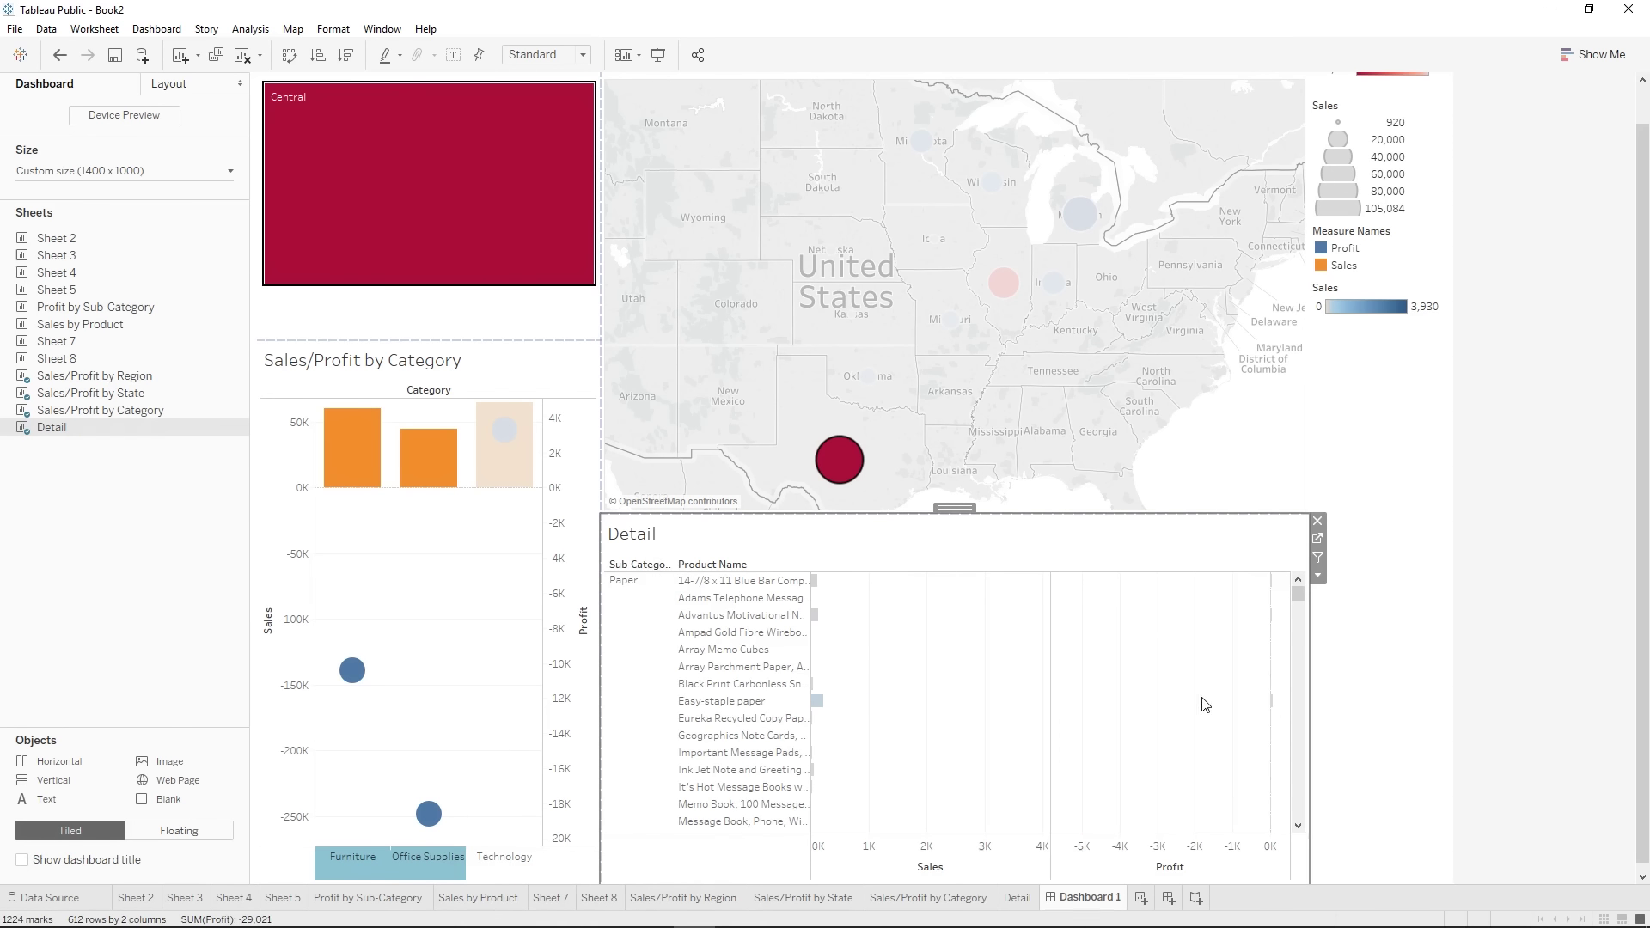
{"action": "left_click", "coordinate": [1170, 564]}
{"action": "left_click_drag", "start_coordinate": [1298, 599], "coordinate": [1301, 790]}
{"action": "left_click", "coordinate": [772, 666]}
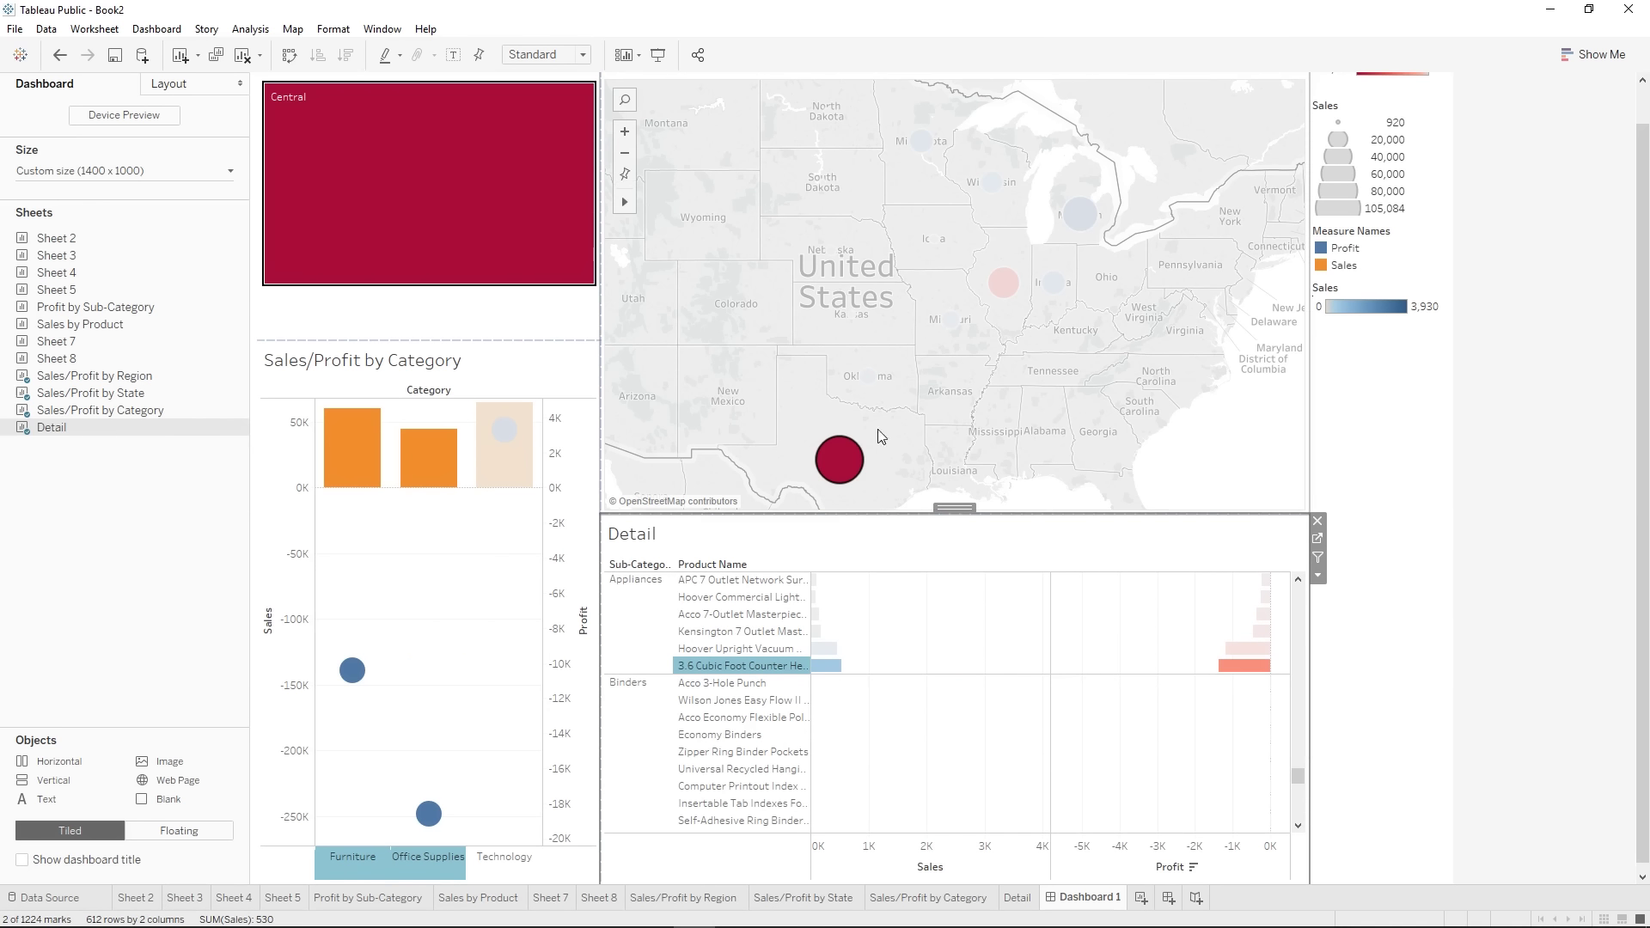
{"action": "mouse_move", "coordinate": [855, 440]}
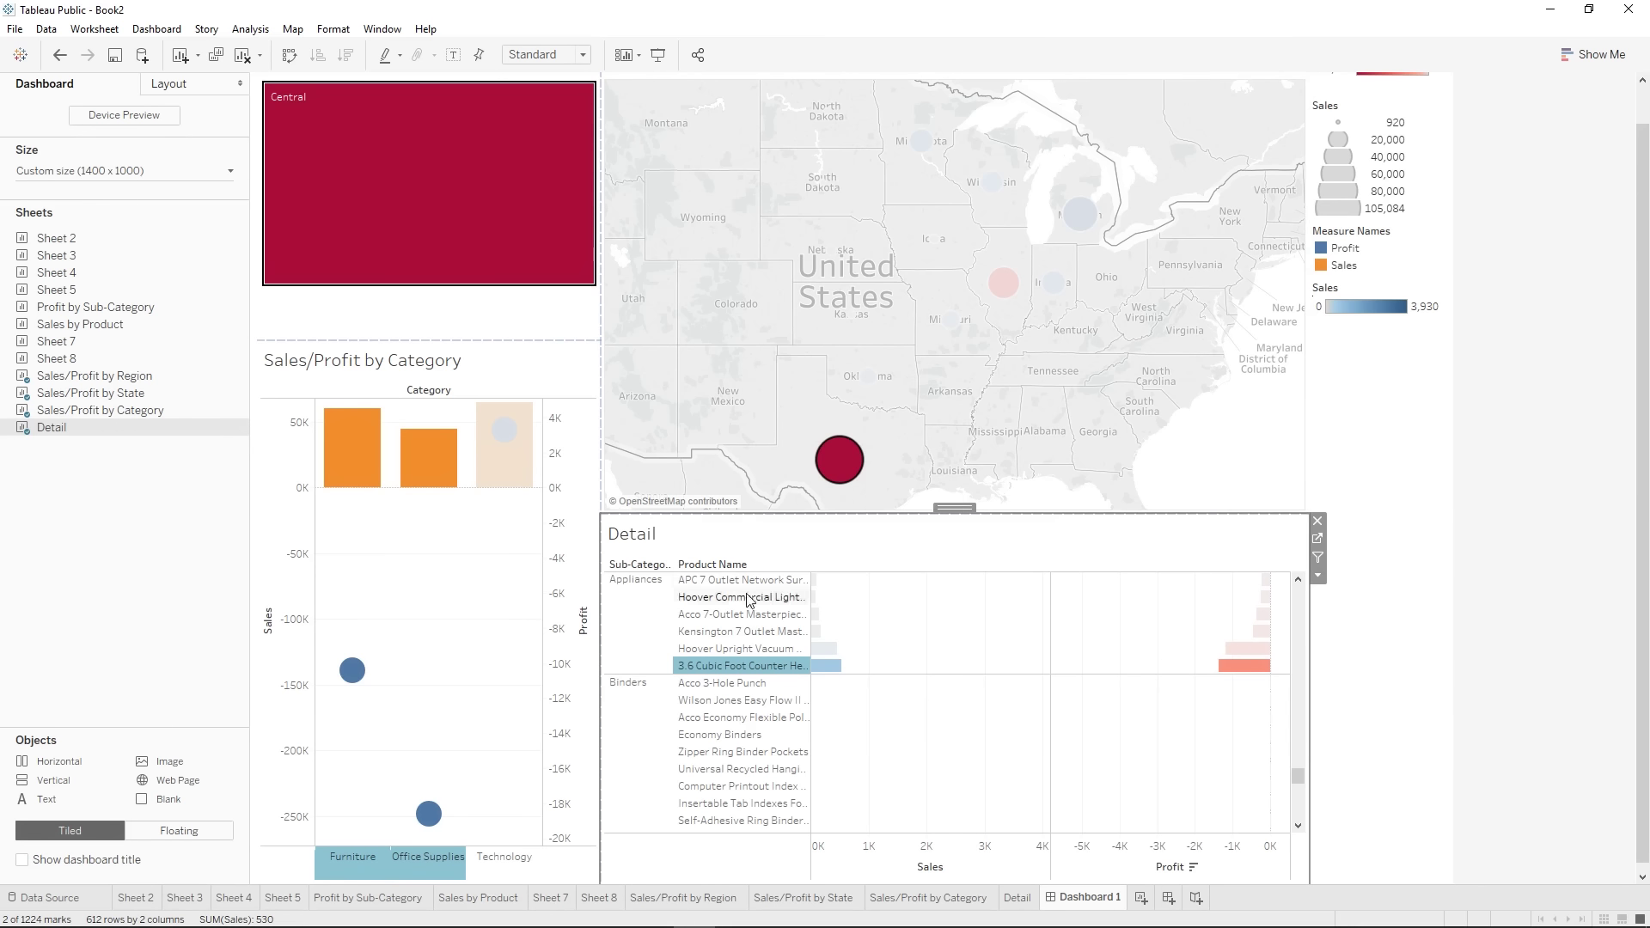
{"action": "left_click", "coordinate": [652, 565]}
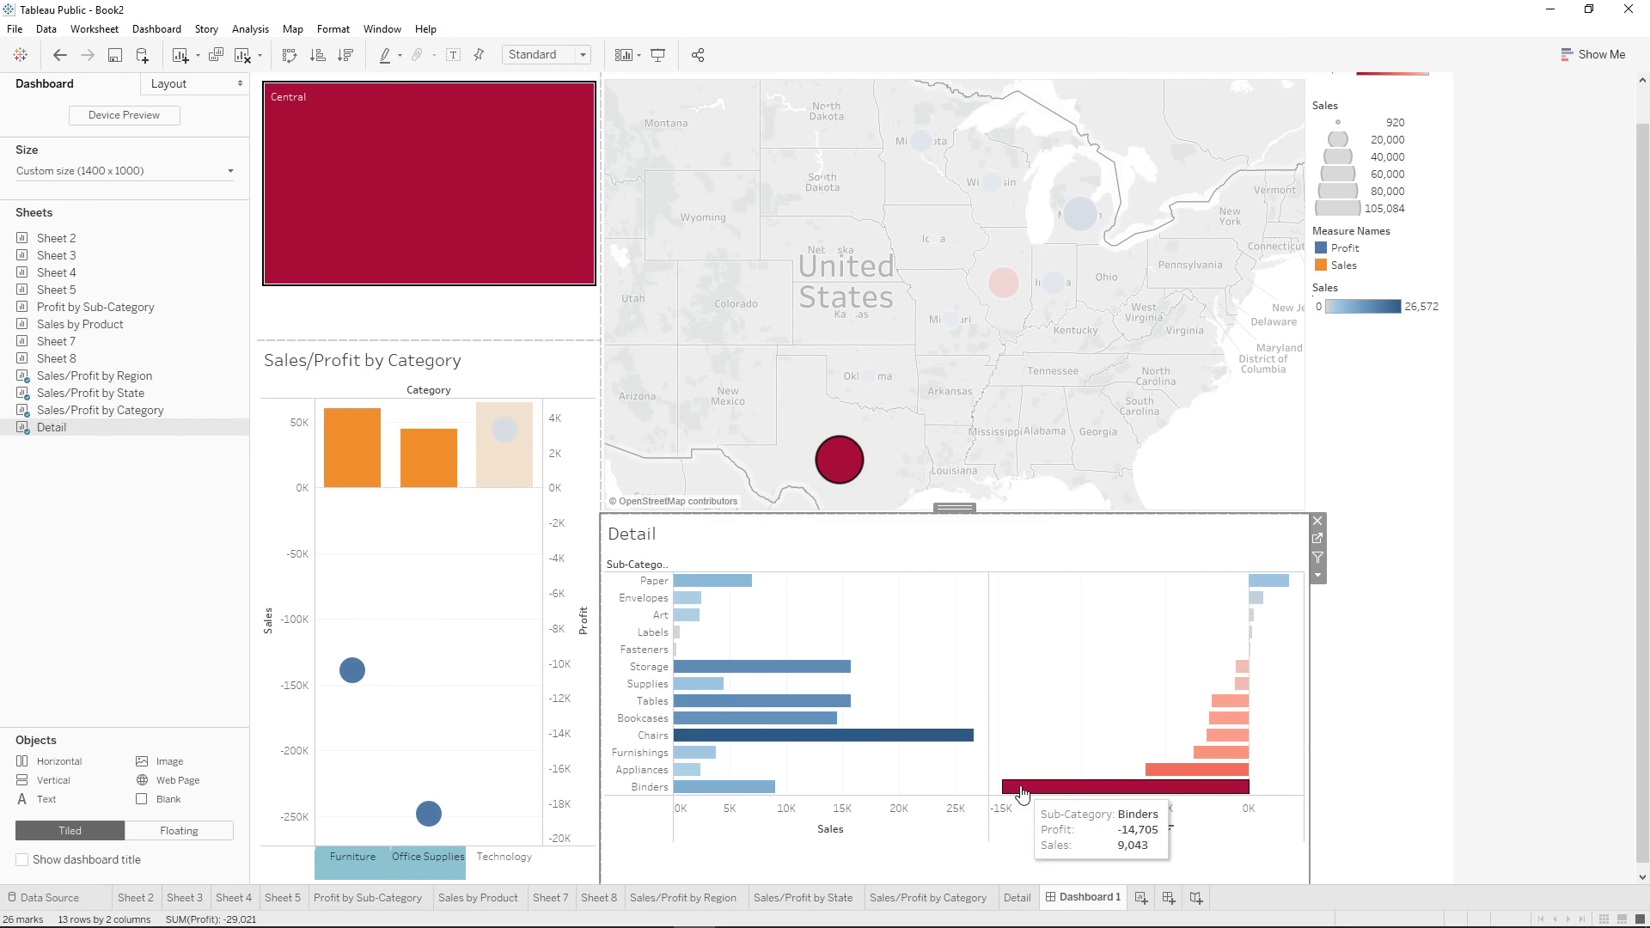
- Clear the Texas, category and Central selections on the dashboard and filter it to the South region
{"action": "left_click", "coordinate": [792, 409]}
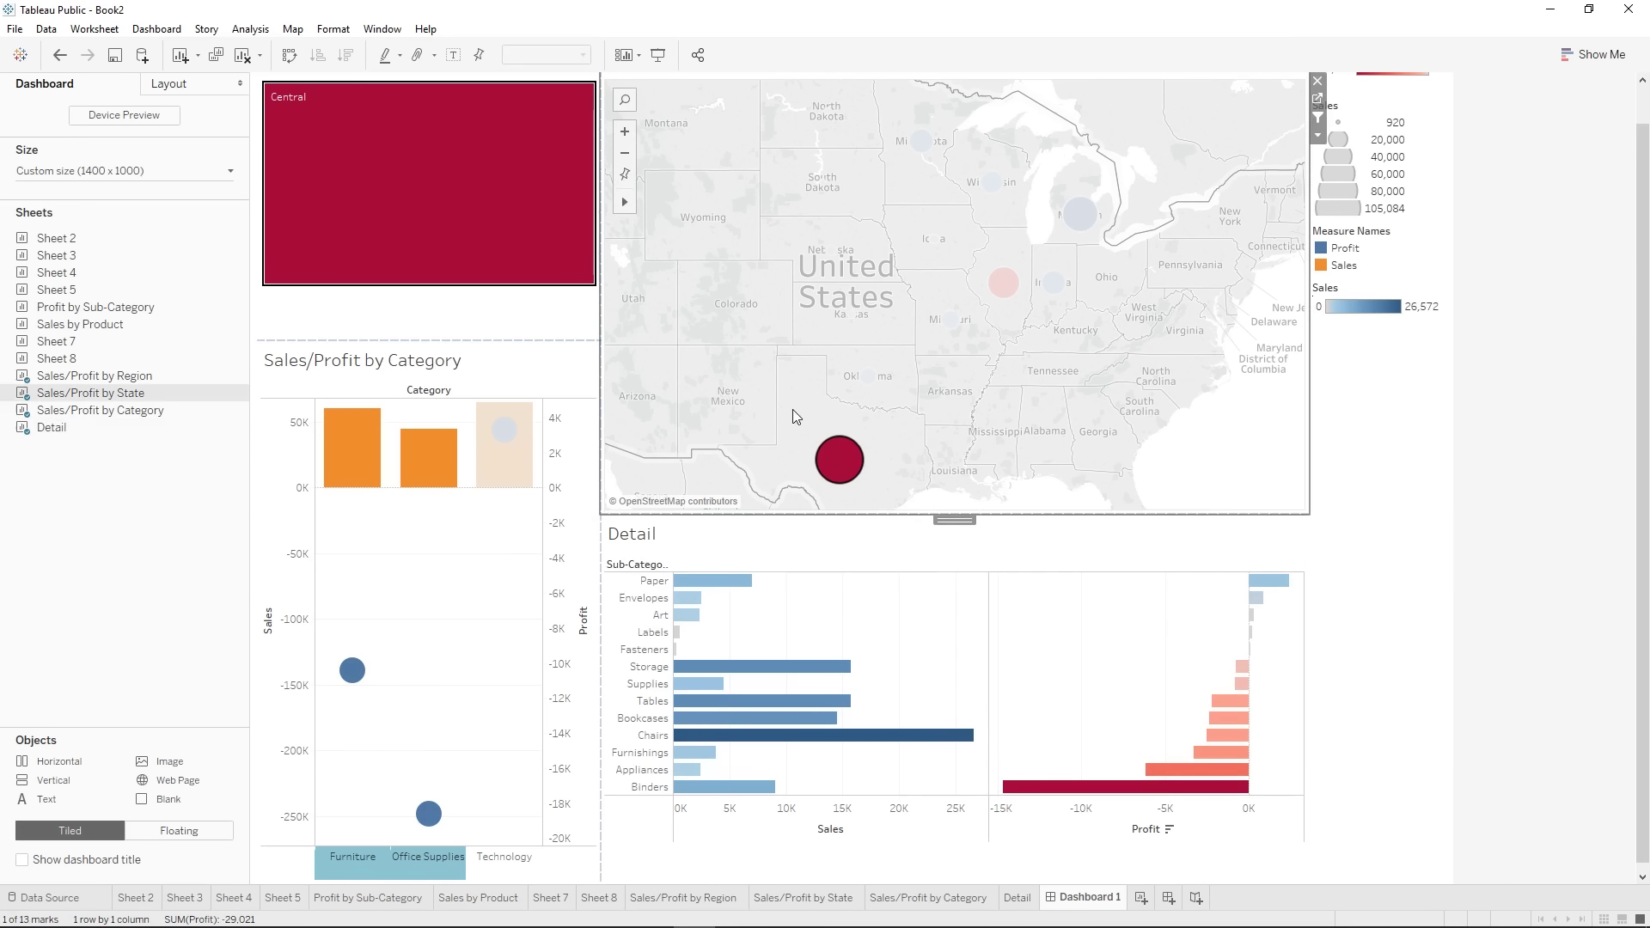
{"action": "left_click", "coordinate": [838, 466]}
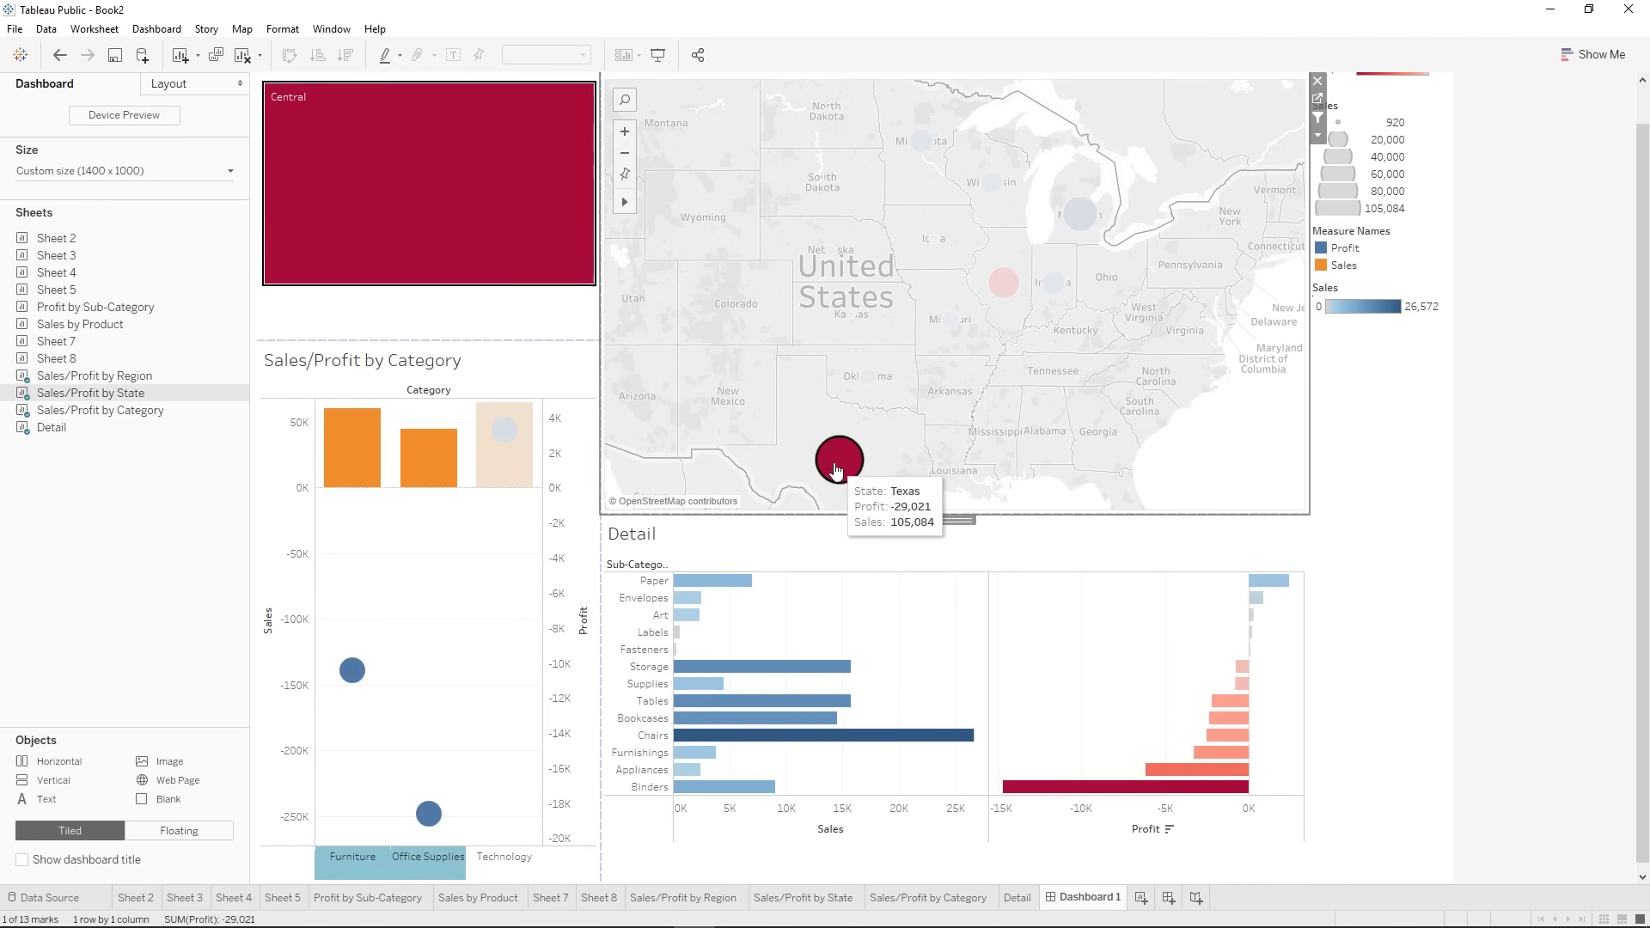
{"action": "left_click", "coordinate": [421, 864]}
{"action": "left_click", "coordinate": [421, 864]}
{"action": "left_click", "coordinate": [525, 154]}
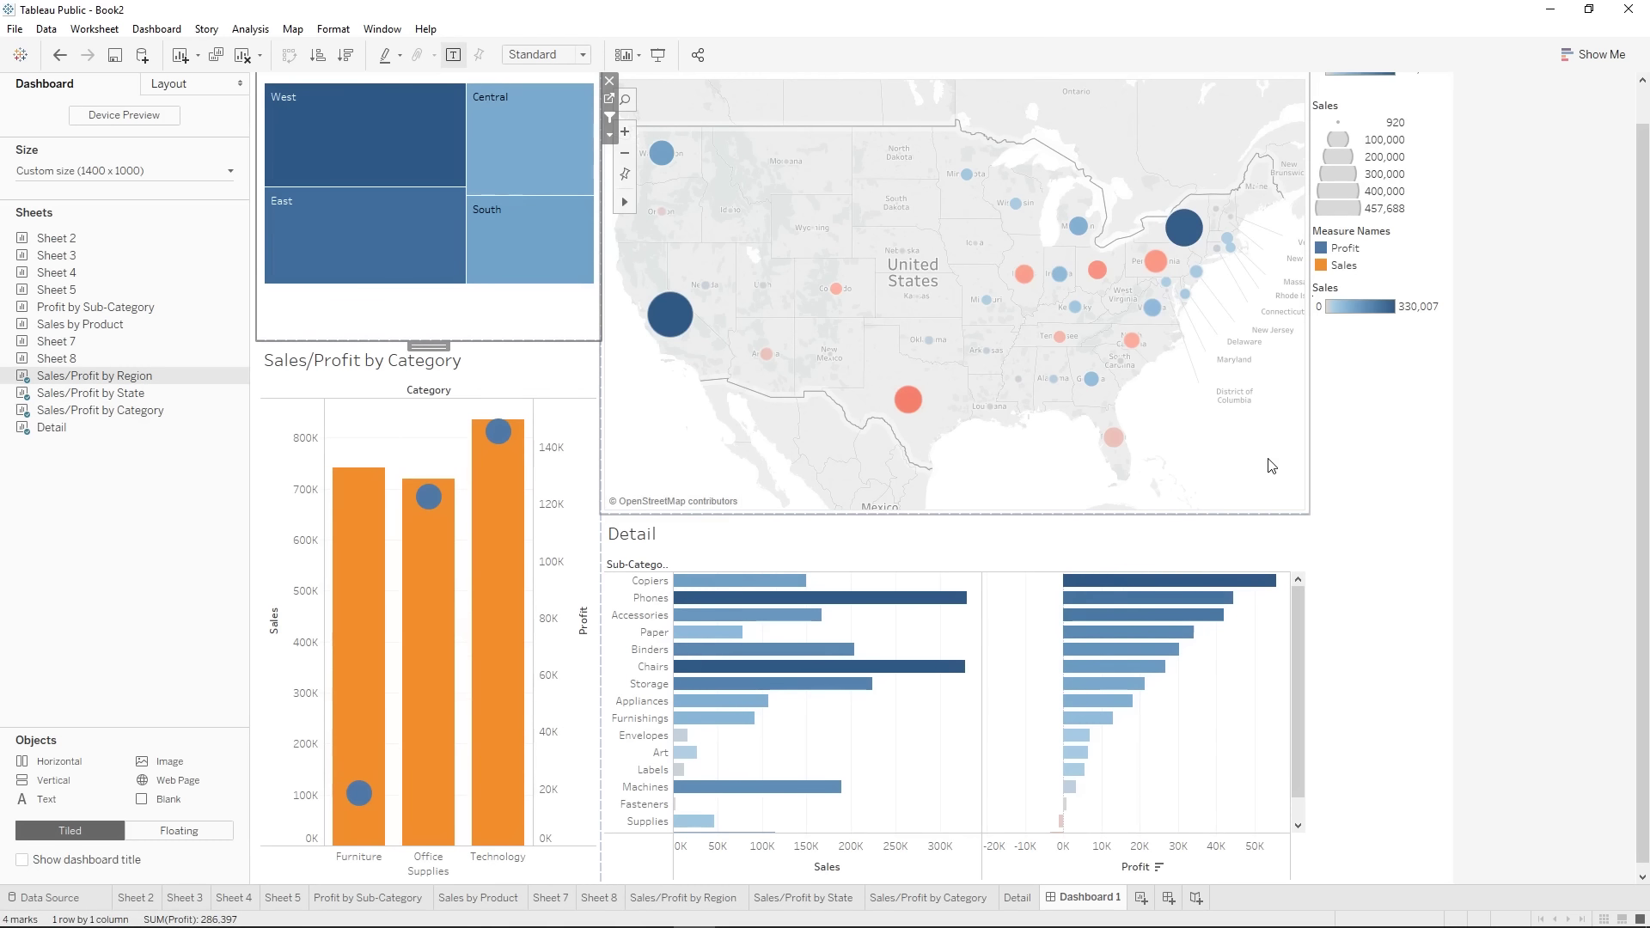
{"action": "left_click", "coordinate": [538, 269]}
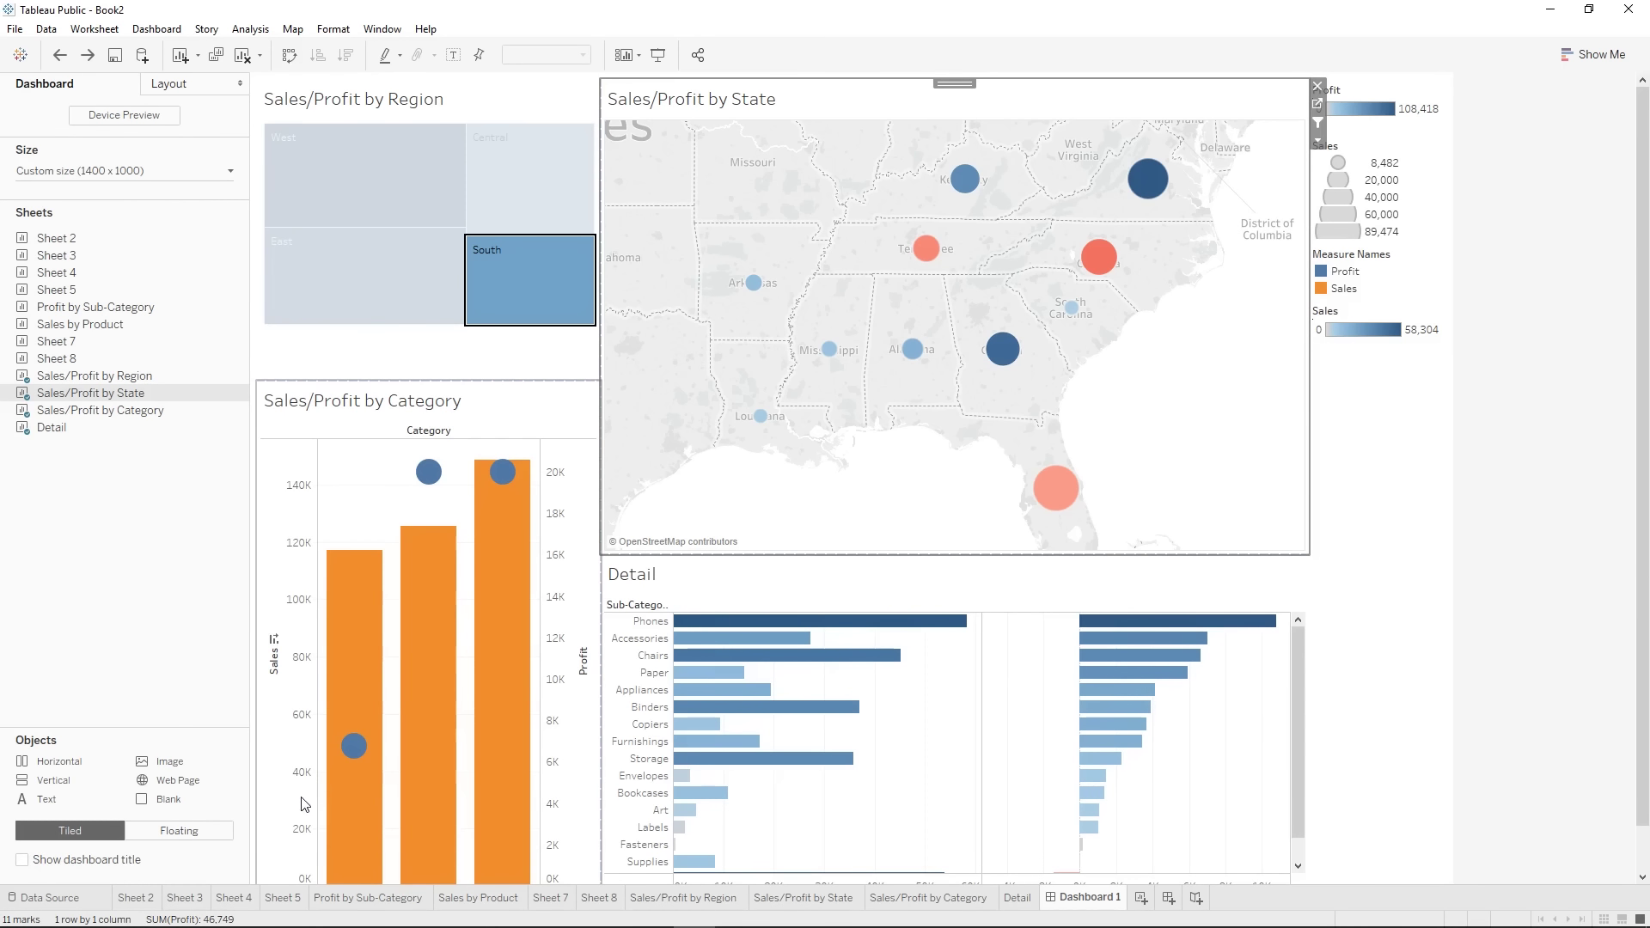
- Create a new worksheet charting Sales as bars by Customer Name, sorted in descending order of Sales
{"action": "left_click", "coordinate": [1141, 897]}
{"action": "left_click", "coordinate": [113, 205]}
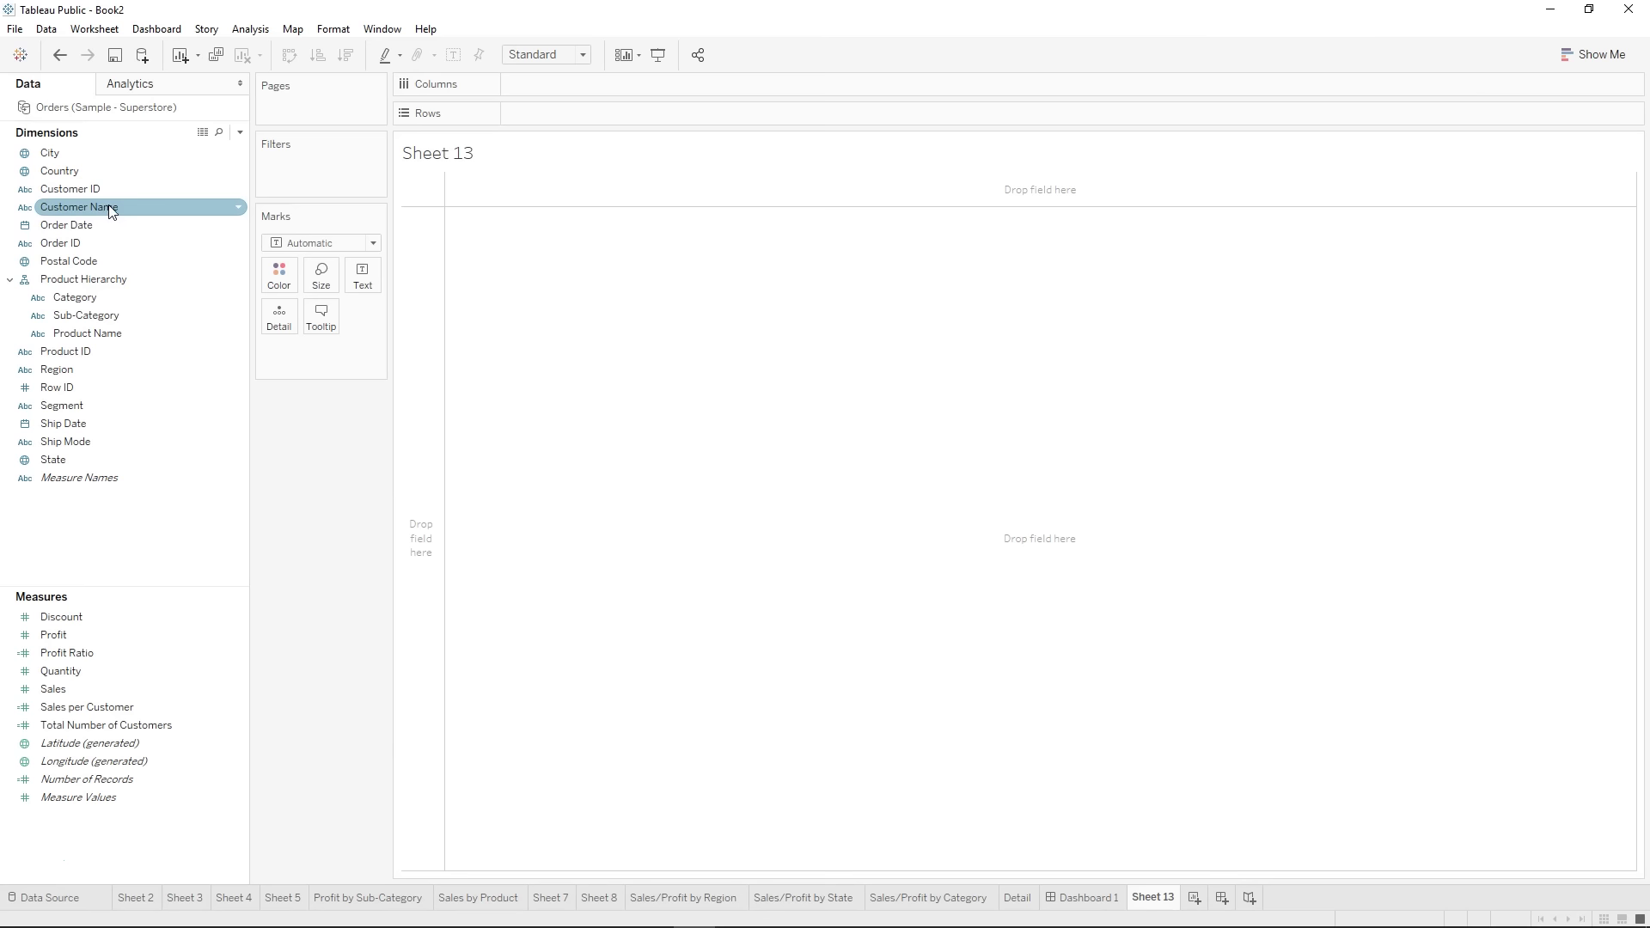
{"action": "left_click_drag", "start_coordinate": [106, 211], "coordinate": [571, 113]}
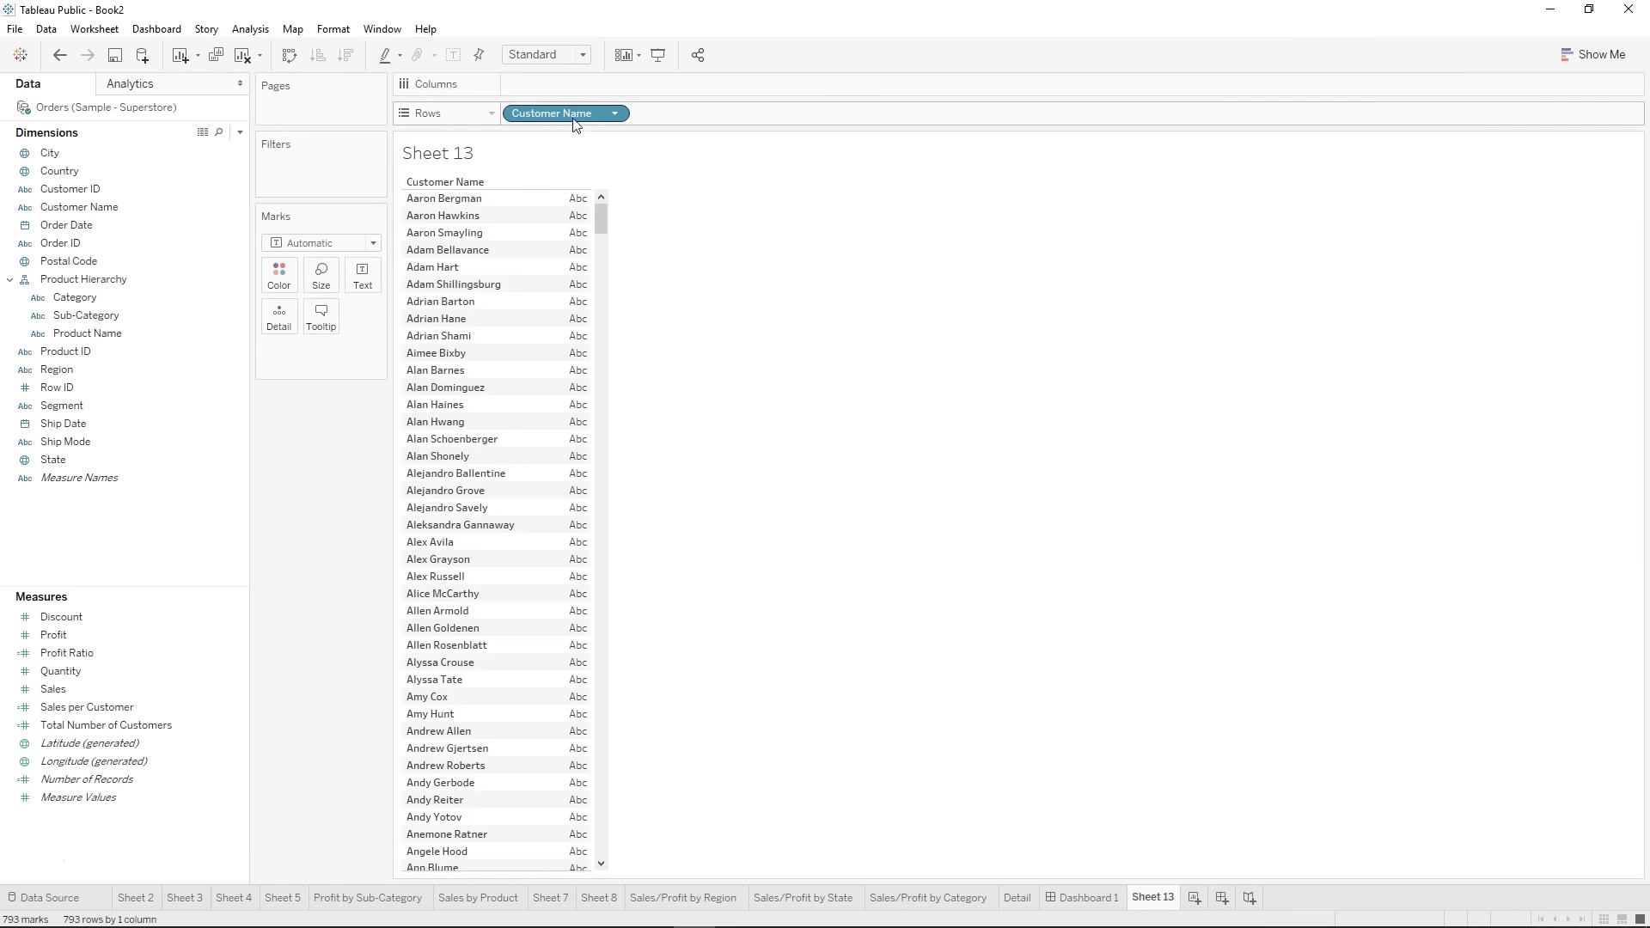
{"action": "left_click_drag", "start_coordinate": [51, 687], "coordinate": [539, 82]}
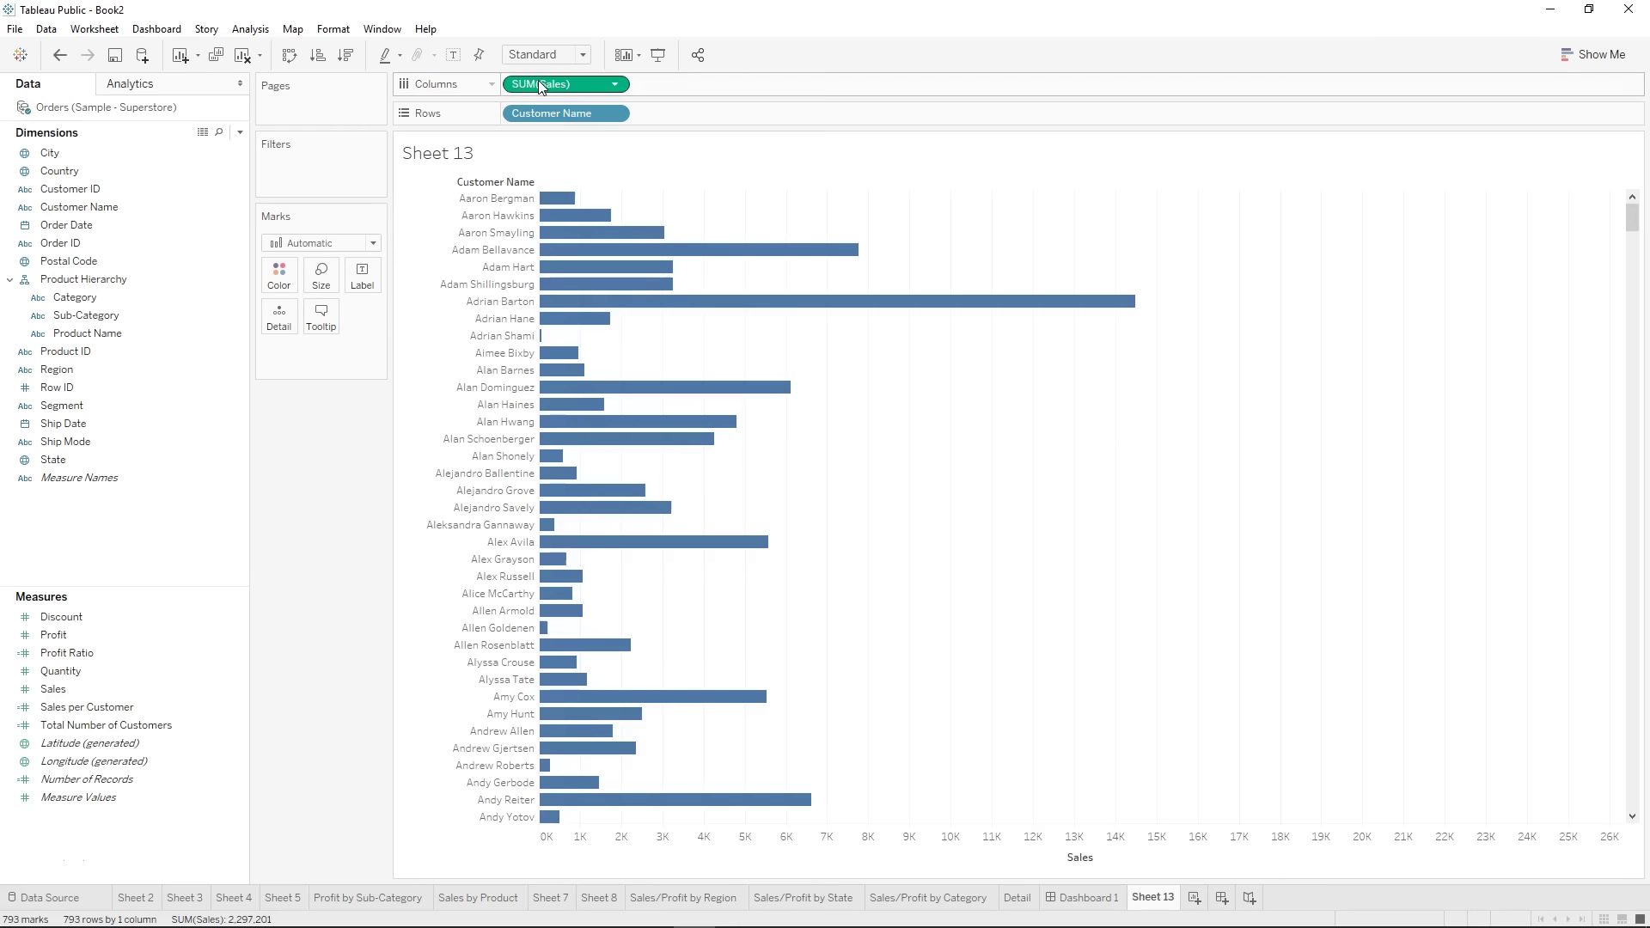
{"action": "left_click", "coordinate": [347, 57]}
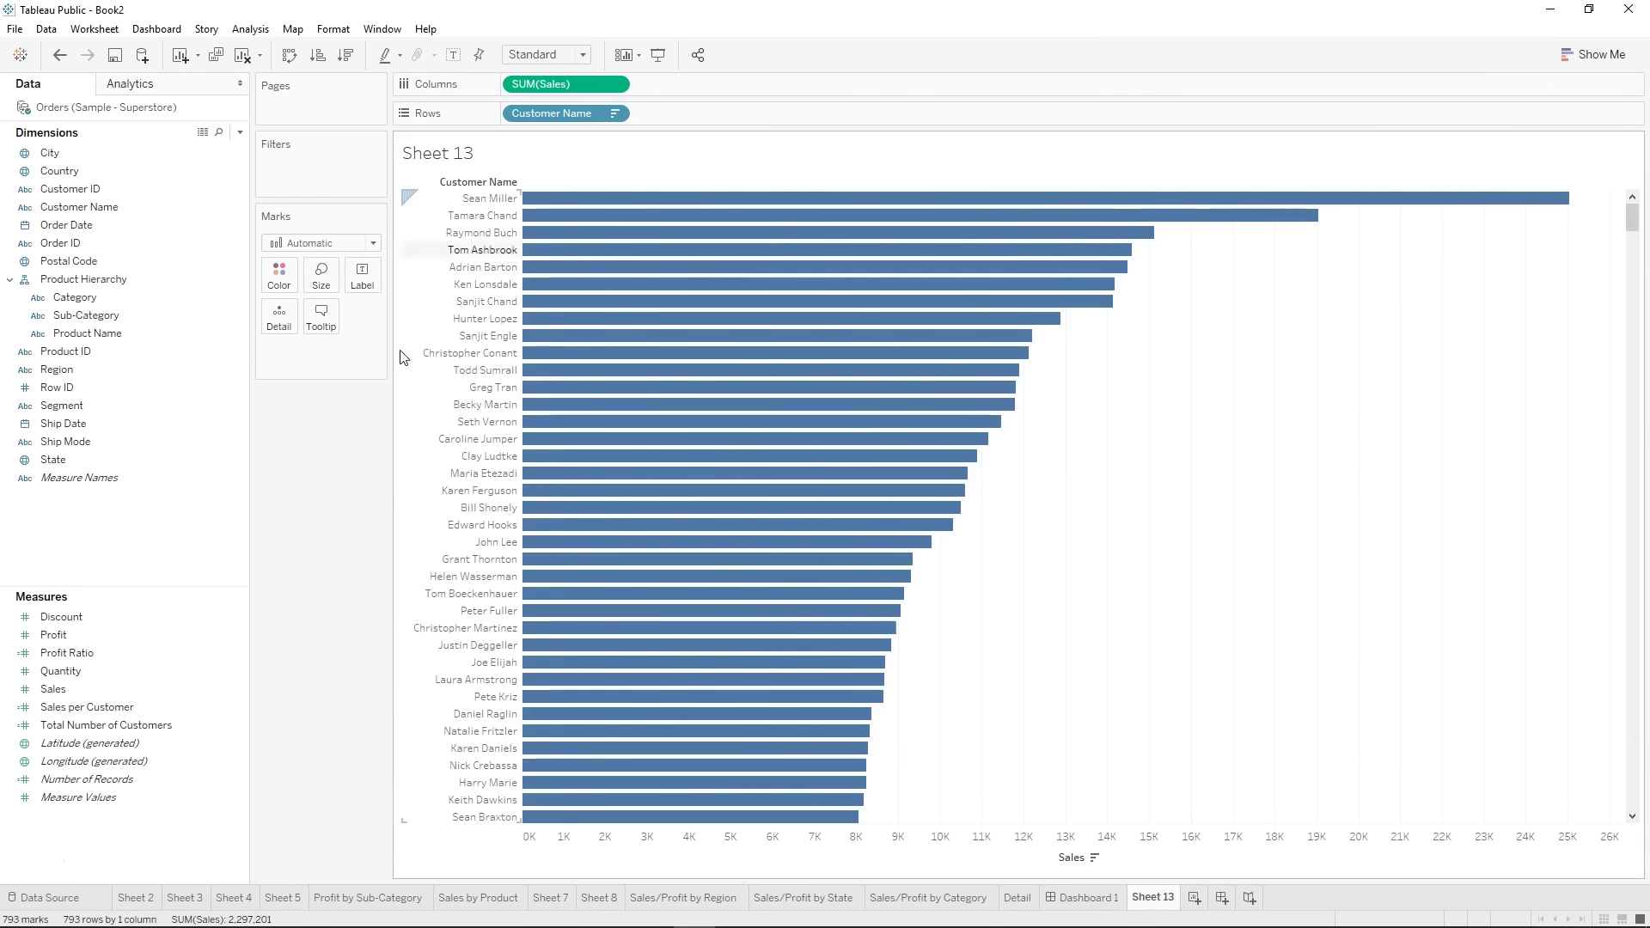
- Create a parameter named Top N Customers with the Integer data type
{"action": "left_click", "coordinate": [240, 132]}
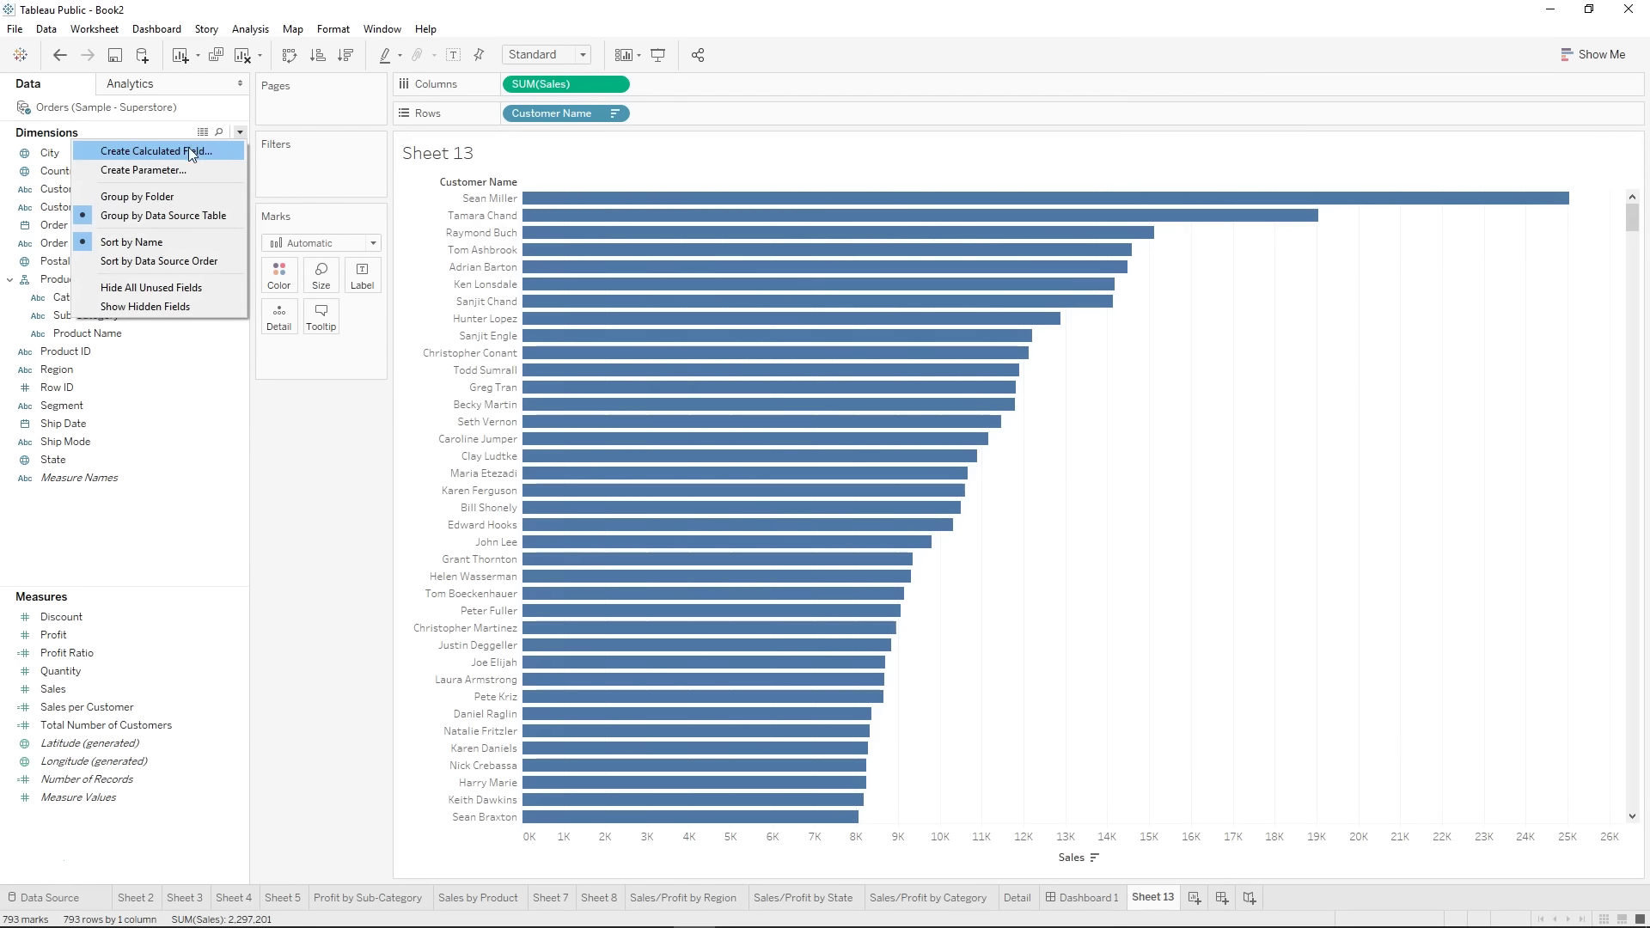
{"action": "left_click", "coordinate": [151, 169]}
{"action": "triple_click", "coordinate": [715, 391]}
{"action": "type", "text": "Top N Customers"}
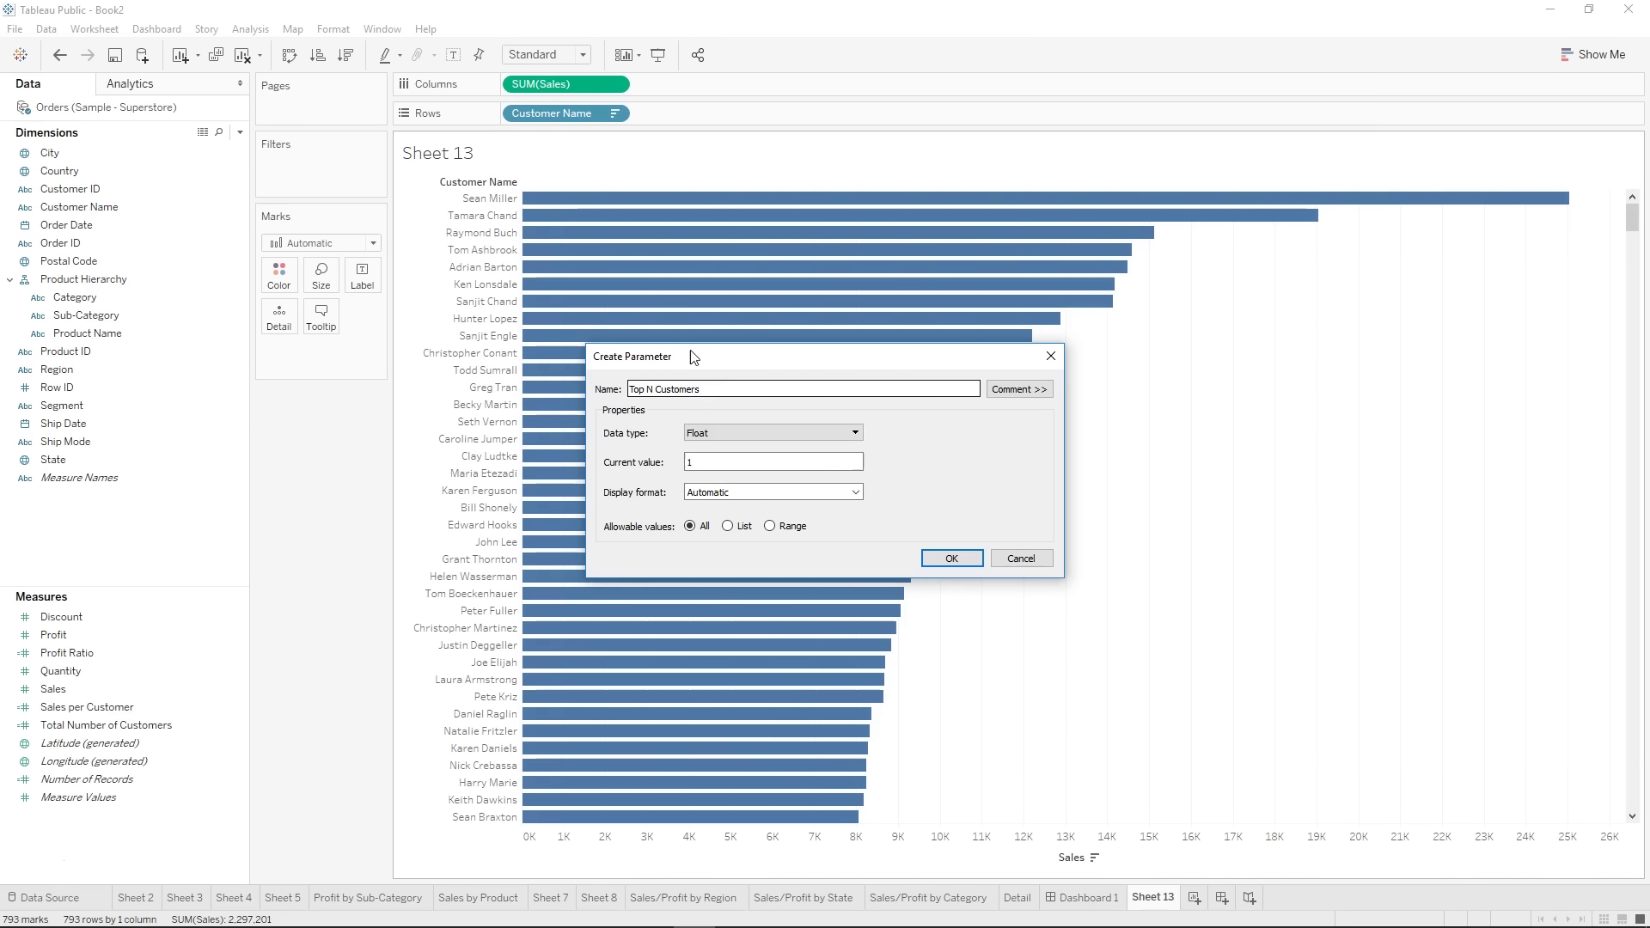
{"action": "left_click", "coordinate": [765, 434]}
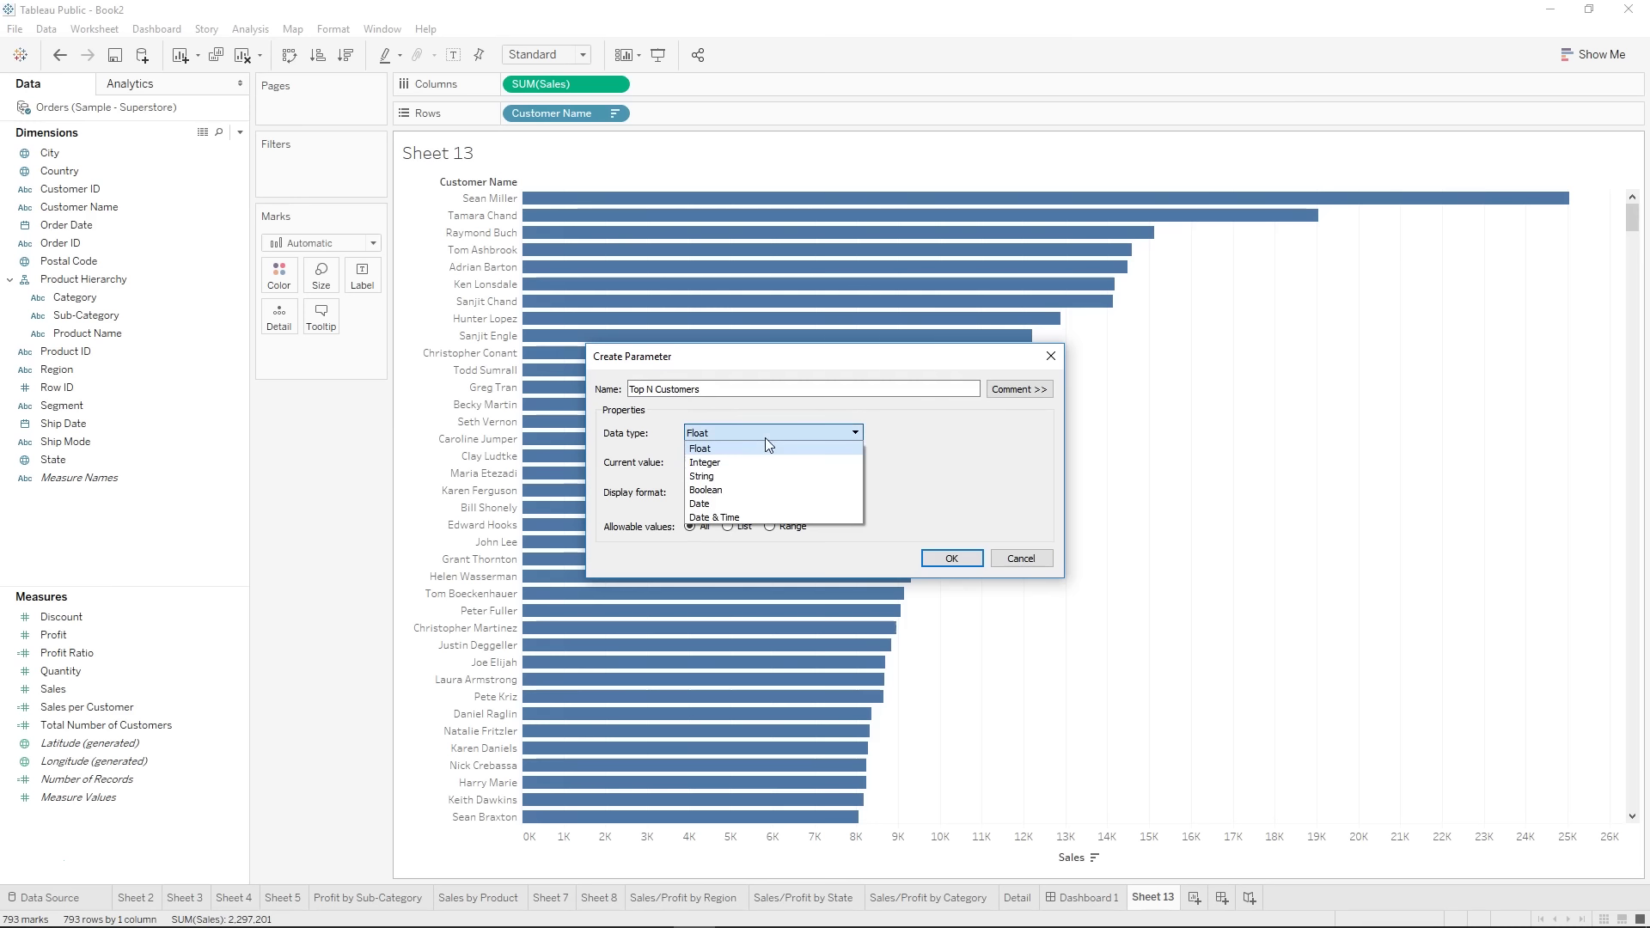
{"action": "left_click", "coordinate": [730, 464]}
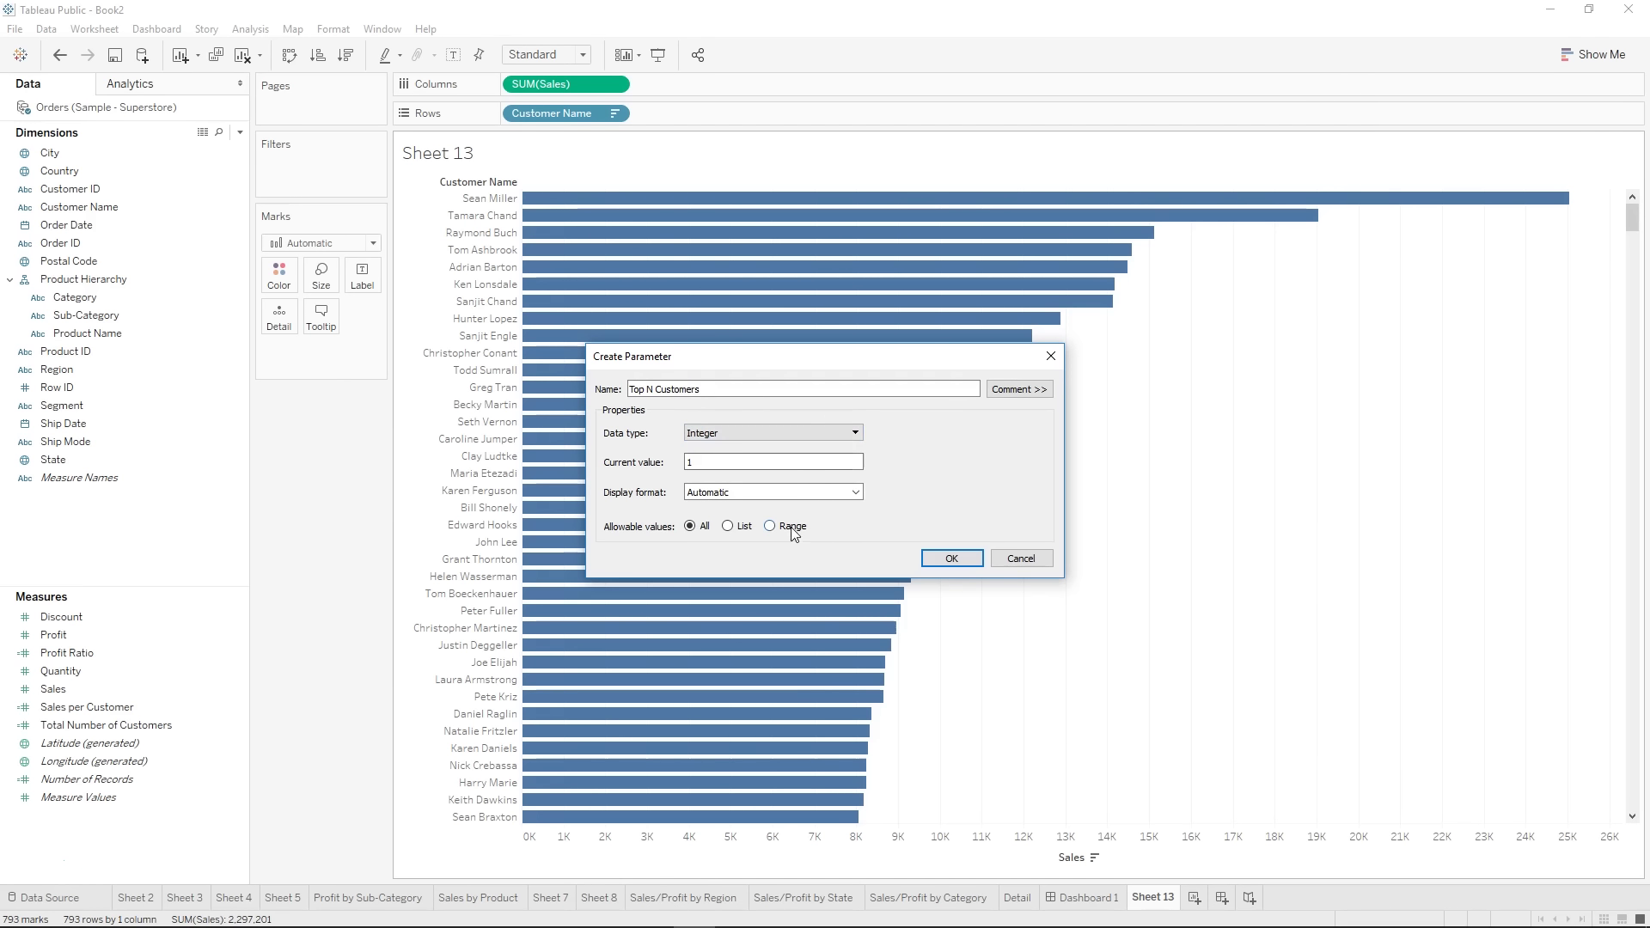
- Restrict the parameter to a range from 5 to 20 in steps of 5, with a current value of 10
{"action": "left_click", "coordinate": [770, 528]}
{"action": "left_click", "coordinate": [626, 581]}
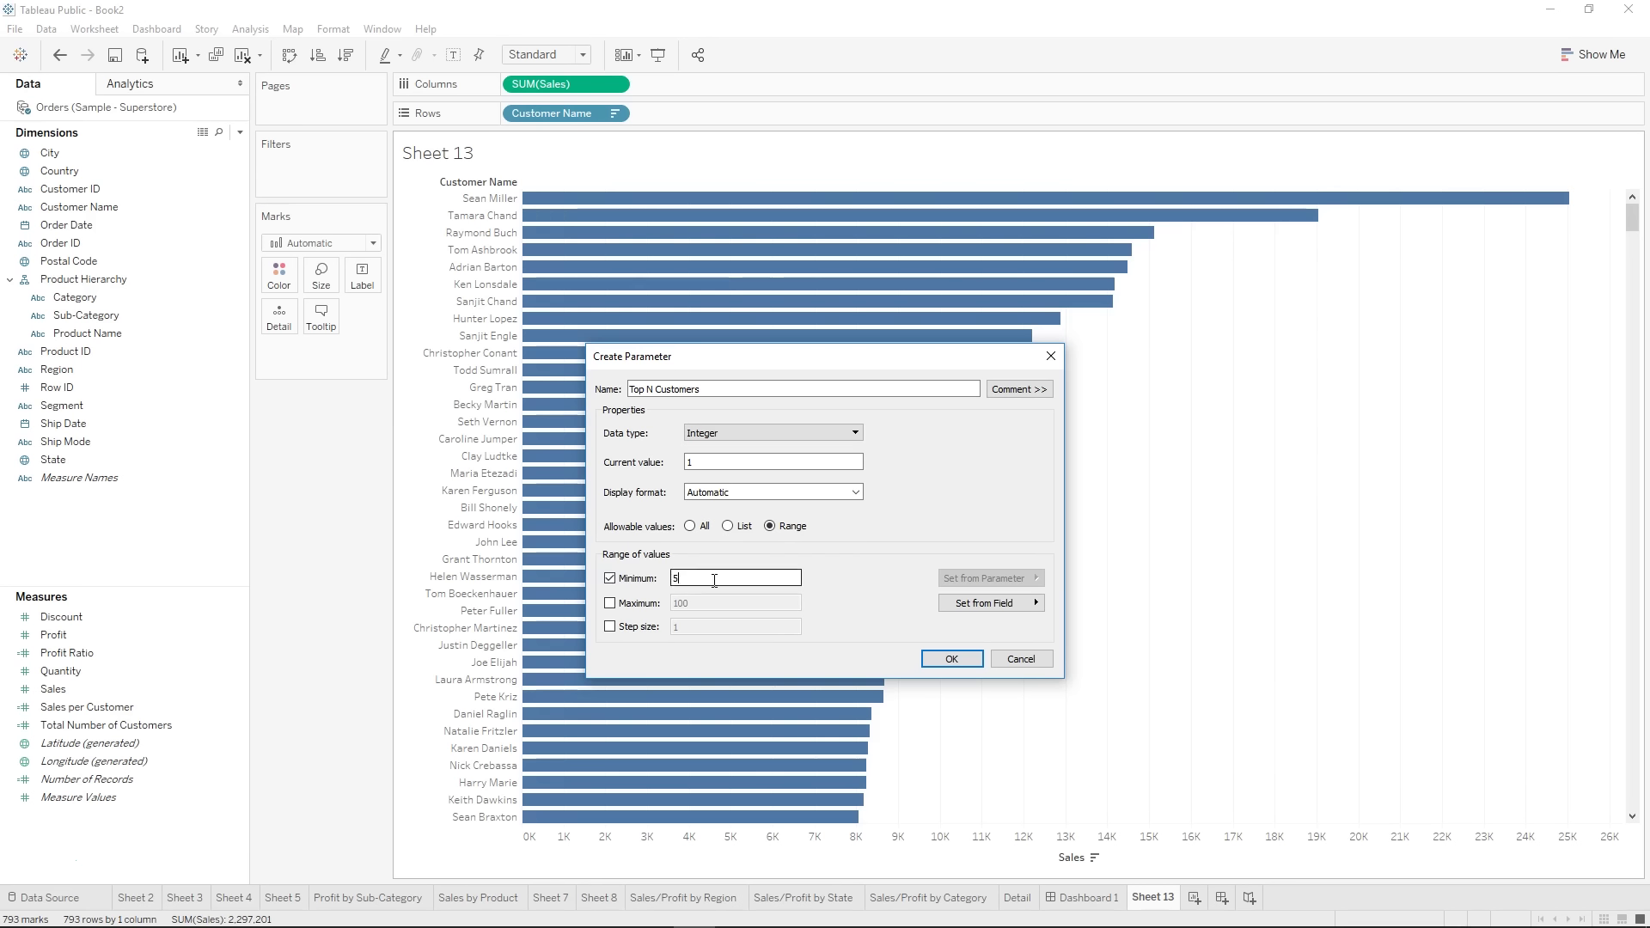
{"action": "left_click", "coordinate": [610, 604]}
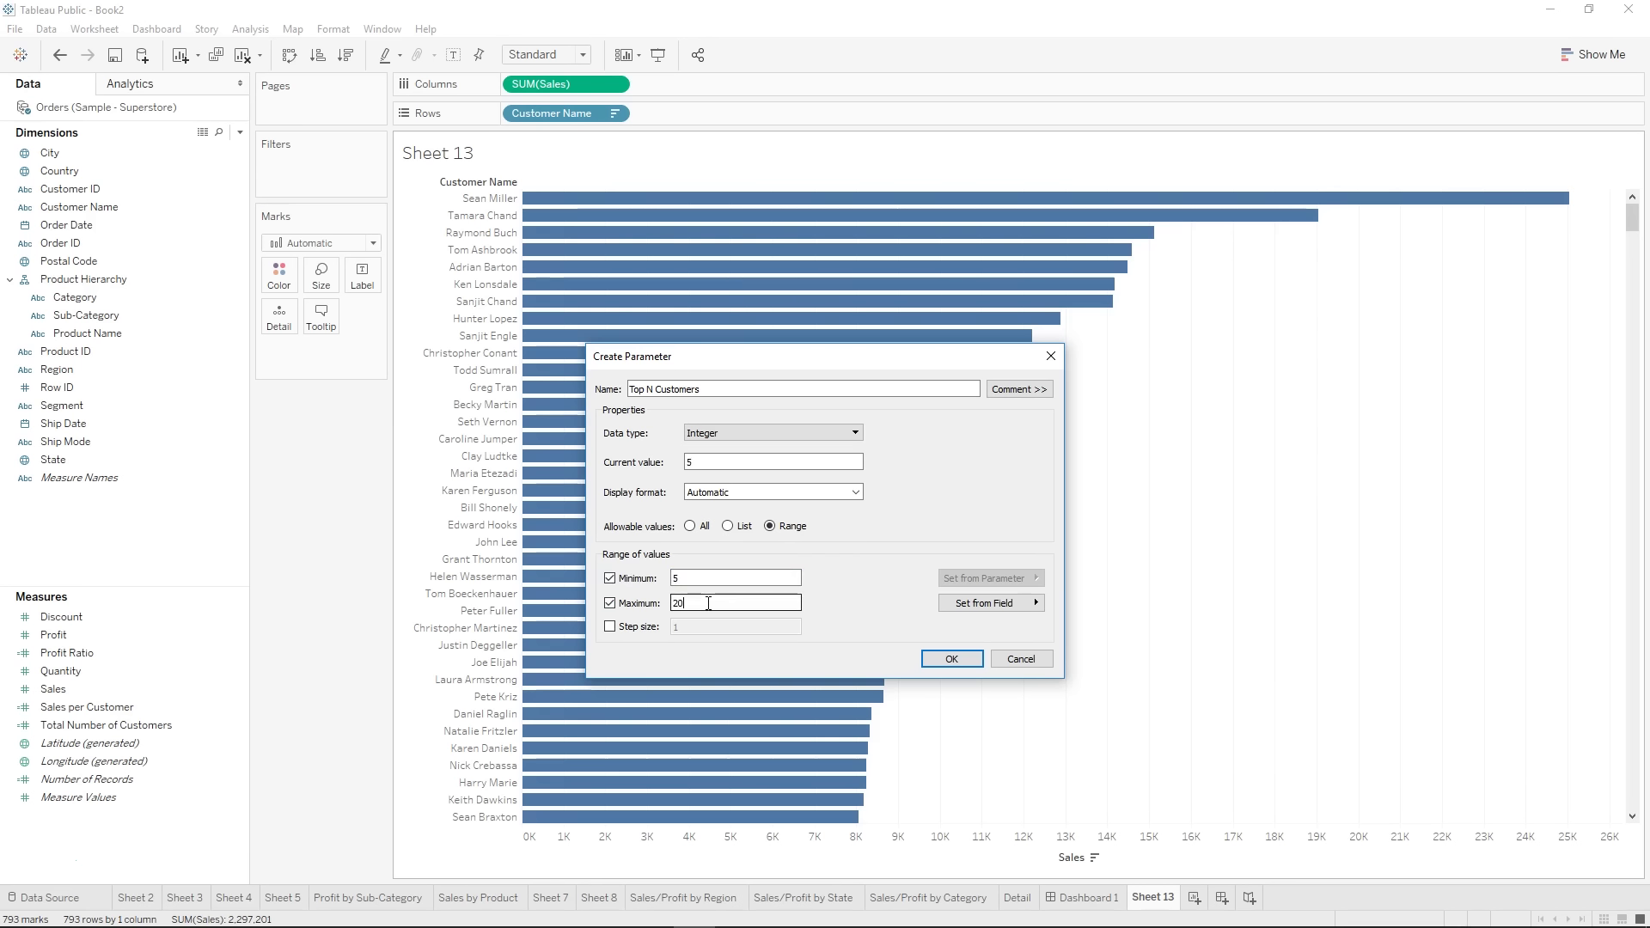
{"action": "left_click", "coordinate": [610, 626]}
{"action": "left_click", "coordinate": [702, 627]}
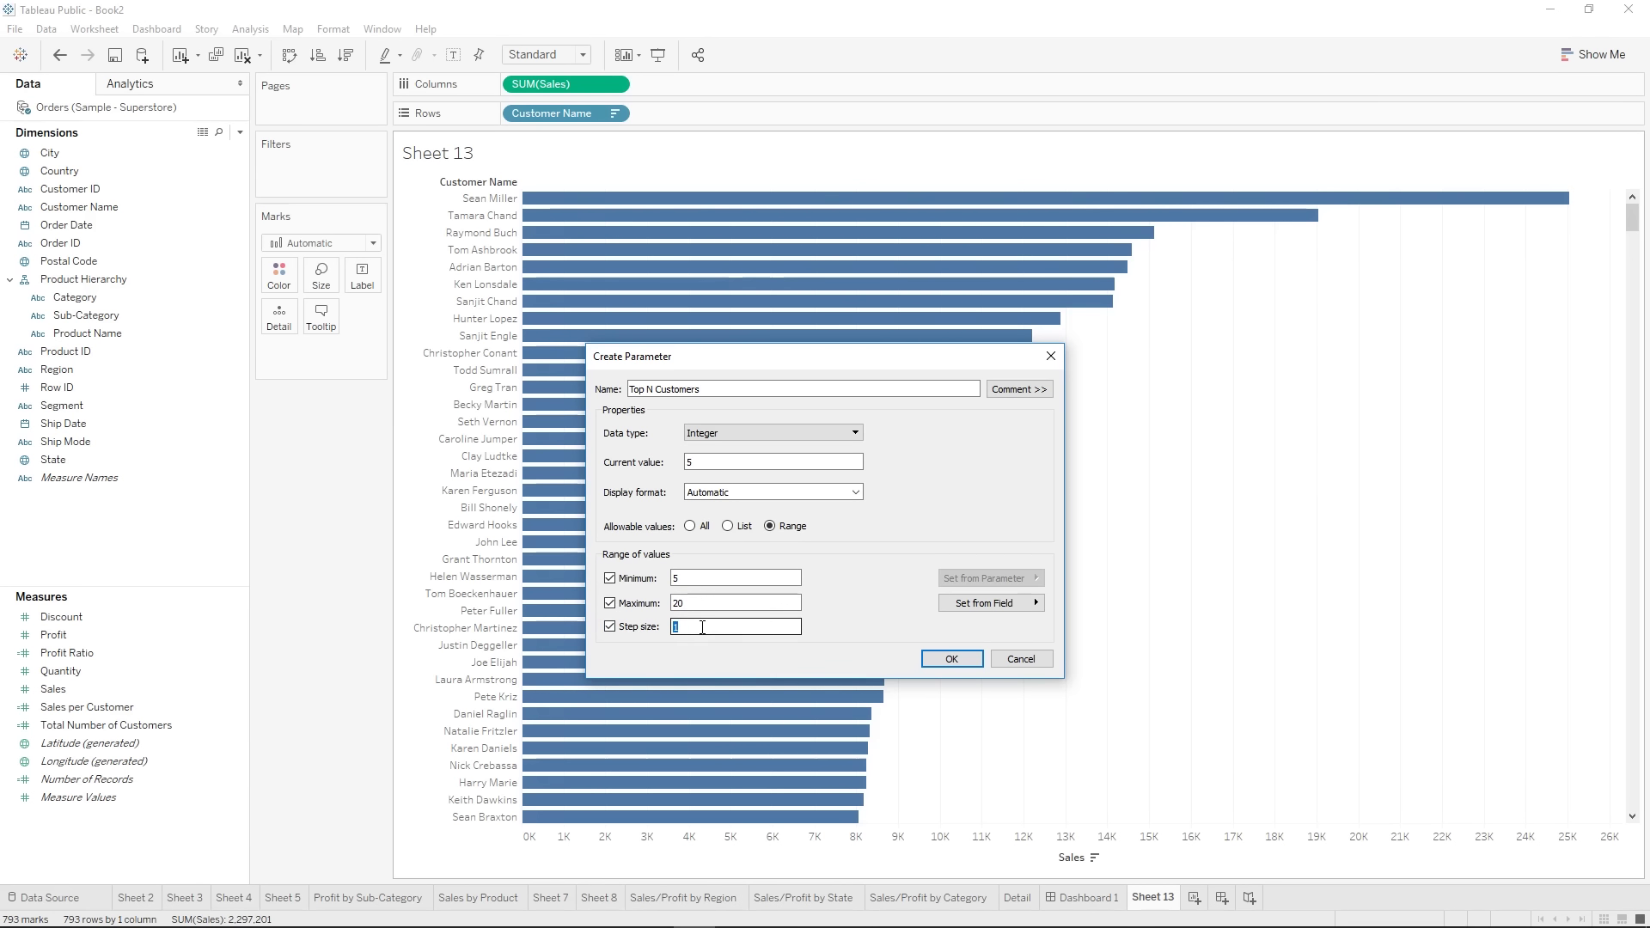
{"action": "left_click", "coordinate": [711, 465]}
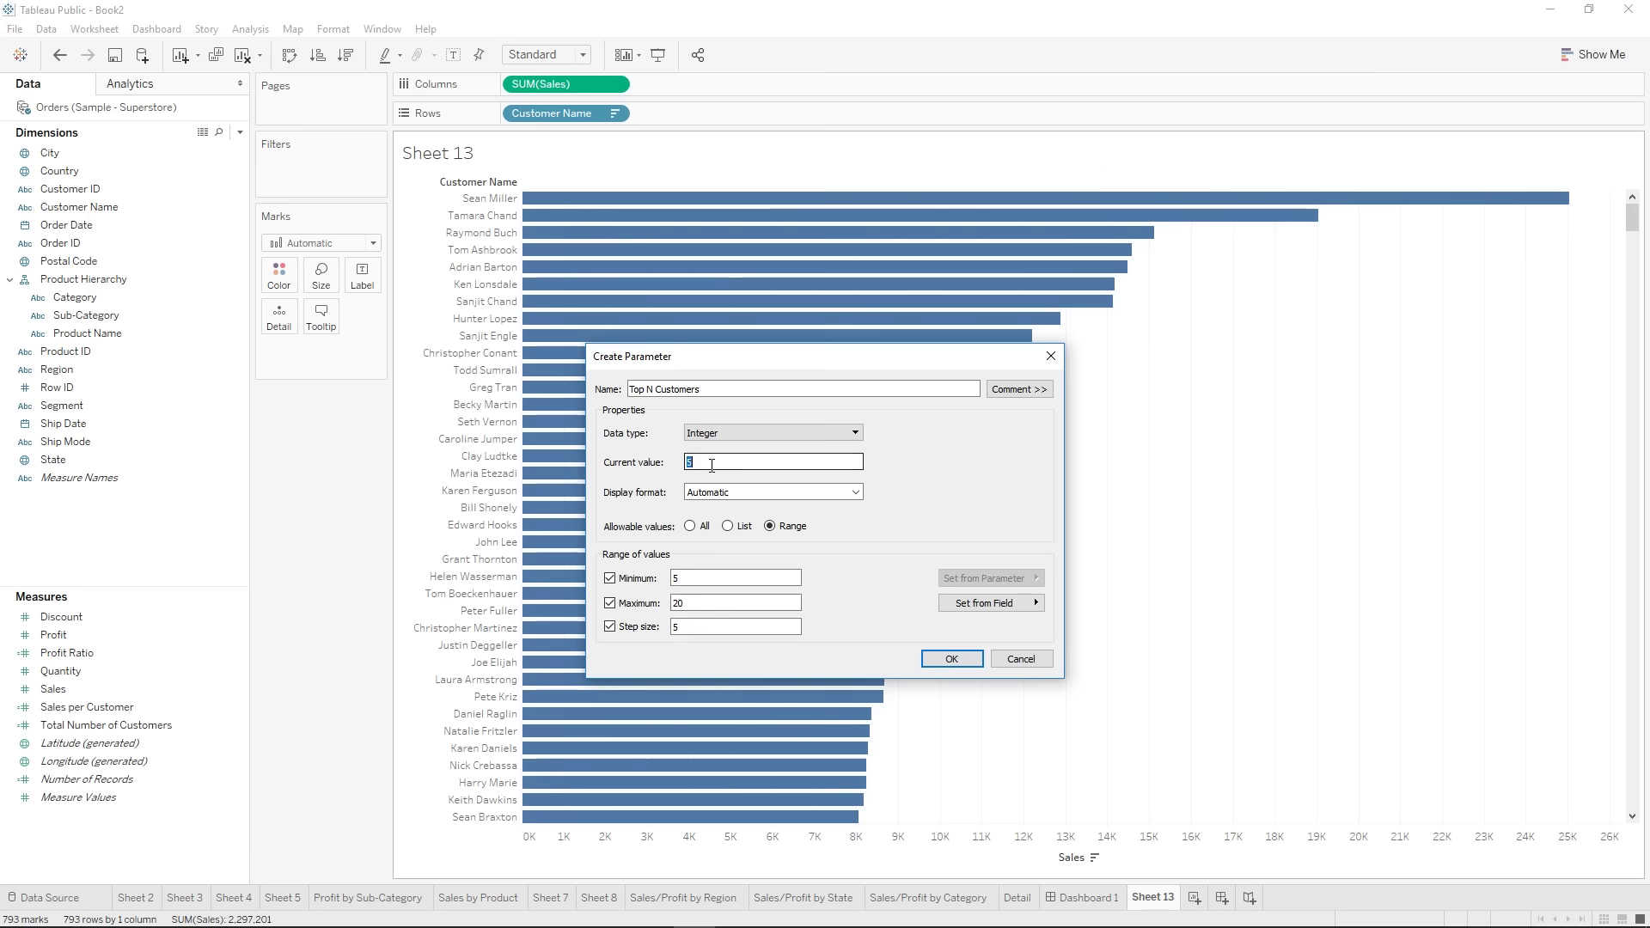
{"action": "left_click", "coordinate": [951, 659]}
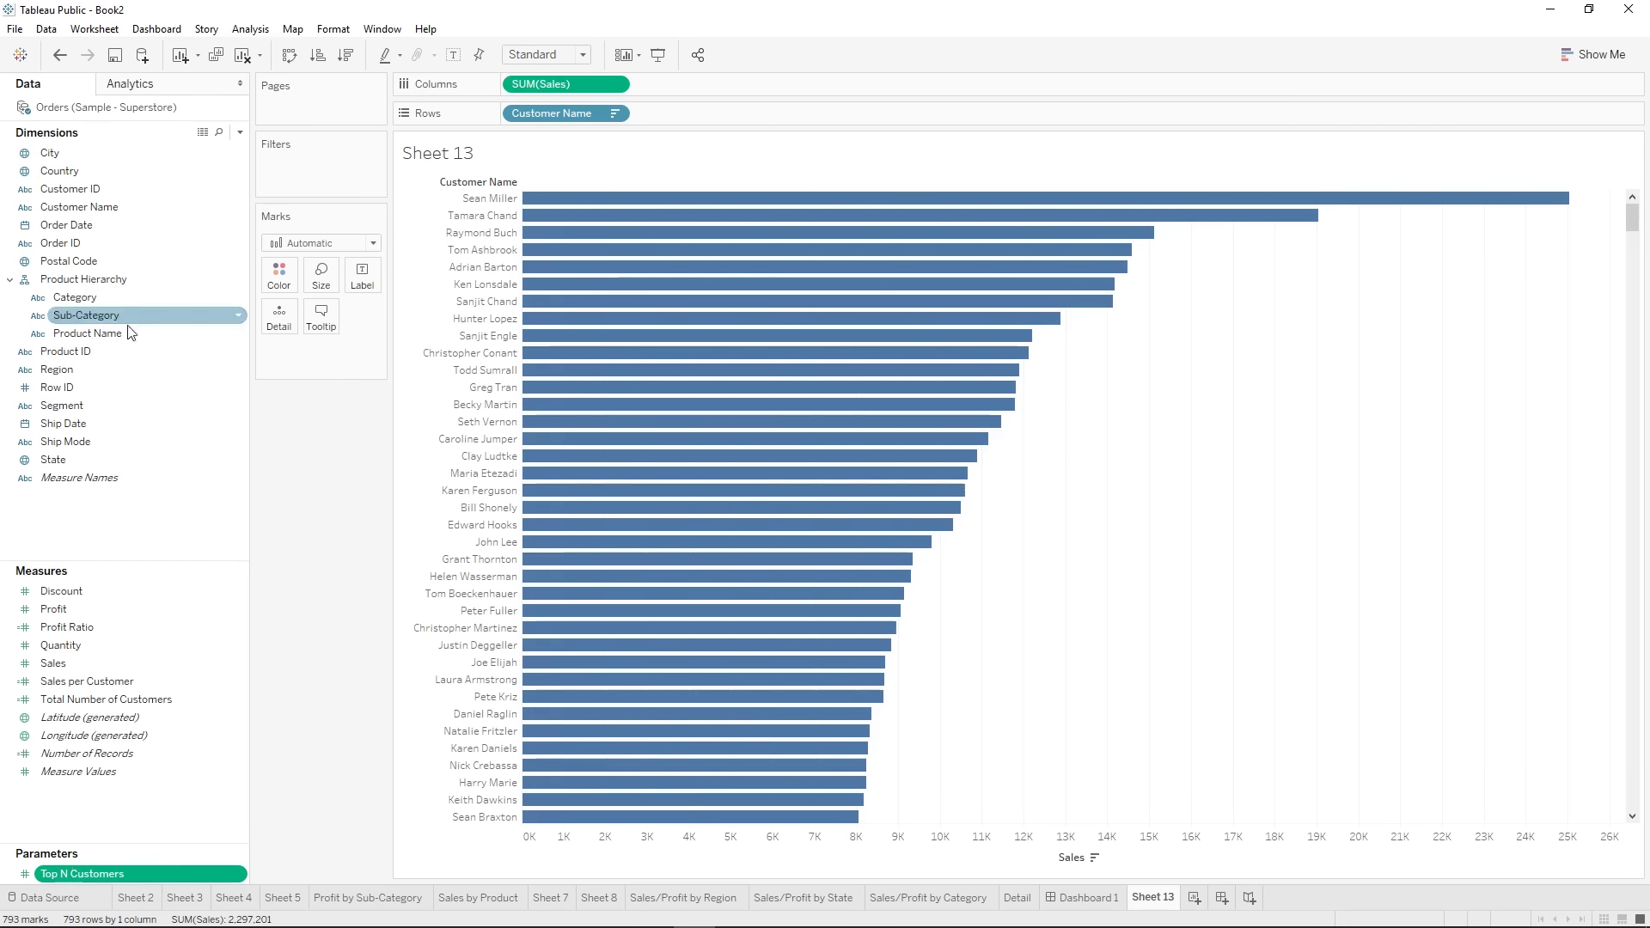
- Show the Top N Customers parameter control on the sheet, try its range of values, and leave it at 10
{"action": "right_click", "coordinate": [192, 876]}
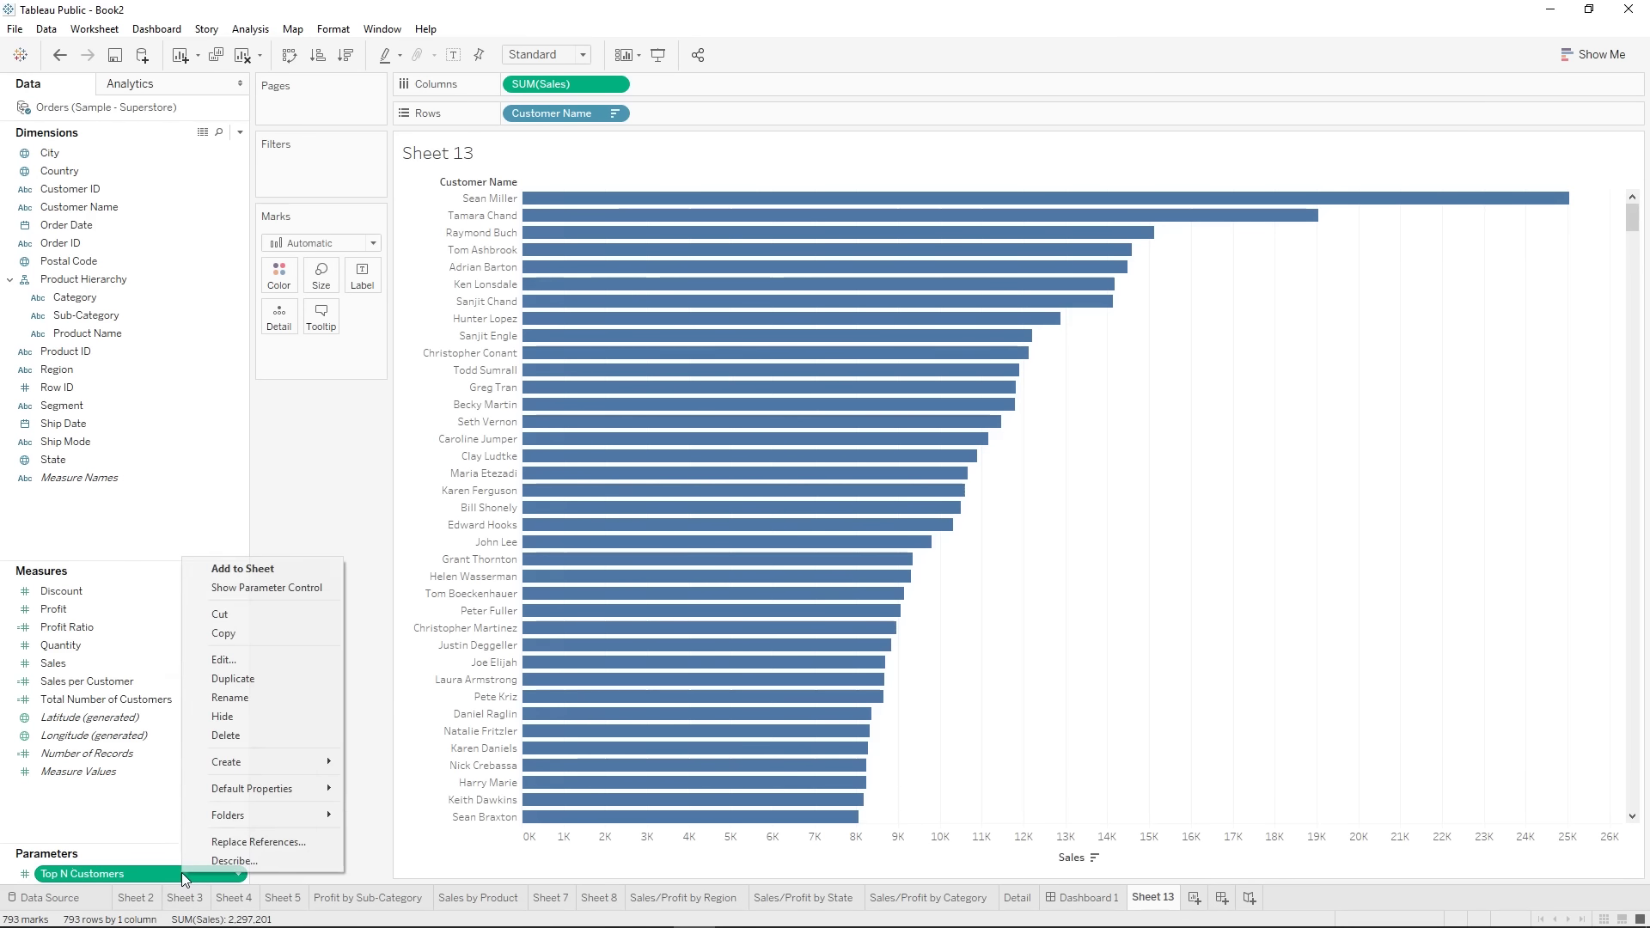
{"action": "left_click", "coordinate": [280, 593]}
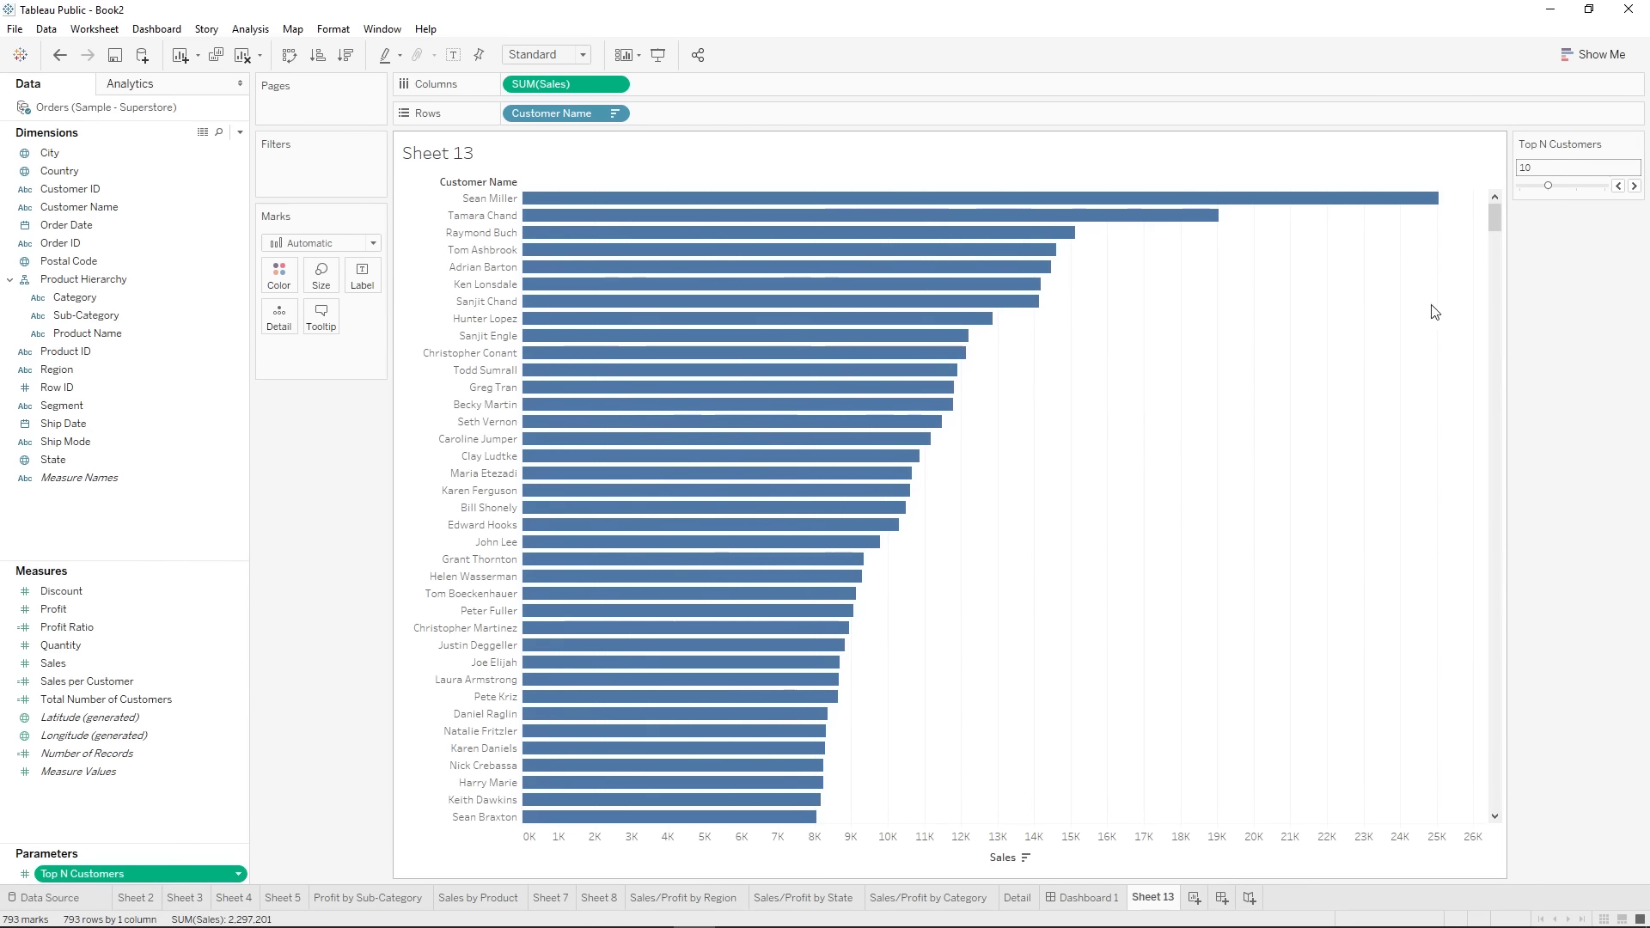
{"action": "left_click", "coordinate": [1619, 187]}
{"action": "left_click", "coordinate": [1619, 187]}
{"action": "left_click", "coordinate": [1619, 186]}
{"action": "left_click", "coordinate": [1619, 187]}
{"action": "left_click", "coordinate": [1619, 186]}
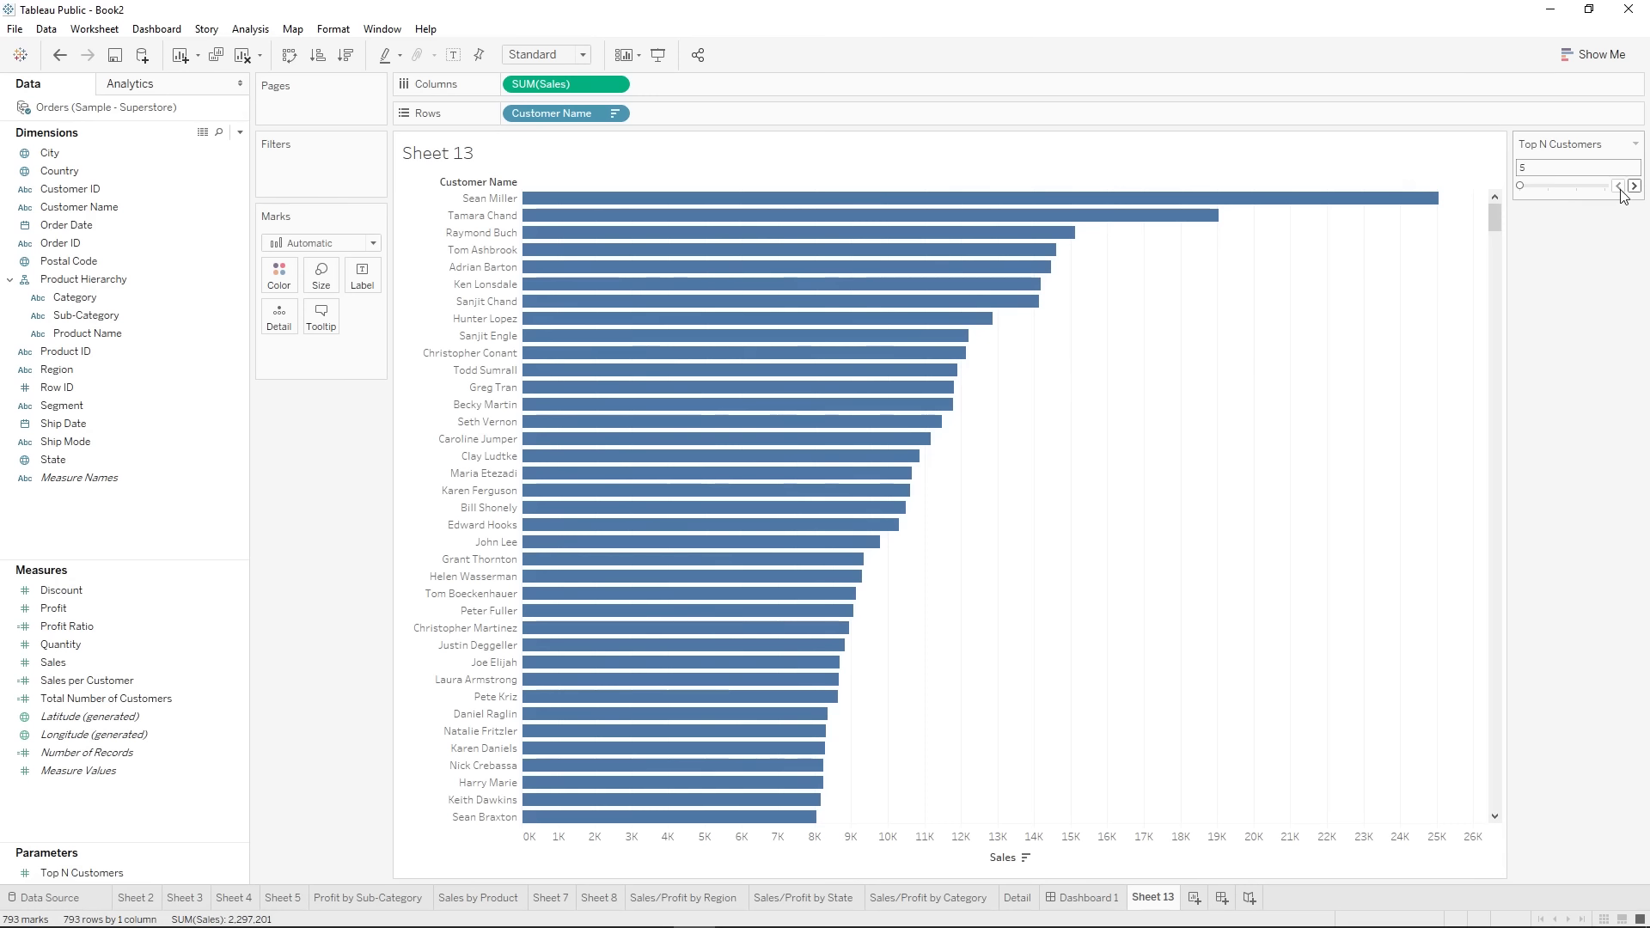
{"action": "left_click", "coordinate": [1635, 187]}
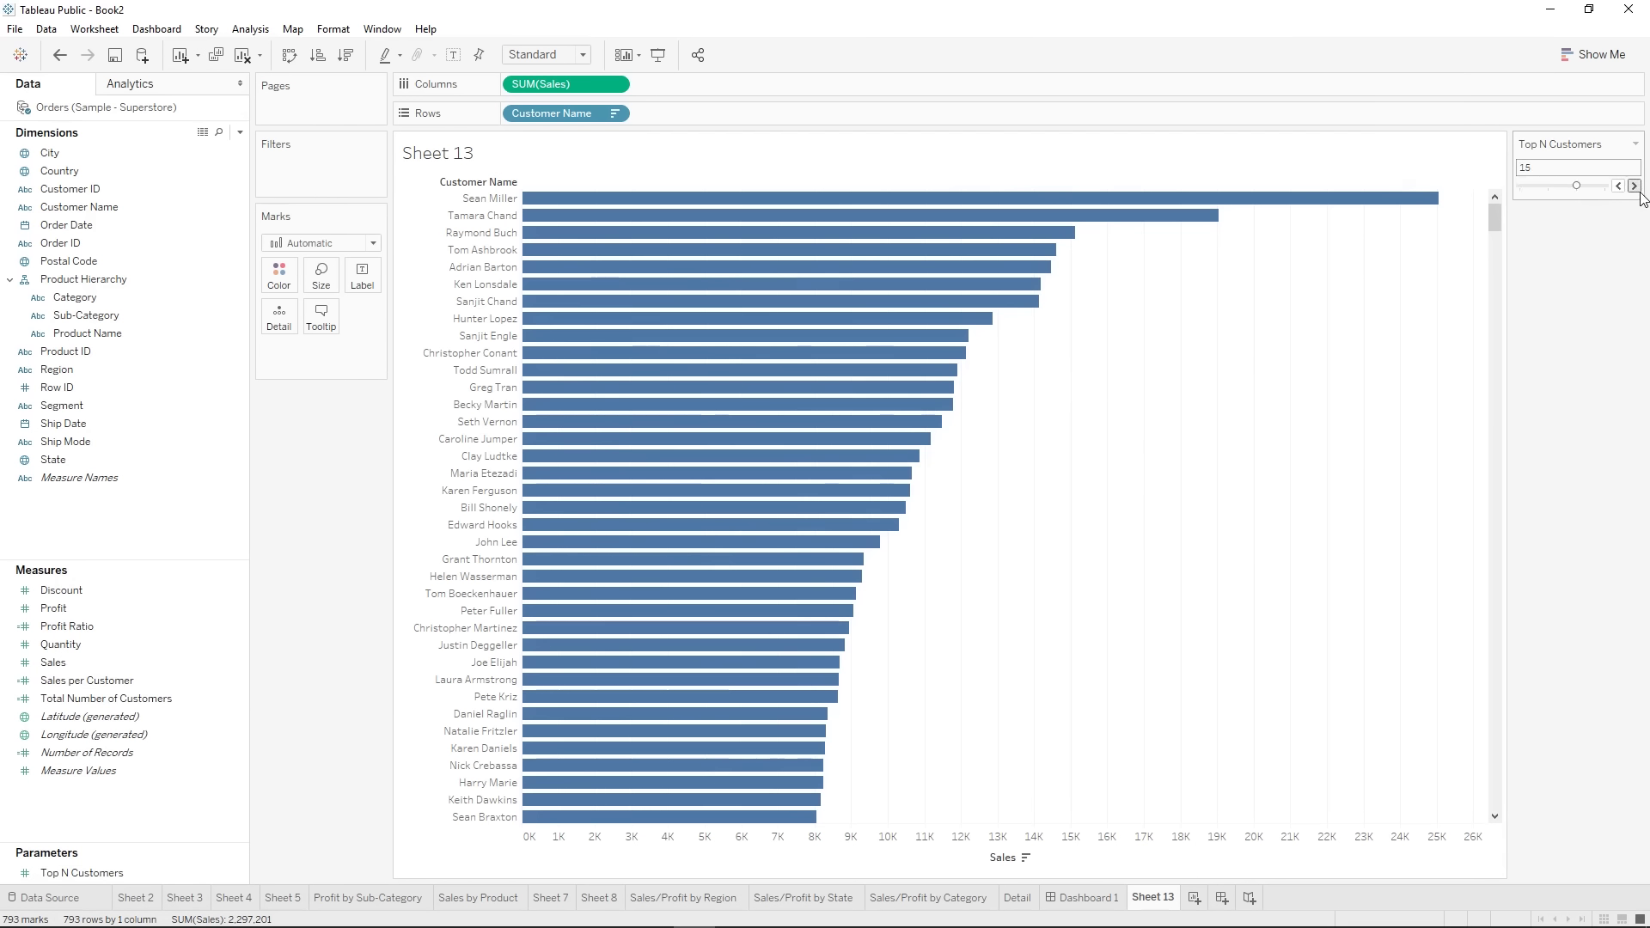
{"action": "left_click", "coordinate": [1640, 193]}
{"action": "left_click", "coordinate": [1619, 189]}
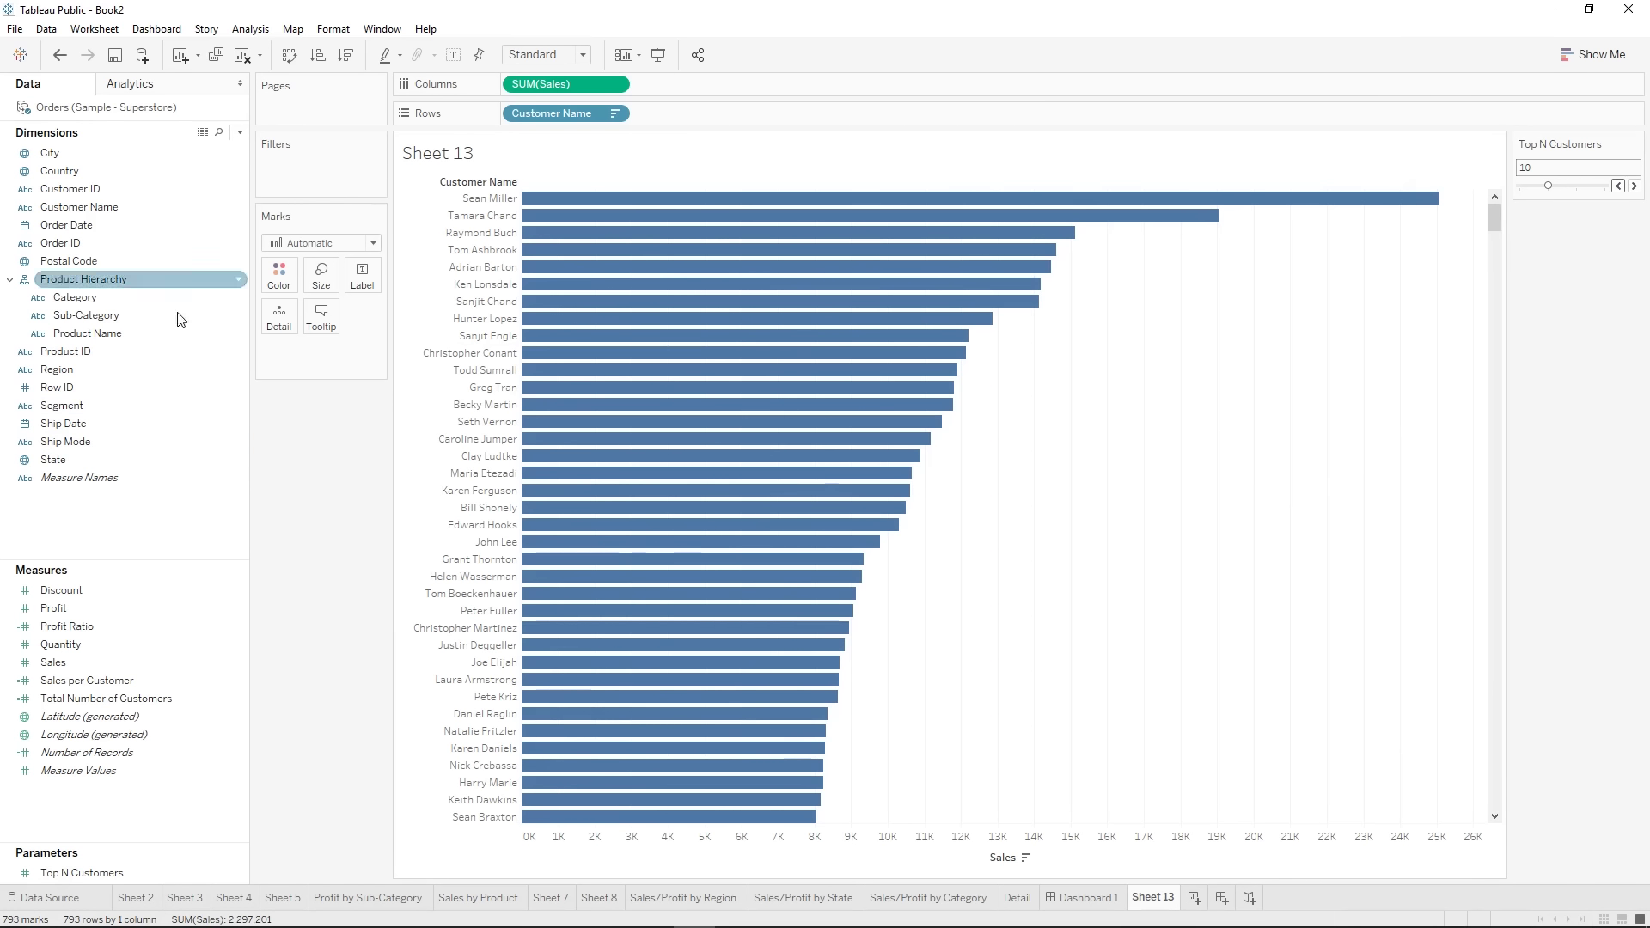
{"action": "right_click", "coordinate": [91, 213]}
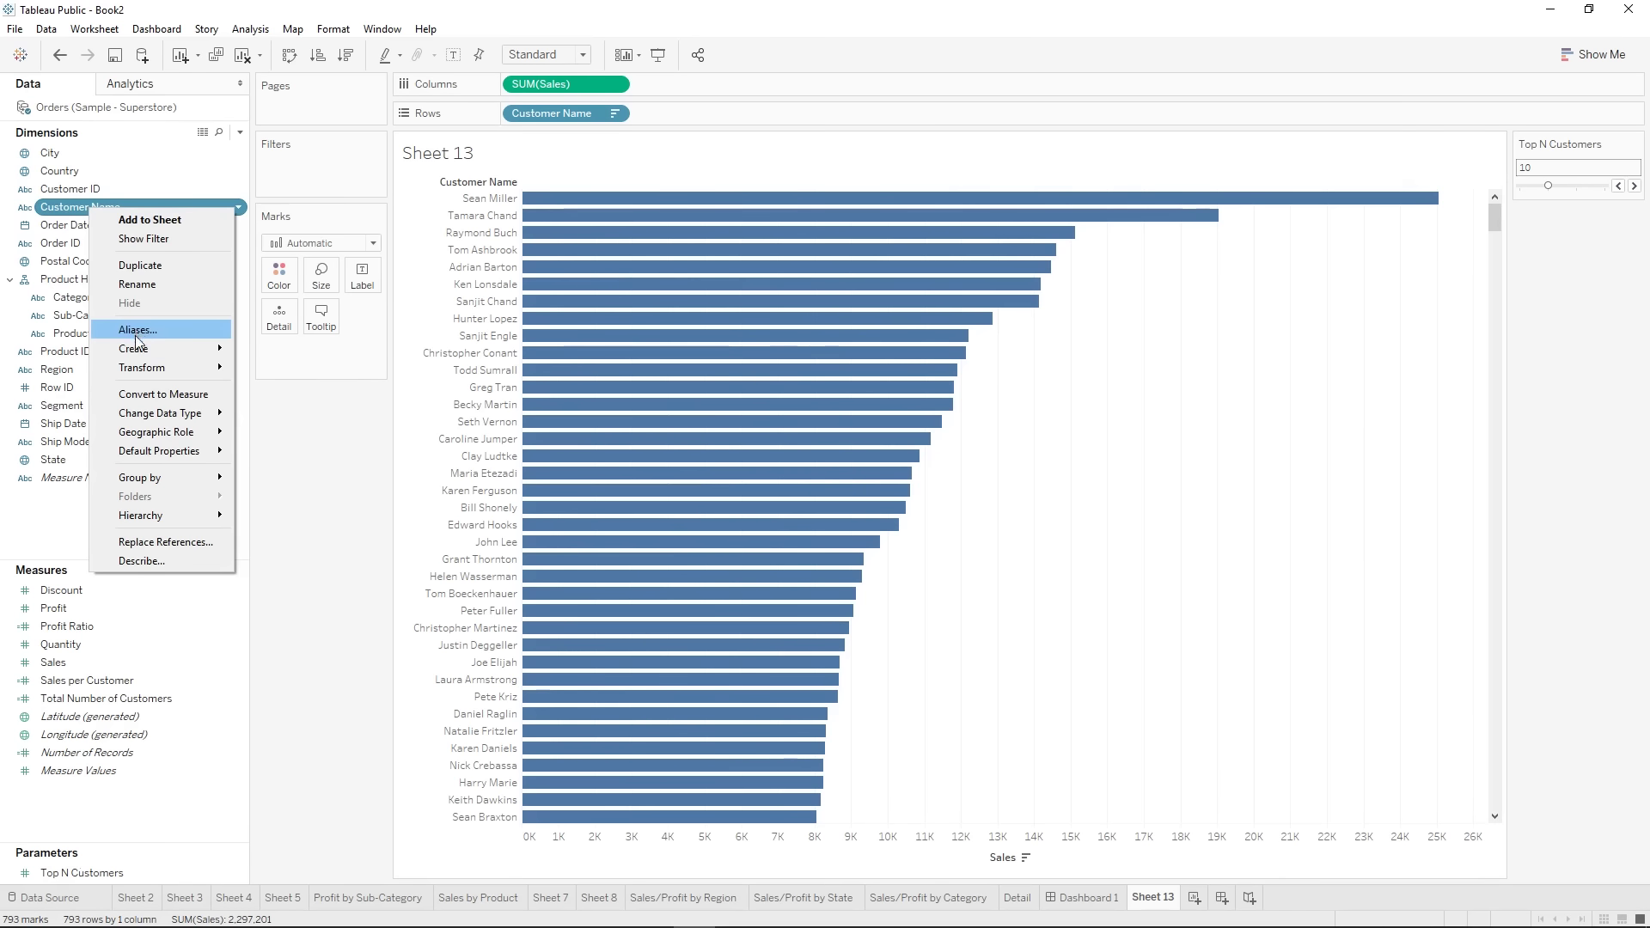
{"action": "mouse_move", "coordinate": [135, 352]}
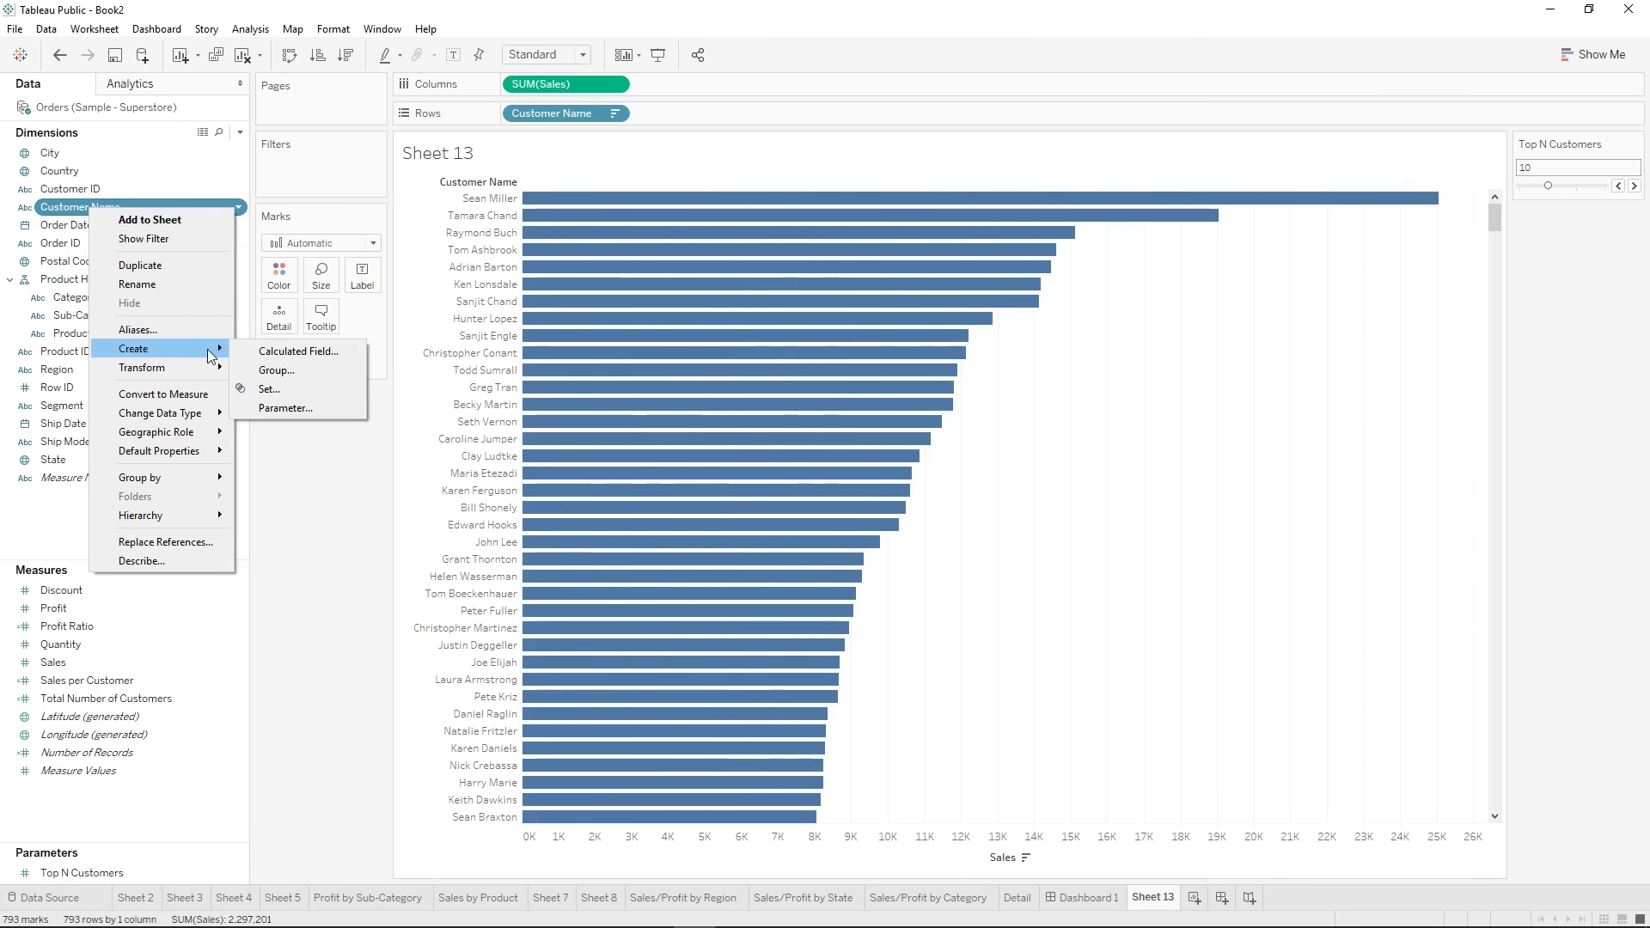
{"action": "left_click", "coordinate": [315, 389]}
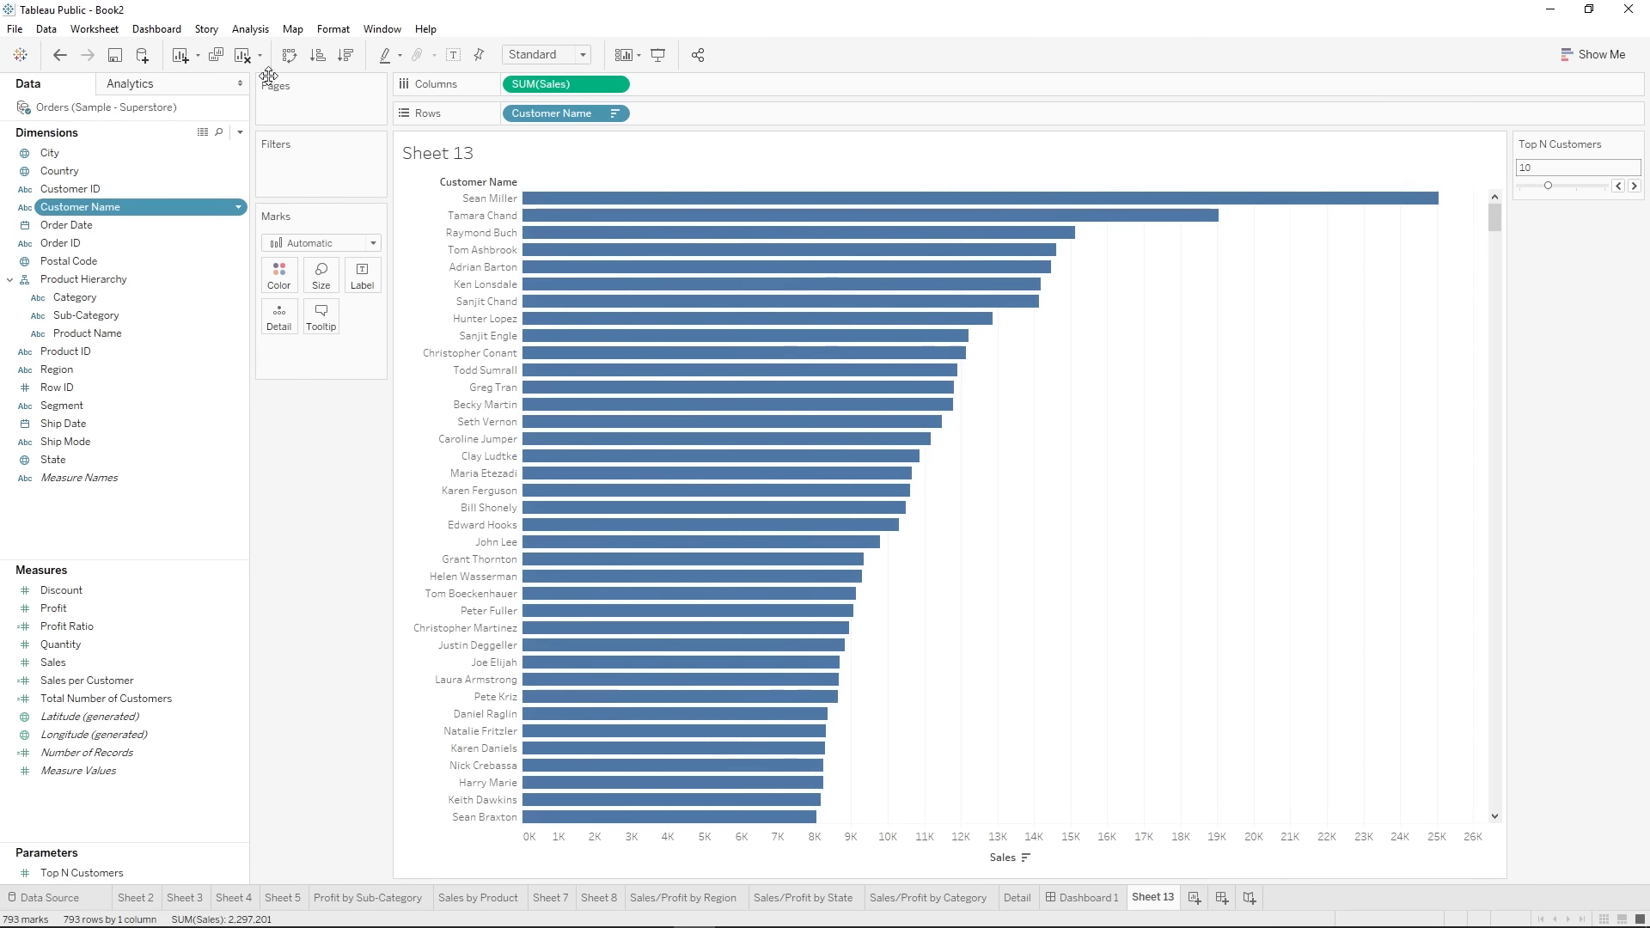
{"action": "left_click", "coordinate": [239, 132]}
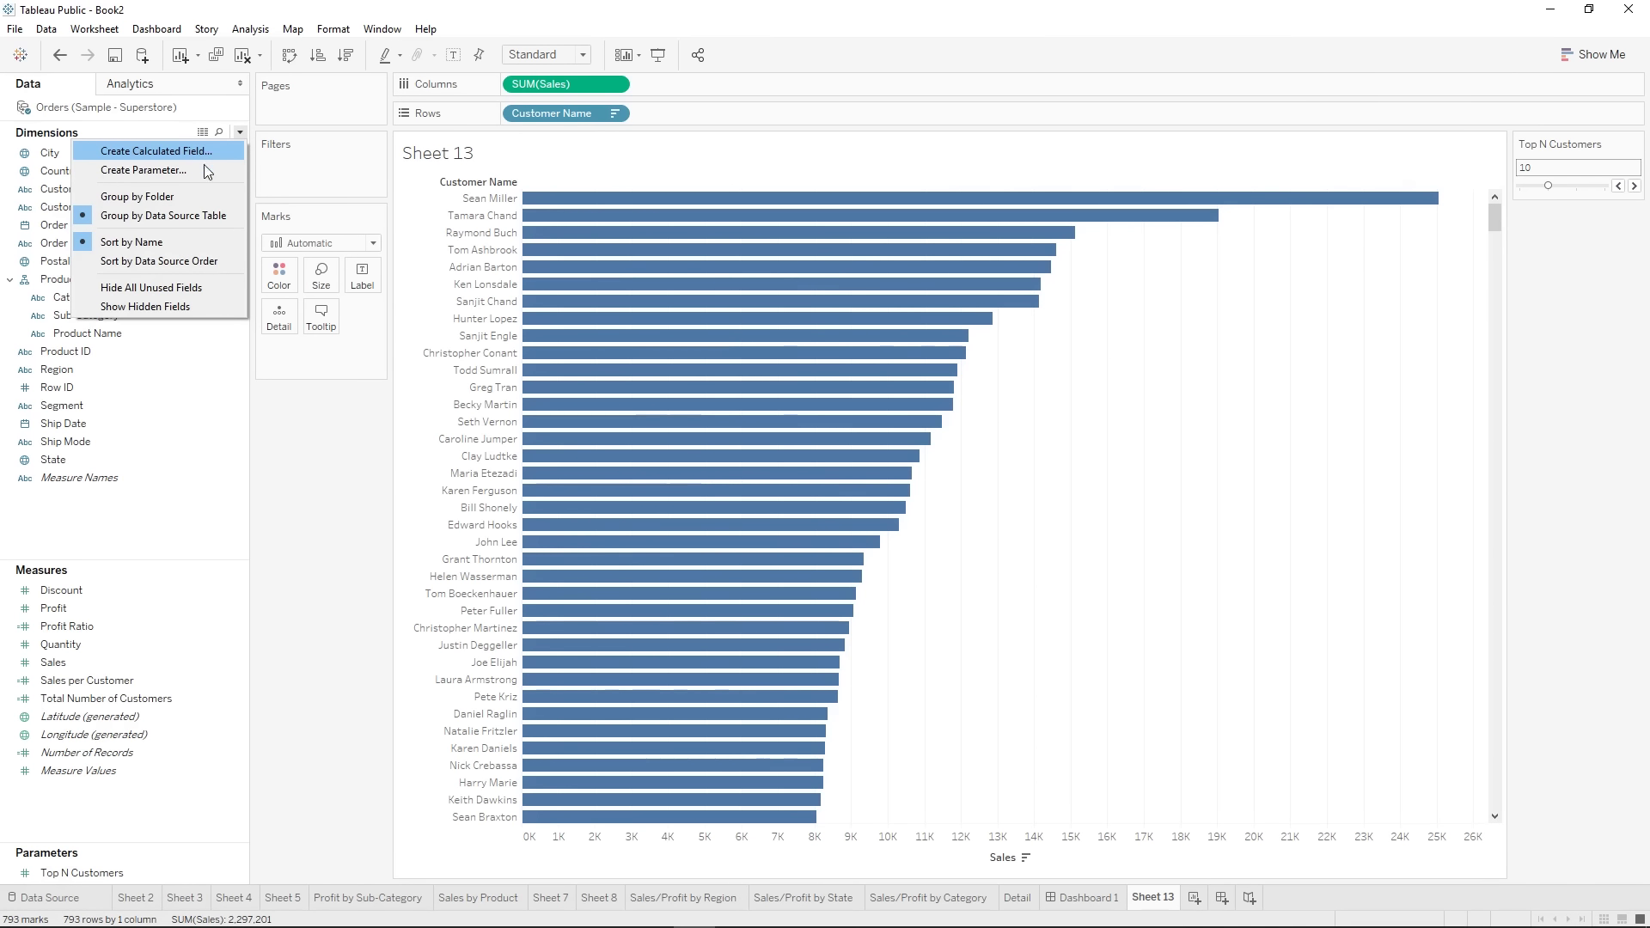
{"action": "left_click", "coordinate": [242, 133]}
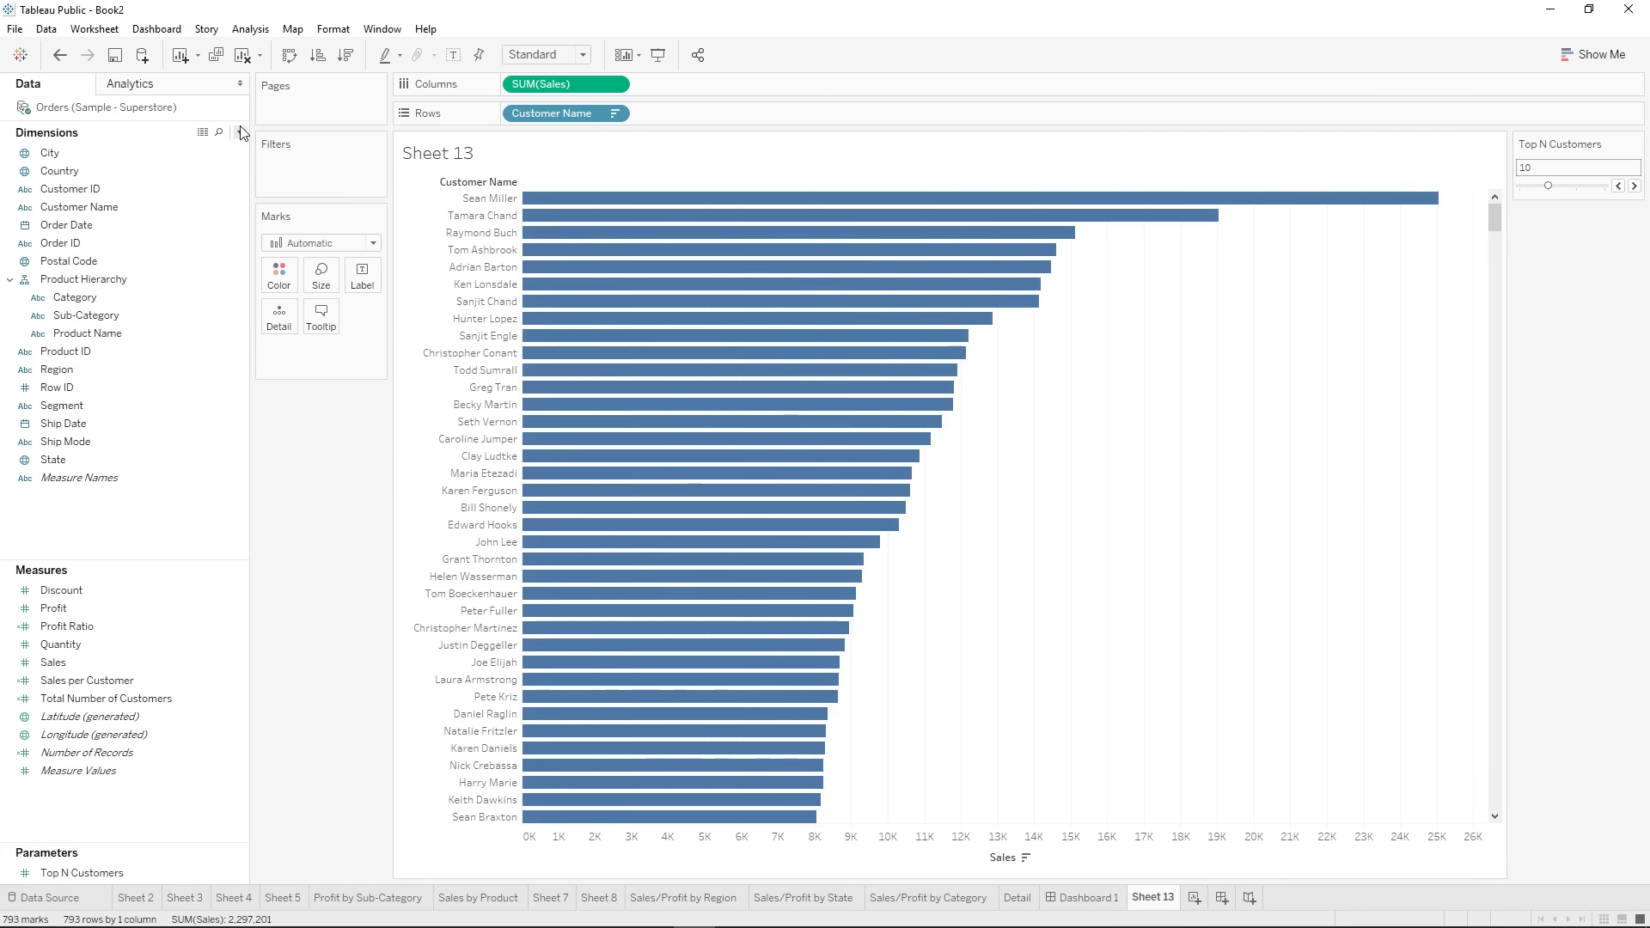
- Start a new set from the Customer Name field and name it Top N Customers by Sales
{"action": "right_click", "coordinate": [116, 219]}
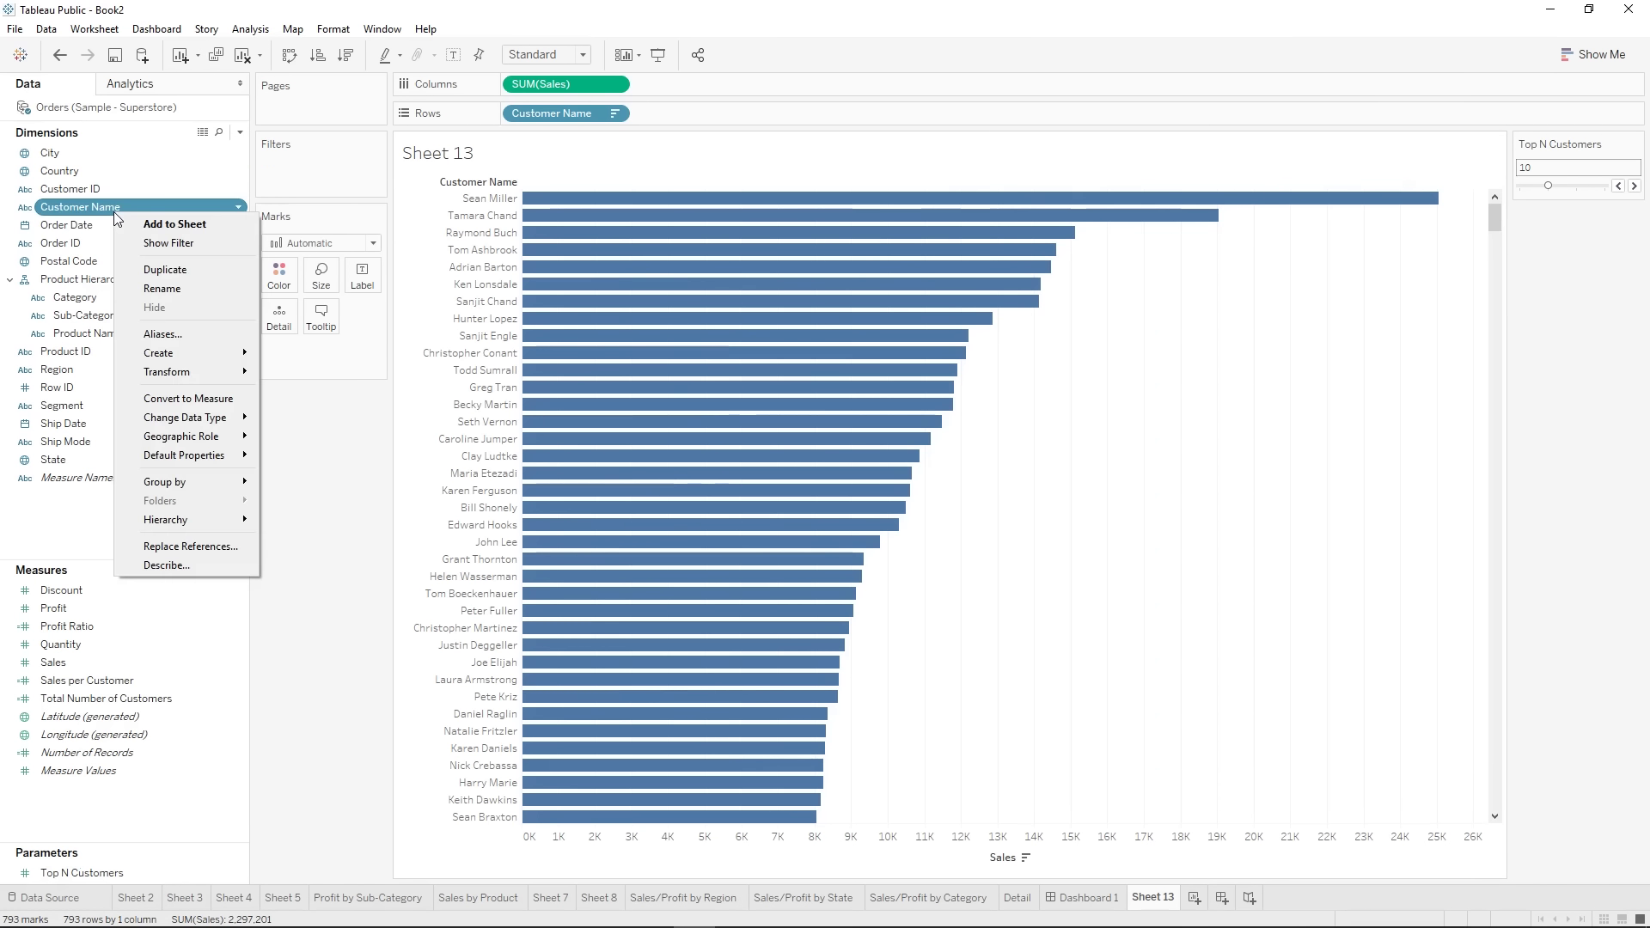
{"action": "mouse_move", "coordinate": [218, 354]}
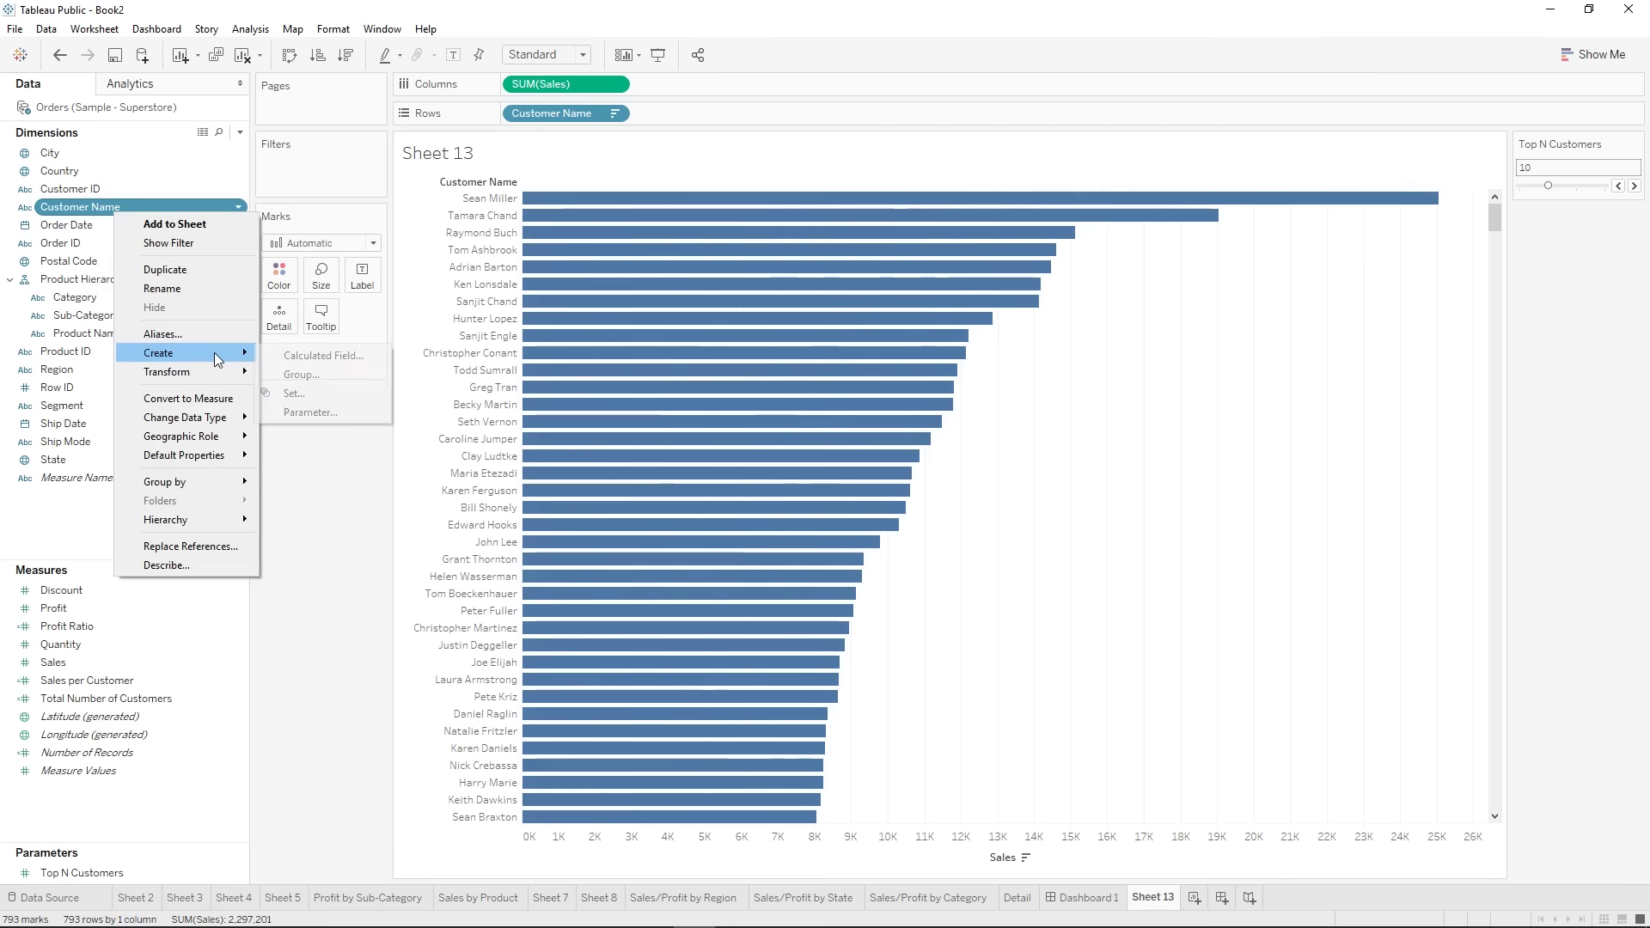
{"action": "left_click", "coordinate": [336, 393]}
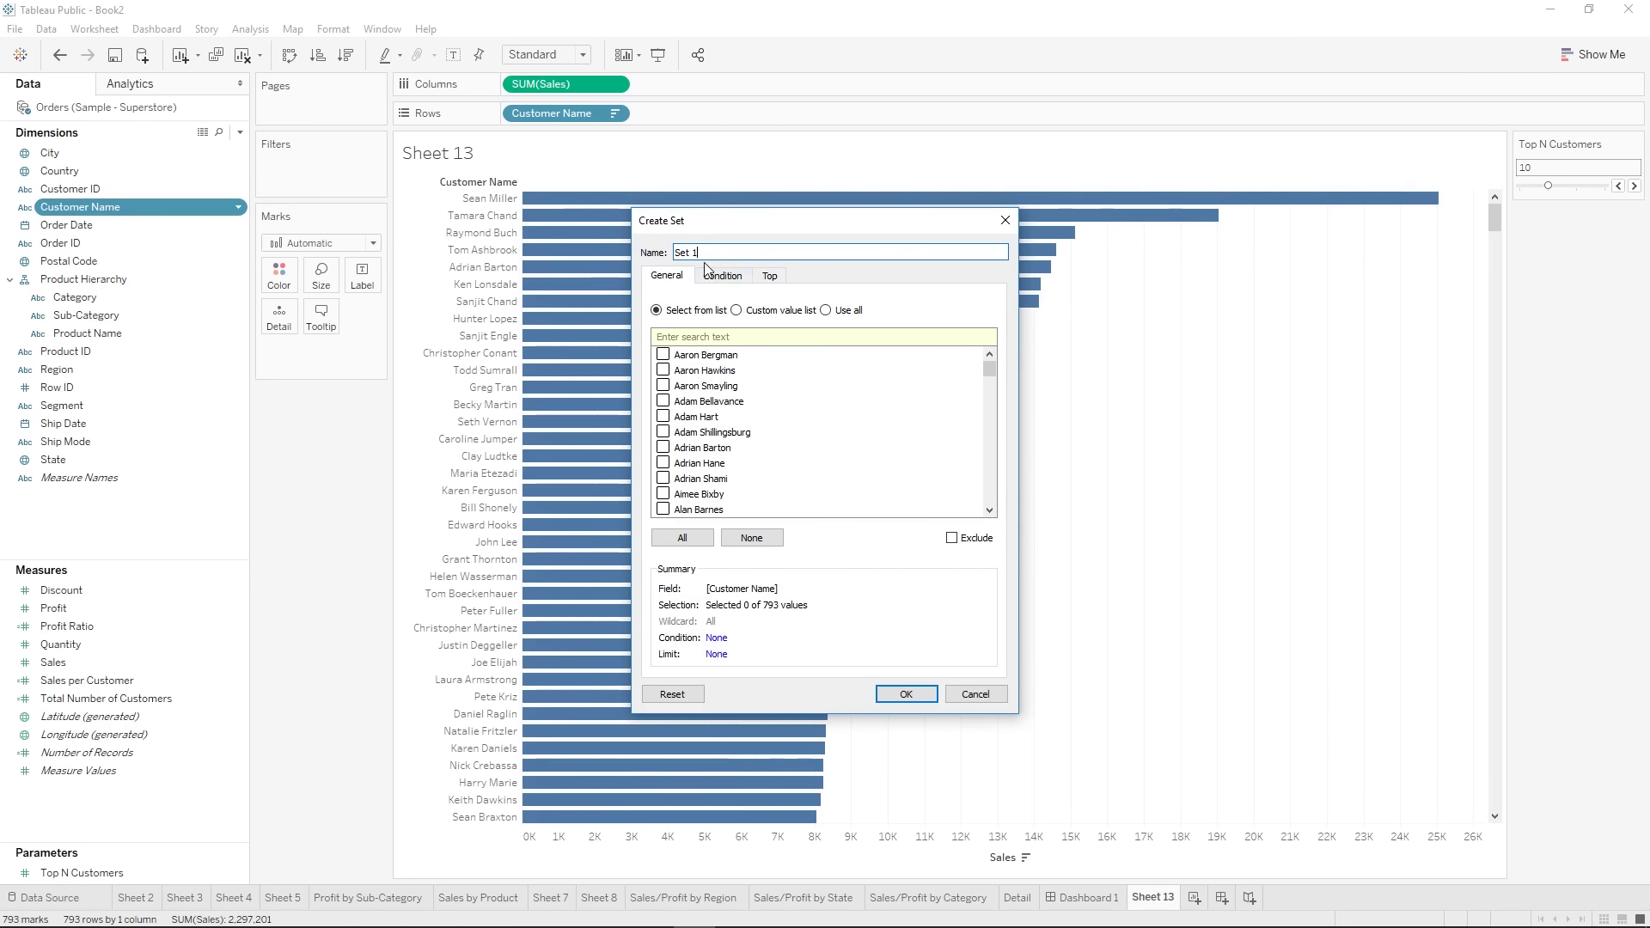
{"action": "left_click_drag", "start_coordinate": [710, 254], "coordinate": [670, 252]}
{"action": "type", "text": "Top N"}
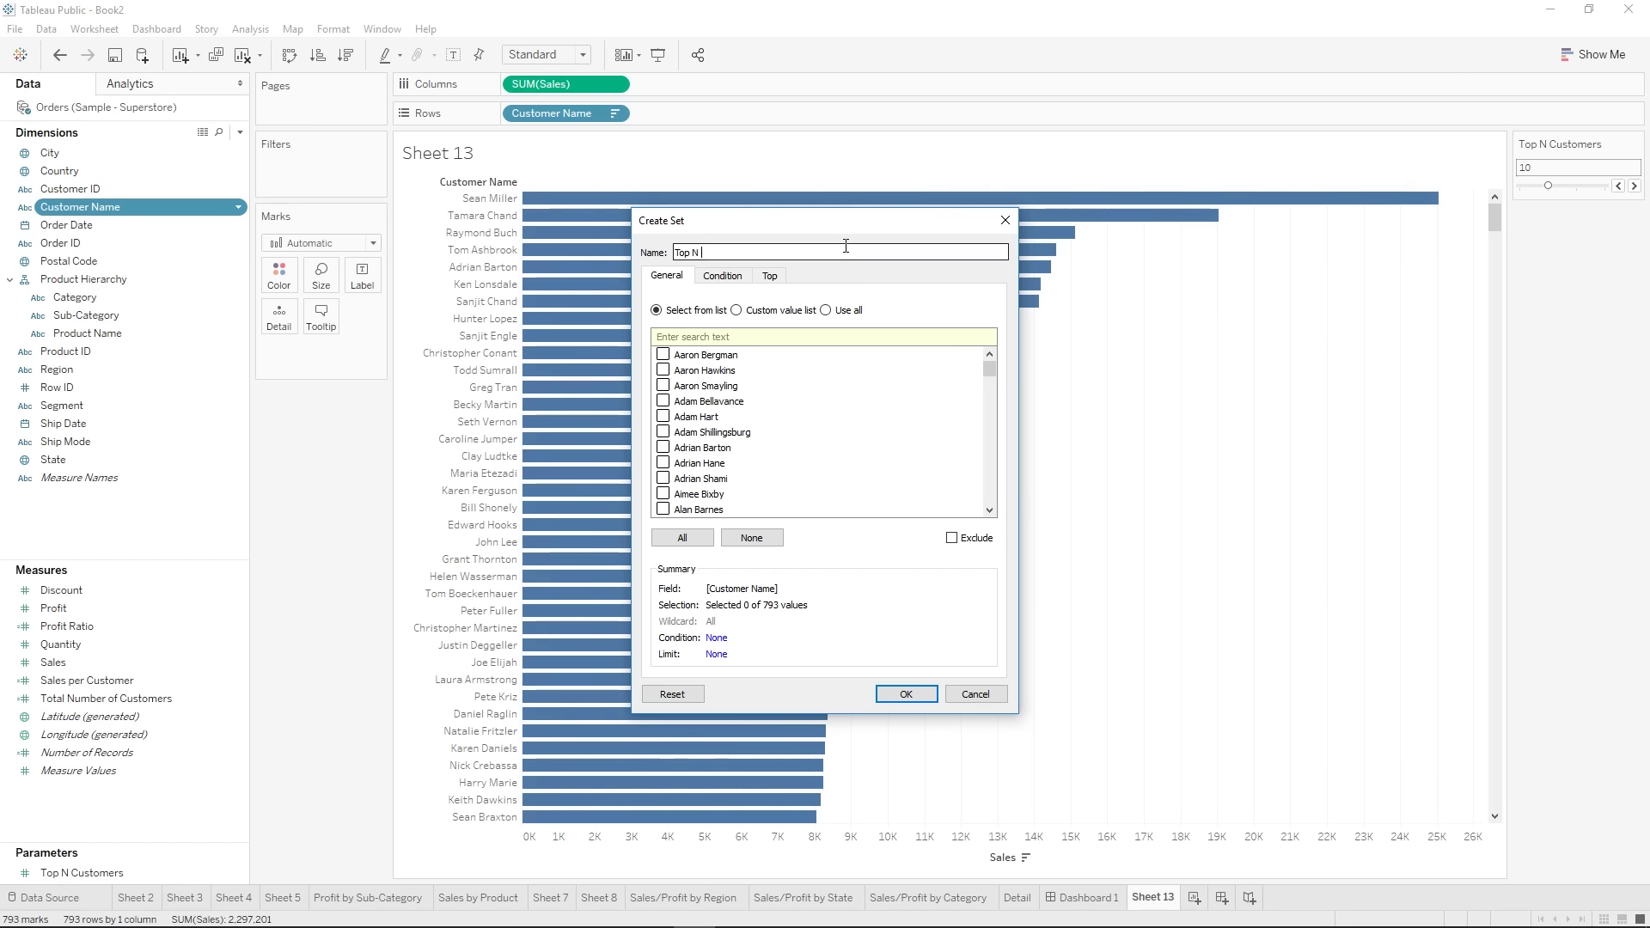
{"action": "type", "text": " Customers by Sales"}
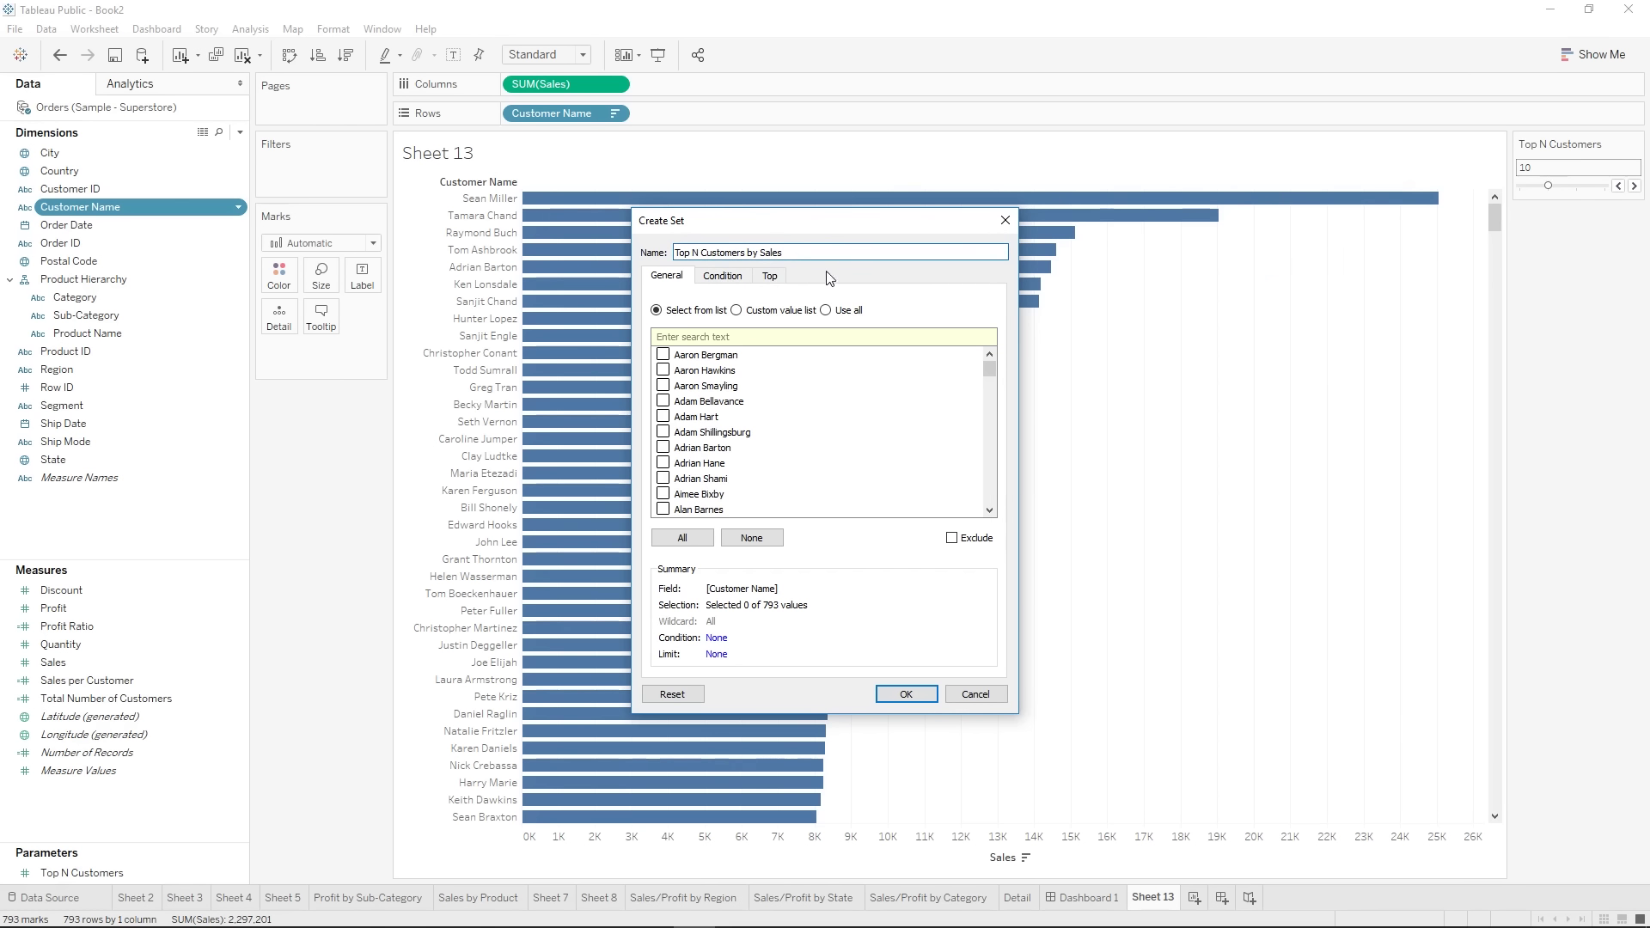
- Define the set's members by field as the top Top N Customers by the sum of Sales
{"action": "left_click", "coordinate": [773, 276]}
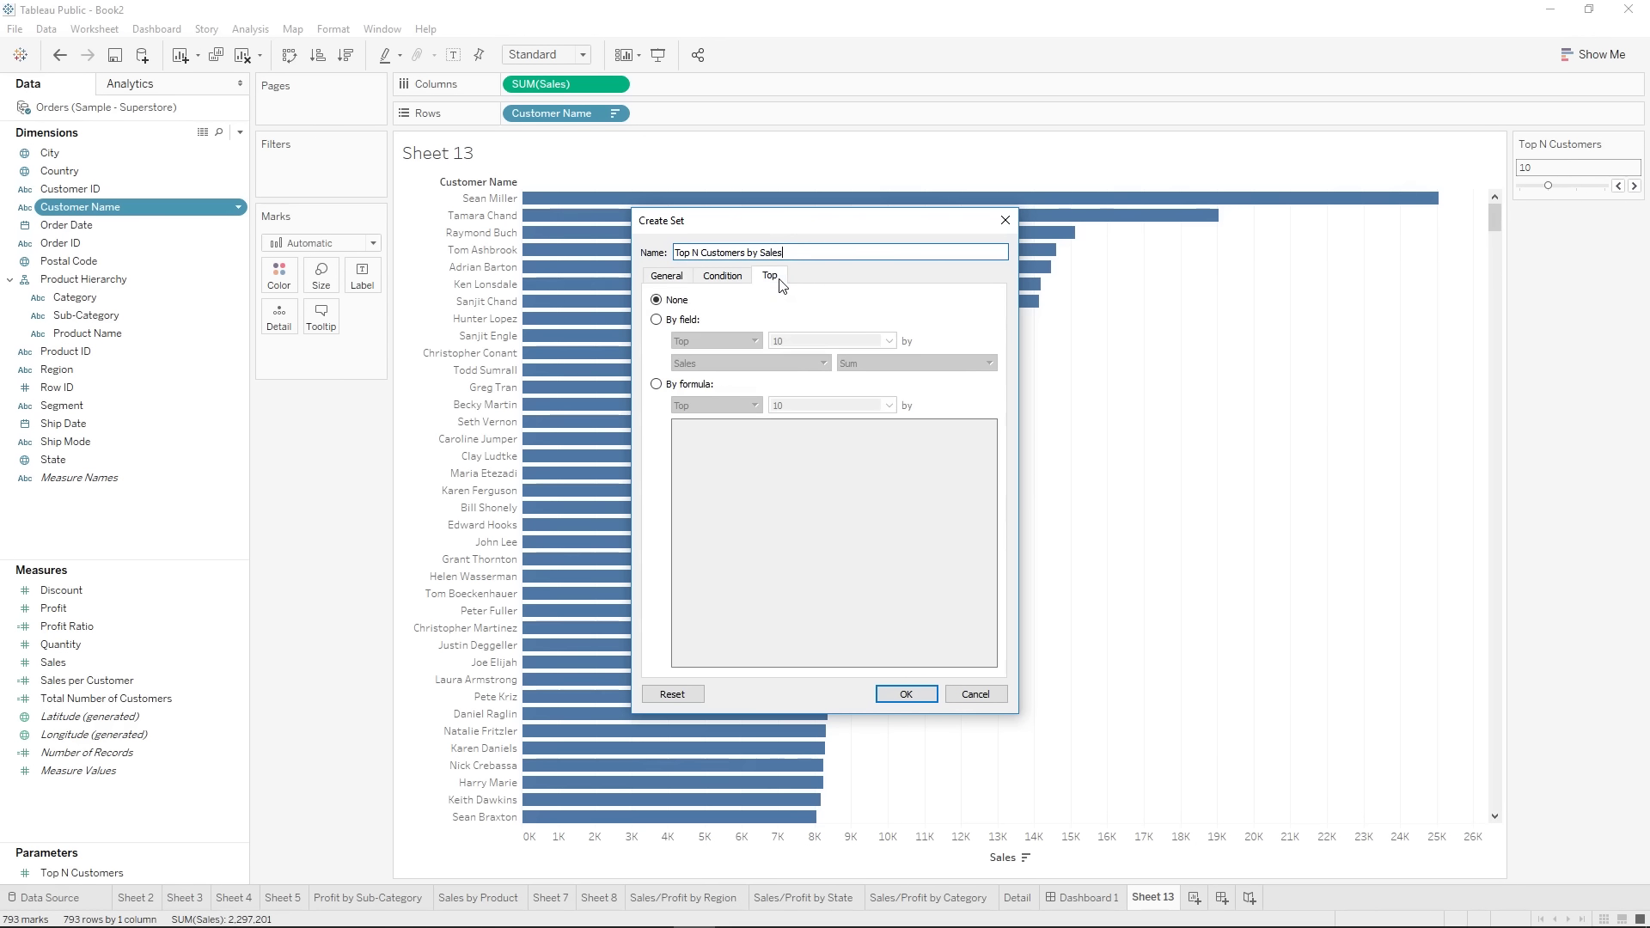
{"action": "left_click", "coordinate": [658, 319]}
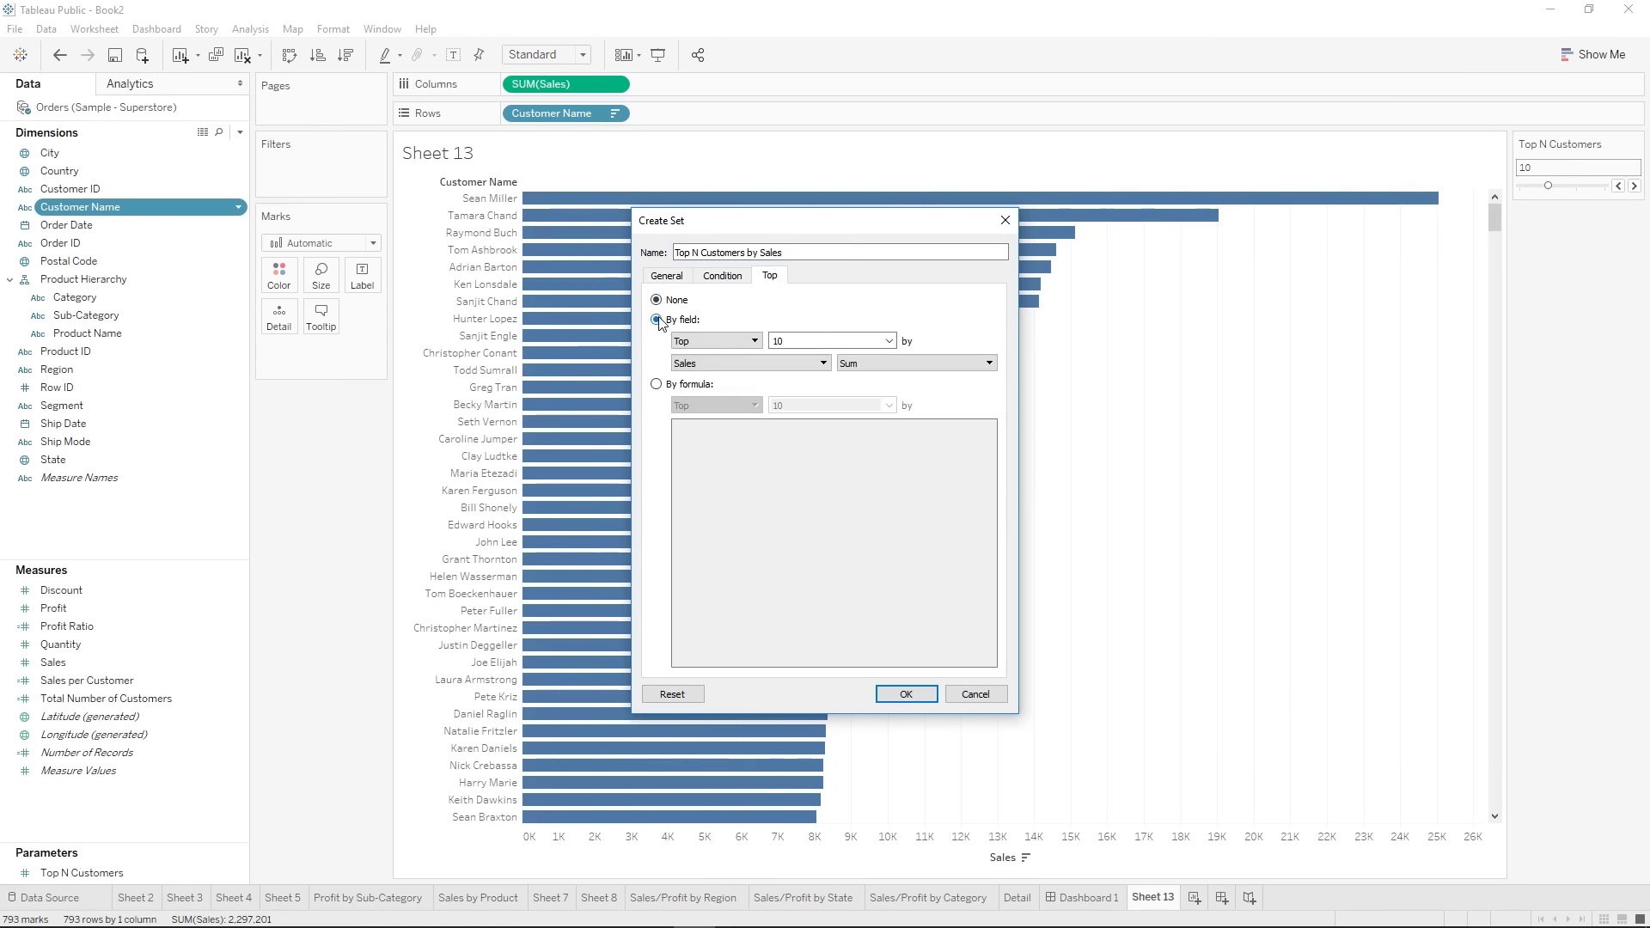
{"action": "left_click", "coordinate": [801, 341]}
{"action": "left_click", "coordinate": [891, 341]}
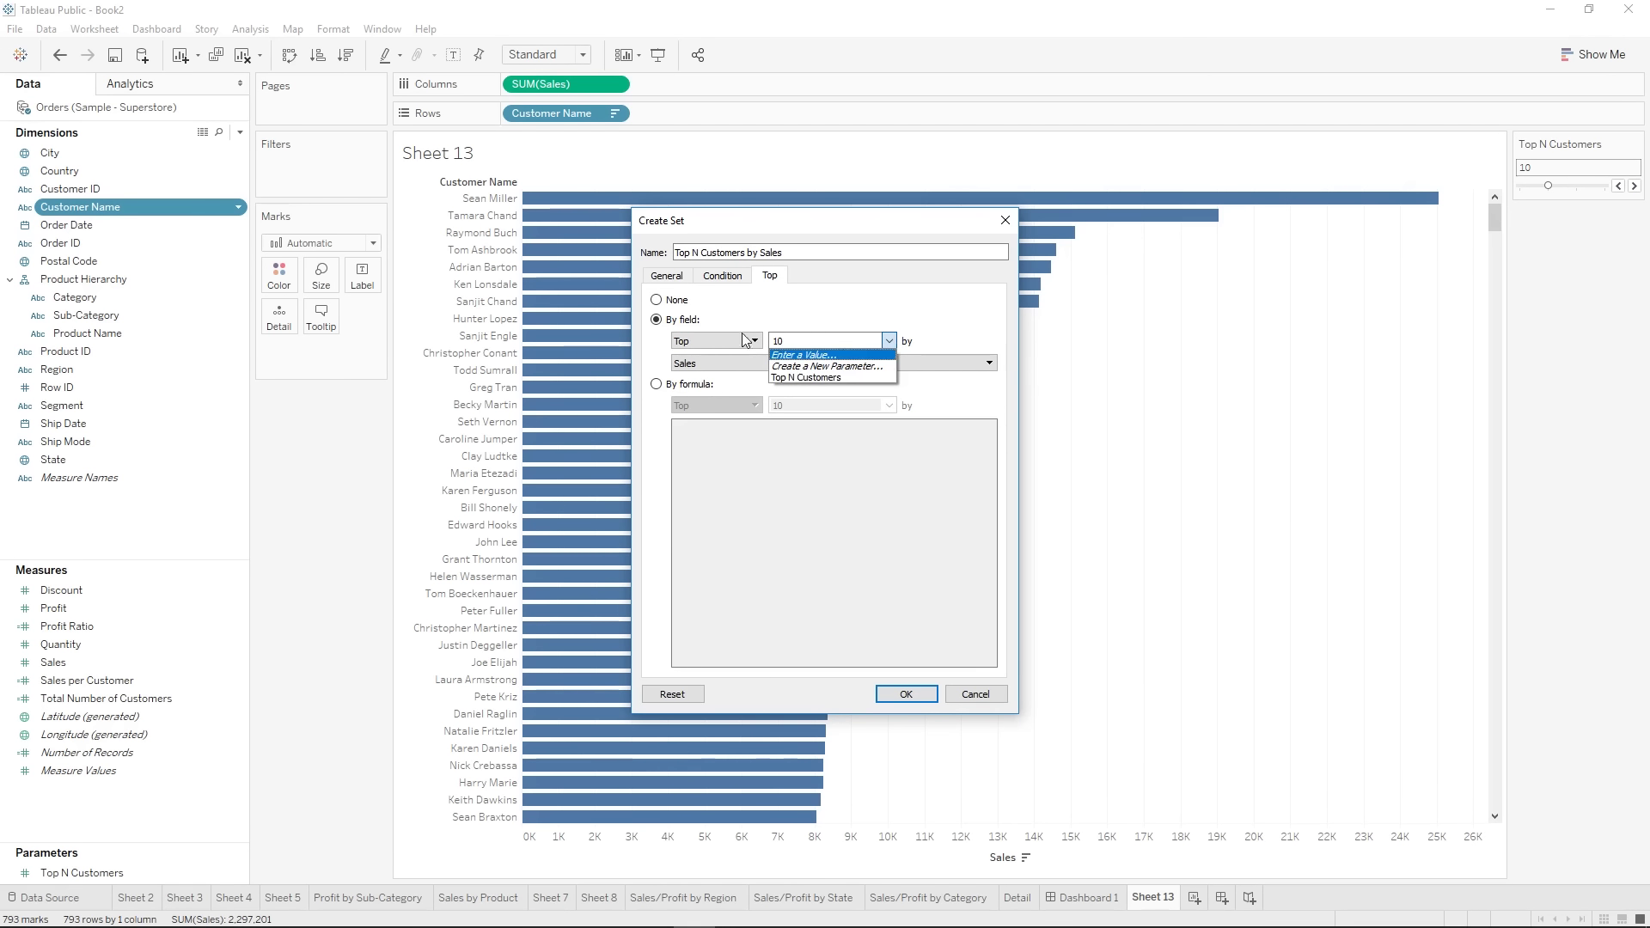
{"action": "left_click", "coordinate": [792, 378]}
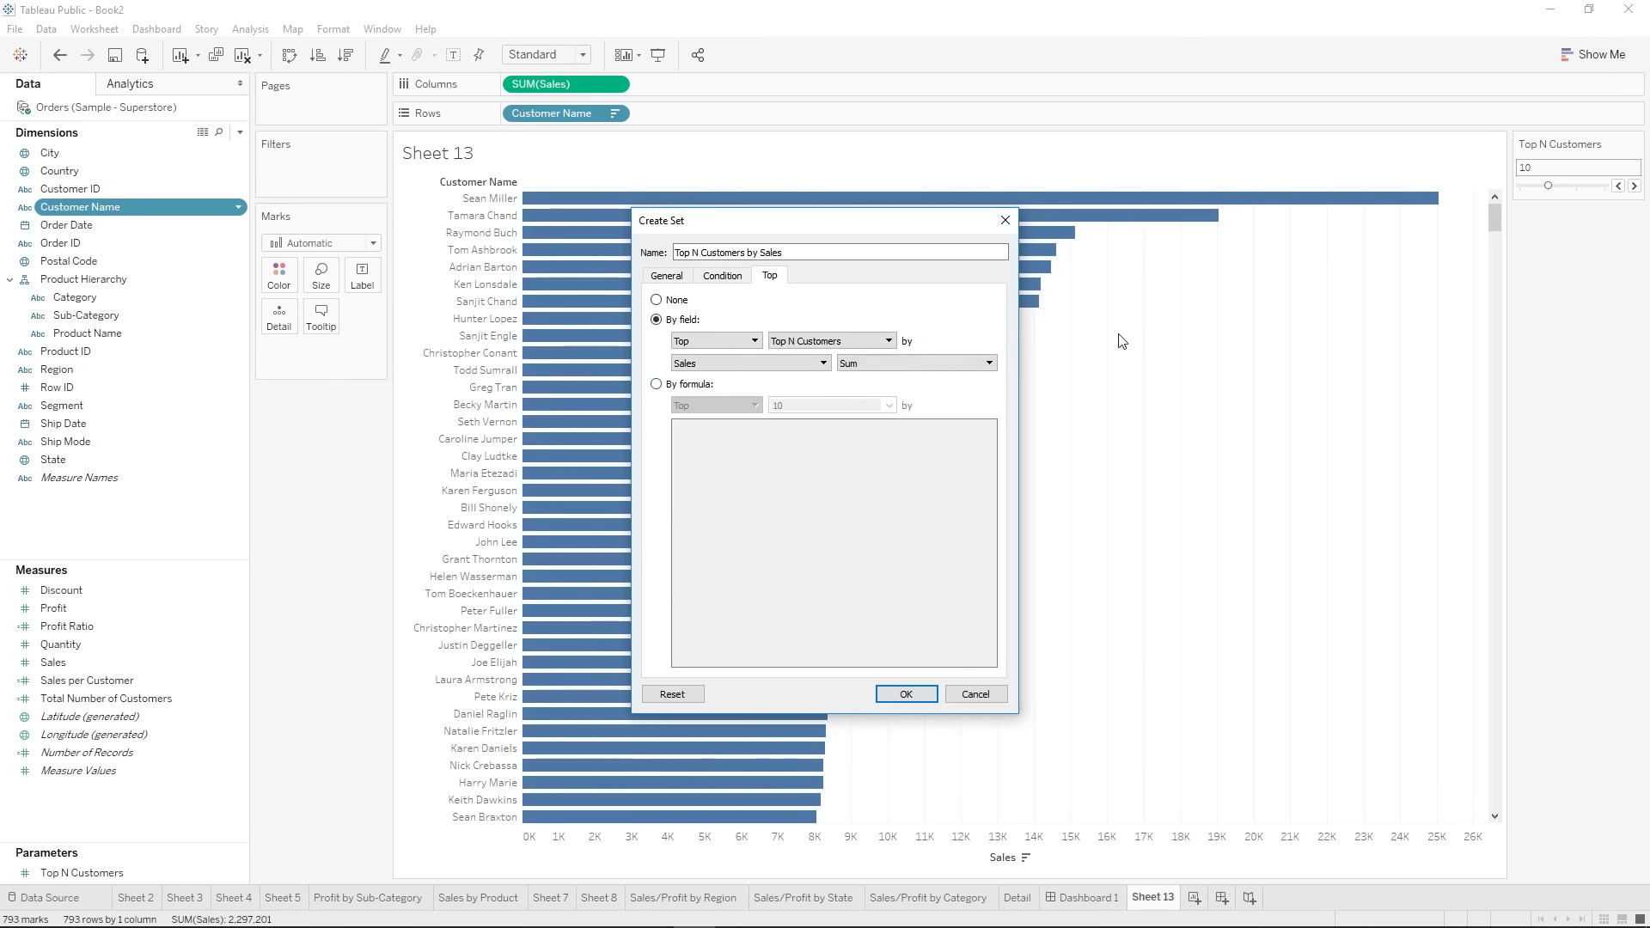
{"action": "left_click", "coordinate": [700, 364]}
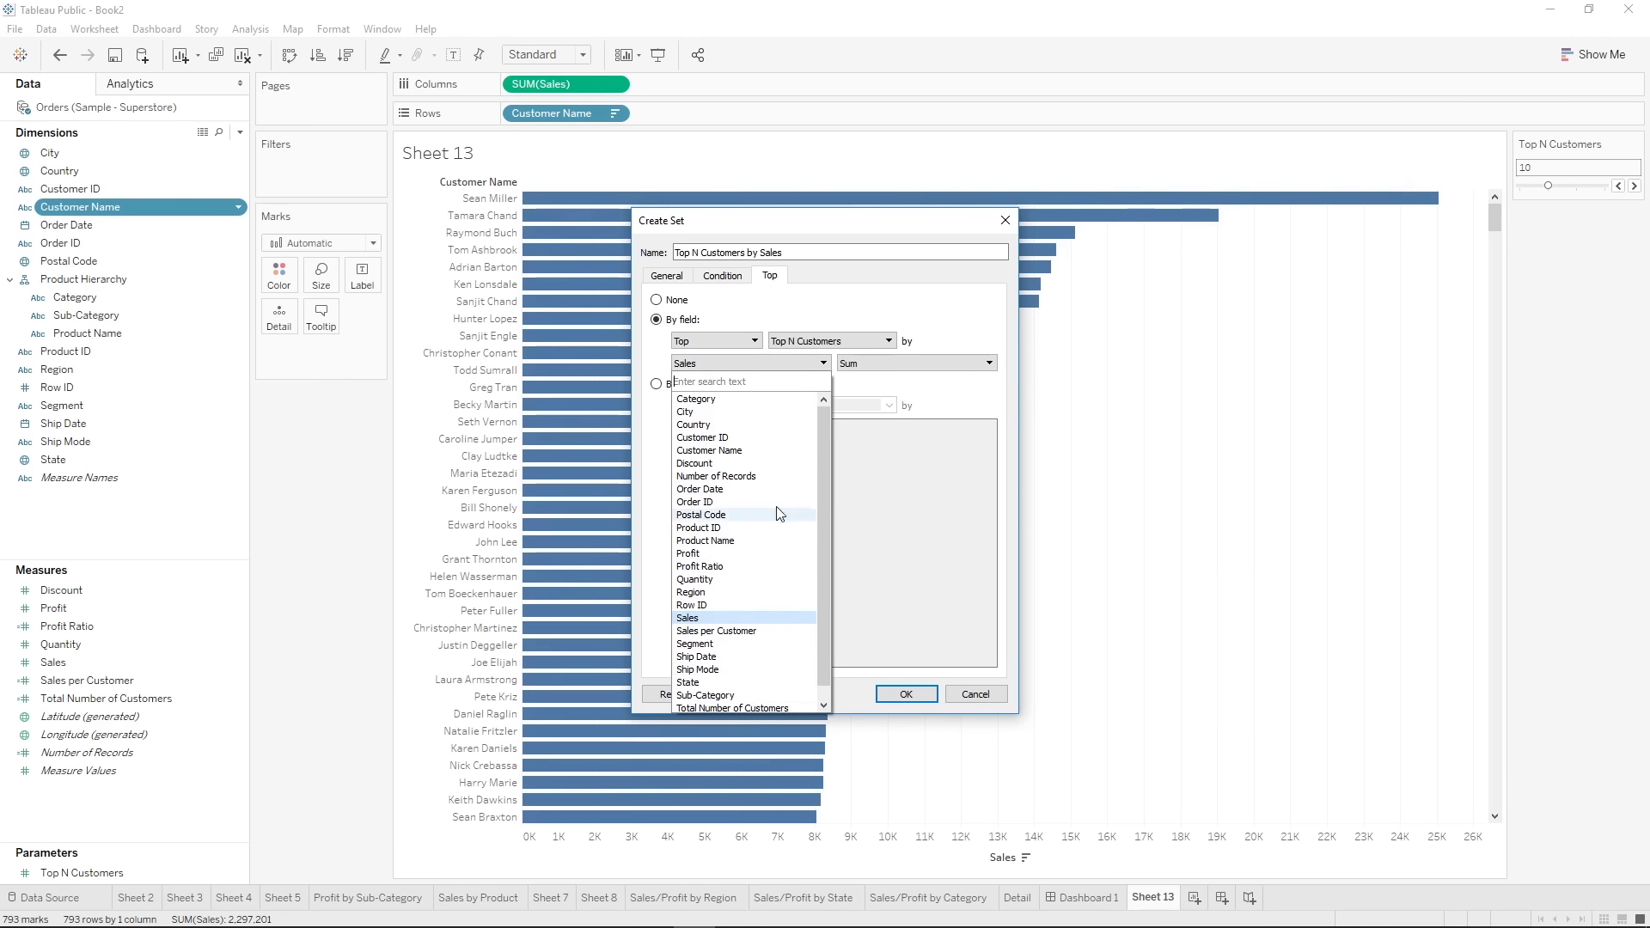
{"action": "left_click", "coordinate": [709, 618]}
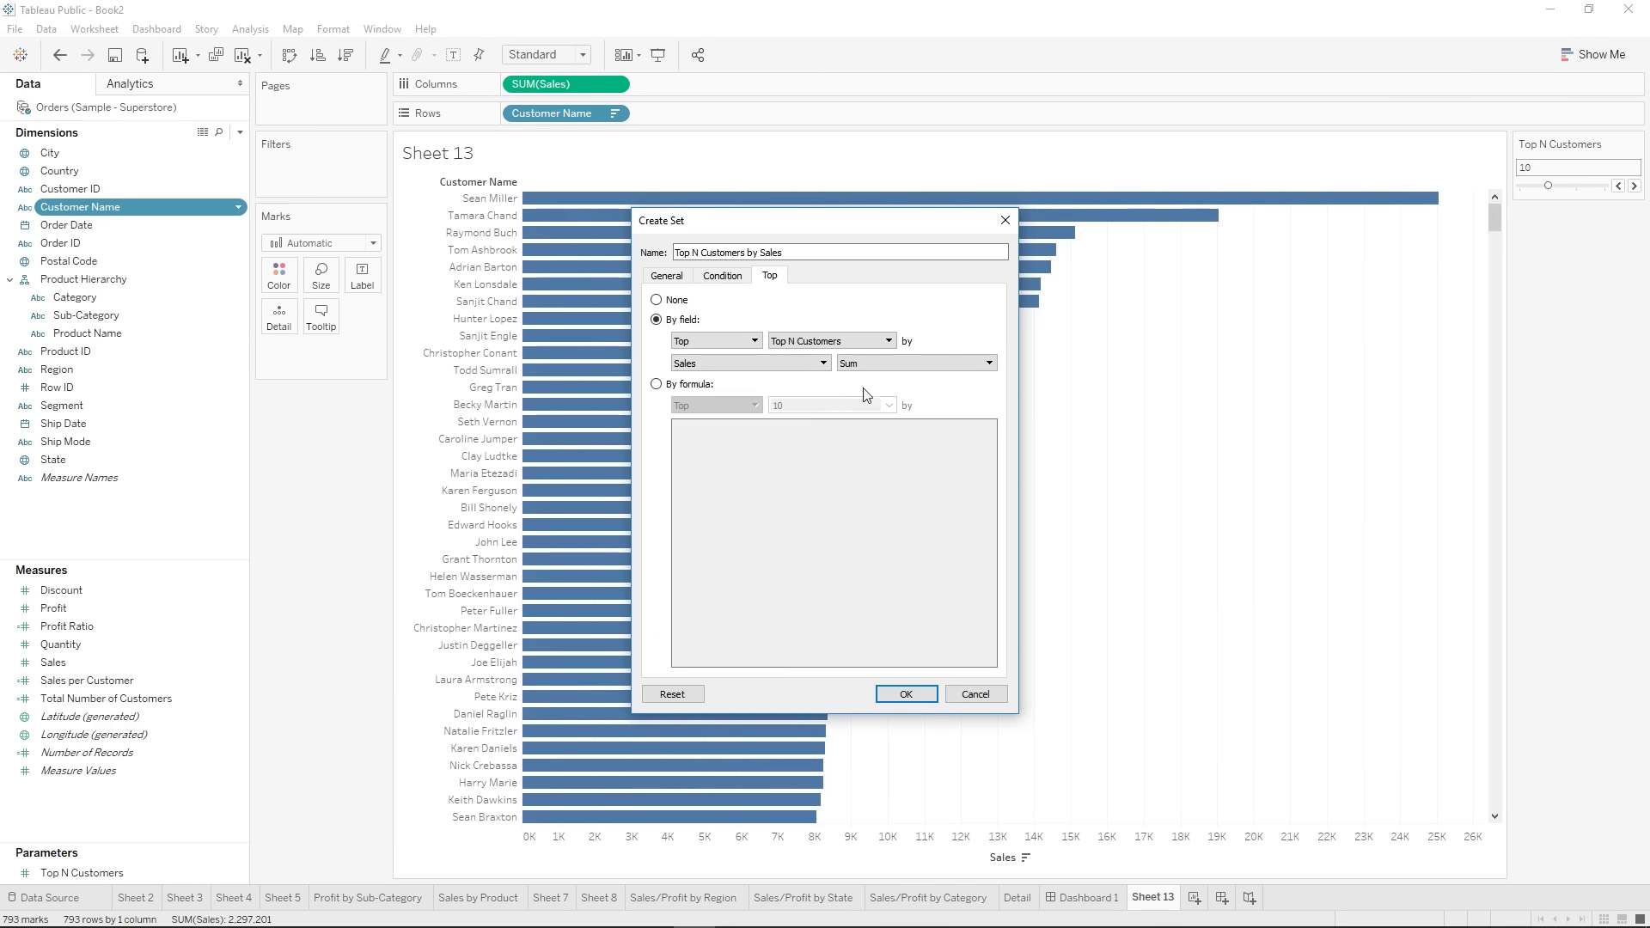
- Try ranking the set by average Profit, and switch the ranking field back to Sales
{"action": "left_click", "coordinate": [788, 368]}
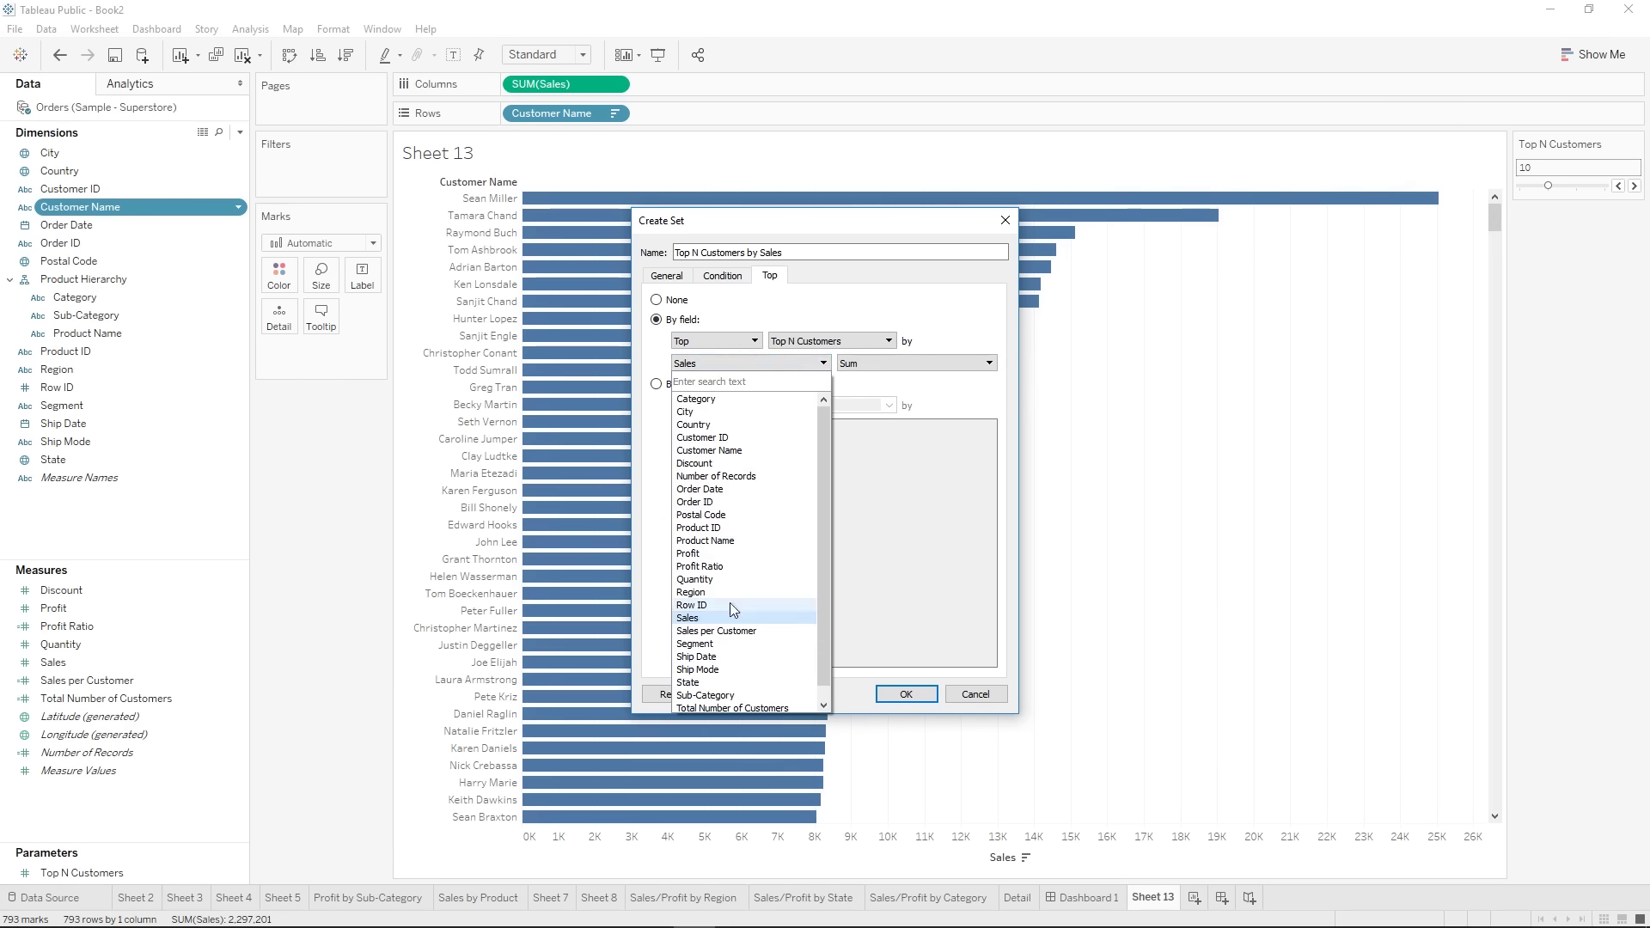
{"action": "left_click", "coordinate": [725, 555]}
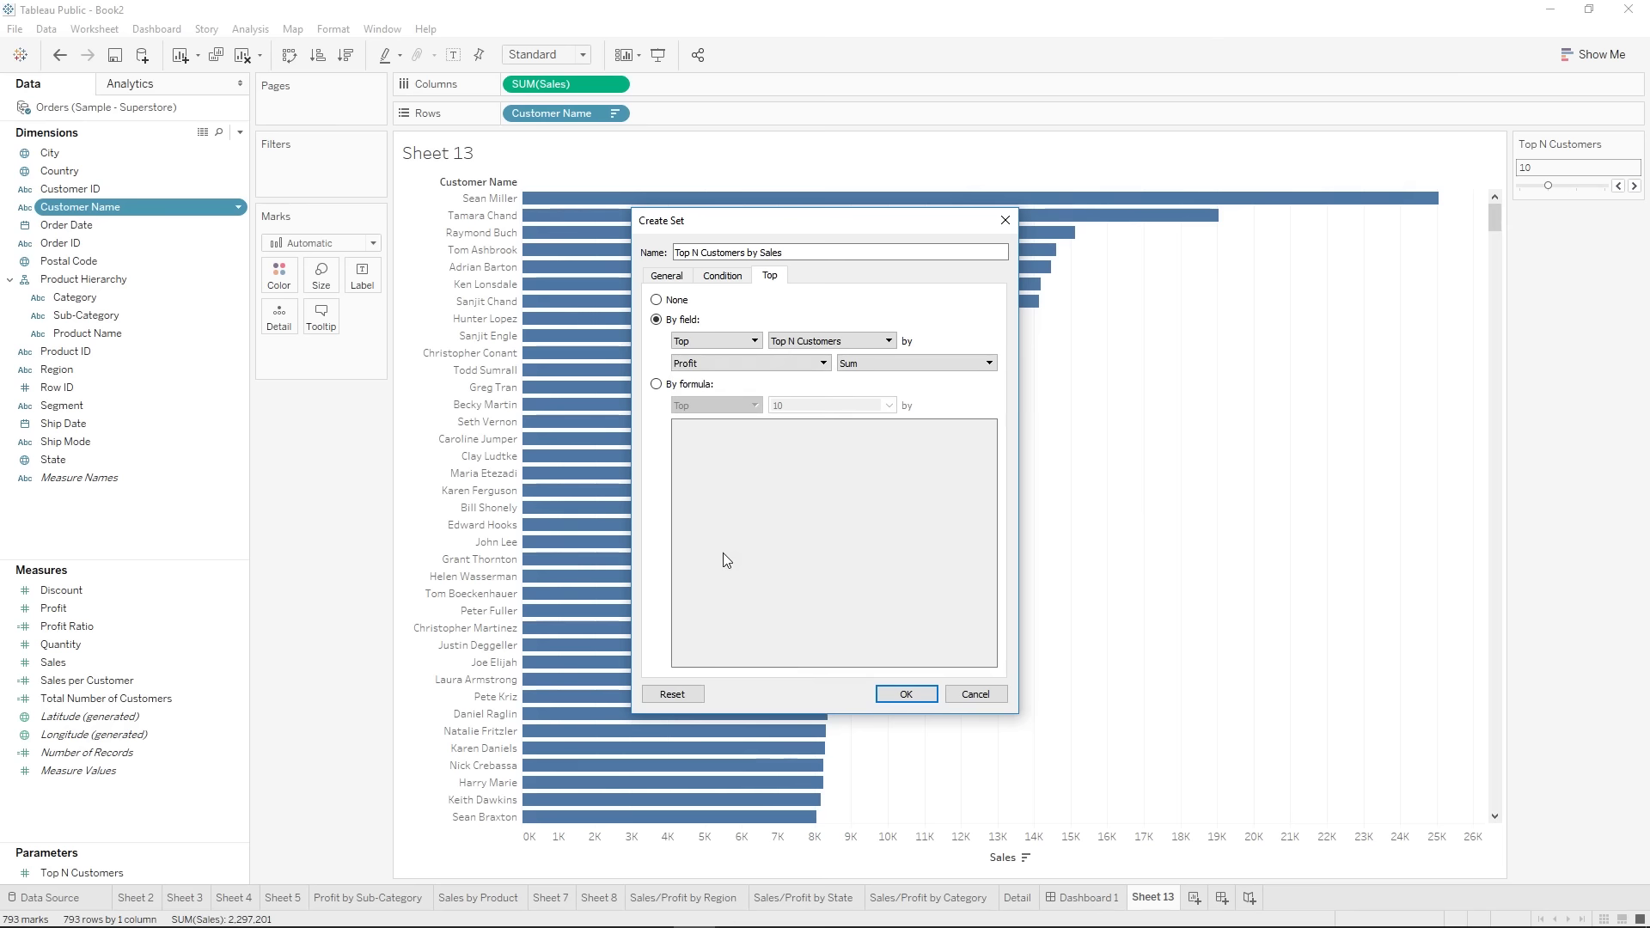
{"action": "left_click", "coordinate": [870, 363]}
{"action": "left_click", "coordinate": [864, 393]}
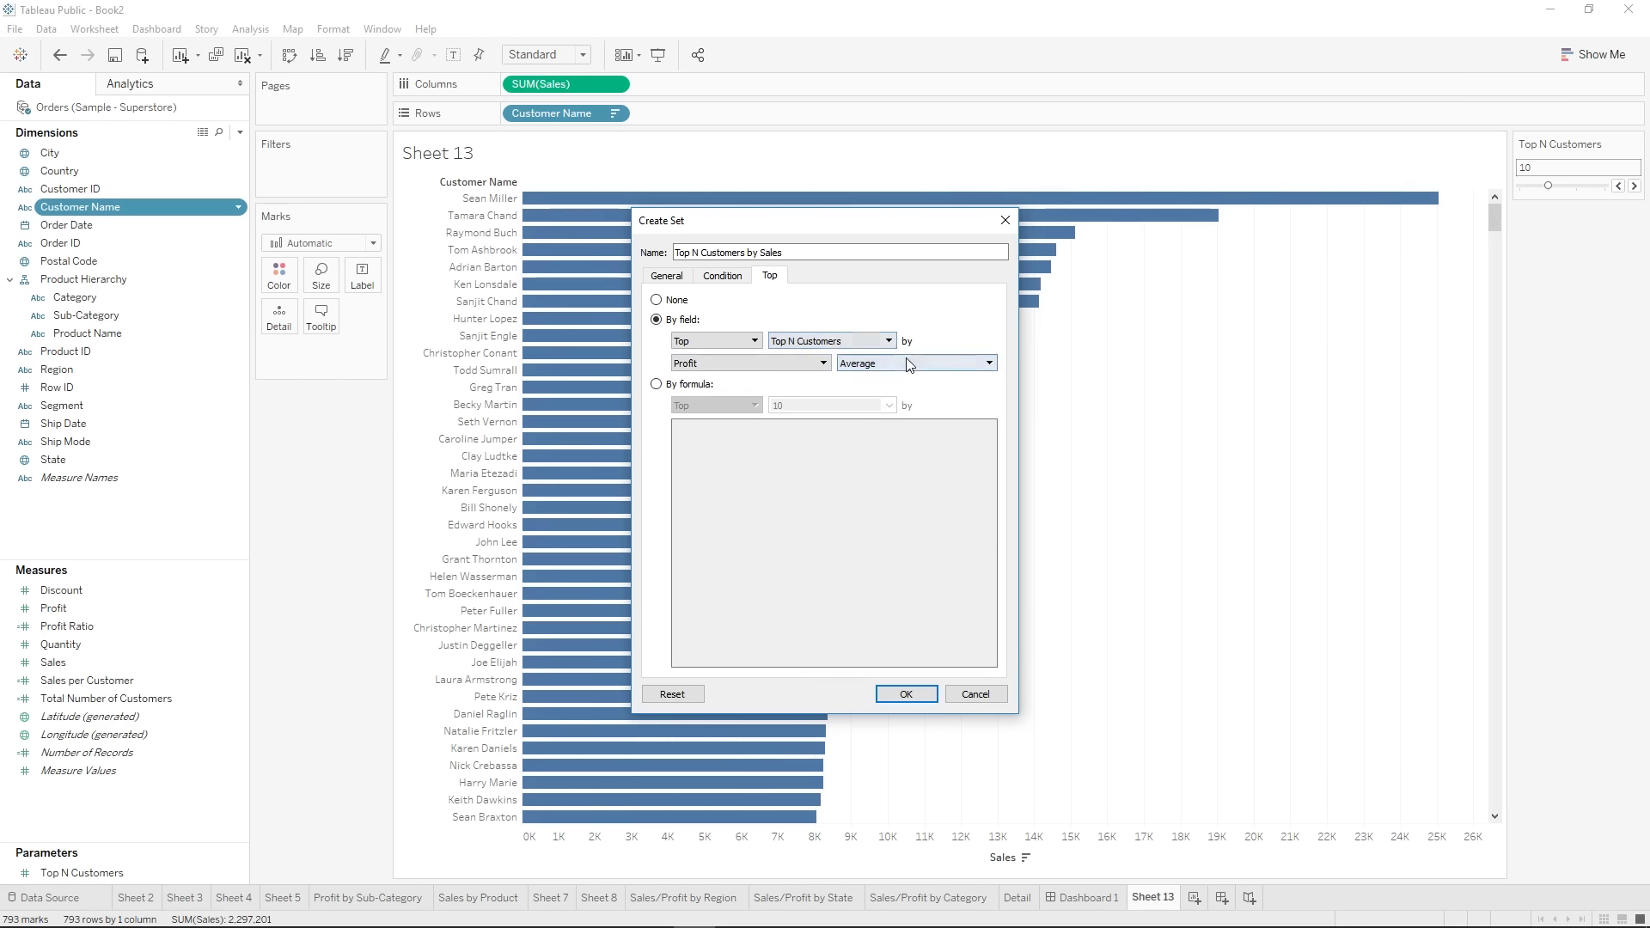
{"action": "left_click", "coordinate": [749, 364]}
{"action": "left_click", "coordinate": [722, 618]}
- Save the set and place it on Rows ahead of Customer Name to group customers as In or Out
{"action": "left_click", "coordinate": [902, 693]}
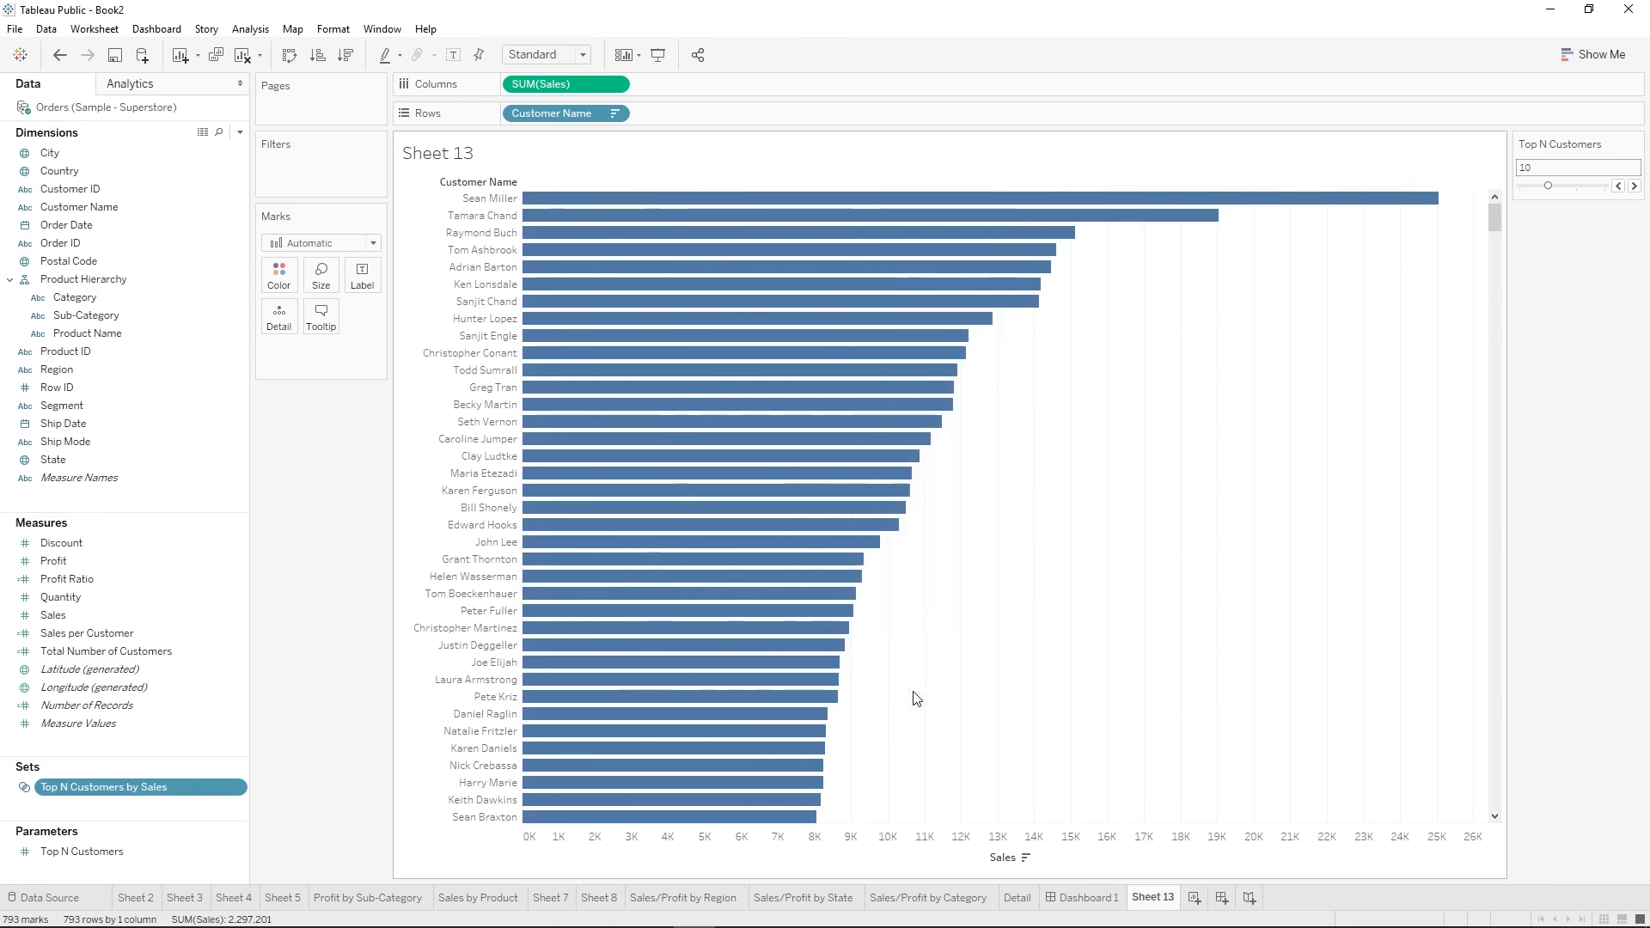
{"action": "left_click_drag", "start_coordinate": [73, 797], "coordinate": [508, 115]}
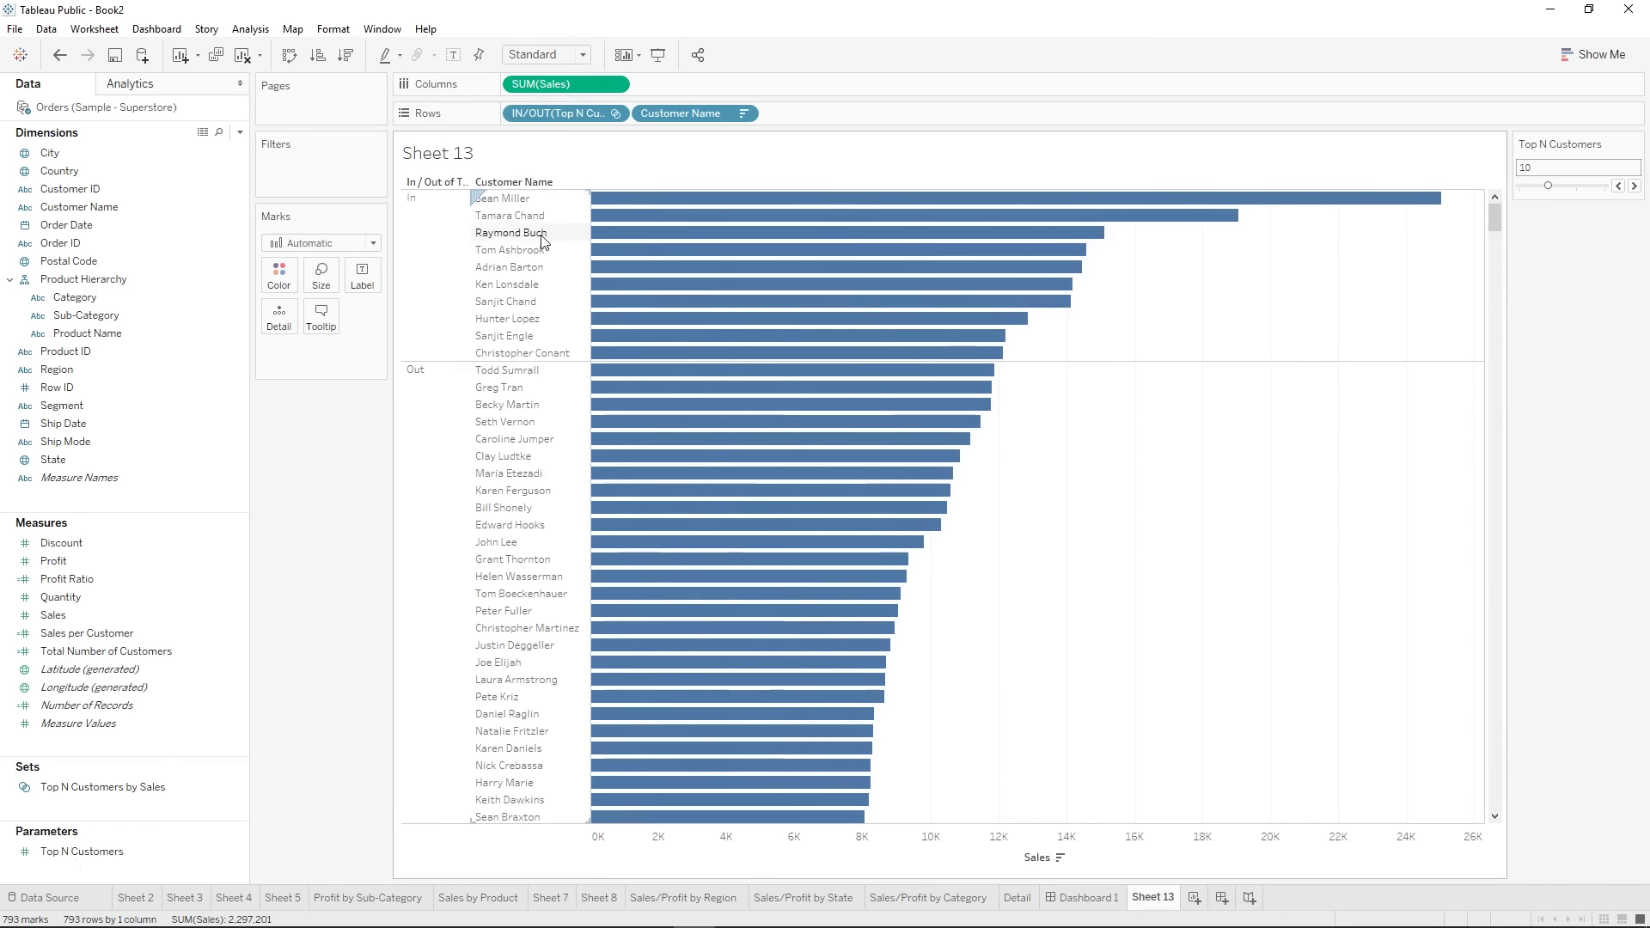
{"action": "mouse_move", "coordinate": [836, 200]}
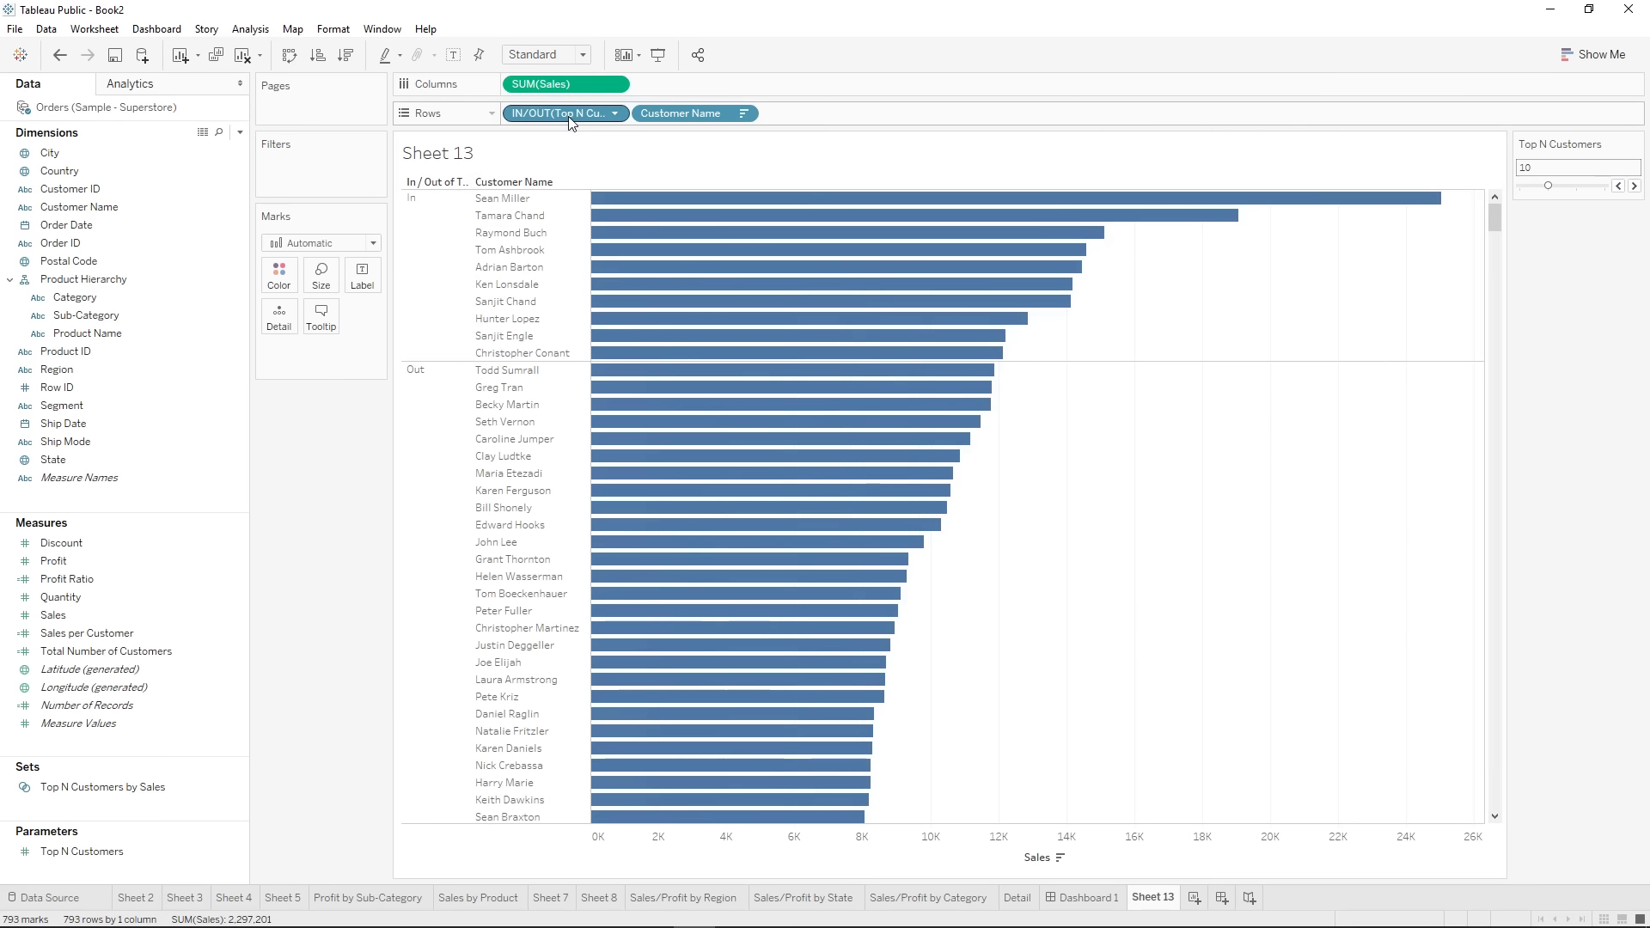
{"action": "mouse_move", "coordinate": [127, 786]}
{"action": "left_mouse_down"}
{"action": "mouse_move", "coordinate": [184, 733]}
{"action": "mouse_move", "coordinate": [116, 792]}
{"action": "left_mouse_up"}
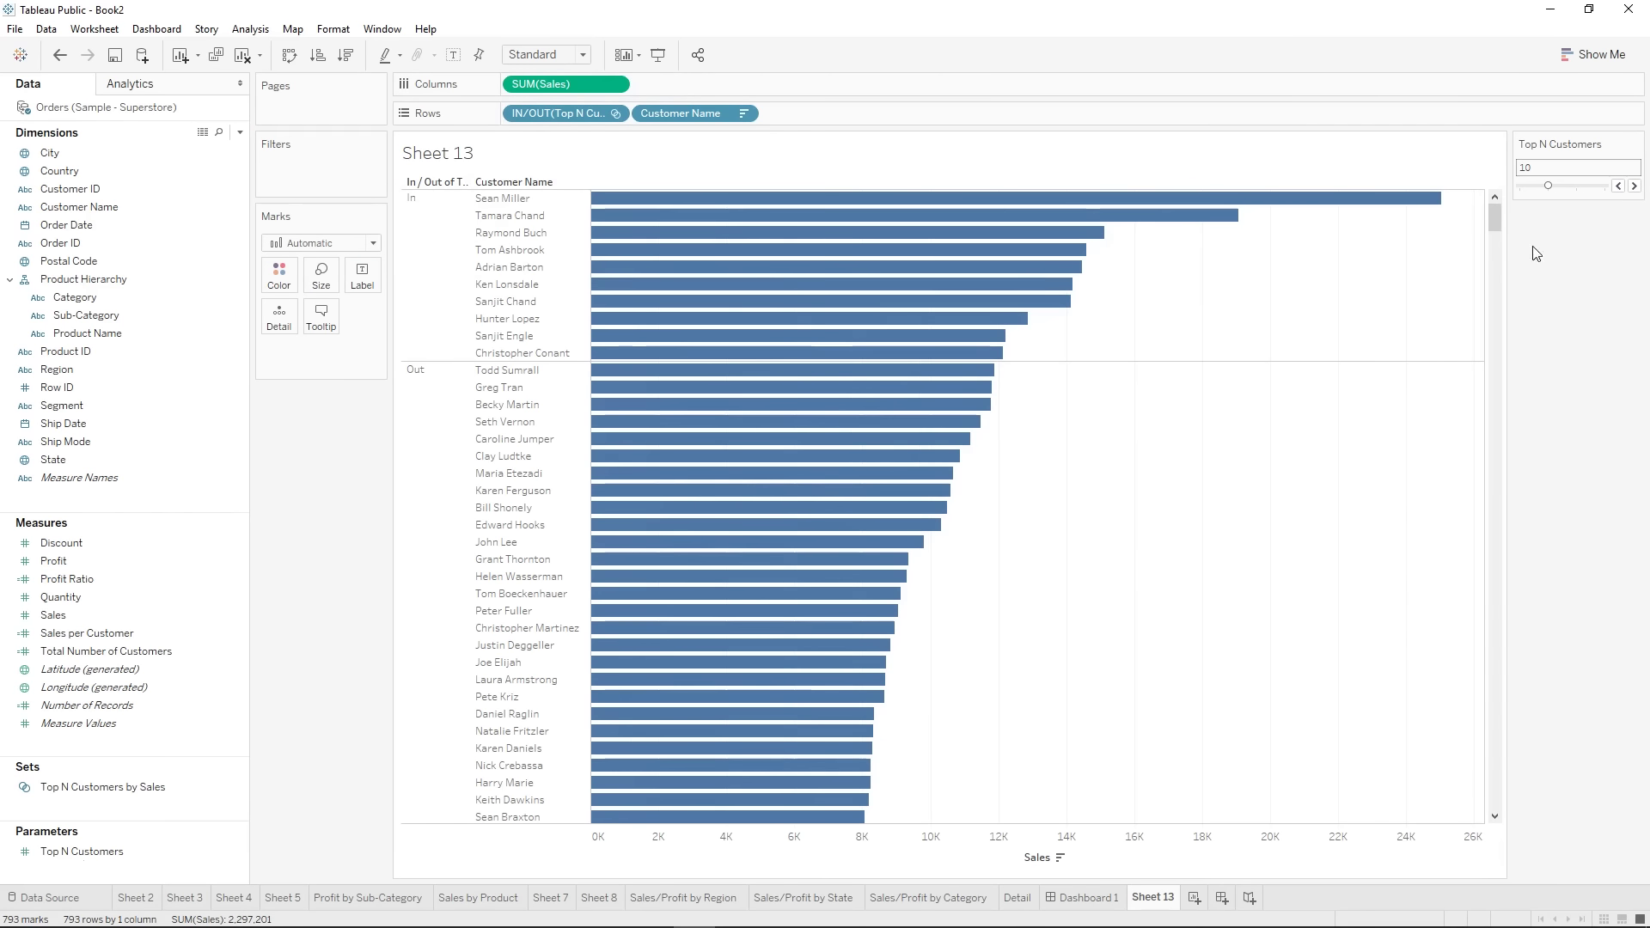
{"action": "mouse_move", "coordinate": [992, 356]}
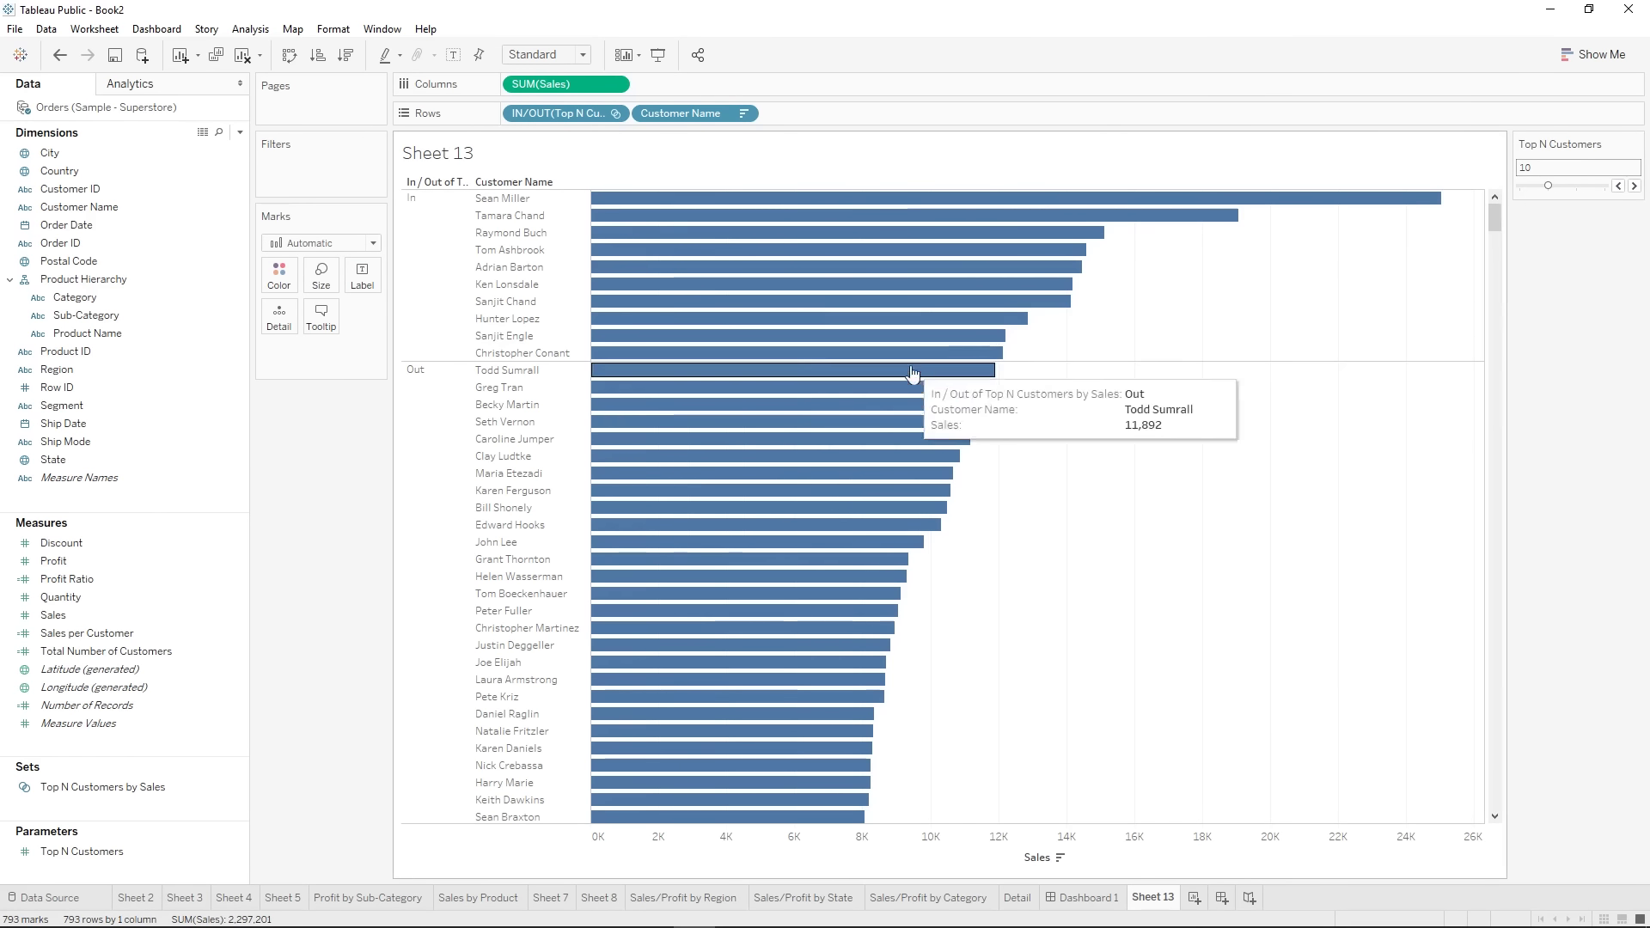
- Test the Top N Customers parameter at 15 and 20, and return it to 10
{"action": "left_click", "coordinate": [1635, 186]}
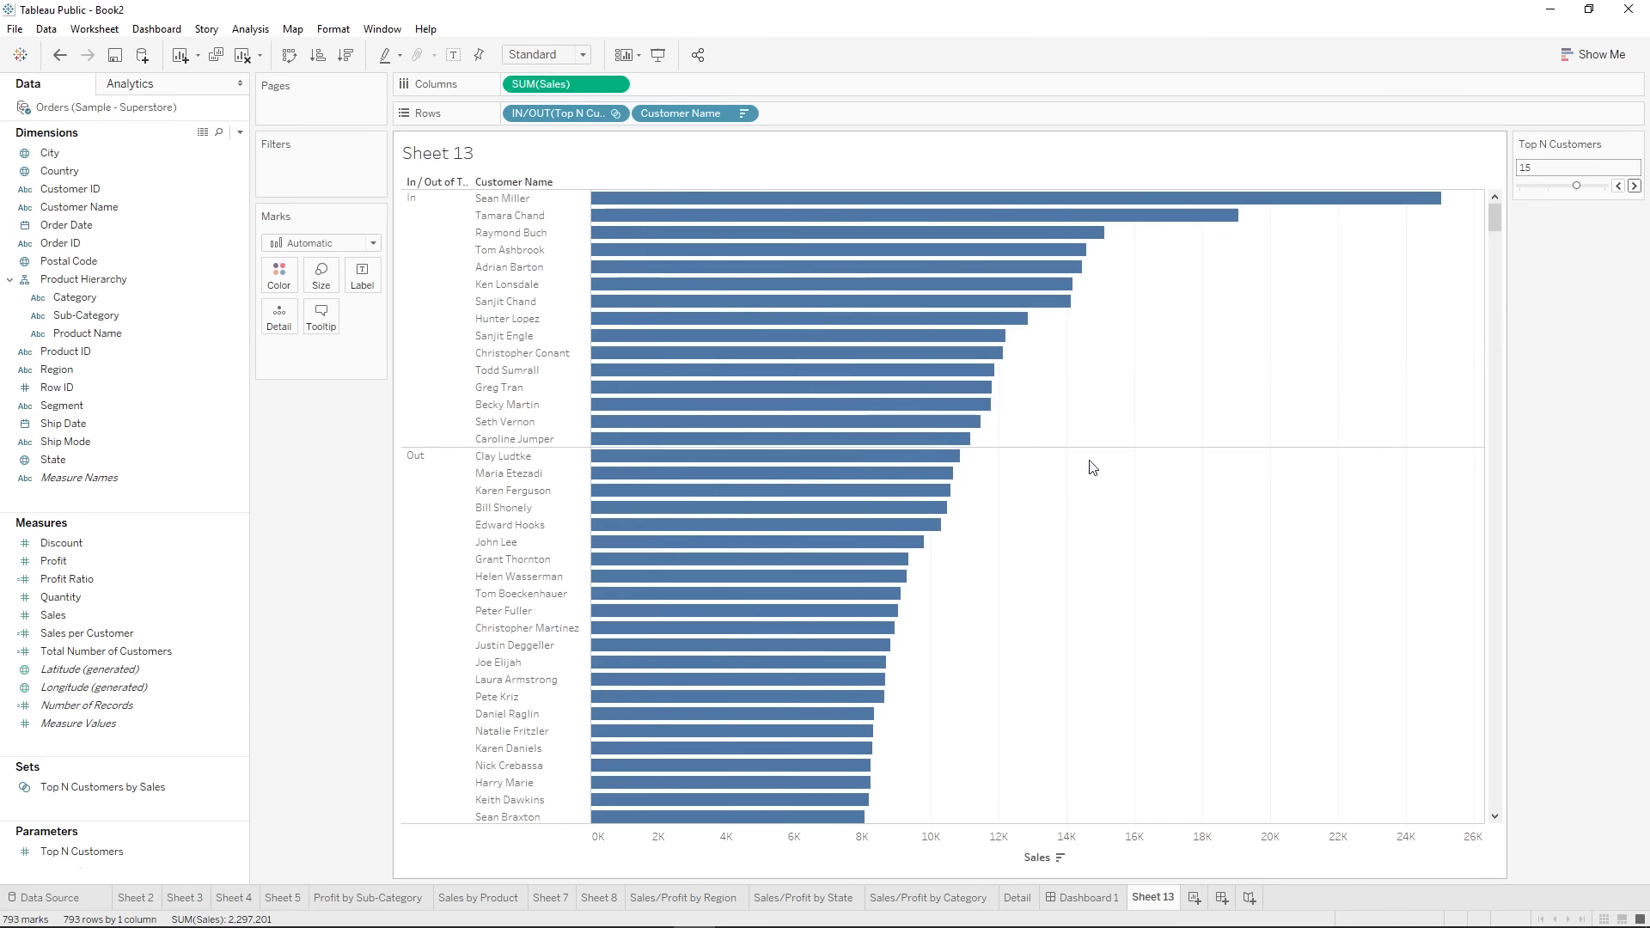
{"action": "left_click", "coordinate": [1636, 187]}
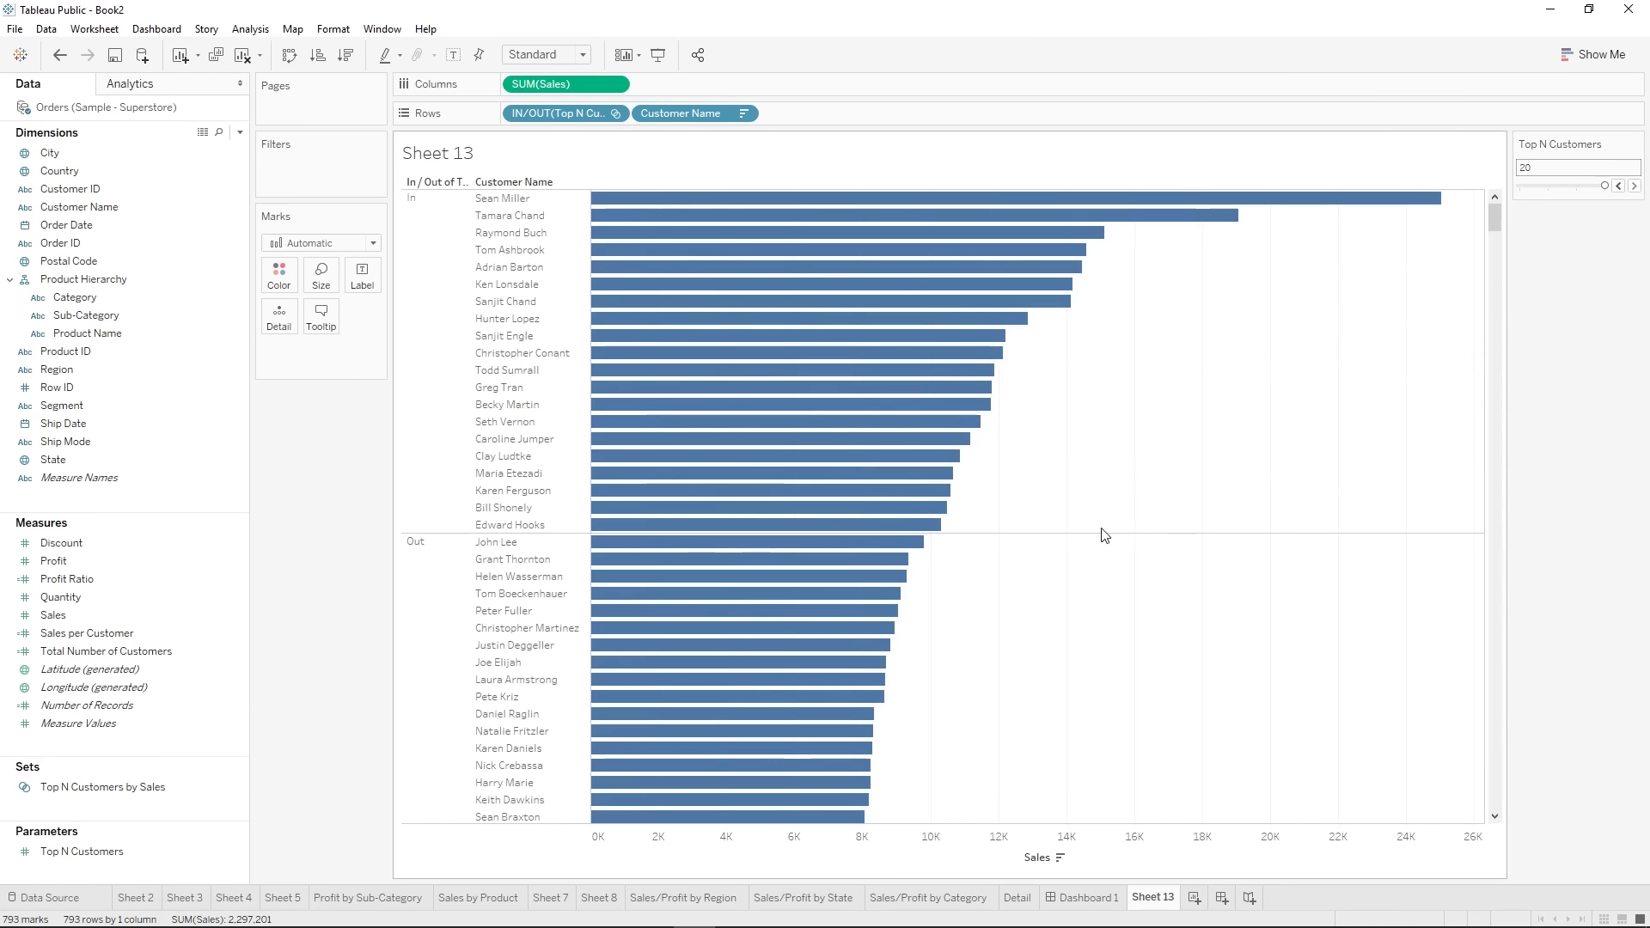
{"action": "left_click", "coordinate": [1618, 186]}
{"action": "left_click", "coordinate": [1619, 186]}
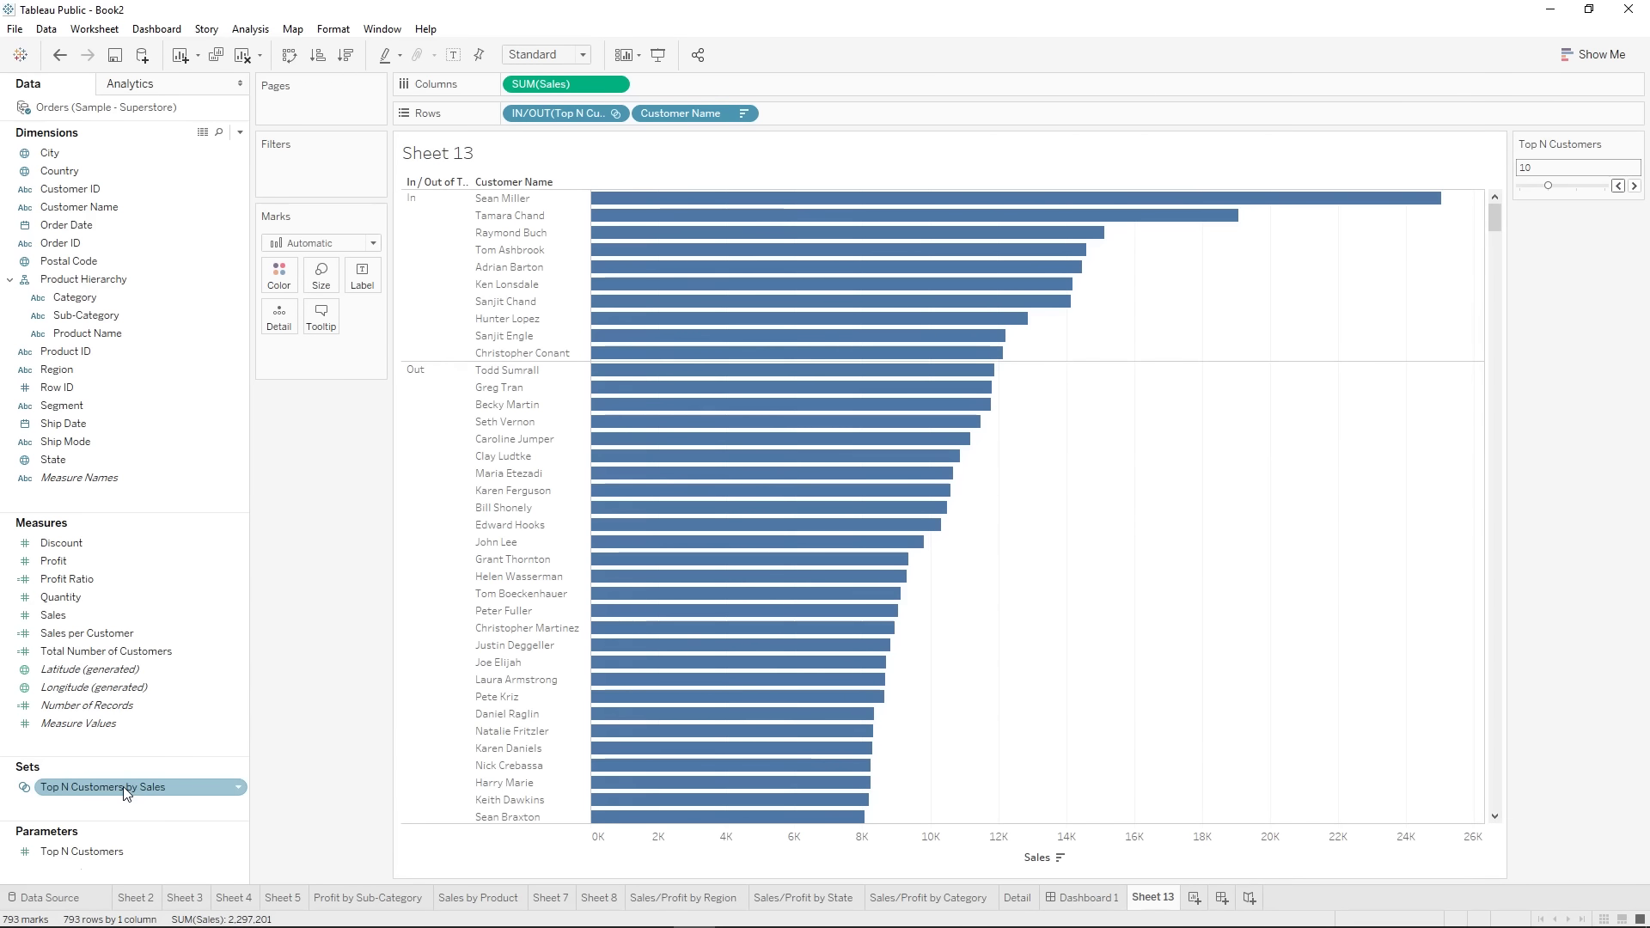
- Filter the sheet by the Top N Customers by Sales set and raise the Top N Customers parameter to 20
{"action": "left_click_drag", "start_coordinate": [126, 791], "coordinate": [307, 175]}
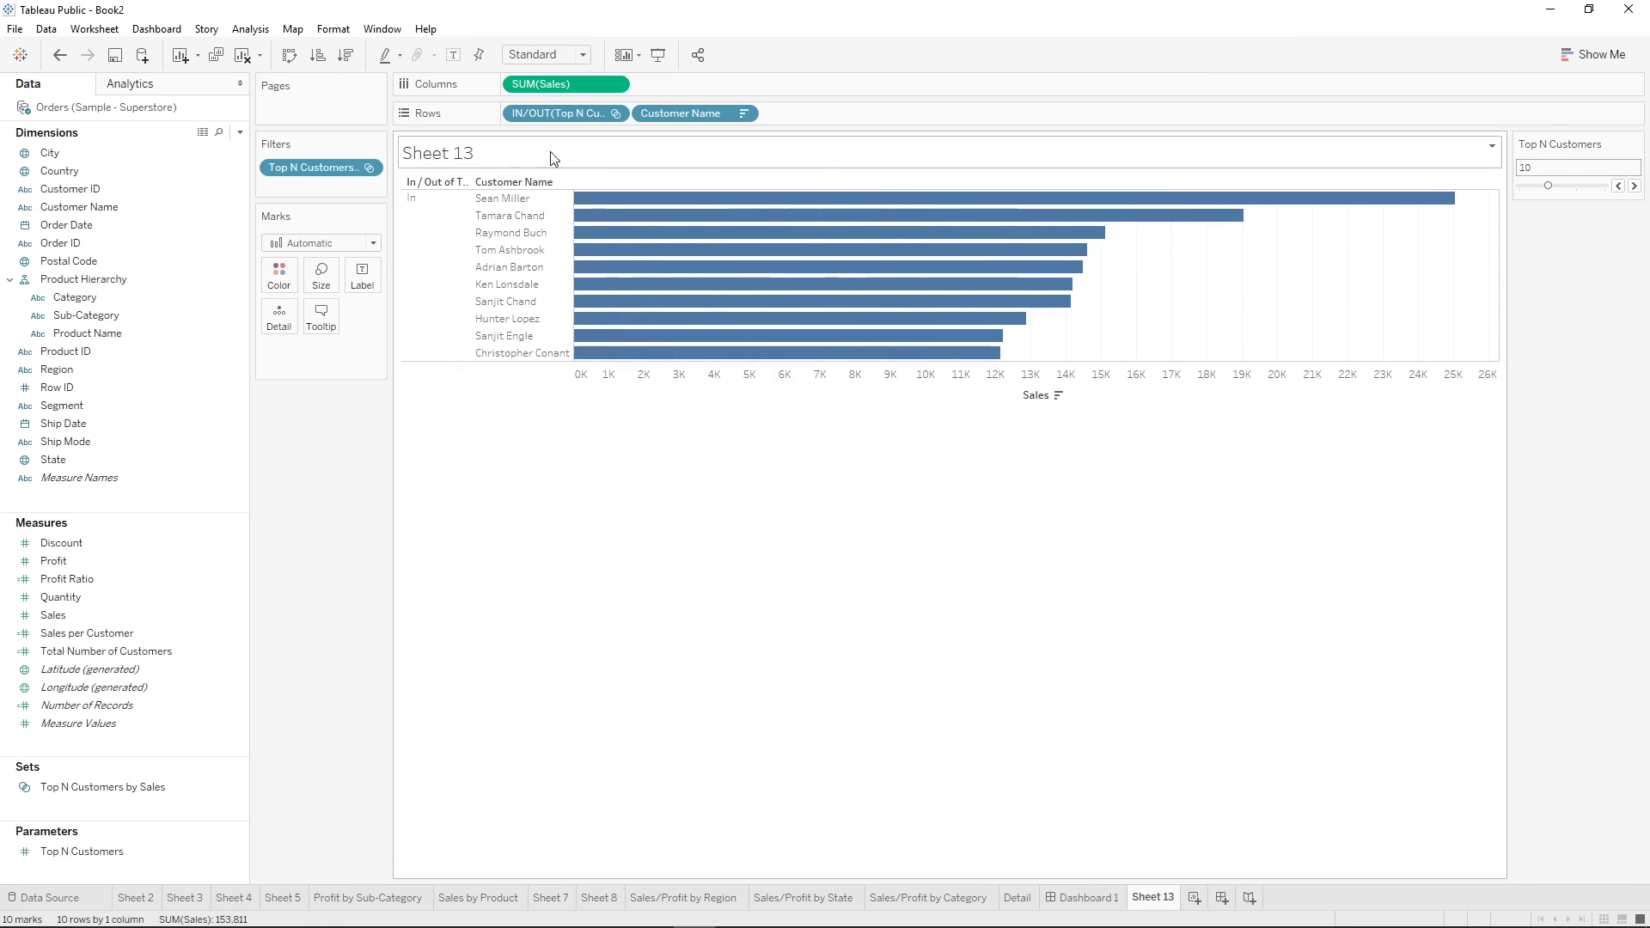
{"action": "left_click", "coordinate": [468, 260]}
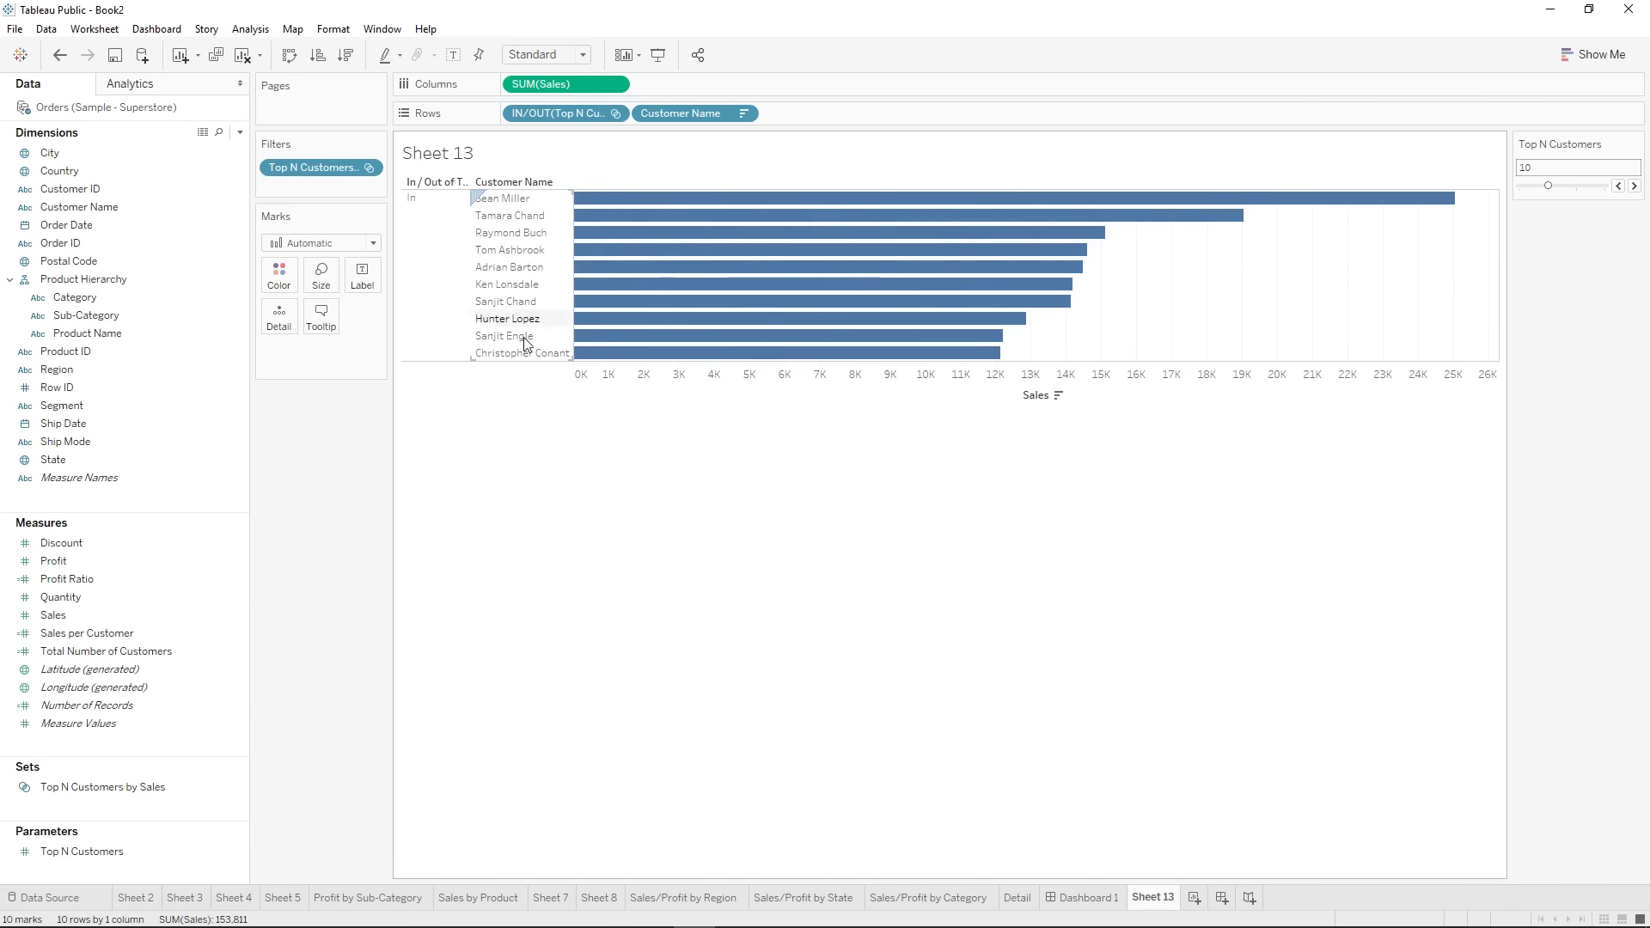
{"action": "left_click", "coordinate": [1636, 194]}
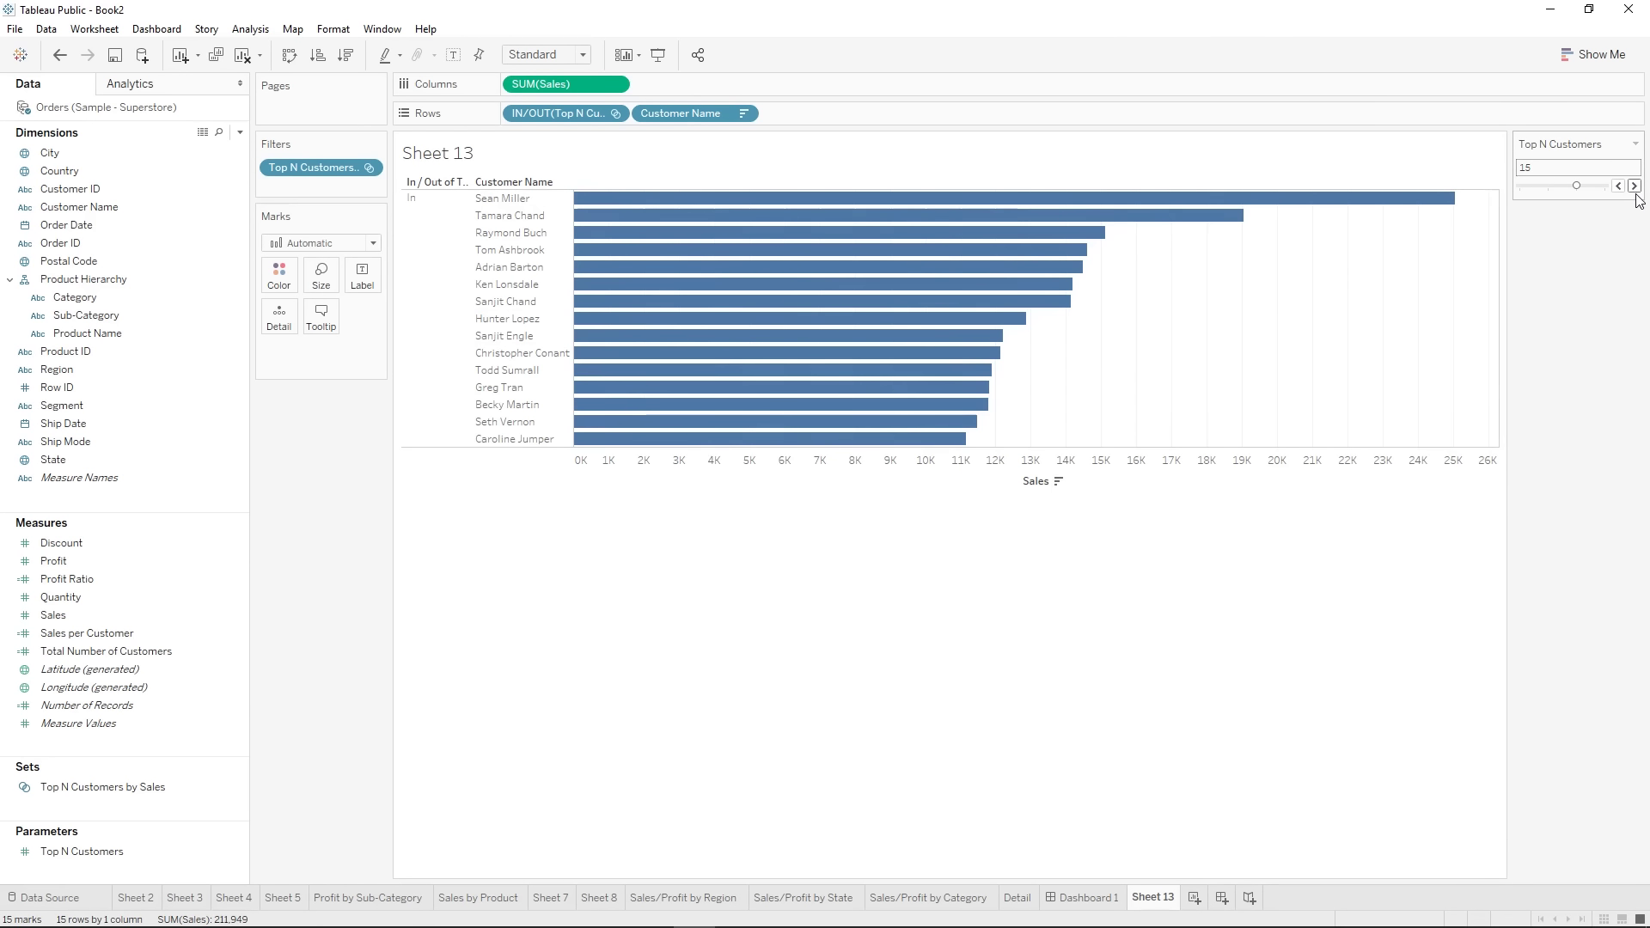
{"action": "left_click", "coordinate": [1635, 190]}
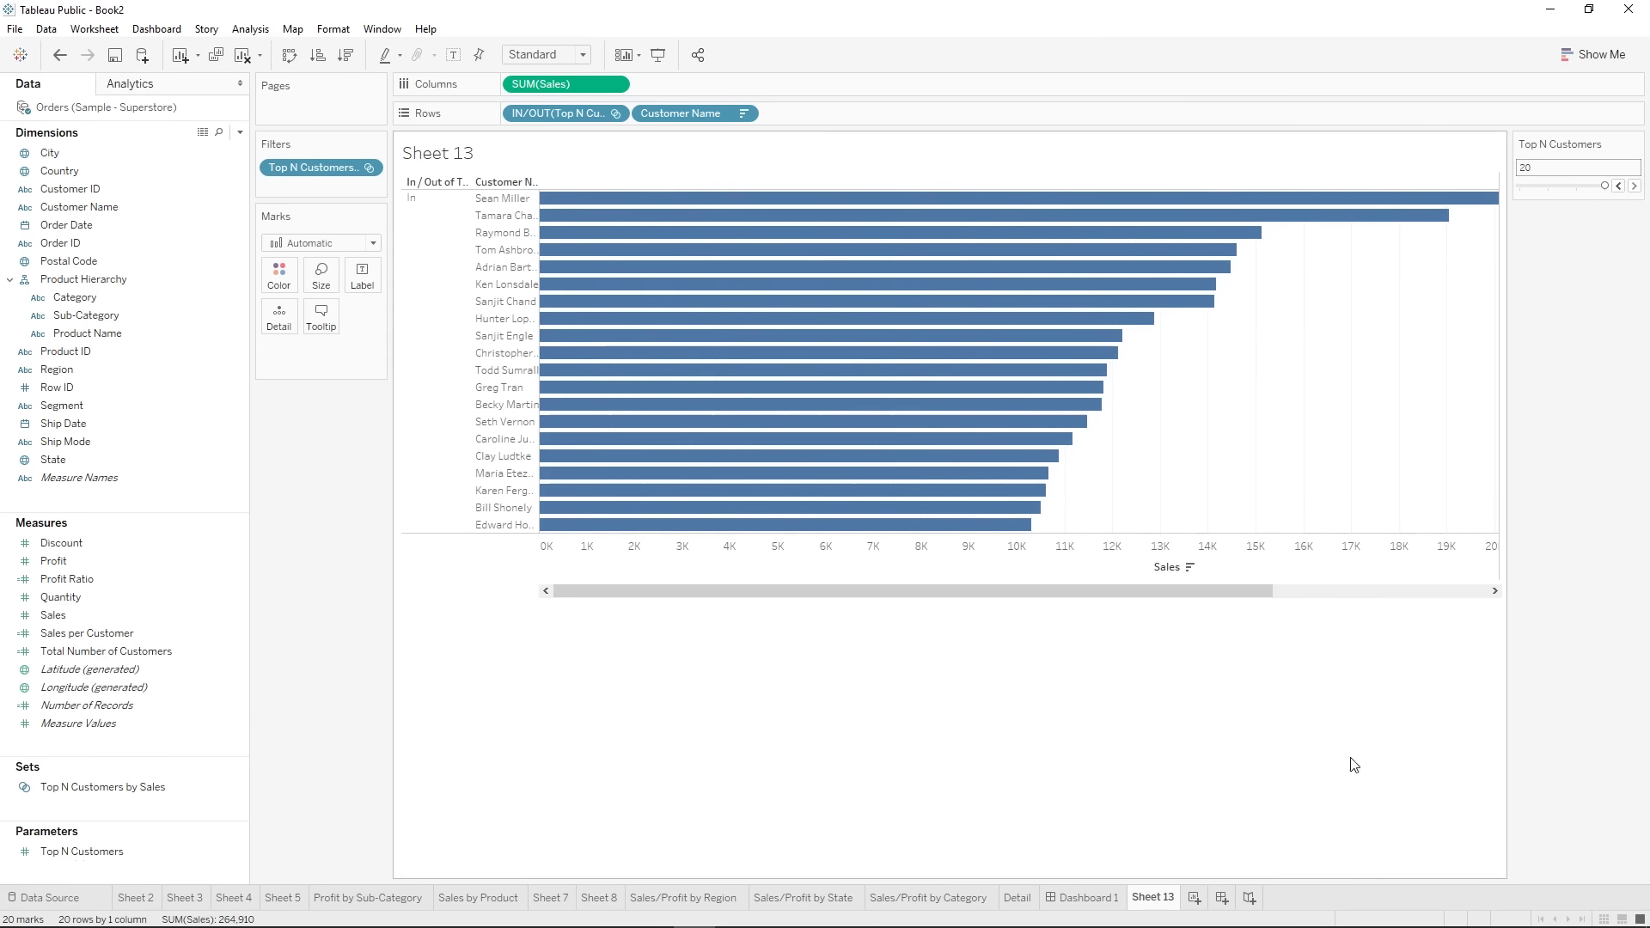
- Create a new worksheet with a pie chart of Sales by Category
{"action": "key", "text": "ctrl+m"}
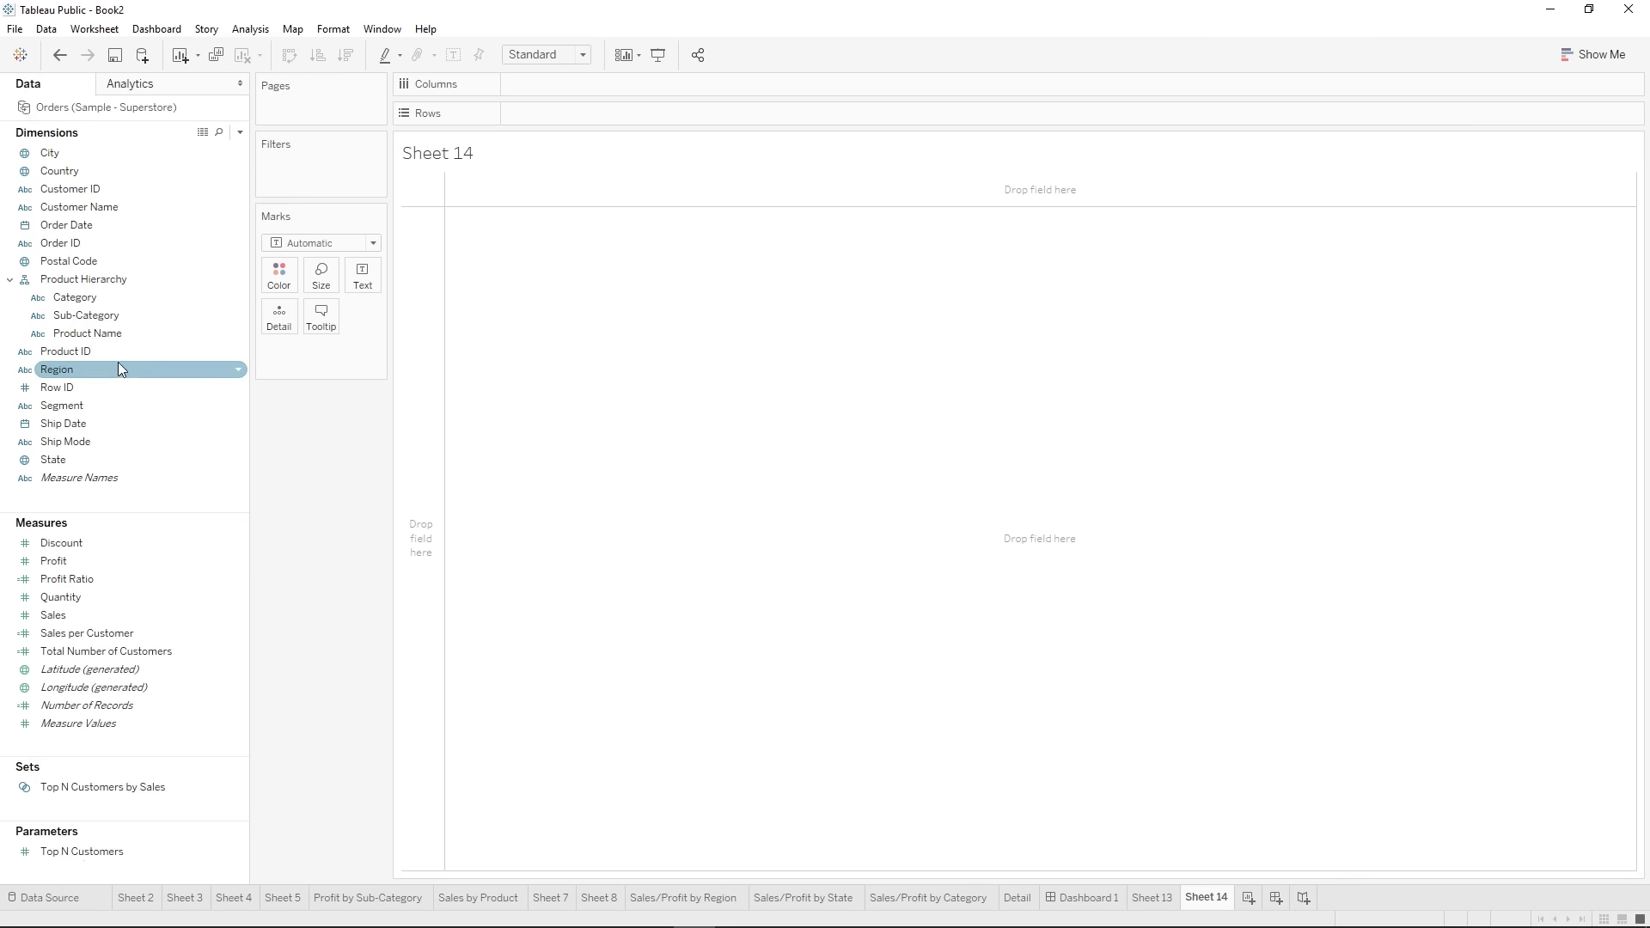
{"action": "left_click", "coordinate": [97, 302]}
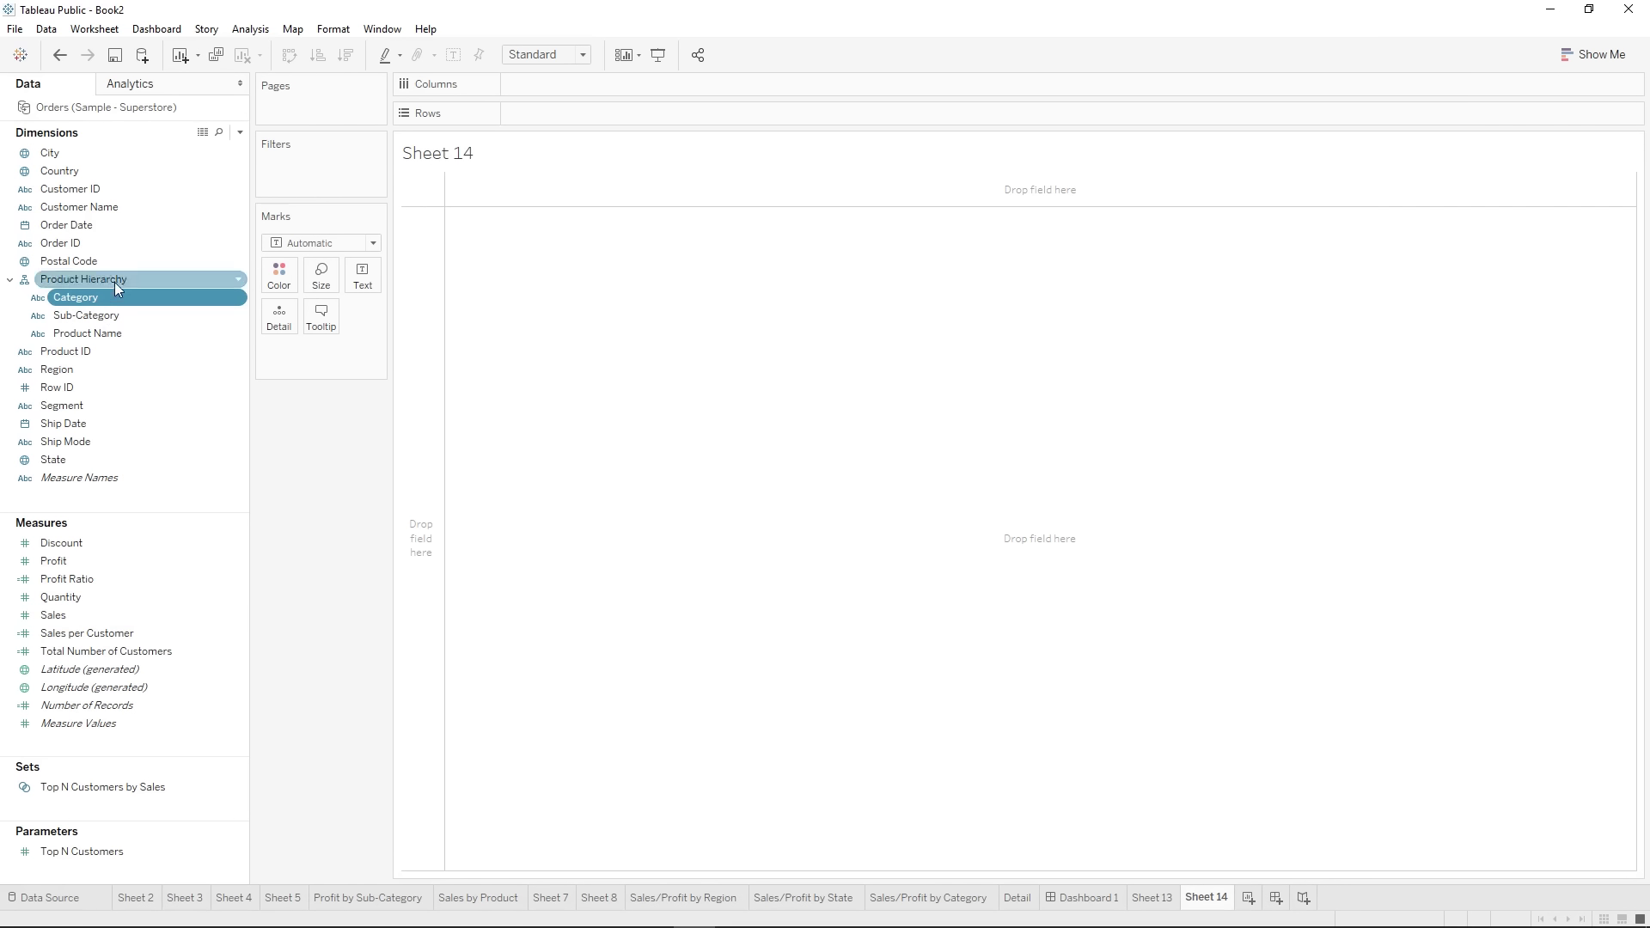
{"action": "left_click", "coordinate": [84, 613], "text": "ctrl"}
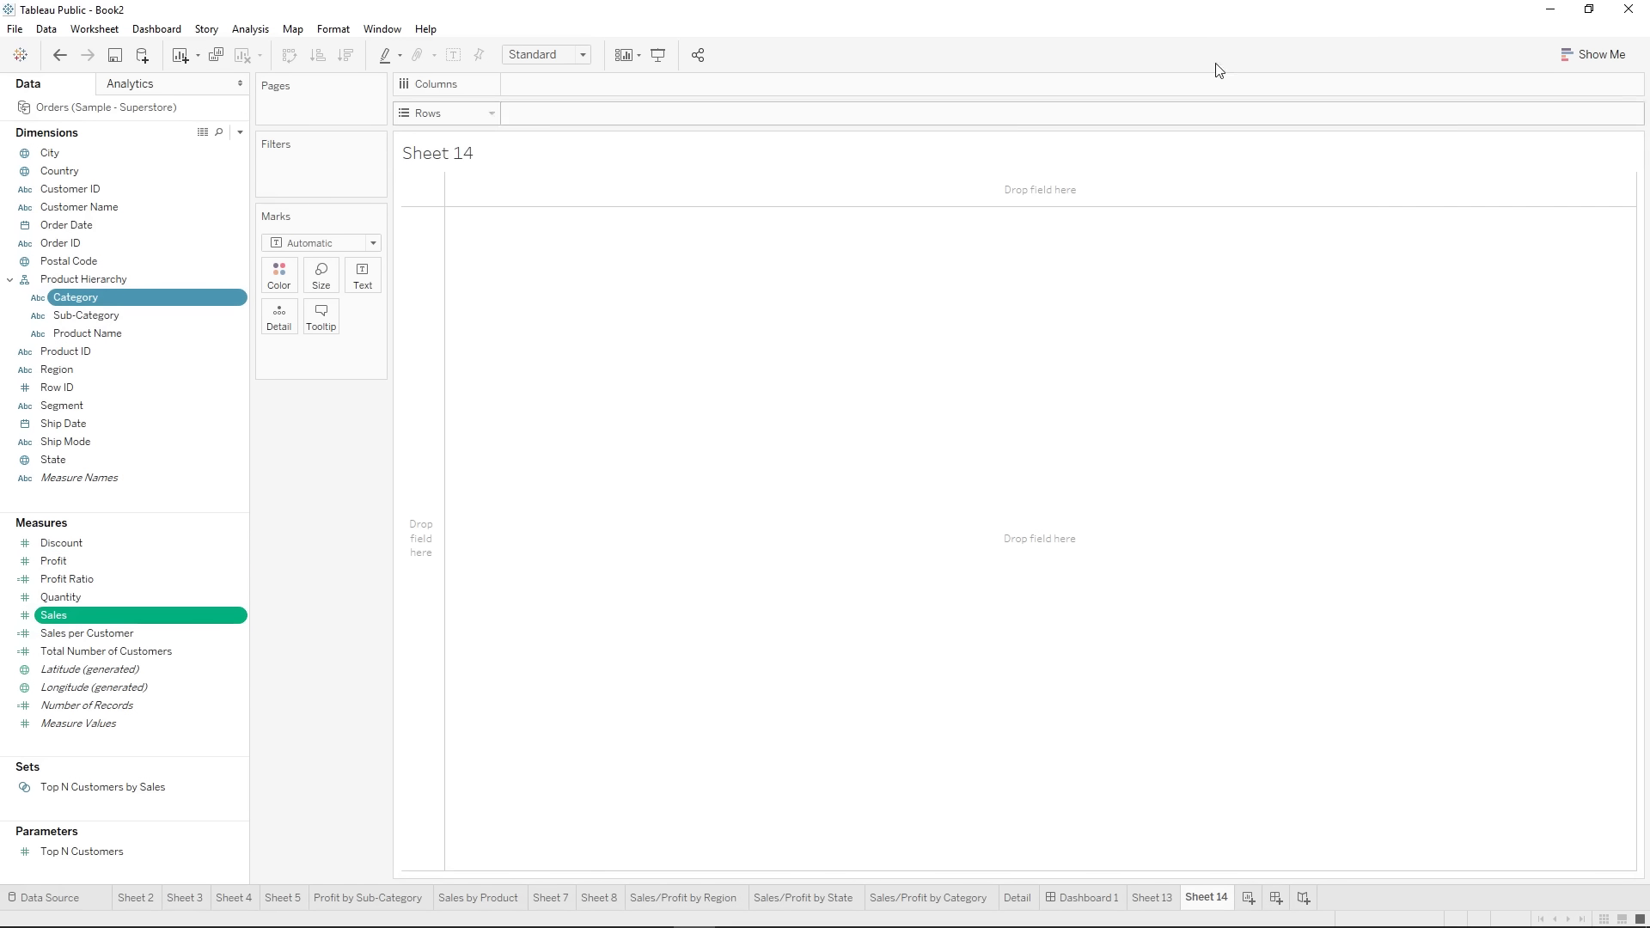
{"action": "left_click", "coordinate": [1592, 57]}
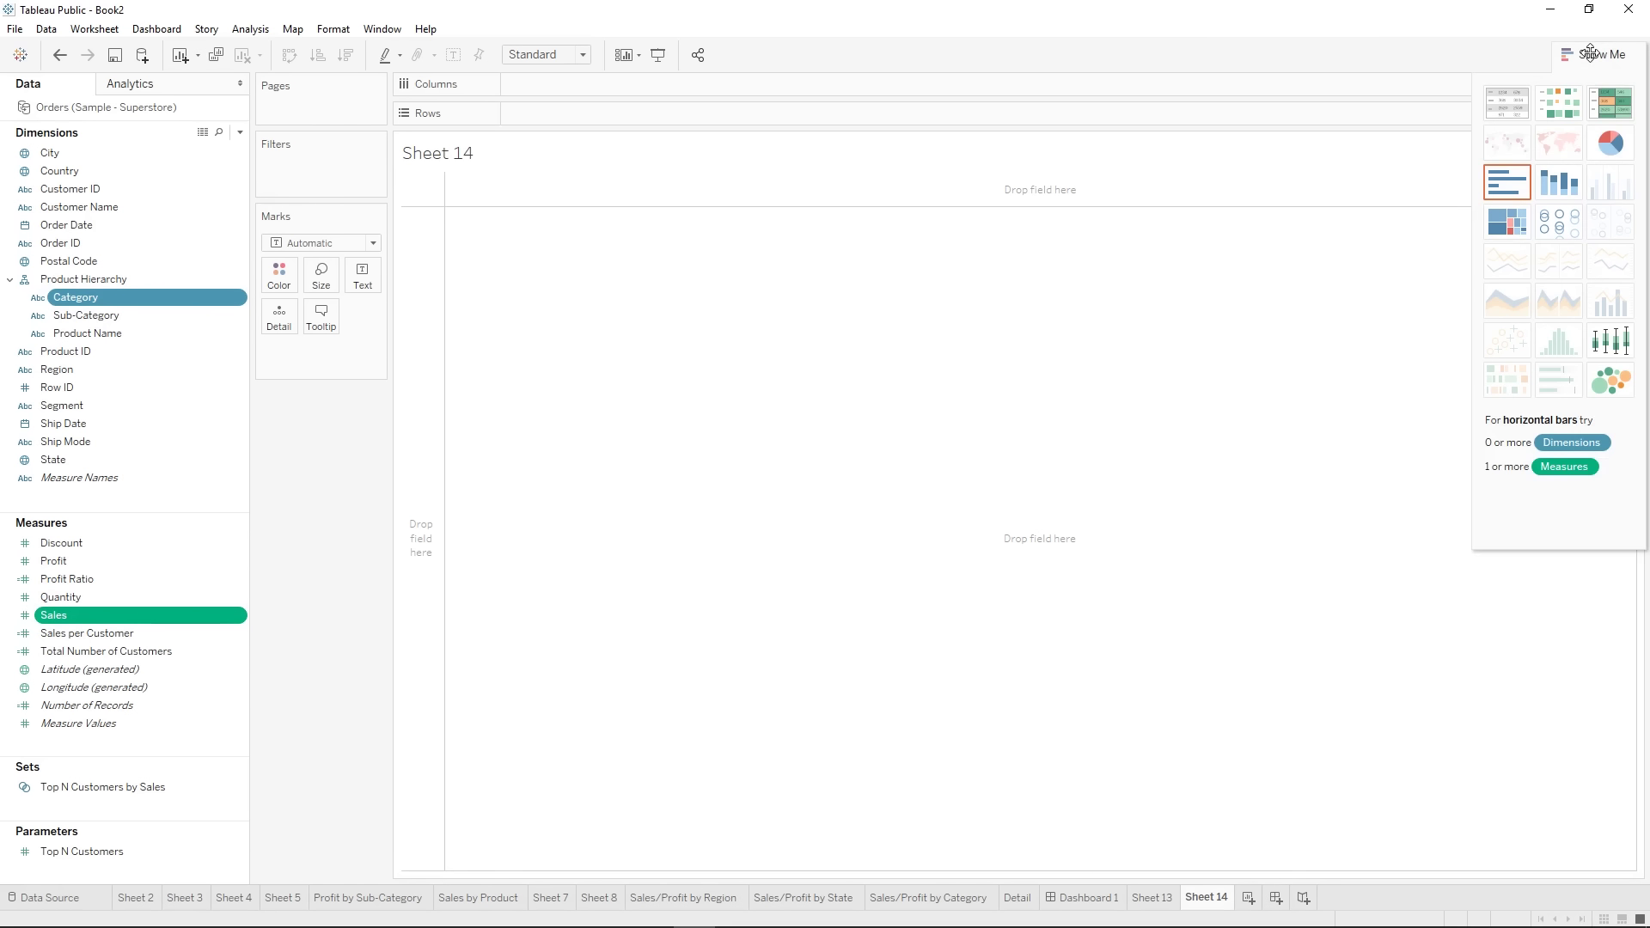
{"action": "left_click", "coordinate": [1613, 147]}
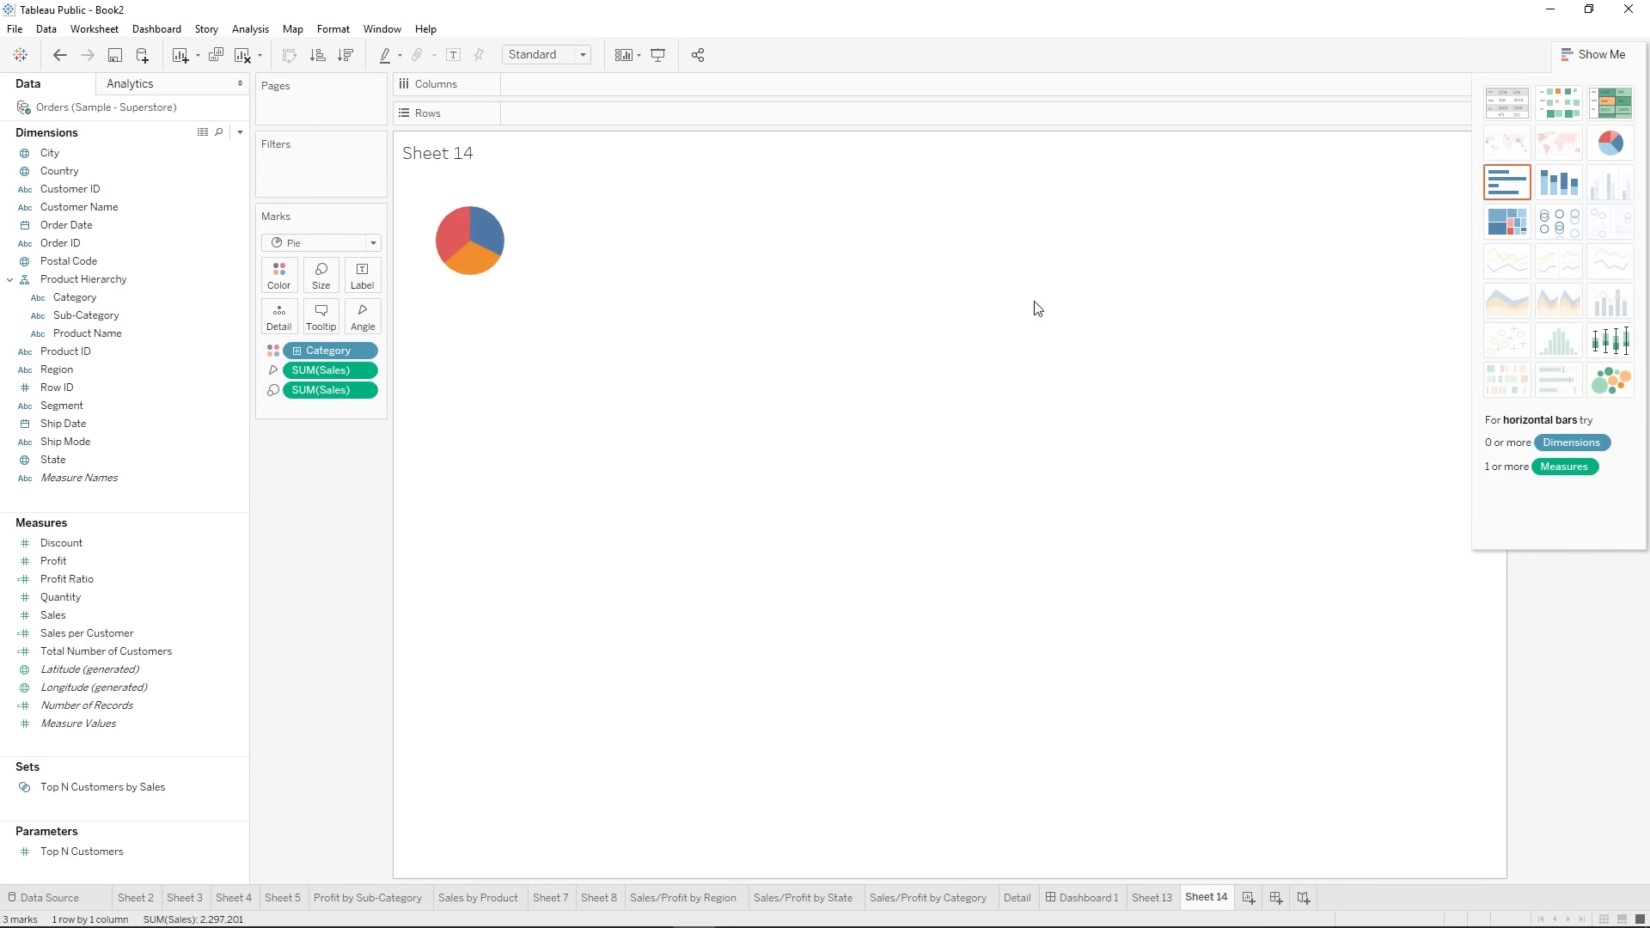
{"action": "left_click", "coordinate": [1592, 54]}
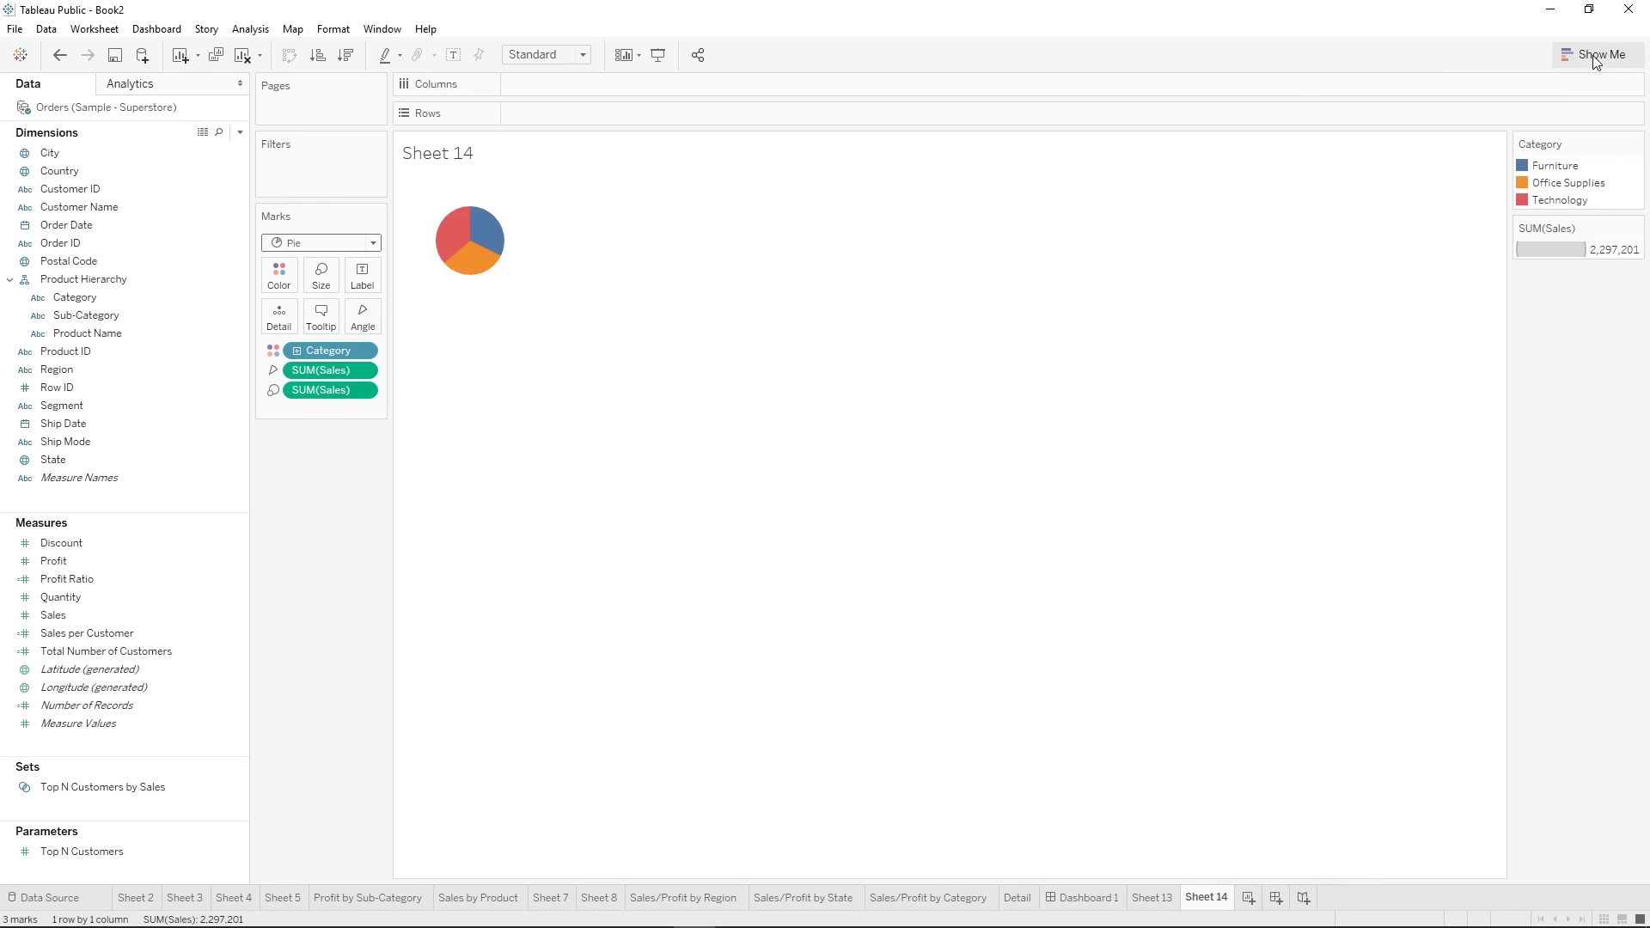
- Fit the pie chart to Entire View and split it by Region across Columns
{"action": "left_click", "coordinate": [543, 59]}
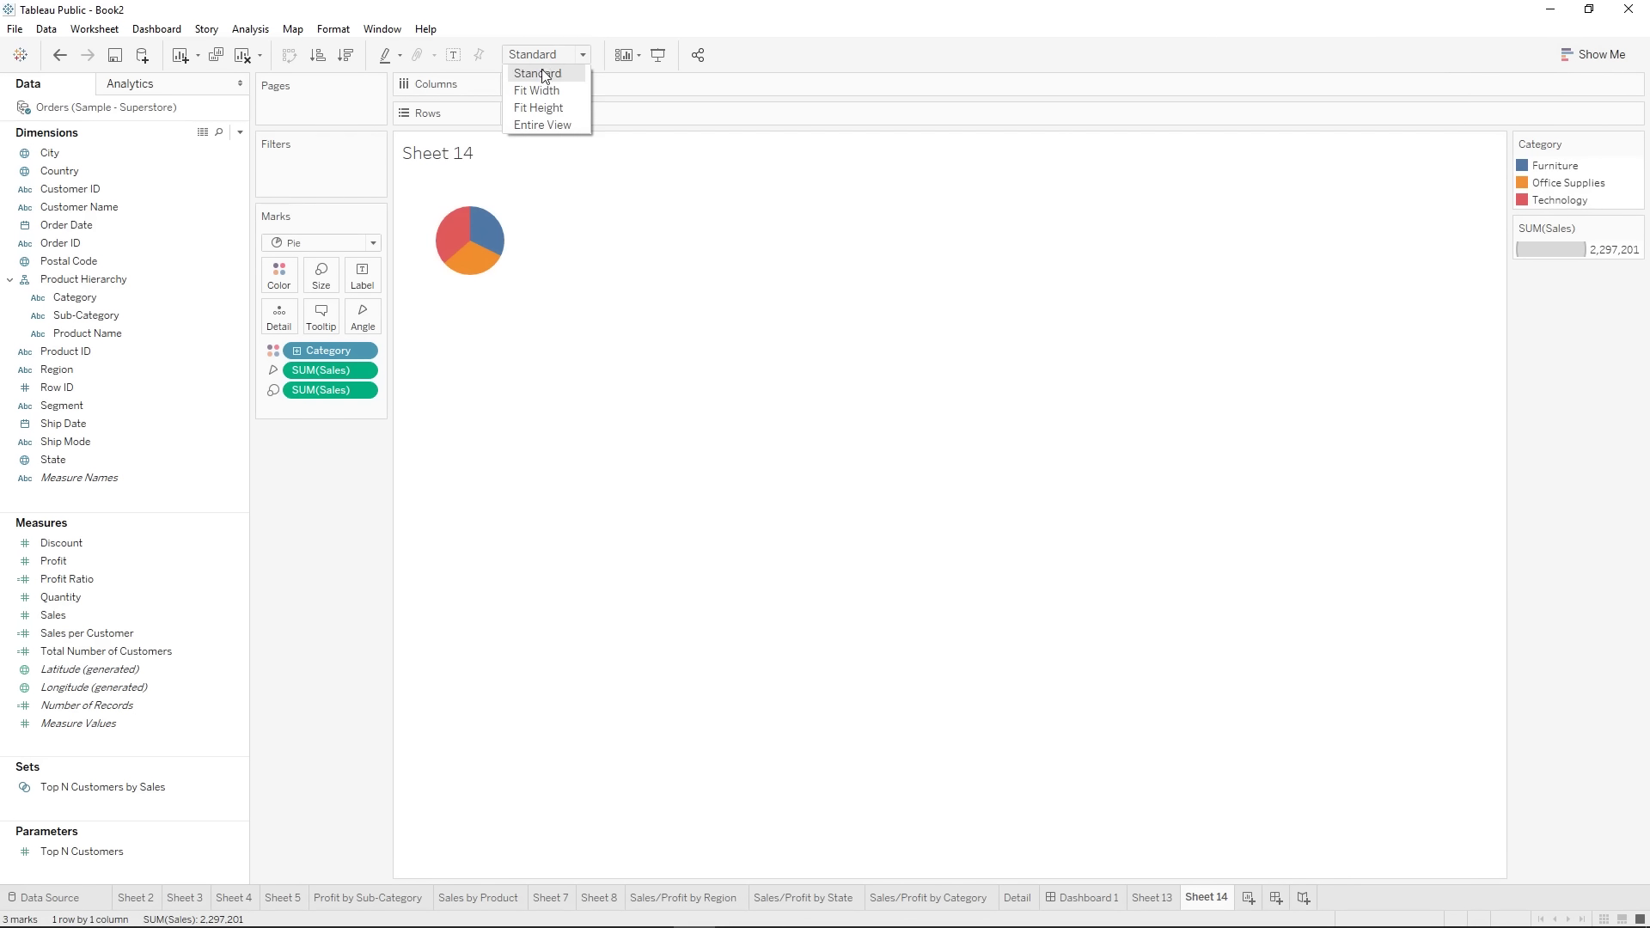
{"action": "left_click", "coordinate": [542, 131]}
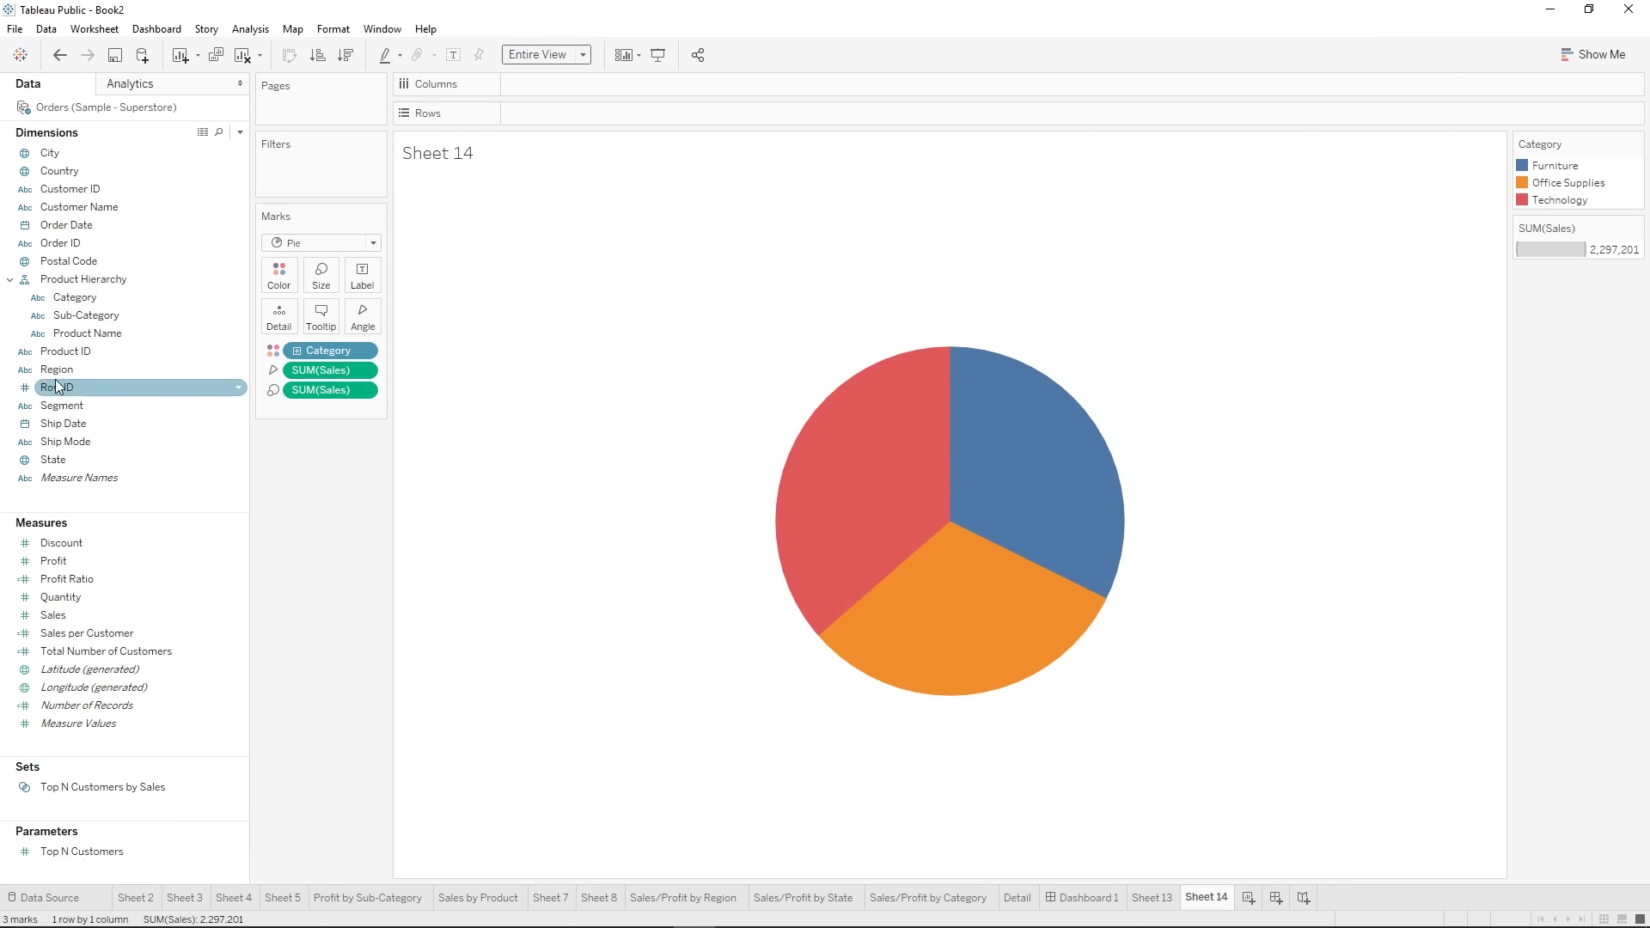
{"action": "left_click_drag", "start_coordinate": [57, 370], "coordinate": [527, 88]}
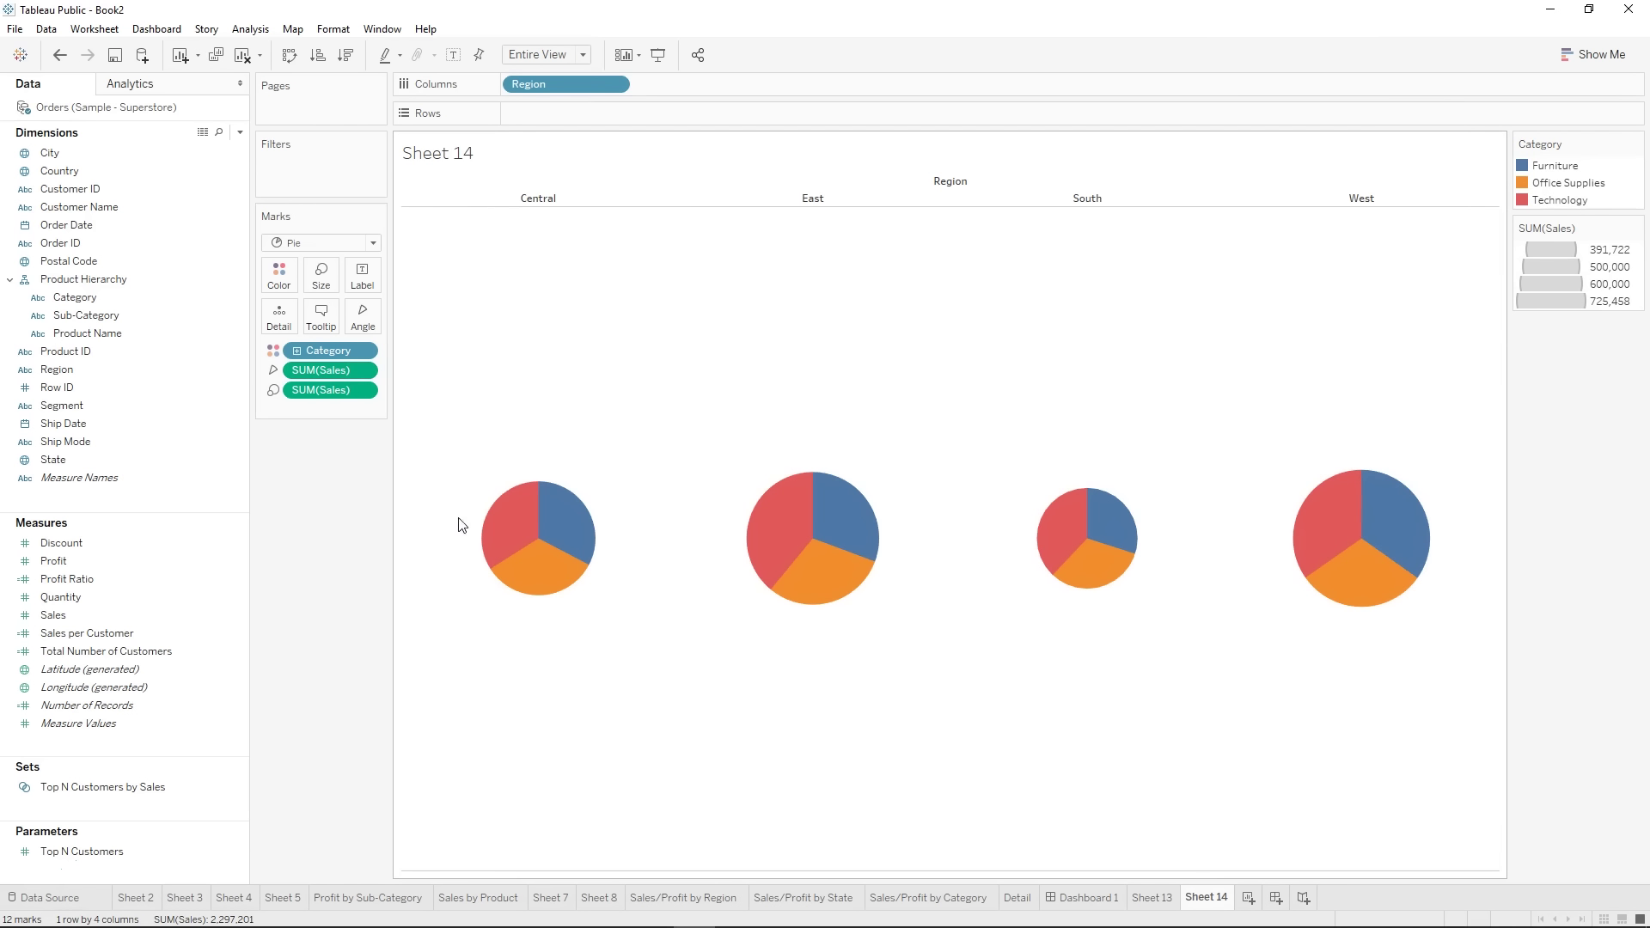
- Remove the Sales size encoding from the marks so the regional pies share one size
{"action": "mouse_move", "coordinate": [516, 531]}
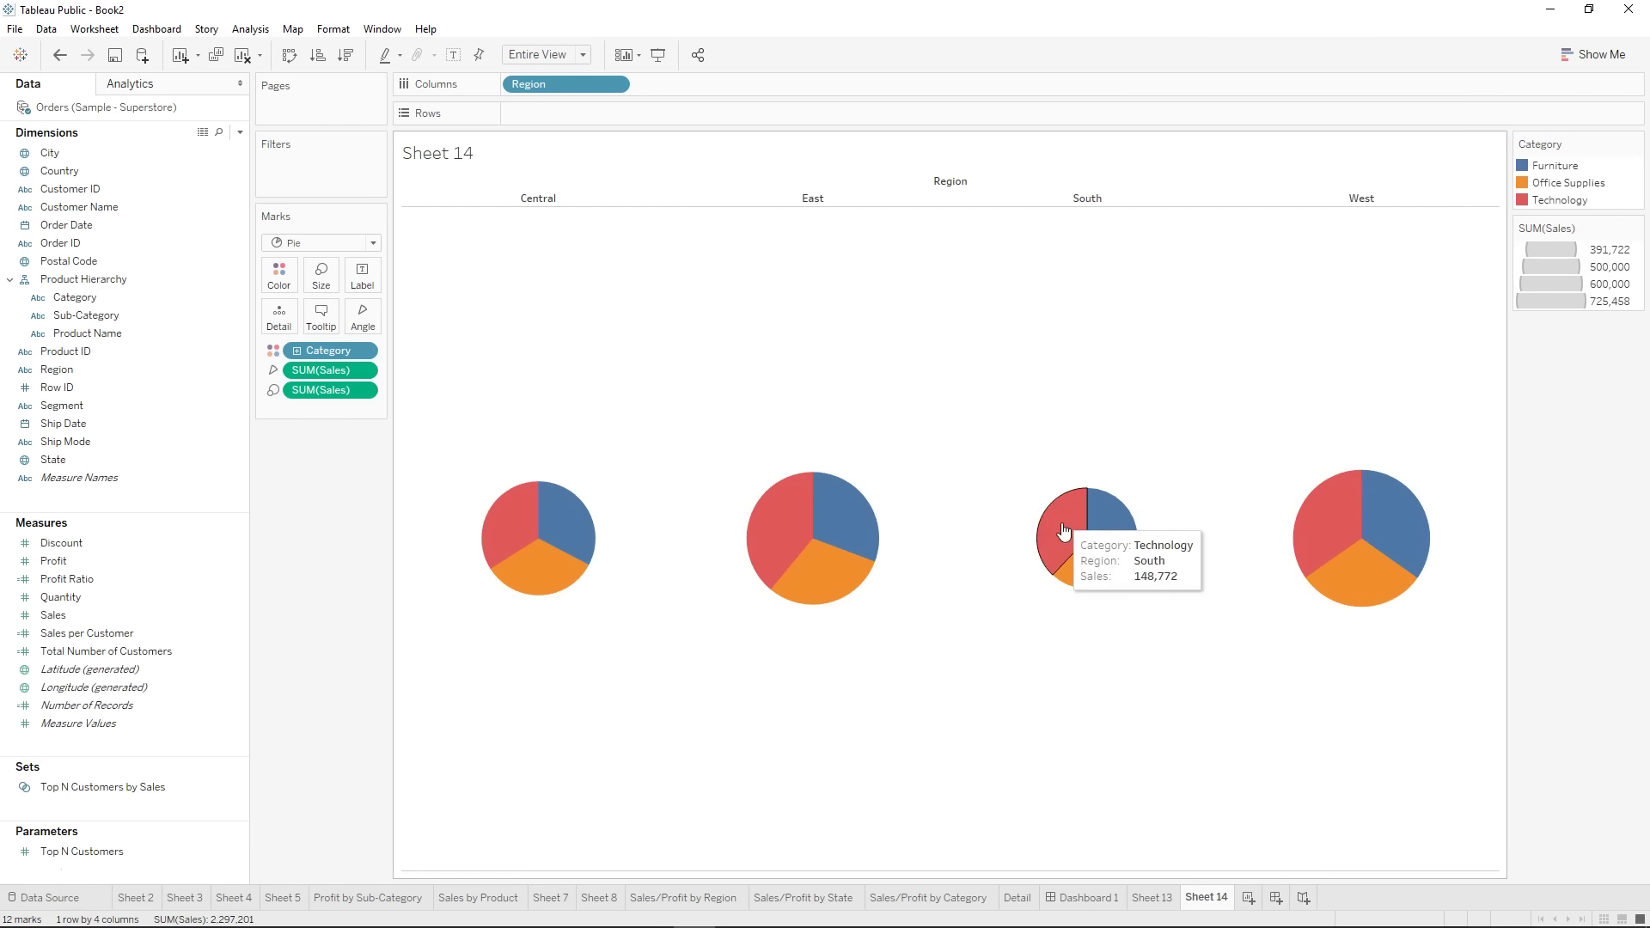
{"action": "mouse_move", "coordinate": [1046, 525]}
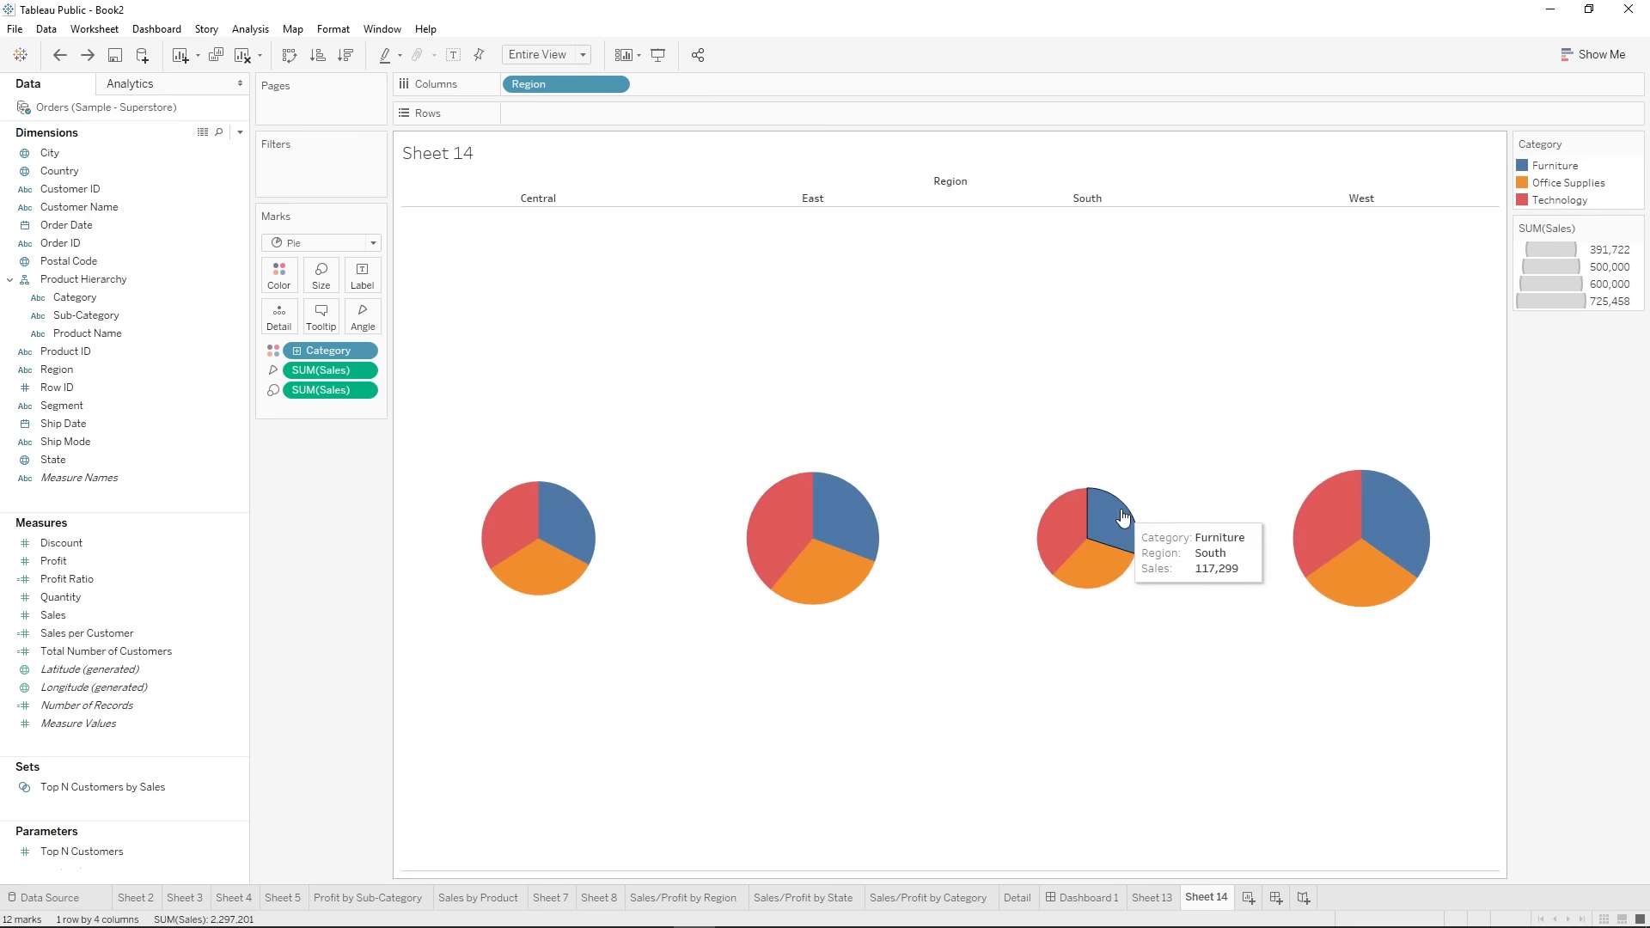
{"action": "mouse_move", "coordinate": [788, 530]}
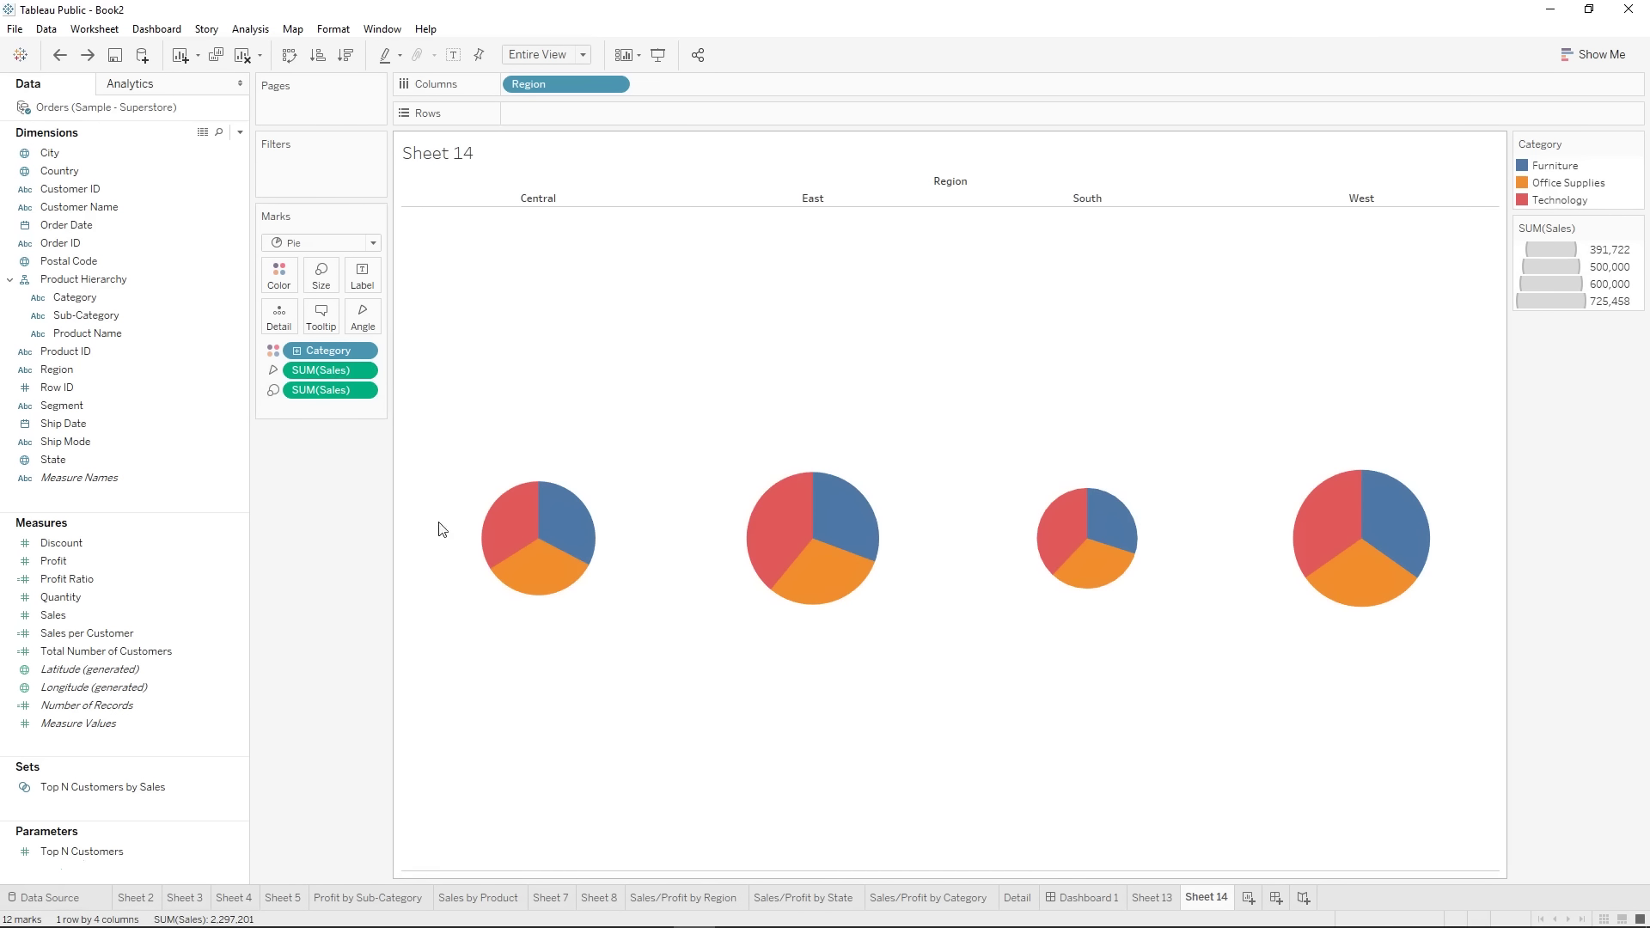
{"action": "left_click", "coordinate": [312, 391]}
{"action": "left_click_drag", "start_coordinate": [311, 395], "coordinate": [301, 469]}
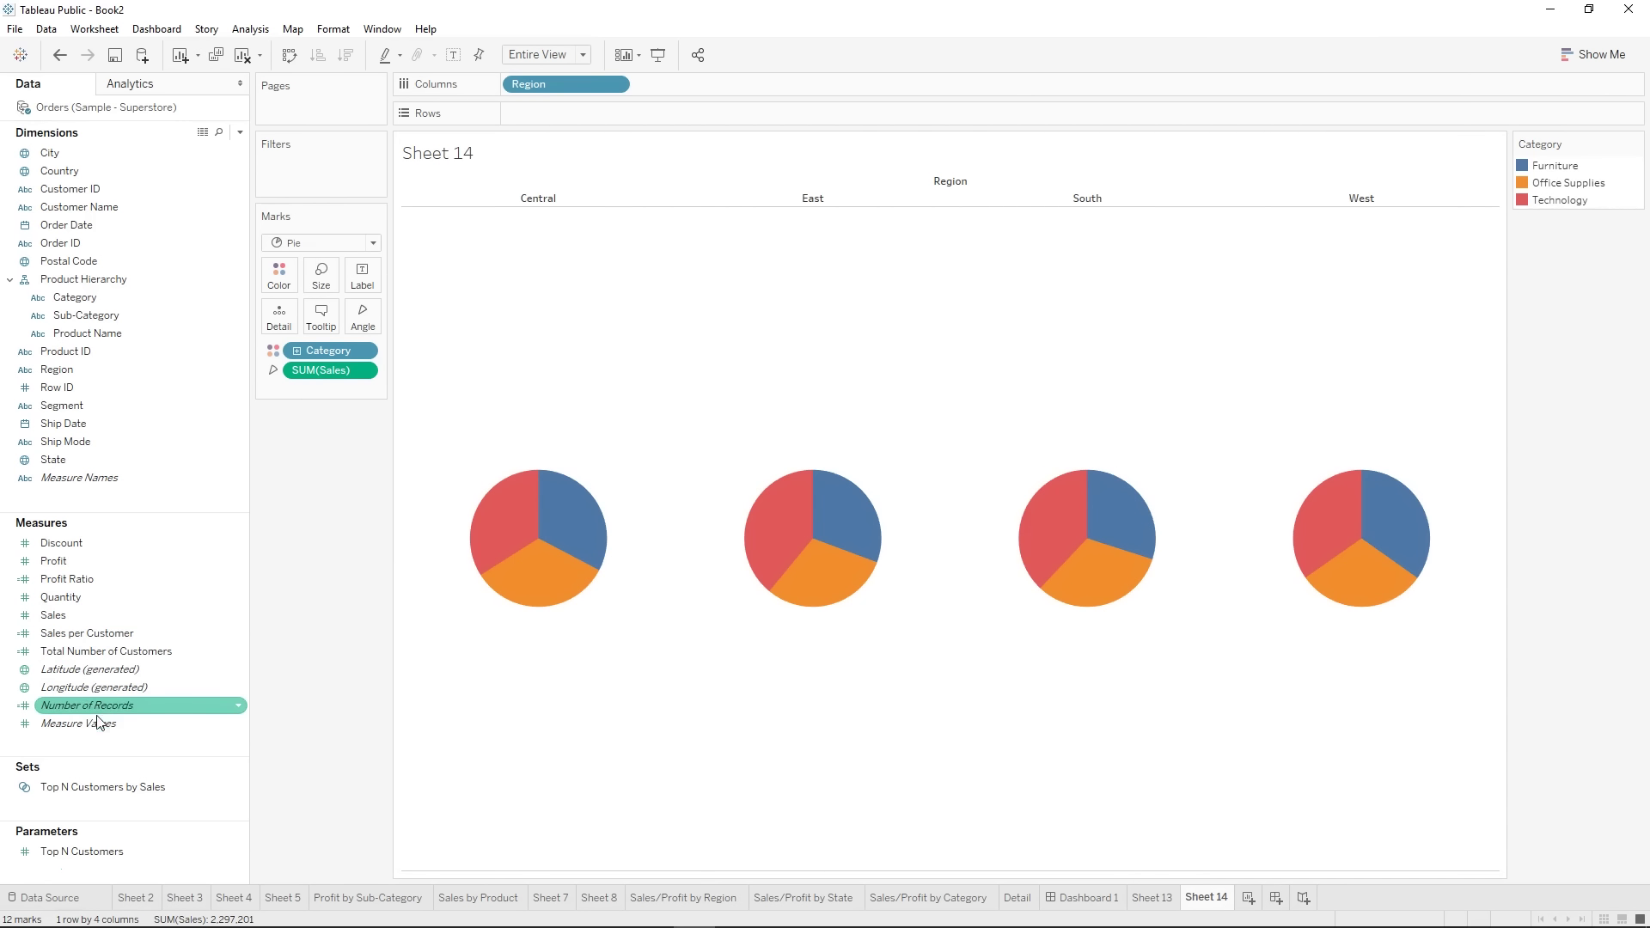
- Add Number of Records to Rows and aggregate it as Minimum so each region shows one pie
{"action": "left_click_drag", "start_coordinate": [96, 706], "coordinate": [530, 114]}
{"action": "right_click", "coordinate": [552, 115]}
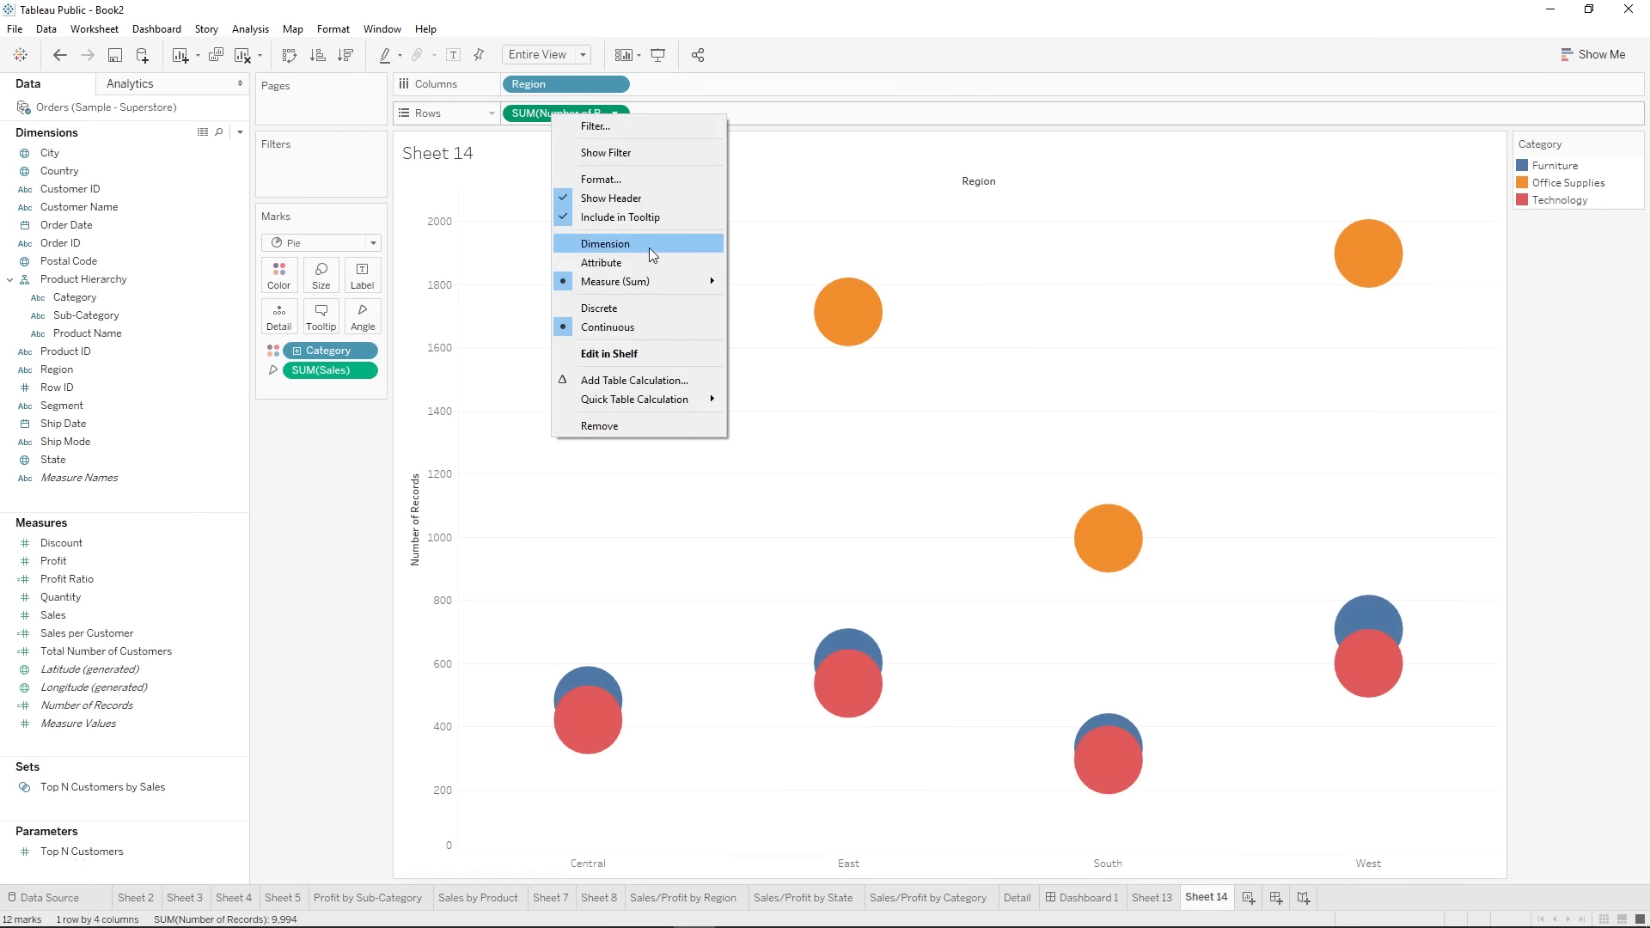
{"action": "mouse_move", "coordinate": [646, 280]}
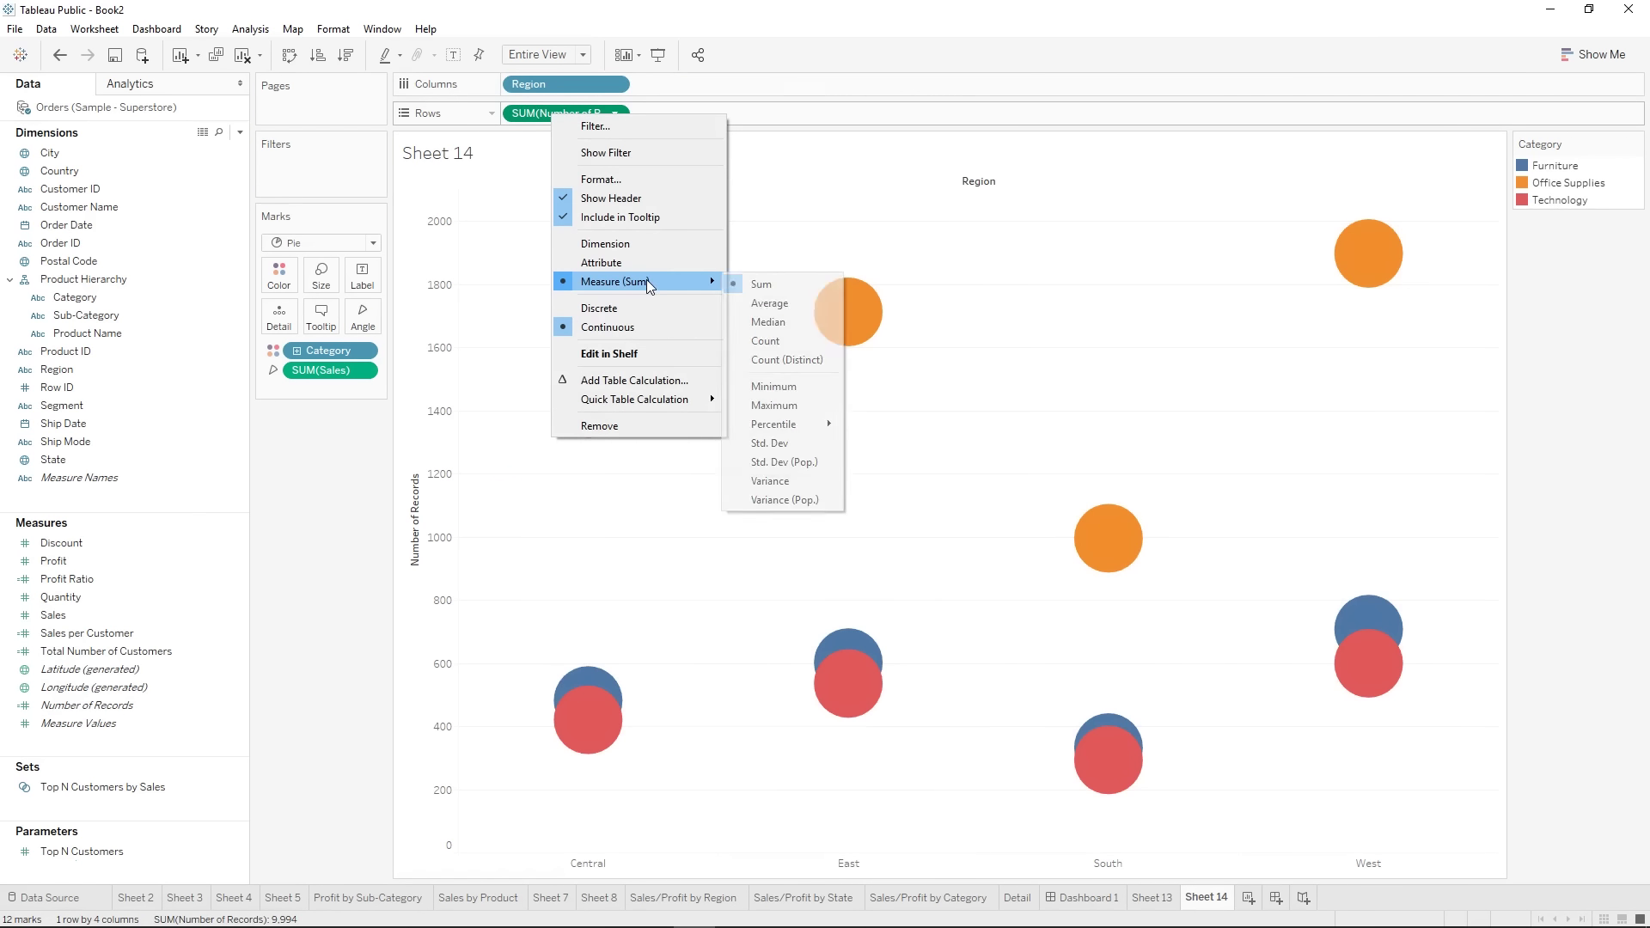
{"action": "left_click", "coordinate": [773, 387]}
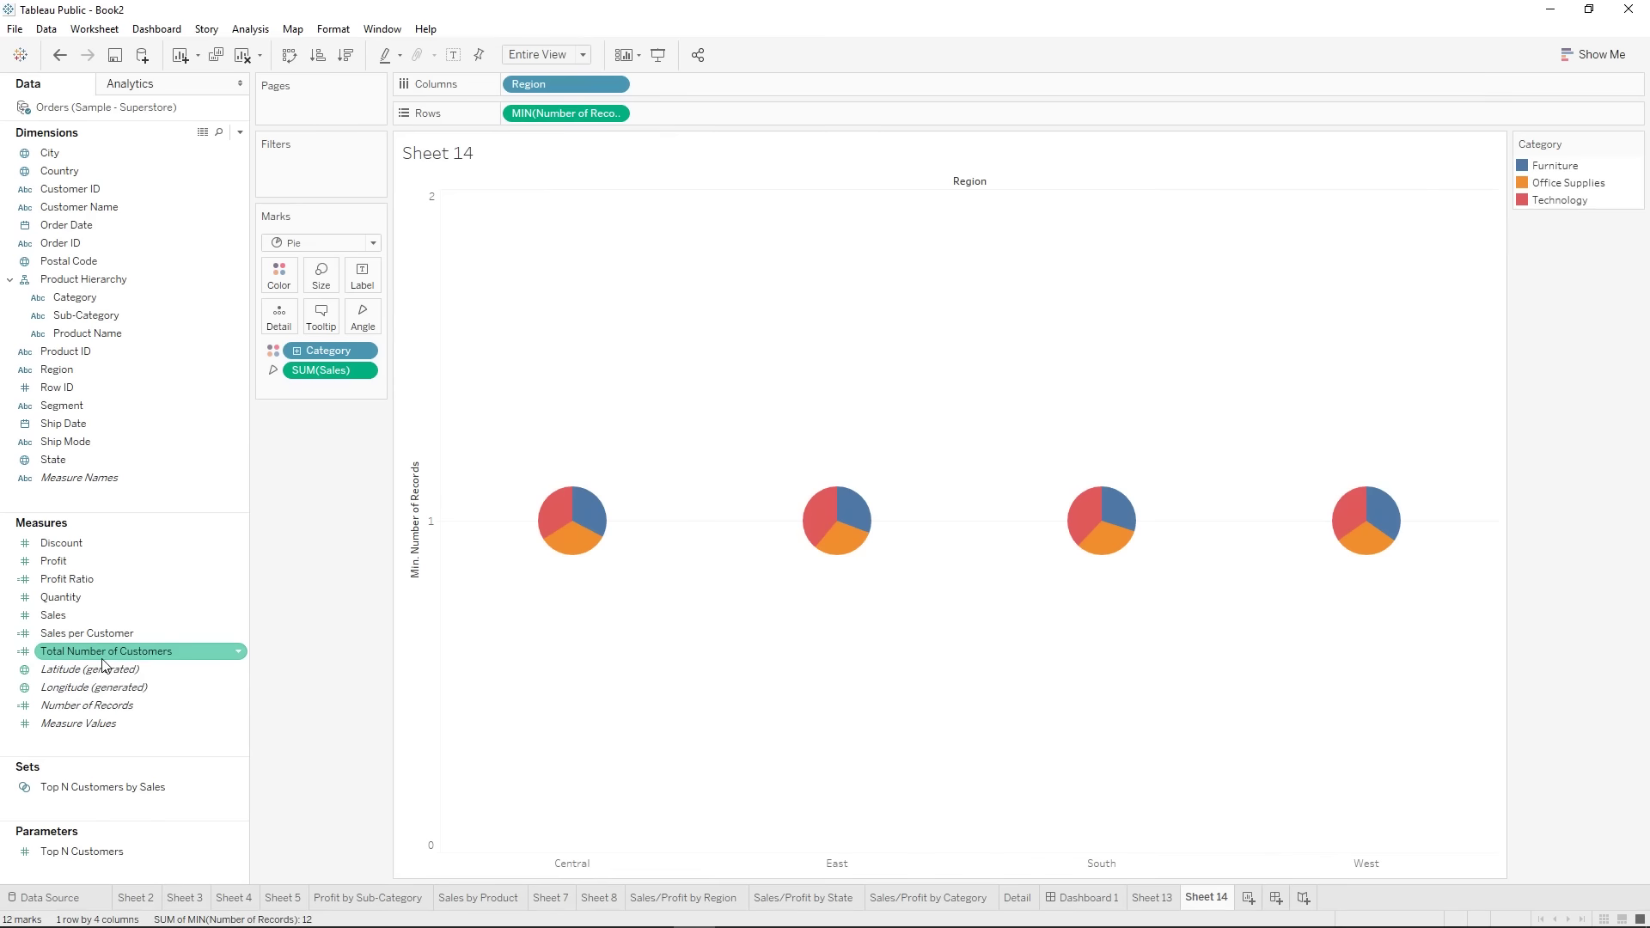
{"action": "left_click_drag", "start_coordinate": [91, 705], "coordinate": [701, 104]}
{"action": "right_click", "coordinate": [706, 115]}
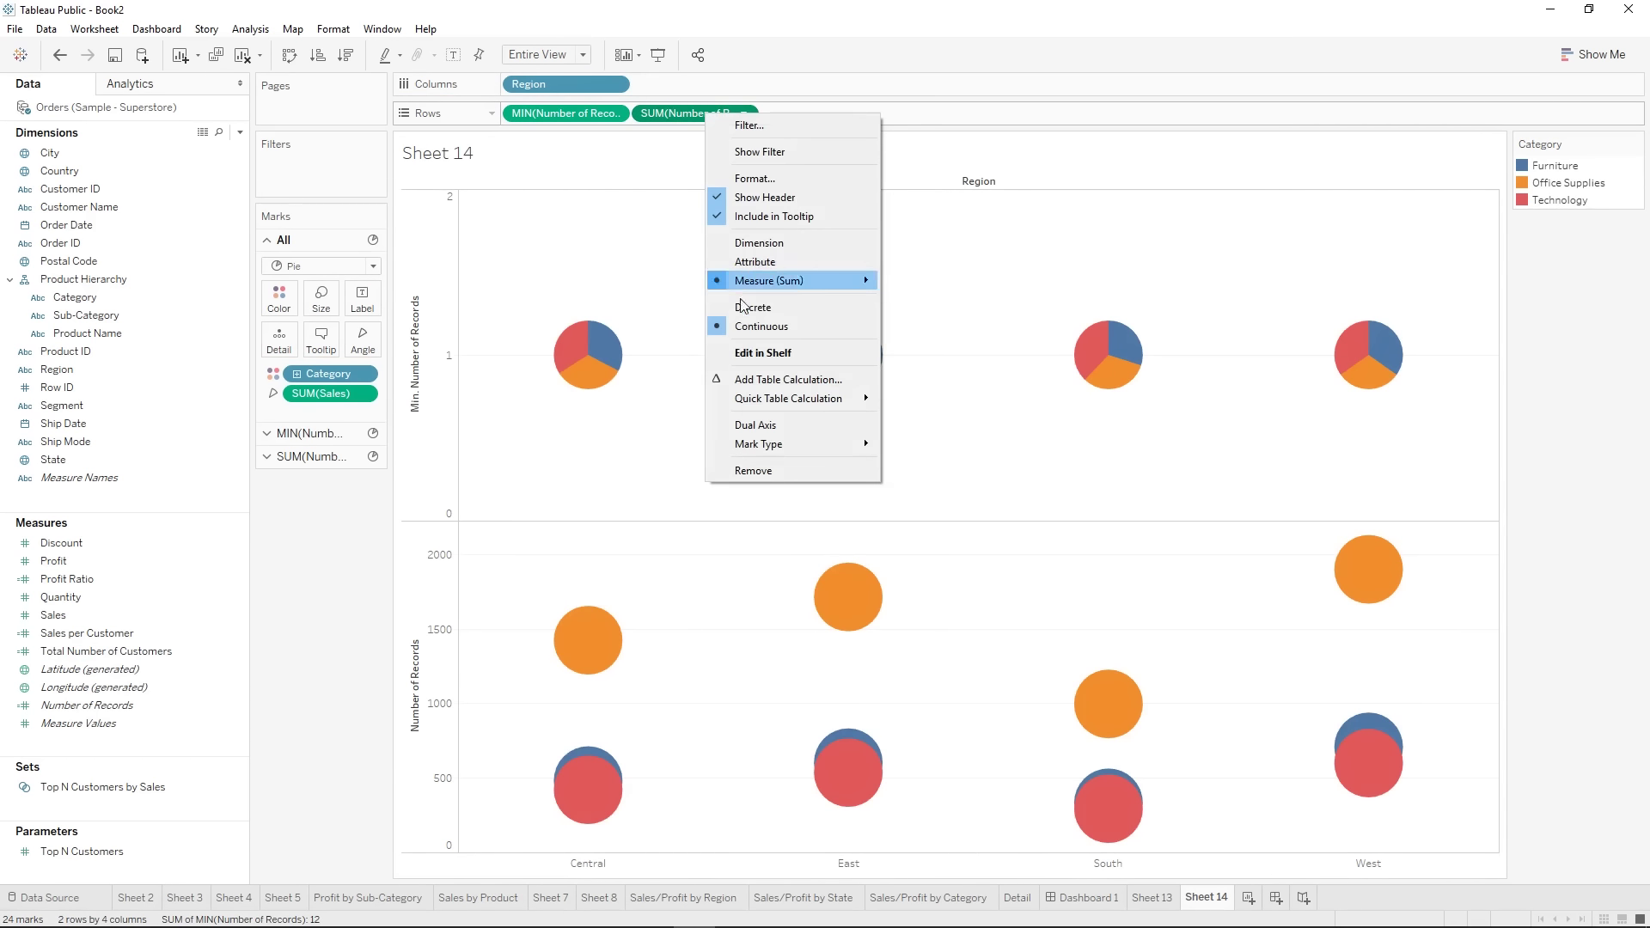
{"action": "left_click", "coordinate": [602, 267]}
{"action": "left_click", "coordinate": [335, 456]}
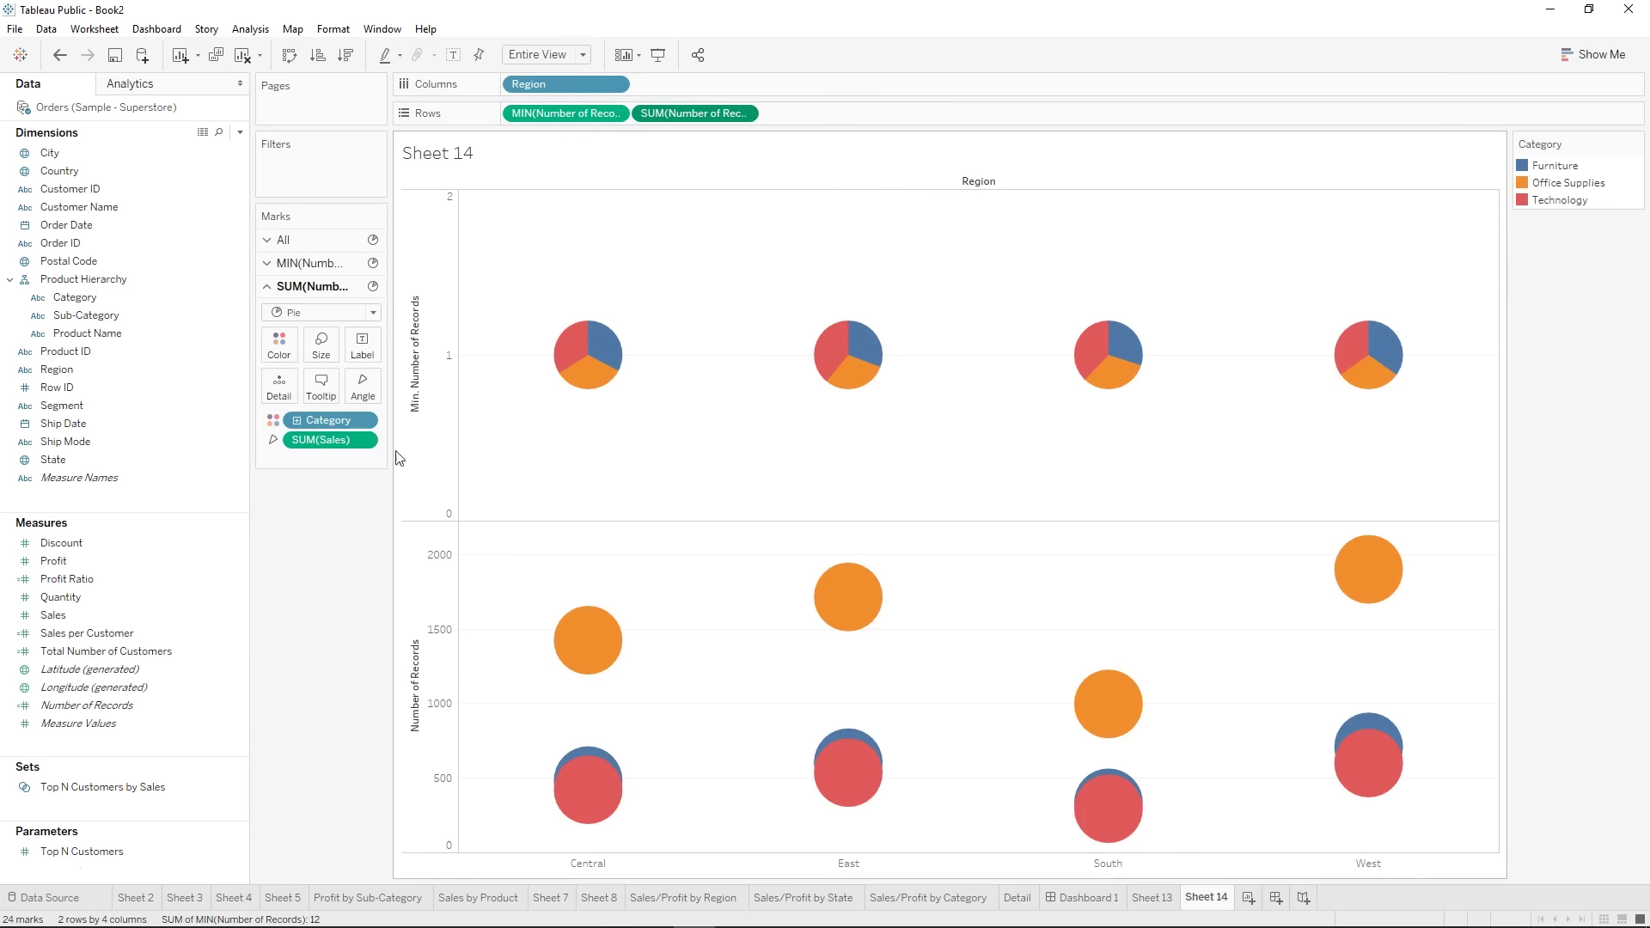
{"action": "left_click_drag", "start_coordinate": [696, 121], "coordinate": [331, 584]}
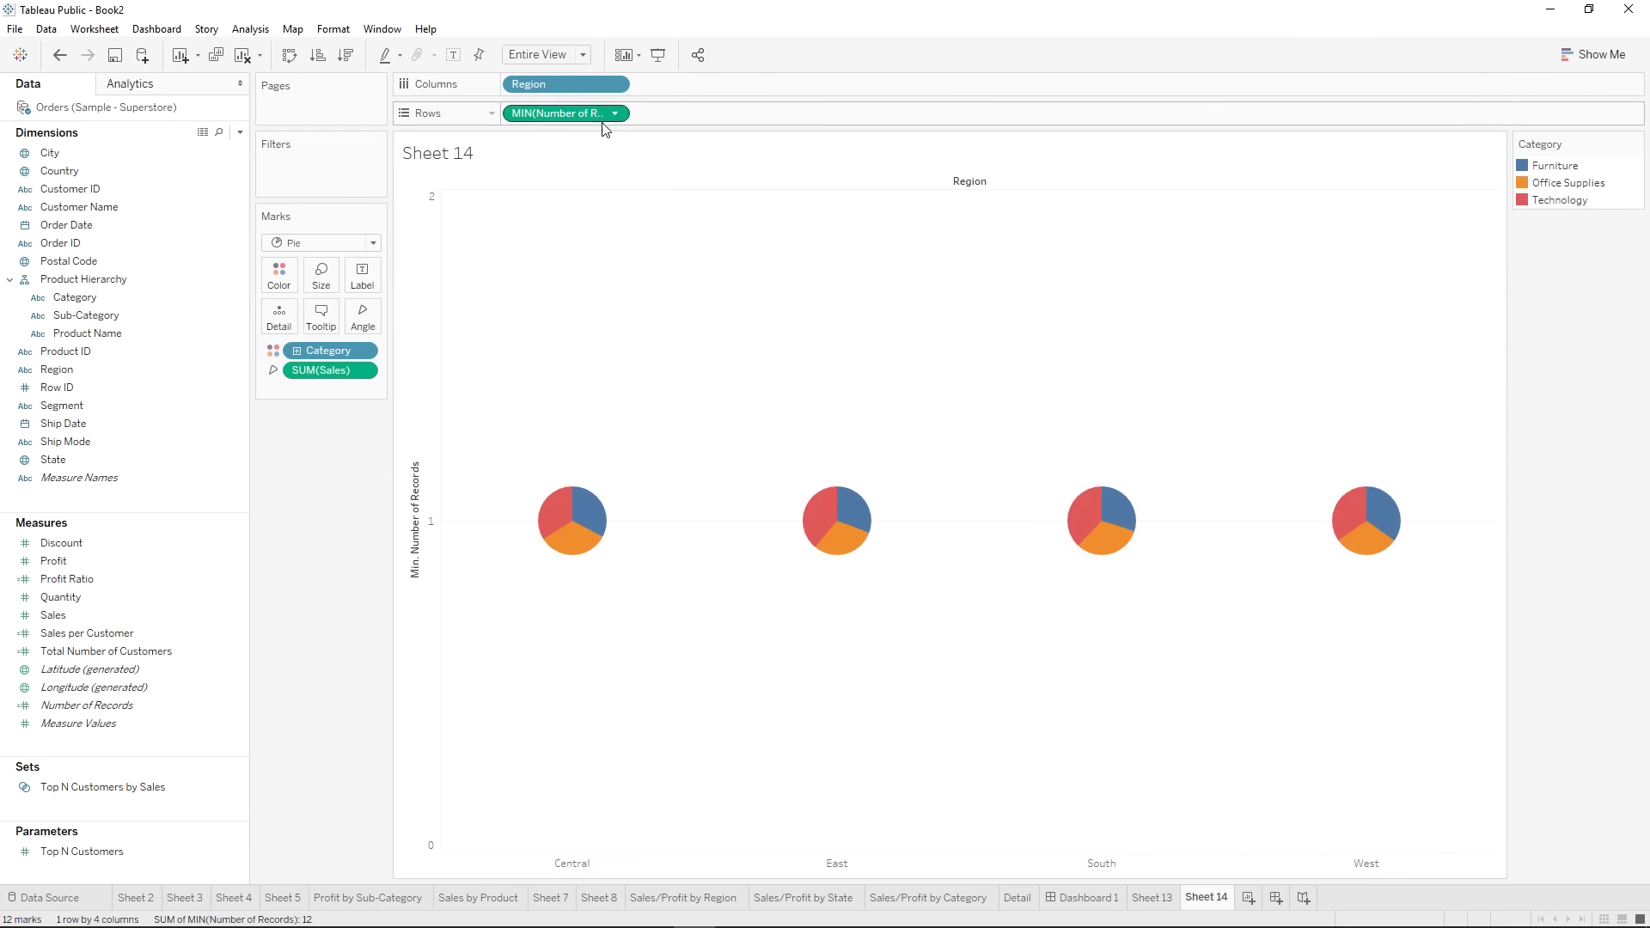
- Duplicate the minimum Number of Records measure on Rows and enlarge the pies belonging to the first copy
{"action": "left_click_drag", "start_coordinate": [557, 120], "coordinate": [688, 112]}
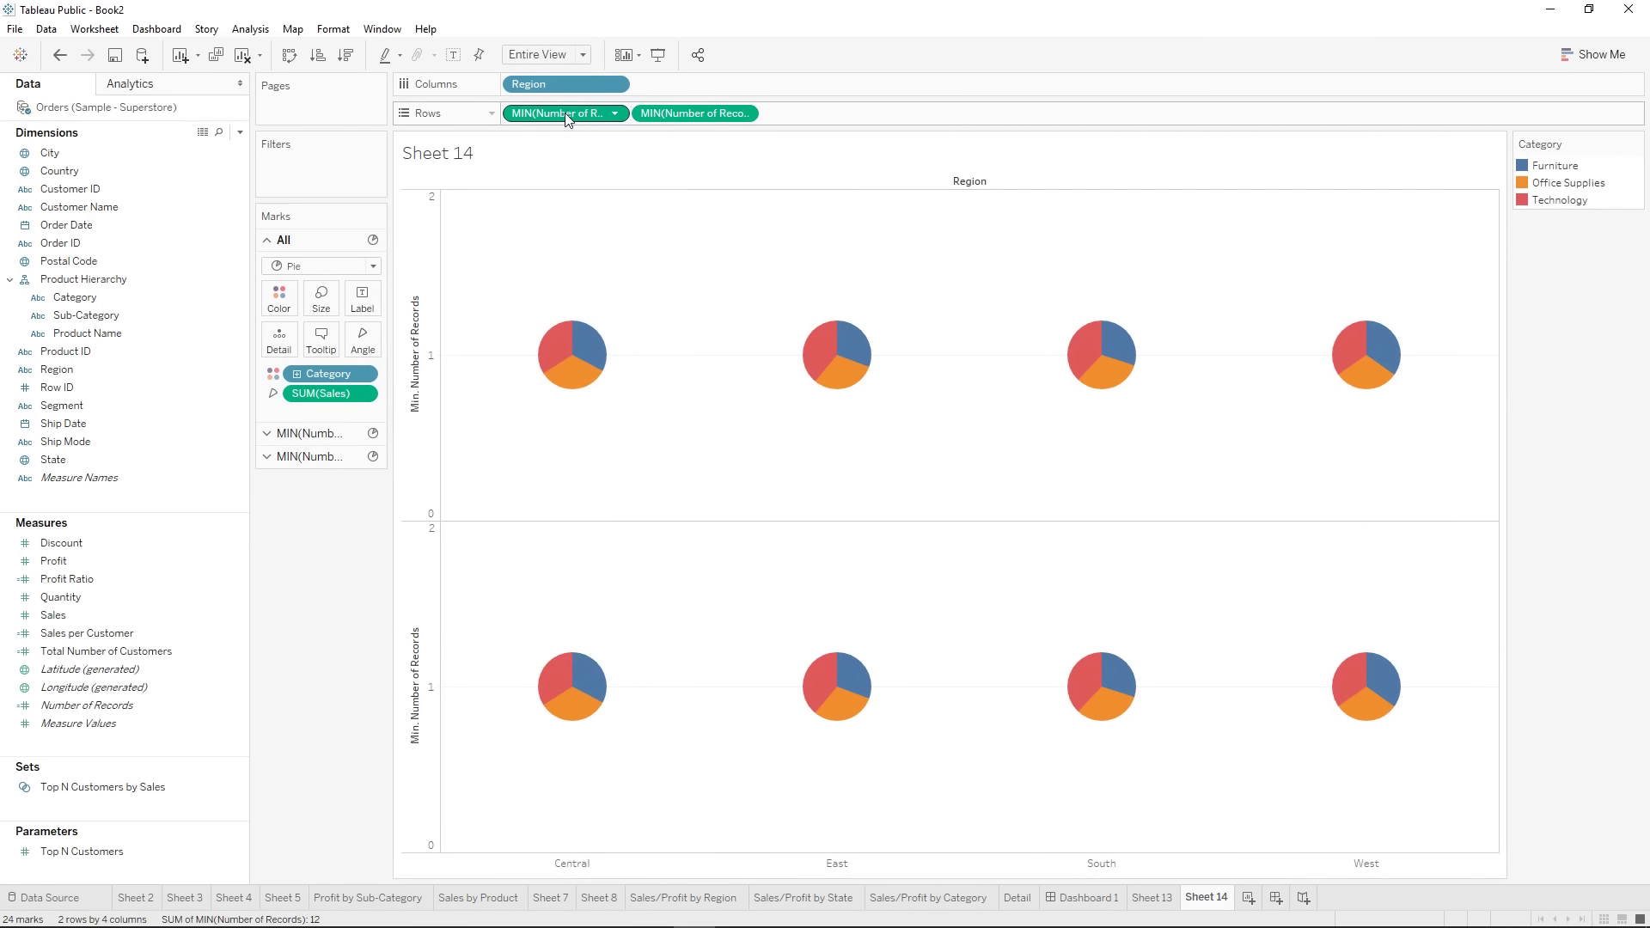
{"action": "mouse_move", "coordinate": [565, 119]}
{"action": "left_mouse_down"}
{"action": "mouse_move", "coordinate": [316, 254]}
{"action": "mouse_move", "coordinate": [288, 304]}
{"action": "mouse_move", "coordinate": [383, 294]}
{"action": "mouse_move", "coordinate": [365, 303]}
{"action": "mouse_move", "coordinate": [571, 117]}
{"action": "left_mouse_up"}
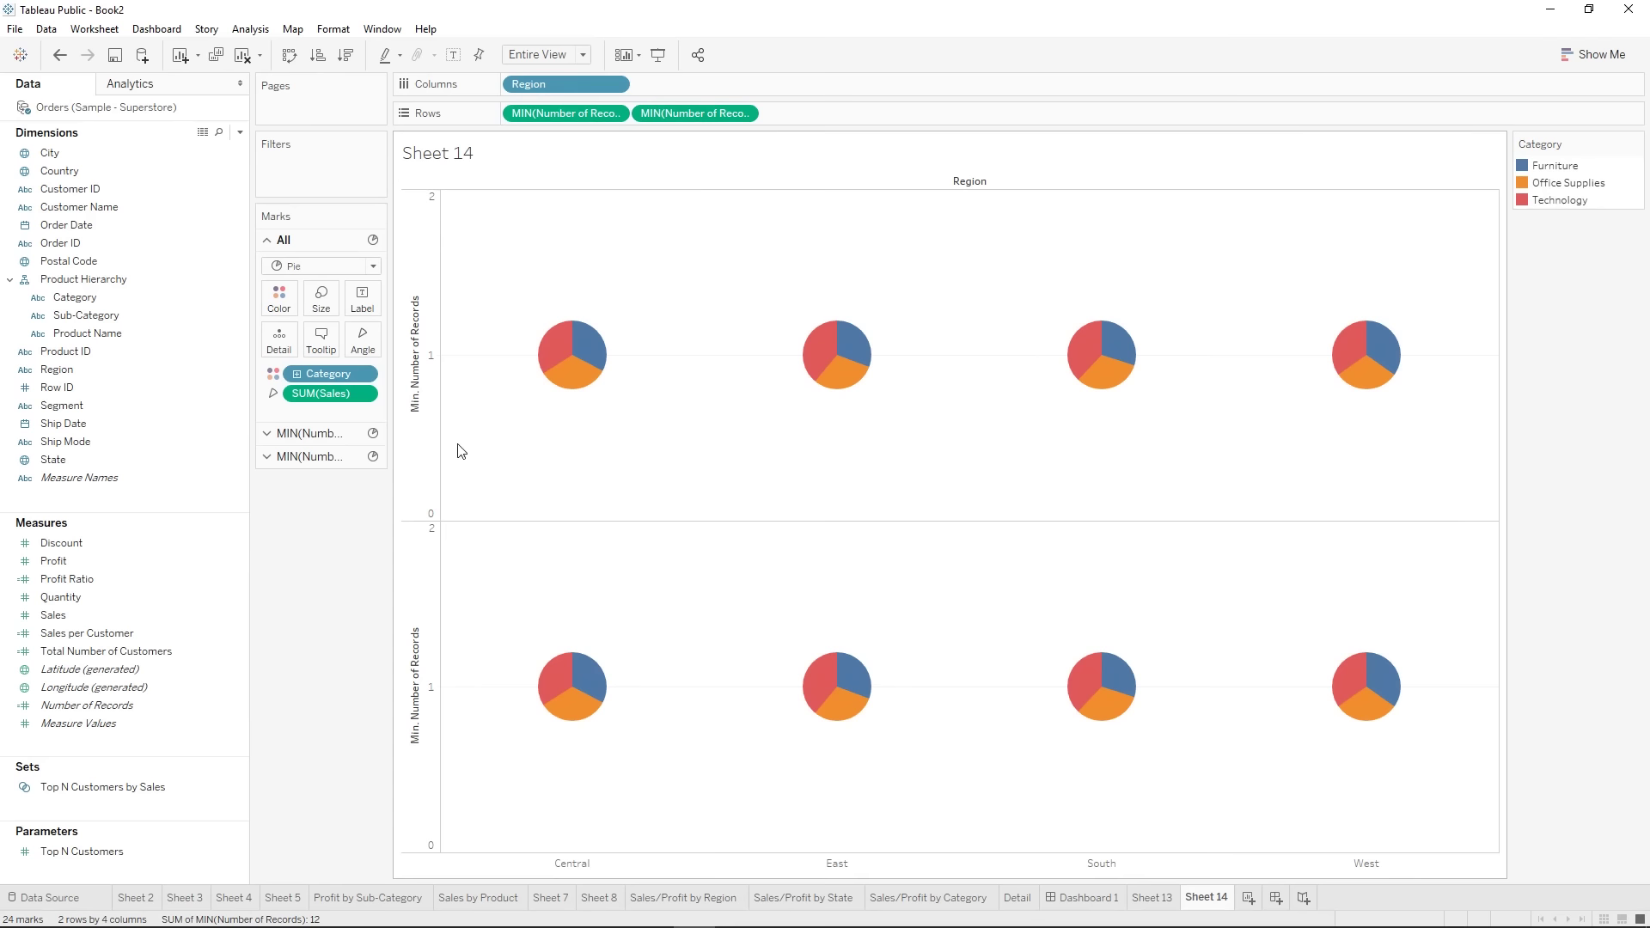
{"action": "left_click", "coordinate": [334, 438]}
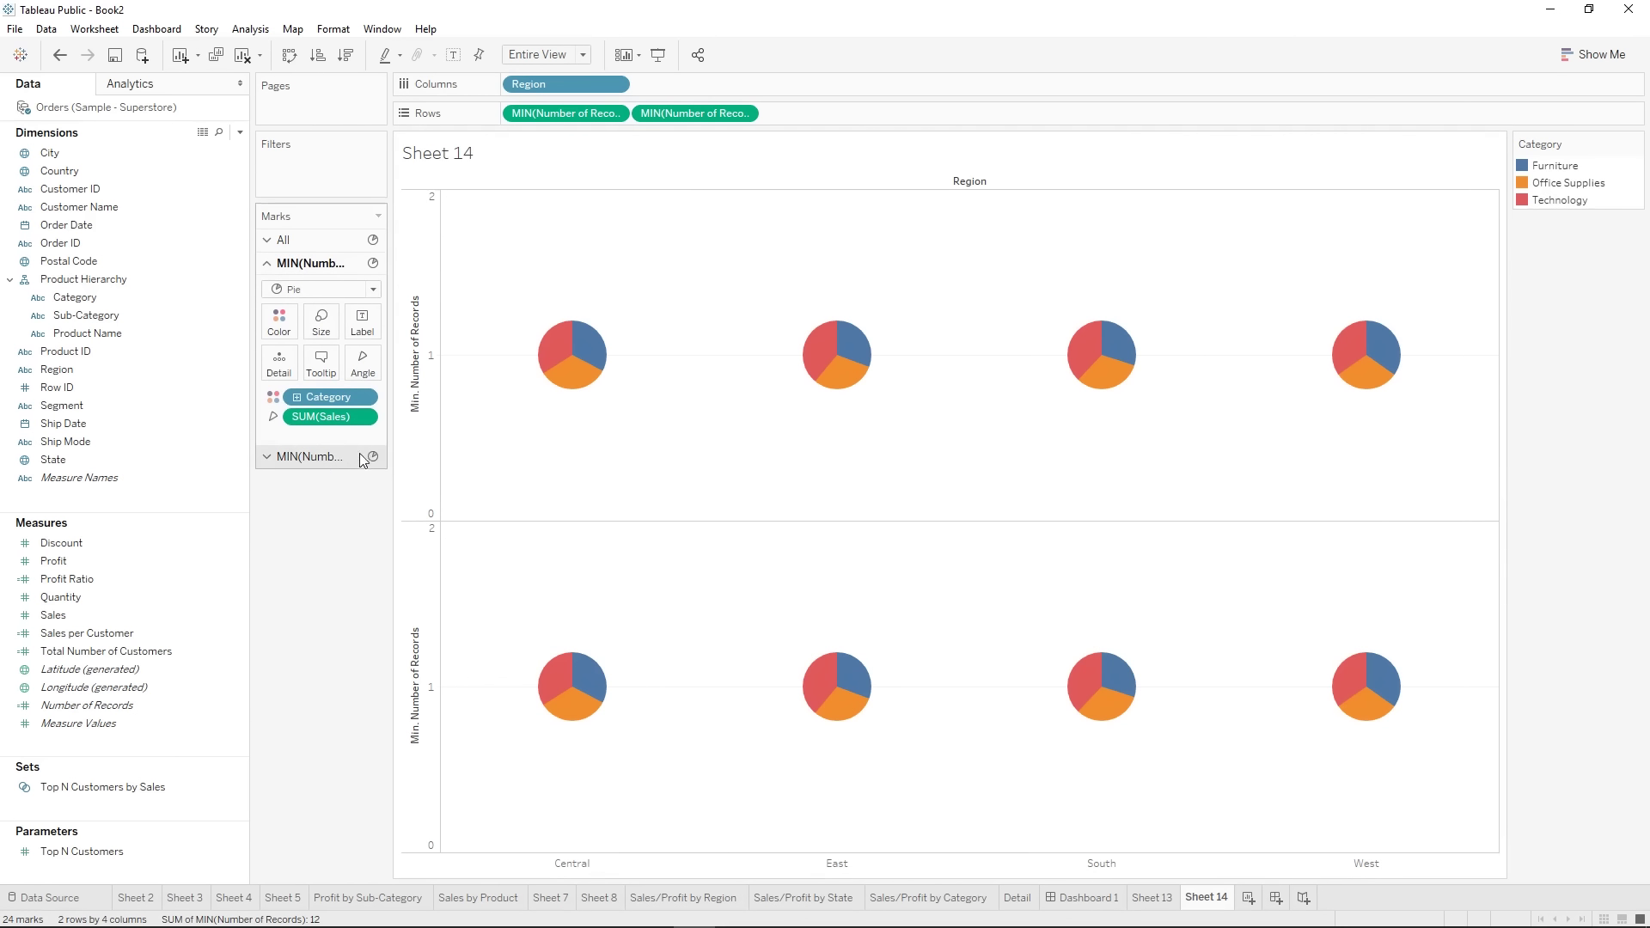
{"action": "left_click", "coordinate": [341, 457]}
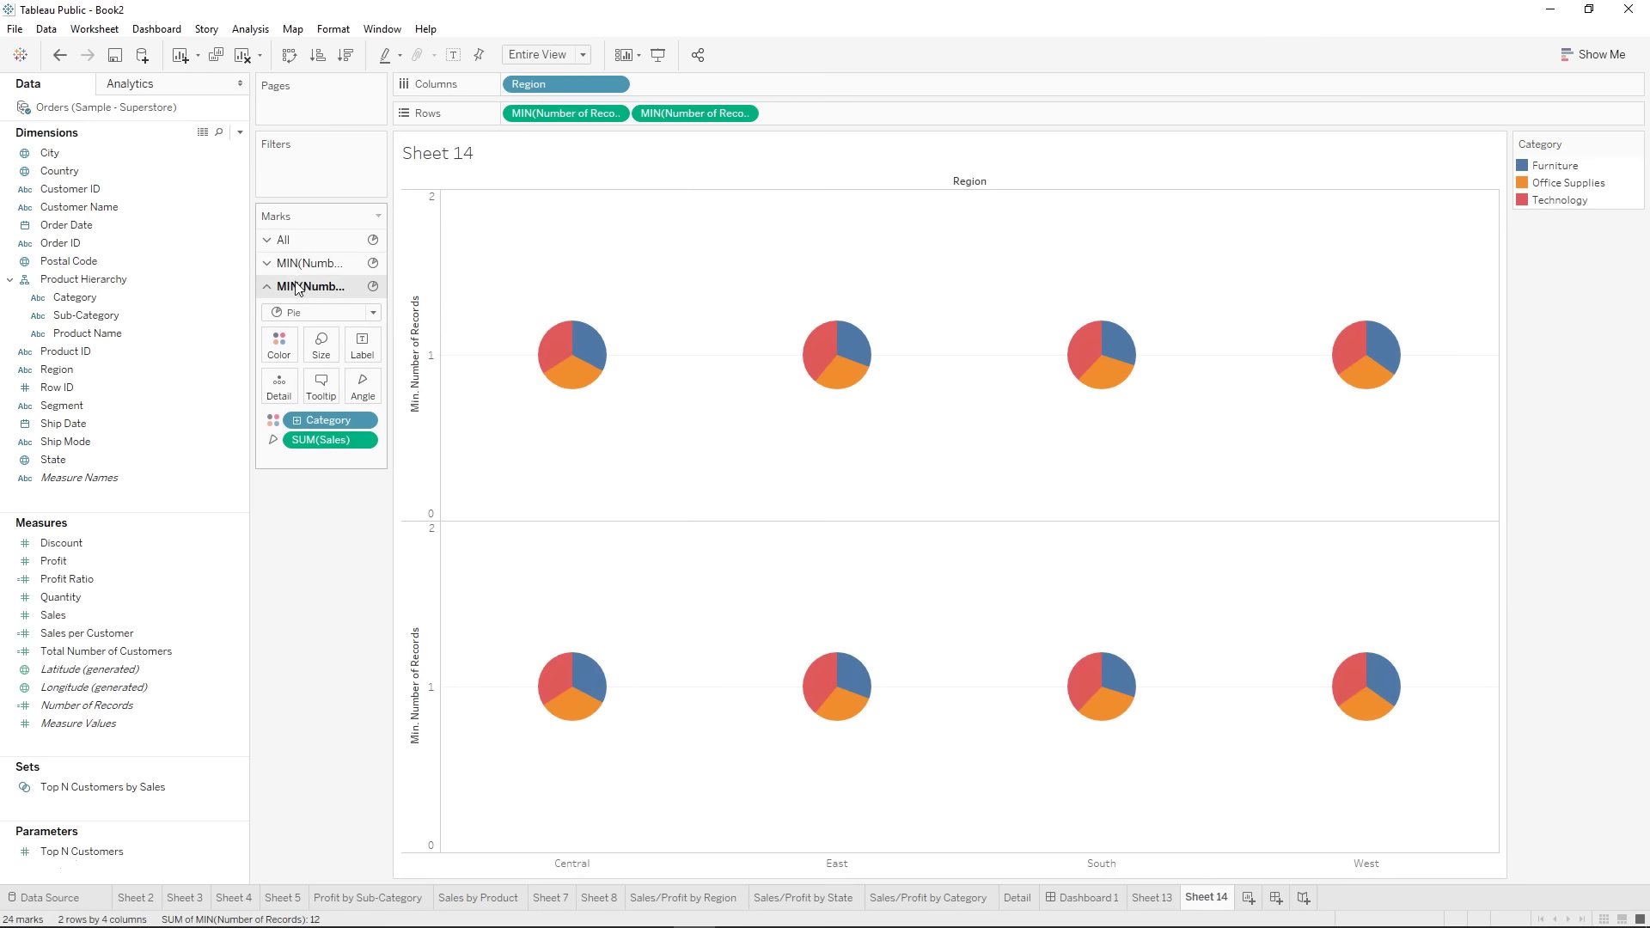
{"action": "left_click", "coordinate": [331, 268]}
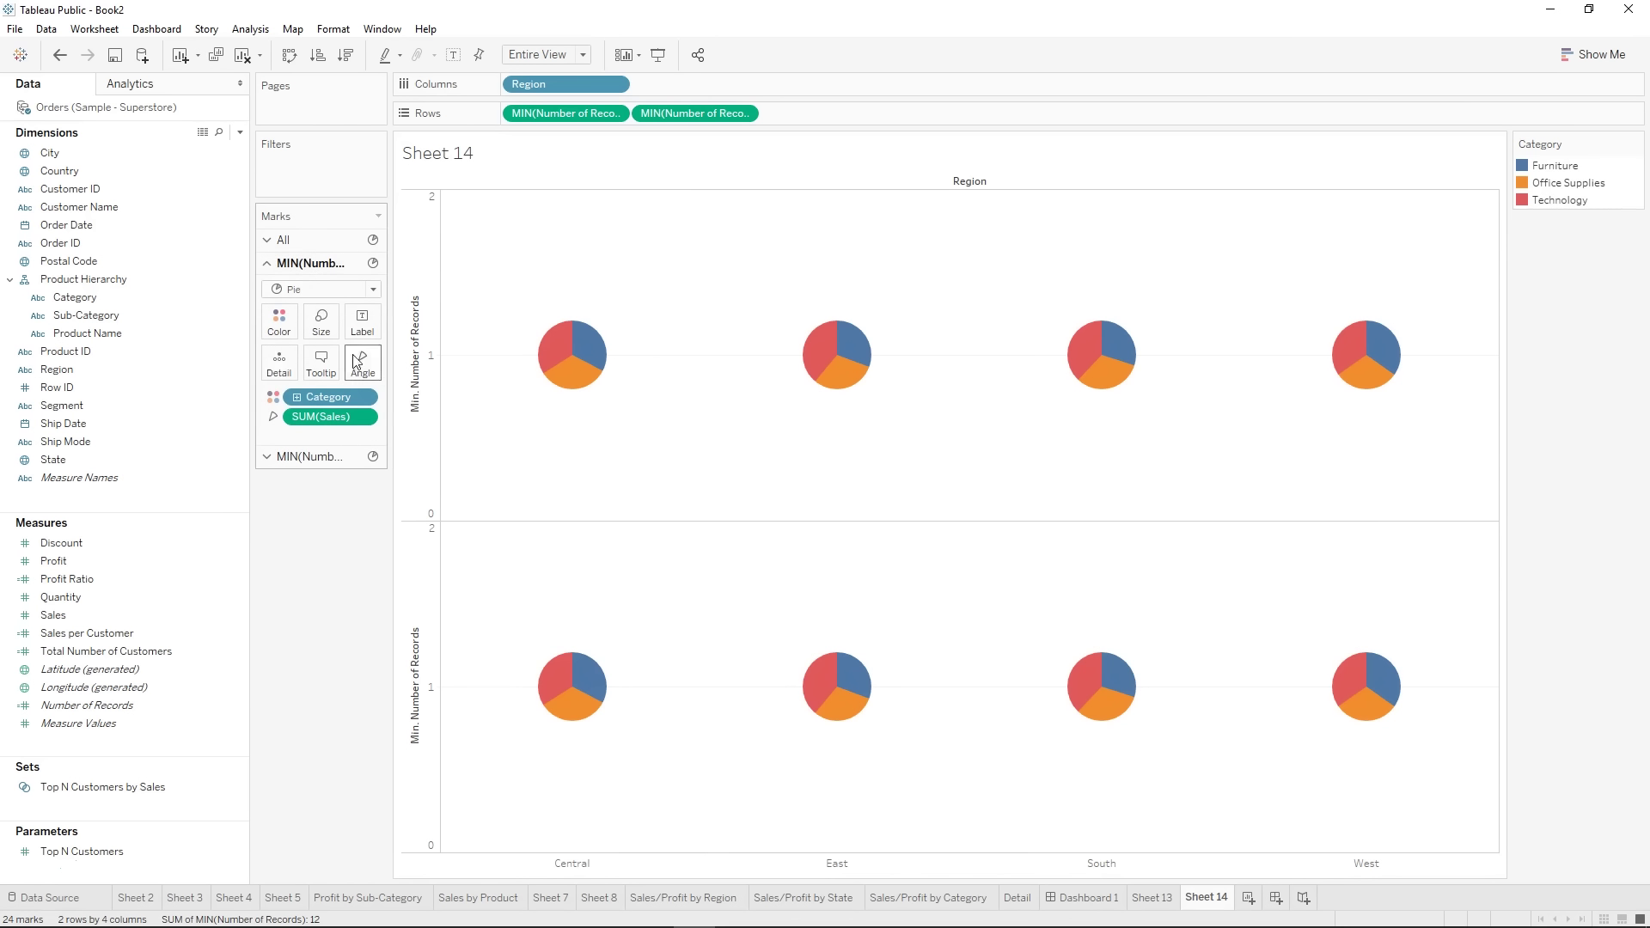
{"action": "left_click", "coordinate": [321, 322]}
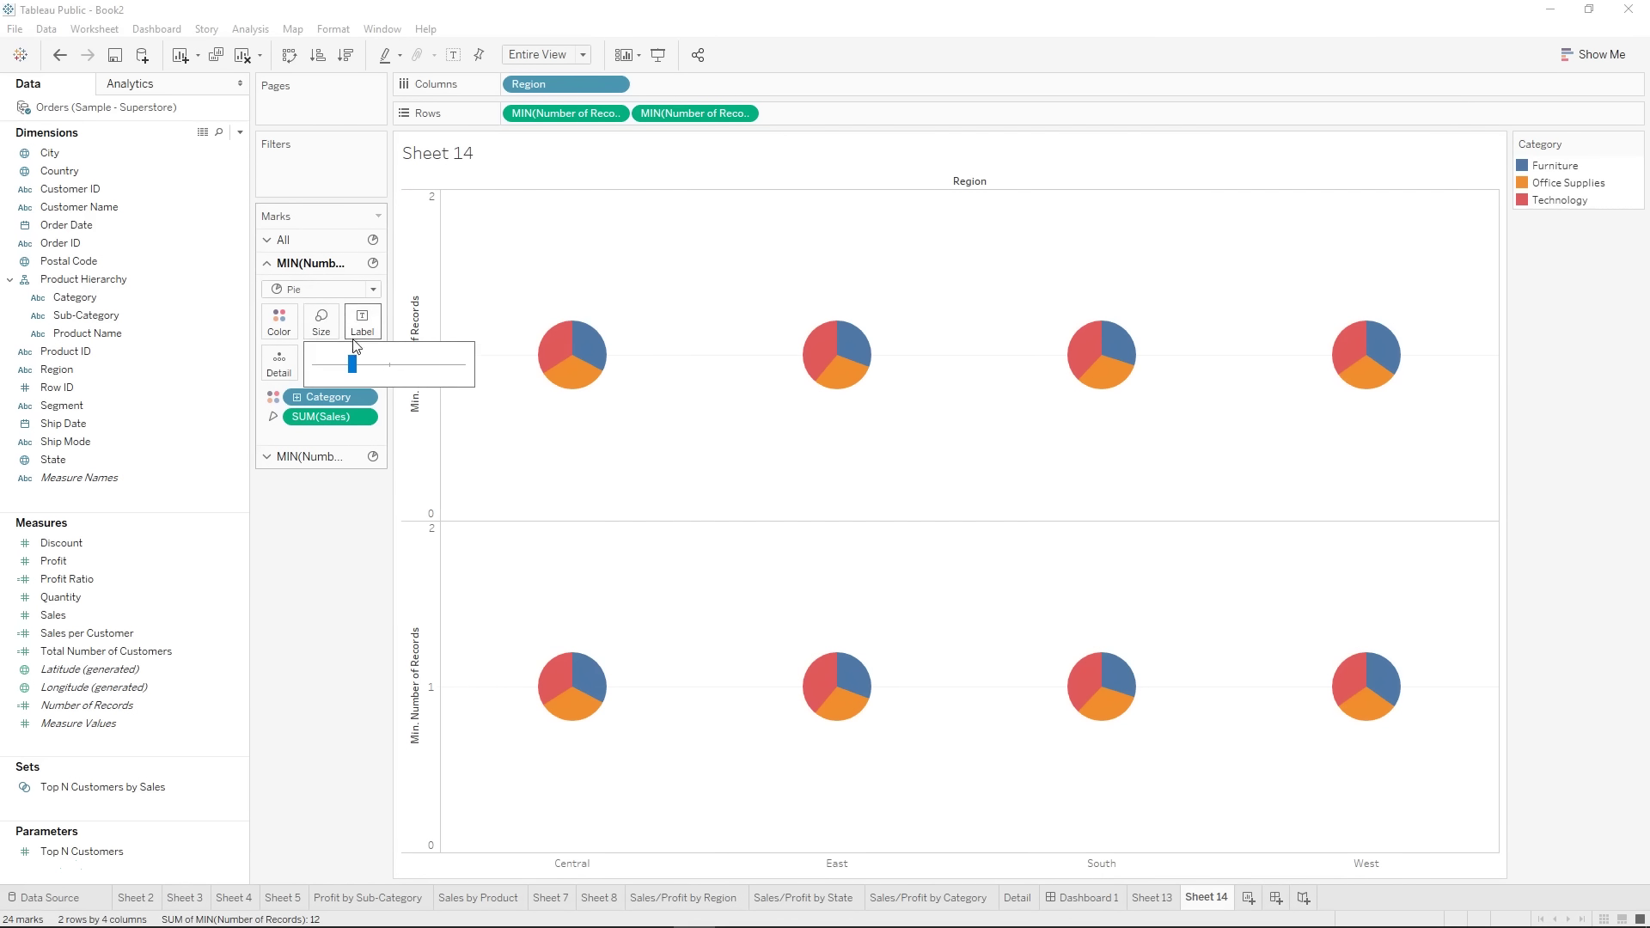
{"action": "left_click_drag", "start_coordinate": [353, 363], "coordinate": [391, 372]}
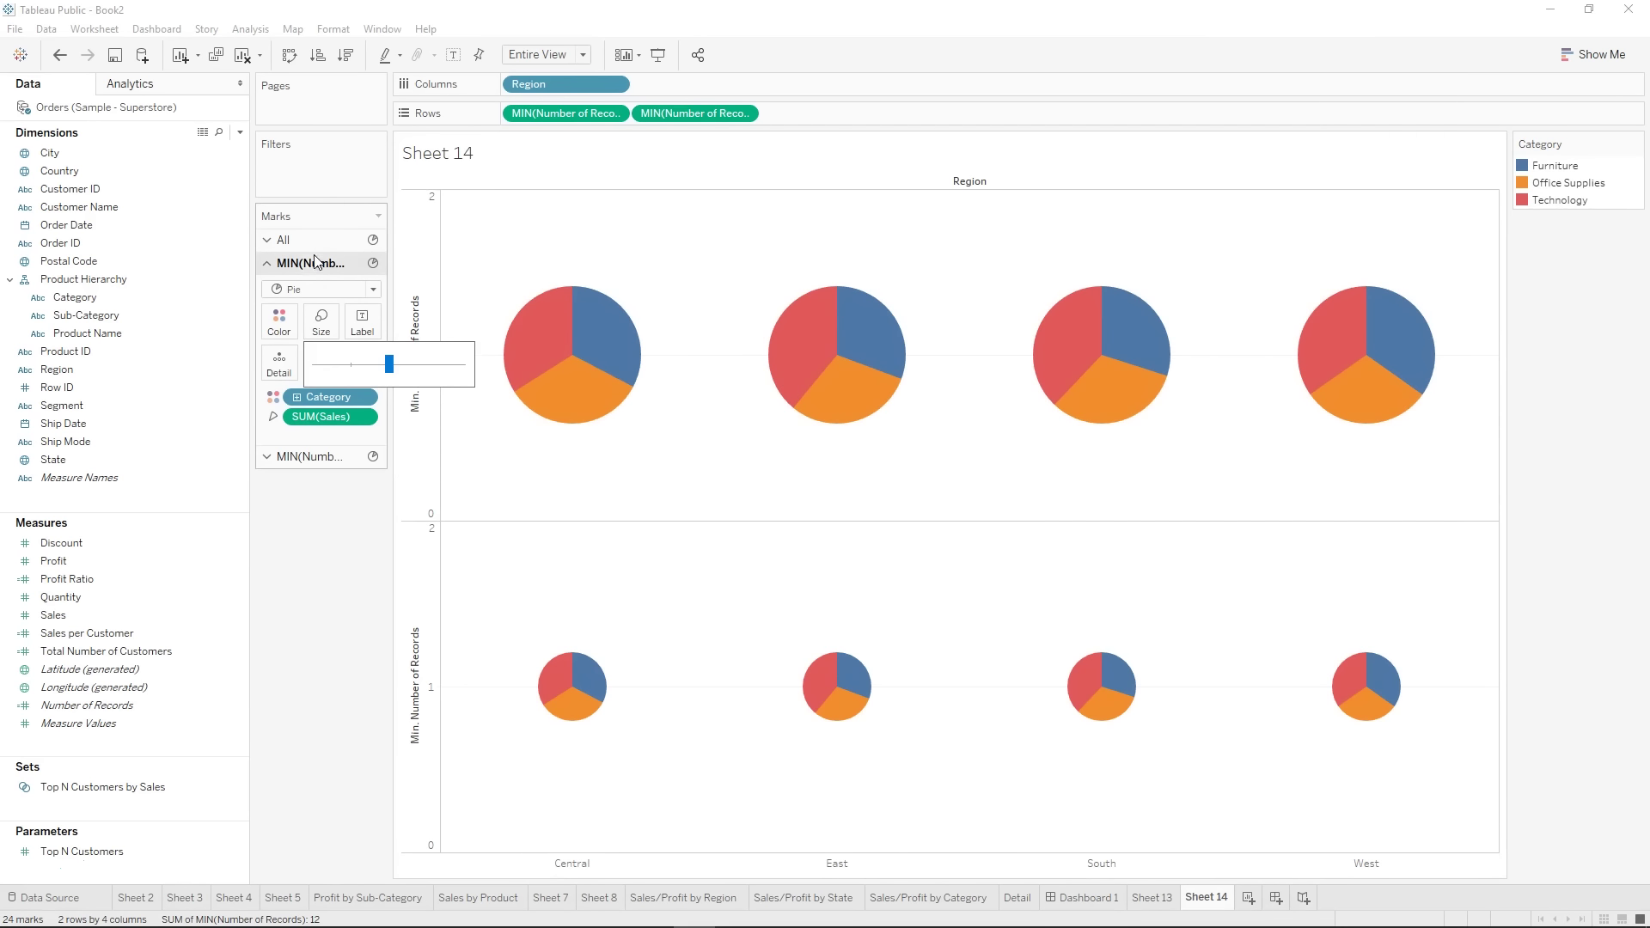
- Change the second measure's marks to Circle and remove Category and Sales from them
{"action": "left_click", "coordinate": [307, 456]}
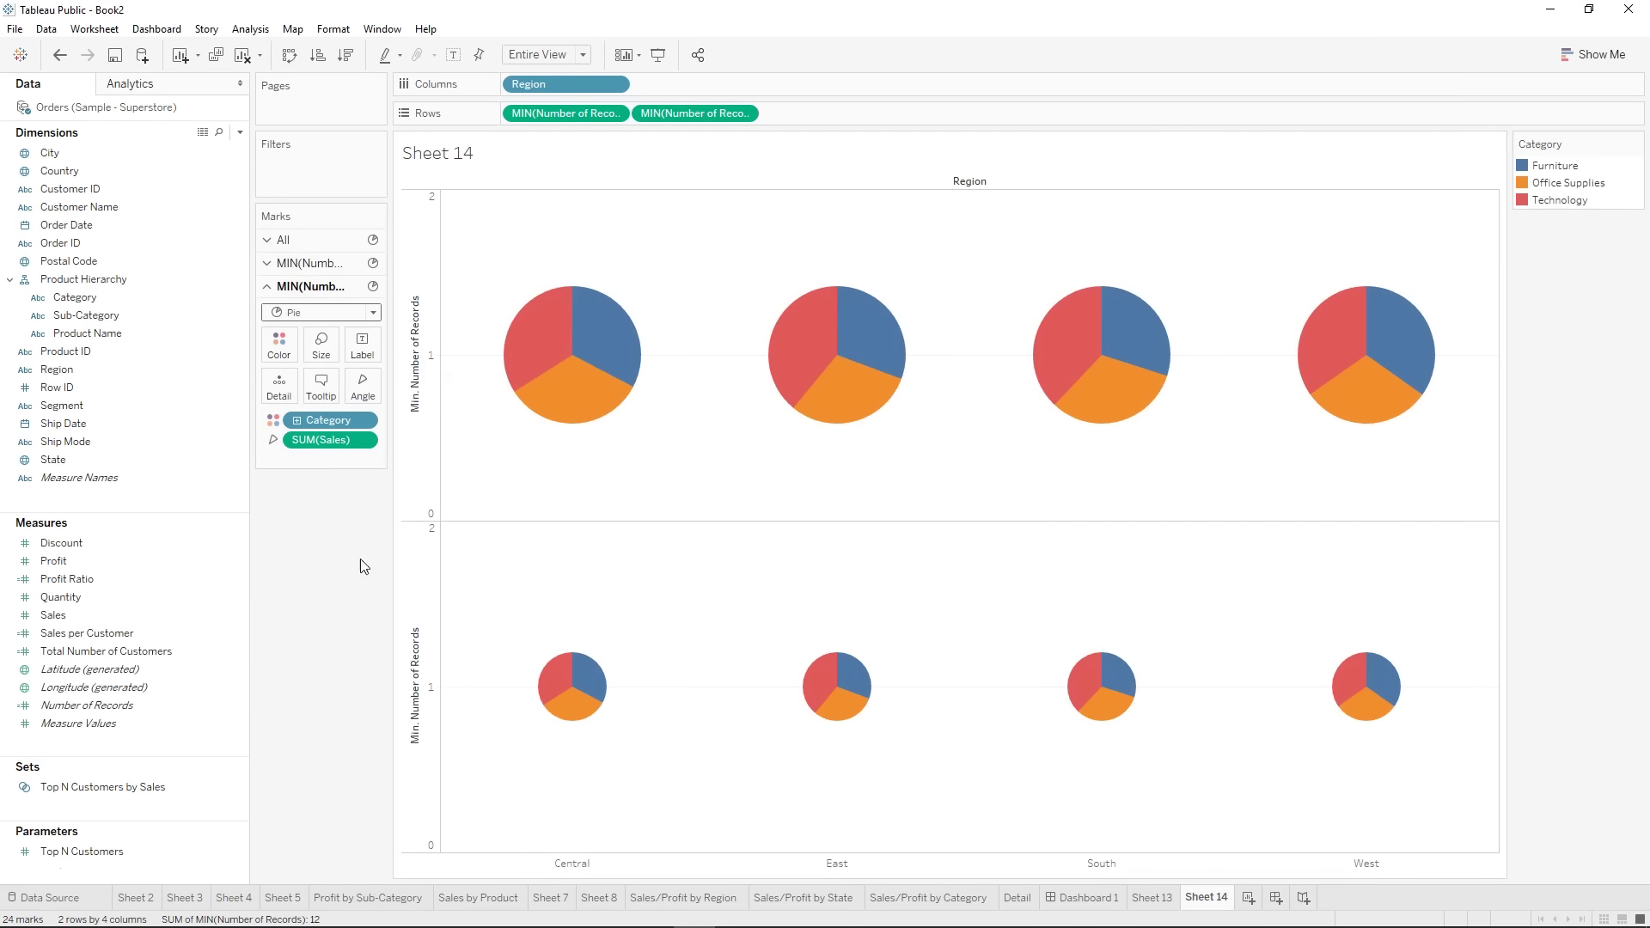
{"action": "left_click", "coordinate": [308, 314]}
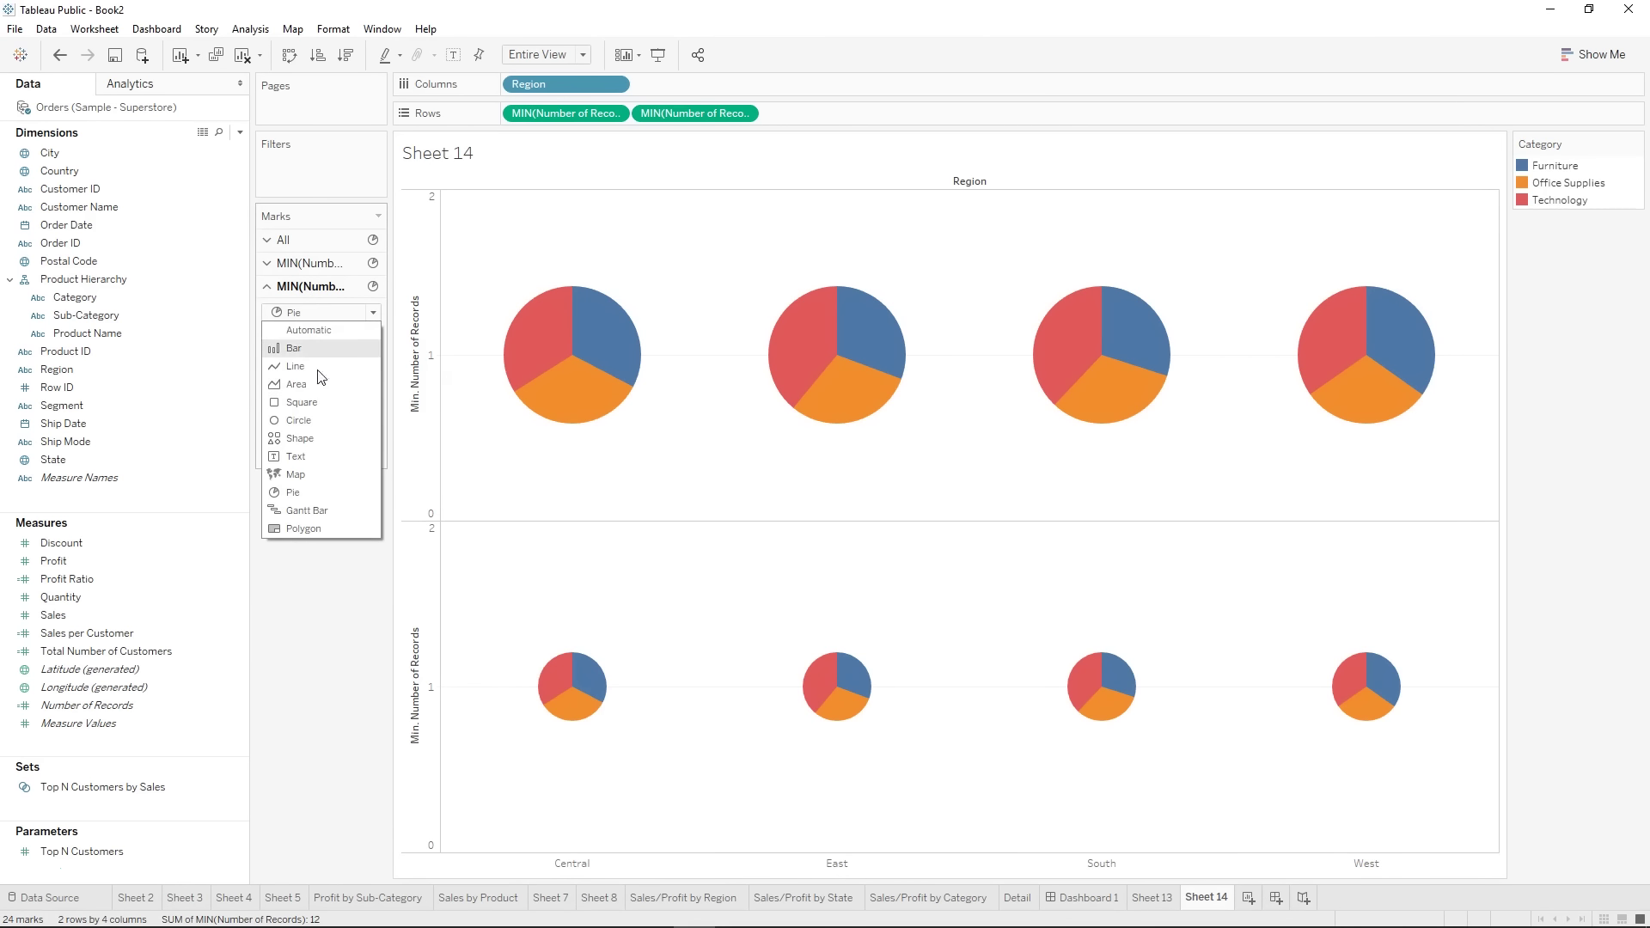
{"action": "left_click", "coordinate": [317, 422]}
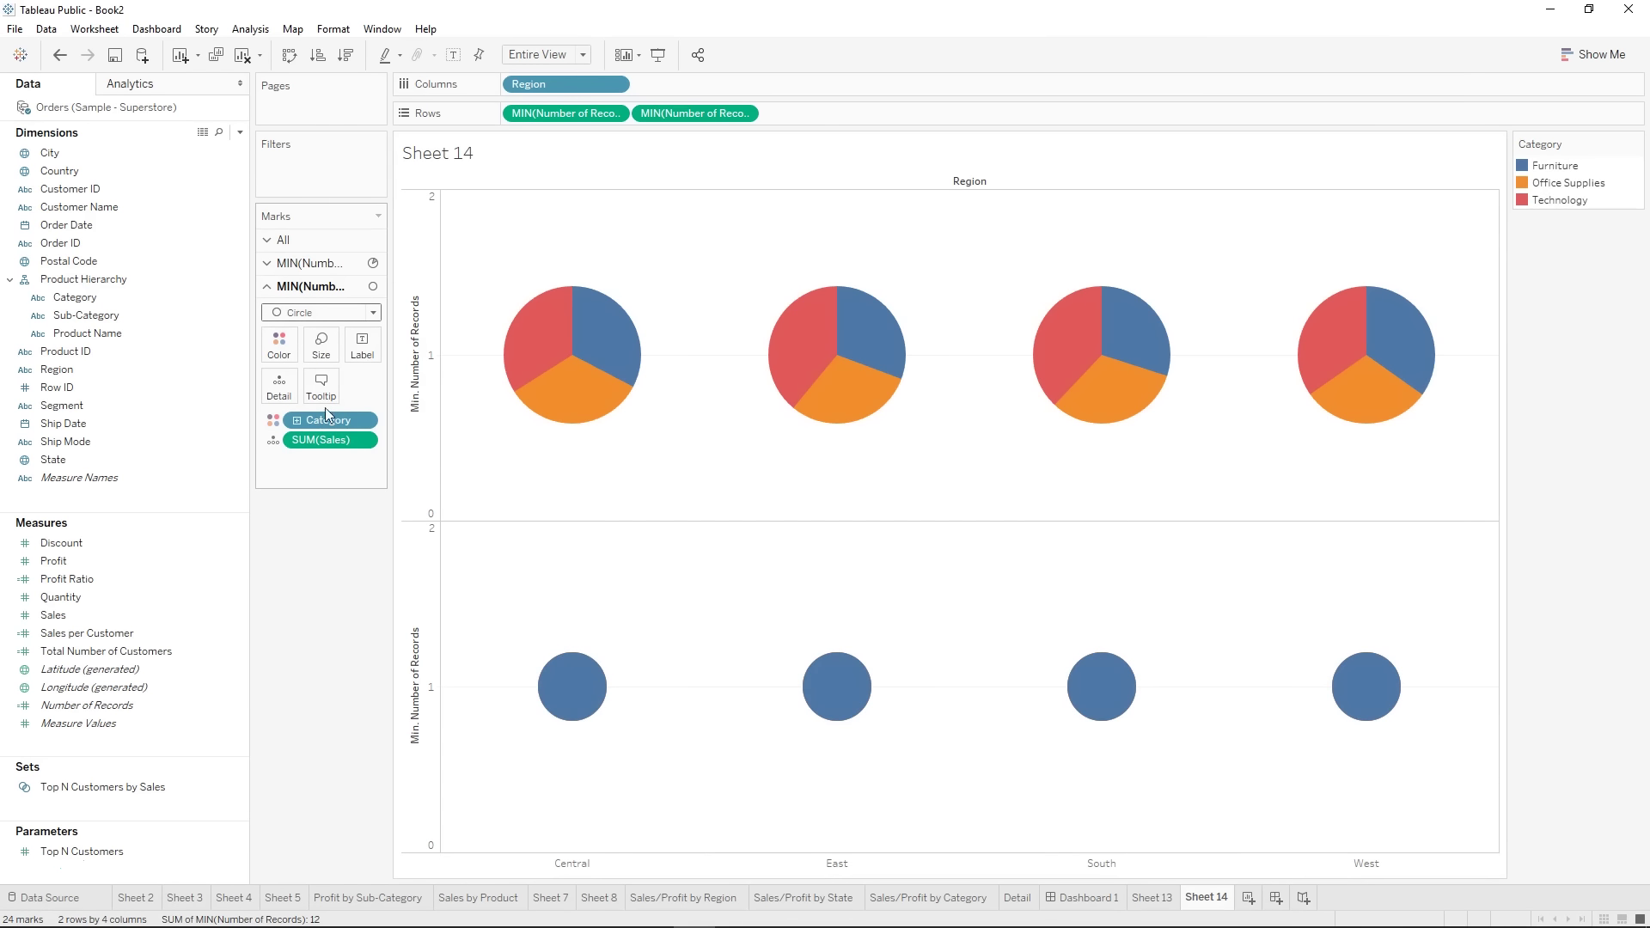
{"action": "left_click_drag", "start_coordinate": [330, 423], "coordinate": [337, 495]}
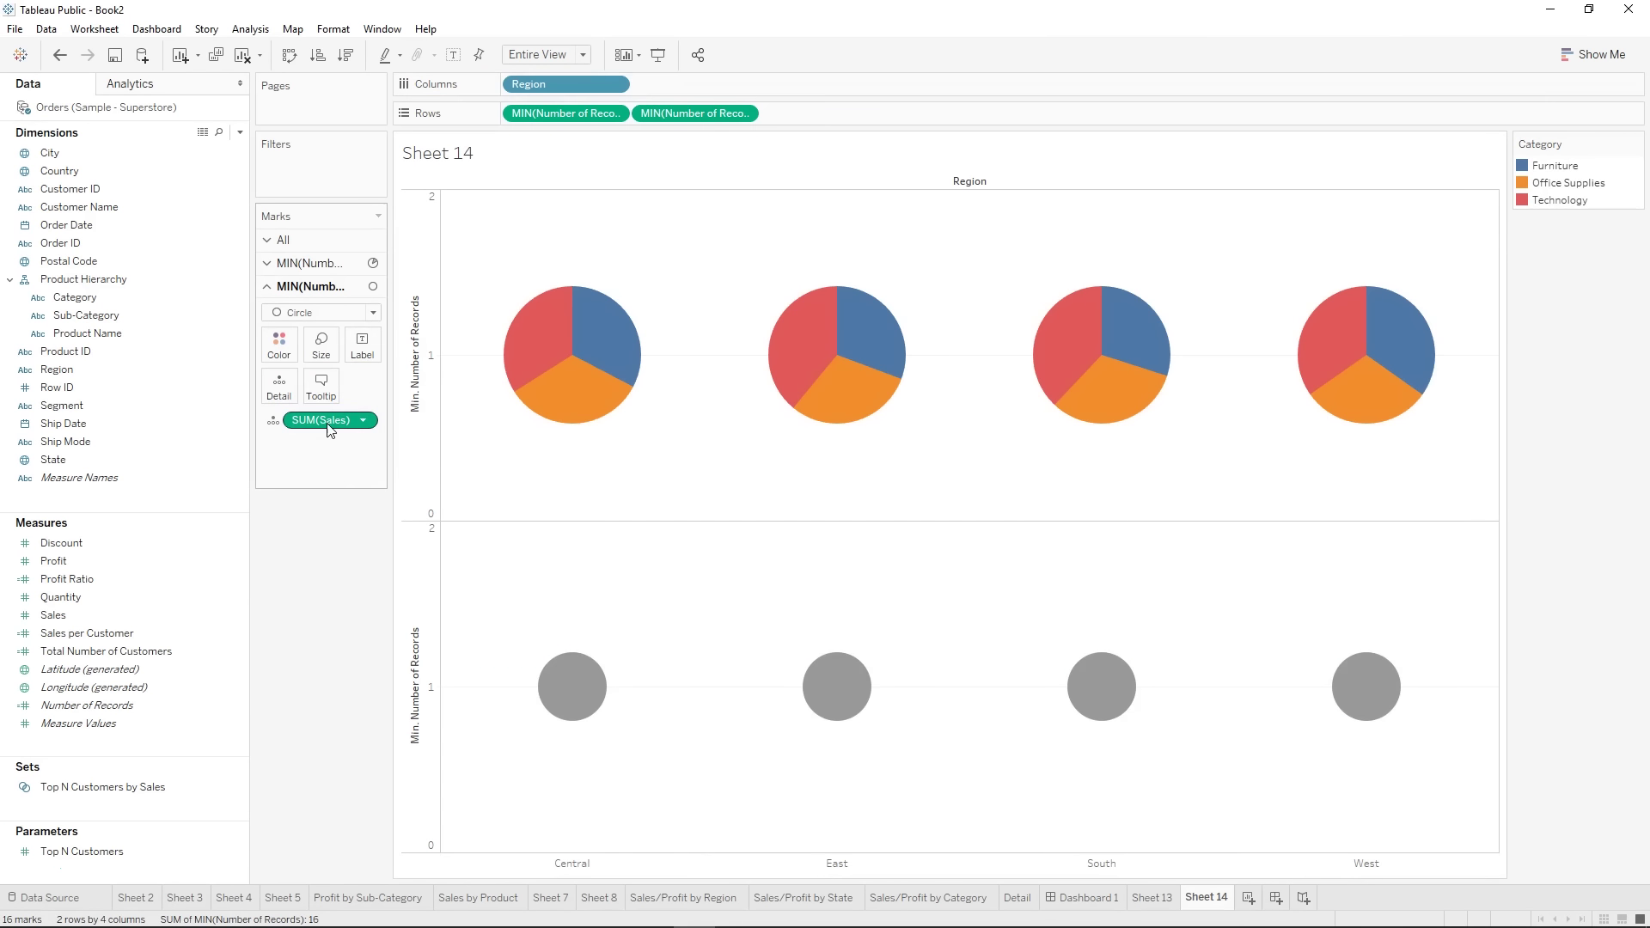
{"action": "left_click_drag", "start_coordinate": [325, 422], "coordinate": [318, 575]}
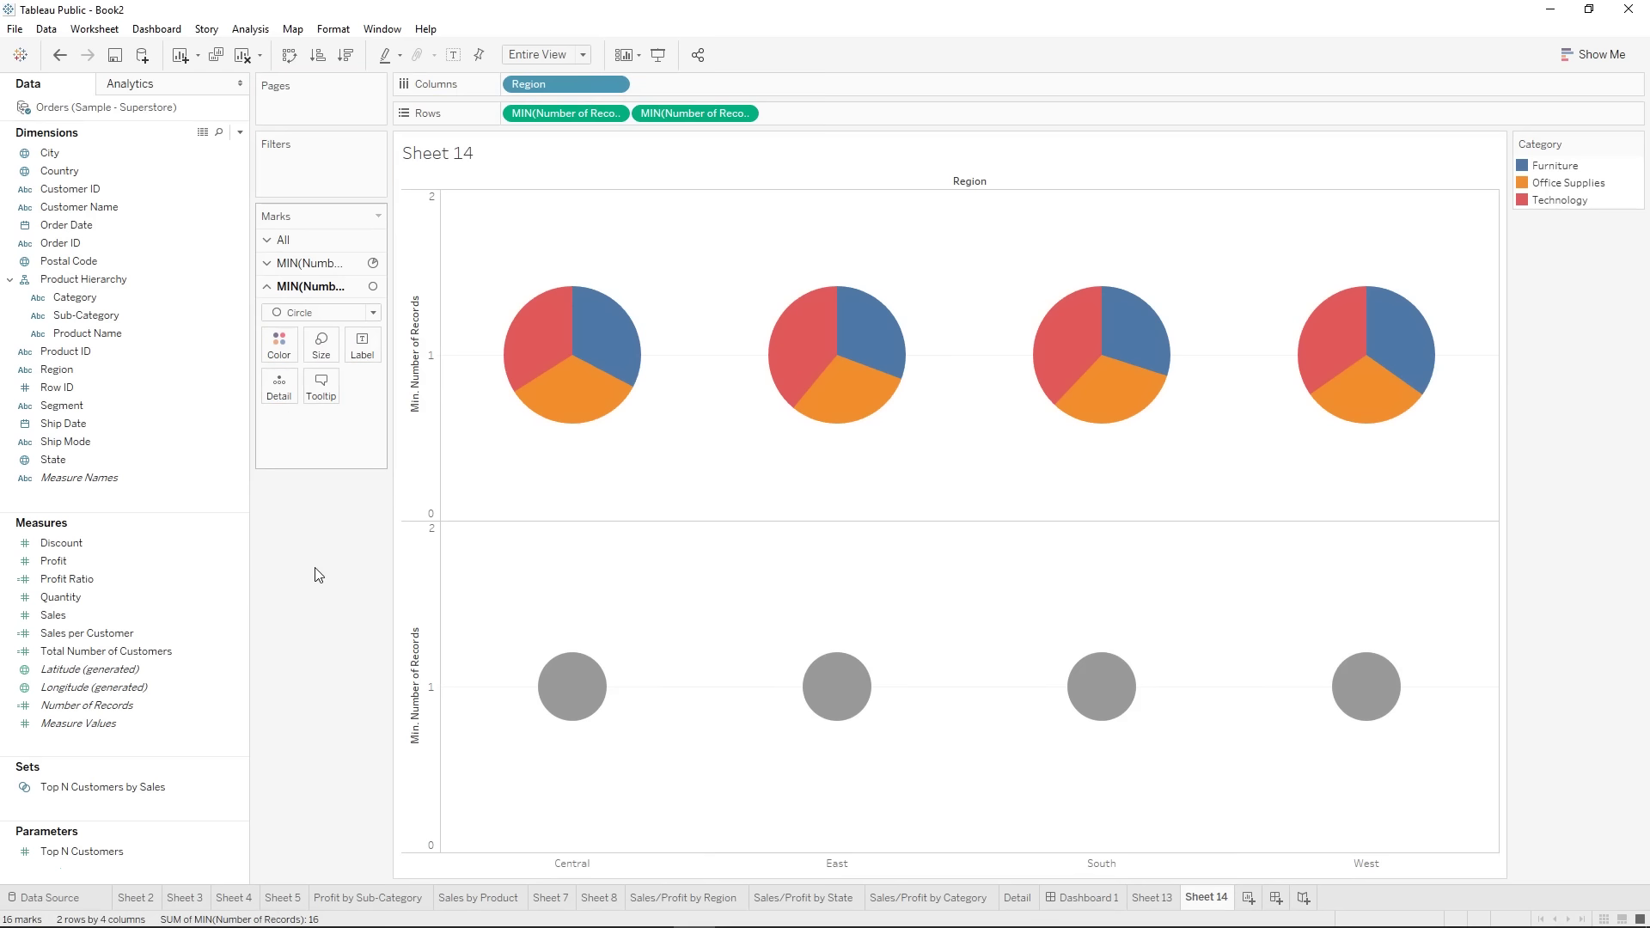
- Color the circles of the second measure white
{"action": "left_click", "coordinate": [276, 348]}
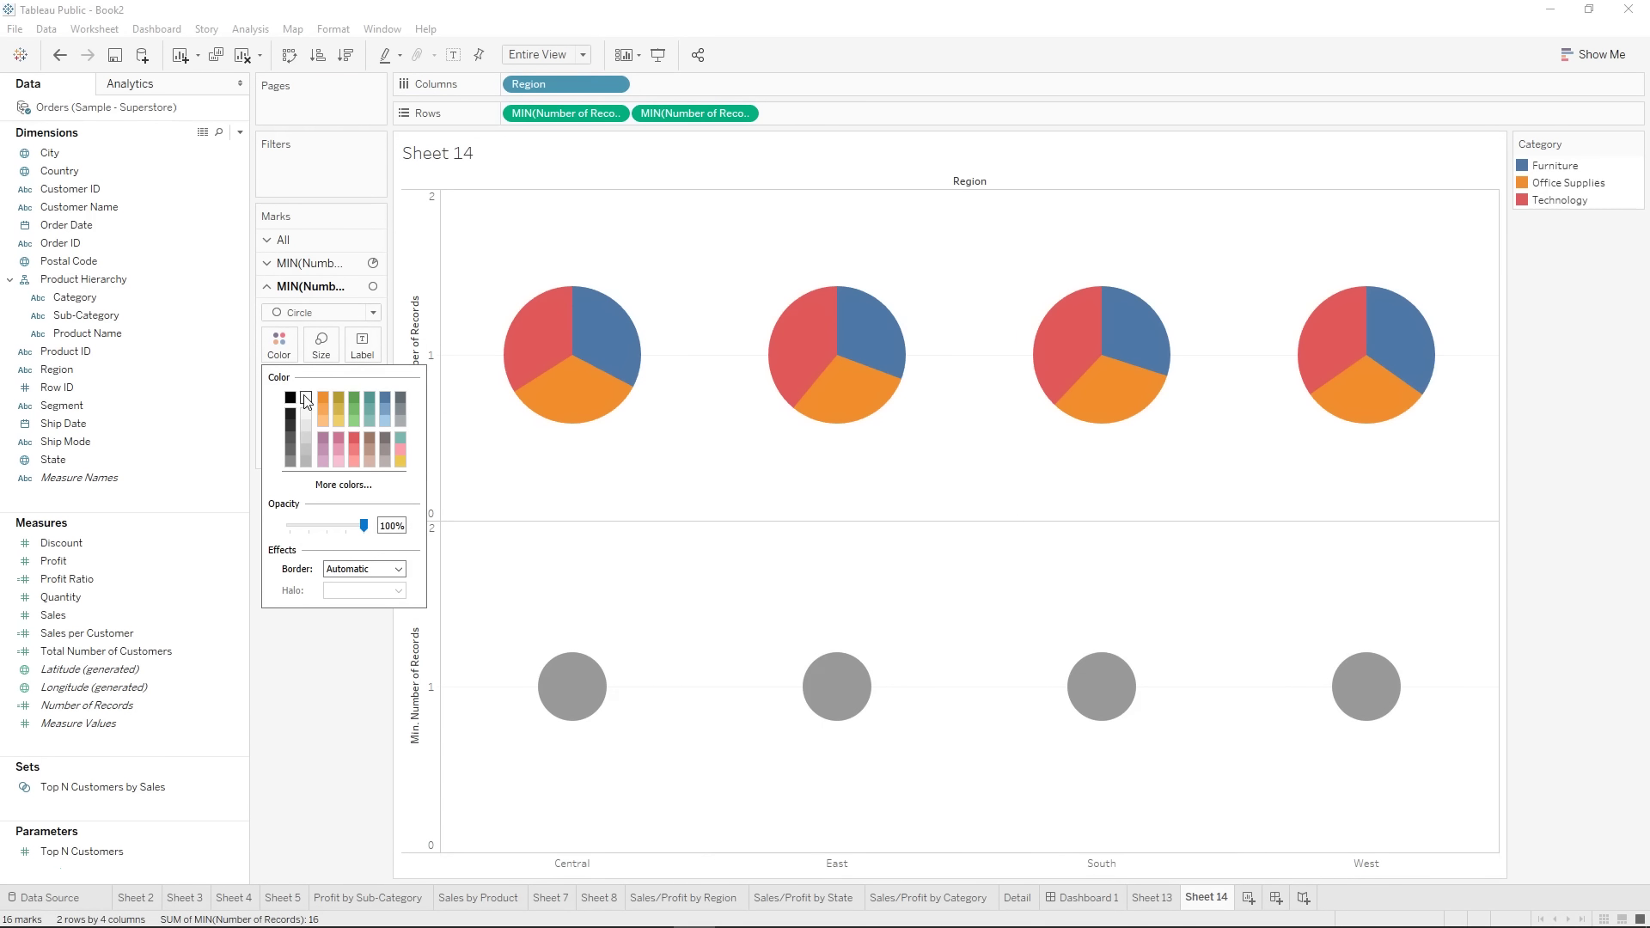
{"action": "left_click", "coordinate": [306, 401]}
{"action": "left_click", "coordinate": [265, 823]}
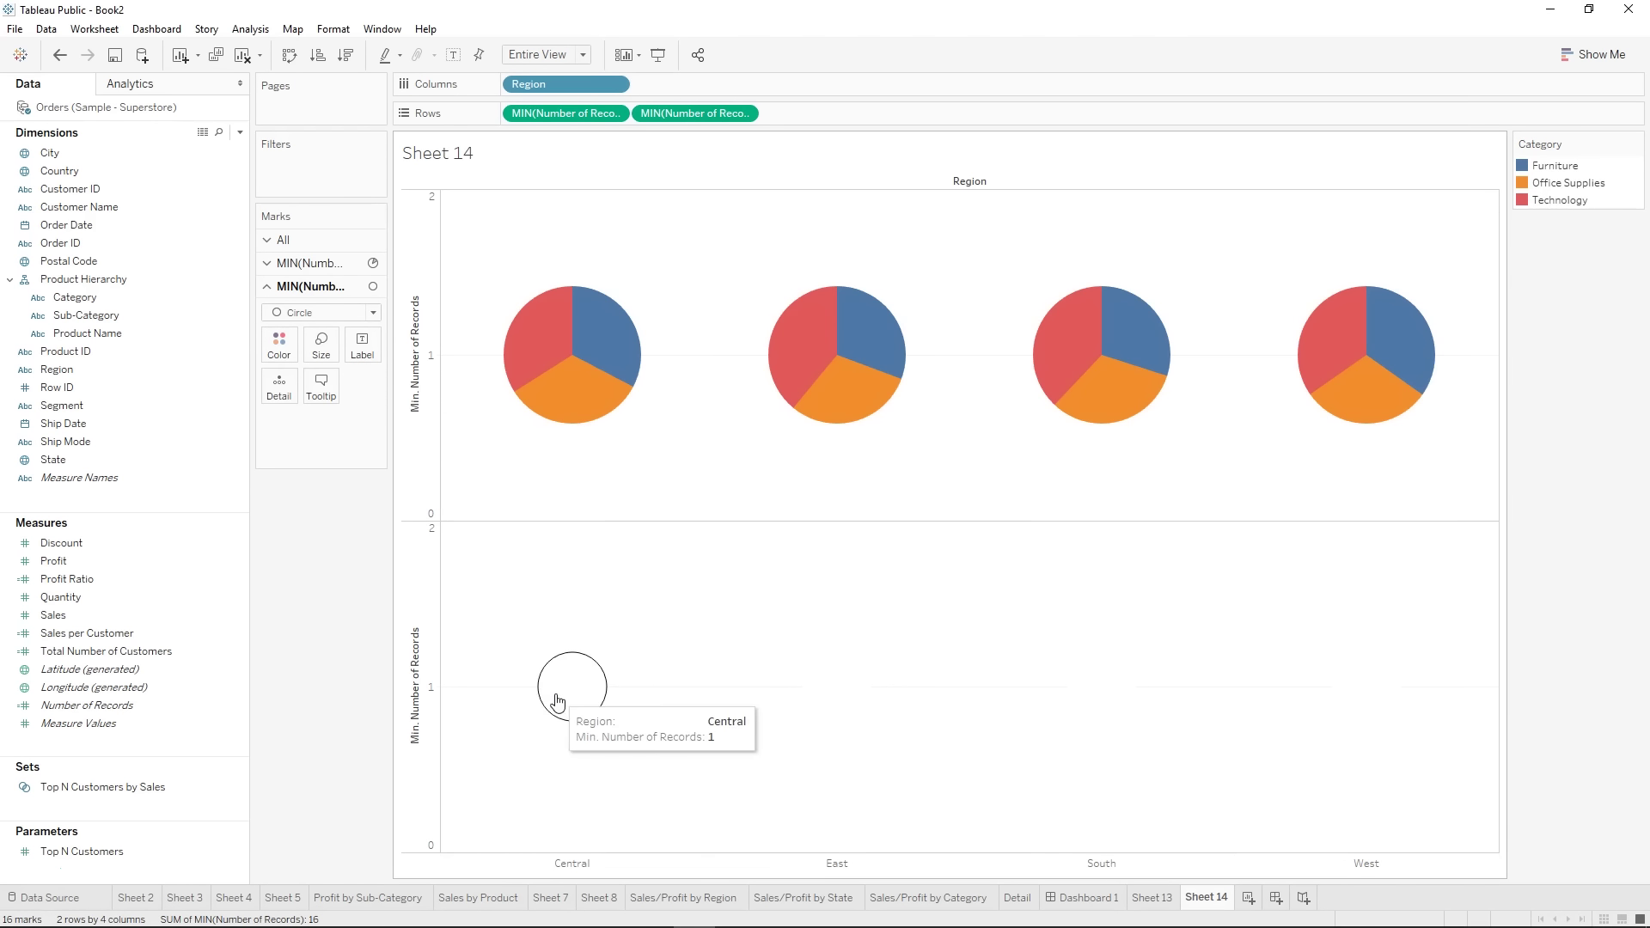
- Combine the two measures as a dual axis and enlarge the white circles to thin the donut rings
{"action": "mouse_move", "coordinate": [571, 374]}
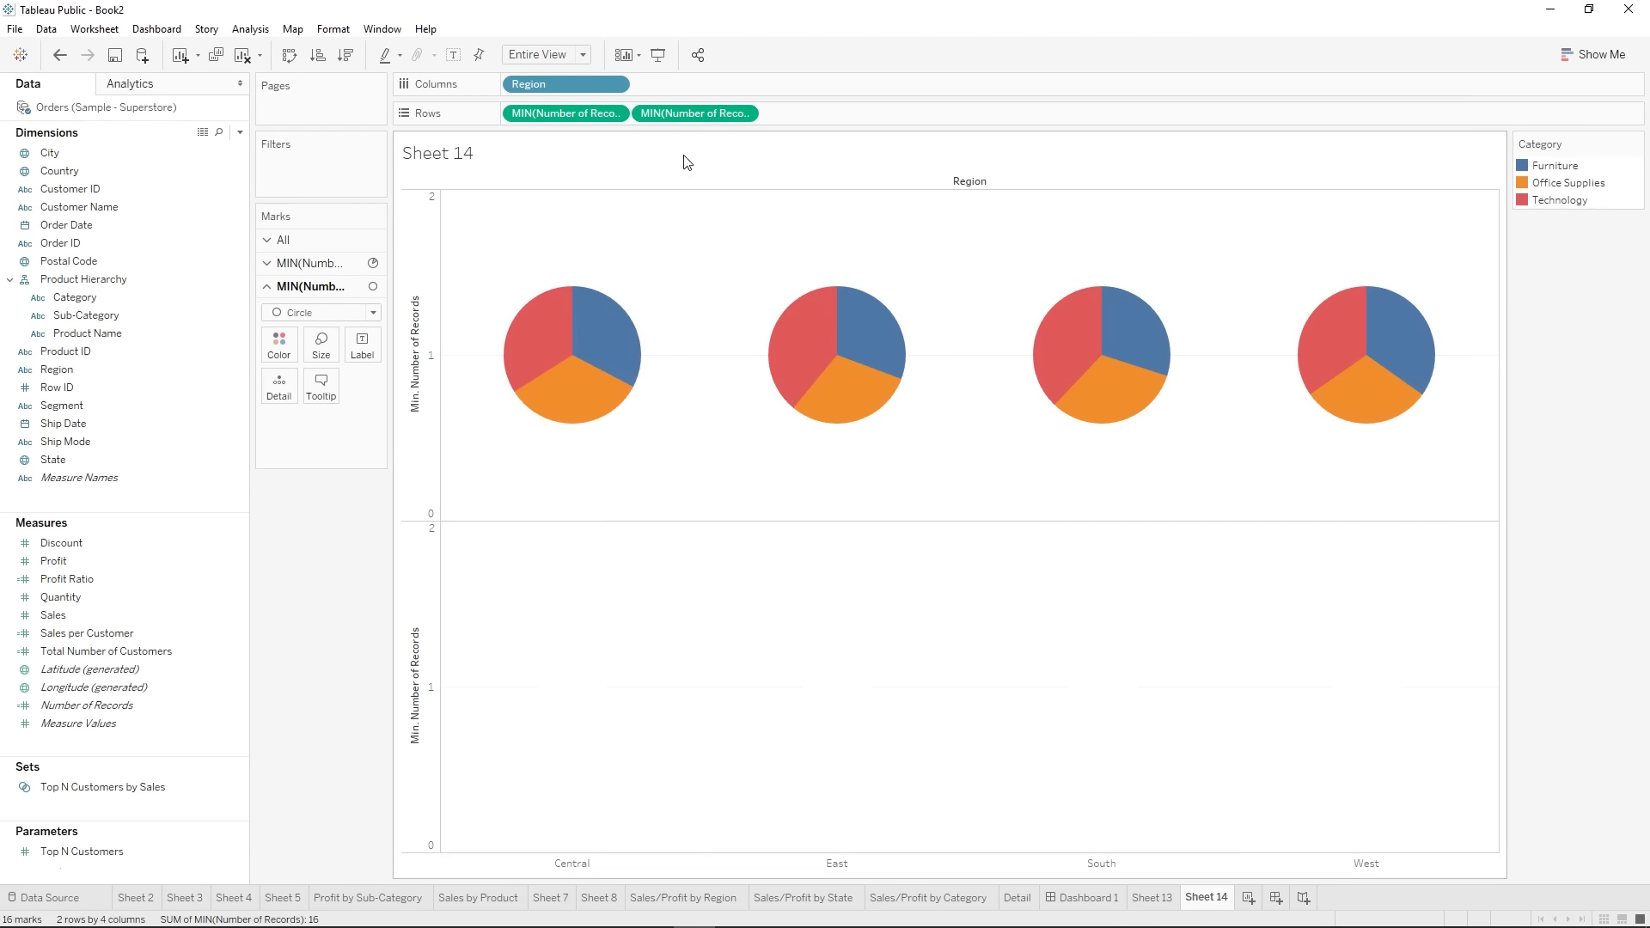
{"action": "right_click", "coordinate": [685, 120]}
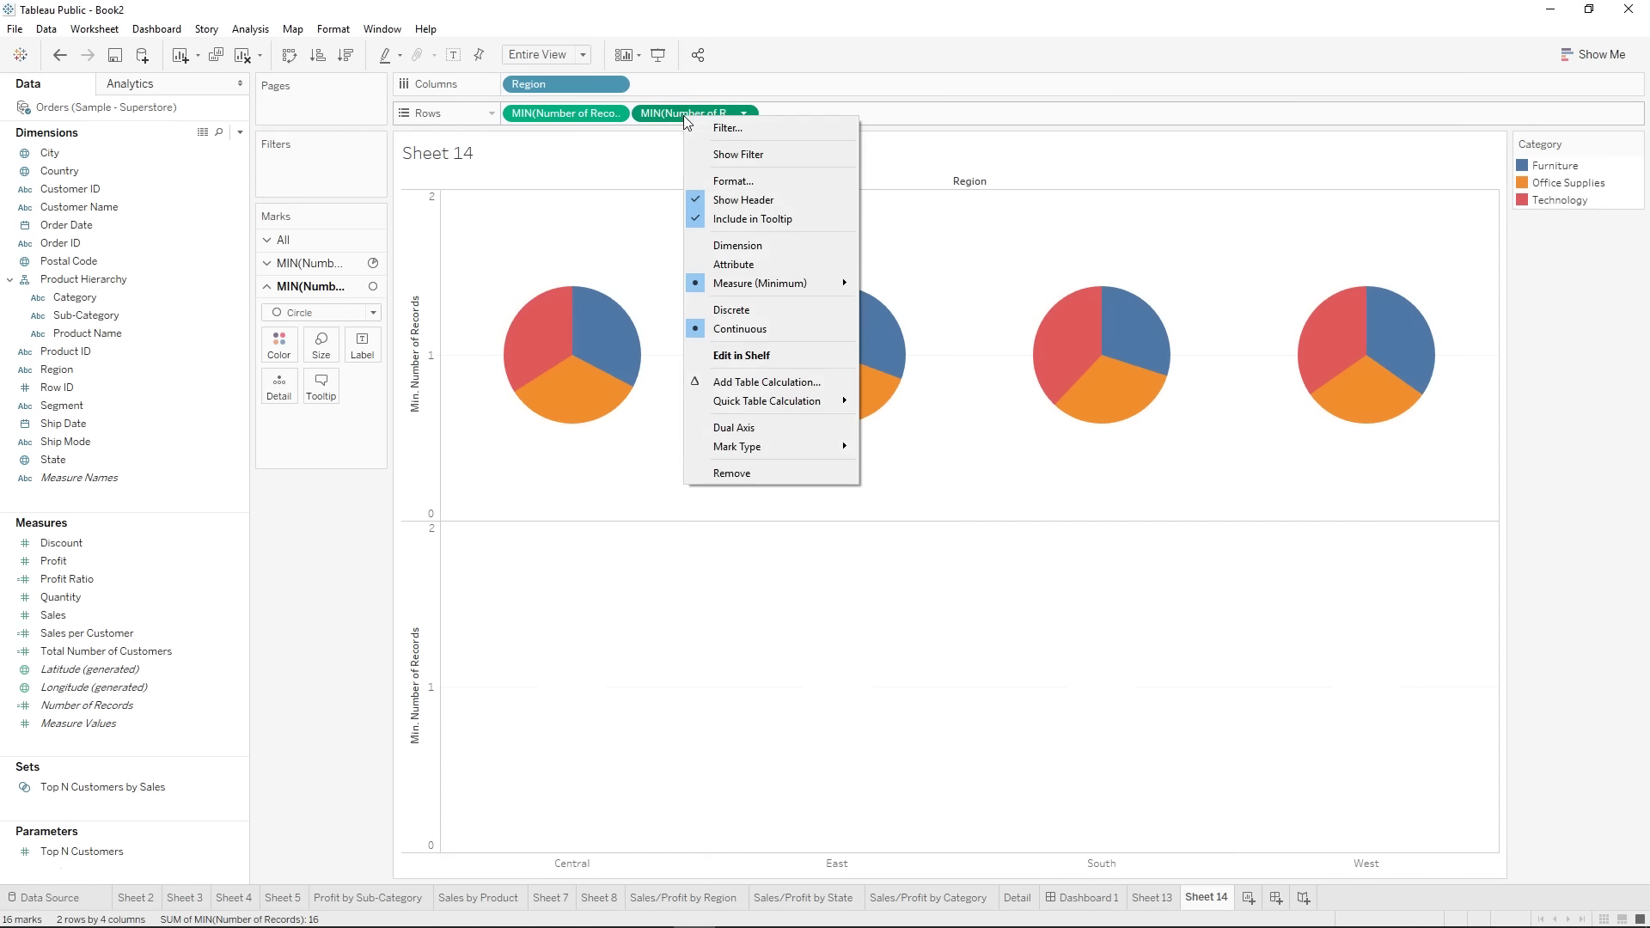
{"action": "left_click", "coordinate": [769, 429]}
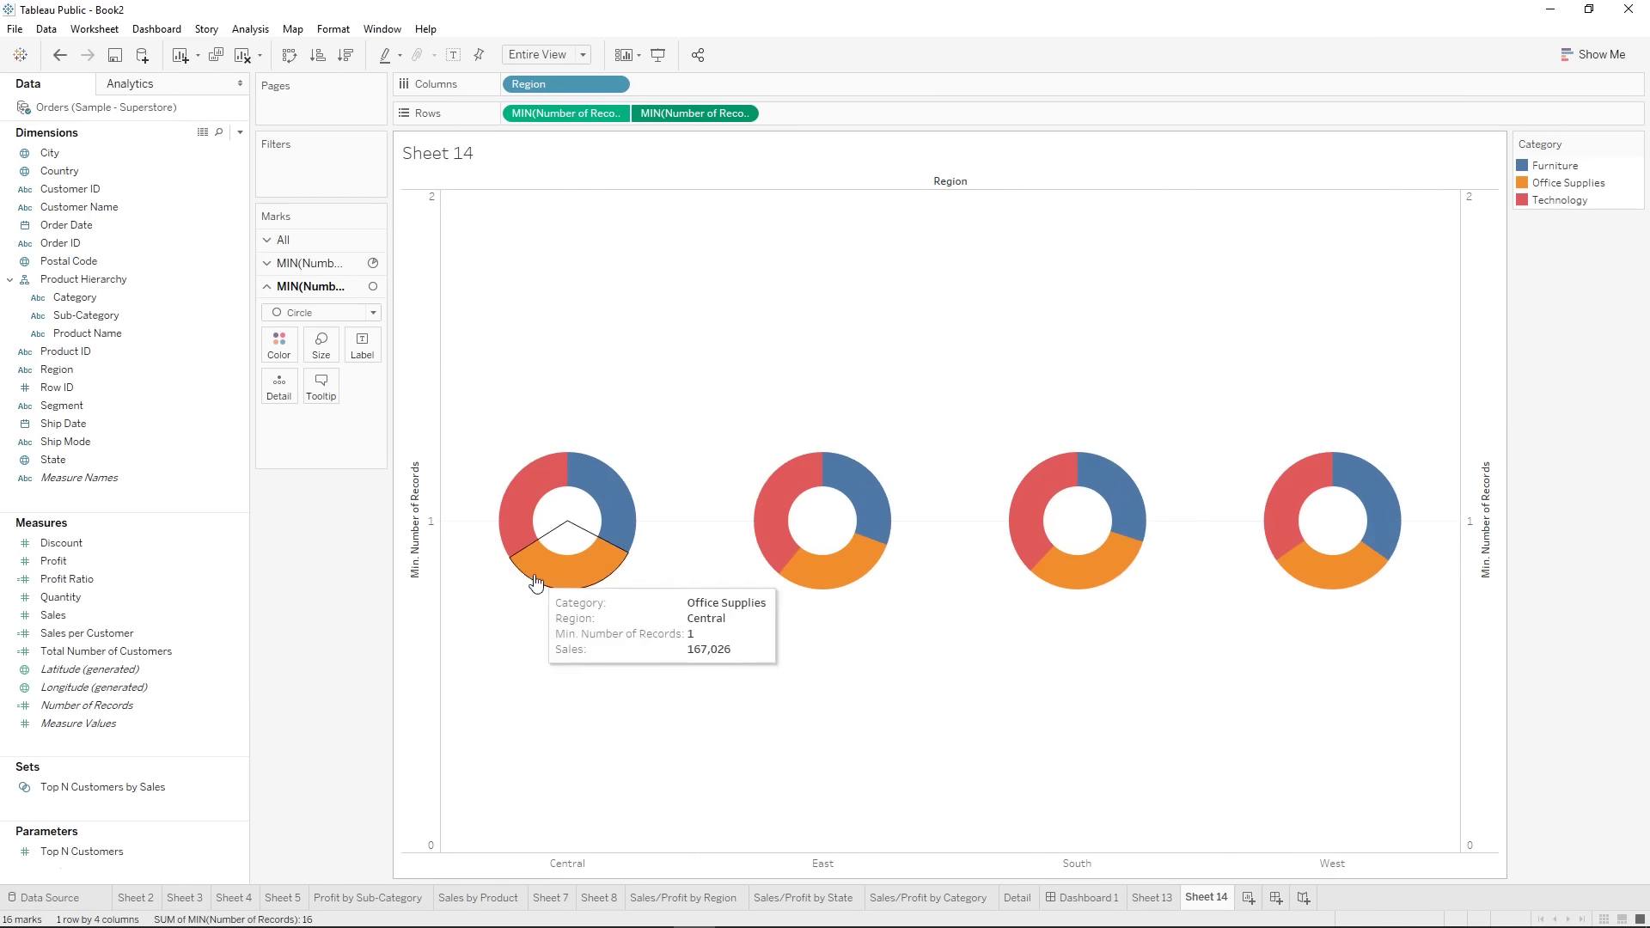
{"action": "left_click", "coordinate": [317, 345]}
{"action": "left_click_drag", "start_coordinate": [365, 389], "coordinate": [371, 390]}
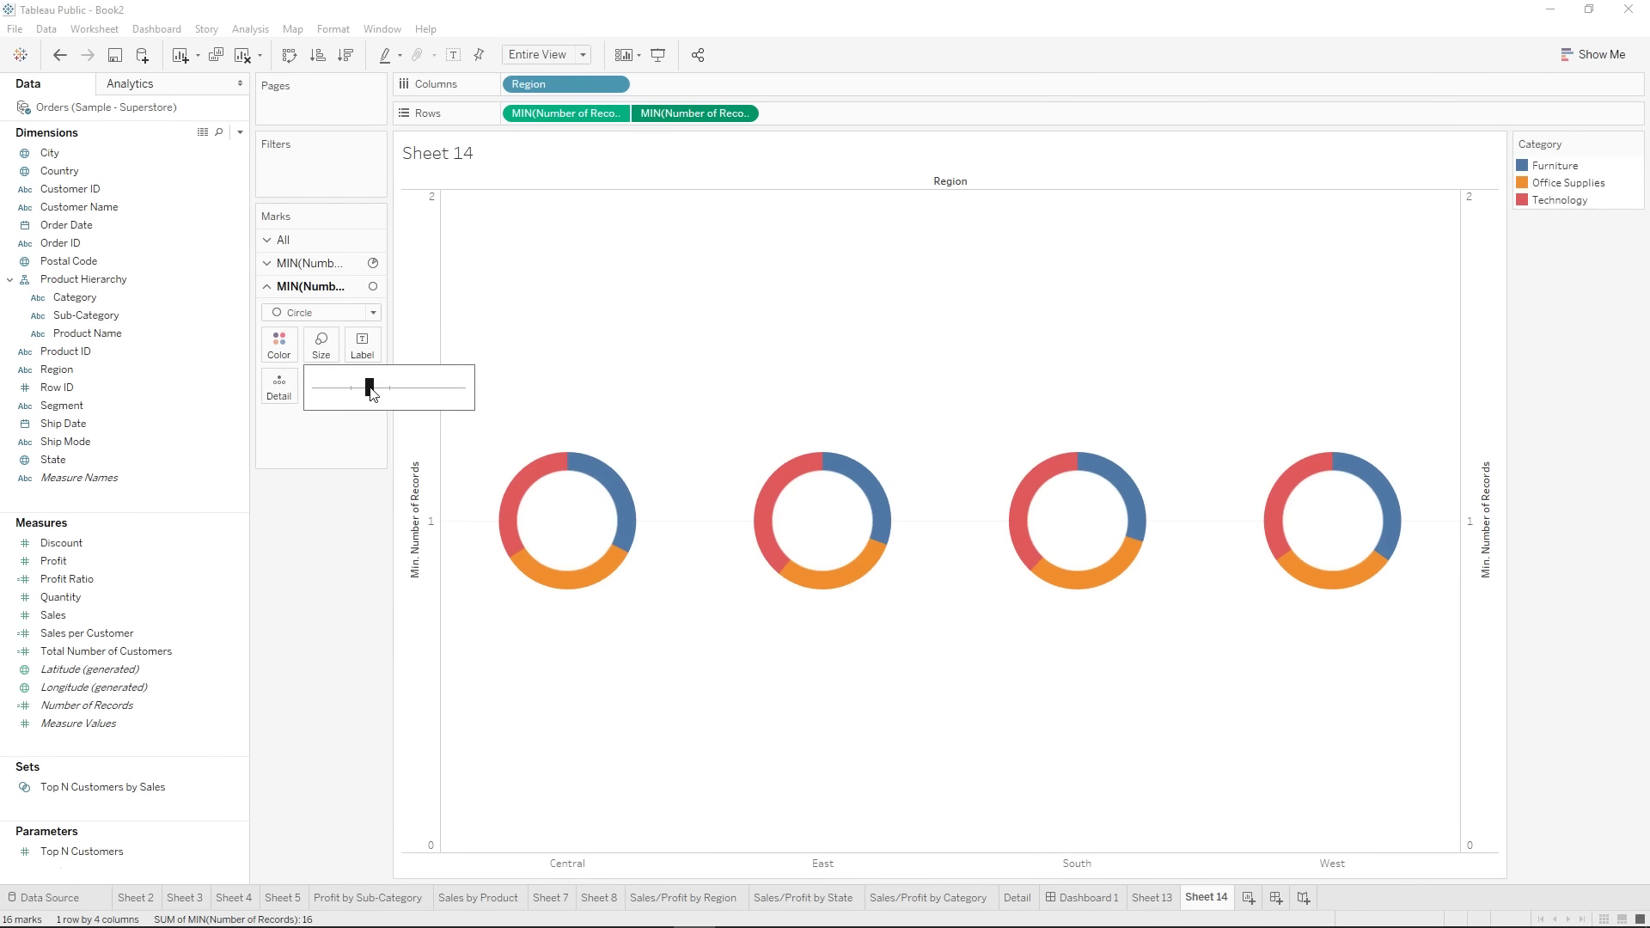
- Label the white circles with Region and set the labels' vertical alignment to middle
{"action": "mouse_move", "coordinate": [537, 474]}
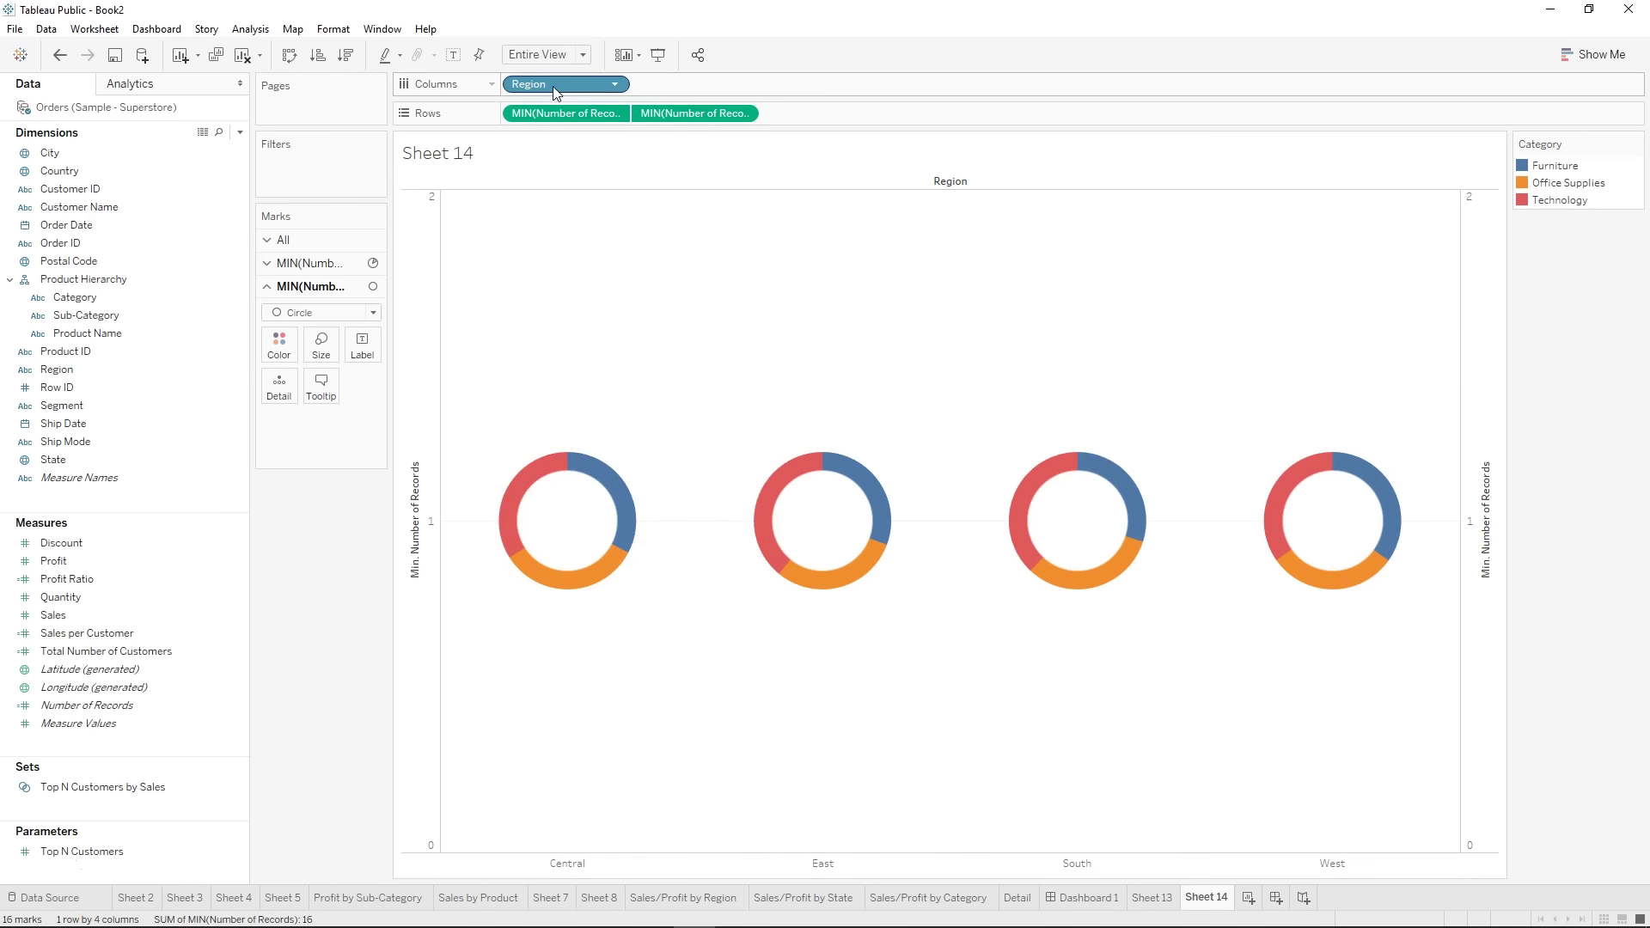
{"action": "left_click_drag", "start_coordinate": [57, 370], "coordinate": [359, 355]}
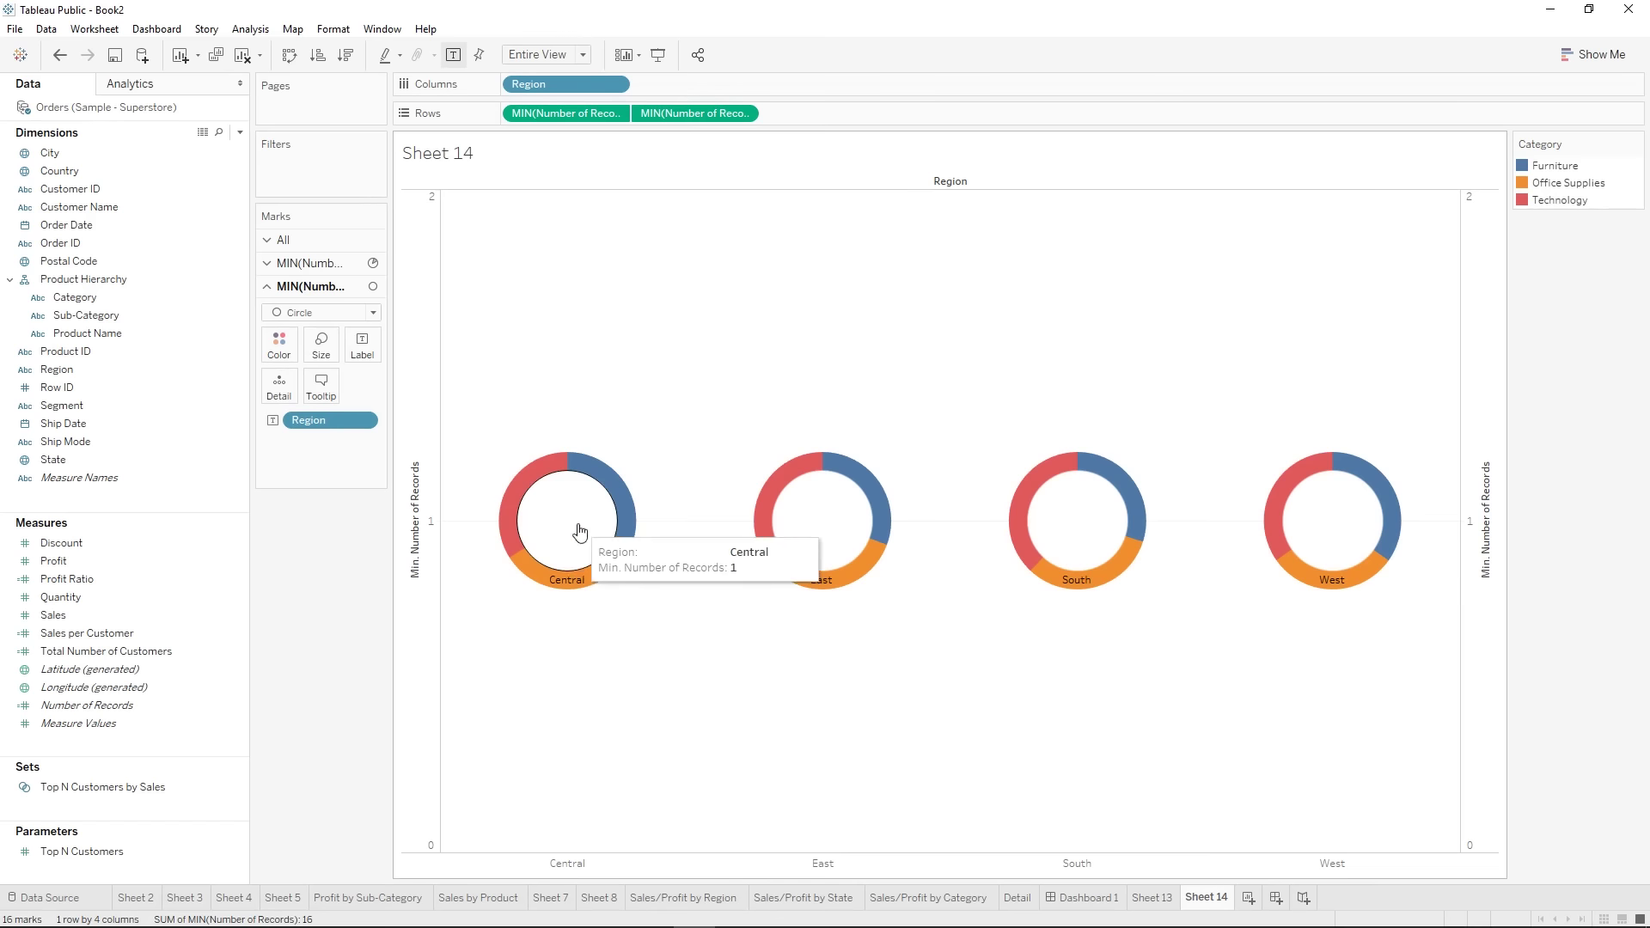
{"action": "left_click", "coordinate": [362, 346]}
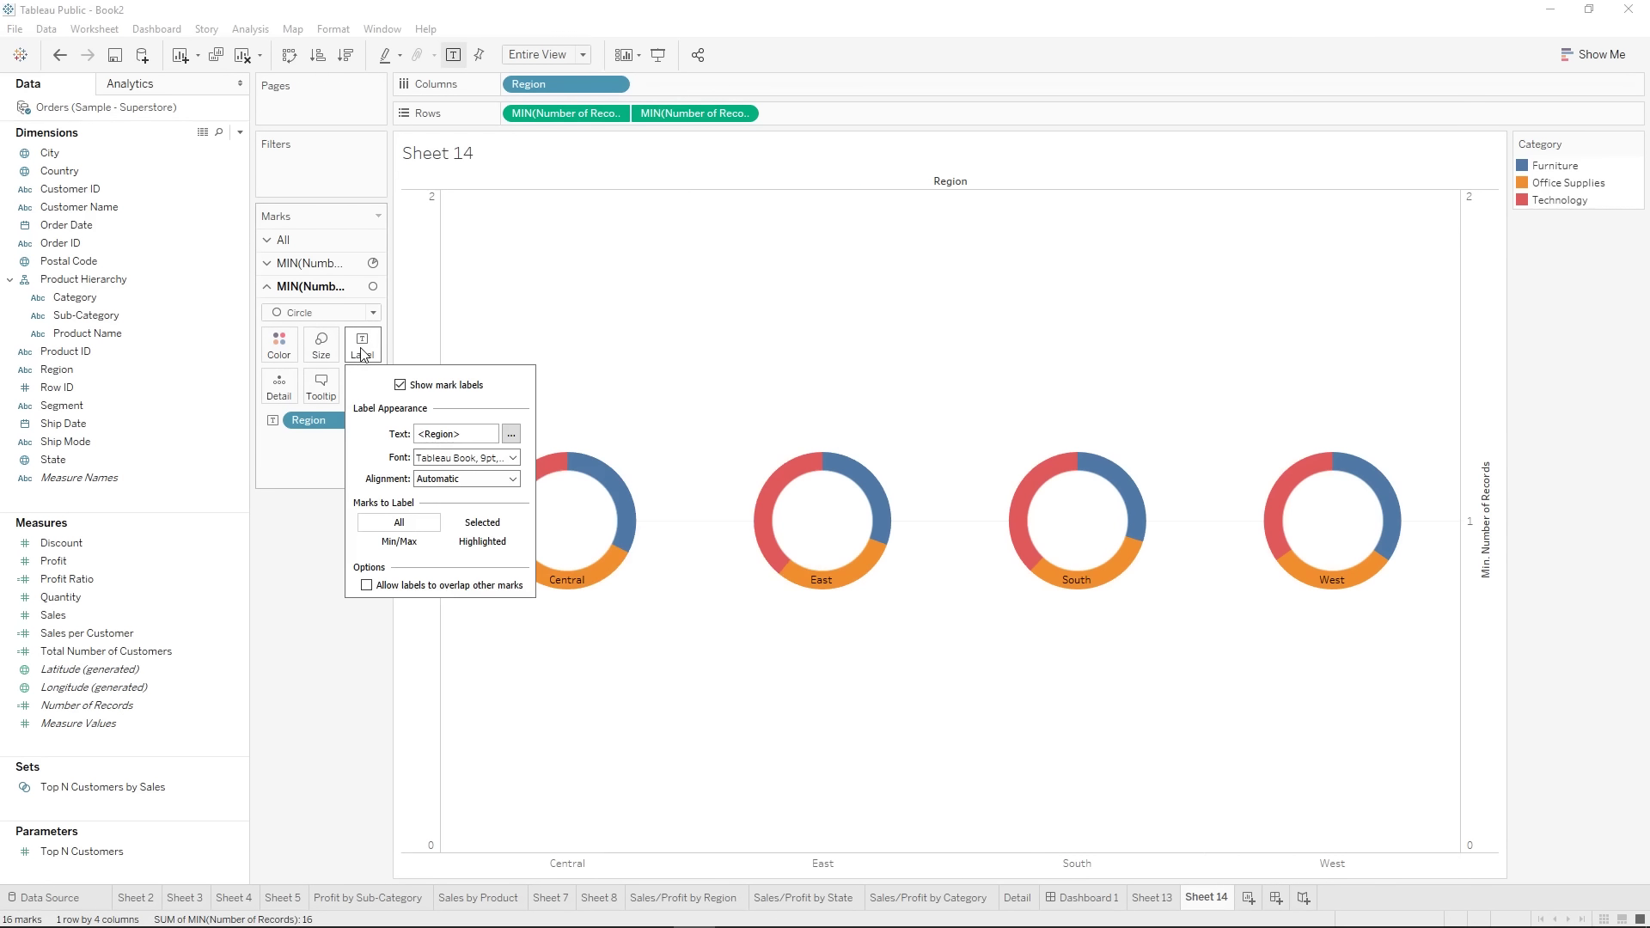
{"action": "left_click", "coordinate": [438, 479]}
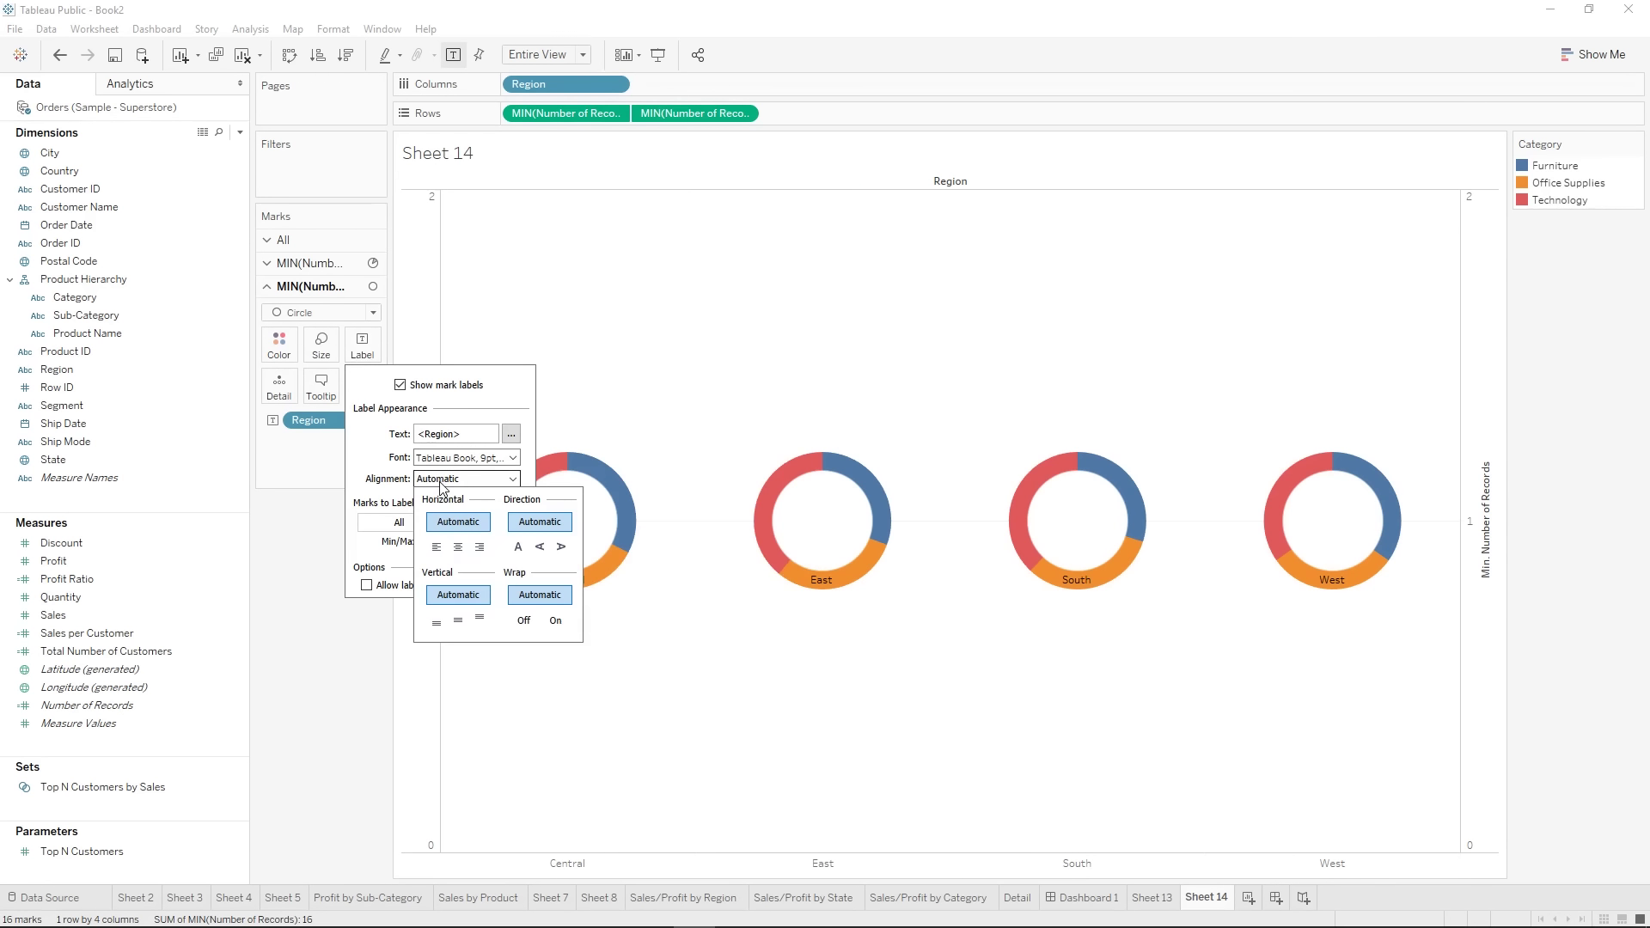
{"action": "left_click", "coordinate": [460, 622]}
{"action": "left_click", "coordinate": [408, 633]}
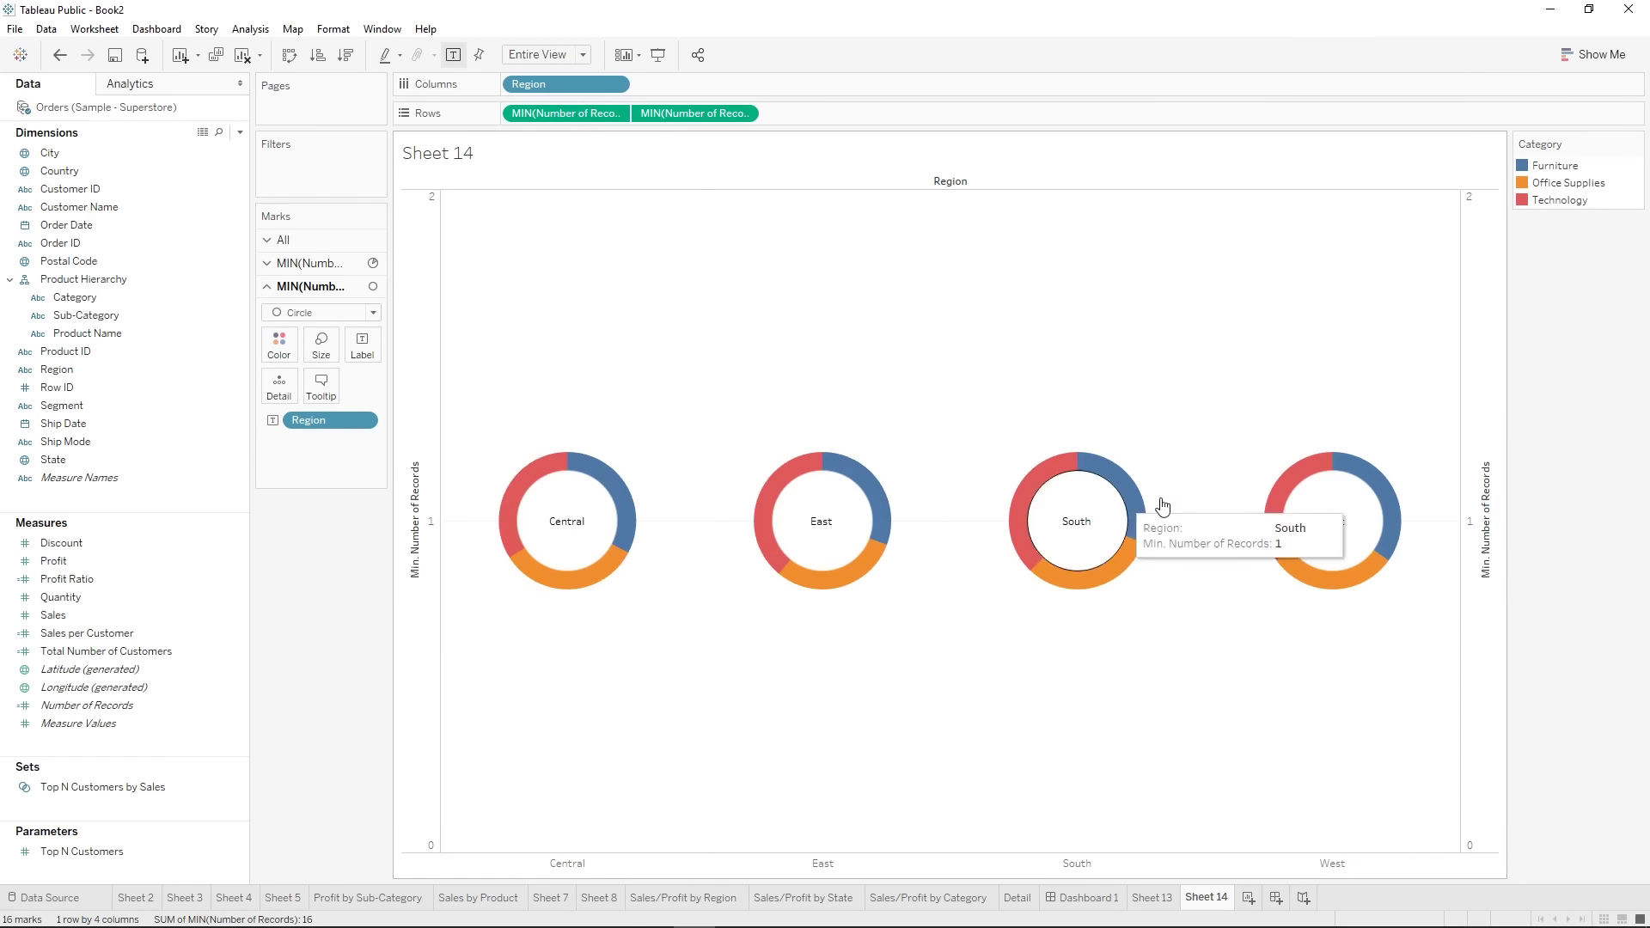
- Hide the region headers and the Min. Number of Records axis headers
{"action": "right_click", "coordinate": [618, 865]}
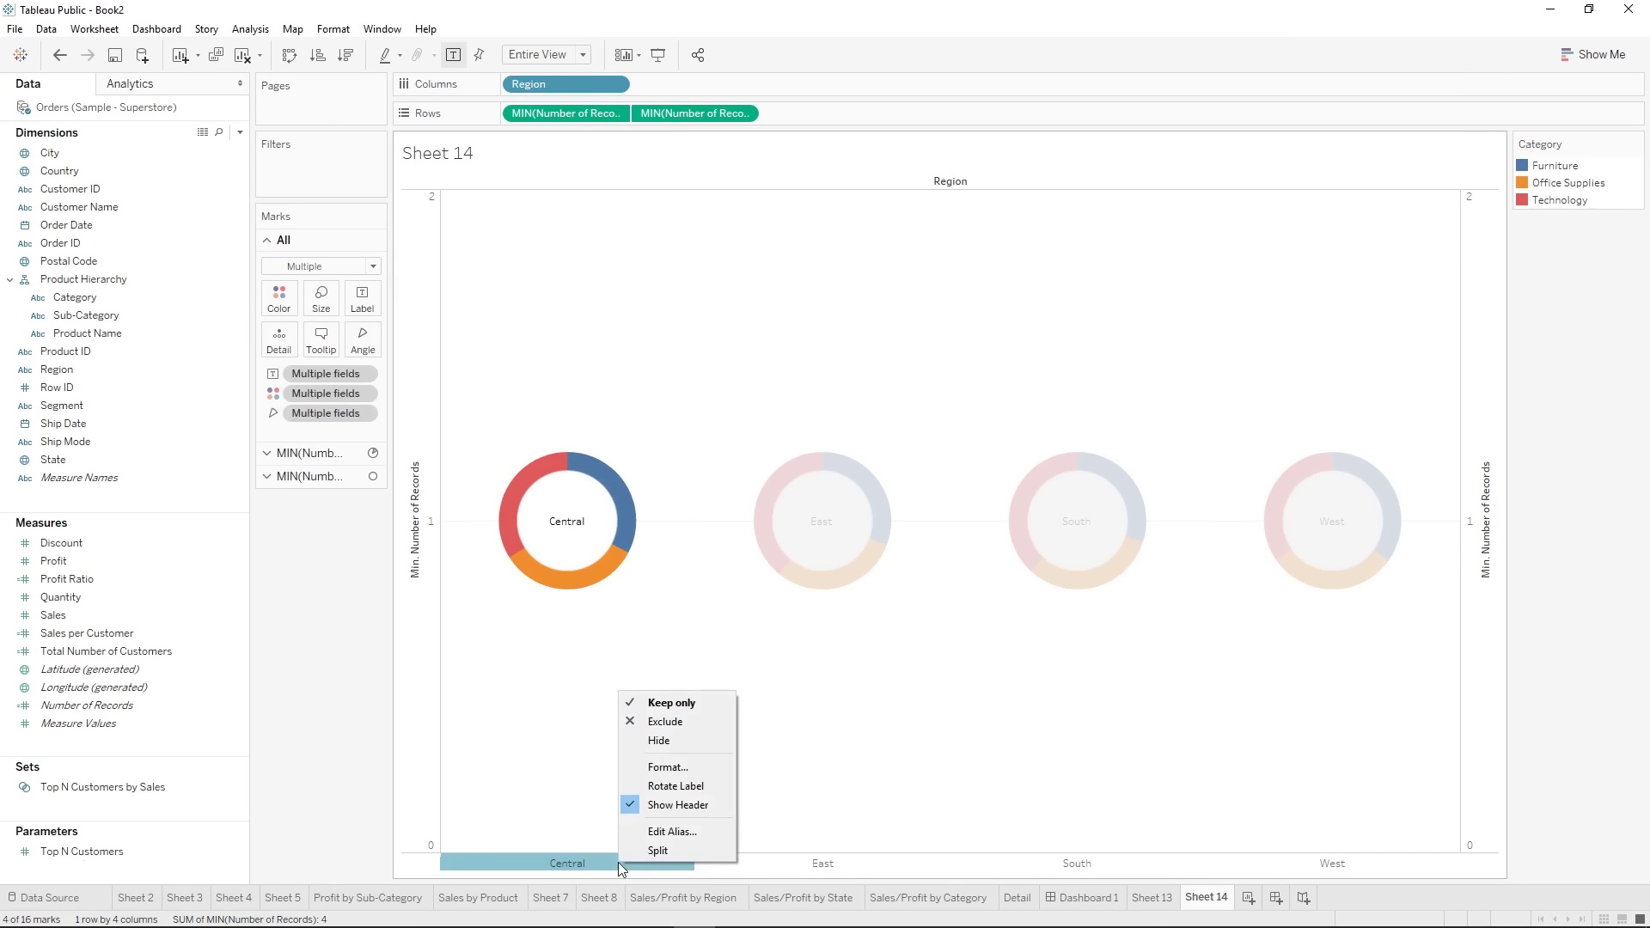
{"action": "left_click", "coordinate": [633, 805]}
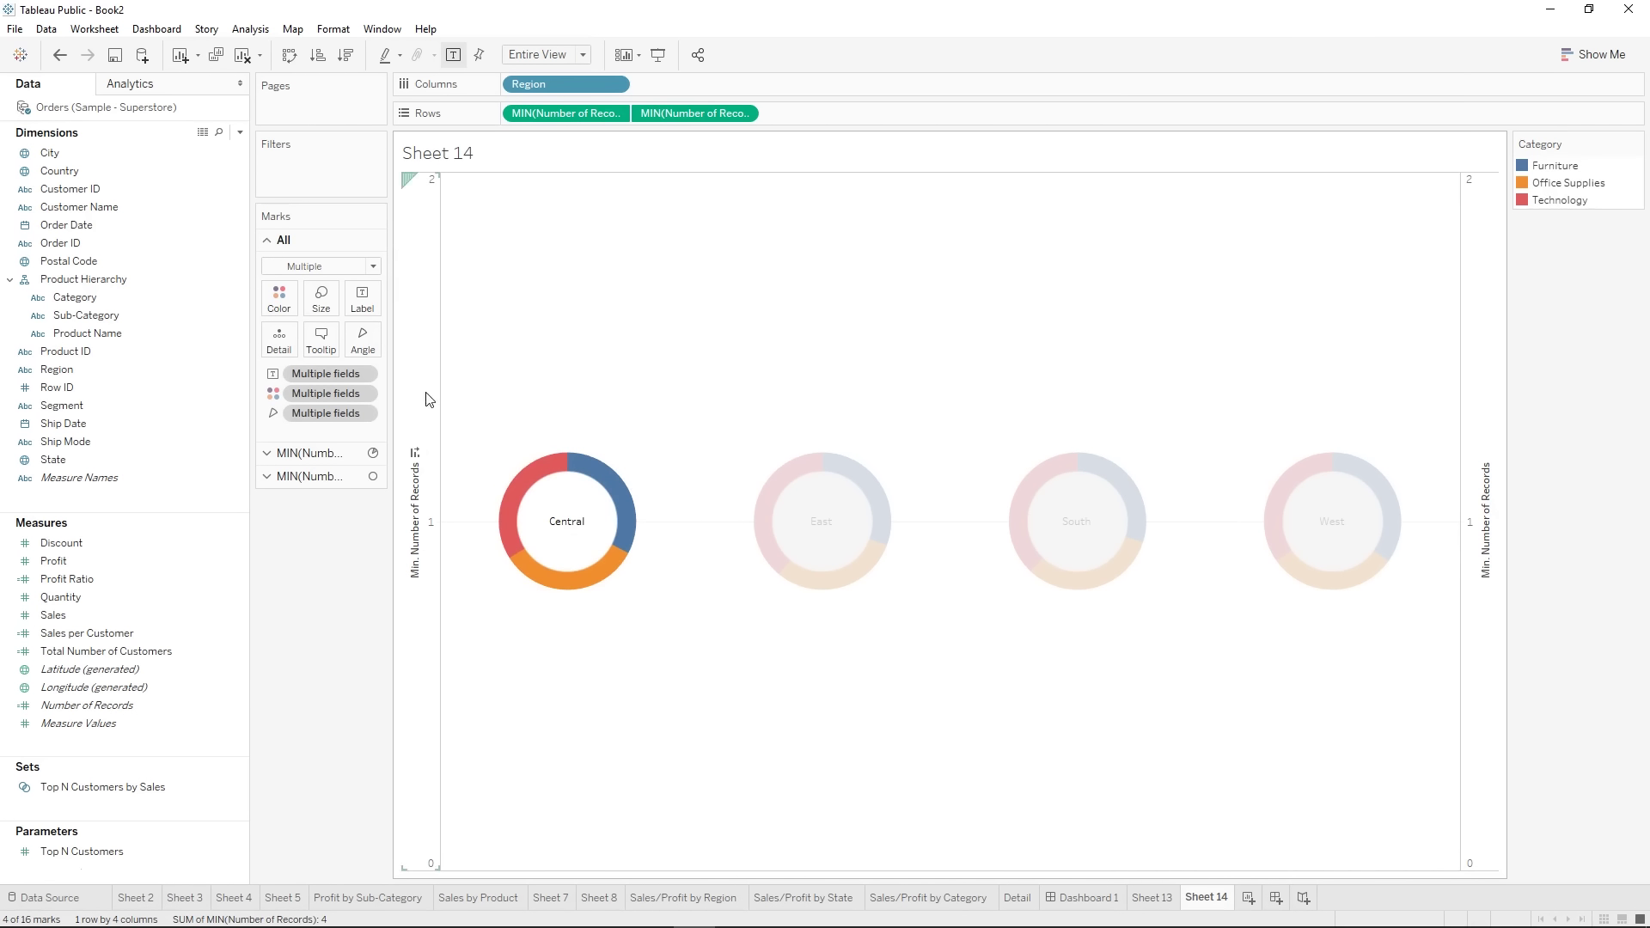
{"action": "right_click", "coordinate": [427, 462]}
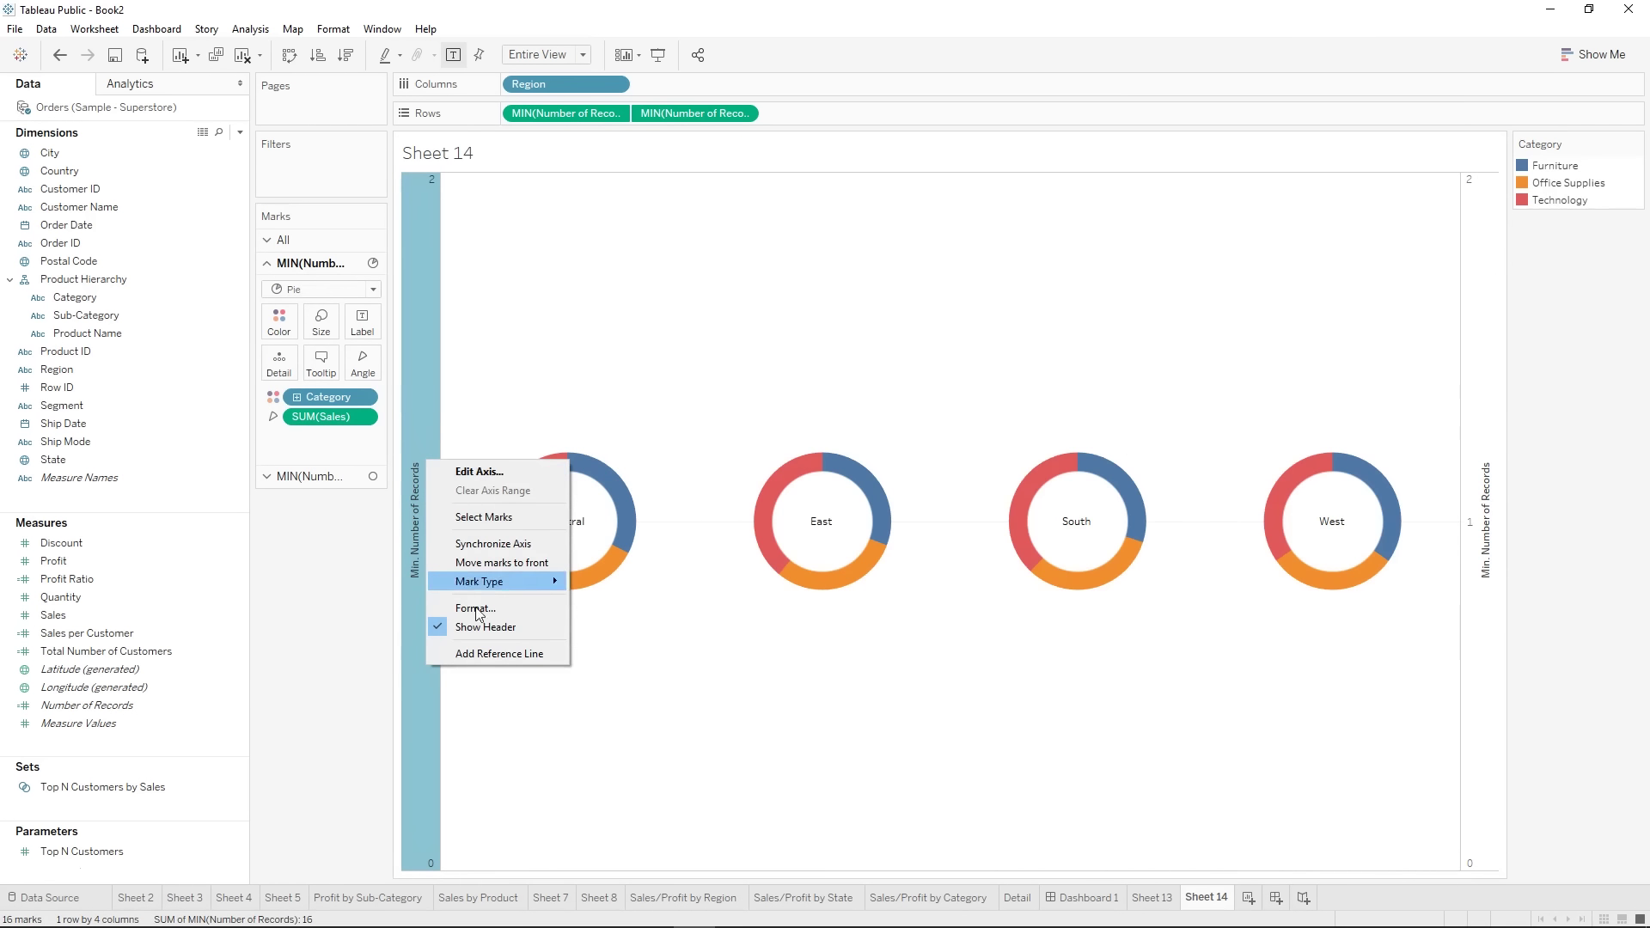
{"action": "left_click", "coordinate": [473, 638]}
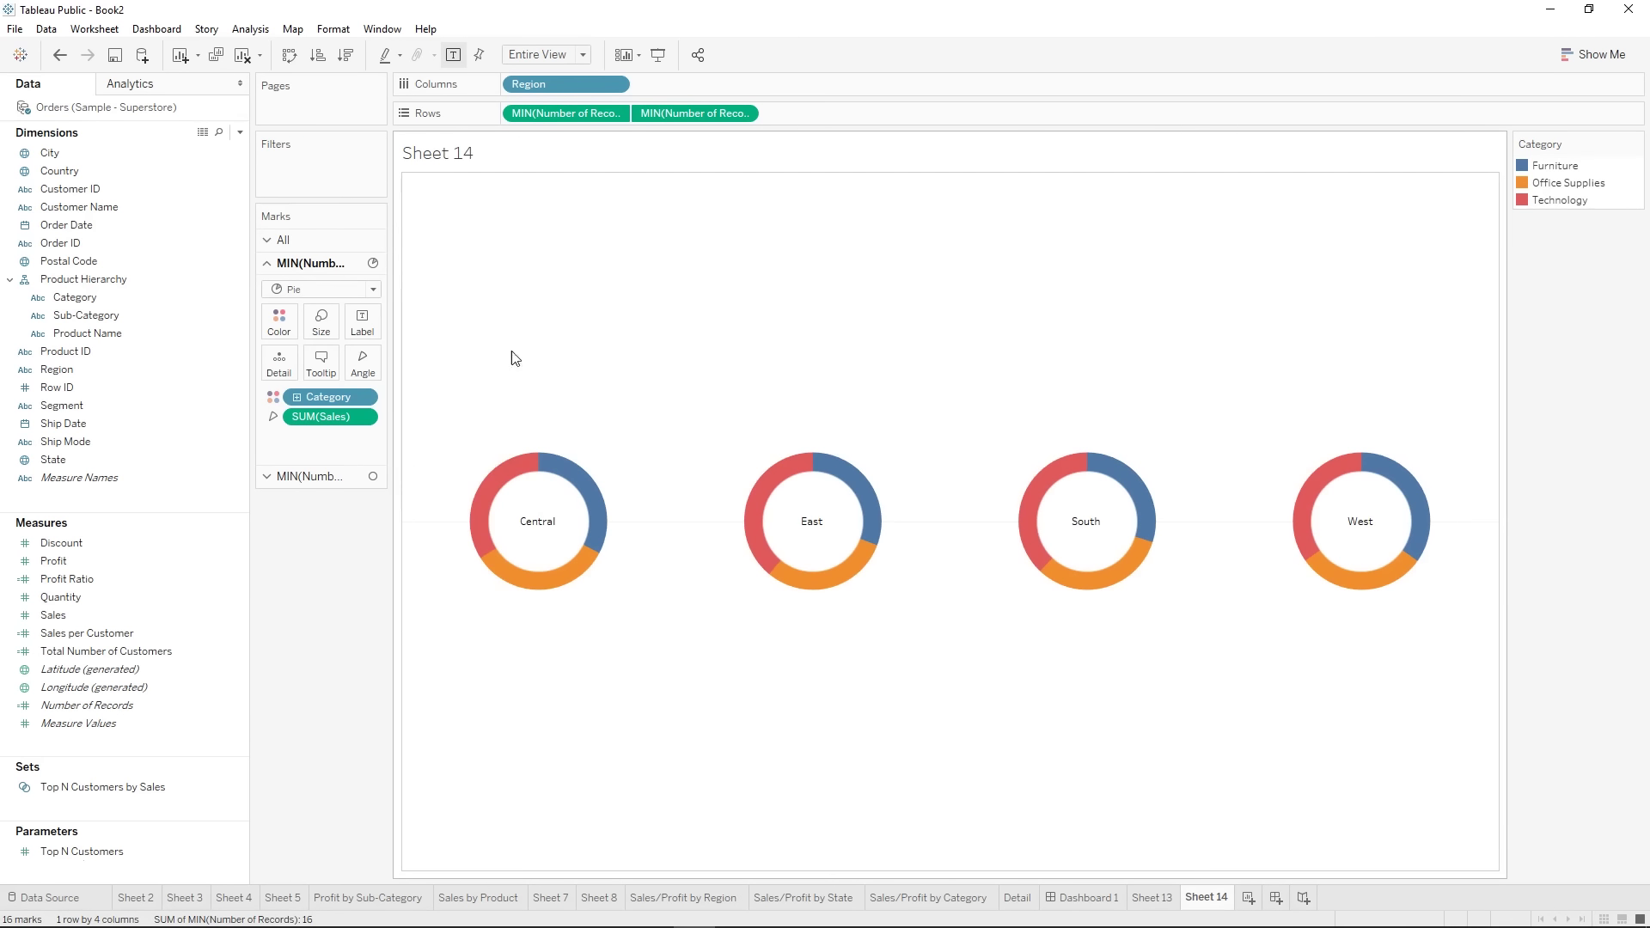
- Label the donut ring slices with Sales, formatted as custom currency with no decimal places
{"action": "mouse_move", "coordinate": [526, 556]}
{"action": "left_click_drag", "start_coordinate": [53, 615], "coordinate": [353, 327]}
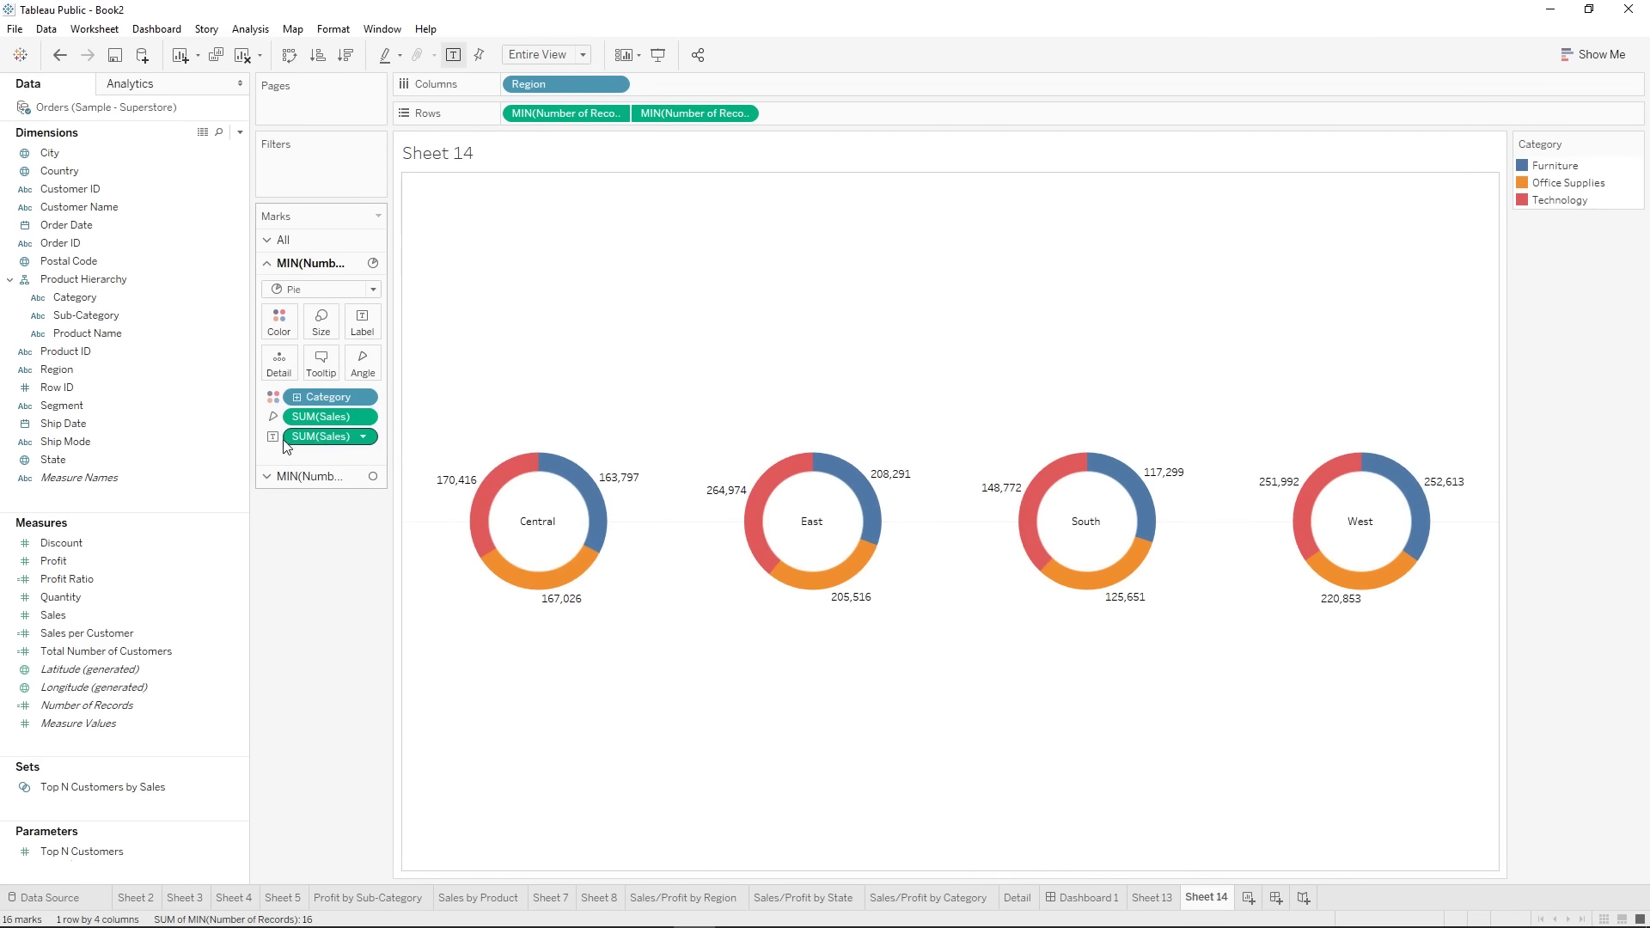
{"action": "right_click", "coordinate": [315, 438]}
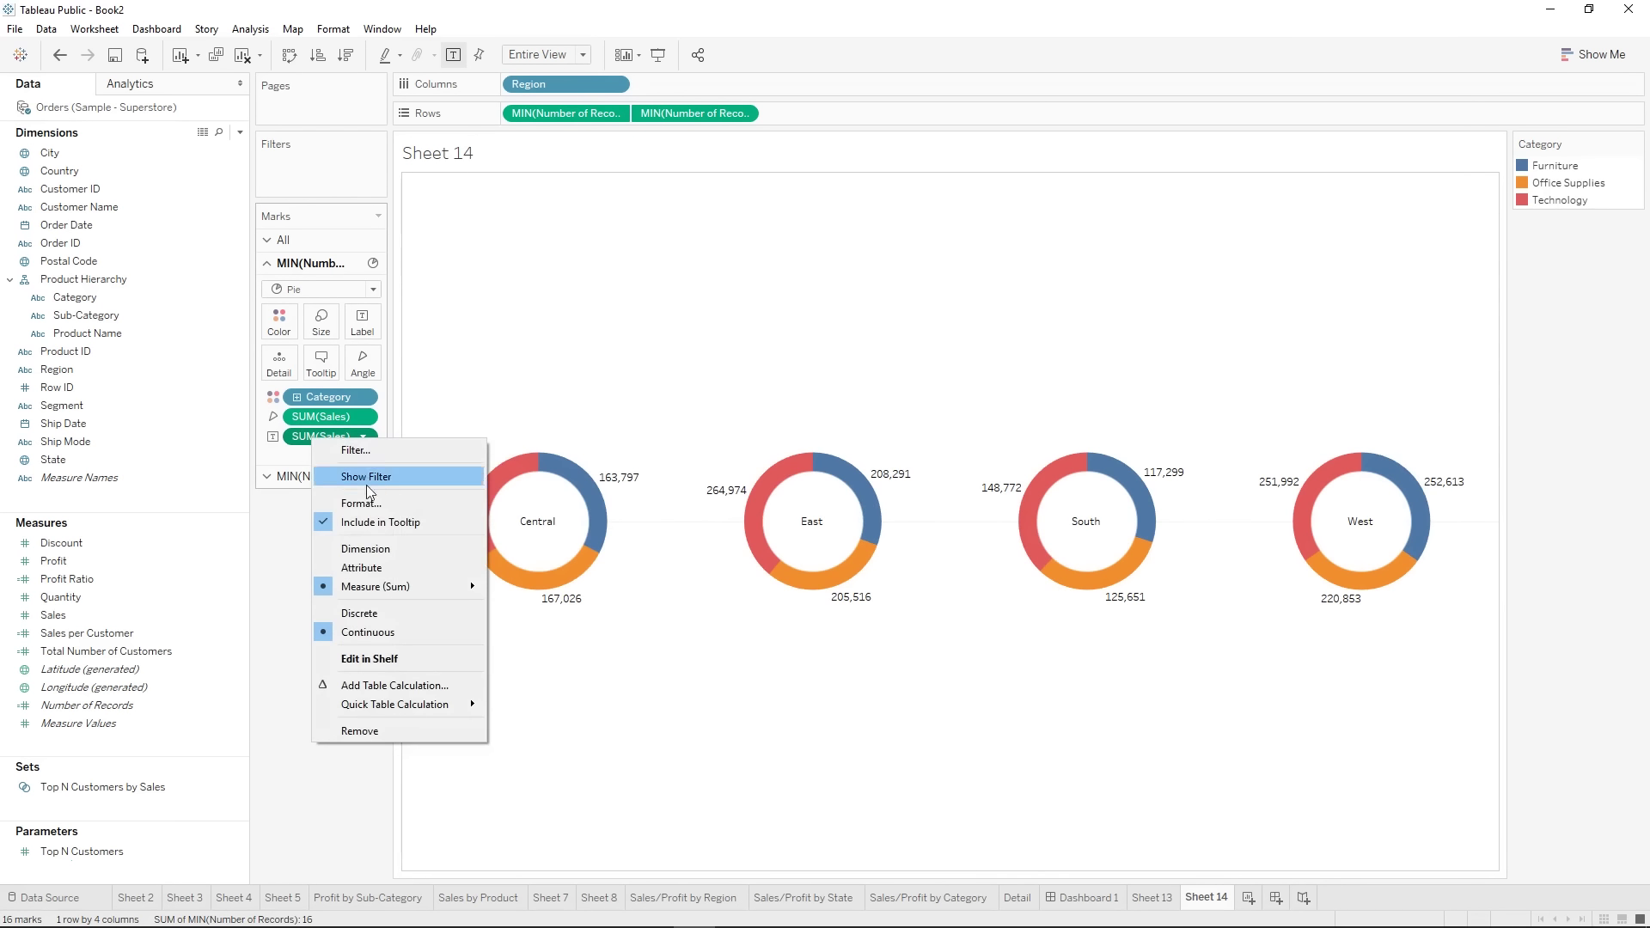
{"action": "left_click", "coordinate": [342, 479]}
{"action": "left_click", "coordinate": [155, 243]}
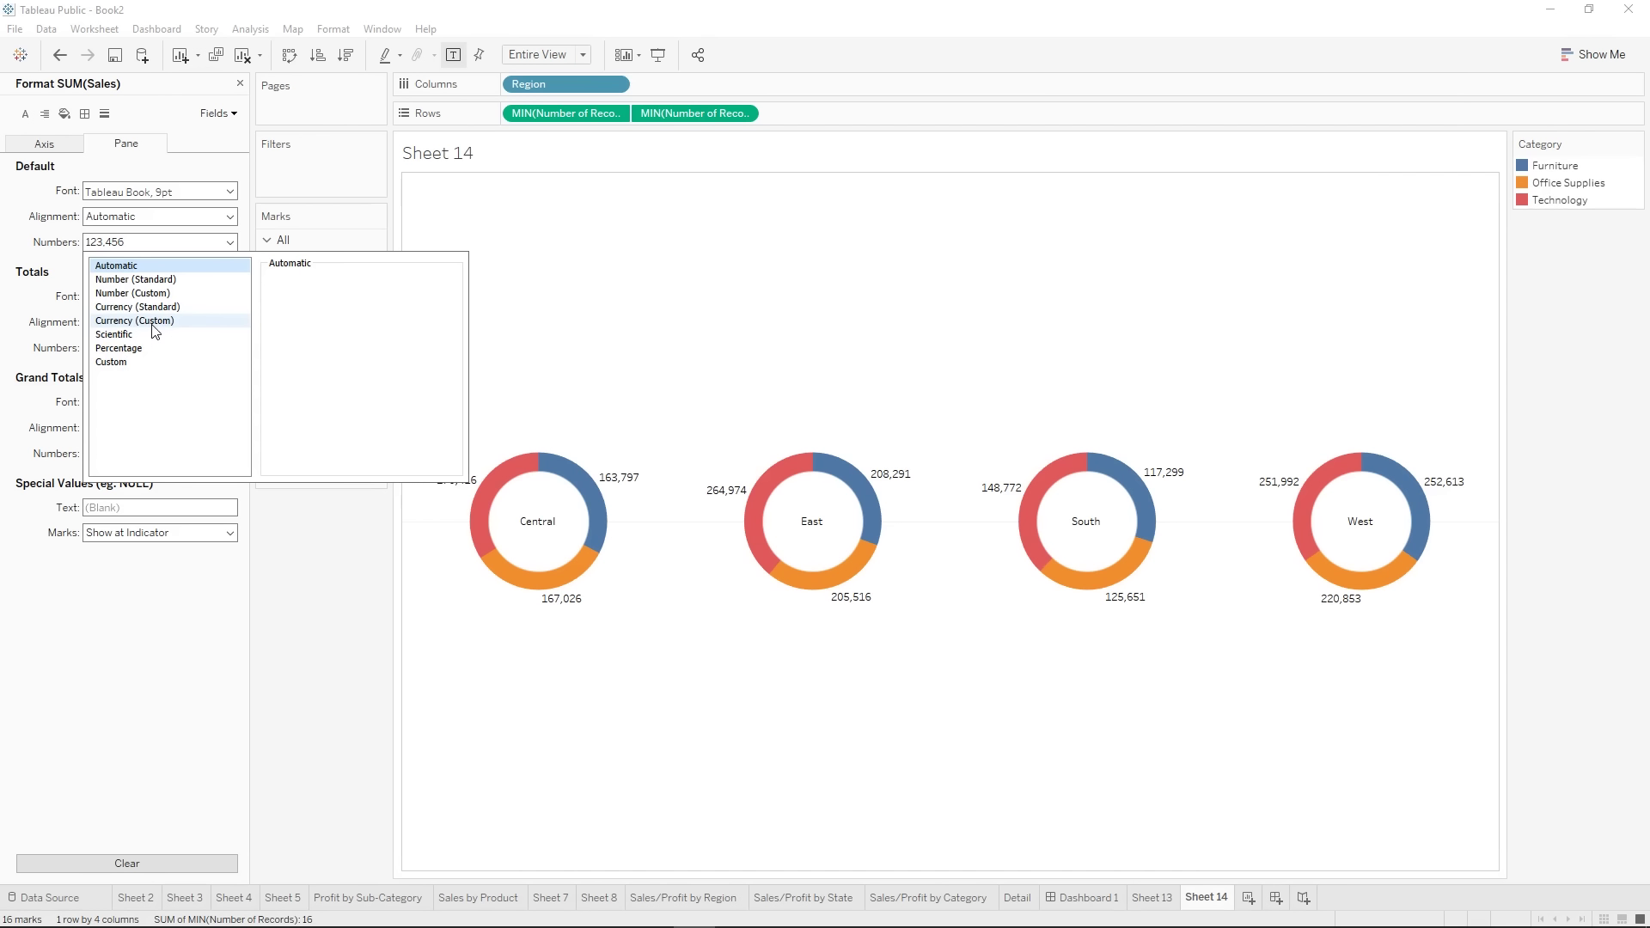
{"action": "left_click", "coordinate": [147, 321]}
{"action": "left_click", "coordinate": [316, 303]}
{"action": "left_click", "coordinate": [317, 304]}
{"action": "left_click", "coordinate": [328, 615]}
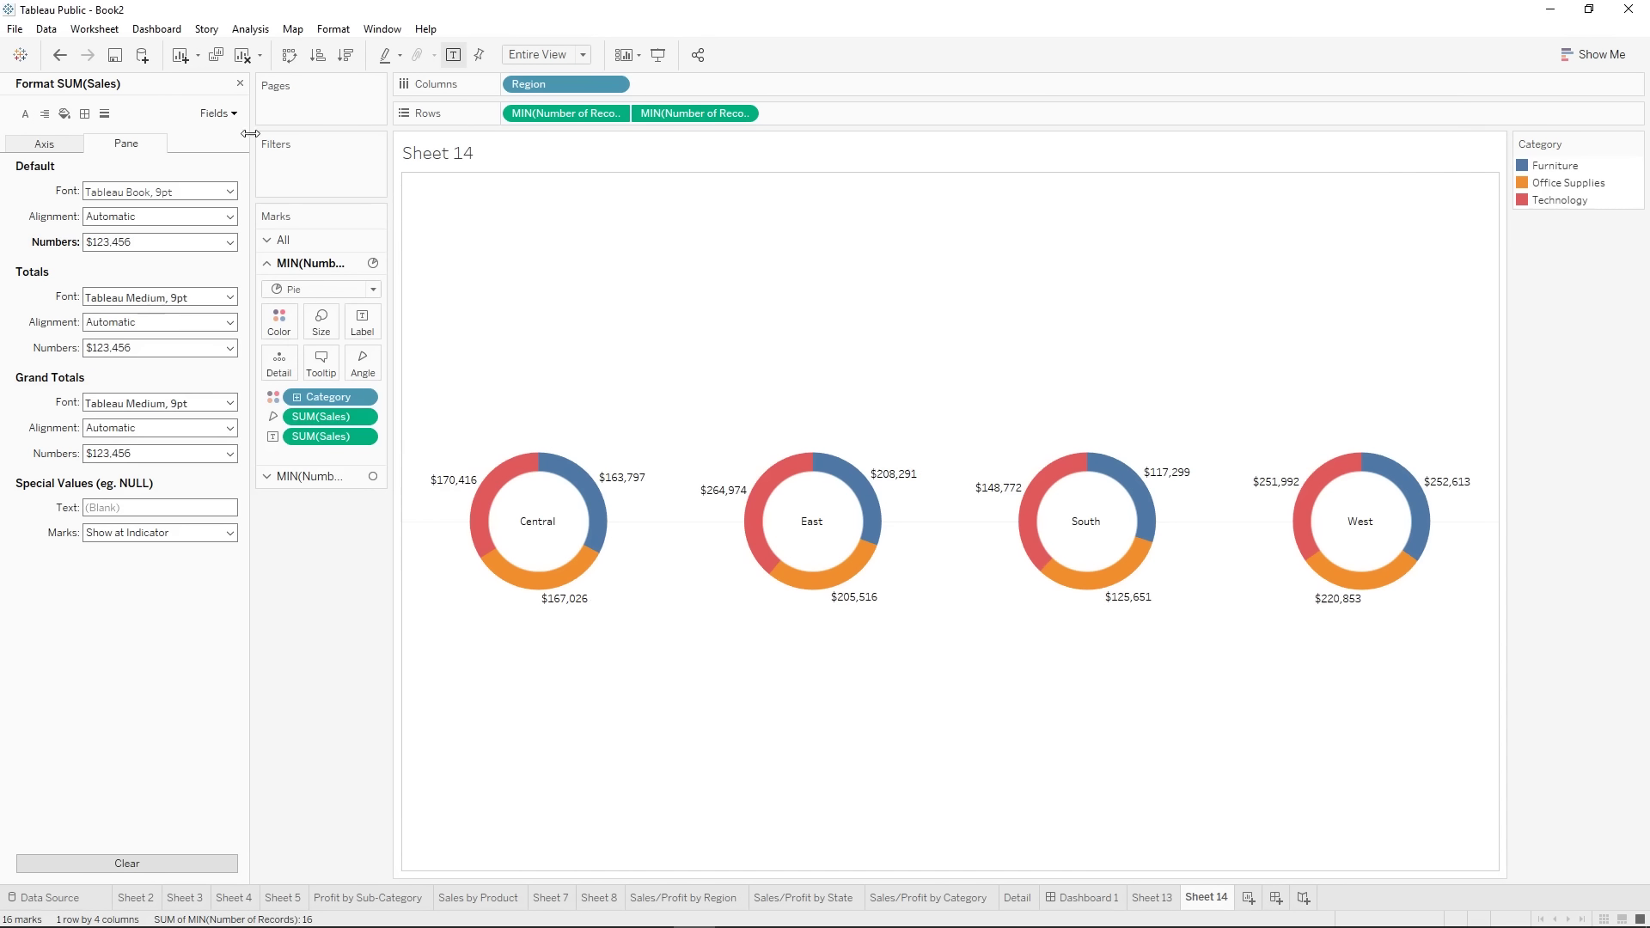
{"action": "left_click", "coordinate": [240, 83]}
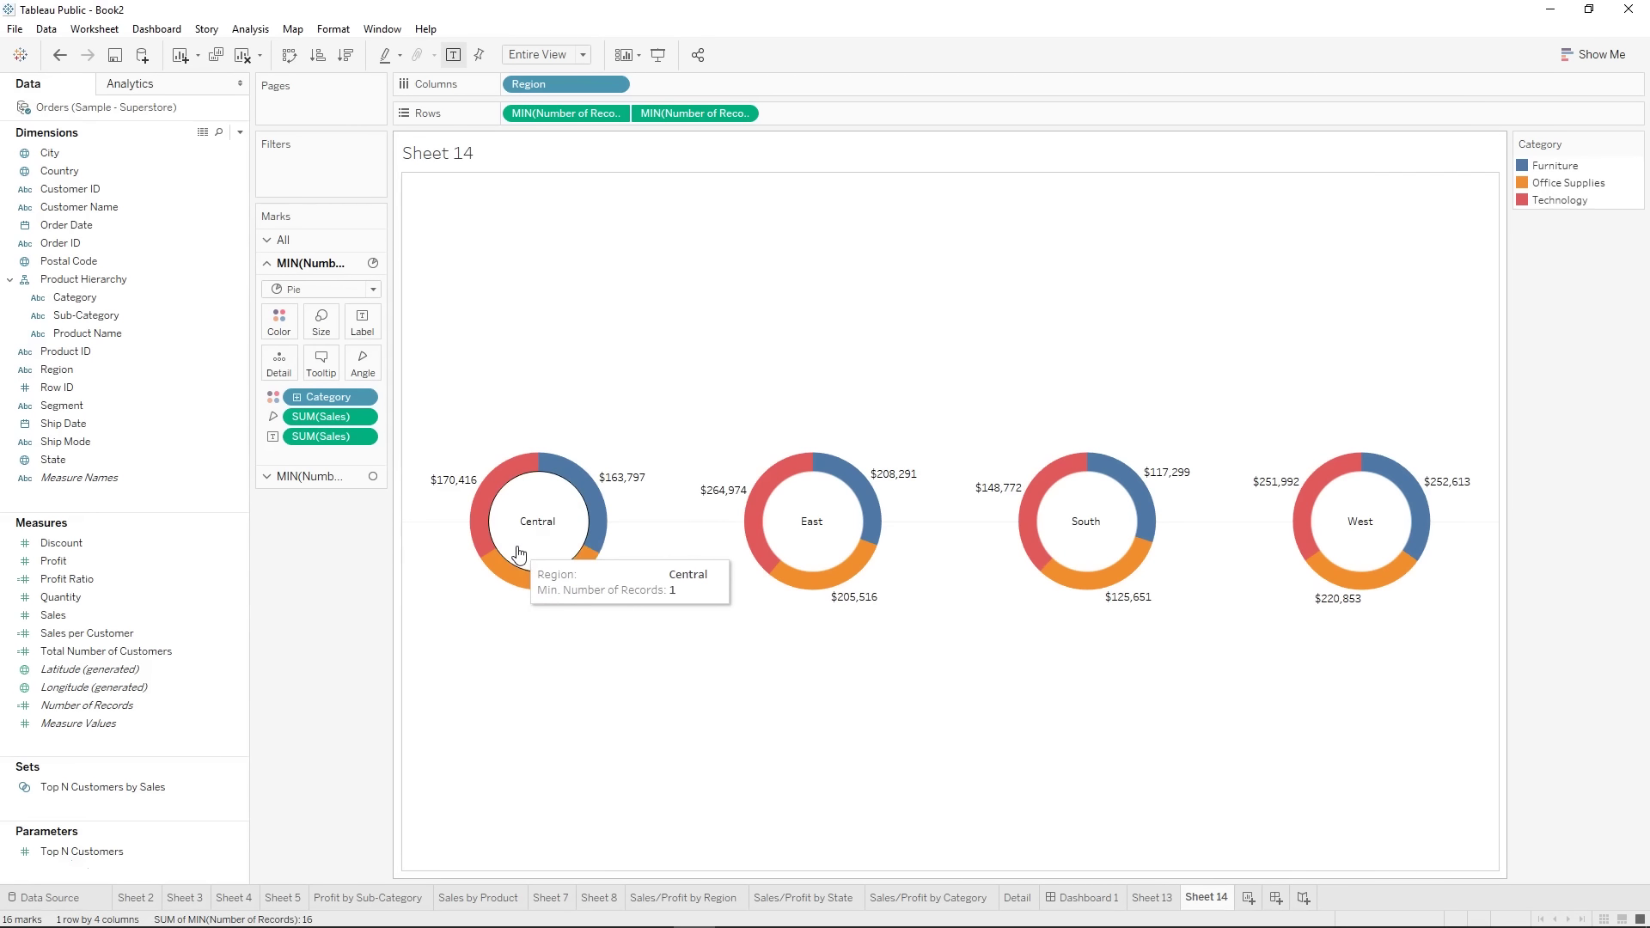
- Add Sales to the labels of the white center circles, below the region names
{"action": "left_click", "coordinate": [301, 478]}
{"action": "left_click_drag", "start_coordinate": [52, 615], "coordinate": [358, 342]}
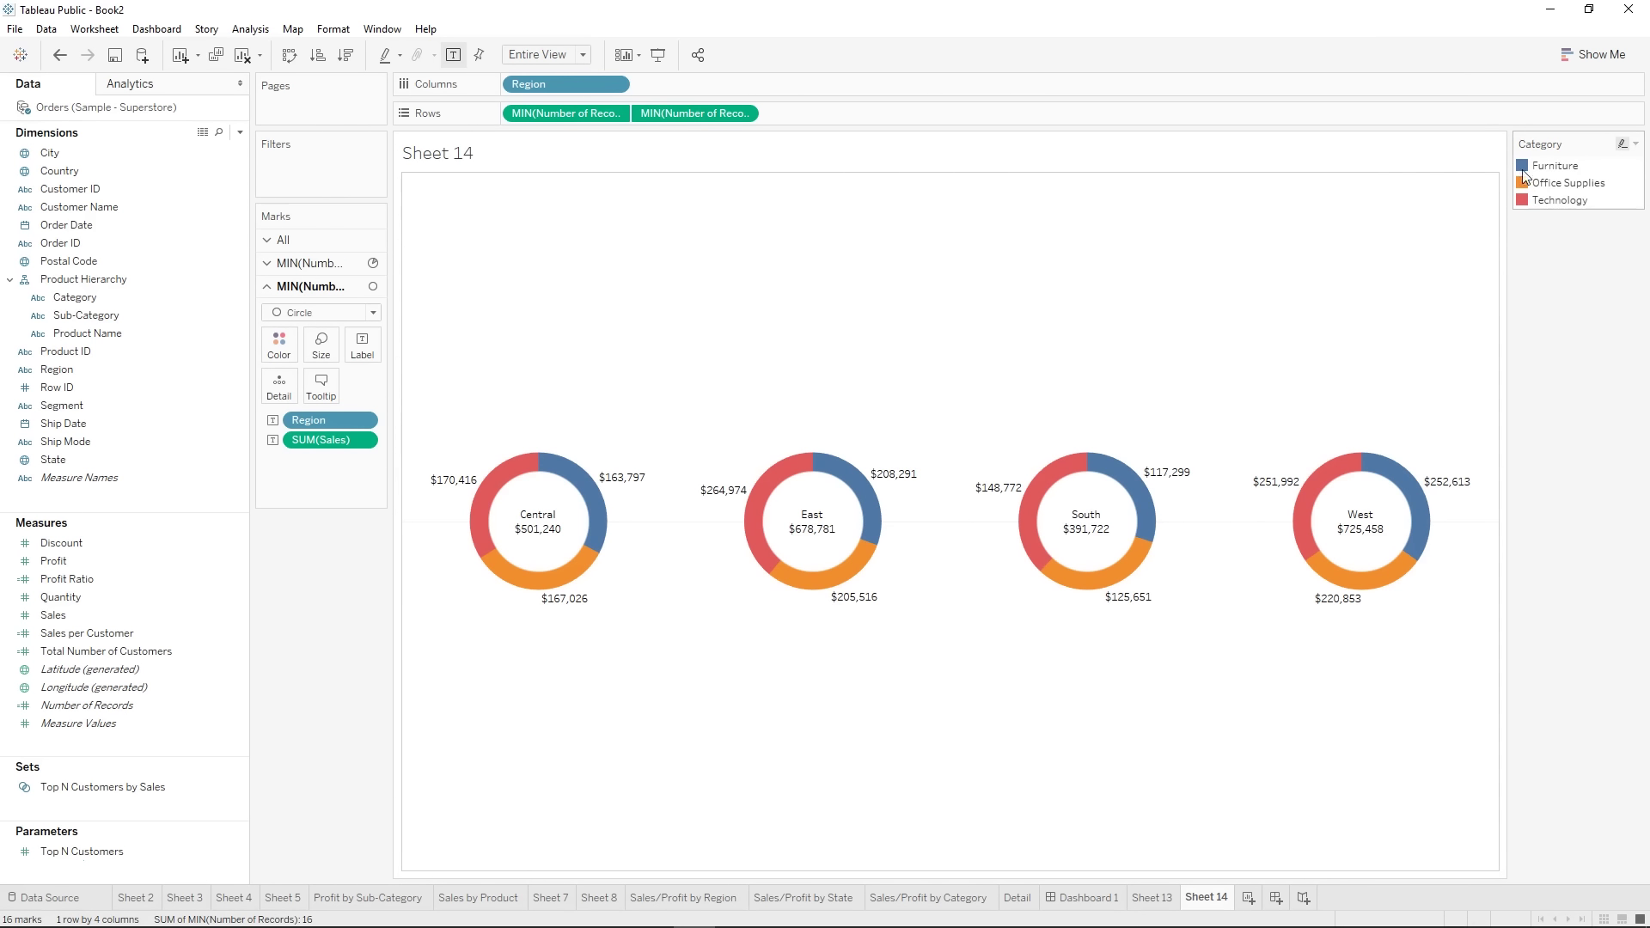
- Open the color editor for the Category slices of the donut rings
{"action": "left_click", "coordinate": [284, 265]}
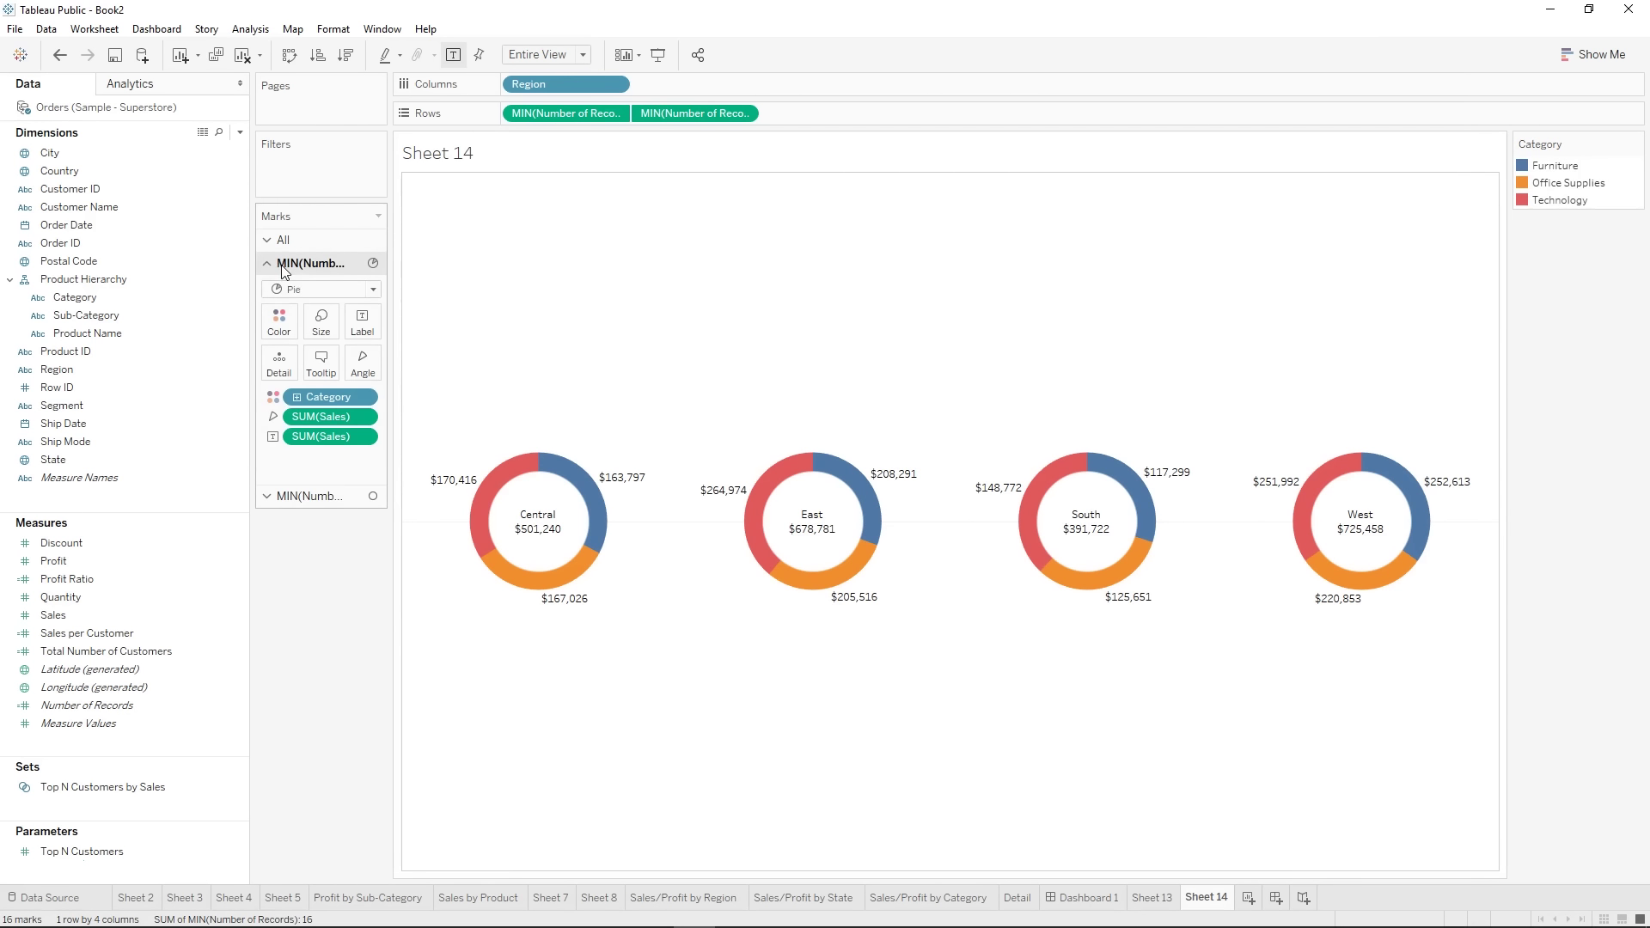
{"action": "left_click", "coordinate": [279, 323]}
{"action": "left_click", "coordinate": [339, 377]}
{"action": "left_click_drag", "start_coordinate": [760, 309], "coordinate": [1128, 336]}
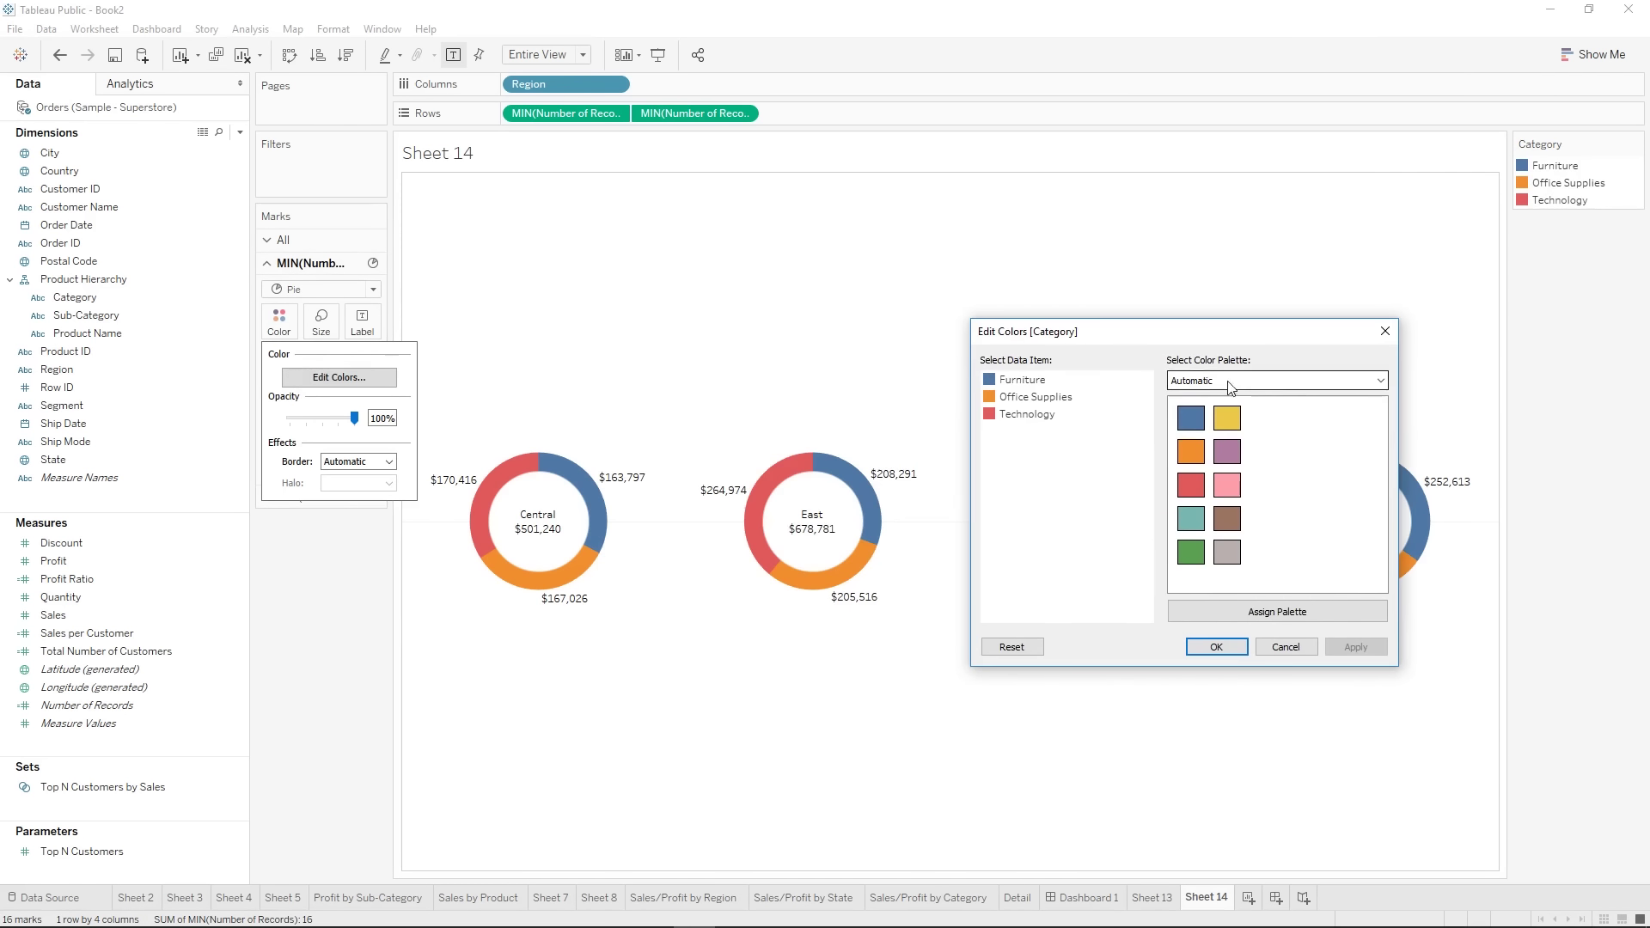
- Try individual category colors, with purple for Furniture and gray for Office Supplies
{"action": "left_click", "coordinate": [1232, 461]}
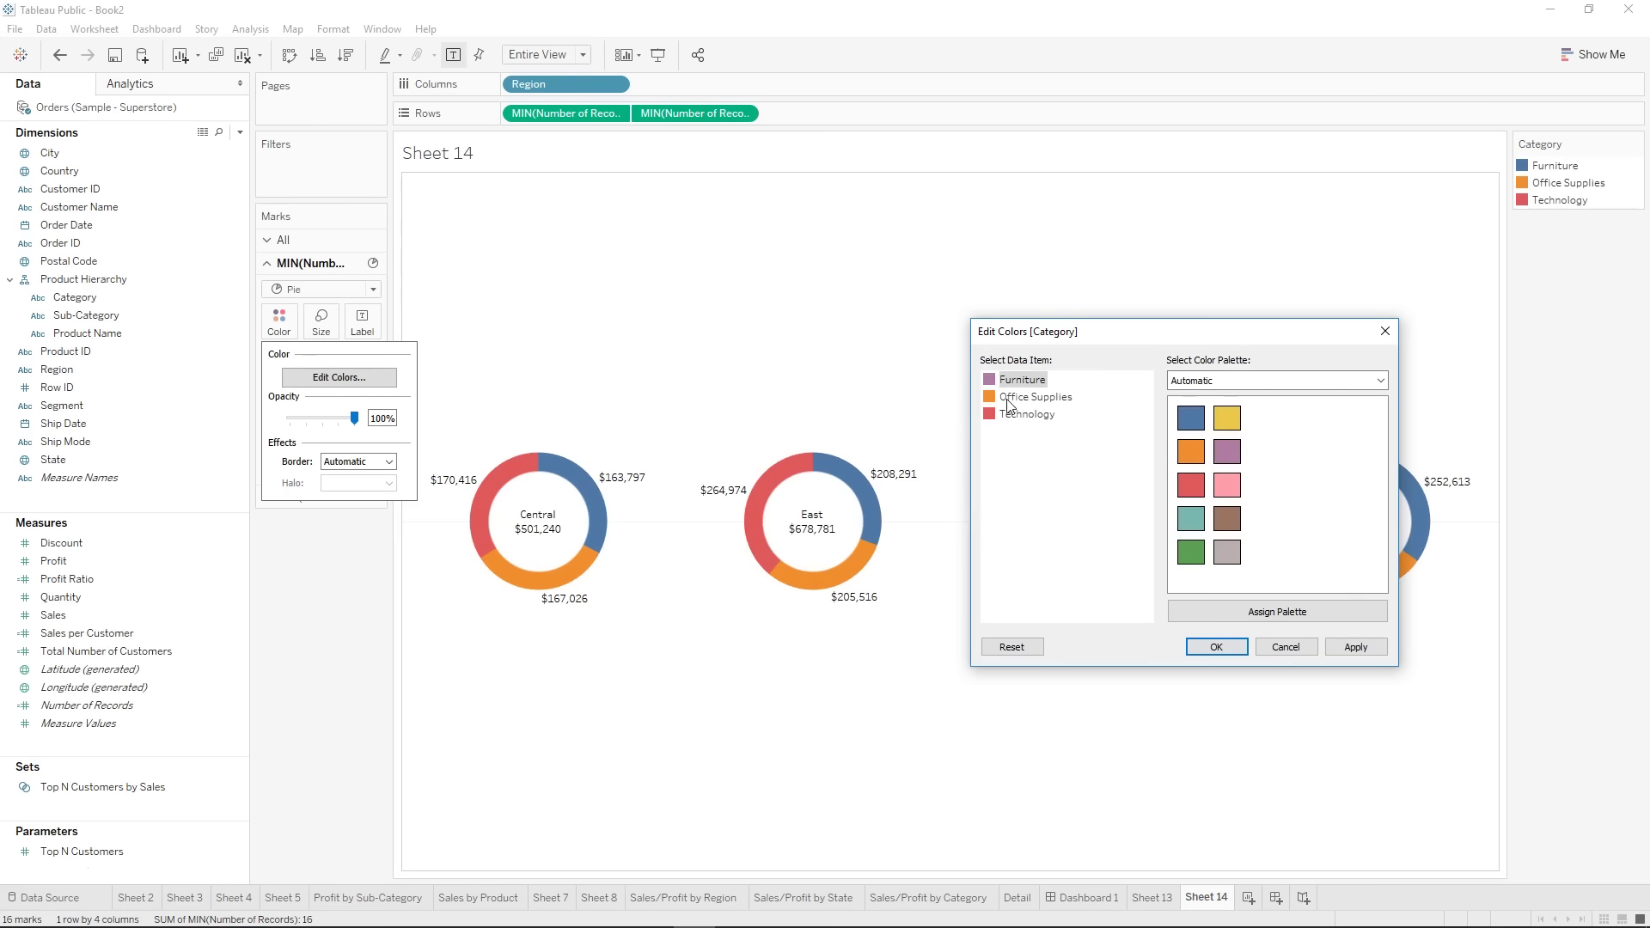
{"action": "left_click", "coordinate": [1023, 399]}
{"action": "double_click", "coordinate": [1023, 415]}
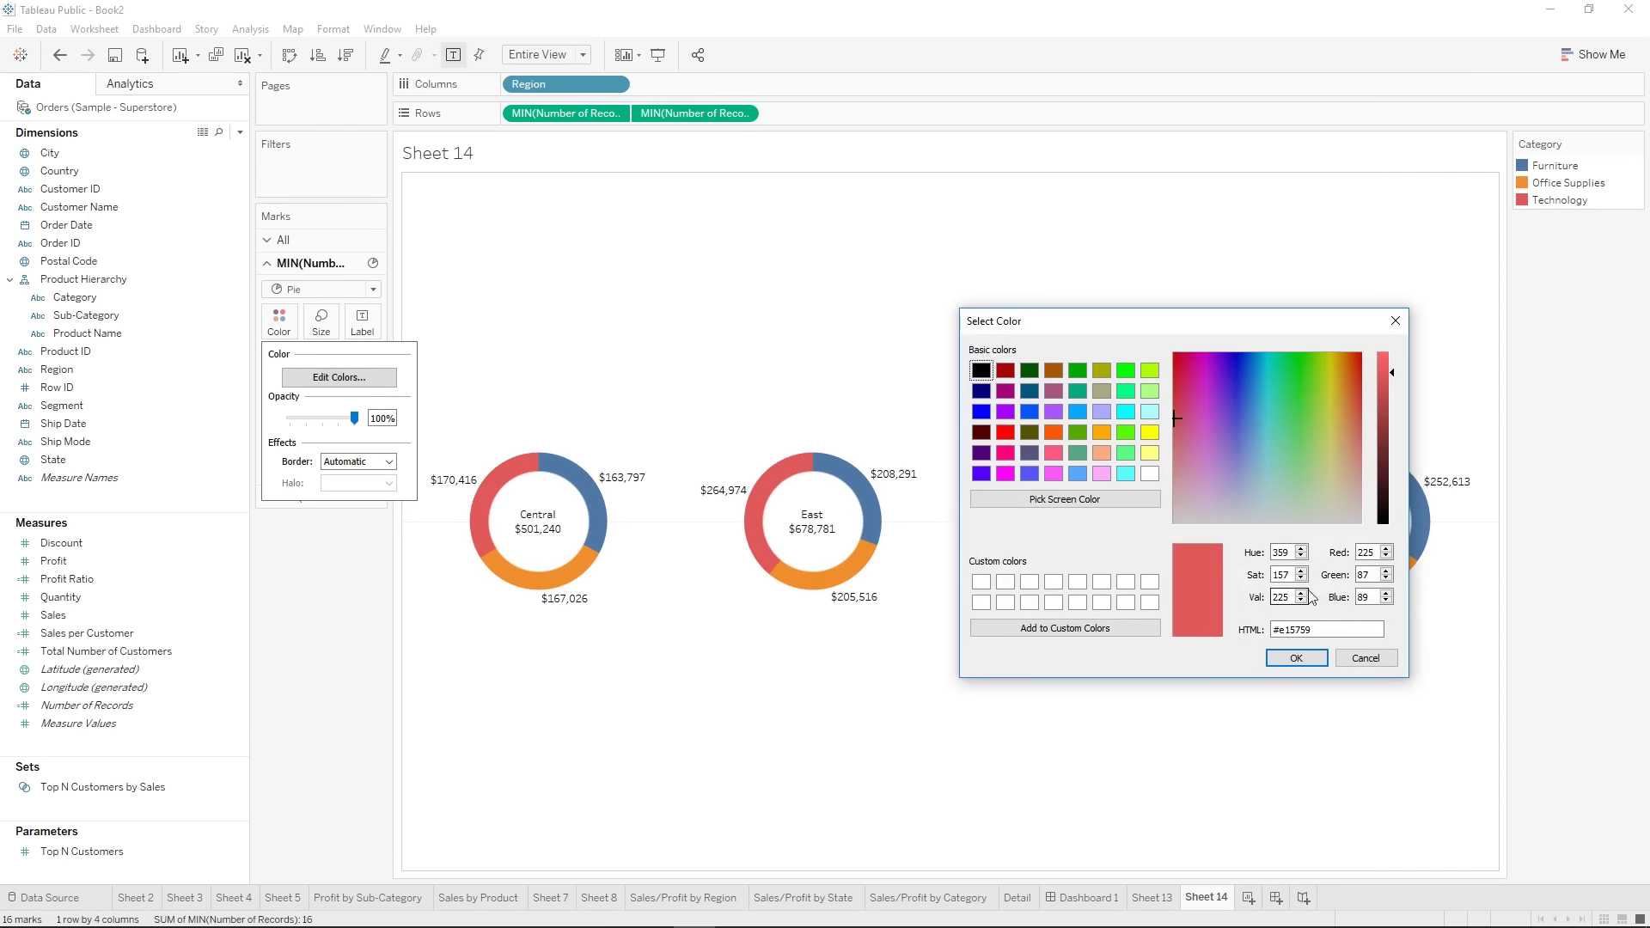
{"action": "left_click", "coordinate": [1394, 323]}
- Try assigning the Superfishel Stone palette to the categories
{"action": "left_click", "coordinate": [1258, 382]}
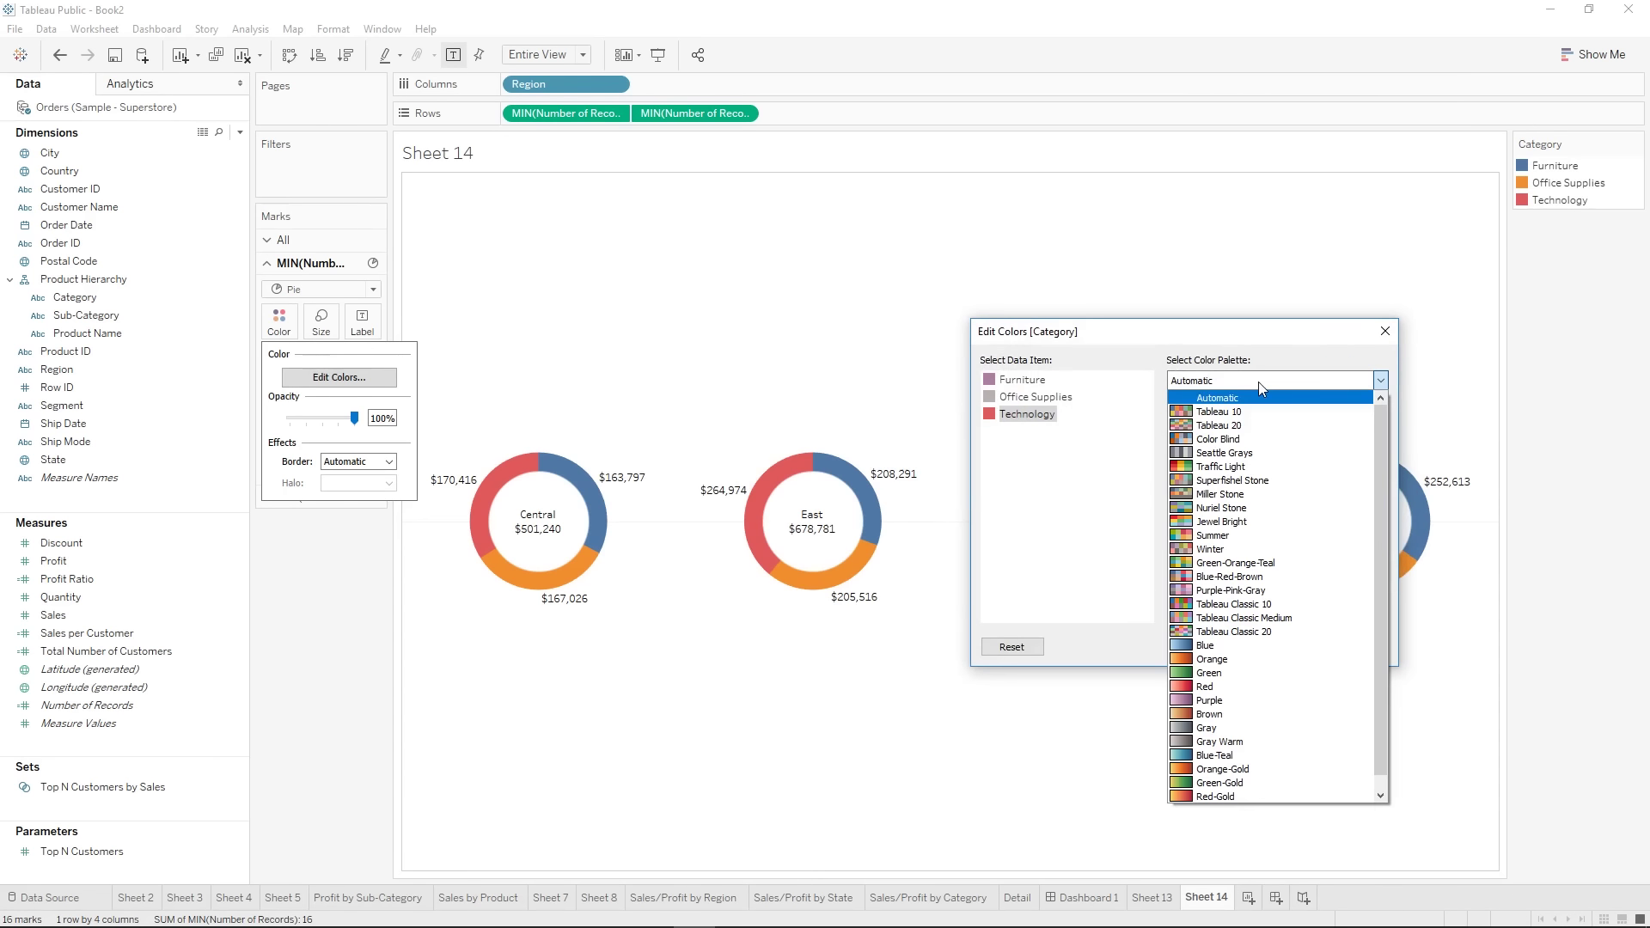
{"action": "left_click", "coordinate": [1265, 482]}
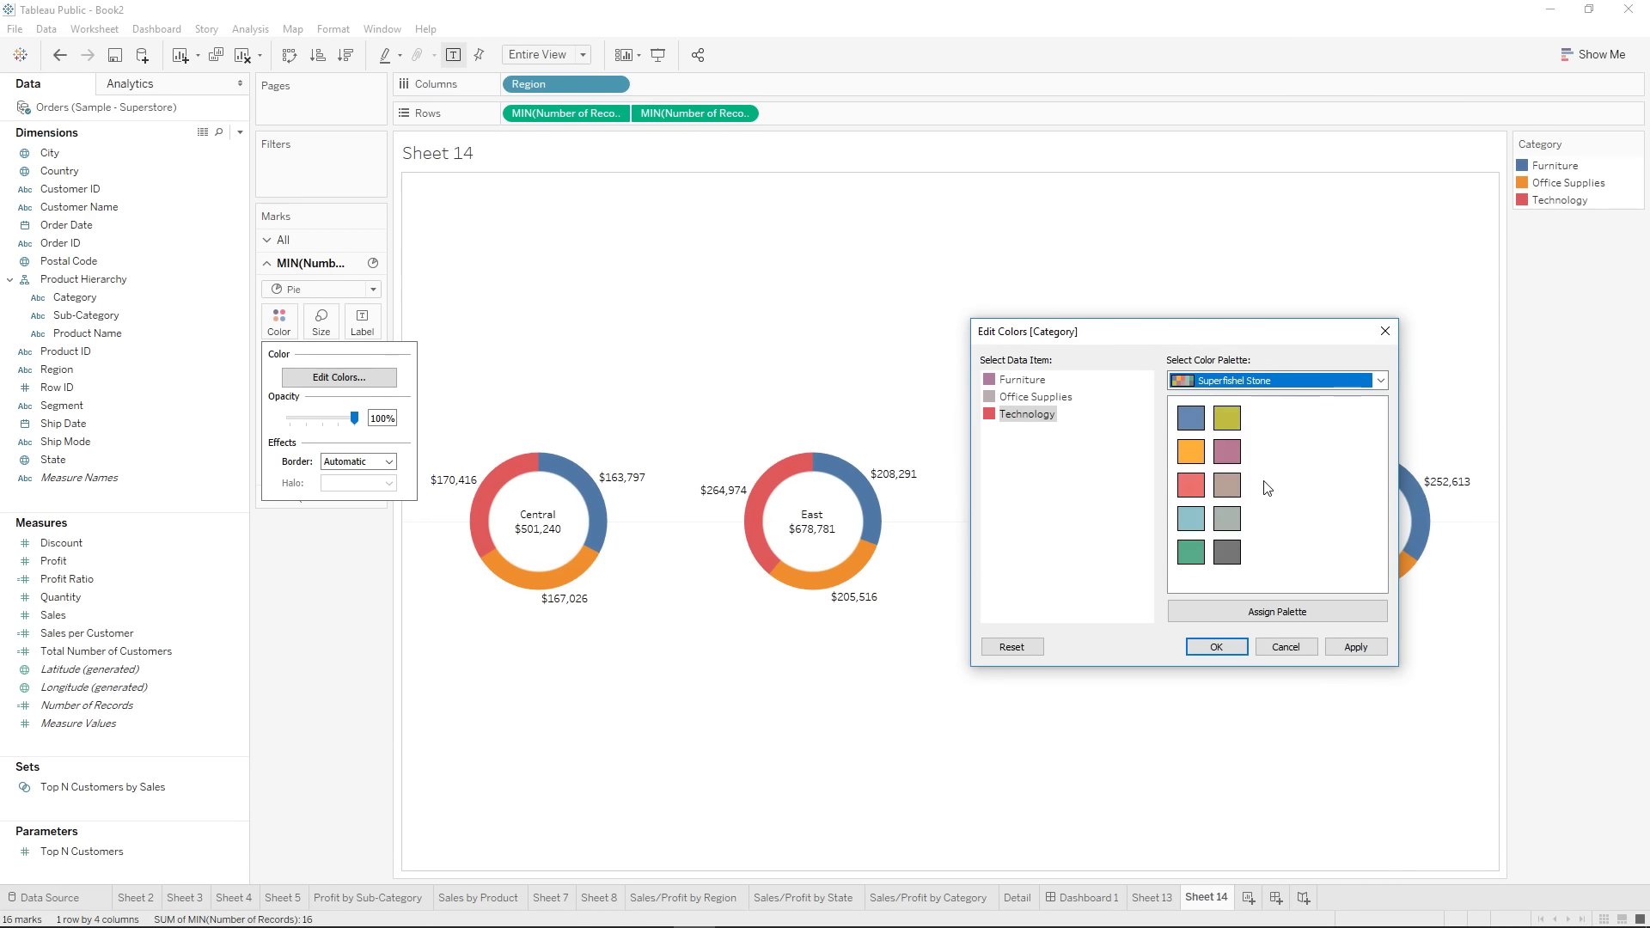
{"action": "left_click", "coordinate": [1277, 615]}
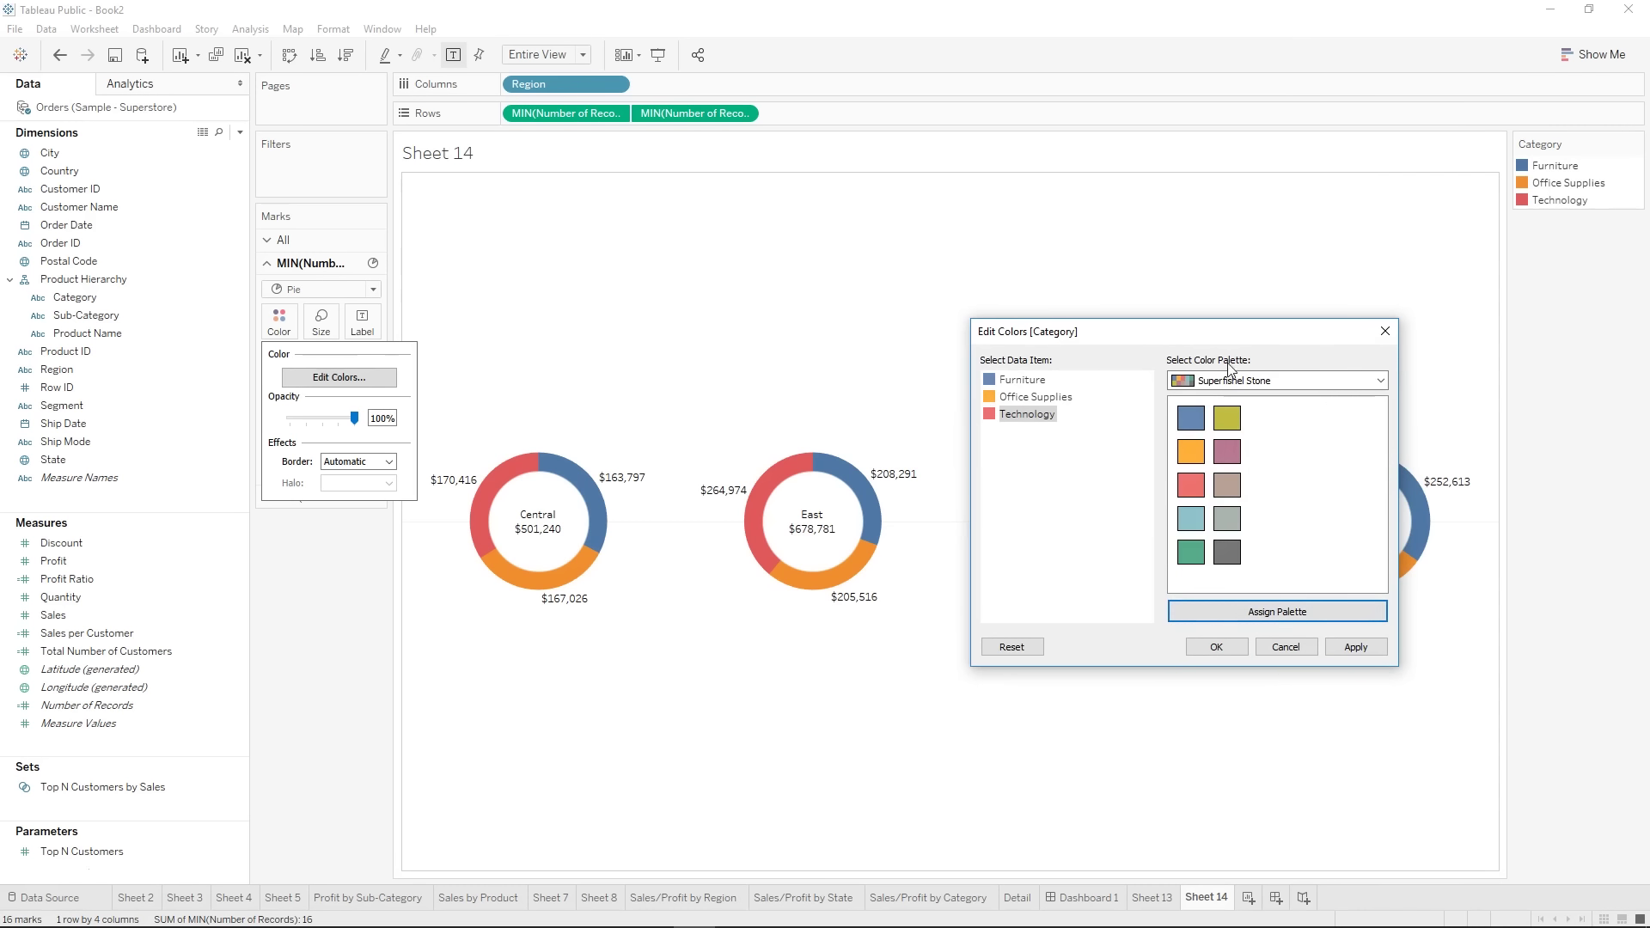
- Assign the Miller Stone palette to the categories and apply it to the donut charts
{"action": "left_click", "coordinate": [1272, 381]}
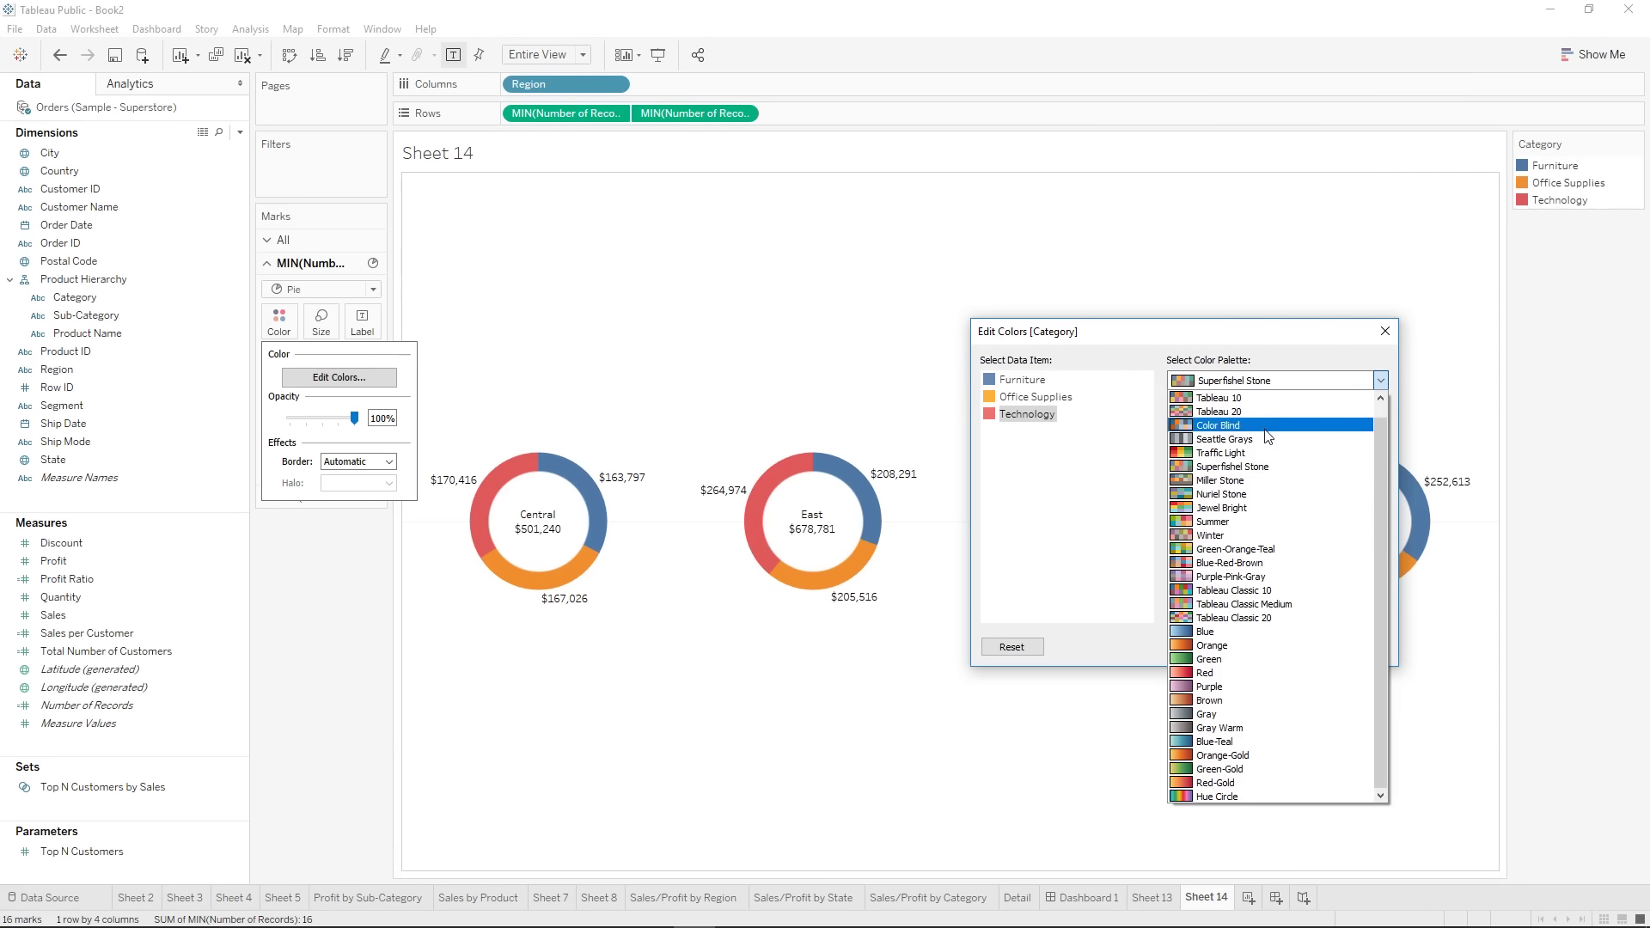
{"action": "left_click", "coordinate": [1276, 481]}
{"action": "left_click", "coordinate": [1272, 618]}
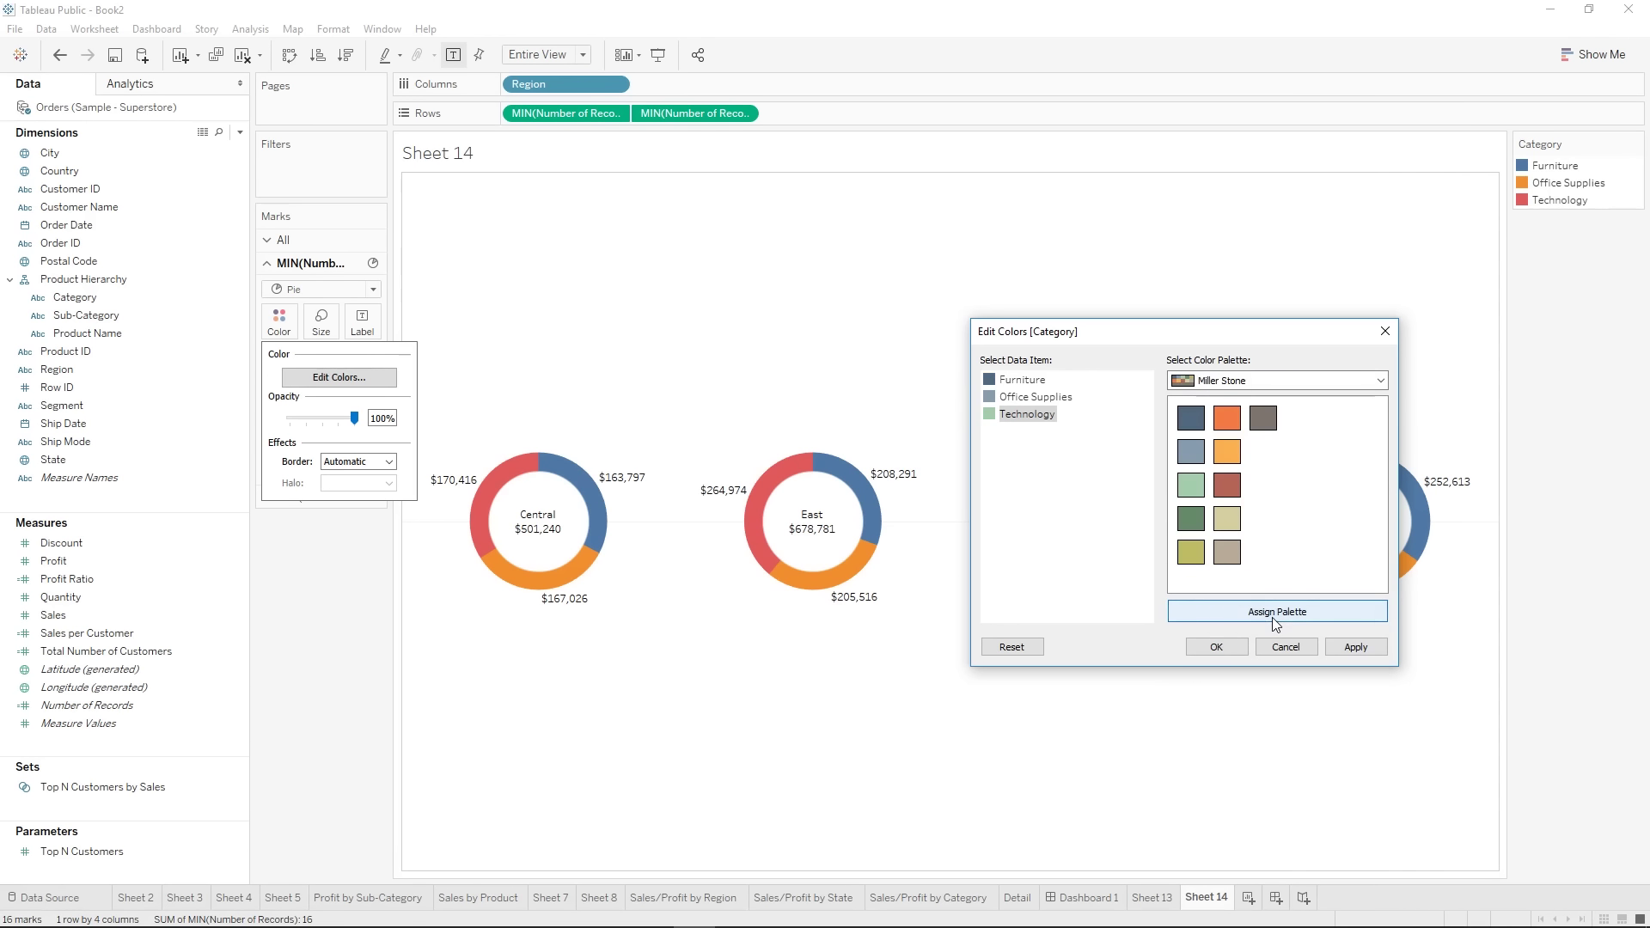
{"action": "left_click", "coordinate": [1358, 648]}
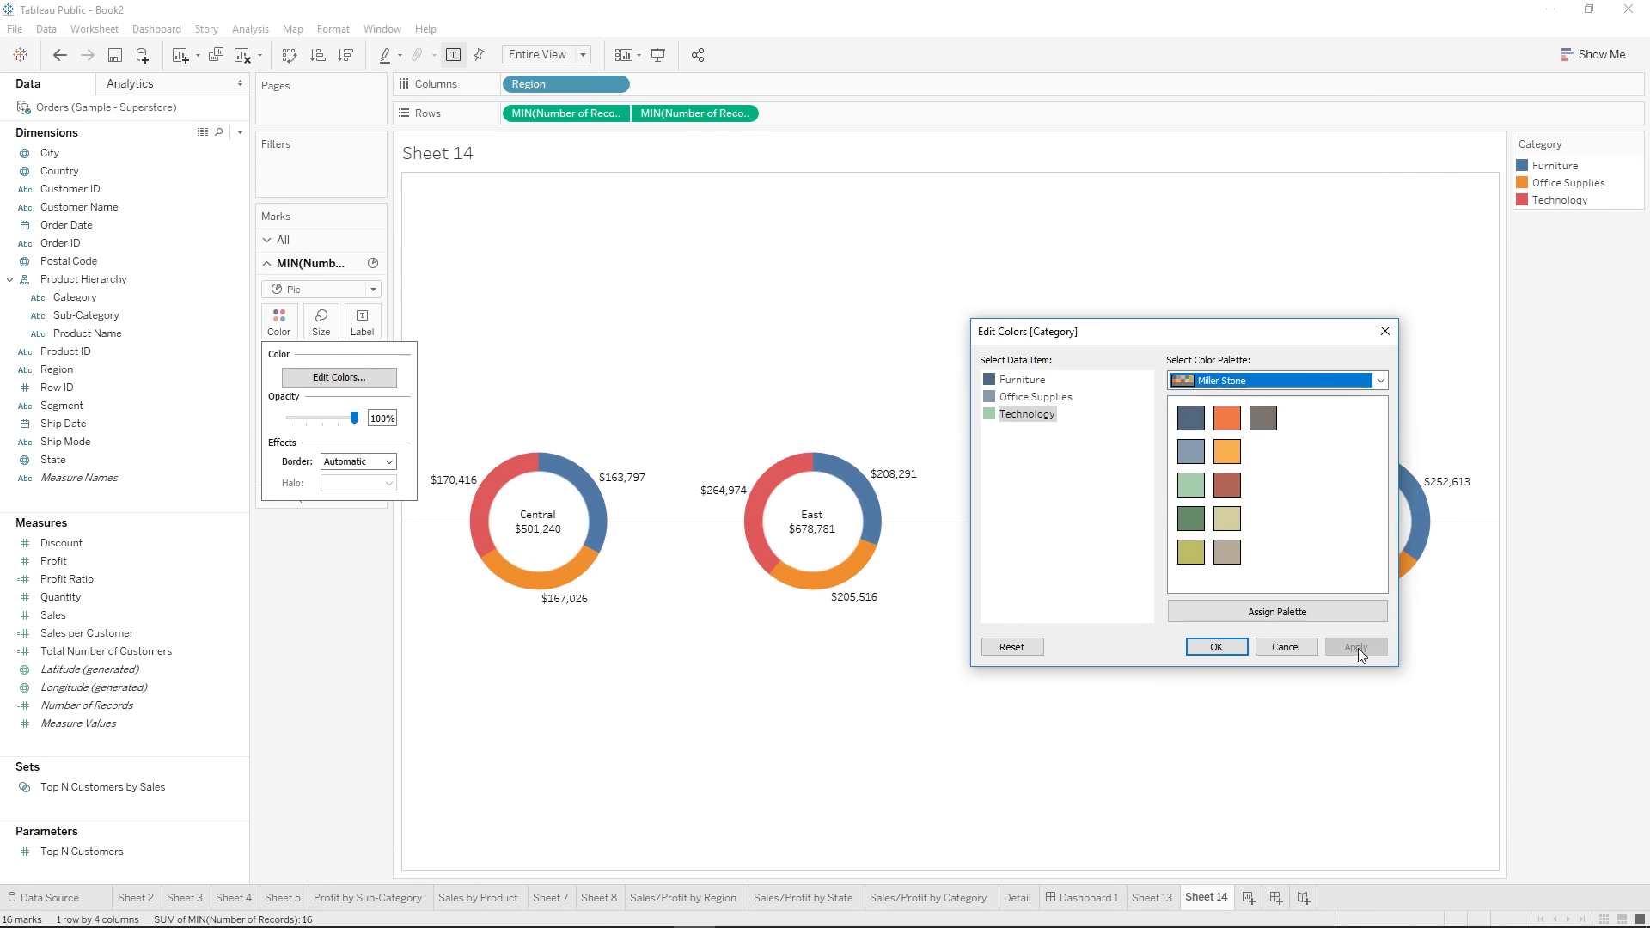
{"action": "left_click", "coordinate": [1215, 647]}
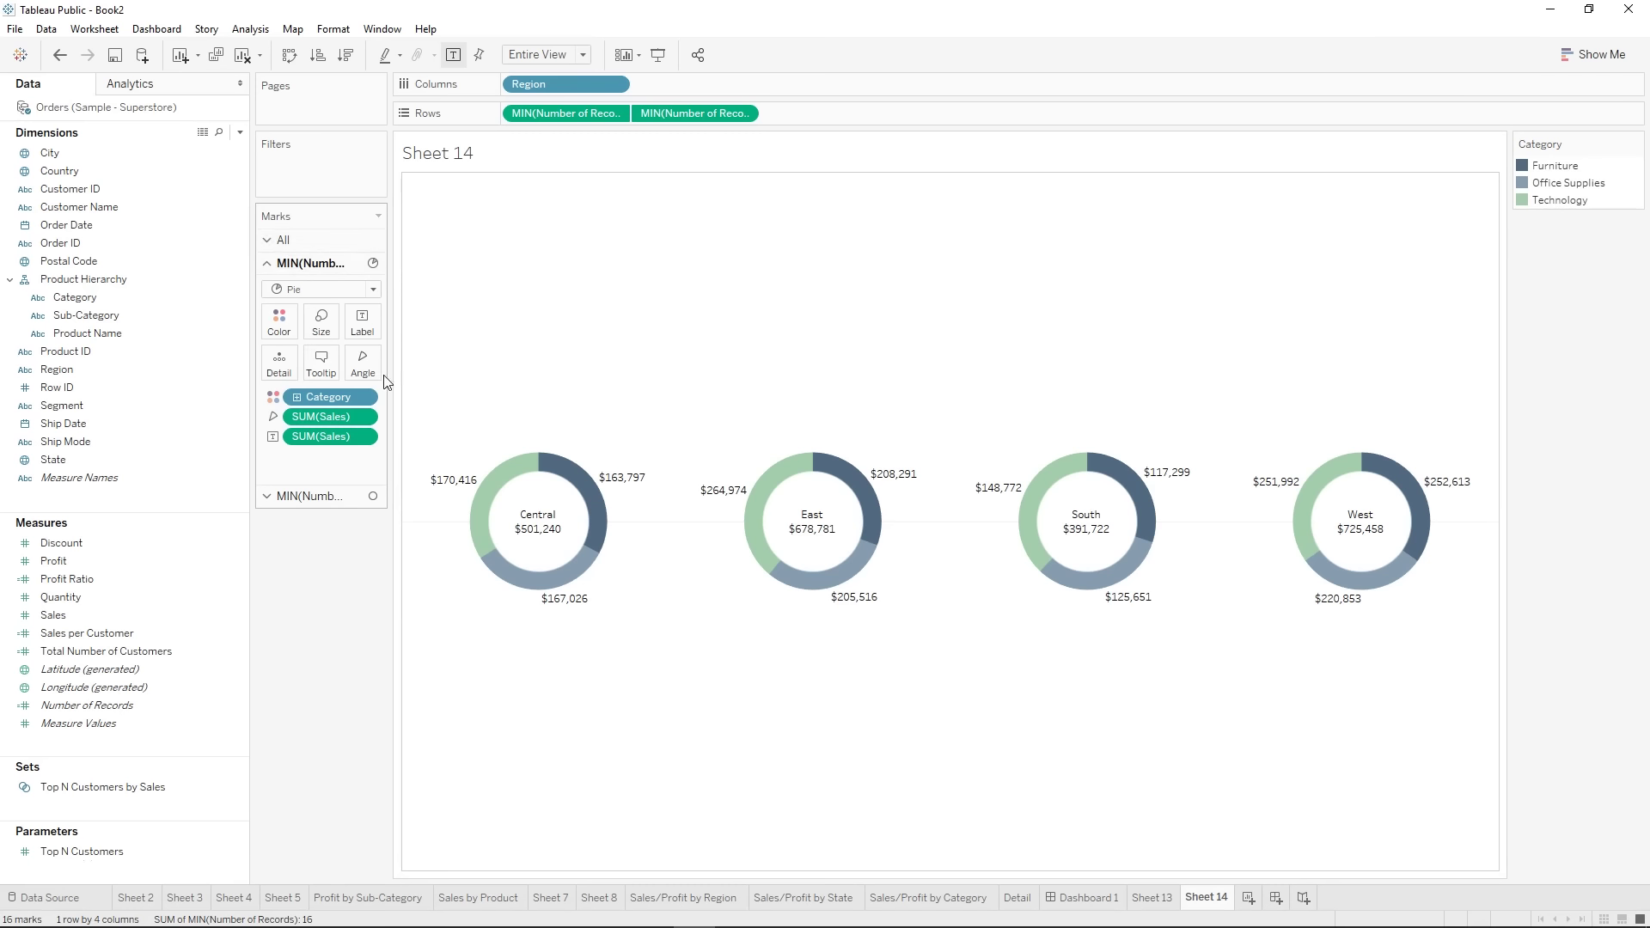
- Enlarge the donut pies and their white center circles so the rings fill more of the view
{"action": "left_click", "coordinate": [320, 322]}
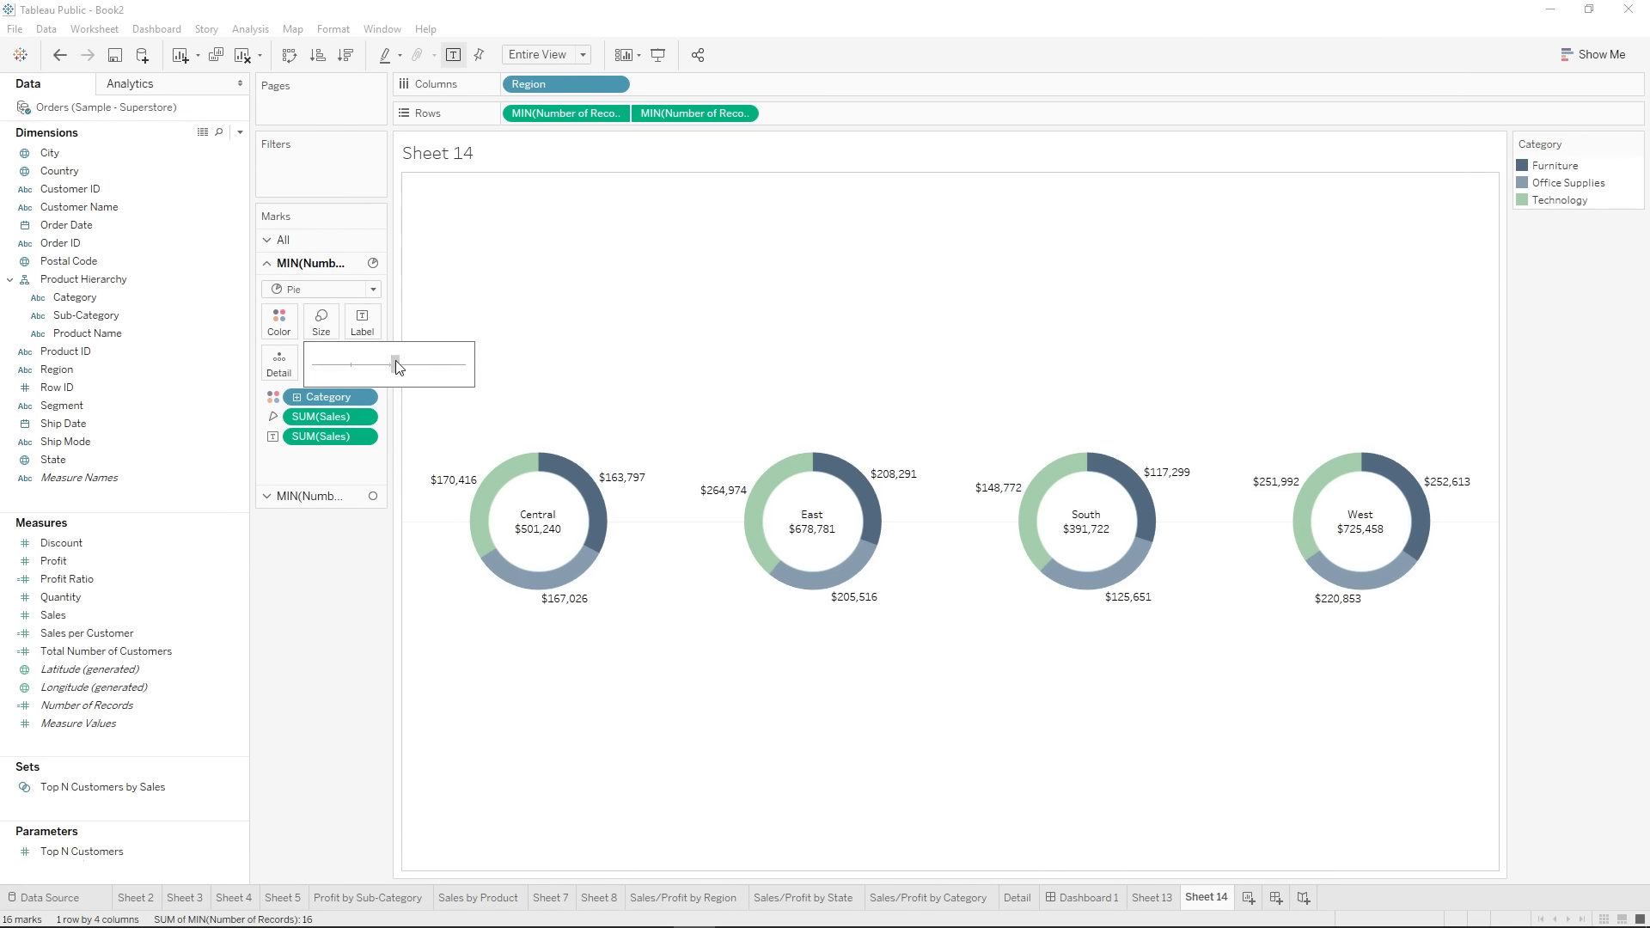
{"action": "left_click_drag", "start_coordinate": [395, 360], "coordinate": [402, 364]}
{"action": "left_click", "coordinate": [308, 495]}
{"action": "left_click", "coordinate": [320, 343]}
{"action": "left_click_drag", "start_coordinate": [369, 390], "coordinate": [387, 396]}
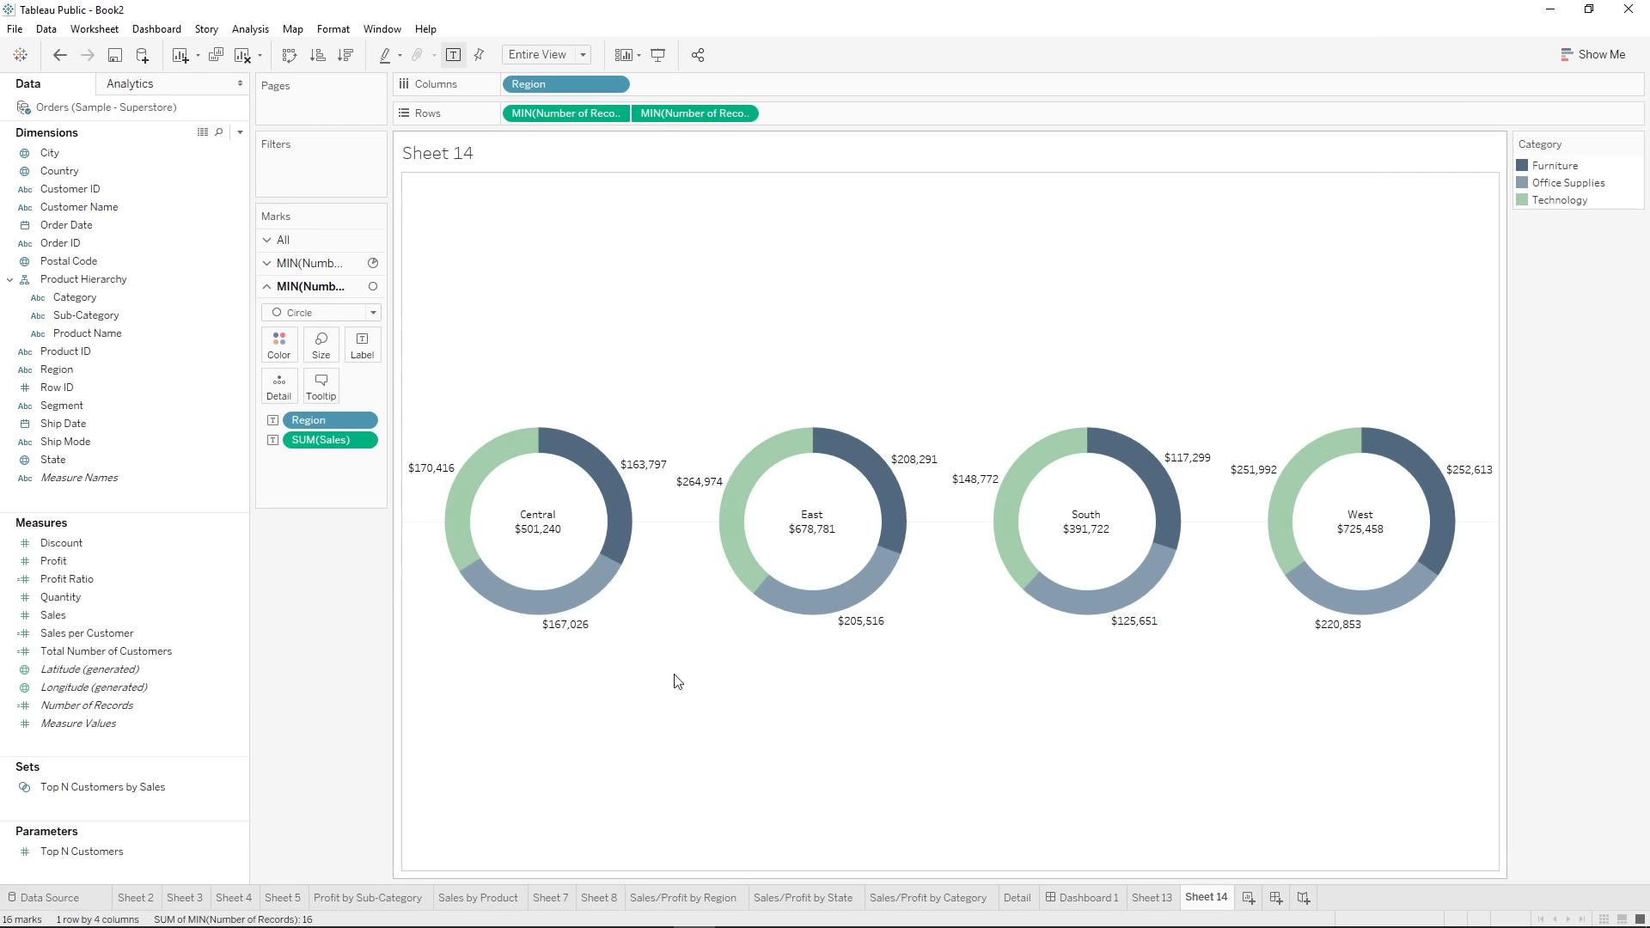
- Create a new worksheet with a pie chart of Sales by Category and fit it to the entire view
{"action": "left_click", "coordinate": [1248, 898]}
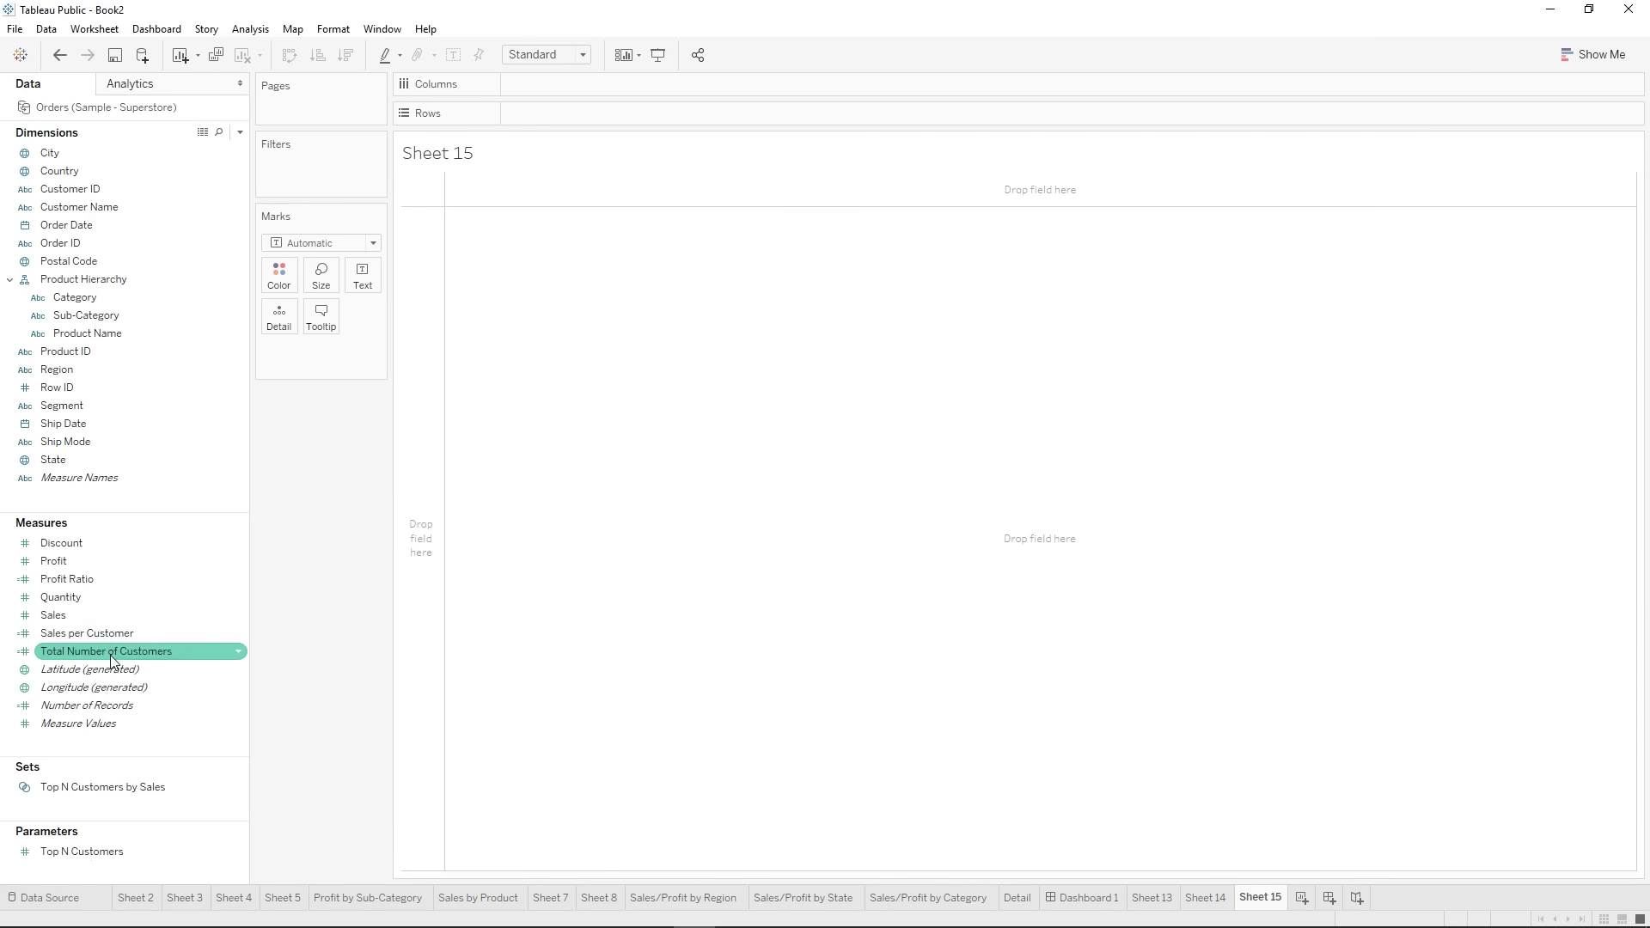
{"action": "left_click", "coordinate": [96, 295]}
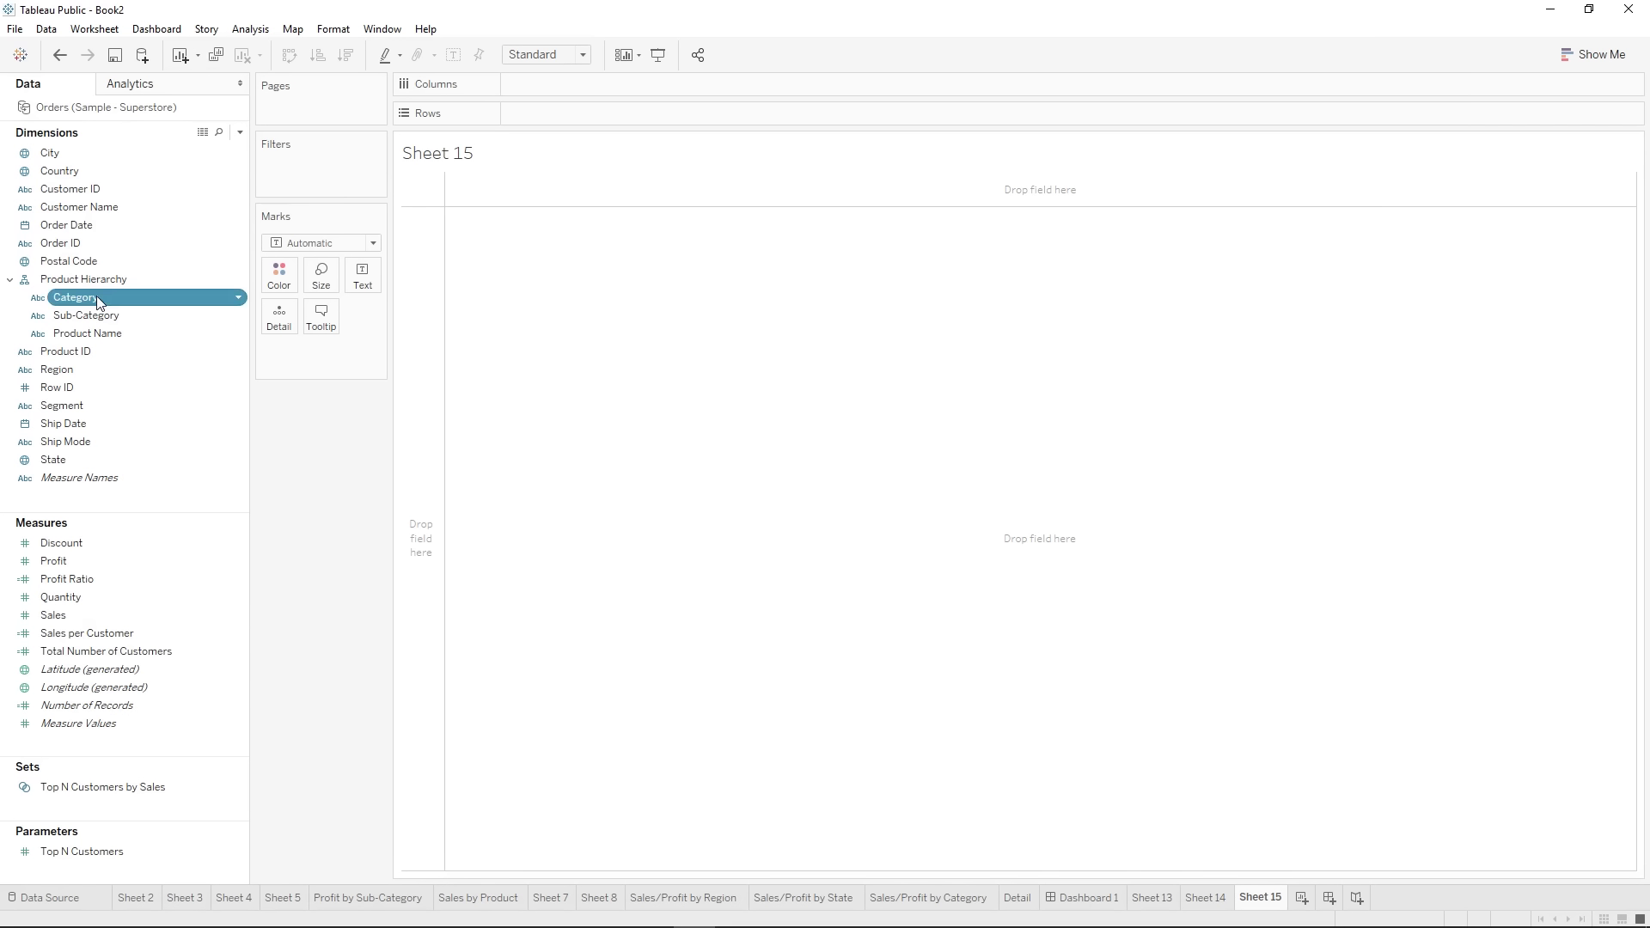
{"action": "left_click", "coordinate": [62, 616], "text": "ctrl"}
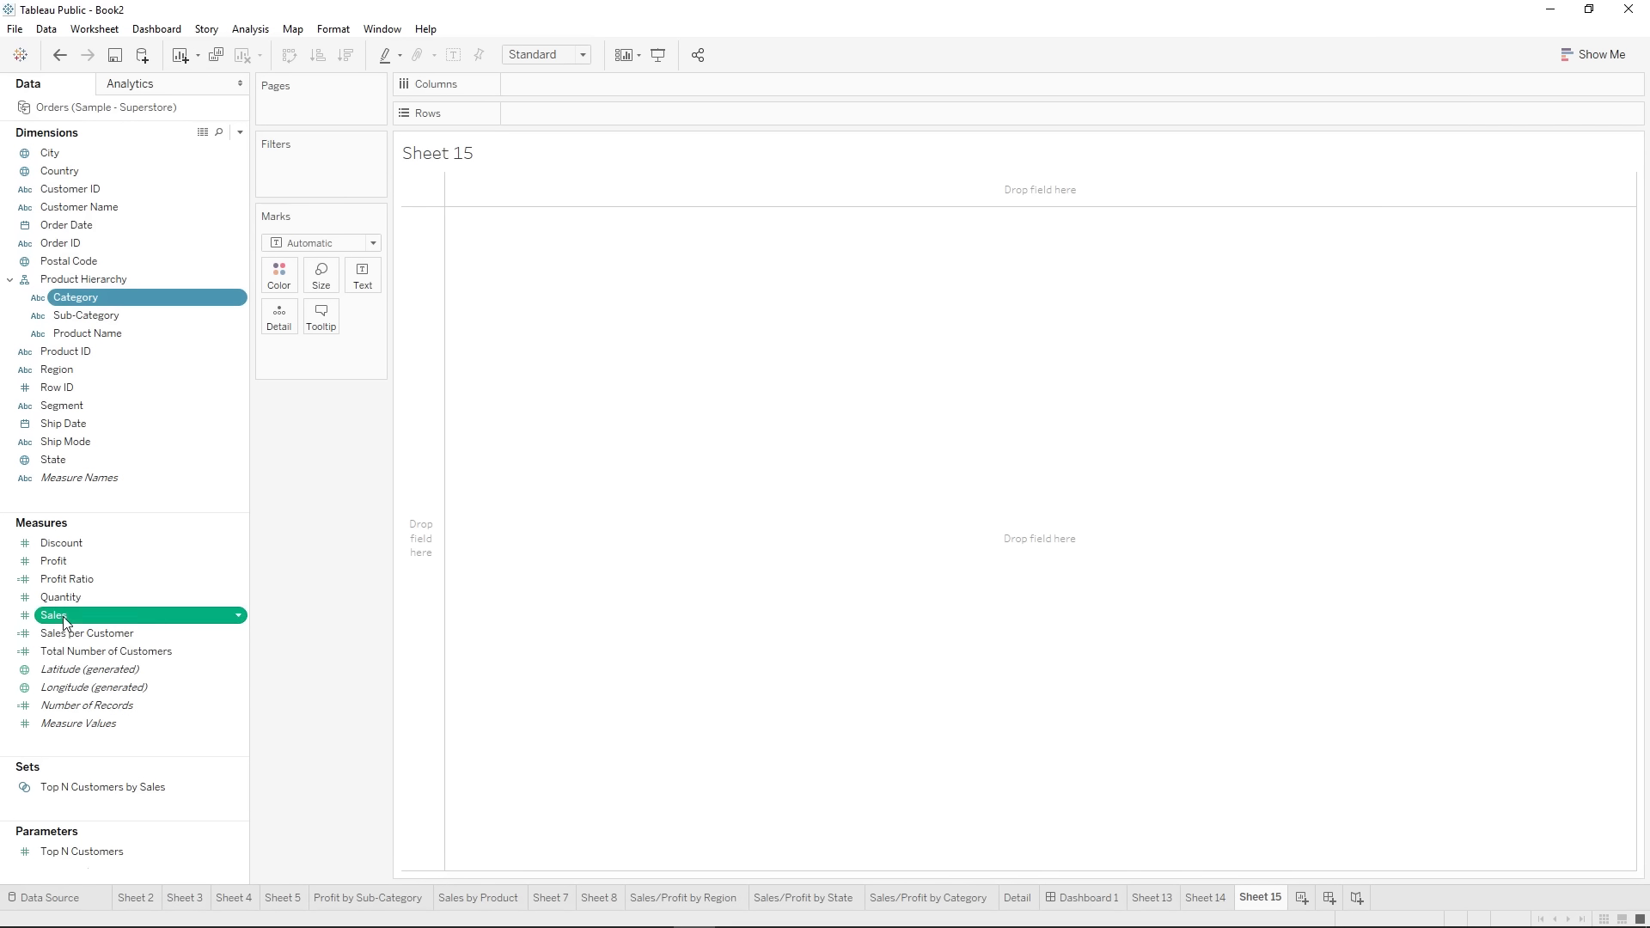
{"action": "left_click", "coordinate": [1594, 54]}
{"action": "left_click", "coordinate": [1625, 156]}
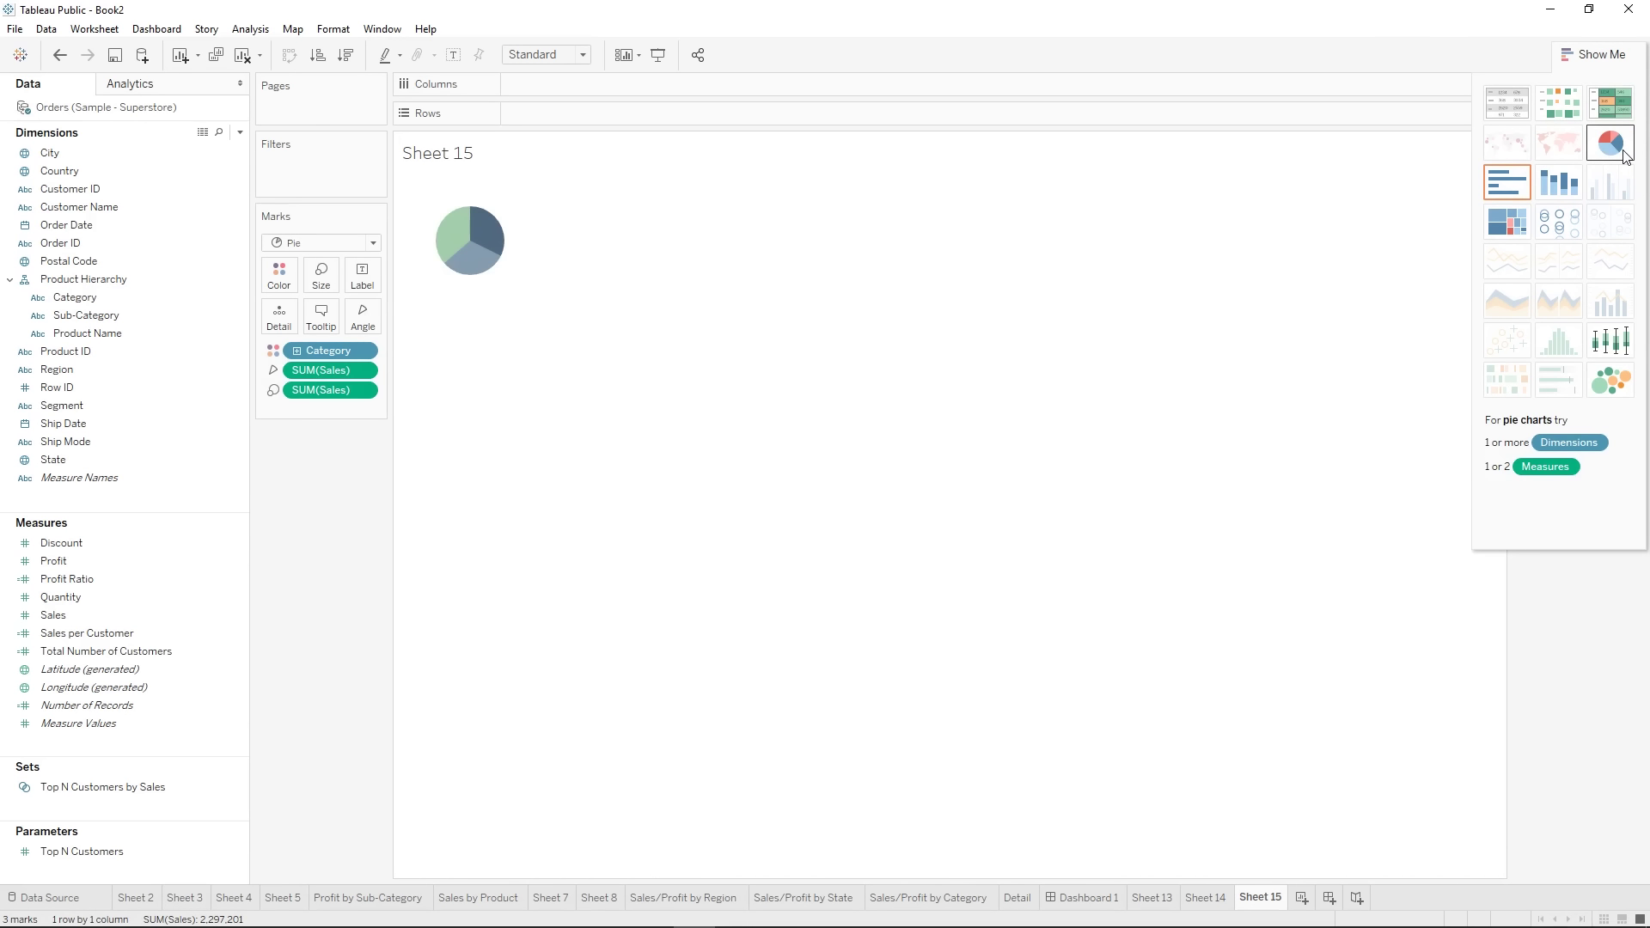
{"action": "left_click", "coordinate": [1600, 54]}
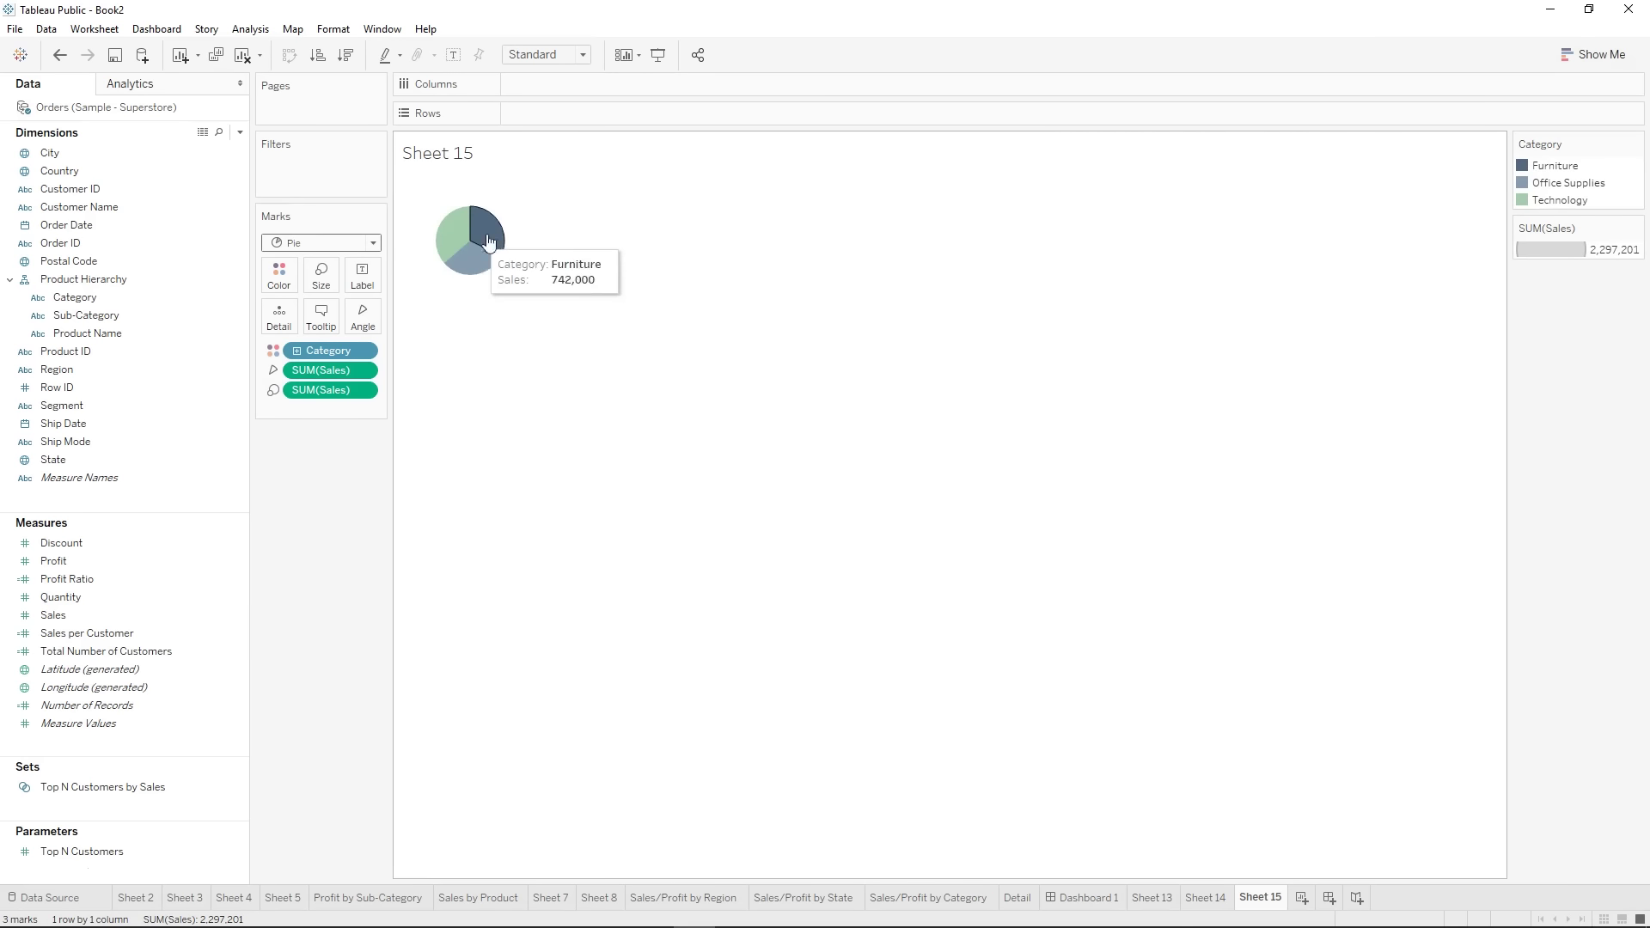
{"action": "left_click", "coordinate": [545, 54]}
{"action": "left_click", "coordinate": [538, 126]}
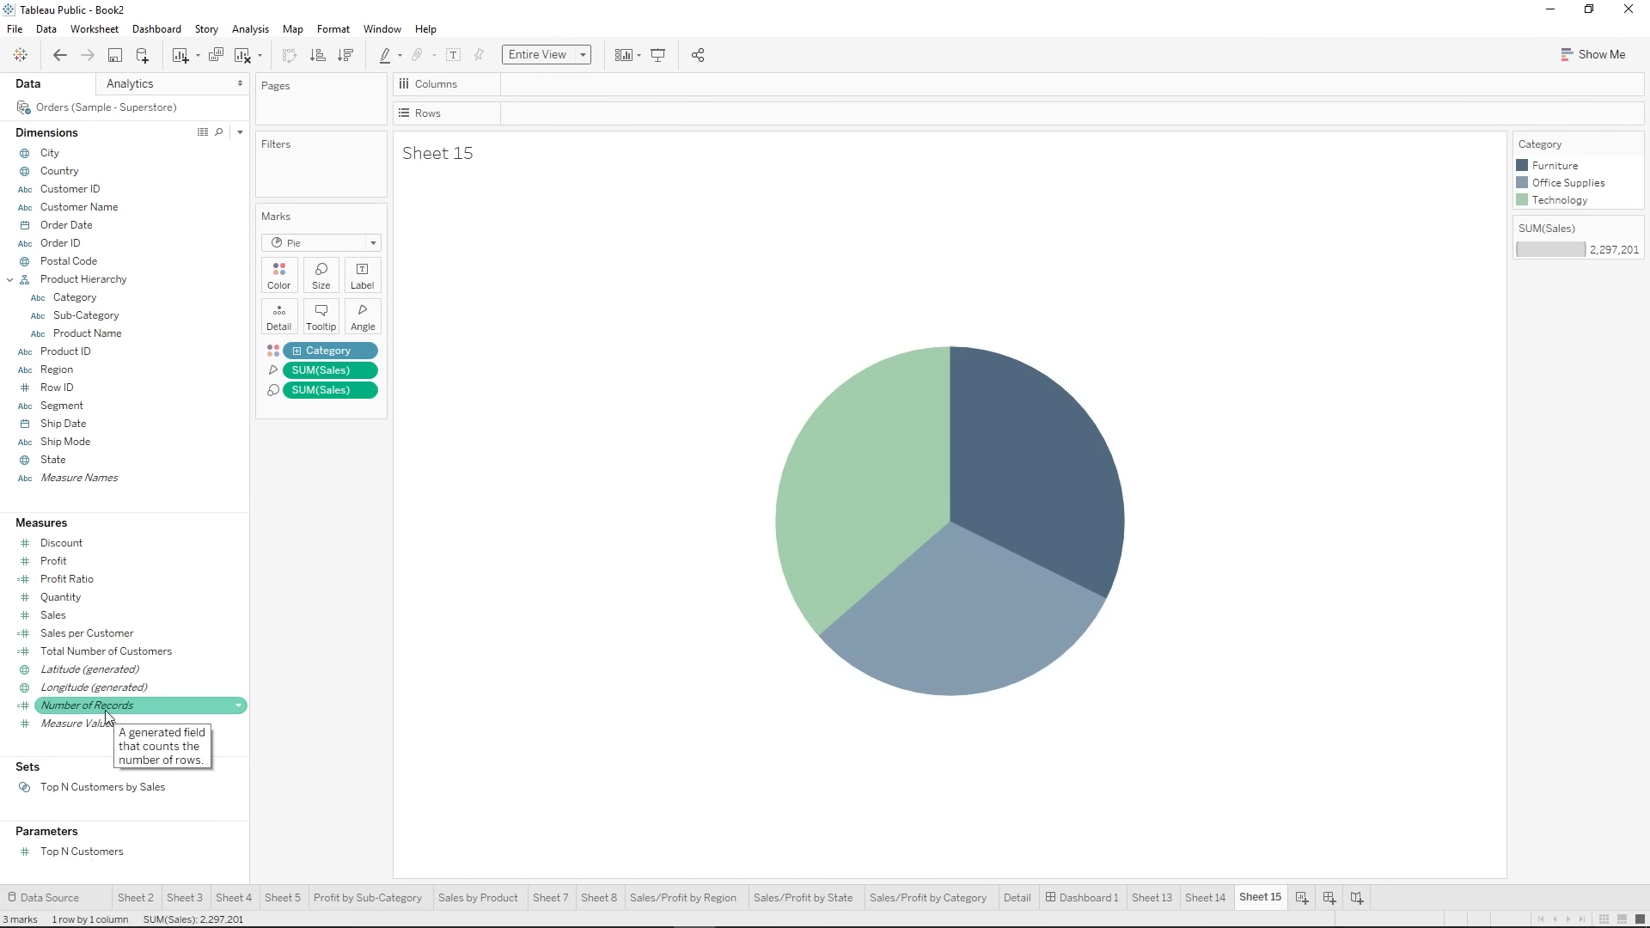
- Add Number of Records to the rows as a Minimum and duplicate it to get two pies
{"action": "left_click_drag", "start_coordinate": [103, 715], "coordinate": [559, 114]}
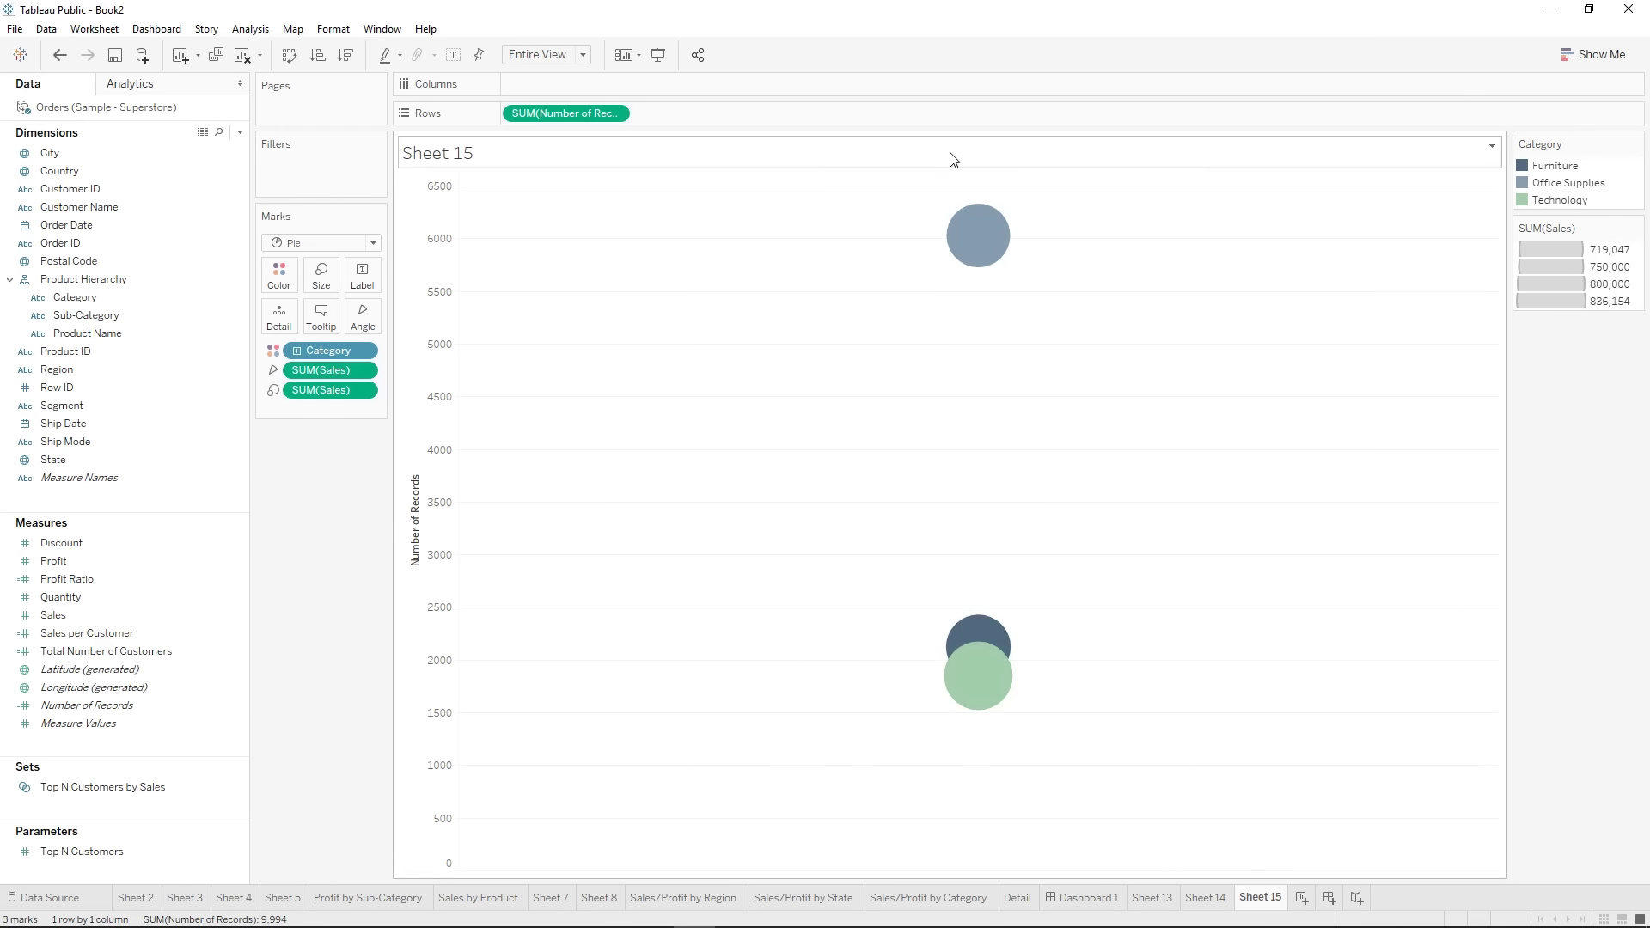
{"action": "right_click", "coordinate": [565, 112]}
{"action": "mouse_move", "coordinate": [686, 286]}
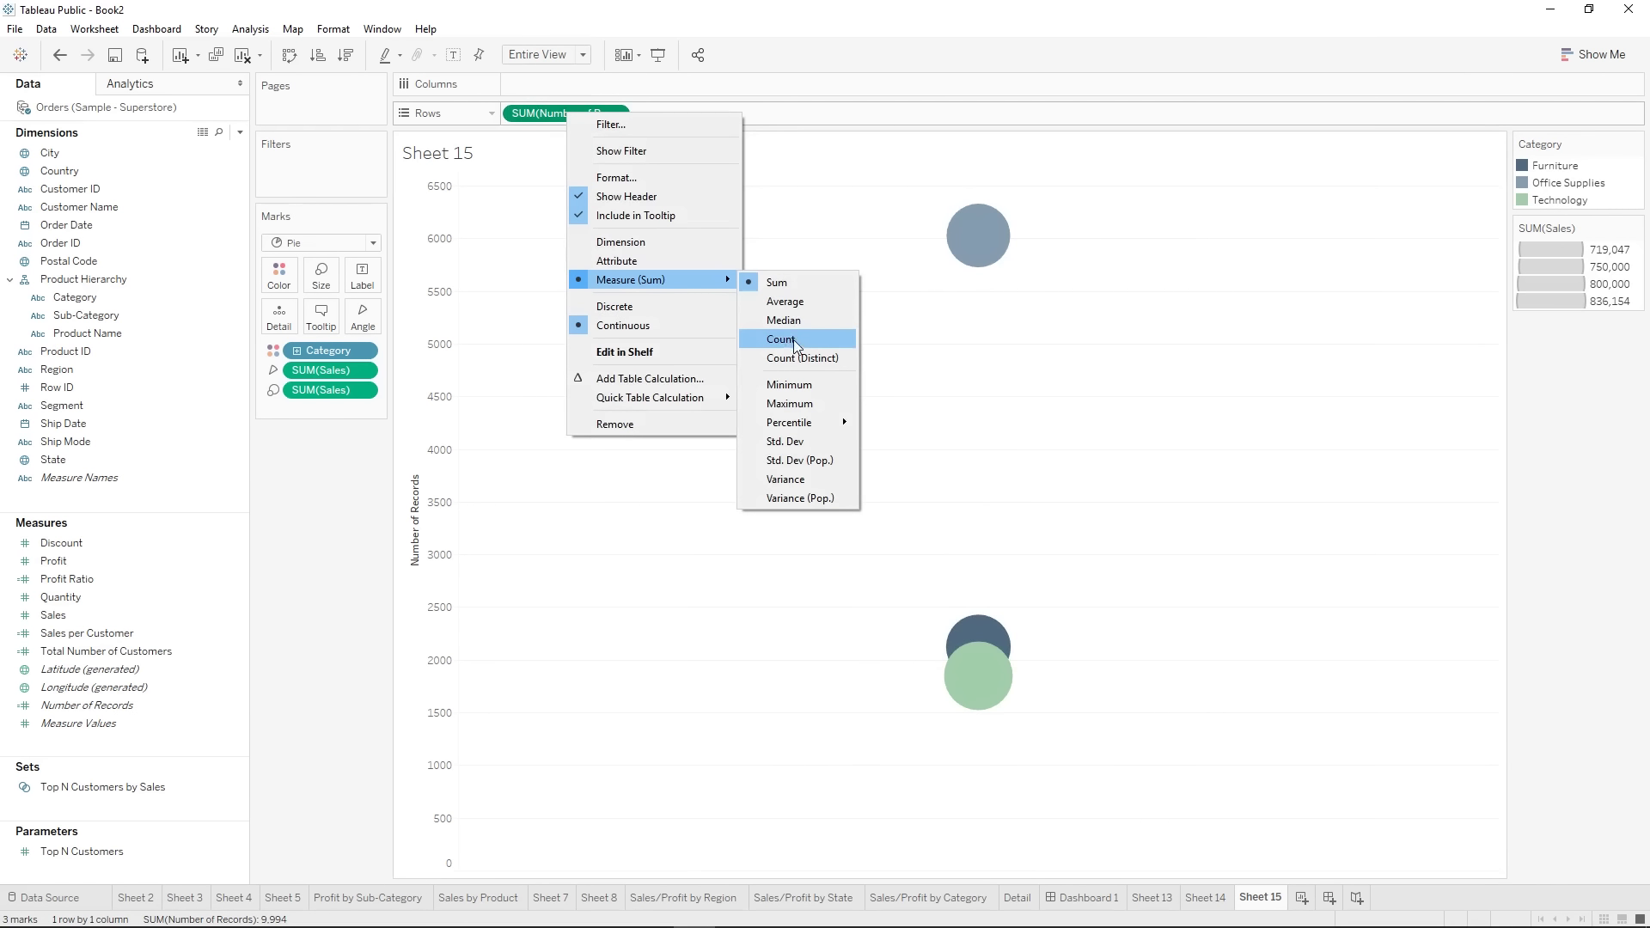
{"action": "left_click", "coordinate": [799, 386]}
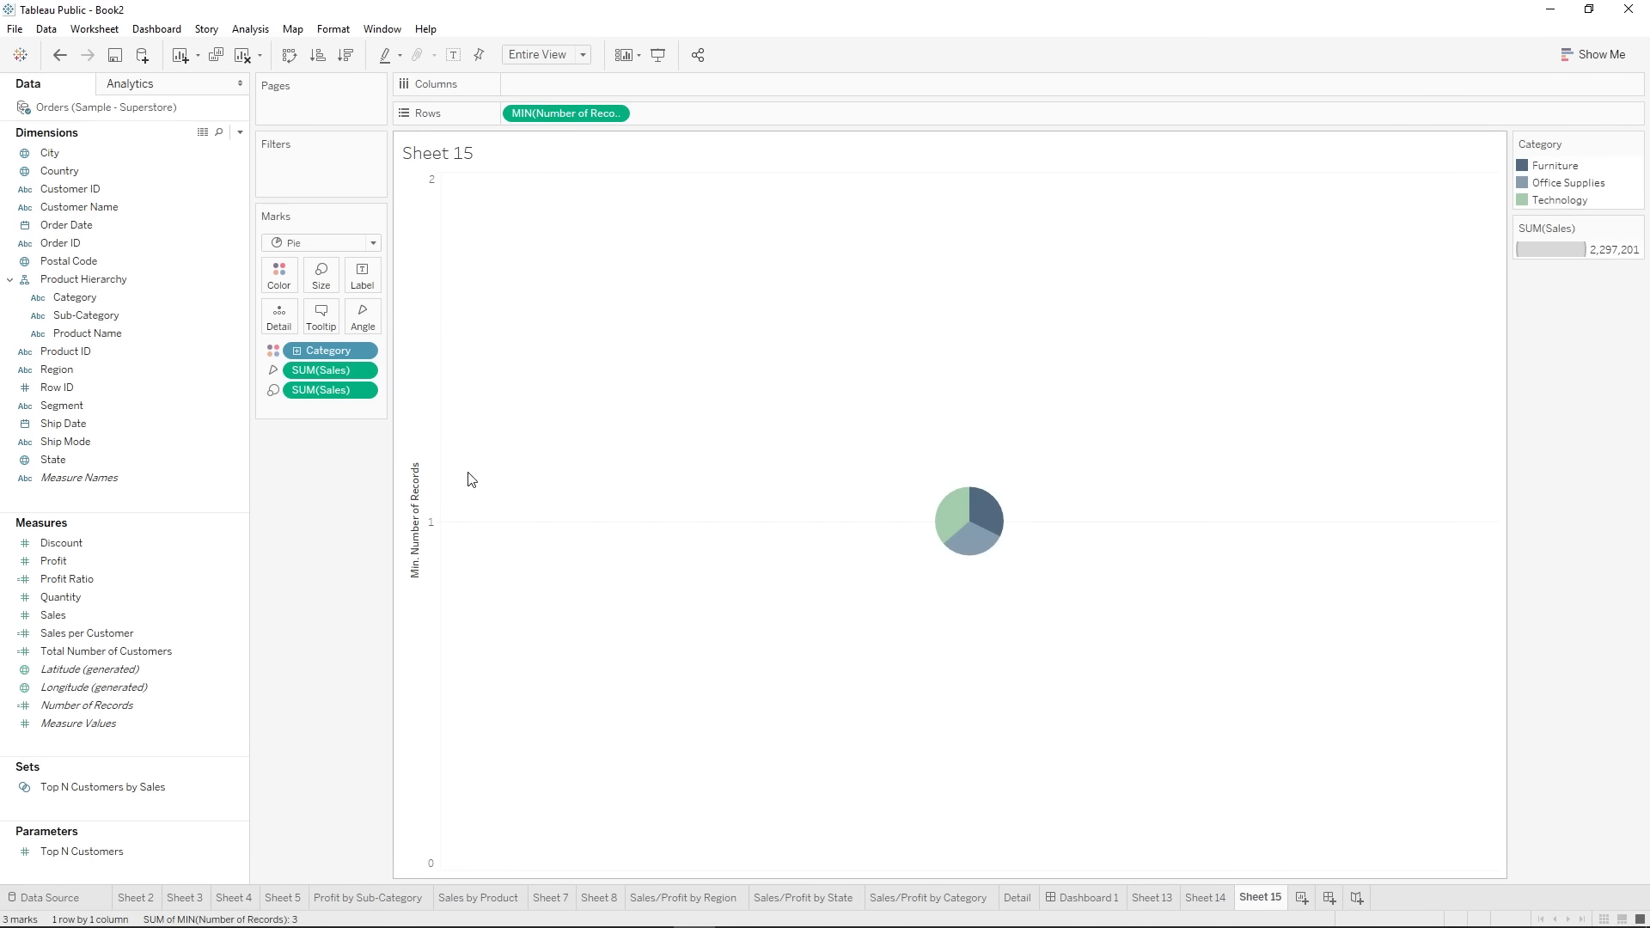
{"action": "left_click_drag", "start_coordinate": [556, 110], "coordinate": [649, 106]}
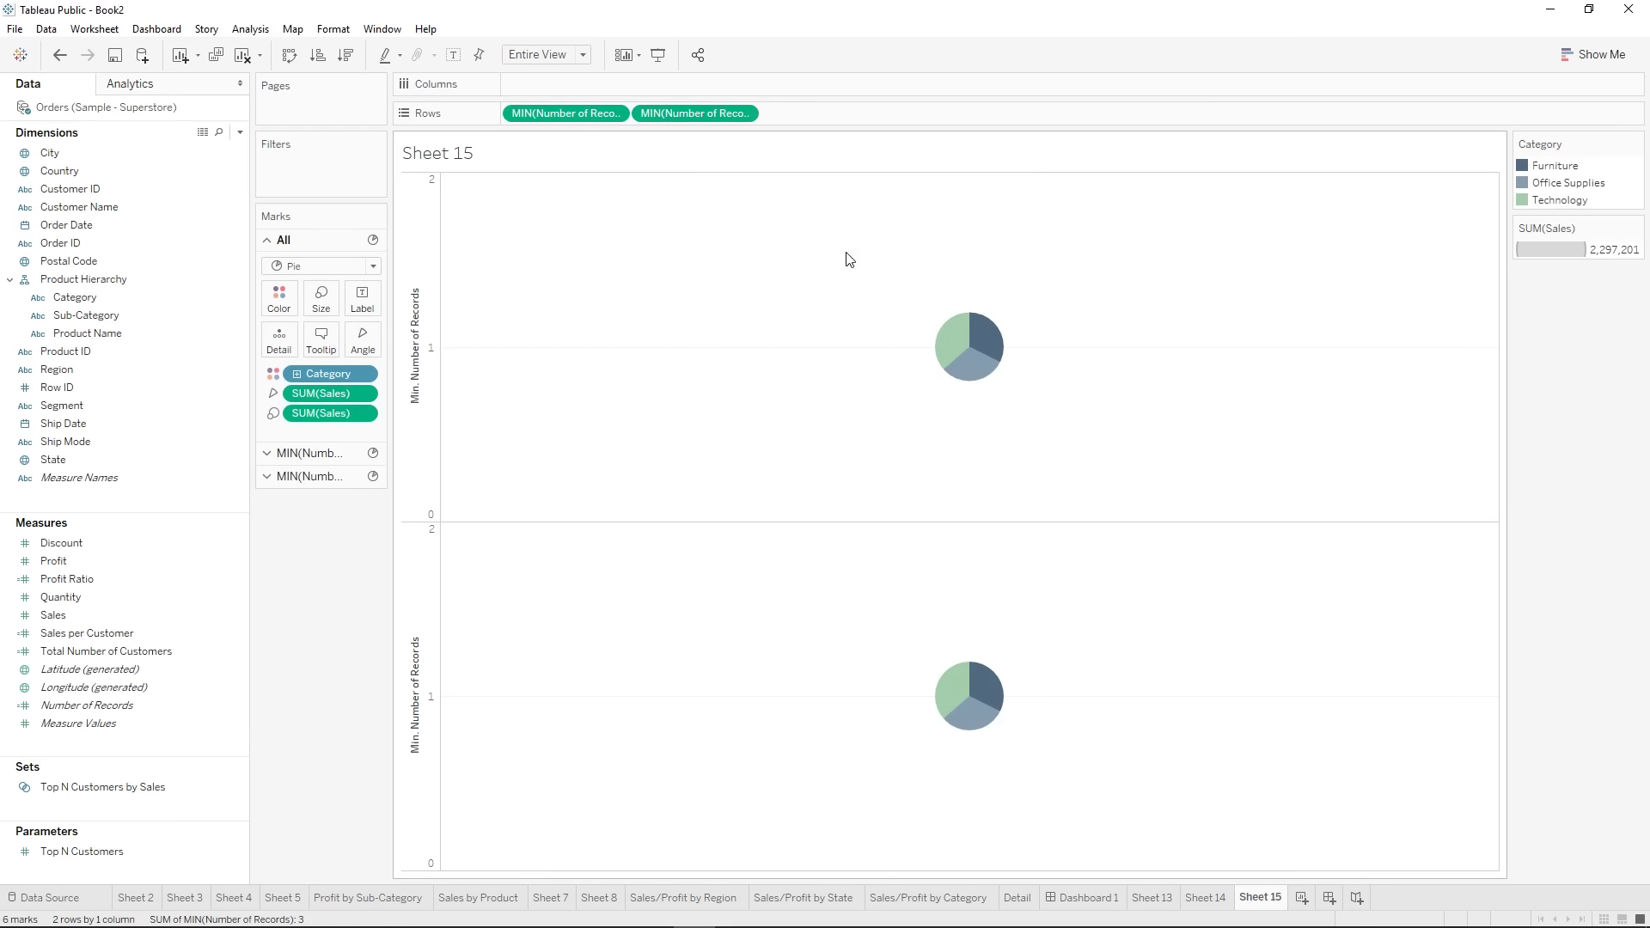
- Enlarge the Category pies using the mark size of the first measure
{"action": "left_click", "coordinate": [311, 453]}
{"action": "left_click", "coordinate": [323, 329]}
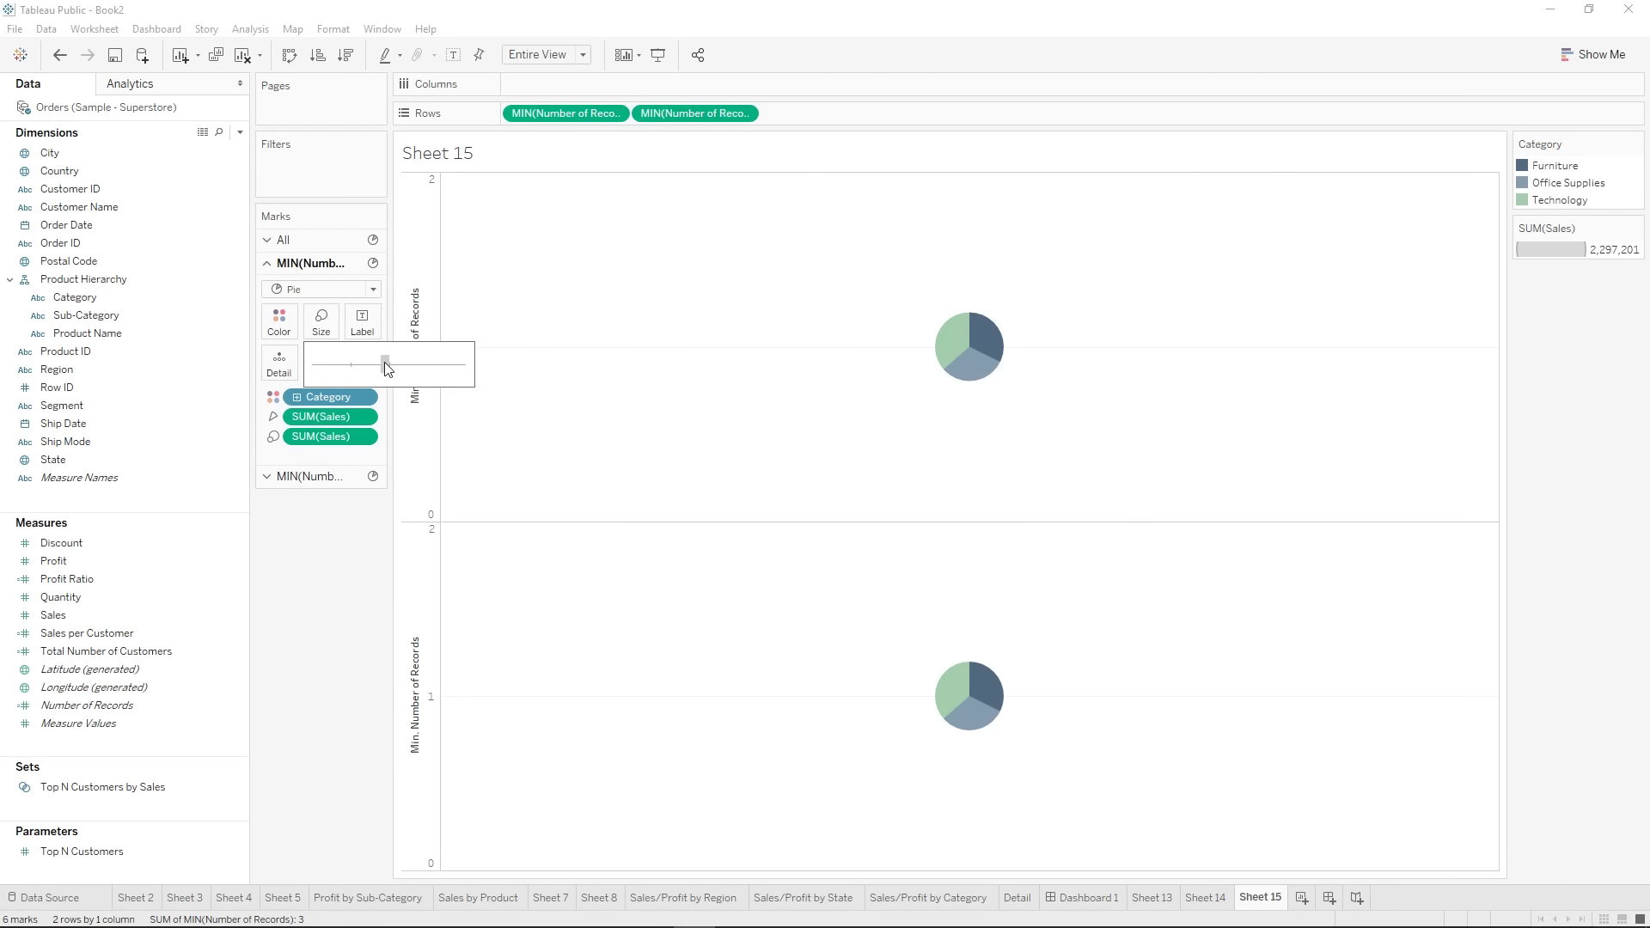
{"action": "left_click", "coordinate": [389, 365]}
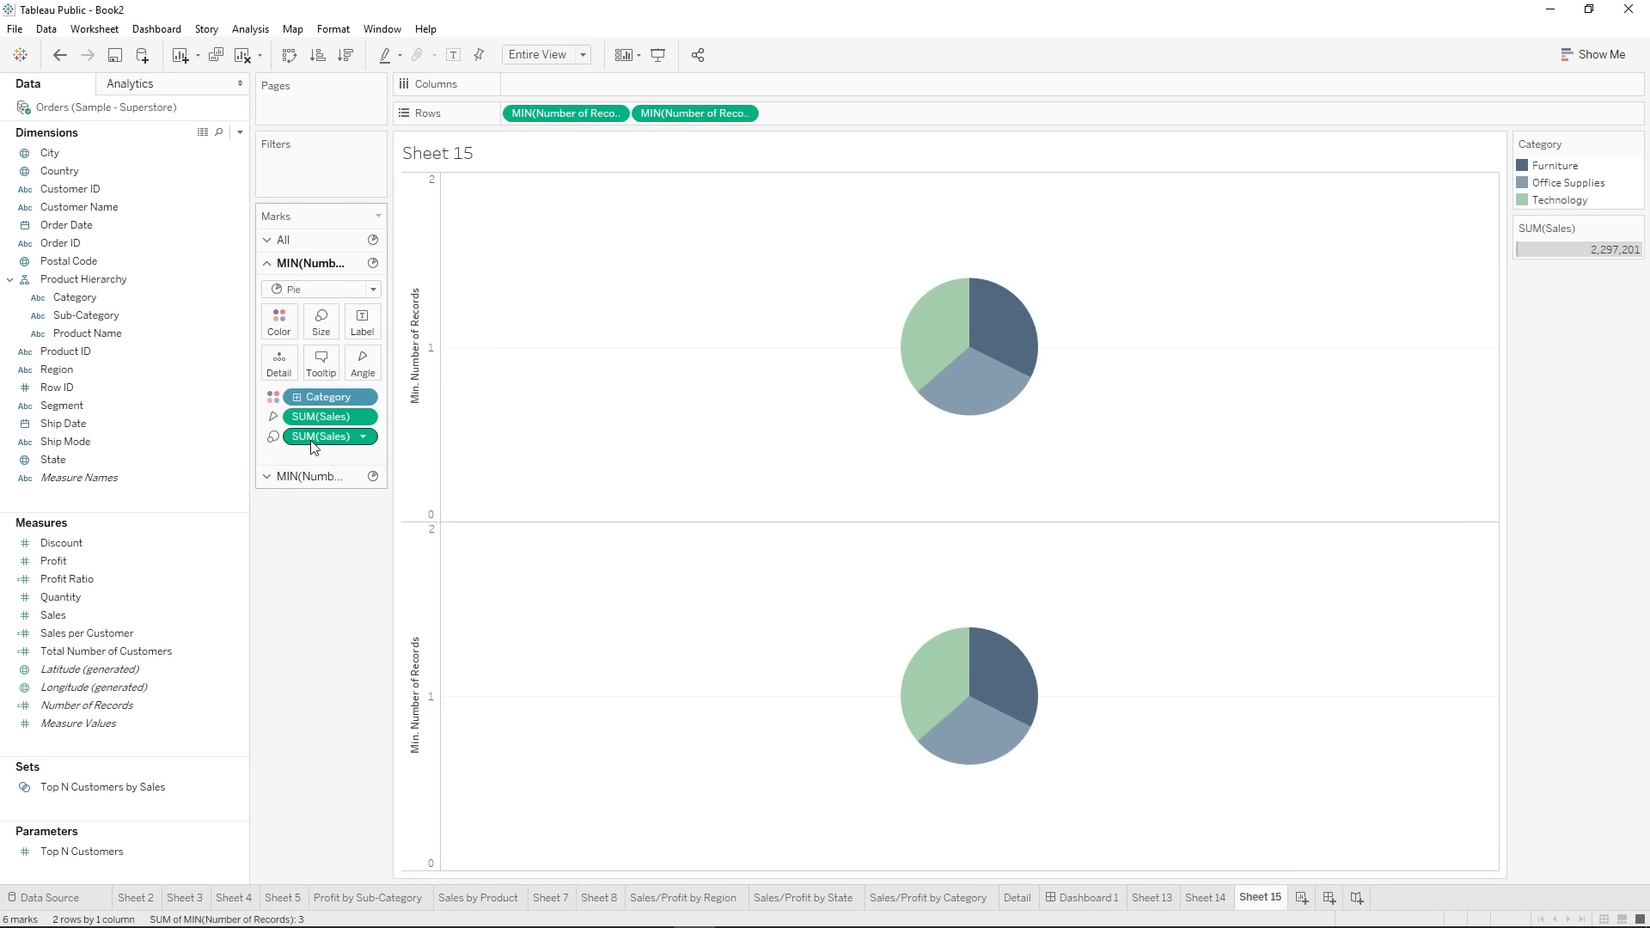
- Remove Sales from the size encoding of the pies and shrink the second measure's pie below the first one's size
{"action": "left_click", "coordinate": [306, 475]}
{"action": "left_click", "coordinate": [309, 263]}
{"action": "left_click_drag", "start_coordinate": [343, 437], "coordinate": [343, 537]}
{"action": "left_click", "coordinate": [322, 476]}
{"action": "left_click", "coordinate": [335, 357]}
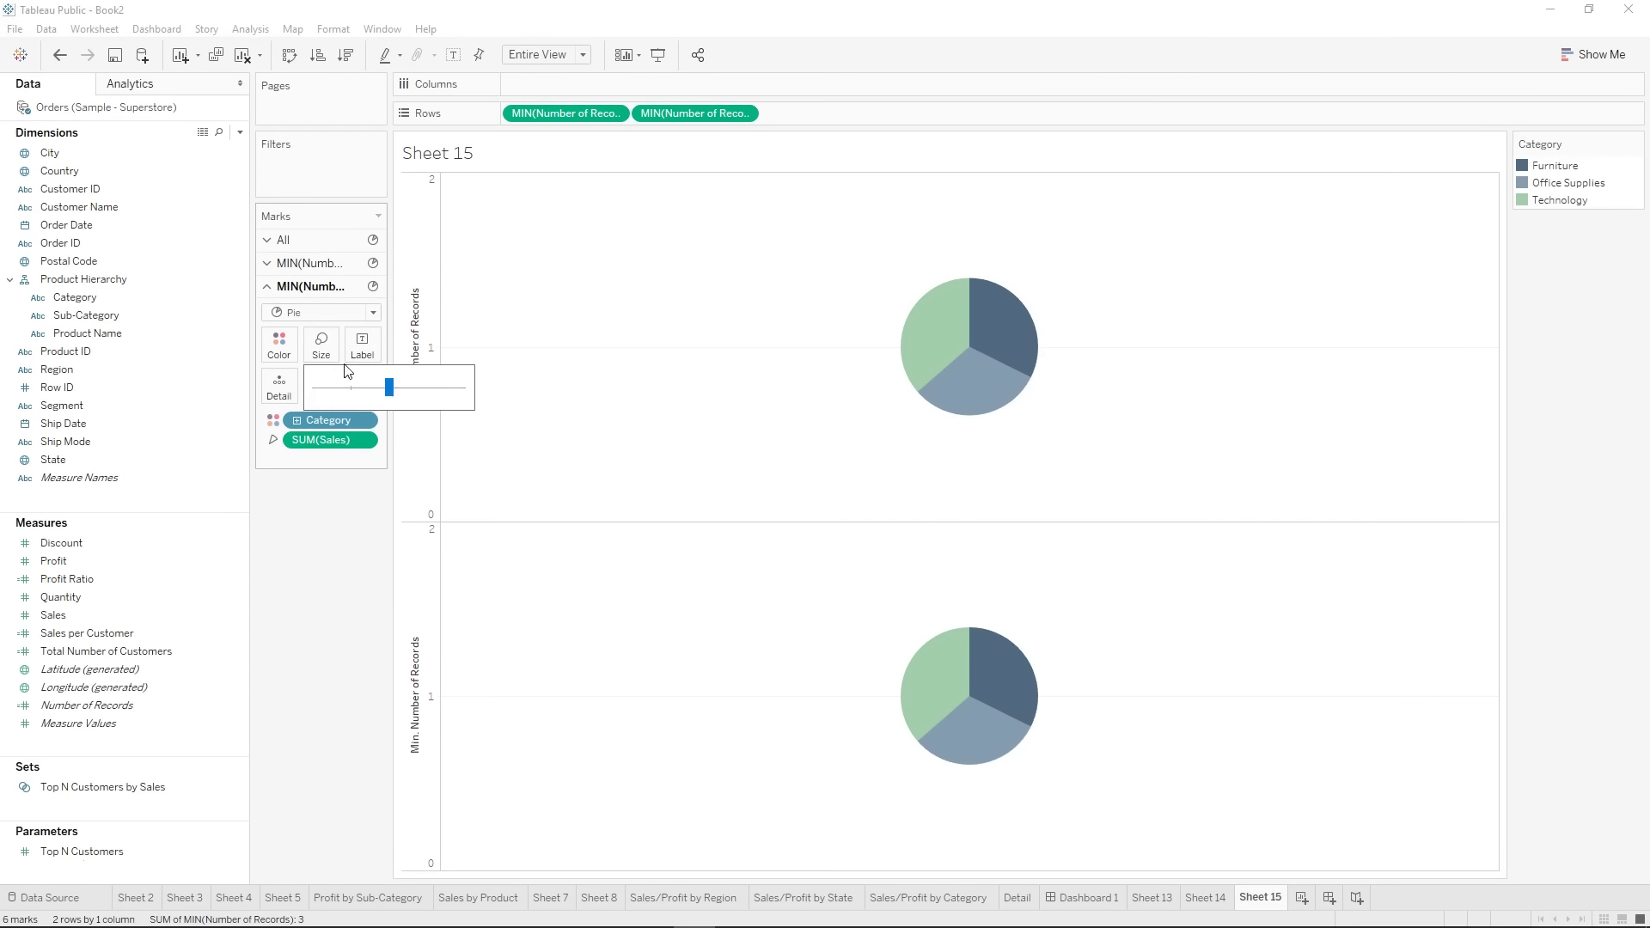
{"action": "left_click_drag", "start_coordinate": [378, 388], "coordinate": [361, 388]}
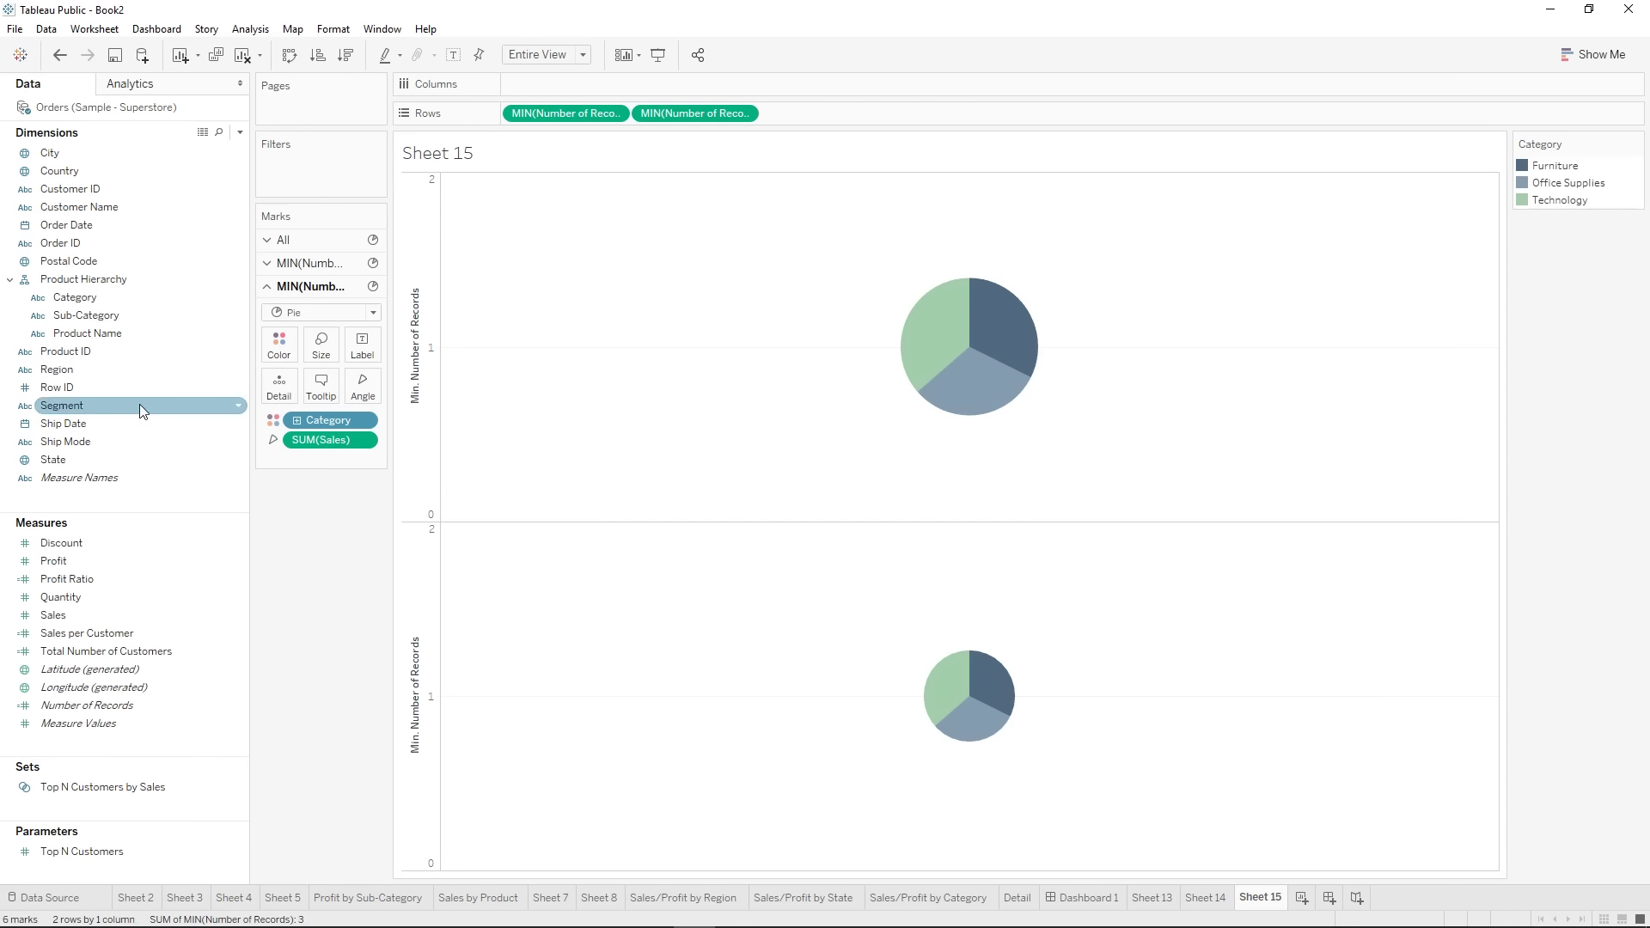
- Replace Category with Region as the color of the second measure's pie
{"action": "left_click_drag", "start_coordinate": [112, 380], "coordinate": [292, 545]}
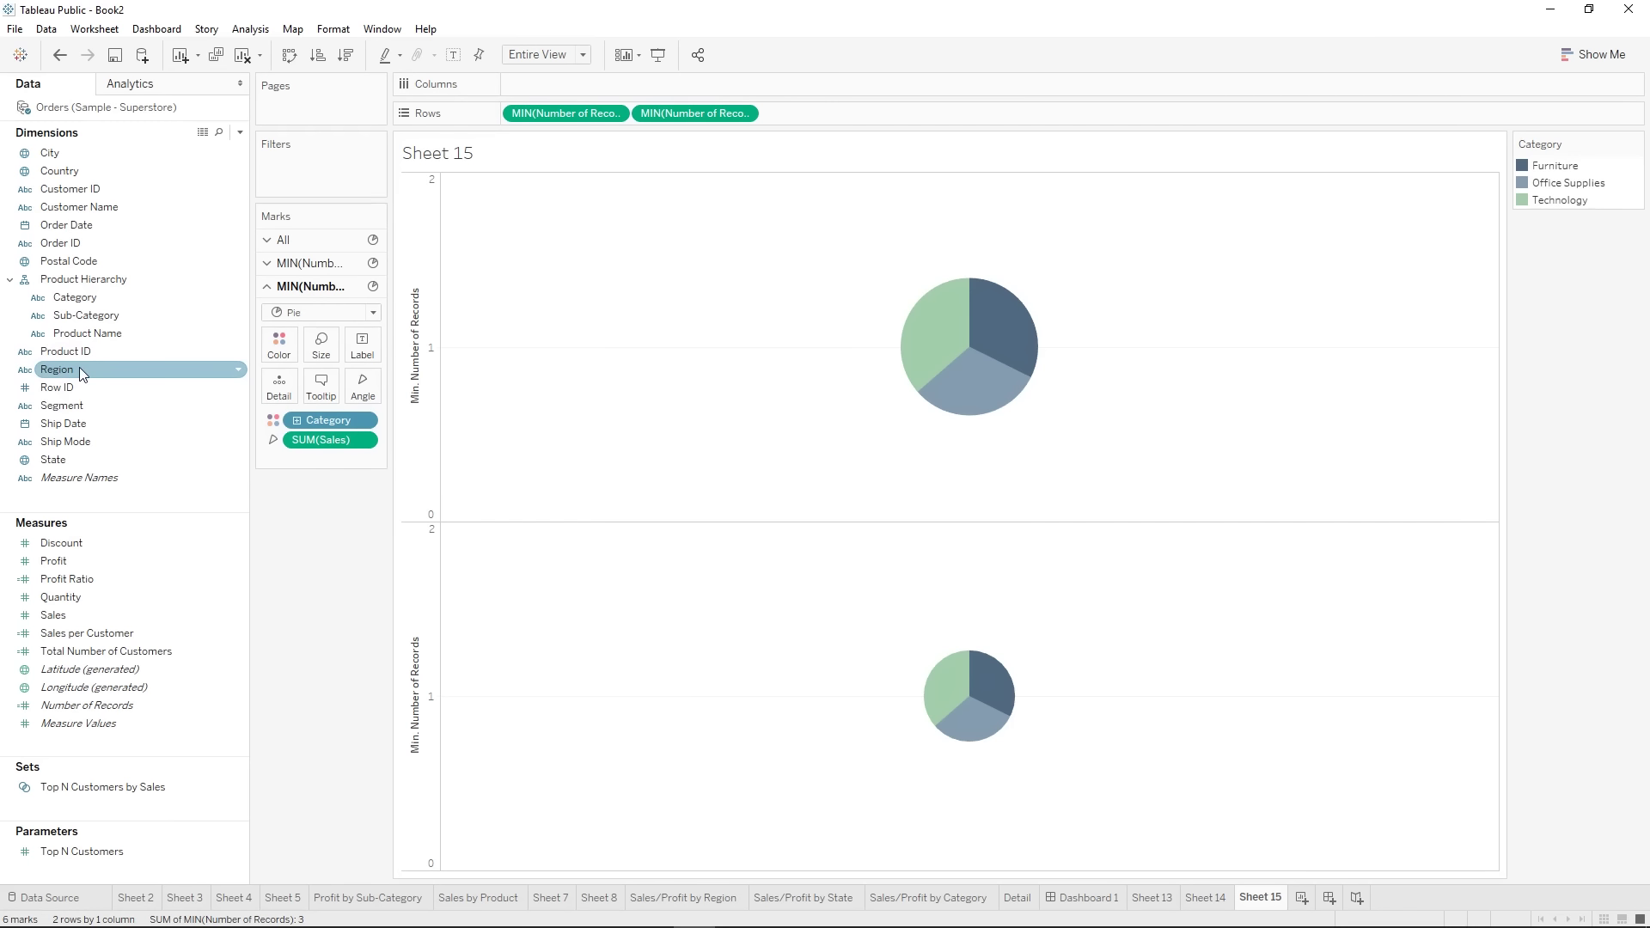
{"action": "left_click_drag", "start_coordinate": [76, 368], "coordinate": [327, 421]}
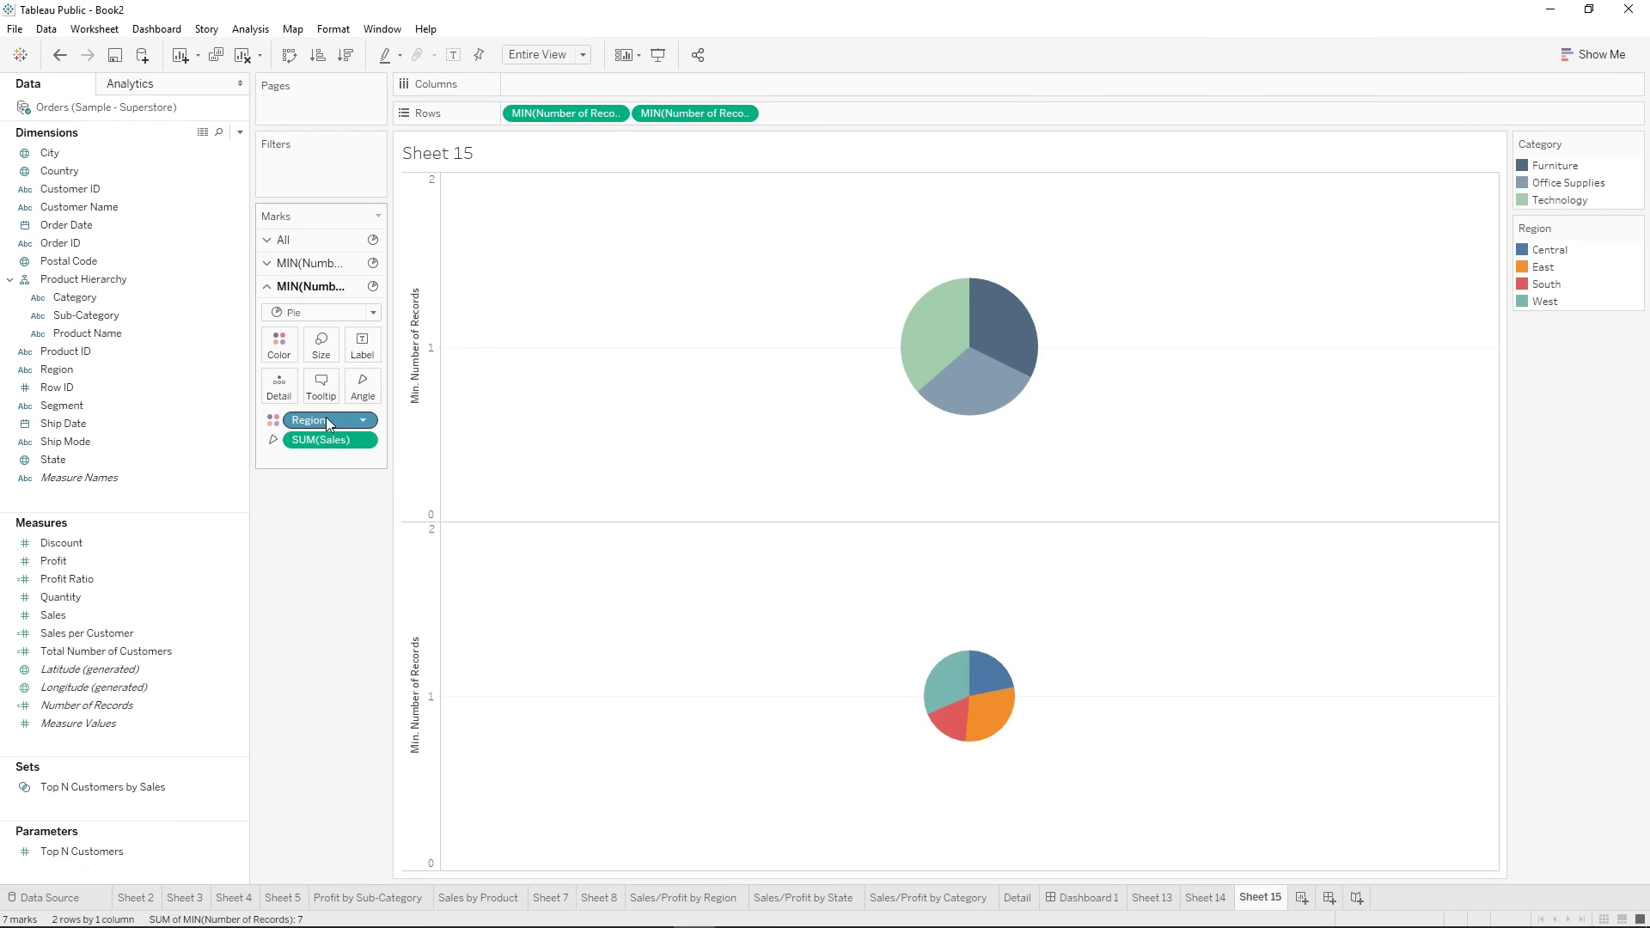
- Undo the Region coloring of the second measure's pie and replace Category with Region as its color again
{"action": "left_click", "coordinate": [60, 53]}
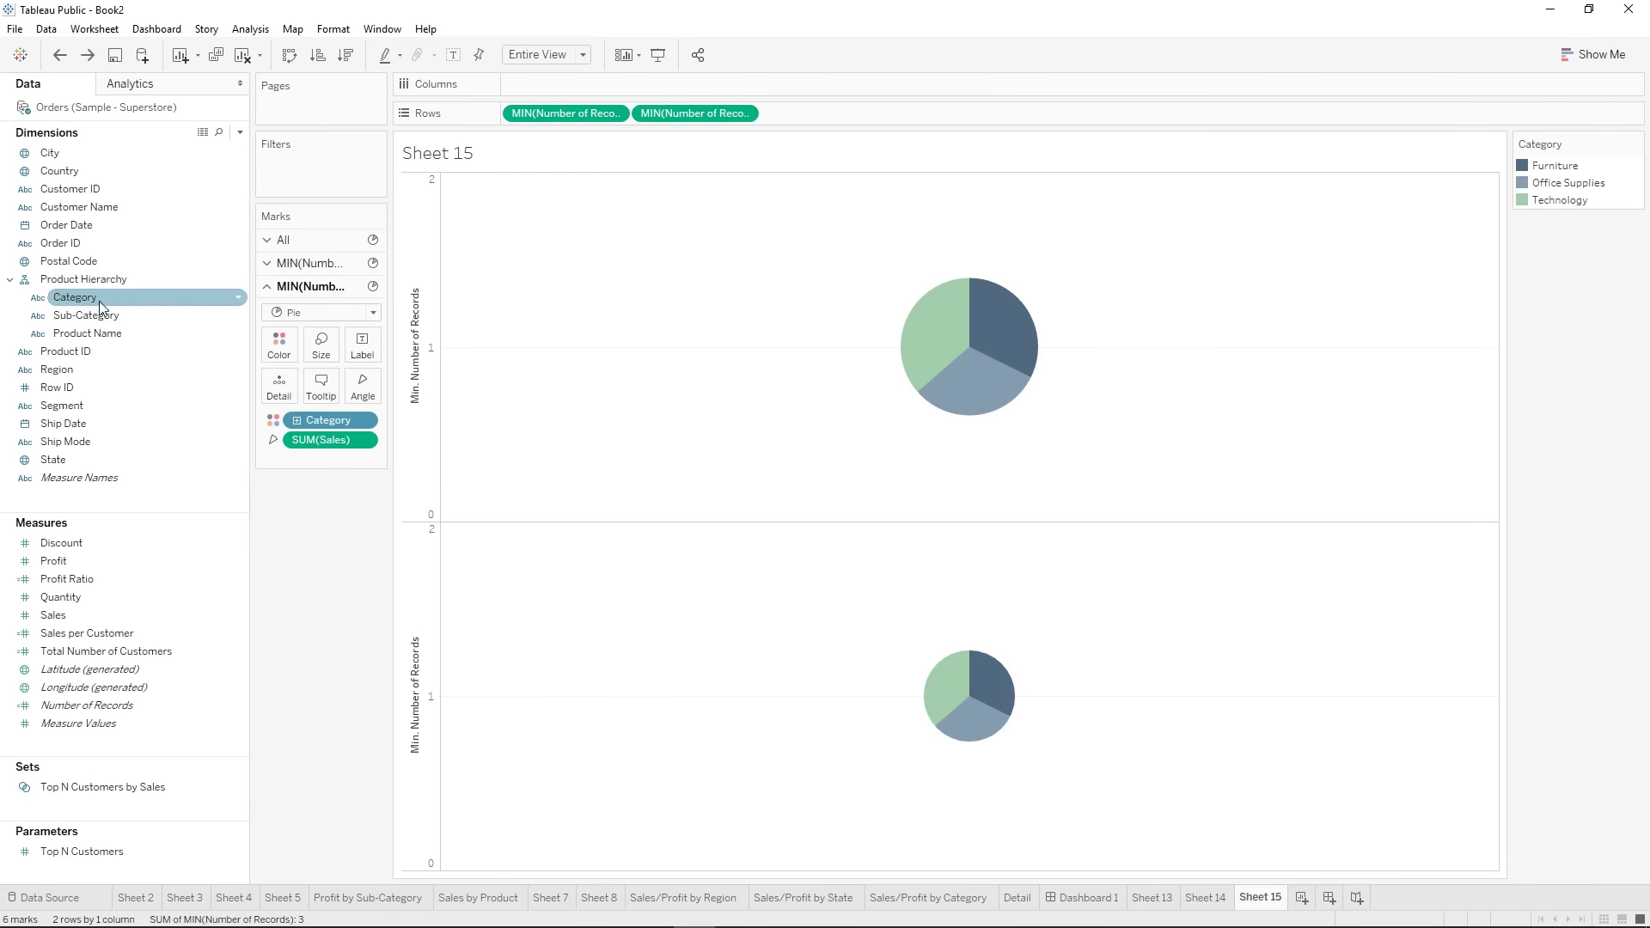
{"action": "left_click_drag", "start_coordinate": [60, 368], "coordinate": [309, 421]}
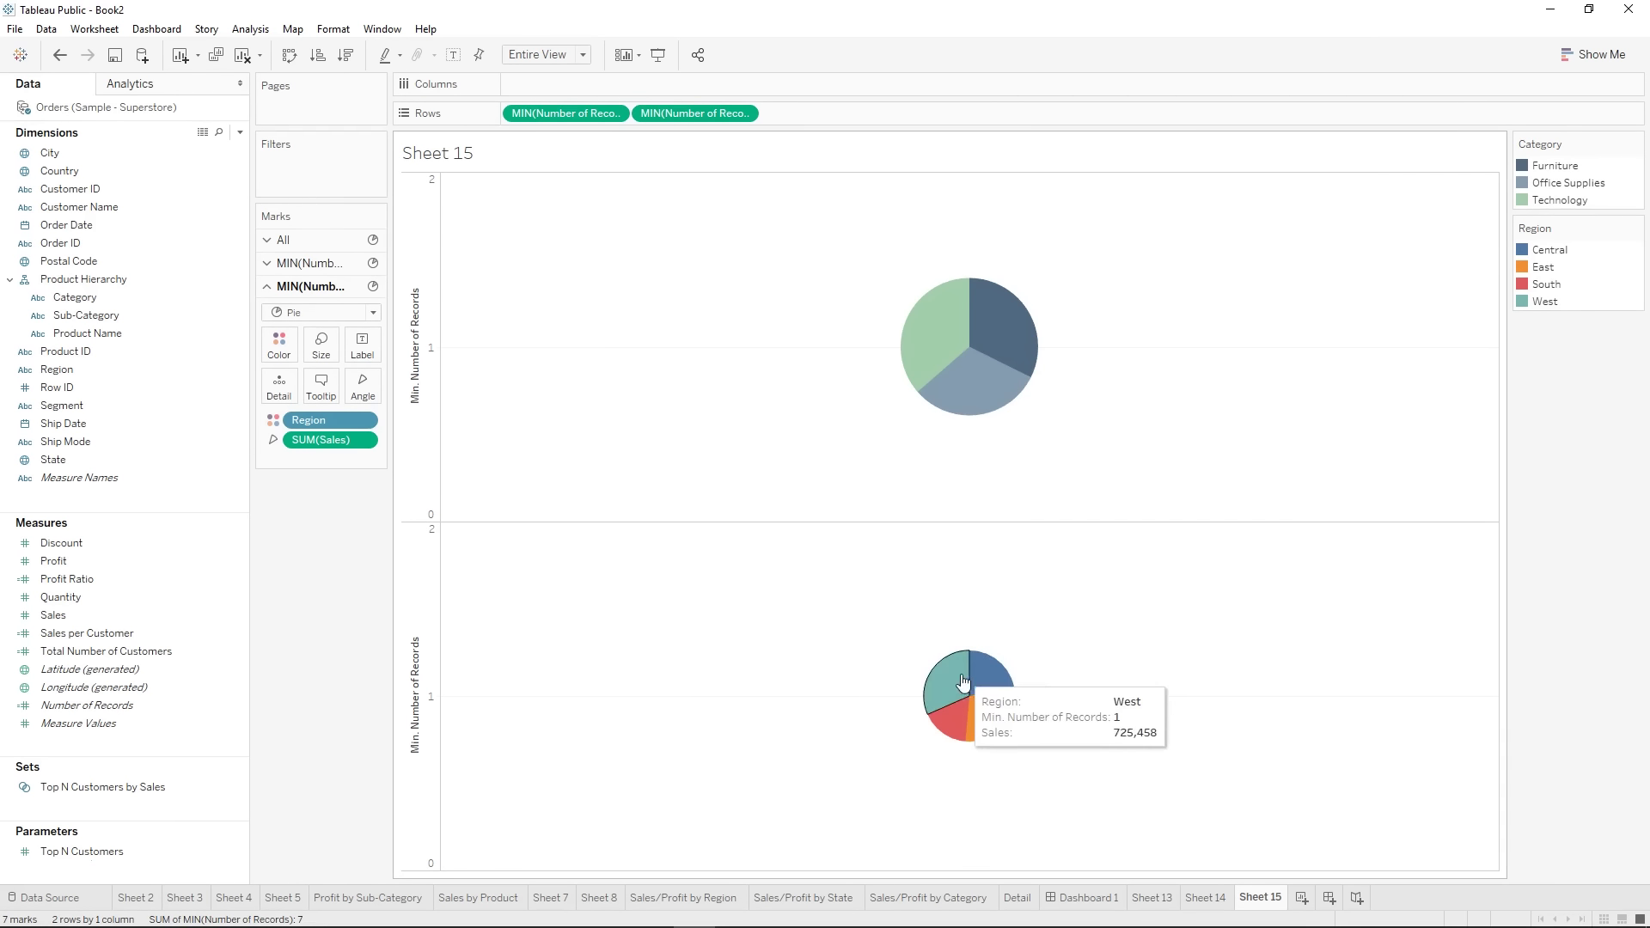
{"action": "left_click", "coordinate": [310, 263]}
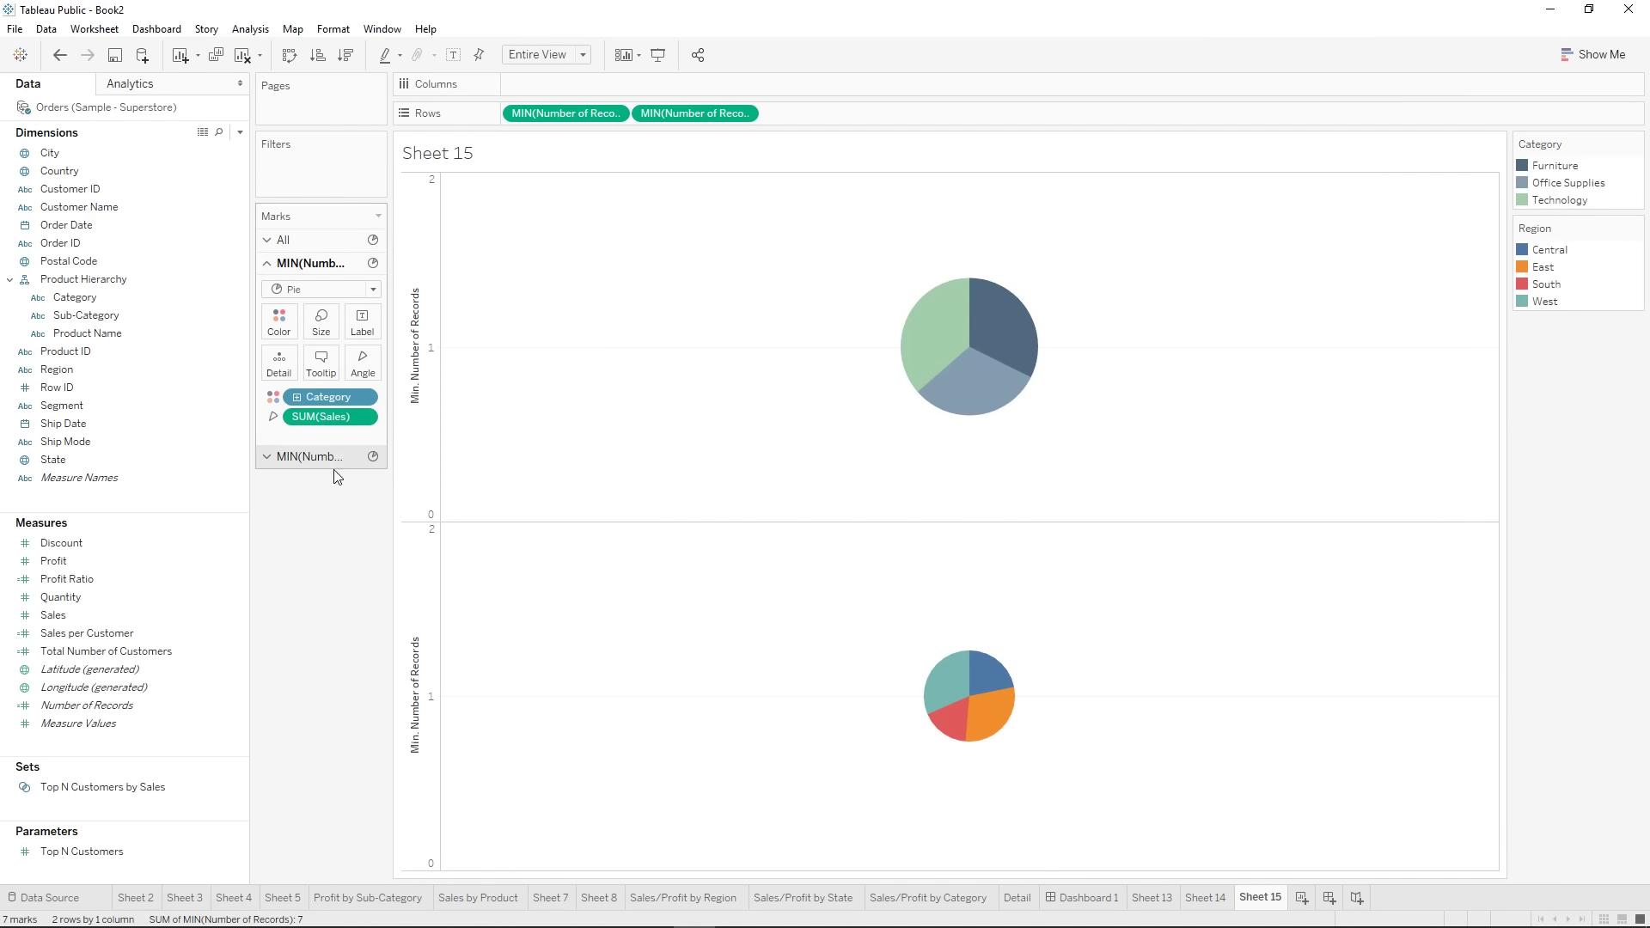
- Open the Region color editor for the second measure's pie and choose the Miller Stone palette
{"action": "left_click", "coordinate": [310, 456]}
{"action": "left_click", "coordinate": [278, 341]}
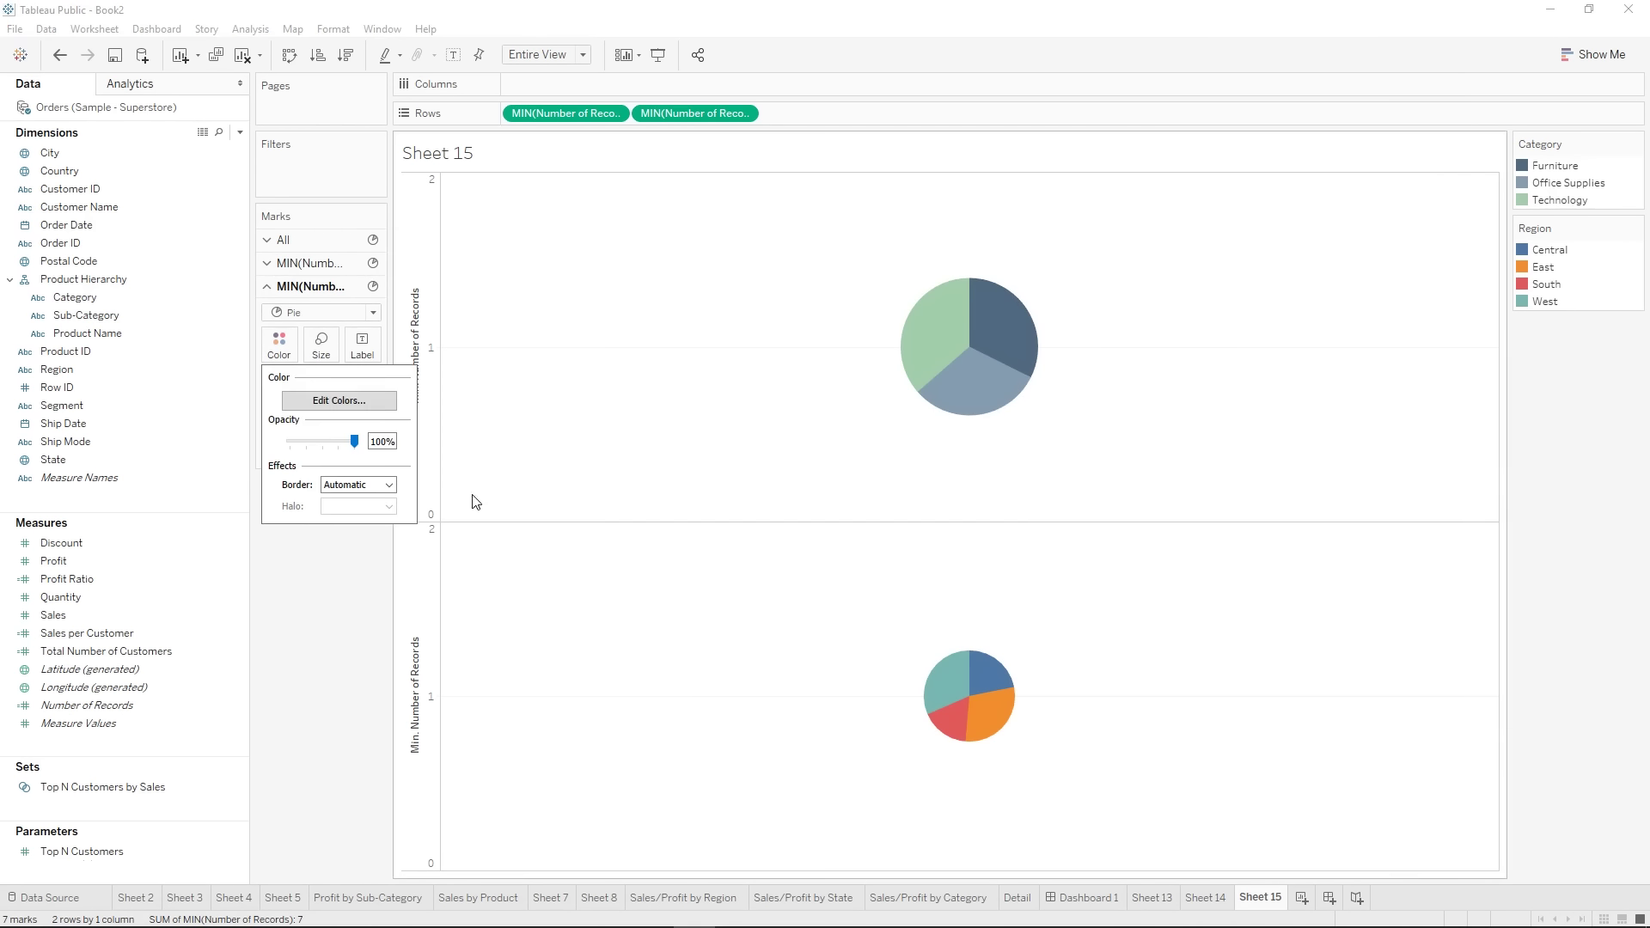
{"action": "left_click", "coordinate": [370, 400]}
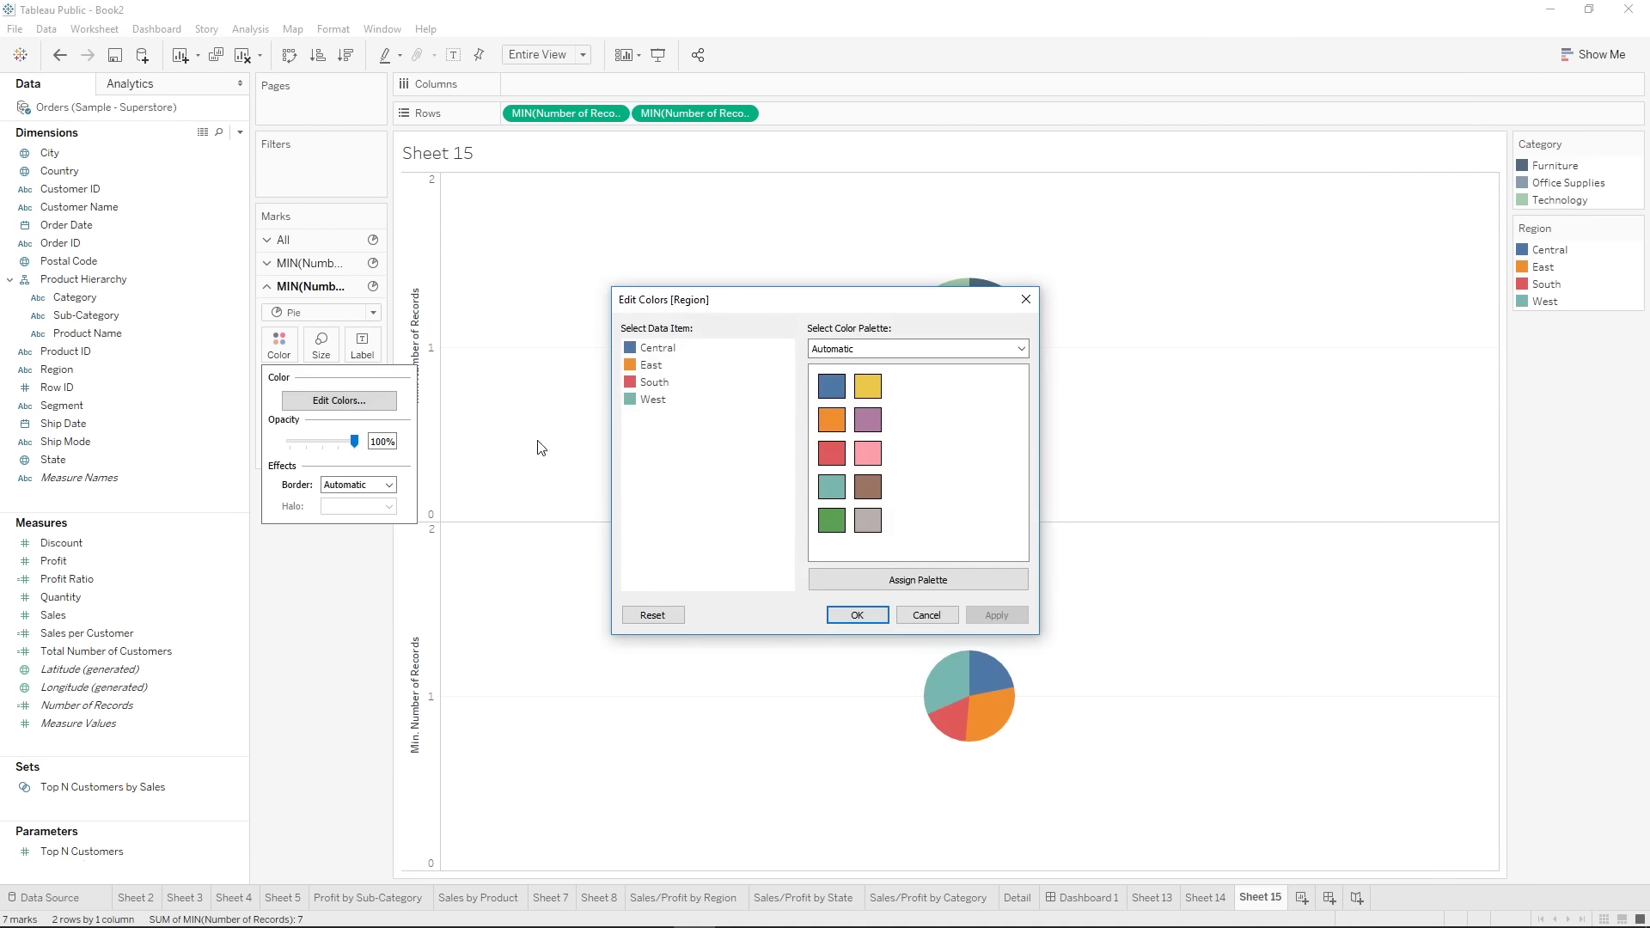
{"action": "left_click_drag", "start_coordinate": [851, 311], "coordinate": [596, 422]}
{"action": "left_click", "coordinate": [612, 454]}
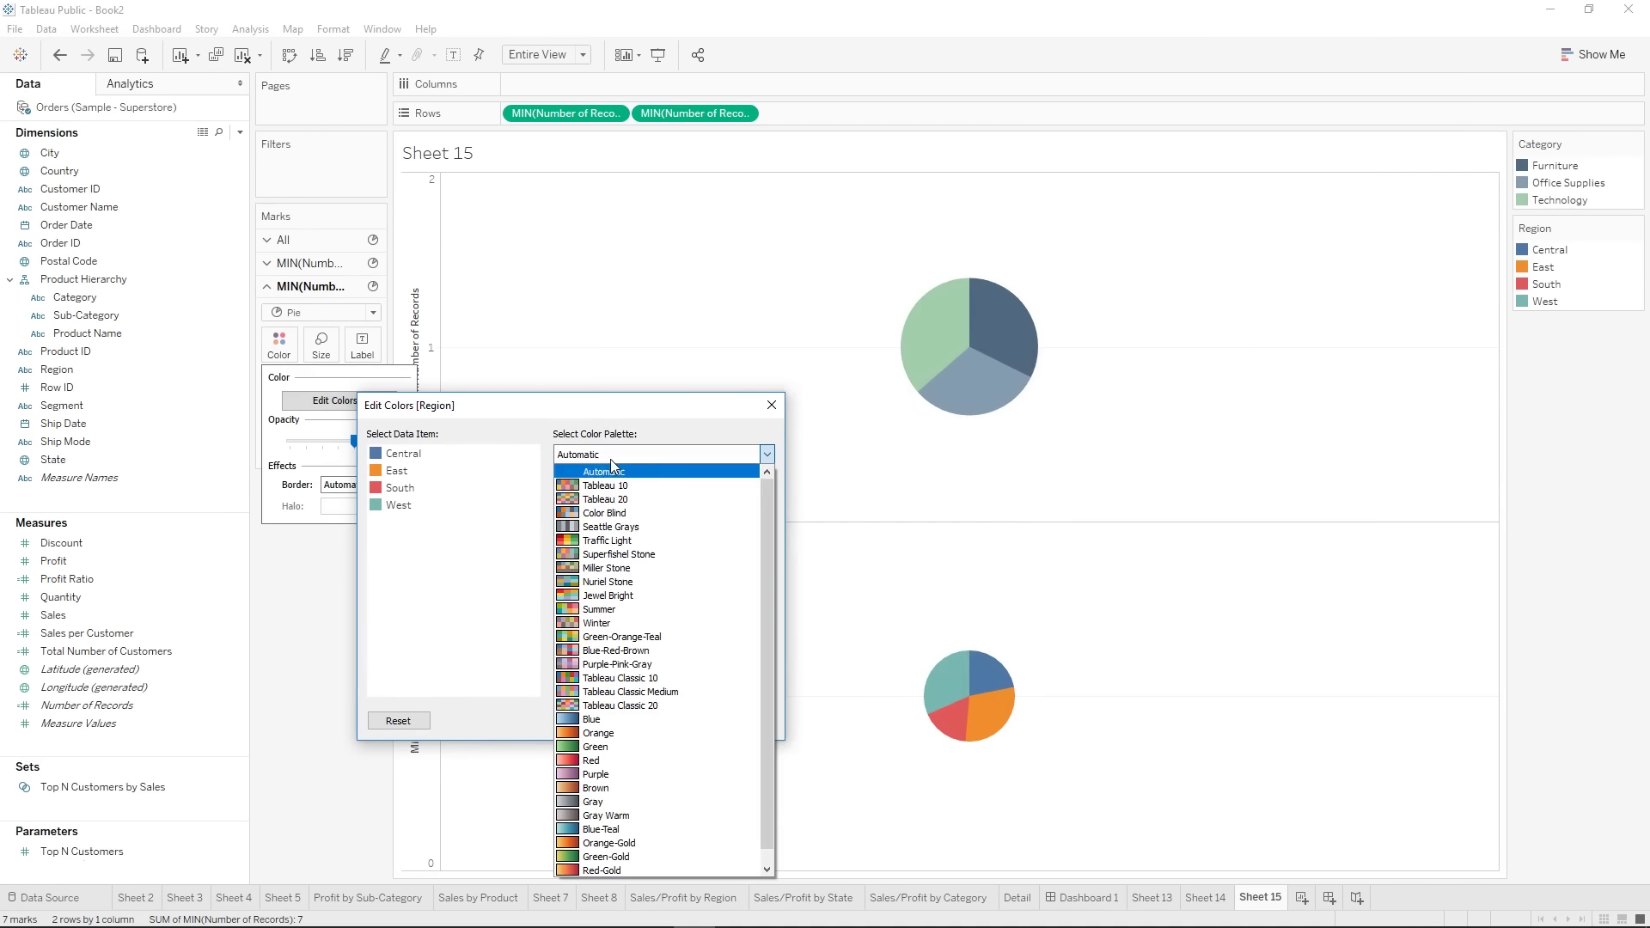
{"action": "left_click", "coordinate": [634, 582]}
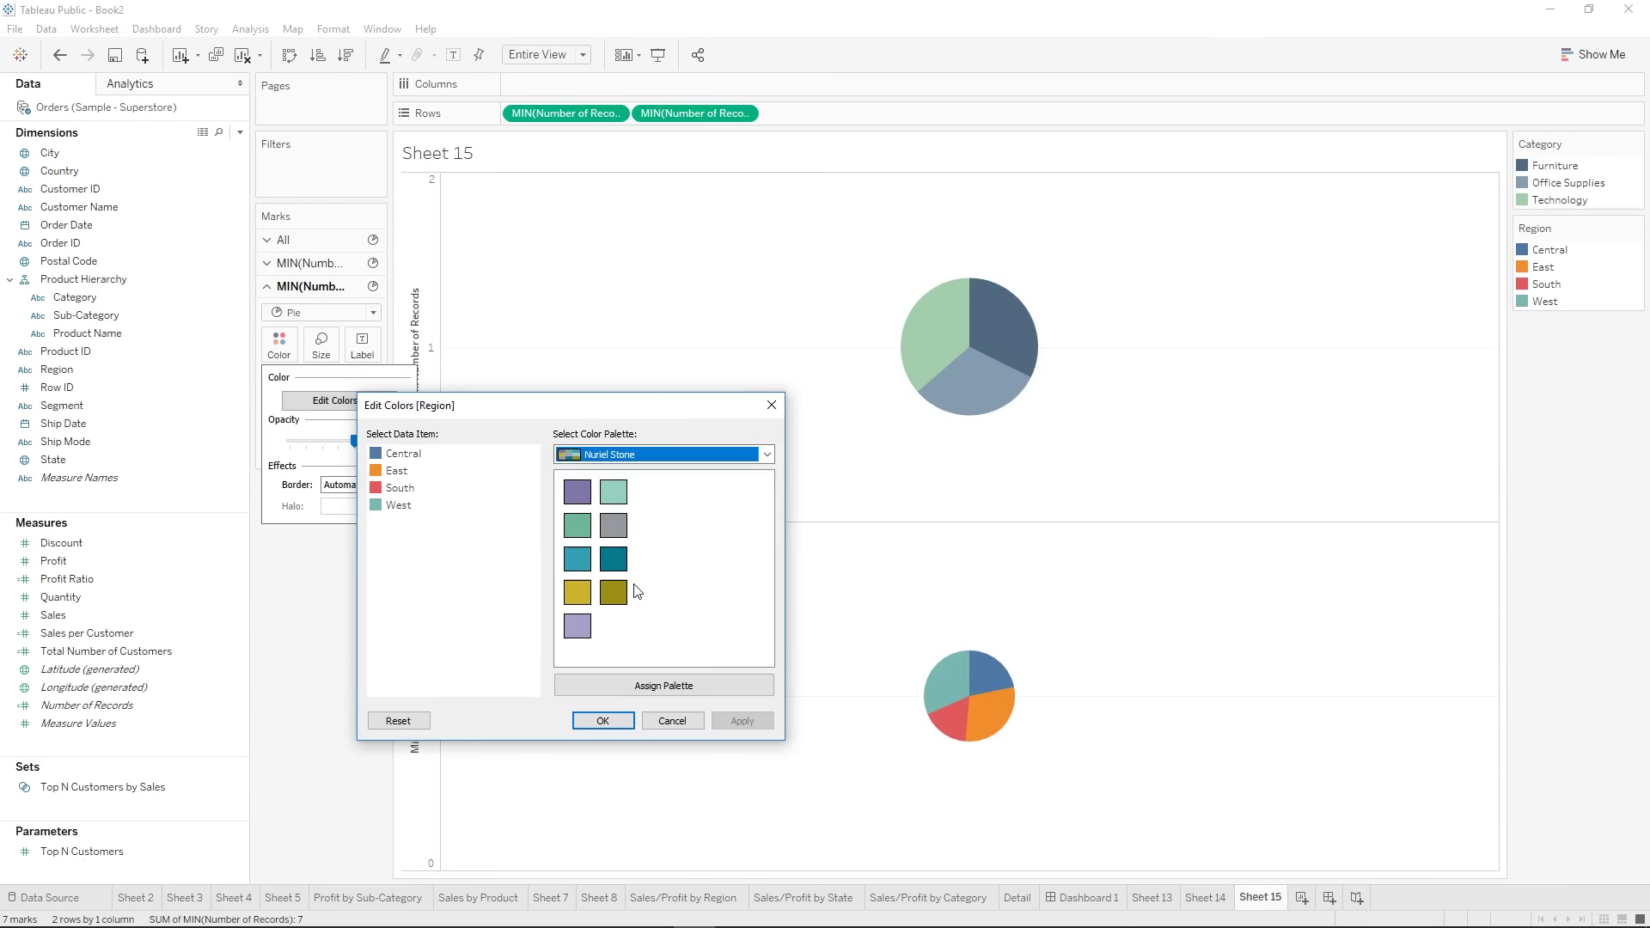
{"action": "left_click", "coordinate": [651, 456]}
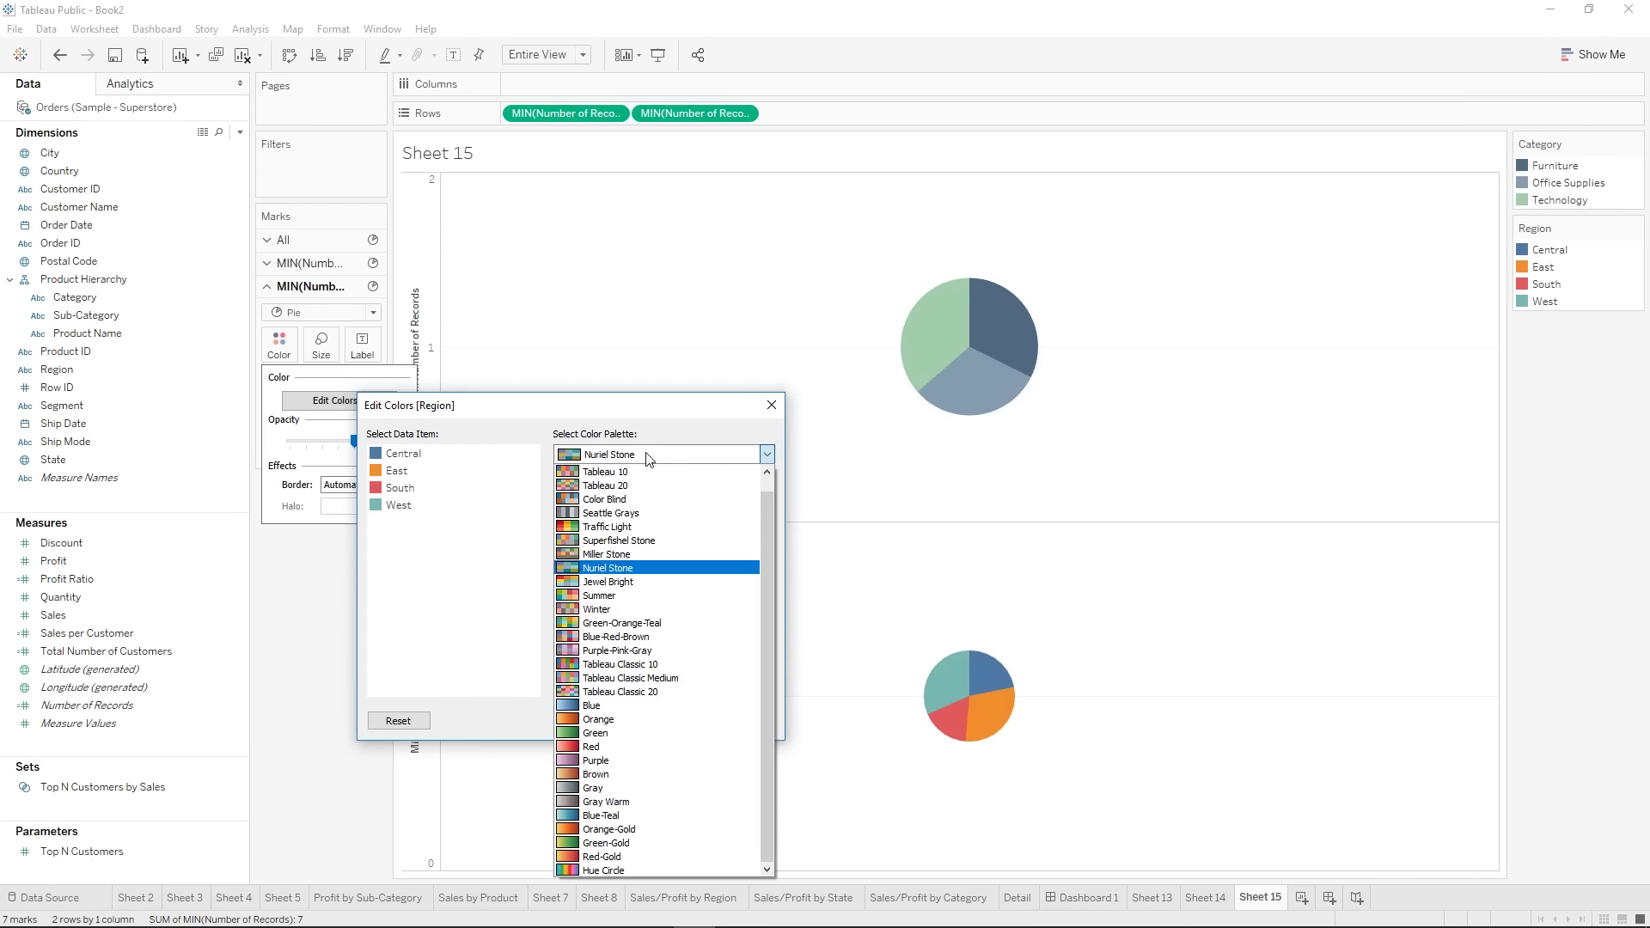
{"action": "left_click", "coordinate": [640, 555]}
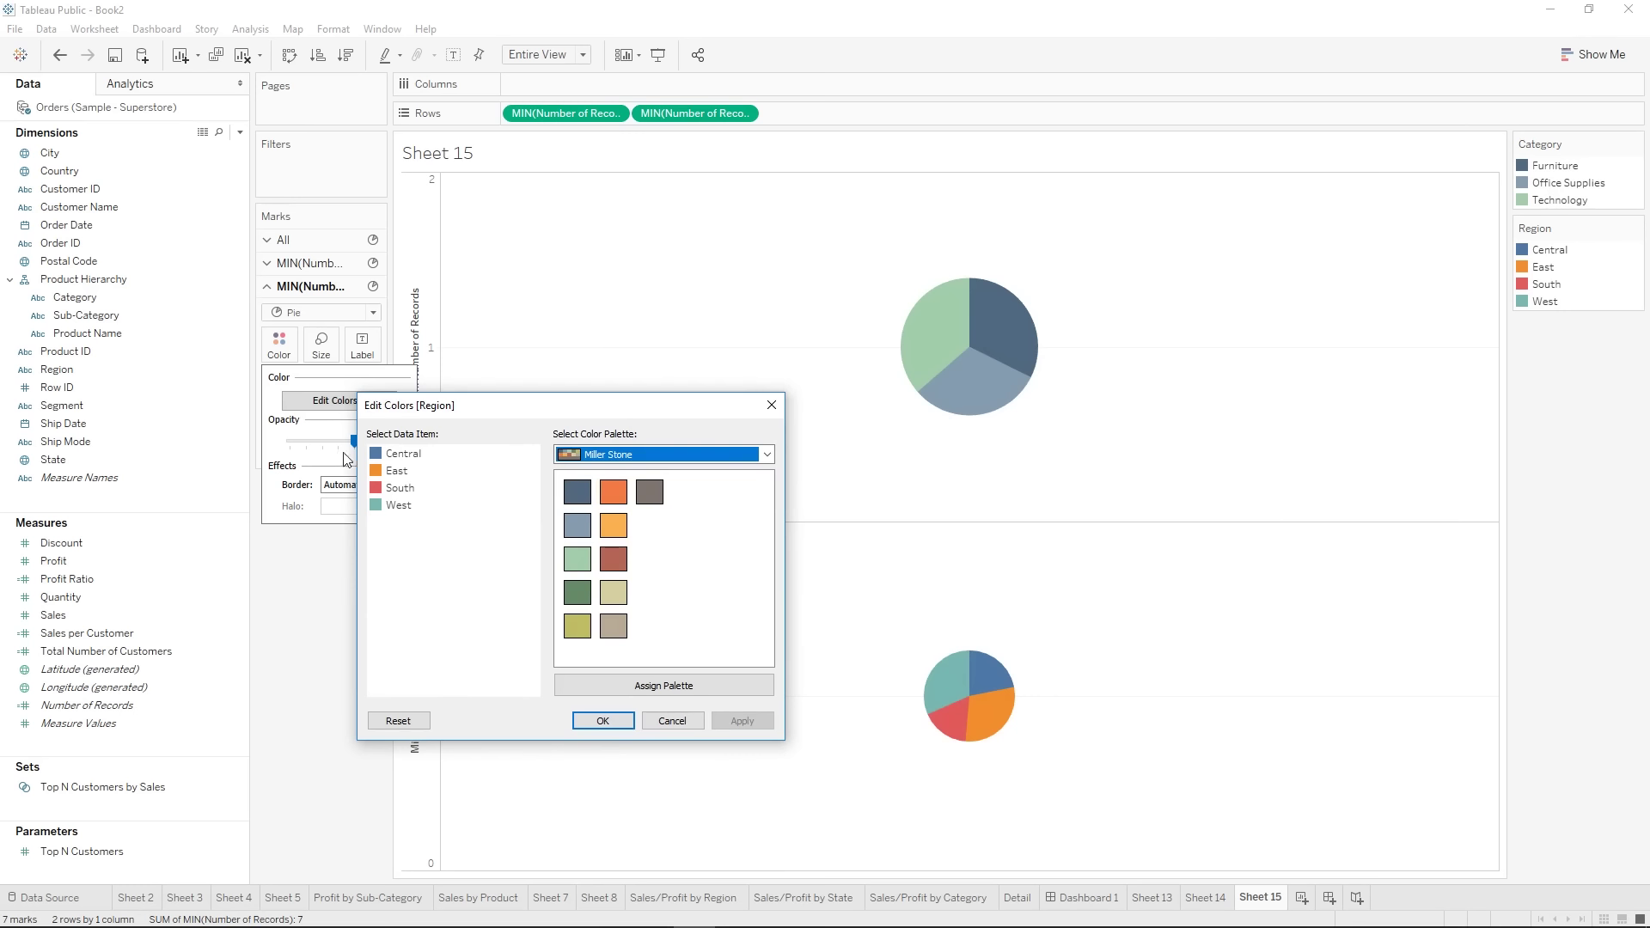
- Assign dark green to Central, olive green to East, orange to South and light orange to West, and apply the colors
{"action": "left_click", "coordinate": [413, 455]}
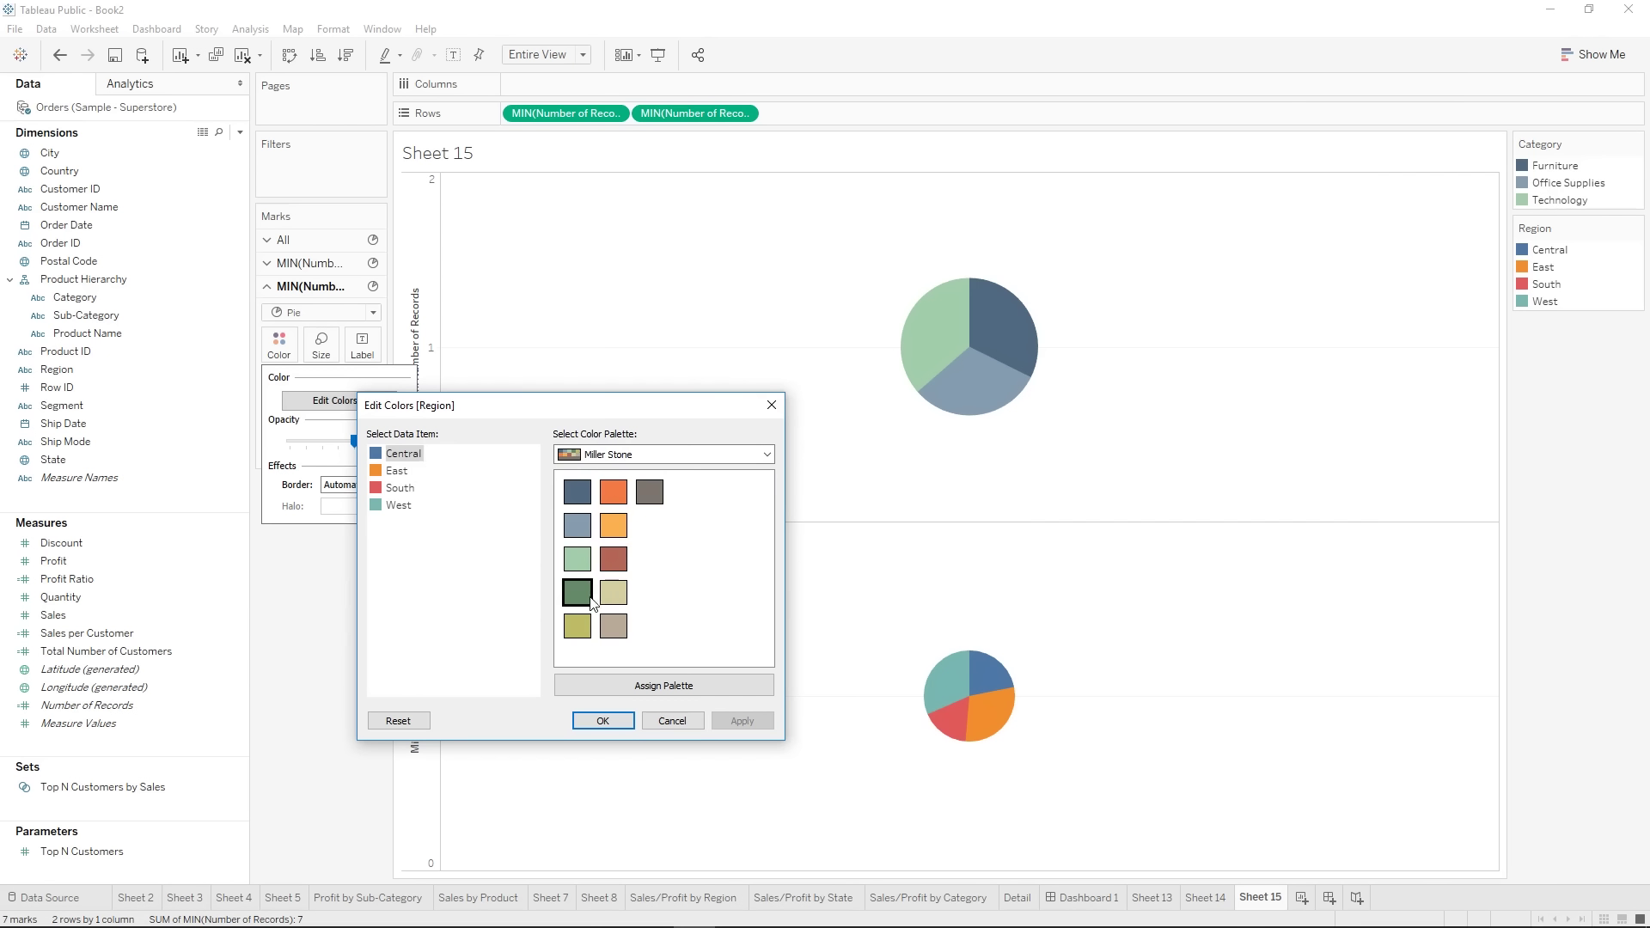
{"action": "left_click", "coordinate": [578, 593]}
{"action": "left_click", "coordinate": [379, 472]}
{"action": "left_click", "coordinate": [578, 627]}
{"action": "left_click", "coordinate": [378, 489]}
{"action": "left_click", "coordinate": [613, 491]}
{"action": "left_click", "coordinate": [398, 505]}
{"action": "left_click", "coordinate": [614, 525]}
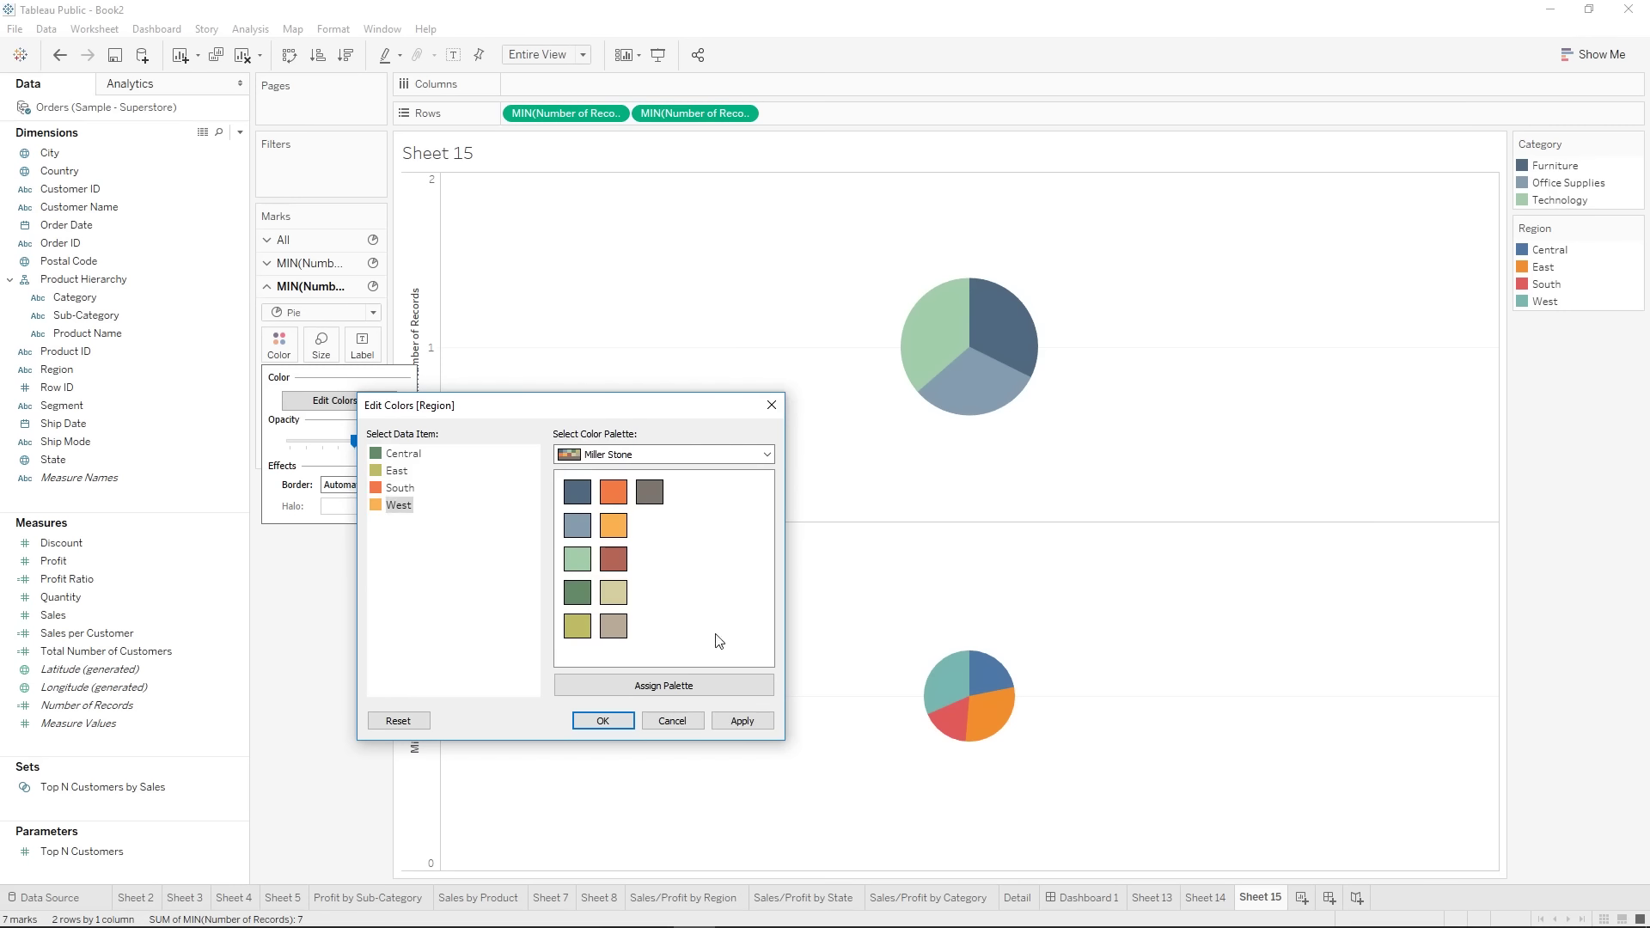
{"action": "left_click", "coordinate": [745, 723]}
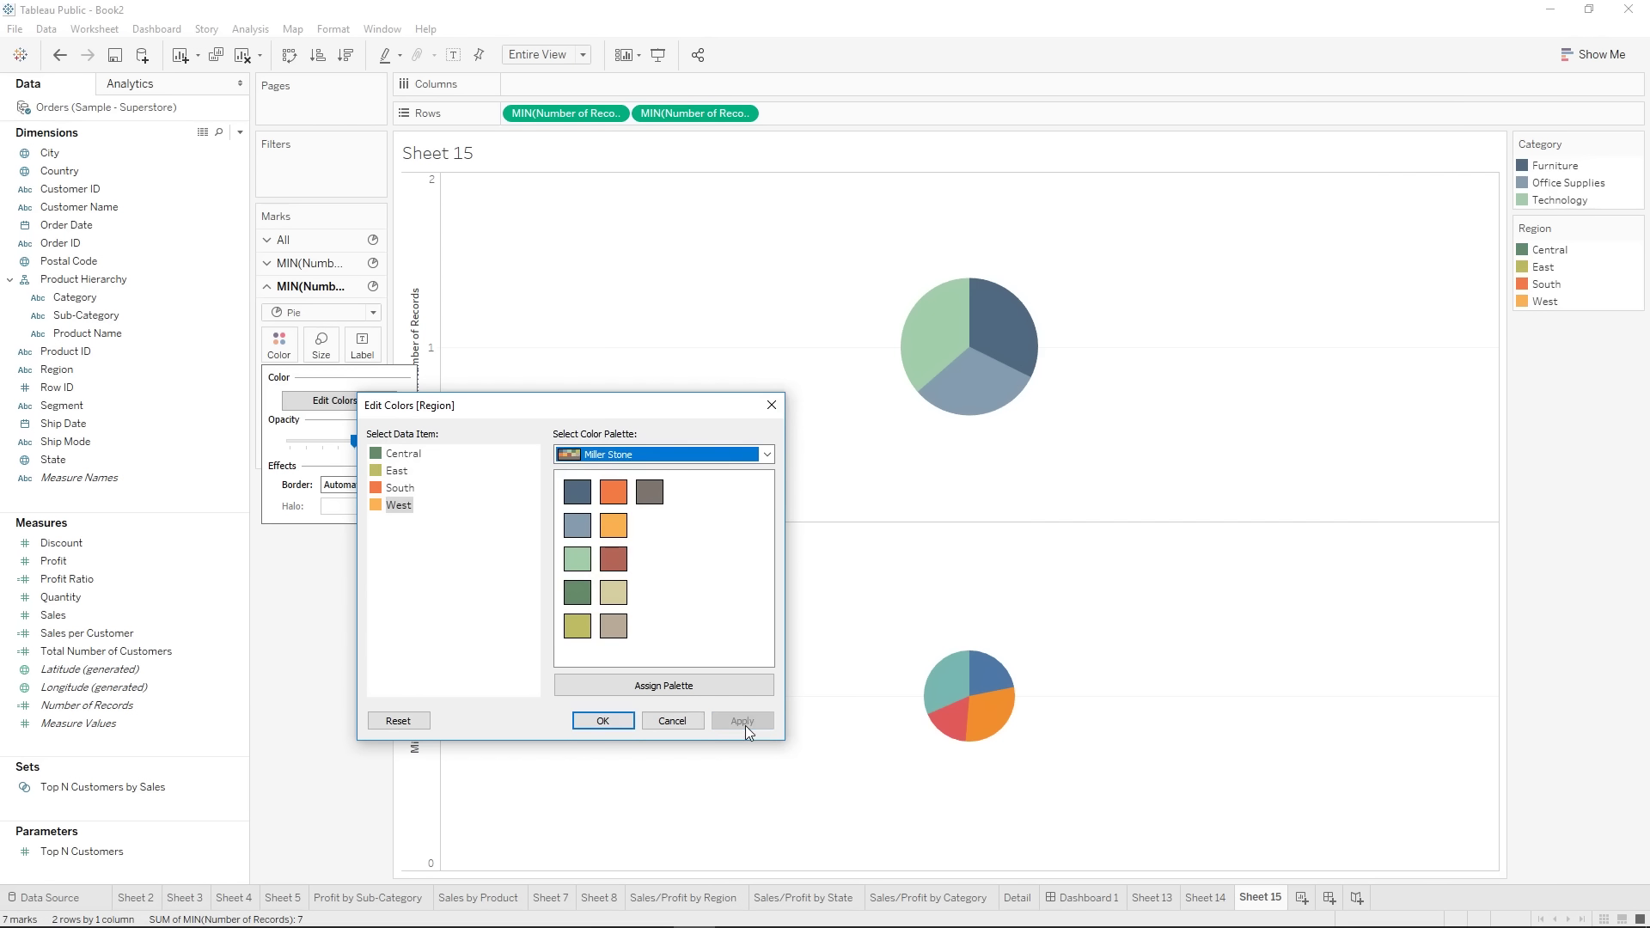
{"action": "left_click", "coordinate": [588, 716]}
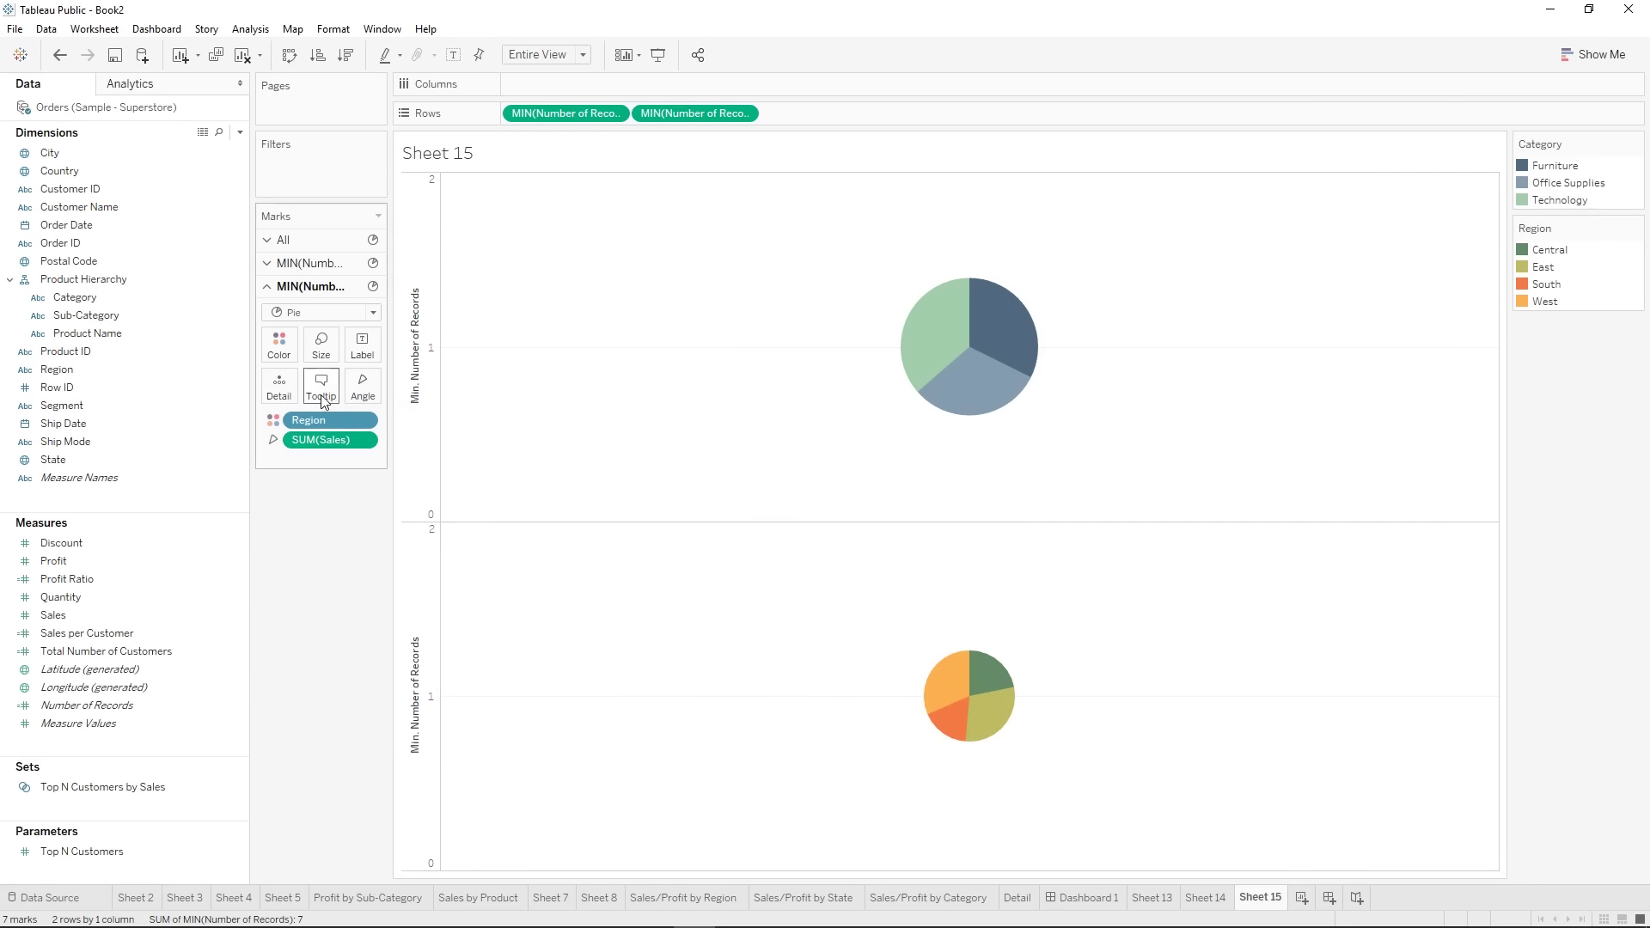
- Make the second Minimum Number of Records measure a dual axis to overlay the Region pie on the Category pie
{"action": "right_click", "coordinate": [689, 117]}
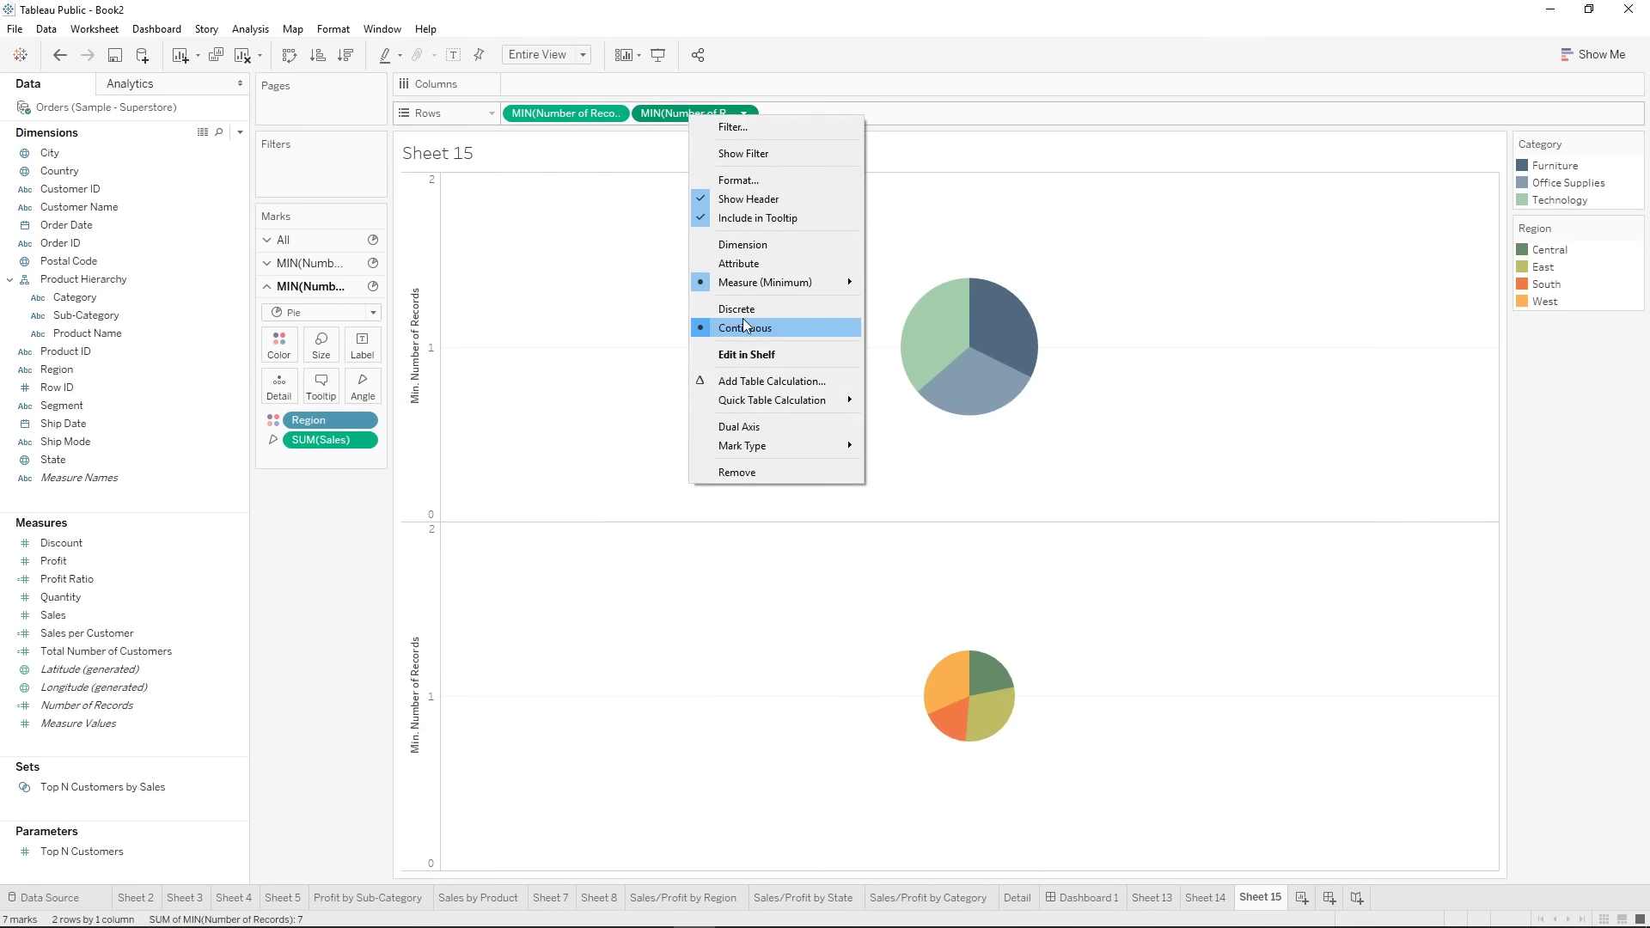
{"action": "left_click", "coordinate": [752, 428]}
{"action": "mouse_move", "coordinate": [976, 516]}
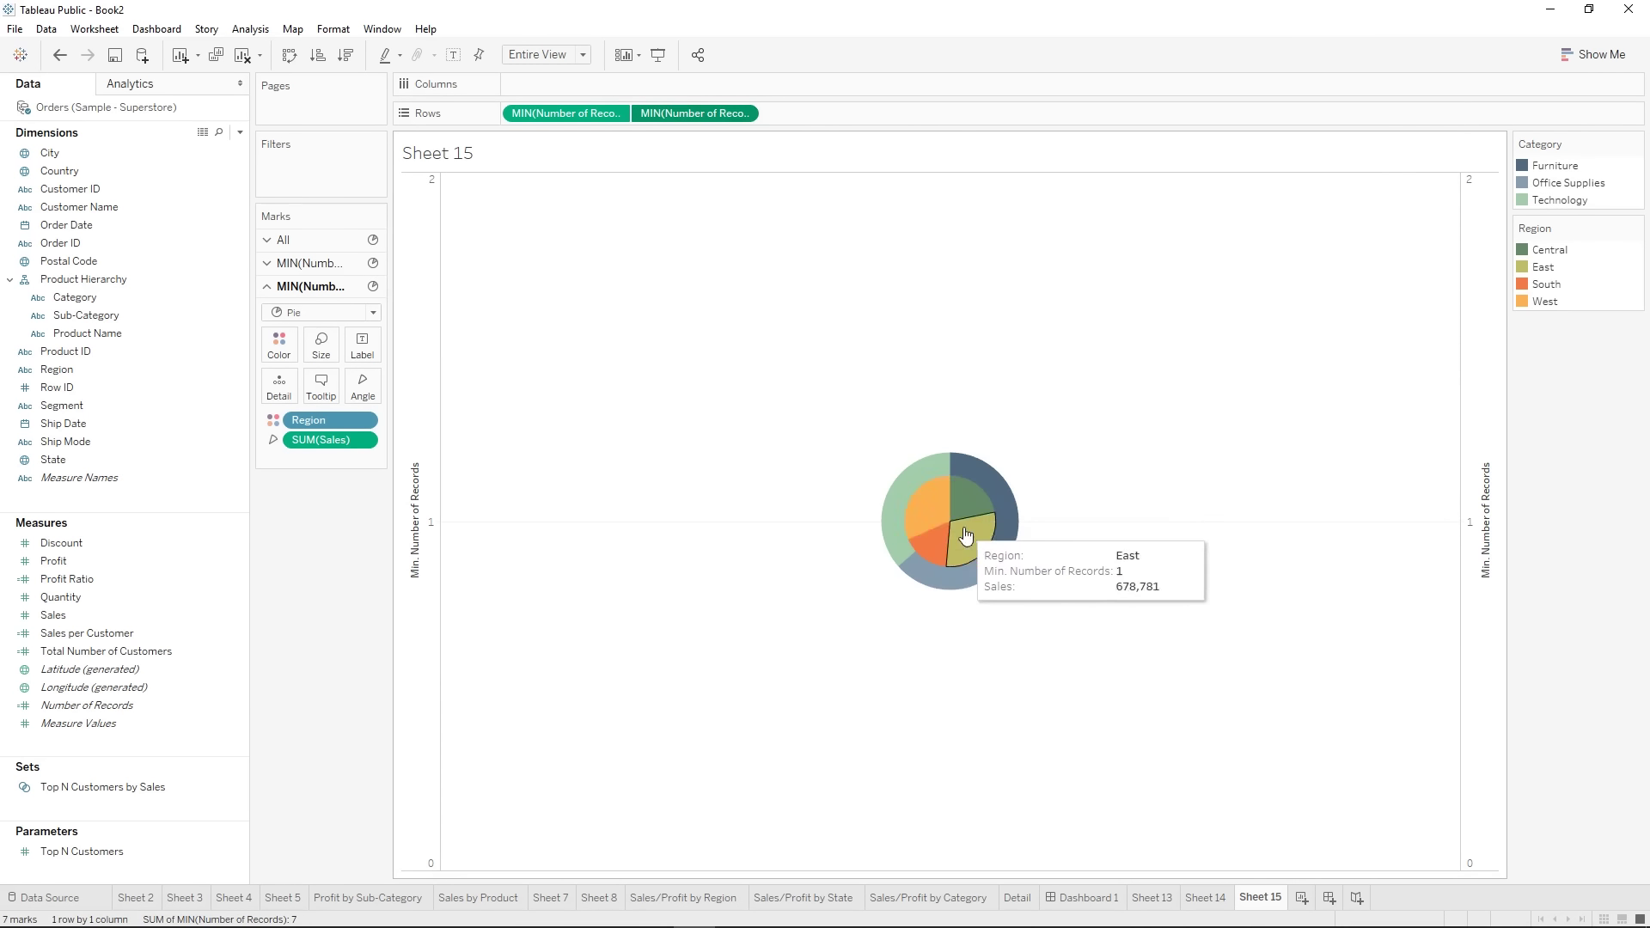
- Try a near-black border around the slices of the inner Region pie
{"action": "left_click", "coordinate": [277, 348]}
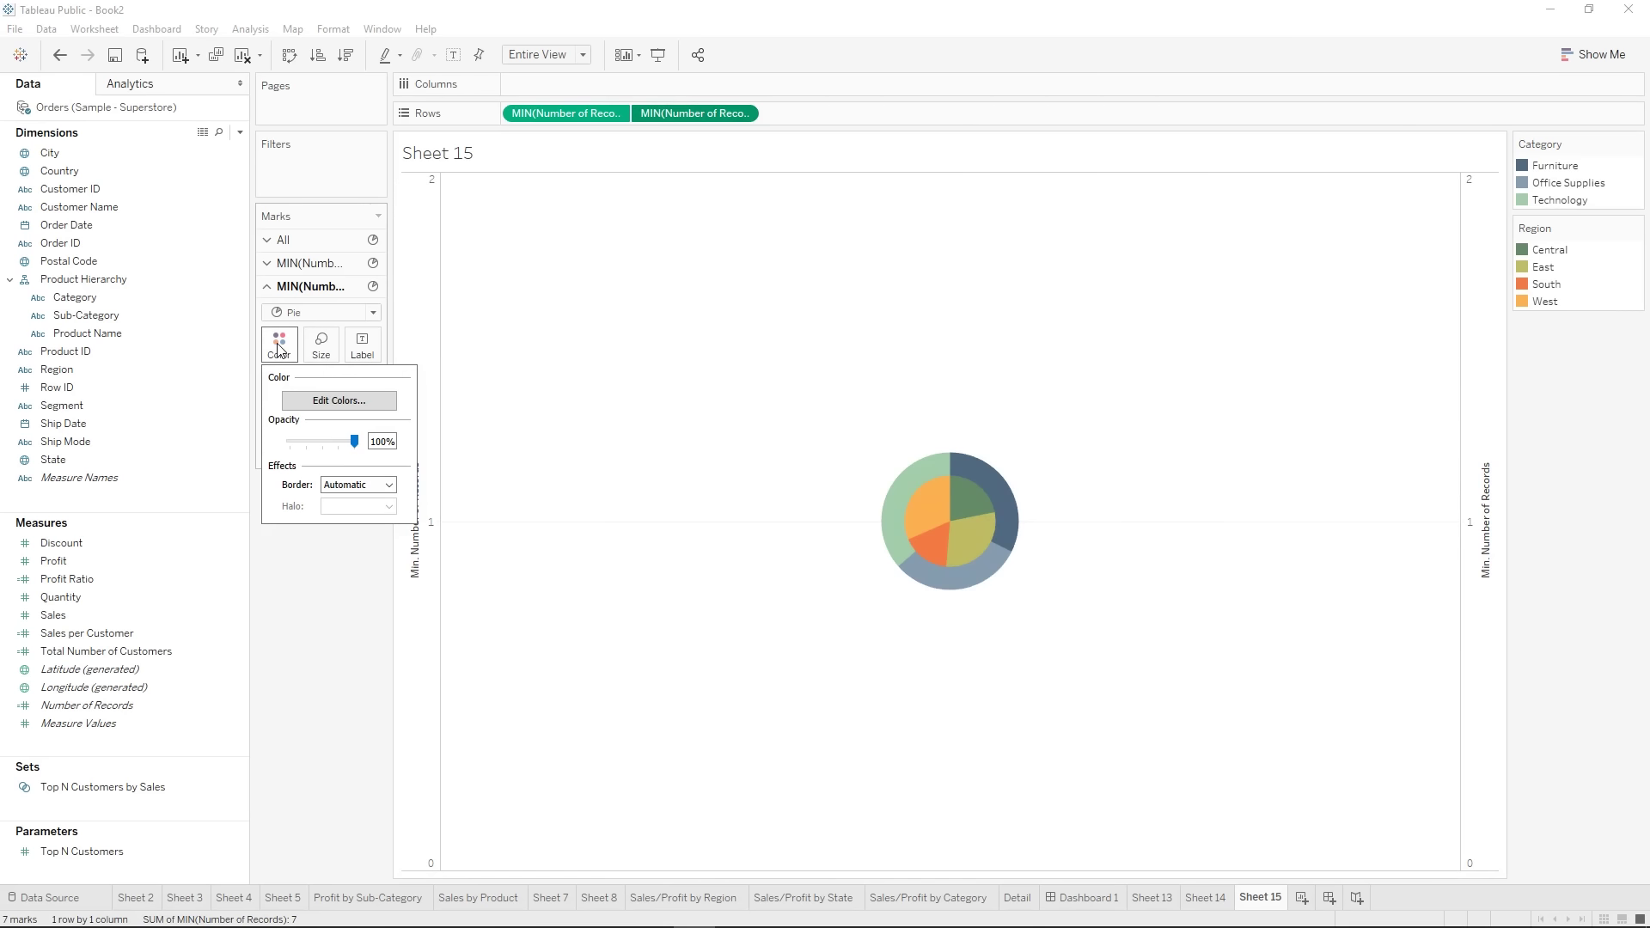
{"action": "left_click", "coordinate": [340, 486]}
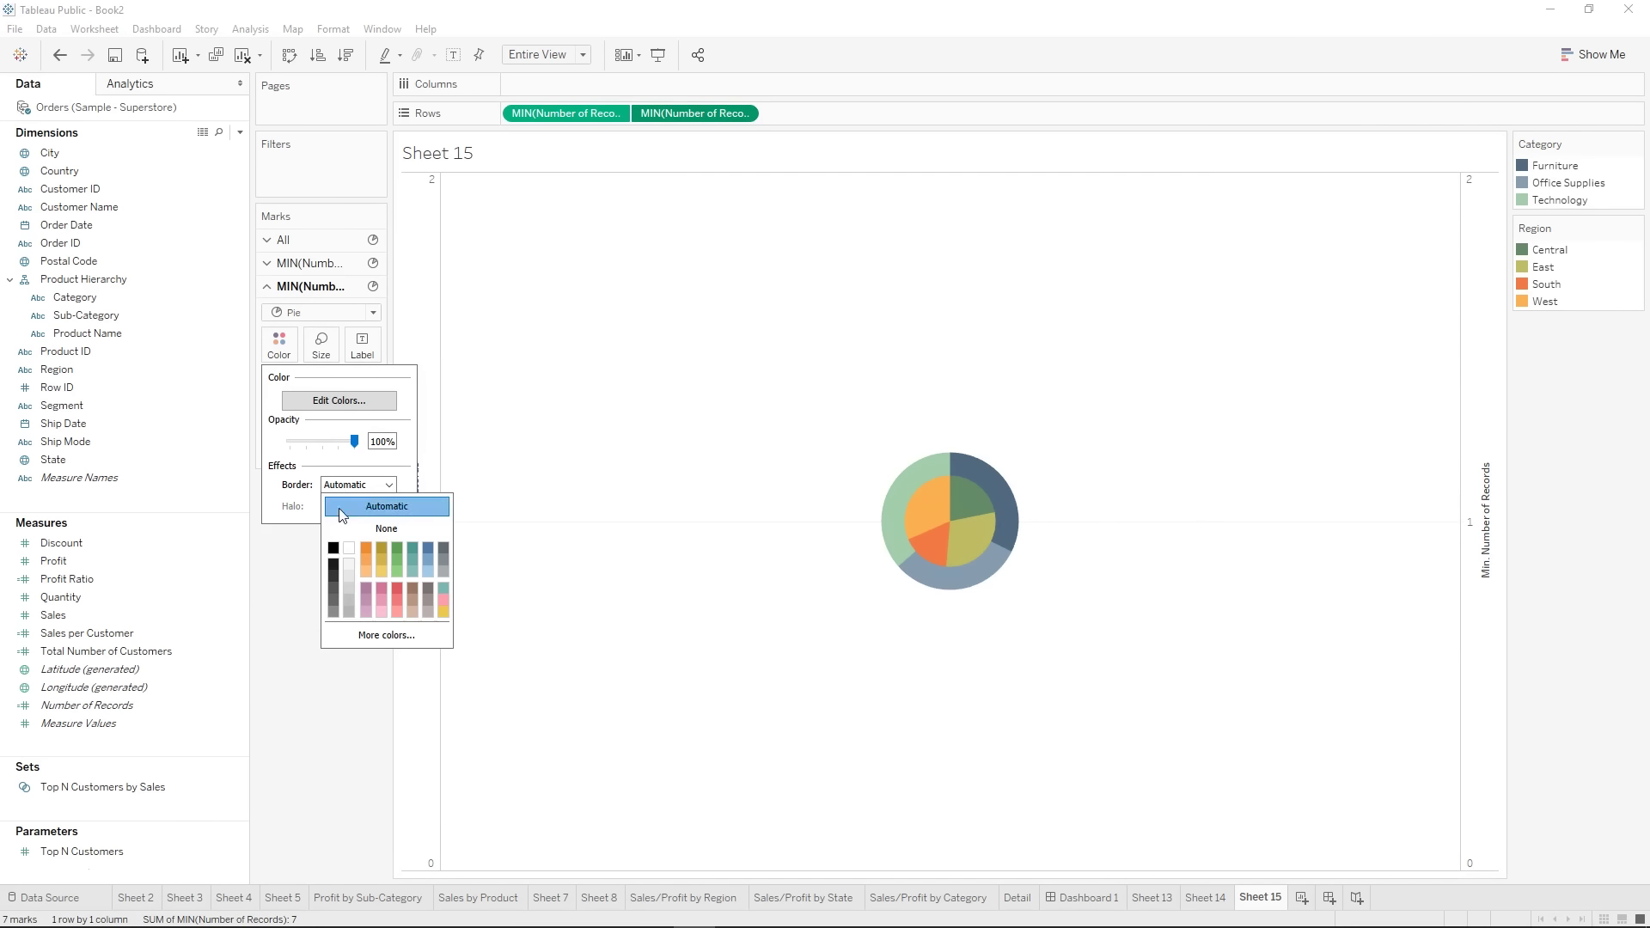
{"action": "left_click", "coordinate": [334, 578]}
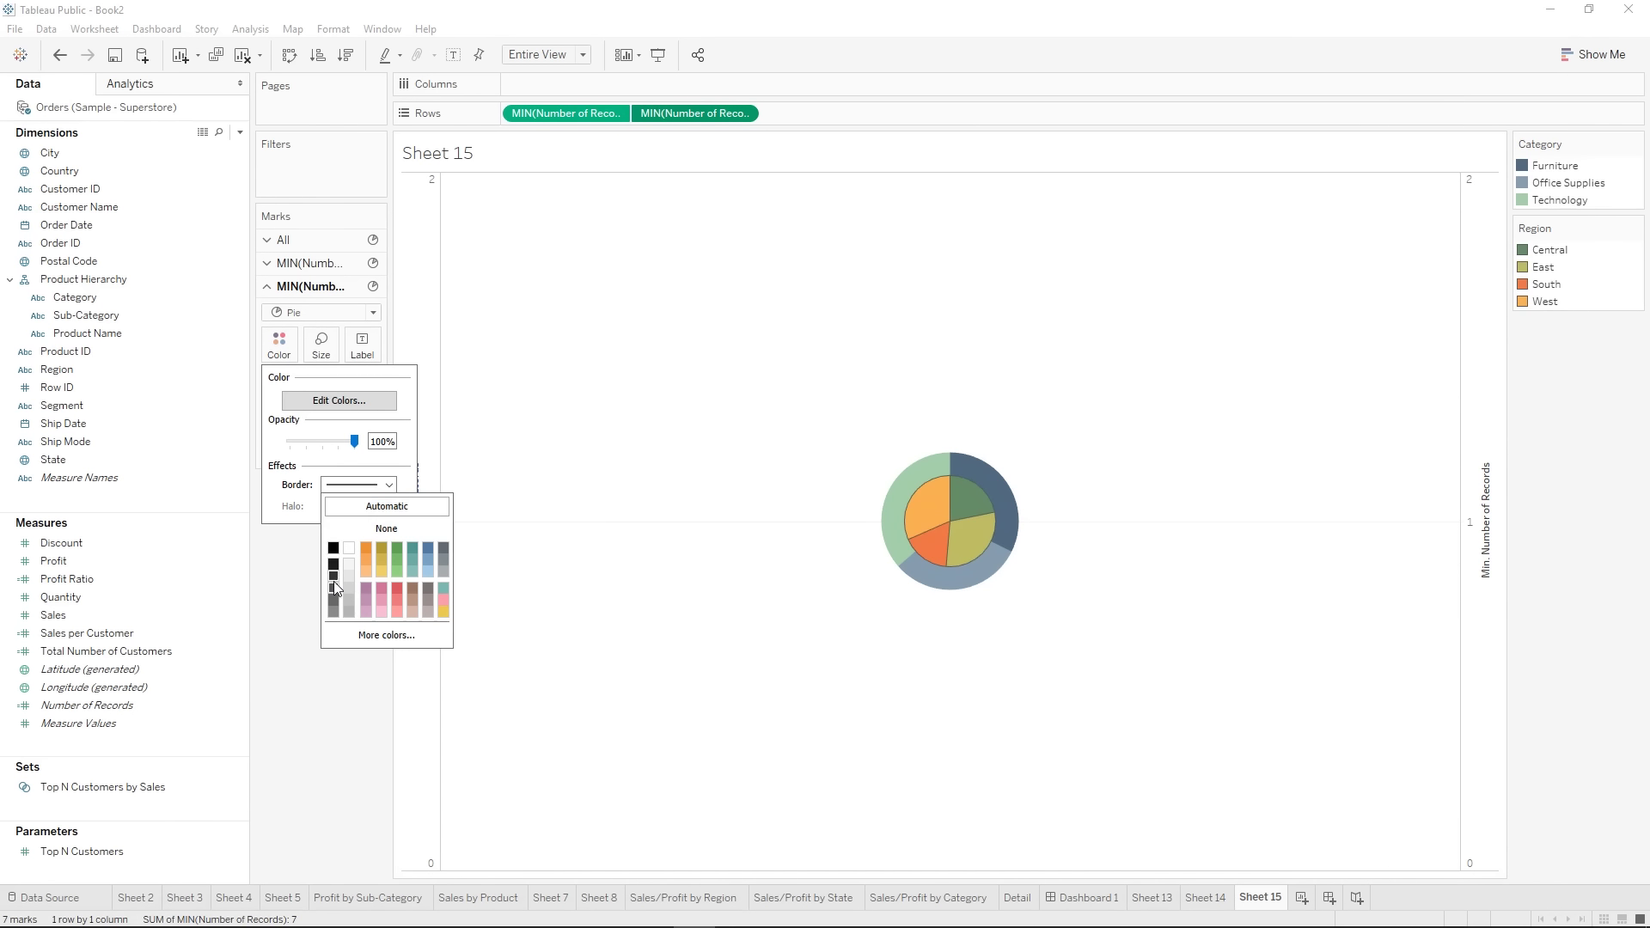
{"action": "left_click", "coordinate": [333, 564]}
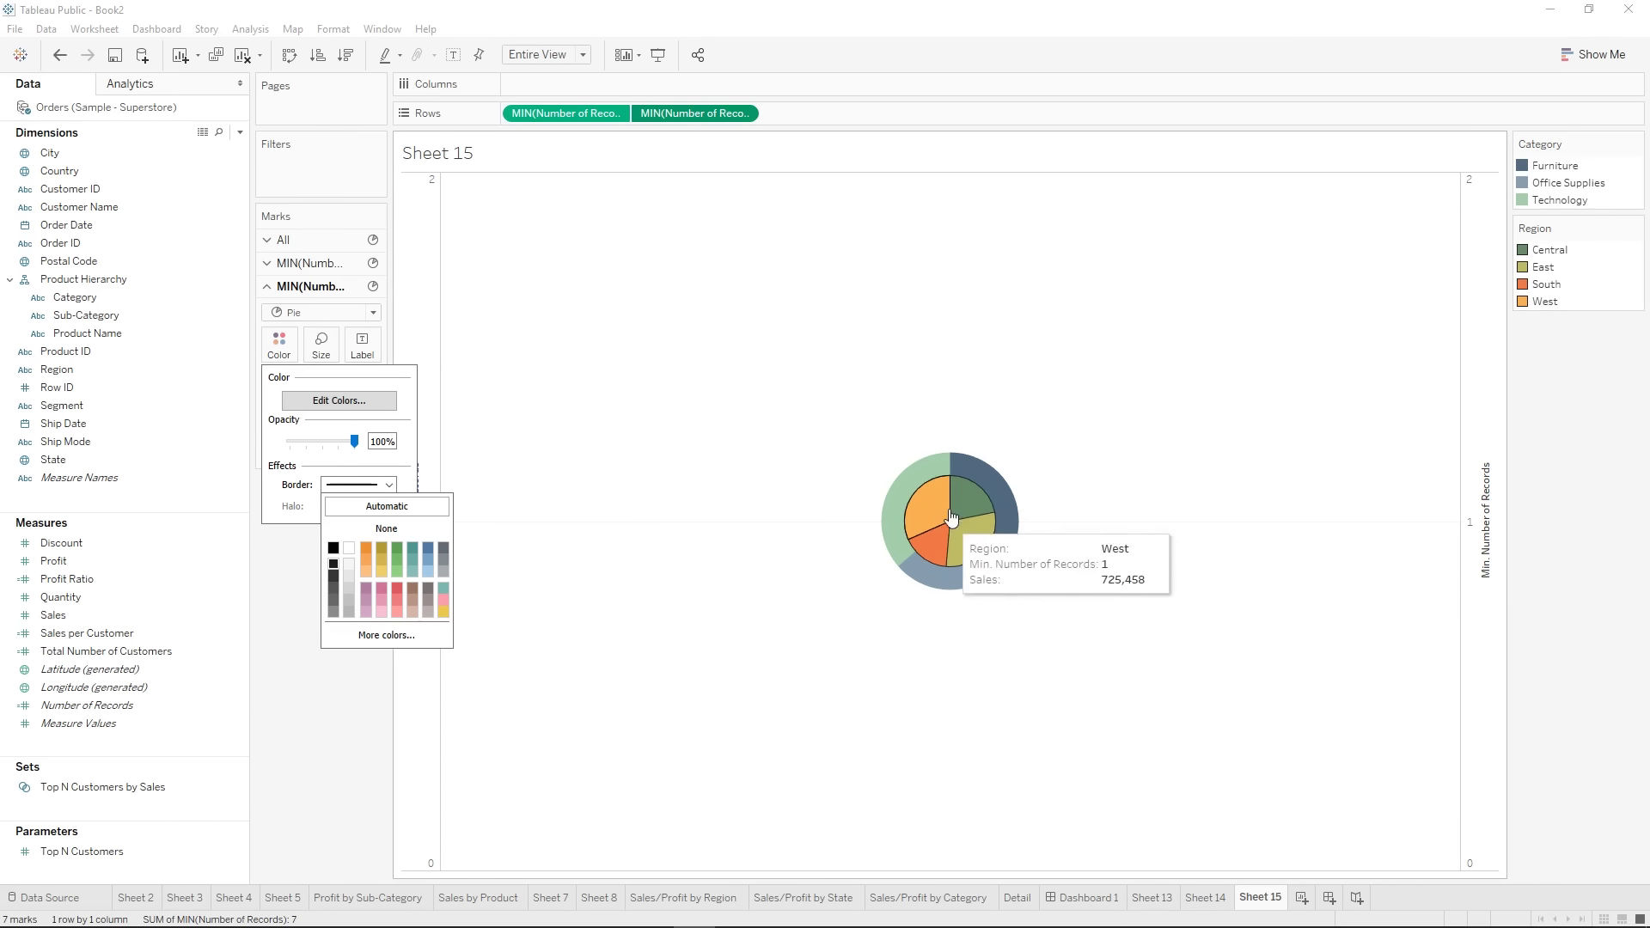
{"action": "left_click", "coordinate": [402, 726]}
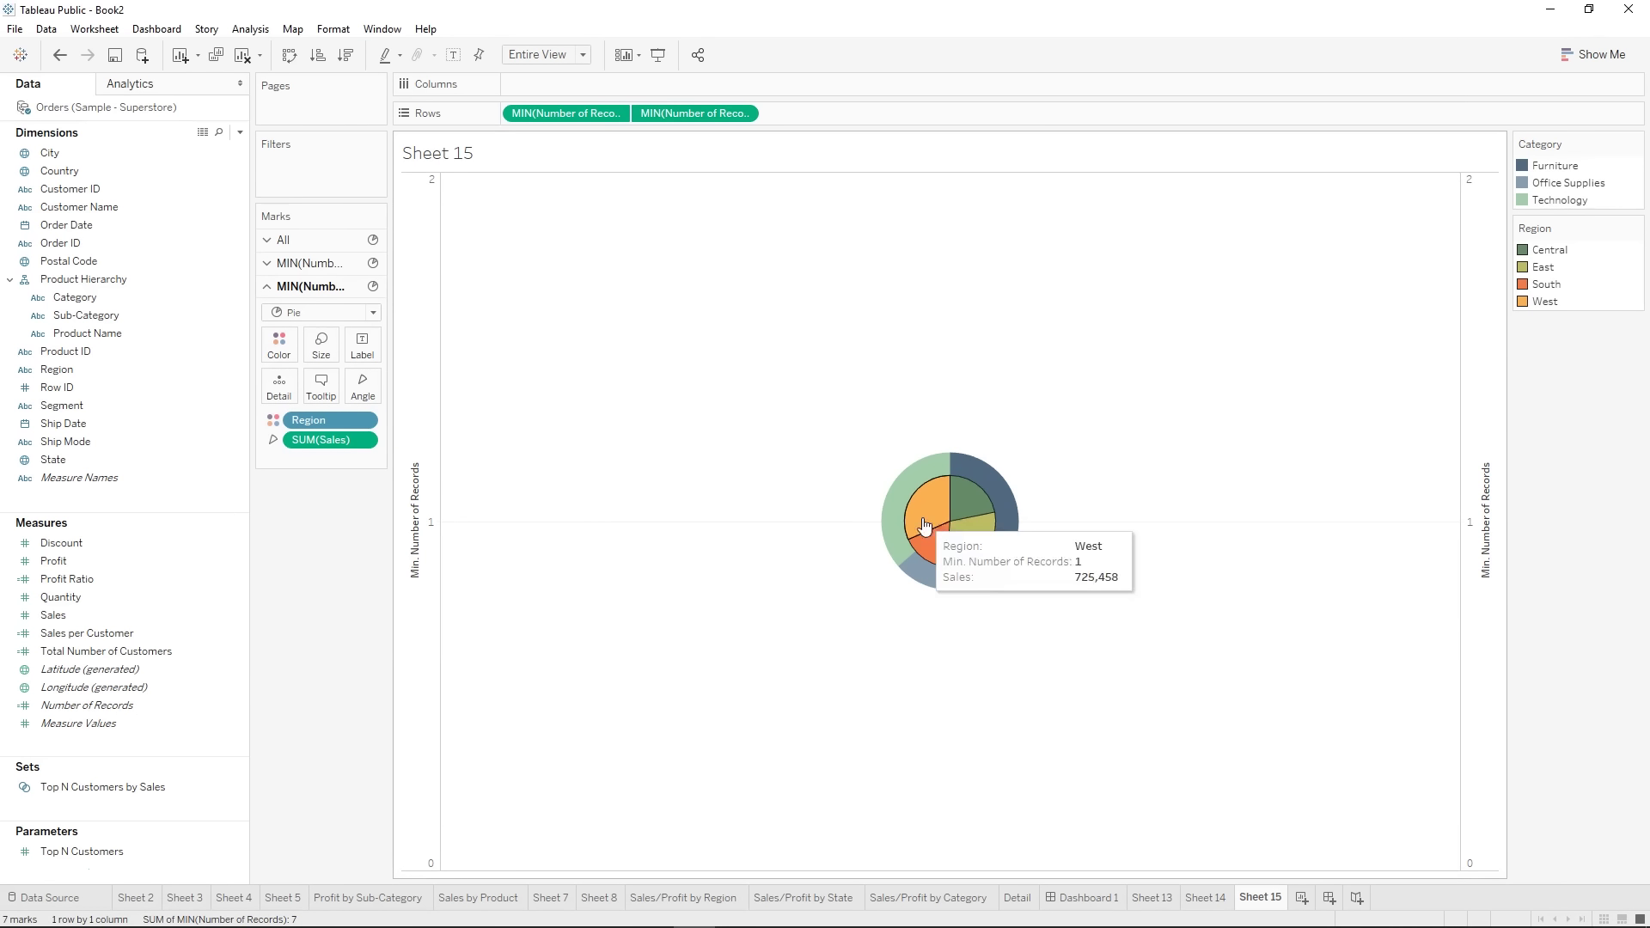
- Set the border of the inner Region pie's slices to white
{"action": "left_click", "coordinate": [278, 344]}
{"action": "left_click", "coordinate": [338, 401]}
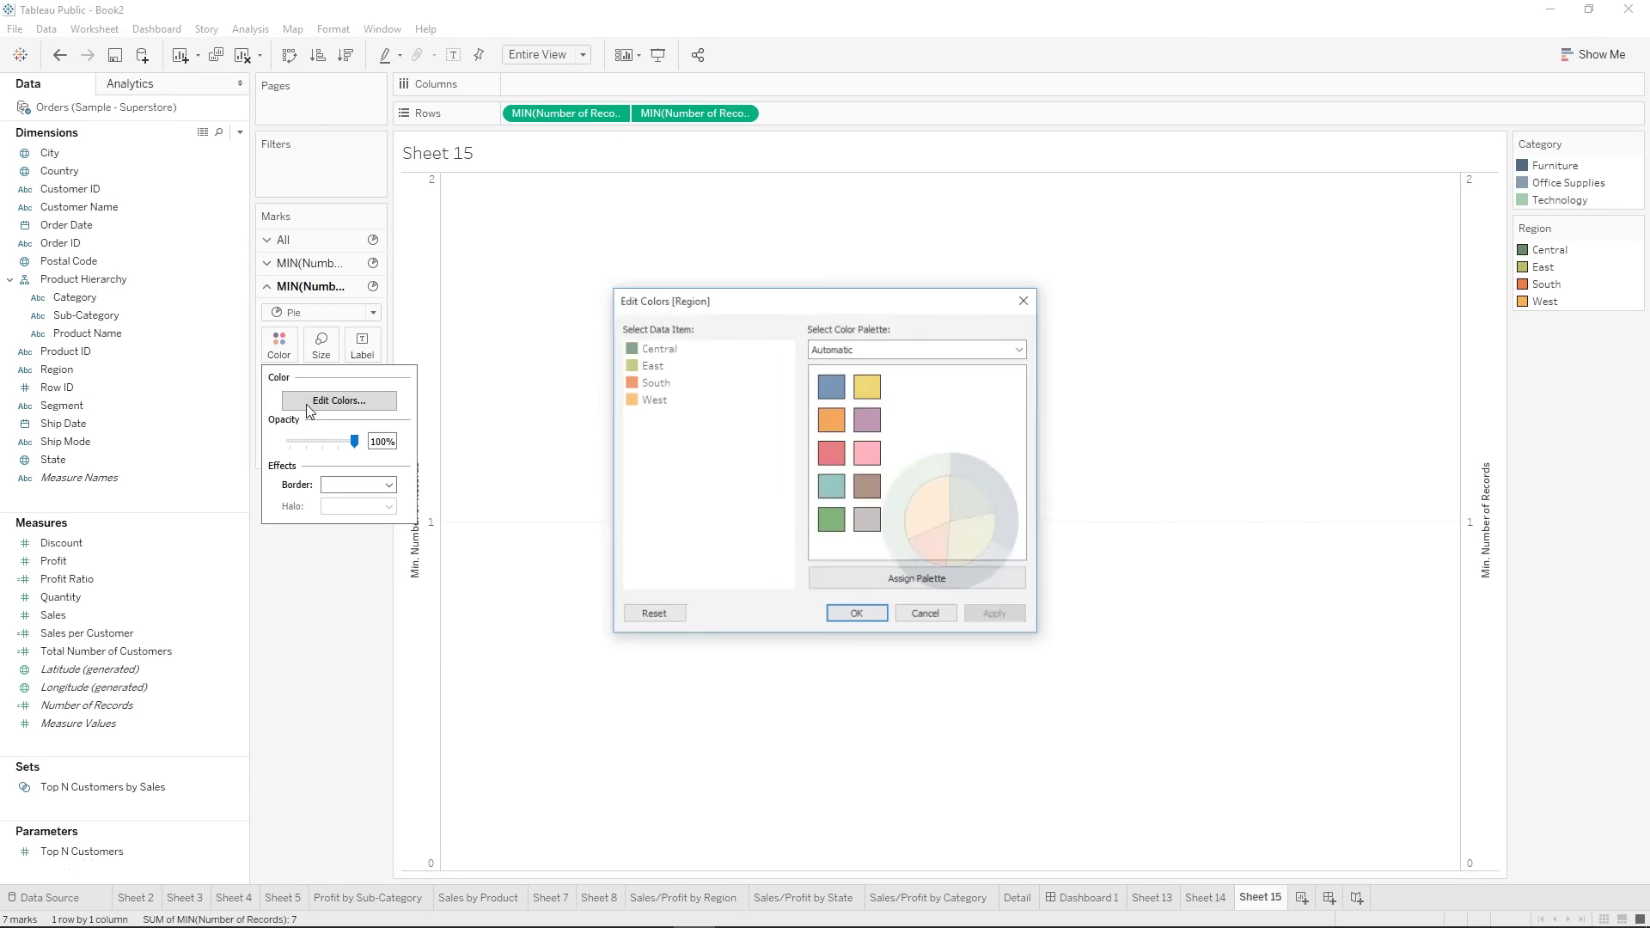
{"action": "left_click", "coordinate": [1025, 297]}
{"action": "left_click", "coordinate": [278, 344]}
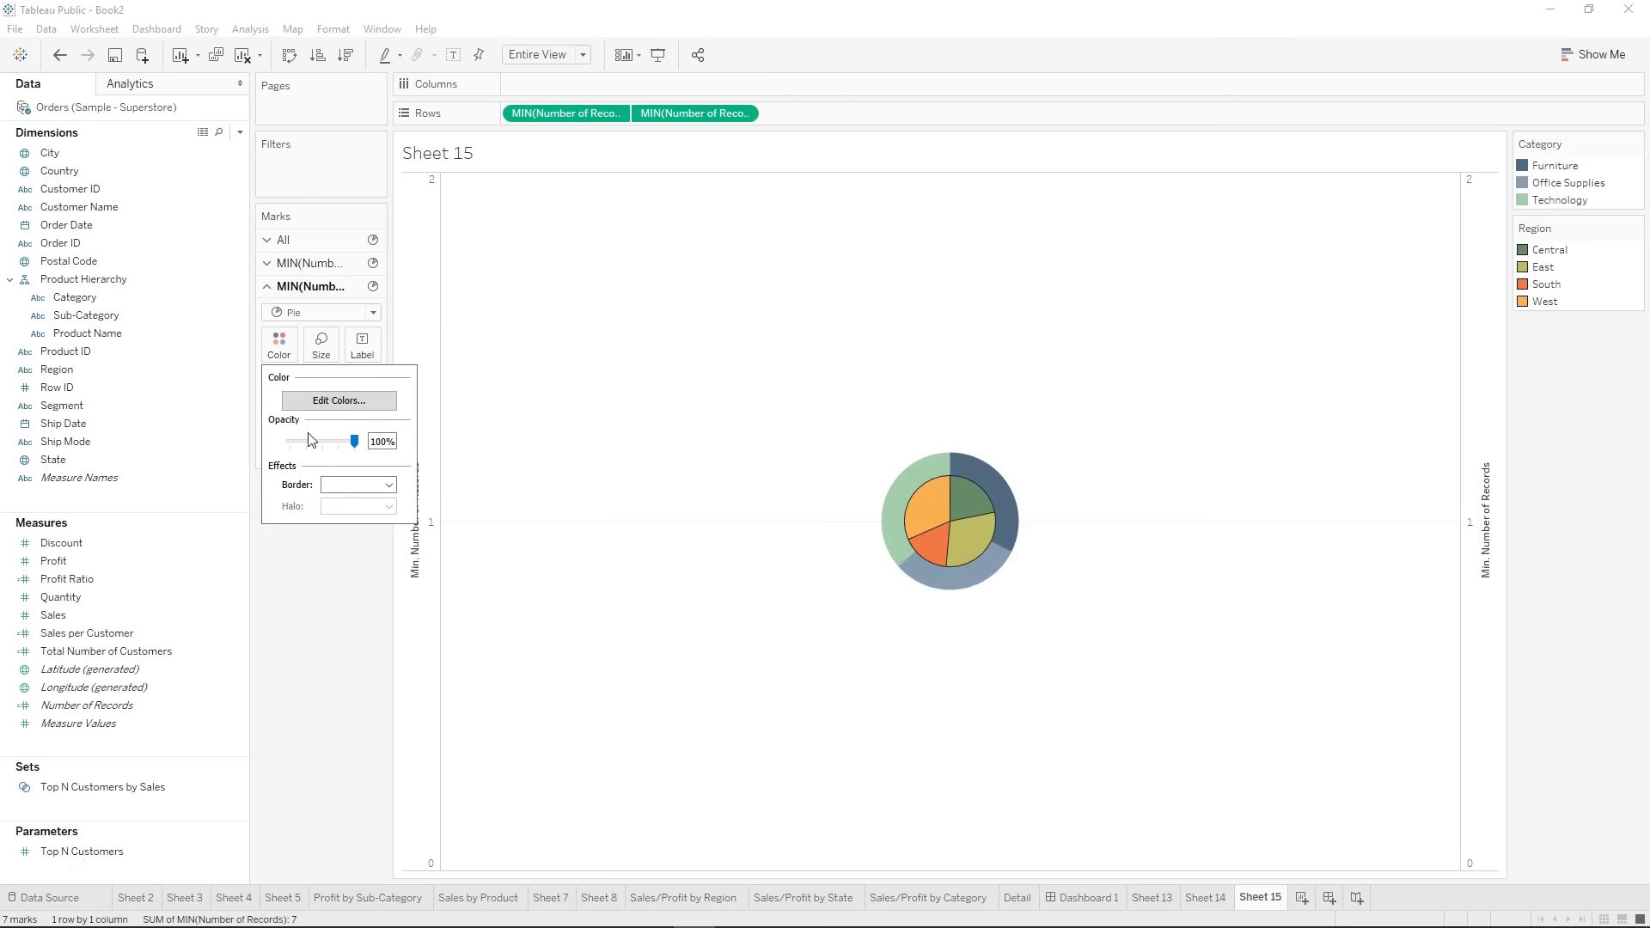
{"action": "left_click", "coordinate": [341, 488]}
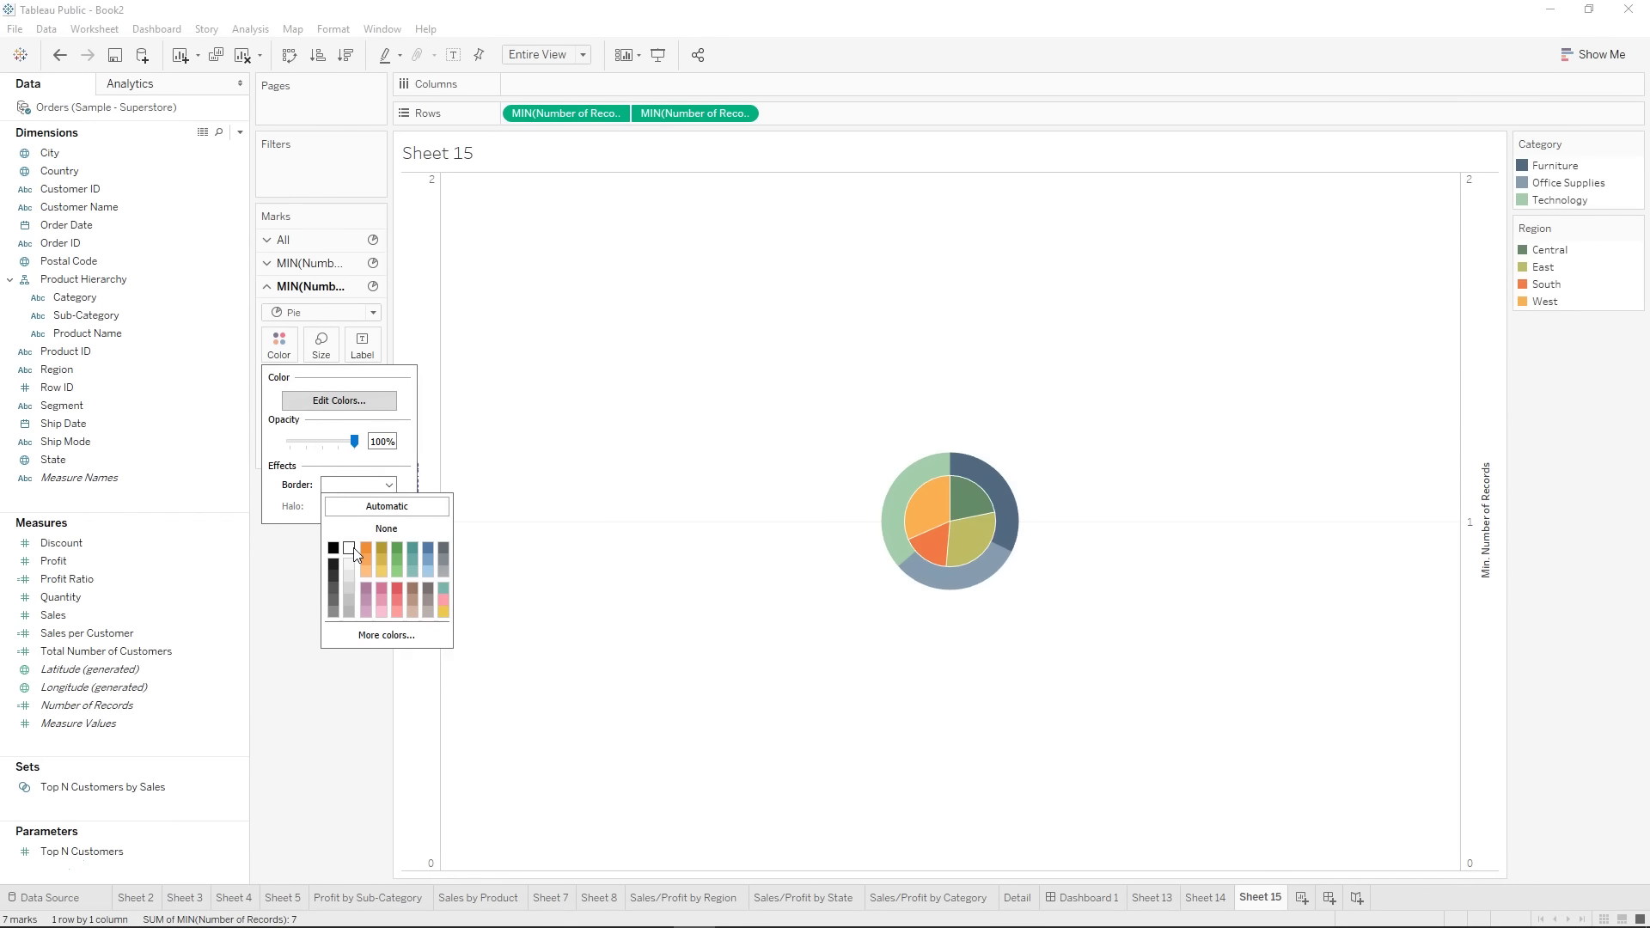
{"action": "left_click", "coordinate": [361, 685]}
- Enlarge the outer Category pie and the inner Region pie, keeping the Category pie visible as a ring around it
{"action": "left_click", "coordinate": [302, 263]}
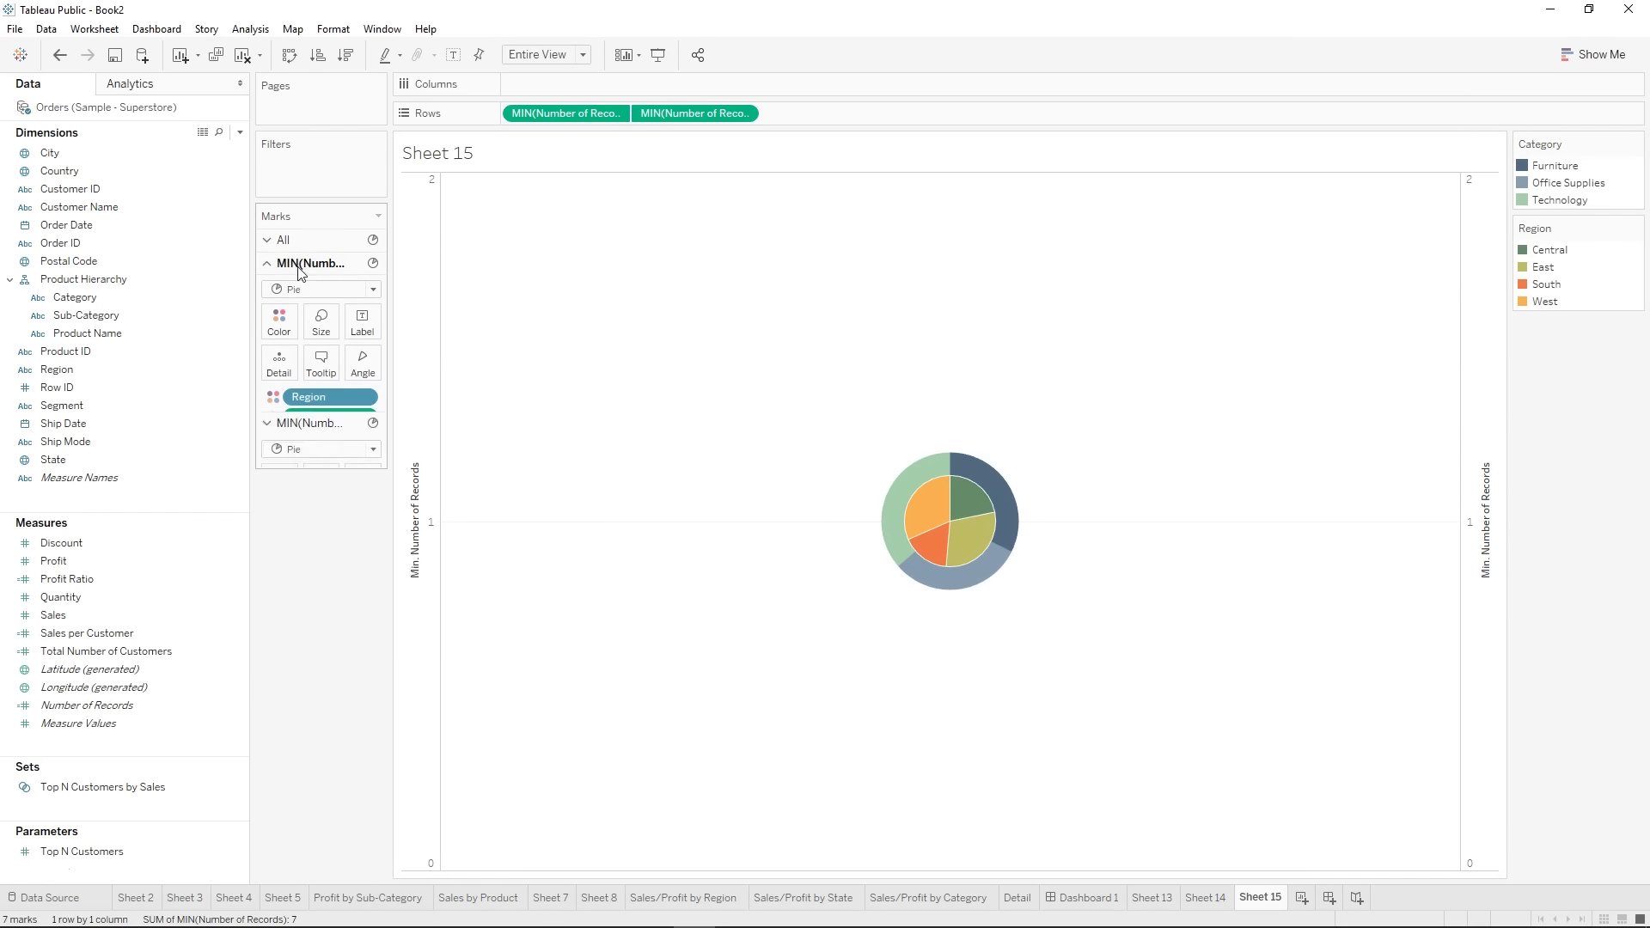
{"action": "left_click", "coordinate": [320, 322]}
{"action": "left_click_drag", "start_coordinate": [389, 366], "coordinate": [400, 374]}
{"action": "left_click", "coordinate": [310, 456]}
{"action": "left_click", "coordinate": [320, 345]}
{"action": "left_click_drag", "start_coordinate": [403, 386], "coordinate": [384, 389]}
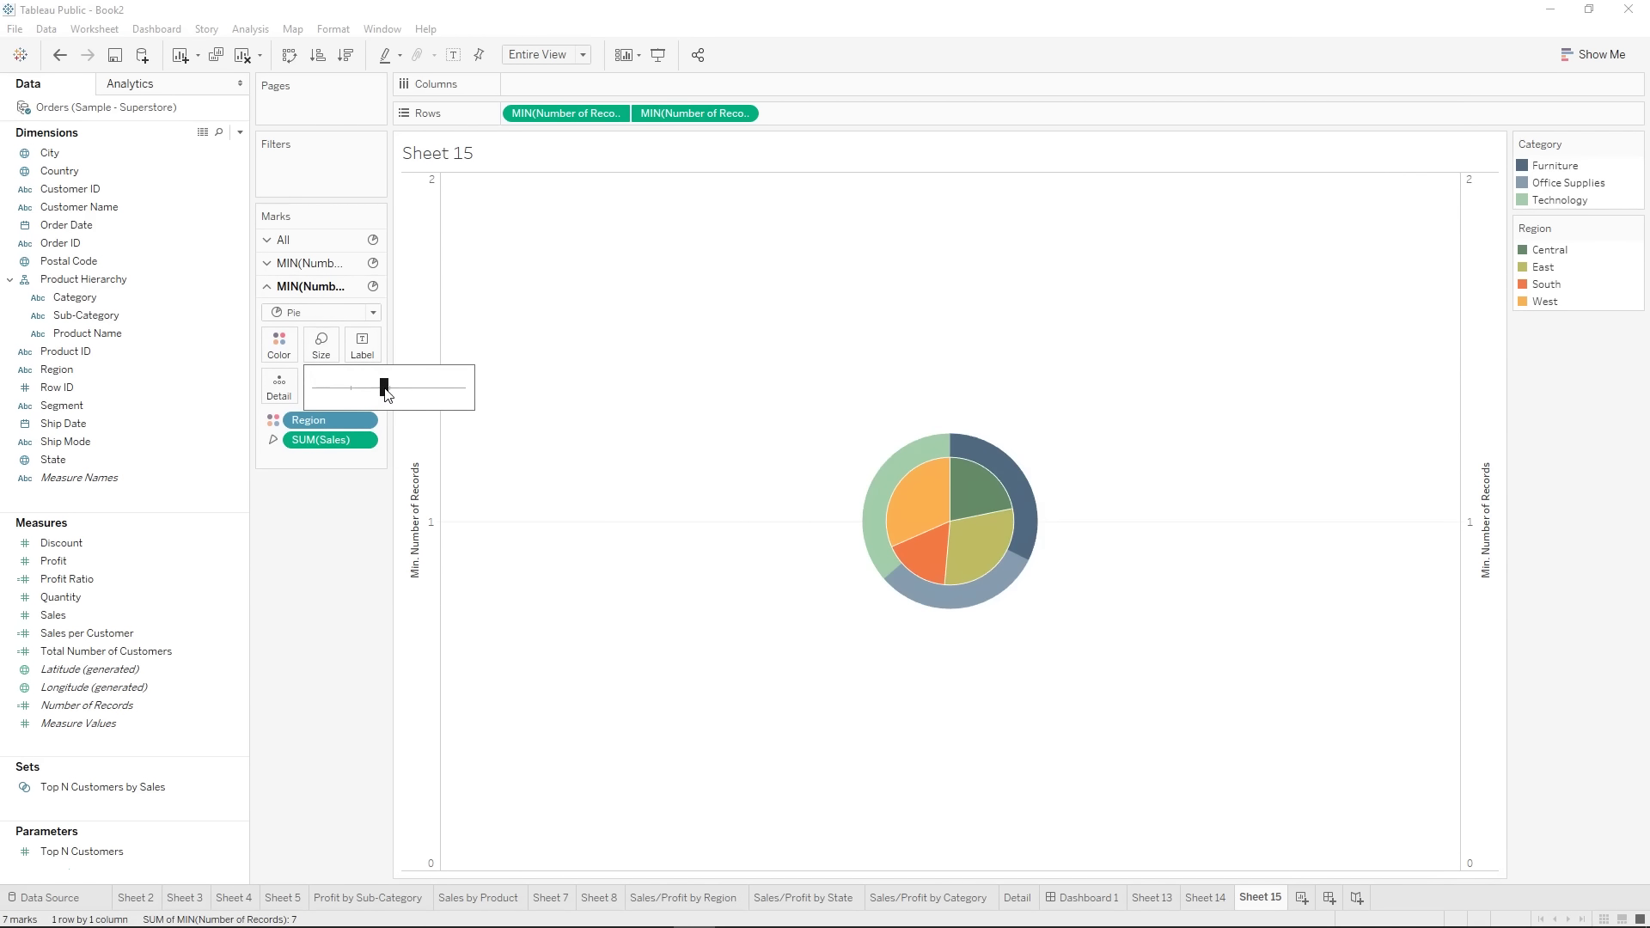
{"action": "left_click", "coordinate": [269, 559]}
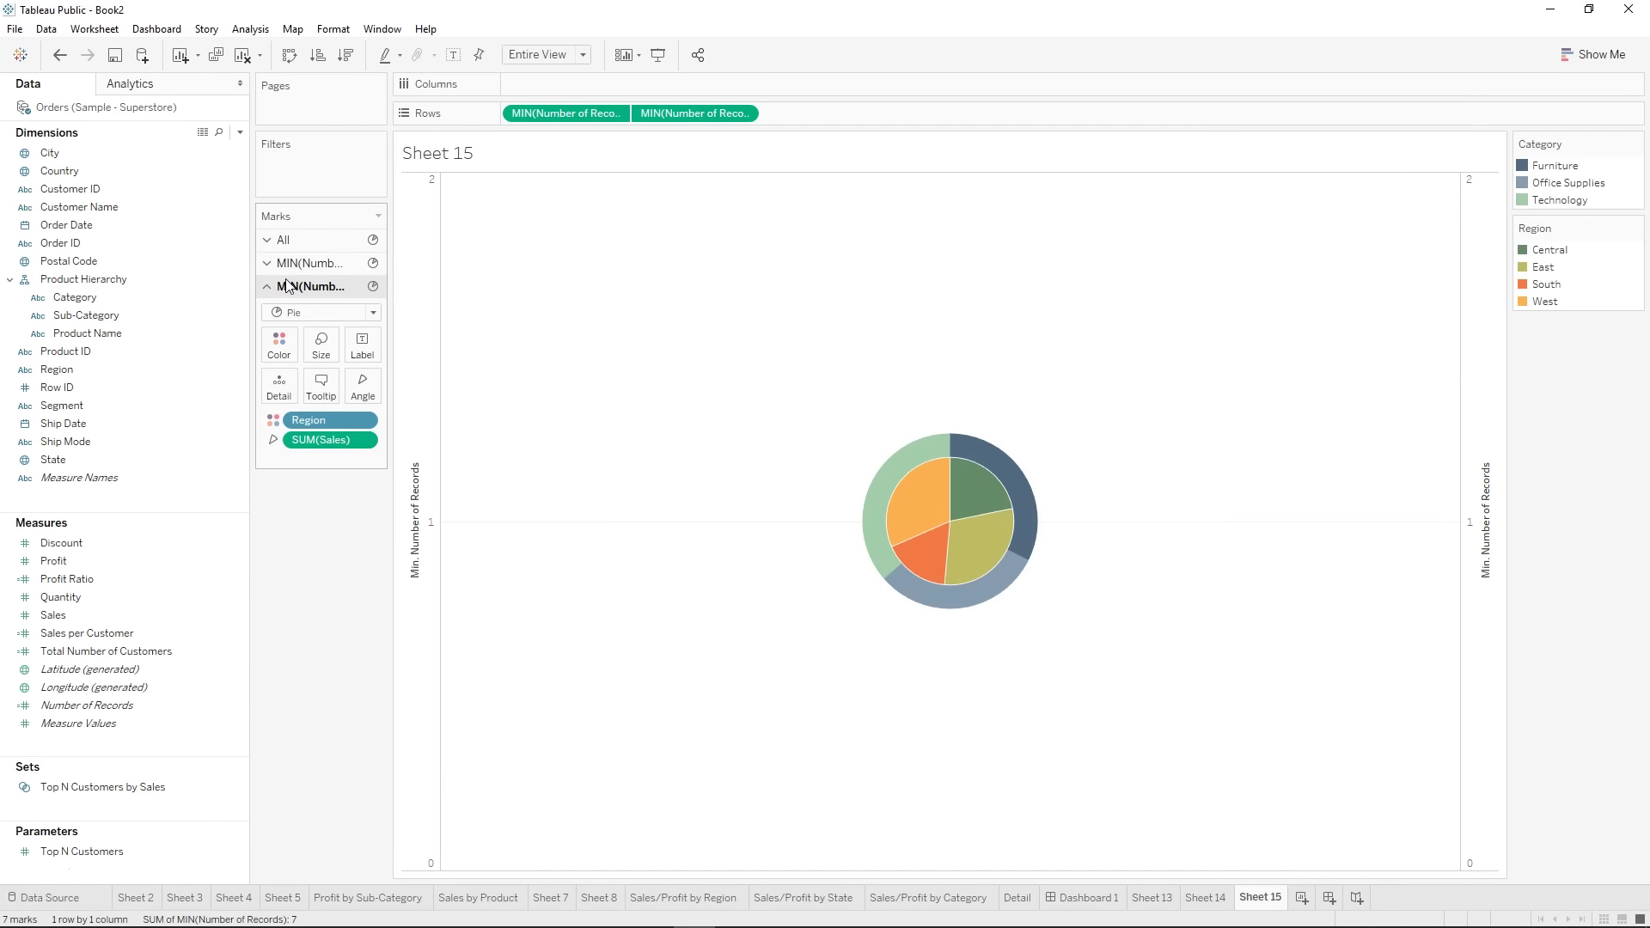
- Label the outer Category pie's slices with Sales
{"action": "left_click", "coordinate": [313, 263]}
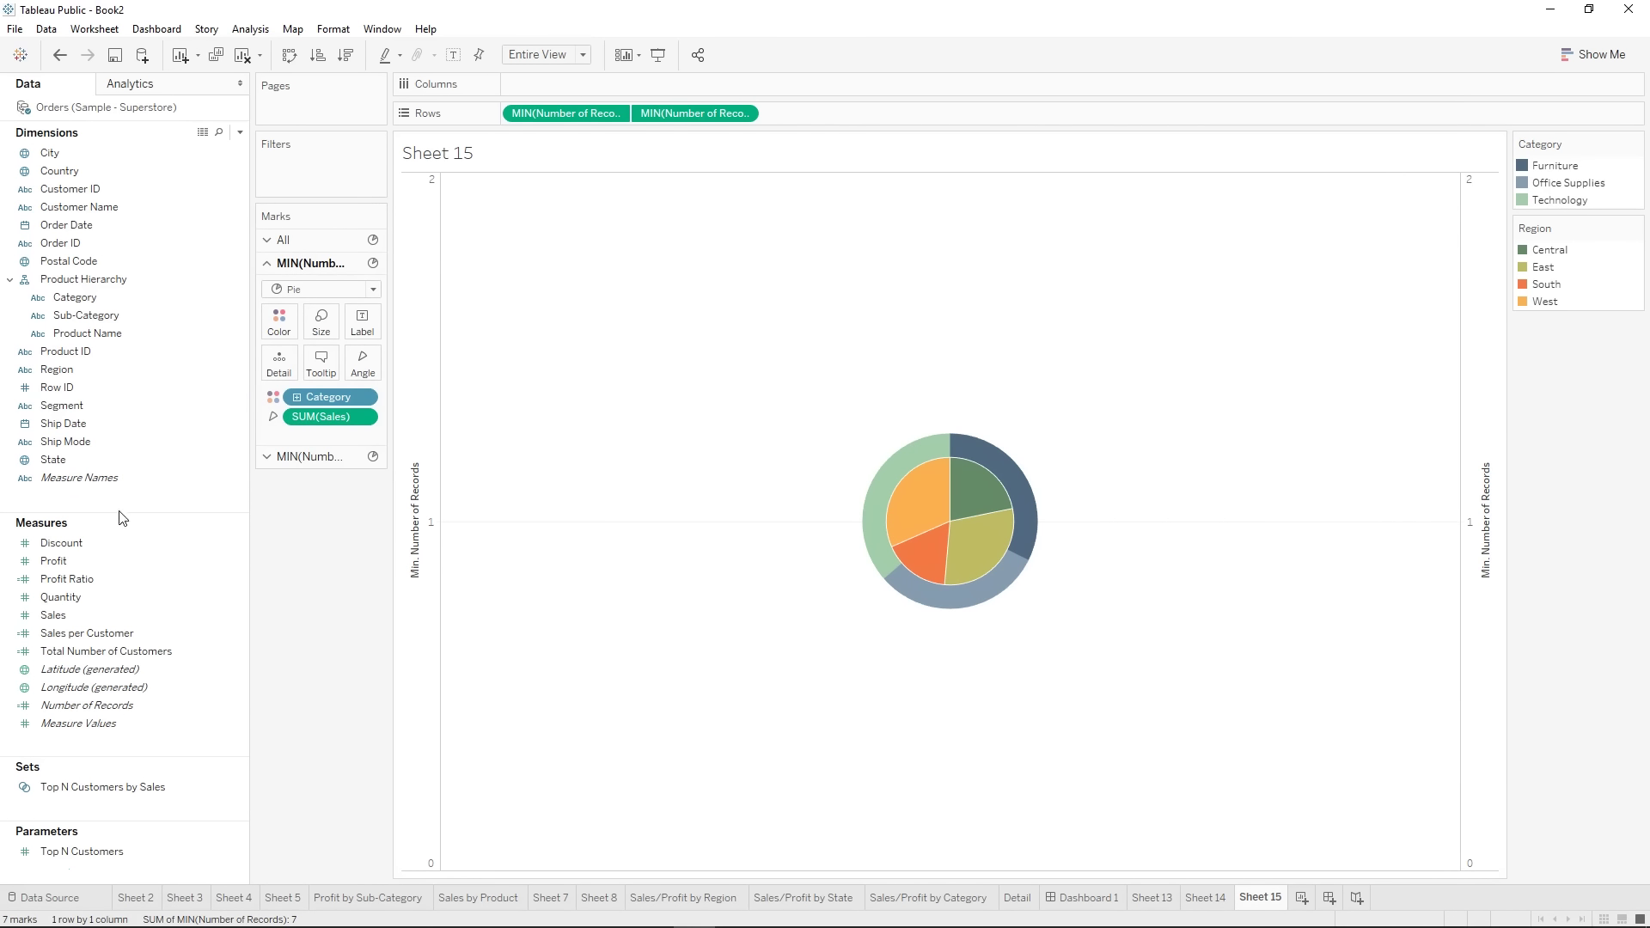
{"action": "left_click_drag", "start_coordinate": [54, 615], "coordinate": [363, 324]}
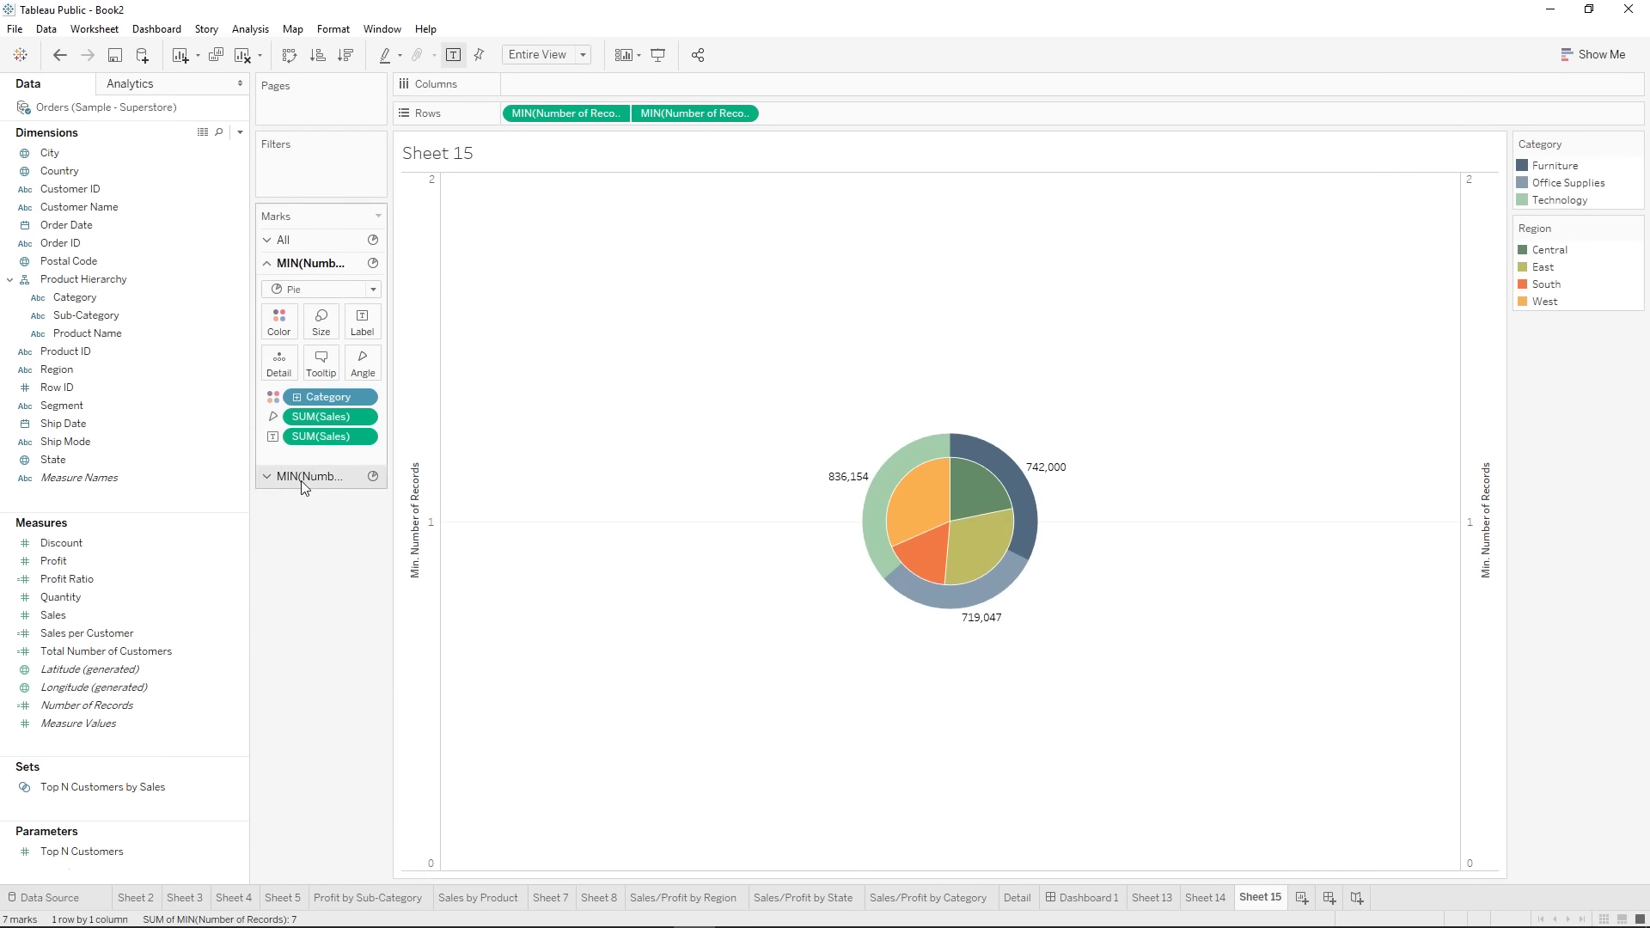
{"action": "mouse_move", "coordinate": [977, 581]}
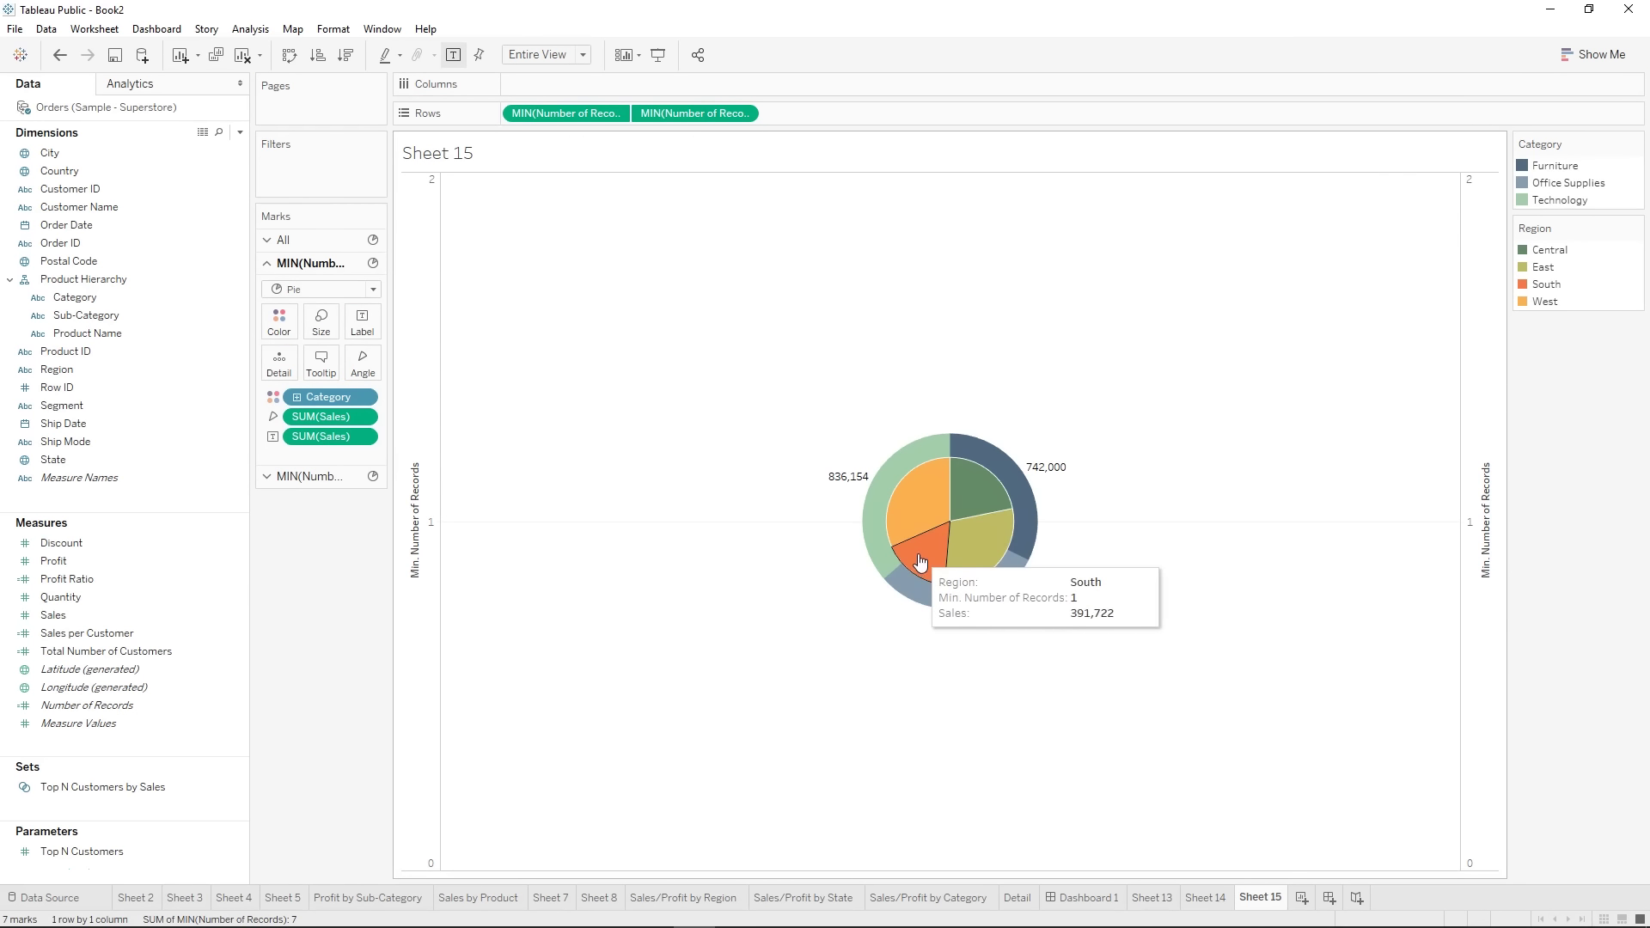
{"action": "mouse_move", "coordinate": [966, 519]}
{"action": "mouse_move", "coordinate": [866, 511]}
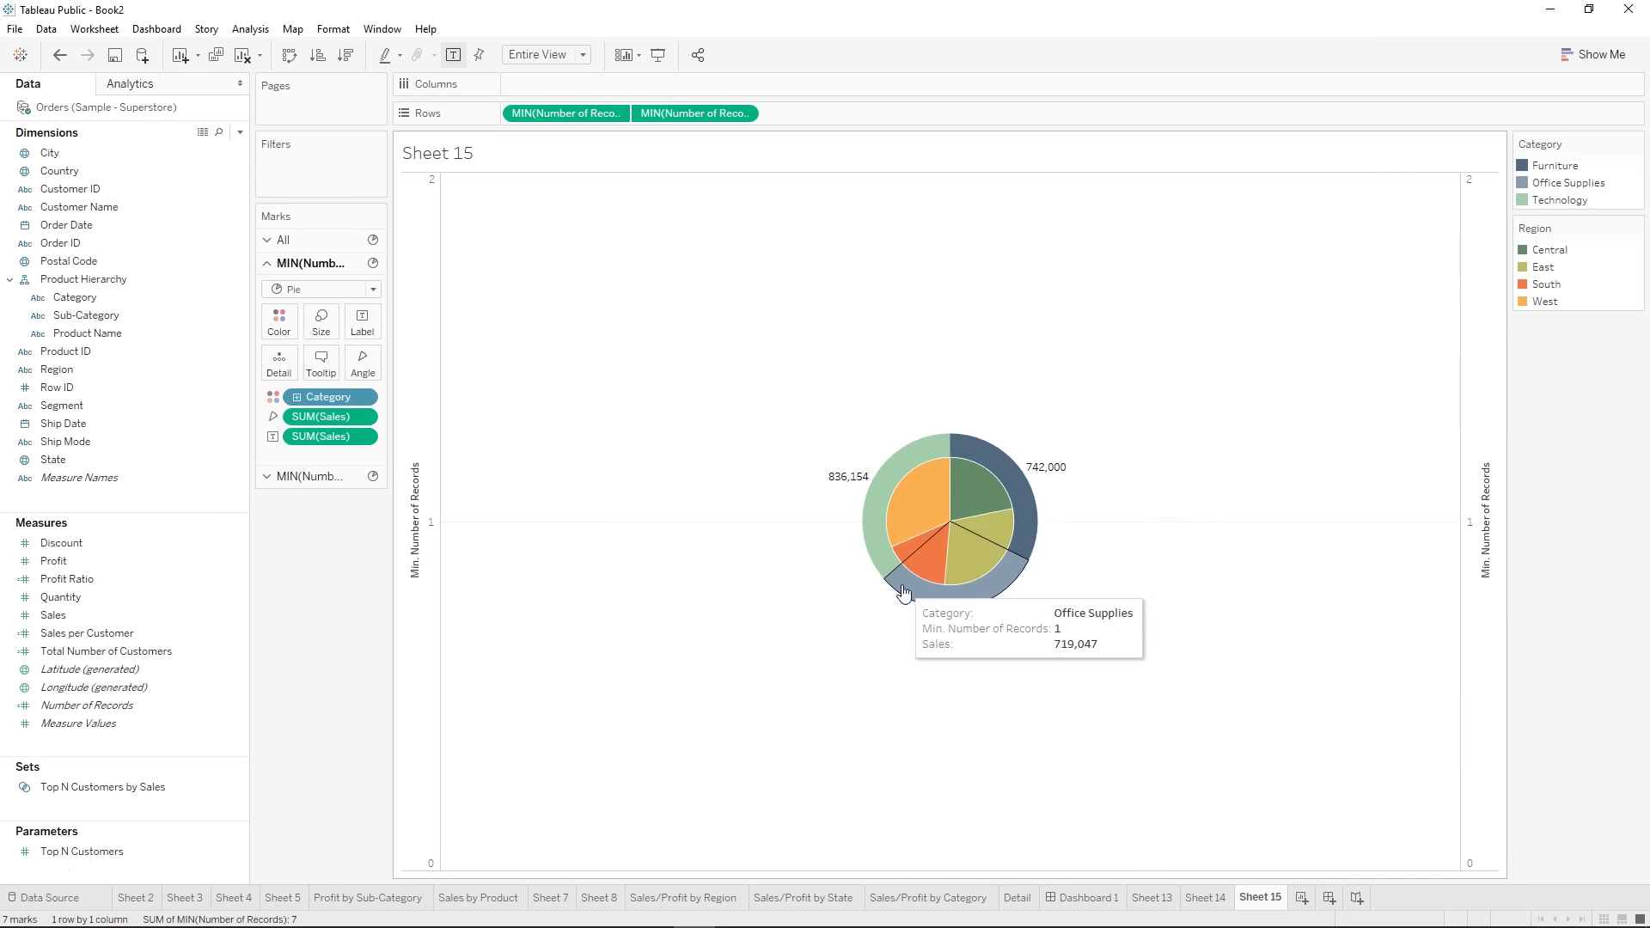
- Hide the Min. Number of Records axis headers around the nested pies and set the sheet's zero lines to None
{"action": "right_click", "coordinate": [421, 542]}
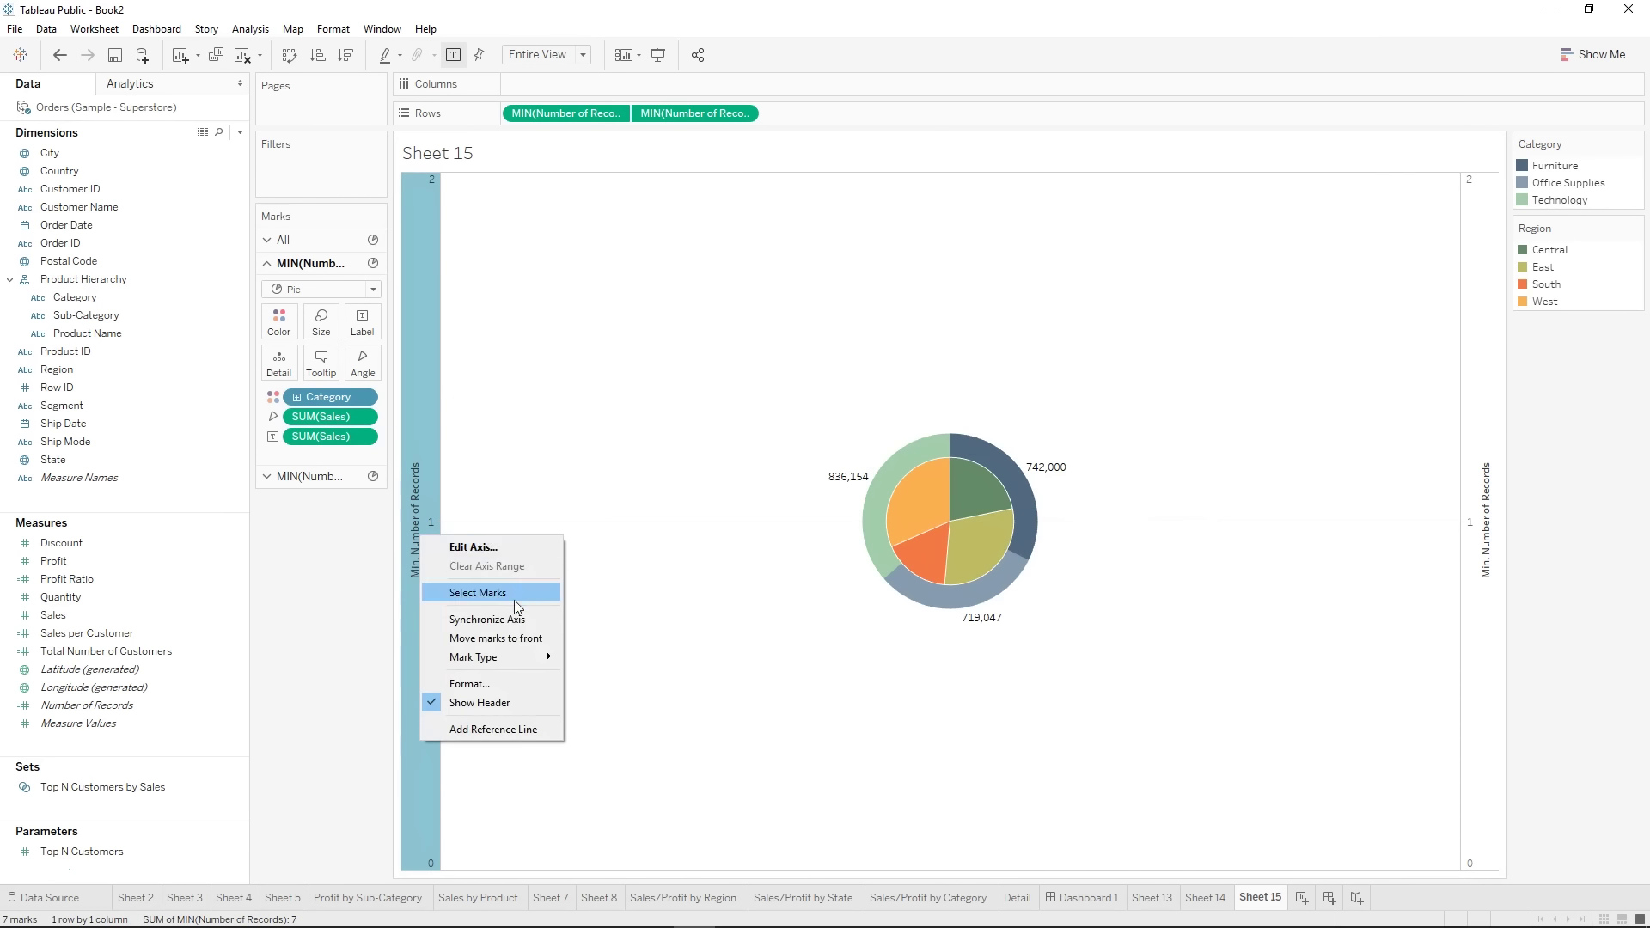
{"action": "left_click", "coordinate": [479, 702]}
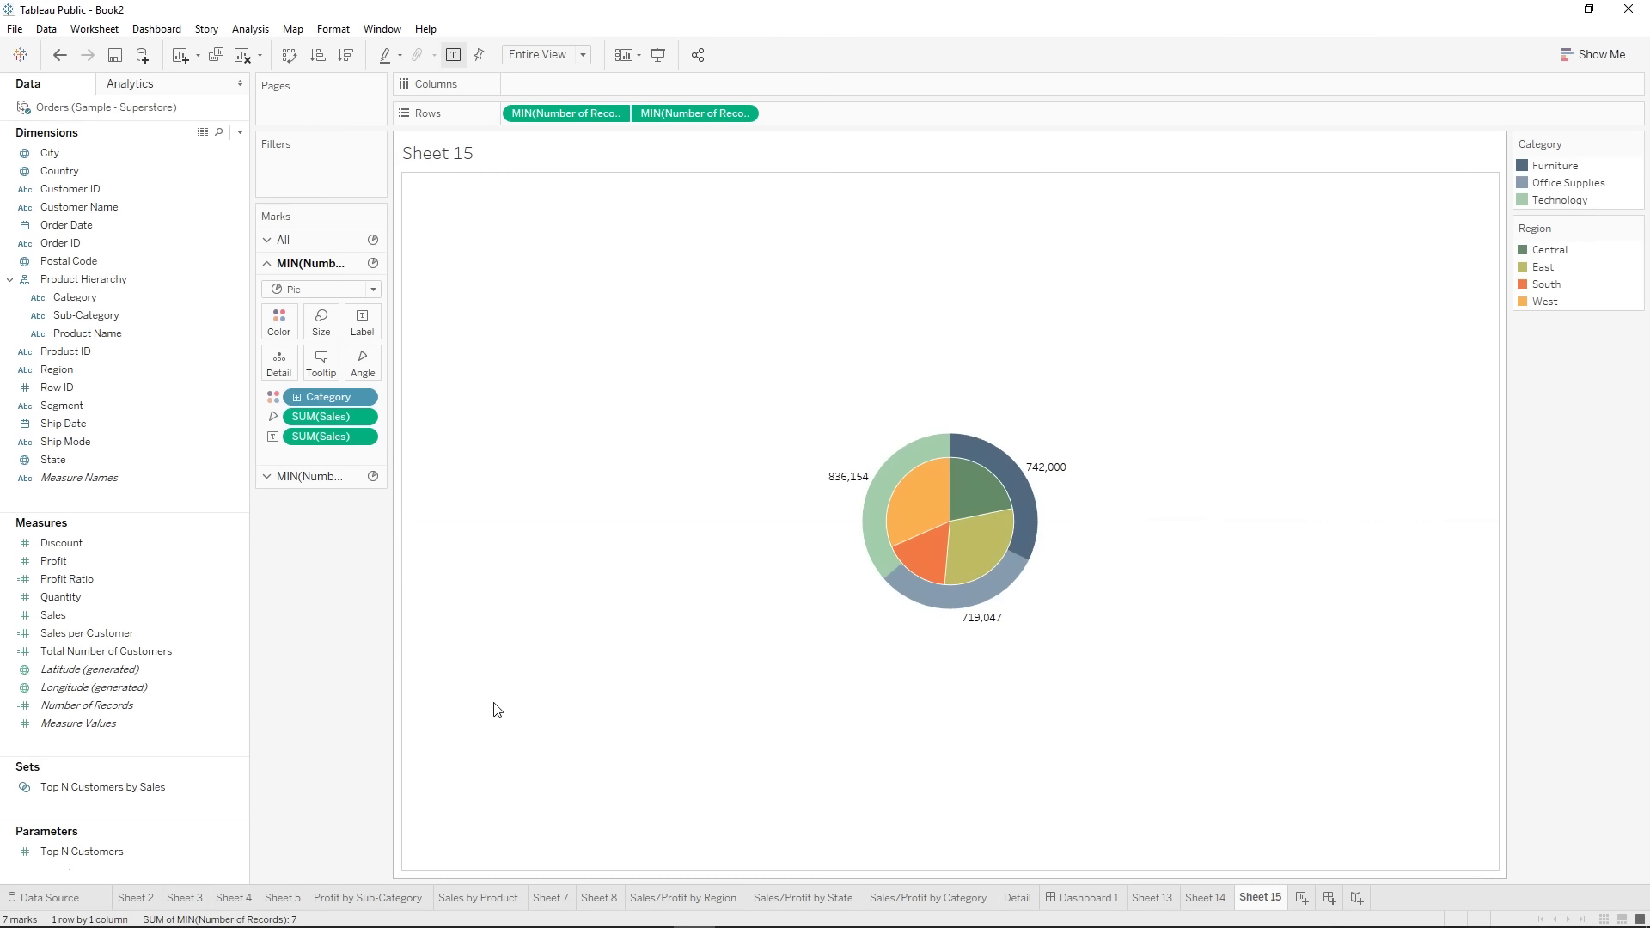
{"action": "right_click", "coordinate": [514, 535]}
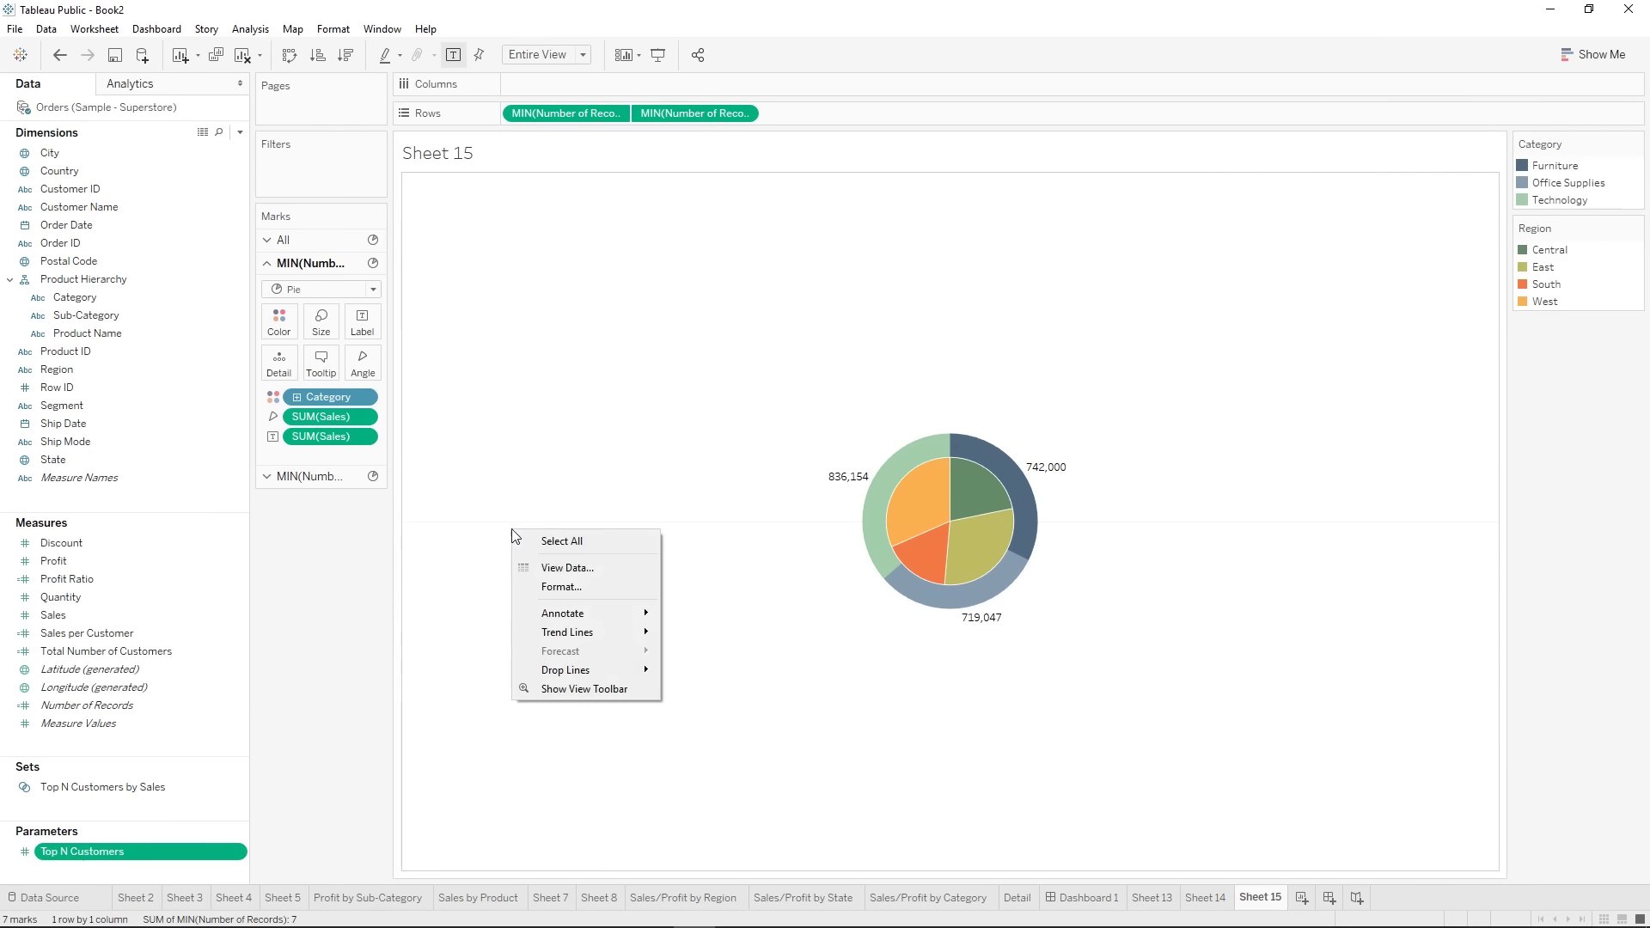
{"action": "left_click", "coordinate": [569, 587]}
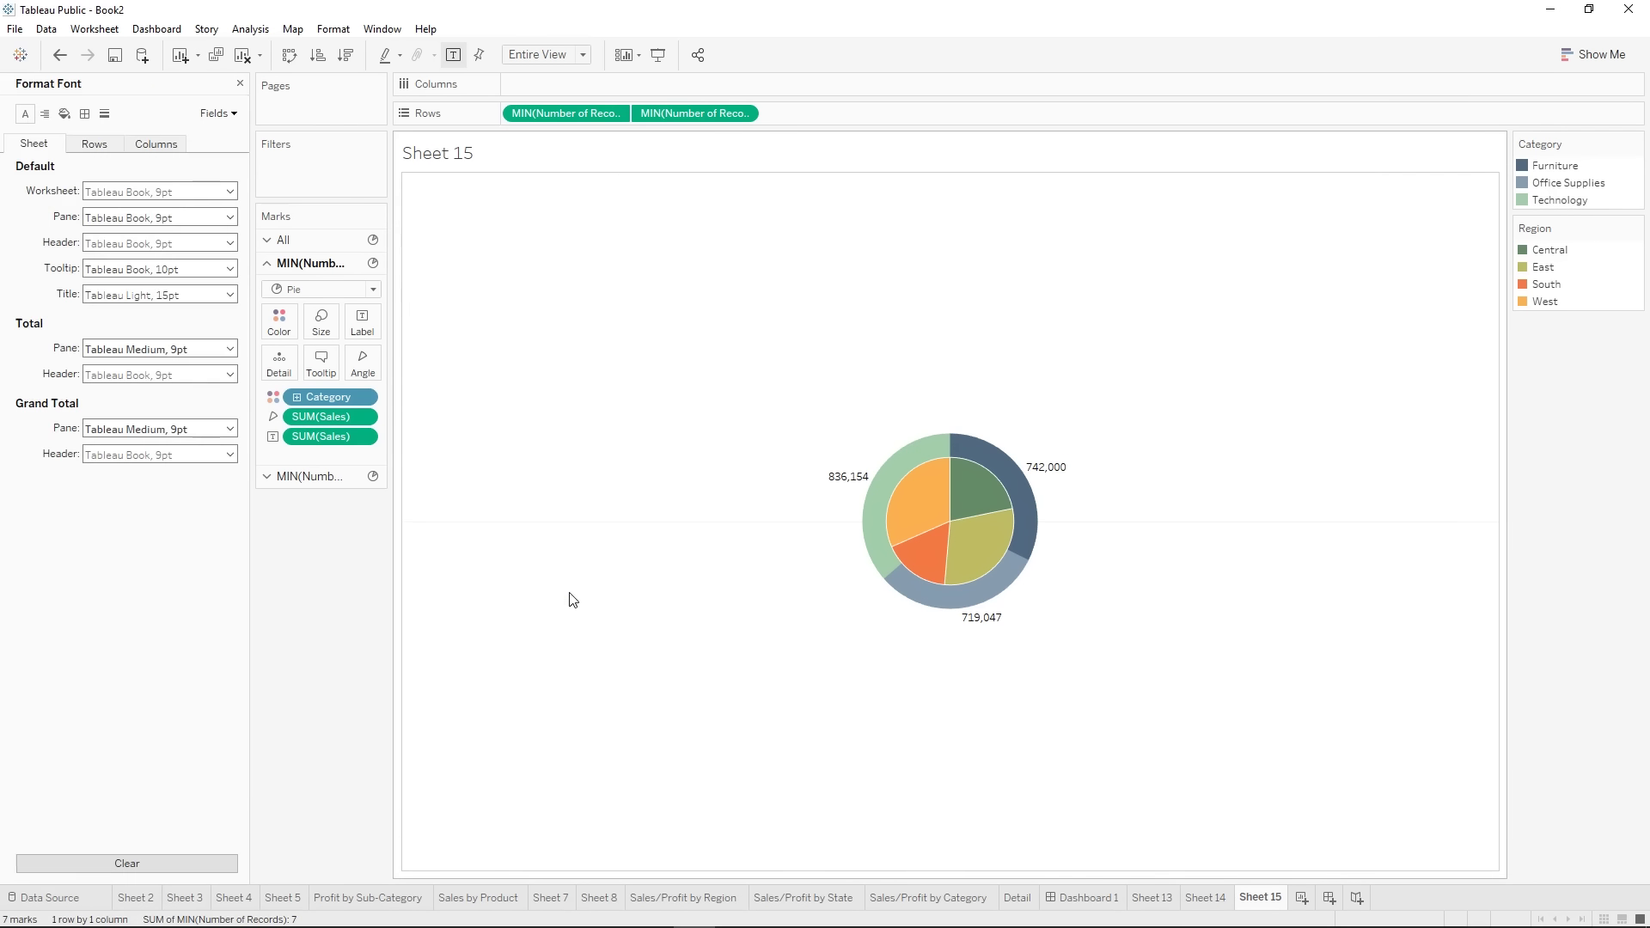
{"action": "left_click", "coordinate": [105, 115]}
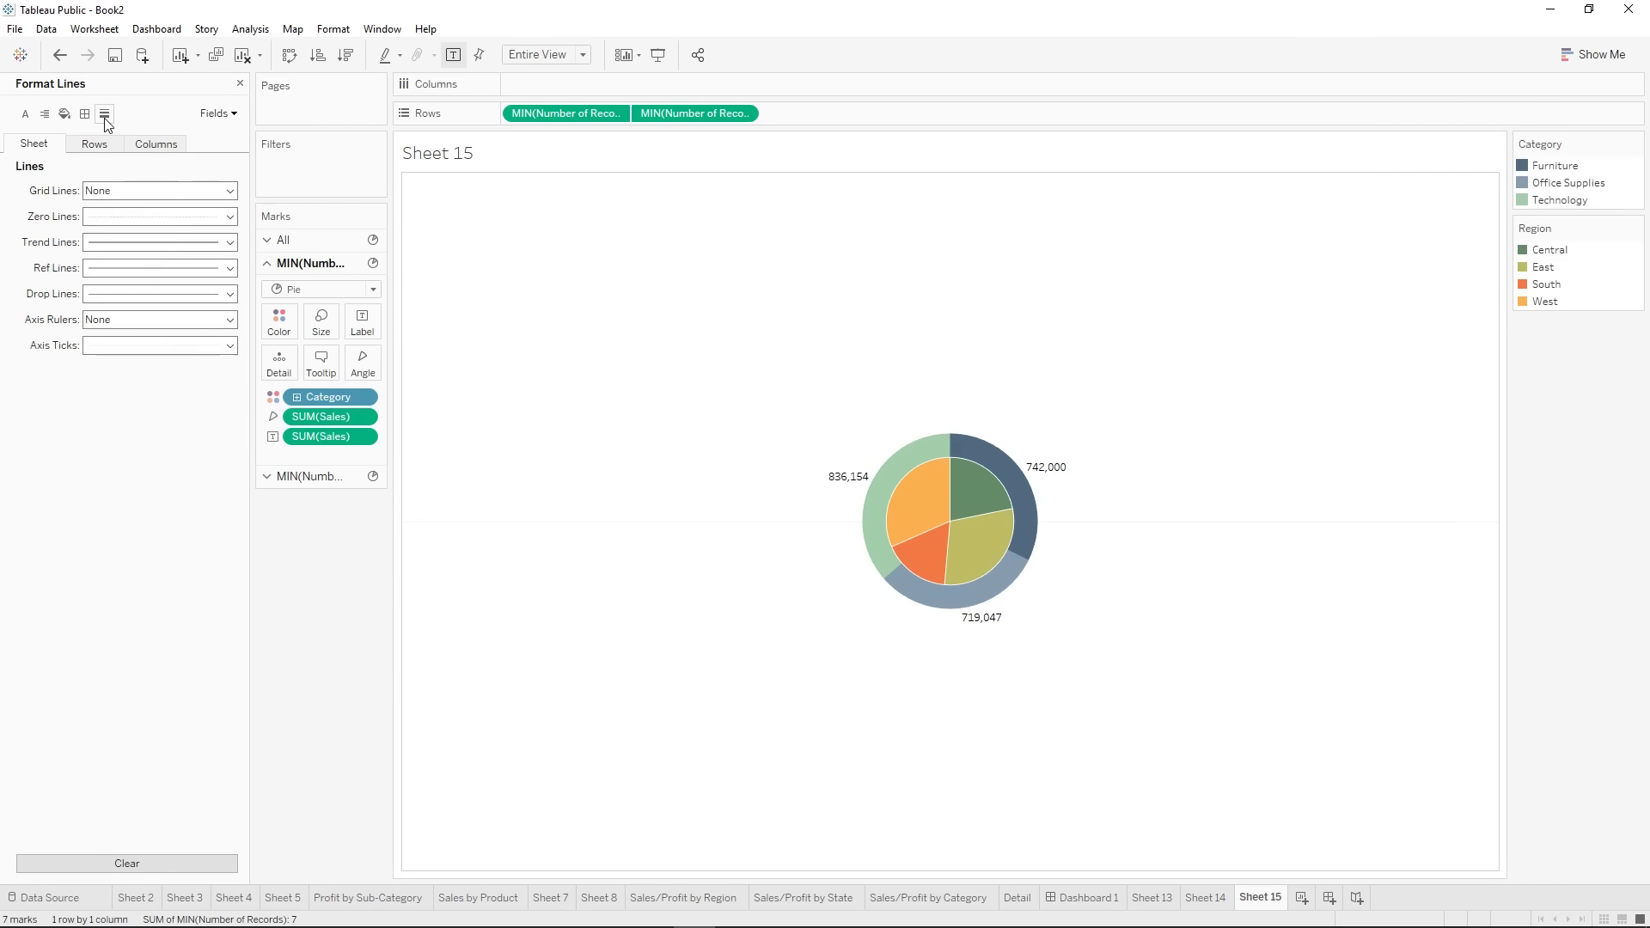
{"action": "left_click", "coordinate": [113, 217]}
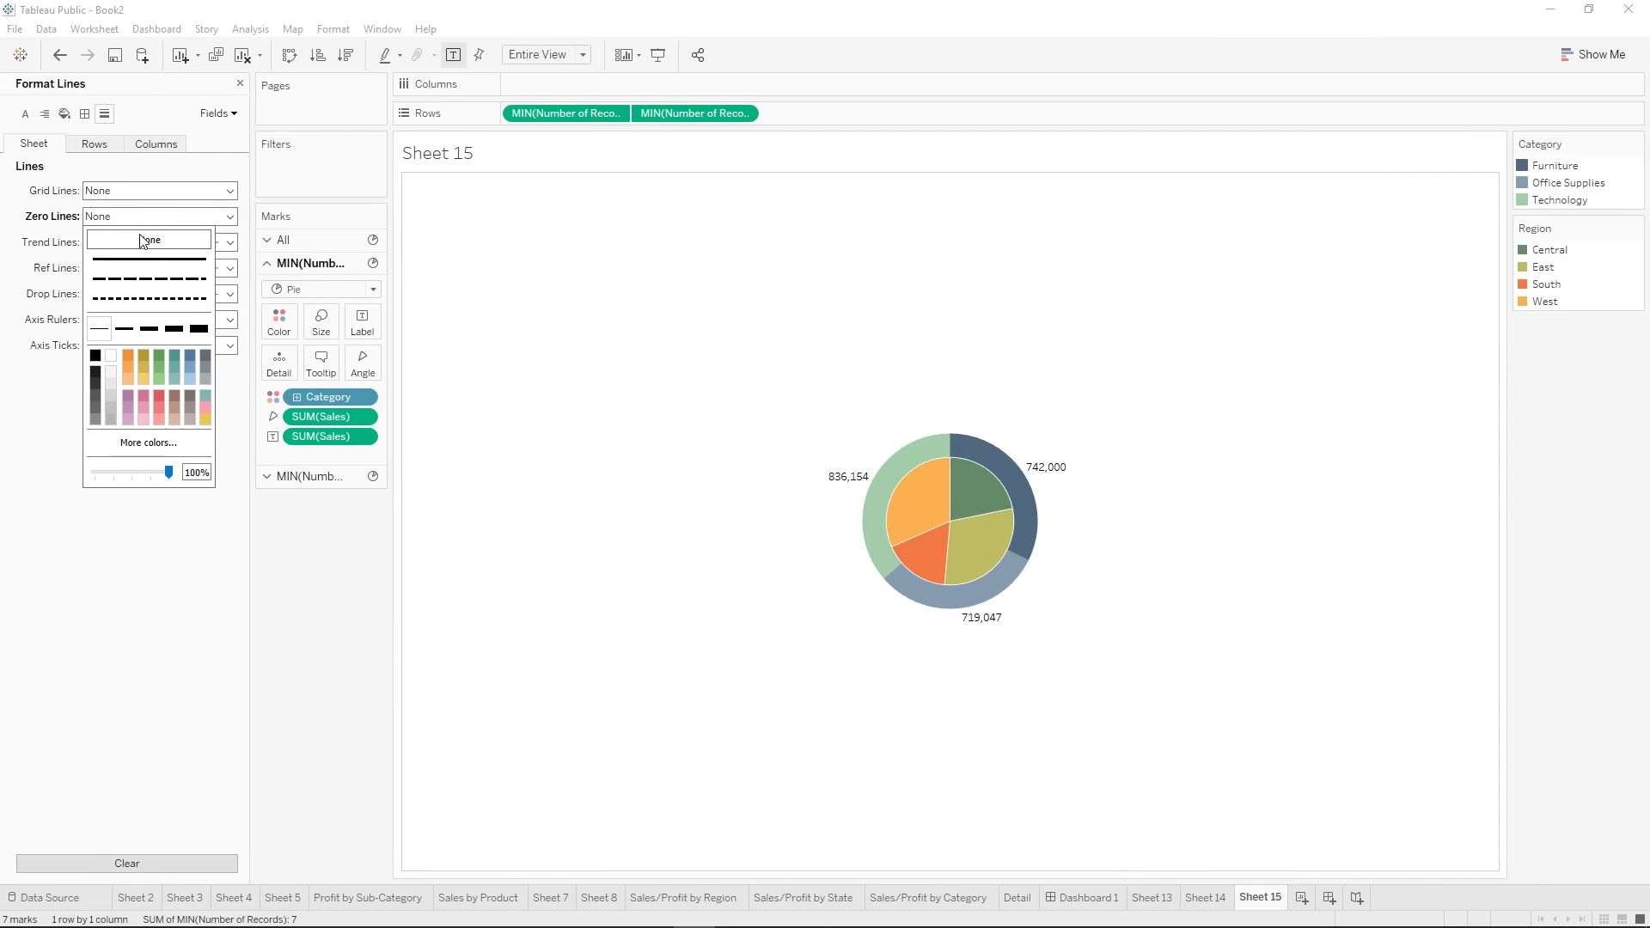
{"action": "left_click", "coordinate": [156, 219]}
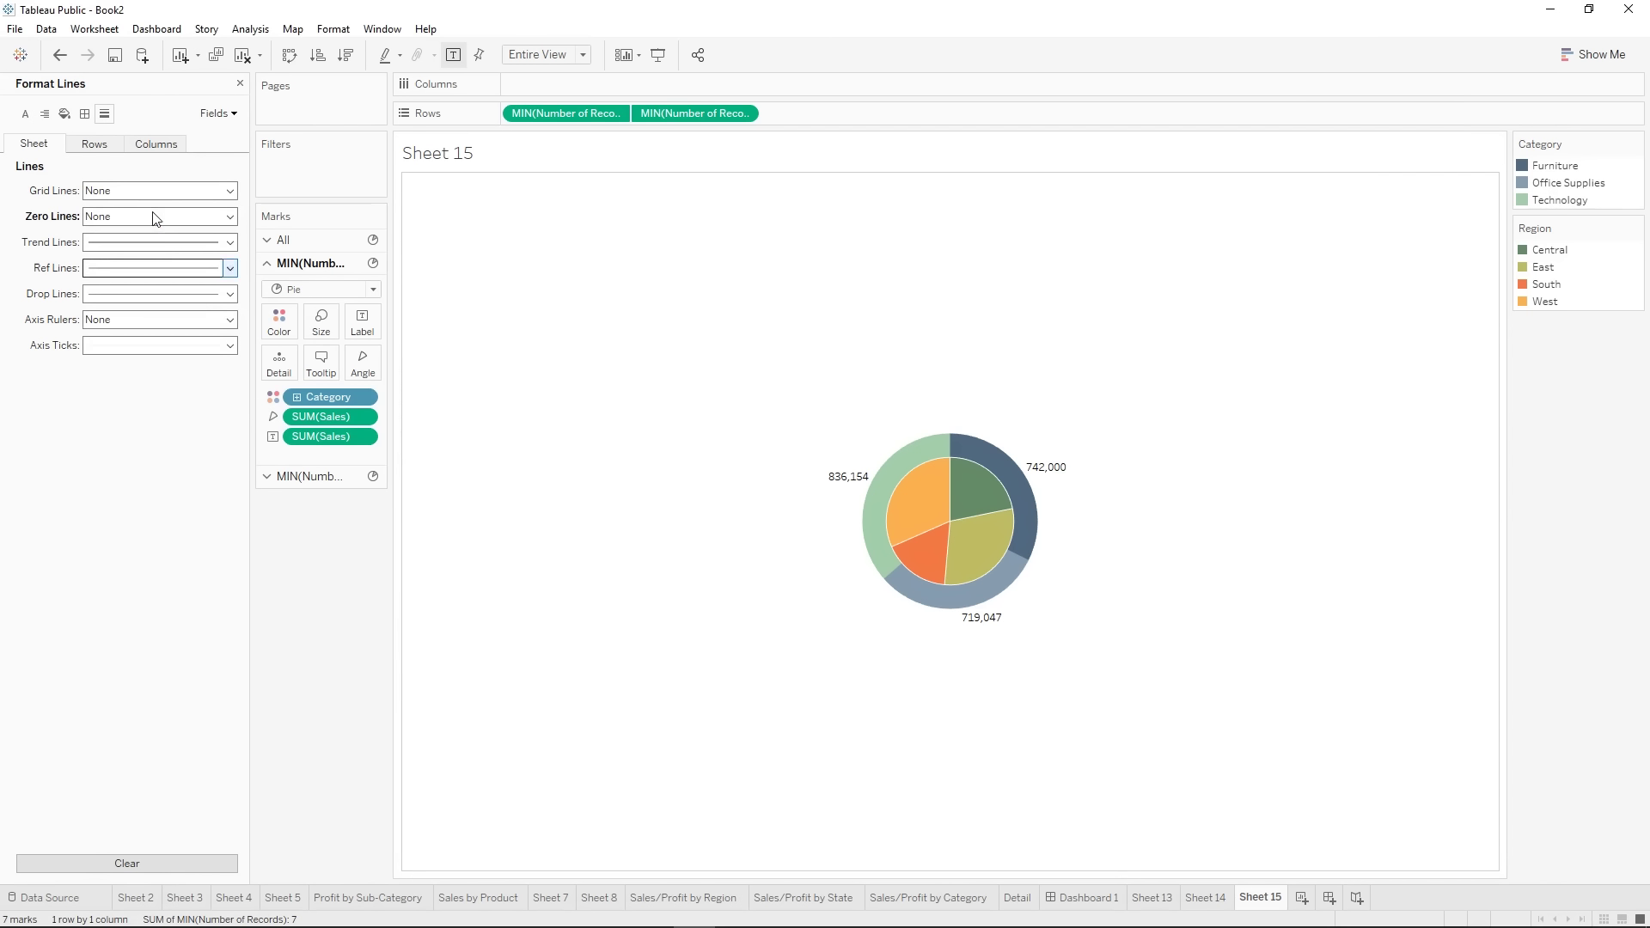
{"action": "left_click", "coordinate": [239, 83]}
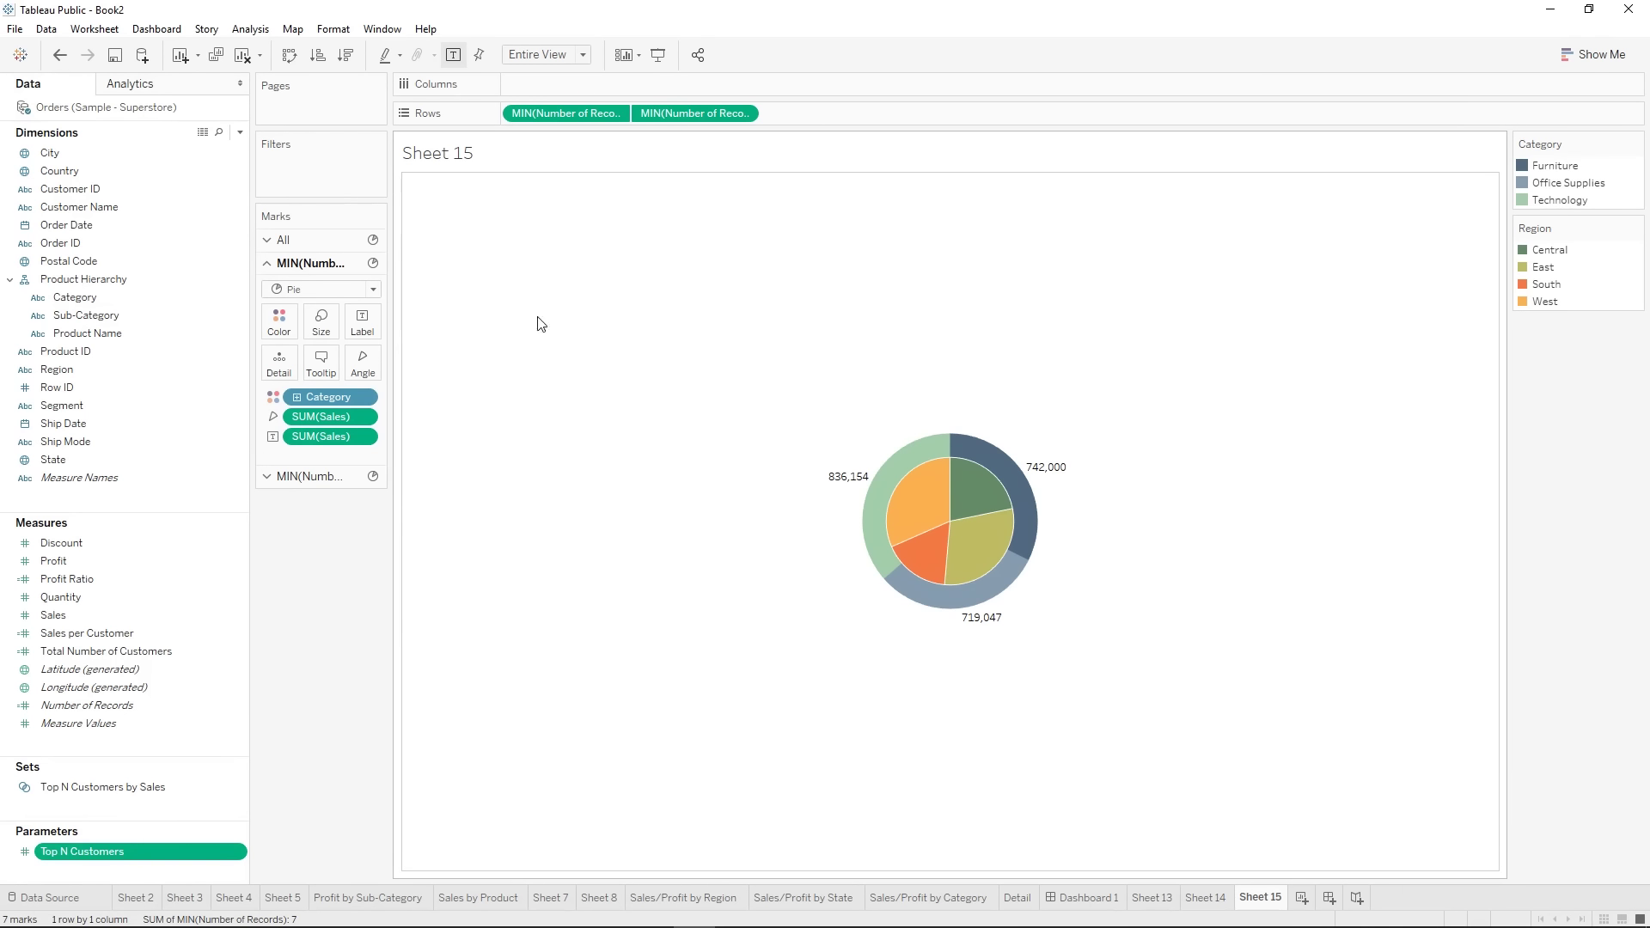
- Enlarge the outer Category pie slightly so its ring around the Region pie becomes wider
{"action": "left_click", "coordinate": [320, 322]}
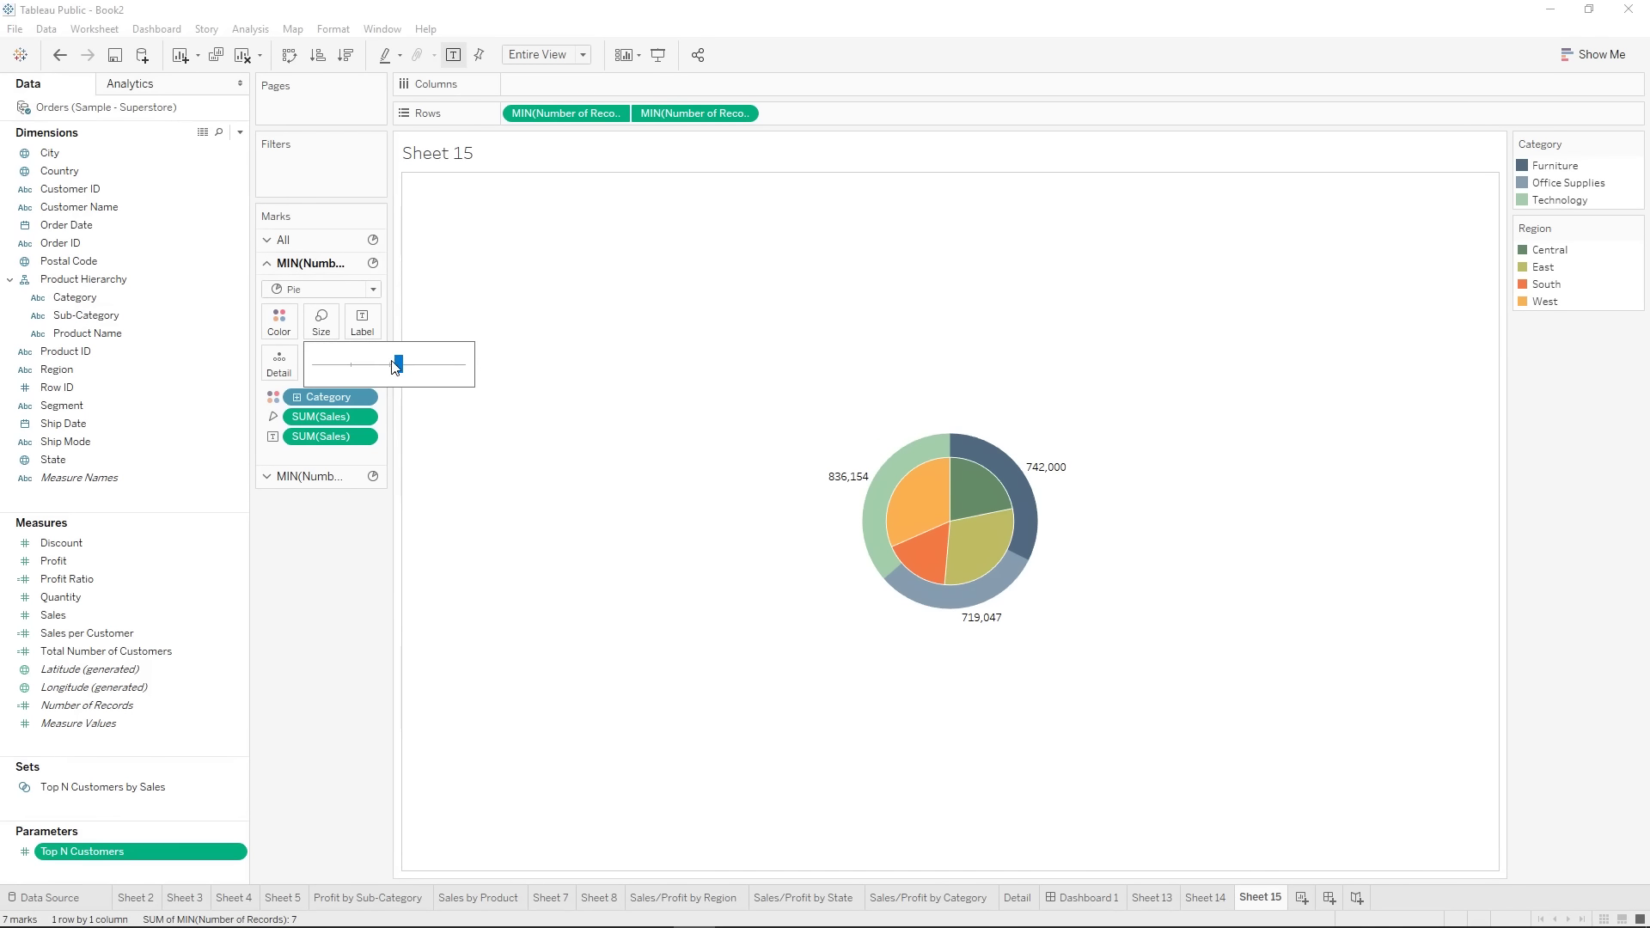
{"action": "left_click_drag", "start_coordinate": [403, 372], "coordinate": [408, 371]}
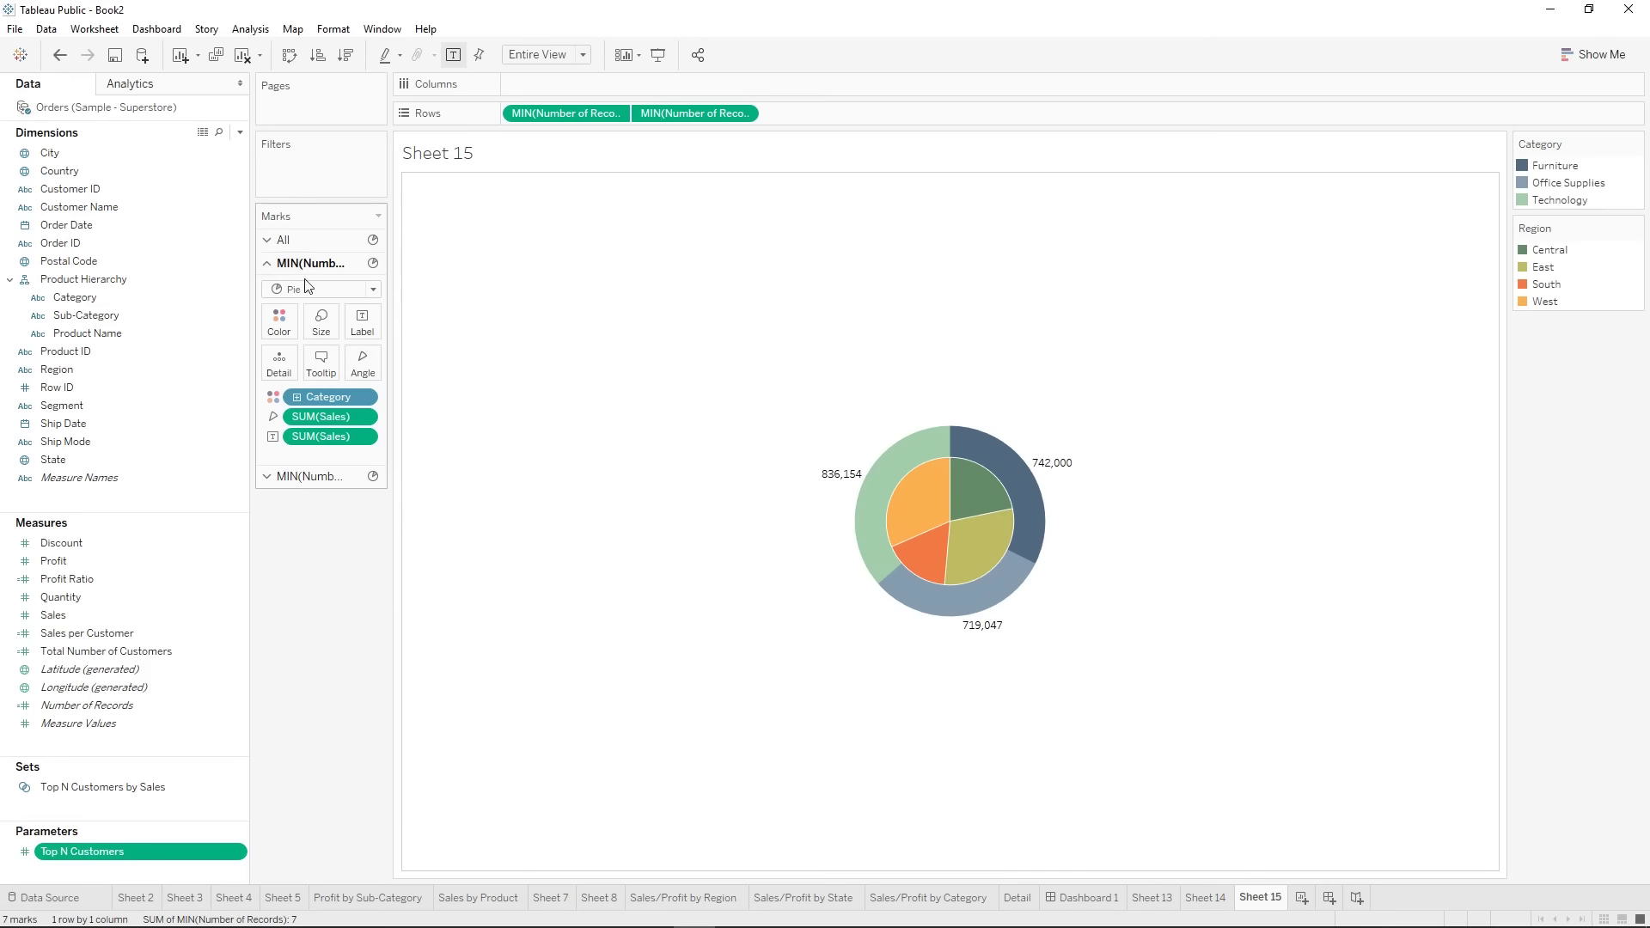
- Remove the Min. Number of Records line from the outer Category pie's tooltip, keeping the Category and Sales lines
{"action": "mouse_move", "coordinate": [894, 558]}
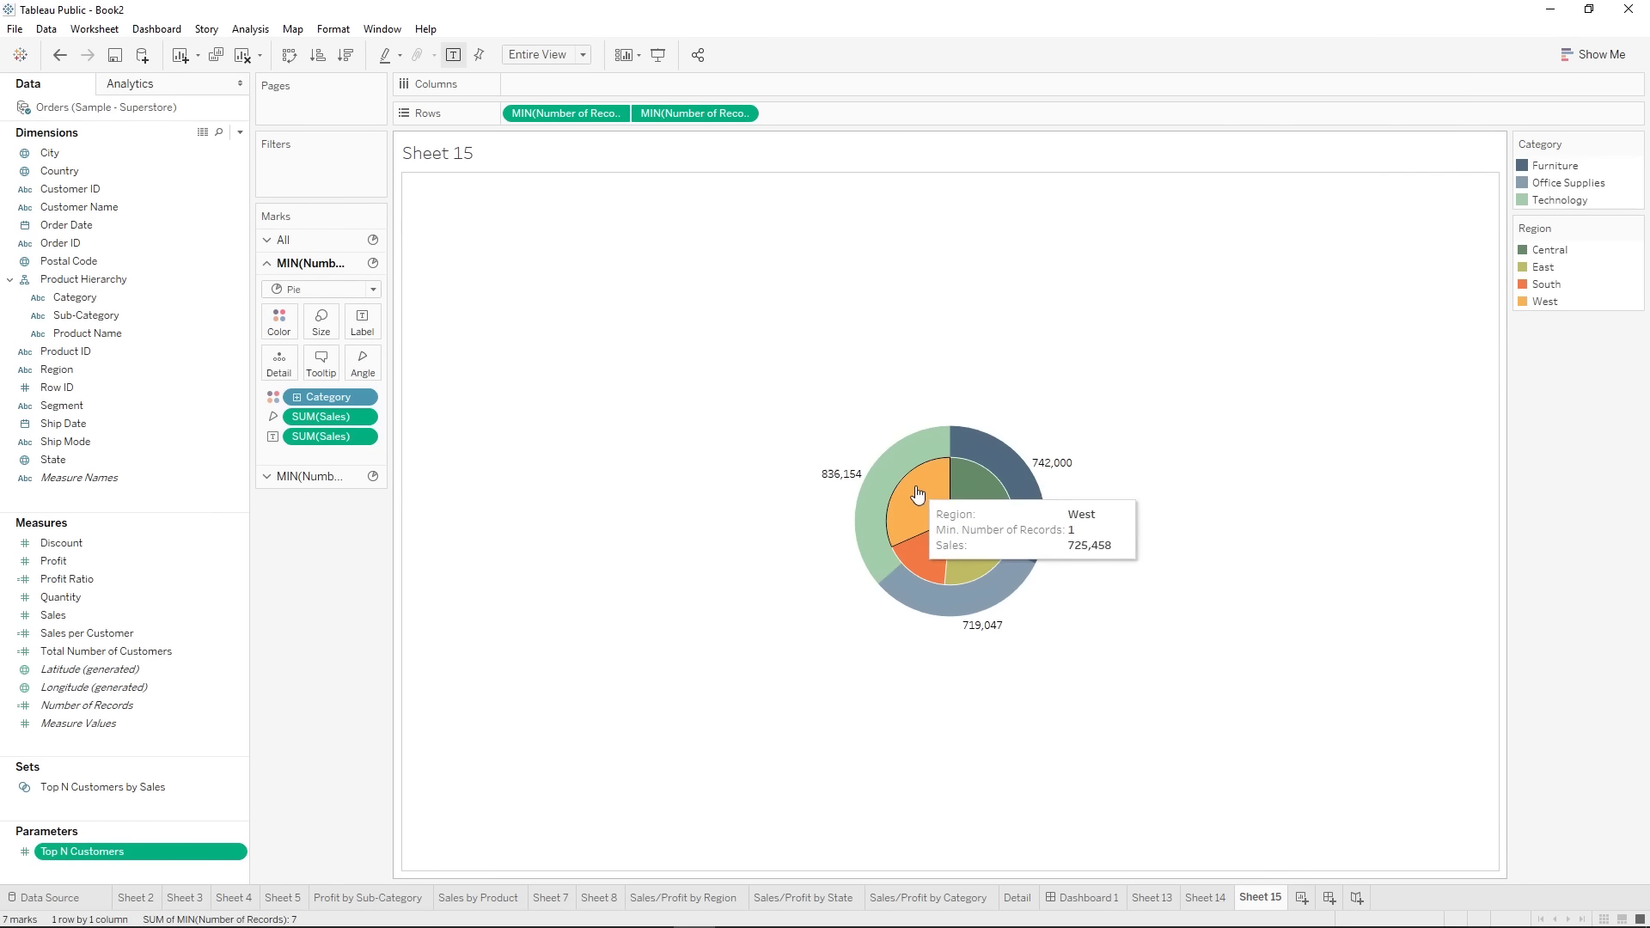
{"action": "mouse_move", "coordinate": [920, 519]}
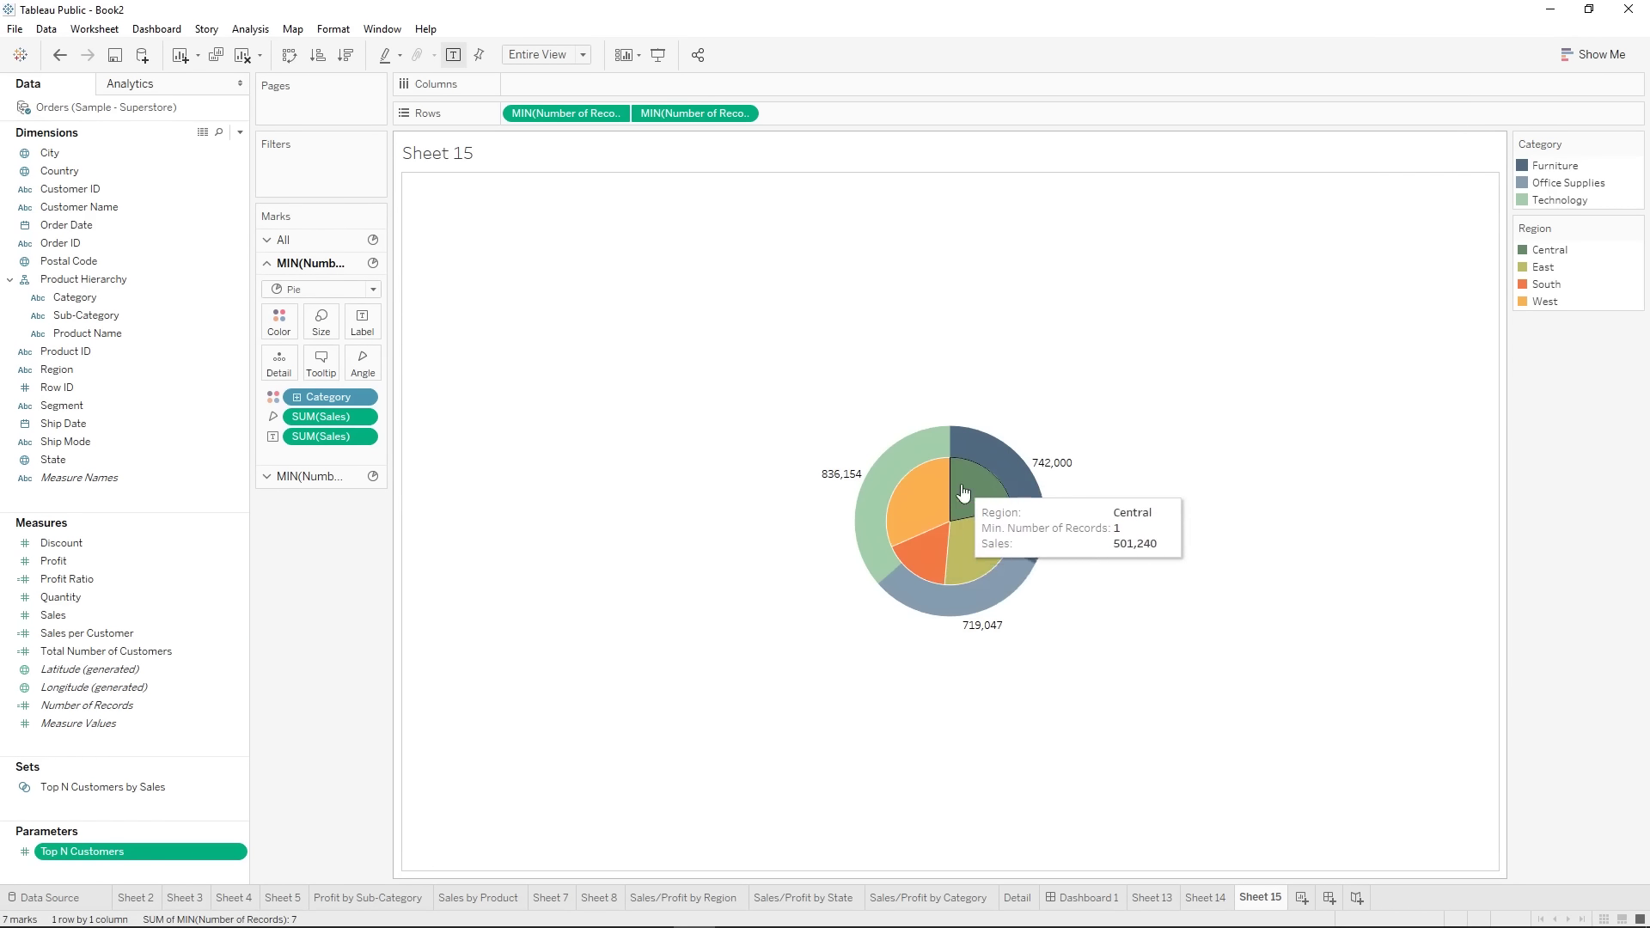
{"action": "mouse_move", "coordinate": [997, 535]}
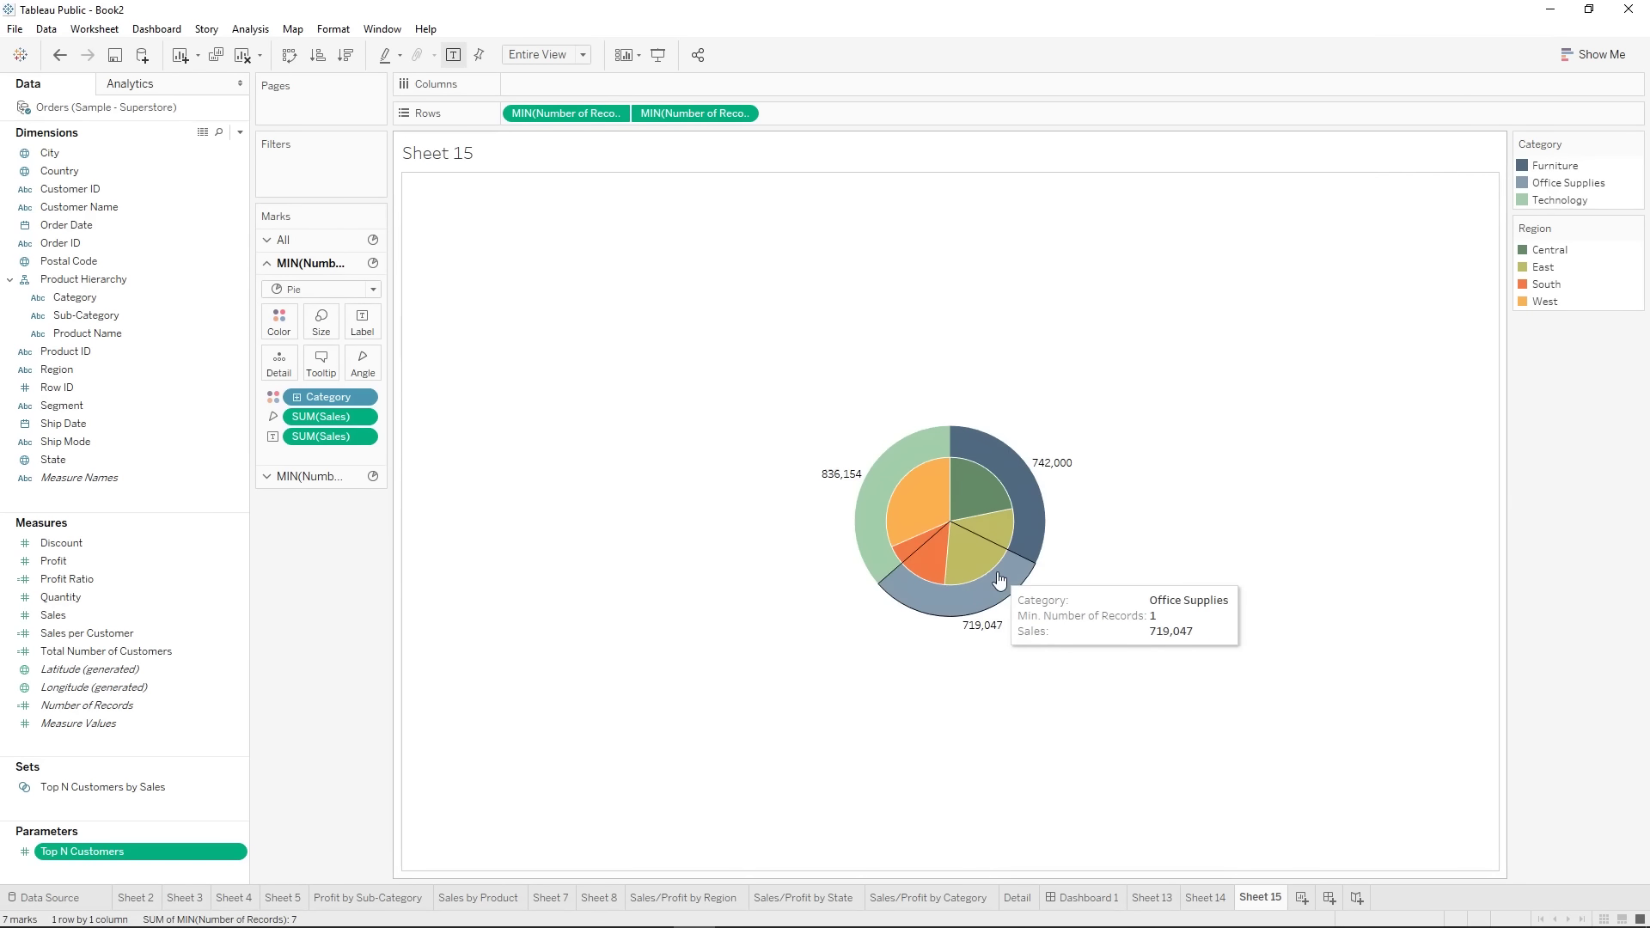
{"action": "left_click", "coordinate": [322, 368]}
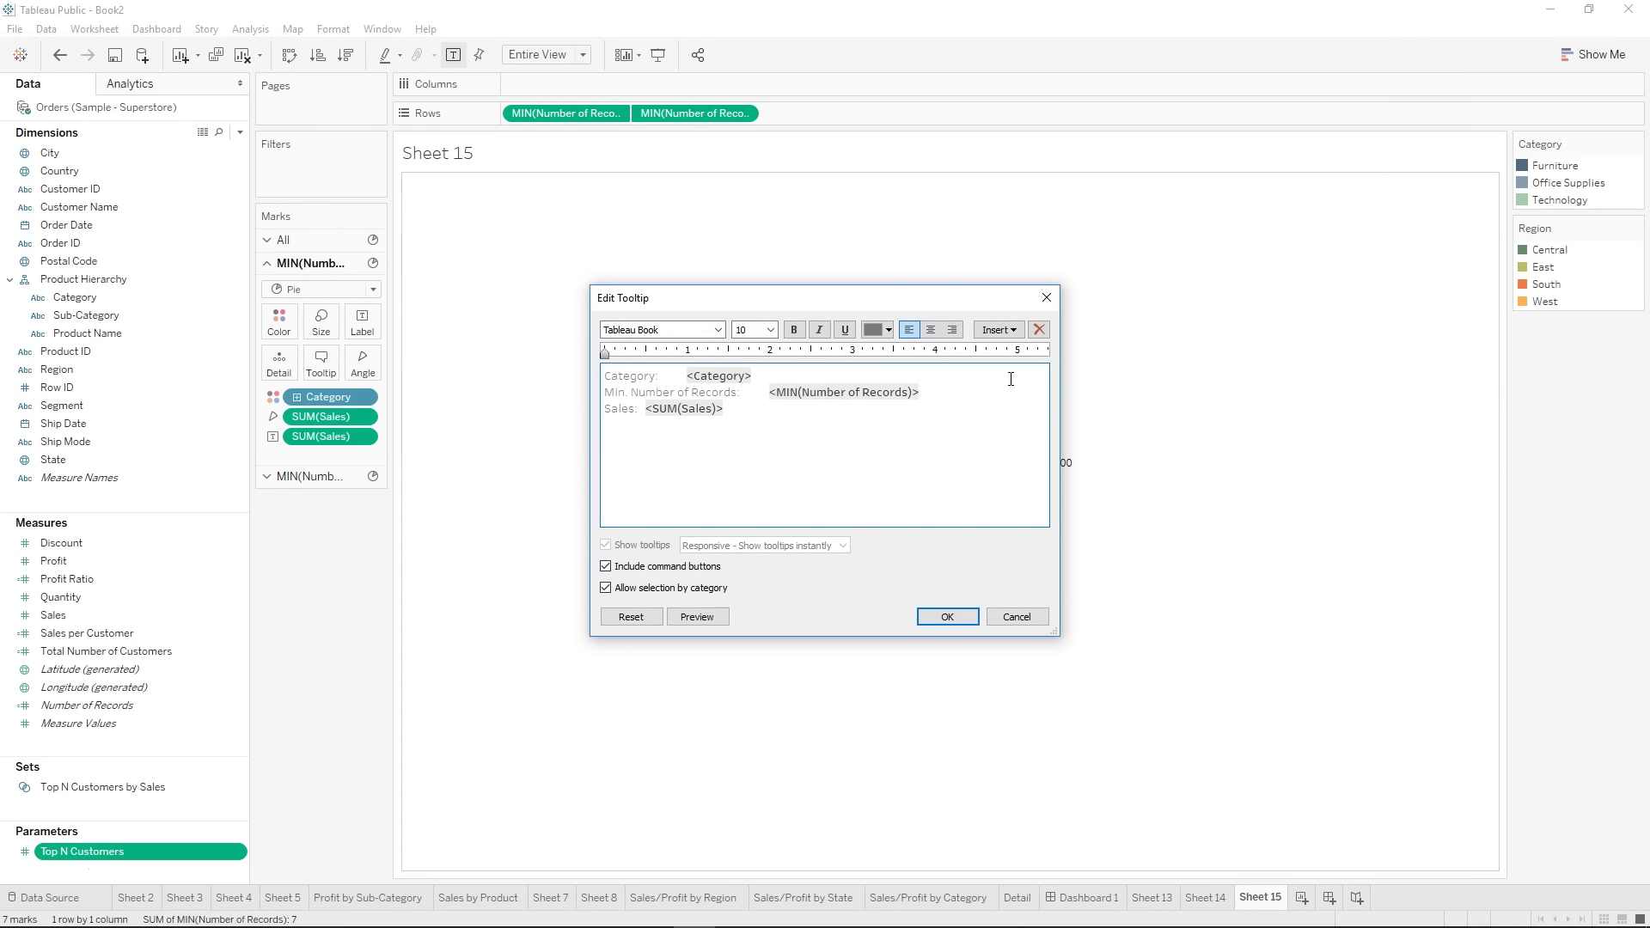
{"action": "left_click_drag", "start_coordinate": [954, 391], "coordinate": [947, 378]}
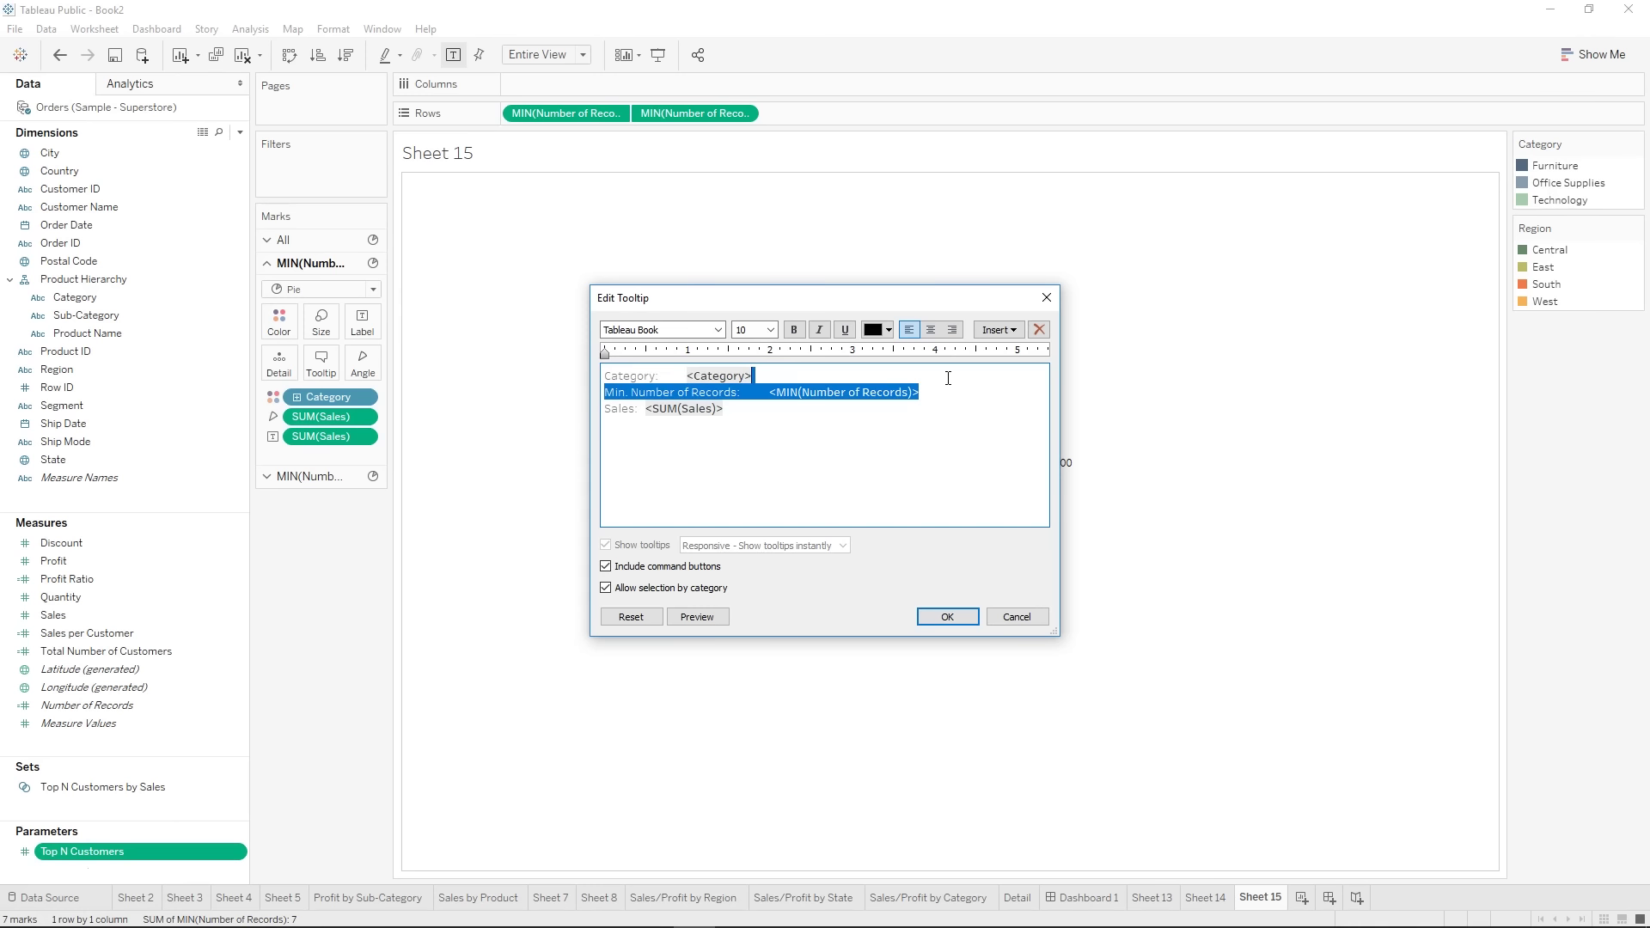
{"action": "key", "text": "Delete"}
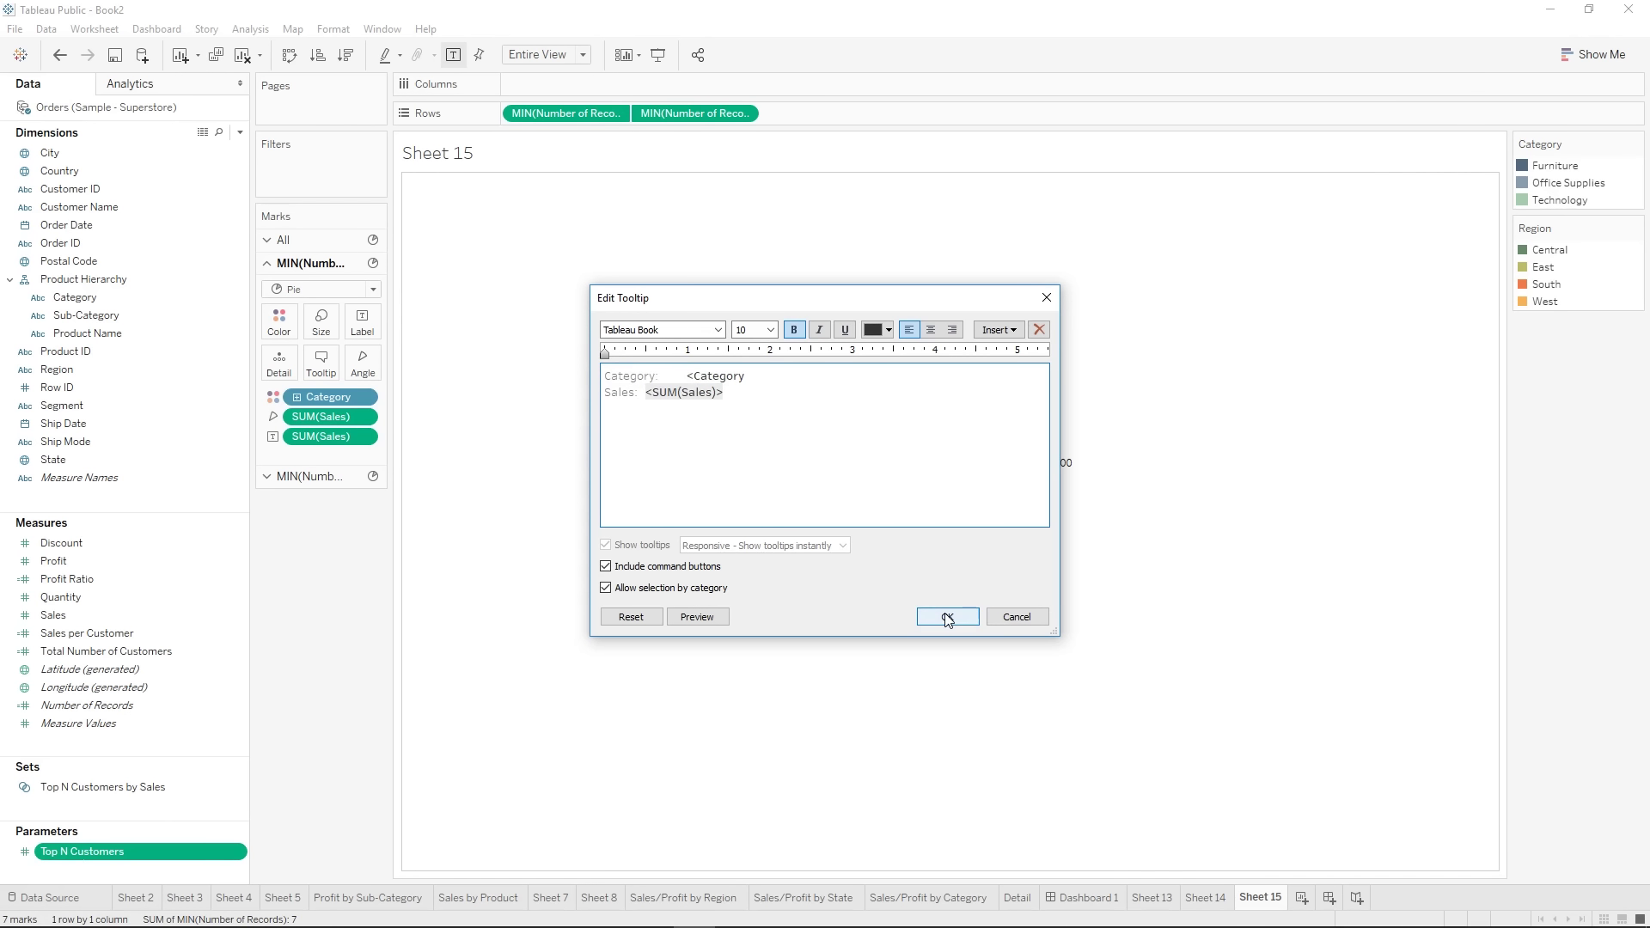
{"action": "type", "text": ">"}
{"action": "left_click_drag", "start_coordinate": [755, 374], "coordinate": [689, 375]}
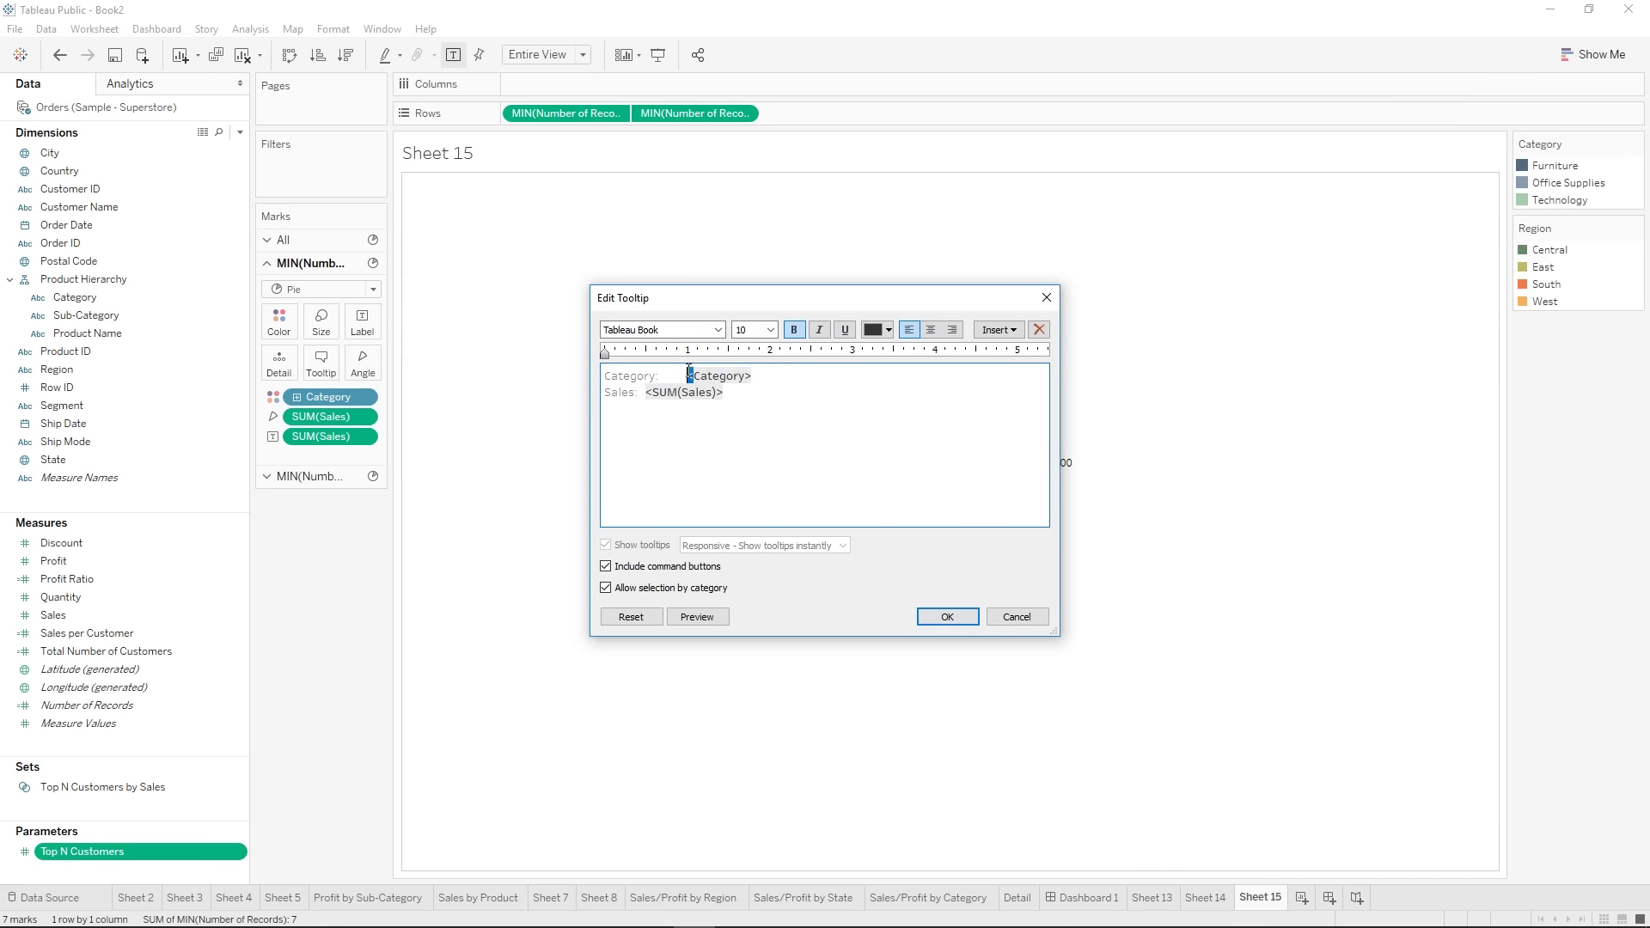
{"action": "left_click", "coordinate": [947, 616]}
{"action": "mouse_move", "coordinate": [1031, 520]}
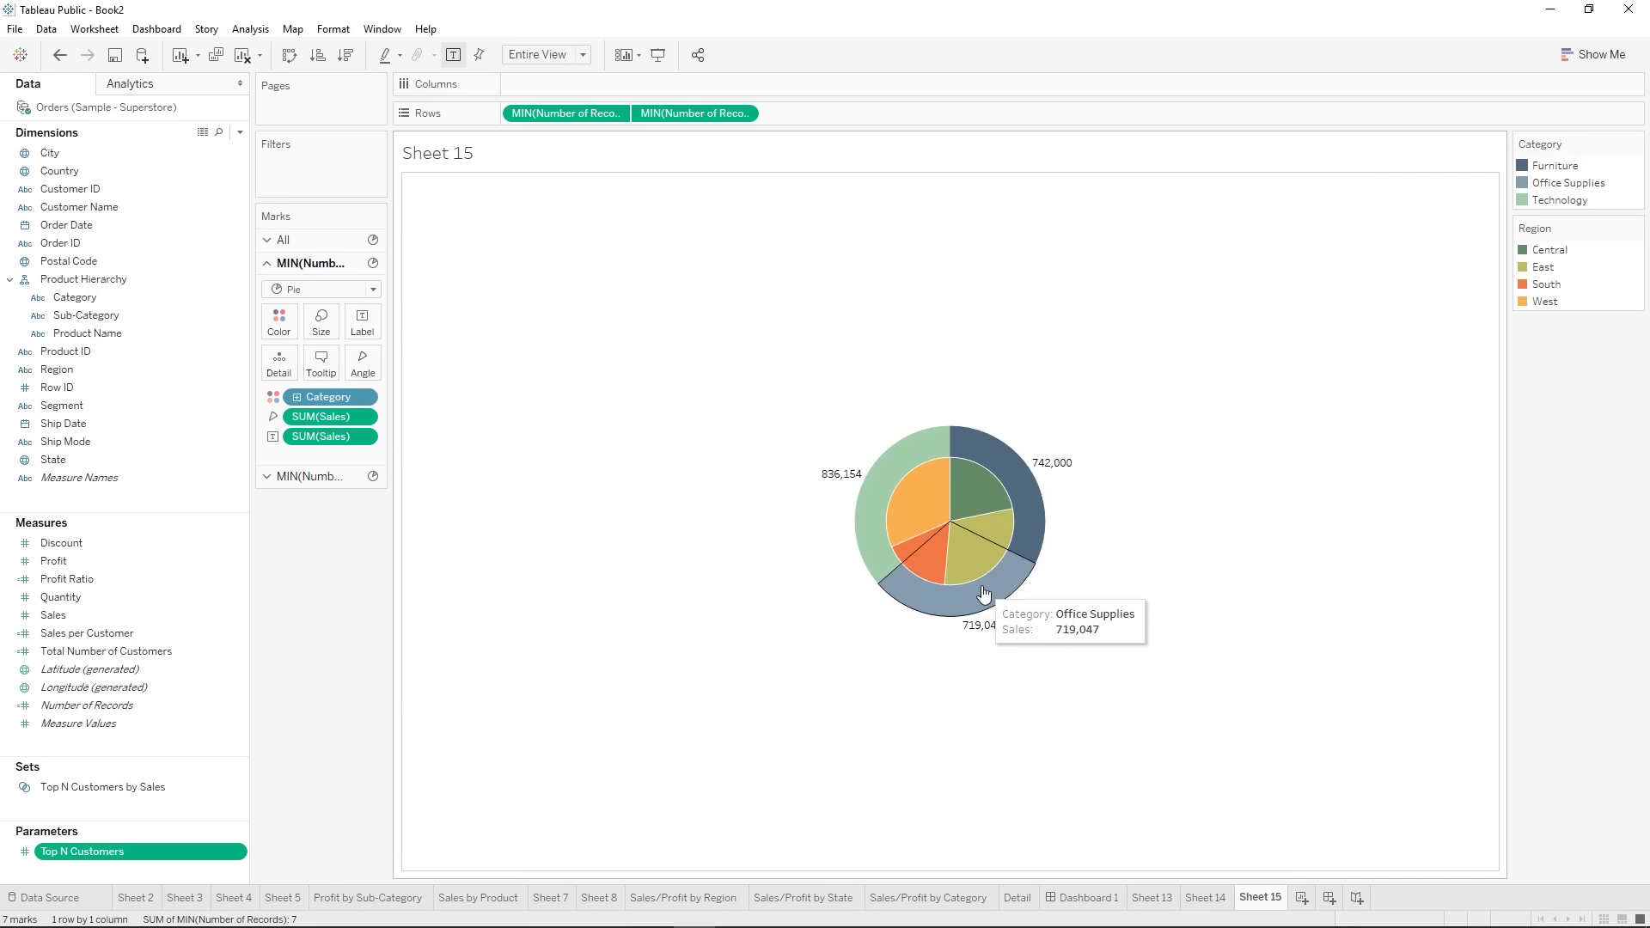
- Remove the Min. Number of Records line from the inner Region pie's tooltip, keeping the Sales and Region lines
{"action": "left_click", "coordinate": [310, 476]}
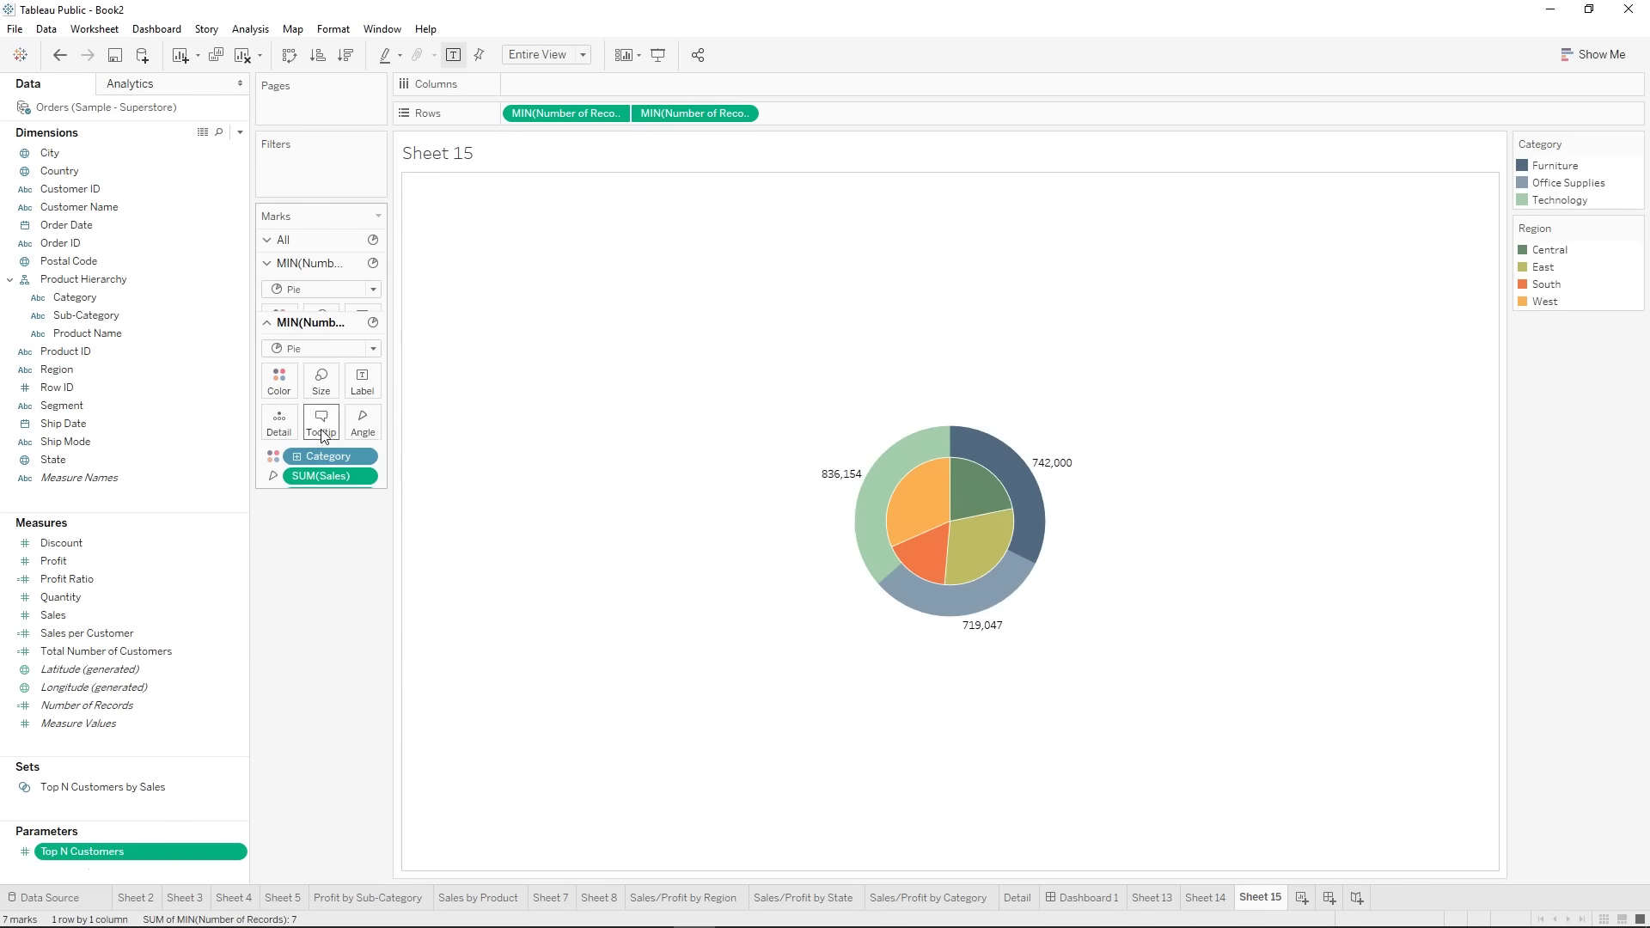
{"action": "left_click", "coordinate": [322, 384]}
{"action": "left_click_drag", "start_coordinate": [886, 384], "coordinate": [815, 361]}
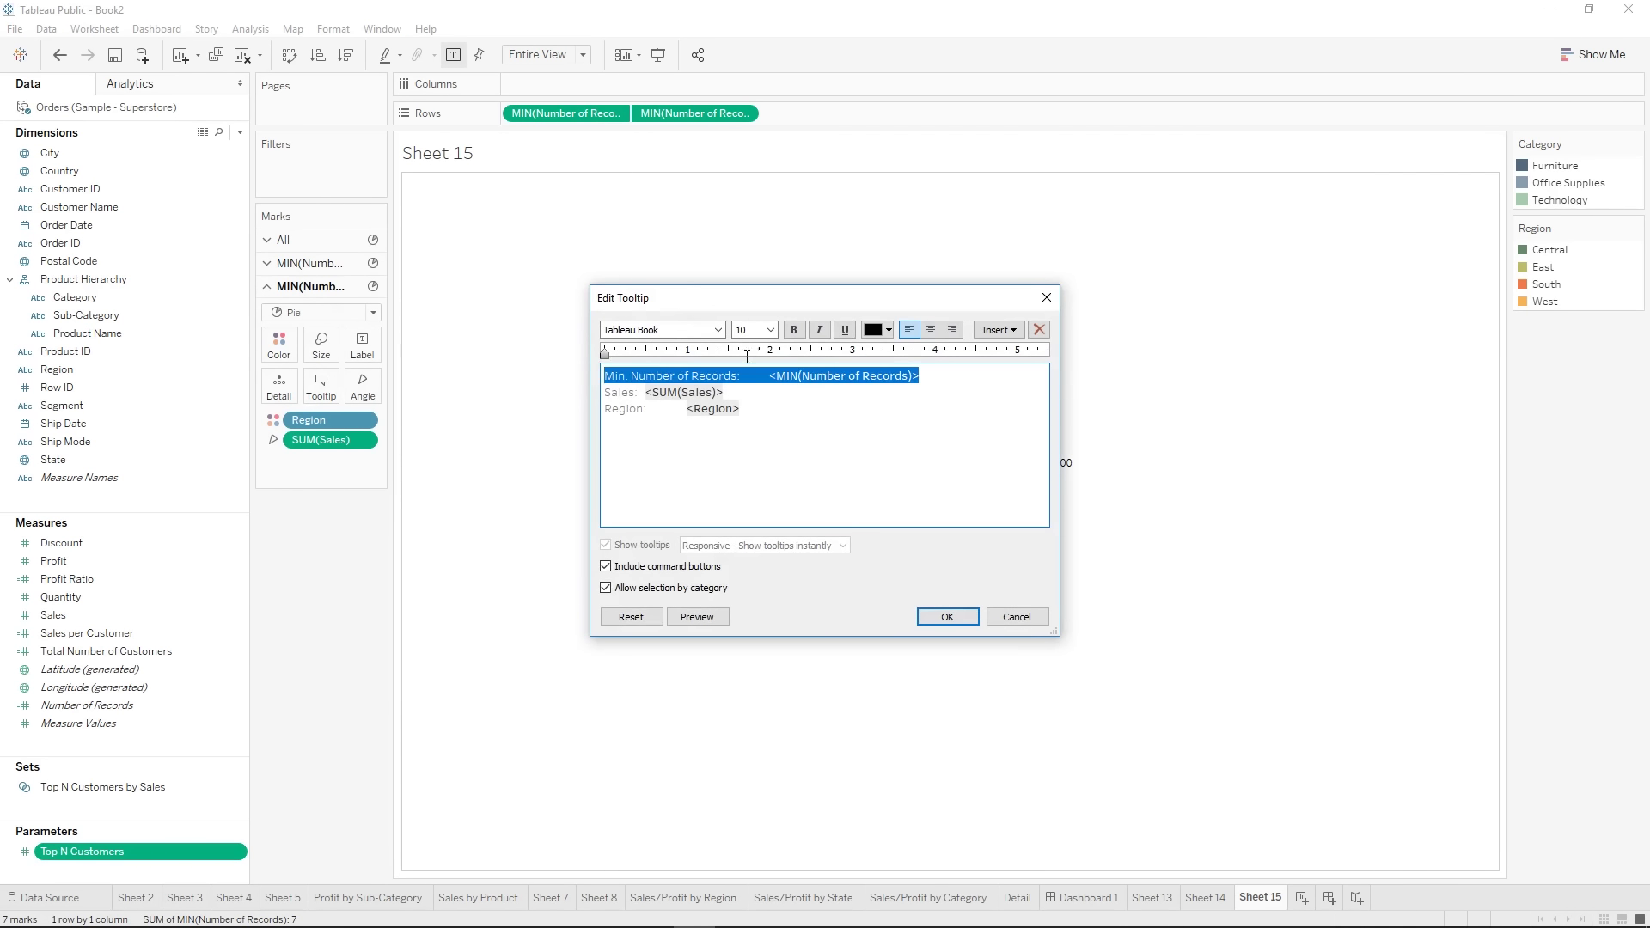
{"action": "key", "text": "BackSpace"}
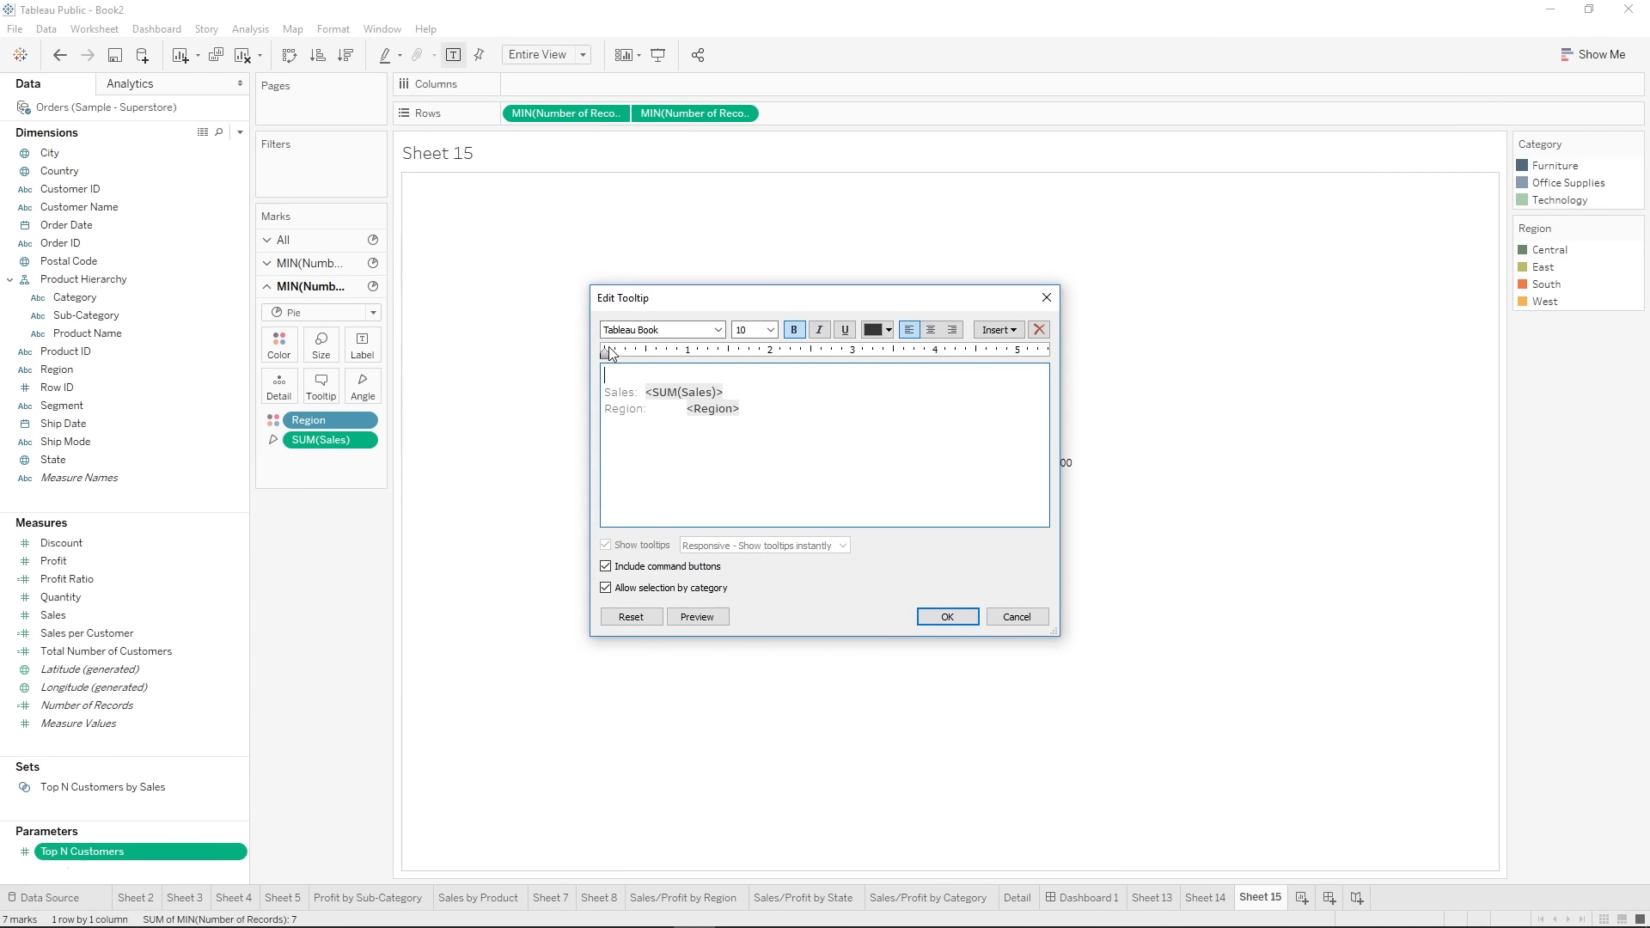
{"action": "key", "text": "Delete"}
{"action": "left_click", "coordinate": [947, 617]}
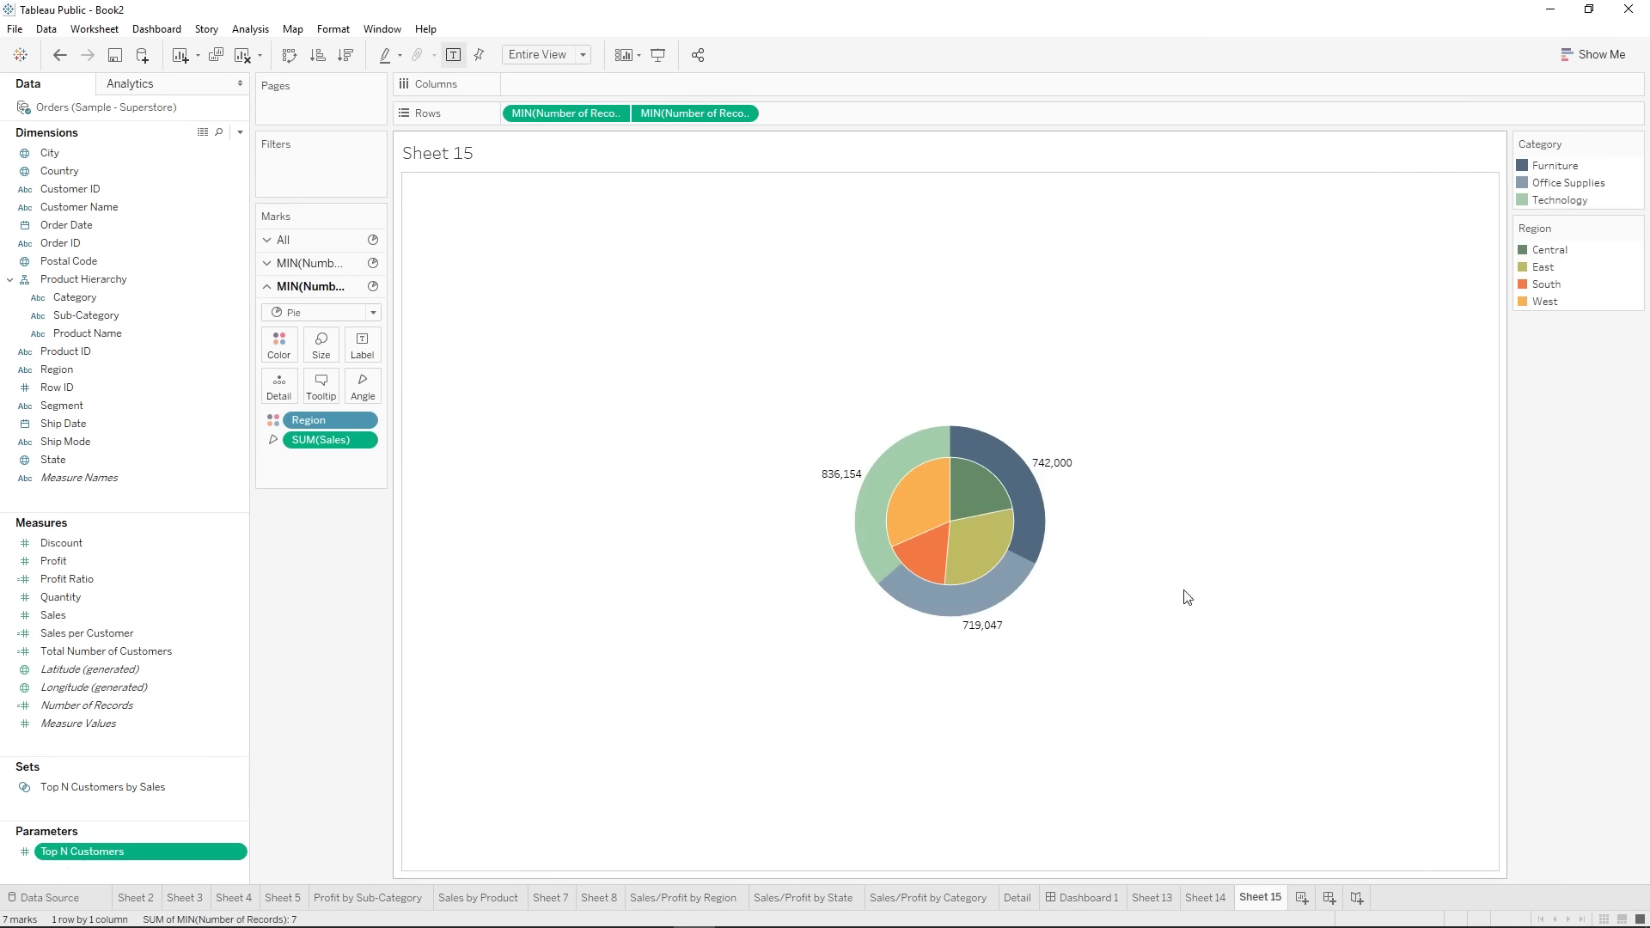
- Compare the regional donut charts on Sheet 14 with the nested pies on Sheet 15, and view the Show Me chart types
{"action": "left_click", "coordinate": [1205, 898]}
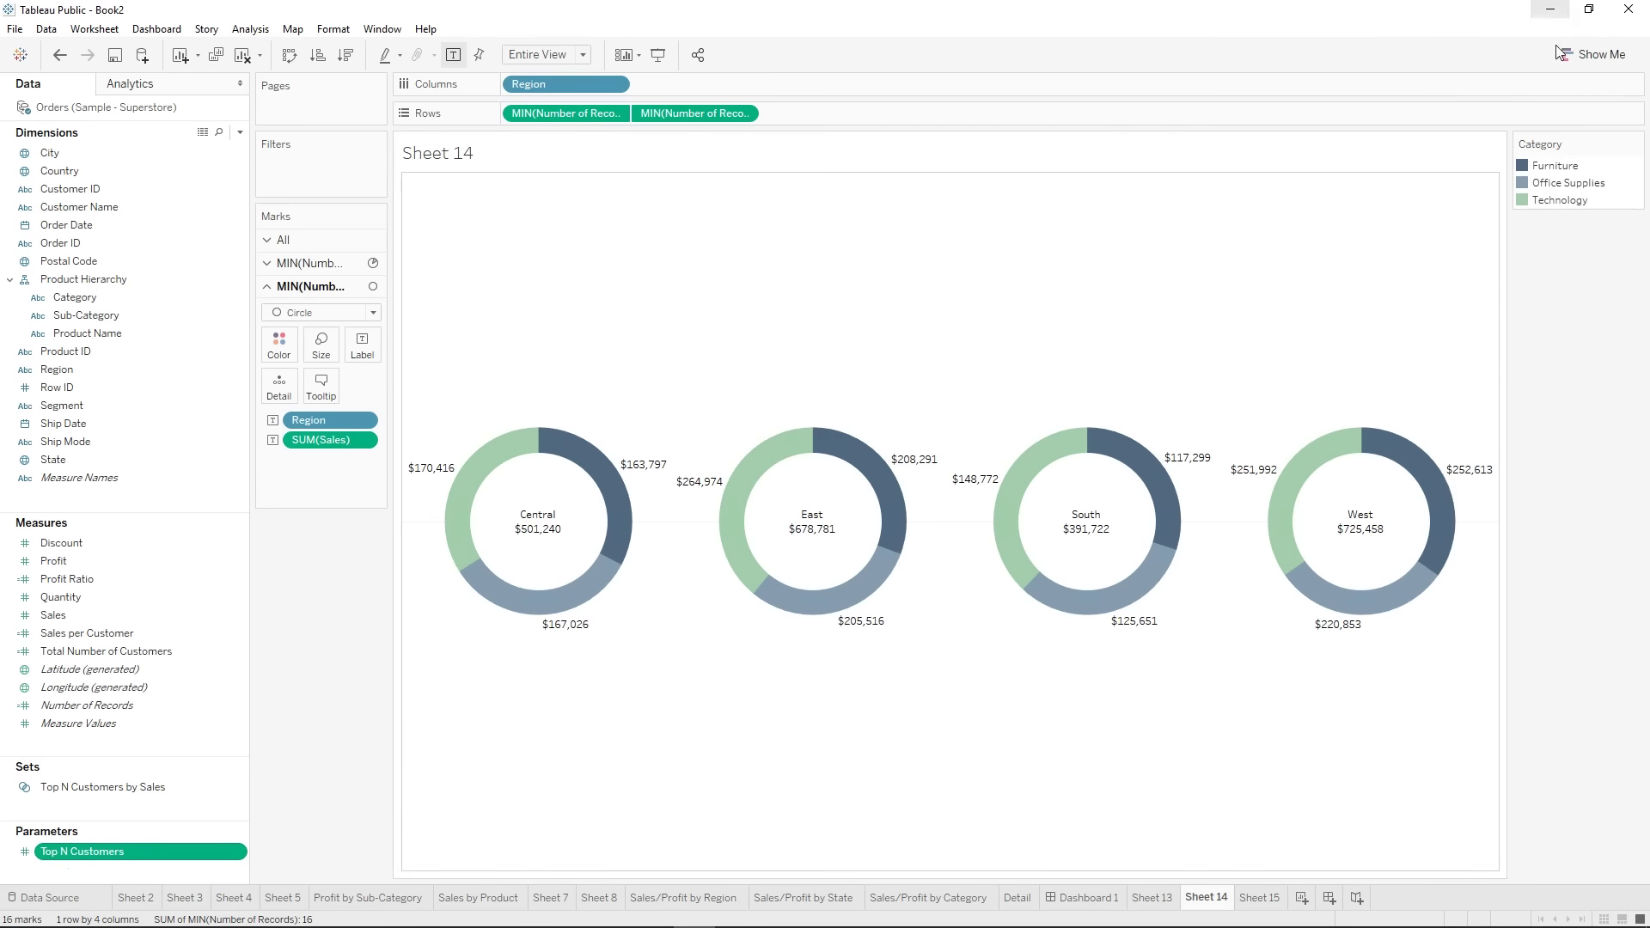
{"action": "left_click", "coordinate": [1585, 57]}
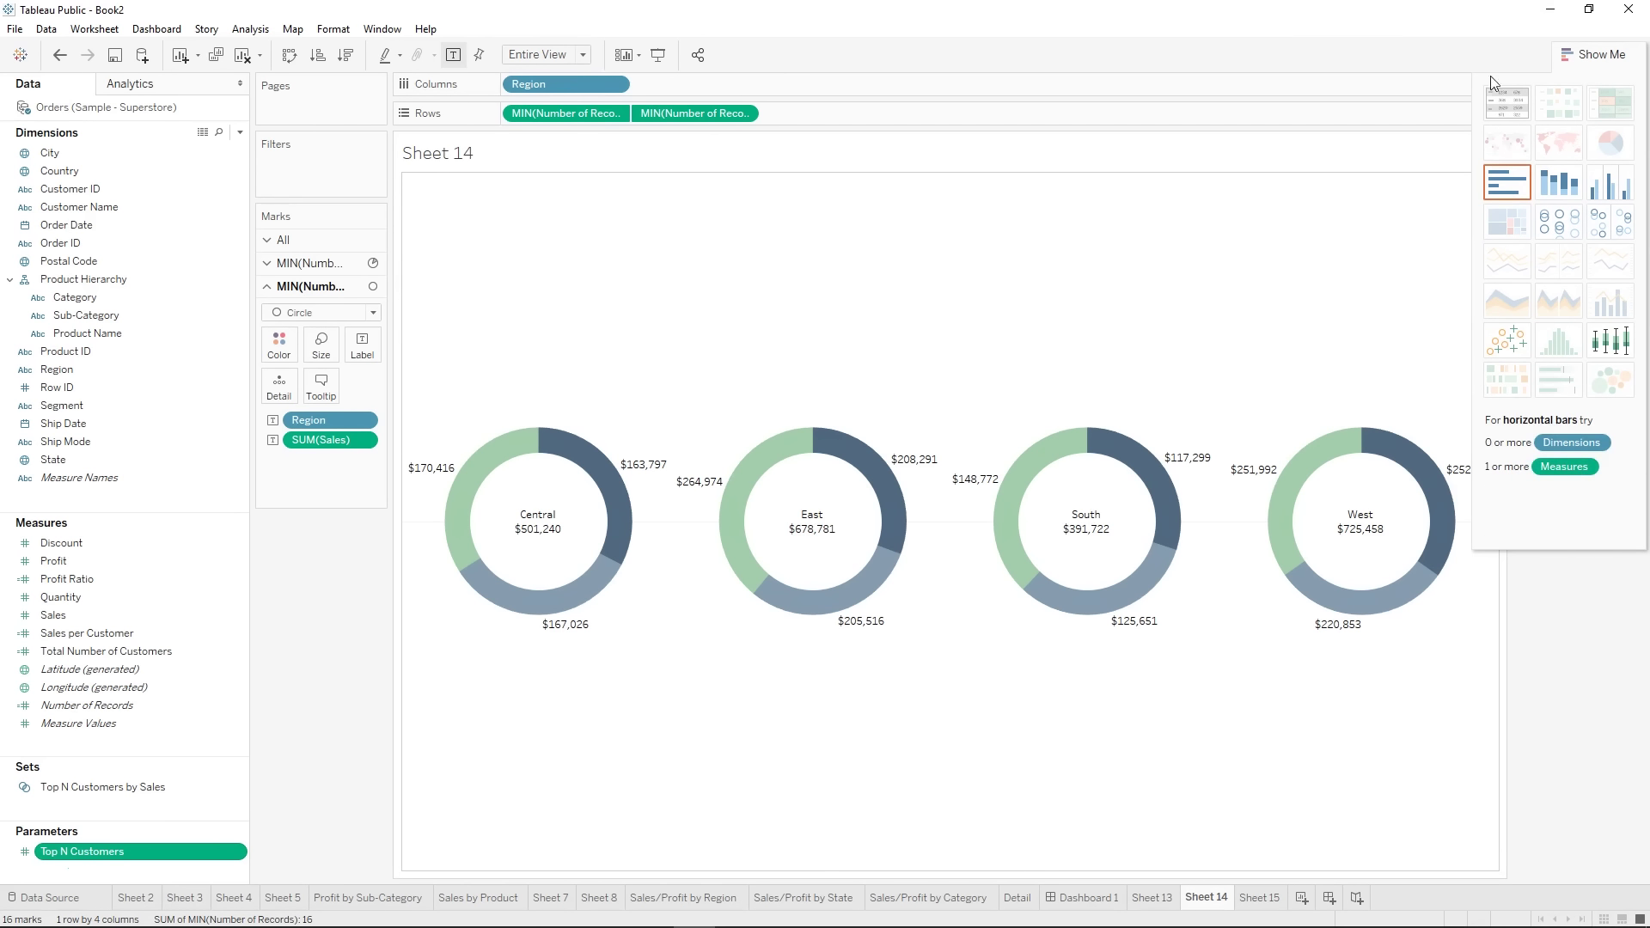
{"action": "left_click", "coordinate": [1575, 57]}
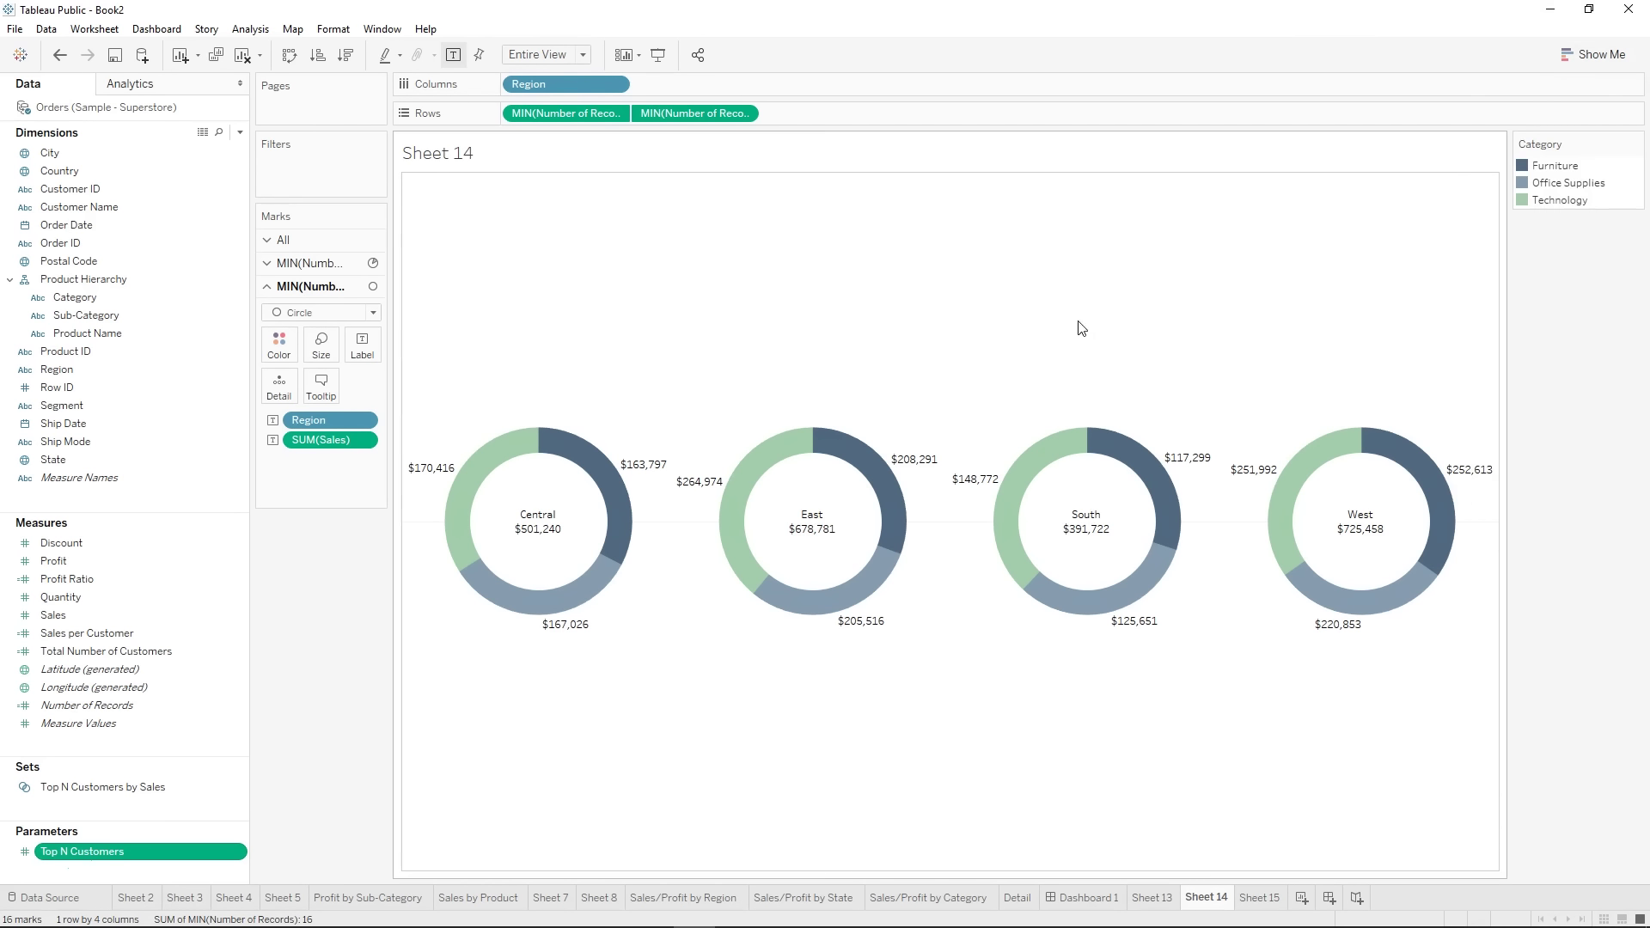
{"action": "left_click", "coordinate": [1585, 56]}
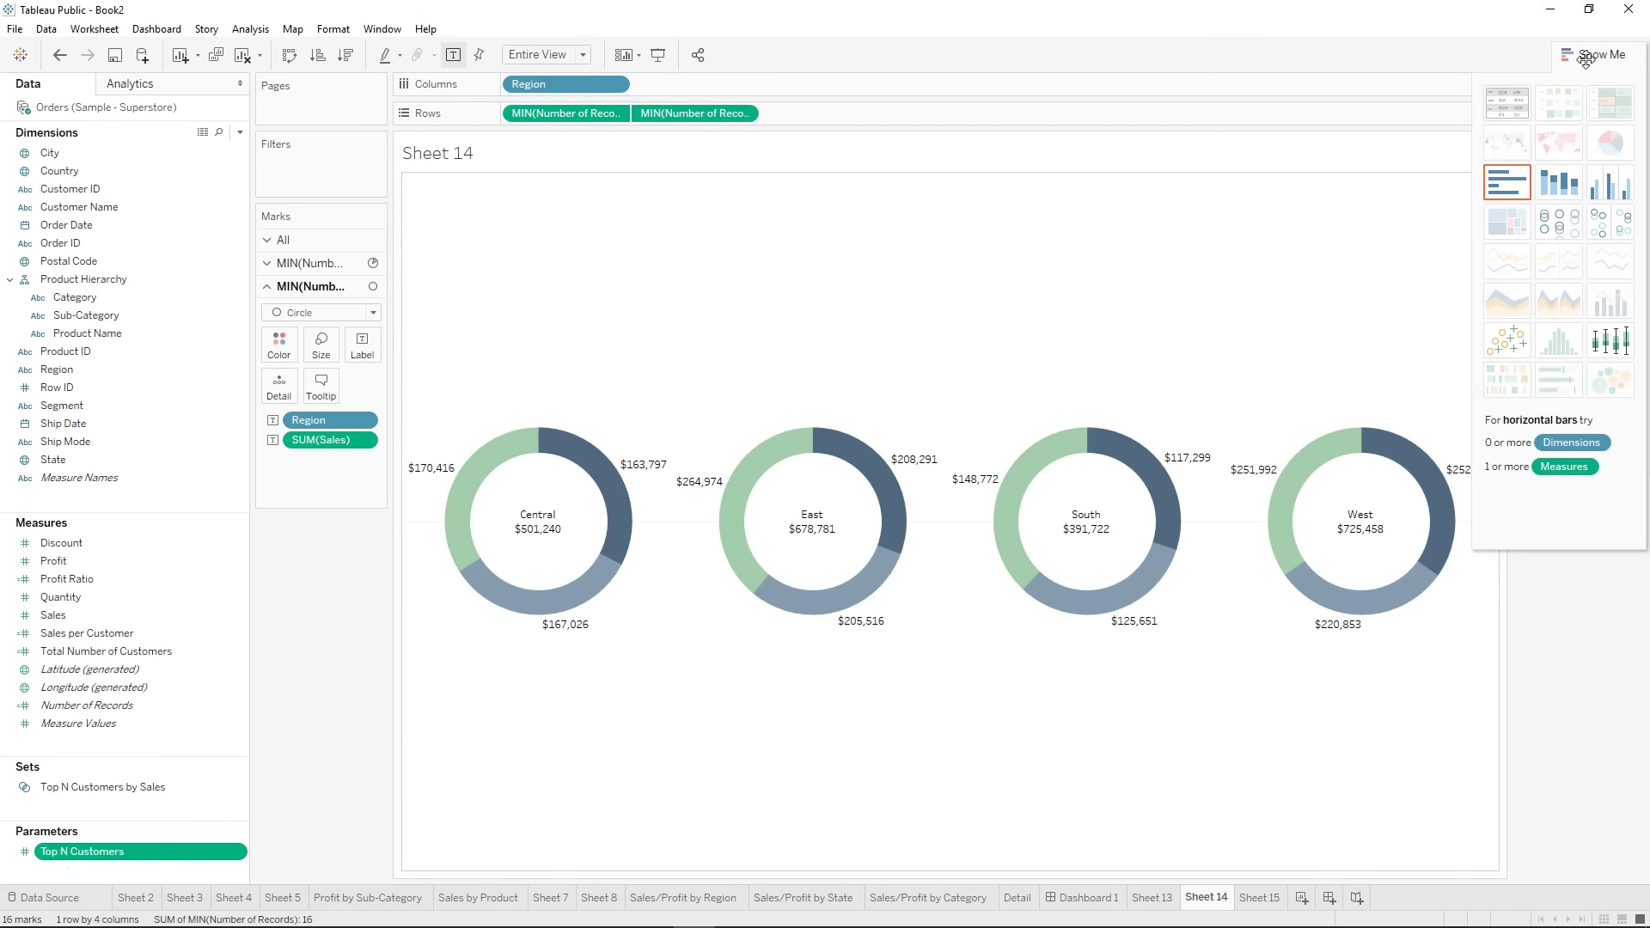
{"action": "left_click", "coordinate": [1586, 58]}
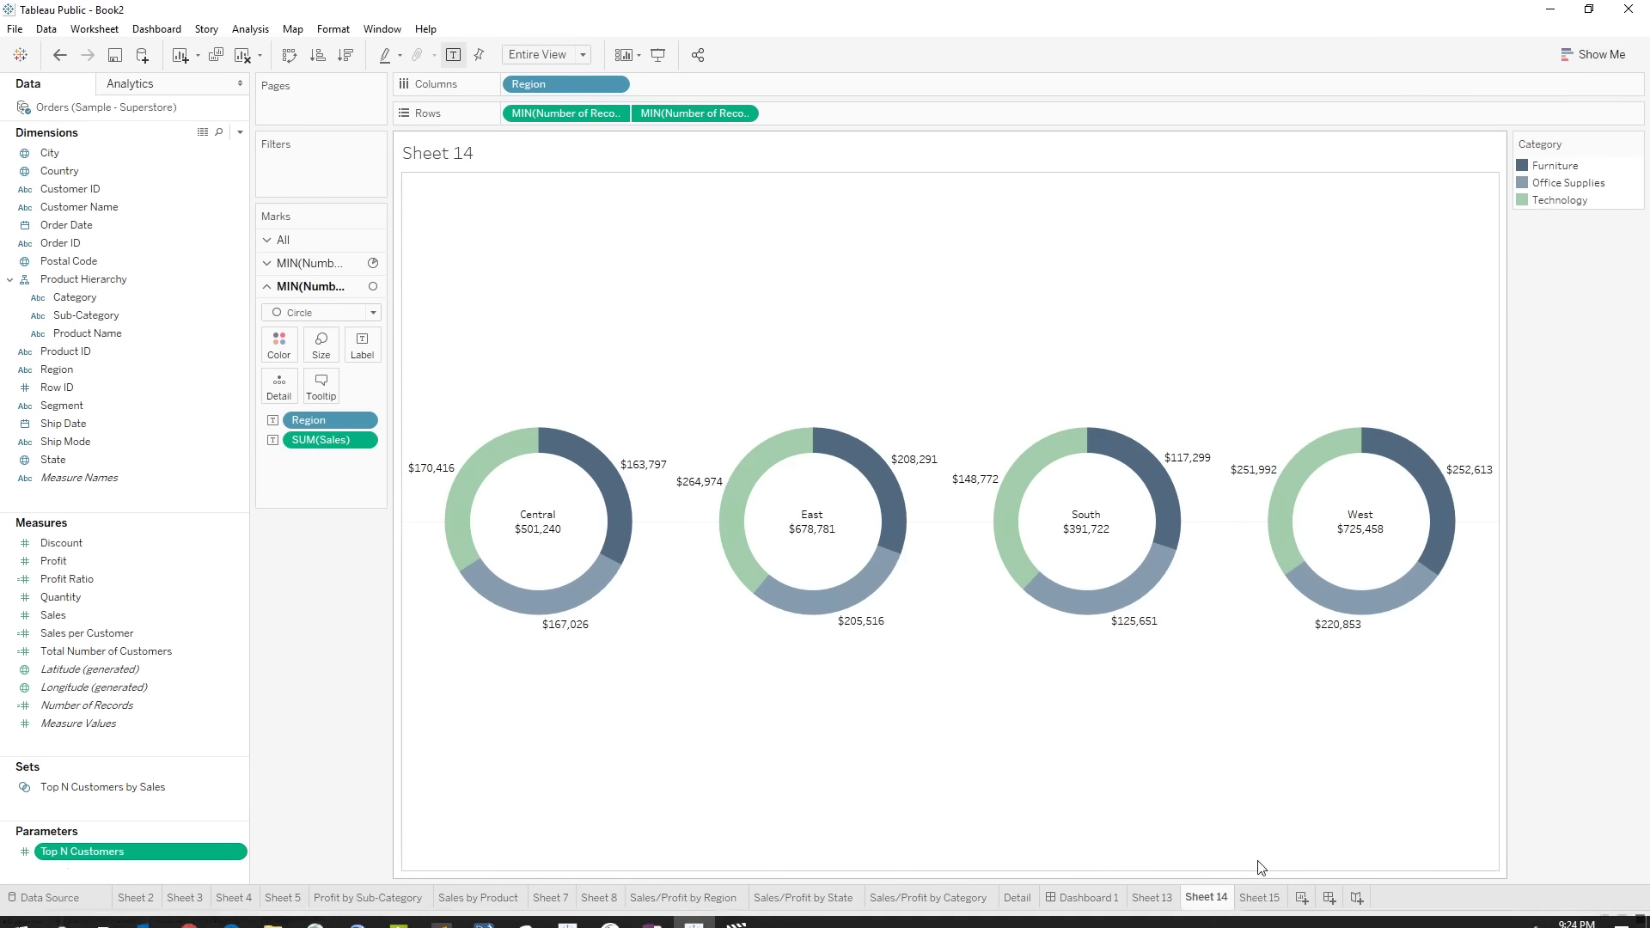
{"action": "left_click", "coordinate": [1259, 897]}
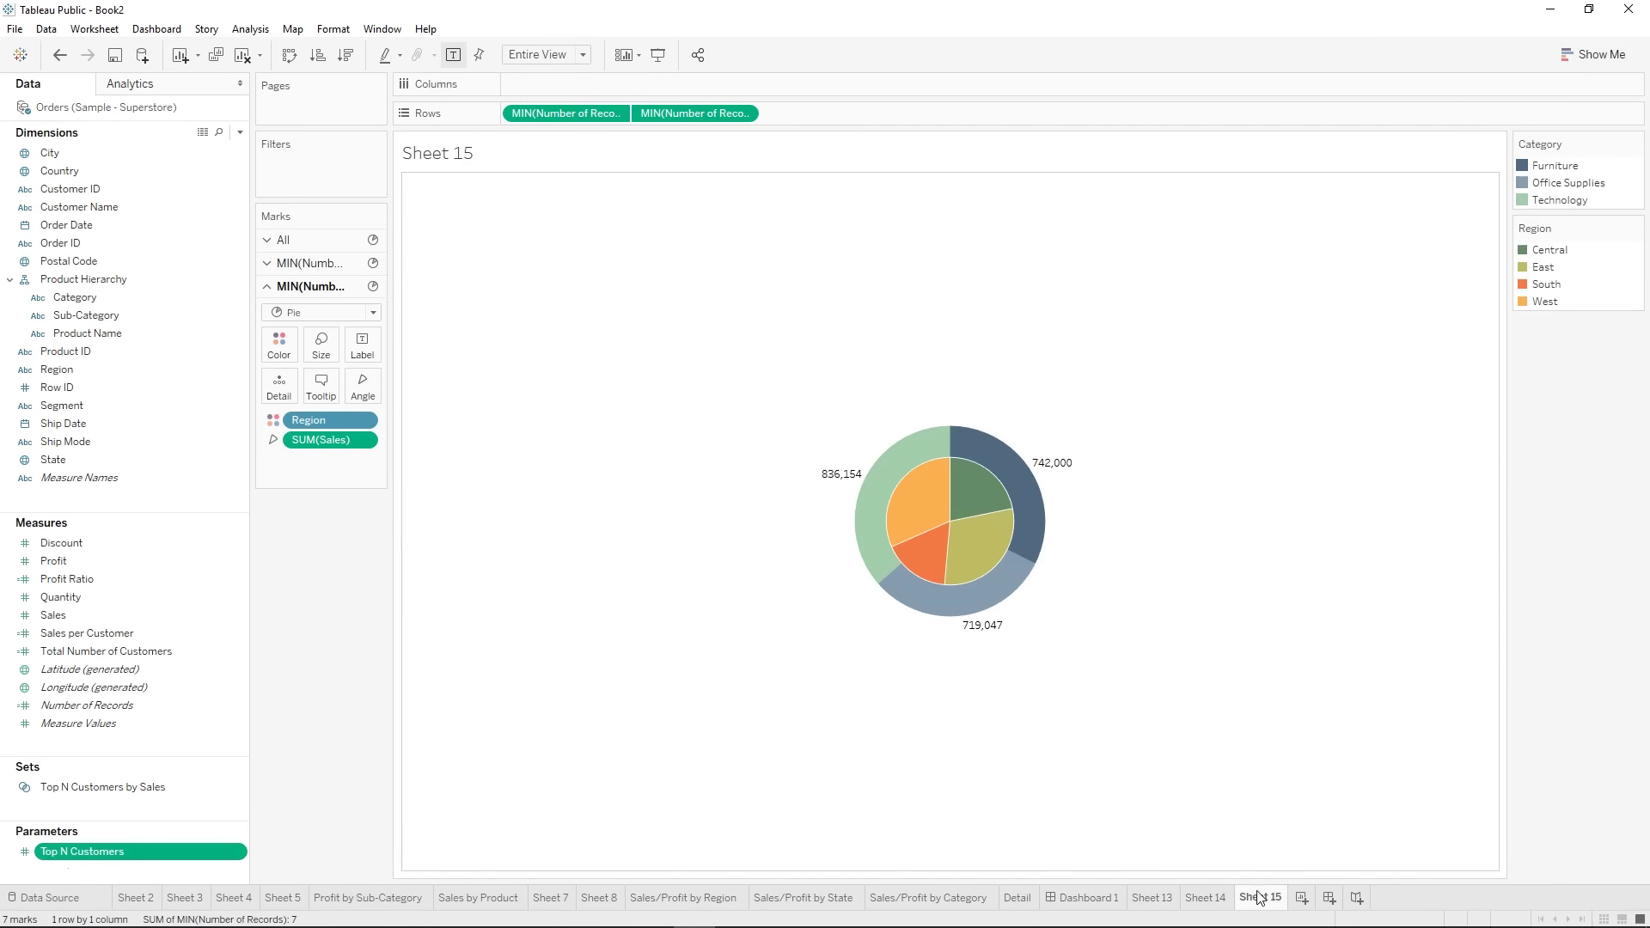
{"action": "left_click", "coordinate": [1214, 899]}
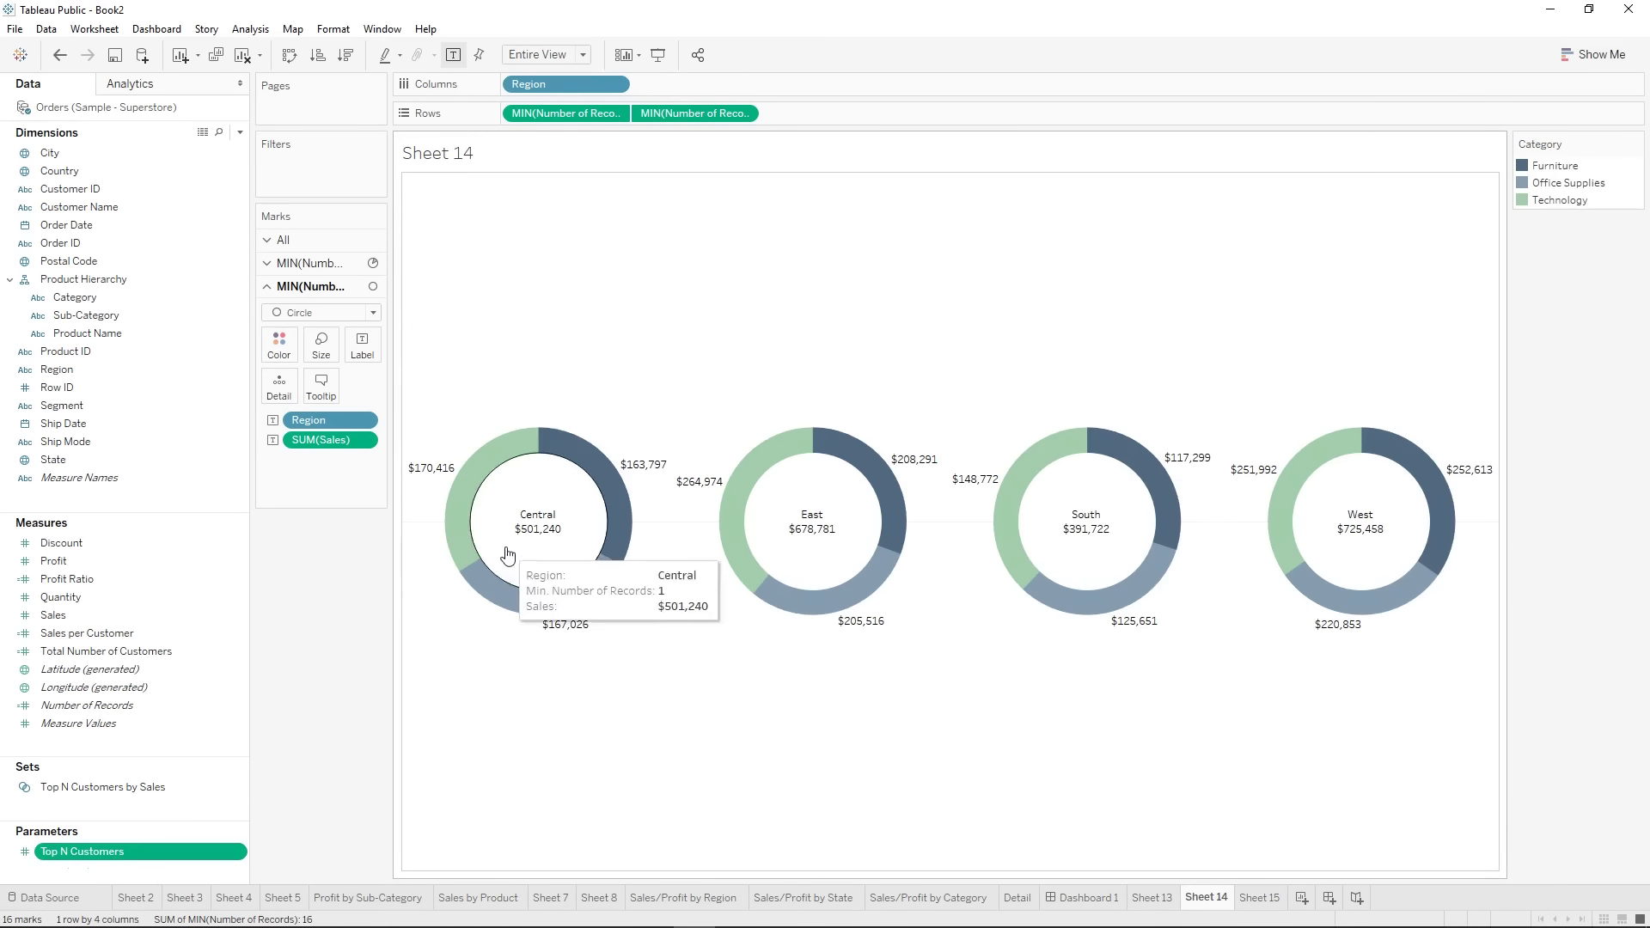
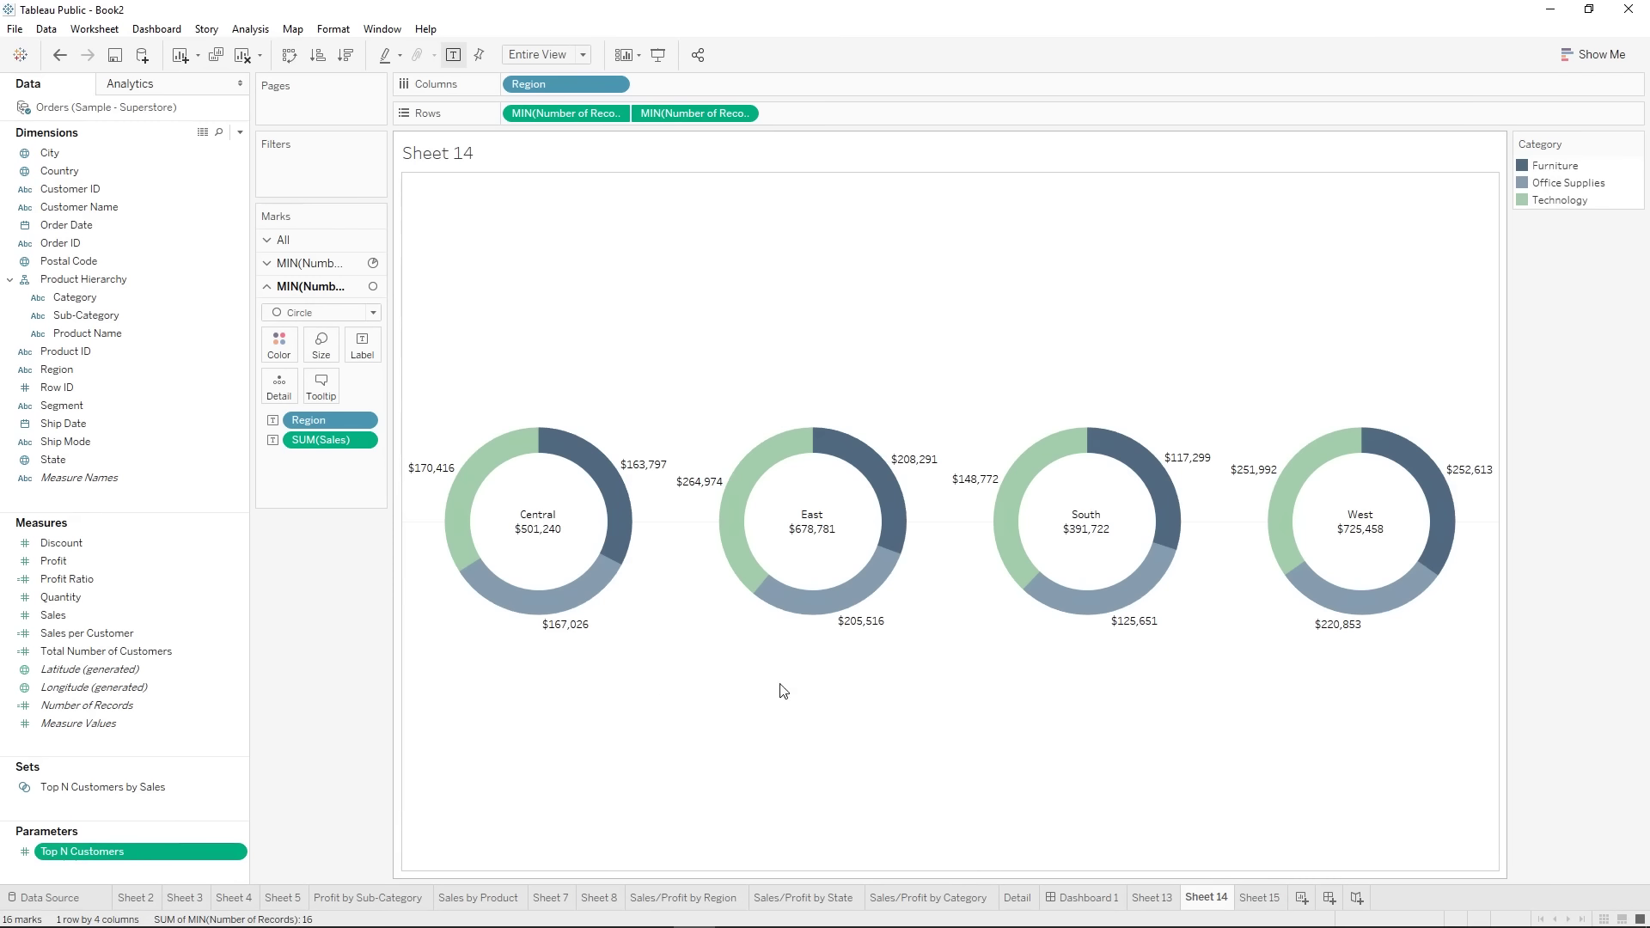
- Add a new worksheet and name it Sales by Year
{"action": "left_click", "coordinate": [1302, 898]}
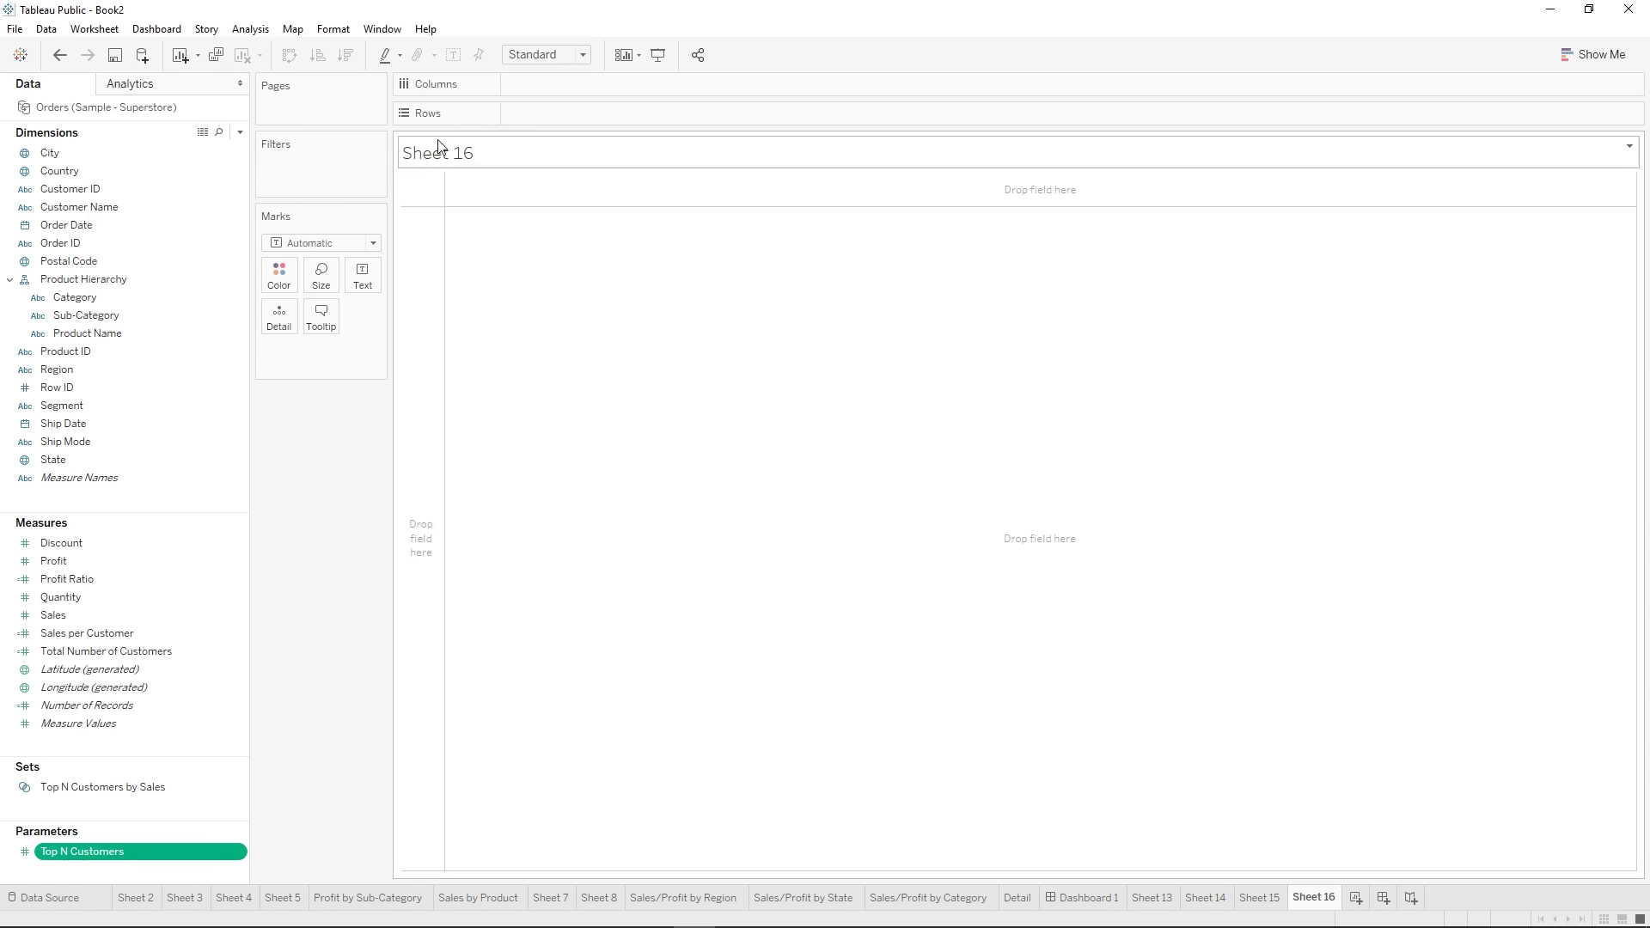
{"action": "right_click", "coordinate": [1310, 909]}
{"action": "left_click", "coordinate": [1368, 718]}
{"action": "type", "text": "Sales by Year"}
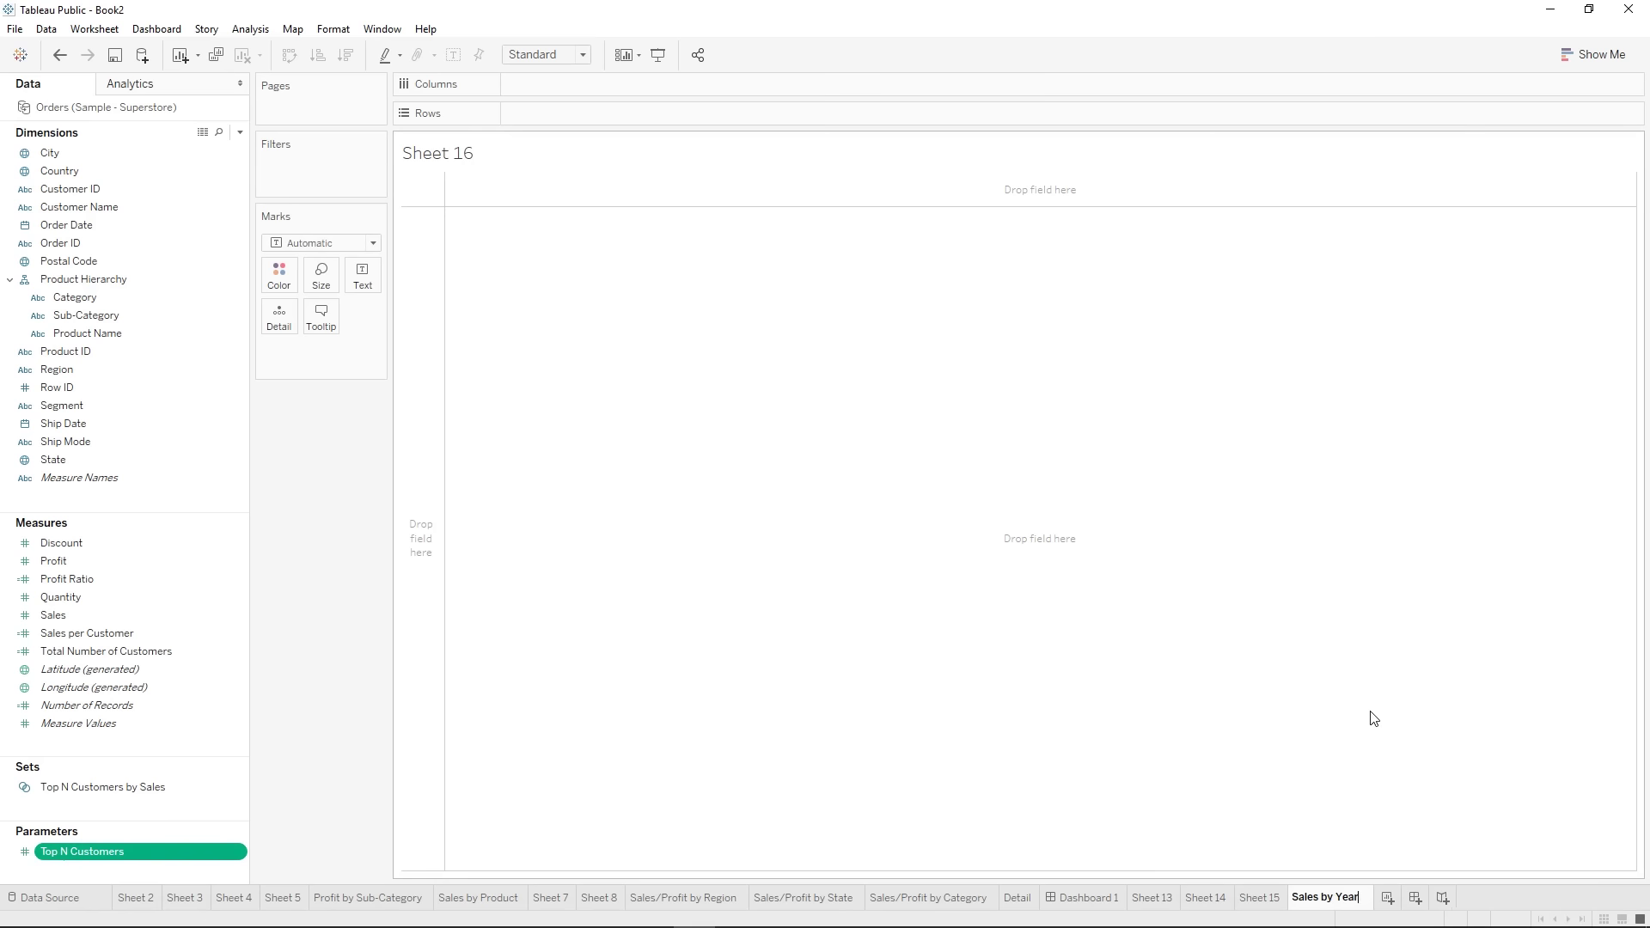
{"action": "key", "text": "Return"}
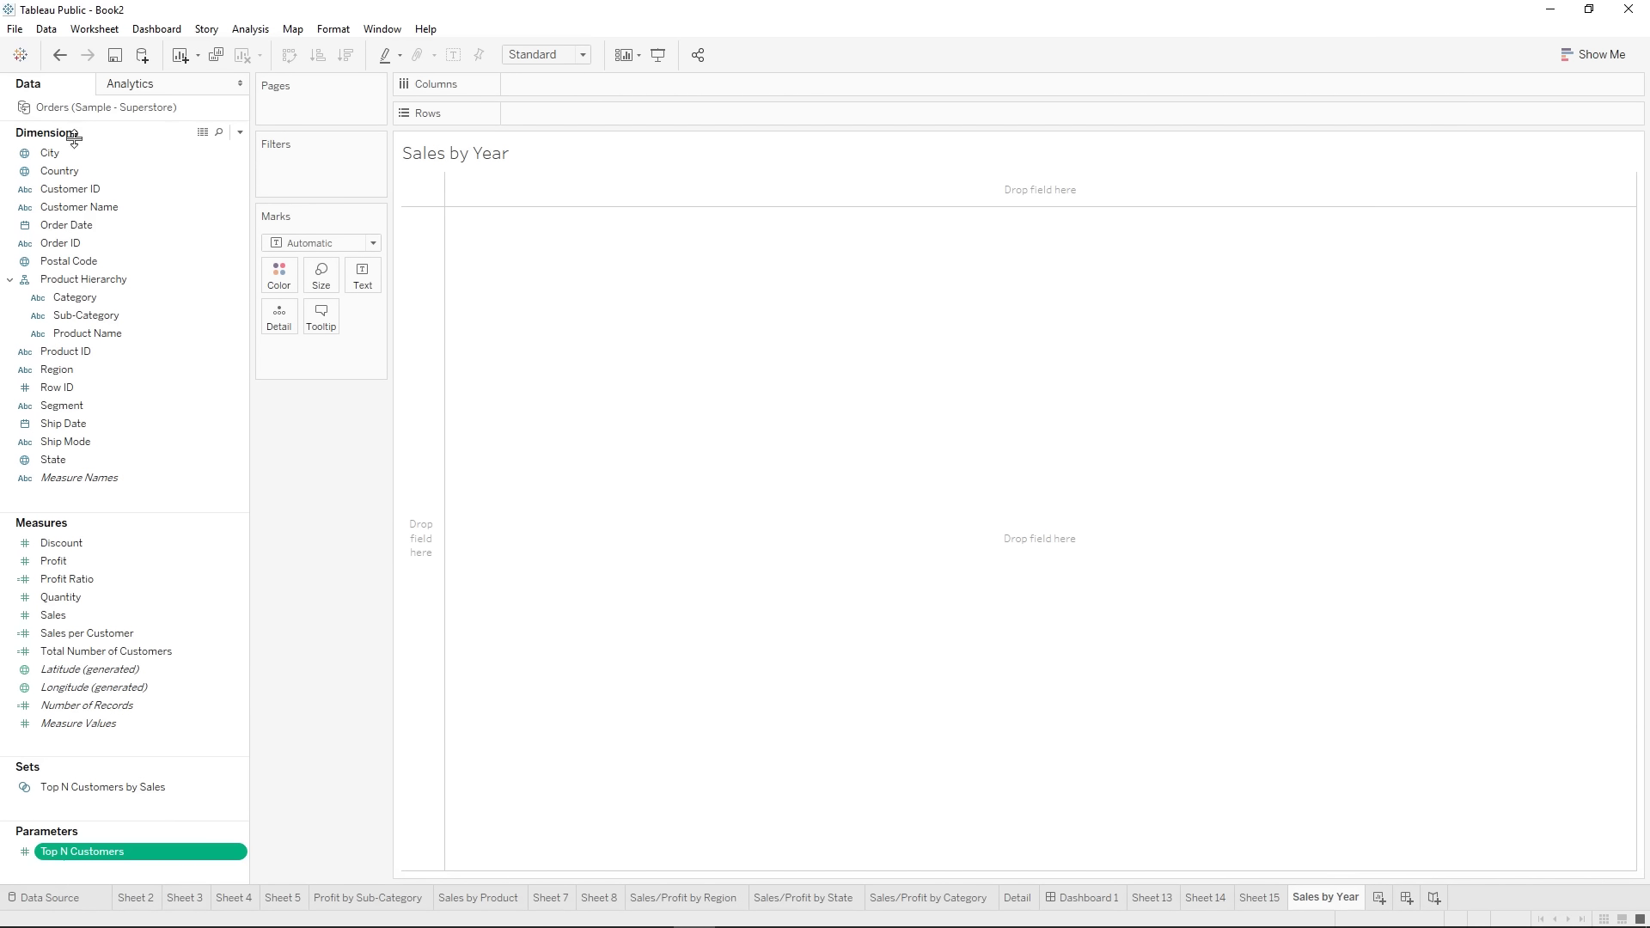
- Plot Sales as rows against Order Date as columns, using the continuous Year date level
{"action": "left_click_drag", "start_coordinate": [64, 242], "coordinate": [605, 88]}
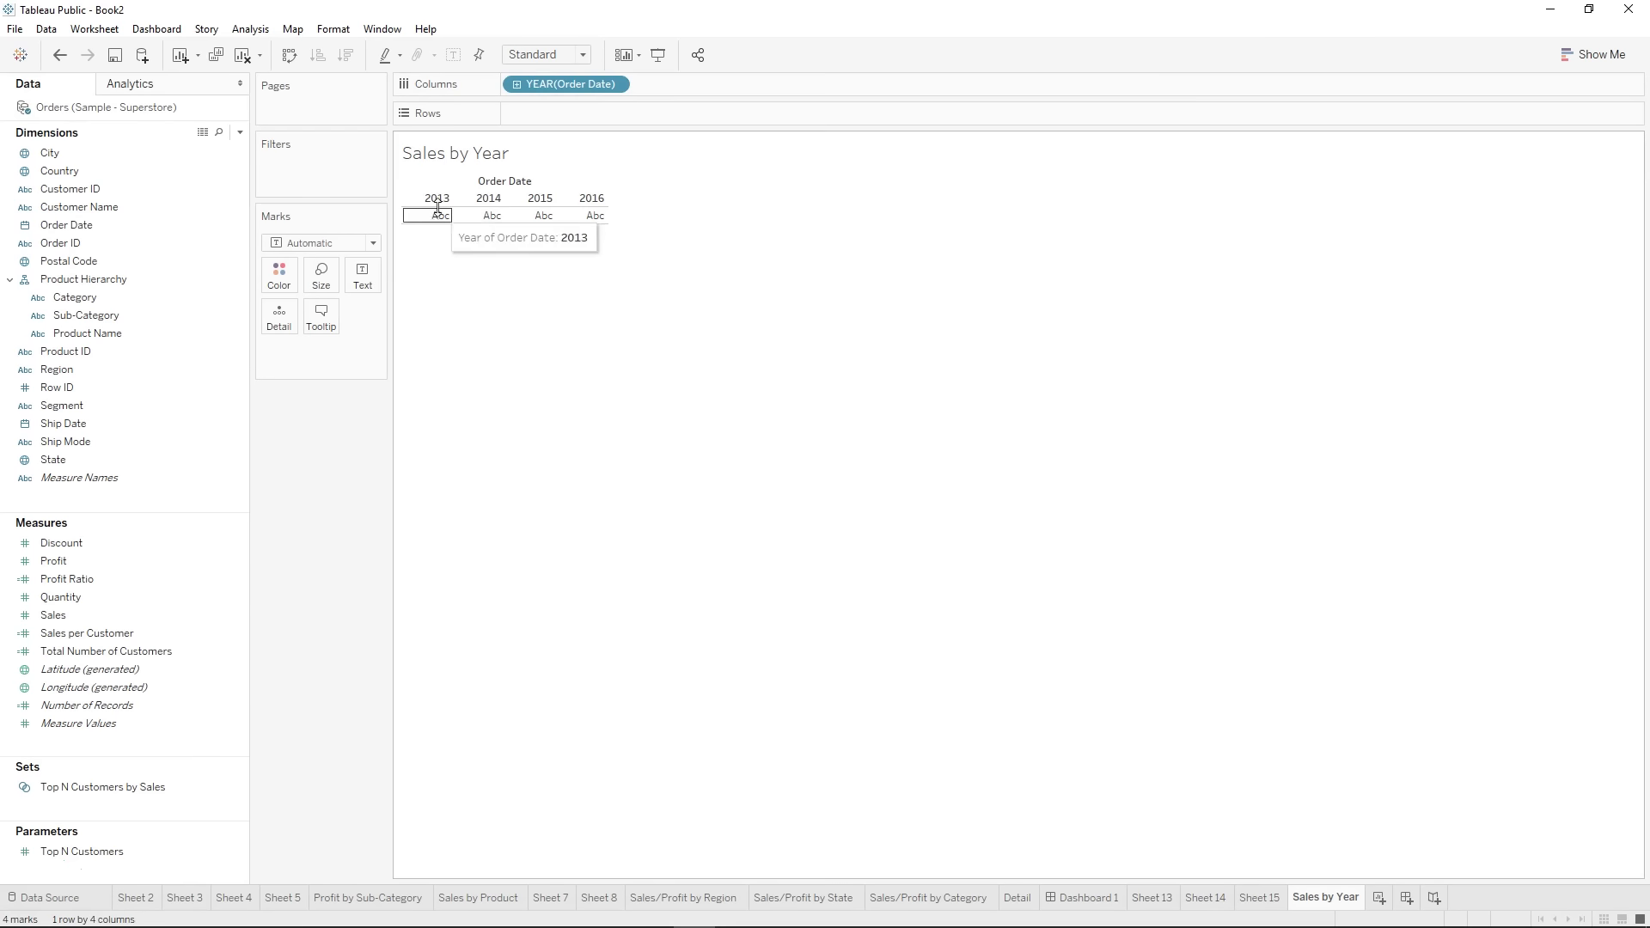
{"action": "right_click", "coordinate": [603, 87]}
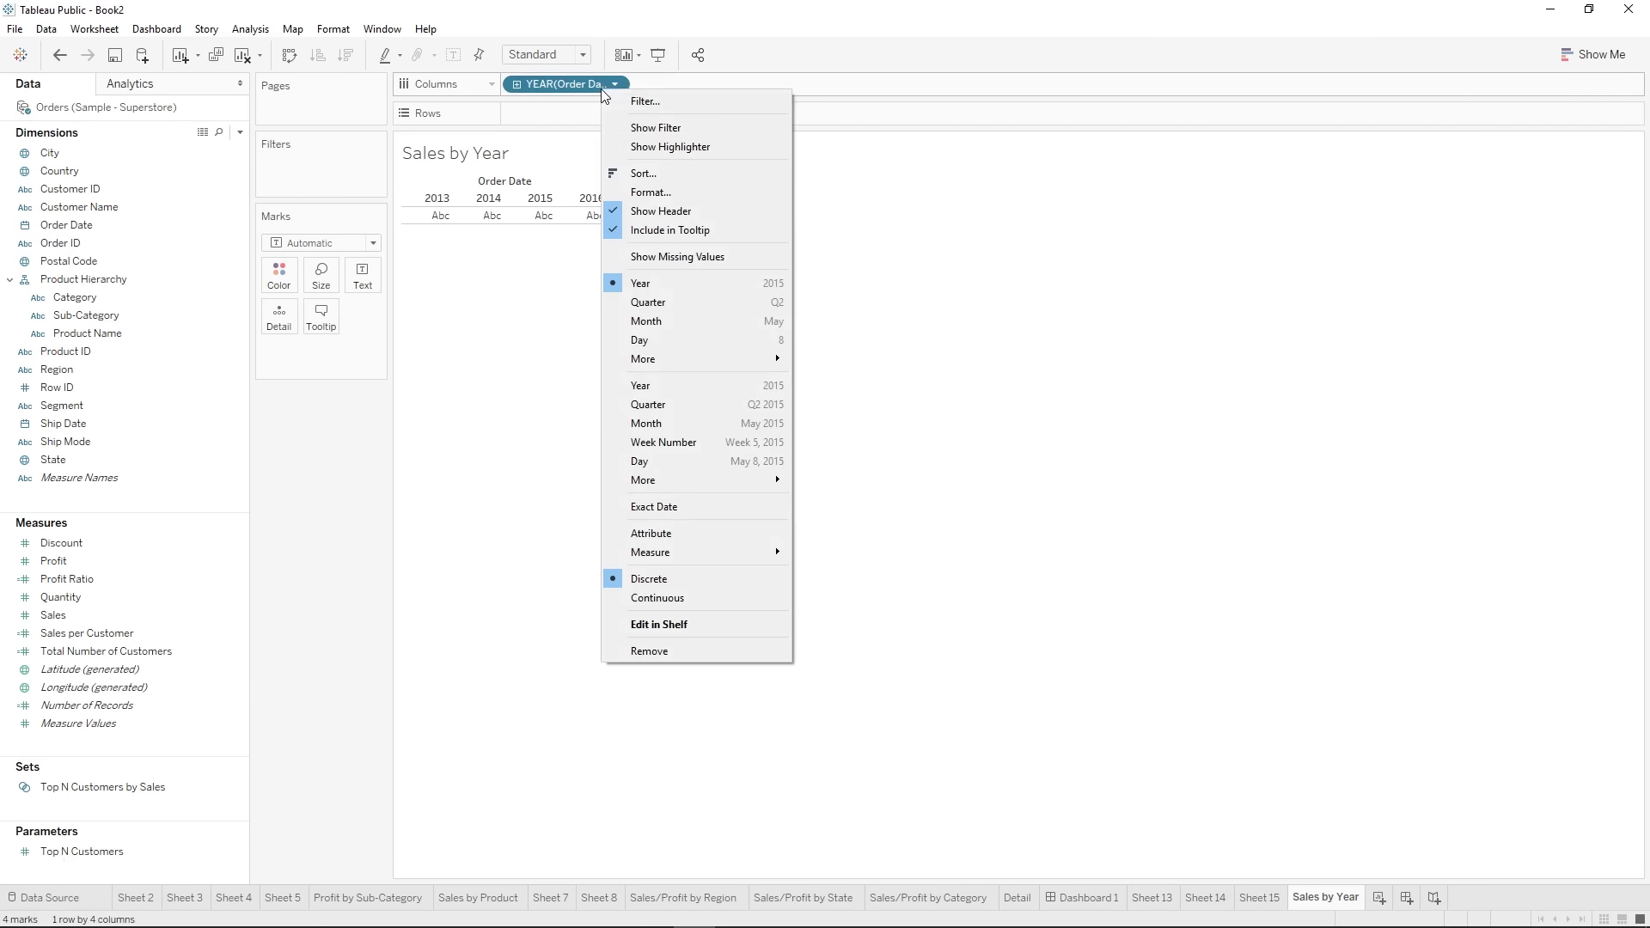
{"action": "left_click", "coordinate": [638, 386]}
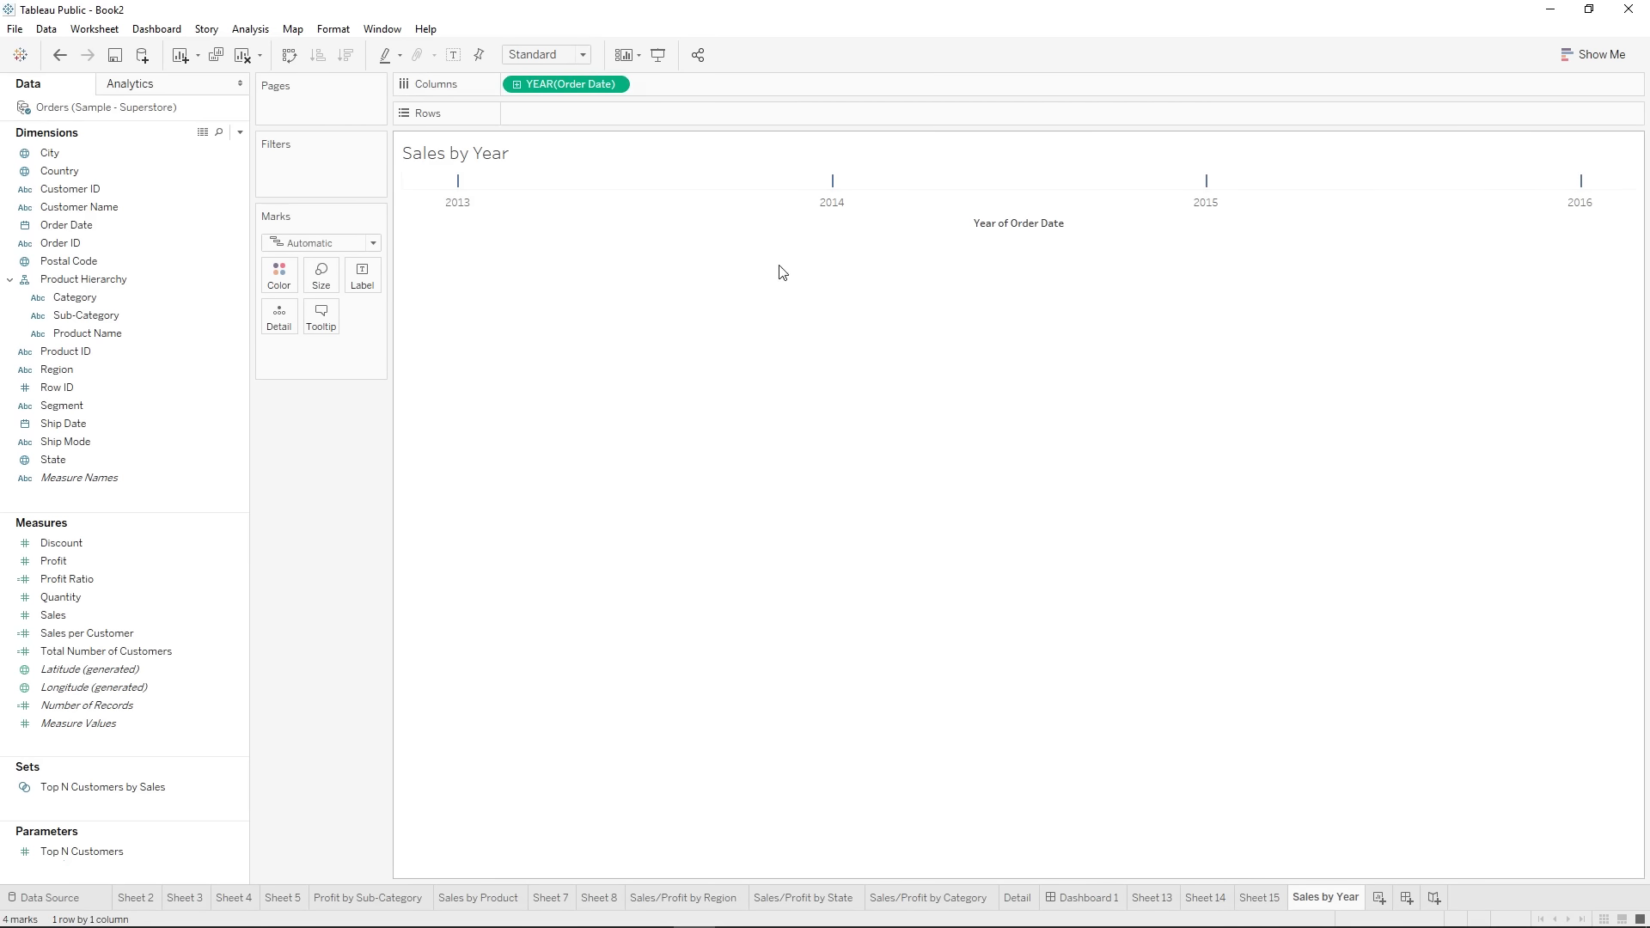
{"action": "mouse_move", "coordinate": [60, 615]}
{"action": "left_mouse_down"}
{"action": "mouse_move", "coordinate": [69, 629]}
{"action": "mouse_move", "coordinate": [241, 587]}
{"action": "mouse_move", "coordinate": [539, 117]}
{"action": "left_mouse_up"}
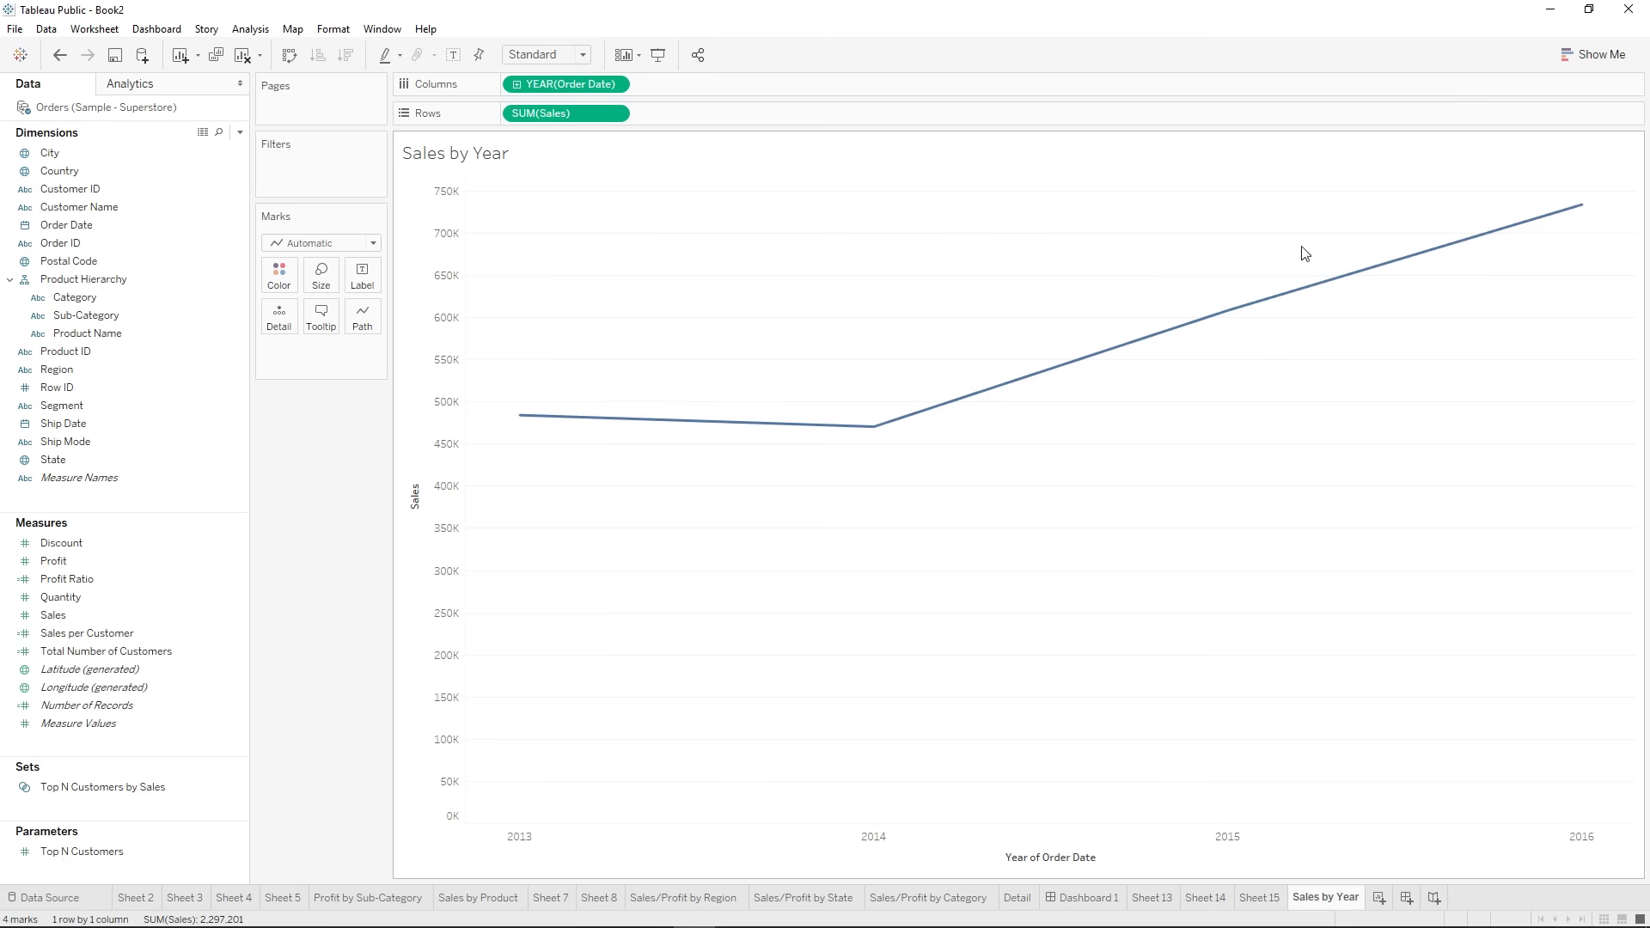
- Label the line with Sales and color it by Region
{"action": "left_click_drag", "start_coordinate": [50, 615], "coordinate": [359, 277]}
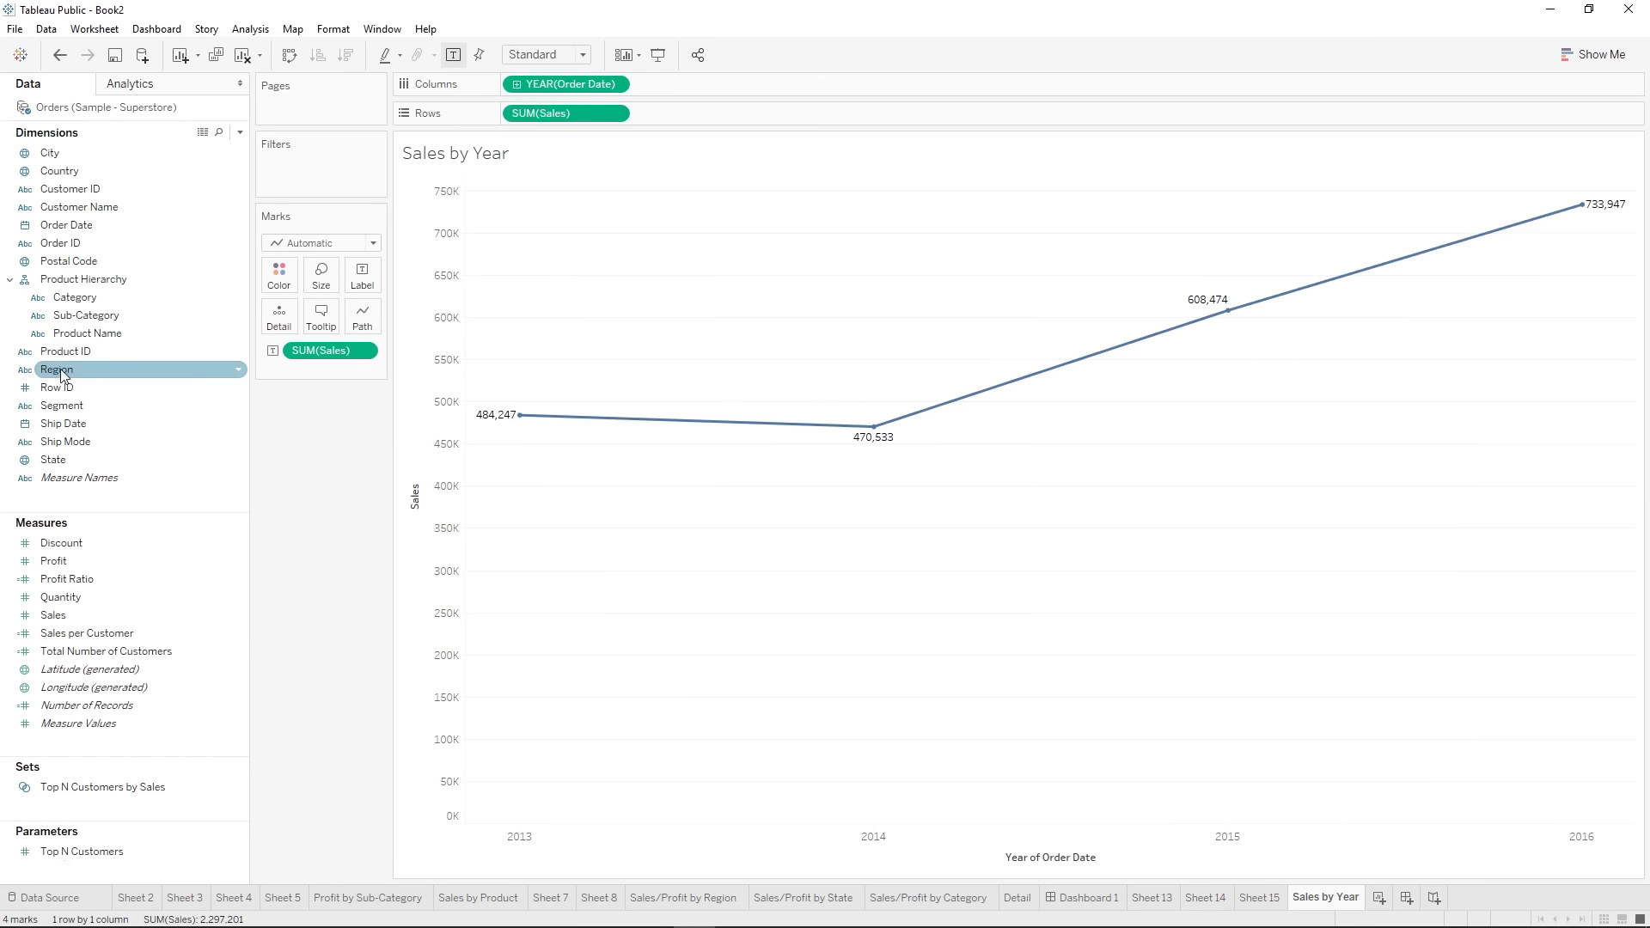
{"action": "left_click_drag", "start_coordinate": [67, 375], "coordinate": [281, 282]}
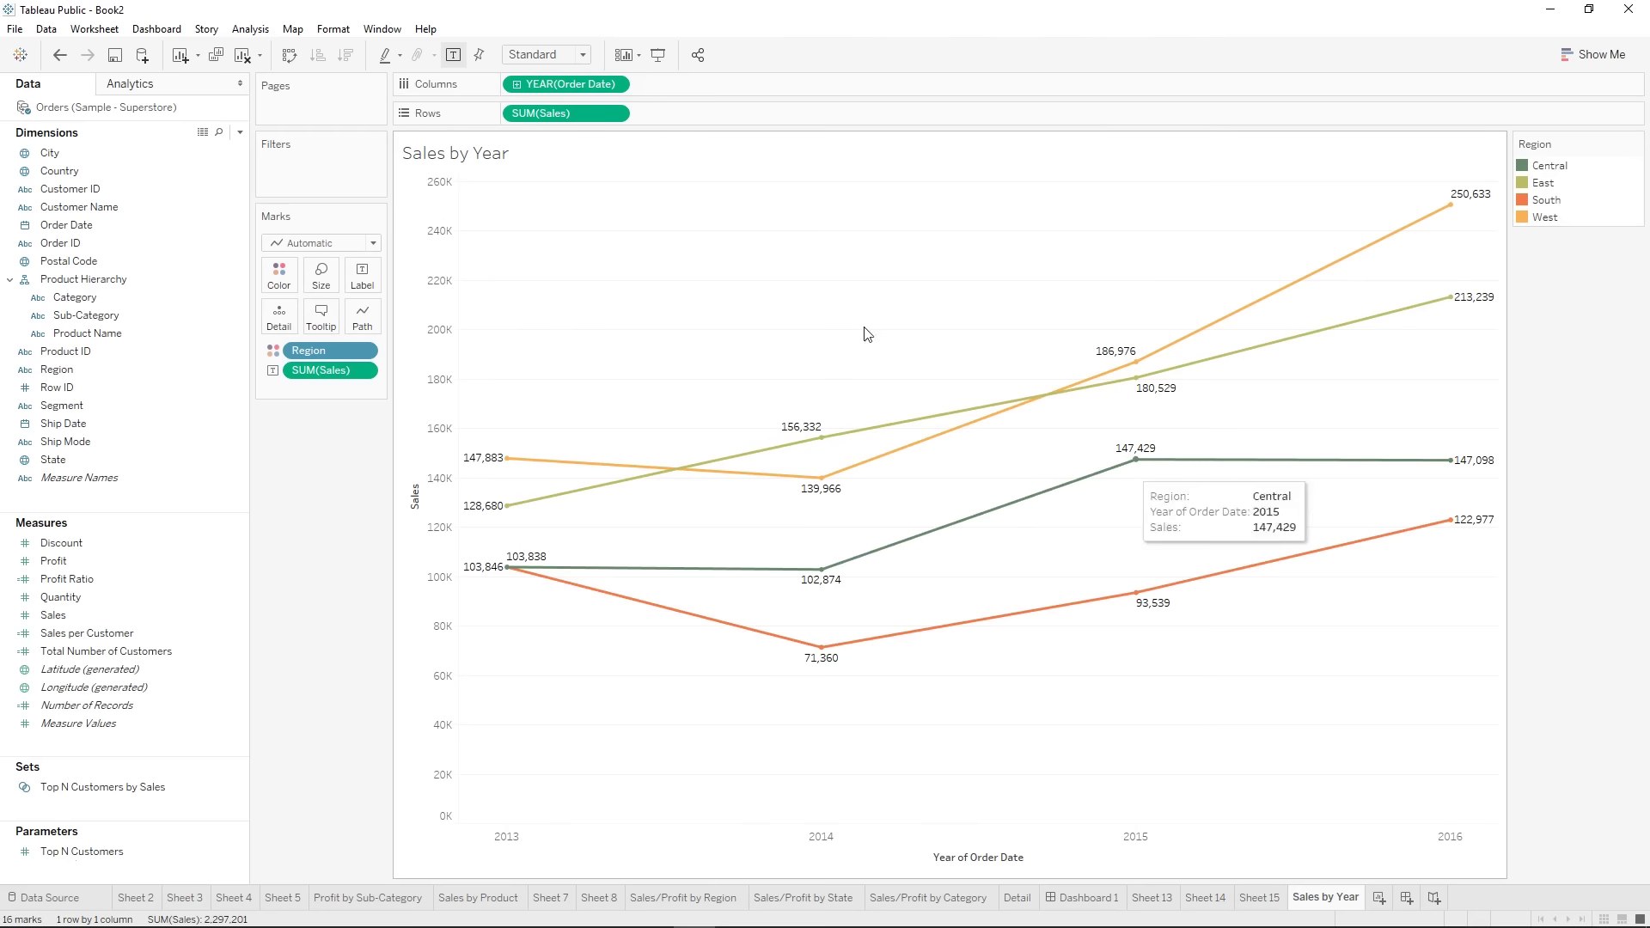
{"action": "mouse_move", "coordinate": [1122, 395]}
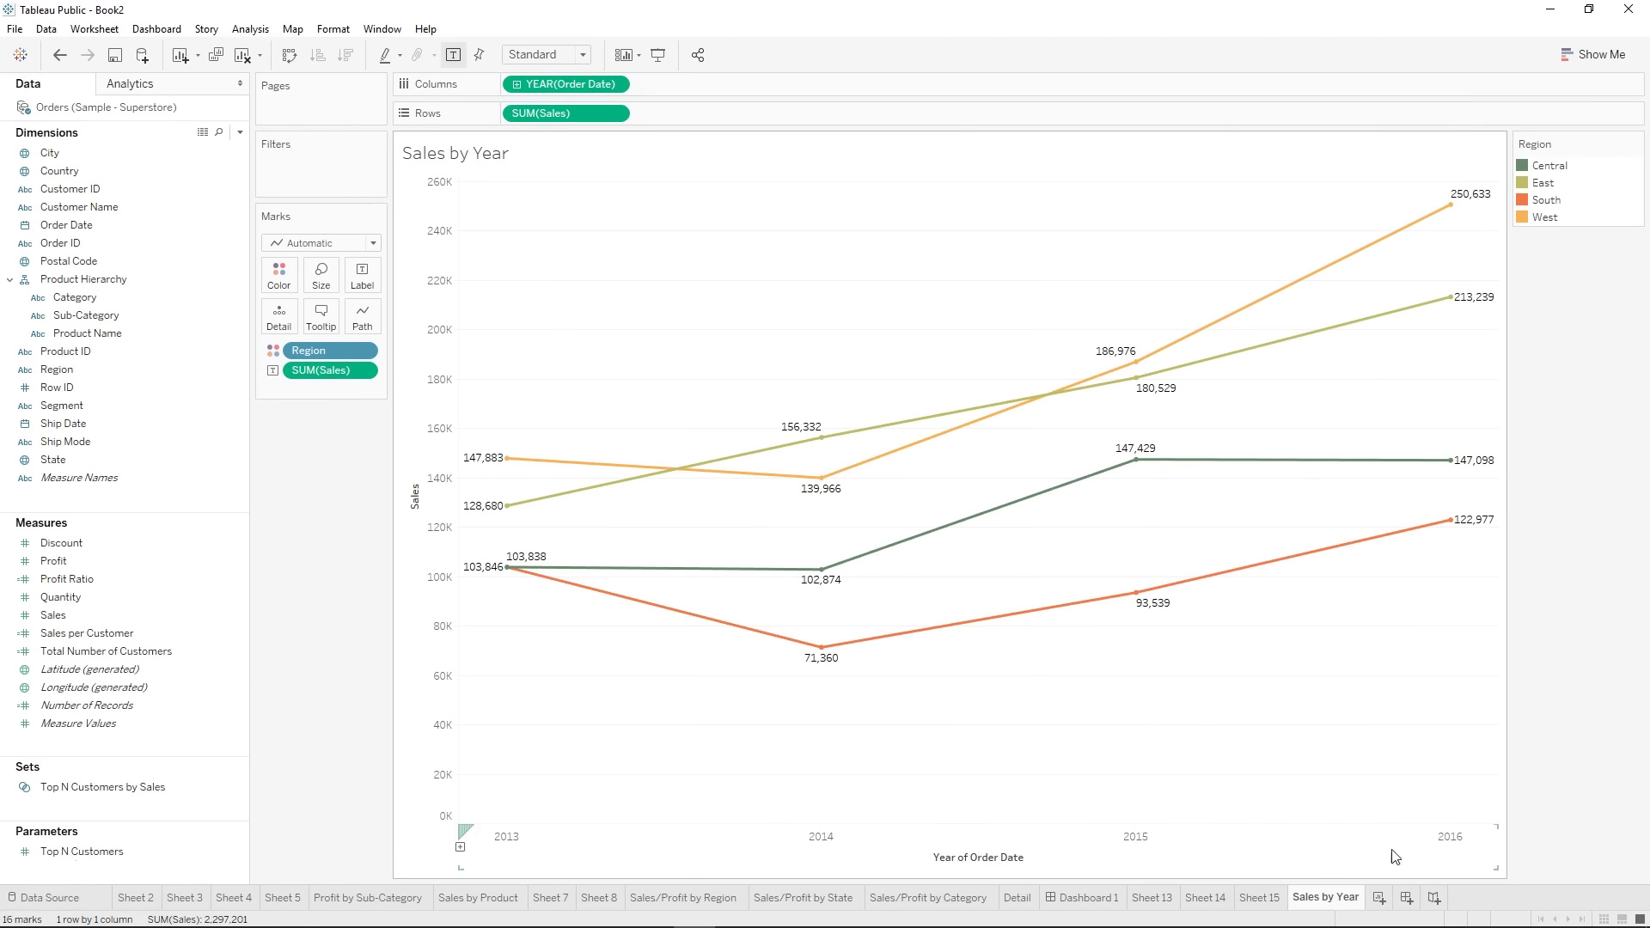
- Duplicate the Sales by Year worksheet and rename the copy Profit by Year
{"action": "right_click", "coordinate": [1330, 899]}
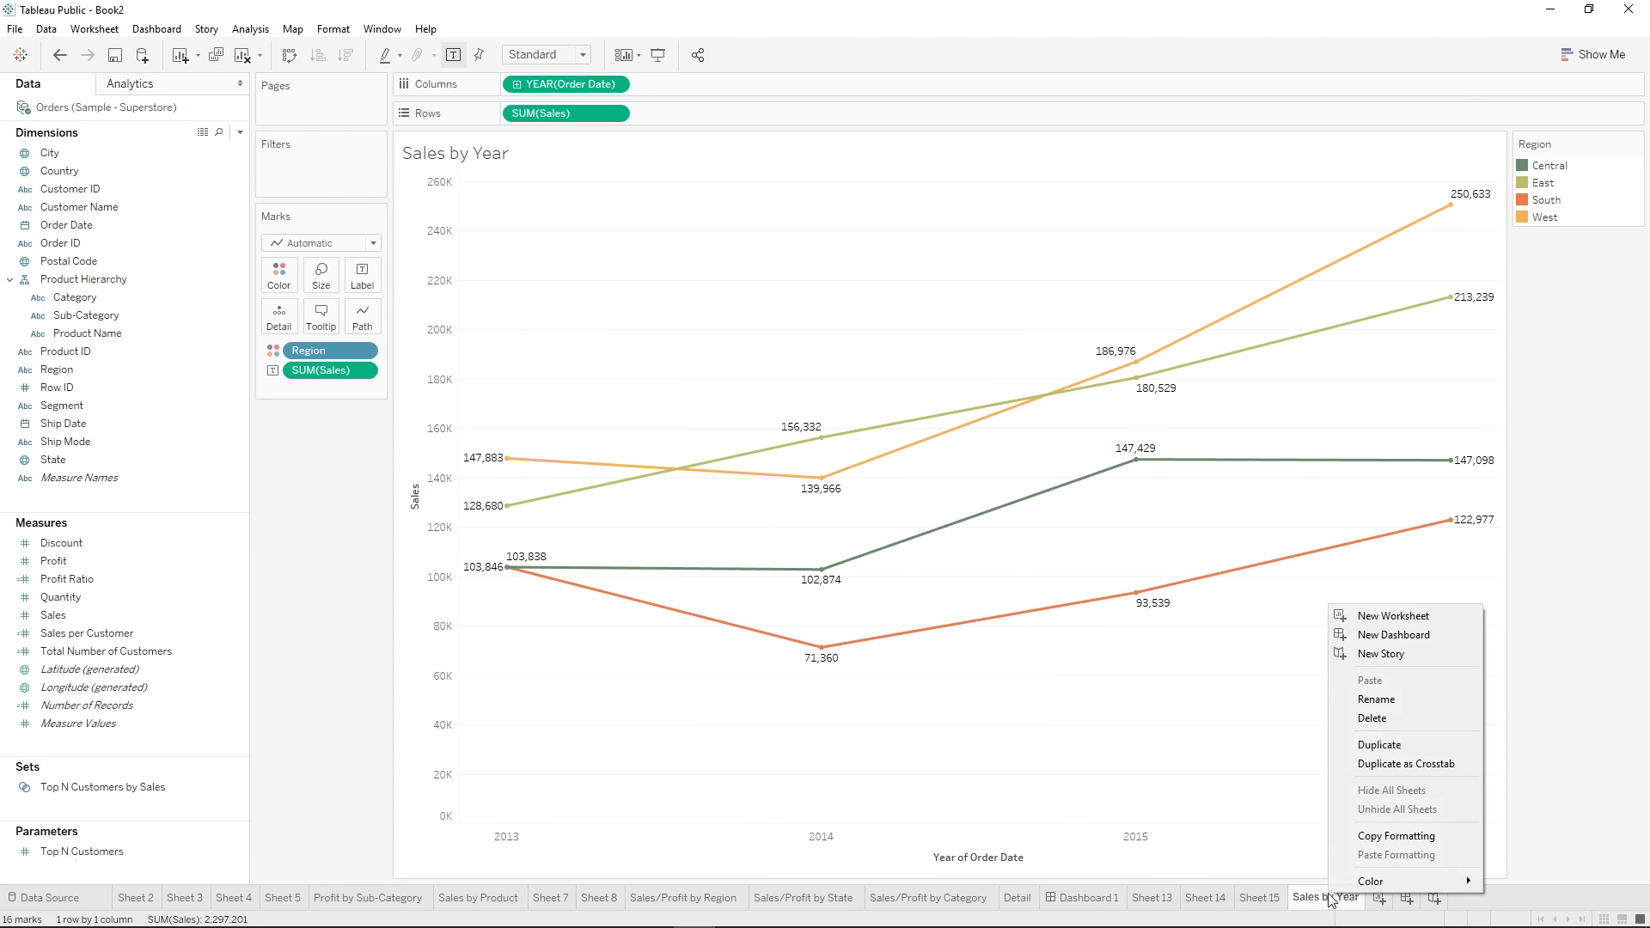
{"action": "left_click", "coordinate": [1436, 747]}
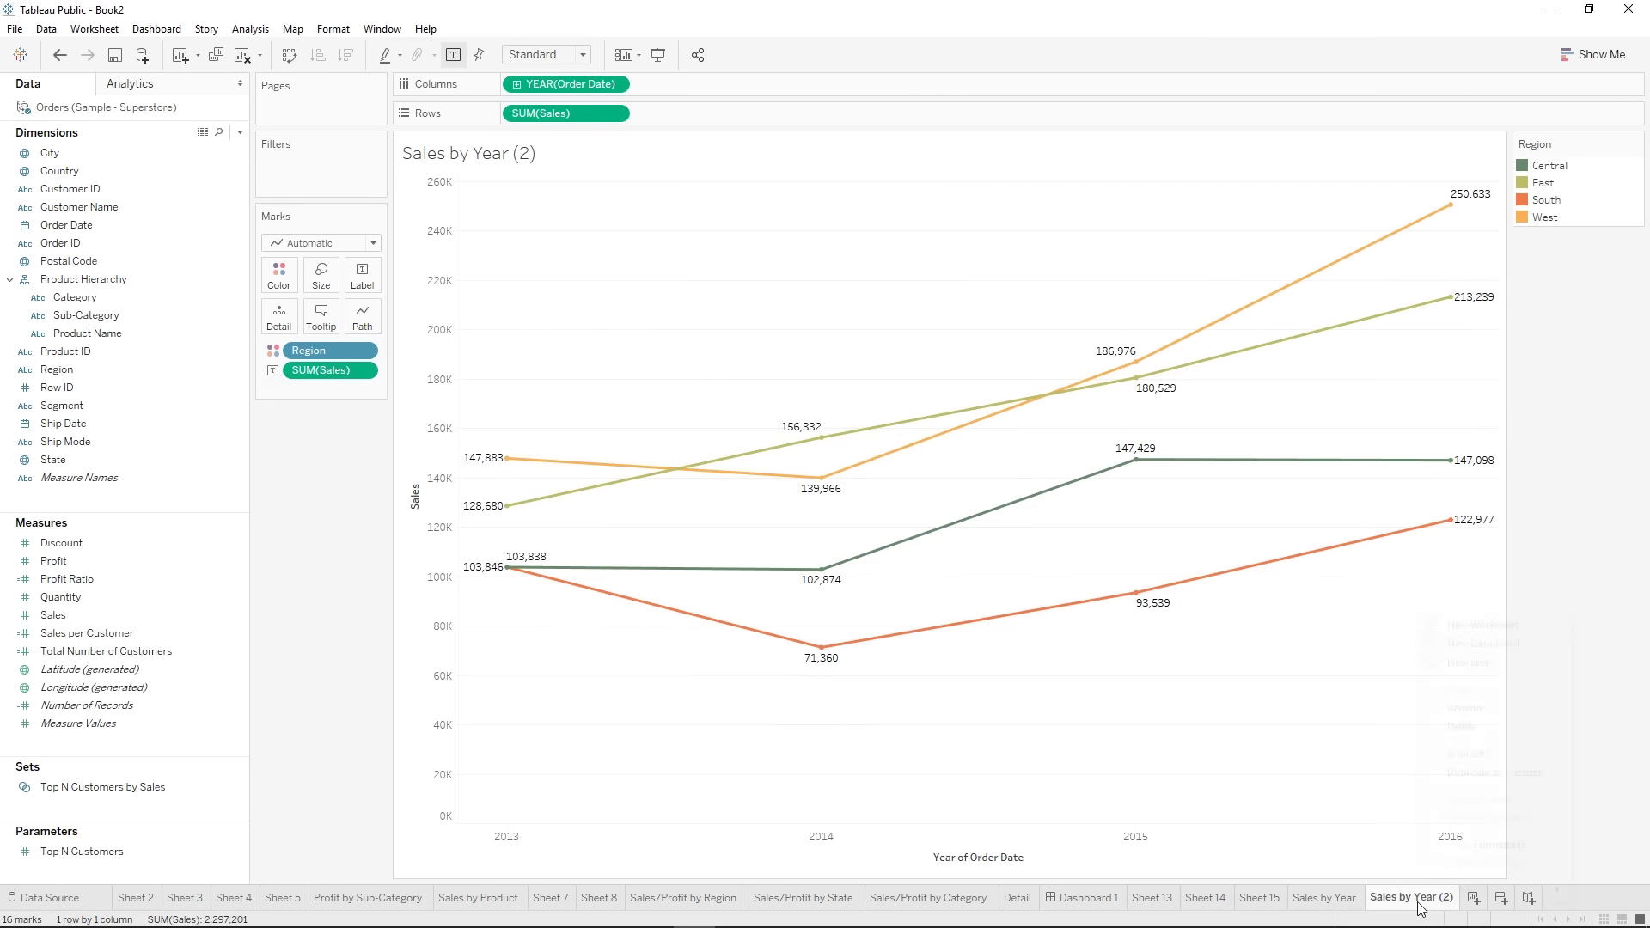
{"action": "right_click", "coordinate": [1419, 903]}
{"action": "left_click", "coordinate": [1476, 715]}
{"action": "double_click", "coordinate": [1377, 898]}
{"action": "type", "text": "Profit"}
{"action": "key", "text": "End"}
{"action": "key", "text": "BackSpace"}
{"action": "key", "text": "BackSpace"}
{"action": "key", "text": "BackSpace"}
{"action": "key", "text": "BackSpace"}
{"action": "key", "text": "Return"}
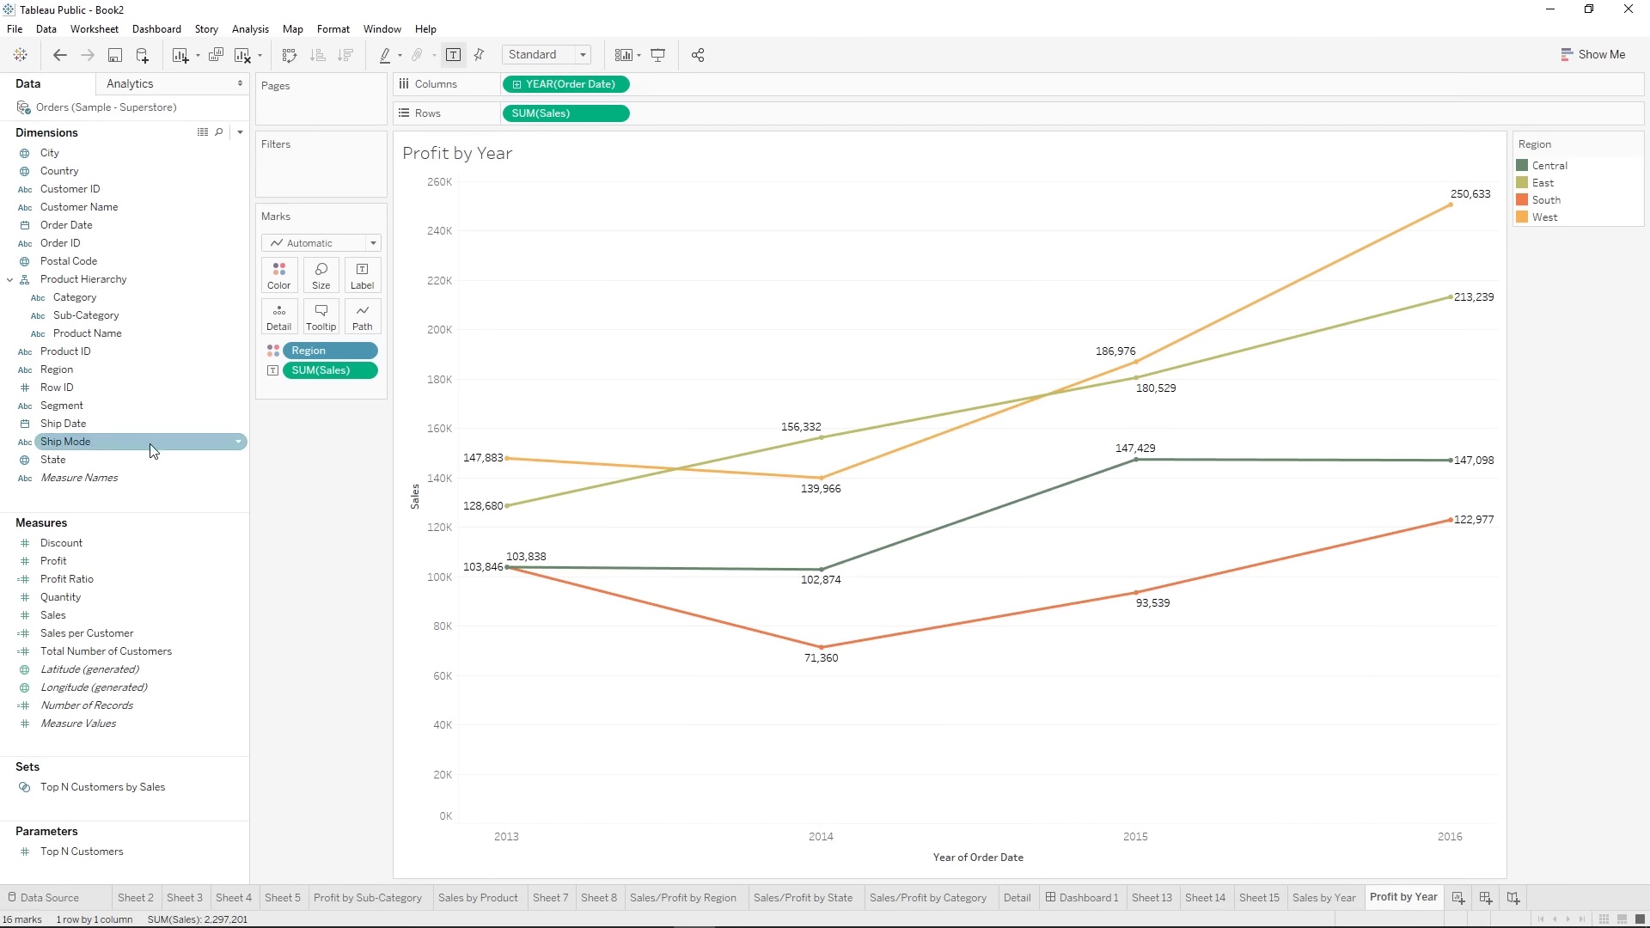
- Replace Sales with Profit in the rows and mark labels of Profit by Year, and compare the chart with the Sales by Year sheet
{"action": "left_click_drag", "start_coordinate": [72, 557], "coordinate": [548, 106]}
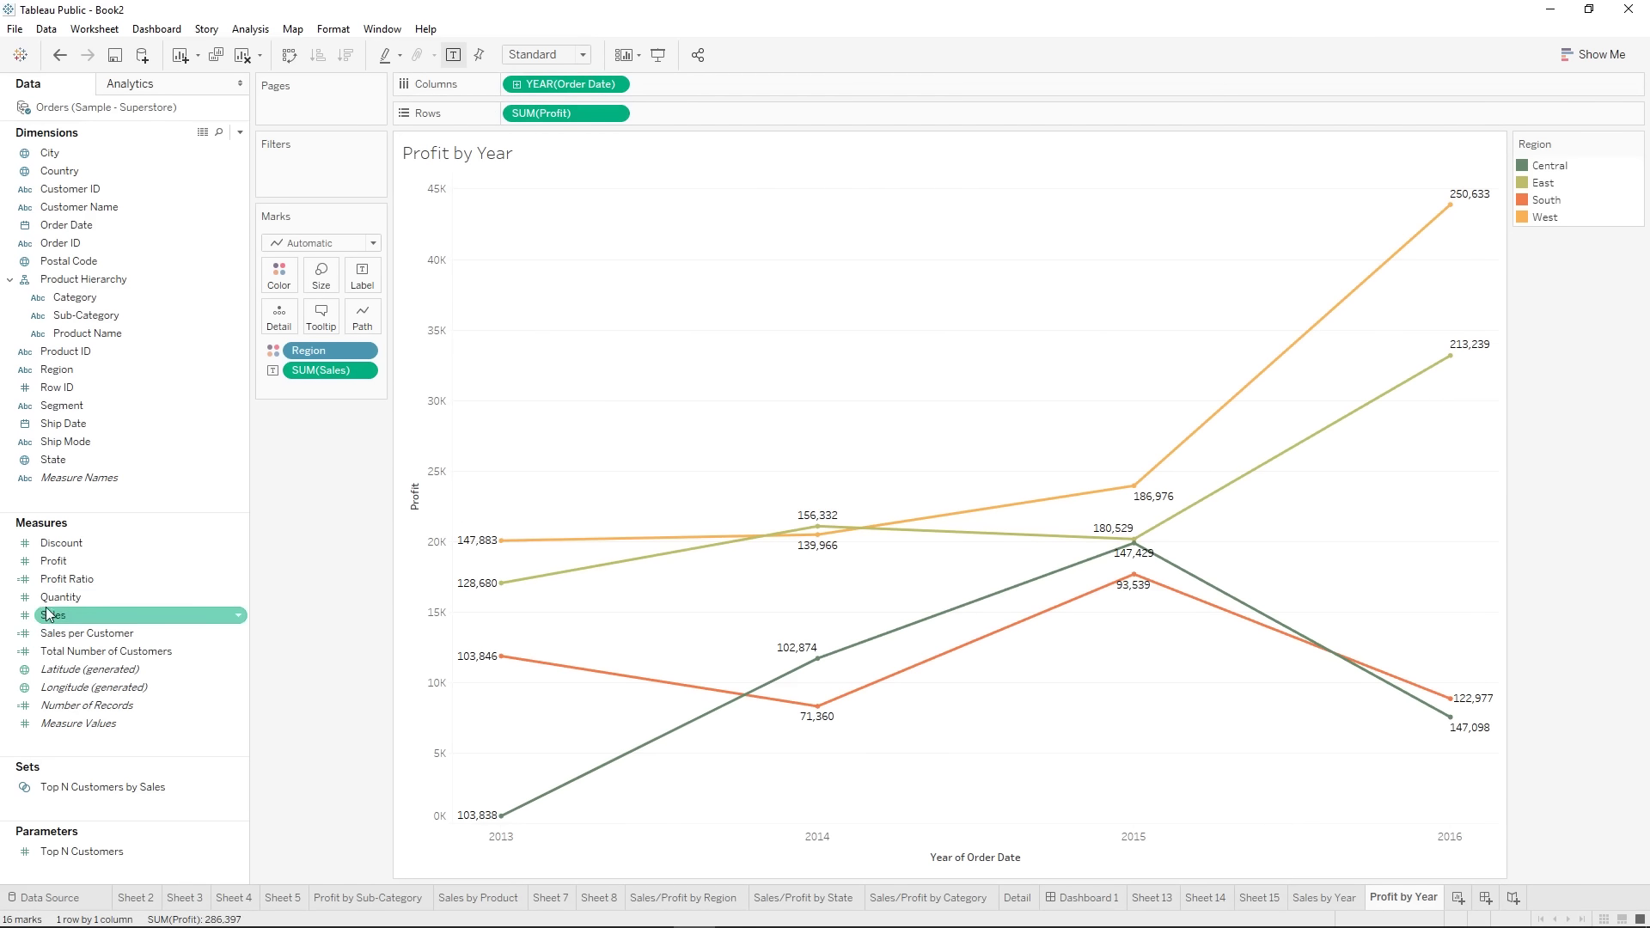
{"action": "left_click_drag", "start_coordinate": [61, 570], "coordinate": [309, 374]}
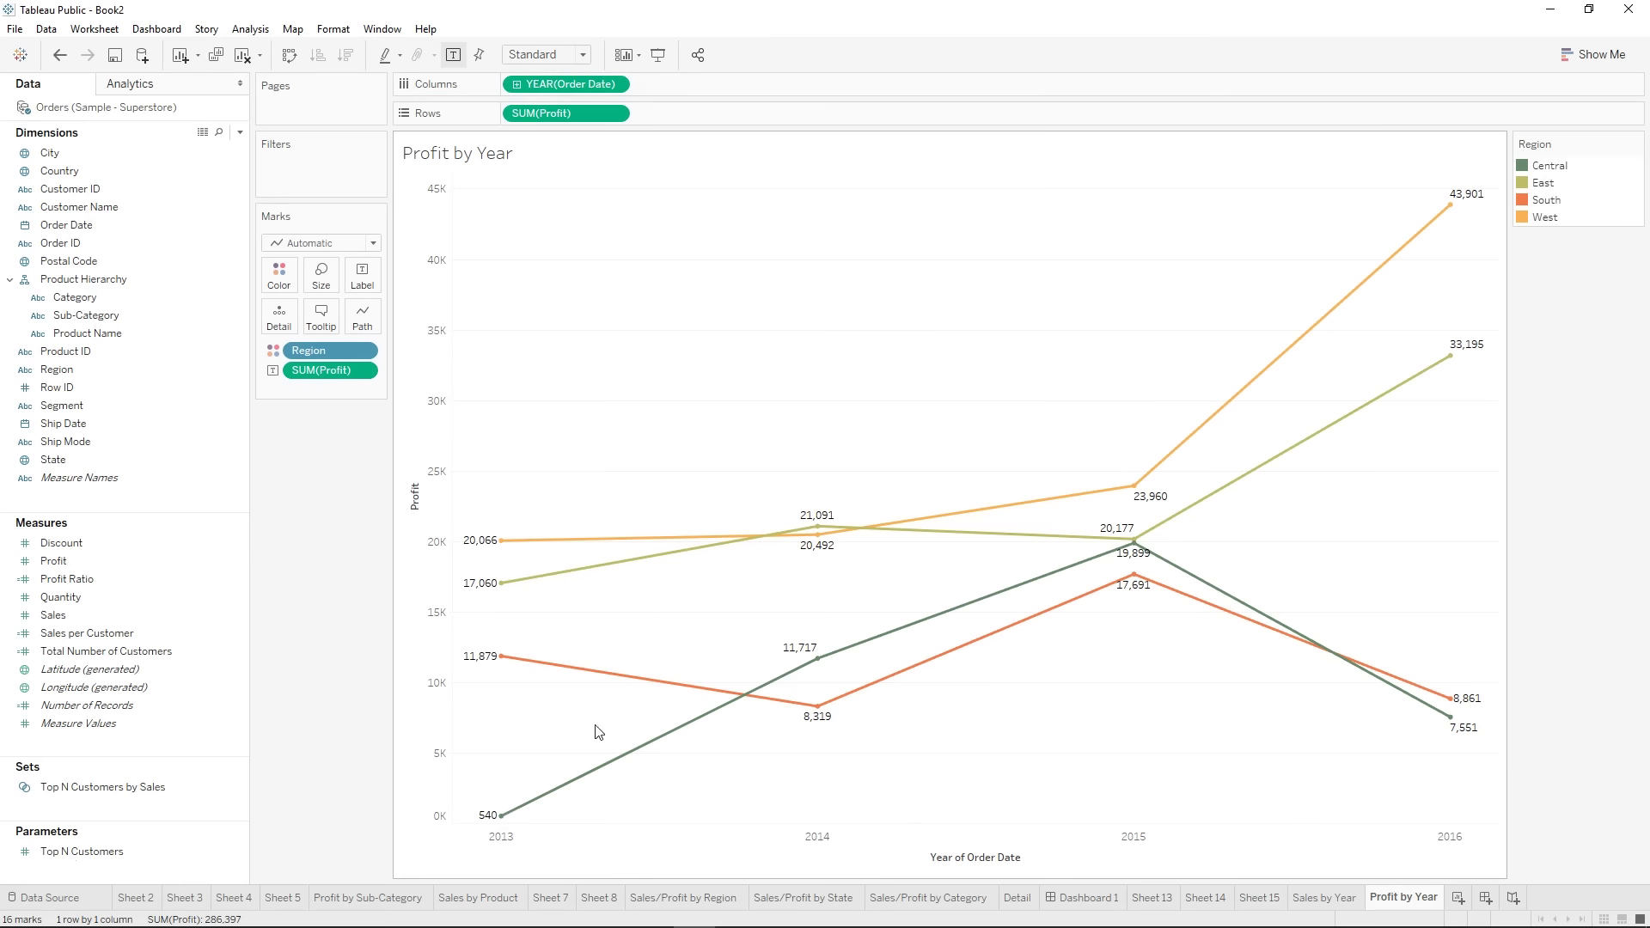
{"action": "left_click", "coordinate": [1337, 898]}
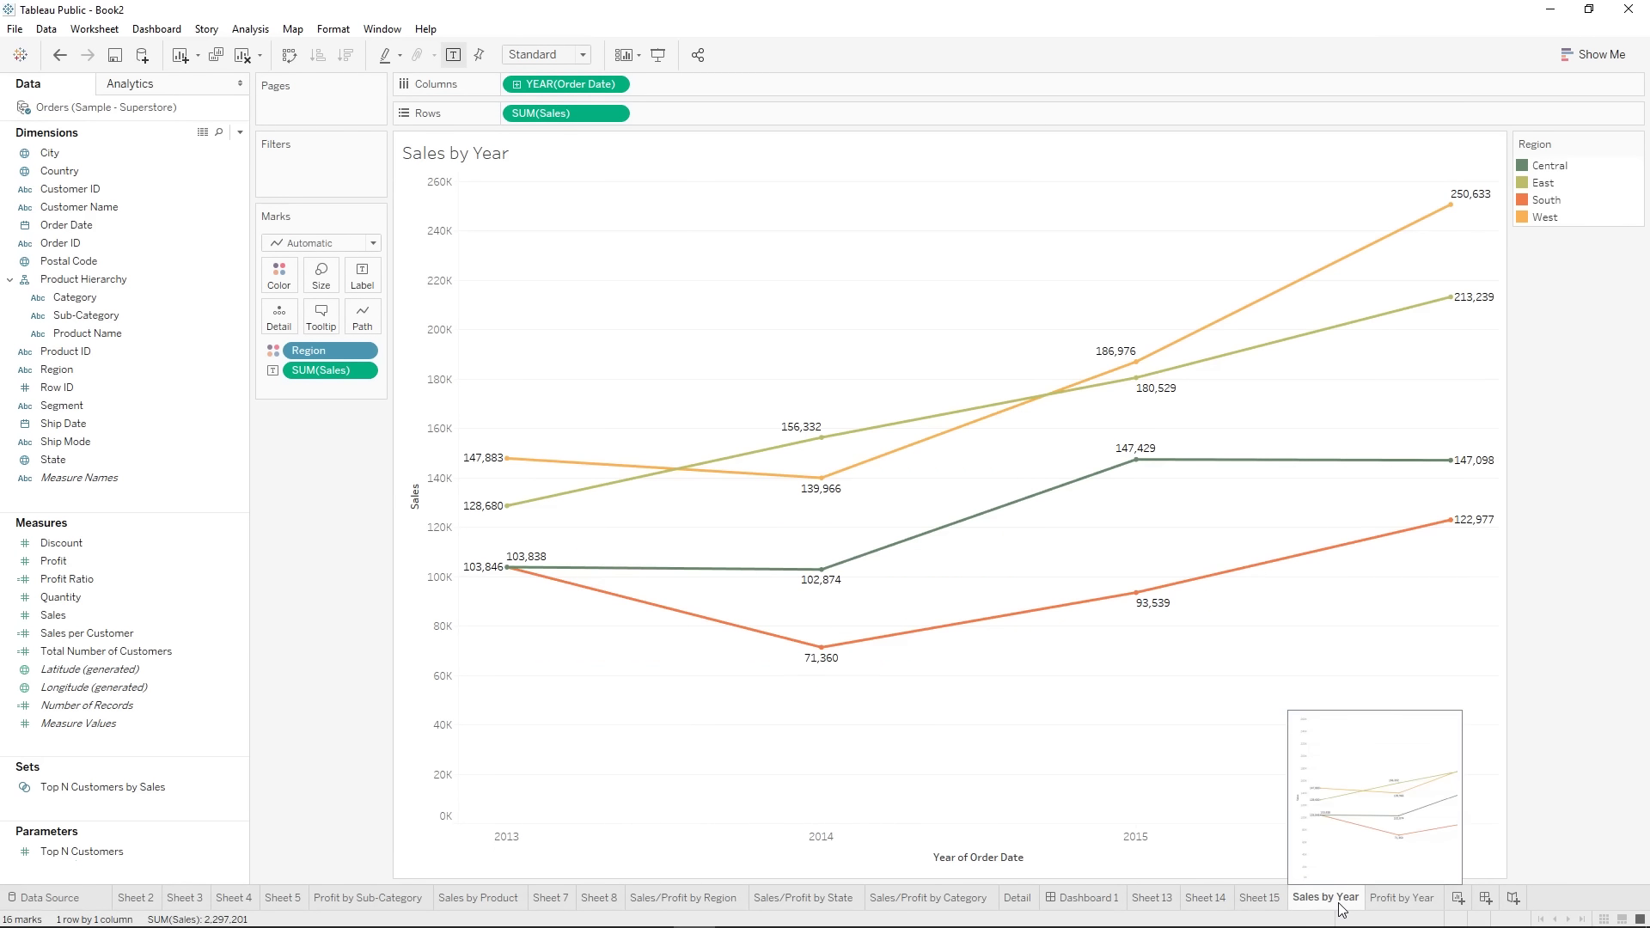
{"action": "left_click", "coordinate": [1398, 900]}
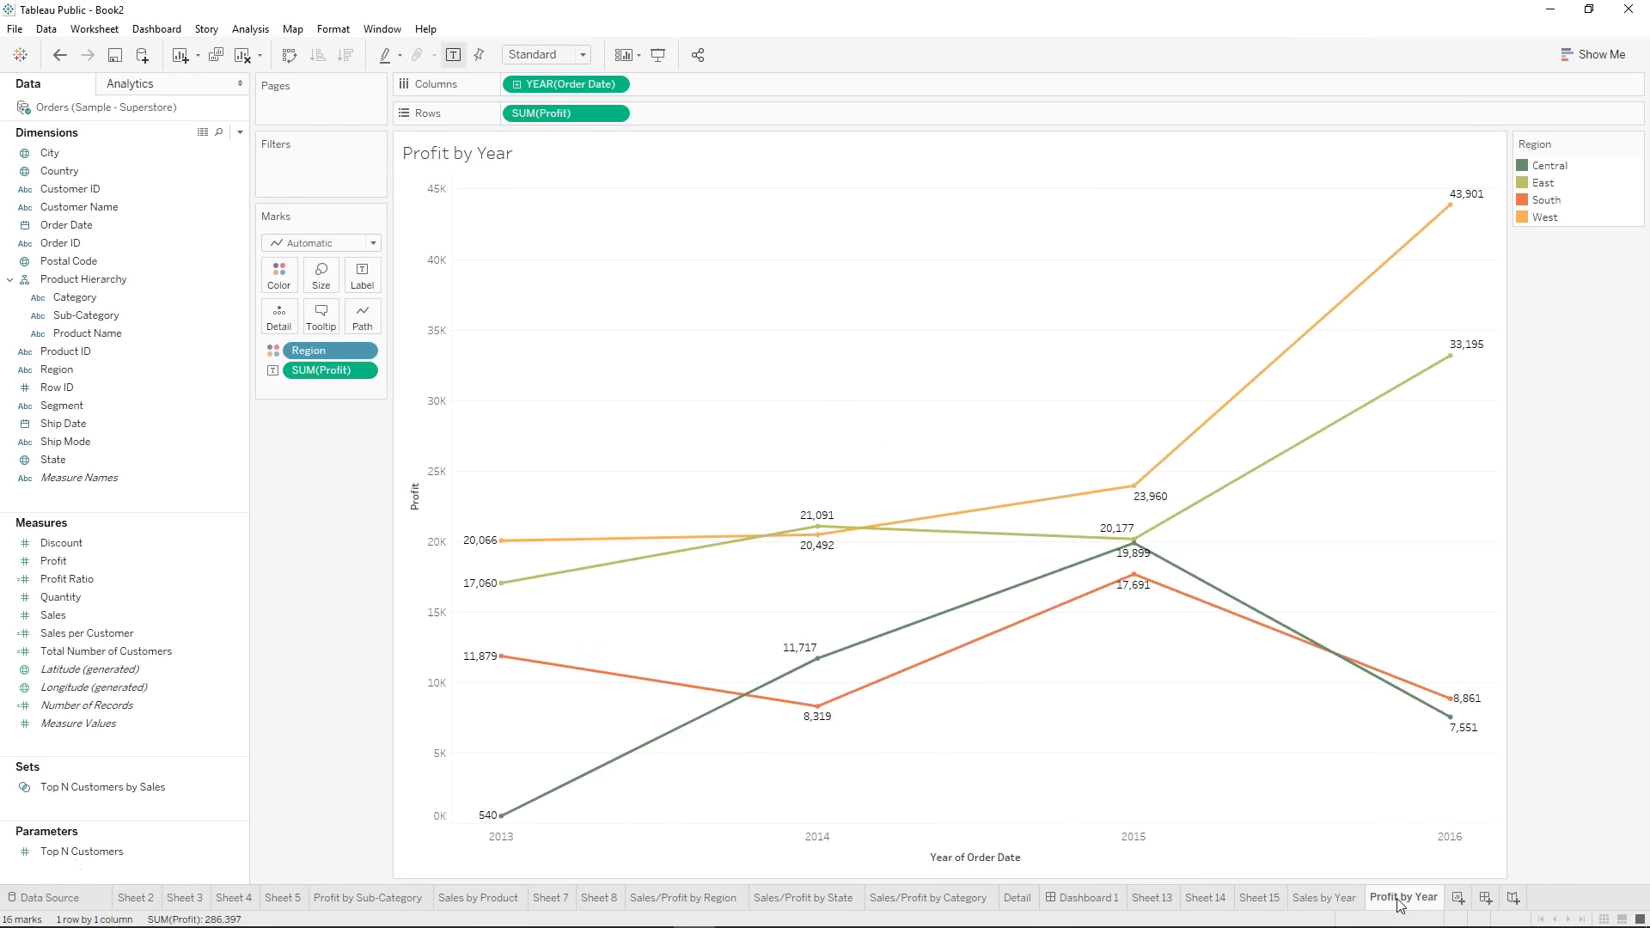
{"action": "left_click", "coordinate": [1350, 899]}
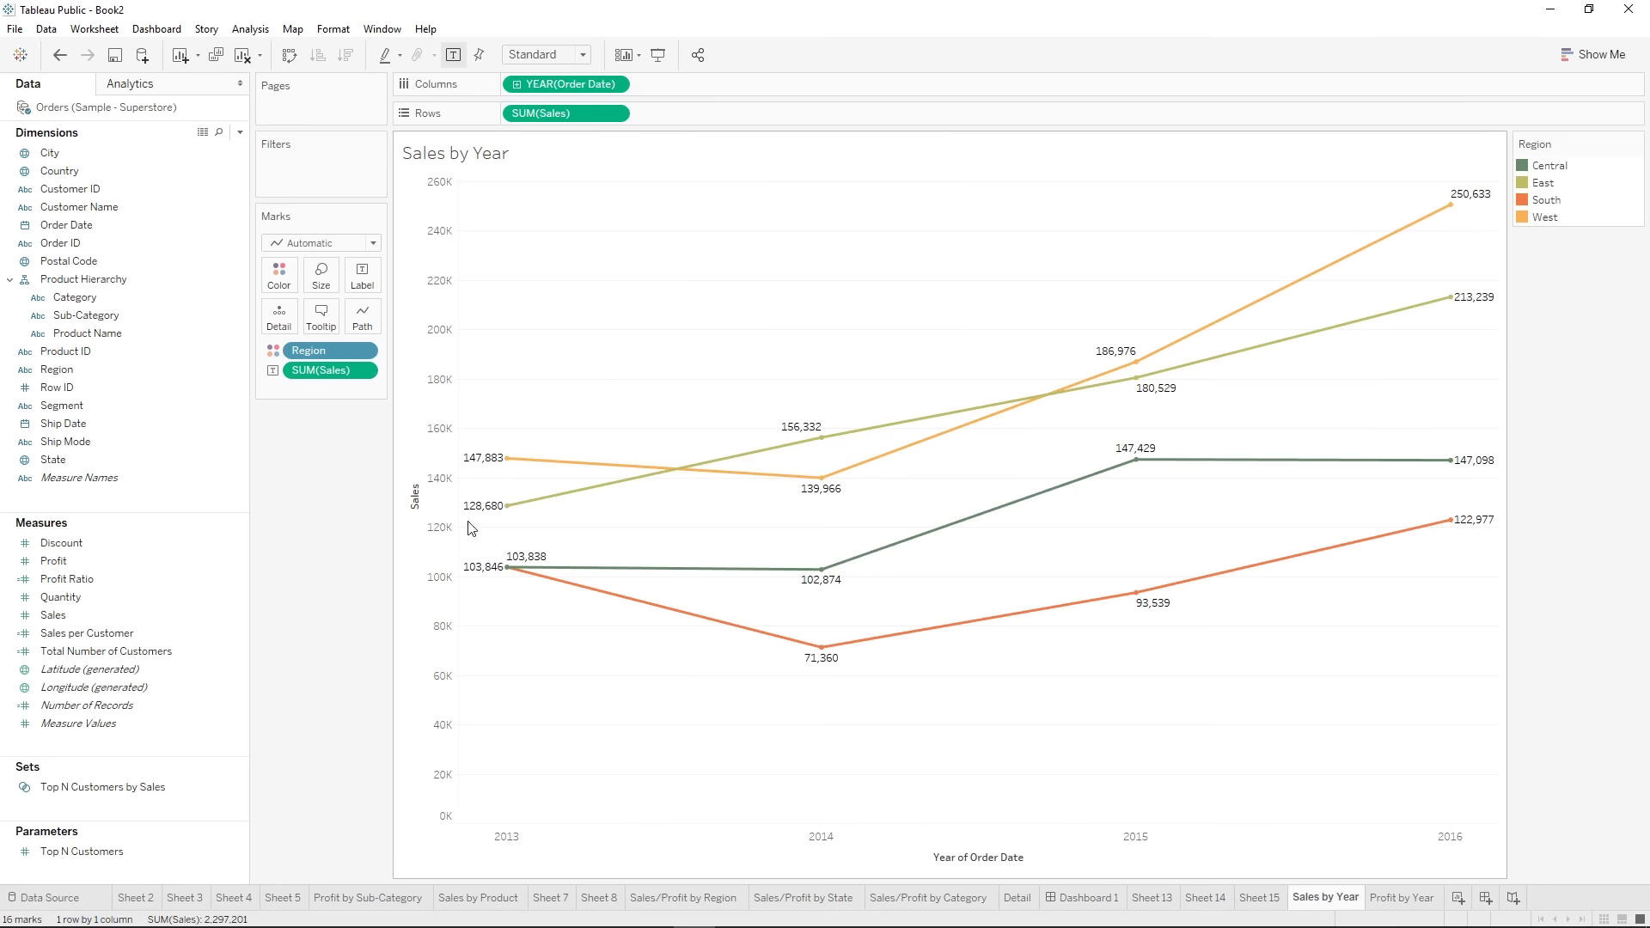
- Try formatting the Sales pane numbers on this sheet as Currency (Custom) with 0 decimal places, and undo the format changes
{"action": "right_click", "coordinate": [548, 120]}
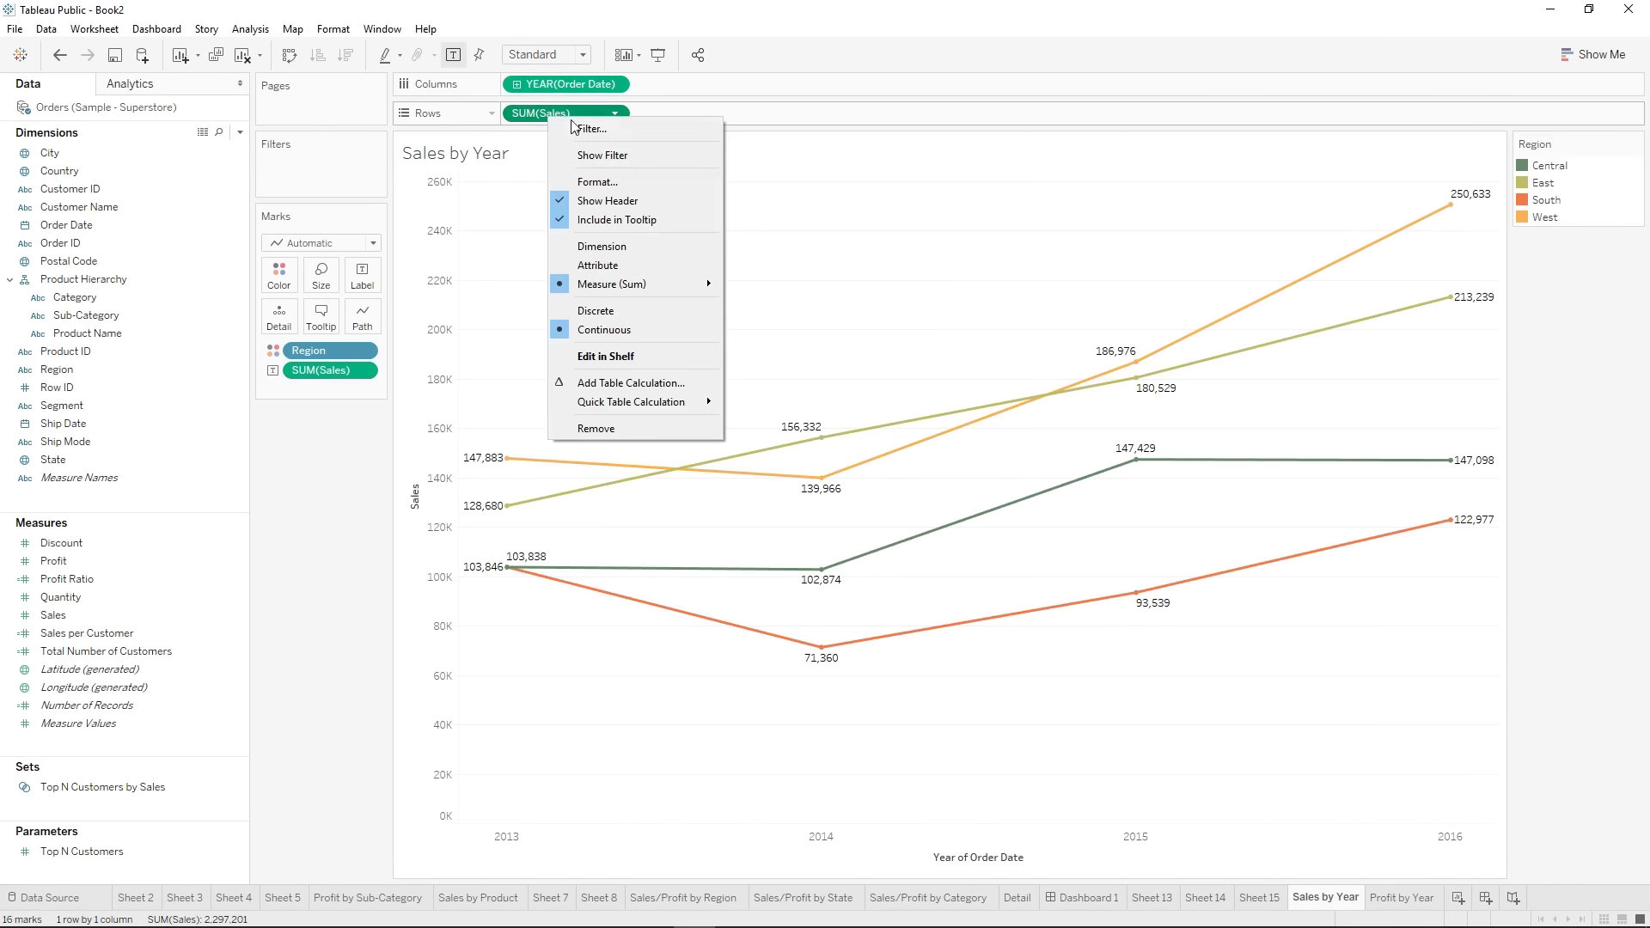
{"action": "left_click", "coordinate": [629, 182]}
{"action": "left_click", "coordinate": [120, 242]}
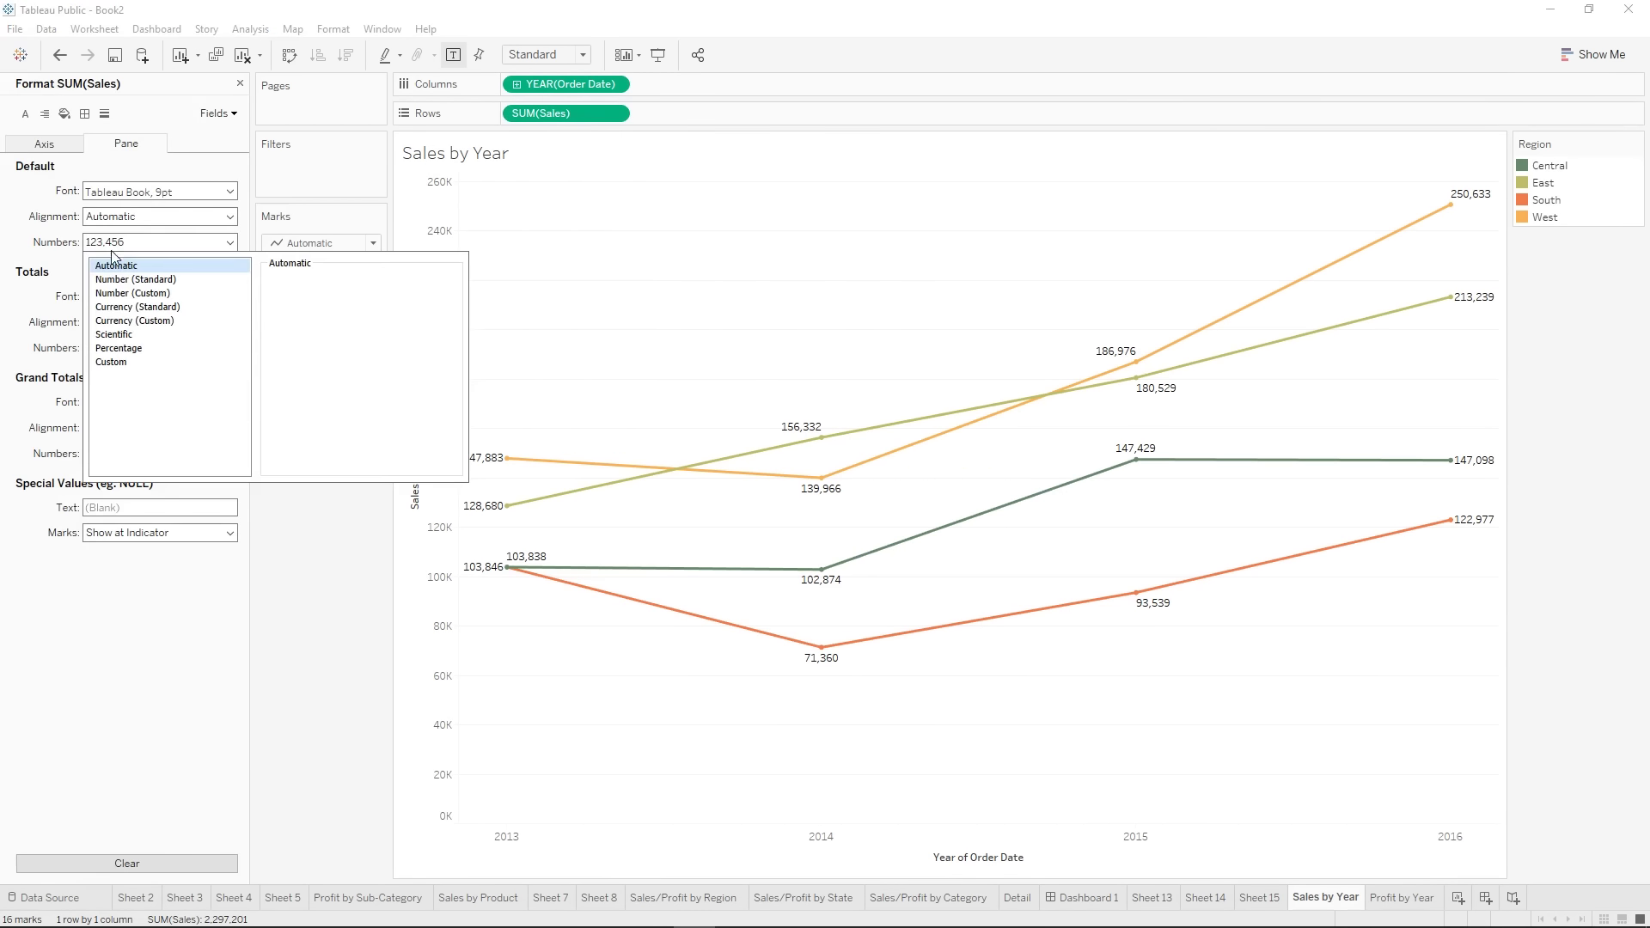
{"action": "left_click", "coordinate": [131, 311]}
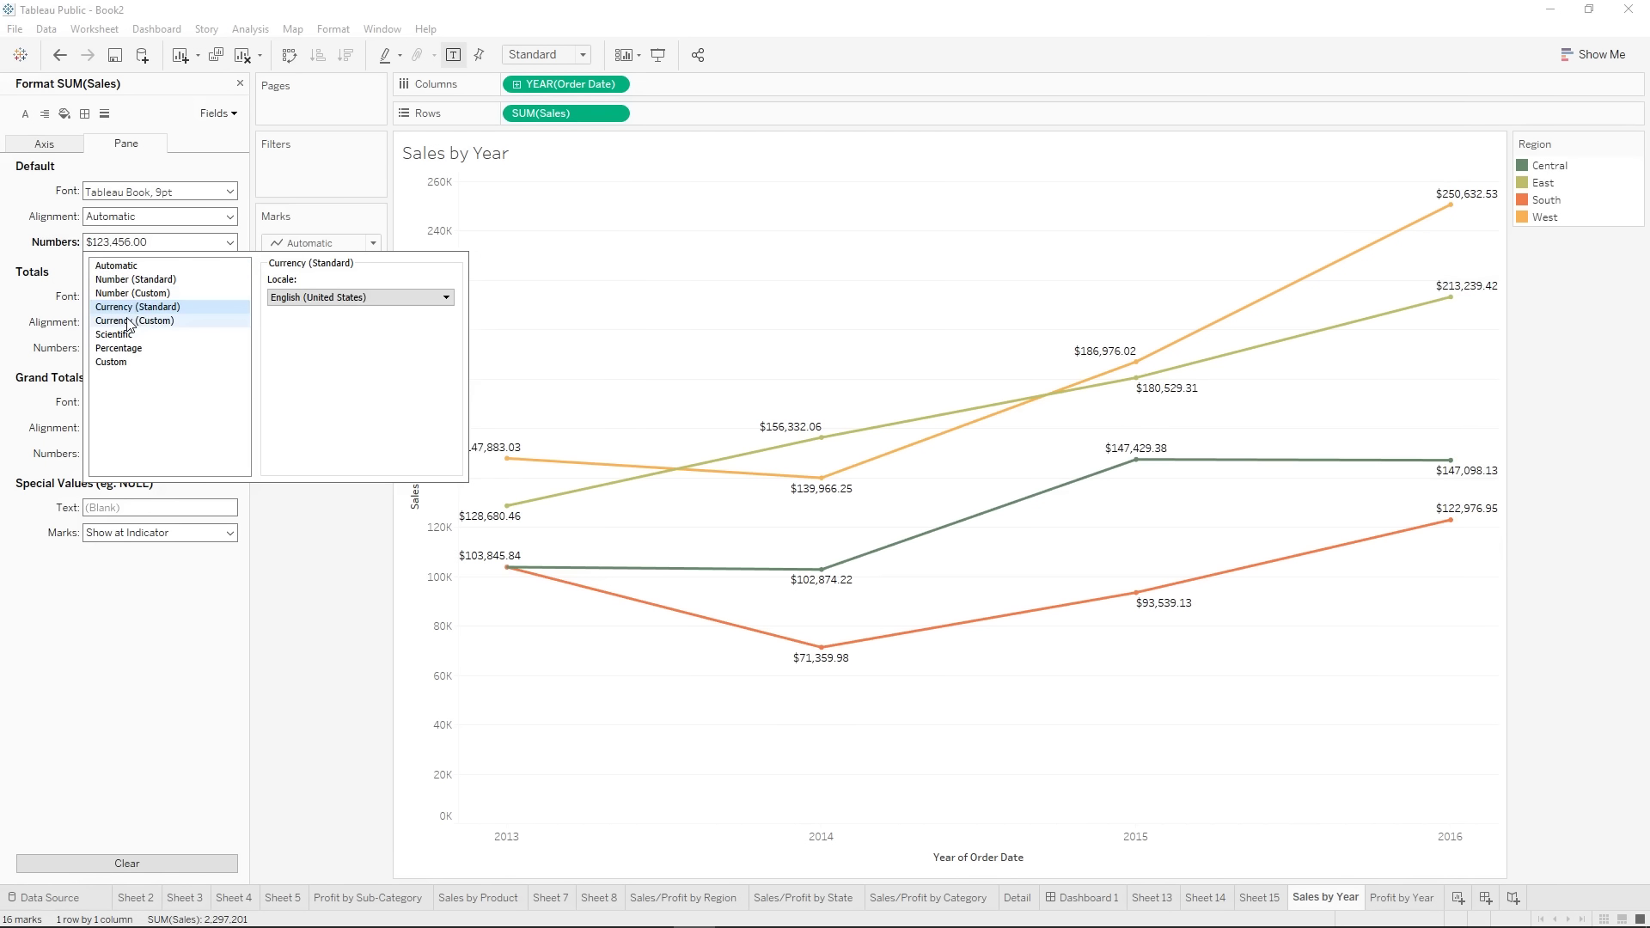
{"action": "left_click", "coordinate": [131, 321]}
{"action": "left_click", "coordinate": [315, 301]}
{"action": "left_click", "coordinate": [316, 302]}
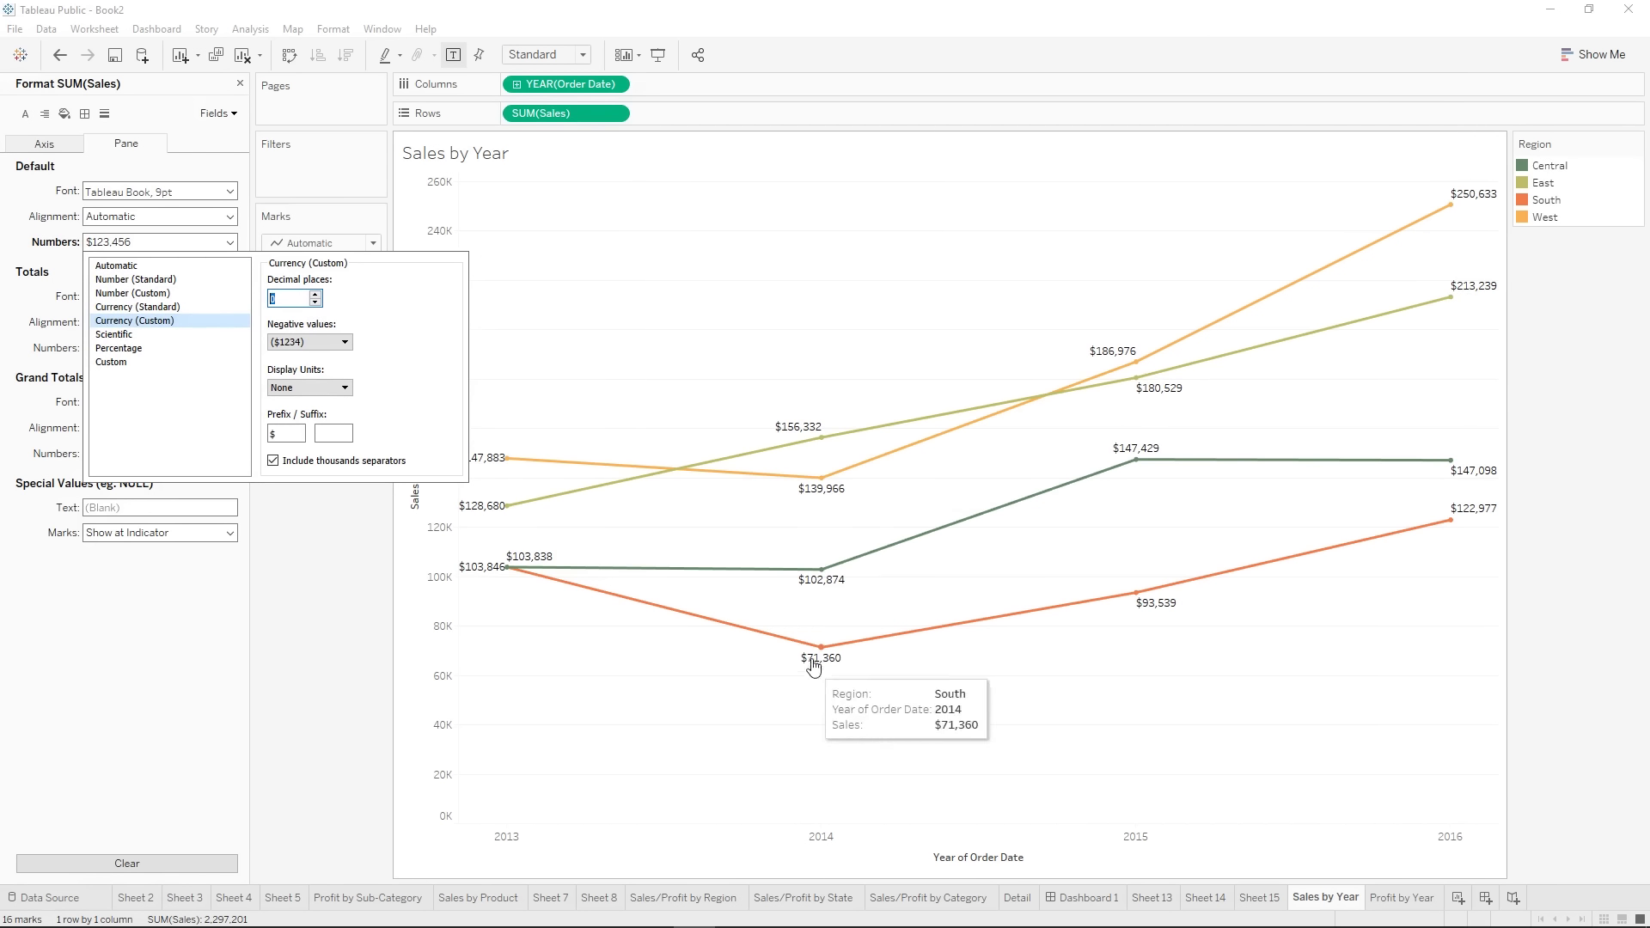
{"action": "left_click", "coordinate": [311, 557]}
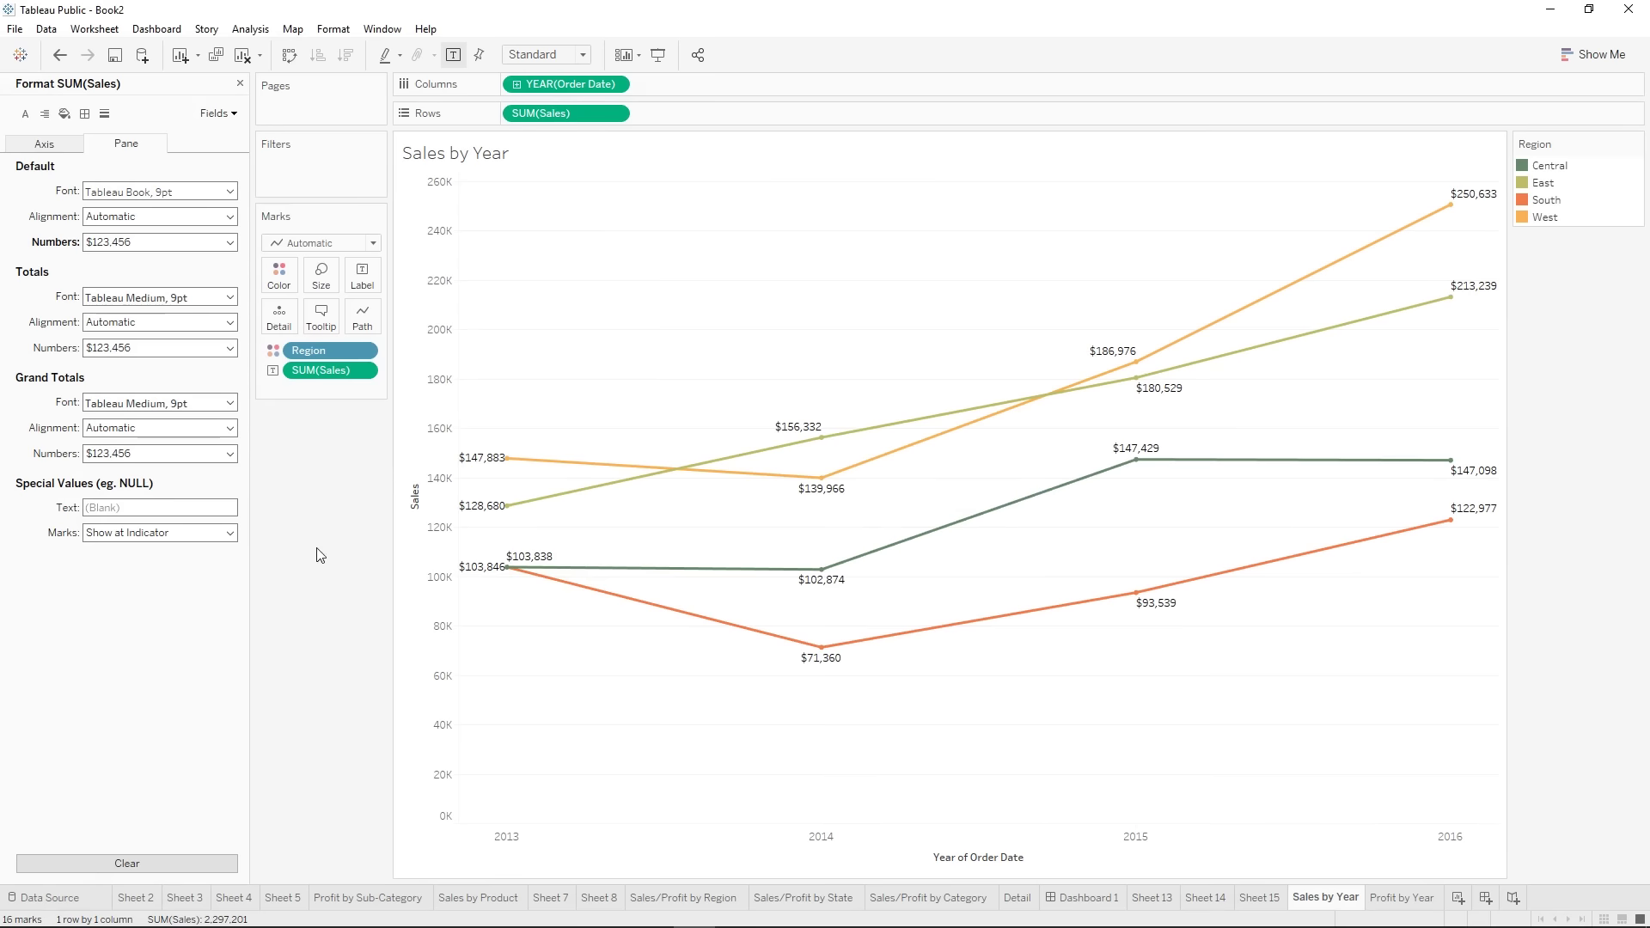
{"action": "left_click", "coordinate": [240, 84]}
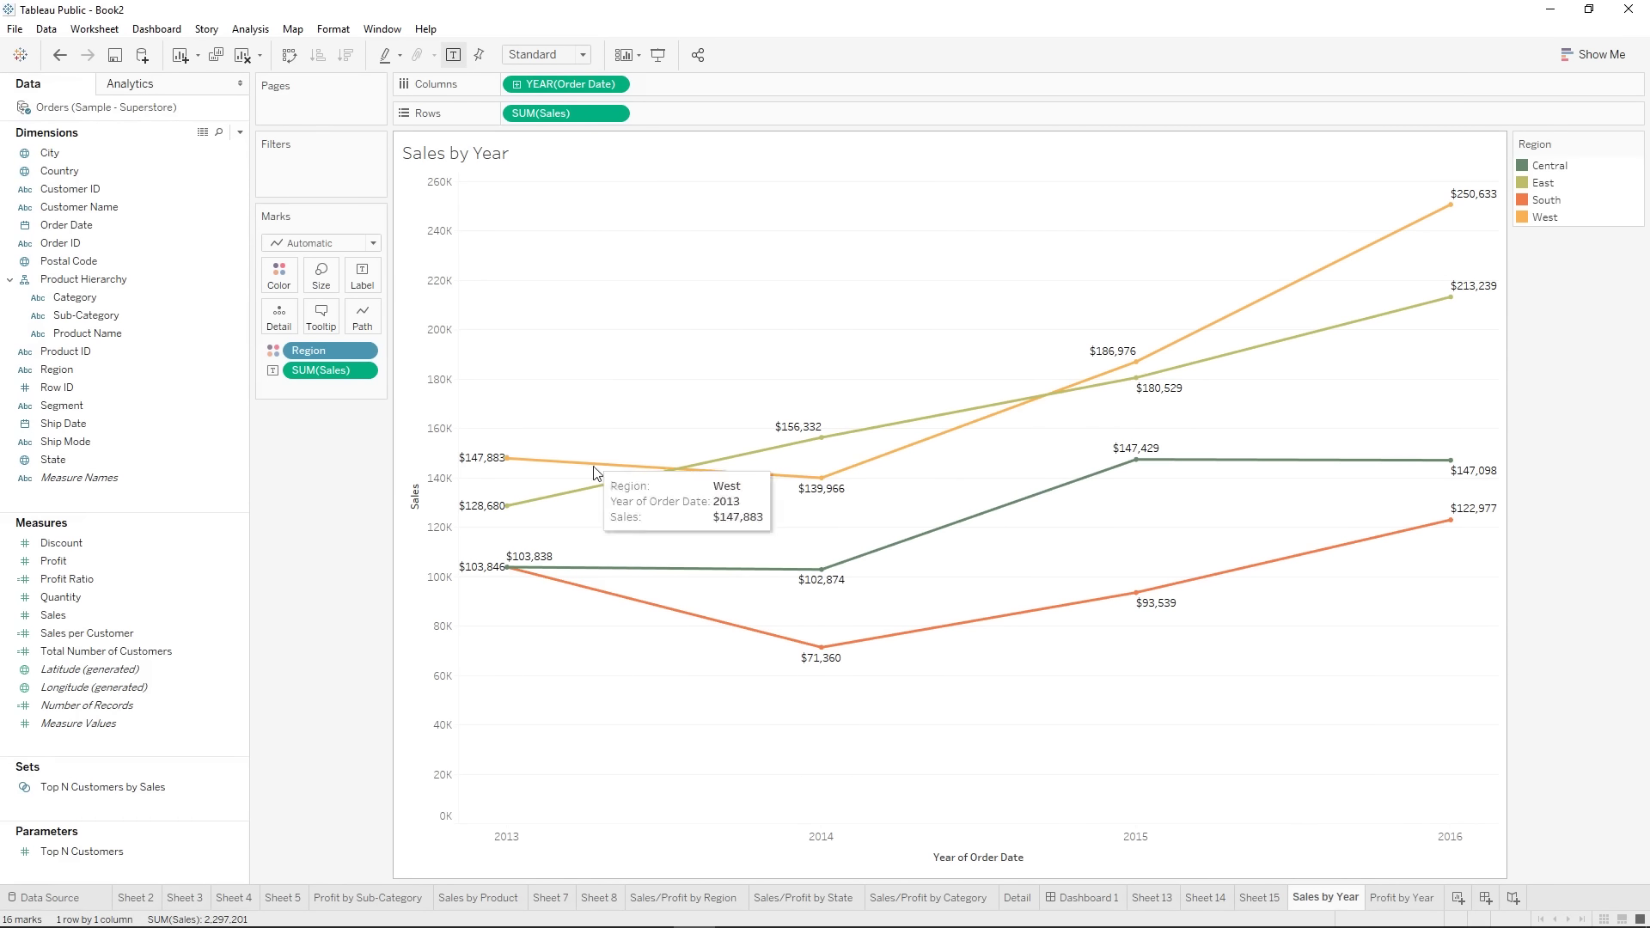
{"action": "left_click", "coordinate": [60, 56]}
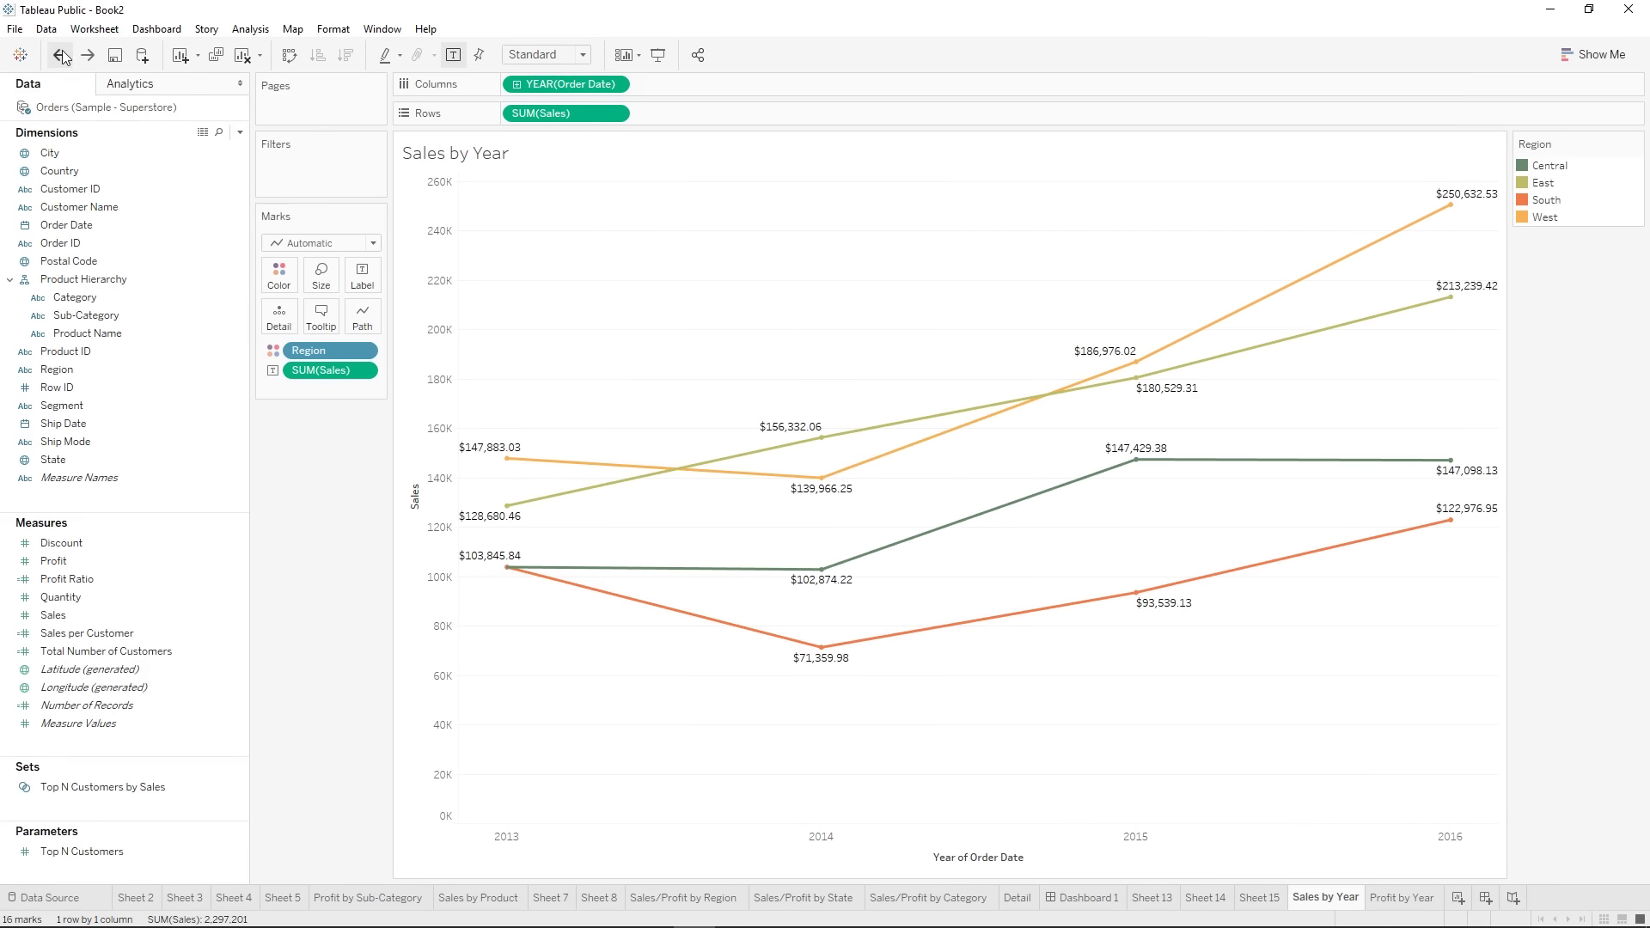
{"action": "left_click", "coordinate": [60, 56]}
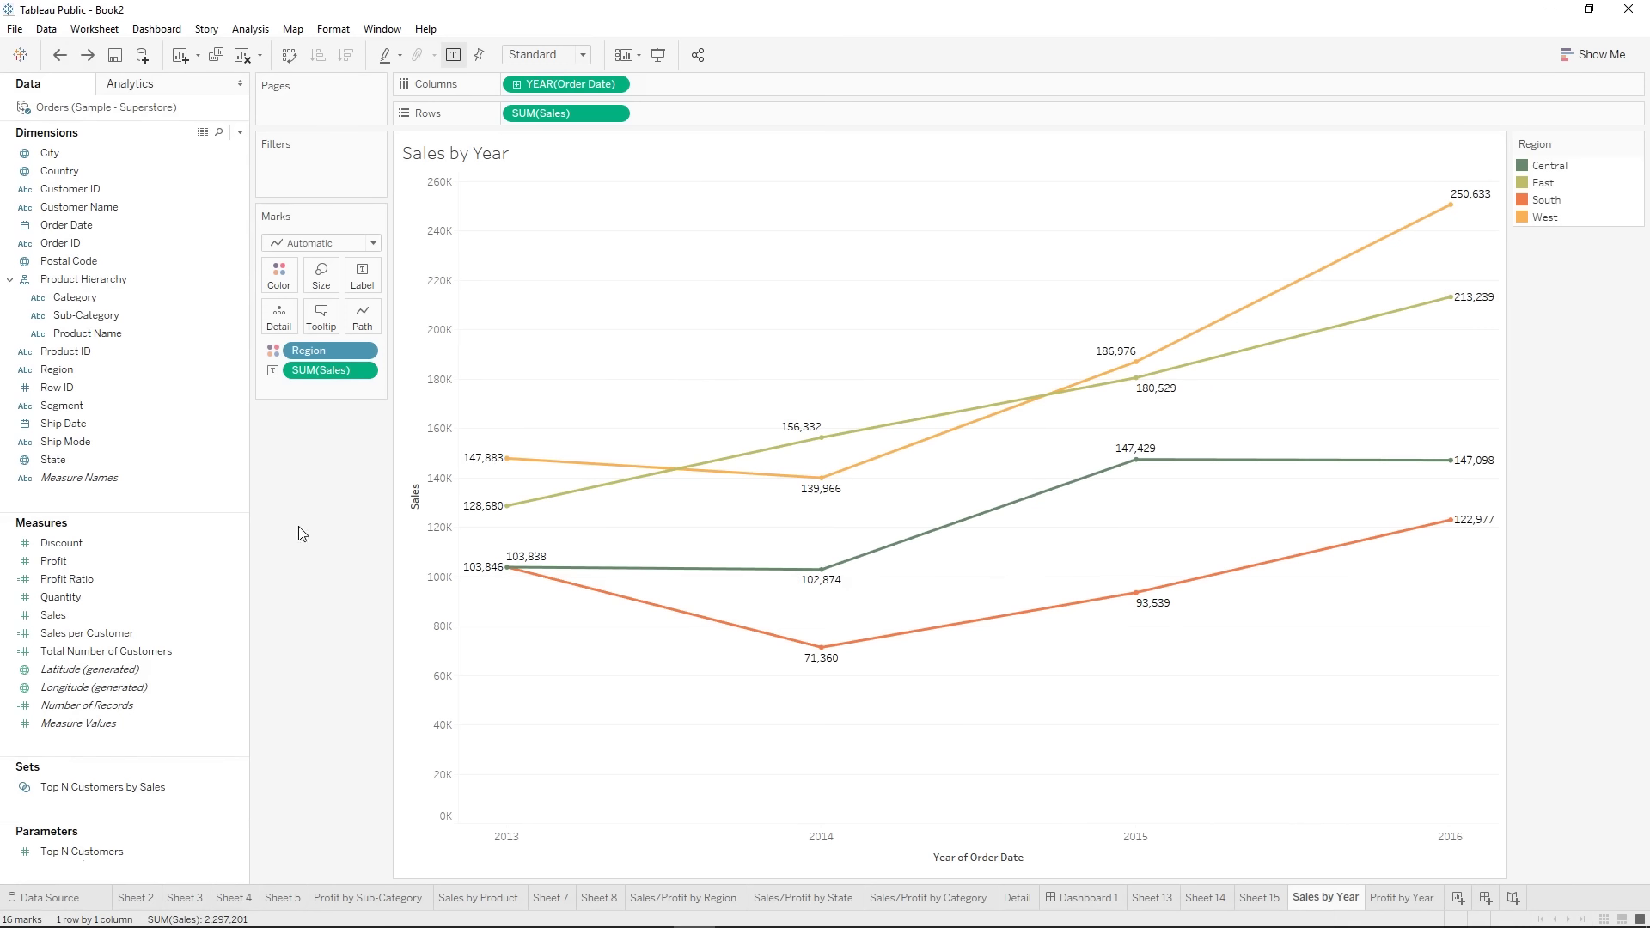
- Set the default number format of the Sales measure to Currency (Custom) with 0 decimal places
{"action": "right_click", "coordinate": [70, 617]}
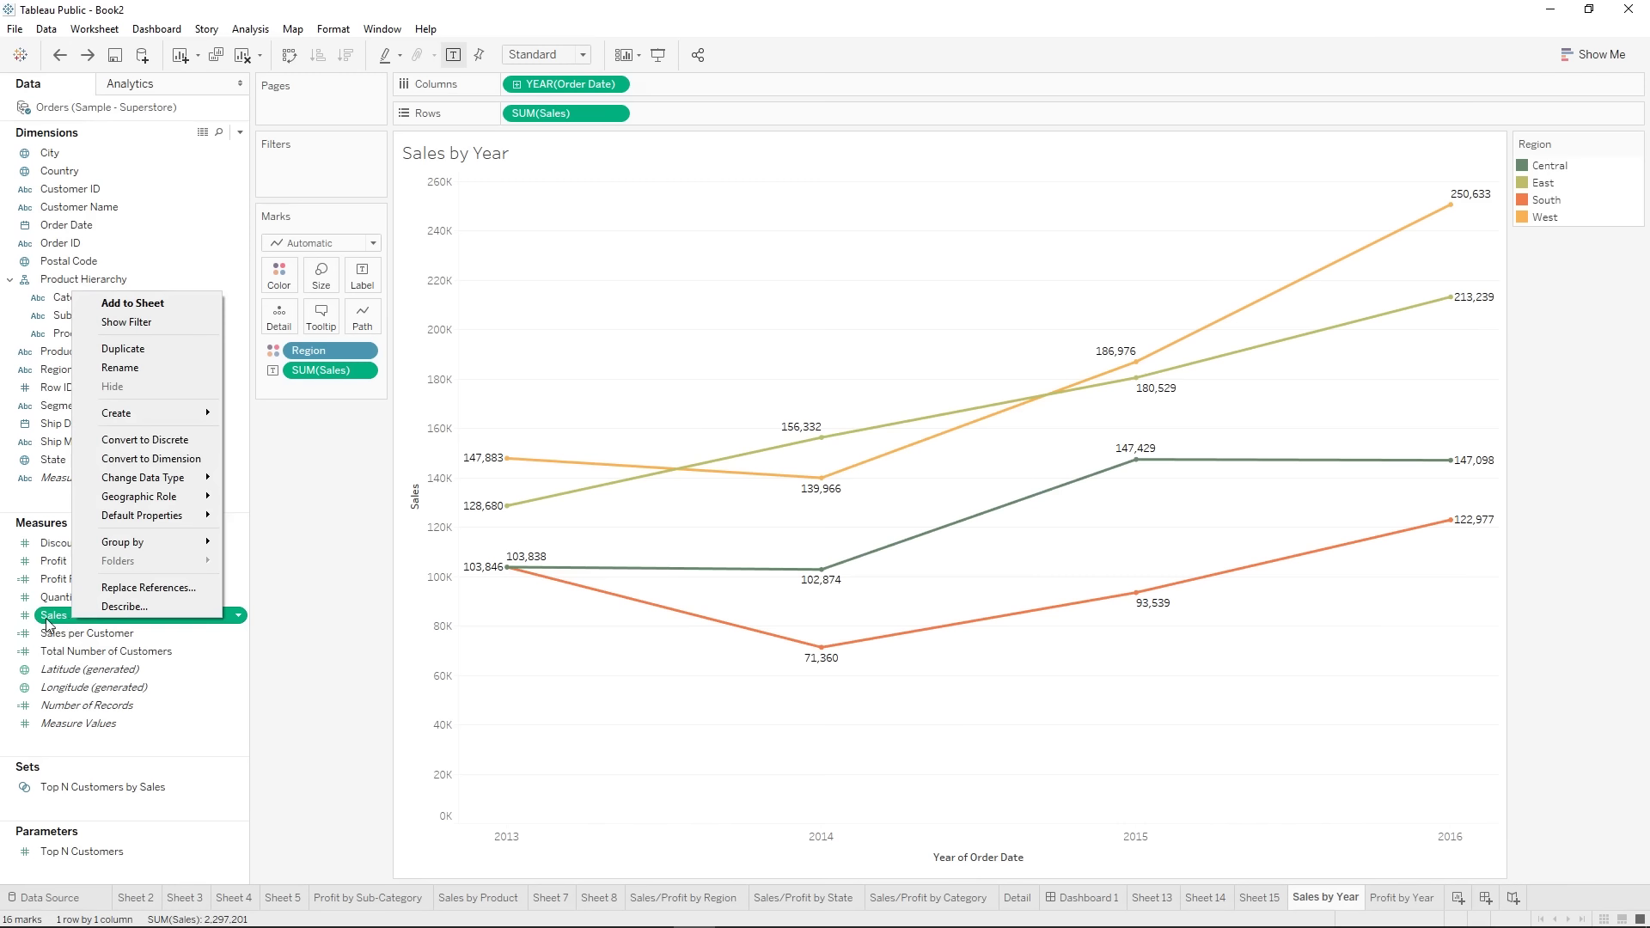
{"action": "mouse_move", "coordinate": [147, 513]}
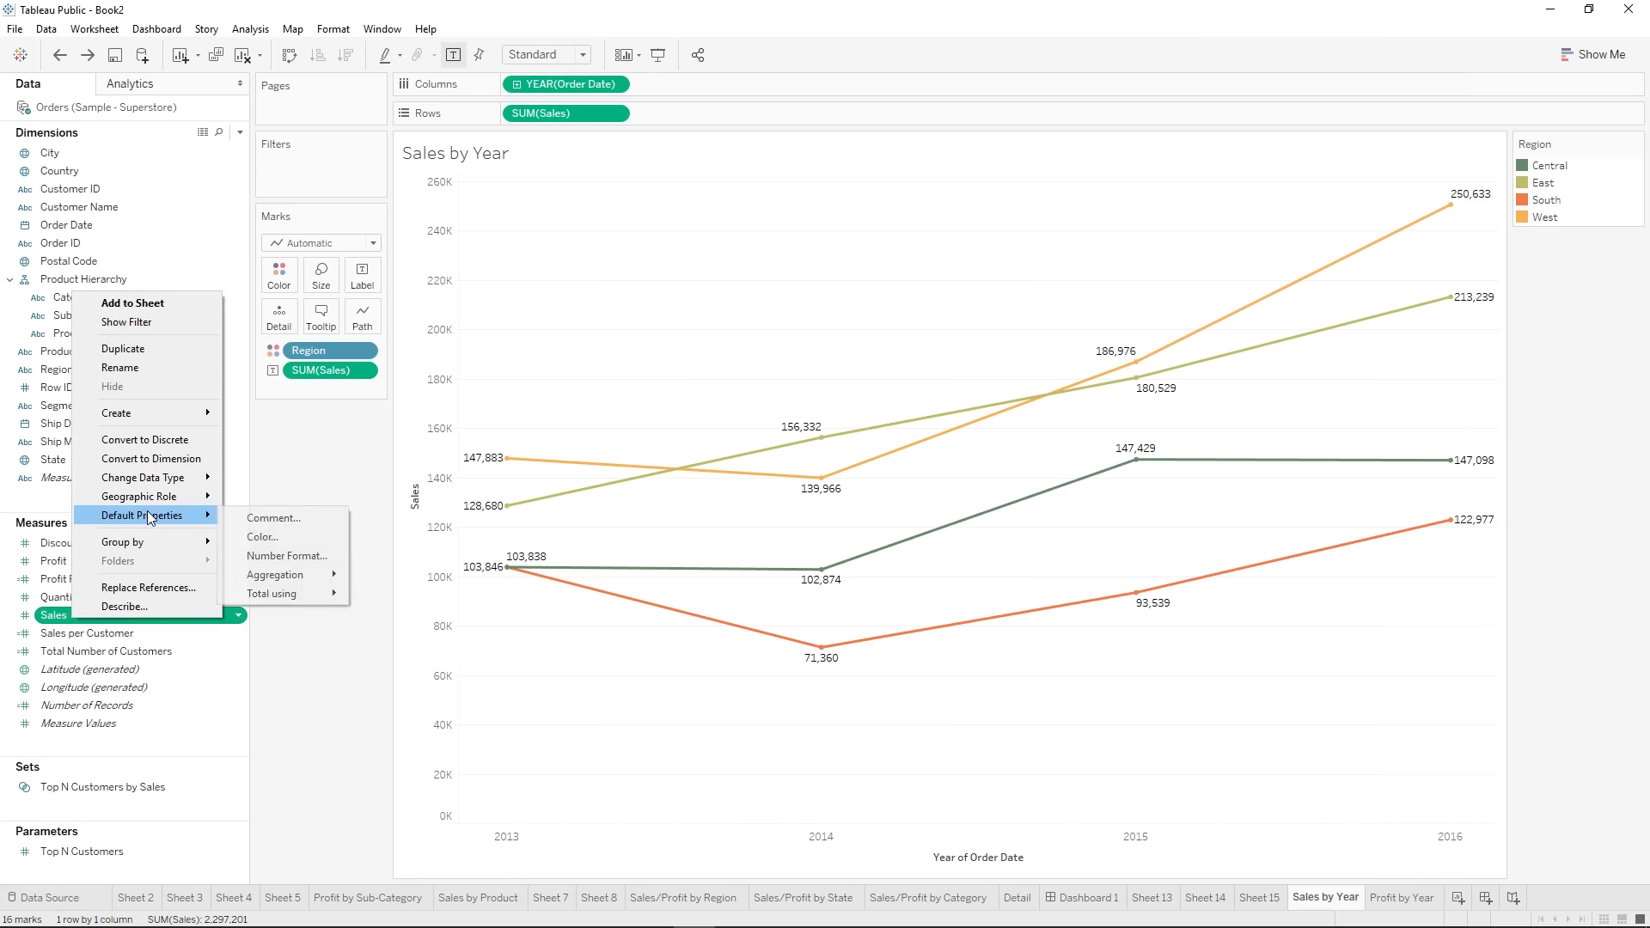
{"action": "left_click", "coordinate": [301, 556]}
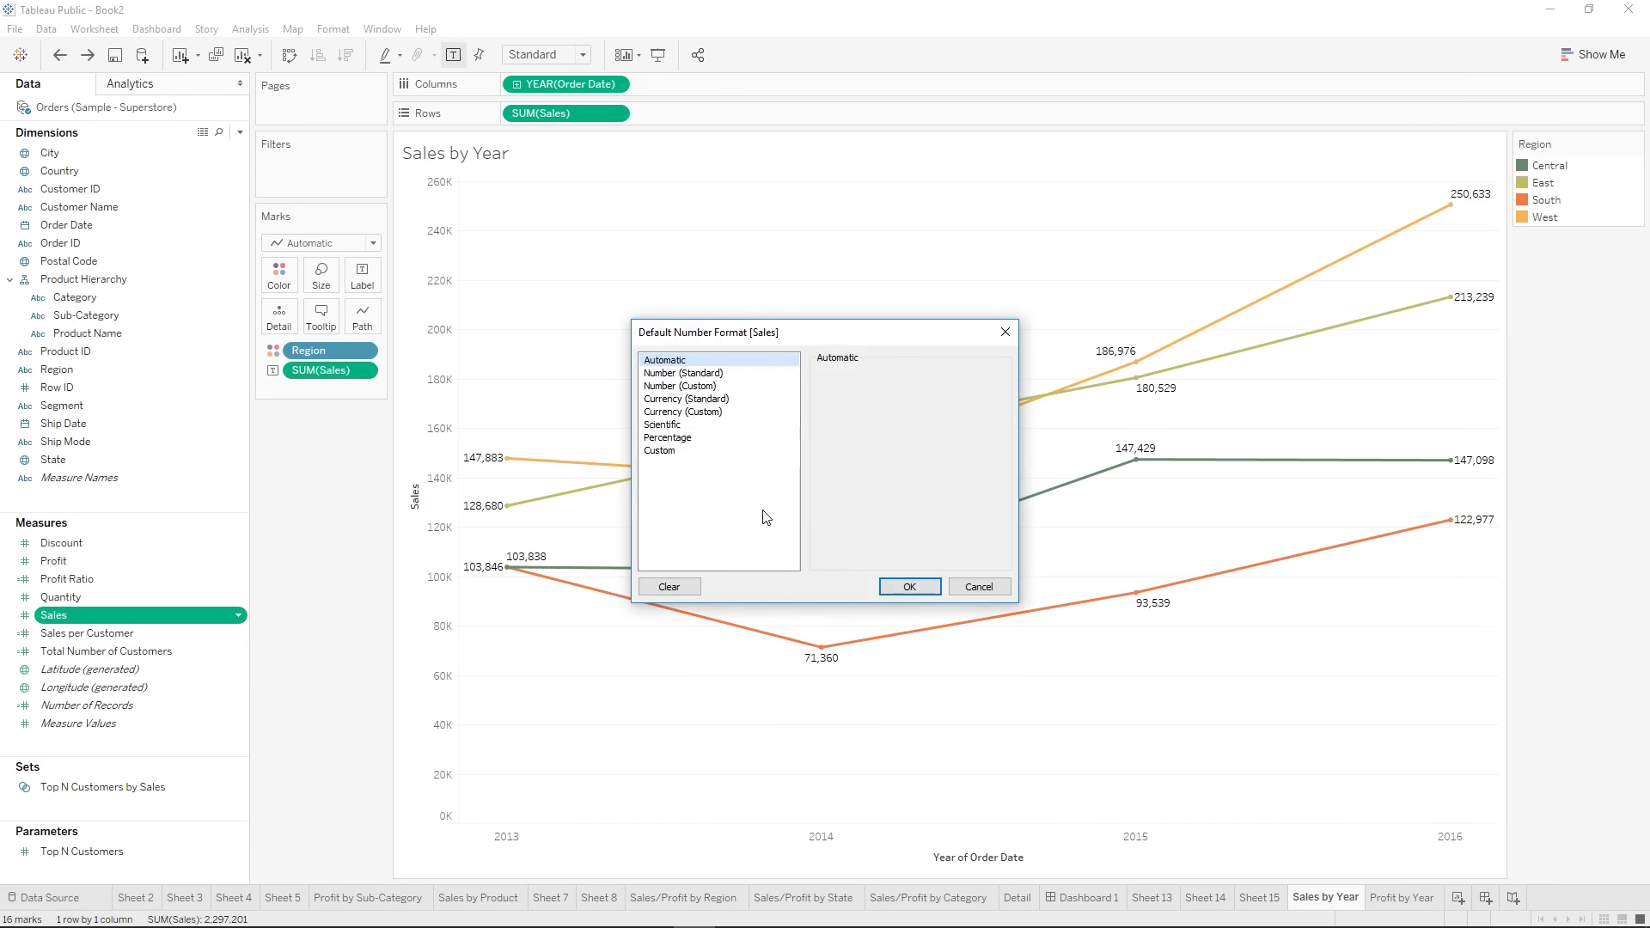
{"action": "left_click", "coordinate": [716, 413]}
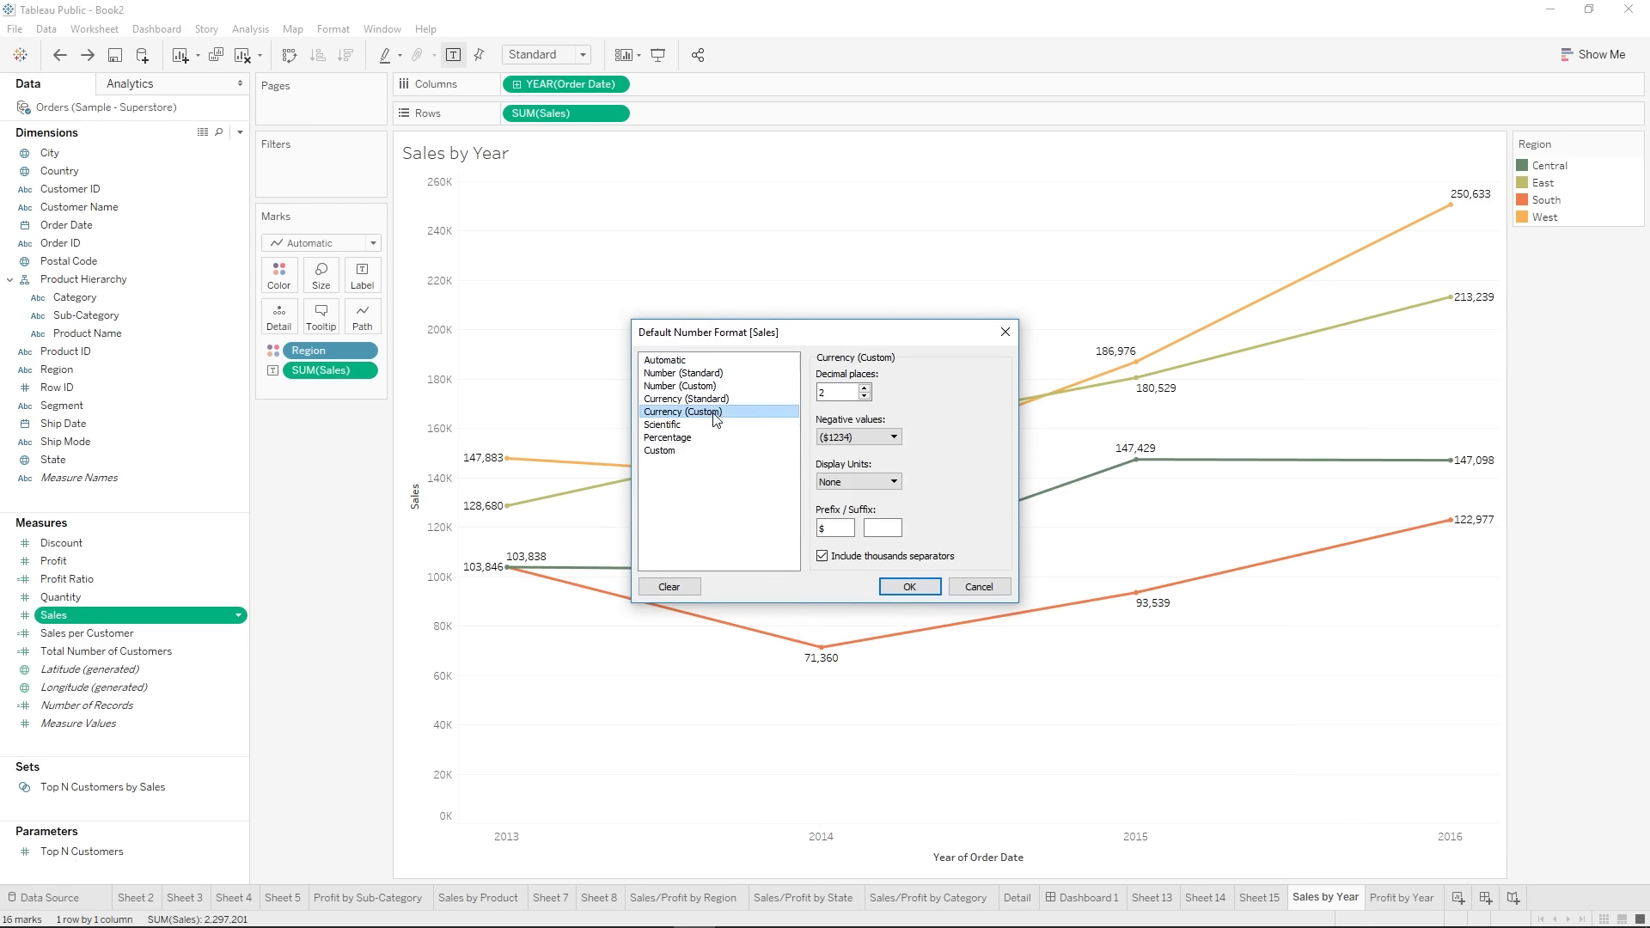
{"action": "double_click", "coordinate": [864, 397]}
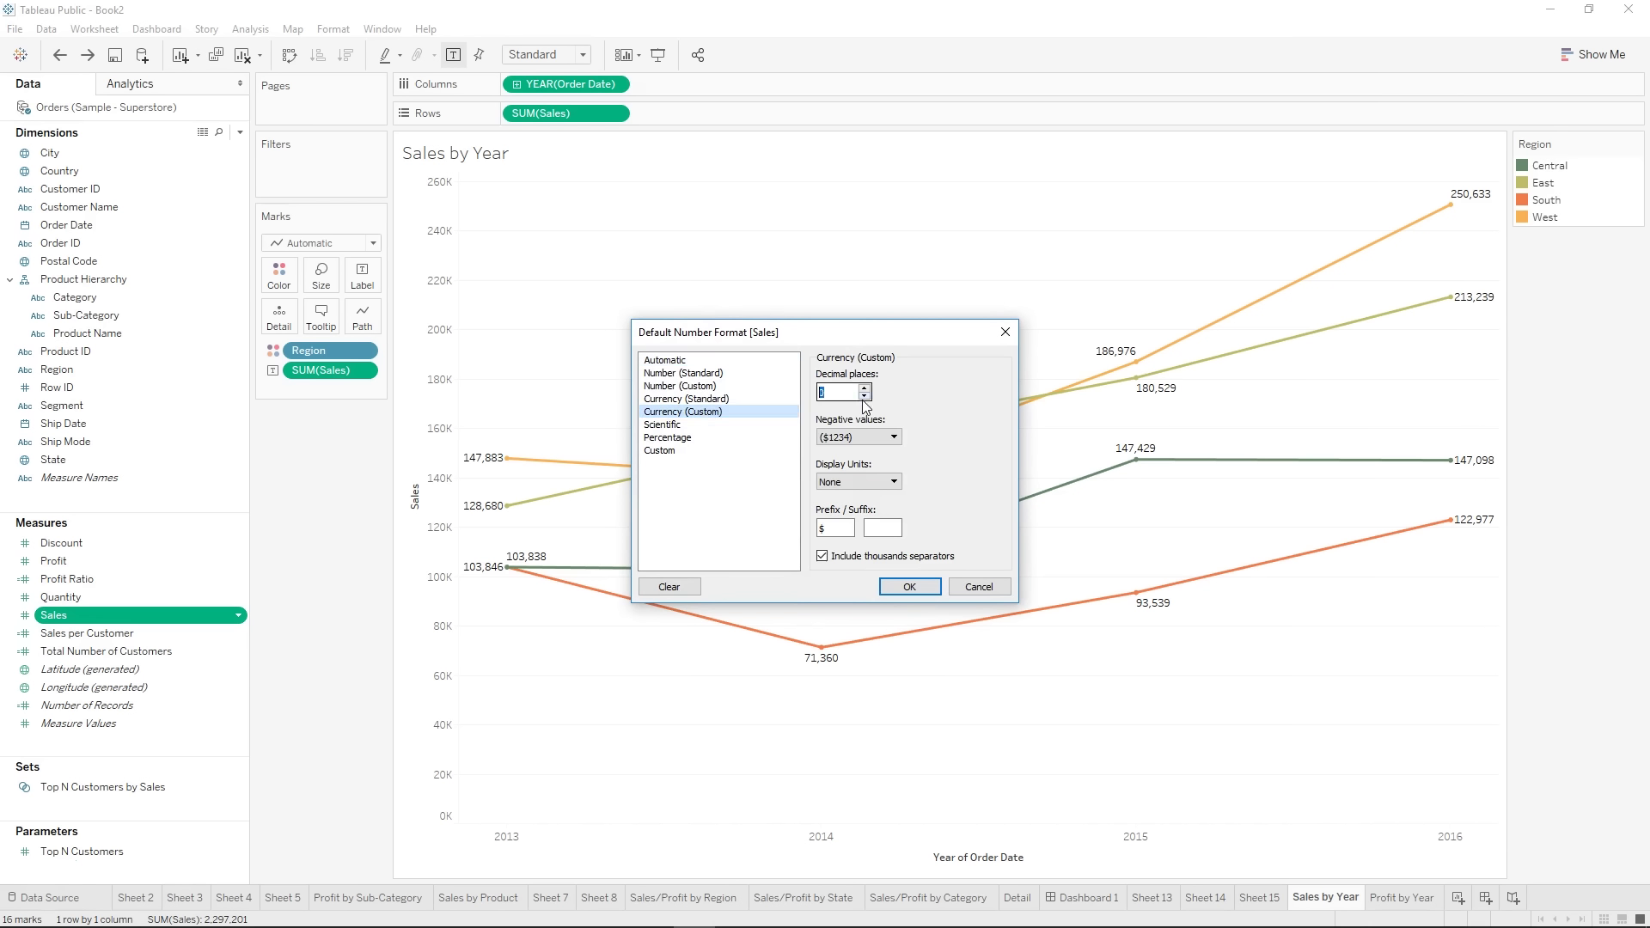
{"action": "left_click", "coordinate": [910, 588]}
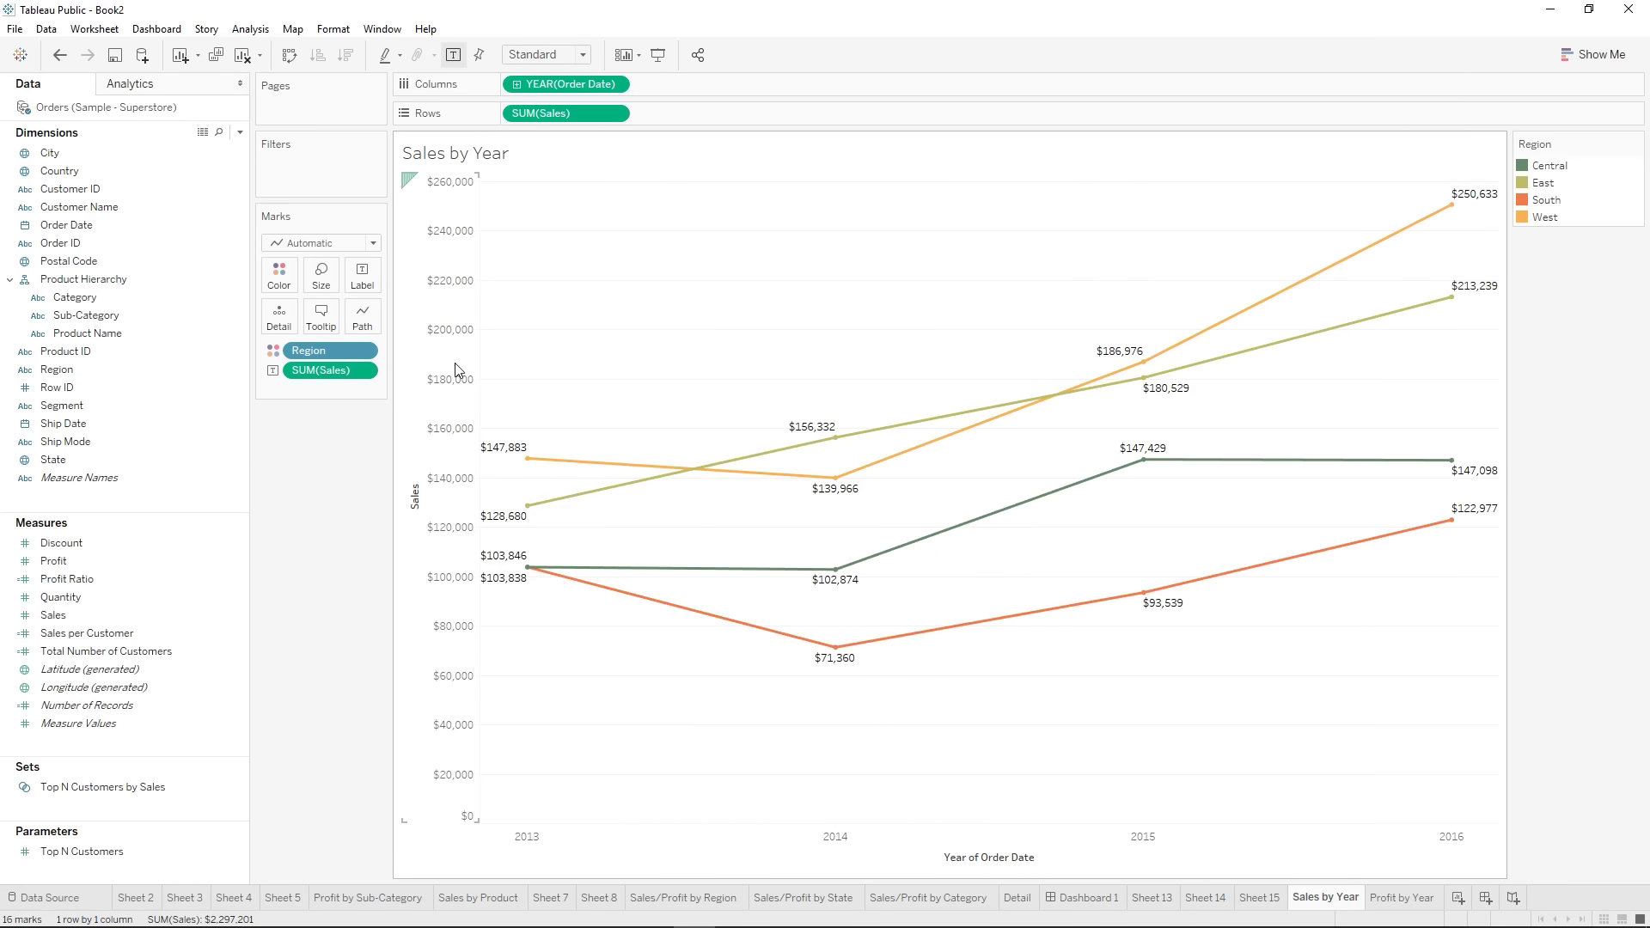
- On the Profit by Year sheet, set the Profit measure's default number format to Currency (Custom) with 0 decimal places
{"action": "left_click", "coordinate": [1395, 899]}
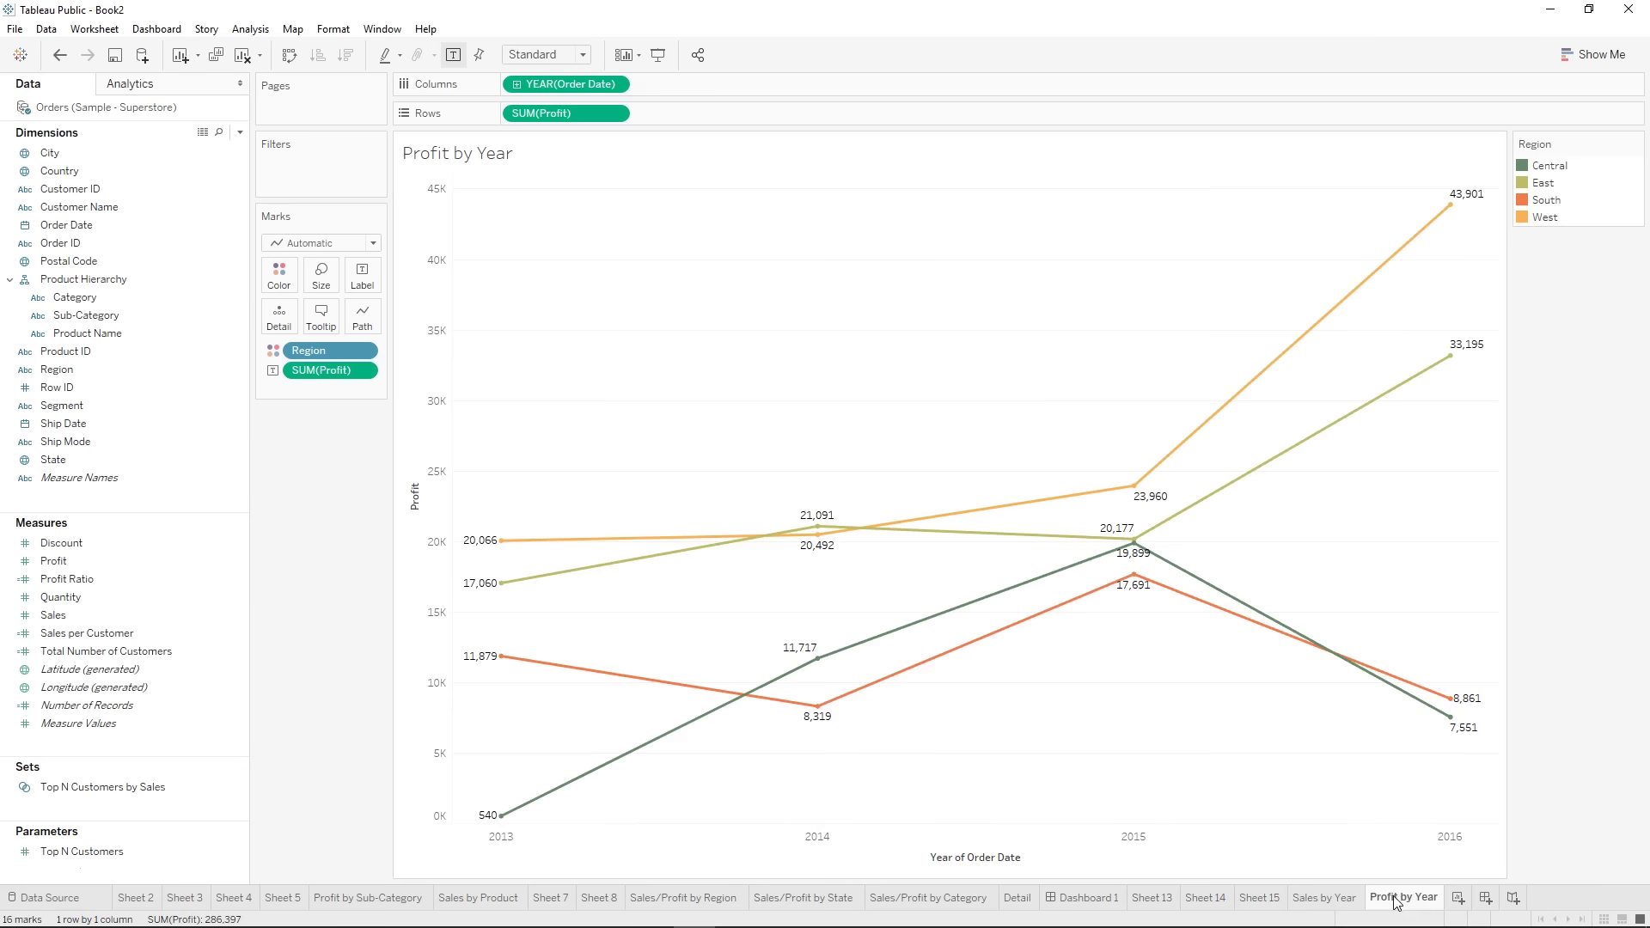
{"action": "right_click", "coordinate": [77, 561]}
{"action": "mouse_move", "coordinate": [178, 782]}
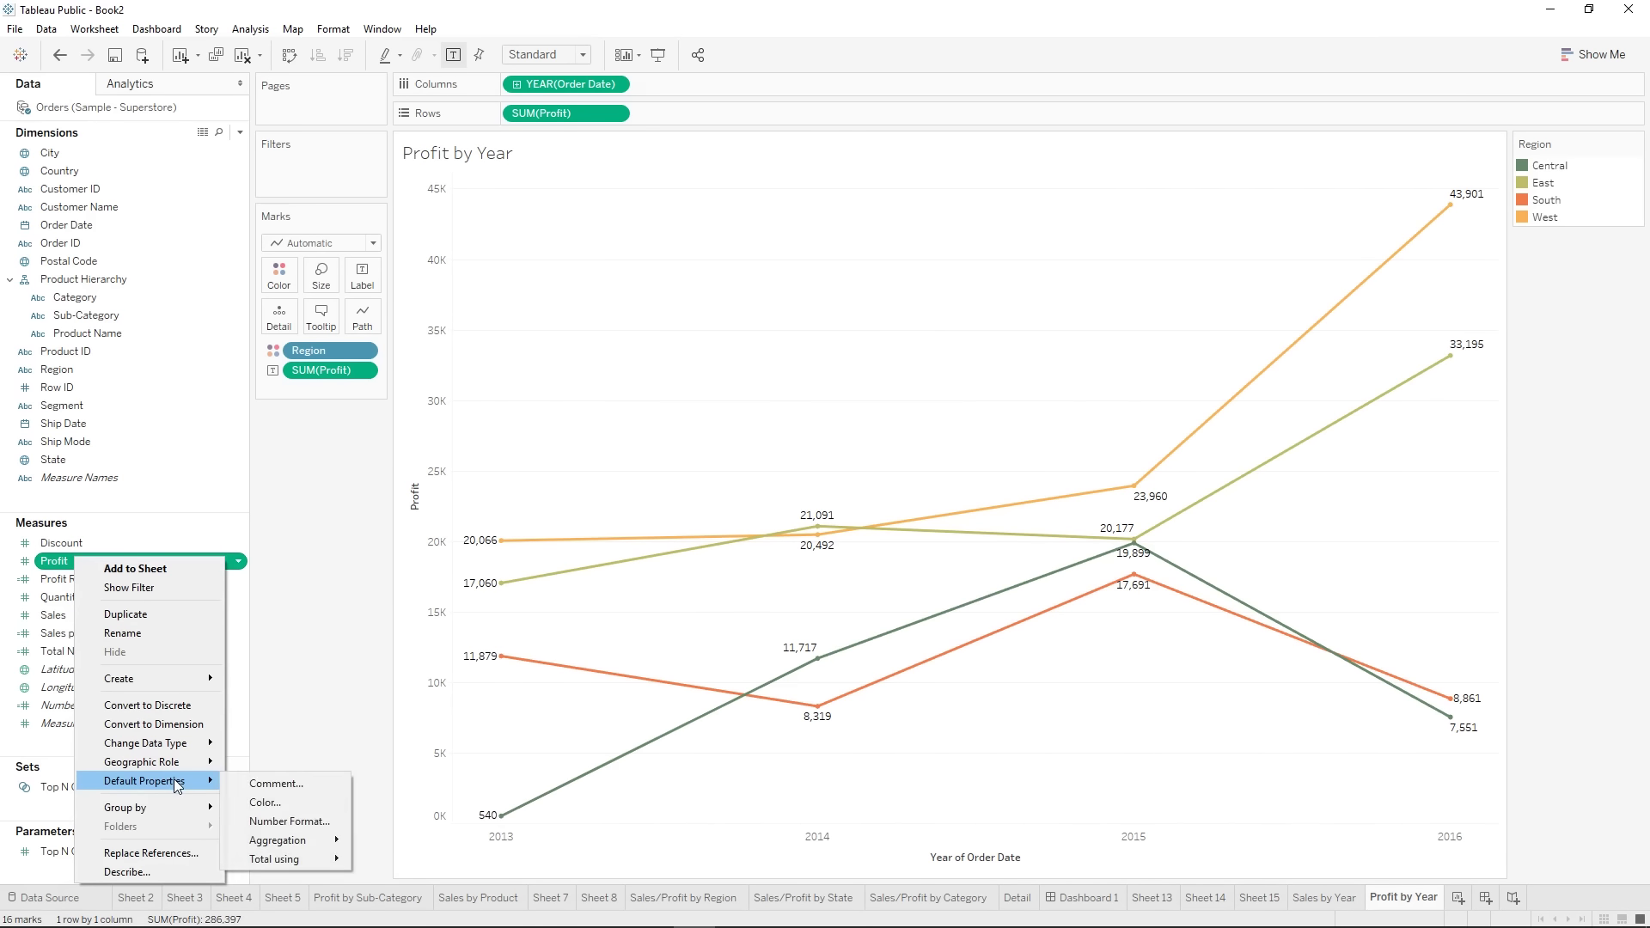
{"action": "left_click", "coordinate": [286, 822]}
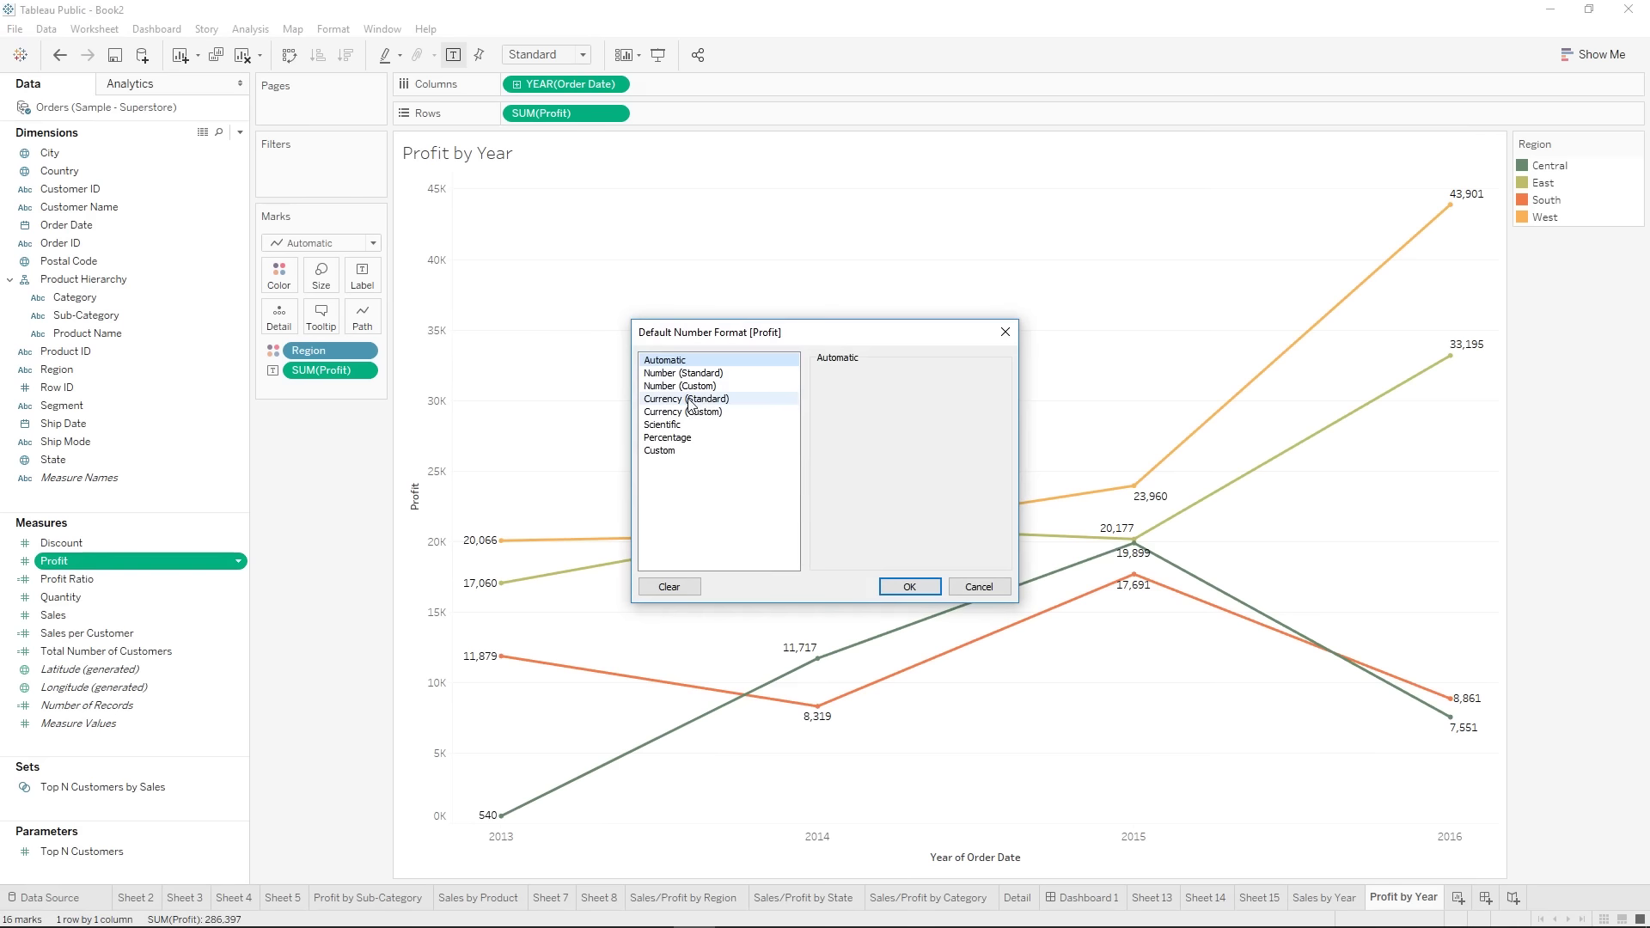
{"action": "left_click", "coordinate": [864, 397]}
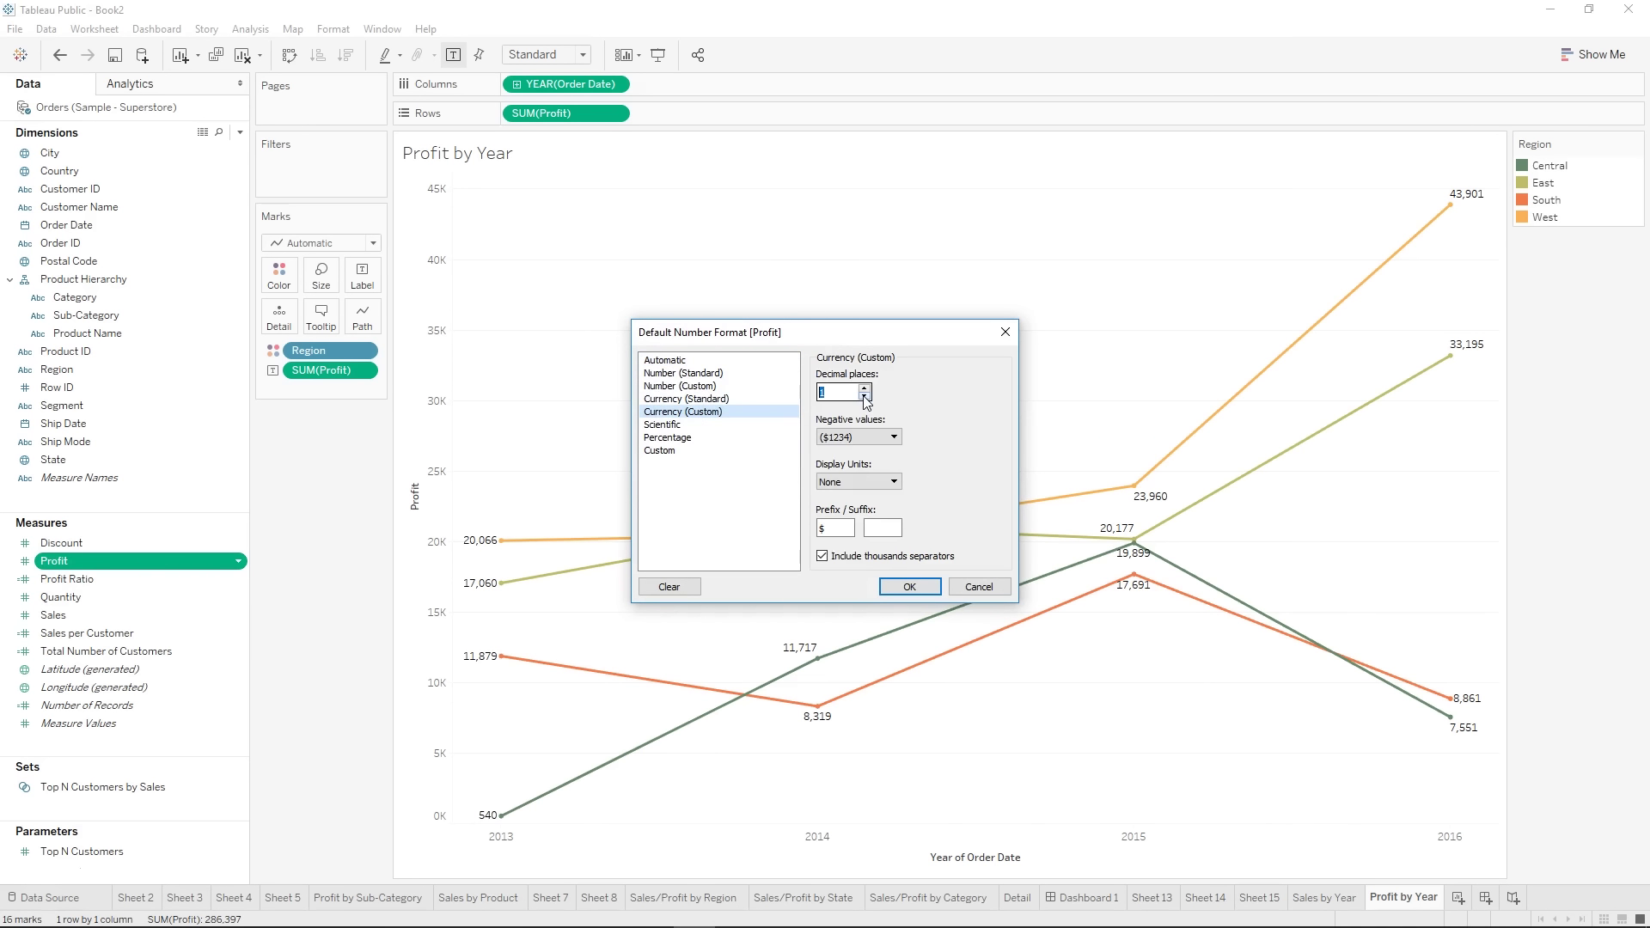
{"action": "left_click", "coordinate": [911, 589]}
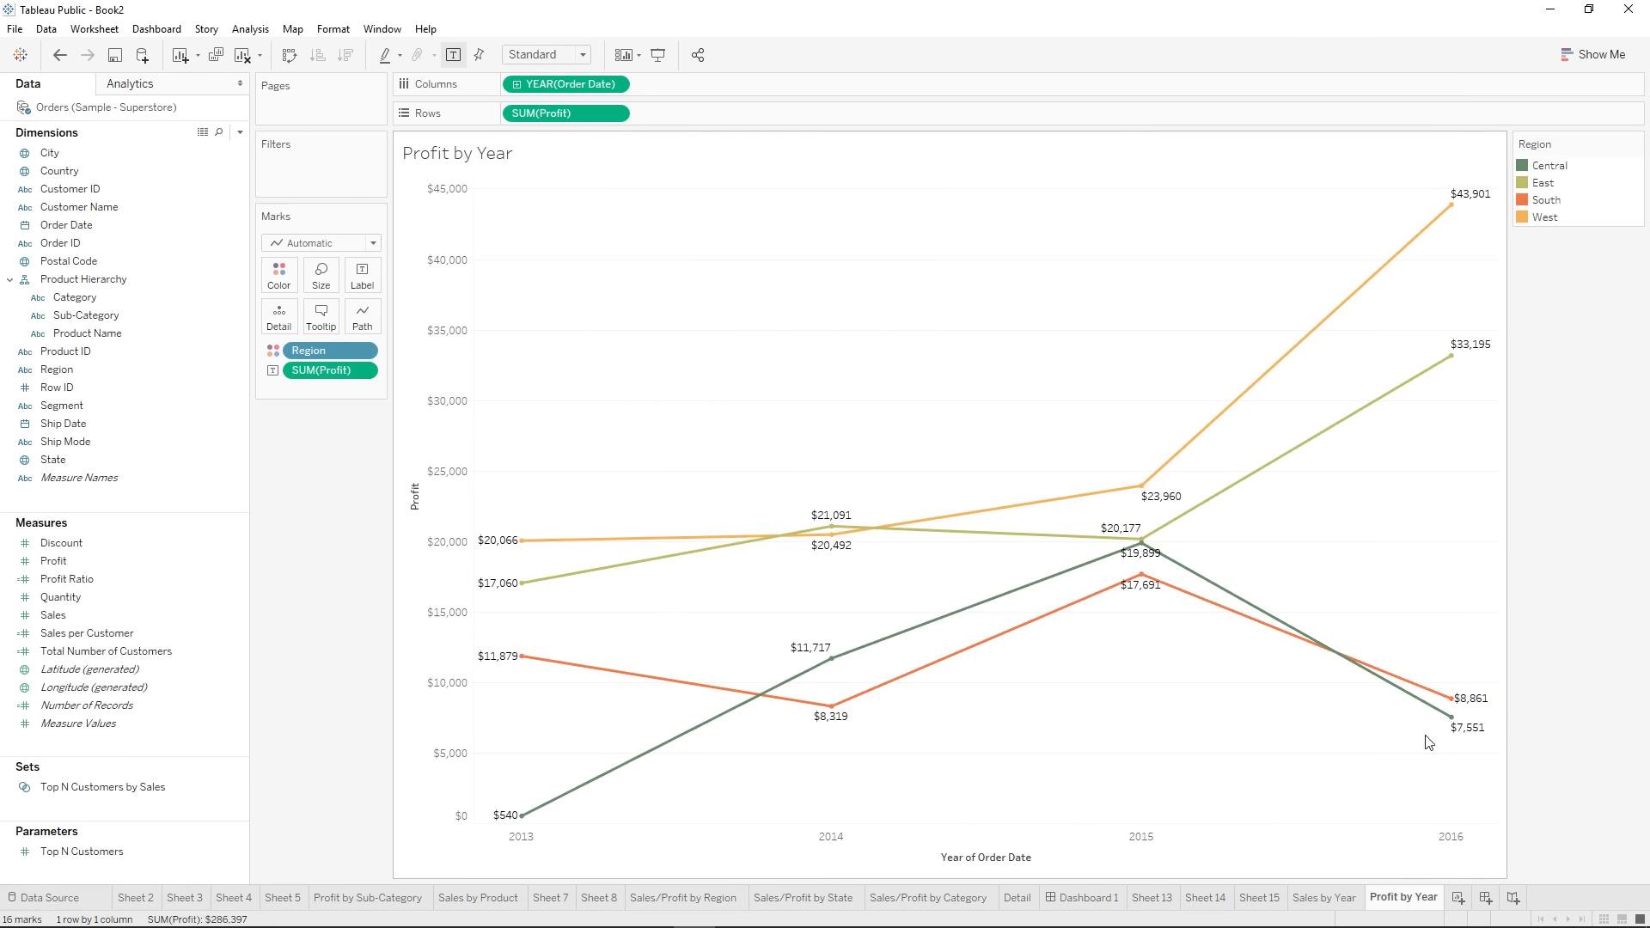
- Create a new dashboard and name it Overall
{"action": "left_click", "coordinate": [1485, 898]}
{"action": "right_click", "coordinate": [1489, 902]}
{"action": "left_click", "coordinate": [1578, 704]}
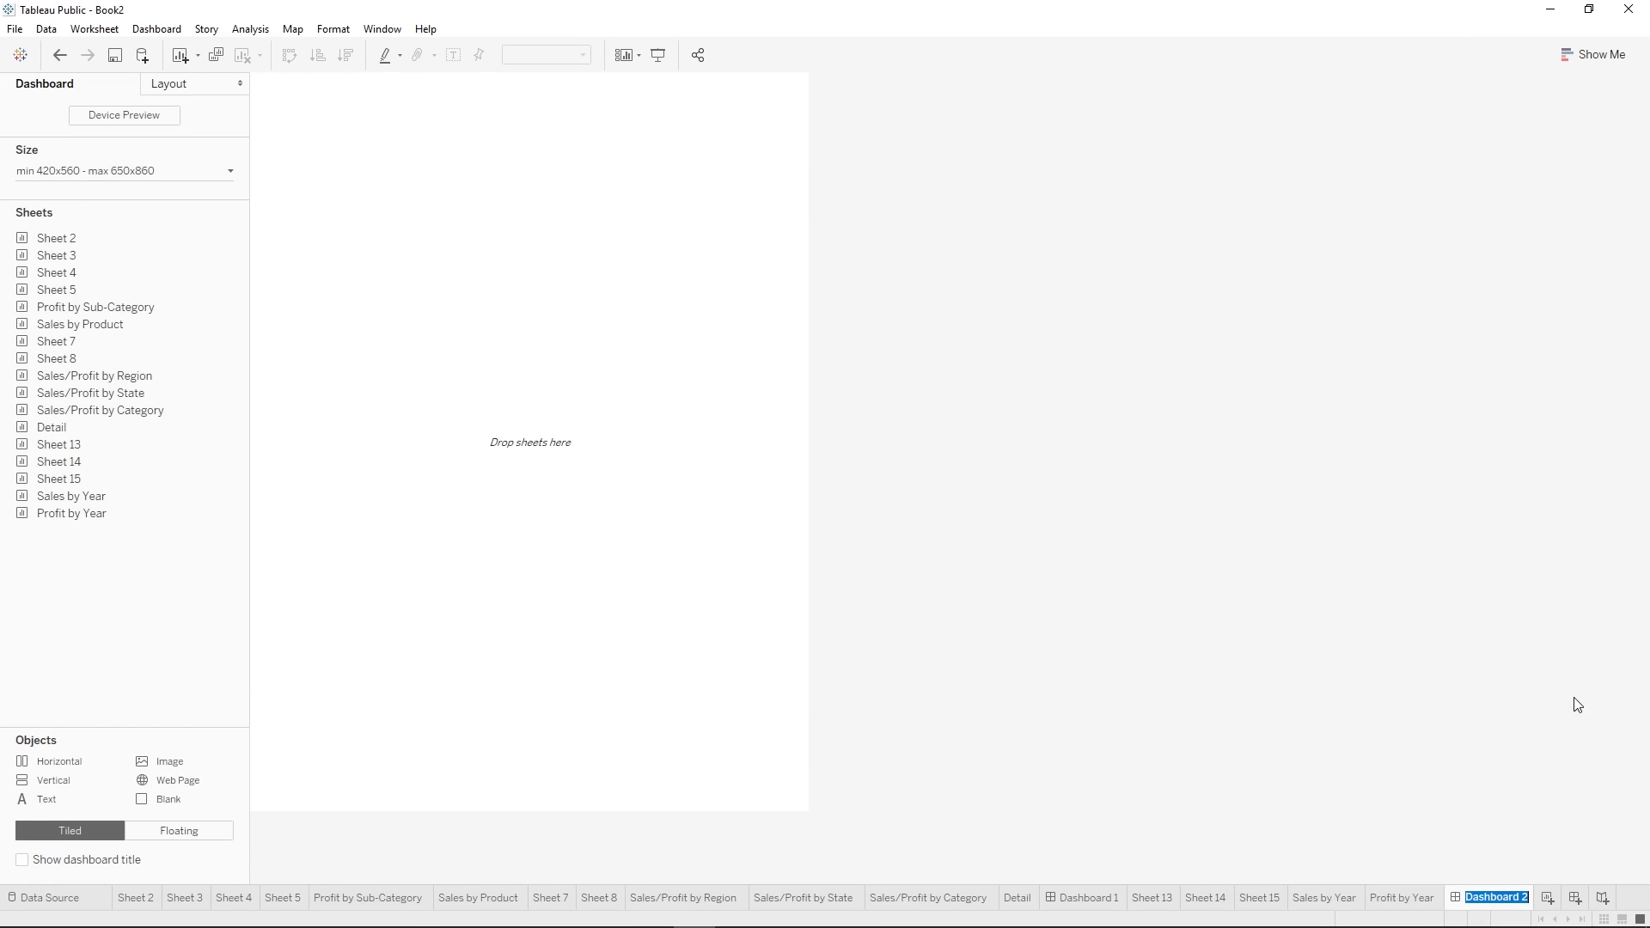
{"action": "type", "text": "Overall"}
{"action": "key", "text": "Return"}
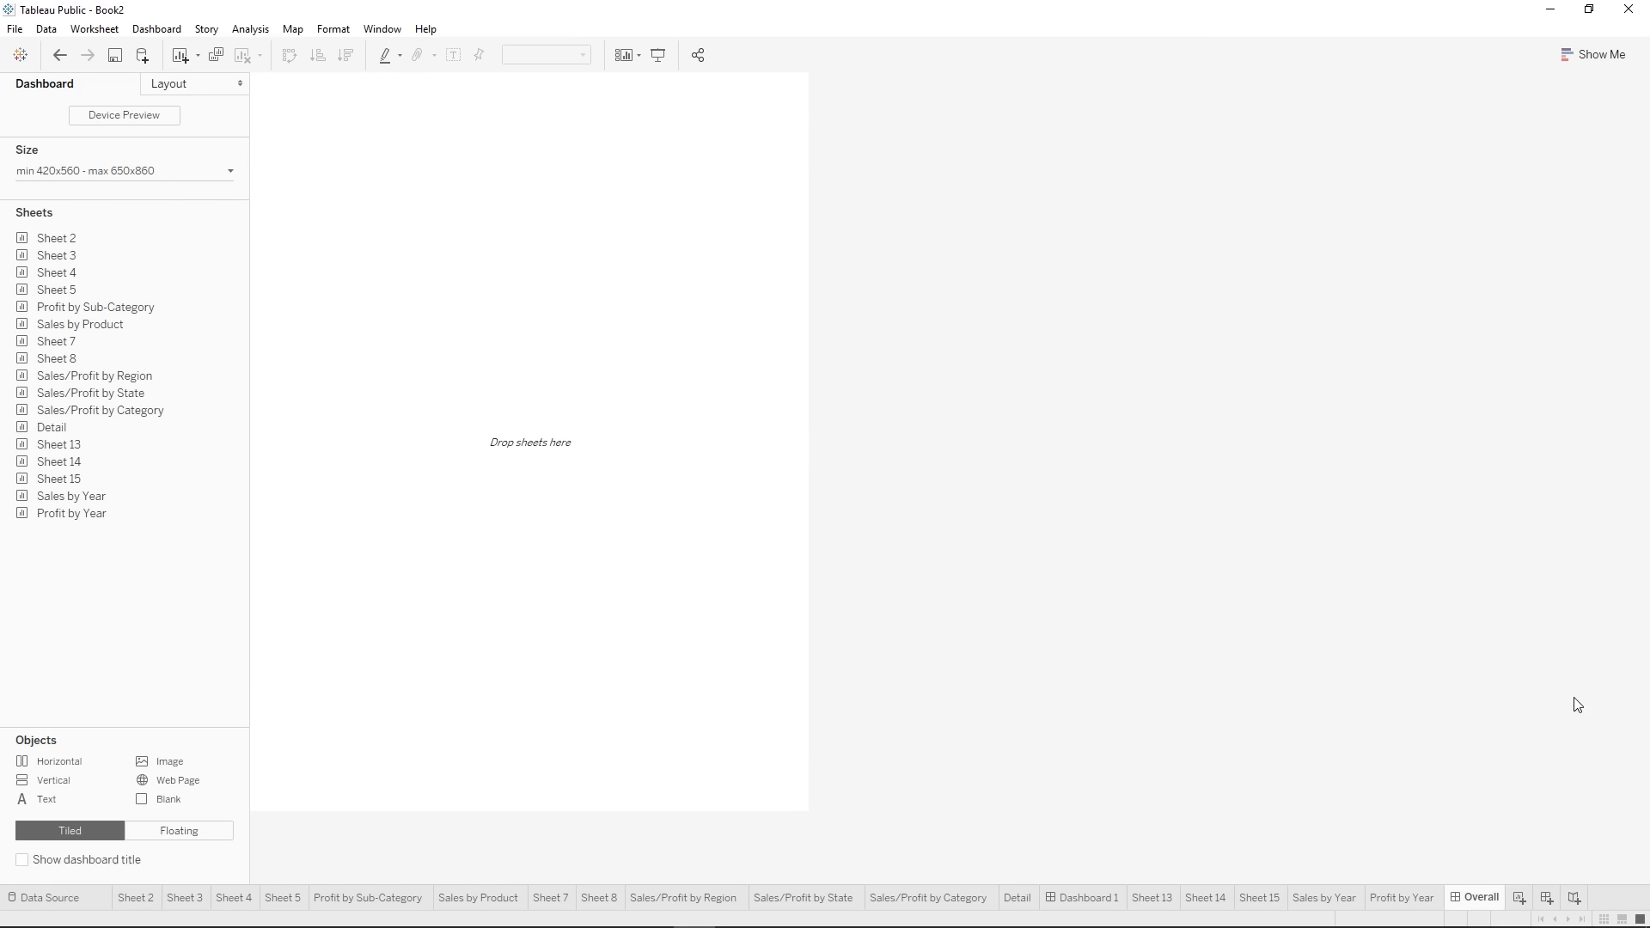
- Set the Overall dashboard to a fixed custom size of 1400 px wide and 1000 px high
{"action": "left_click", "coordinate": [173, 172]}
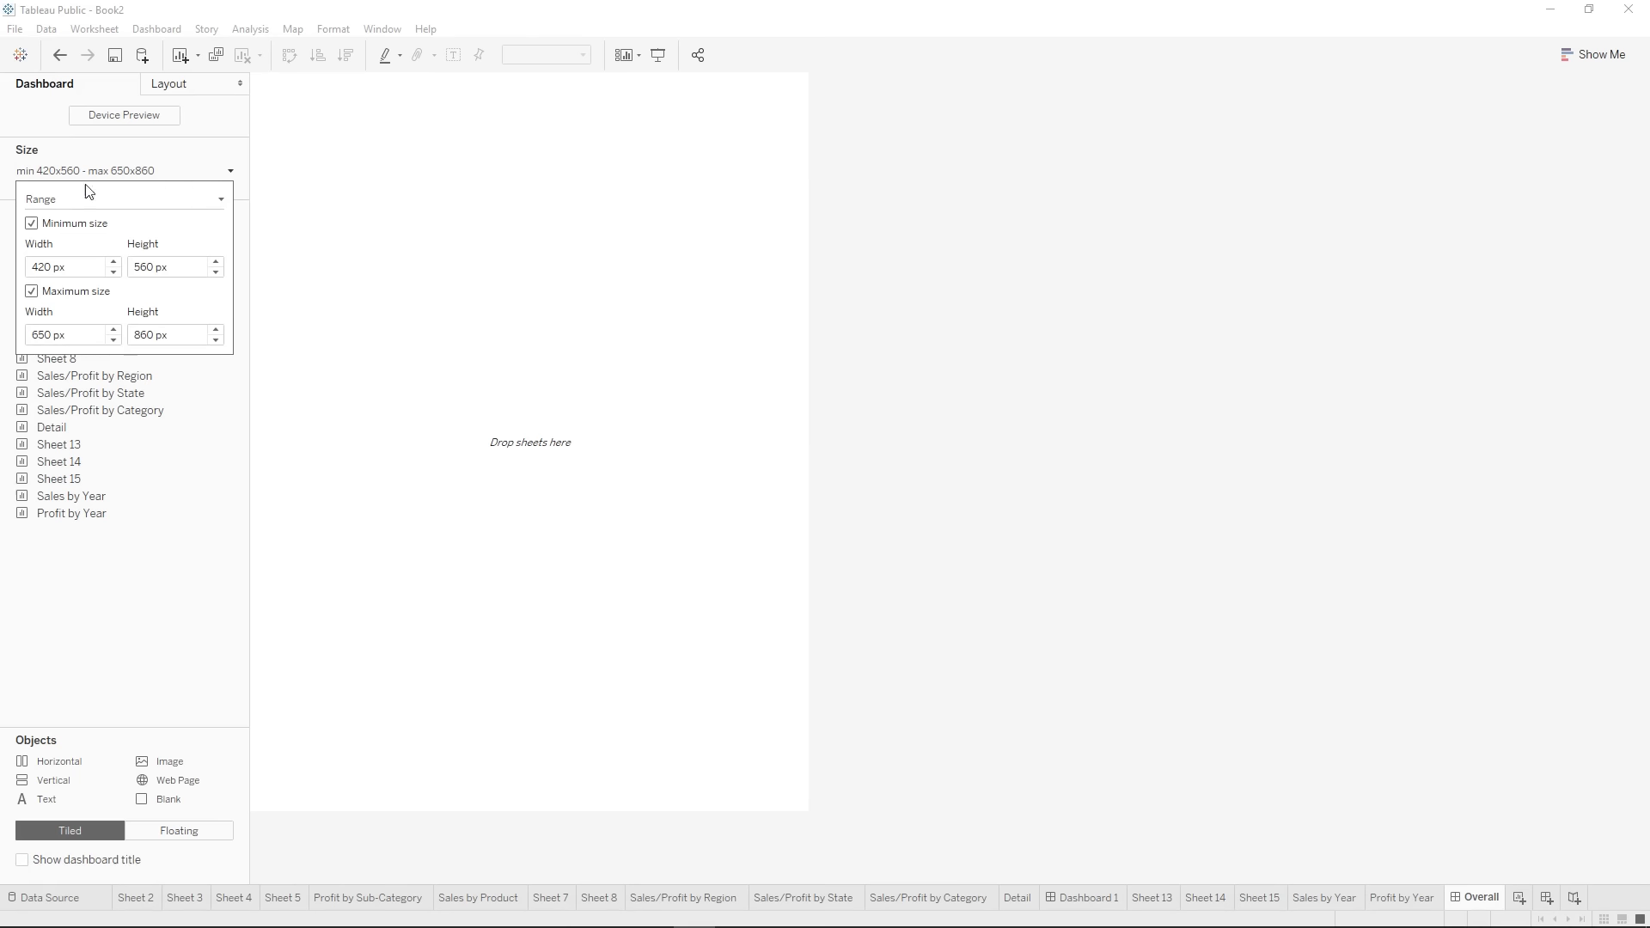
{"action": "left_click", "coordinate": [67, 198]}
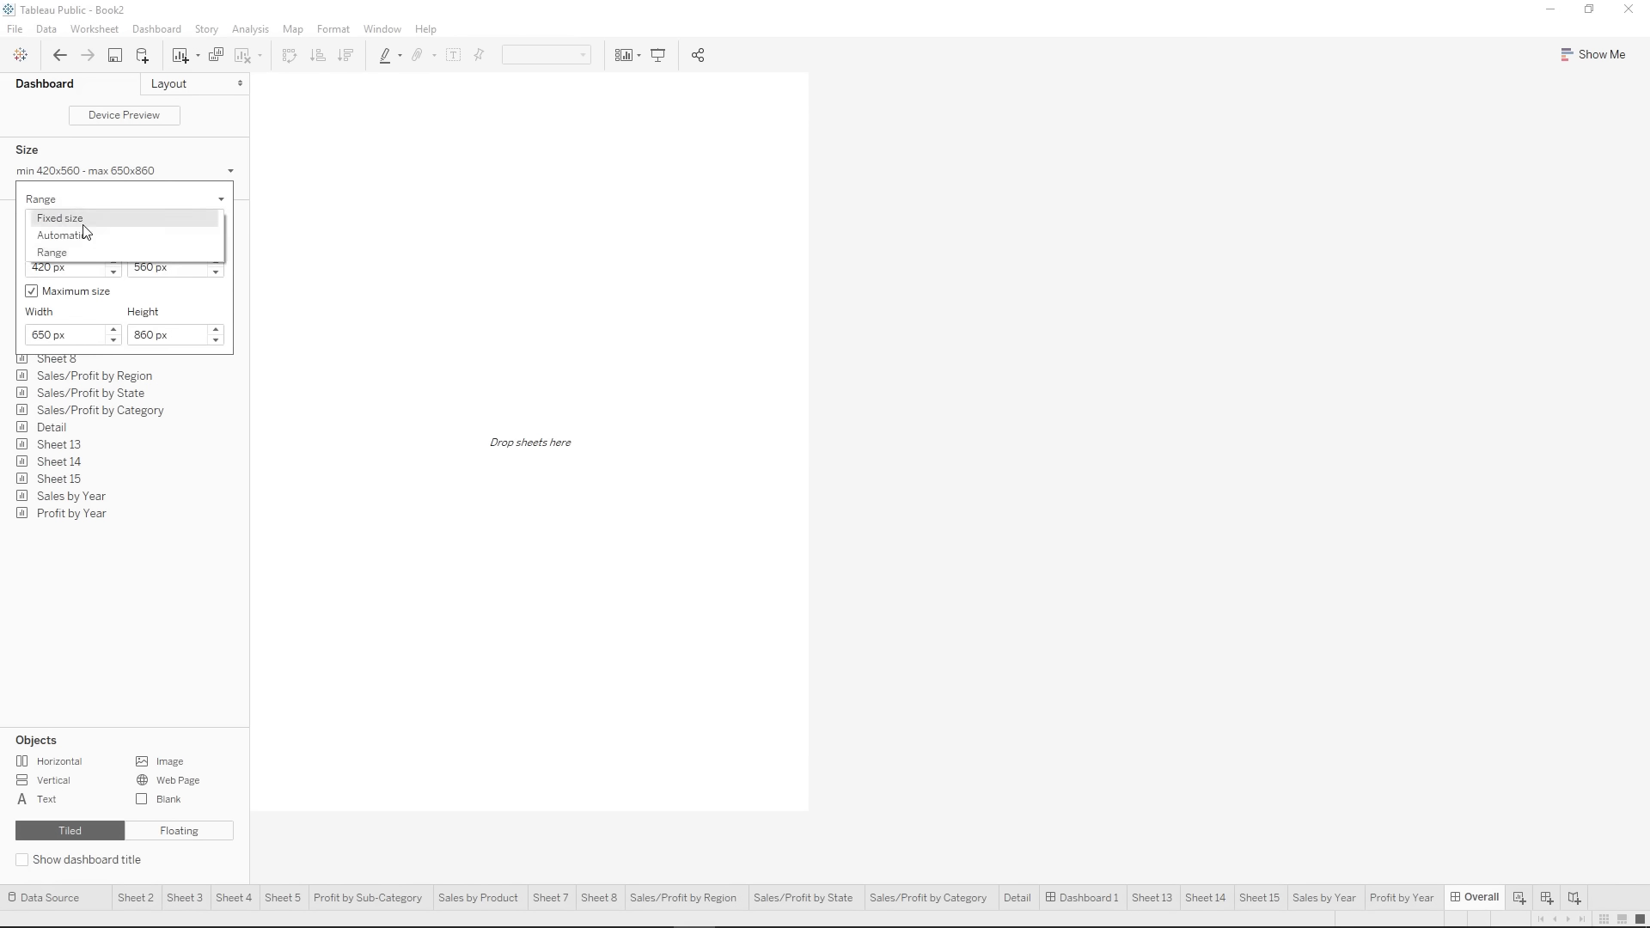
{"action": "left_click", "coordinate": [62, 215]}
{"action": "double_click", "coordinate": [69, 275]}
{"action": "type", "text": "1400"}
{"action": "key", "text": "Tab"}
{"action": "double_click", "coordinate": [163, 275]}
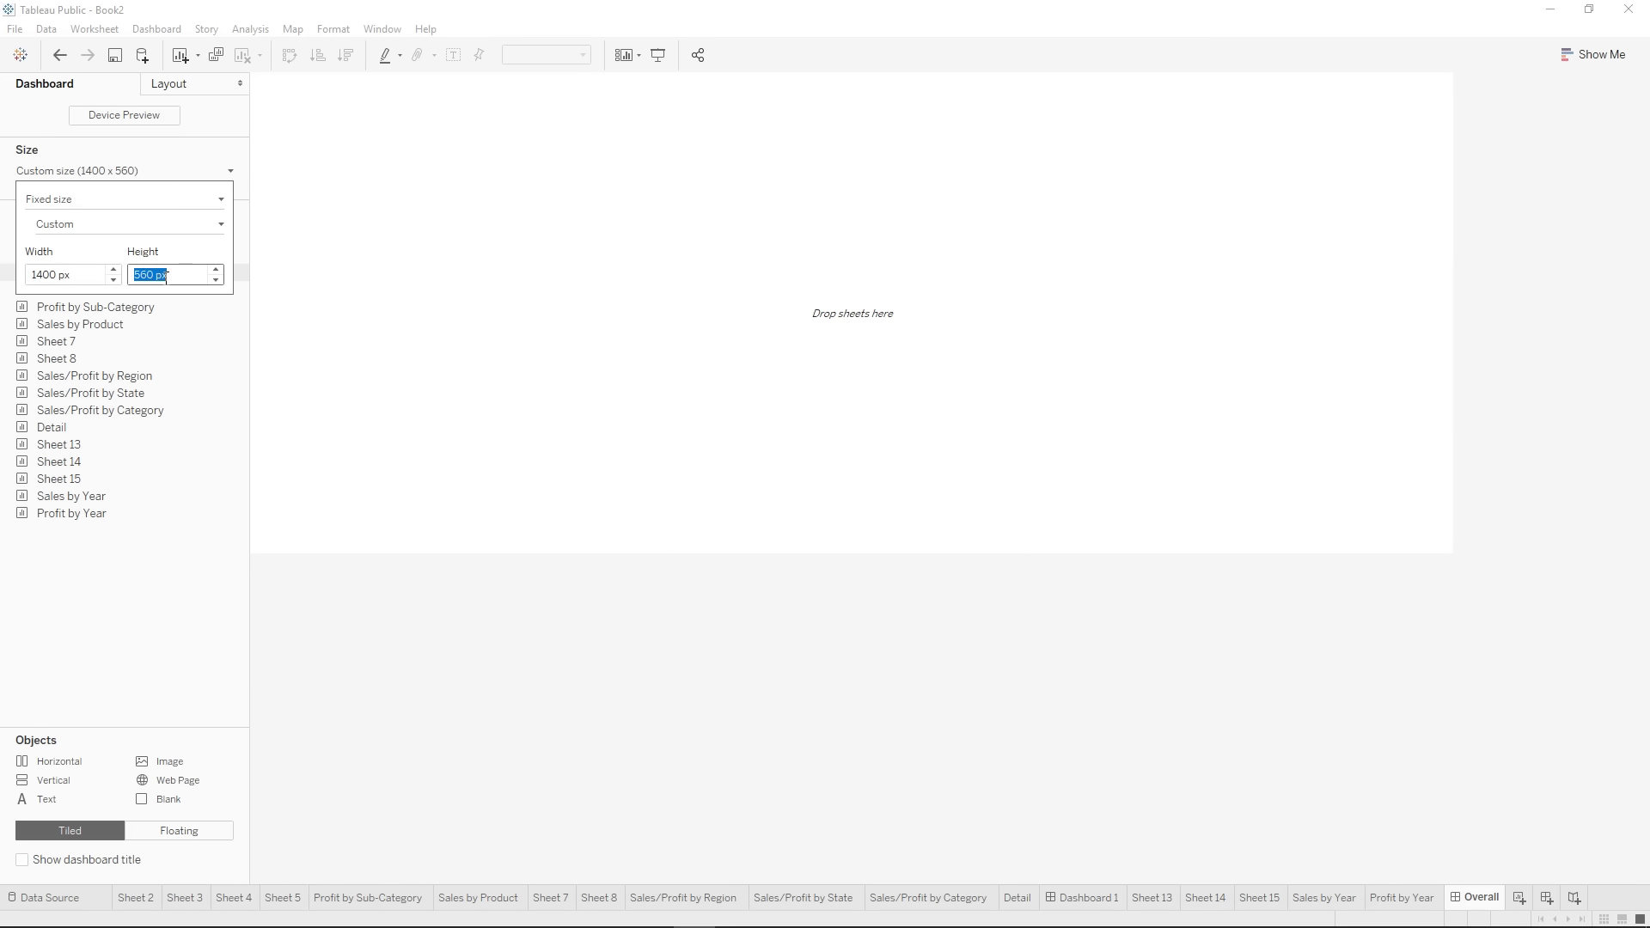
{"action": "type", "text": "1000"}
{"action": "key", "text": "Return"}
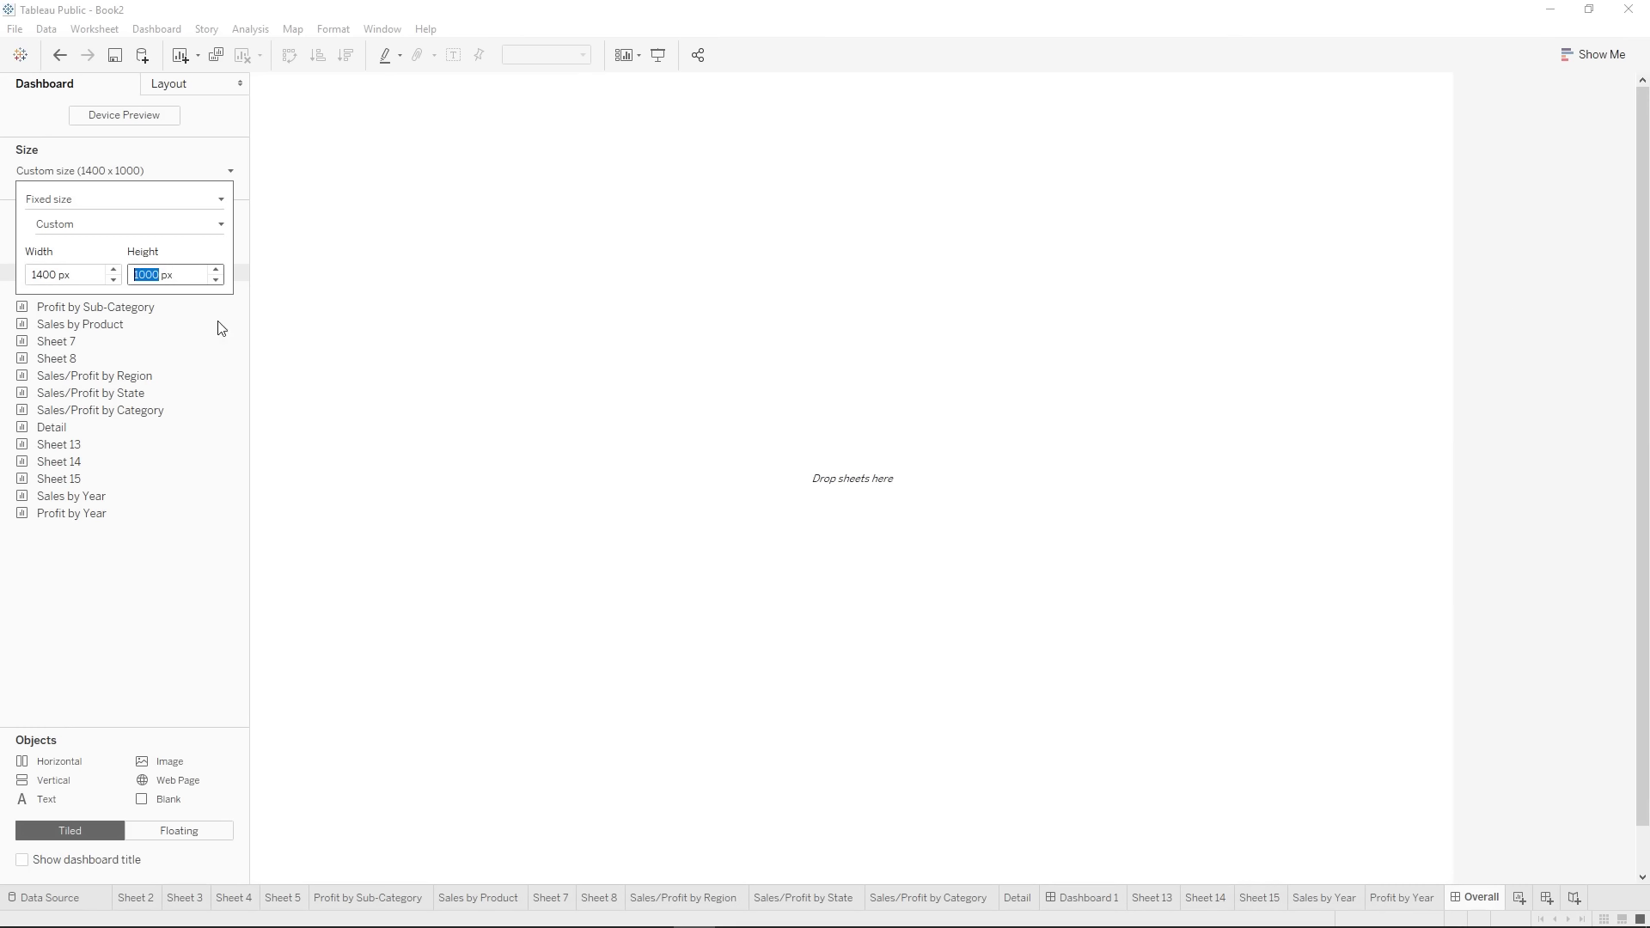
{"action": "left_click", "coordinate": [134, 197]}
{"action": "left_click", "coordinate": [216, 188]}
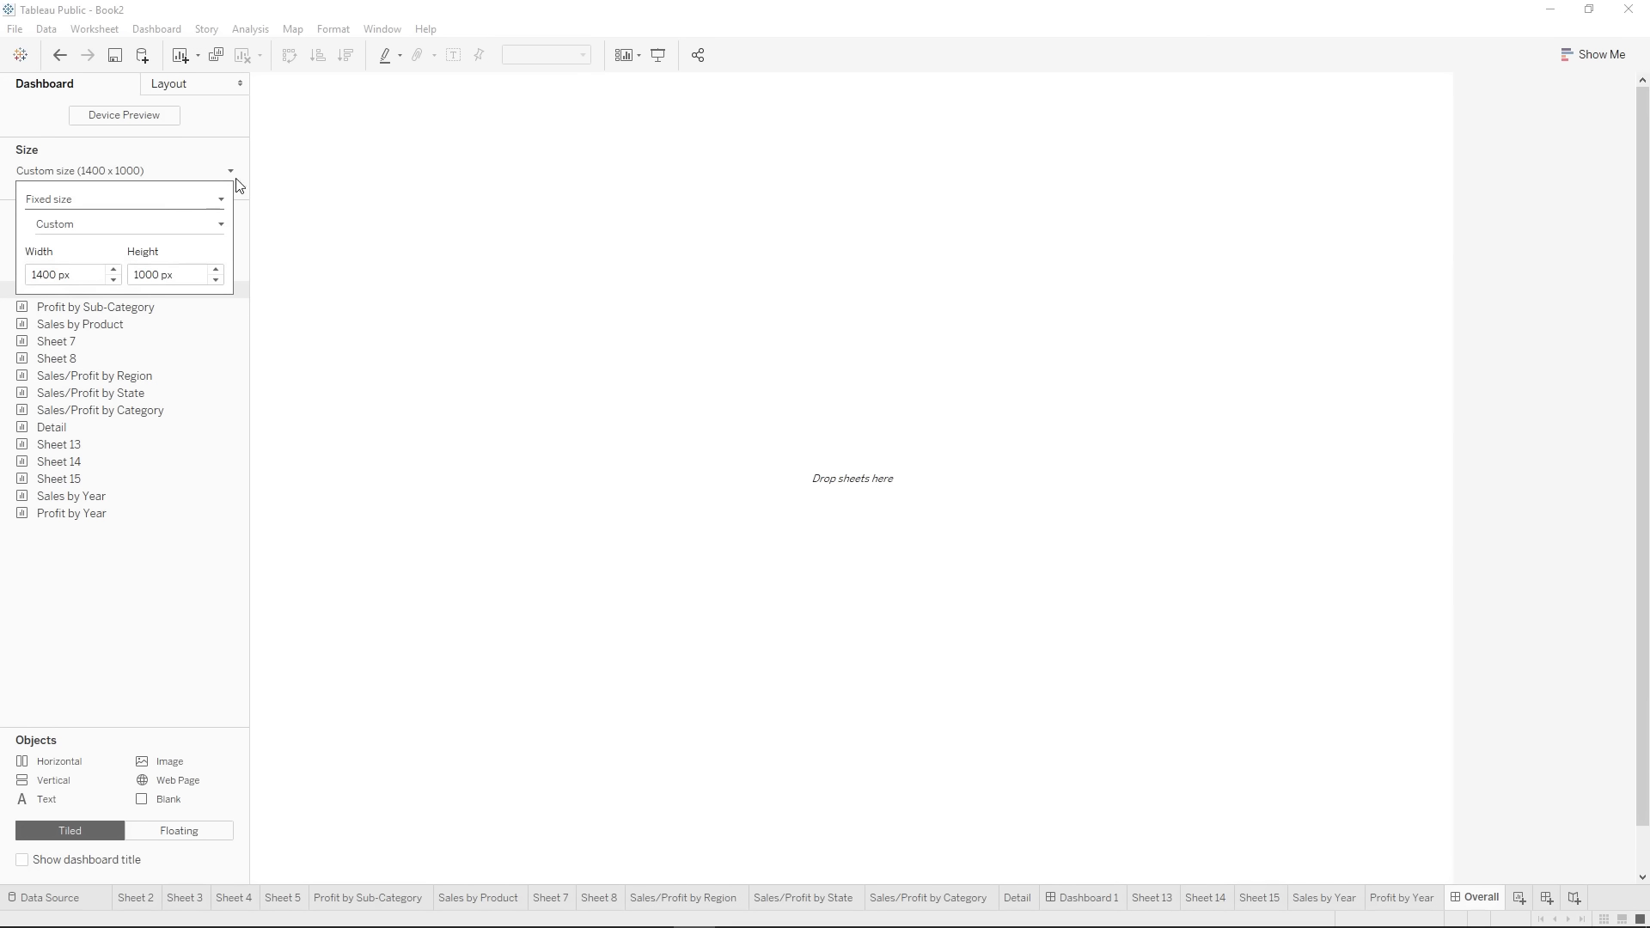
{"action": "left_click", "coordinate": [231, 171]}
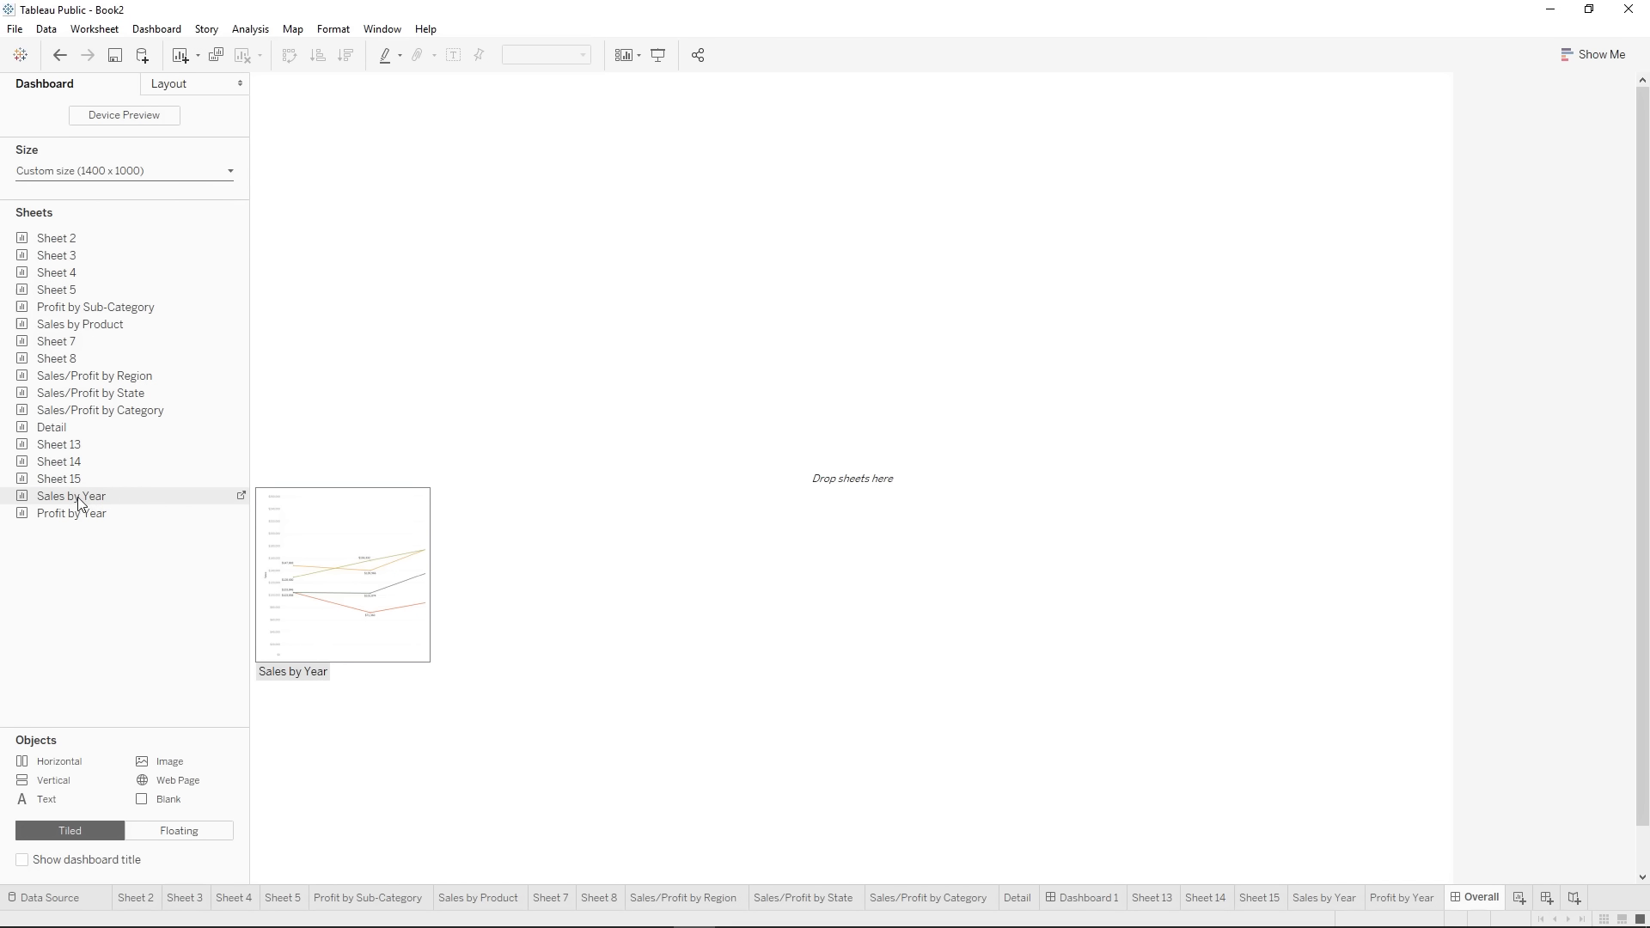
- Place the Sales by Year sheet on the dashboard and the Profit by Year sheet directly below it
{"action": "left_click_drag", "start_coordinate": [79, 497], "coordinate": [269, 482]}
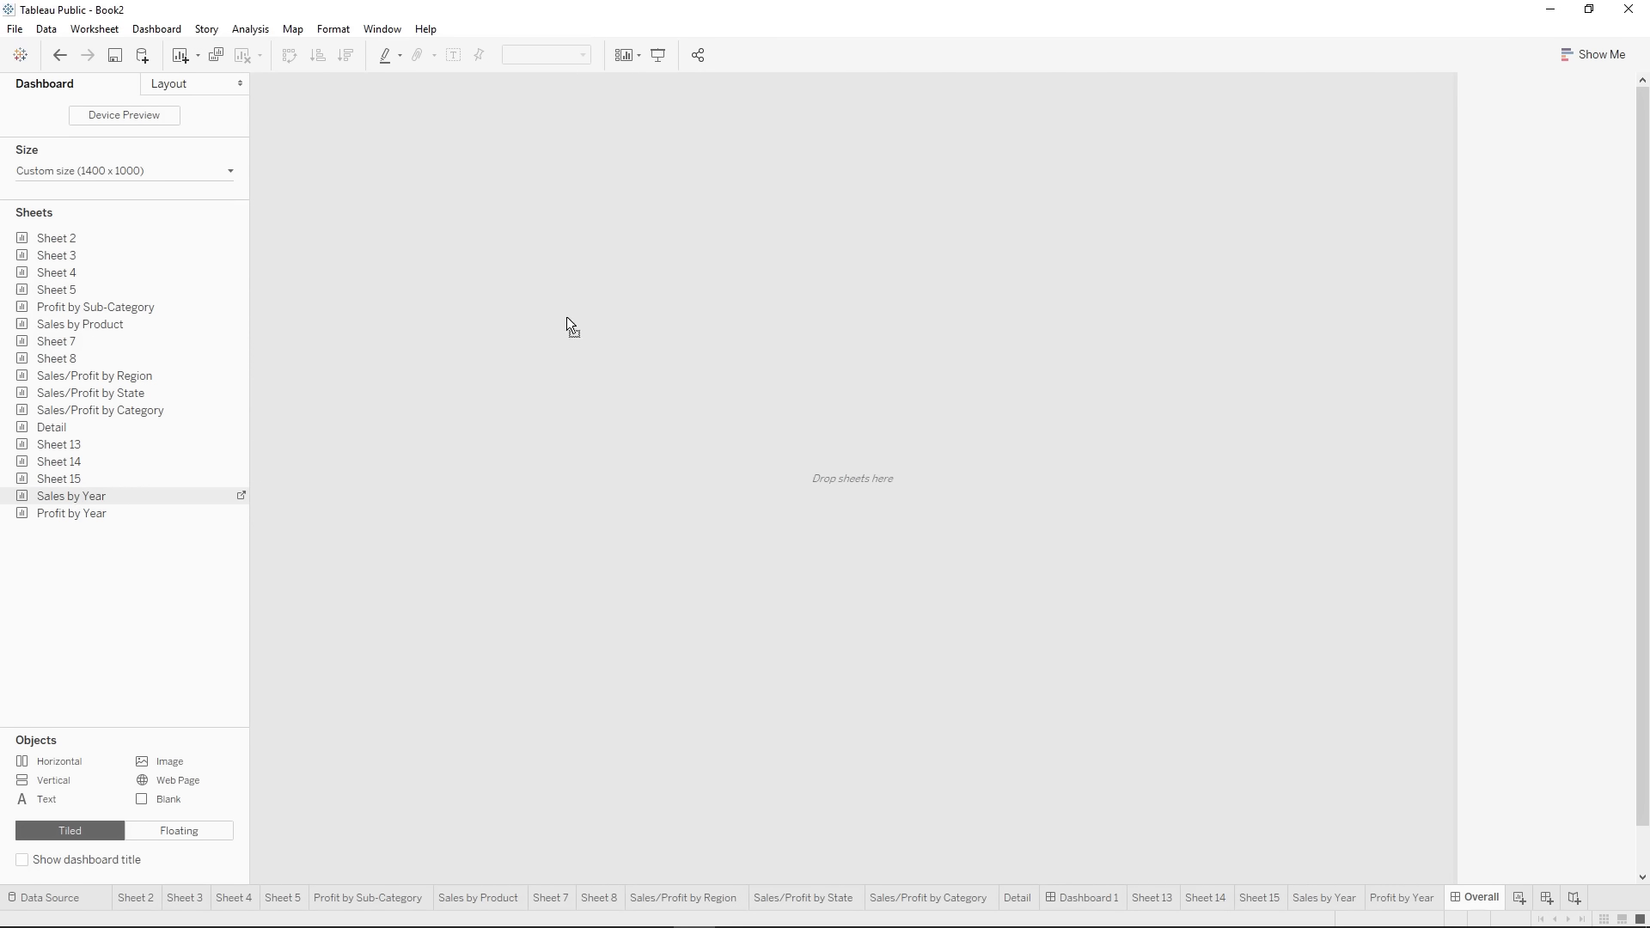
{"action": "left_click_drag", "start_coordinate": [565, 316], "coordinate": [565, 317]}
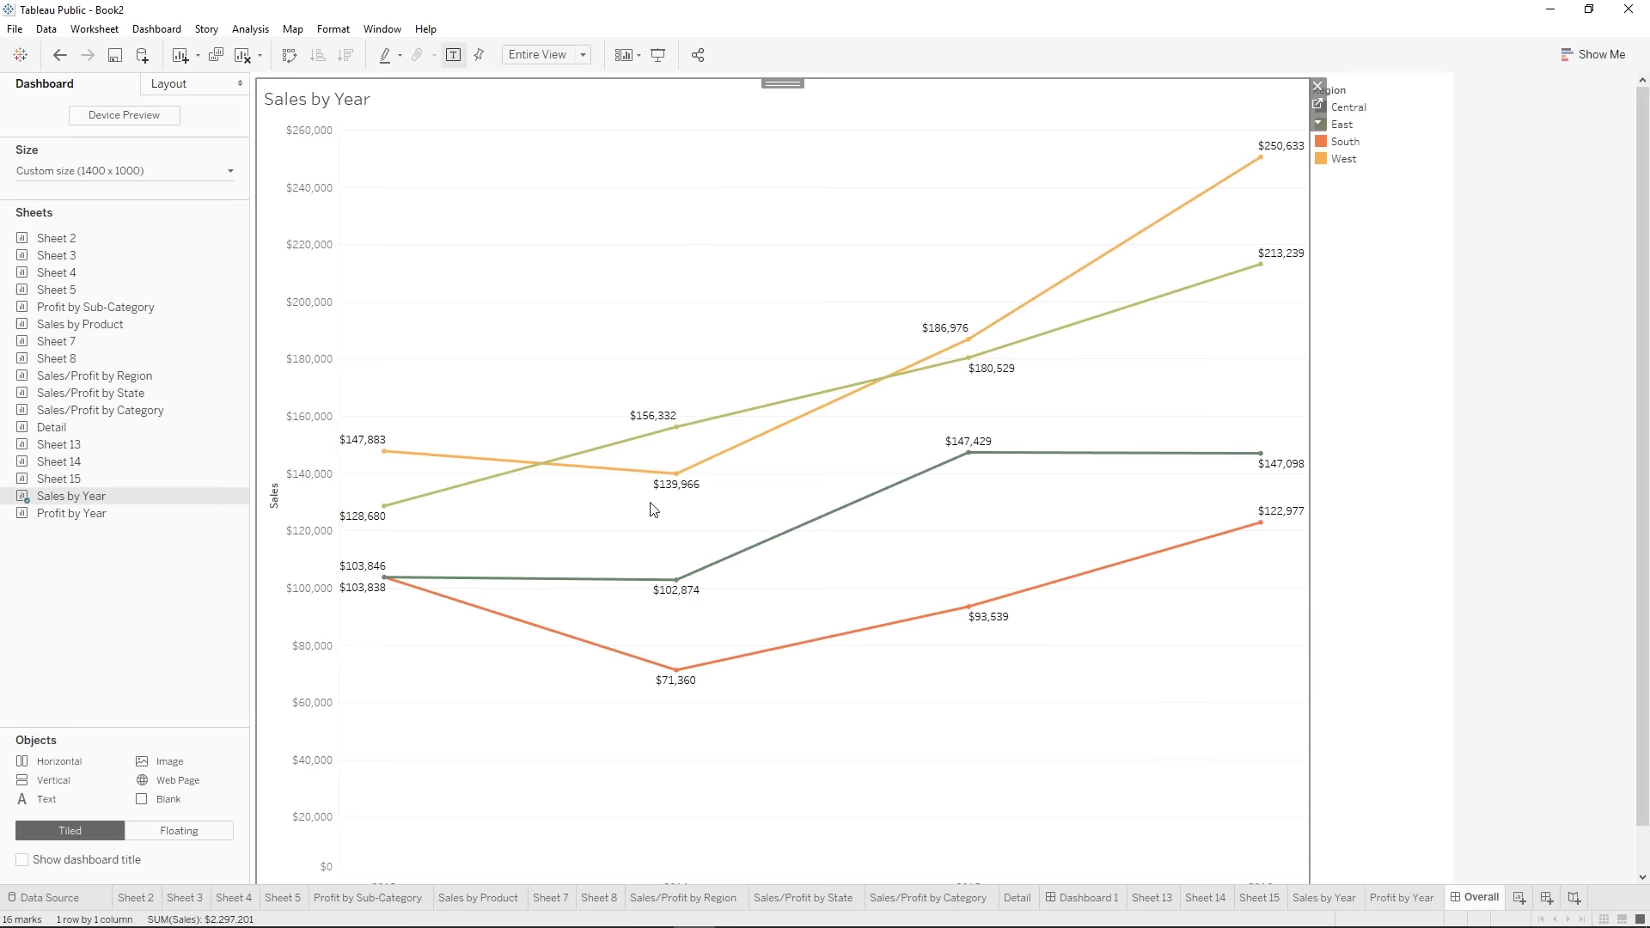
{"action": "left_click", "coordinate": [1400, 142]}
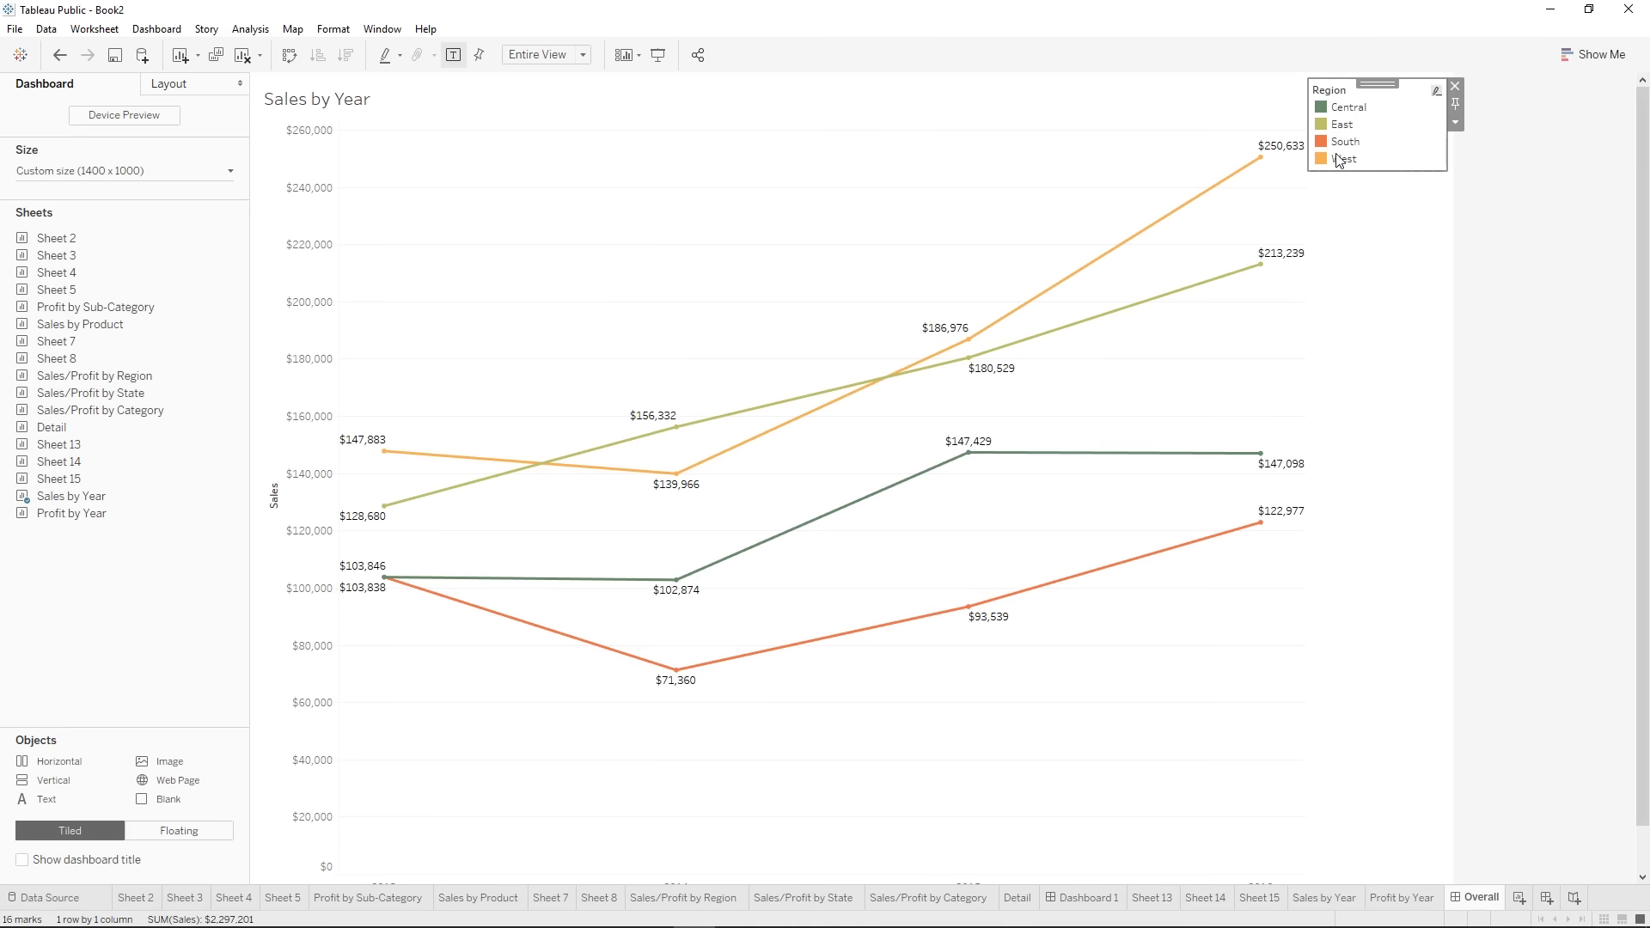
{"action": "left_click_drag", "start_coordinate": [72, 513], "coordinate": [725, 667]}
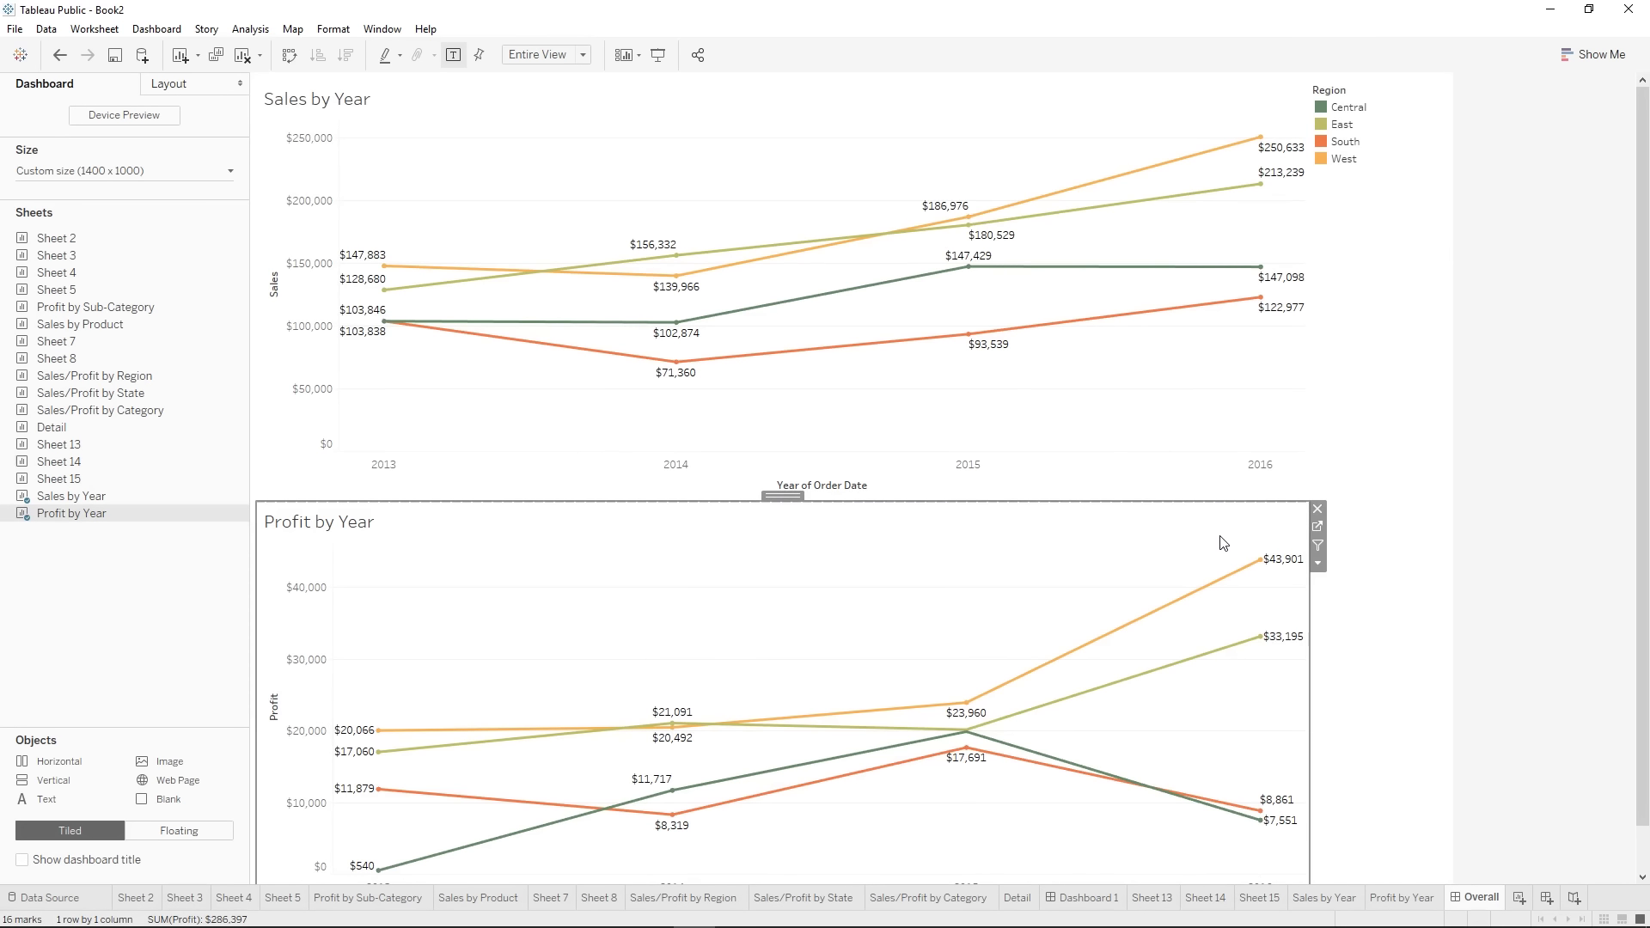
- Highlight the Central region through the Region legend to compare both charts, clear the highlight, and look over the dashboard
{"action": "left_click", "coordinate": [1328, 101]}
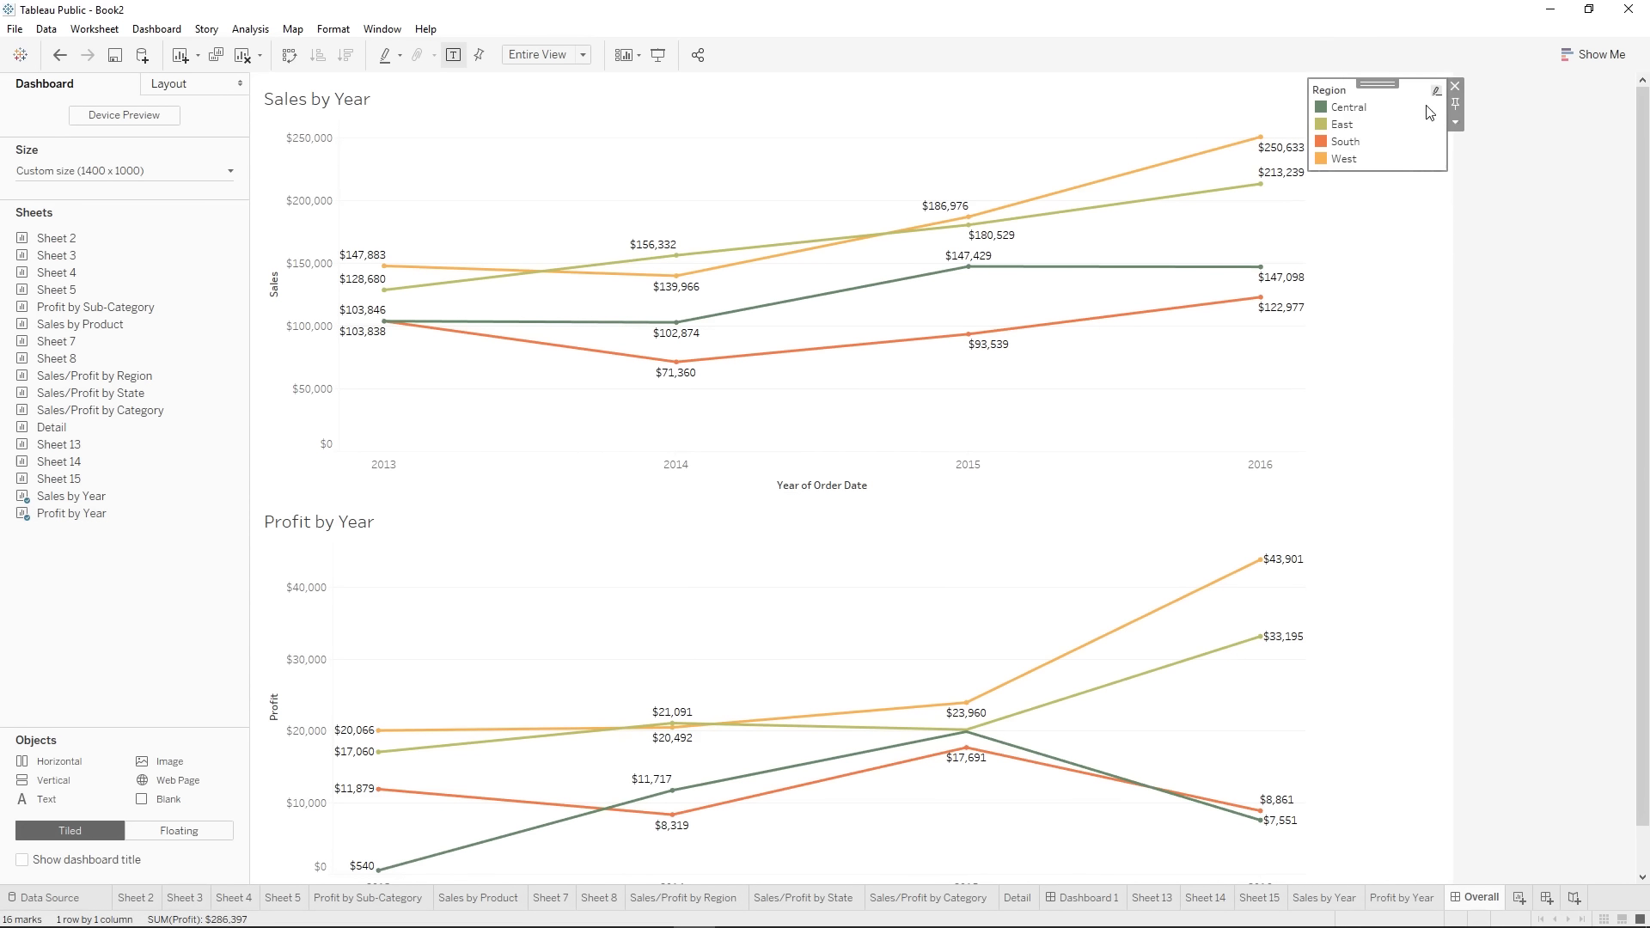
{"action": "left_click", "coordinate": [1324, 108]}
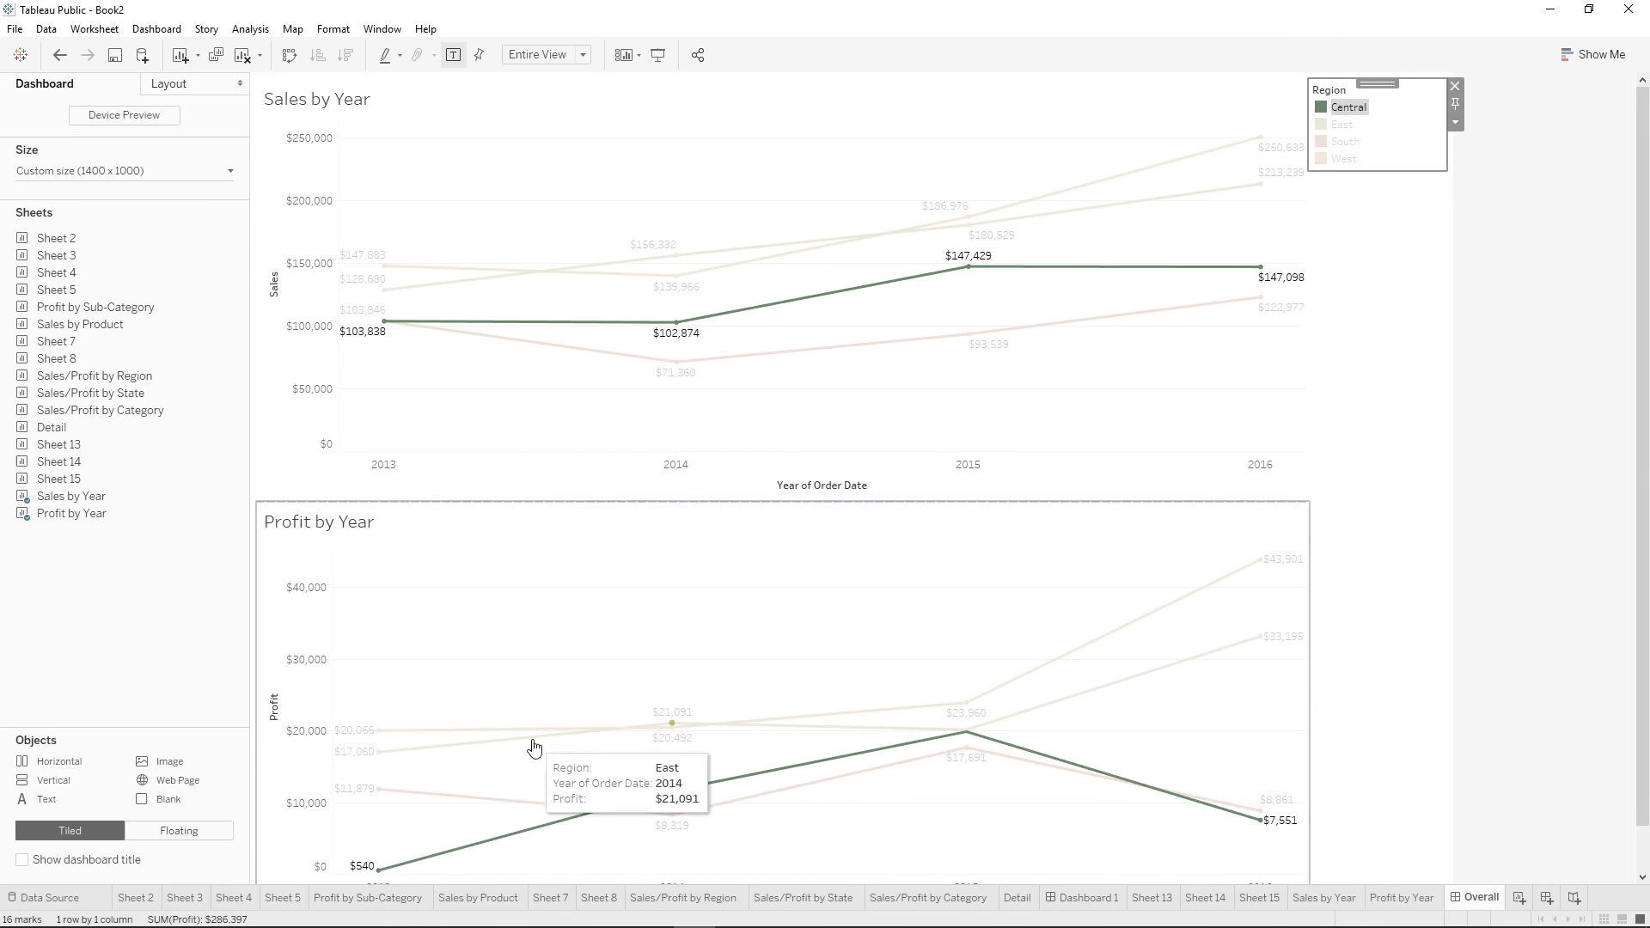
{"action": "left_click", "coordinate": [1325, 105]}
{"action": "left_click", "coordinate": [1594, 259]}
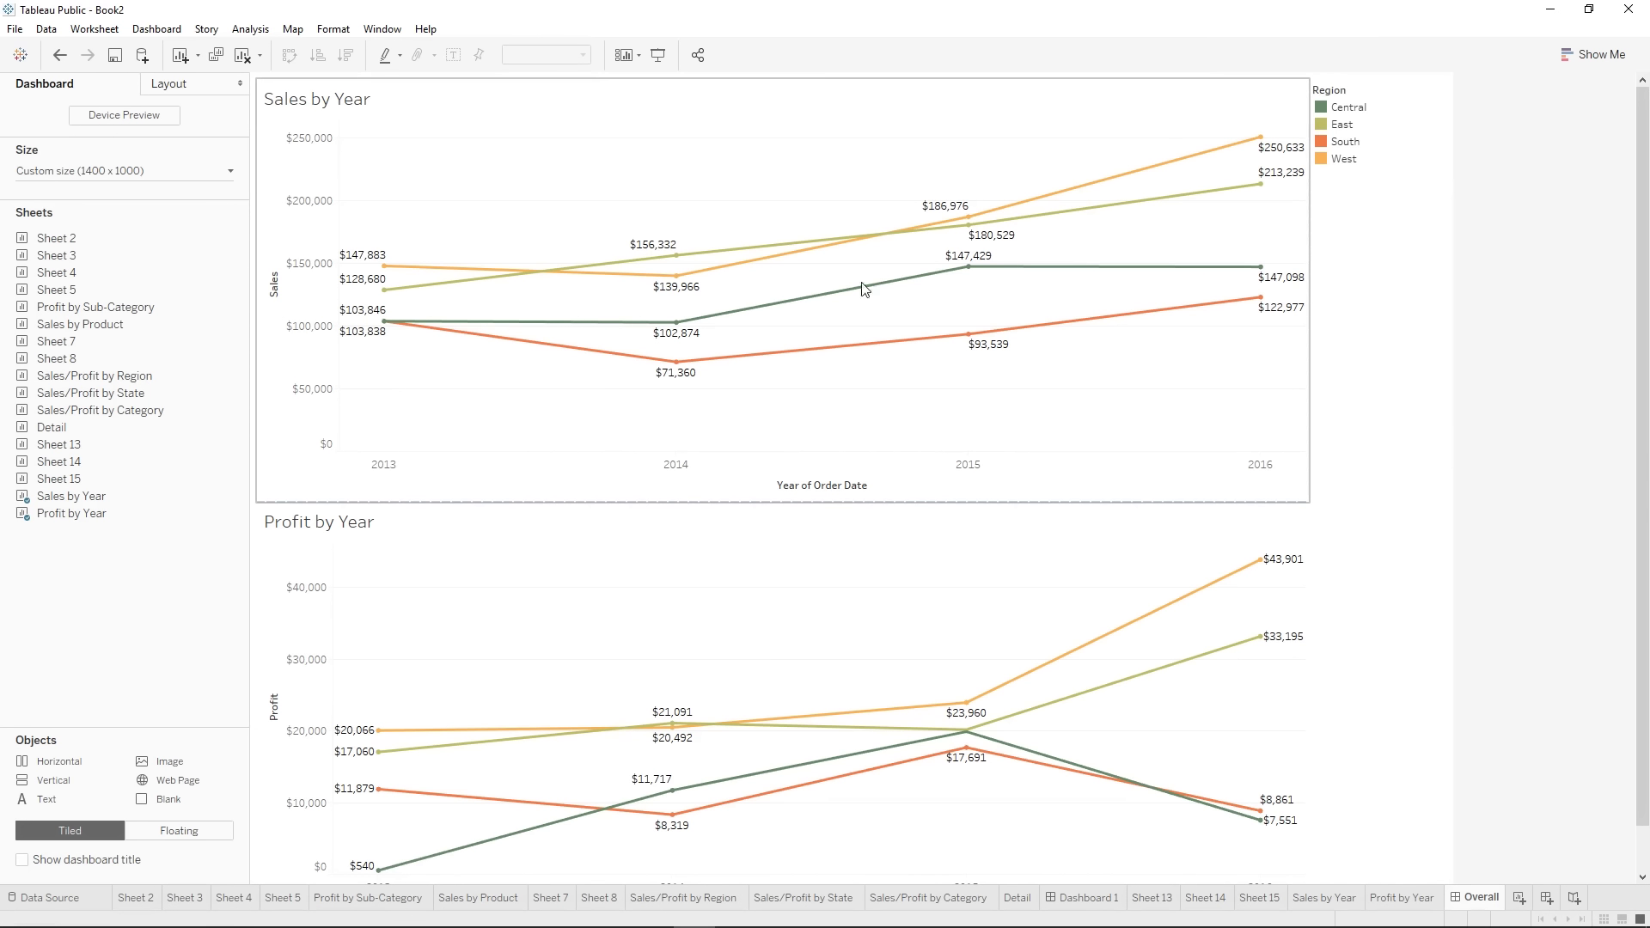
{"action": "scroll", "coordinate": [1066, 320], "scroll_direction": "down", "scroll_amount": 2}
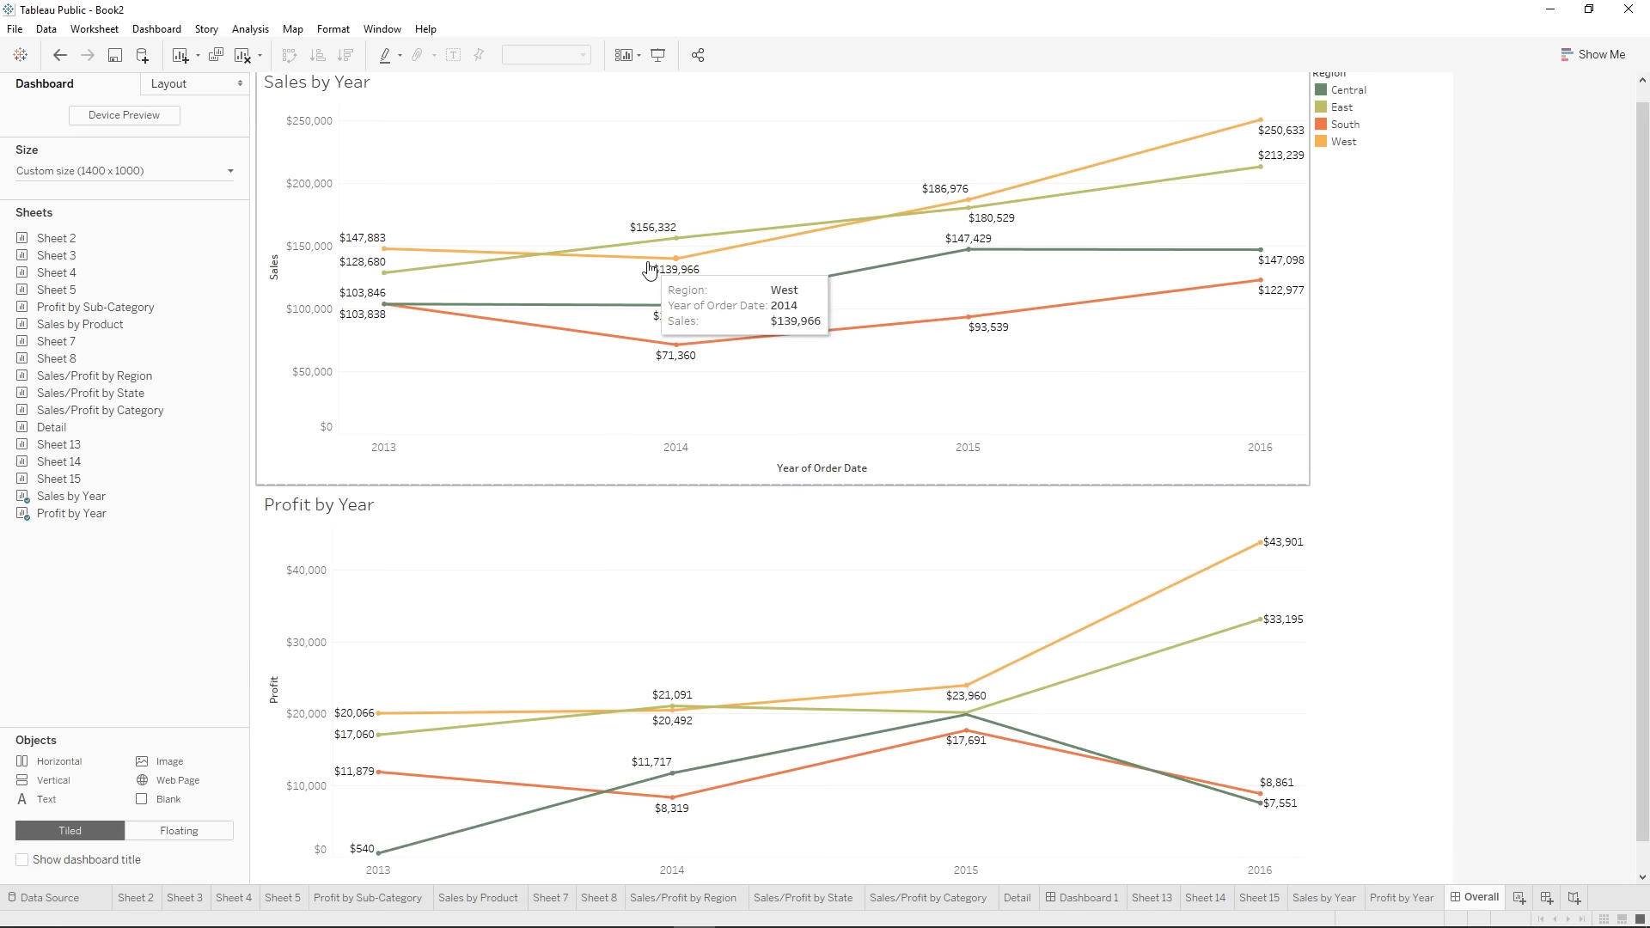
{"action": "scroll", "coordinate": [1383, 279], "scroll_direction": "up", "scroll_amount": 1}
{"action": "scroll", "coordinate": [1382, 279], "scroll_direction": "up", "scroll_amount": 1}
- On the Sales by Year sheet, add a Category filter with all values selected and show its filter control
{"action": "mouse_move", "coordinate": [1254, 903]}
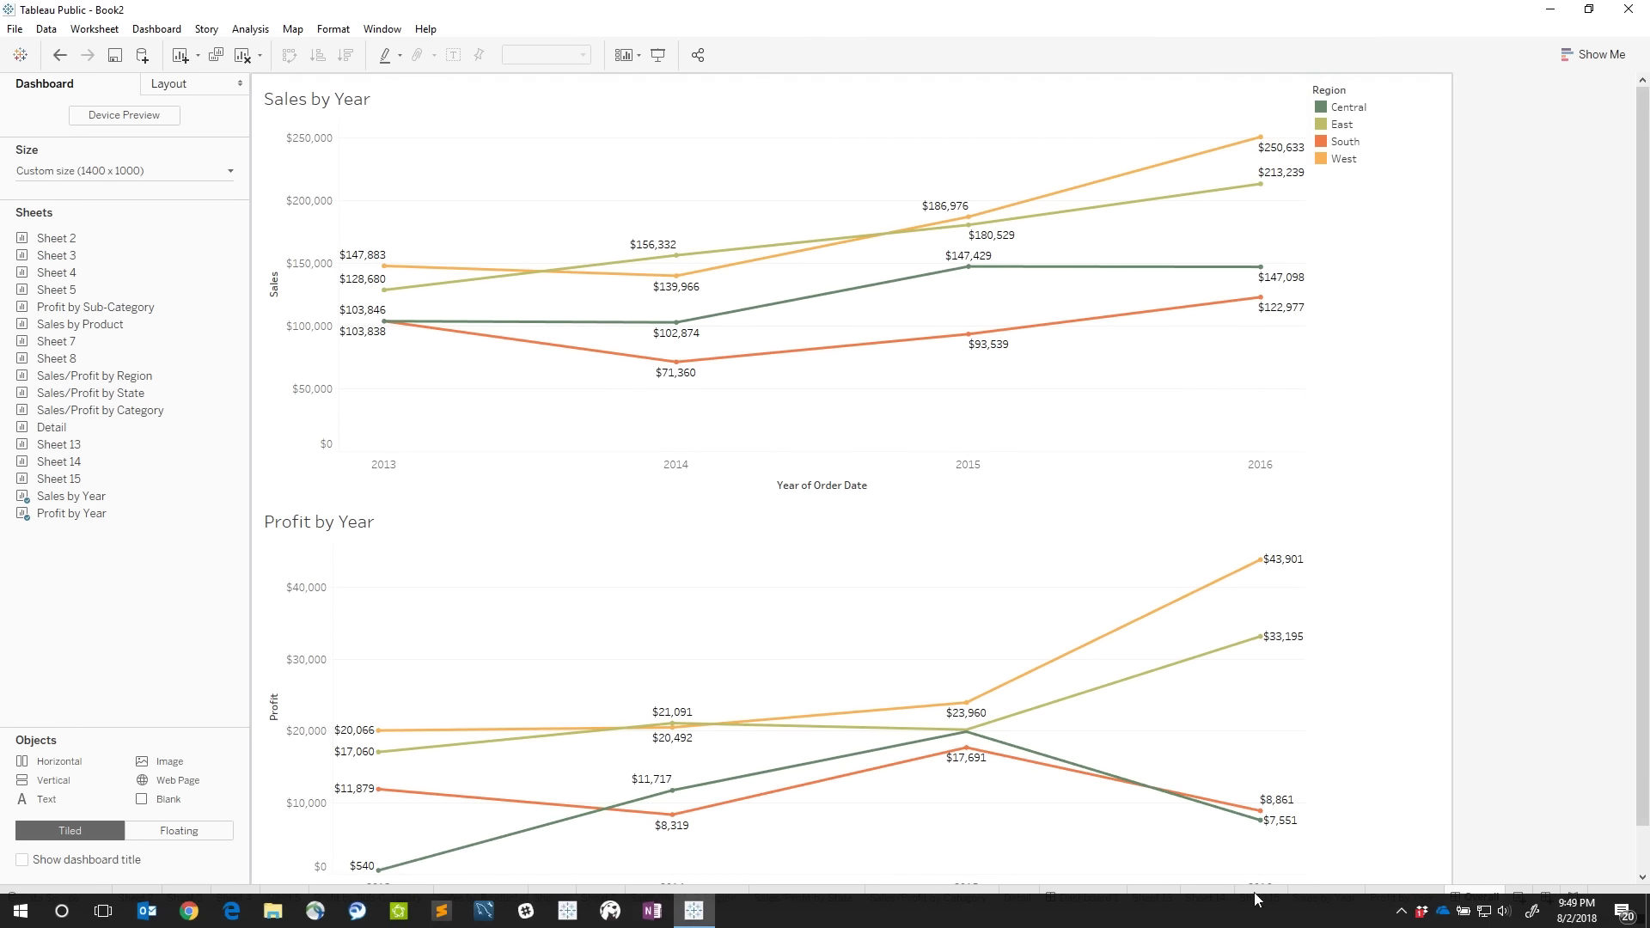
{"action": "left_click", "coordinate": [1327, 896]}
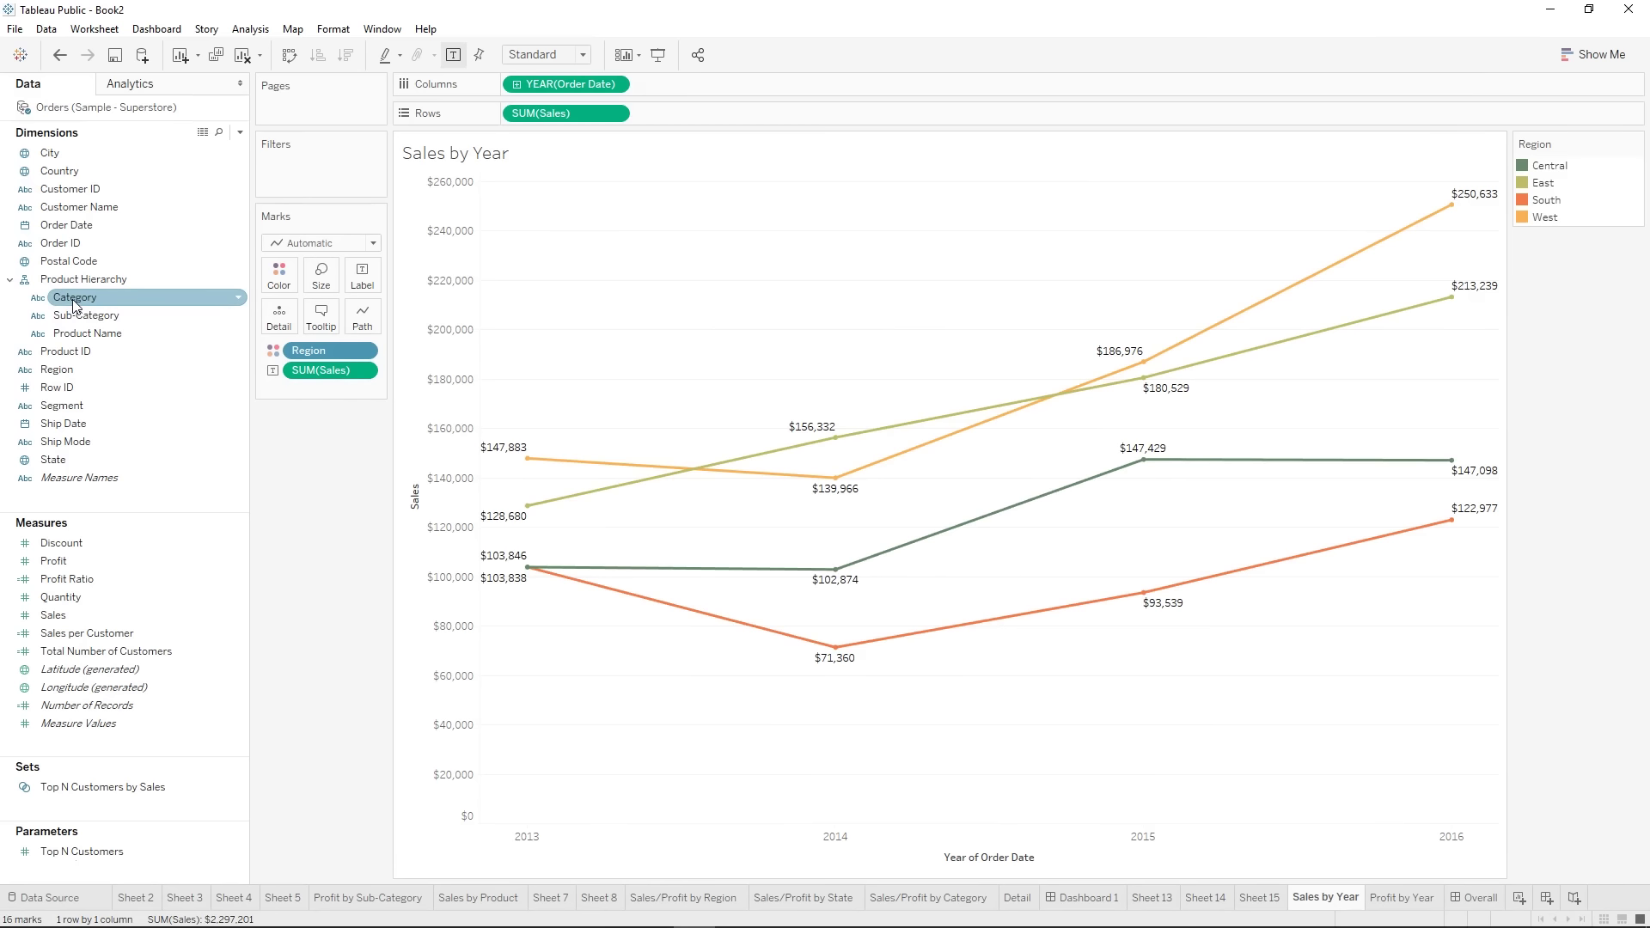
{"action": "left_click_drag", "start_coordinate": [75, 303], "coordinate": [275, 172]}
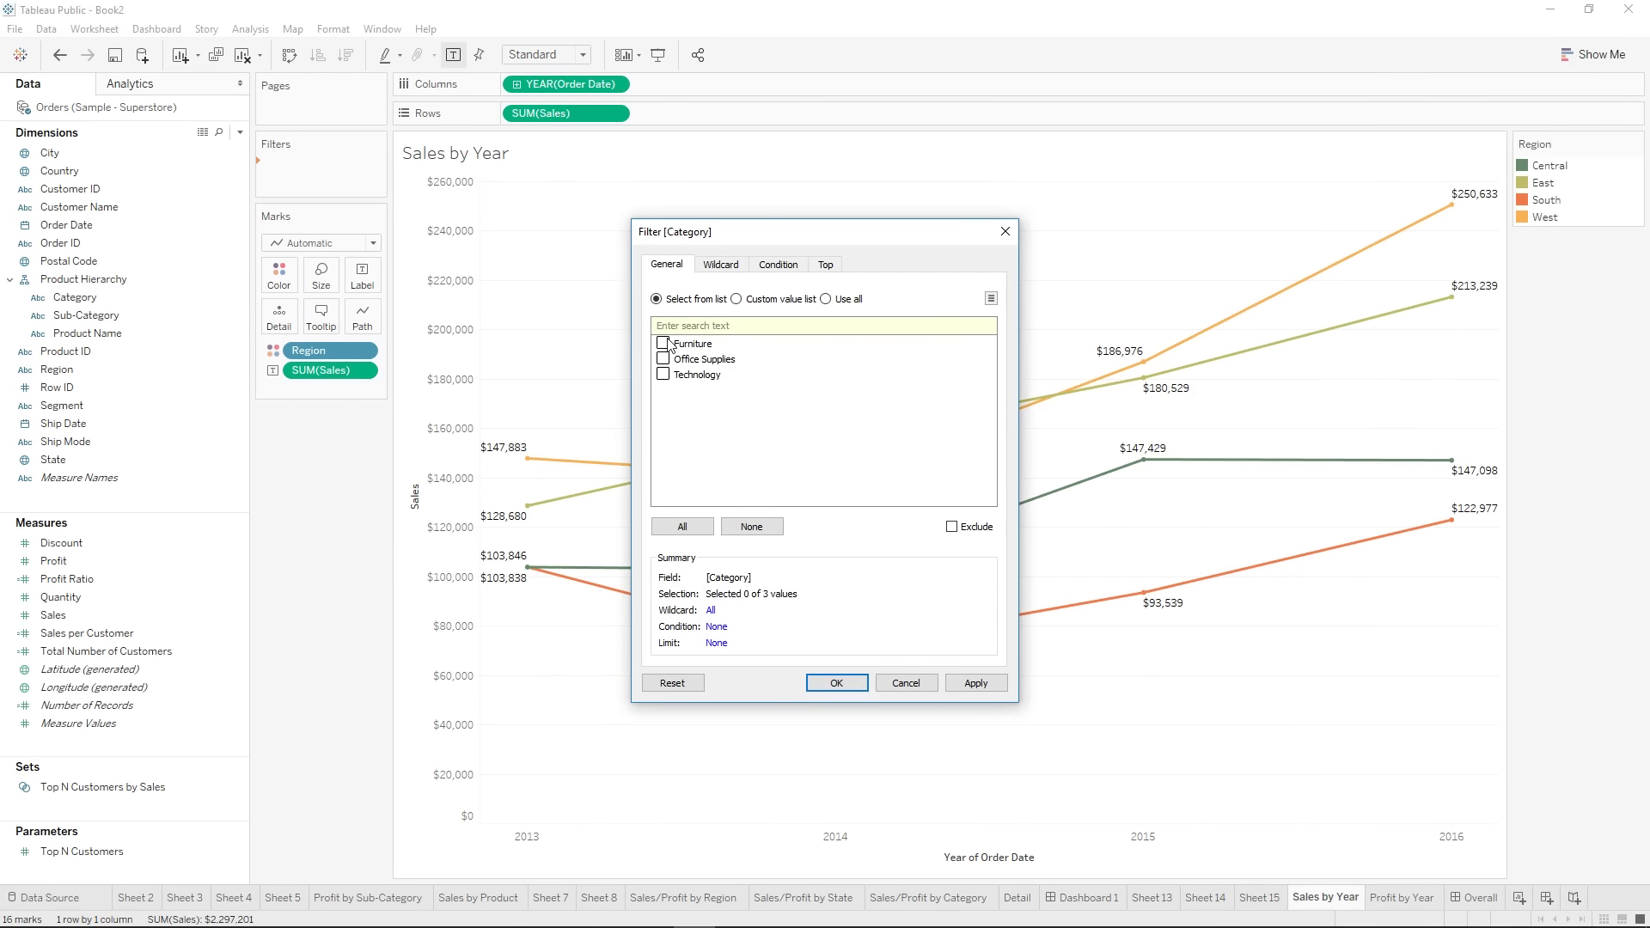
{"action": "left_click", "coordinate": [681, 525]}
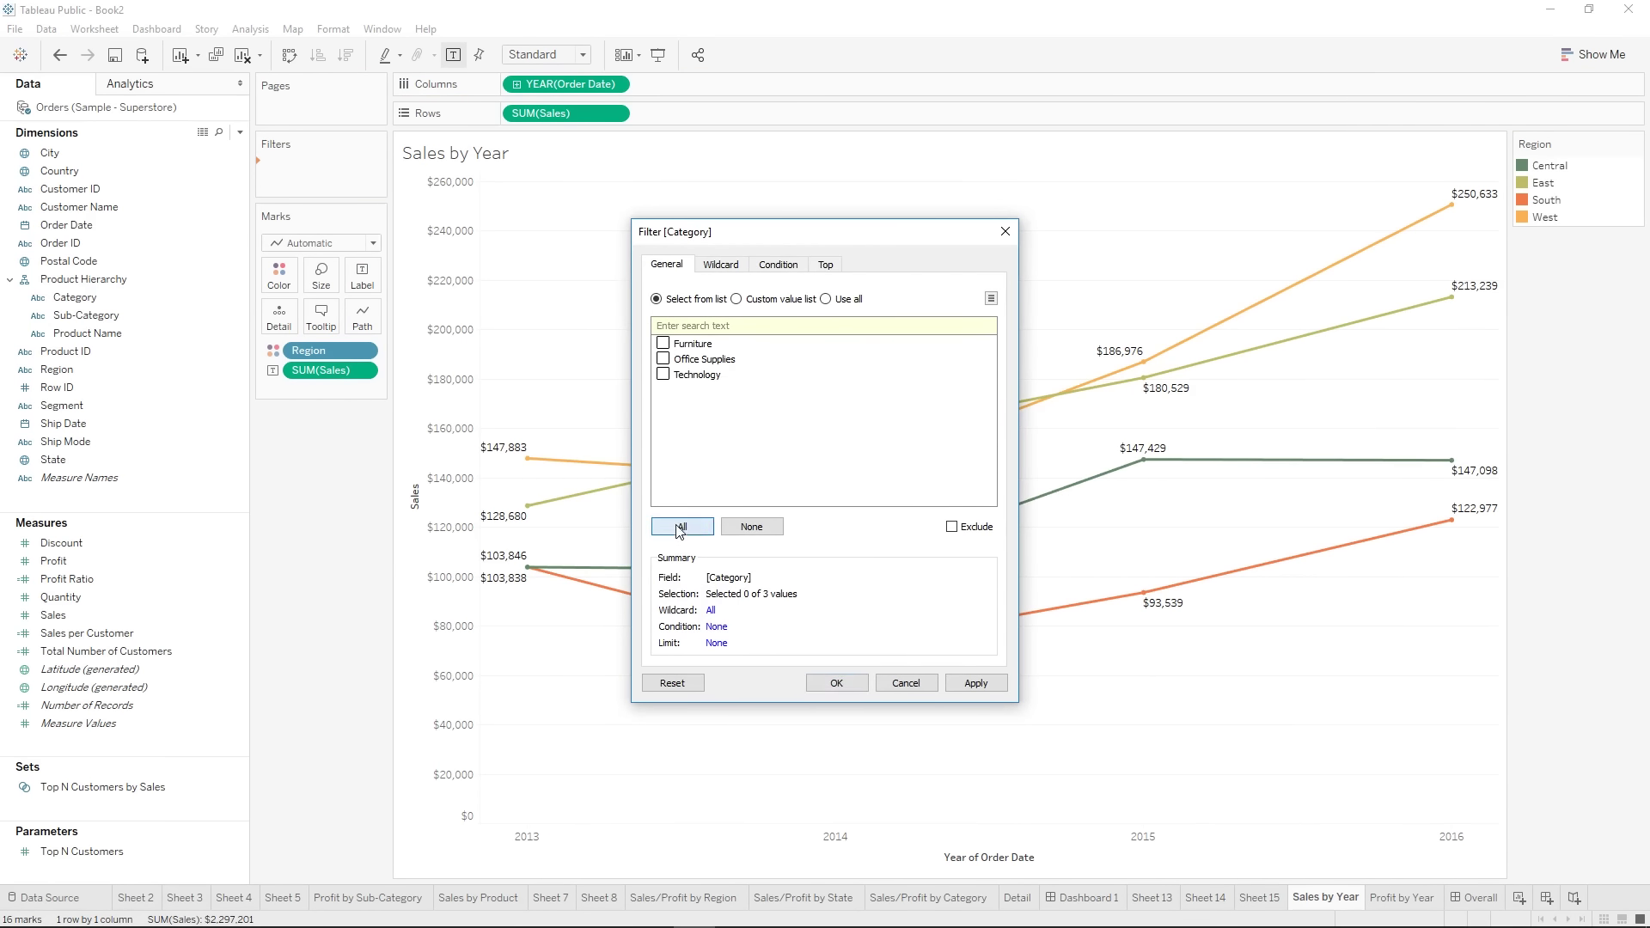
{"action": "left_click", "coordinate": [836, 682]}
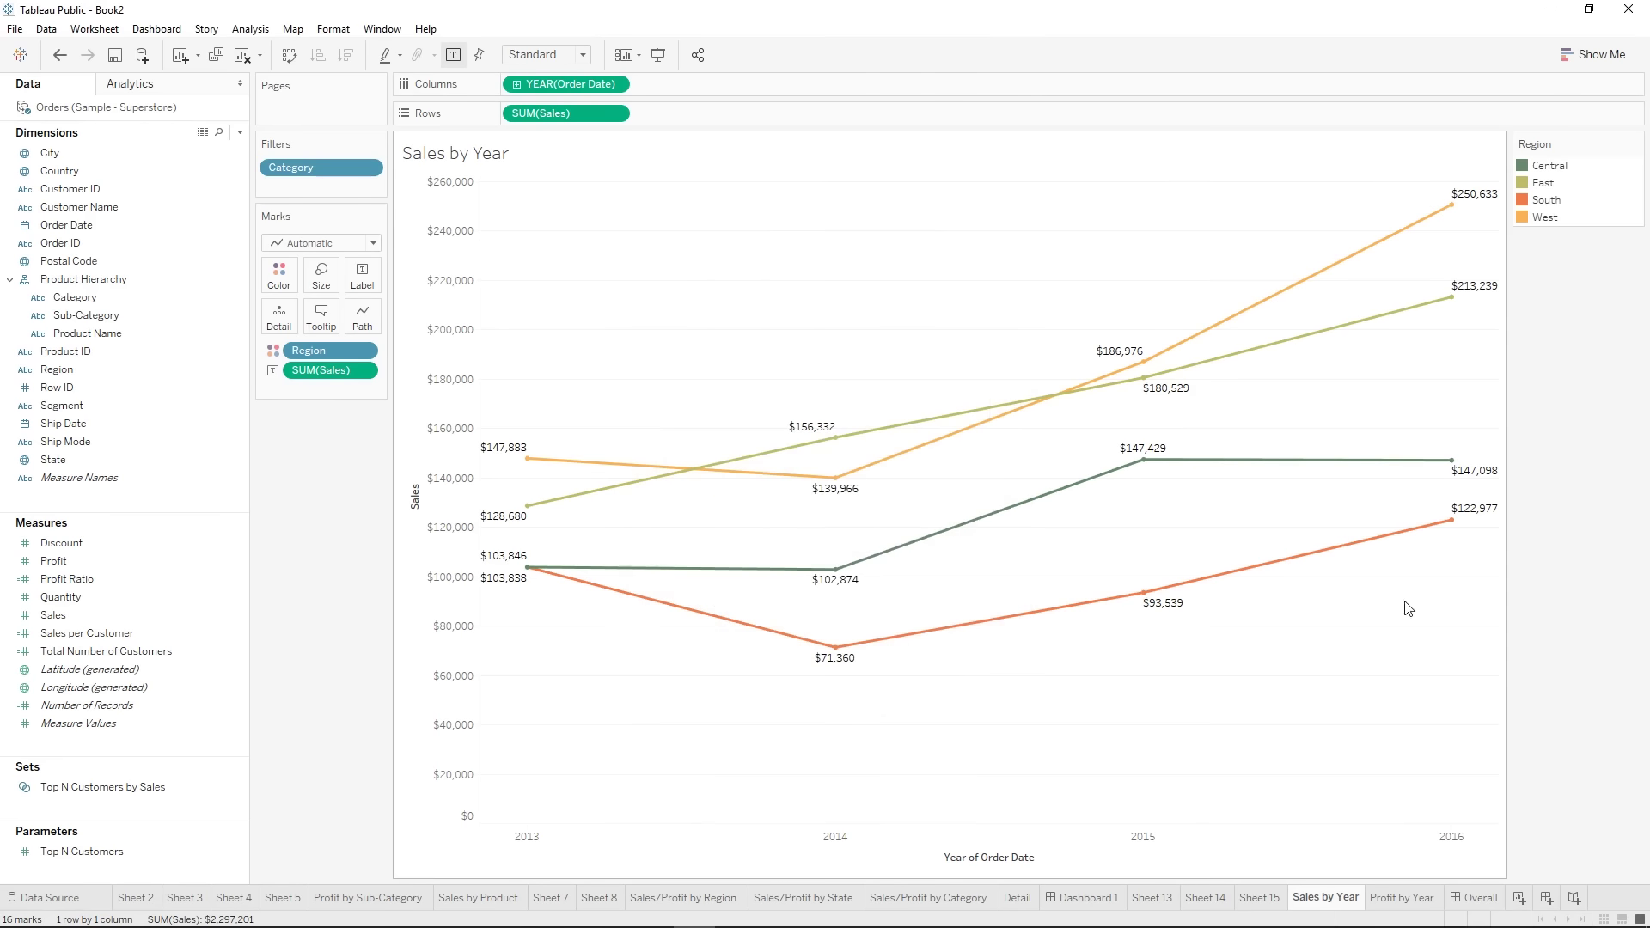
{"action": "right_click", "coordinate": [306, 168]}
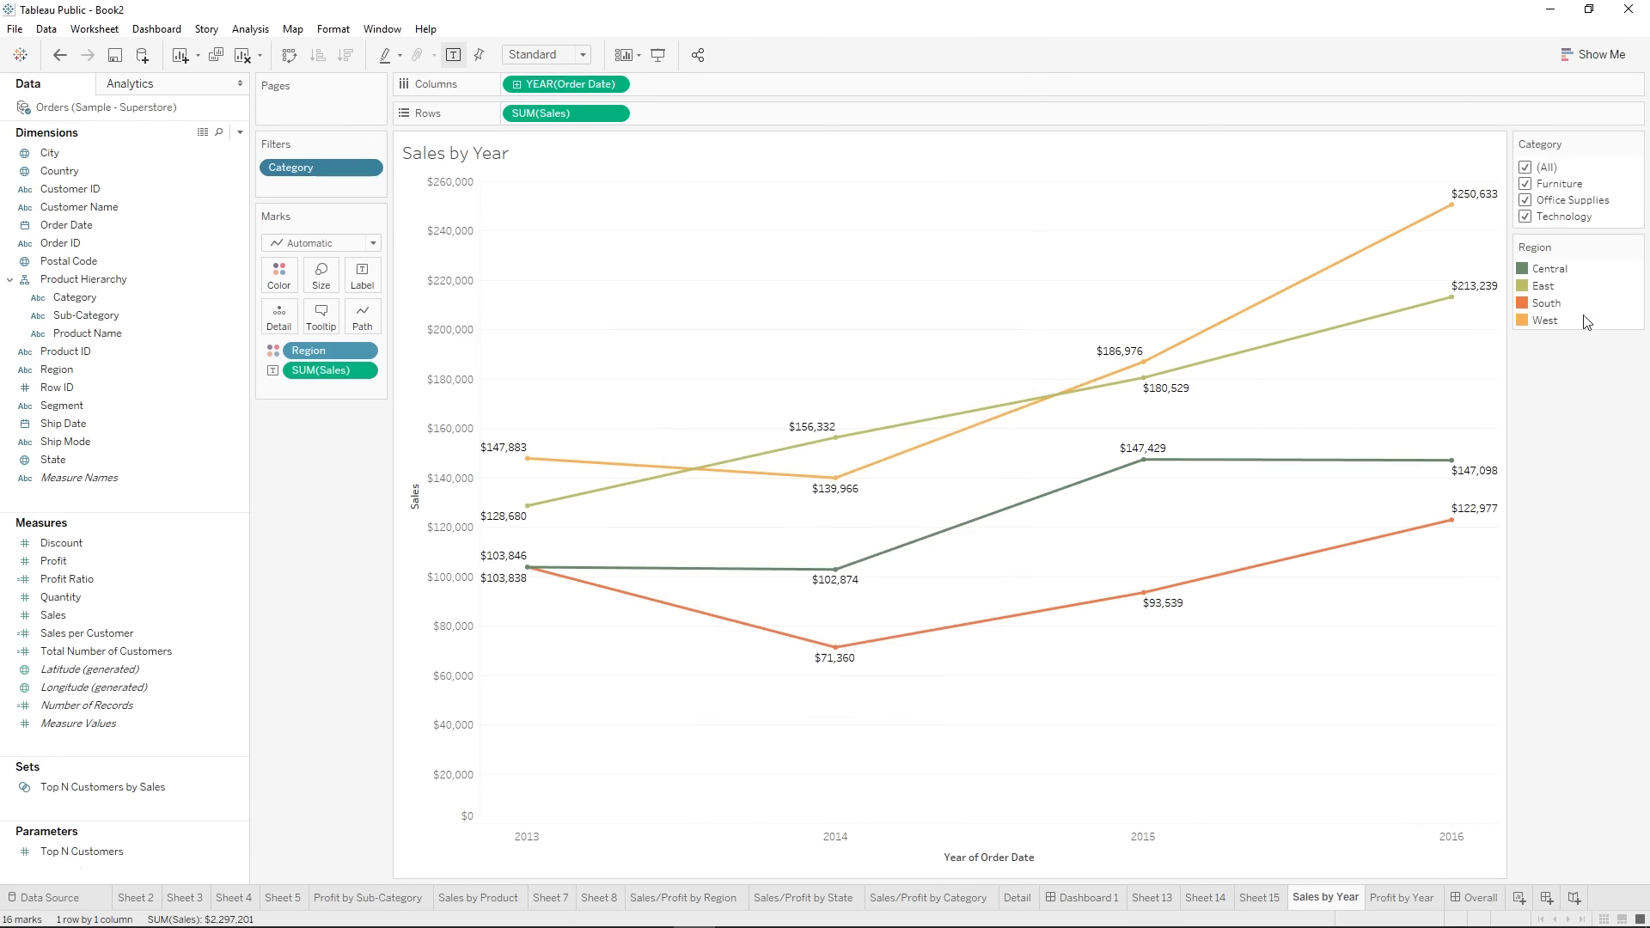
- Show a Category filter on the Profit by Year sheet and compare its filters with those of Sales by Year
{"action": "left_click", "coordinate": [1406, 908]}
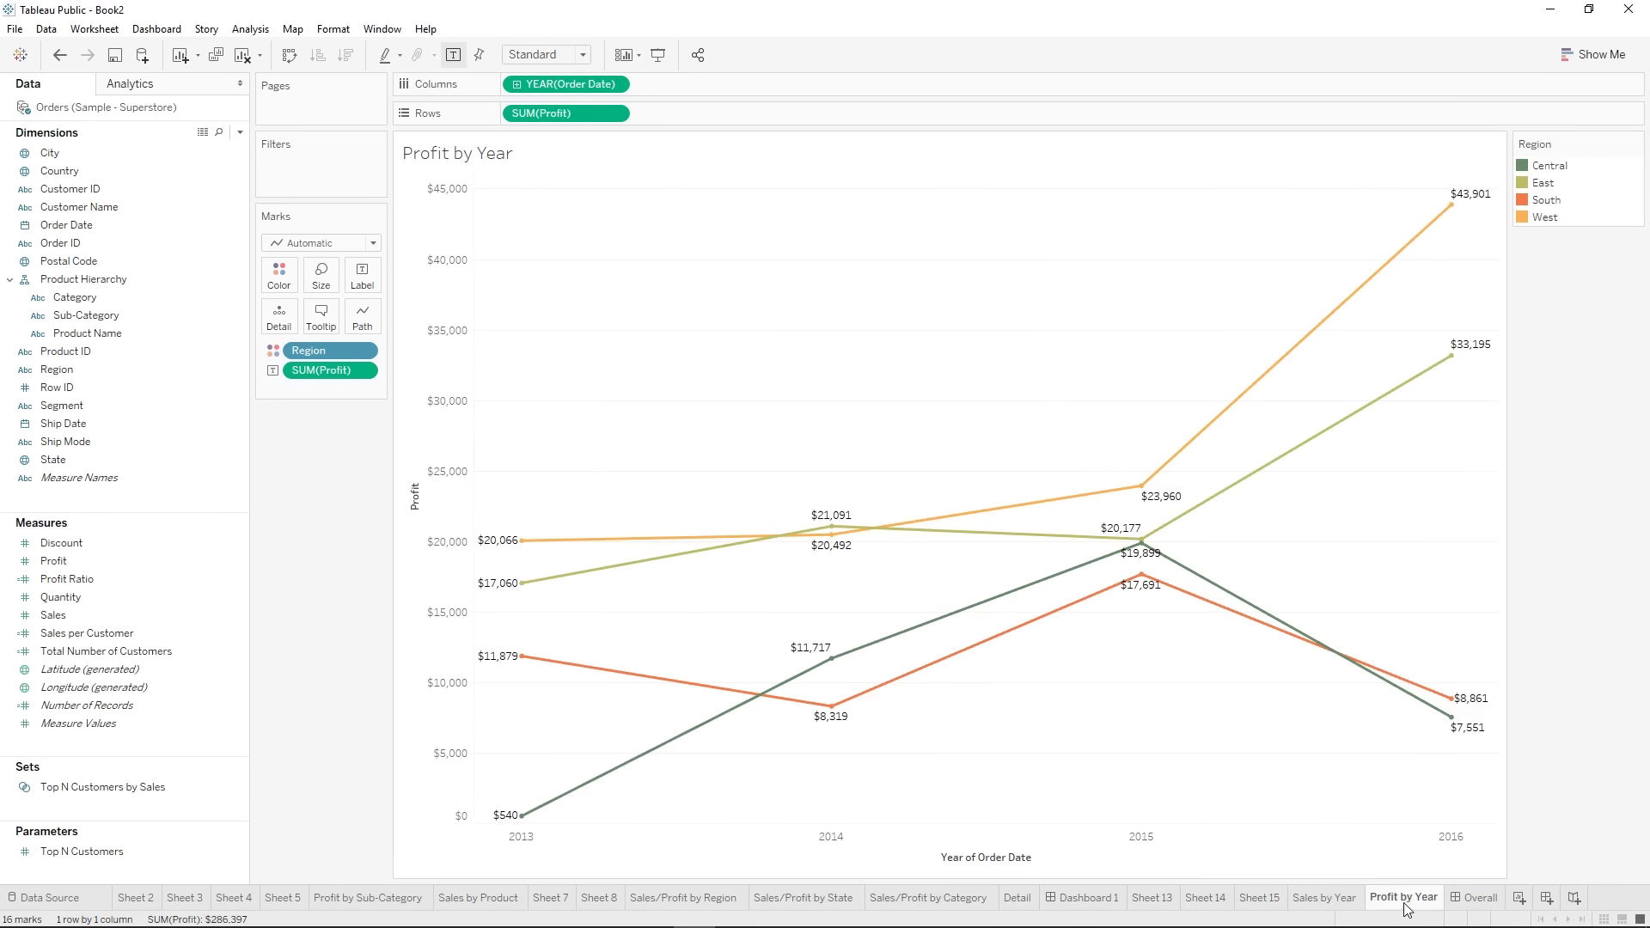
{"action": "right_click", "coordinate": [63, 298]}
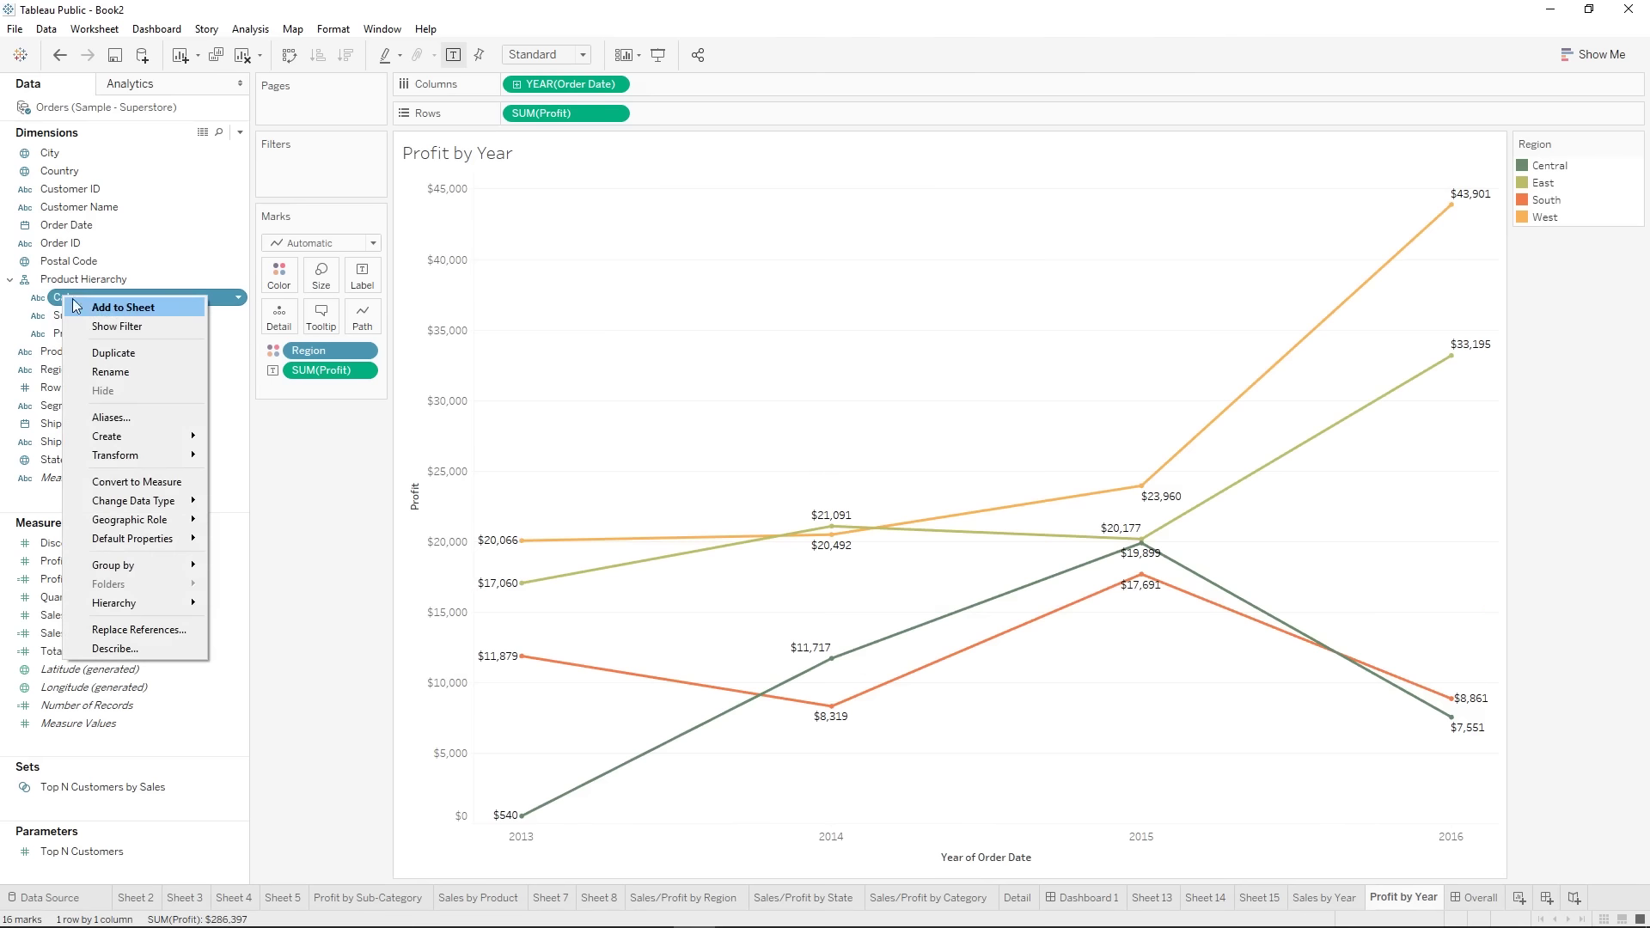
{"action": "left_click", "coordinate": [138, 326]}
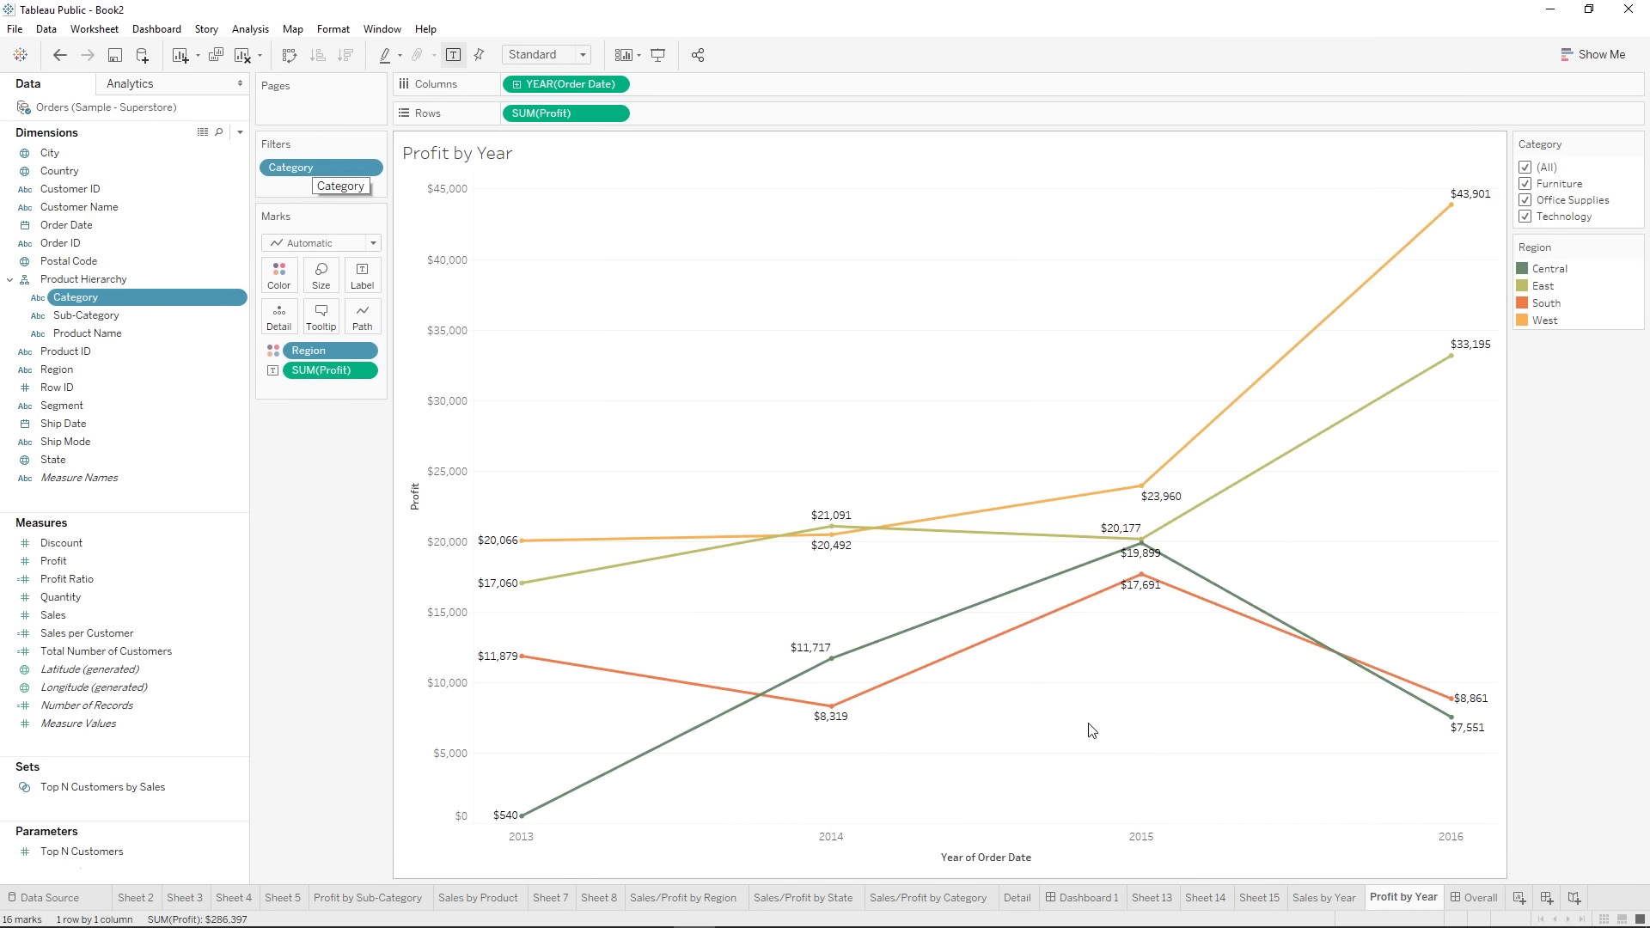
{"action": "left_click", "coordinate": [1324, 897]}
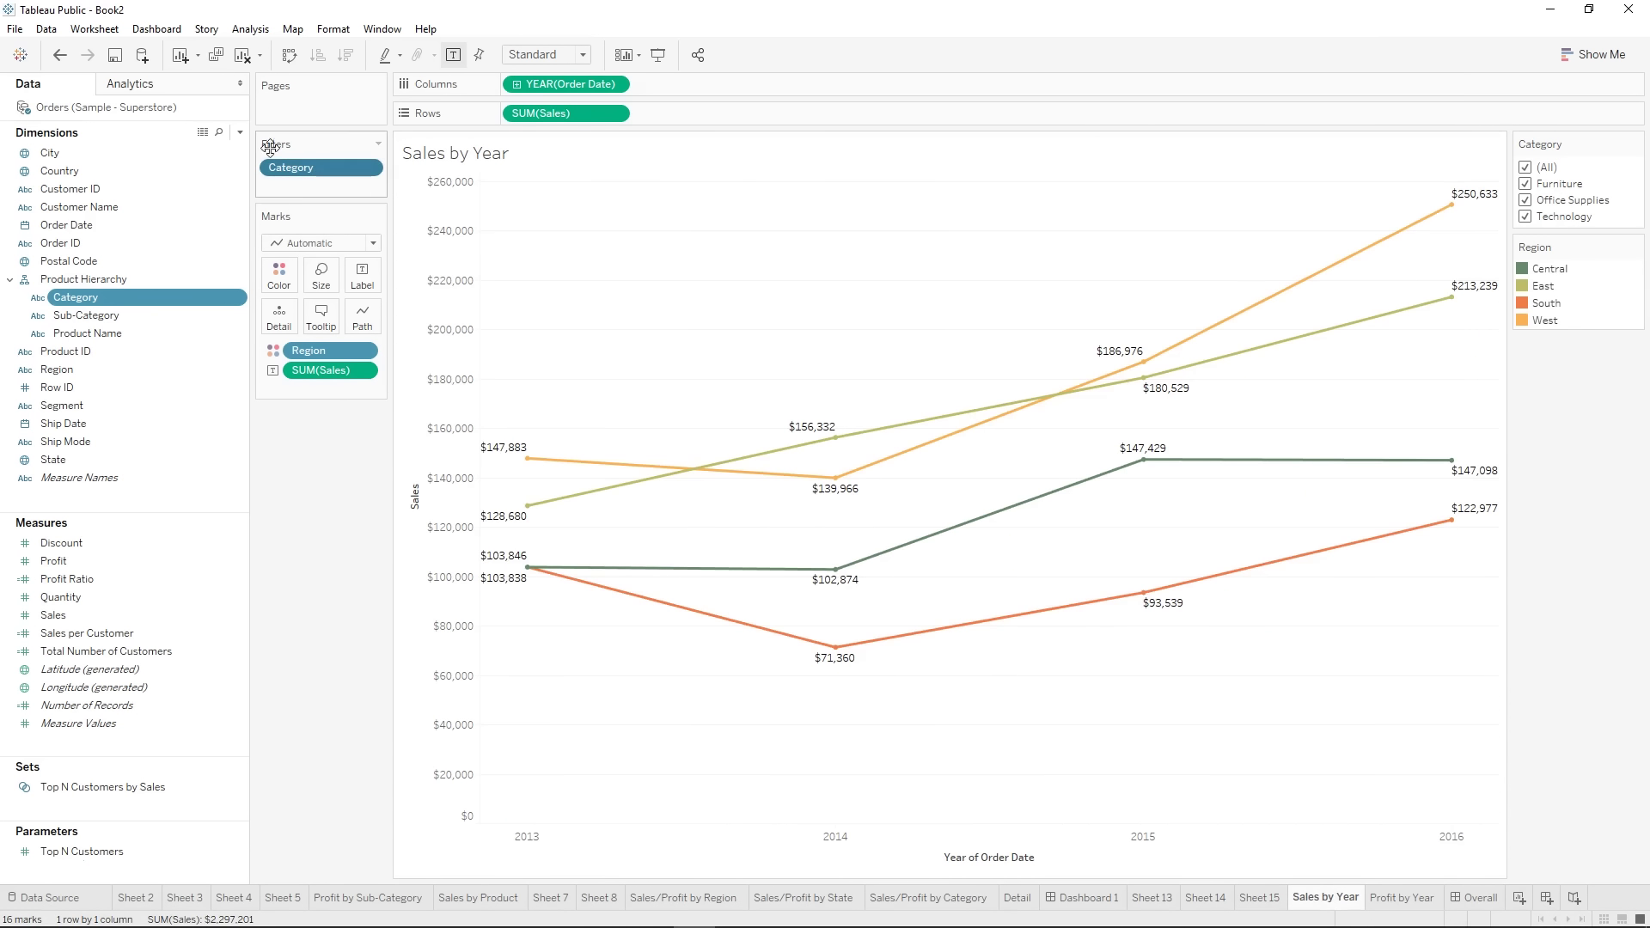
{"action": "left_click", "coordinate": [1403, 897]}
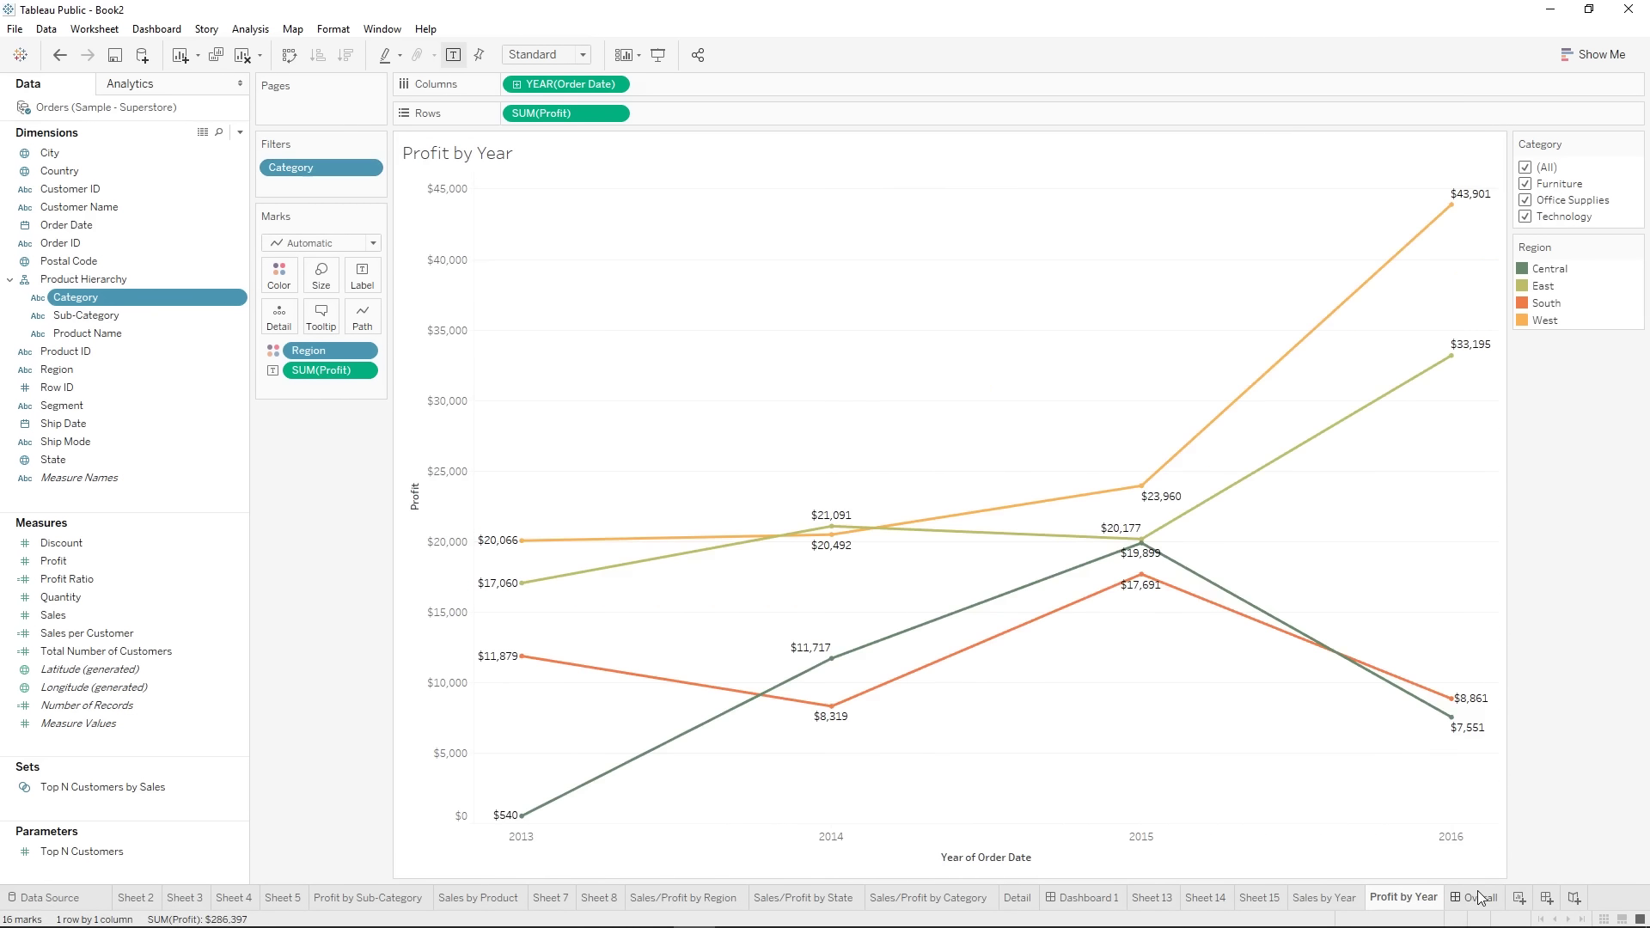
- On the Overall dashboard, show the Category filter belonging to the Sales by Year chart
{"action": "left_click", "coordinate": [1480, 899]}
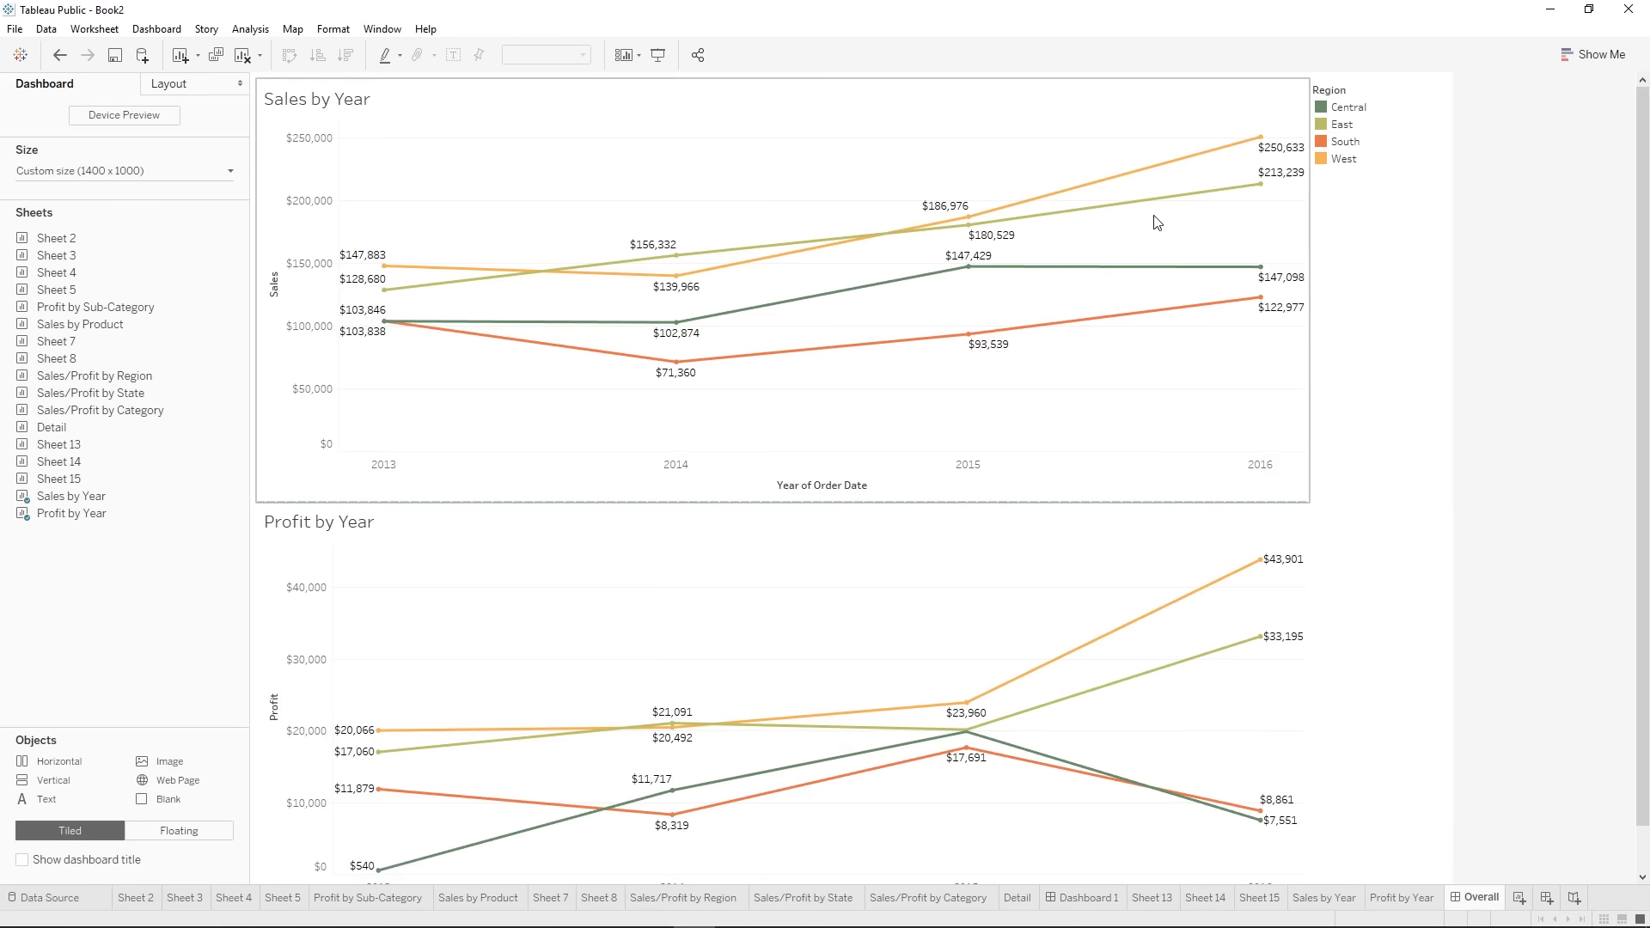
{"action": "left_click", "coordinate": [1158, 105]}
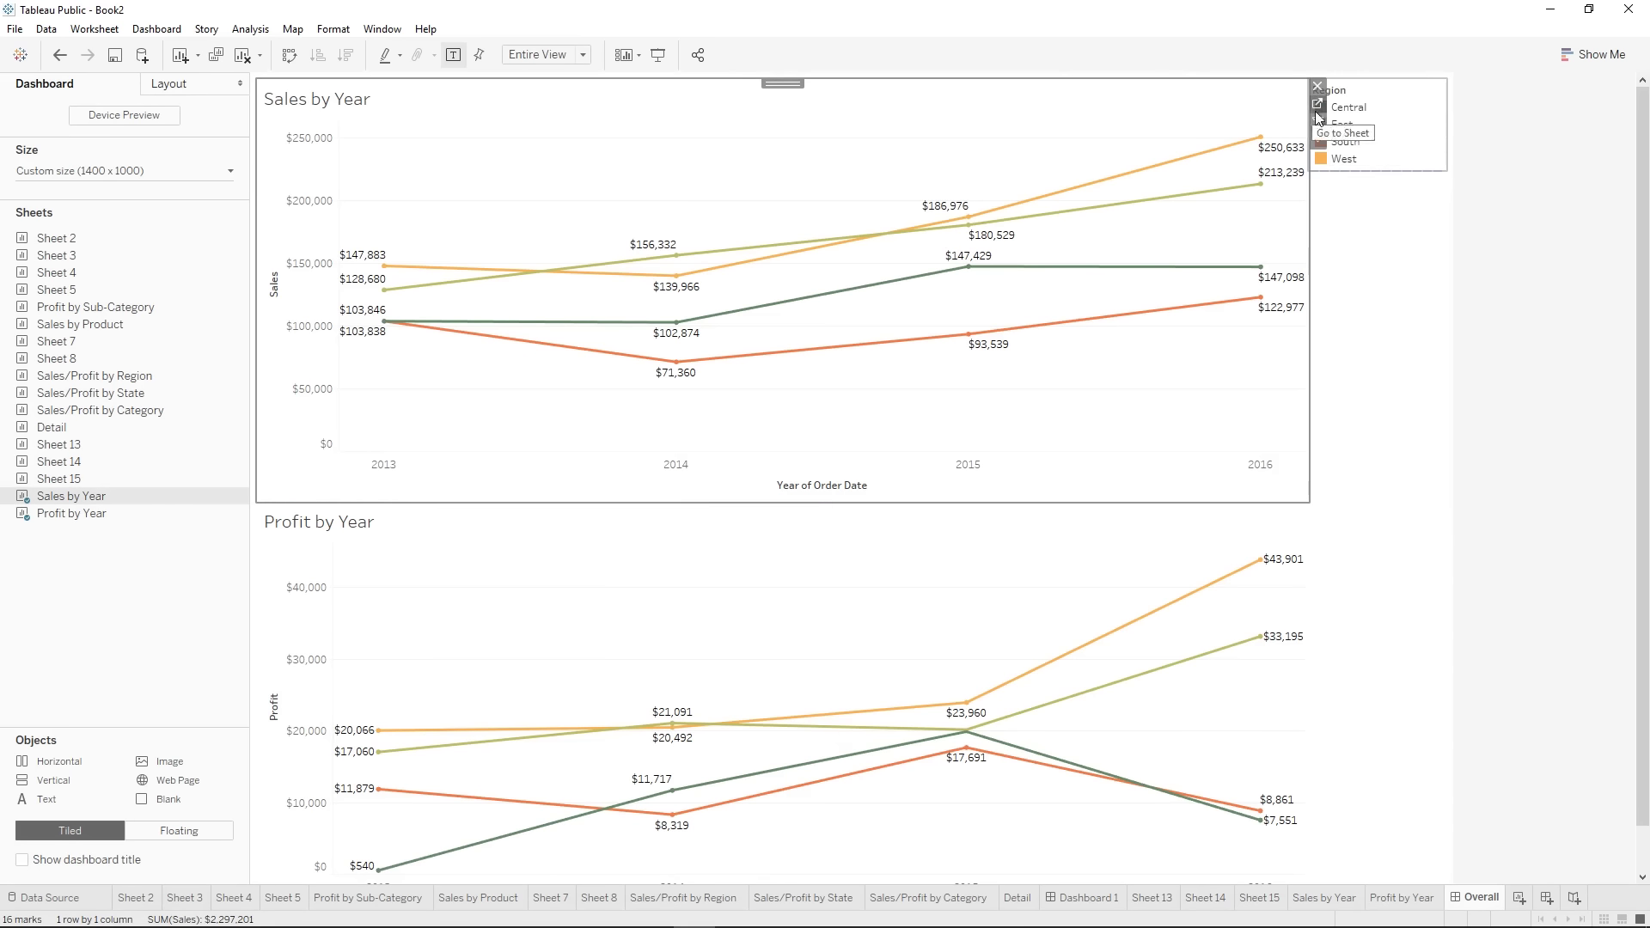
{"action": "left_click", "coordinate": [1319, 144]}
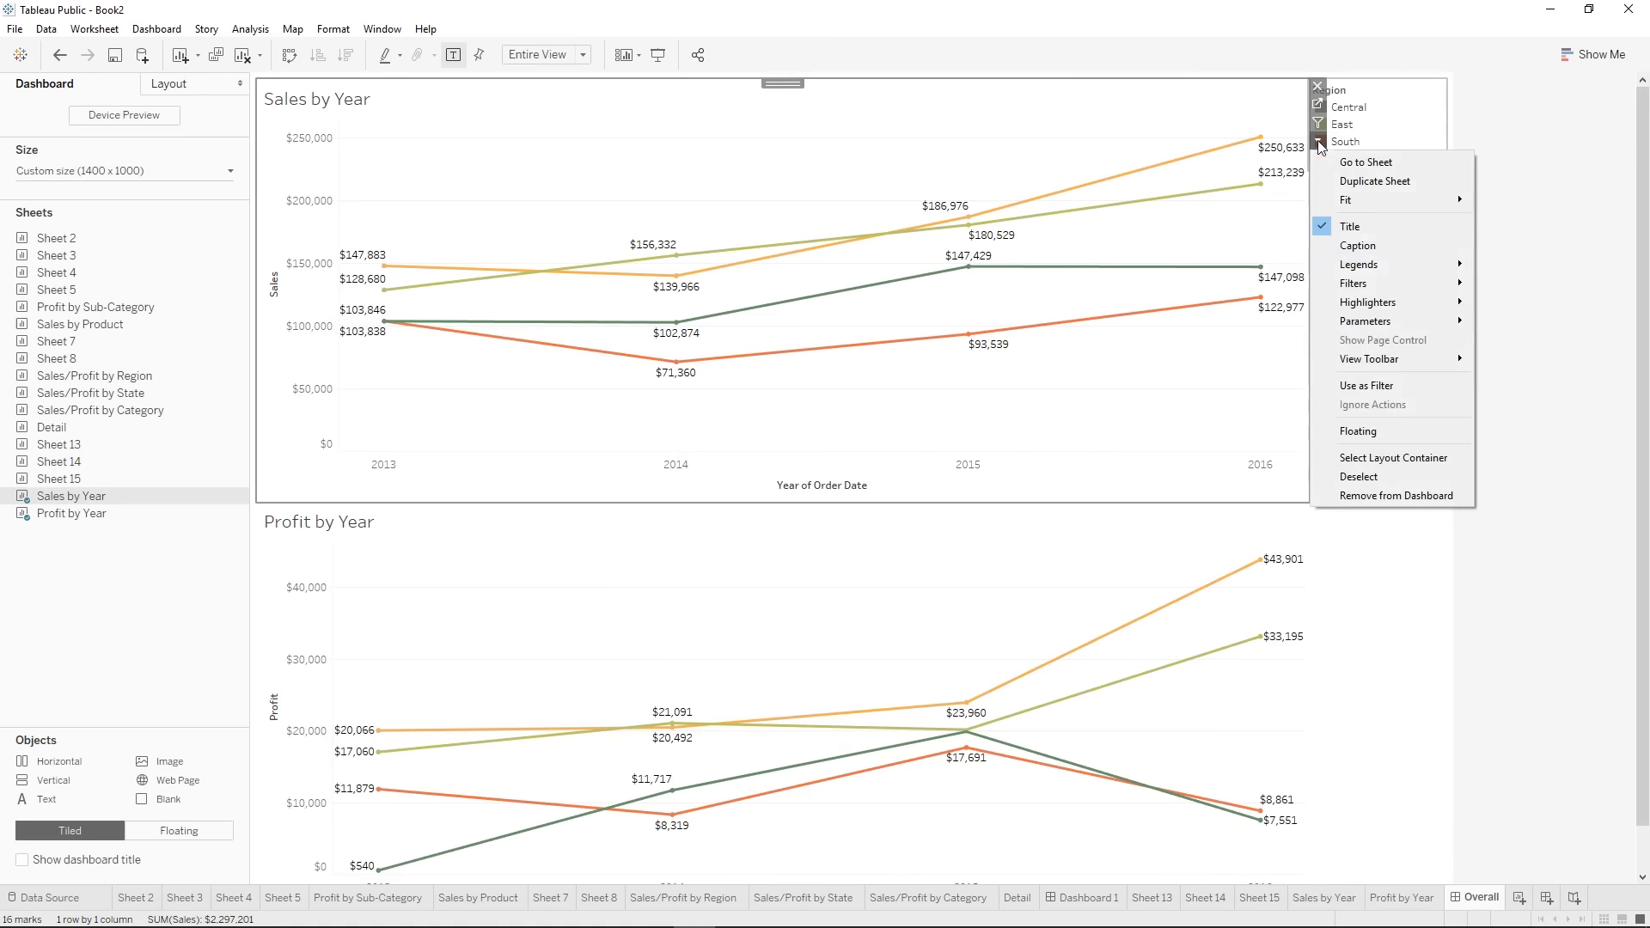
{"action": "mouse_move", "coordinate": [1382, 288]}
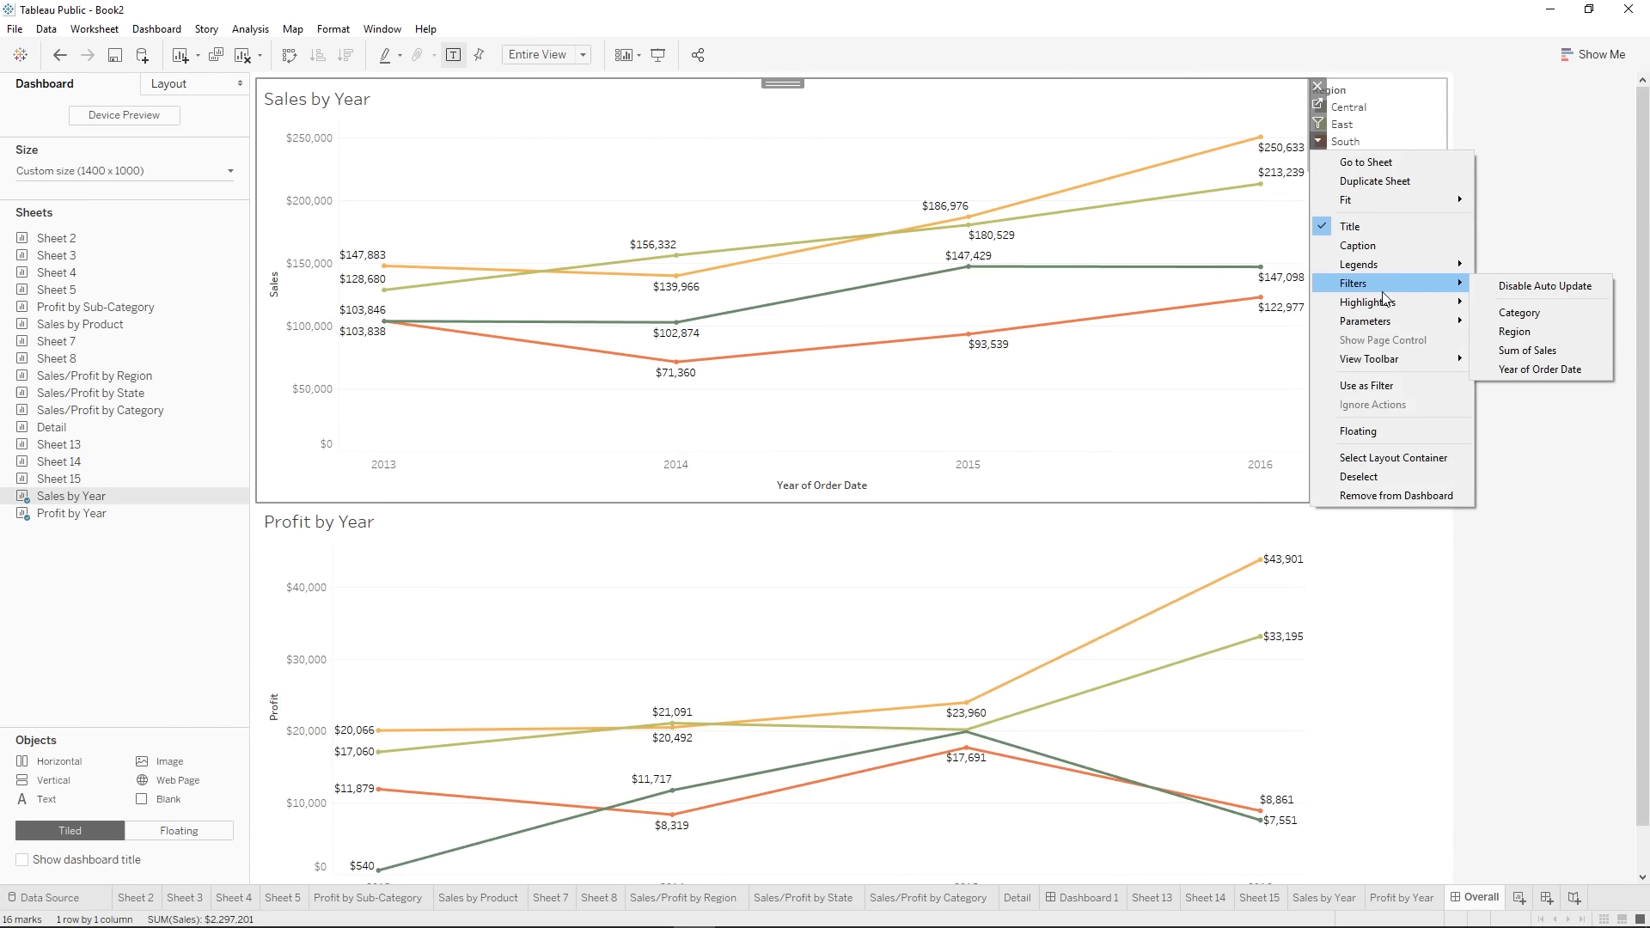
{"action": "left_click", "coordinate": [1551, 314]}
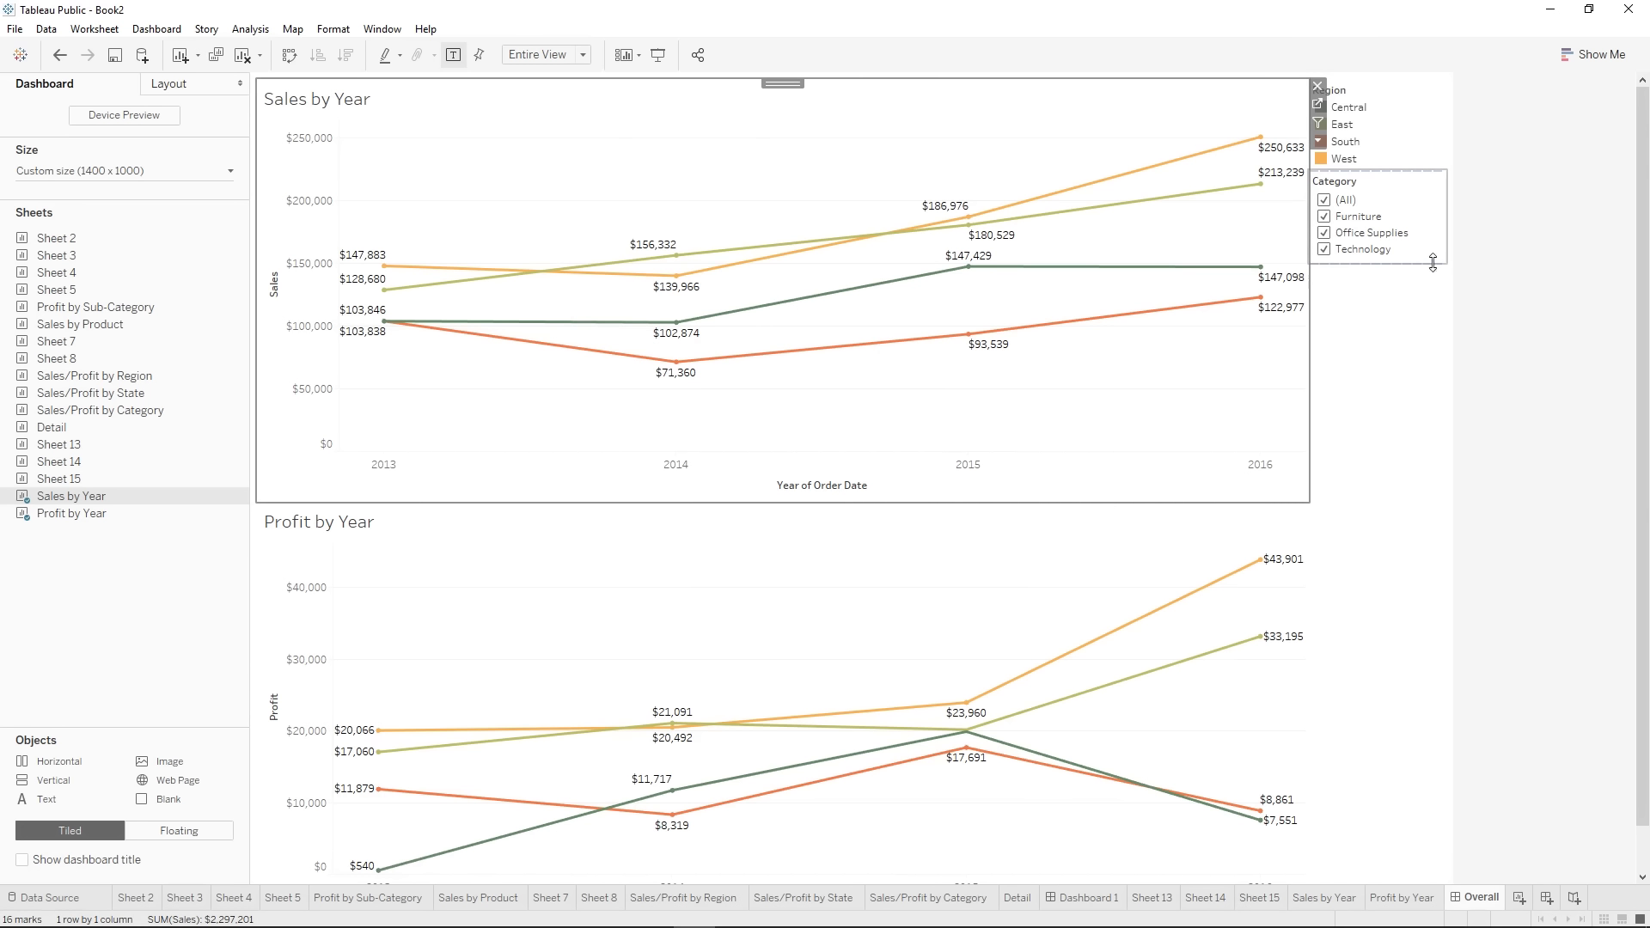
- Test the dashboard's Category filter by excluding Furniture and Office Supplies, and include both categories again
{"action": "left_click", "coordinate": [1323, 217]}
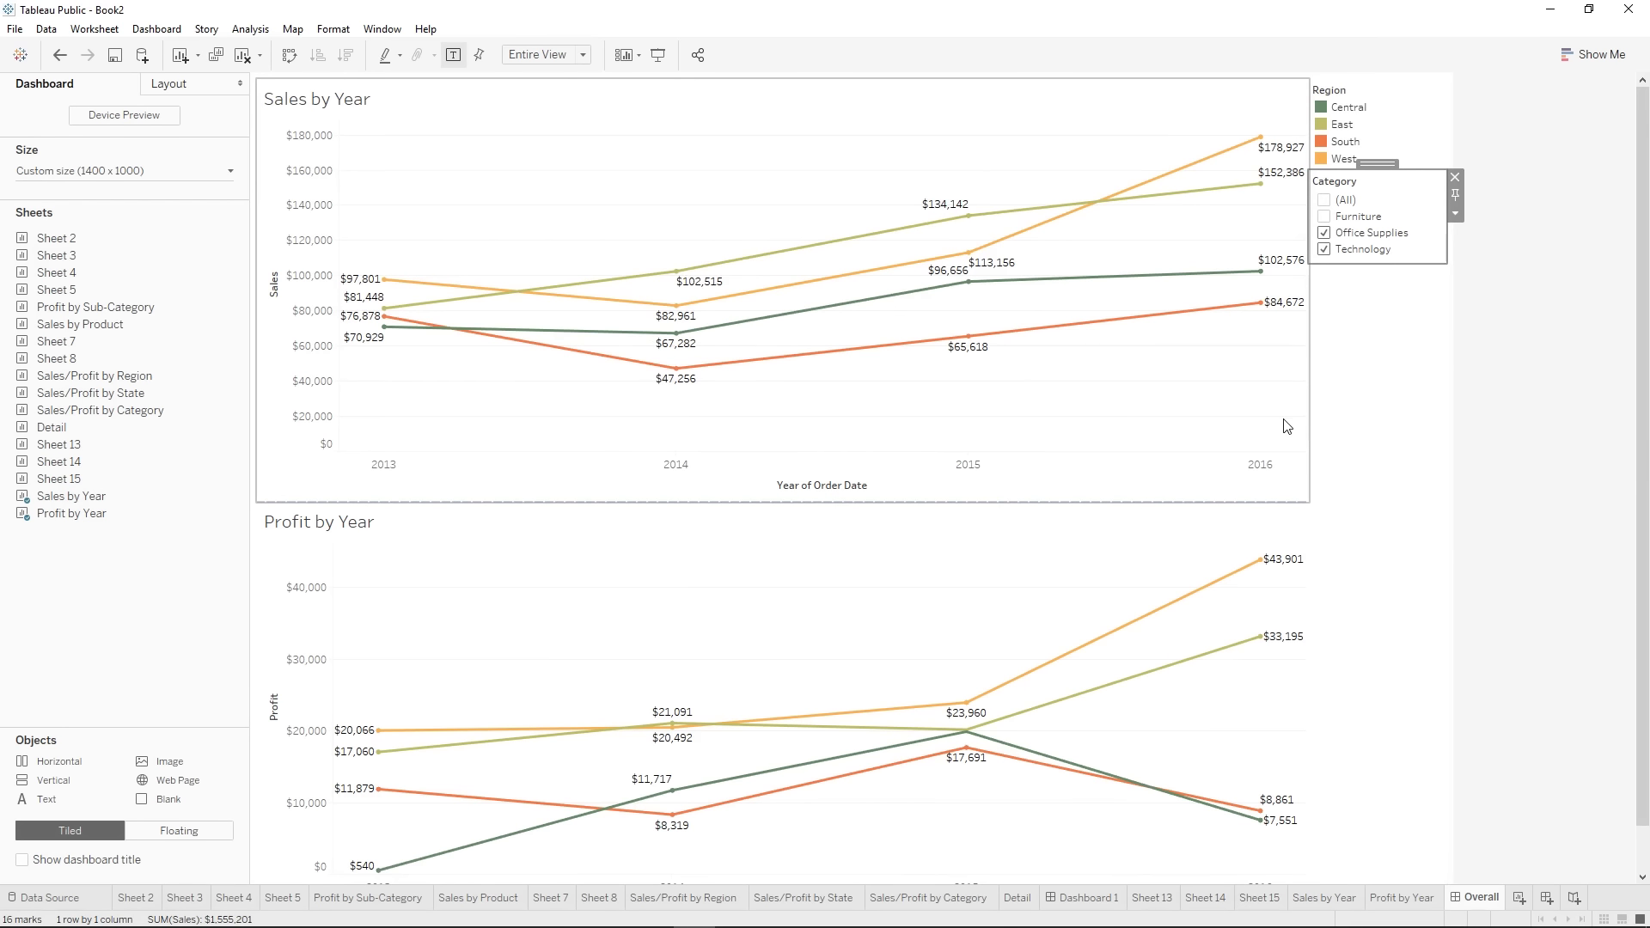
{"action": "left_click", "coordinate": [1323, 234]}
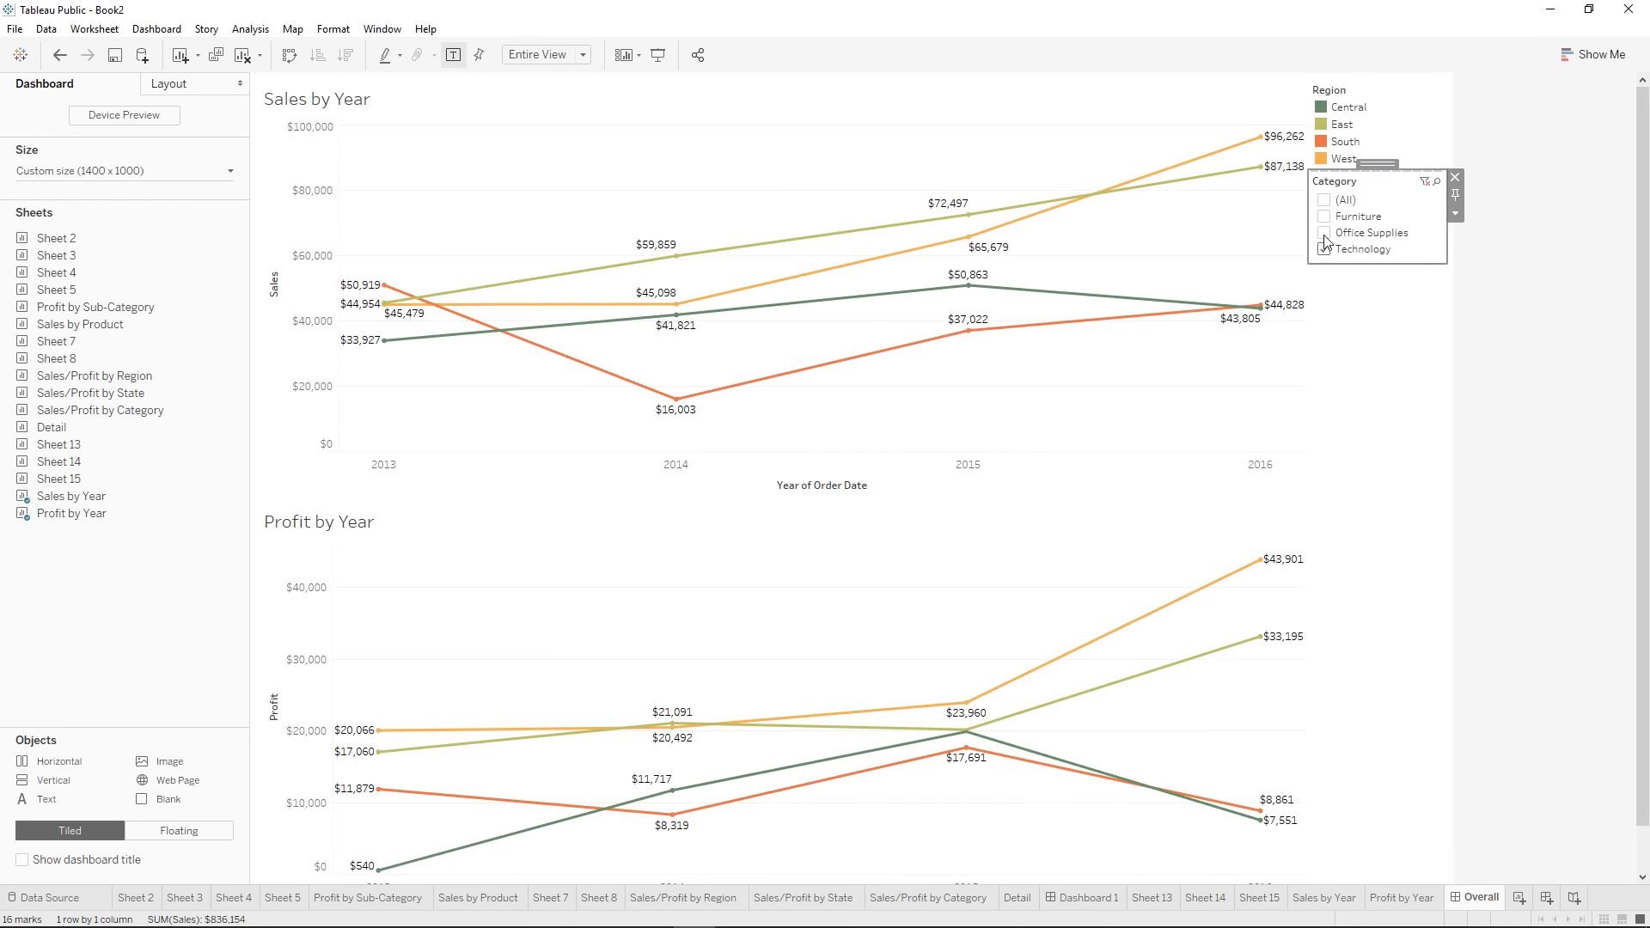
{"action": "left_click", "coordinate": [1324, 233]}
{"action": "left_click", "coordinate": [1323, 217]}
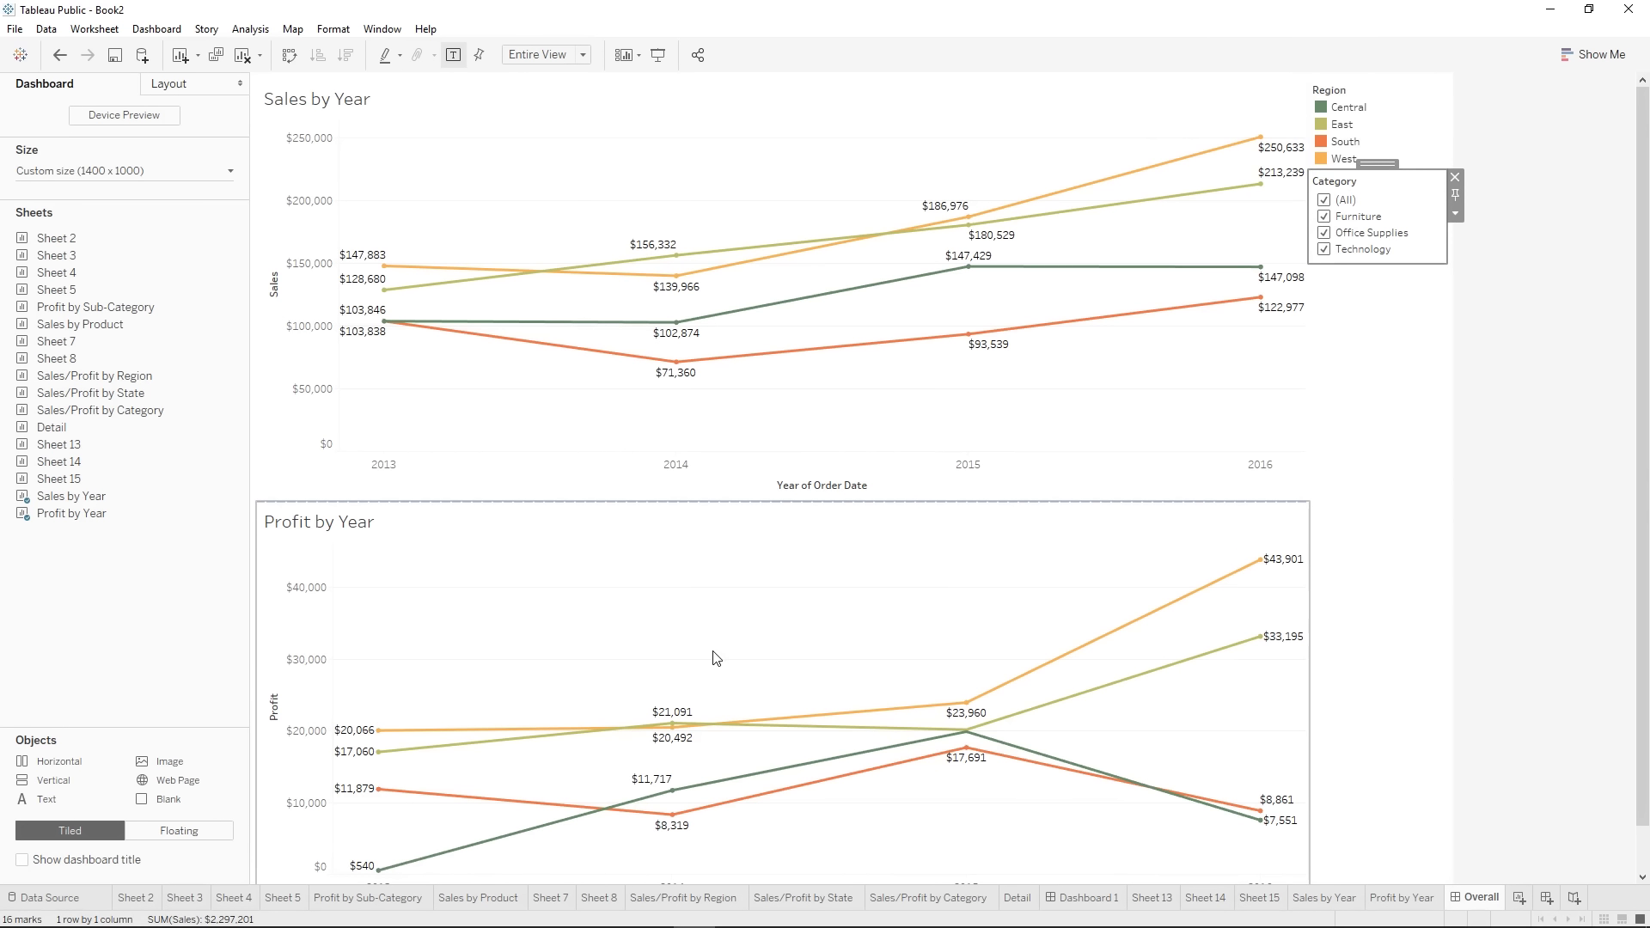
- On the Overall dashboard, show the Category filter belonging to the Profit by Year chart
{"action": "left_click", "coordinate": [1237, 526]}
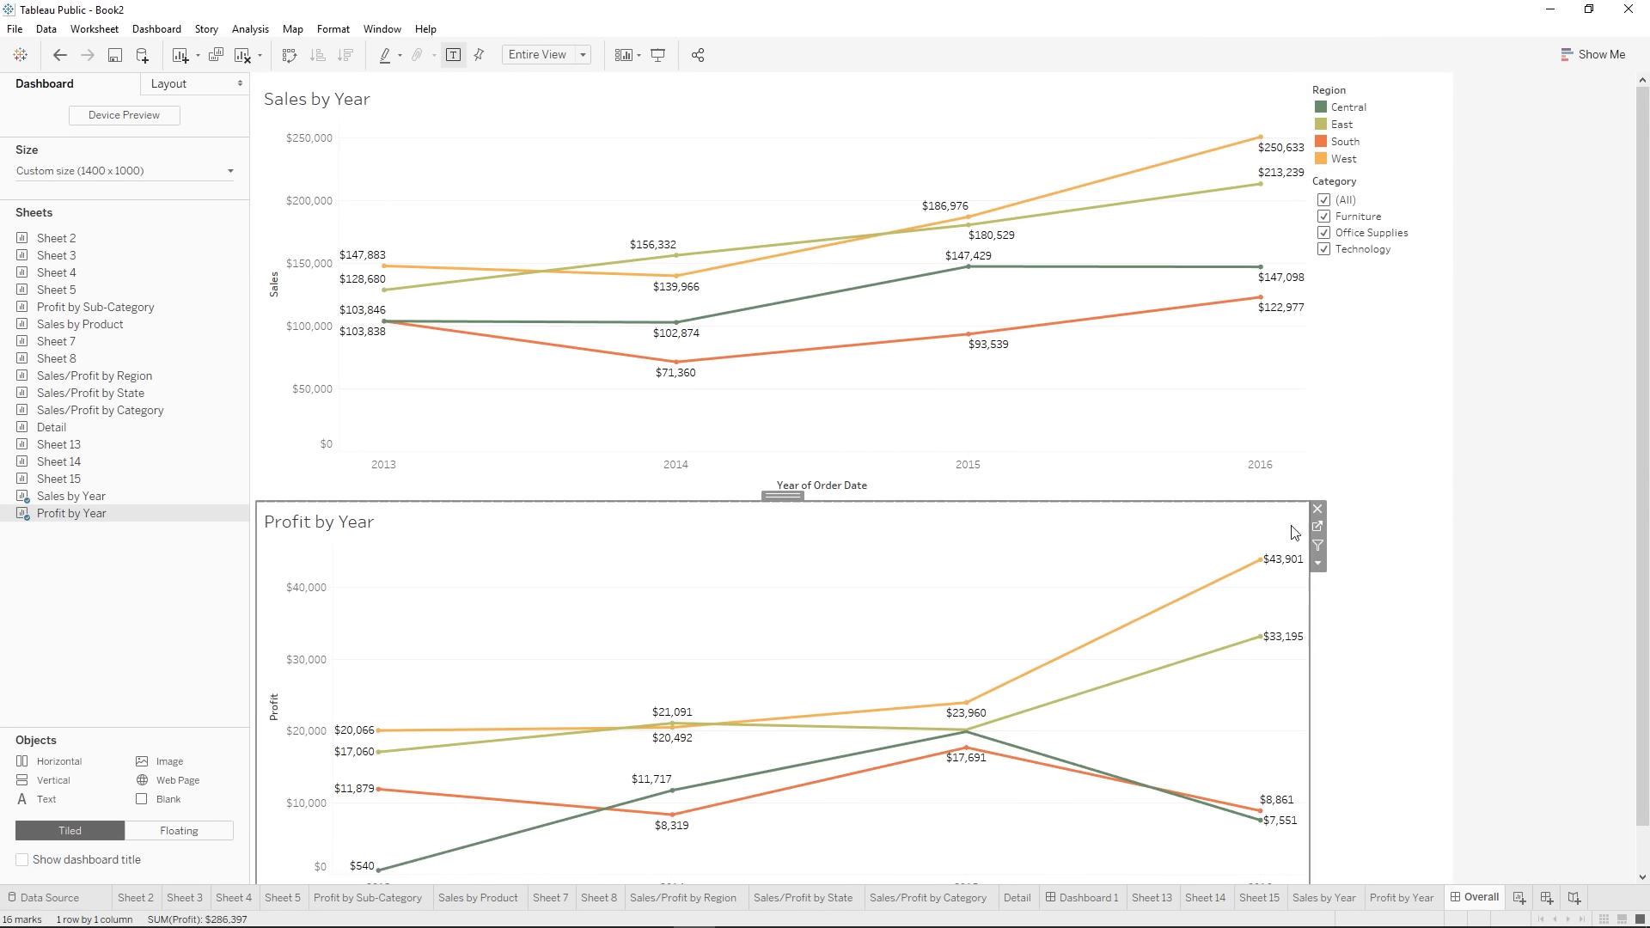
{"action": "left_click", "coordinate": [1318, 564]}
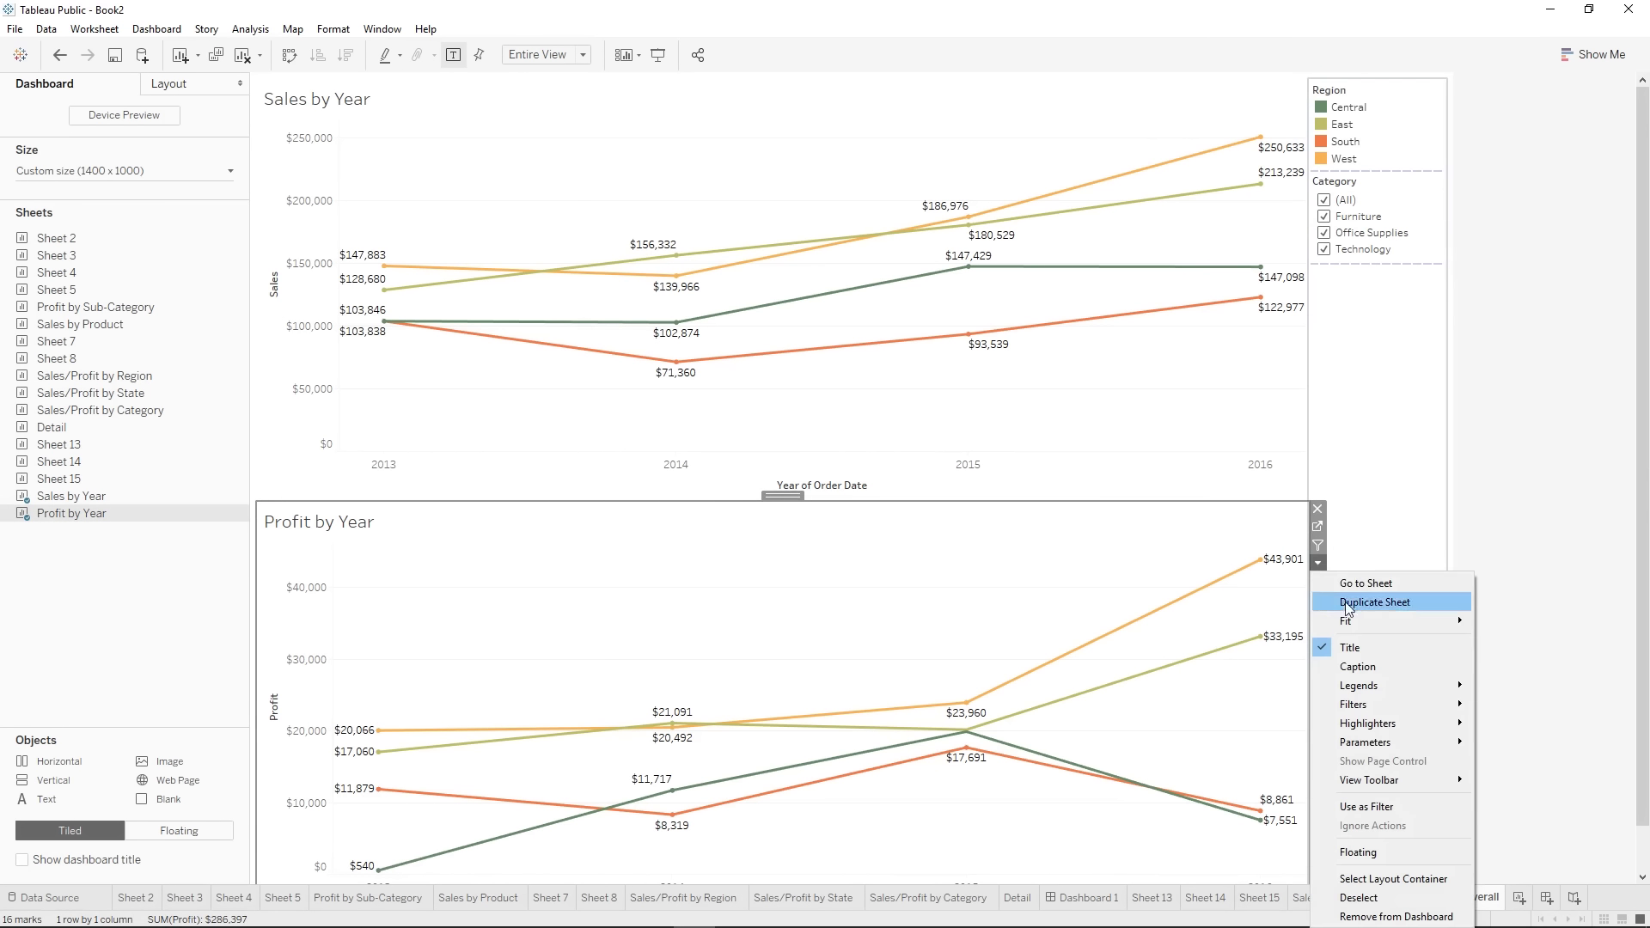
{"action": "mouse_move", "coordinate": [1400, 706]}
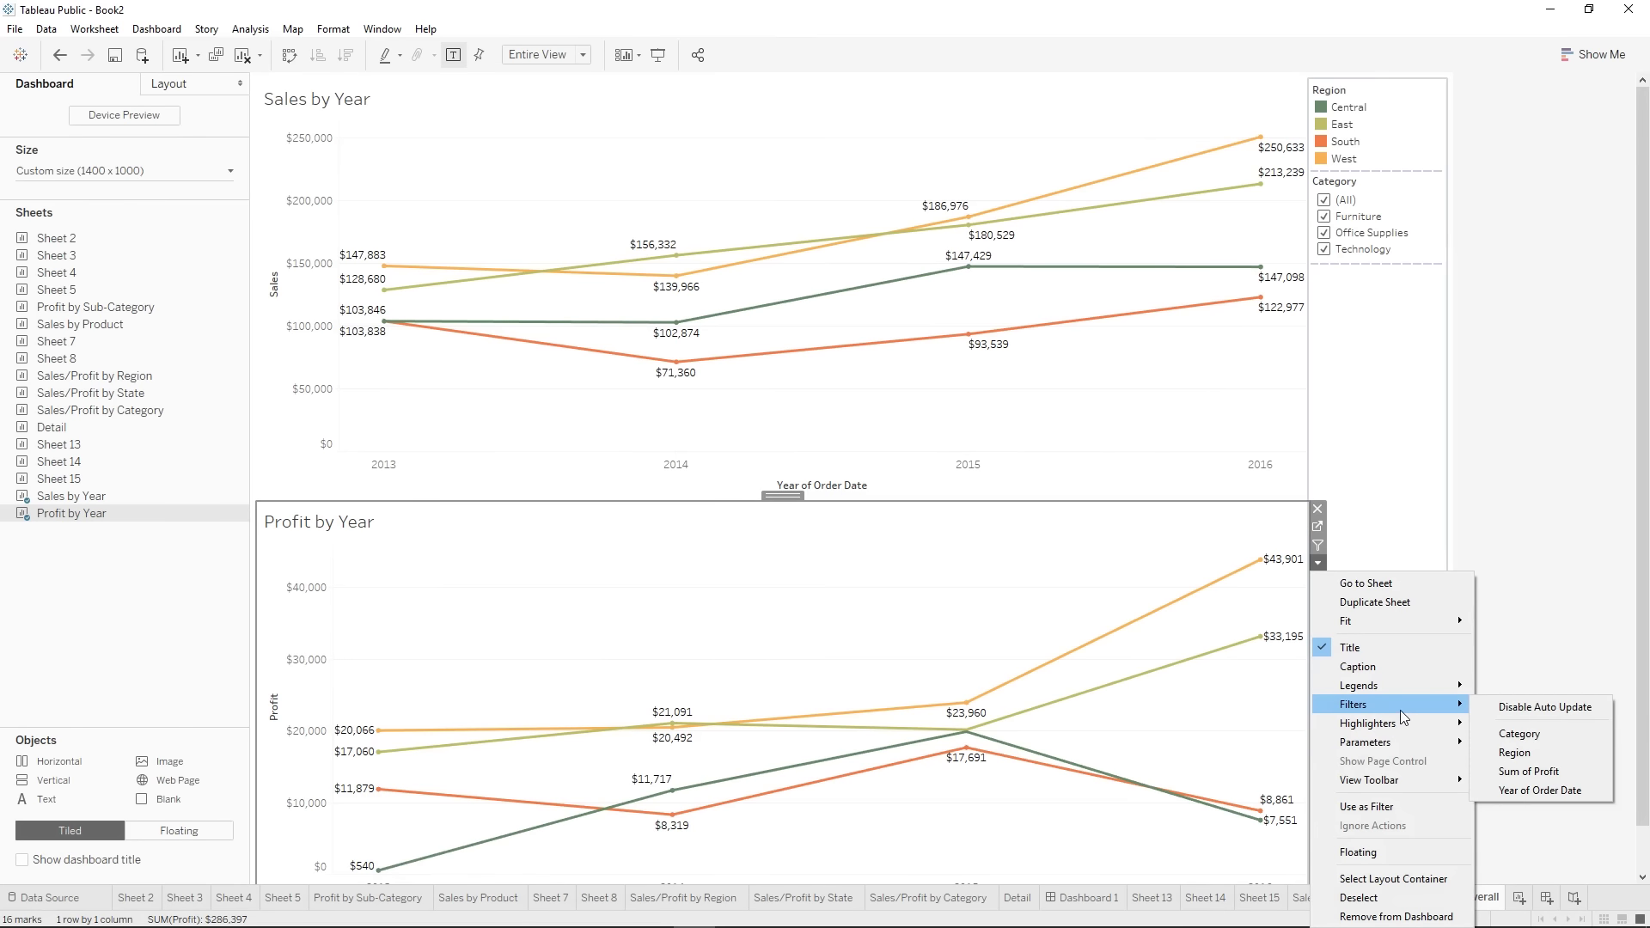
{"action": "left_click", "coordinate": [1532, 734]}
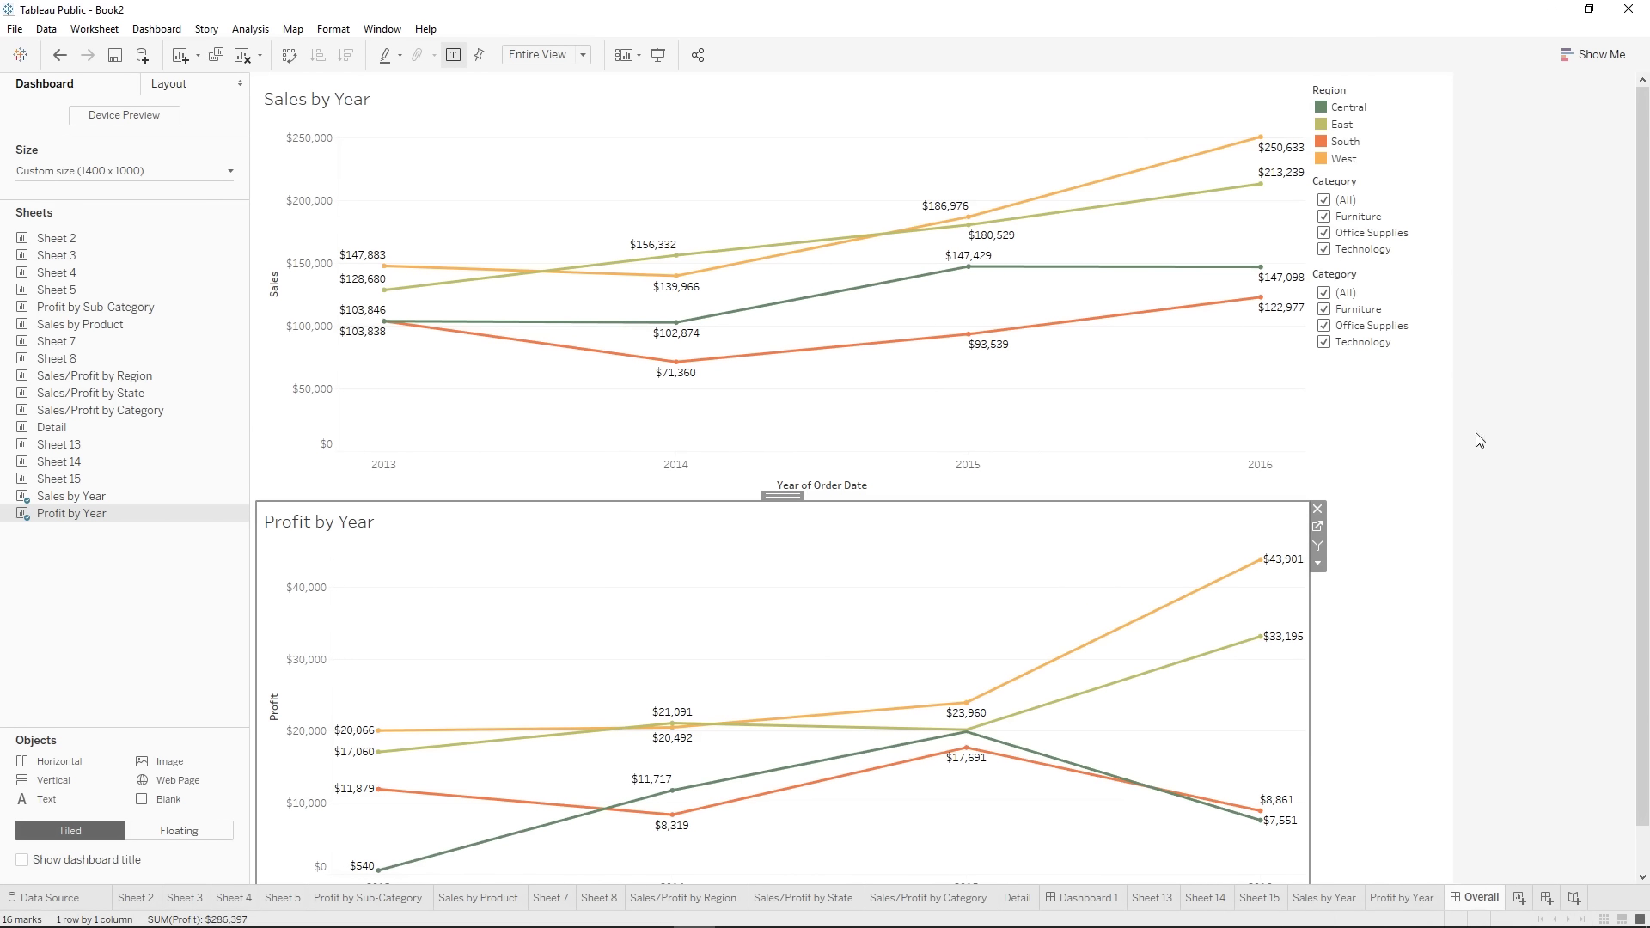
- Test the Profit by Year chart's Category filter by excluding Furniture and Office Supplies, and include both categories again
{"action": "left_click", "coordinate": [1324, 310]}
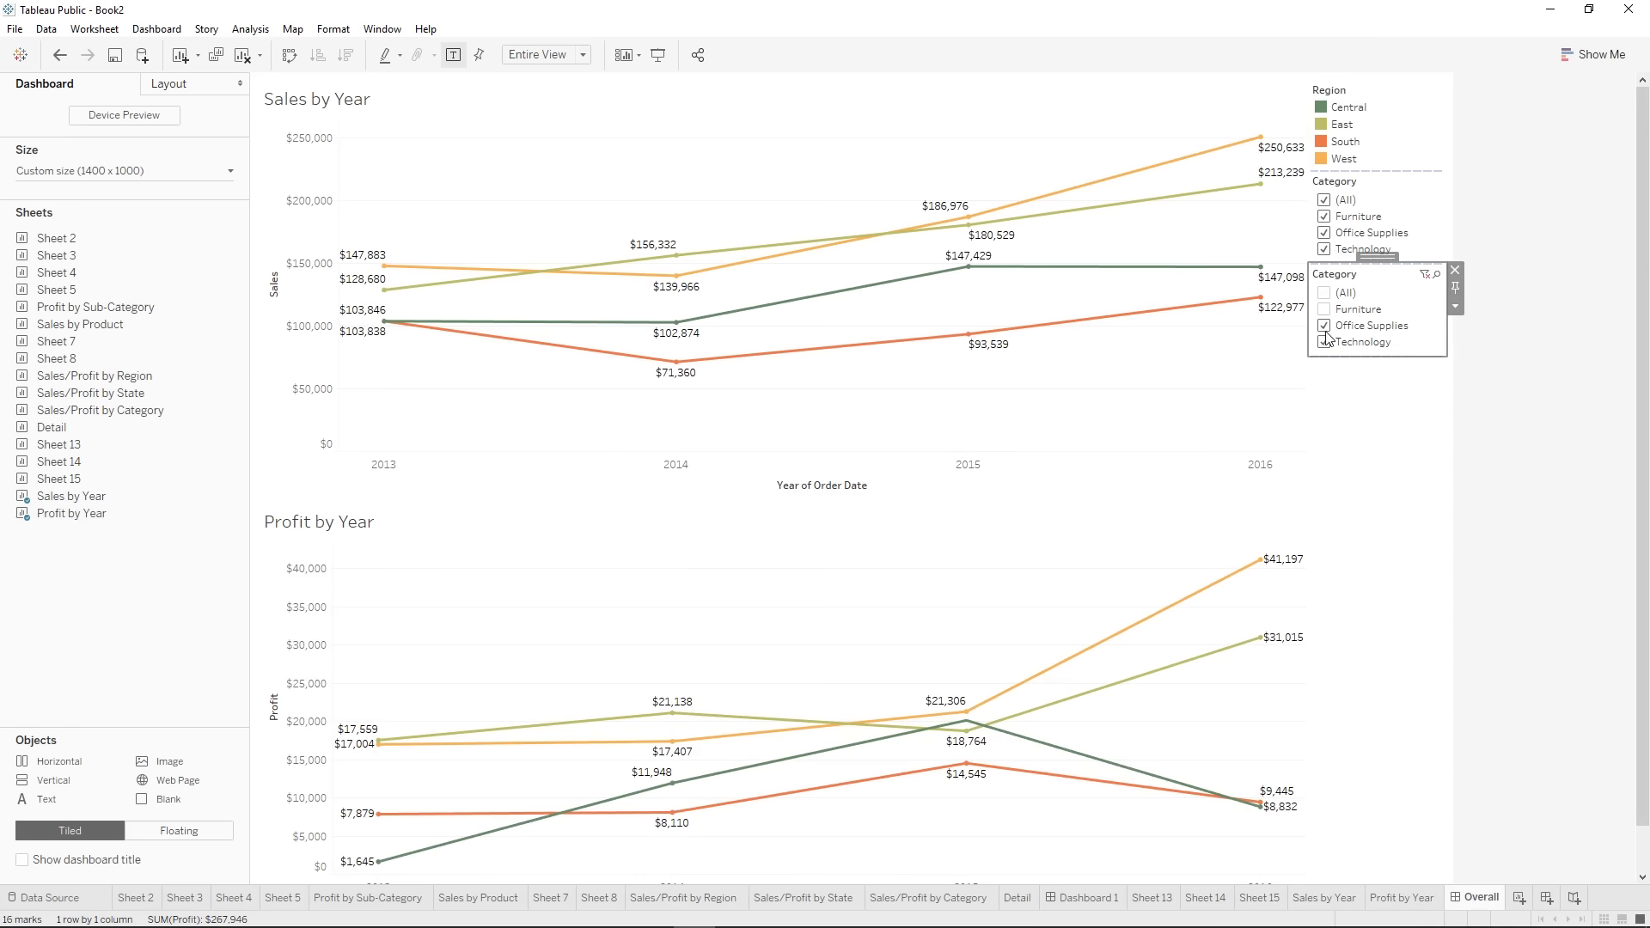
{"action": "left_click", "coordinate": [1325, 326]}
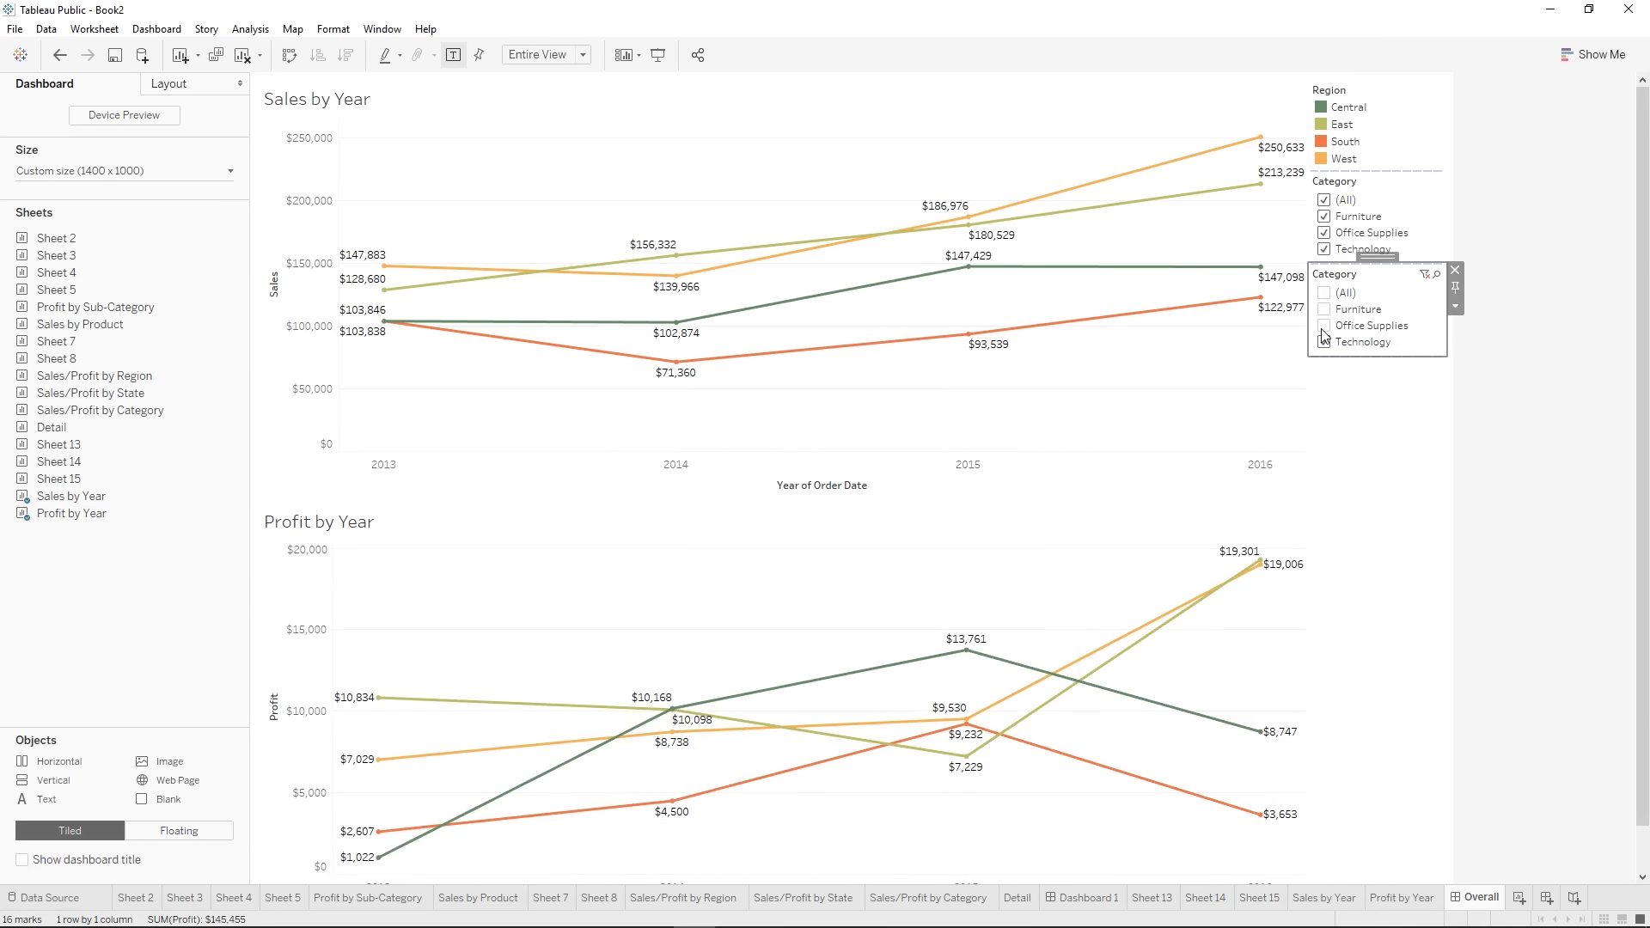
{"action": "left_click", "coordinate": [1324, 327]}
{"action": "left_click", "coordinate": [1324, 310]}
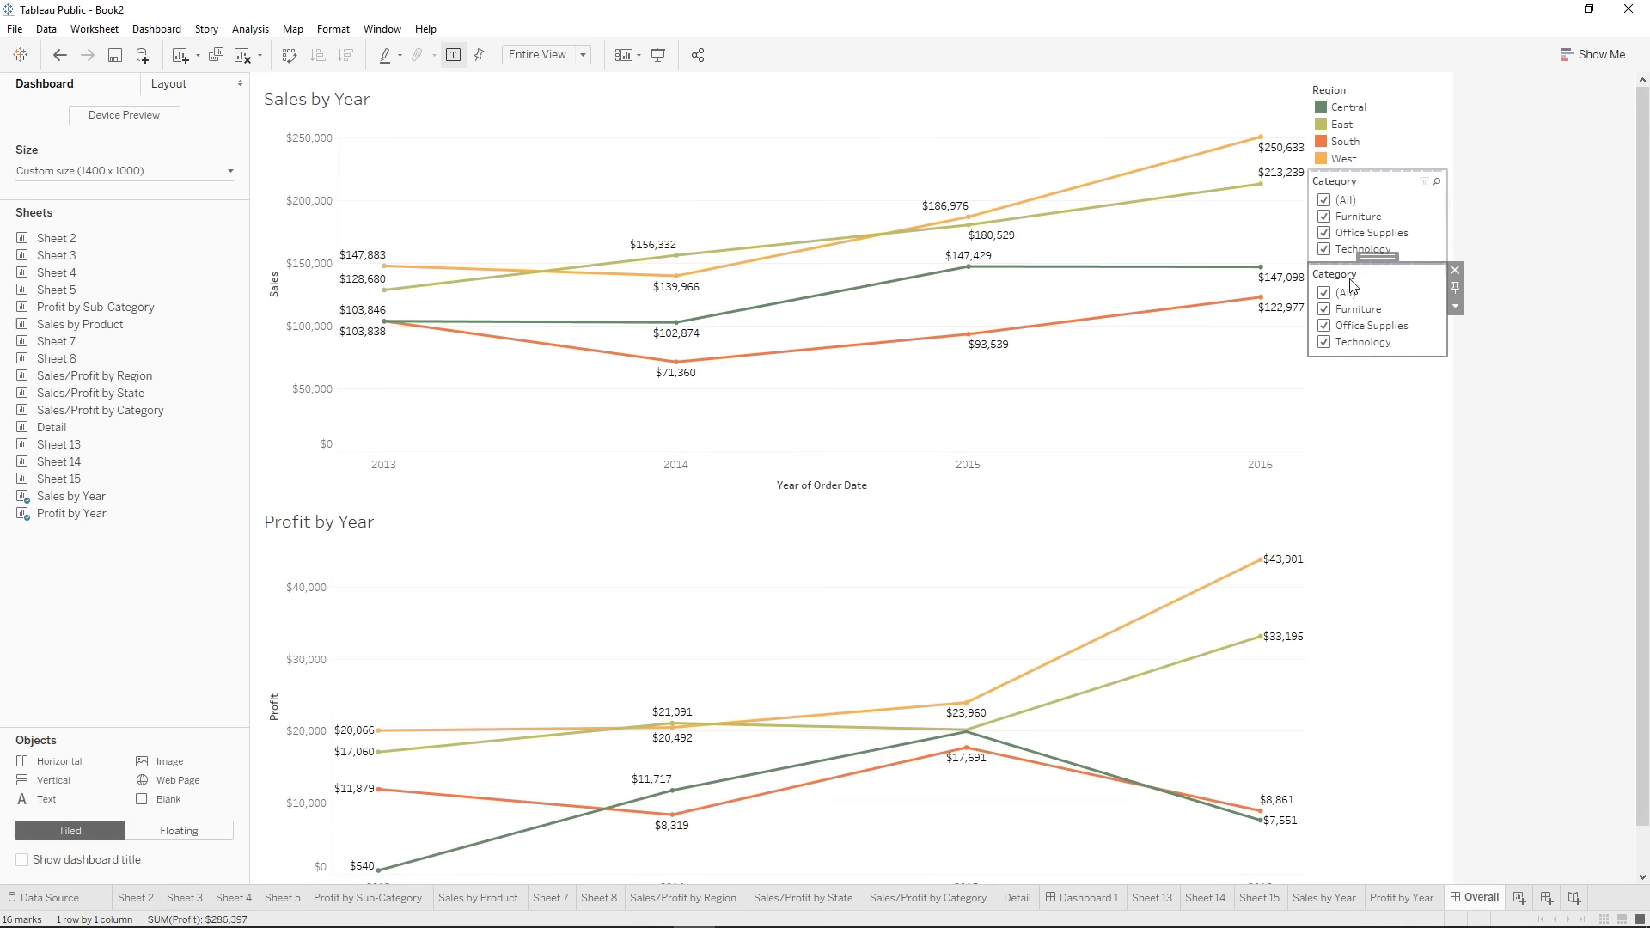
- Remove both Category filter controls from the Overall dashboard
{"action": "left_click", "coordinate": [1456, 271]}
{"action": "left_click", "coordinate": [1455, 179]}
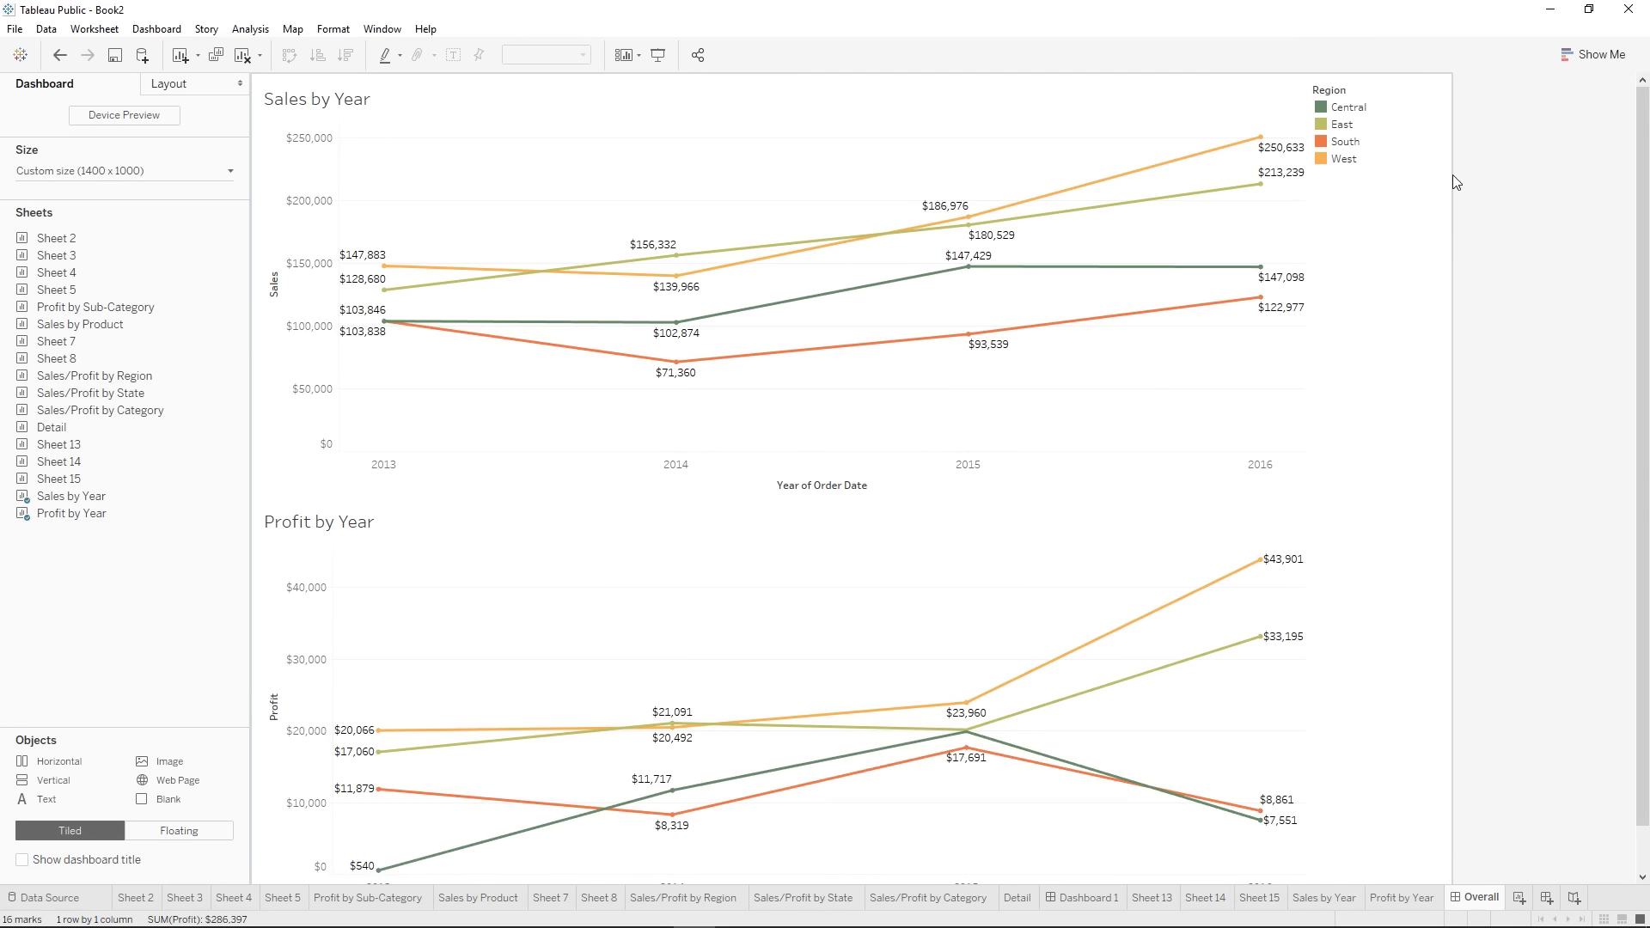
- Remove the Category filter from the Profit by Year sheet and return to the Sales by Year sheet
{"action": "left_click", "coordinate": [1408, 897]}
{"action": "left_click_drag", "start_coordinate": [326, 178], "coordinate": [468, 591]}
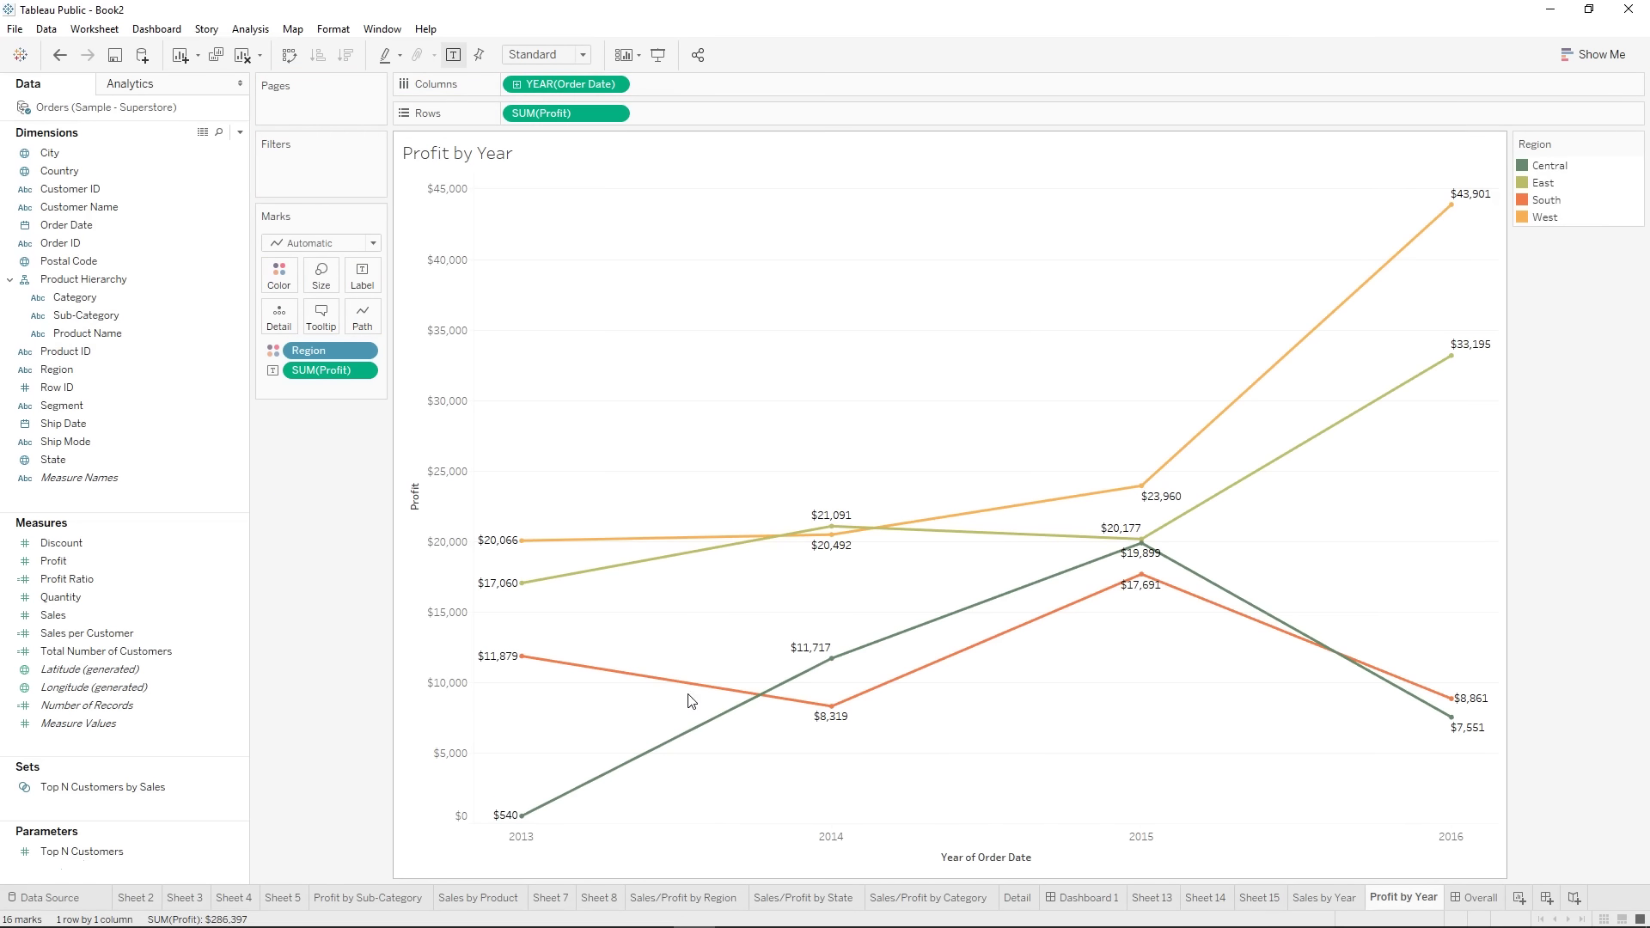
{"action": "left_click", "coordinate": [1327, 902]}
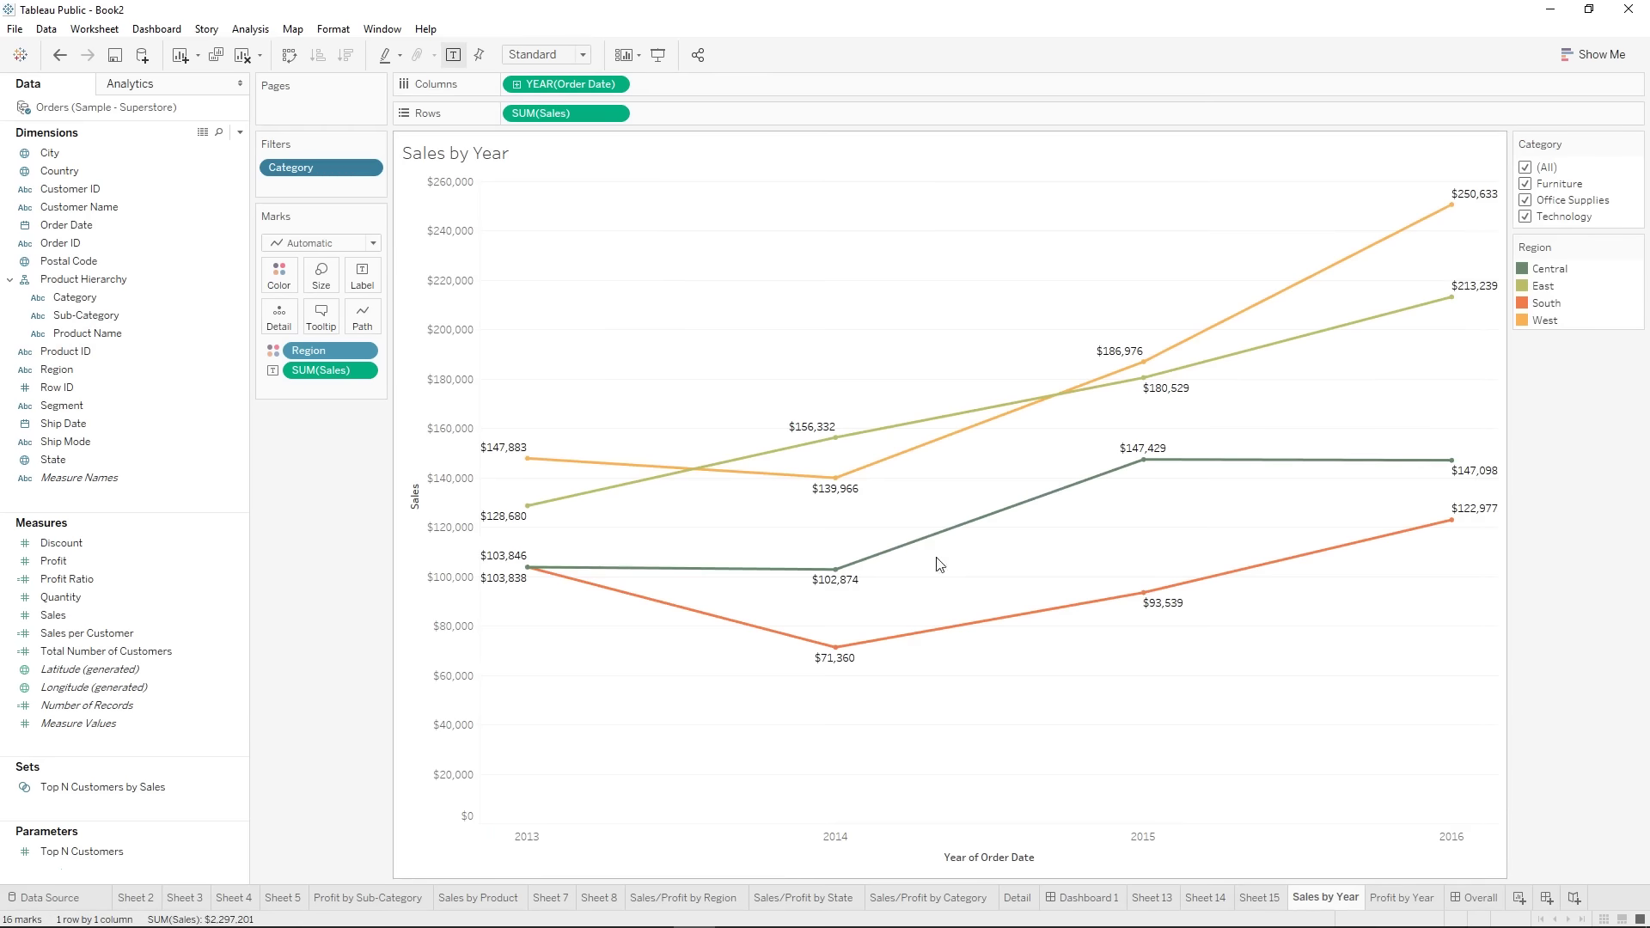
- Apply the Category filter of the Sales by Year worksheet to the Profit by Year worksheet as well
{"action": "right_click", "coordinate": [313, 179]}
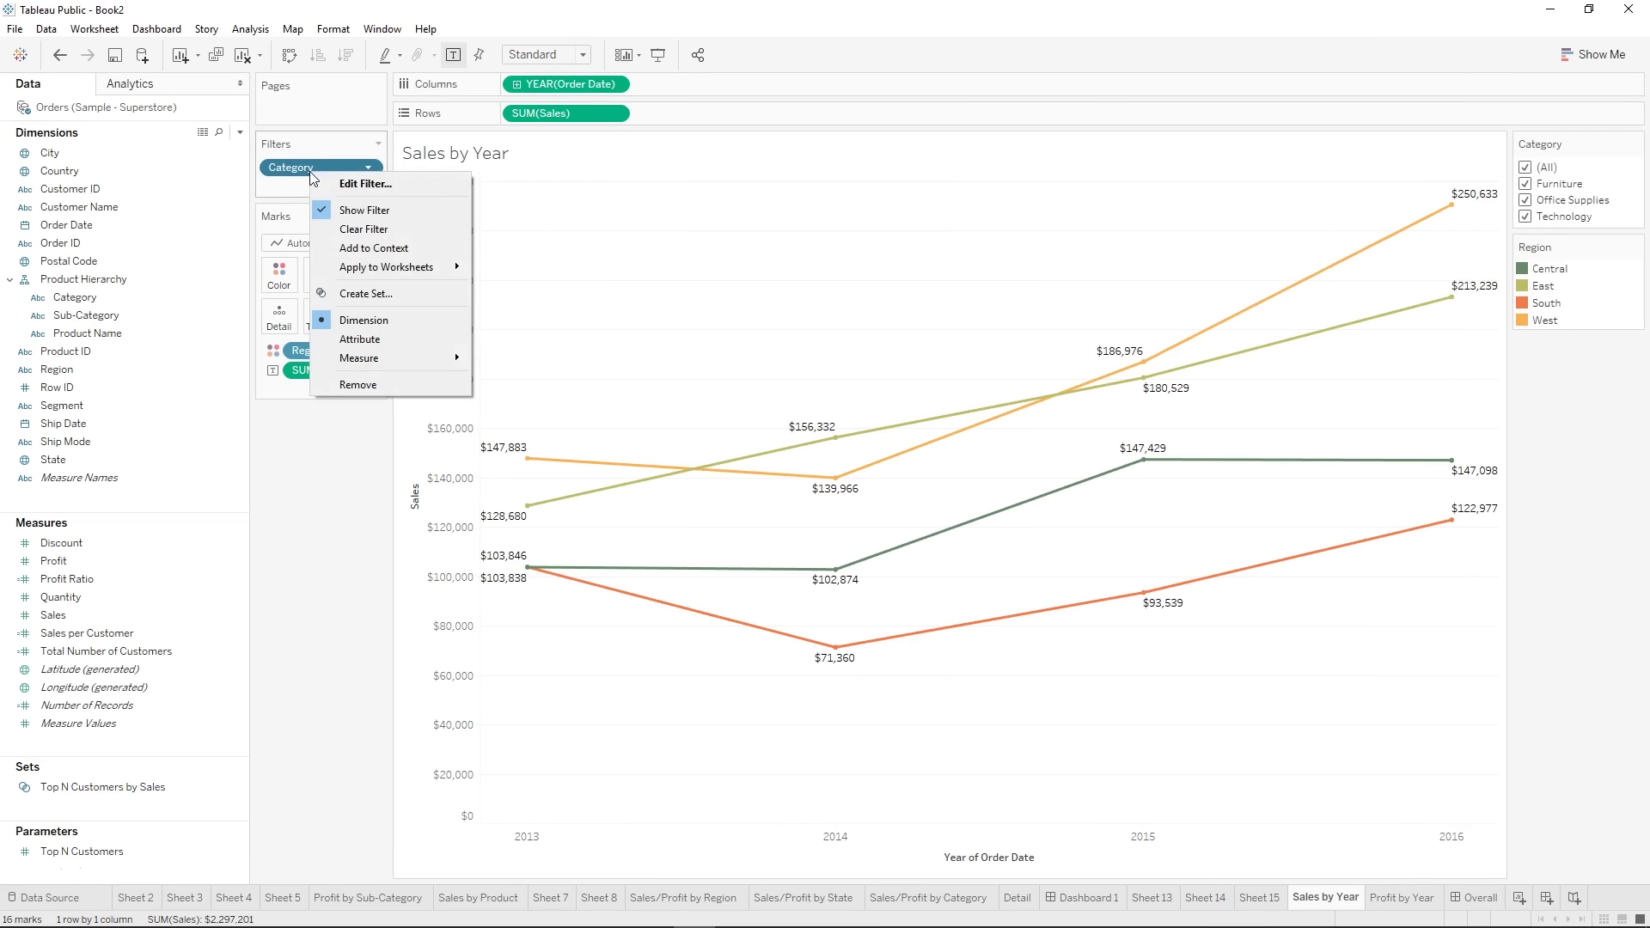
{"action": "mouse_move", "coordinate": [394, 270]}
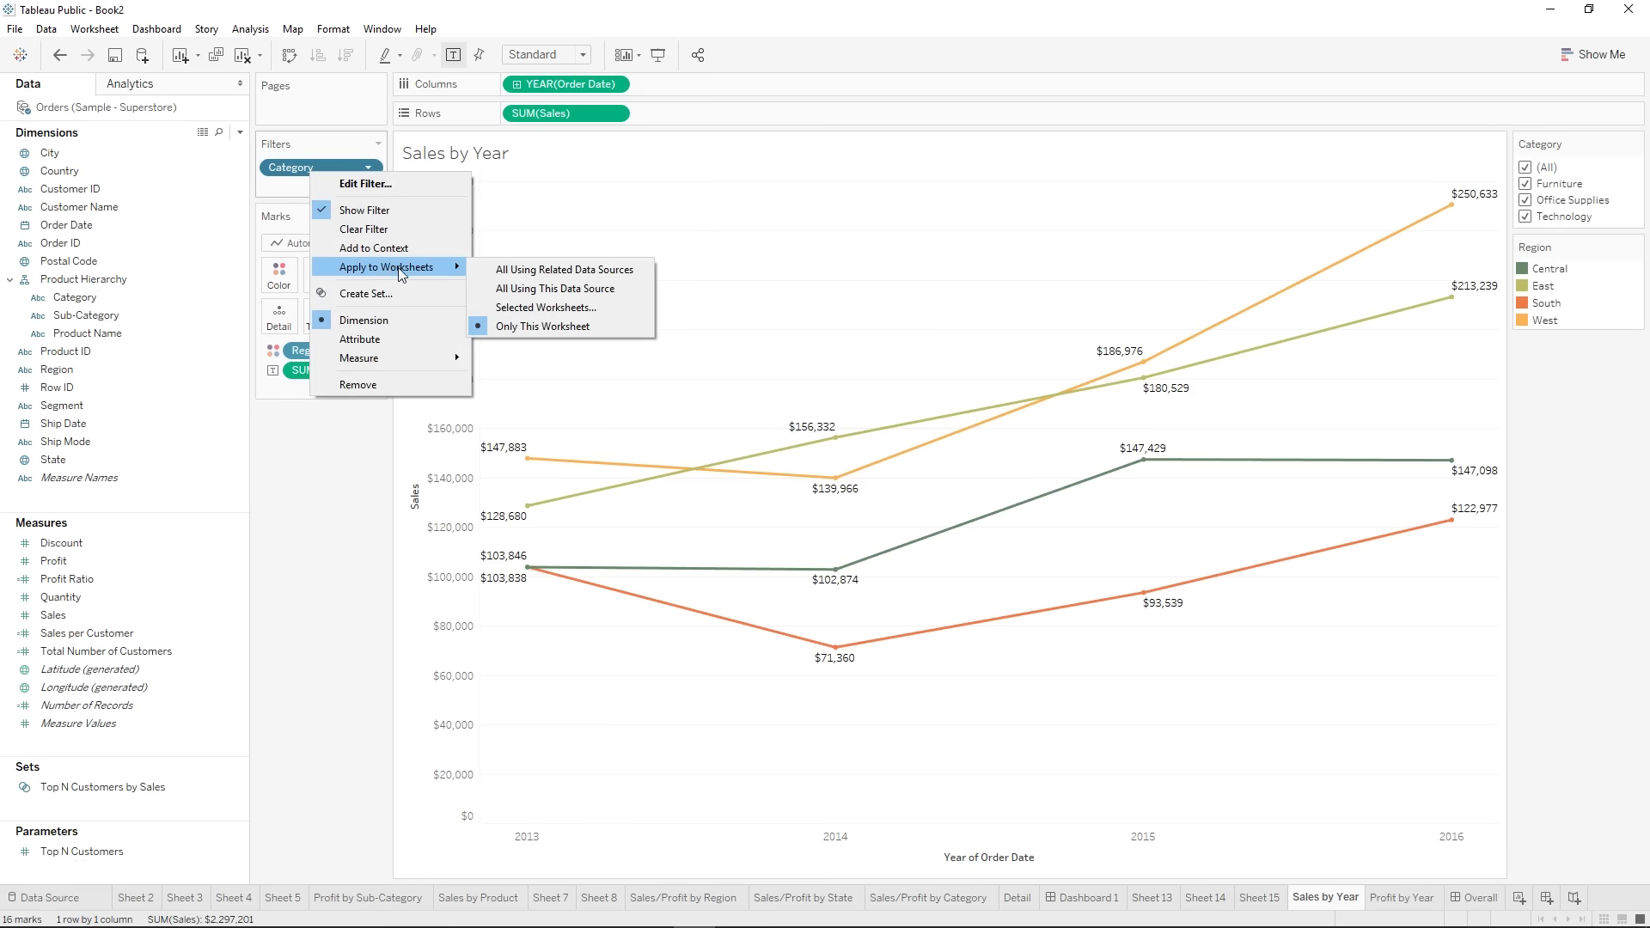
{"action": "left_click", "coordinate": [552, 310]}
{"action": "scroll", "coordinate": [730, 380], "scroll_direction": "down", "scroll_amount": 2}
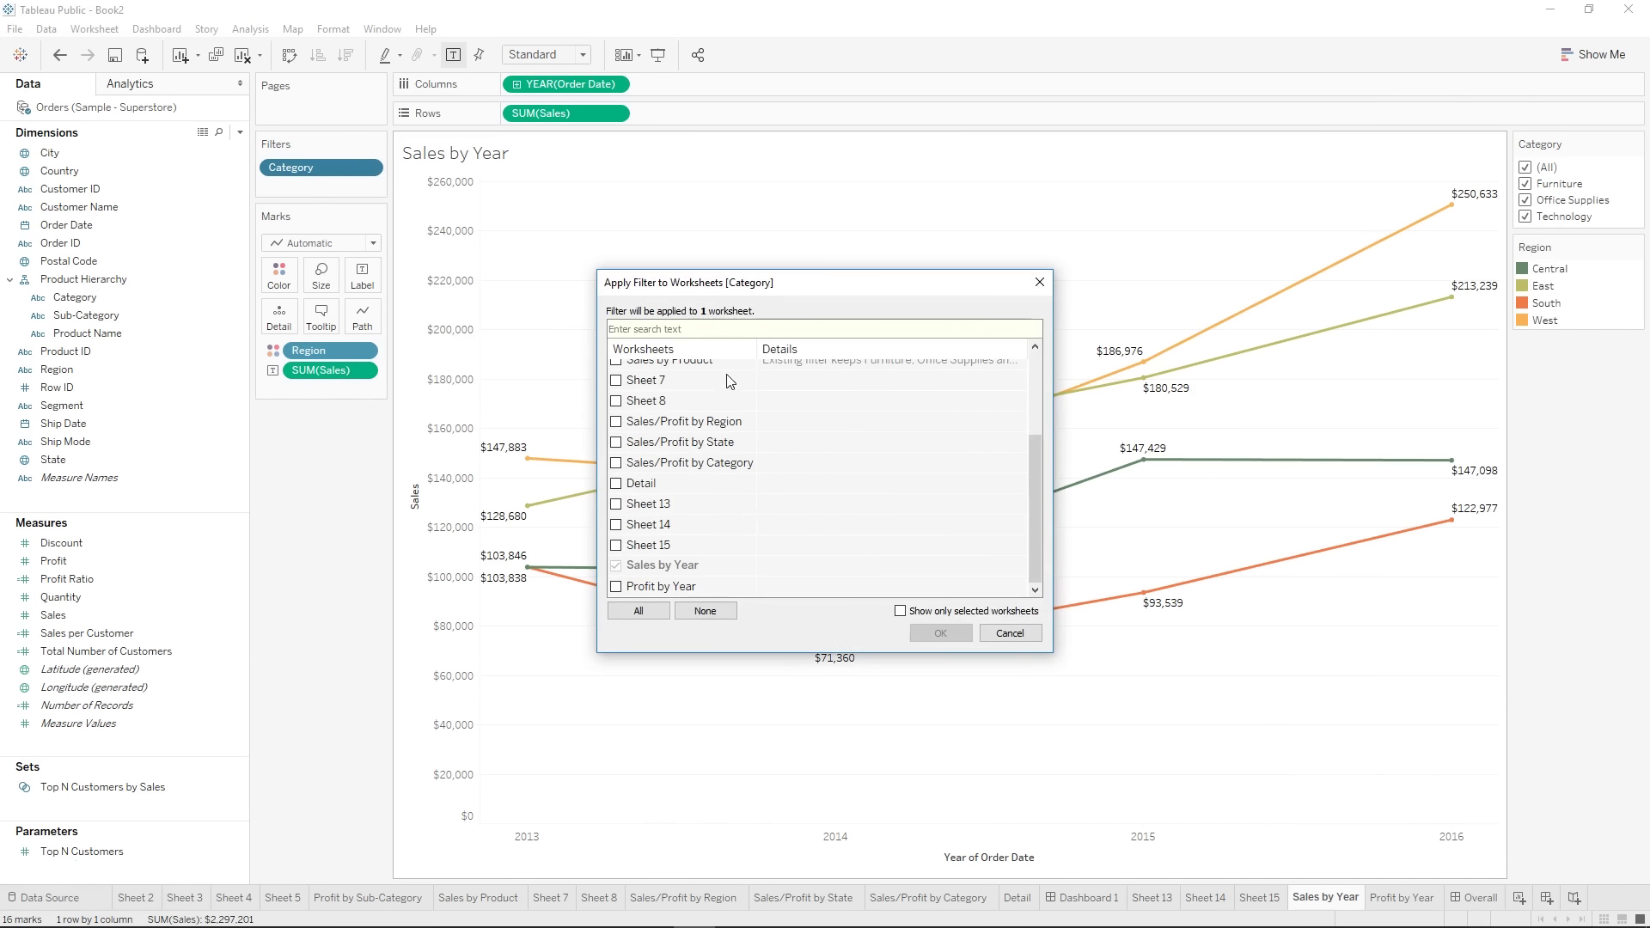
{"action": "left_click", "coordinate": [616, 586]}
{"action": "left_click", "coordinate": [940, 633]}
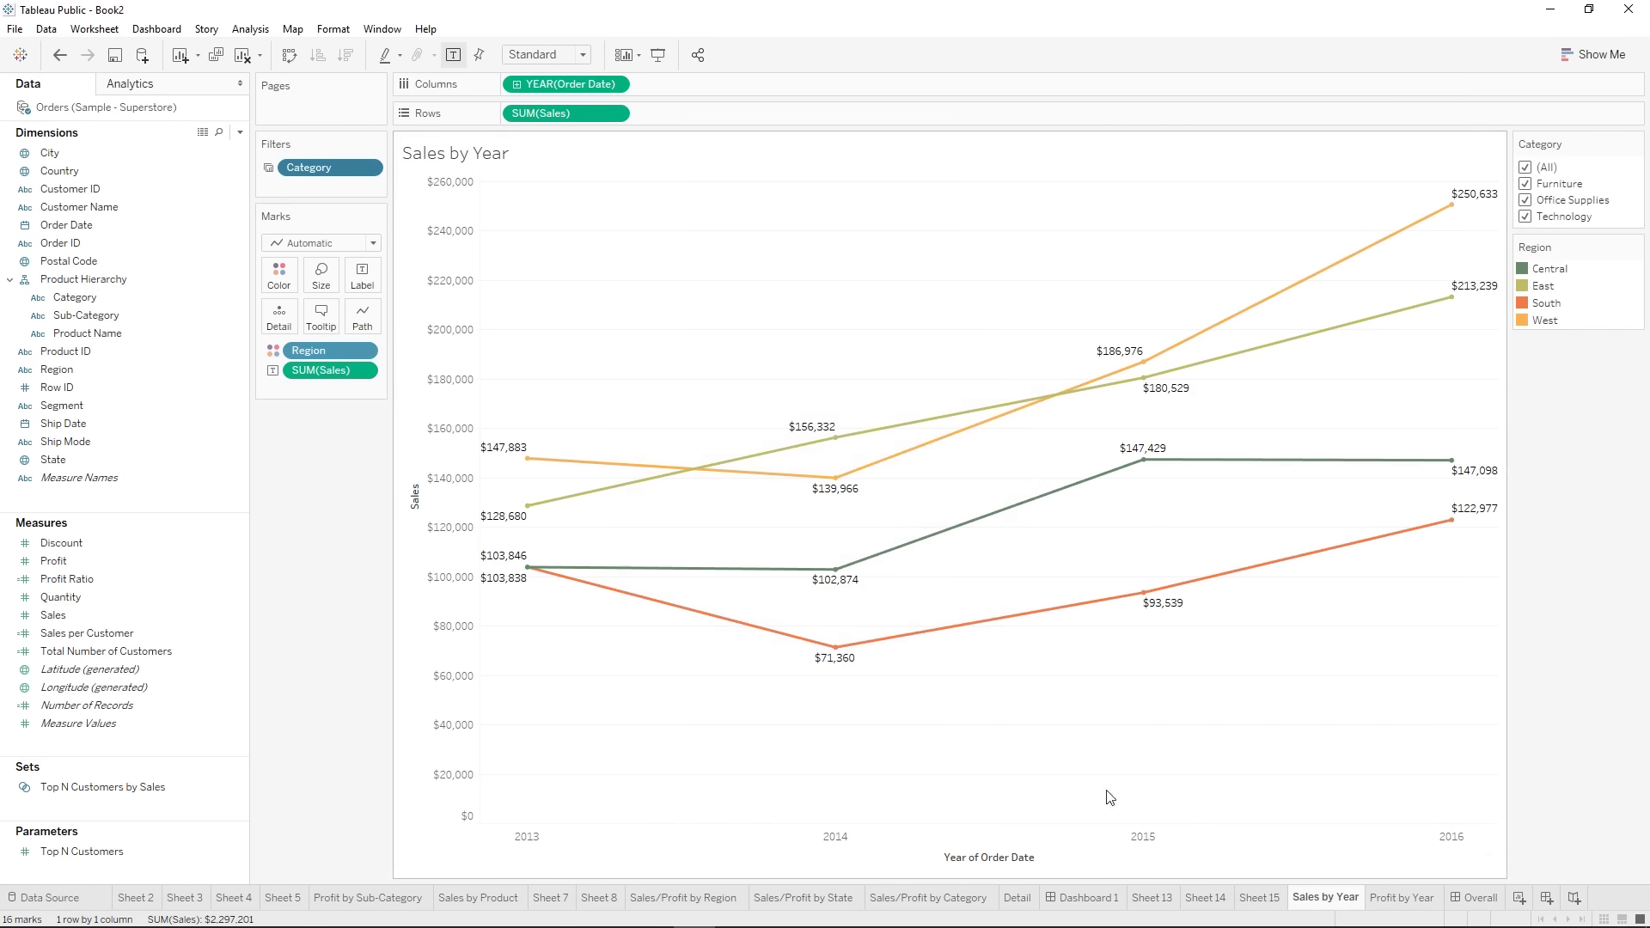
- Show the Category filter of the Sales by Year chart on the Overall dashboard
{"action": "left_click", "coordinate": [1402, 898]}
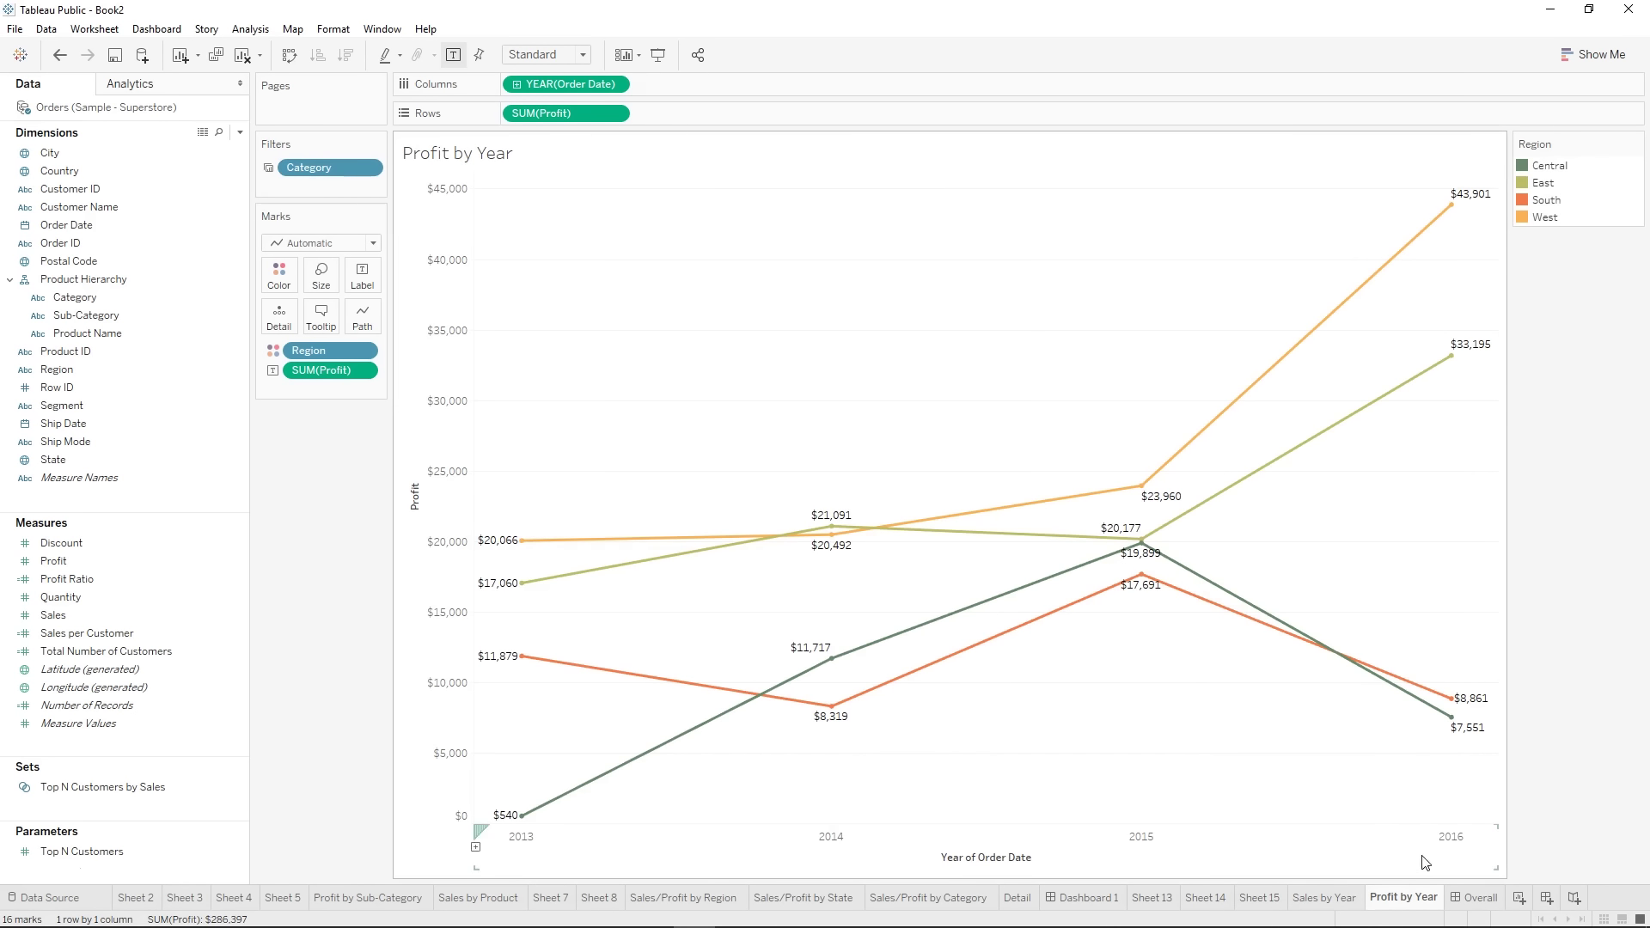
{"action": "left_click", "coordinate": [1478, 898]}
{"action": "left_click", "coordinate": [1293, 95]}
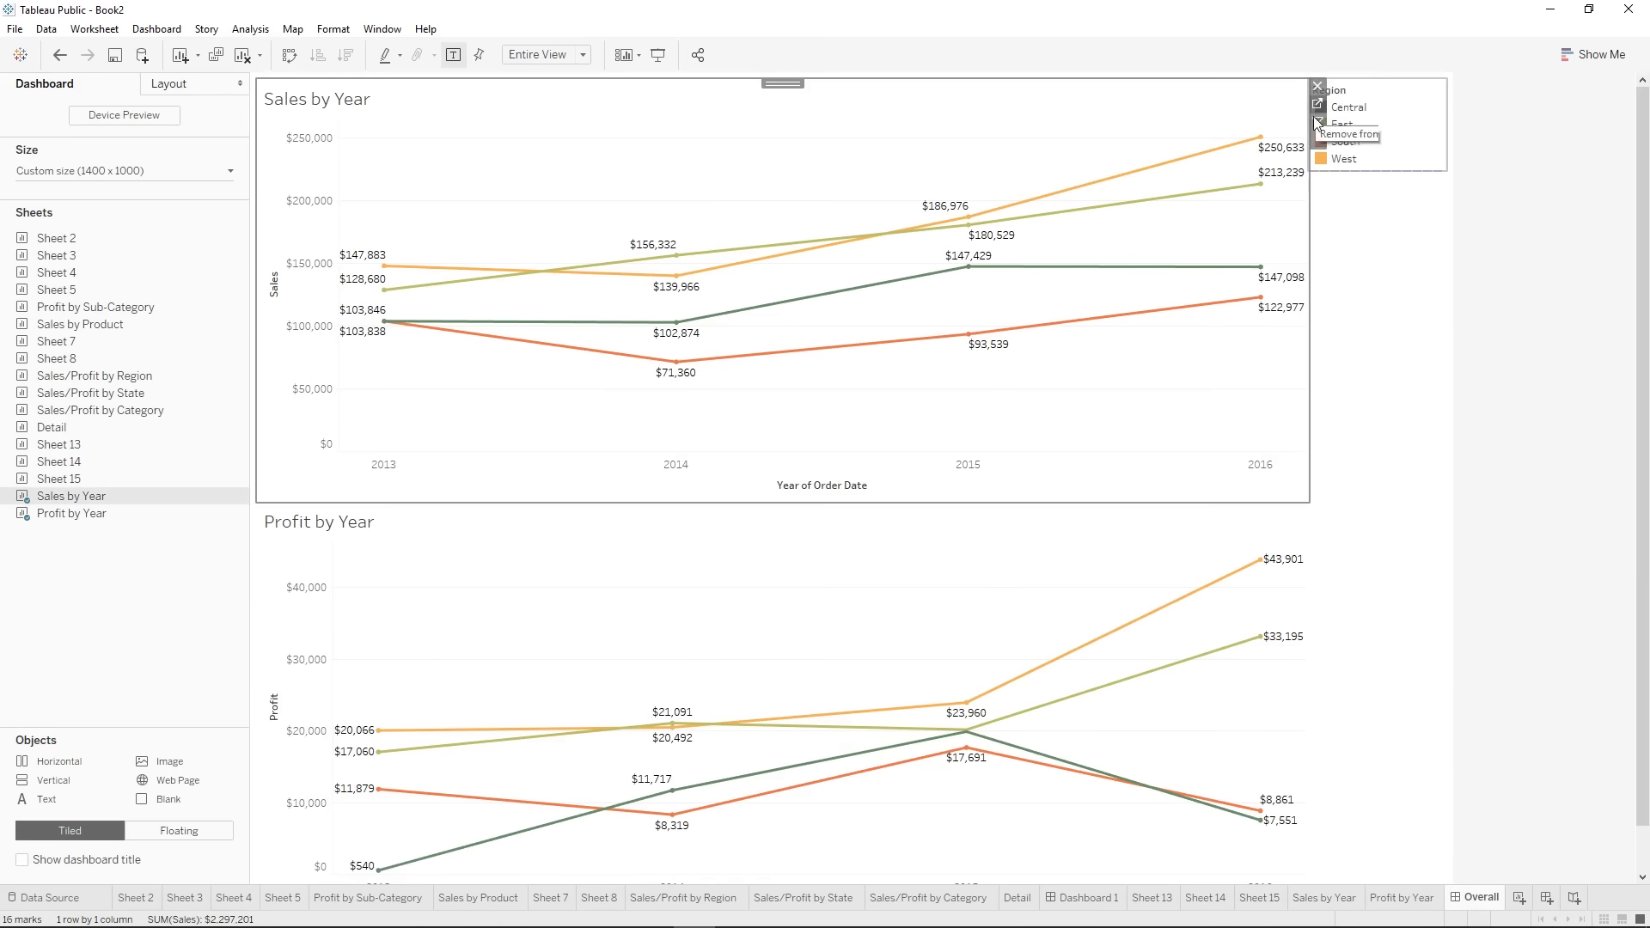
{"action": "left_click", "coordinate": [1318, 141]}
{"action": "mouse_move", "coordinate": [1466, 300]}
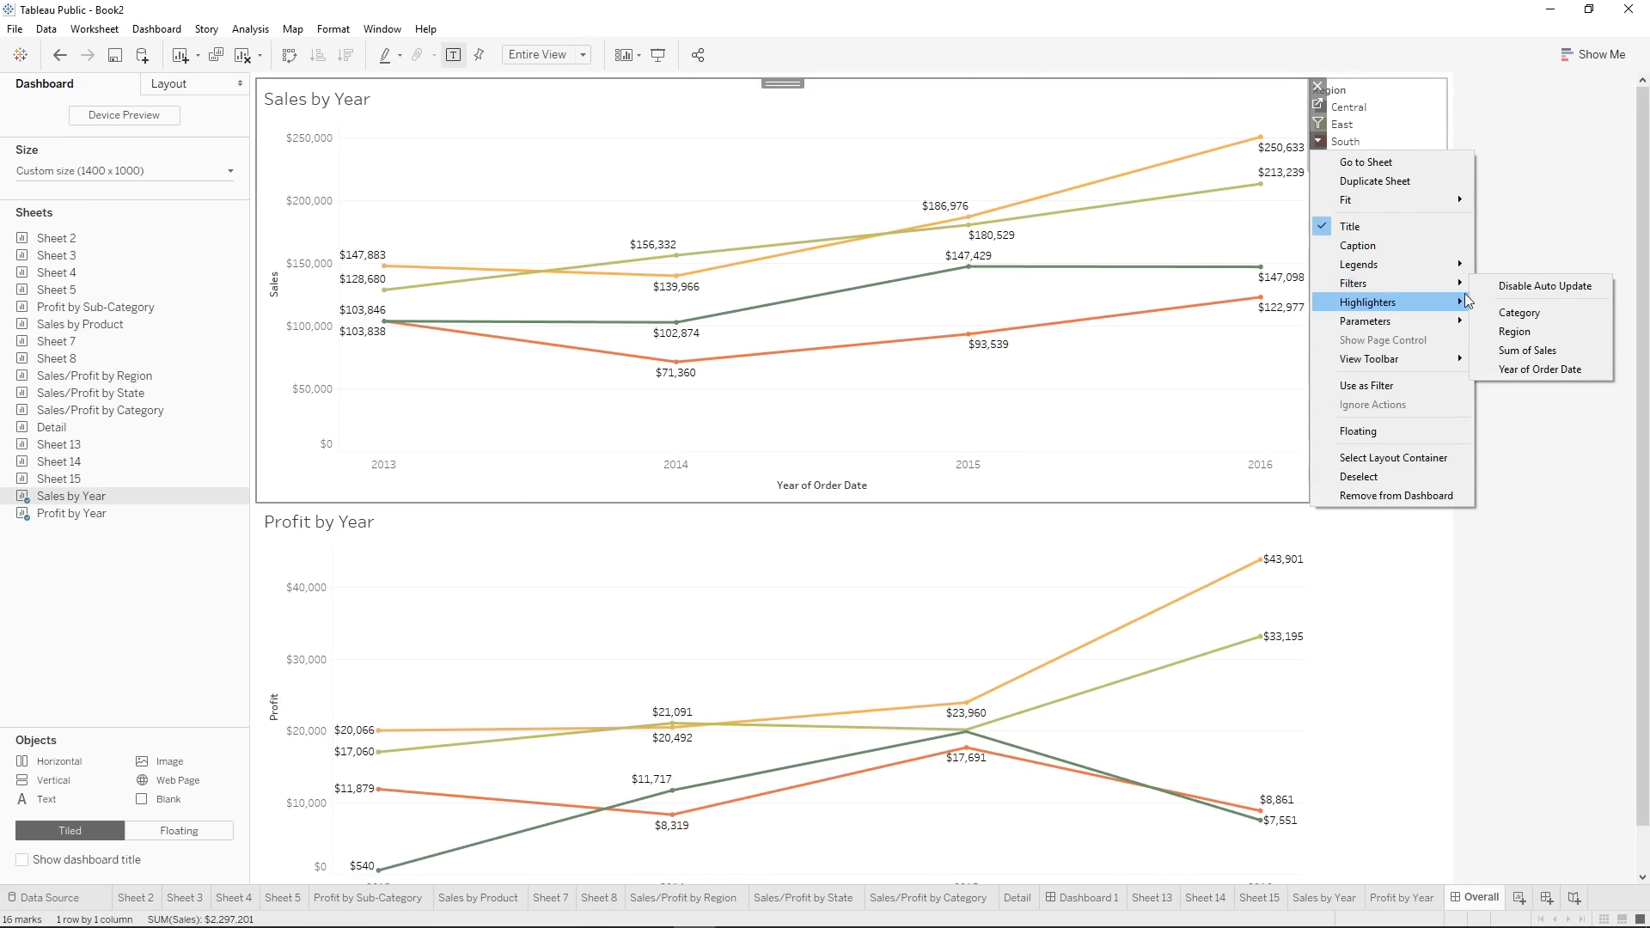
{"action": "left_click", "coordinate": [1519, 313]}
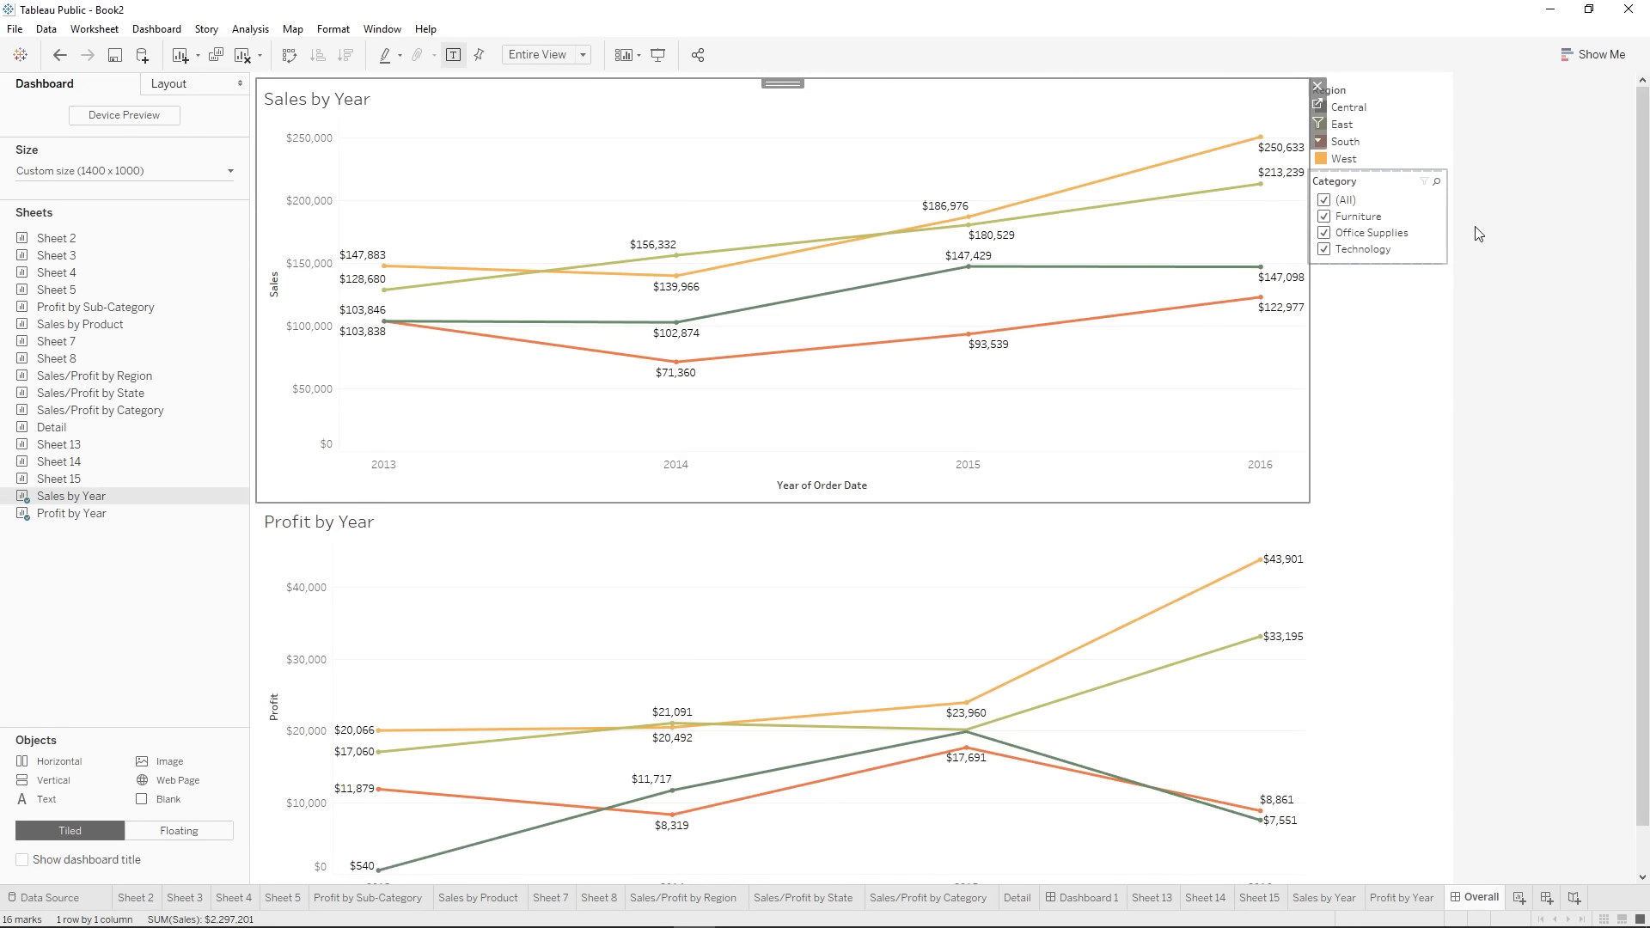
{"action": "left_click", "coordinate": [1531, 236]}
- Test the dashboard's Category filter by excluding Furniture and Office Supplies and including both again
{"action": "left_click", "coordinate": [1324, 217]}
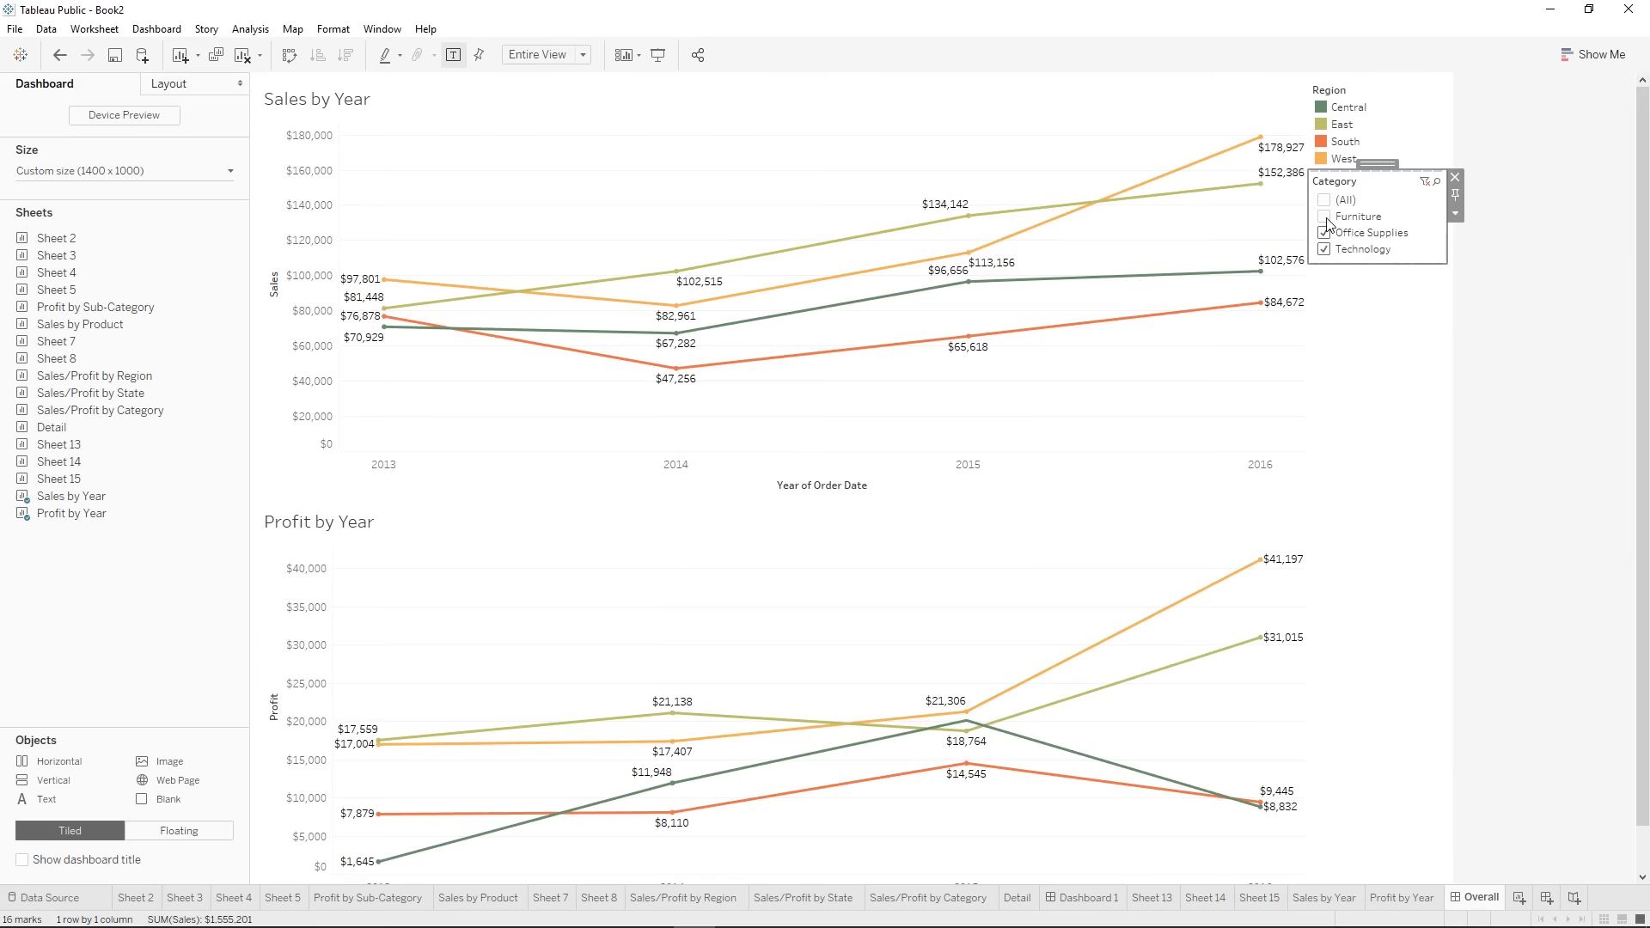
{"action": "left_click", "coordinate": [1324, 233]}
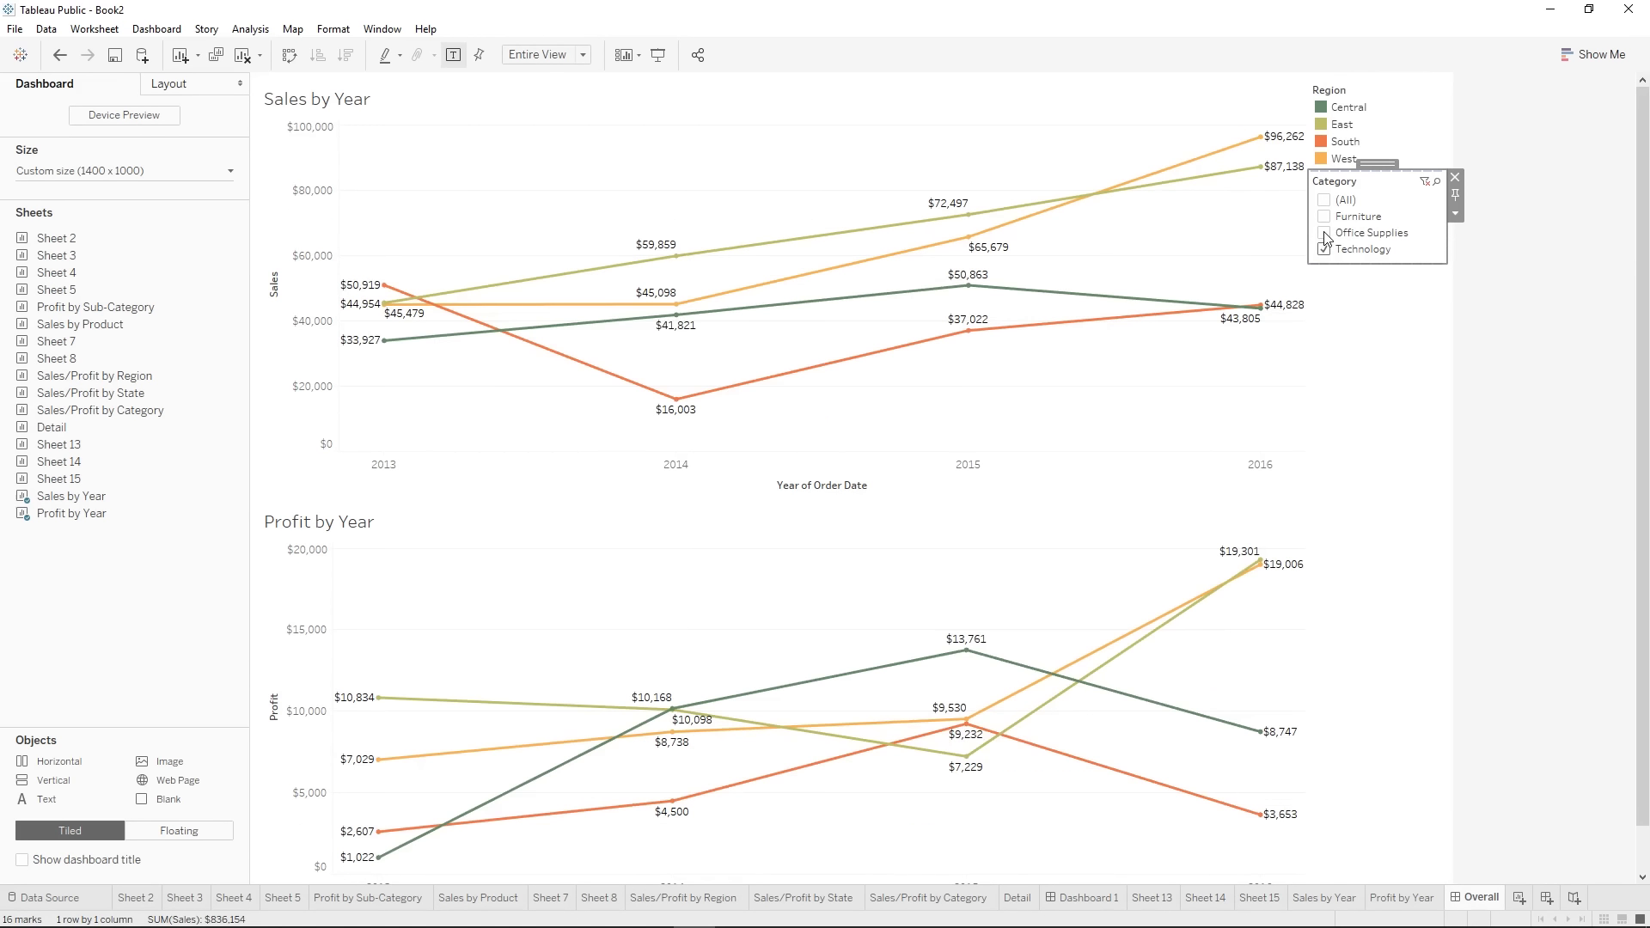
{"action": "left_click", "coordinate": [1324, 233]}
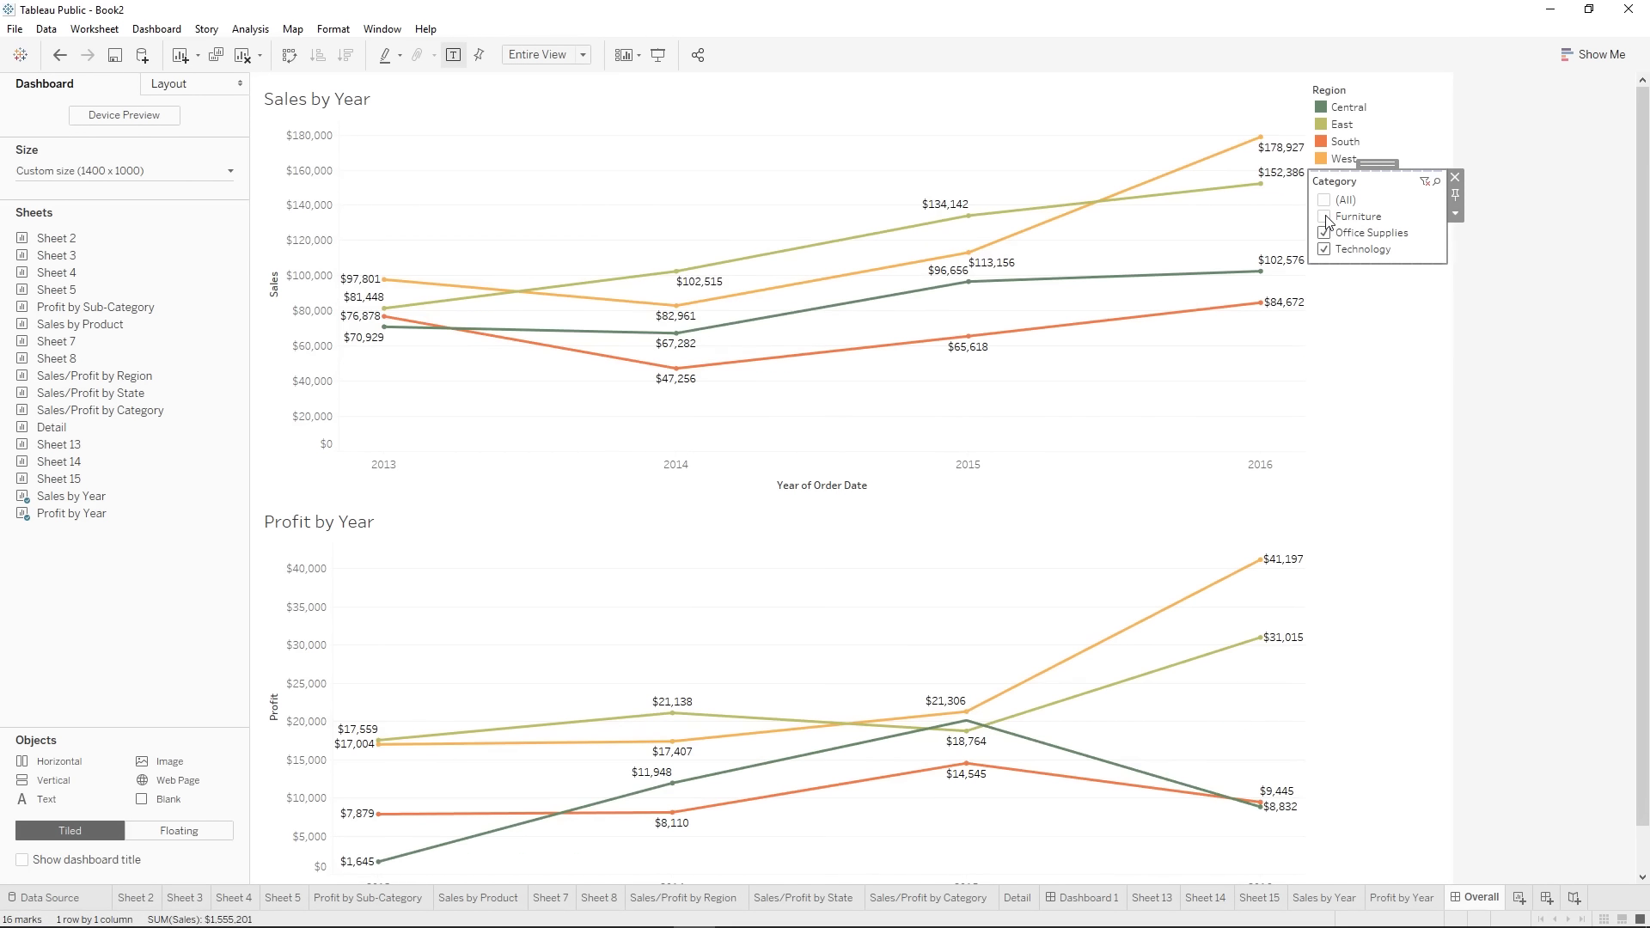
{"action": "left_click", "coordinate": [1324, 217]}
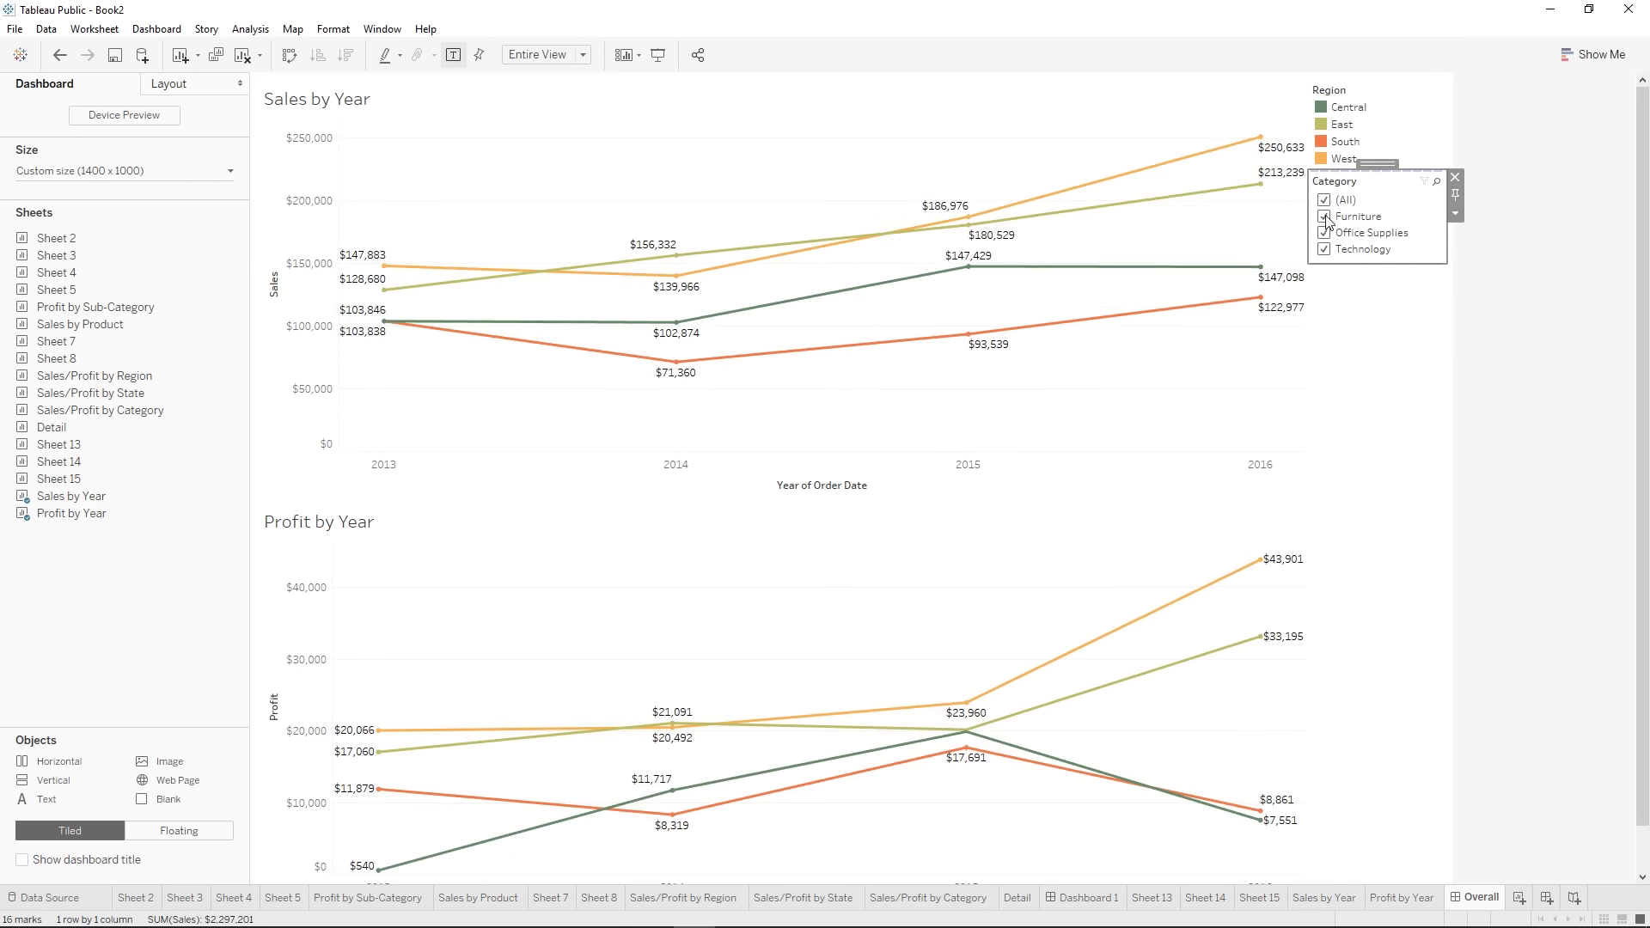
- Change the dashboard's Category filter to the Multiple Values (dropdown) style and check its list of values
{"action": "left_click", "coordinate": [1457, 217]}
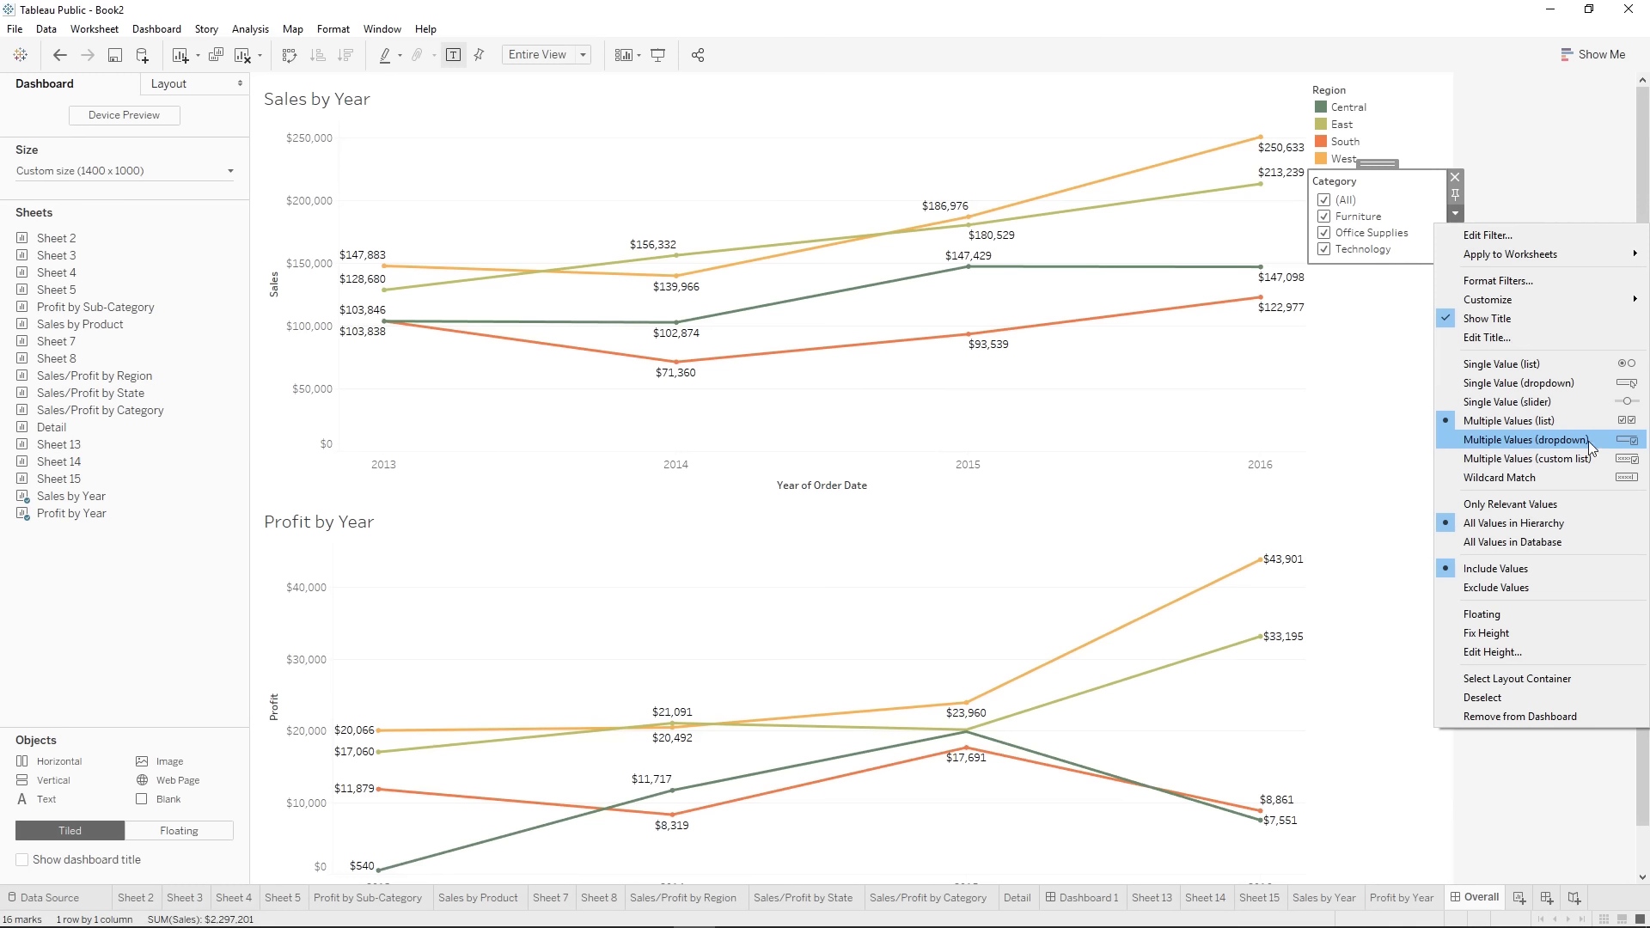
{"action": "left_click", "coordinate": [1526, 440]}
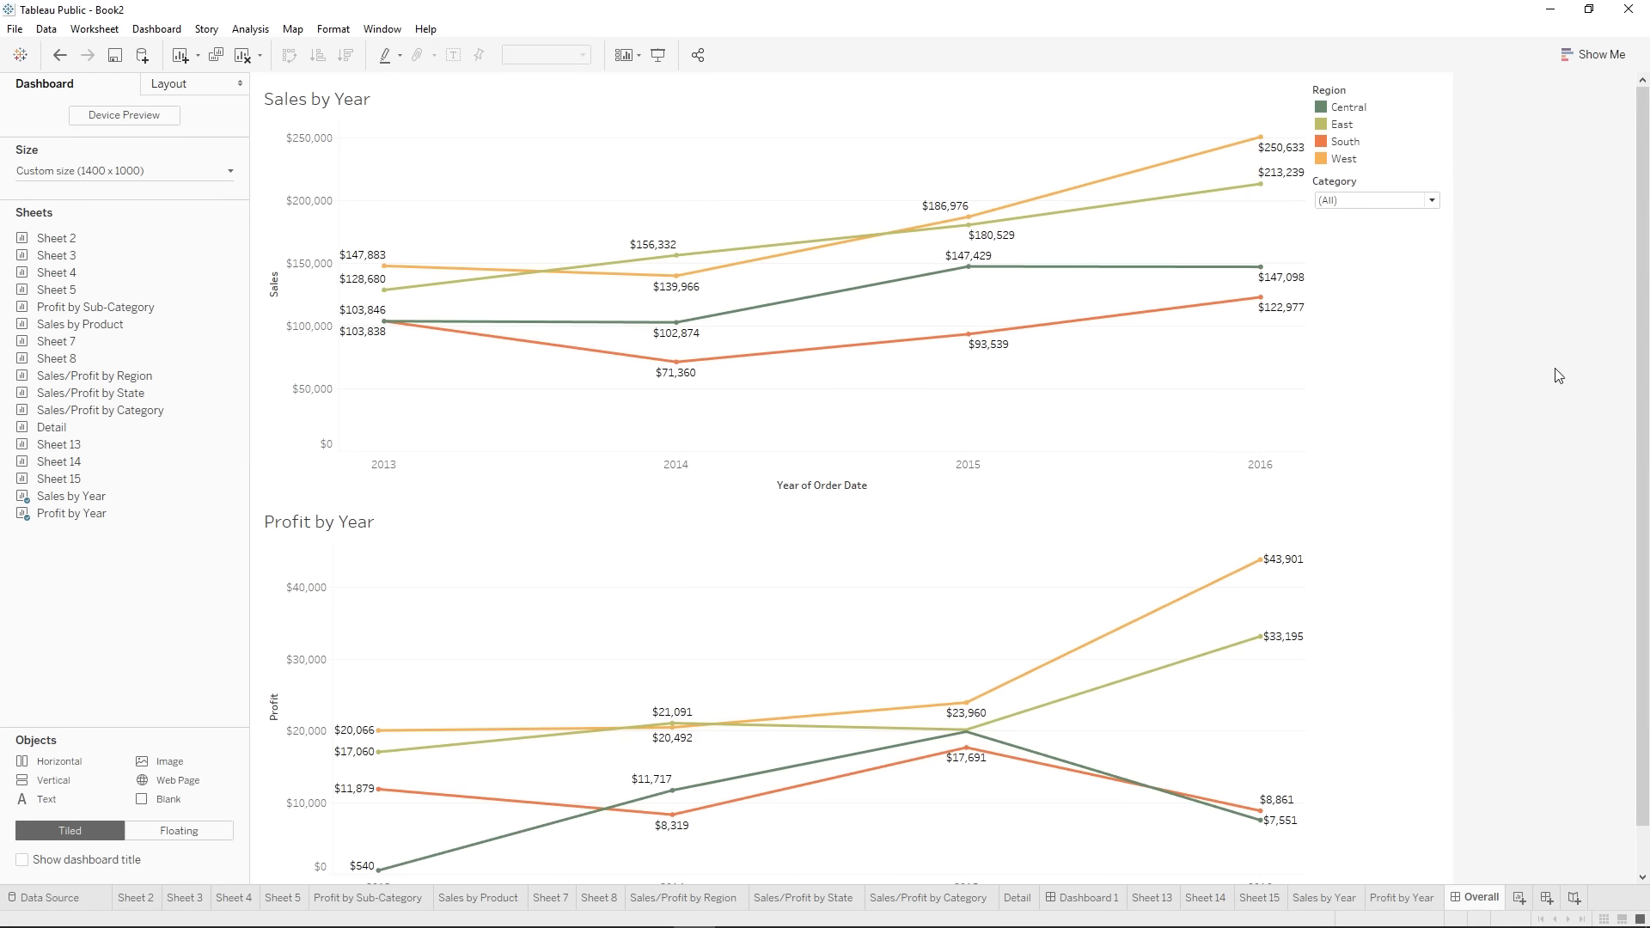
{"action": "left_click", "coordinate": [1432, 201]}
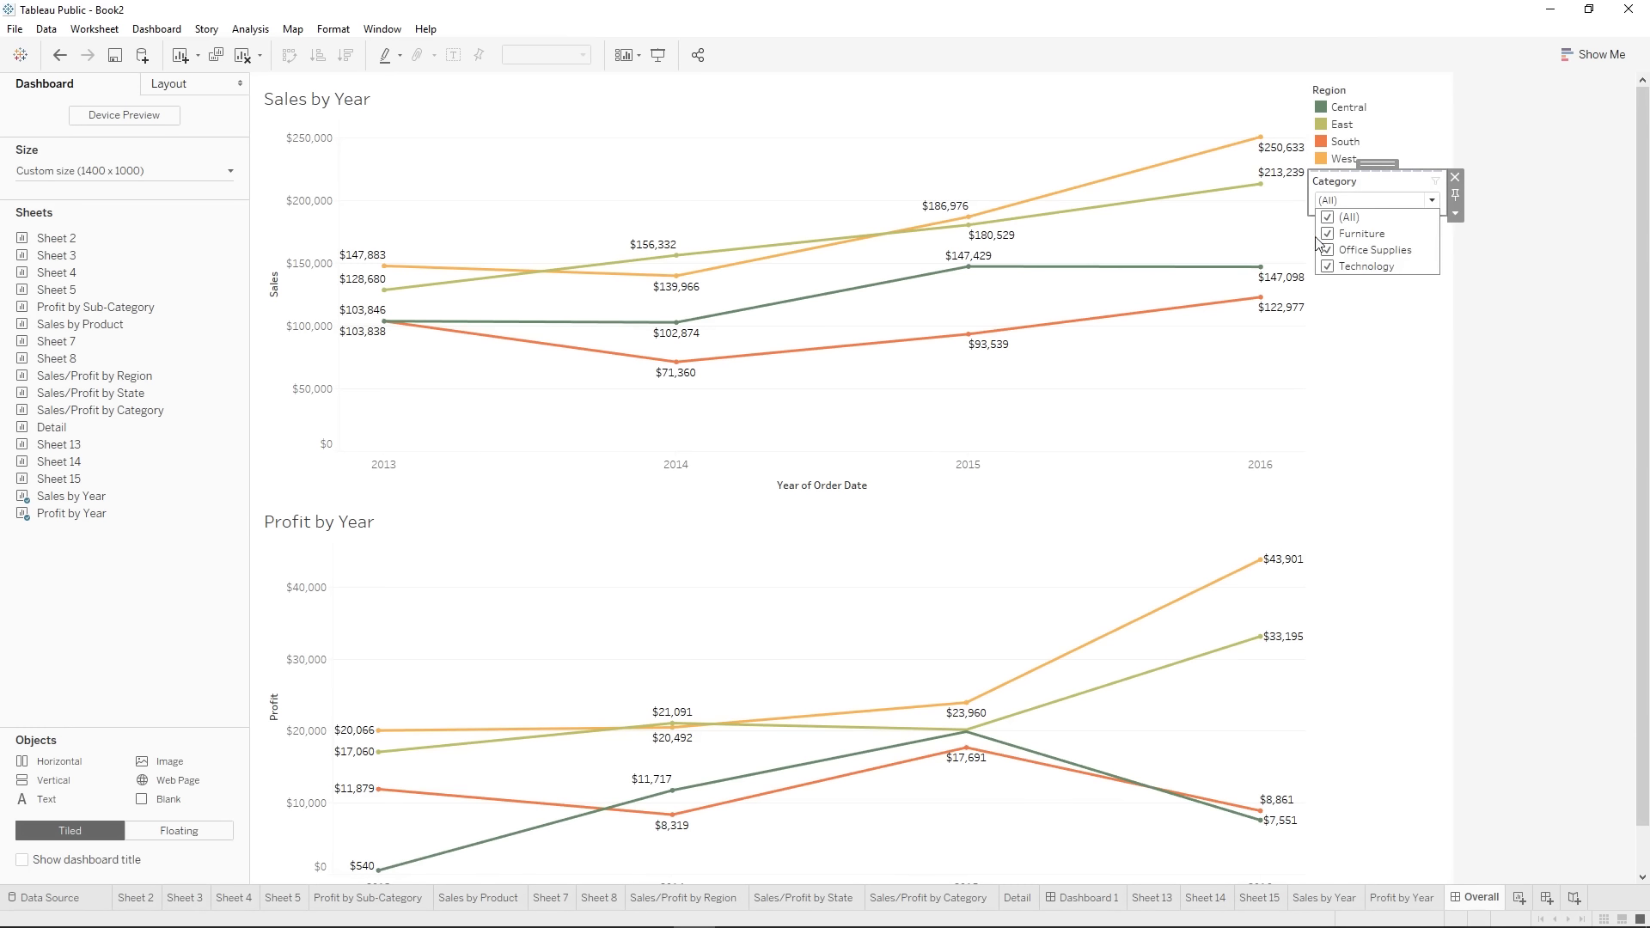
{"action": "left_click", "coordinate": [1432, 203]}
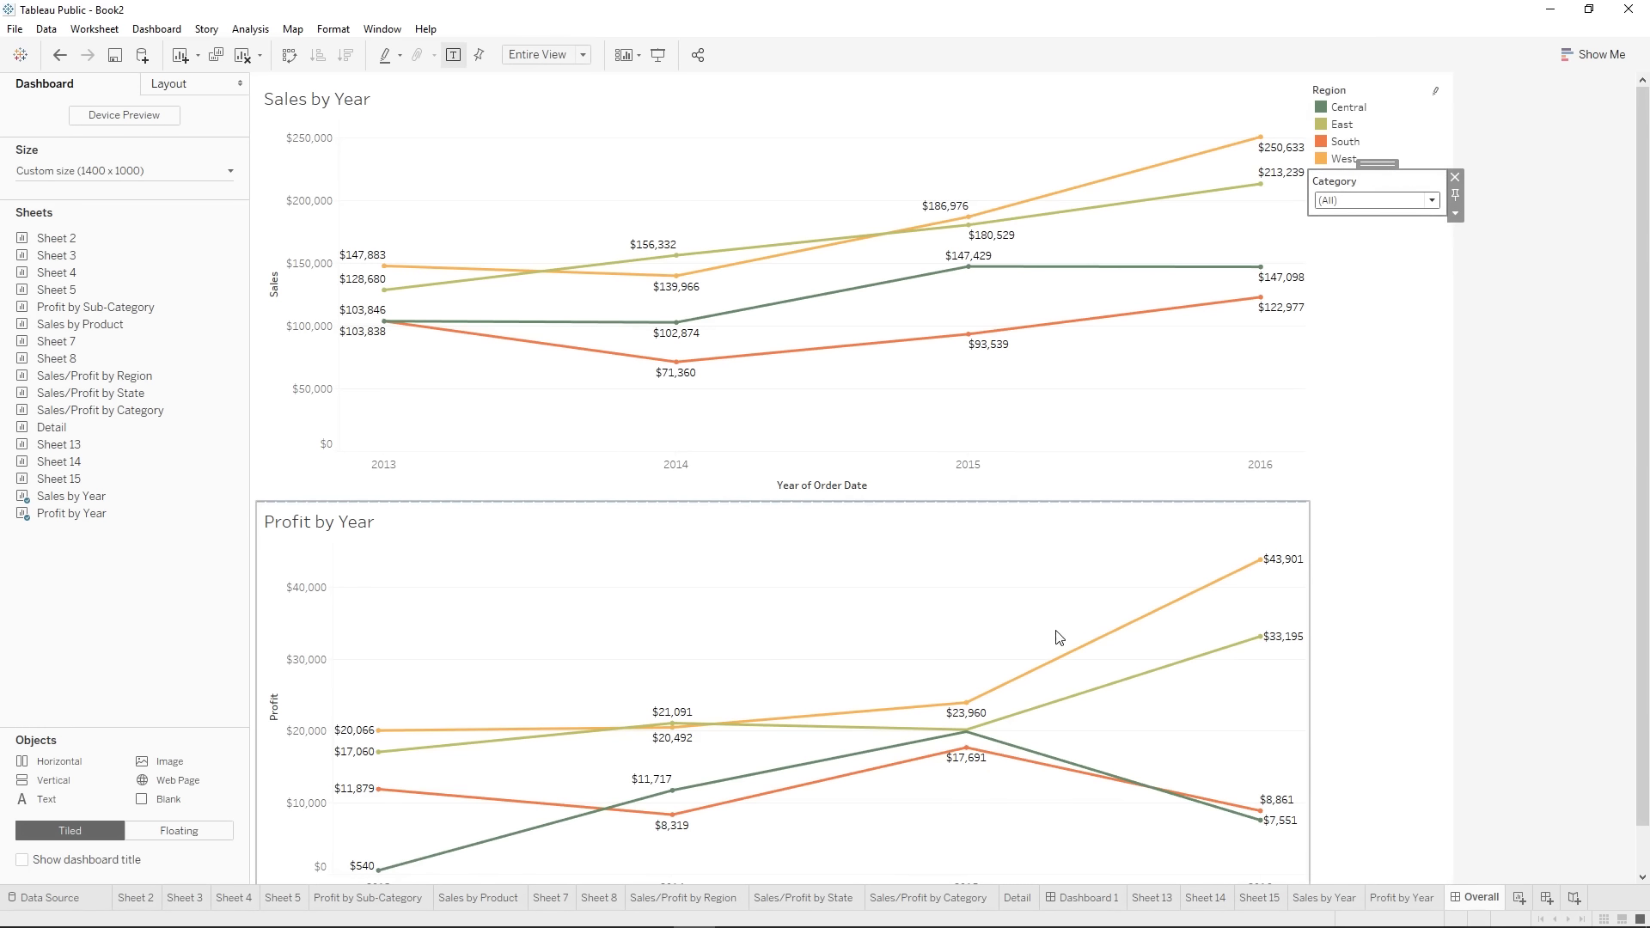
- Show a filter for the Region dimension on the Sales by Year worksheet
{"action": "left_click", "coordinate": [1324, 897]}
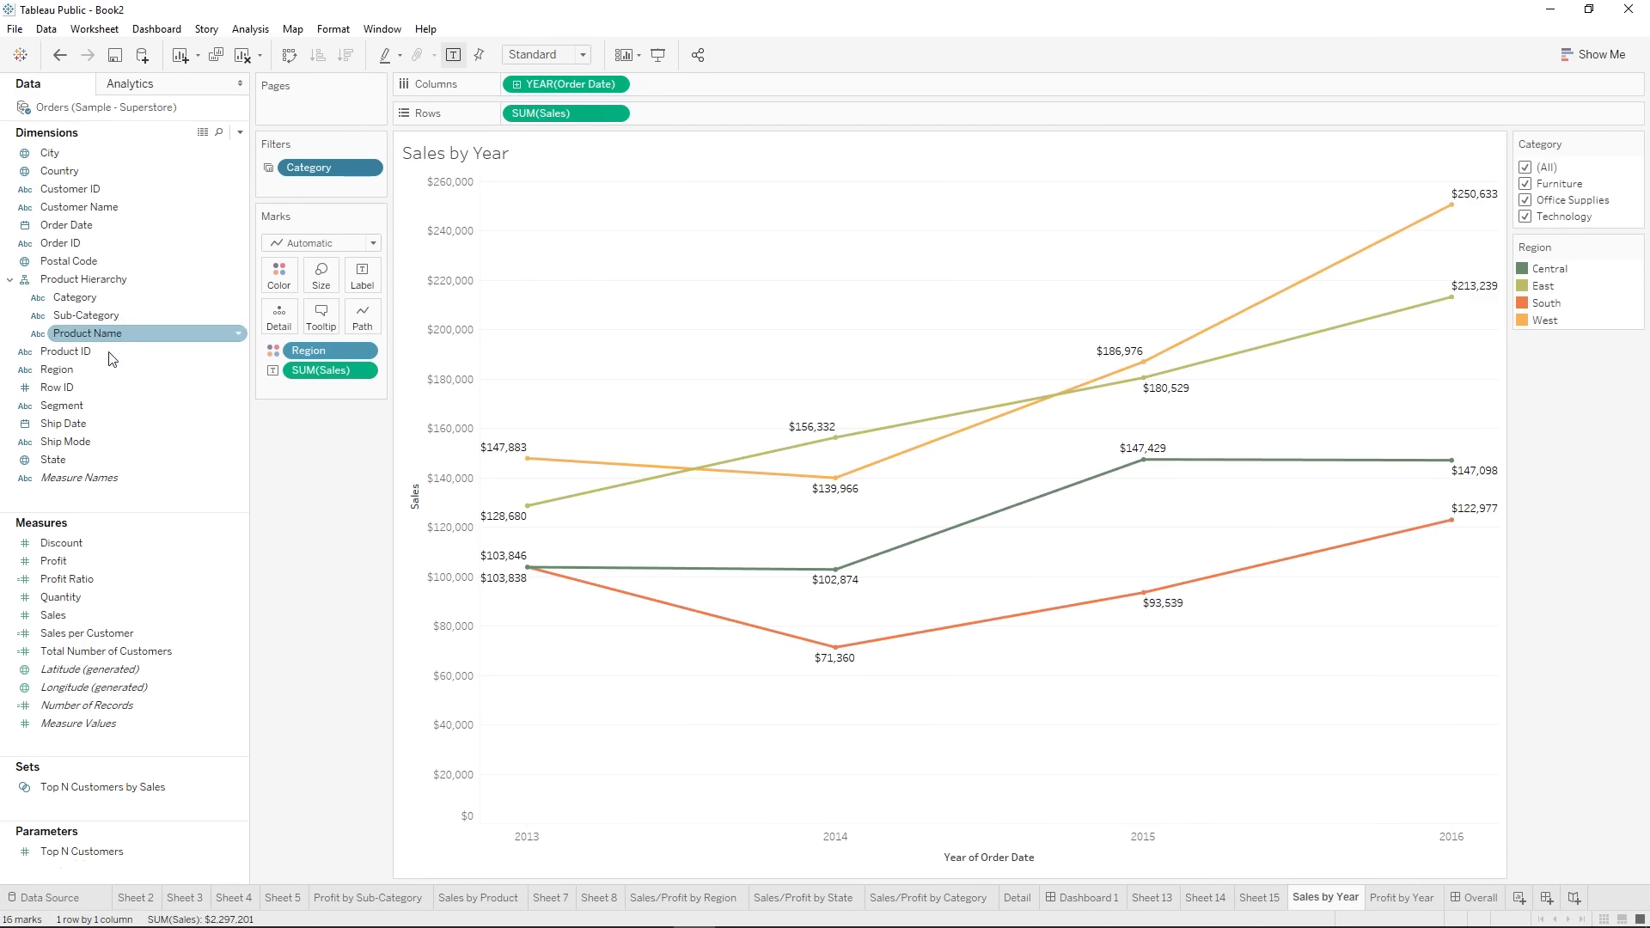
{"action": "left_click_drag", "start_coordinate": [53, 369], "coordinate": [304, 193]}
{"action": "left_click", "coordinate": [899, 678]}
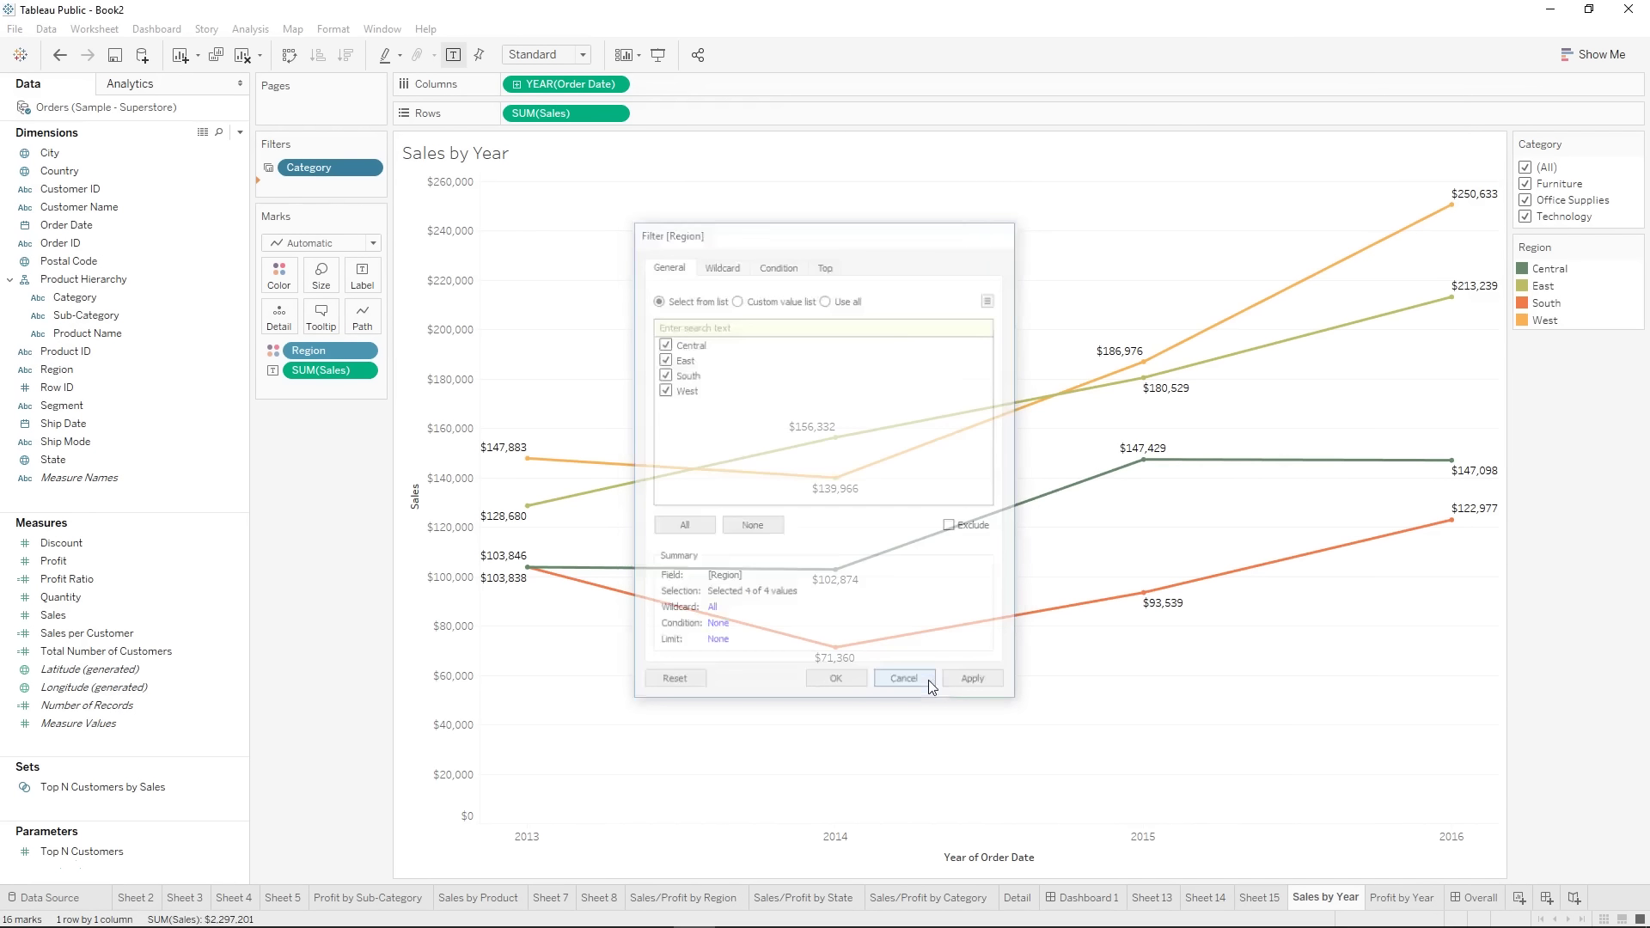
{"action": "left_click", "coordinate": [73, 372]}
{"action": "right_click", "coordinate": [73, 376]}
{"action": "left_click", "coordinate": [139, 400]}
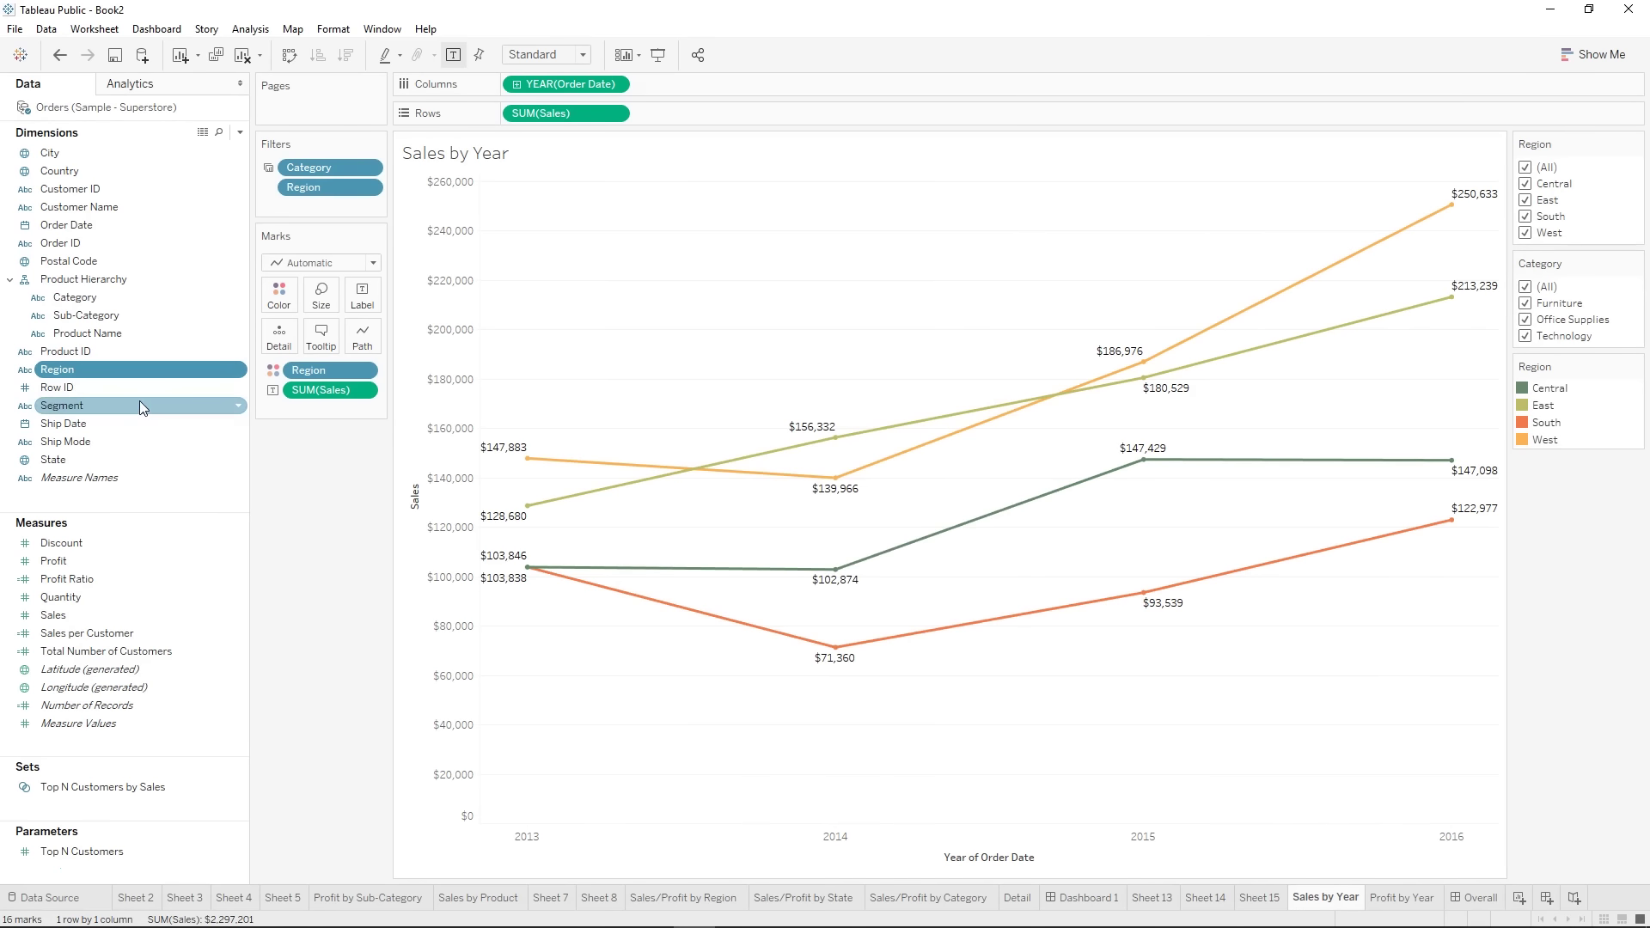
- Apply the Region filter of Sales by Year to the Profit by Year worksheet too
{"action": "right_click", "coordinate": [327, 192]}
{"action": "mouse_move", "coordinate": [429, 304]}
{"action": "left_click", "coordinate": [581, 342]}
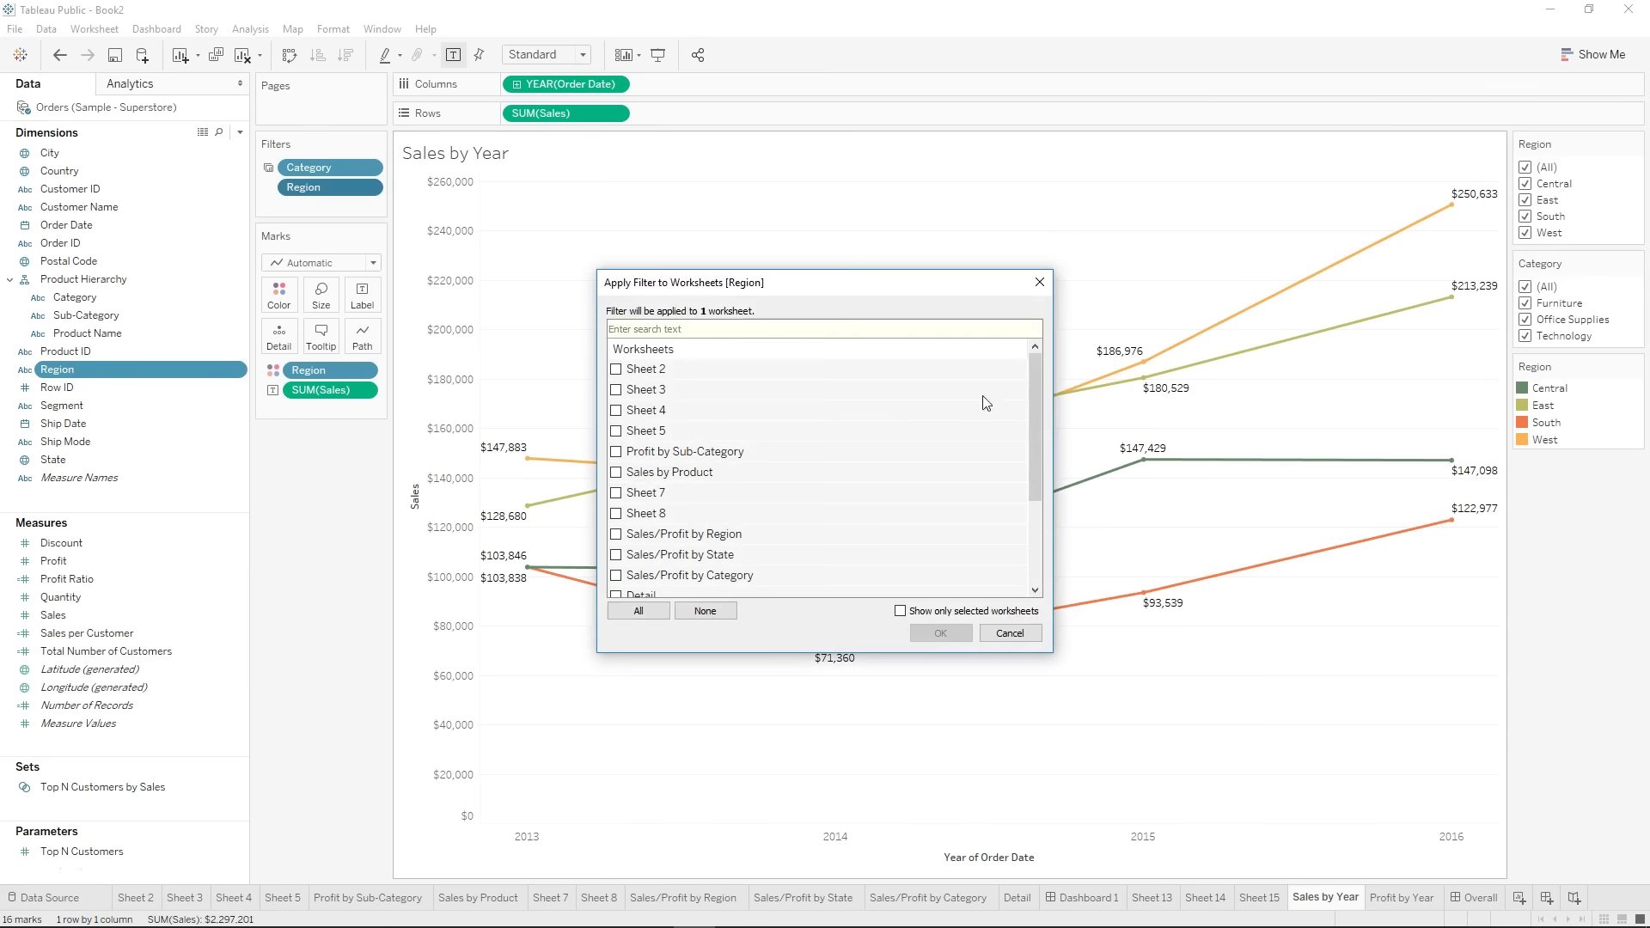
{"action": "left_click_drag", "start_coordinate": [1037, 388], "coordinate": [1037, 470]}
{"action": "left_click", "coordinate": [616, 586]}
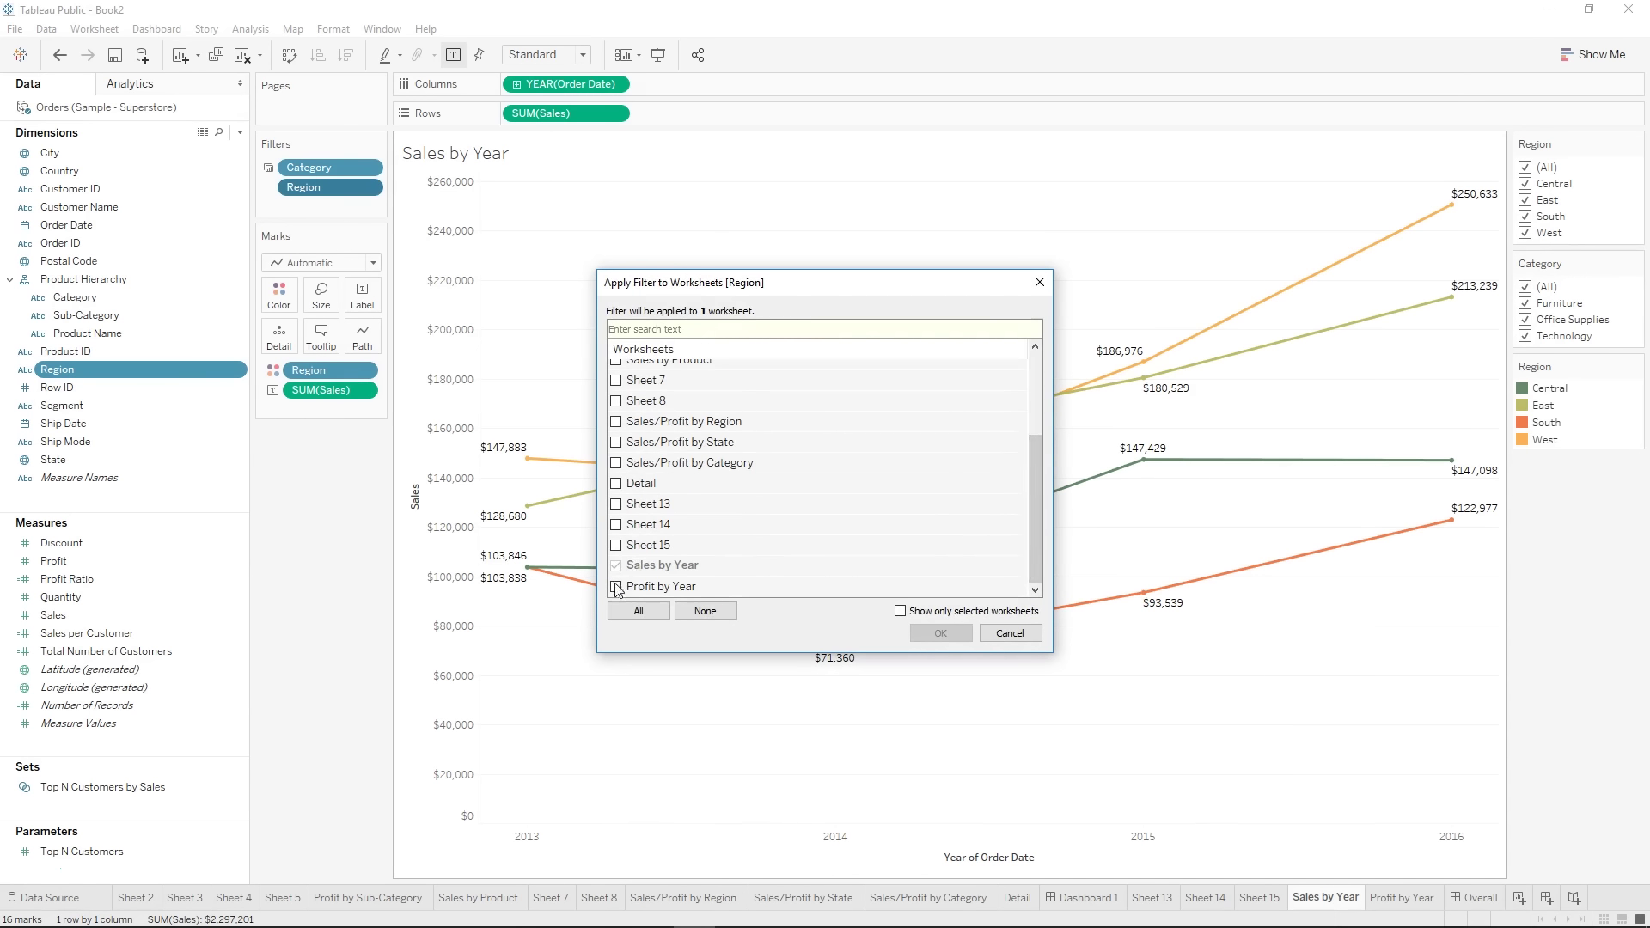
{"action": "left_click", "coordinate": [957, 631]}
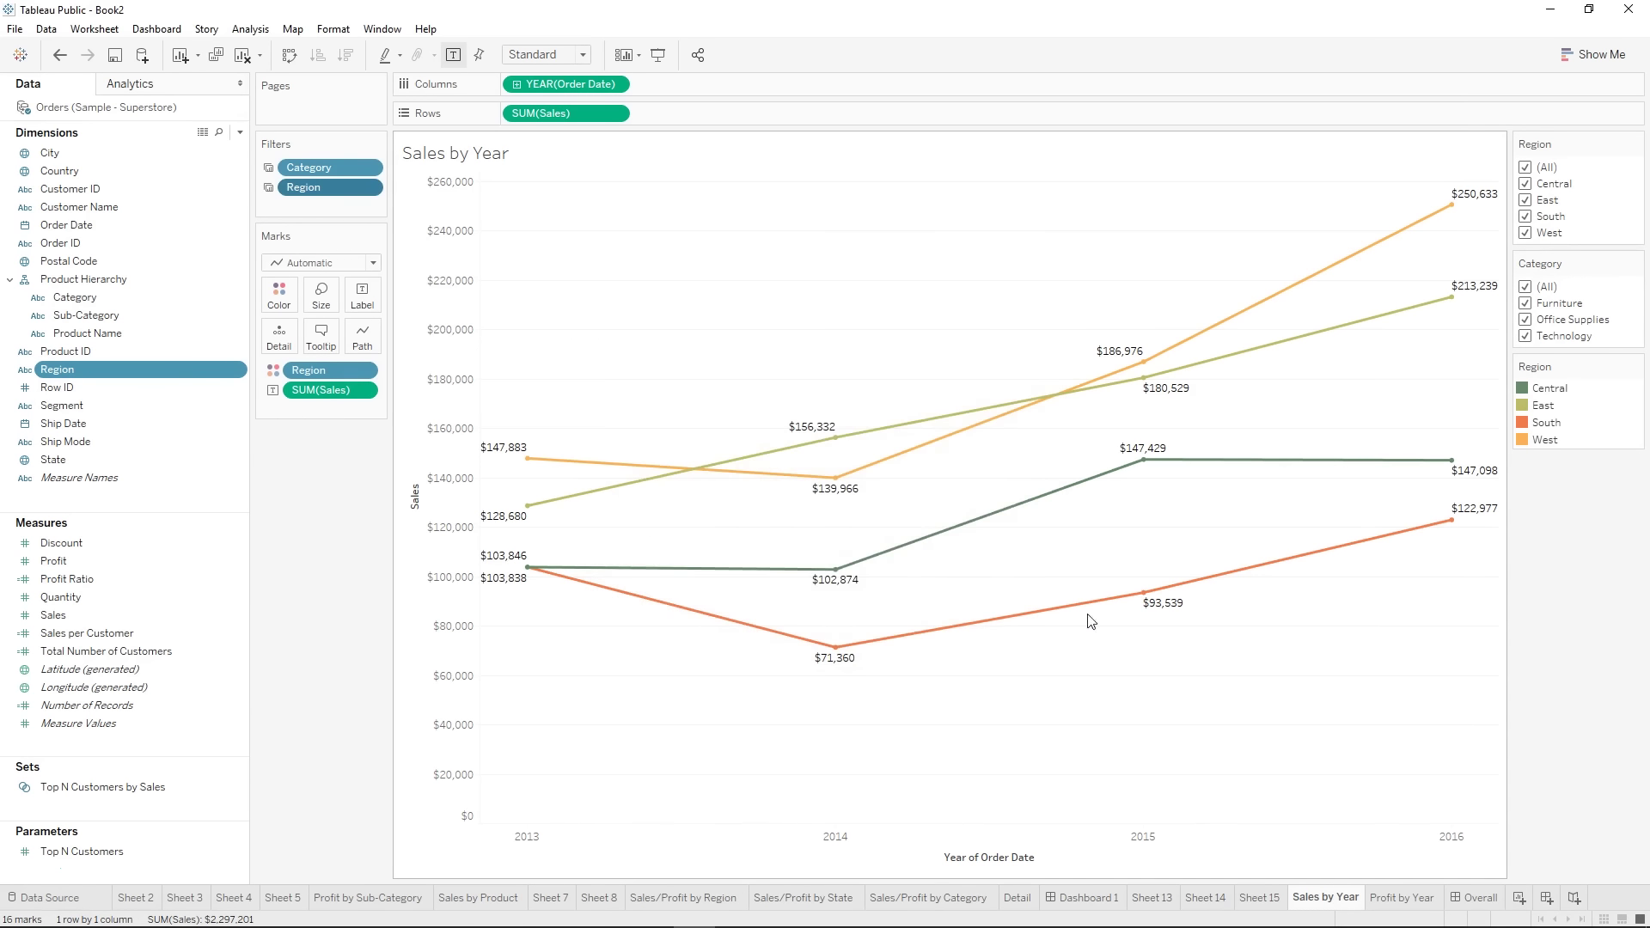
- Add the Region filter of the Sales by Year chart to the Overall dashboard
{"action": "left_click", "coordinate": [1476, 897]}
{"action": "left_click", "coordinate": [1210, 108]}
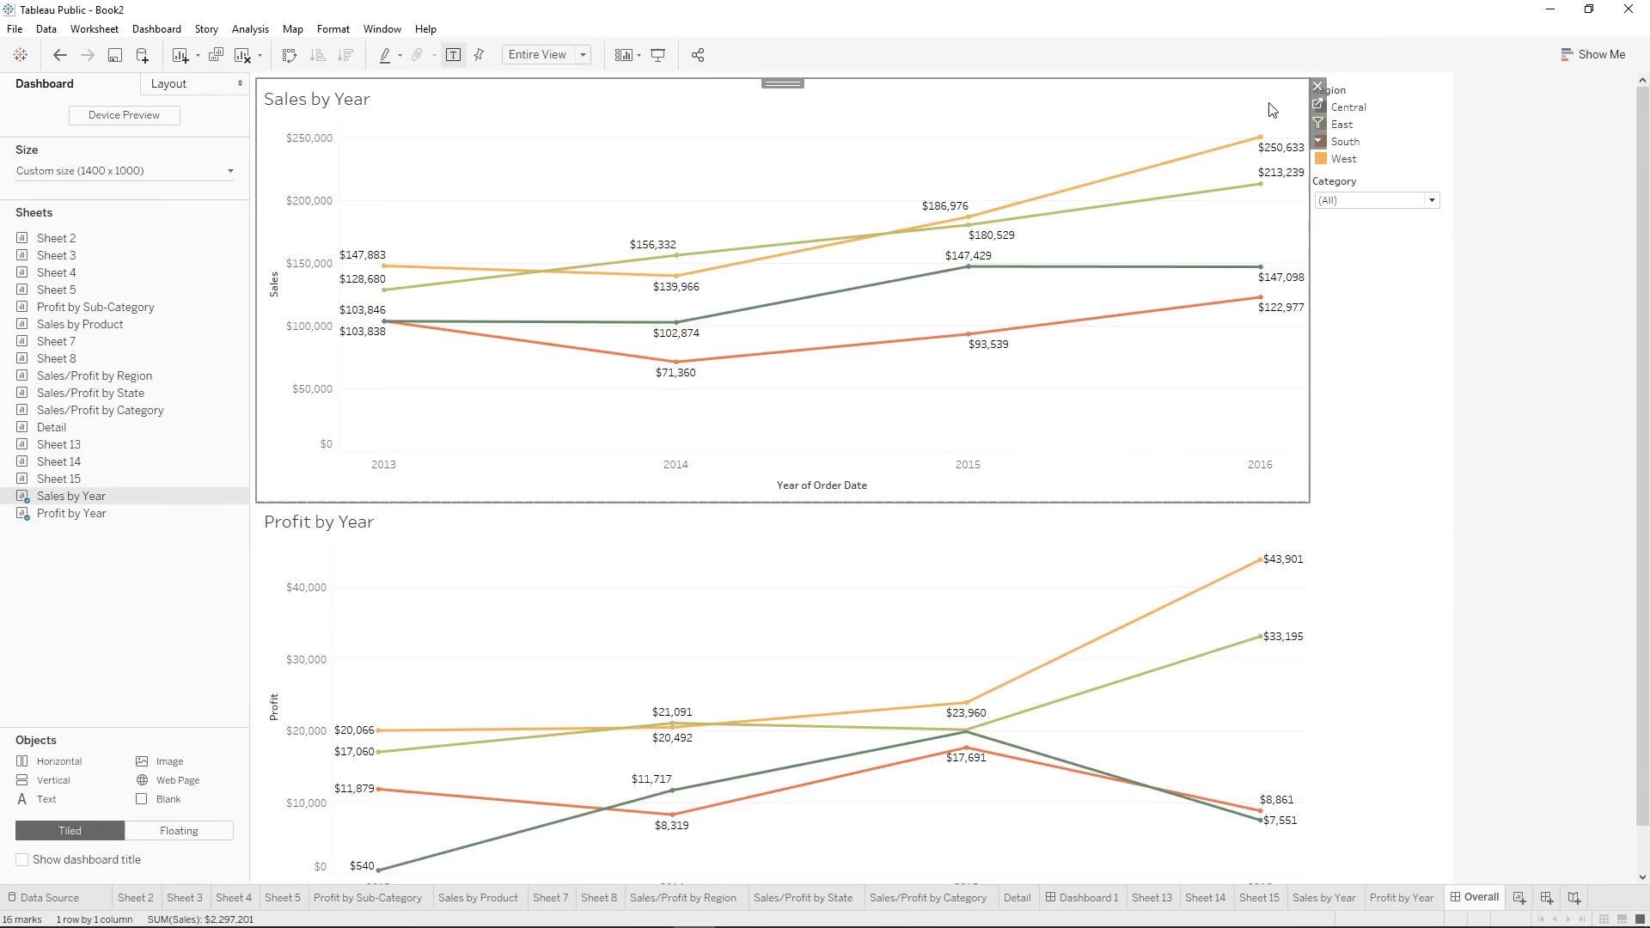
{"action": "left_click", "coordinate": [1319, 142]}
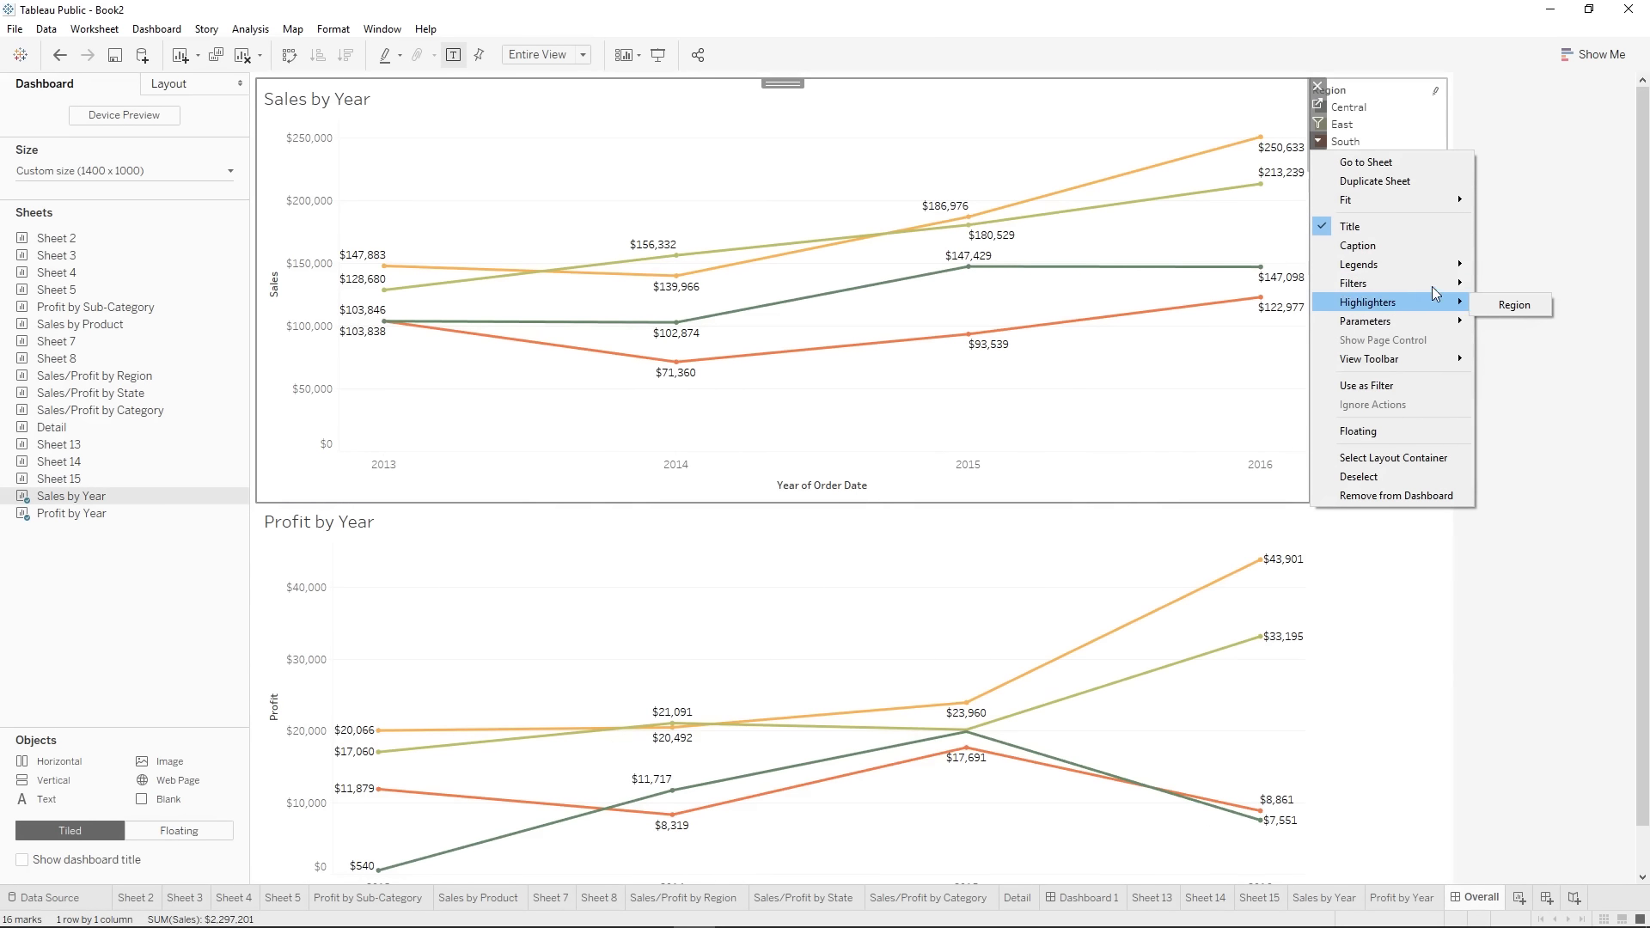
{"action": "mouse_move", "coordinate": [1435, 293]}
{"action": "left_click", "coordinate": [1512, 331]}
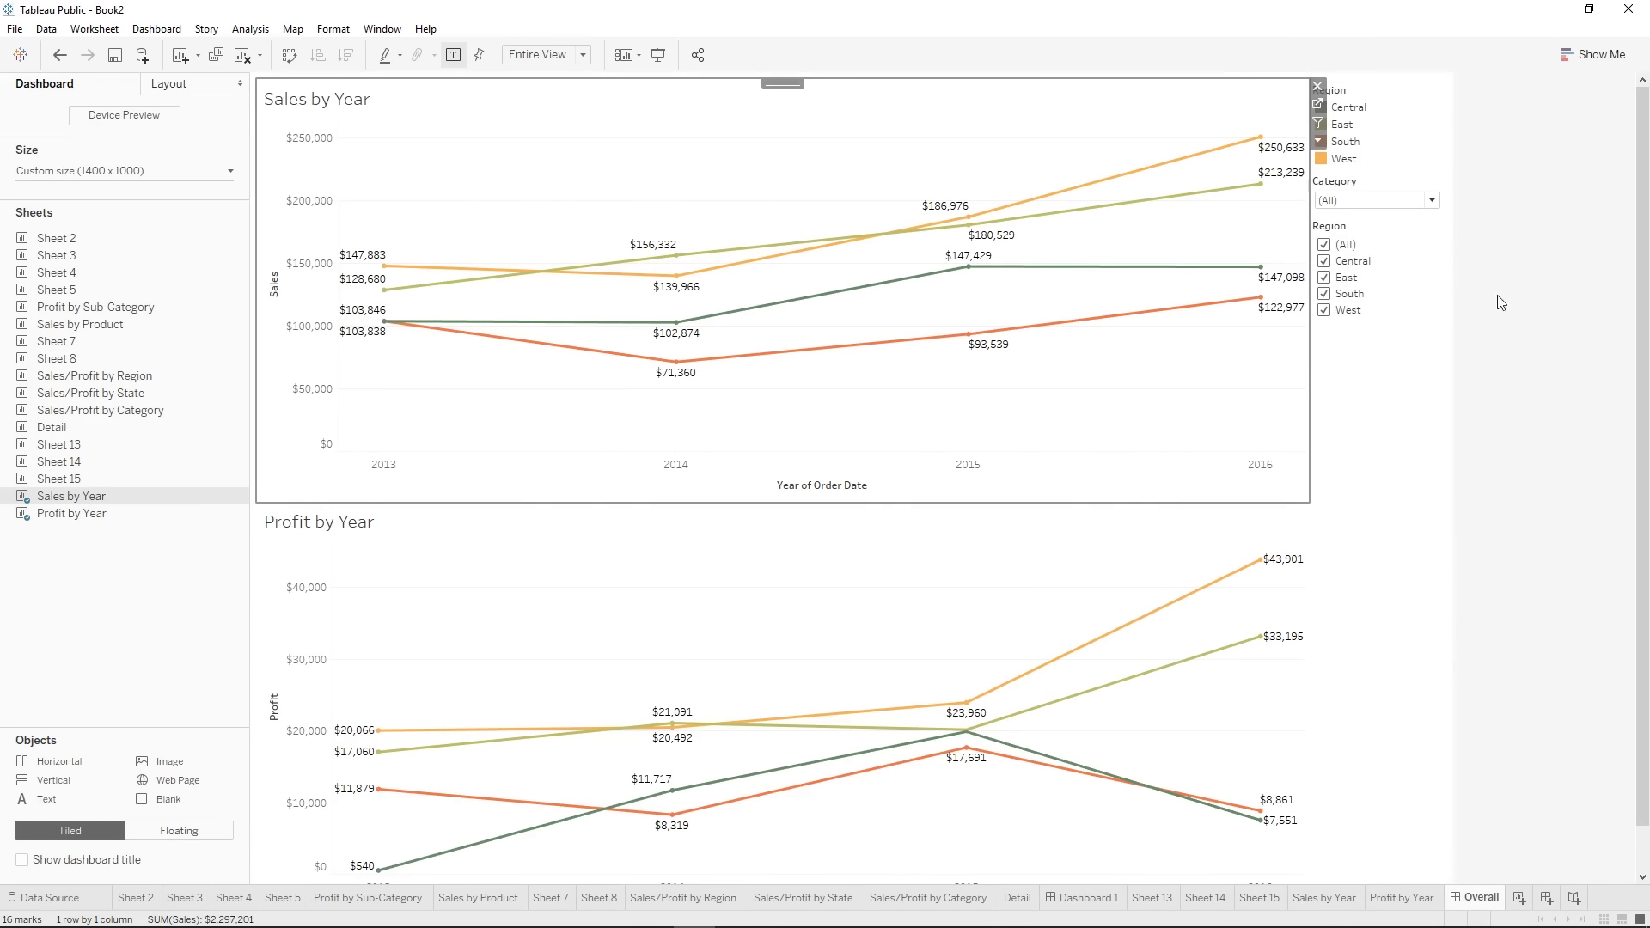
- Change the dashboard's Region filter to the Multiple Values (dropdown) style and deselect it
{"action": "left_click", "coordinate": [1433, 246]}
{"action": "left_click", "coordinate": [1454, 258]}
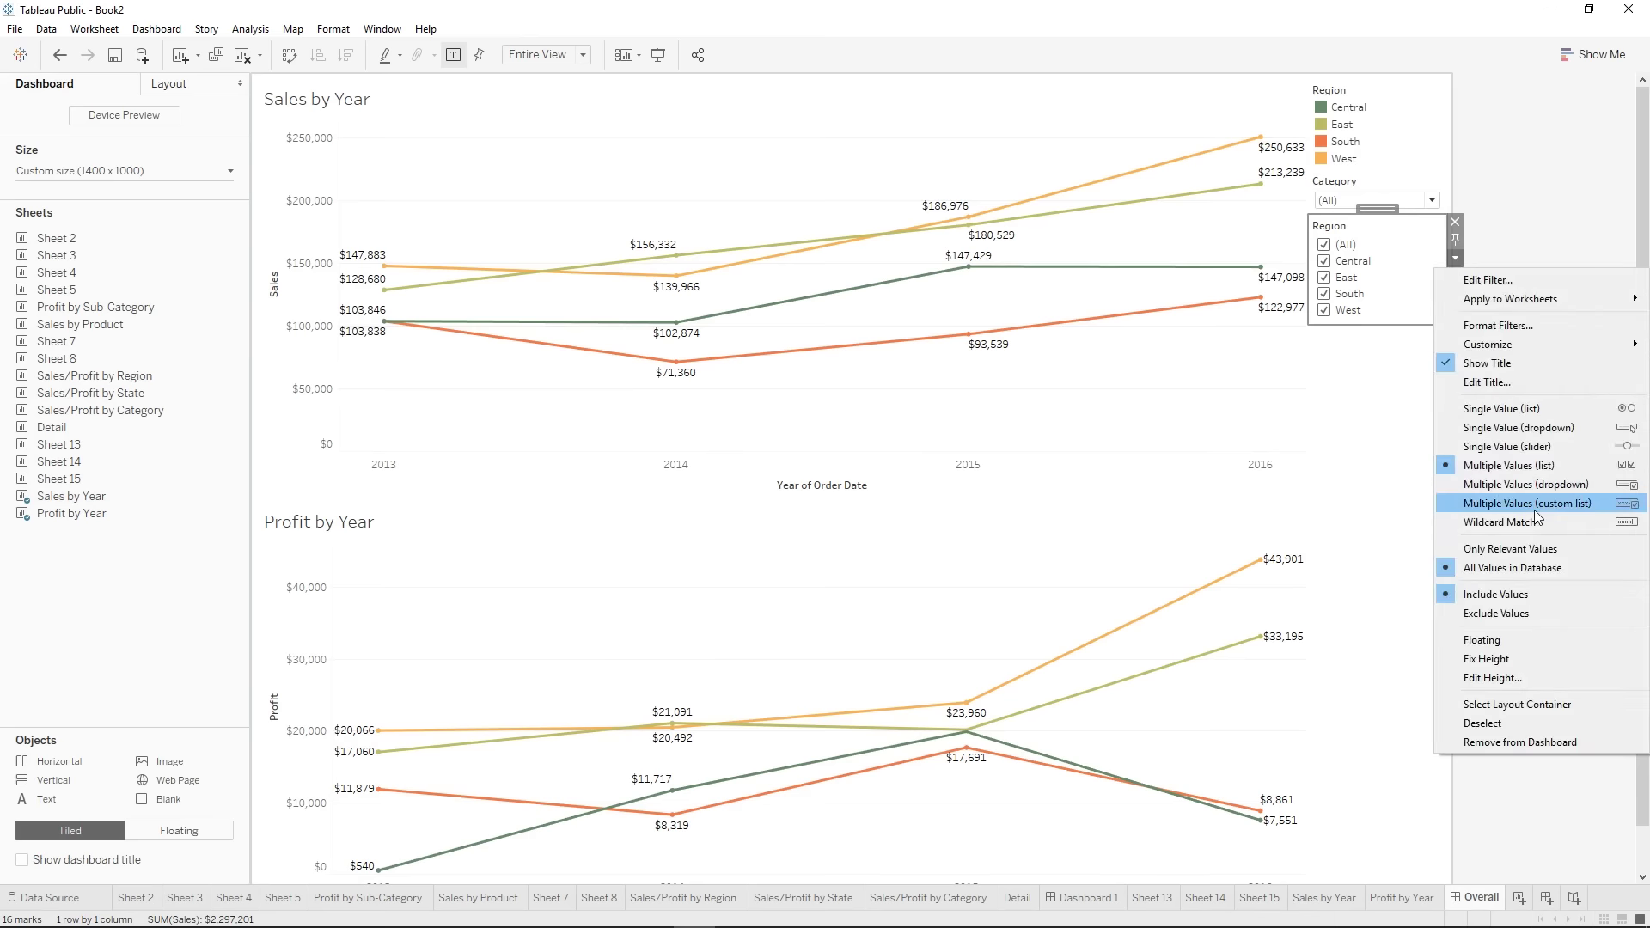
{"action": "left_click", "coordinate": [1571, 486]}
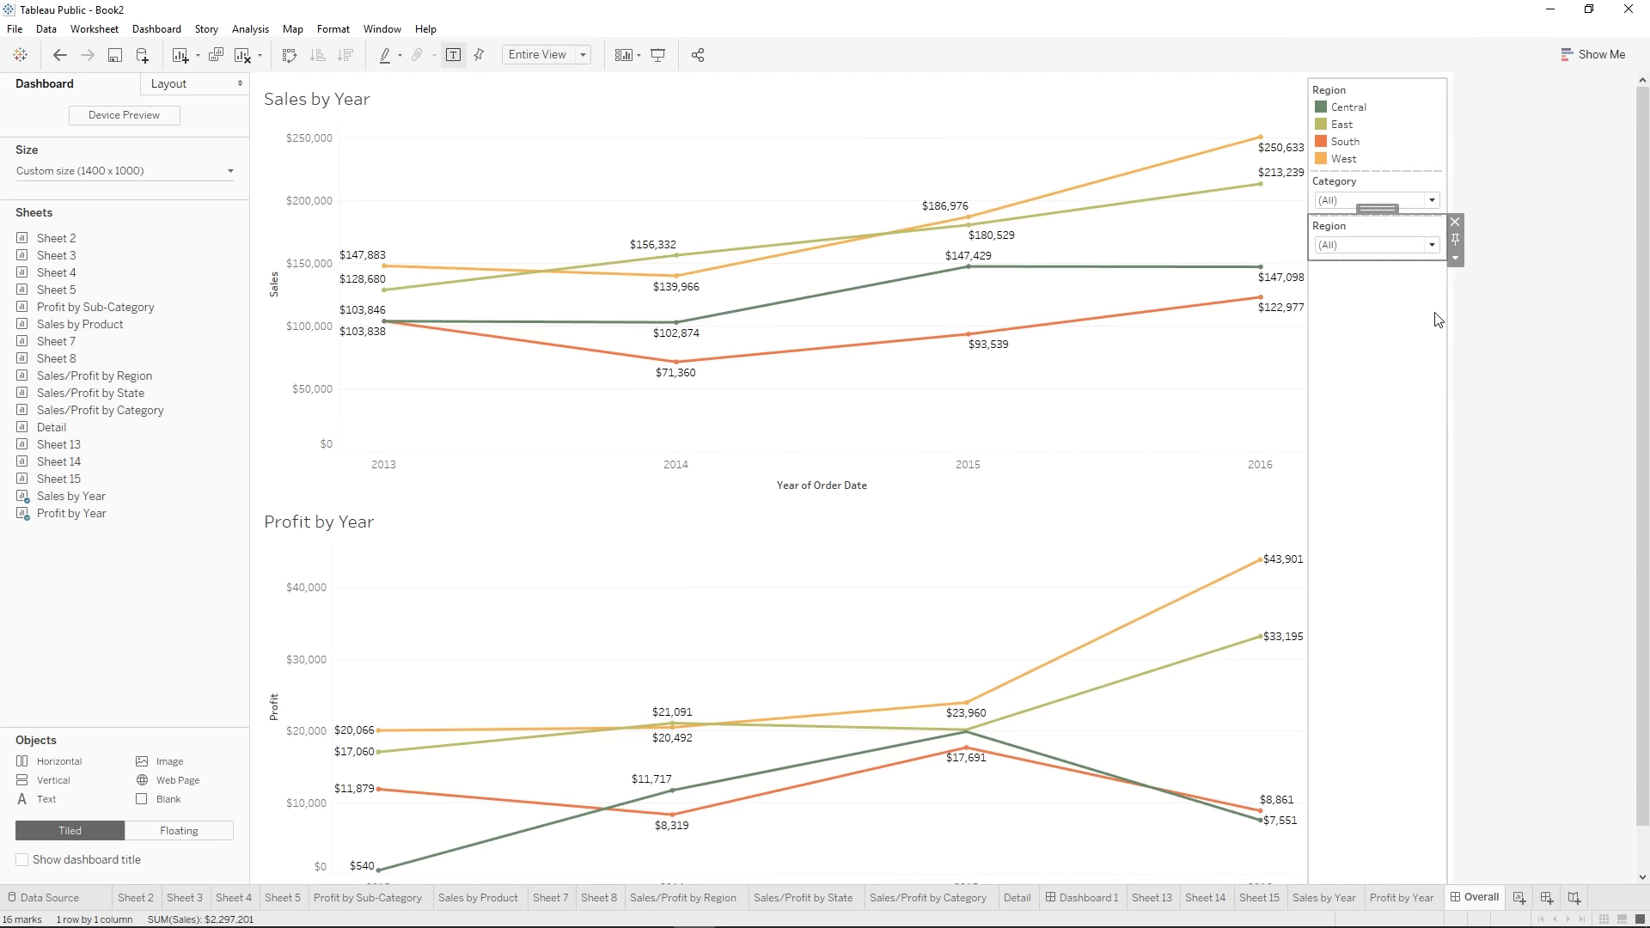
{"action": "left_click", "coordinate": [1538, 343]}
{"action": "left_click", "coordinate": [294, 310]}
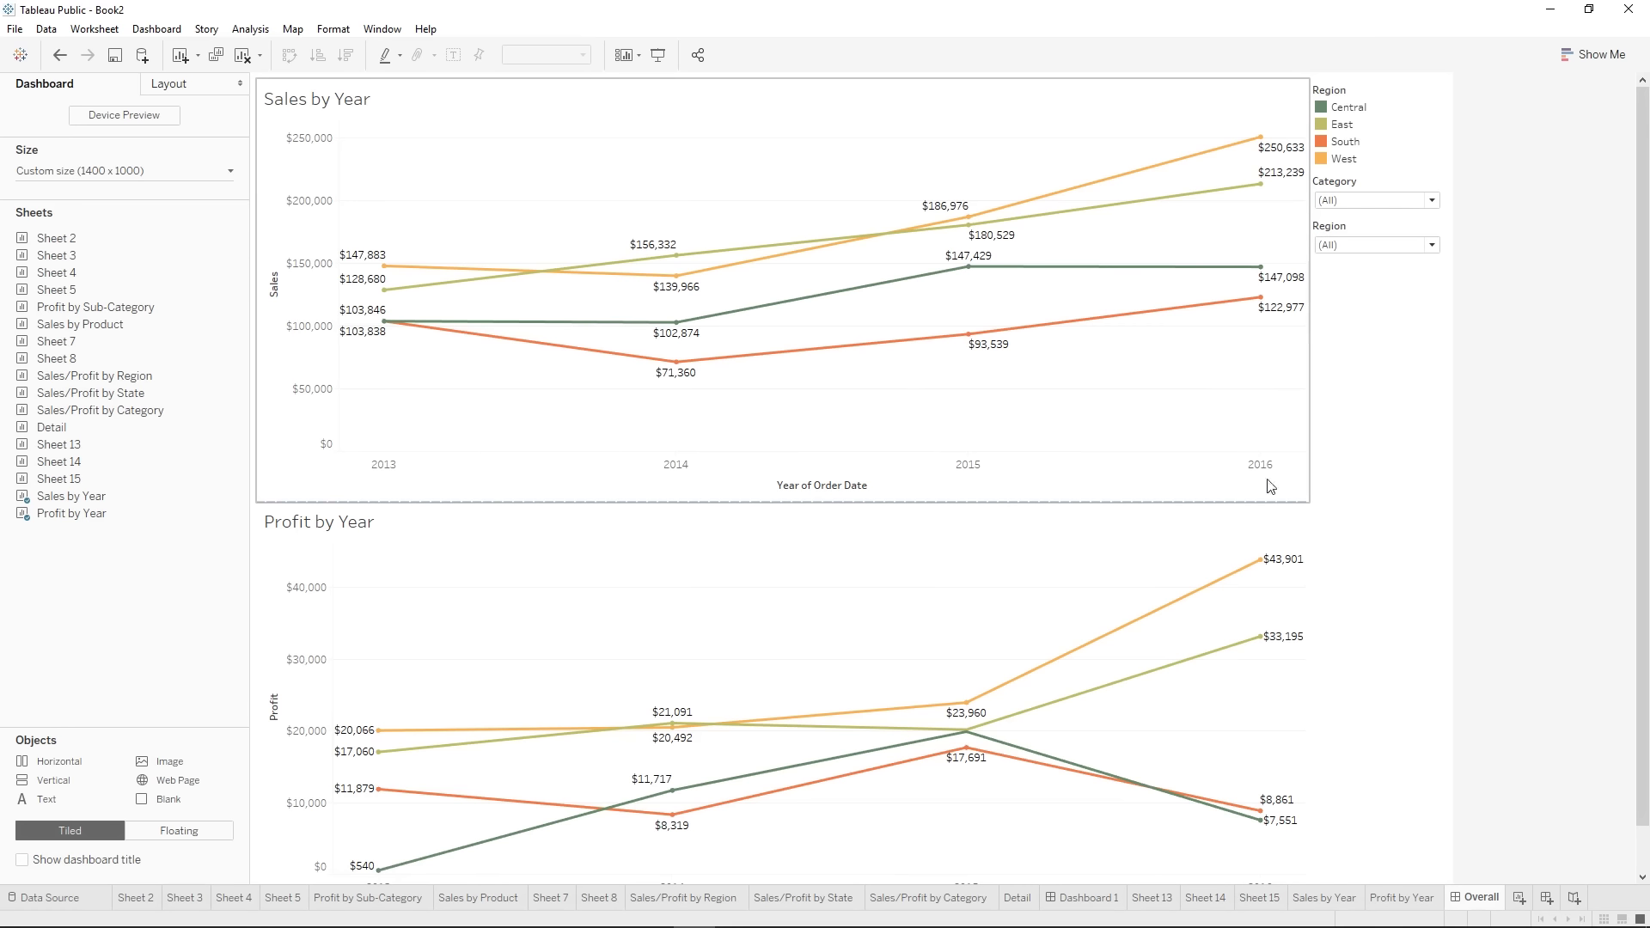
{"action": "left_click", "coordinate": [932, 504]}
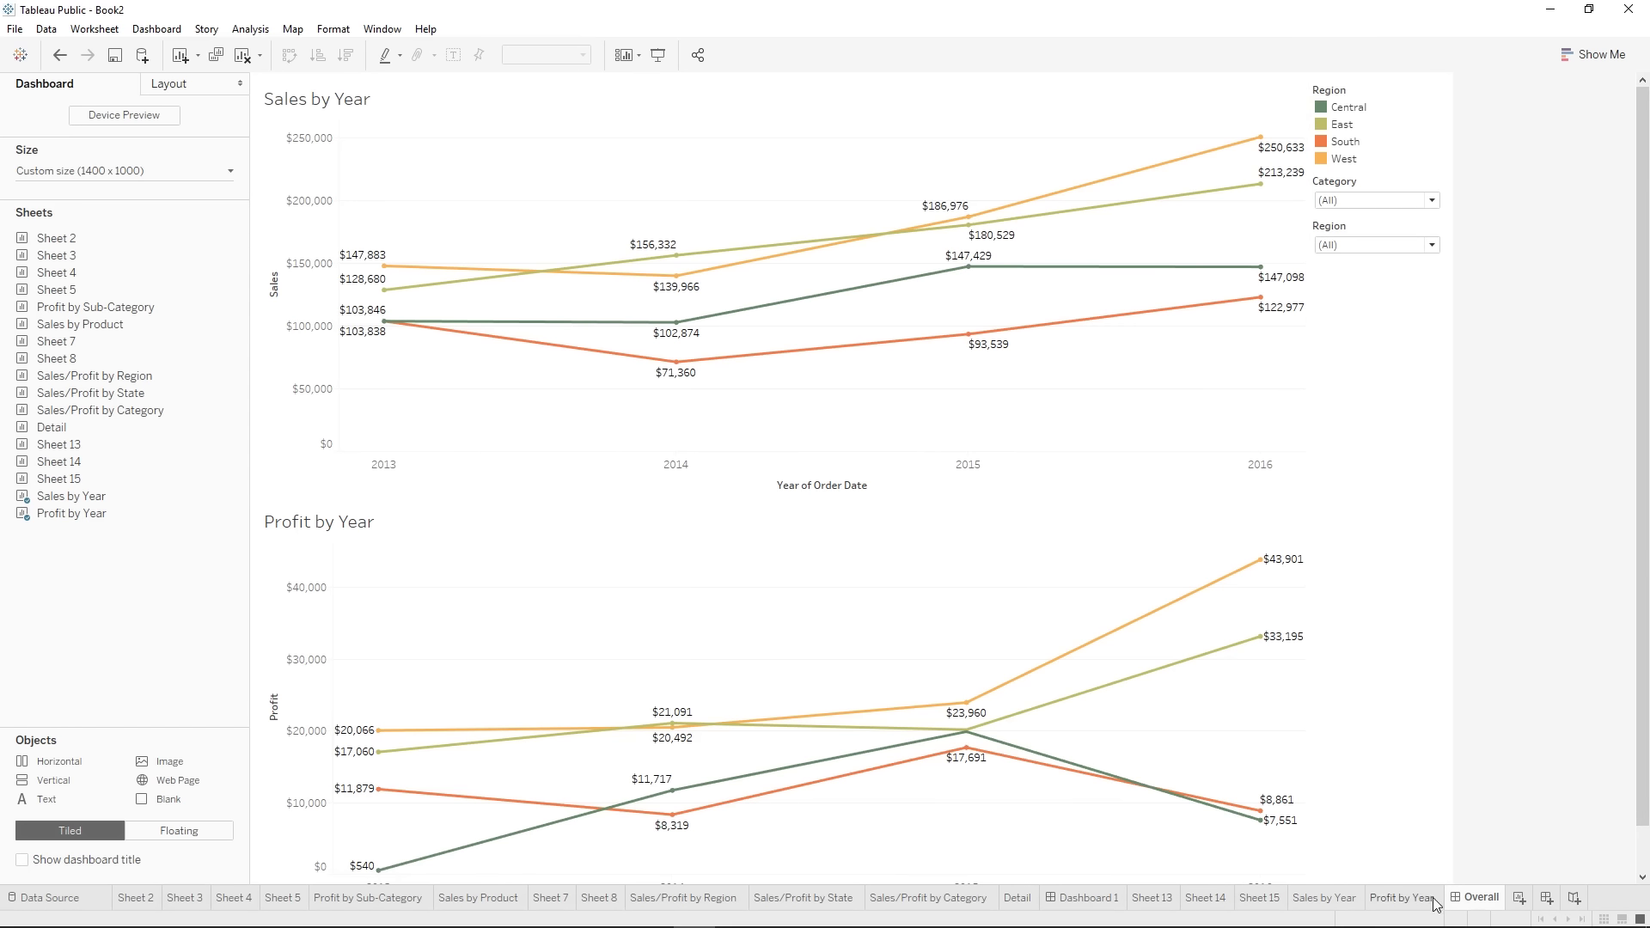
- Return to the Sales by Year worksheet and look at the options of the Order Date year field in Columns
{"action": "left_click", "coordinate": [1339, 902]}
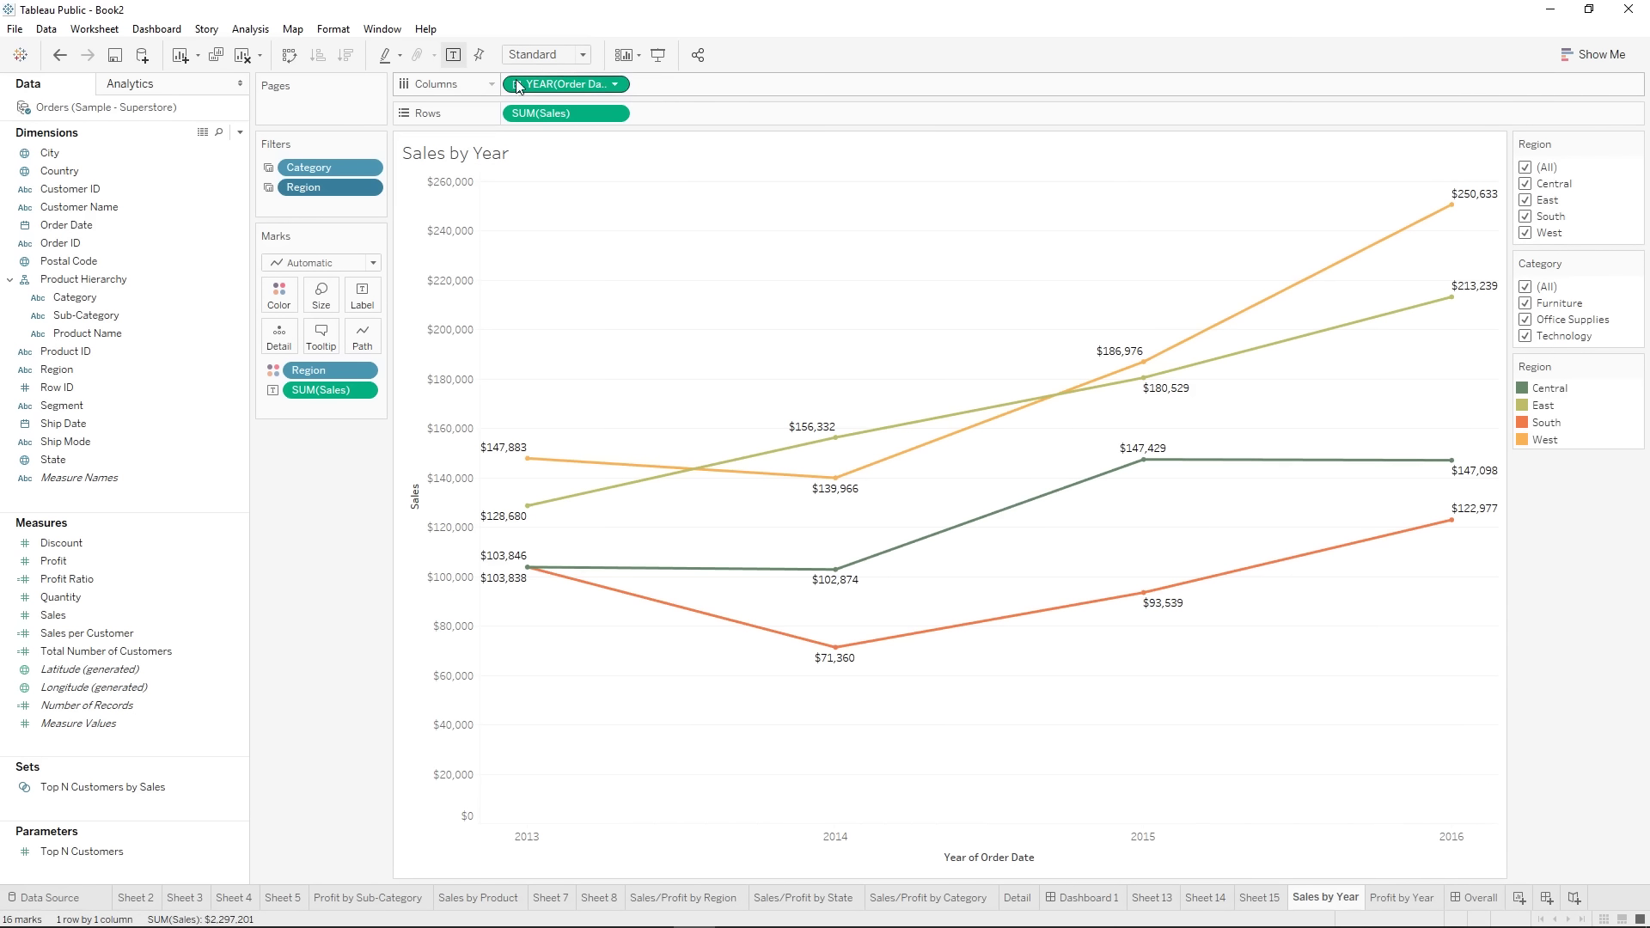
{"action": "right_click", "coordinate": [547, 88]}
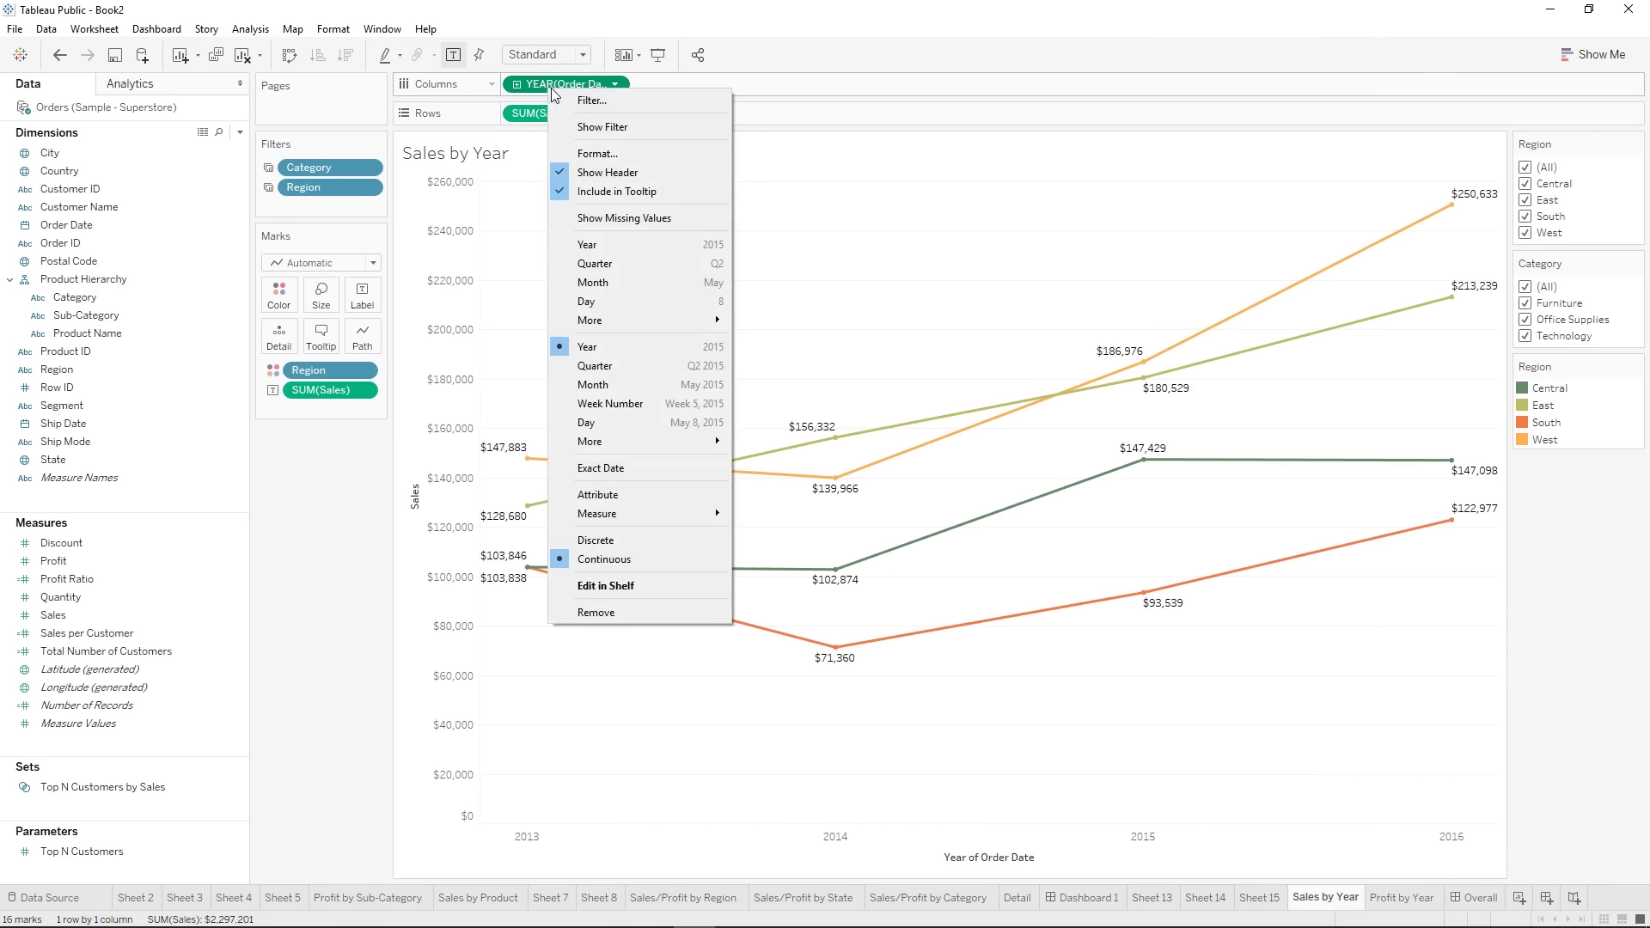
{"action": "left_click", "coordinate": [533, 79]}
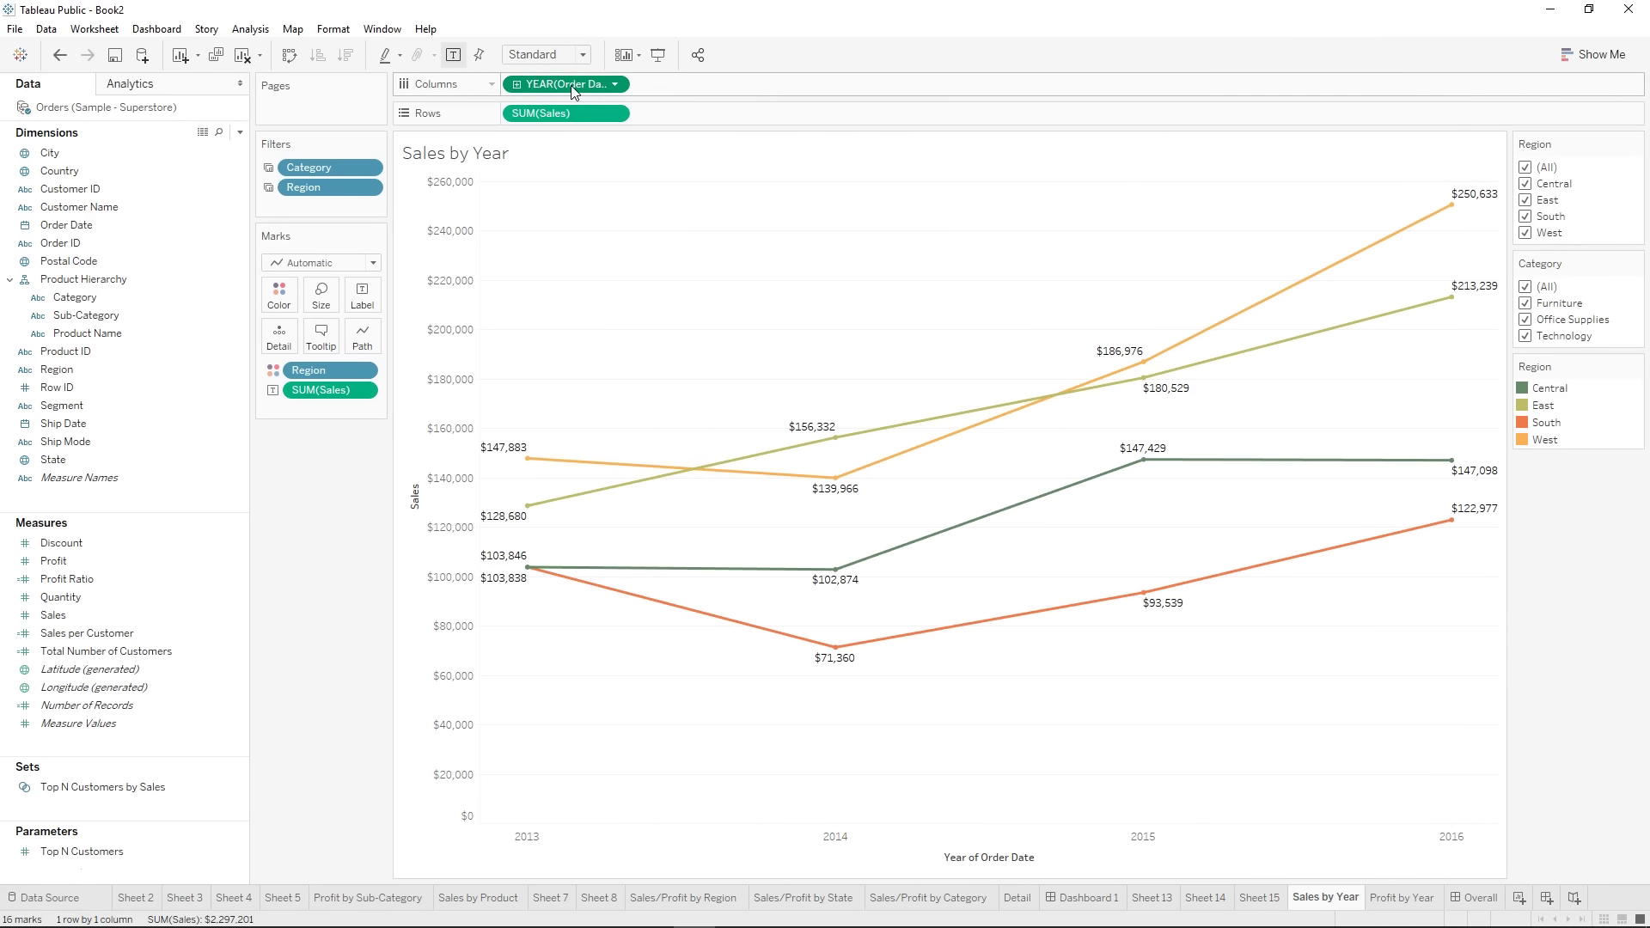
- Try showing an Order Date year filter on the Sales by Year worksheet, and remove it
{"action": "right_click", "coordinate": [86, 230]}
{"action": "left_click", "coordinate": [129, 261]}
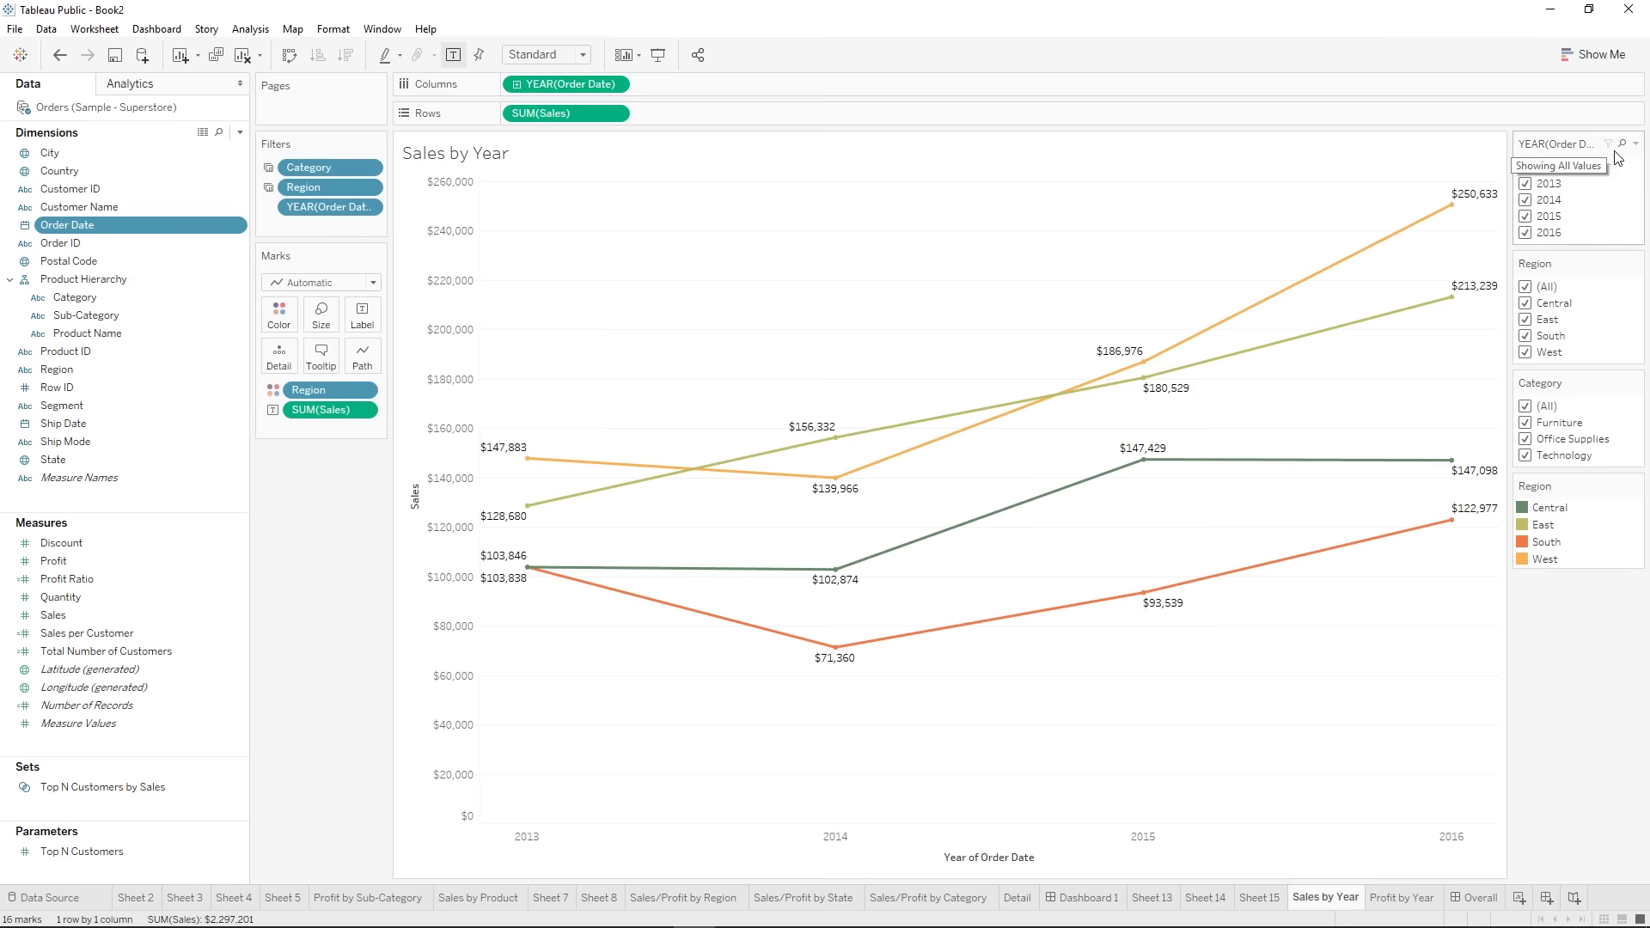
{"action": "left_click", "coordinate": [1635, 143]}
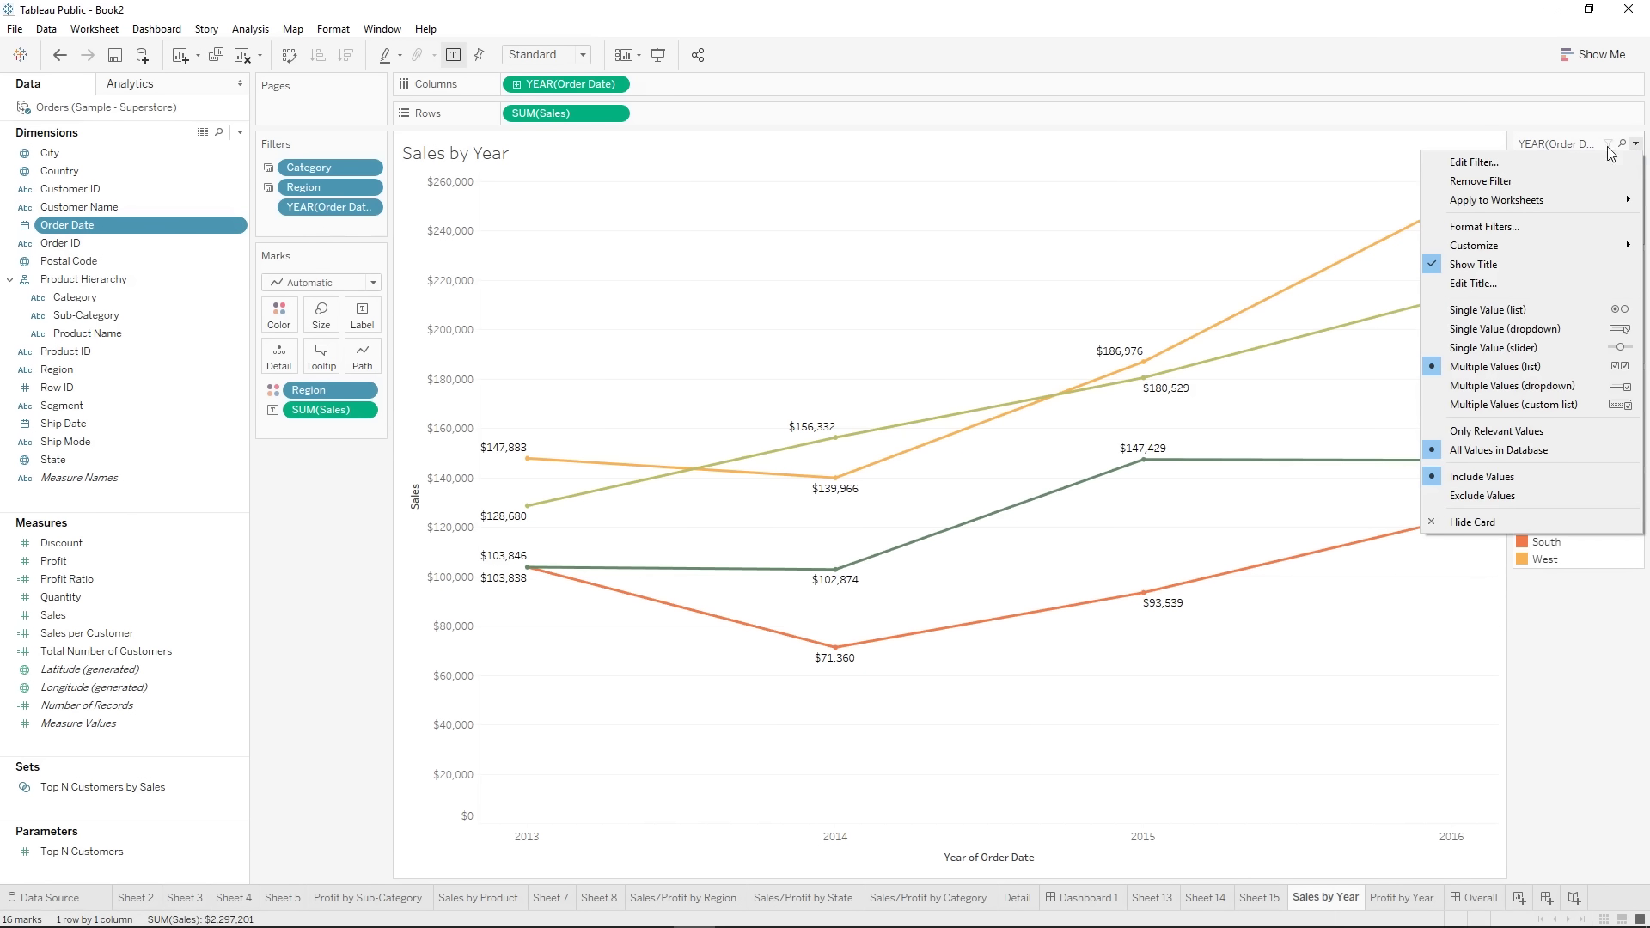
{"action": "left_click", "coordinate": [1489, 182]}
- Show a filter for the Order Date year used in the columns of the Sales by Year worksheet
{"action": "left_click_drag", "start_coordinate": [68, 226], "coordinate": [299, 204]}
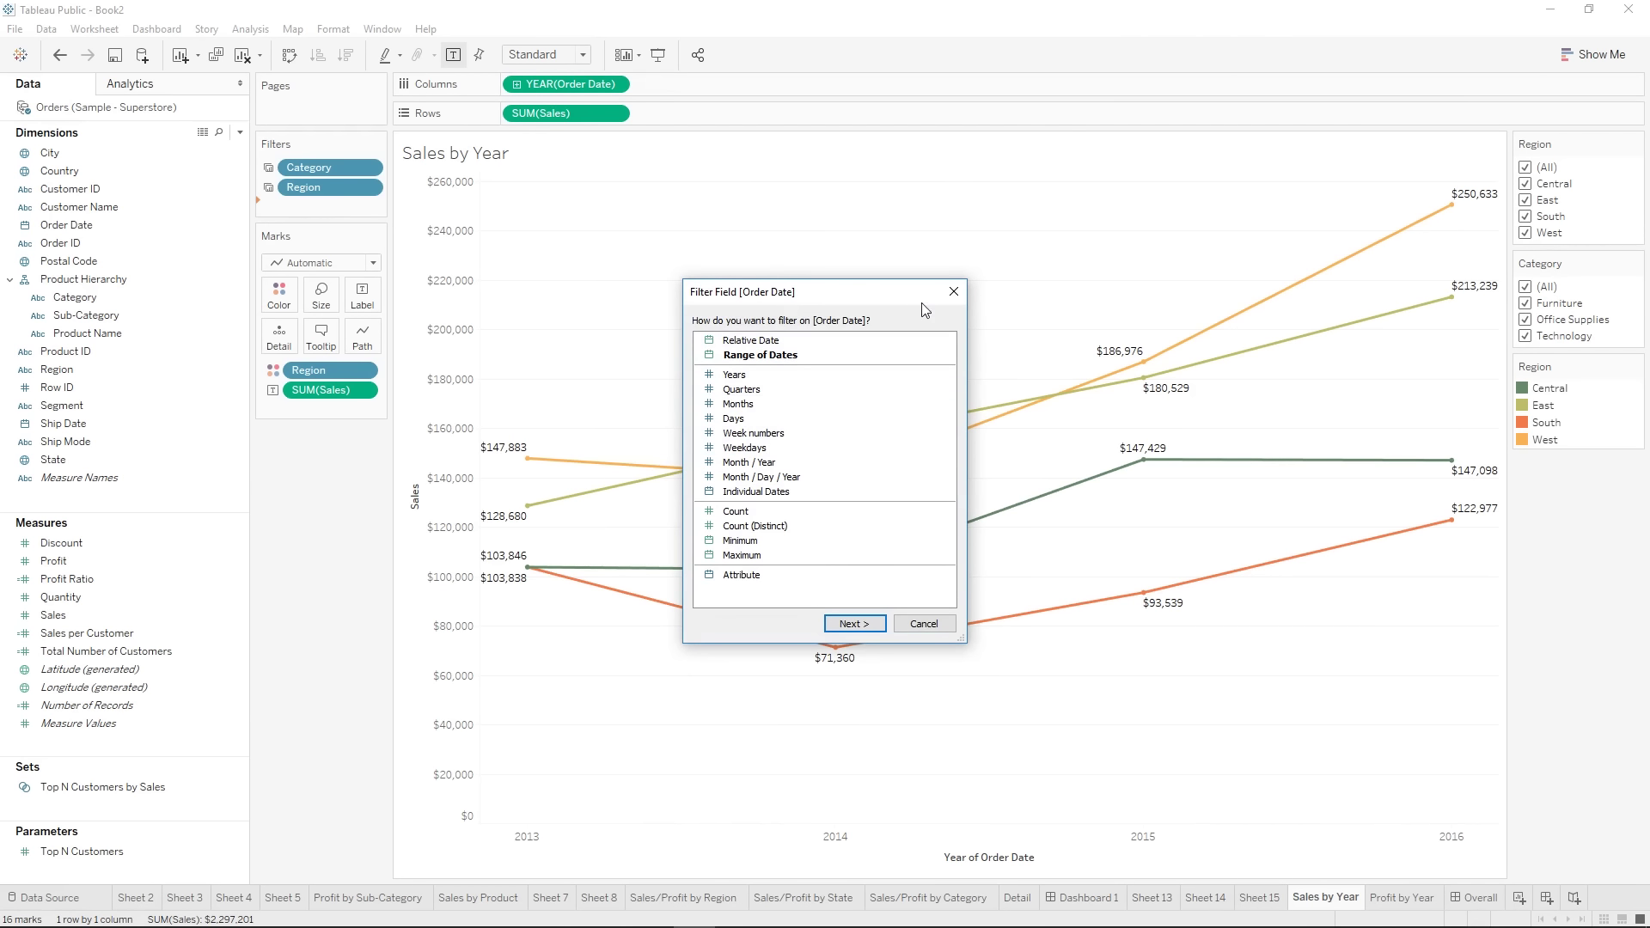
{"action": "left_click", "coordinate": [953, 291]}
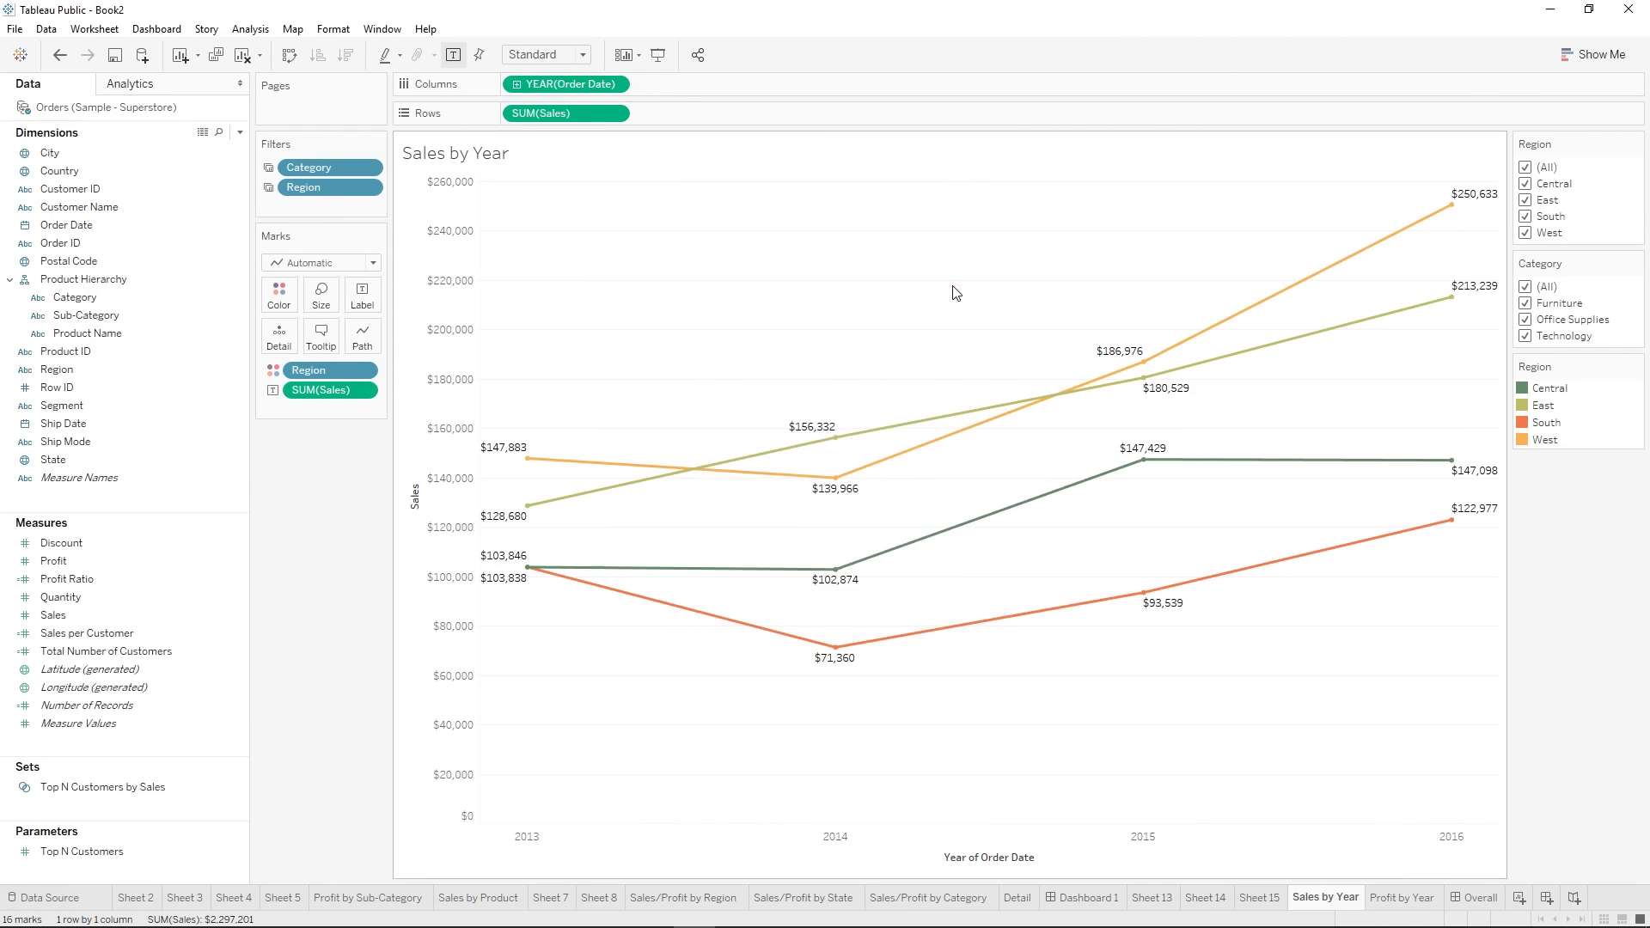
{"action": "right_click", "coordinate": [545, 84]}
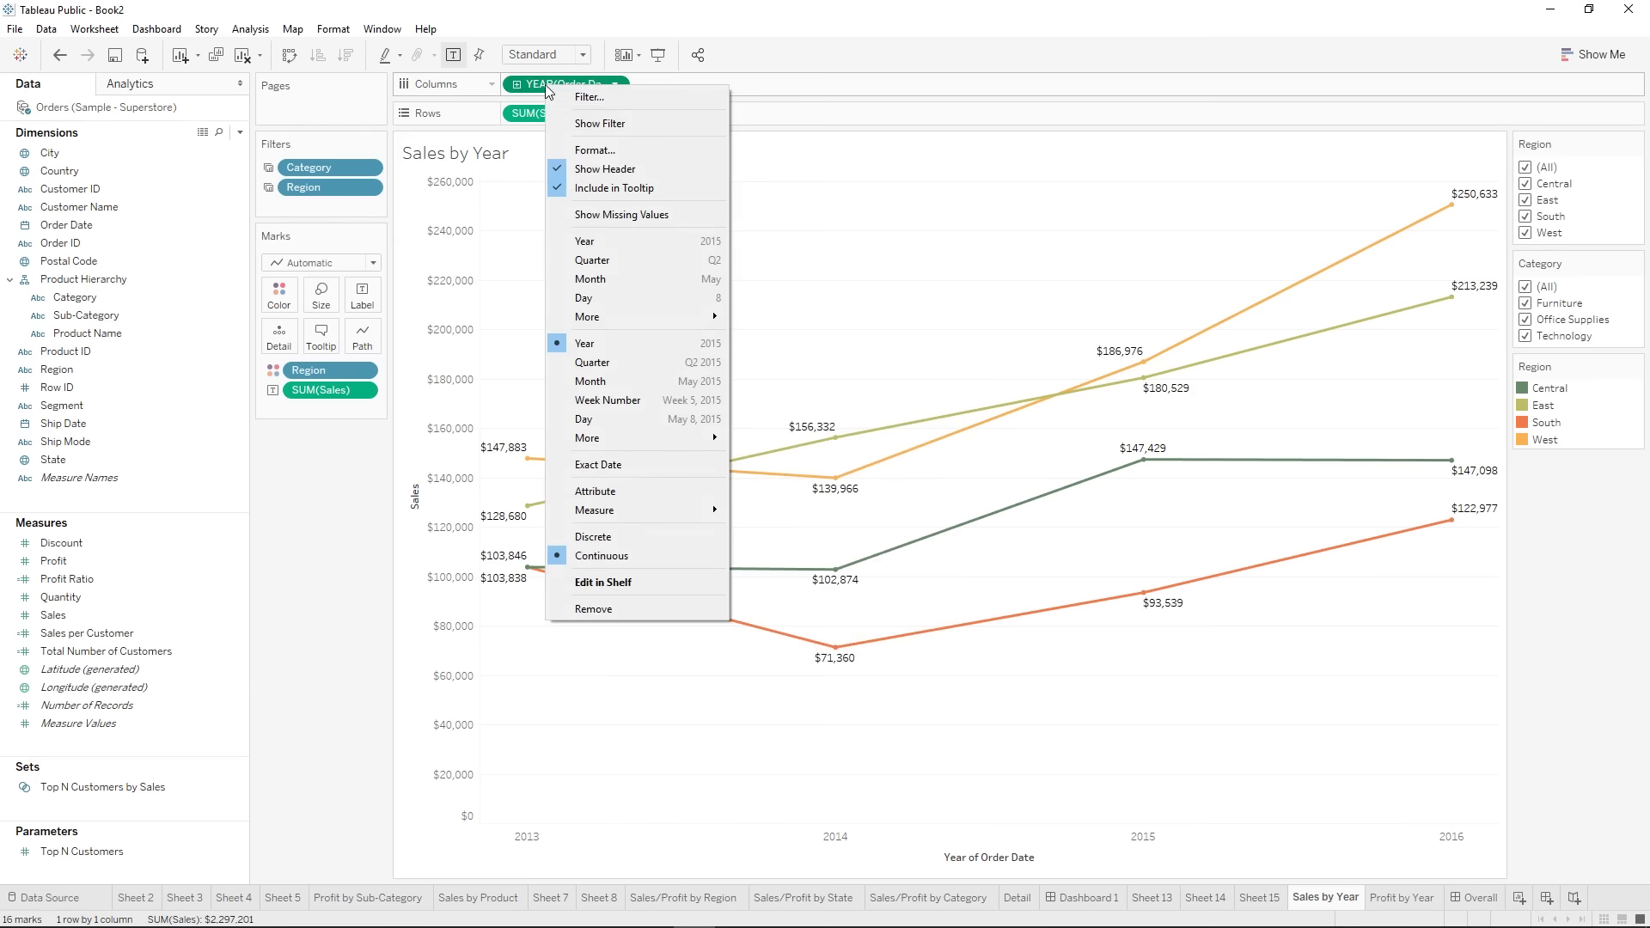
{"action": "left_click", "coordinate": [581, 123]}
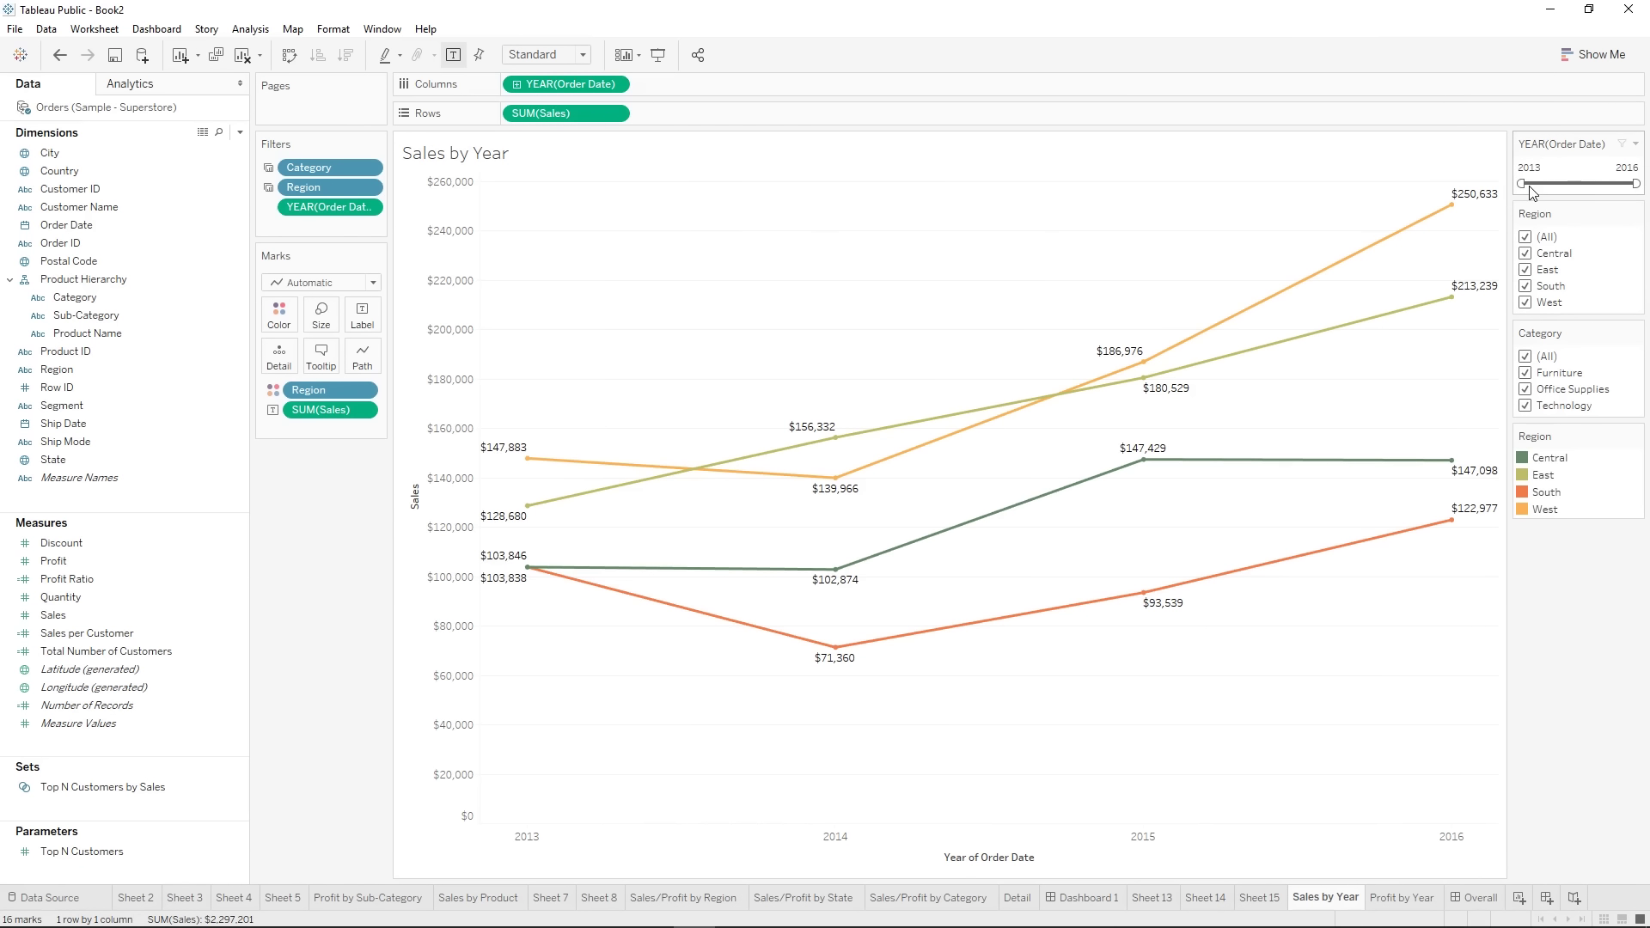
{"action": "mouse_move", "coordinate": [1524, 183]}
{"action": "left_mouse_down"}
{"action": "mouse_move", "coordinate": [1572, 186]}
{"action": "mouse_move", "coordinate": [1521, 185]}
{"action": "left_mouse_up"}
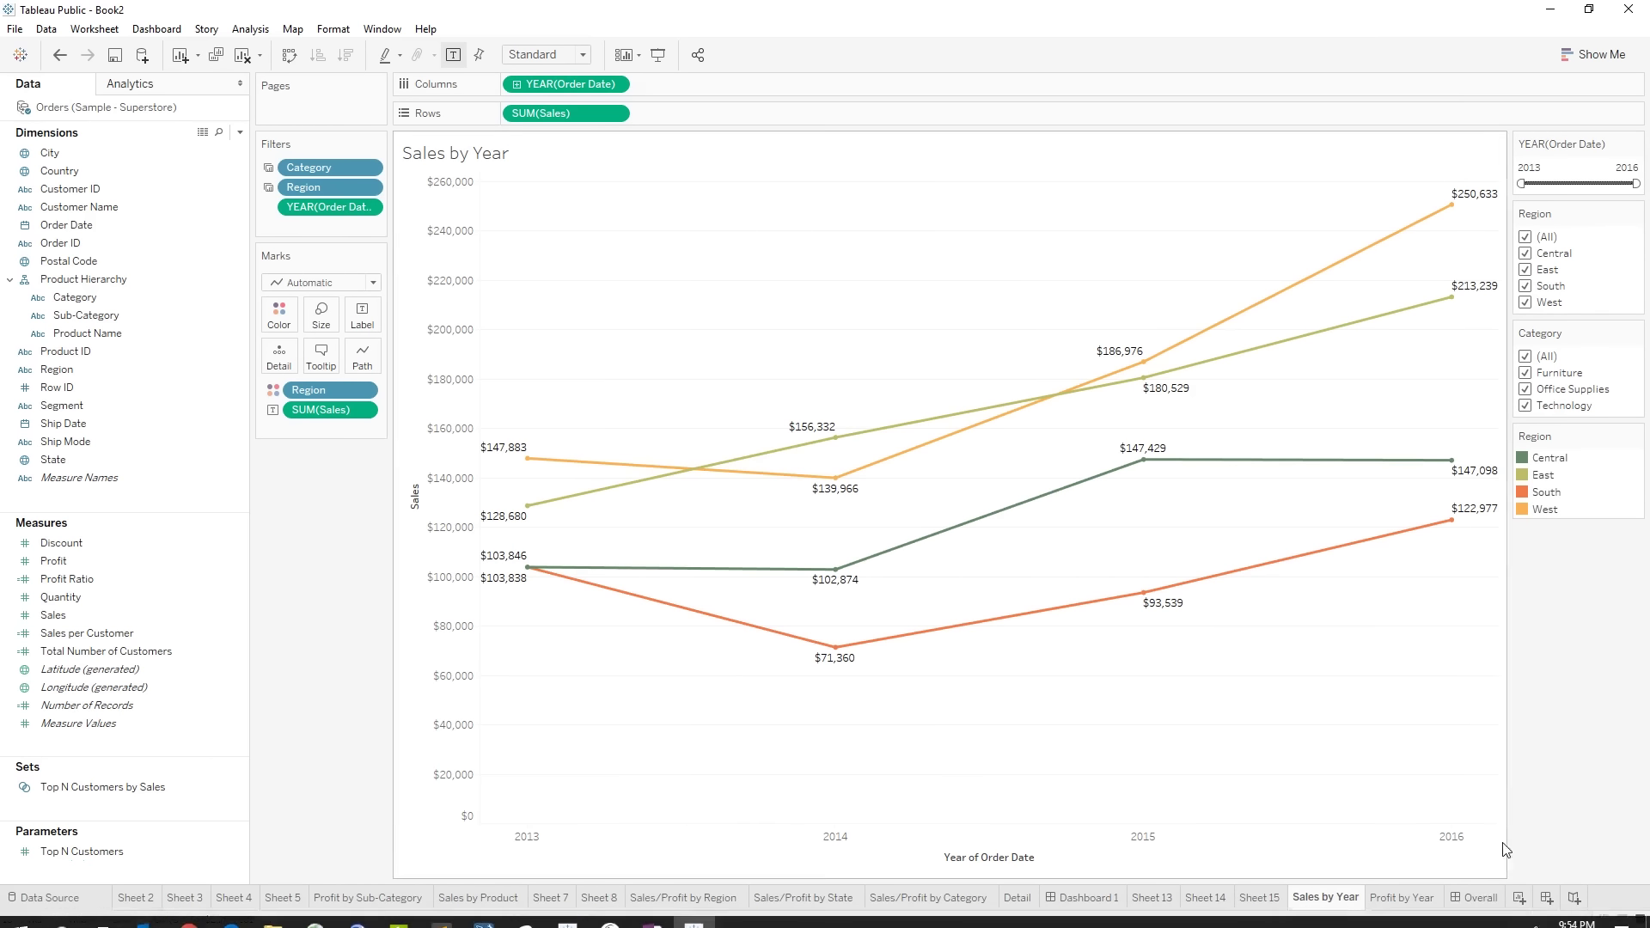
- Add the Year of Order Date filter of the Sales by Year chart to the Overall dashboard
{"action": "left_click", "coordinate": [1476, 897]}
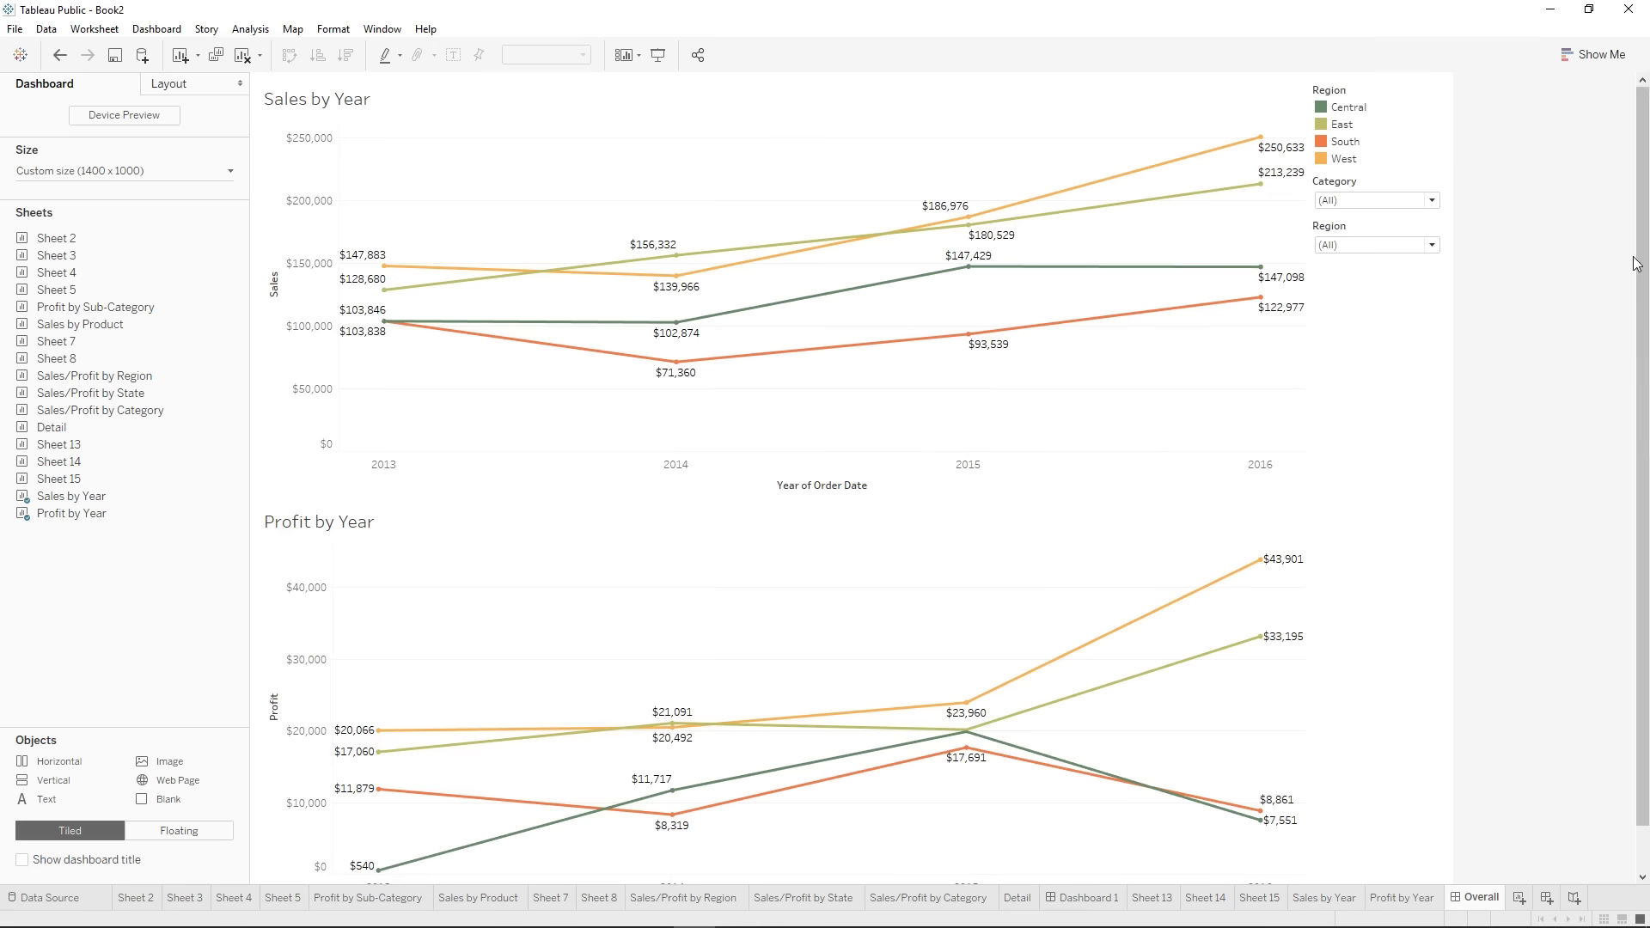
{"action": "left_click", "coordinate": [1127, 116]}
{"action": "left_click", "coordinate": [1319, 140]}
{"action": "mouse_move", "coordinate": [1376, 283]}
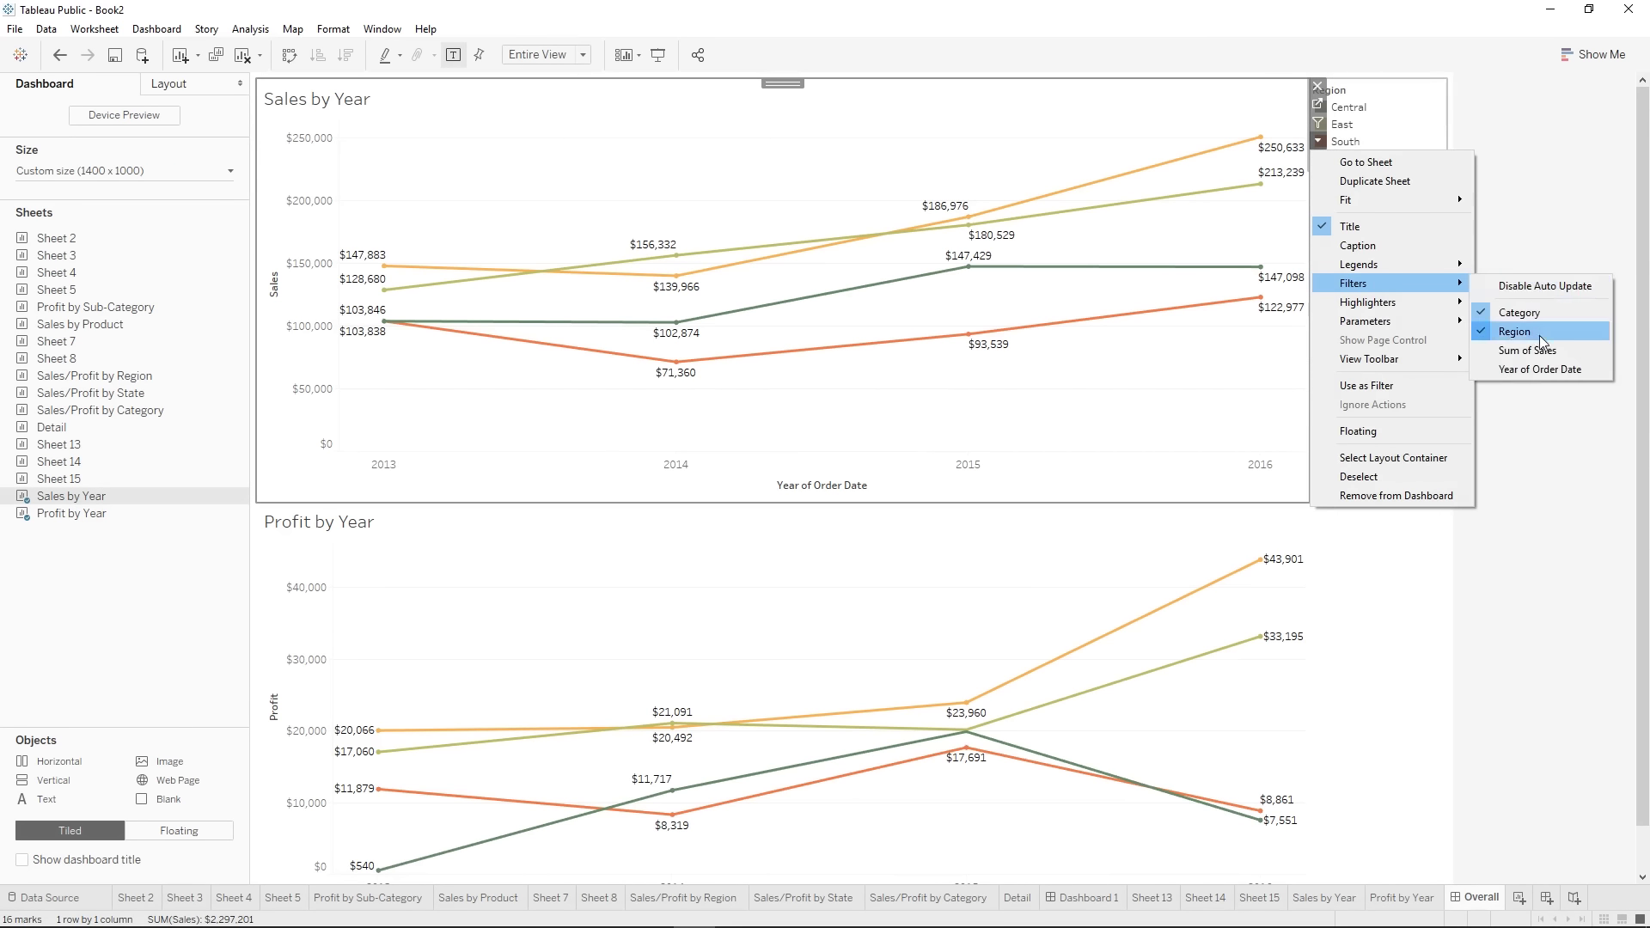
{"action": "left_click", "coordinate": [1542, 369]}
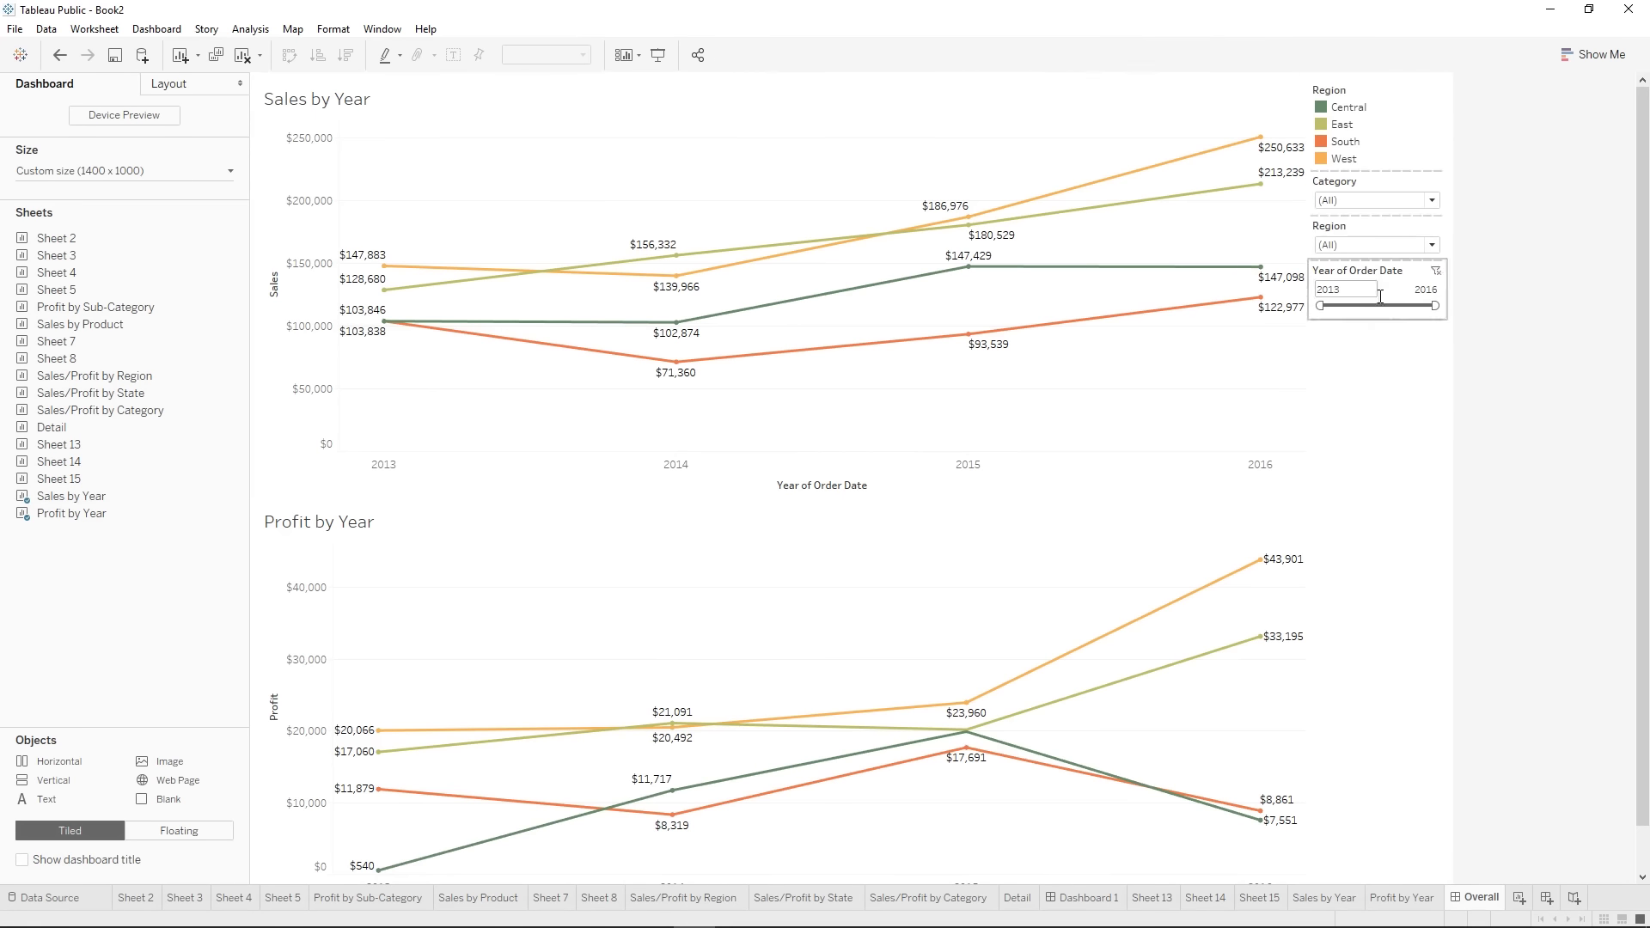
{"action": "mouse_move", "coordinate": [1320, 305]}
{"action": "left_mouse_down"}
{"action": "mouse_move", "coordinate": [1379, 305]}
{"action": "mouse_move", "coordinate": [1321, 305]}
{"action": "left_mouse_up"}
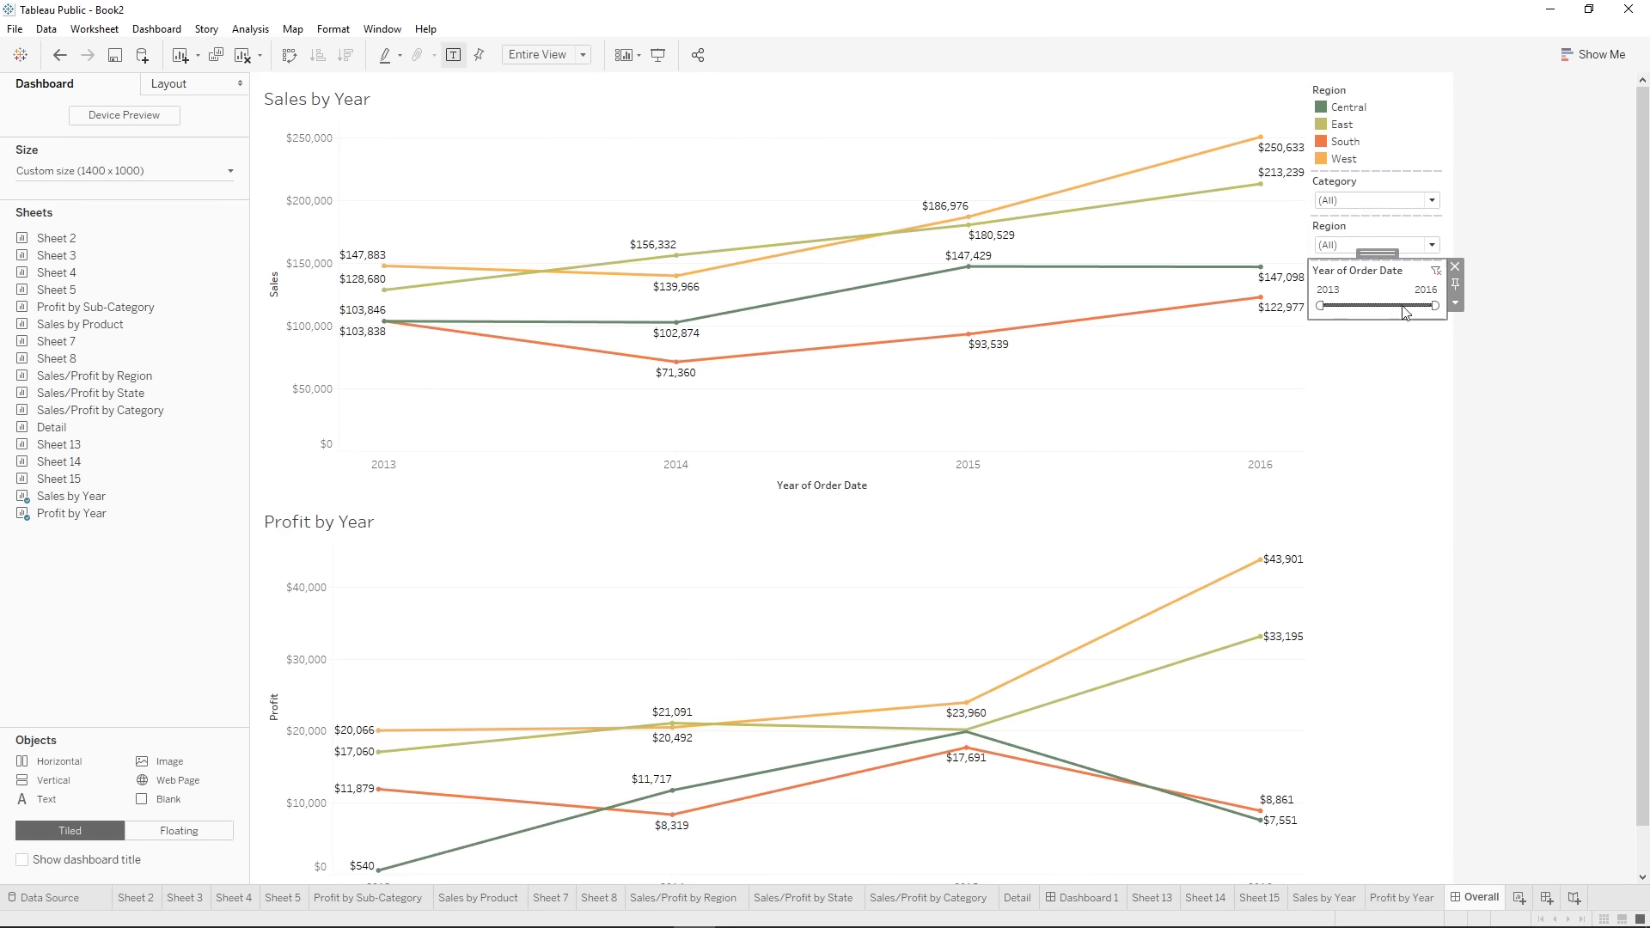
- Apply the dashboard's Year of Order Date filter to the Profit by Year worksheet as well, and deselect it
{"action": "left_click", "coordinate": [1455, 302]}
{"action": "mouse_move", "coordinate": [1567, 350]}
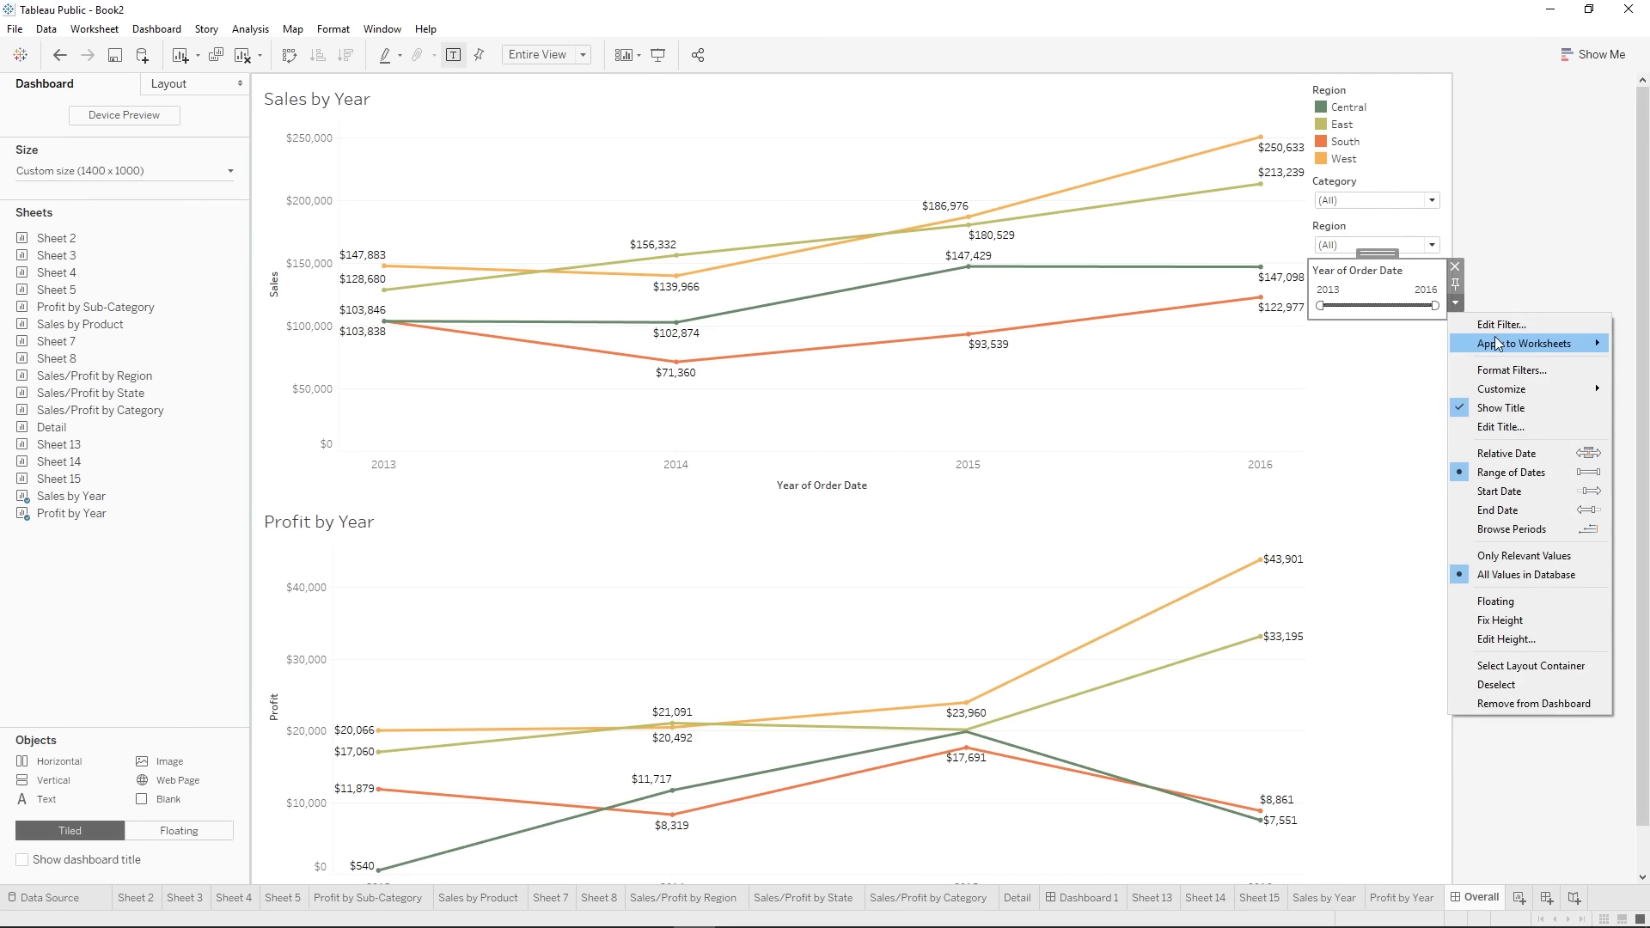
{"action": "mouse_move", "coordinate": [1500, 344]}
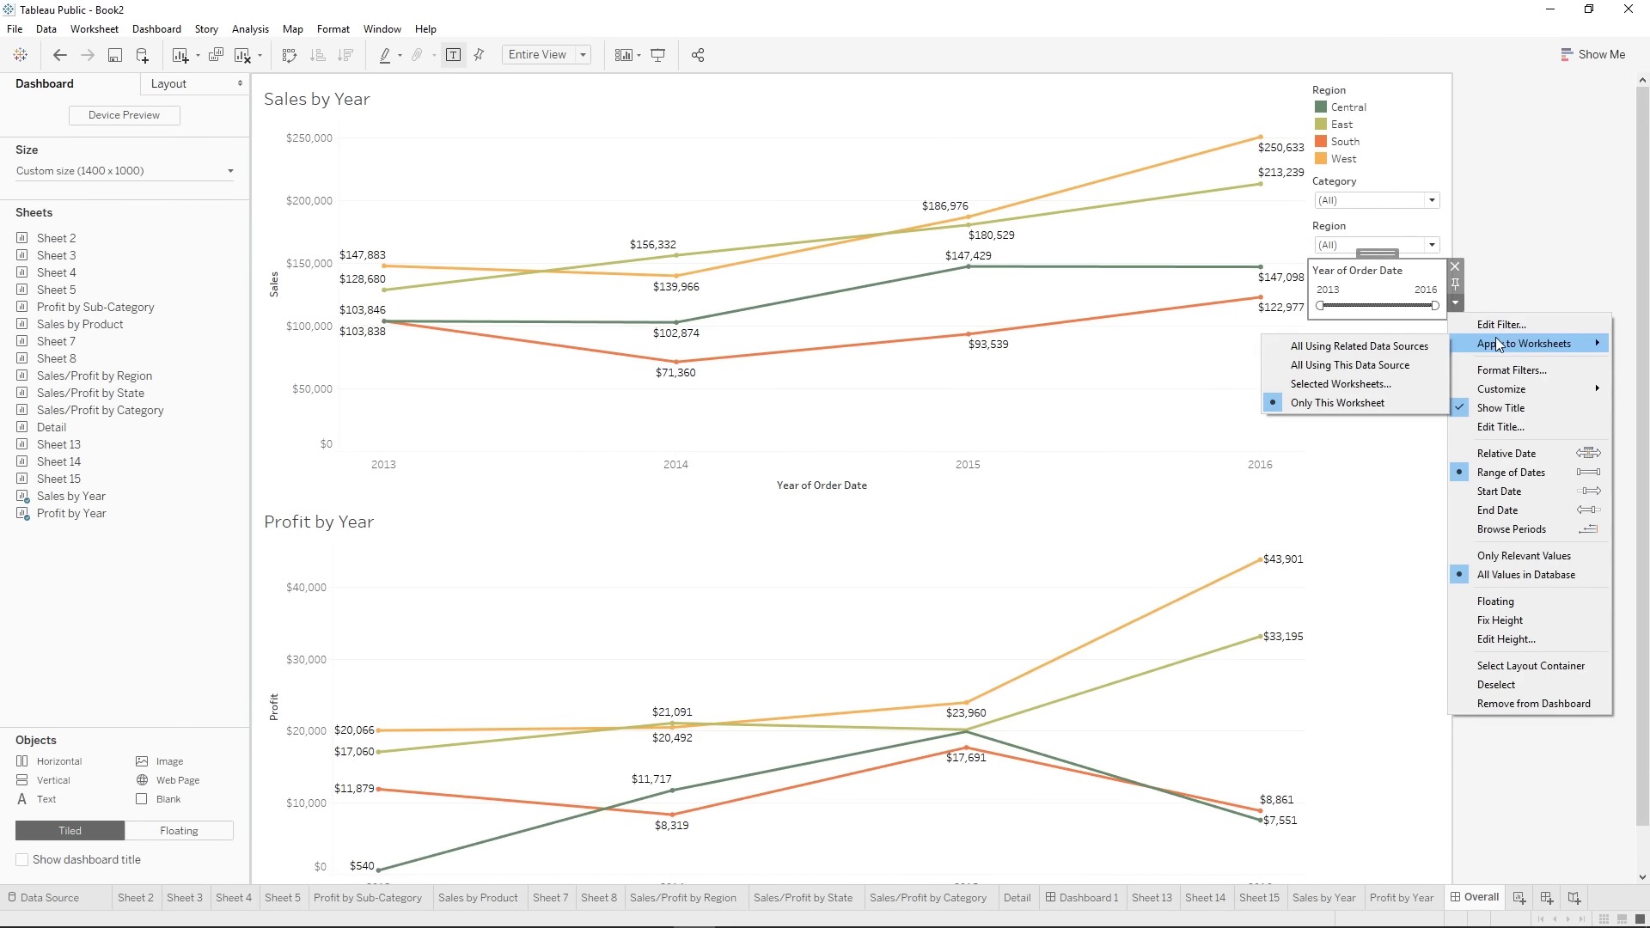
{"action": "left_click", "coordinate": [1351, 385]}
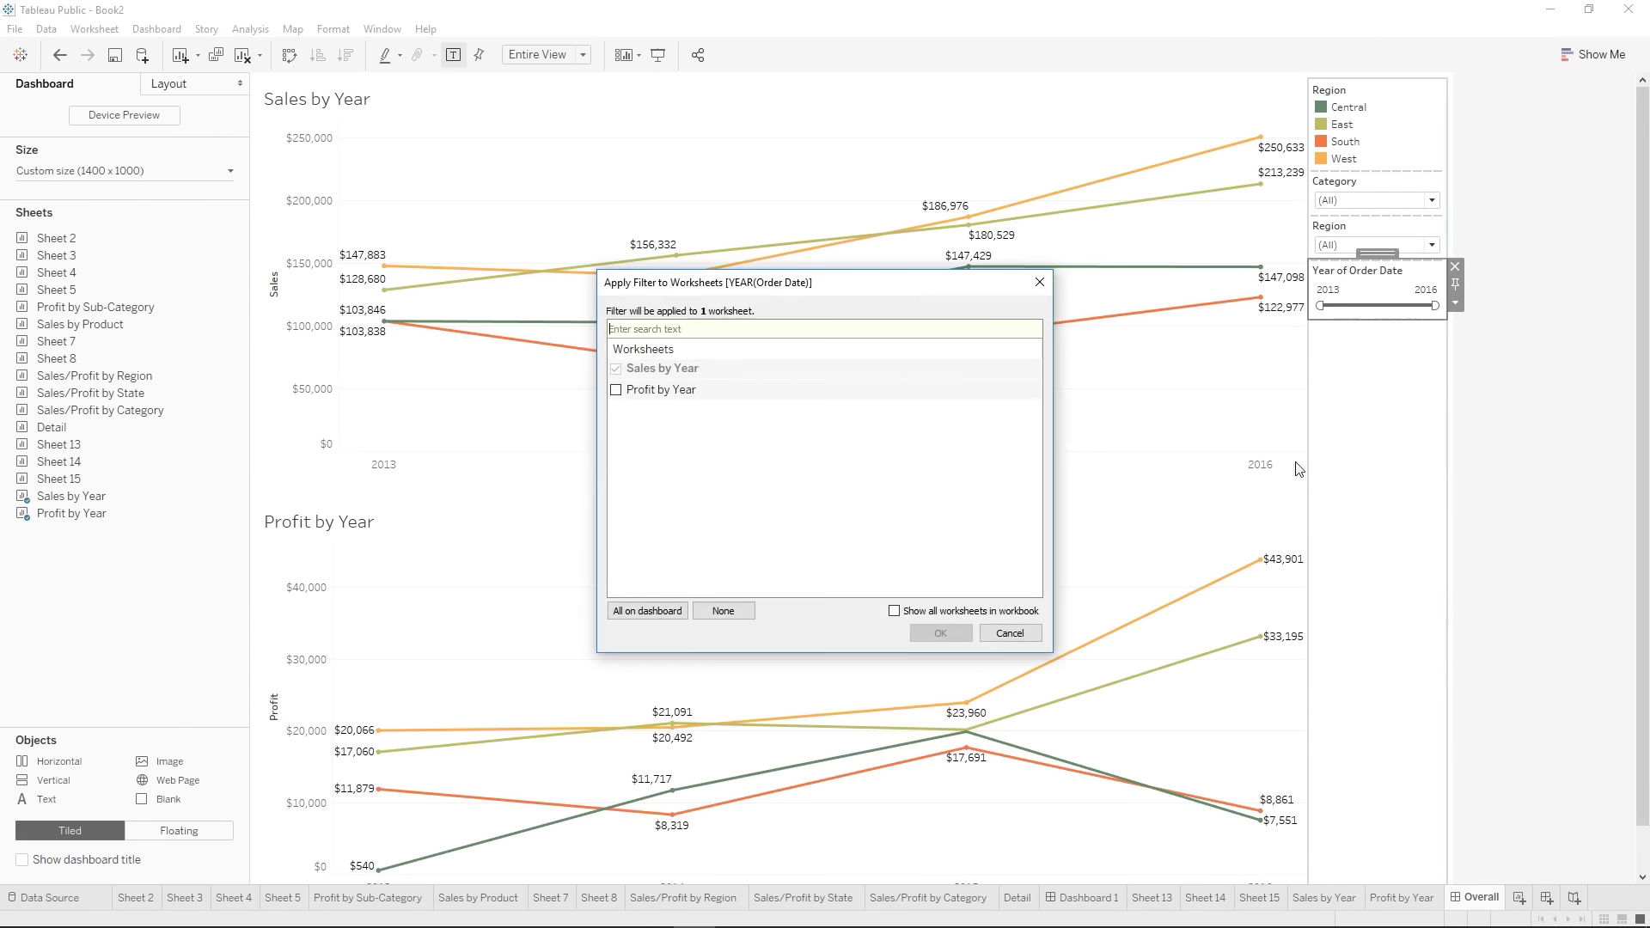
{"action": "left_click", "coordinate": [616, 390]}
{"action": "left_click", "coordinate": [945, 634]}
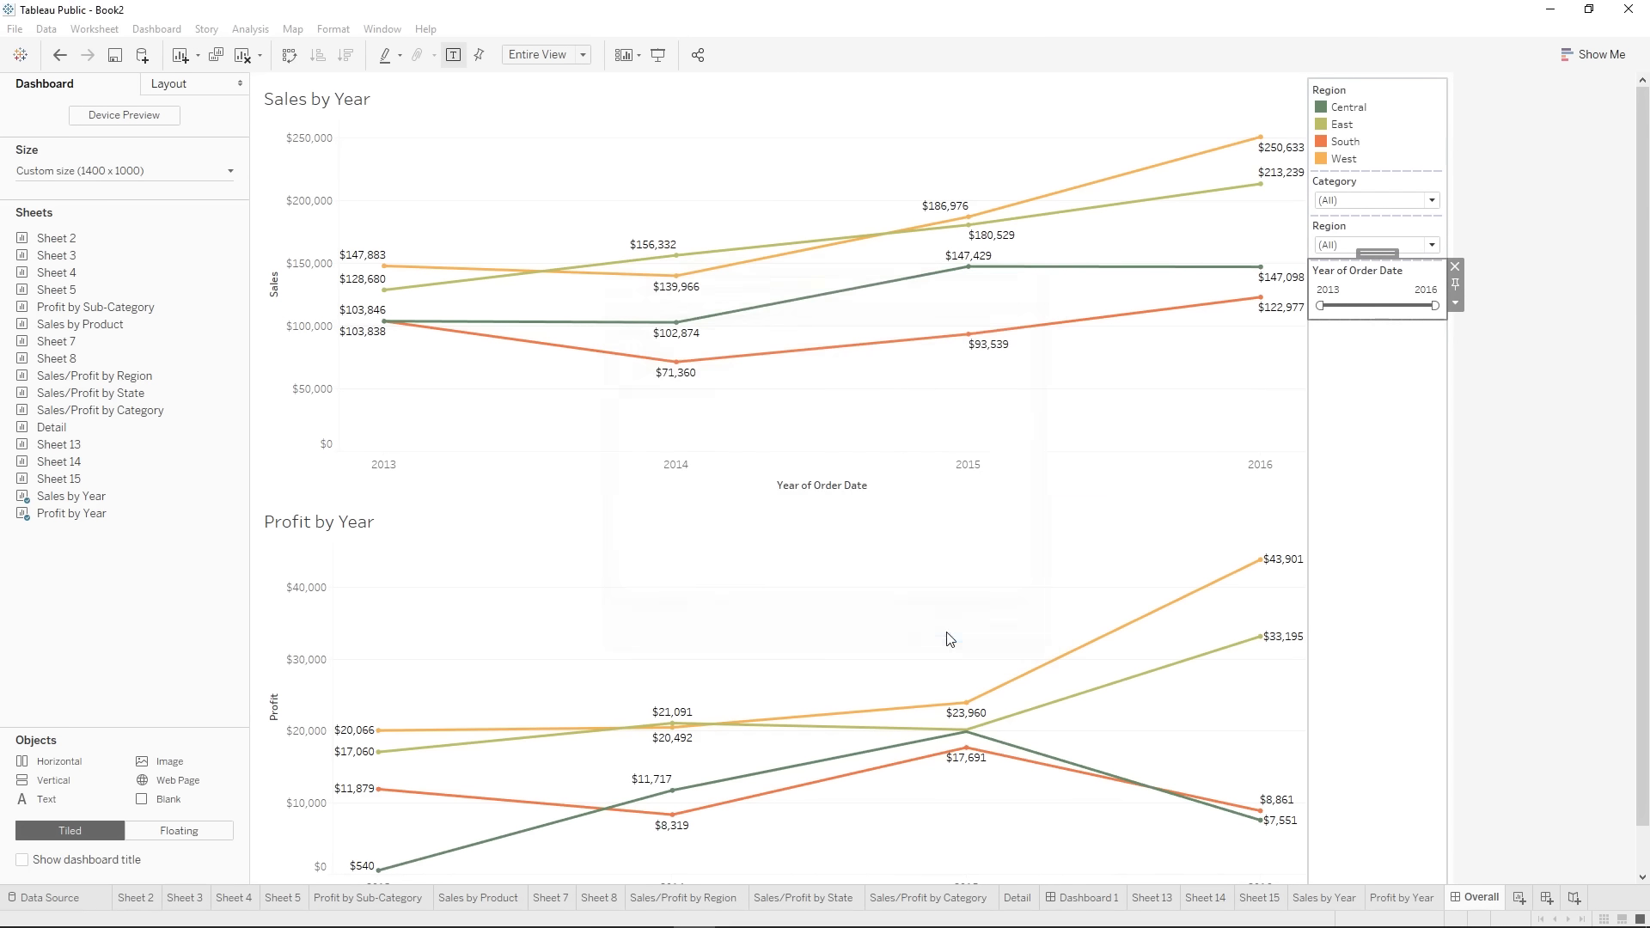
{"action": "left_click", "coordinate": [1538, 402]}
{"action": "mouse_move", "coordinate": [1317, 305]}
{"action": "left_mouse_down"}
{"action": "mouse_move", "coordinate": [1369, 303]}
{"action": "mouse_move", "coordinate": [1306, 307]}
{"action": "left_mouse_up"}
{"action": "left_click", "coordinate": [1582, 406]}
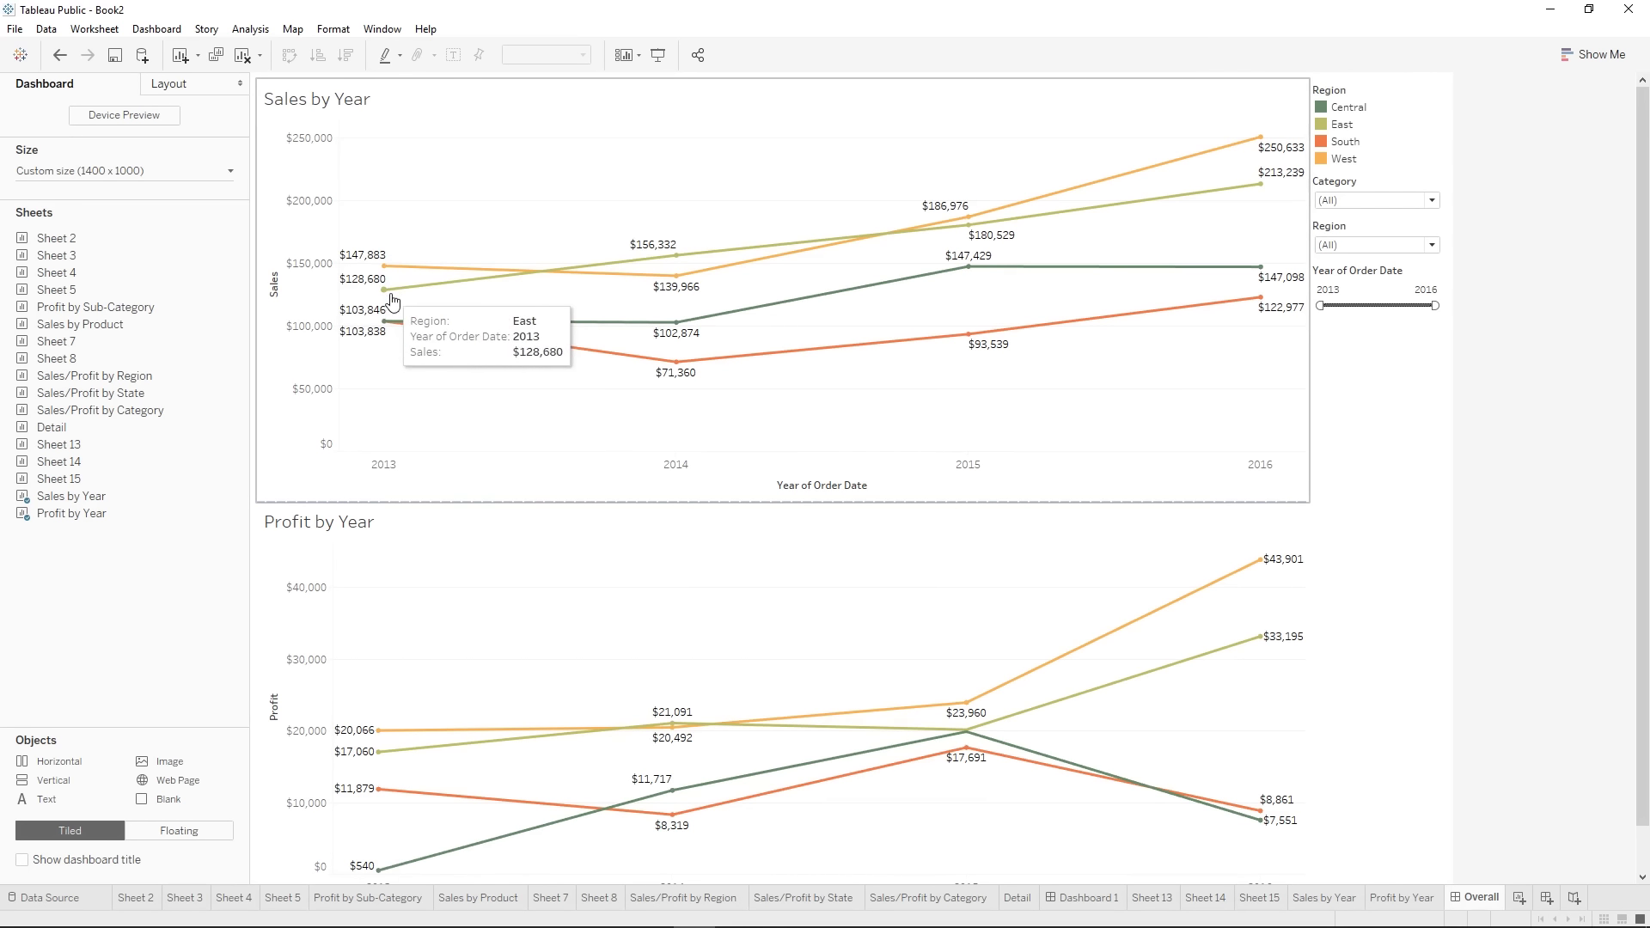
- Go to the Sales by Year worksheet from its dashboard chart and duplicate SUM(Sales) in the rows
{"action": "mouse_move", "coordinate": [393, 268]}
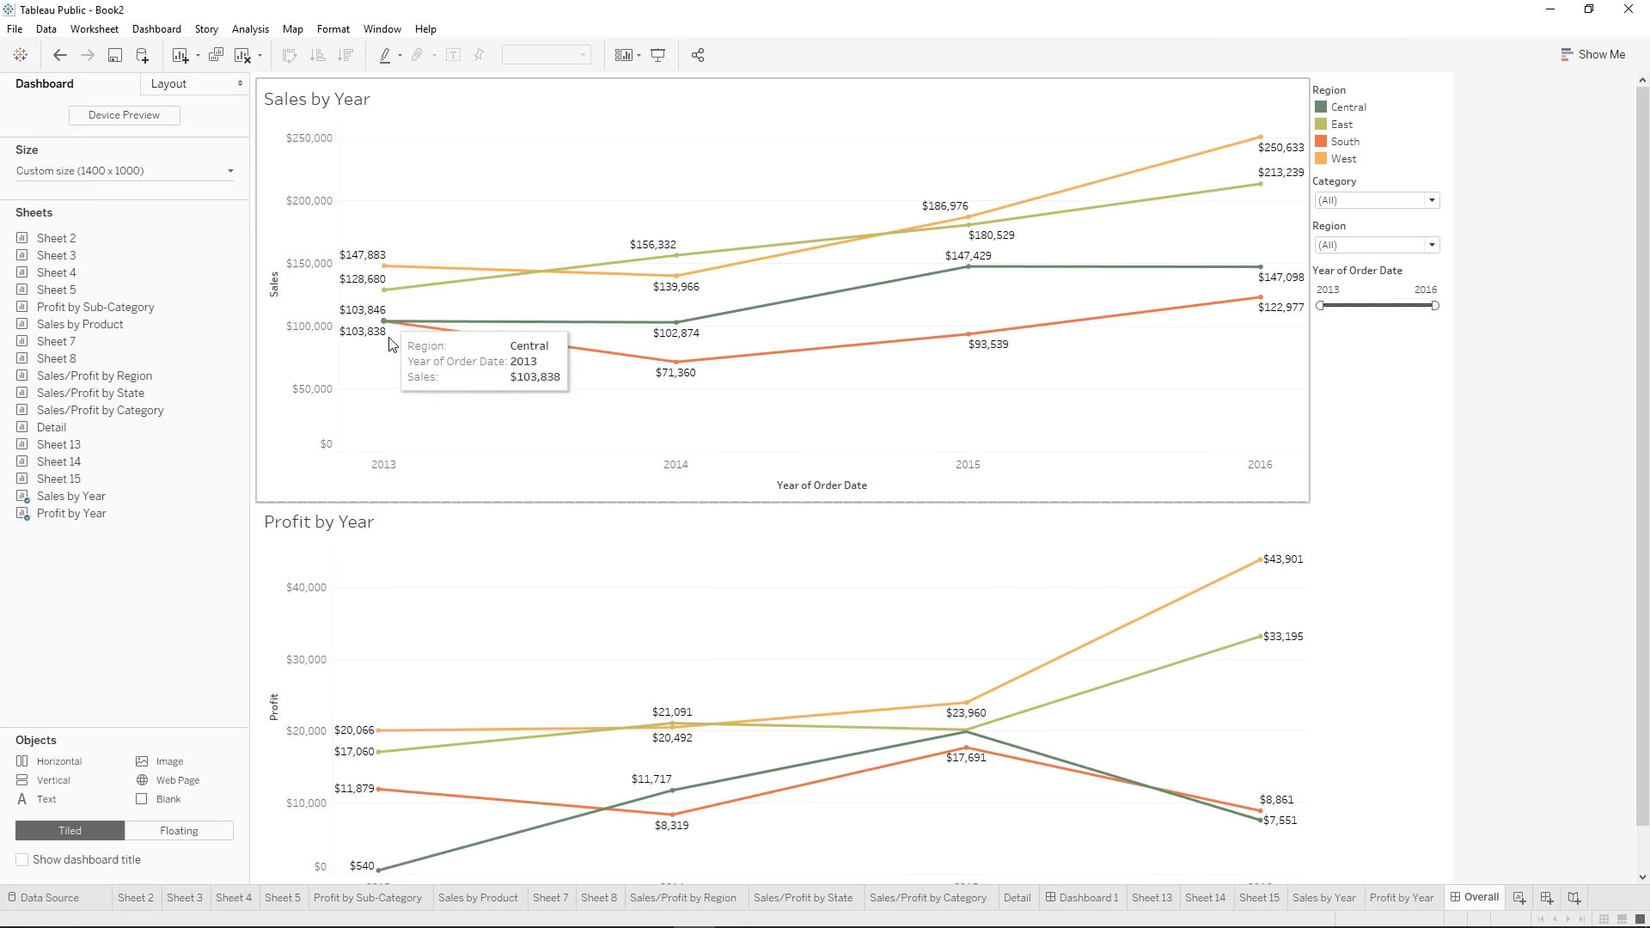
{"action": "left_click", "coordinate": [866, 160]}
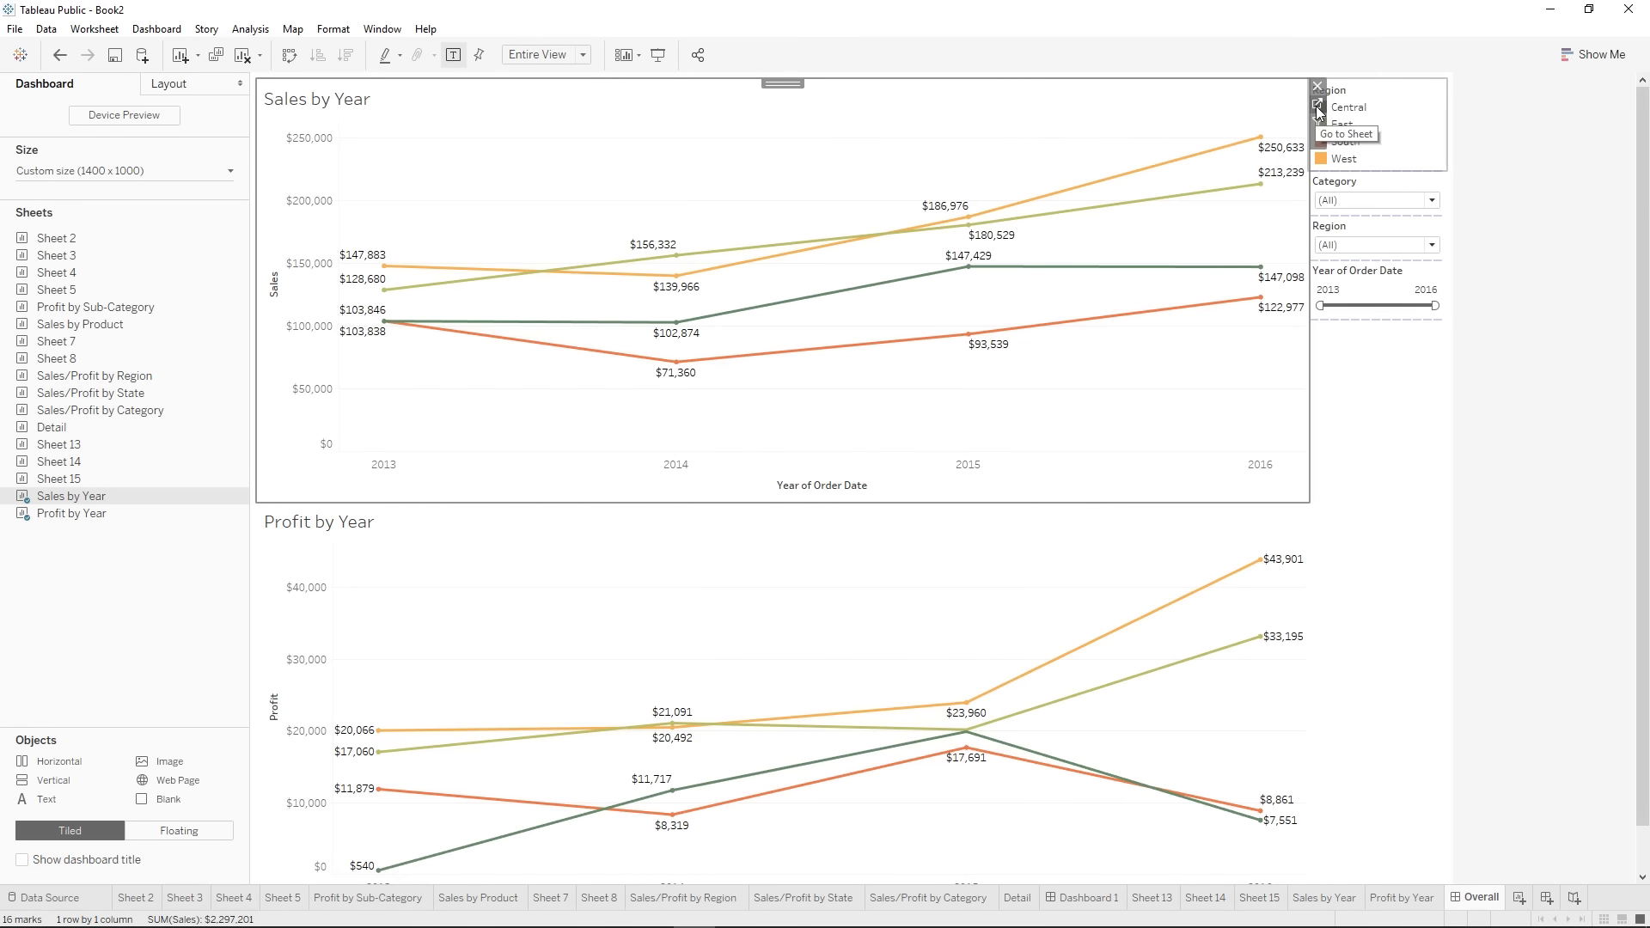
{"action": "mouse_move", "coordinate": [244, 498]}
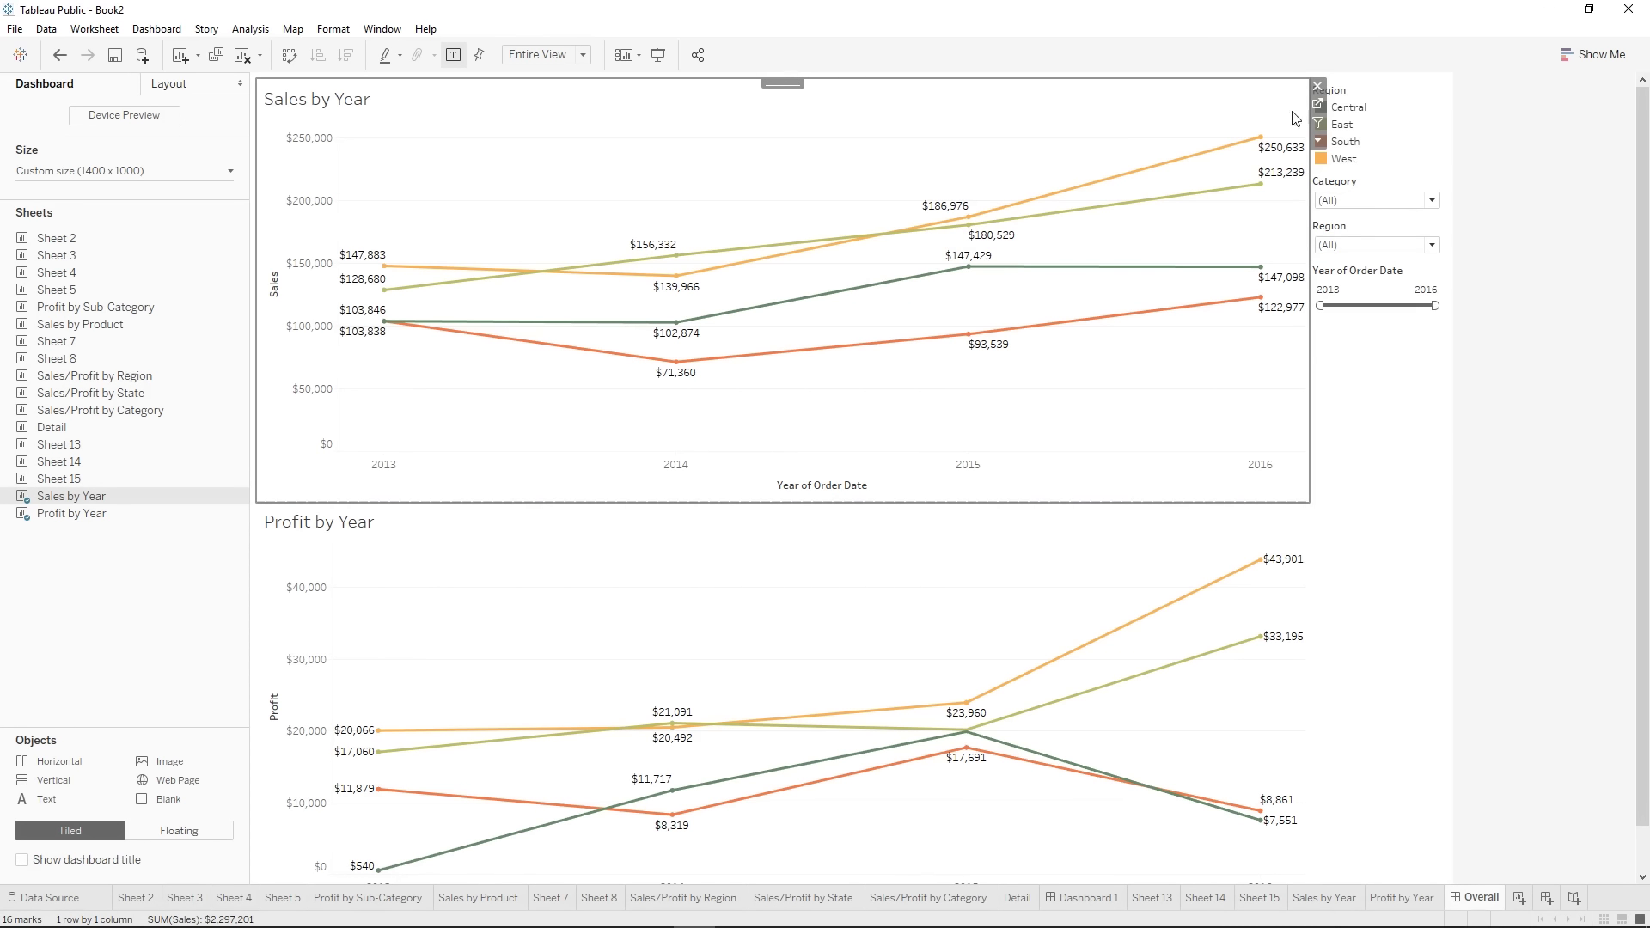
{"action": "left_click", "coordinate": [1317, 106]}
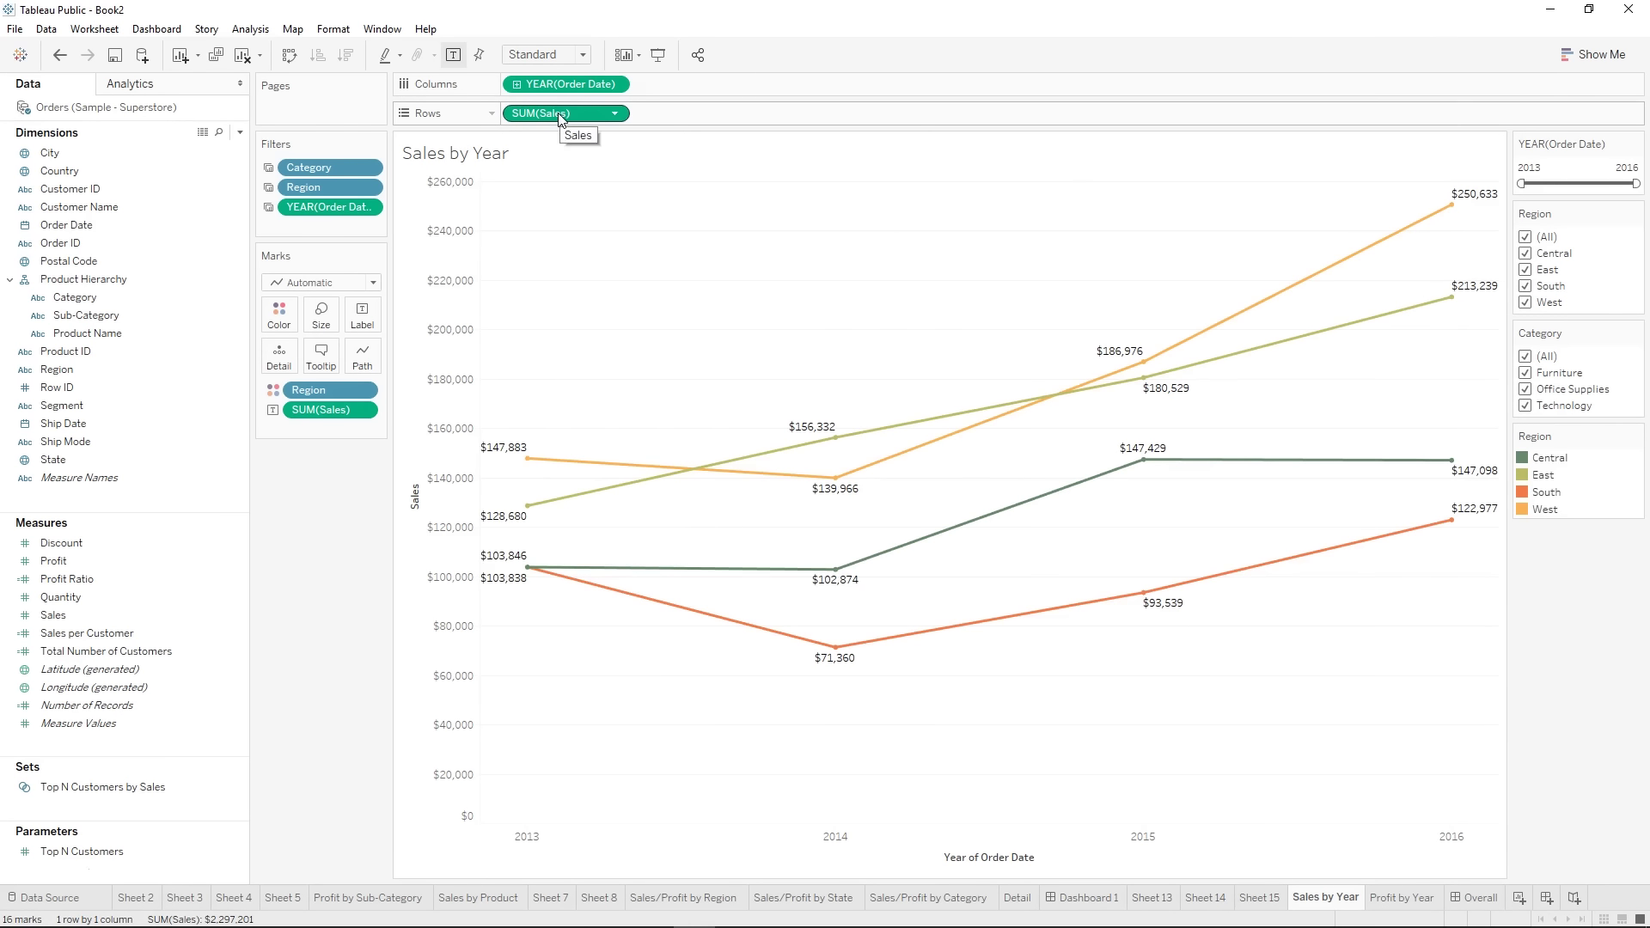
{"action": "left_click_drag", "start_coordinate": [557, 118], "coordinate": [688, 123]}
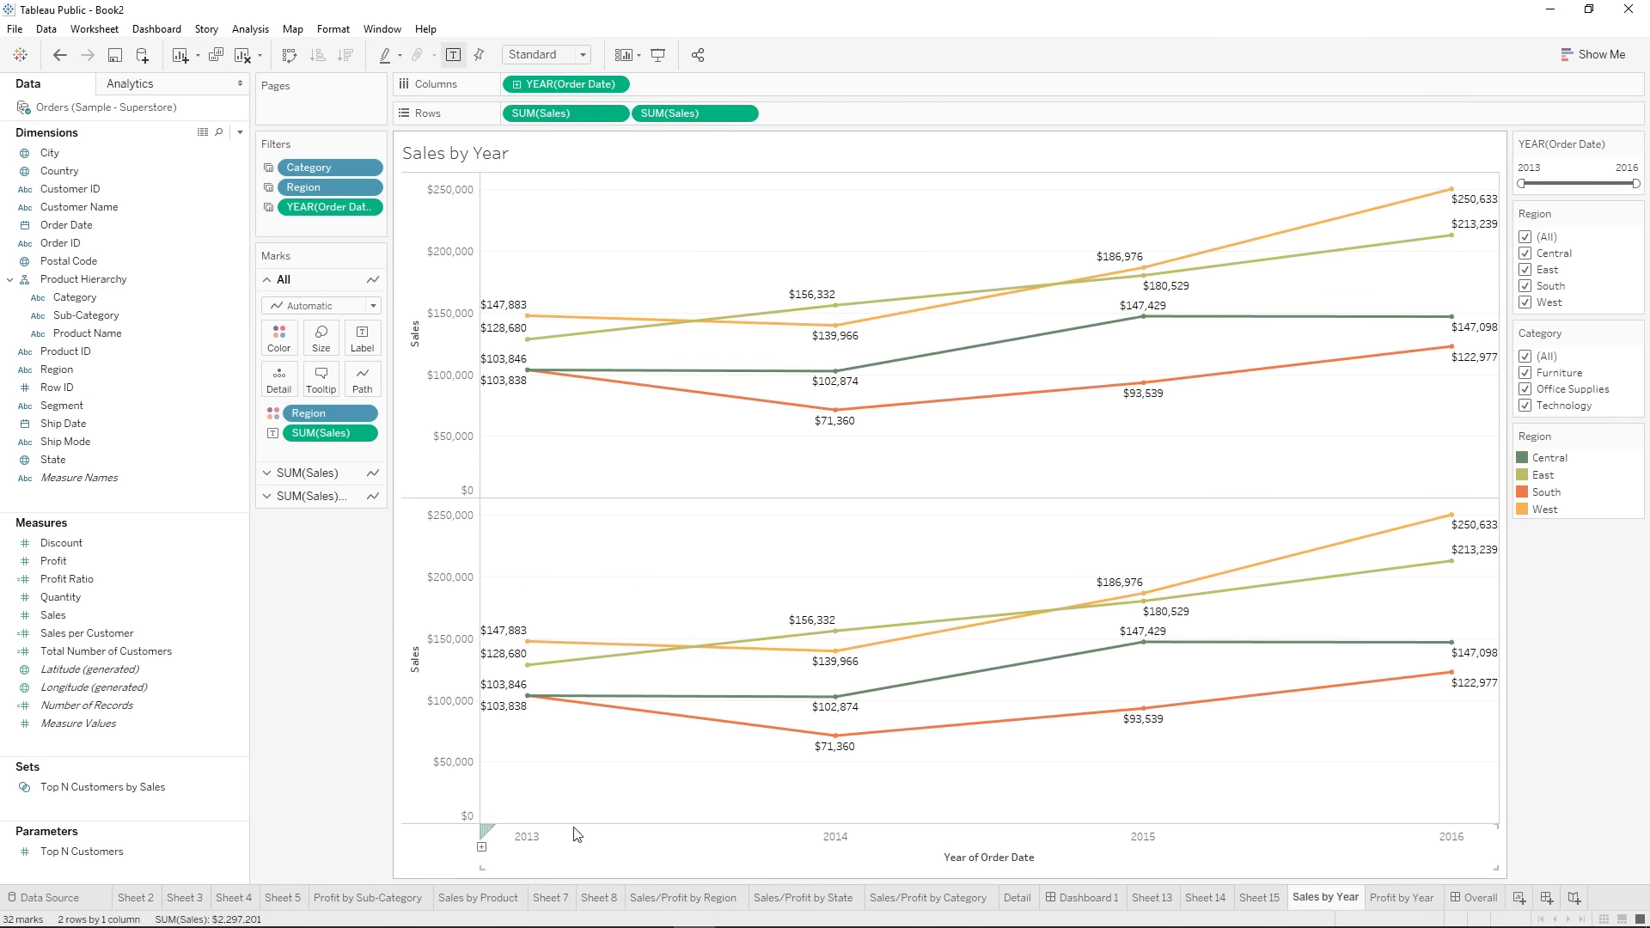
- Remove Region from the marks of the second SUM(Sales) and combine the two sales charts on a dual axis
{"action": "left_click", "coordinate": [308, 472]}
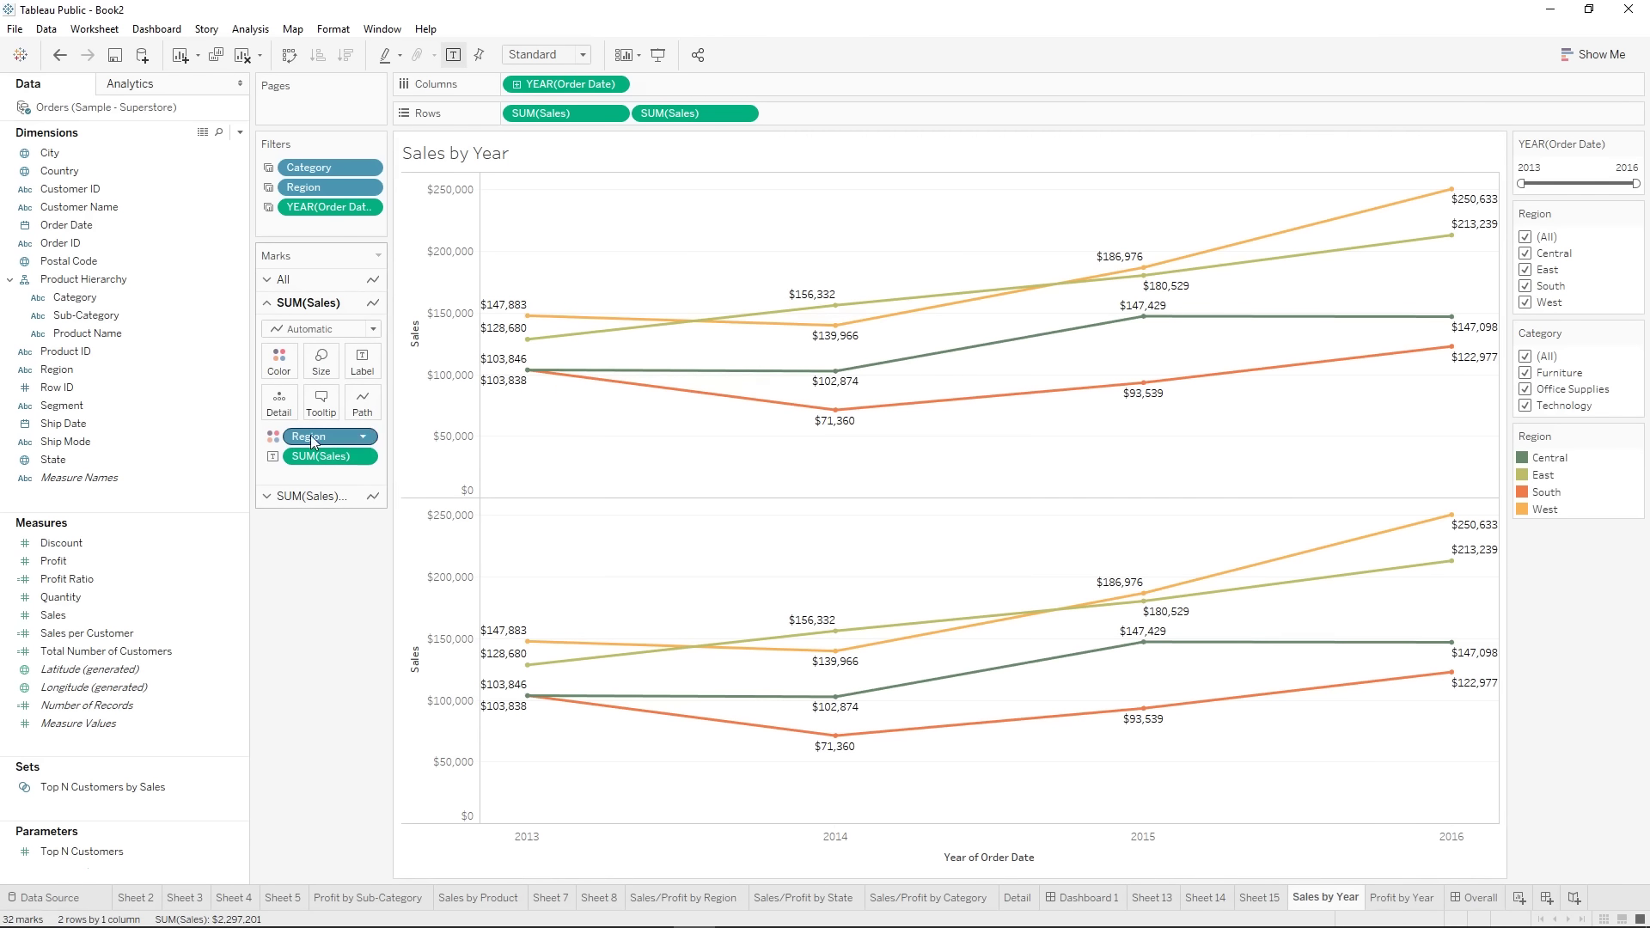
{"action": "left_click", "coordinate": [280, 362]}
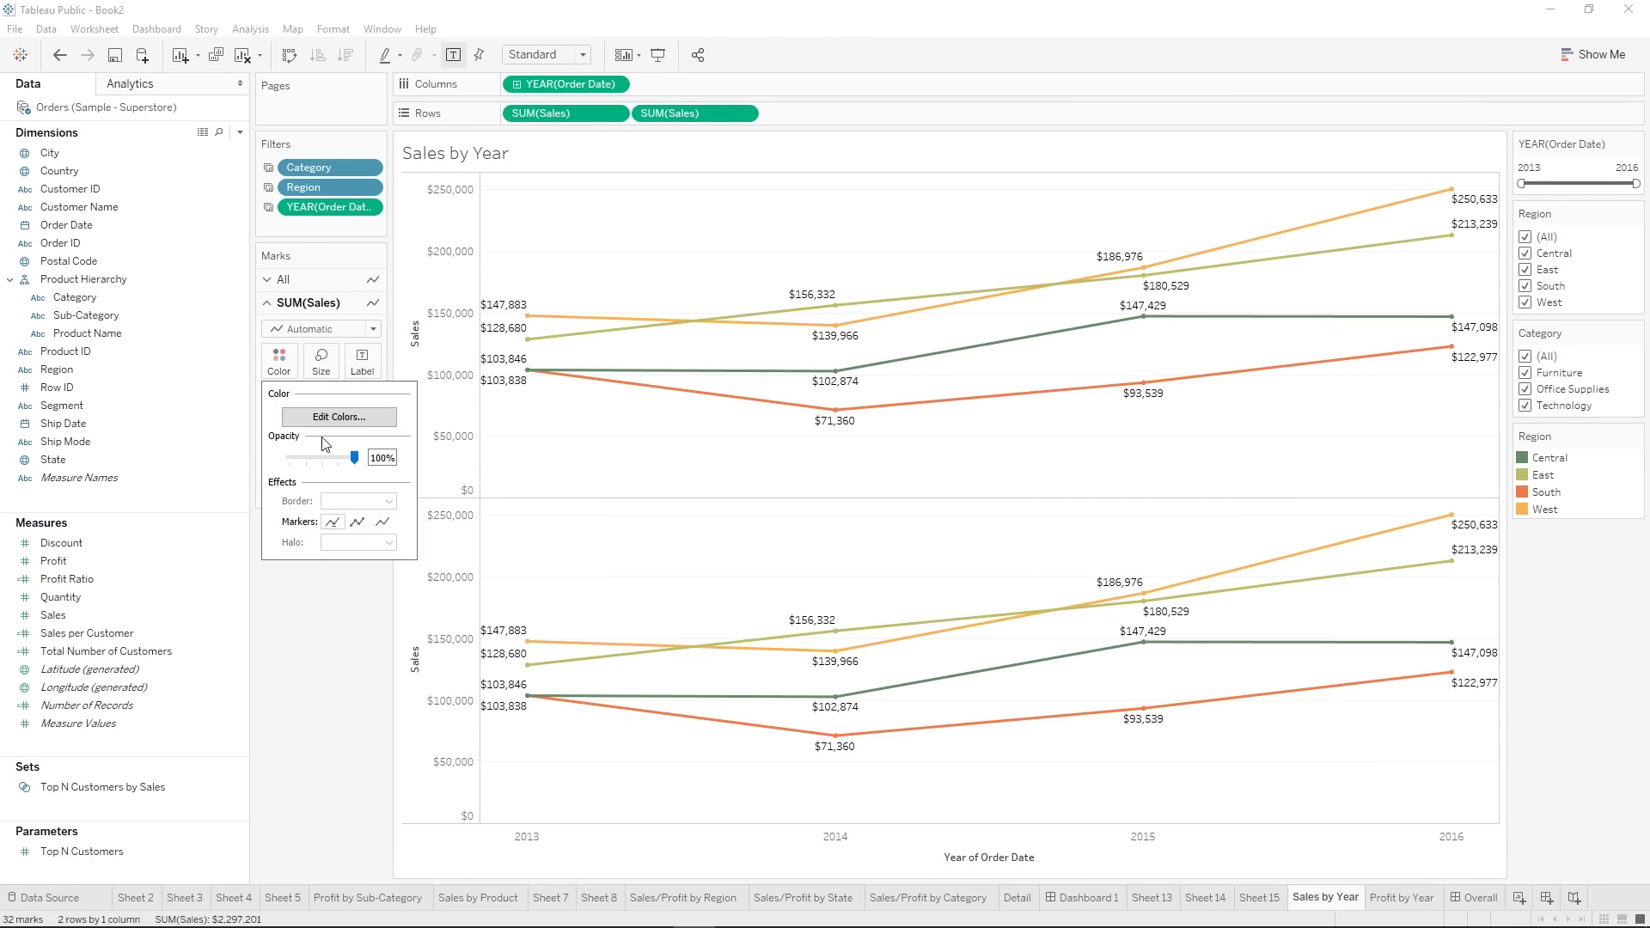
{"action": "mouse_move", "coordinate": [355, 464]}
{"action": "left_mouse_down"}
{"action": "mouse_move", "coordinate": [303, 458]}
{"action": "mouse_move", "coordinate": [355, 458]}
{"action": "left_mouse_up"}
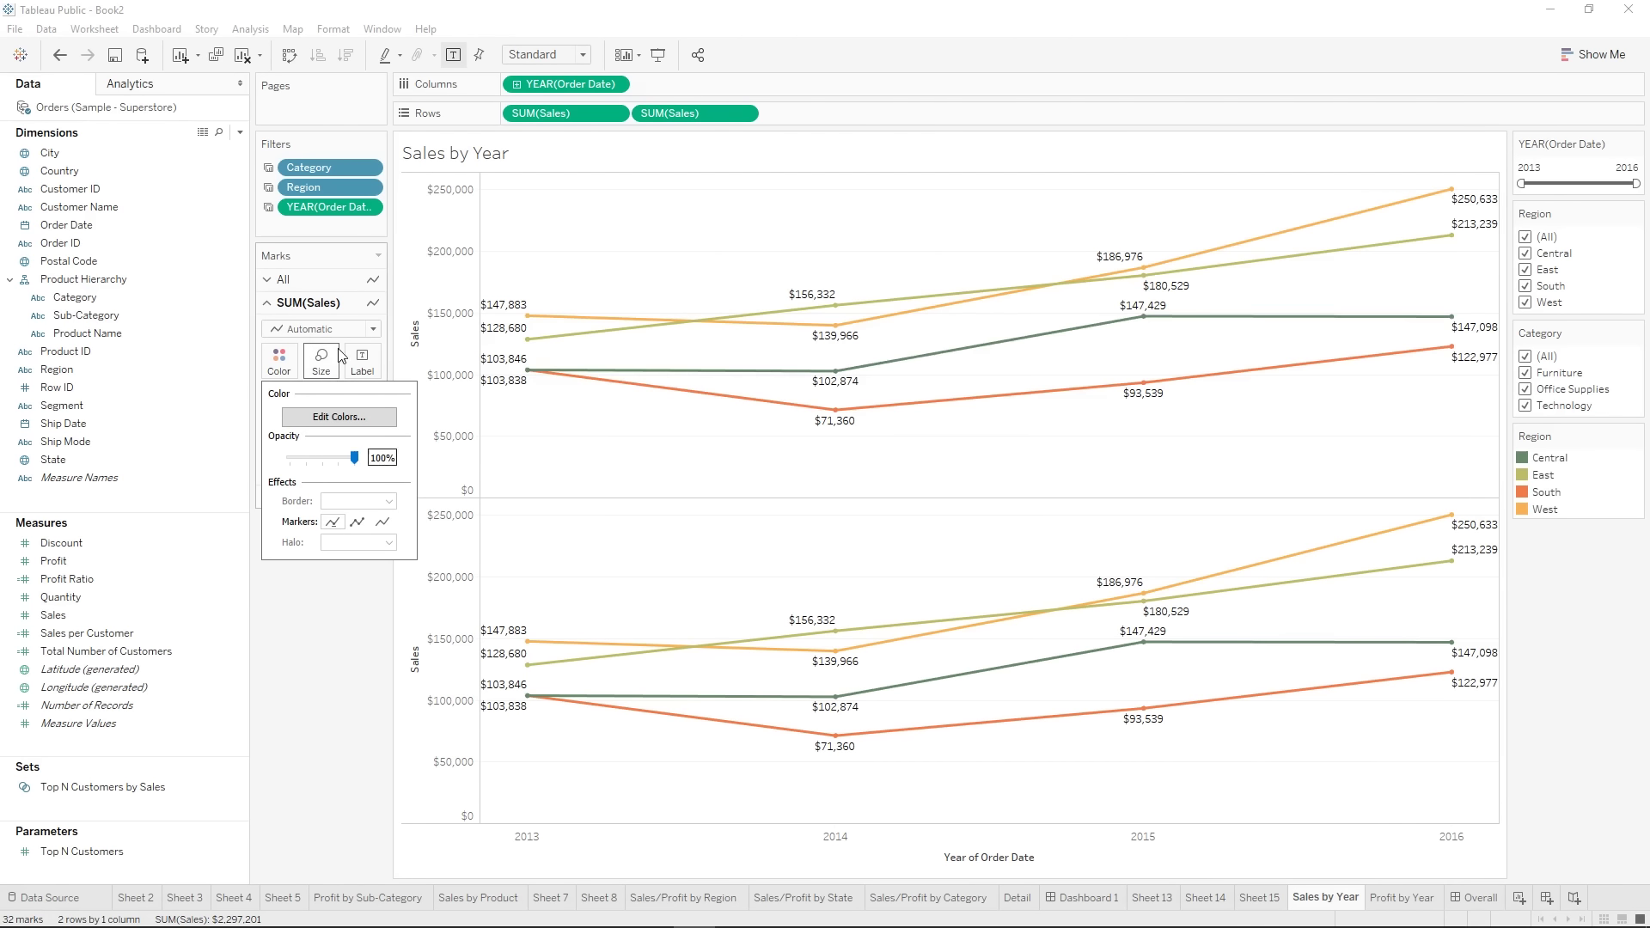
{"action": "left_click", "coordinate": [320, 309]}
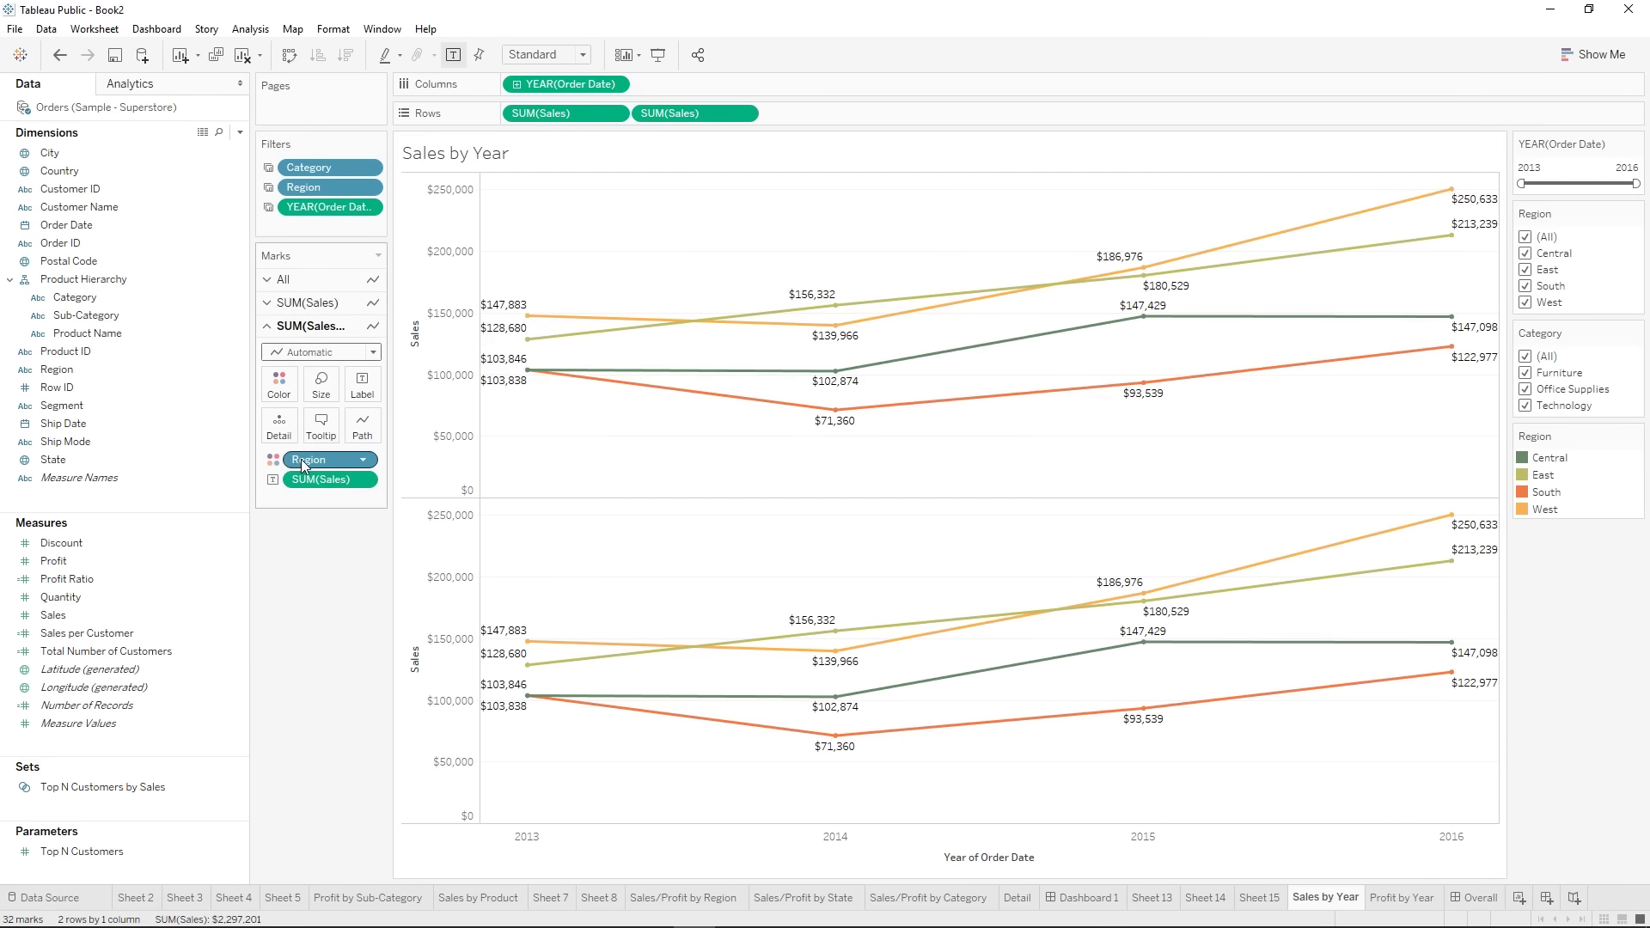
{"action": "left_click_drag", "start_coordinate": [301, 459], "coordinate": [301, 574]}
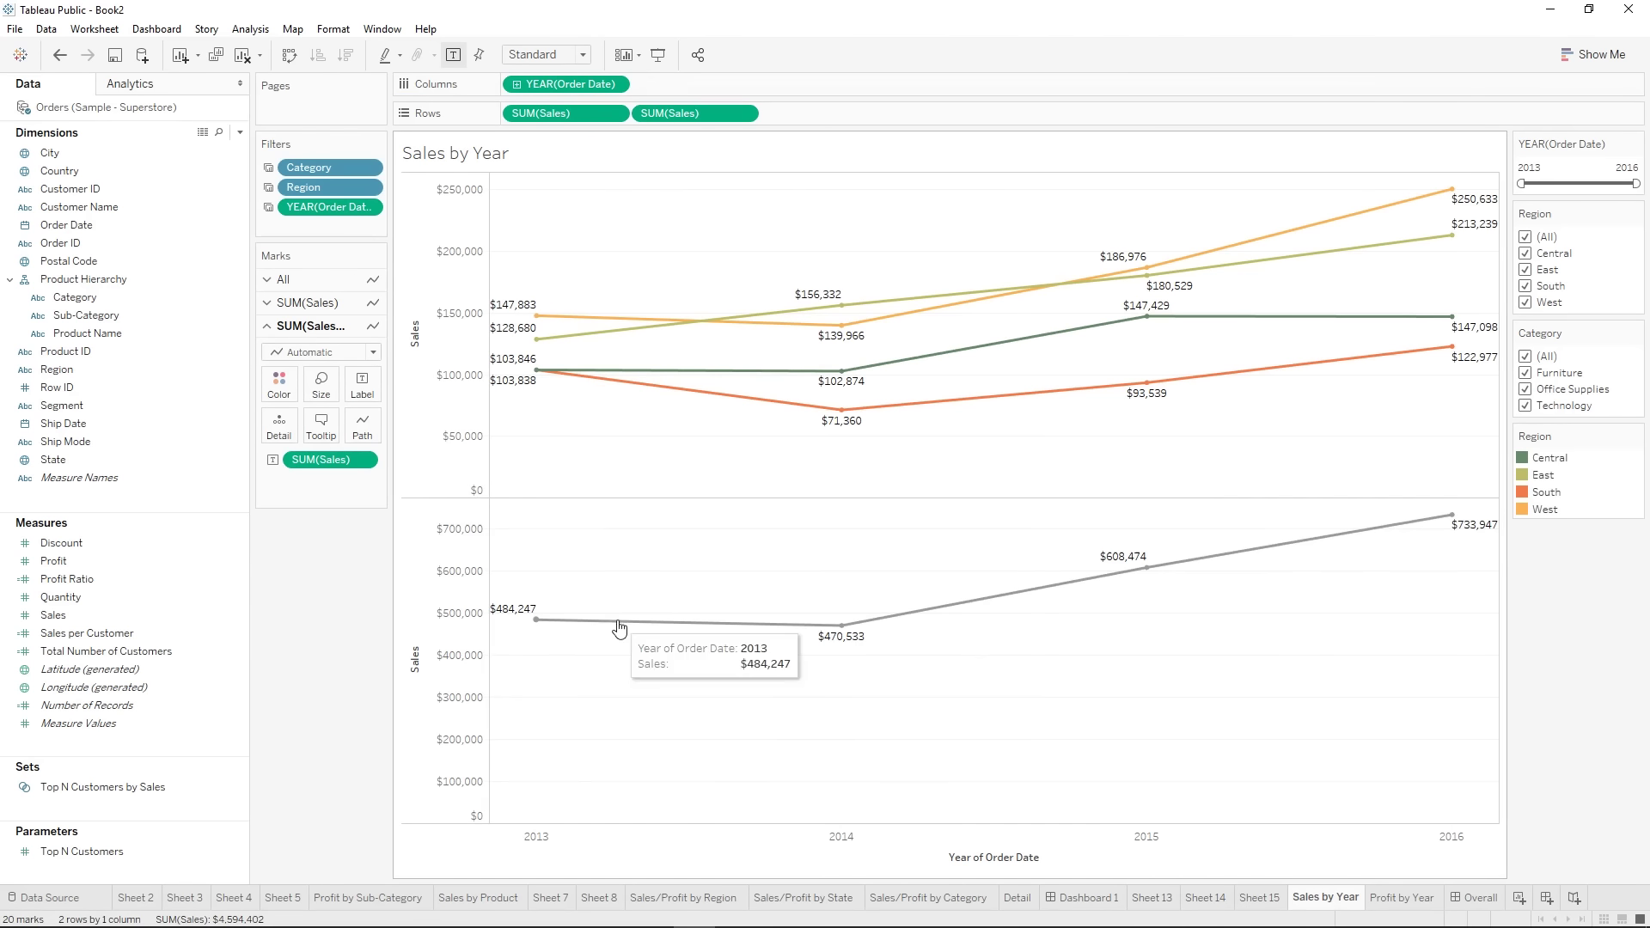
{"action": "right_click", "coordinate": [663, 114]}
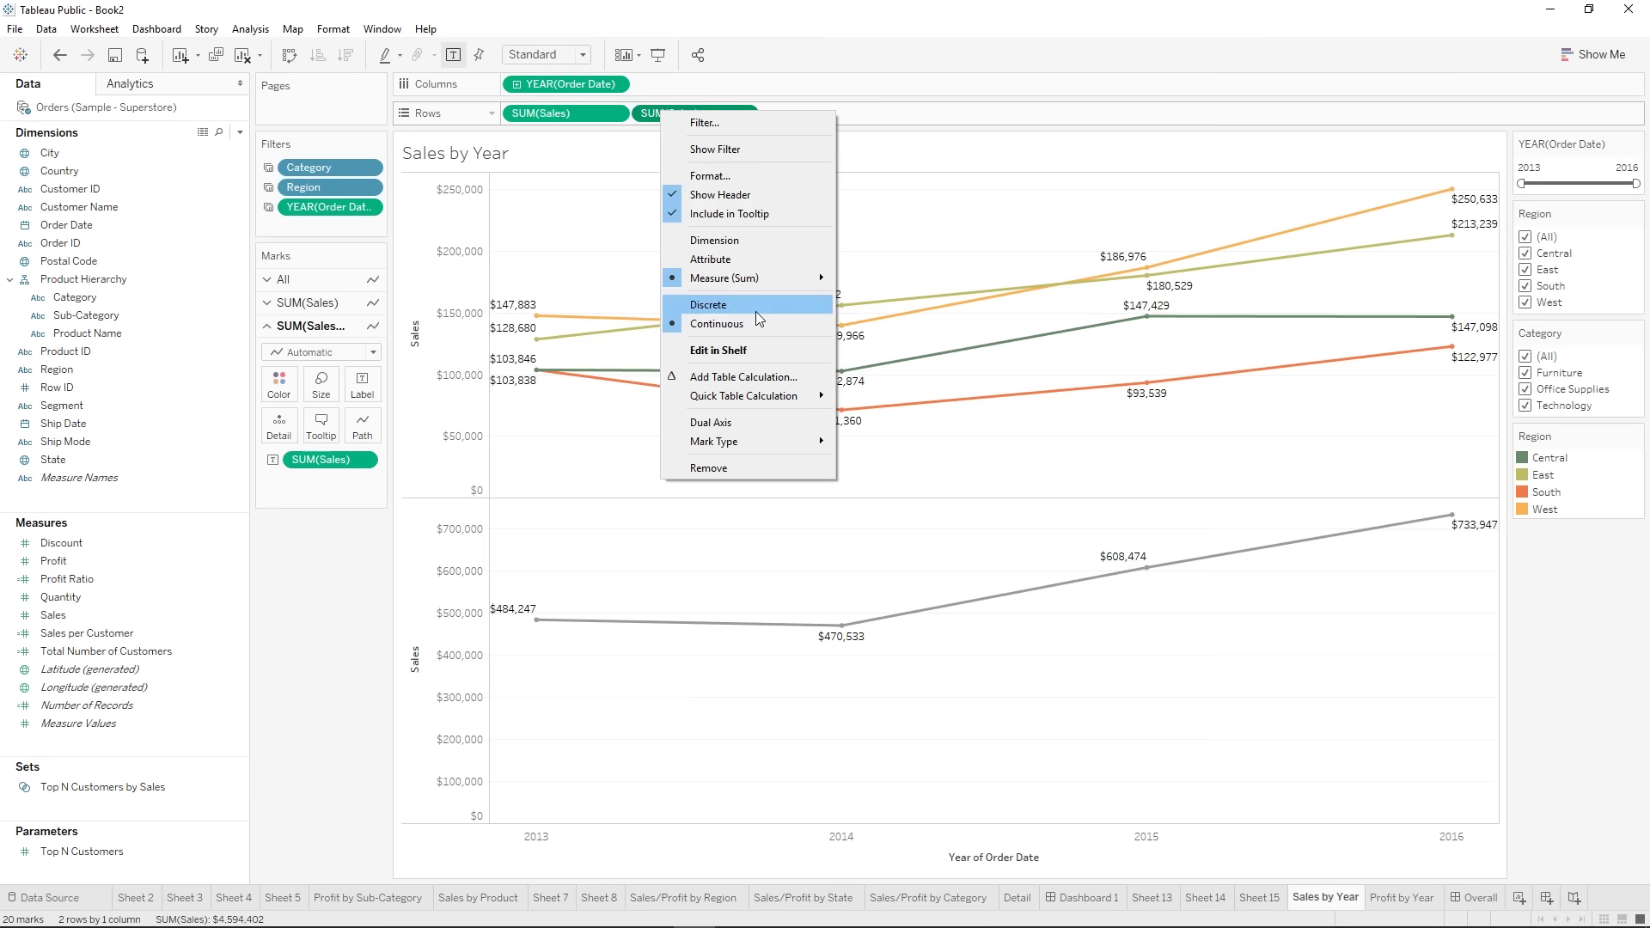
{"action": "left_click", "coordinate": [746, 422]}
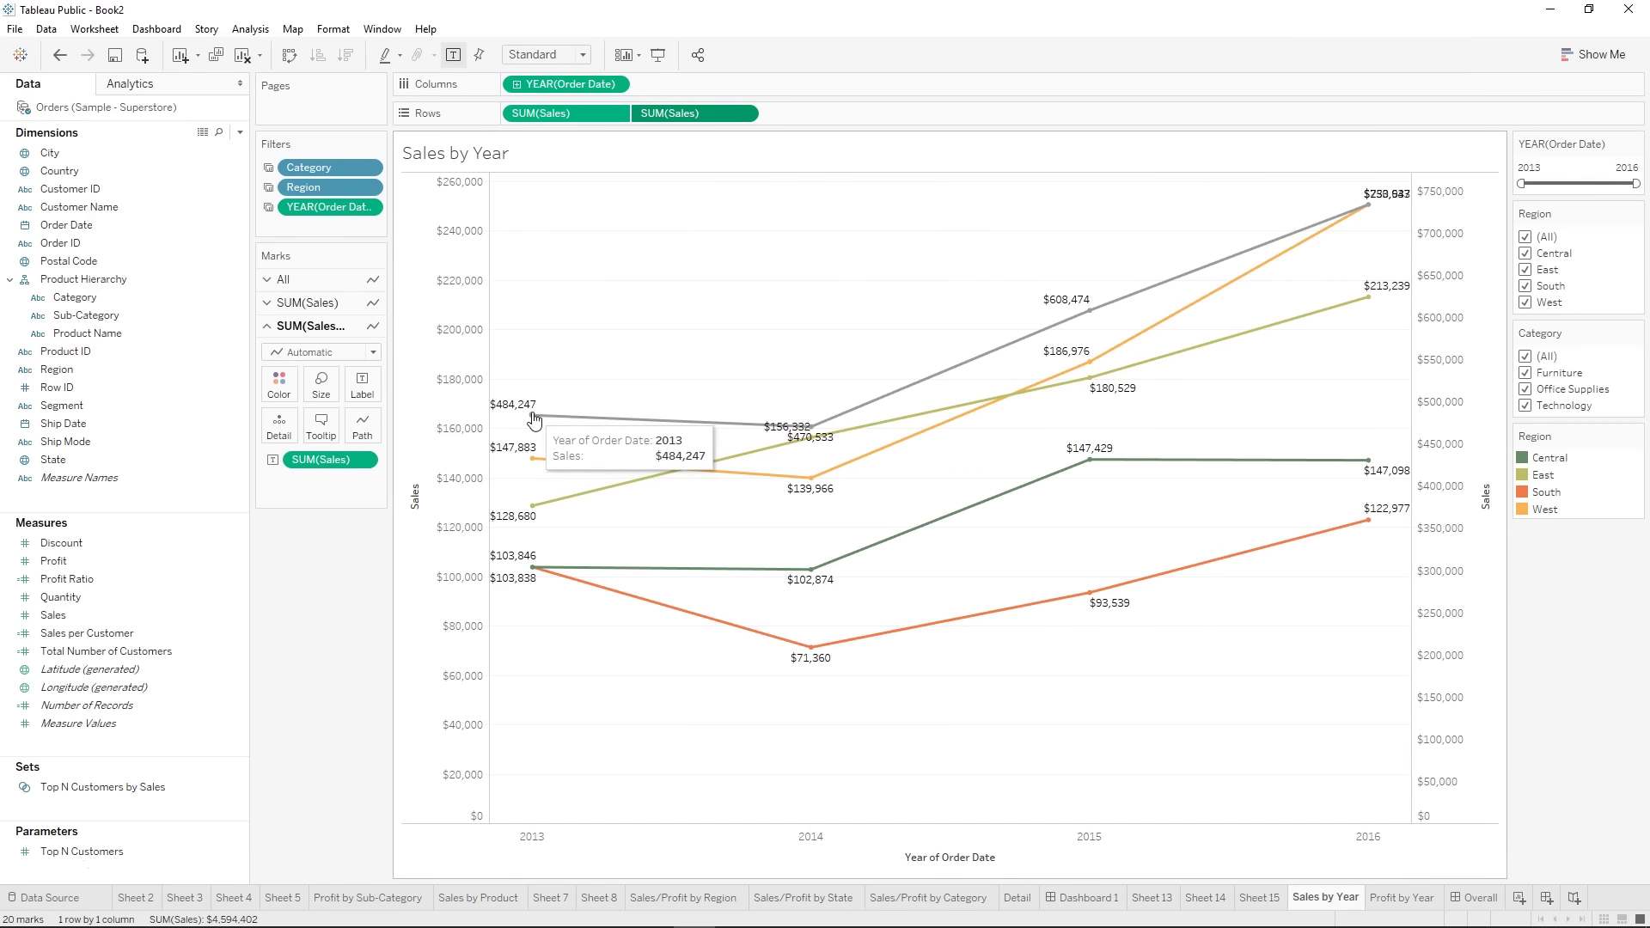
- Replace the Region line in the second SUM(Sales) tooltip with the black text "Overall Sales"
{"action": "left_click", "coordinate": [319, 433]}
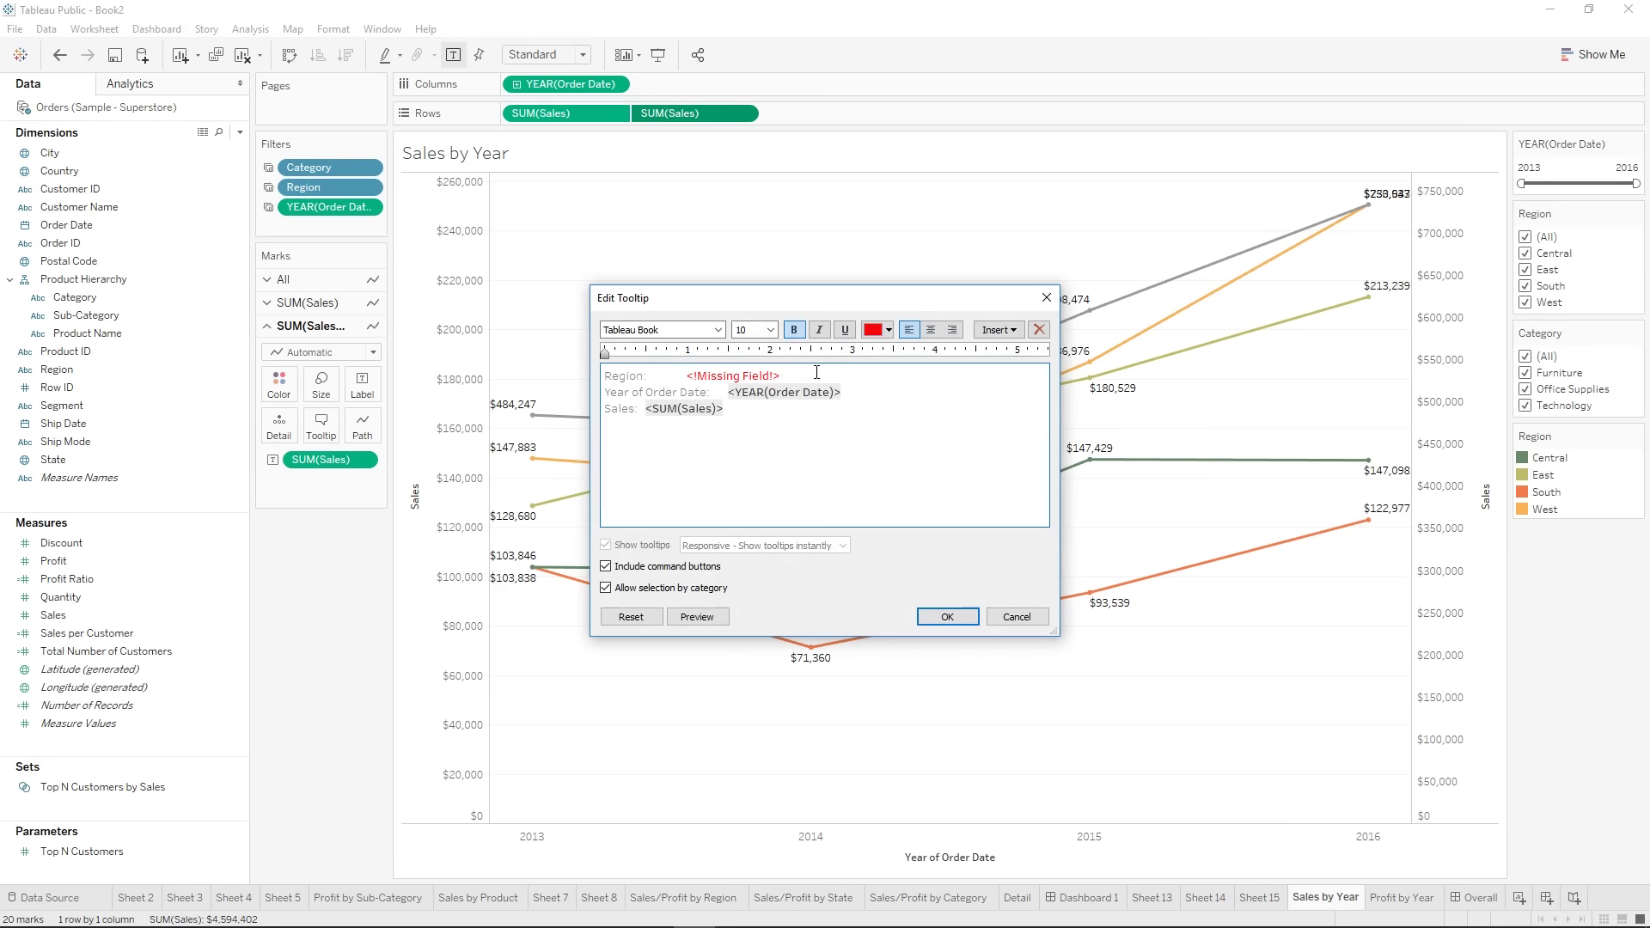
{"action": "left_click_drag", "start_coordinate": [825, 378], "coordinate": [542, 378]}
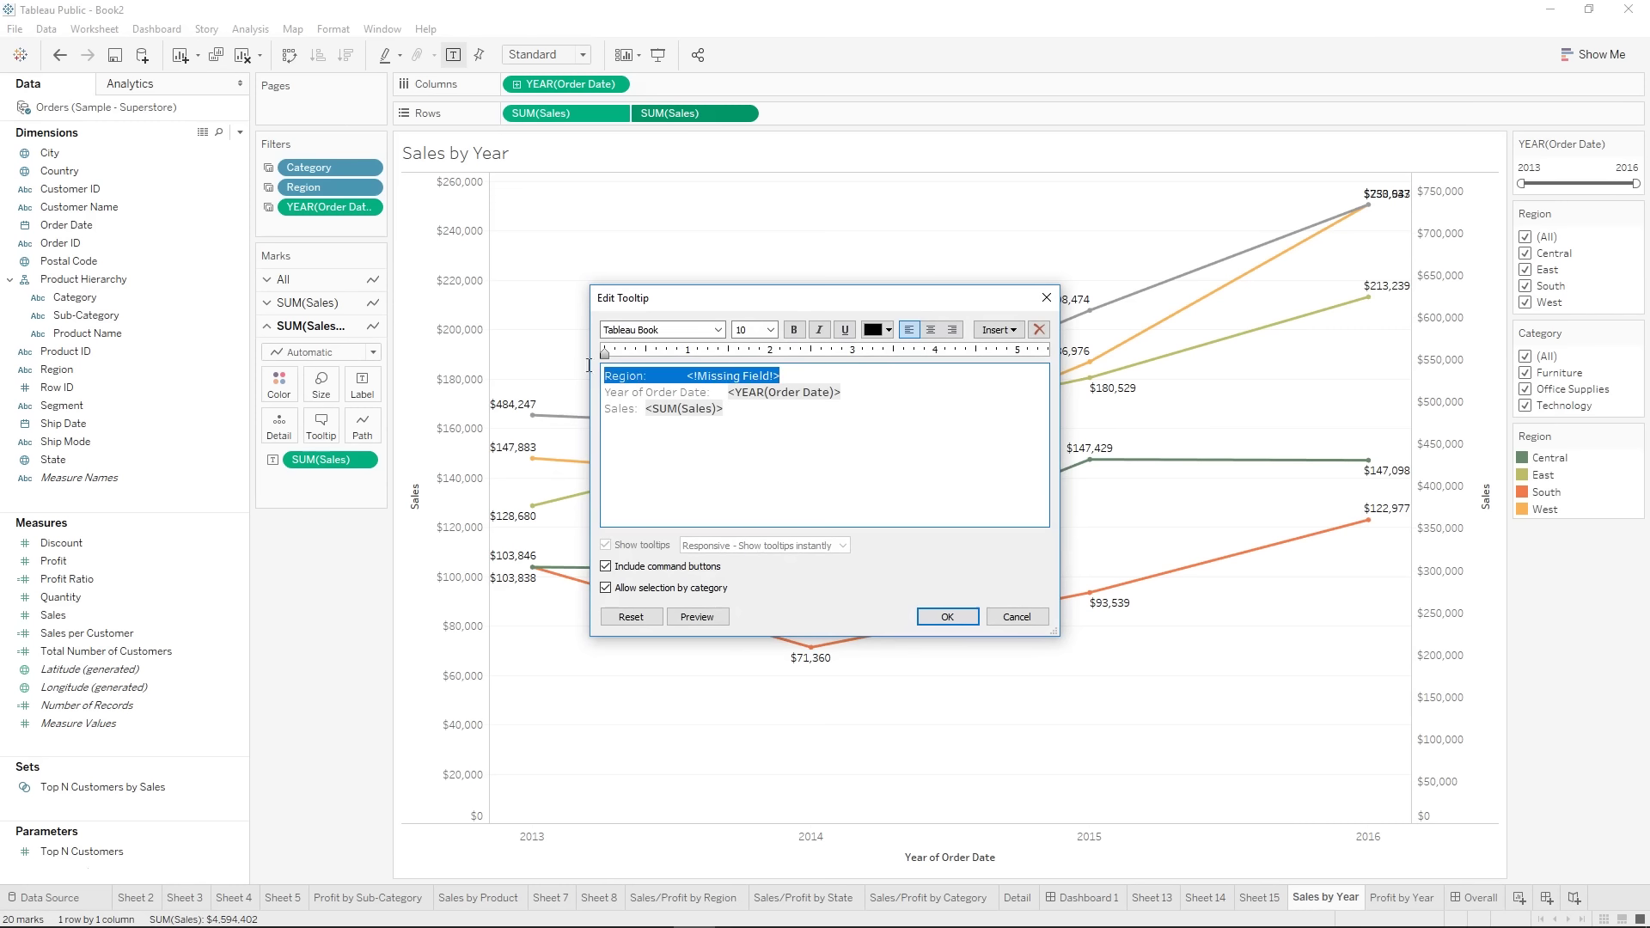
{"action": "type", "text": "Ov"}
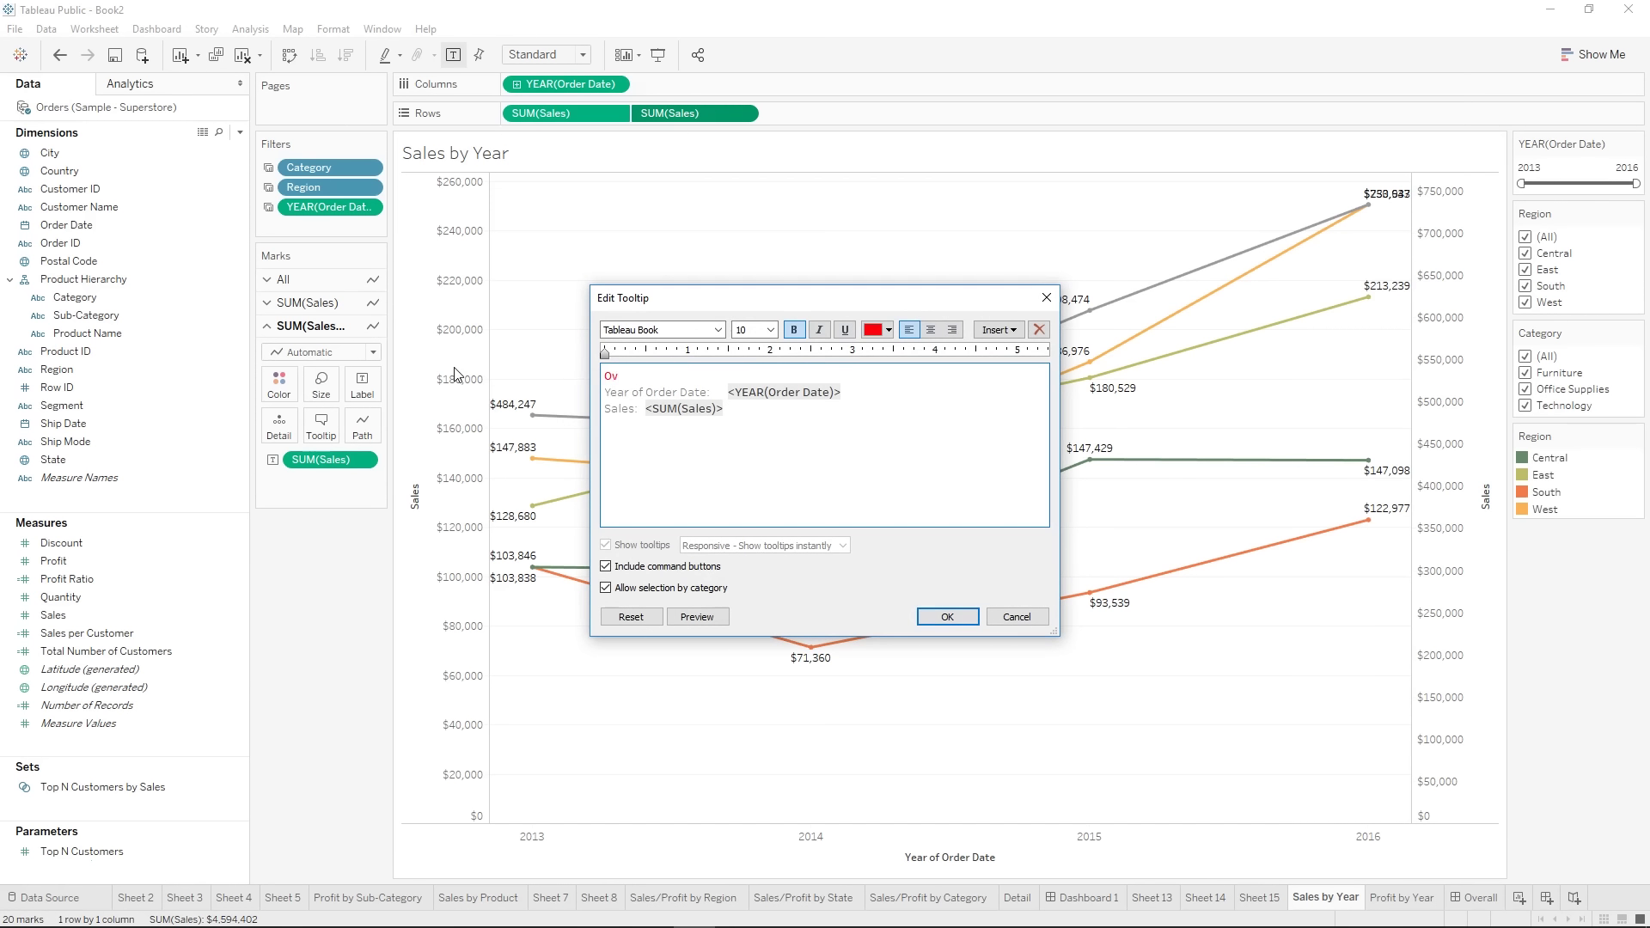
{"action": "left_click", "coordinate": [888, 330]}
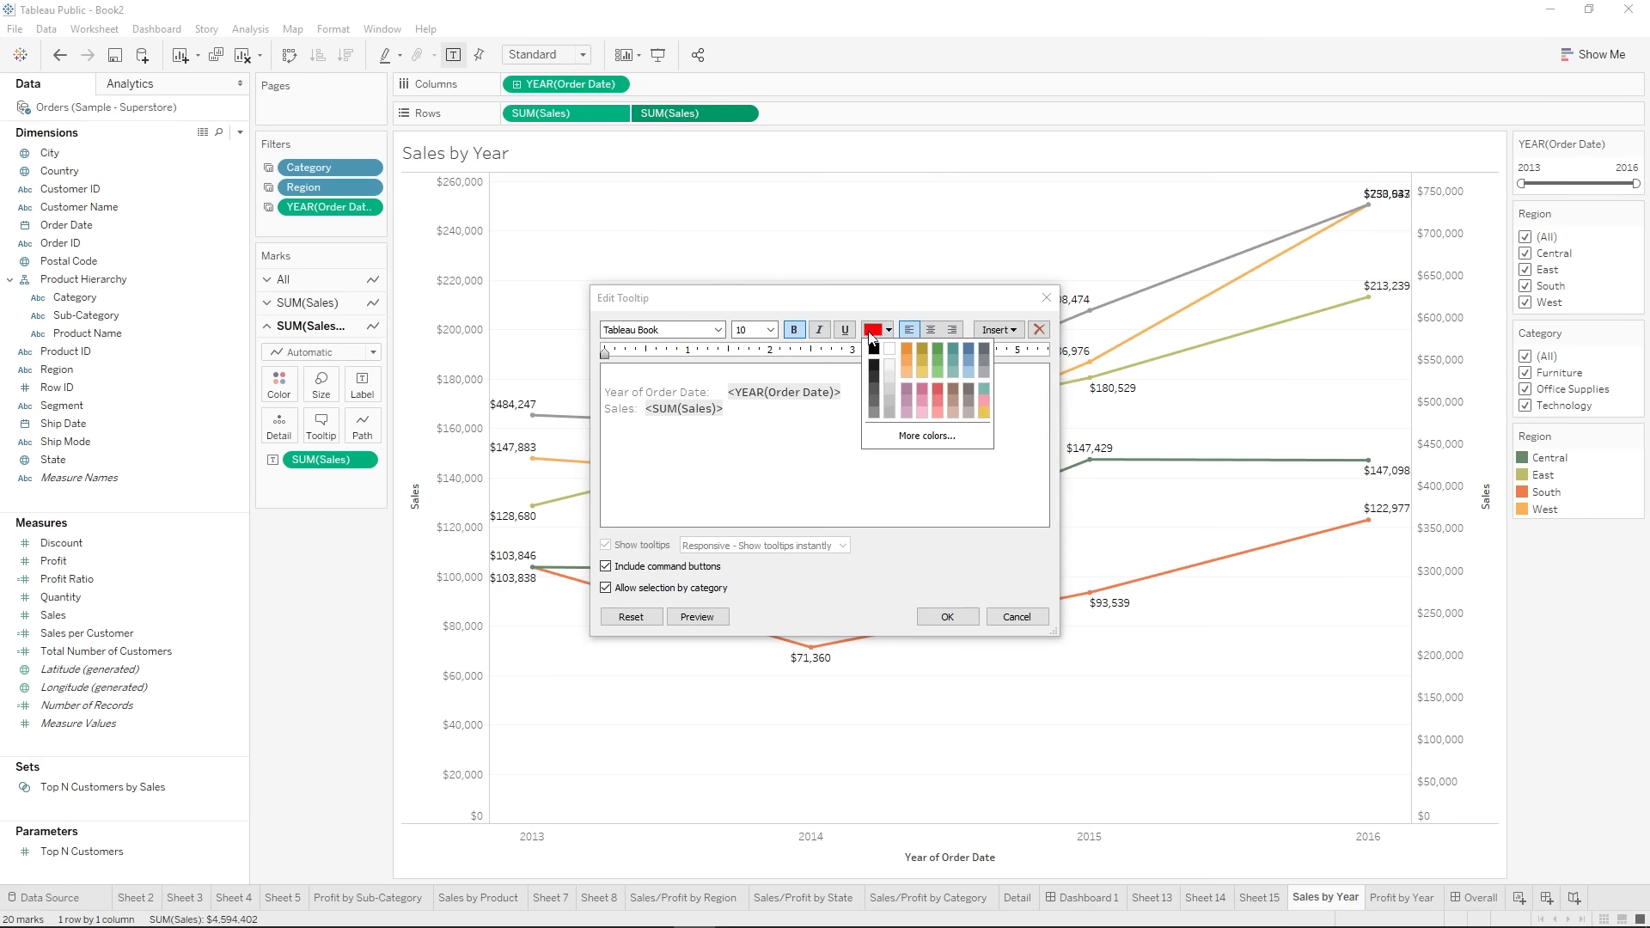
{"action": "left_click", "coordinate": [873, 348]}
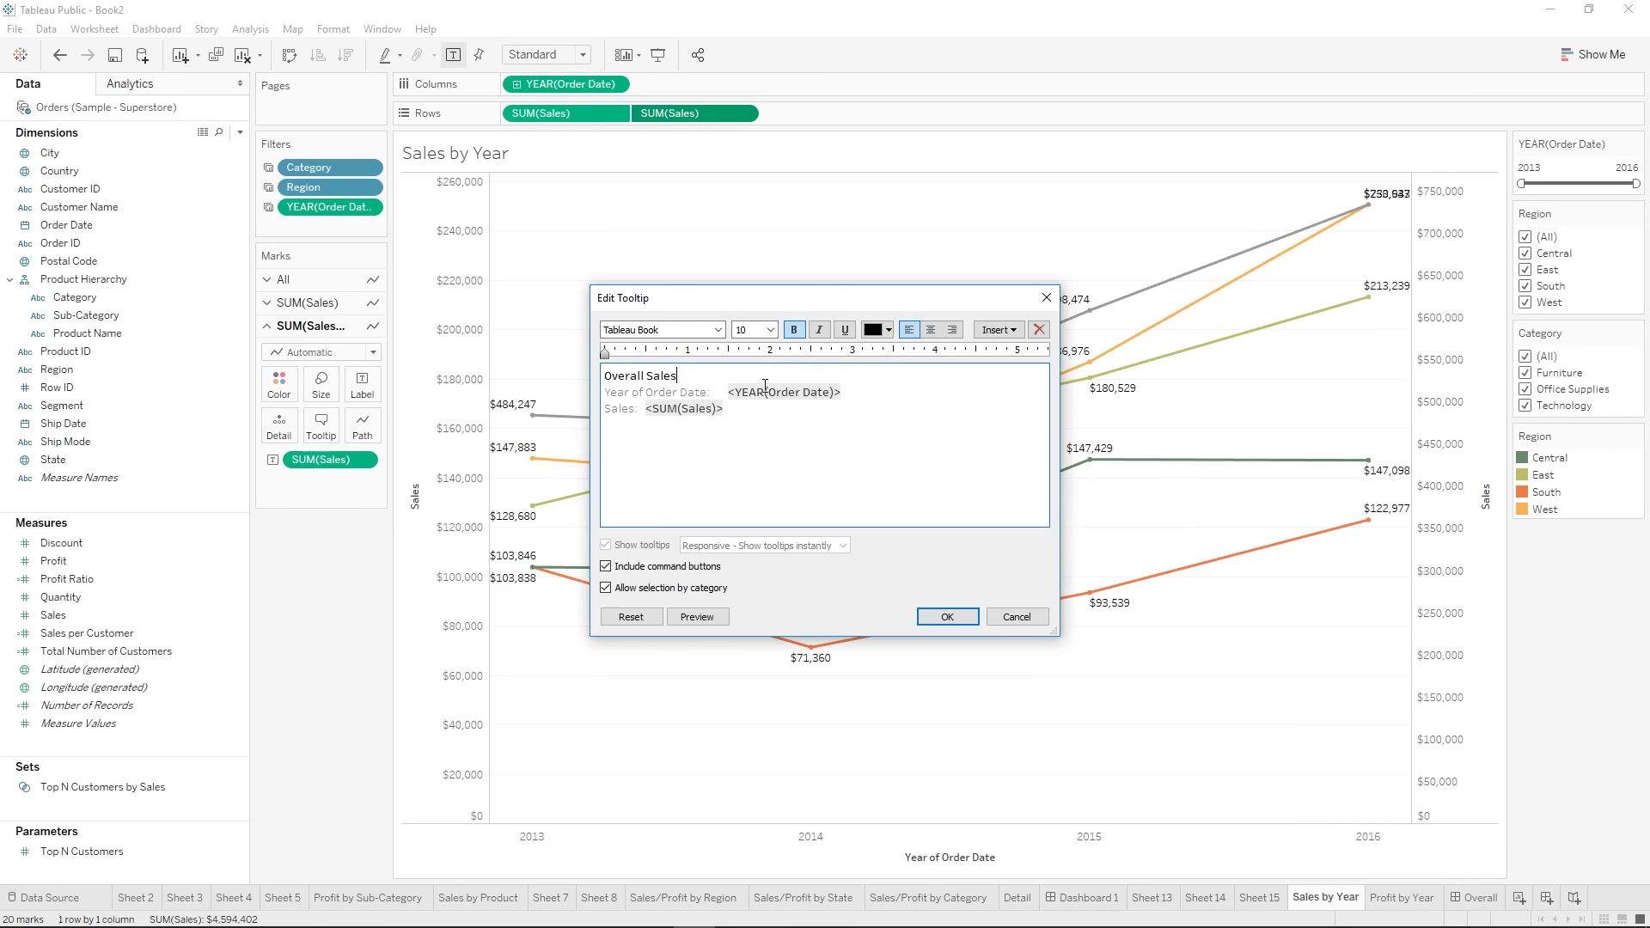
{"action": "left_click", "coordinate": [947, 616]}
{"action": "mouse_move", "coordinate": [538, 427]}
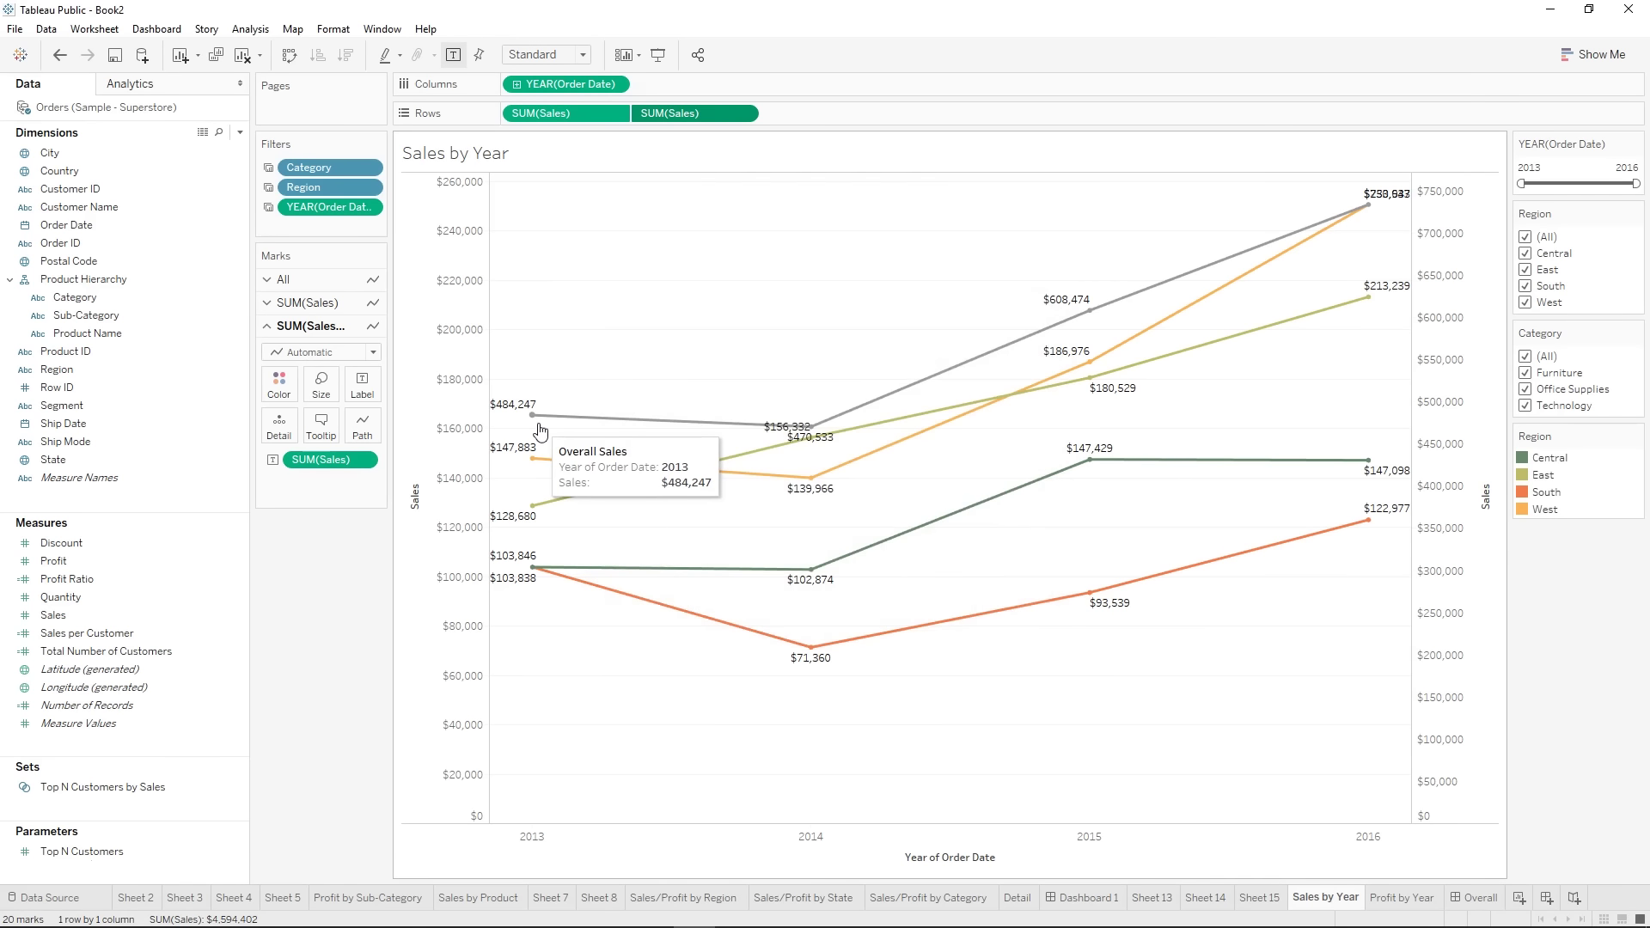
- Change the color of the overall sales line to black
{"action": "mouse_move", "coordinate": [536, 458]}
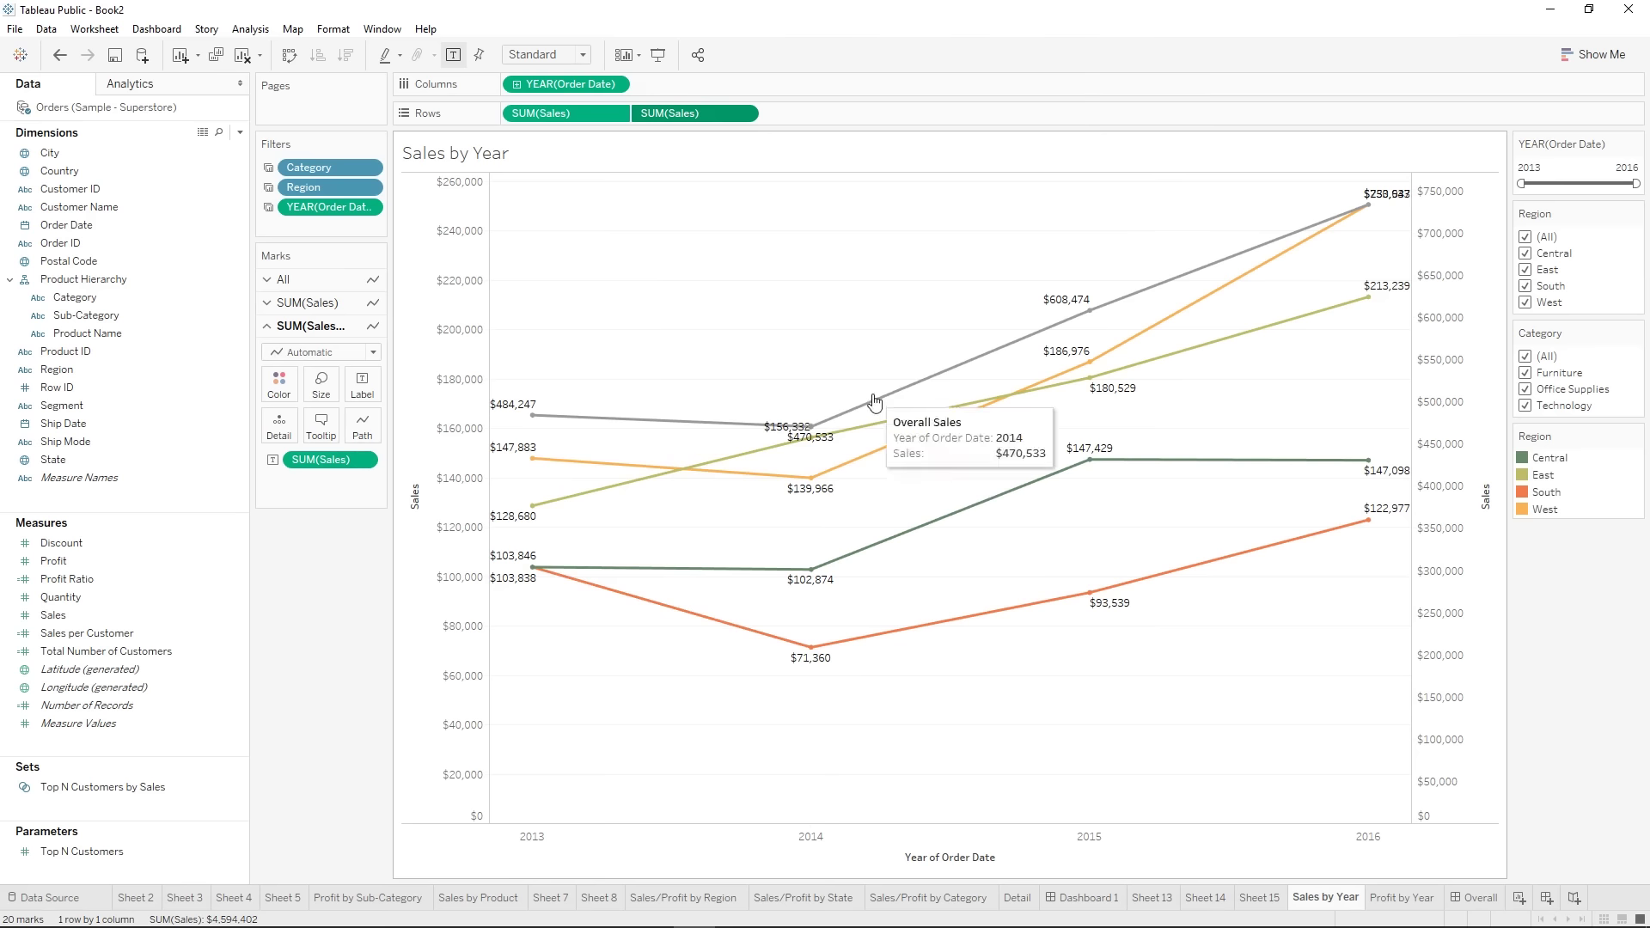
{"action": "left_click", "coordinate": [280, 397]}
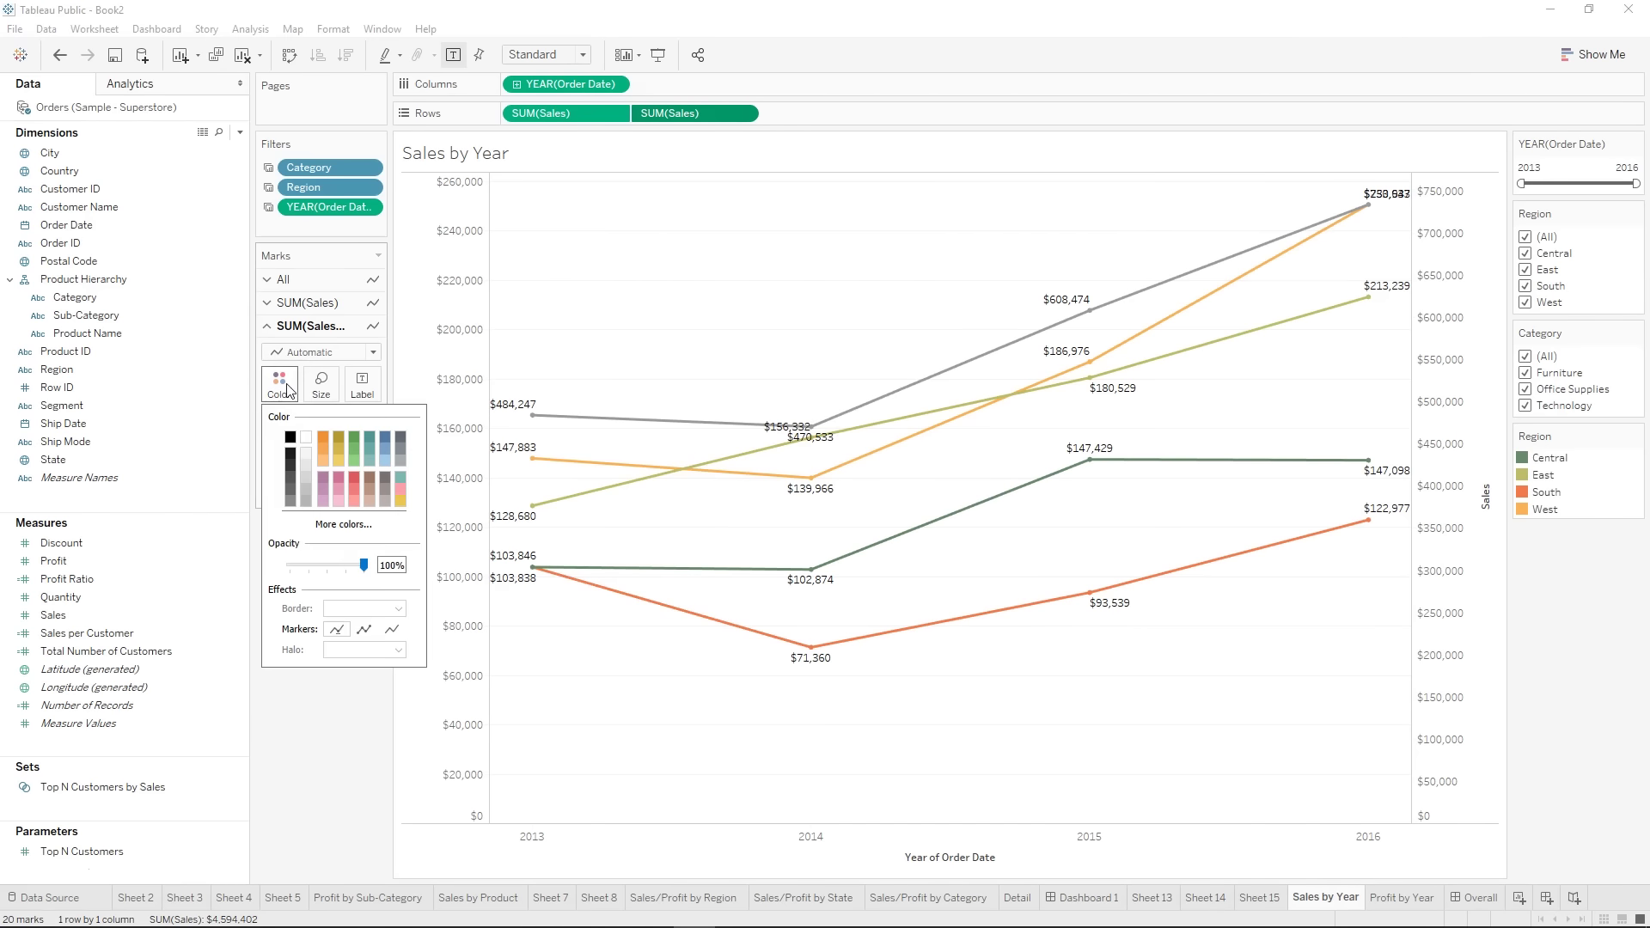
{"action": "left_click", "coordinate": [292, 438]}
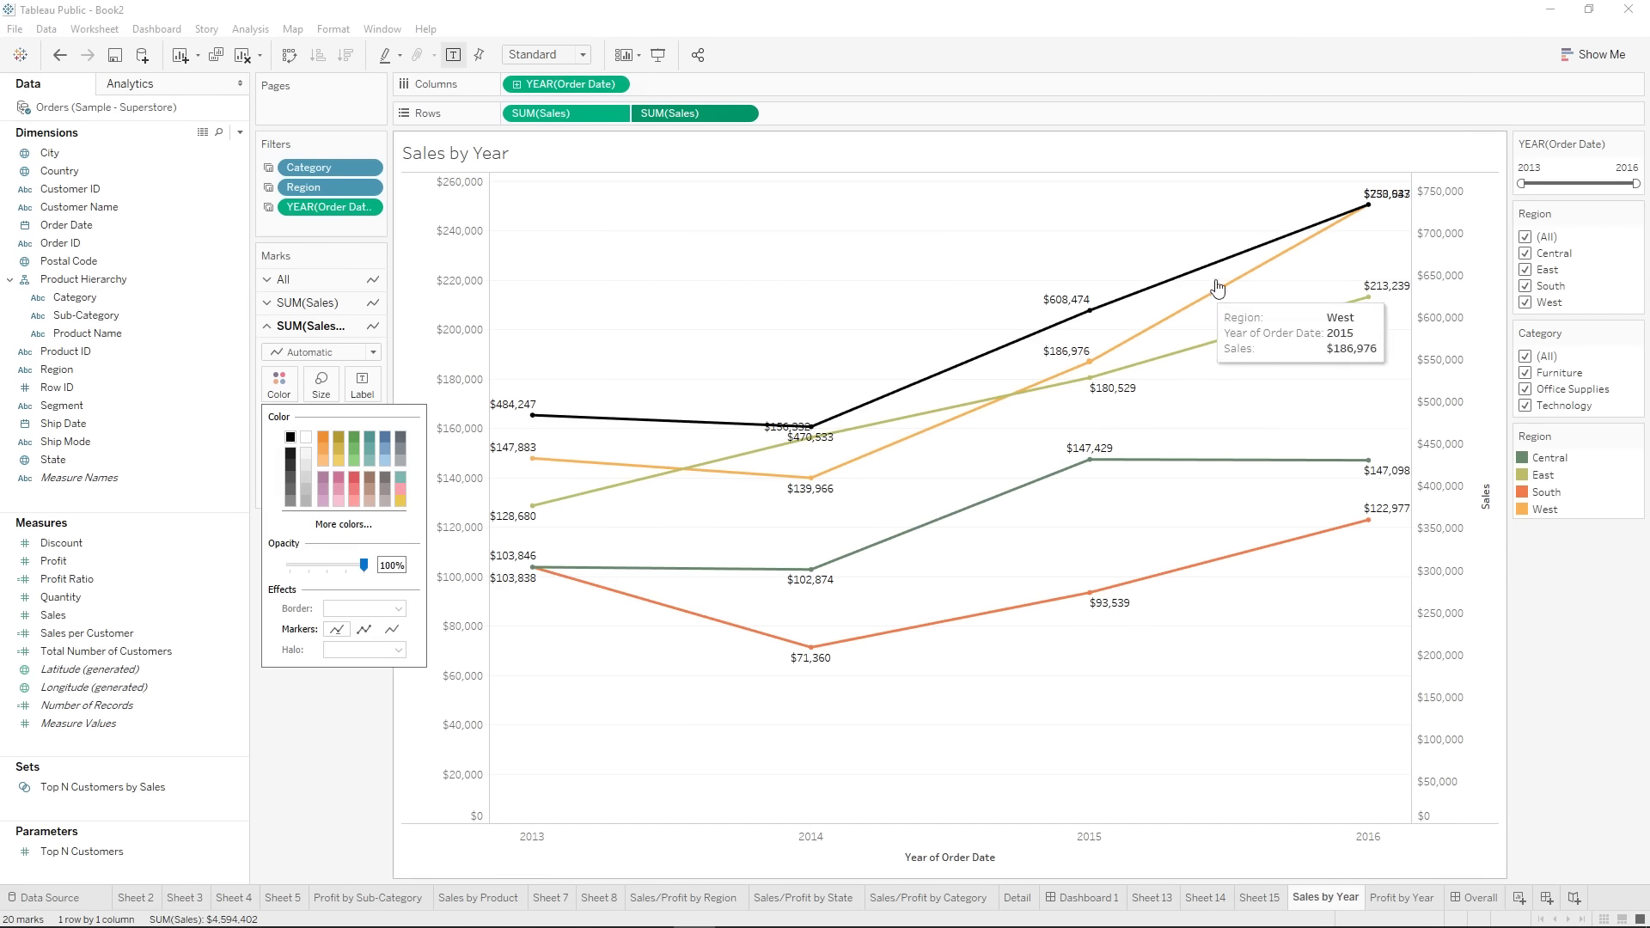
- Change the overall sales line to dark gray and check its 2013 tooltip on the Overall dashboard
{"action": "left_click", "coordinate": [290, 465]}
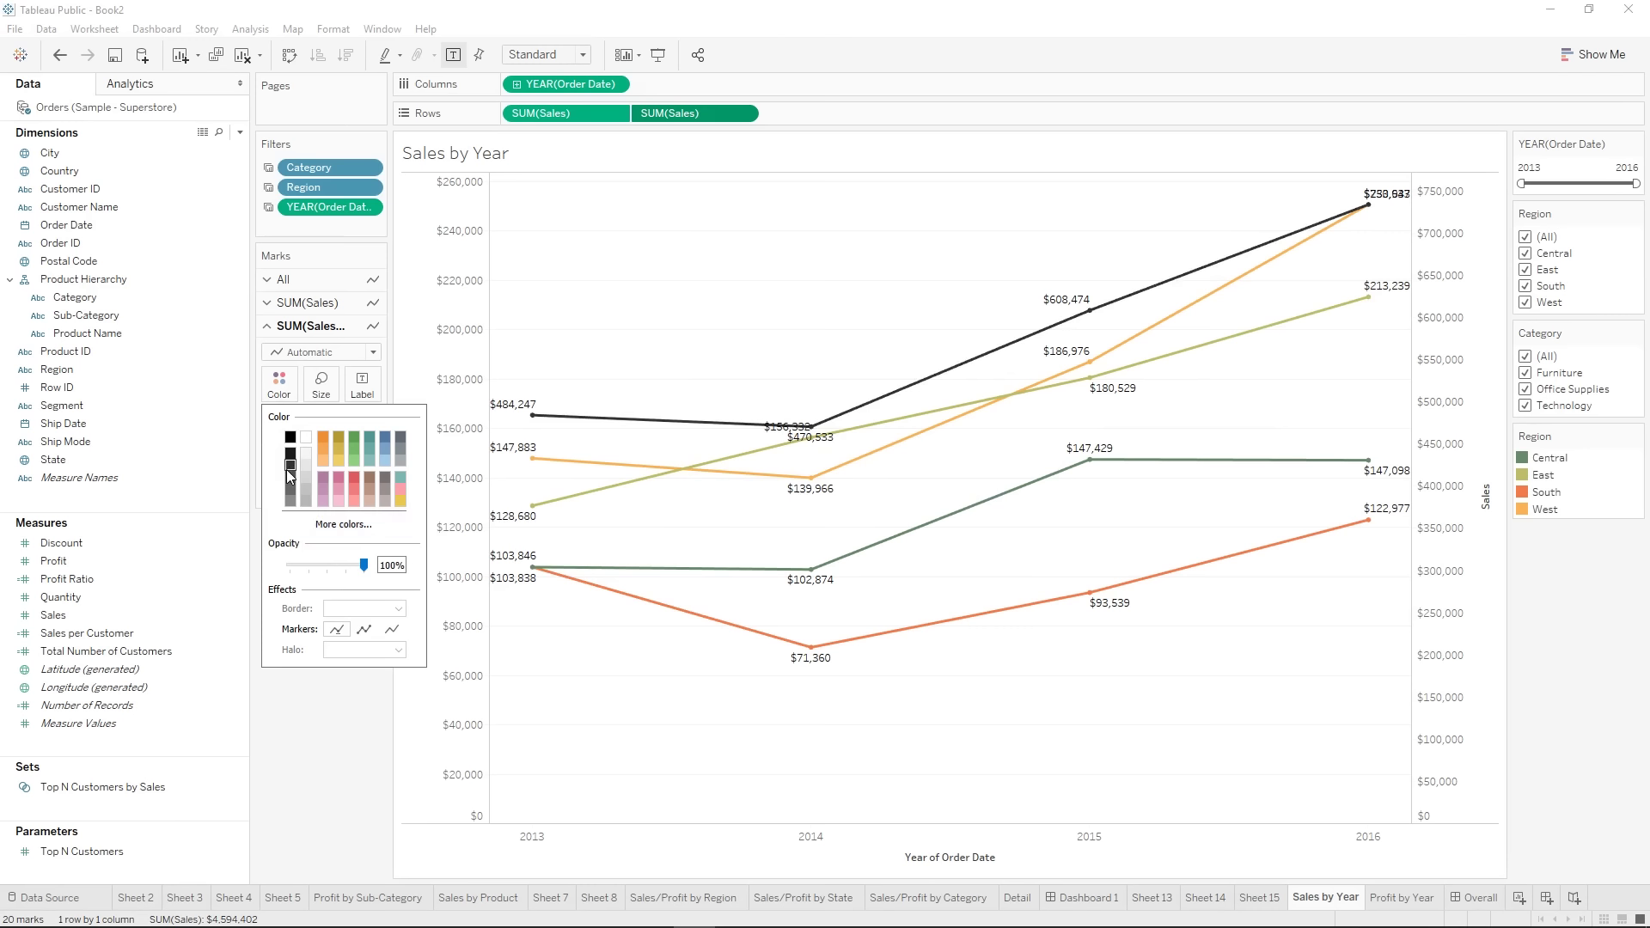
{"action": "left_click", "coordinate": [286, 473]}
{"action": "left_click", "coordinate": [333, 744]}
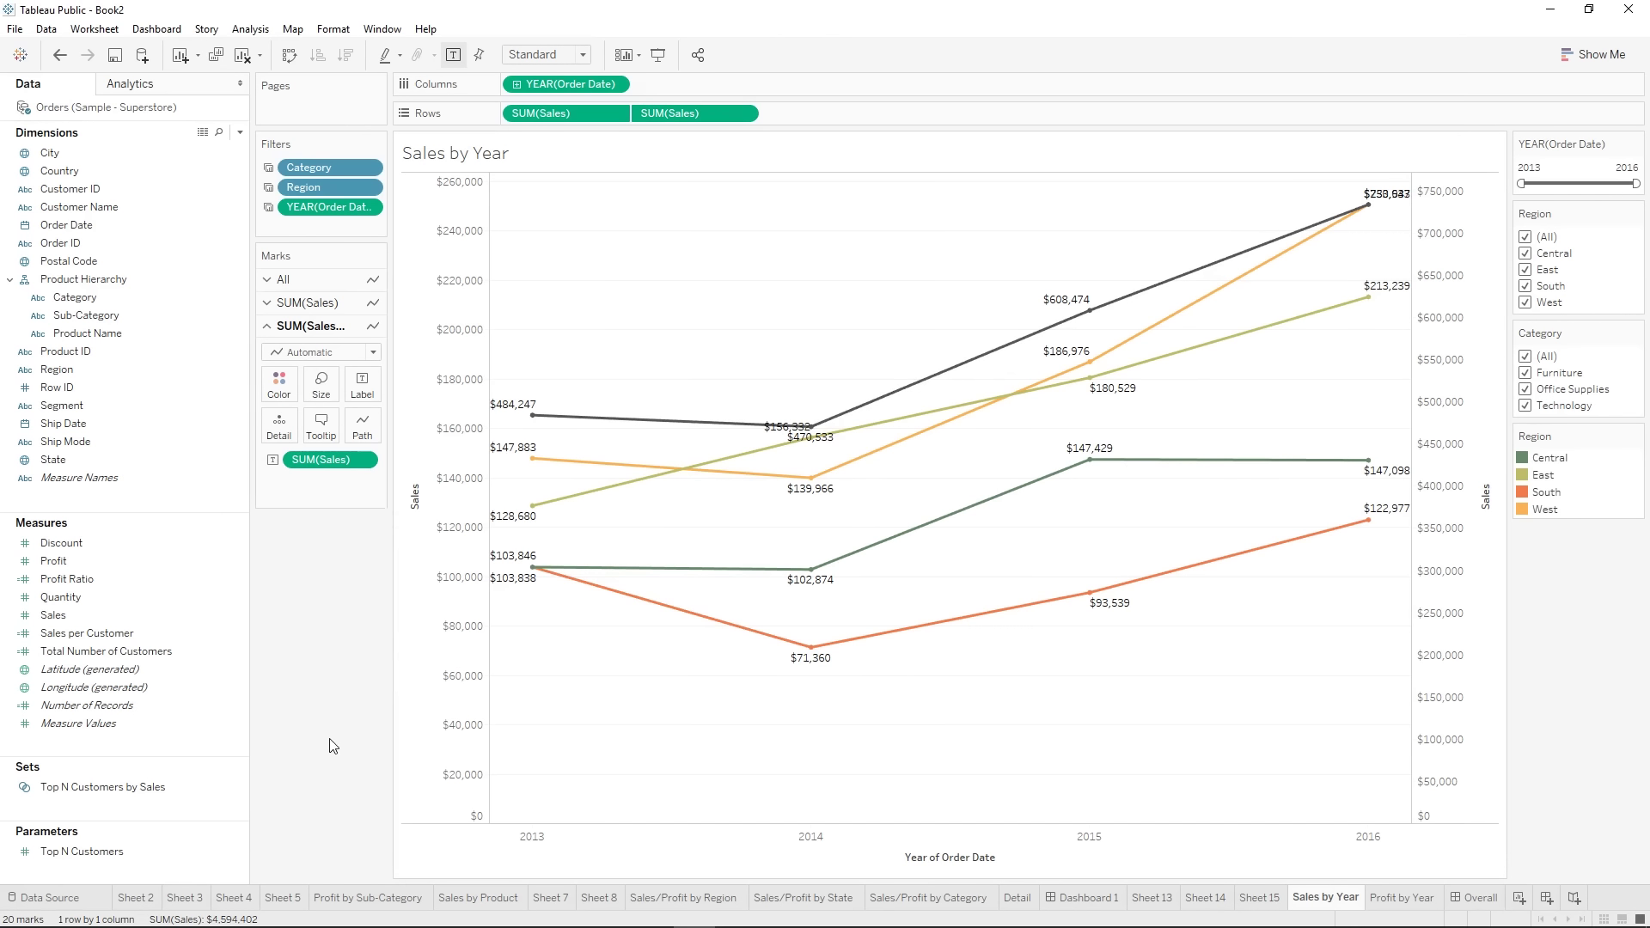
{"action": "left_click", "coordinate": [1479, 898]}
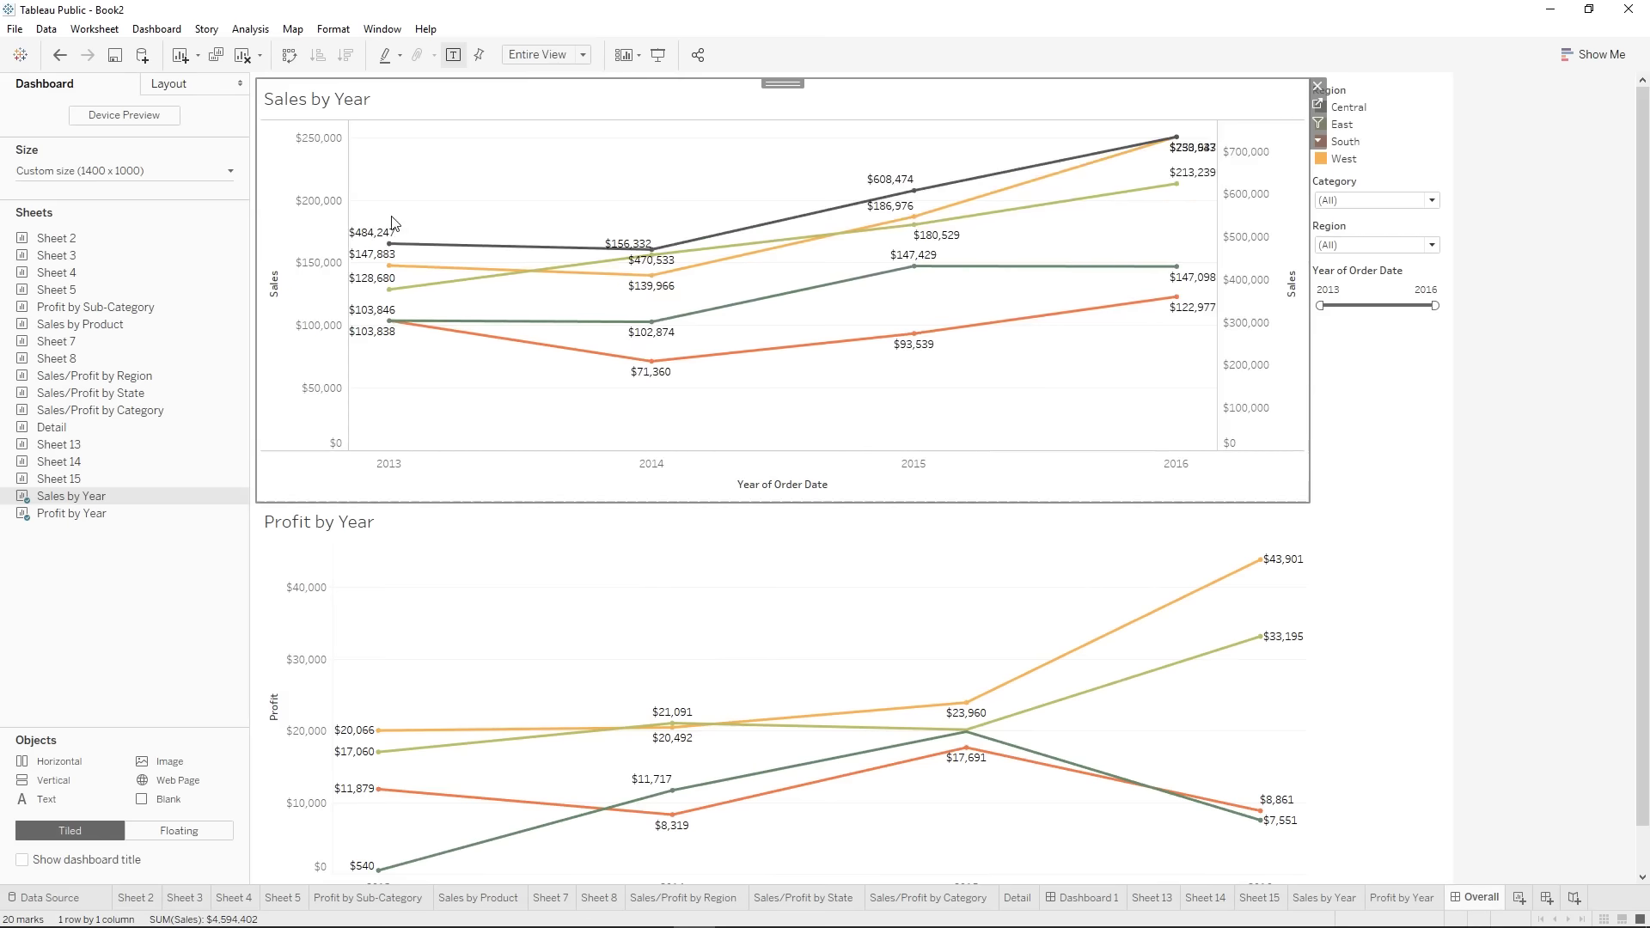
{"action": "mouse_move", "coordinate": [397, 242]}
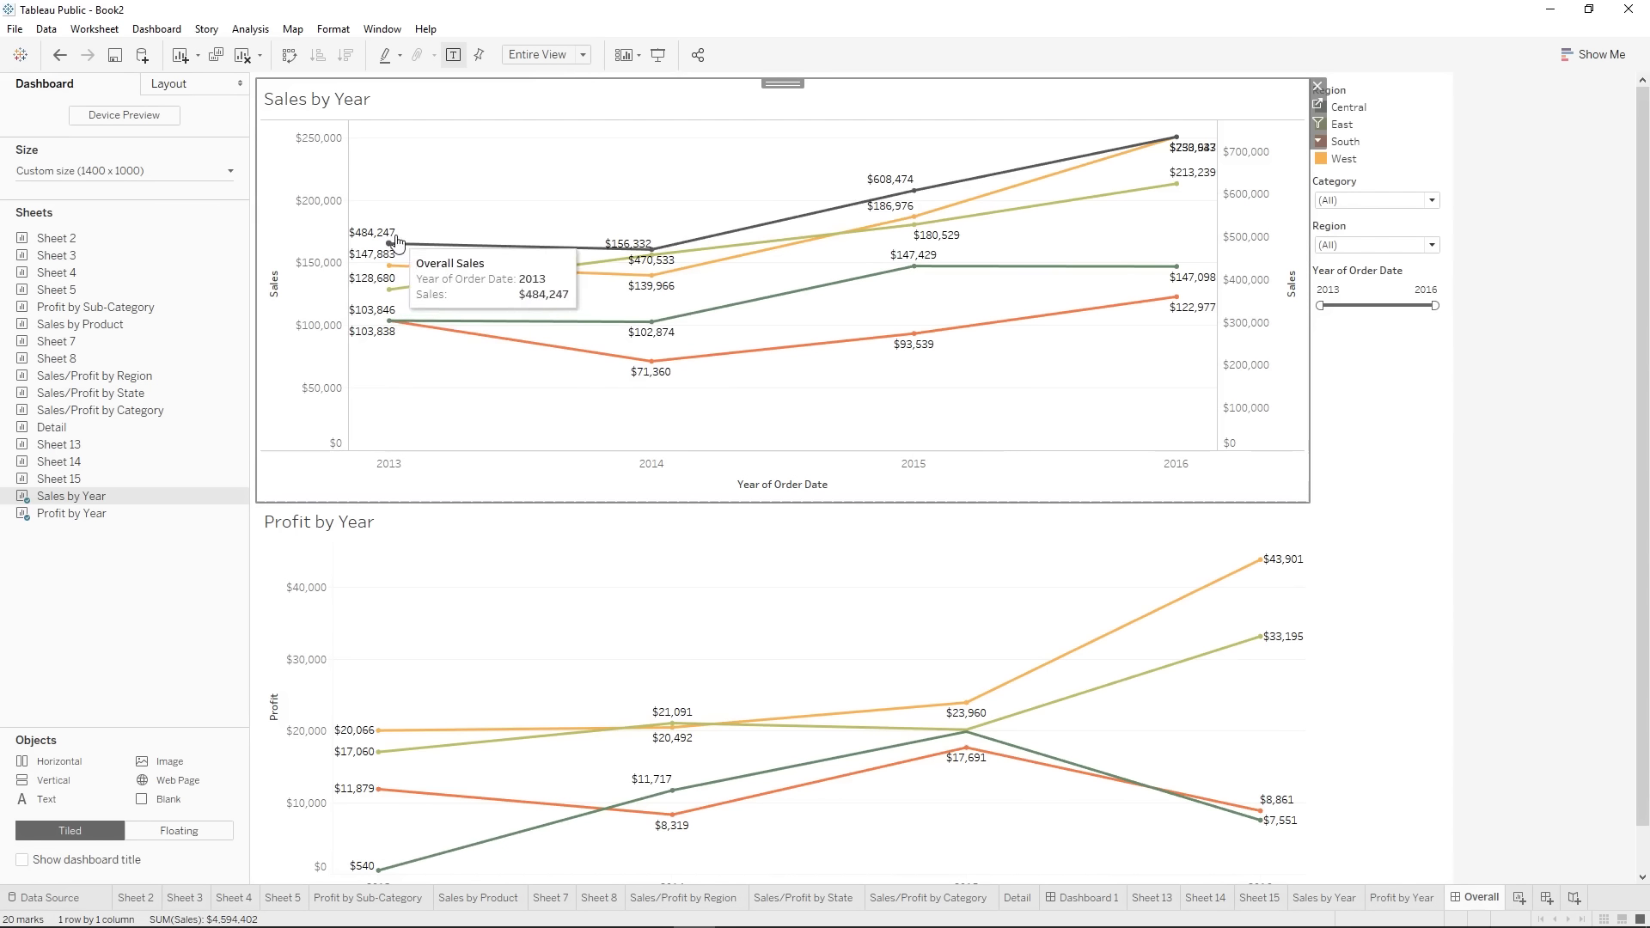
- Go to the Profit by Year worksheet from its dashboard chart and duplicate SUM(Profit) in the rows
{"action": "left_click", "coordinate": [1119, 558]}
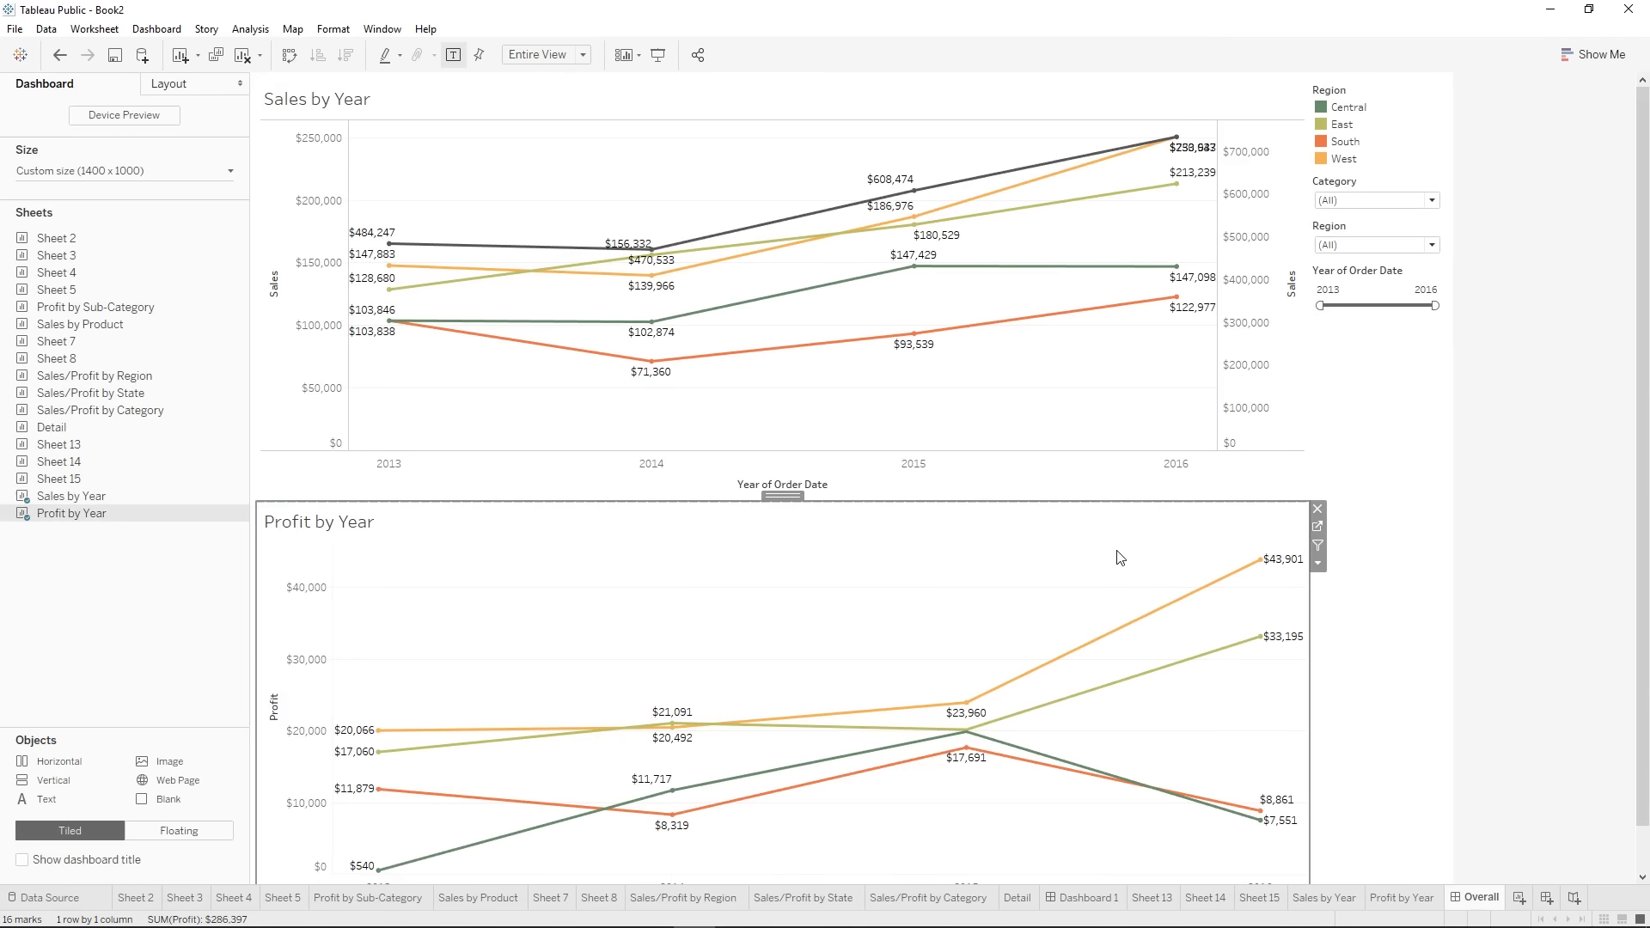
{"action": "left_click", "coordinate": [1318, 526]}
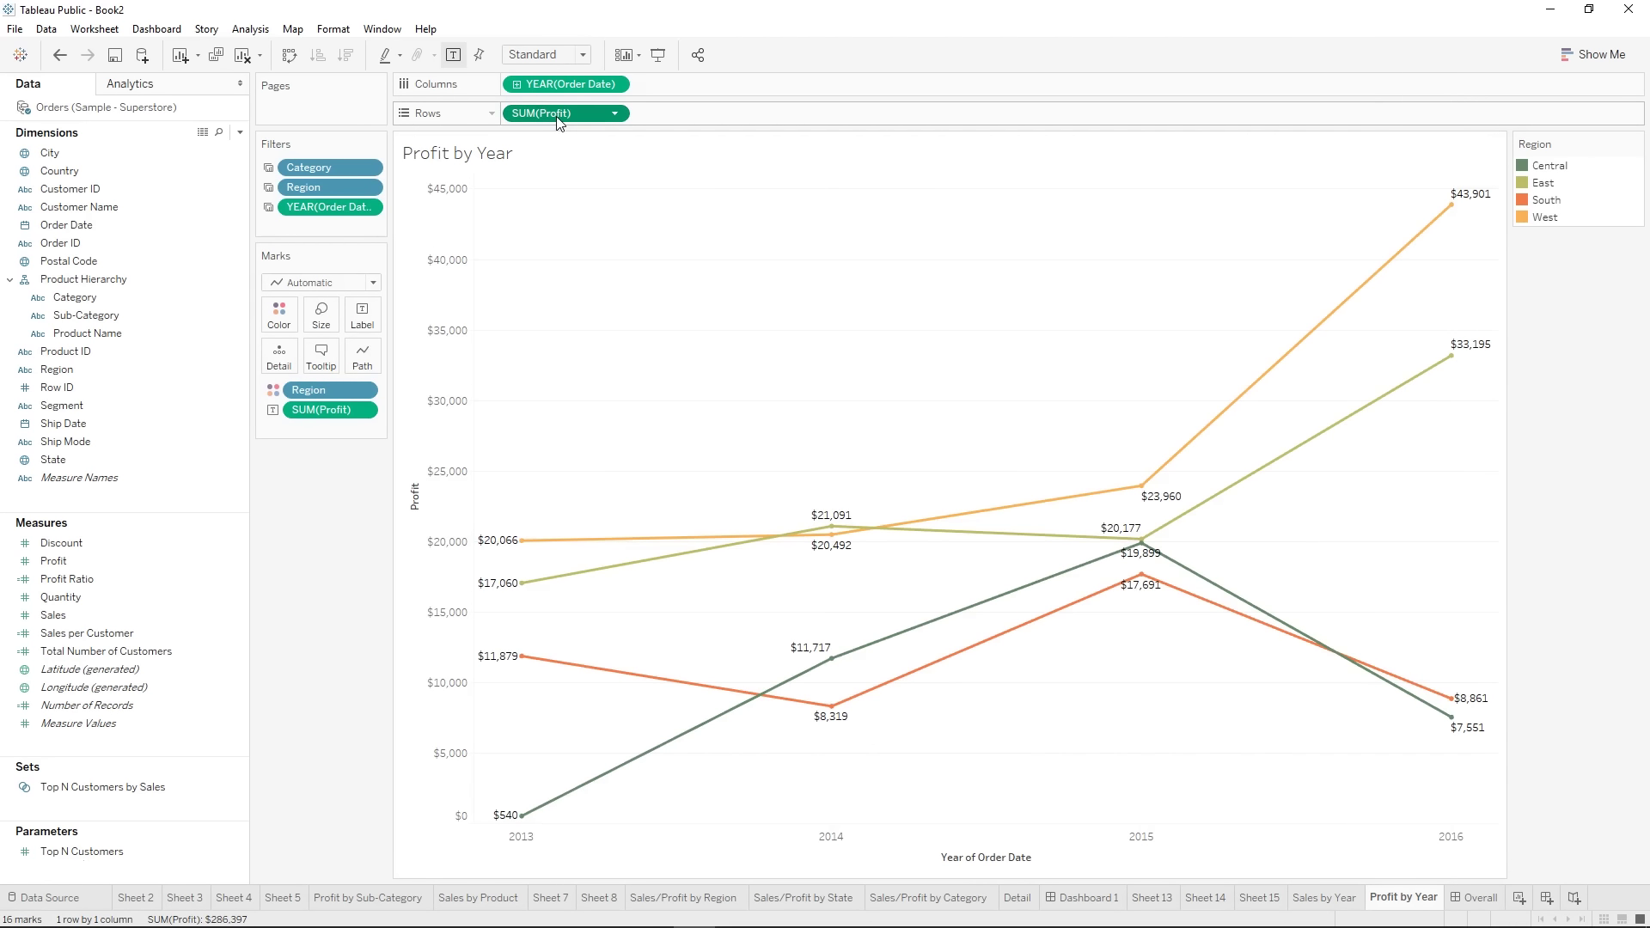
{"action": "left_click_drag", "start_coordinate": [557, 118], "coordinate": [699, 110]}
- Remove Region from the marks of the second SUM(Profit) and color its line near-black
{"action": "left_click", "coordinate": [311, 494]}
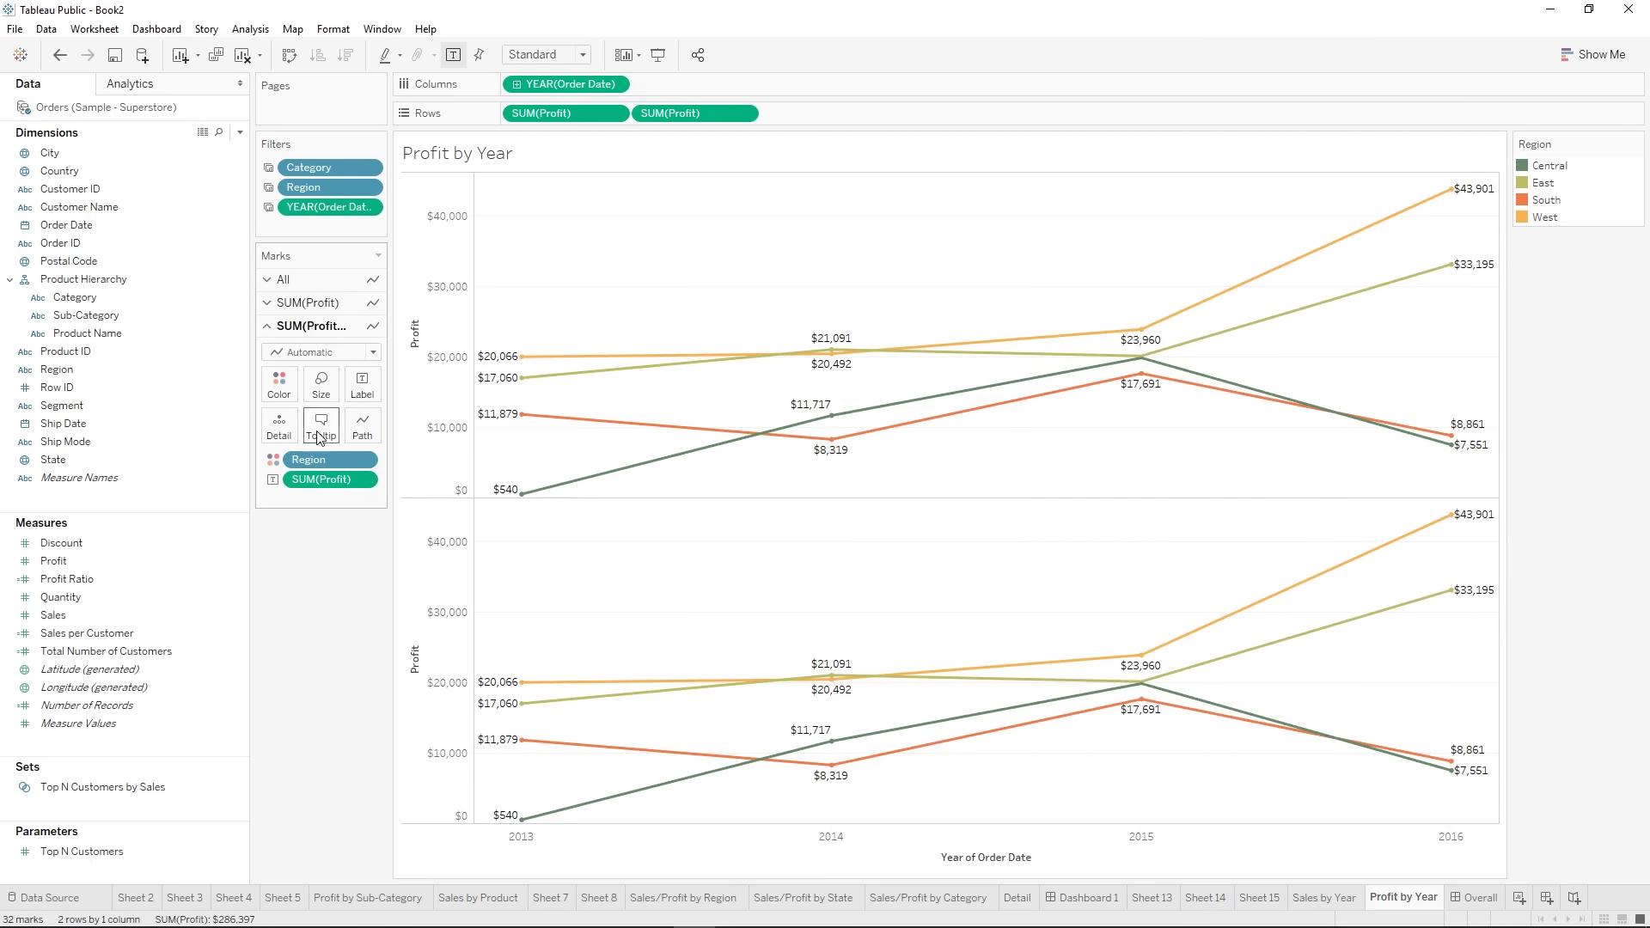
{"action": "left_click_drag", "start_coordinate": [309, 460], "coordinate": [375, 536]}
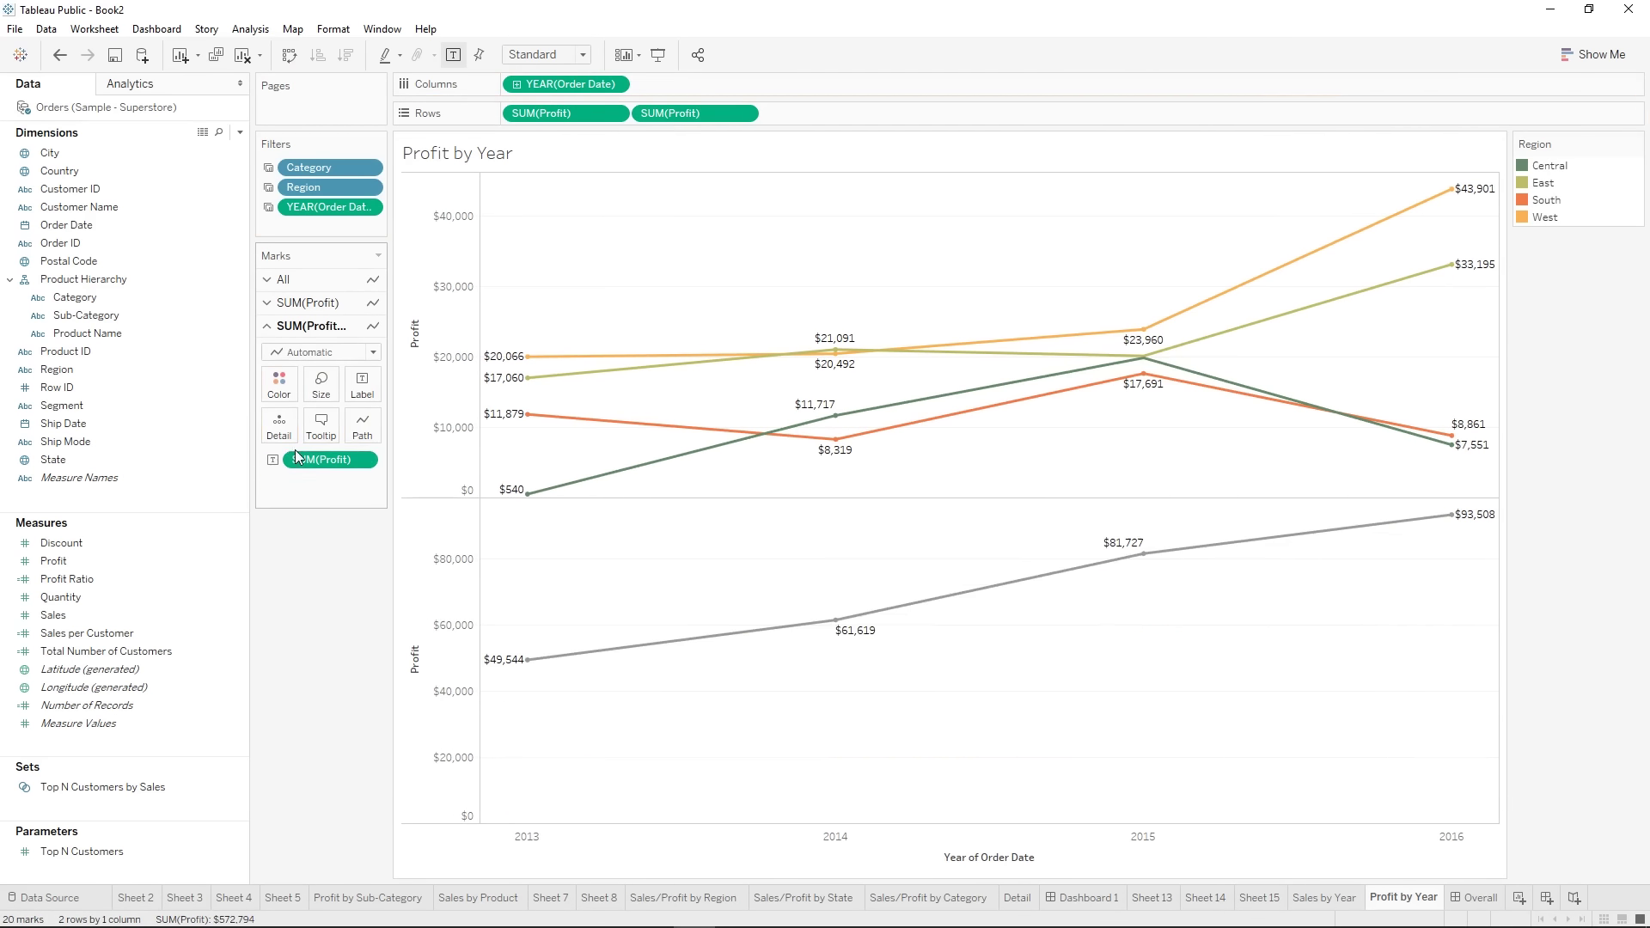
{"action": "left_click", "coordinate": [280, 383]}
{"action": "left_click", "coordinate": [290, 464]}
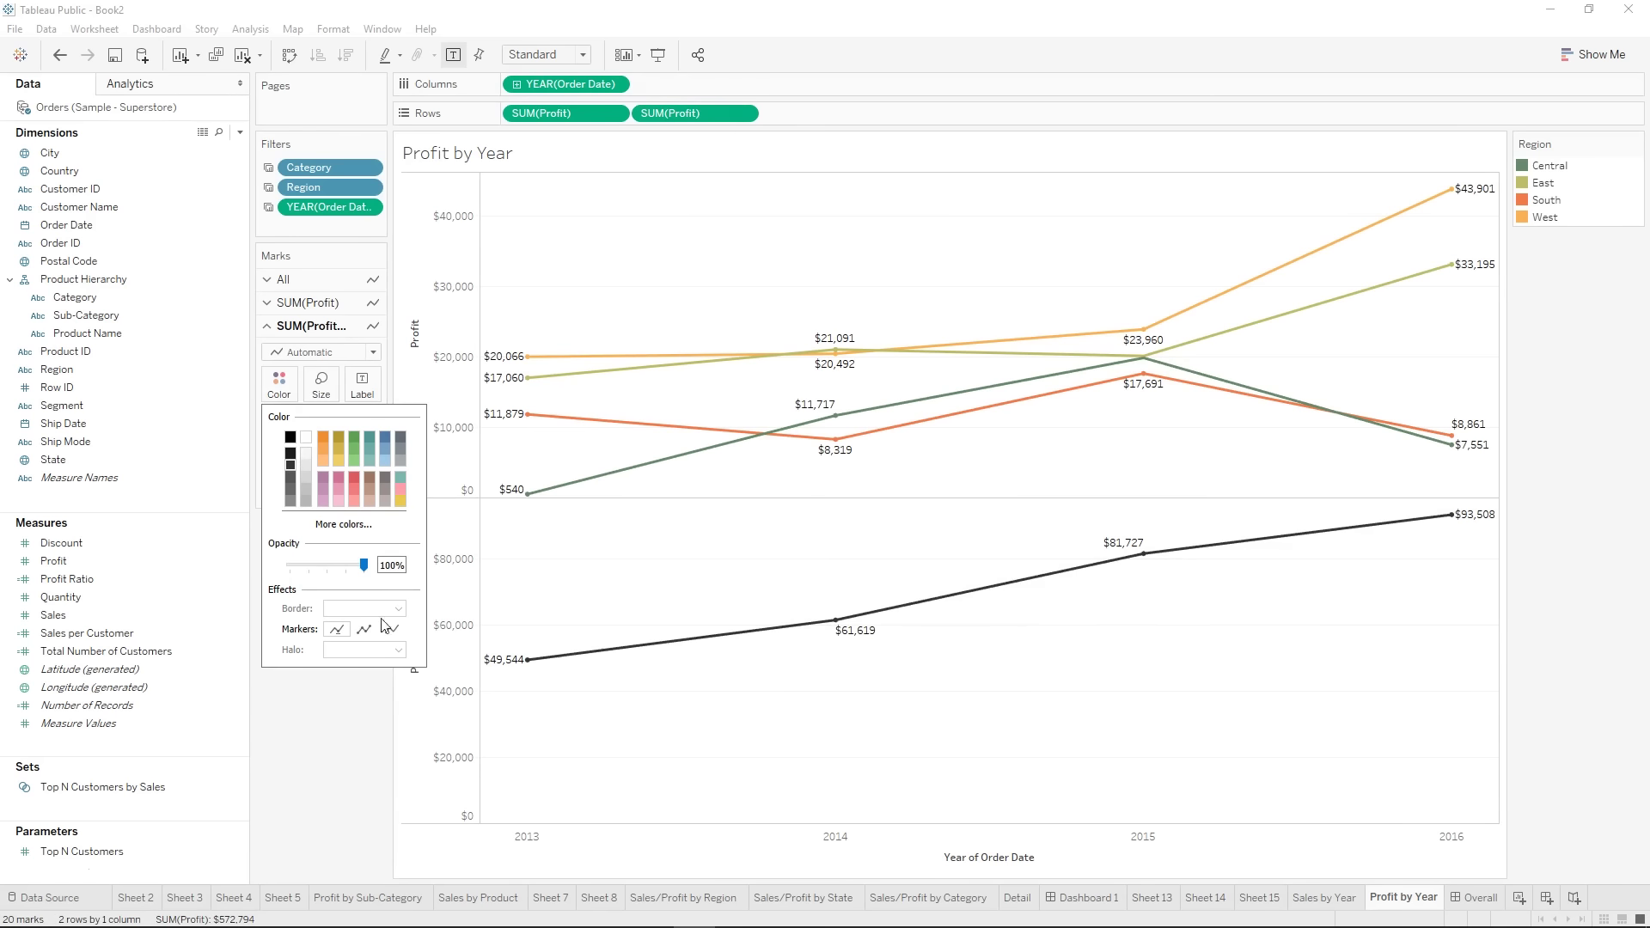
{"action": "left_click", "coordinate": [336, 769]}
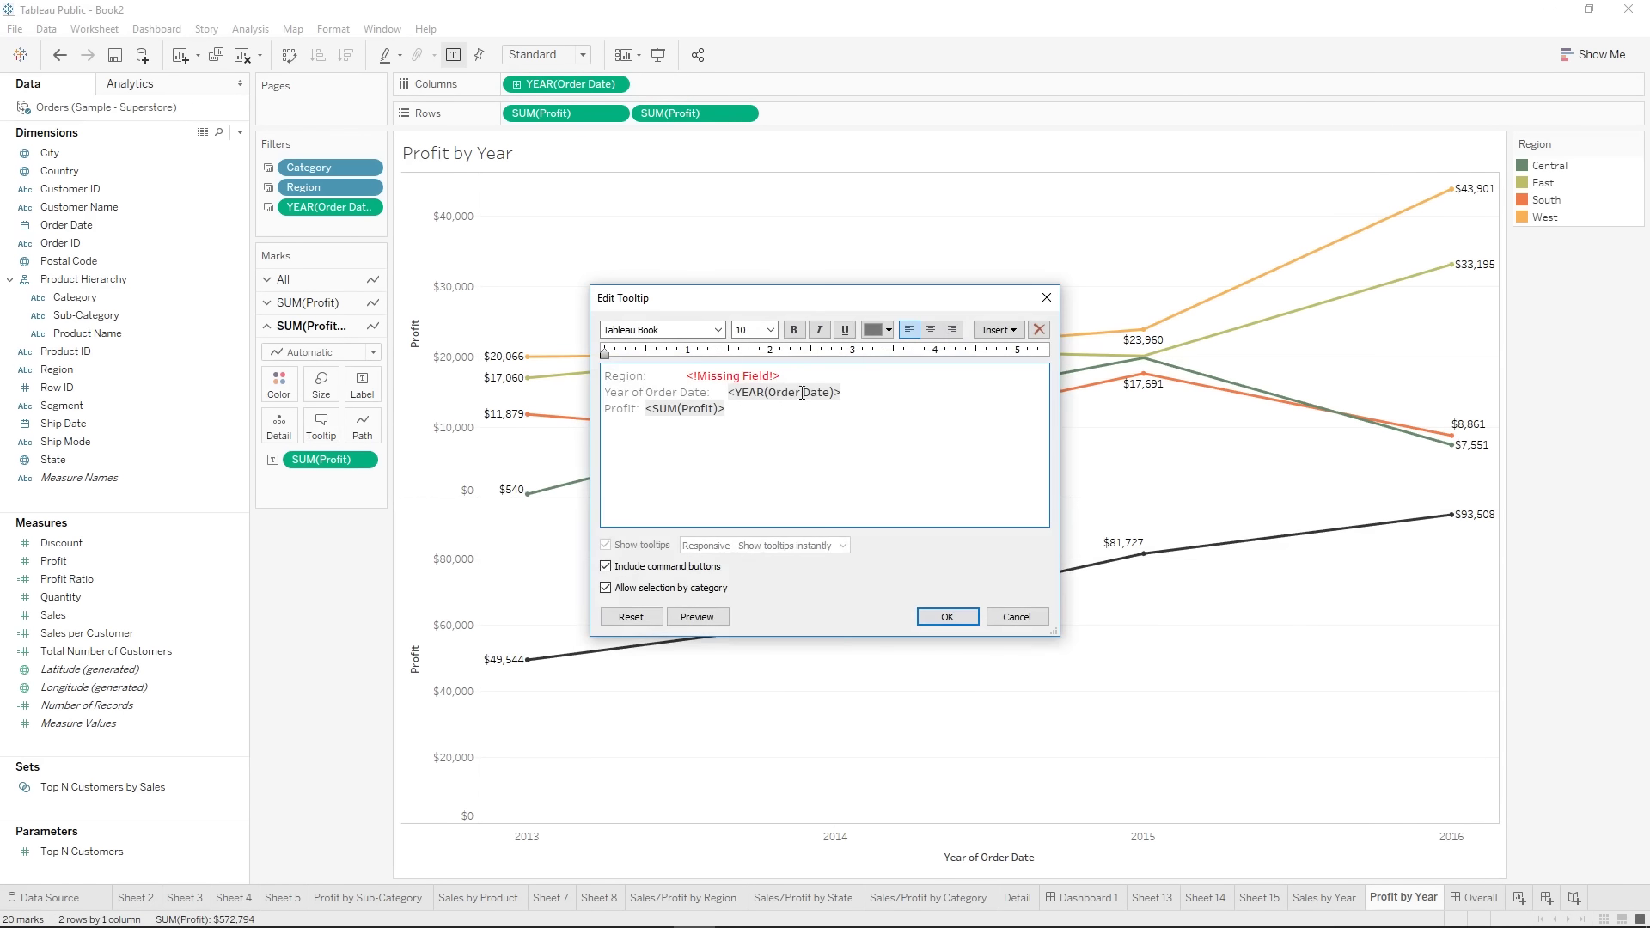
- Replace the Region line in the second SUM(Profit) tooltip with an overall profit label in black
{"action": "left_click_drag", "start_coordinate": [782, 377], "coordinate": [587, 354]}
{"action": "key", "text": "Delete"}
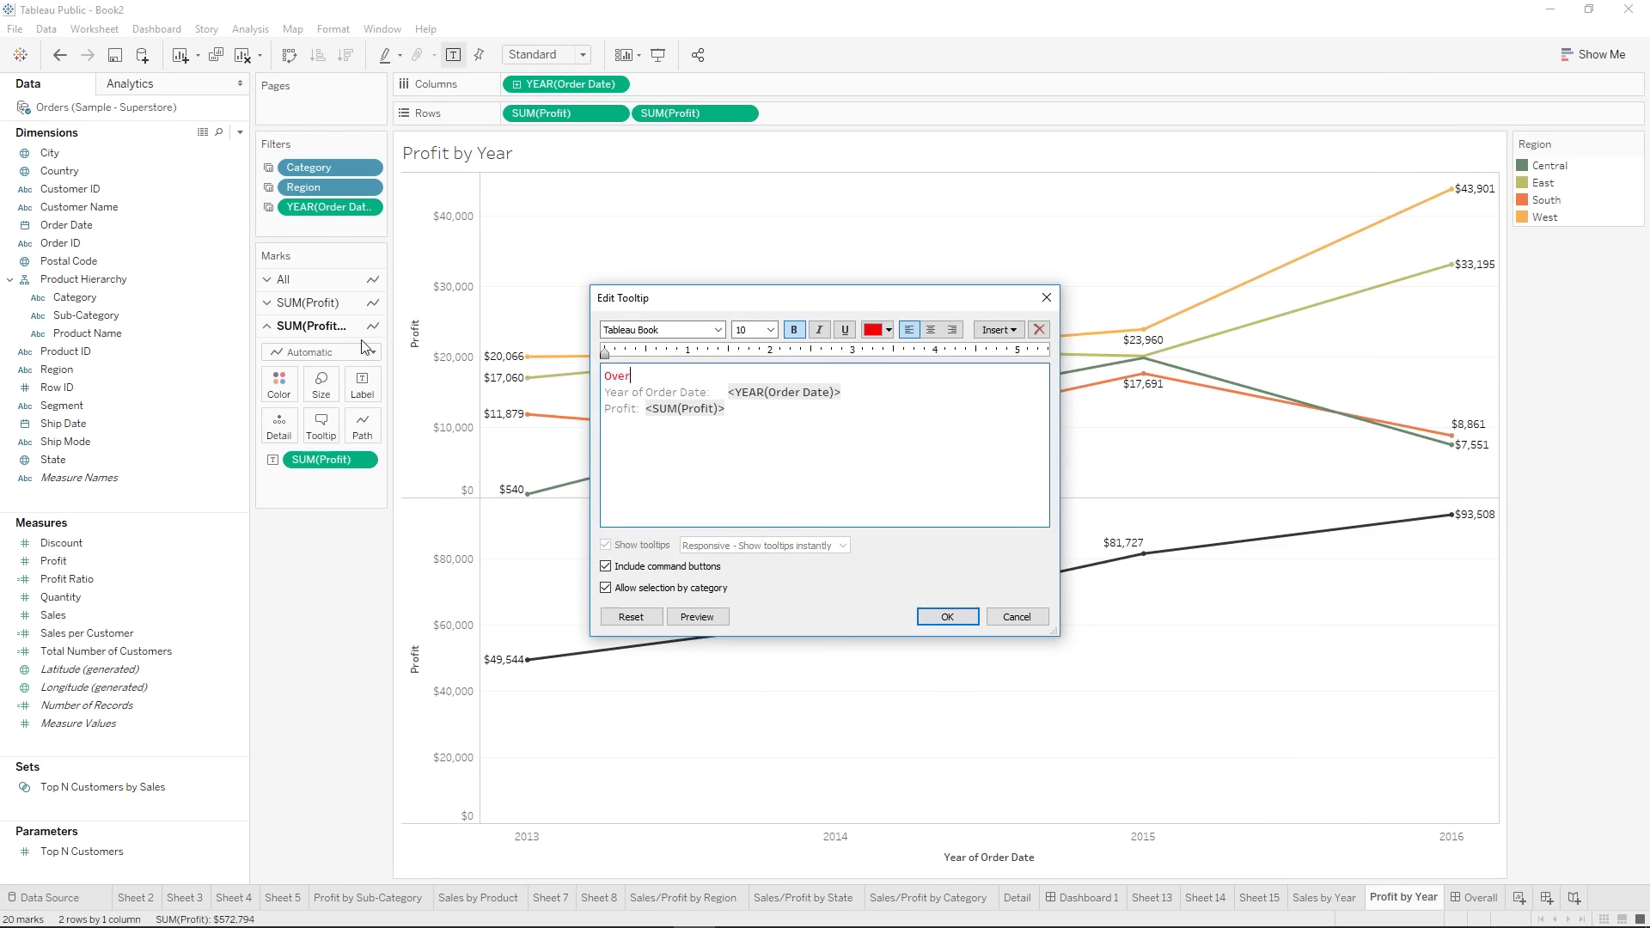
{"action": "left_click", "coordinate": [889, 330]}
{"action": "left_click", "coordinate": [873, 348]}
{"action": "left_click", "coordinate": [948, 617]}
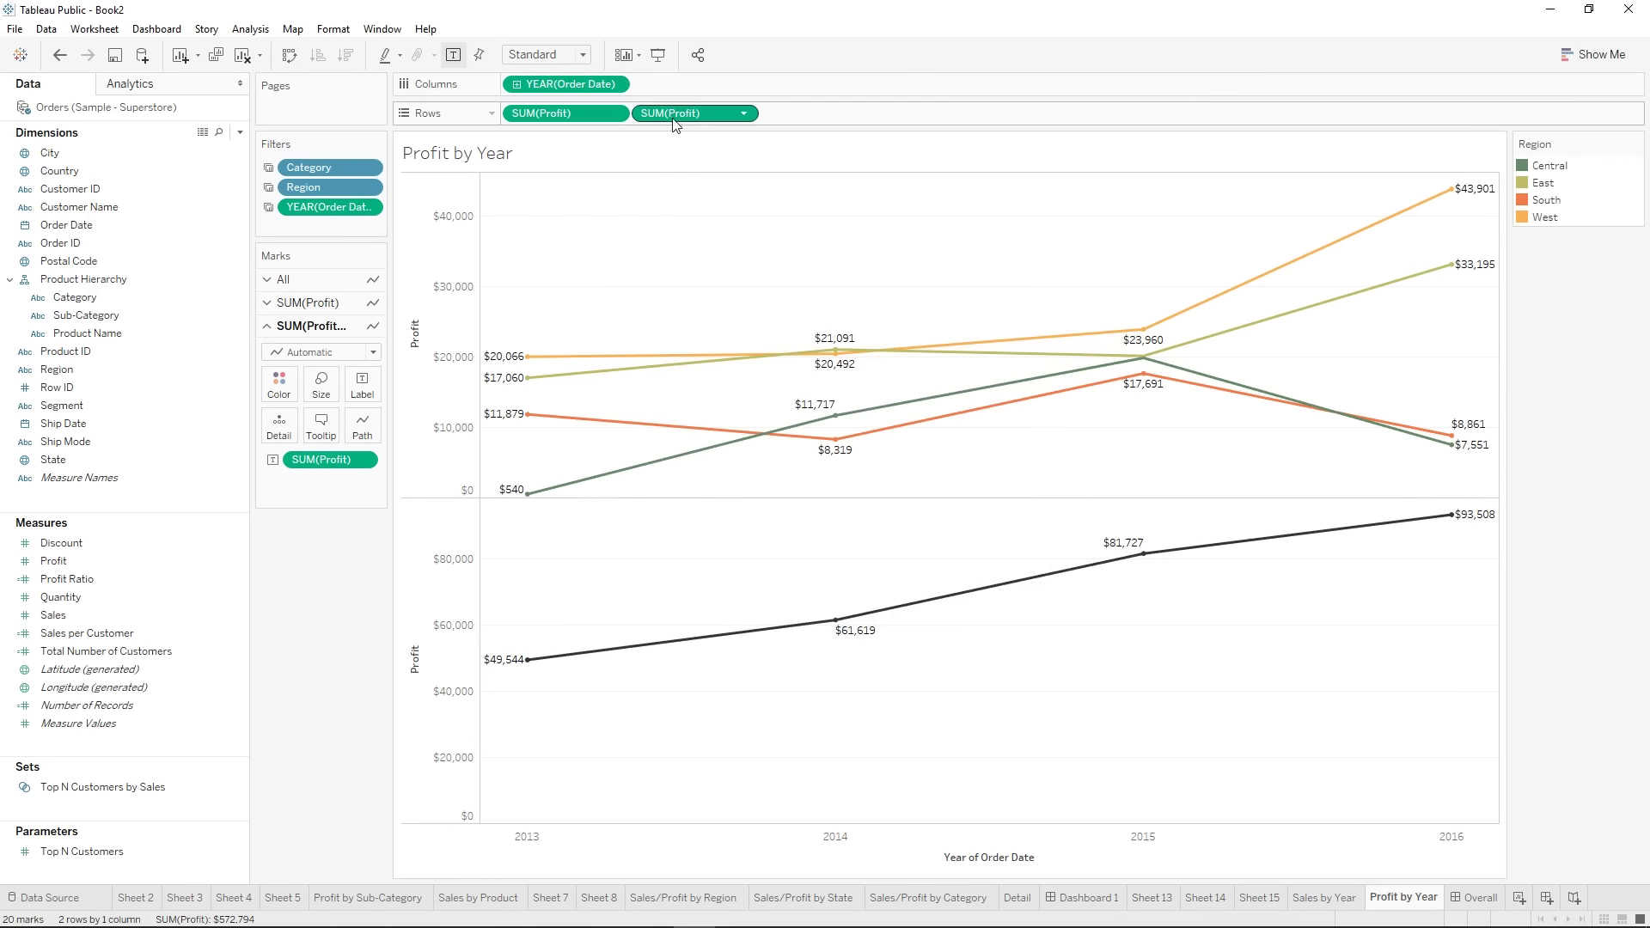
- Combine the two profit charts on a dual axis
{"action": "right_click", "coordinate": [662, 112]}
{"action": "left_click", "coordinate": [730, 401]}
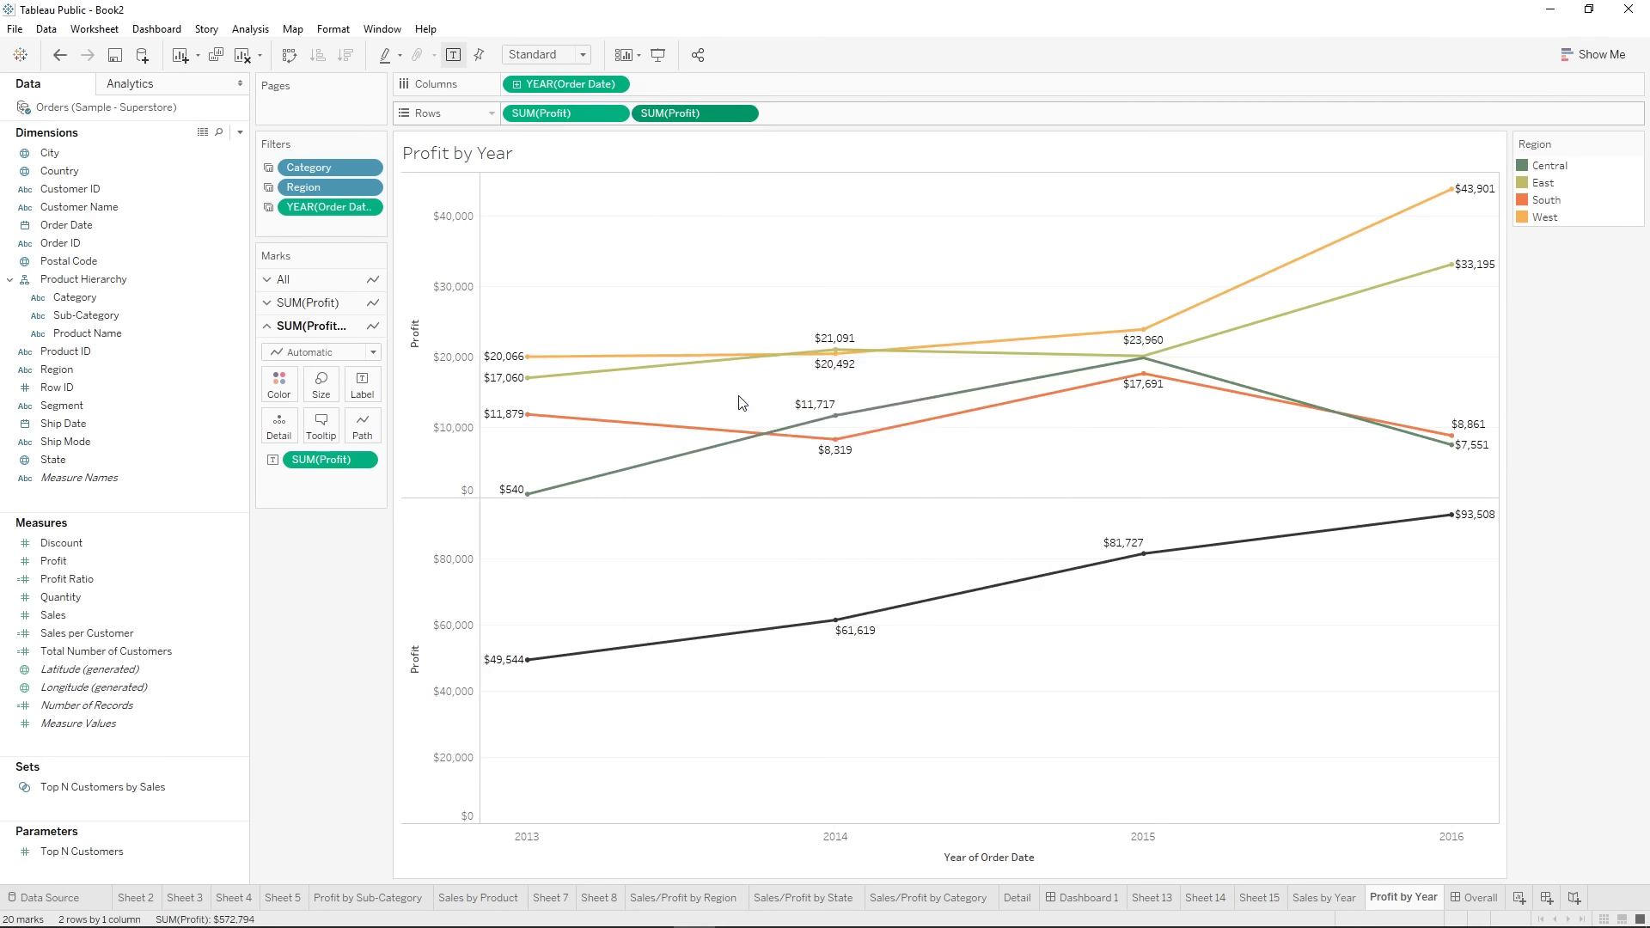
{"action": "mouse_move", "coordinate": [1085, 296]}
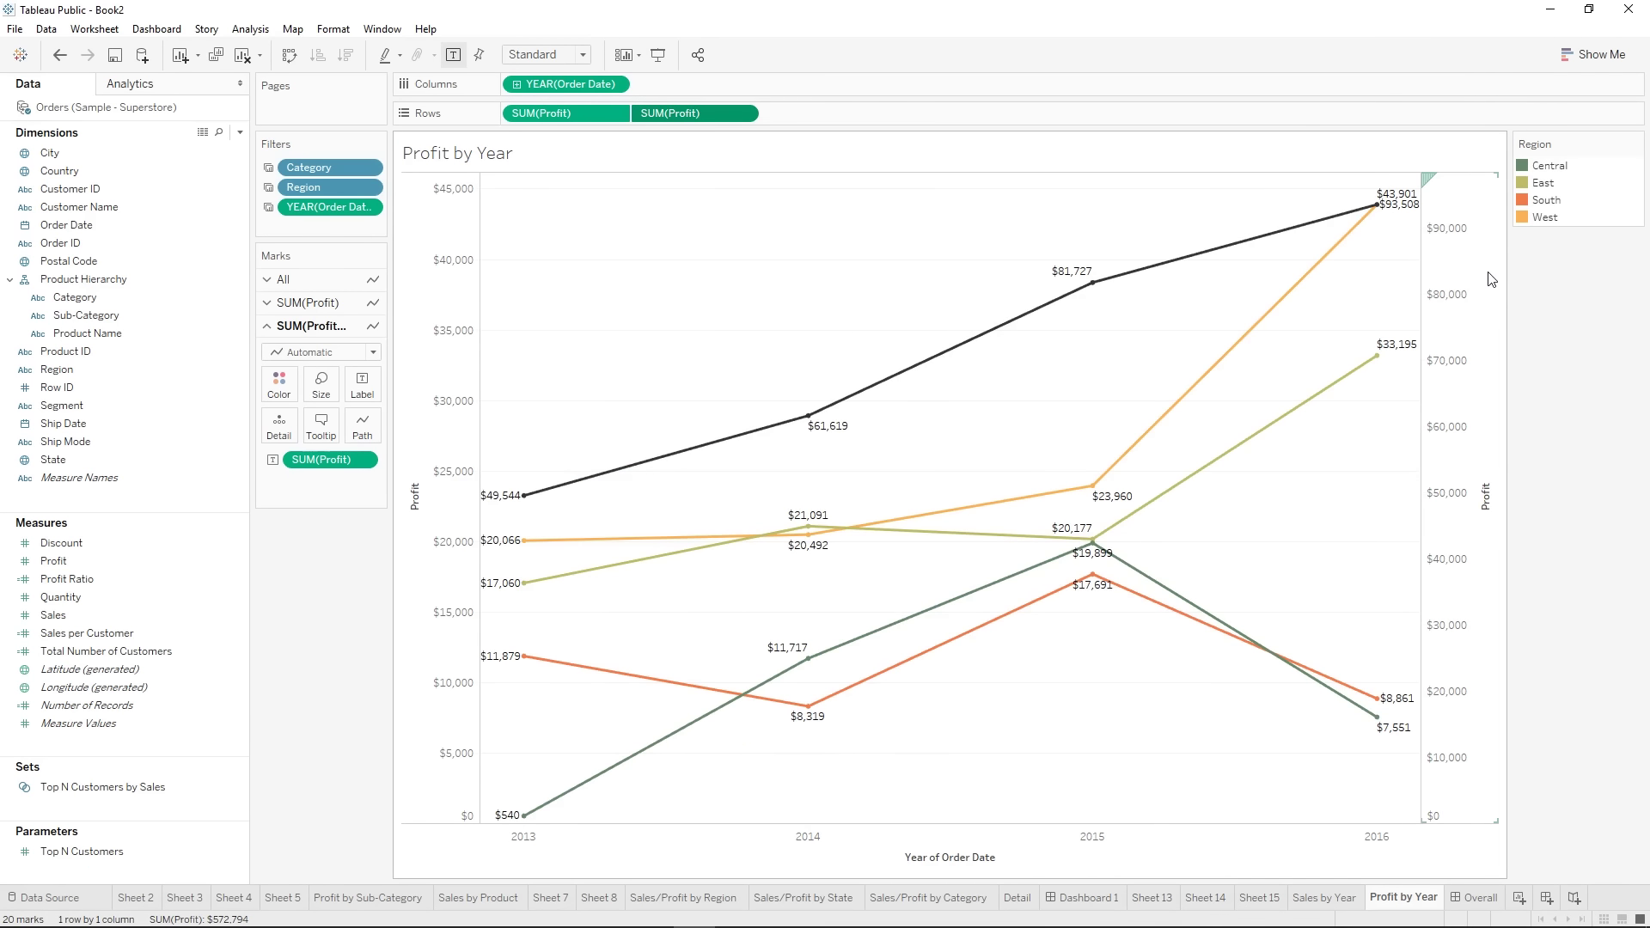
- Set the title of the secondary profit axis to "Overall Profit"
{"action": "right_click", "coordinate": [1486, 507]}
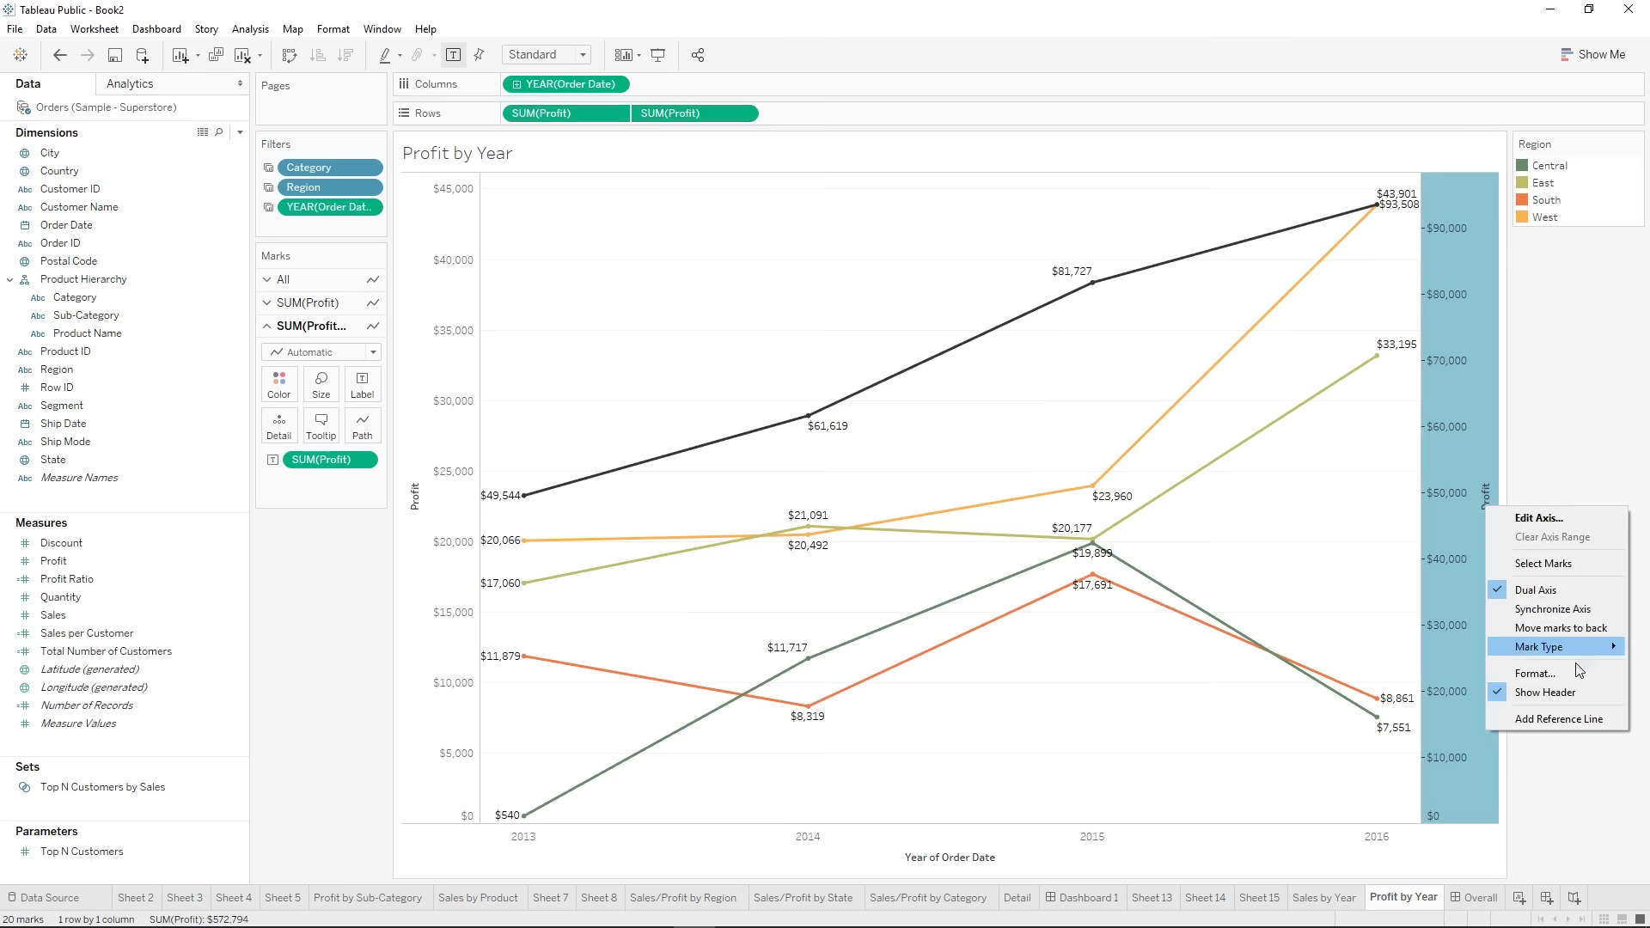
{"action": "left_click", "coordinate": [1560, 522]}
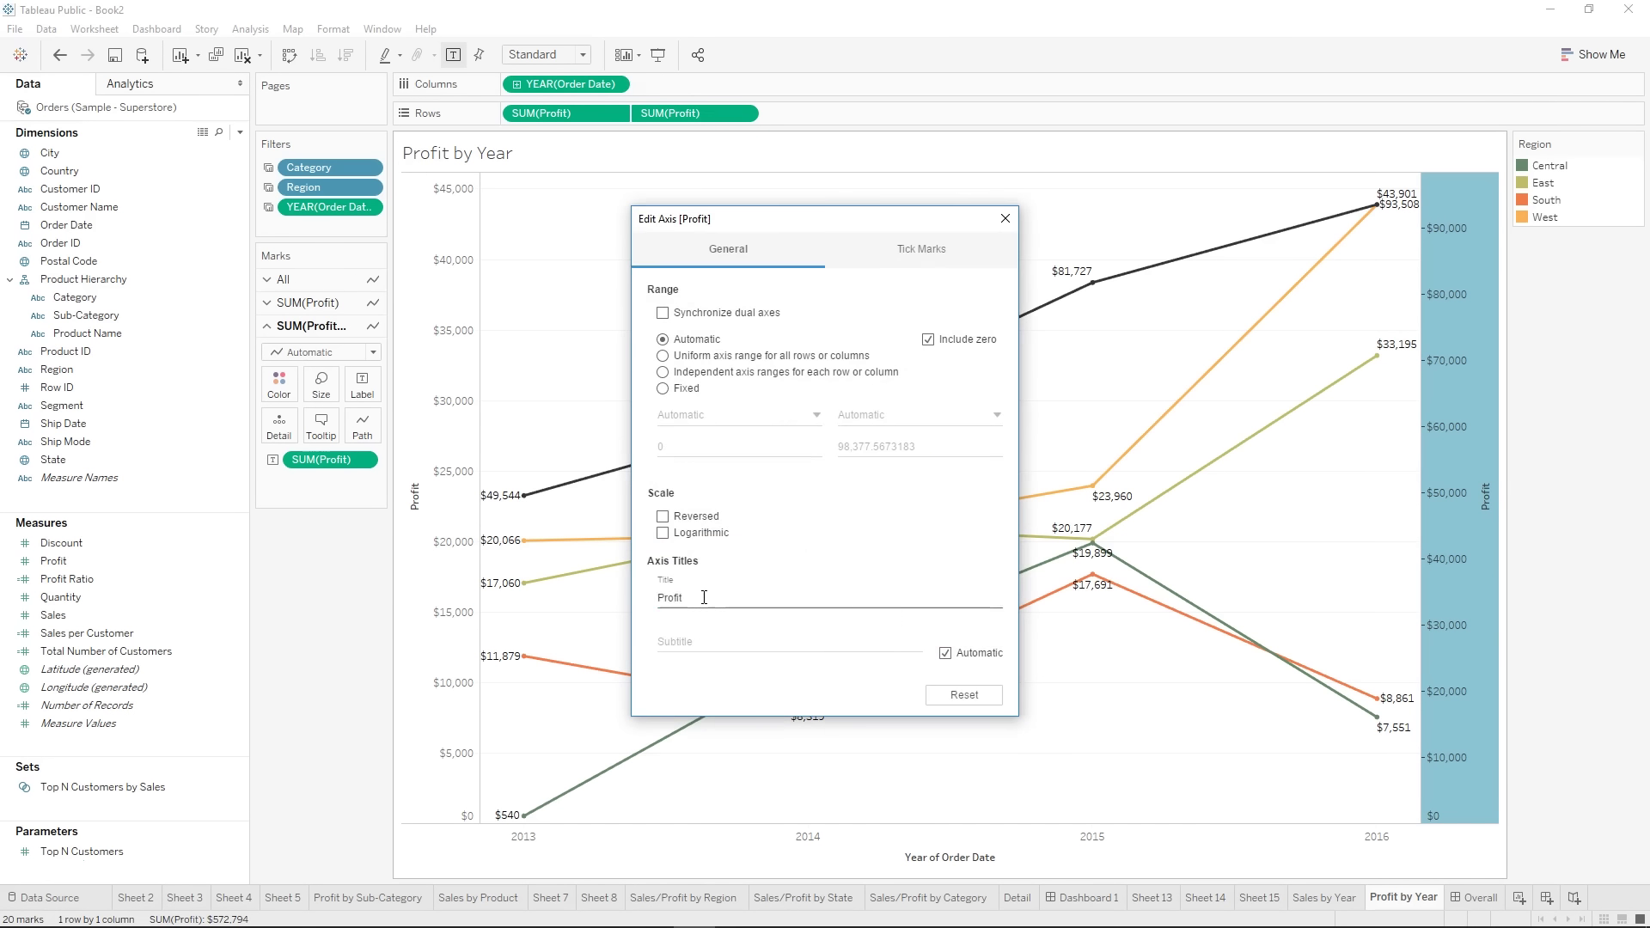
{"action": "left_click", "coordinate": [701, 596]}
{"action": "type", "text": "Overall"}
{"action": "left_click", "coordinate": [1005, 218]}
- Set the title of the primary profit axis to "Profit by Region"
{"action": "right_click", "coordinate": [415, 481]}
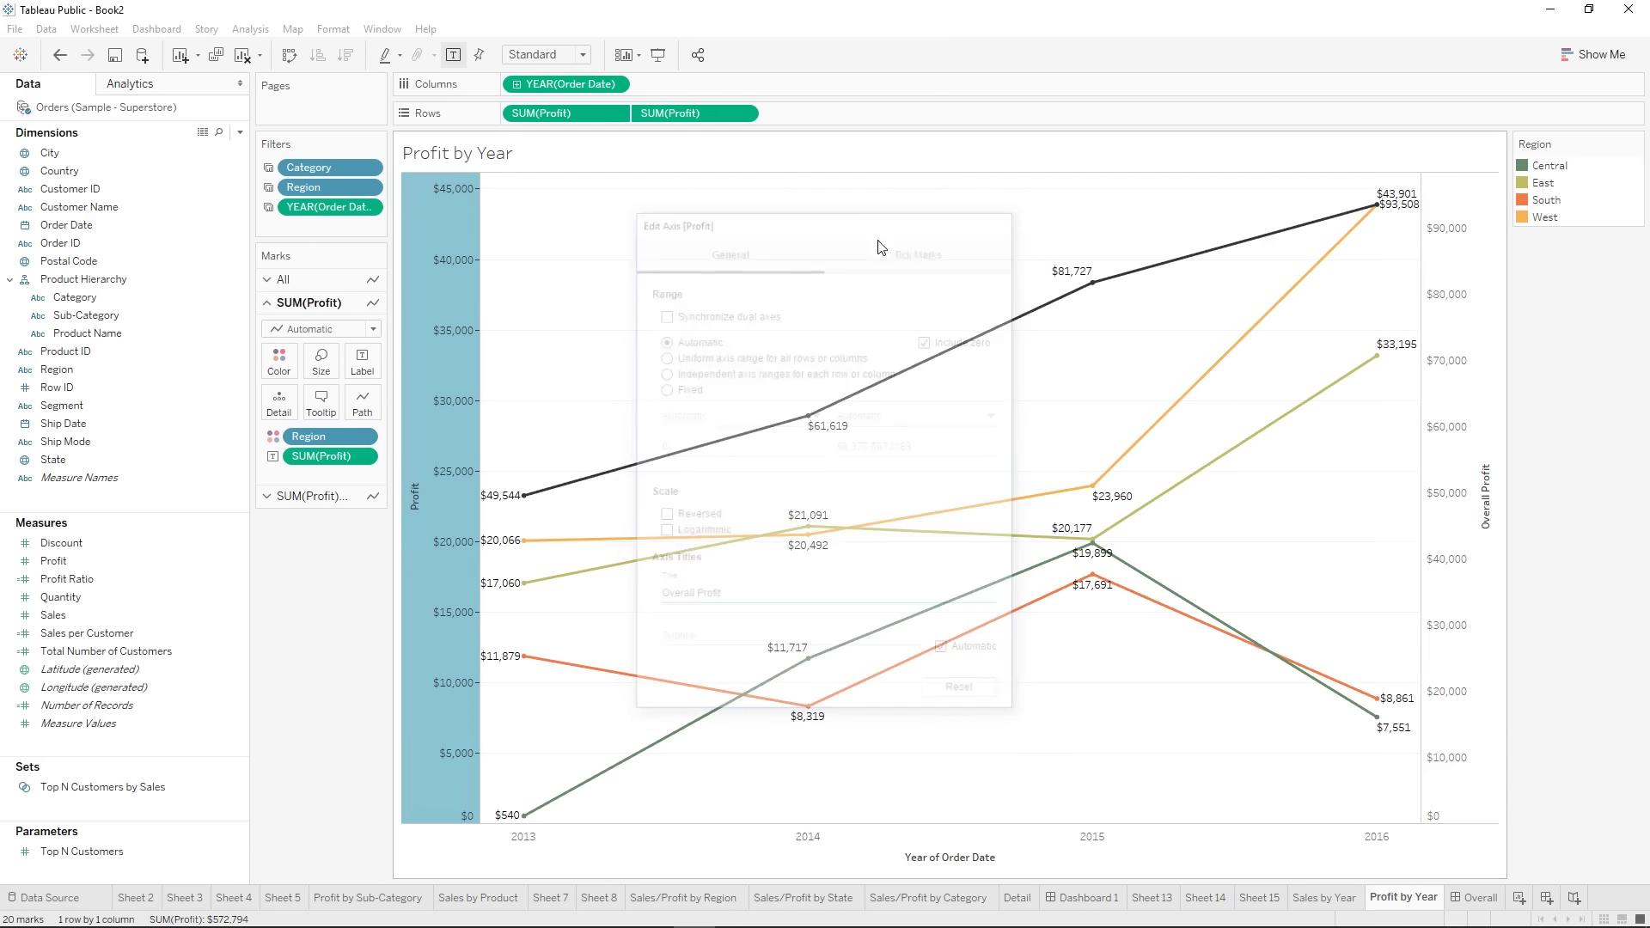
{"action": "left_click", "coordinate": [469, 490]}
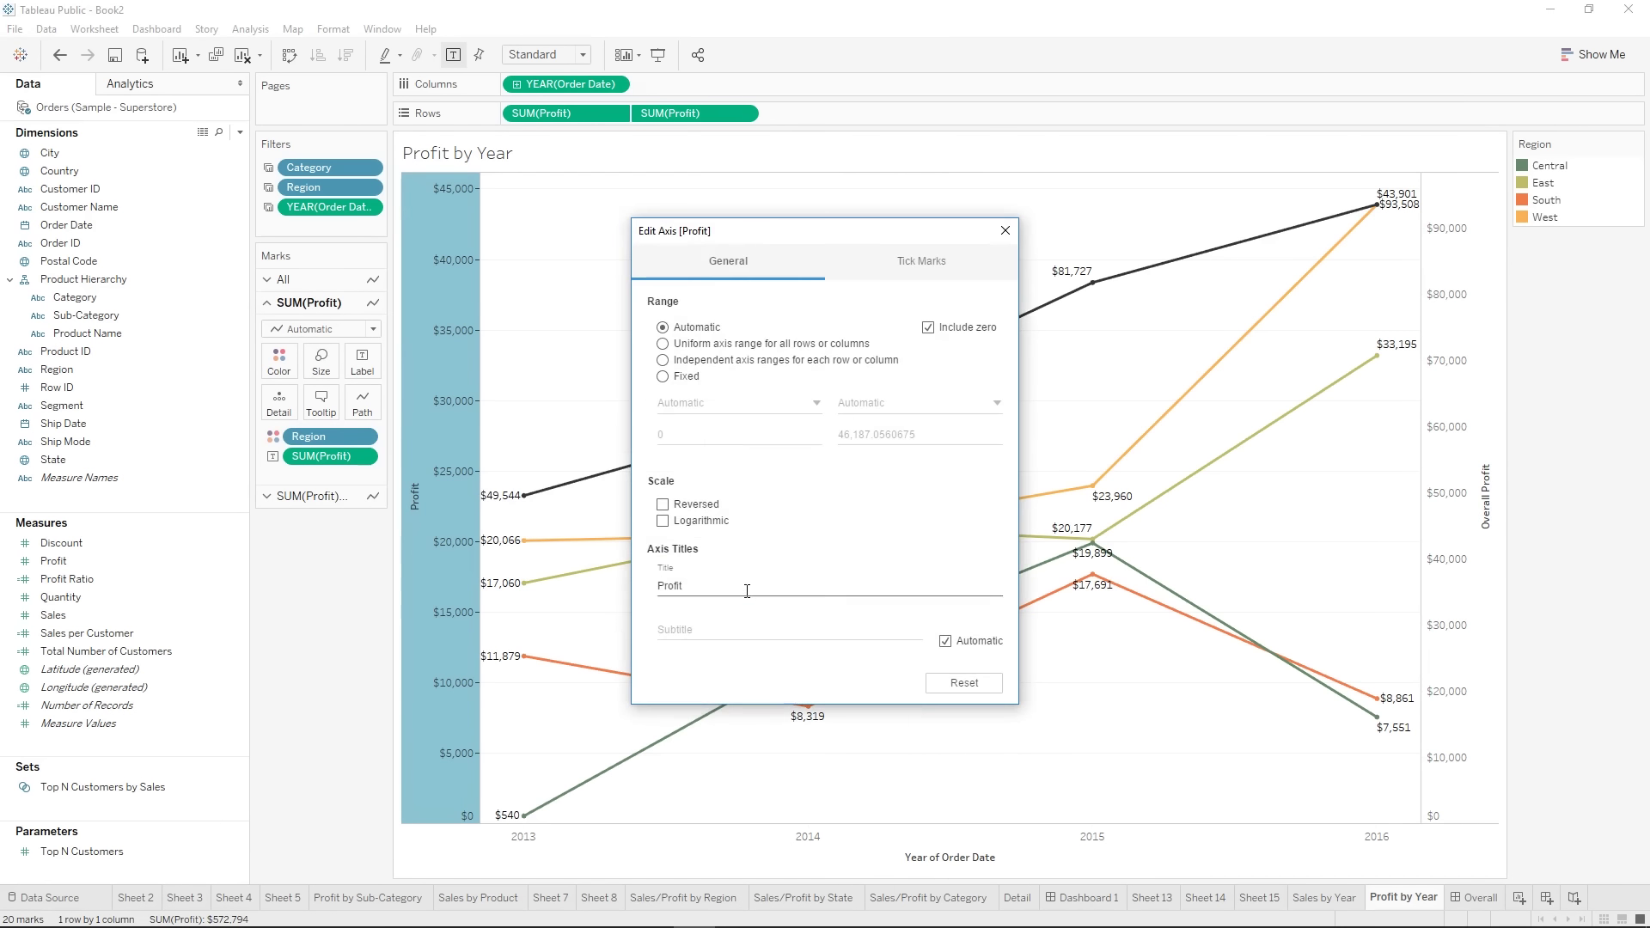
{"action": "left_click", "coordinate": [746, 591]}
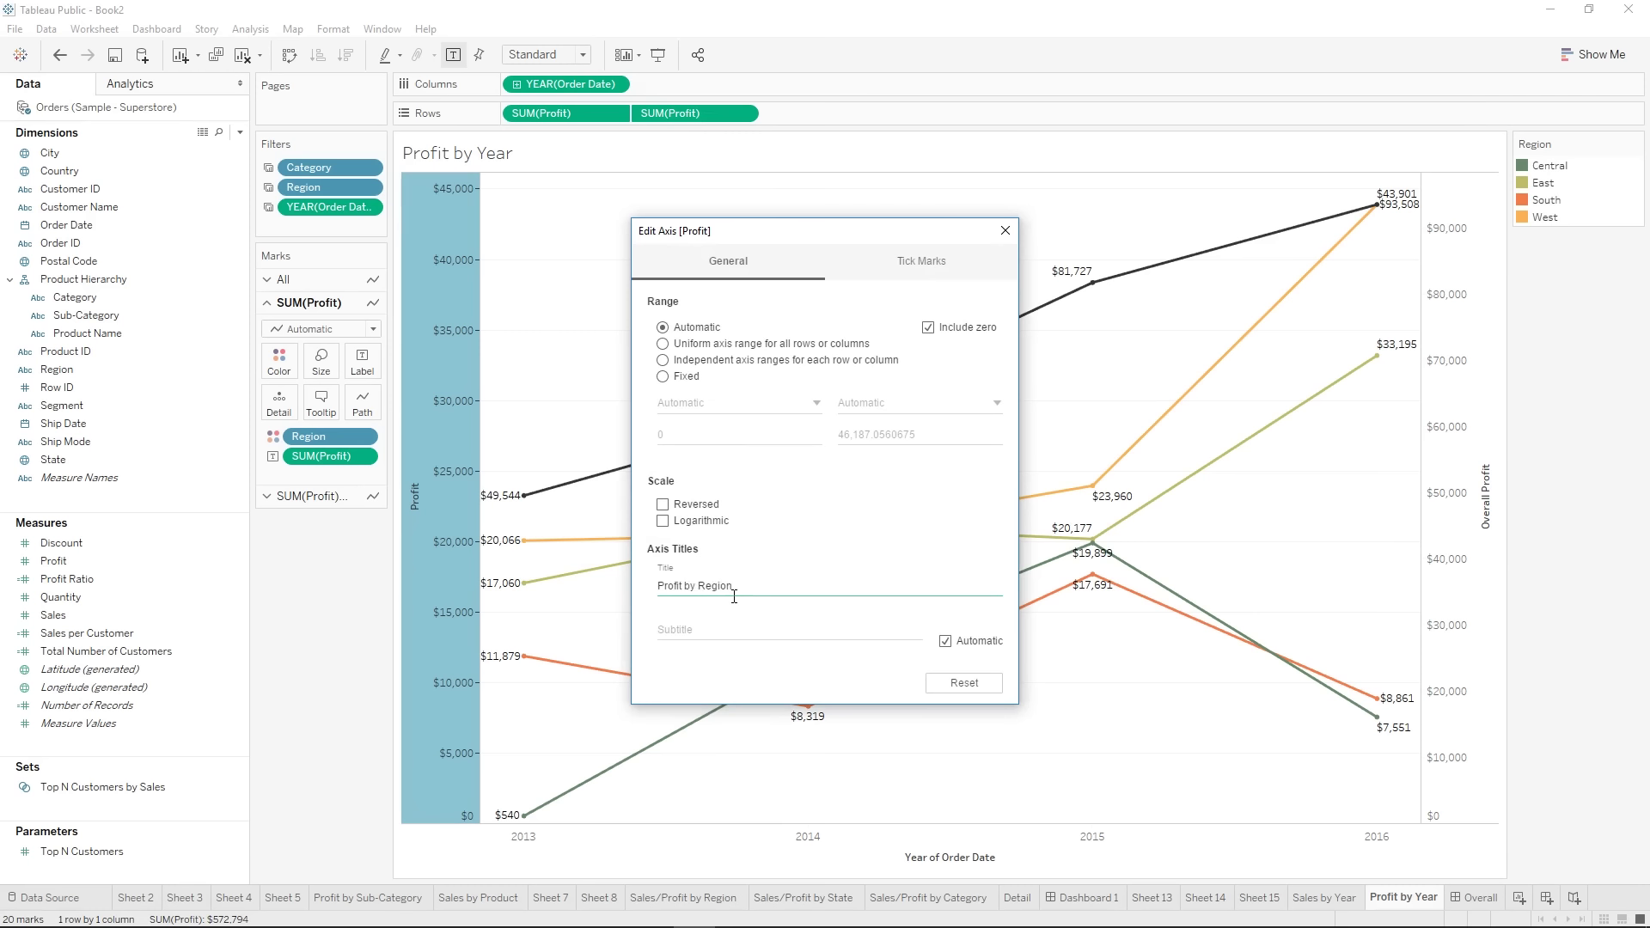
{"action": "left_click", "coordinate": [1005, 231]}
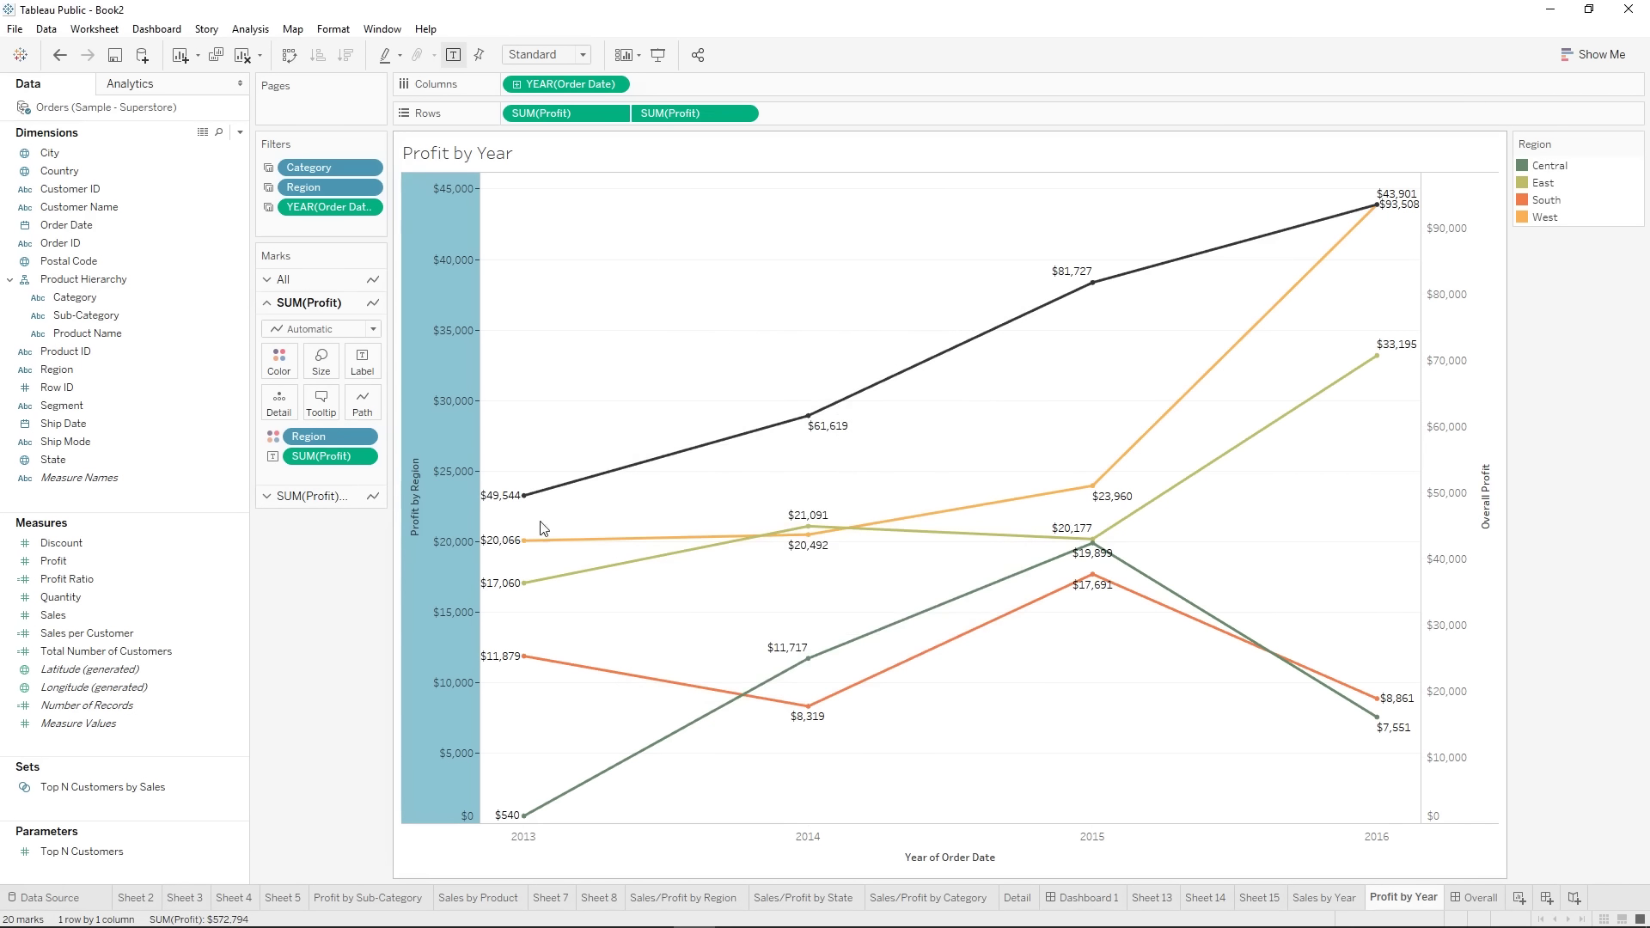
- Try synchronizing the two profit axes, and undo the synchronization along with both axis title changes
{"action": "right_click", "coordinate": [1450, 430]}
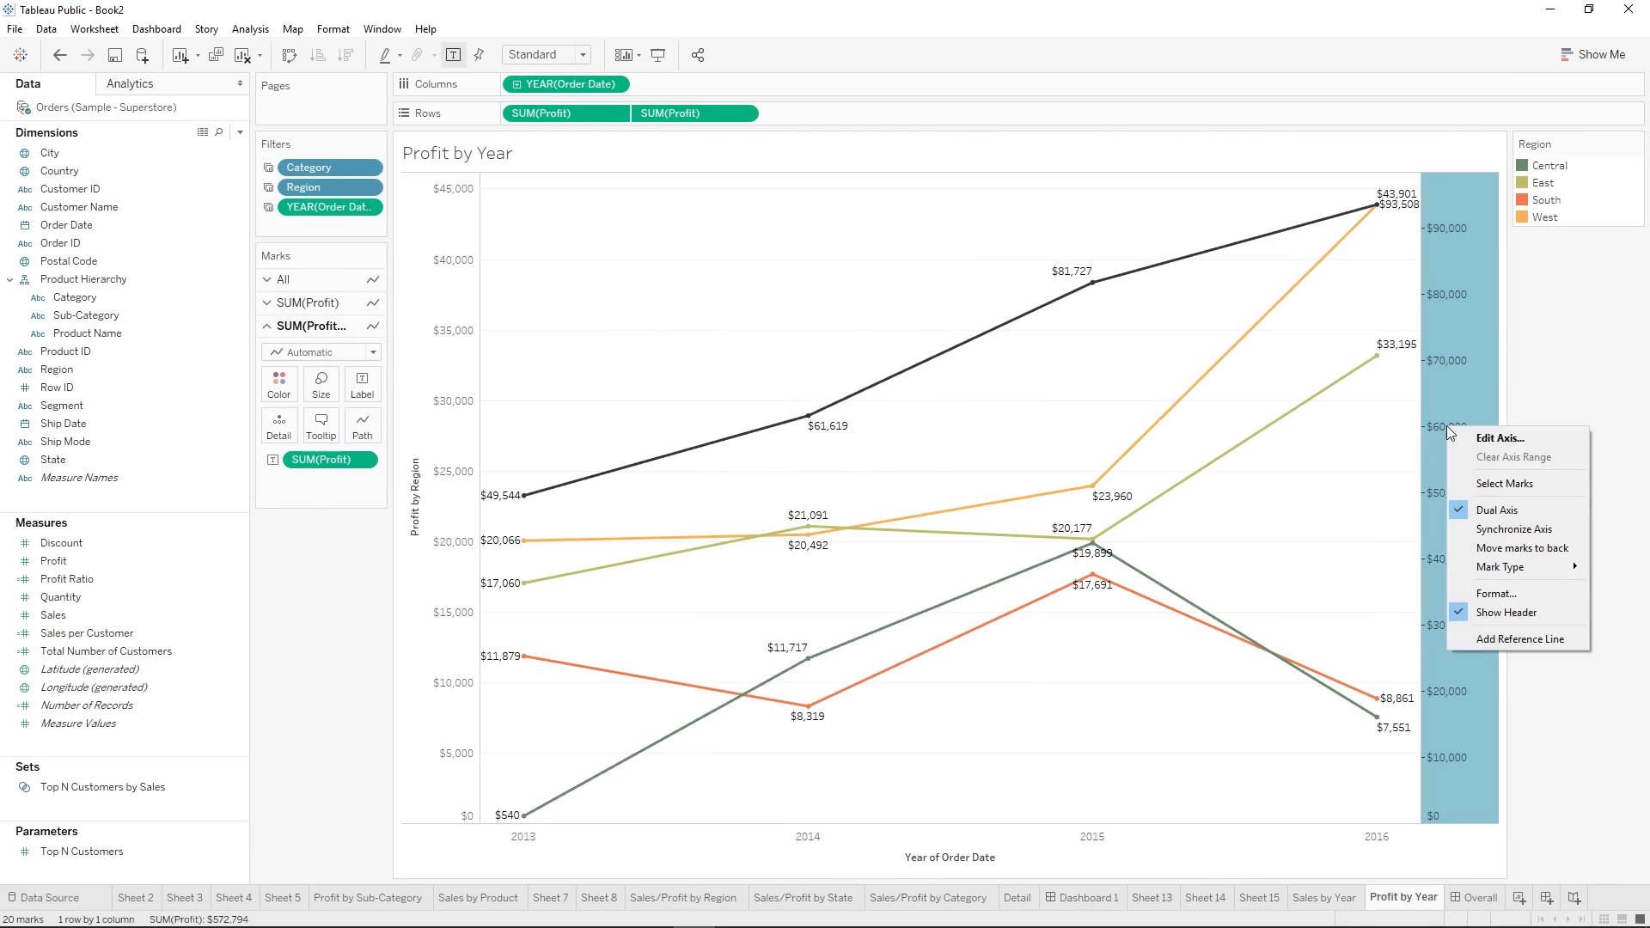
{"action": "left_click", "coordinate": [1499, 528]}
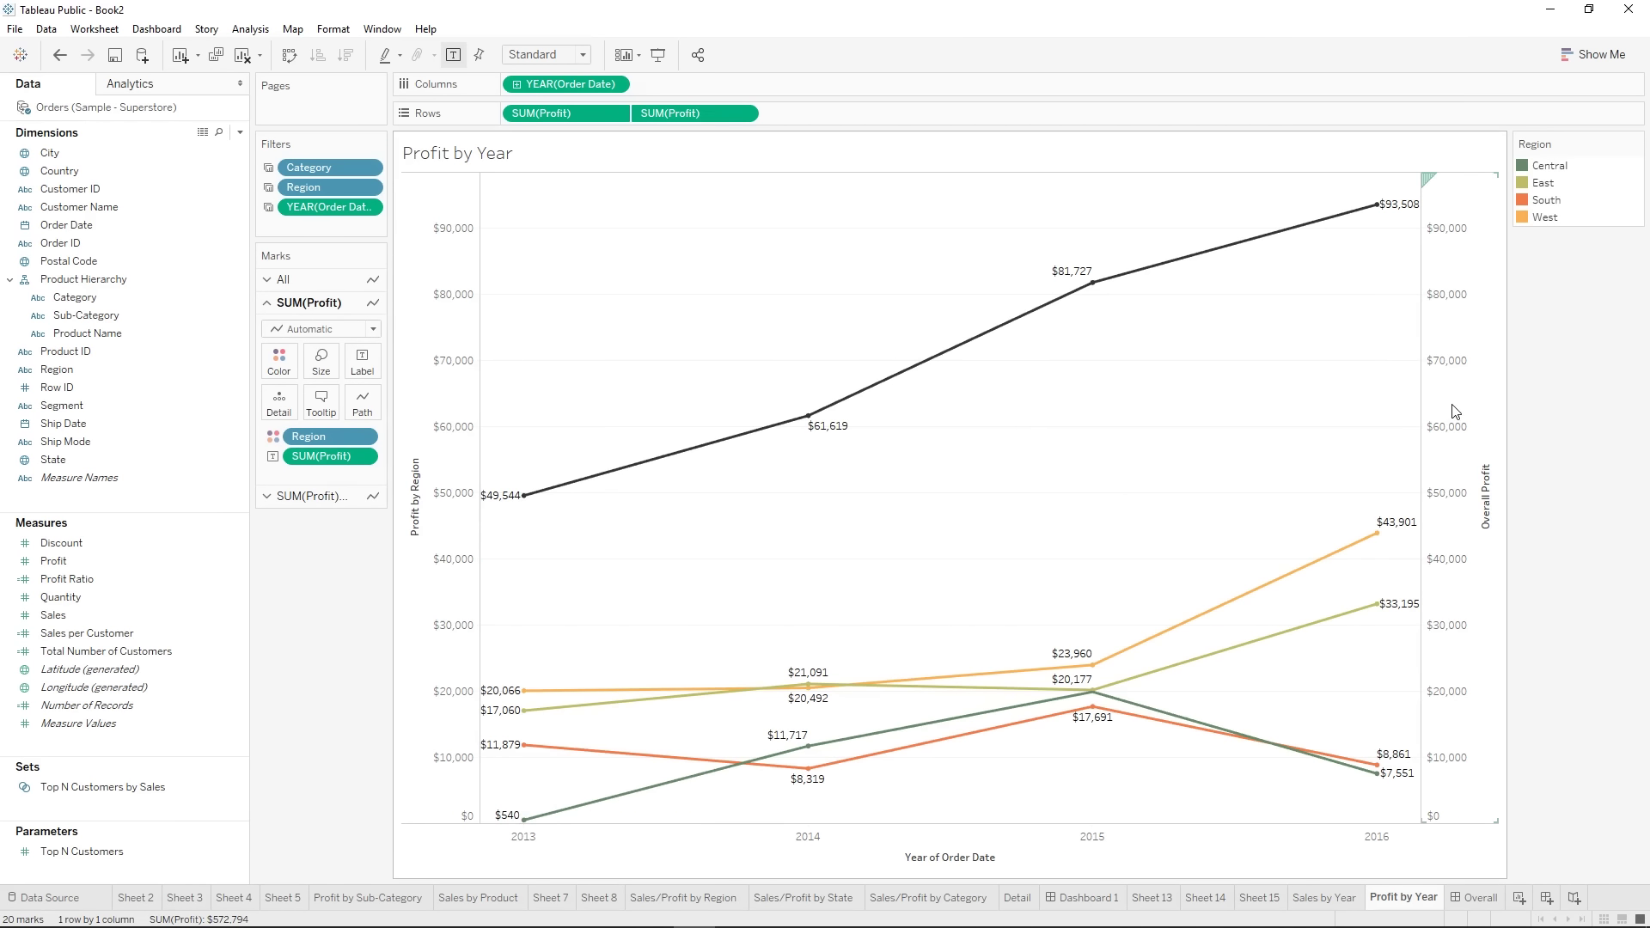
{"action": "left_click", "coordinate": [59, 55]}
{"action": "left_click", "coordinate": [60, 55]}
{"action": "left_click", "coordinate": [59, 55]}
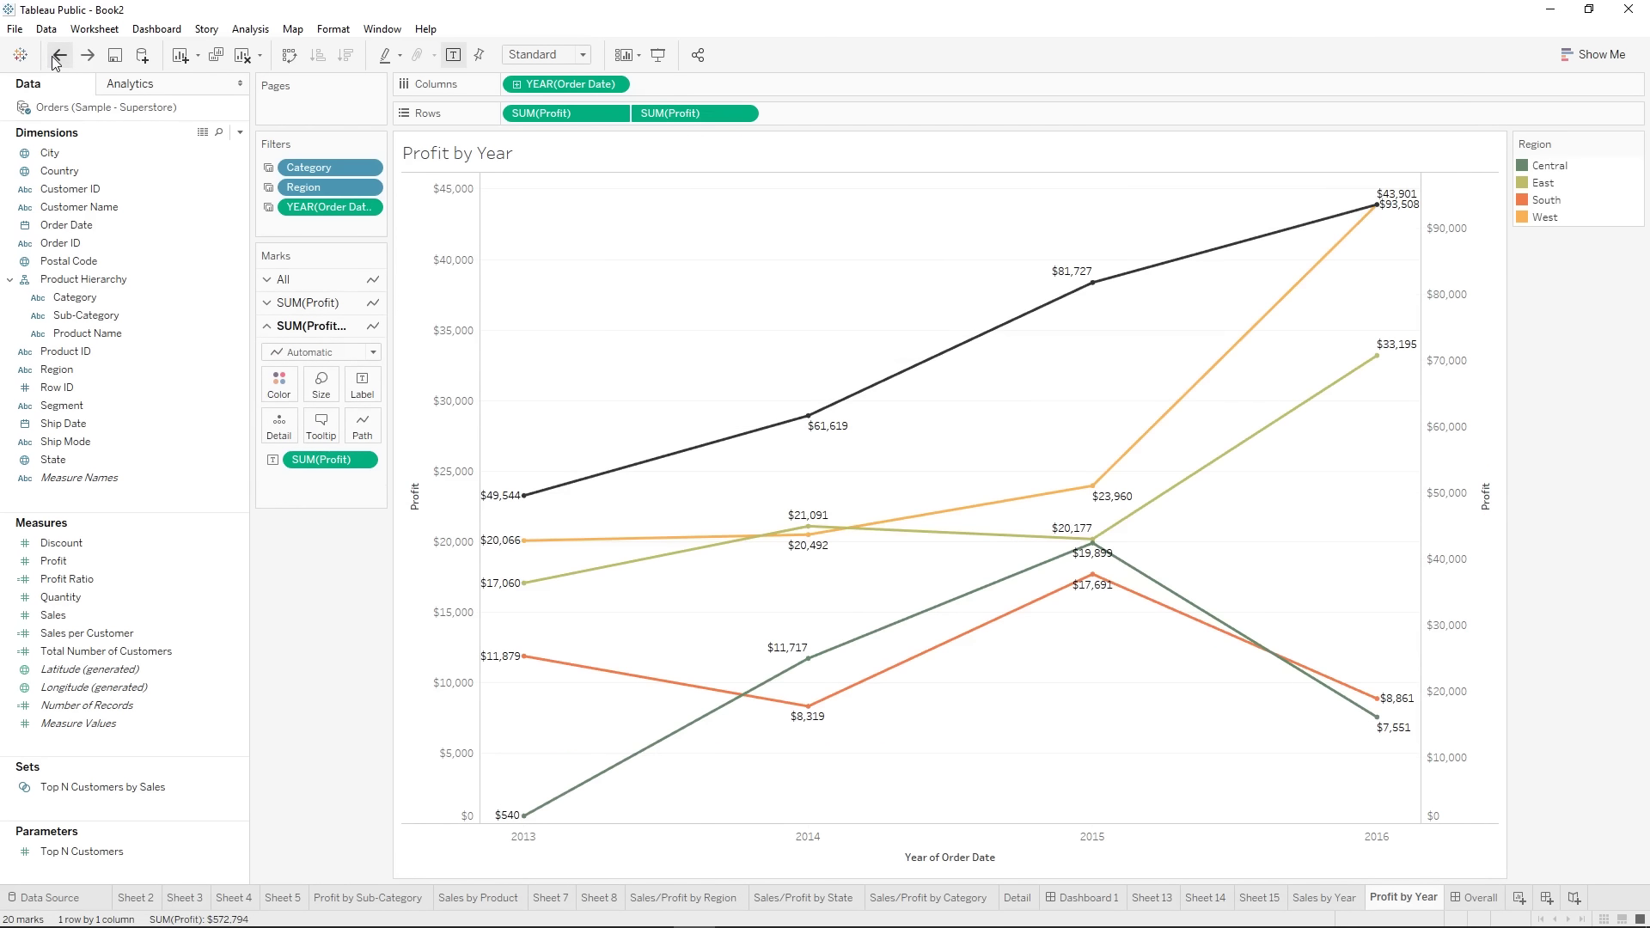
- Synchronize the dual profit axes and hide the header of the secondary axis
{"action": "right_click", "coordinate": [1476, 440]}
{"action": "left_click", "coordinate": [1552, 550]}
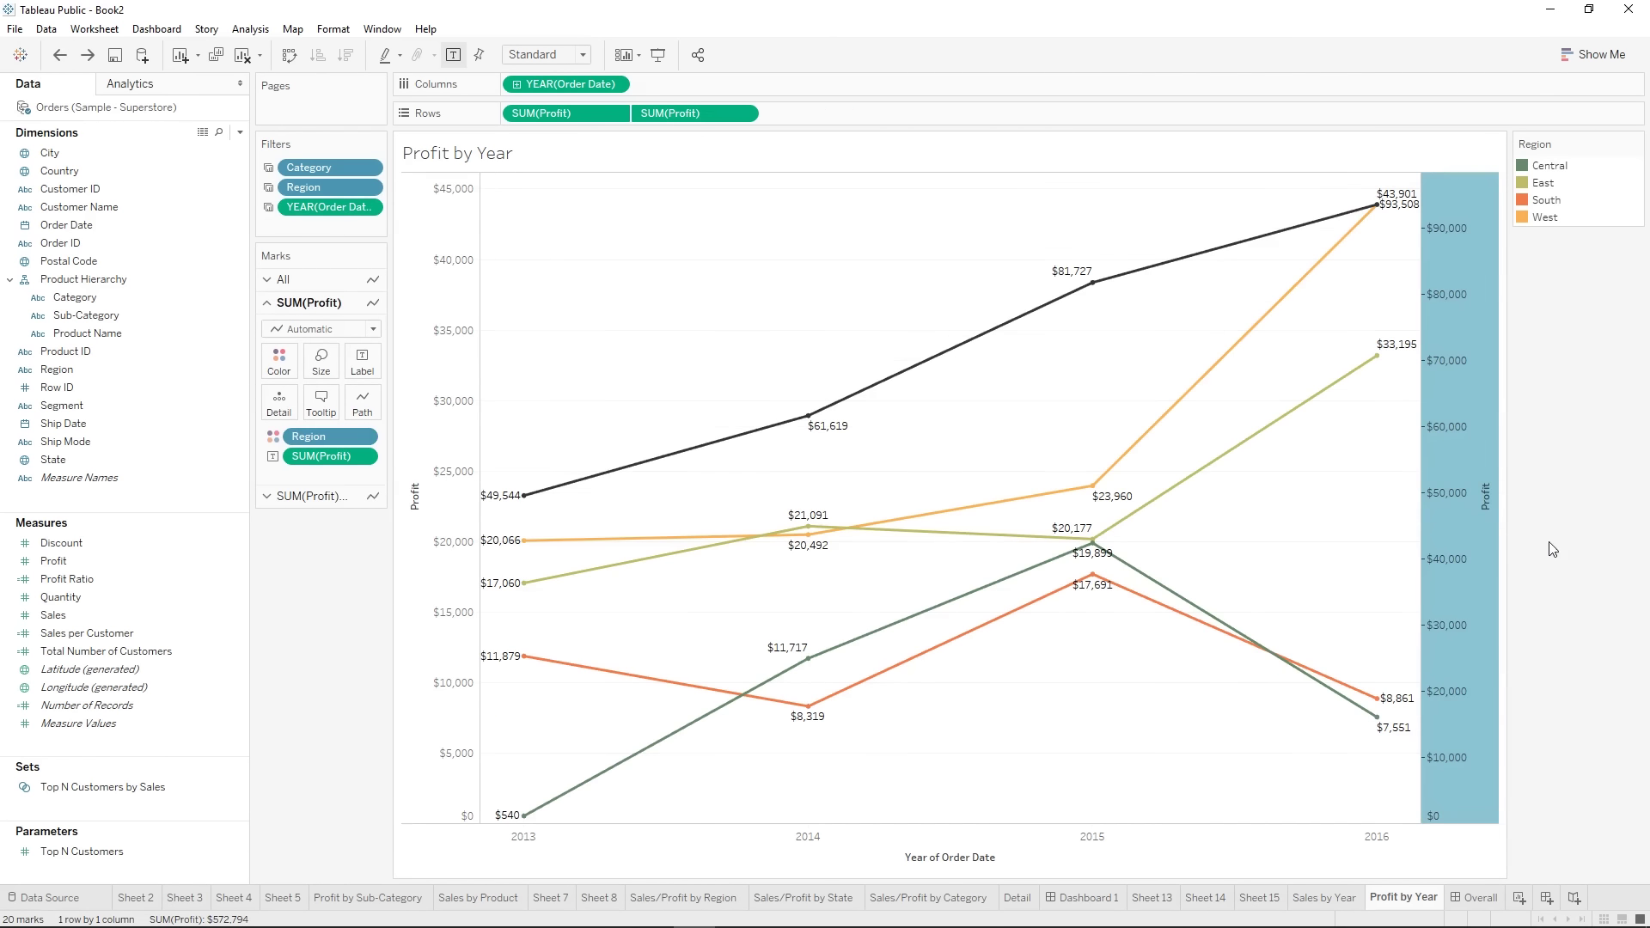
{"action": "left_click", "coordinate": [456, 416]}
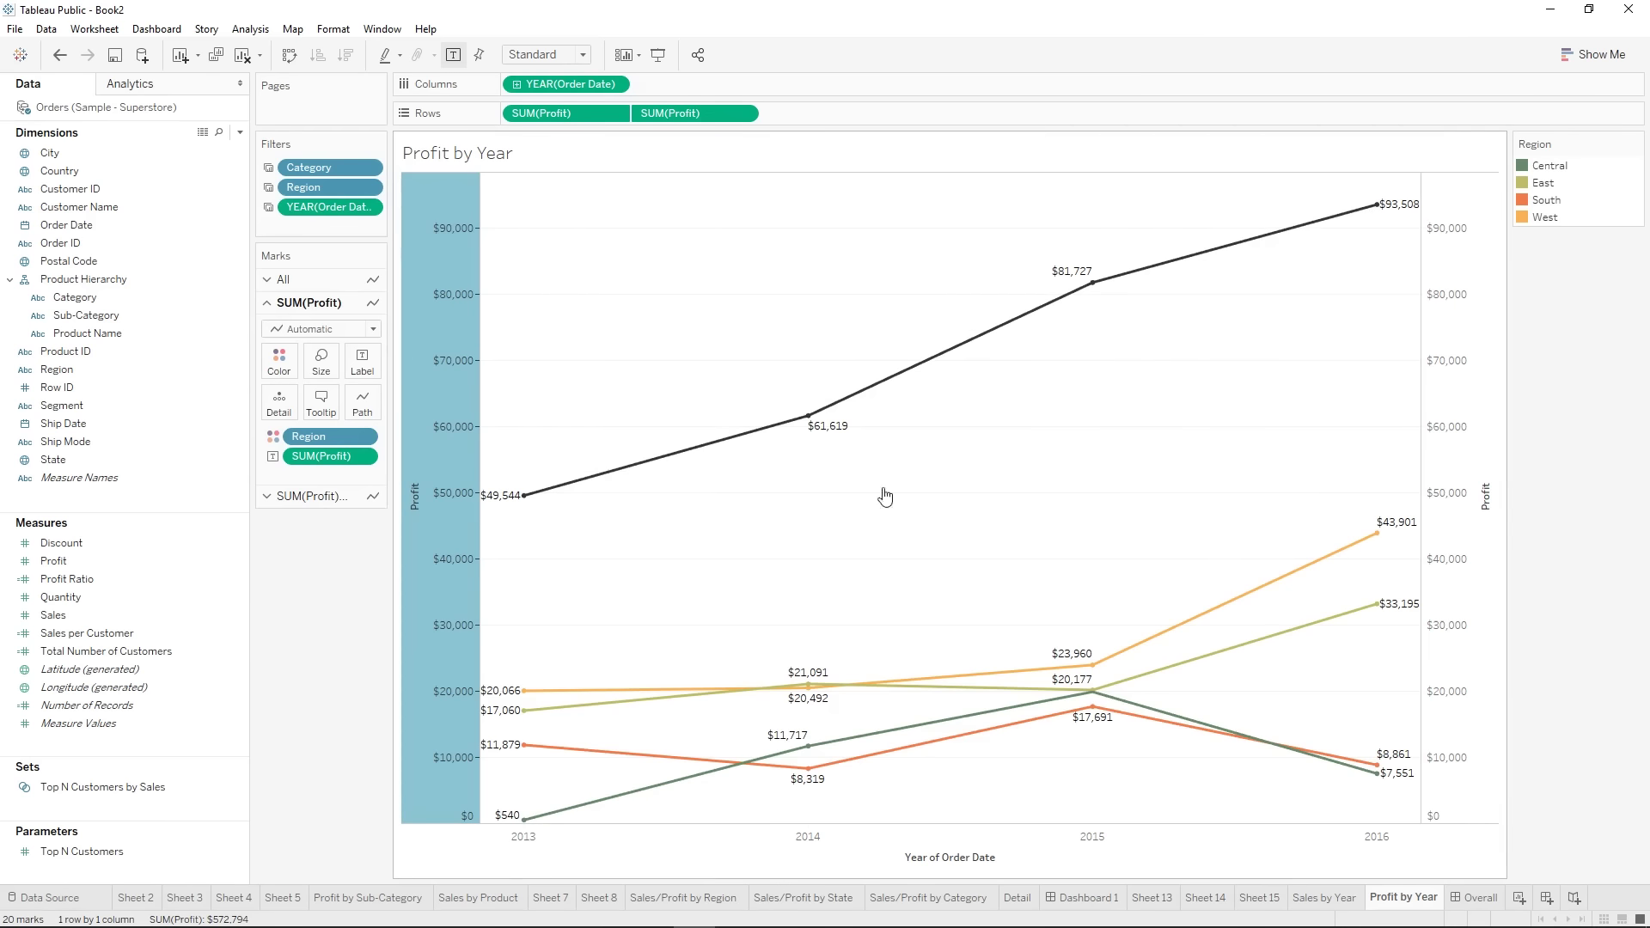
{"action": "right_click", "coordinate": [1430, 461]}
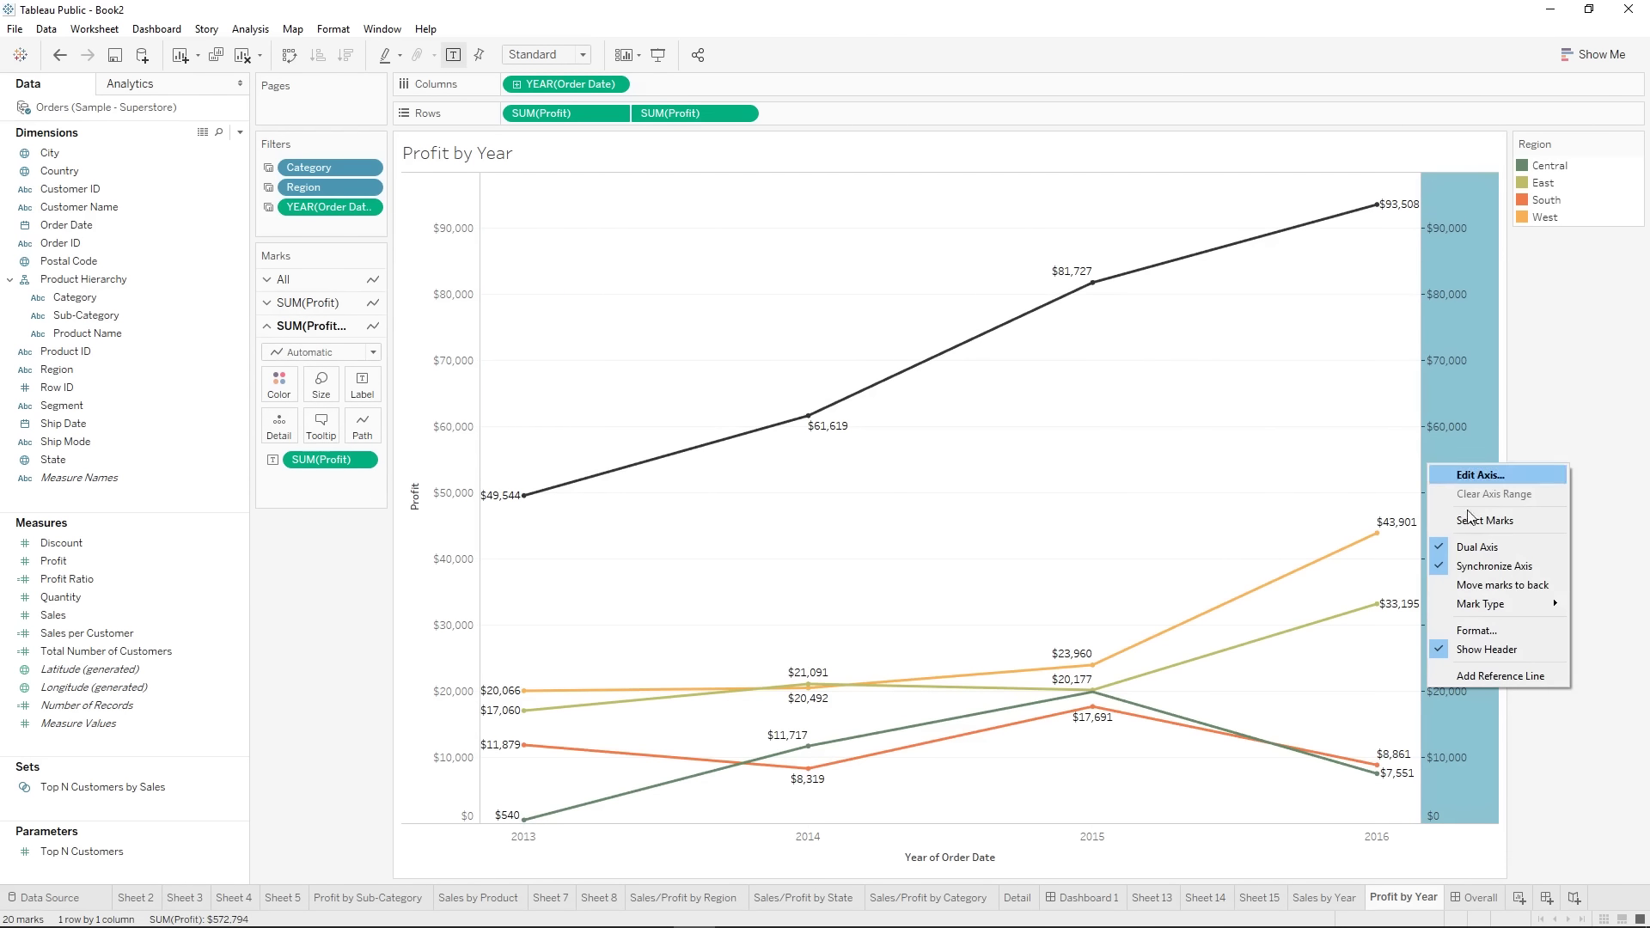
{"action": "left_click", "coordinate": [1495, 584]}
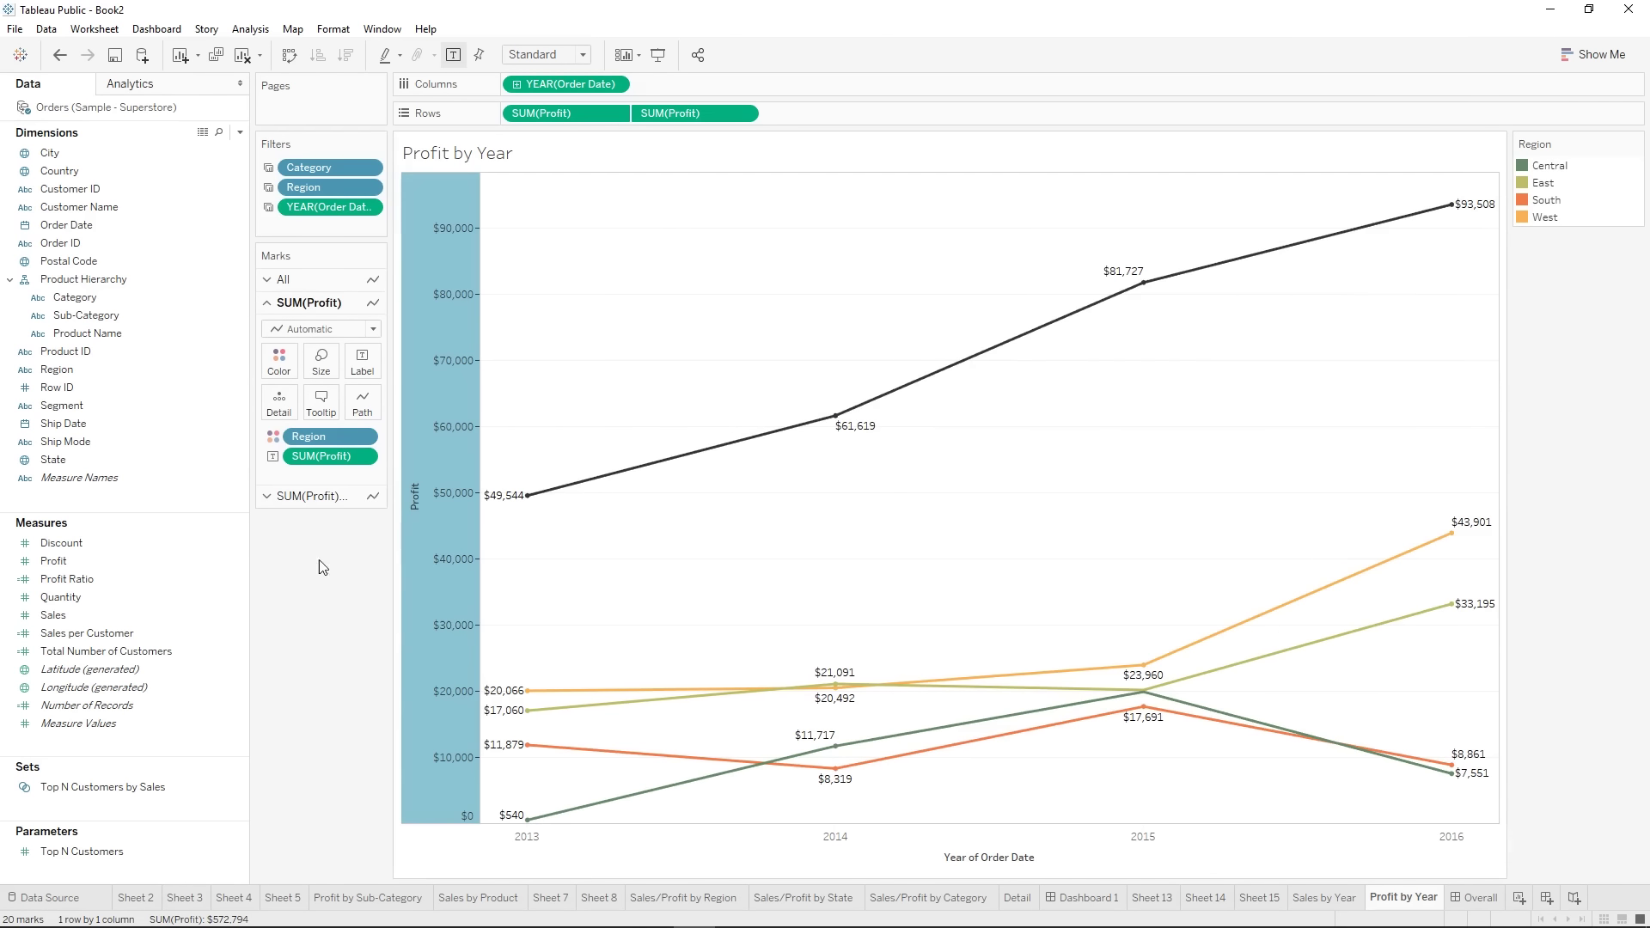
{"action": "left_click", "coordinate": [1499, 571]}
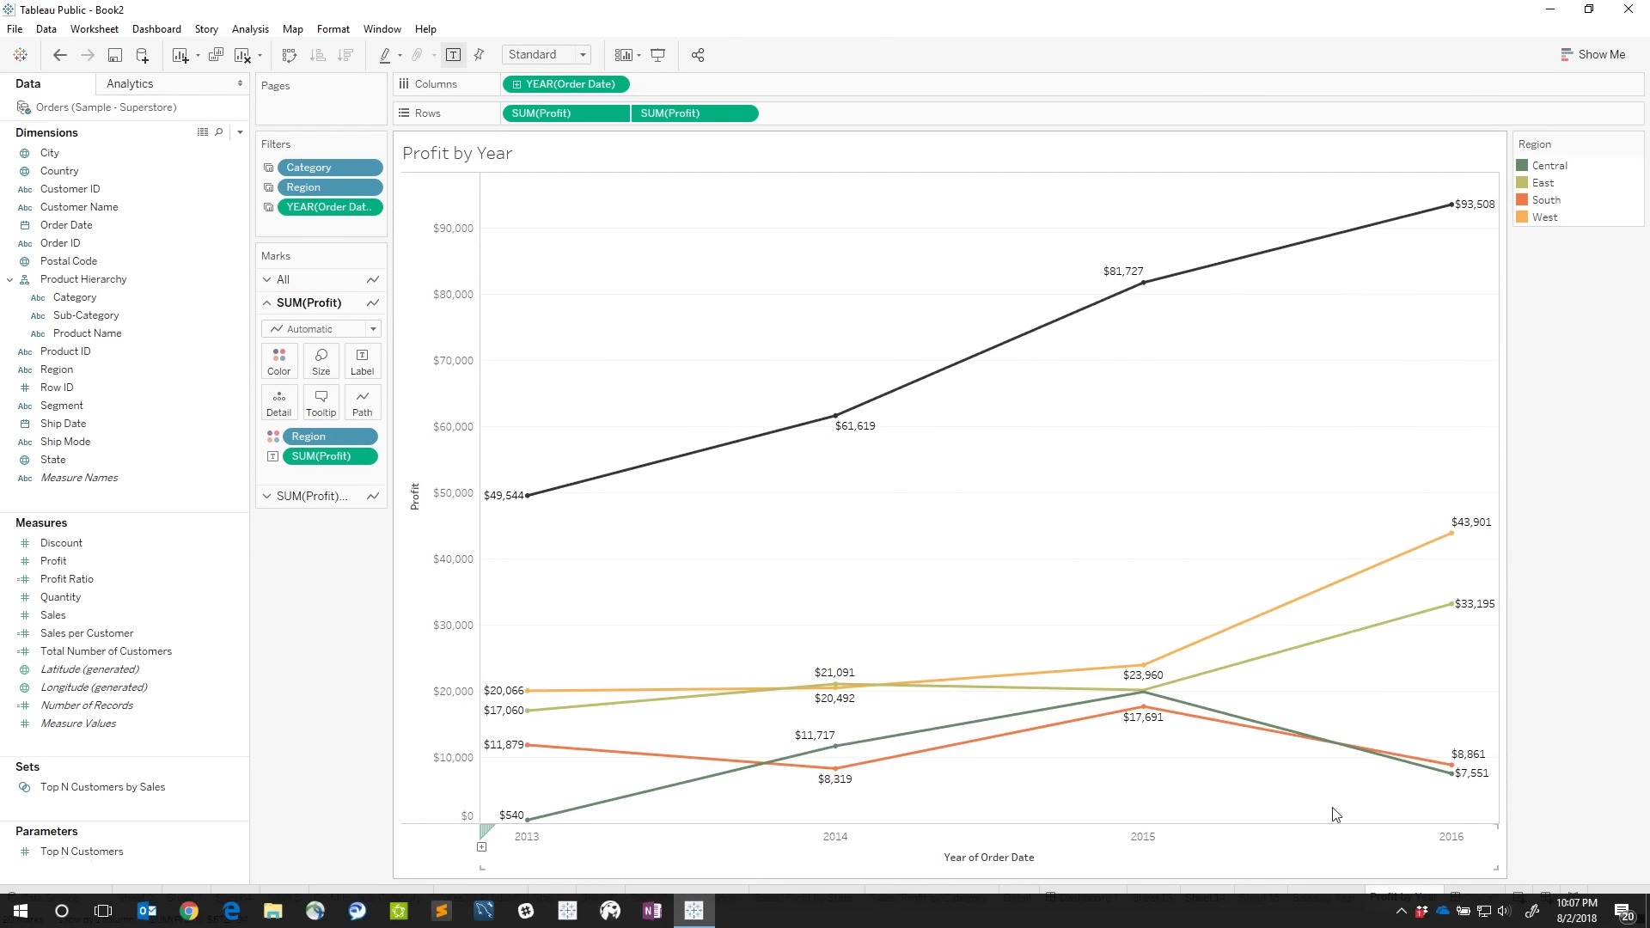
- On the Sales by Year worksheet, synchronize the dual sales axes and hide the secondary axis header
{"action": "left_click", "coordinate": [1322, 901]}
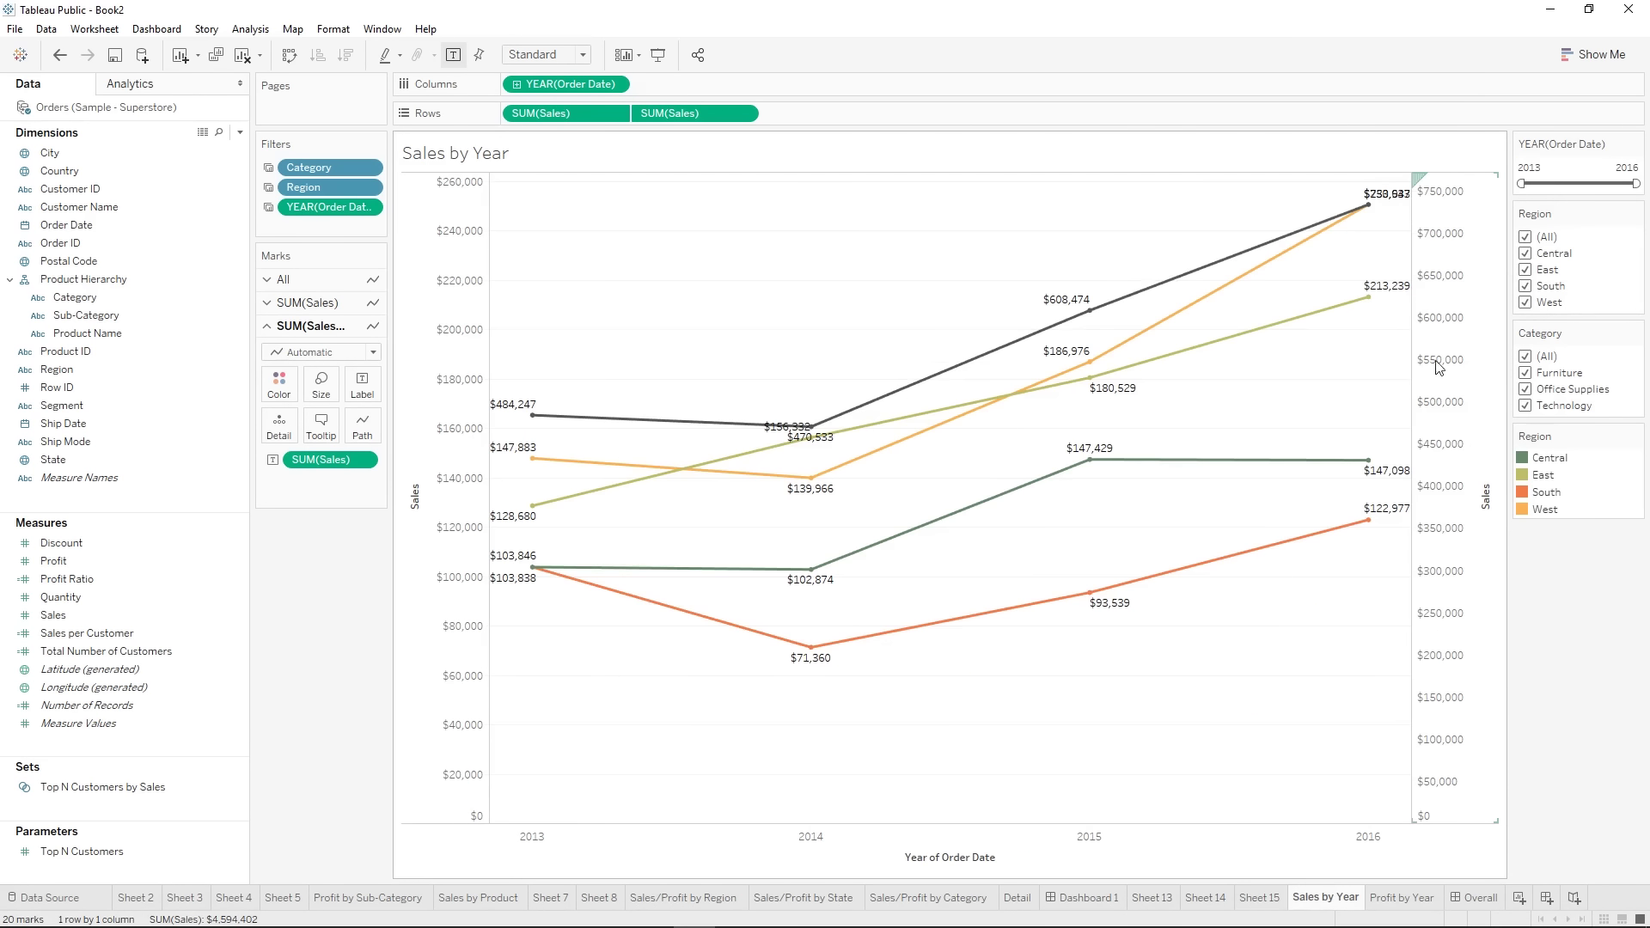
{"action": "right_click", "coordinate": [1441, 563]}
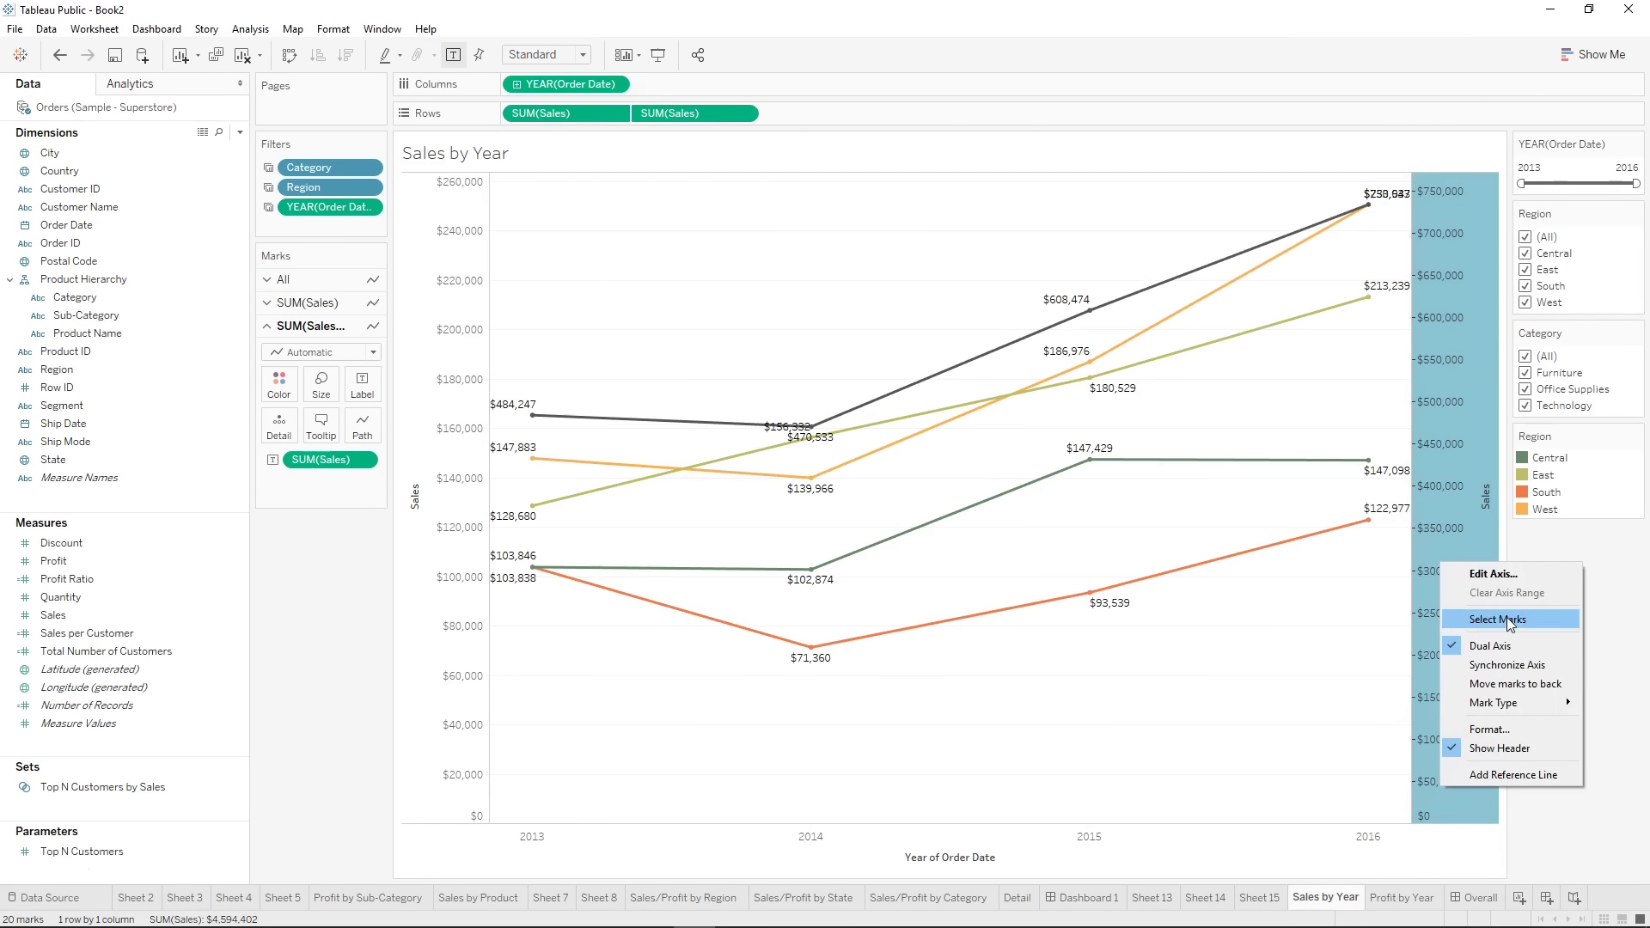
{"action": "left_click", "coordinate": [1517, 667]}
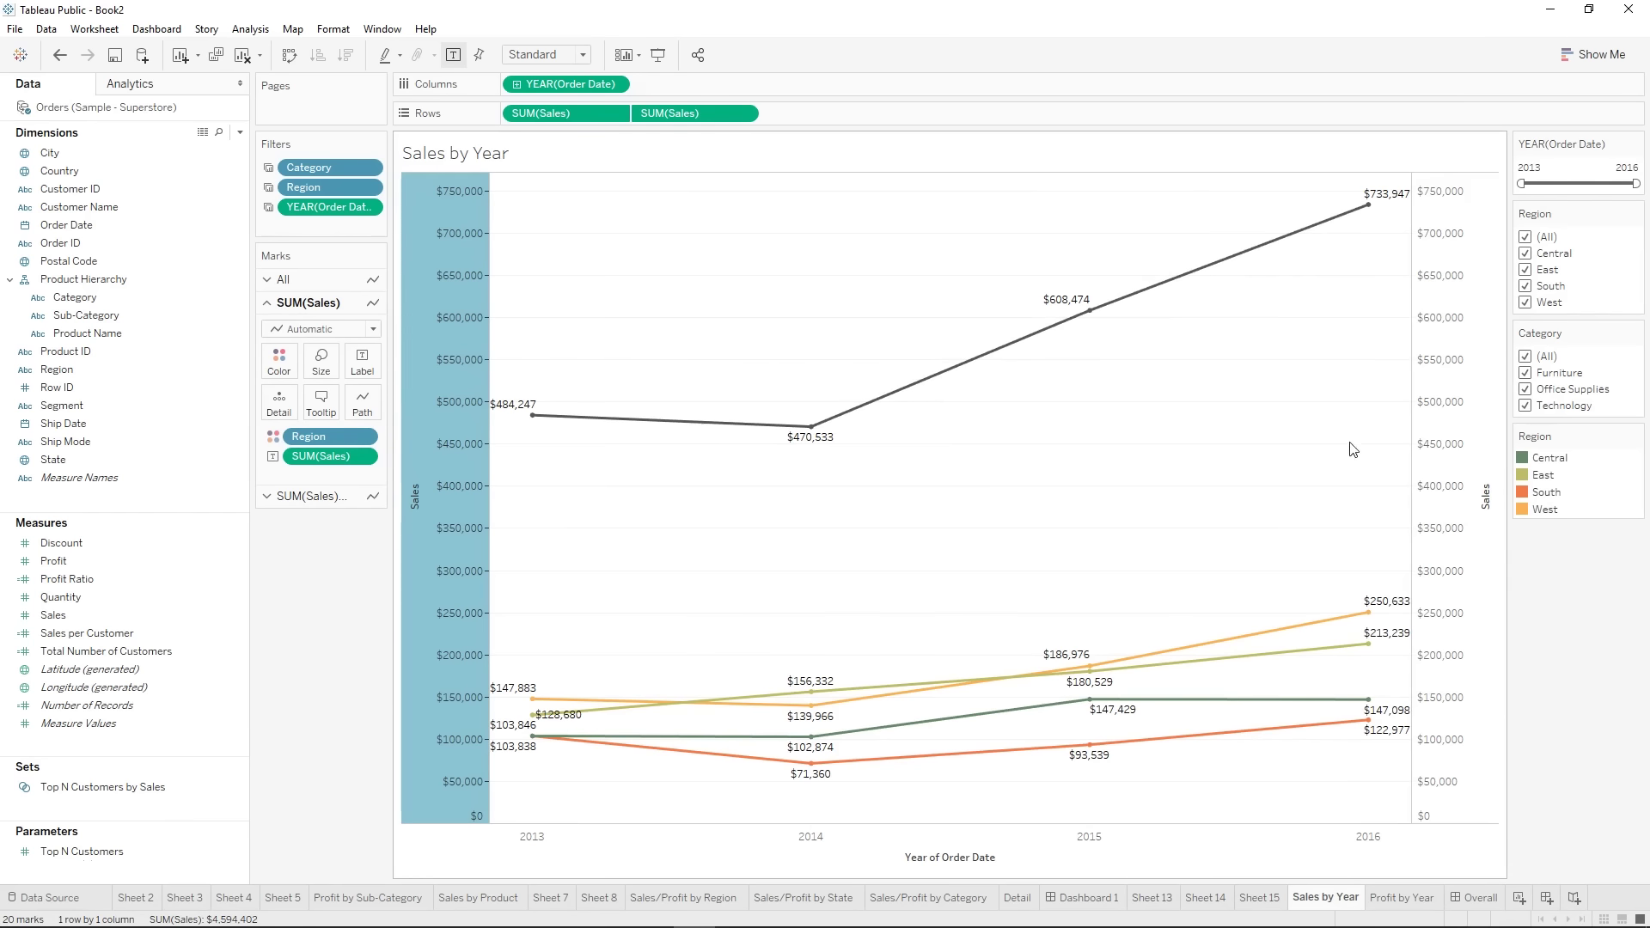
{"action": "right_click", "coordinate": [1456, 472]}
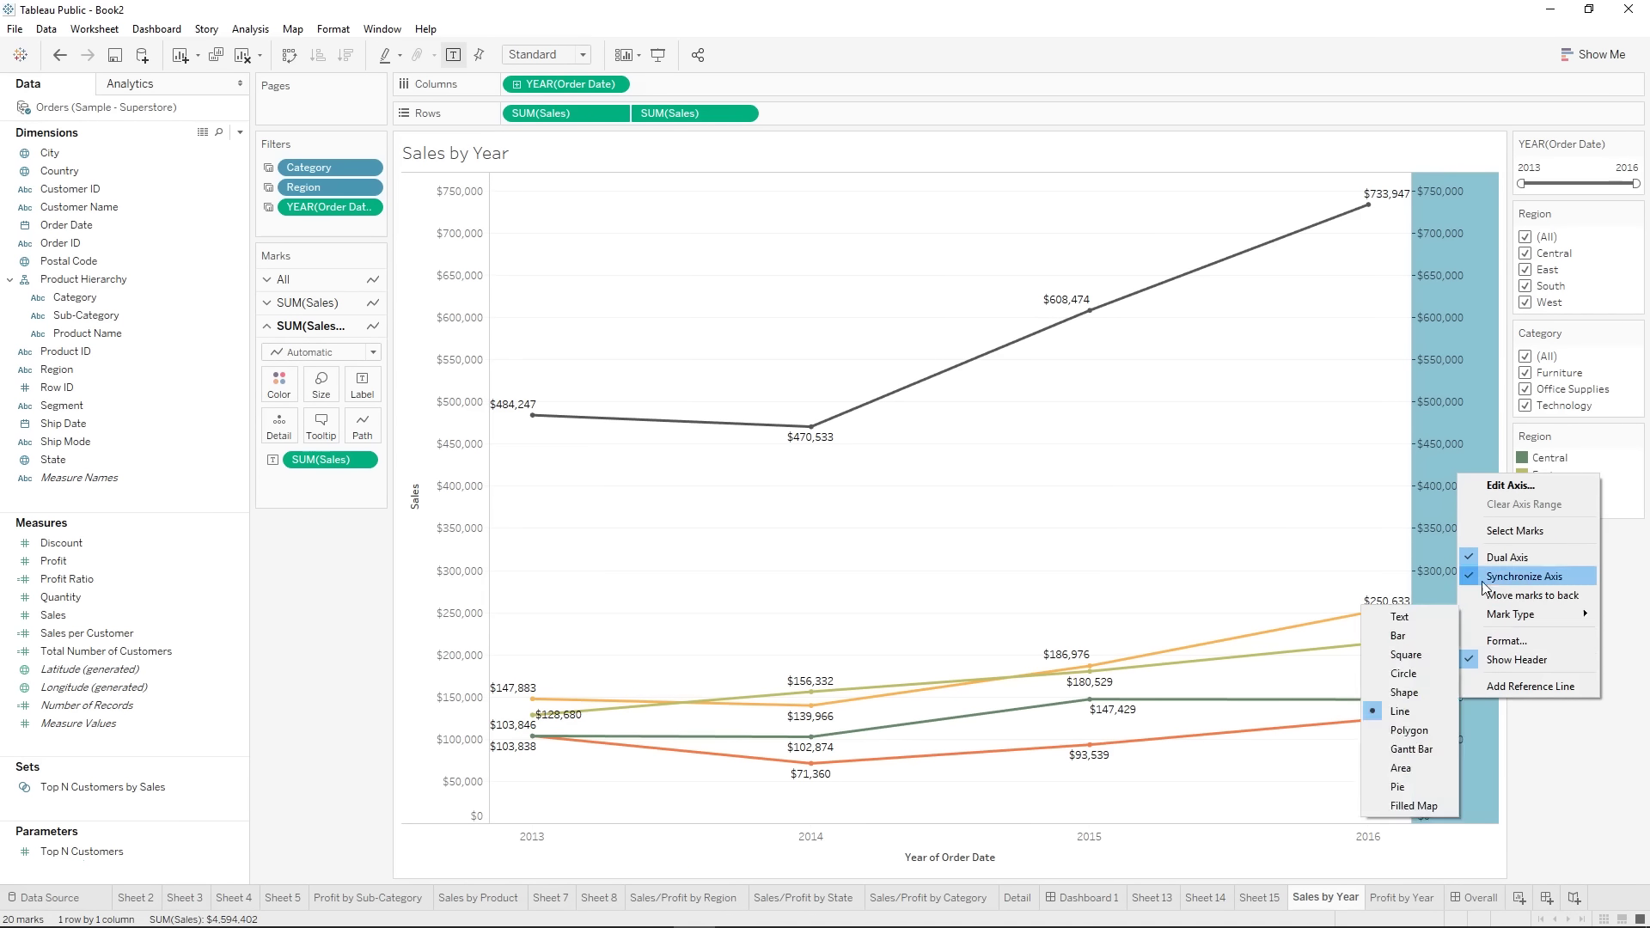
{"action": "left_click", "coordinate": [1489, 658]}
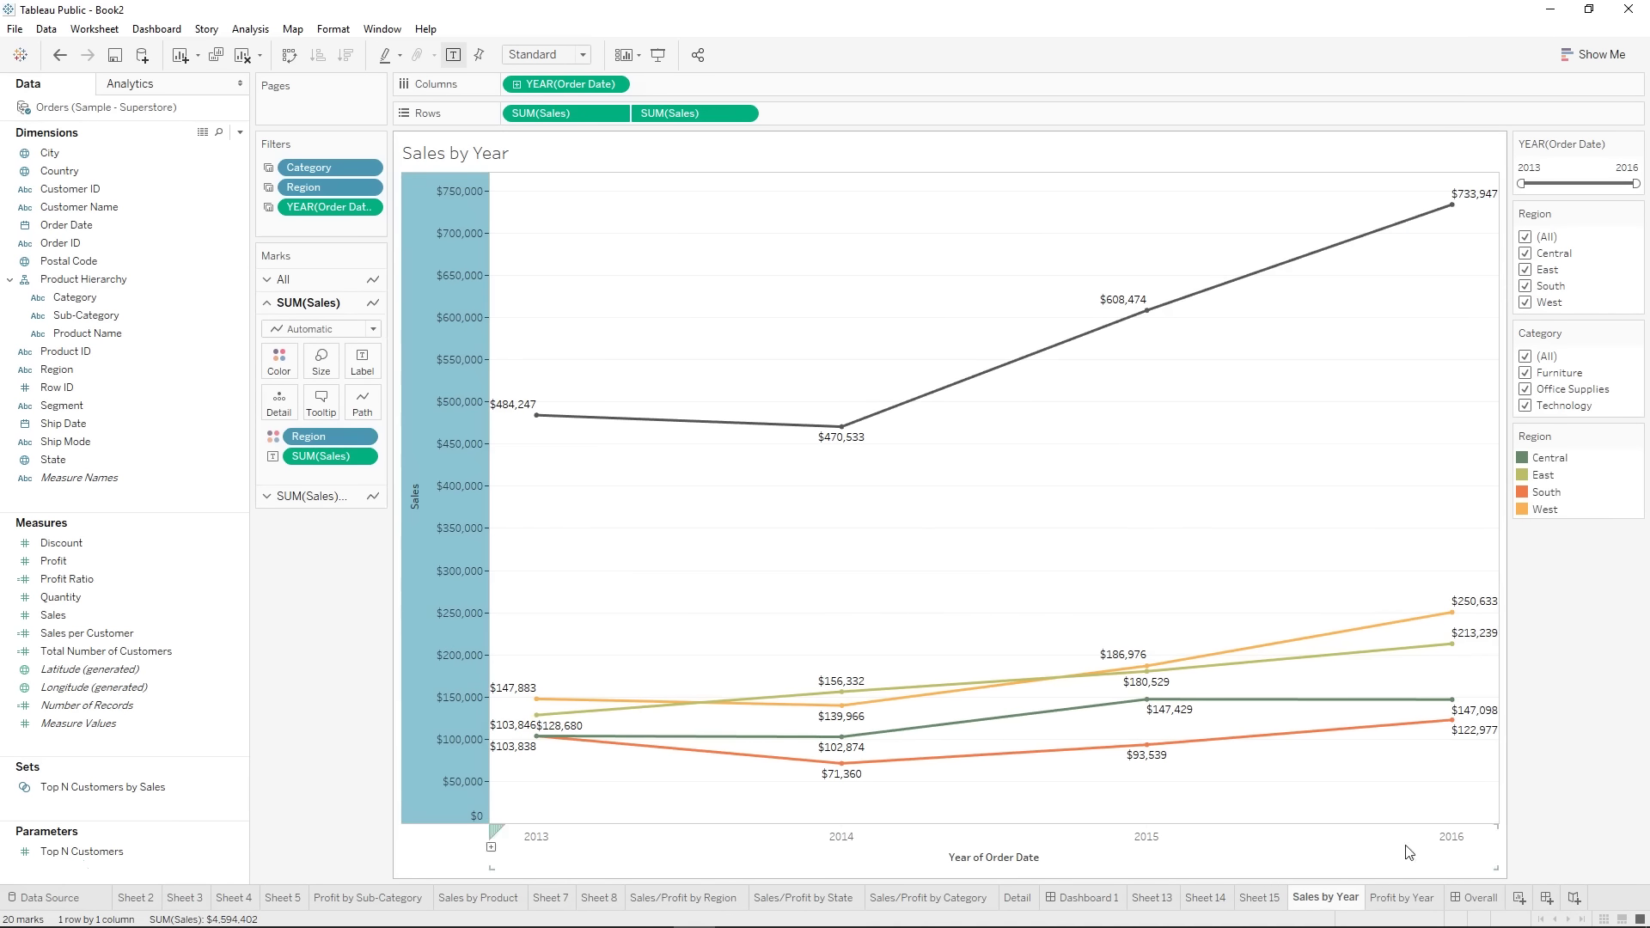
- Return to the Overall dashboard, enable highlighting on the Region legend and highlight South in both charts
{"action": "left_click", "coordinate": [1479, 896]}
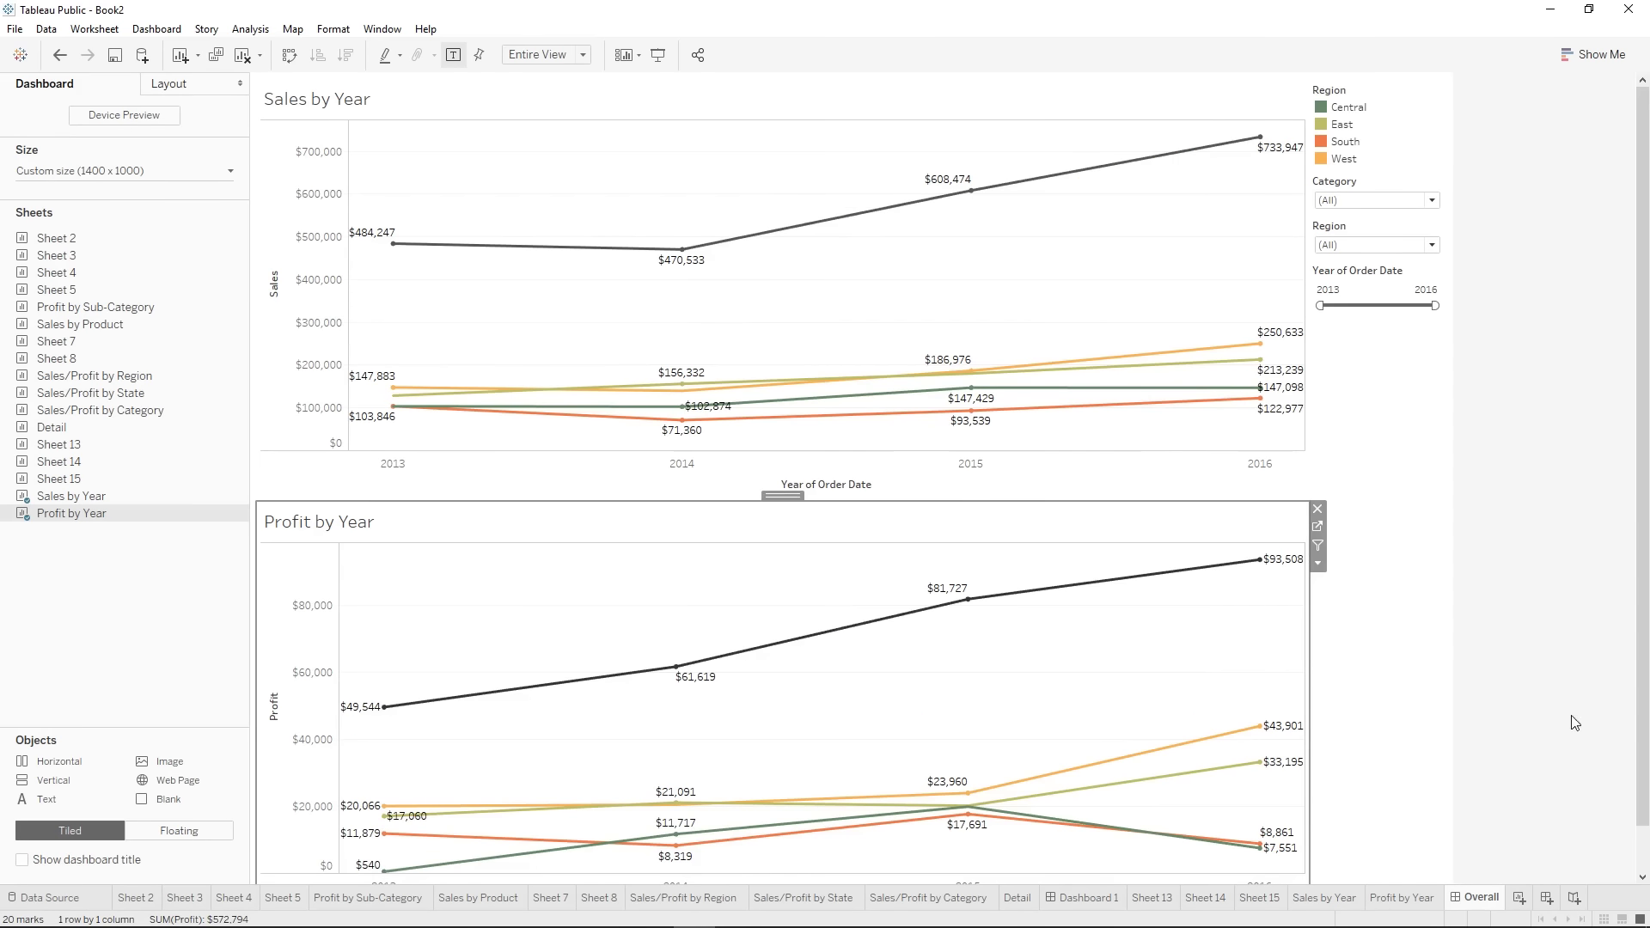
{"action": "left_click", "coordinate": [1334, 127]}
{"action": "left_click", "coordinate": [1323, 131]}
{"action": "left_click", "coordinate": [1321, 131]}
{"action": "left_click", "coordinate": [1326, 143]}
{"action": "left_click", "coordinate": [1435, 93]}
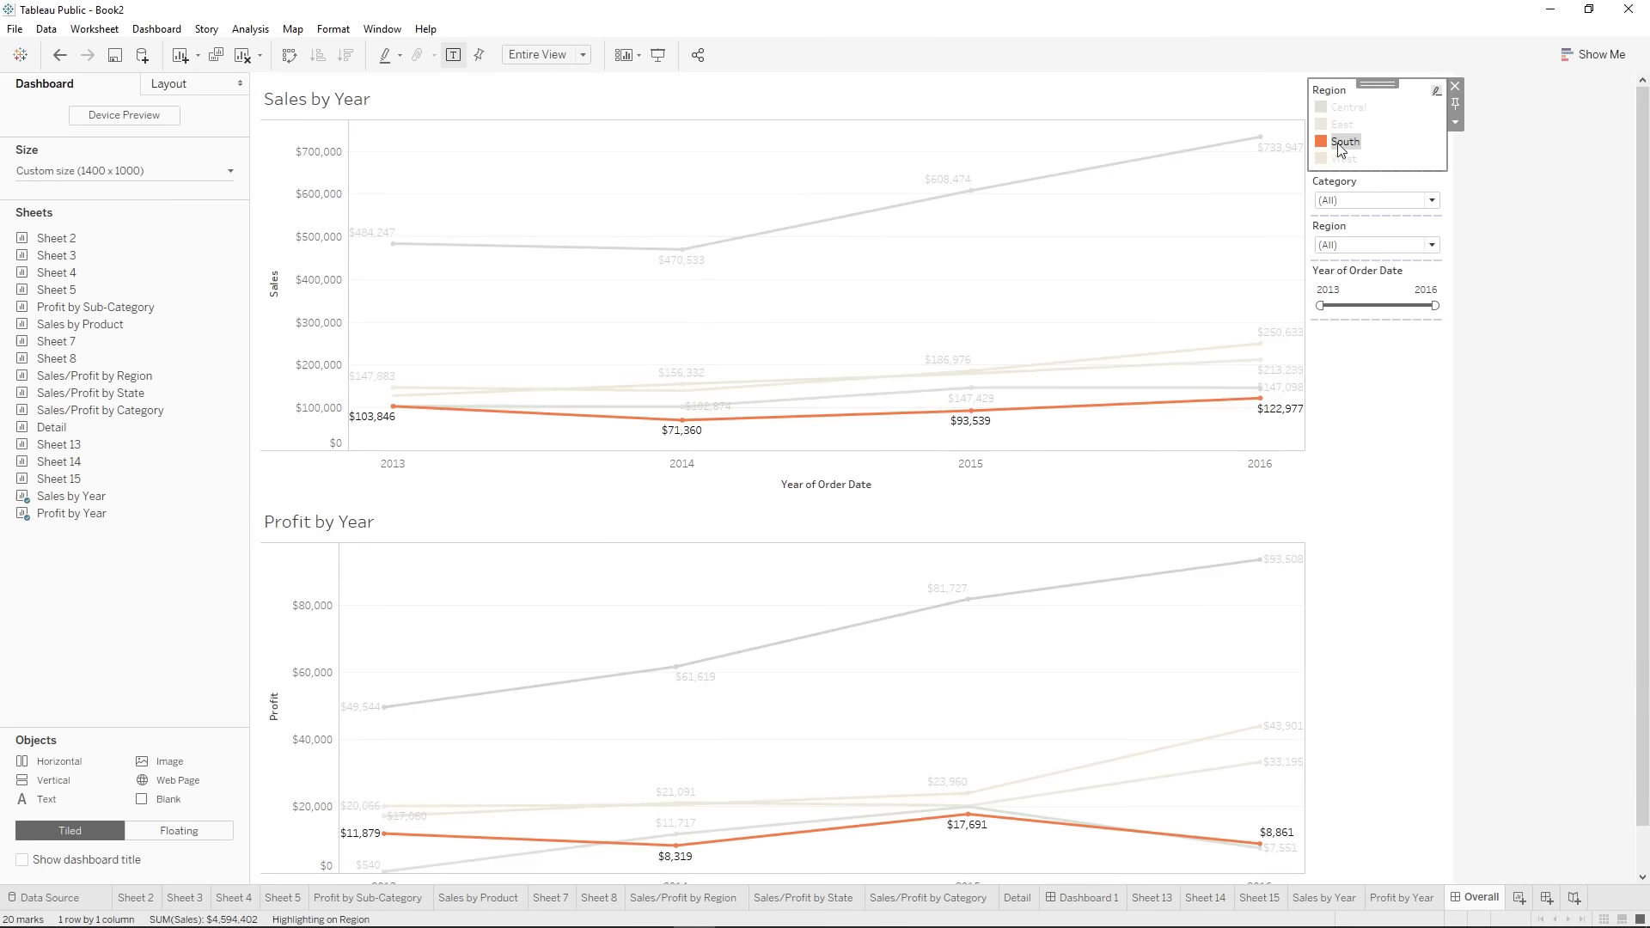
- Filter the Overall dashboard to the Central region only, and restore all regions
{"action": "left_click", "coordinate": [1369, 247]}
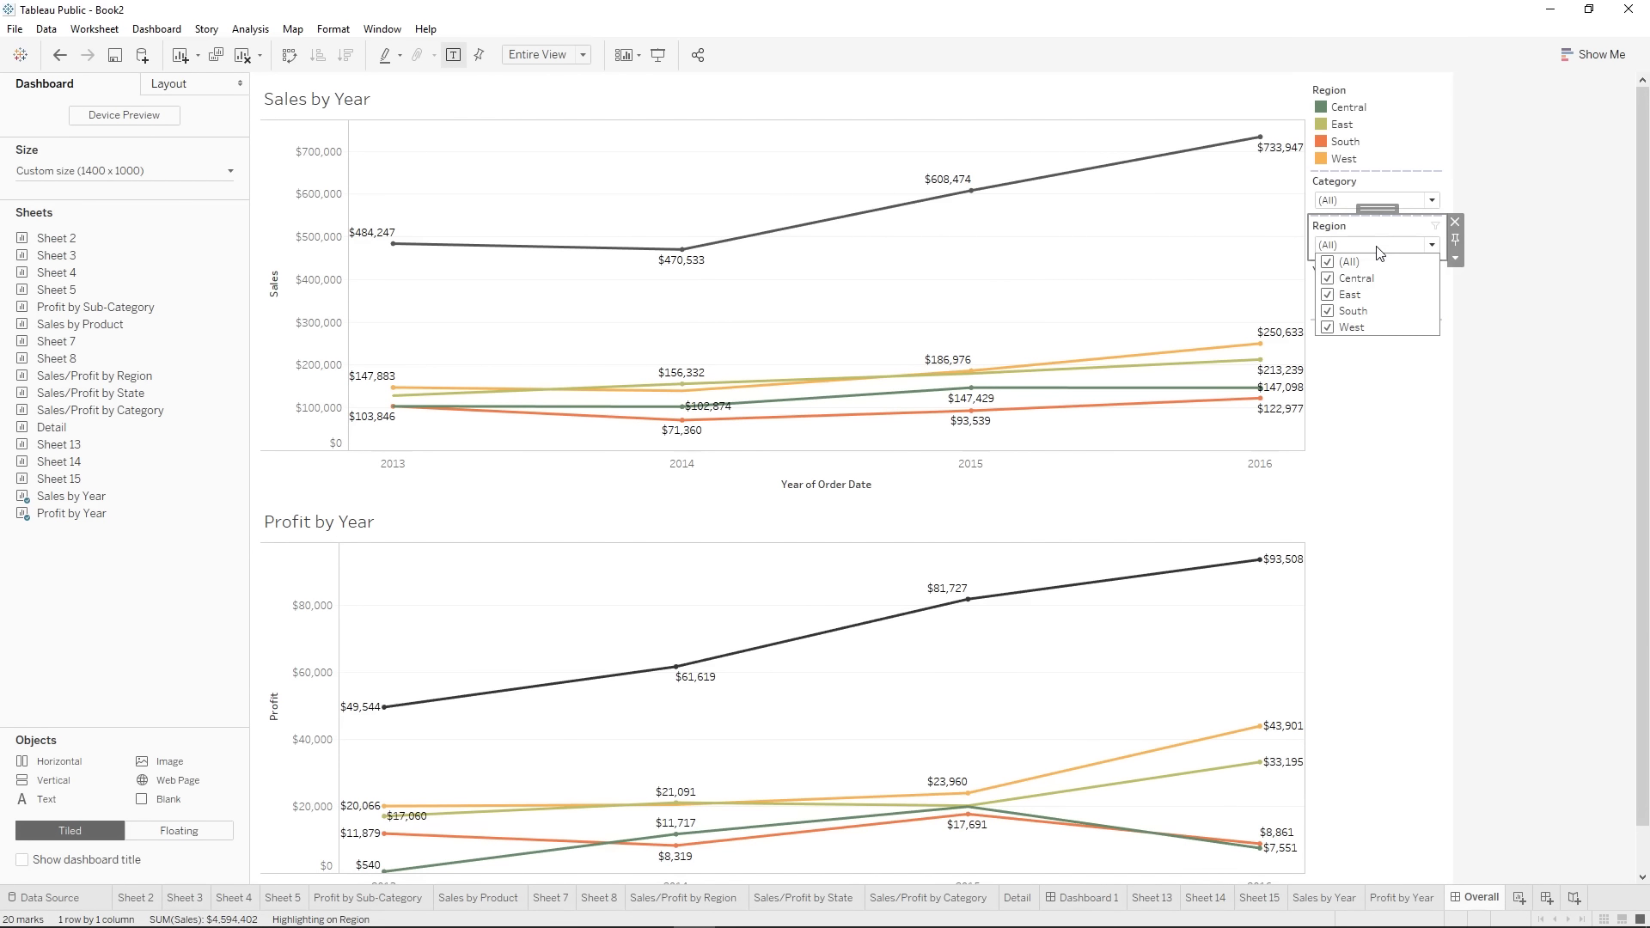
{"action": "left_click", "coordinate": [1328, 262]}
{"action": "left_click", "coordinate": [1329, 223]}
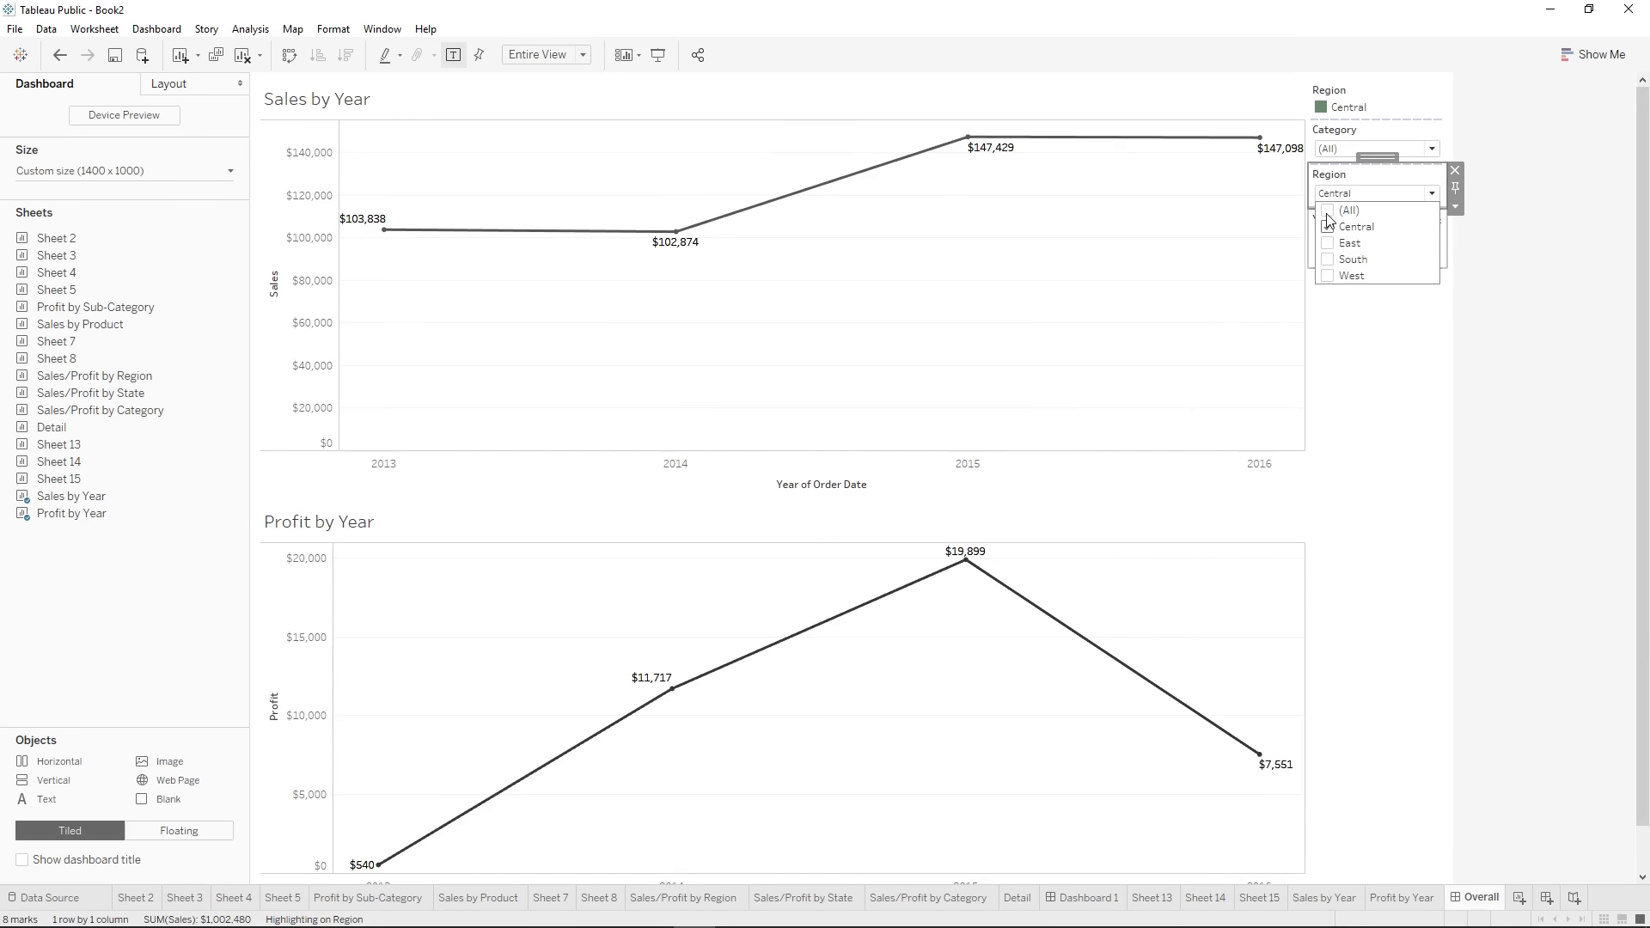
{"action": "left_click", "coordinate": [1329, 212]}
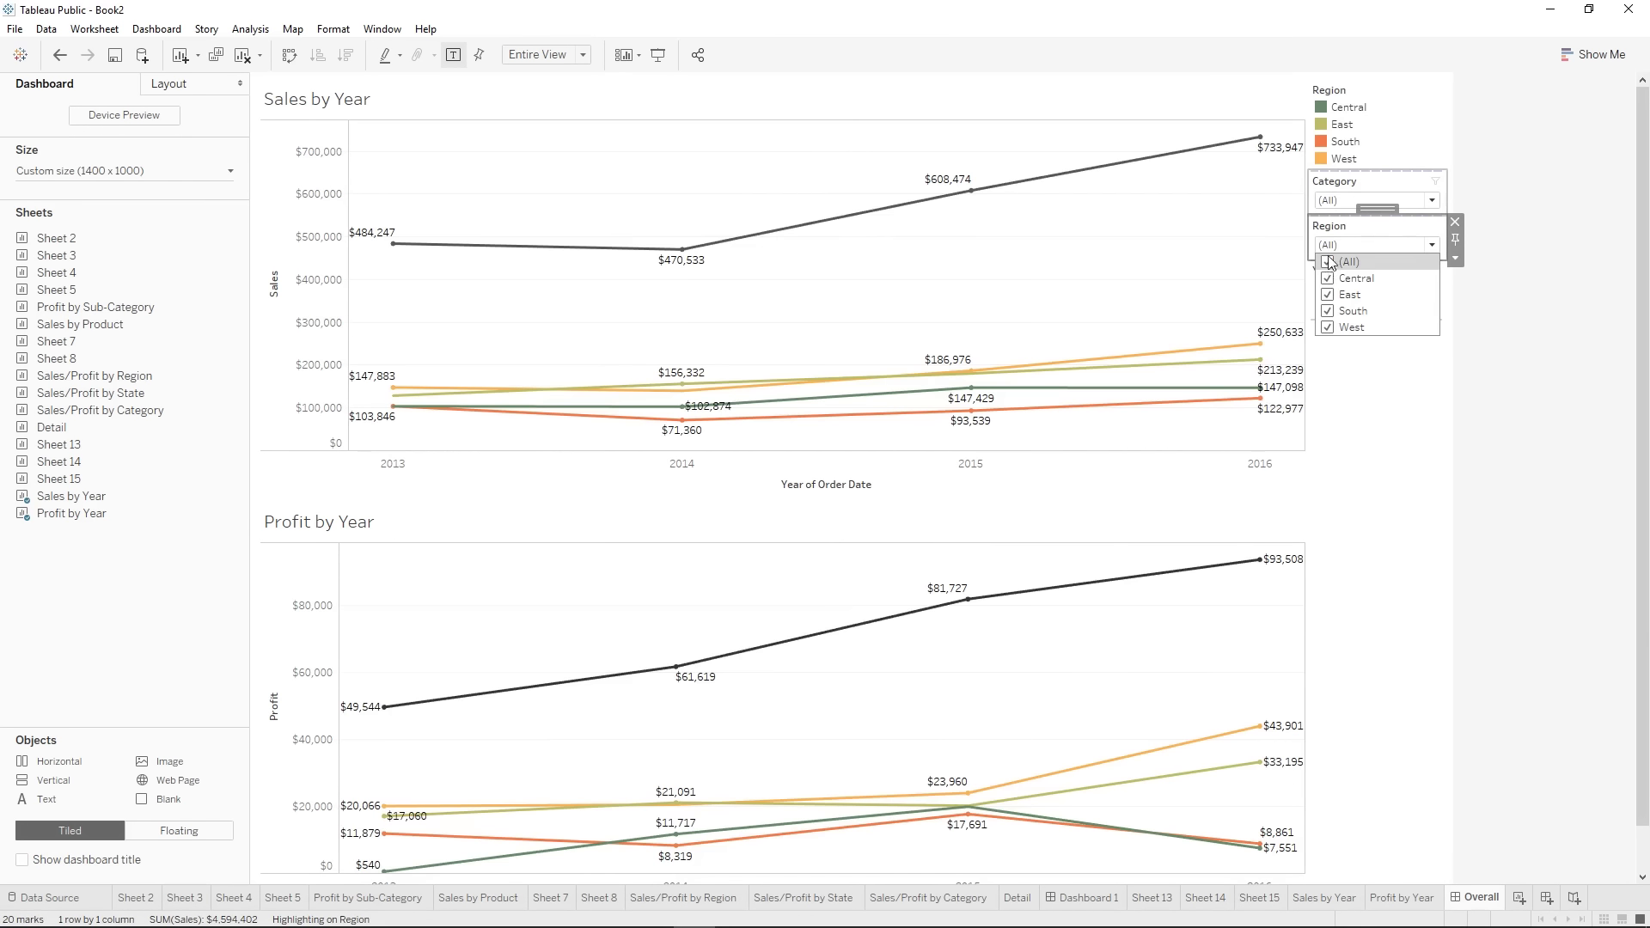
- Filter the Overall dashboard to East alone, add Central to the selection, and restore all regions
{"action": "left_click", "coordinate": [1328, 262]}
{"action": "left_click", "coordinate": [1332, 227]}
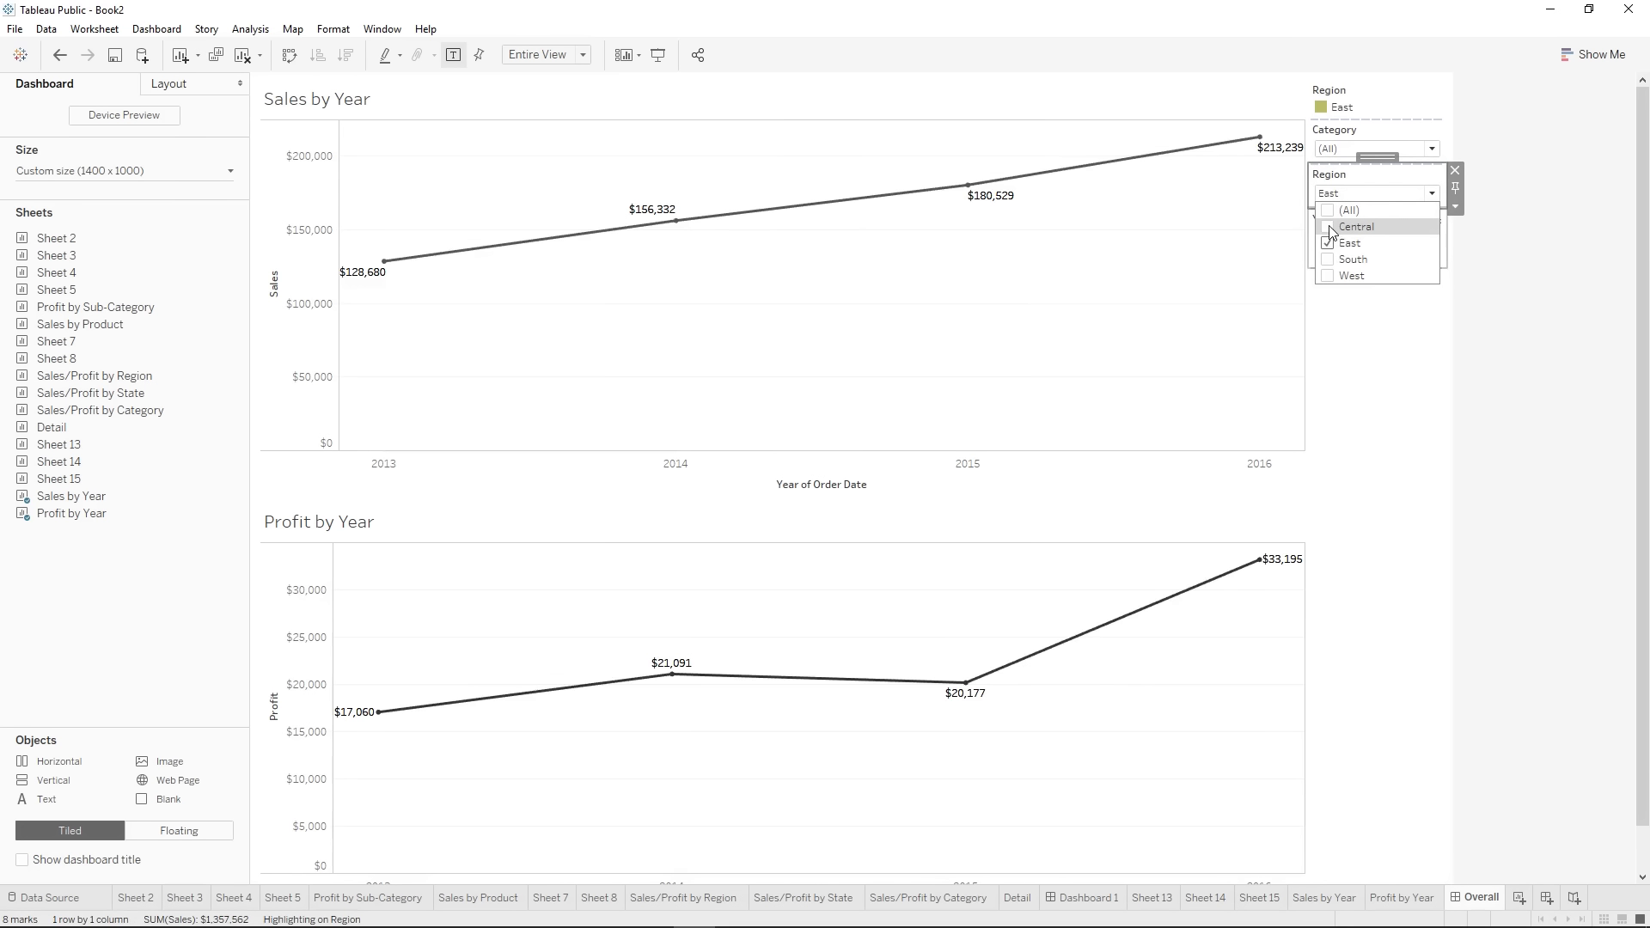
{"action": "left_click", "coordinate": [1332, 227]}
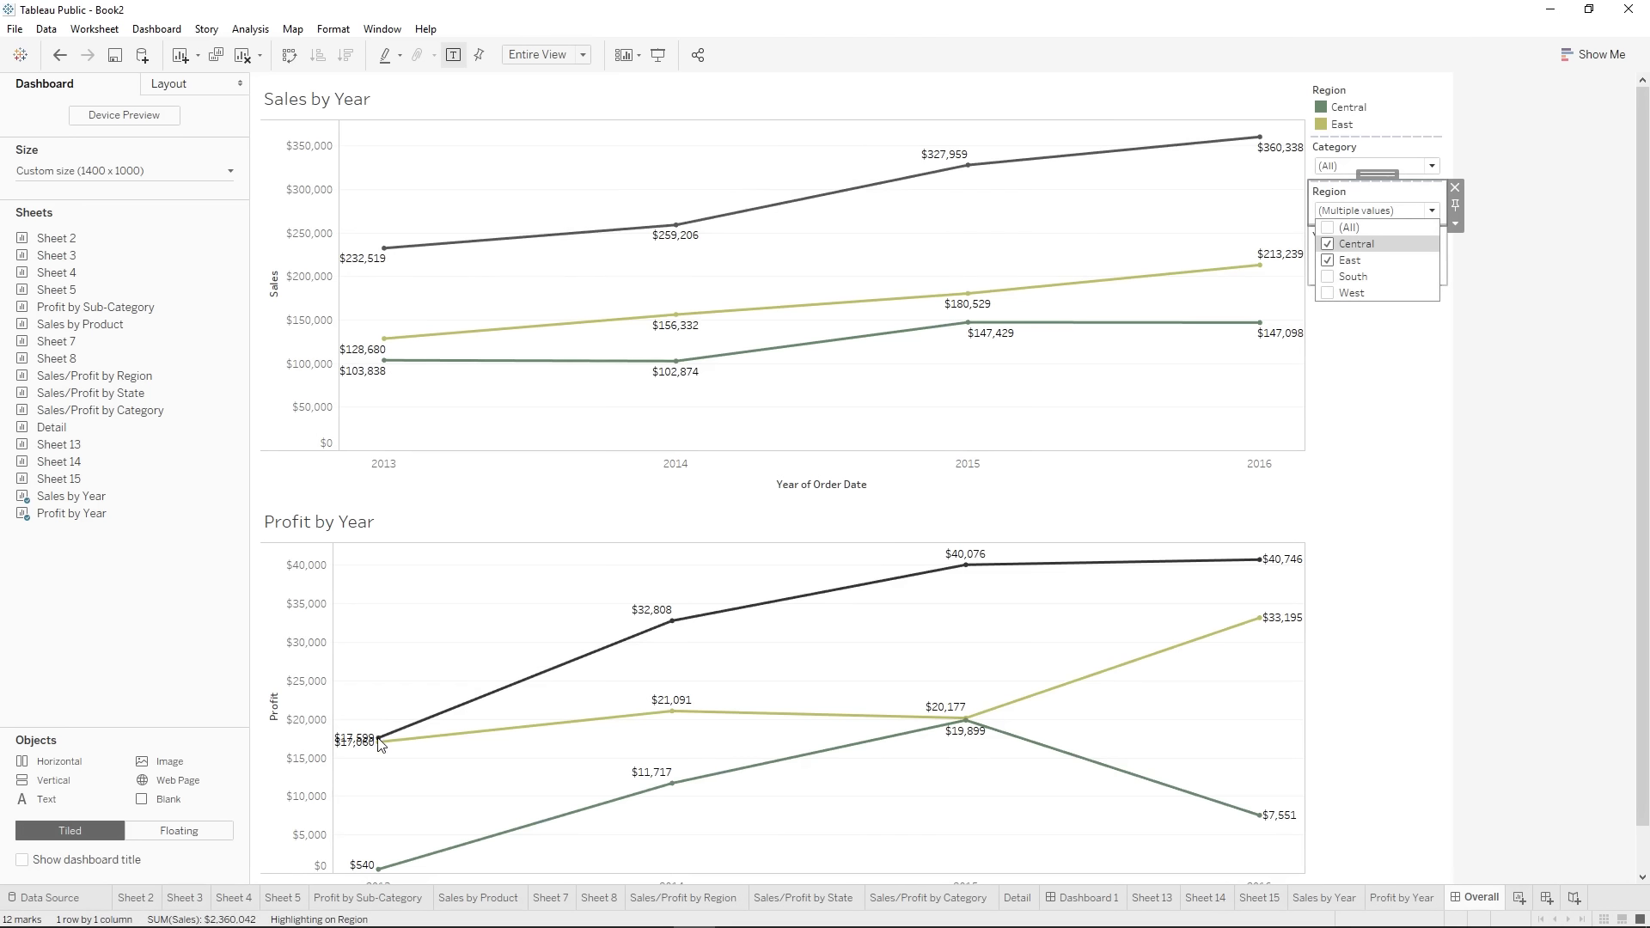
{"action": "left_click", "coordinate": [1390, 211]}
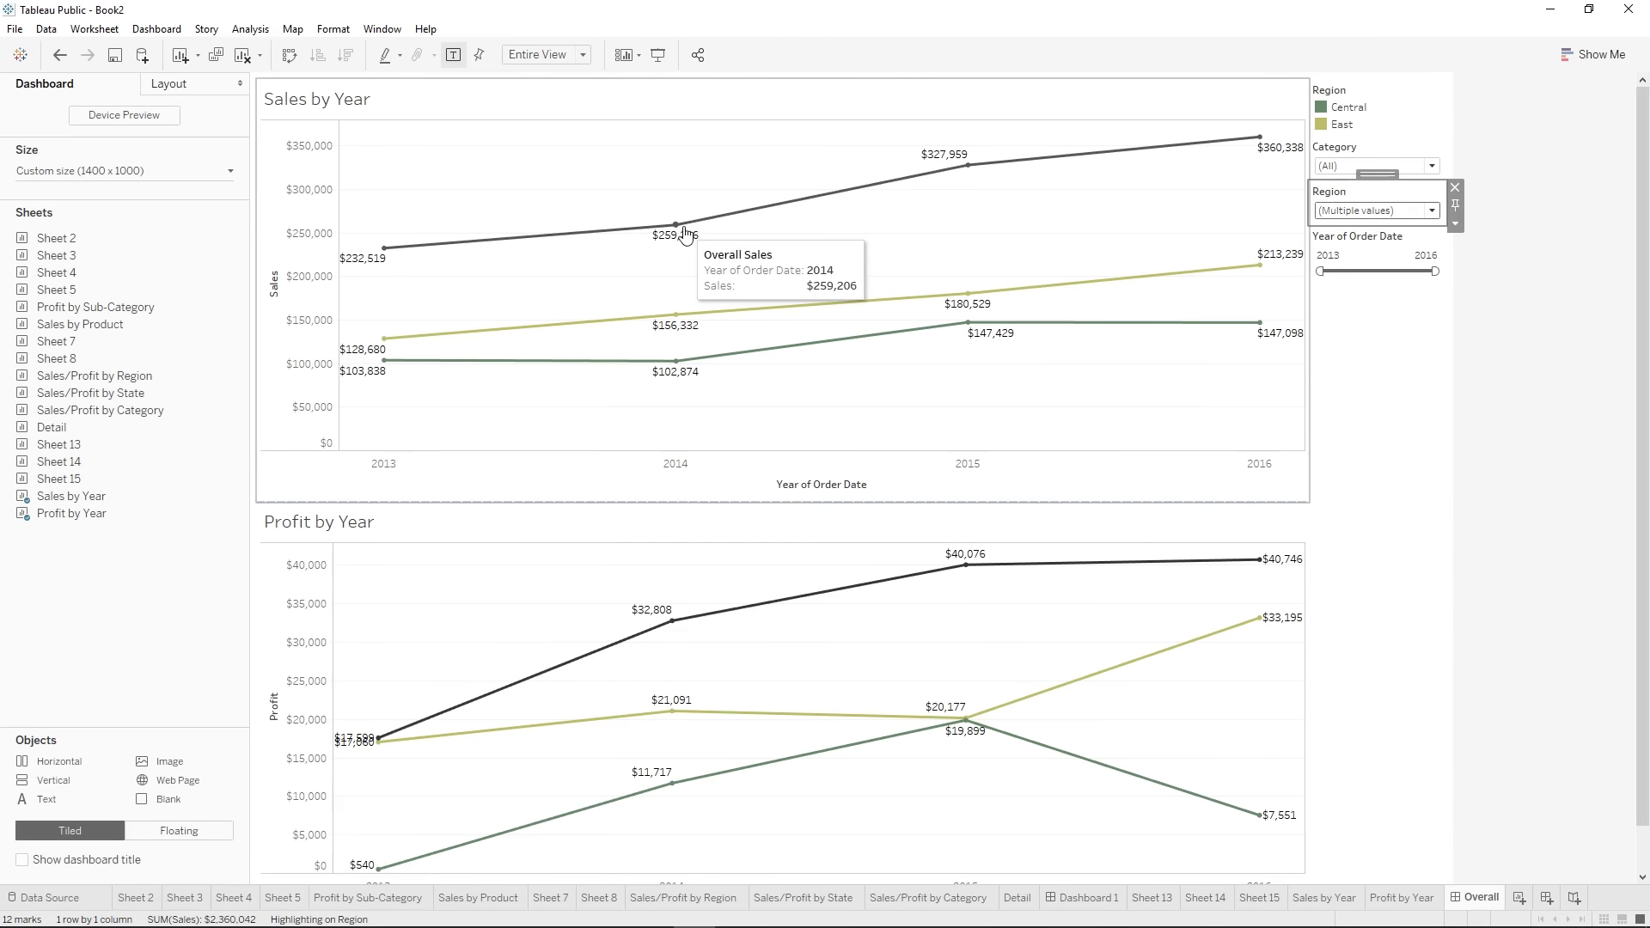
{"action": "left_click", "coordinate": [1374, 212]}
{"action": "left_click", "coordinate": [1332, 229]}
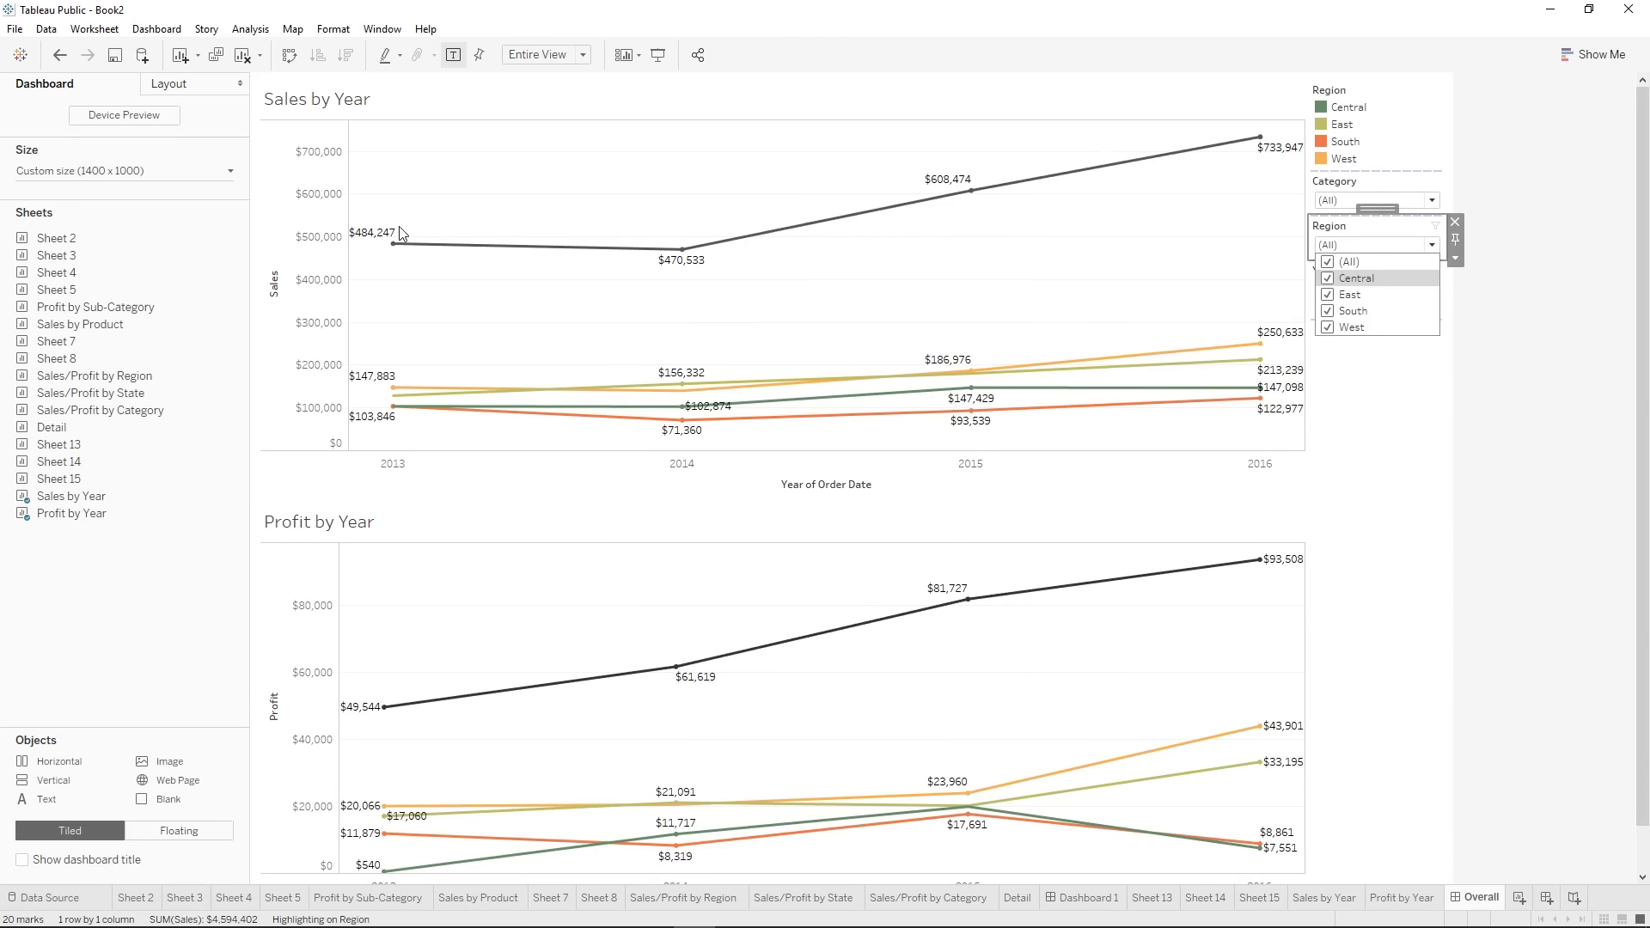
{"action": "left_click", "coordinate": [1358, 251]}
{"action": "left_click", "coordinate": [1368, 248]}
{"action": "left_click", "coordinate": [1363, 242]}
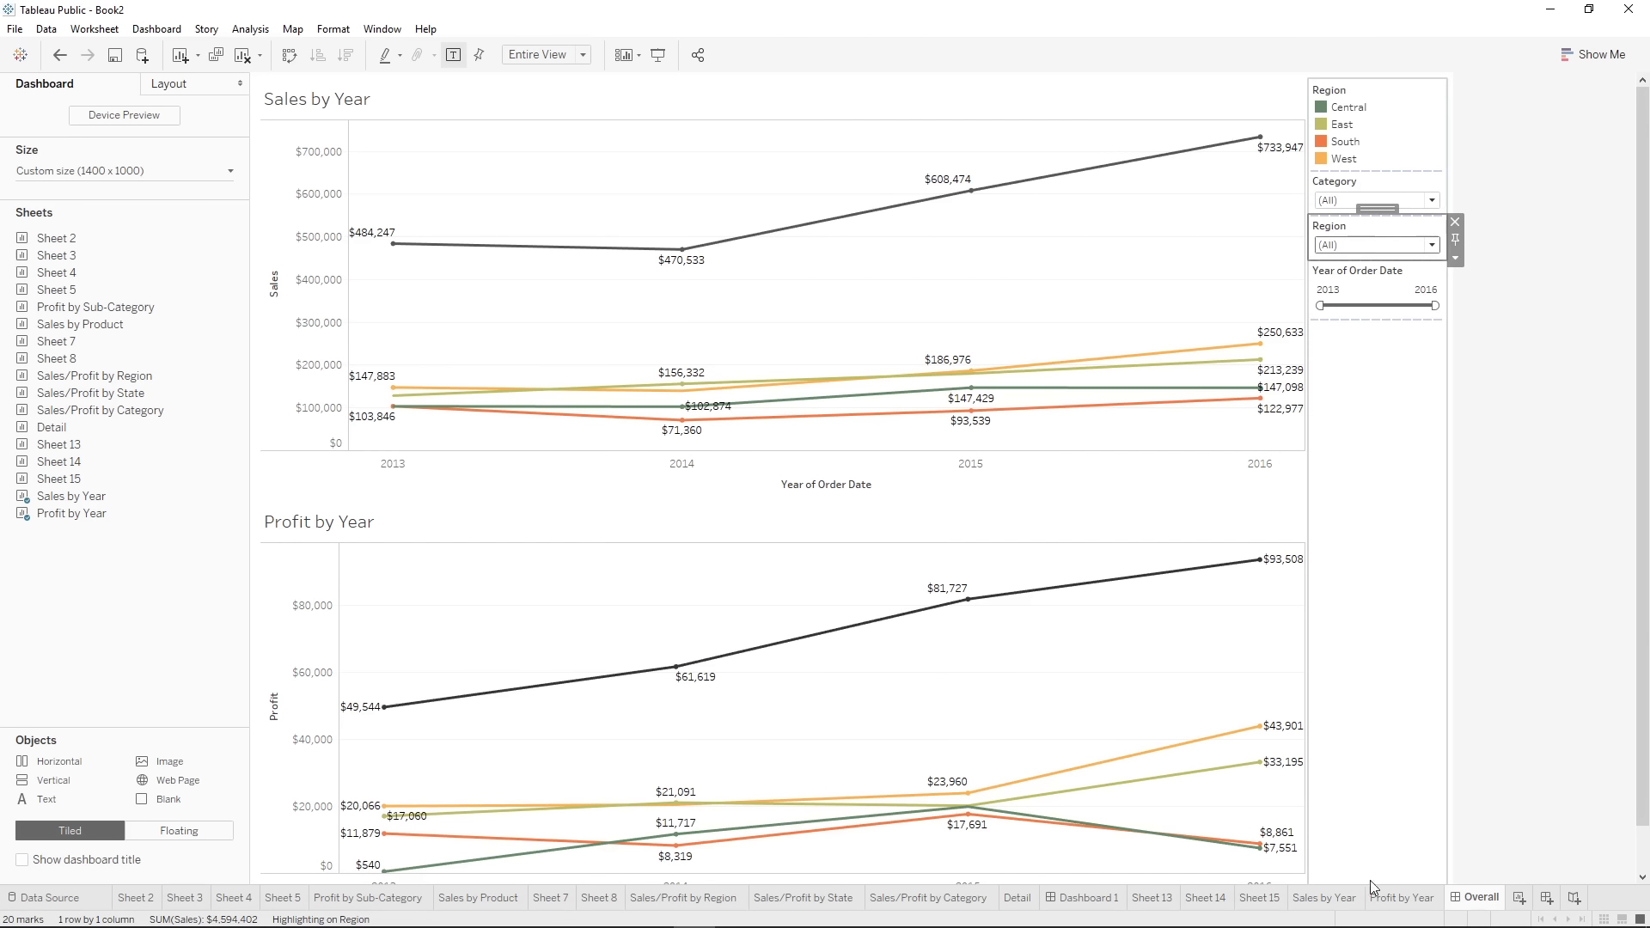
- On the Sales by Year worksheet, delete the "Overall Sales" heading from the overall sales line's tooltip
{"action": "left_click", "coordinate": [1328, 897]}
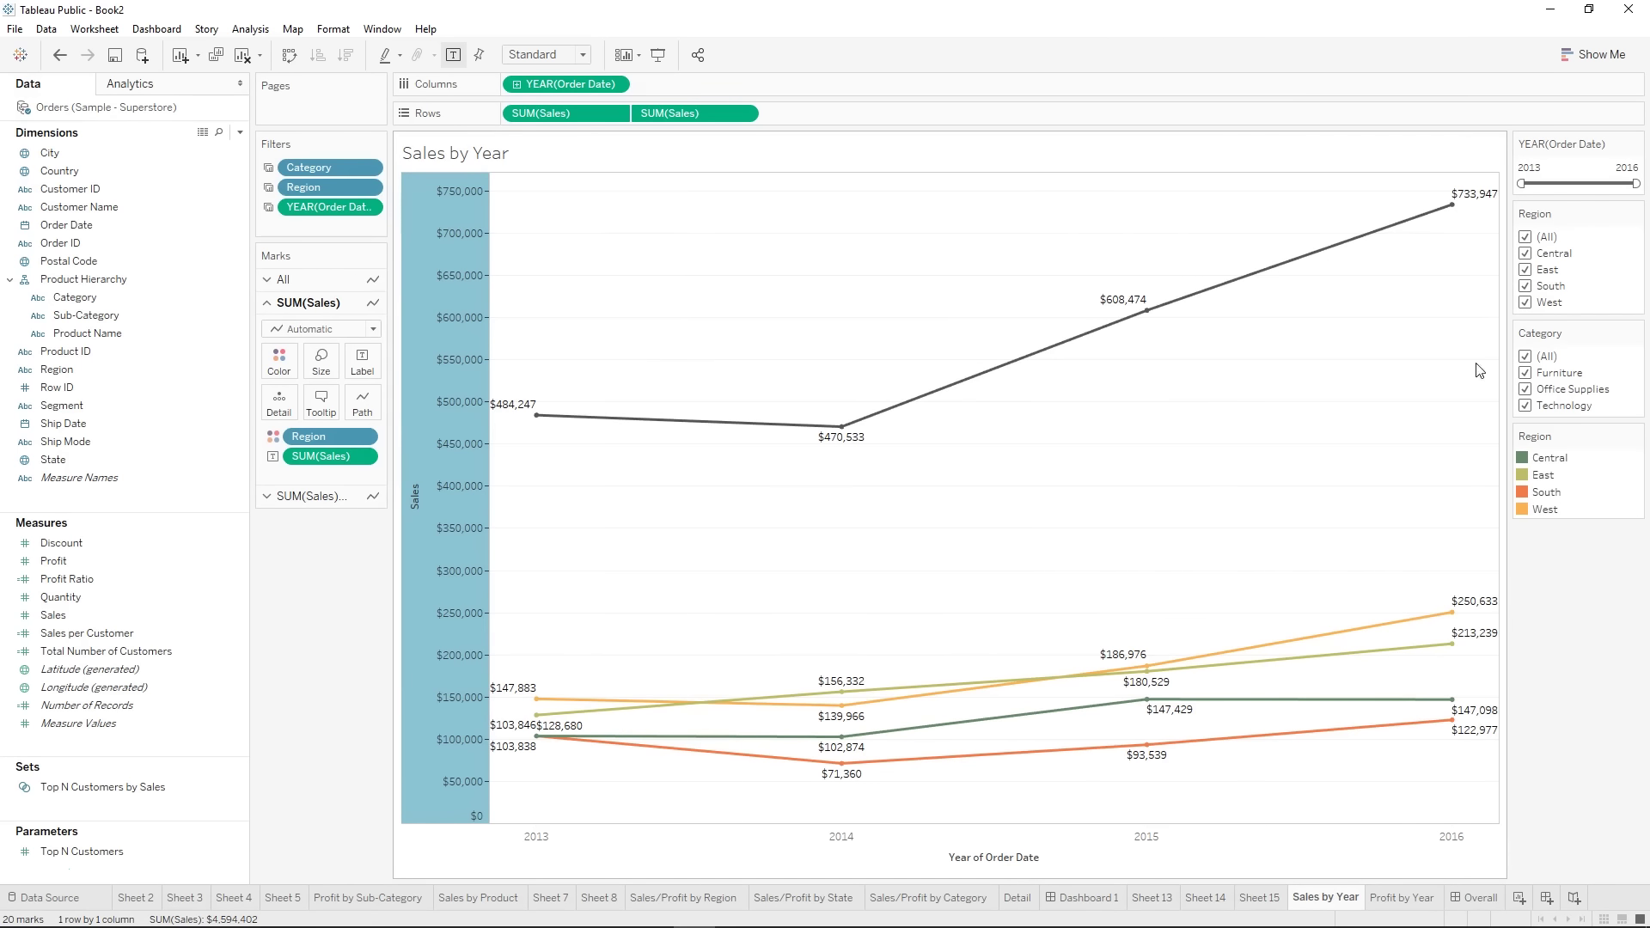
{"action": "left_click", "coordinate": [311, 496]}
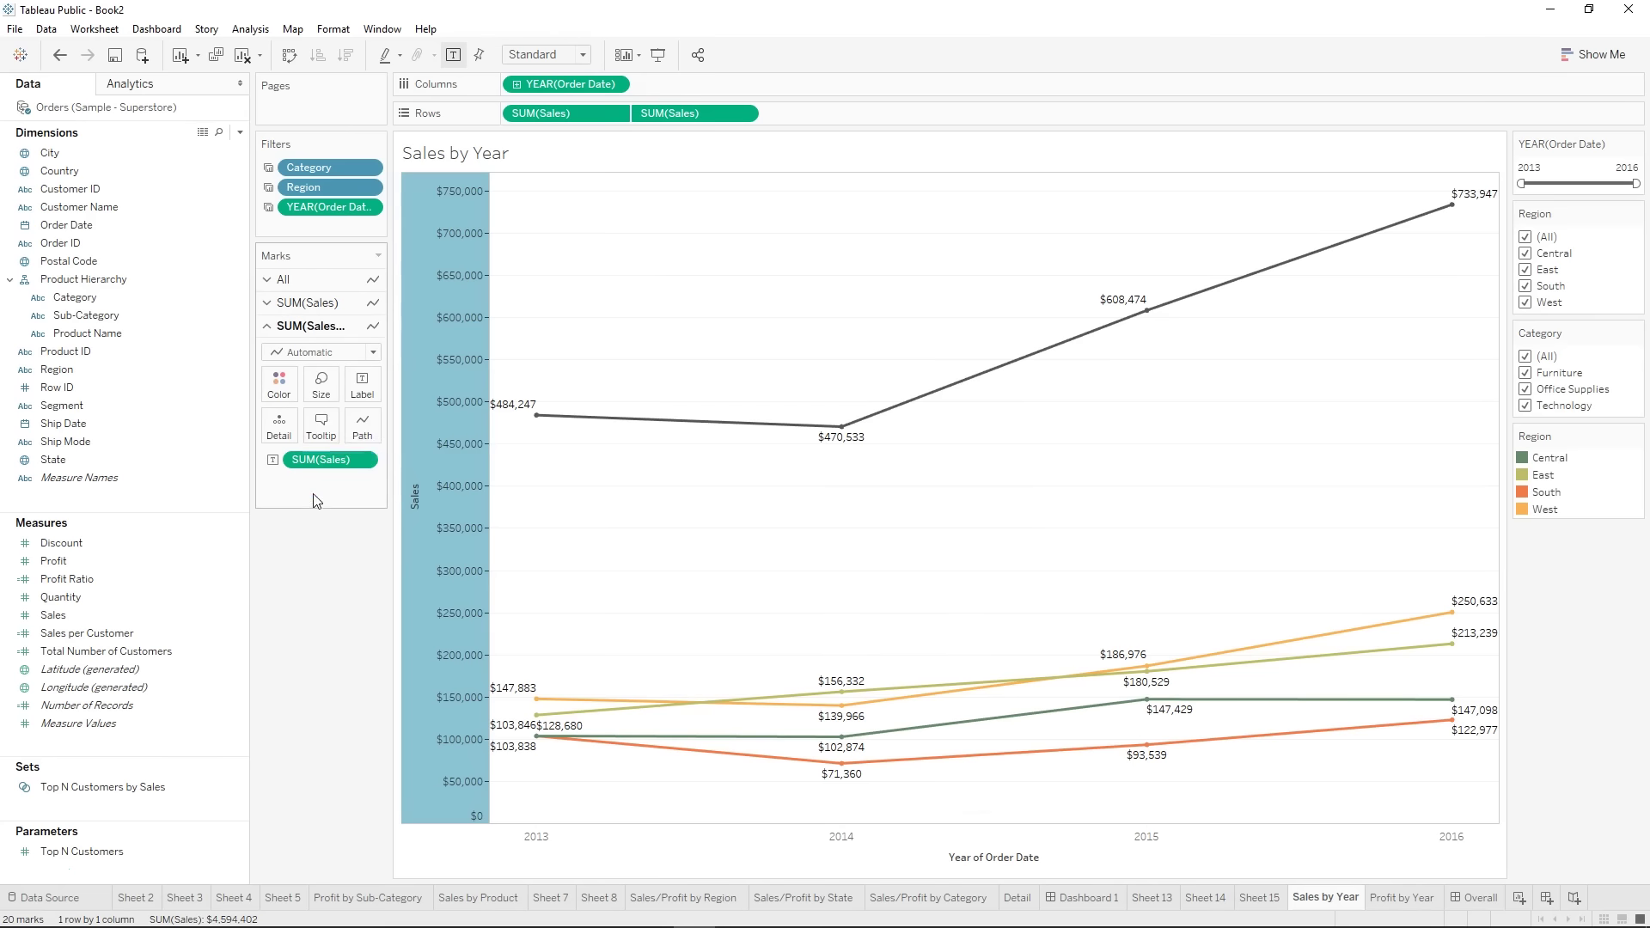
{"action": "left_click", "coordinate": [320, 429]}
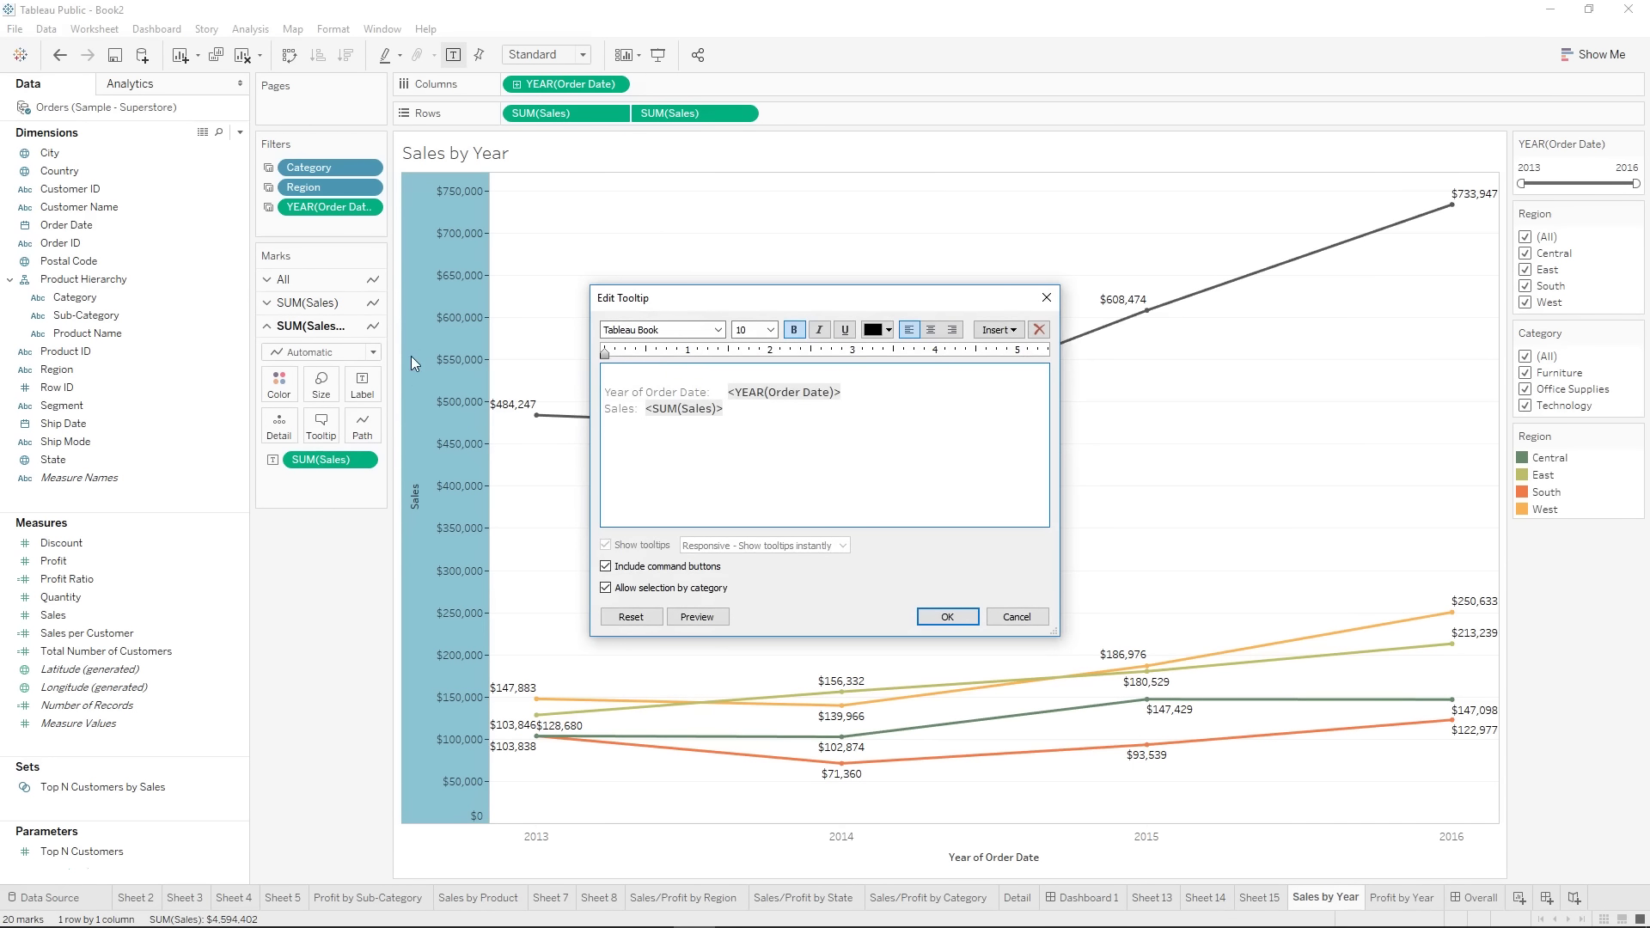
{"action": "key", "text": "Delete"}
{"action": "left_click", "coordinate": [947, 613]}
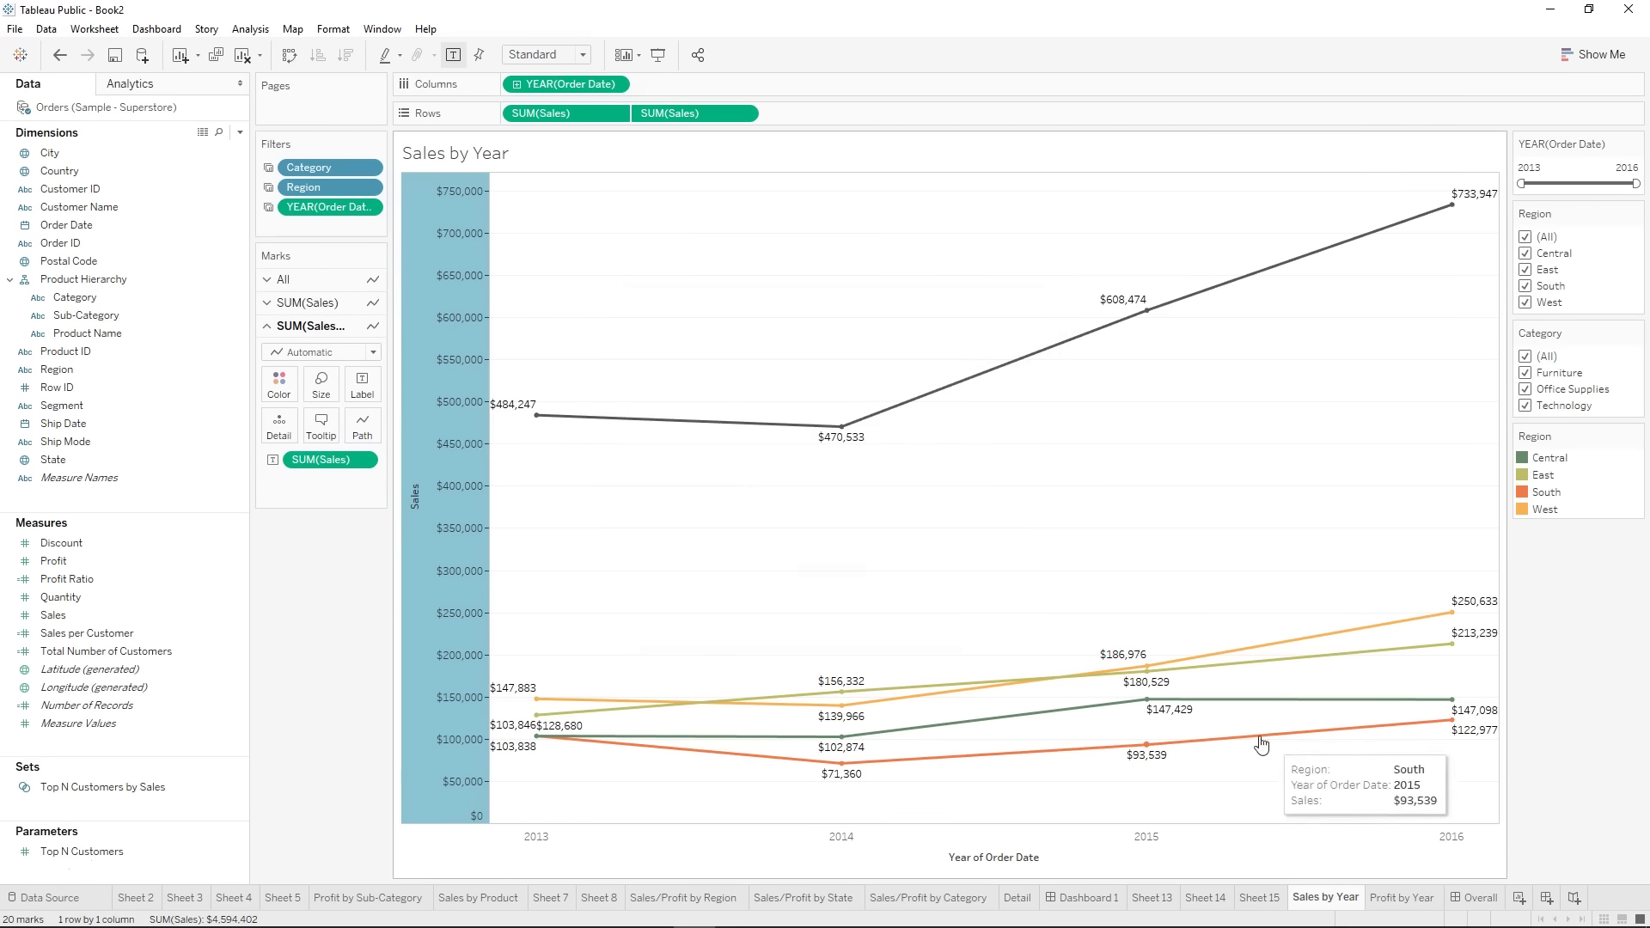
- On the Profit by Year worksheet, delete the heading line from the overall profit line's tooltip and return to the Overall dashboard
{"action": "left_click", "coordinate": [1416, 909]}
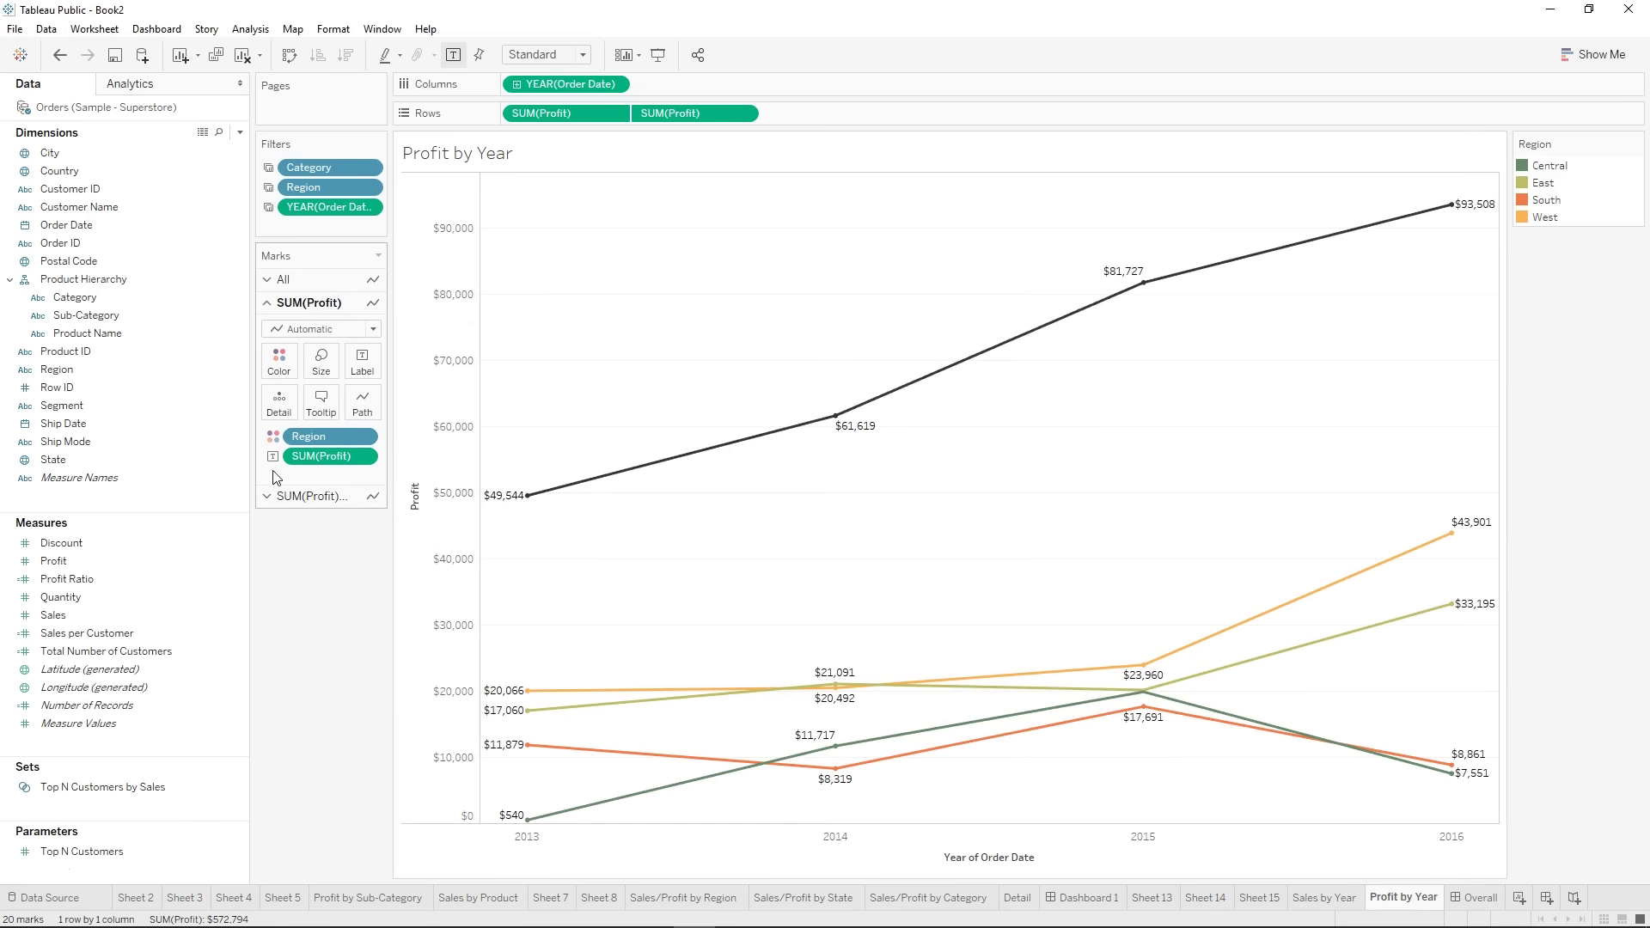
{"action": "left_click", "coordinate": [310, 496]}
{"action": "left_click", "coordinate": [321, 423]}
{"action": "left_click_drag", "start_coordinate": [720, 384], "coordinate": [298, 371]}
{"action": "key", "text": "Delete"}
{"action": "key", "text": "Delete"}
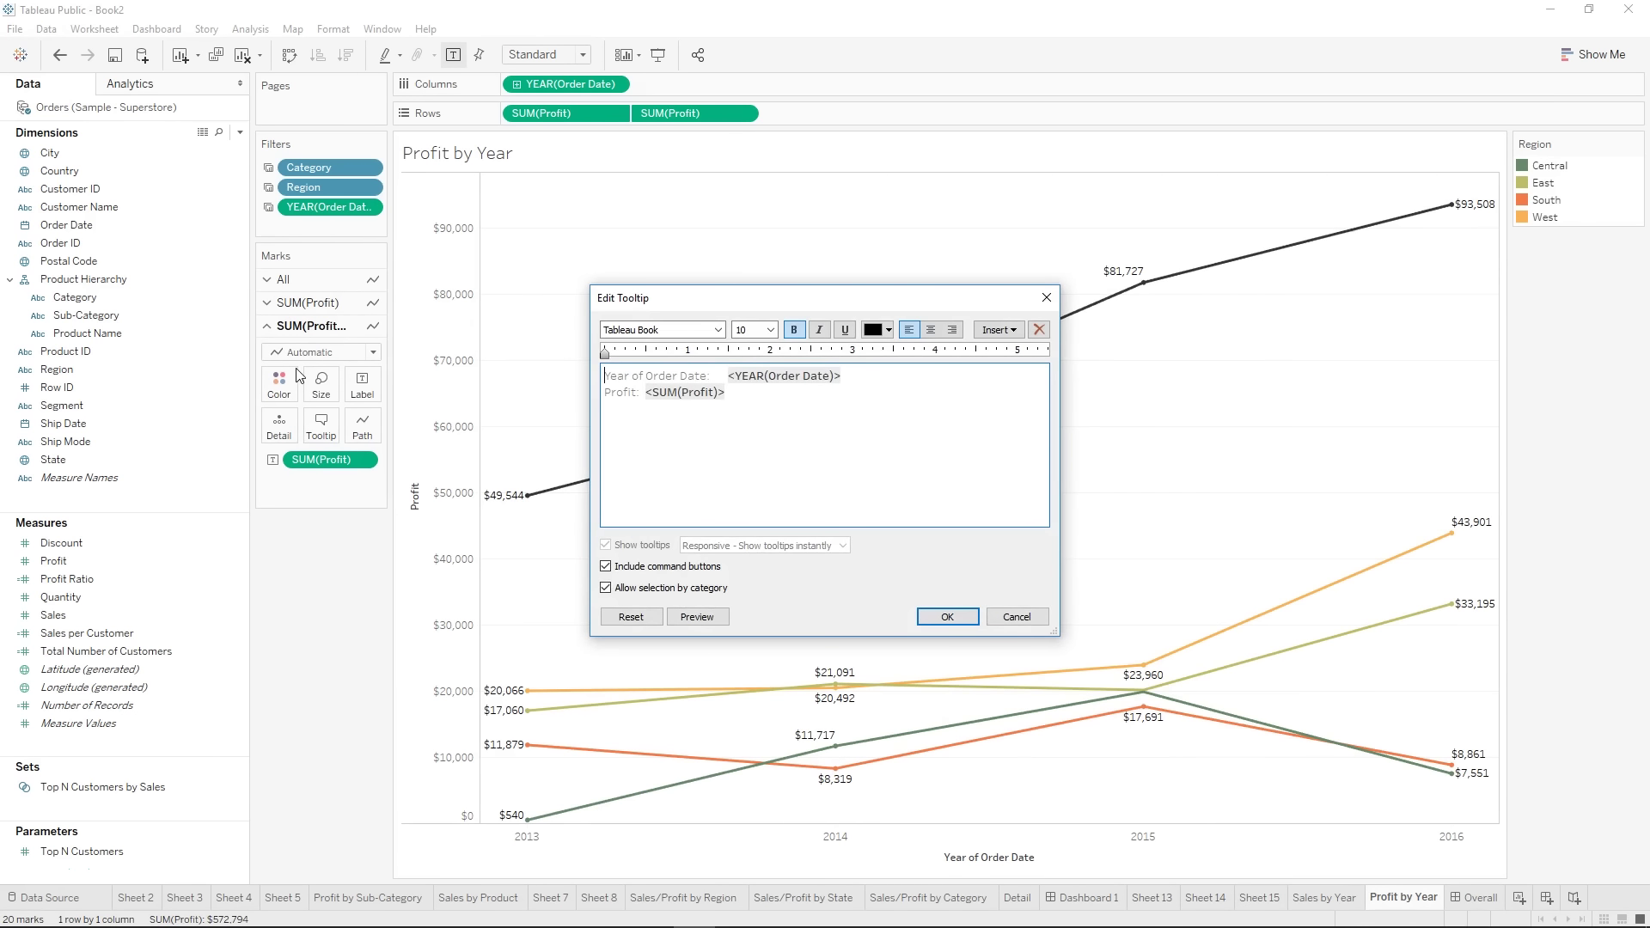
{"action": "left_click", "coordinate": [946, 617]}
{"action": "left_click", "coordinate": [1468, 899]}
{"action": "left_click", "coordinate": [1543, 312]}
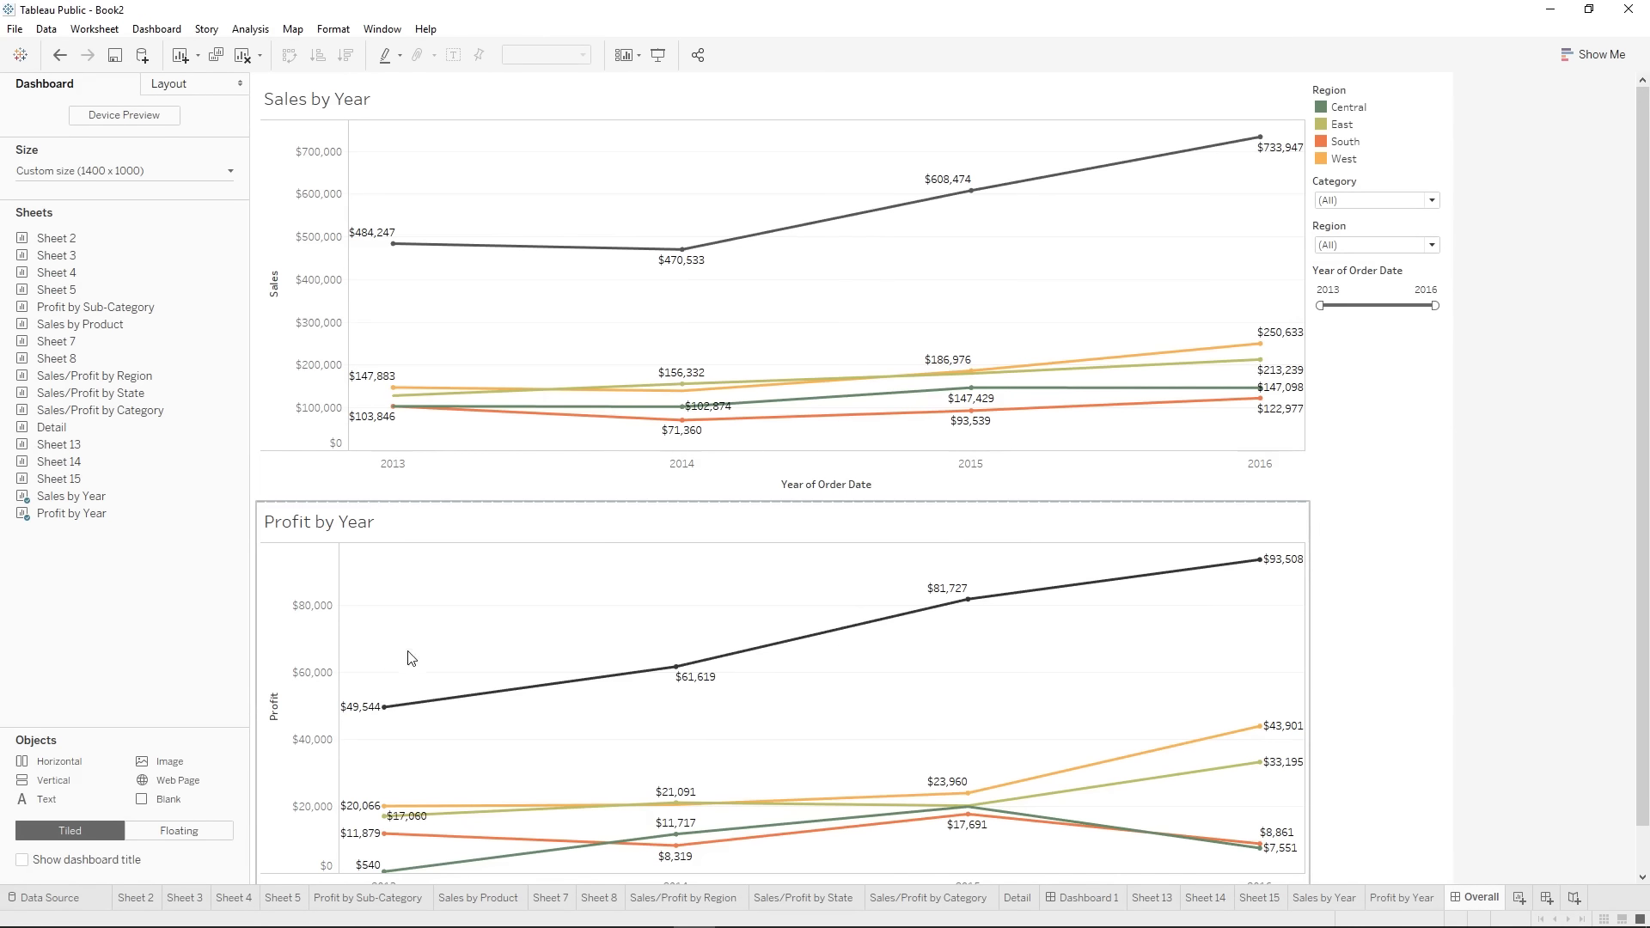
- Add a new worksheet and name it Sales by Region
{"action": "left_click", "coordinate": [1520, 899]}
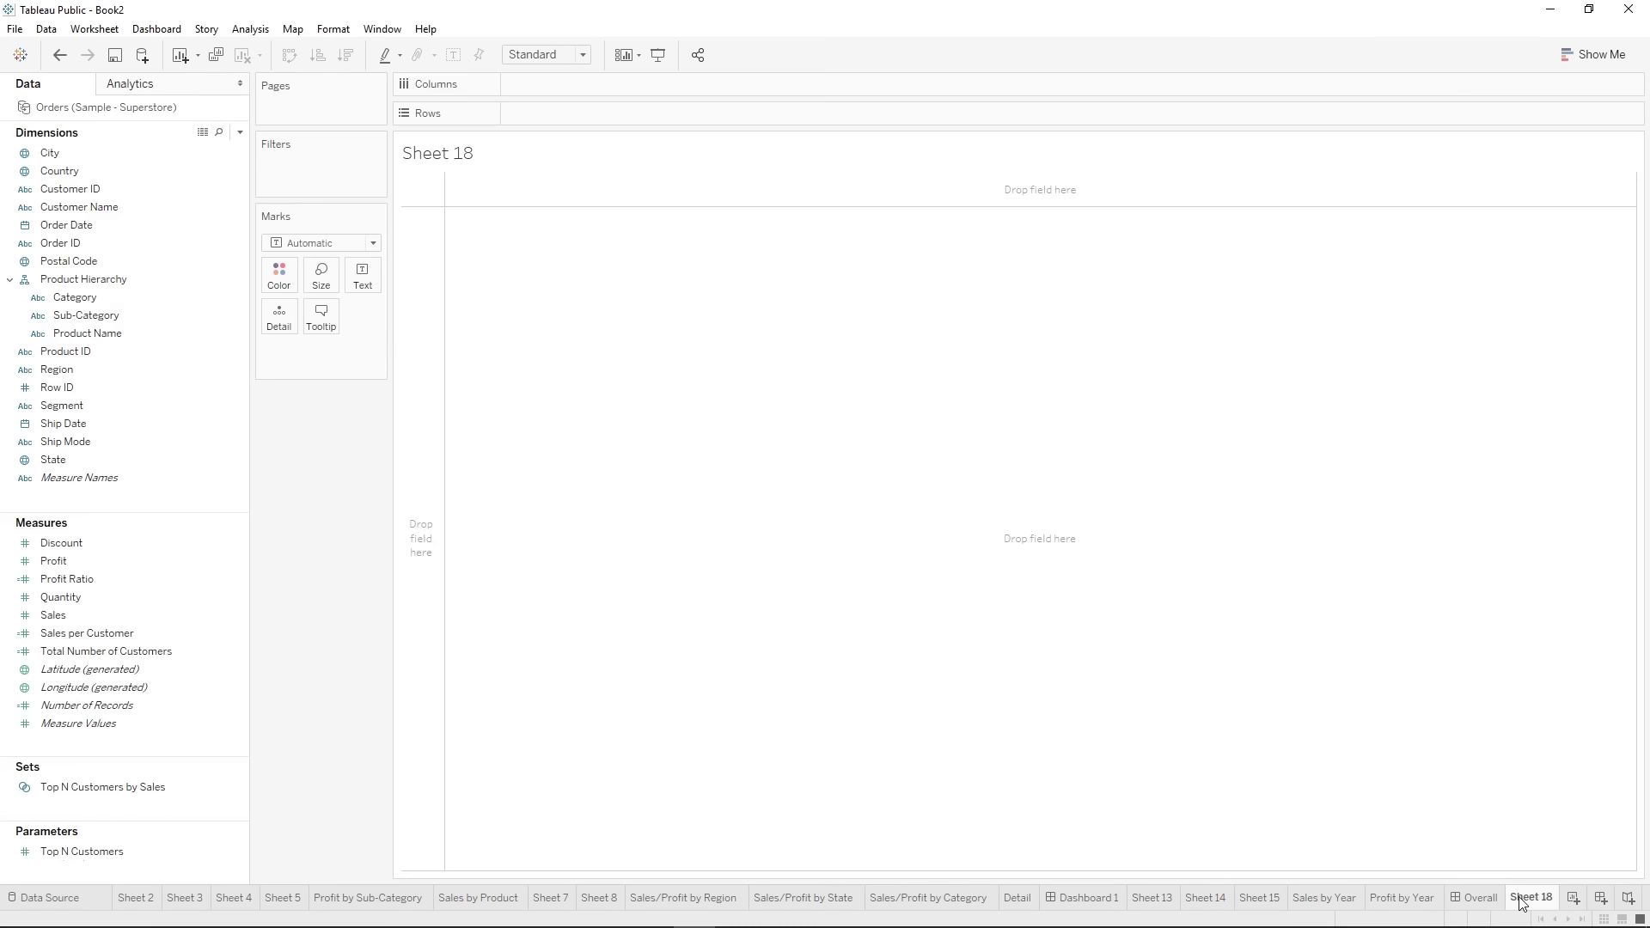
{"action": "right_click", "coordinate": [1520, 901]}
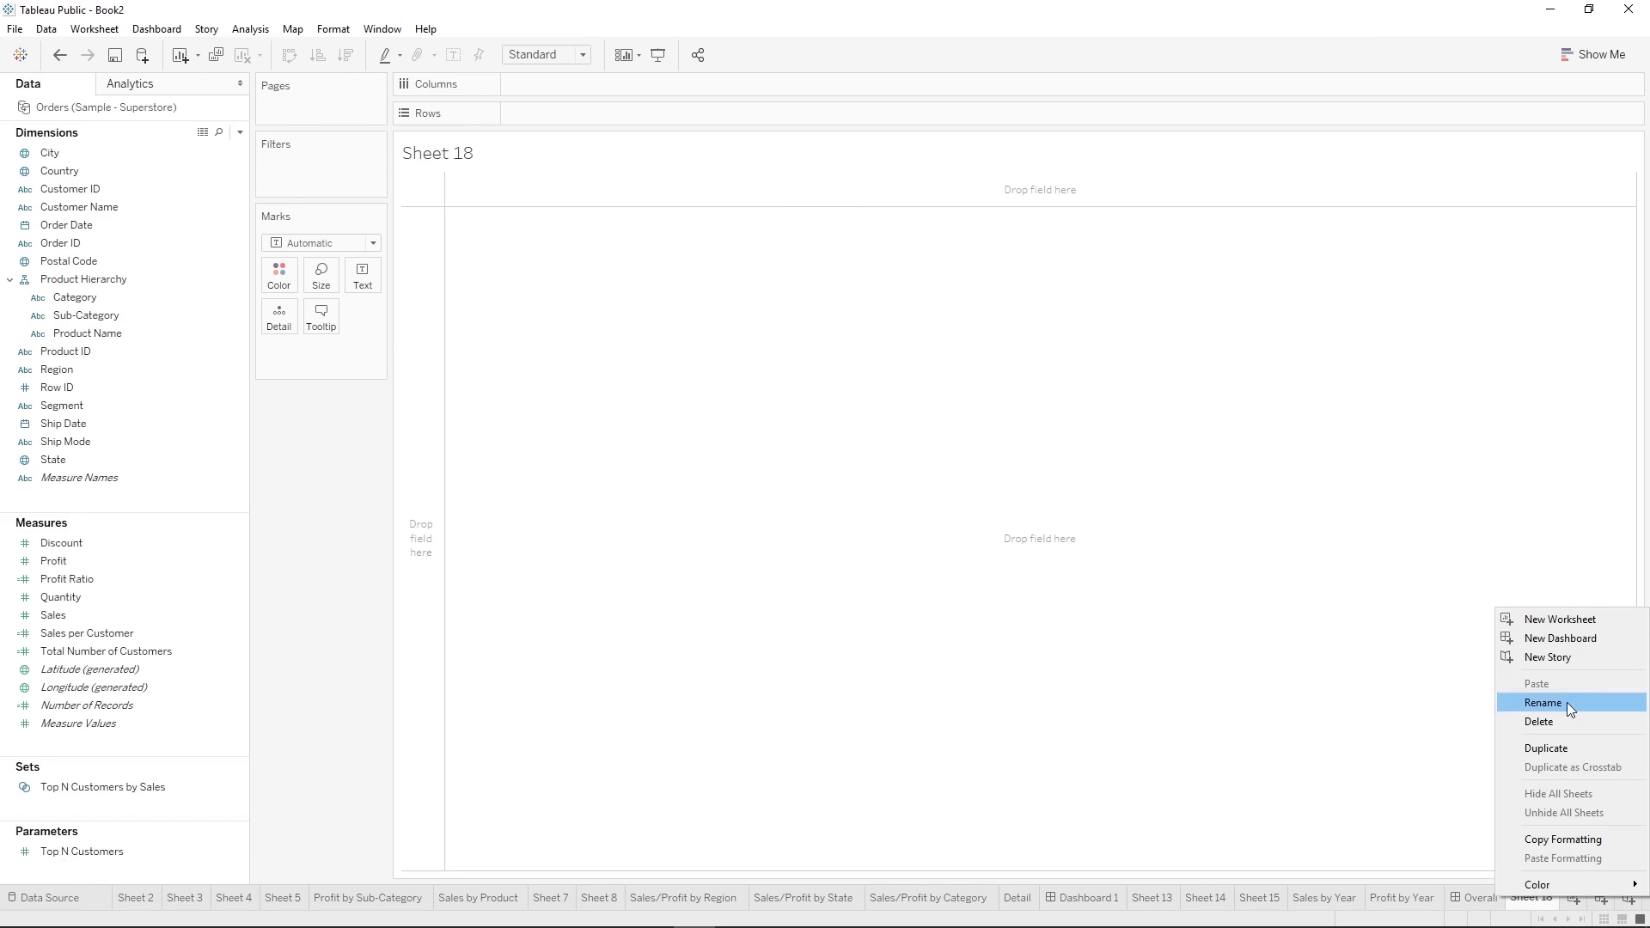
{"action": "left_click", "coordinate": [1565, 703]}
{"action": "type", "text": "Sales by Region"}
{"action": "key", "text": "Return"}
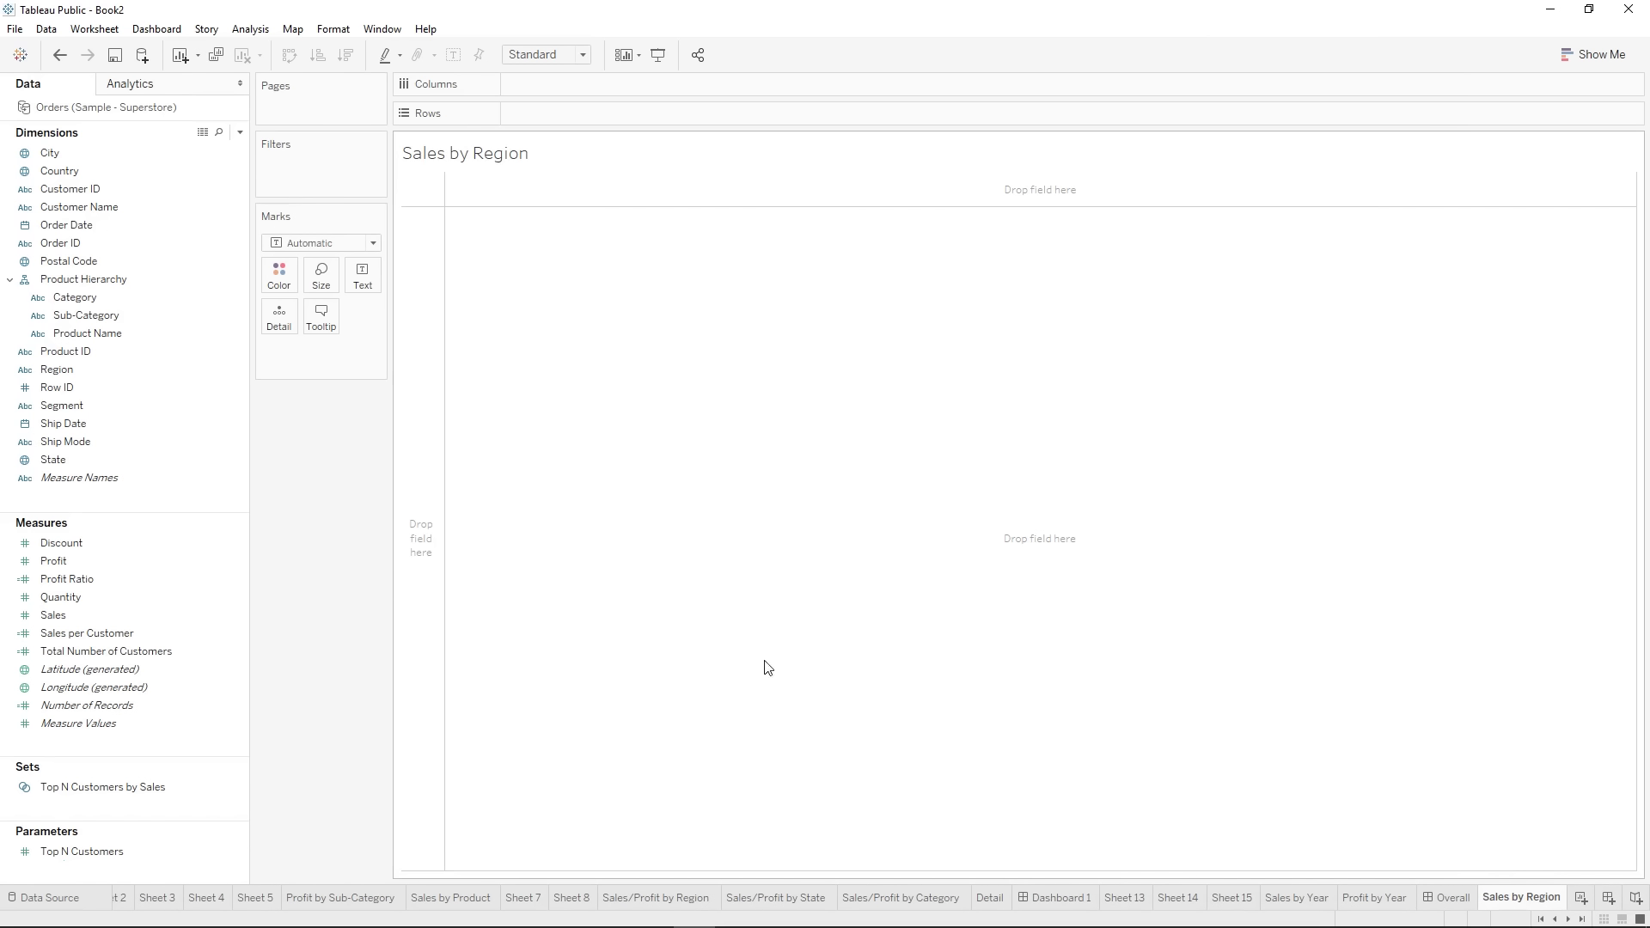
- Build a pie chart of Sales by Region and fit it to the entire view
{"action": "left_click", "coordinate": [219, 229]}
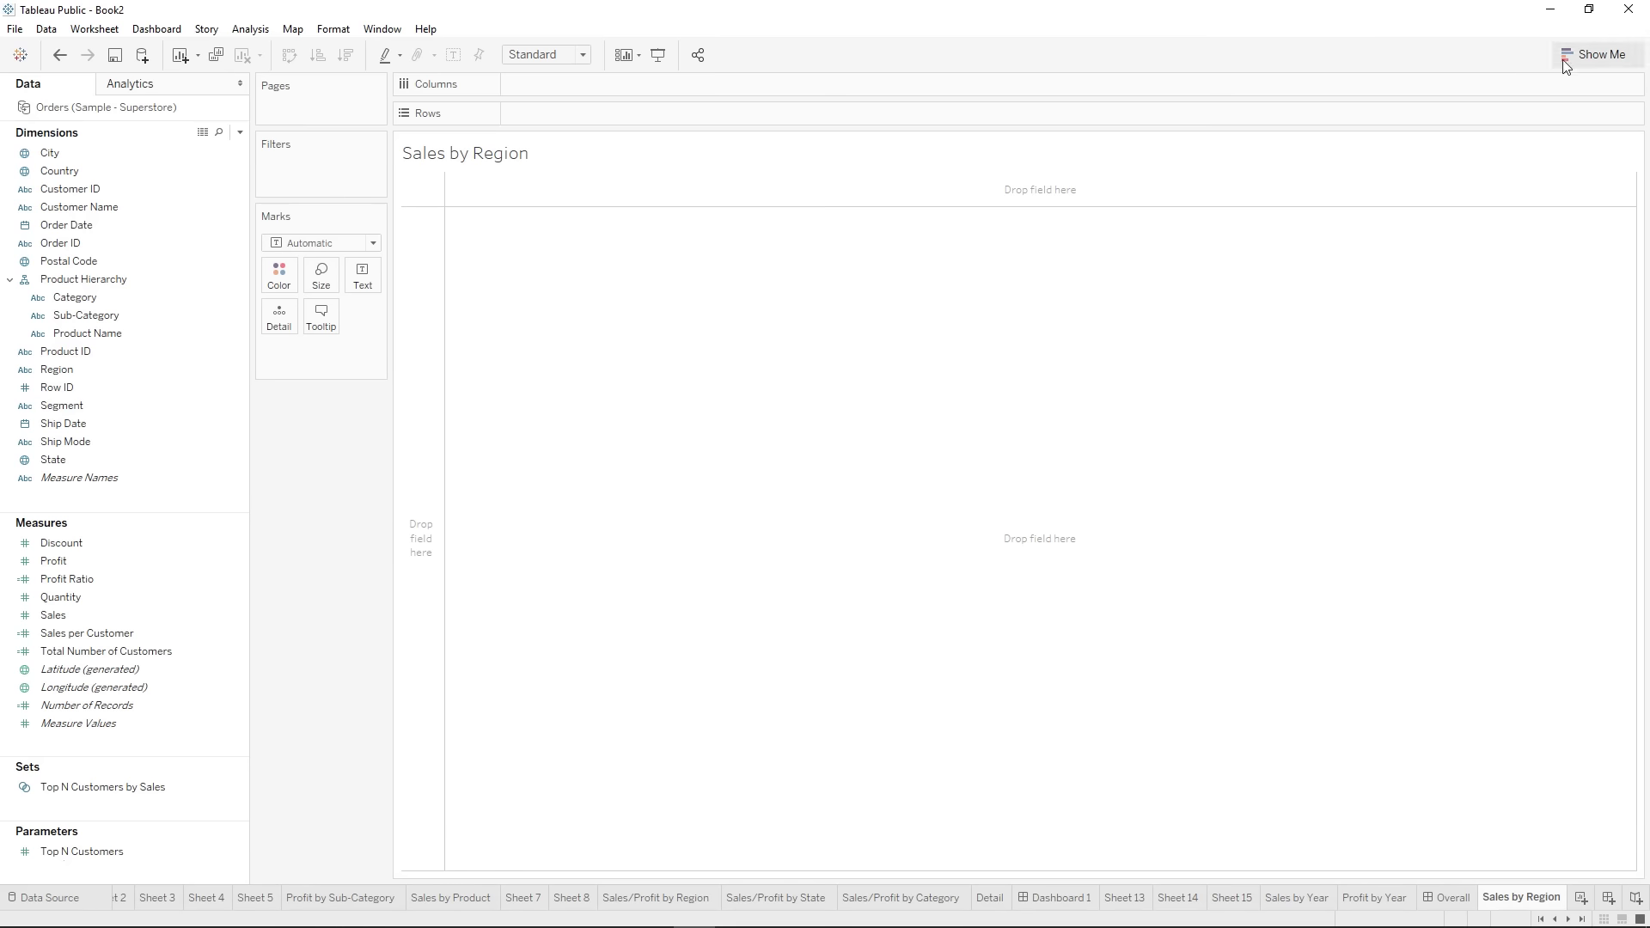
{"action": "left_click", "coordinate": [75, 411]}
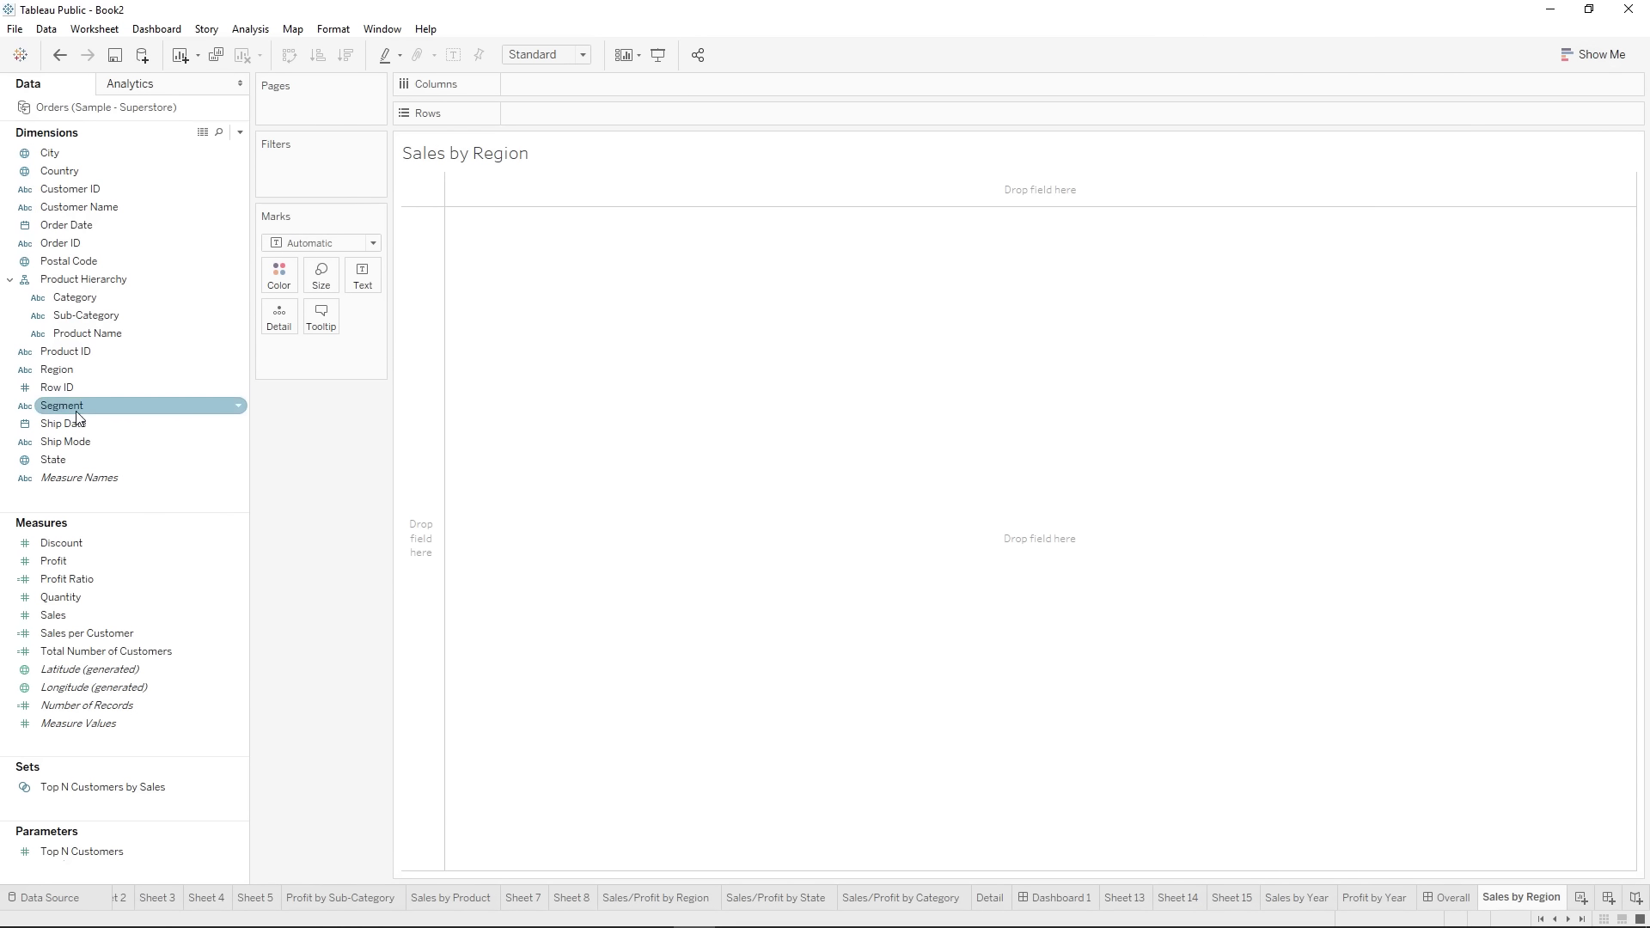
{"action": "left_click", "coordinate": [64, 369]}
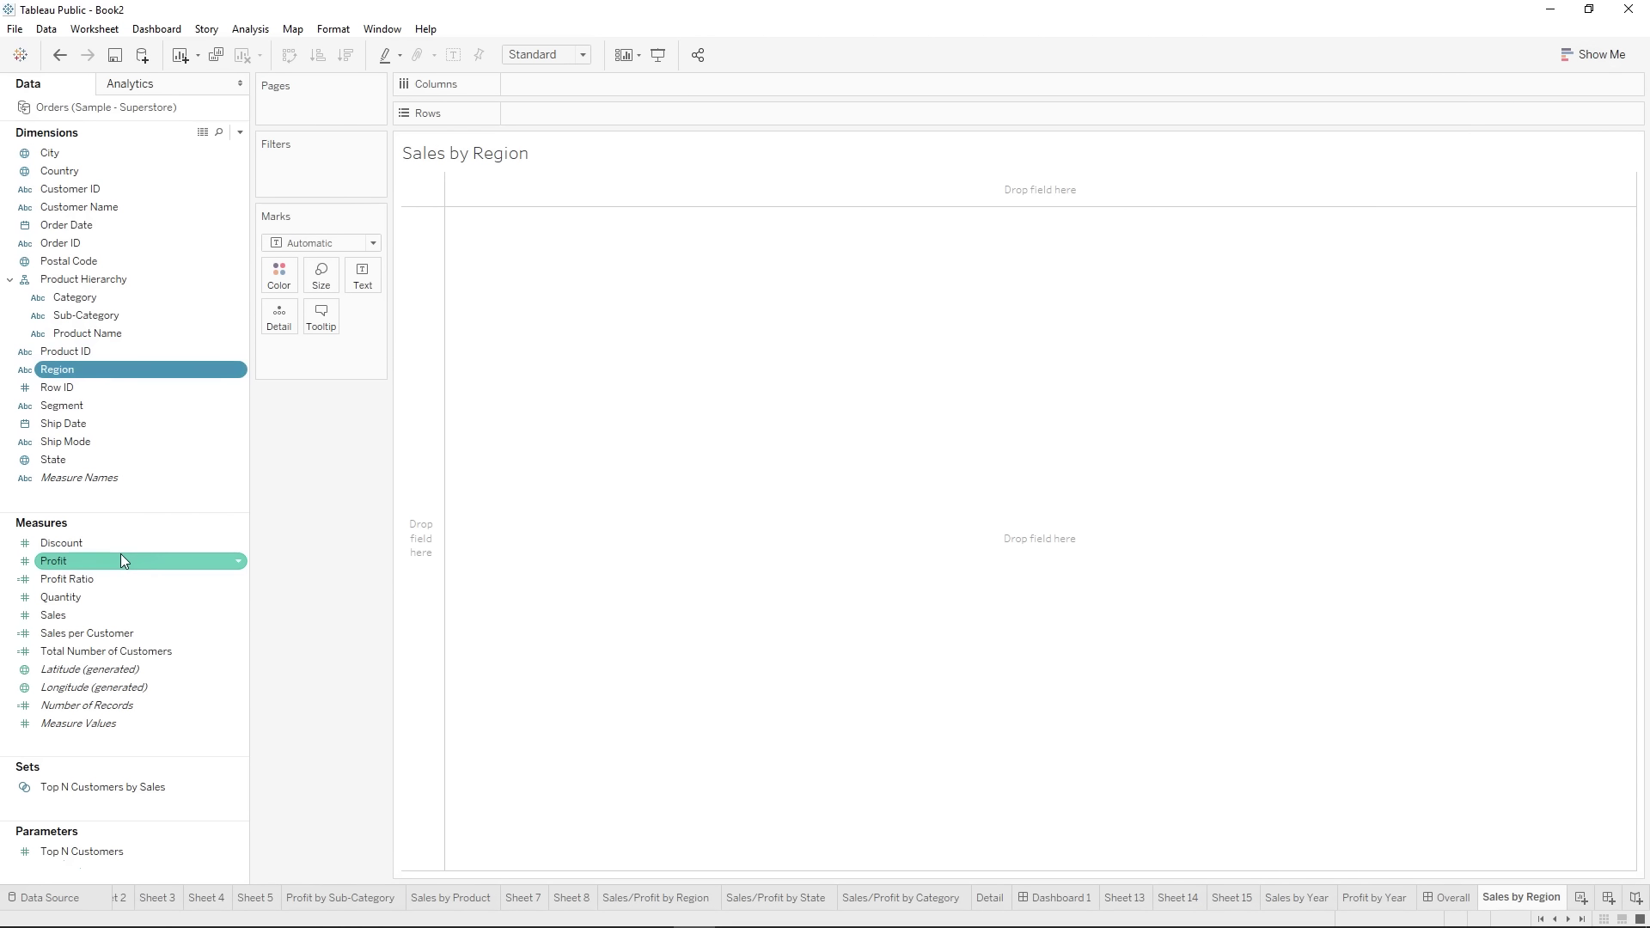
{"action": "left_click", "coordinate": [78, 616], "text": "ctrl"}
{"action": "left_click", "coordinate": [1594, 54]}
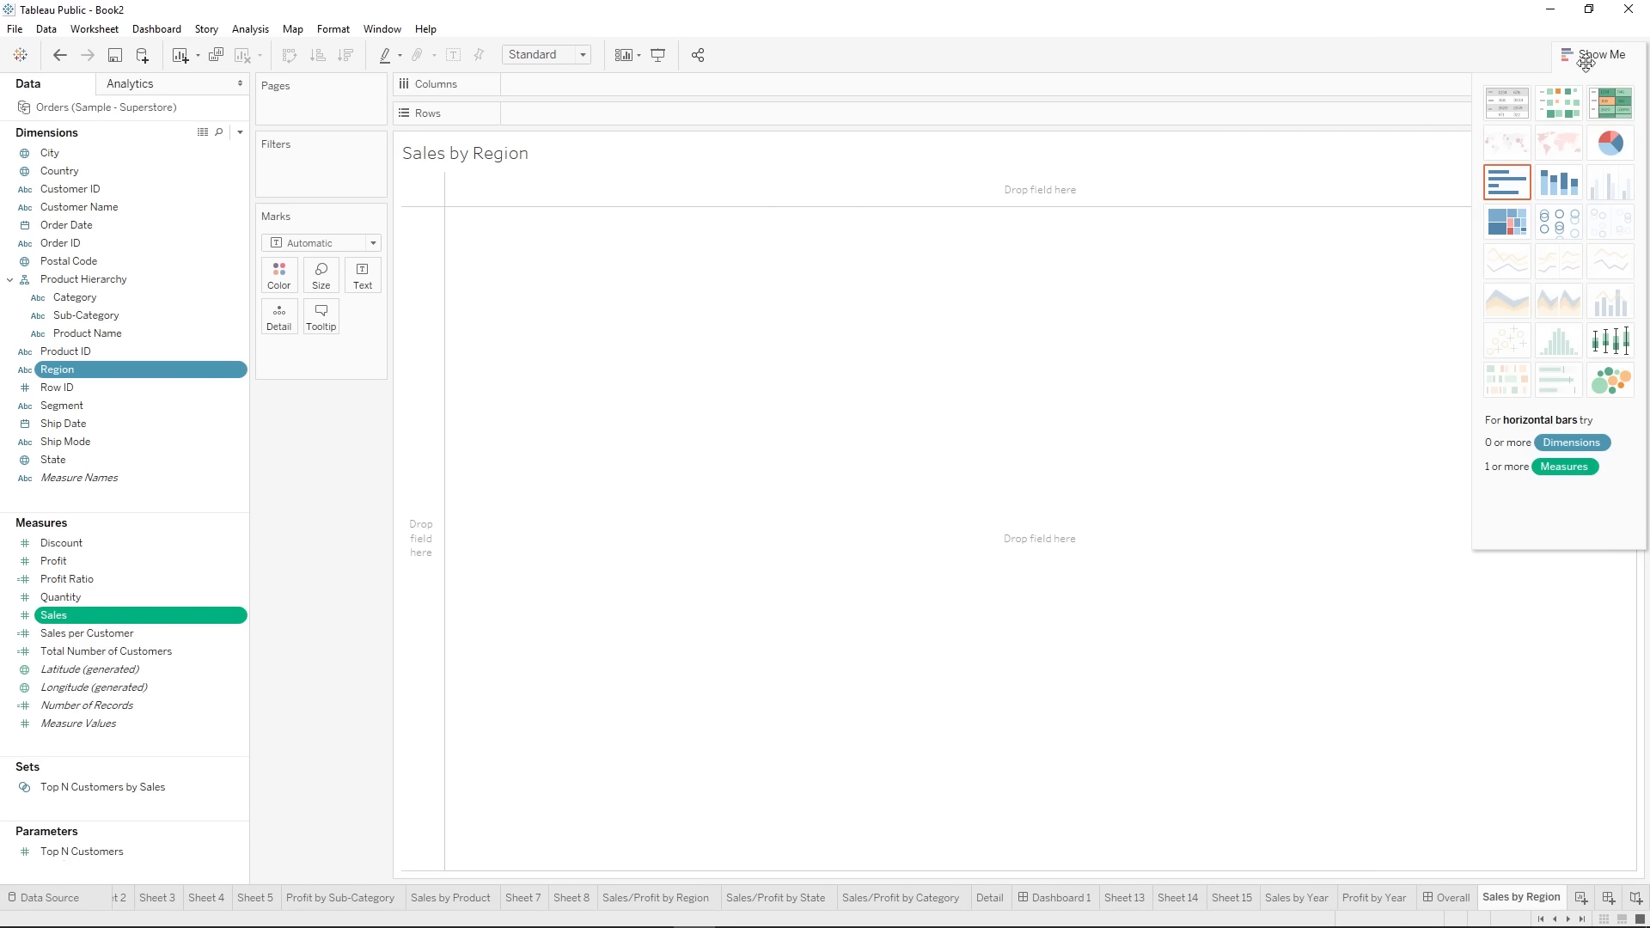
{"action": "left_click", "coordinate": [1607, 148]}
{"action": "left_click", "coordinate": [1591, 54]}
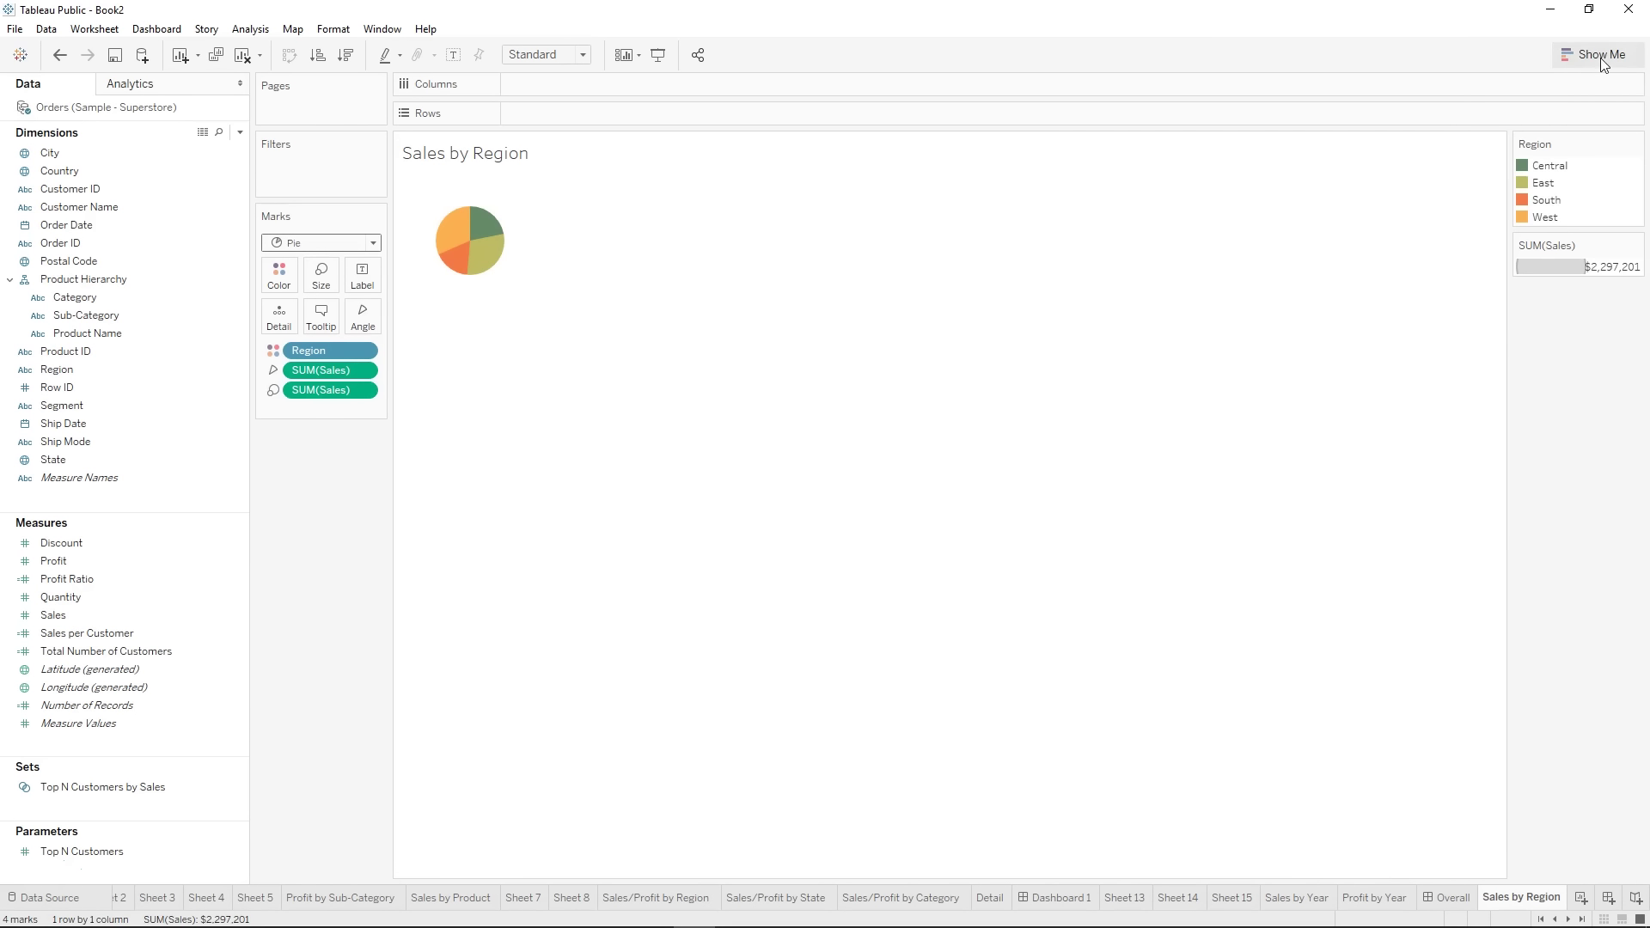
{"action": "left_click", "coordinate": [560, 56]}
{"action": "left_click", "coordinate": [543, 124]}
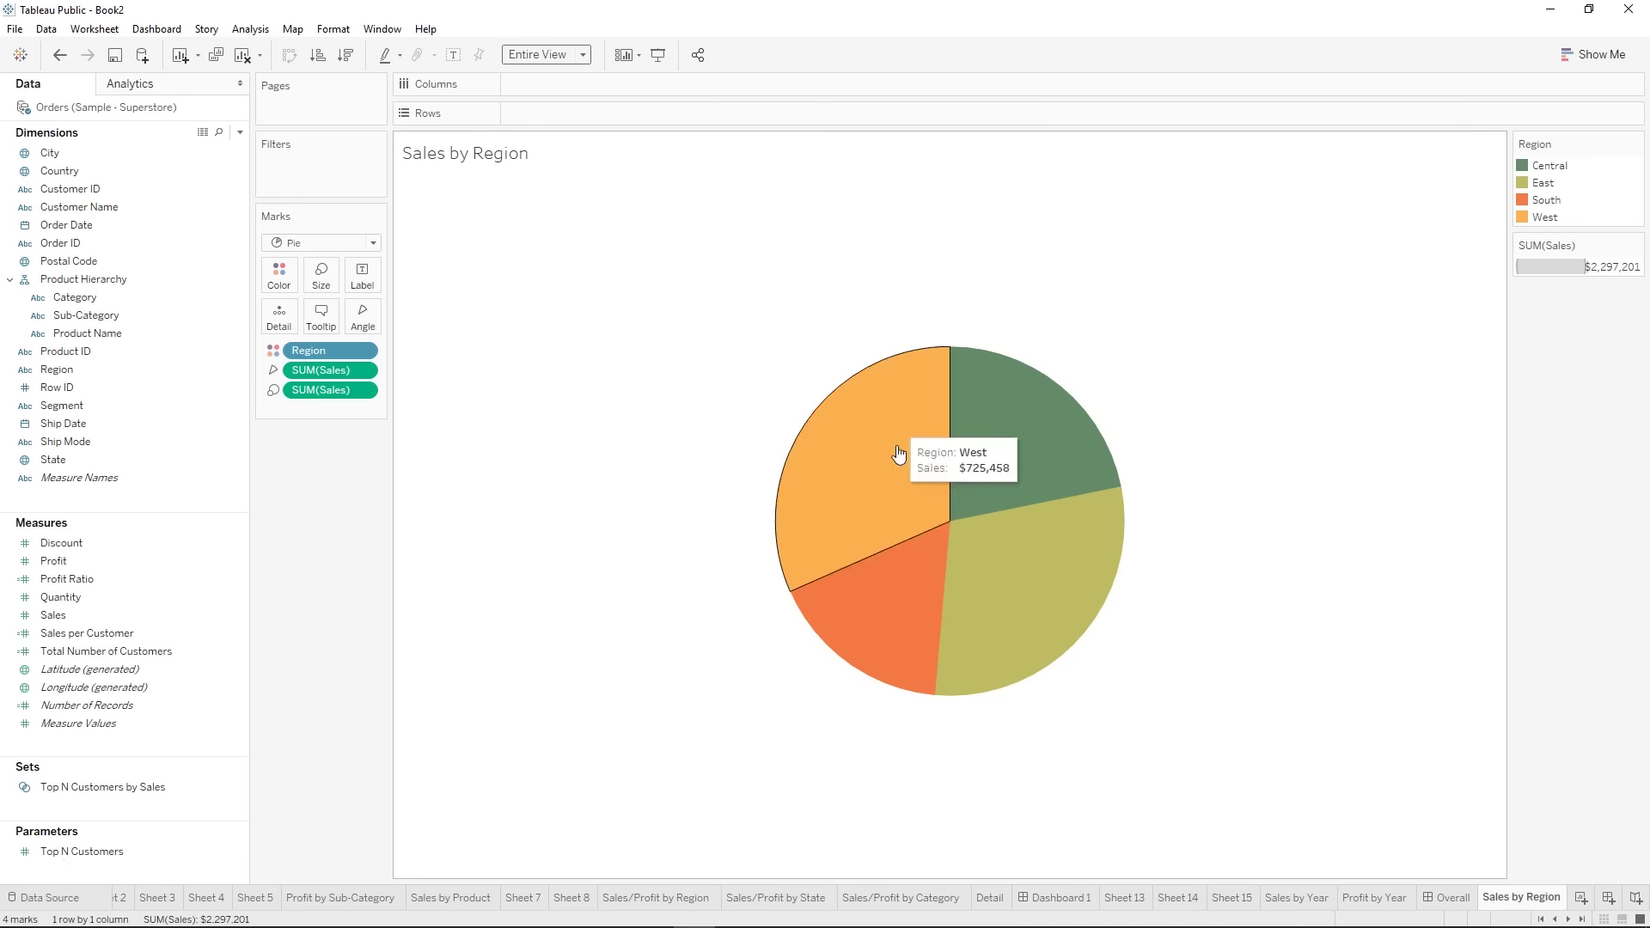
- Apply the Percent of Total quick table calculation to the Sales measure that sets the pie slice angle
{"action": "mouse_move", "coordinate": [1050, 428]}
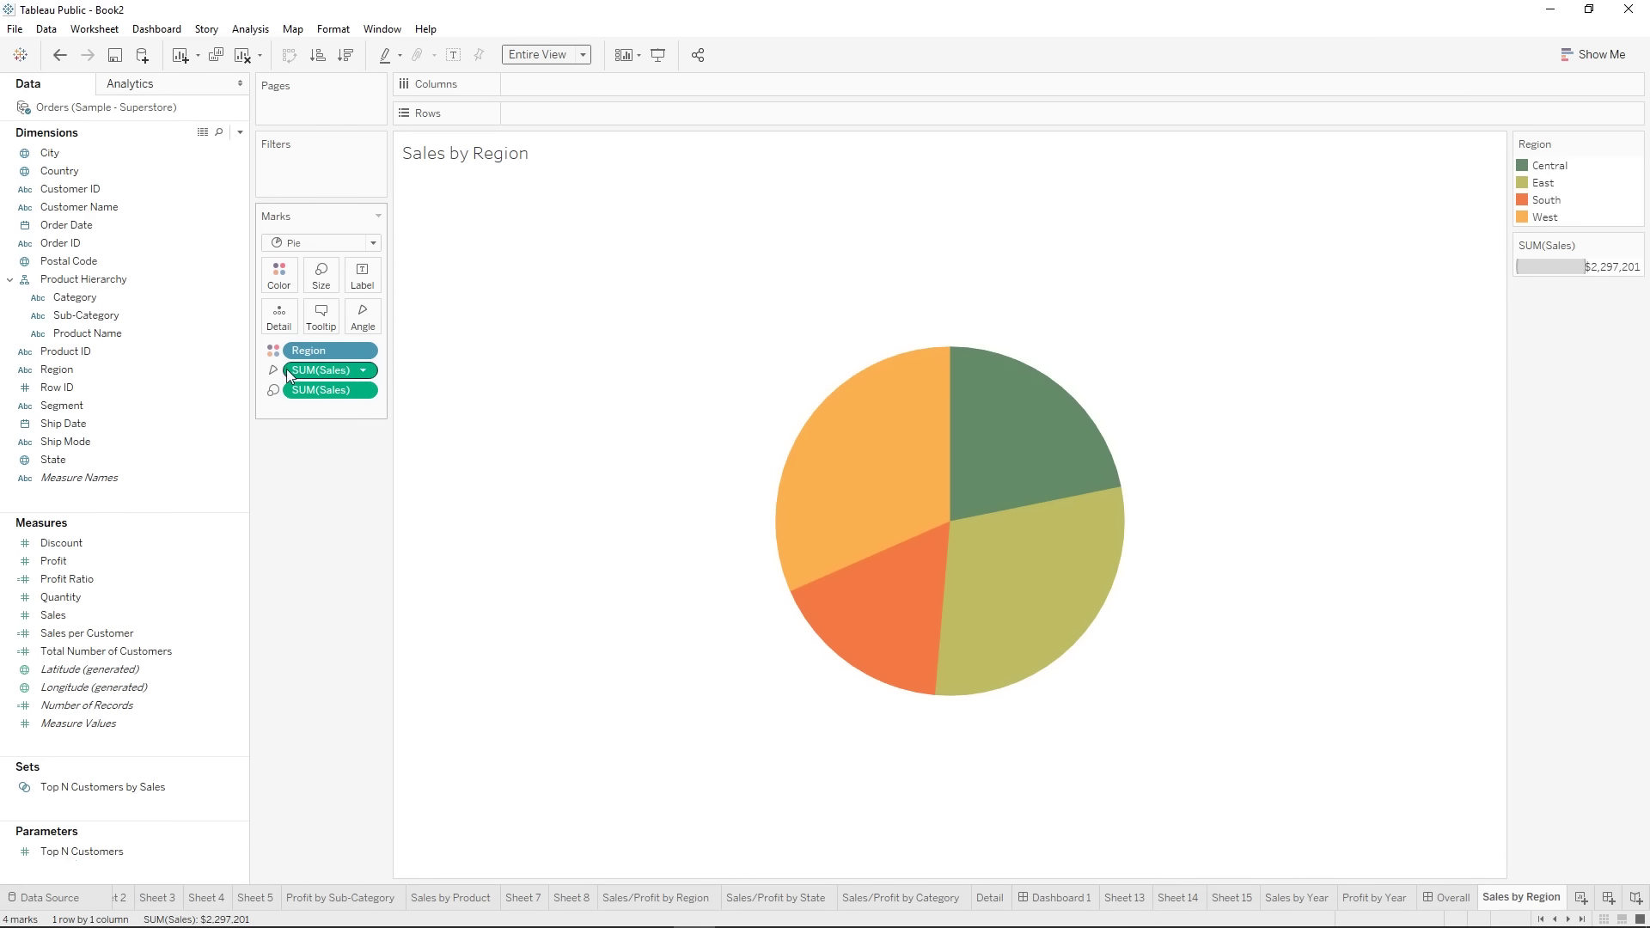
{"action": "right_click", "coordinate": [328, 374]}
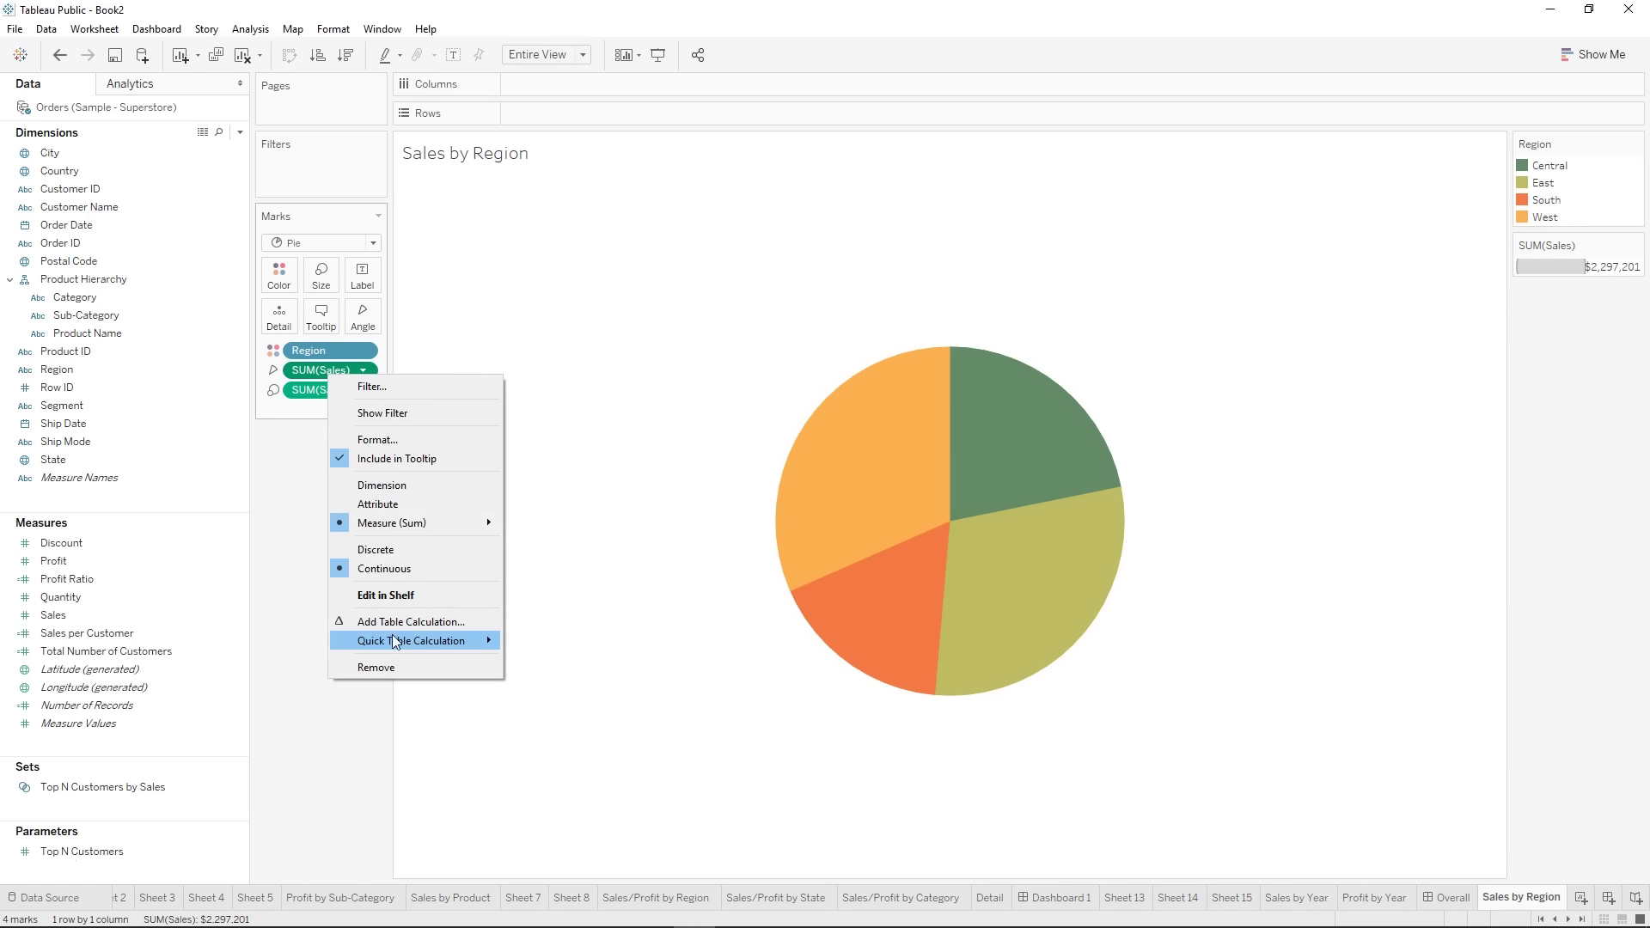
{"action": "mouse_move", "coordinate": [397, 640]}
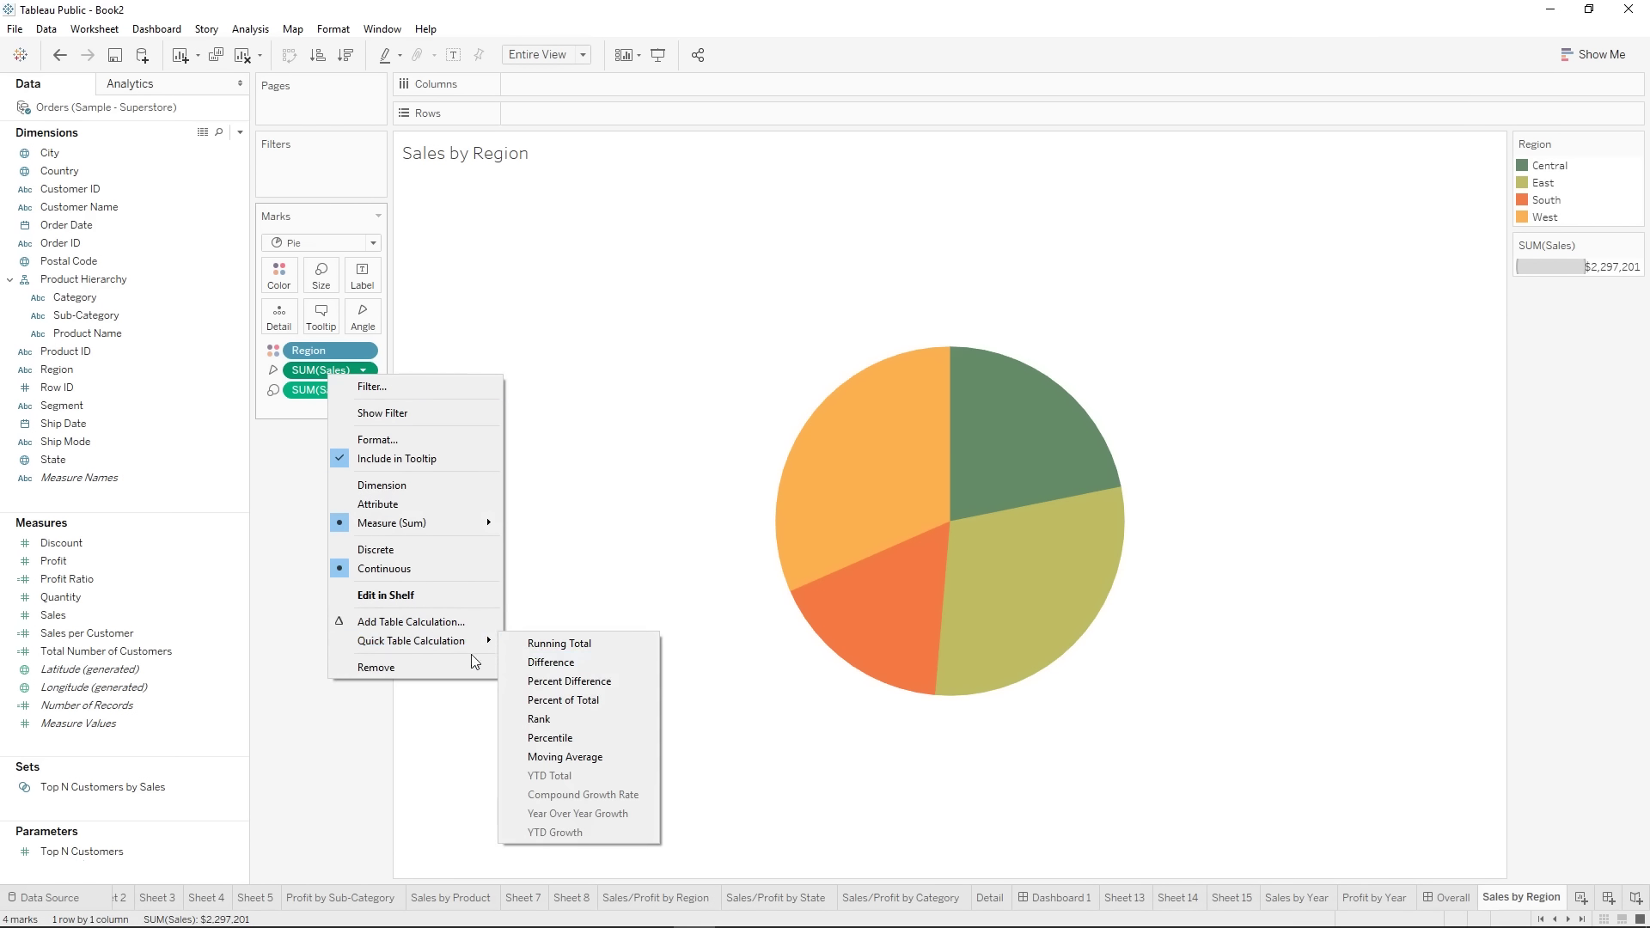
{"action": "left_click", "coordinate": [571, 702]}
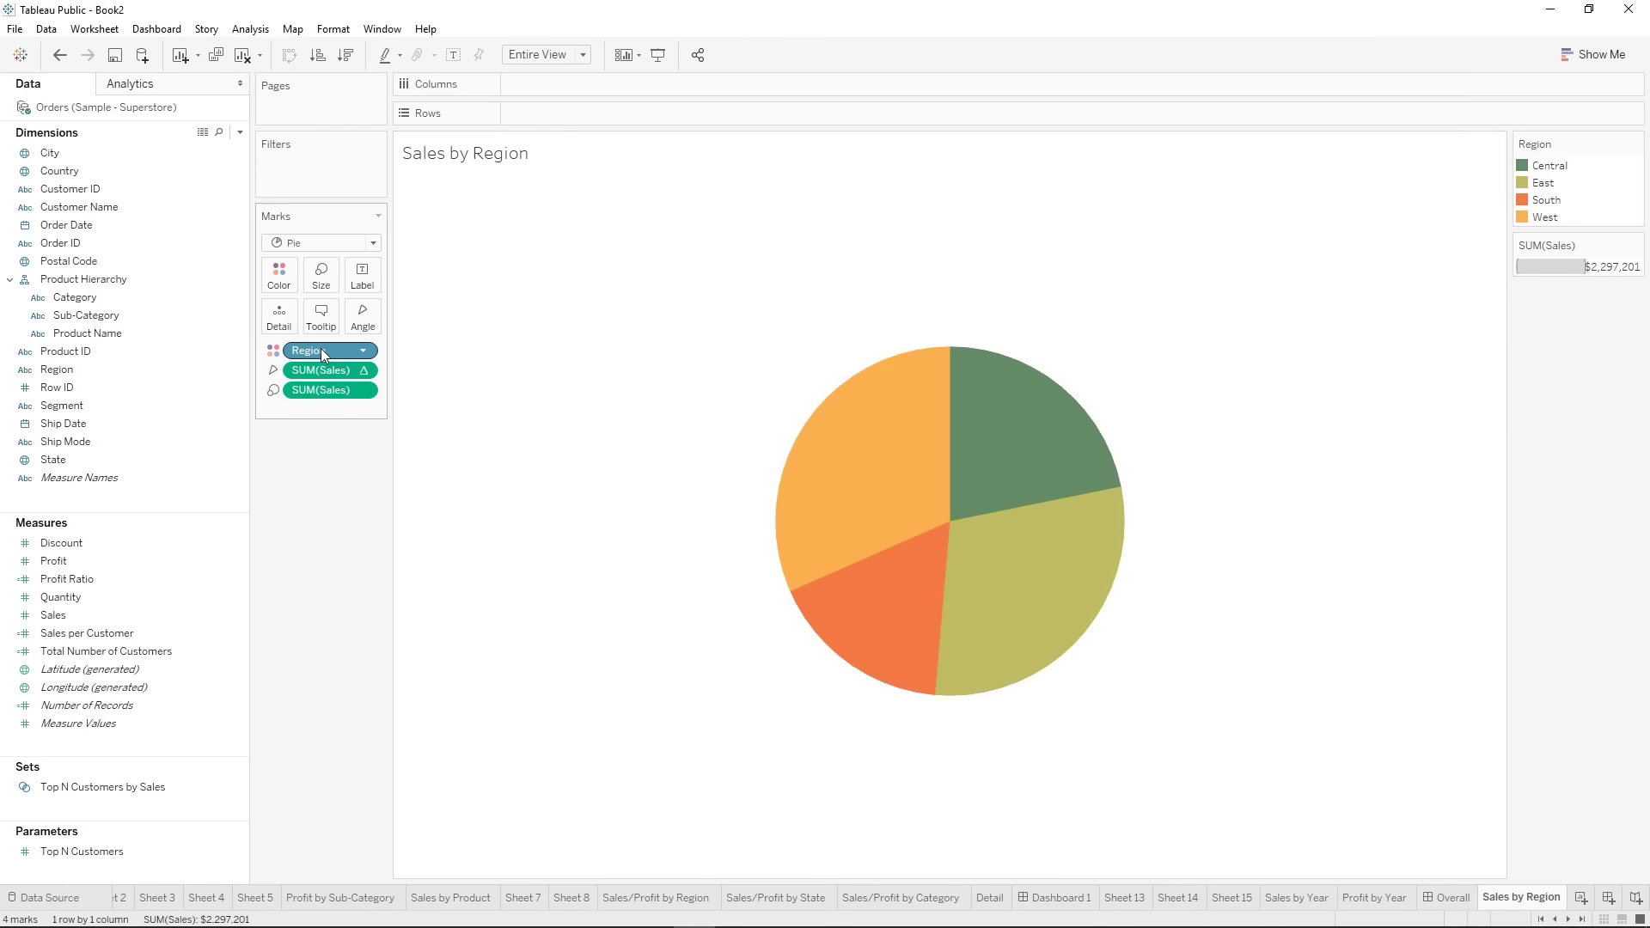
- Try labelling the pie slices by copying the Region color field and by moving it, undoing each attempt
{"action": "left_click_drag", "start_coordinate": [314, 353], "coordinate": [362, 273]}
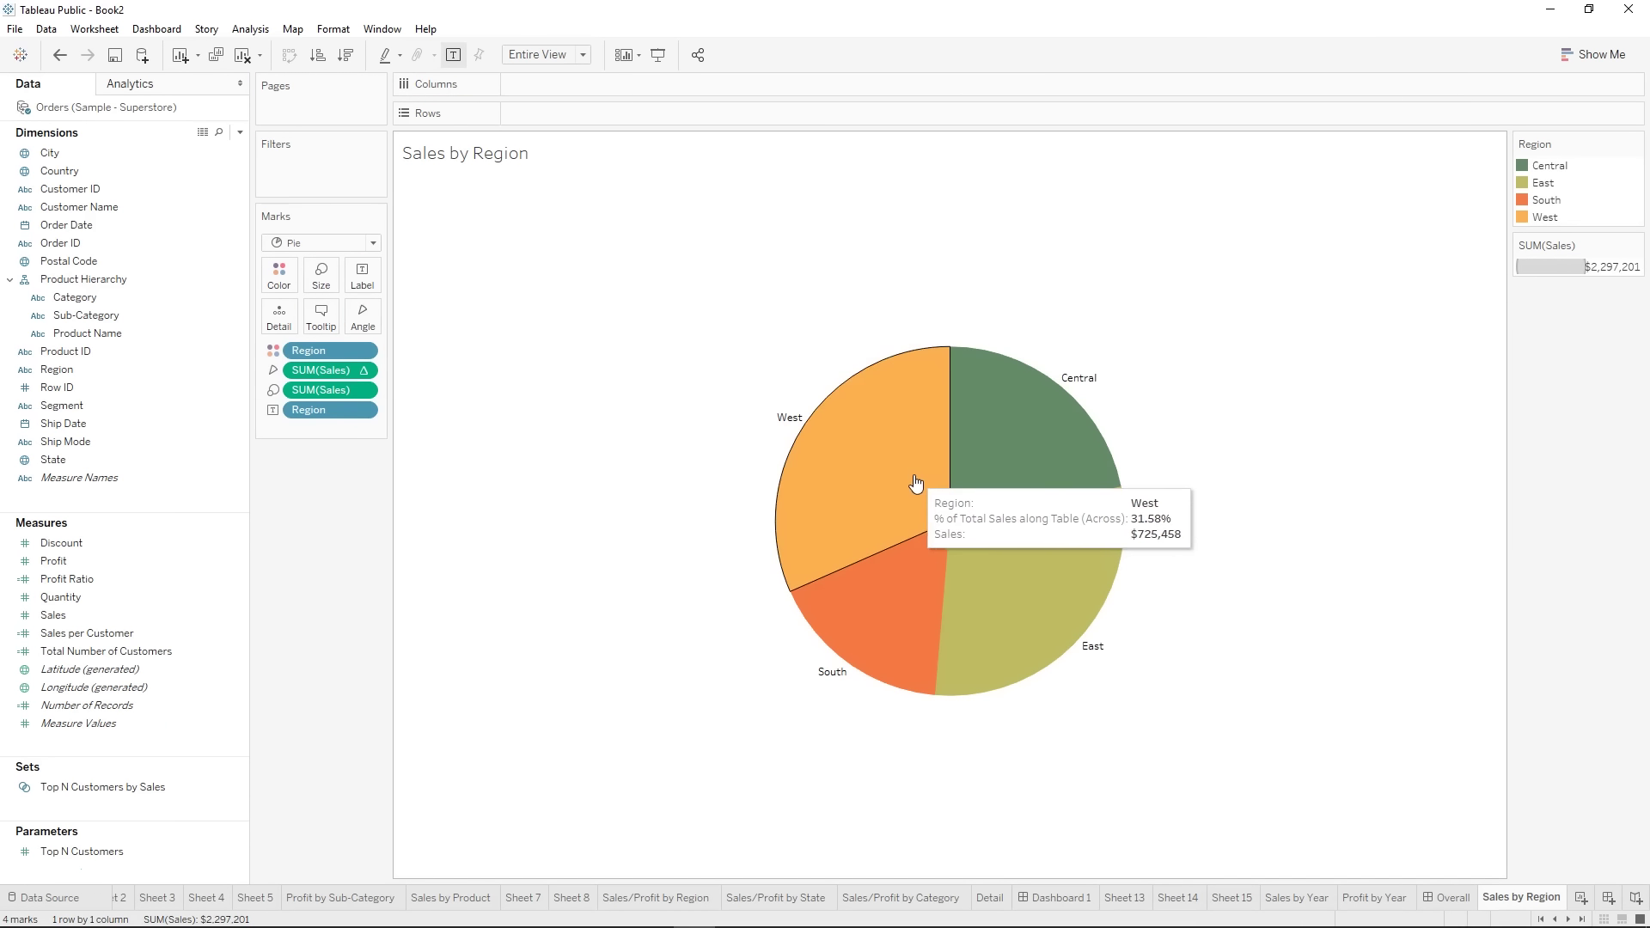
{"action": "key", "text": "ctrl+z"}
{"action": "left_click_drag", "start_coordinate": [332, 350], "coordinate": [358, 337]}
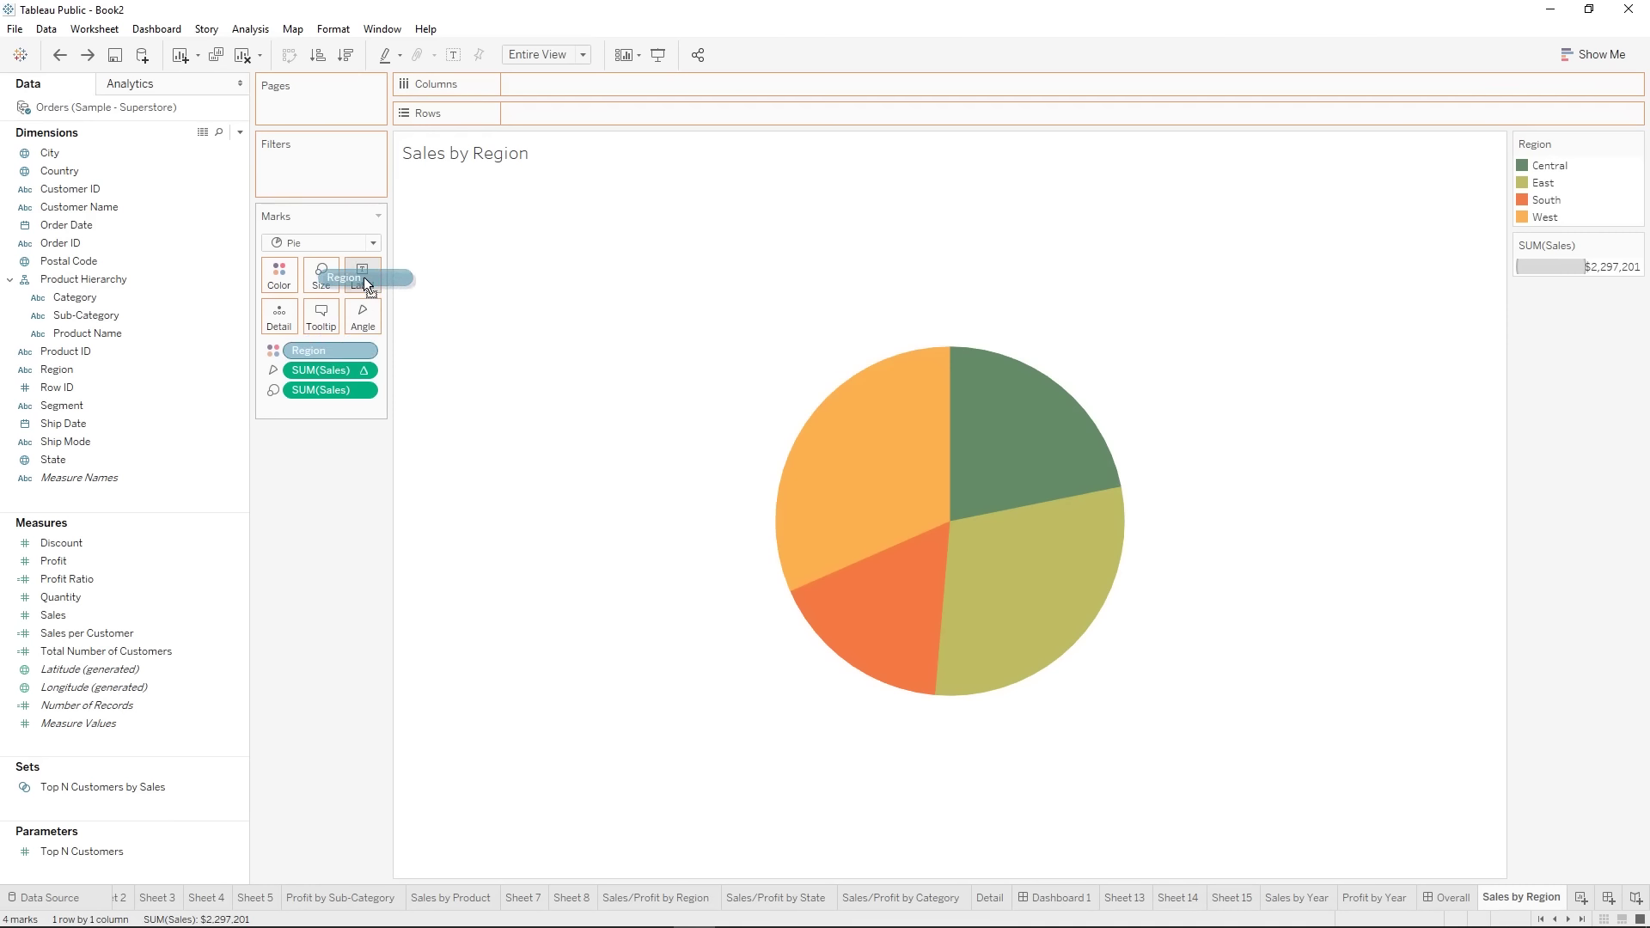
{"action": "left_click_drag", "start_coordinate": [363, 277], "coordinate": [364, 277]}
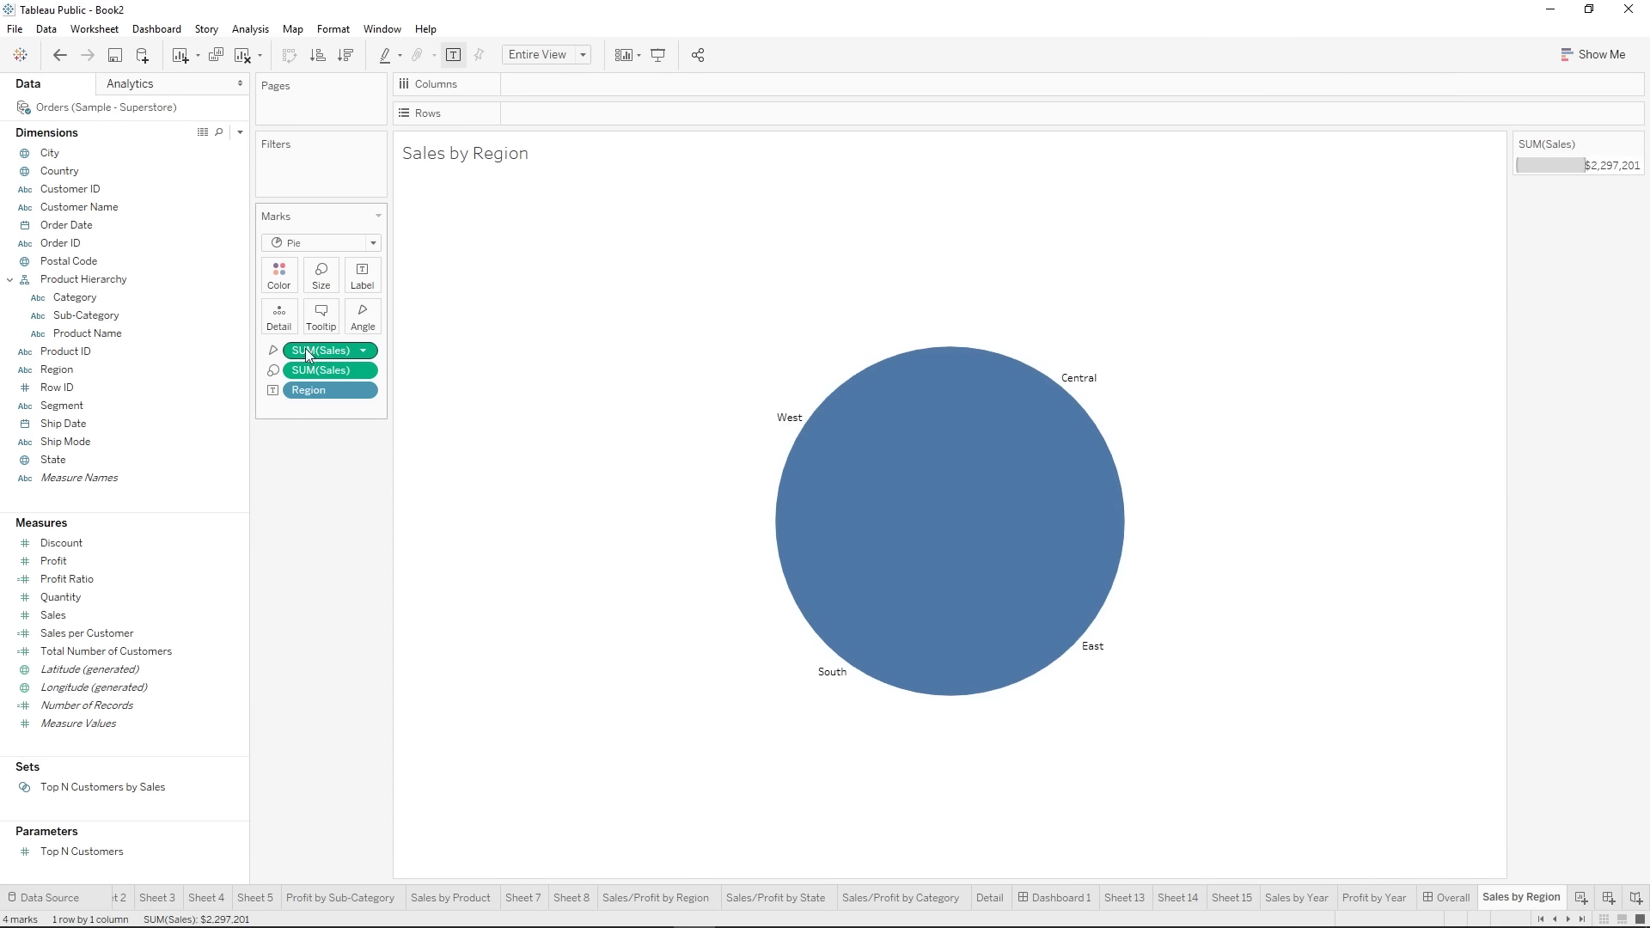
{"action": "mouse_move", "coordinate": [980, 553]}
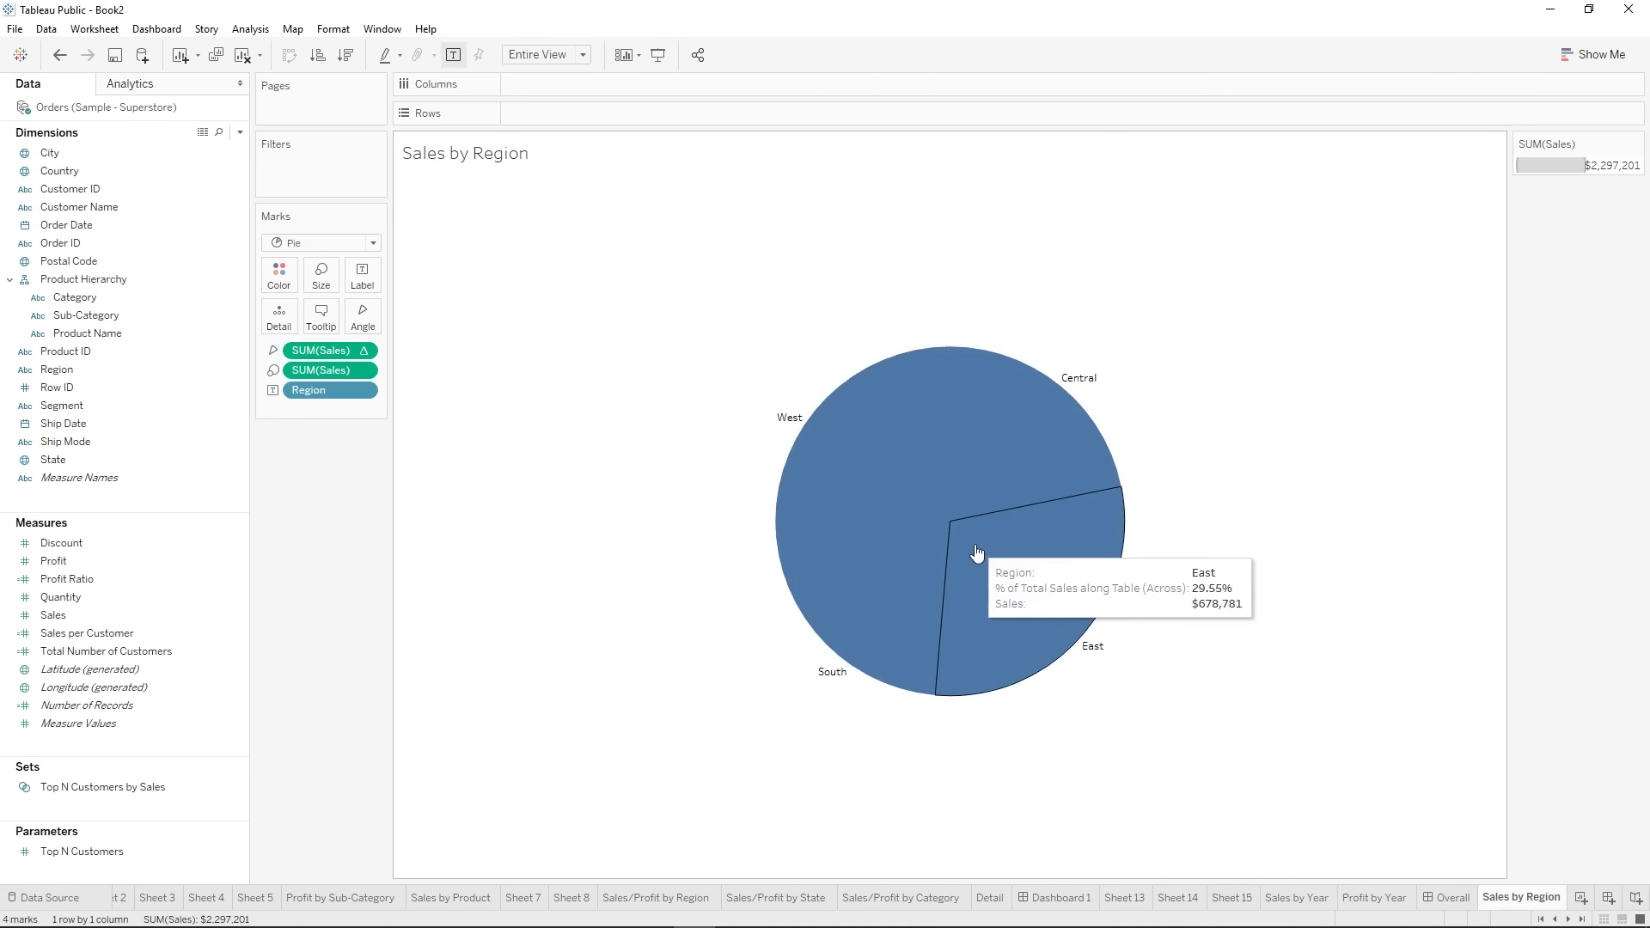
{"action": "key", "text": "ctrl+z"}
{"action": "left_click_drag", "start_coordinate": [325, 350], "coordinate": [369, 291]}
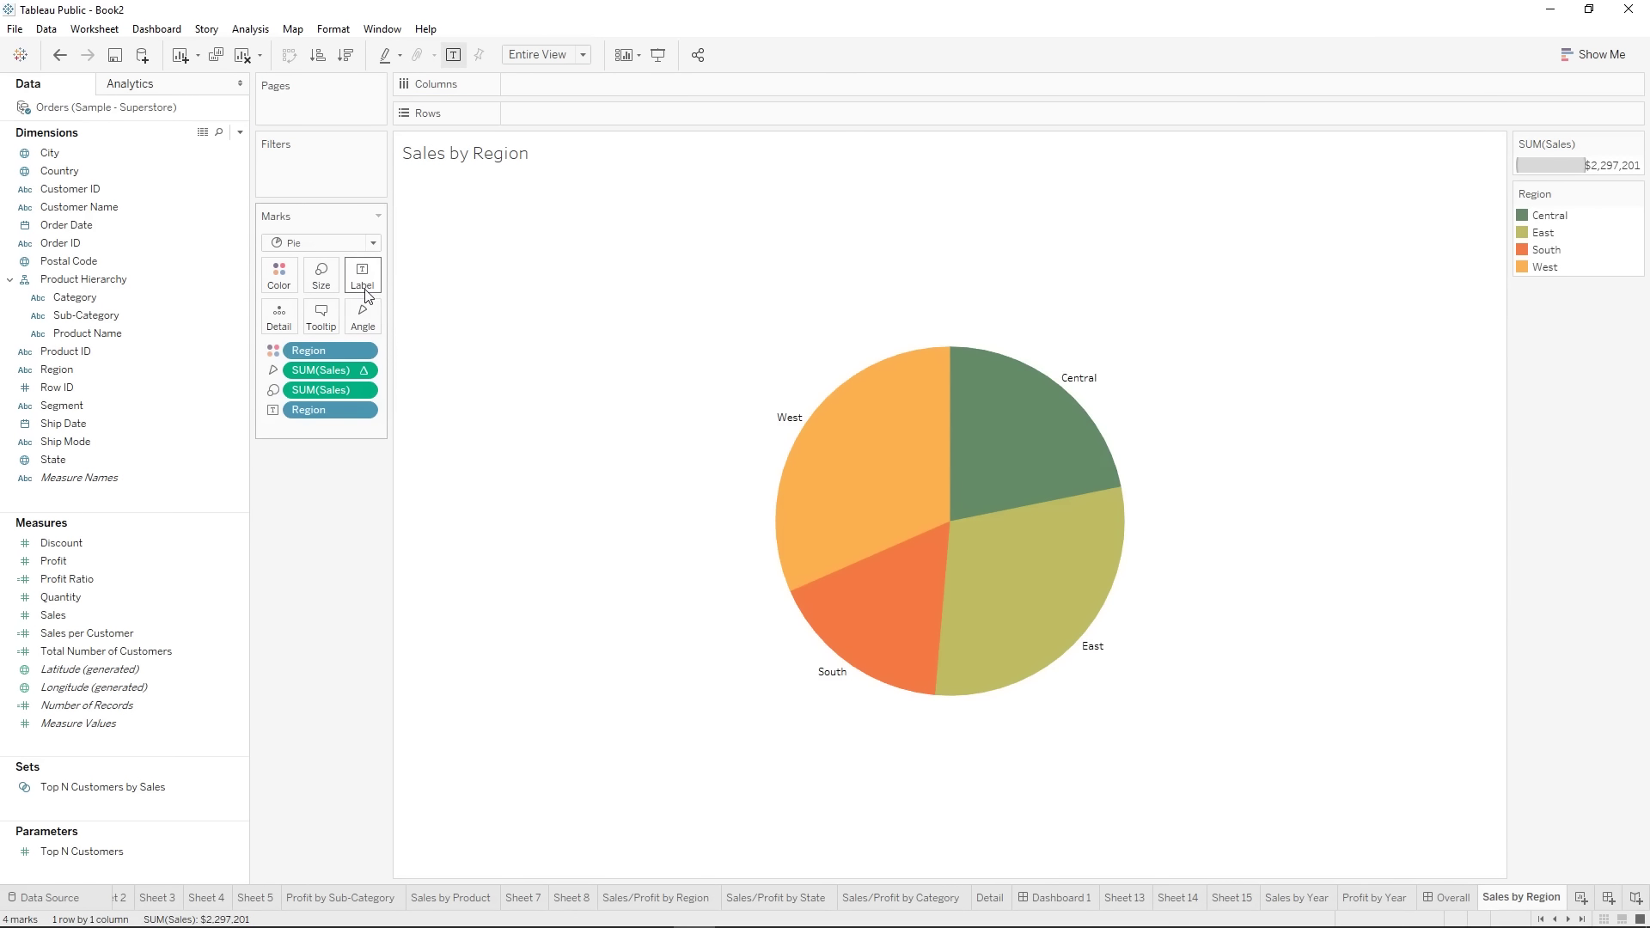
{"action": "left_click", "coordinate": [59, 54]}
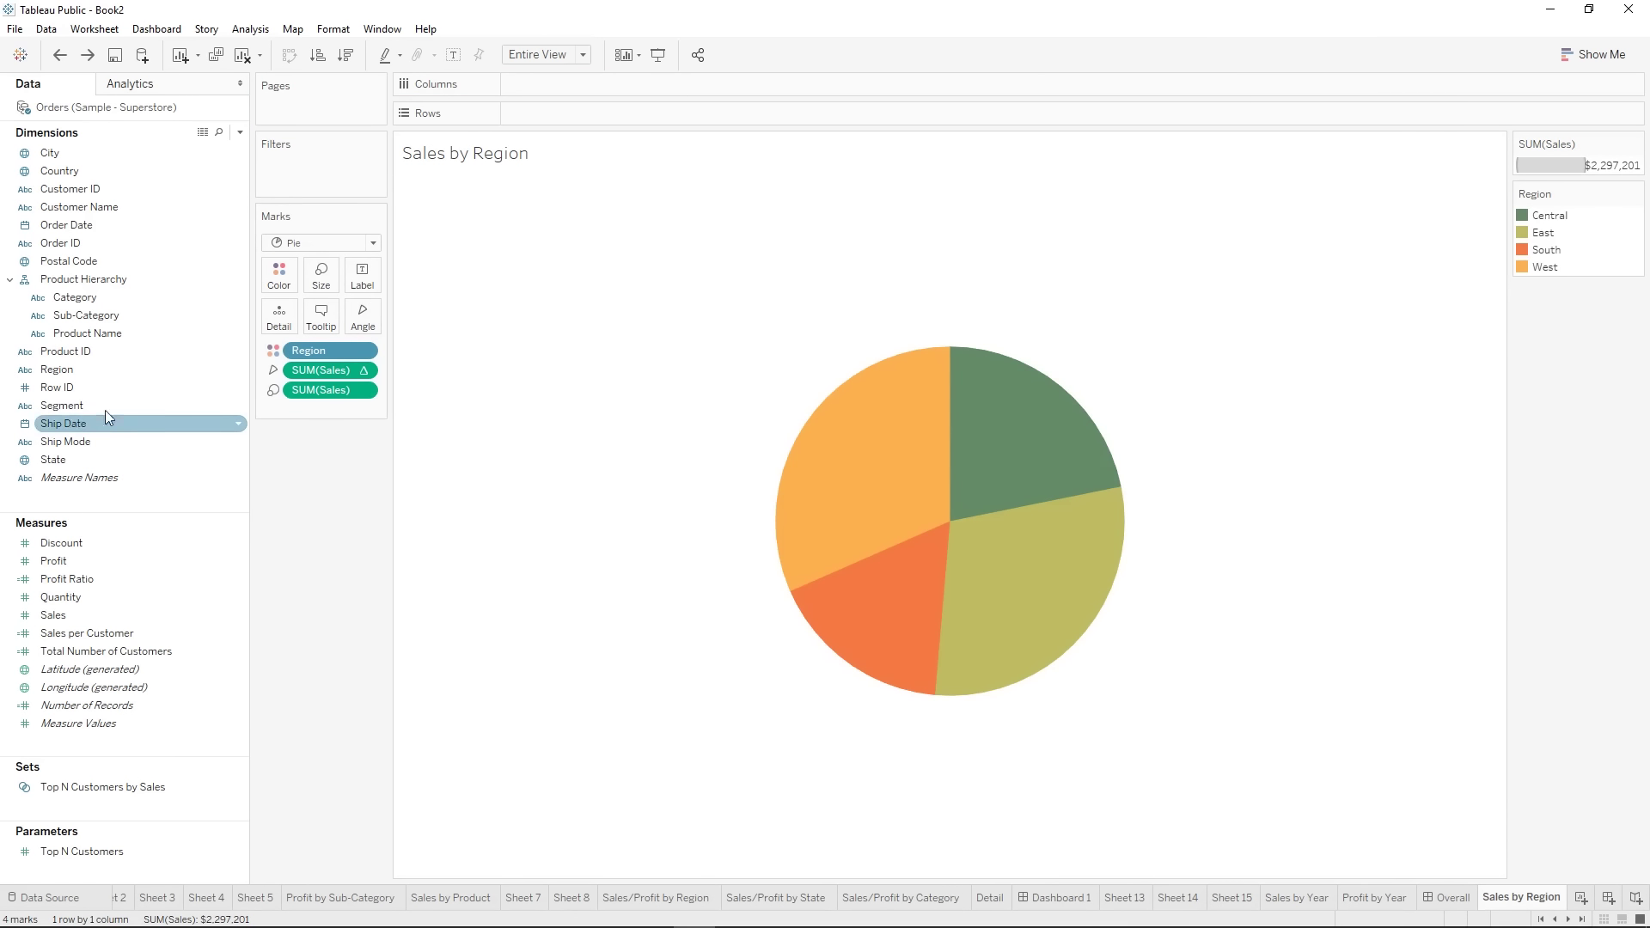
- Label the pie slices with the Region dimension from the data source's field list
{"action": "left_click_drag", "start_coordinate": [66, 369], "coordinate": [367, 270]}
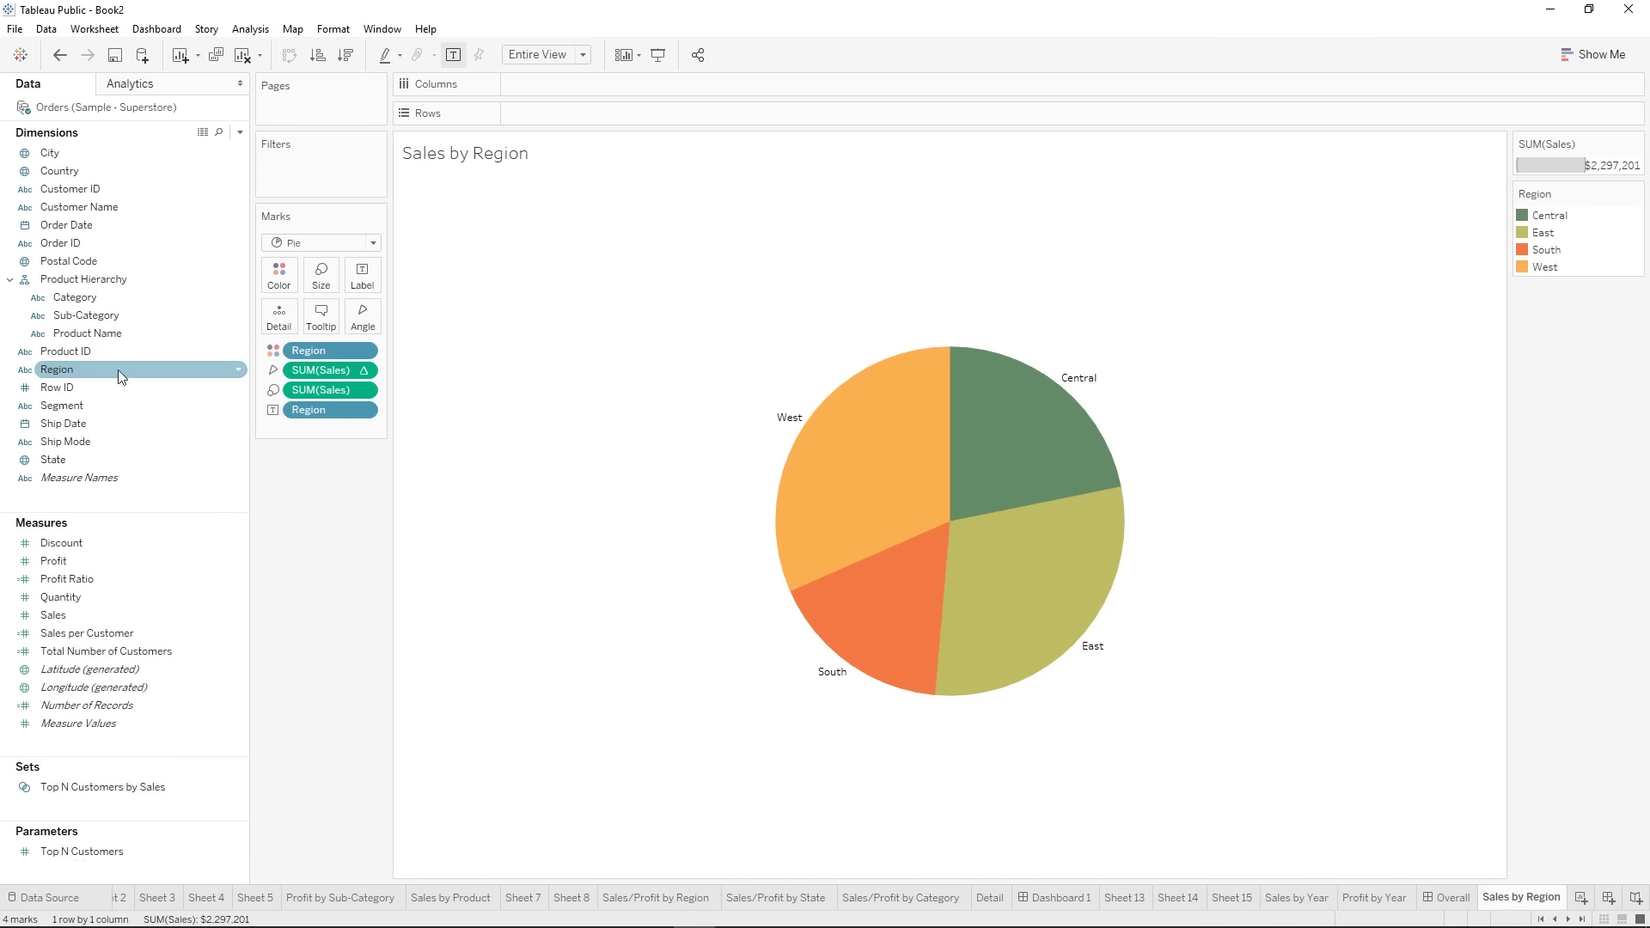
- Try labelling the pie slices with the percent-of-total Sales and with plain Sales, taking each label off again
{"action": "right_click", "coordinate": [326, 371]}
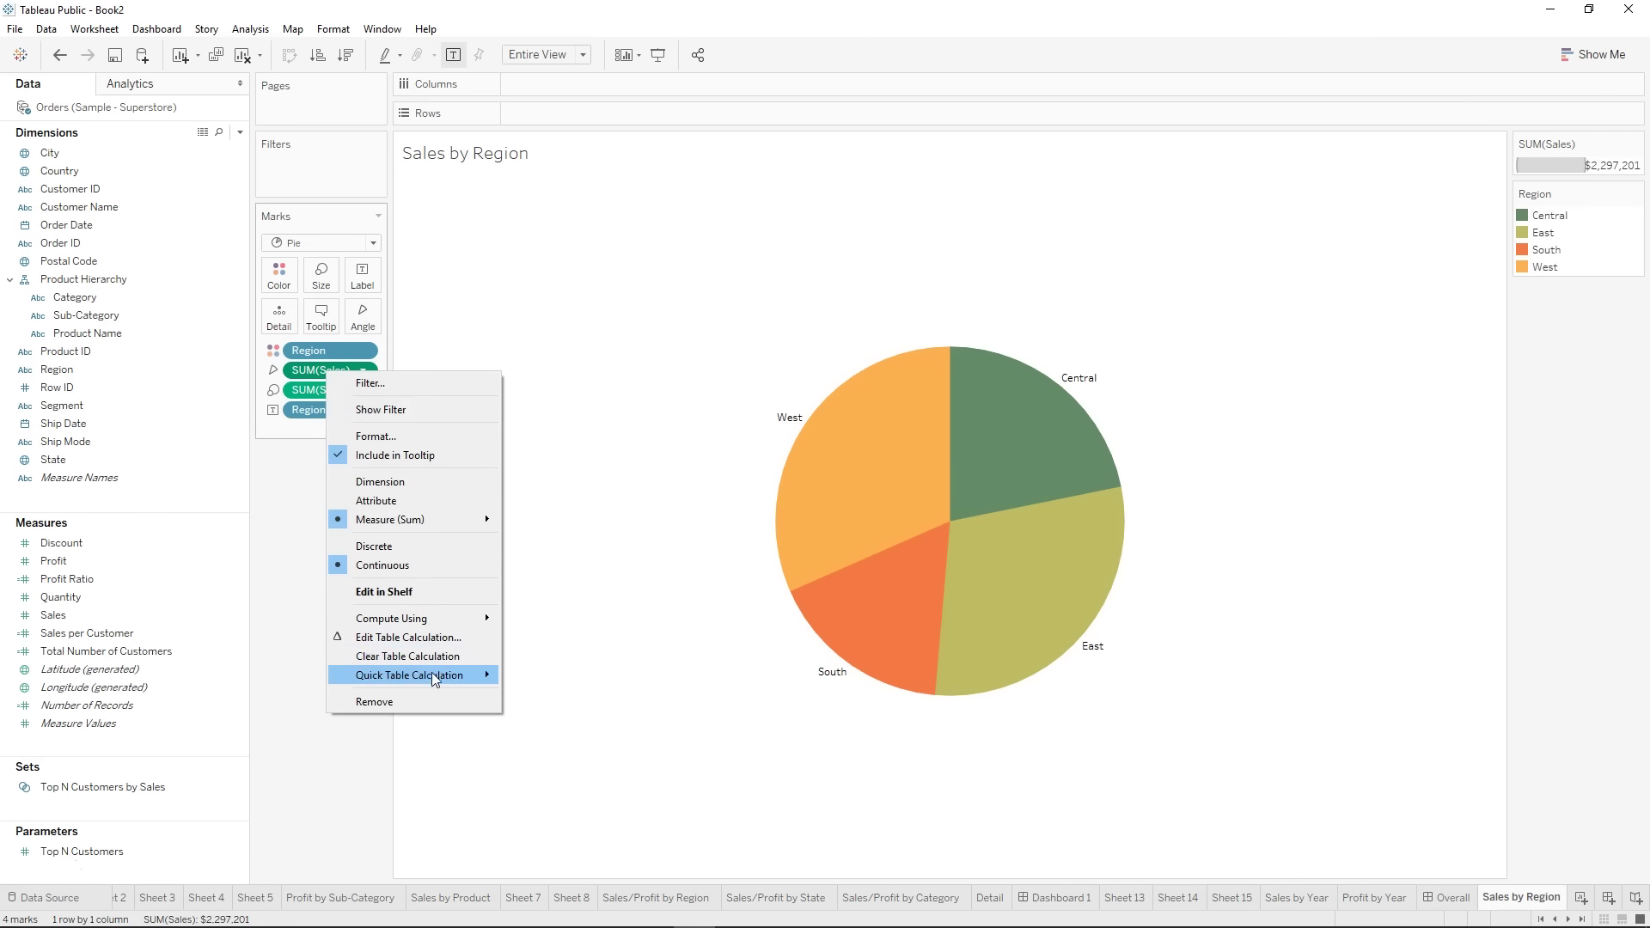
{"action": "left_click", "coordinate": [274, 607]}
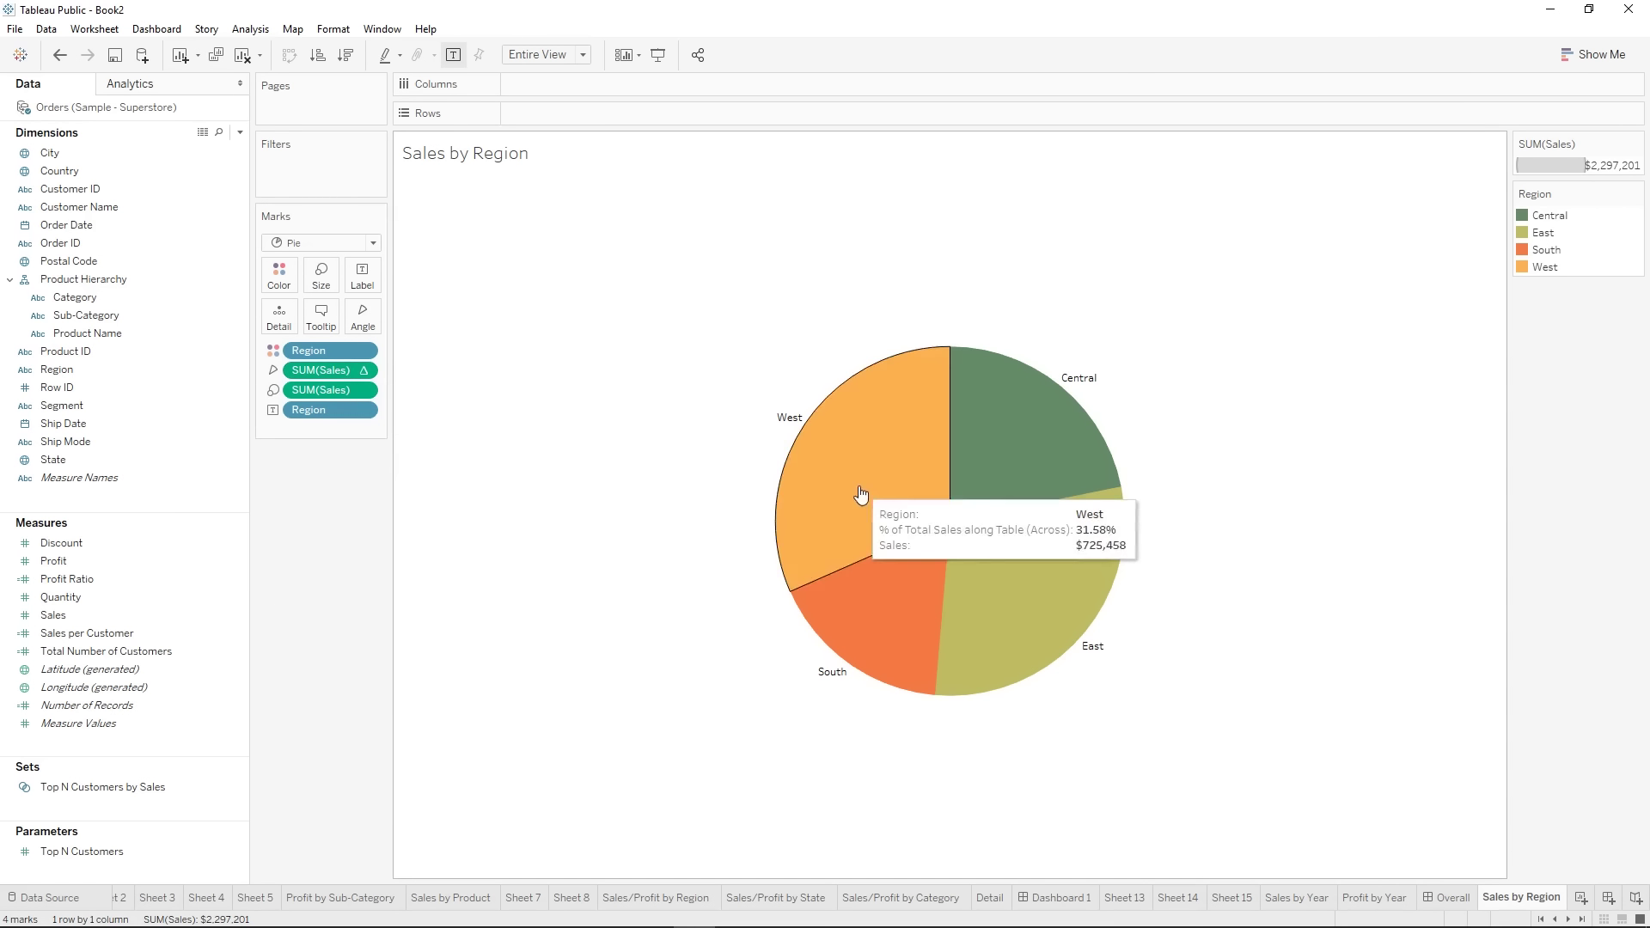
{"action": "left_click_drag", "start_coordinate": [340, 381], "coordinate": [364, 277]}
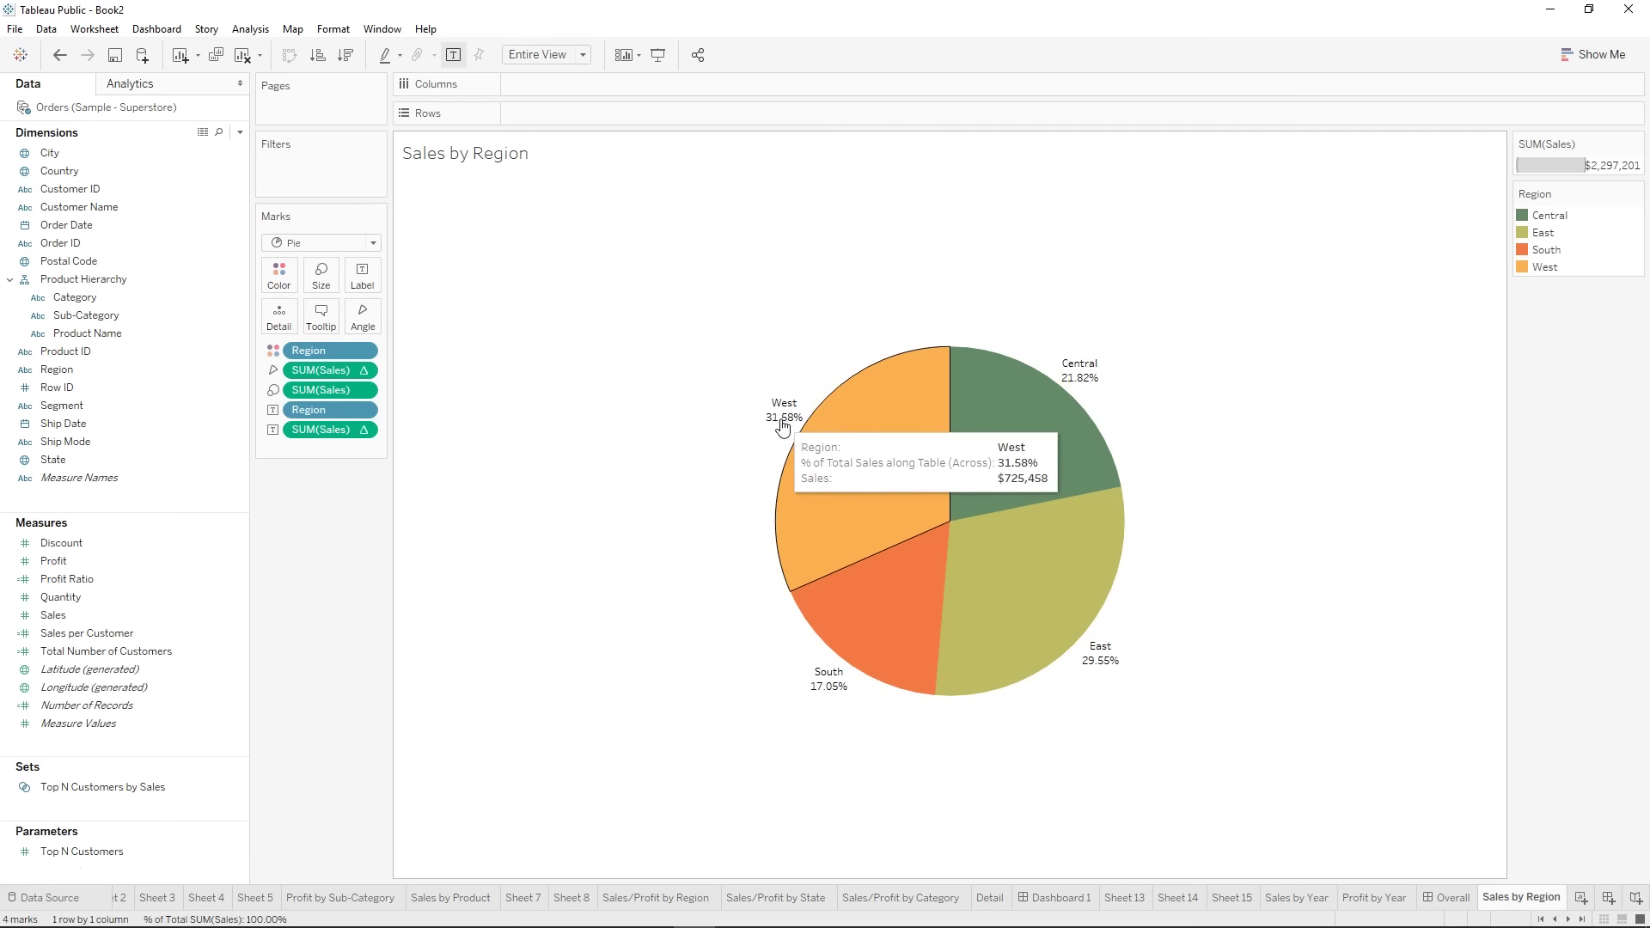
{"action": "left_click", "coordinate": [59, 54]}
{"action": "left_click_drag", "start_coordinate": [70, 610], "coordinate": [361, 276]}
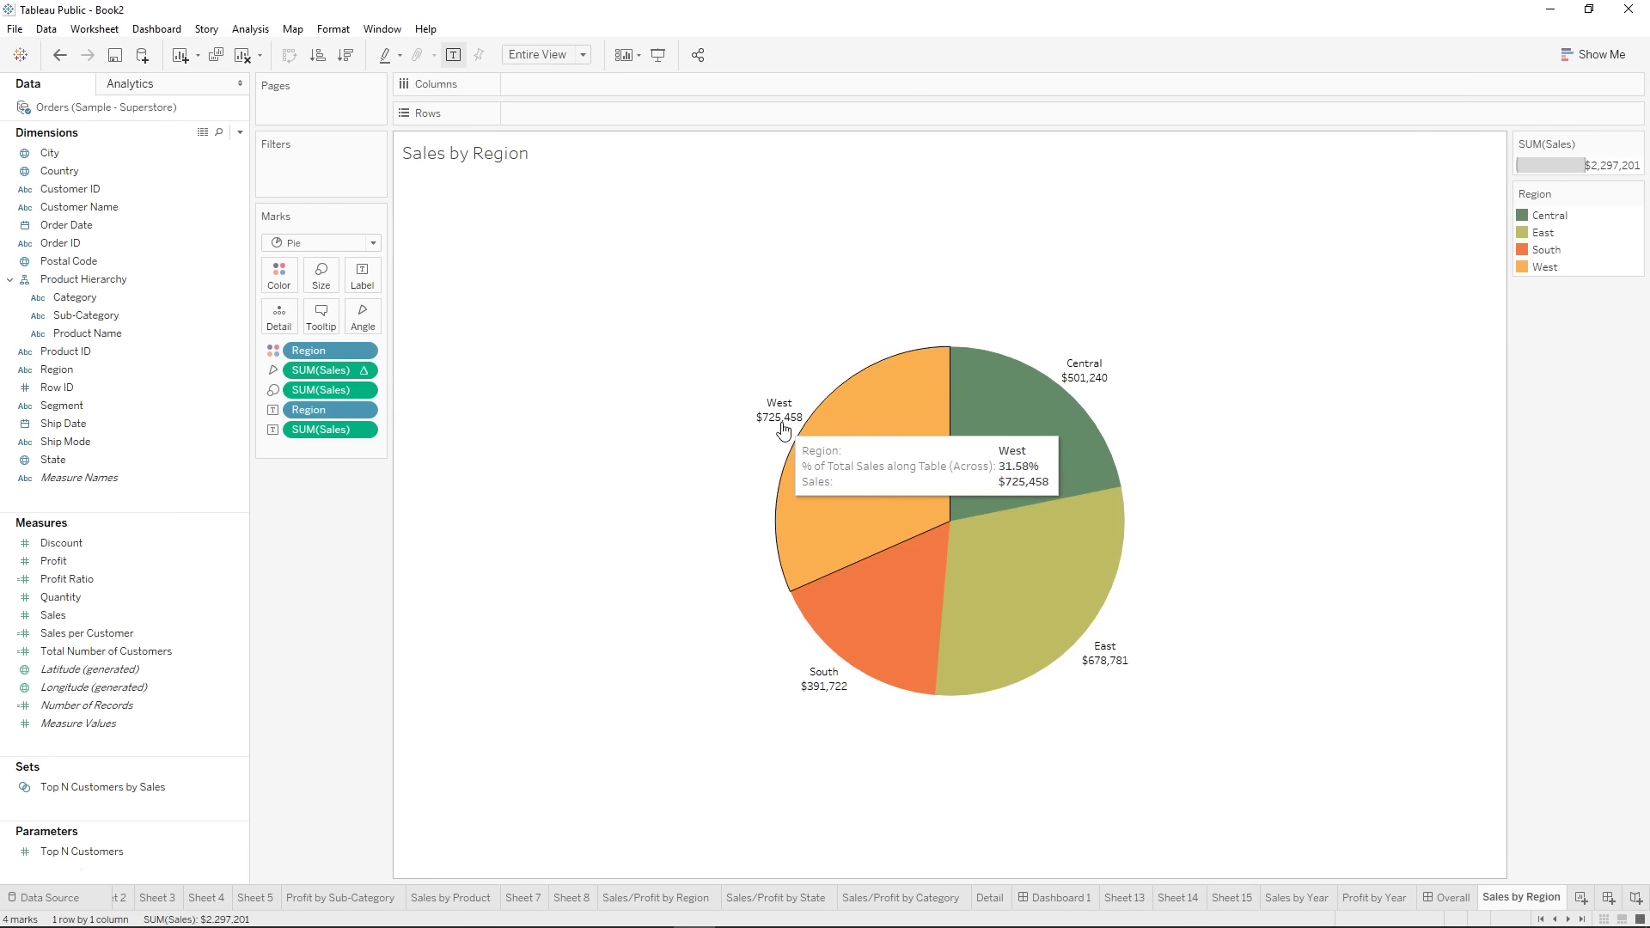
{"action": "right_click", "coordinate": [297, 430]}
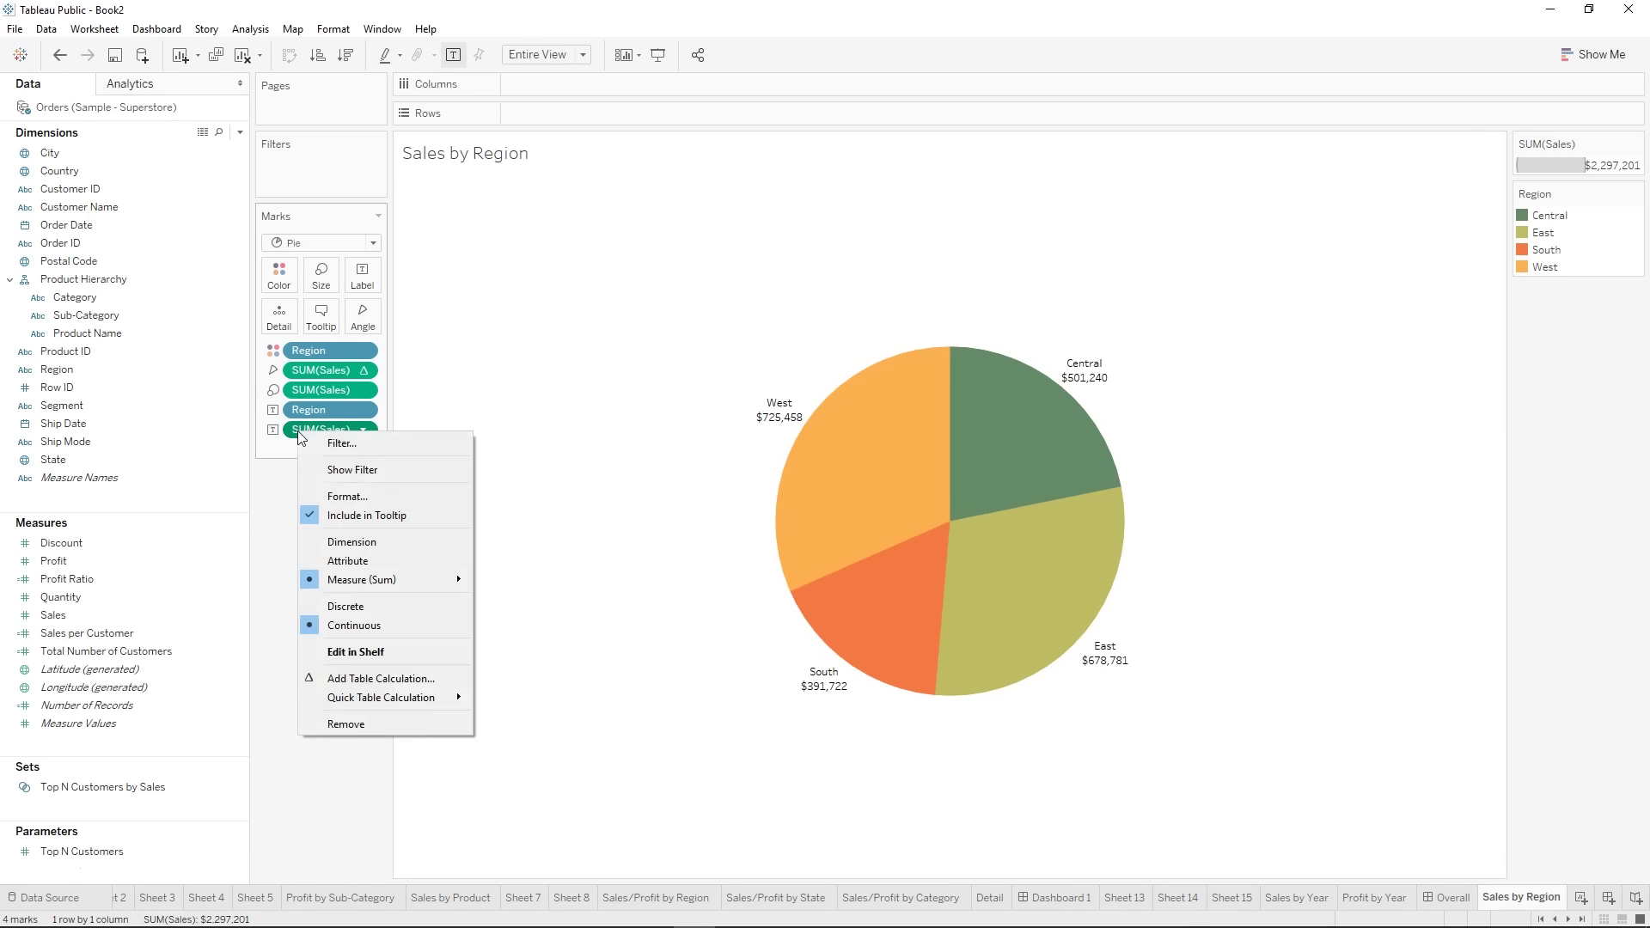
{"action": "left_click", "coordinate": [346, 723]}
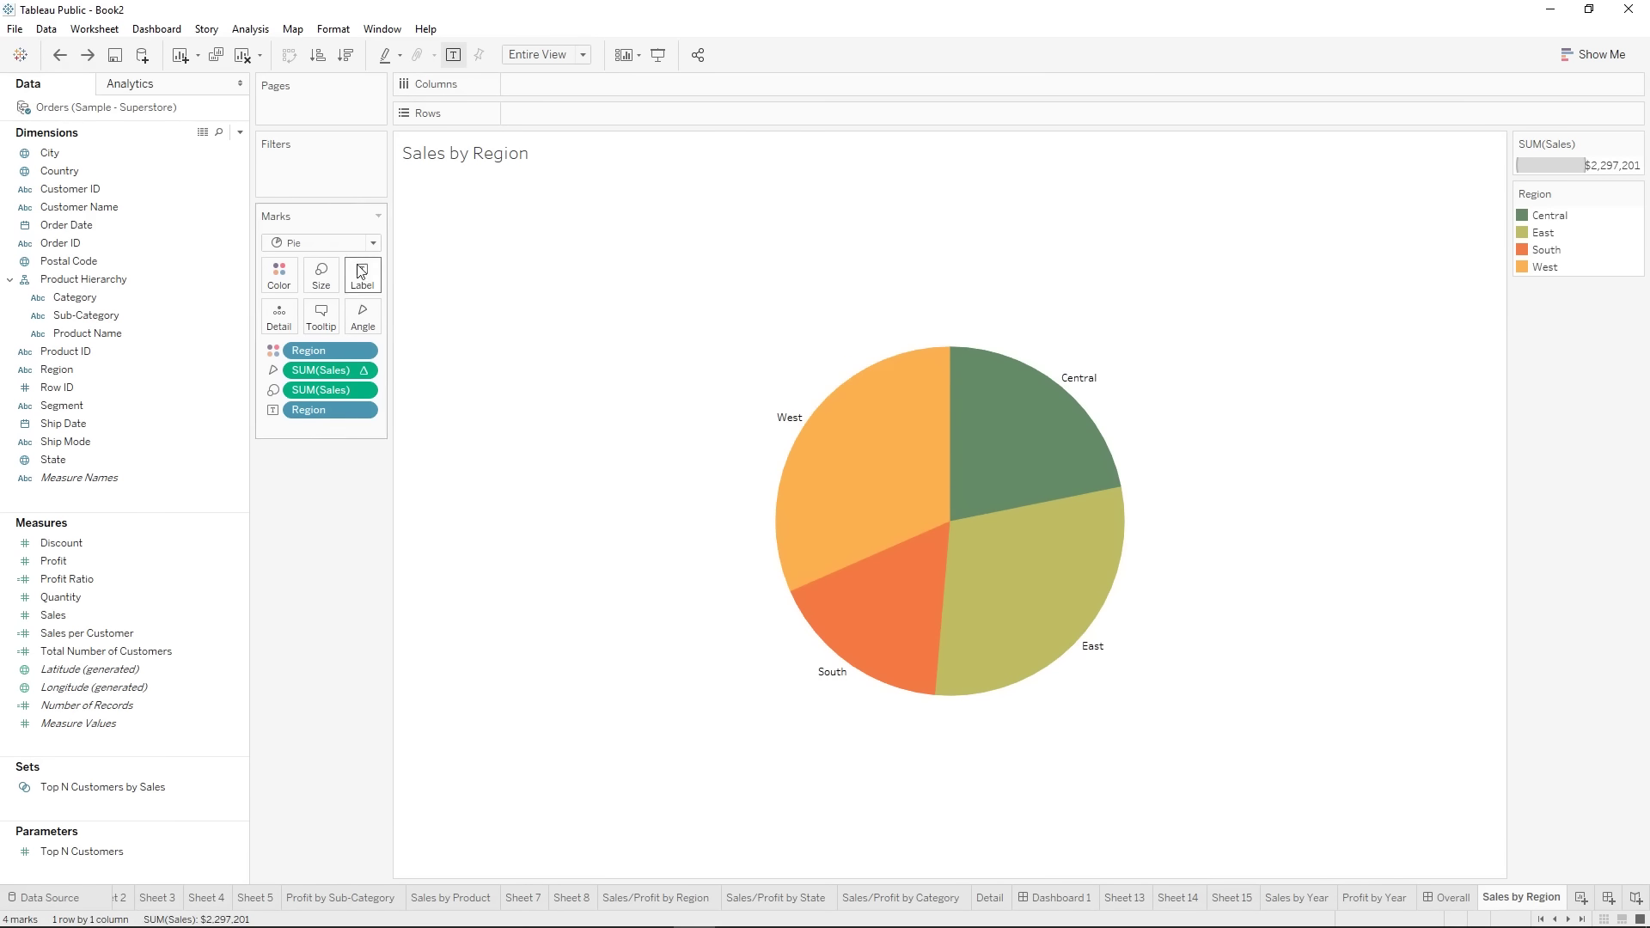
- Add the percent-of-total Sales measure to the pie slice labels and show a Region filter
{"action": "left_click_drag", "start_coordinate": [327, 391], "coordinate": [364, 268]}
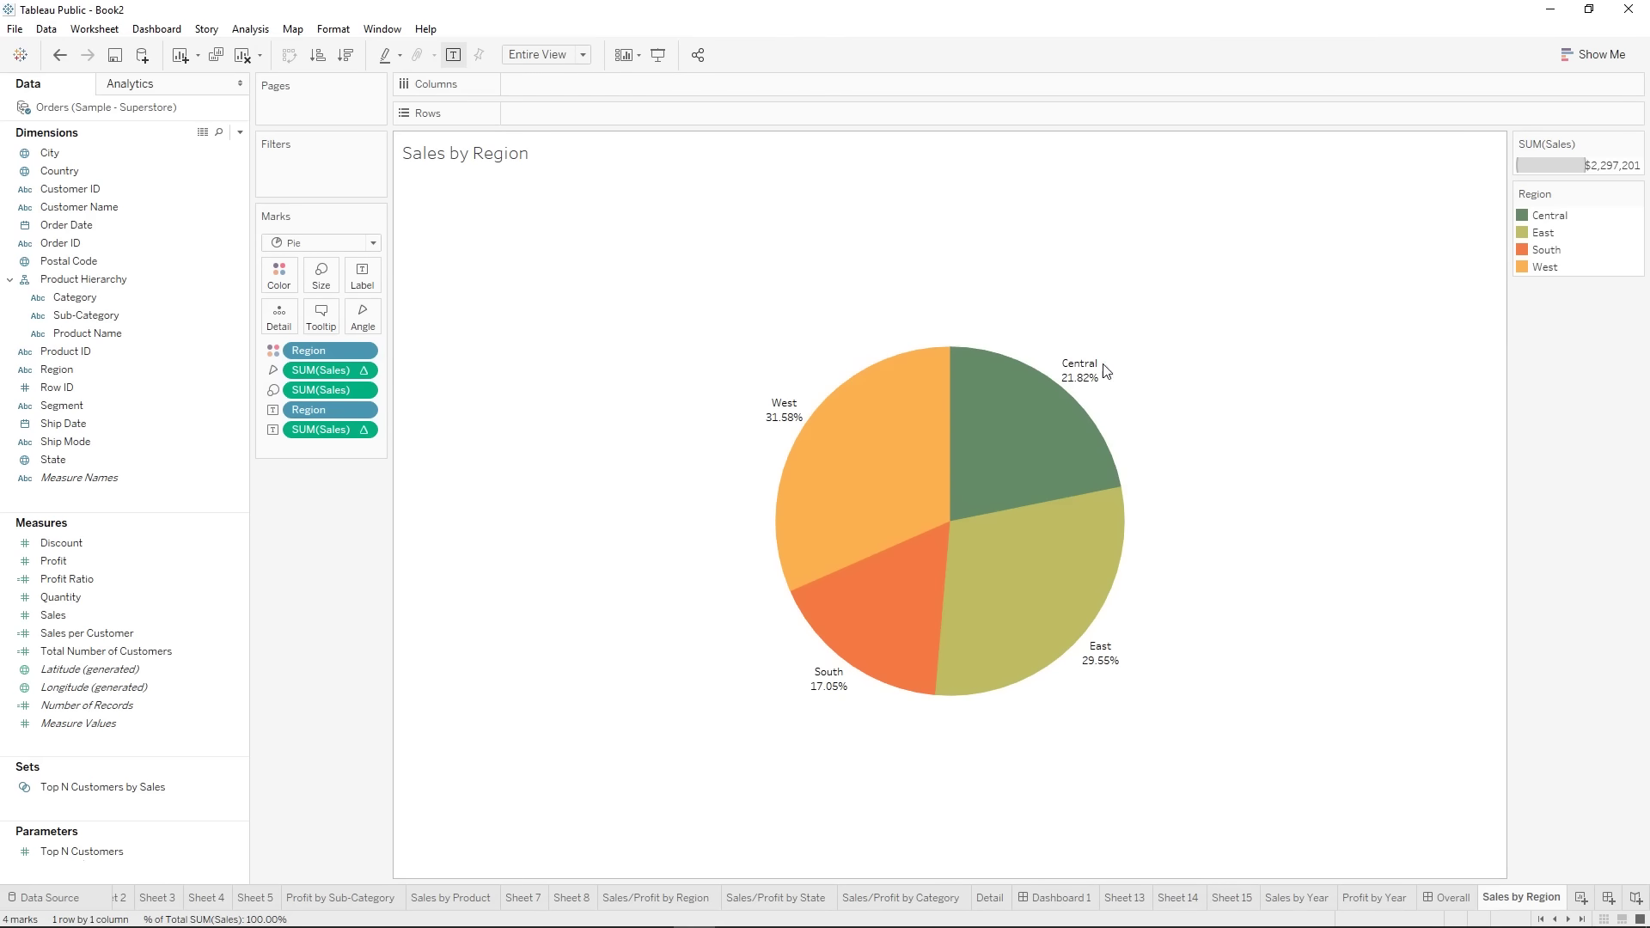
{"action": "right_click", "coordinate": [326, 352]}
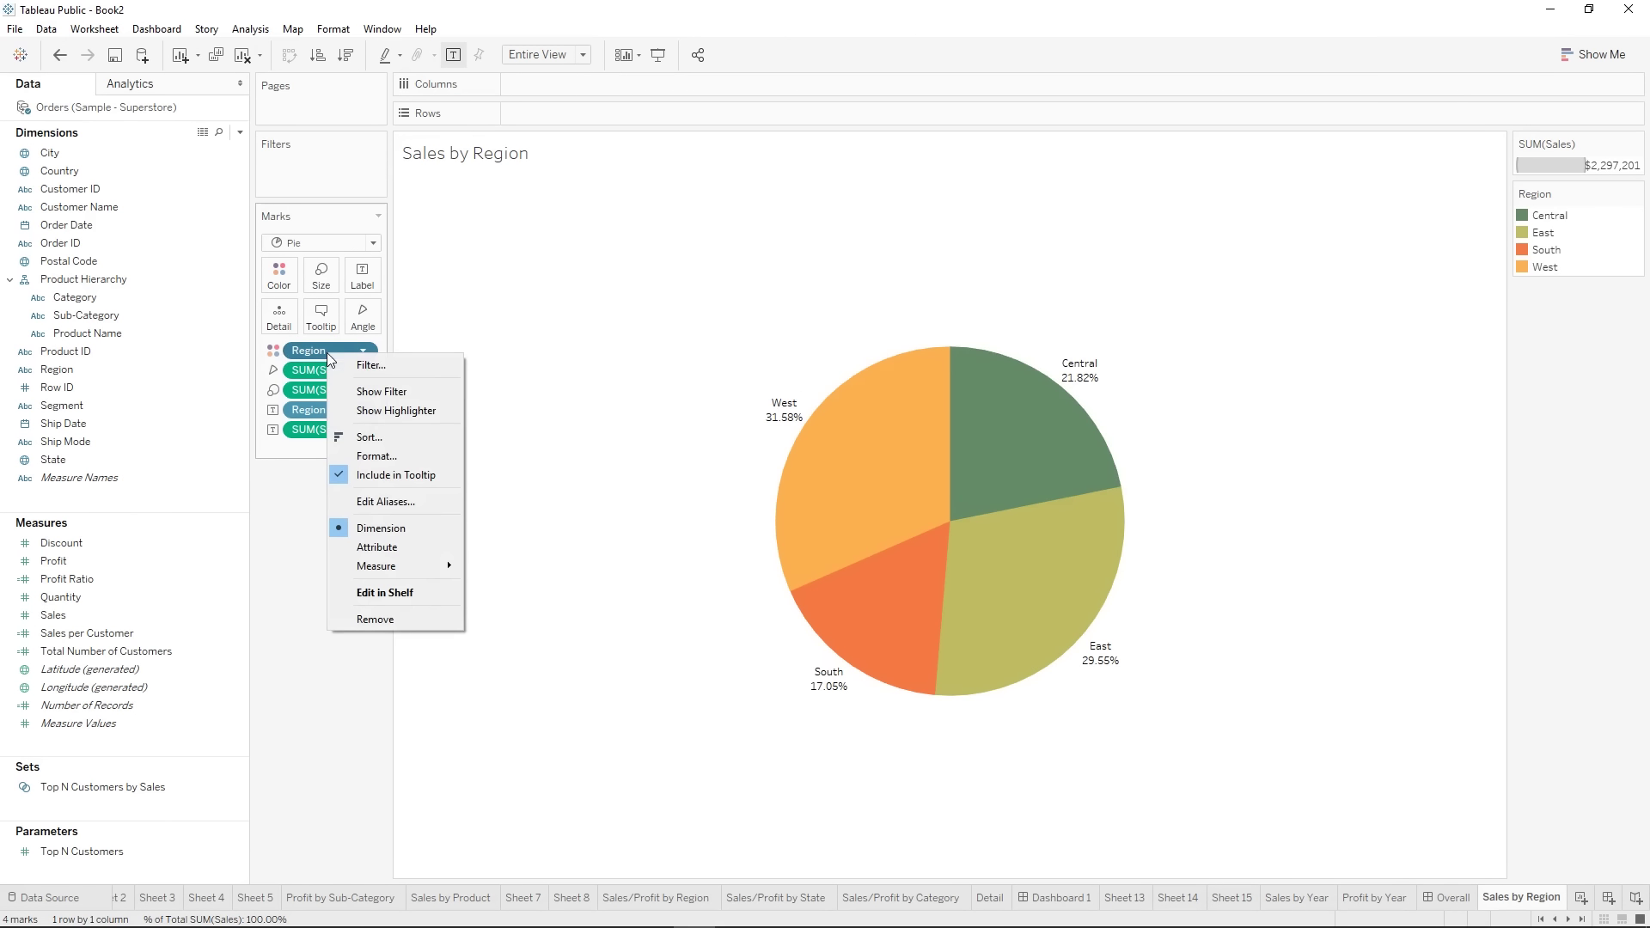
{"action": "left_click", "coordinate": [400, 391]}
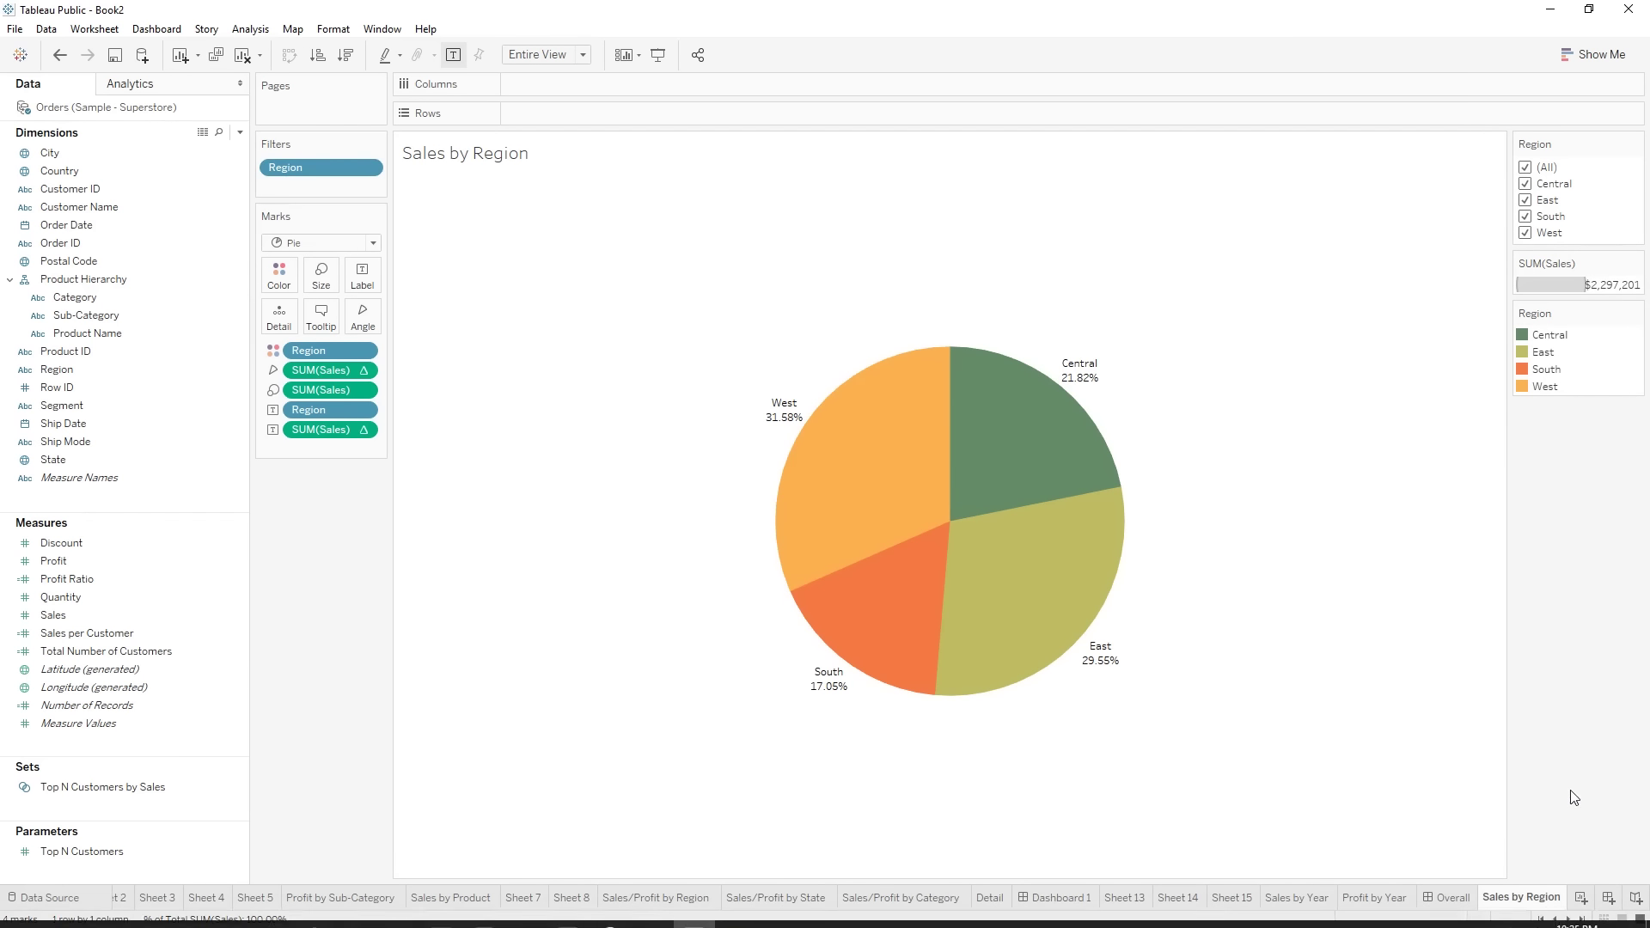
- Create a new worksheet and rename it "Sales by State"
{"action": "left_click", "coordinate": [1579, 897]}
{"action": "right_click", "coordinate": [1547, 900]}
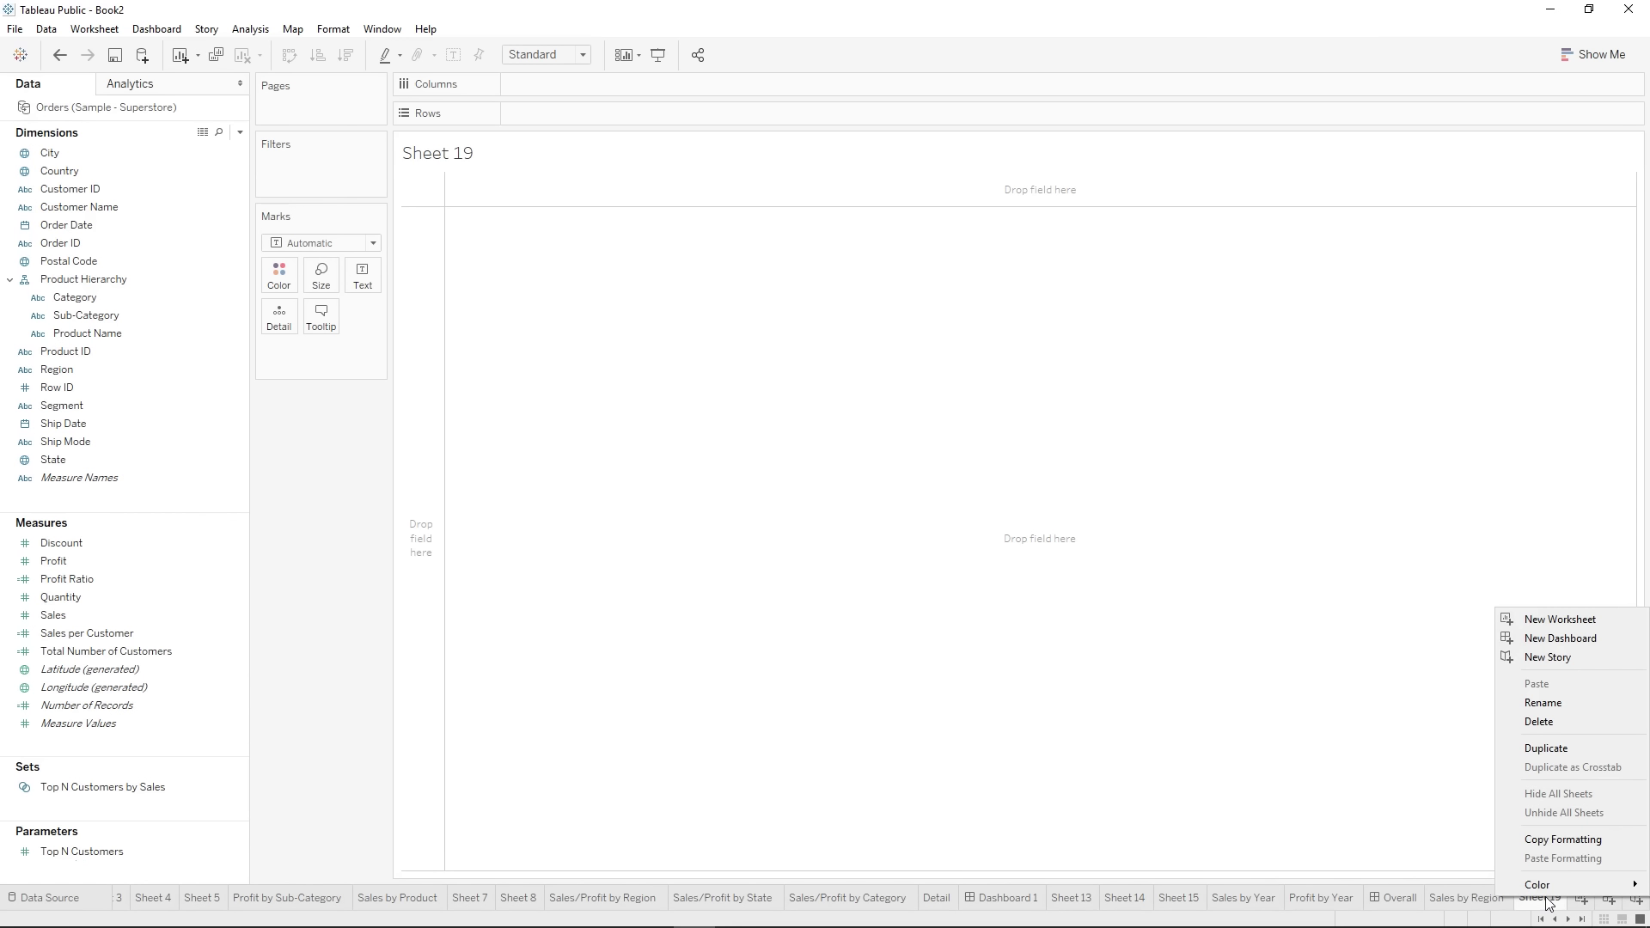
{"action": "left_click", "coordinate": [1552, 706]}
{"action": "type", "text": "Sales by State"}
{"action": "key", "text": "Return"}
{"action": "left_click", "coordinate": [224, 306]}
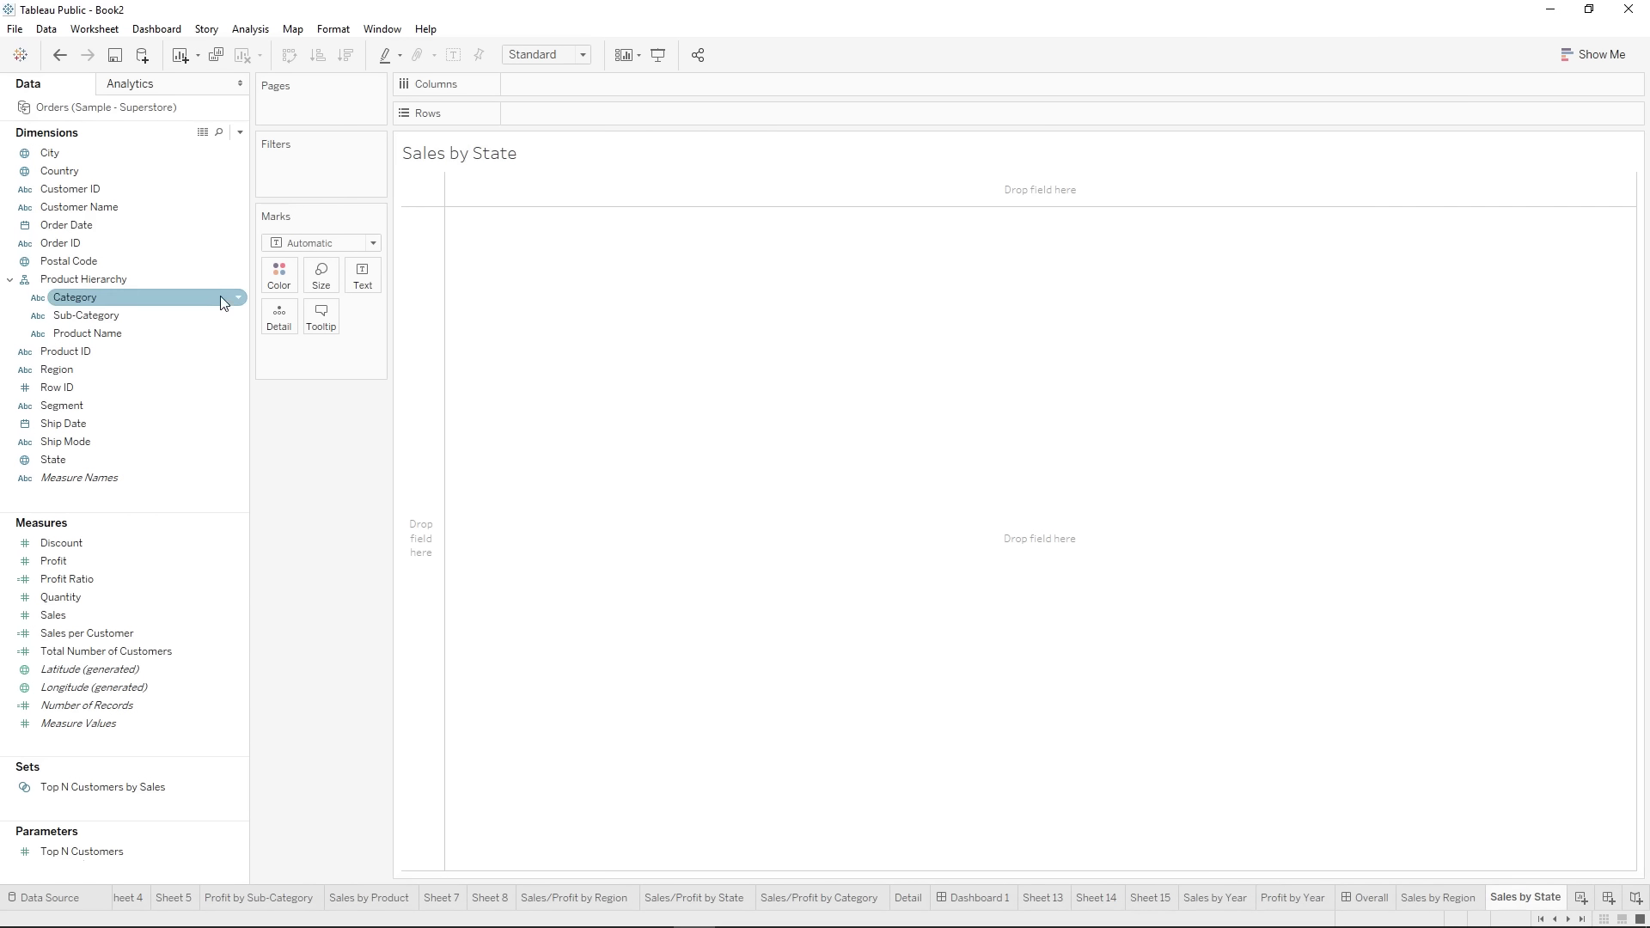
{"action": "left_click", "coordinate": [212, 286]}
{"action": "left_click", "coordinate": [59, 156]}
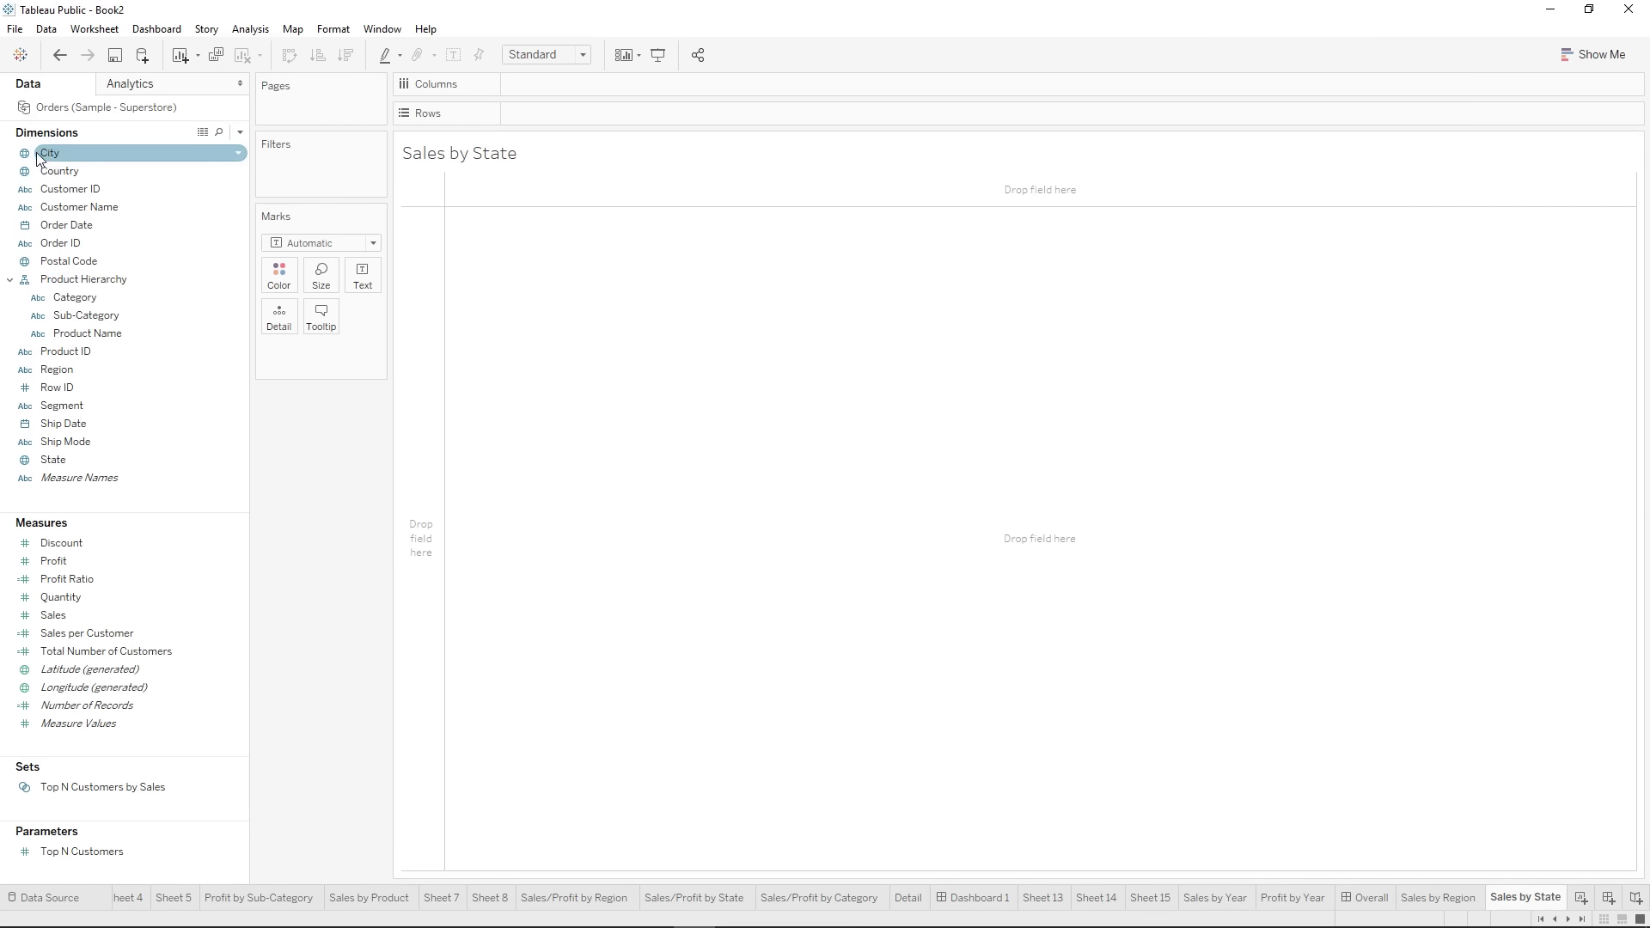
{"action": "left_click", "coordinate": [29, 282]}
{"action": "left_click", "coordinate": [18, 157]}
{"action": "left_click", "coordinate": [27, 174]}
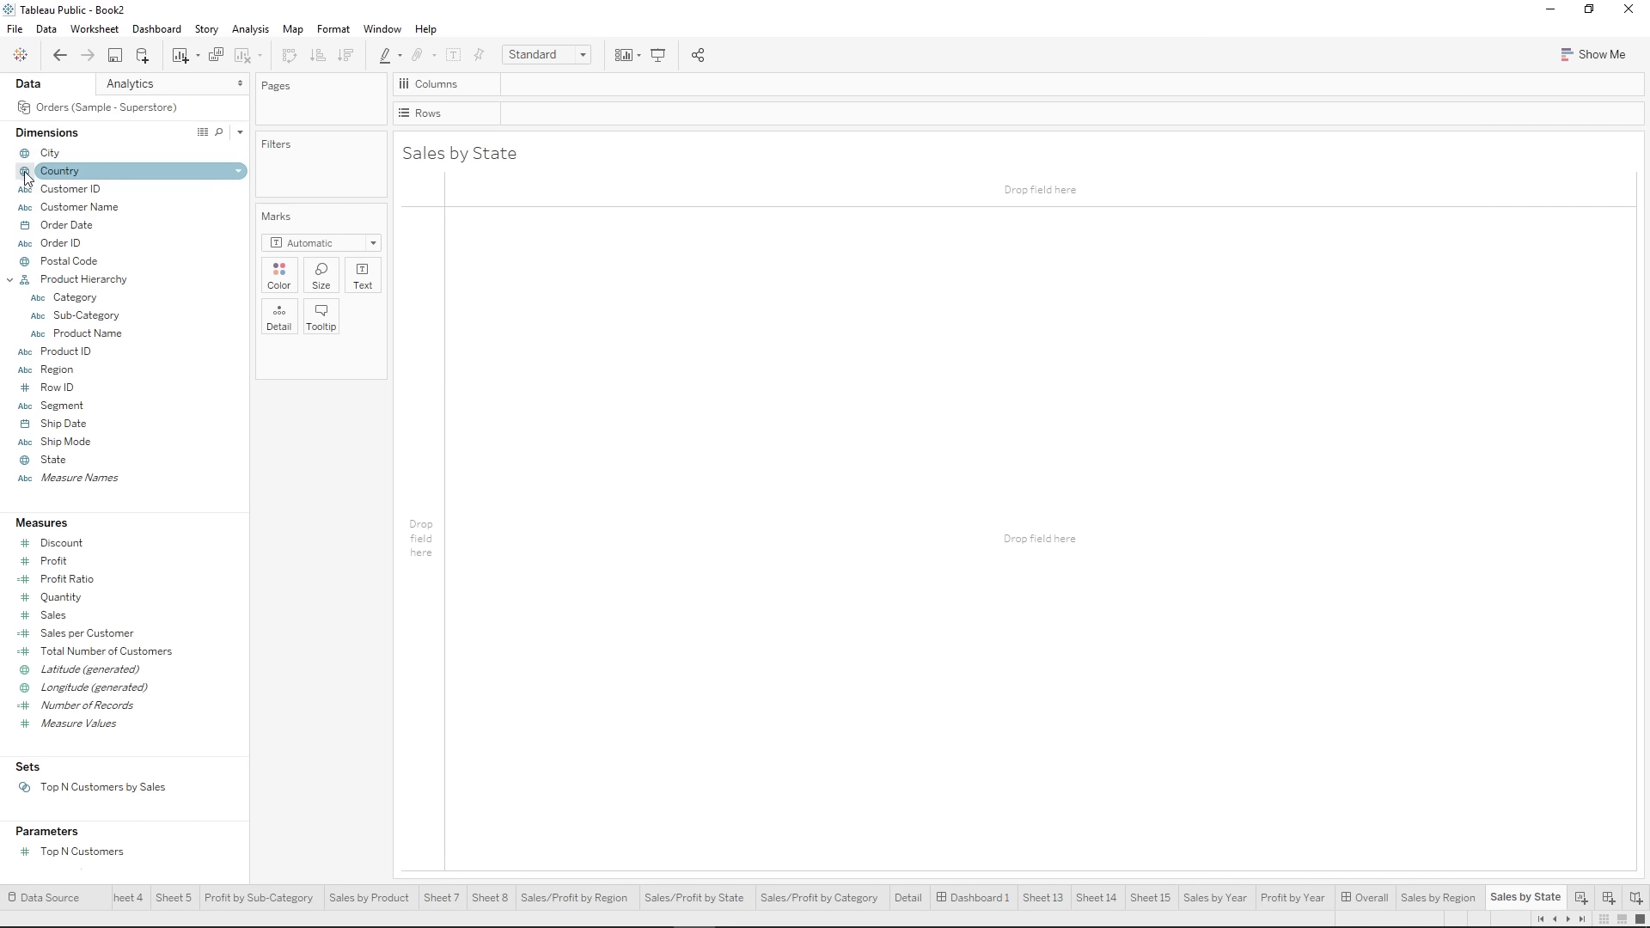
{"action": "left_click", "coordinate": [67, 462]}
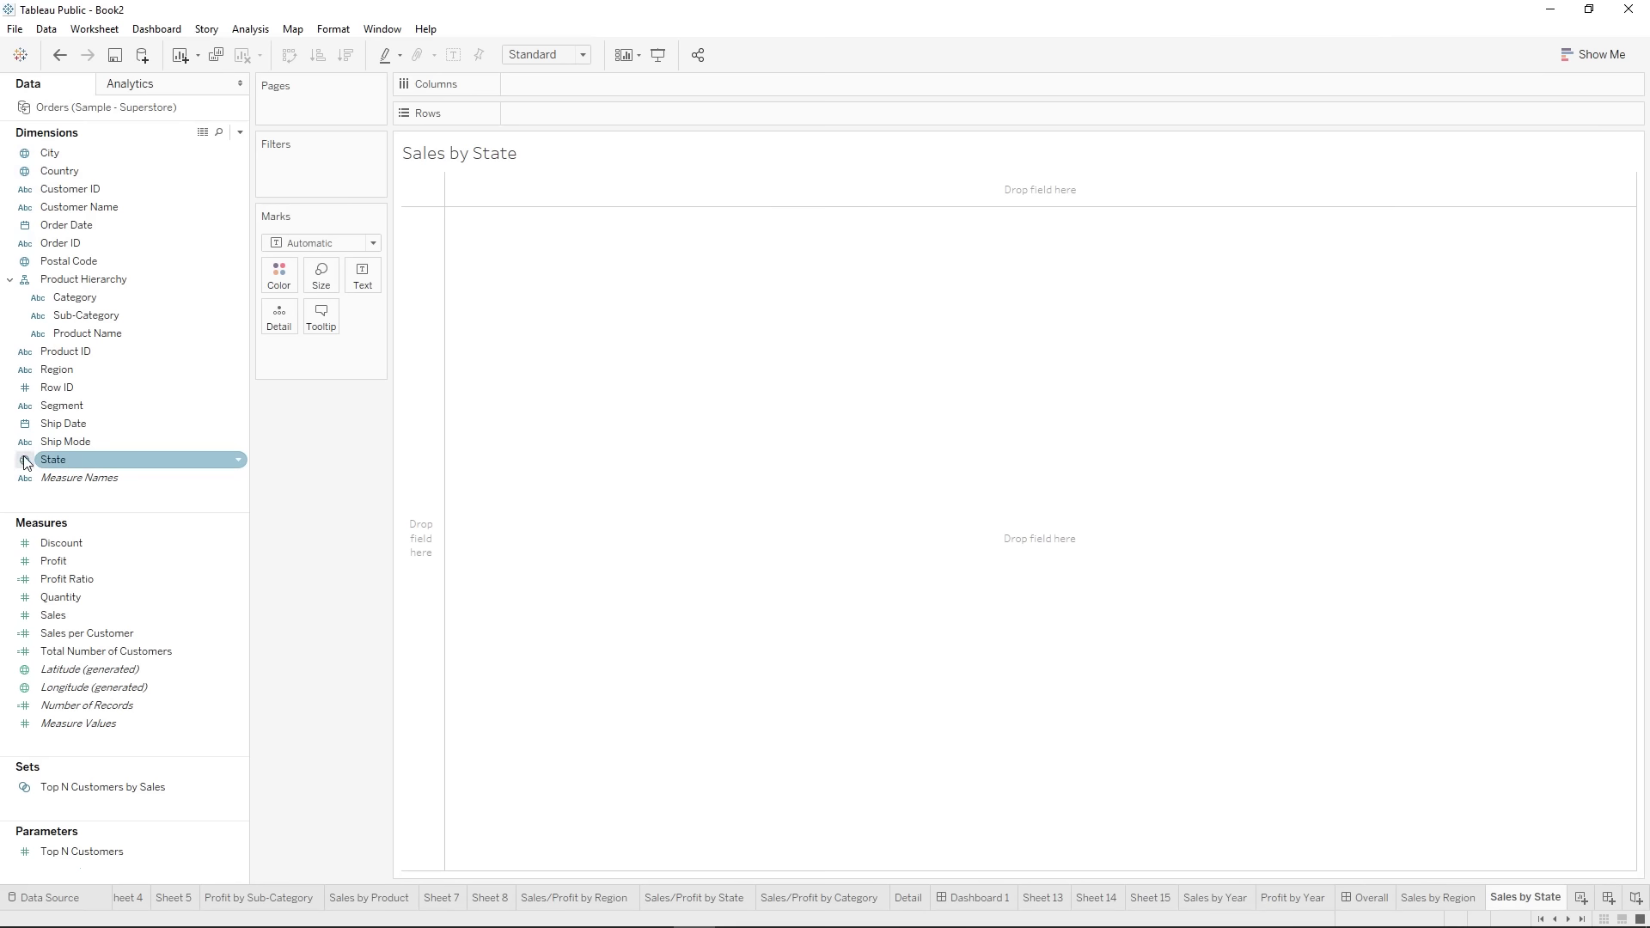
- Try plotting the State dimension alone as a symbol map, and undo it
{"action": "double_click", "coordinate": [124, 461]}
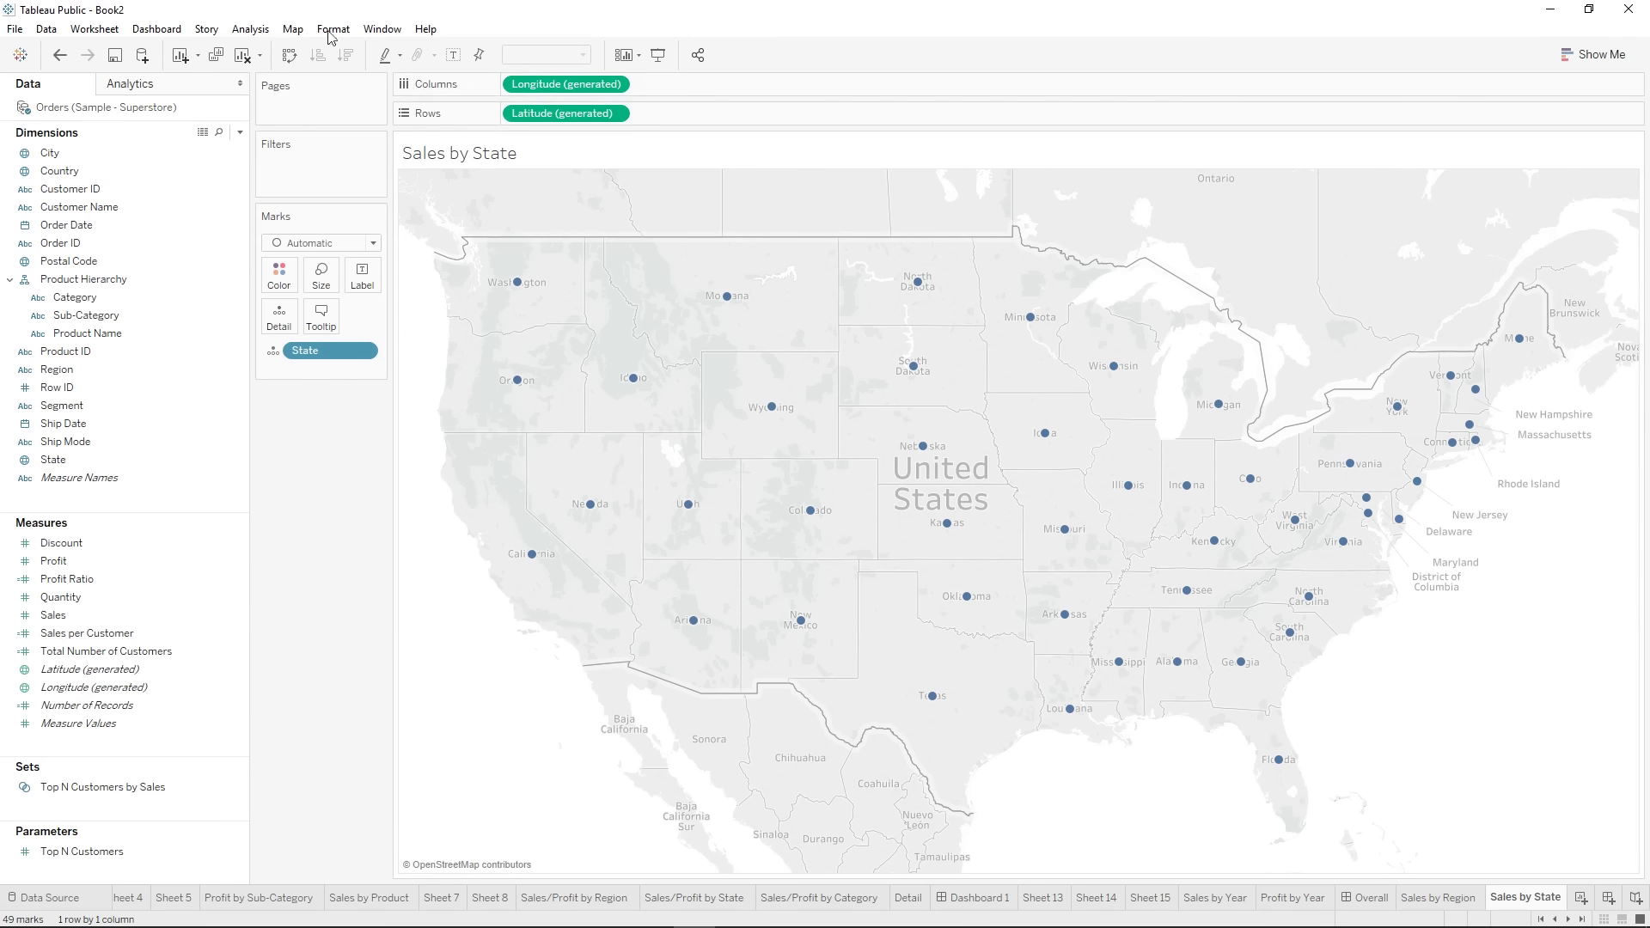
{"action": "left_click", "coordinate": [59, 55]}
- Build a filled map from the State dimension and the Sales measure using the Show Me chart suggestions
{"action": "left_click", "coordinate": [73, 460]}
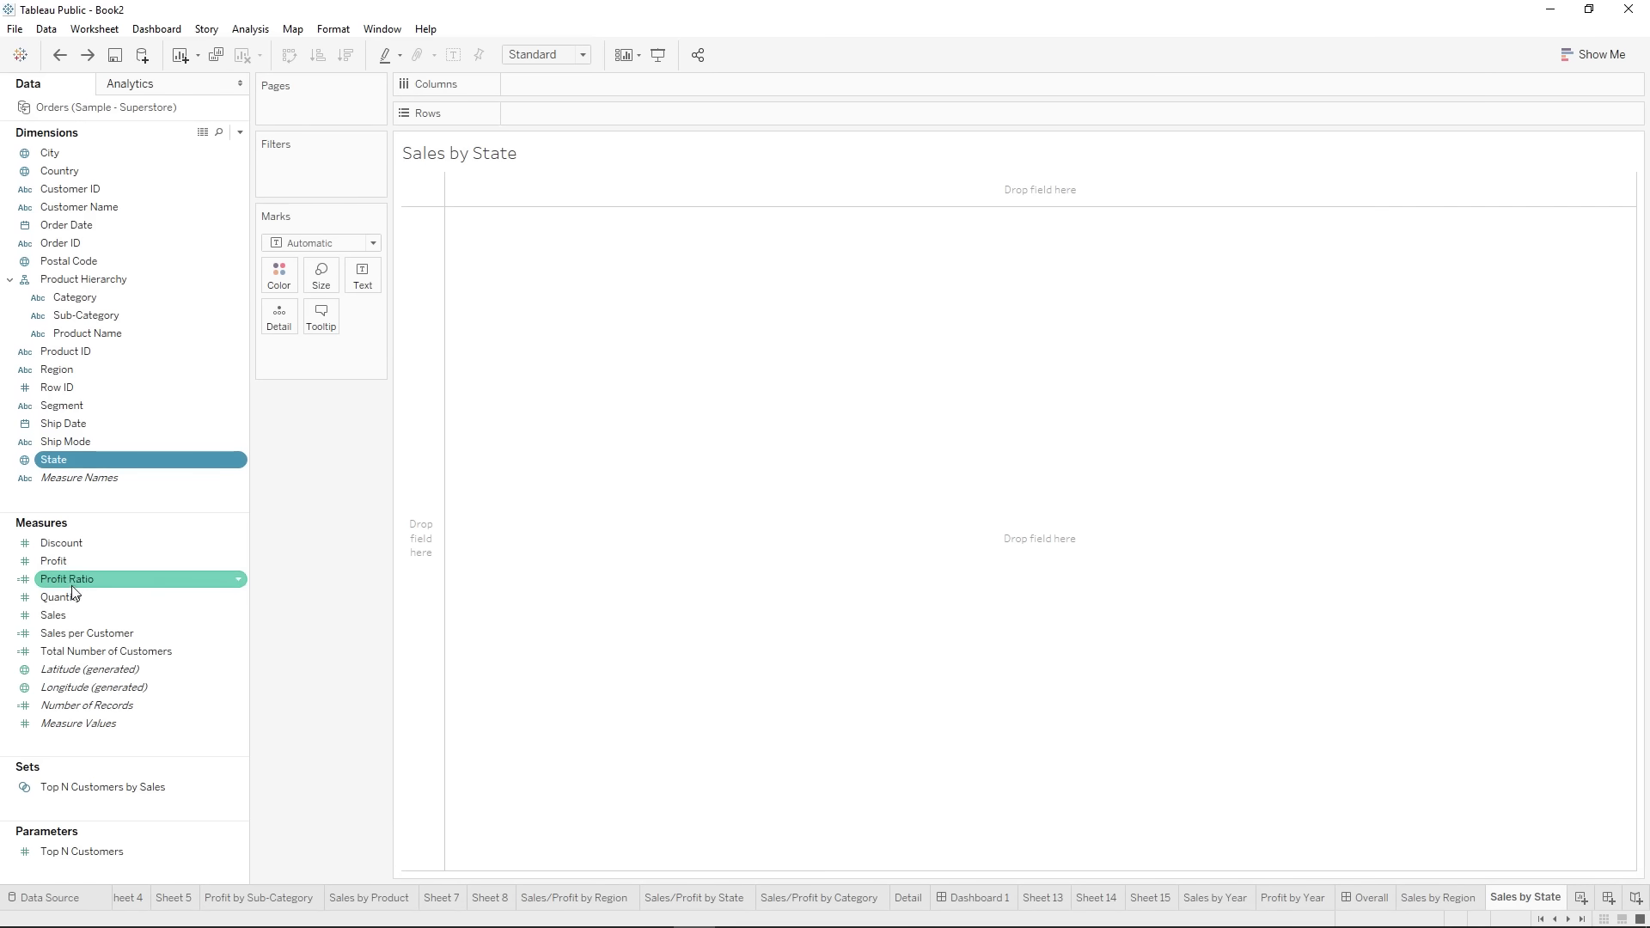
{"action": "left_click", "coordinate": [63, 614], "text": "ctrl"}
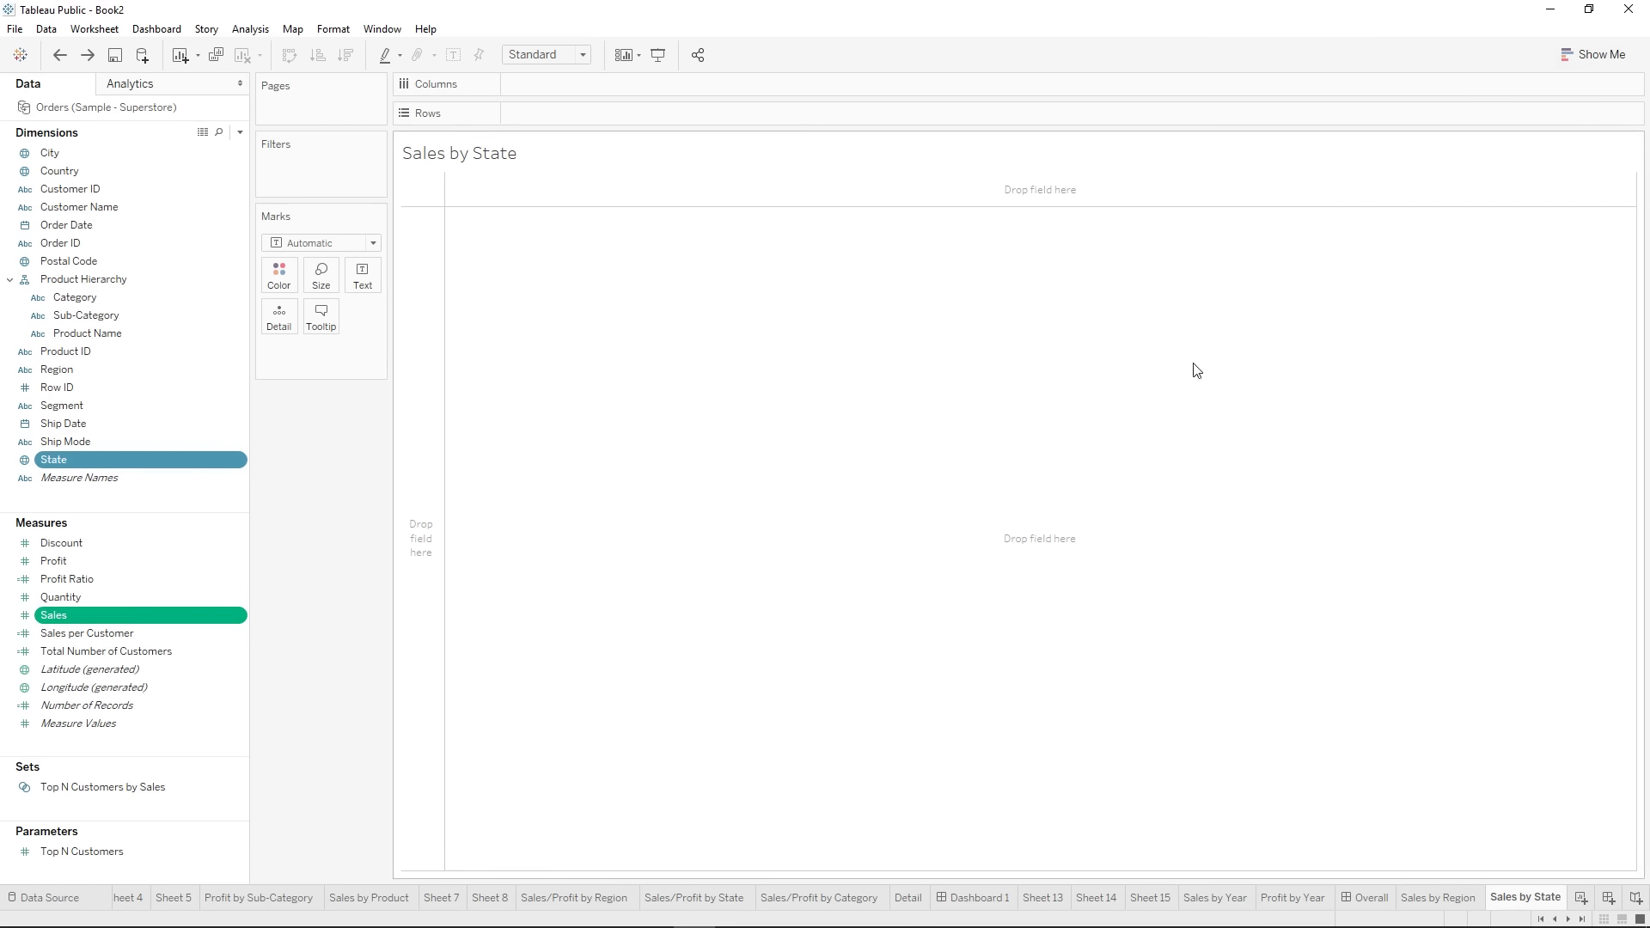
{"action": "left_click", "coordinate": [1605, 52]}
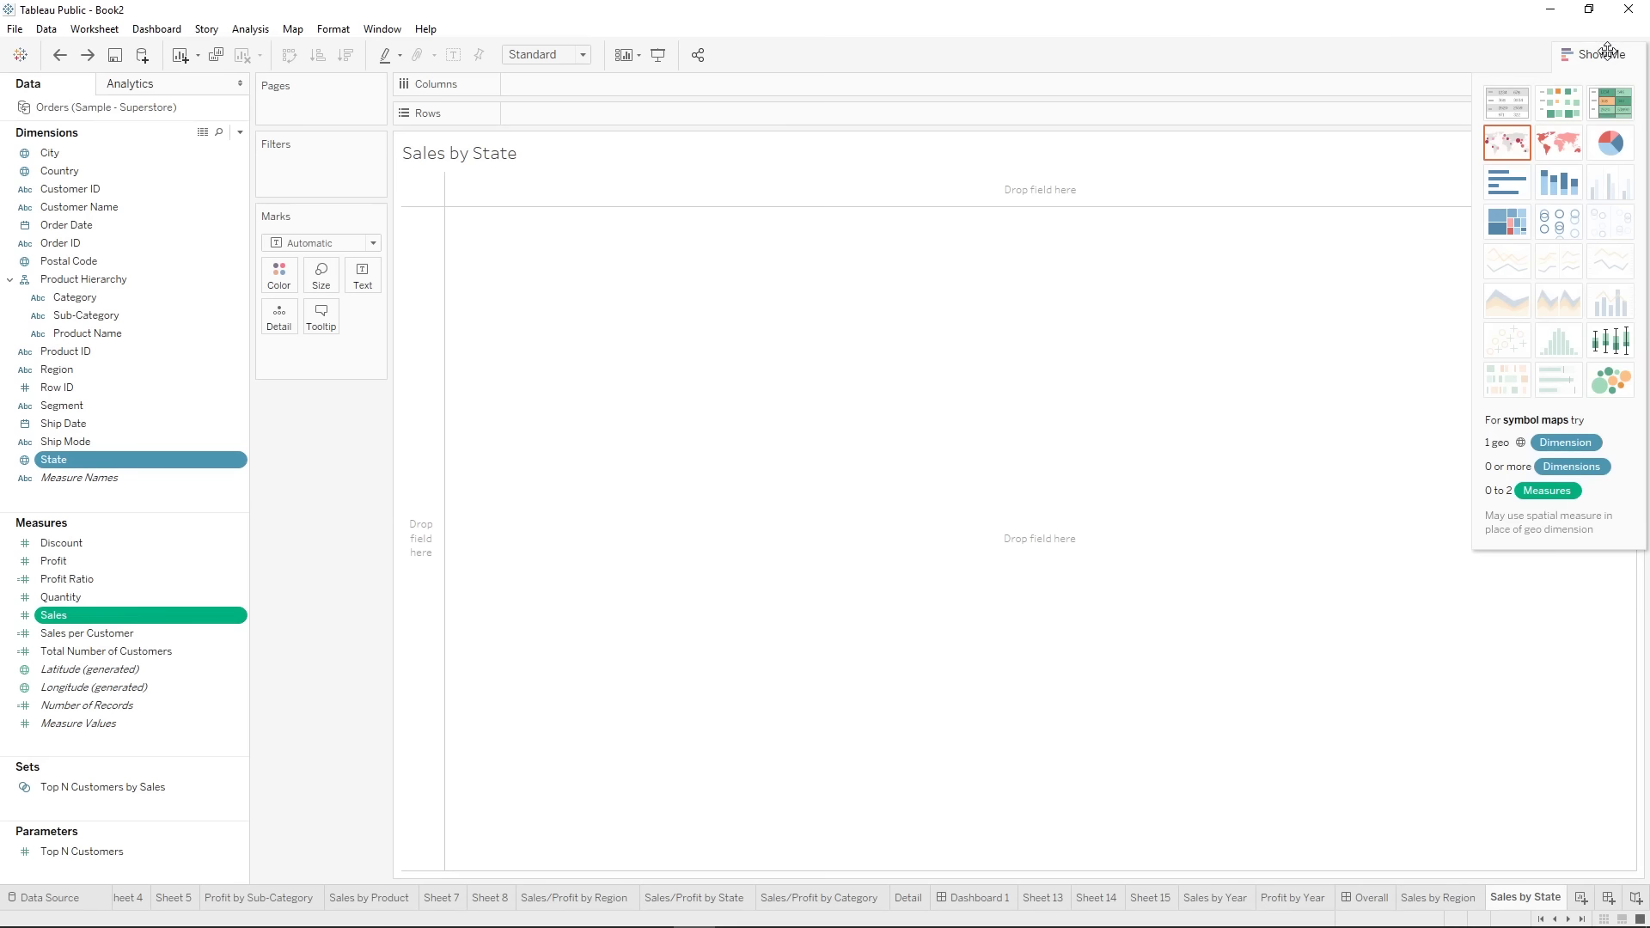
{"action": "left_click", "coordinate": [1508, 152]}
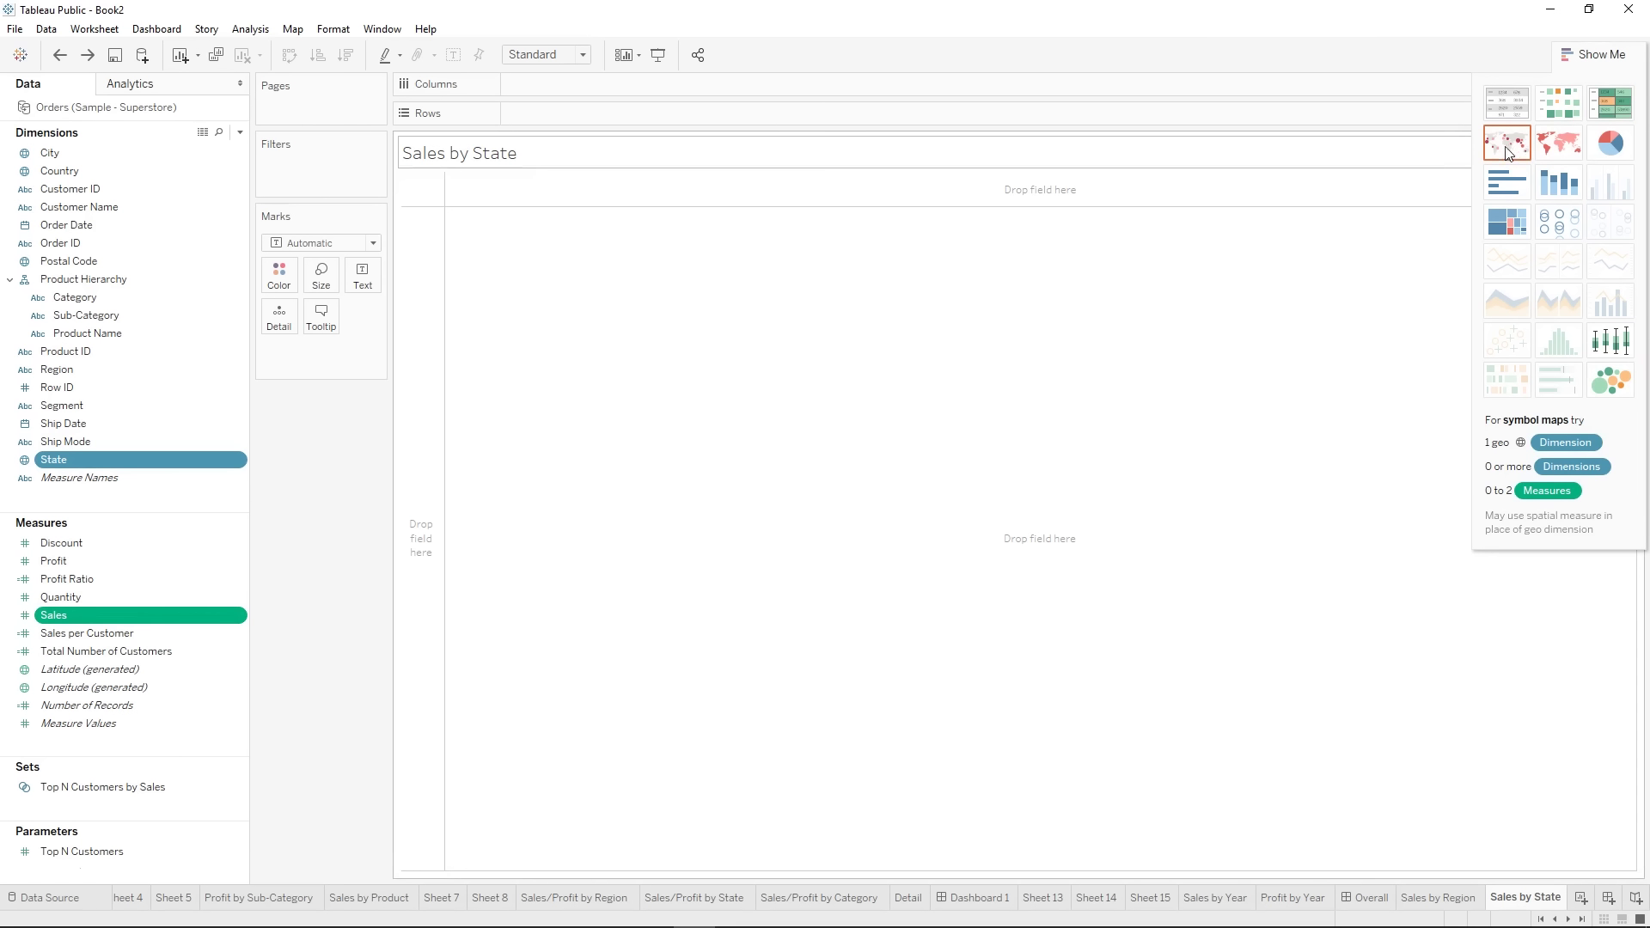
{"action": "left_click", "coordinate": [1568, 149]}
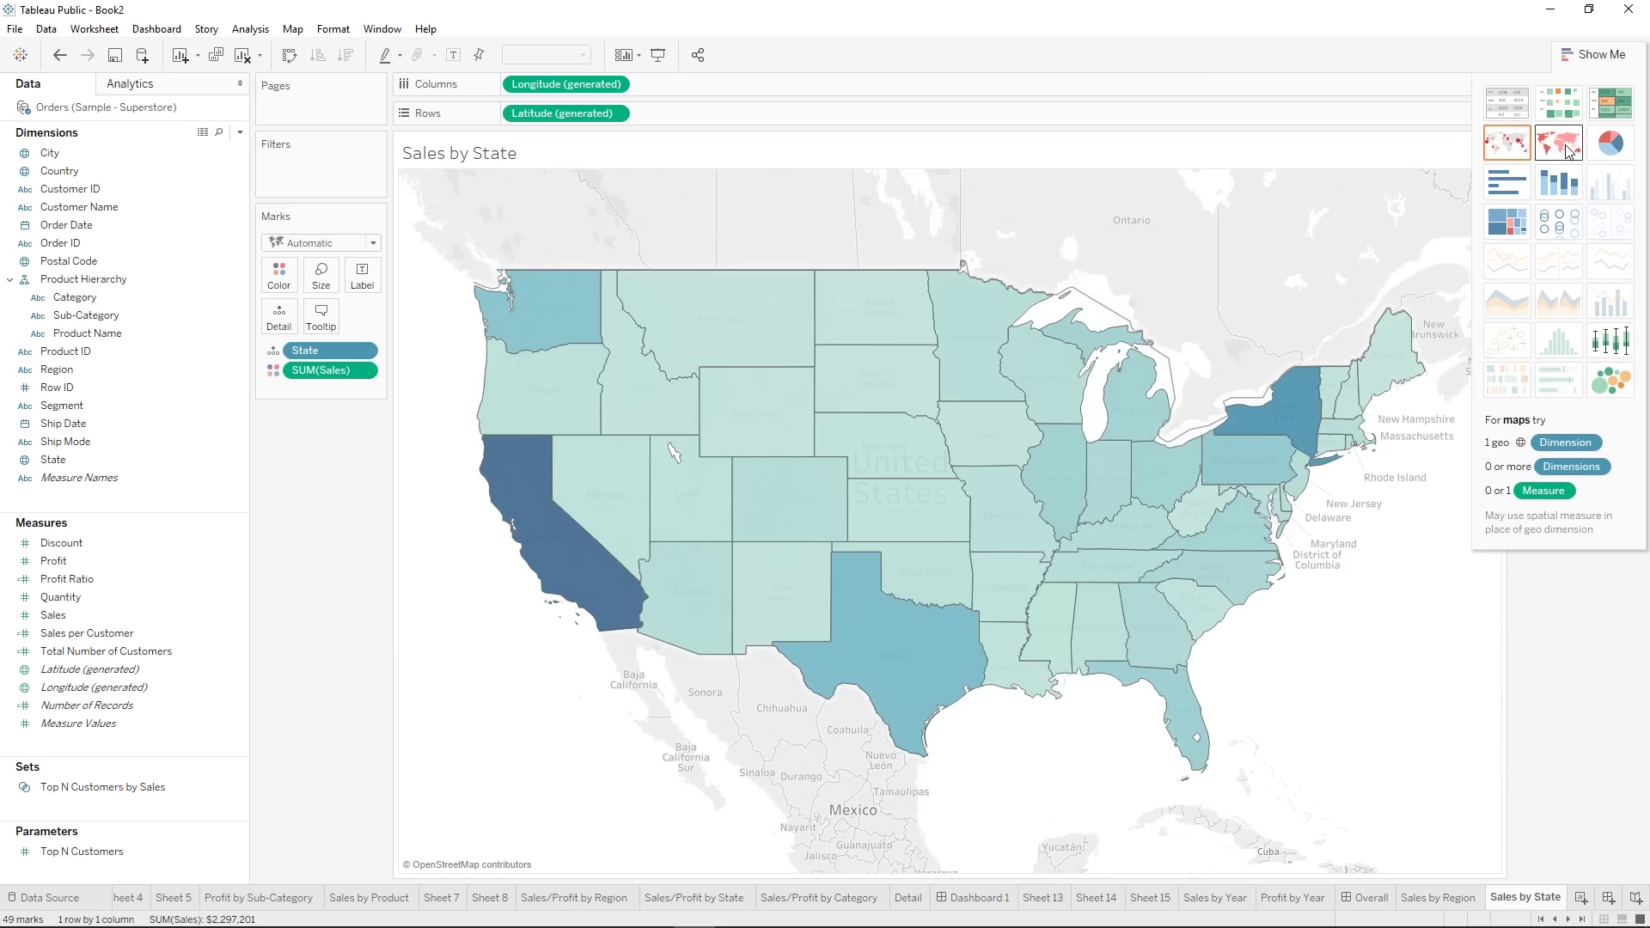
{"action": "left_click", "coordinate": [1594, 54]}
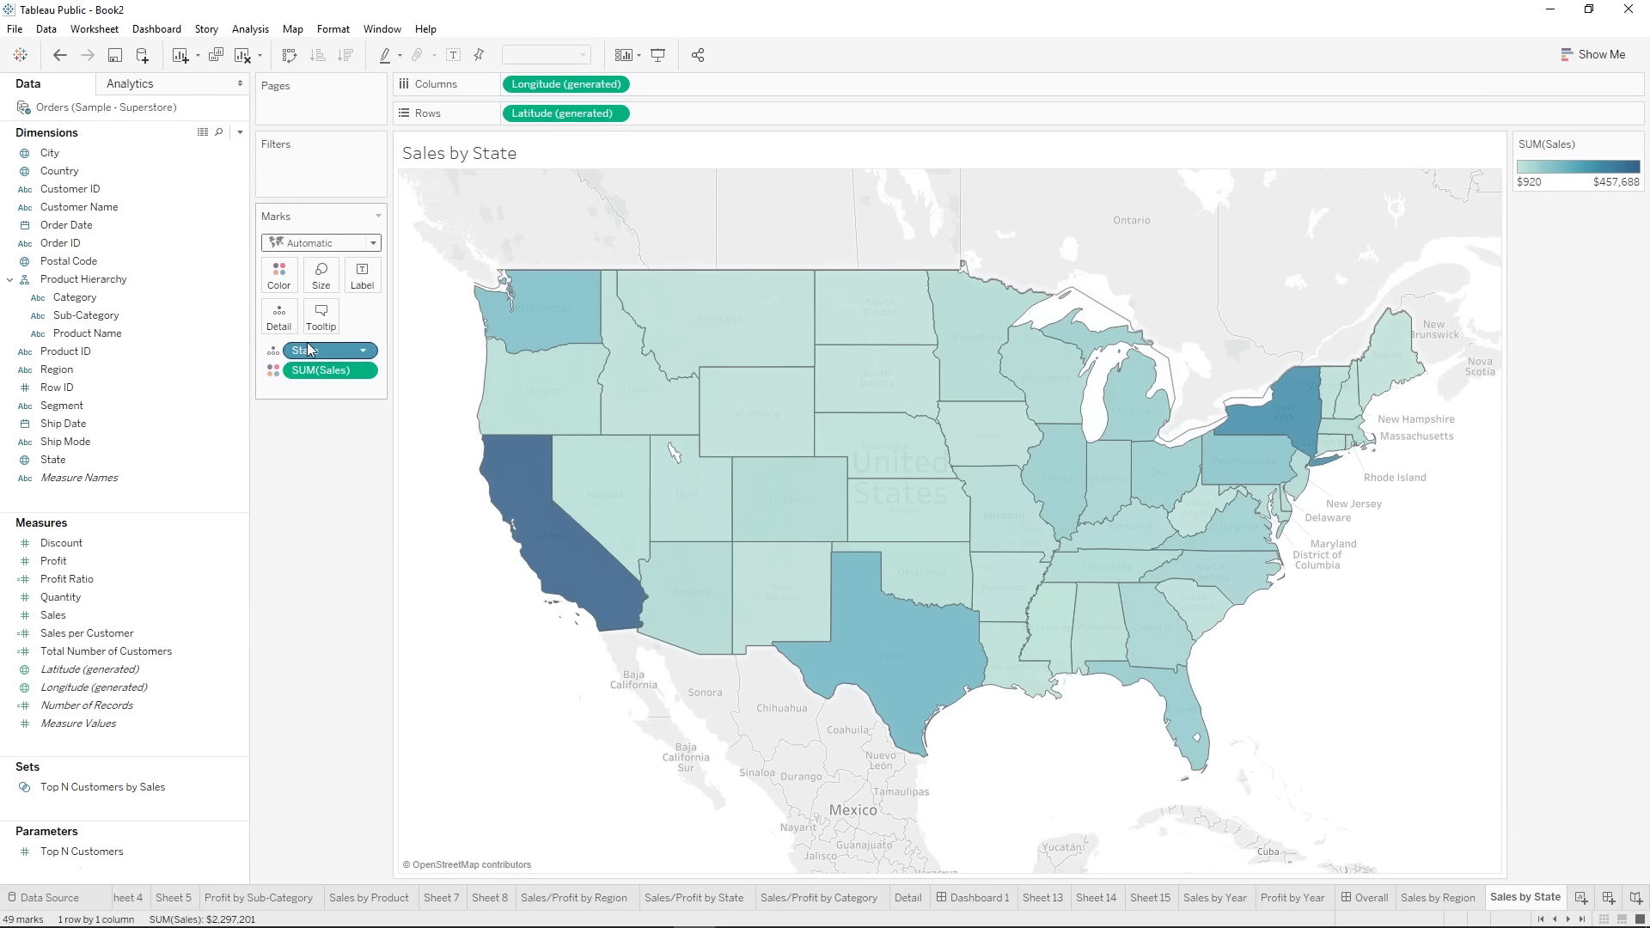
- Try the Purple and Blue-Teal palettes for the map's Sales colors, and settle on the Green palette
{"action": "left_click", "coordinate": [278, 275]}
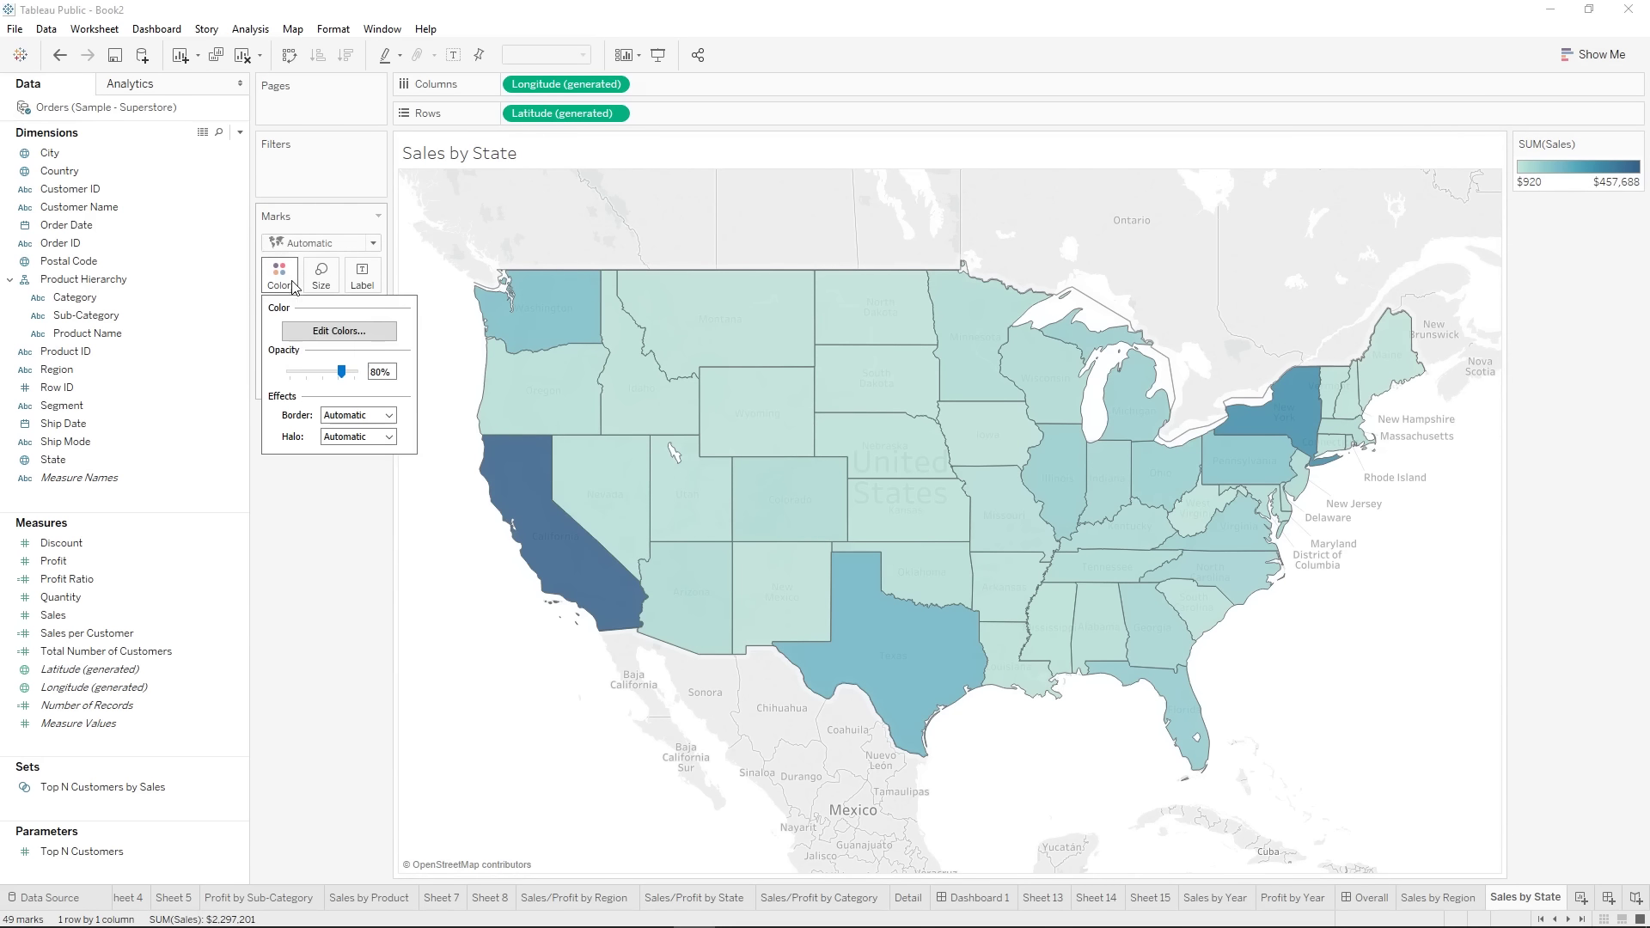
{"action": "left_click", "coordinate": [339, 331]}
{"action": "left_click", "coordinate": [791, 402]}
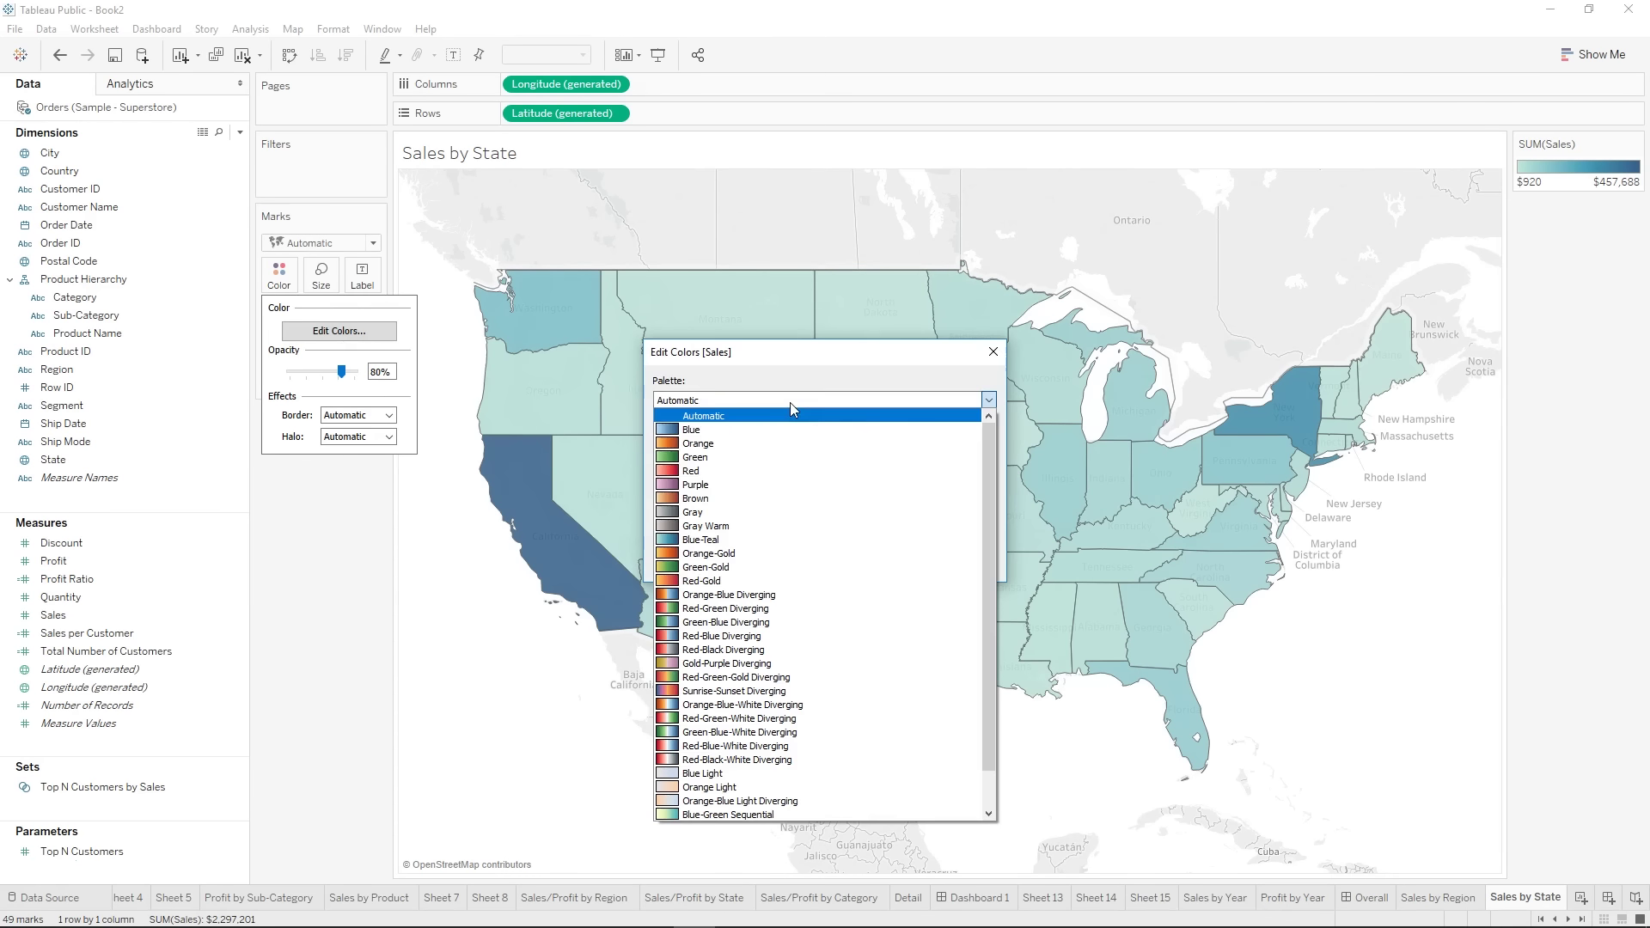
{"action": "left_click", "coordinate": [777, 485]}
{"action": "left_click", "coordinate": [980, 565]}
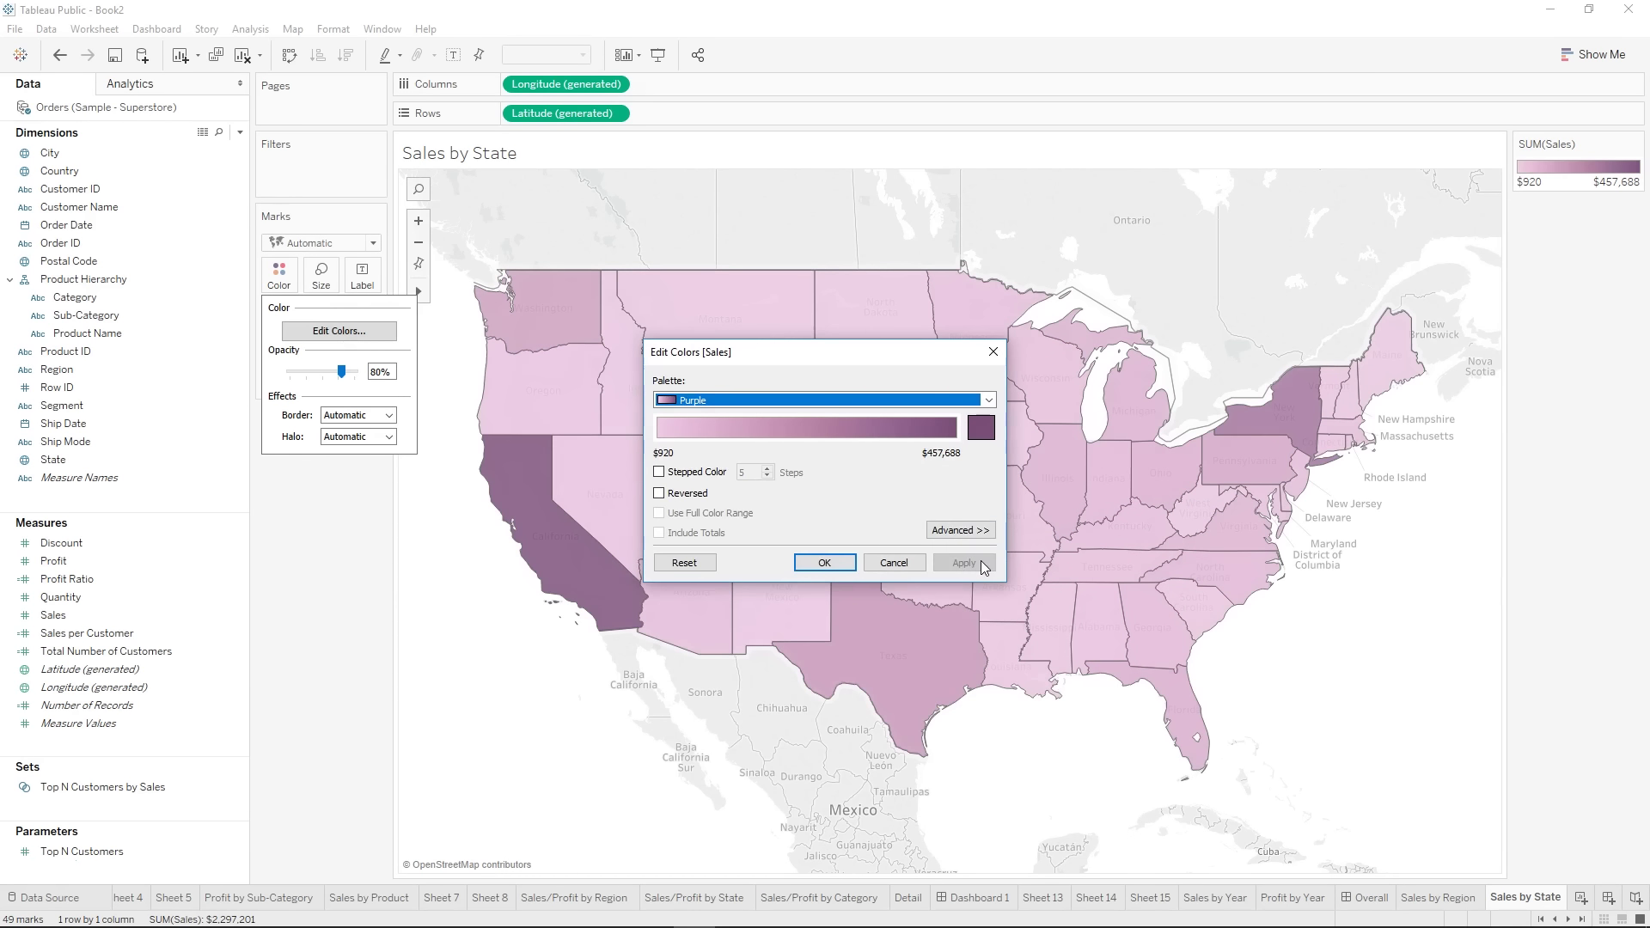
{"action": "left_click", "coordinate": [817, 400]}
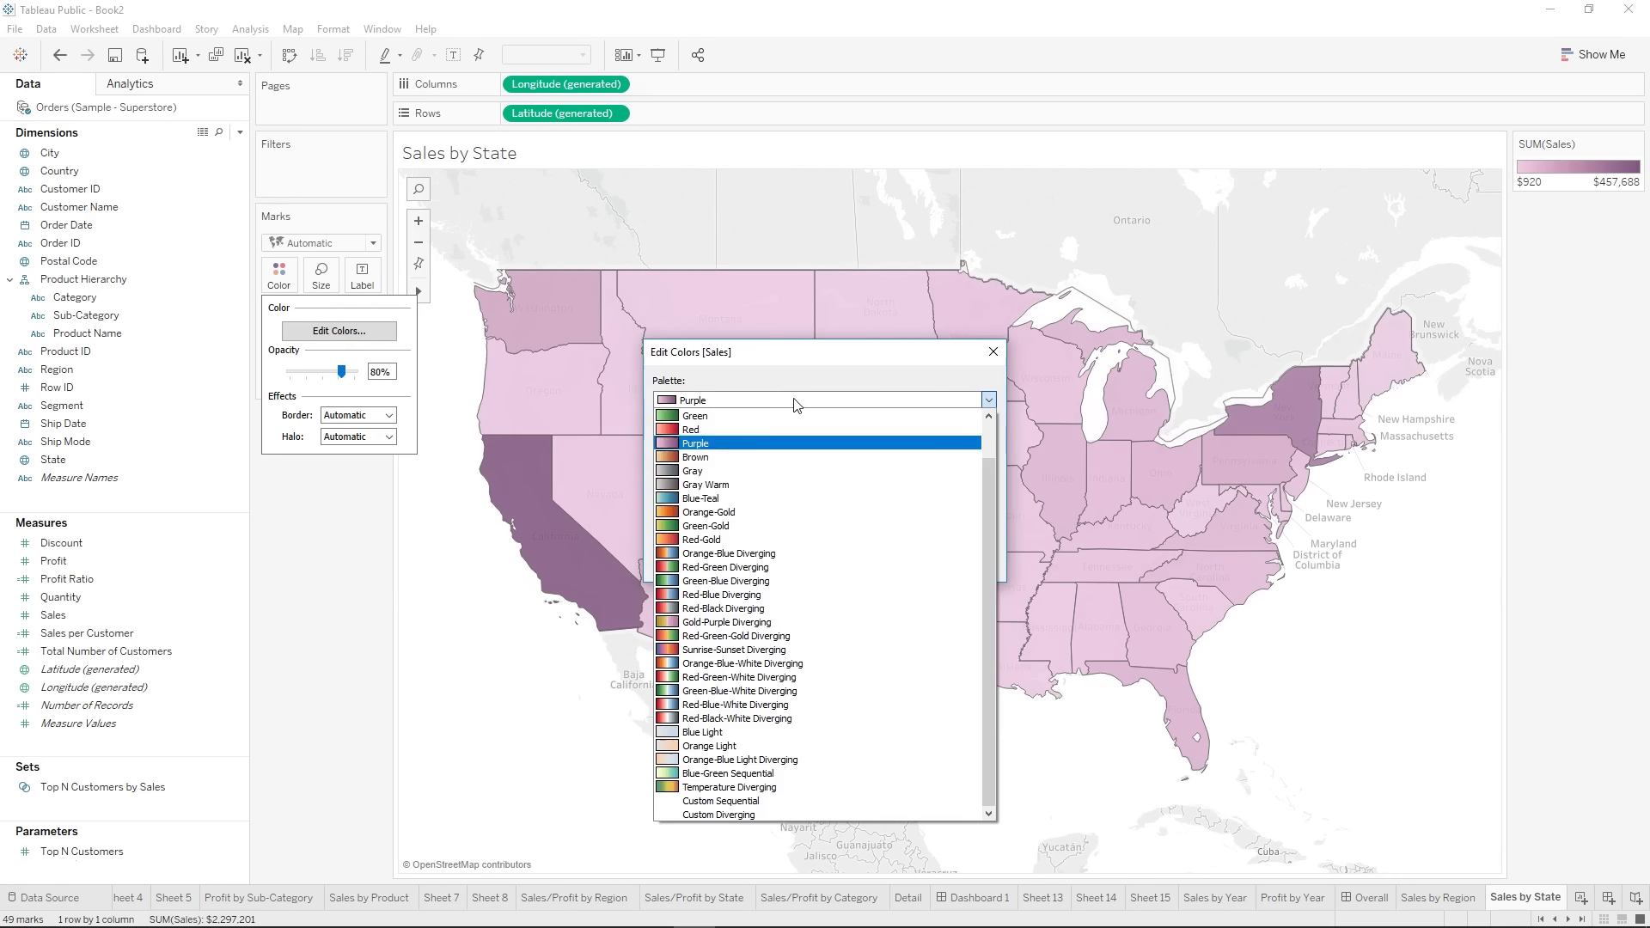
{"action": "left_click", "coordinate": [743, 501]}
{"action": "left_click", "coordinate": [967, 564]}
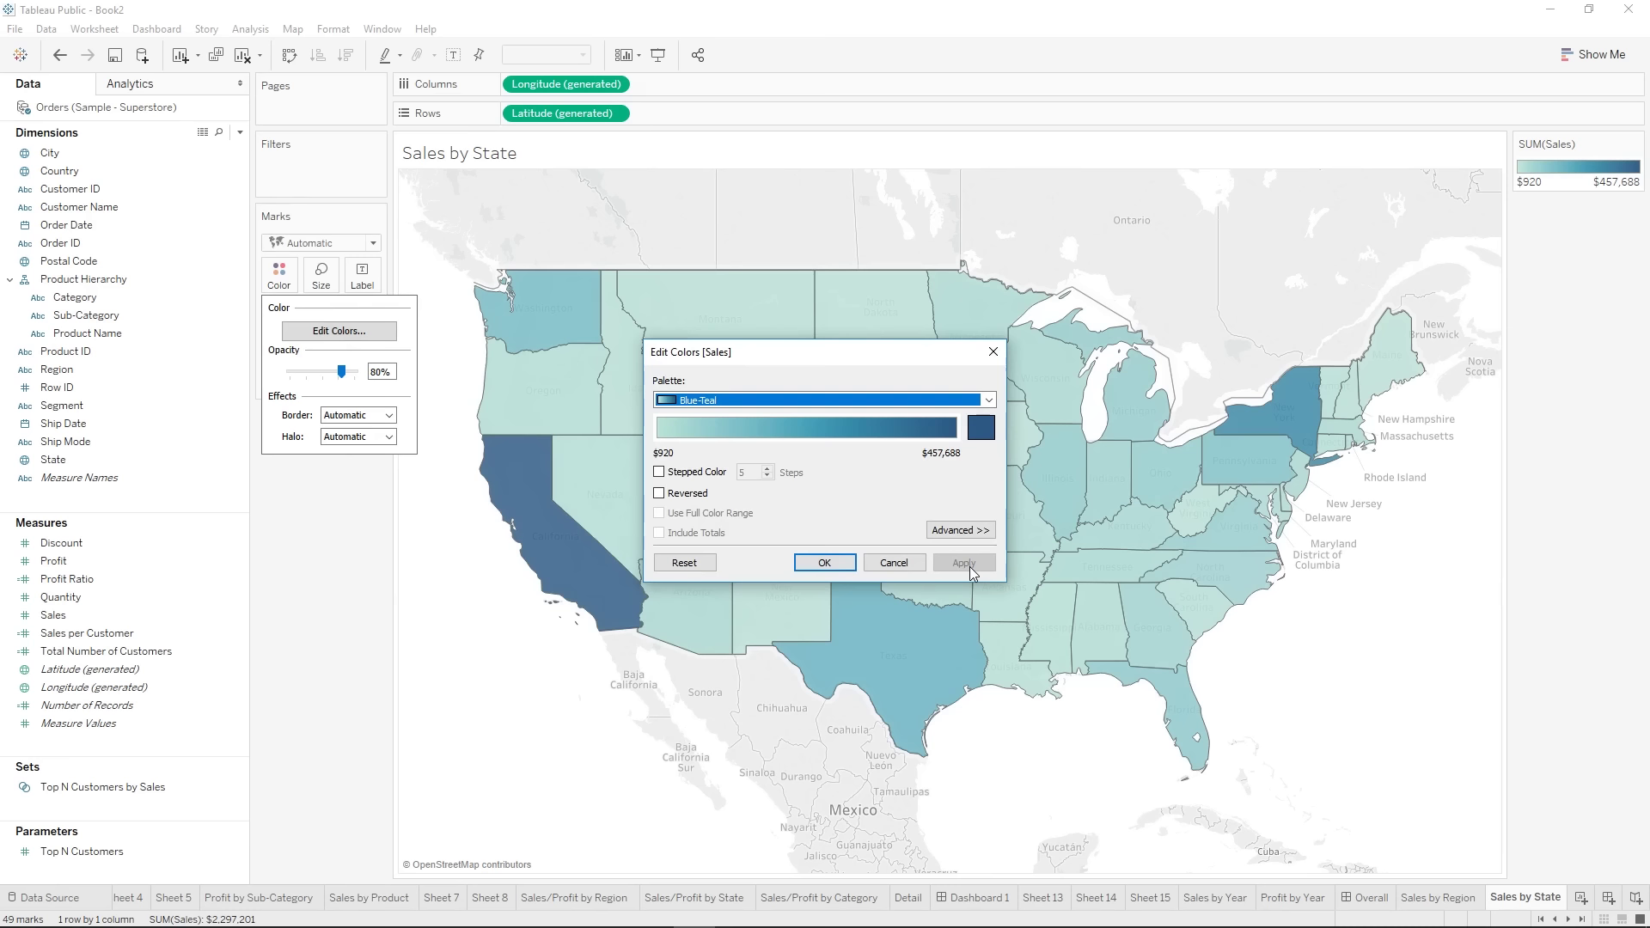
{"action": "left_click", "coordinate": [966, 403]}
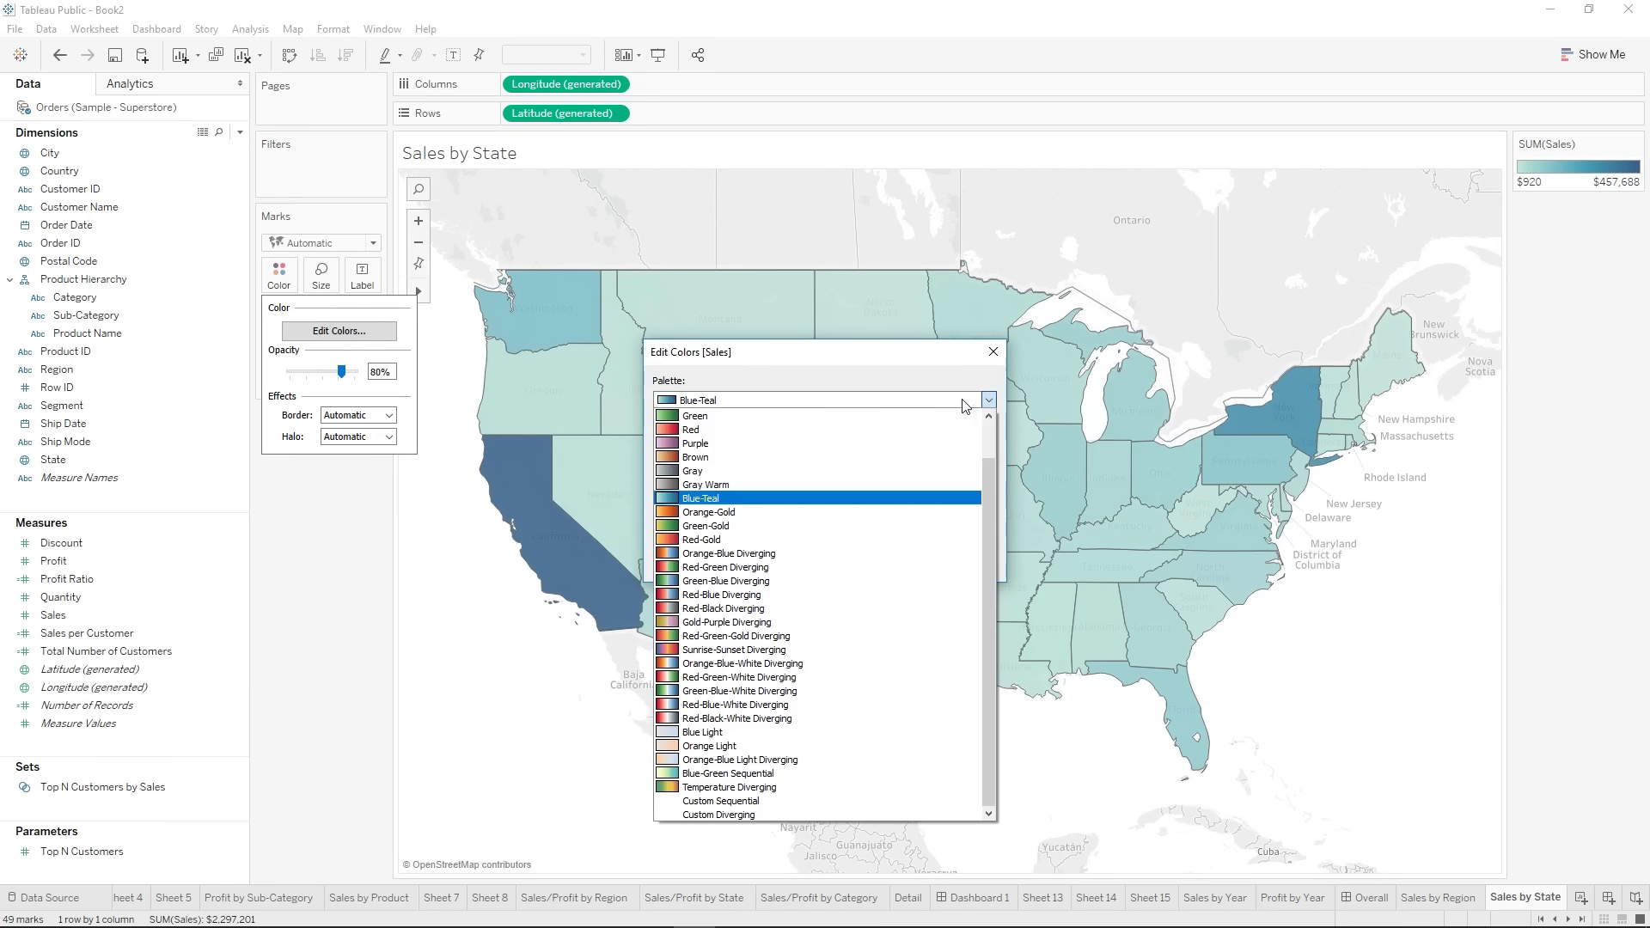
{"action": "left_click", "coordinate": [703, 417]}
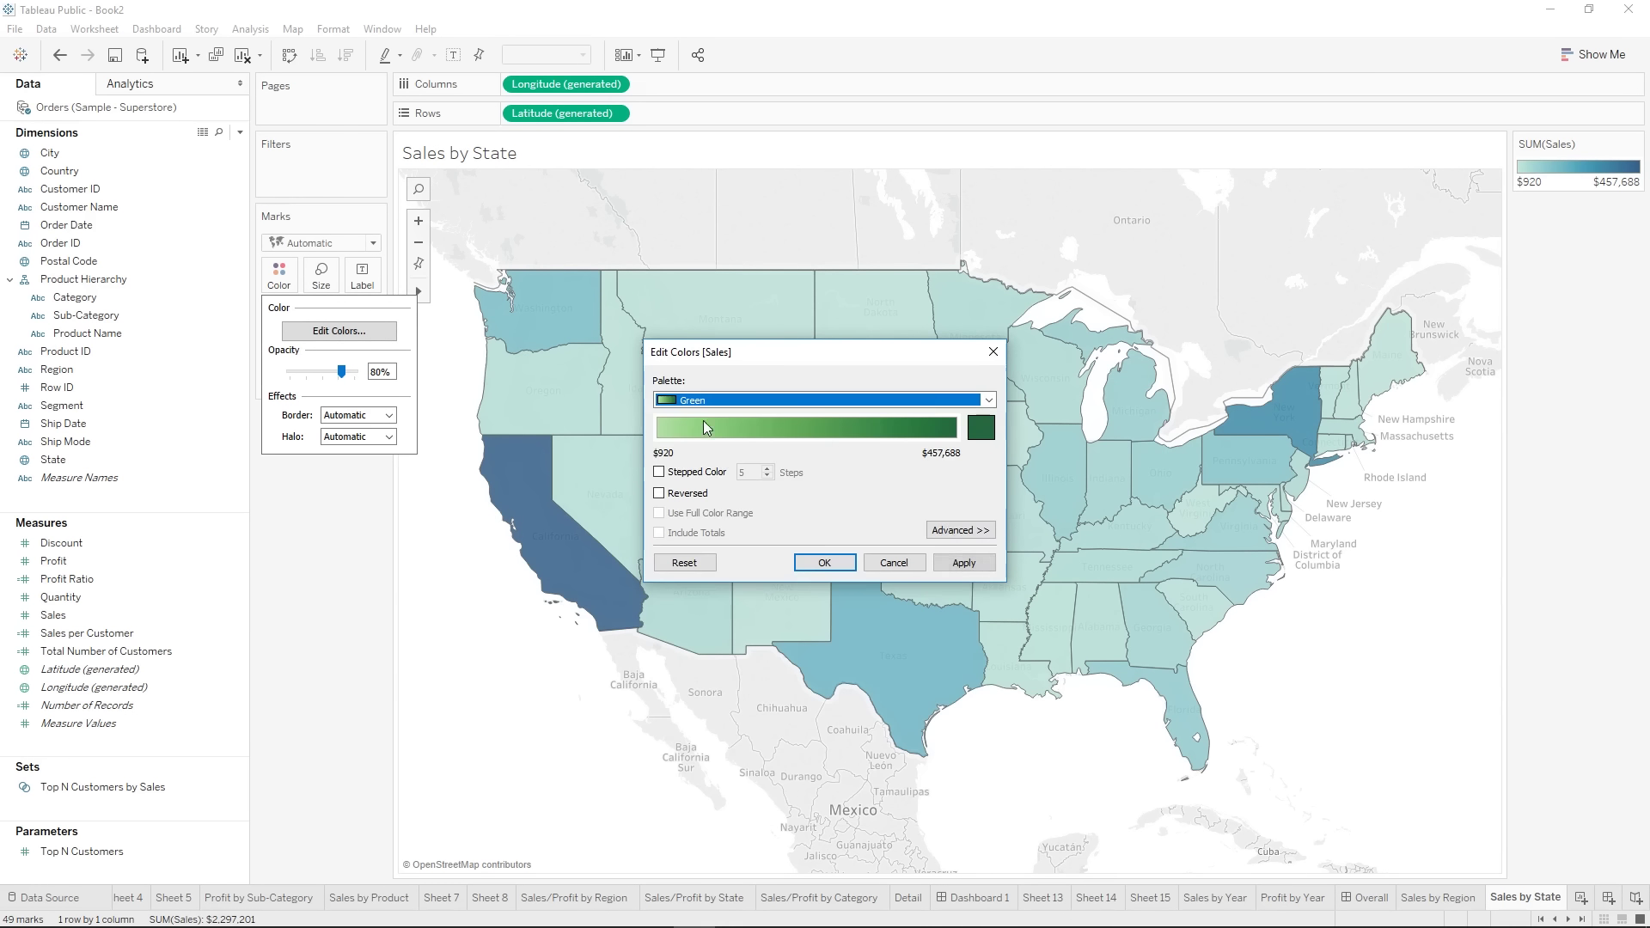
{"action": "left_click", "coordinate": [964, 563]}
{"action": "left_click", "coordinate": [824, 562]}
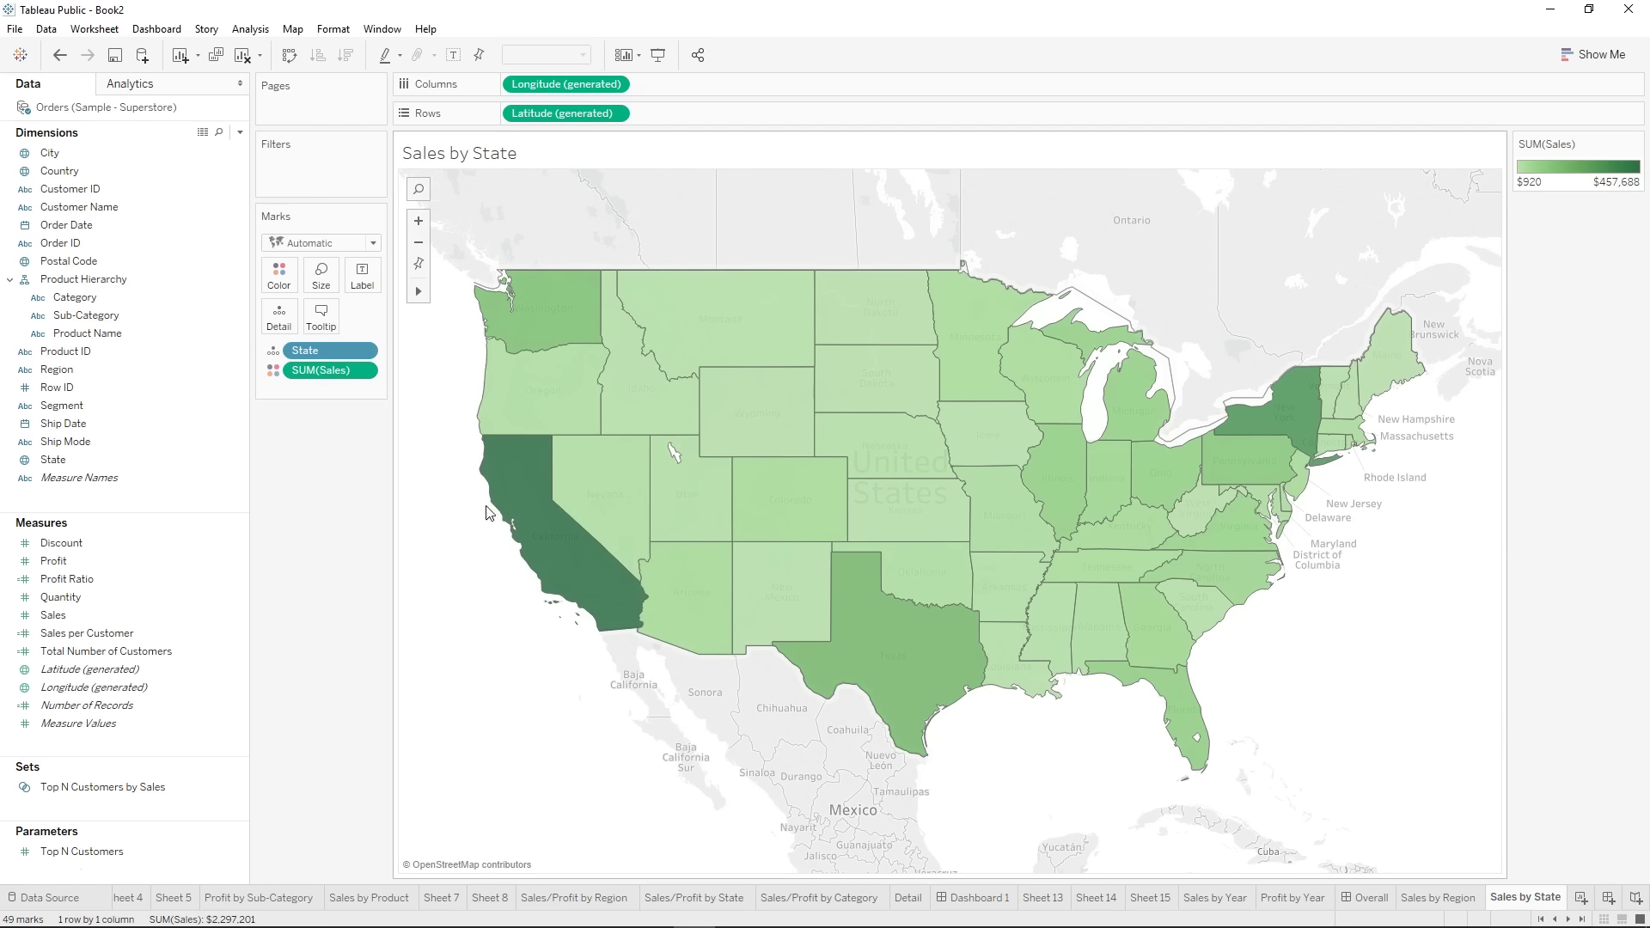
- Label the map's states with Sales and State, and rearrange the centered label text so State sits above SUM(Sales)
{"action": "left_click_drag", "start_coordinate": [330, 378], "coordinate": [361, 286]}
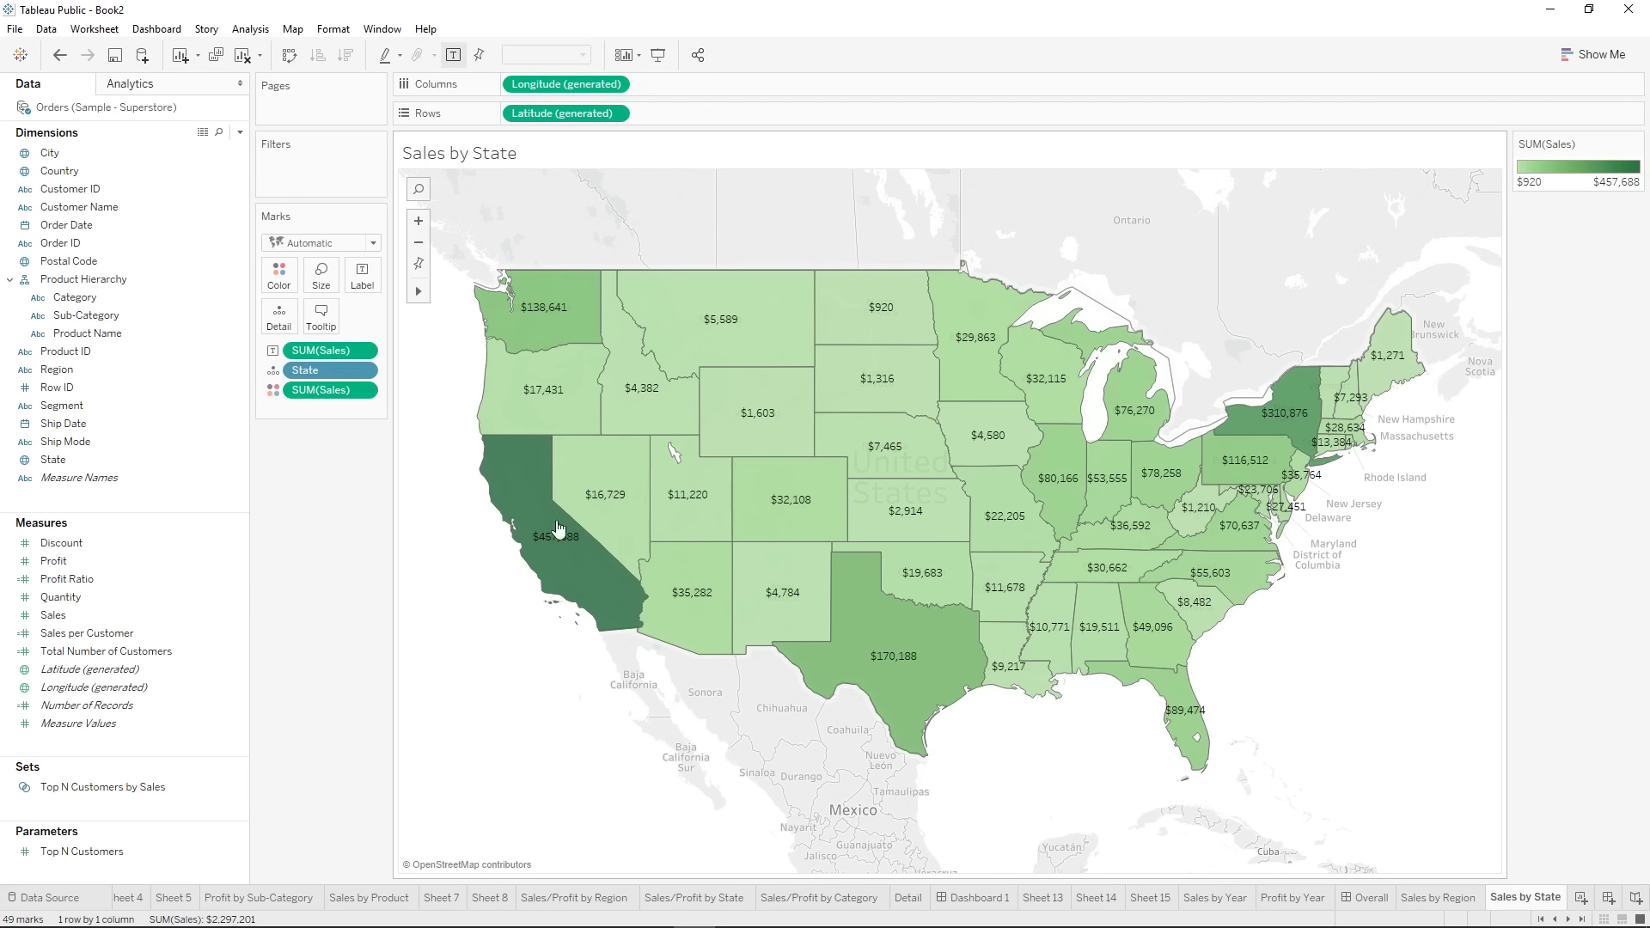
{"action": "left_click_drag", "start_coordinate": [326, 370], "coordinate": [361, 287]}
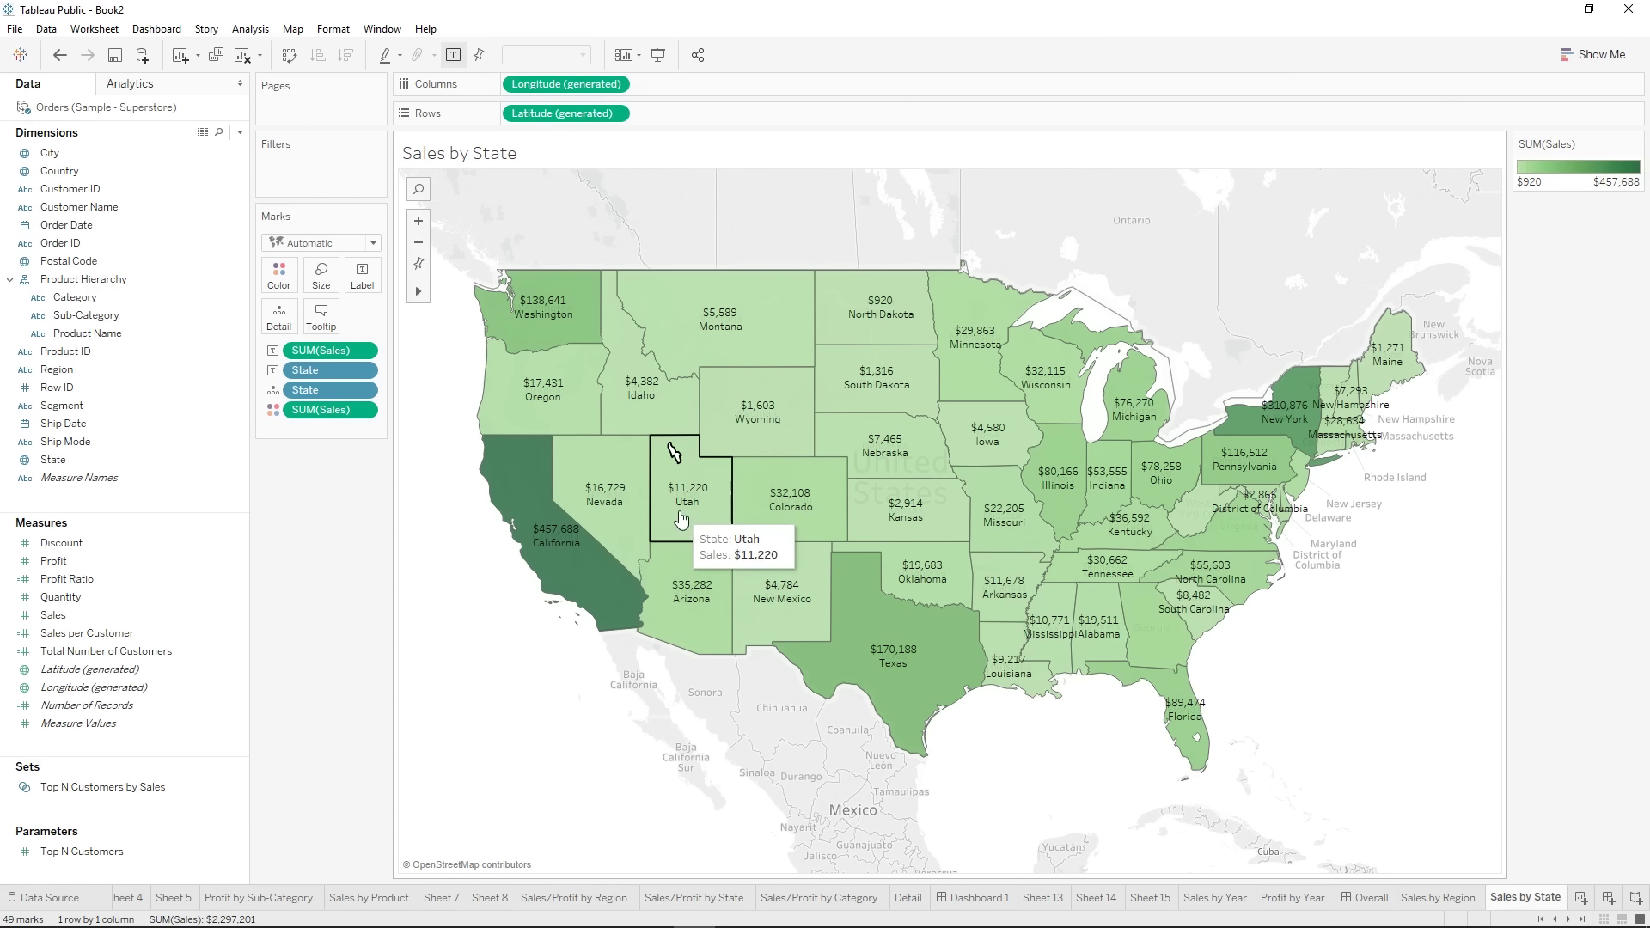
{"action": "left_click", "coordinate": [361, 287]}
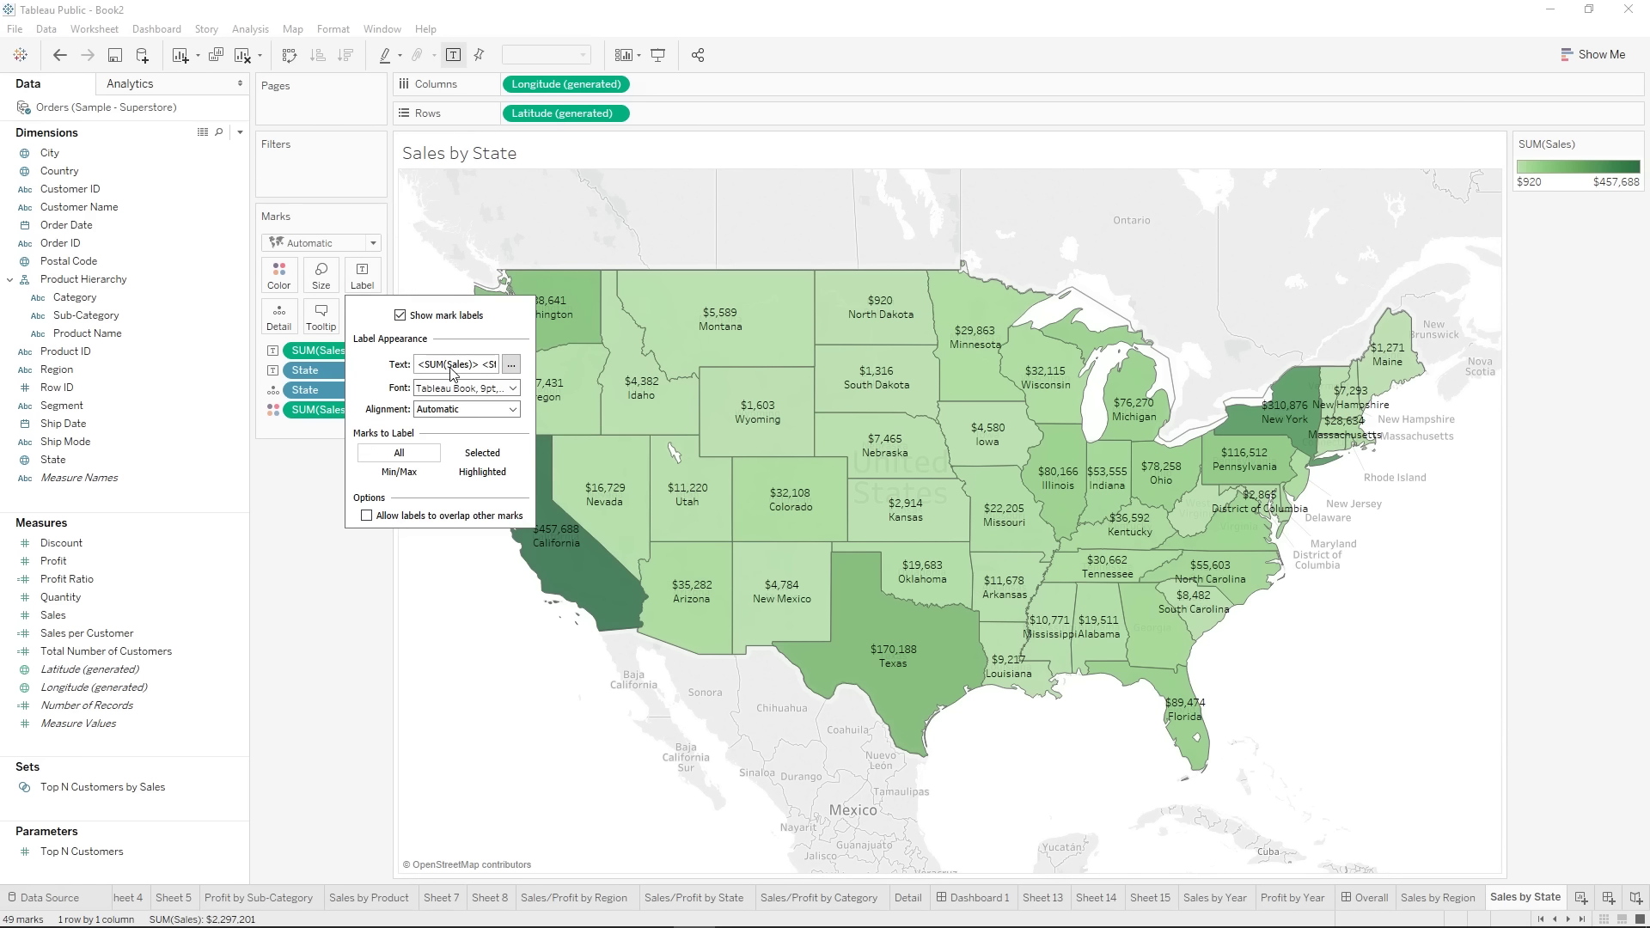
{"action": "left_click", "coordinate": [511, 366]}
{"action": "double_click", "coordinate": [825, 403]}
{"action": "key", "text": "ctrl+c"}
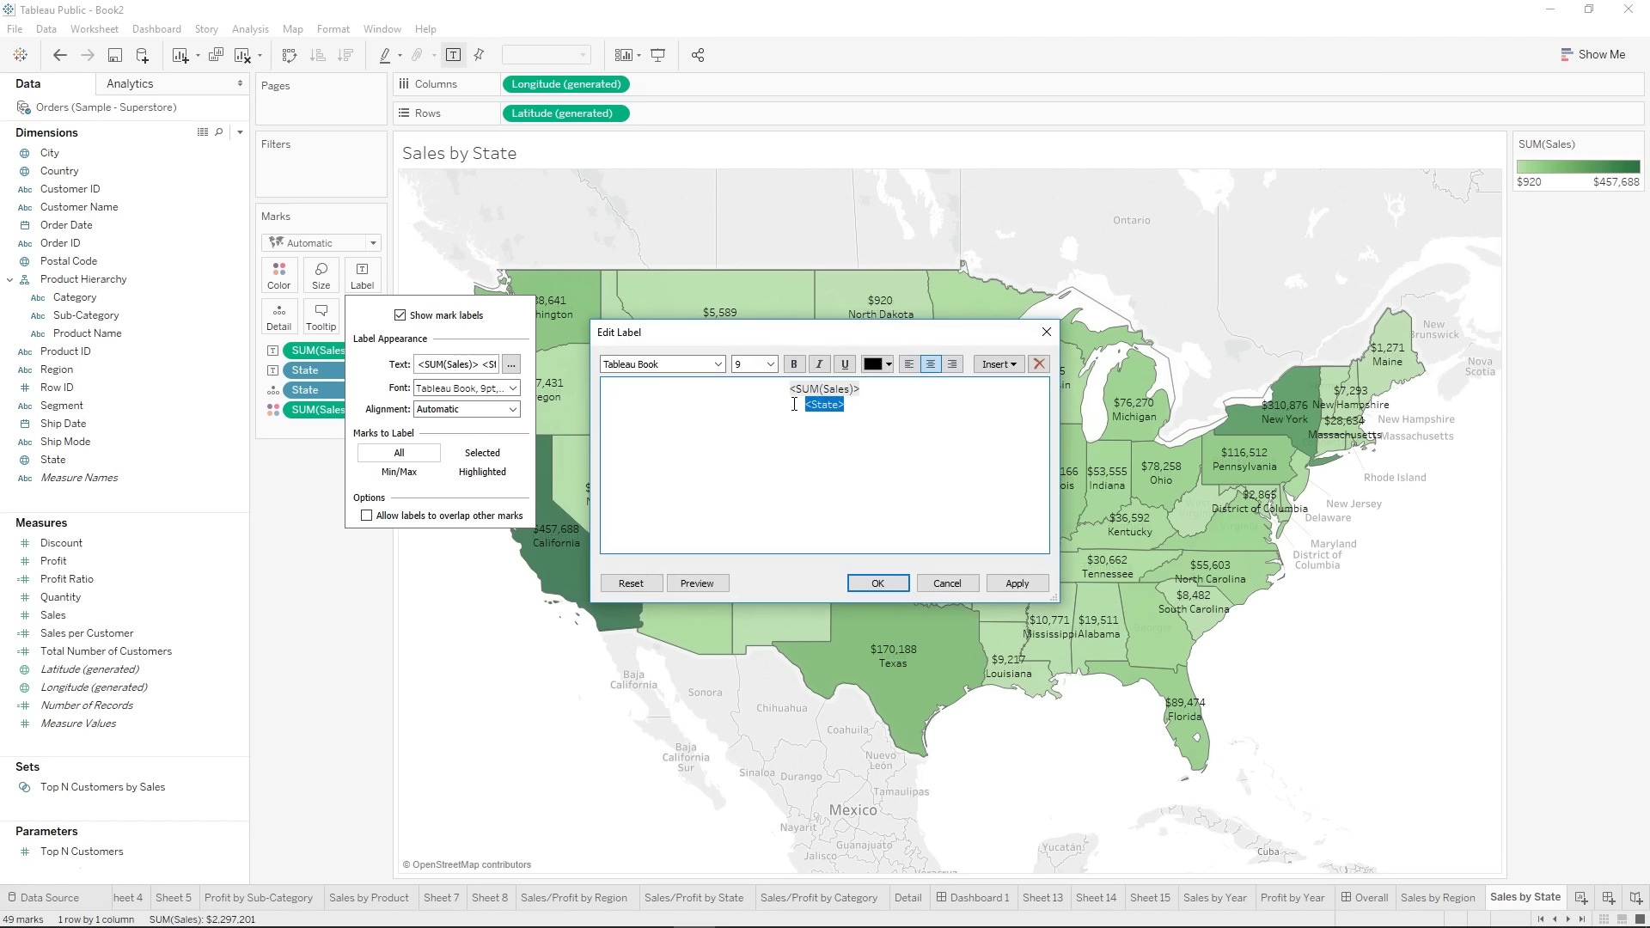
{"action": "key", "text": "Delete"}
{"action": "key", "text": "ctrl+v"}
{"action": "key", "text": "ctrl+a"}
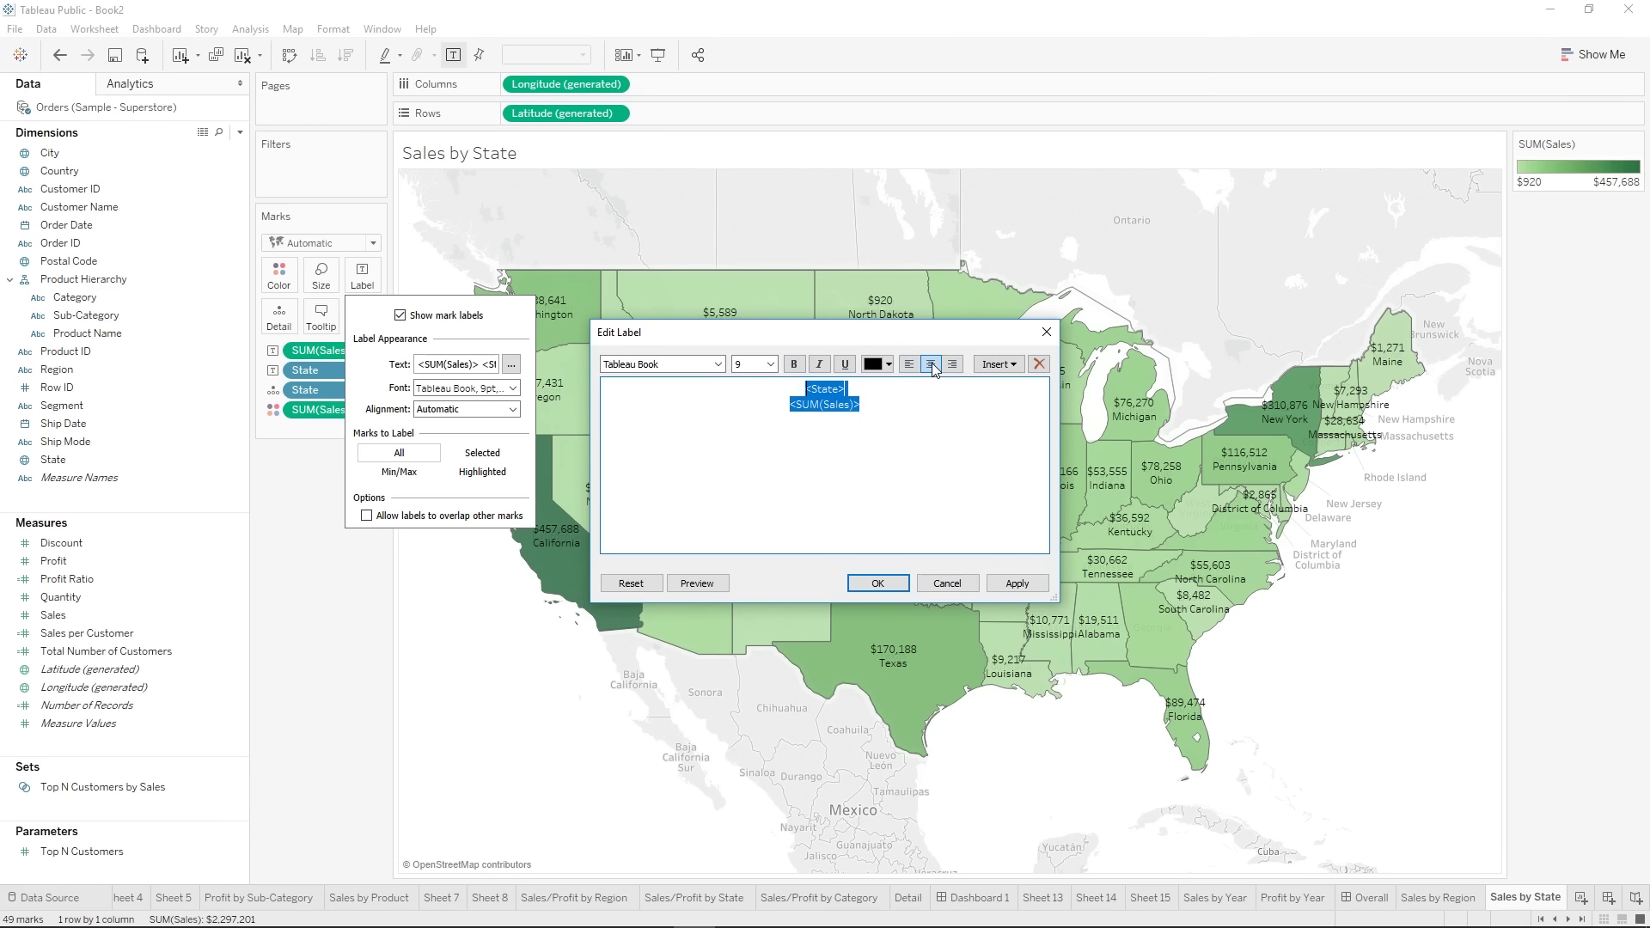
{"action": "left_click", "coordinate": [1019, 582]}
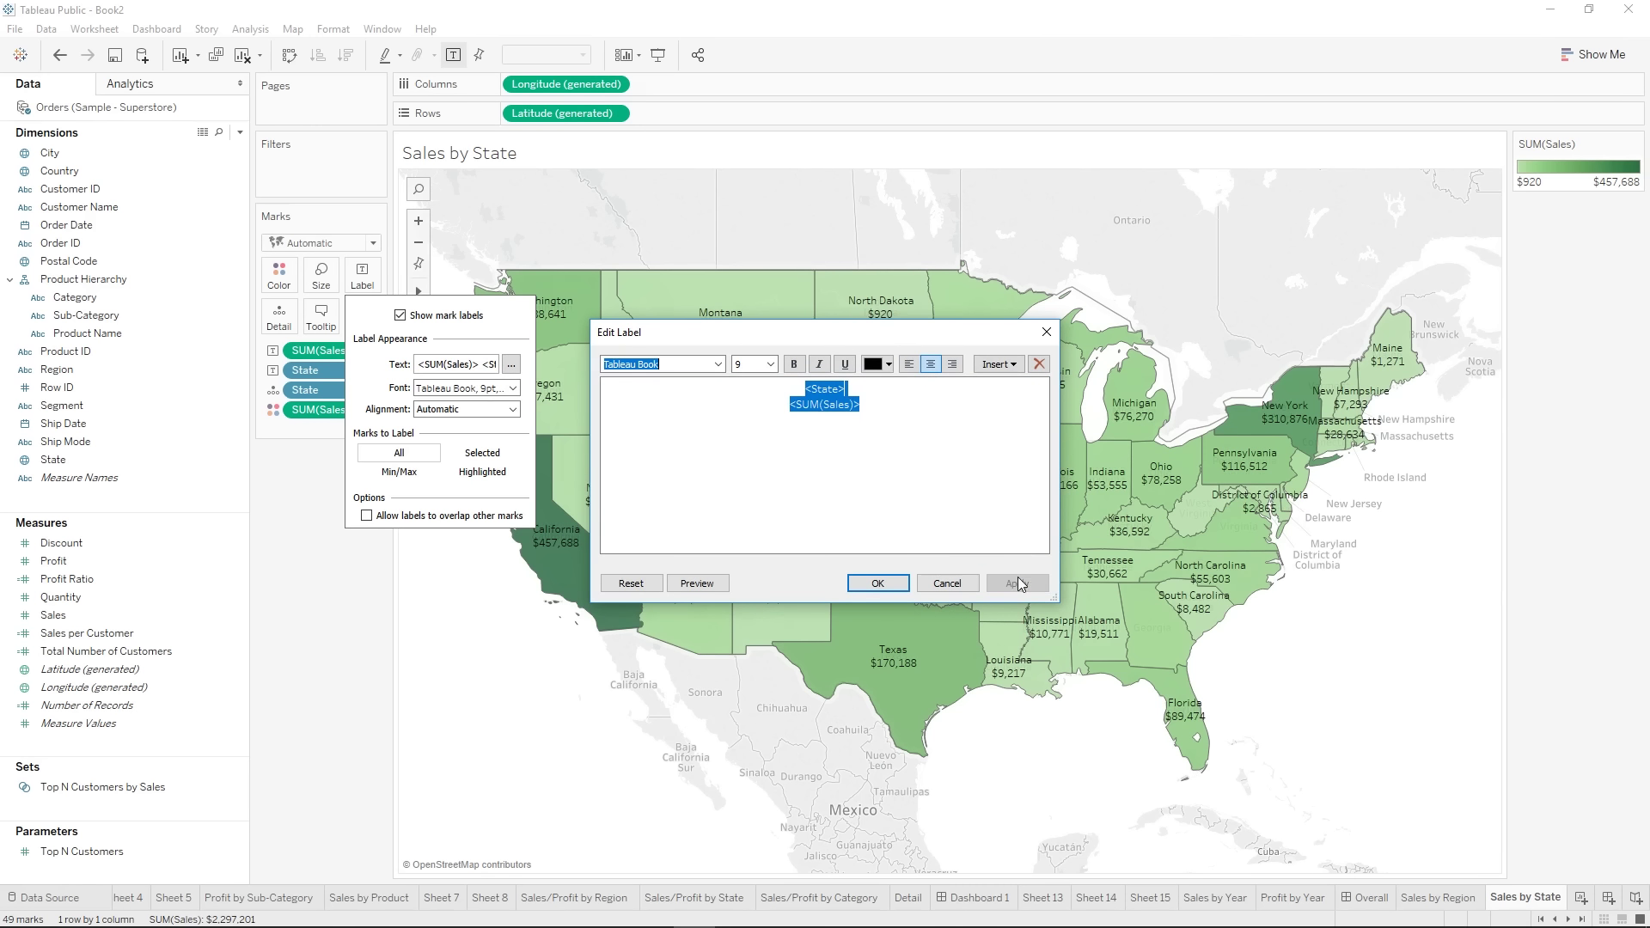
- Apply the edited map label, try allowing labels to overlap other marks, and turn that option back off
{"action": "left_click", "coordinate": [885, 585]}
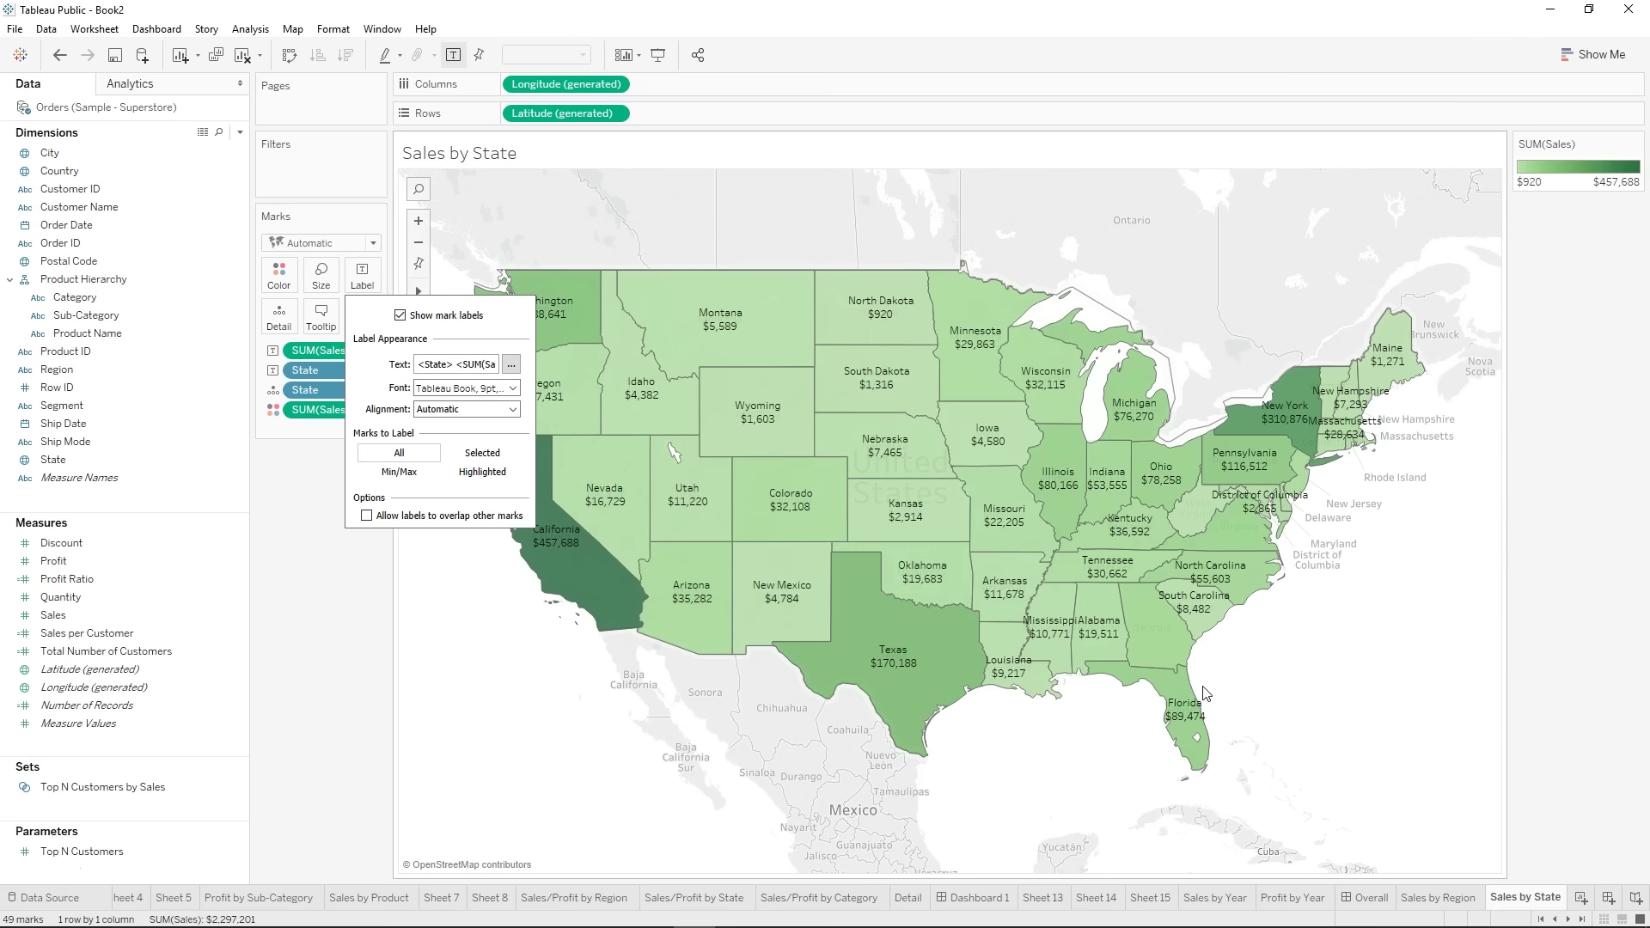
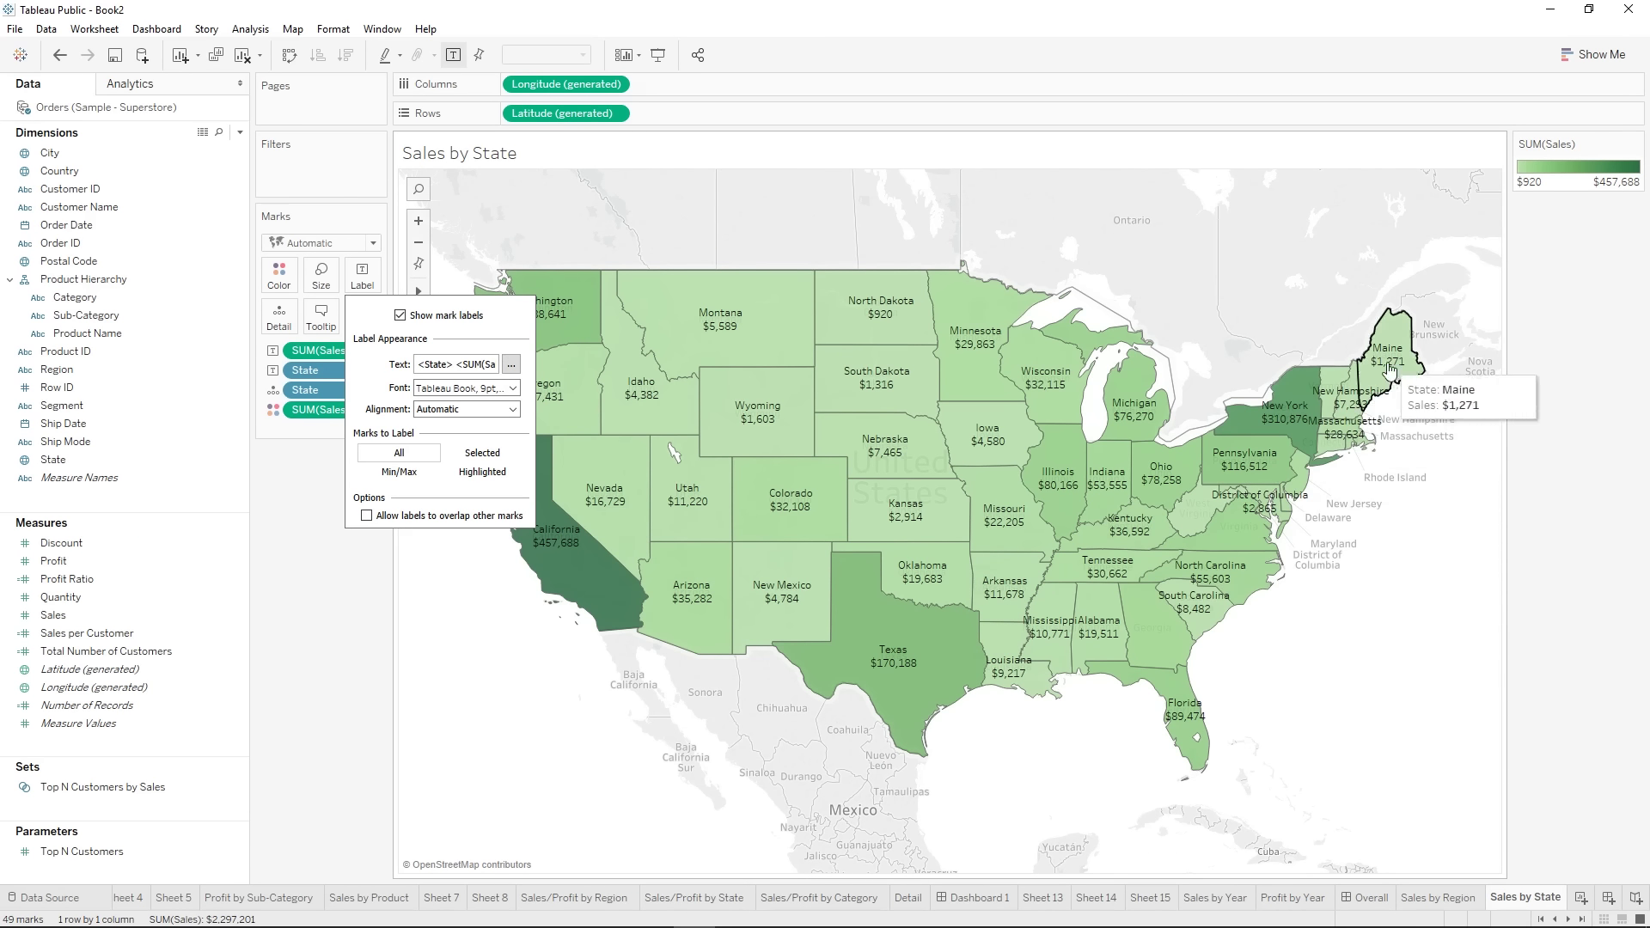
{"action": "left_click", "coordinate": [366, 516]}
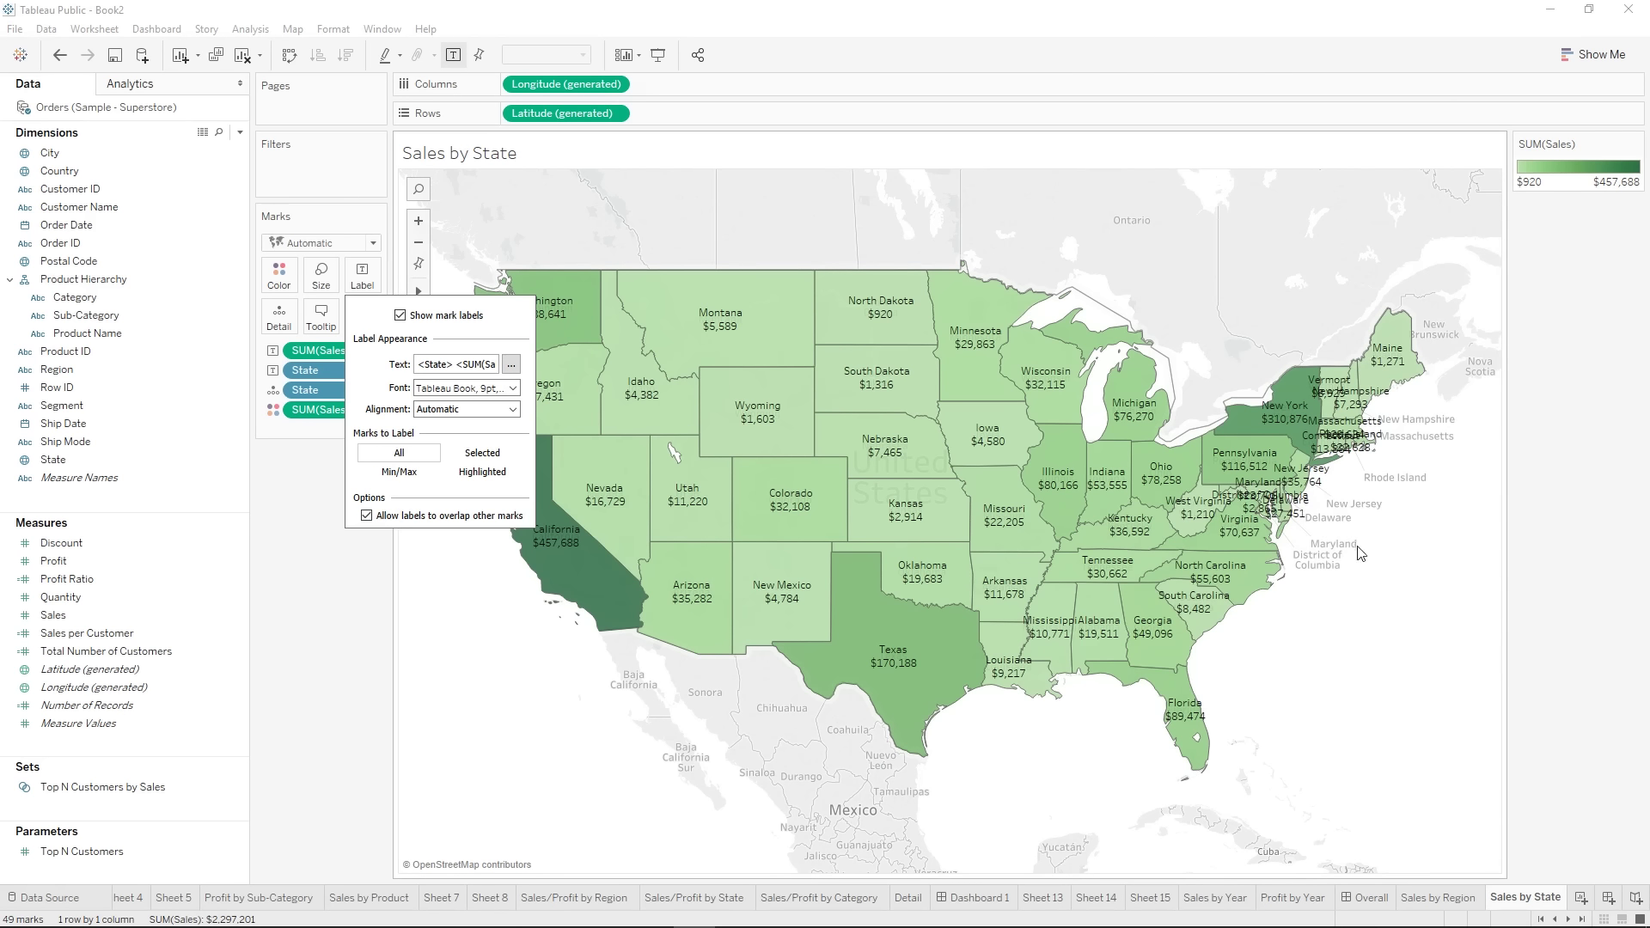
{"action": "left_click", "coordinate": [367, 516]}
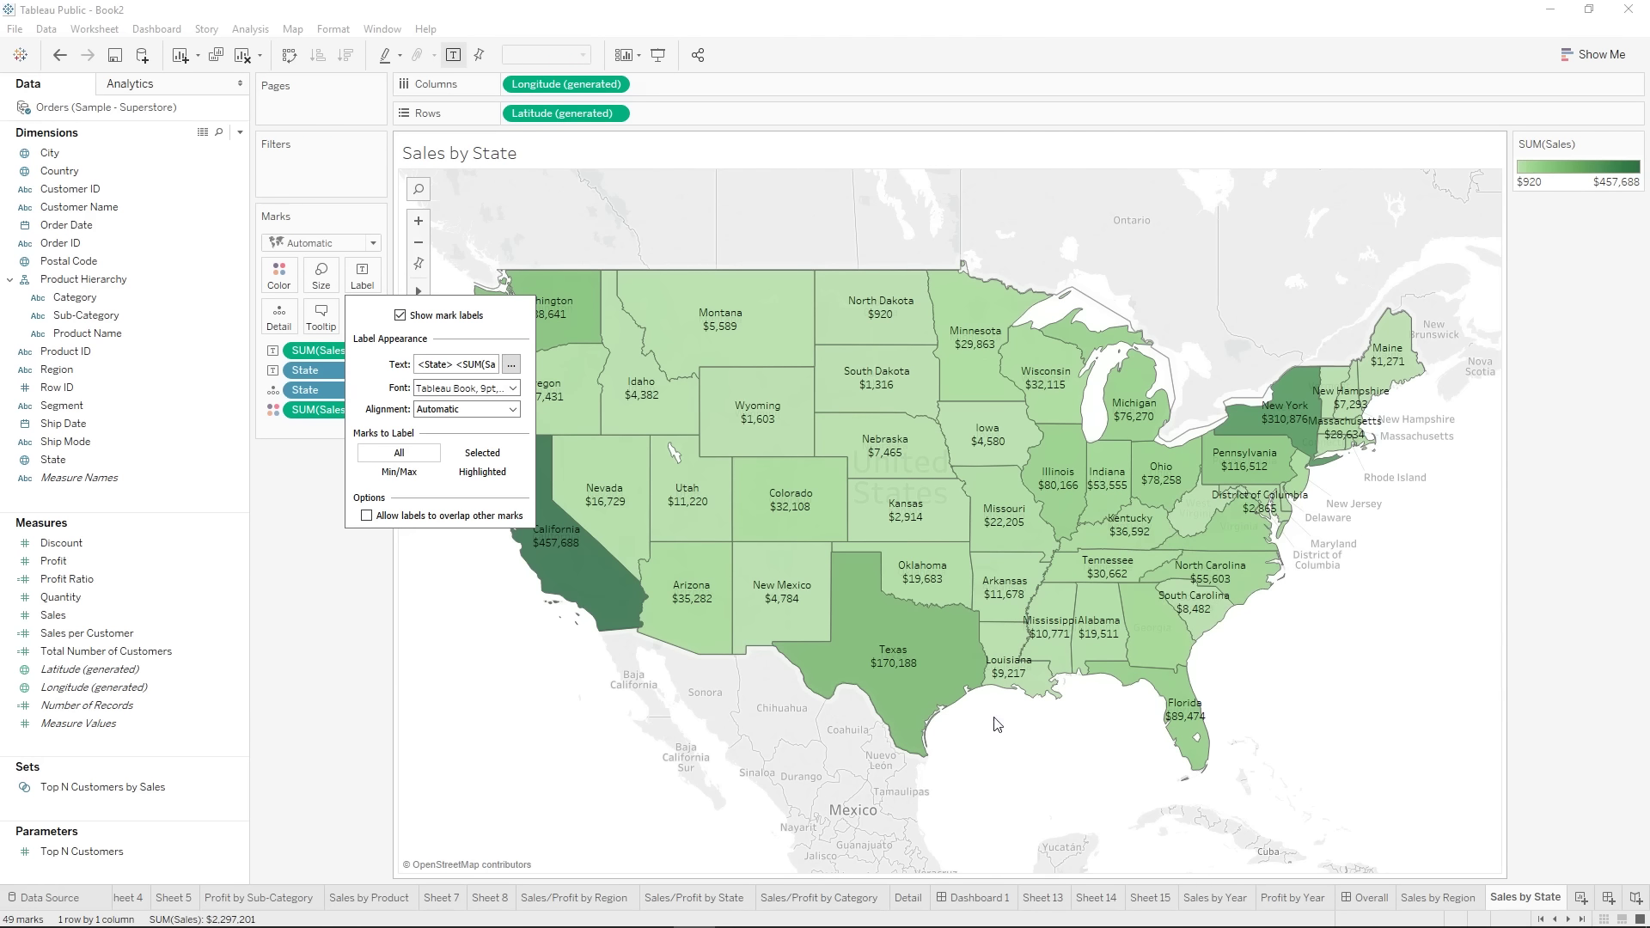
{"action": "left_click", "coordinate": [367, 287]}
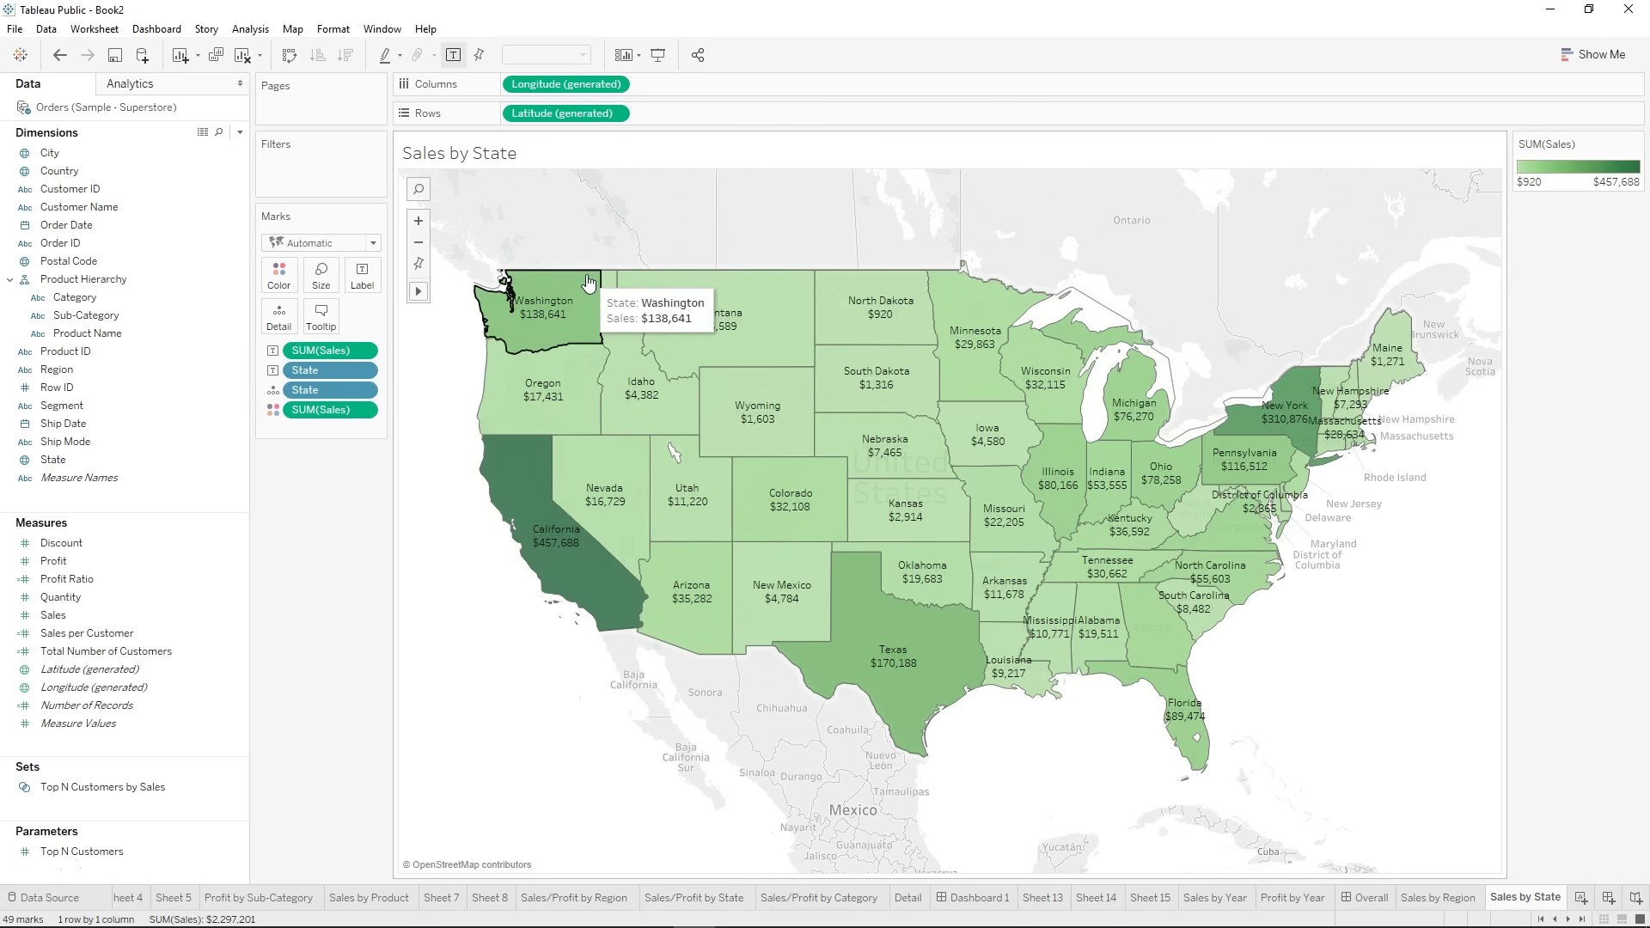
- Try showing a range filter for SUM(Sales) beside the map, and remove it
{"action": "right_click", "coordinate": [330, 359]}
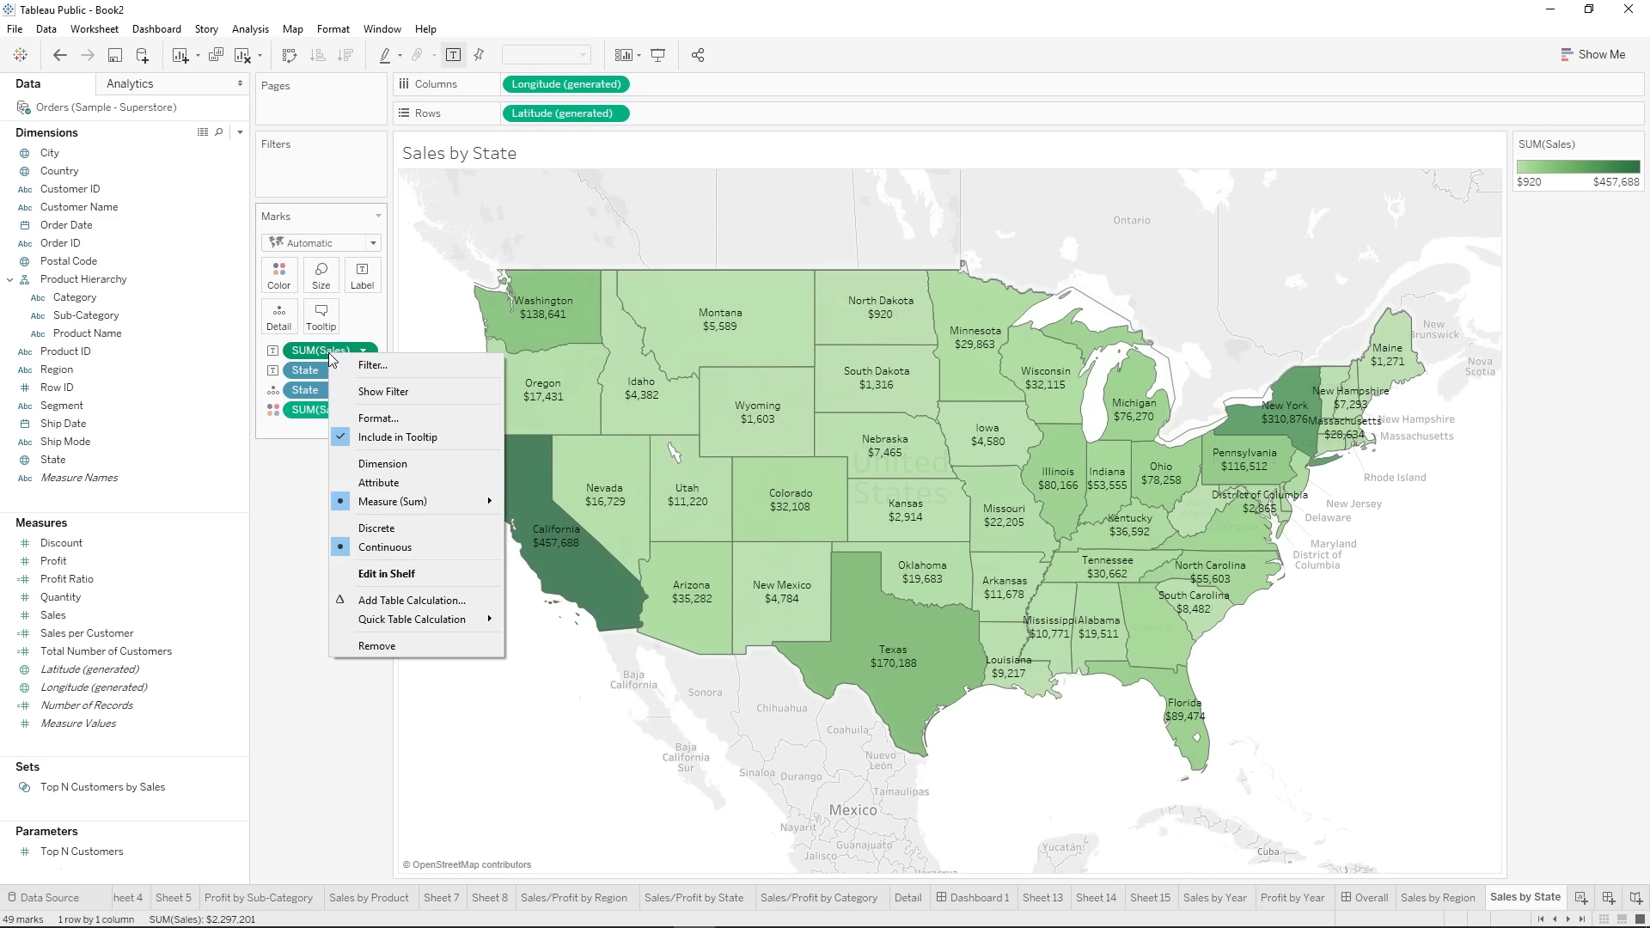
{"action": "left_click", "coordinate": [394, 389]}
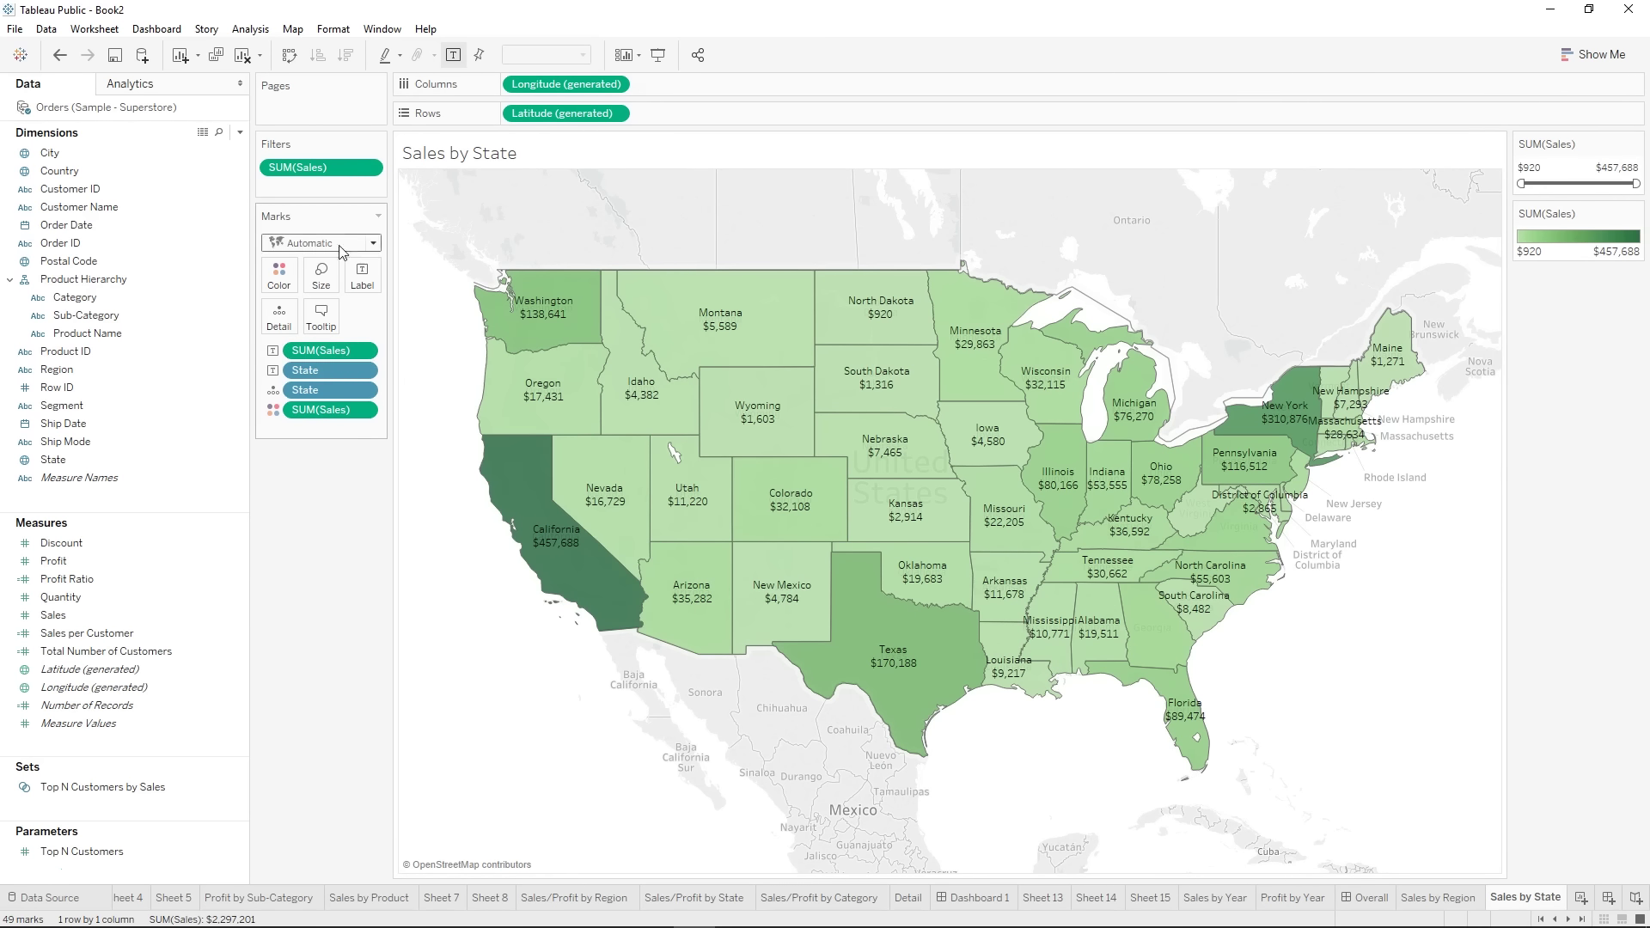
{"action": "left_click", "coordinate": [1521, 170]}
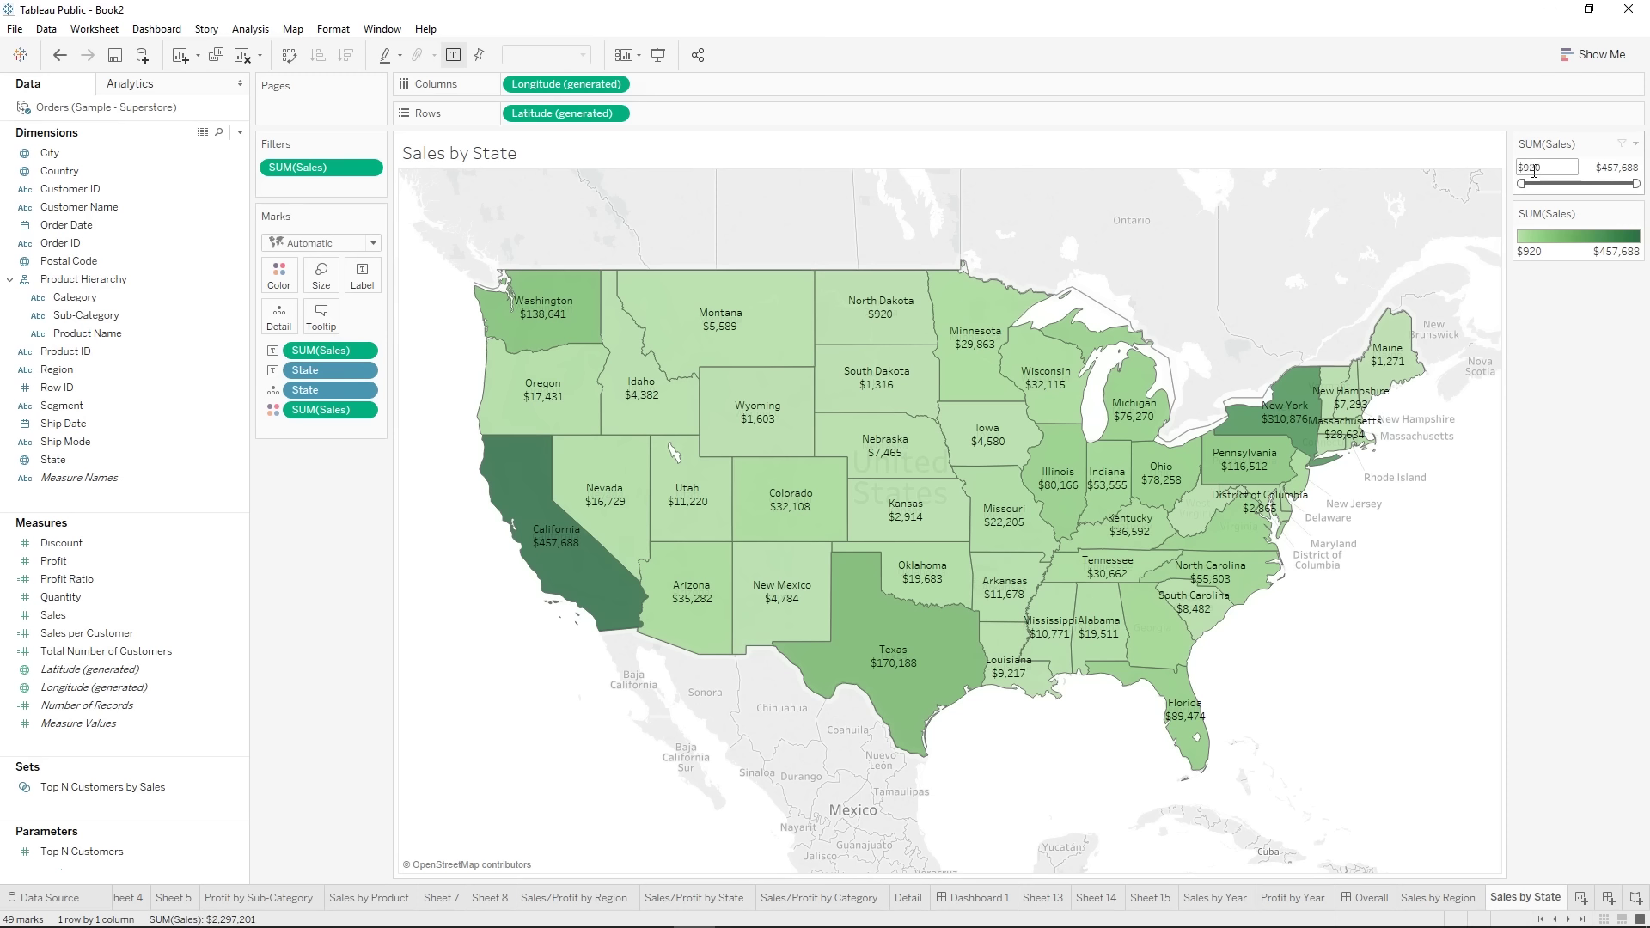
{"action": "left_click_drag", "start_coordinate": [1521, 185], "coordinate": [1500, 191]}
{"action": "left_click", "coordinate": [1635, 147]}
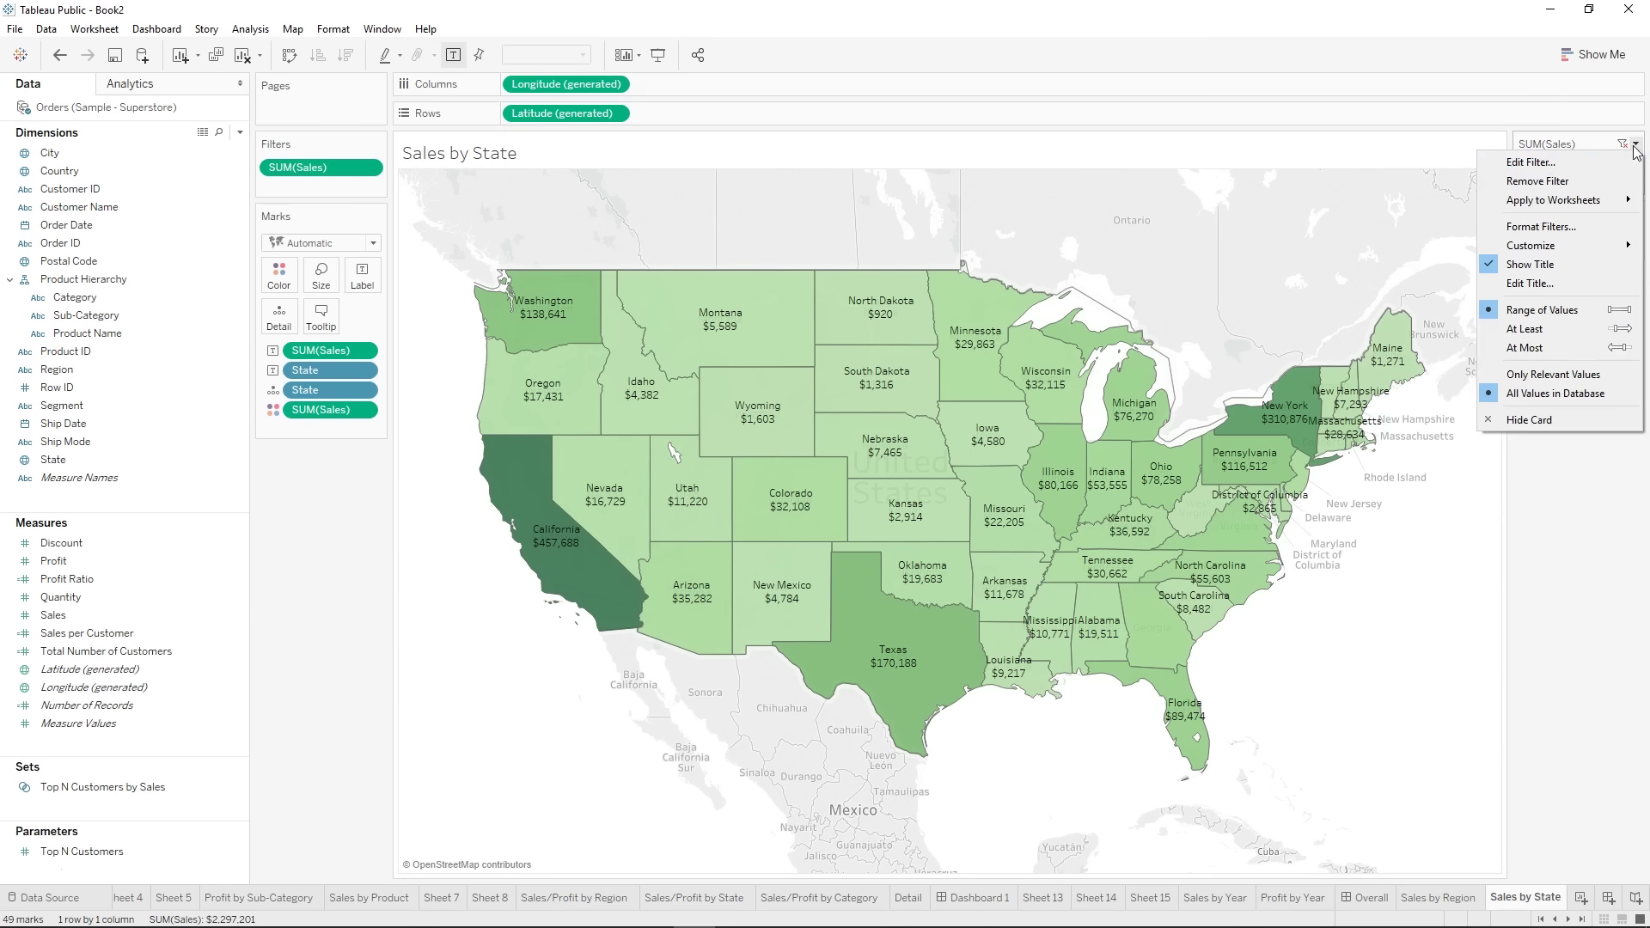
{"action": "left_click", "coordinate": [1538, 178]}
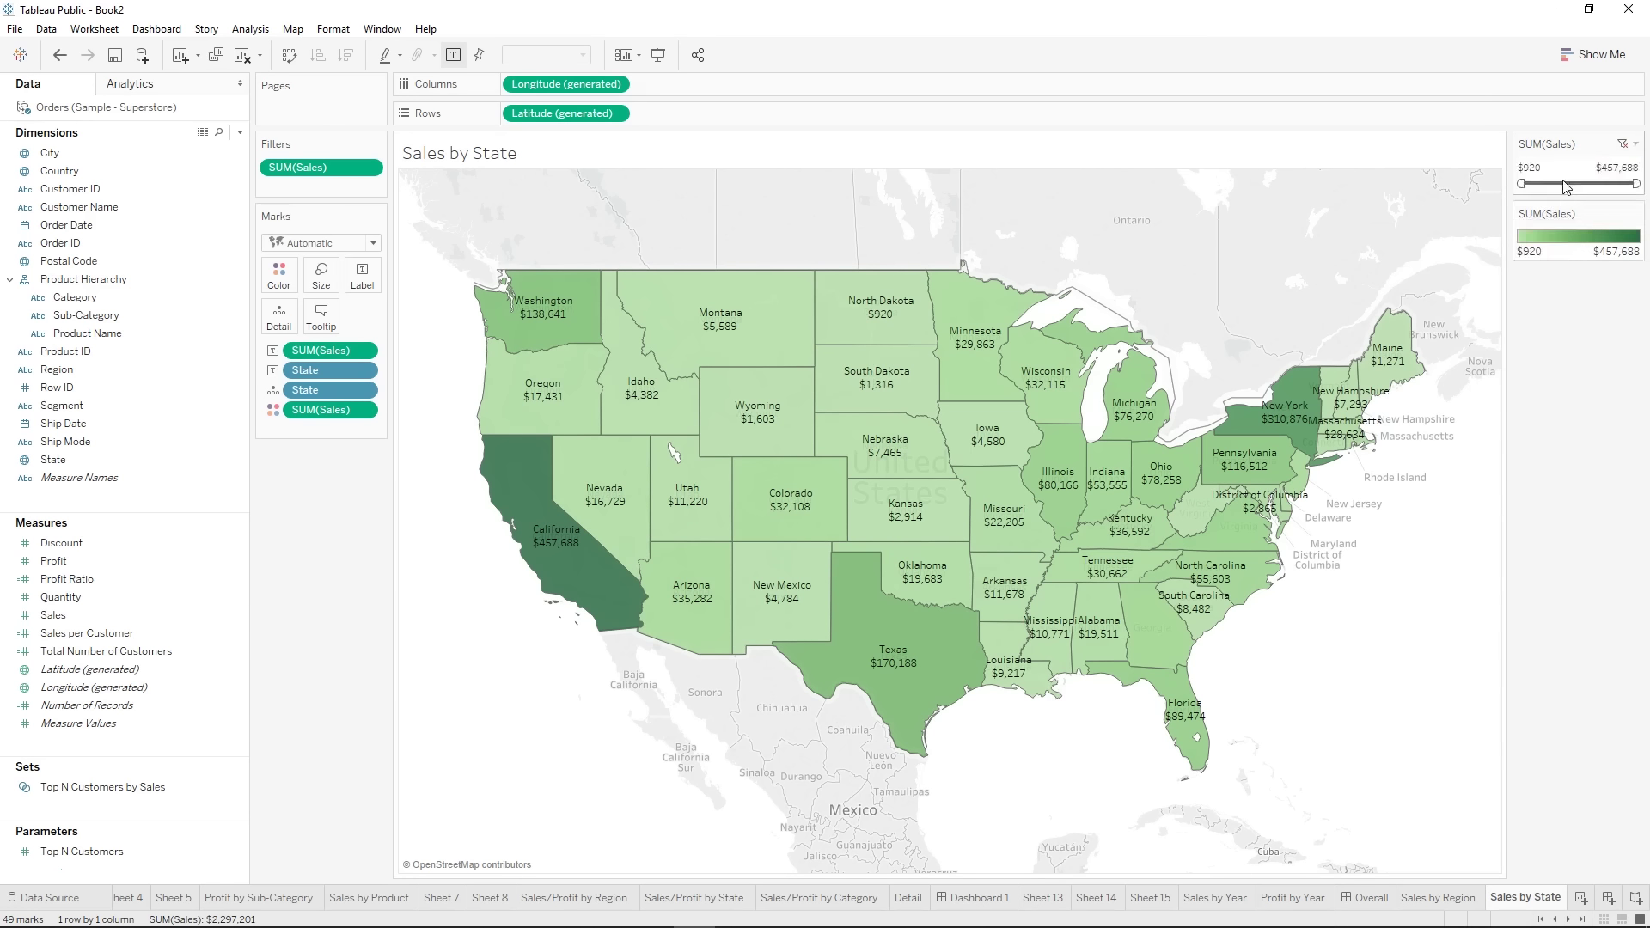
- Show a State filter for the map, test it with only Arizona selected, and restore all states
{"action": "right_click", "coordinate": [320, 373]}
{"action": "left_click", "coordinate": [408, 402]}
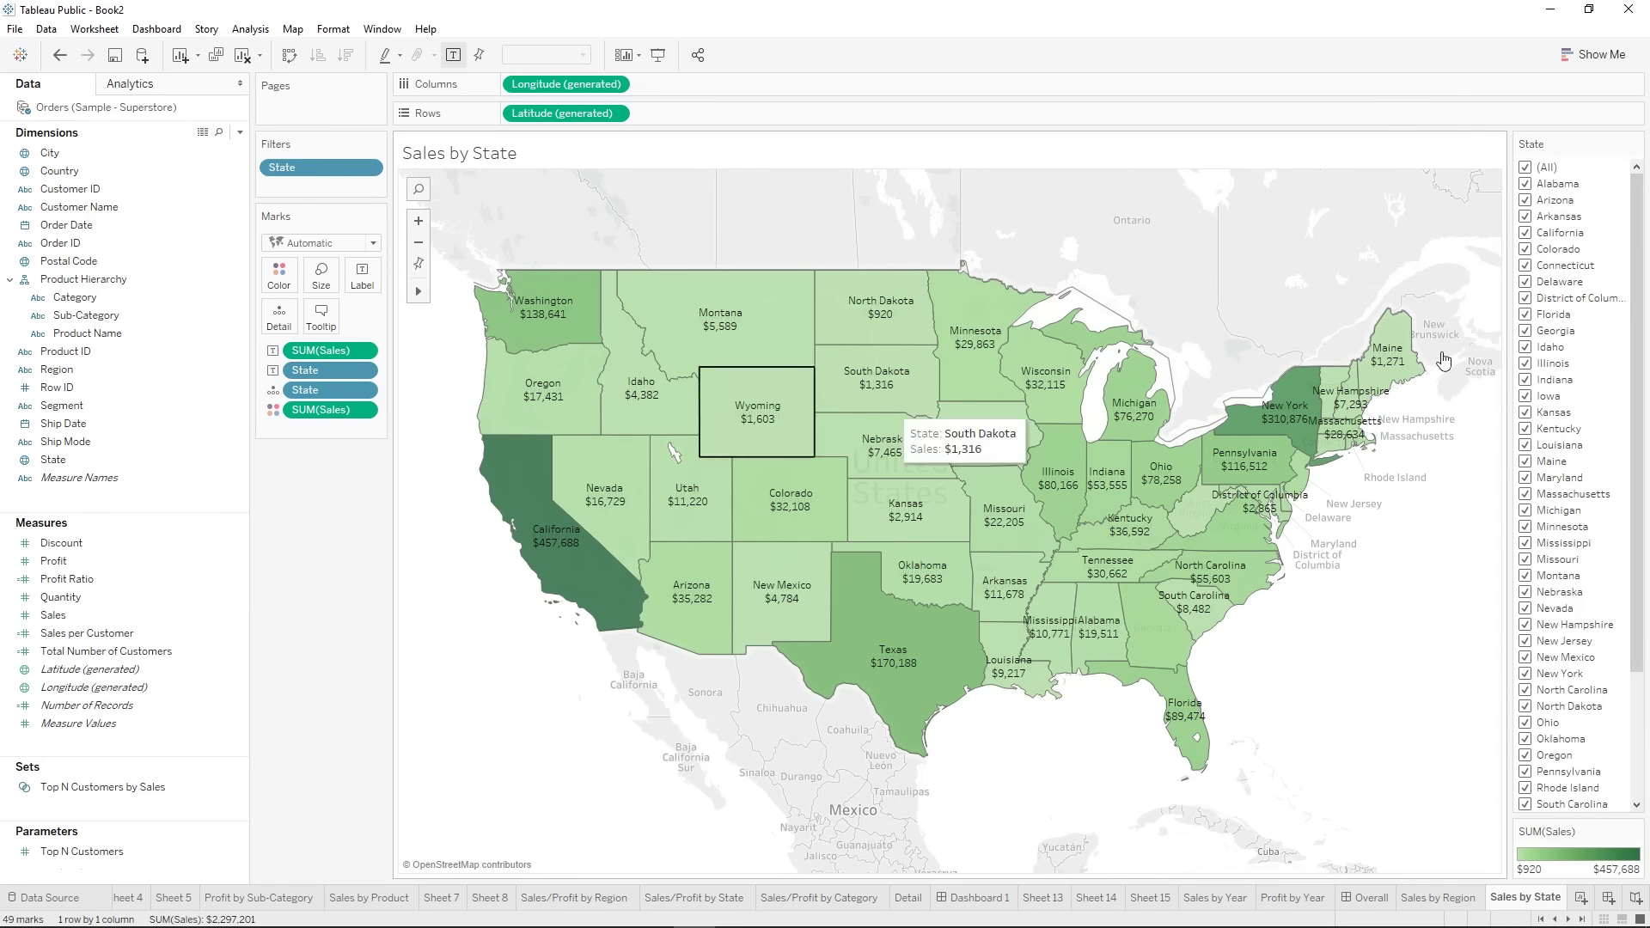
{"action": "left_click", "coordinate": [1526, 299]}
{"action": "left_click", "coordinate": [1526, 299]}
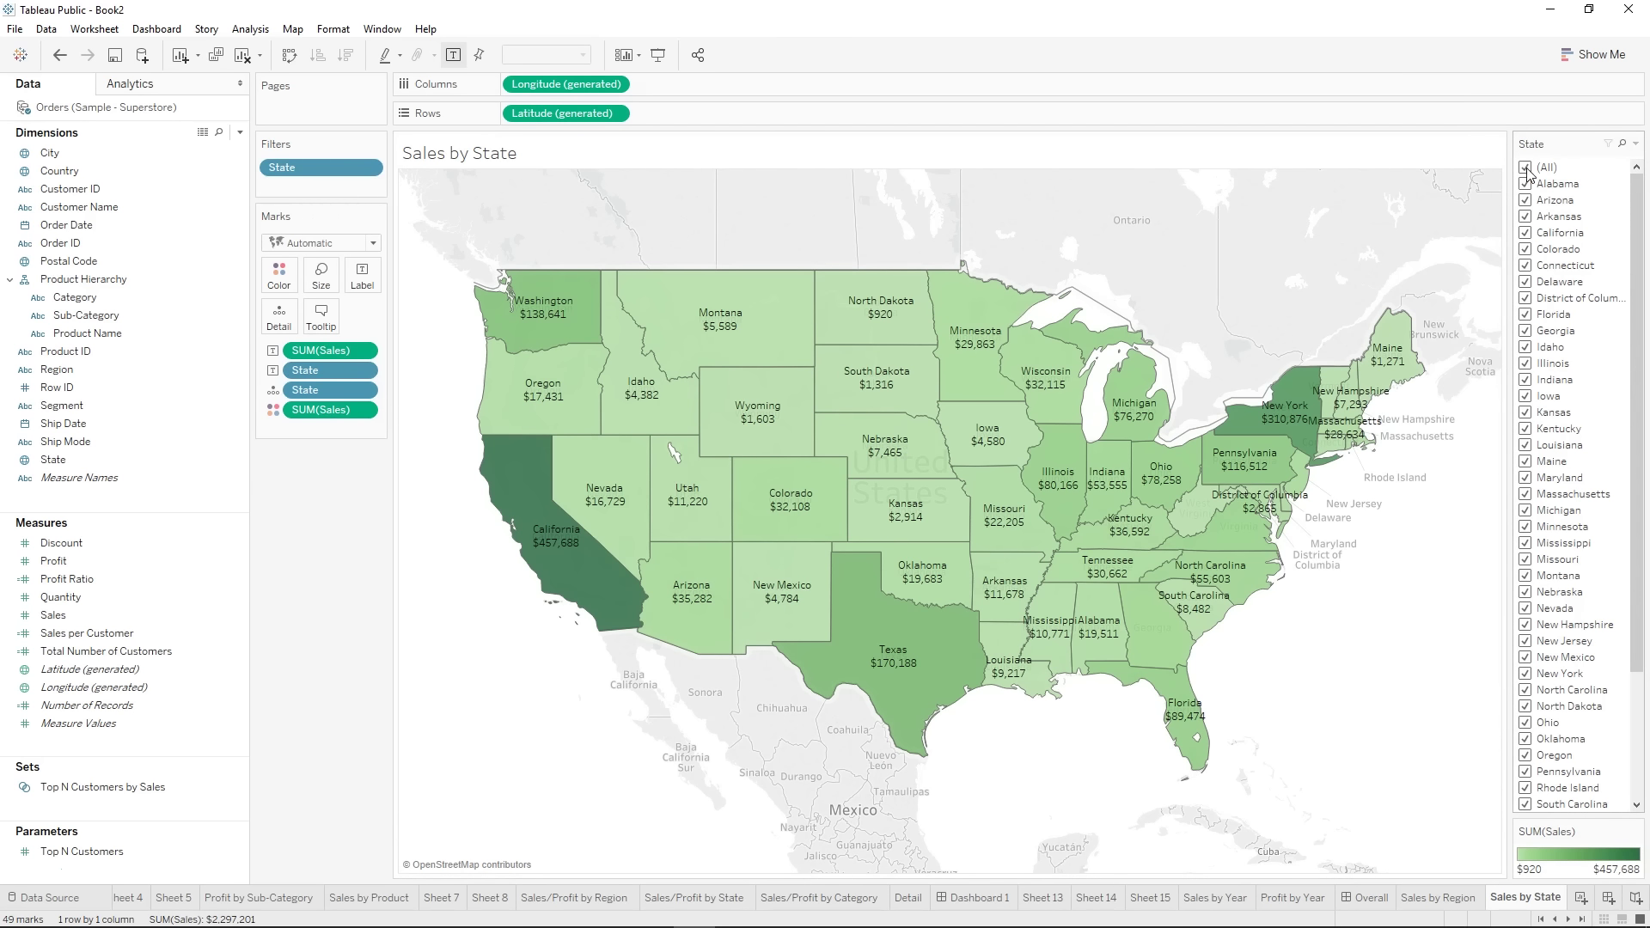
{"action": "left_click", "coordinate": [1528, 201]}
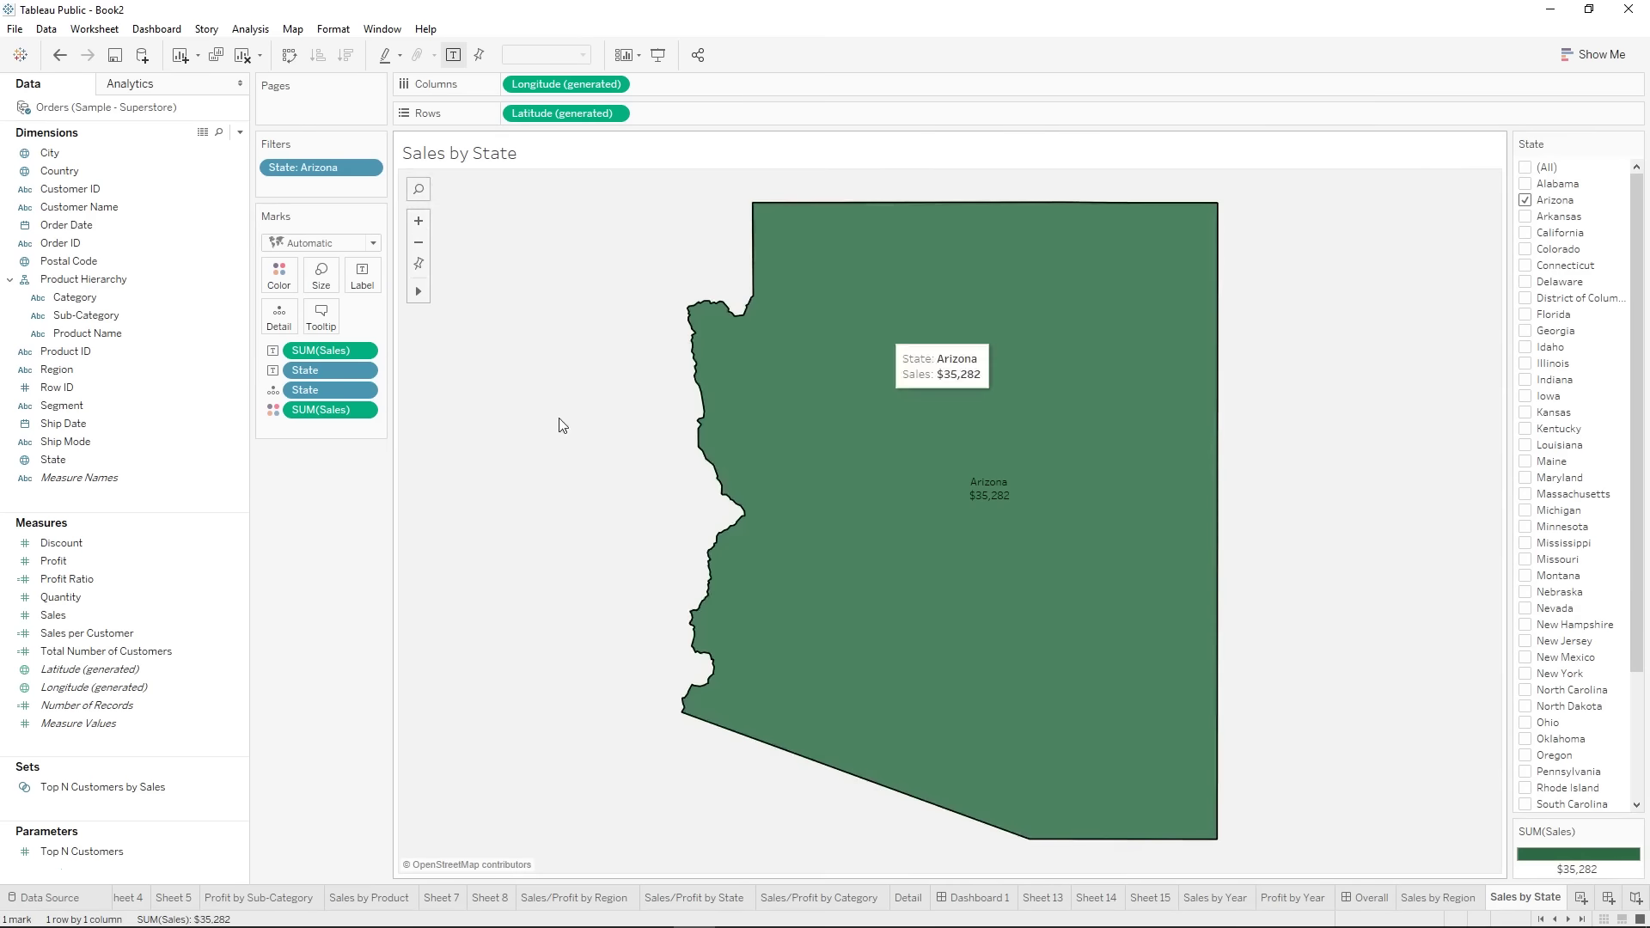
{"action": "left_click", "coordinate": [1526, 168]}
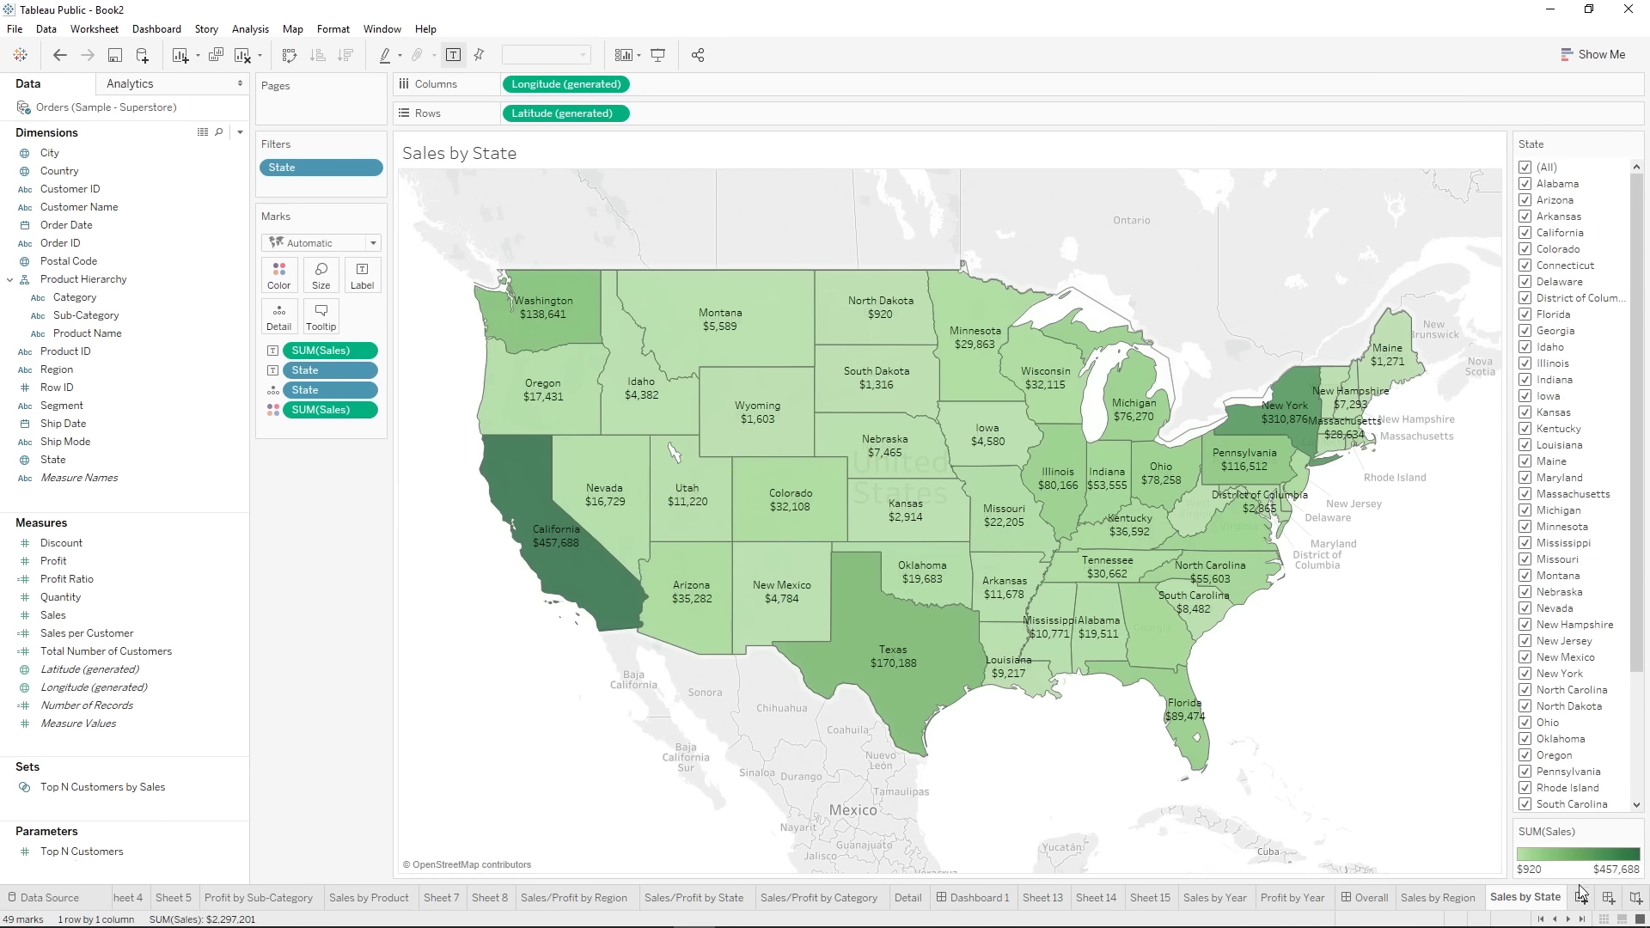
- Add a new worksheet and name it Sales by Sub-Category
{"action": "left_click", "coordinate": [1582, 898]}
{"action": "right_click", "coordinate": [1542, 903]}
{"action": "key", "text": "Escape"}
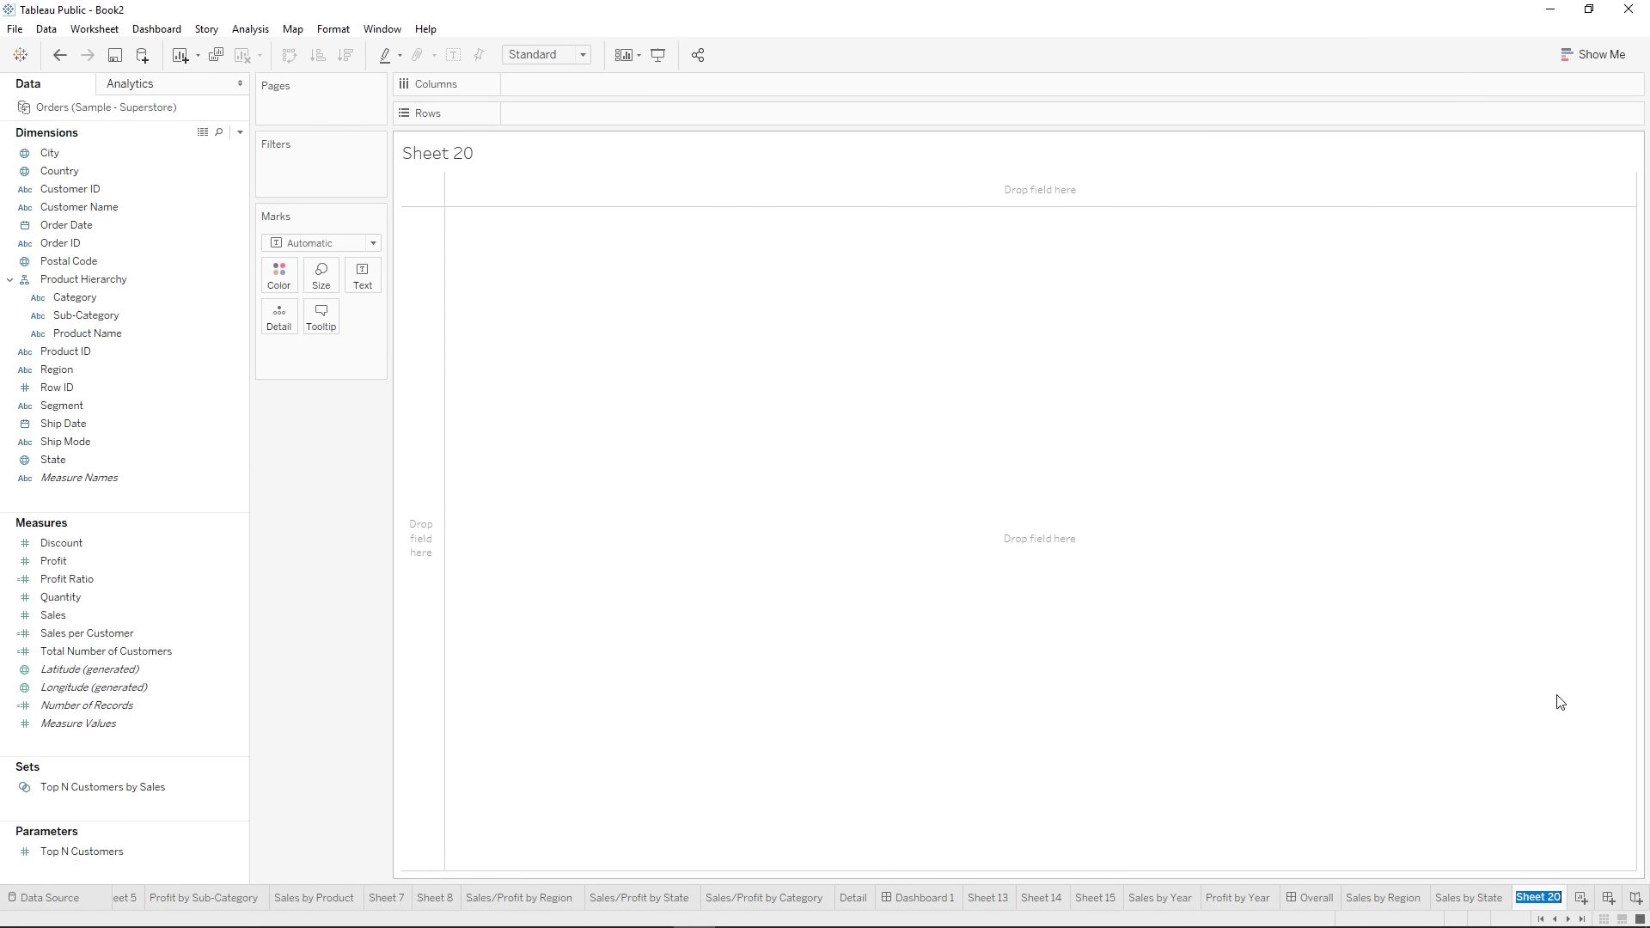
{"action": "type", "text": "Sales by Sub-Cator"}
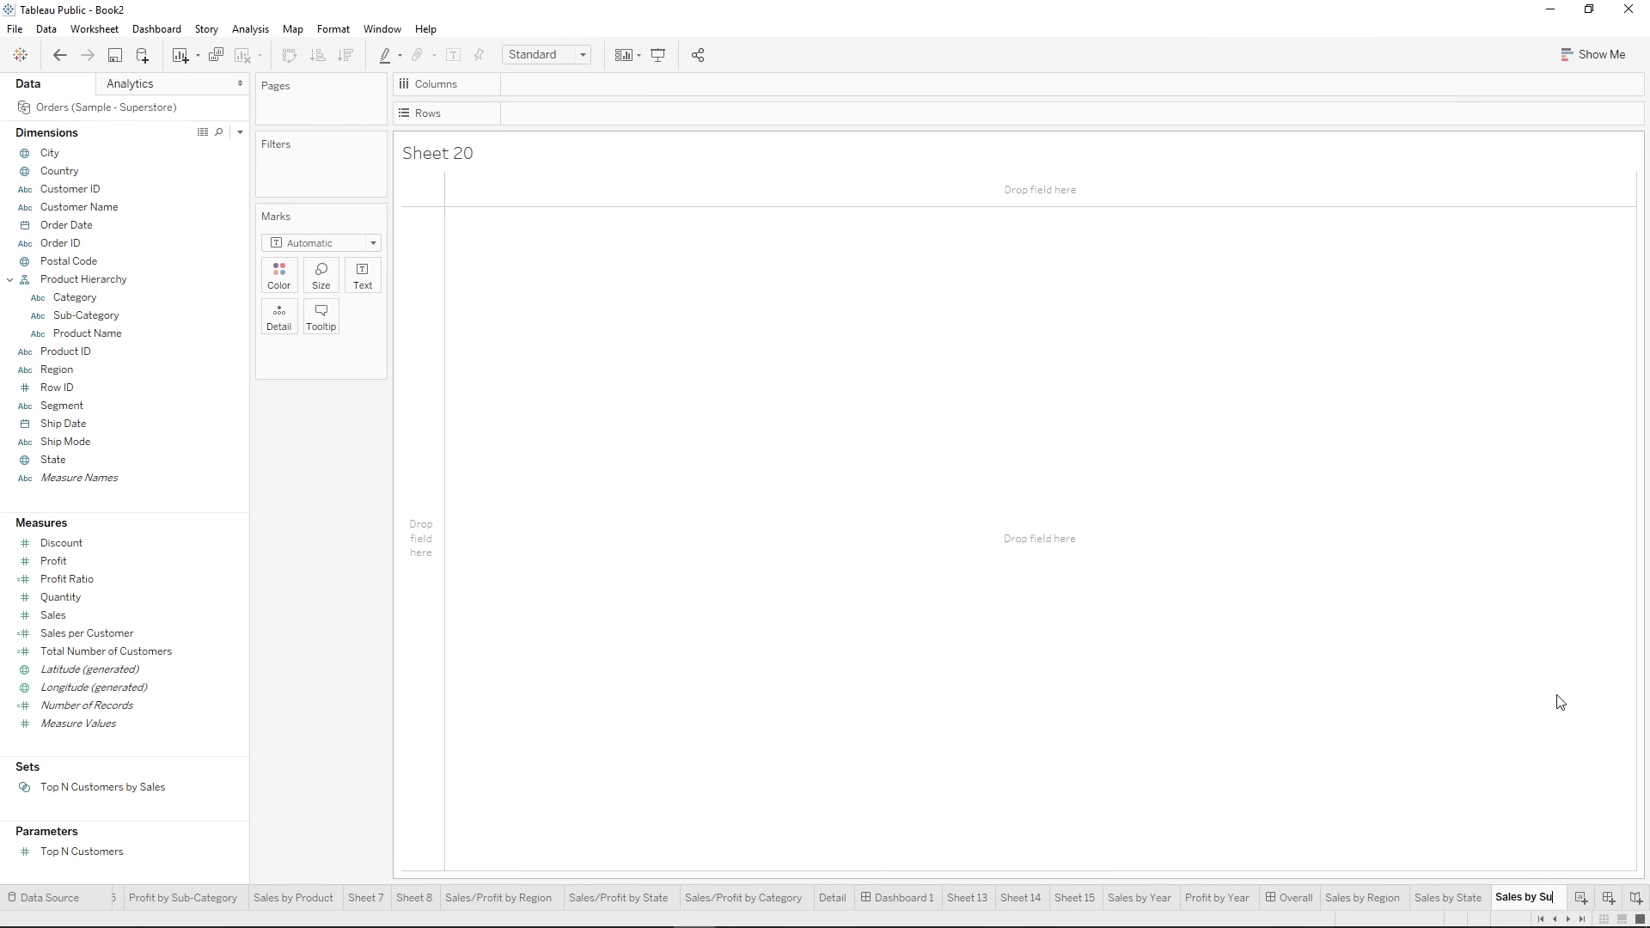
{"action": "key", "text": "BackSpace"}
{"action": "key", "text": "BackSpace"}
{"action": "type", "text": "egory"}
{"action": "key", "text": "Return"}
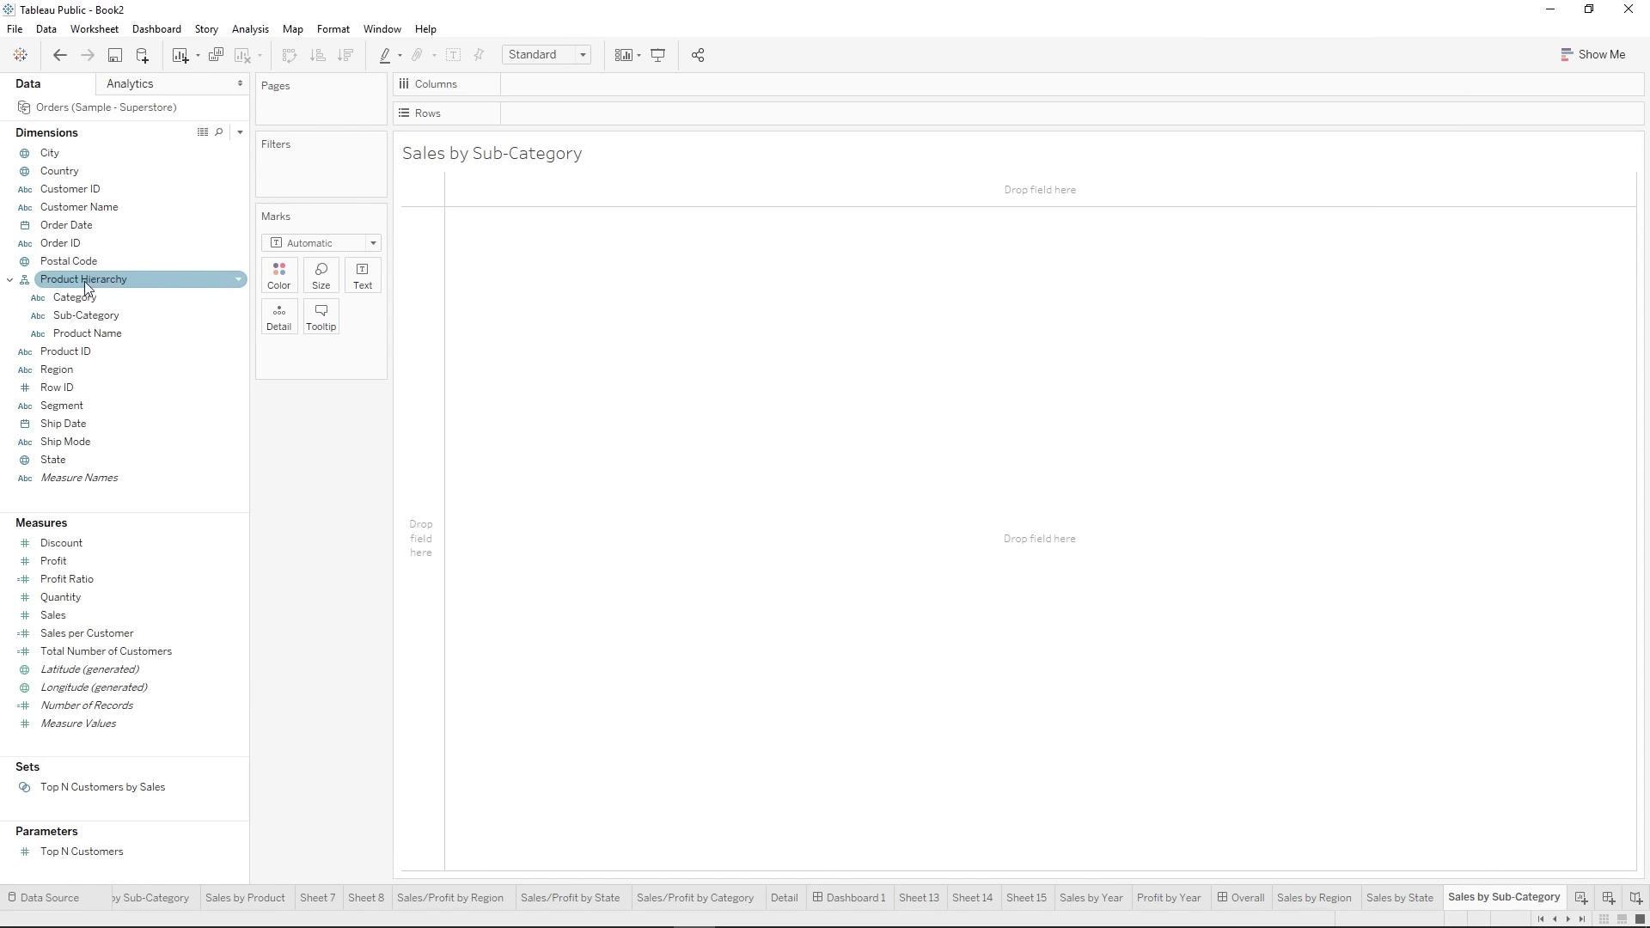
- Build a bar chart of Sales with Category in the columns, drilled down to Sub-Category
{"action": "left_click_drag", "start_coordinate": [73, 301], "coordinate": [596, 84]}
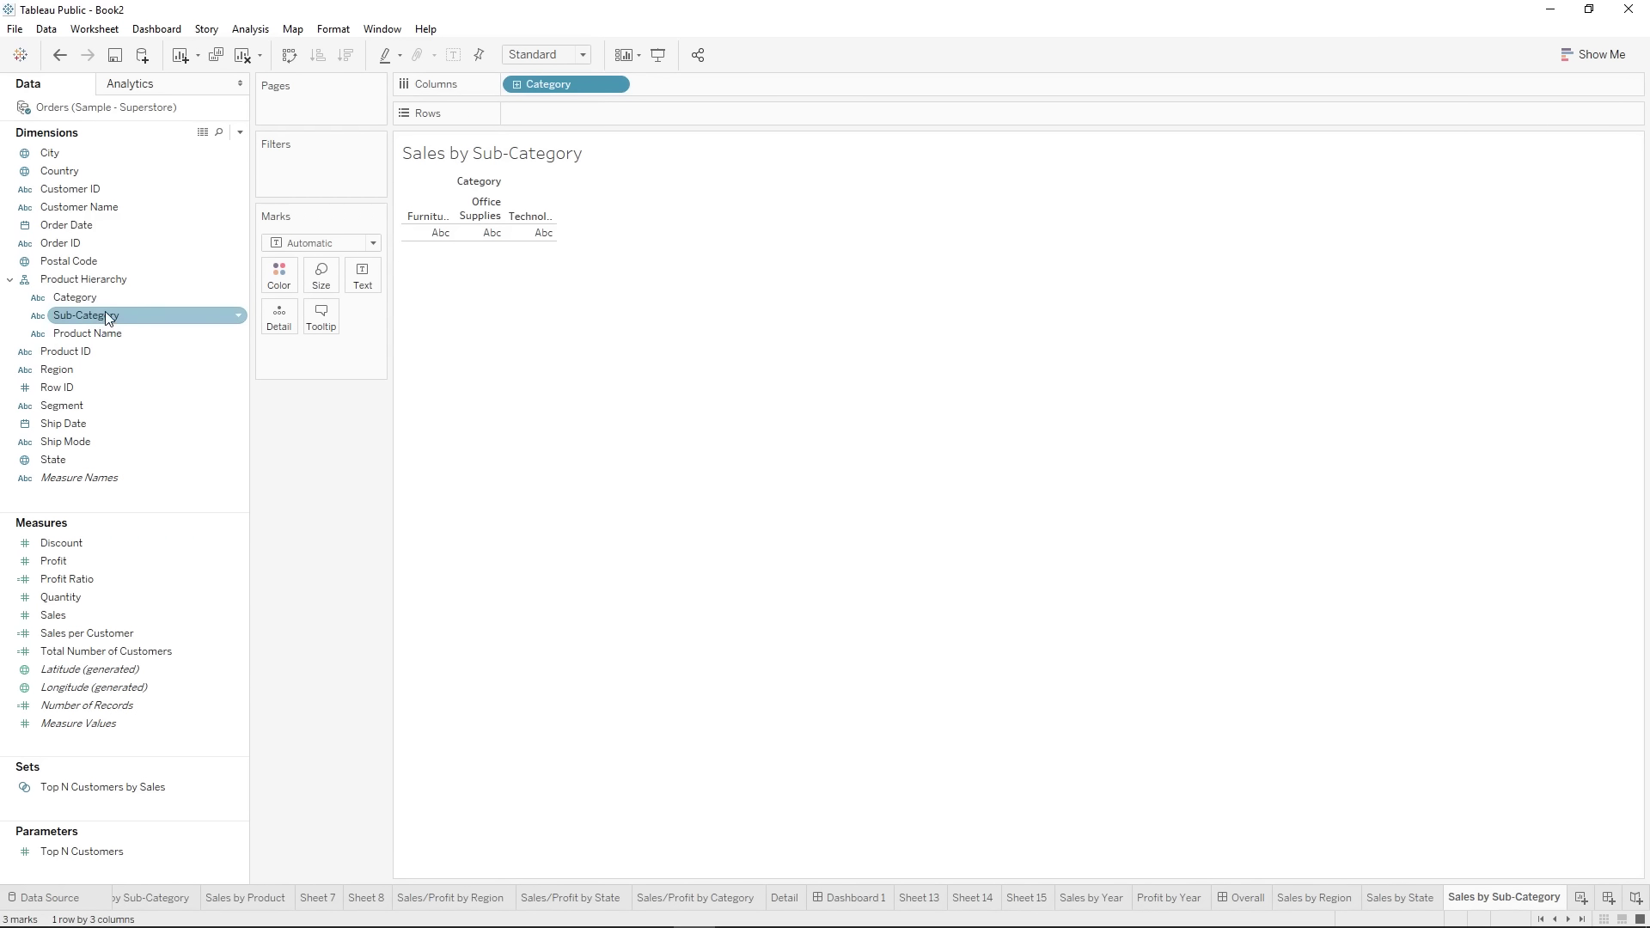
{"action": "left_click", "coordinate": [517, 85]}
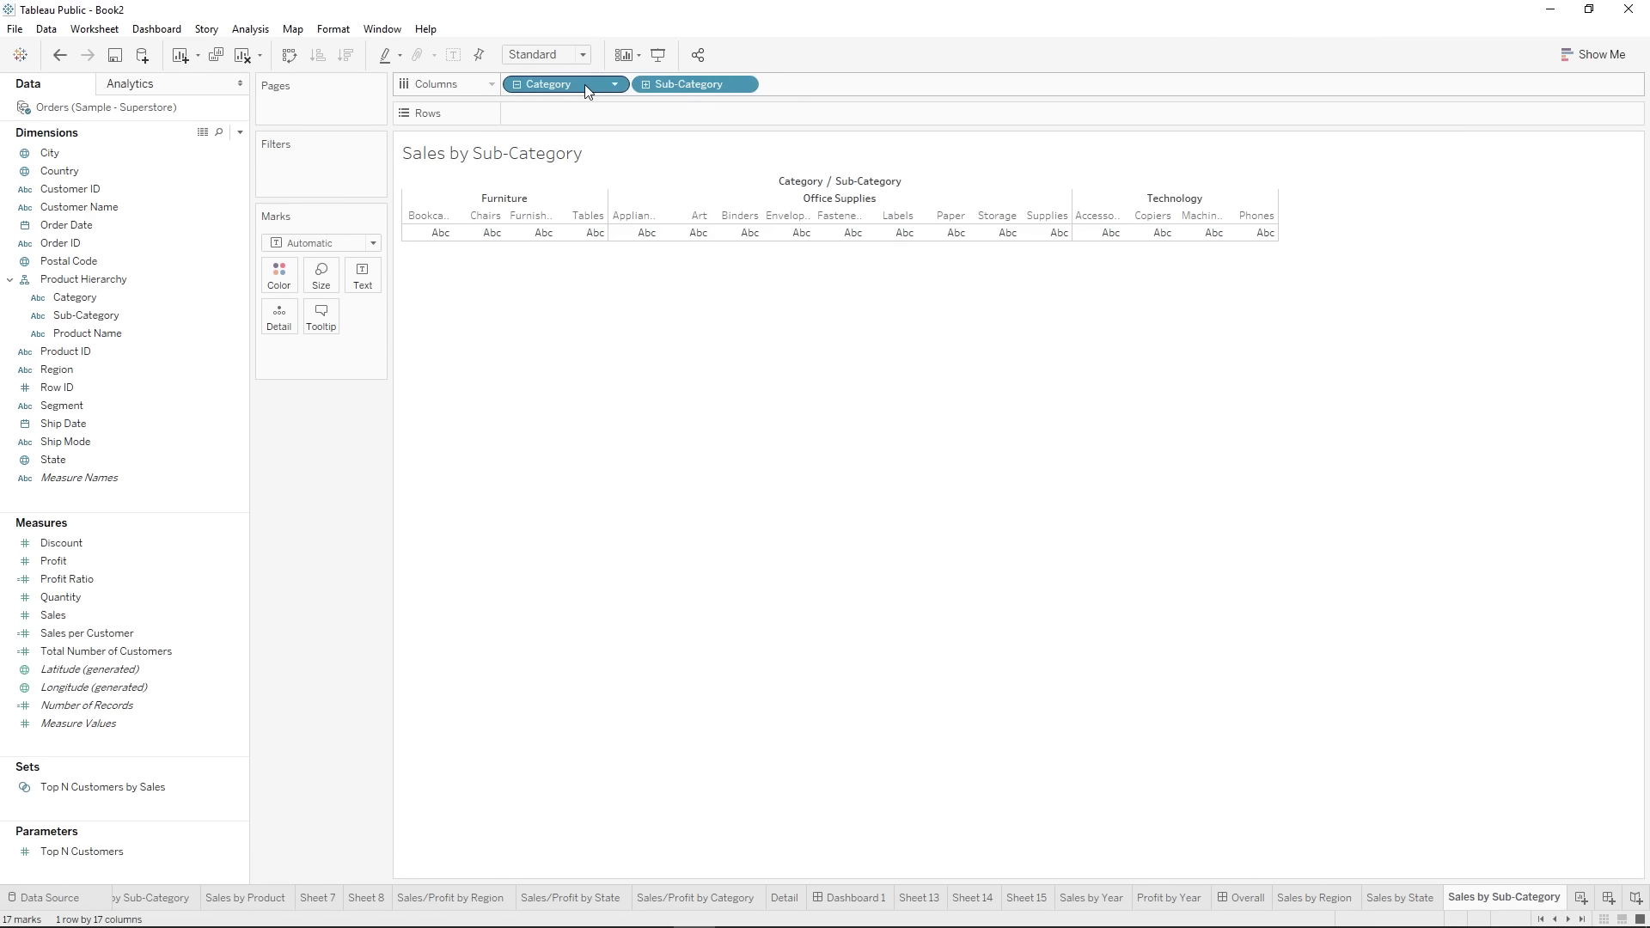
{"action": "left_click_drag", "start_coordinate": [94, 614], "coordinate": [550, 107]}
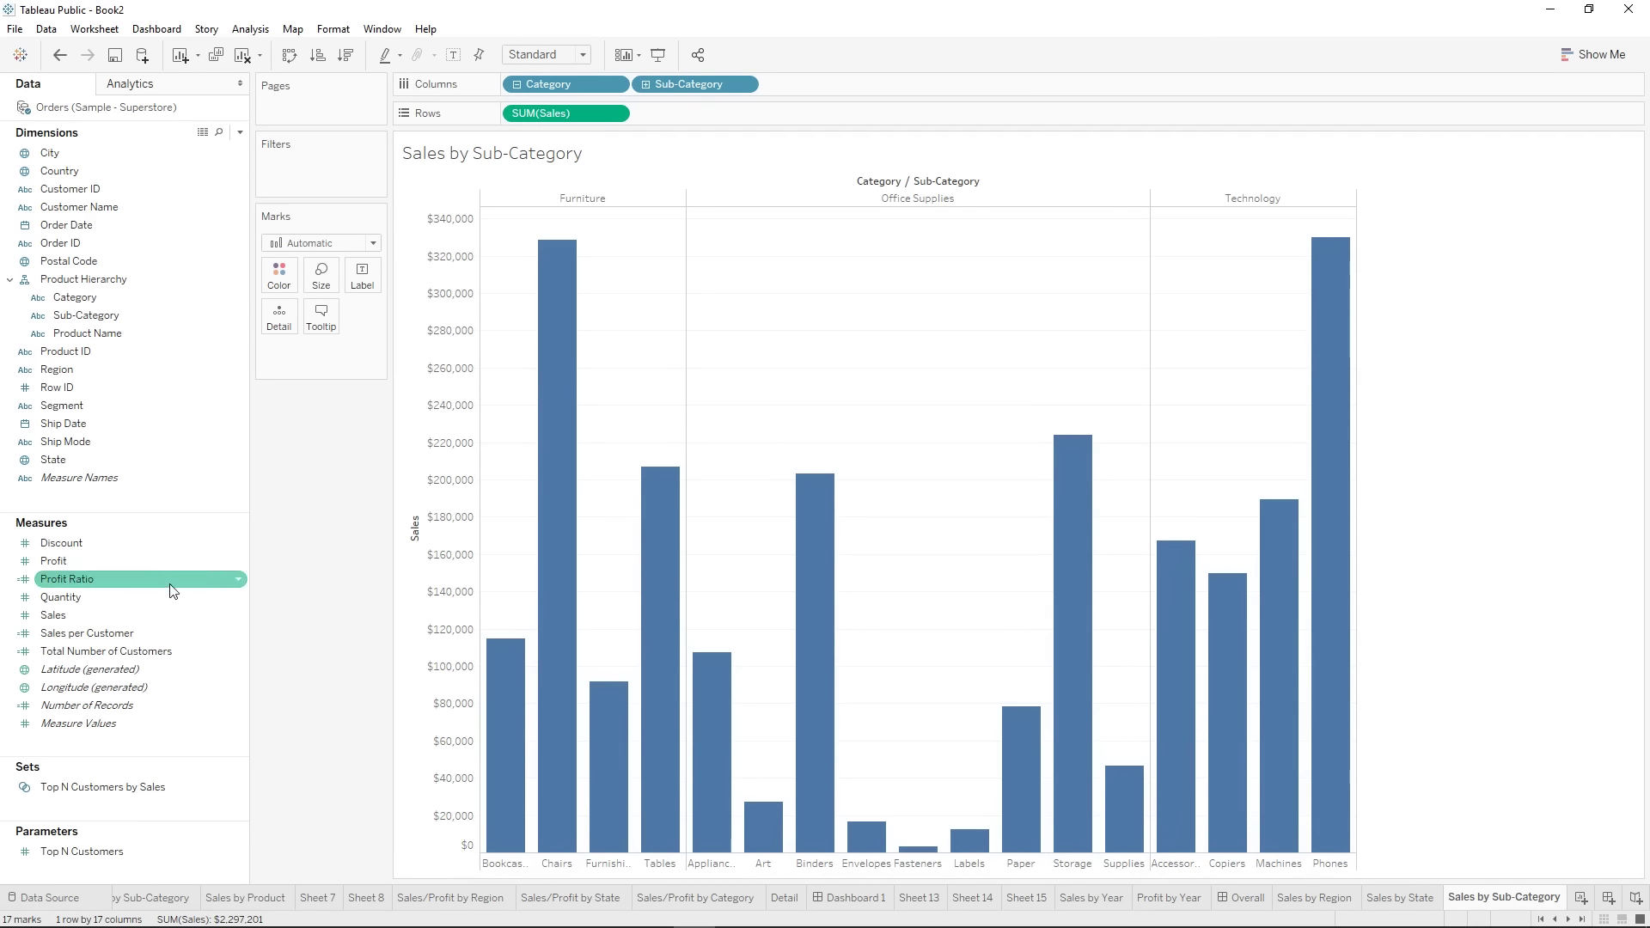
- Try coloring the bars by Sales and by Category, and settle on coloring them by Sub-Category
{"action": "left_click_drag", "start_coordinate": [85, 315], "coordinate": [285, 280]}
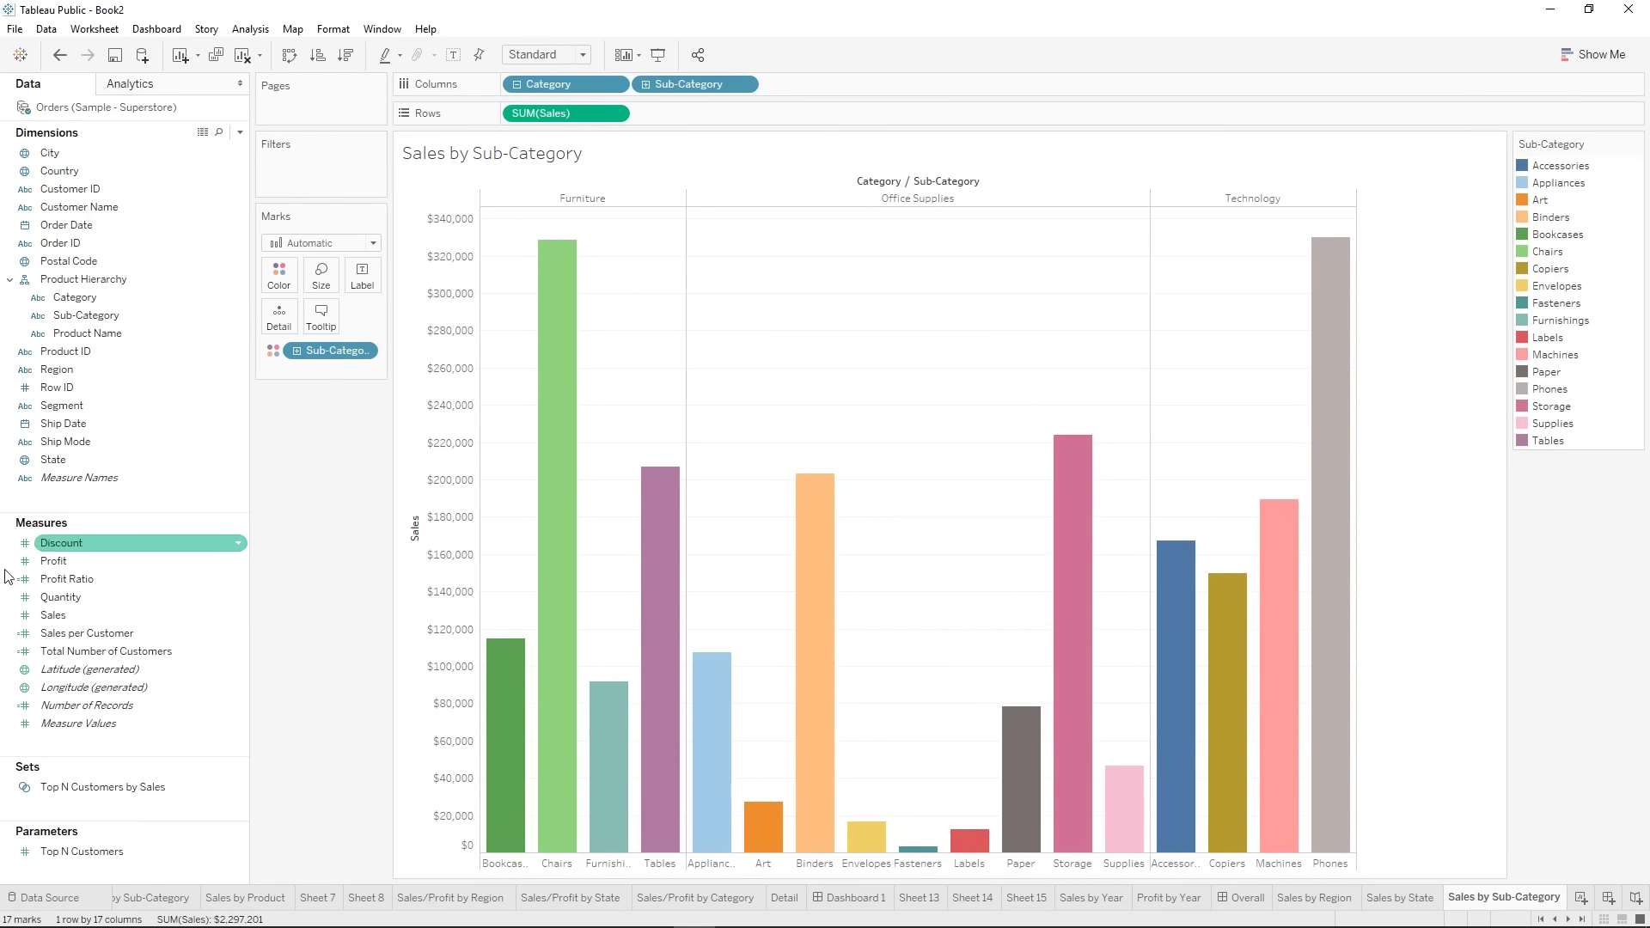
{"action": "left_click_drag", "start_coordinate": [64, 617], "coordinate": [276, 282]}
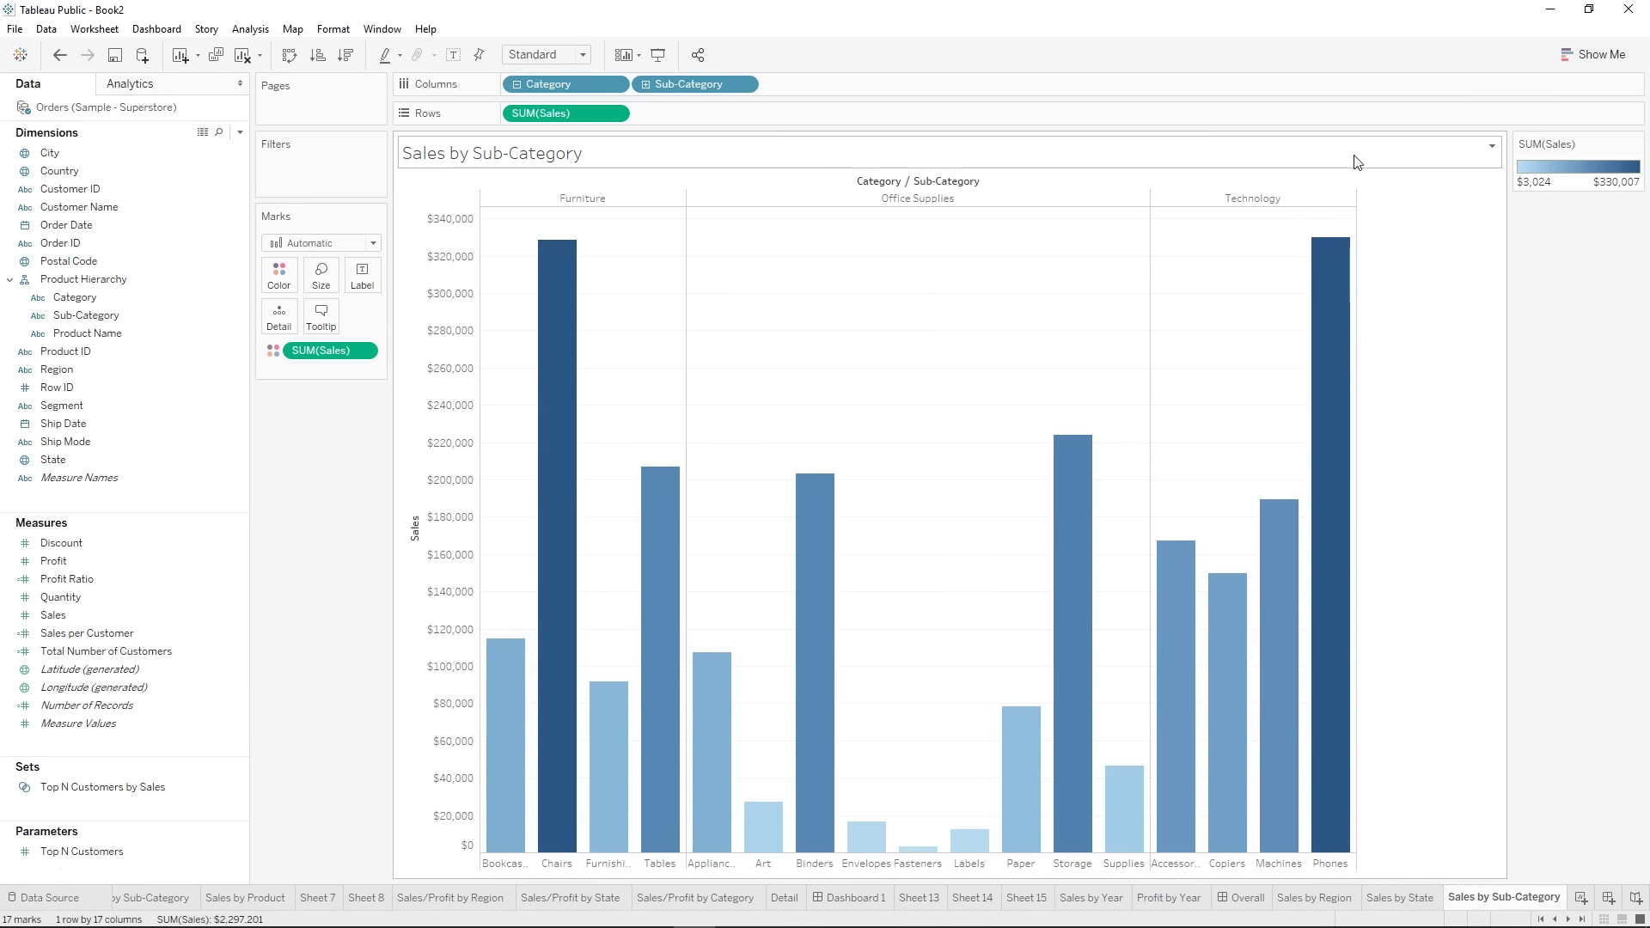
{"action": "left_click_drag", "start_coordinate": [86, 315], "coordinate": [273, 287]}
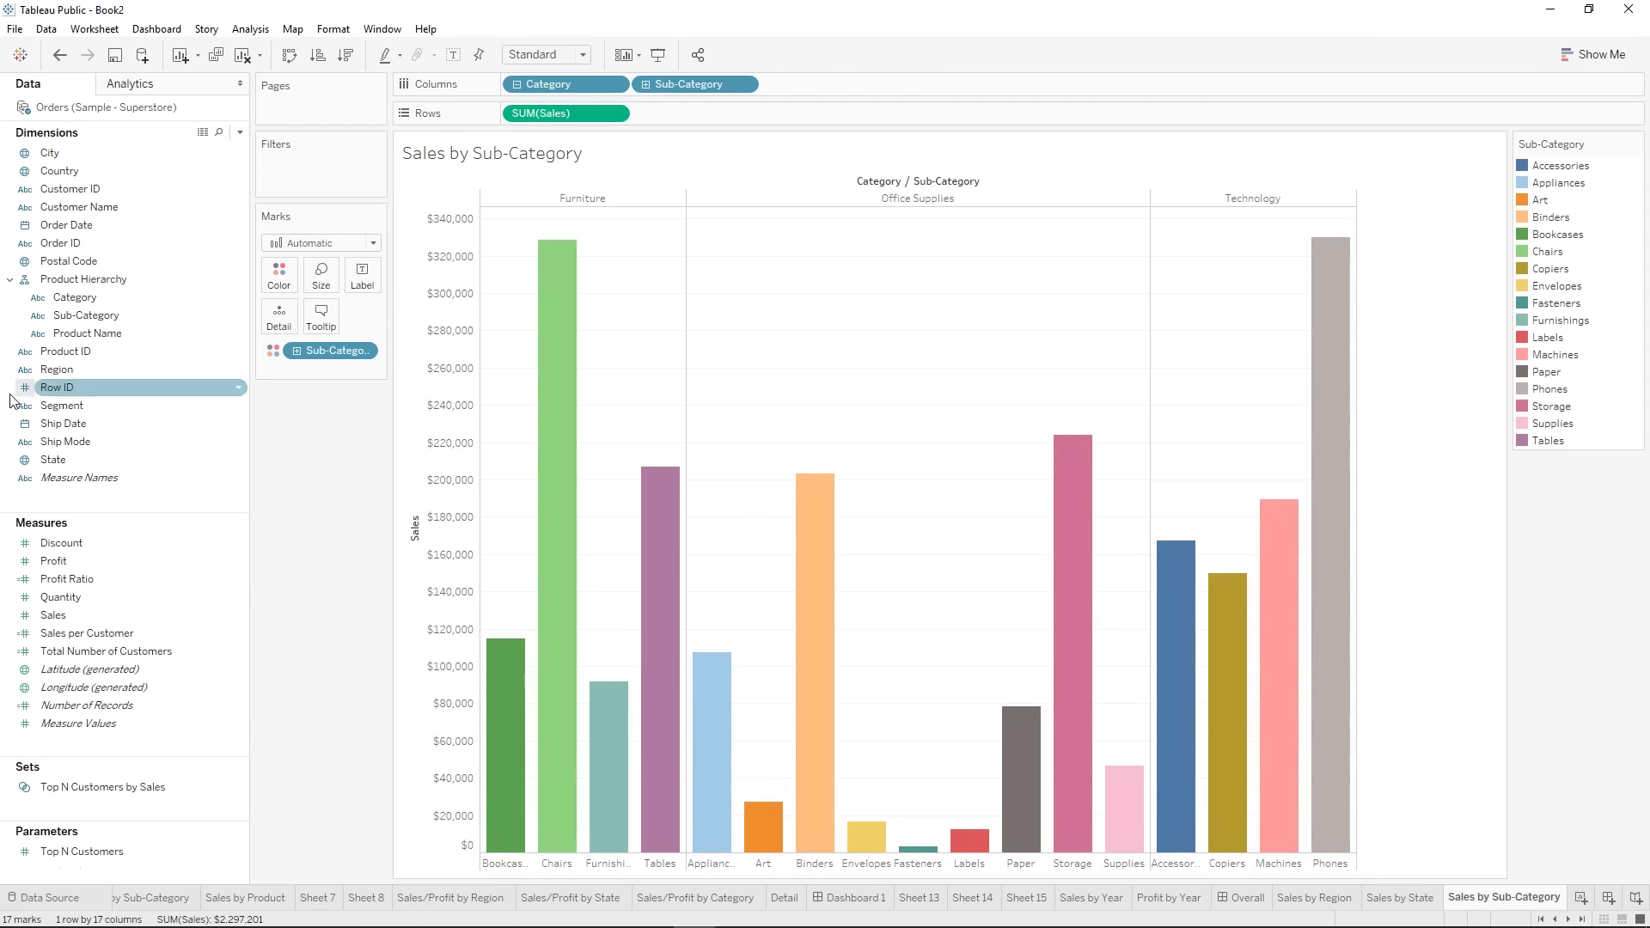
{"action": "left_click_drag", "start_coordinate": [75, 297], "coordinate": [277, 287]}
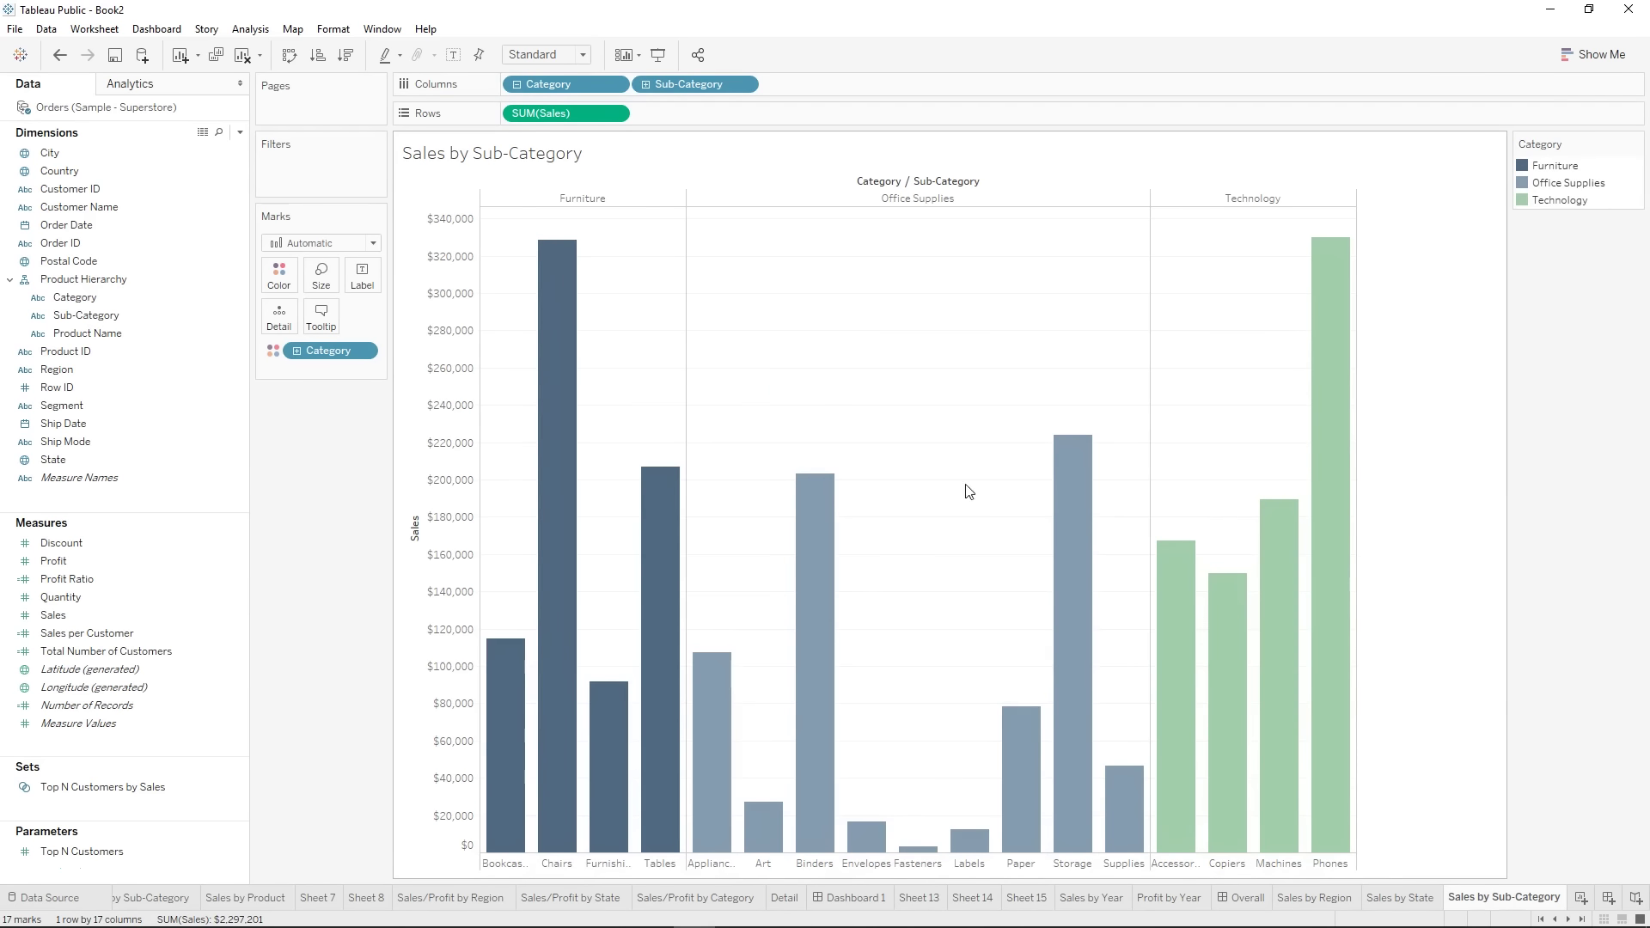
{"action": "left_click", "coordinate": [58, 320]}
{"action": "left_click_drag", "start_coordinate": [59, 323], "coordinate": [278, 275]}
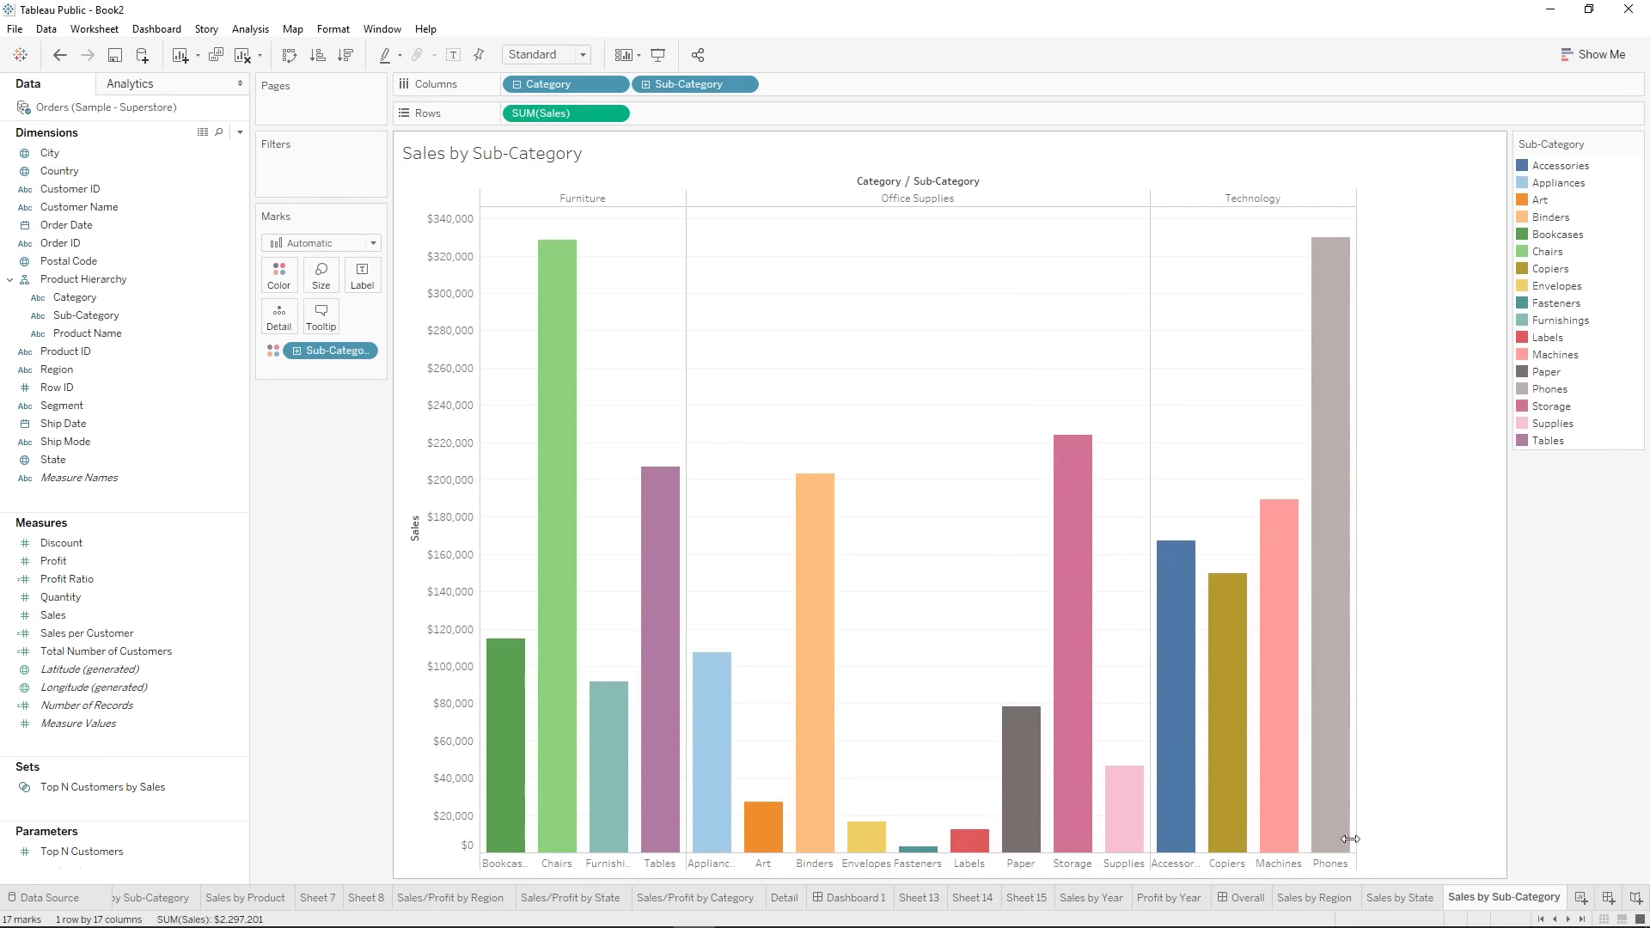
- Check the Sales by Region and Sales by State sheets, and show a Category filter on the Sales by Sub-Category sheet
{"action": "left_click", "coordinate": [1316, 898]}
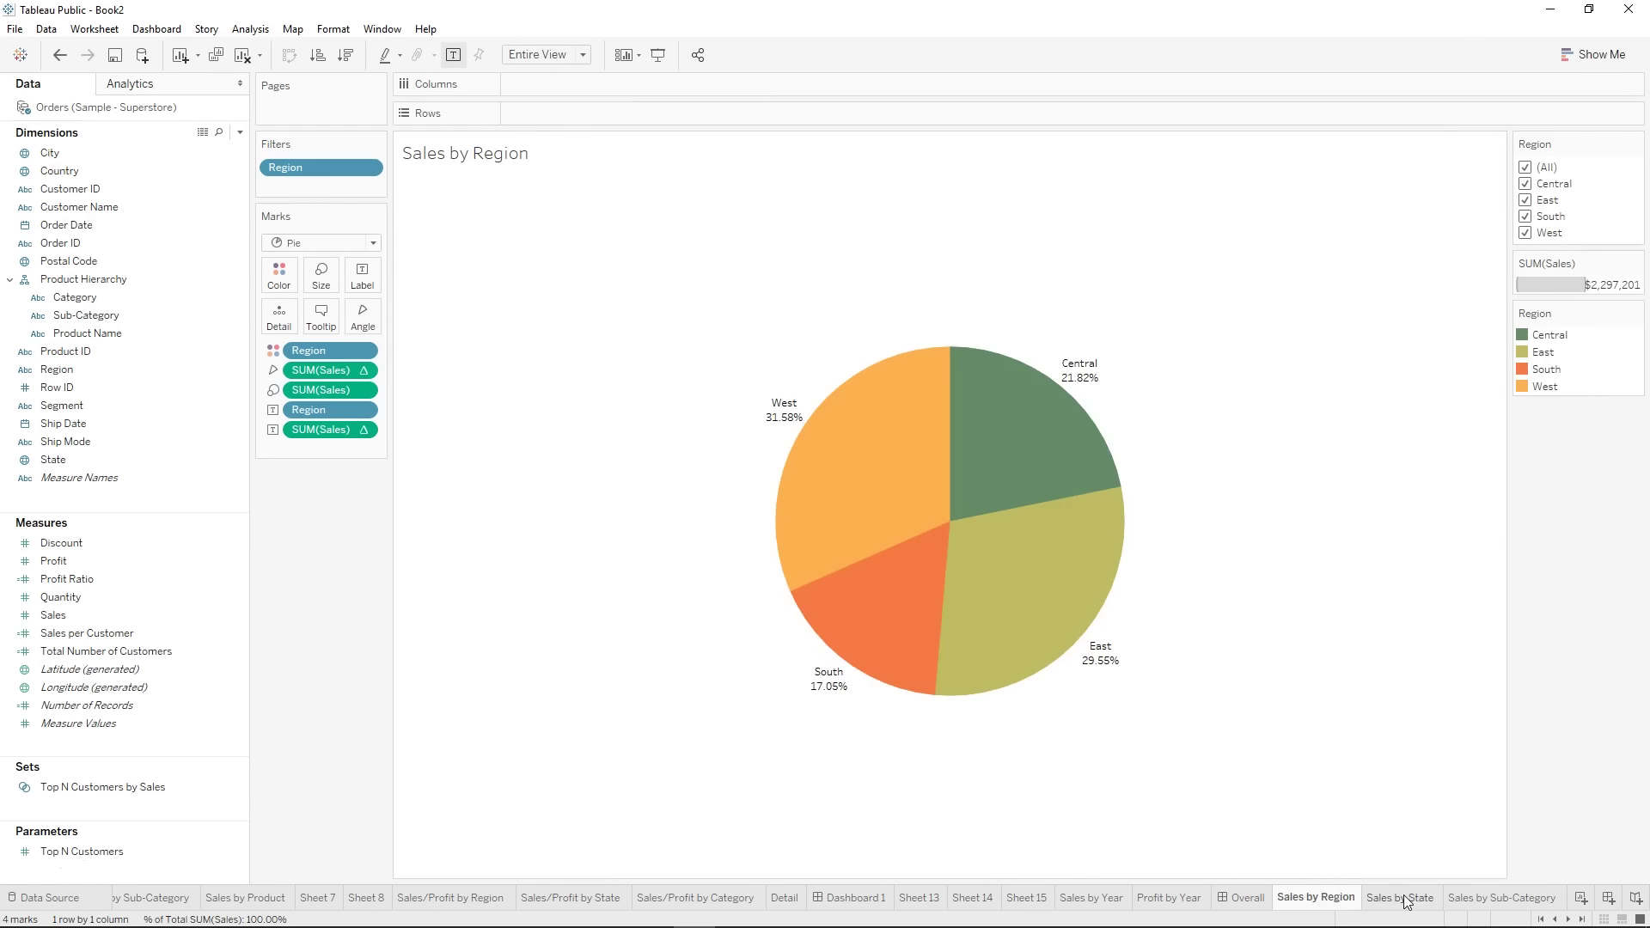
{"action": "left_click", "coordinate": [1406, 899]}
{"action": "left_click", "coordinate": [1499, 898]}
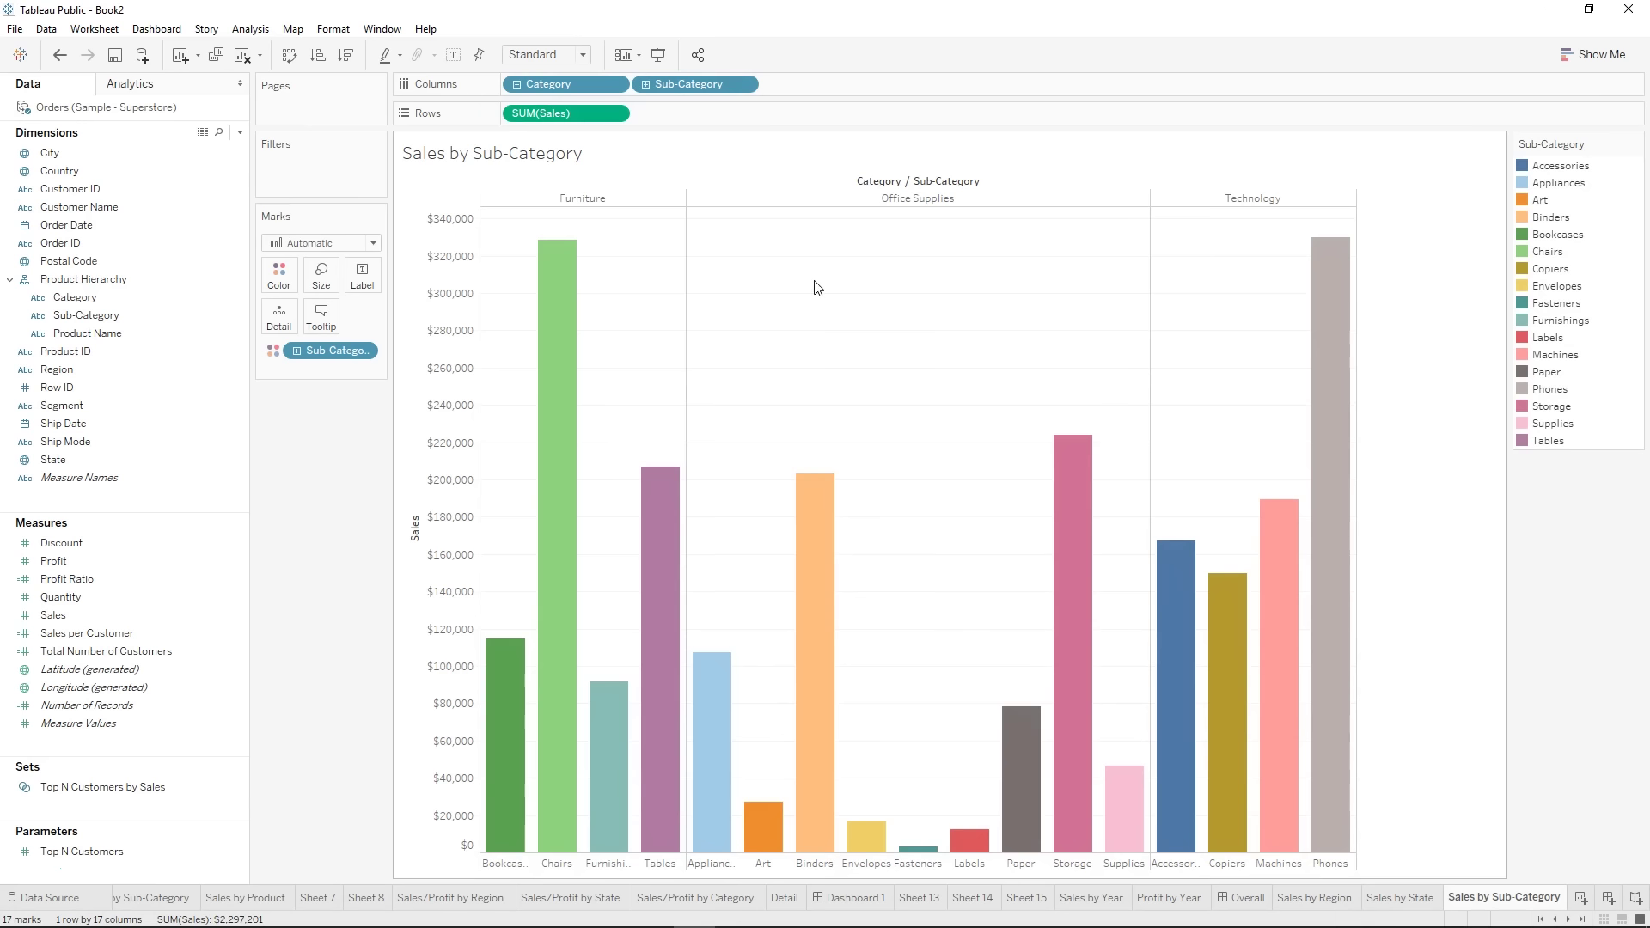
{"action": "mouse_move", "coordinate": [101, 298]}
{"action": "left_mouse_down"}
{"action": "mouse_move", "coordinate": [81, 386]}
{"action": "mouse_move", "coordinate": [235, 251]}
{"action": "mouse_move", "coordinate": [52, 302]}
{"action": "mouse_move", "coordinate": [77, 293]}
{"action": "left_mouse_up"}
{"action": "right_click", "coordinate": [78, 294]}
{"action": "left_click", "coordinate": [155, 320]}
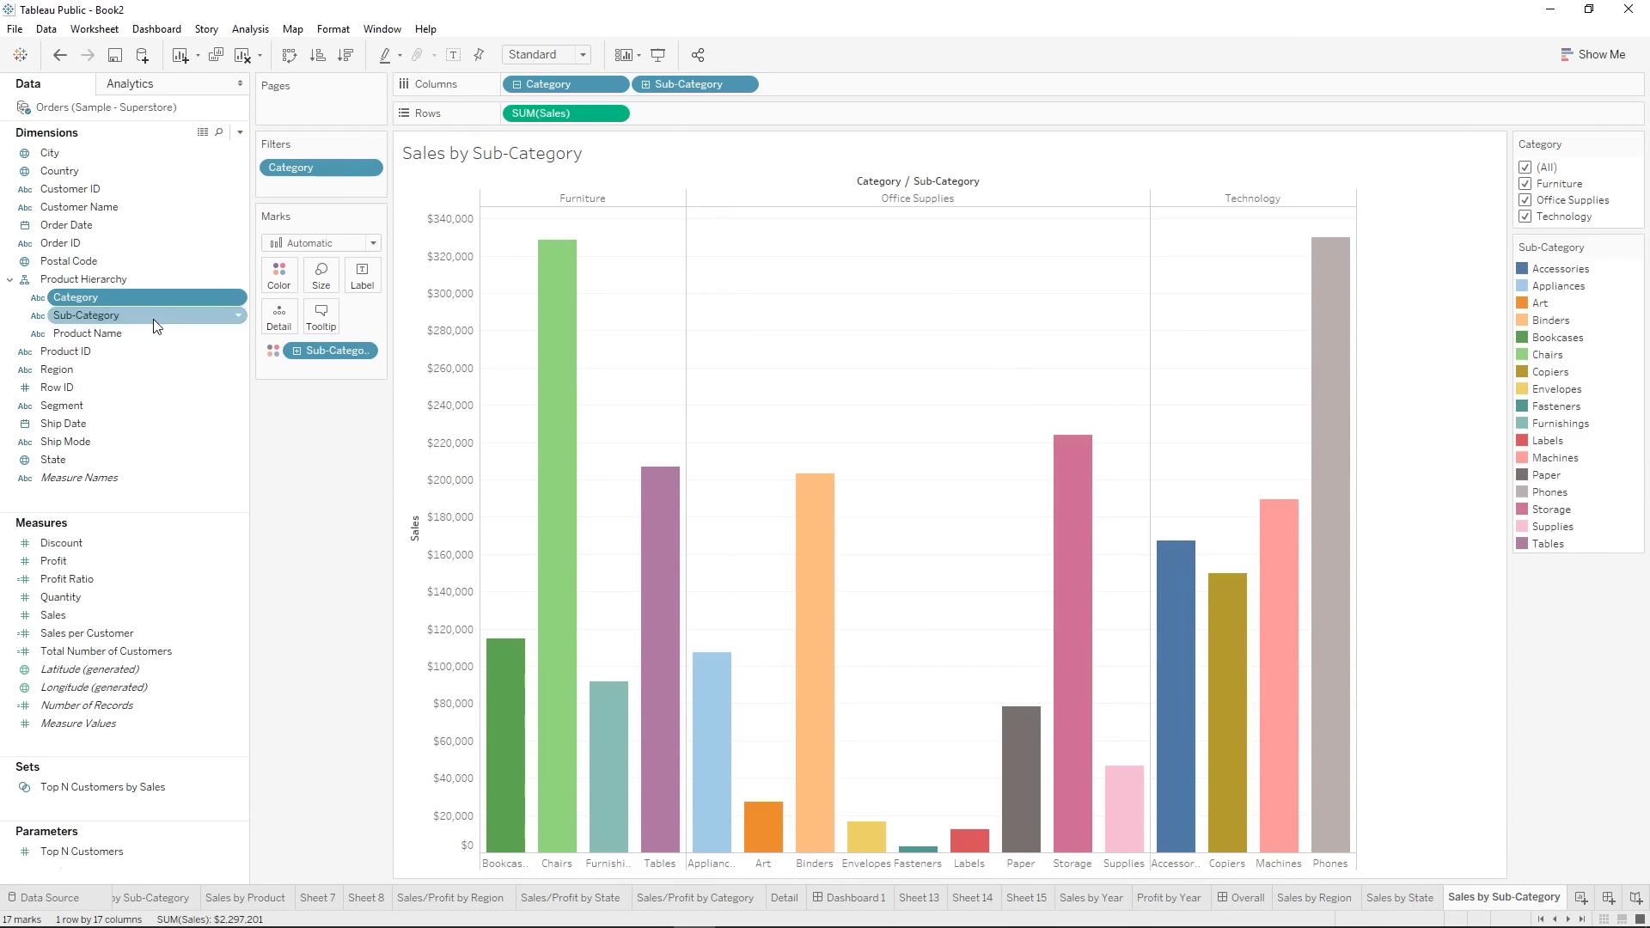
- Add a filter on the years of Order Date and show it beside the sub-category chart
{"action": "mouse_move", "coordinate": [1328, 339]}
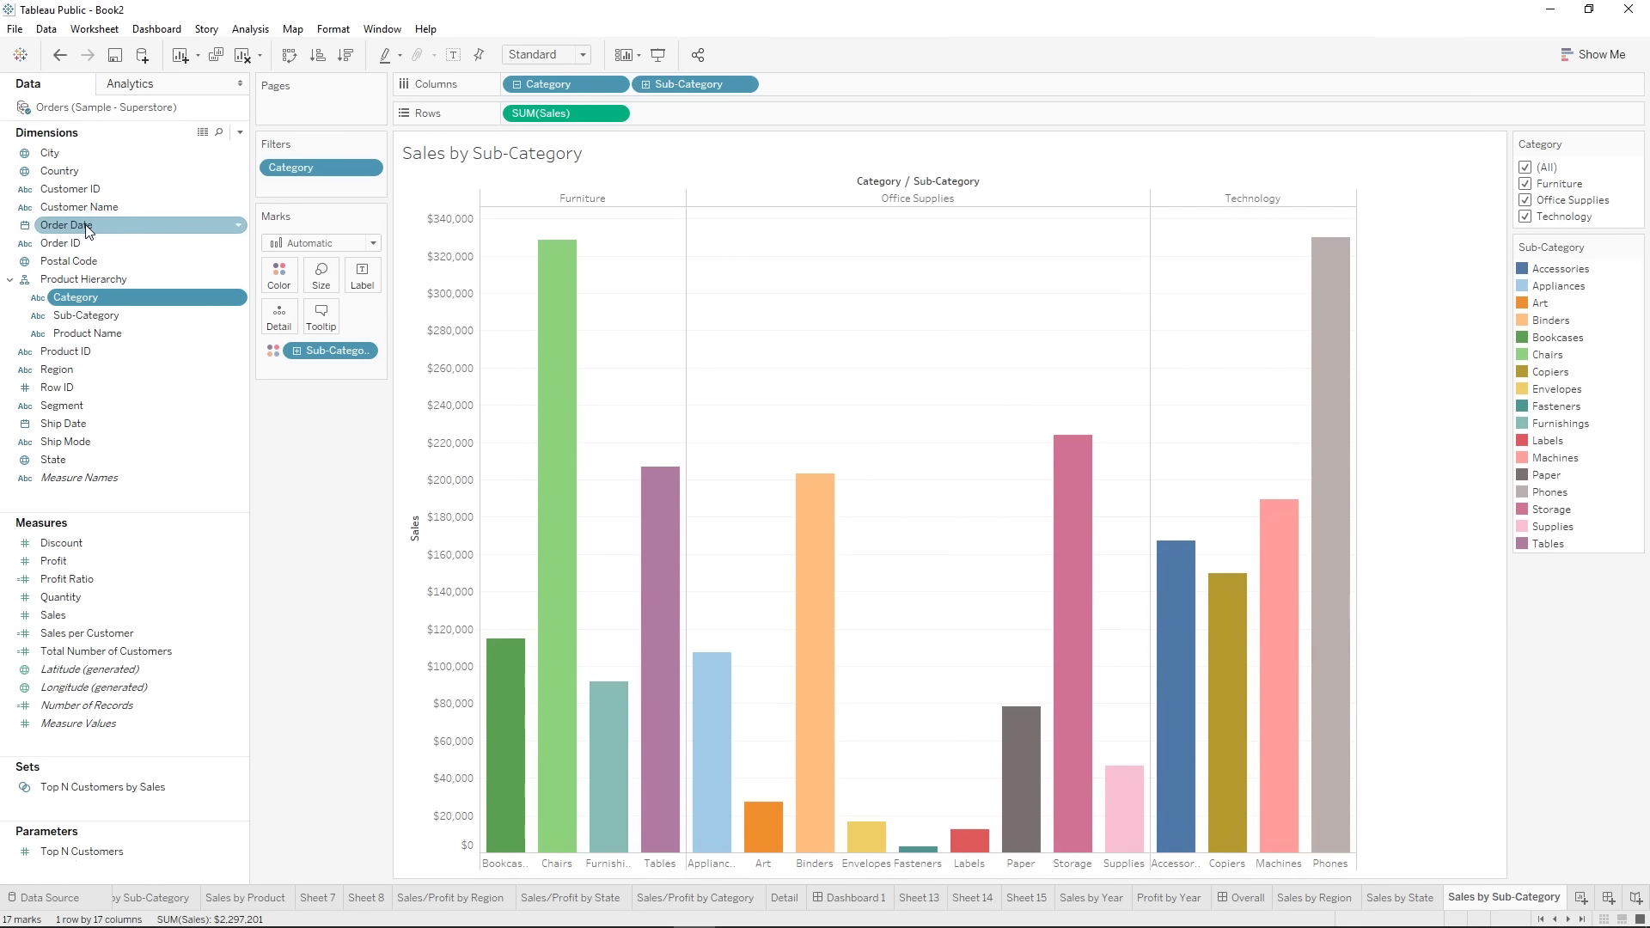
{"action": "left_click_drag", "start_coordinate": [72, 228], "coordinate": [282, 189]}
{"action": "left_click", "coordinate": [746, 375]}
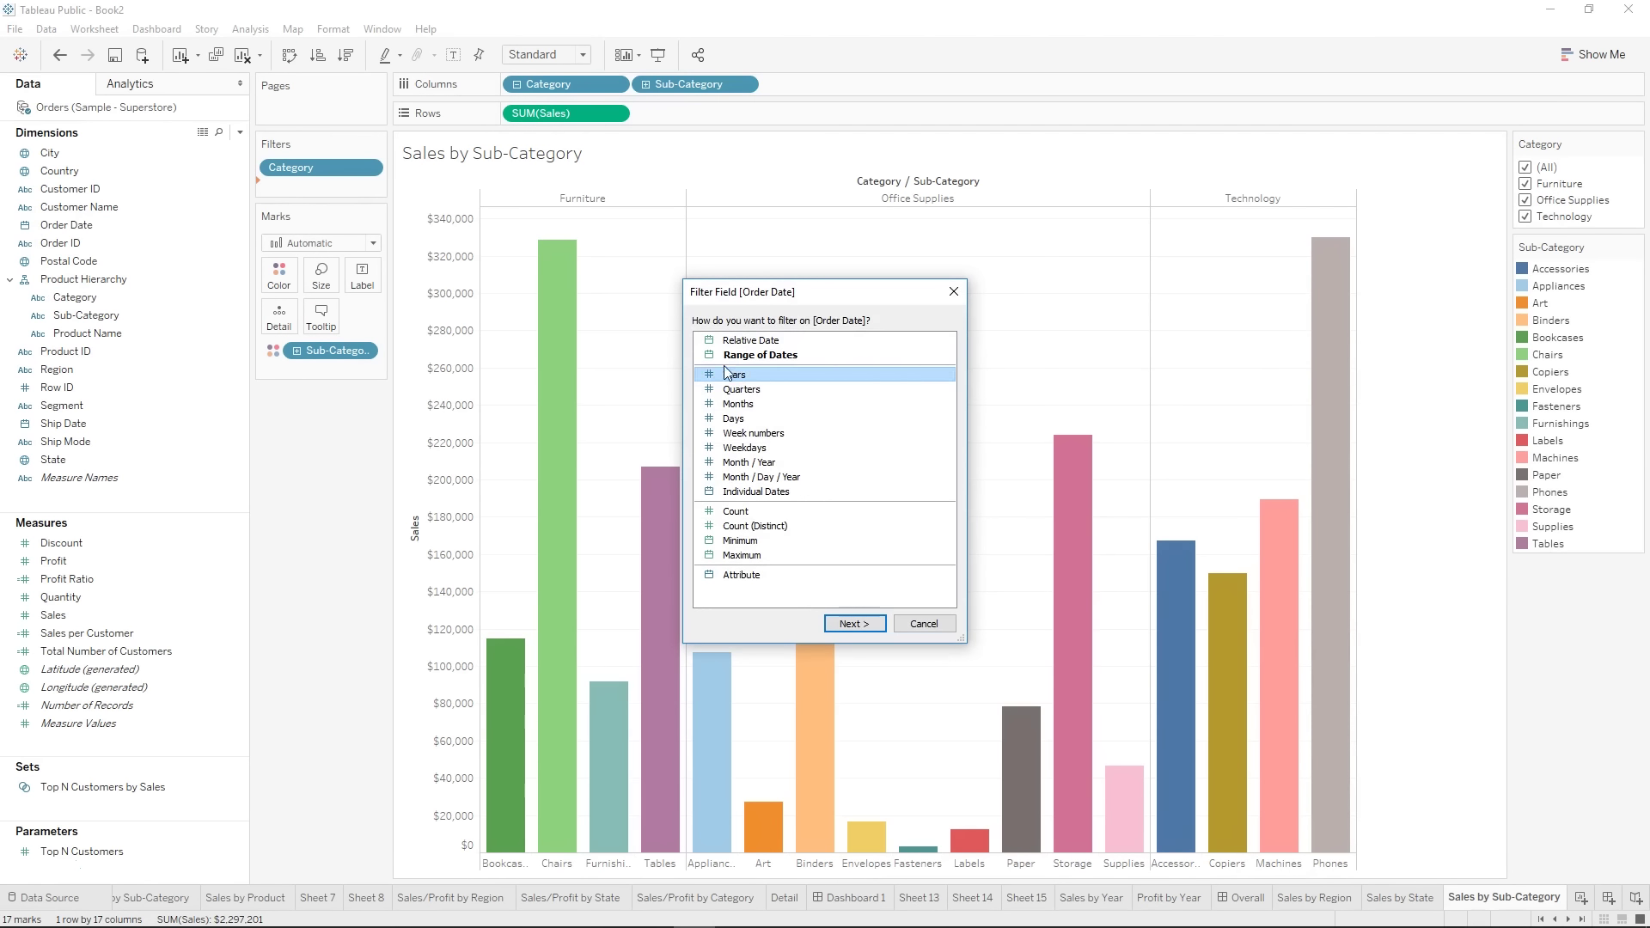
{"action": "left_click", "coordinate": [854, 621]}
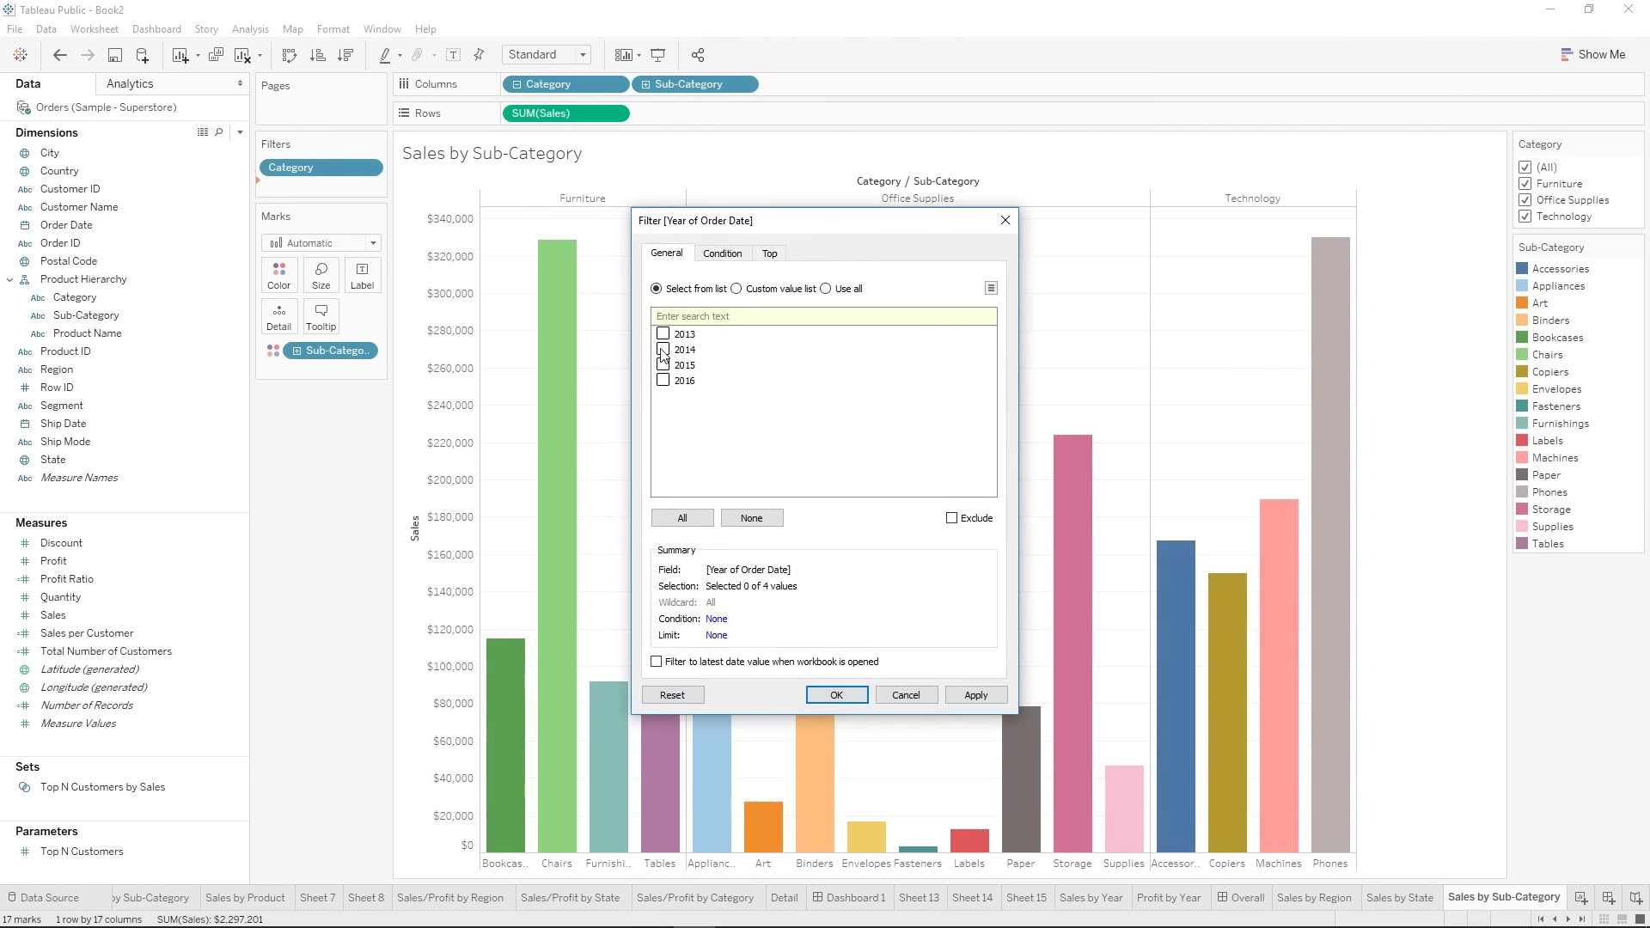
{"action": "left_click", "coordinate": [836, 694]}
{"action": "right_click", "coordinate": [318, 191]}
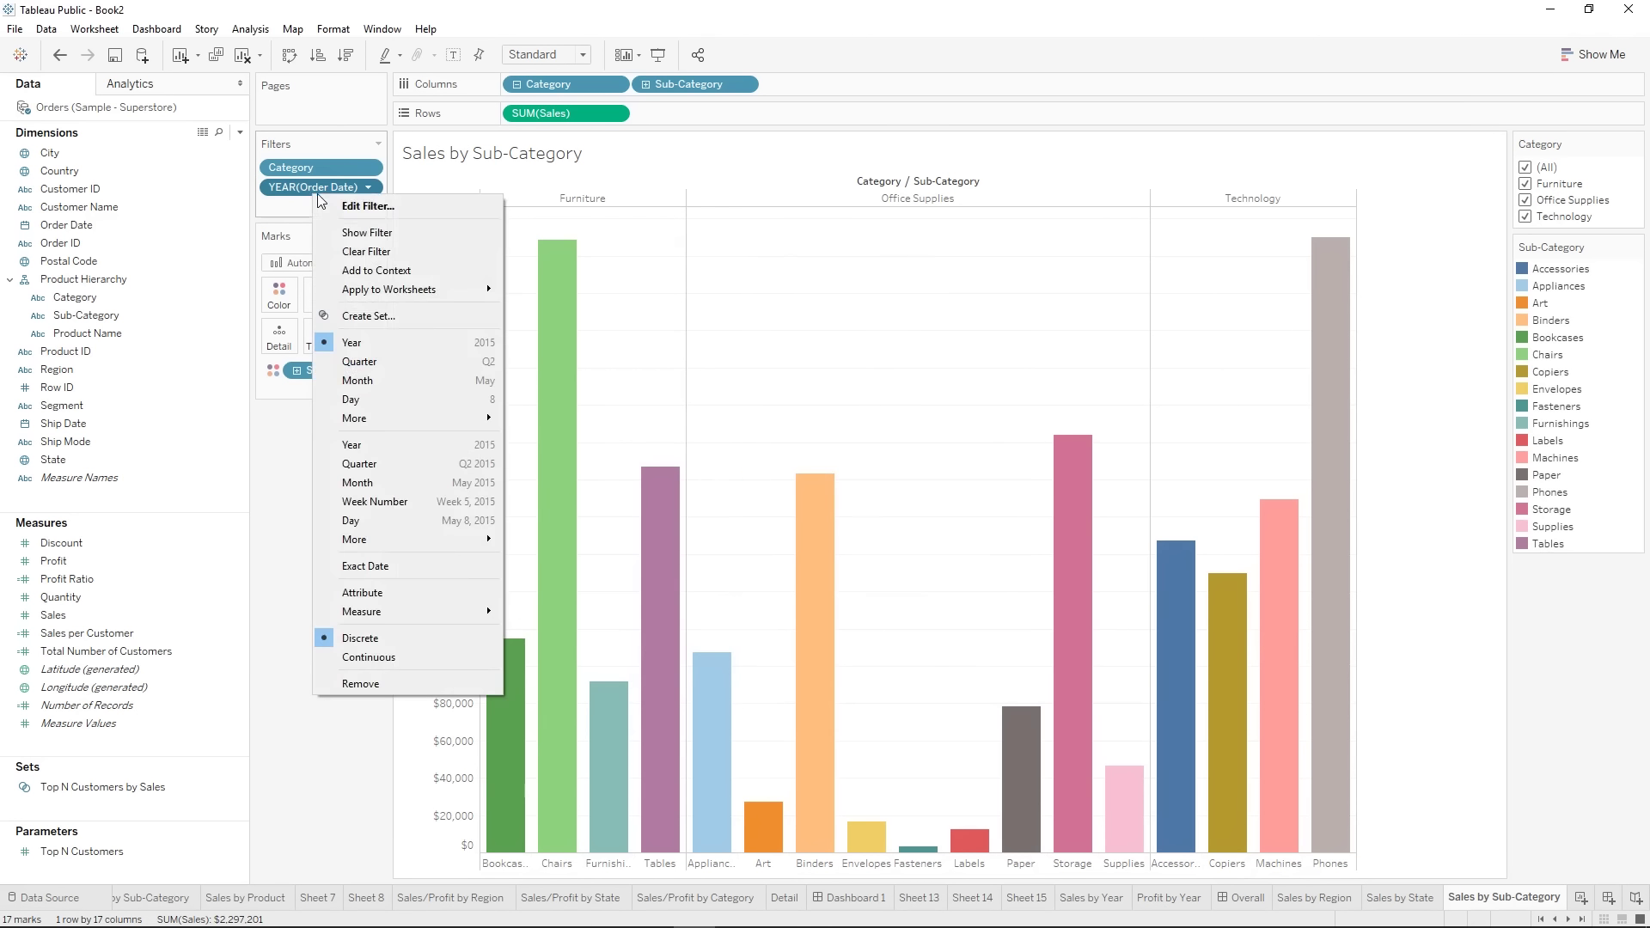
{"action": "left_click", "coordinate": [393, 230]}
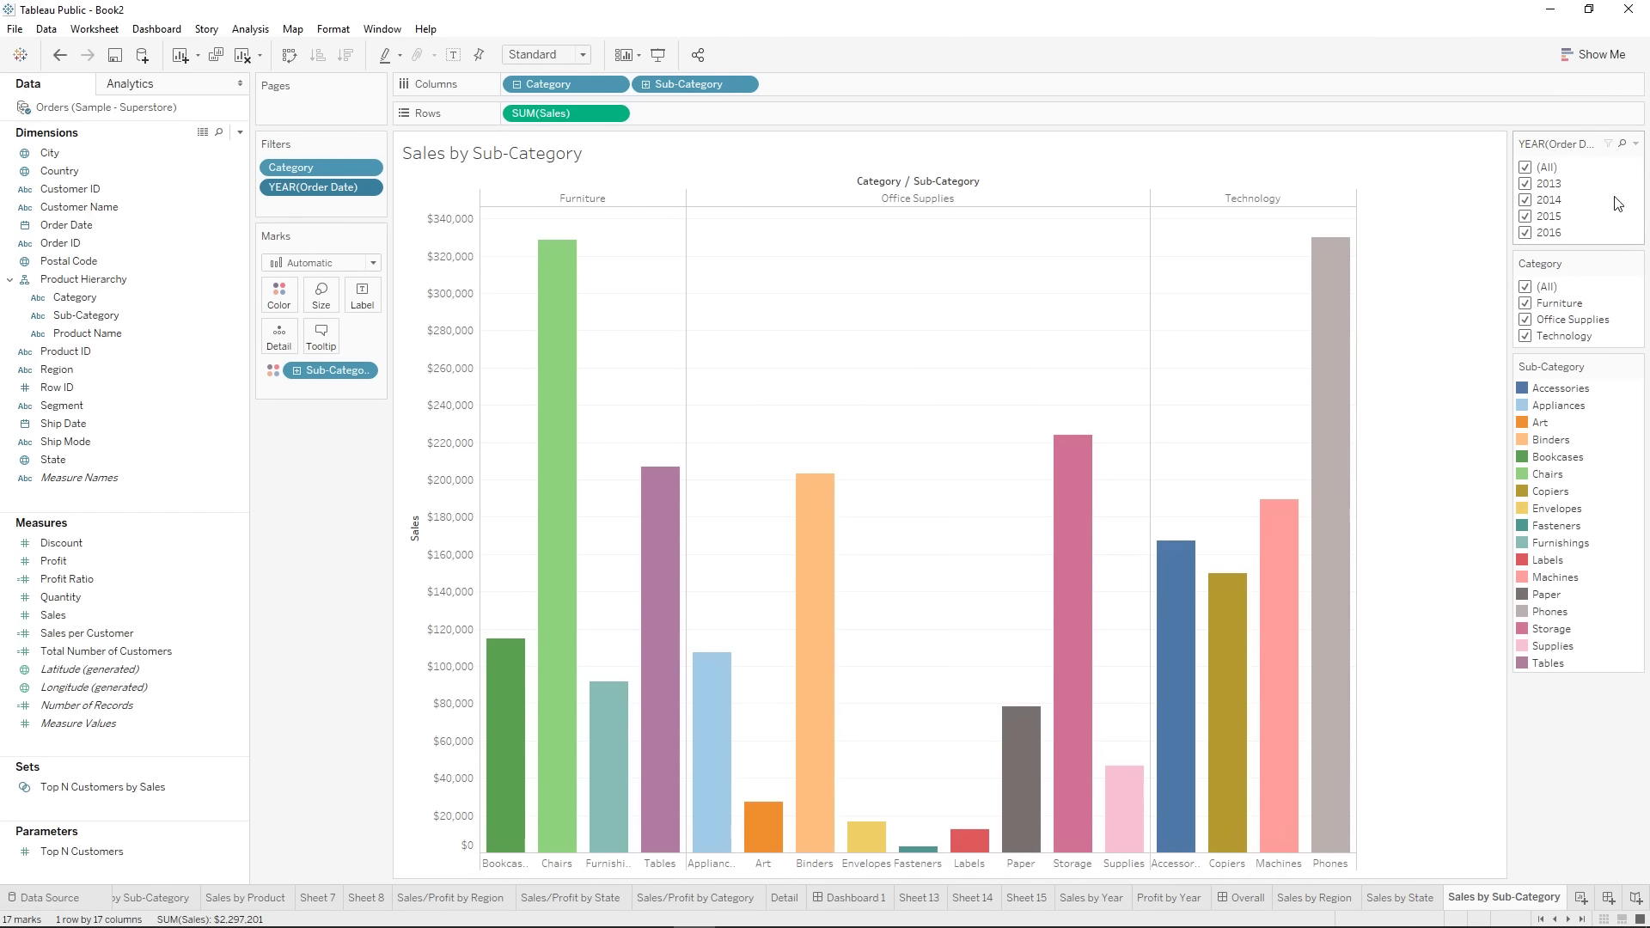
- Test the year filter by excluding 2013 and 2014, and restore both years
{"action": "left_click", "coordinate": [1526, 184]}
{"action": "left_click", "coordinate": [1526, 200]}
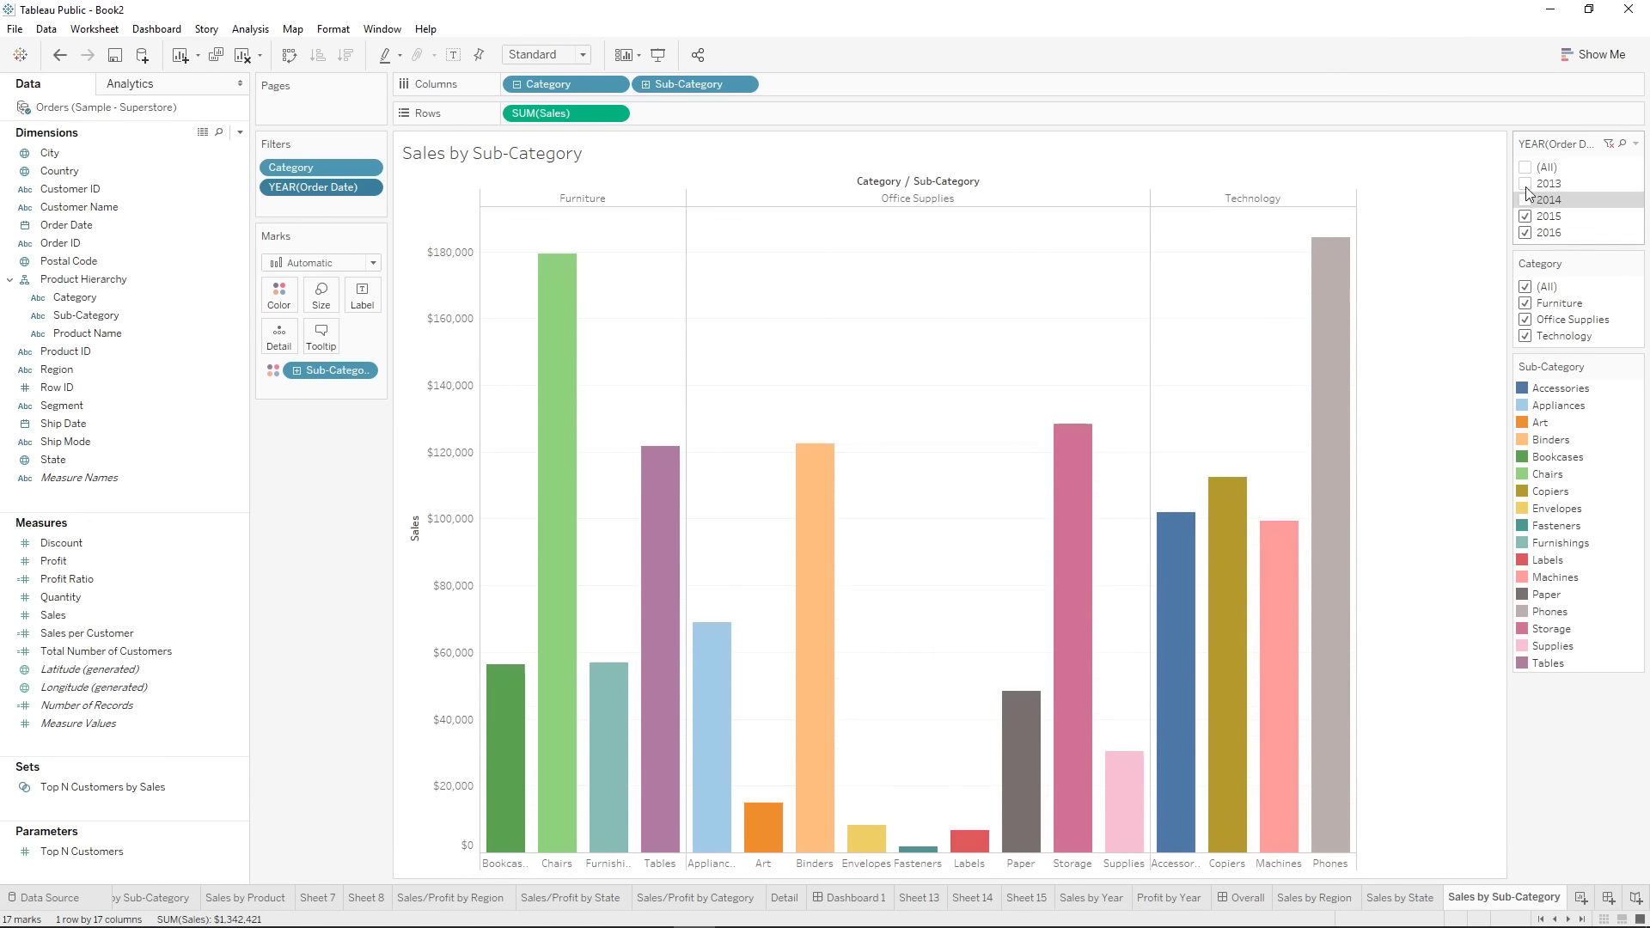
{"action": "left_click", "coordinate": [1526, 200]}
{"action": "left_click", "coordinate": [1526, 184]}
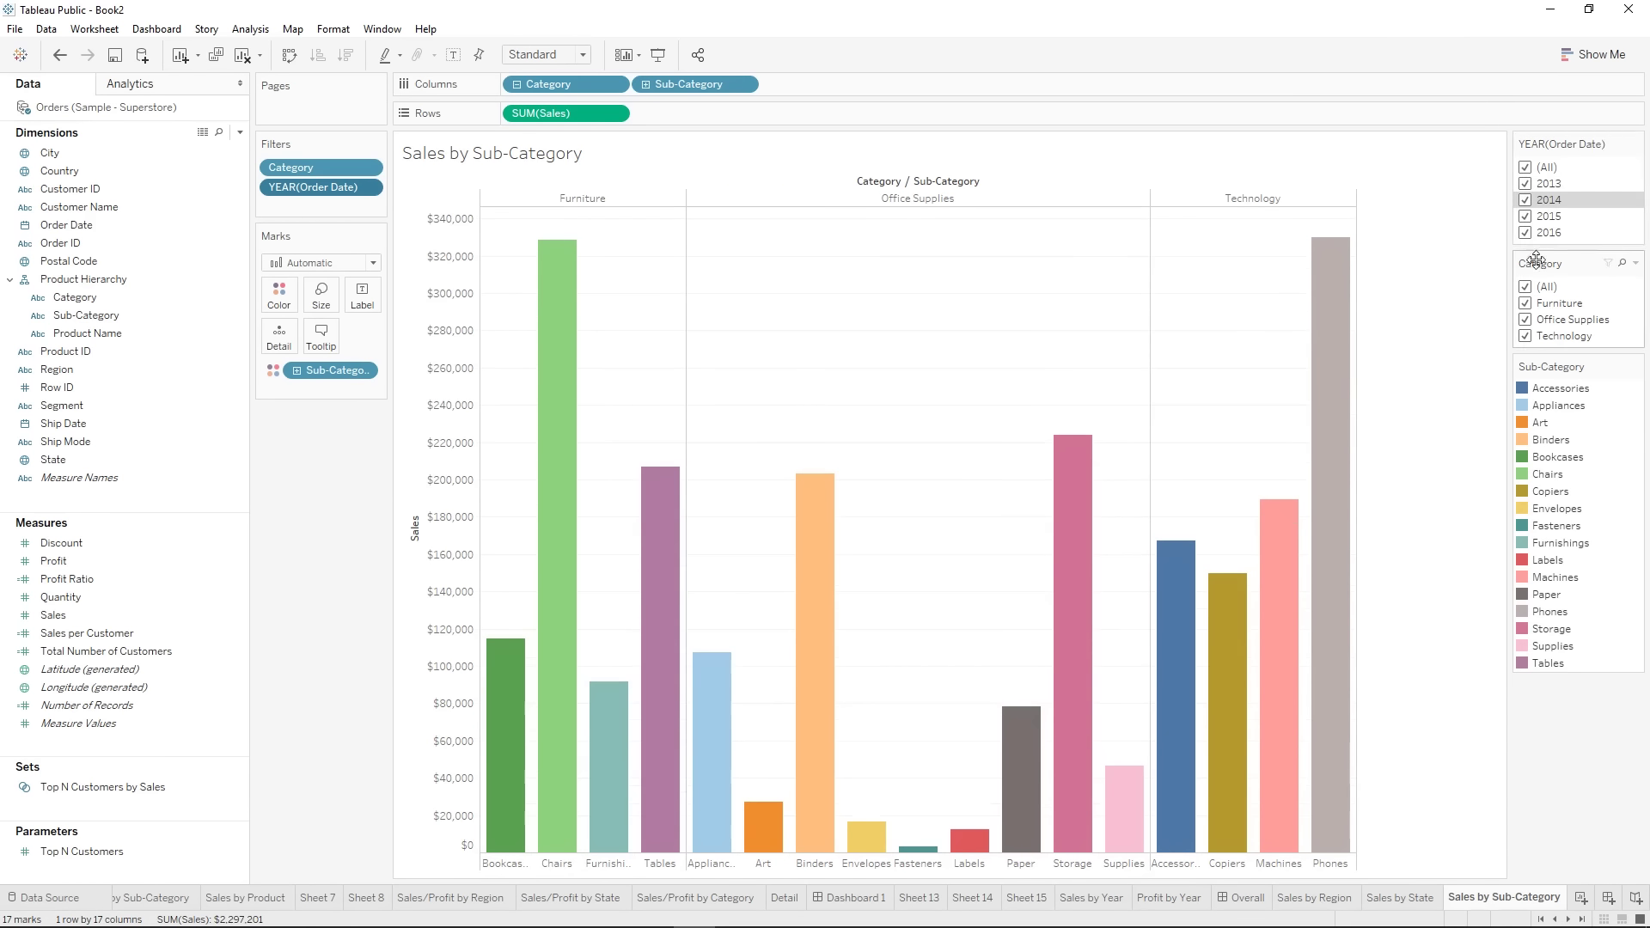
- Create a new dashboard and name it Sales
{"action": "left_click", "coordinate": [1607, 898]}
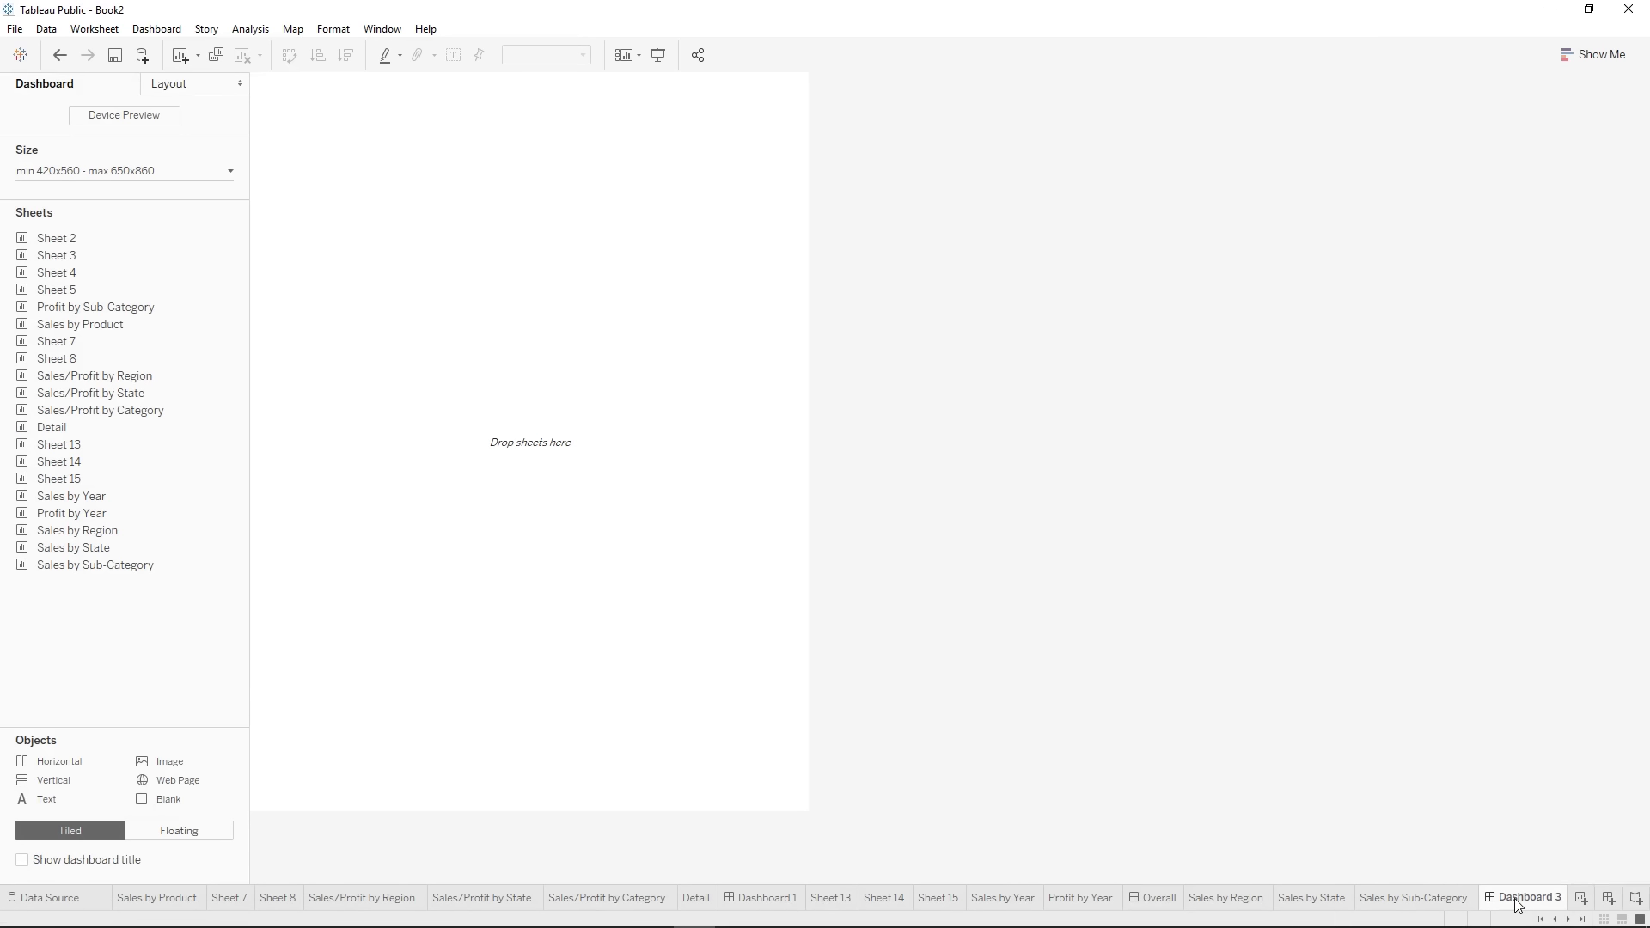
{"action": "right_click", "coordinate": [1519, 898]}
{"action": "left_click", "coordinate": [1554, 700]}
{"action": "type", "text": "Sales"}
{"action": "key", "text": "Return"}
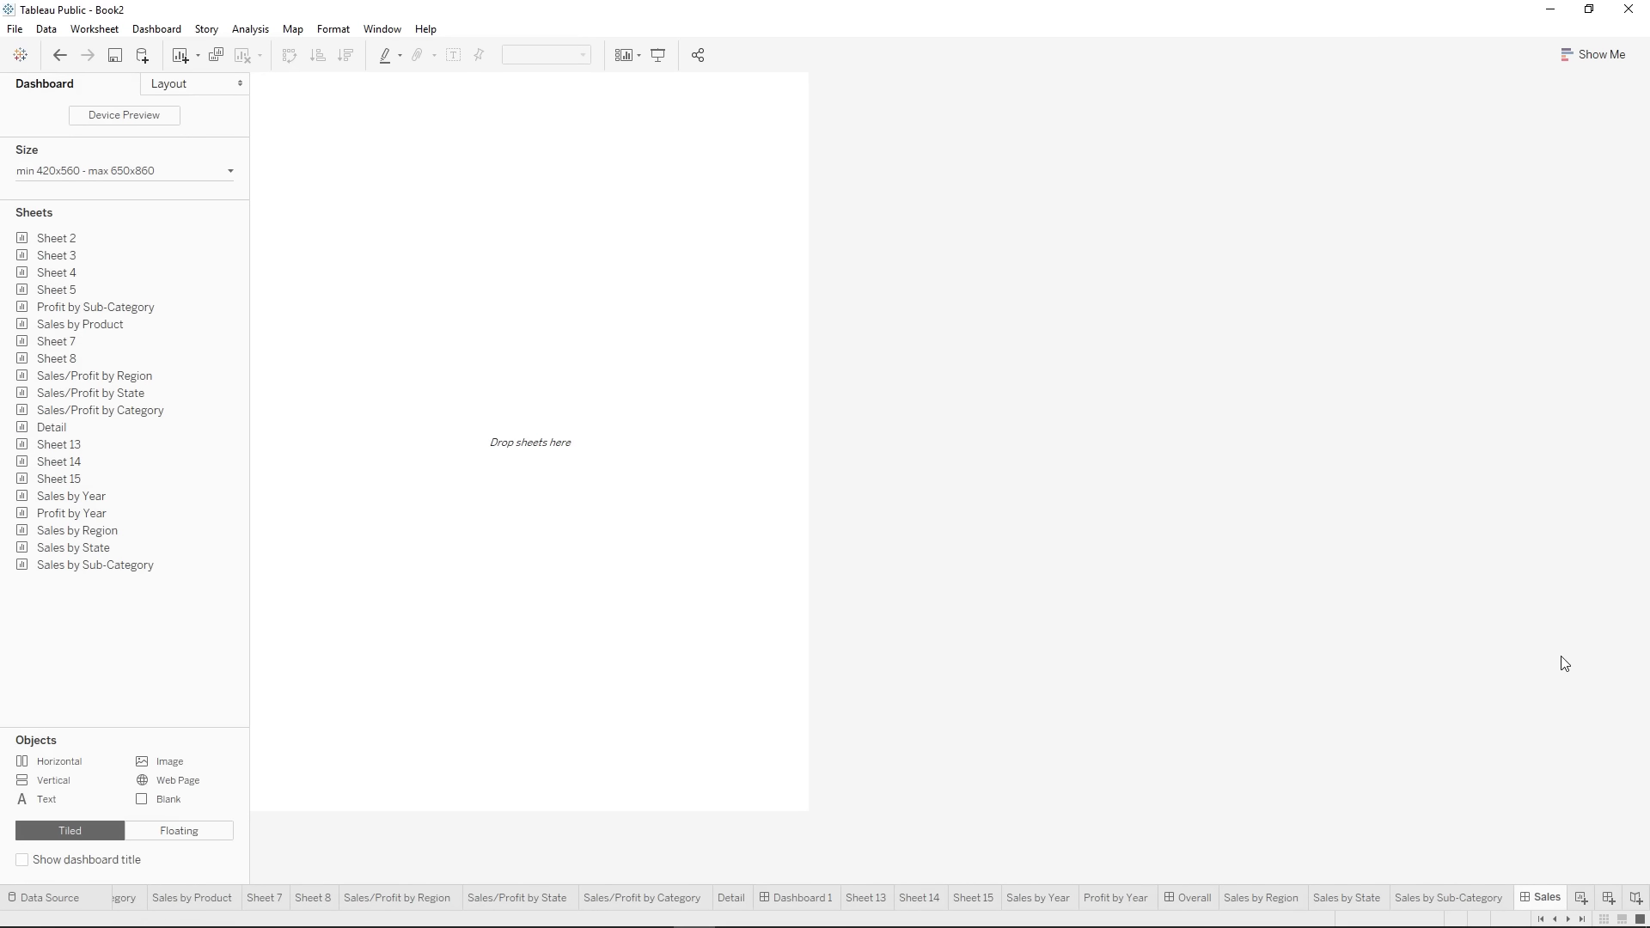
- Give the Sales dashboard a fixed custom size of 1400 px wide by 1000 px high
{"action": "left_click", "coordinate": [134, 177]}
{"action": "left_click", "coordinate": [124, 199]}
{"action": "left_click", "coordinate": [86, 218]}
{"action": "double_click", "coordinate": [64, 279]}
{"action": "type", "text": "1400"}
{"action": "double_click", "coordinate": [140, 275]}
{"action": "type", "text": "1000"}
{"action": "key", "text": "Return"}
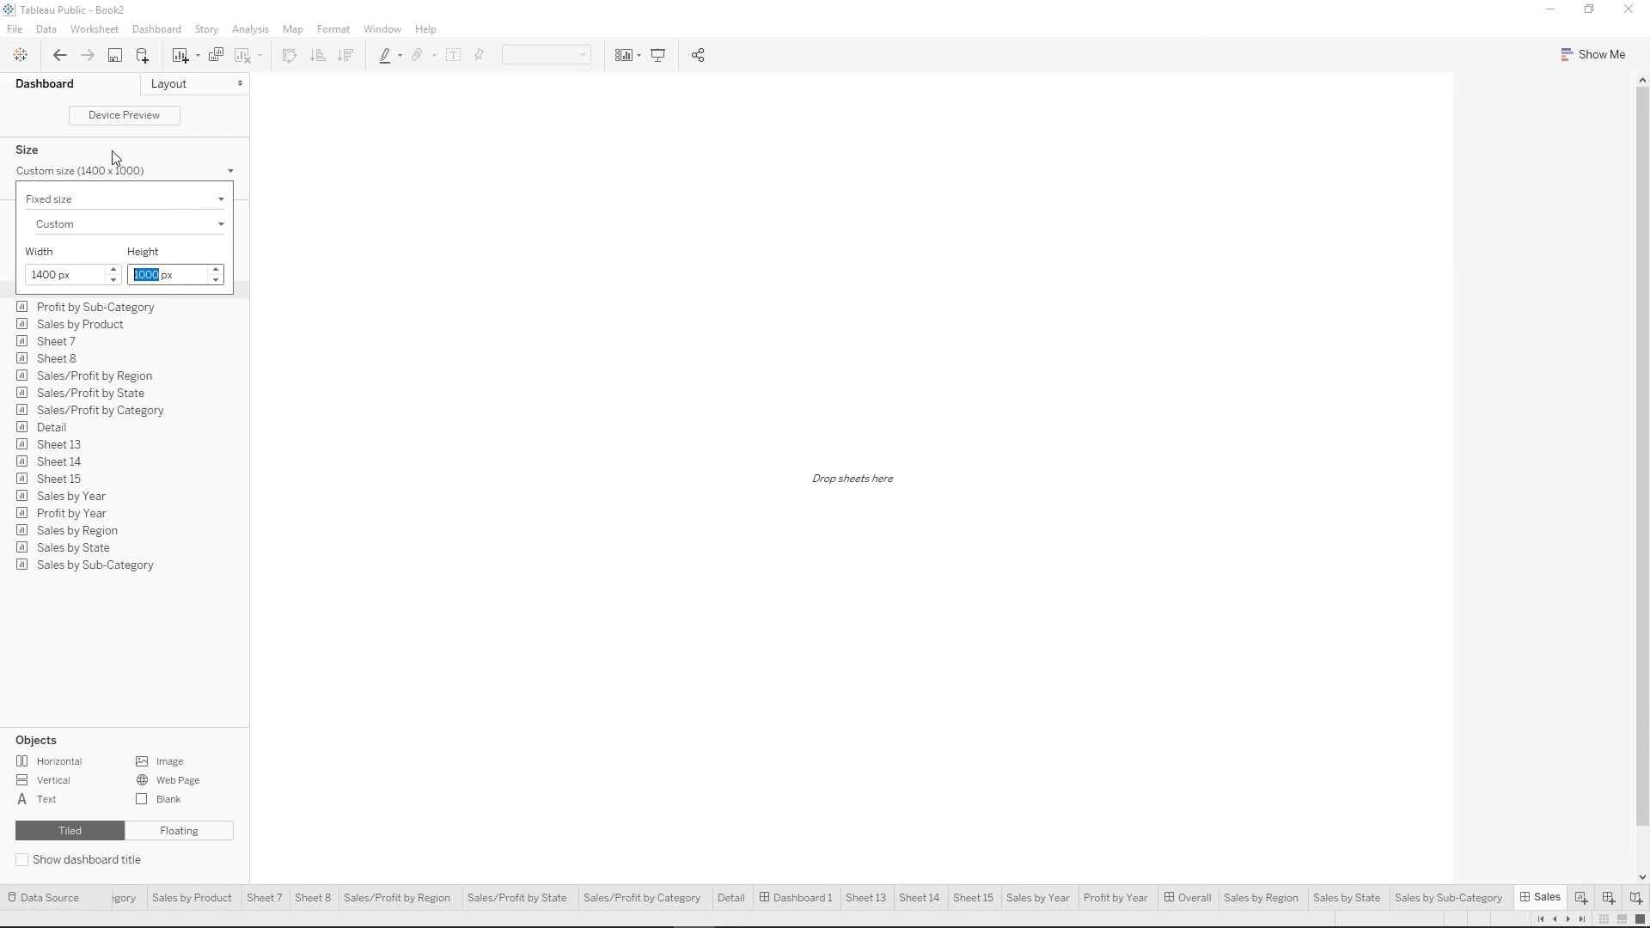
{"action": "left_click", "coordinate": [71, 225]}
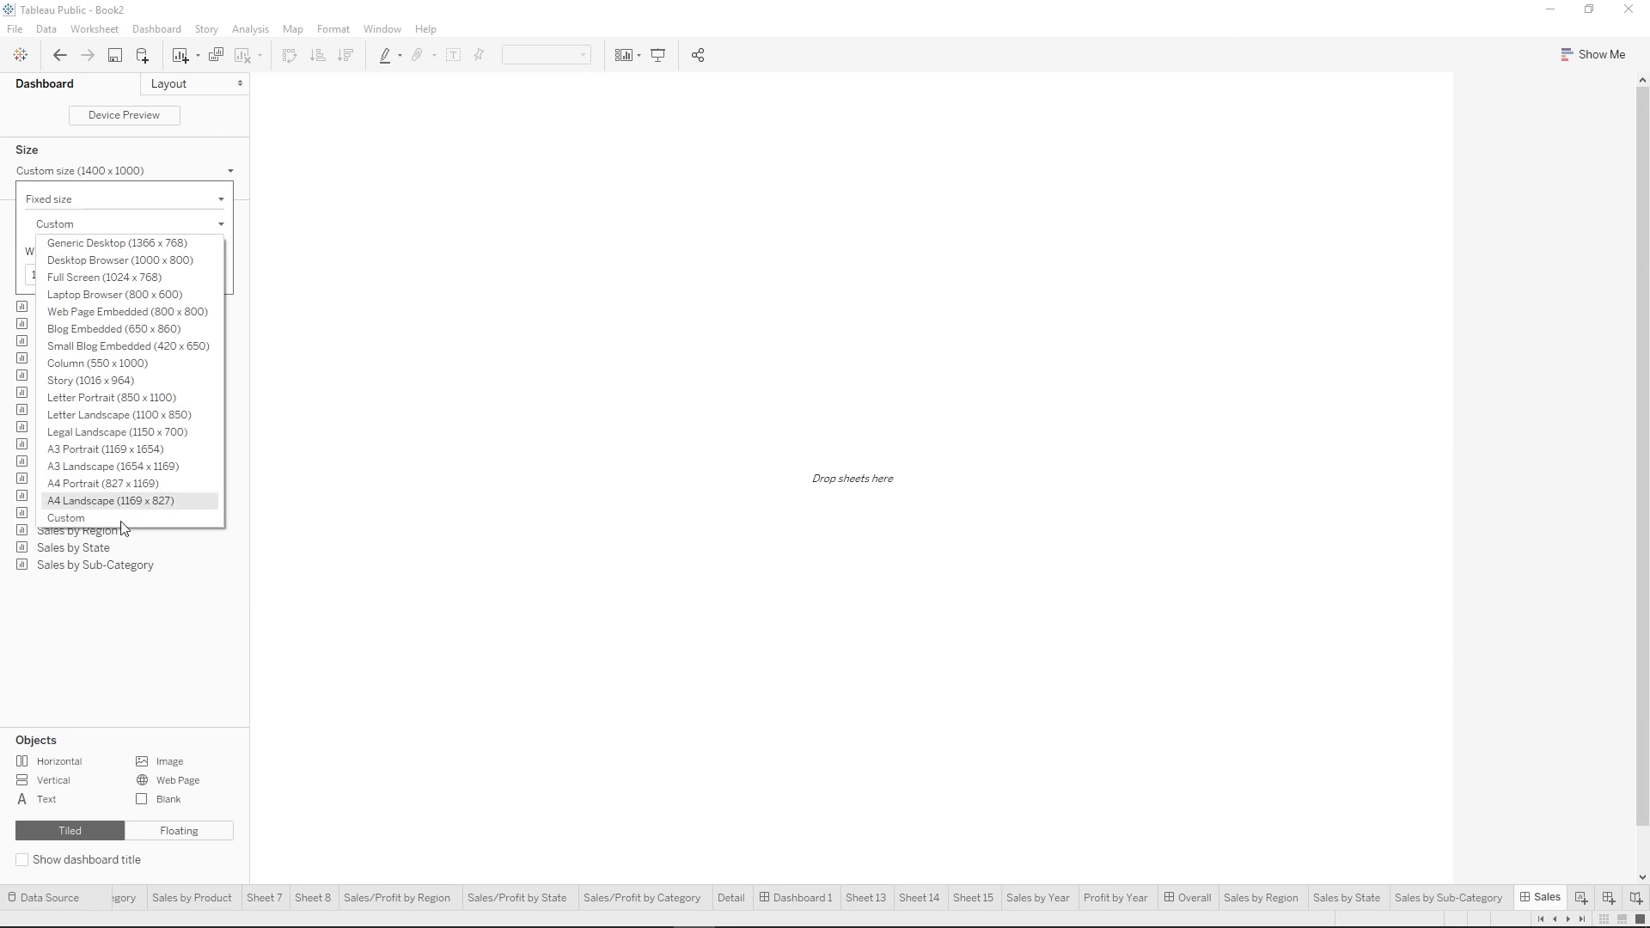
{"action": "left_click", "coordinate": [92, 225]}
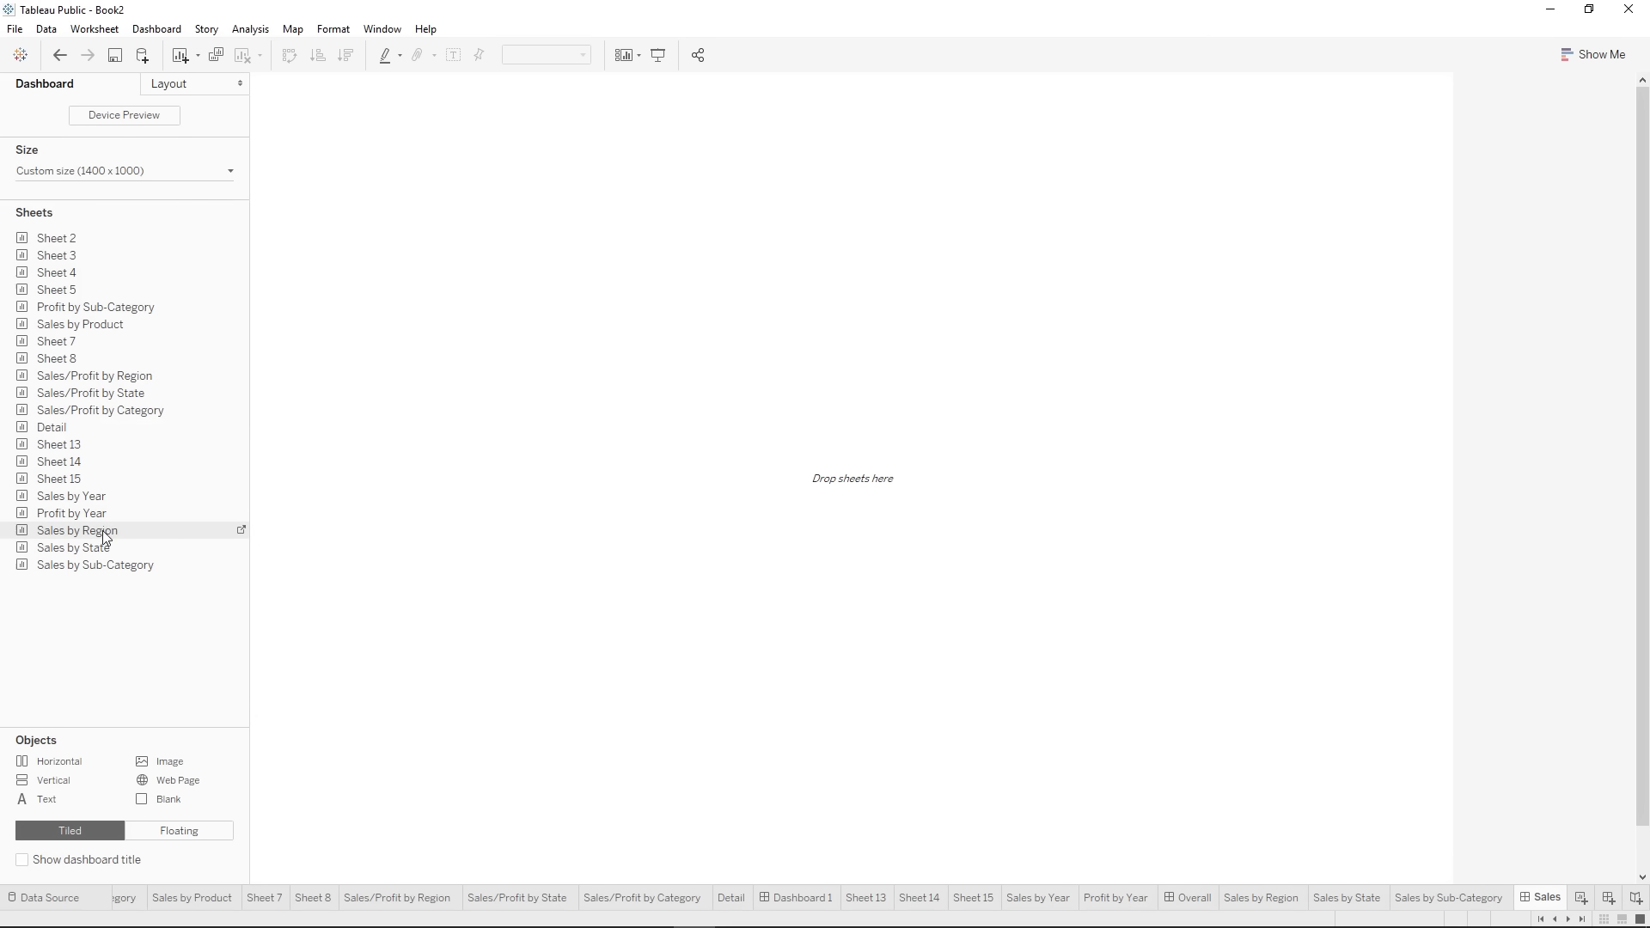
- Place Sales by Region and Sales by State side by side on the dashboard, with Sales by Sub-Category across the bottom half
{"action": "left_click_drag", "start_coordinate": [182, 521], "coordinate": [382, 401]}
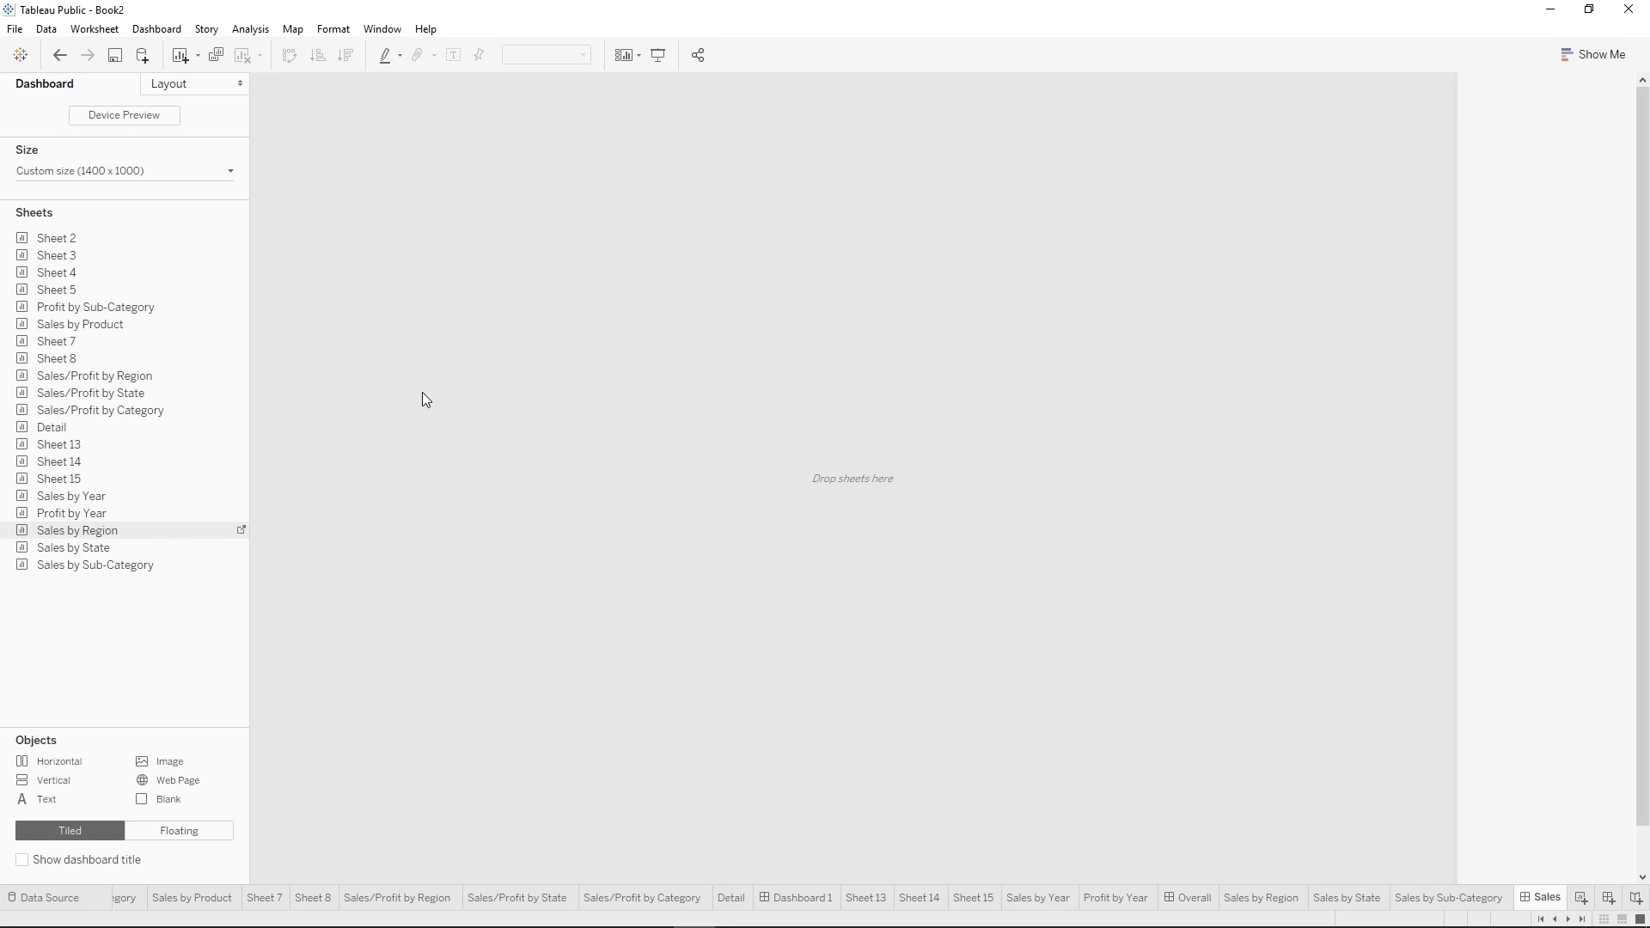
{"action": "left_click_drag", "start_coordinate": [422, 392], "coordinate": [422, 393]}
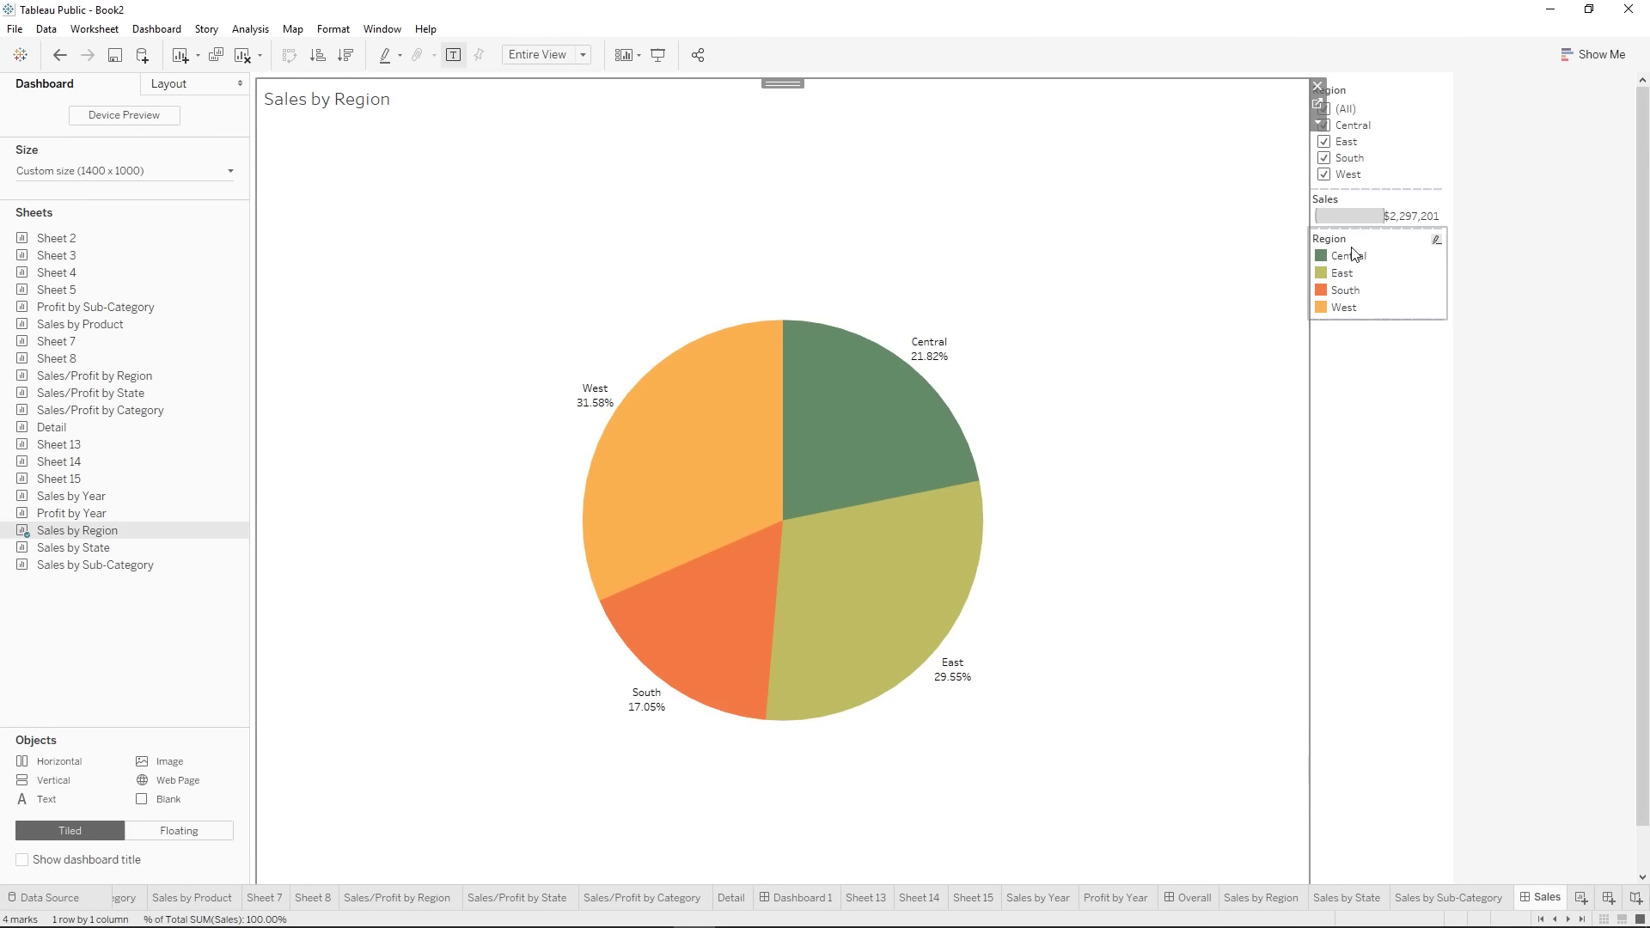
{"action": "left_click", "coordinate": [1413, 128]}
{"action": "left_click", "coordinate": [1549, 176]}
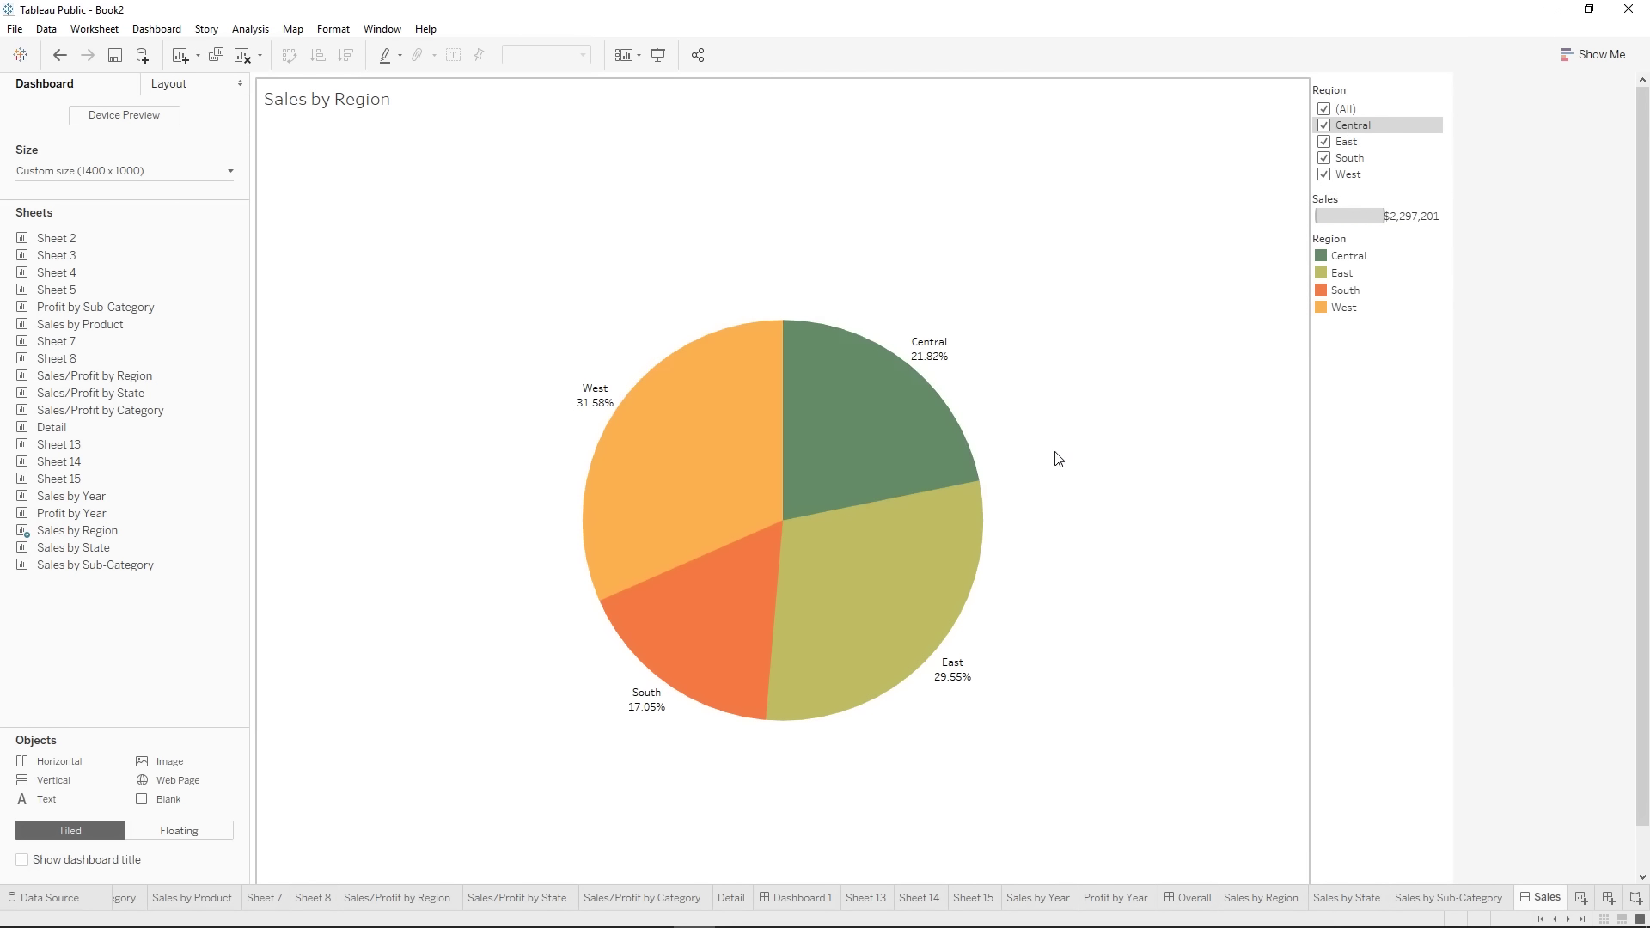
{"action": "mouse_move", "coordinate": [59, 549]}
{"action": "left_mouse_down"}
{"action": "mouse_move", "coordinate": [320, 534]}
{"action": "mouse_move", "coordinate": [1035, 407]}
{"action": "left_mouse_up"}
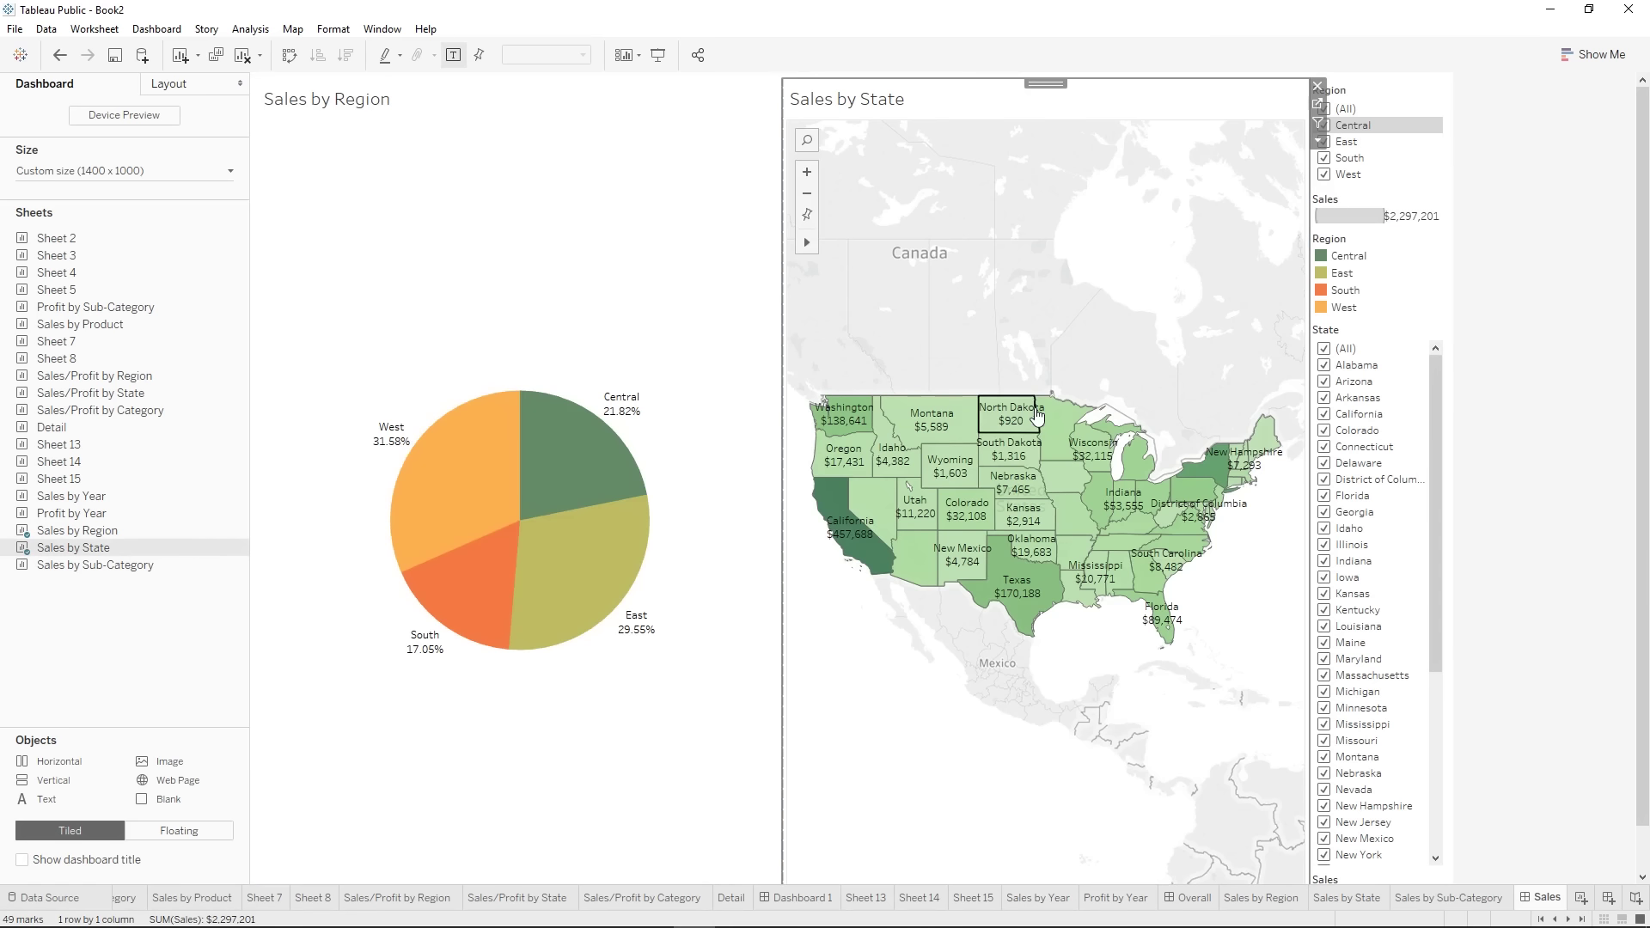
{"action": "mouse_move", "coordinate": [95, 565]}
{"action": "left_mouse_down"}
{"action": "mouse_move", "coordinate": [667, 693]}
{"action": "mouse_move", "coordinate": [807, 904]}
{"action": "left_mouse_up"}
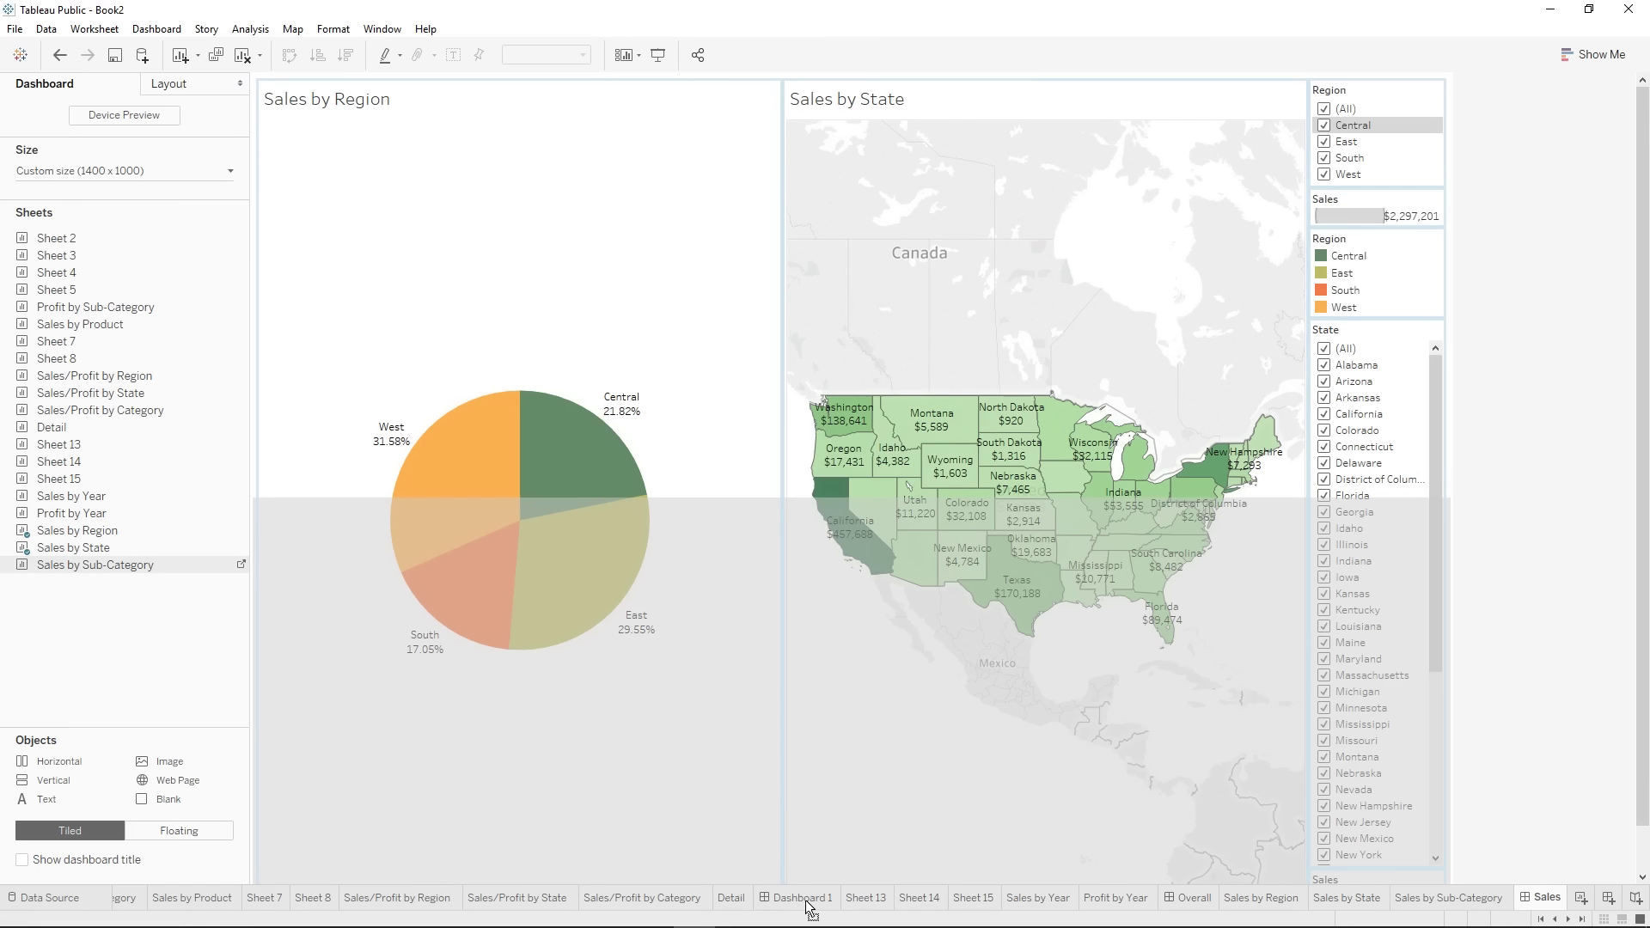
{"action": "left_click_drag", "start_coordinate": [806, 904], "coordinate": [756, 607]}
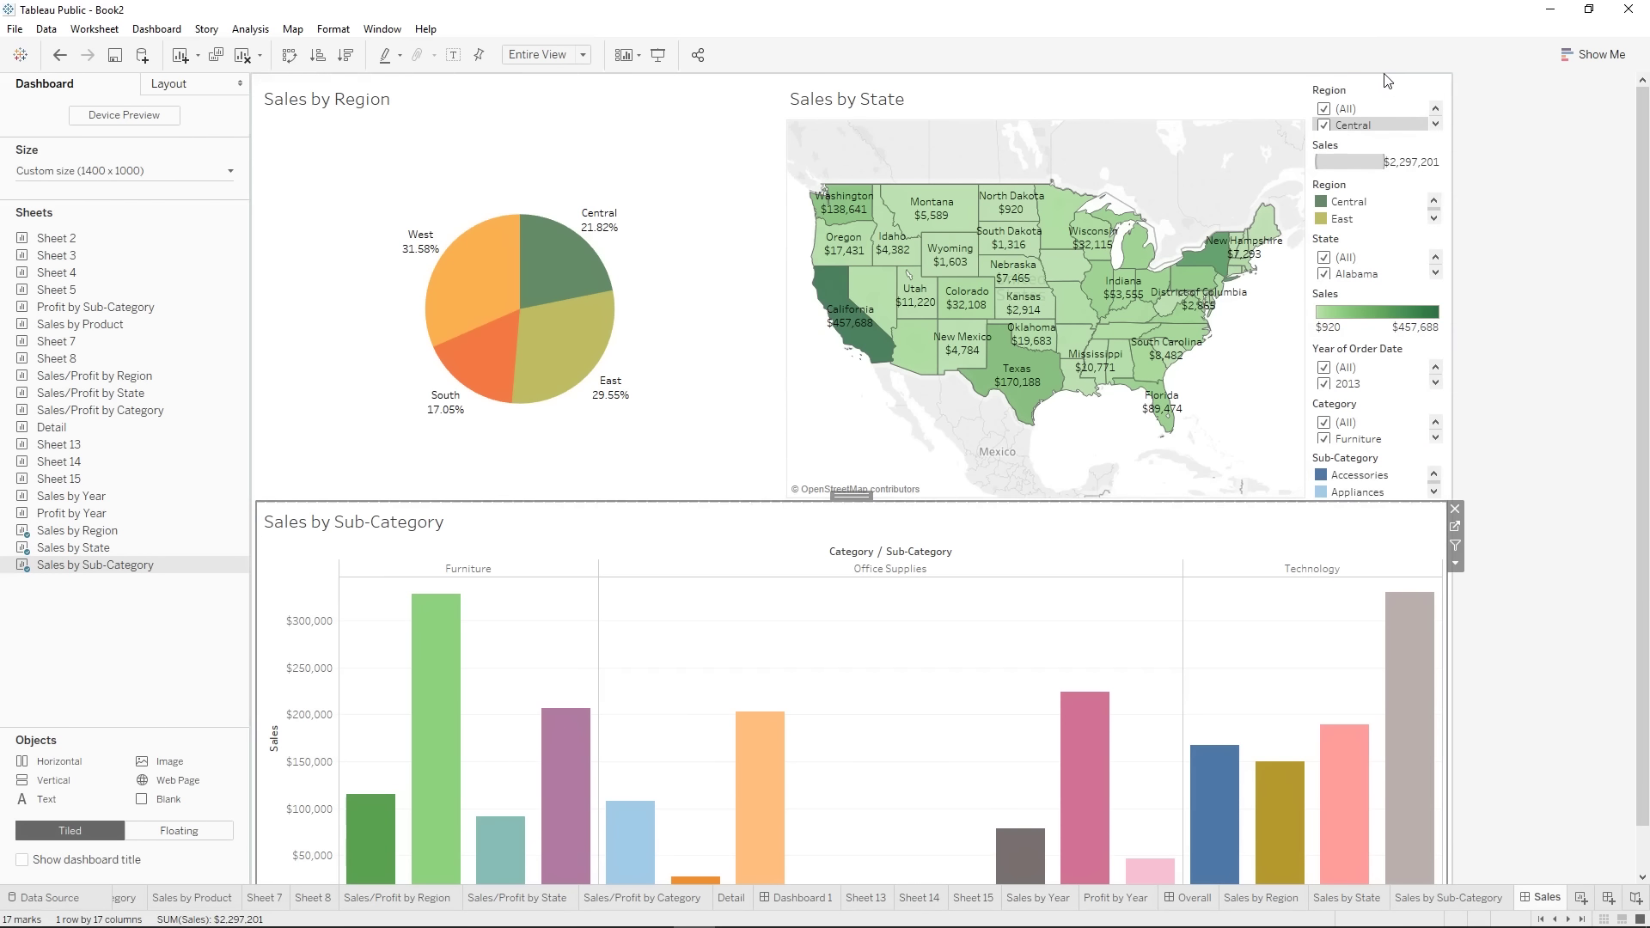
- Move the filter and legend container into a full-height column along the dashboard's right edge, and widen the Sales by State map
{"action": "left_click", "coordinate": [1383, 96]}
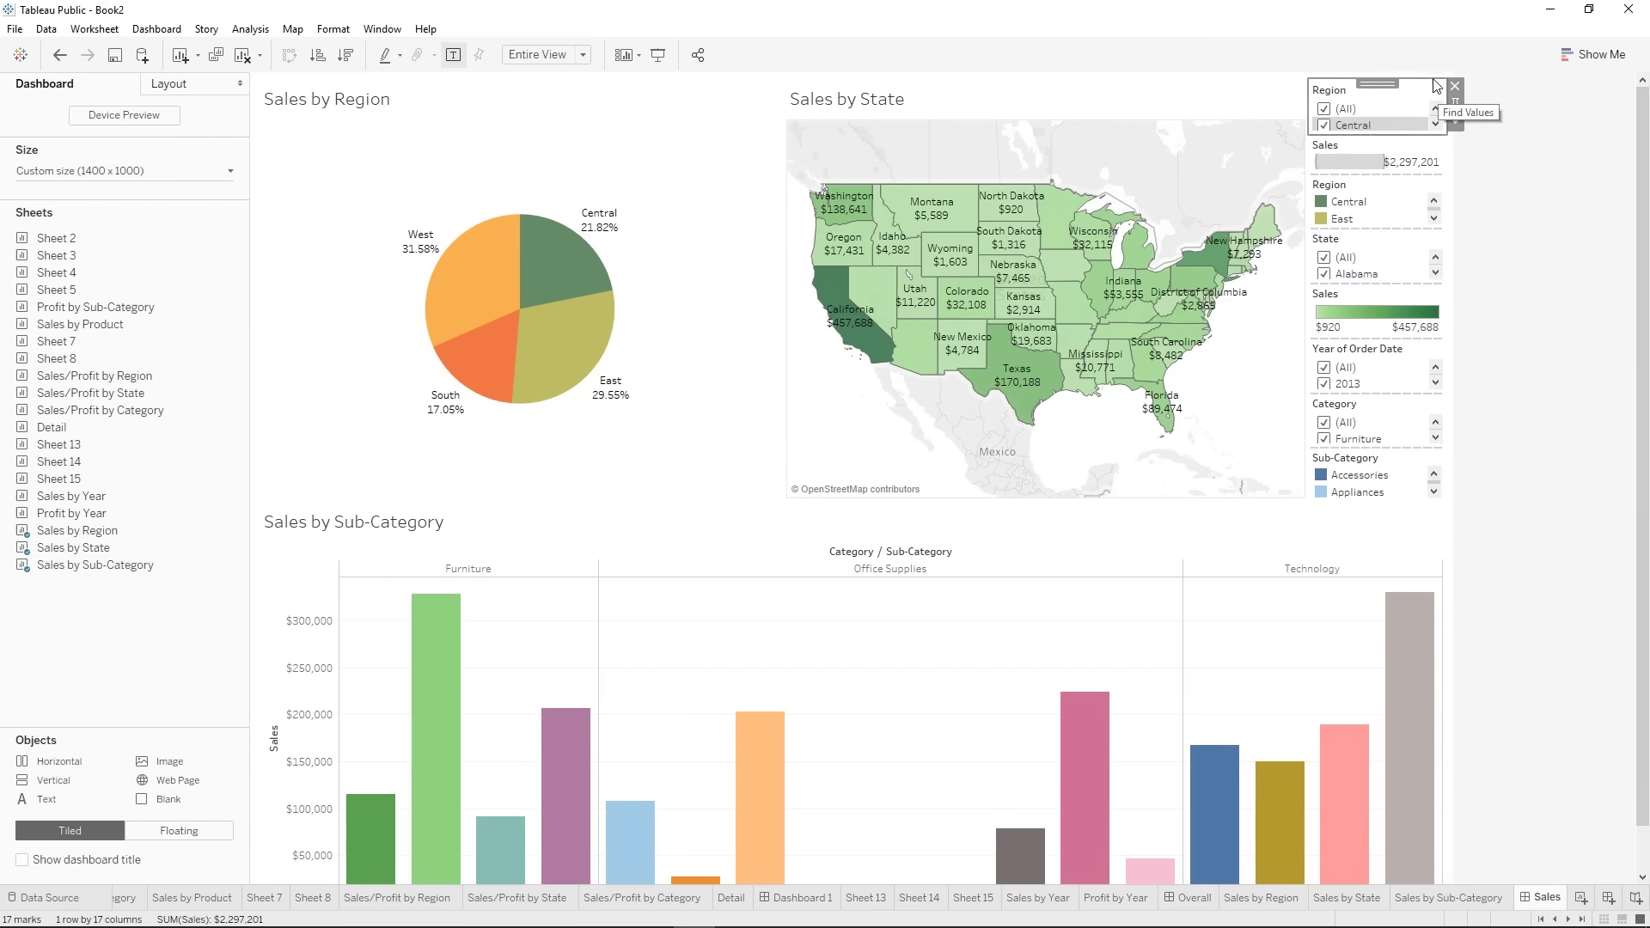
{"action": "left_click", "coordinate": [1455, 122]}
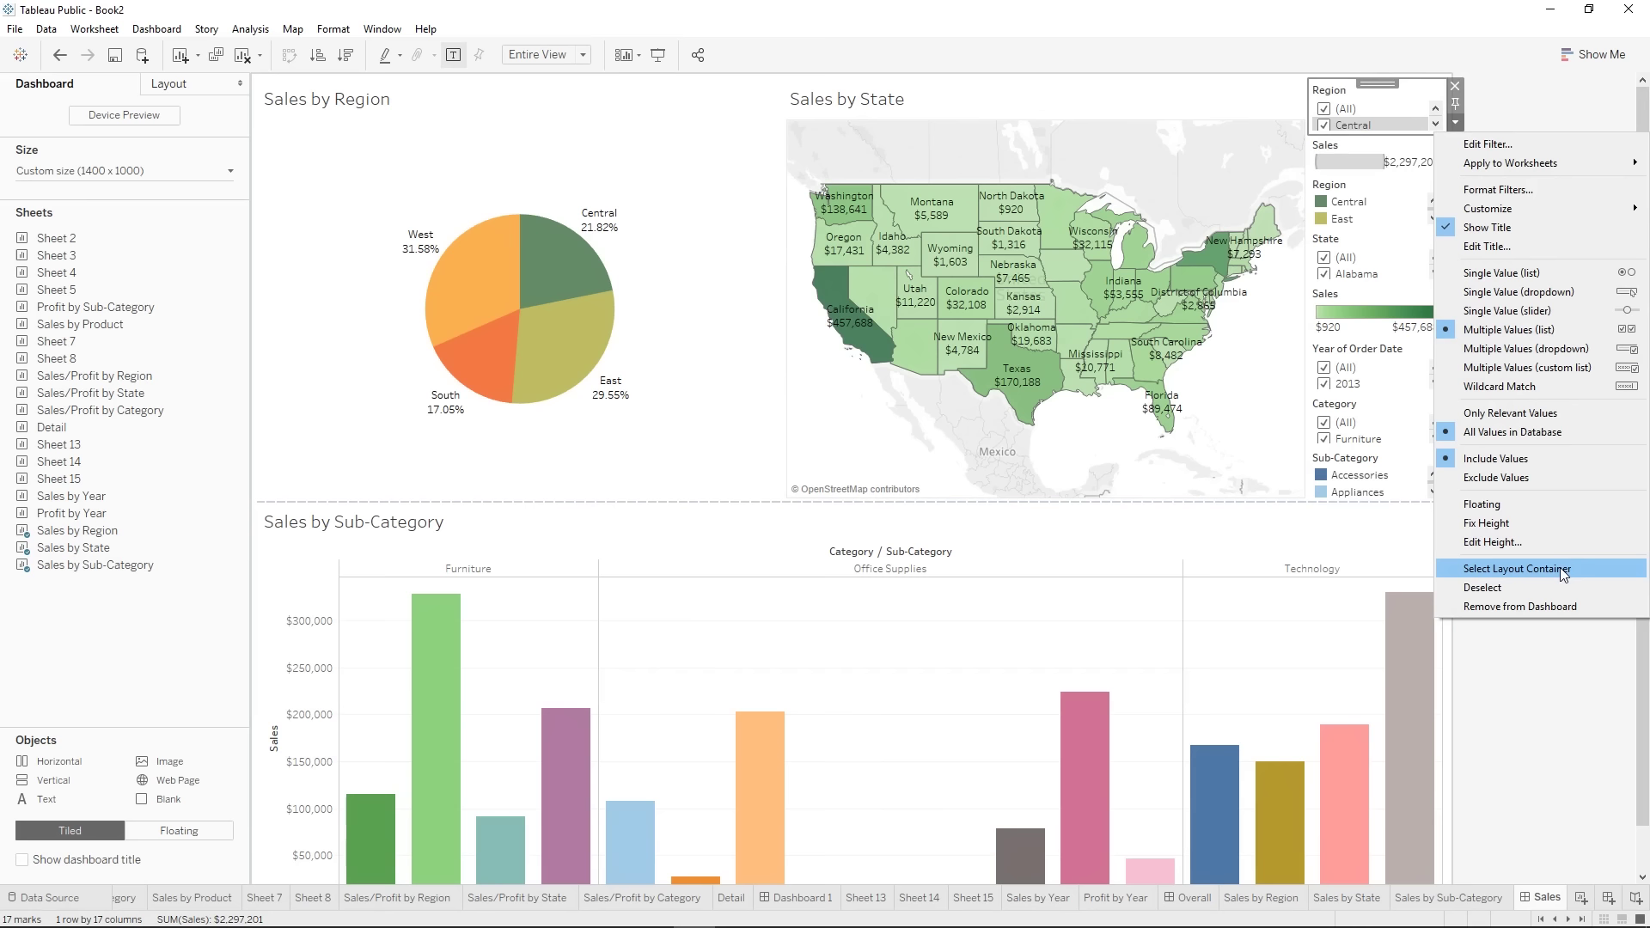
{"action": "left_click", "coordinate": [1560, 568]}
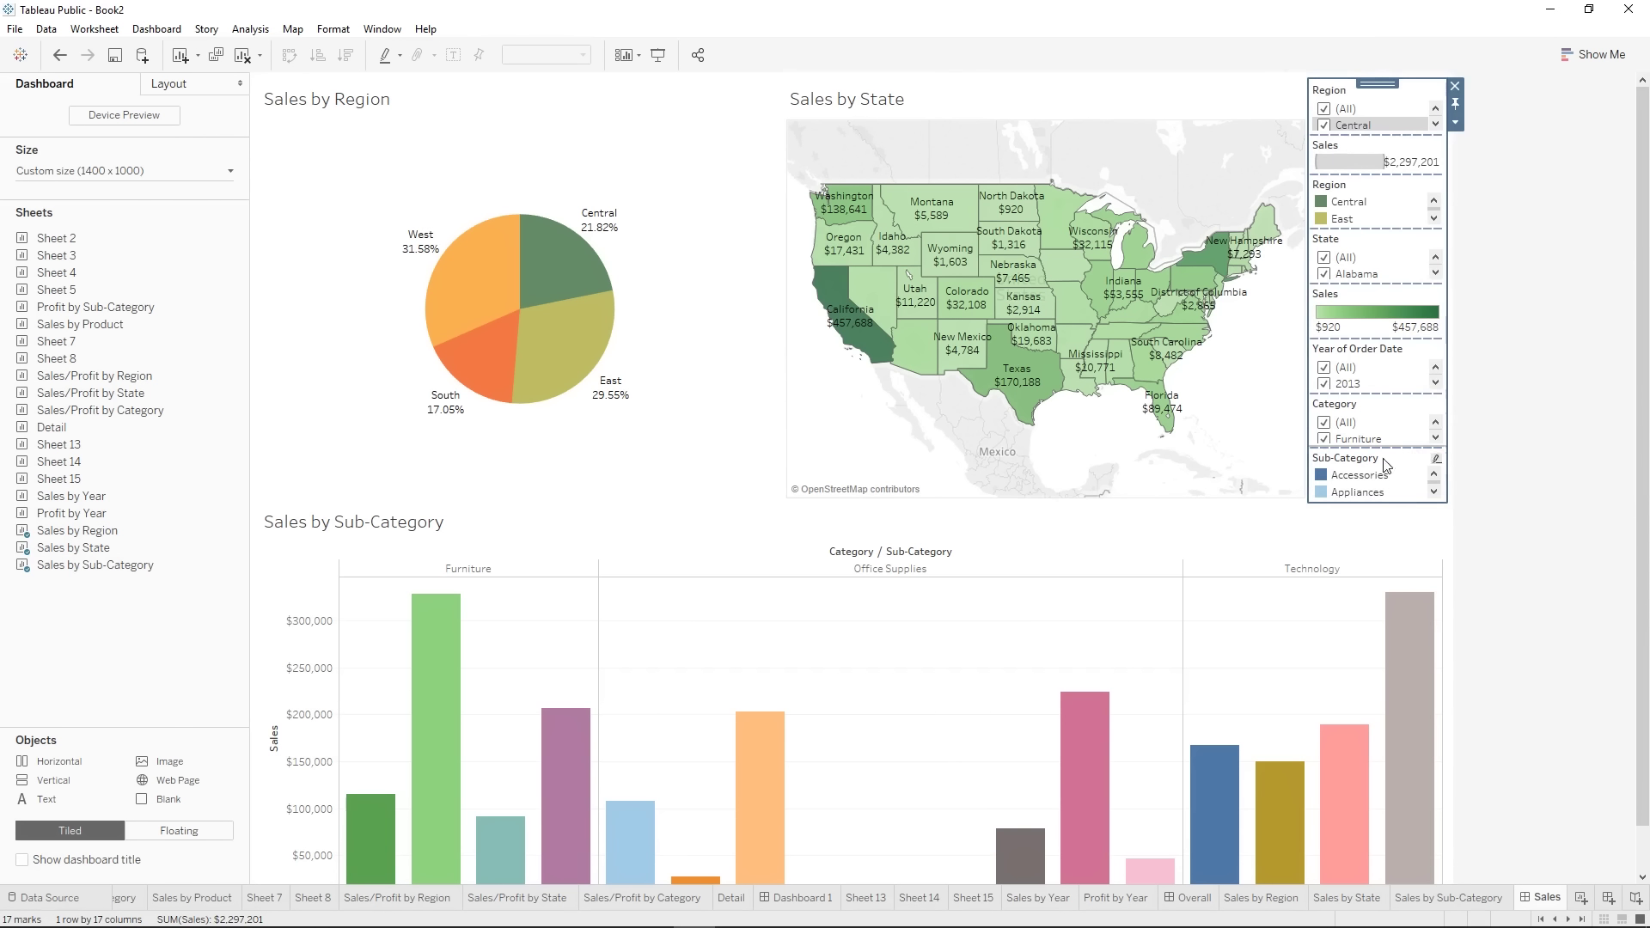
{"action": "left_click_drag", "start_coordinate": [1383, 80], "coordinate": [1450, 126]}
{"action": "left_click_drag", "start_coordinate": [852, 420], "coordinate": [1272, 422]}
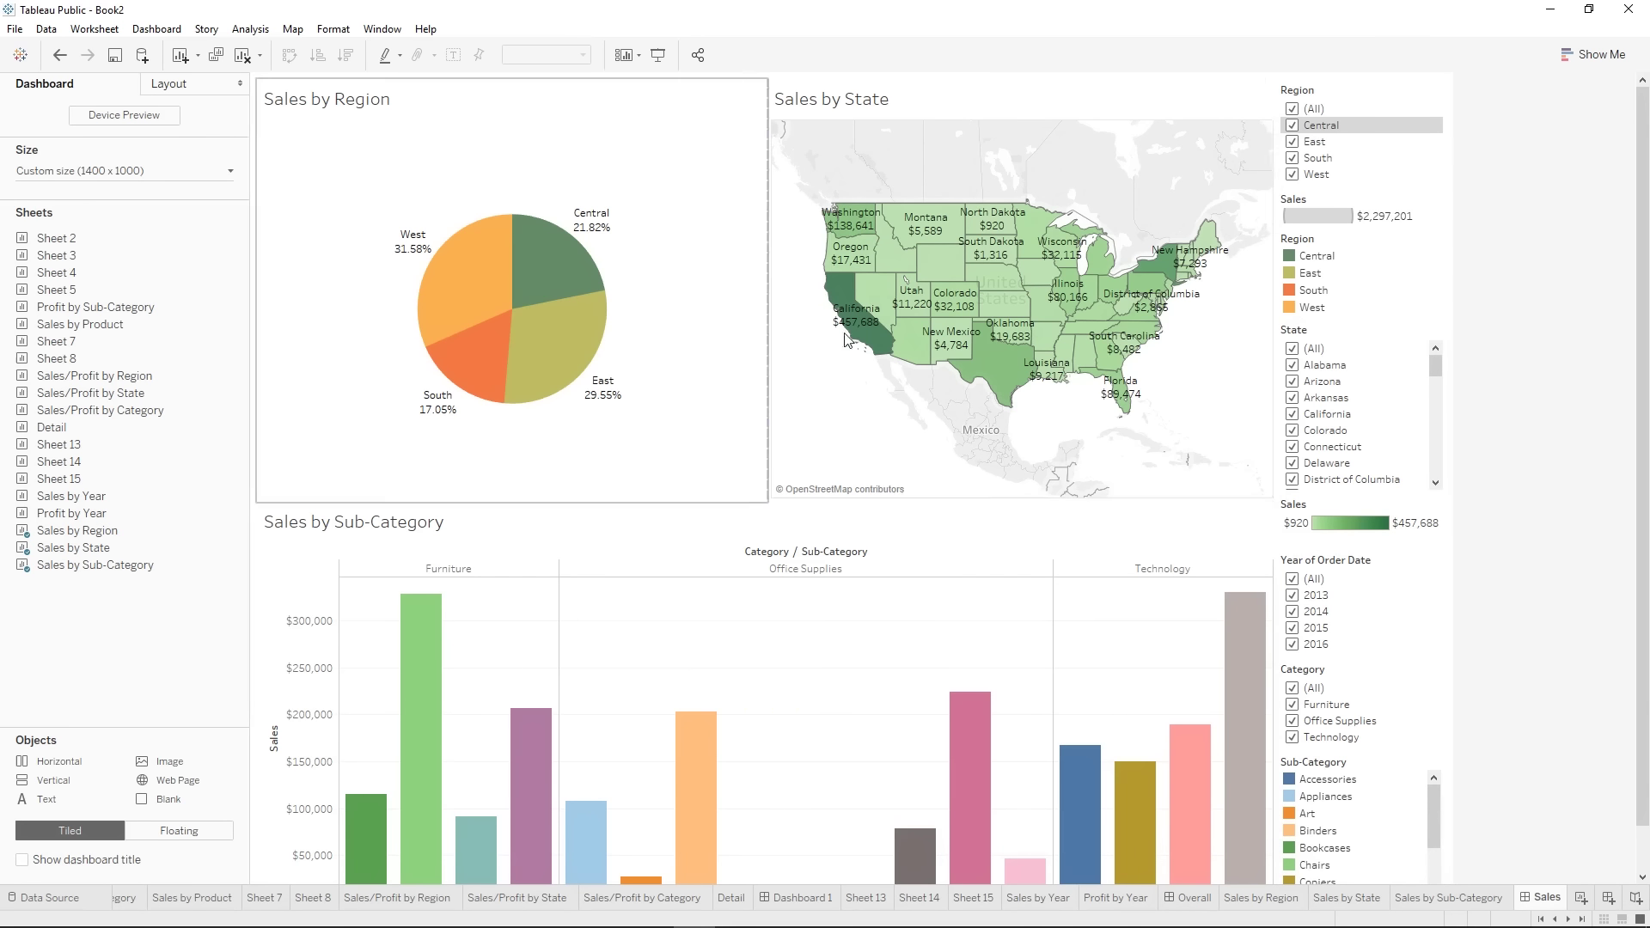
{"action": "left_click_drag", "start_coordinate": [768, 406], "coordinate": [593, 398]}
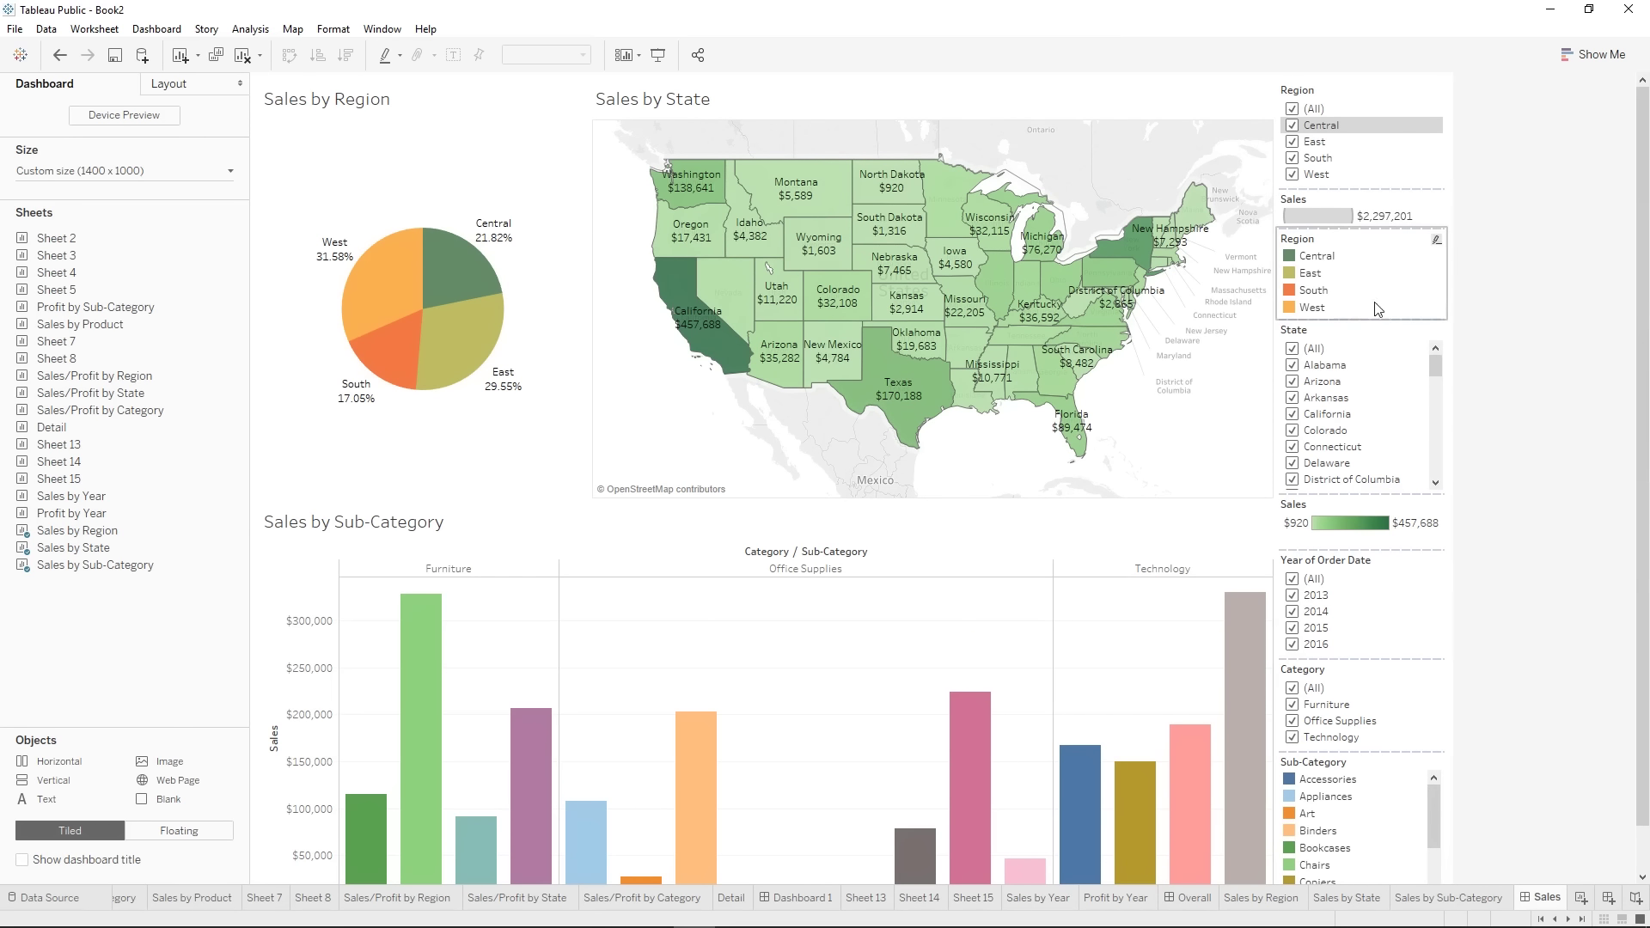
- Move the Region legend left of the pie and the Sub-Category legend left of the bars, and align the column widths
{"action": "mouse_move", "coordinate": [1434, 818]}
{"action": "left_mouse_down"}
{"action": "mouse_move", "coordinate": [1434, 860]}
{"action": "mouse_move", "coordinate": [1435, 792]}
{"action": "left_mouse_up"}
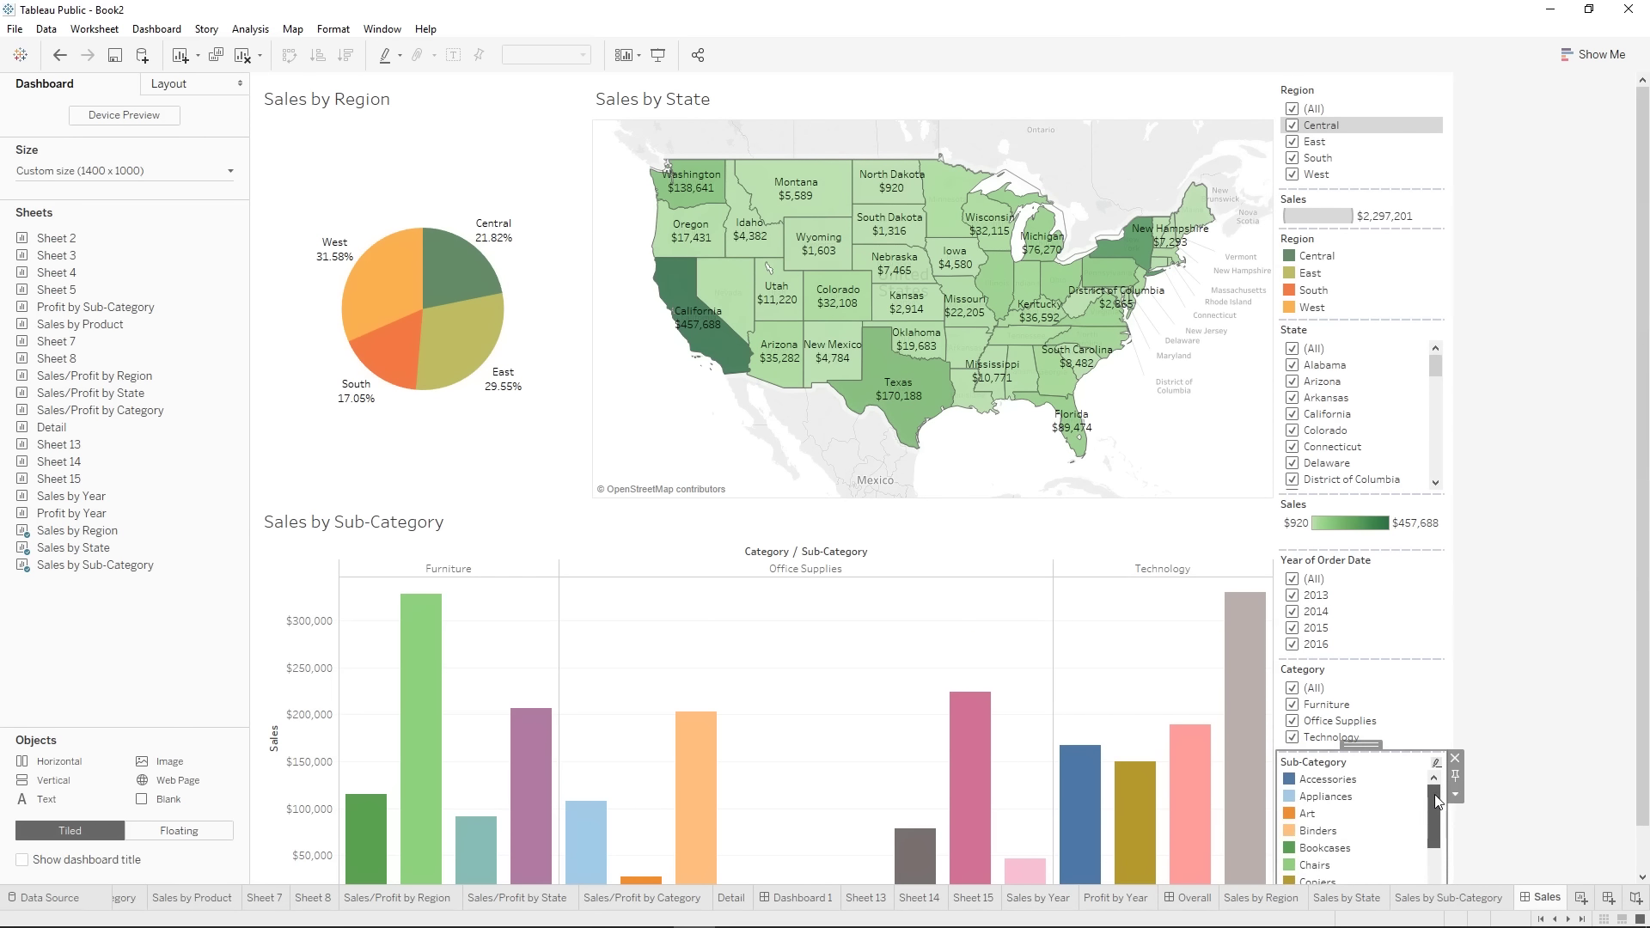
{"action": "left_click", "coordinate": [1389, 264]}
{"action": "mouse_move", "coordinate": [1358, 226]}
{"action": "left_mouse_down"}
{"action": "mouse_move", "coordinate": [337, 210]}
{"action": "mouse_move", "coordinate": [275, 227]}
{"action": "mouse_move", "coordinate": [290, 206]}
{"action": "left_mouse_up"}
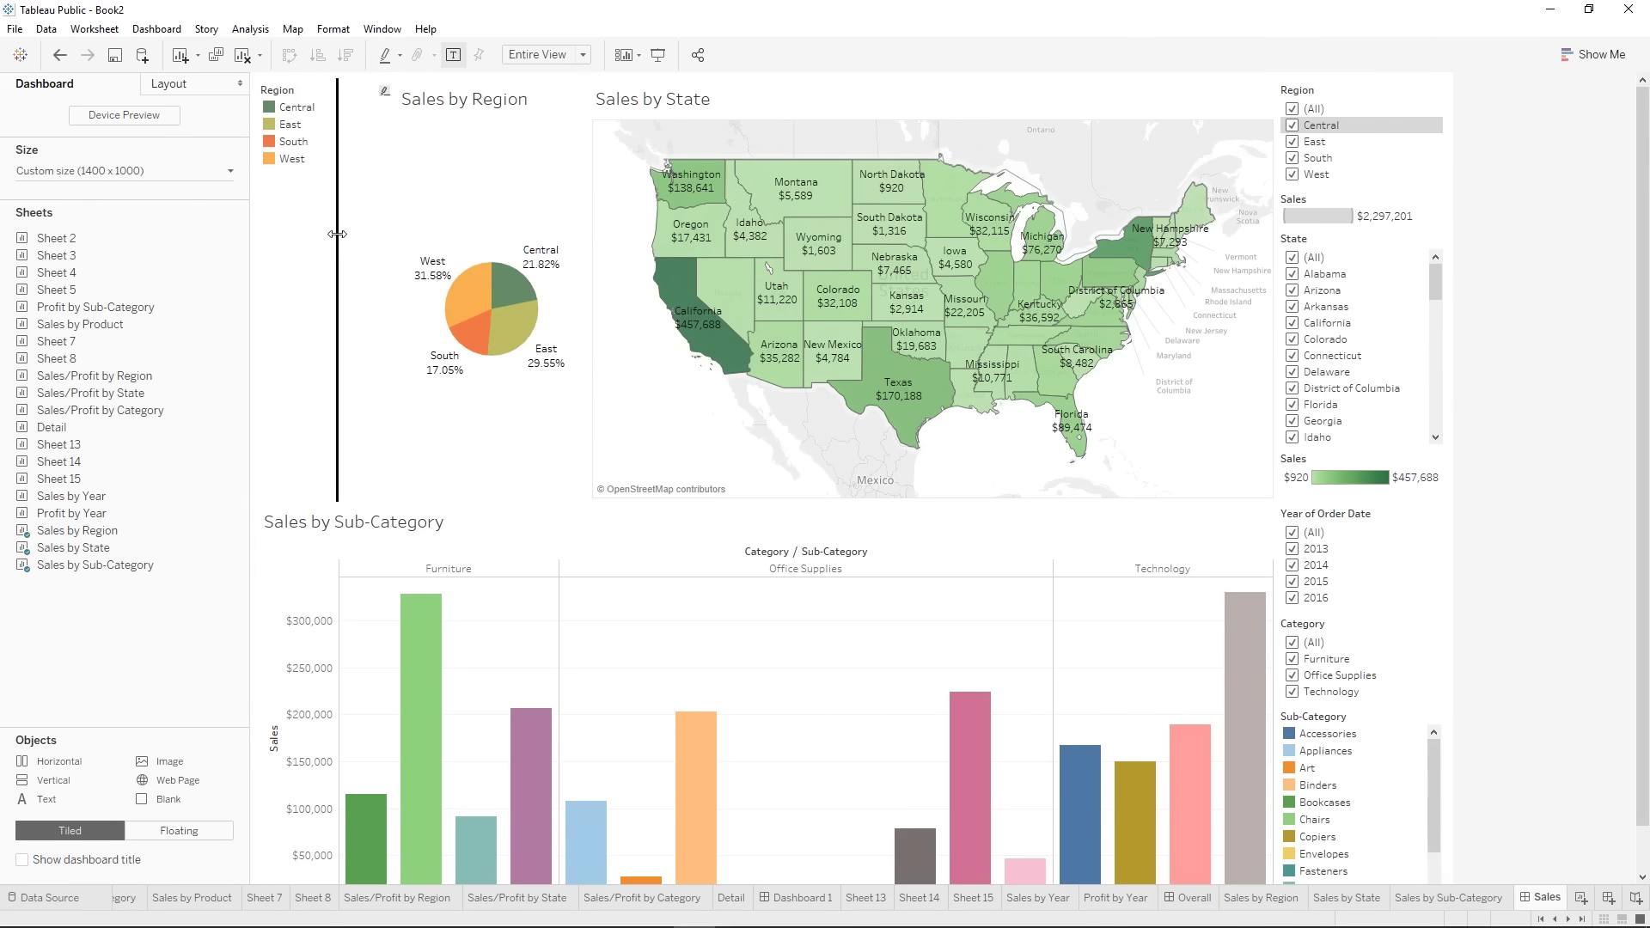
{"action": "left_click", "coordinate": [1368, 714]}
{"action": "left_click_drag", "start_coordinate": [1366, 700], "coordinate": [266, 649]}
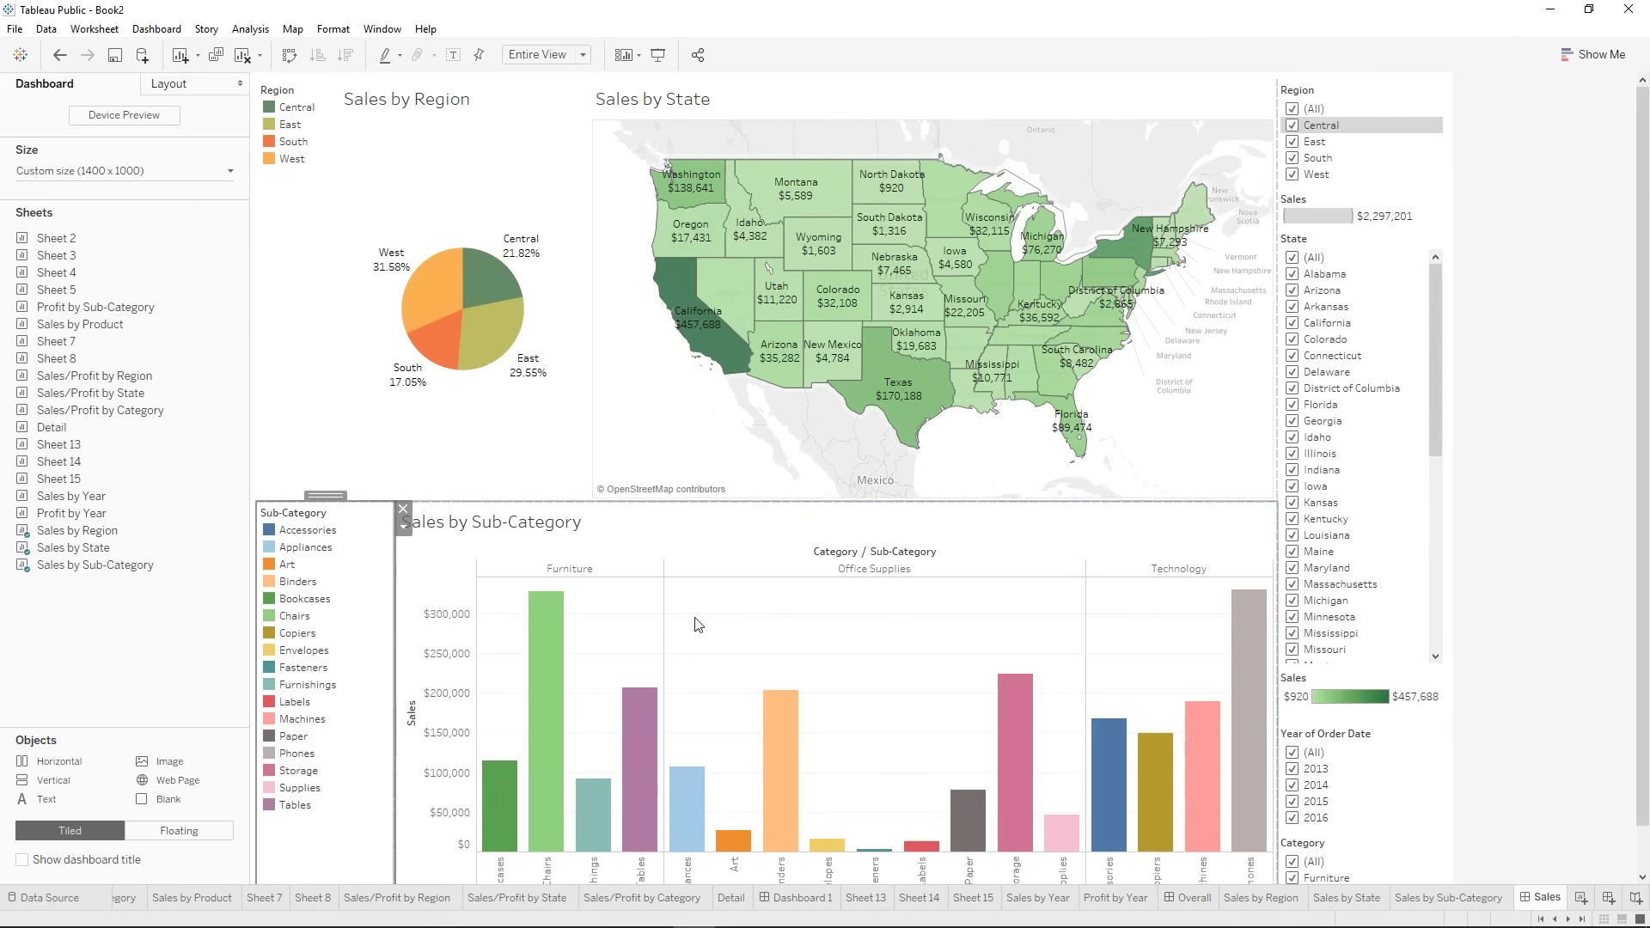
{"action": "left_click_drag", "start_coordinate": [590, 405], "coordinate": [666, 404]}
{"action": "left_click_drag", "start_coordinate": [339, 382], "coordinate": [394, 400]}
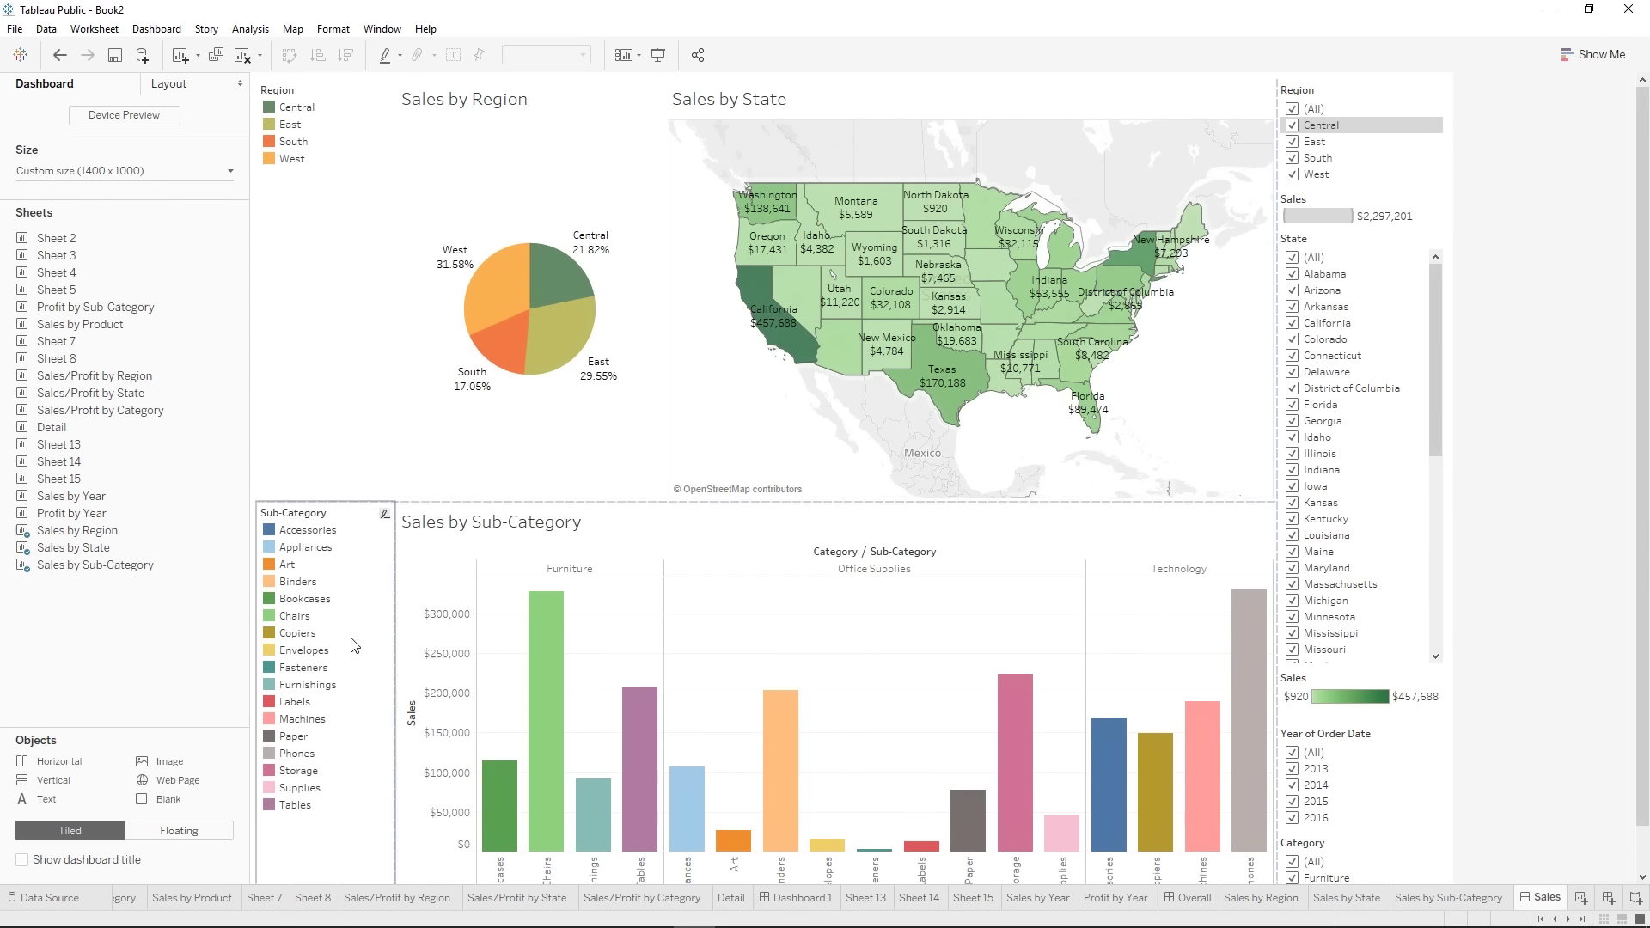
- Make the Sales color legend floating and place it over the upper-right corner of the Sales by State map
{"action": "left_click", "coordinate": [1418, 698]}
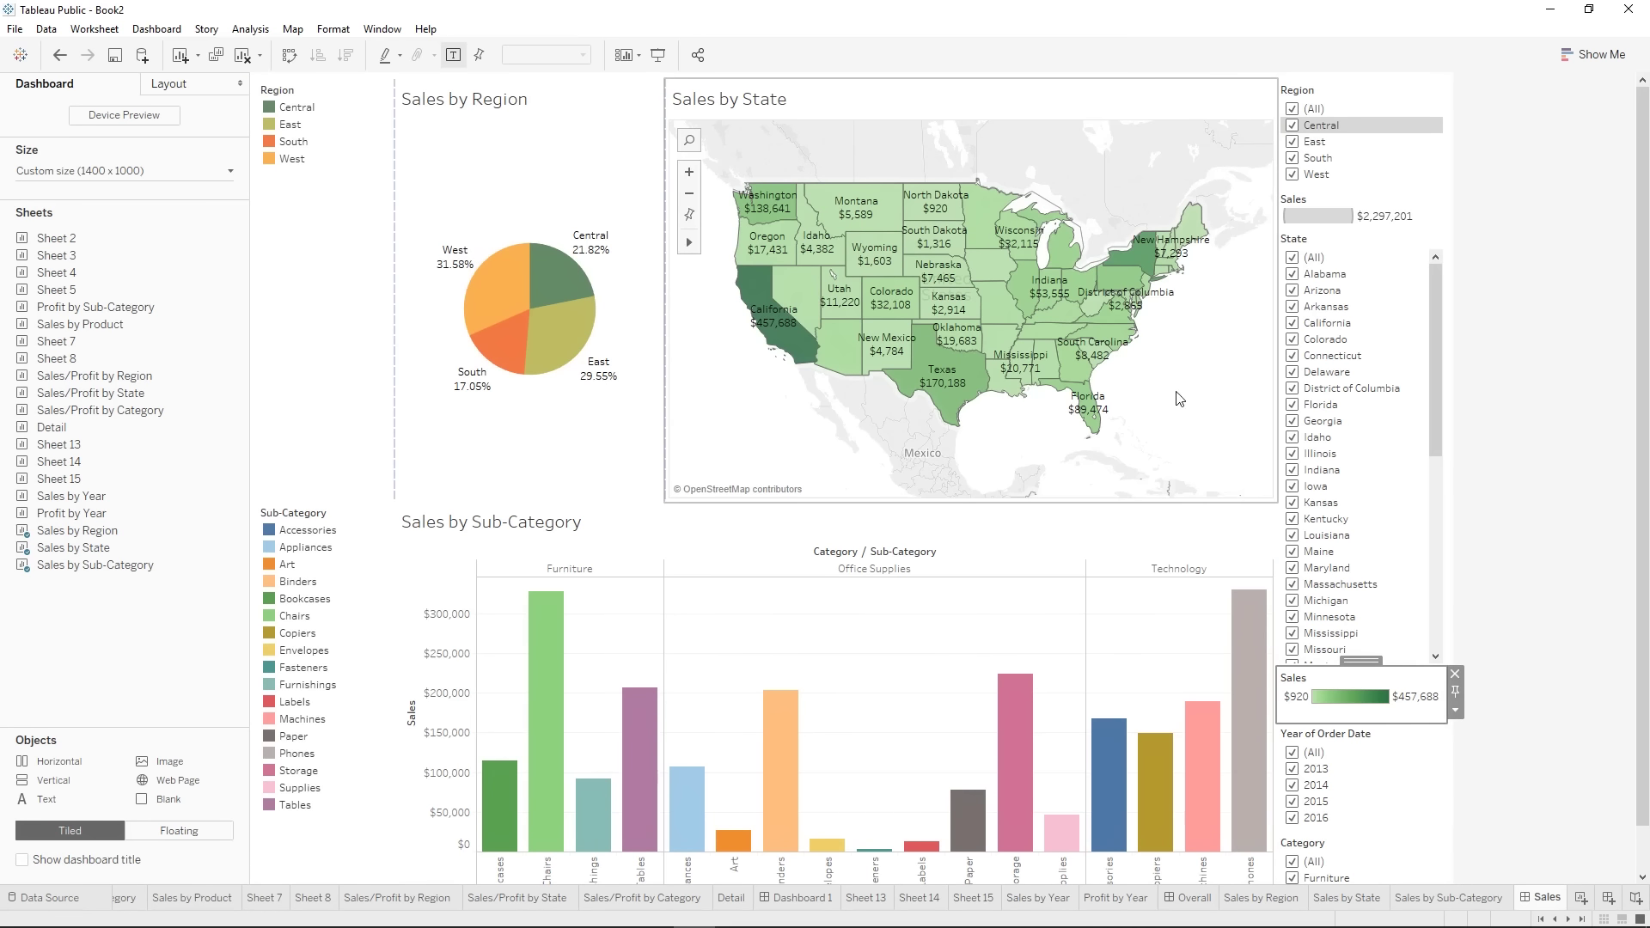
{"action": "left_click", "coordinate": [1454, 711]}
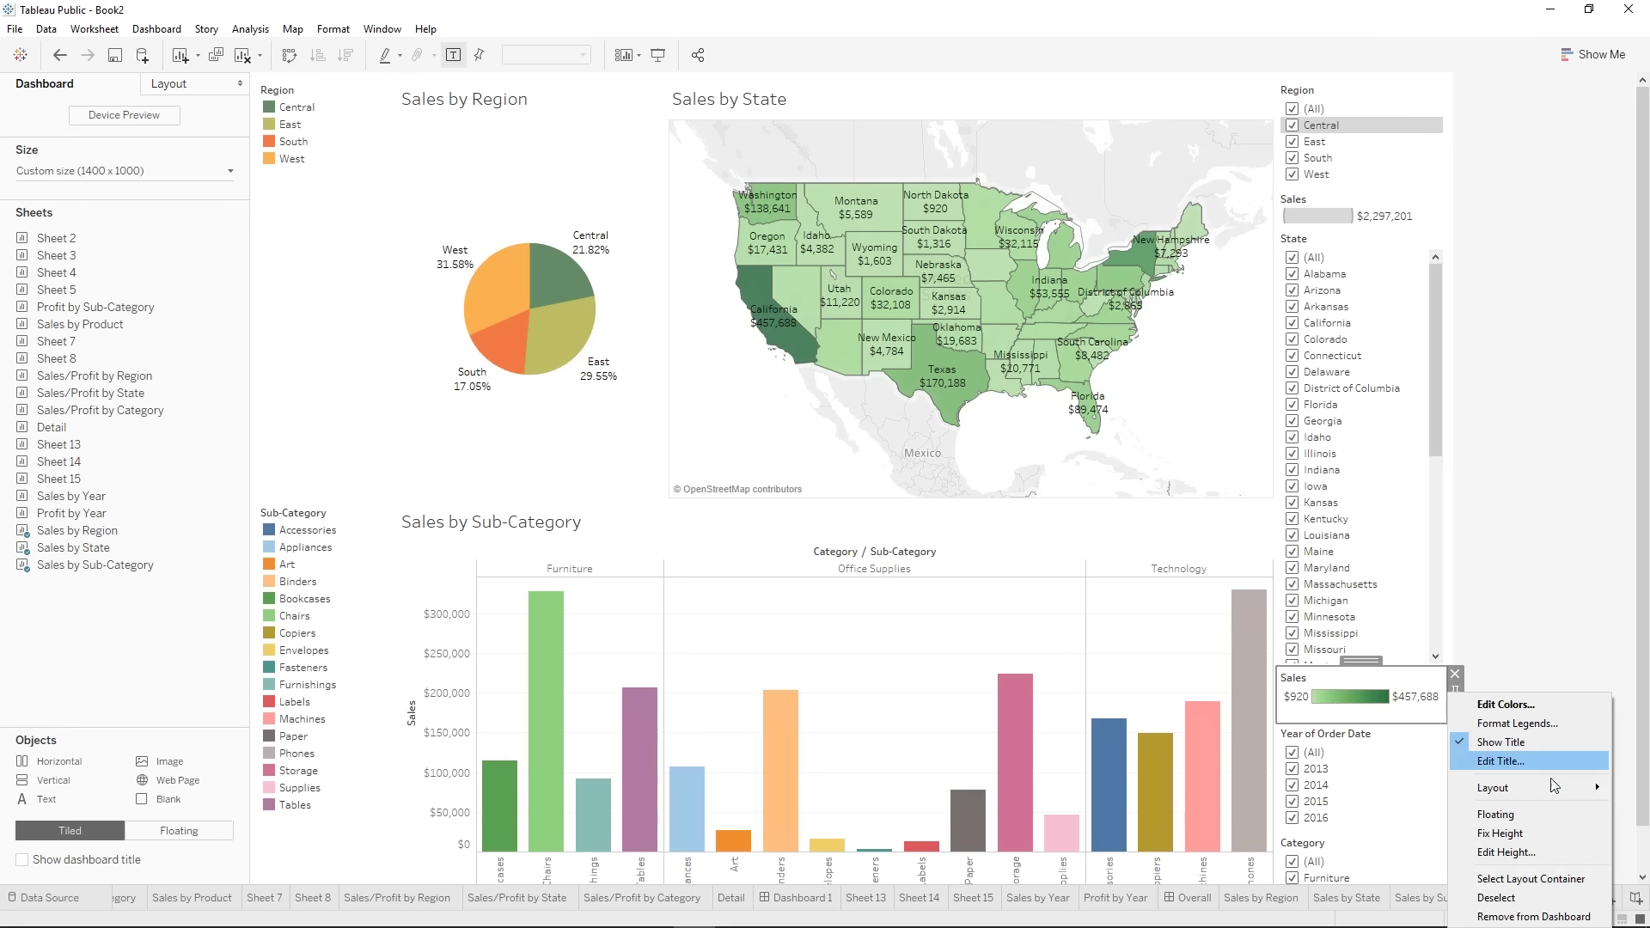
{"action": "left_click", "coordinate": [1499, 814]}
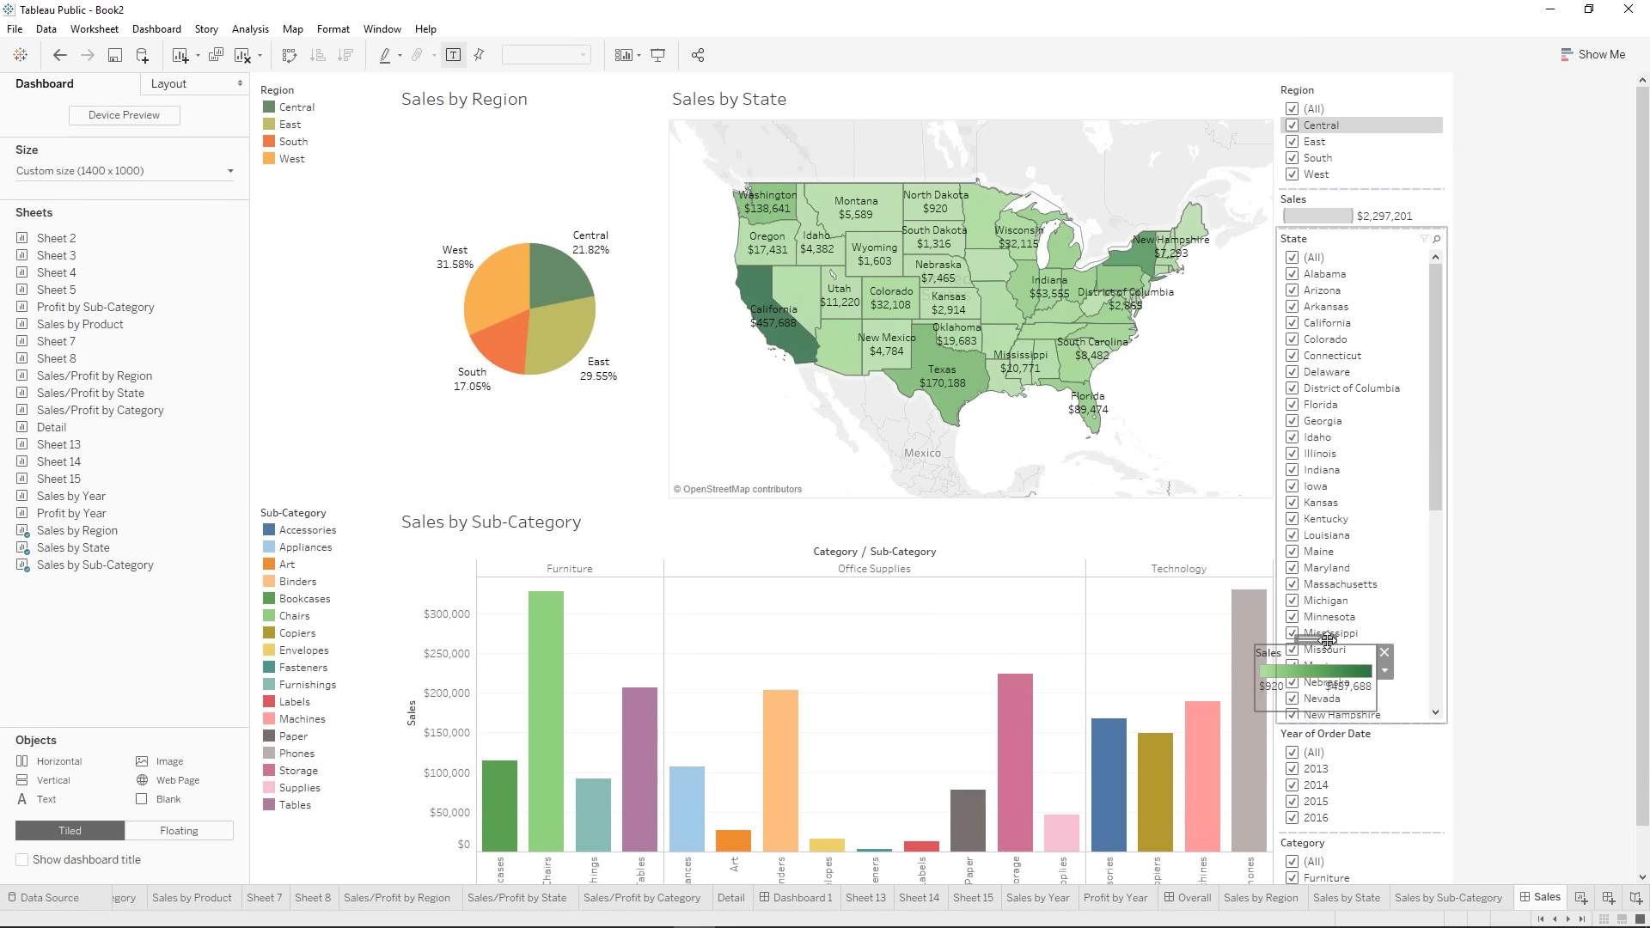
{"action": "left_click_drag", "start_coordinate": [1324, 639], "coordinate": [1220, 121]}
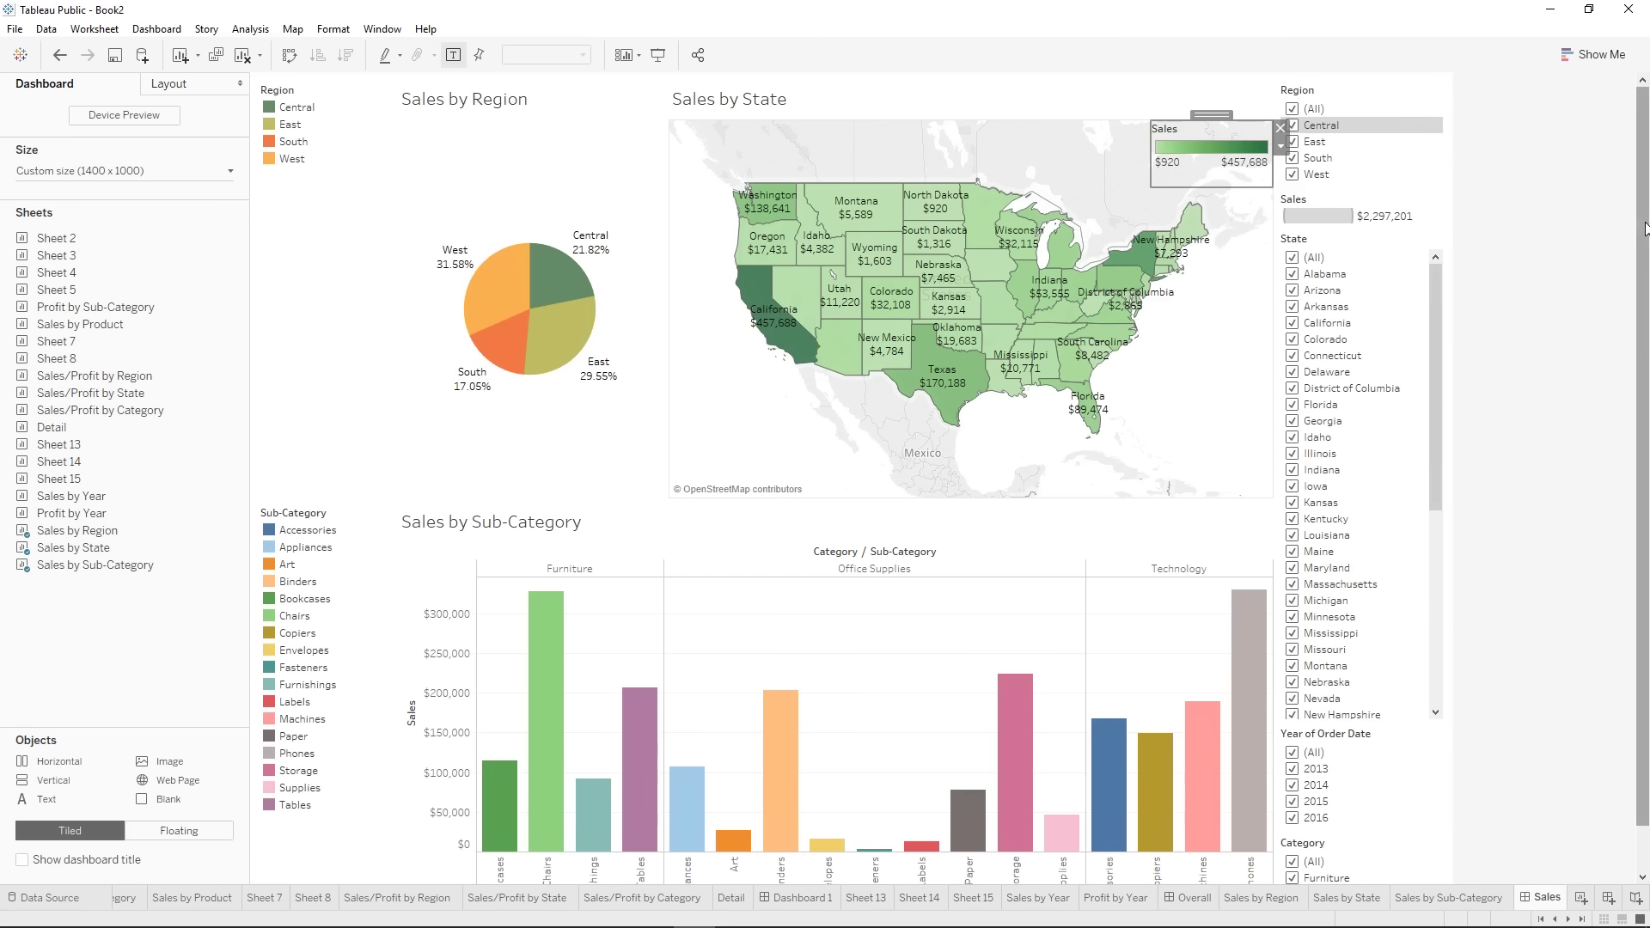
{"action": "left_click", "coordinate": [1547, 229]}
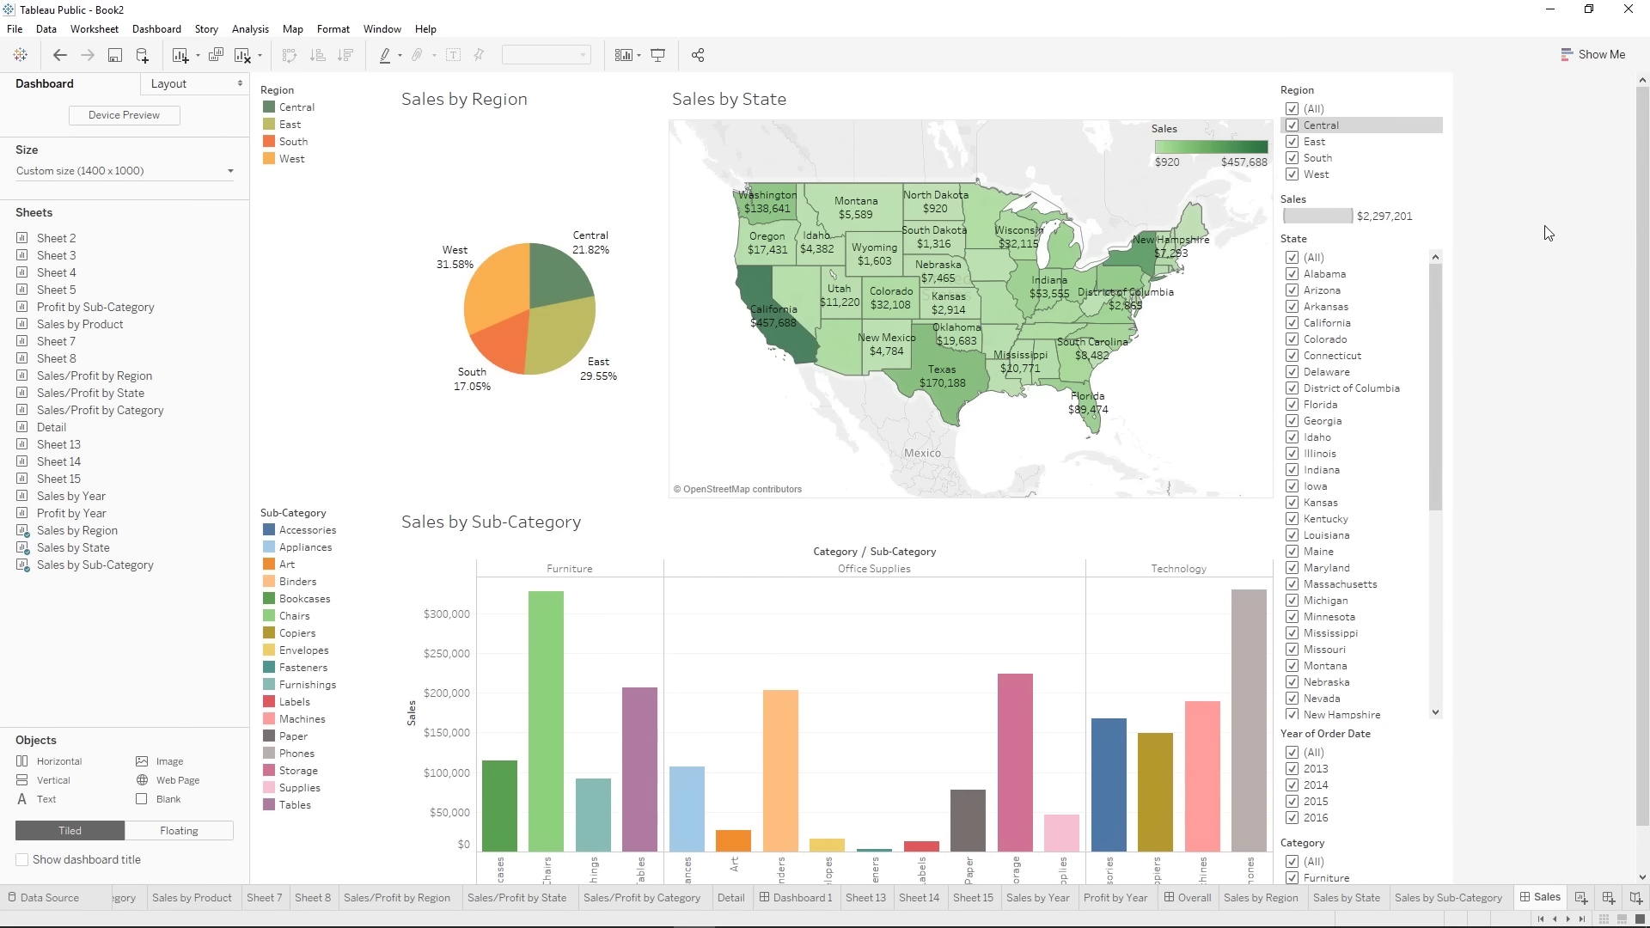
- Remove the pie chart's Sales size legend from the dashboard
{"action": "left_click", "coordinate": [1349, 213]}
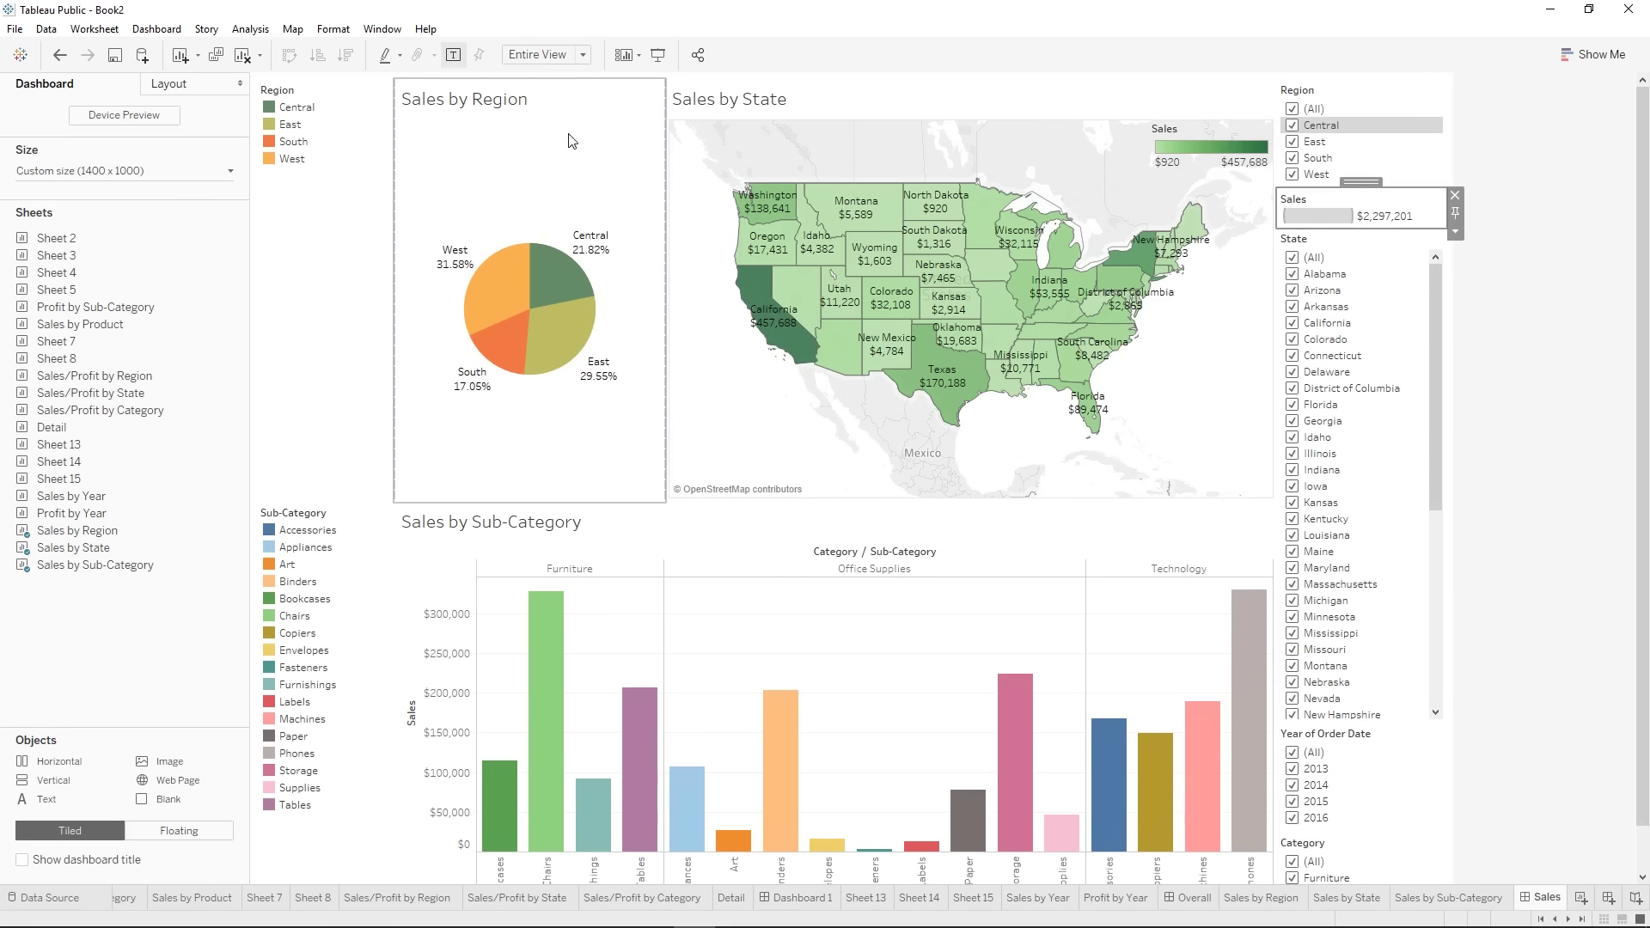
{"action": "left_click", "coordinate": [556, 165]}
{"action": "left_click", "coordinate": [649, 112]}
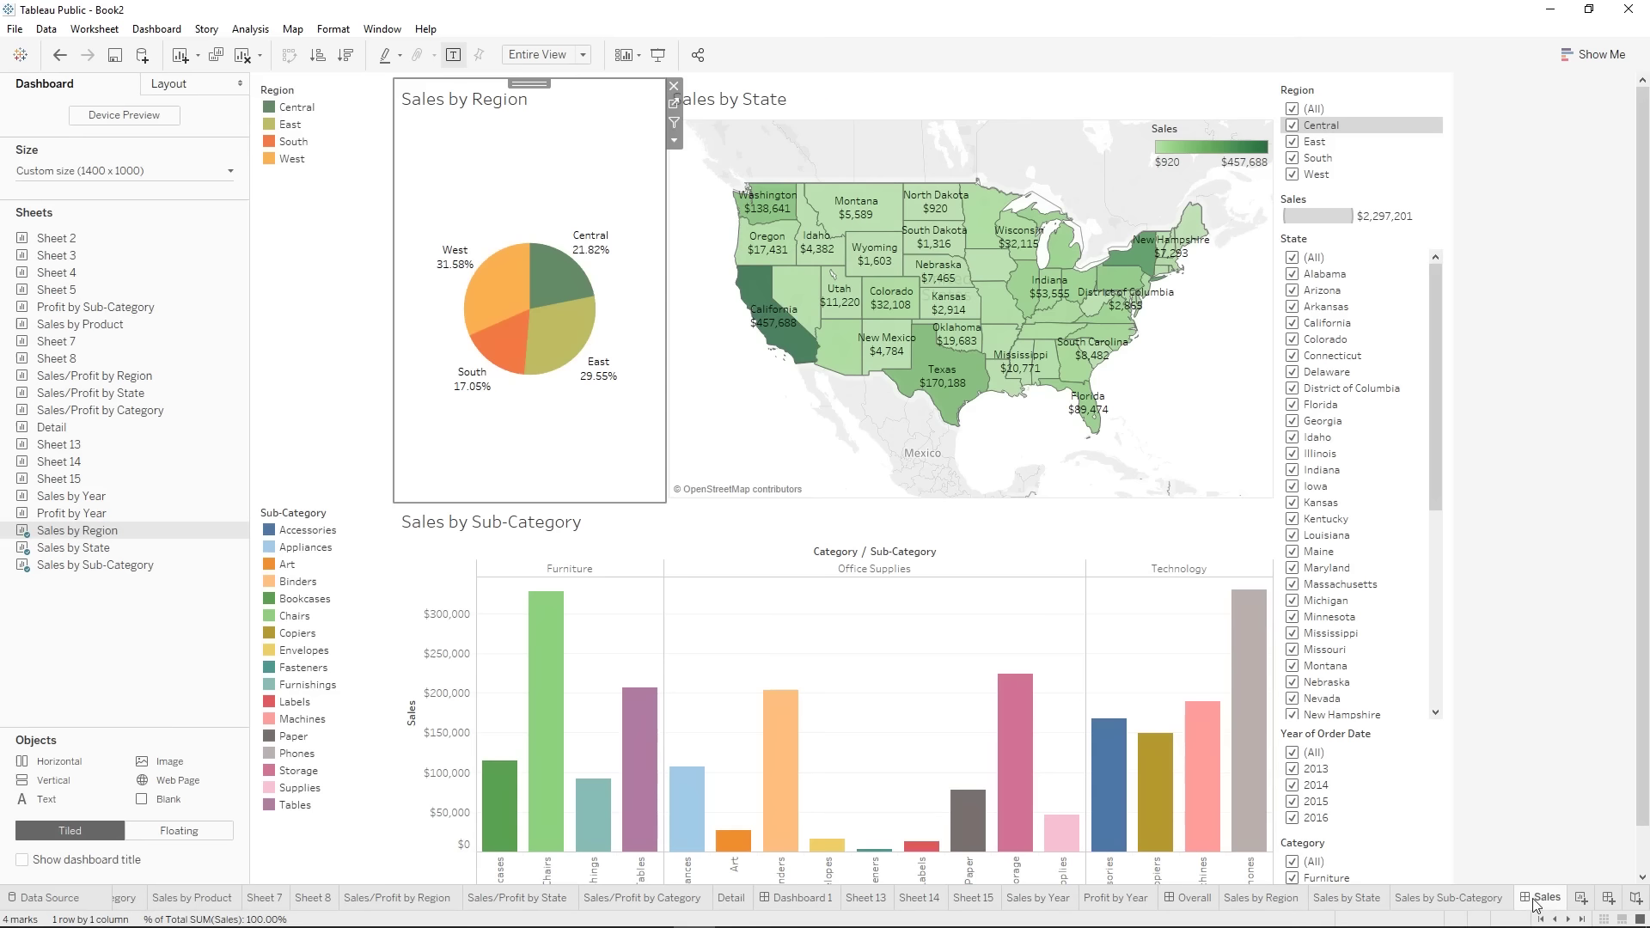
{"action": "left_click", "coordinate": [1534, 900]}
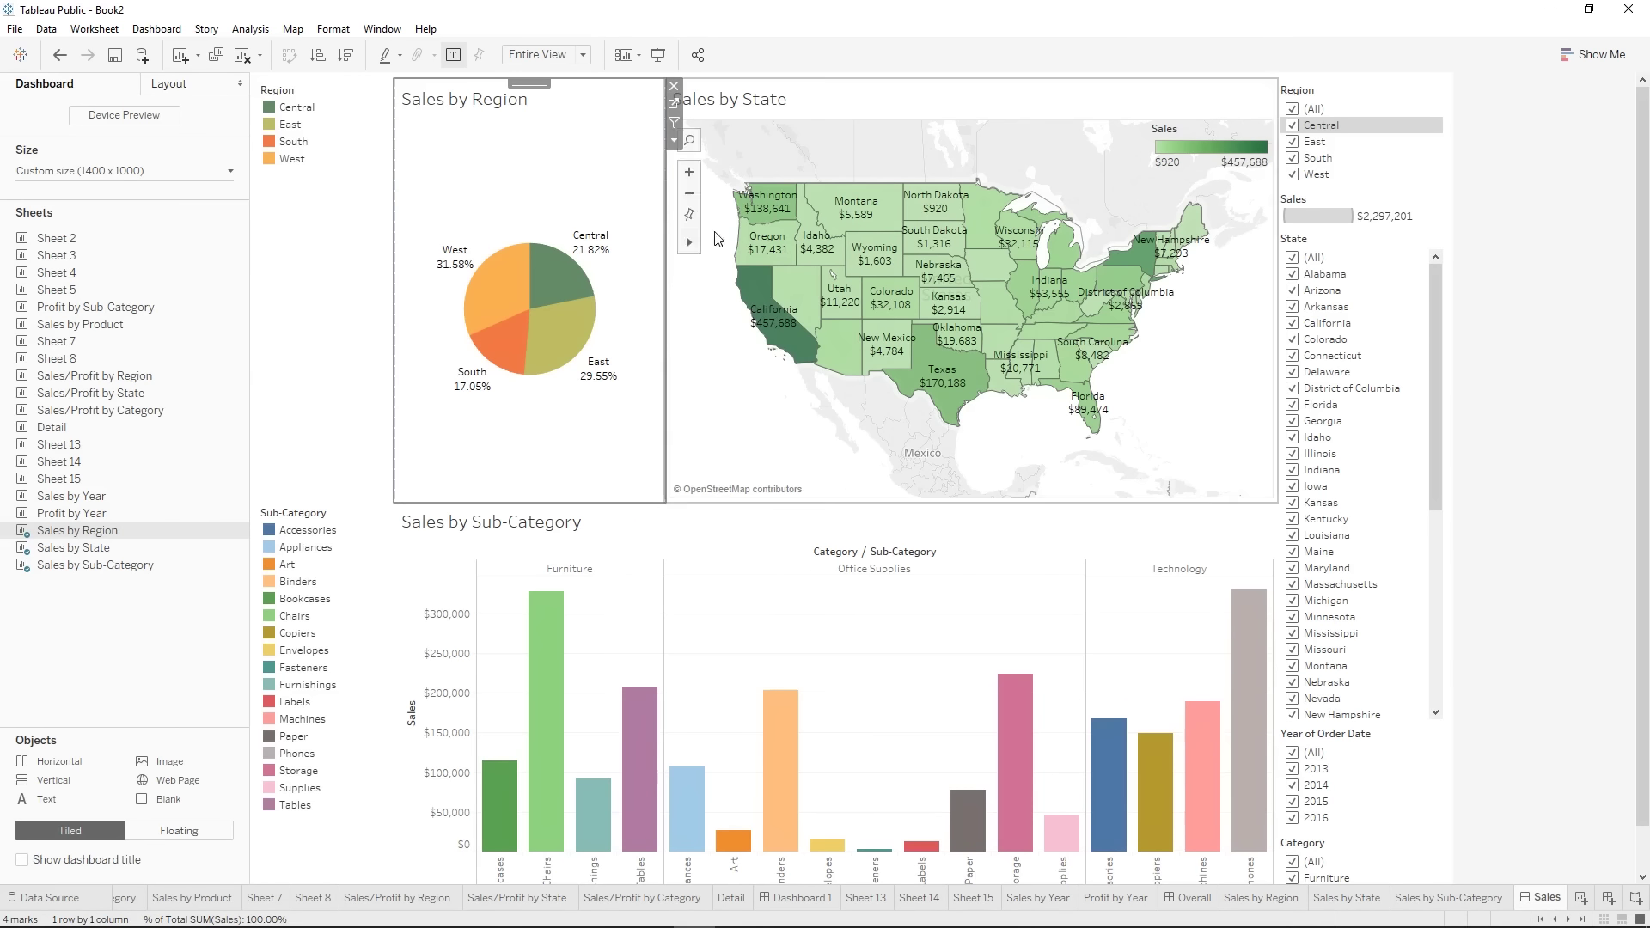
{"action": "left_click", "coordinate": [1397, 221]}
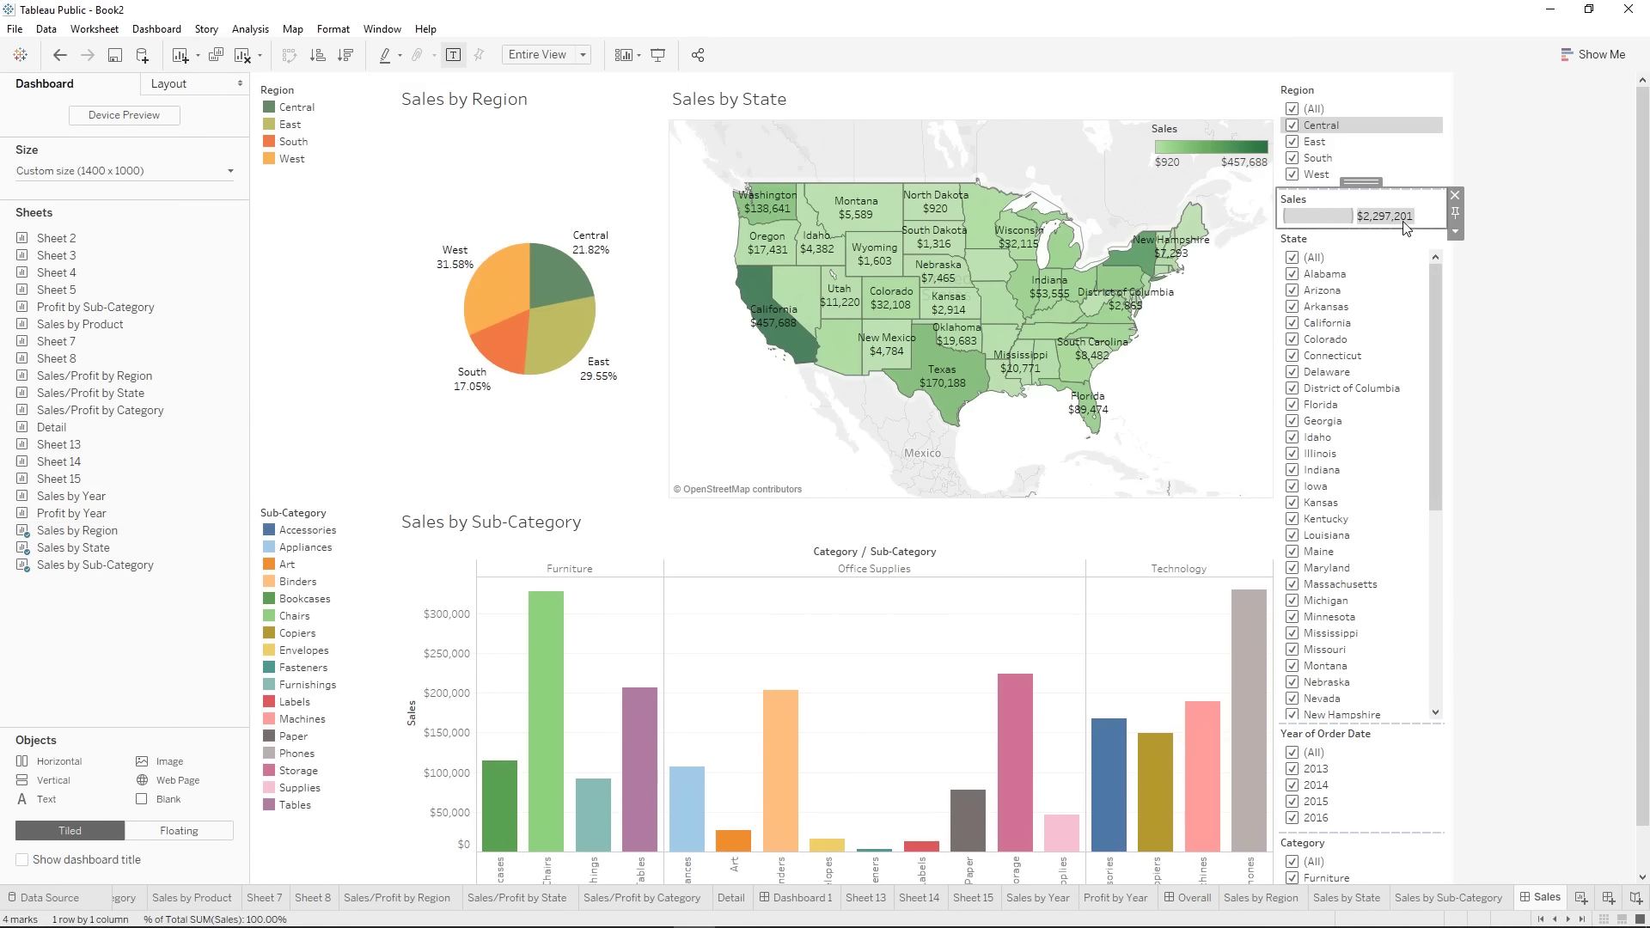
{"action": "left_click", "coordinate": [1455, 196]}
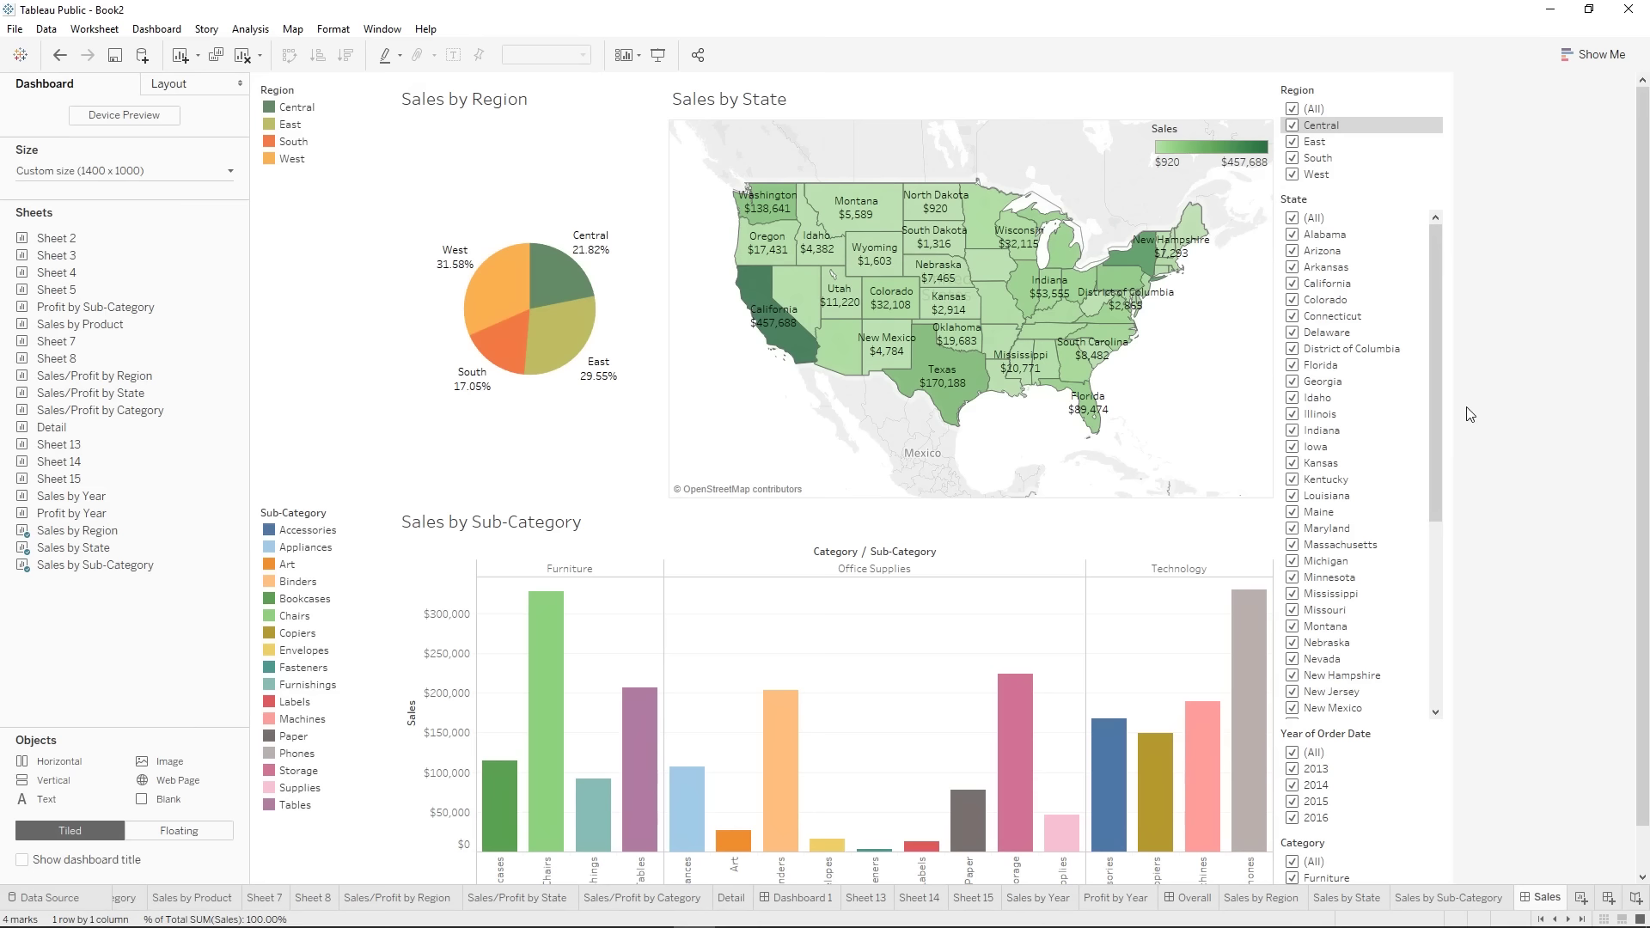
- Change the Region and State filters to the Multiple Values (dropdown) style
{"action": "left_click", "coordinate": [1394, 94]}
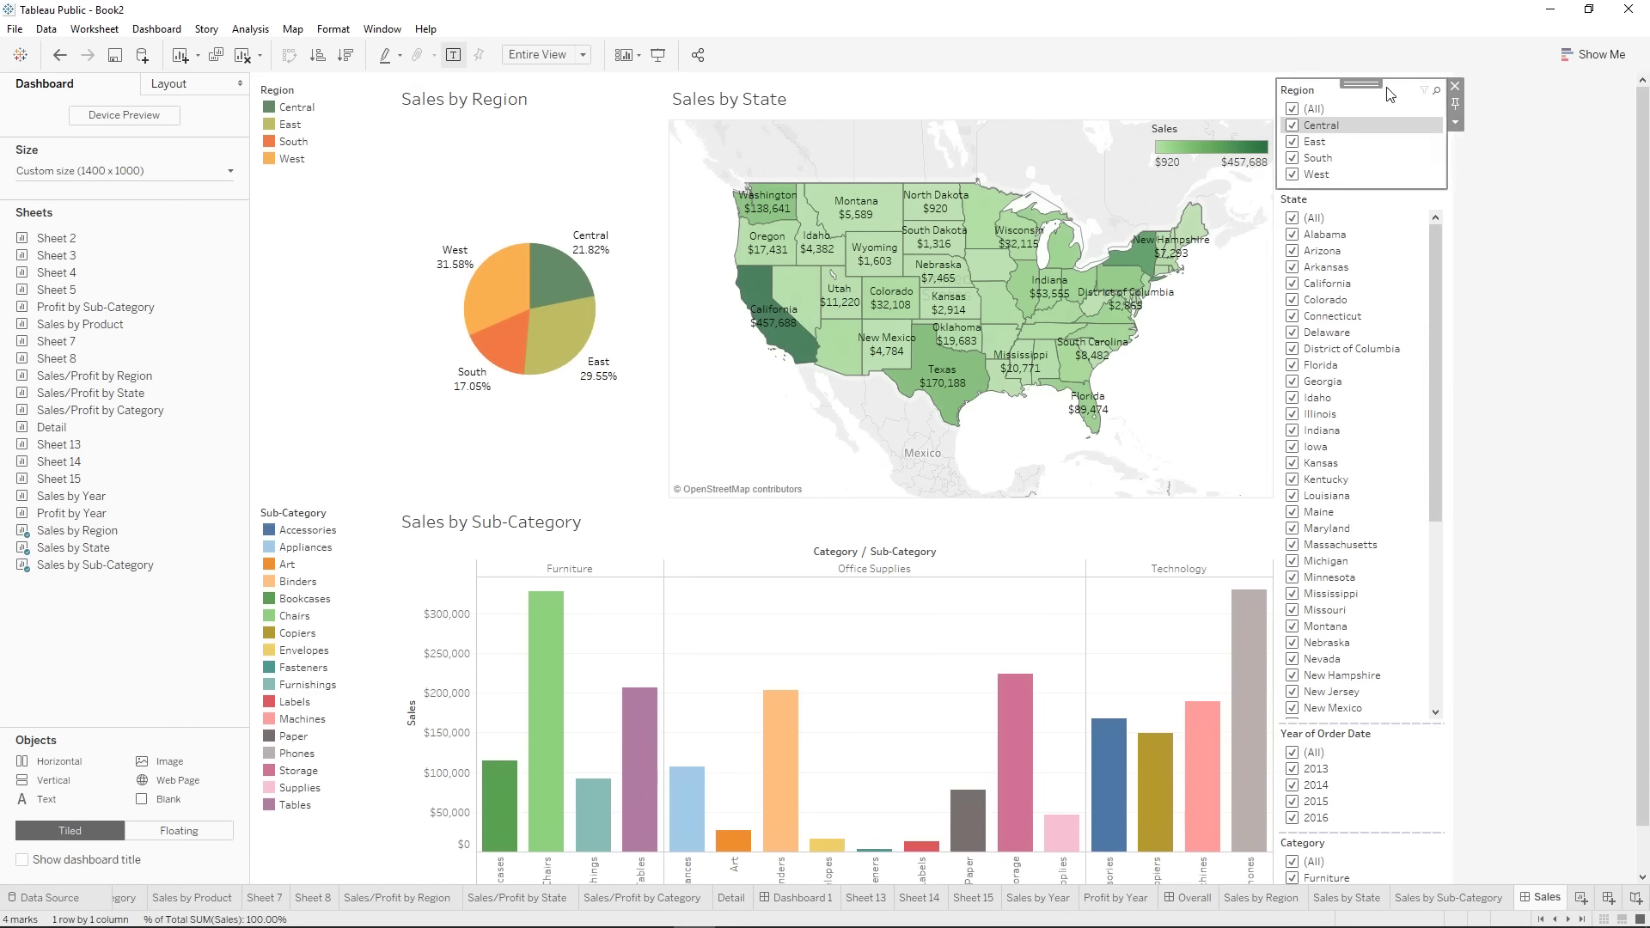
{"action": "left_click", "coordinate": [1455, 122]}
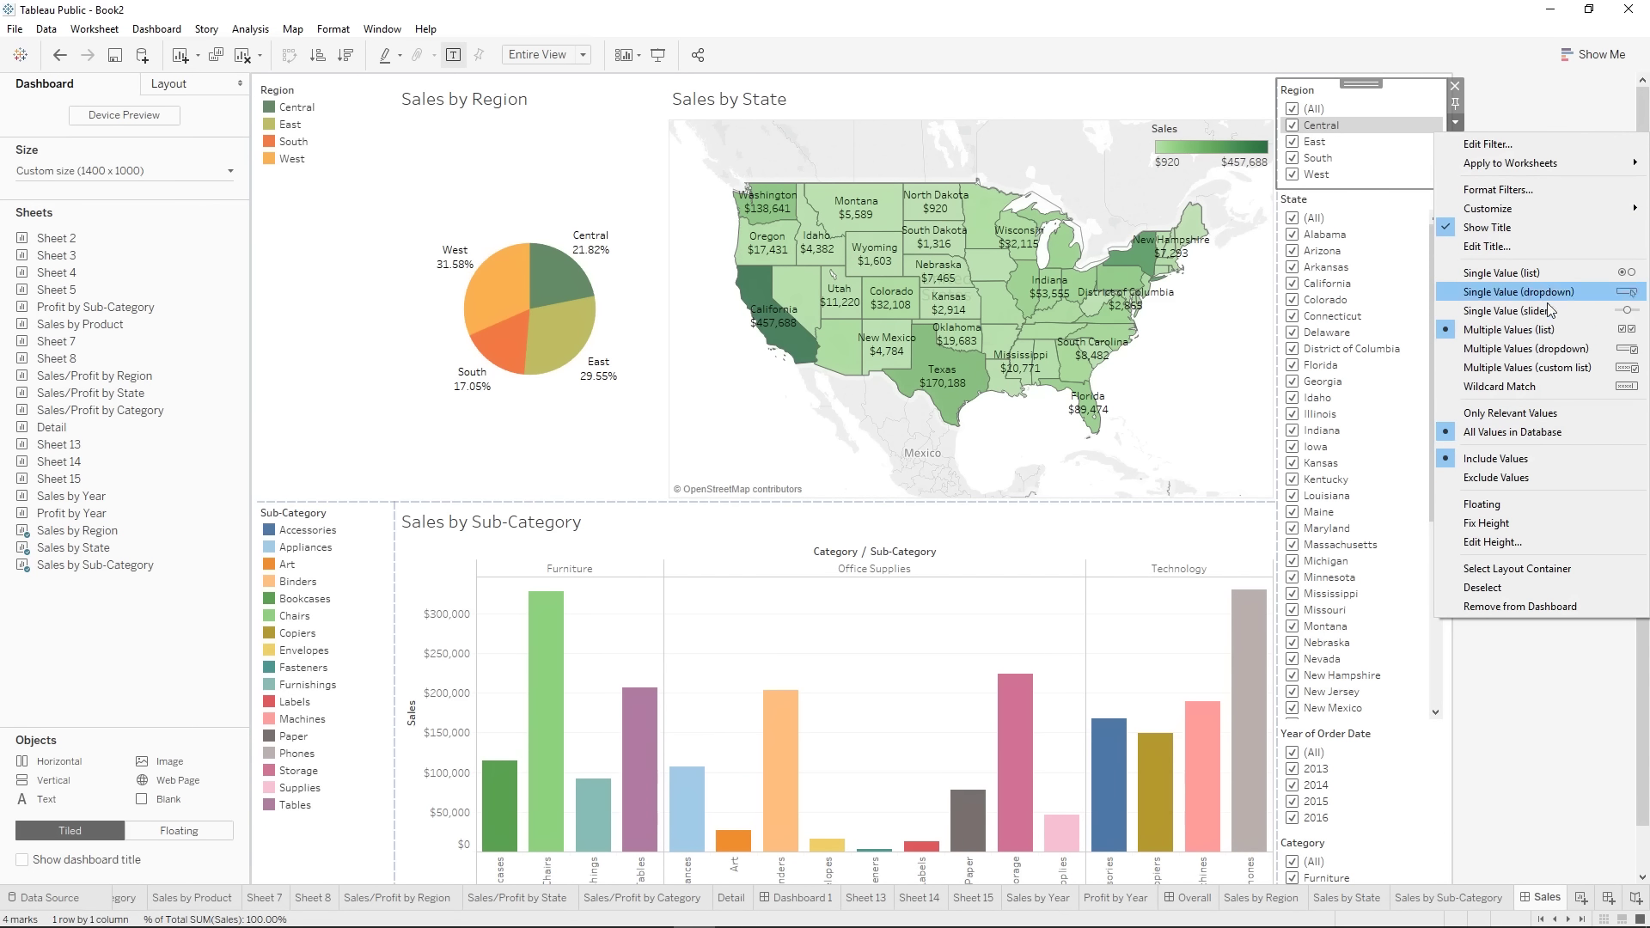
{"action": "left_click", "coordinate": [1534, 348]}
{"action": "left_click", "coordinate": [1404, 144]}
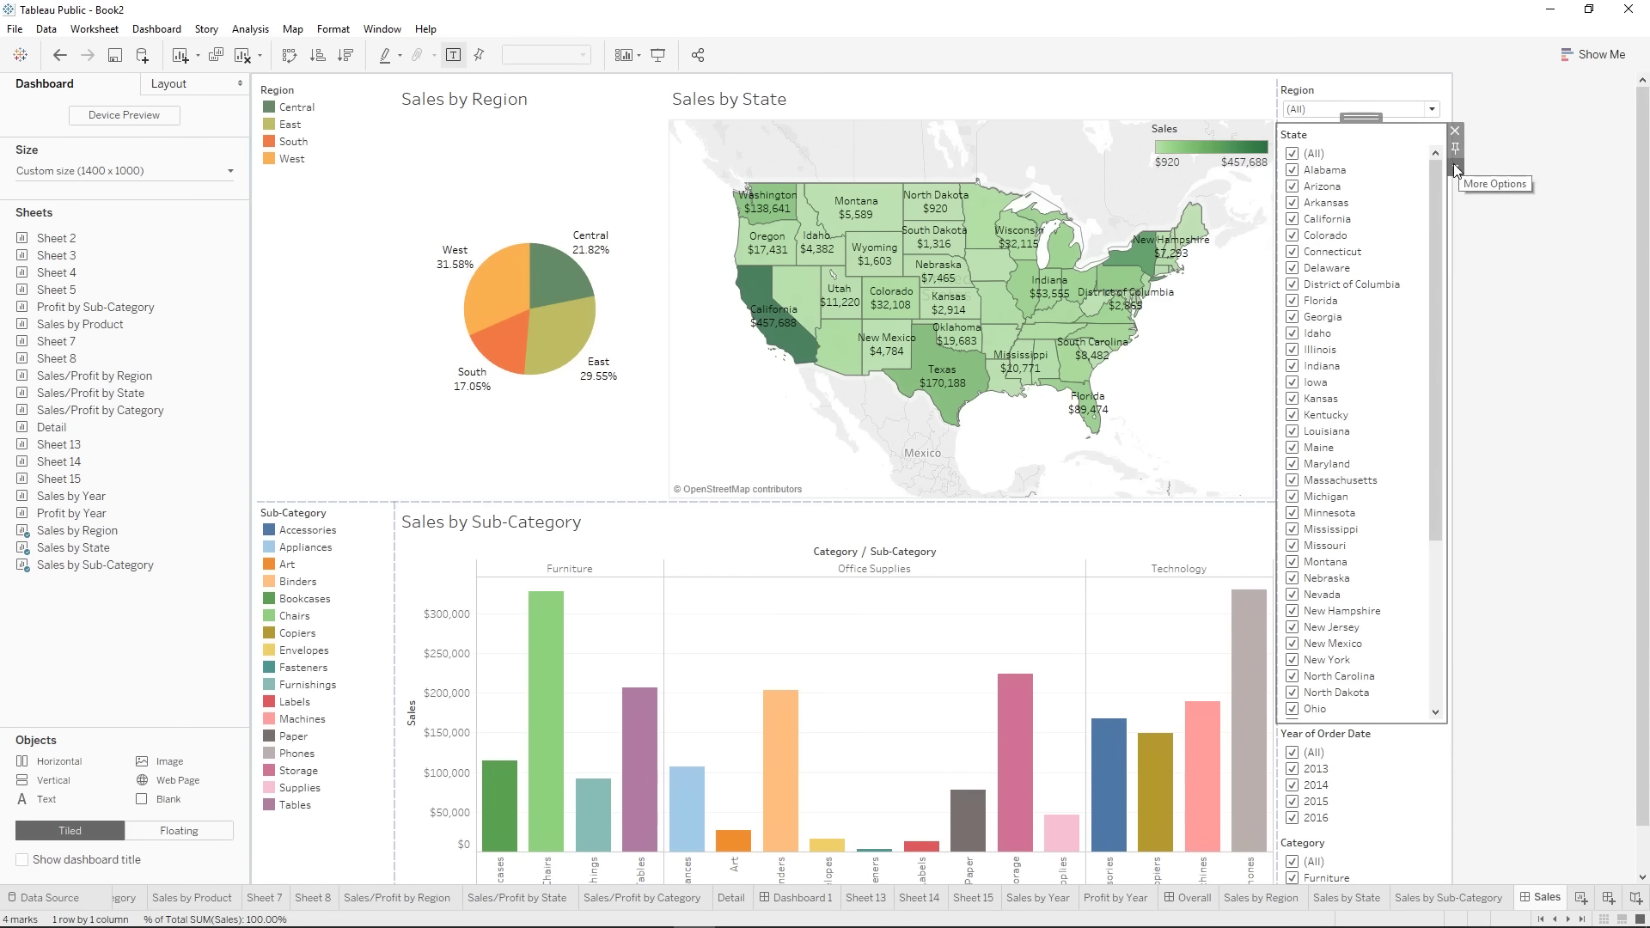
{"action": "left_click", "coordinate": [1453, 167]}
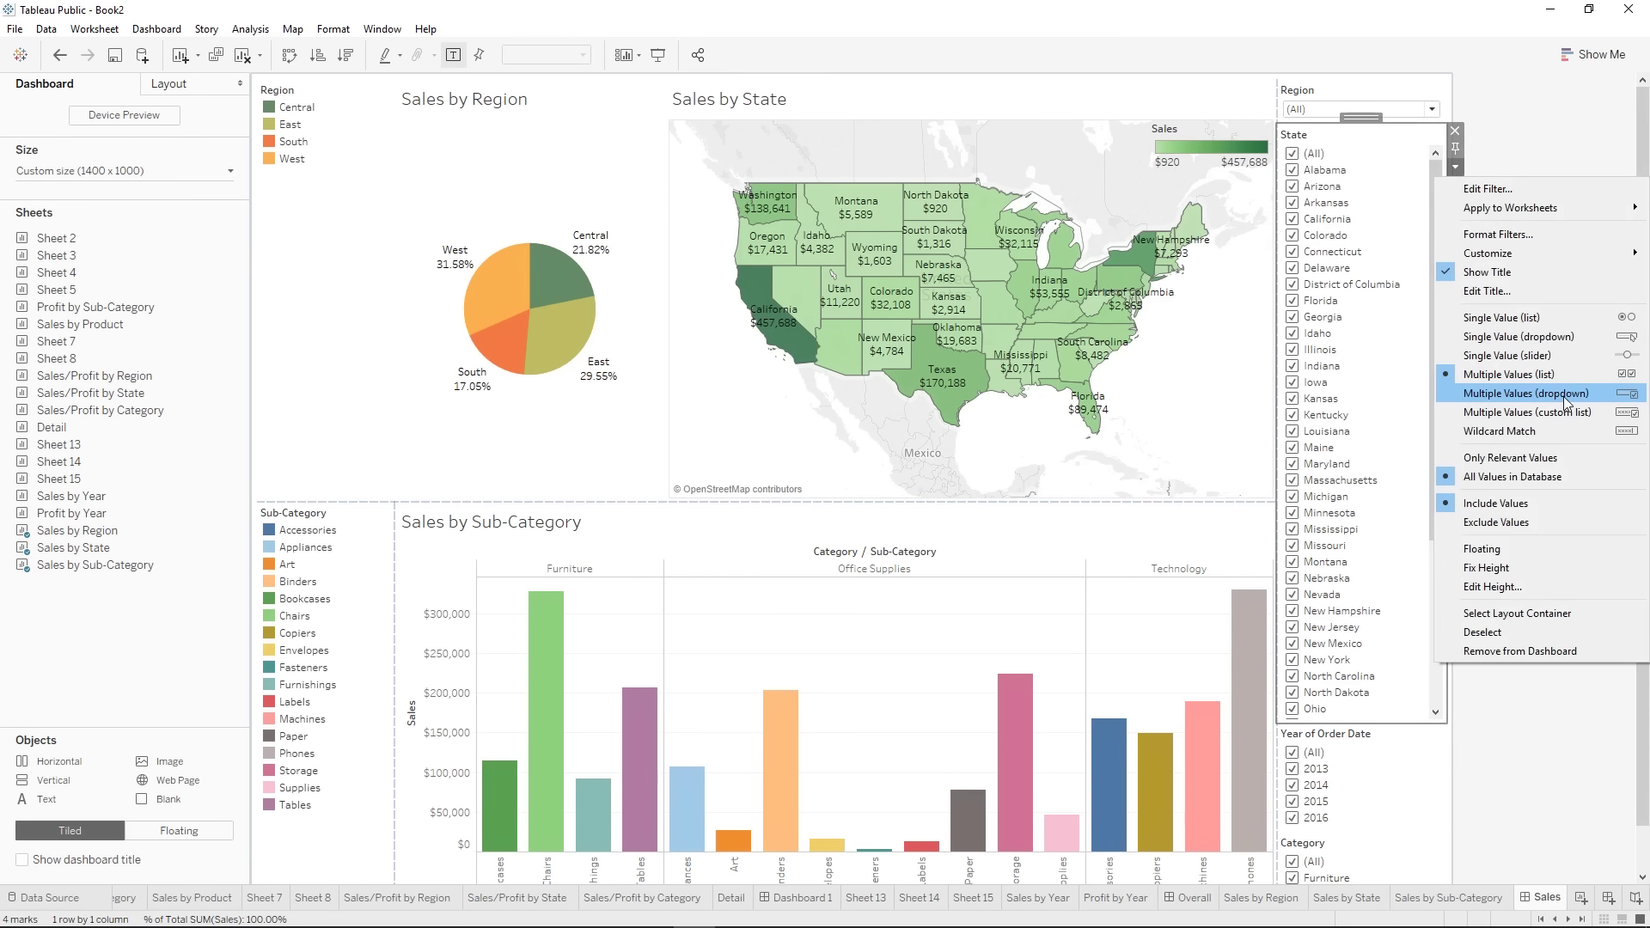
{"action": "left_click", "coordinate": [1564, 395]}
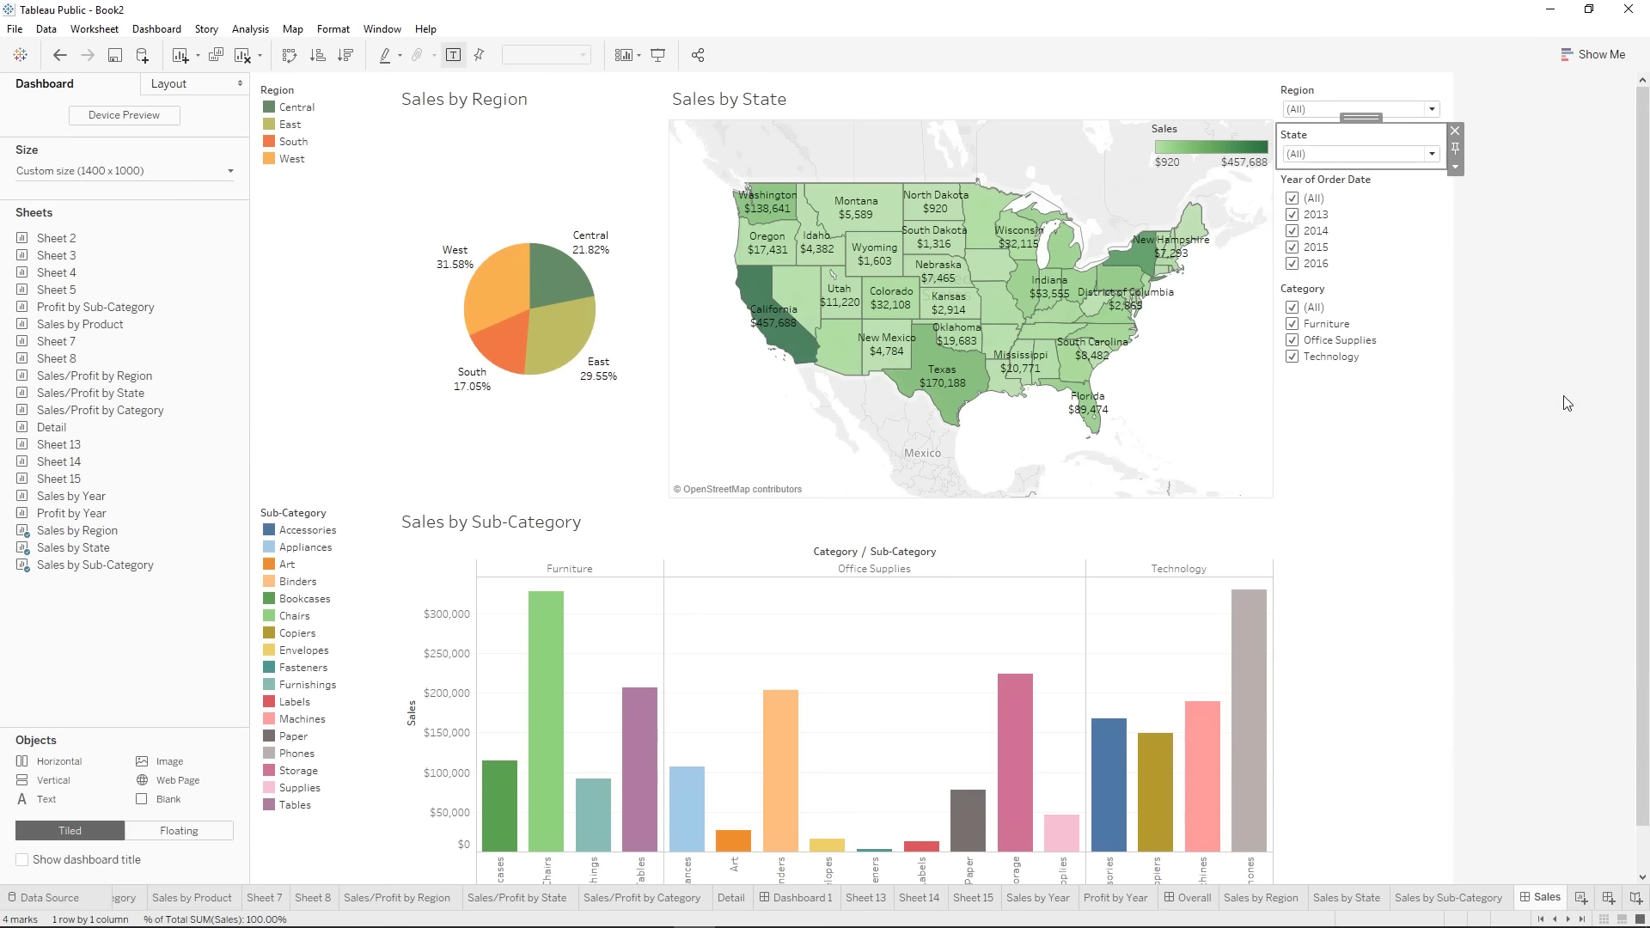
- Try the Year of Order Date filter as Single Value (list), stepping through 2013 to 2016 and back to (All)
{"action": "left_click", "coordinate": [1409, 187]}
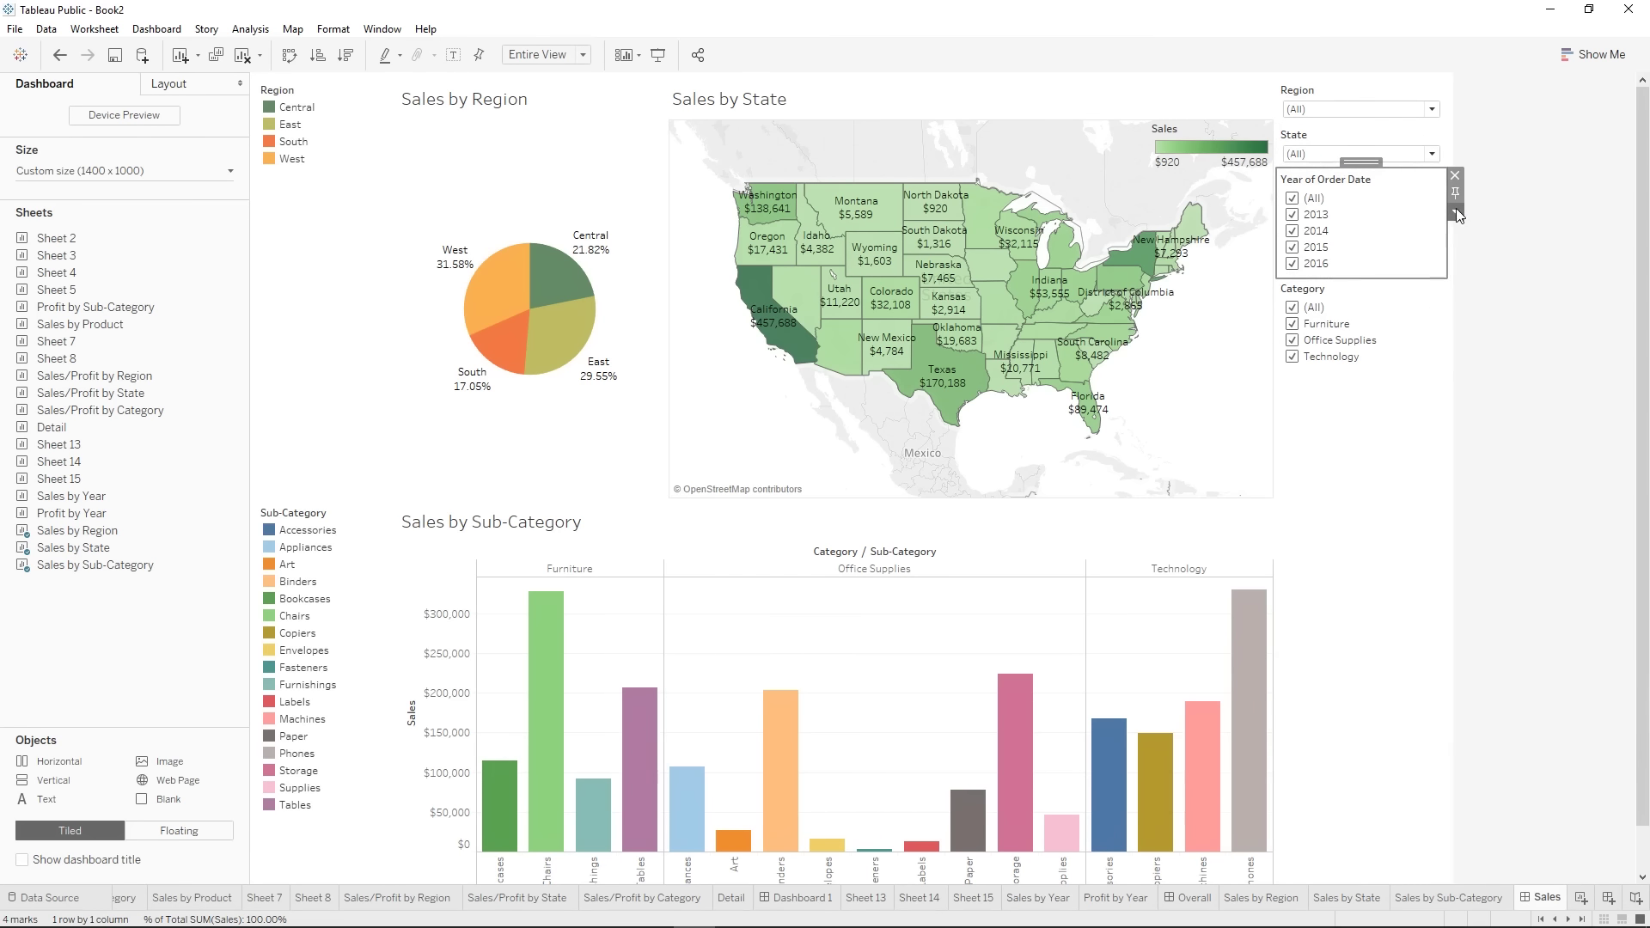
{"action": "left_click", "coordinate": [1454, 212]}
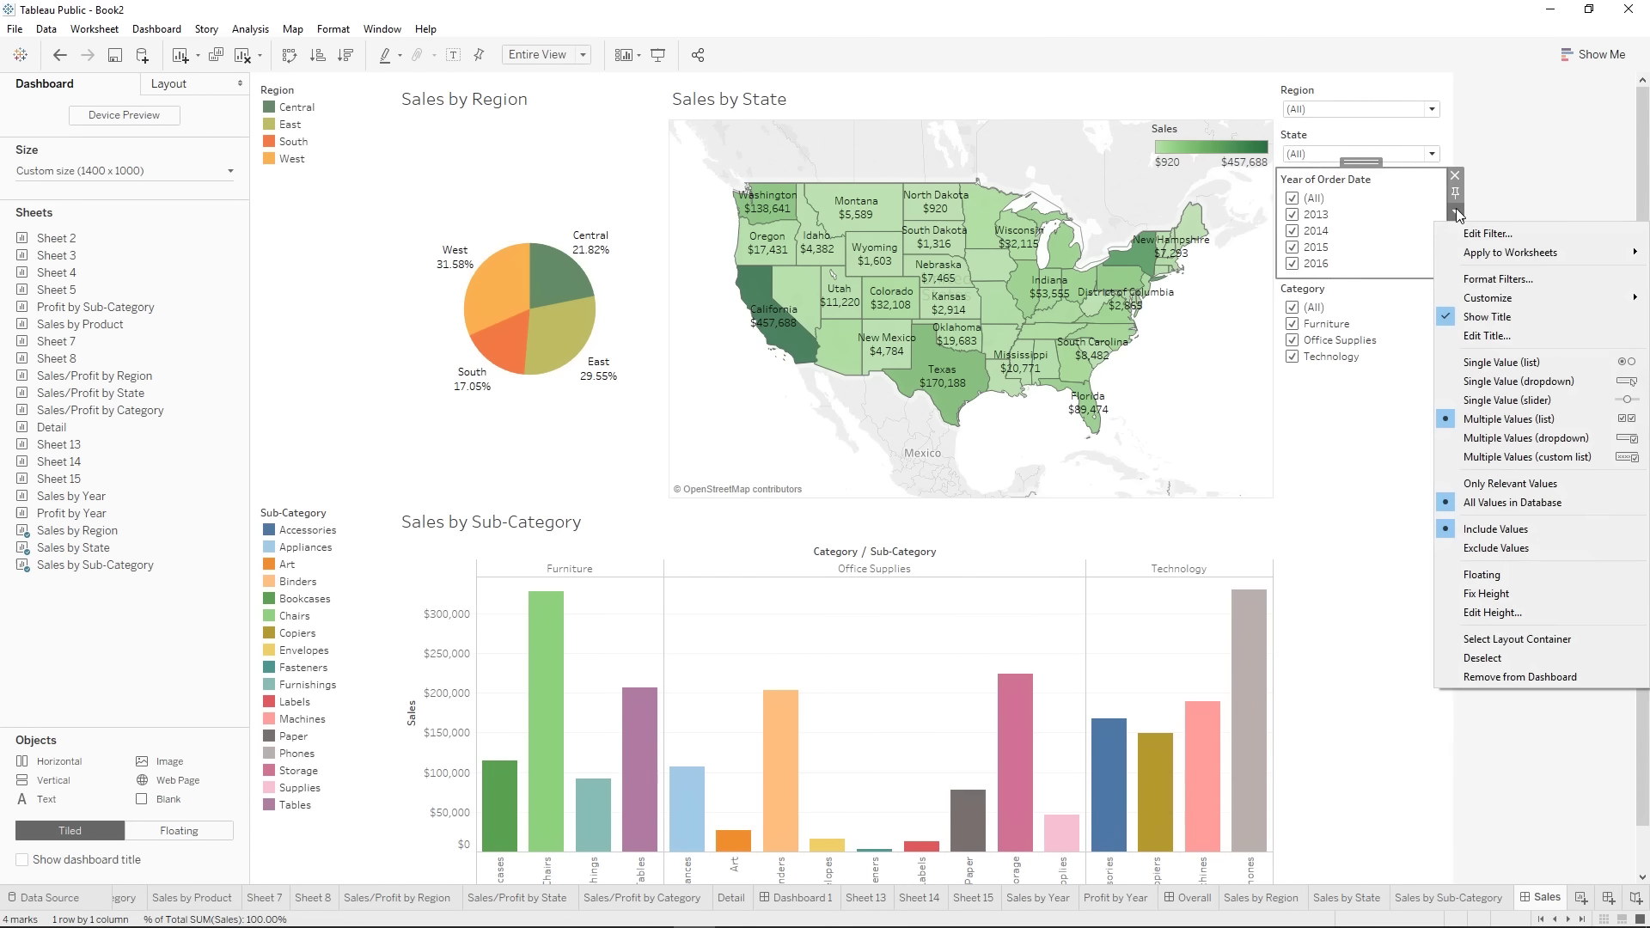
{"action": "left_click", "coordinate": [1536, 364]}
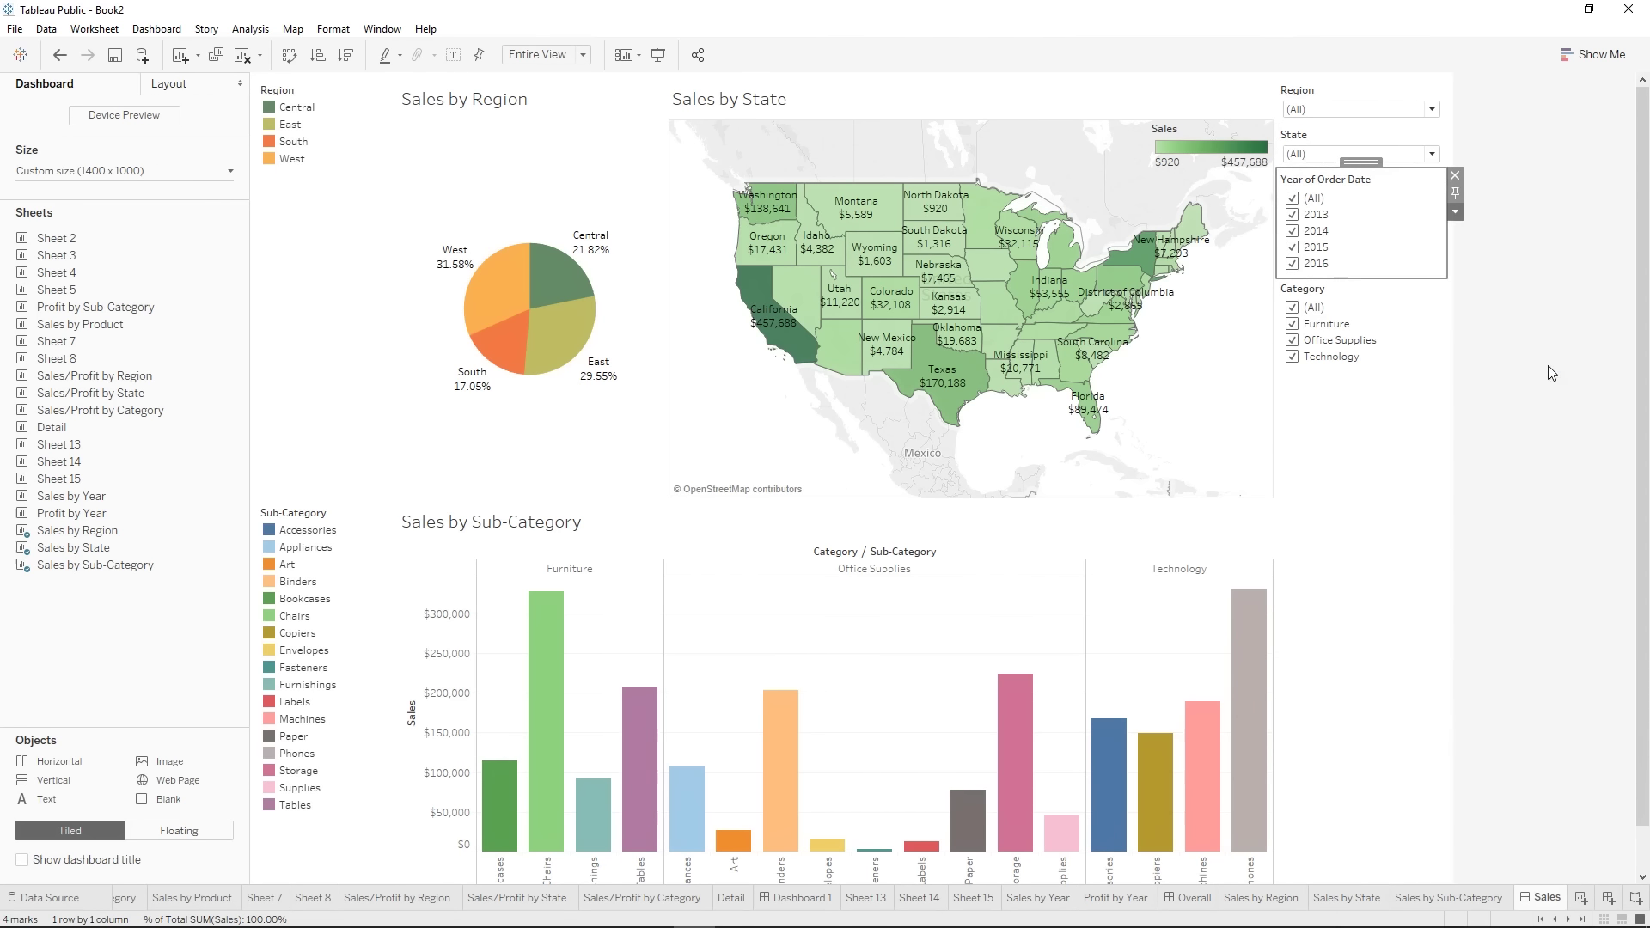
{"action": "left_click", "coordinate": [1292, 215]}
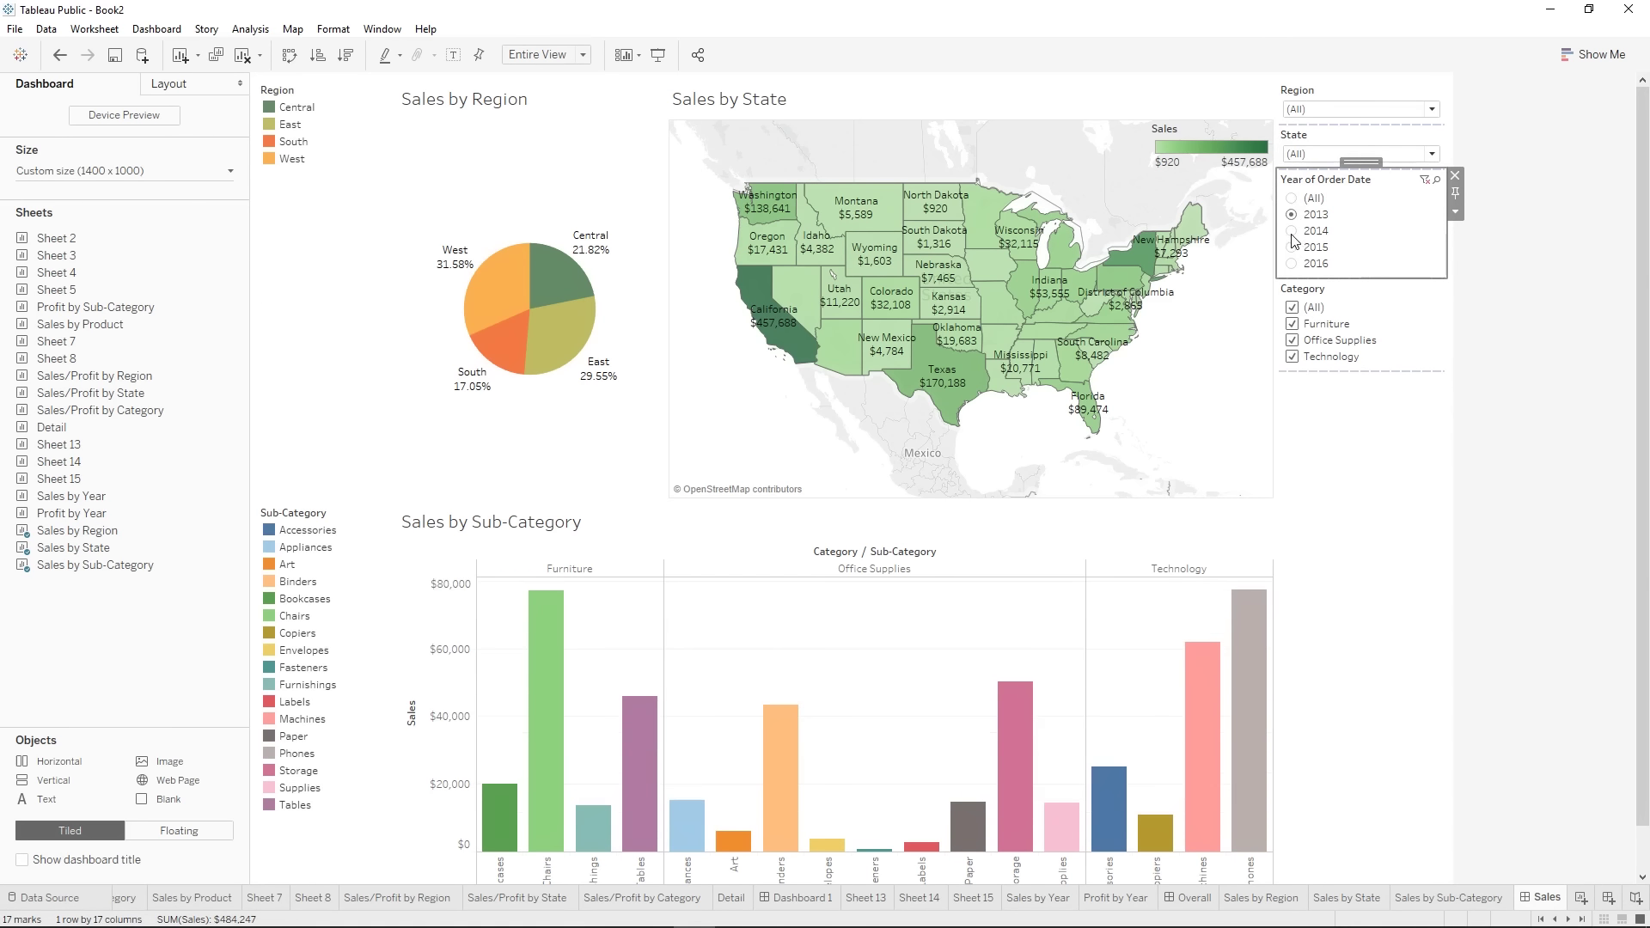
{"action": "left_click", "coordinate": [1292, 234]}
{"action": "left_click", "coordinate": [1290, 247]}
{"action": "left_click", "coordinate": [1291, 262]}
{"action": "left_click", "coordinate": [1292, 198]}
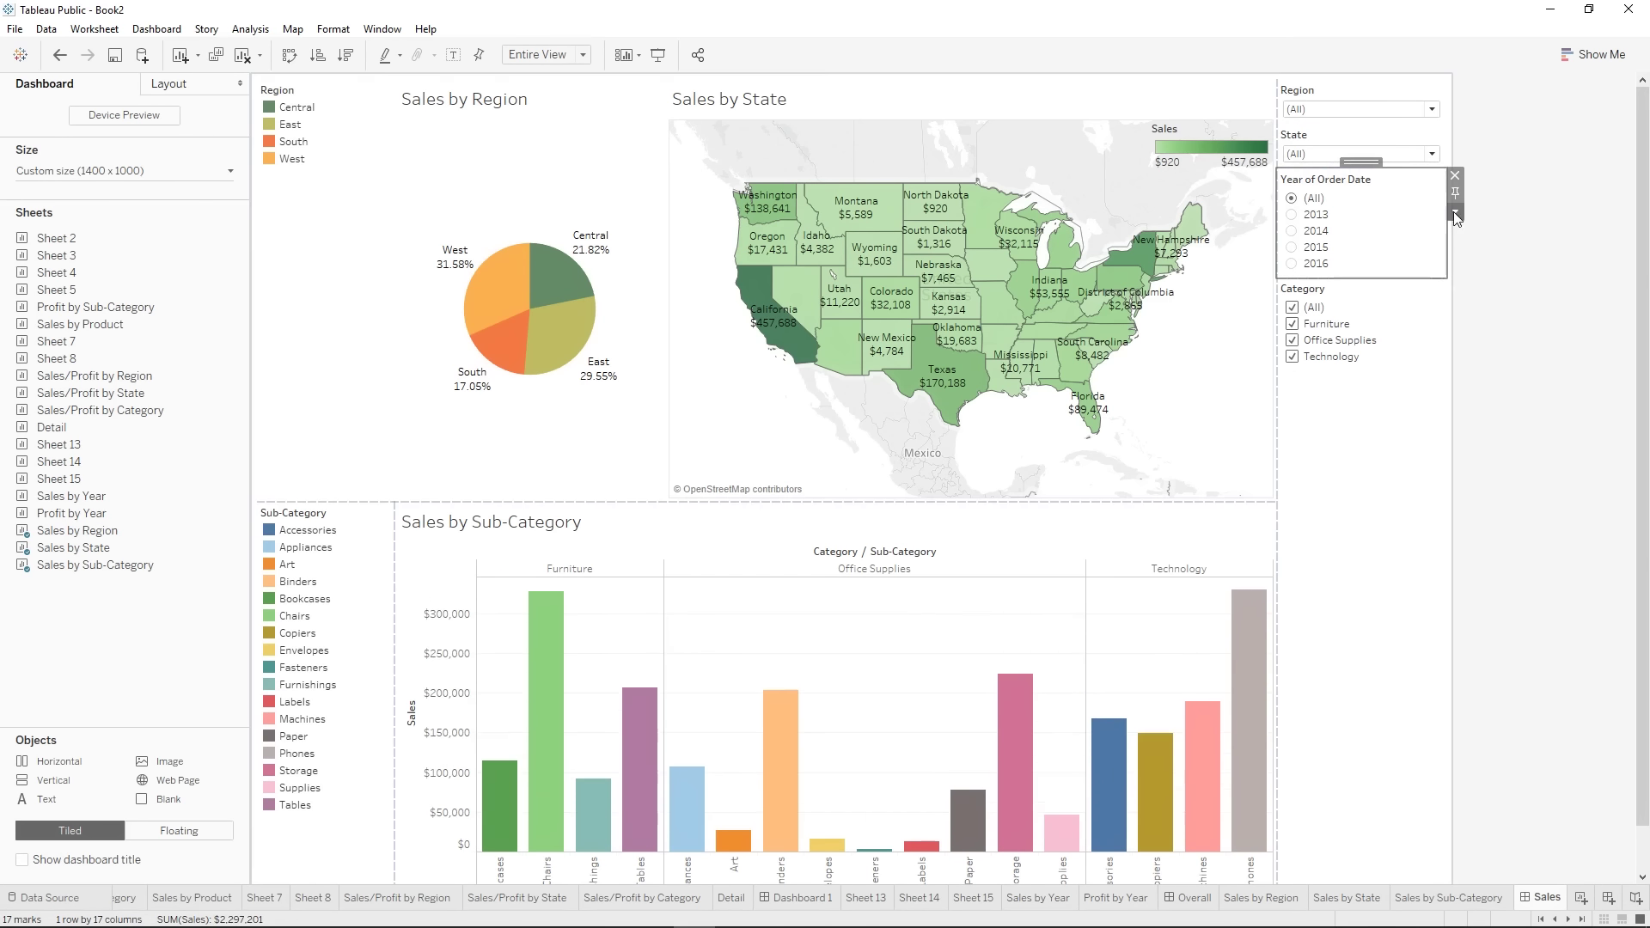
- Try the Year of Order Date filter as Single Value (slider), moving through the years and back to (All)
{"action": "left_click", "coordinate": [1456, 214]}
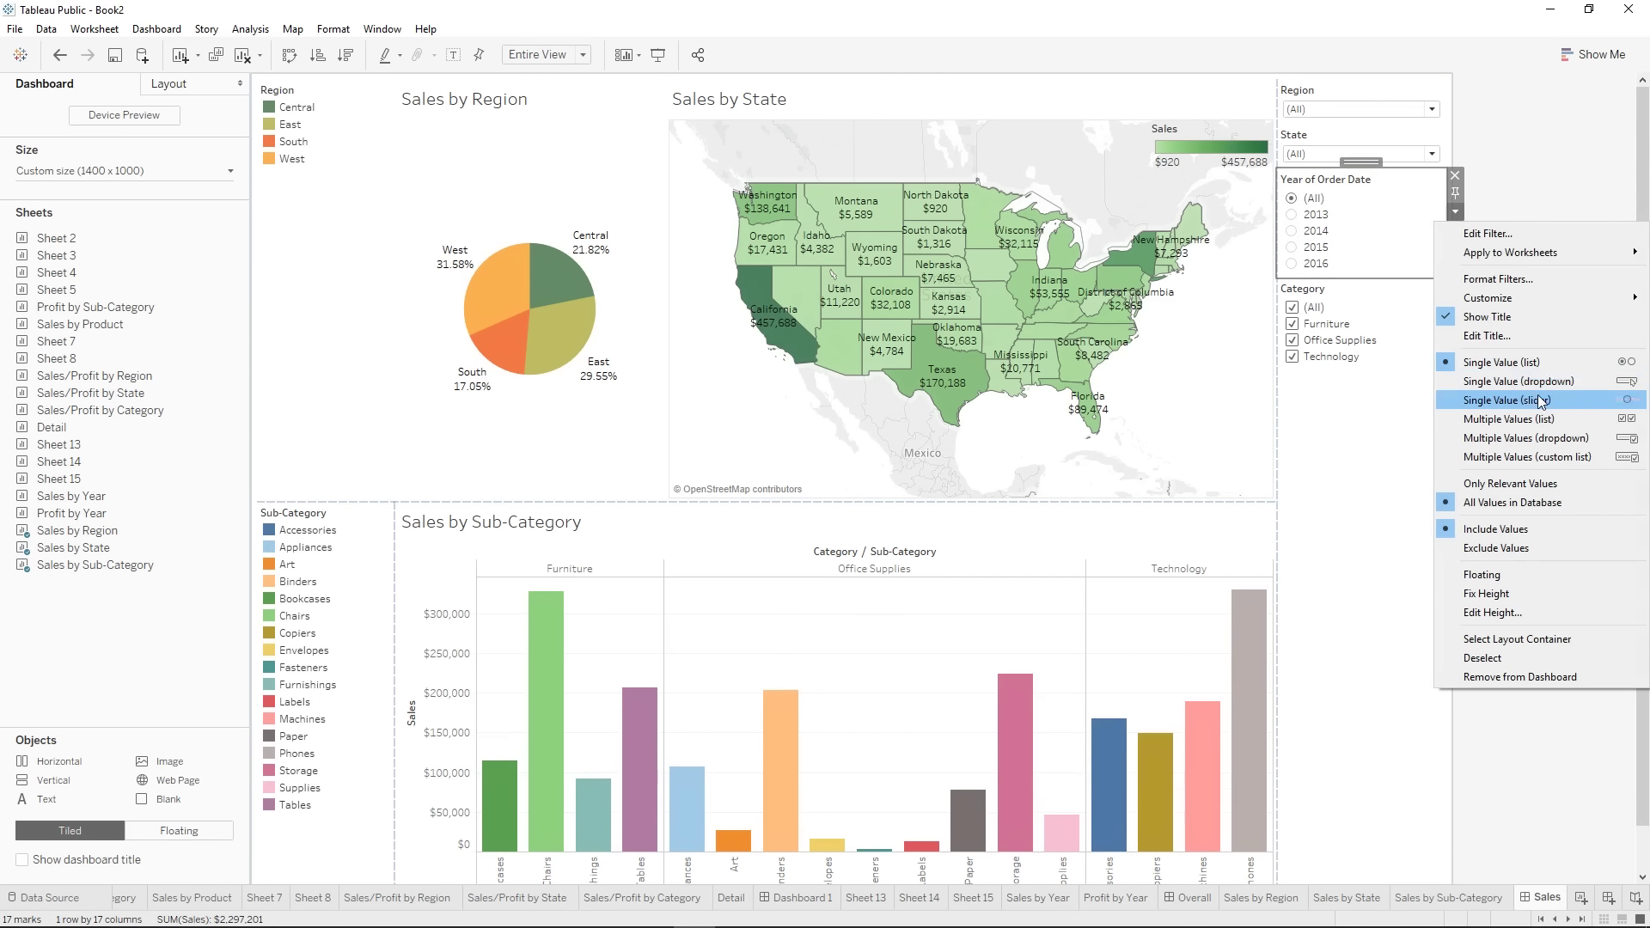
{"action": "left_click", "coordinate": [1539, 400]}
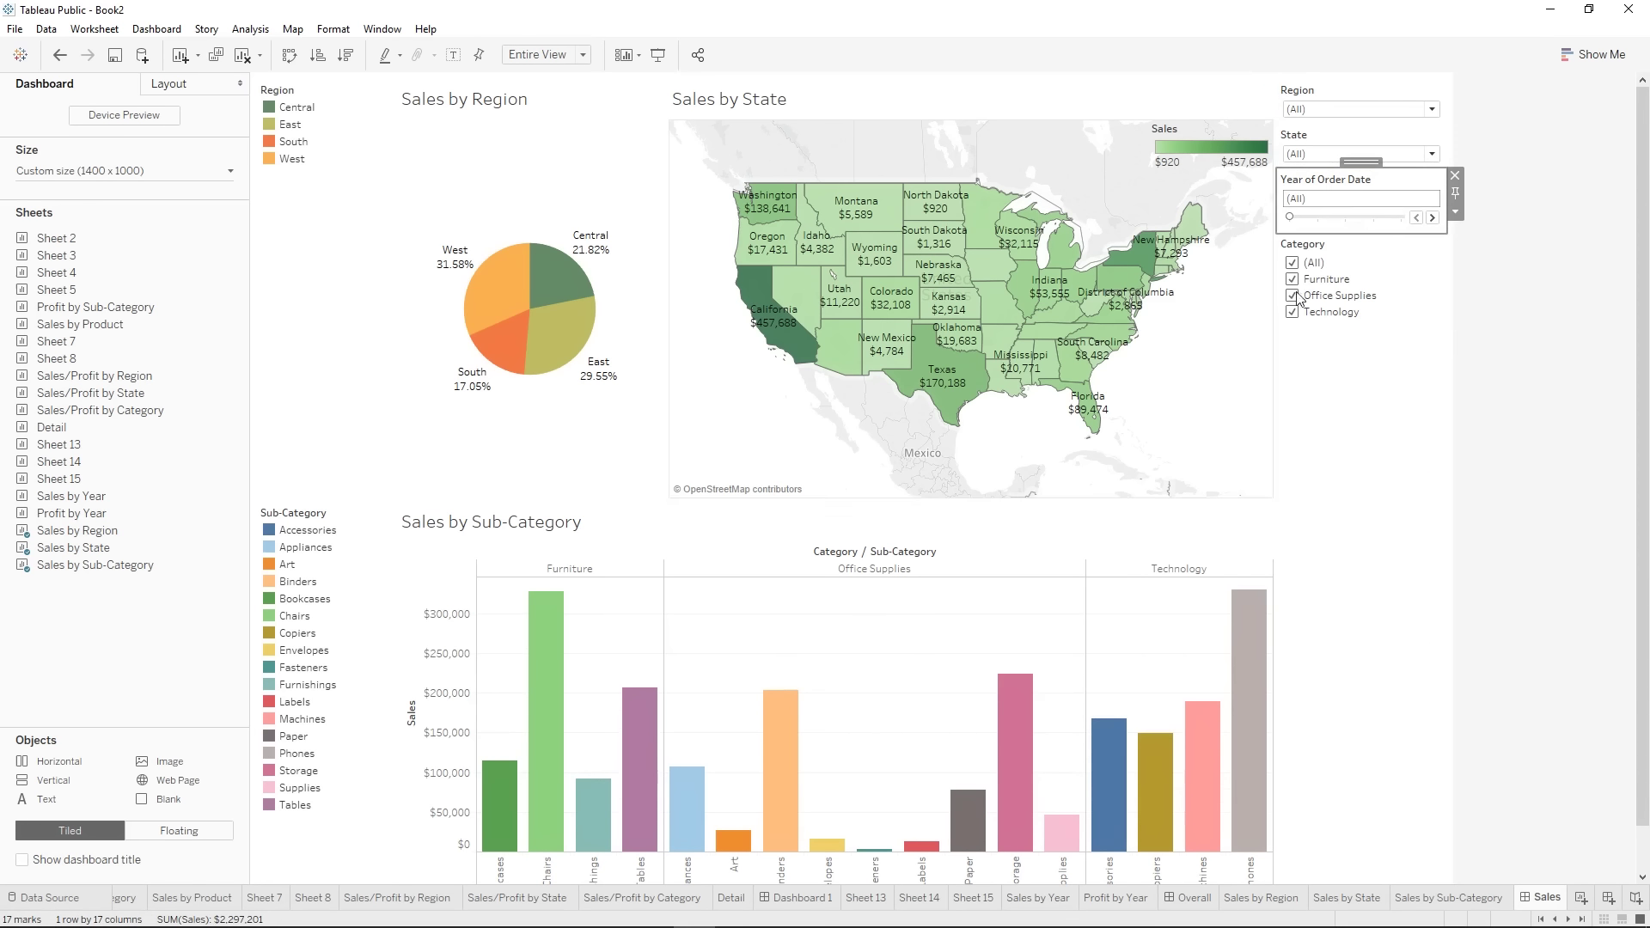
{"action": "left_click", "coordinate": [1363, 218]}
{"action": "left_click", "coordinate": [1416, 218]}
{"action": "left_click", "coordinate": [1416, 218]}
{"action": "left_click", "coordinate": [1416, 218]}
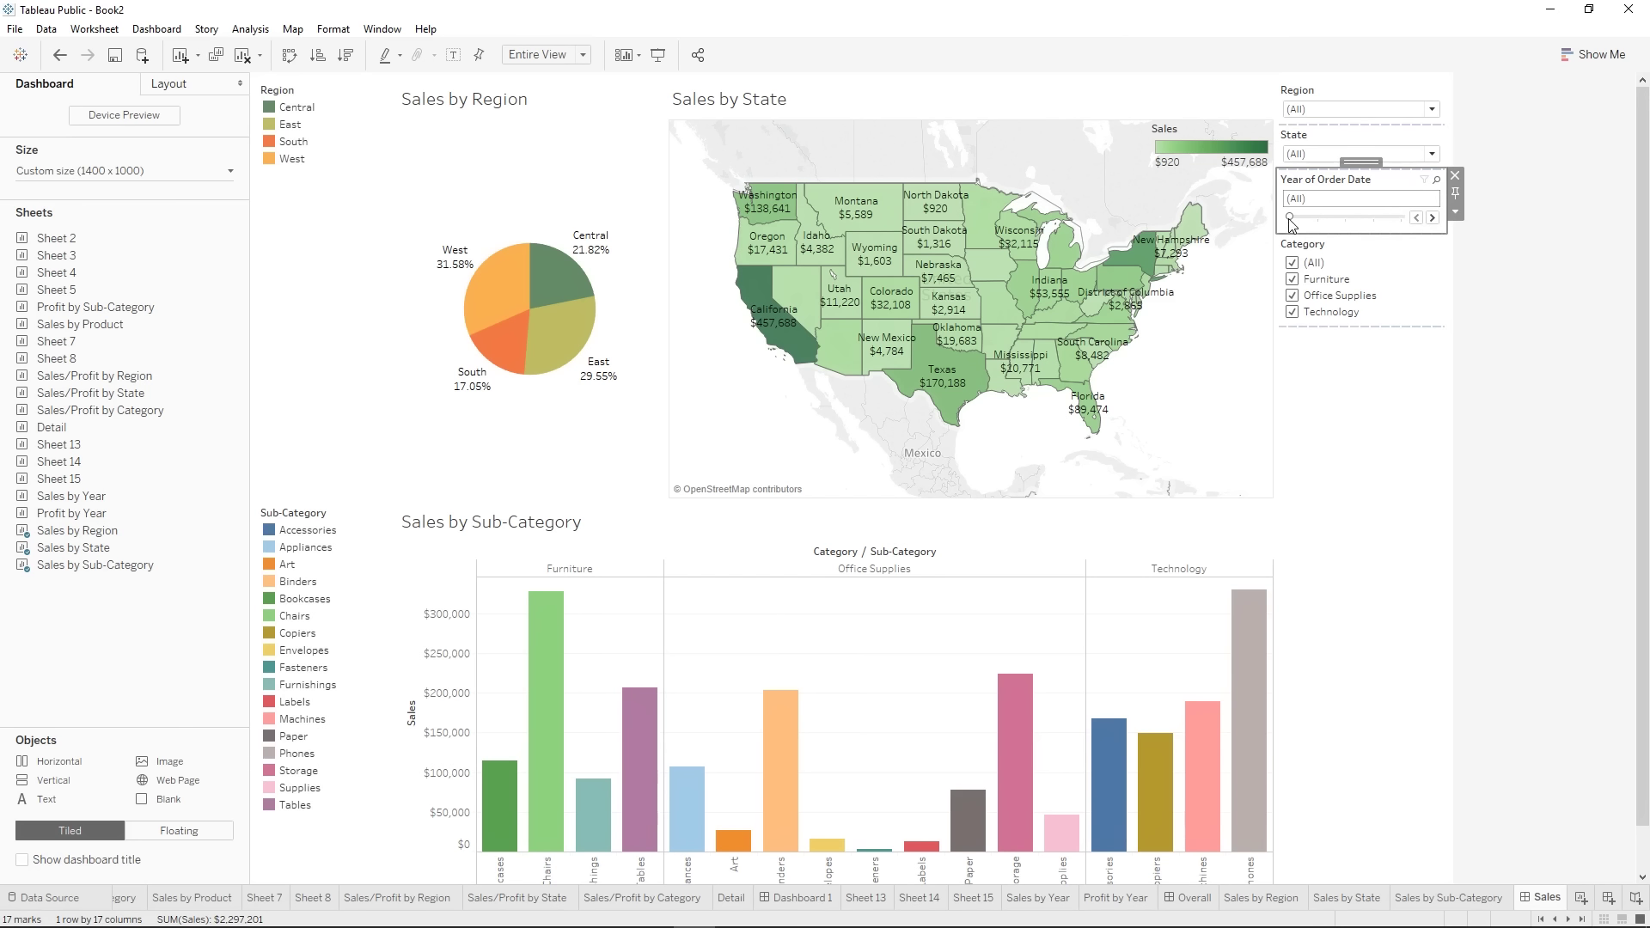
- Examine the Year of Order Date range slider on the Overall dashboard and return to the Sales dashboard
{"action": "left_click", "coordinate": [1190, 897]}
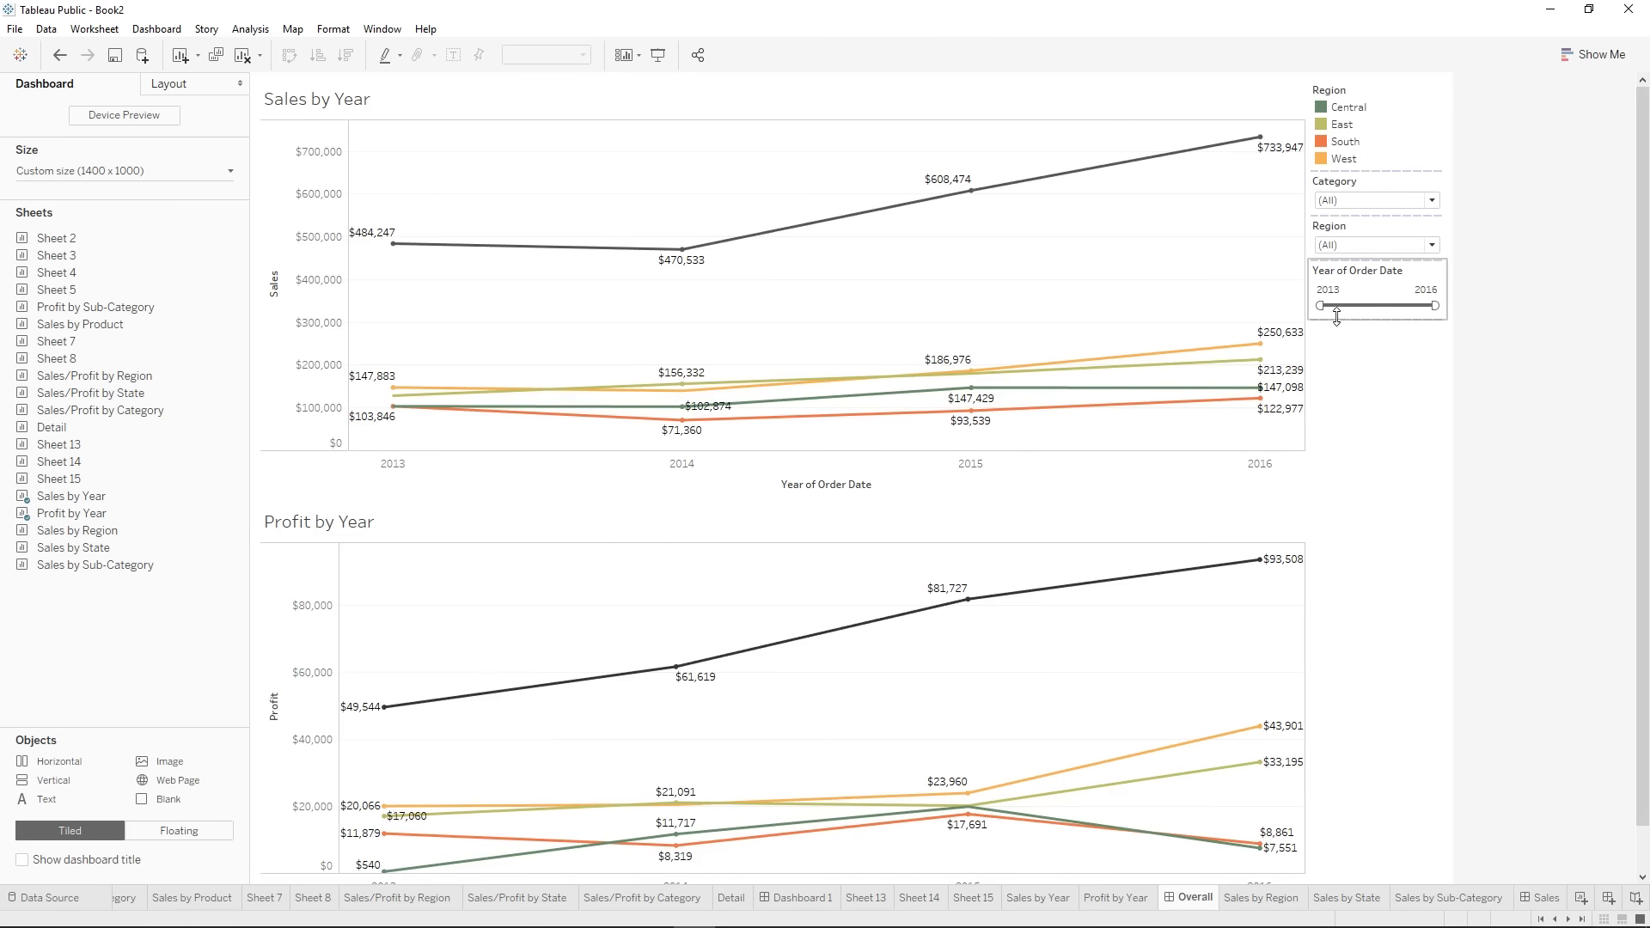
{"action": "mouse_move", "coordinate": [1321, 306]}
{"action": "left_mouse_down"}
{"action": "mouse_move", "coordinate": [1437, 307]}
{"action": "mouse_move", "coordinate": [1303, 307]}
{"action": "left_mouse_up"}
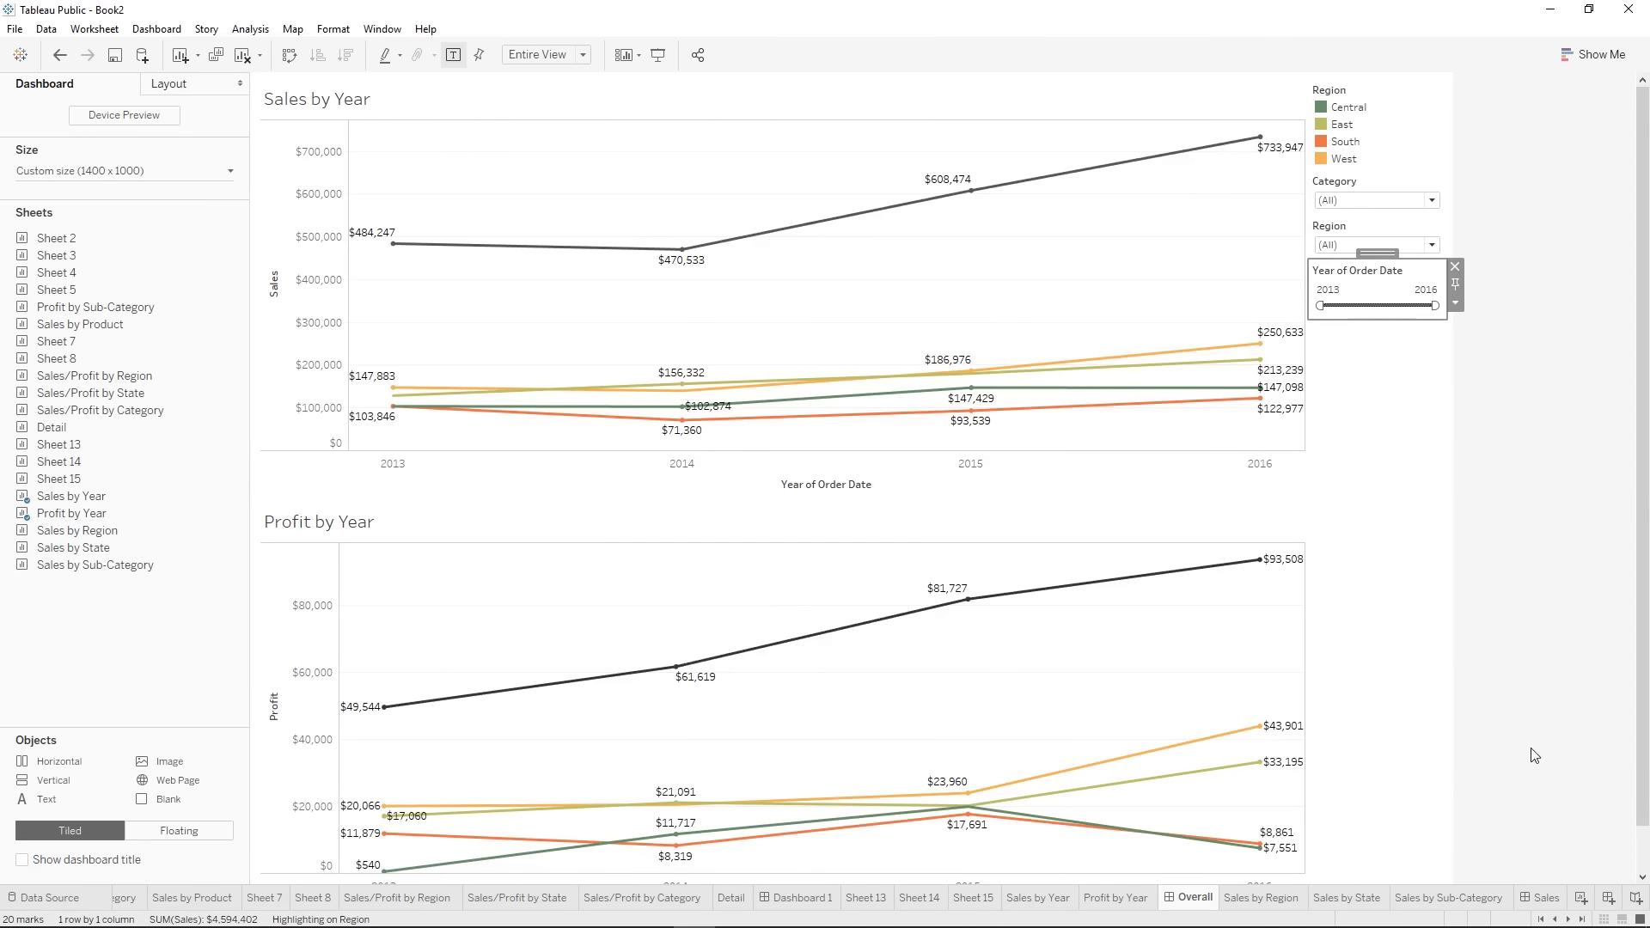
{"action": "left_click", "coordinate": [1551, 898]}
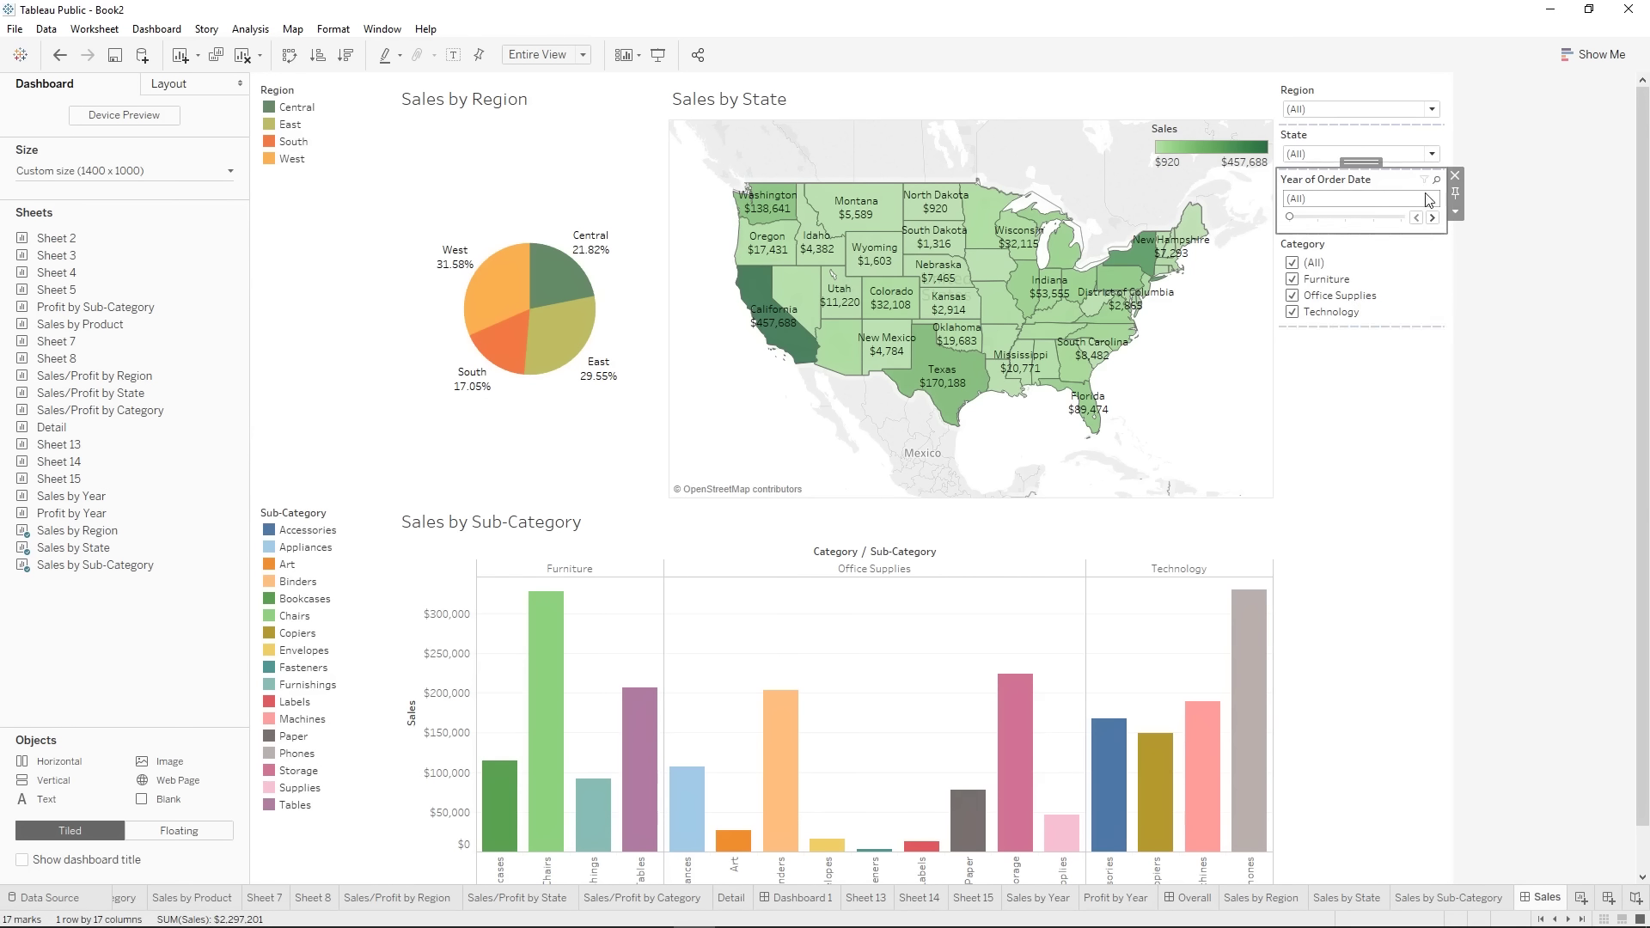
- Change the Year of Order Date and Category filters to the Multiple Values (dropdown) style
{"action": "left_click", "coordinate": [1455, 213]}
{"action": "left_click", "coordinate": [1354, 205]}
{"action": "left_click", "coordinate": [1456, 213]}
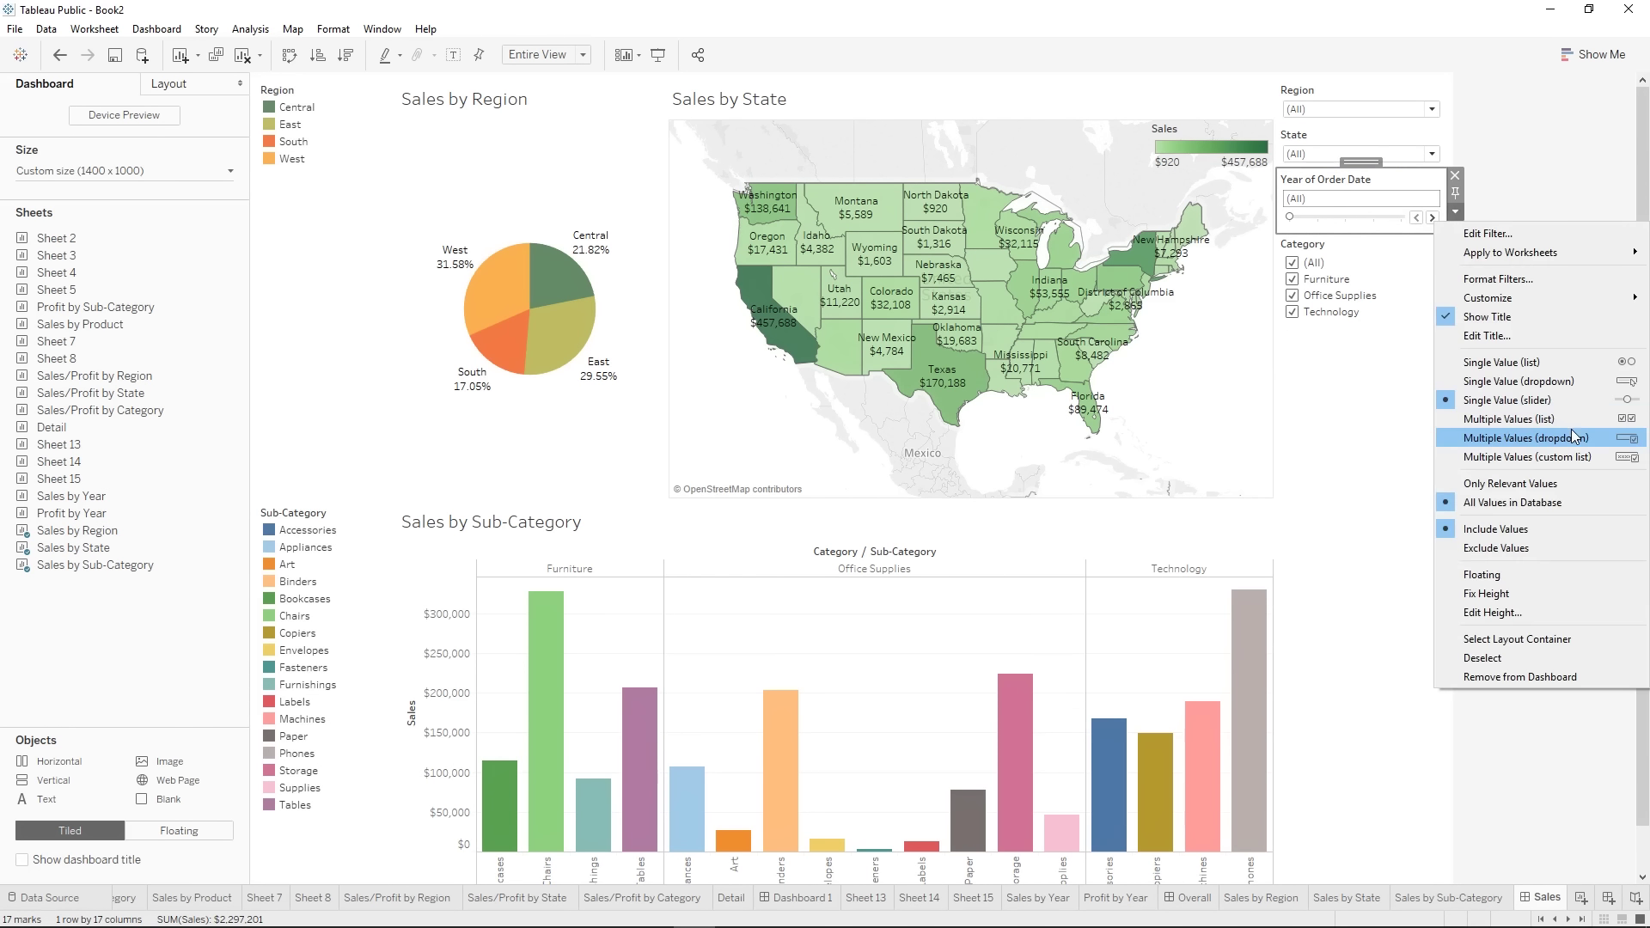
{"action": "left_click", "coordinate": [1574, 437]}
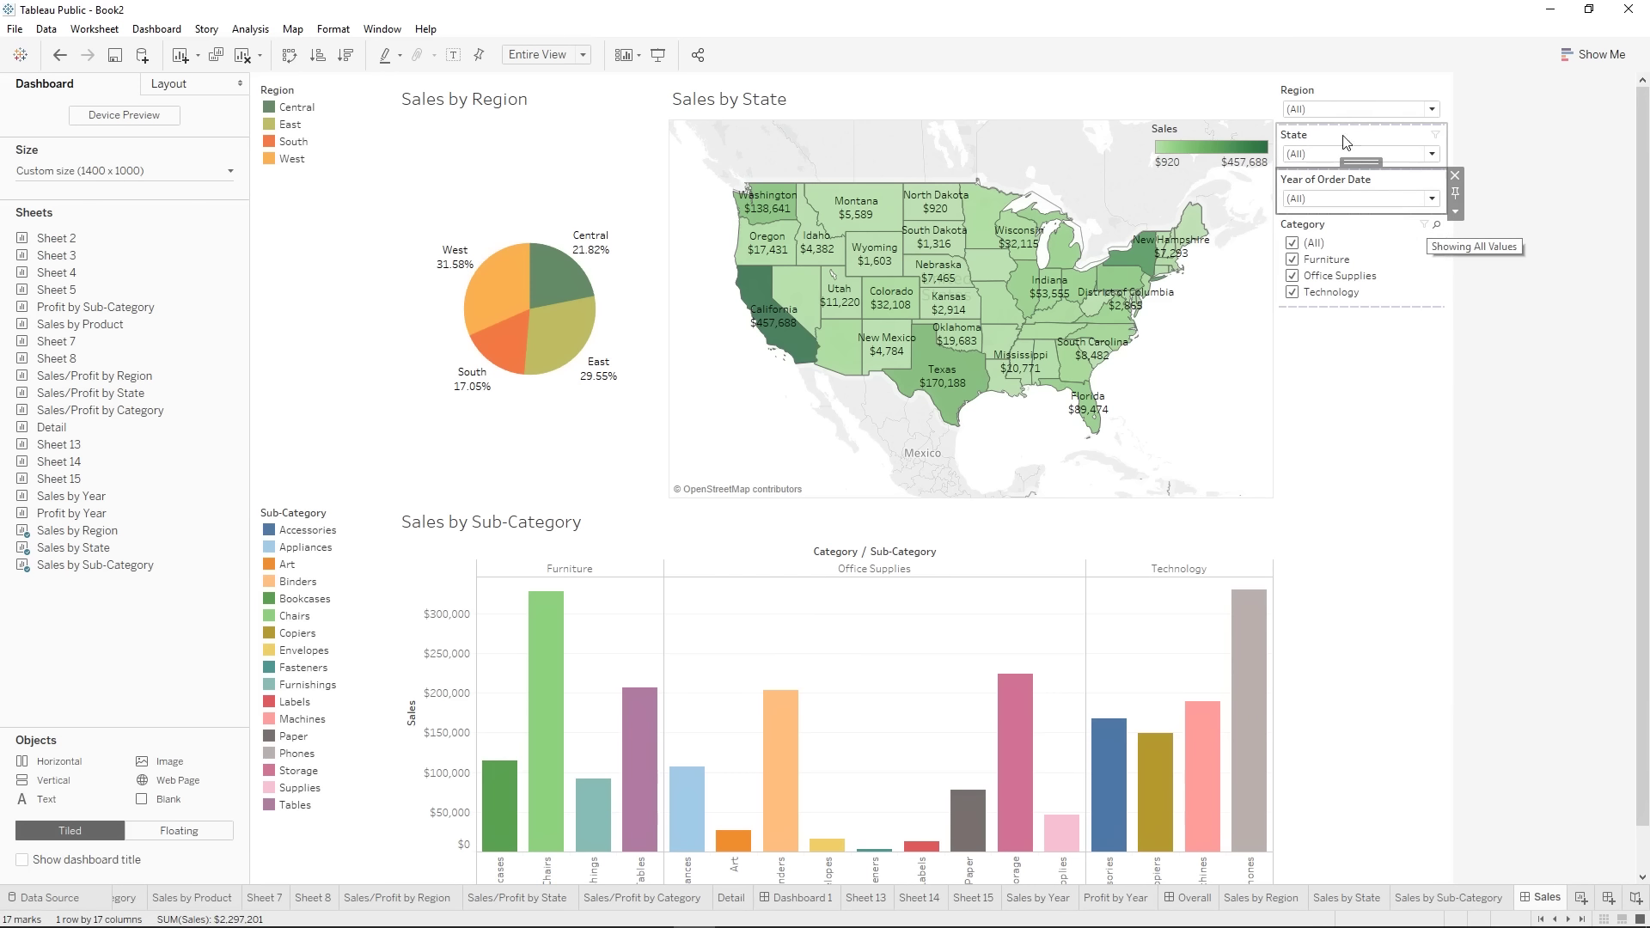
{"action": "left_click", "coordinate": [1397, 225]}
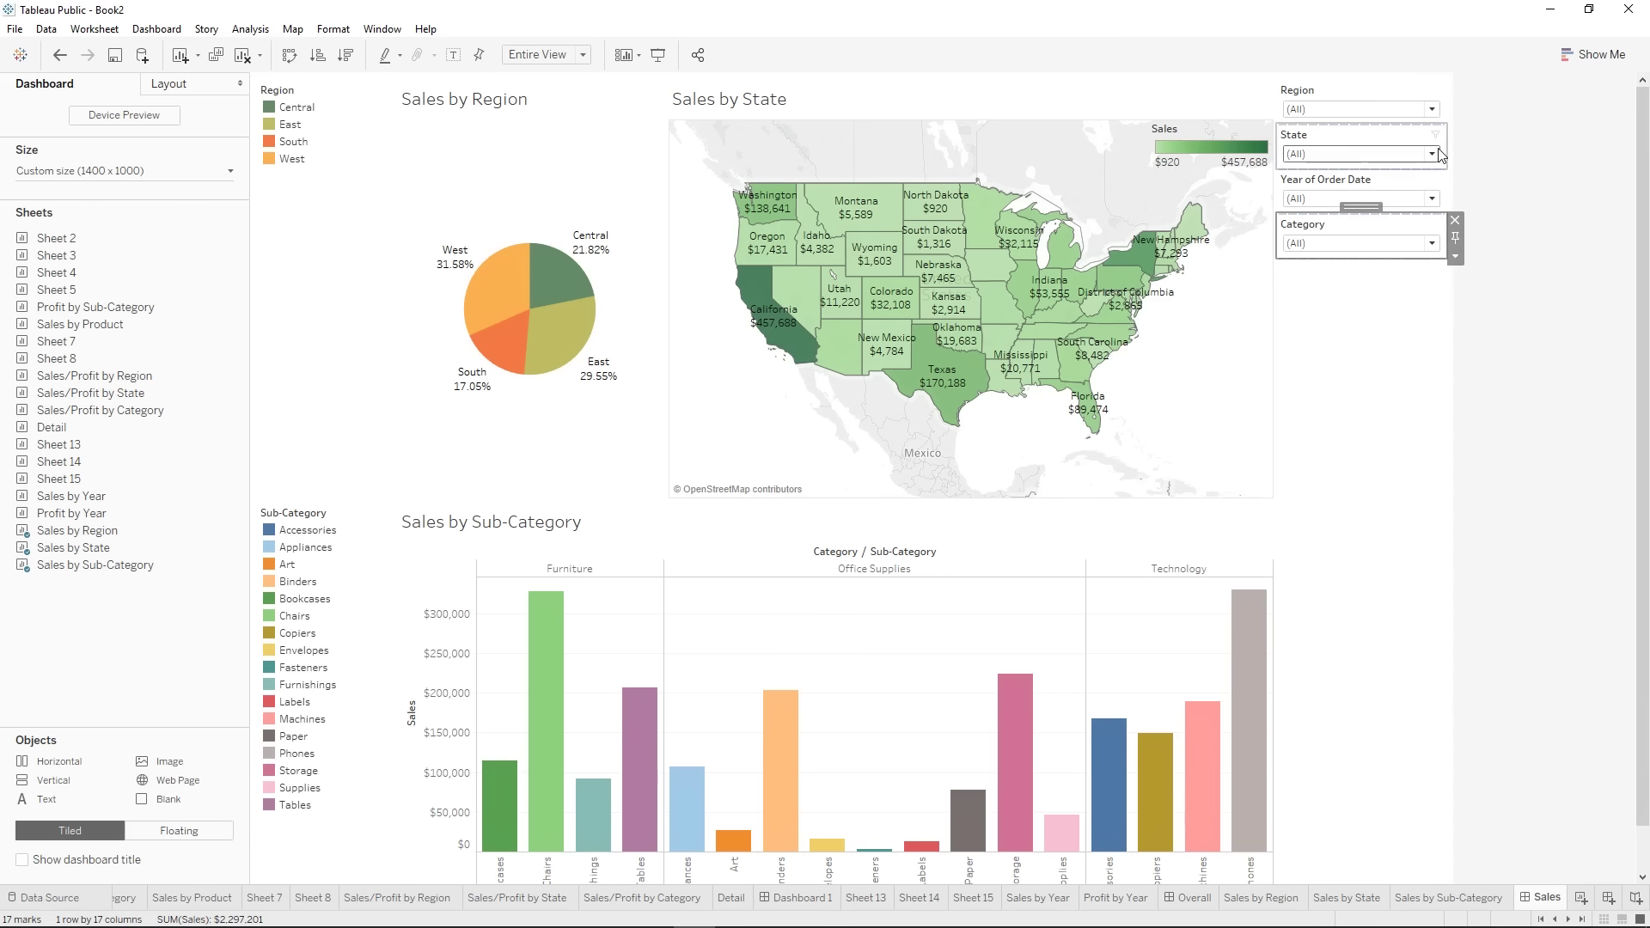
- Search the State filter's values for "uta" and "Texa", leaving the state selection as it is
{"action": "left_click", "coordinate": [1406, 135]}
{"action": "left_click", "coordinate": [1431, 154]}
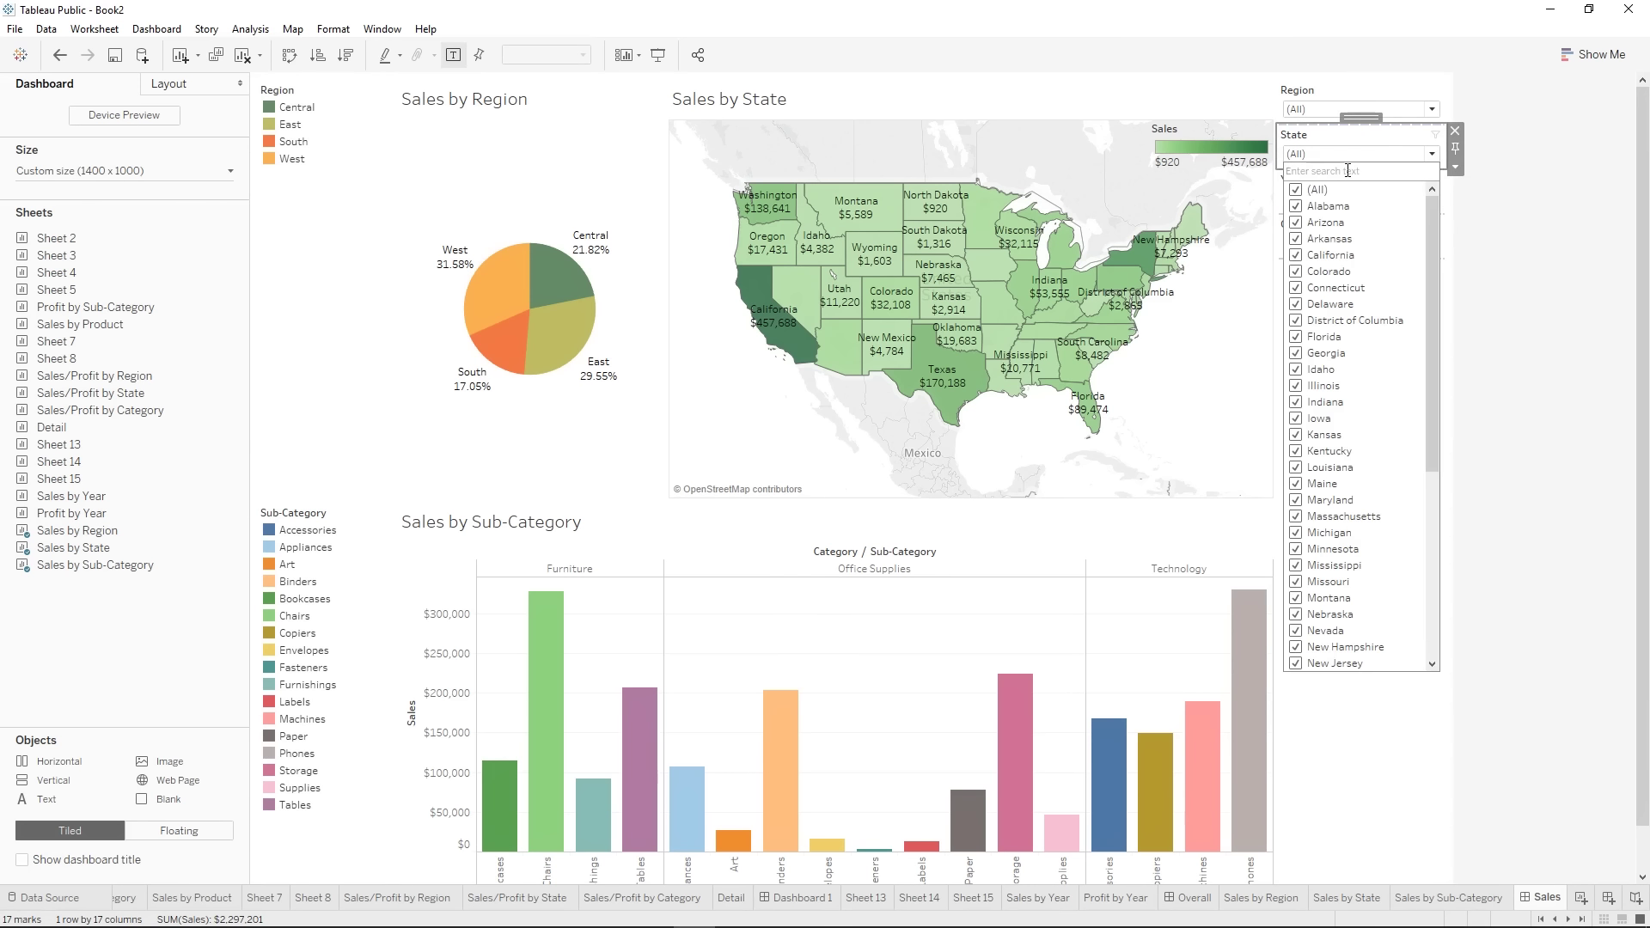
{"action": "type", "text": "uta"}
{"action": "key", "text": "BackSpace"}
{"action": "key", "text": "BackSpace"}
{"action": "key", "text": "BackSpace"}
{"action": "key", "text": "BackSpace"}
{"action": "type", "text": "Texa"}
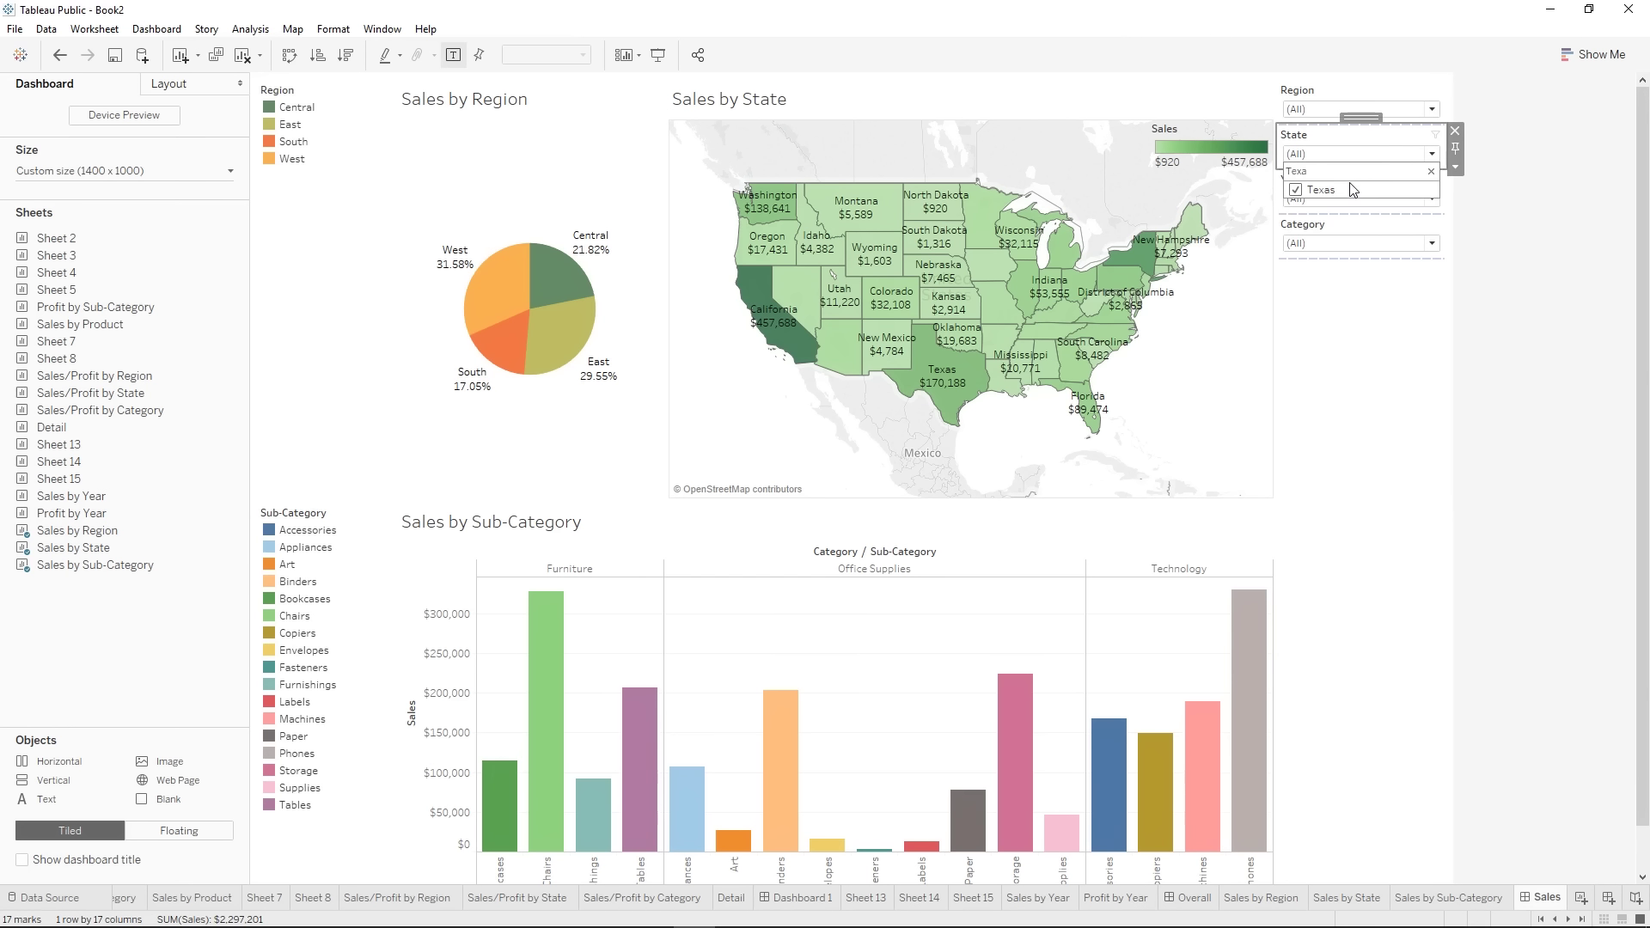
{"action": "key", "text": "BackSpace"}
{"action": "left_click", "coordinate": [1496, 248]}
{"action": "left_click", "coordinate": [1496, 247]}
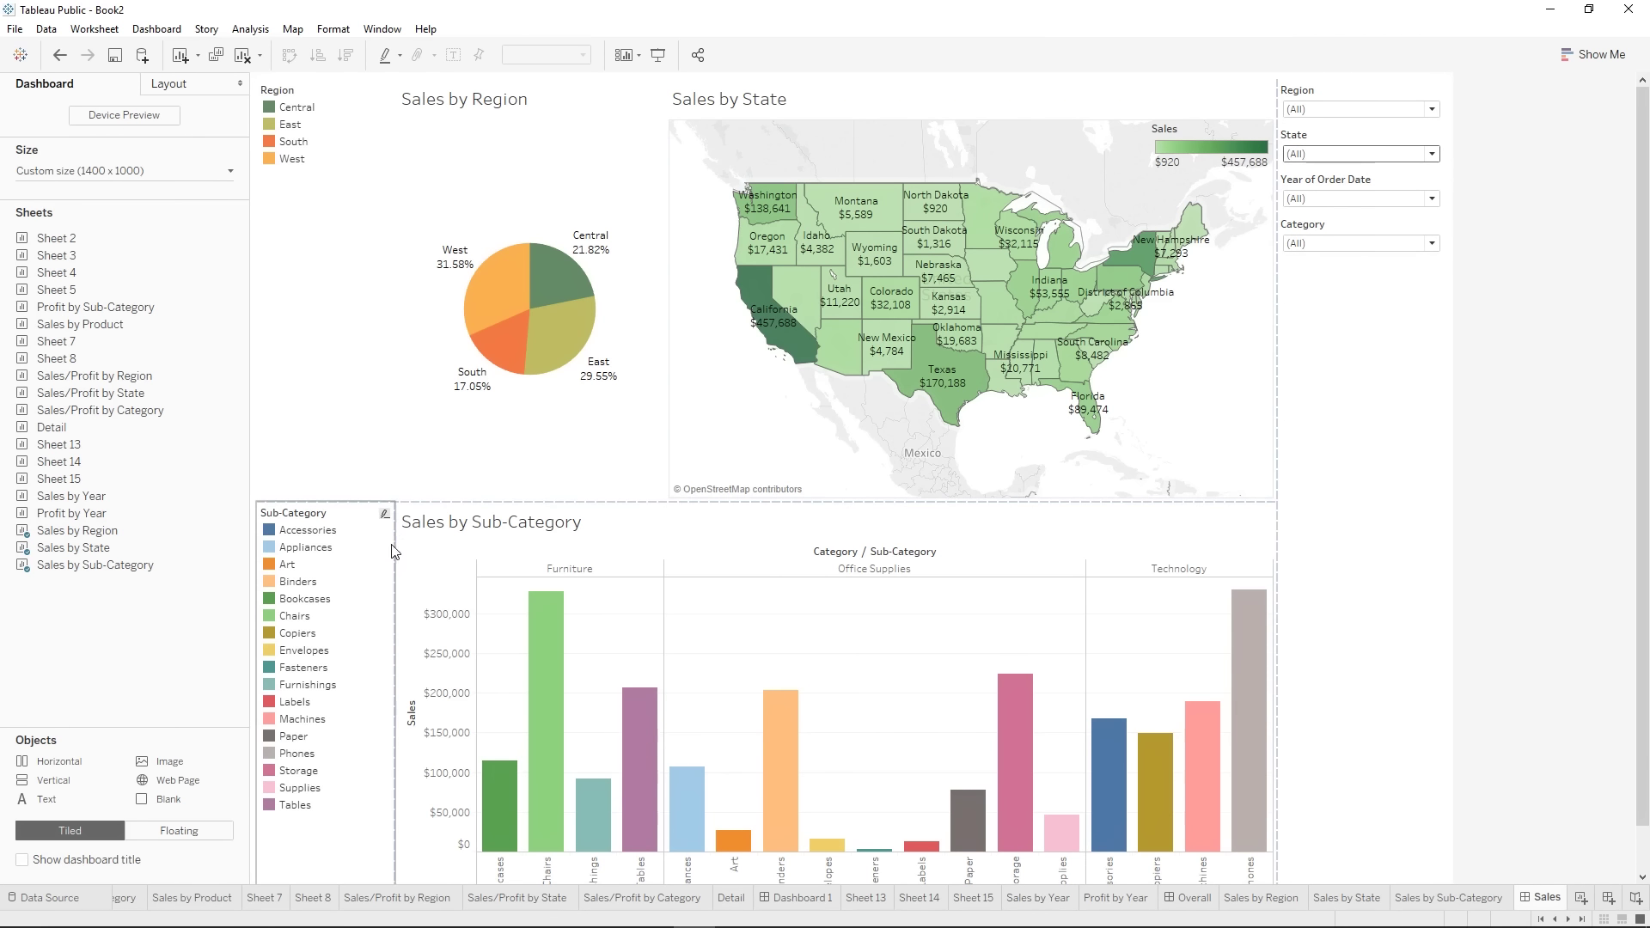
- Narrow the Sub-Category and Region legend columns equally, giving the bars and the pie more width
{"action": "left_click_drag", "start_coordinate": [395, 550], "coordinate": [378, 555]}
{"action": "left_click_drag", "start_coordinate": [394, 326], "coordinate": [376, 327]}
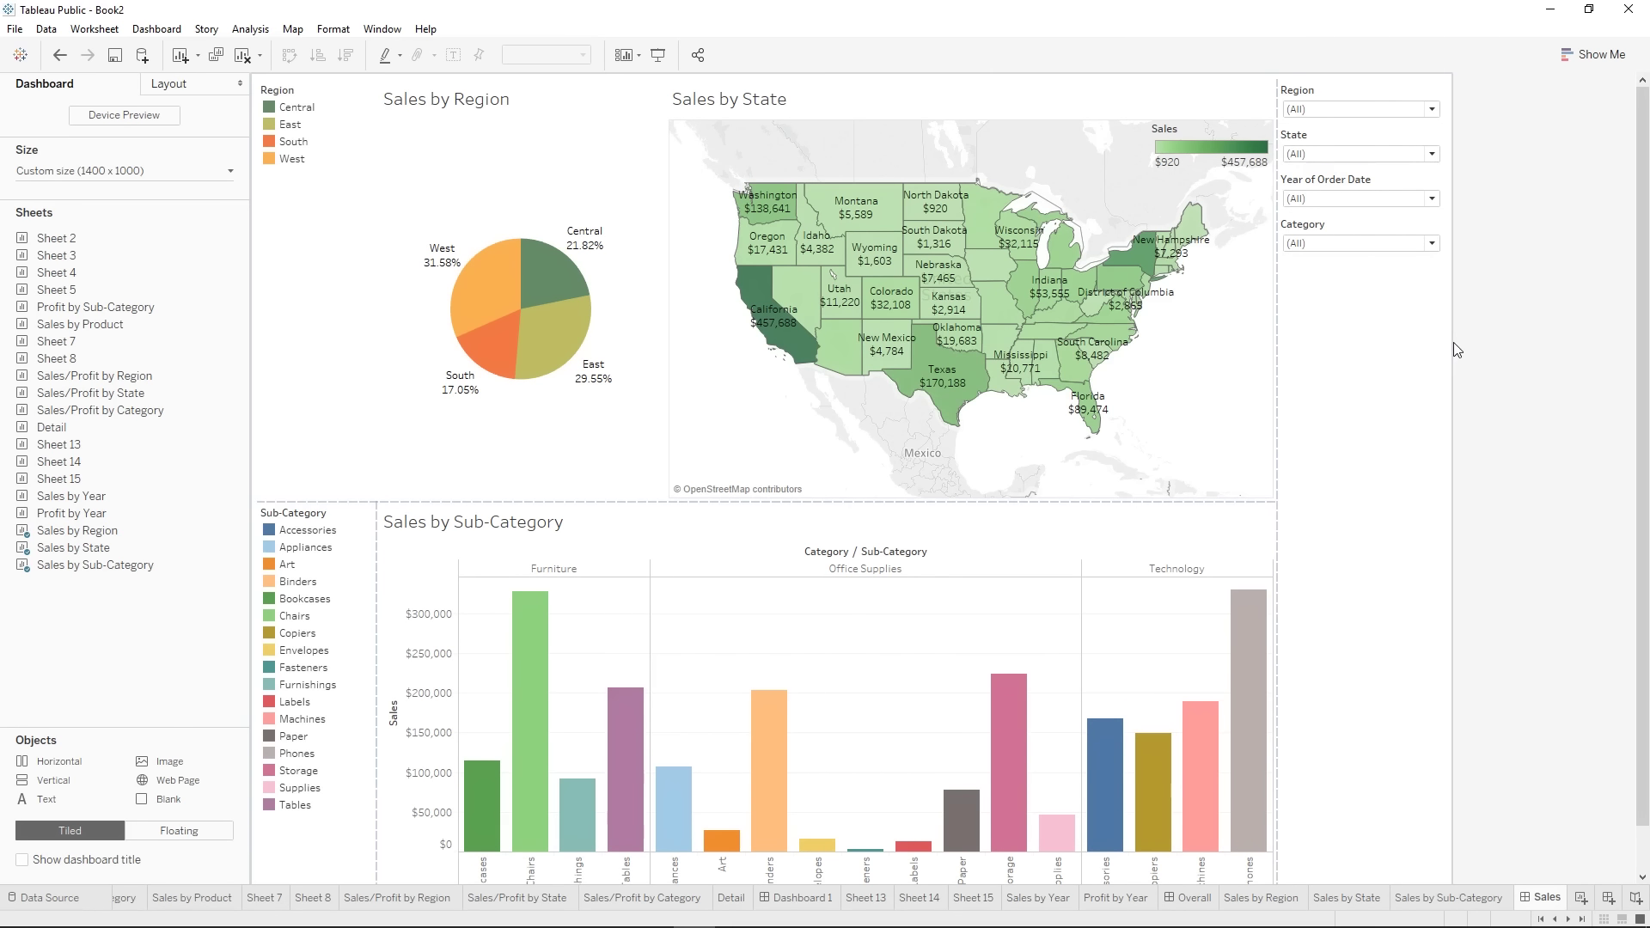
- Test the Region filter by selecting only Central, and restore it to (All)
{"action": "left_click", "coordinate": [1388, 110]}
{"action": "left_click", "coordinate": [1295, 126]}
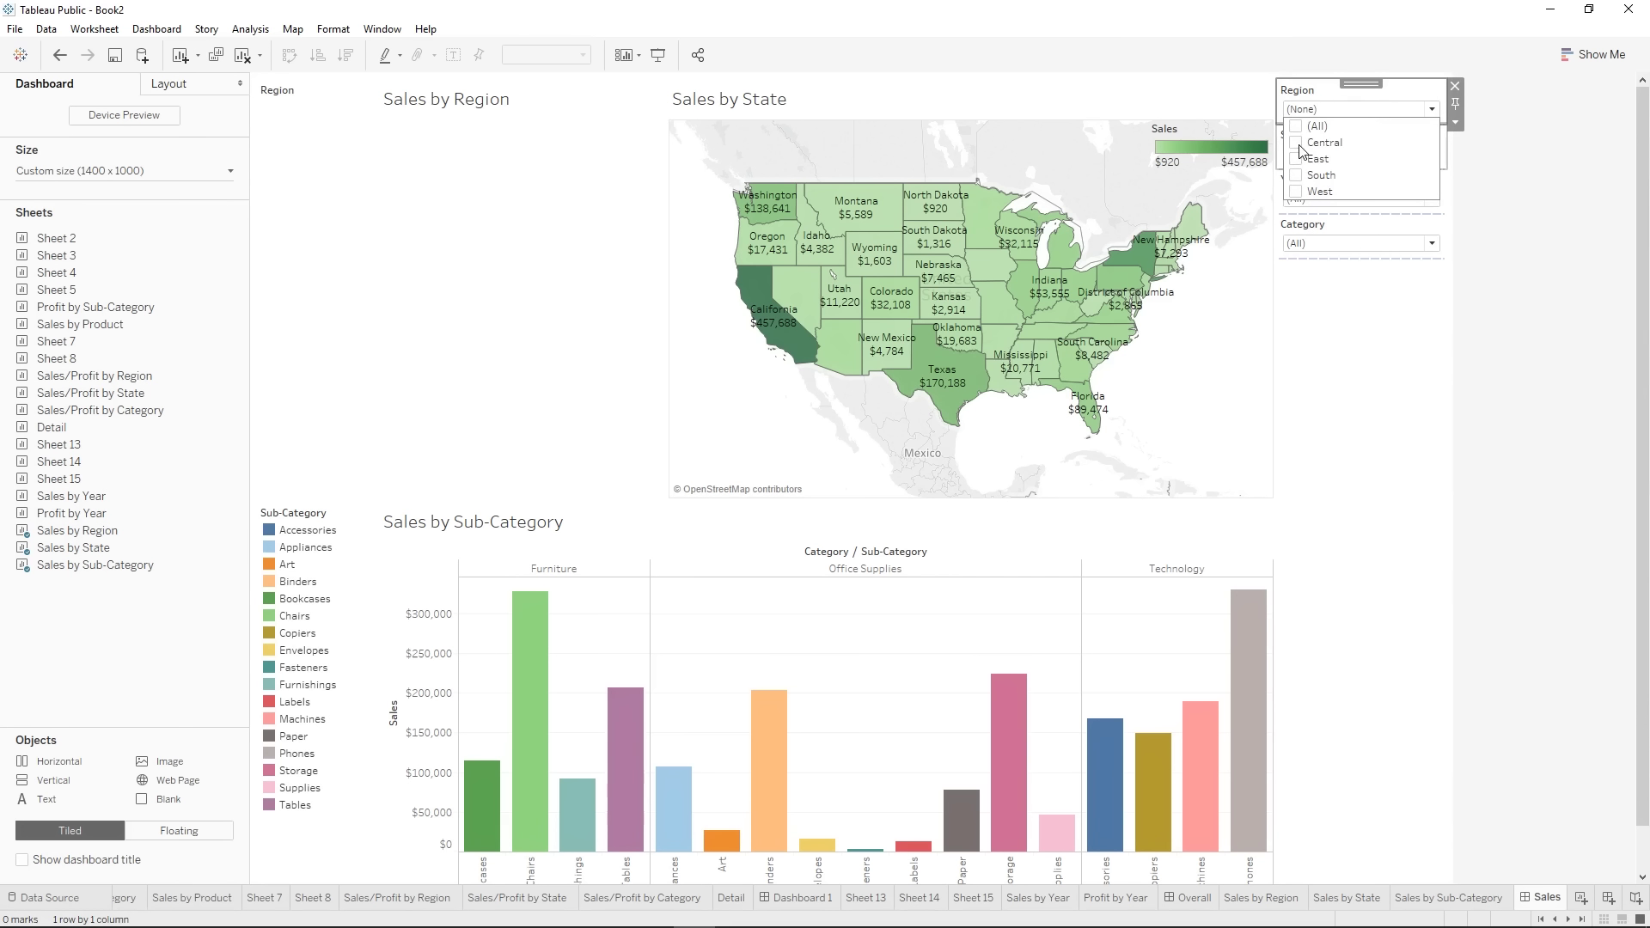
{"action": "left_click", "coordinate": [1297, 143]}
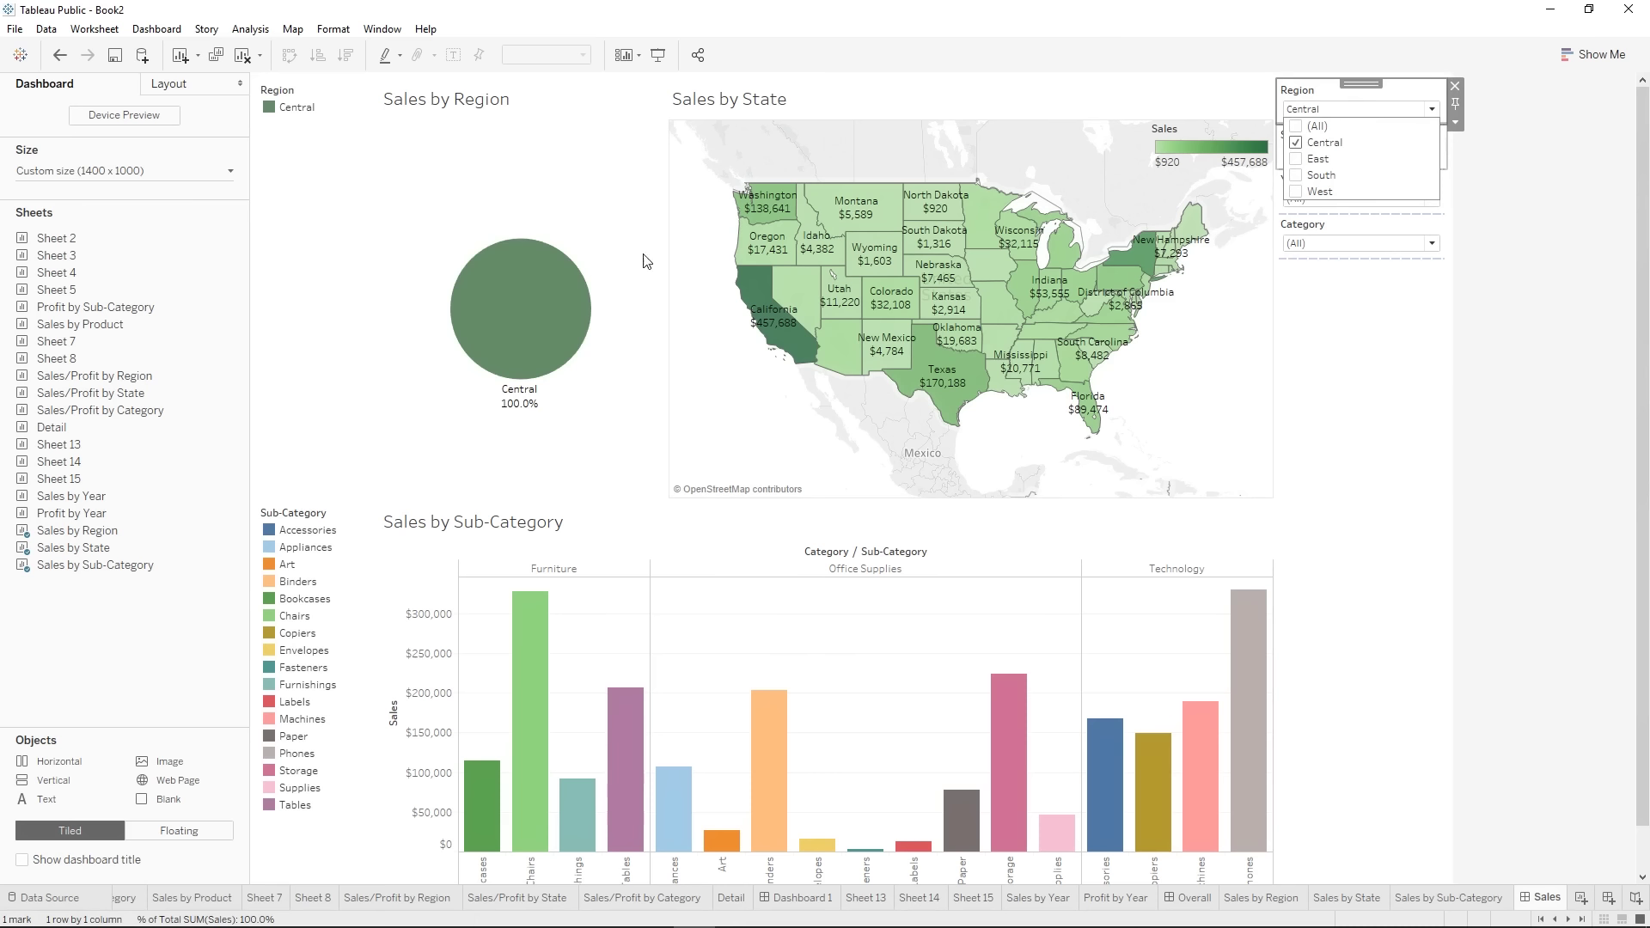
{"action": "left_click", "coordinate": [1296, 127]}
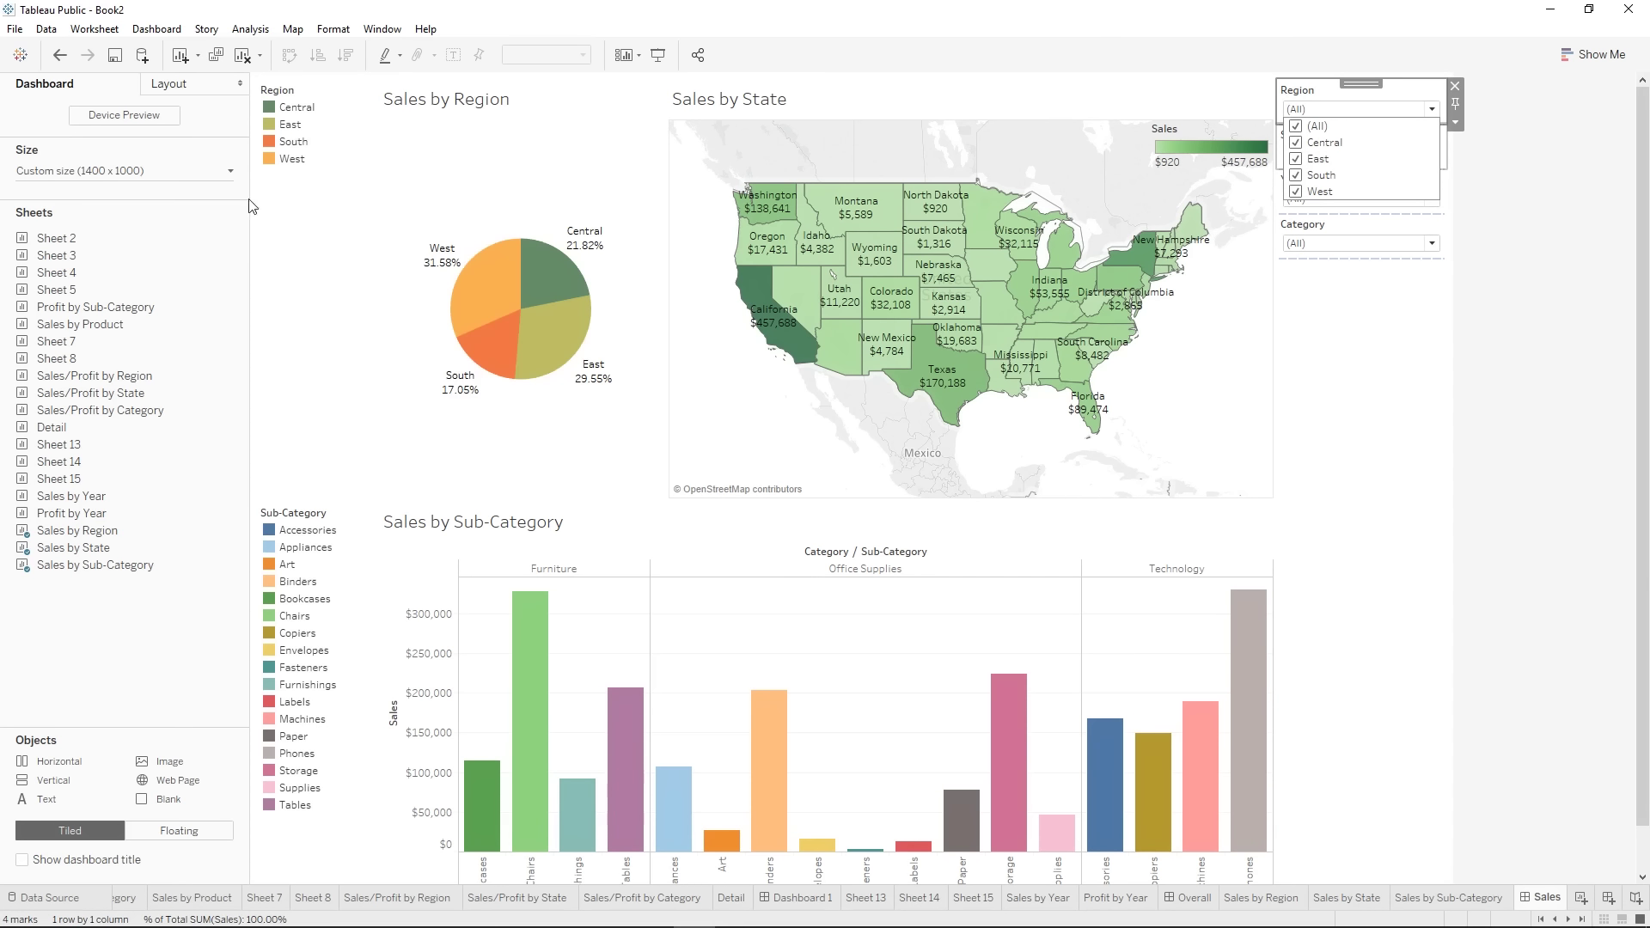
{"action": "left_click", "coordinate": [1414, 106]}
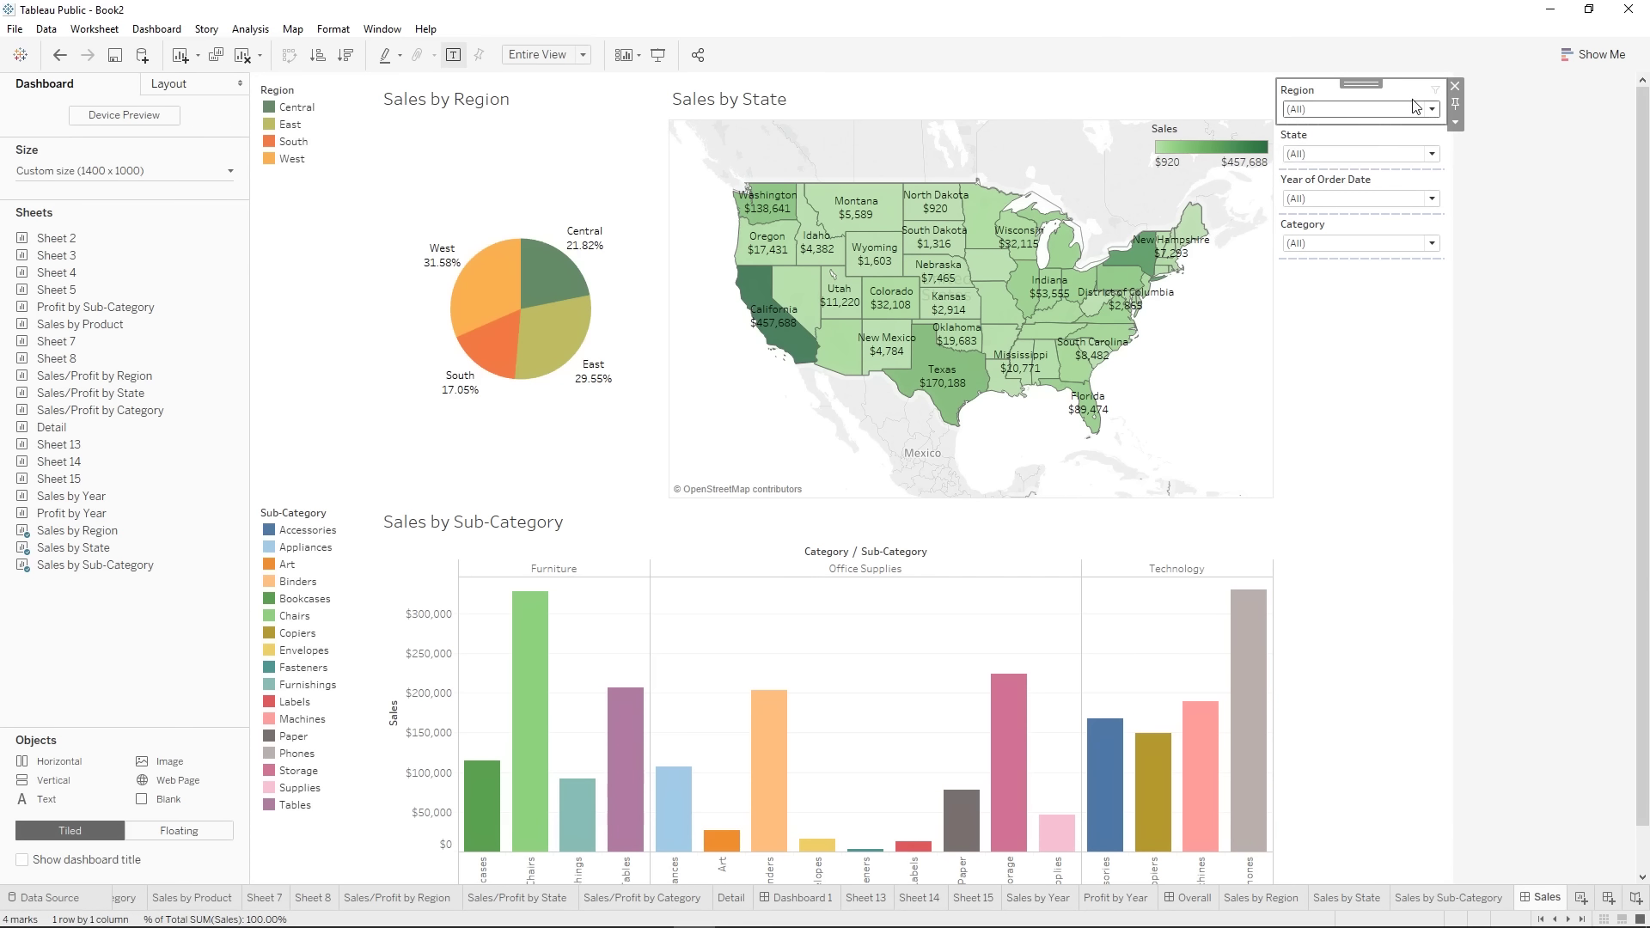
- Apply the Region filter to all worksheets on the dashboard
{"action": "left_click", "coordinate": [1455, 125]}
{"action": "mouse_move", "coordinate": [1512, 164]}
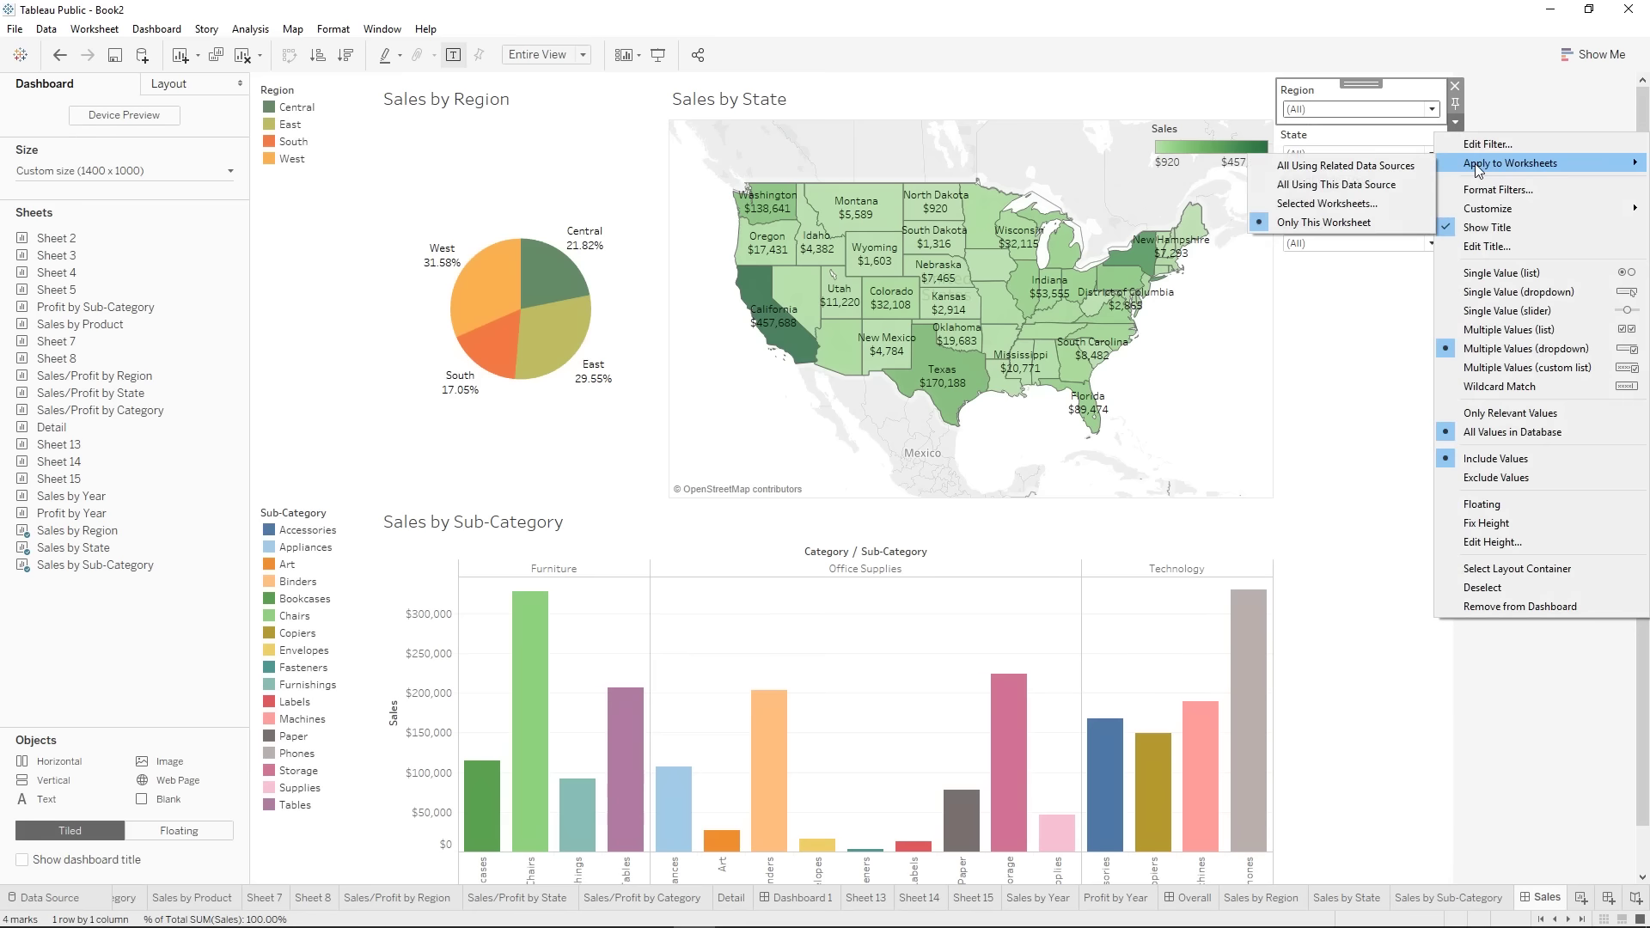
{"action": "left_click", "coordinate": [1351, 209]}
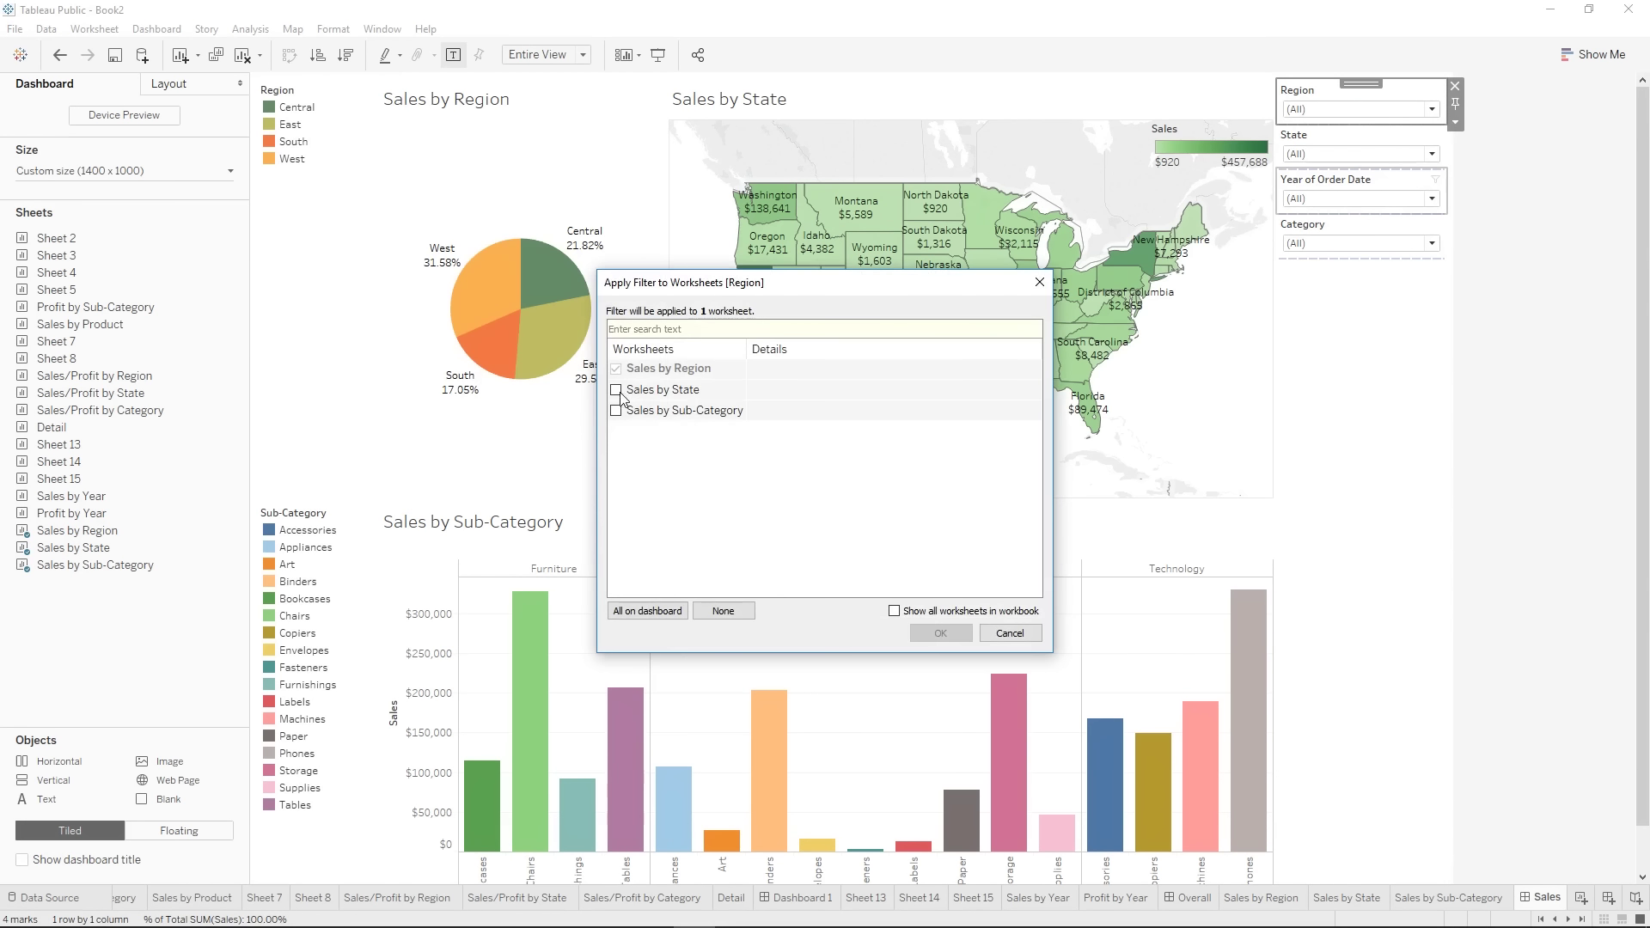
{"action": "left_click", "coordinate": [663, 612]}
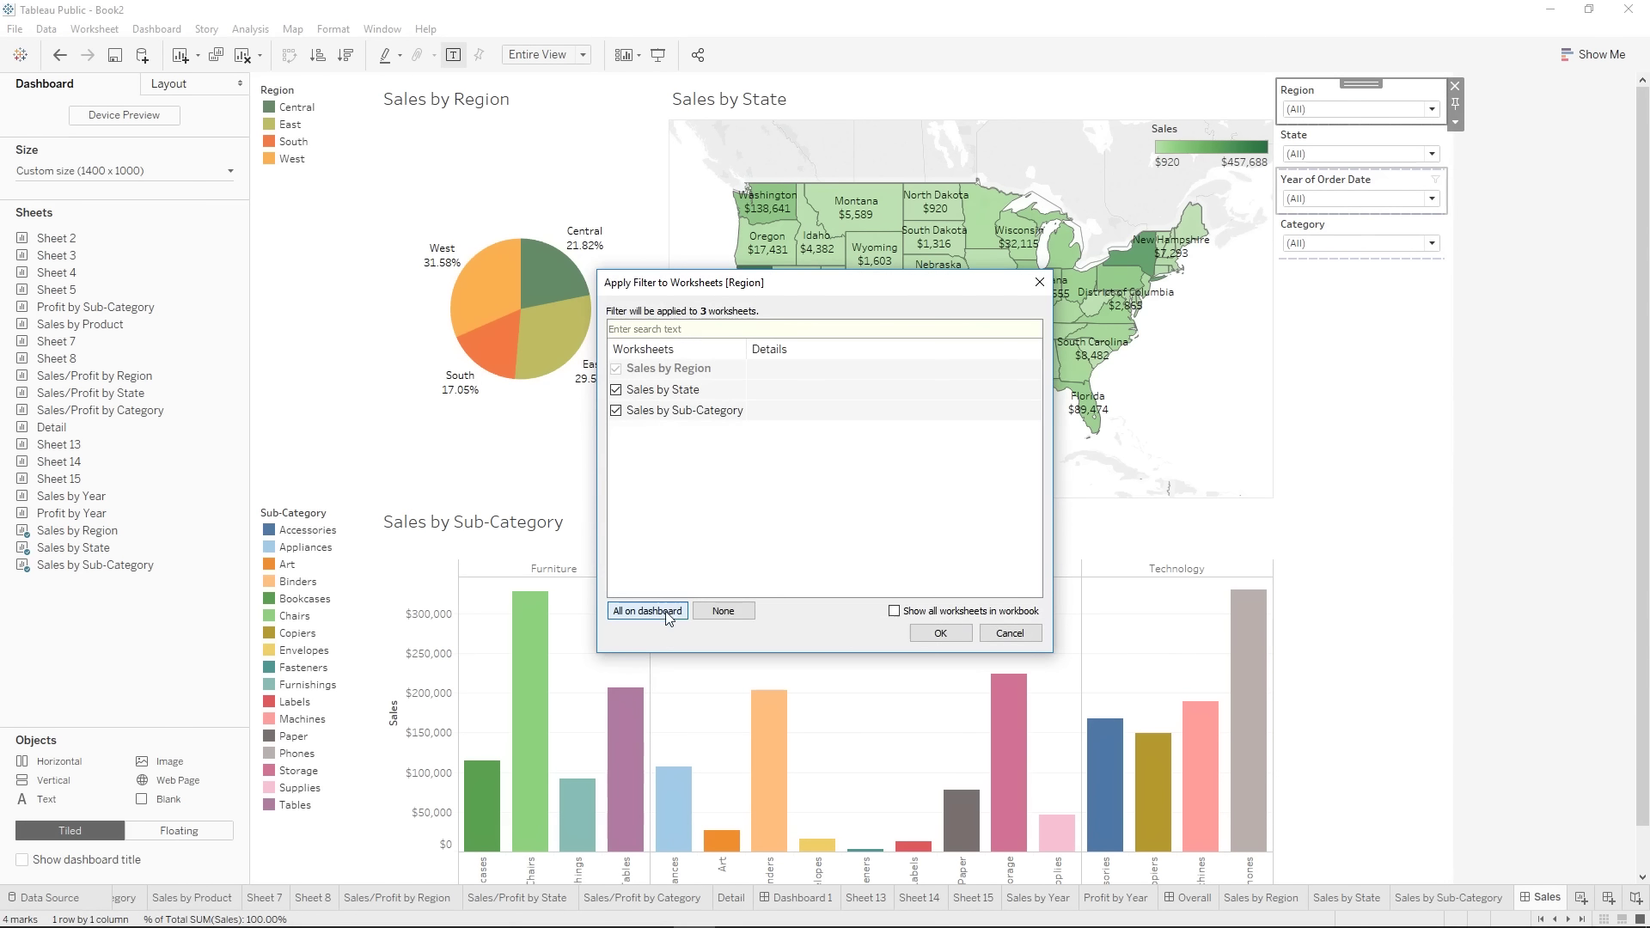
{"action": "left_click", "coordinate": [941, 634]}
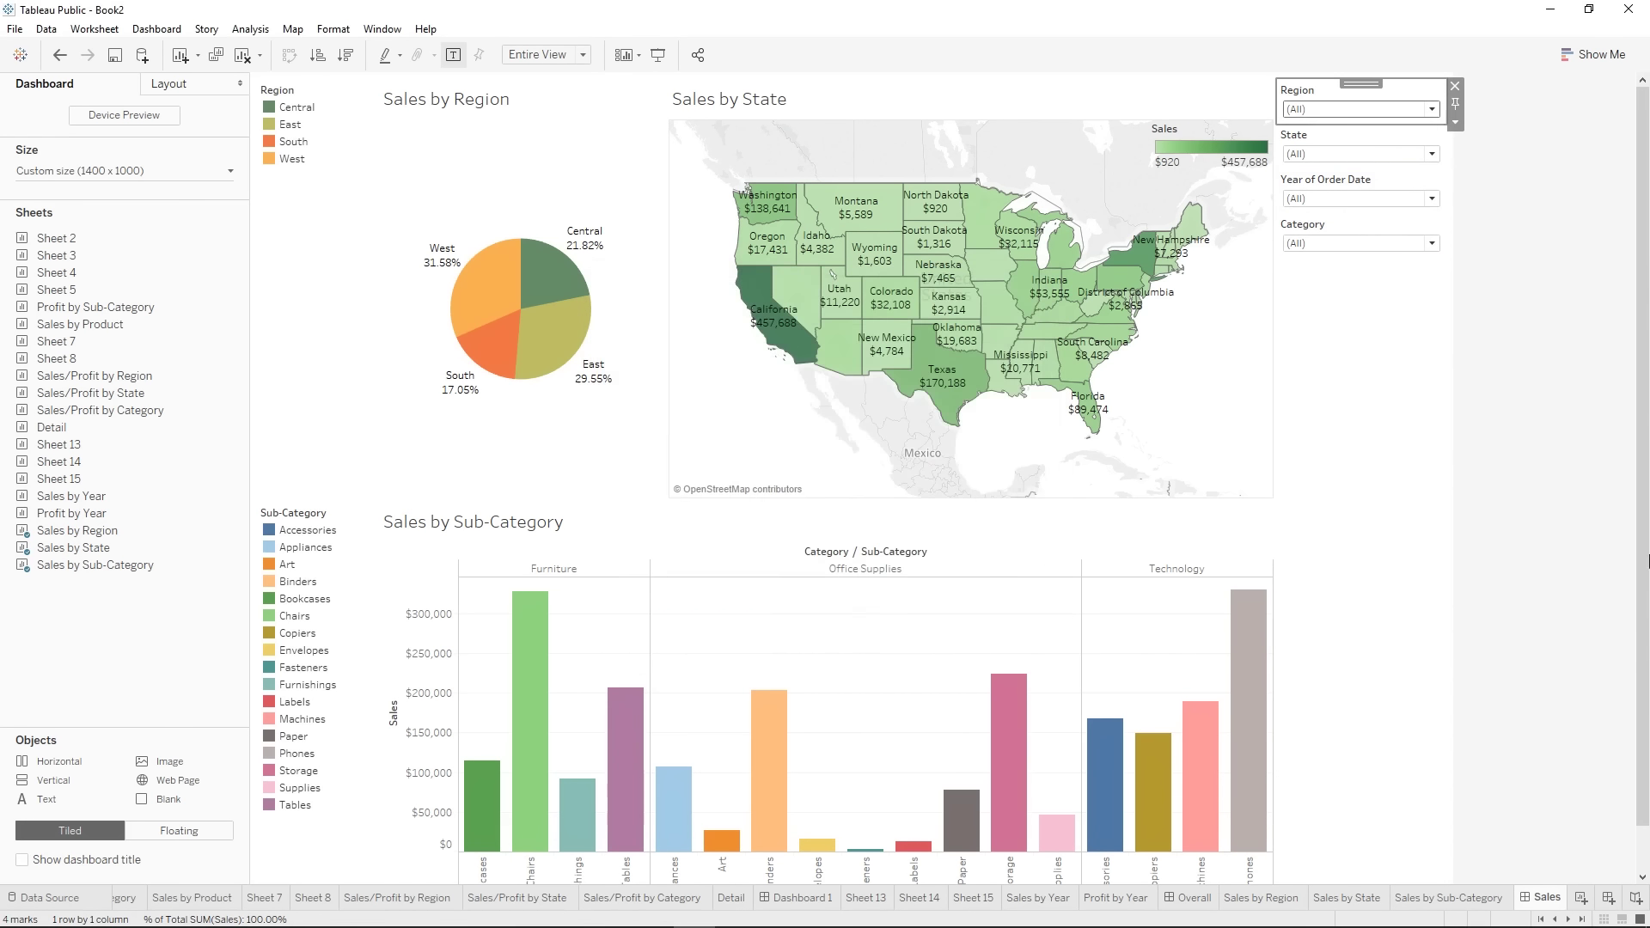
- Apply the State filter to all worksheets on the dashboard
{"action": "left_click", "coordinate": [1417, 143]}
{"action": "left_click", "coordinate": [1455, 167]}
{"action": "mouse_move", "coordinate": [1512, 206]}
{"action": "left_click", "coordinate": [1340, 241]}
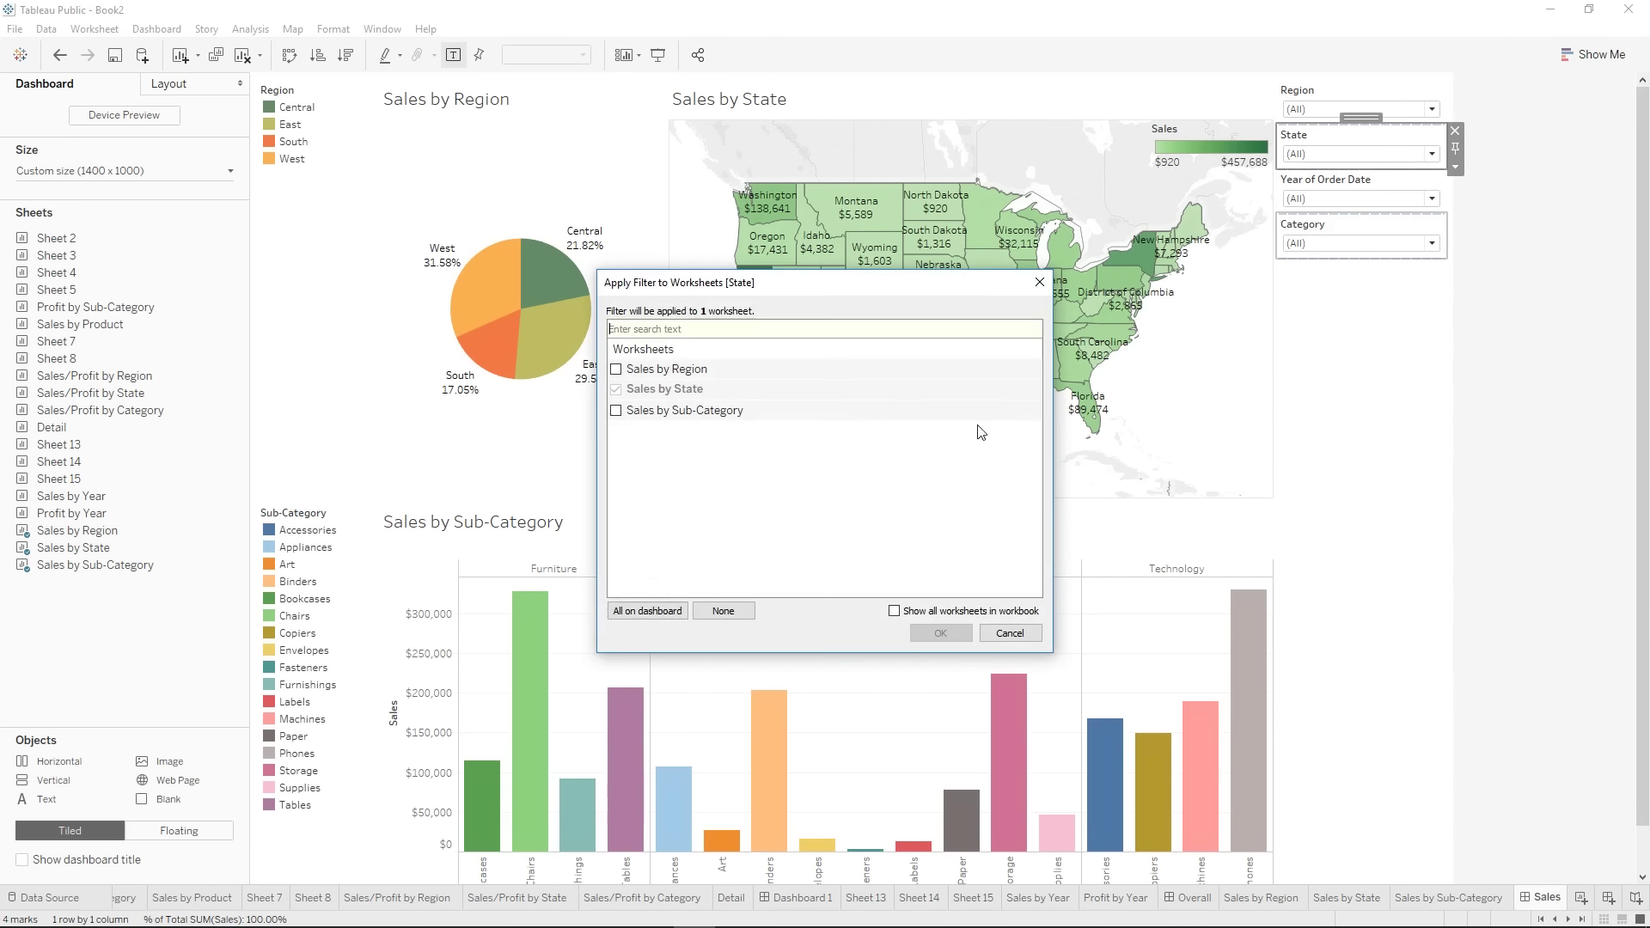
{"action": "left_click", "coordinate": [646, 606]}
{"action": "left_click", "coordinate": [941, 633]}
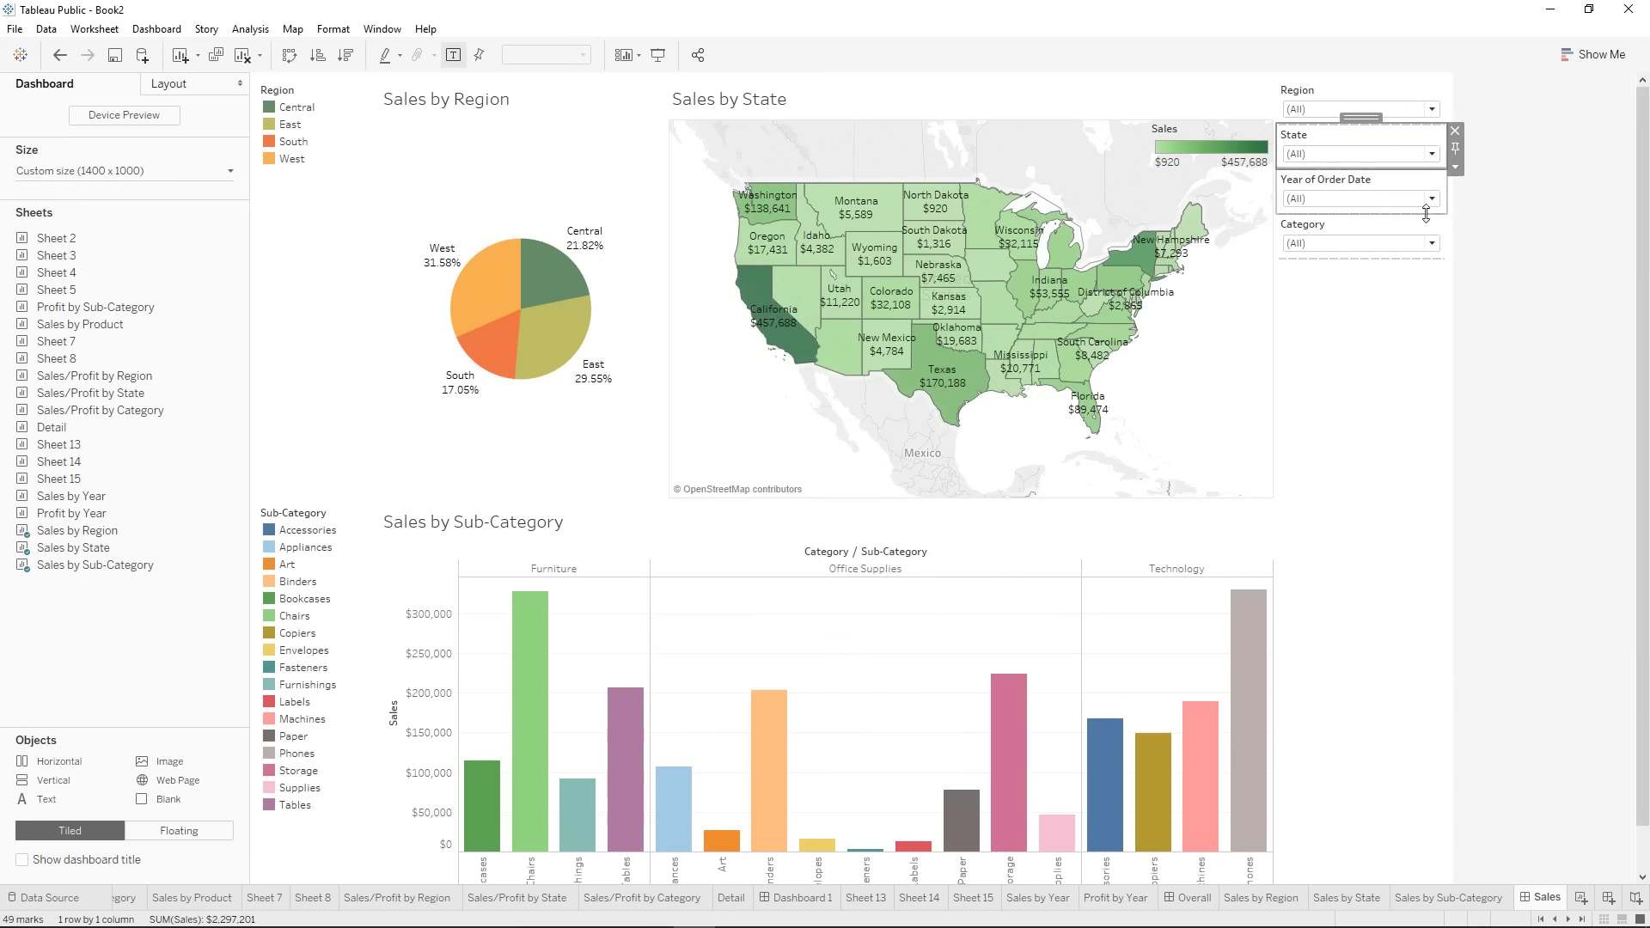
- Apply the Year of Order Date filter to all worksheets on the dashboard
{"action": "left_click", "coordinate": [1434, 187]}
{"action": "left_click", "coordinate": [1455, 211]}
{"action": "mouse_move", "coordinate": [1500, 255]}
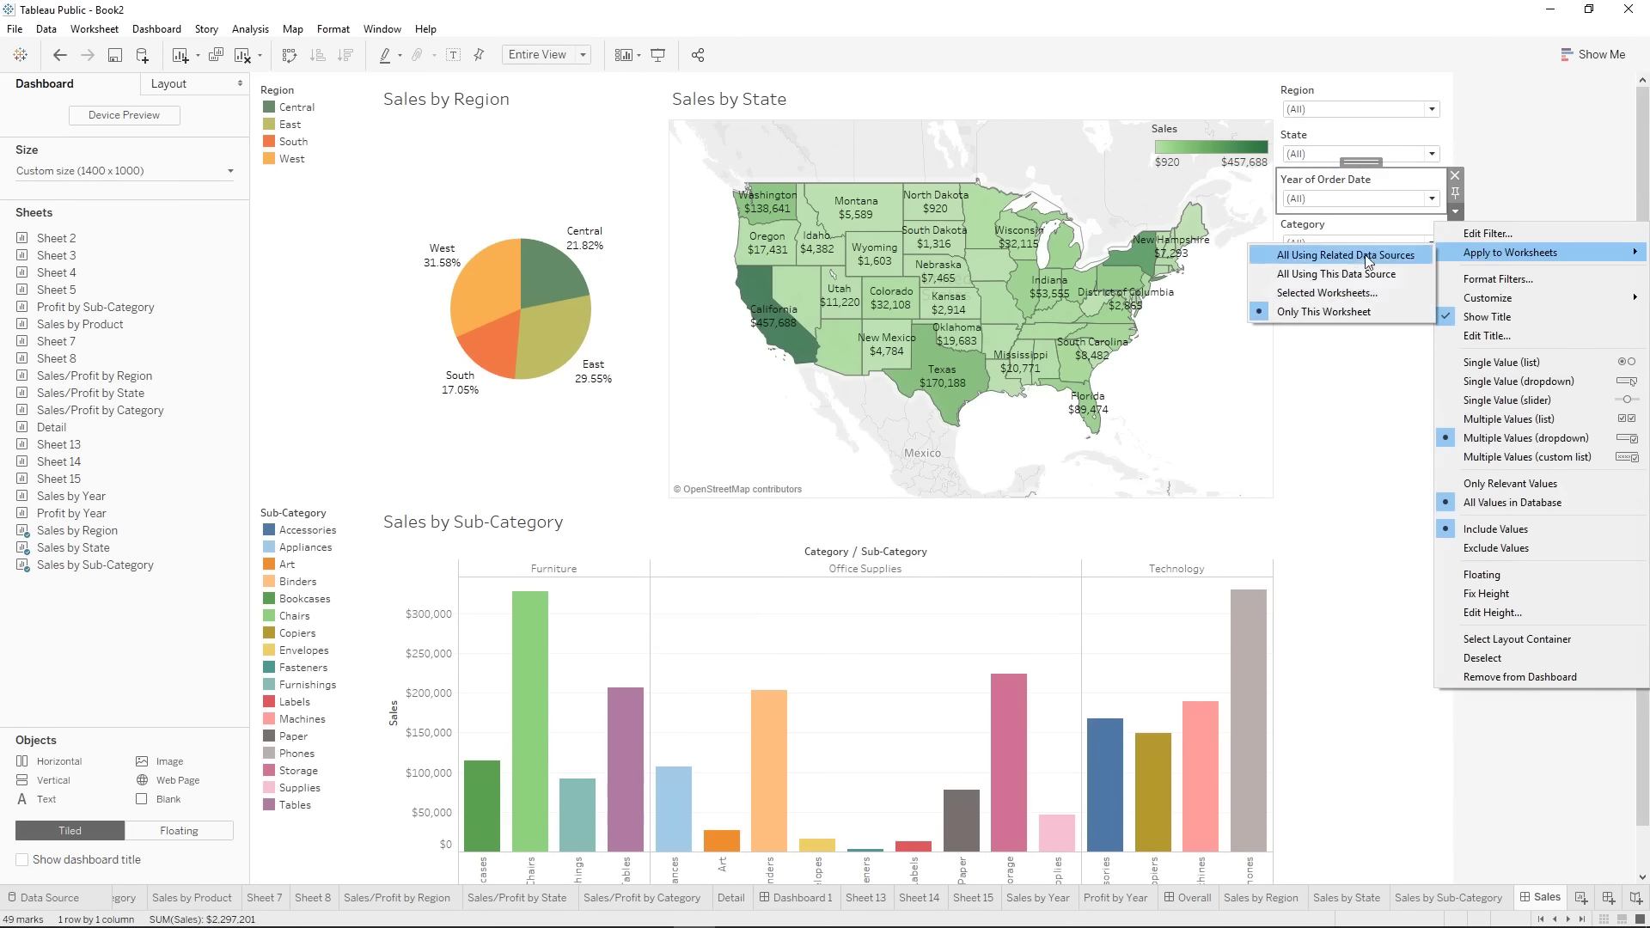
{"action": "left_click", "coordinate": [1340, 291]}
{"action": "left_click", "coordinate": [648, 611]}
{"action": "left_click", "coordinate": [941, 633]}
- Apply the Category filter to all worksheets on the dashboard
{"action": "left_click", "coordinate": [1392, 228]}
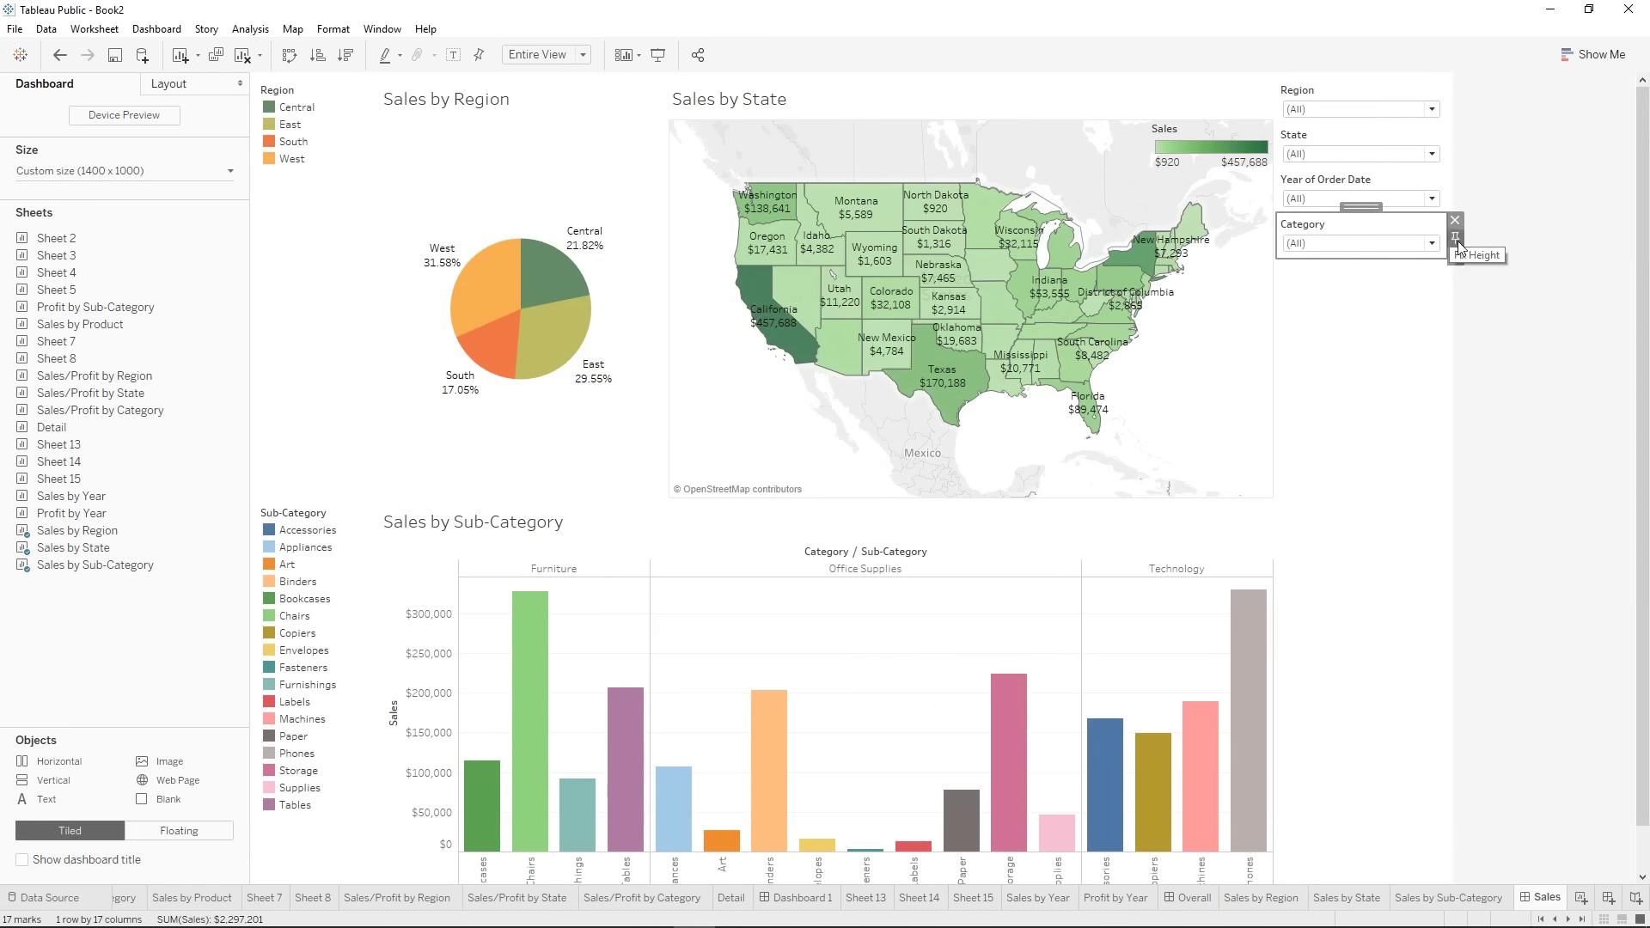
{"action": "left_click", "coordinate": [1455, 255]}
{"action": "mouse_move", "coordinate": [1516, 302]}
{"action": "left_click", "coordinate": [1344, 338]}
{"action": "left_click", "coordinate": [648, 611]}
{"action": "left_click", "coordinate": [926, 636]}
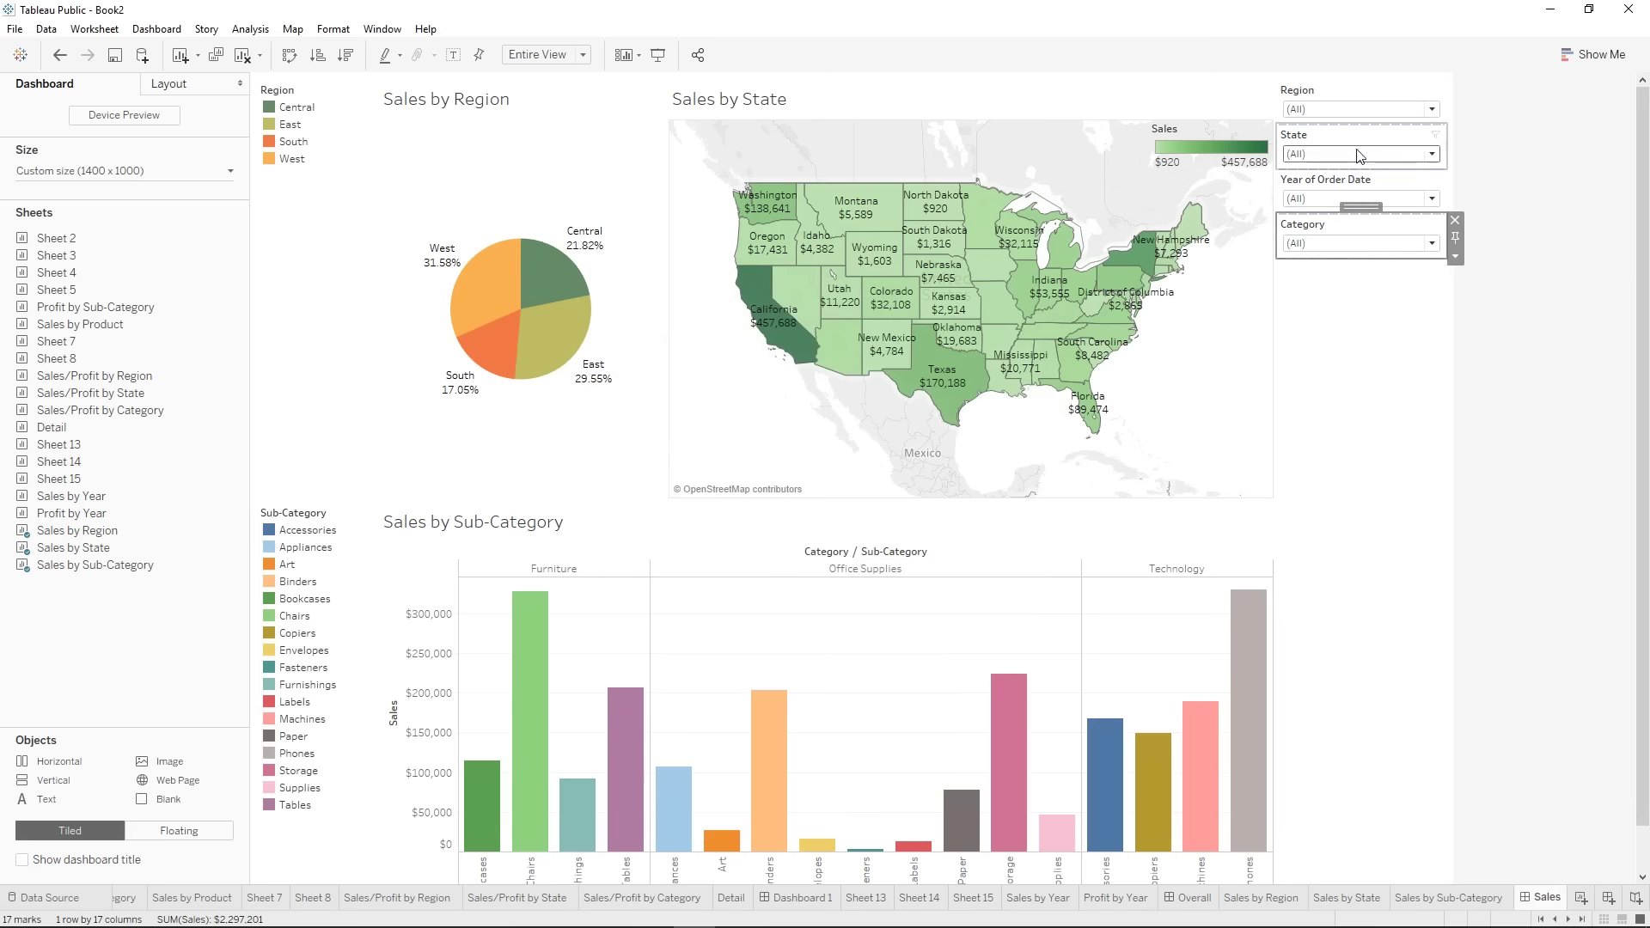
{"action": "left_click", "coordinate": [1585, 336]}
- Test the Region filter by limiting the dashboard to Central, and restore all regions
{"action": "left_click", "coordinate": [1332, 112]}
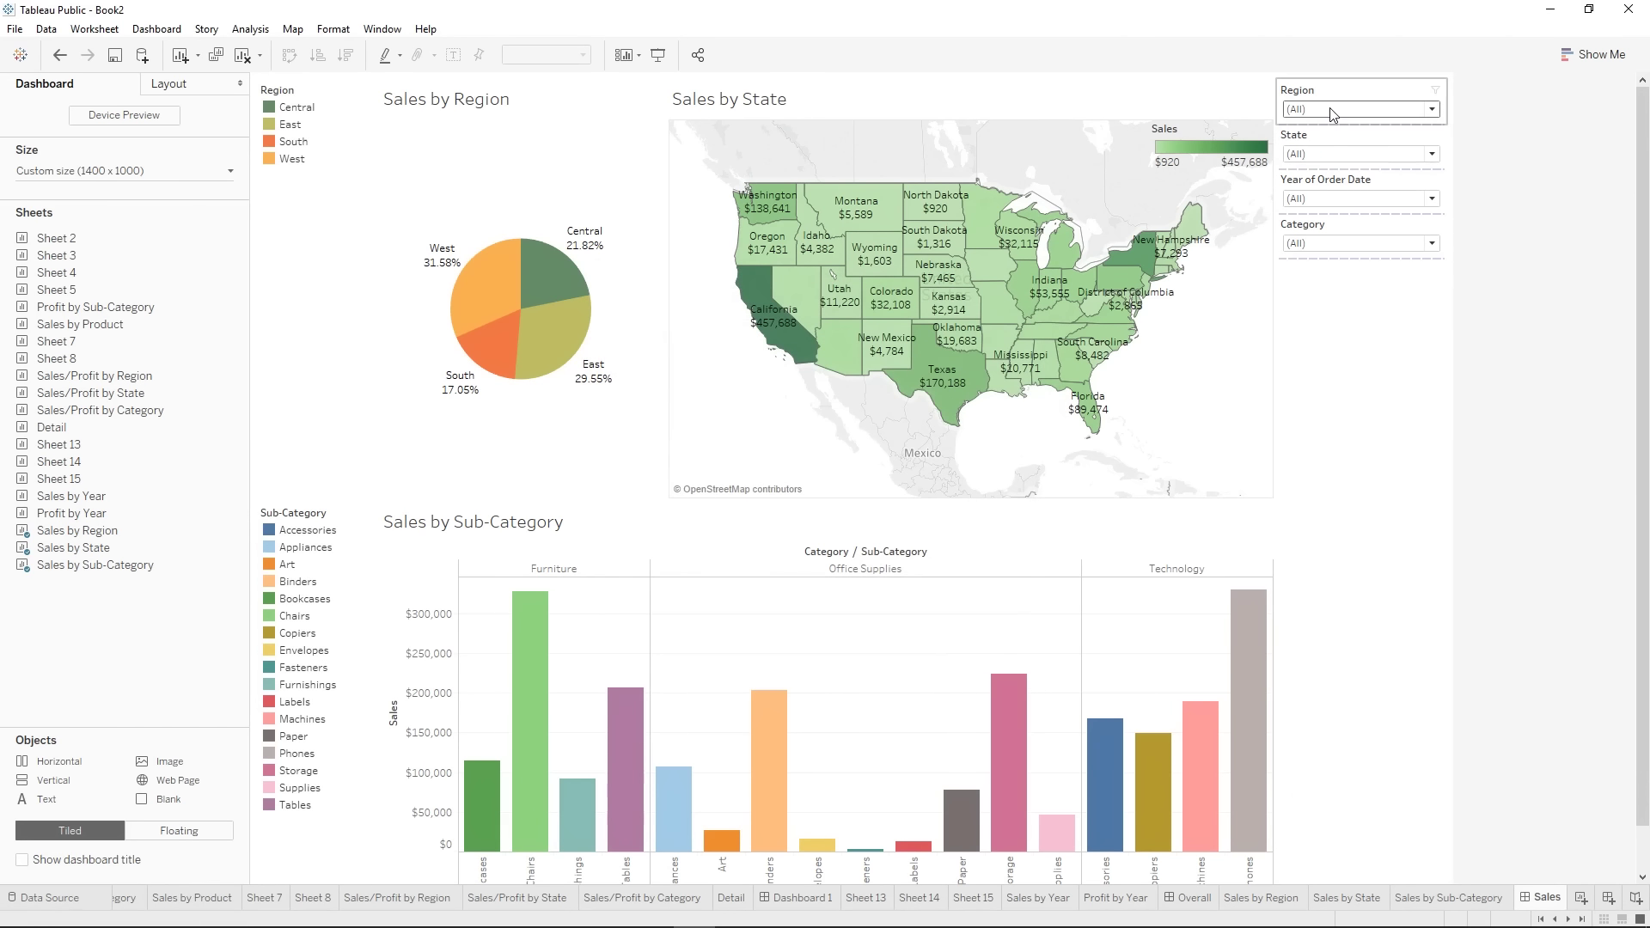
{"action": "left_click", "coordinate": [1332, 112]}
{"action": "left_click", "coordinate": [1330, 109]}
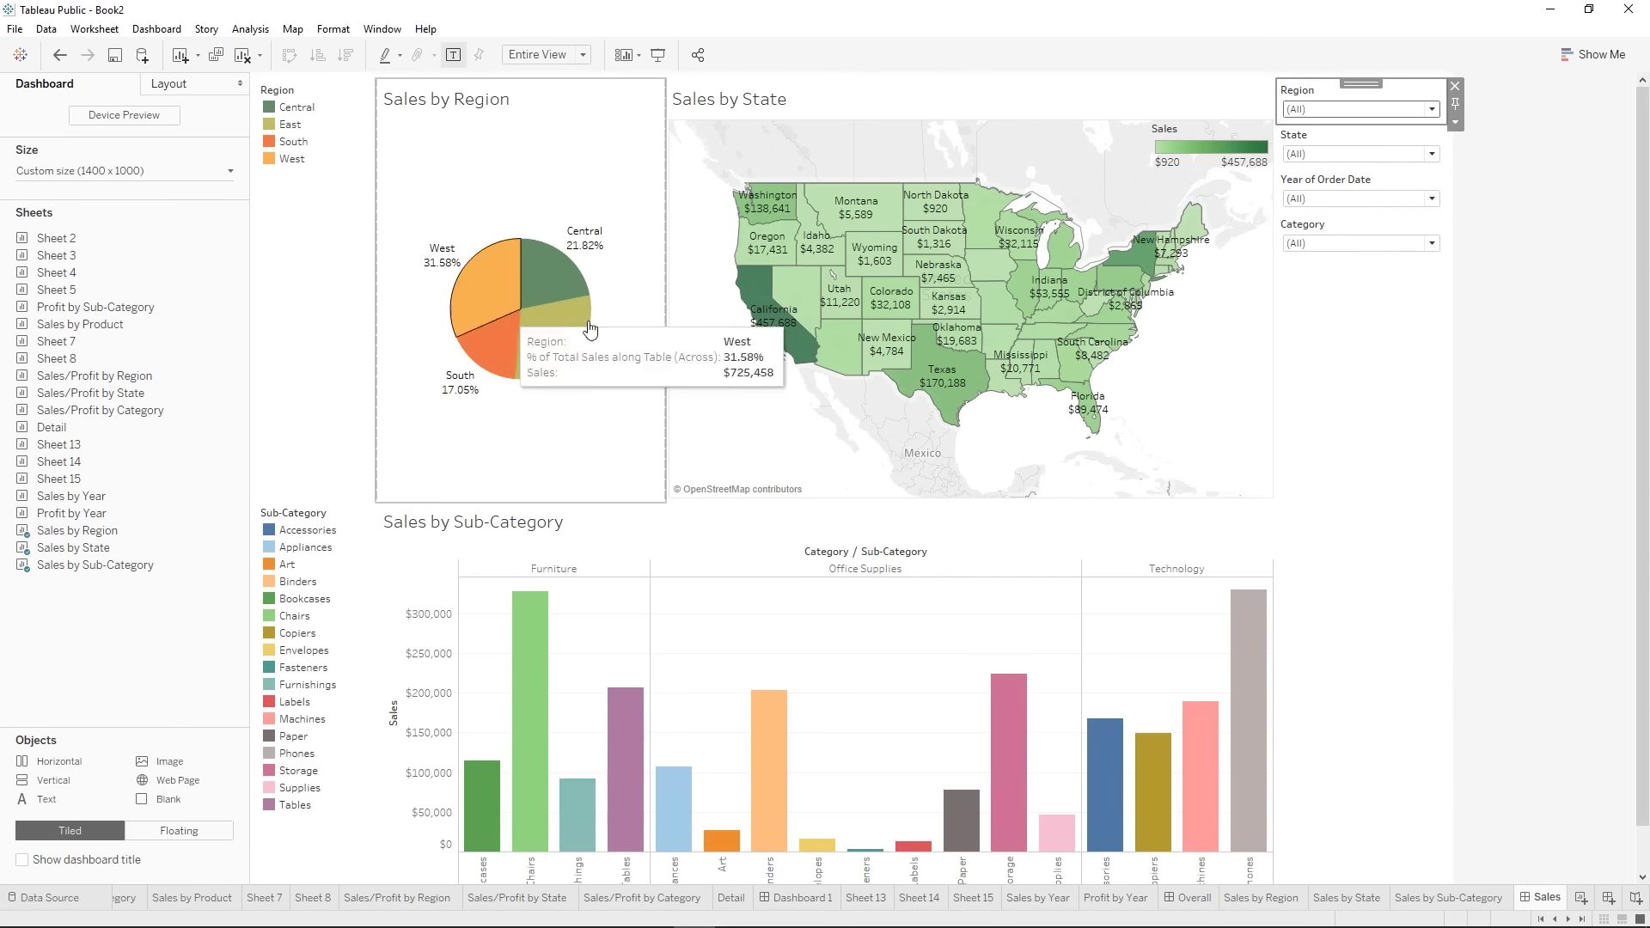
{"action": "left_click", "coordinate": [1342, 110]}
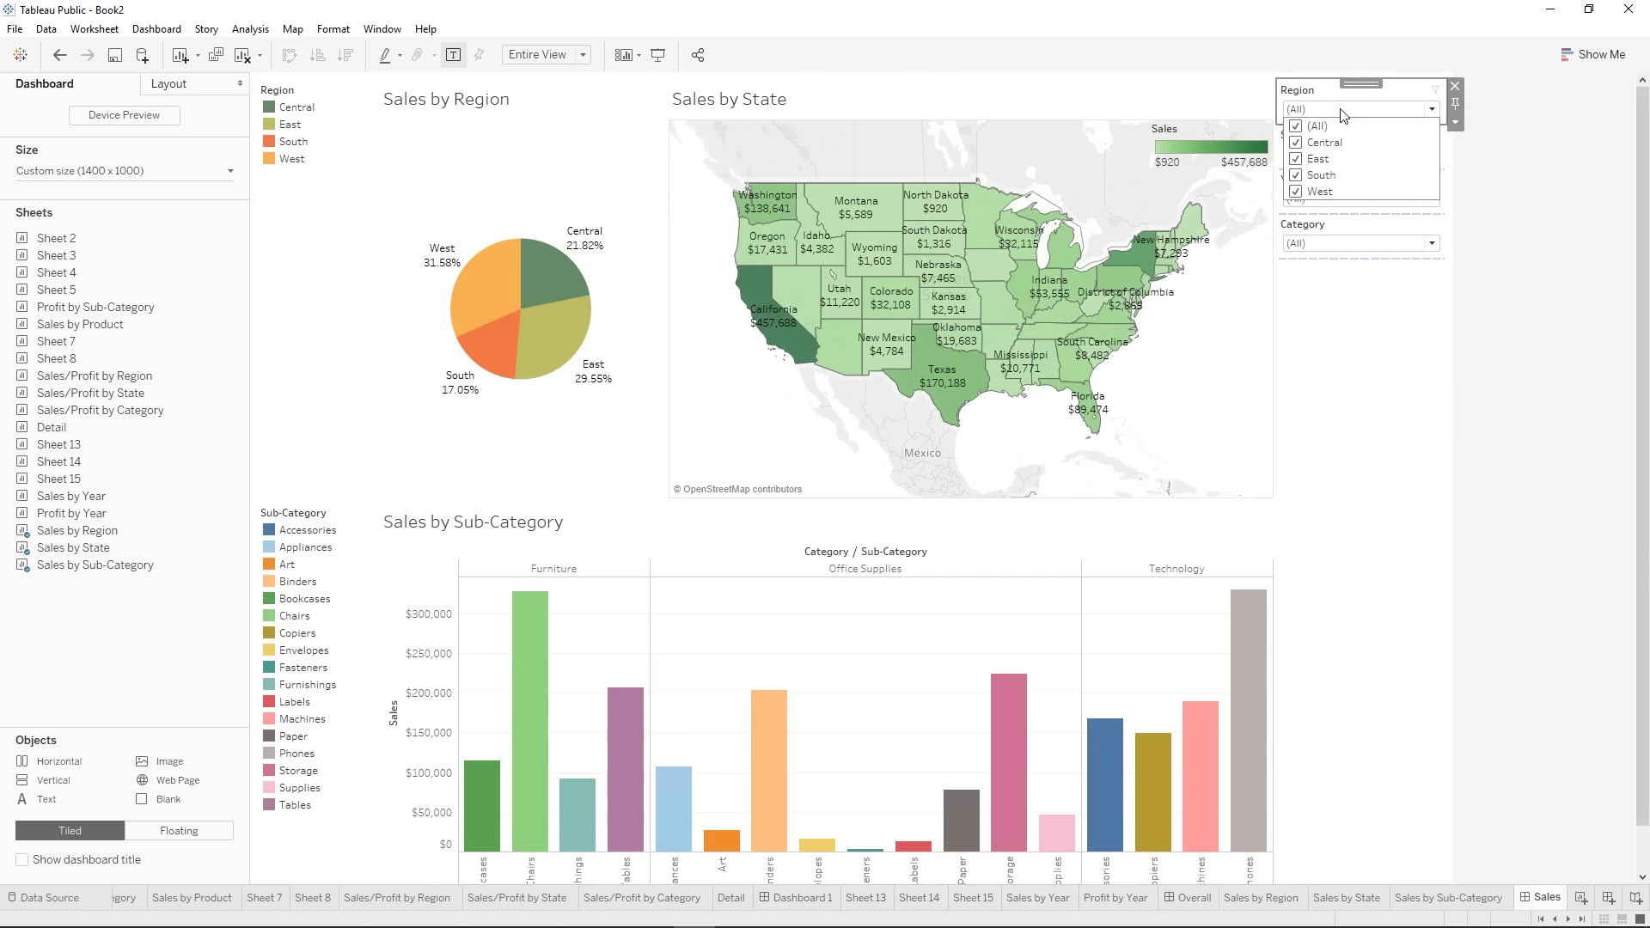
{"action": "left_click", "coordinate": [1295, 126]}
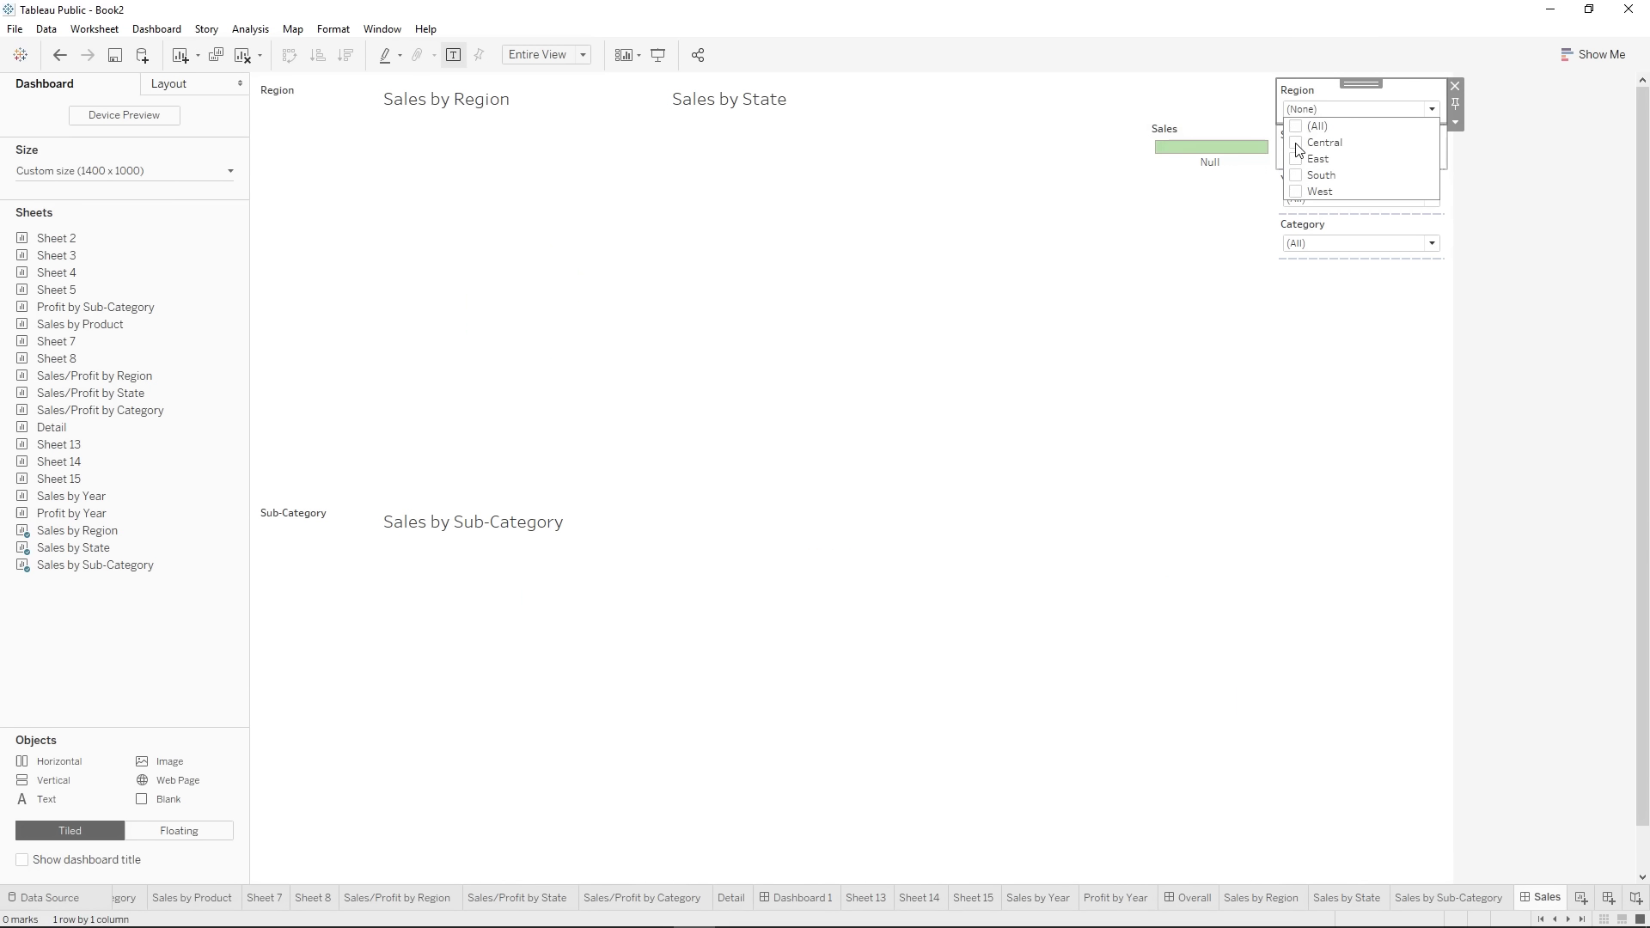
{"action": "left_click", "coordinate": [1296, 142]}
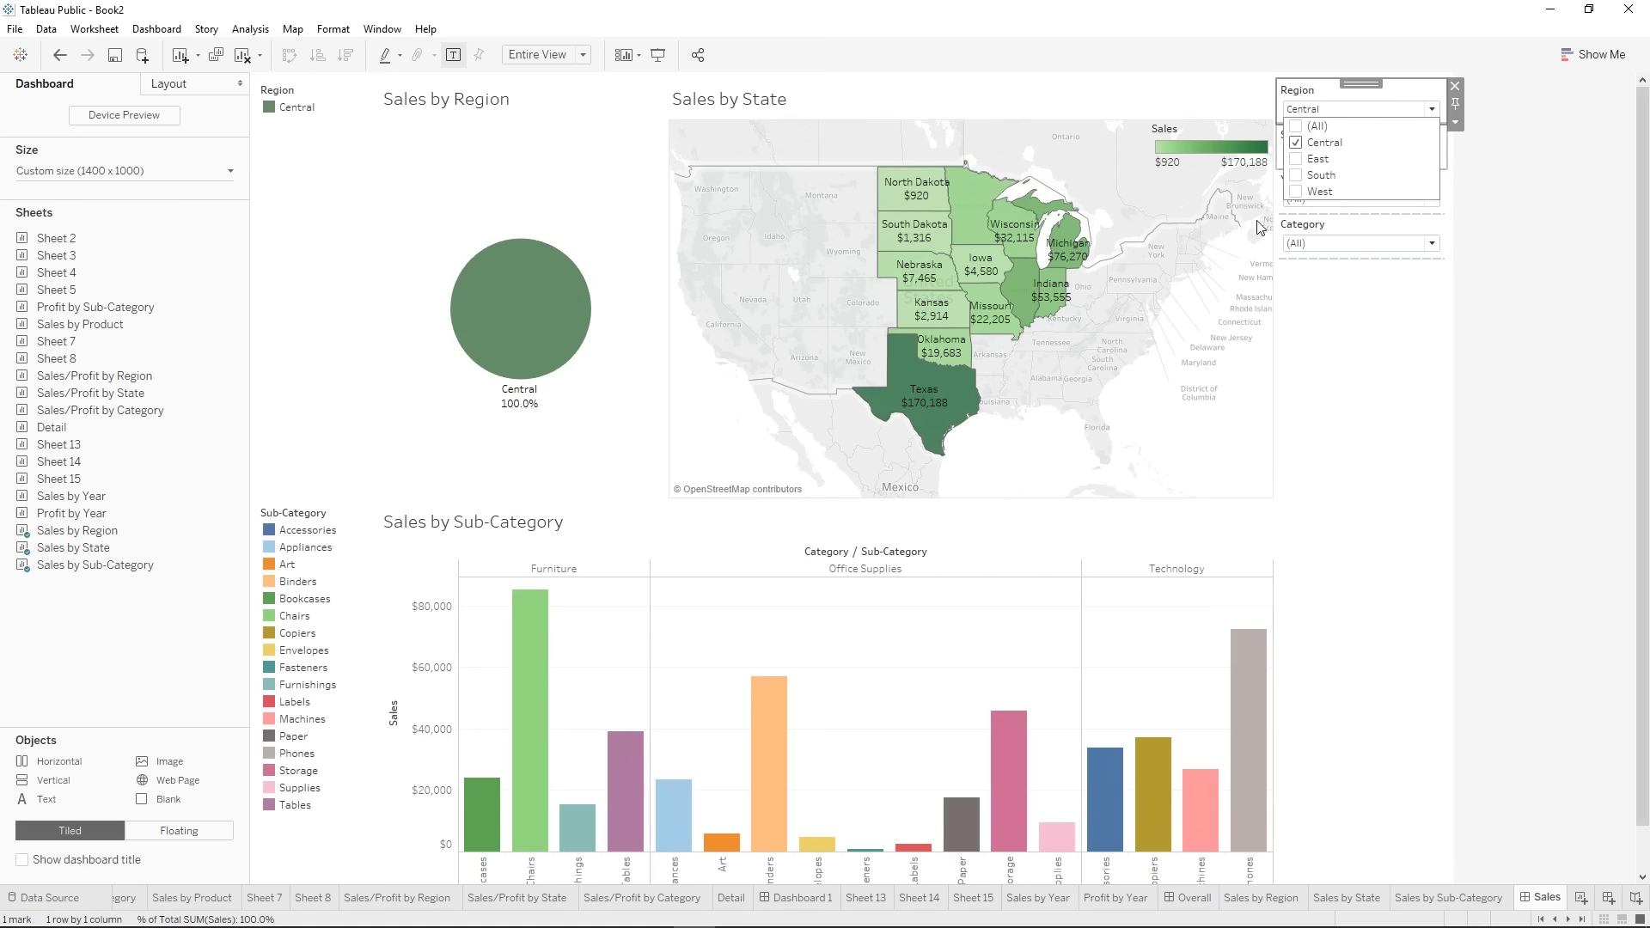
{"action": "left_click", "coordinate": [1295, 127]}
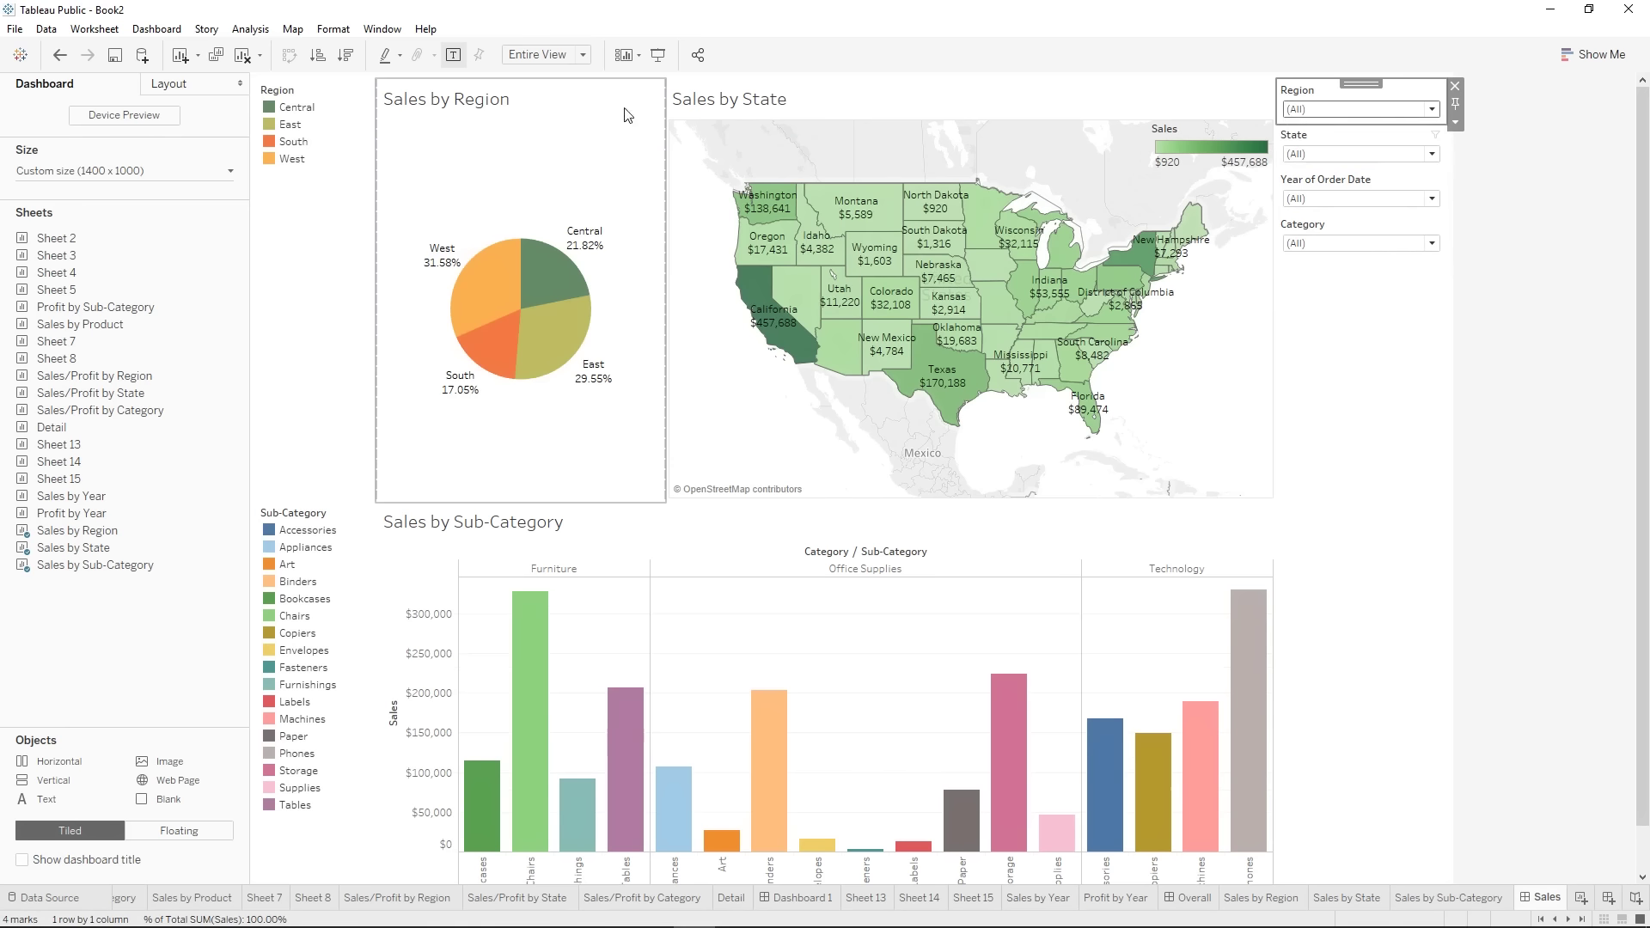
- Use the Sales by Region pie as a filter for the dashboard and test it with the Central and East slices
{"action": "left_click", "coordinate": [611, 127]}
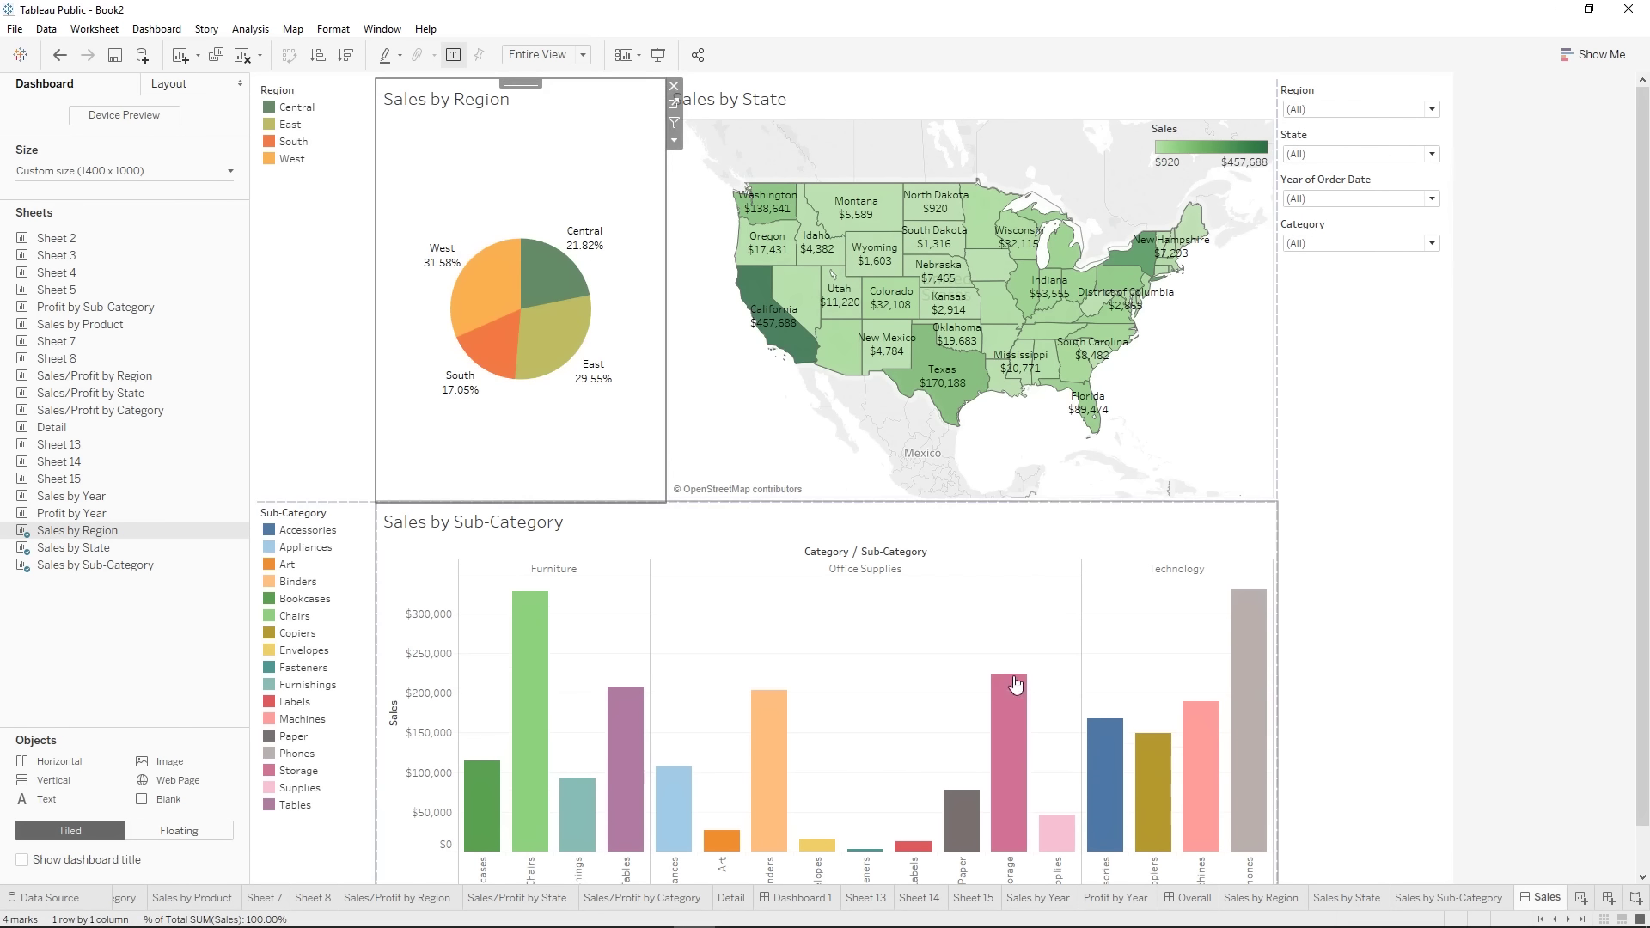
{"action": "left_click", "coordinate": [673, 125]}
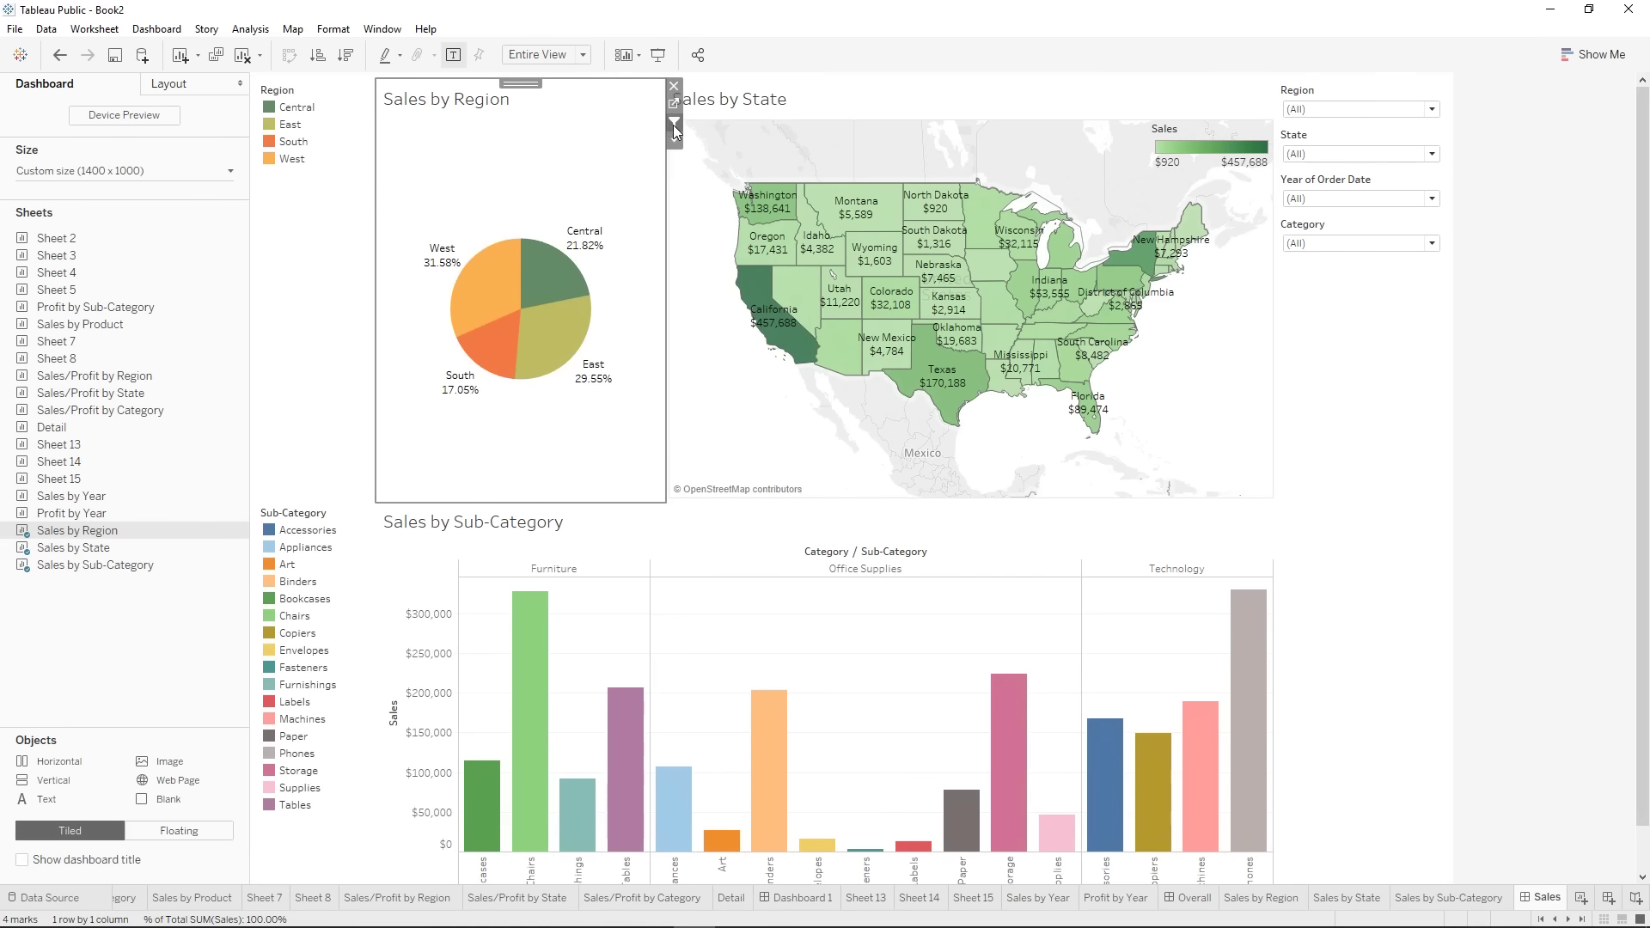
{"action": "left_click", "coordinate": [556, 270]}
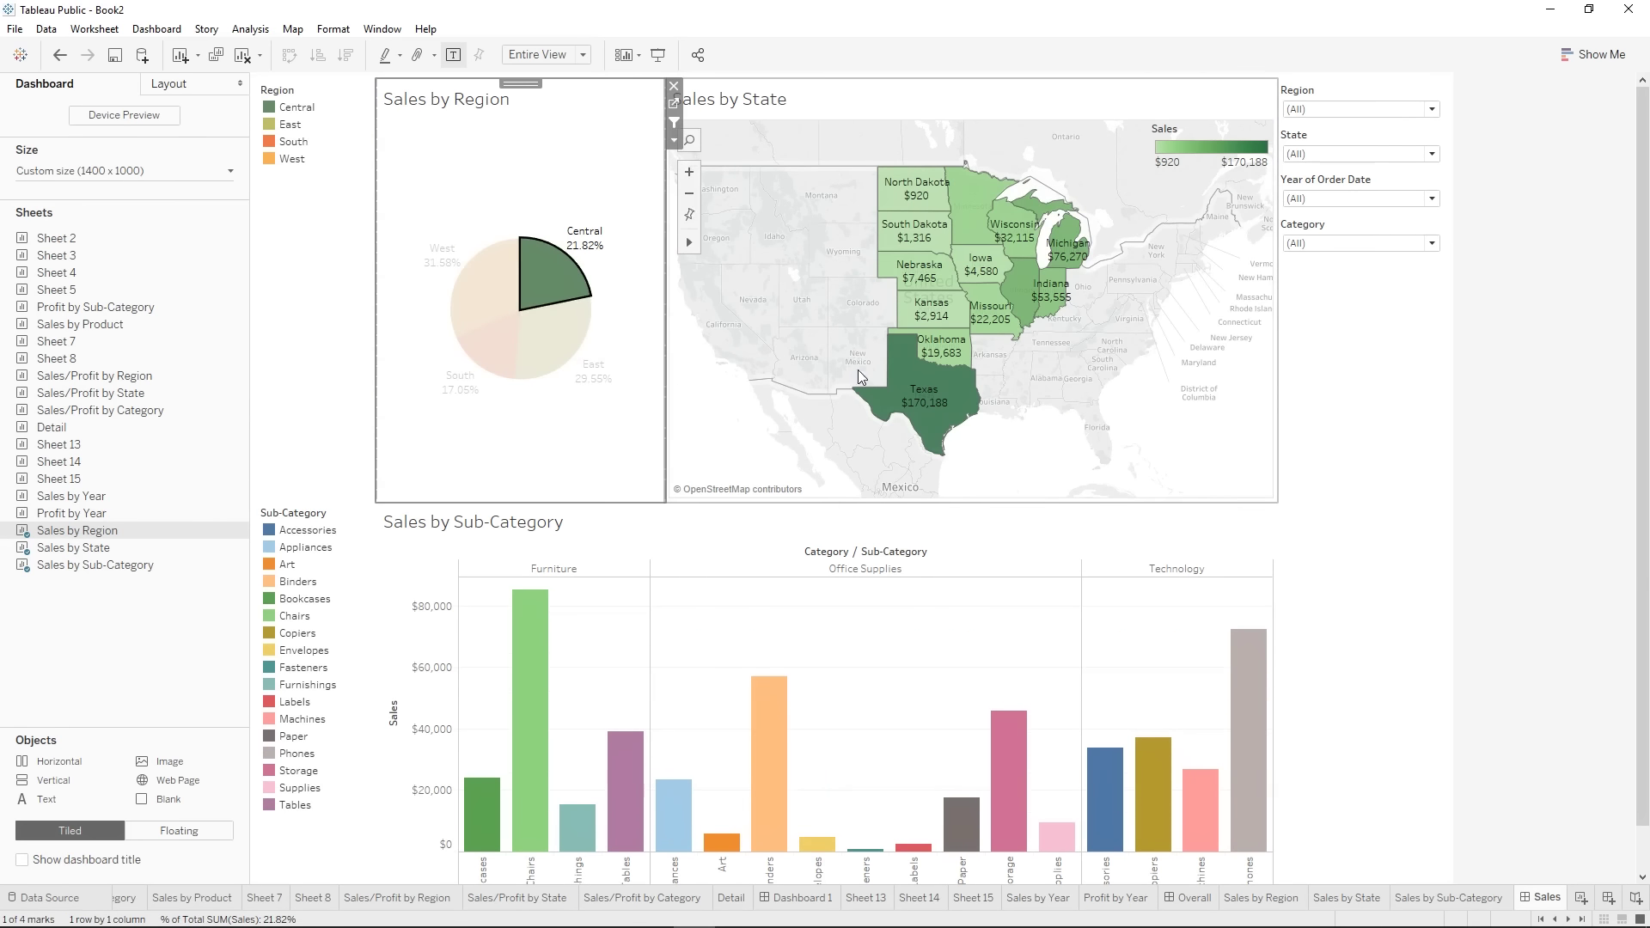
{"action": "left_click", "coordinate": [552, 269]}
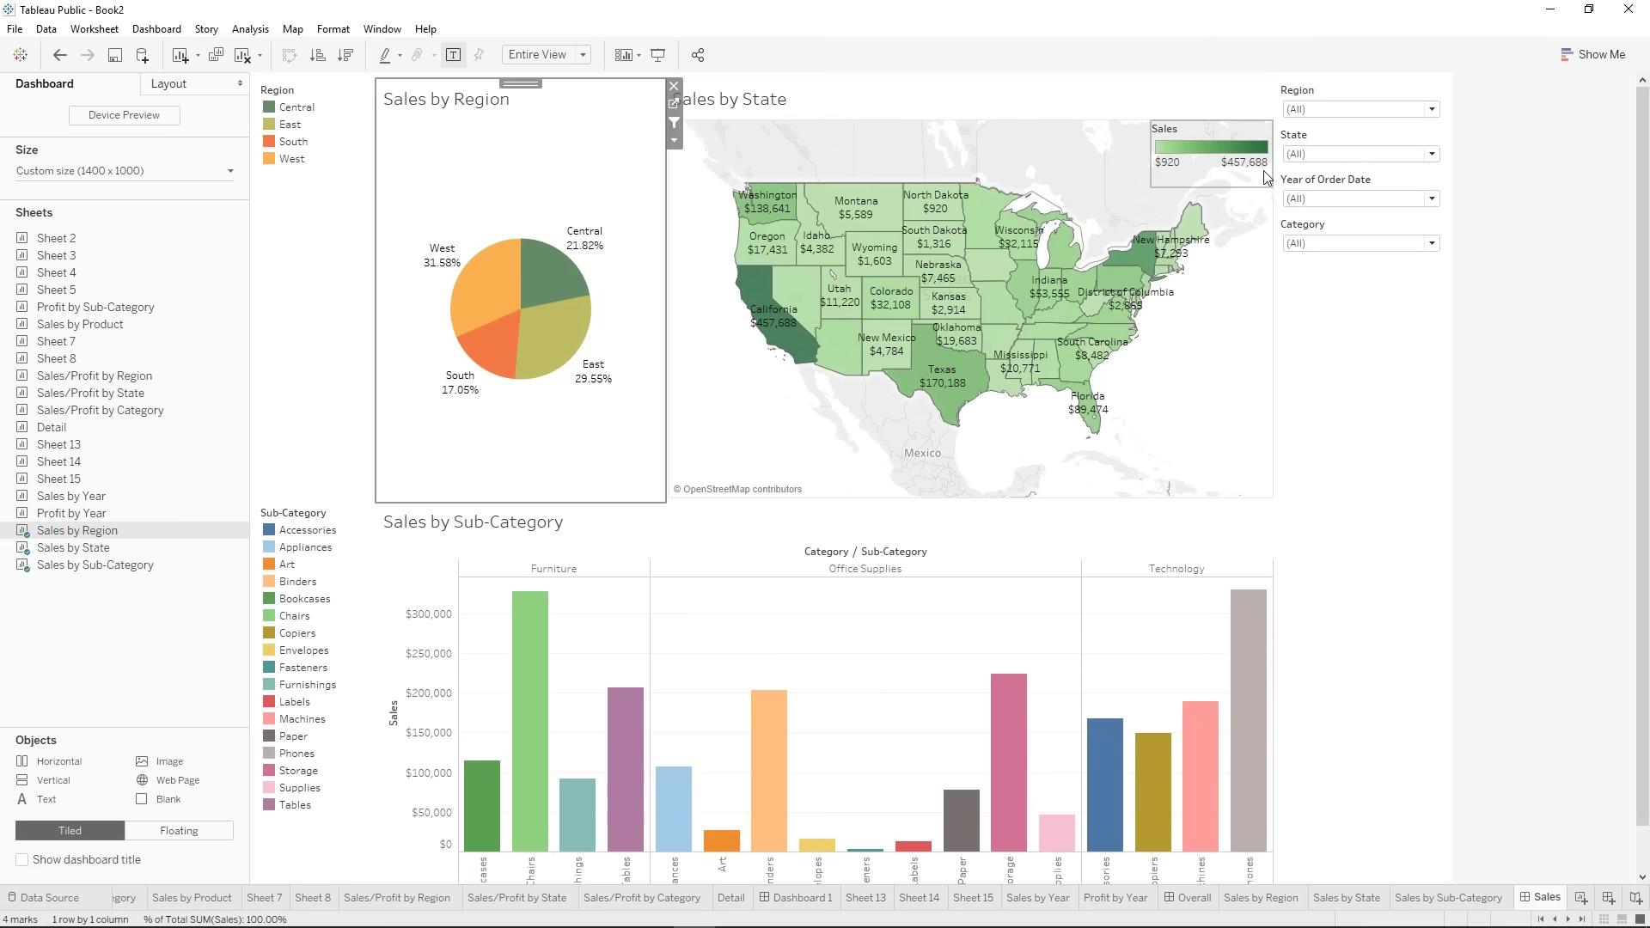
{"action": "left_click", "coordinate": [561, 282]}
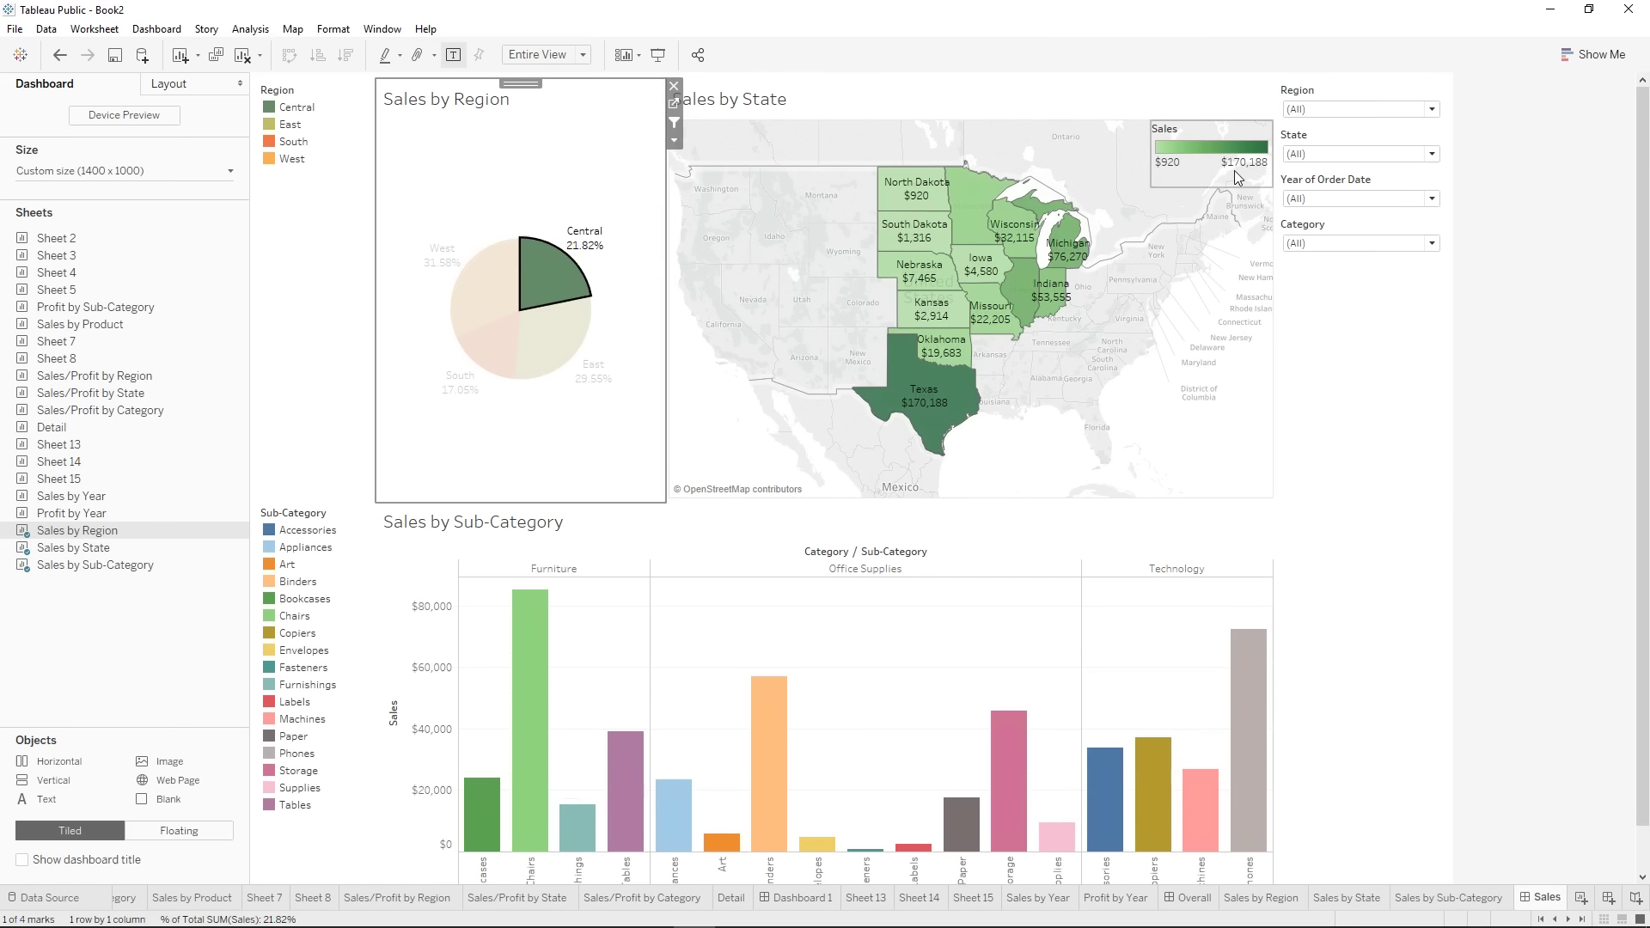
{"action": "mouse_move", "coordinate": [924, 387]}
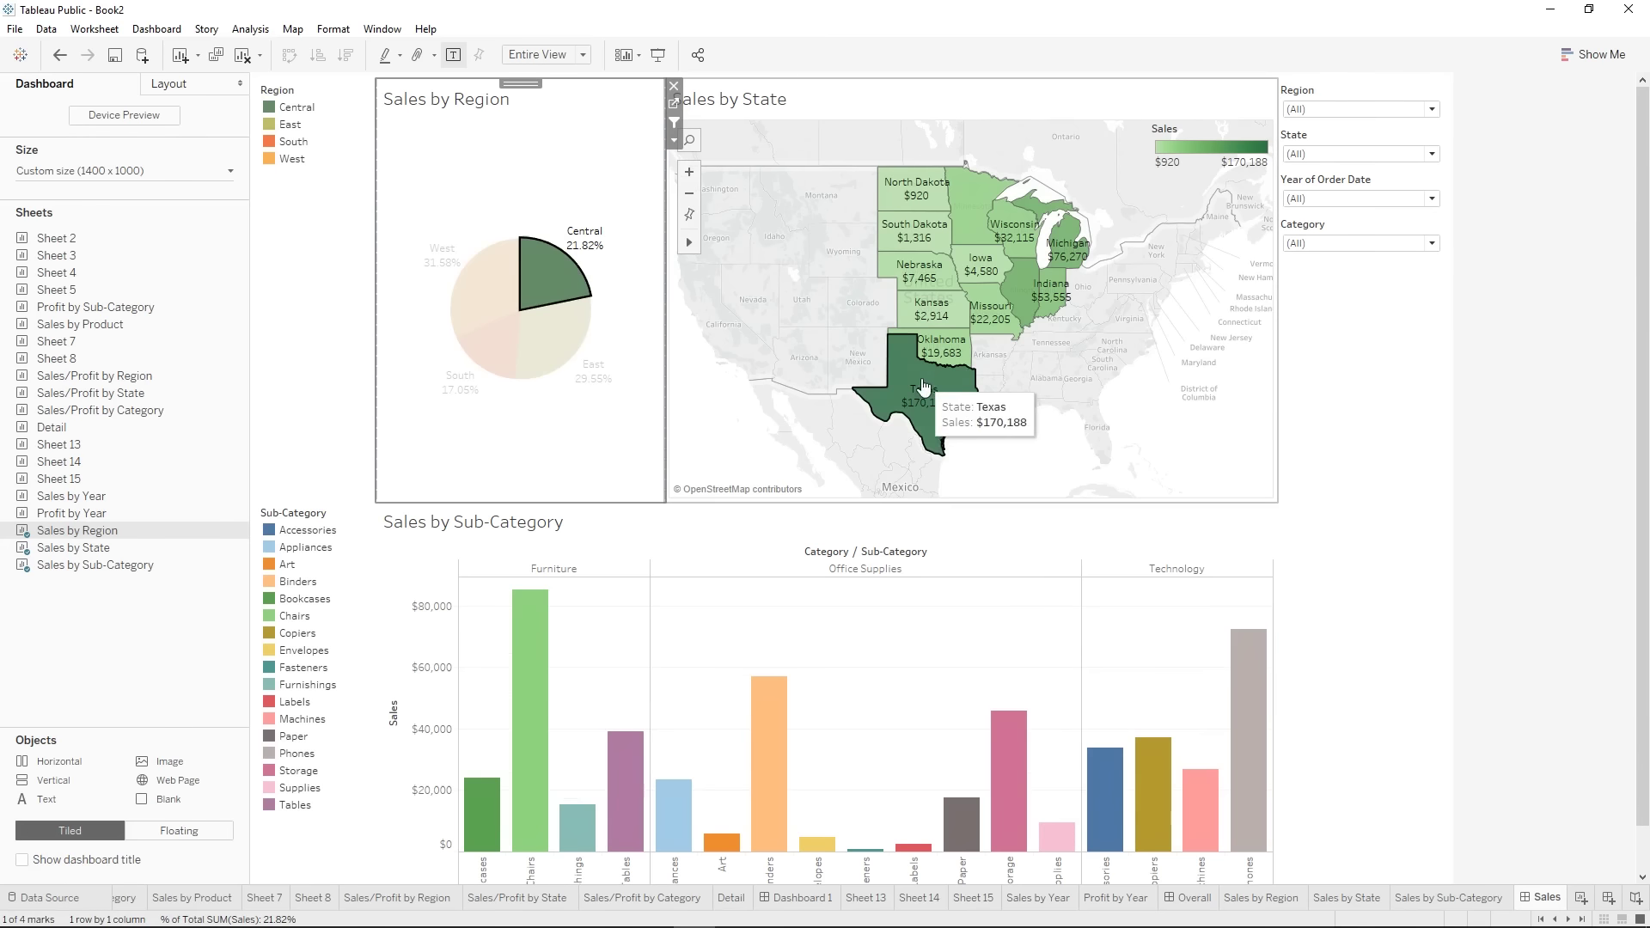
{"action": "left_click", "coordinate": [552, 282]}
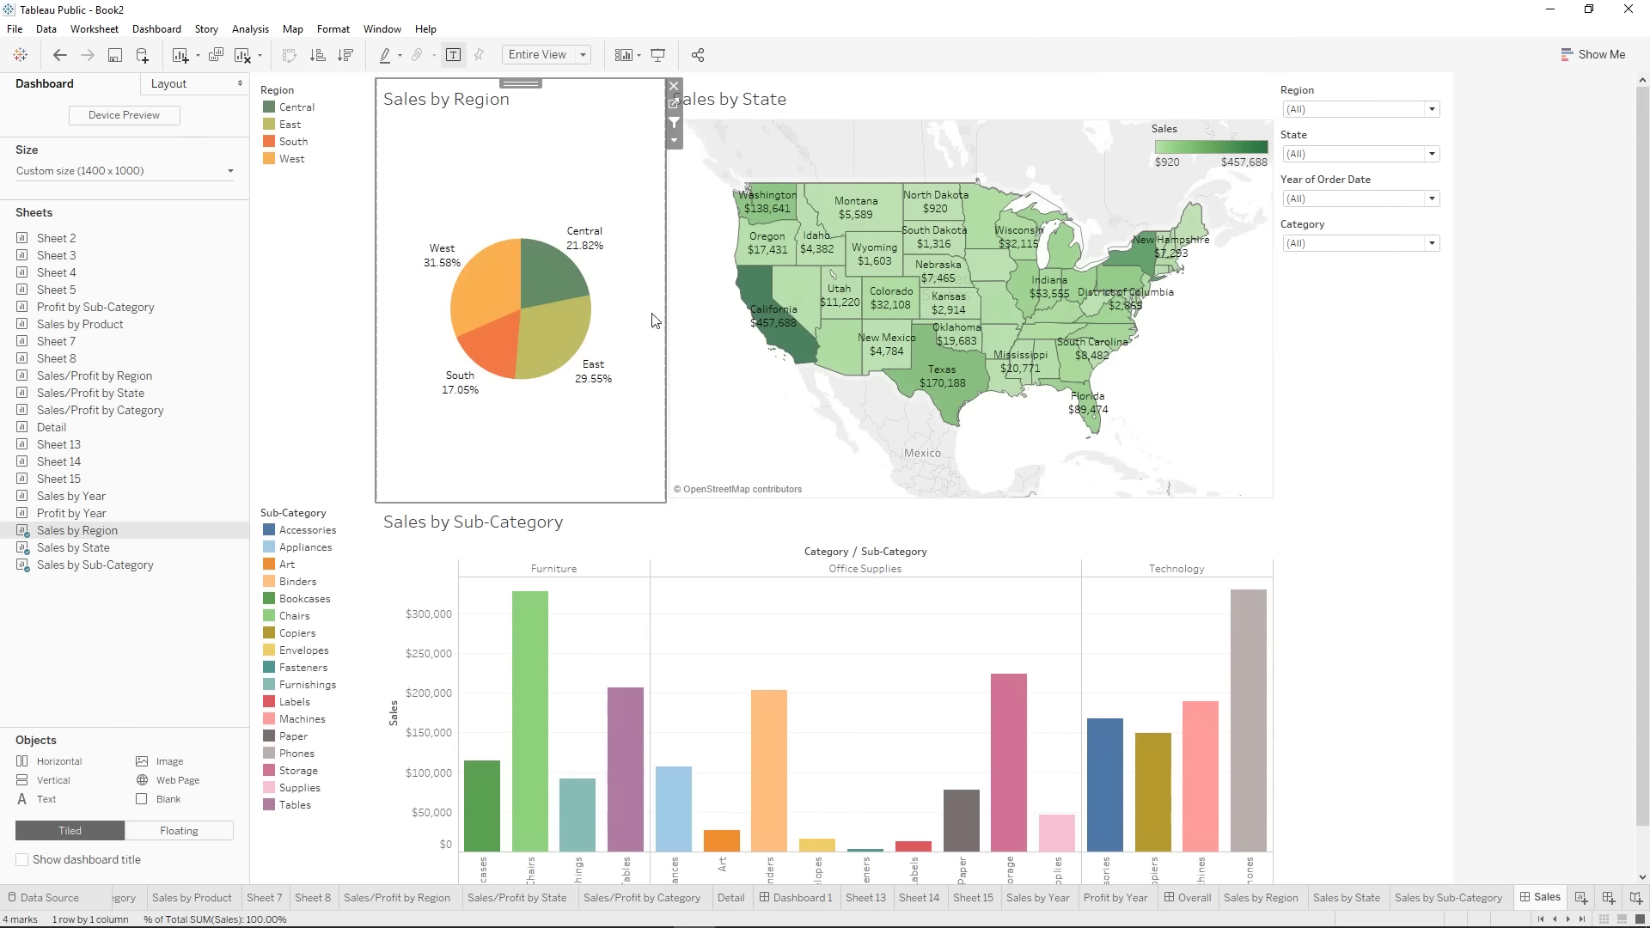
{"action": "mouse_move", "coordinate": [1000, 372]}
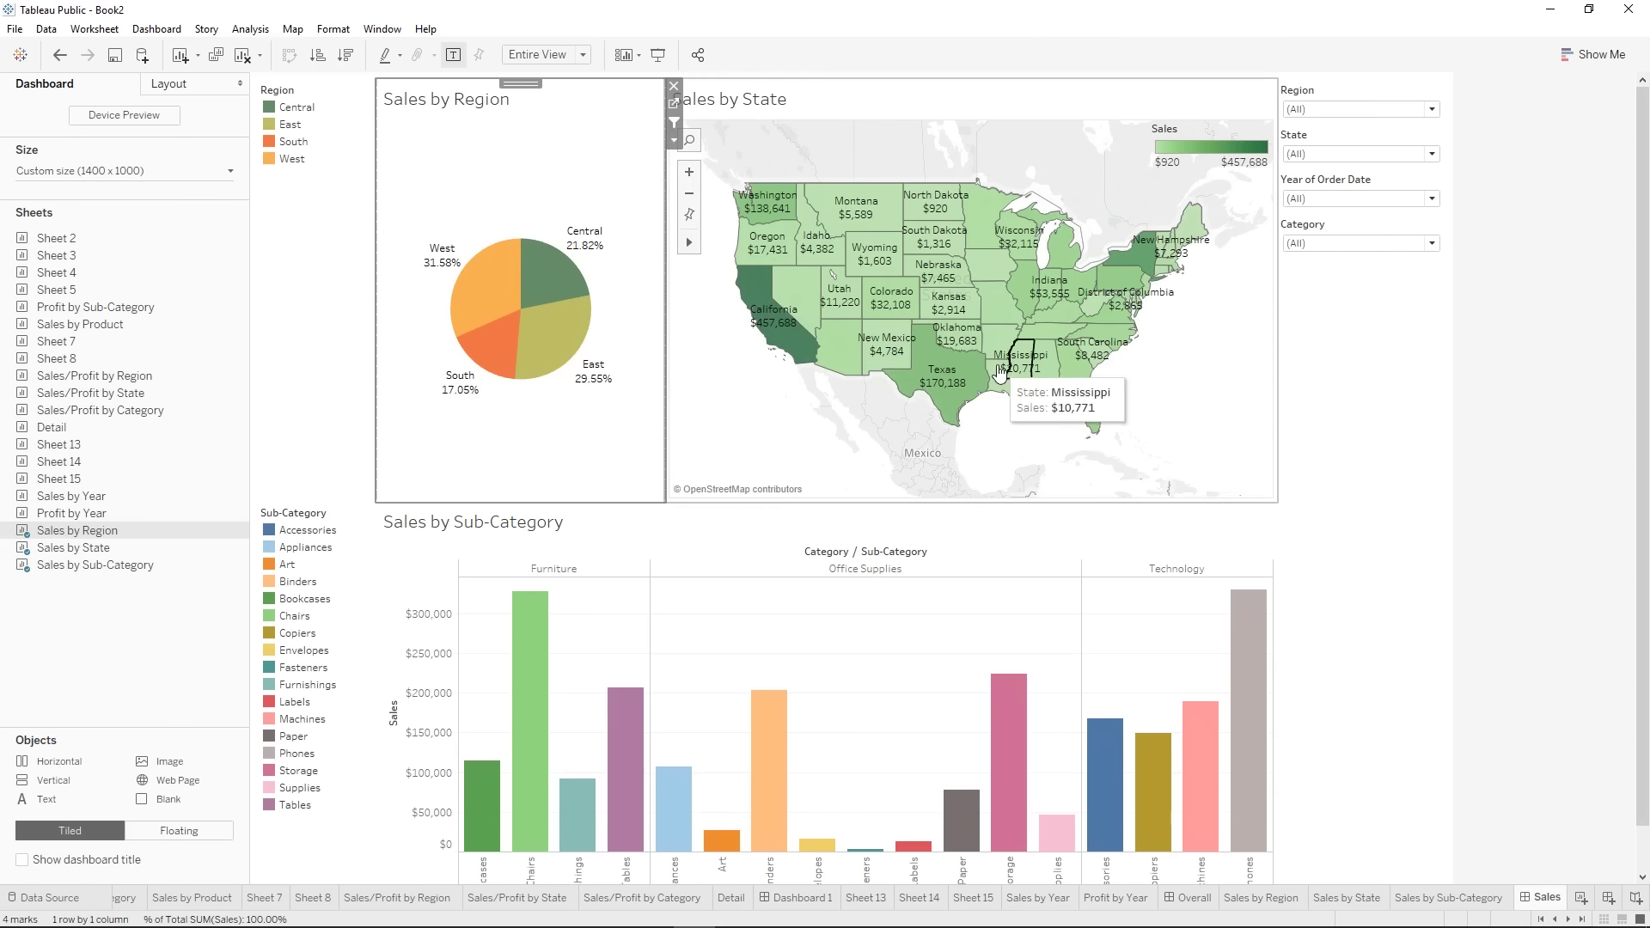
{"action": "left_click", "coordinate": [547, 346]}
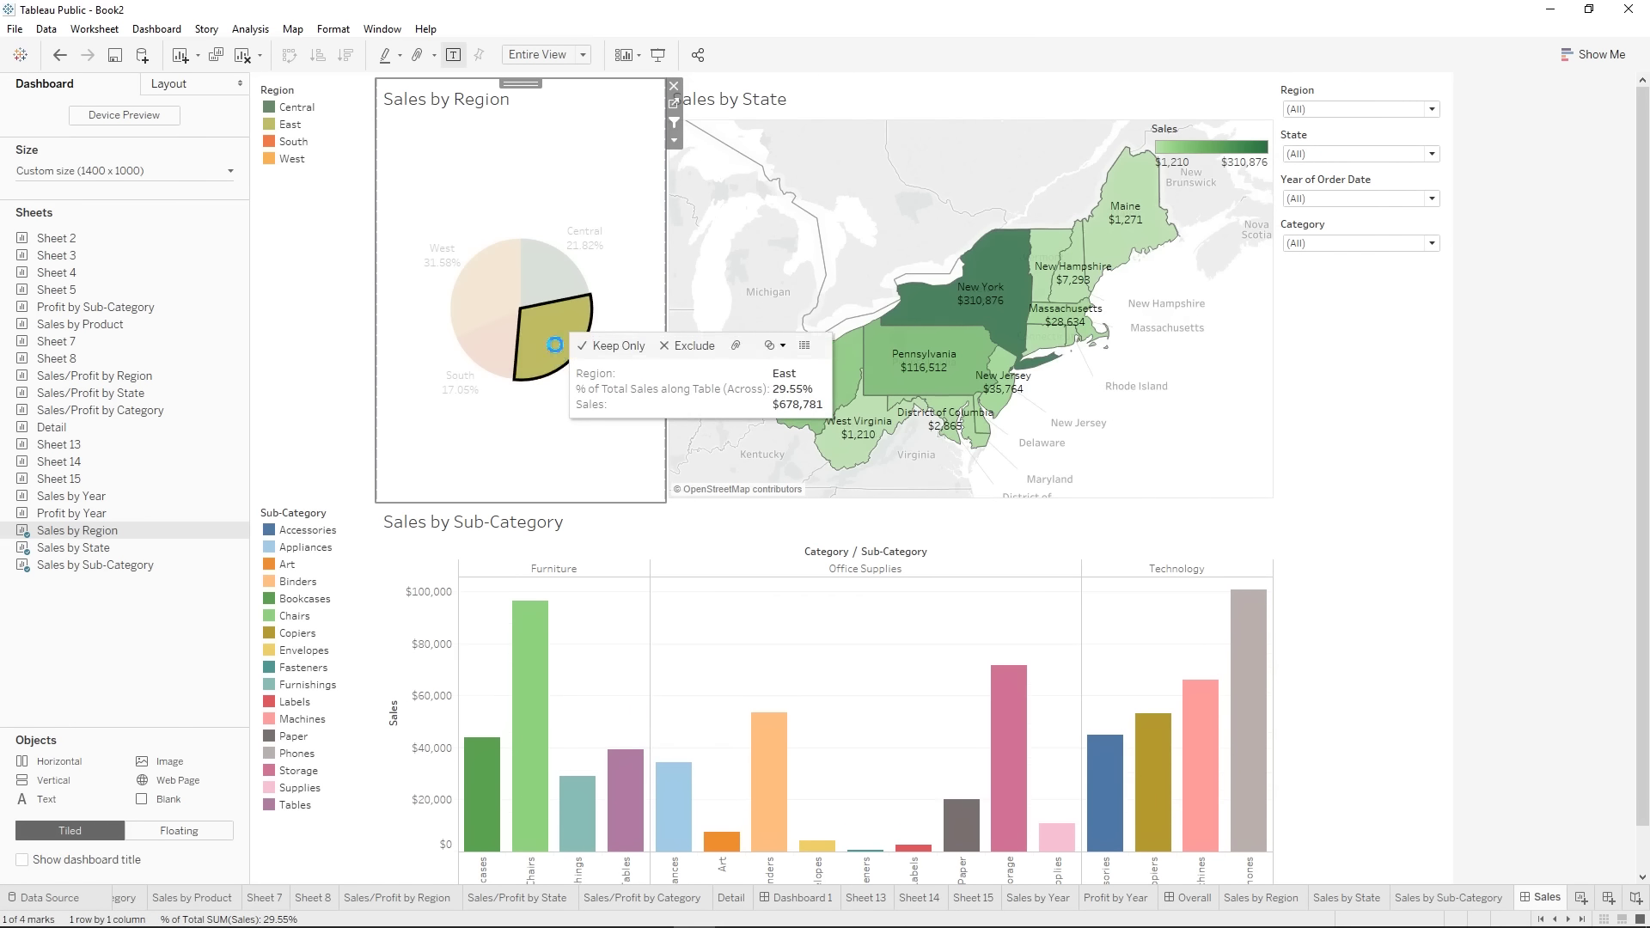
{"action": "left_click", "coordinate": [546, 343]}
- Use the Sales by State map as a filter for the dashboard and test it with Texas and New Mexico
{"action": "left_click", "coordinate": [1241, 315]}
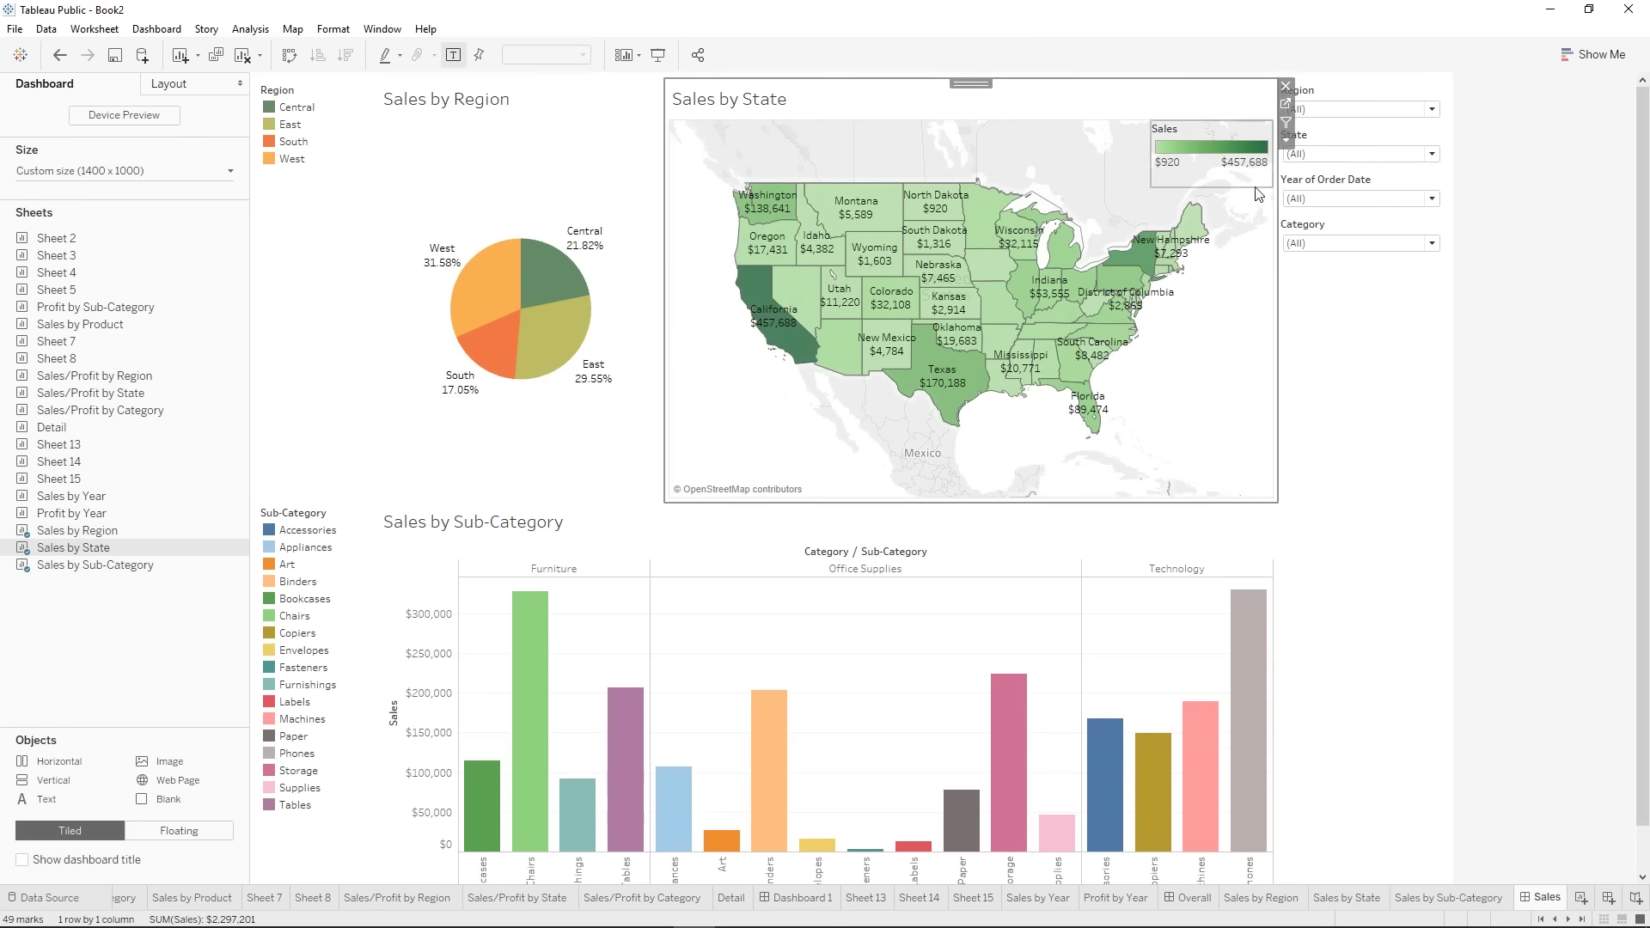
{"action": "left_click", "coordinate": [1287, 127]}
{"action": "left_click", "coordinate": [938, 369]}
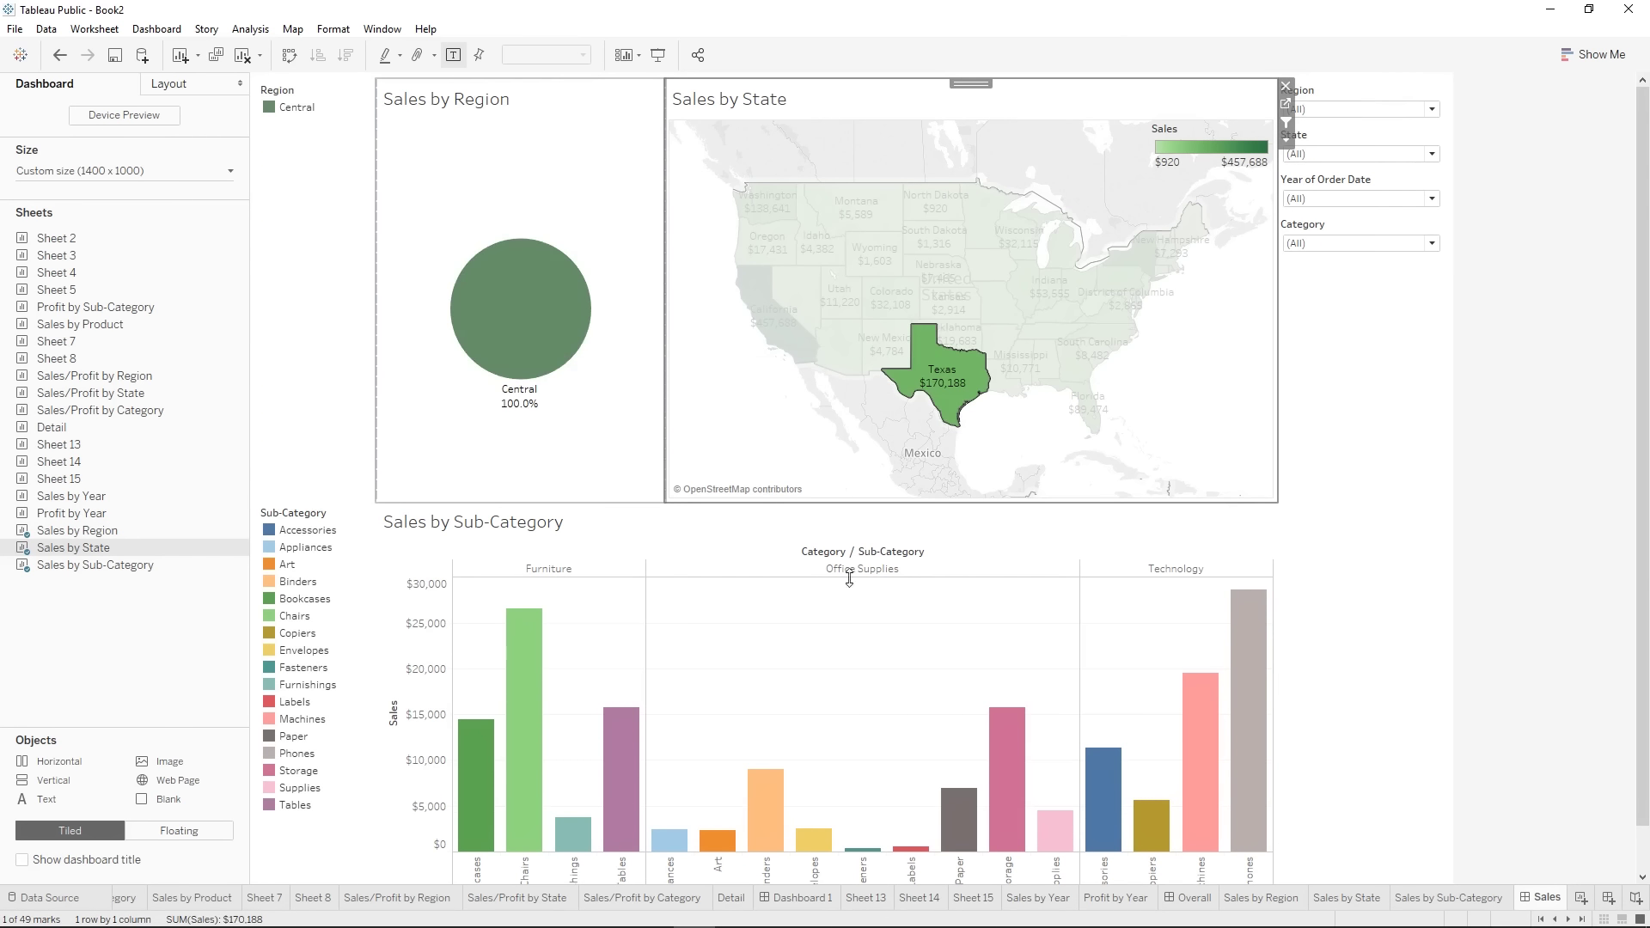
{"action": "mouse_move", "coordinate": [938, 370]}
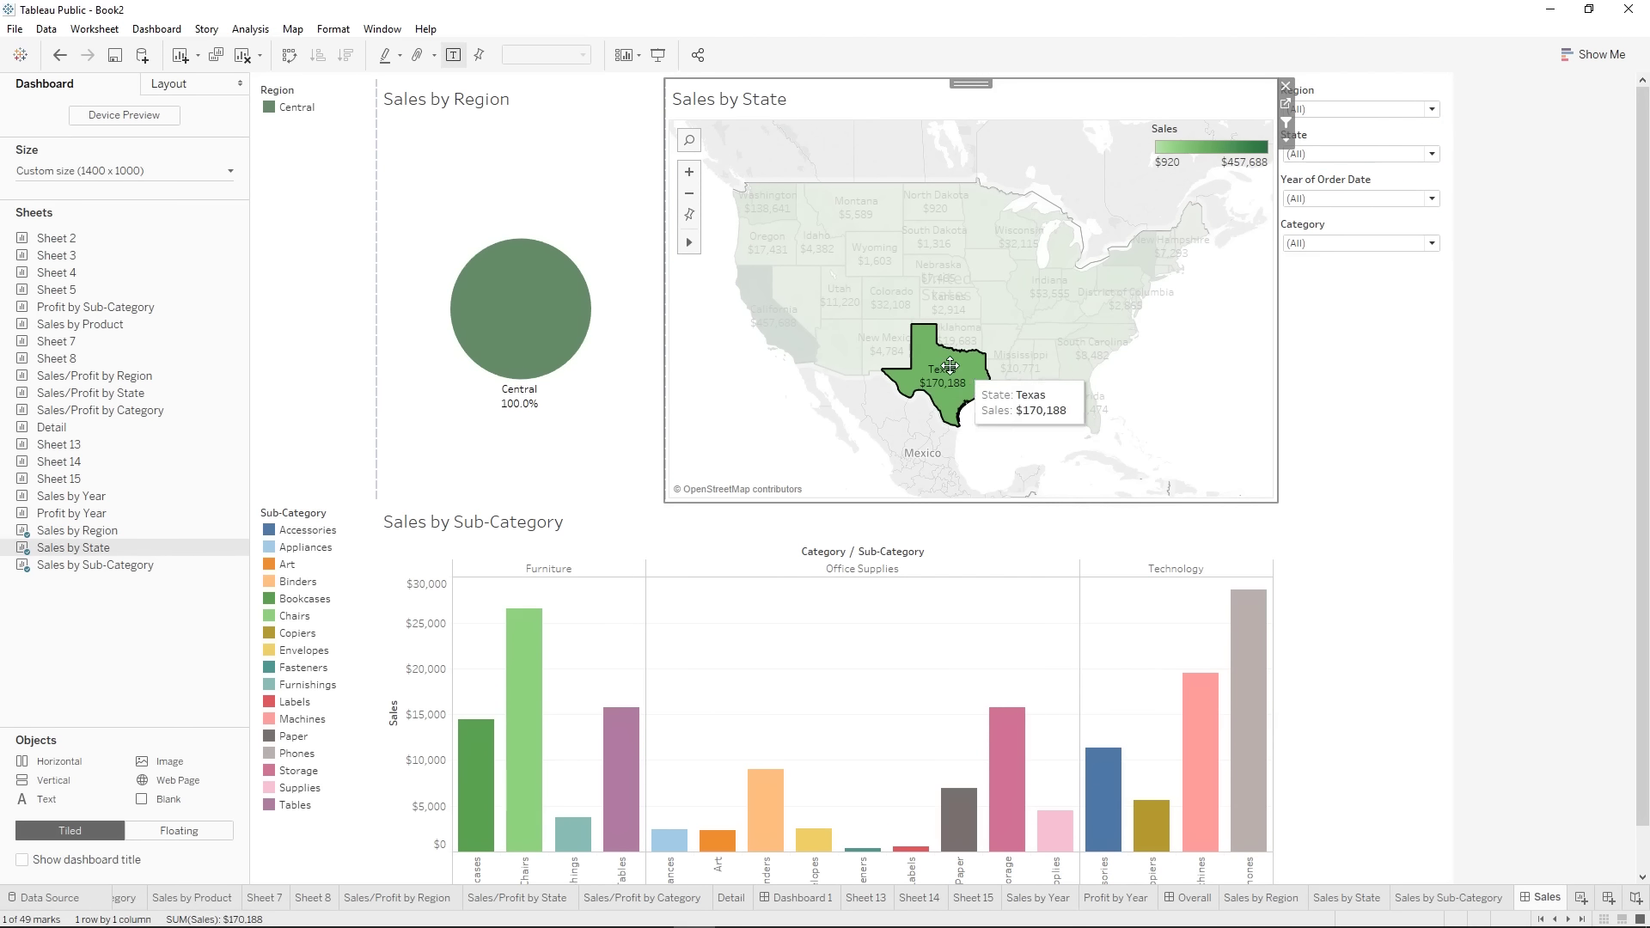
{"action": "left_click", "coordinate": [894, 382]}
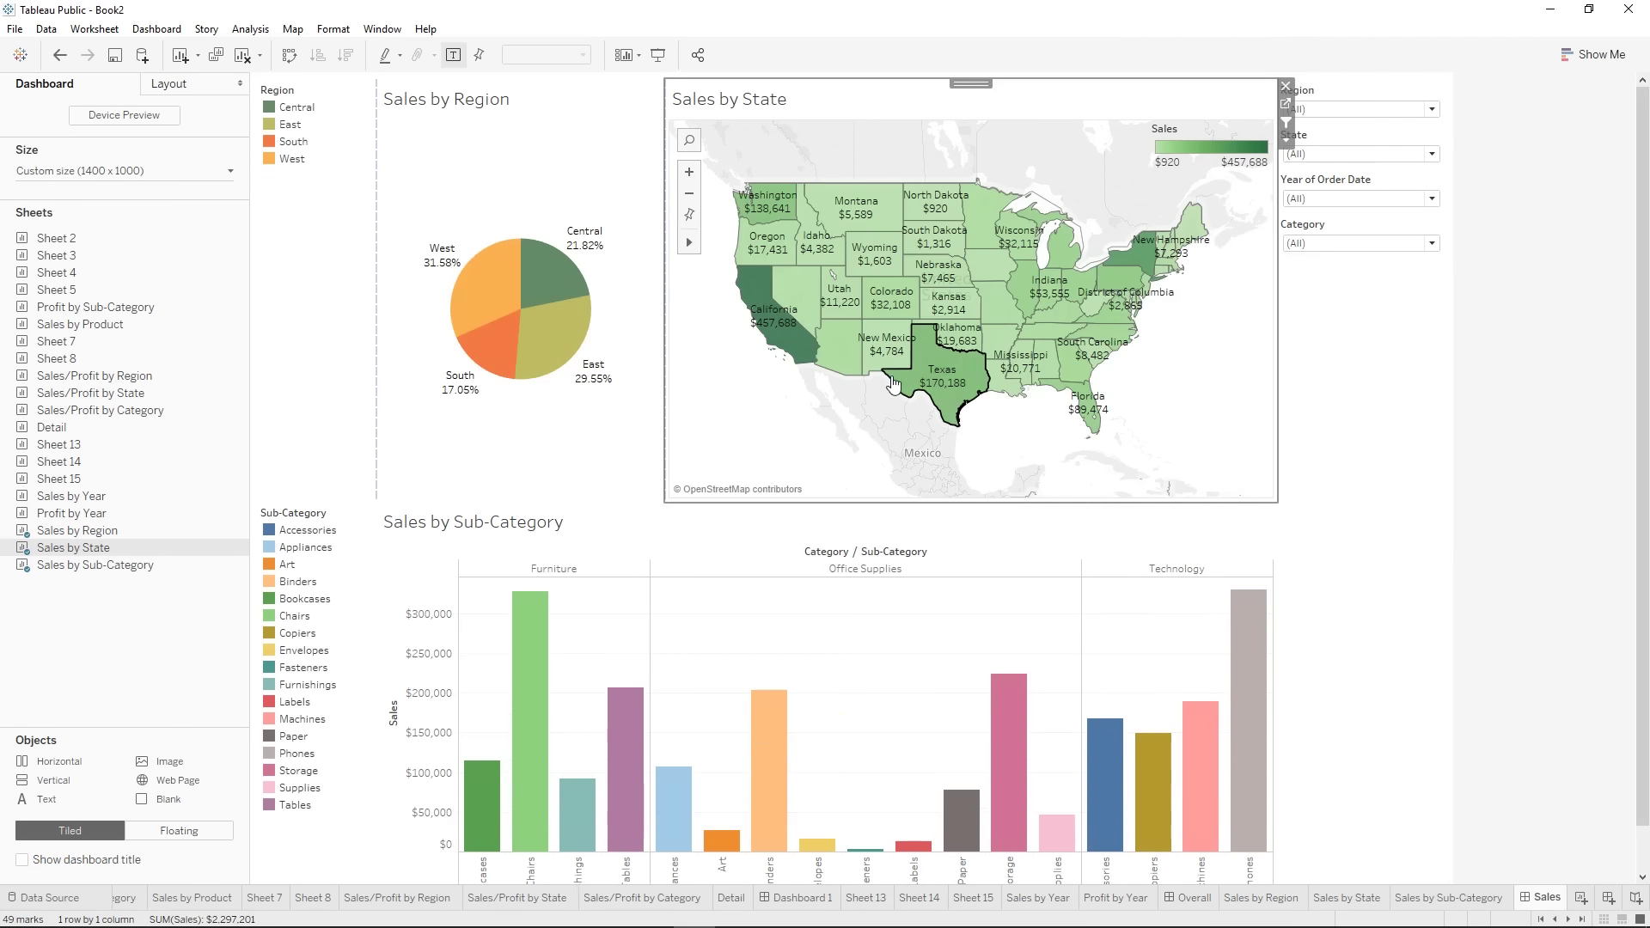
{"action": "left_click", "coordinate": [878, 351]}
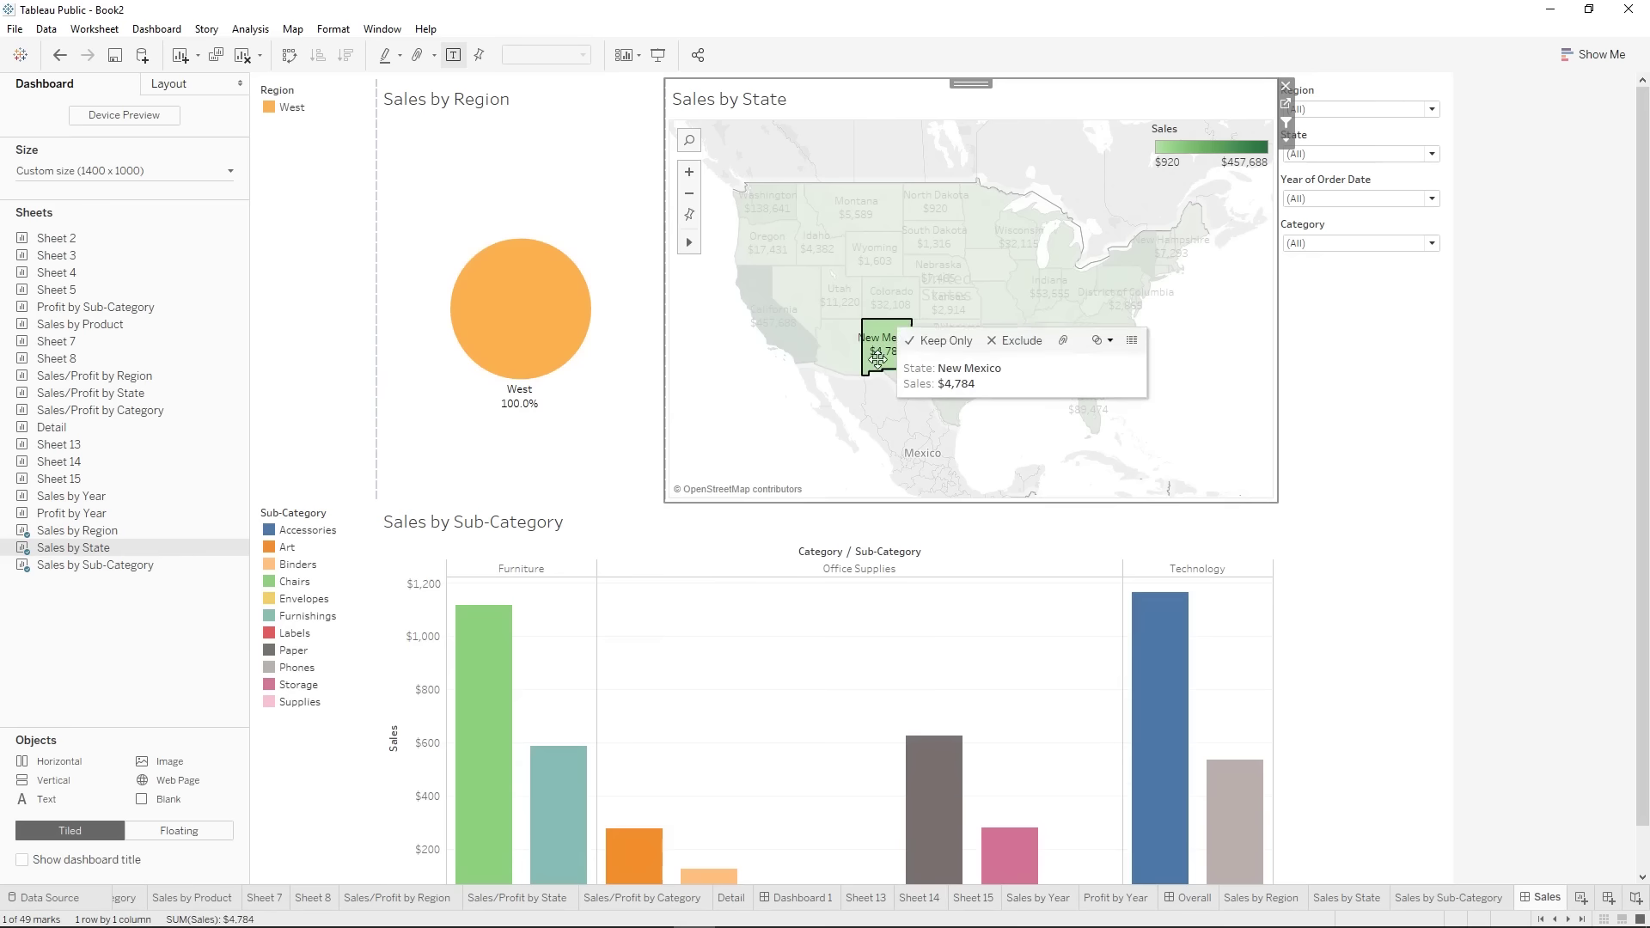
{"action": "left_click", "coordinate": [885, 358]}
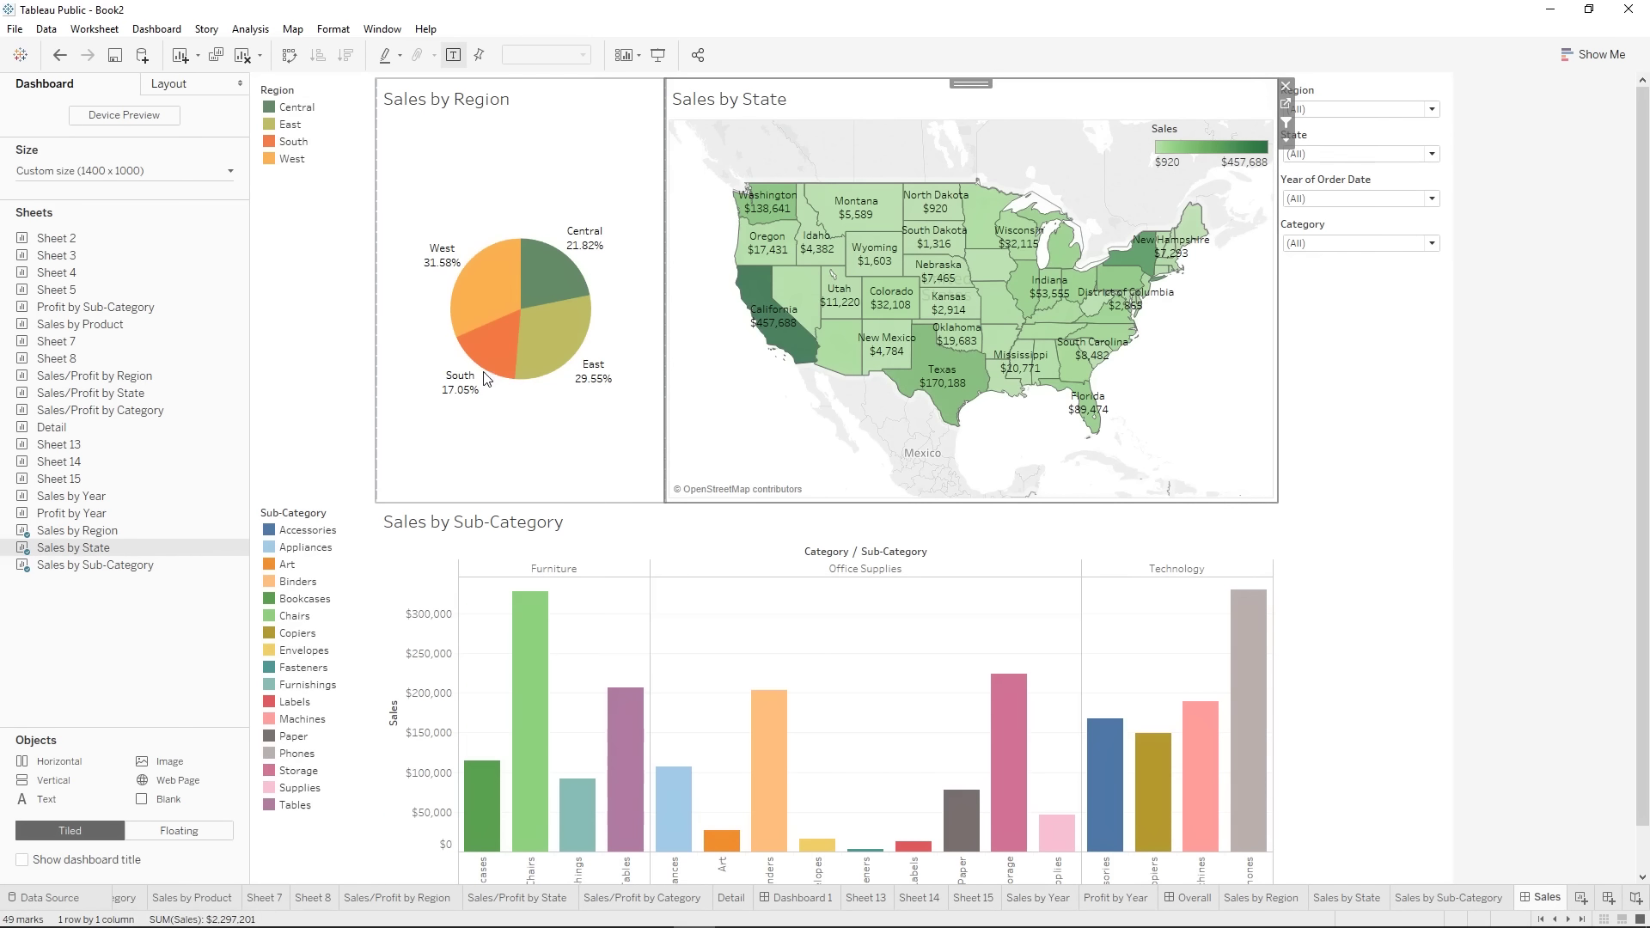
- Use the Sales by Sub-Category chart as a filter for the dashboard and test it with the Storage bar
{"action": "left_click", "coordinate": [1149, 544]}
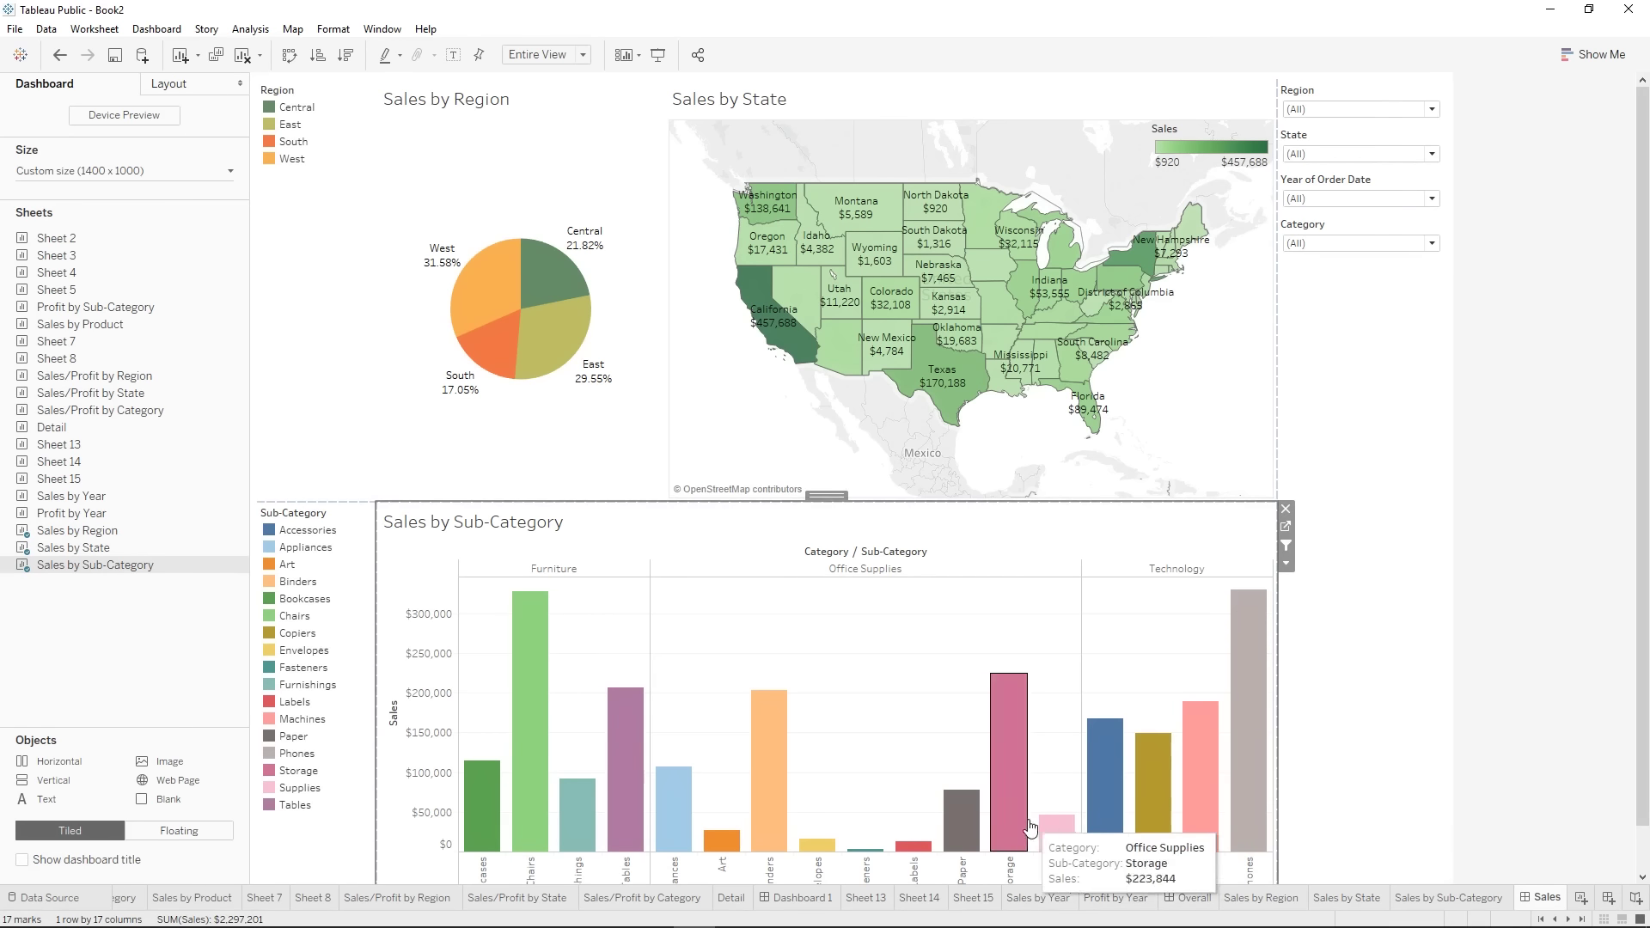
{"action": "scroll", "coordinate": [1393, 681], "scroll_direction": "down", "scroll_amount": 1}
{"action": "scroll", "coordinate": [1393, 681], "scroll_direction": "down", "scroll_amount": 1}
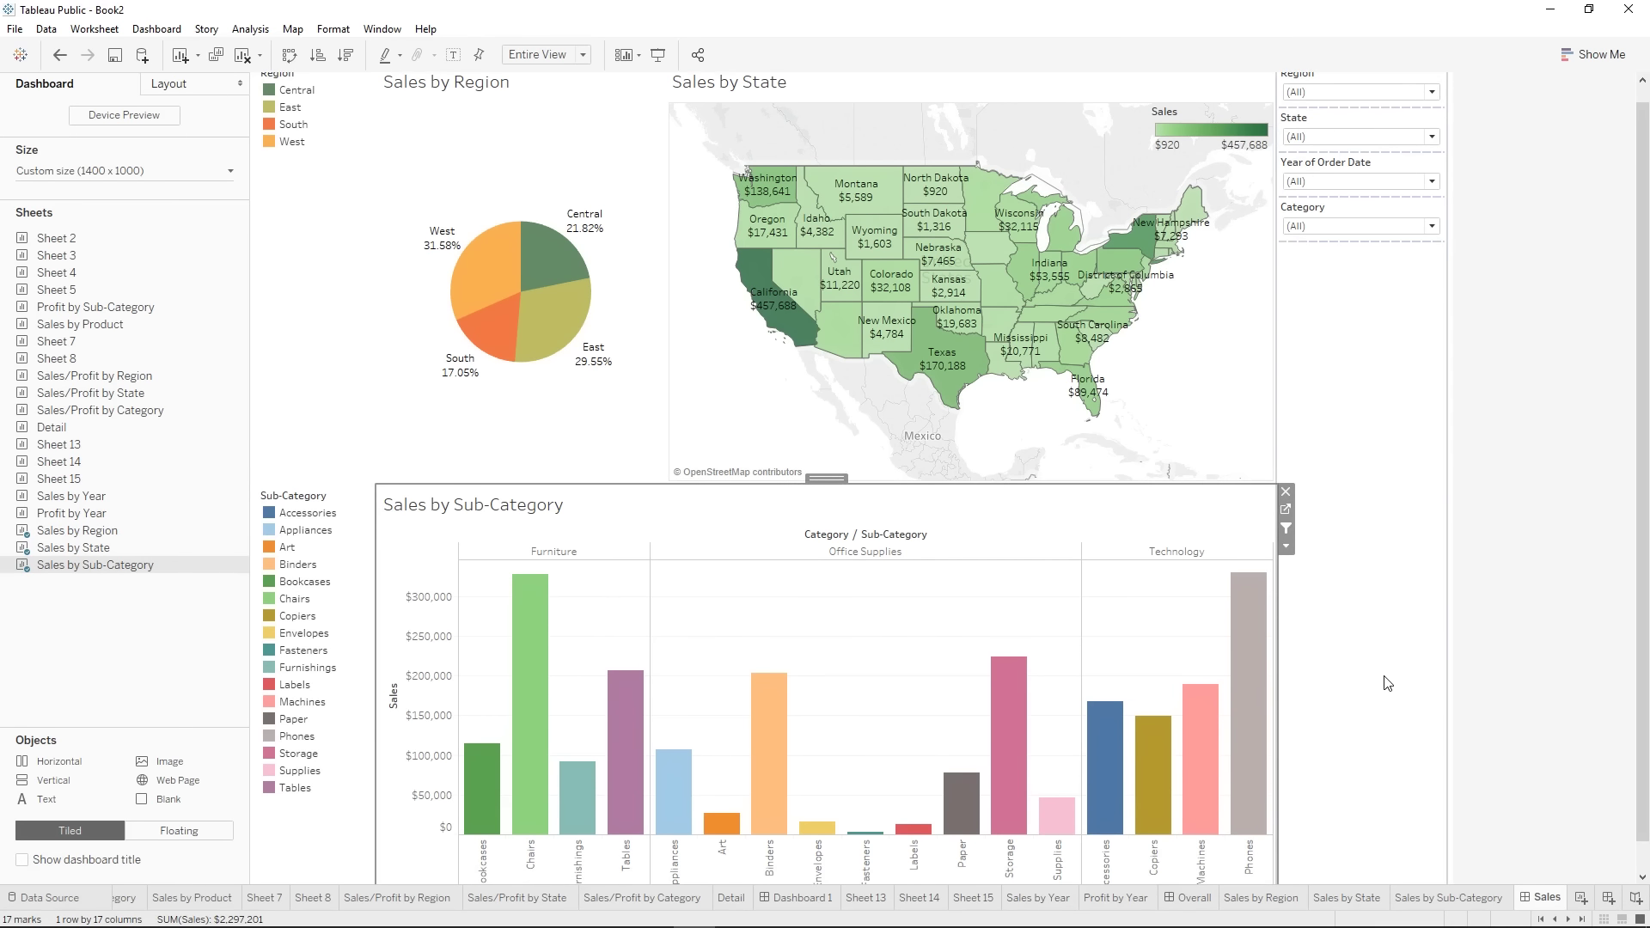
{"action": "left_click", "coordinate": [1009, 748]}
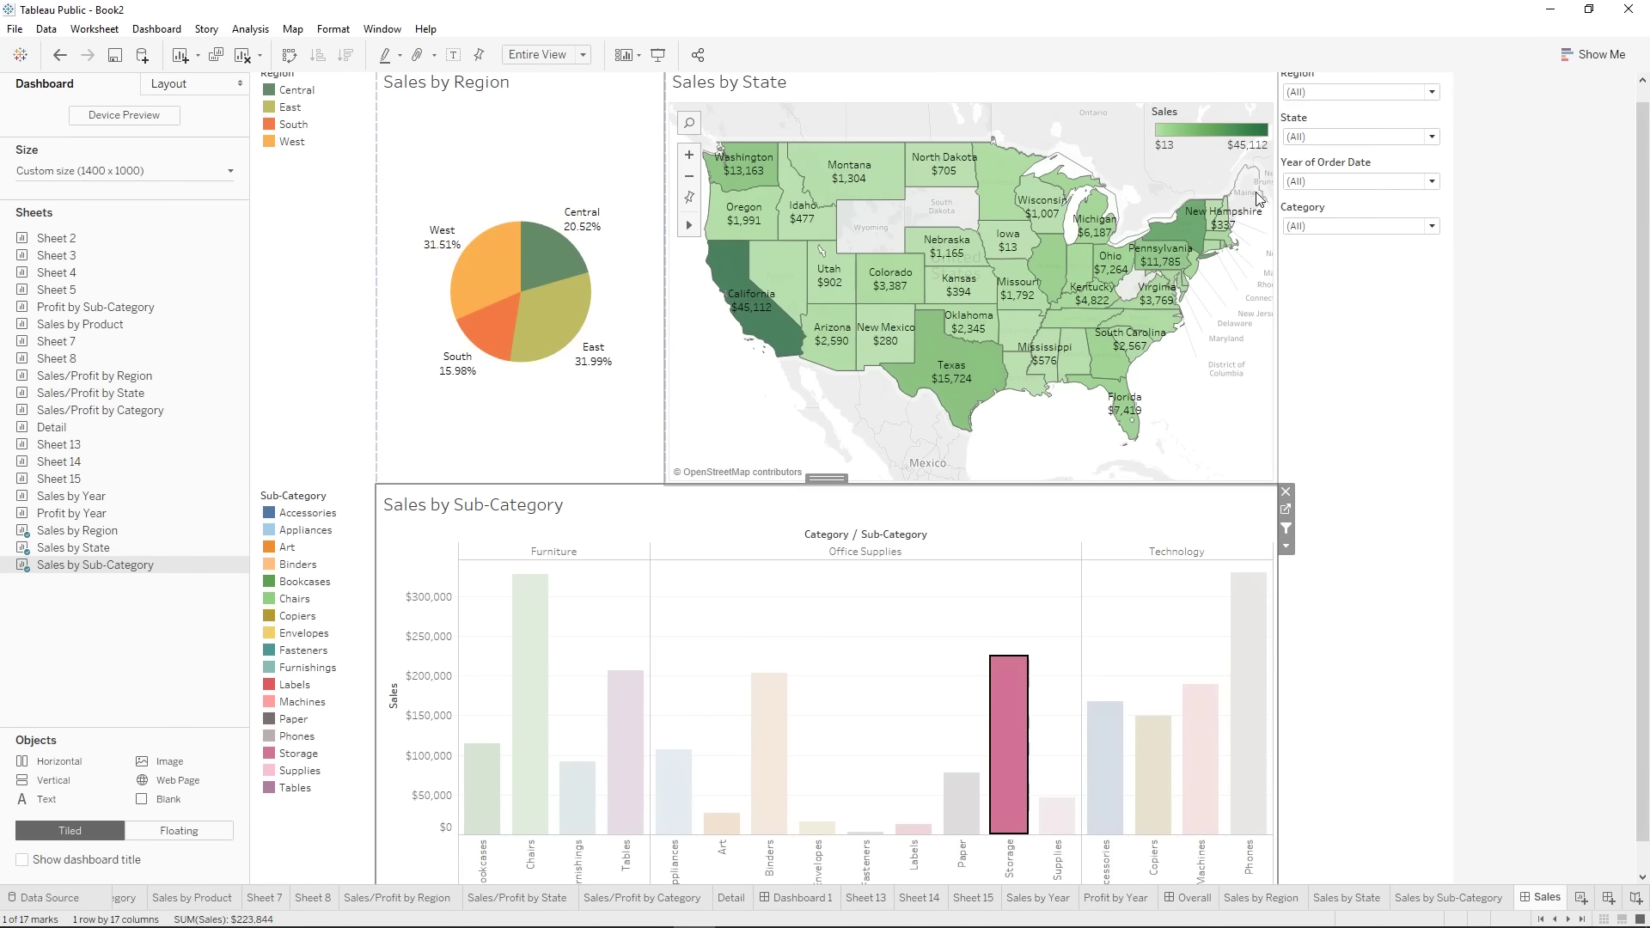
{"action": "mouse_move", "coordinate": [1020, 810]}
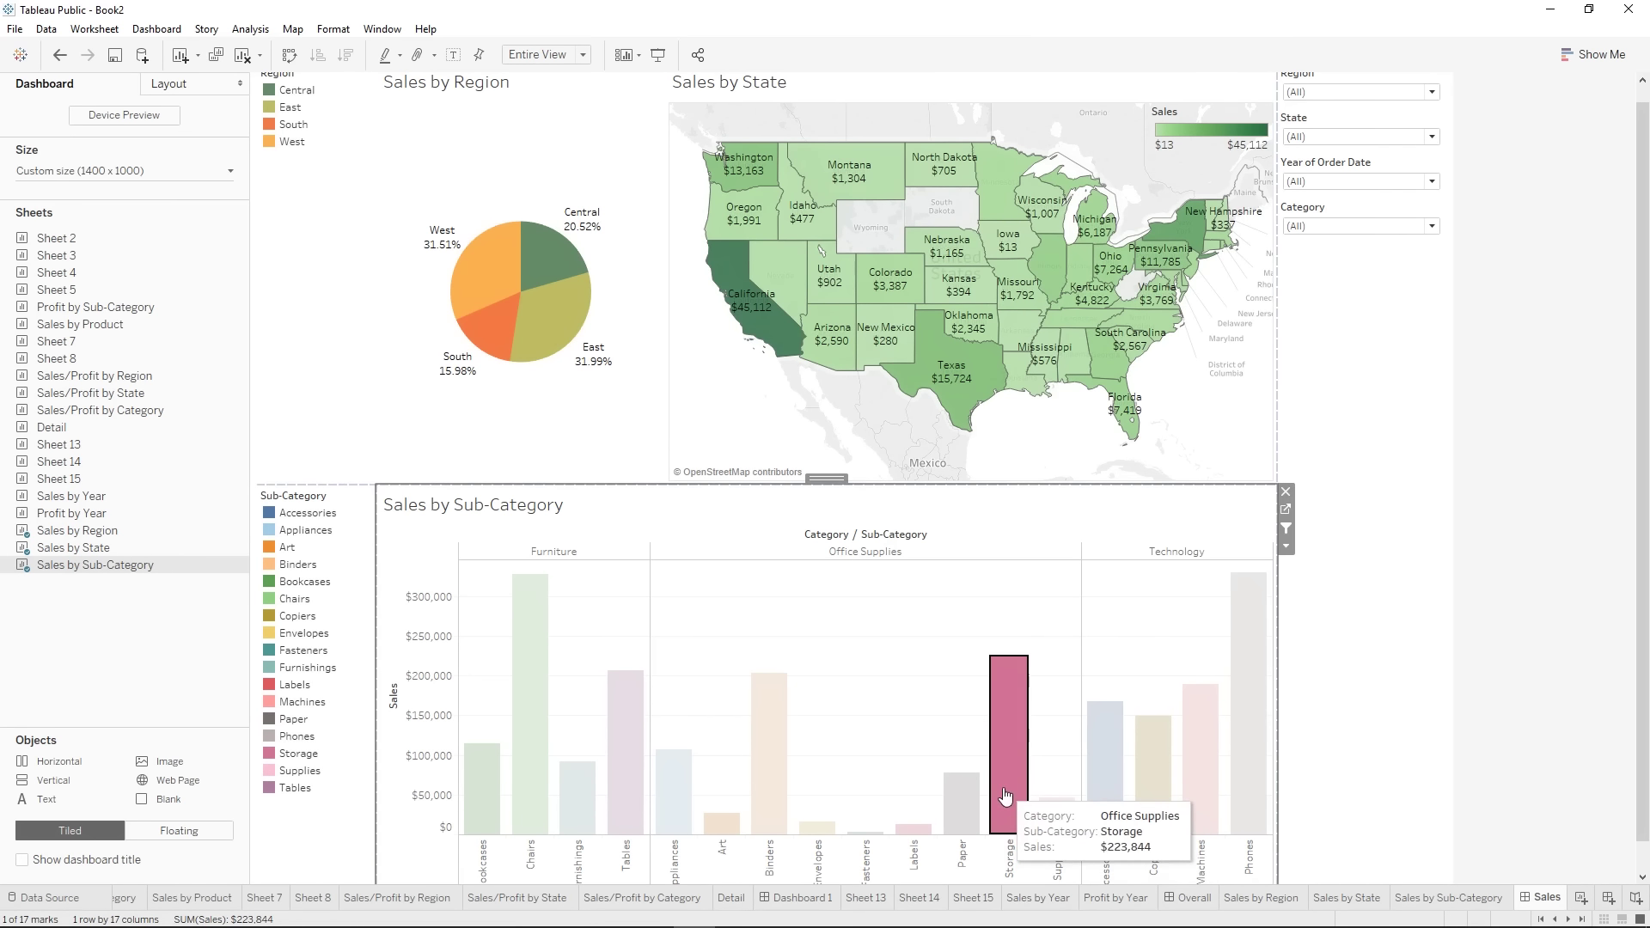
{"action": "left_click", "coordinate": [997, 795]}
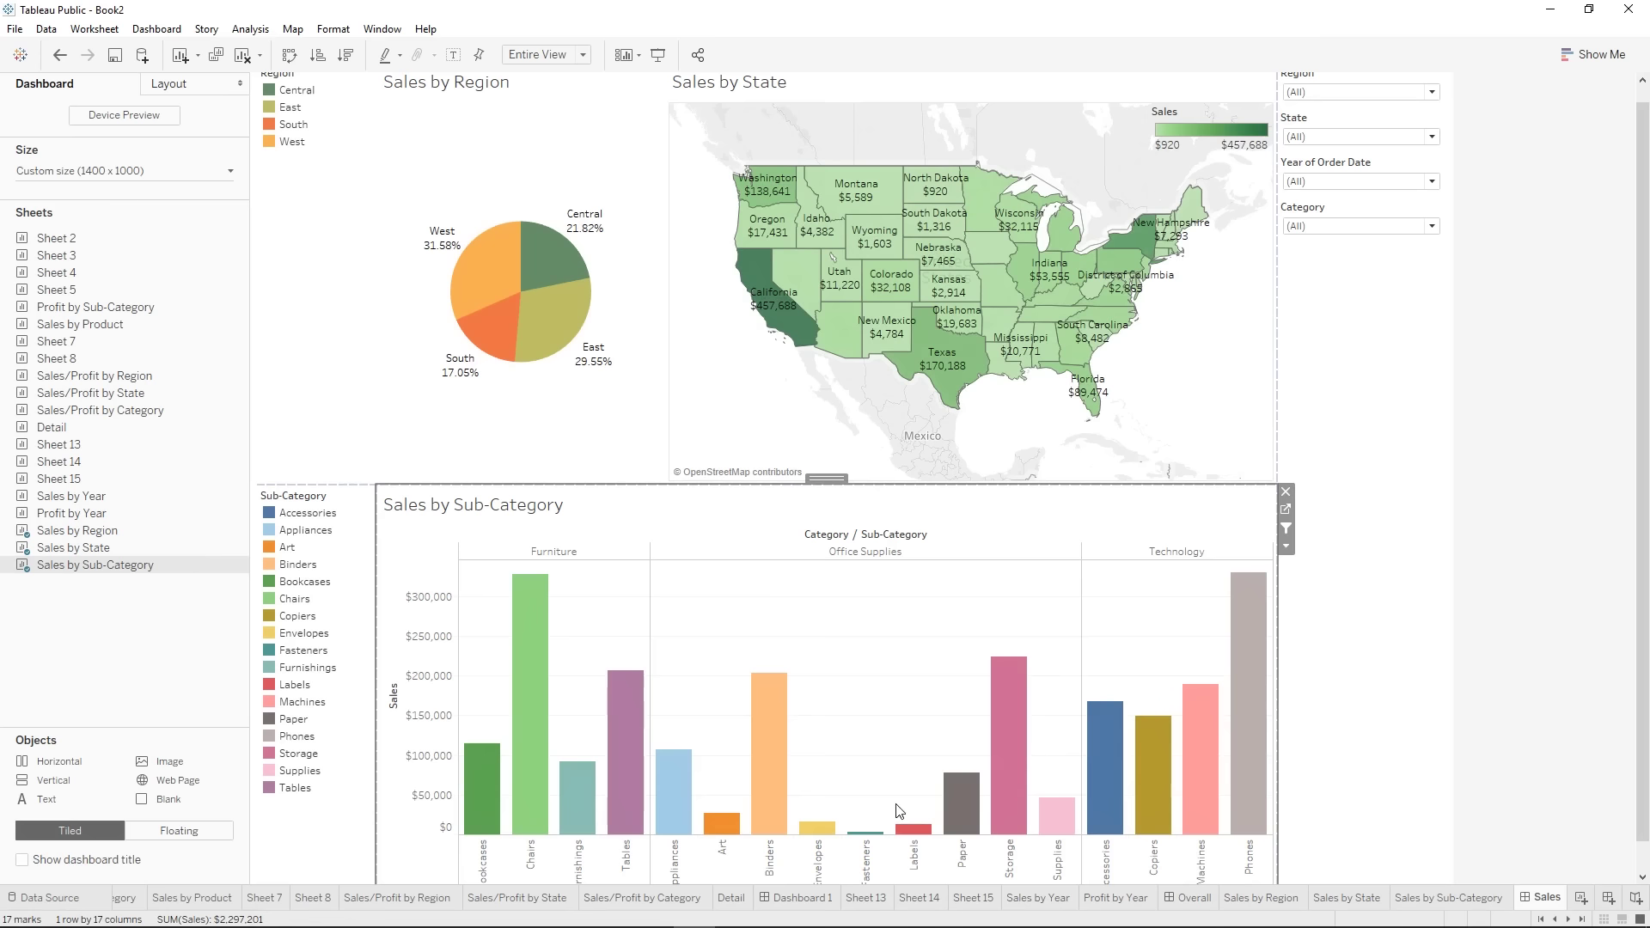
- Test sub-category filtering with the Binders bar, the bars from Art to Storage, and Storage alone, and clear the selection
{"action": "left_click", "coordinate": [781, 799]}
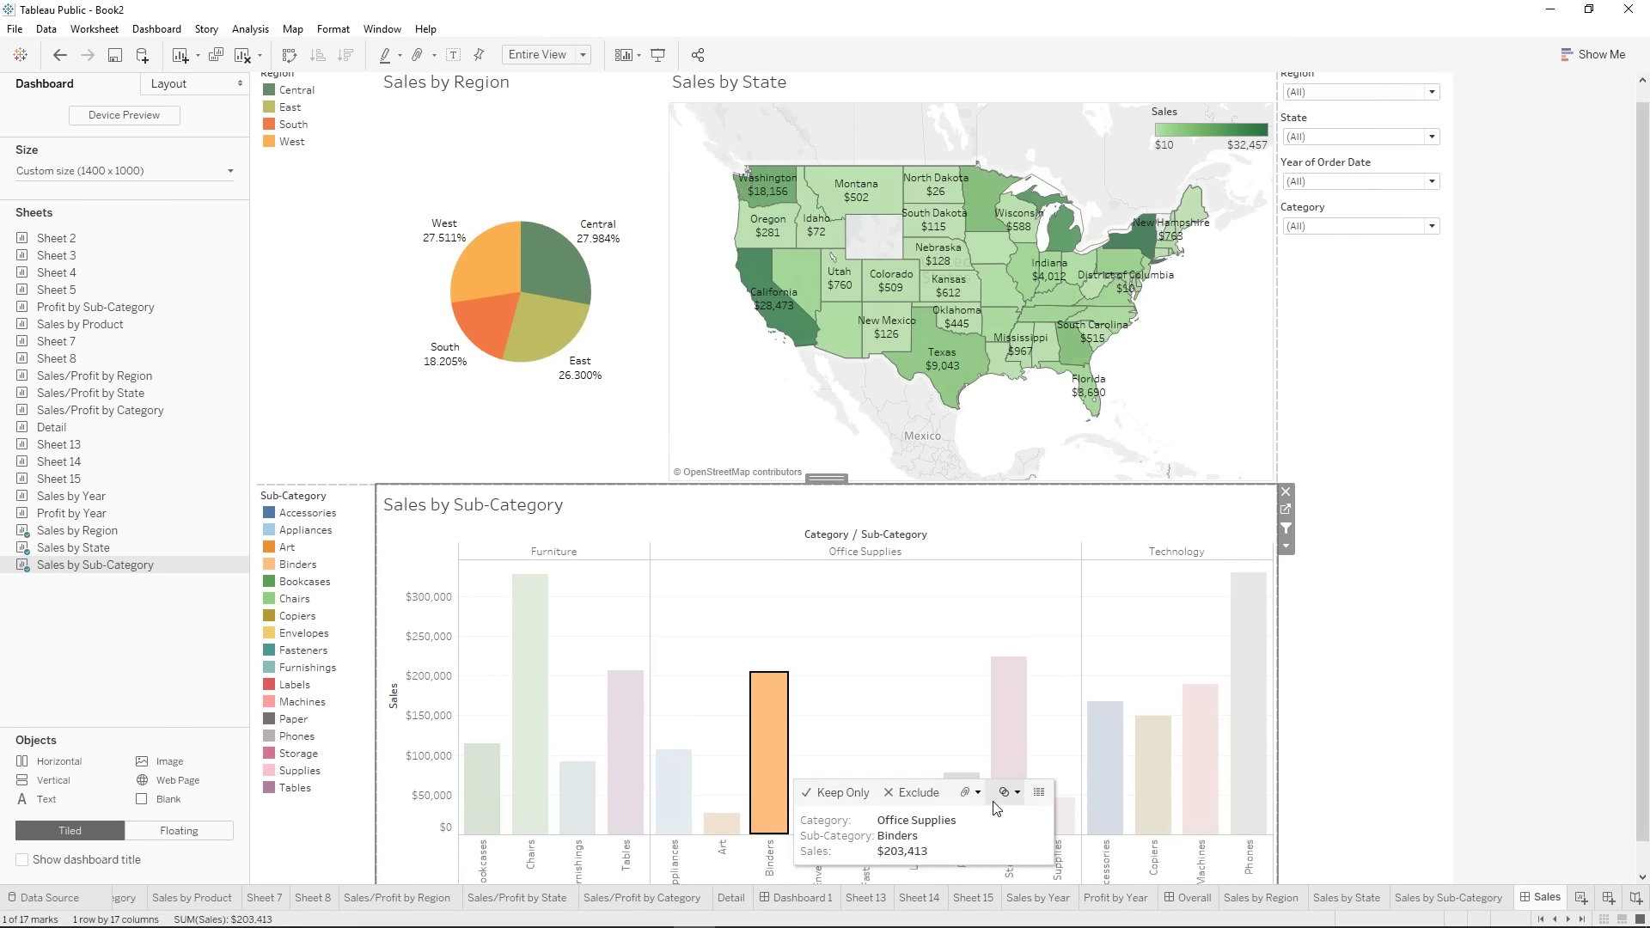
{"action": "left_click", "coordinate": [1019, 741], "text": "ctrl"}
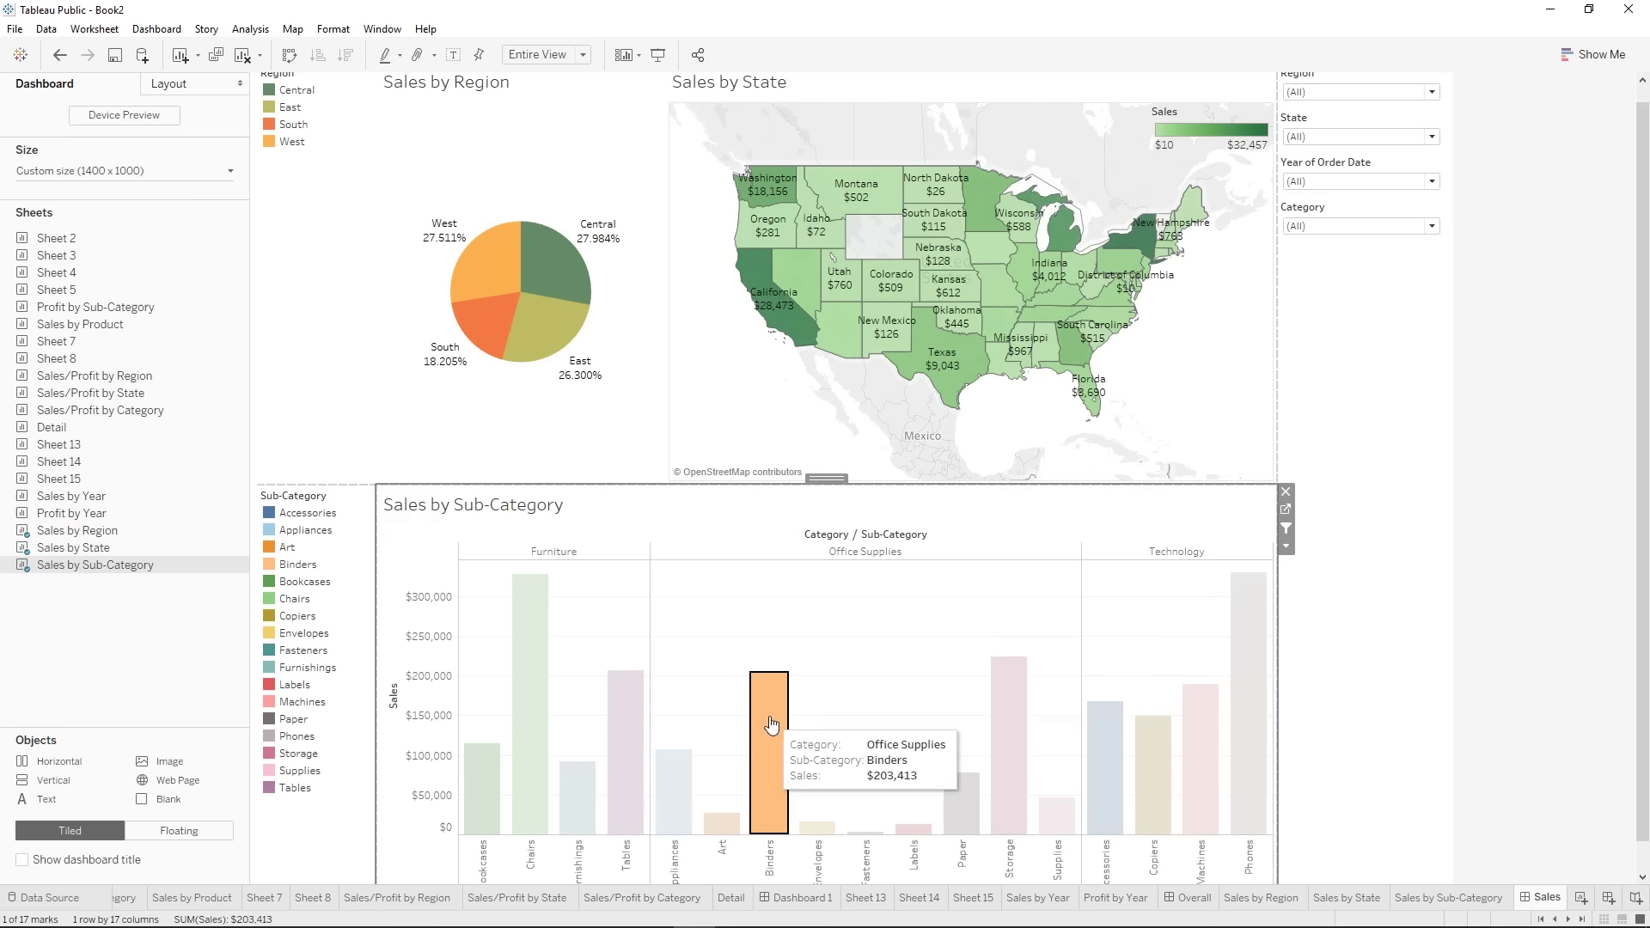
{"action": "left_click", "coordinate": [739, 655]}
{"action": "left_click_drag", "start_coordinate": [735, 636], "coordinate": [1027, 860]}
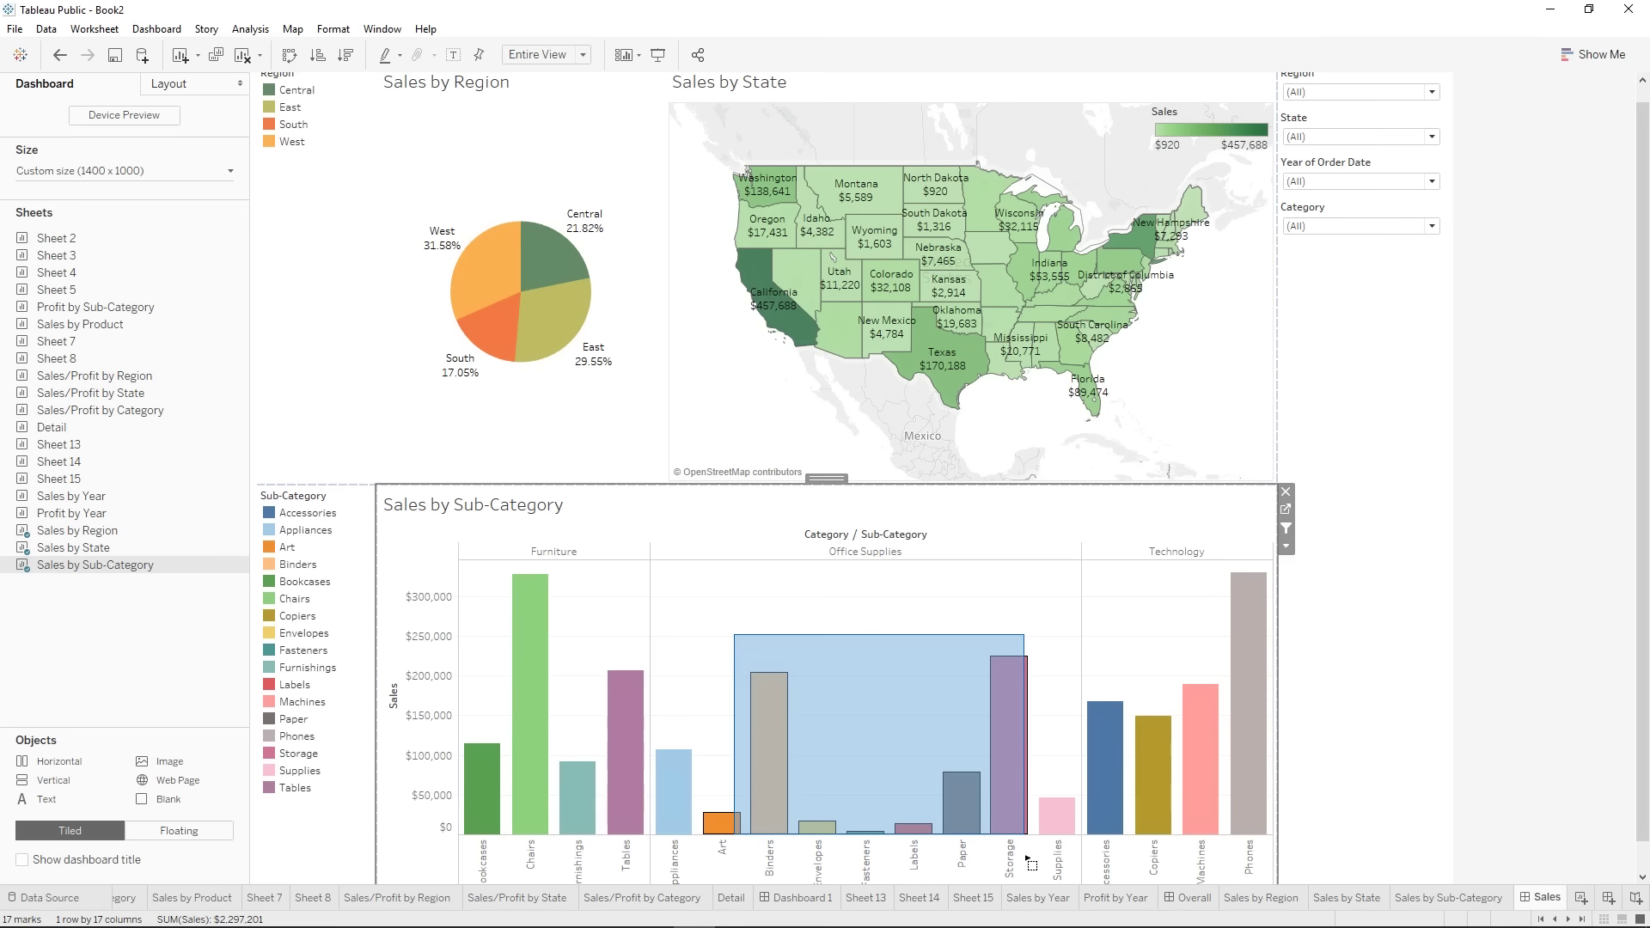
{"action": "left_click_drag", "start_coordinate": [1027, 860], "coordinate": [1022, 855]}
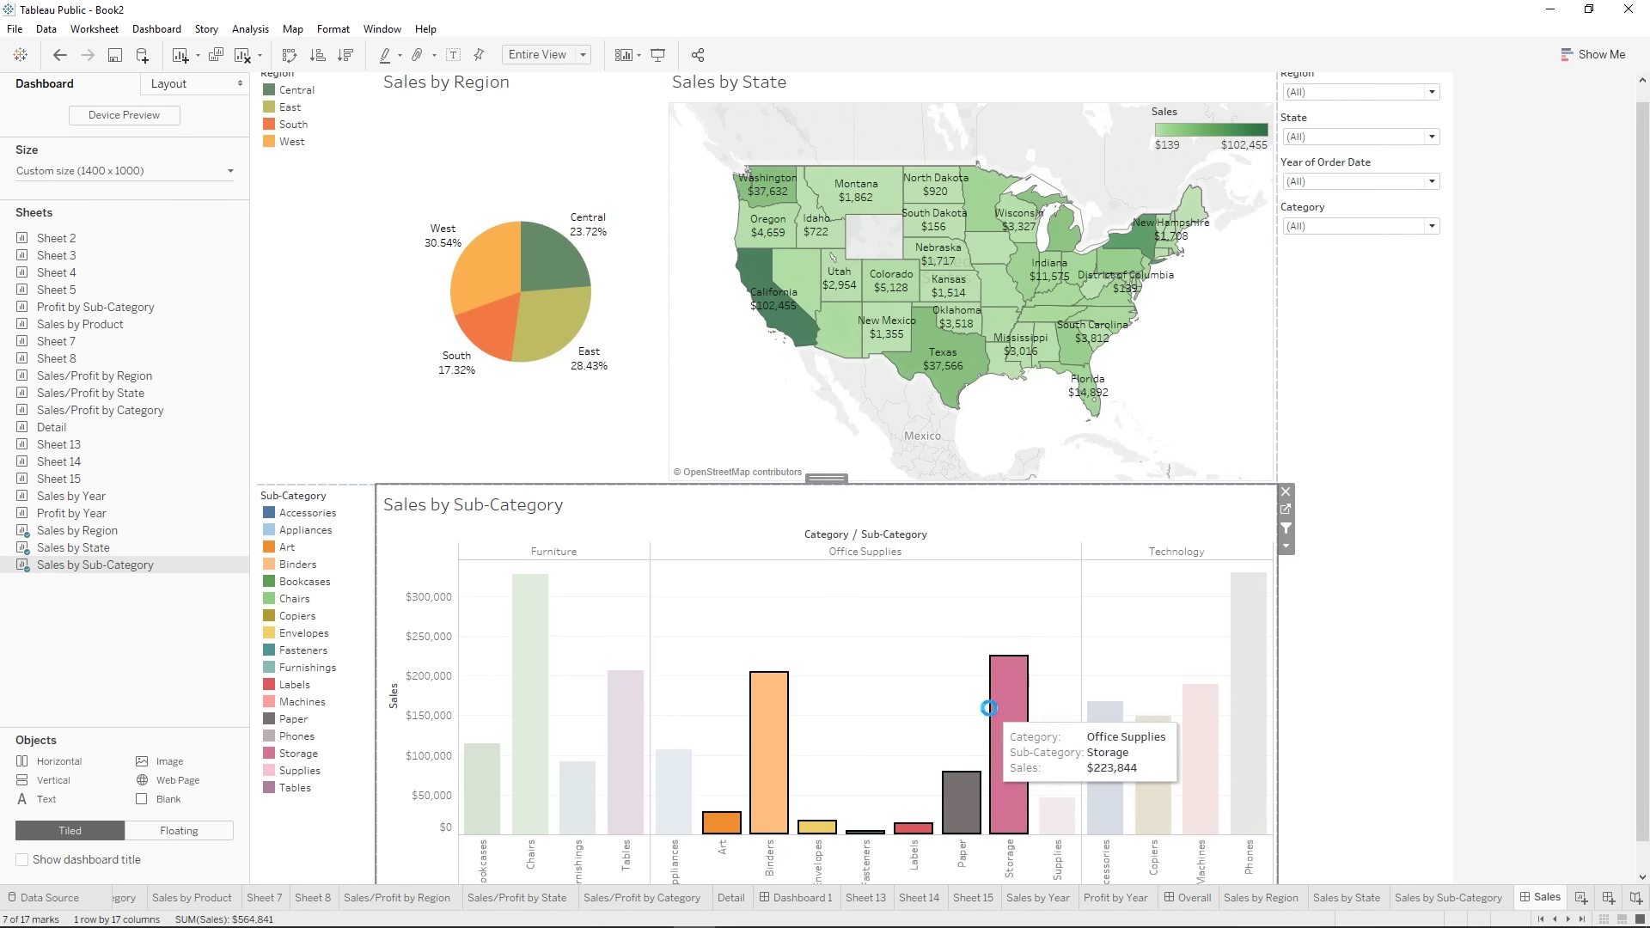
{"action": "left_click", "coordinate": [997, 713]}
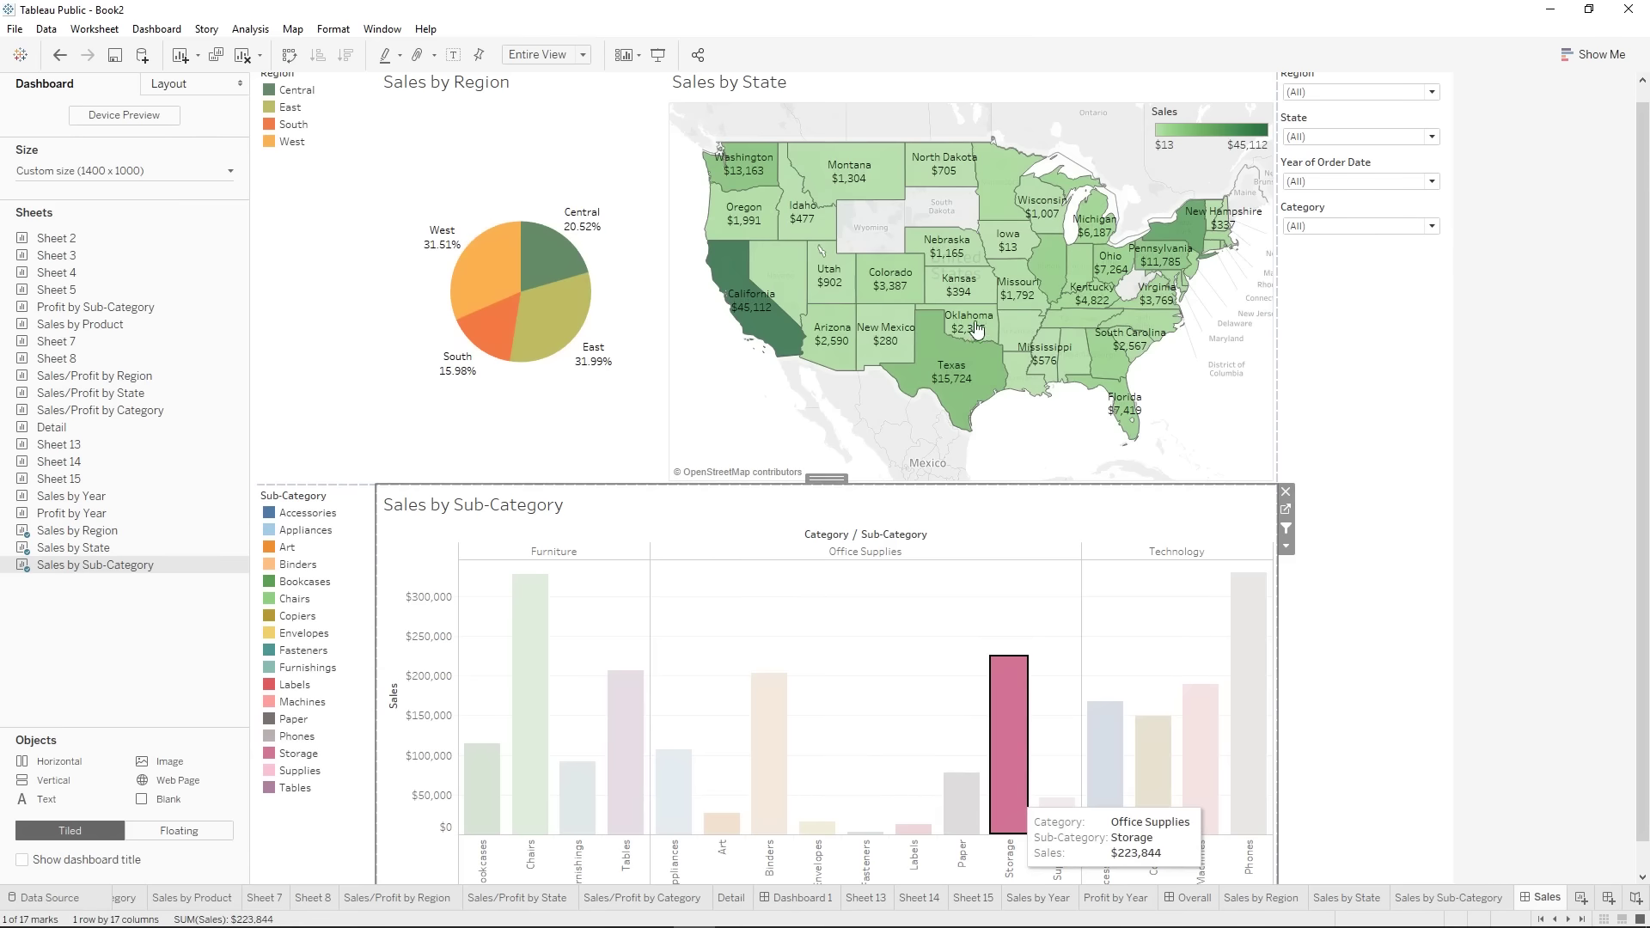
{"action": "left_click", "coordinate": [1014, 799]}
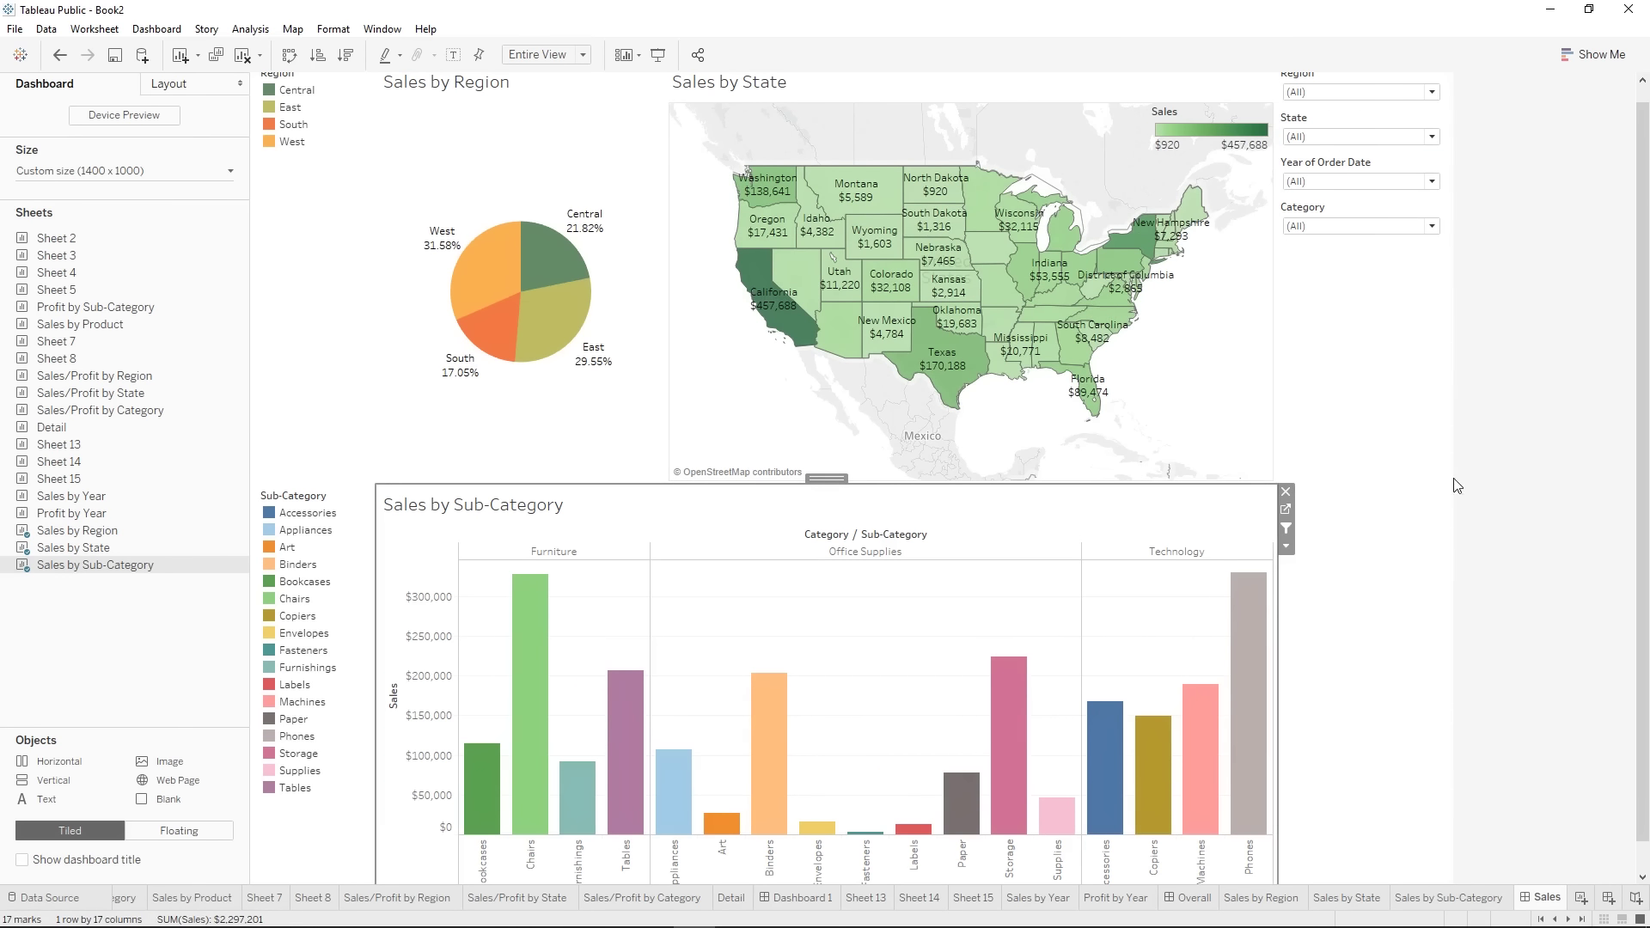
- Duplicate the Sales by Region worksheet
{"action": "scroll", "coordinate": [1410, 495], "scroll_direction": "down", "scroll_amount": 1}
{"action": "scroll", "coordinate": [1410, 495], "scroll_direction": "up", "scroll_amount": 2}
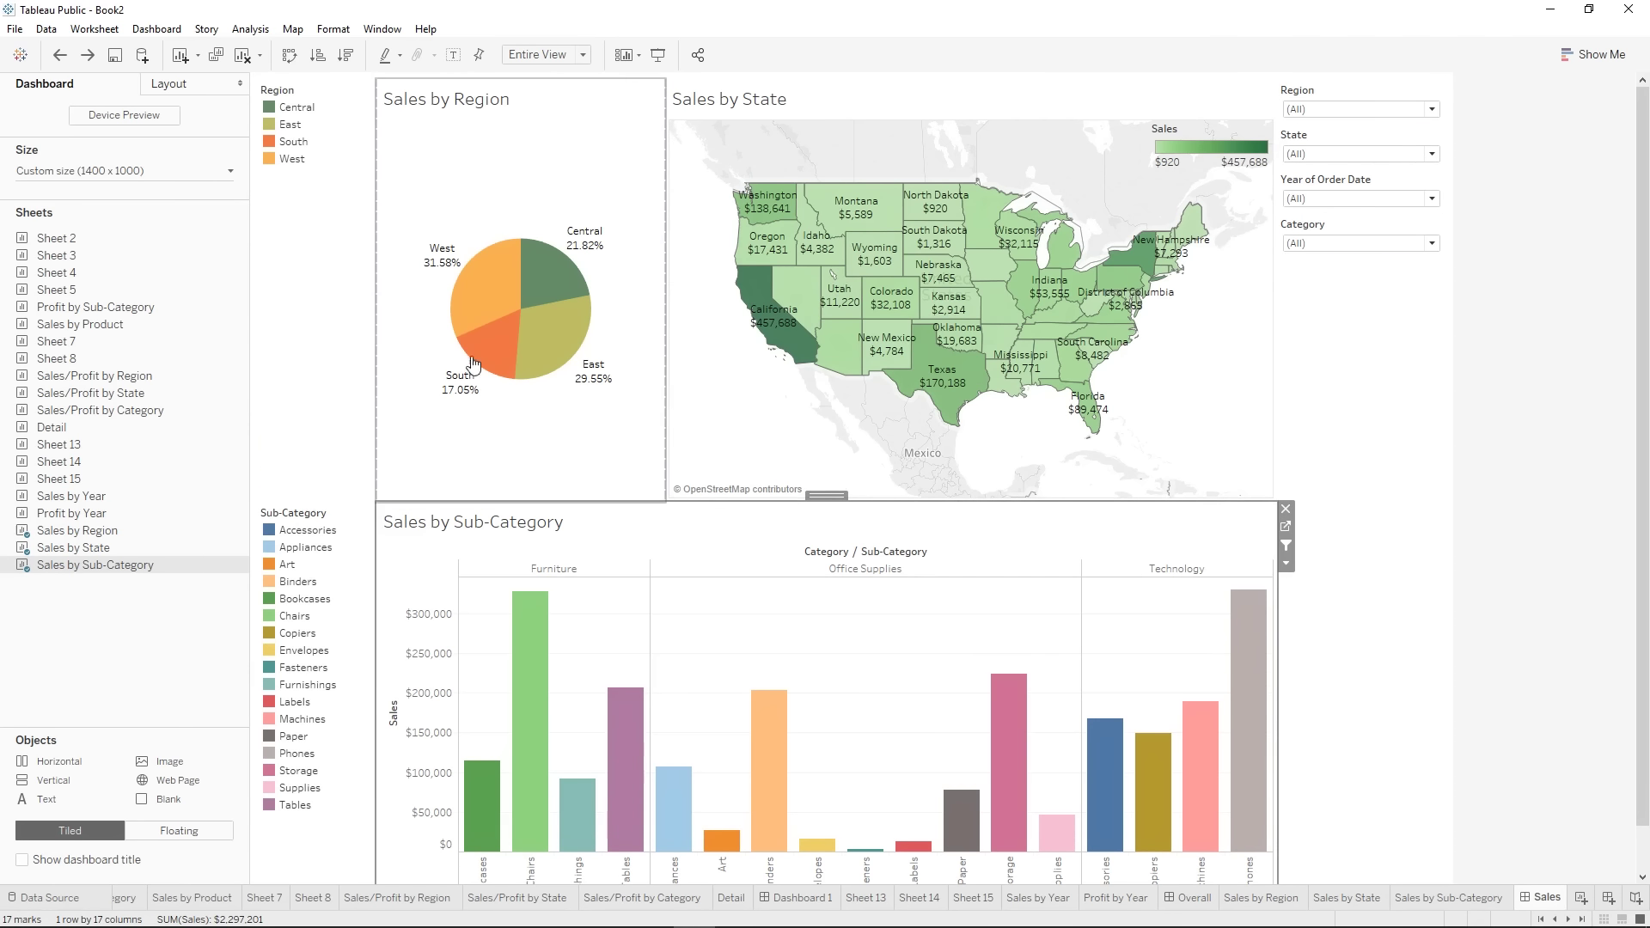
{"action": "left_click", "coordinate": [1243, 898]}
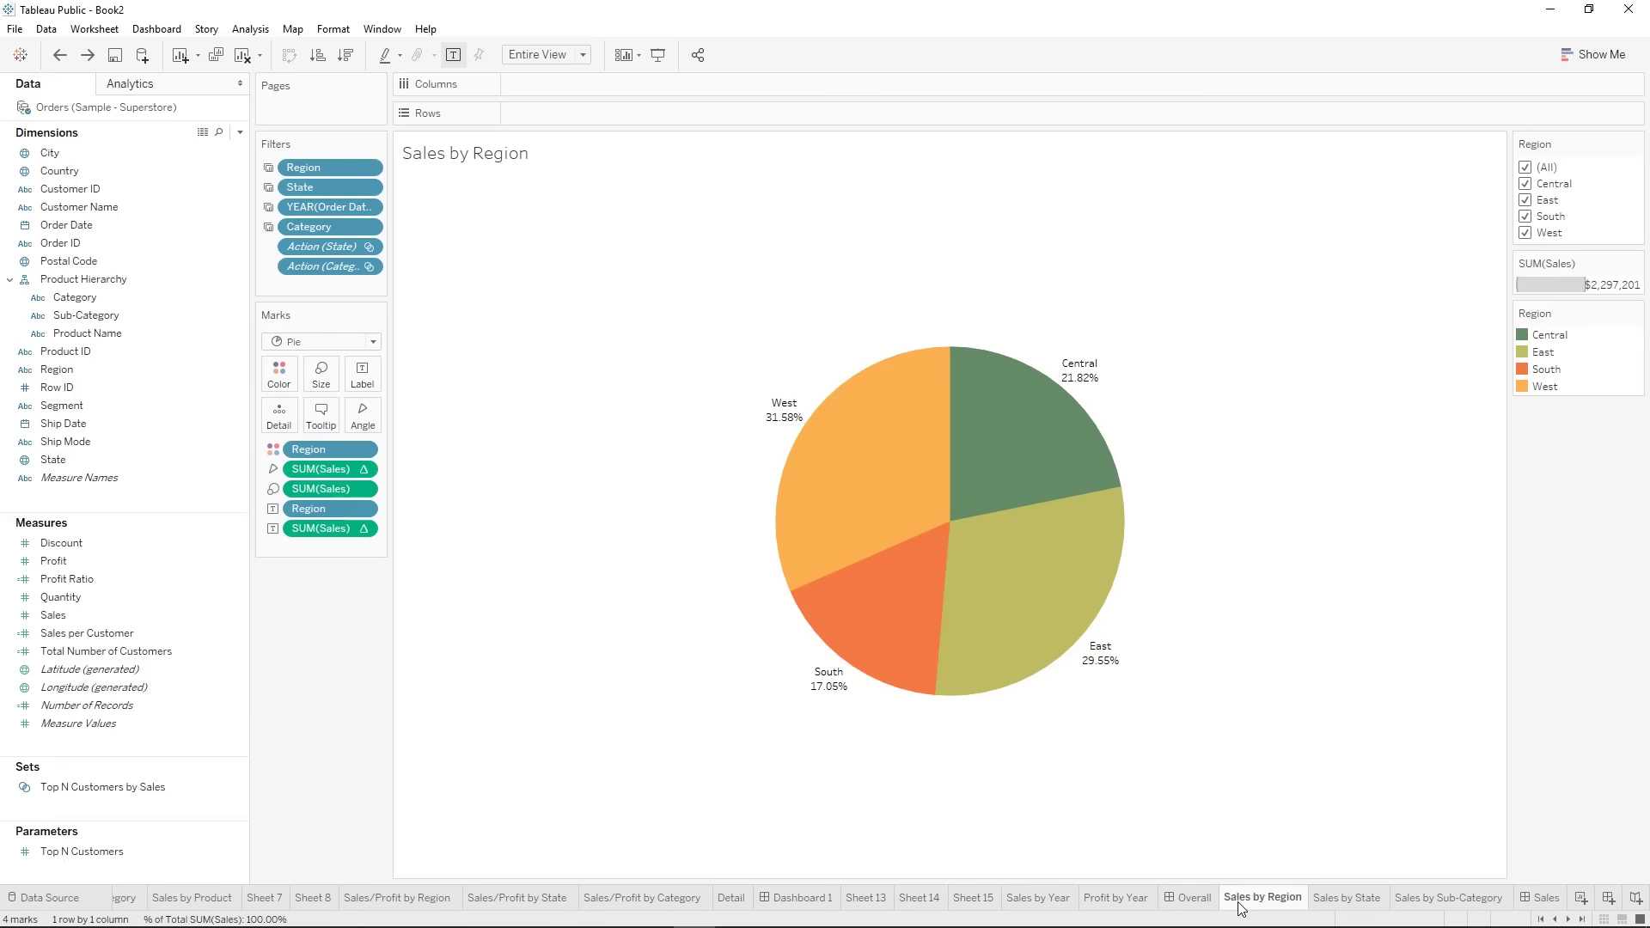
{"action": "right_click", "coordinate": [1243, 908]}
{"action": "left_click", "coordinate": [1287, 759]}
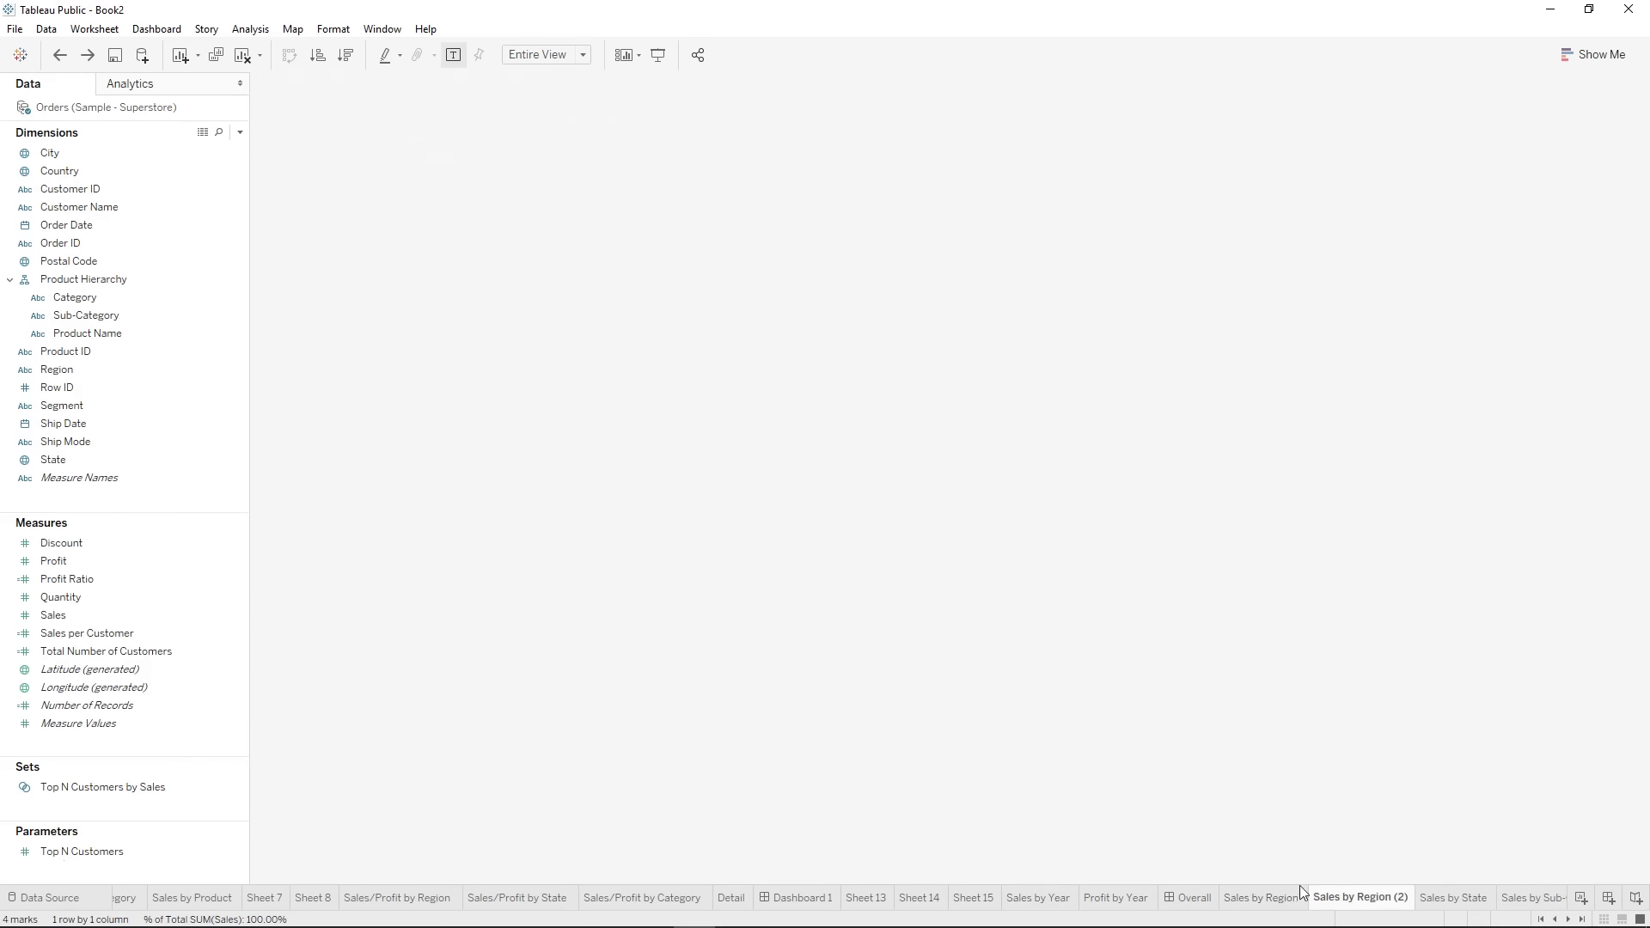
- Rename the duplicated worksheet as Profit by Region and move it after the Sales dashboard
{"action": "right_click", "coordinate": [1353, 898]}
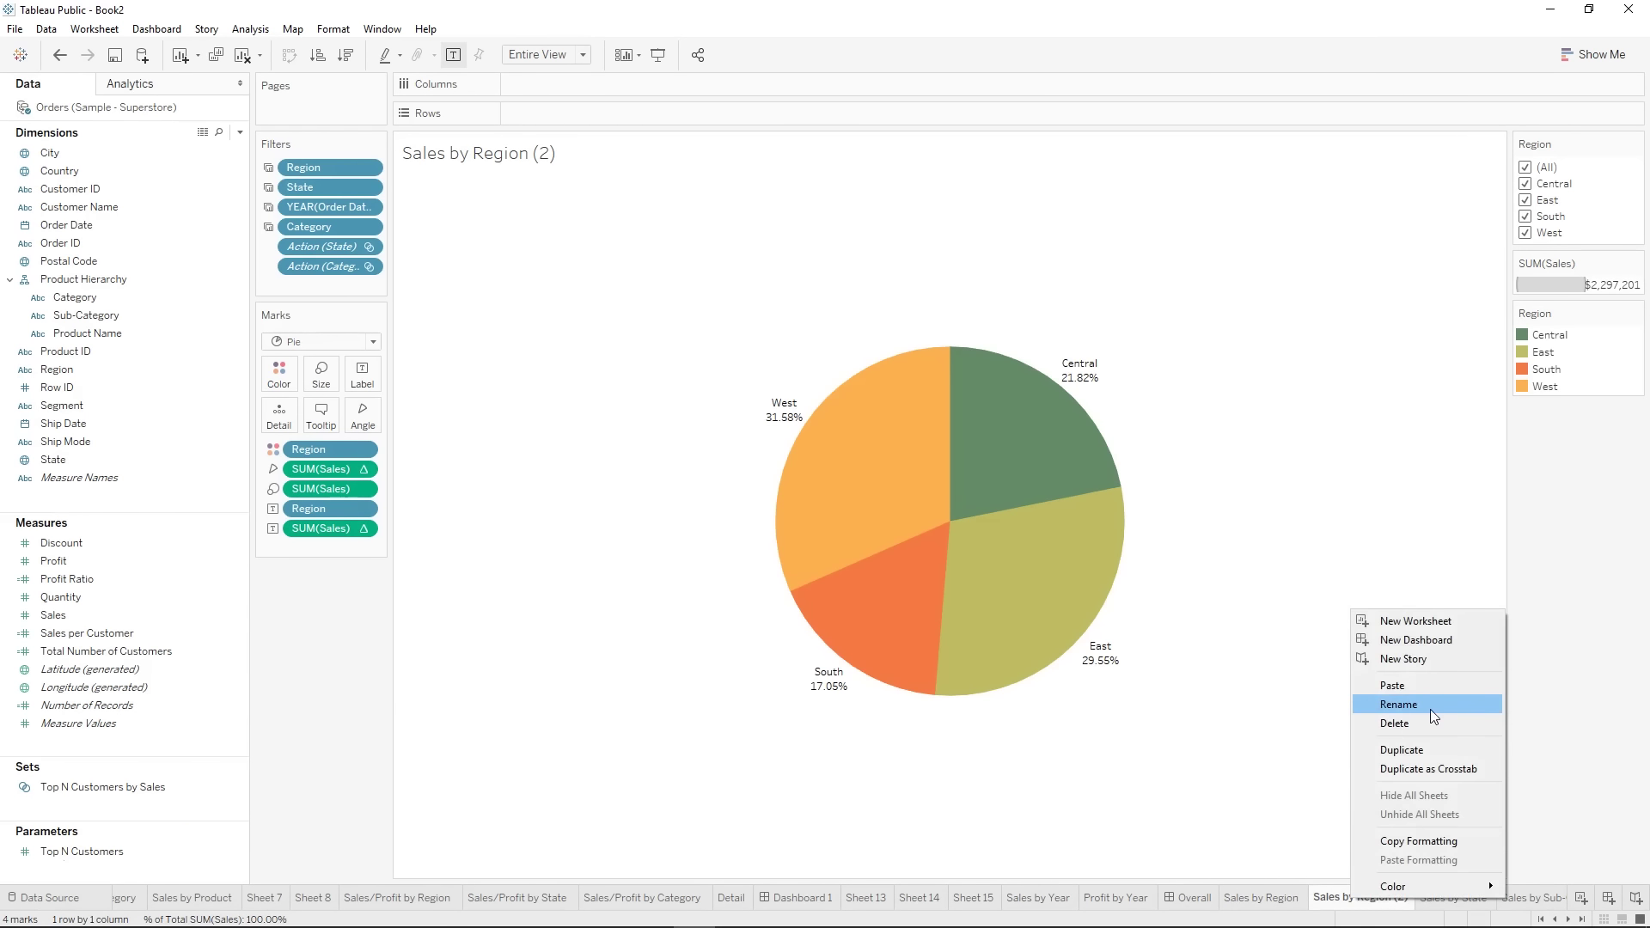
{"action": "left_click", "coordinate": [1429, 709]}
{"action": "double_click", "coordinate": [1337, 898]}
{"action": "type", "text": "Profit"}
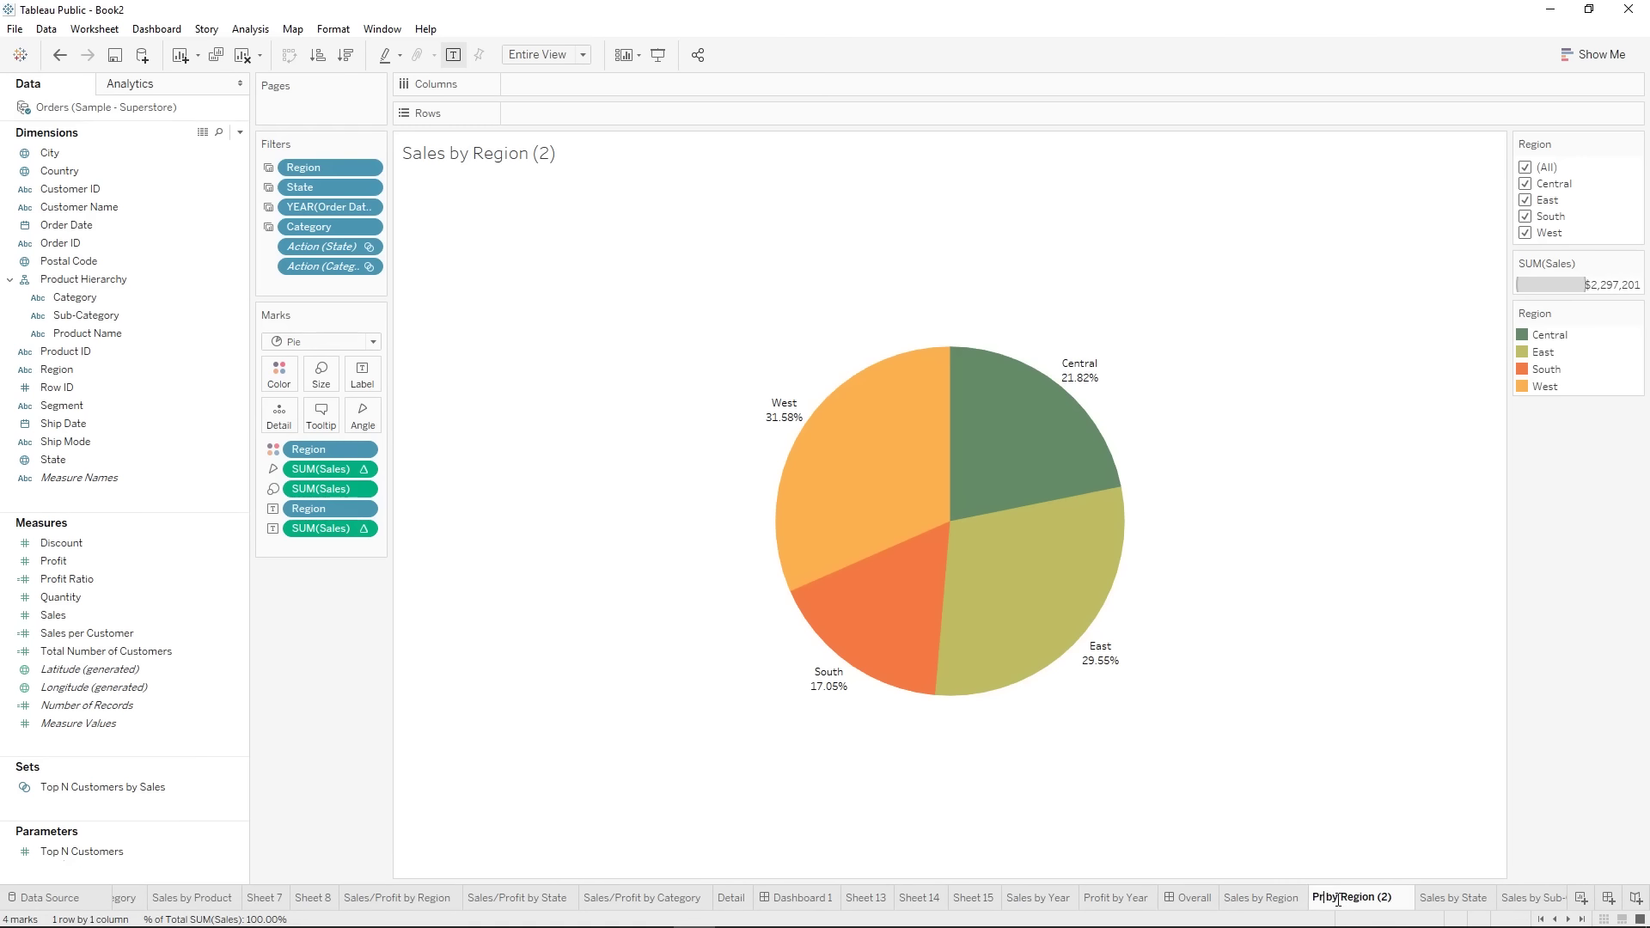
{"action": "key", "text": "BackSpace"}
{"action": "key", "text": "Return"}
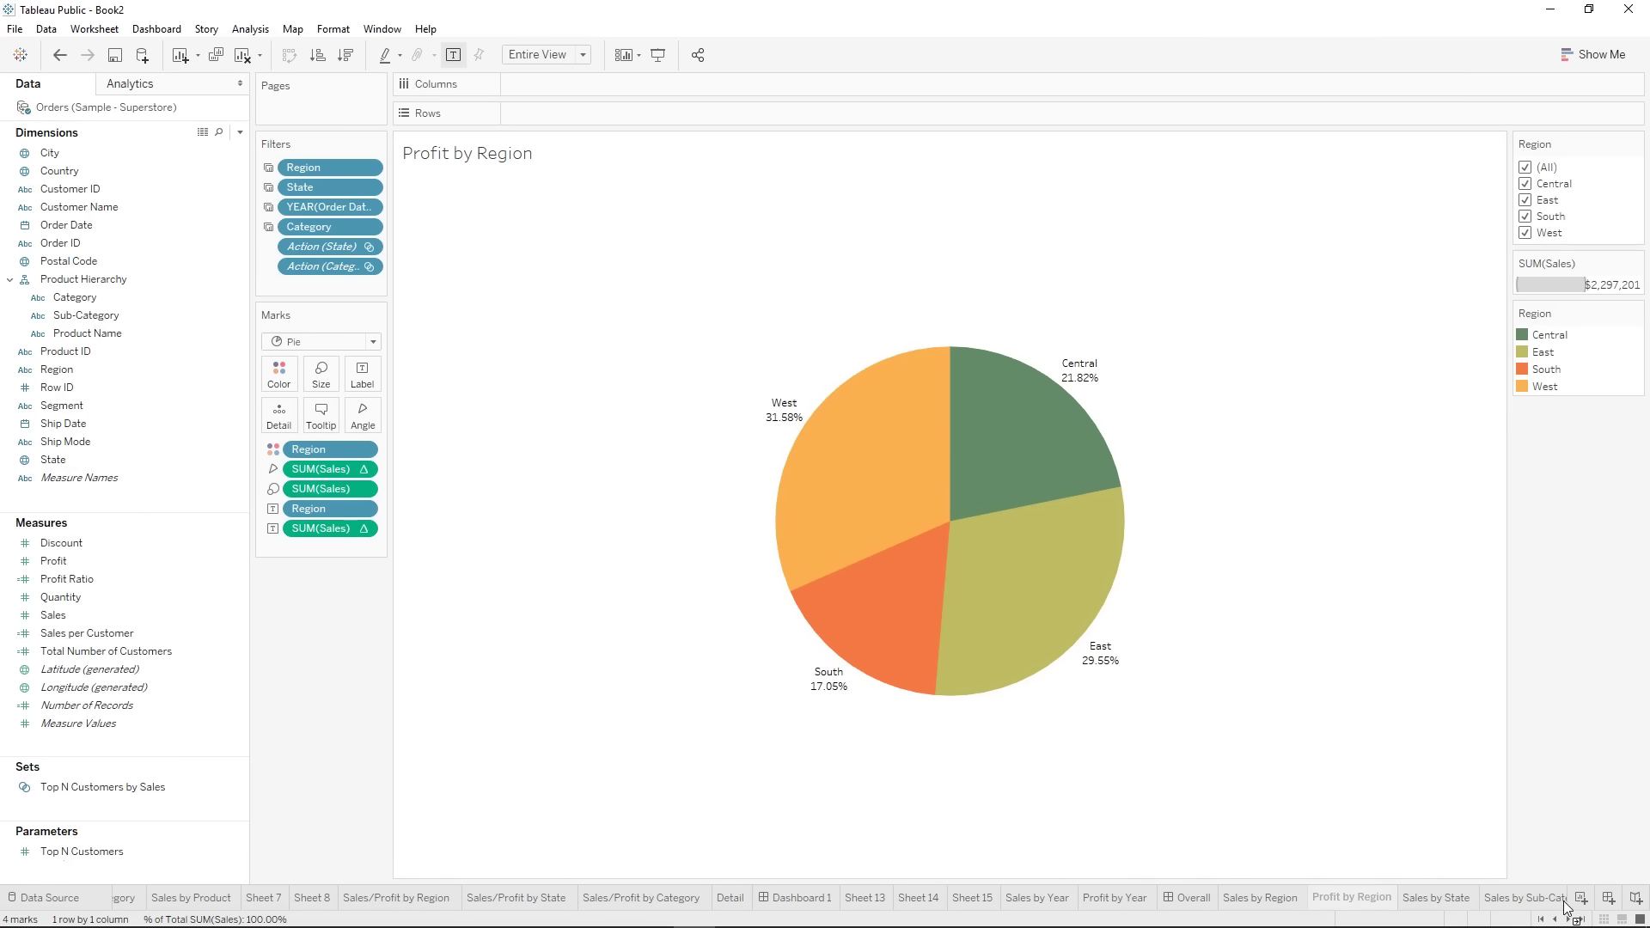
{"action": "left_click", "coordinate": [1582, 919]}
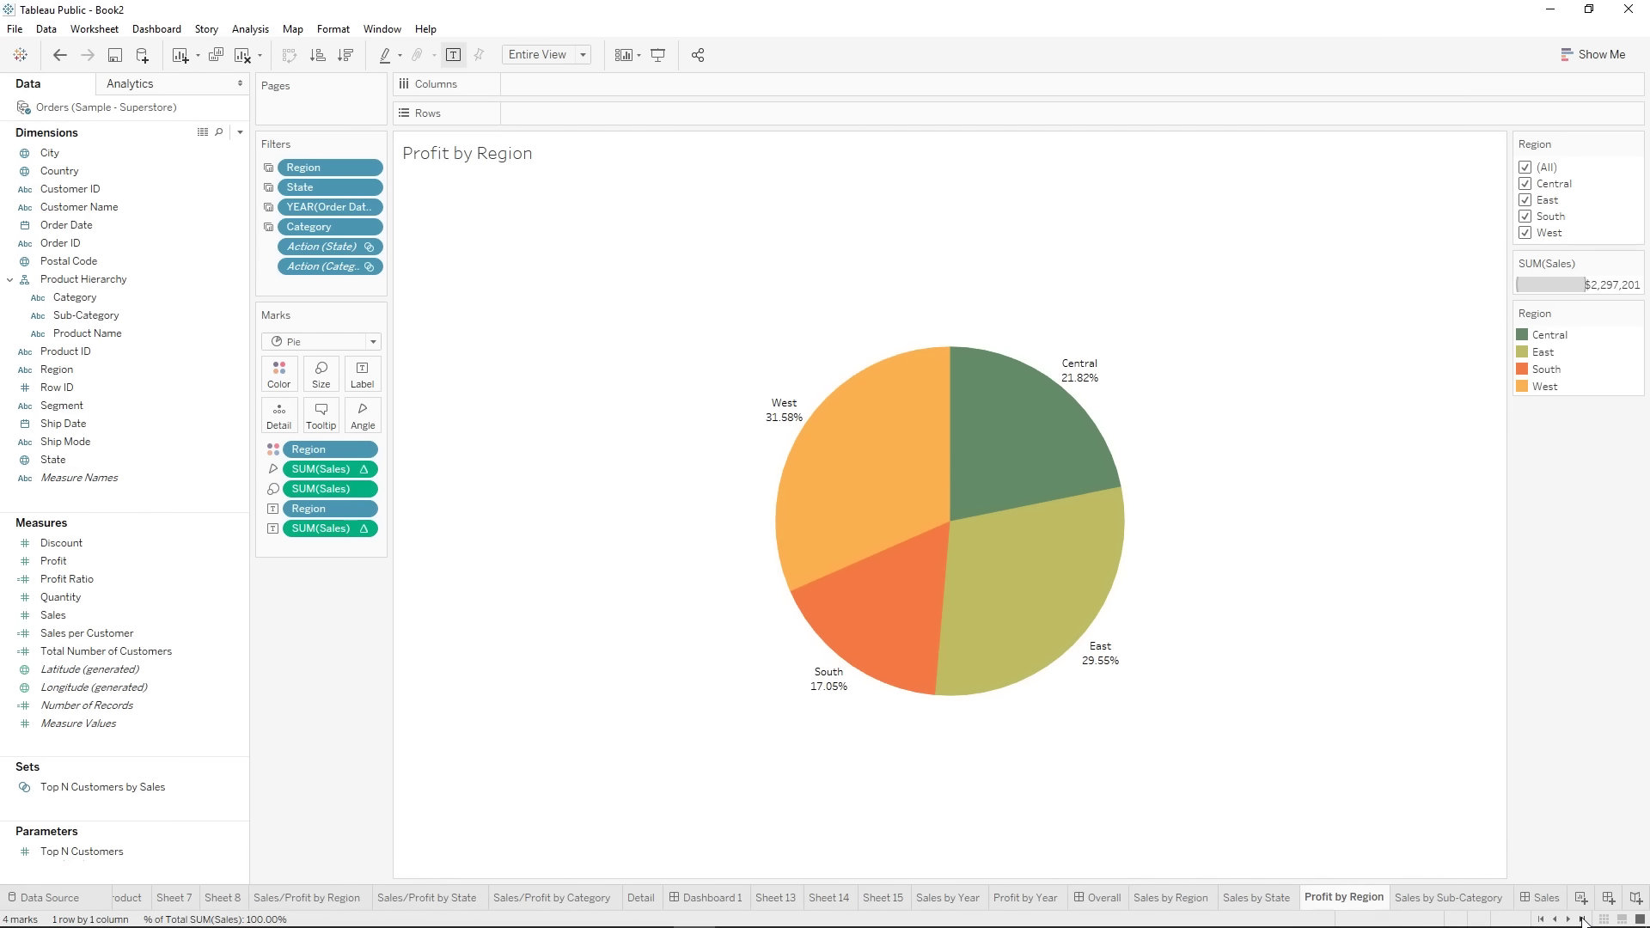
{"action": "left_click_drag", "start_coordinate": [1349, 899], "coordinate": [1557, 909]}
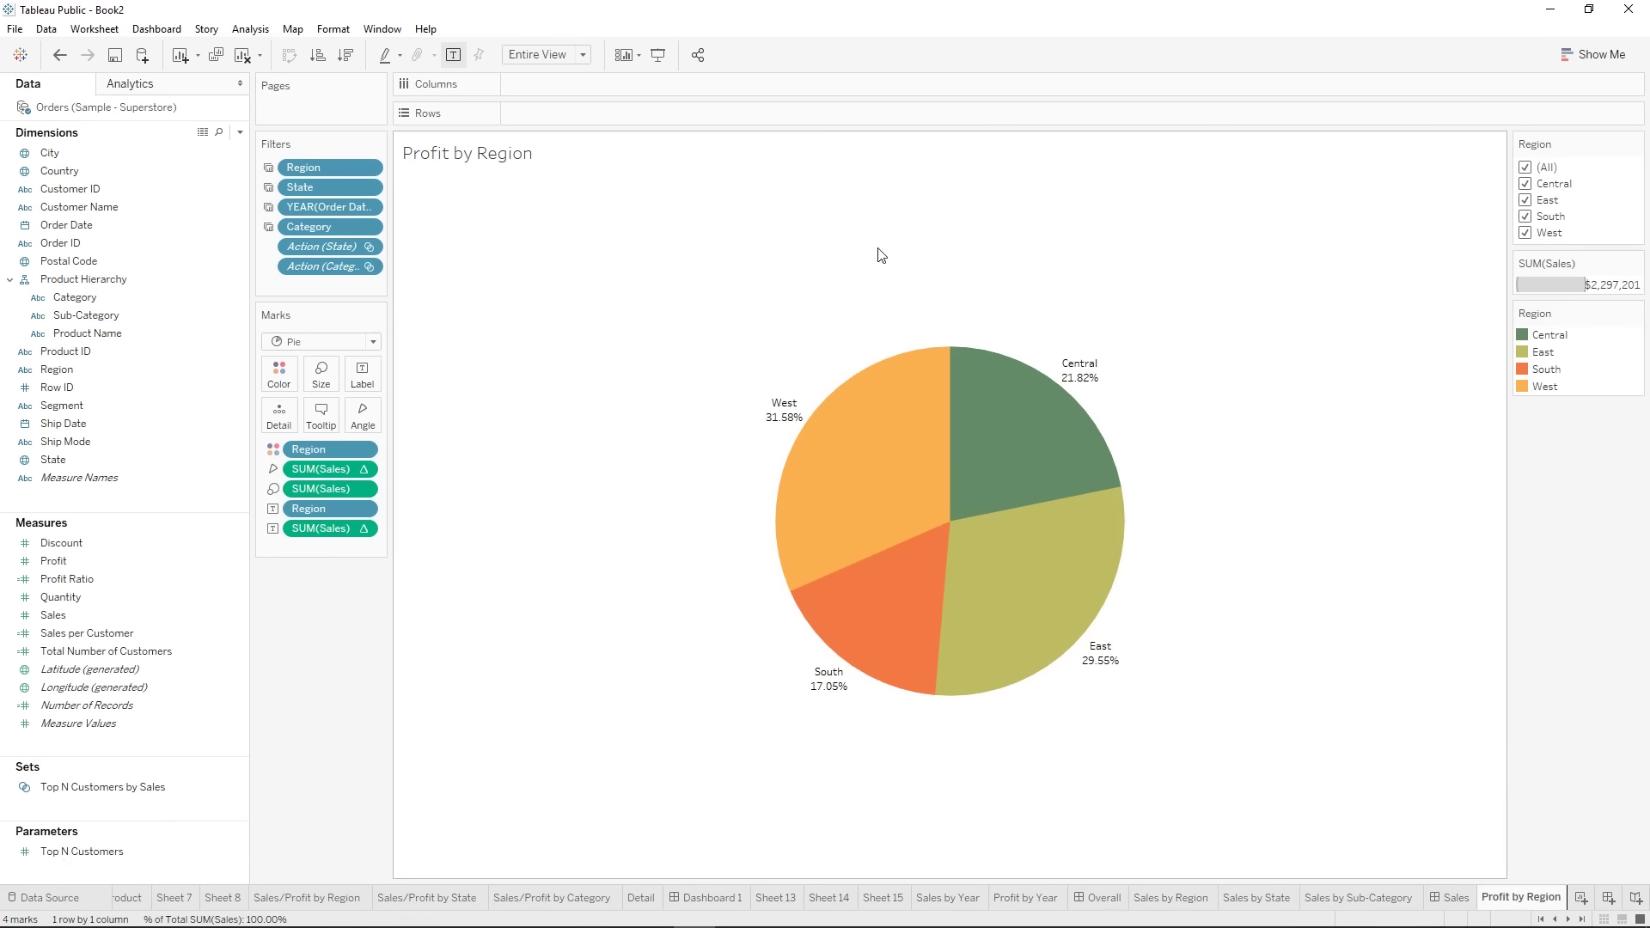
- Replace Sales with Profit for the pie chart's angle, size and label
{"action": "left_click_drag", "start_coordinate": [70, 562], "coordinate": [308, 466]}
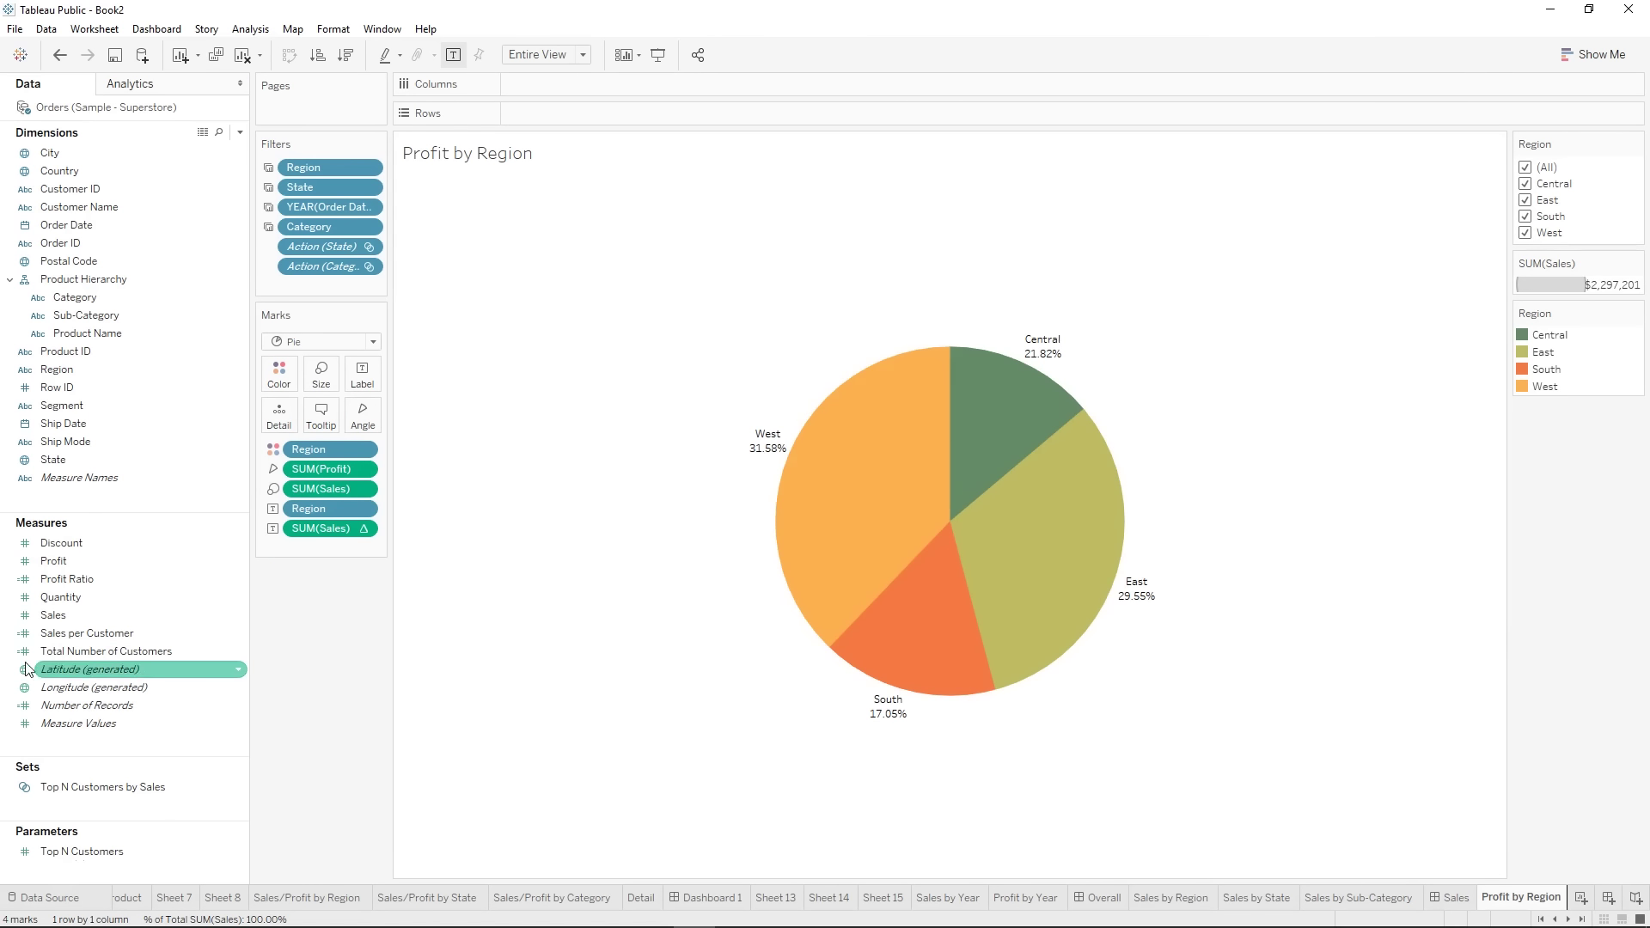
{"action": "left_click_drag", "start_coordinate": [57, 563], "coordinate": [306, 487]}
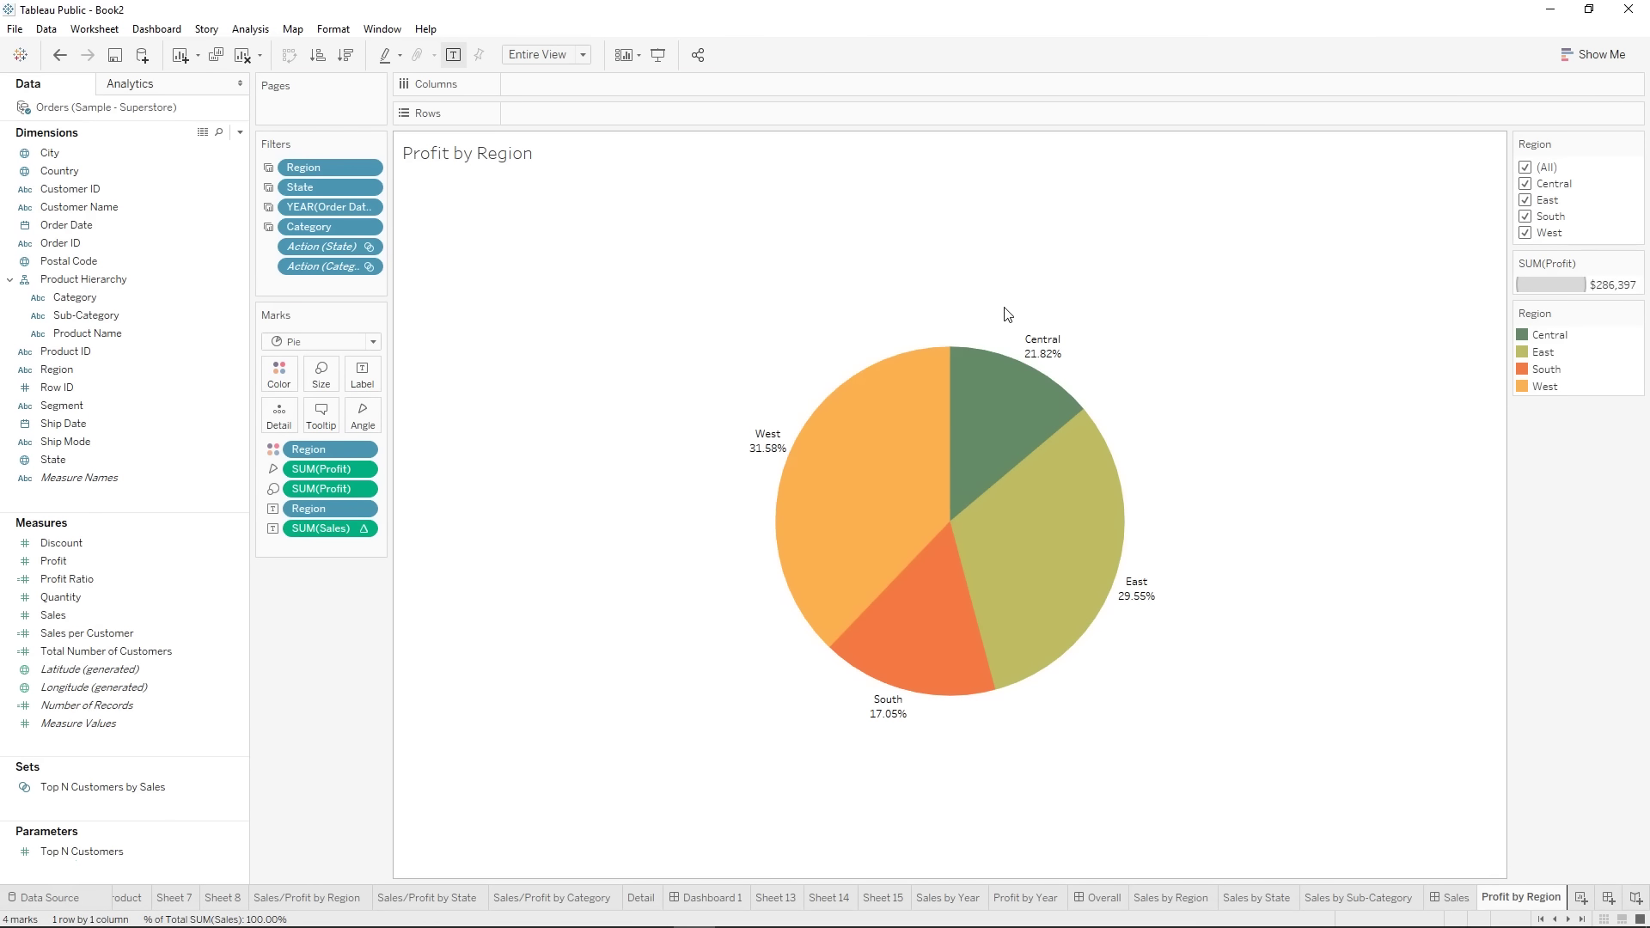
{"action": "left_click_drag", "start_coordinate": [111, 567], "coordinate": [348, 536]}
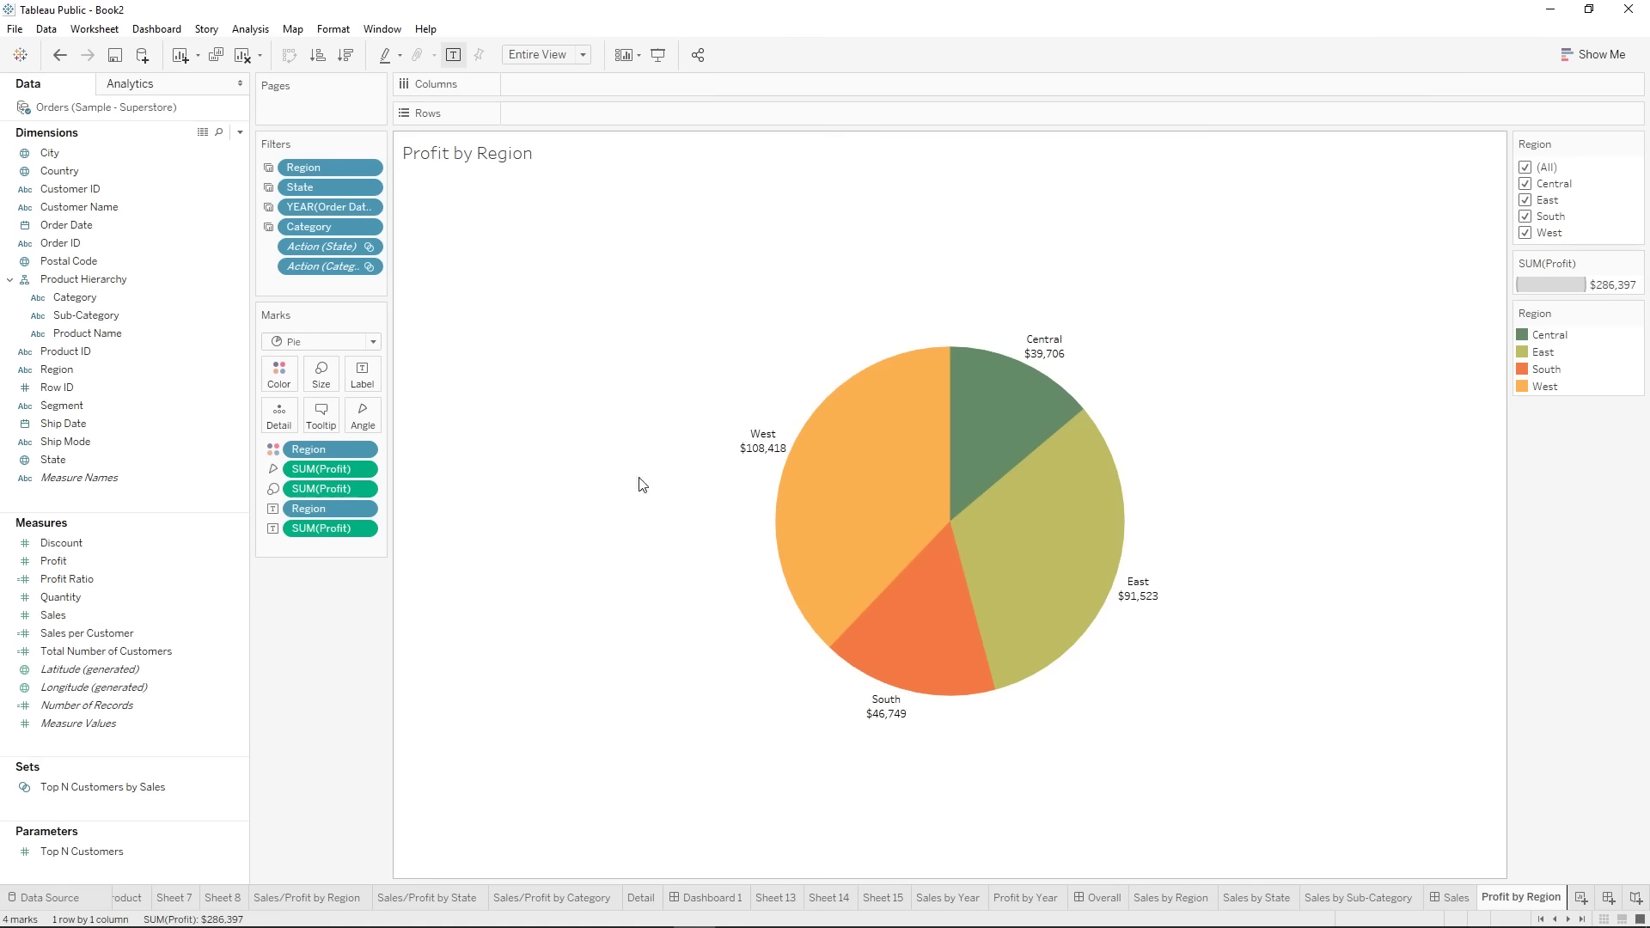
- Apply the Percent of Total quick table calculation to the Profit angle and the Profit label of the pie
{"action": "right_click", "coordinate": [312, 467]}
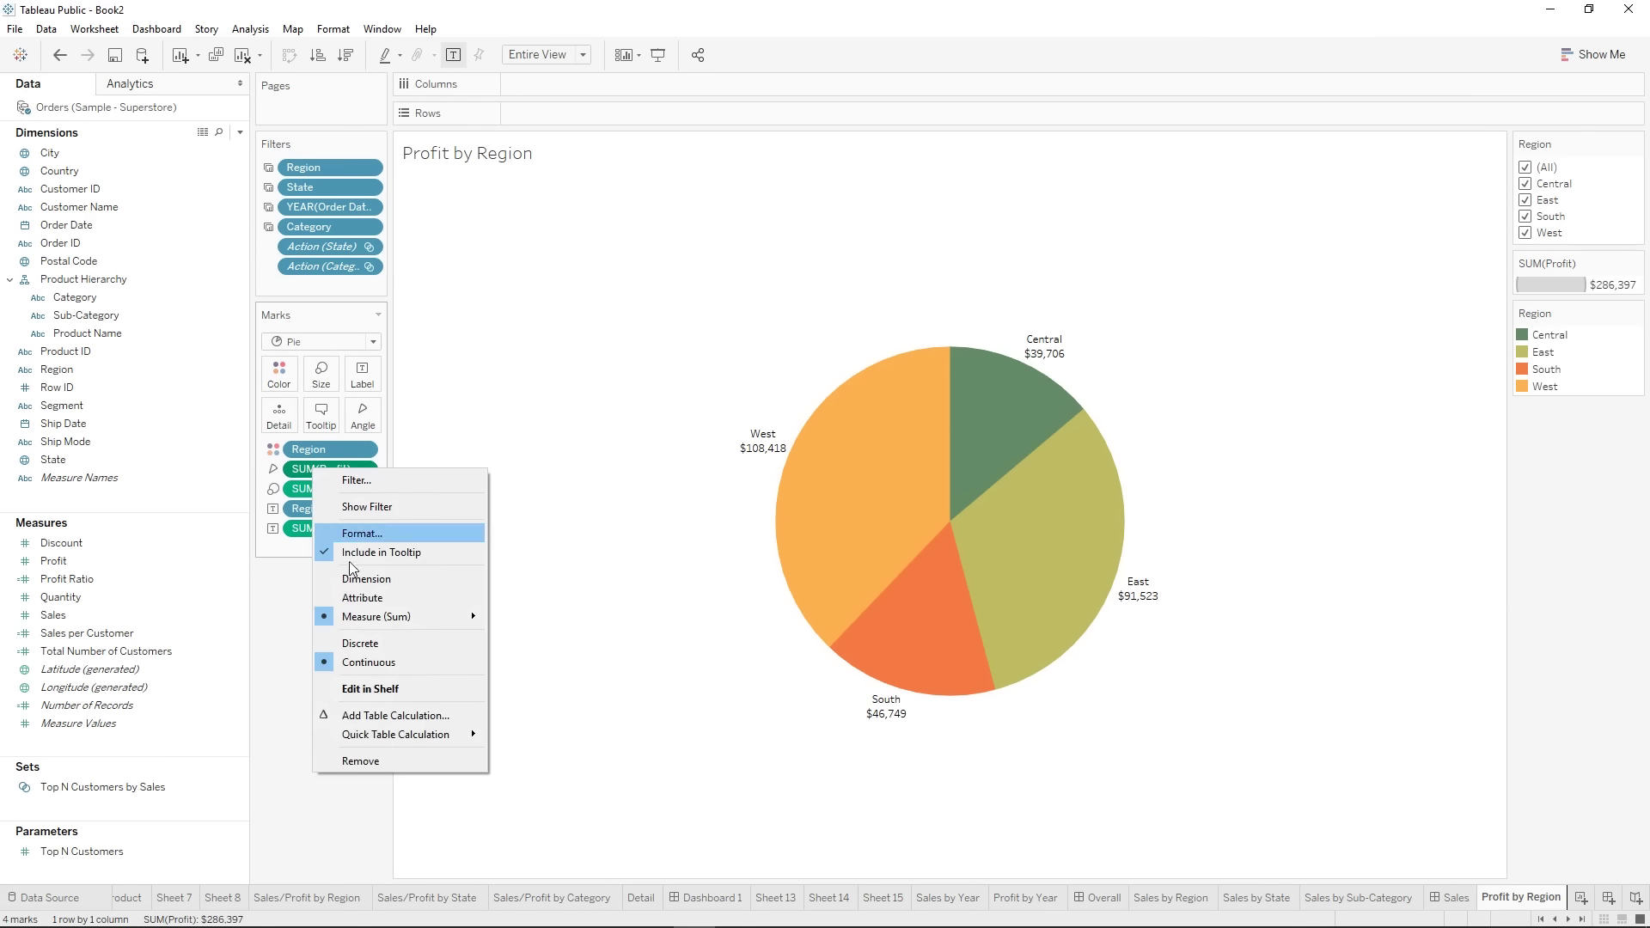
{"action": "mouse_move", "coordinate": [400, 734]}
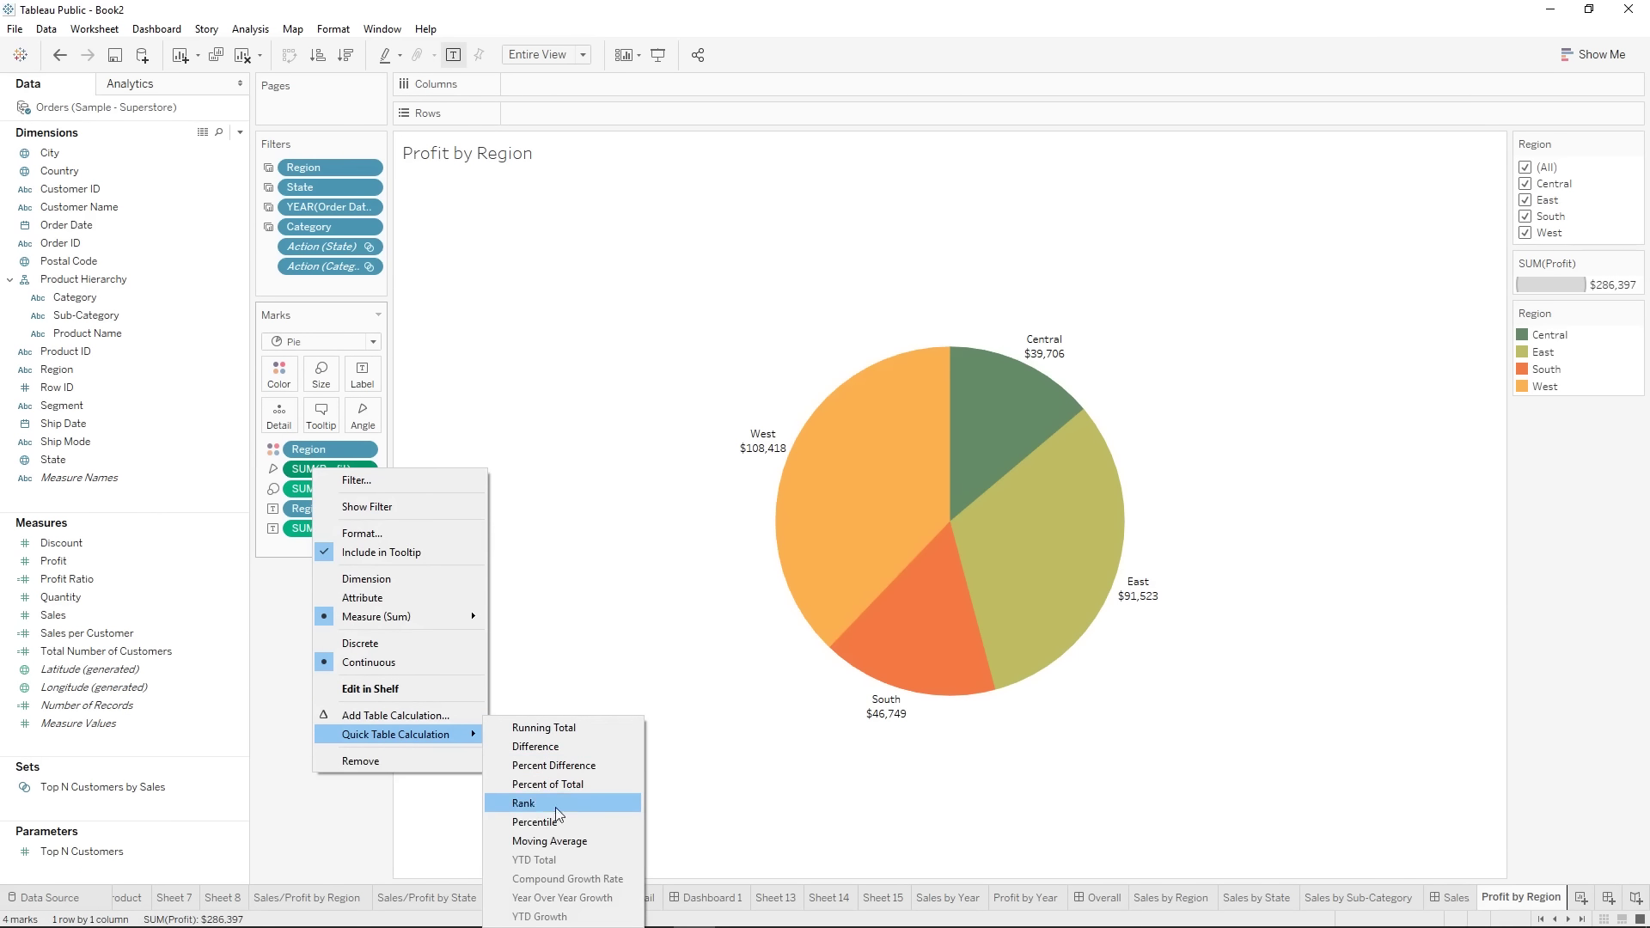
{"action": "left_click", "coordinate": [576, 785]}
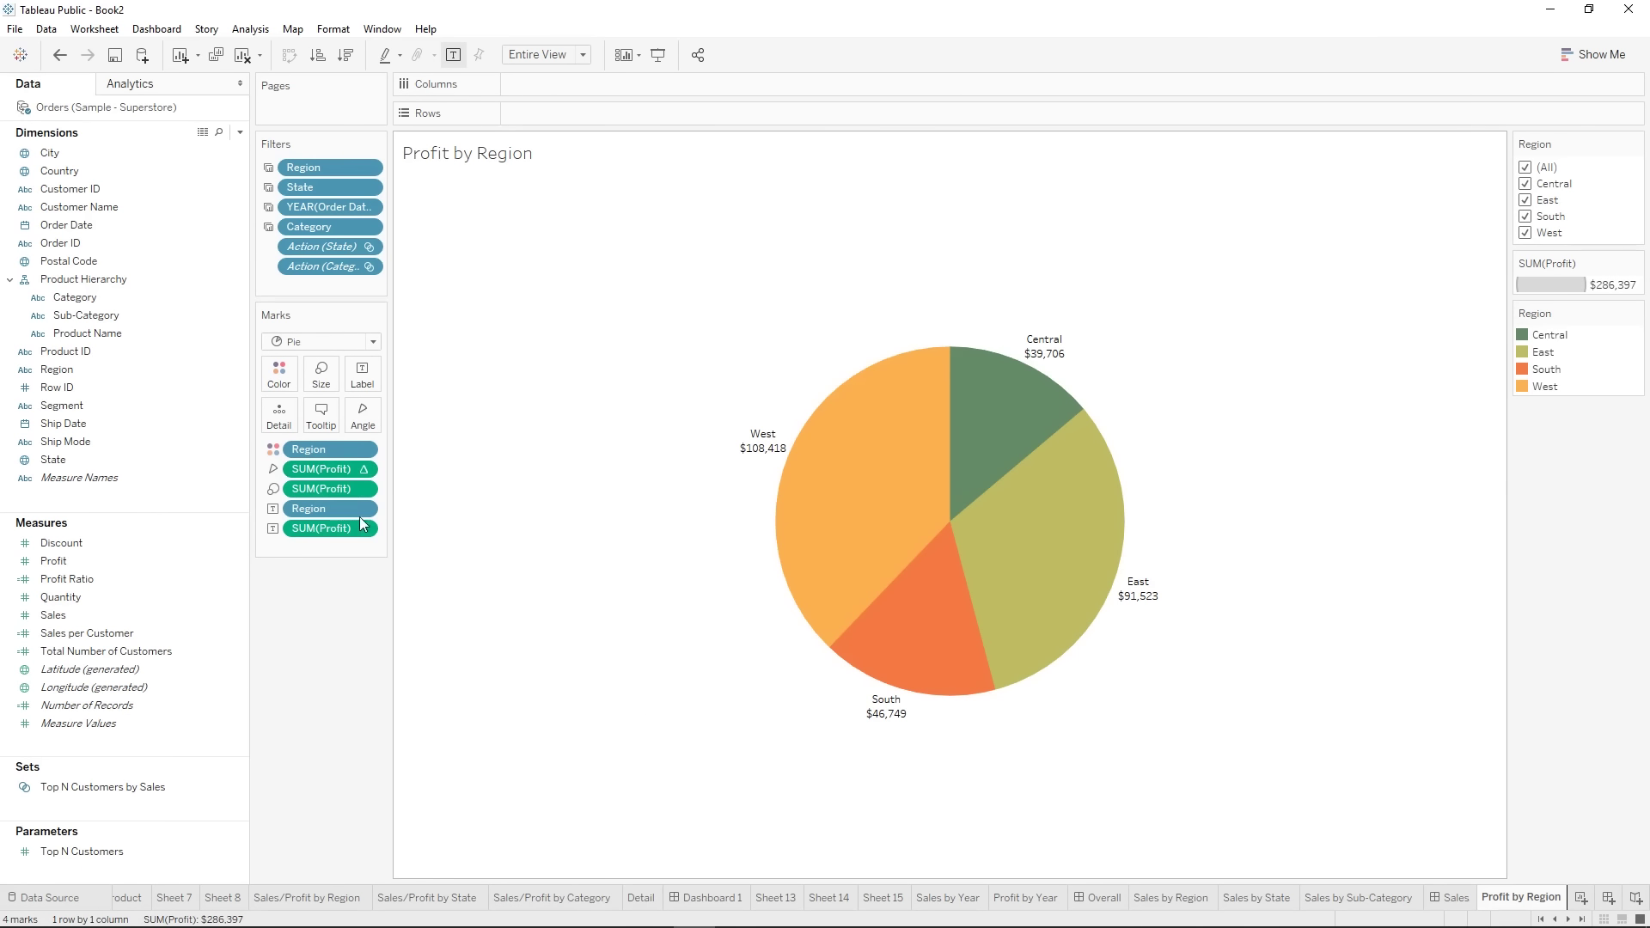
{"action": "right_click", "coordinate": [318, 528]}
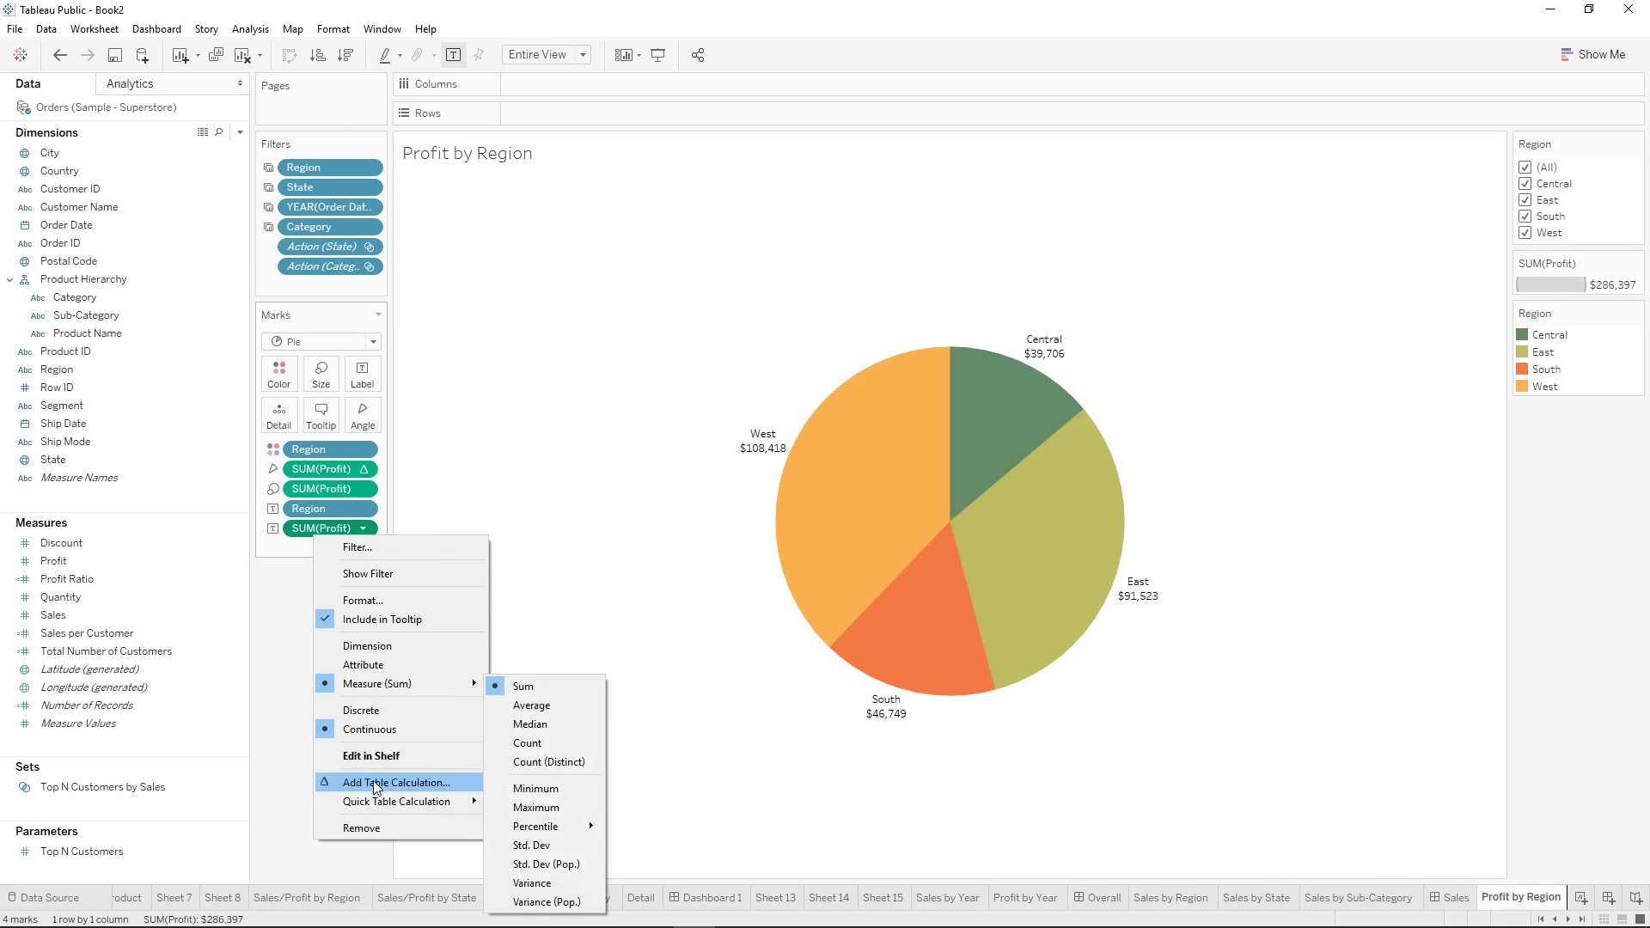
{"action": "left_click", "coordinate": [559, 788]}
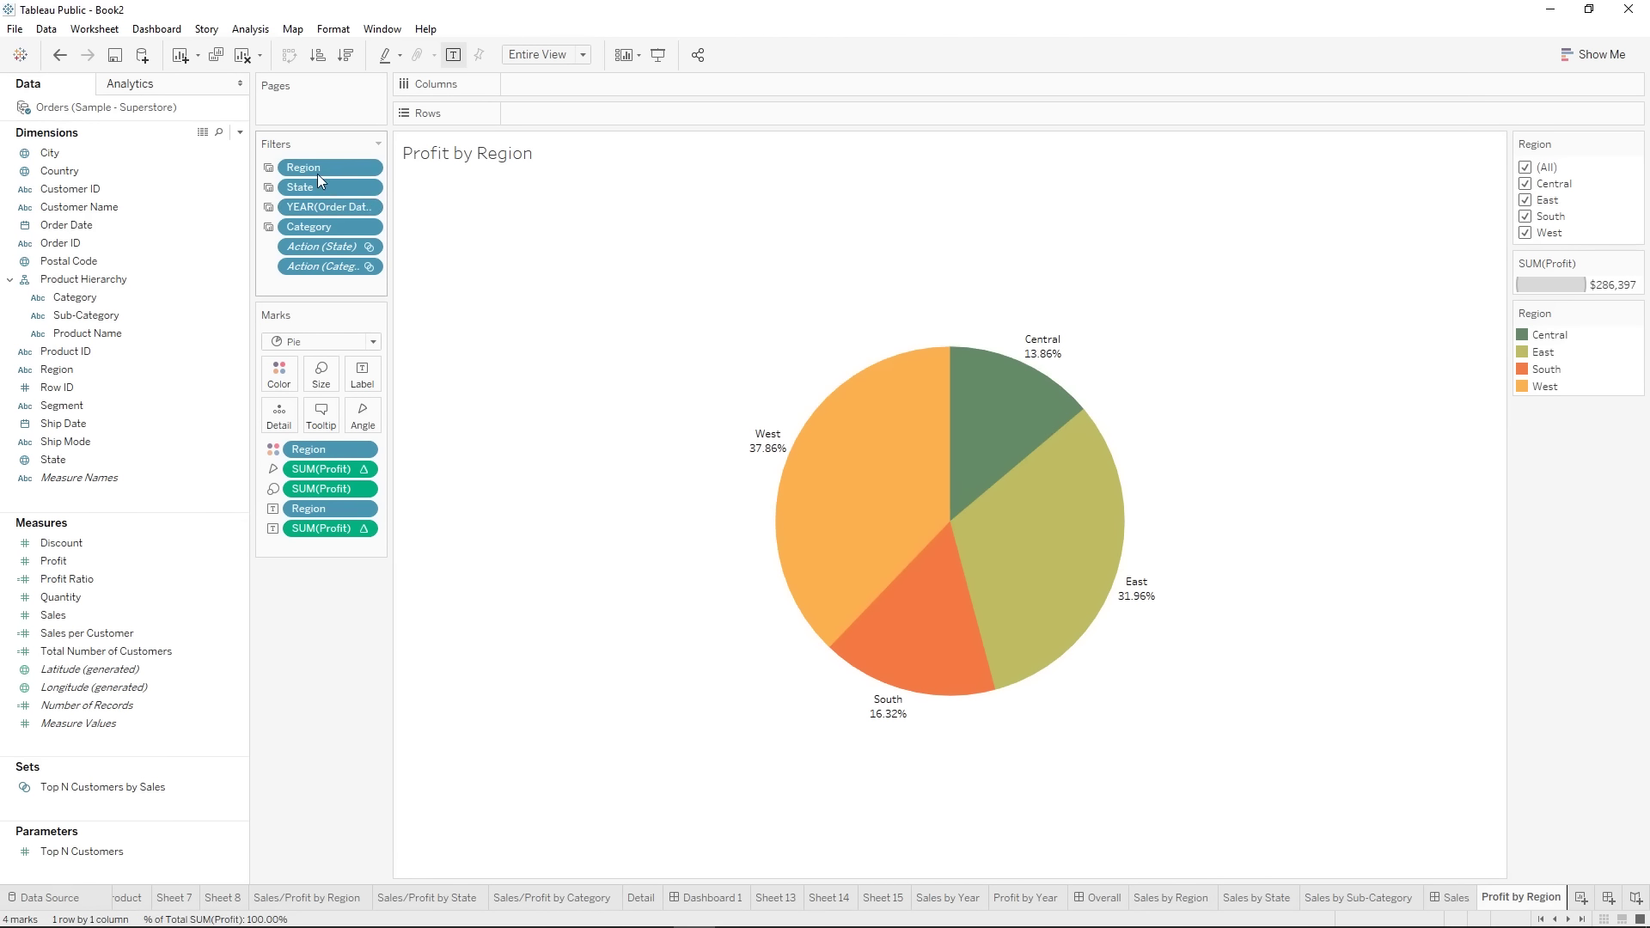
- Check which worksheets the Region filter applies to, without changing the selection
{"action": "mouse_move", "coordinate": [317, 172]}
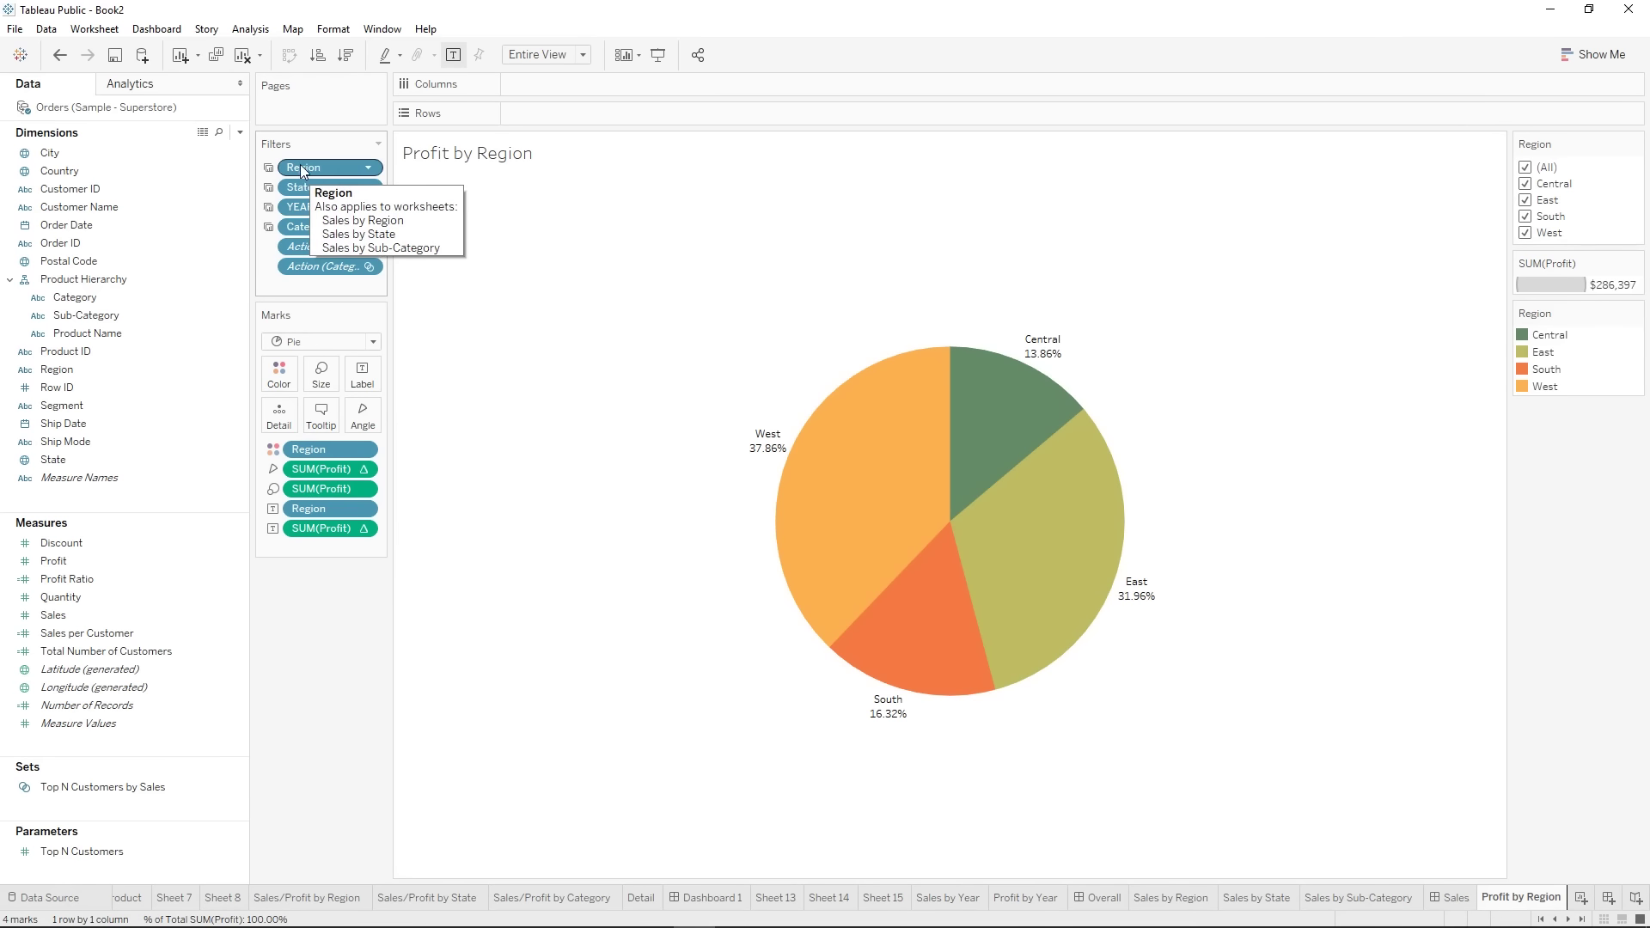
{"action": "right_click", "coordinate": [302, 169]}
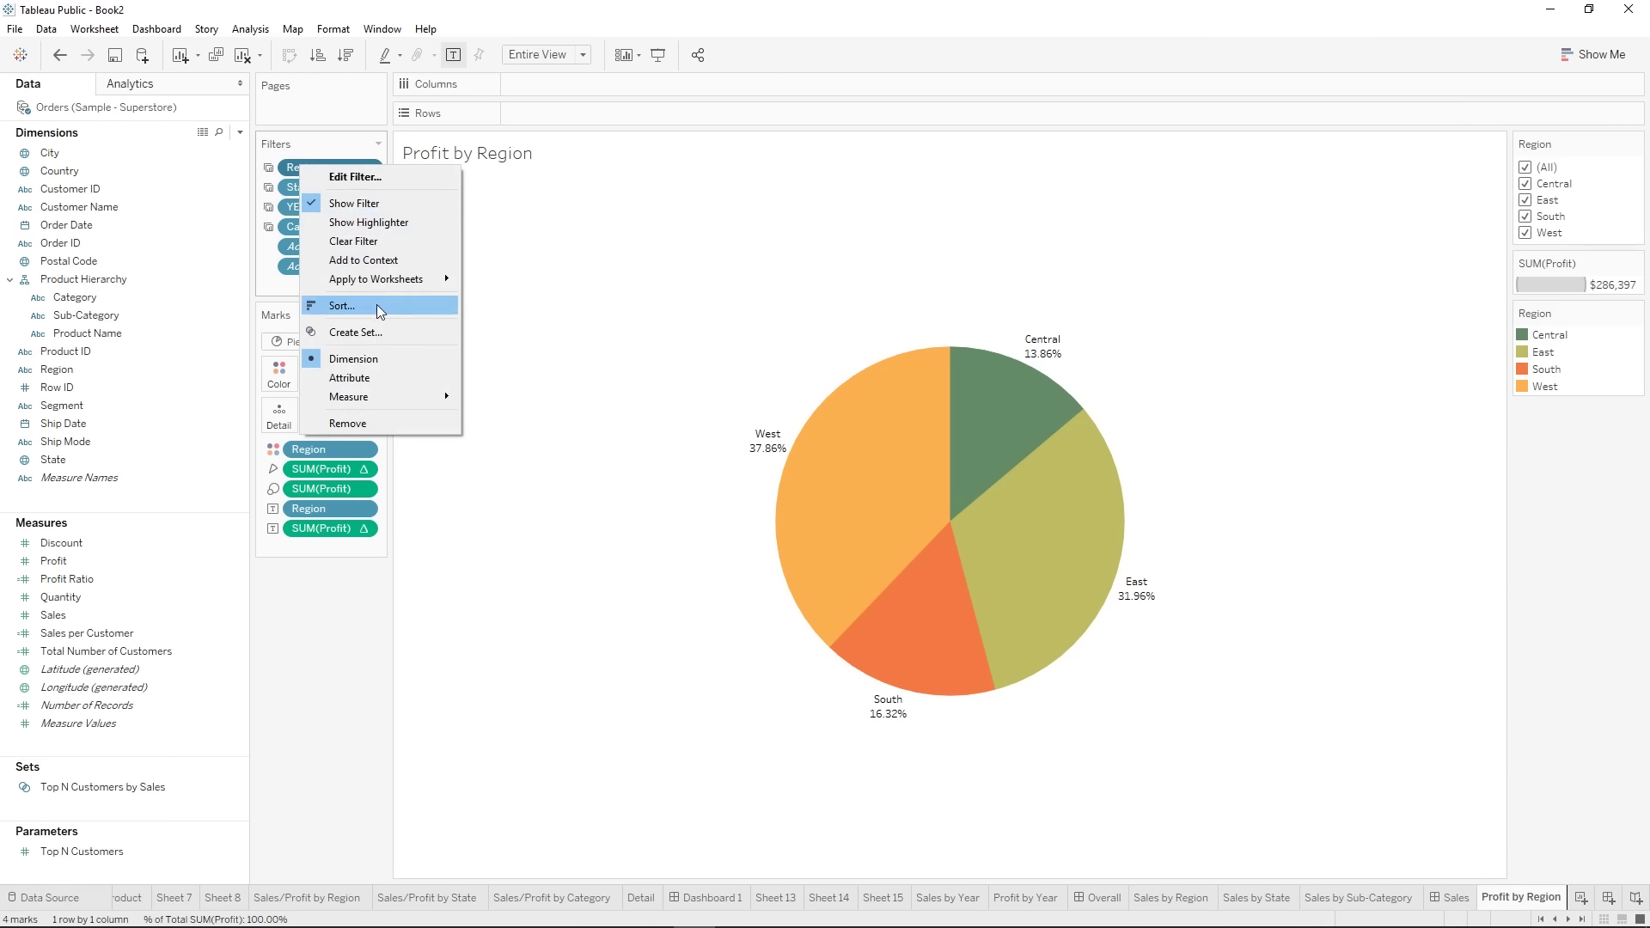
{"action": "mouse_move", "coordinate": [378, 278]}
{"action": "left_click", "coordinate": [515, 317]}
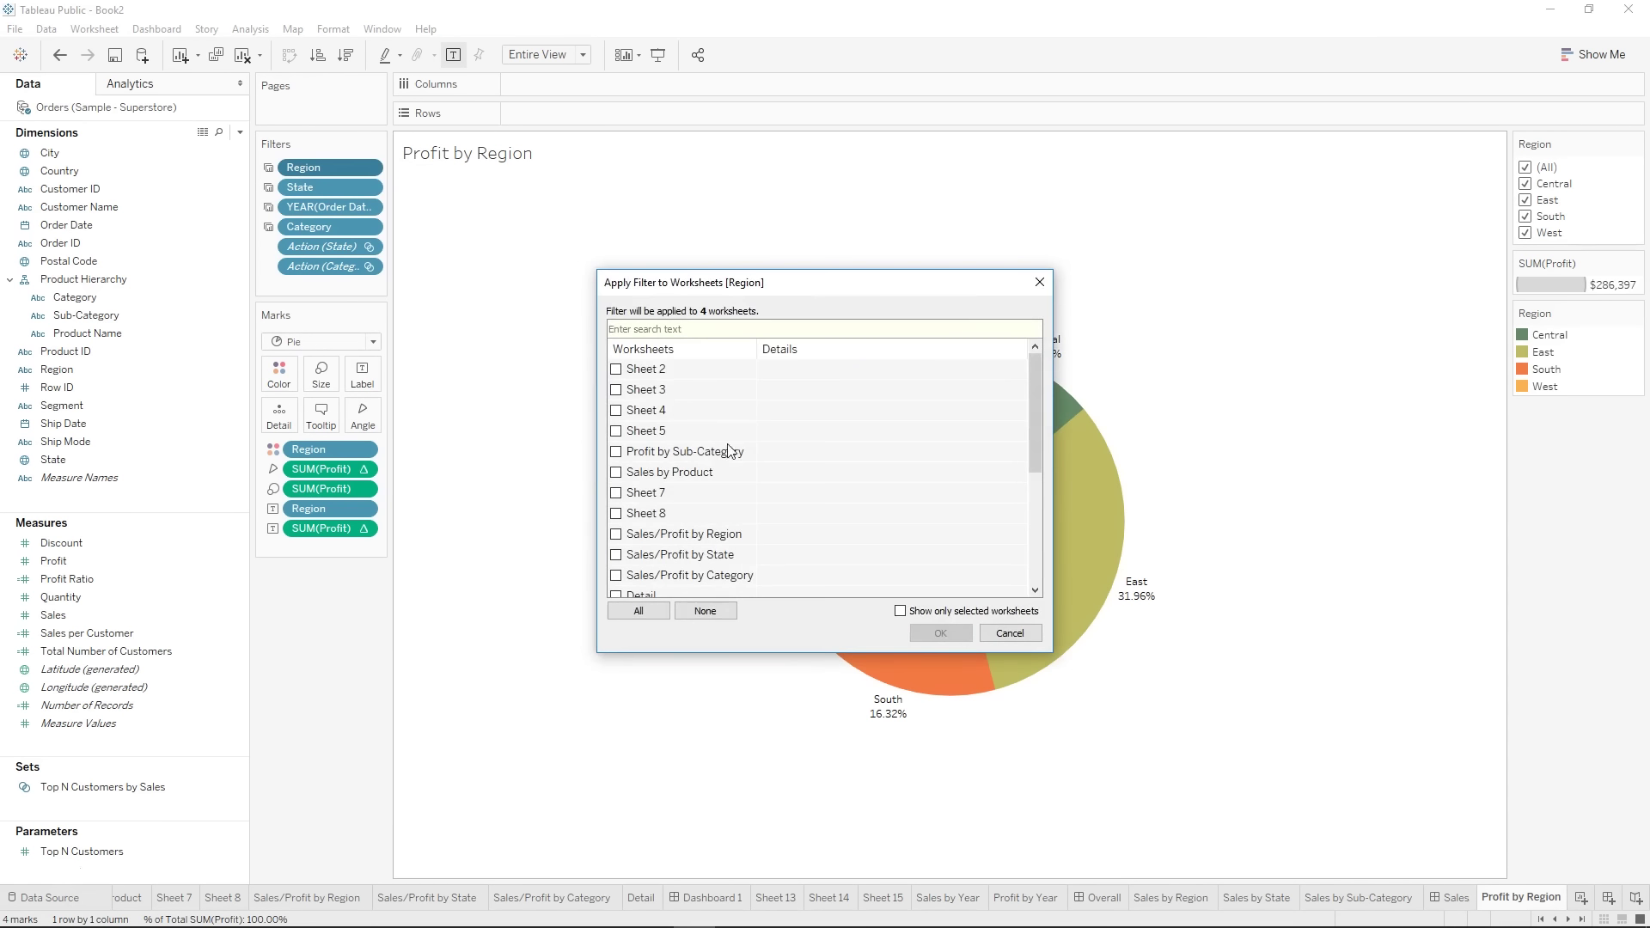
{"action": "scroll", "coordinate": [727, 456], "scroll_direction": "down", "scroll_amount": 3}
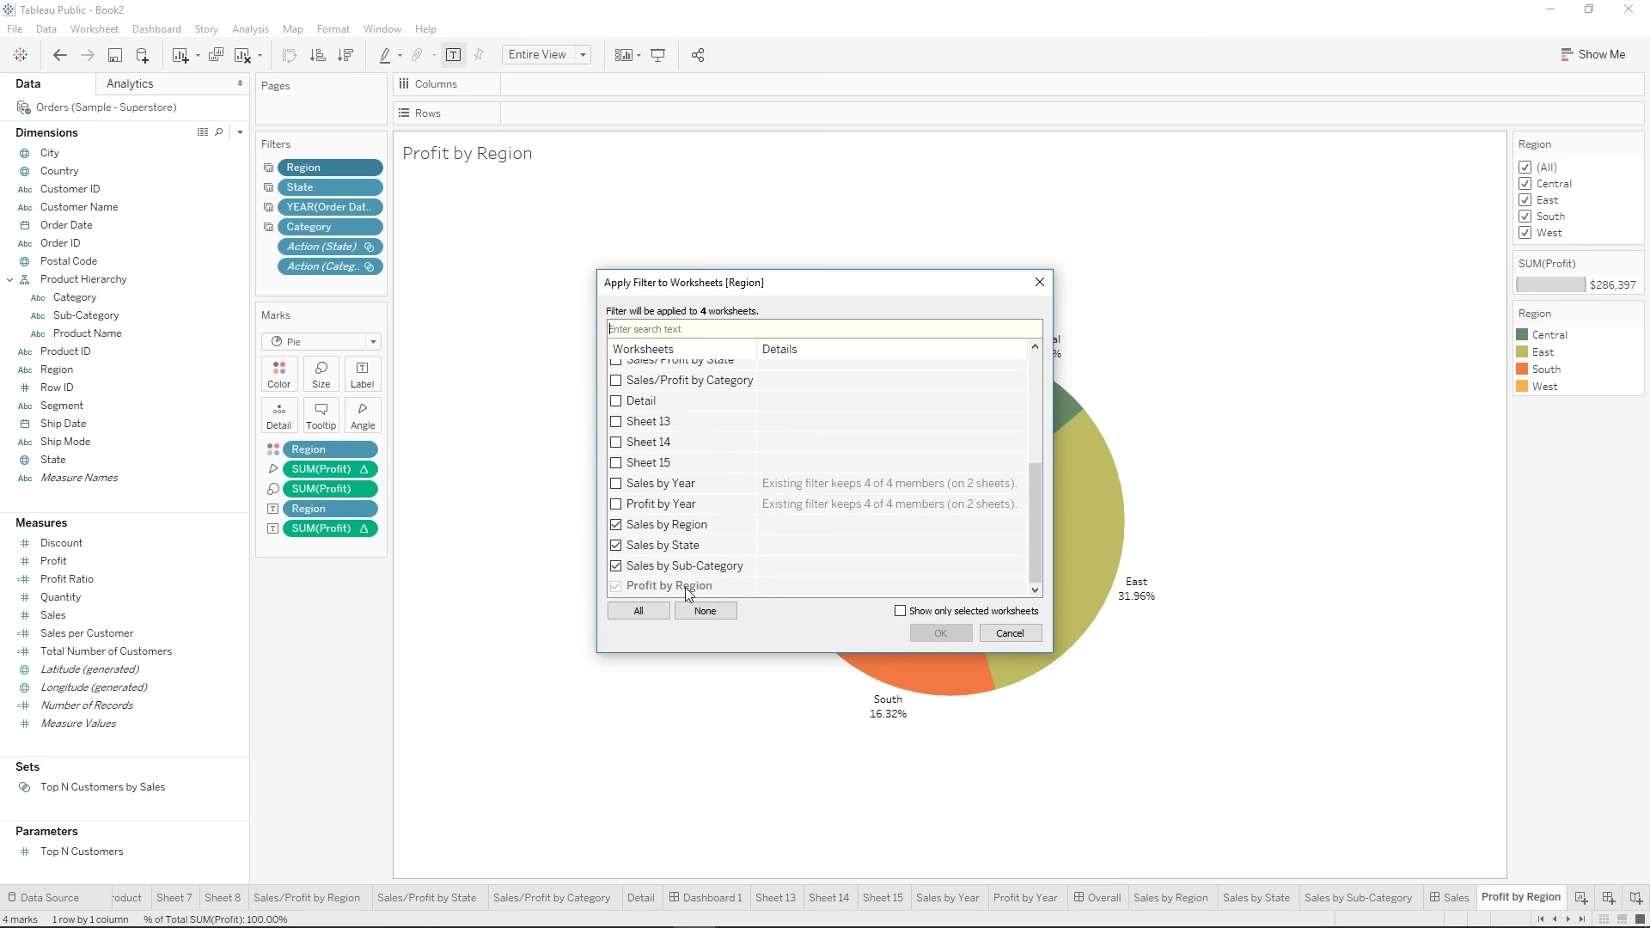
{"action": "left_click", "coordinate": [1010, 634]}
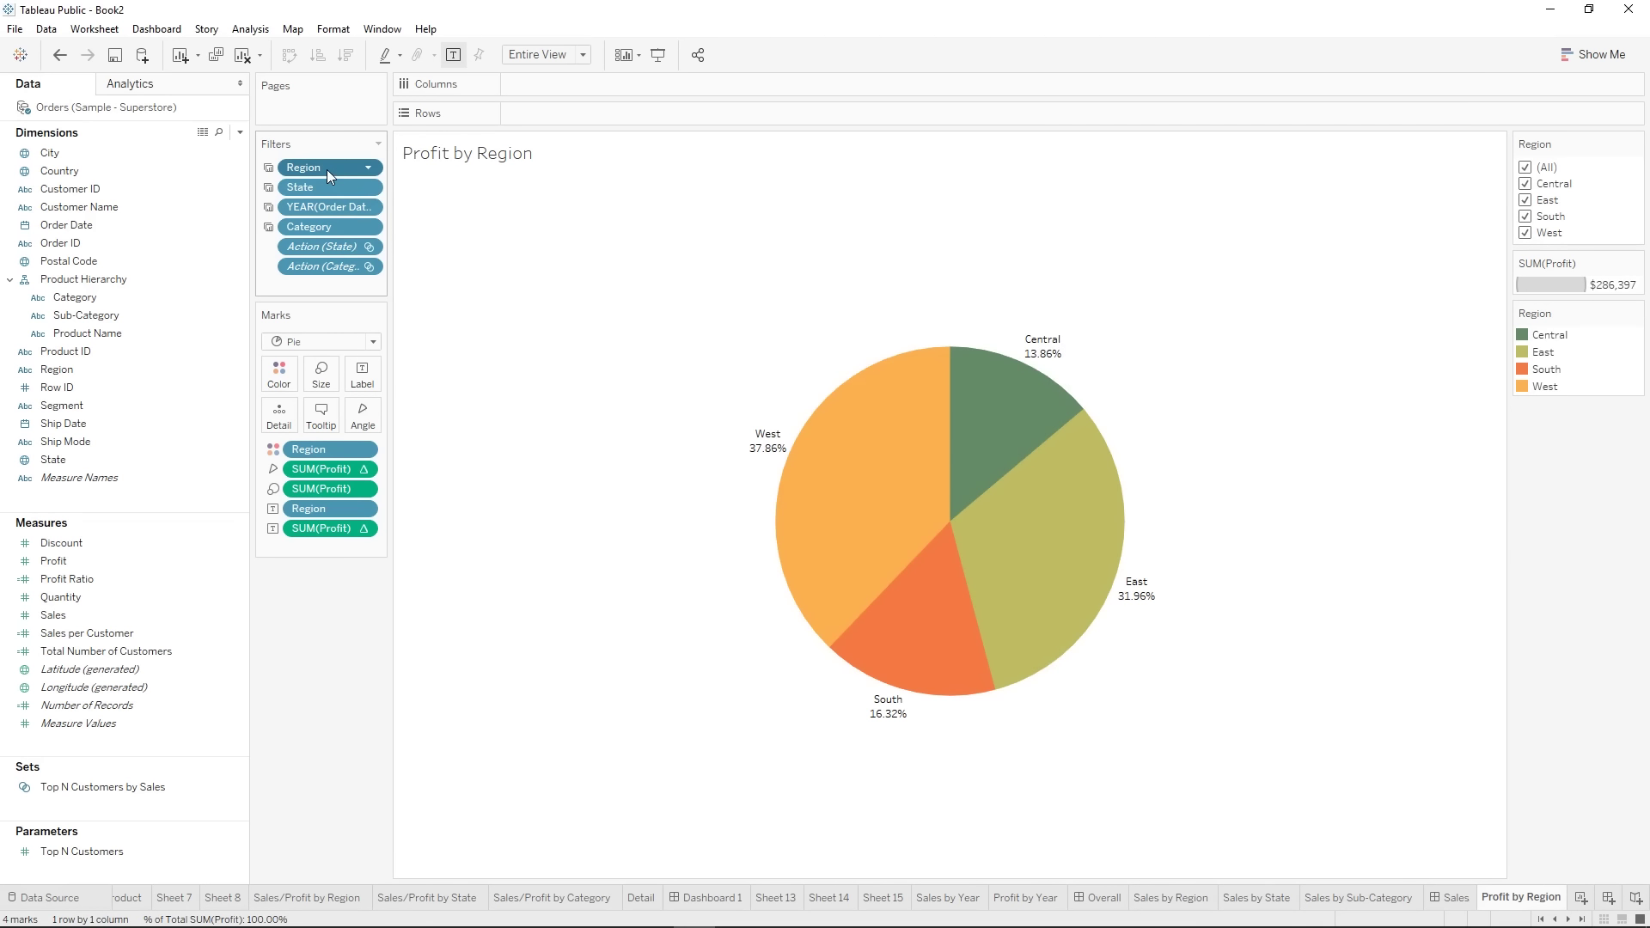
- Remove the Region, State, order year and Category filters and both action filters from the Profit by Region worksheet
{"action": "key", "text": "Delete"}
{"action": "left_click", "coordinate": [326, 171]}
{"action": "key", "text": "Delete"}
{"action": "left_click", "coordinate": [327, 169]}
{"action": "key", "text": "Delete"}
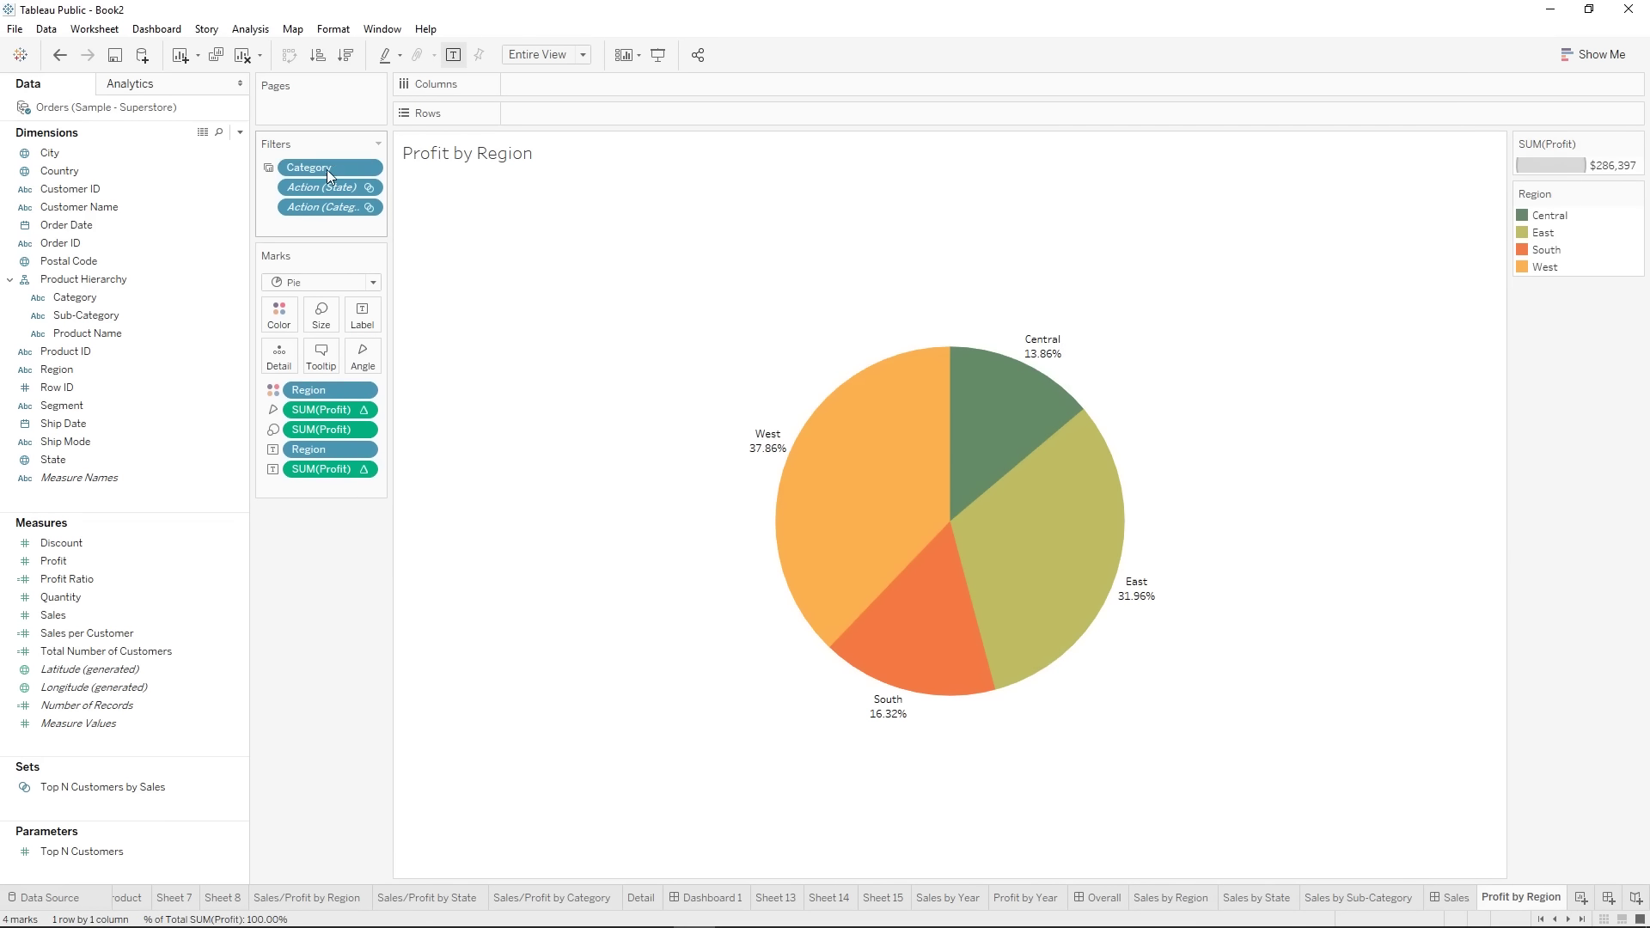
{"action": "left_click", "coordinate": [326, 168]}
{"action": "key", "text": "Delete"}
{"action": "left_click", "coordinate": [337, 167]}
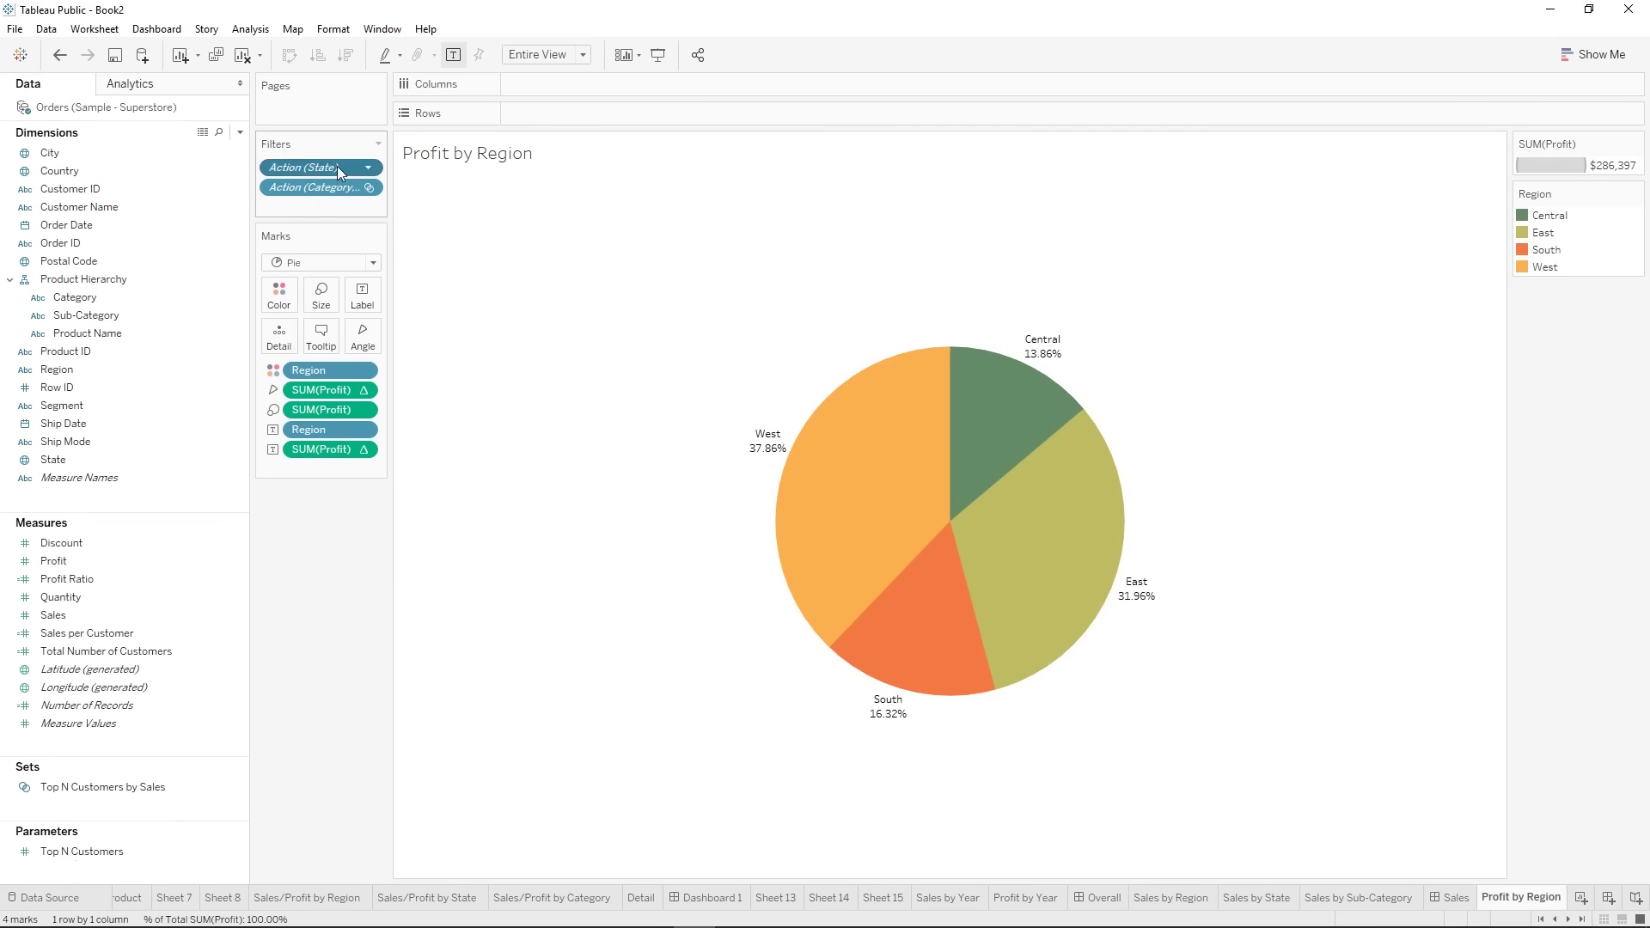
{"action": "key", "text": "Delete"}
{"action": "left_click", "coordinate": [337, 166]}
{"action": "key", "text": "Delete"}
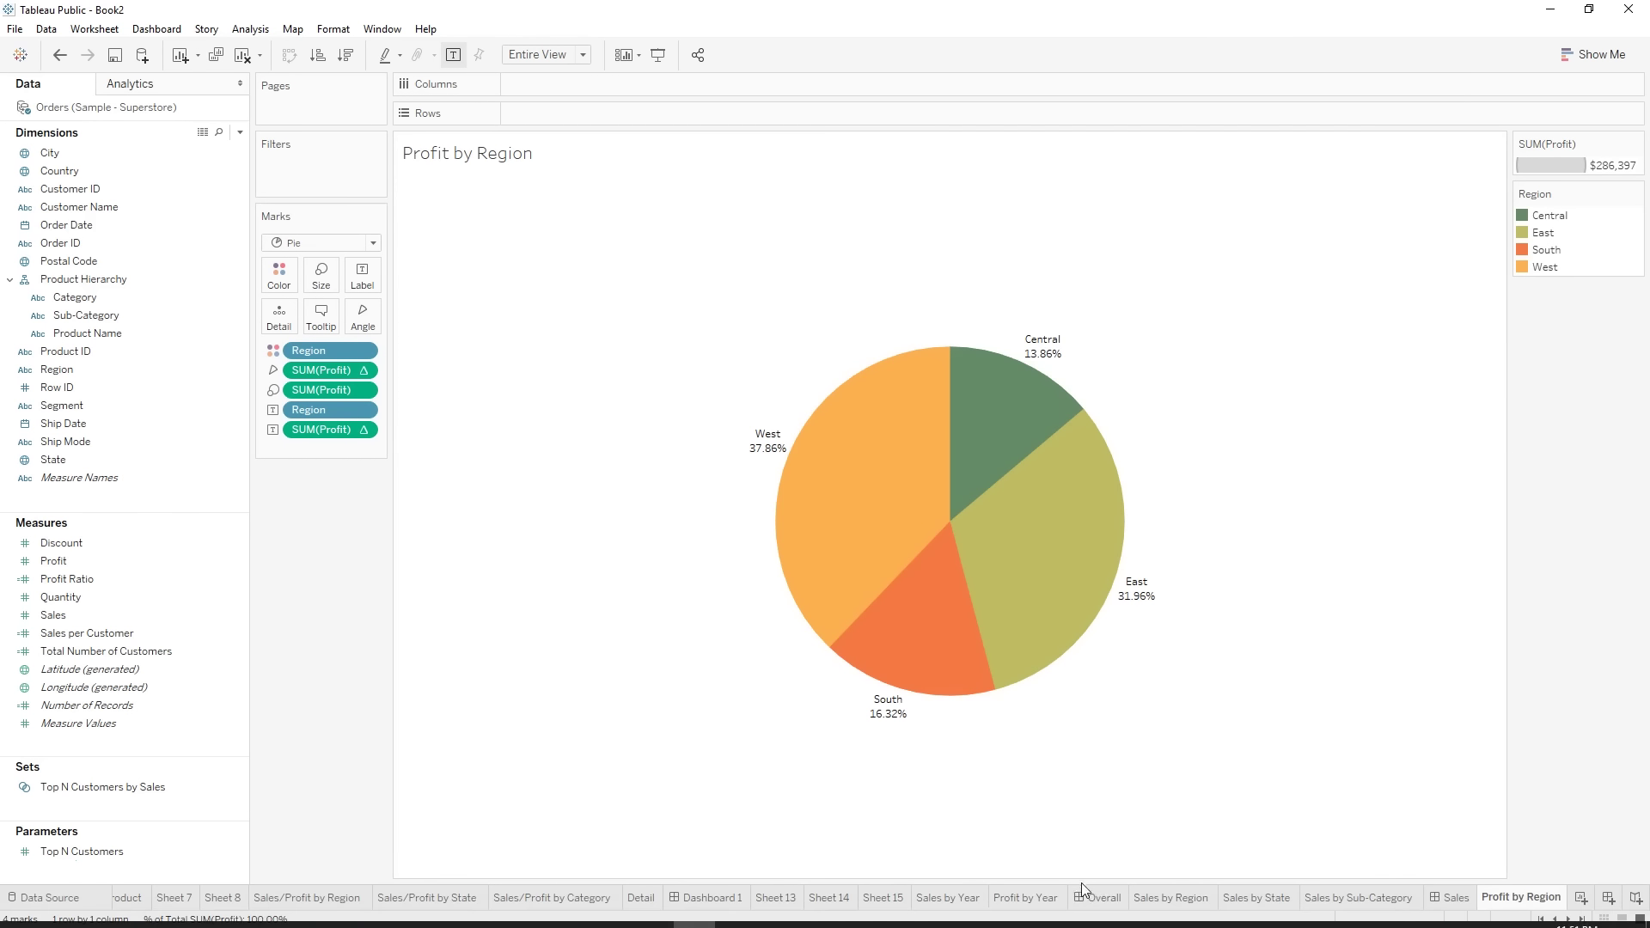
- Test the Sales dashboard's chart filtering with the West region slice and Wyoming on the map, and clear the selection
{"action": "left_click", "coordinate": [1098, 897]}
{"action": "left_click", "coordinate": [1449, 897]}
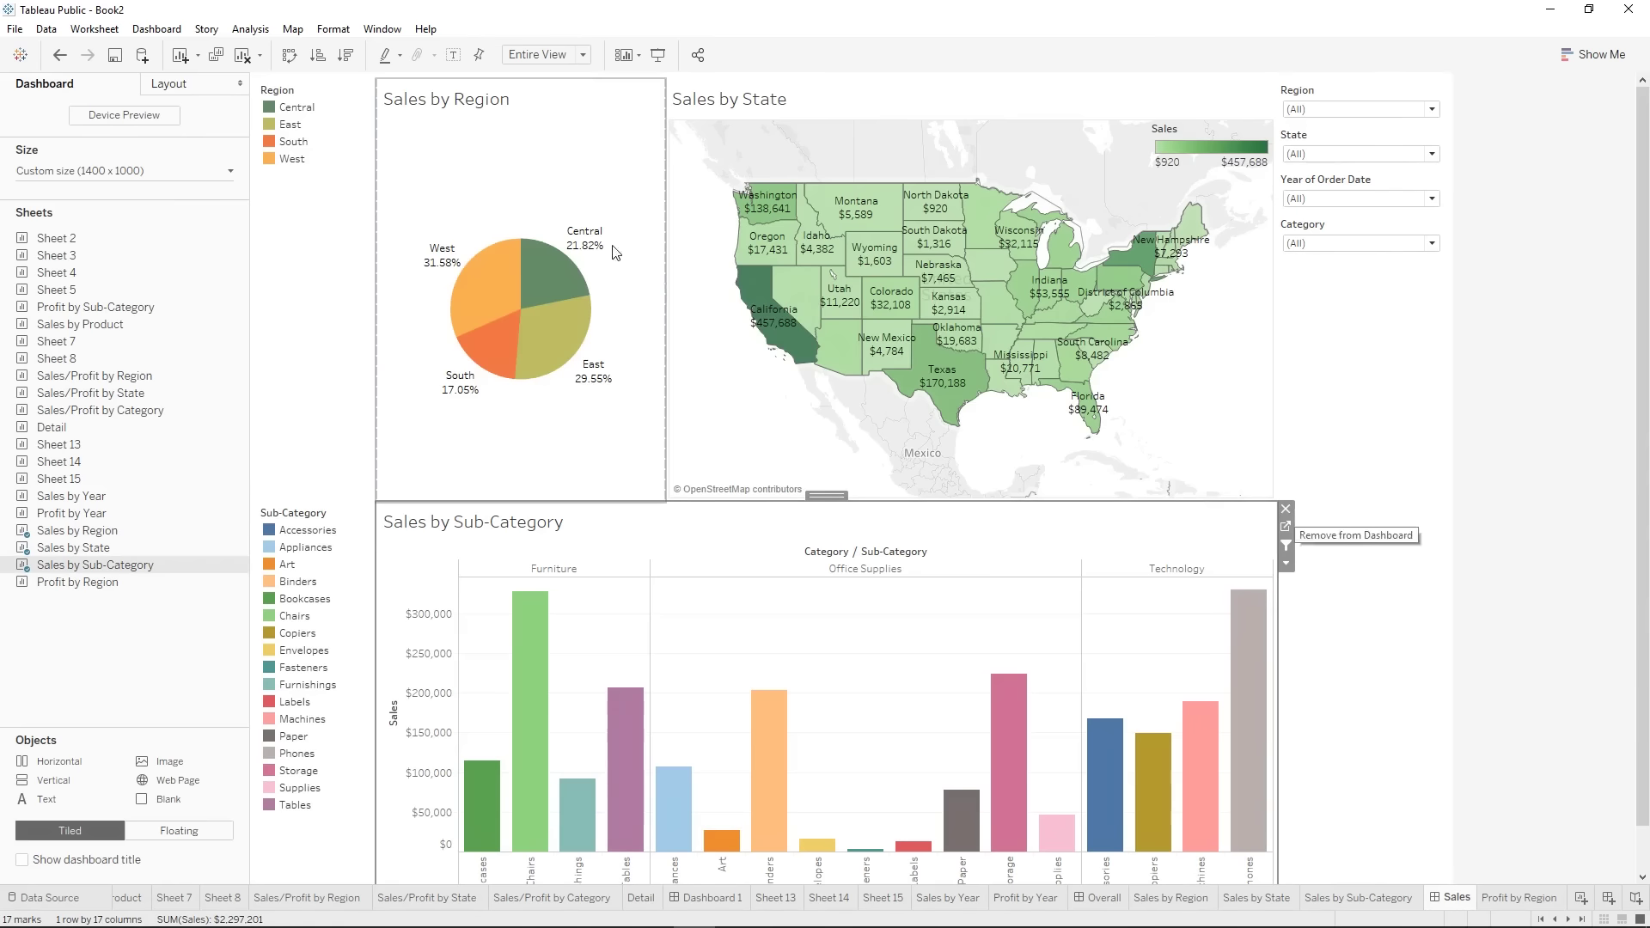
{"action": "left_click", "coordinate": [493, 293]}
{"action": "left_click", "coordinate": [492, 294]}
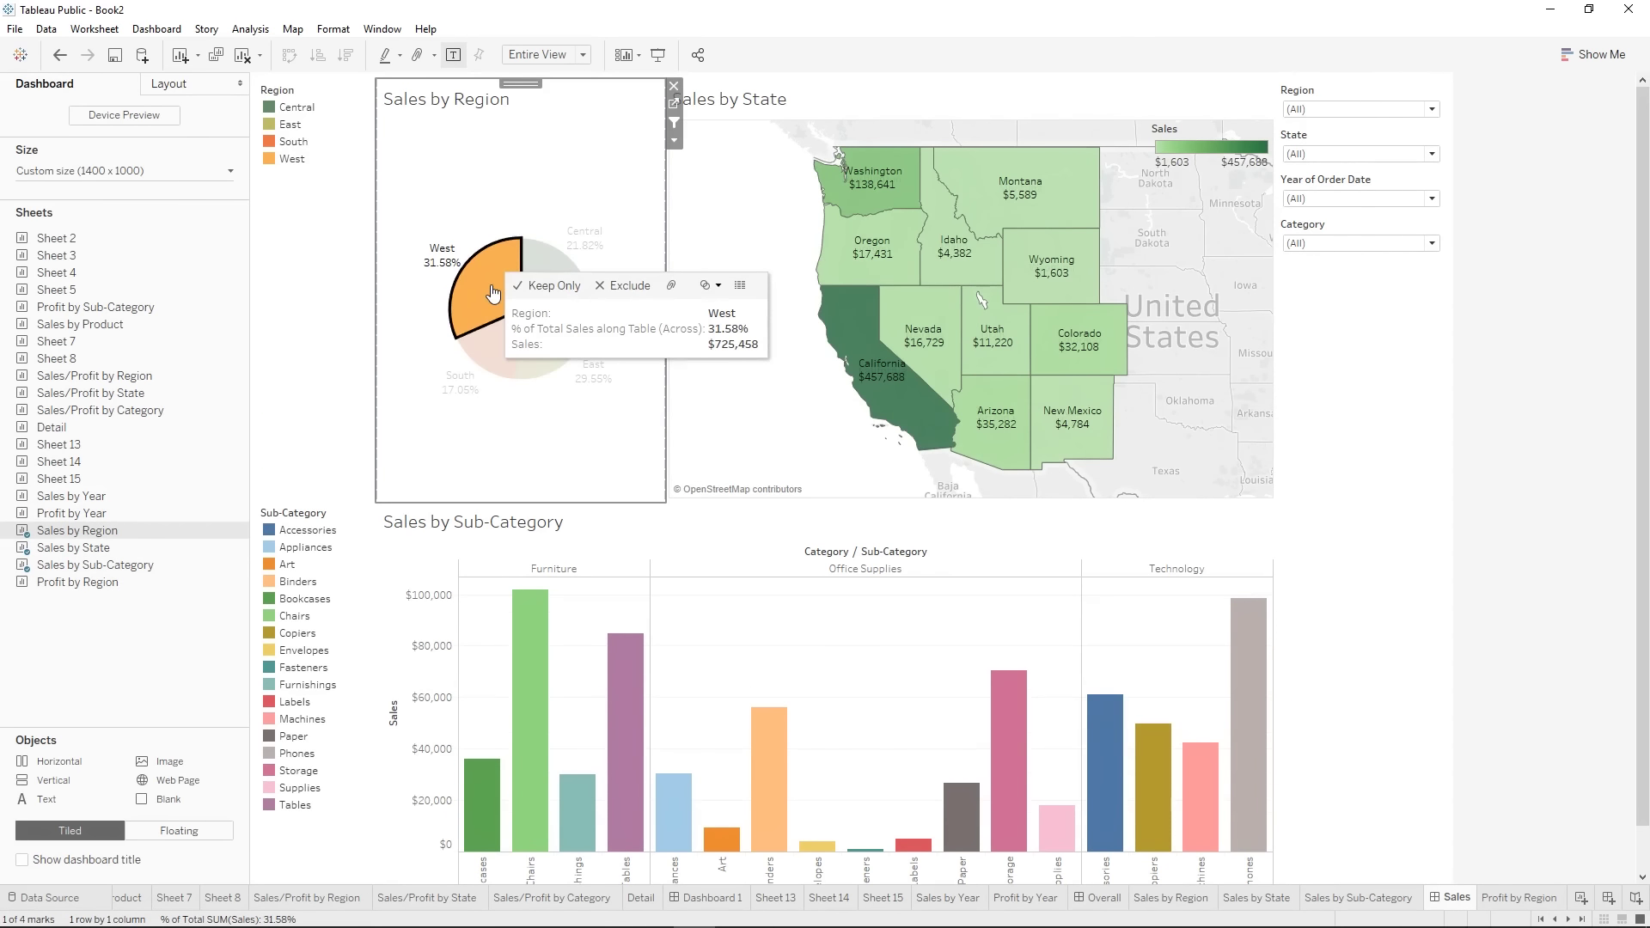
{"action": "left_click", "coordinate": [888, 249]}
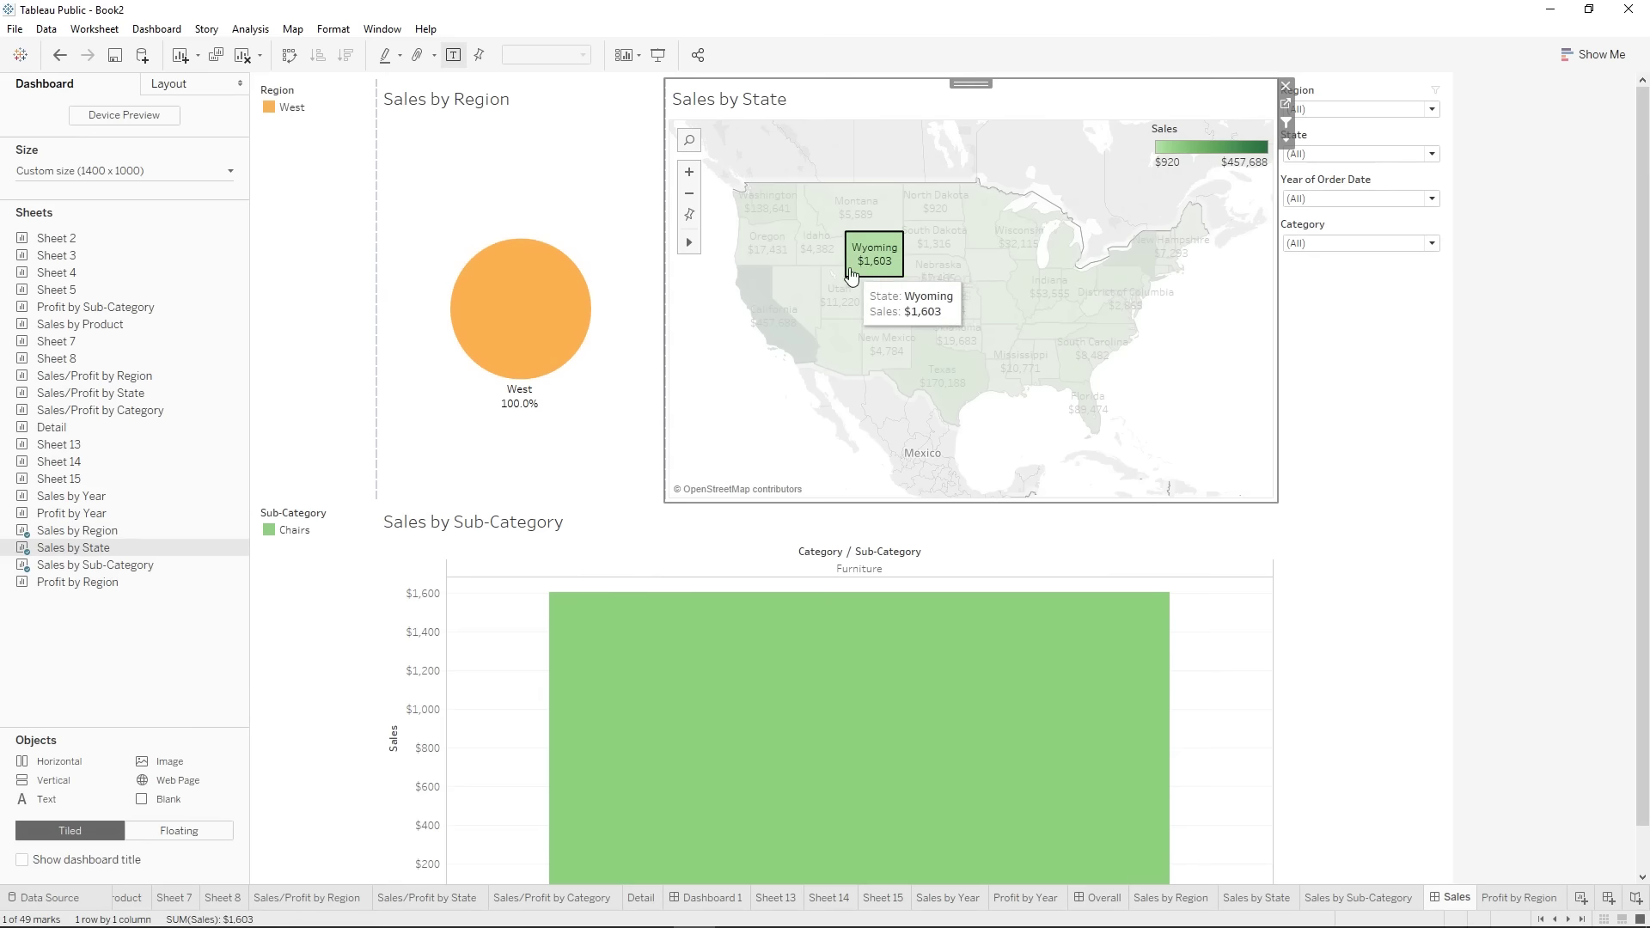
{"action": "left_click", "coordinate": [1173, 210]}
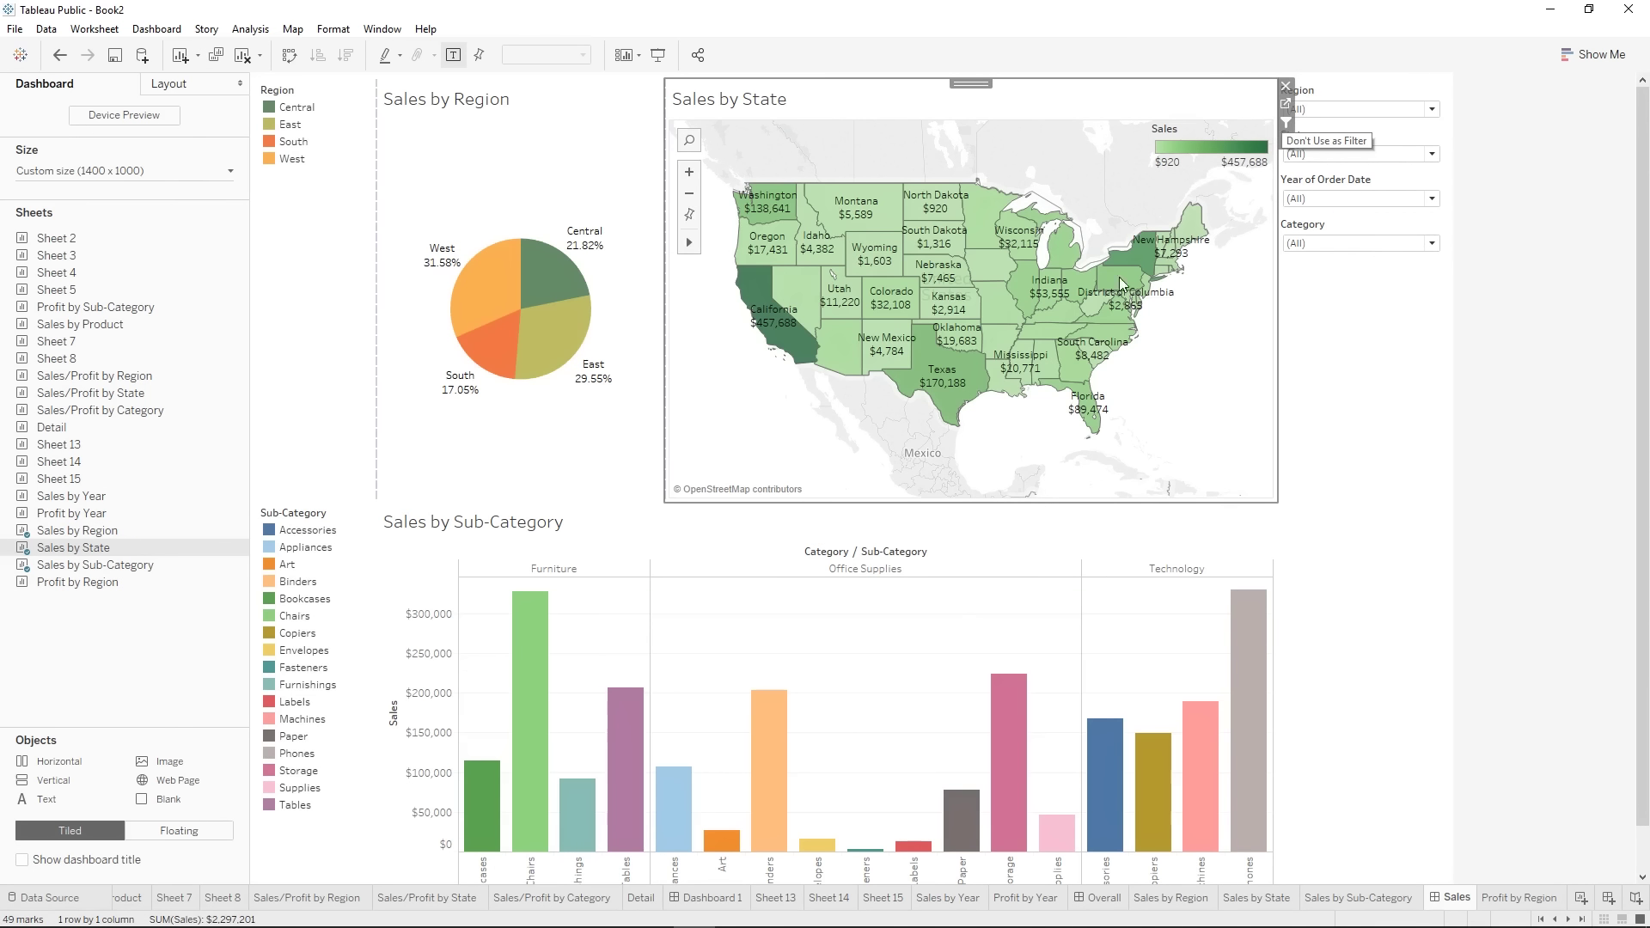
- Show a Region filter on the Profit by Region worksheet
{"action": "left_click", "coordinate": [1535, 902]}
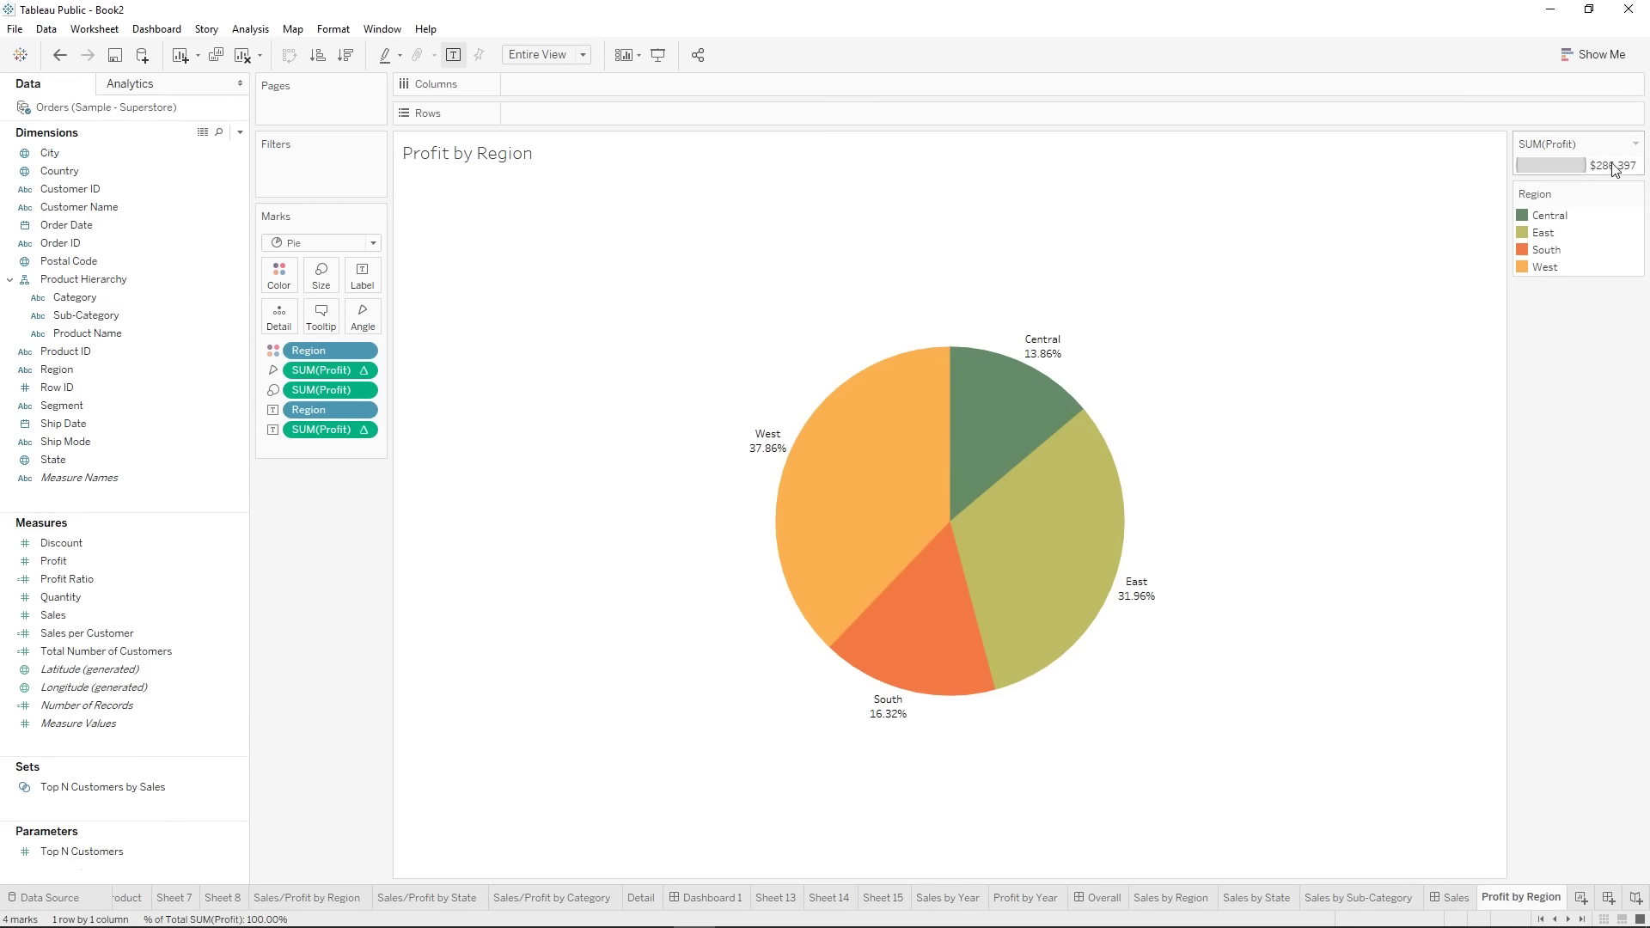
{"action": "right_click", "coordinate": [318, 349]}
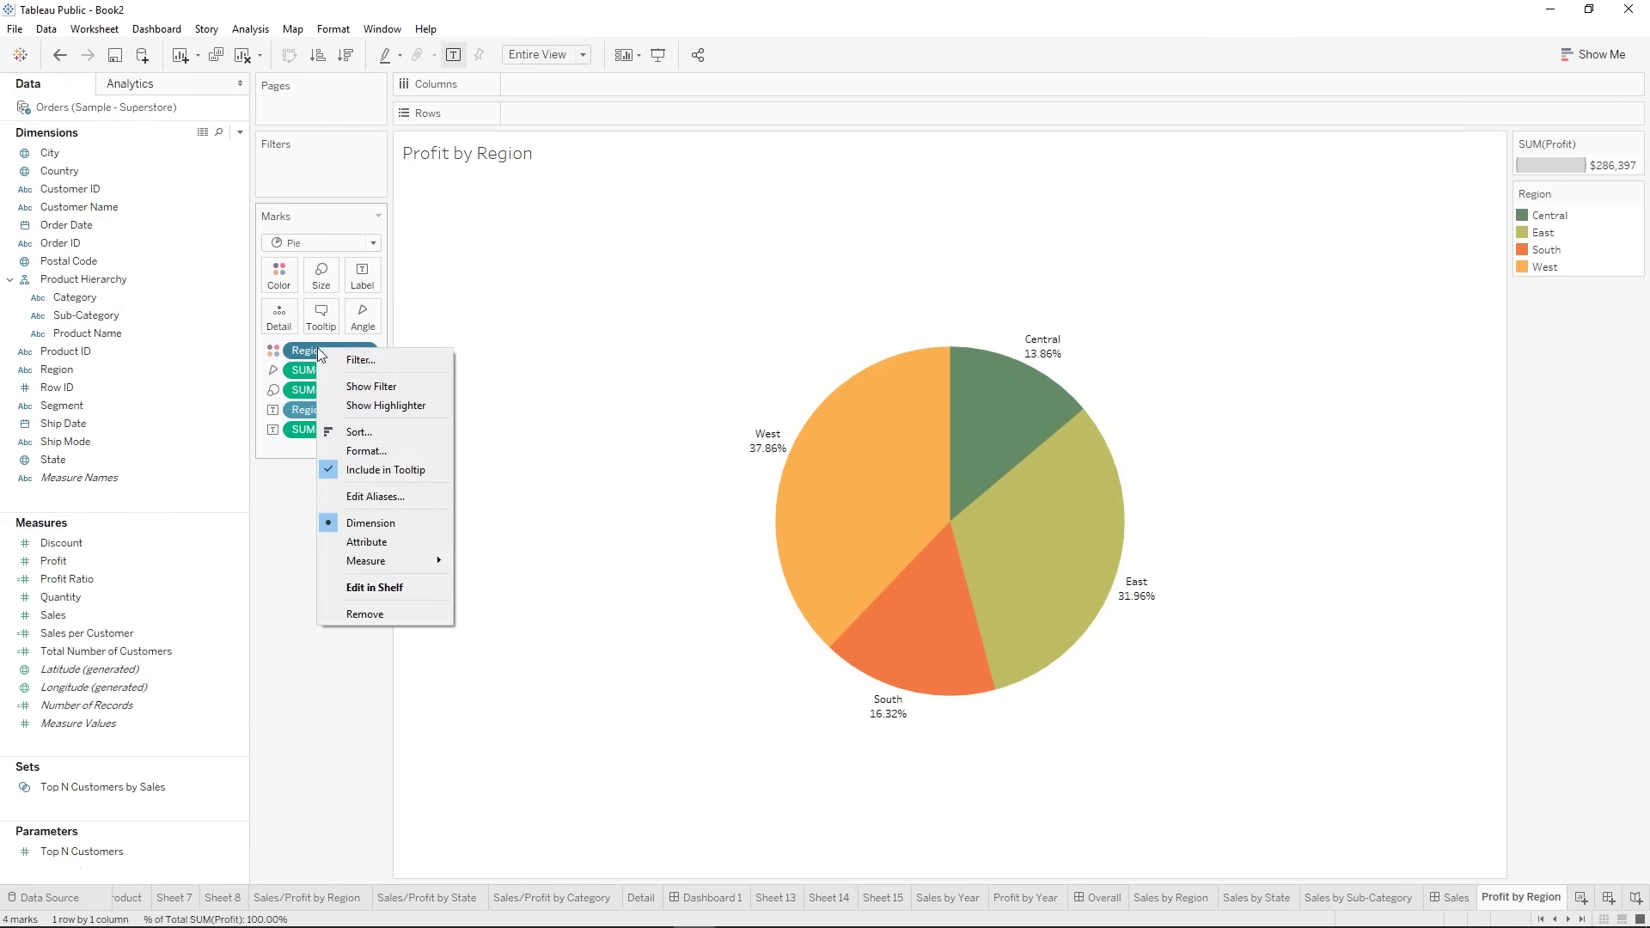
{"action": "left_click", "coordinate": [382, 384]}
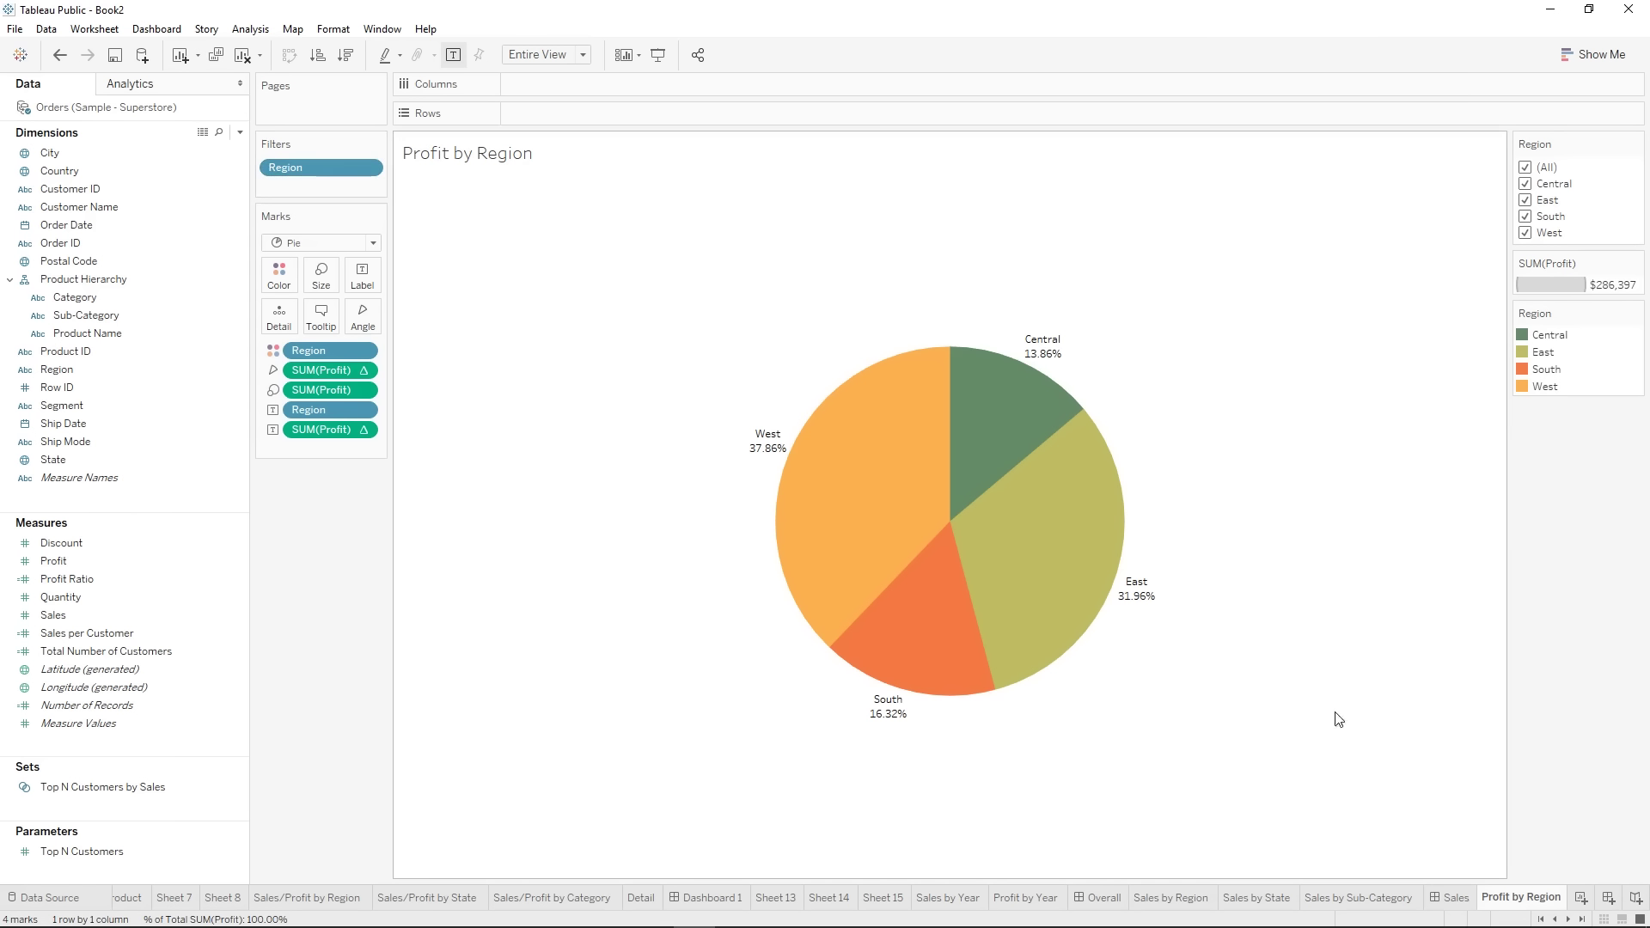
{"action": "left_click", "coordinate": [1156, 902]}
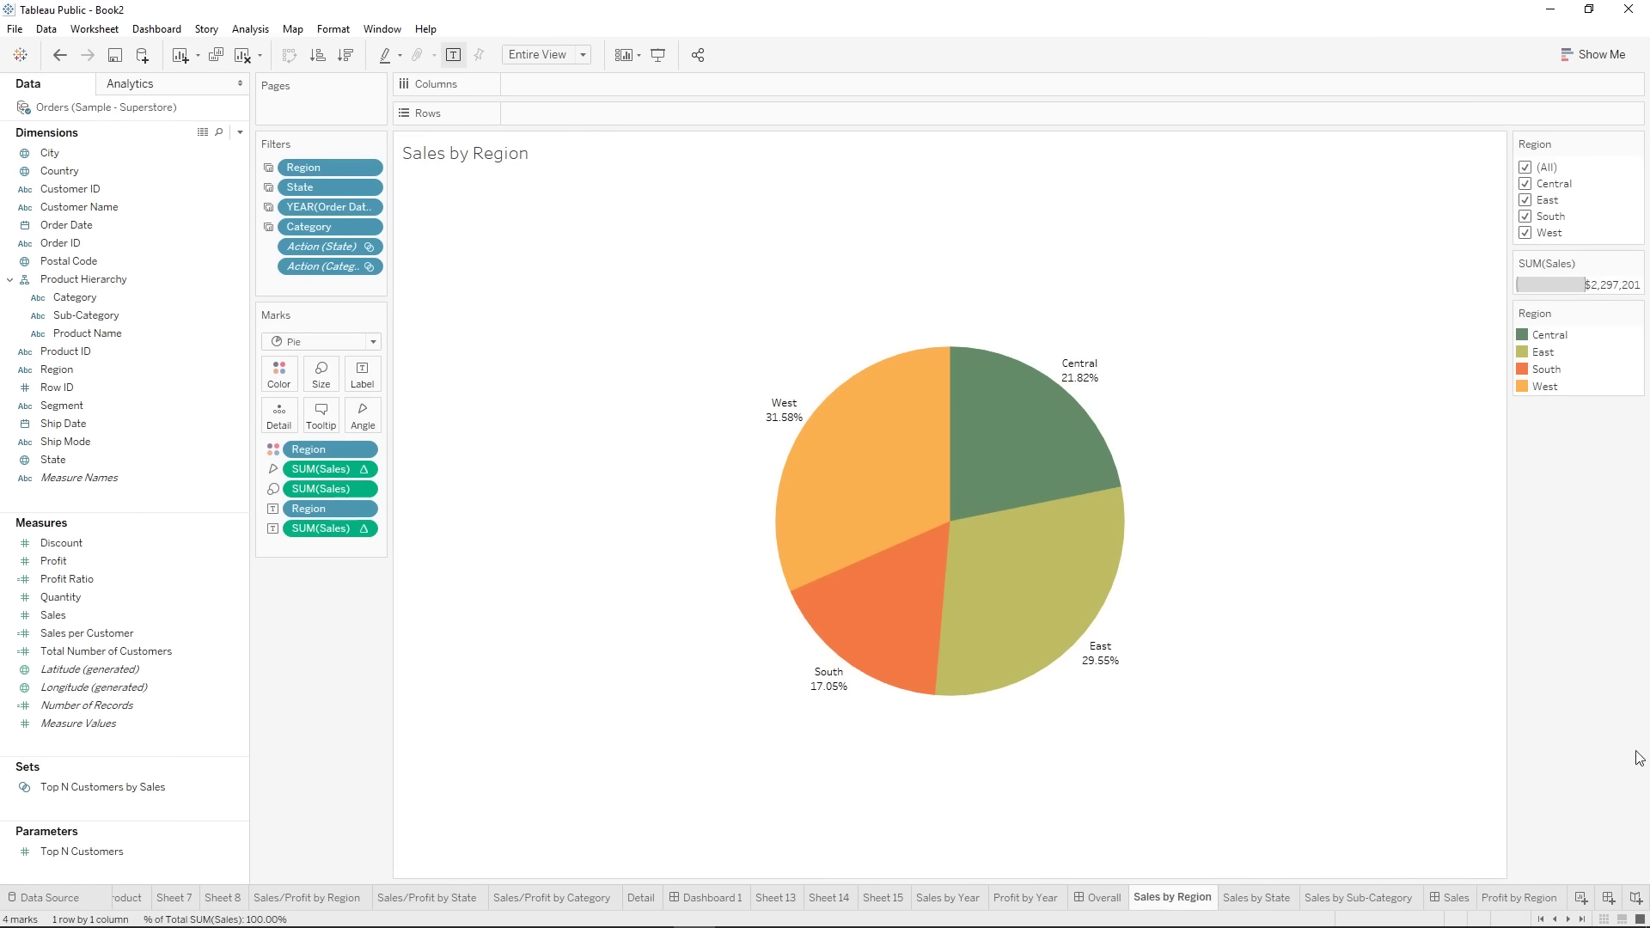
{"action": "left_click", "coordinate": [1520, 899]}
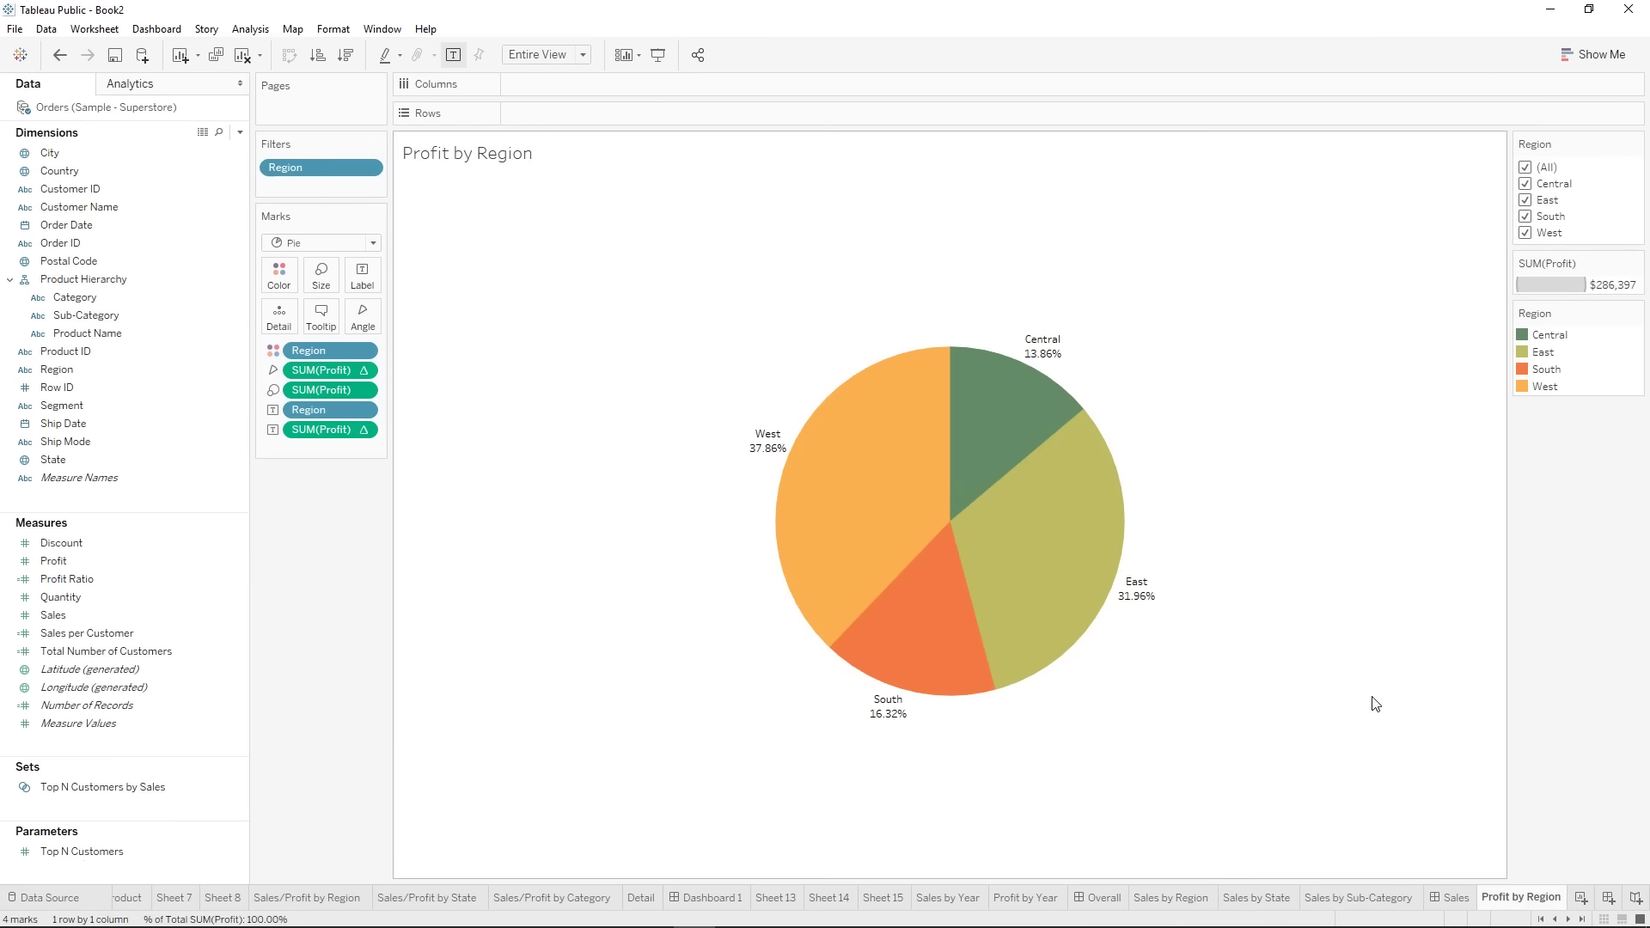
{"action": "left_click", "coordinate": [1455, 900]}
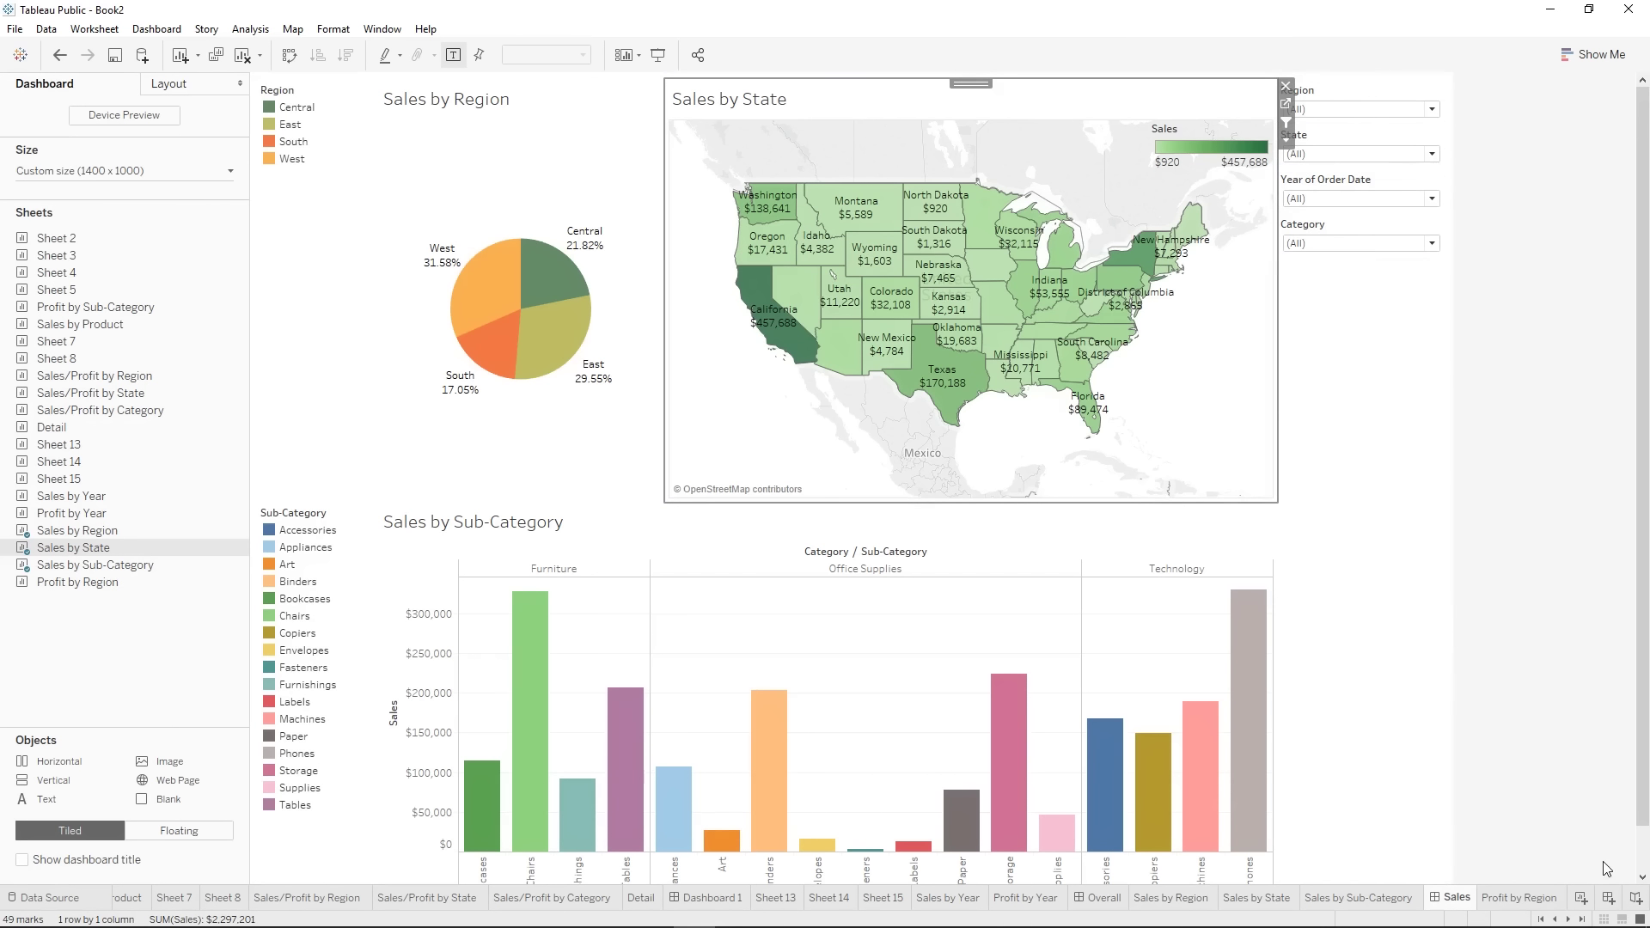
{"action": "left_click", "coordinate": [1543, 899]}
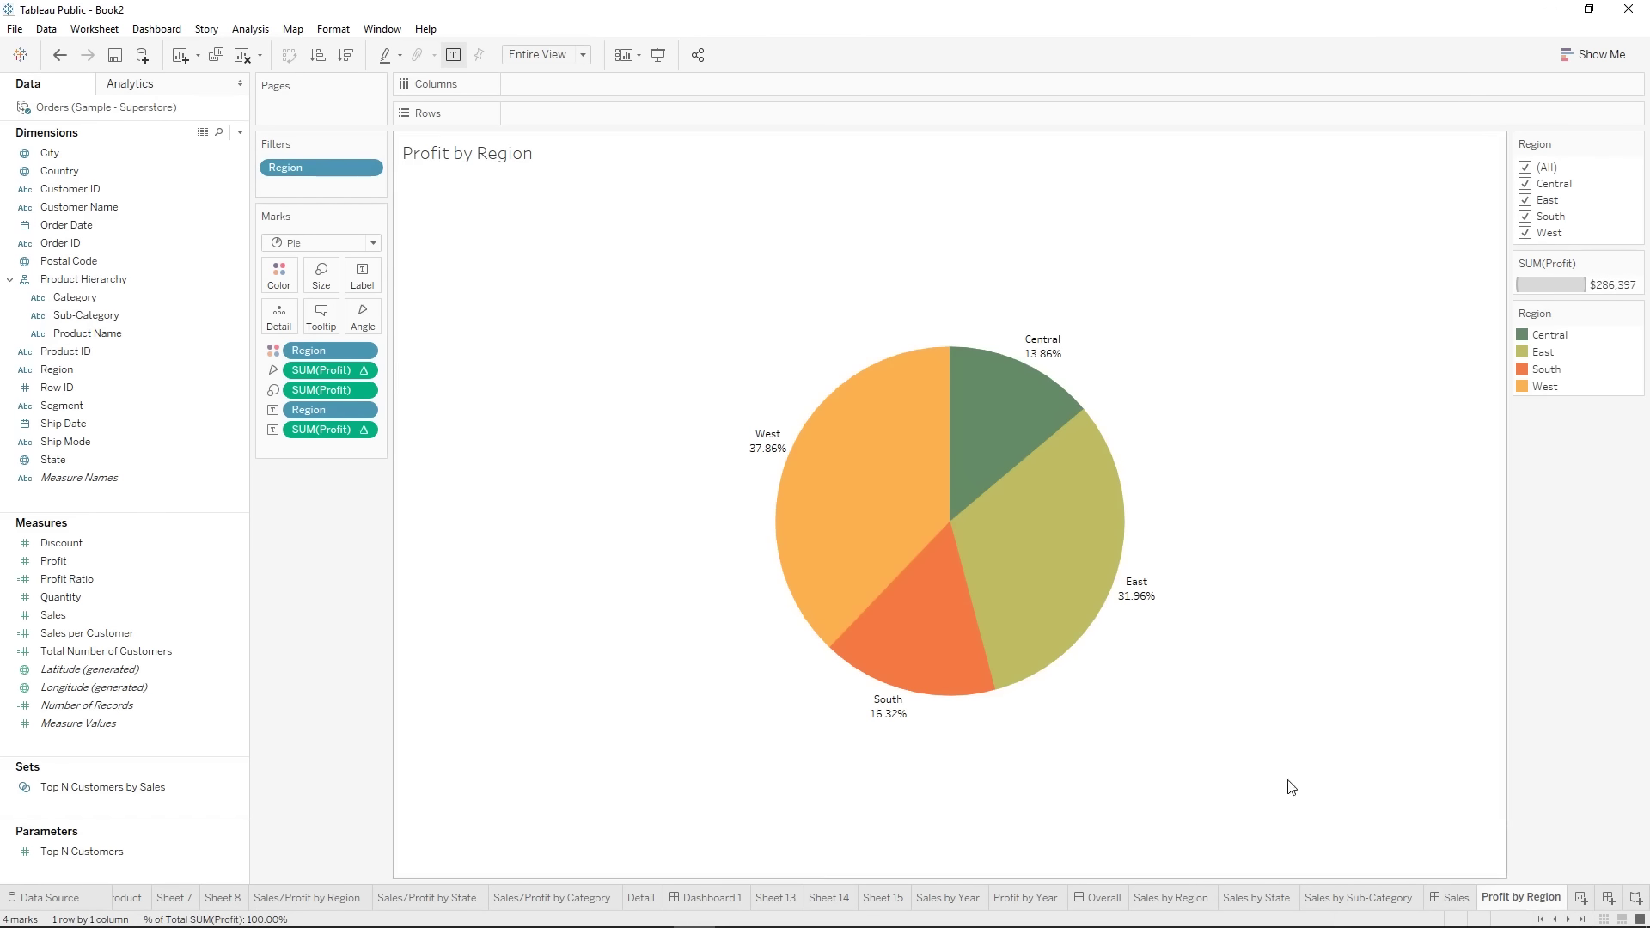
- Duplicate the Sales by Sub-Category worksheet
{"action": "left_click", "coordinate": [1350, 899]}
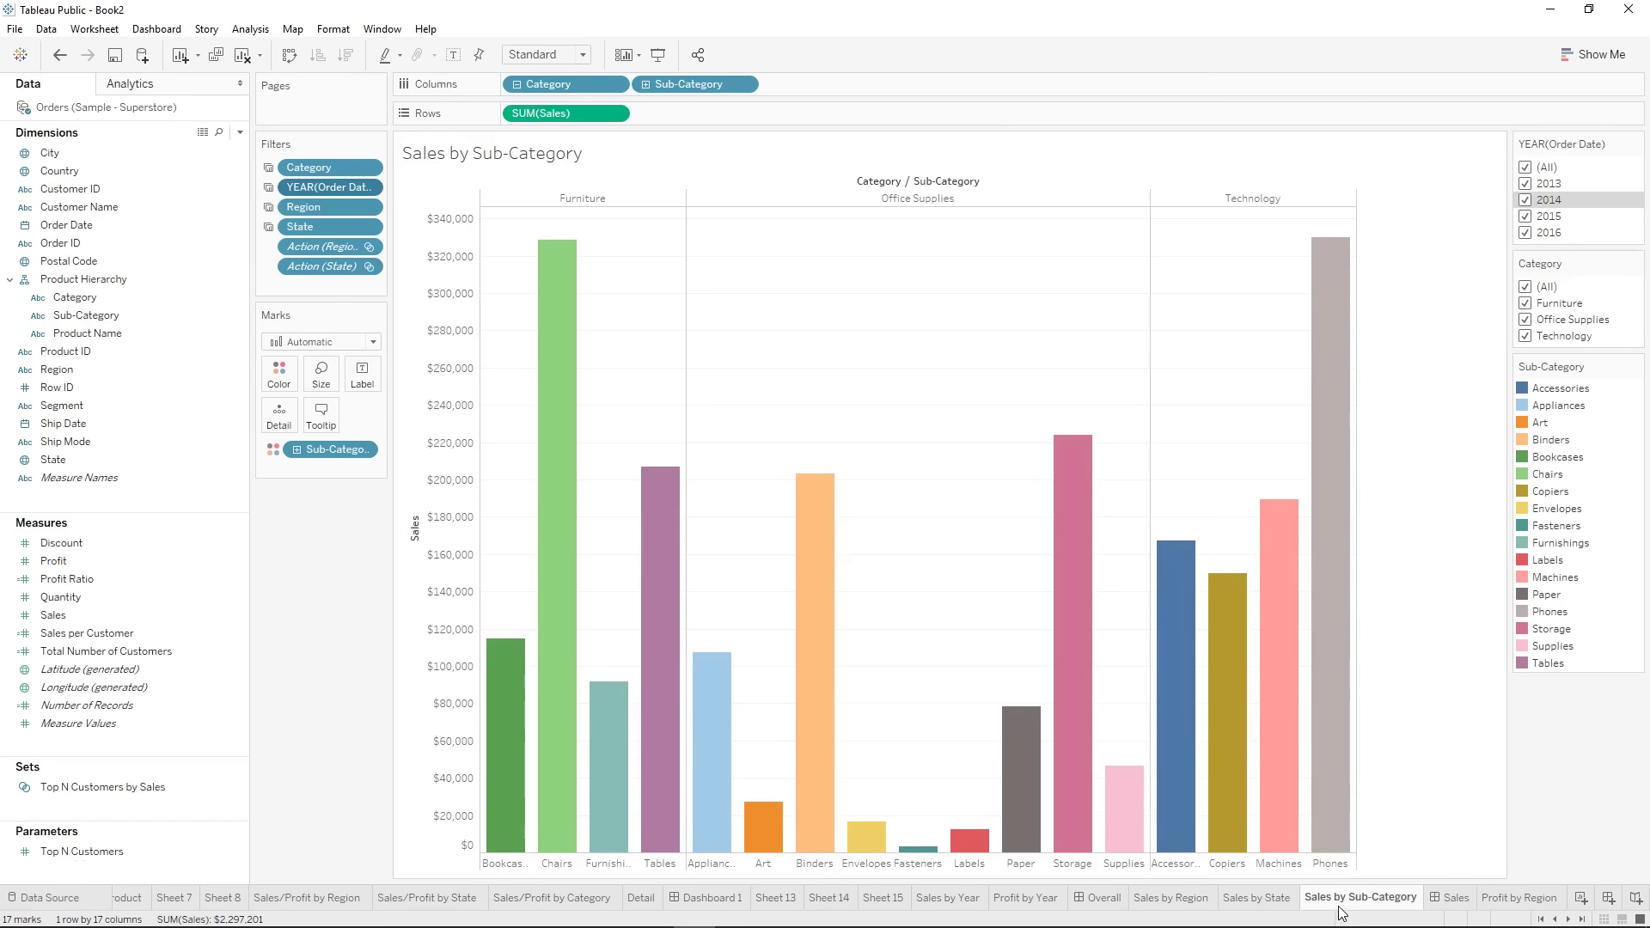
{"action": "right_click", "coordinate": [1349, 910]}
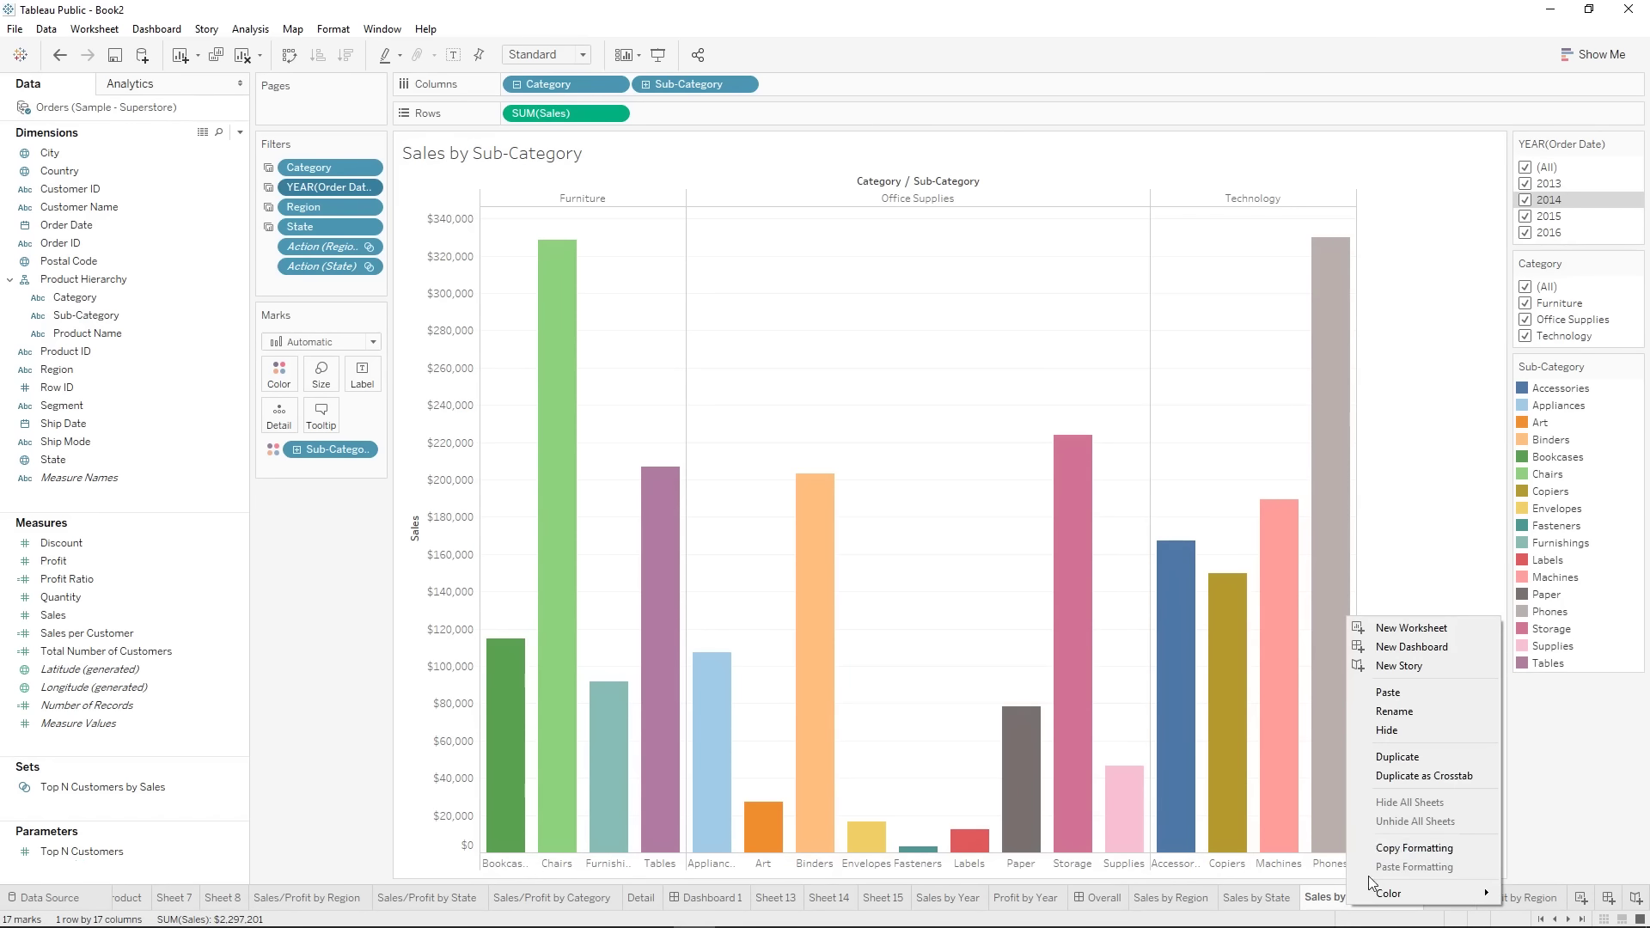
{"action": "left_click", "coordinate": [1423, 768]}
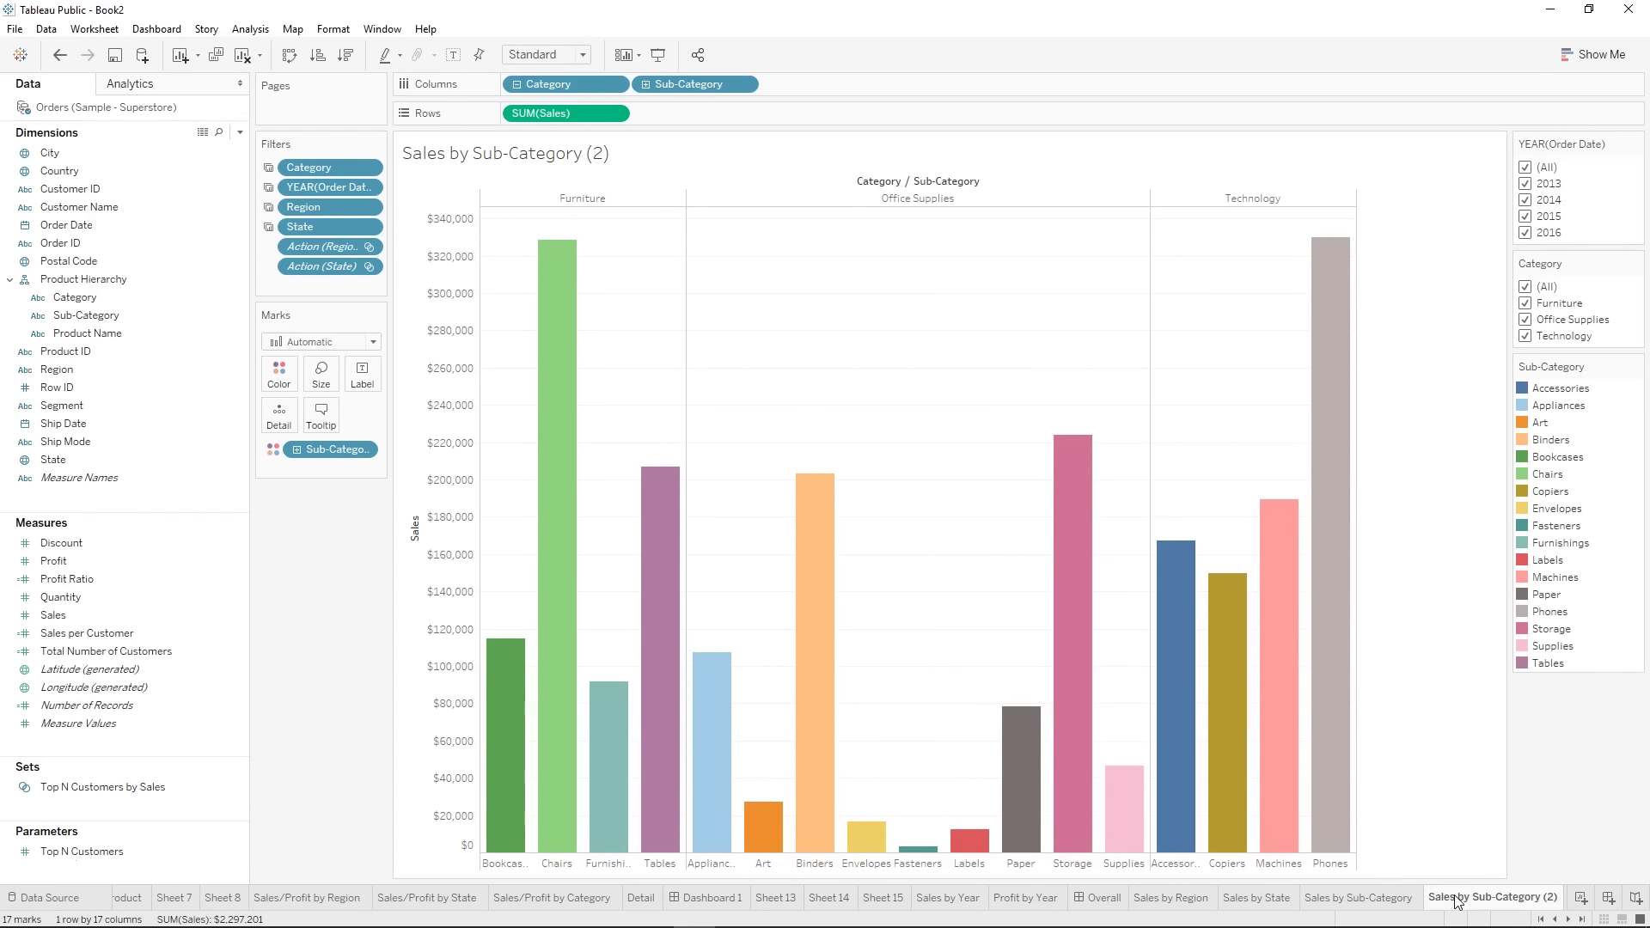
- Rename the duplicated Sales by Sub-Category worksheet as "Profit by Sub-Category " with a trailing space, to avoid the existing sheet name
{"action": "right_click", "coordinate": [1456, 901]}
{"action": "left_click", "coordinate": [1508, 705]}
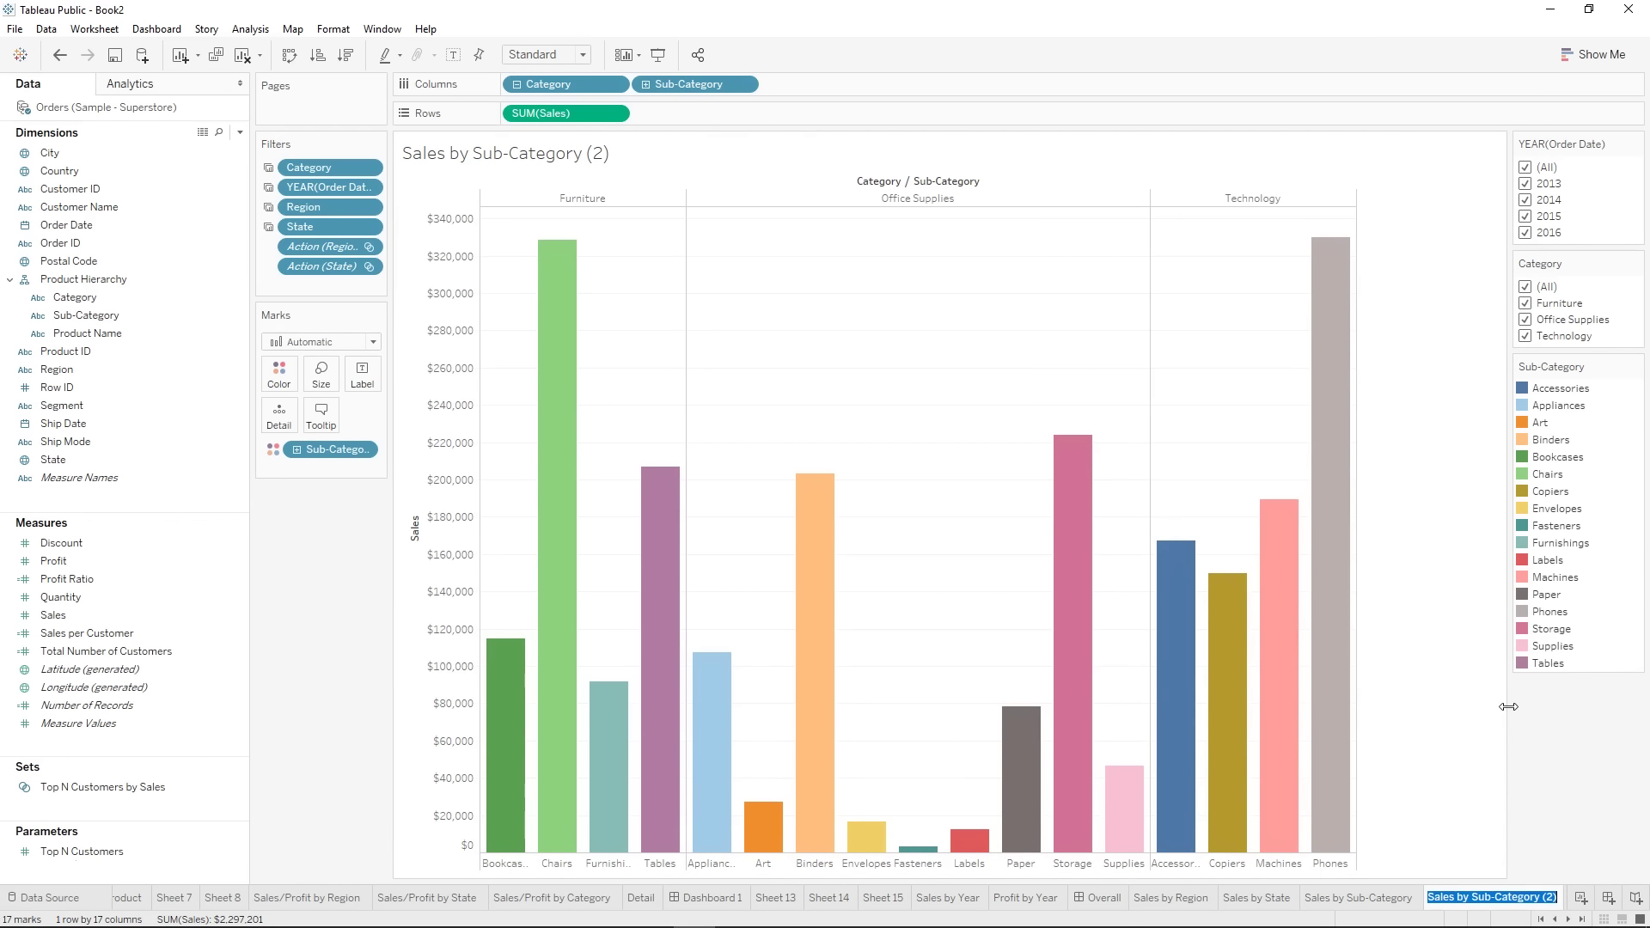
{"action": "type", "text": "Profit"}
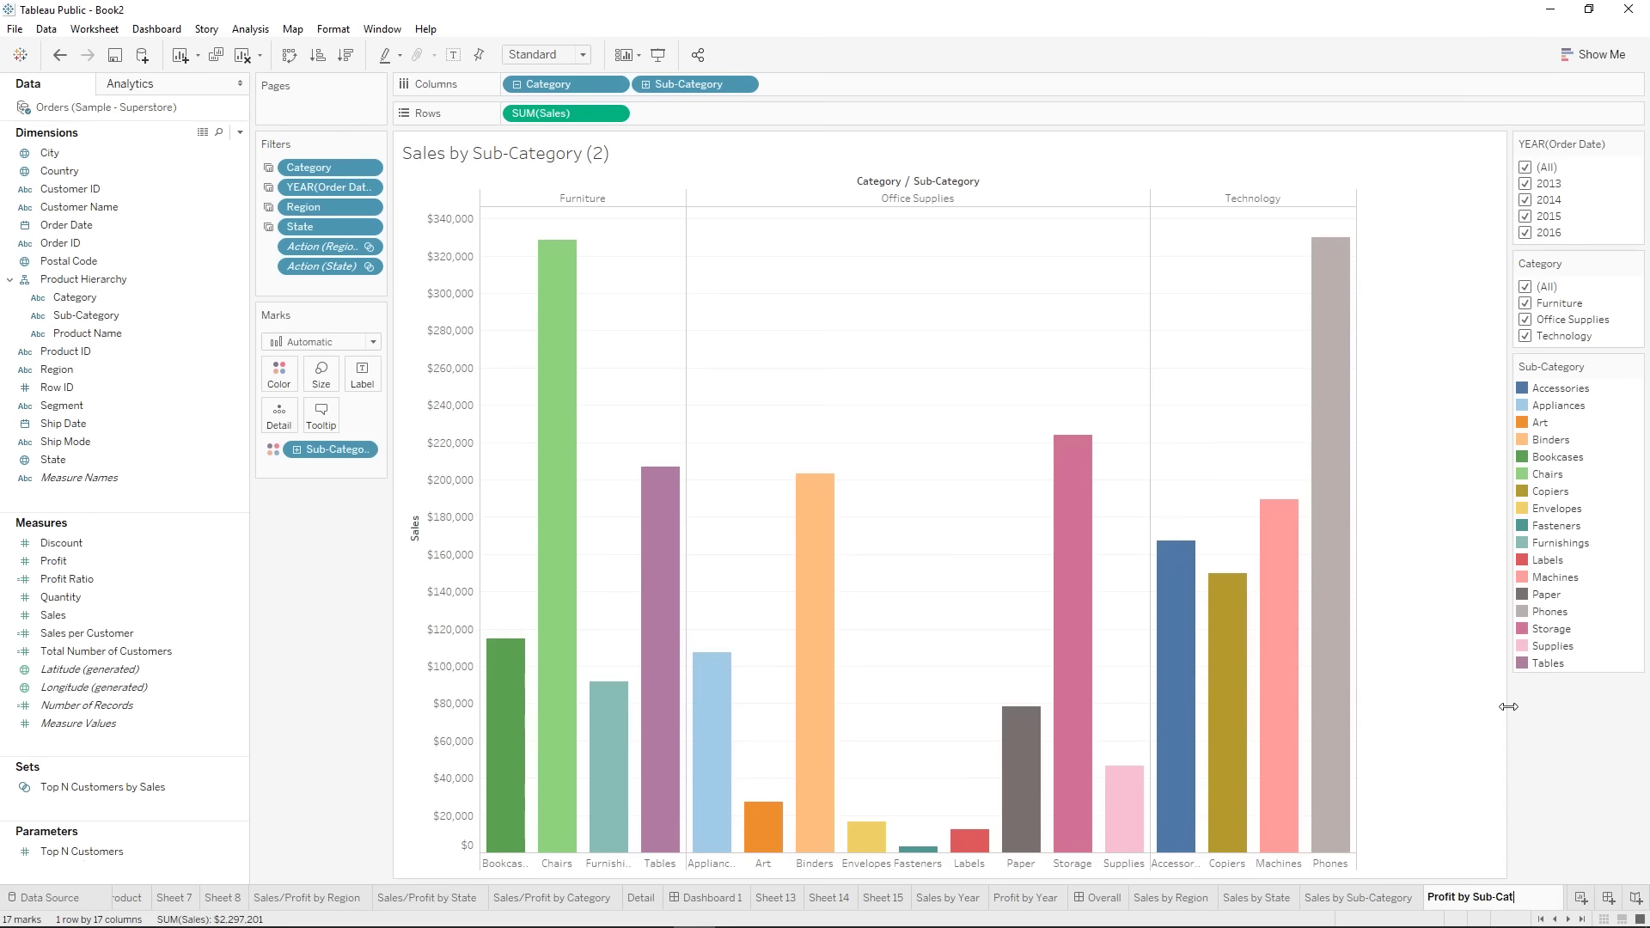
{"action": "key", "text": "Return"}
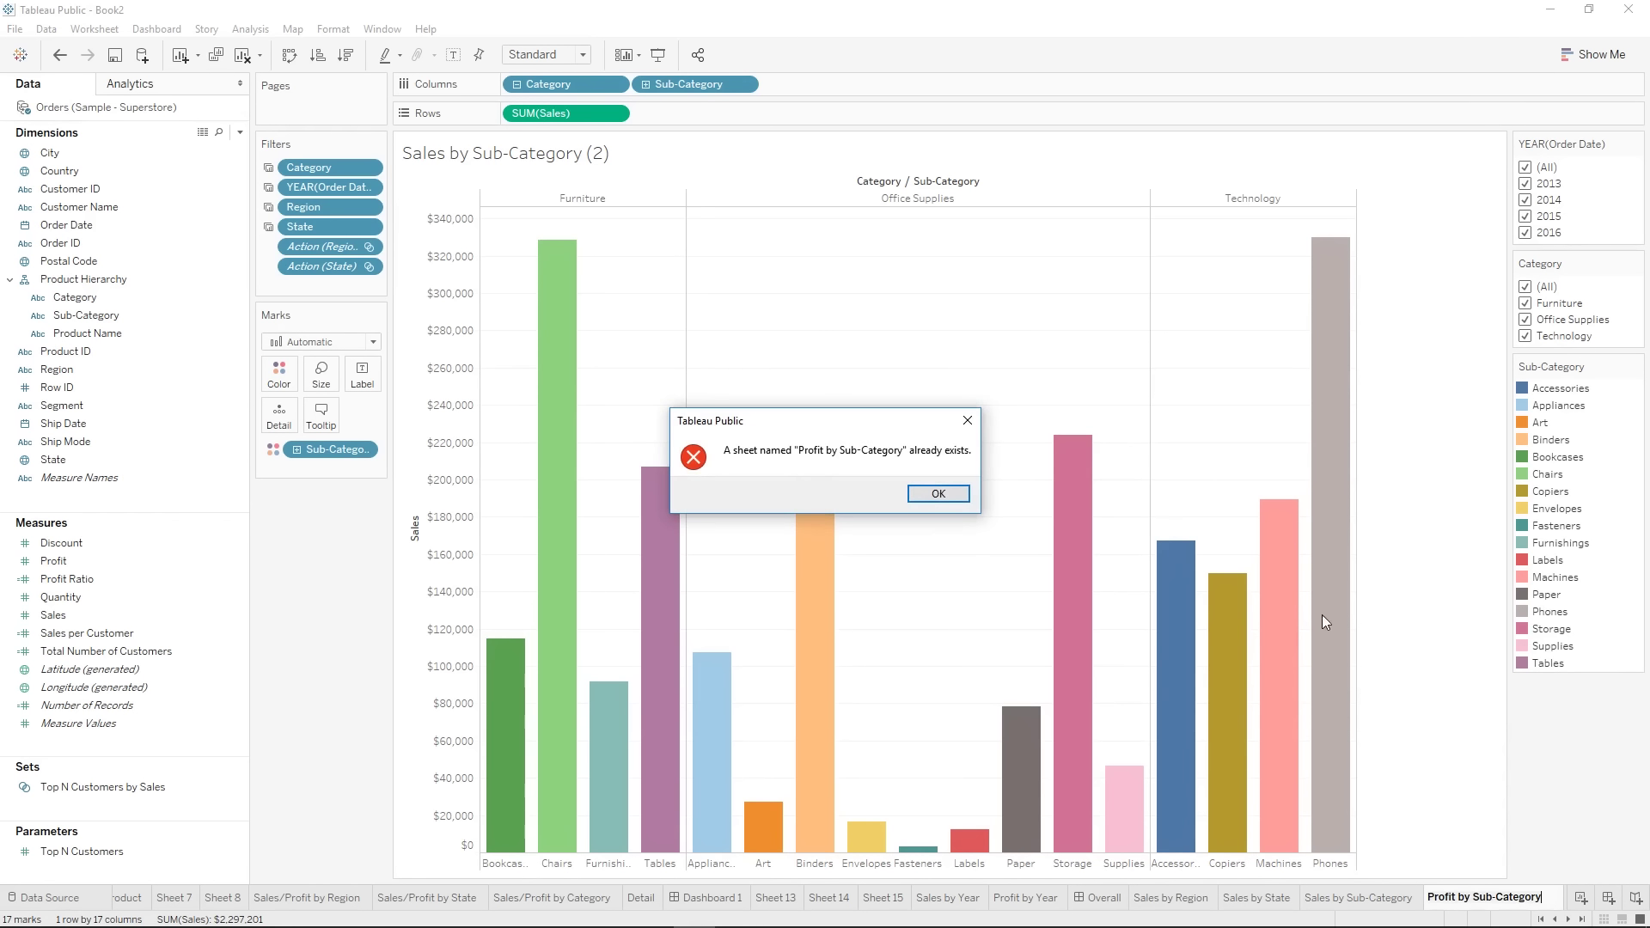
{"action": "left_click", "coordinate": [937, 495]}
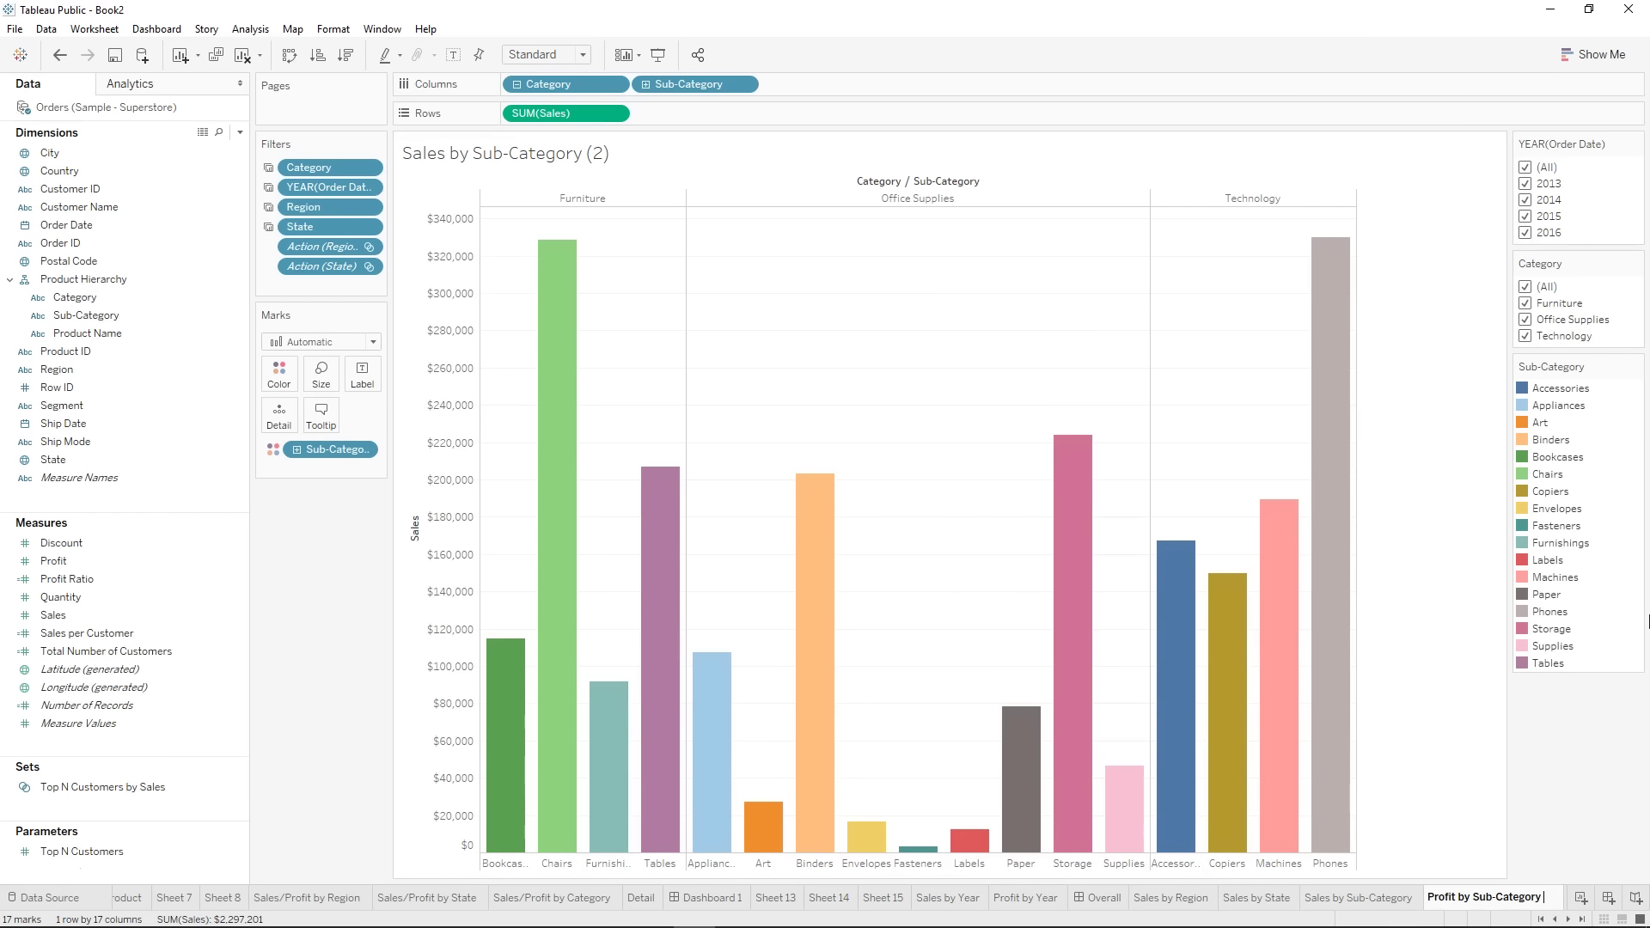
{"action": "key", "text": "Return"}
- Move the Profit by Sub-Category worksheet to the end of the workbook, after Profit by Region
{"action": "left_click", "coordinate": [1537, 894]}
{"action": "left_click_drag", "start_coordinate": [1381, 907], "coordinate": [1556, 909]}
{"action": "mouse_move", "coordinate": [1524, 906]}
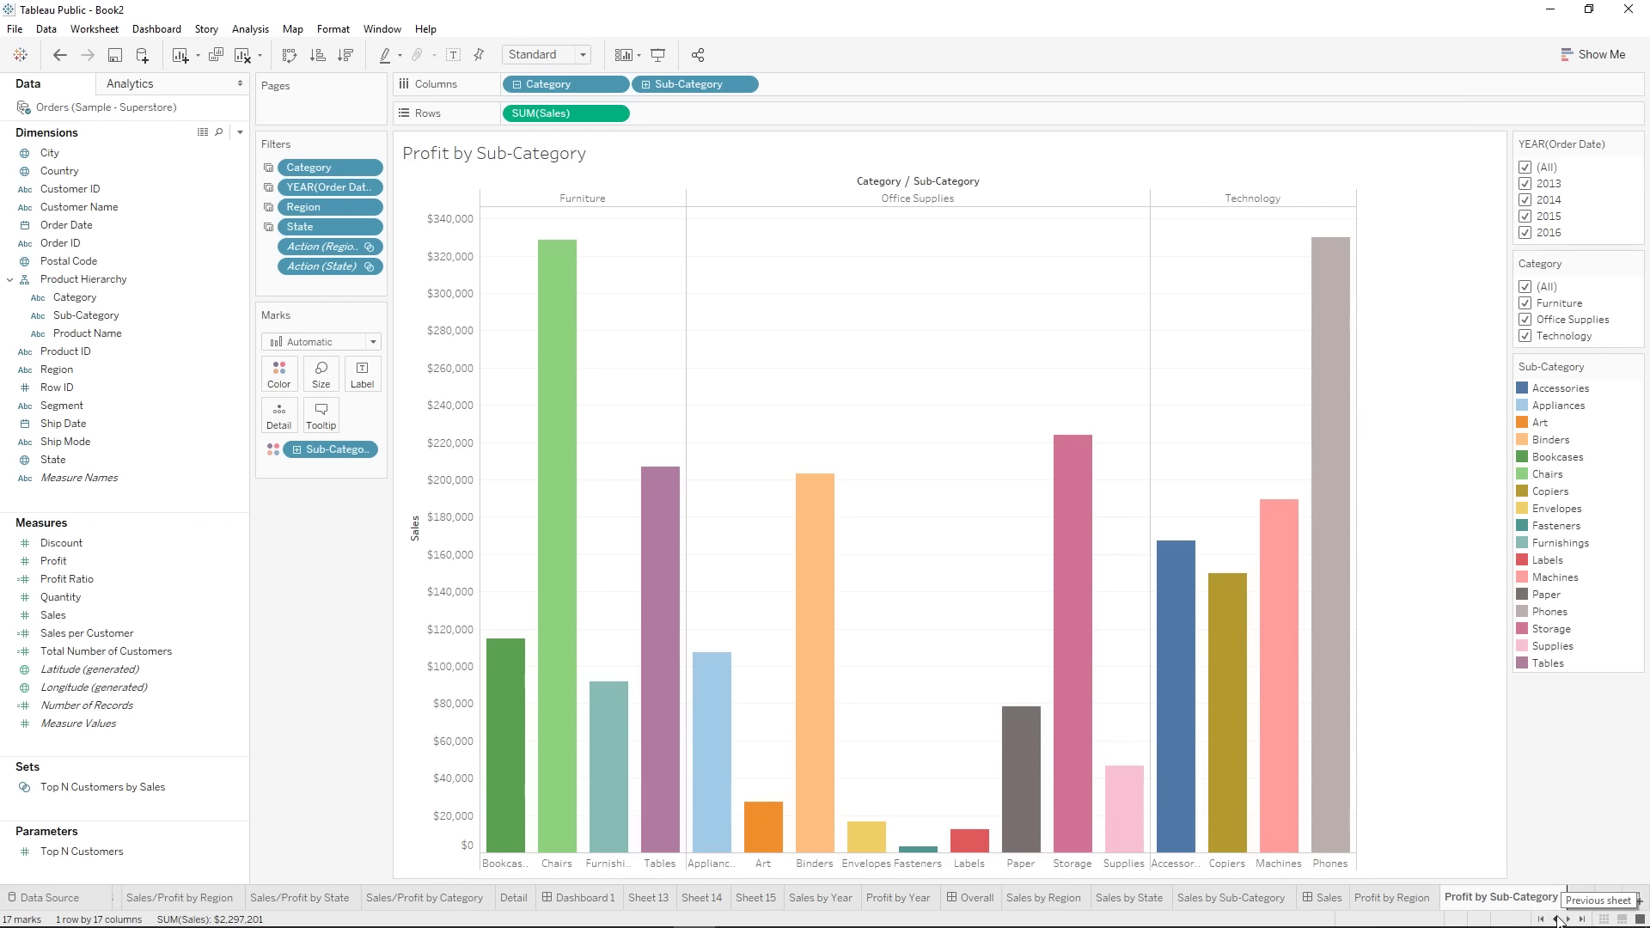
- Remove the Category, order year, Region and State filters and both action filters from the Profit by Sub-Category worksheet
{"action": "left_click", "coordinate": [1328, 897]}
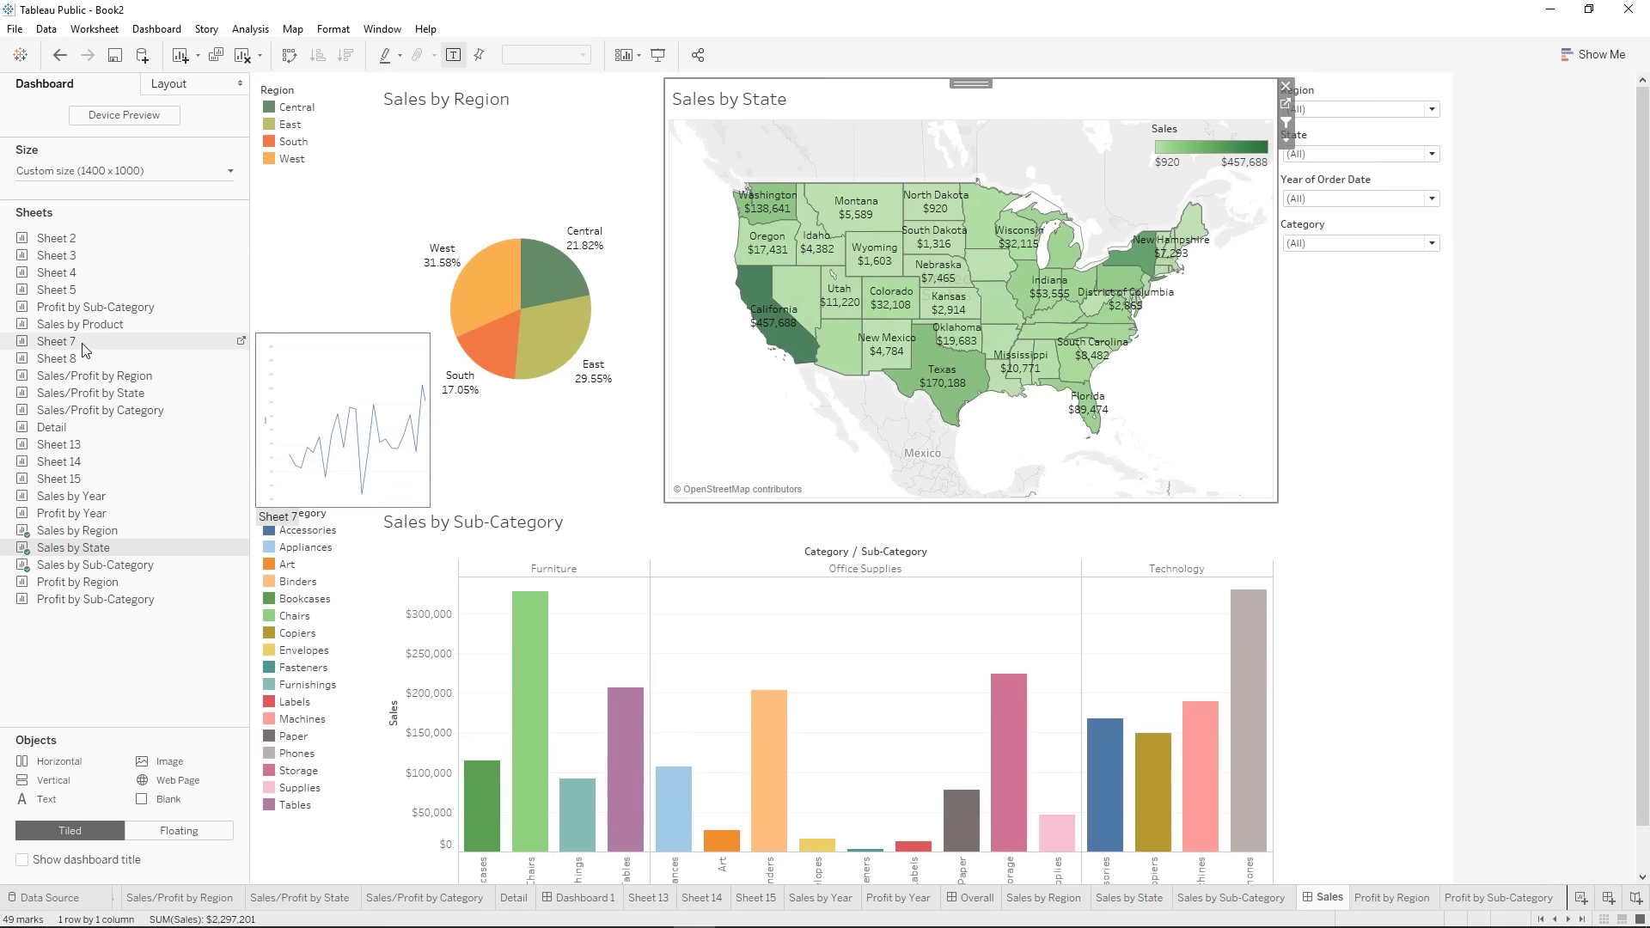
{"action": "left_click", "coordinate": [1489, 898]}
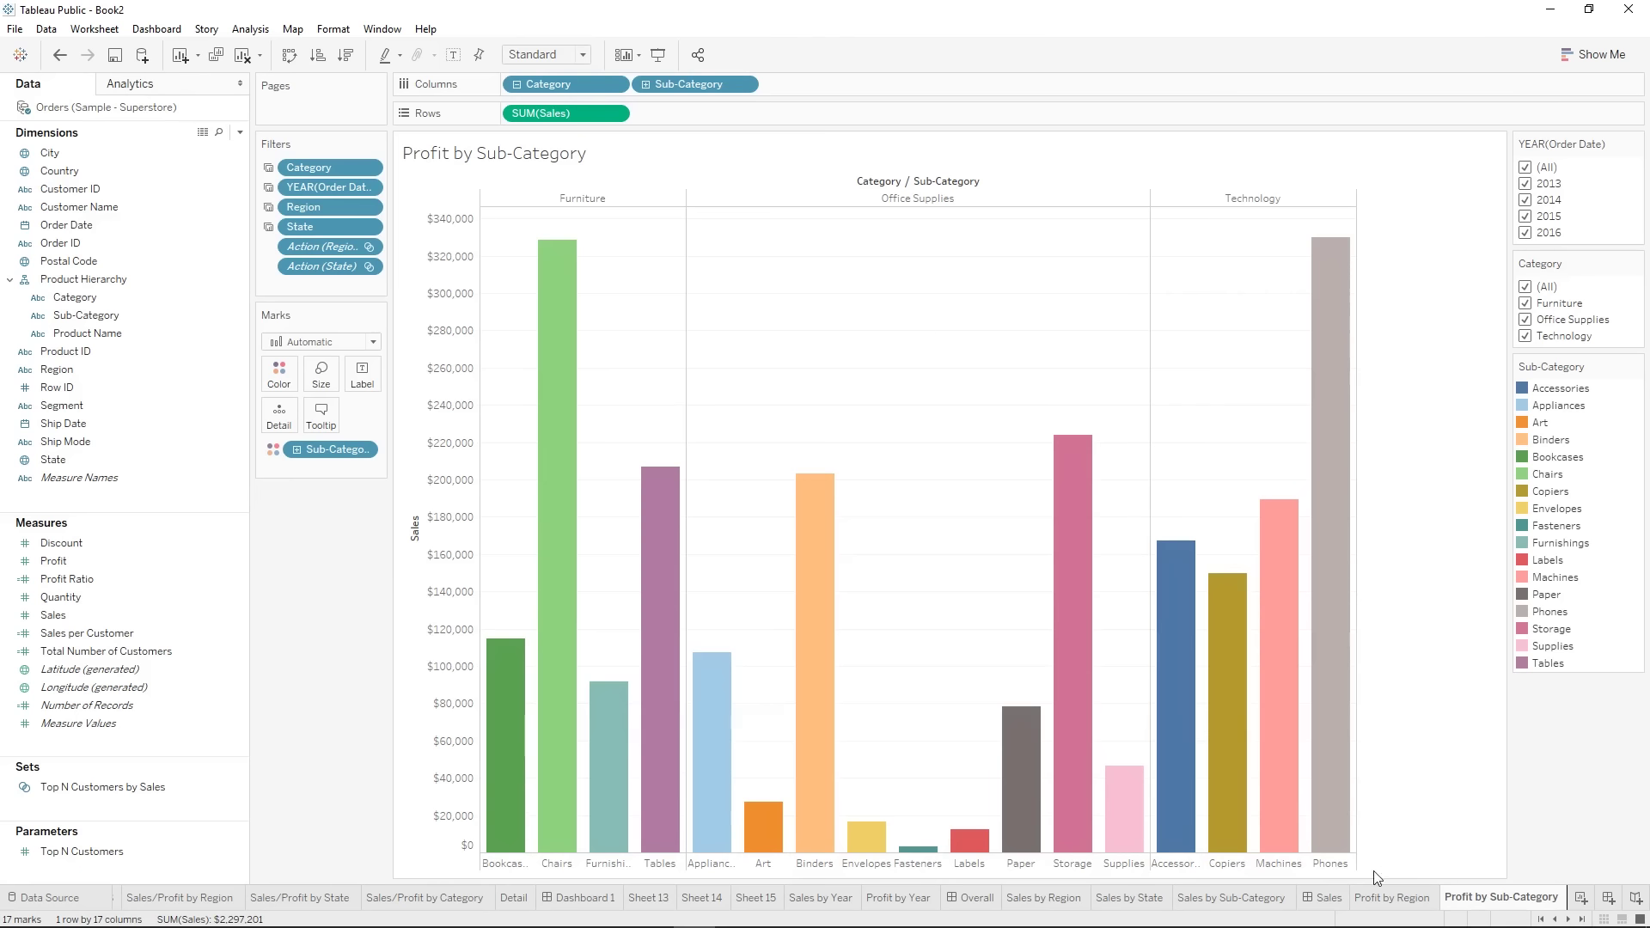
{"action": "key", "text": "Delete"}
{"action": "left_click", "coordinate": [315, 168]}
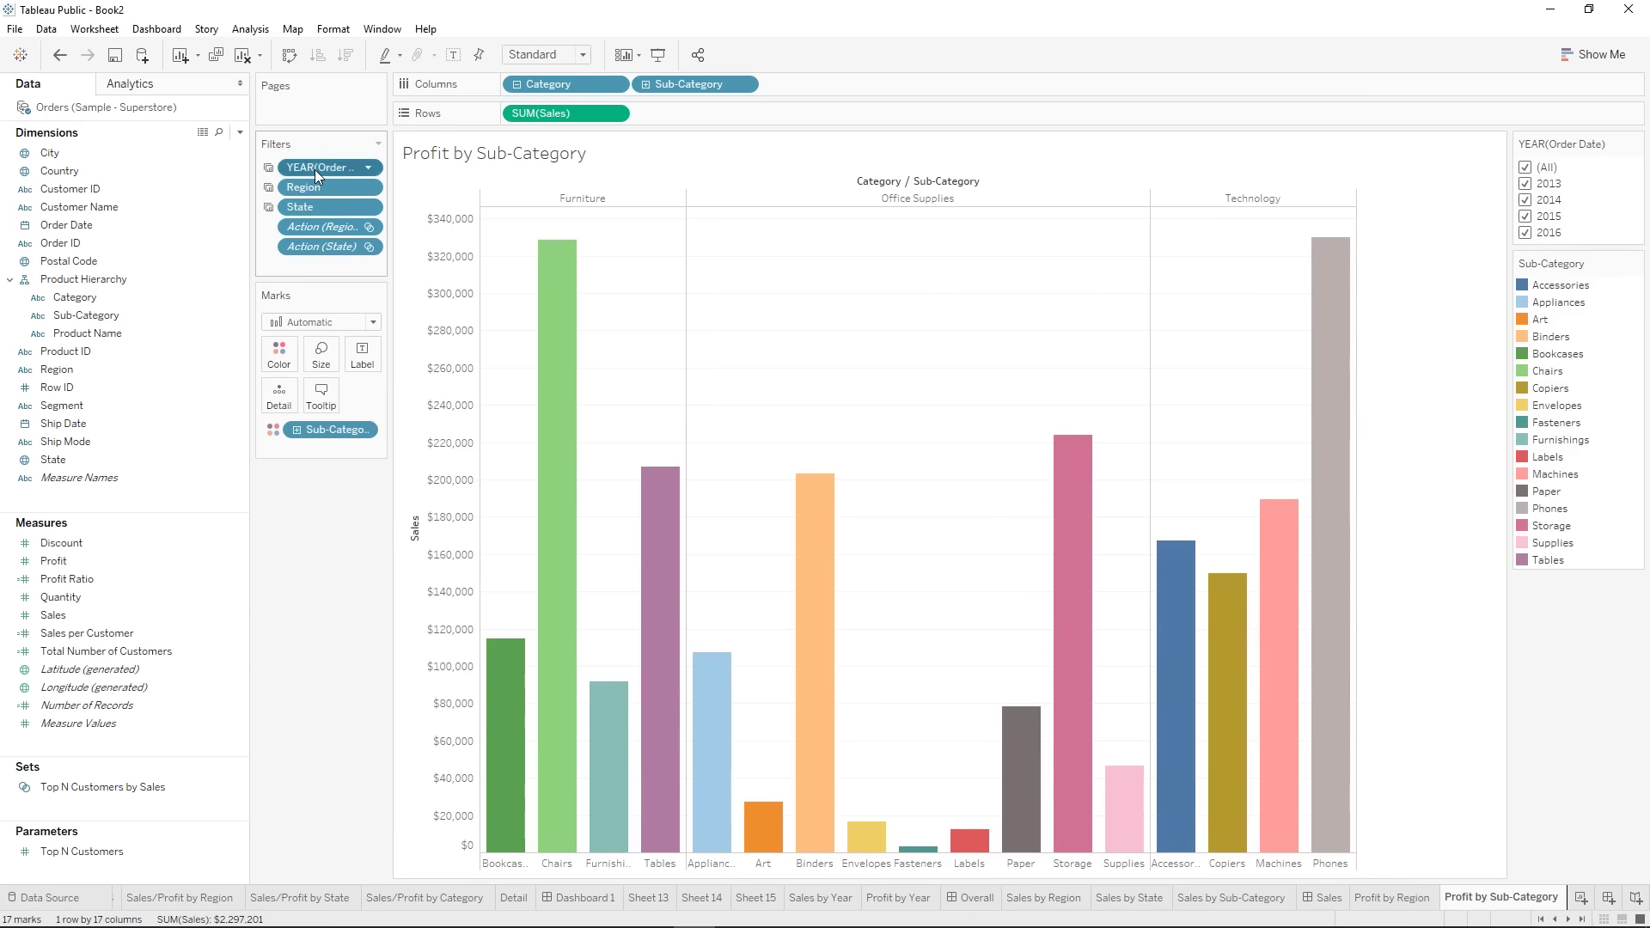
{"action": "key", "text": "Delete"}
{"action": "left_click", "coordinate": [315, 168]}
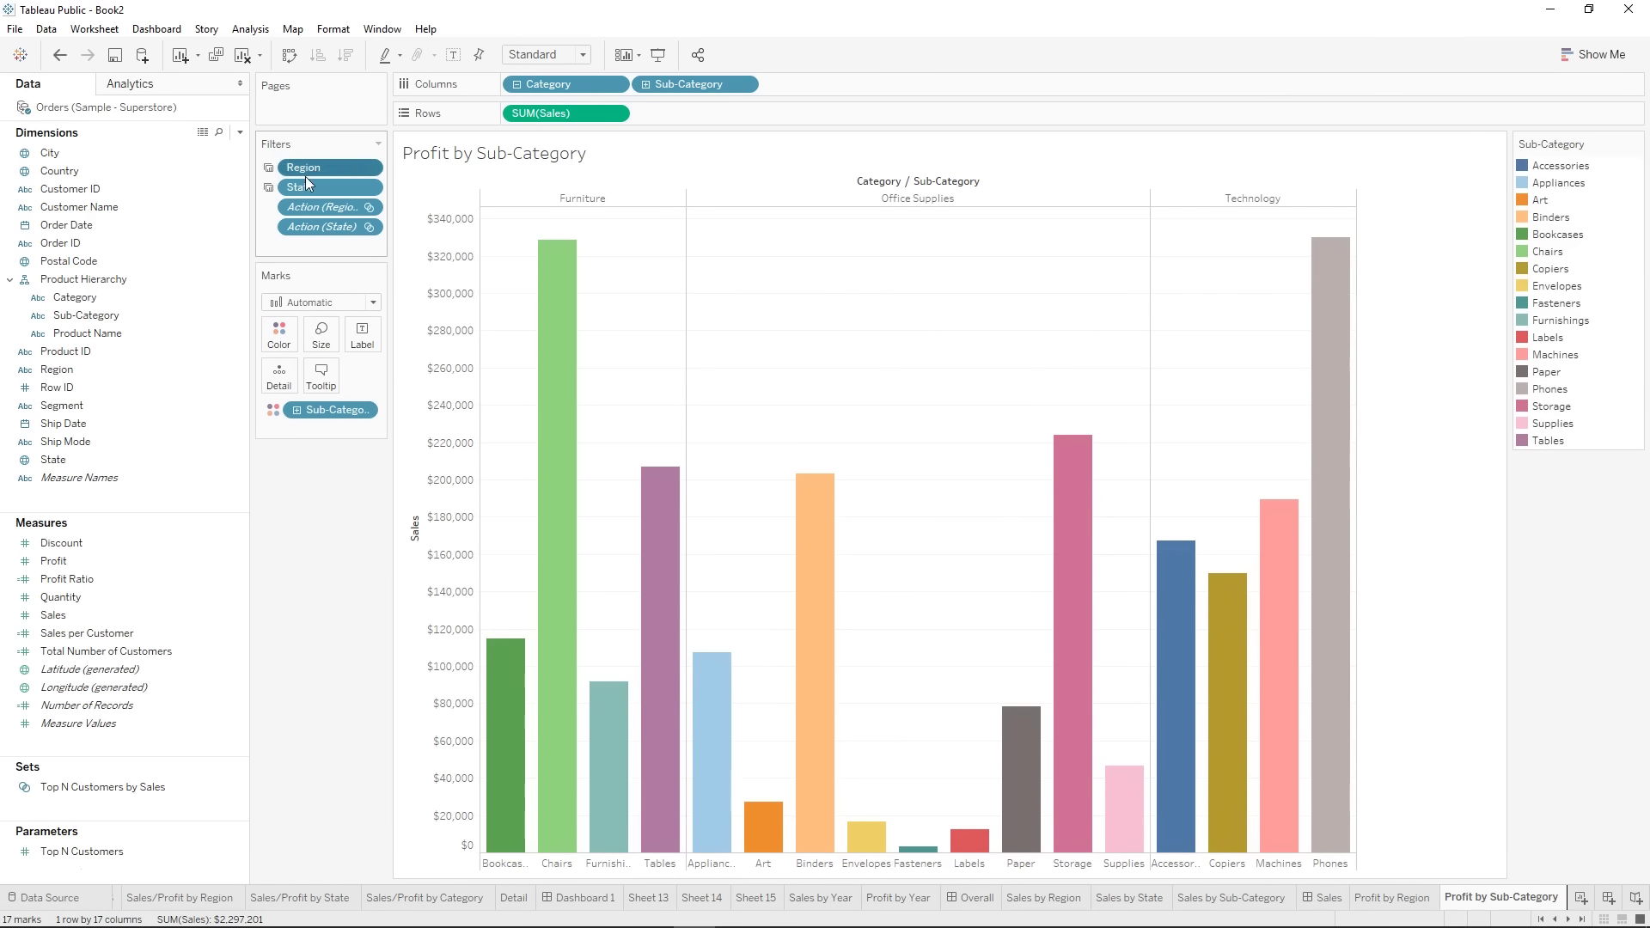
{"action": "left_click", "coordinate": [318, 229]}
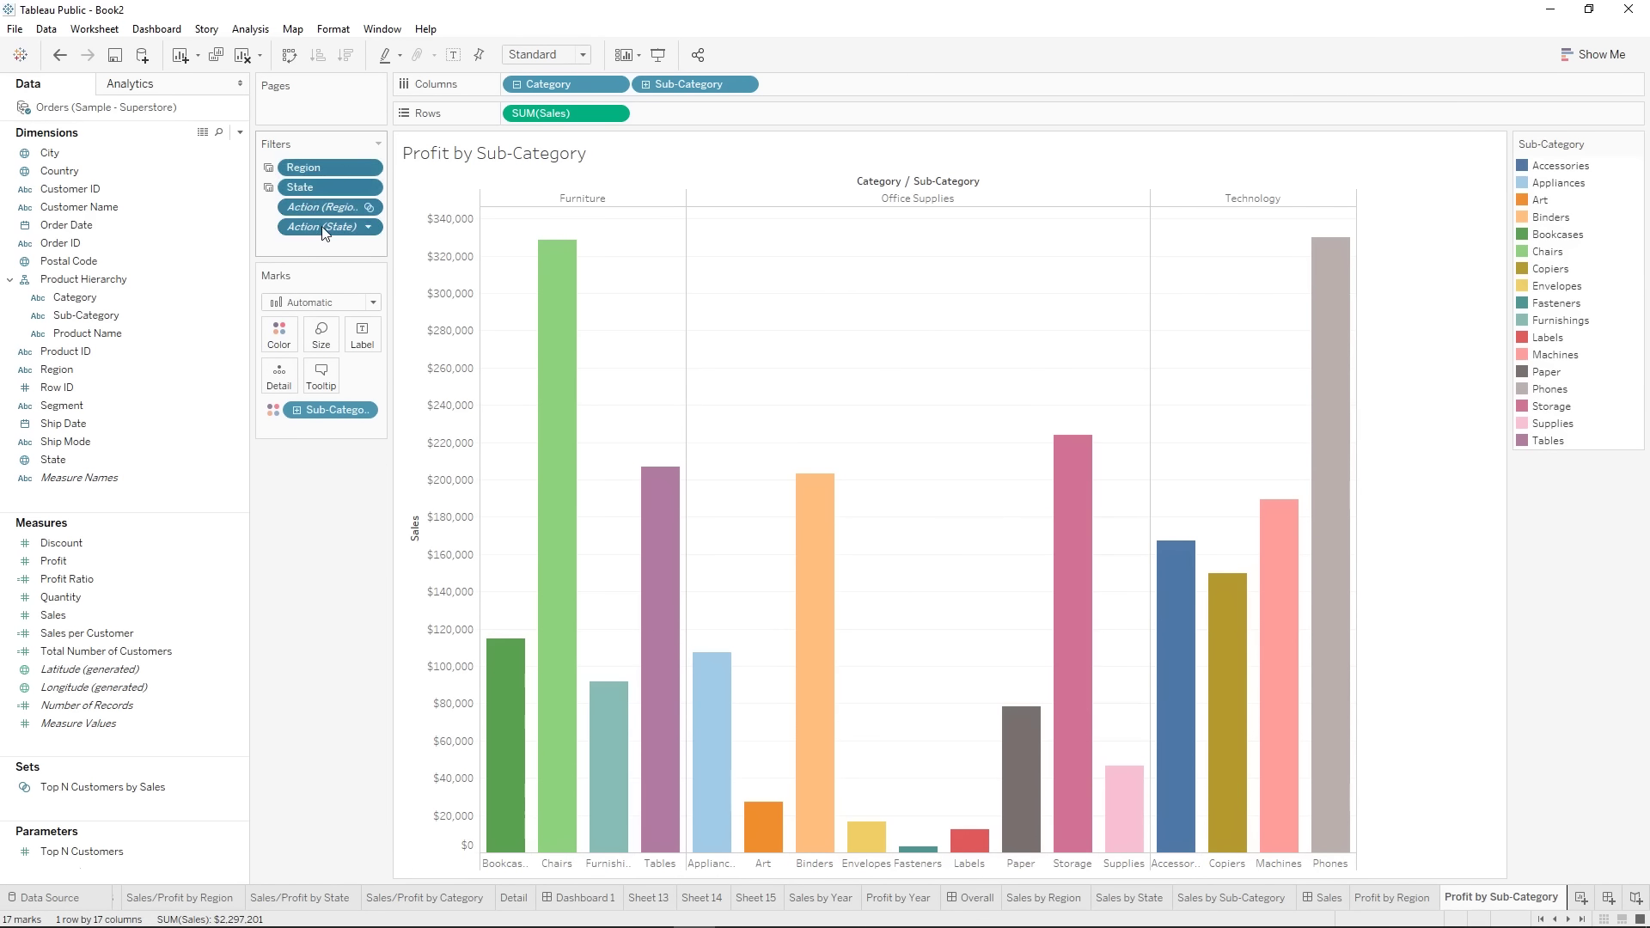
{"action": "key", "text": "Delete"}
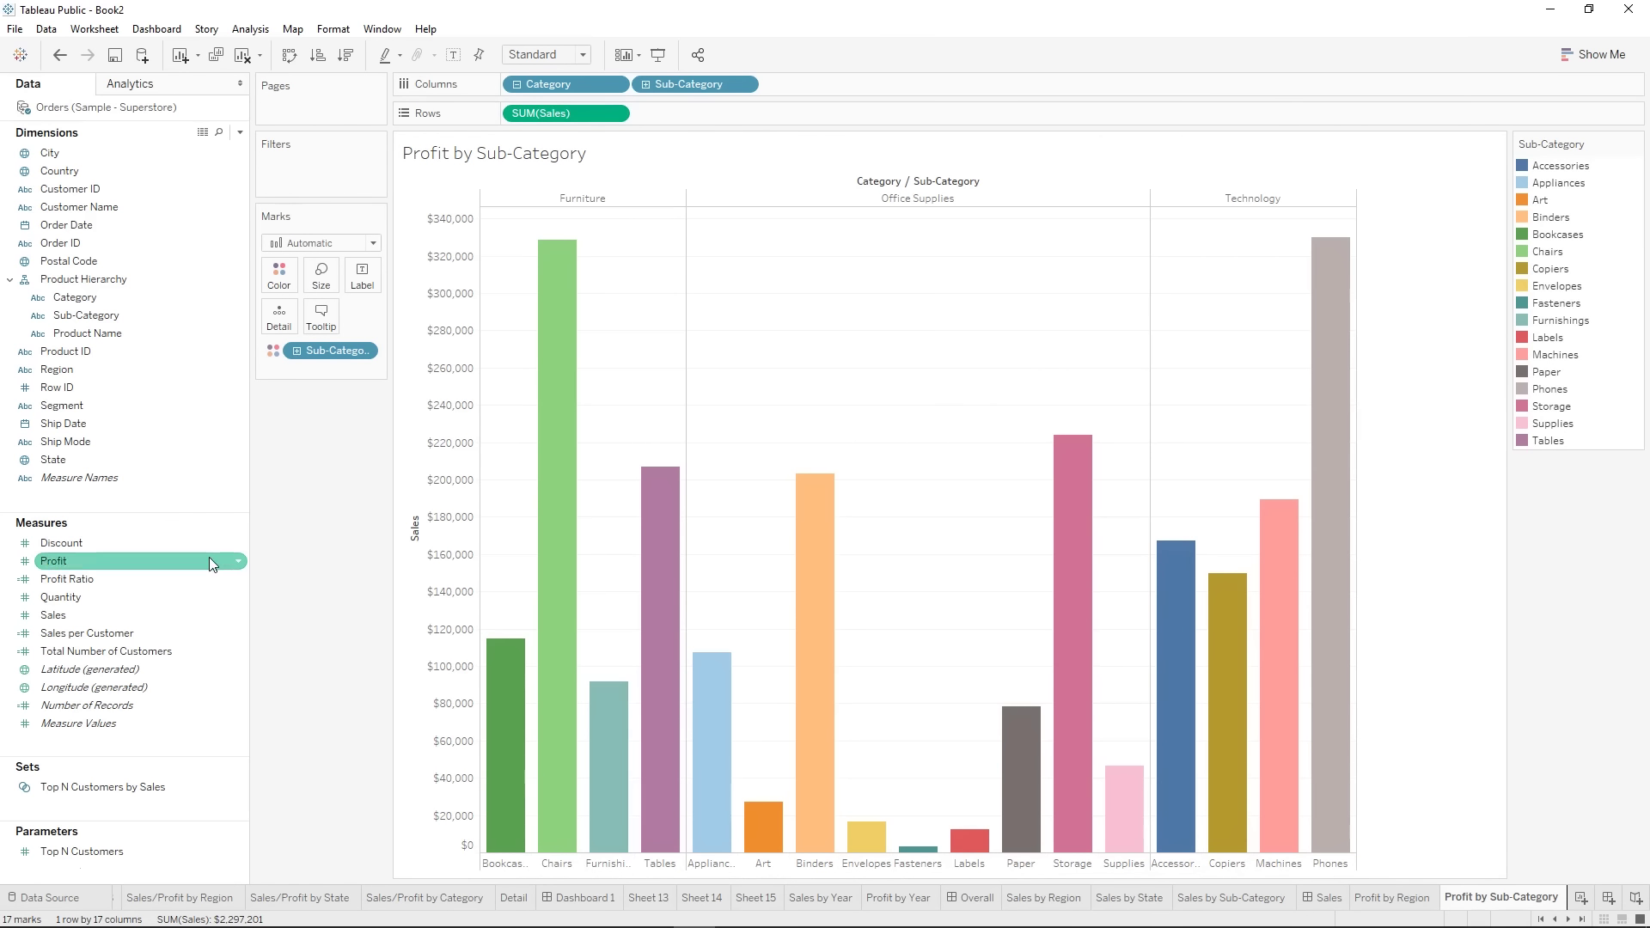
- Replace Sales with Profit as the row measure and show a Category filter on the Profit by Sub-Category worksheet
{"action": "left_click_drag", "start_coordinate": [83, 560], "coordinate": [546, 113]}
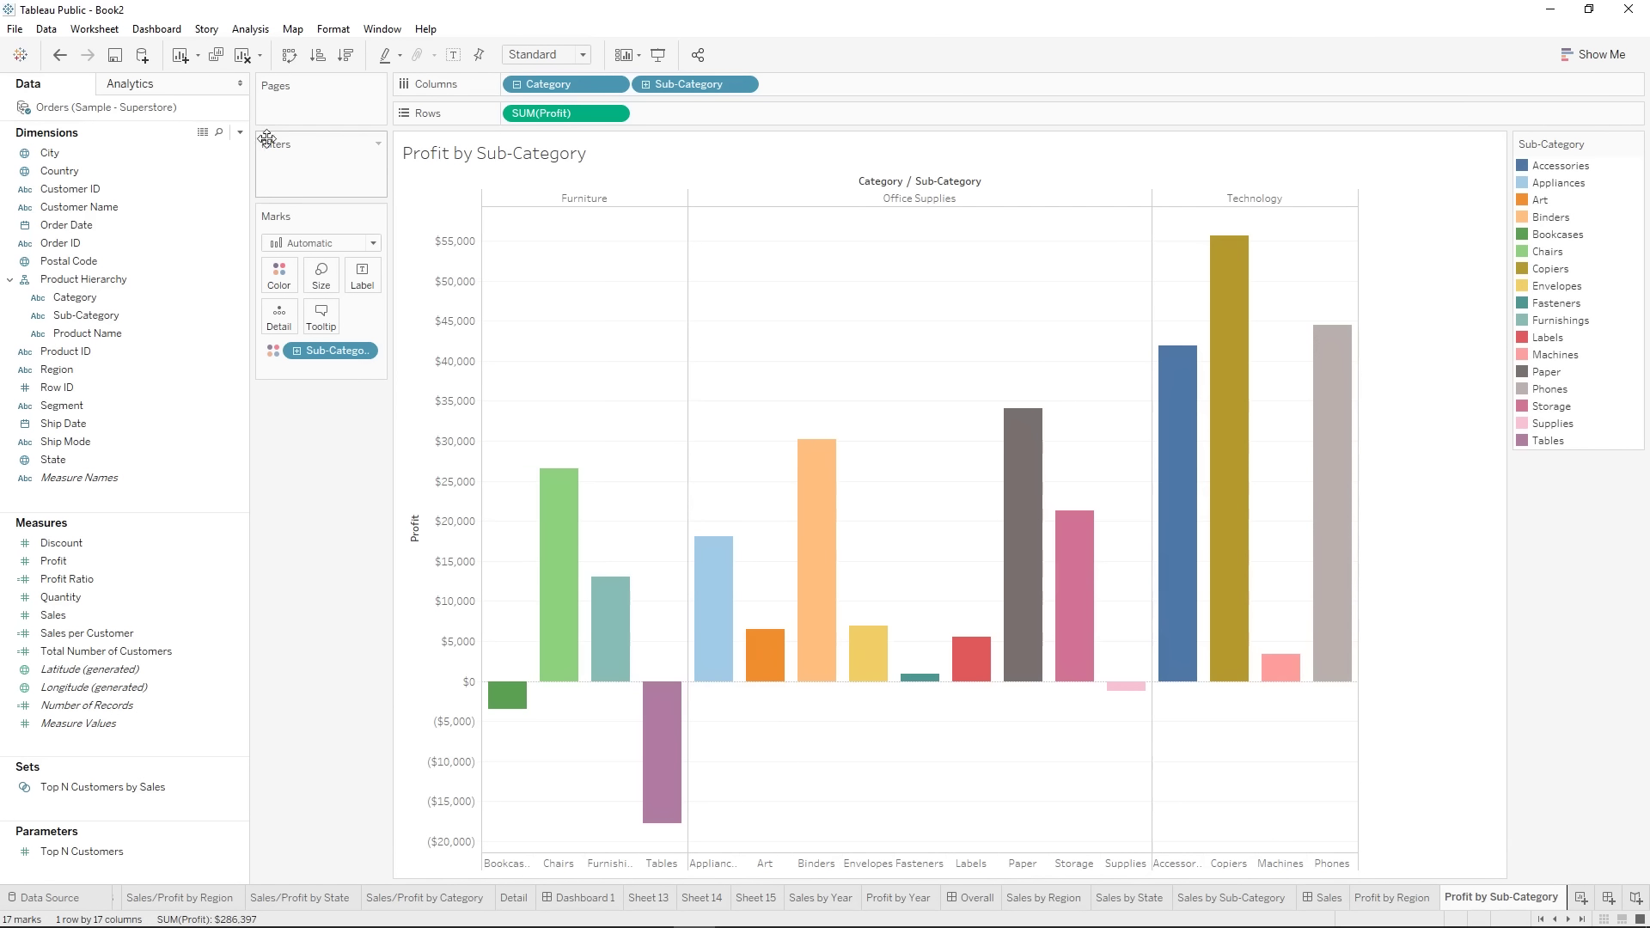
{"action": "left_click_drag", "start_coordinate": [90, 297], "coordinate": [310, 178]}
{"action": "key", "text": "Return"}
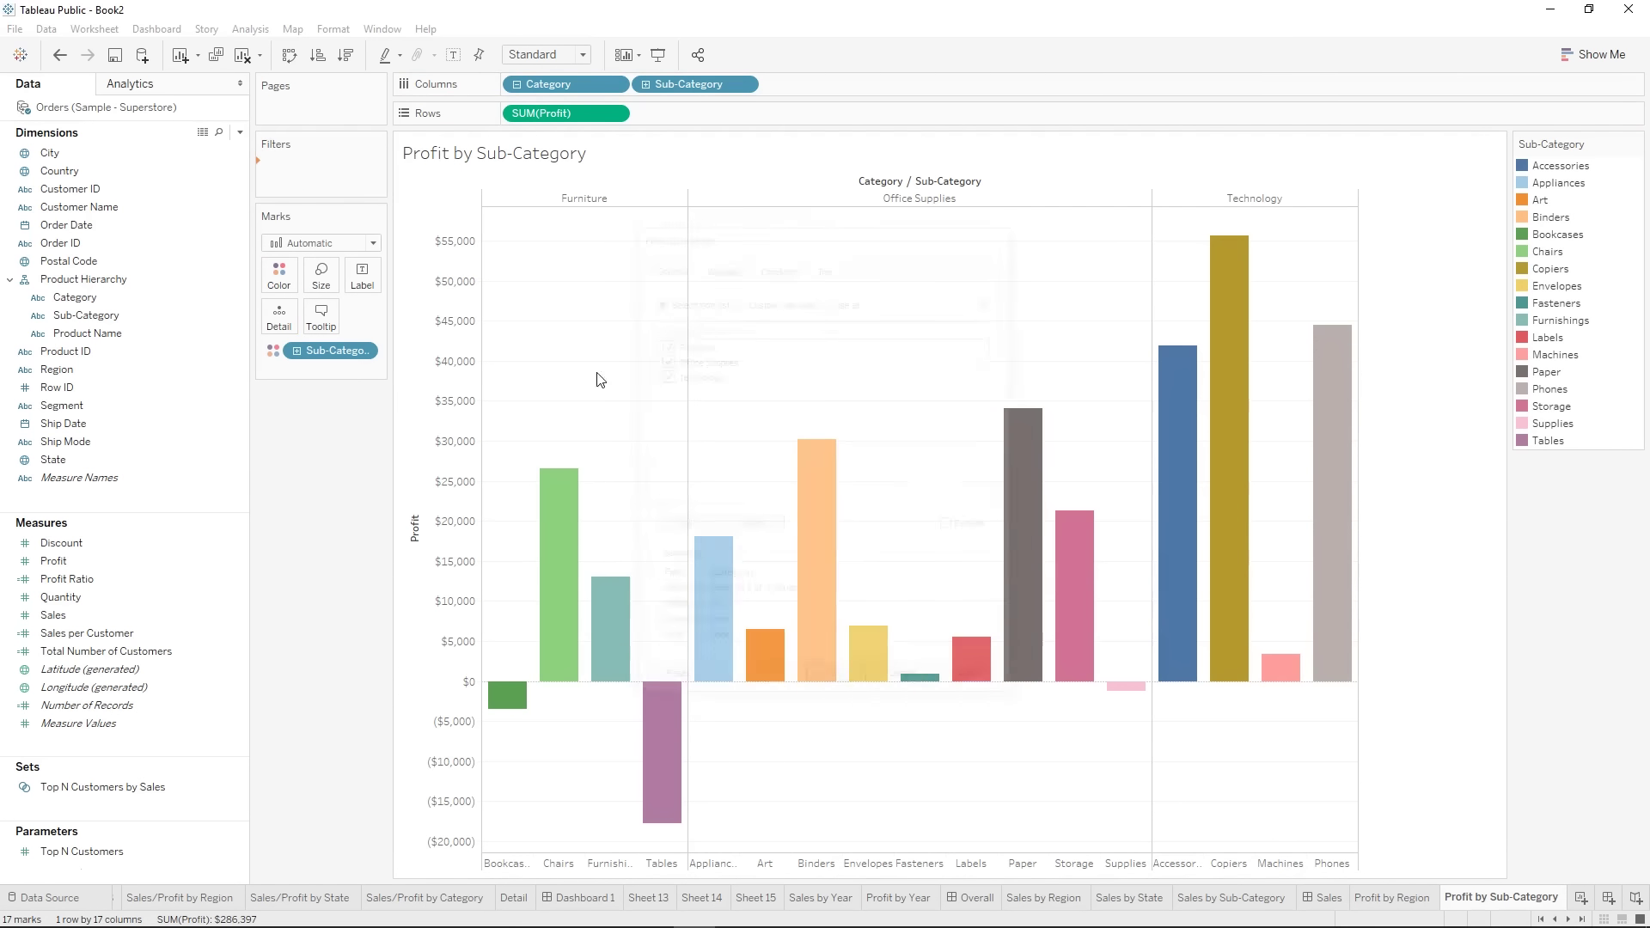
{"action": "right_click", "coordinate": [296, 167]}
{"action": "left_click", "coordinate": [337, 202]}
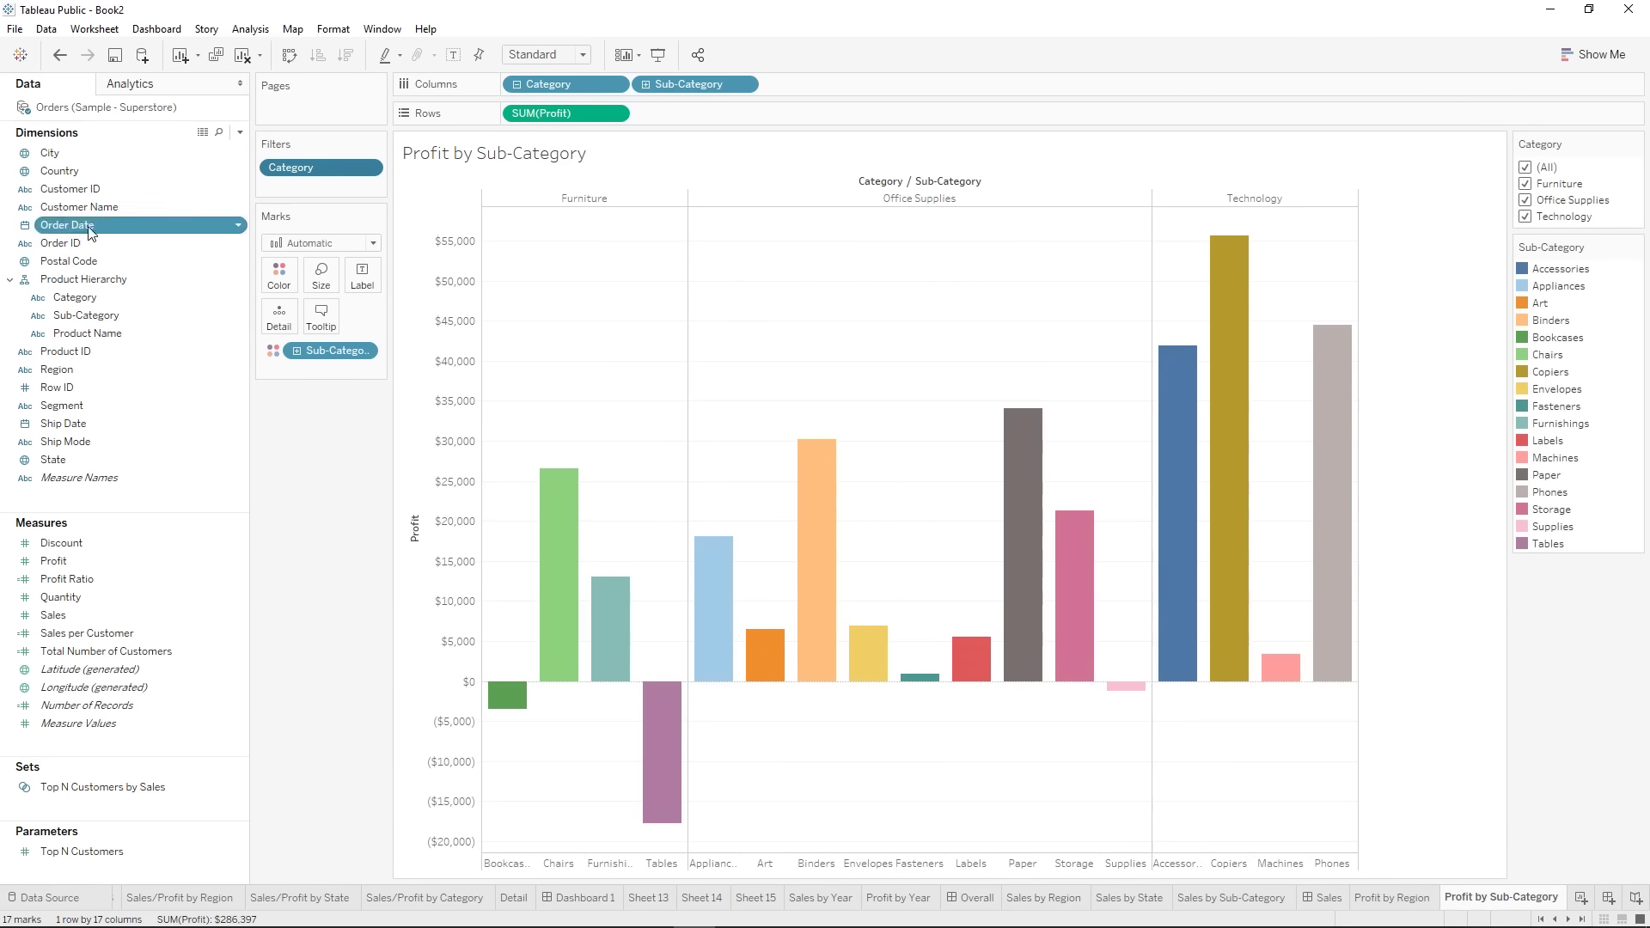
- Add an Order Date filter by years with all years from 2013 to 2016 selected
{"action": "left_click_drag", "start_coordinate": [71, 233], "coordinate": [318, 185]}
{"action": "left_click", "coordinate": [779, 375]}
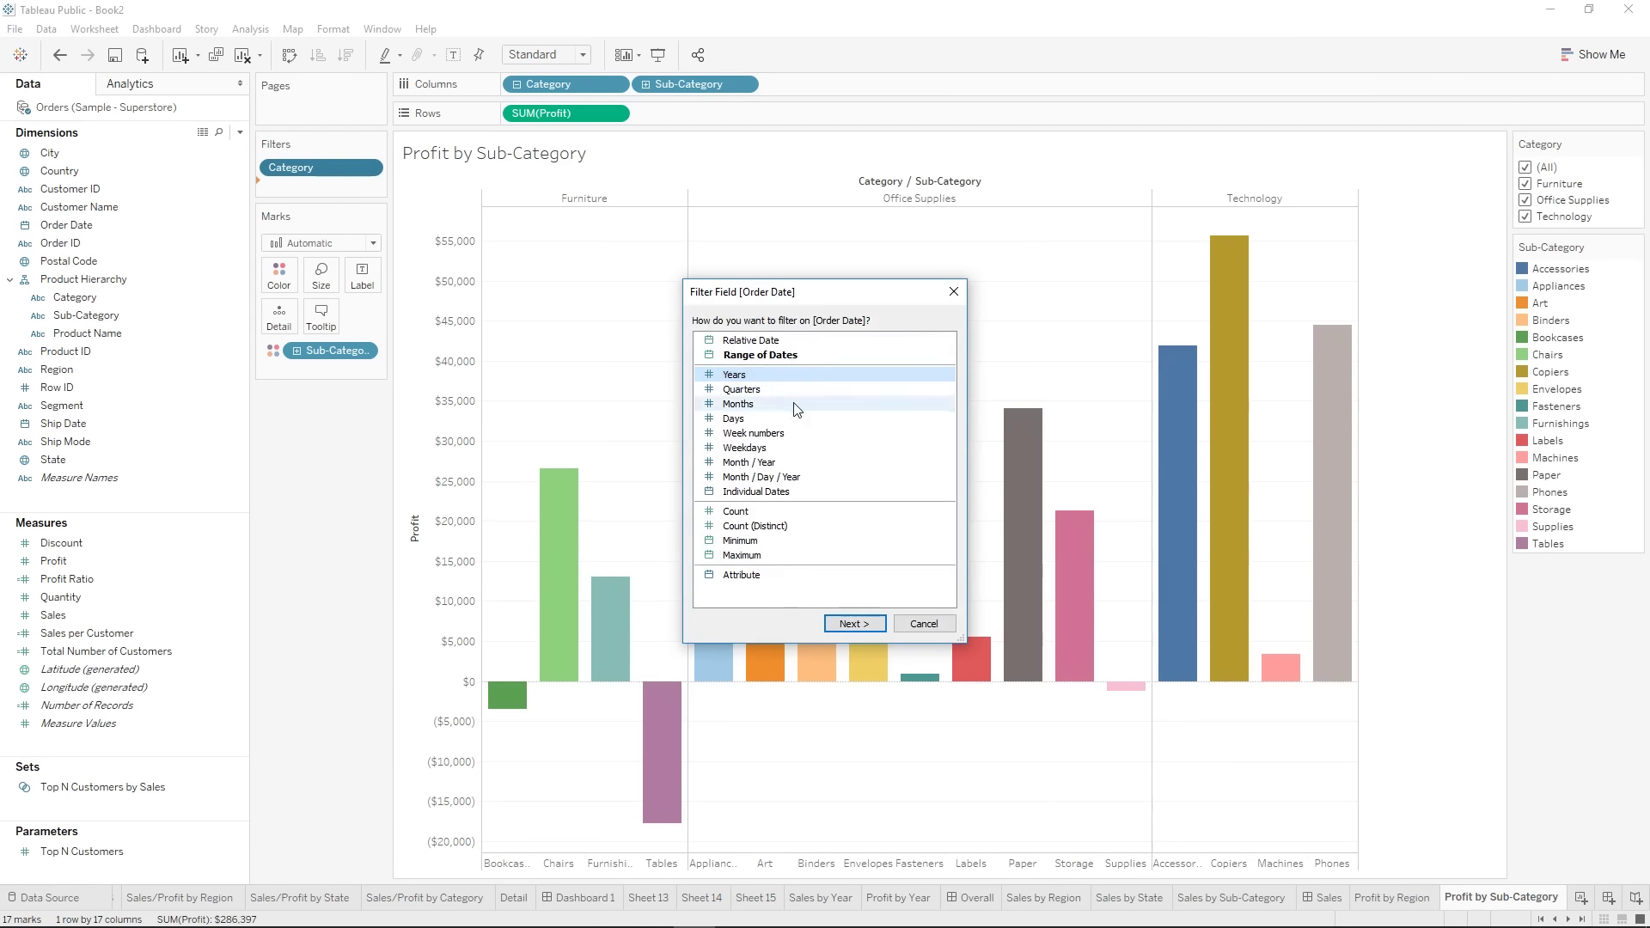
{"action": "left_click", "coordinate": [851, 623]}
{"action": "left_click", "coordinate": [682, 517]}
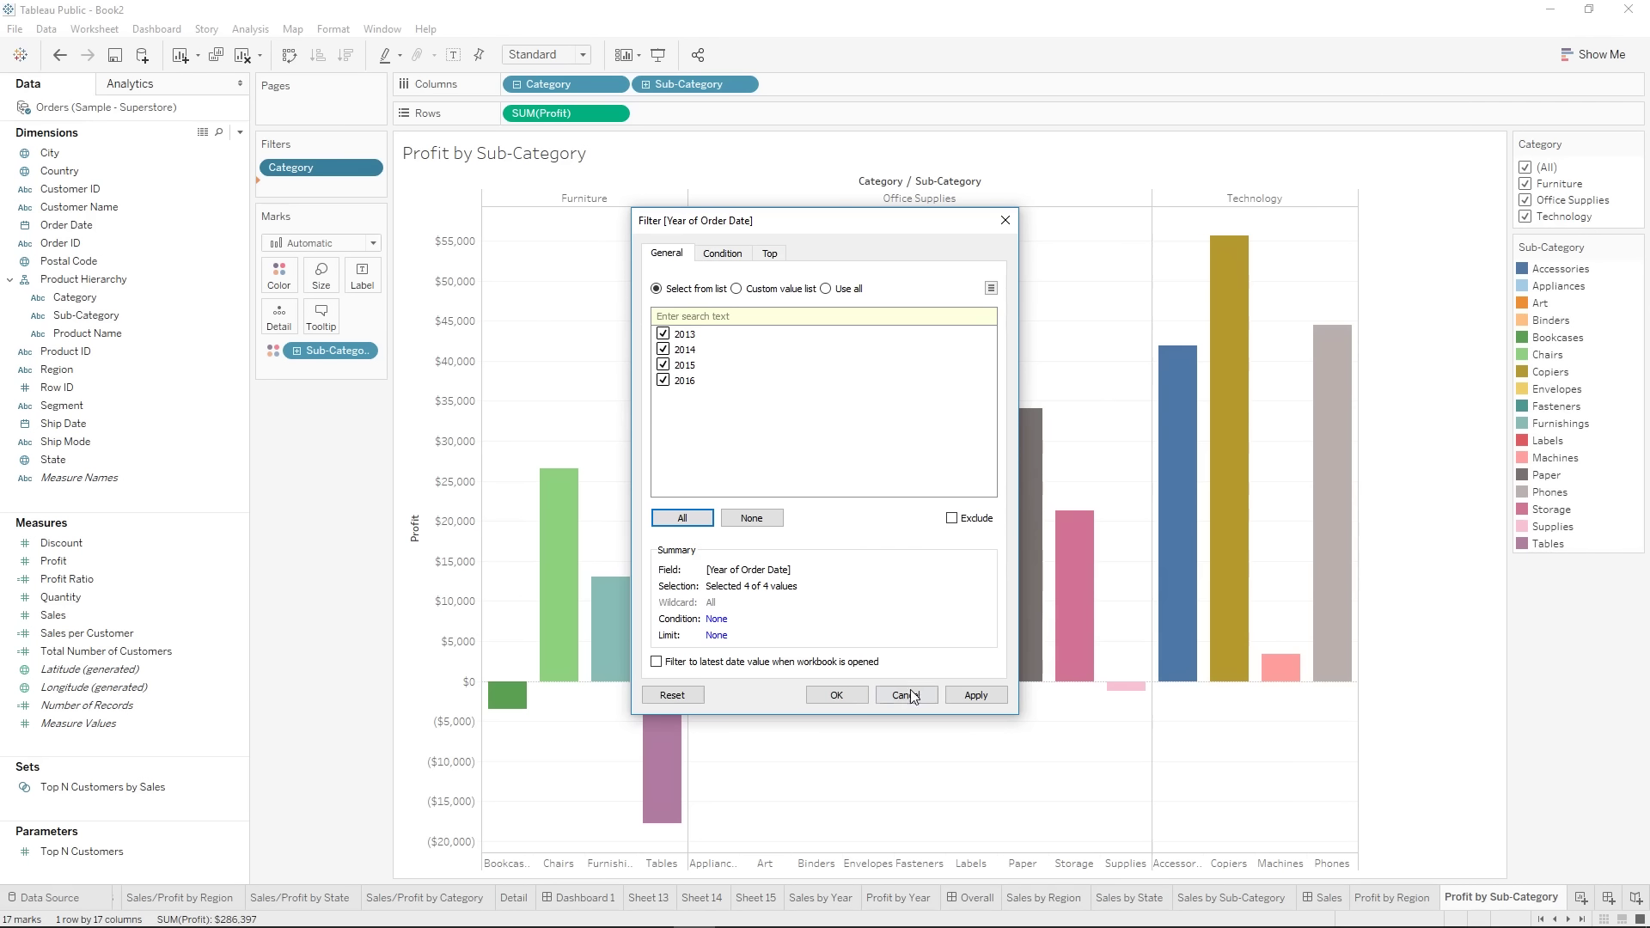
{"action": "left_click", "coordinate": [990, 699]}
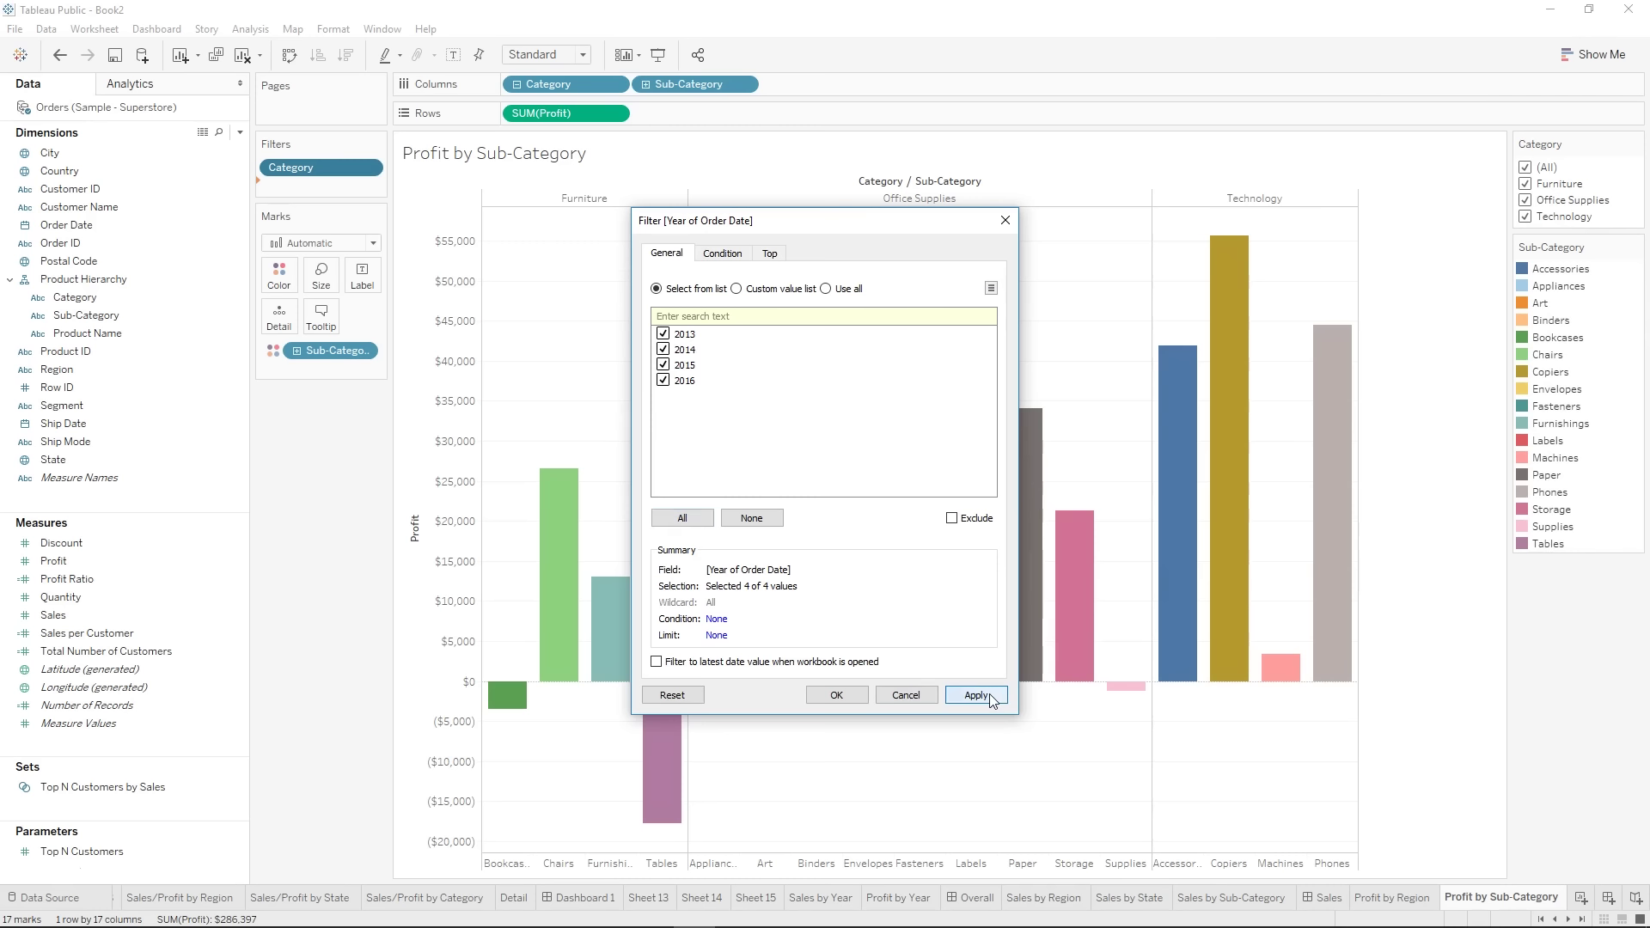
{"action": "left_click", "coordinate": [841, 697]}
{"action": "right_click", "coordinate": [320, 173]}
{"action": "left_click", "coordinate": [362, 192]}
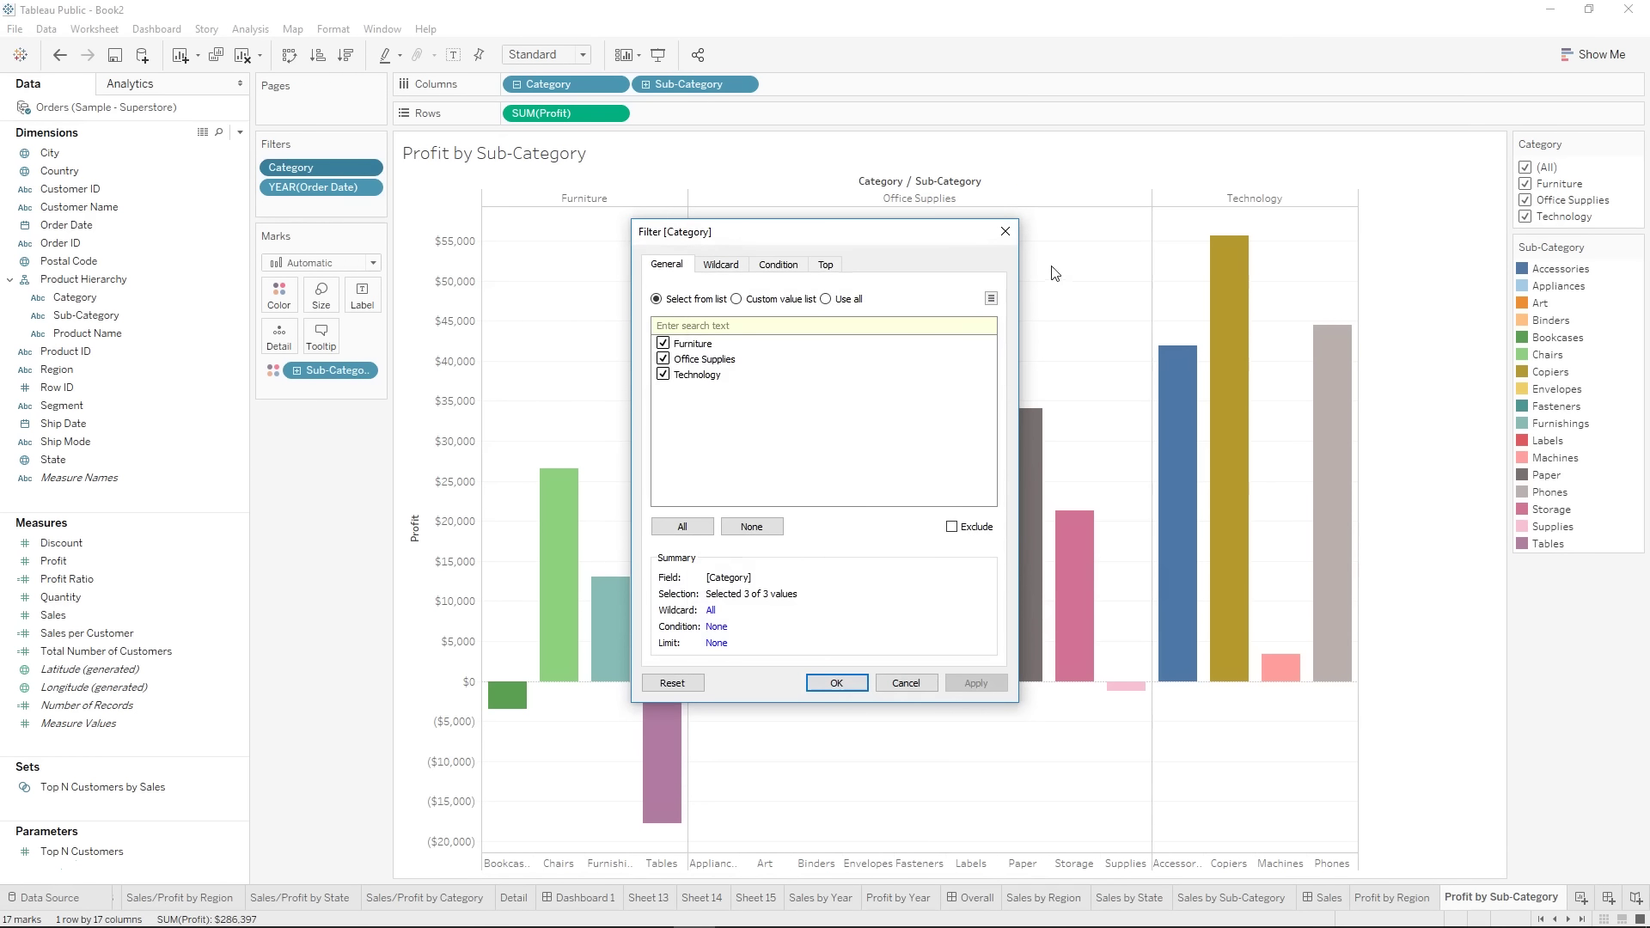
{"action": "left_click", "coordinate": [1004, 231]}
{"action": "left_click", "coordinate": [1636, 143]}
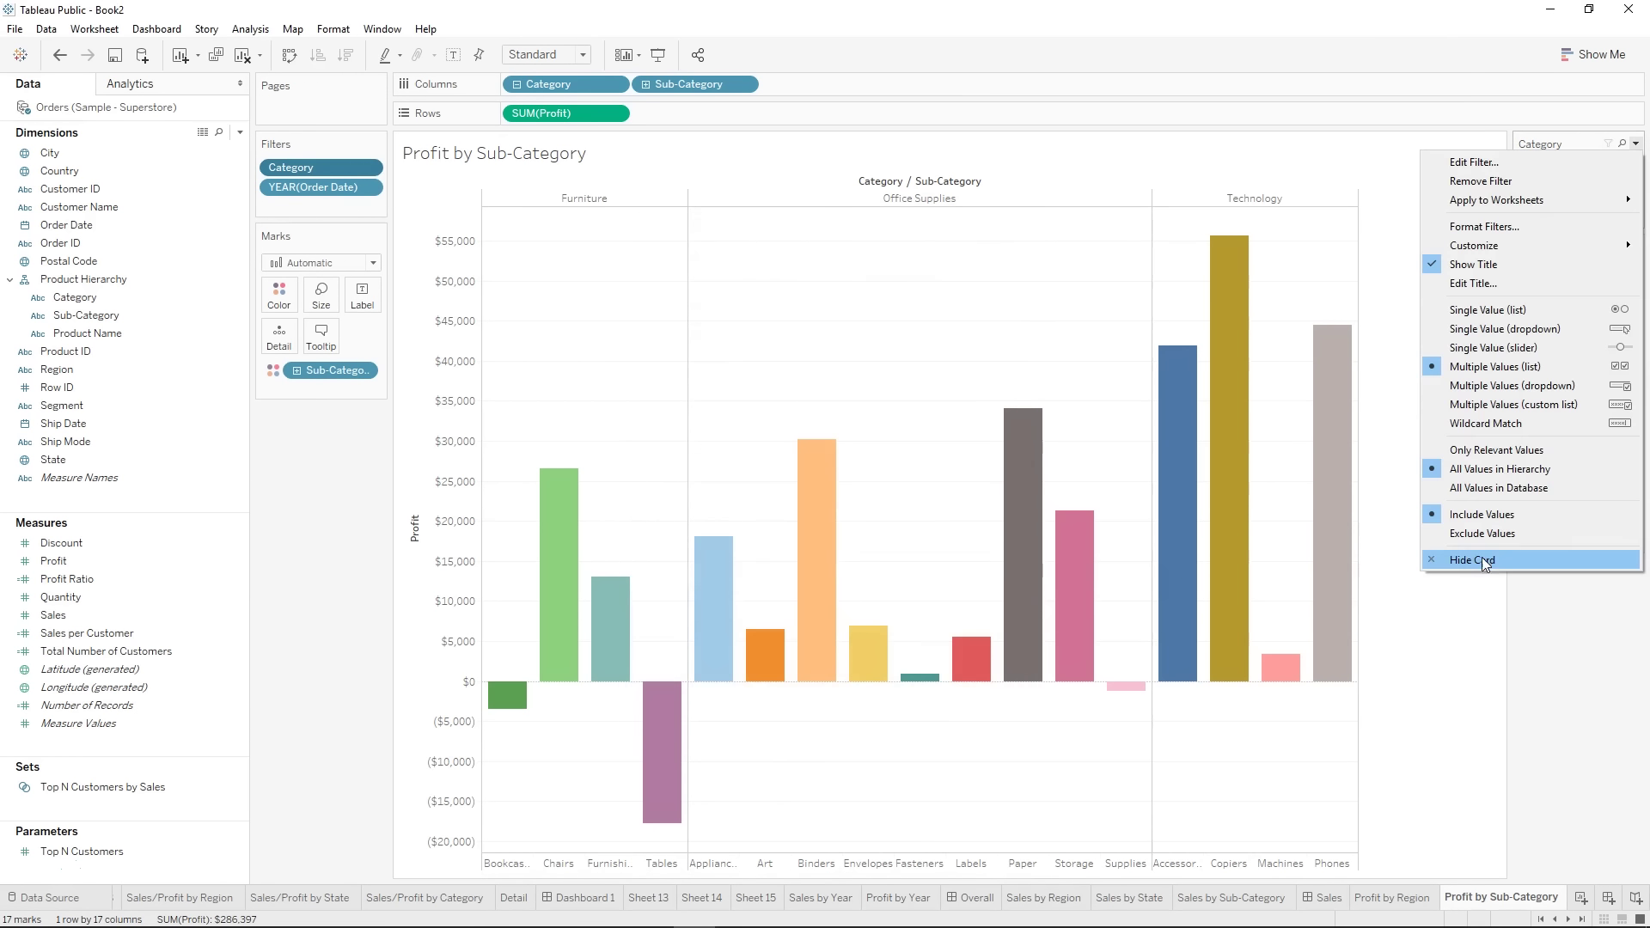
{"action": "left_click", "coordinate": [1470, 561]}
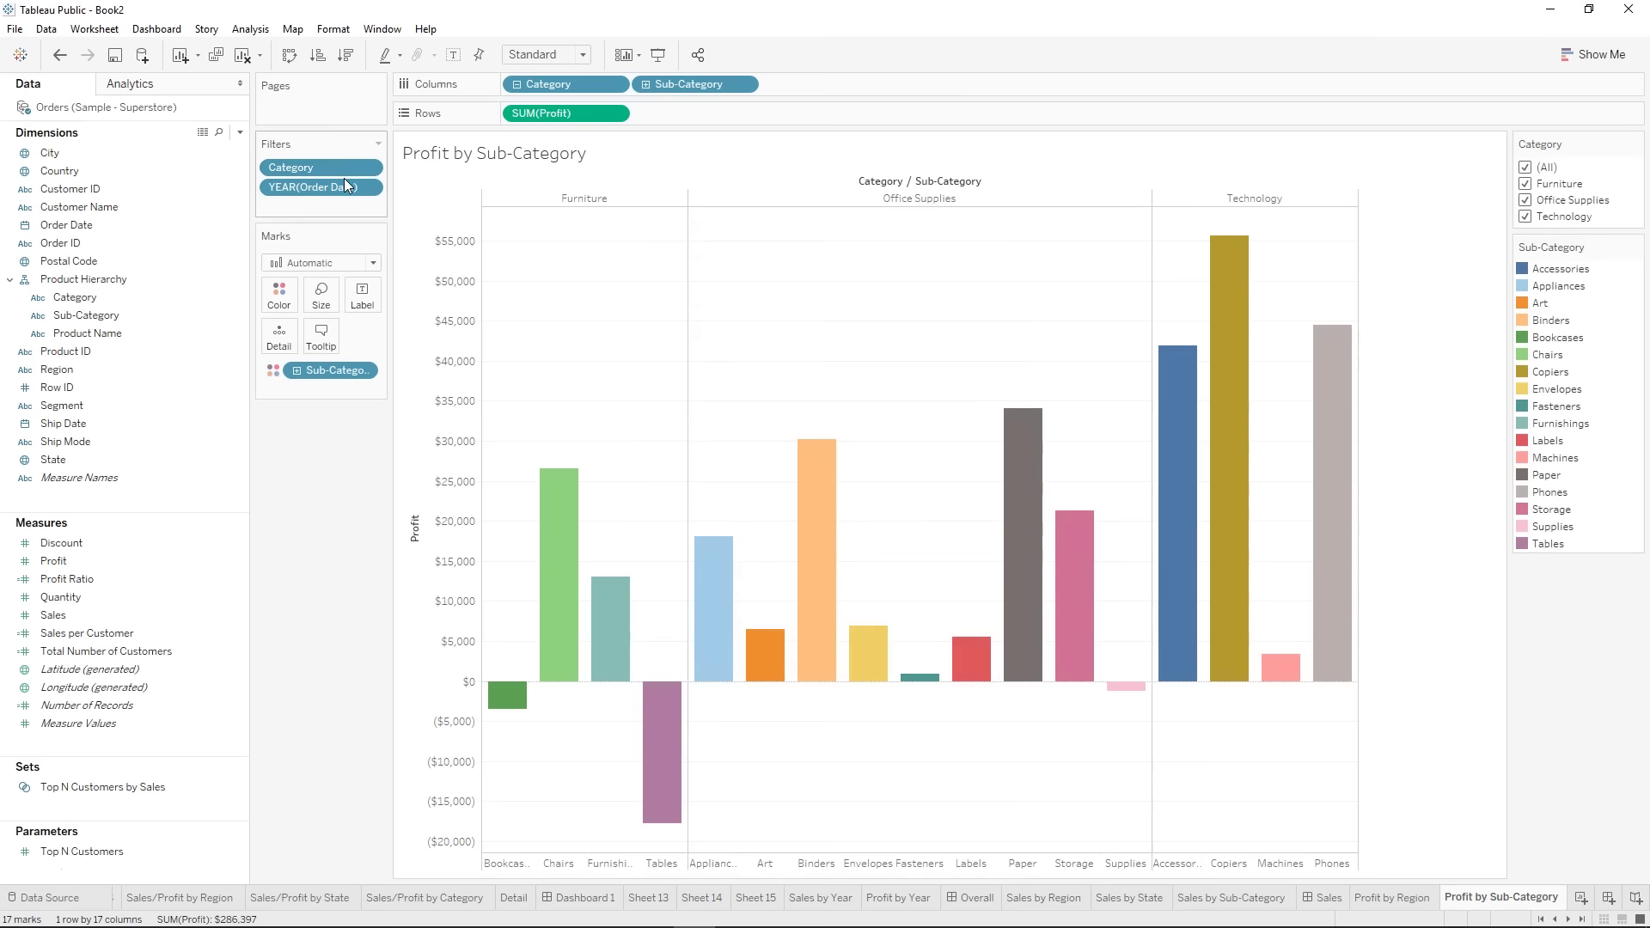
- Show the order year filter beside the Profit by Sub-Category chart
{"action": "right_click", "coordinate": [347, 185]}
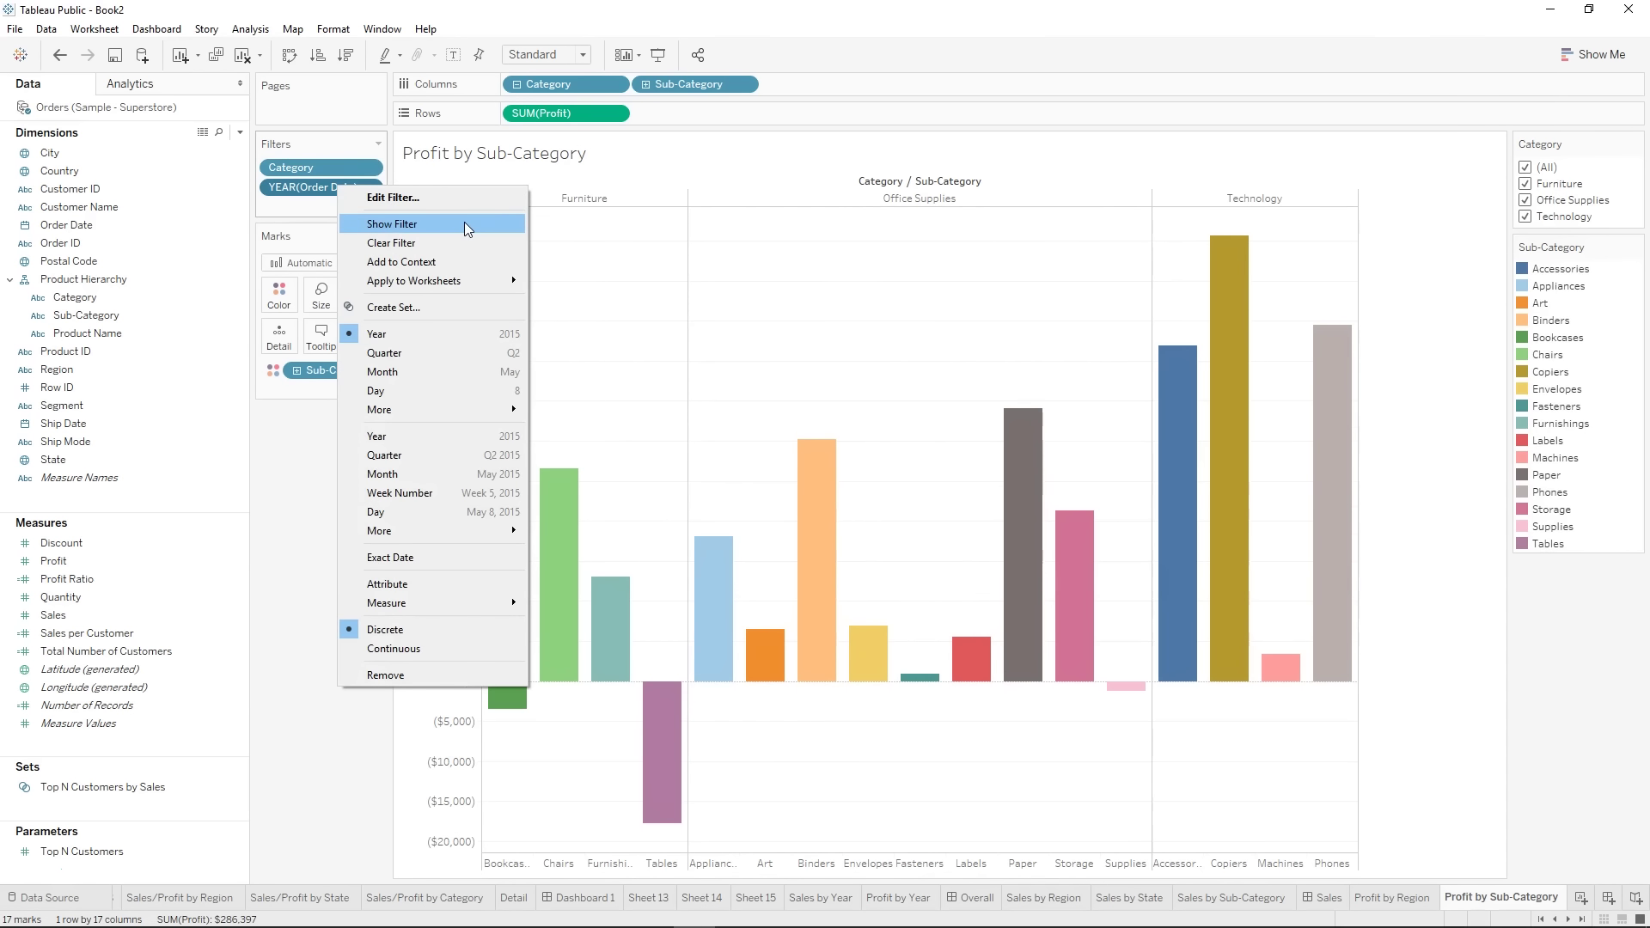
{"action": "left_click", "coordinate": [464, 224]}
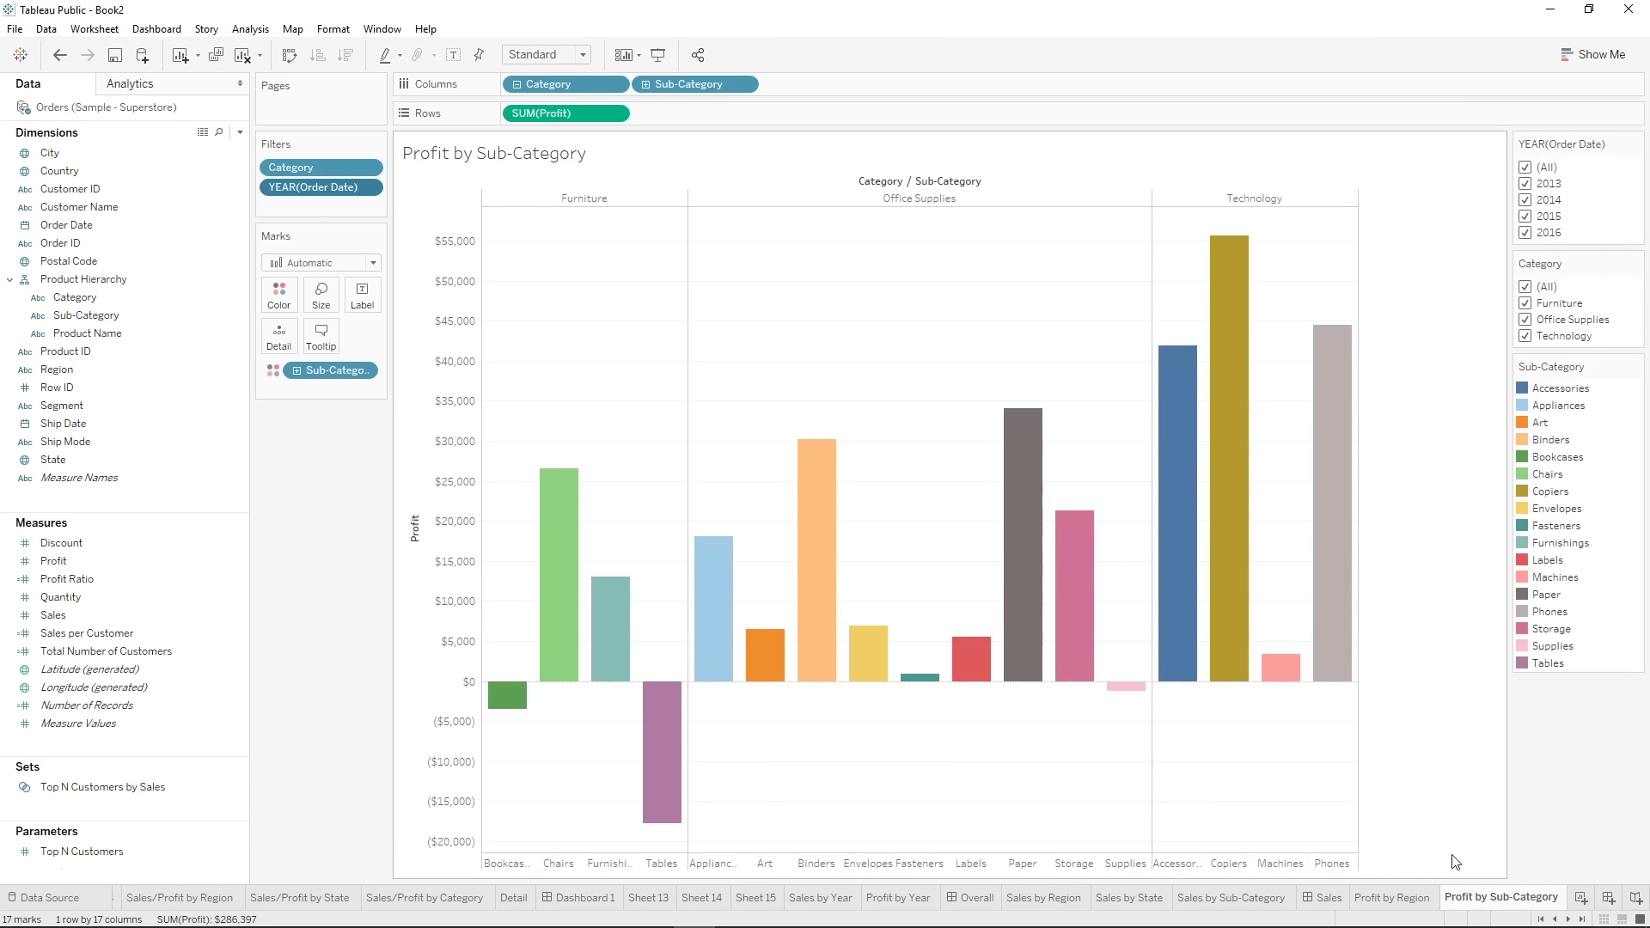
{"action": "left_click", "coordinate": [1133, 898]}
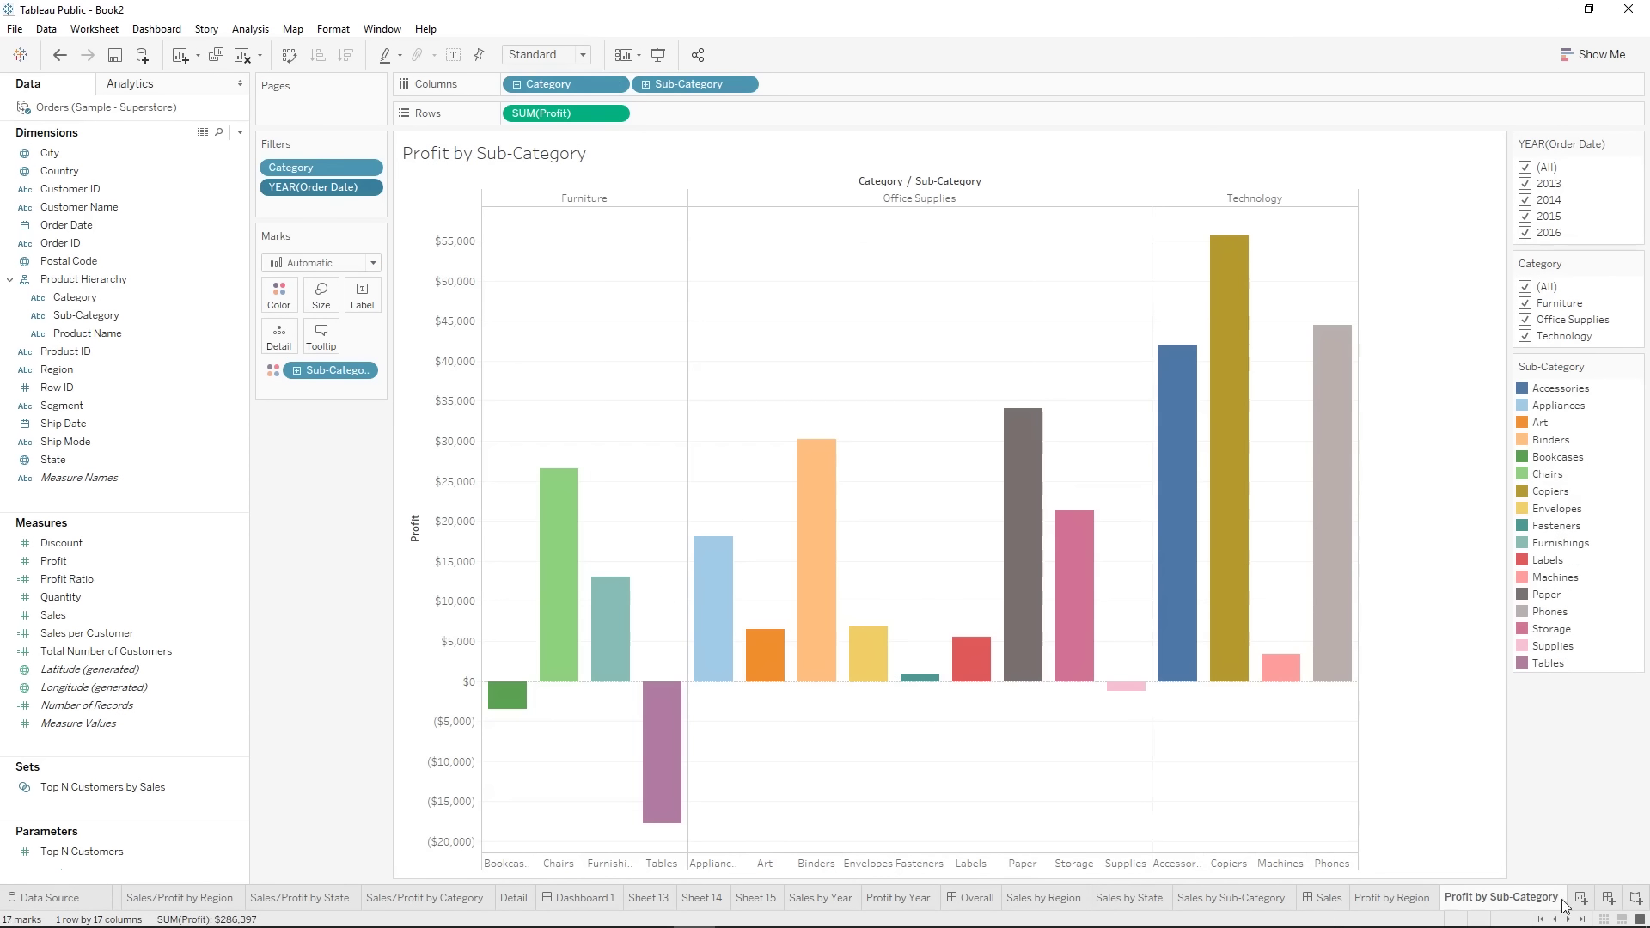
{"action": "left_click", "coordinate": [1514, 901]}
- Create a new worksheet and name it "Profit over Time by Category"
{"action": "left_click", "coordinate": [1581, 899]}
{"action": "right_click", "coordinate": [1538, 904]}
{"action": "left_click", "coordinate": [1589, 707]}
{"action": "type", "text": "Profit over "}
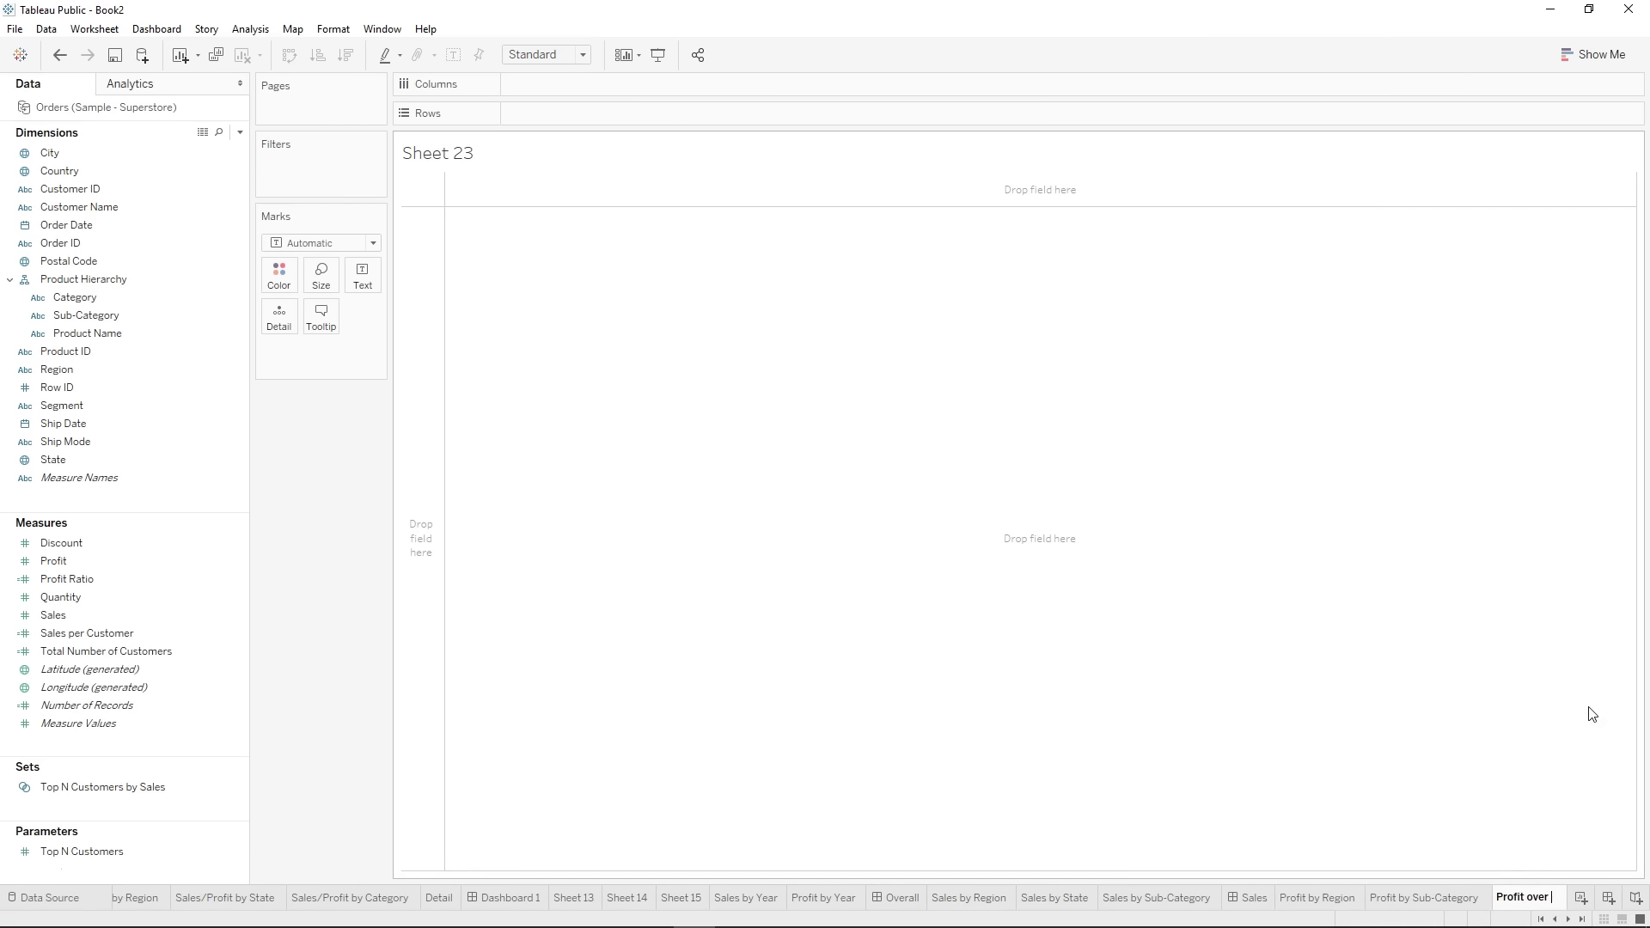
{"action": "type", "text": "Time by Category"}
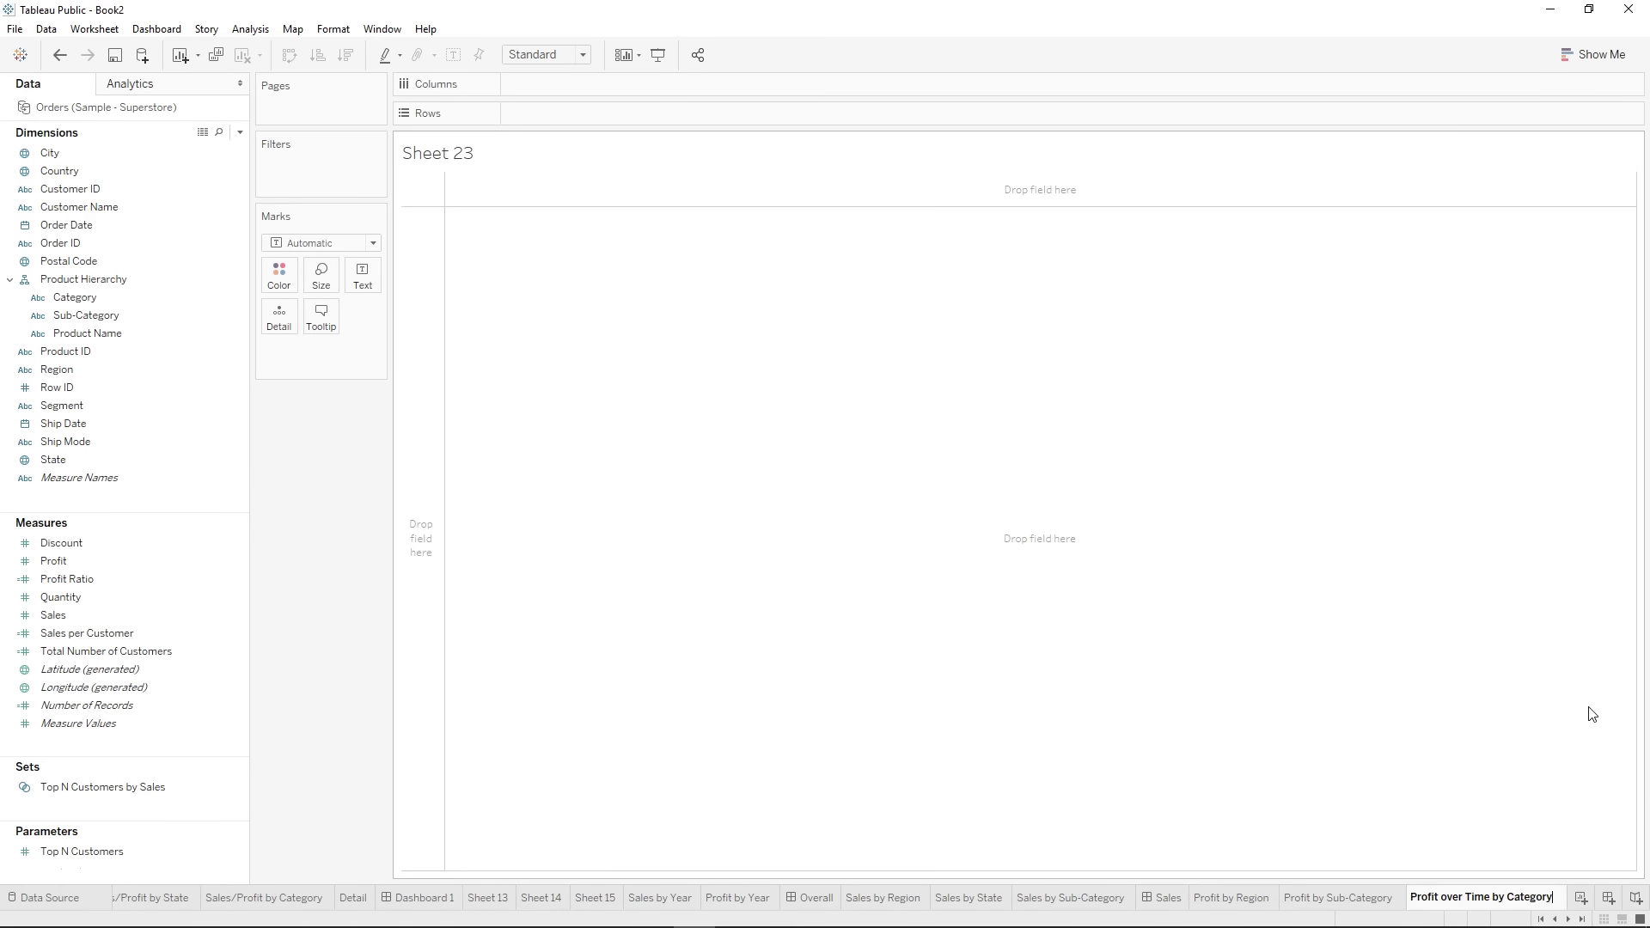
{"action": "key", "text": "Return"}
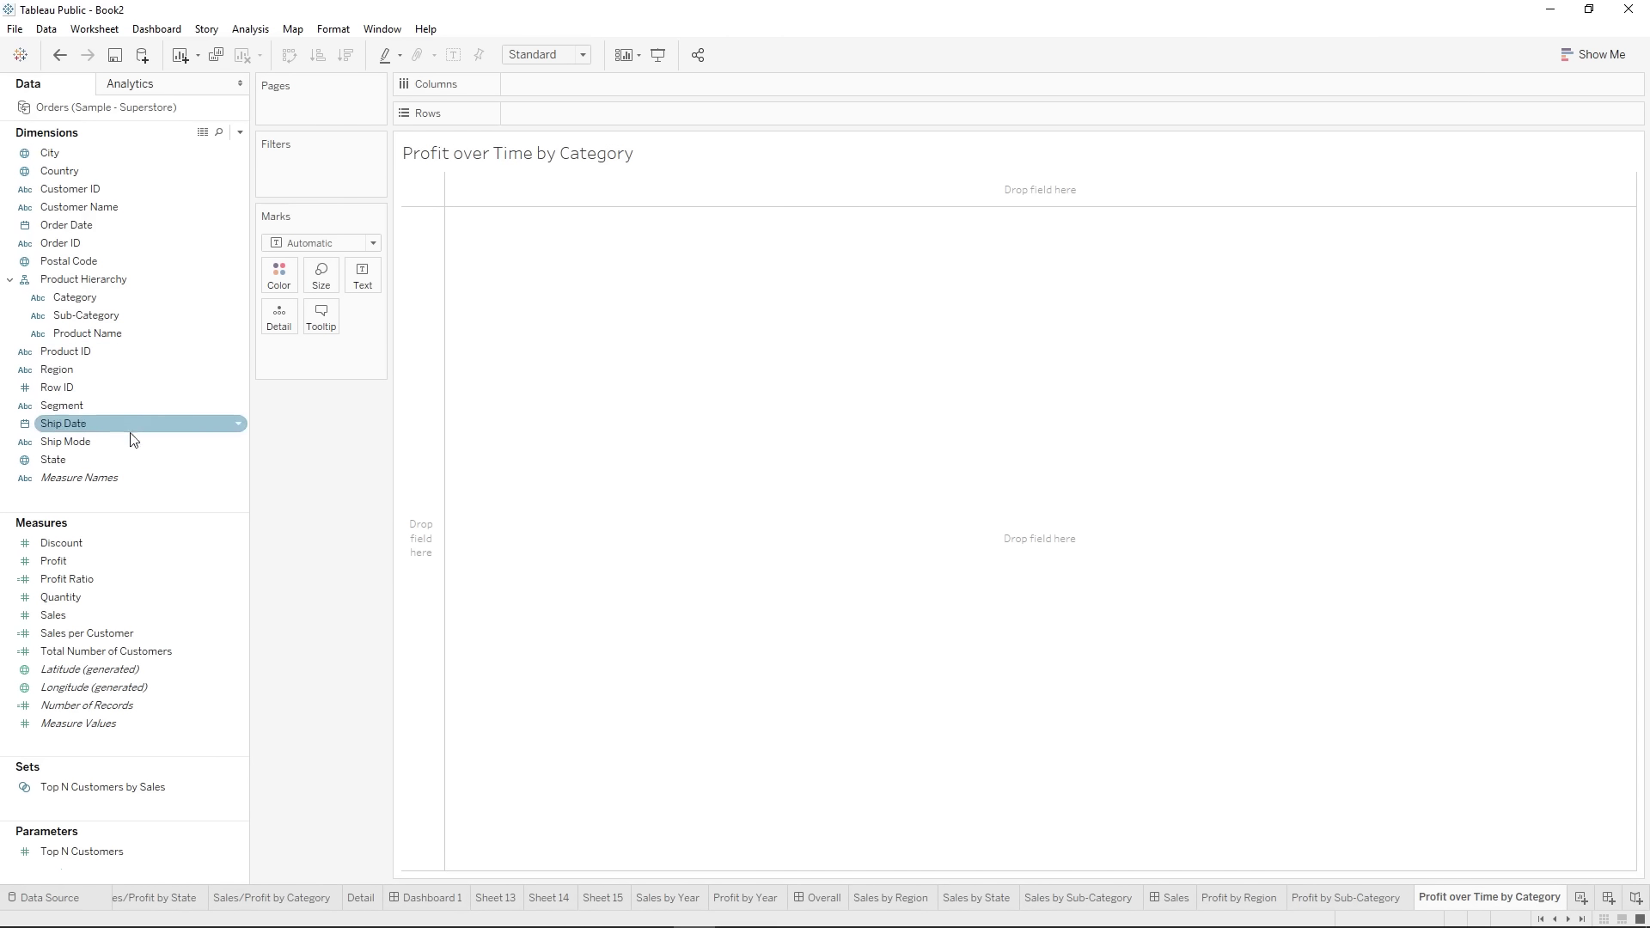
- Plot Profit in the rows against Order Date as continuous years in the columns
{"action": "left_click_drag", "start_coordinate": [55, 228], "coordinate": [568, 87]}
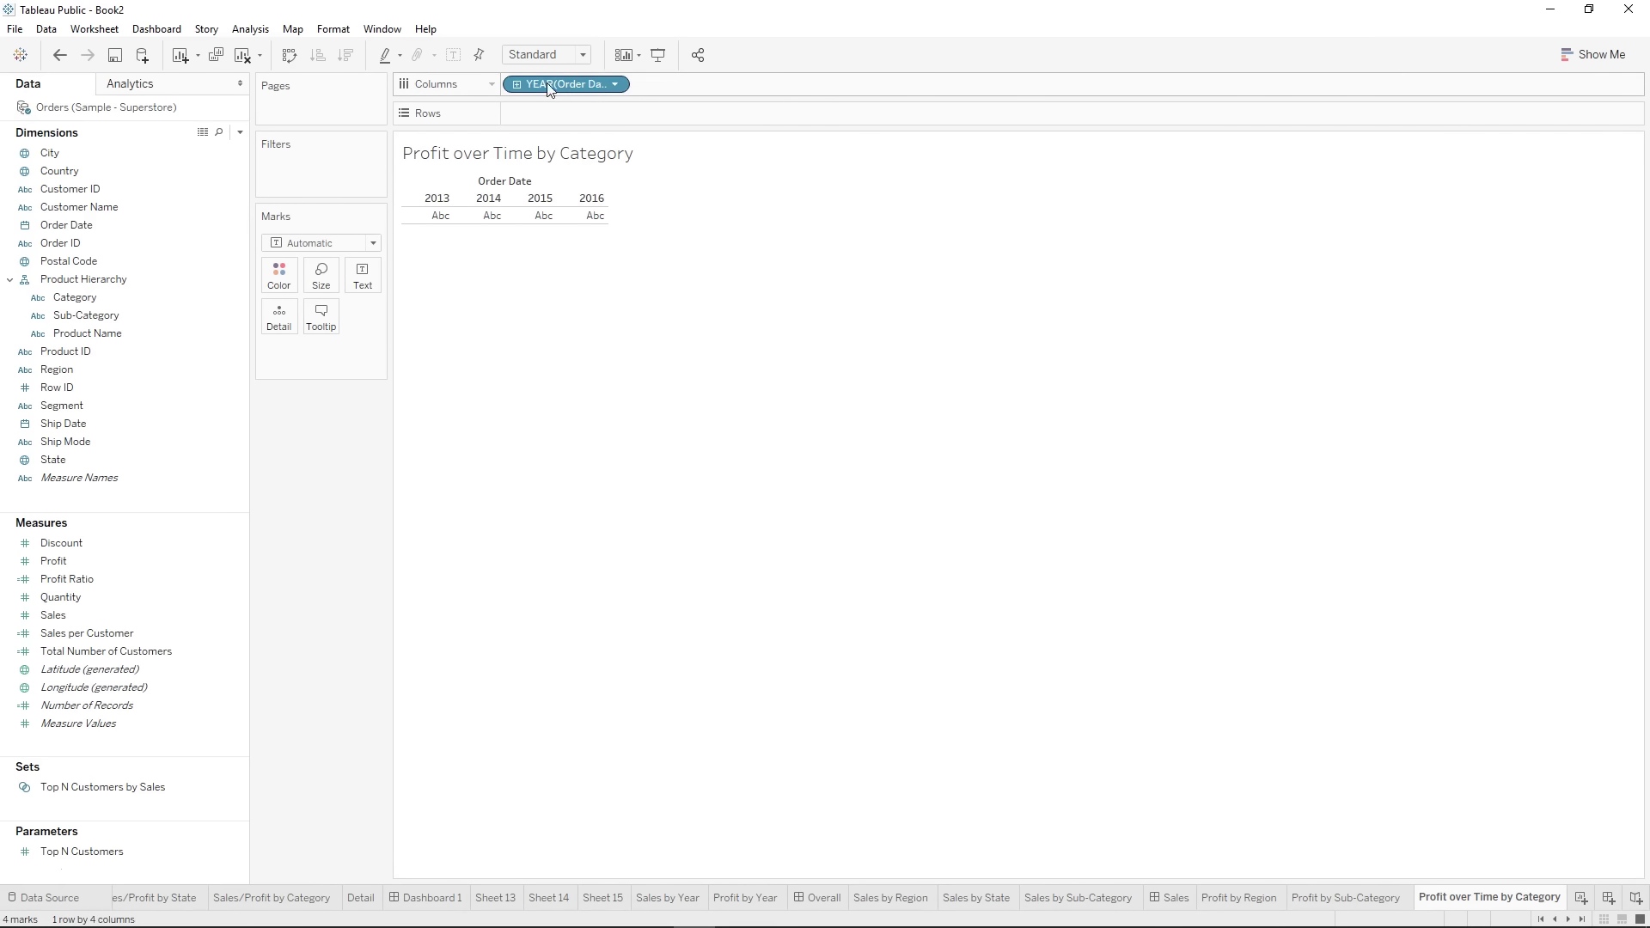
{"action": "left_click", "coordinate": [615, 86]}
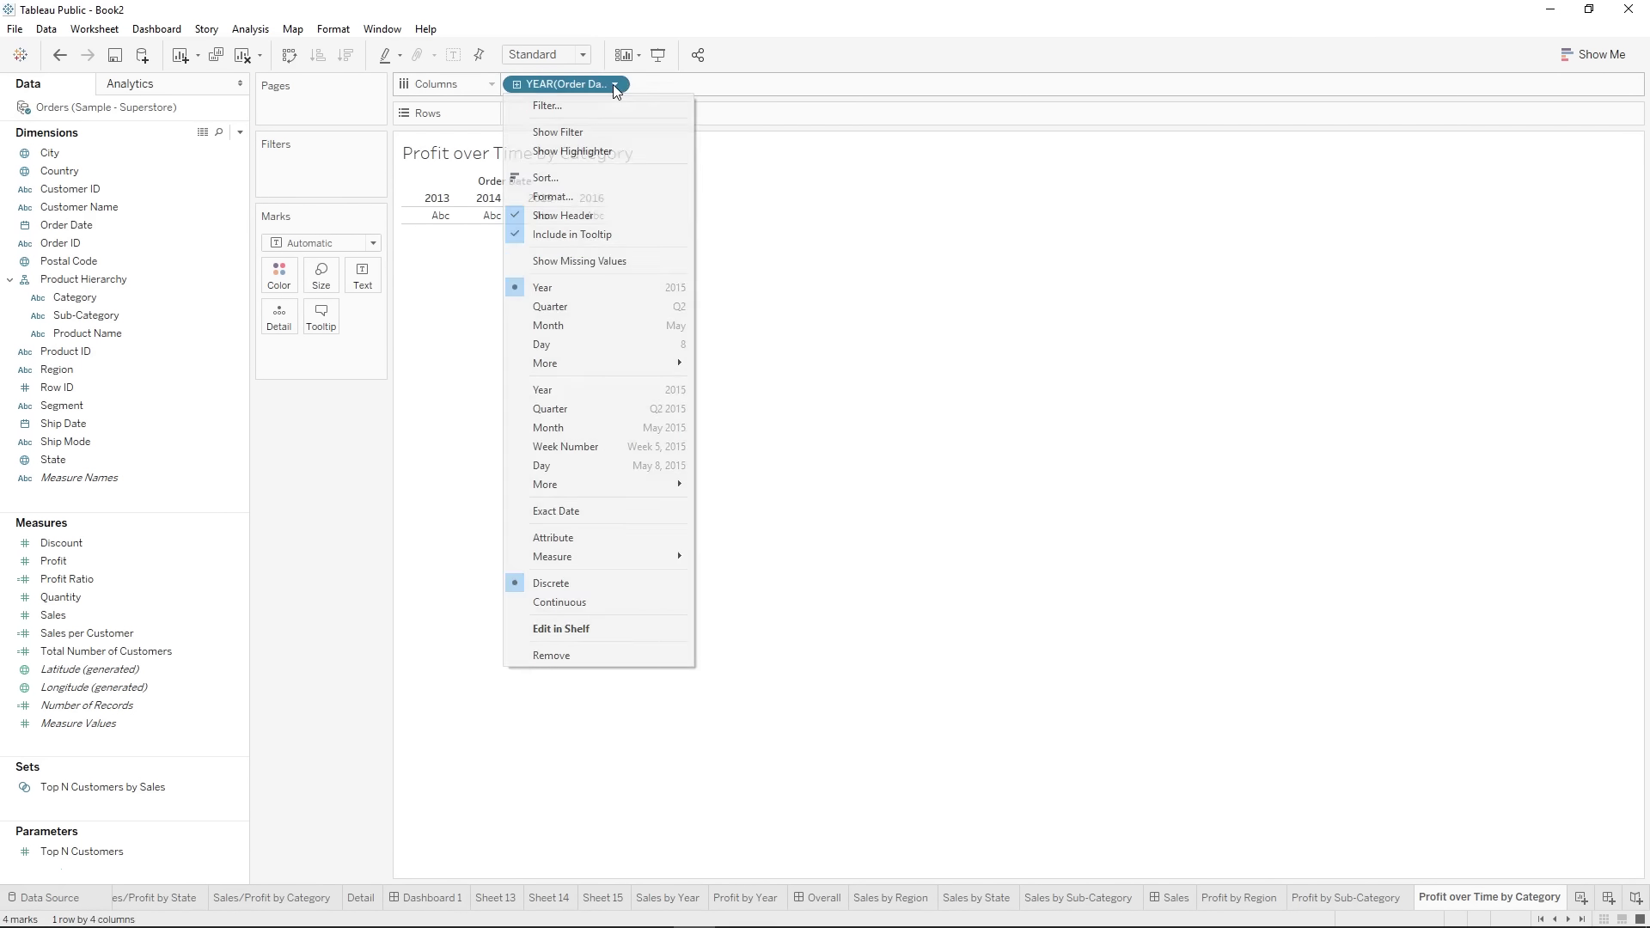
{"action": "left_click", "coordinate": [593, 389]}
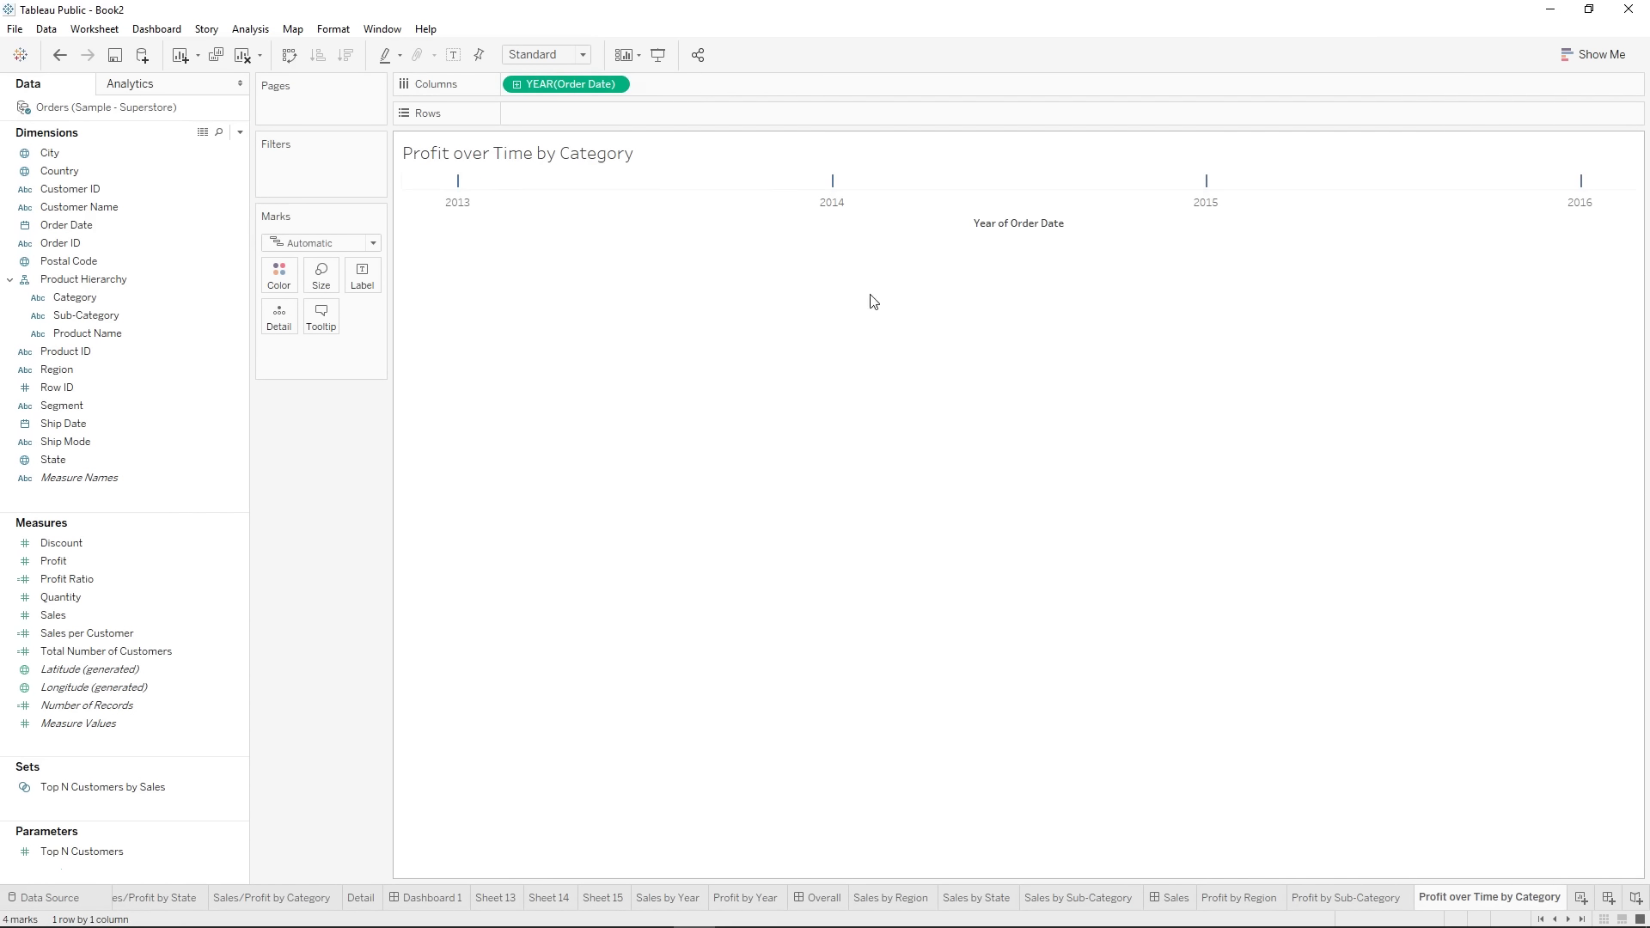
{"action": "left_click", "coordinate": [64, 563]}
{"action": "left_click_drag", "start_coordinate": [68, 571], "coordinate": [537, 115]}
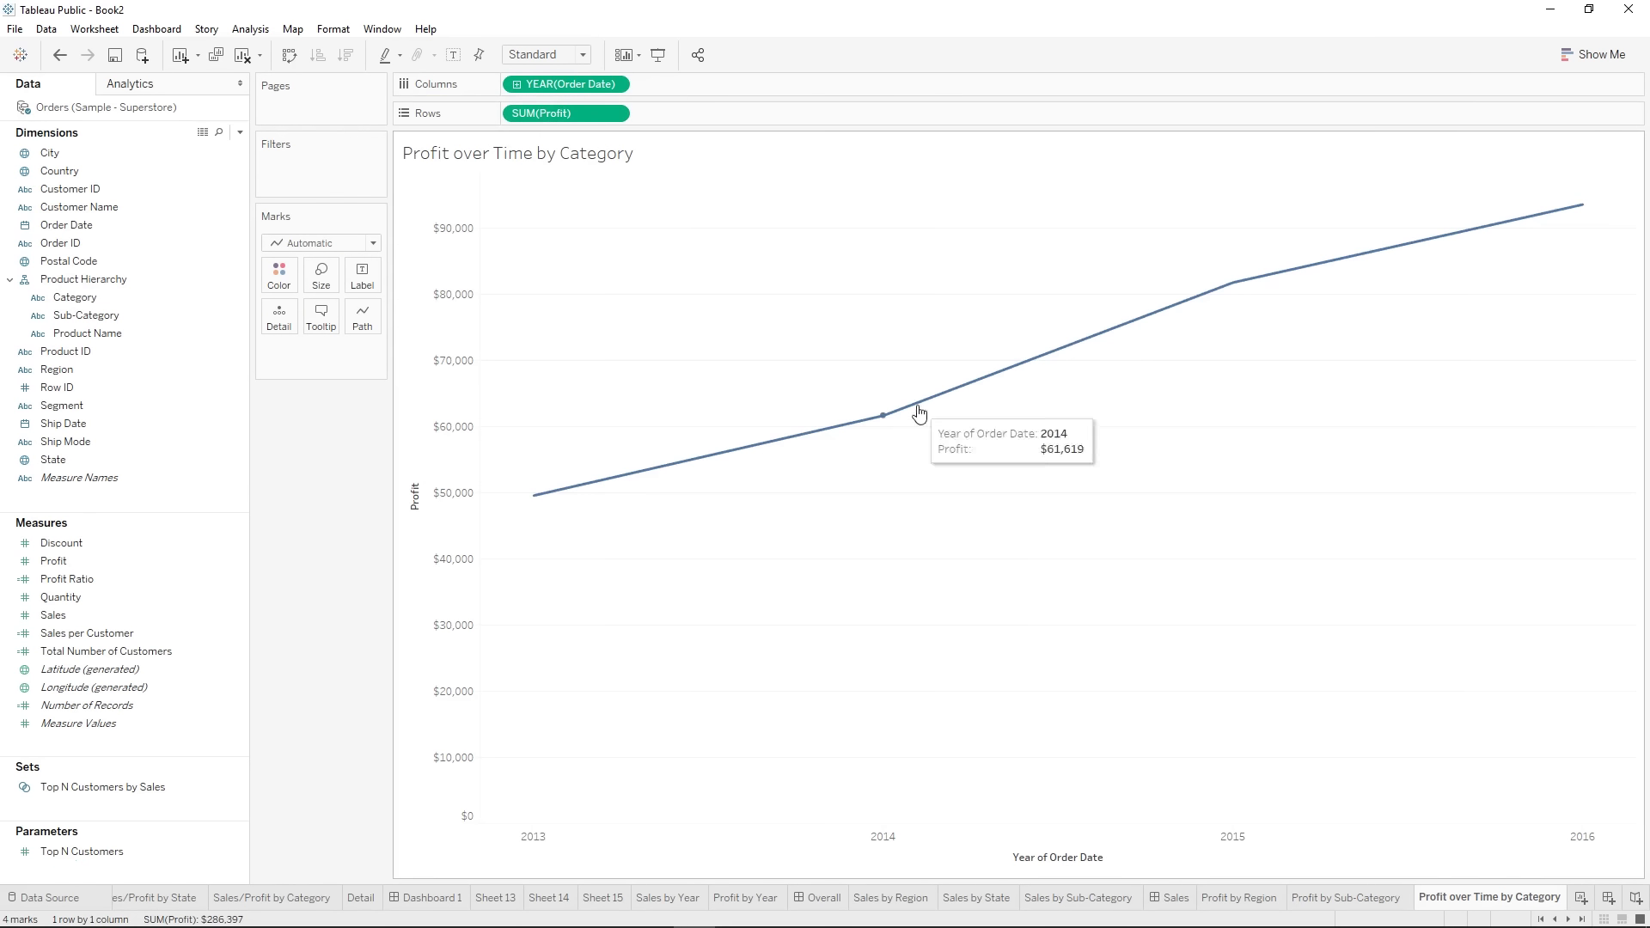
- Change the mark type to Area and color the chart by Category
{"action": "left_click", "coordinate": [309, 245]}
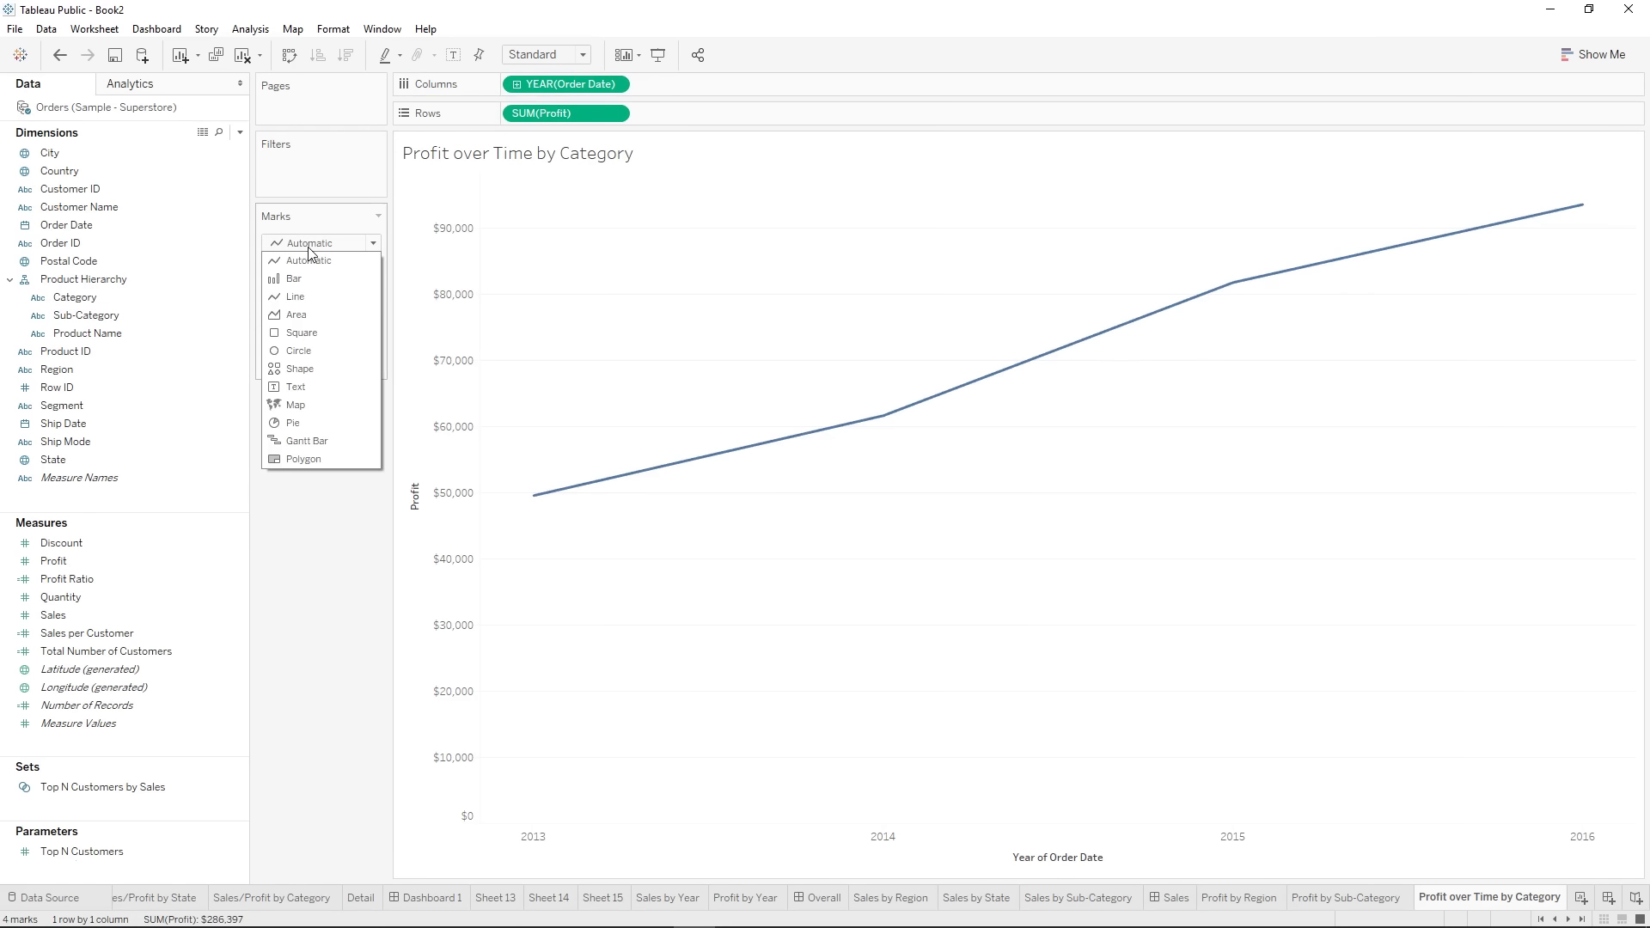
{"action": "left_click", "coordinate": [303, 314]}
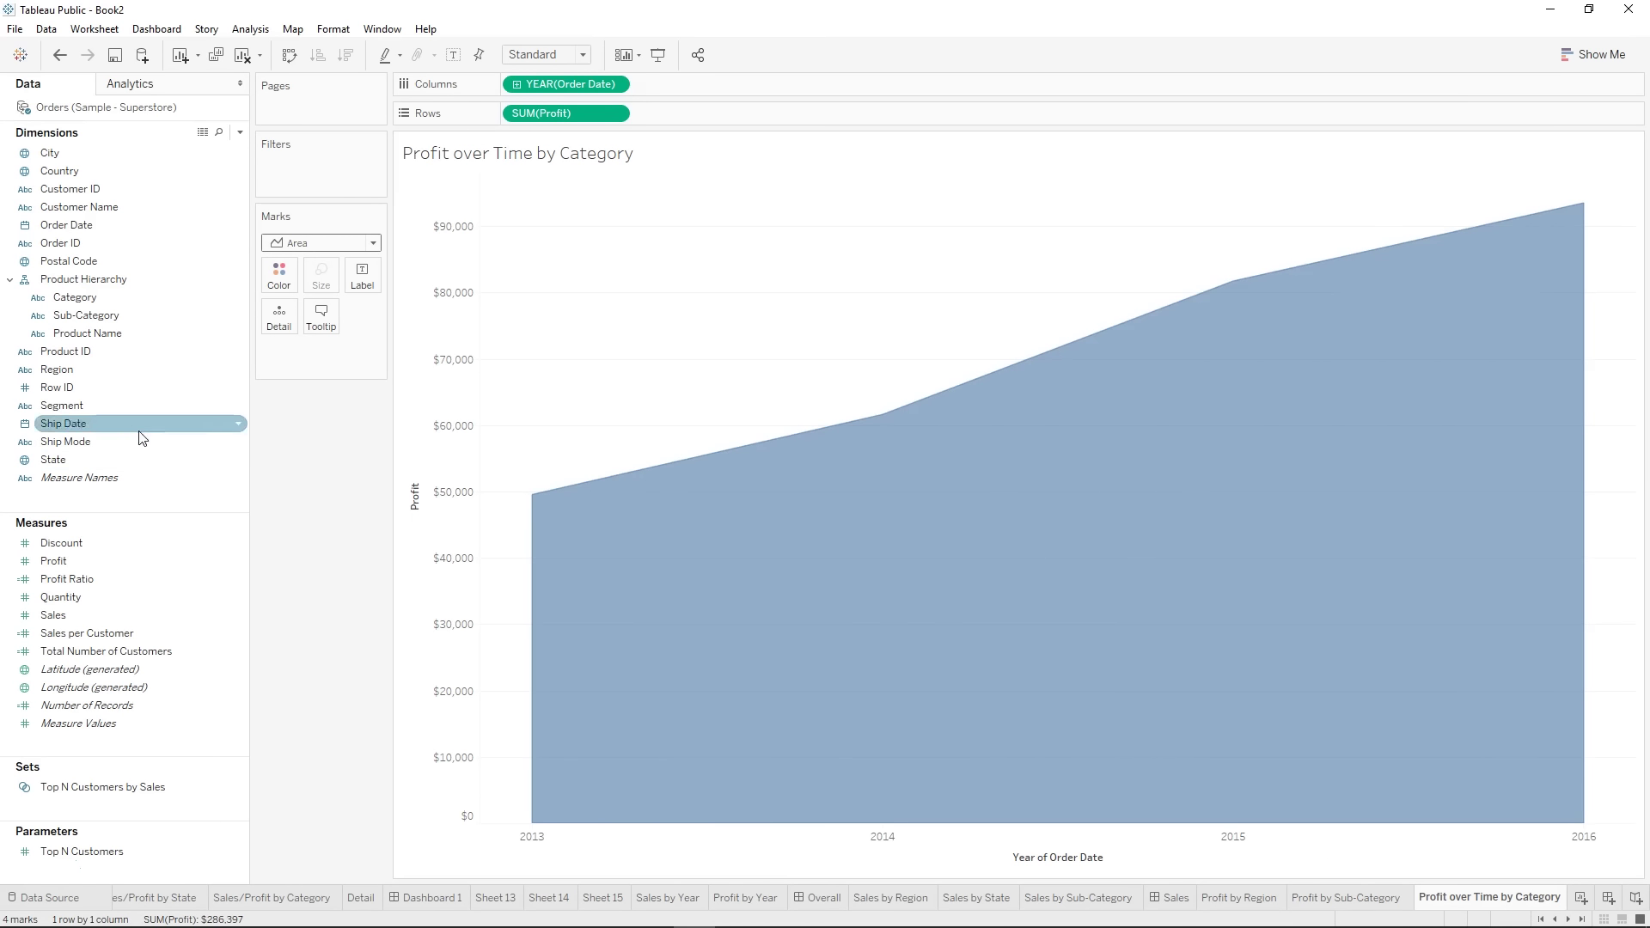
{"action": "left_click_drag", "start_coordinate": [95, 295], "coordinate": [289, 279]}
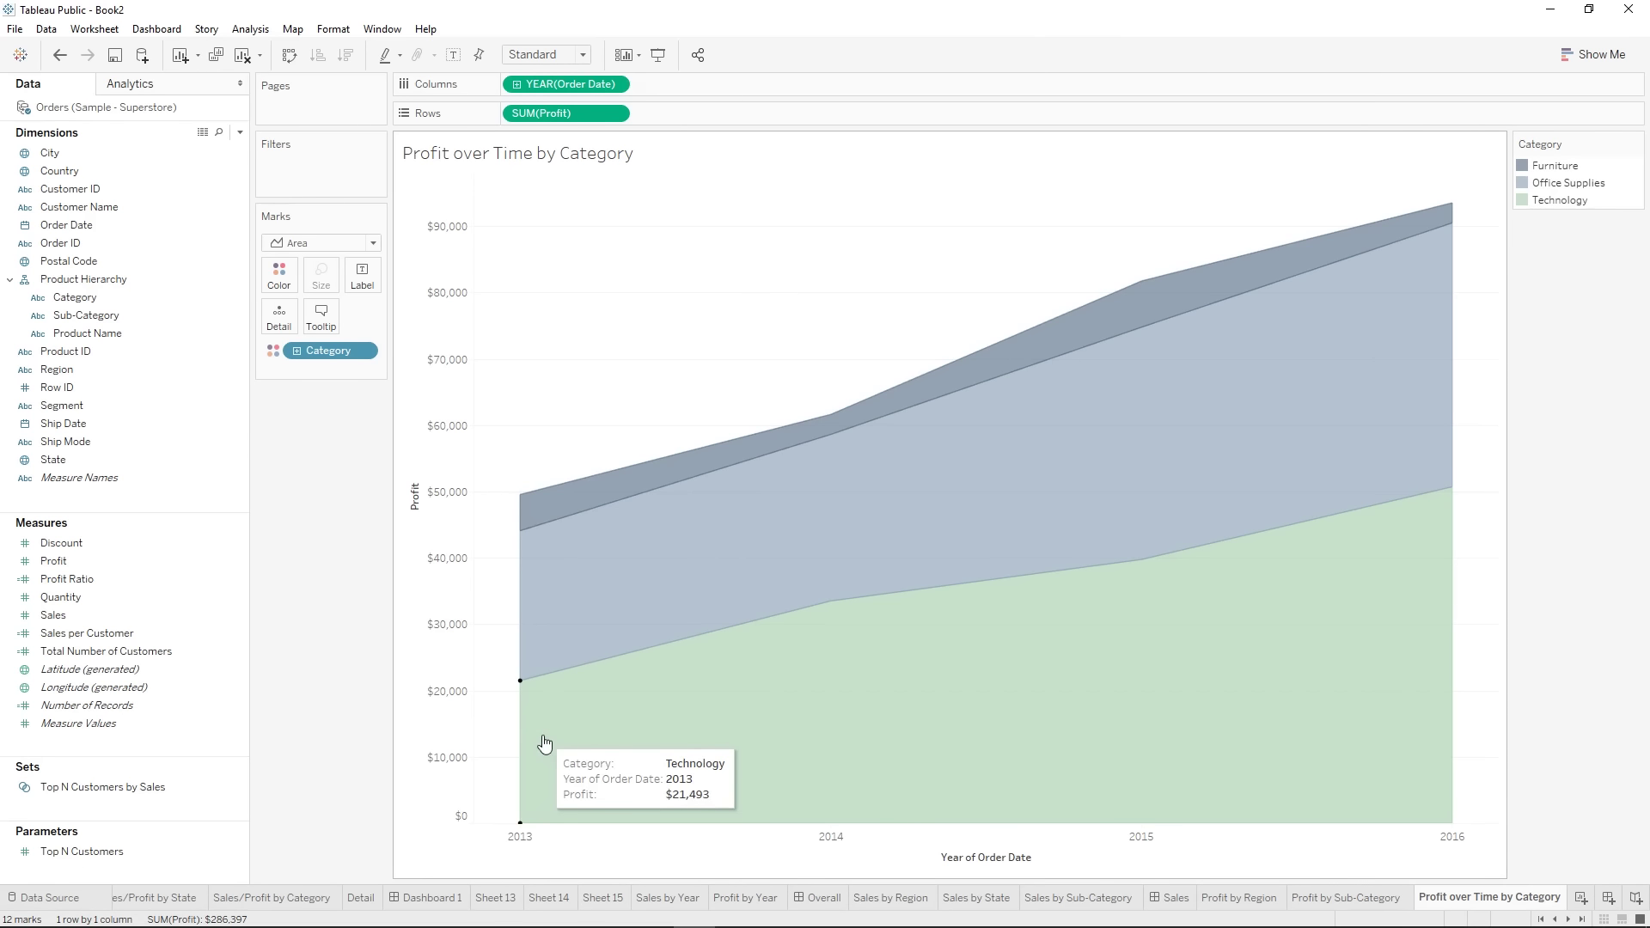
- Drill the Order Date axis of the Profit over Time by Category chart down from years to quarters
{"action": "left_click", "coordinate": [829, 898]}
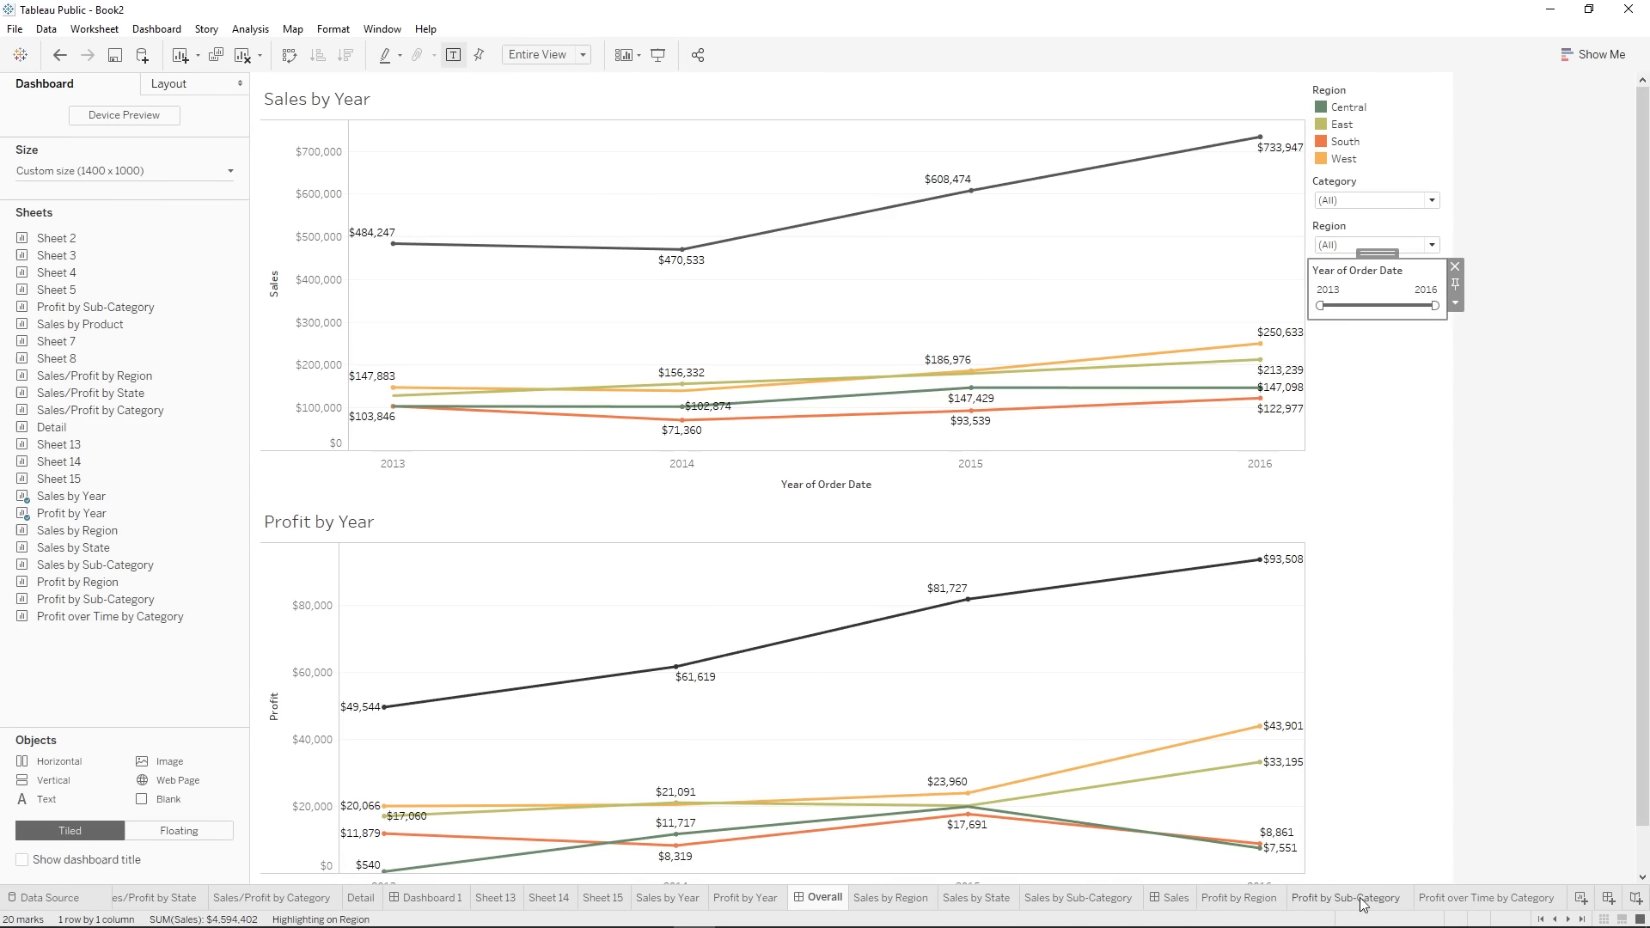
{"action": "left_click", "coordinate": [1532, 899]}
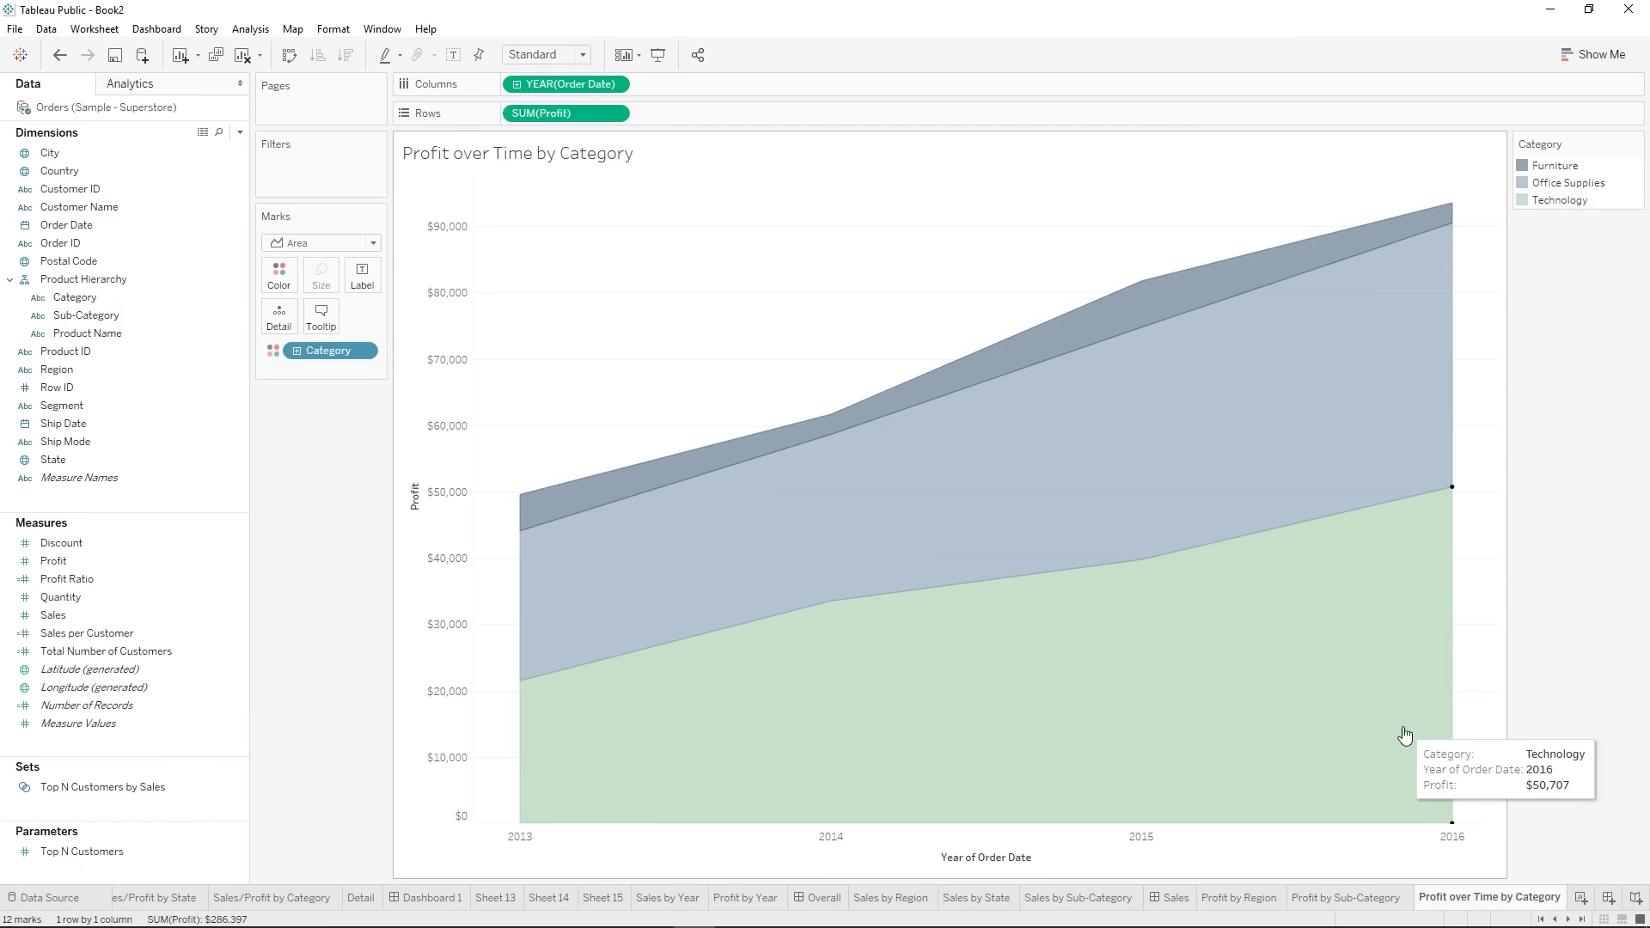
{"action": "left_click", "coordinate": [516, 85]}
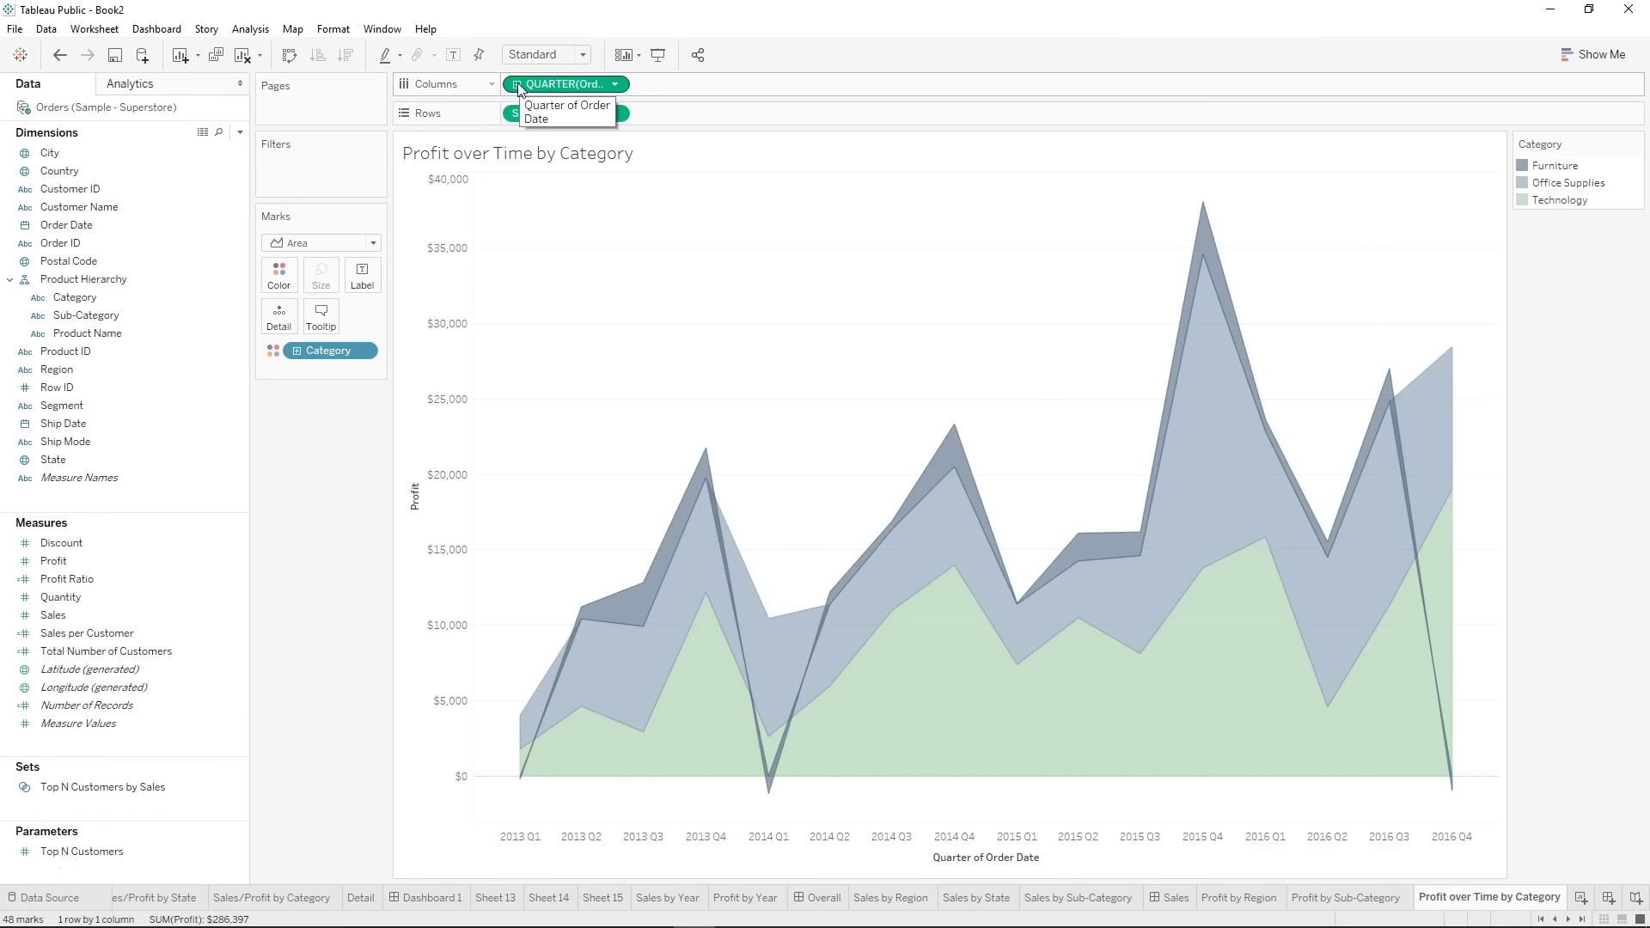
{"action": "mouse_move", "coordinate": [782, 688]}
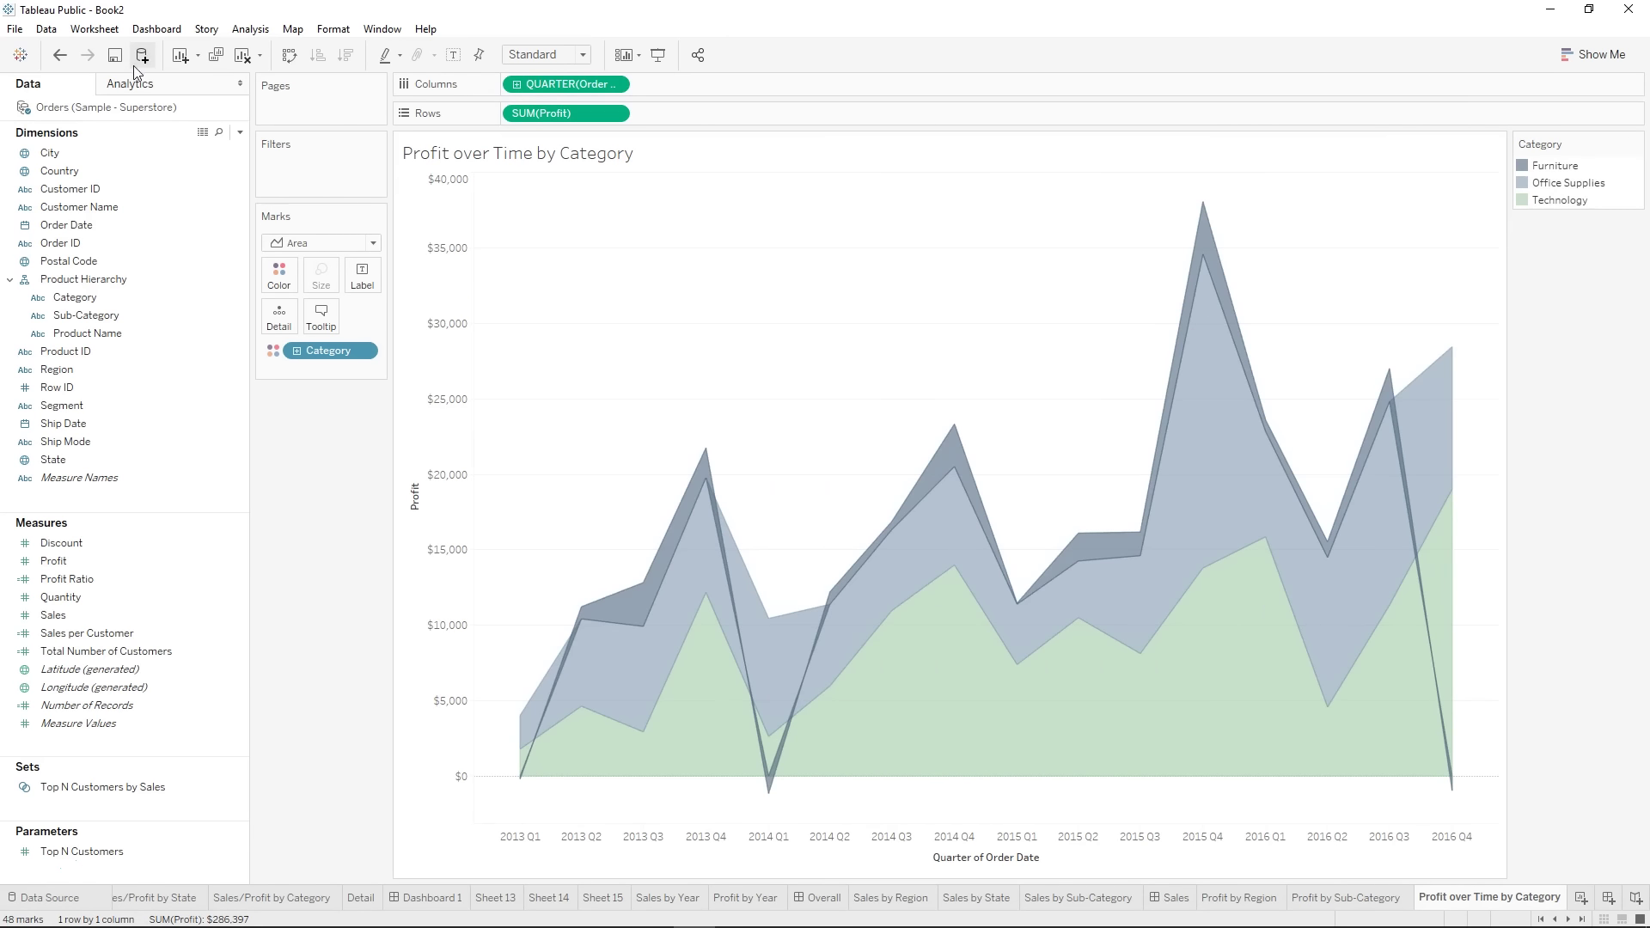
- Undo the quarterly breakdown of Order Date on the Profit over Time by Category chart
{"action": "left_click", "coordinate": [74, 56]}
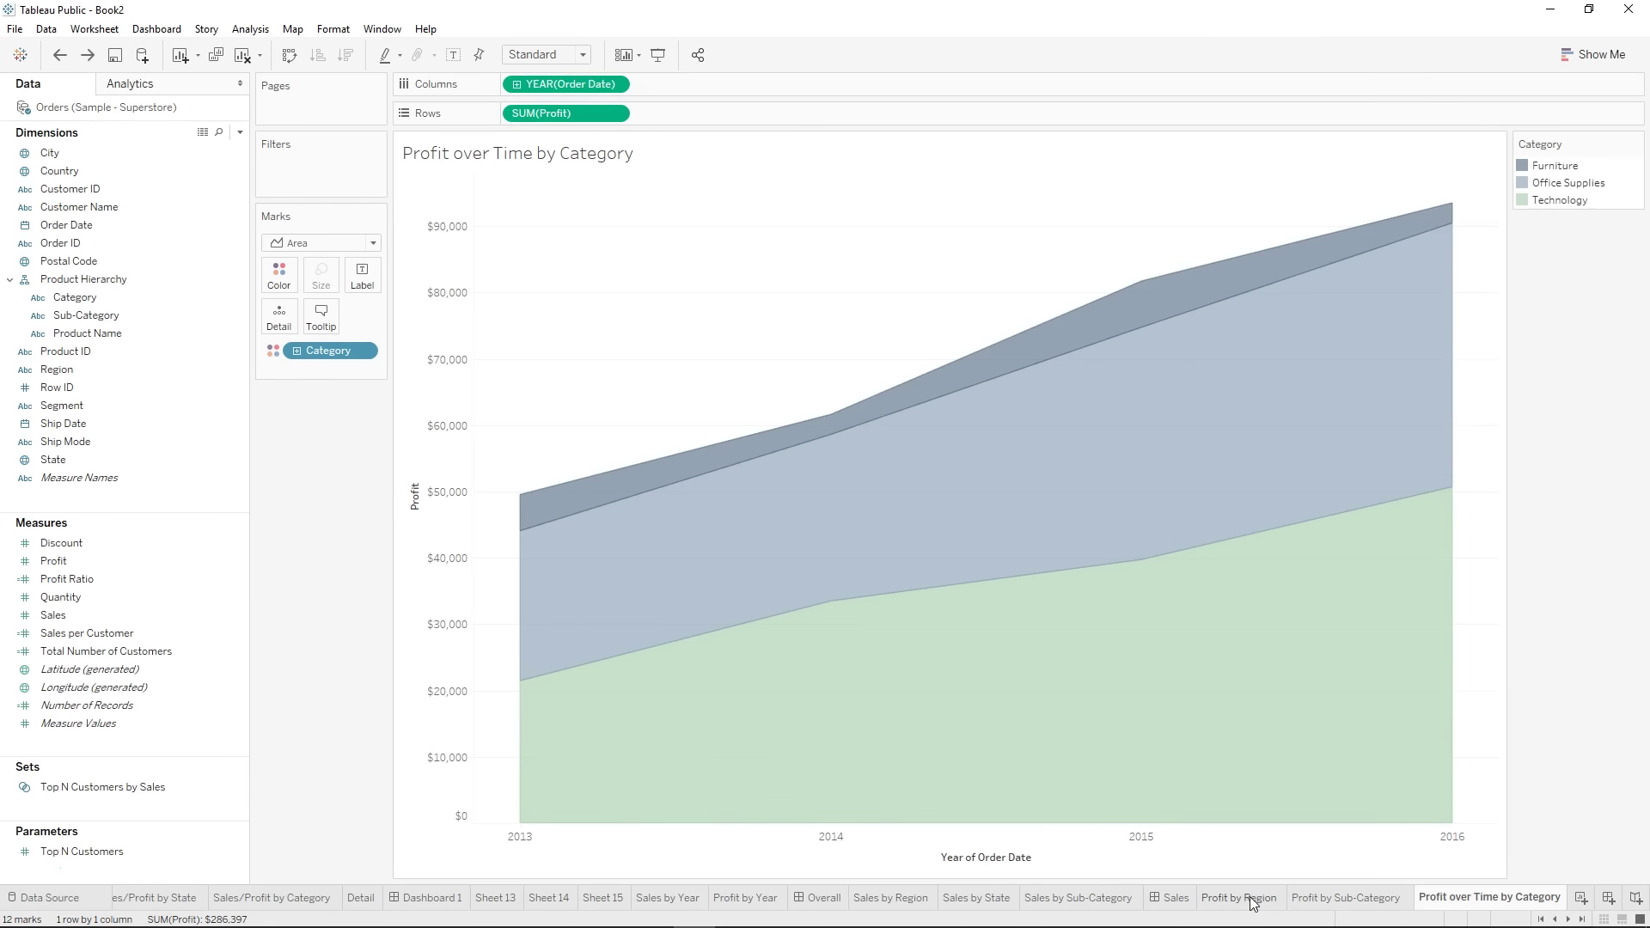
{"action": "mouse_move", "coordinate": [1254, 905]}
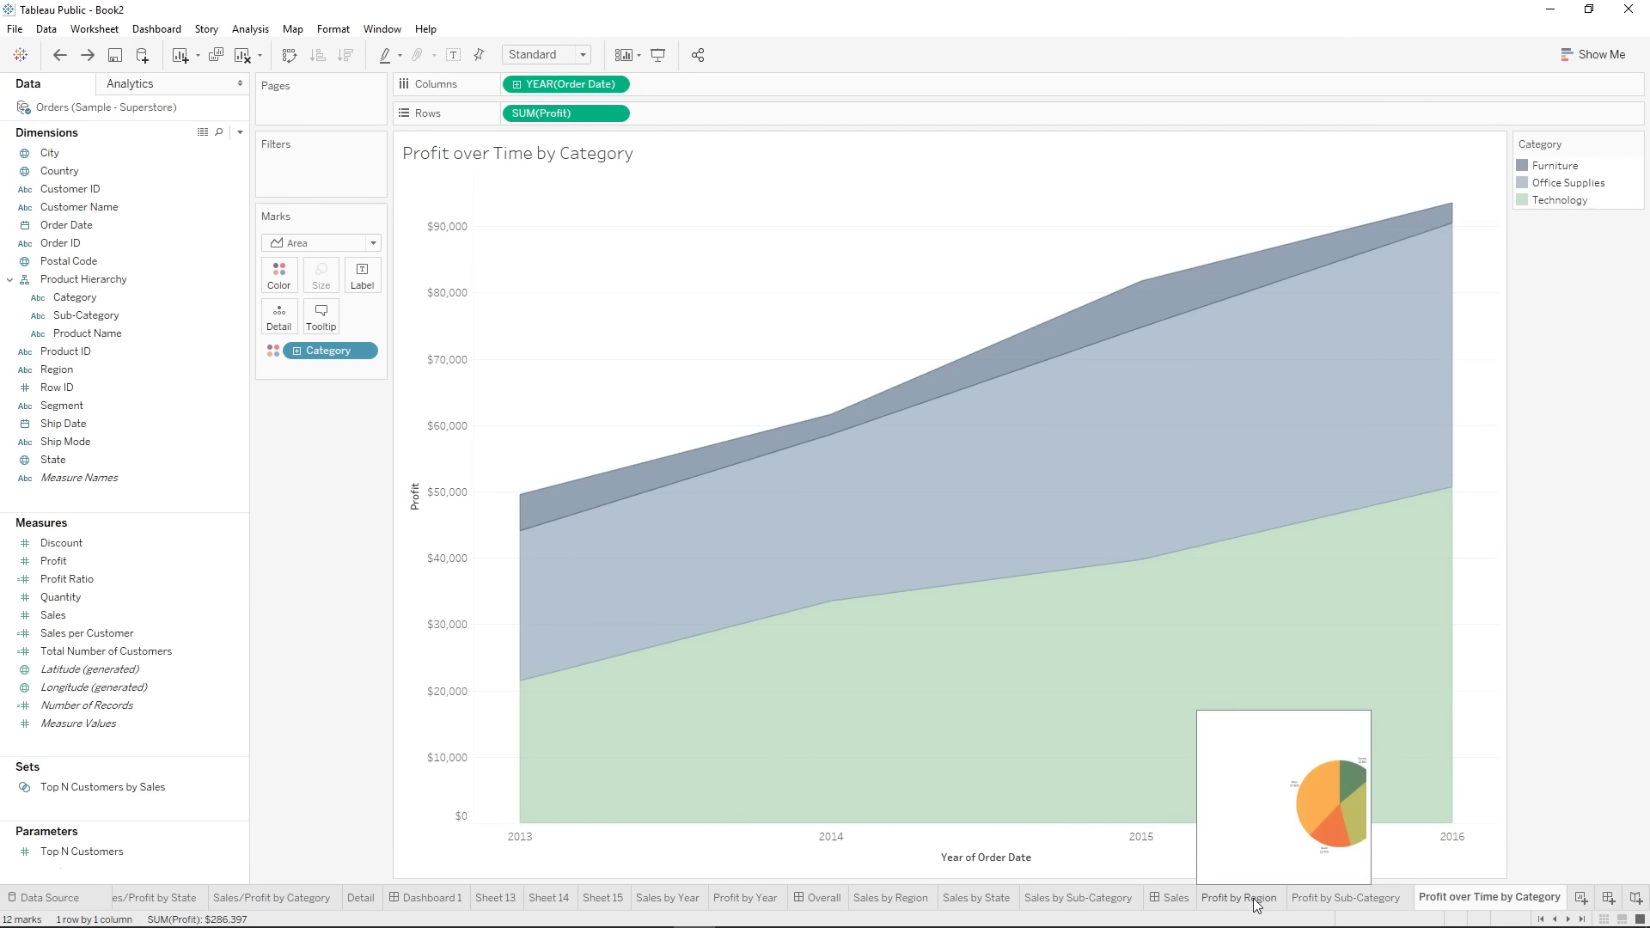
{"action": "mouse_move", "coordinate": [1452, 905]}
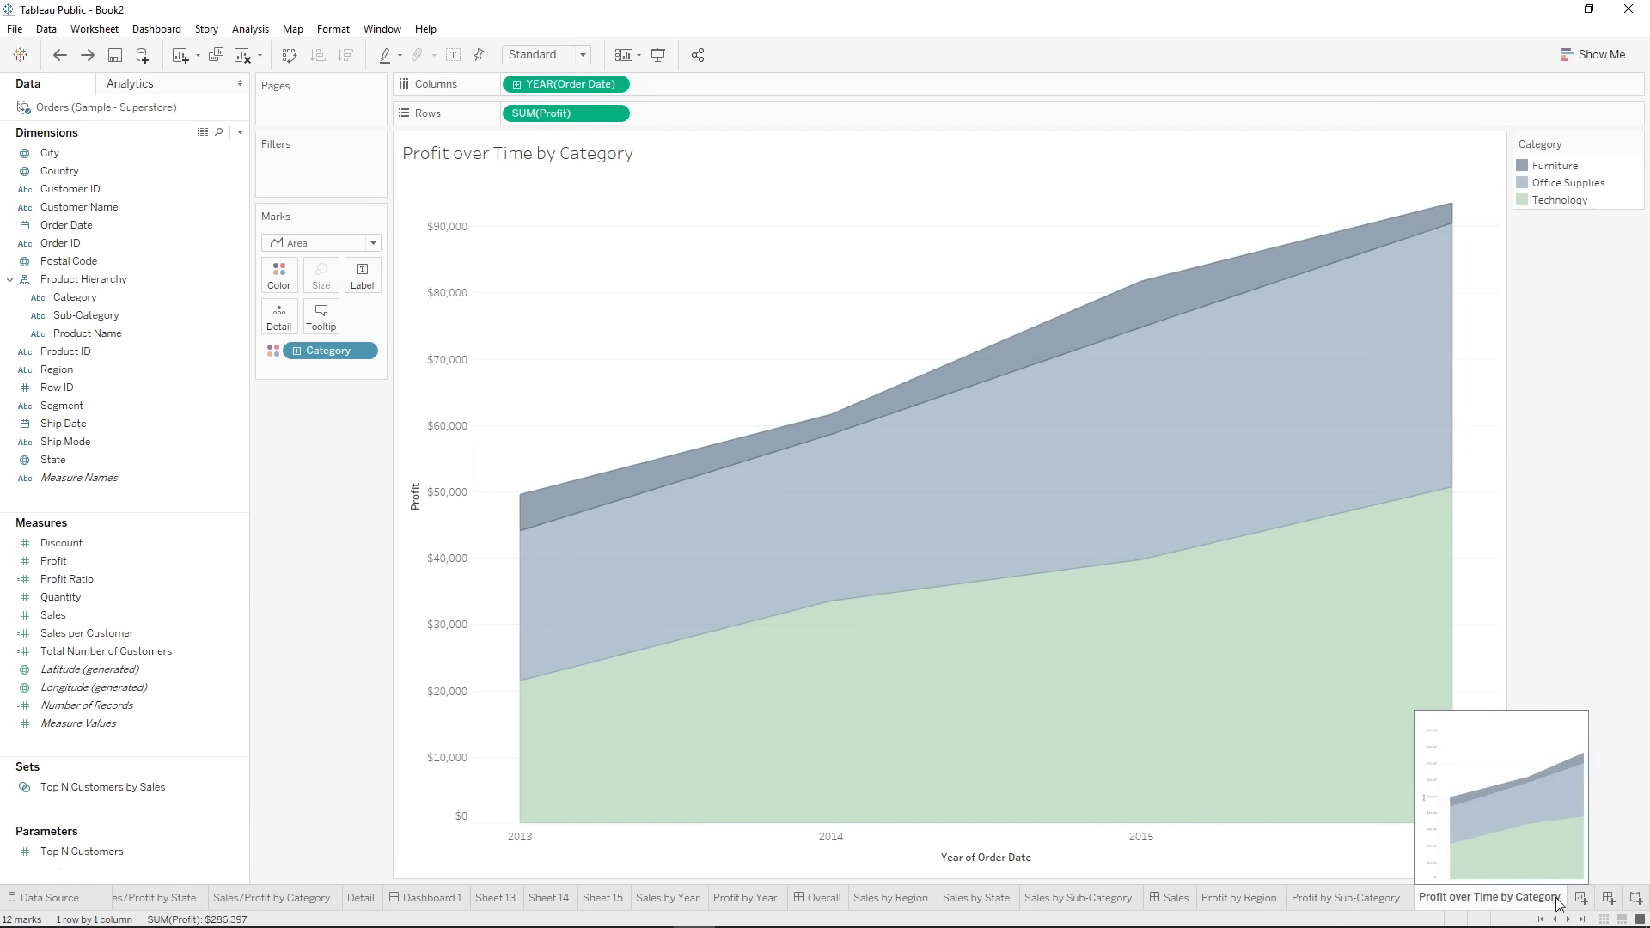
- Duplicate the Profit by Region worksheet and rename the copy Profit by Category
{"action": "left_click", "coordinate": [1214, 898]}
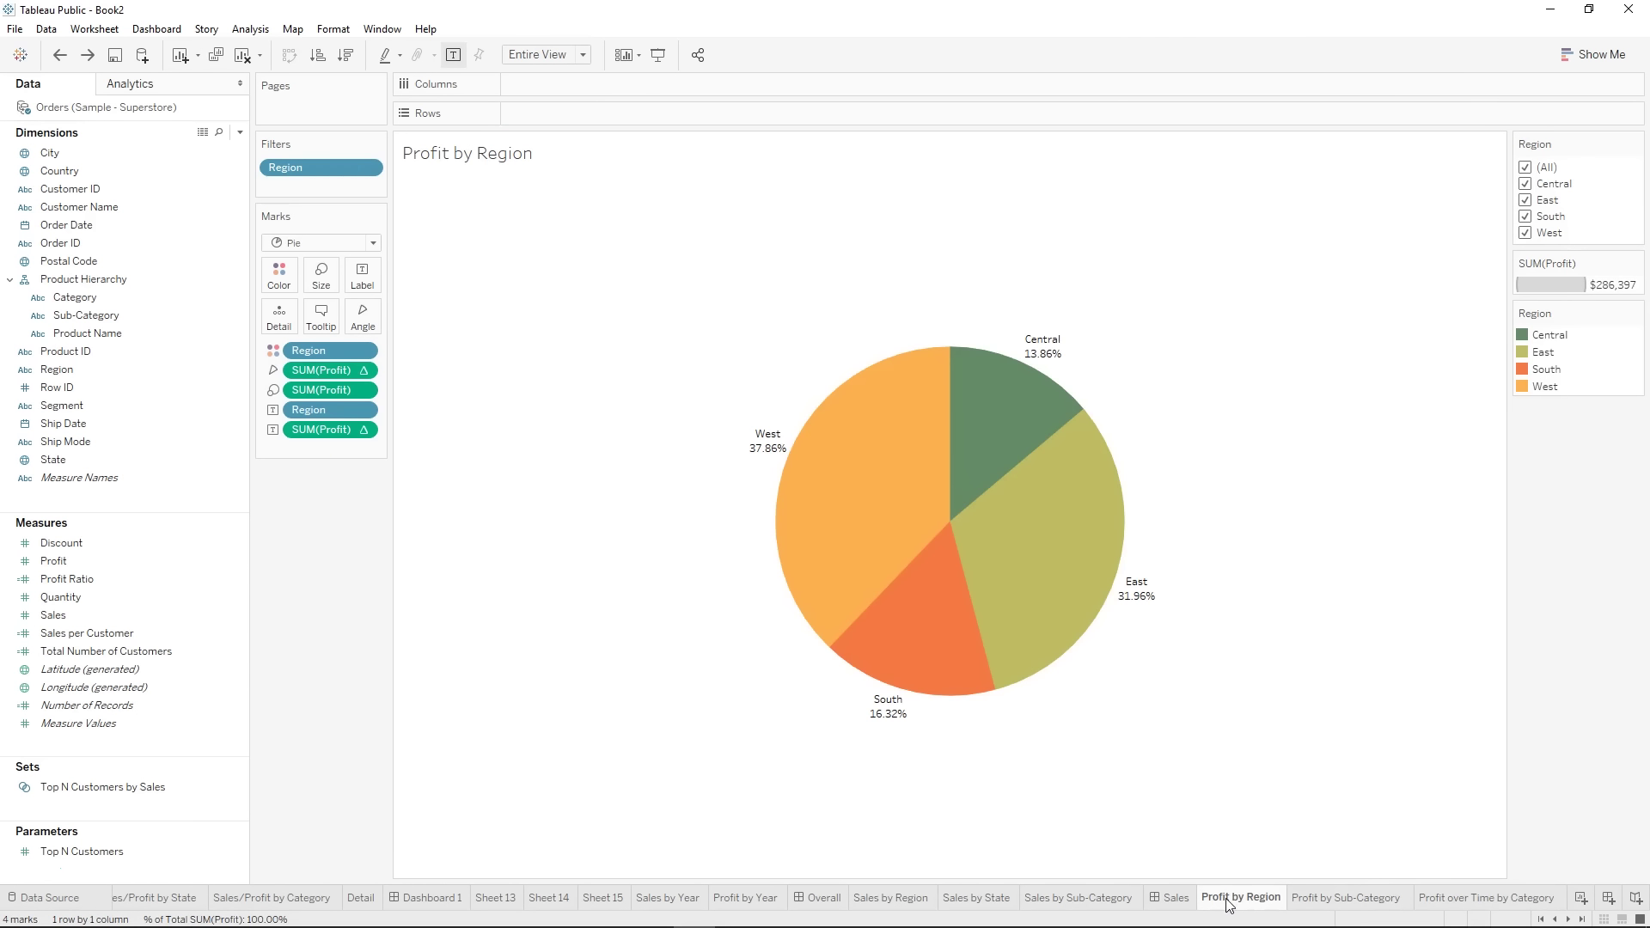
{"action": "right_click", "coordinate": [1228, 902]}
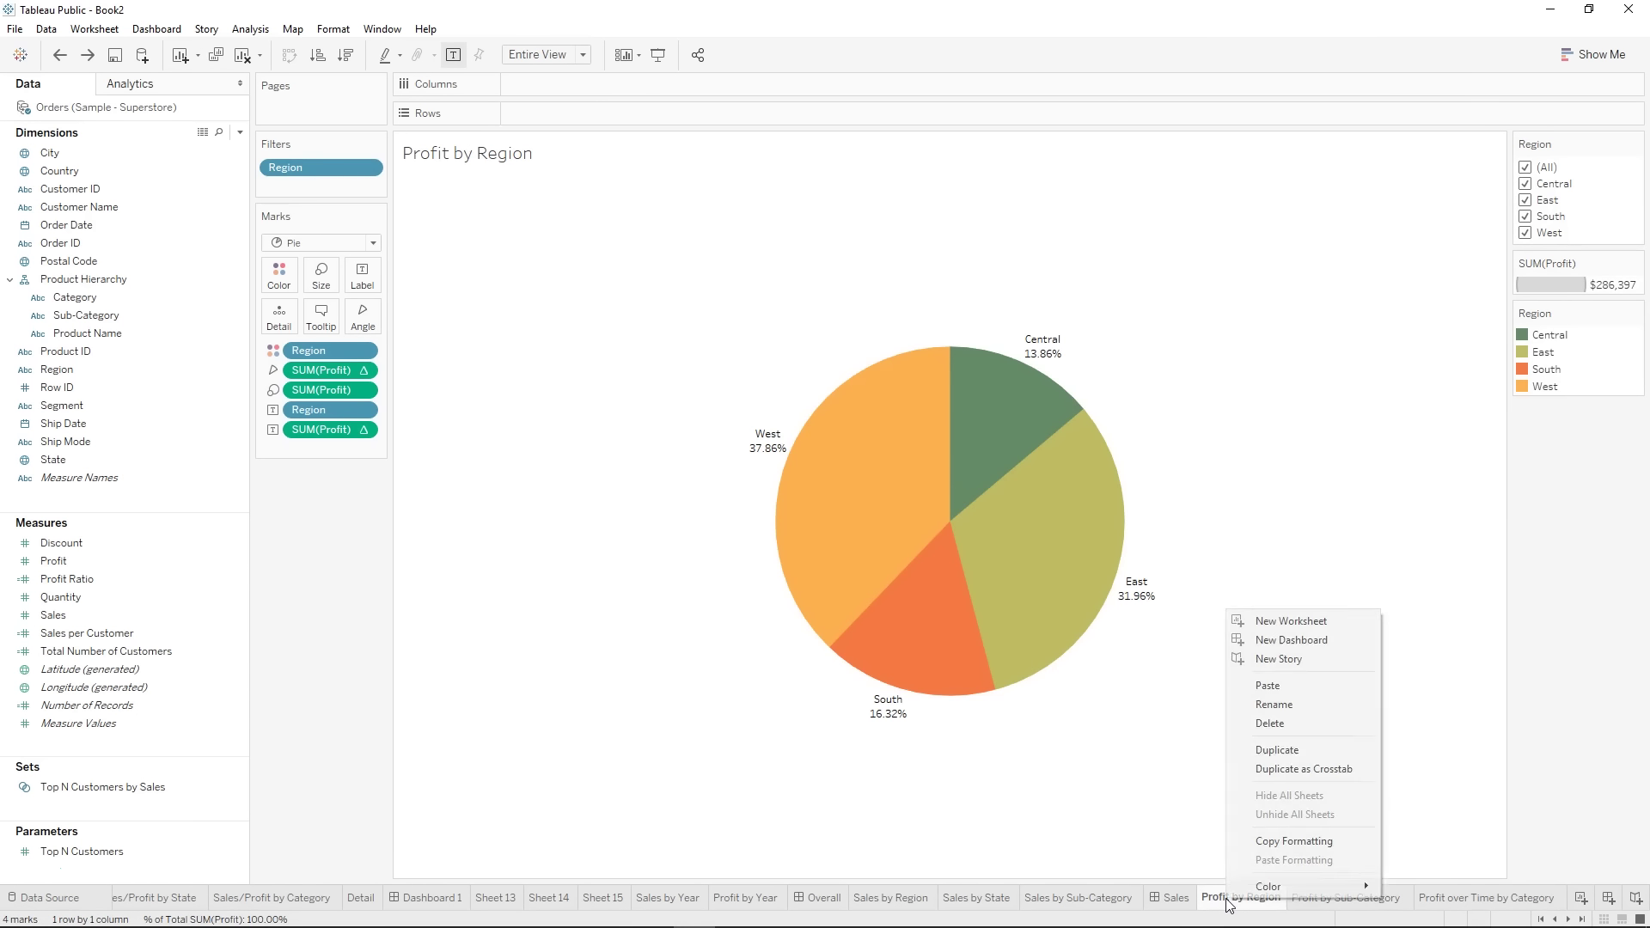
{"action": "left_click", "coordinate": [1270, 749]}
{"action": "right_click", "coordinate": [1341, 897]}
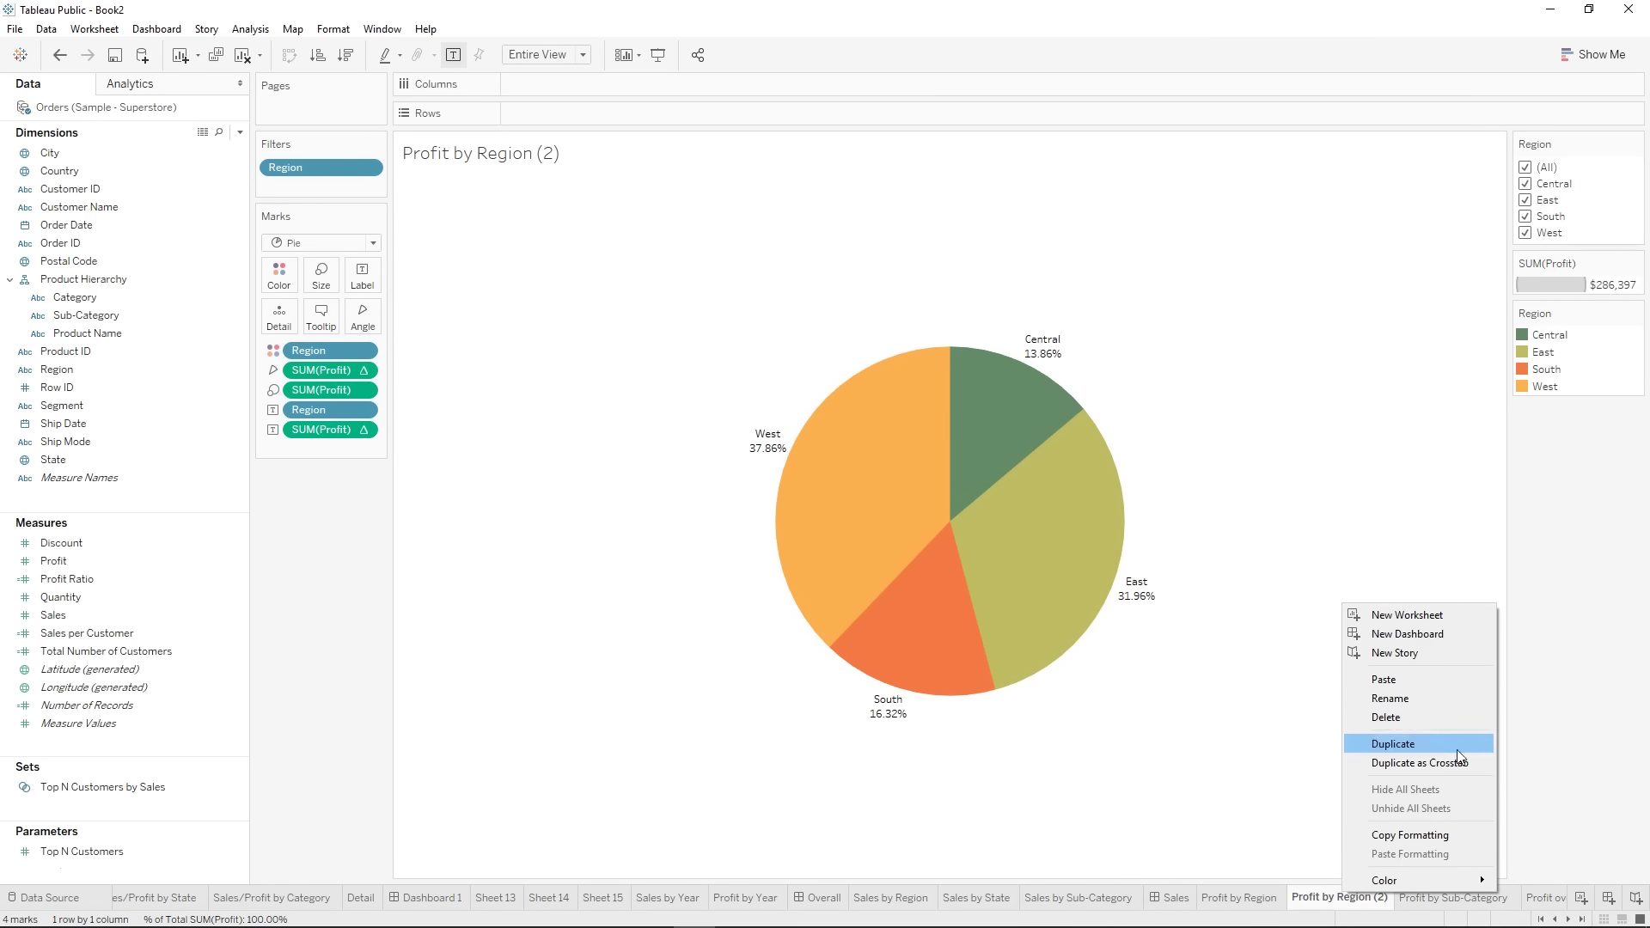
{"action": "left_click", "coordinate": [1400, 699]}
{"action": "left_click", "coordinate": [1360, 904]}
{"action": "left_click_drag", "start_coordinate": [1340, 897], "coordinate": [1380, 899]}
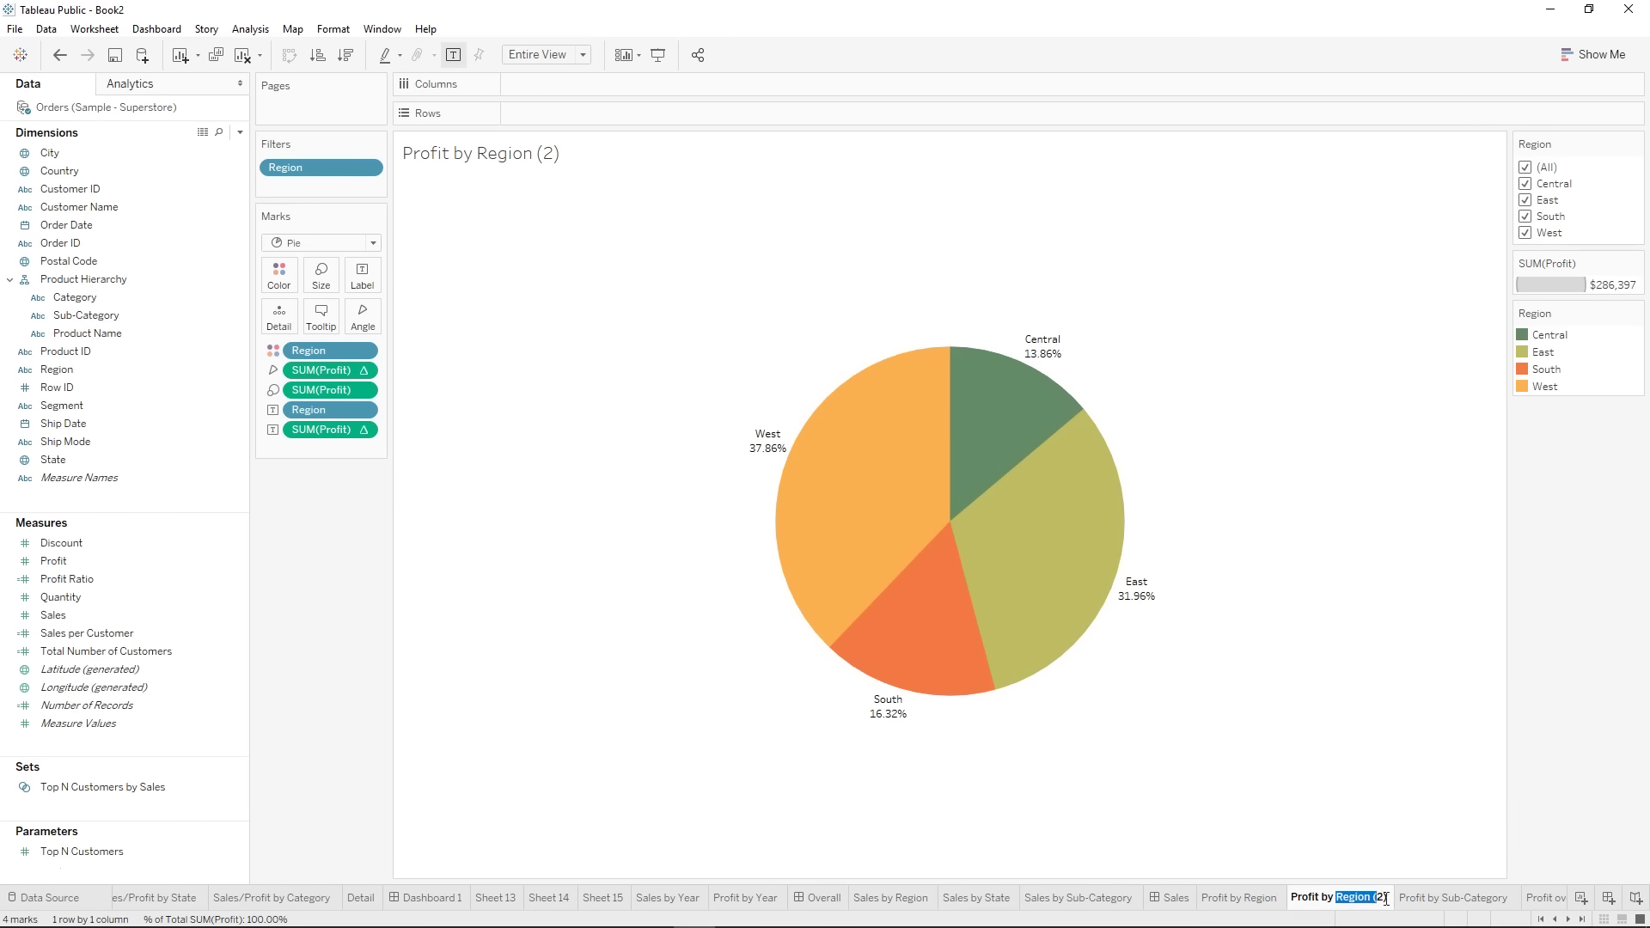
{"action": "type", "text": "CD"}
{"action": "key", "text": "Return"}
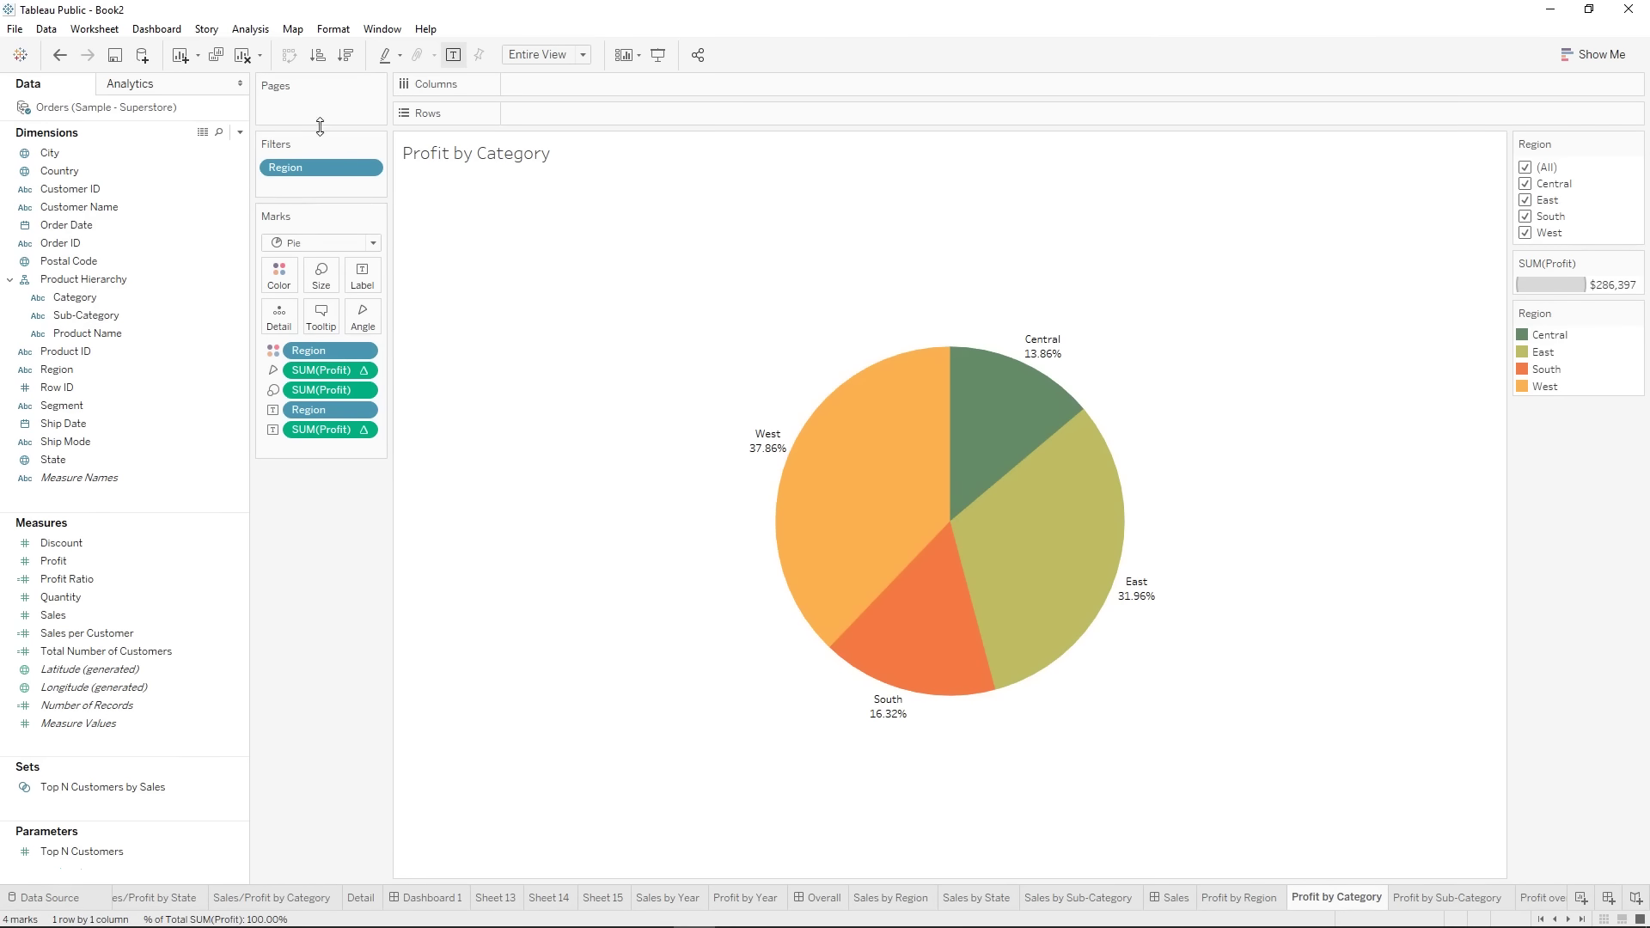
- Replace Region with Category as both the color and the label of the pie chart
{"action": "left_click_drag", "start_coordinate": [86, 297], "coordinate": [306, 349]}
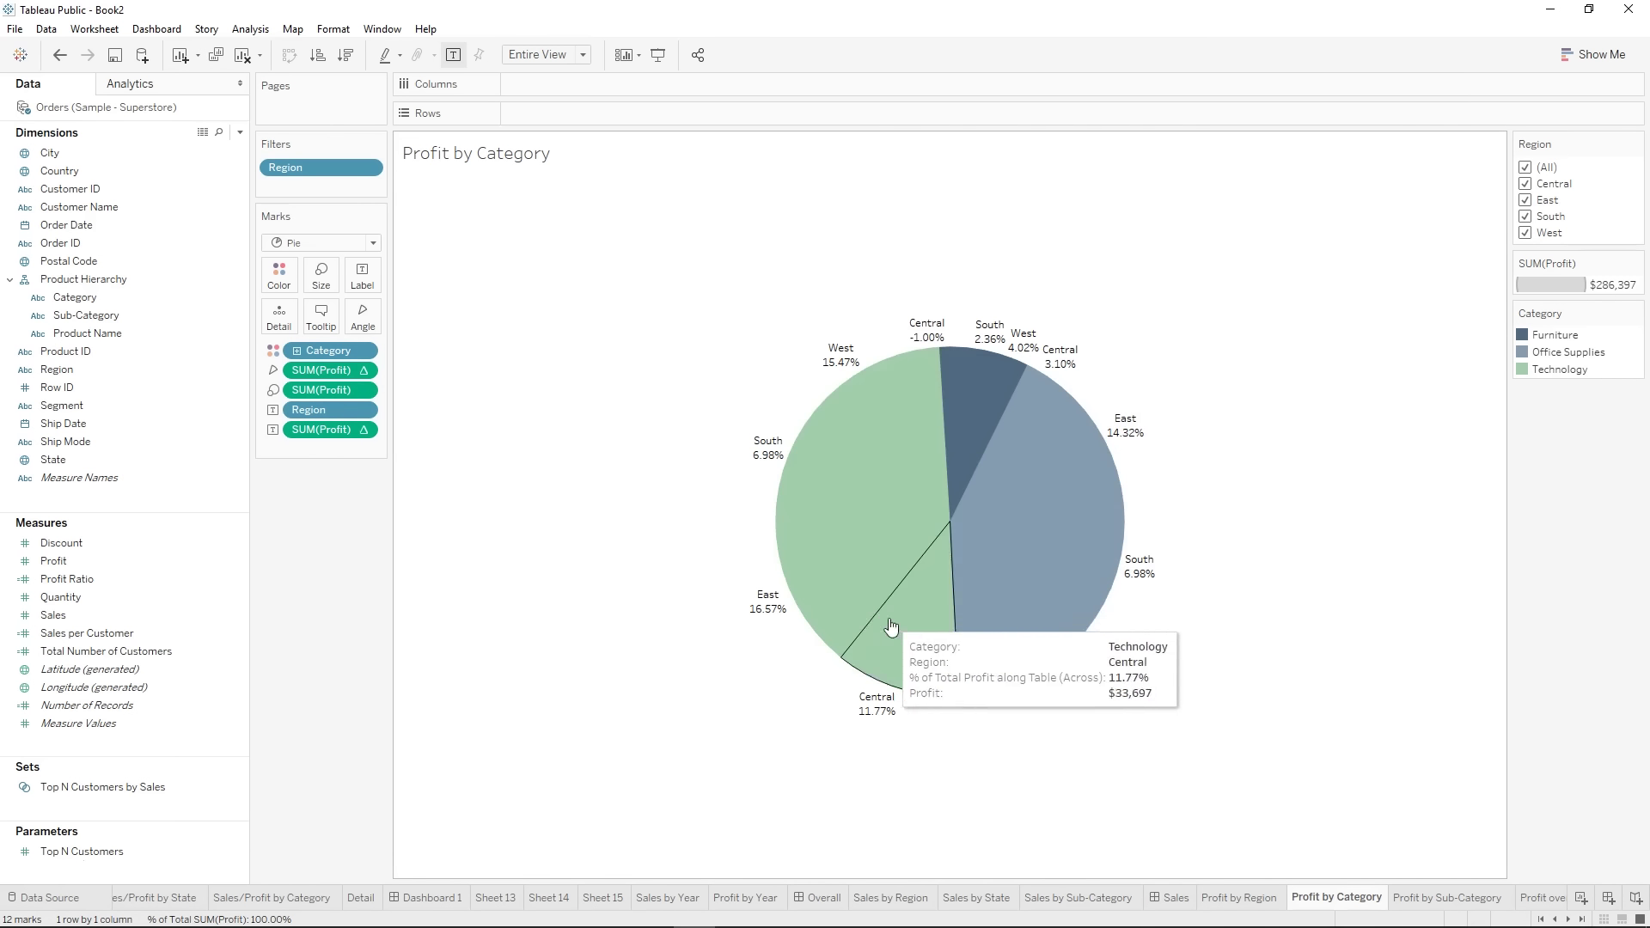
{"action": "left_click", "coordinate": [68, 299]}
{"action": "left_click_drag", "start_coordinate": [68, 301], "coordinate": [303, 407]}
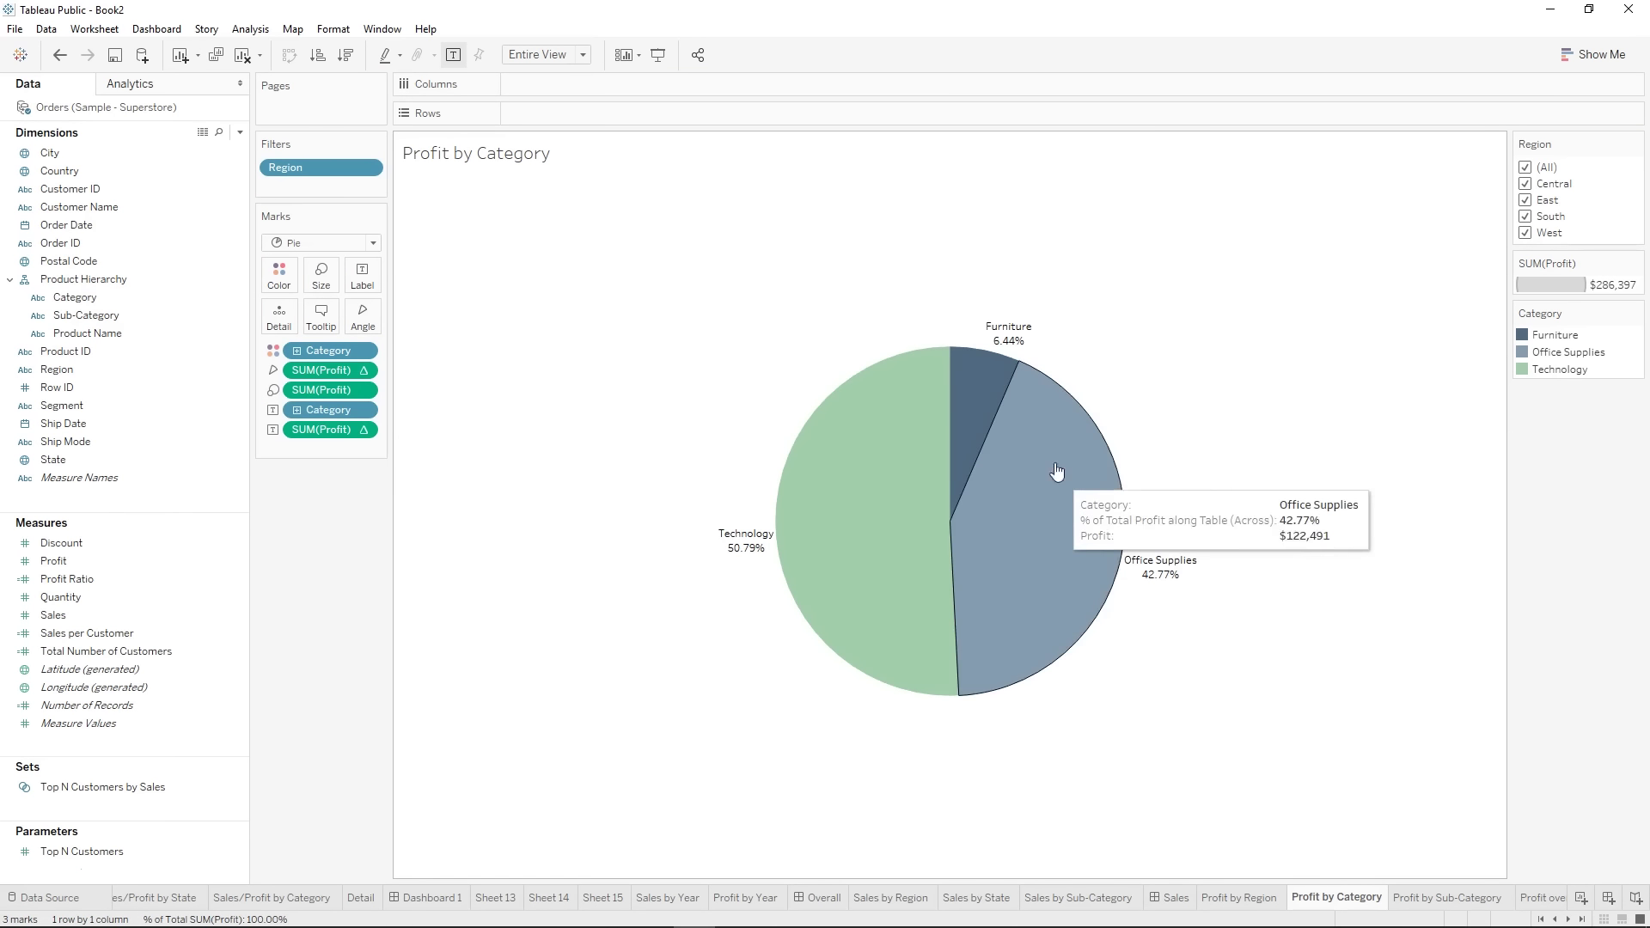
{"action": "left_click", "coordinate": [212, 299]}
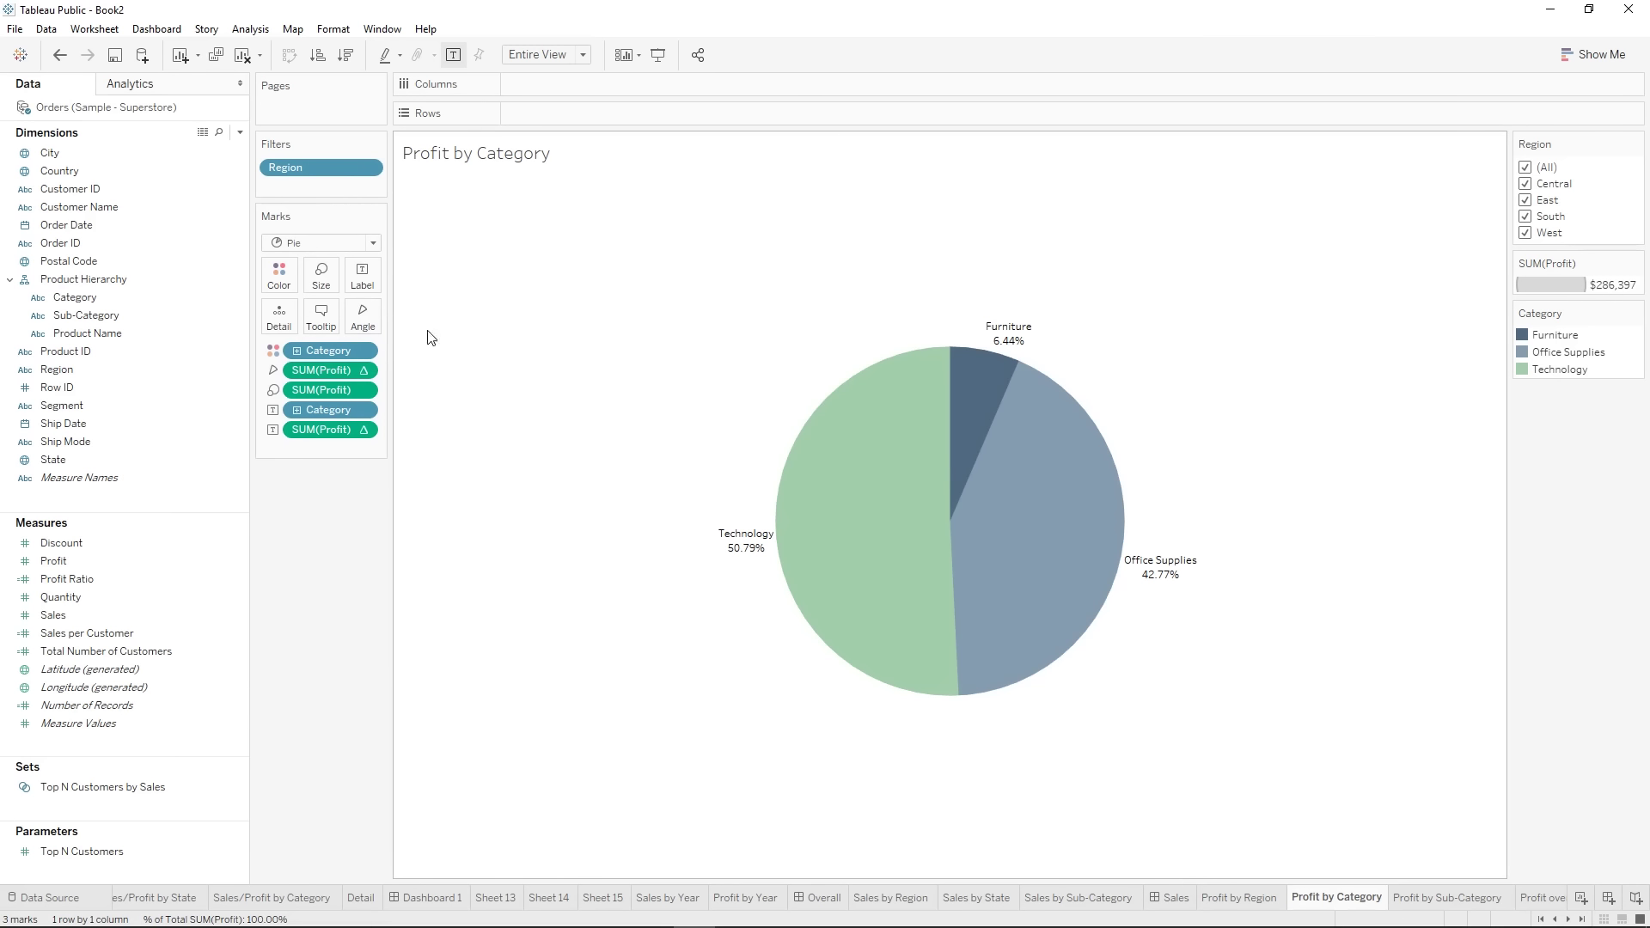
{"action": "left_click", "coordinate": [336, 316]}
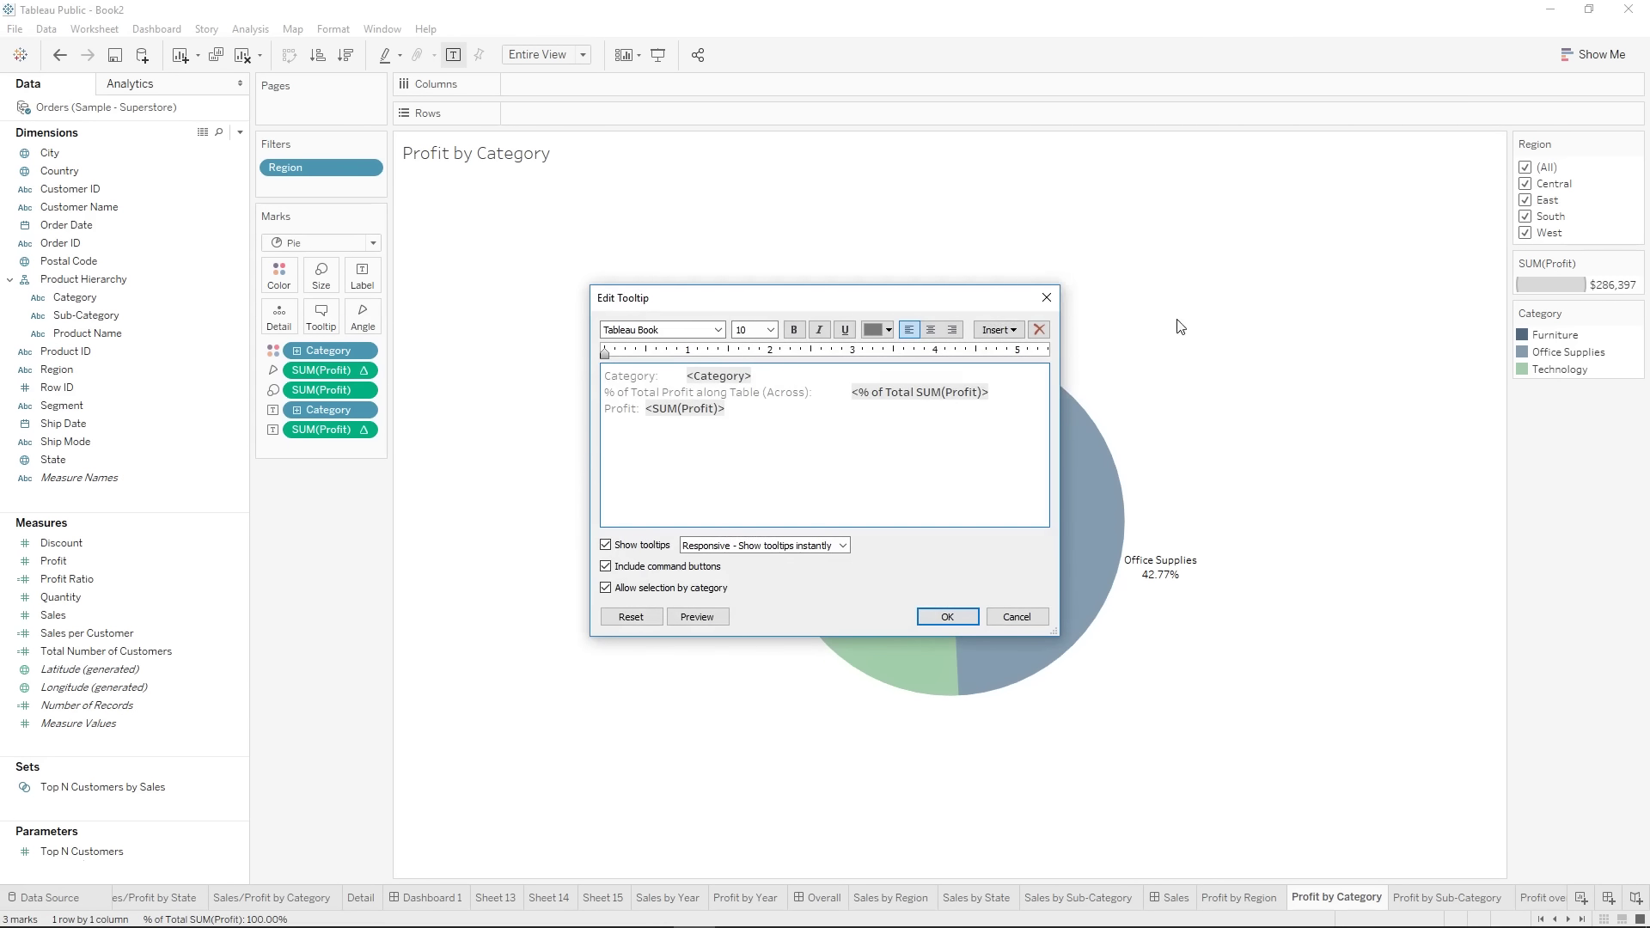
{"action": "left_click", "coordinate": [1046, 298]}
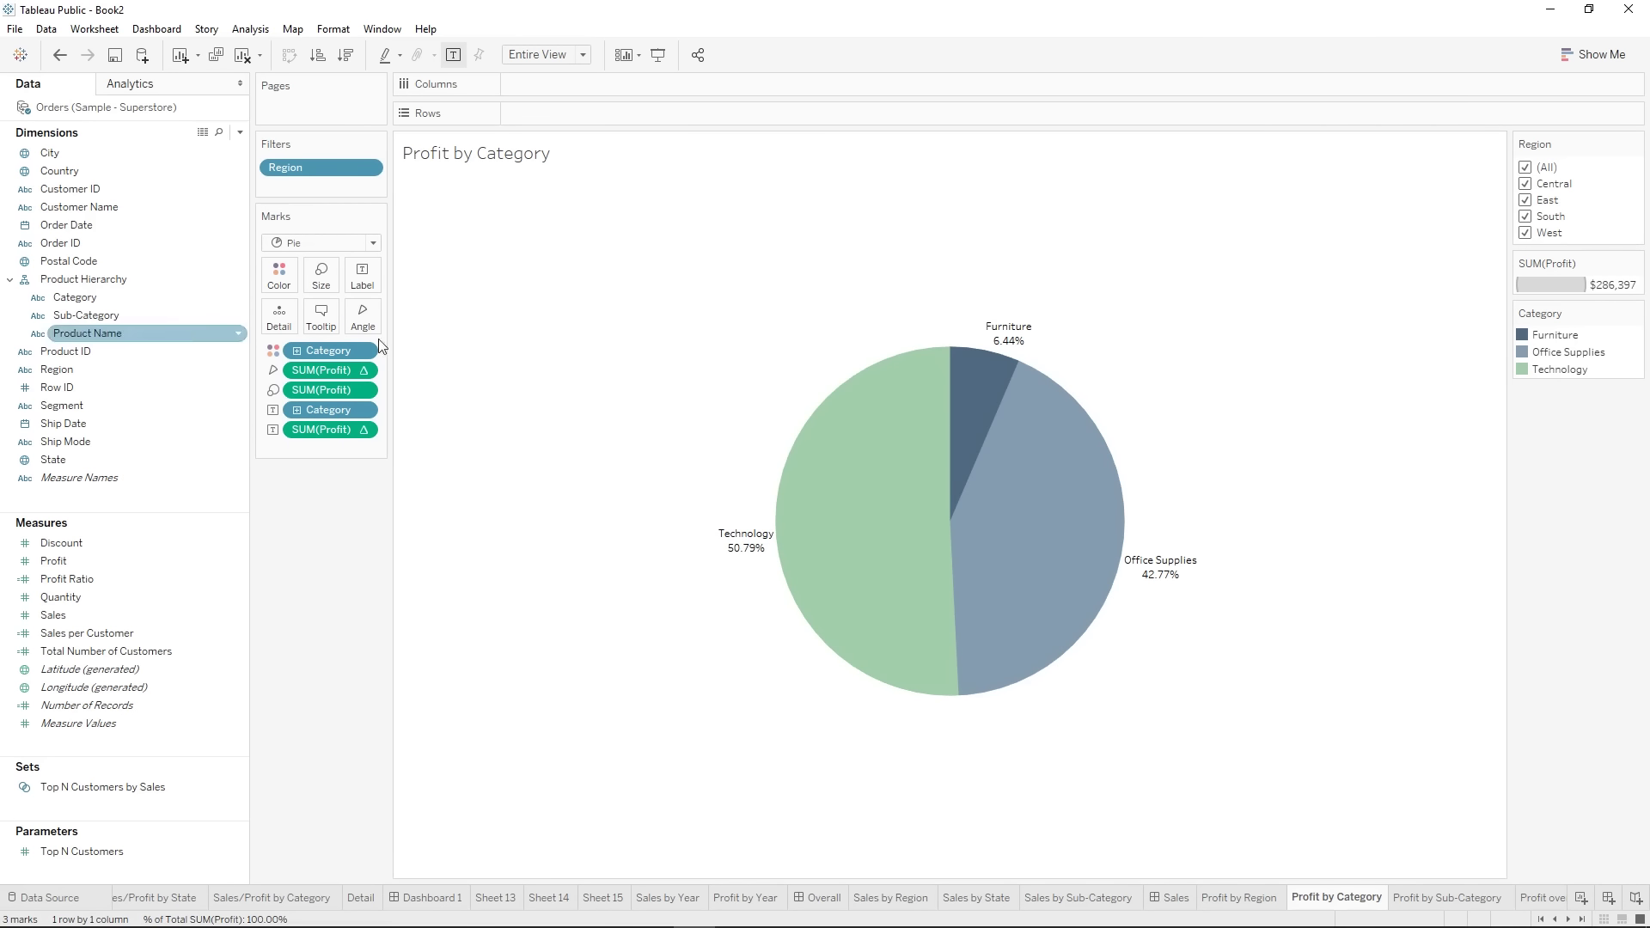
{"action": "left_click", "coordinate": [334, 324]}
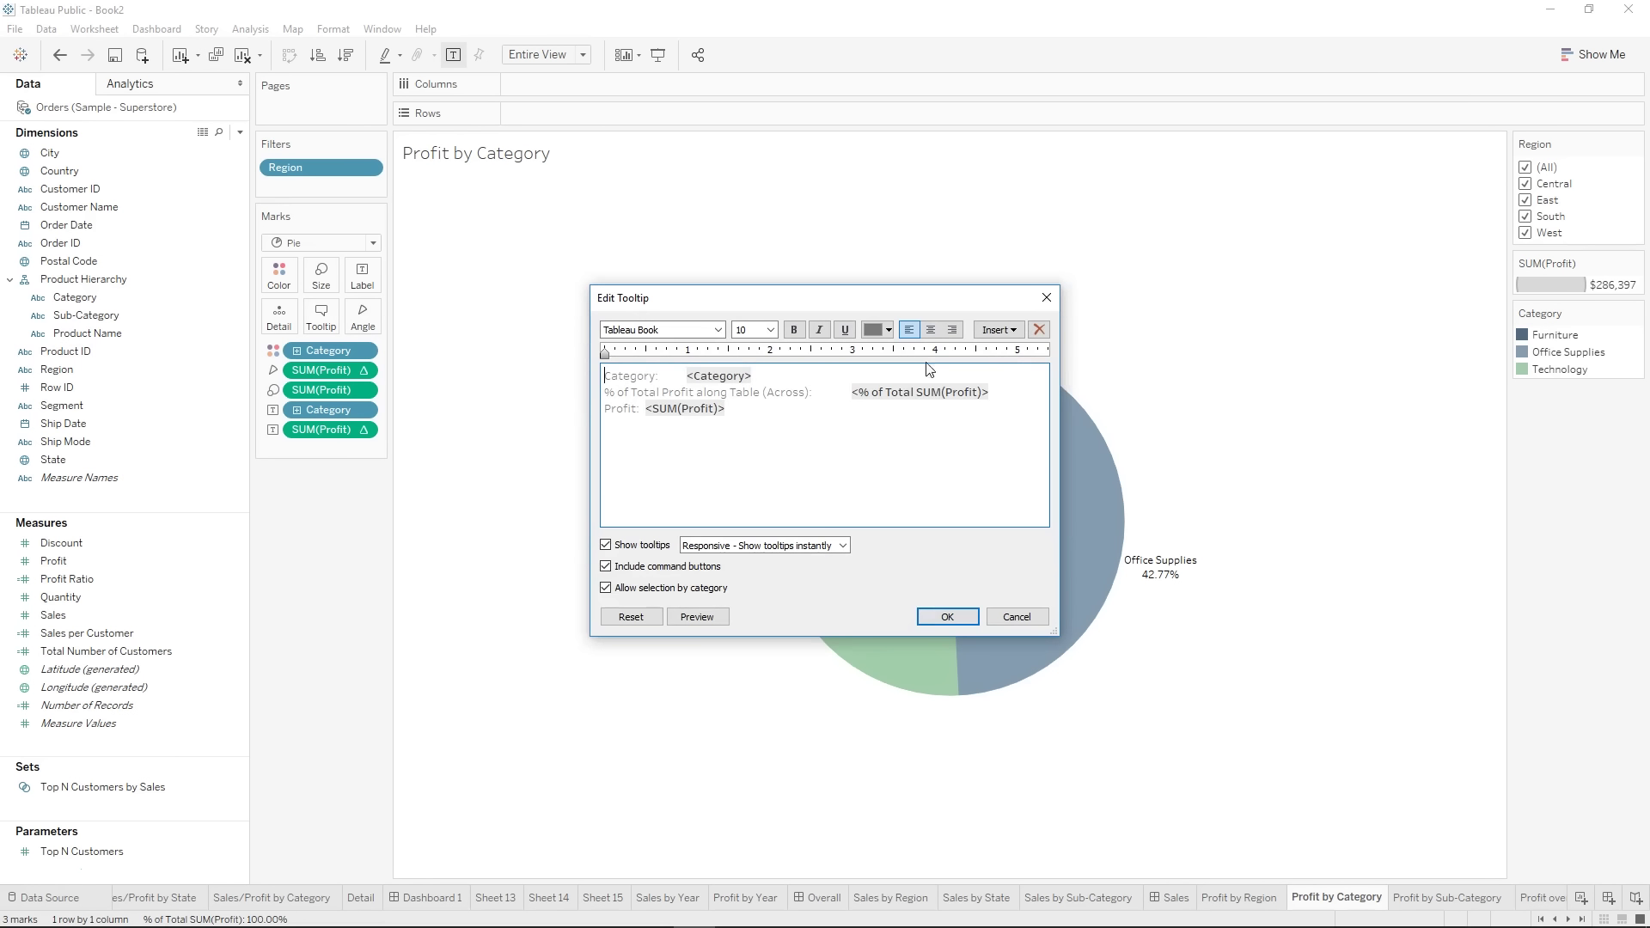
{"action": "left_click", "coordinate": [1044, 300]}
{"action": "mouse_move", "coordinate": [1149, 519]}
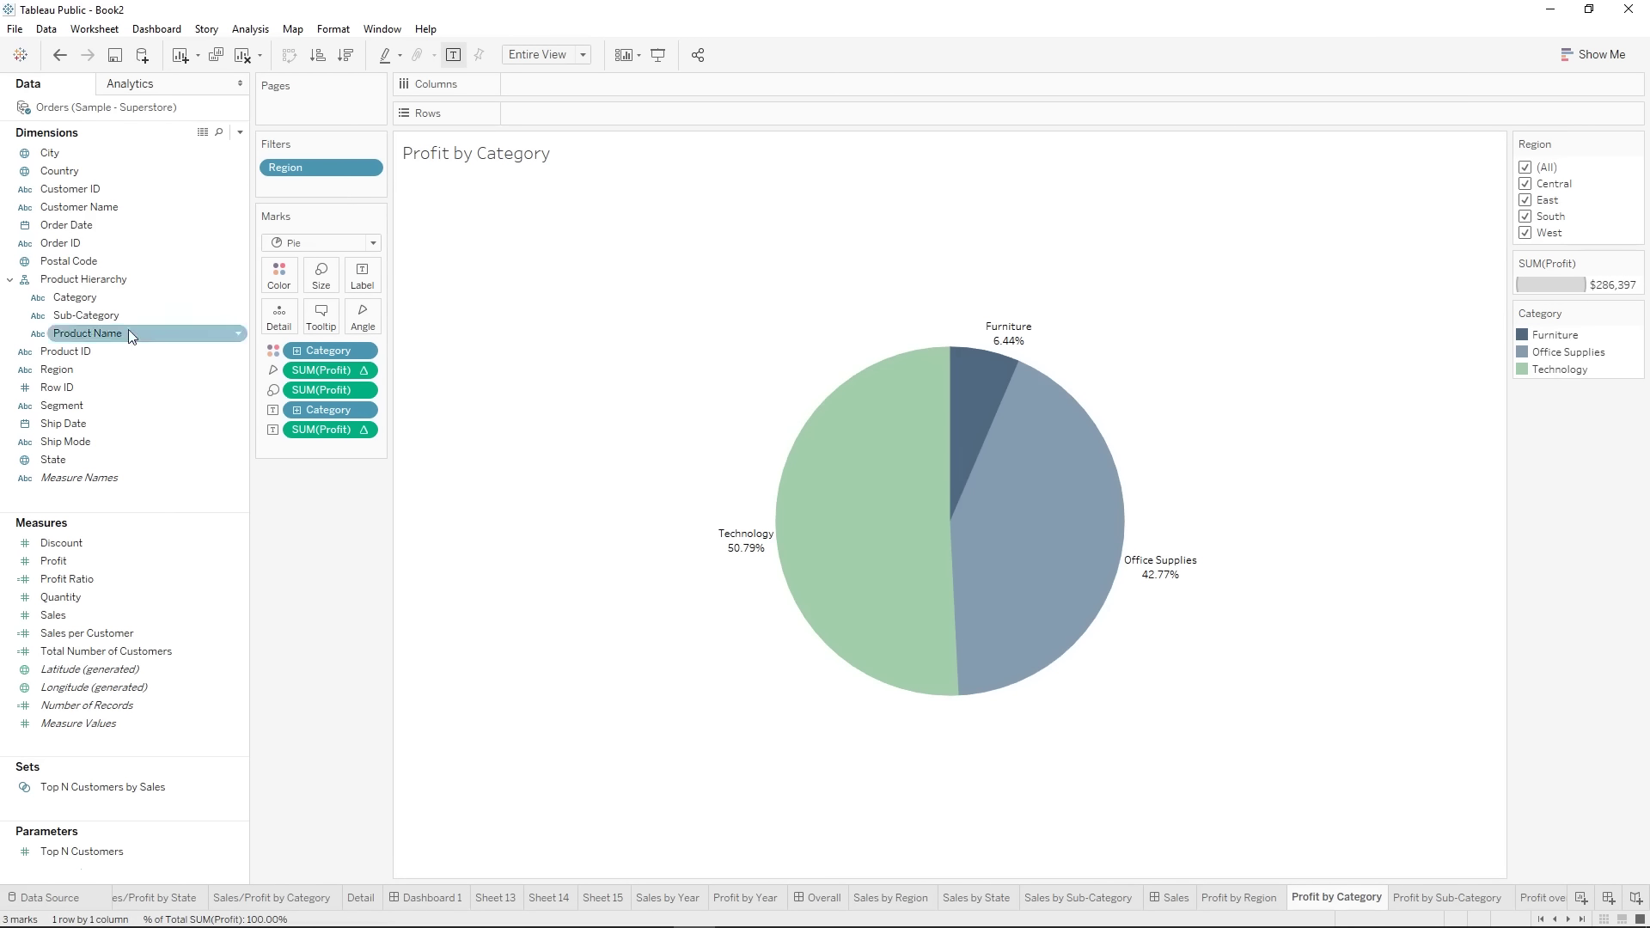
- Try adding Region as a detail of the category pie chart, and move it to the tooltip instead
{"action": "left_click_drag", "start_coordinate": [73, 369], "coordinate": [278, 318]}
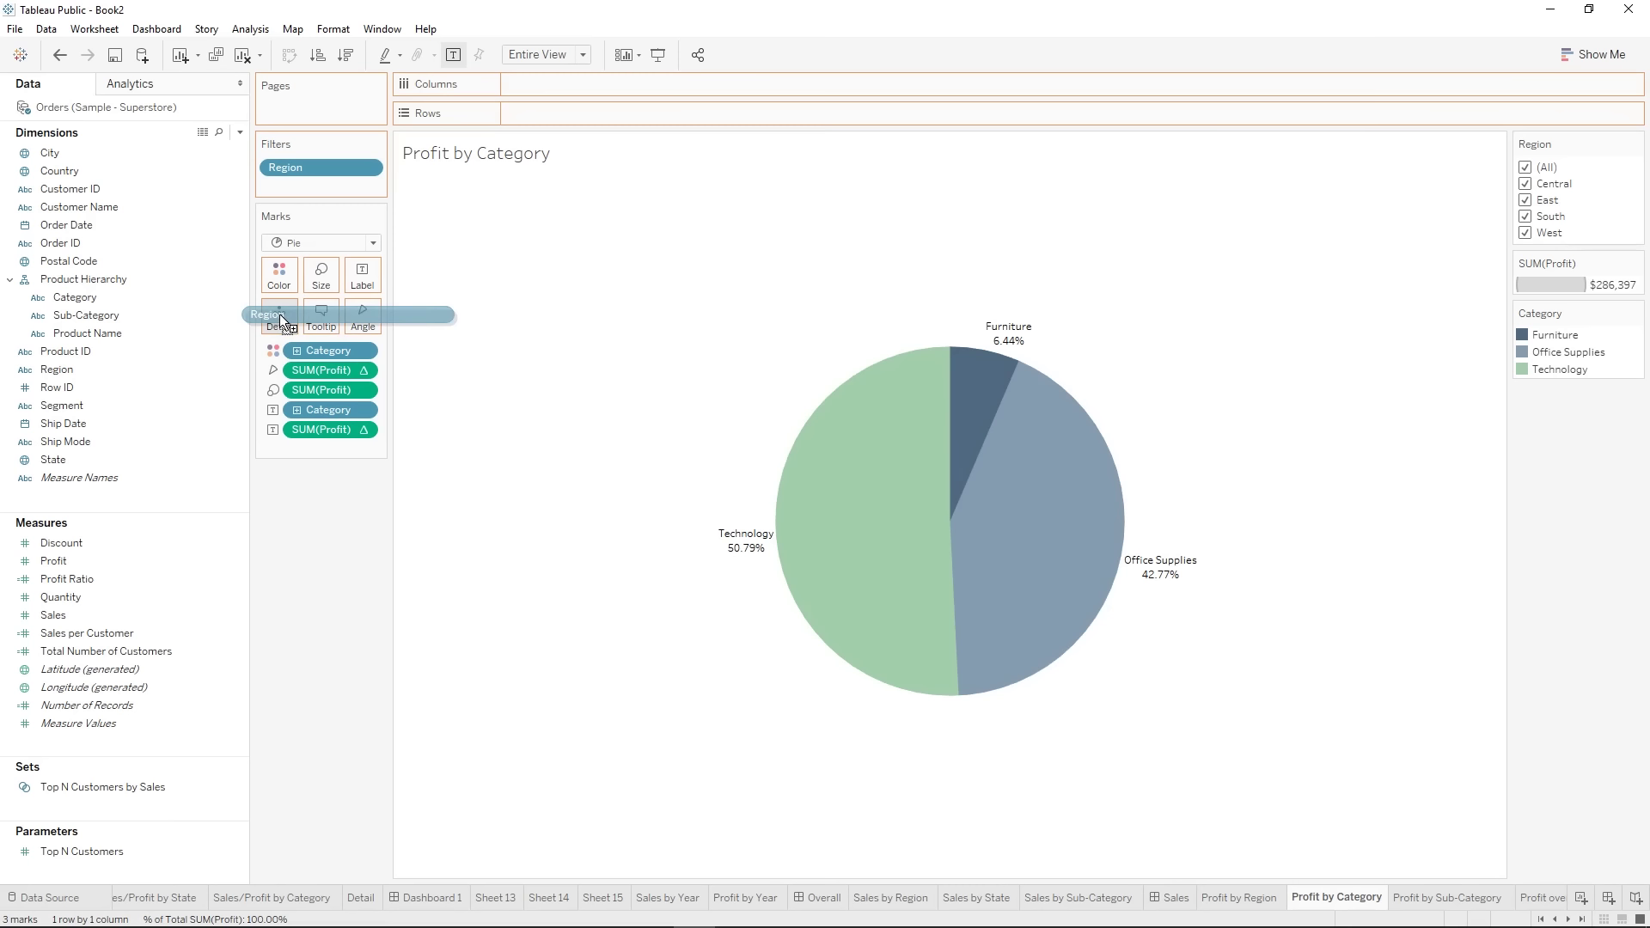
{"action": "left_click_drag", "start_coordinate": [281, 322], "coordinate": [279, 318]}
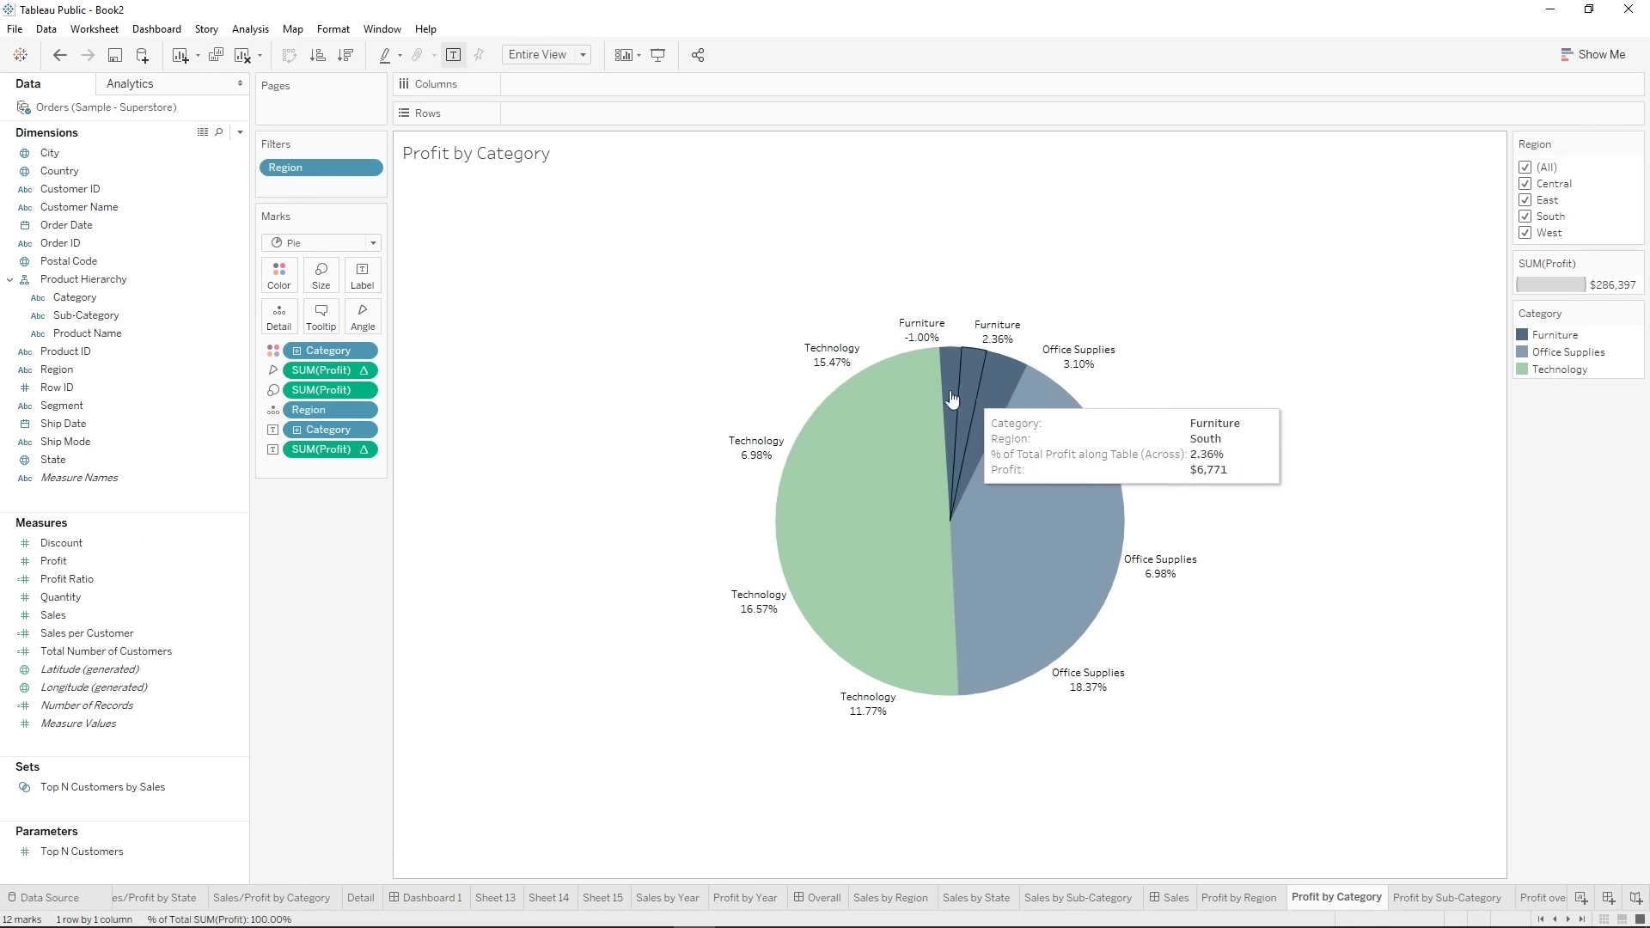
{"action": "left_click_drag", "start_coordinate": [318, 409], "coordinate": [316, 323]}
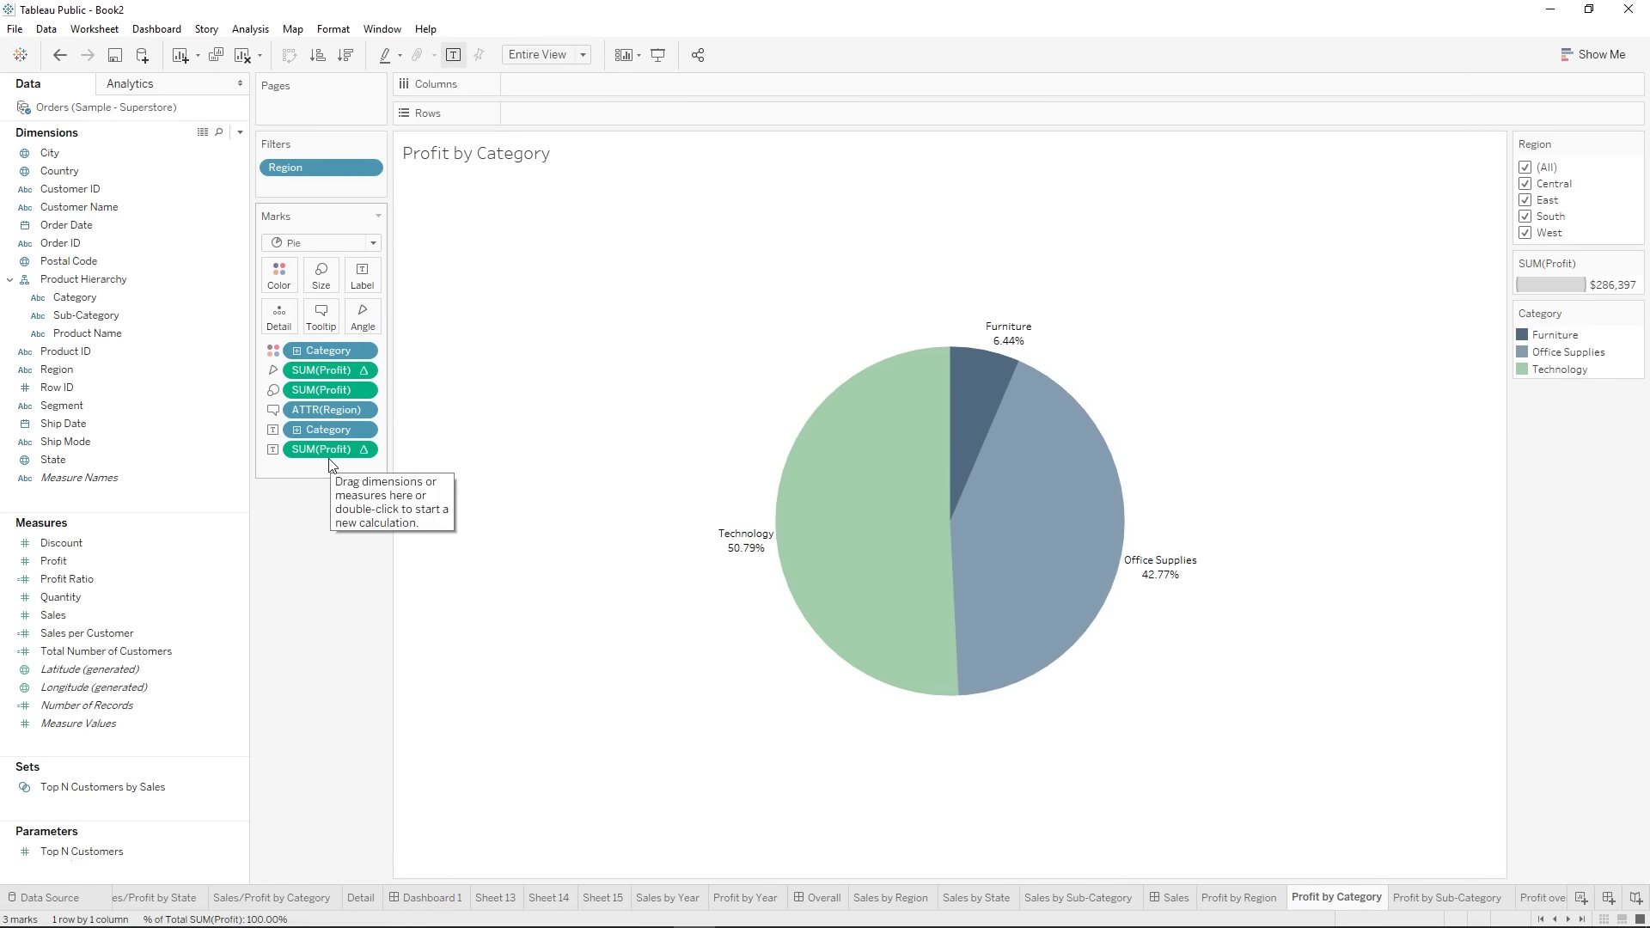
{"action": "mouse_move", "coordinate": [848, 528]}
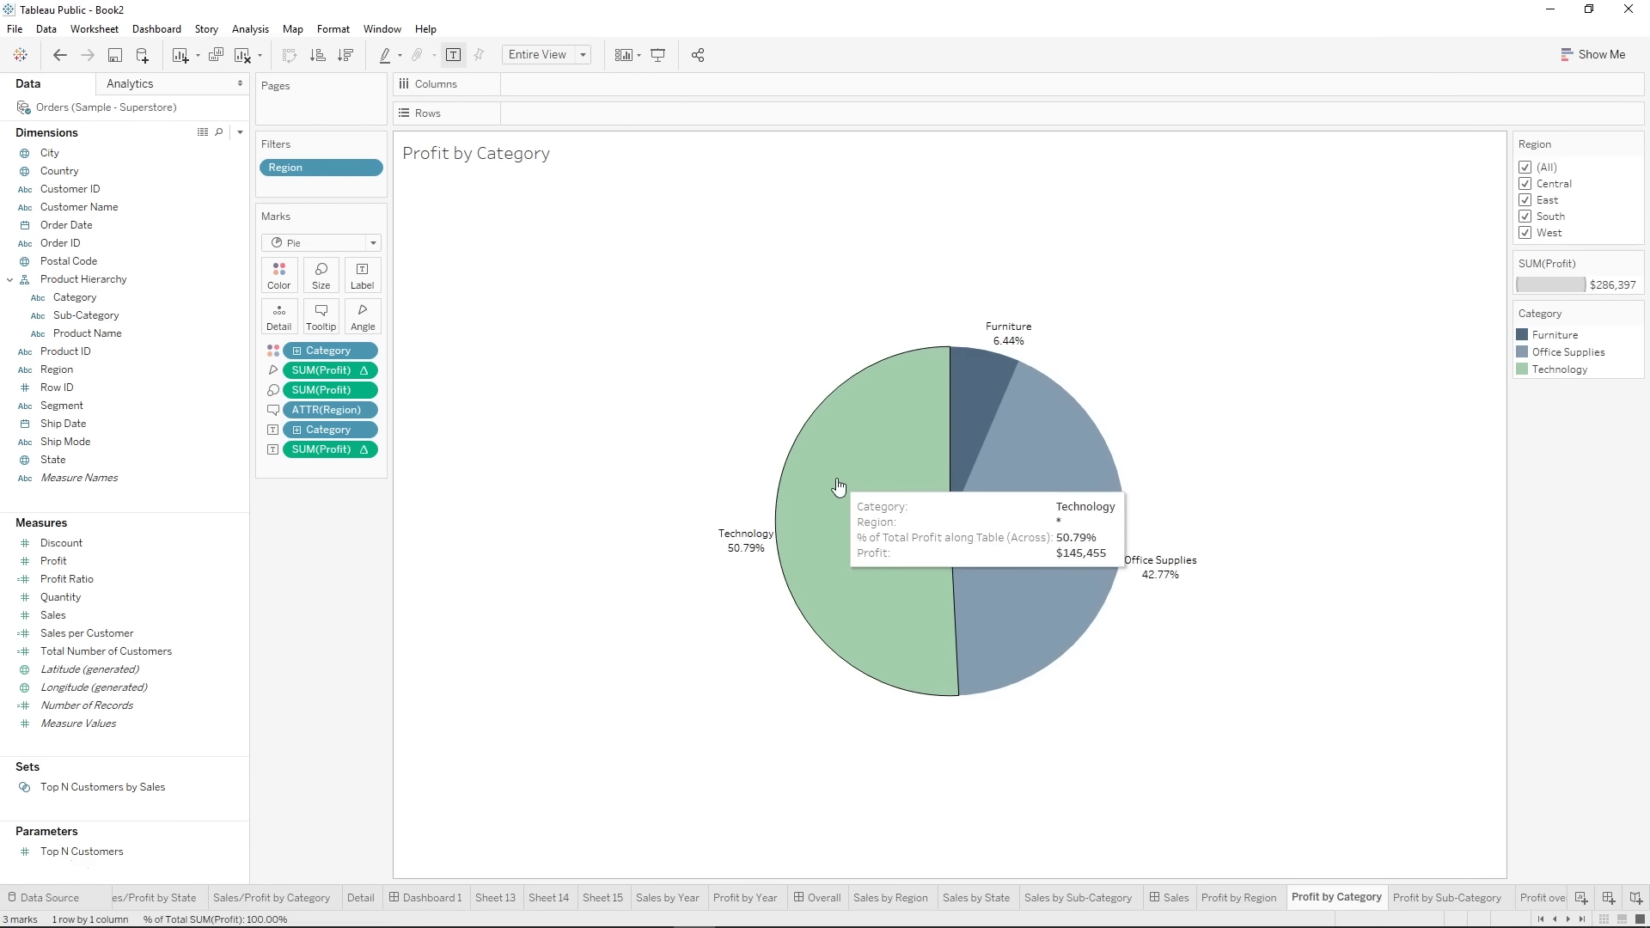
- Test the Region filter with only Central selected, restore all regions, and remove Region from the tooltip
{"action": "left_click", "coordinate": [1525, 168]}
{"action": "left_click", "coordinate": [1526, 183]}
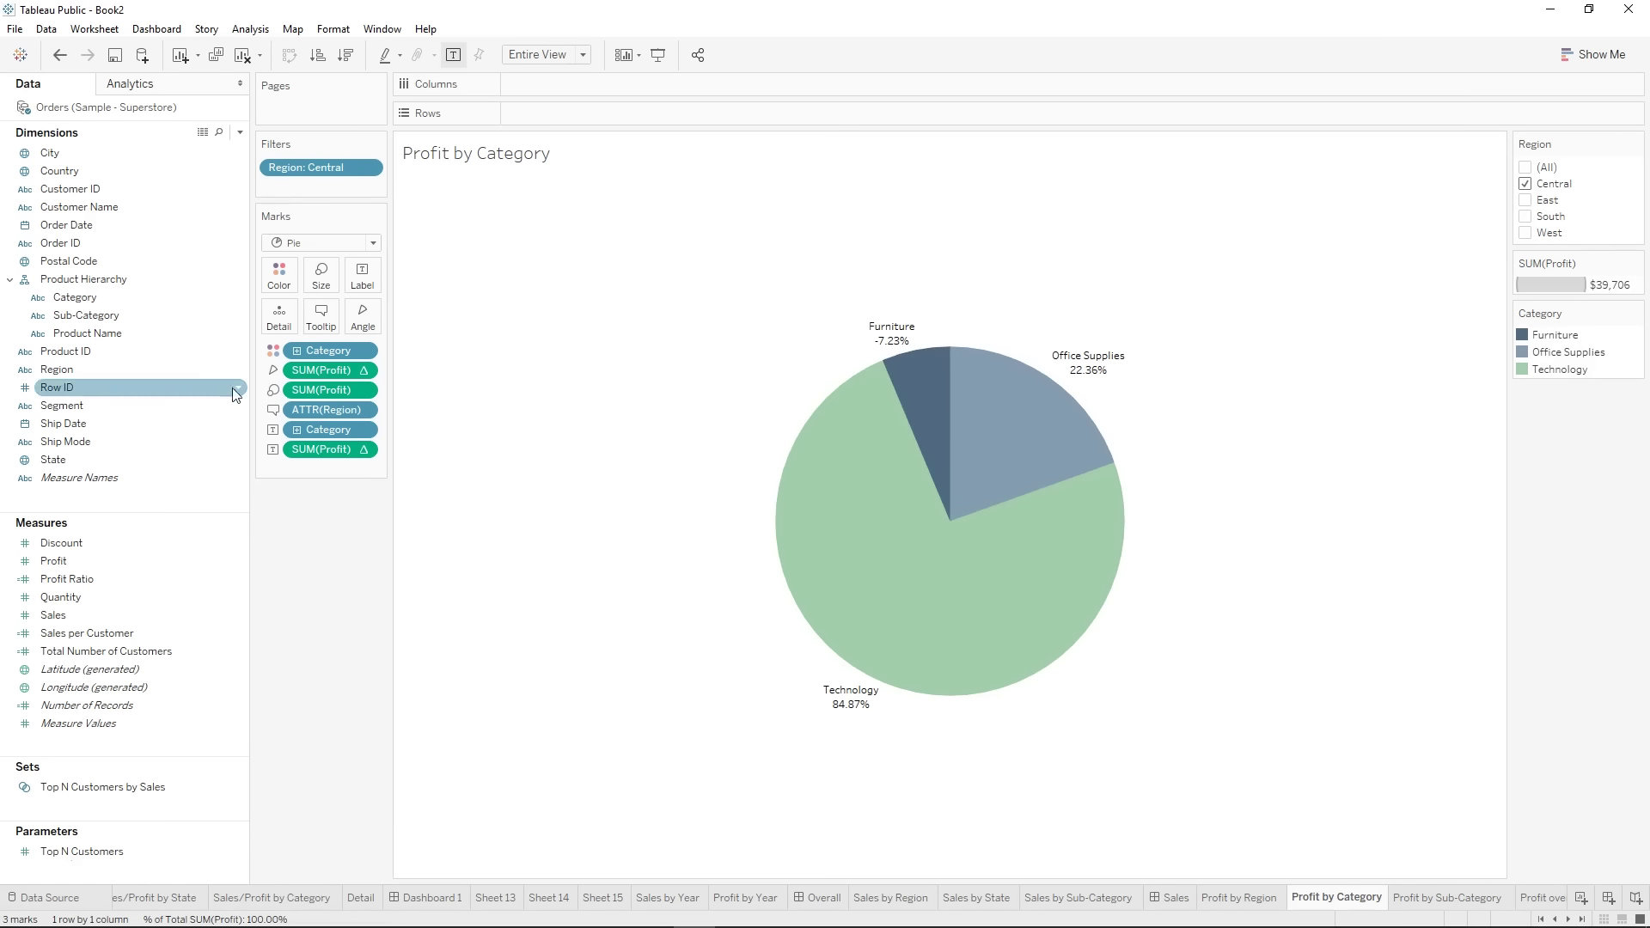
{"action": "left_click", "coordinate": [1525, 168]}
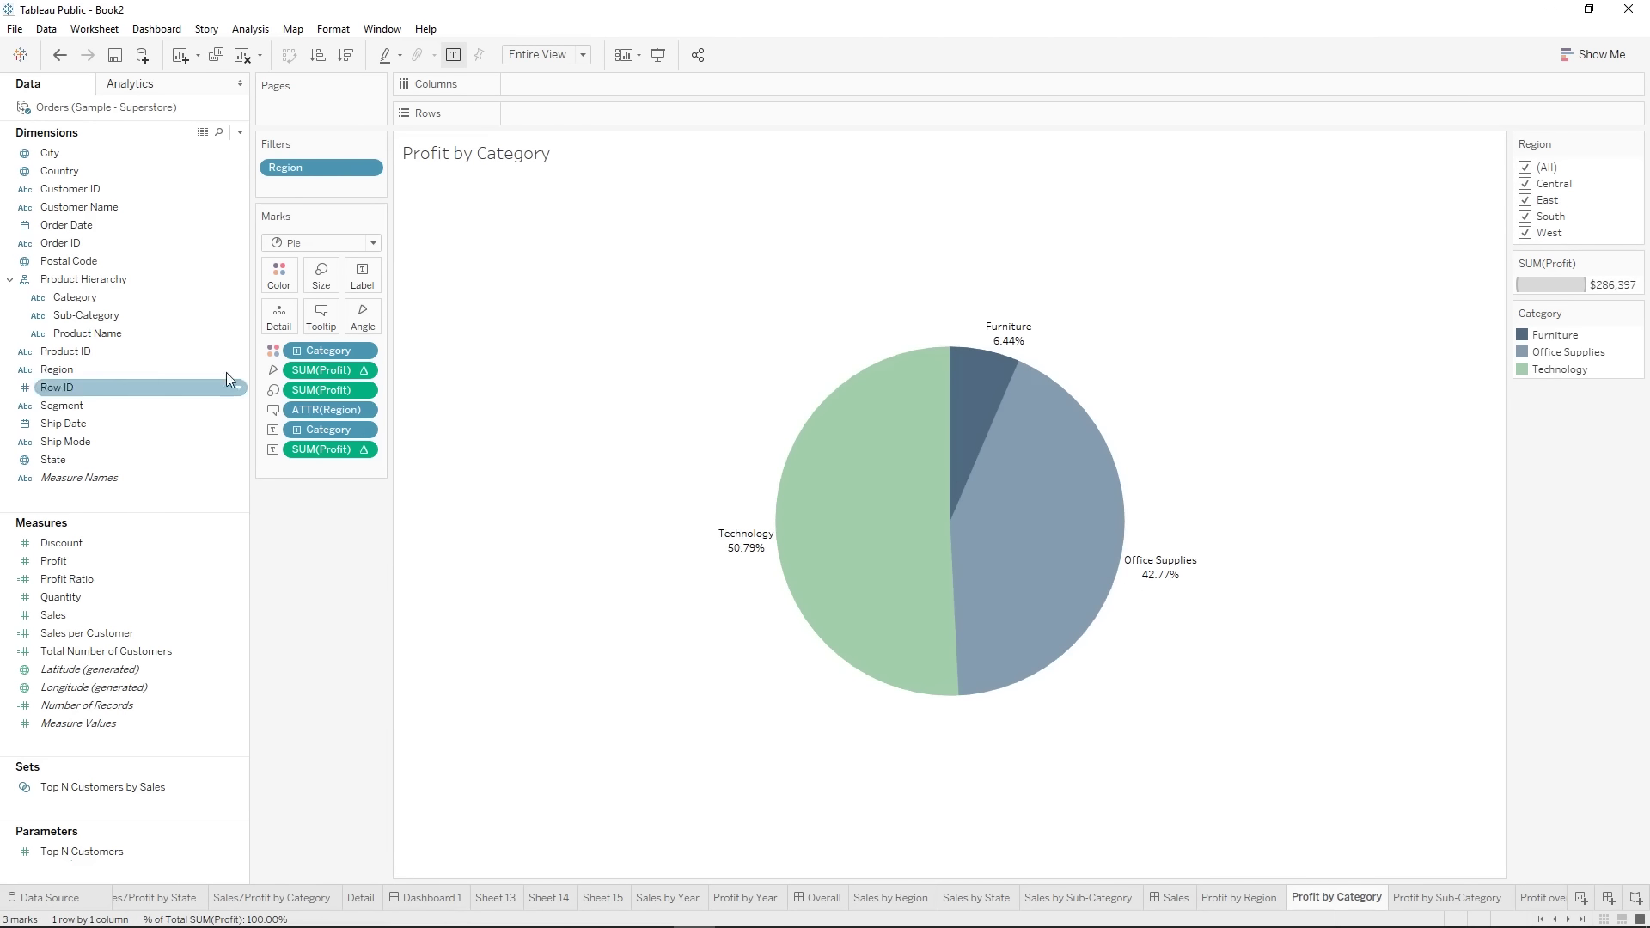
{"action": "left_click_drag", "start_coordinate": [328, 407], "coordinate": [297, 550]}
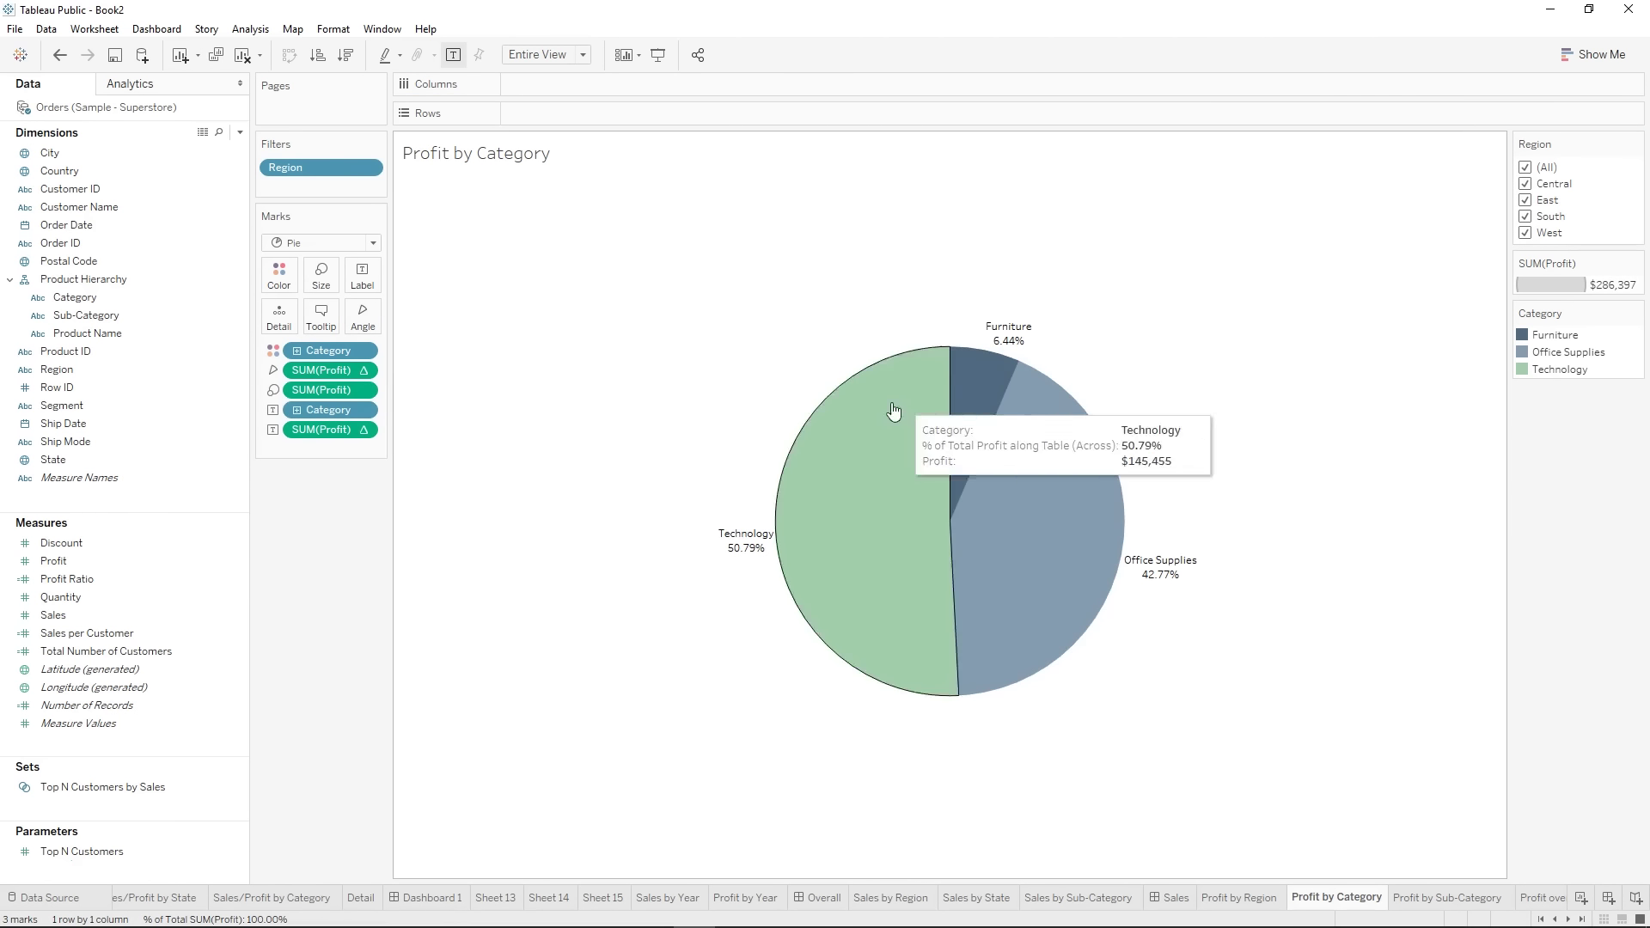
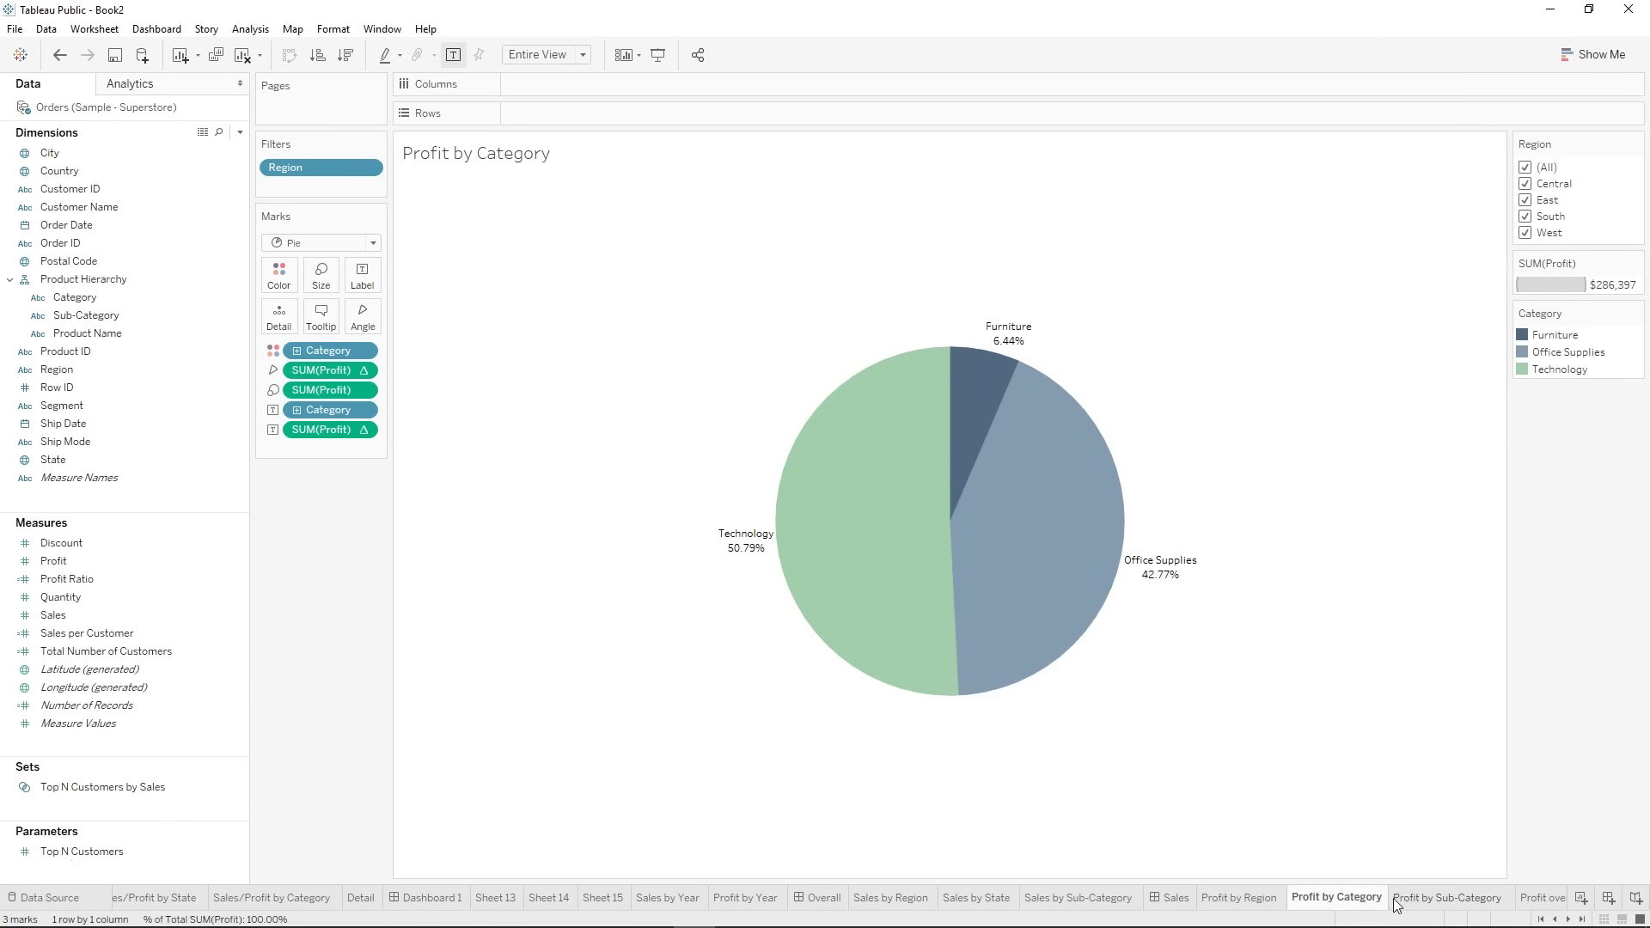
- Review the Profit by Region, Profit by Category, Profit by Sub-Category and Profit over Time by Category worksheets
{"action": "left_click", "coordinate": [1259, 898]}
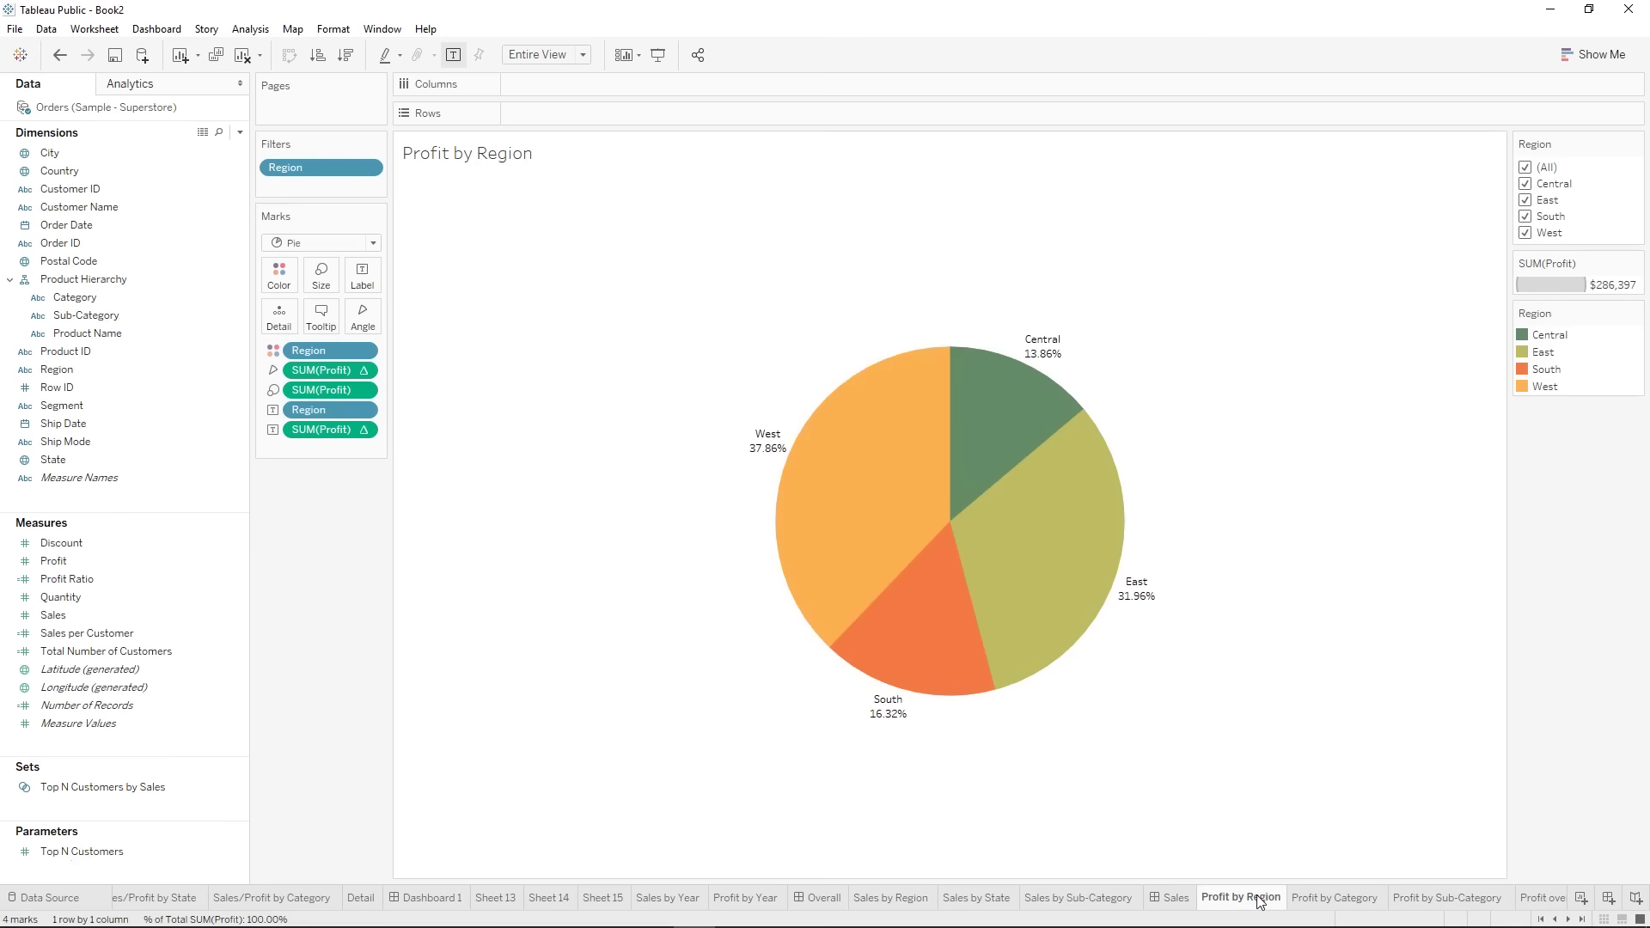
{"action": "left_click", "coordinate": [1340, 901]}
{"action": "left_click", "coordinate": [1430, 900]}
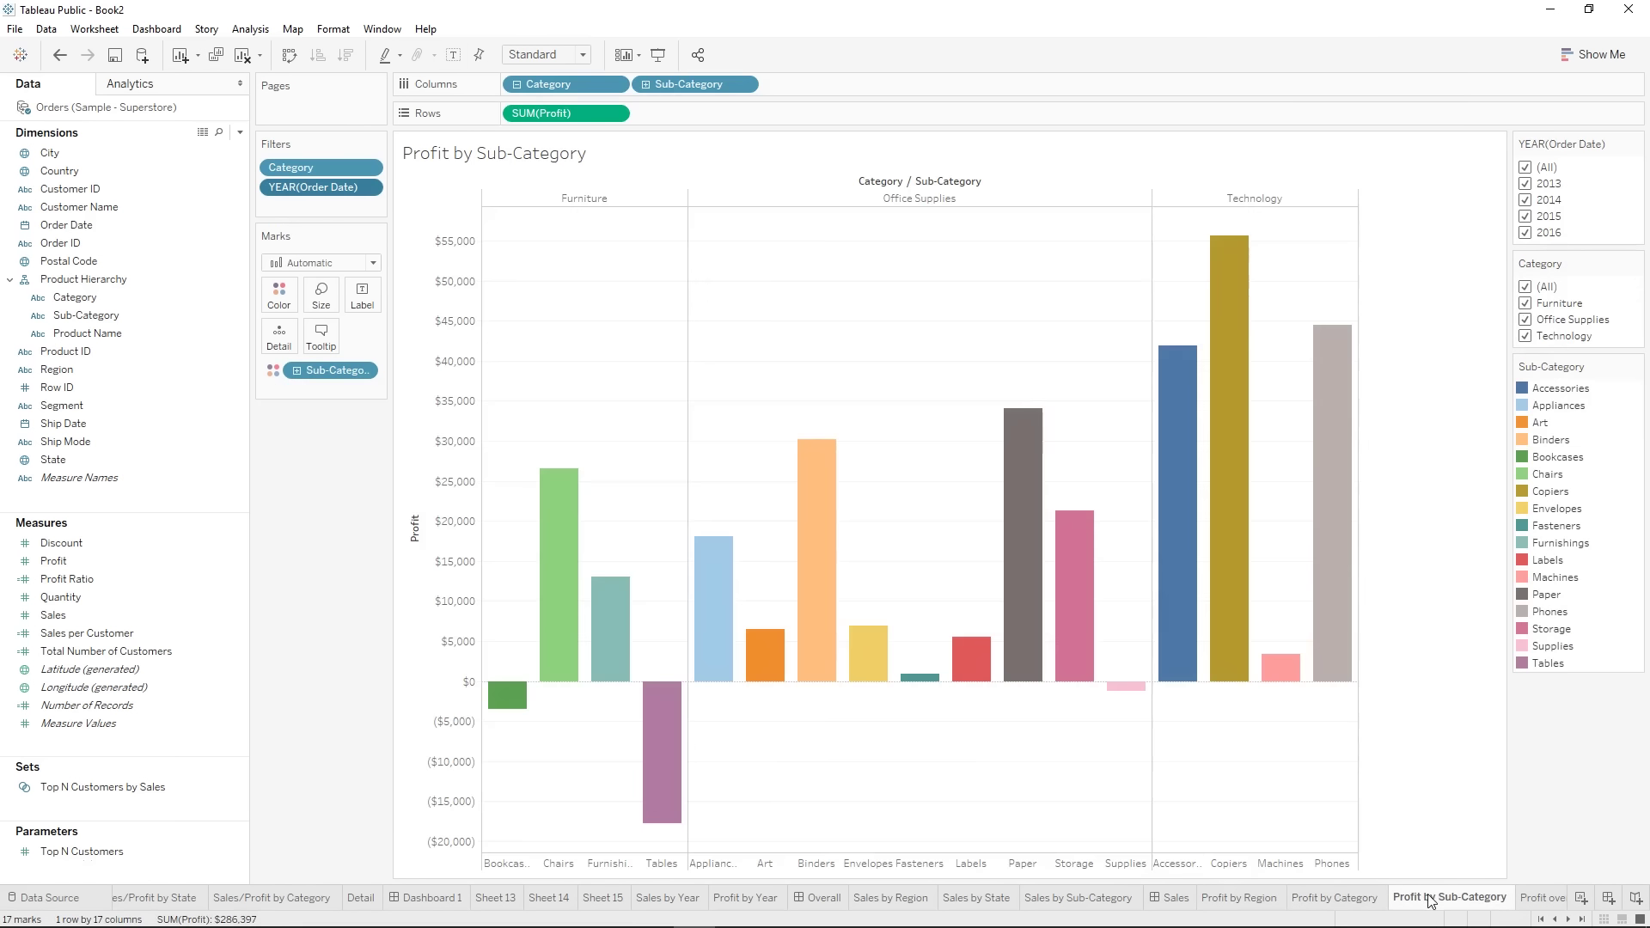
{"action": "left_click", "coordinate": [1540, 898]}
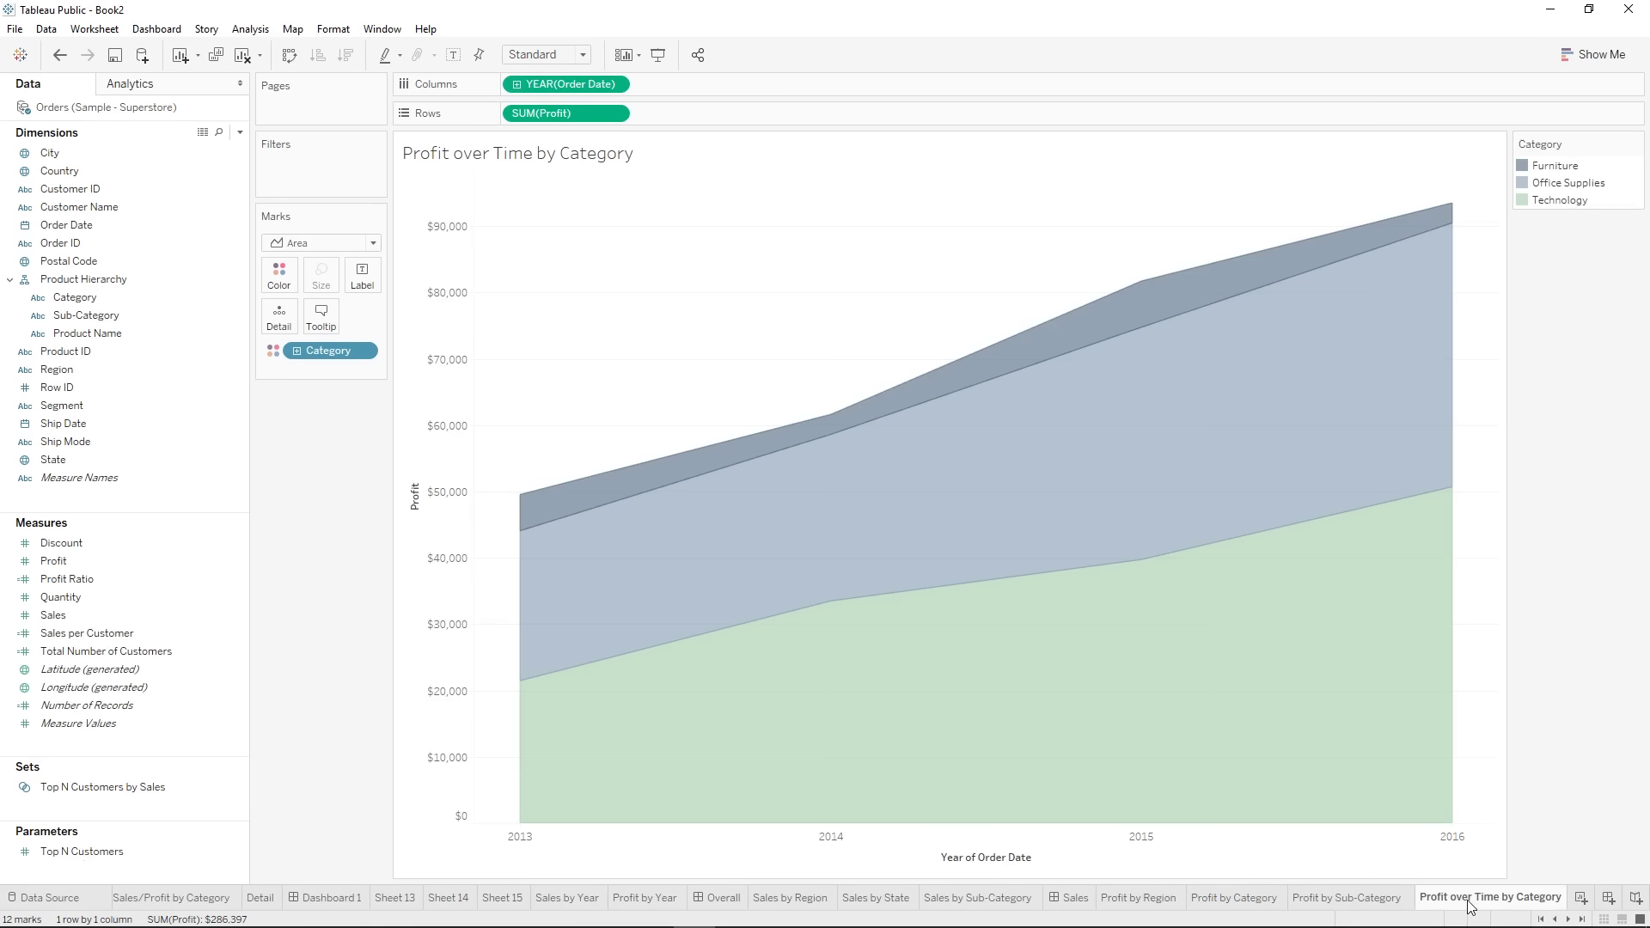
{"action": "mouse_move", "coordinate": [1523, 908]}
- Show a Sub-Category filter on the Profit by Sub-Category worksheet
{"action": "left_click", "coordinate": [1347, 899]}
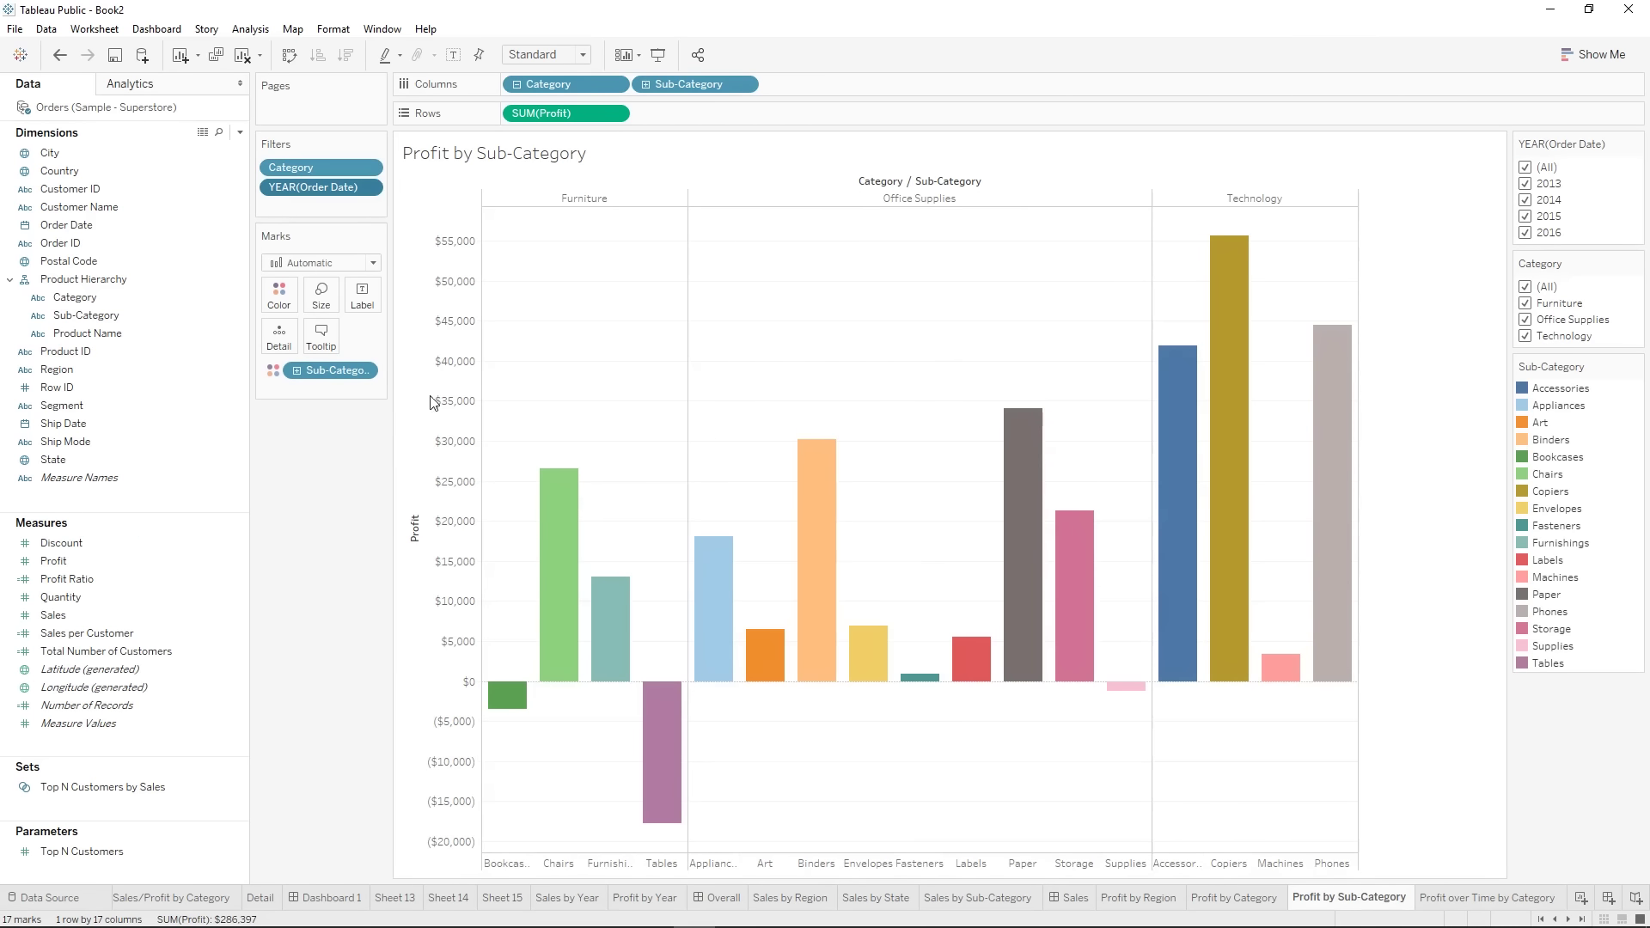
{"action": "right_click", "coordinate": [661, 85]}
{"action": "left_click", "coordinate": [706, 124]}
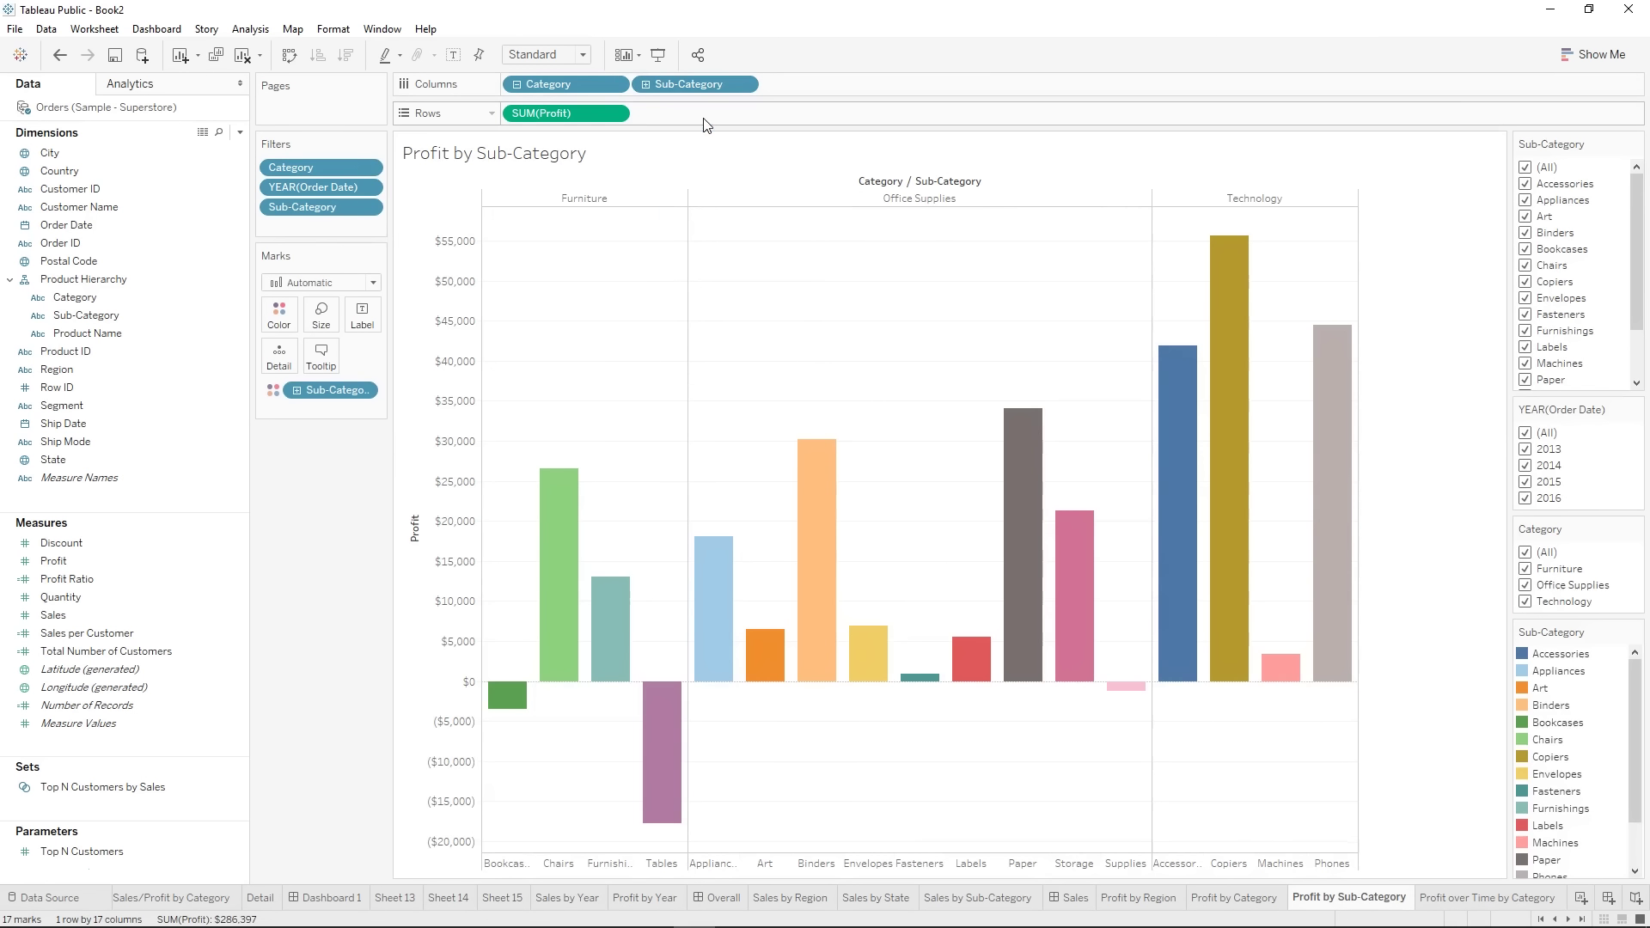
{"action": "left_click_drag", "start_coordinate": [1635, 245], "coordinate": [1561, 221]}
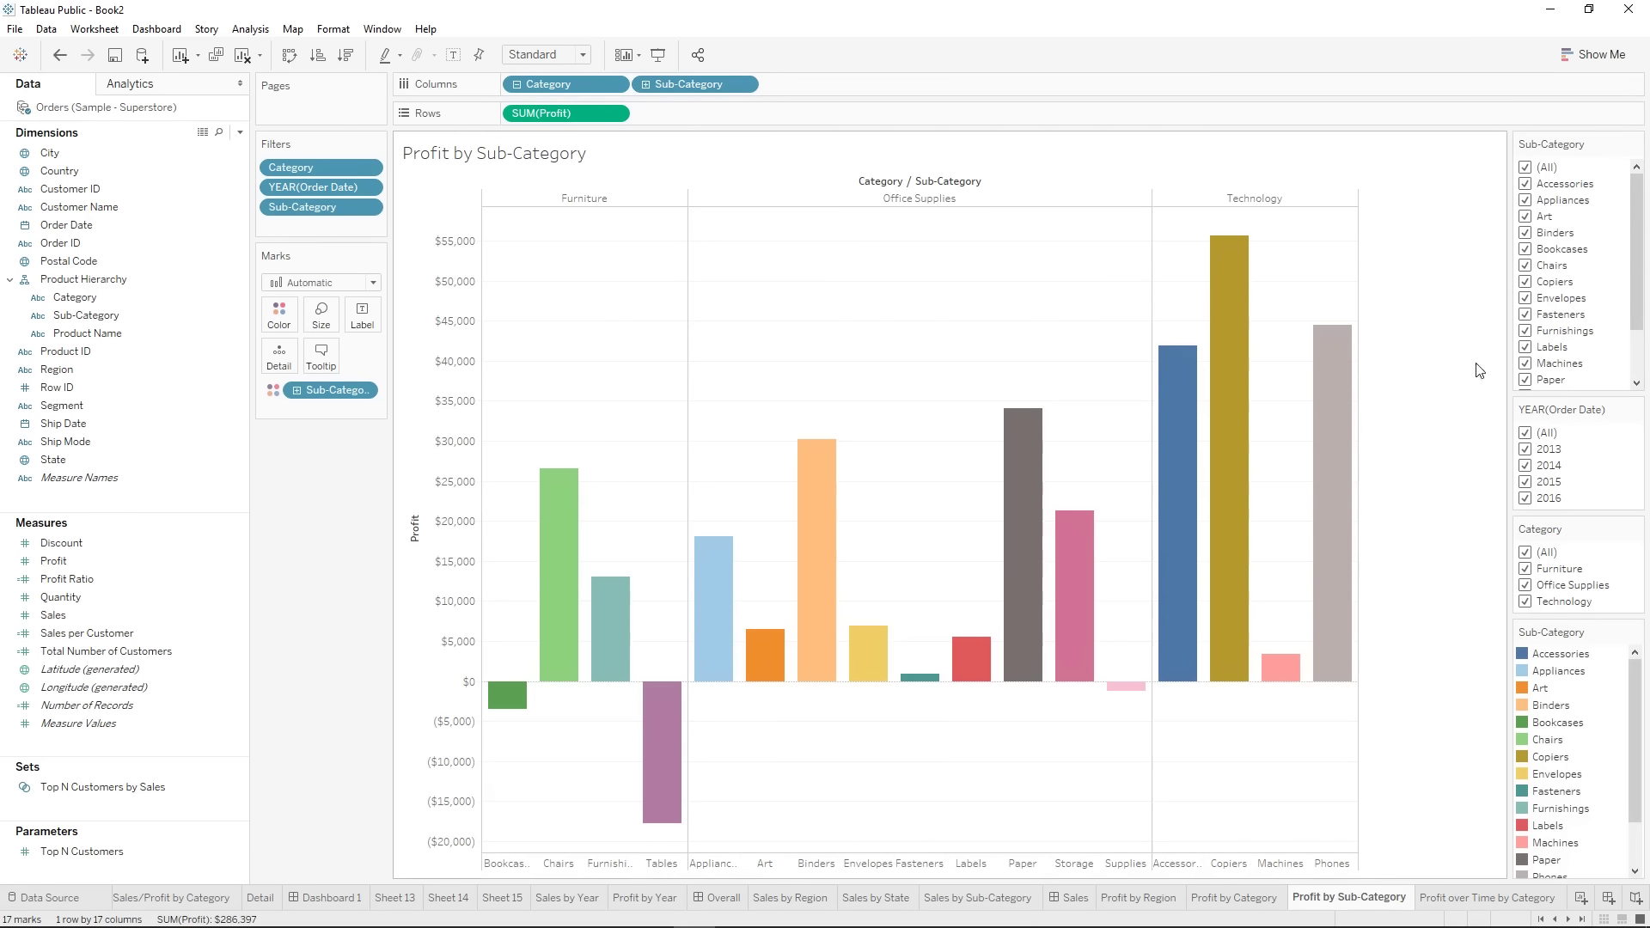
- Remove the Region filter from the Profit by Category worksheet
{"action": "left_click", "coordinate": [1140, 897]}
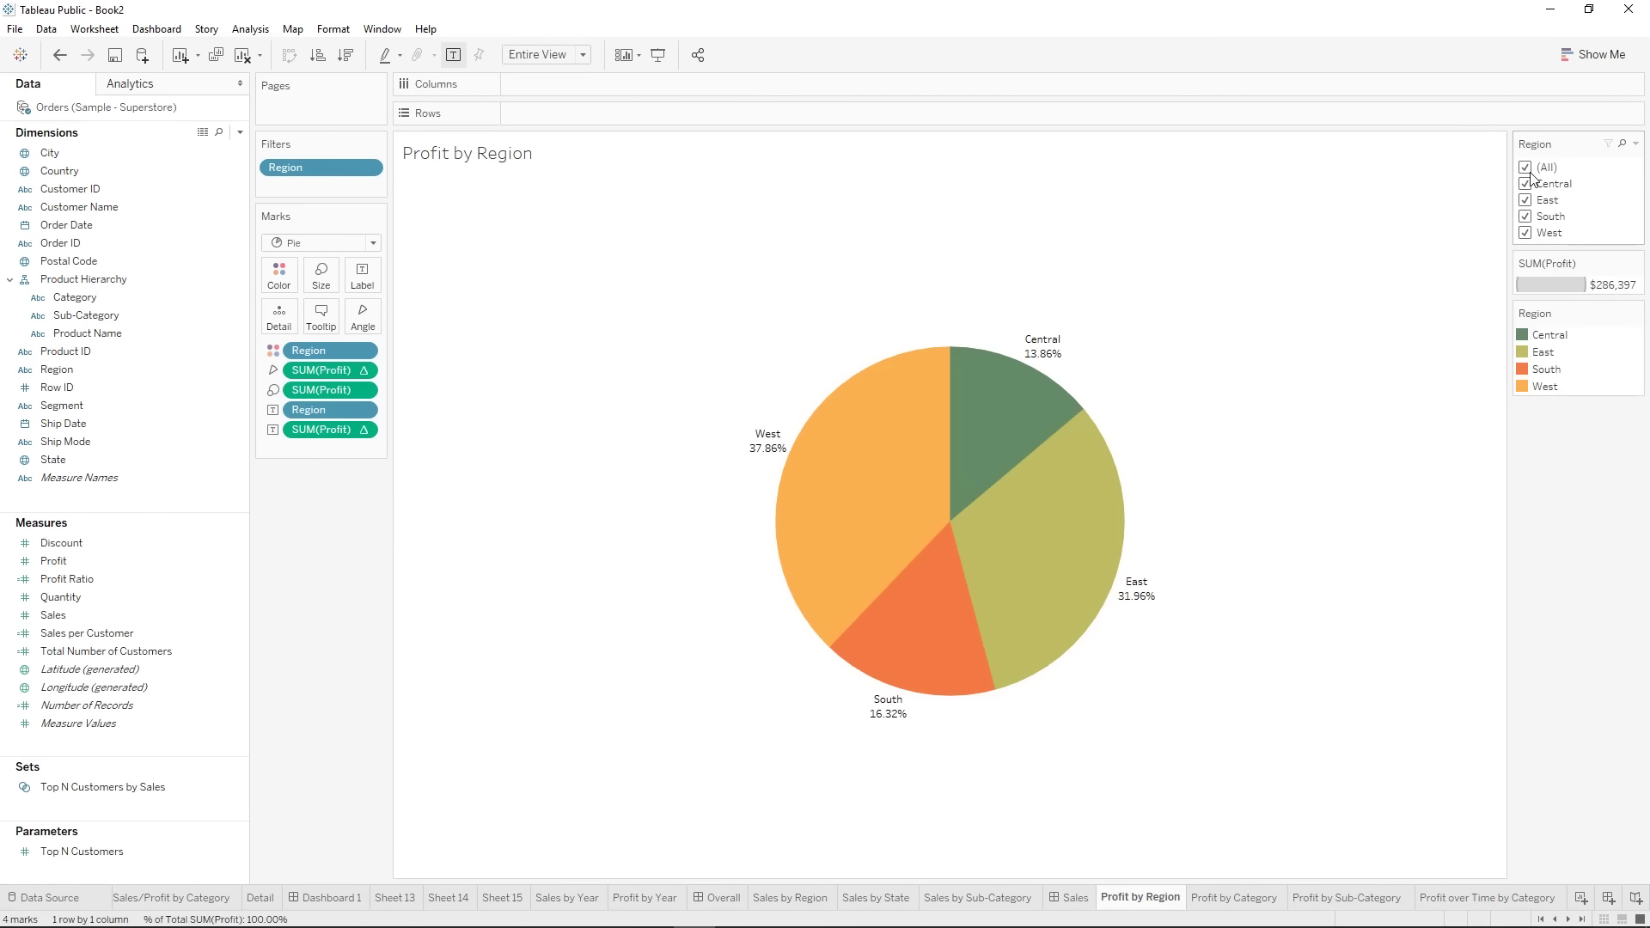
{"action": "left_click", "coordinate": [1220, 896]}
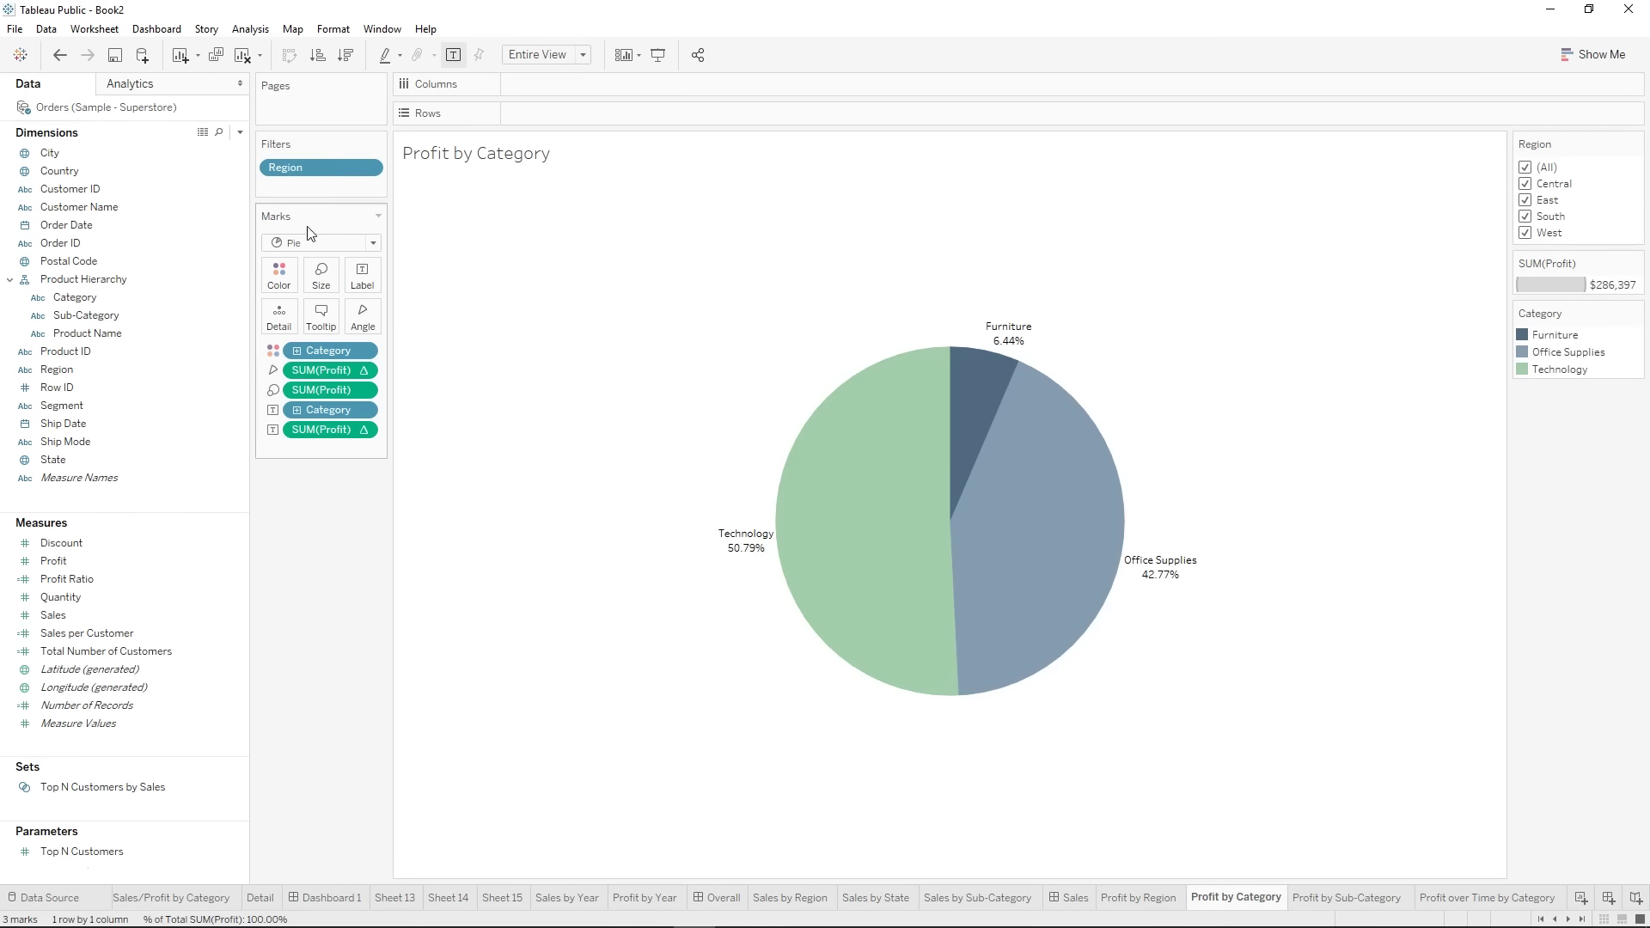
{"action": "left_click_drag", "start_coordinate": [326, 170], "coordinate": [350, 578]}
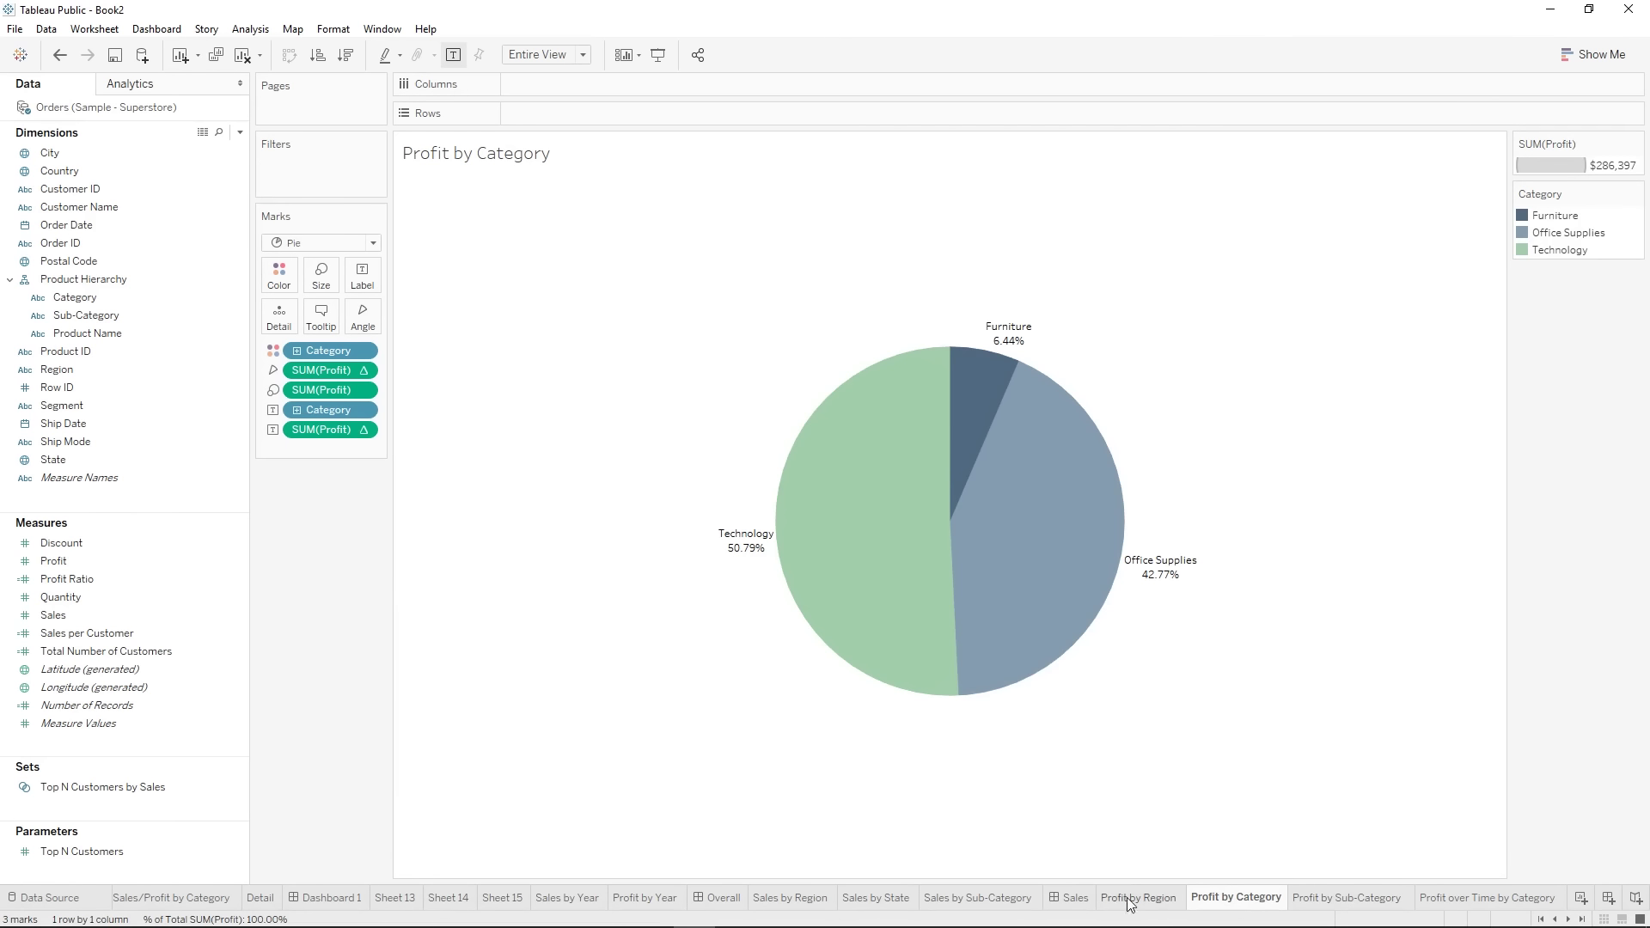
- Check the filters on the Profit by Sub-Category worksheet and open the Profit over Time by Category worksheet
{"action": "mouse_move", "coordinate": [1362, 910]}
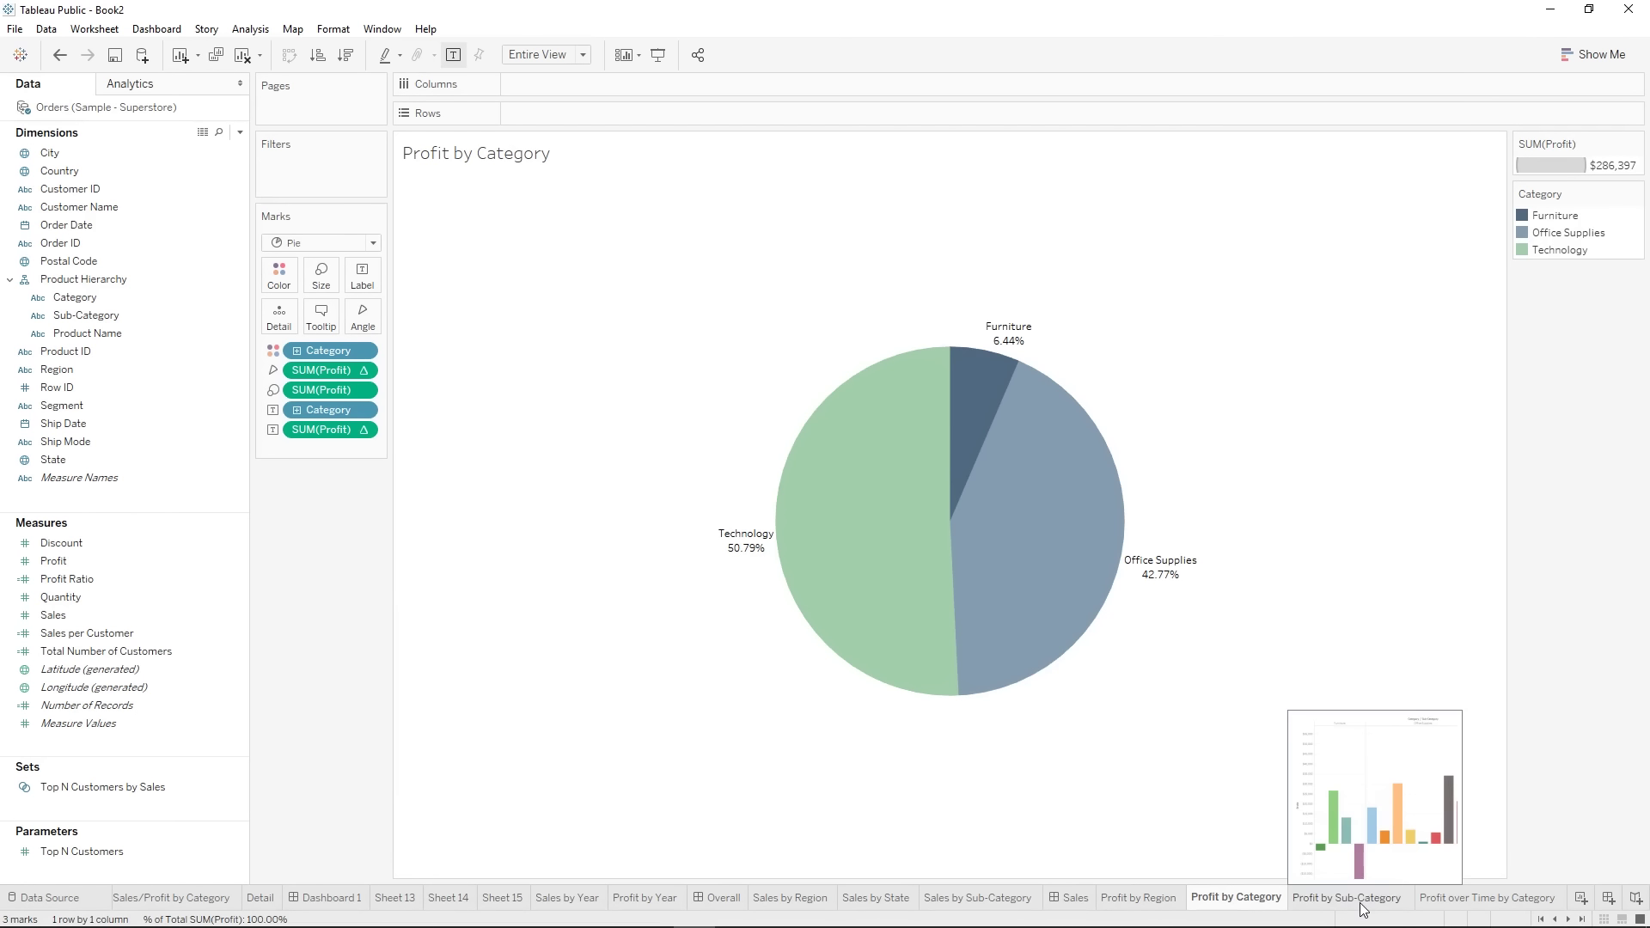
{"action": "left_click", "coordinate": [1343, 908]}
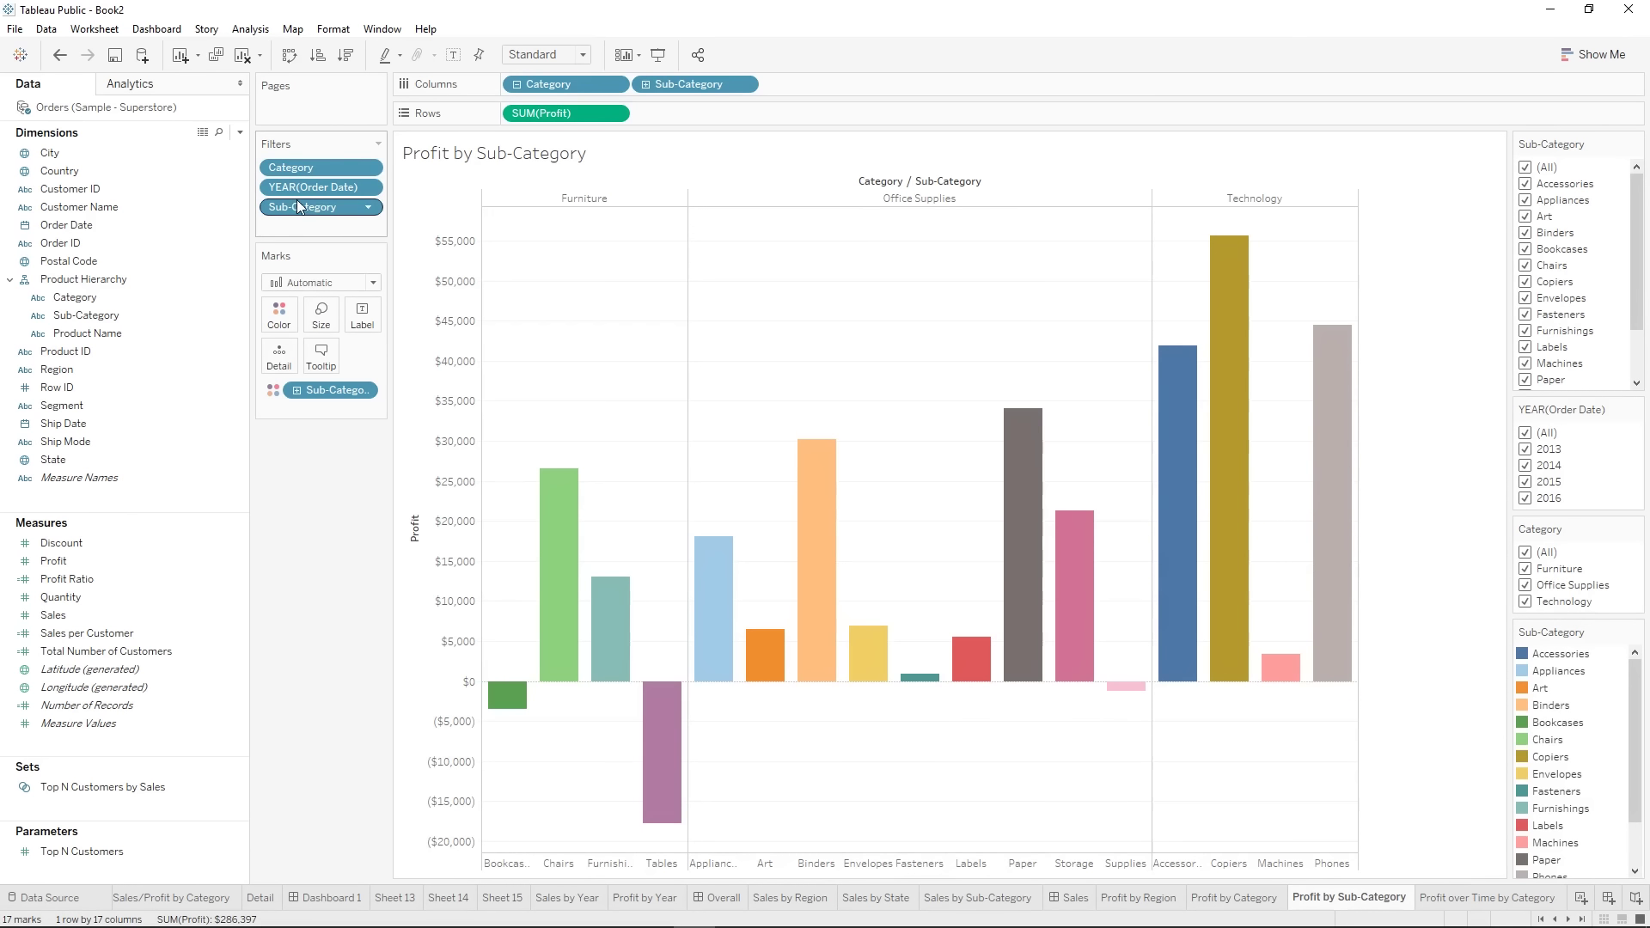
{"action": "left_click", "coordinate": [1480, 897]}
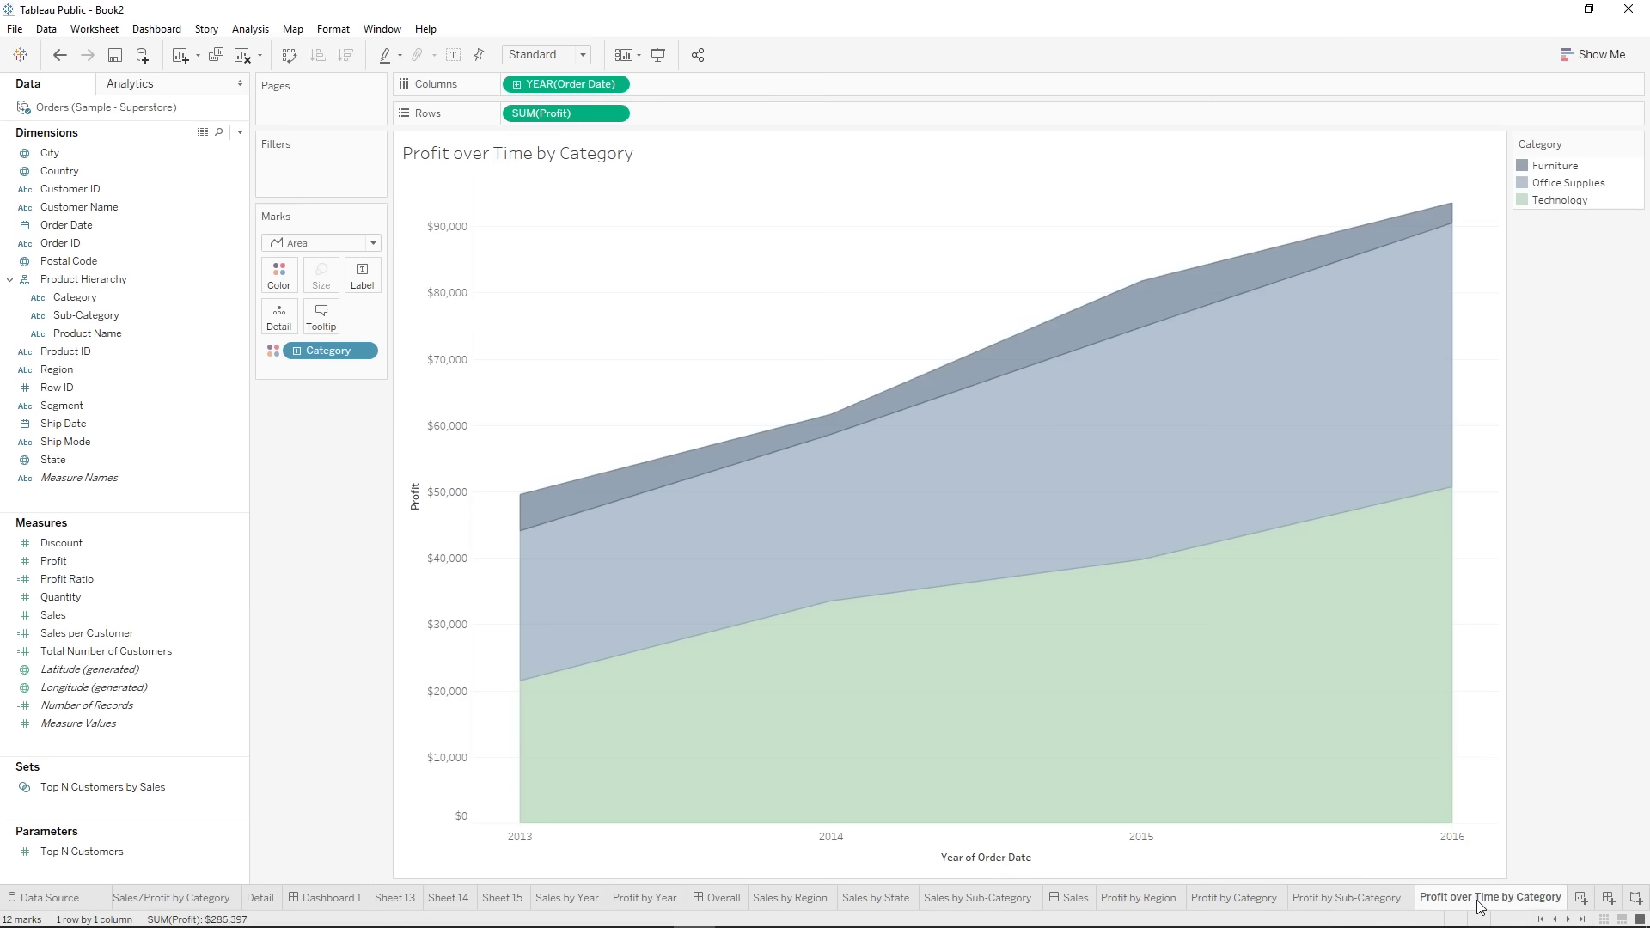
- Create a new dashboard with a custom fixed size of 1400 px wide by 1000 px high
{"action": "left_click", "coordinate": [1341, 900]}
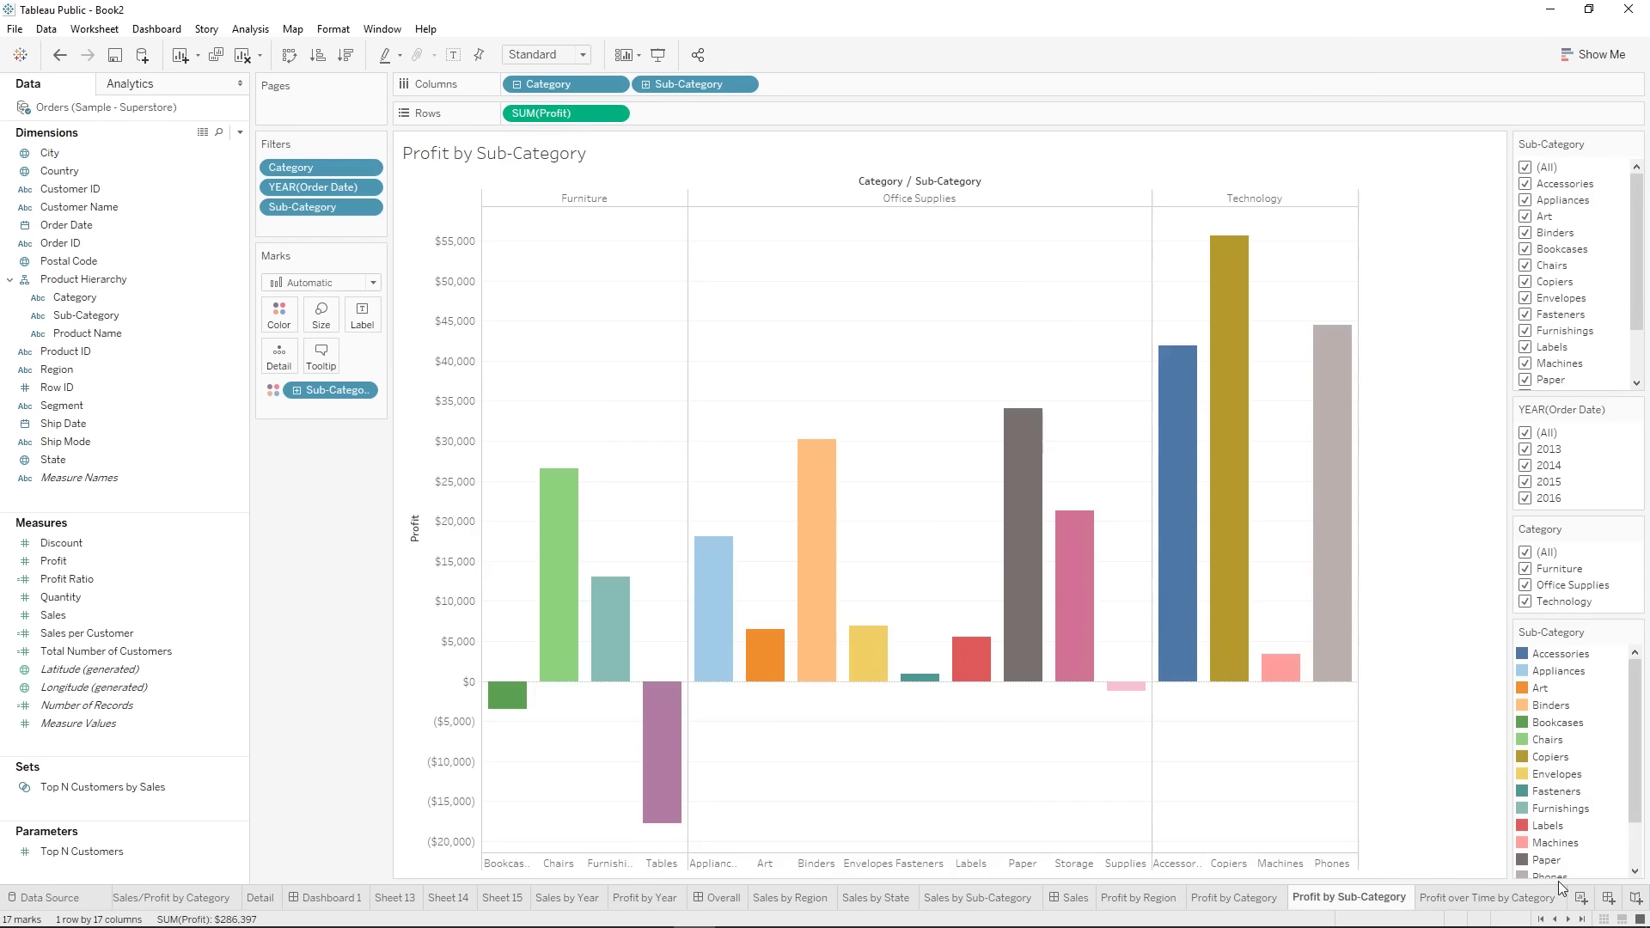
{"action": "left_click", "coordinate": [1607, 898]}
{"action": "left_click", "coordinate": [142, 170]}
{"action": "left_click", "coordinate": [95, 200]}
{"action": "left_click", "coordinate": [86, 220]}
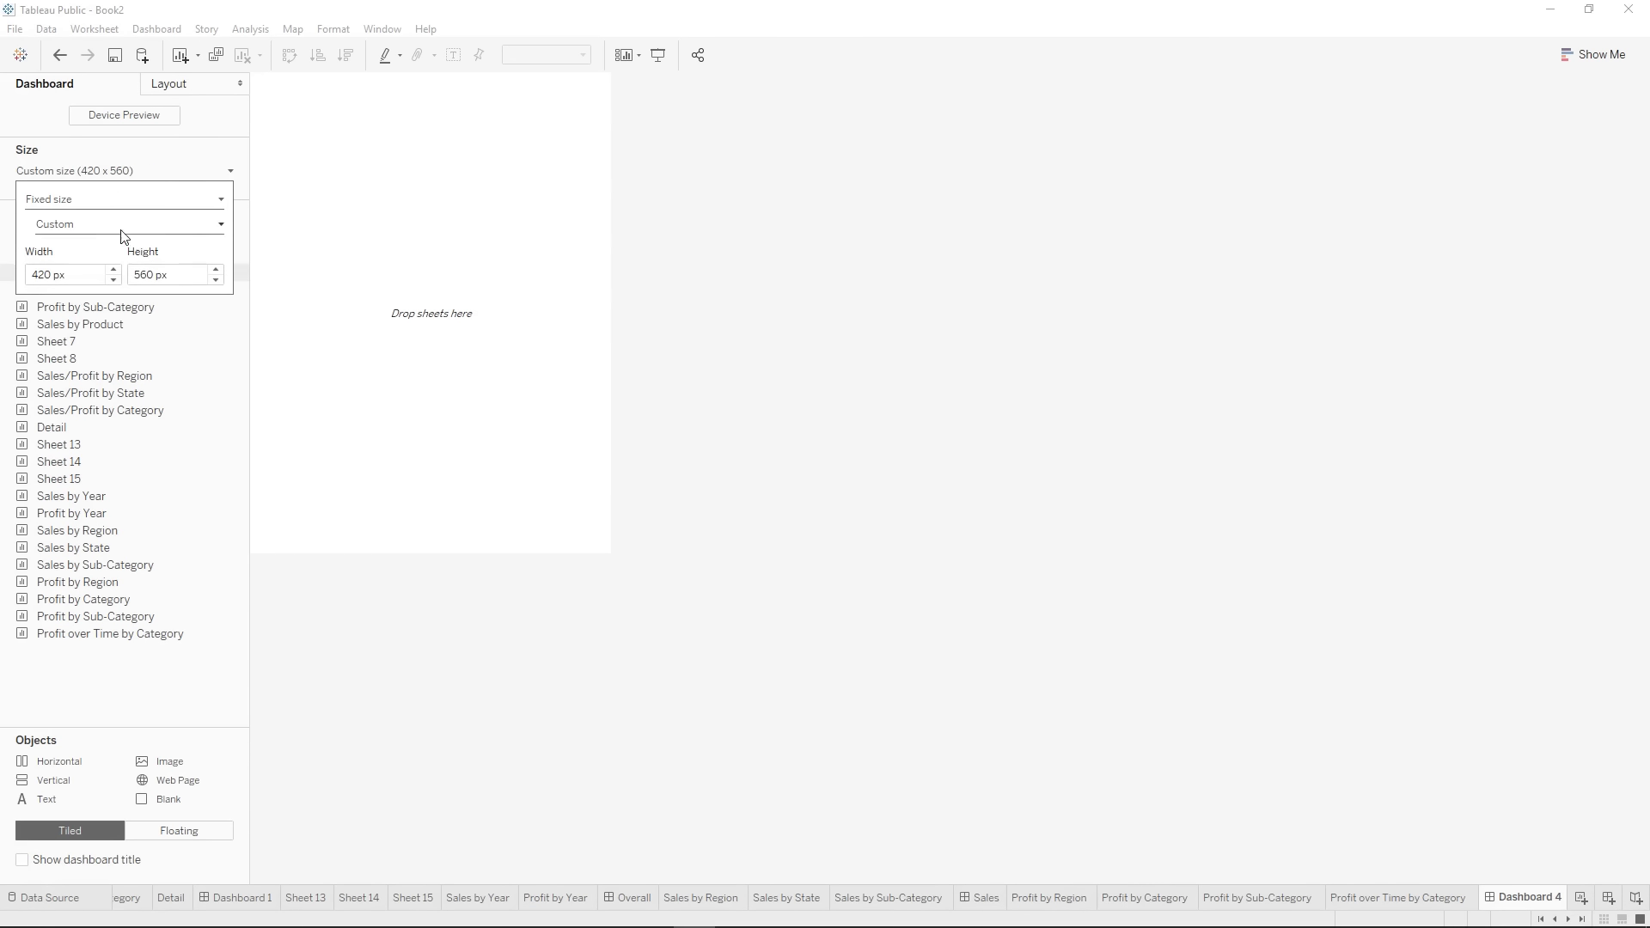
{"action": "double_click", "coordinate": [41, 275]}
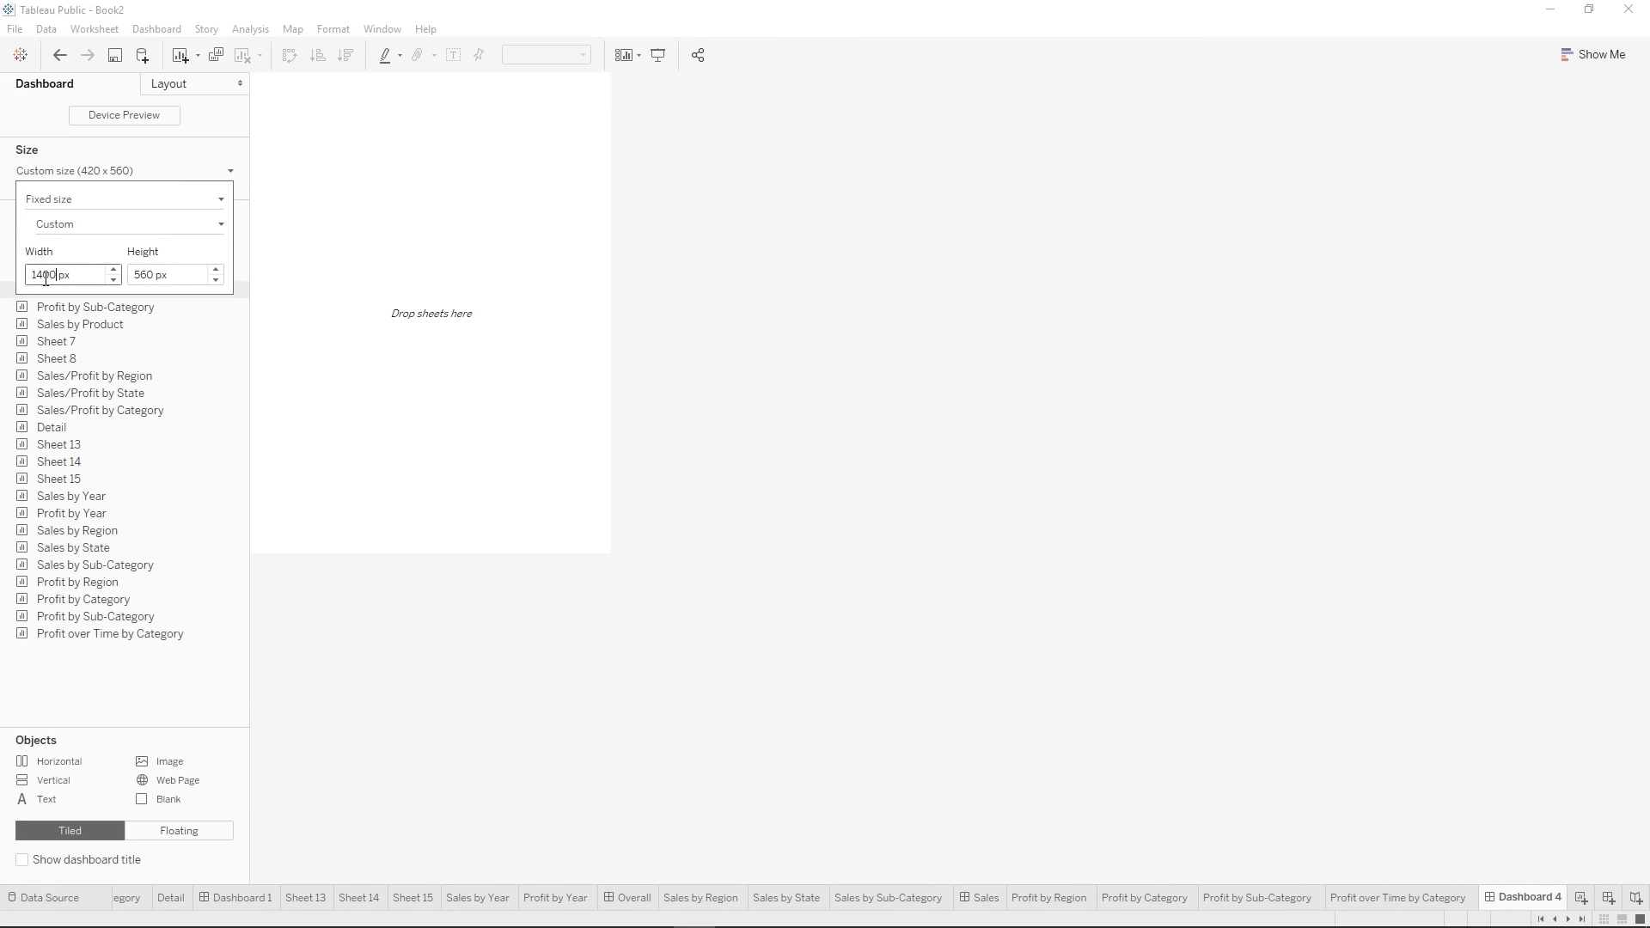
{"action": "key", "text": "Return"}
{"action": "double_click", "coordinate": [140, 275]}
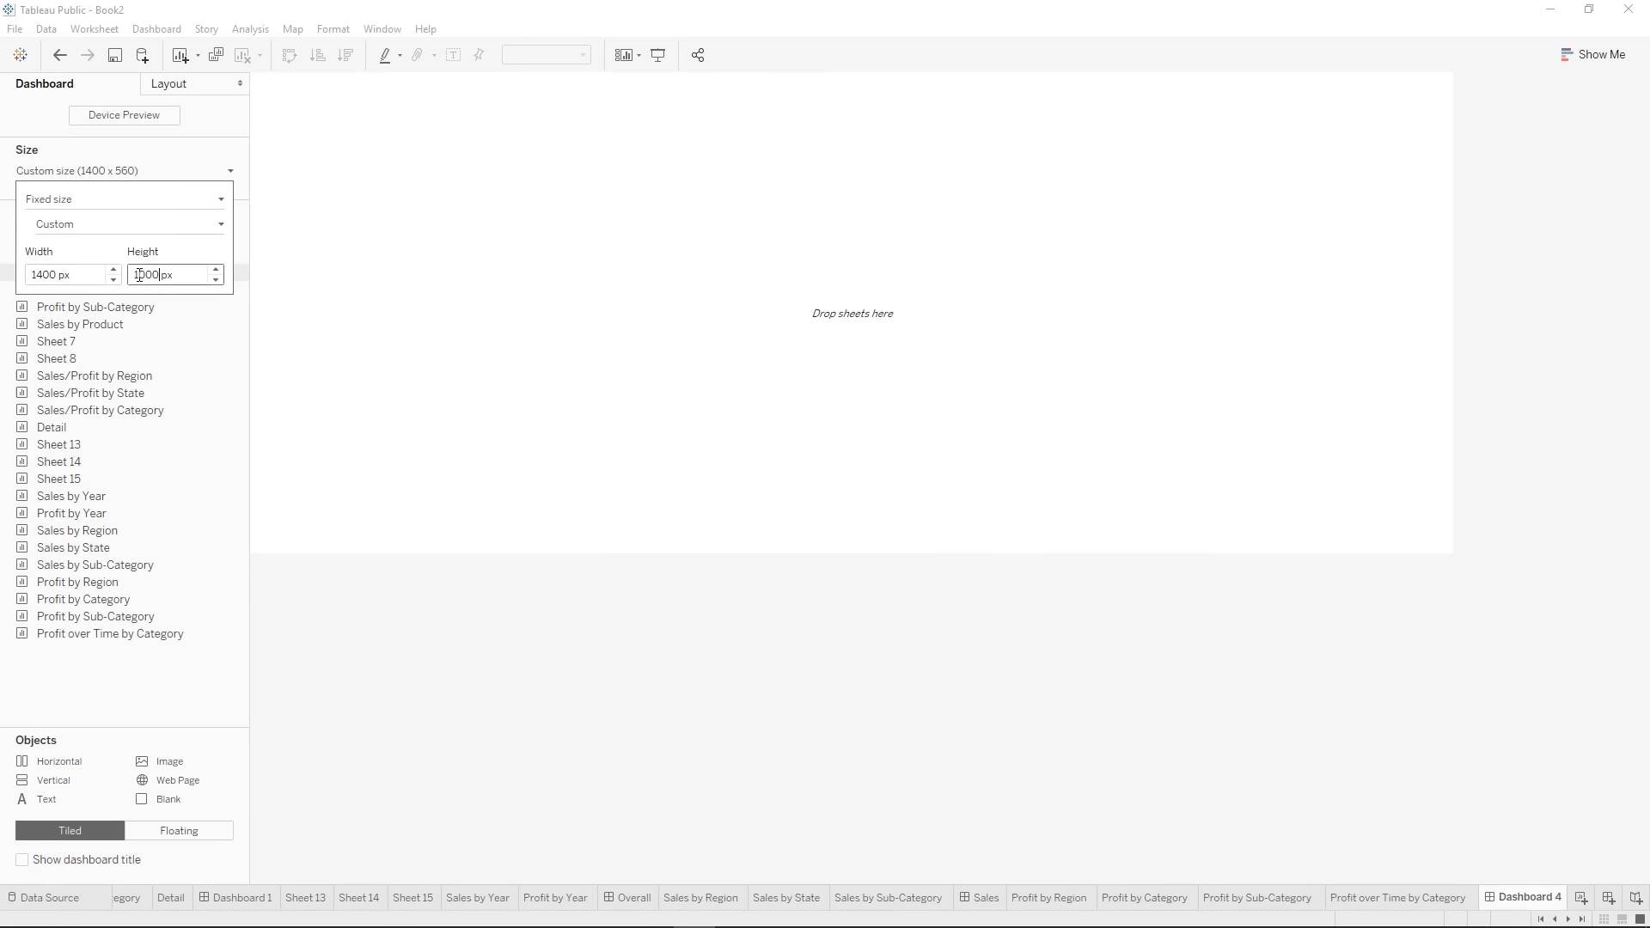
{"action": "key", "text": "Return"}
- Rename the new dashboard as Profit
{"action": "right_click", "coordinate": [1514, 897]}
{"action": "left_click", "coordinate": [1555, 698]}
{"action": "type", "text": "Profit"}
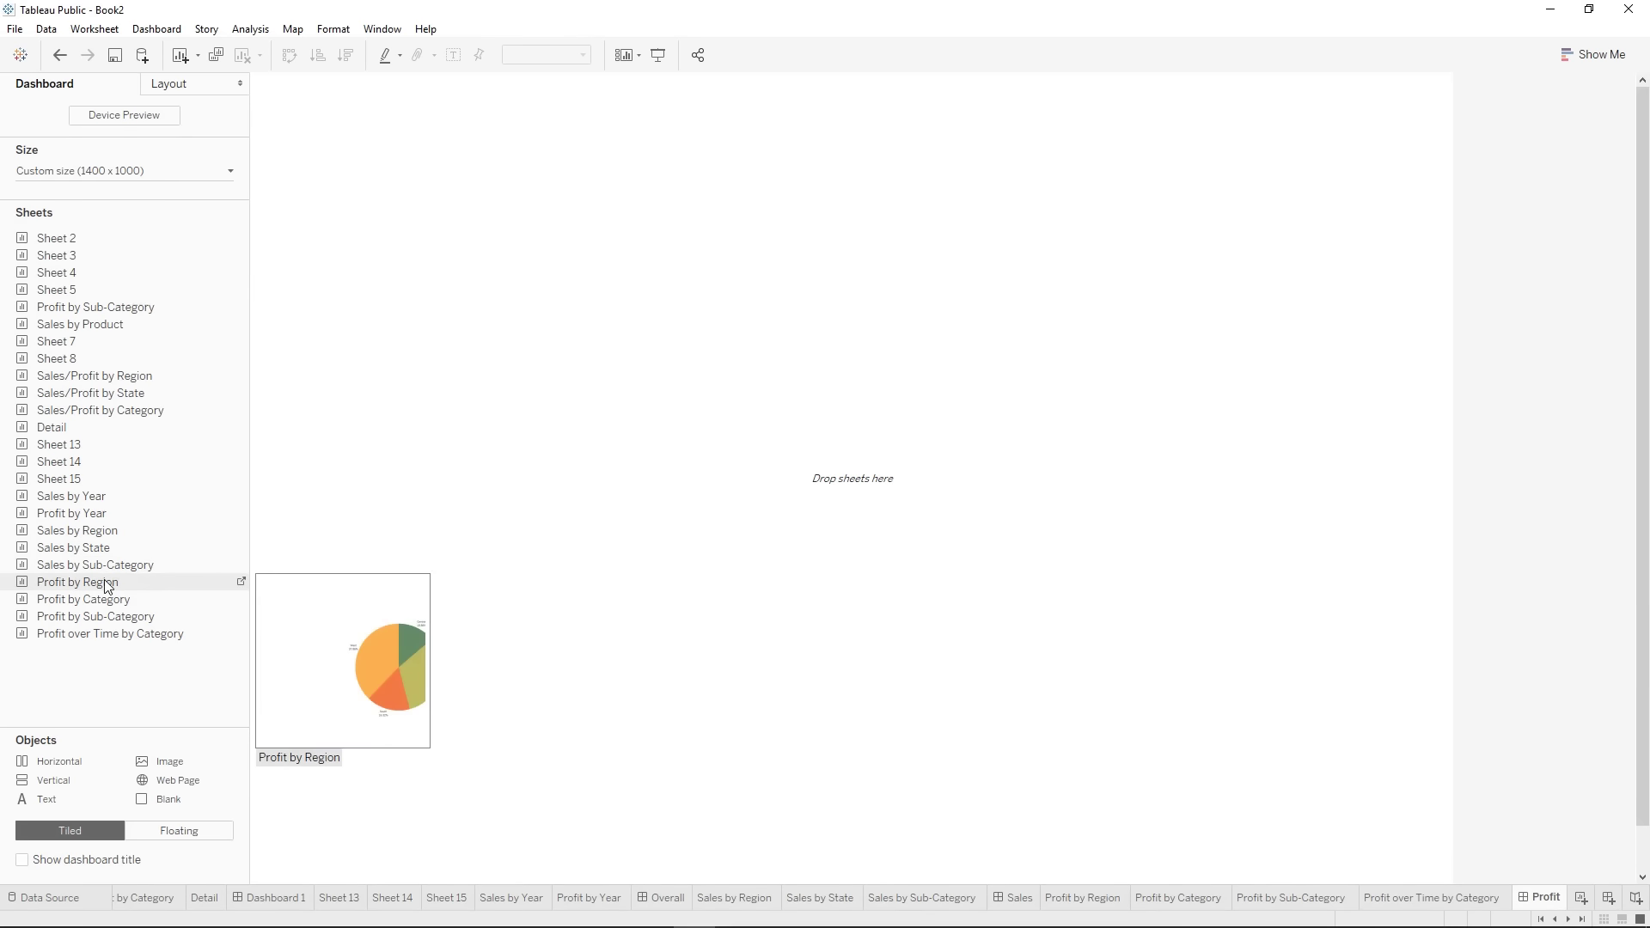
- Place Profit by Region beside Profit over Time by Category, with Profit by Sub-Category and Profit by Category below in equal widths
{"action": "left_click_drag", "start_coordinate": [108, 582], "coordinate": [421, 452]}
{"action": "left_click_drag", "start_coordinate": [100, 636], "coordinate": [1117, 534]}
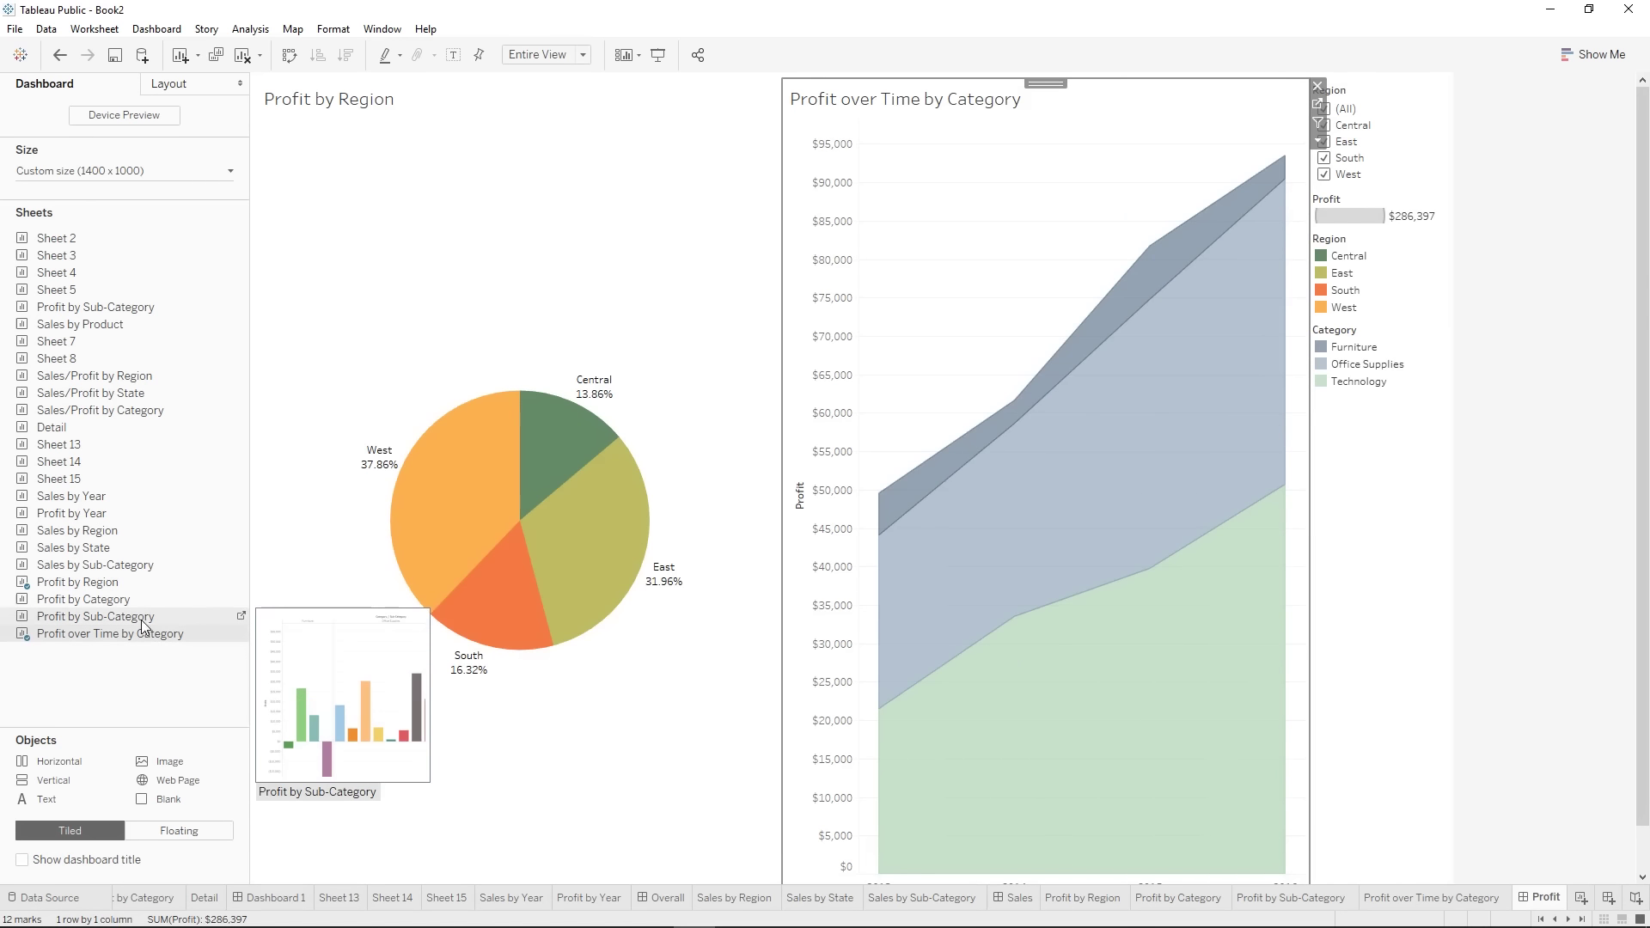
{"action": "mouse_move", "coordinate": [121, 617]}
{"action": "left_mouse_down"}
{"action": "mouse_move", "coordinate": [664, 712]}
{"action": "mouse_move", "coordinate": [675, 920]}
{"action": "left_mouse_up"}
{"action": "left_click_drag", "start_coordinate": [849, 843], "coordinate": [857, 746]}
{"action": "left_click_drag", "start_coordinate": [84, 600], "coordinate": [1245, 700]}
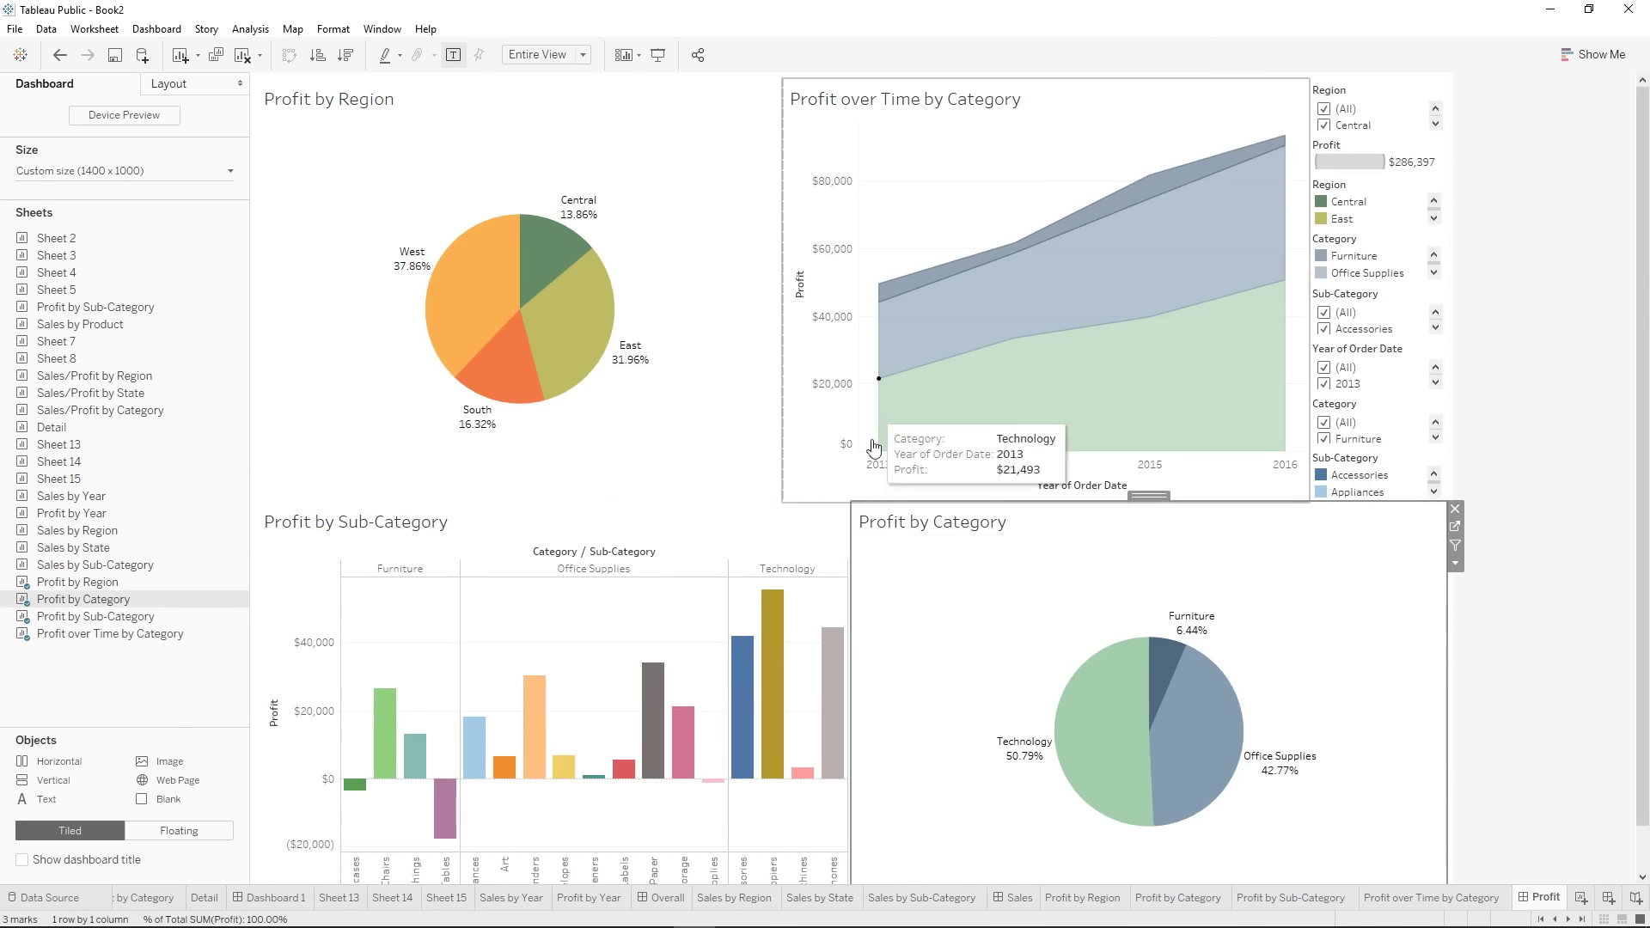
{"action": "left_click_drag", "start_coordinate": [851, 625], "coordinate": [780, 625]}
{"action": "left_click", "coordinate": [1399, 101]}
{"action": "mouse_move", "coordinate": [1389, 84]}
{"action": "left_mouse_down"}
{"action": "mouse_move", "coordinate": [1444, 138]}
{"action": "mouse_move", "coordinate": [1451, 294]}
{"action": "left_mouse_up"}
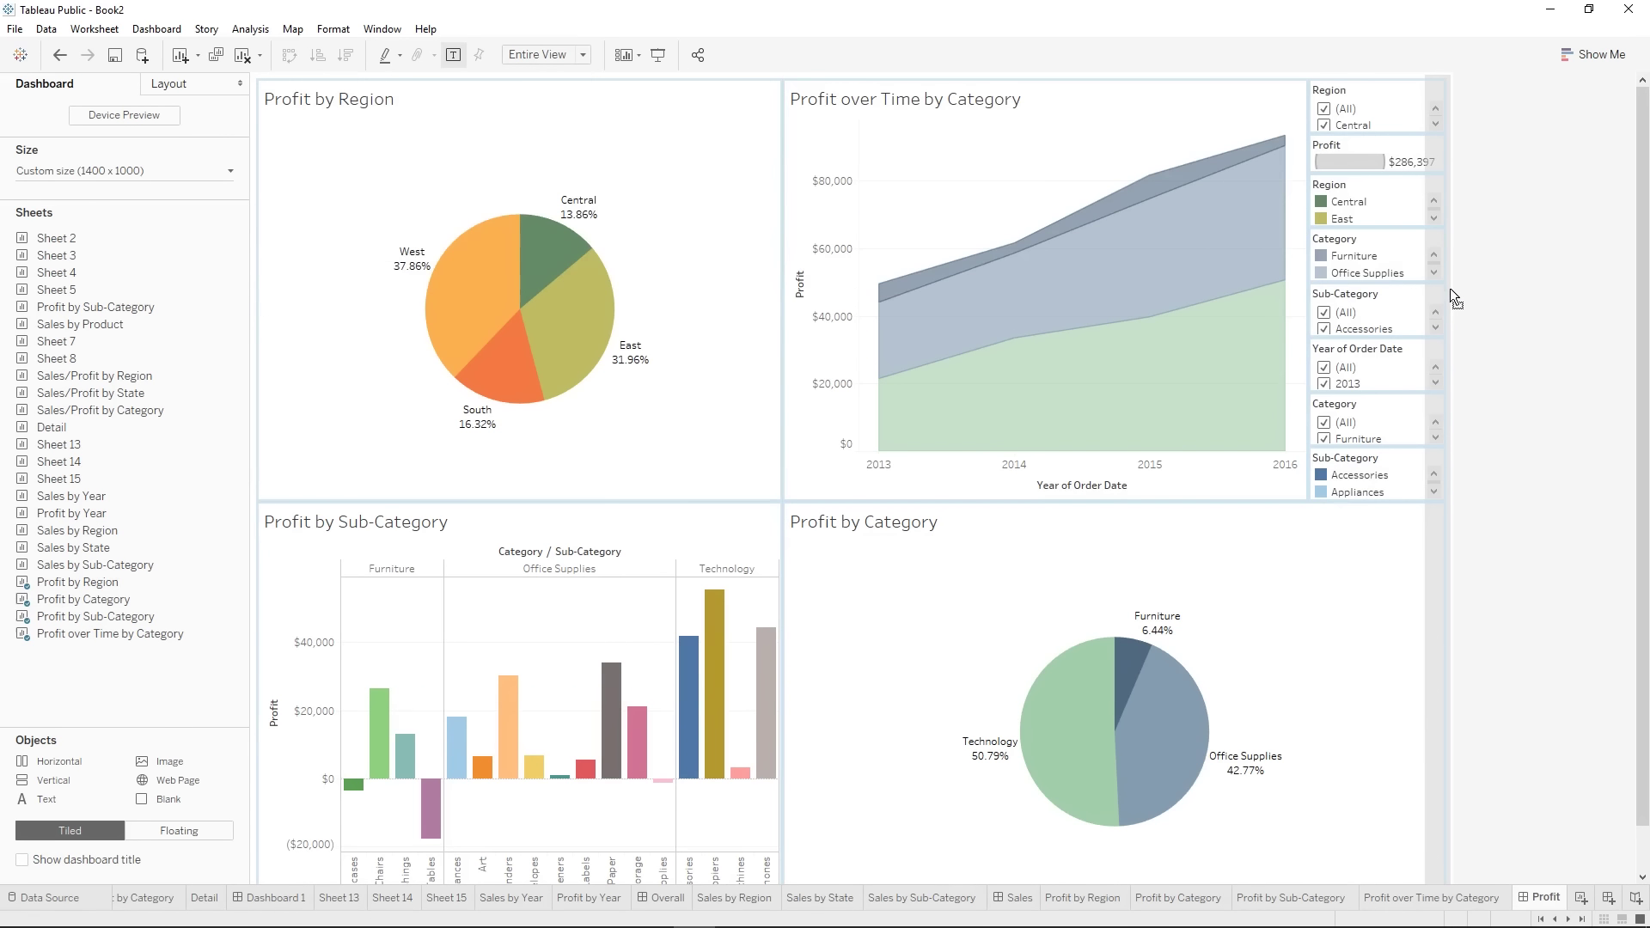
{"action": "left_click_drag", "start_coordinate": [1450, 290], "coordinate": [1450, 290]}
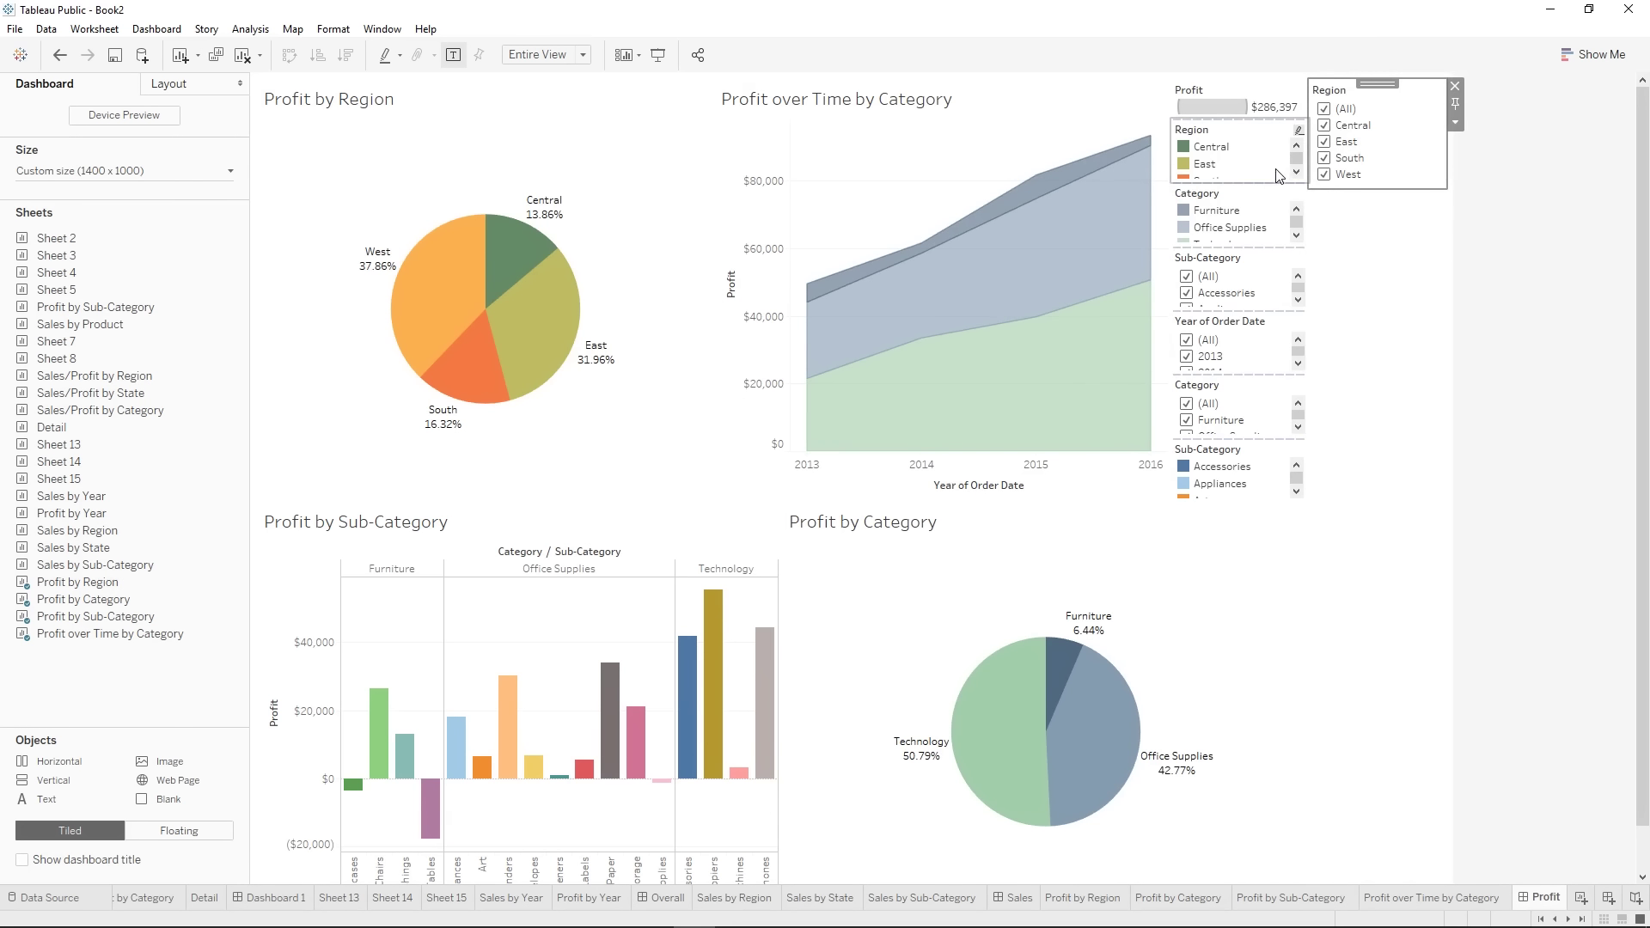
{"action": "key", "text": "ctrl+z"}
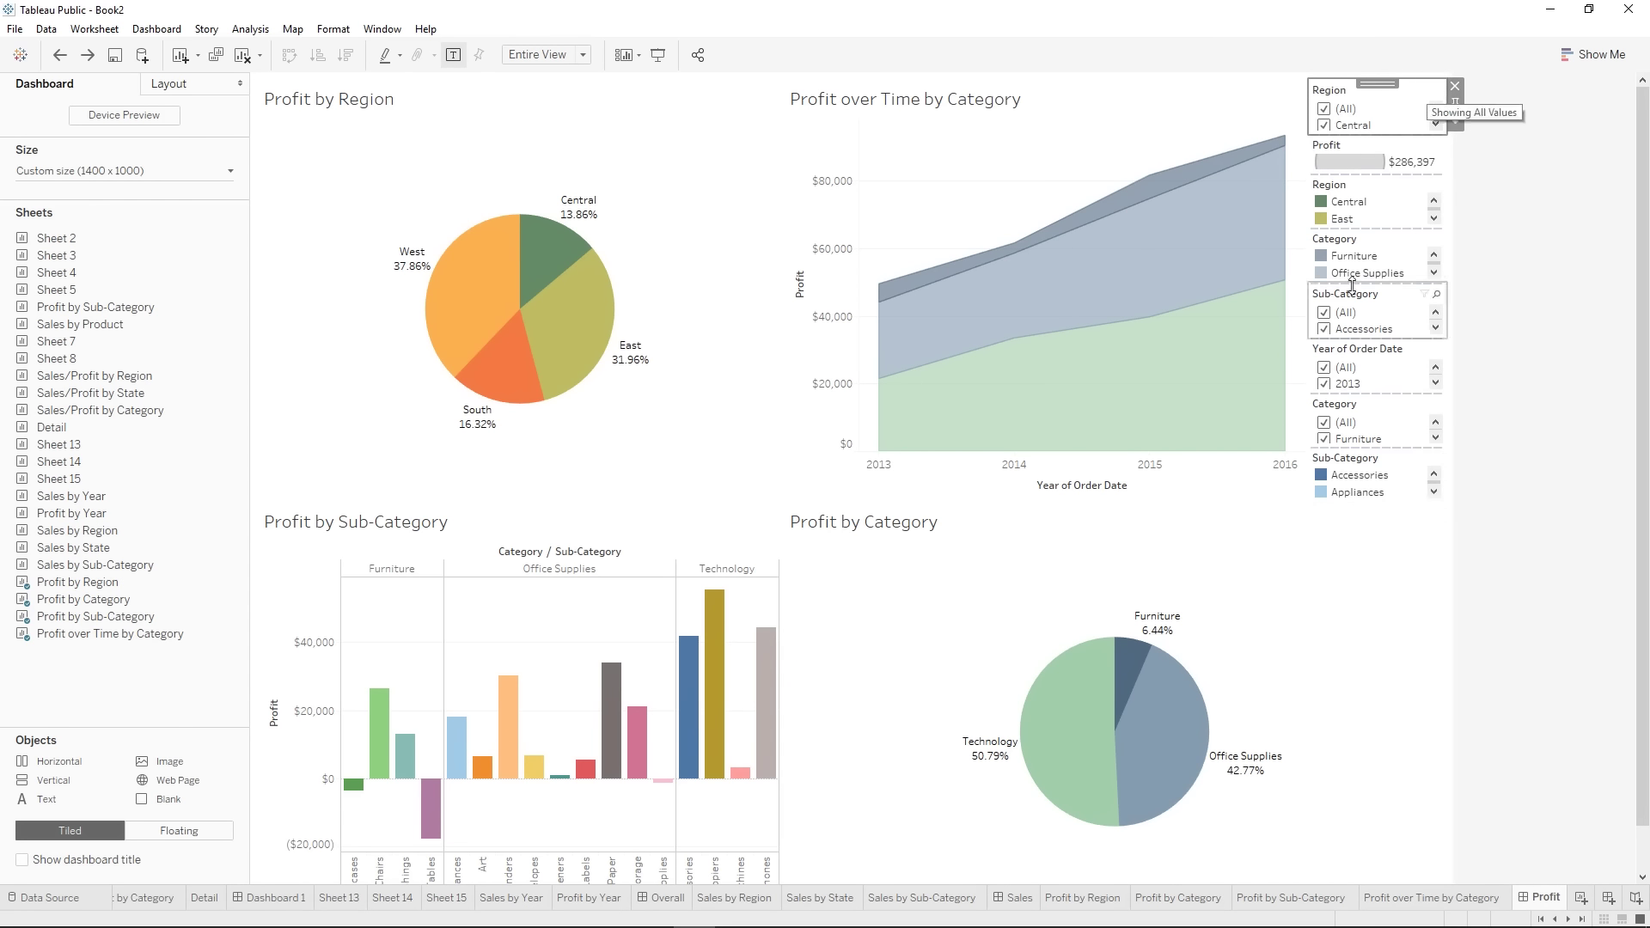
- Move the layout container of filters and legends to a full-height column along the dashboard's outer edge and narrow it
{"action": "left_click", "coordinate": [1455, 123]}
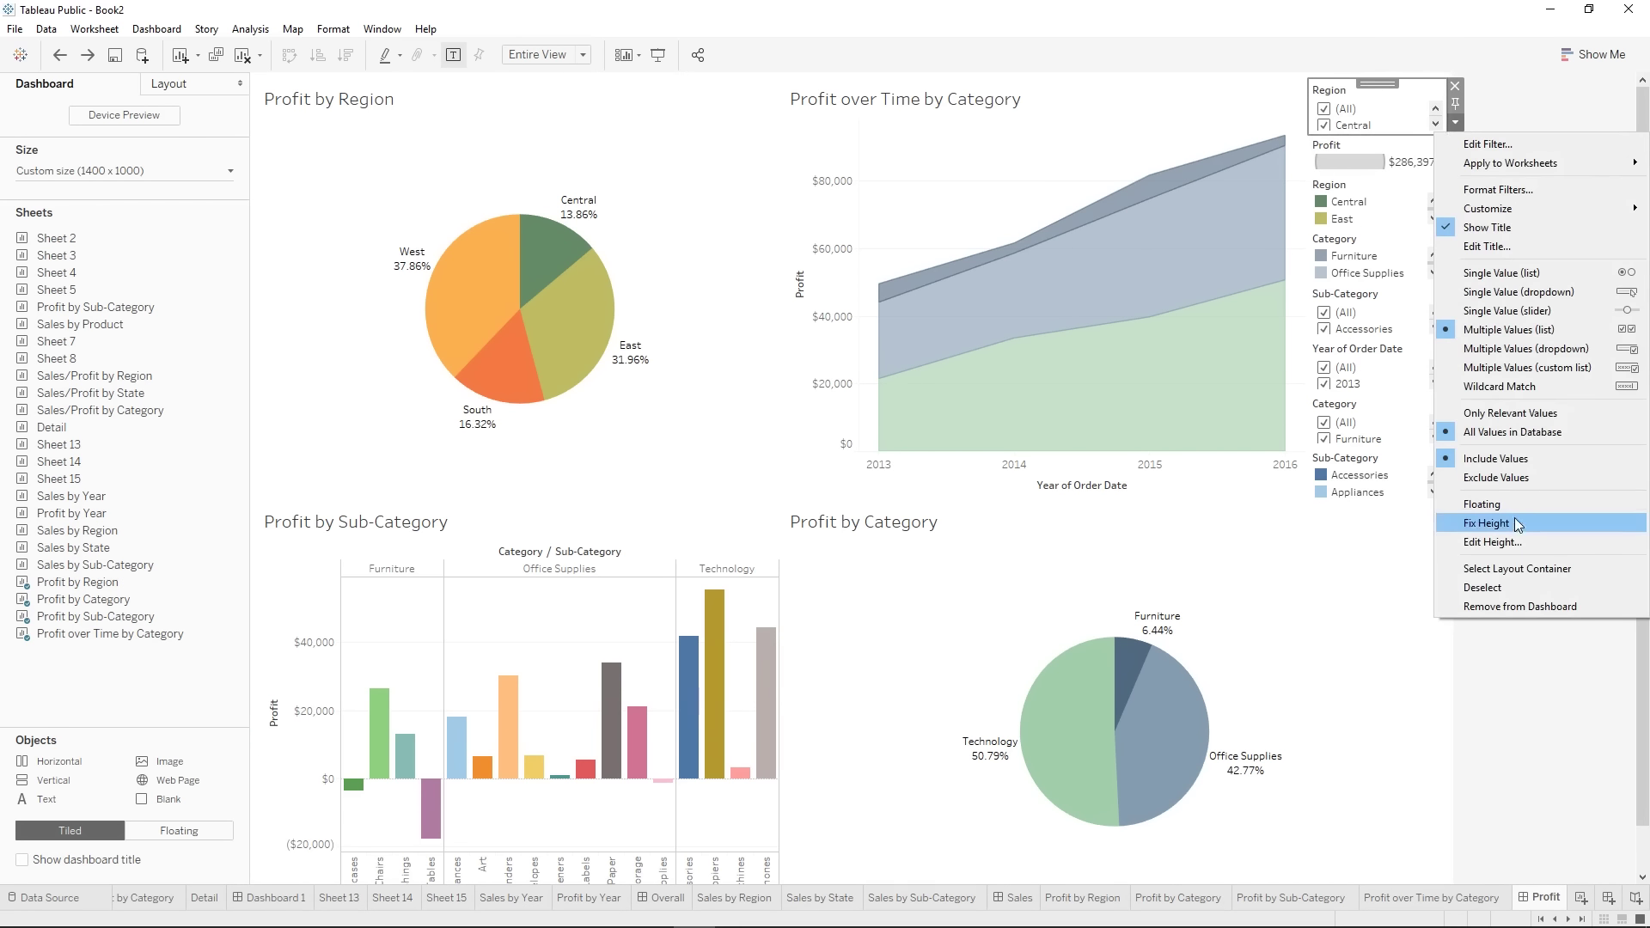
{"action": "left_click", "coordinate": [1516, 570]}
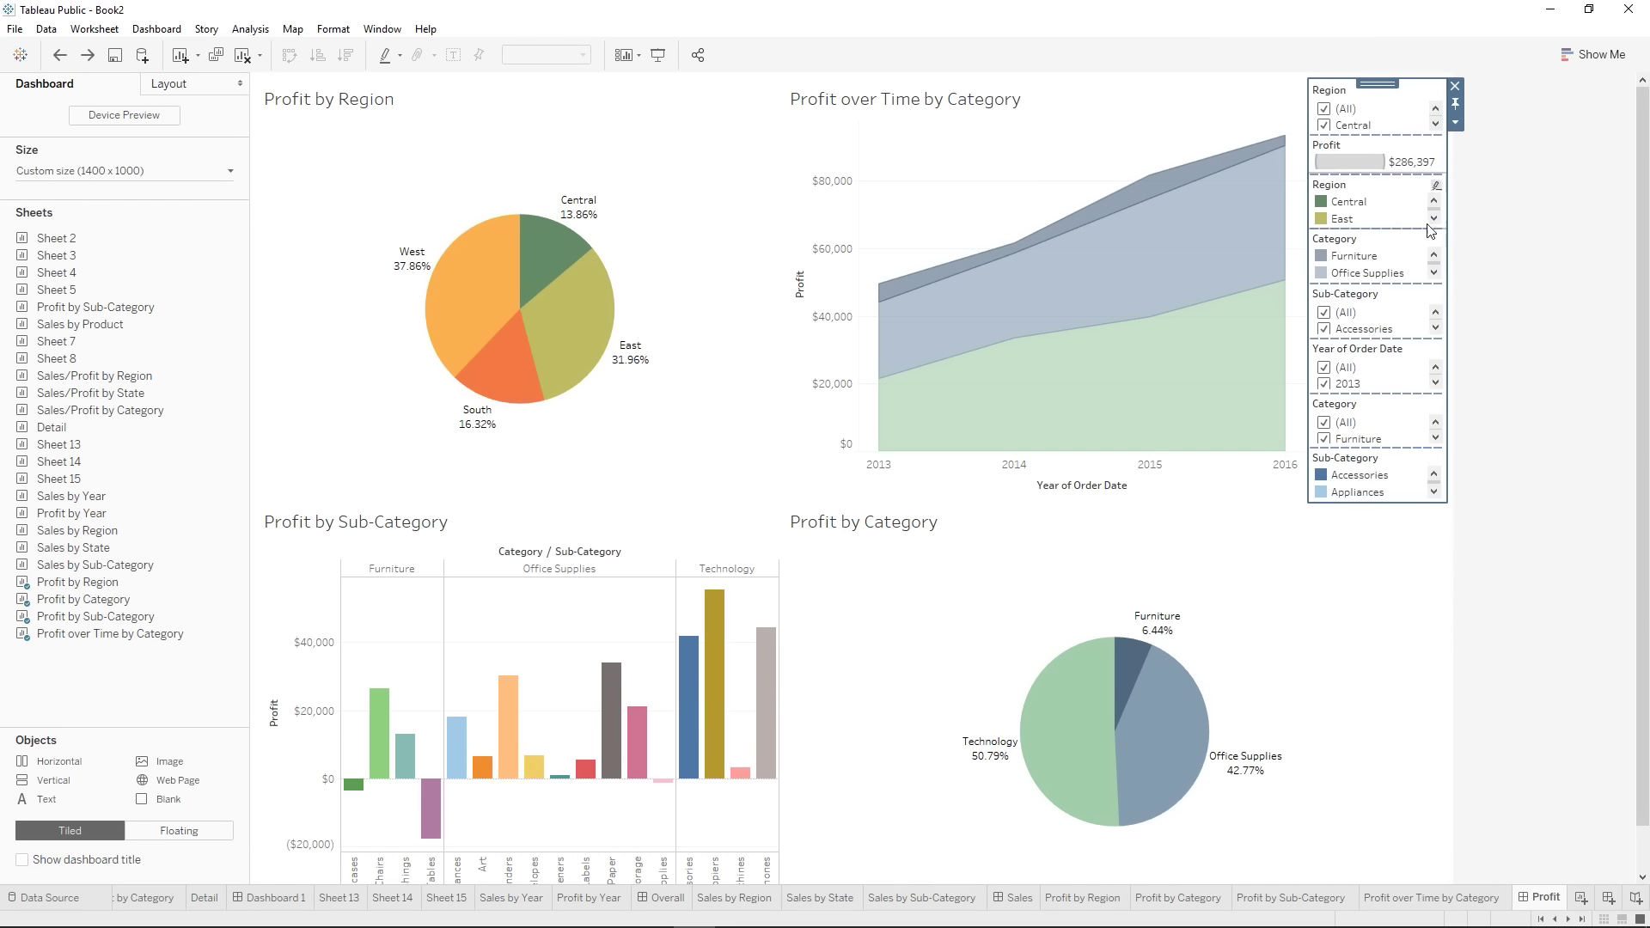
{"action": "left_click_drag", "start_coordinate": [1407, 107], "coordinate": [1450, 126]}
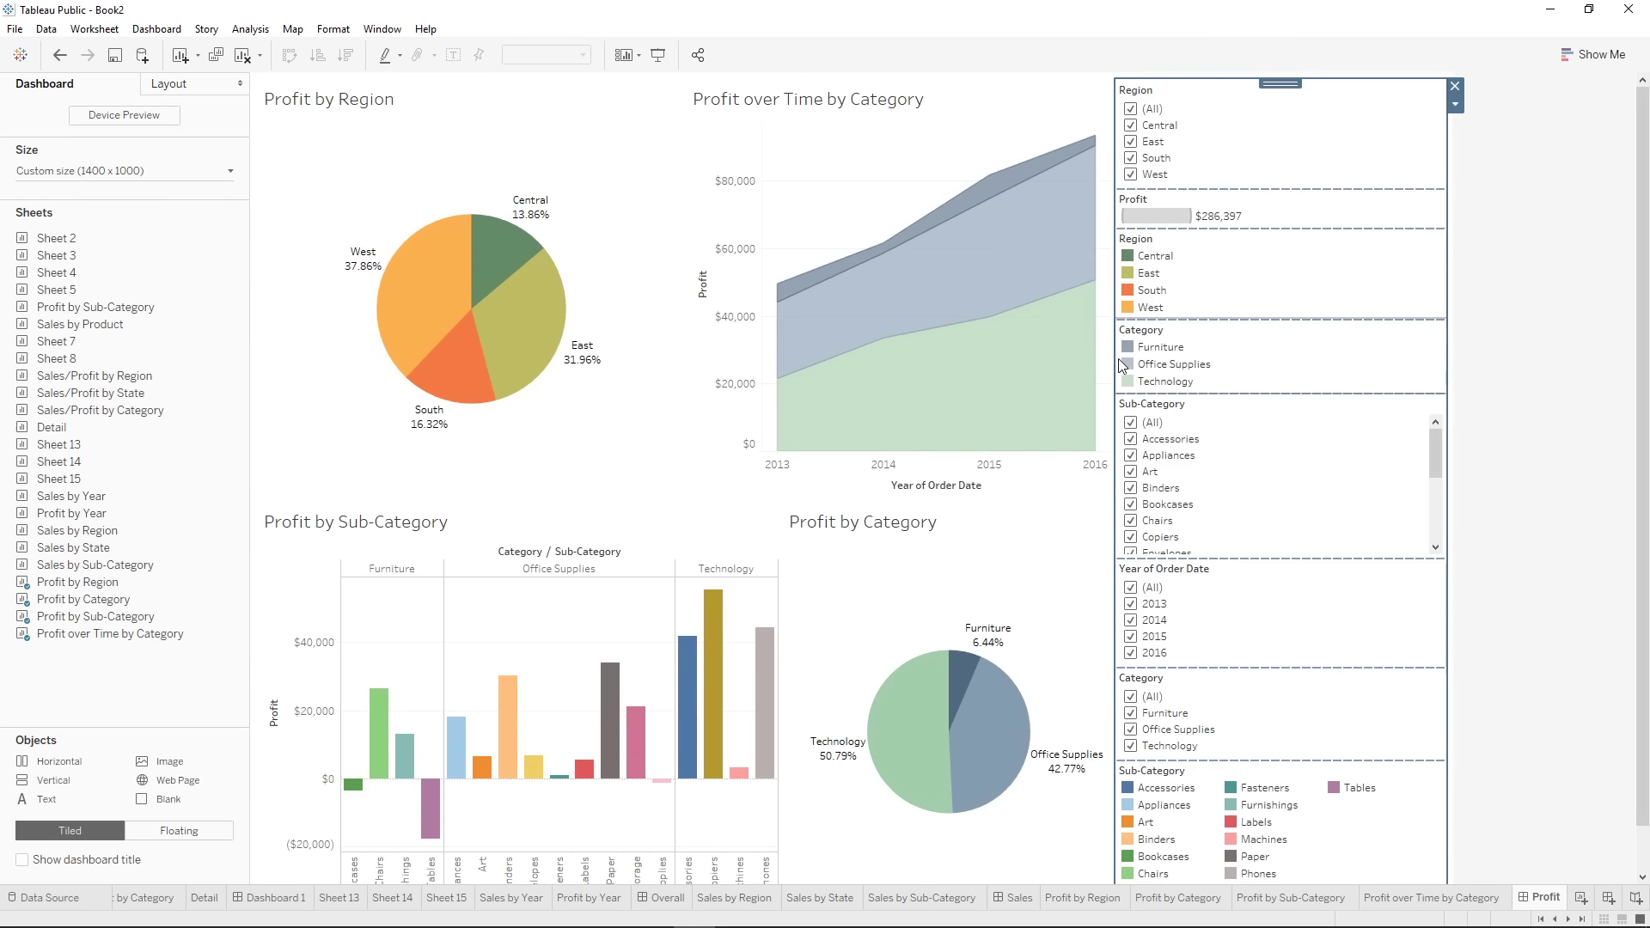
{"action": "left_click_drag", "start_coordinate": [1117, 360], "coordinate": [1311, 360]}
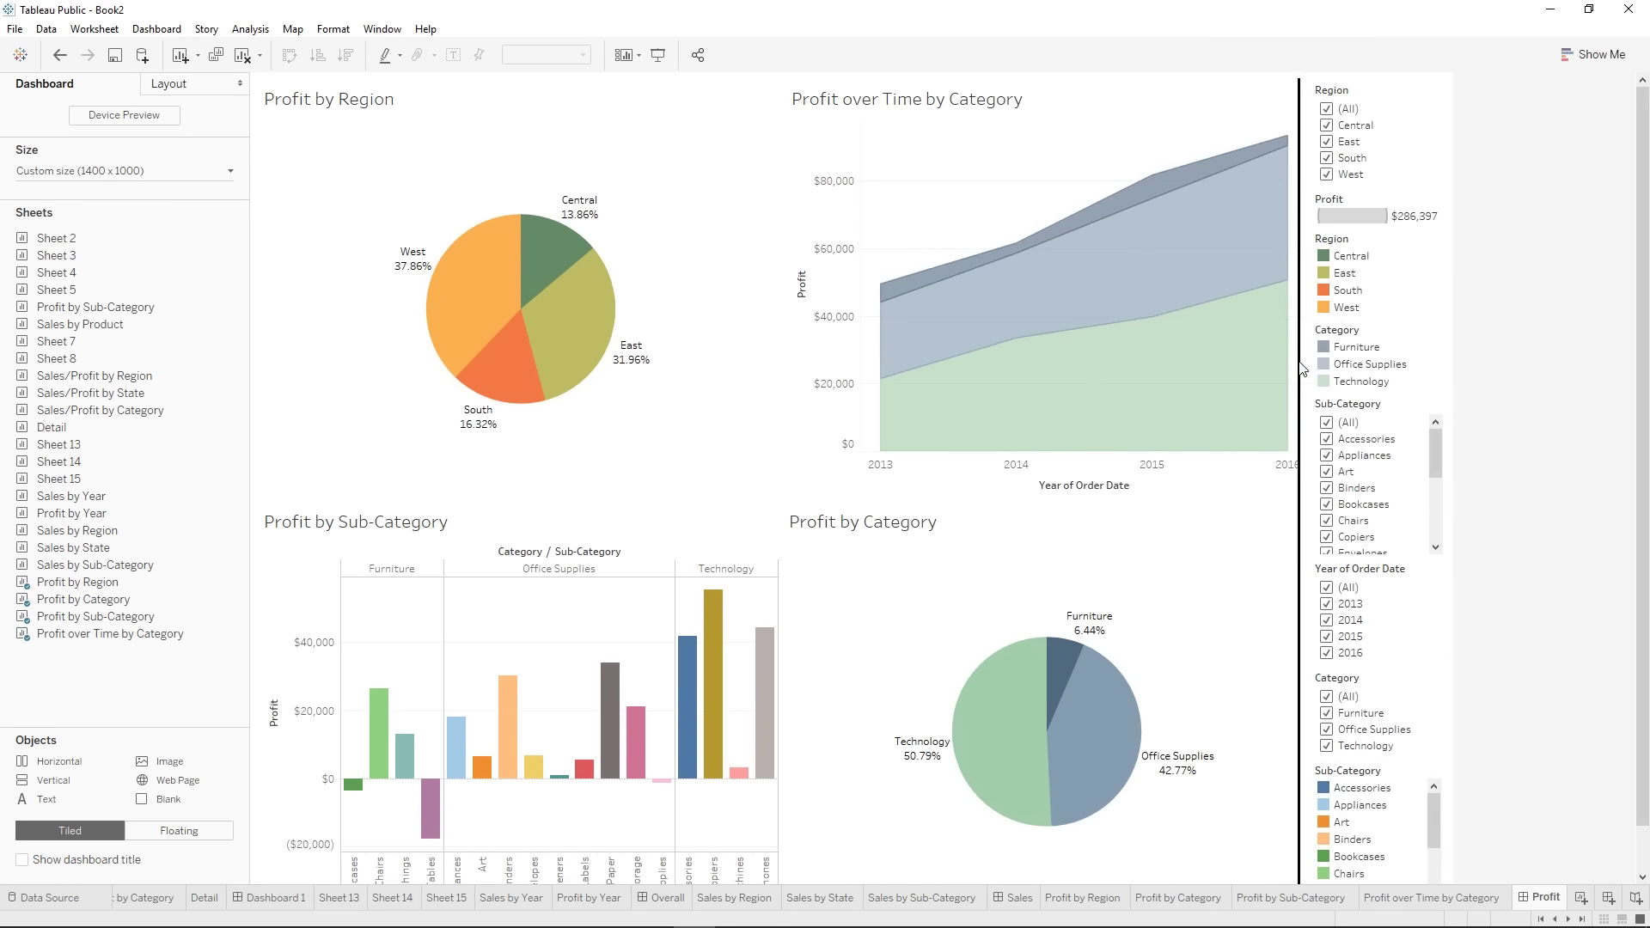
- Make the Region color legend floating and place it on the Profit by Region chart under its title
{"action": "left_click", "coordinate": [1370, 310]}
{"action": "left_click", "coordinate": [1455, 272]}
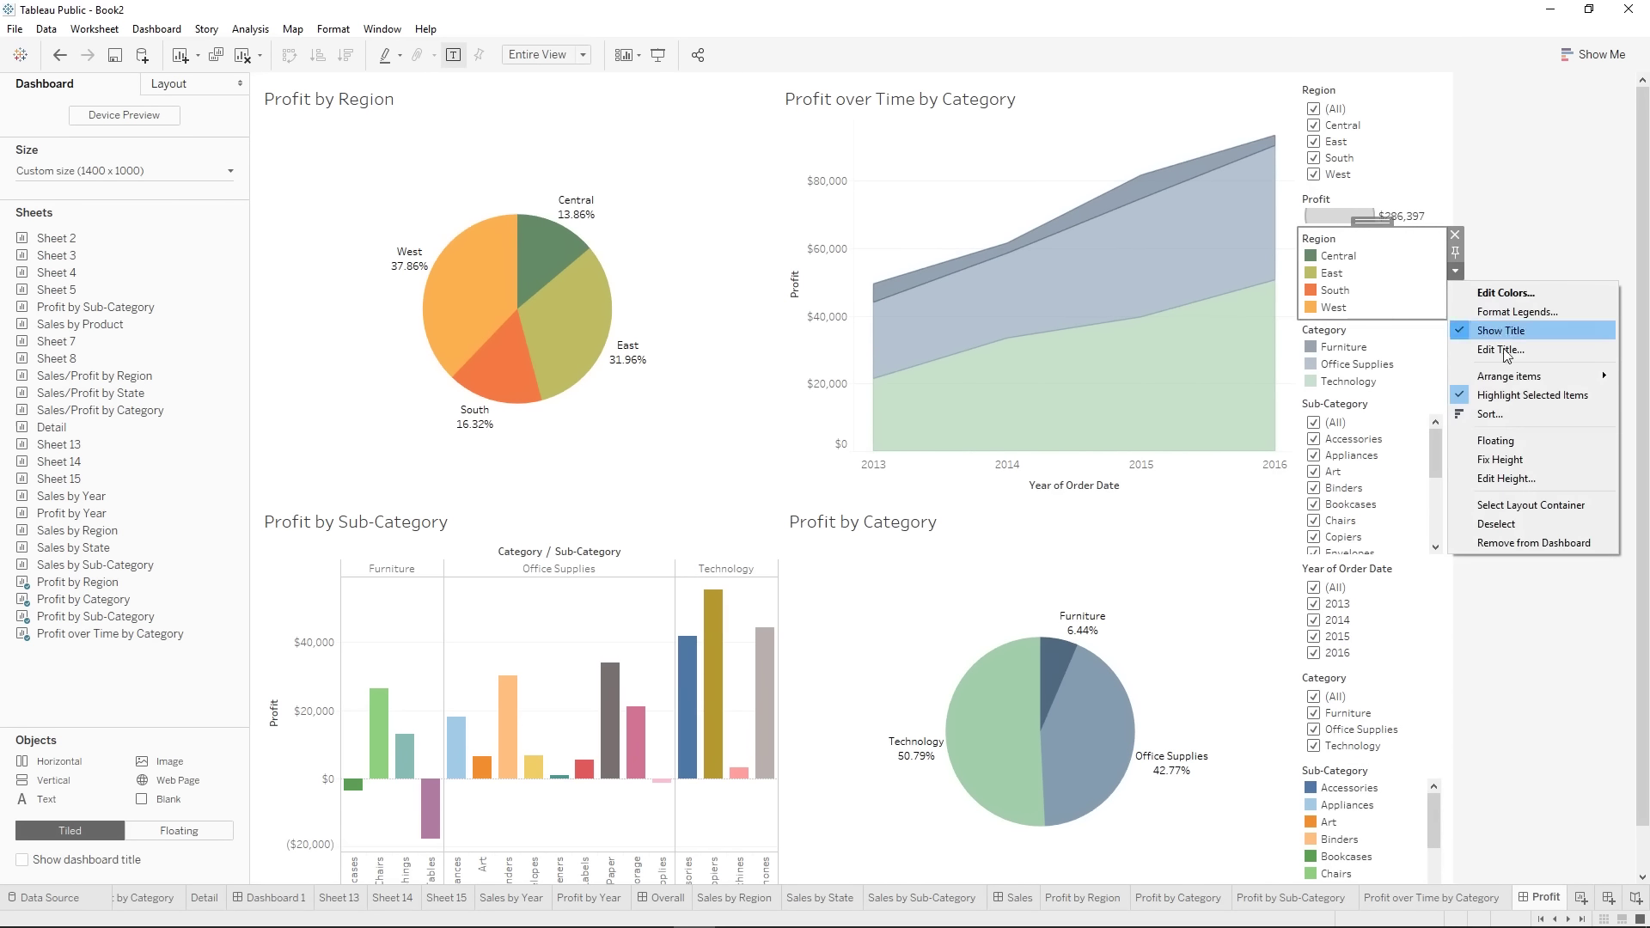
{"action": "left_click", "coordinate": [1493, 462]}
{"action": "left_click_drag", "start_coordinate": [1409, 254], "coordinate": [335, 125]}
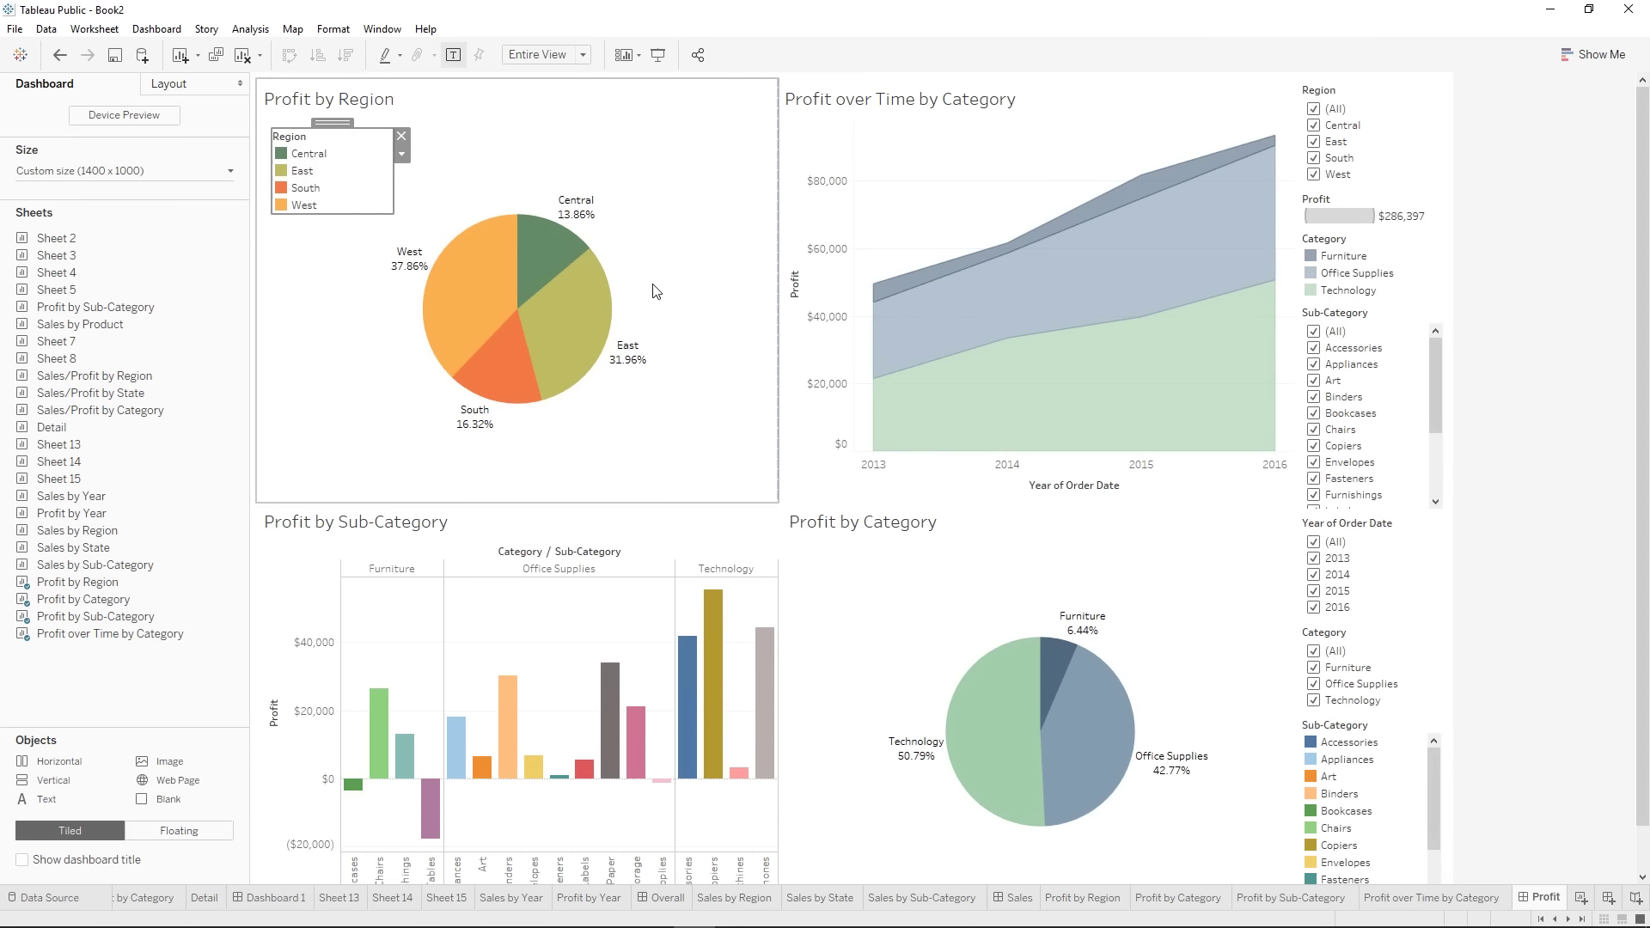
- Make the Category color legend floating and place it in the upper corner of the Profit by Category chart
{"action": "left_click", "coordinate": [1392, 258]}
{"action": "left_click", "coordinate": [1455, 271]}
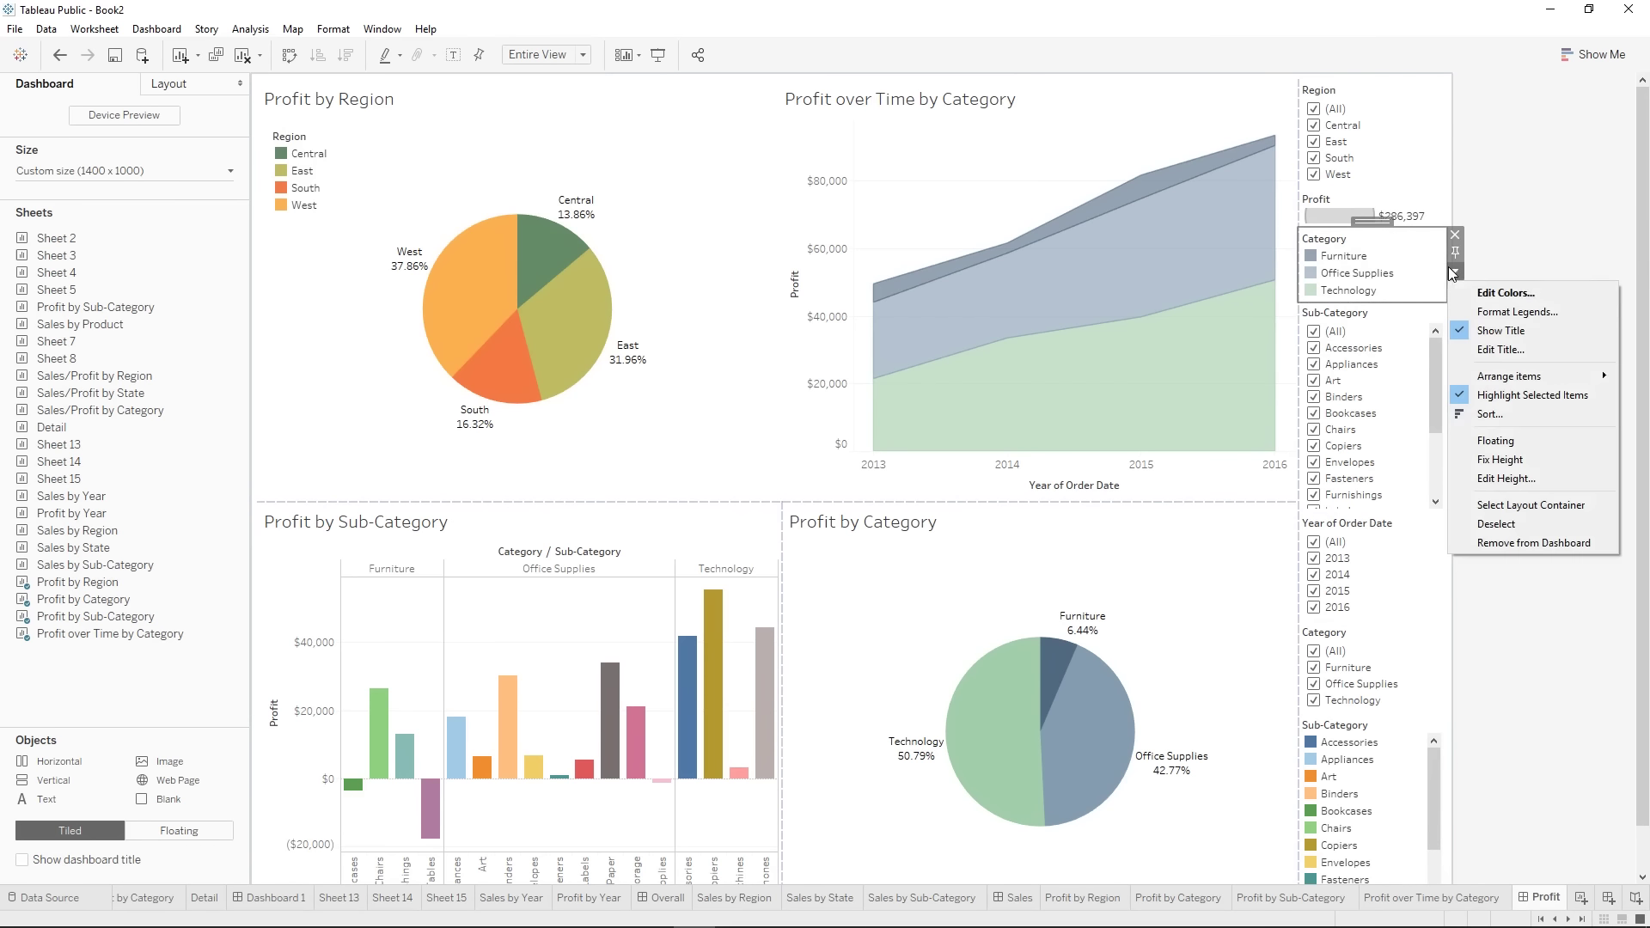
{"action": "left_click", "coordinate": [1534, 443]}
{"action": "left_click_drag", "start_coordinate": [1341, 249], "coordinate": [1224, 515]}
{"action": "left_click", "coordinate": [1100, 567]}
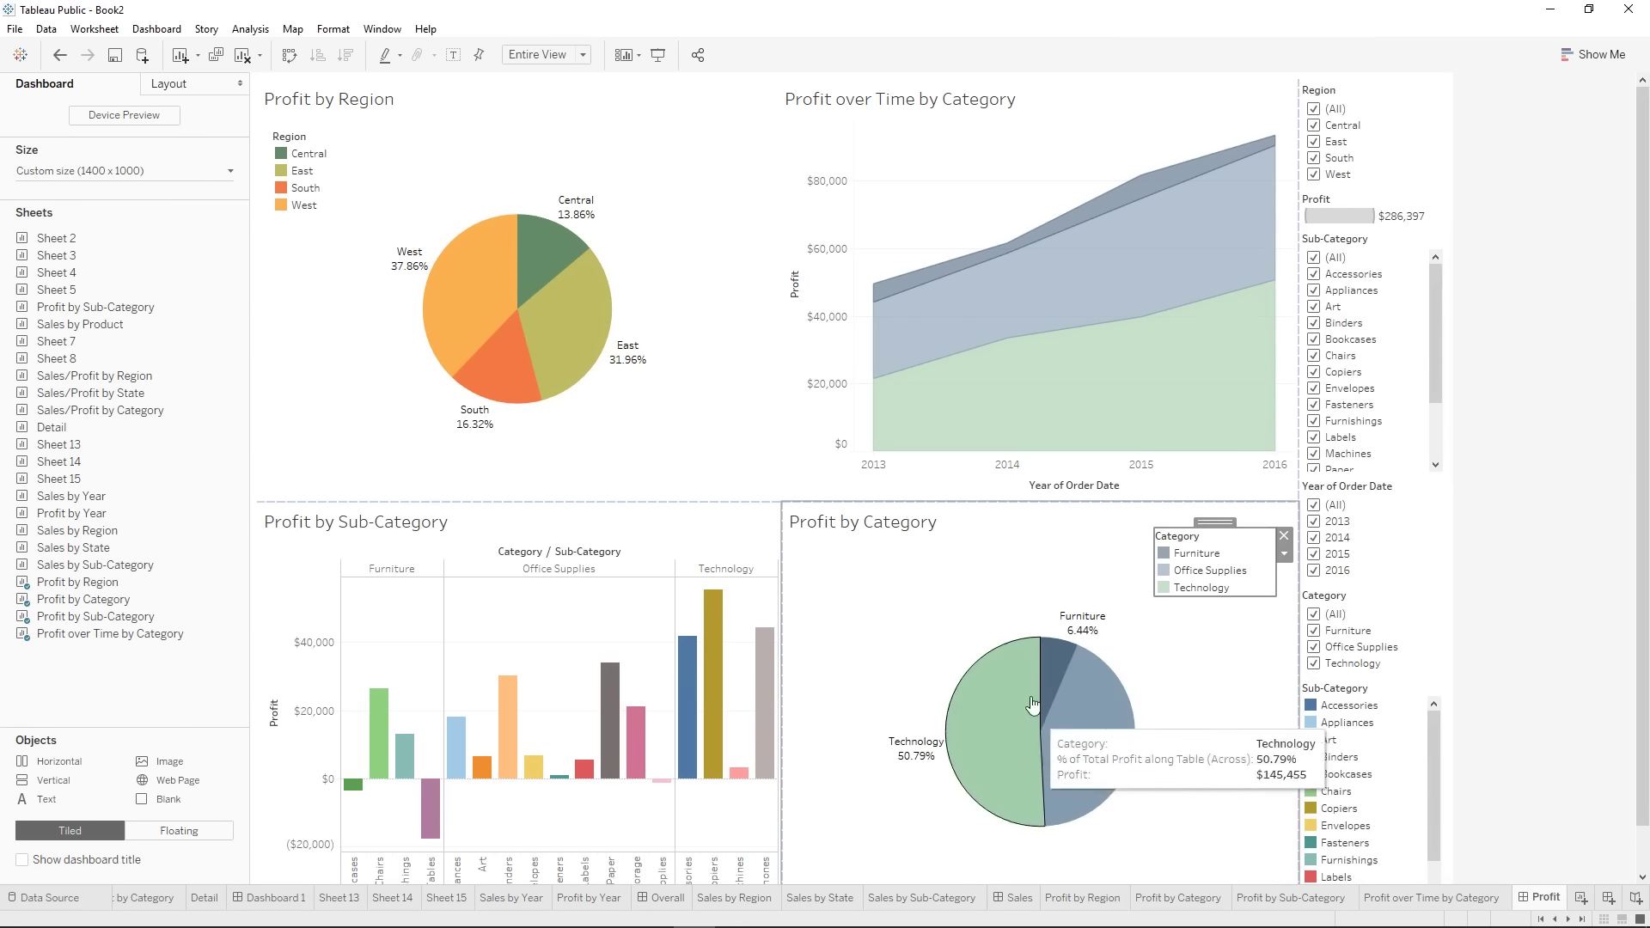
- Dock the Sub-Category color legend beside the Profit by Sub-Category chart and widen that chart's area
{"action": "left_click", "coordinate": [1407, 698]}
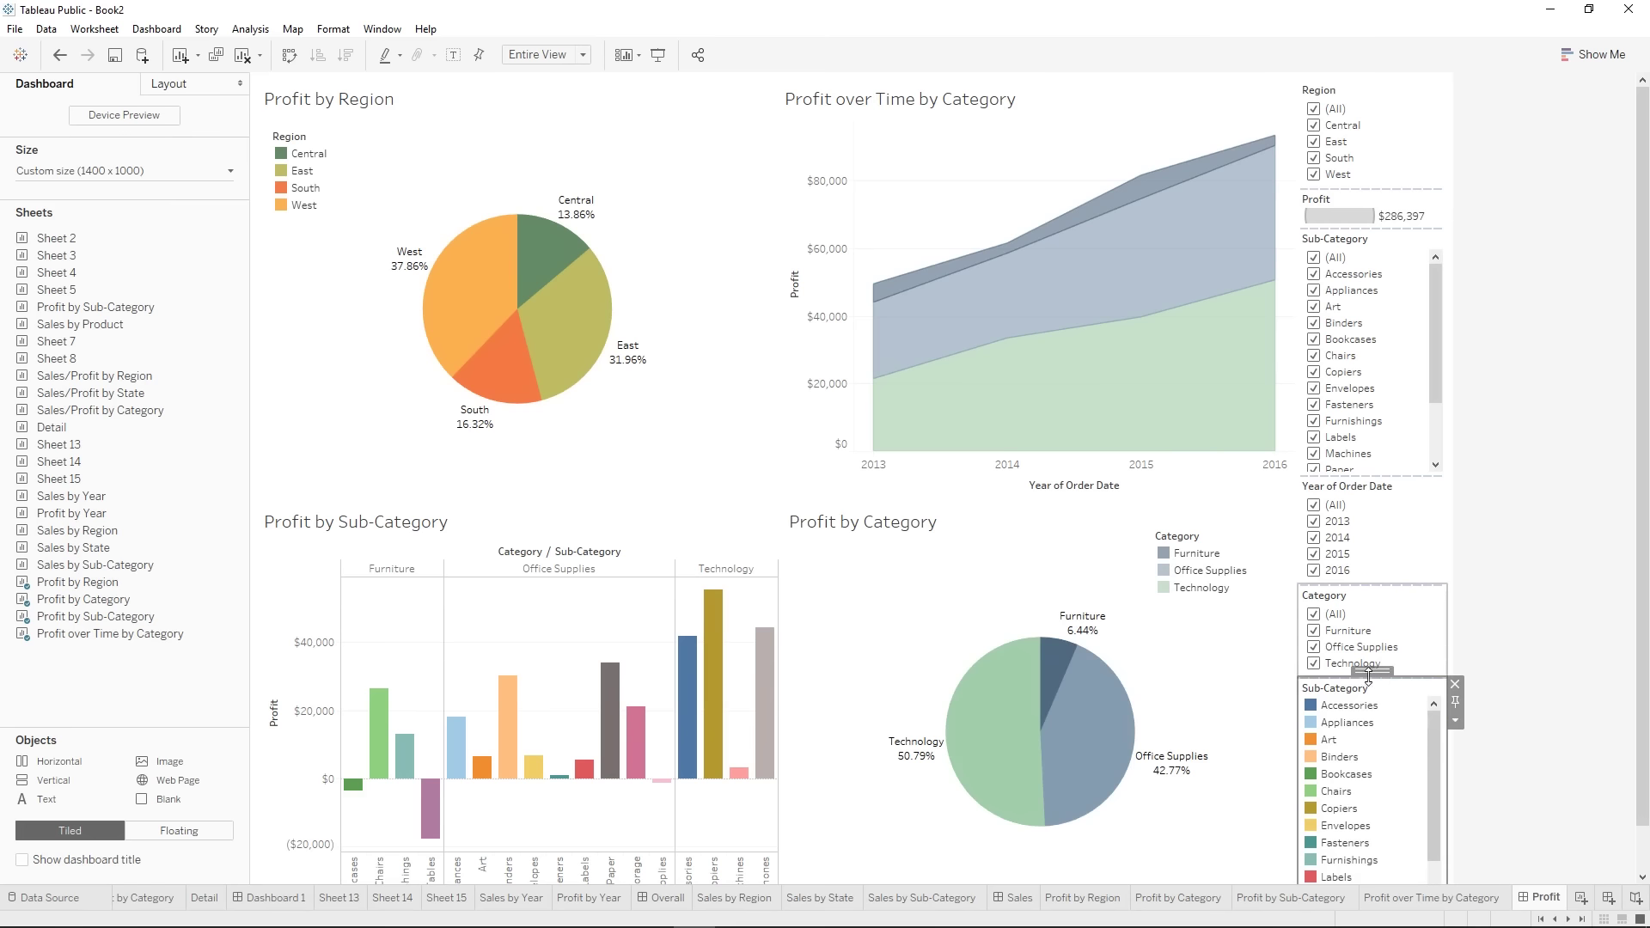
{"action": "left_click_drag", "start_coordinate": [1373, 671], "coordinate": [395, 674]}
{"action": "left_click_drag", "start_coordinate": [261, 674], "coordinate": [262, 676]}
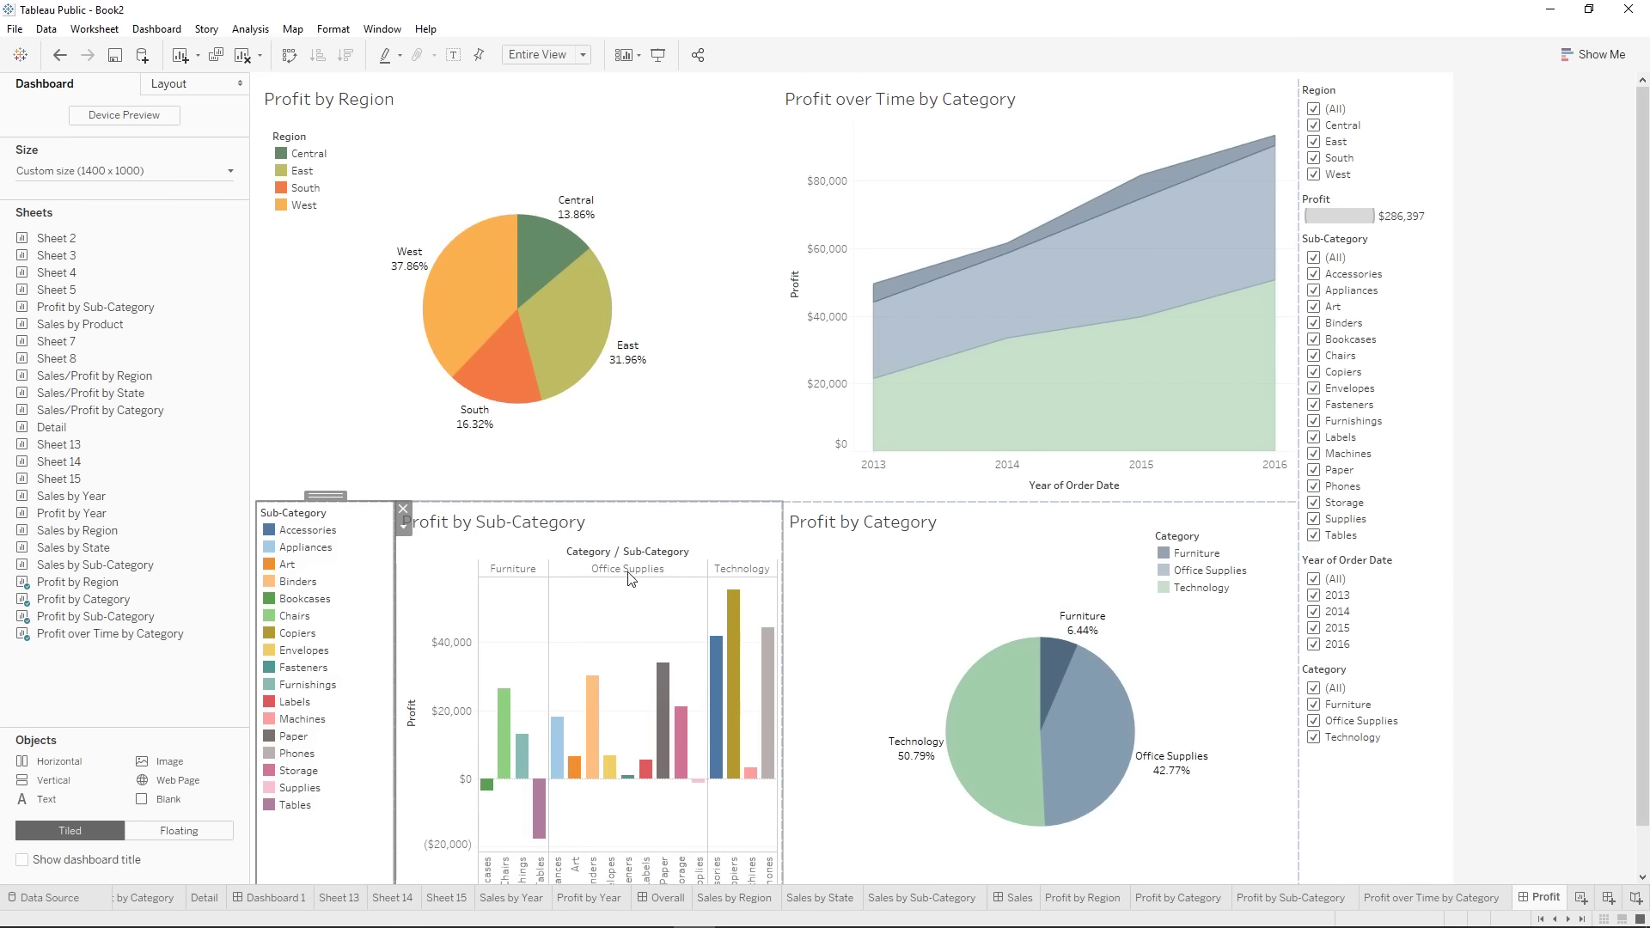
{"action": "left_click_drag", "start_coordinate": [781, 619], "coordinate": [943, 653]}
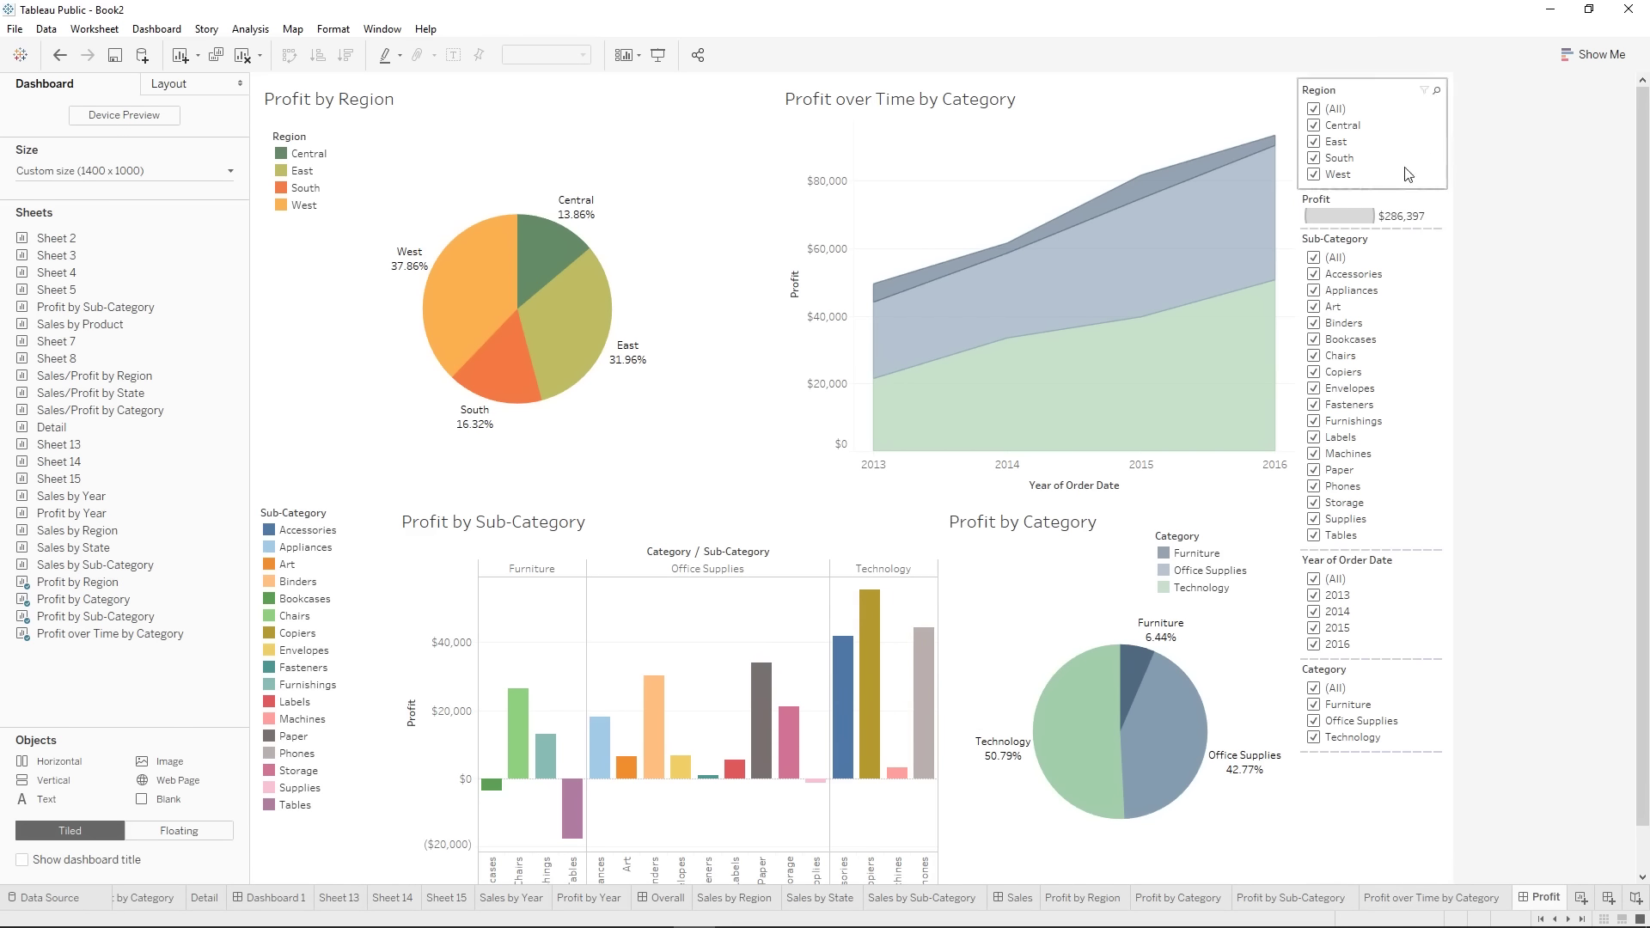
- Remove the Profit size legend from the dashboard and show the Region filter as Multiple Values (dropdown)
{"action": "left_click", "coordinate": [1414, 217]}
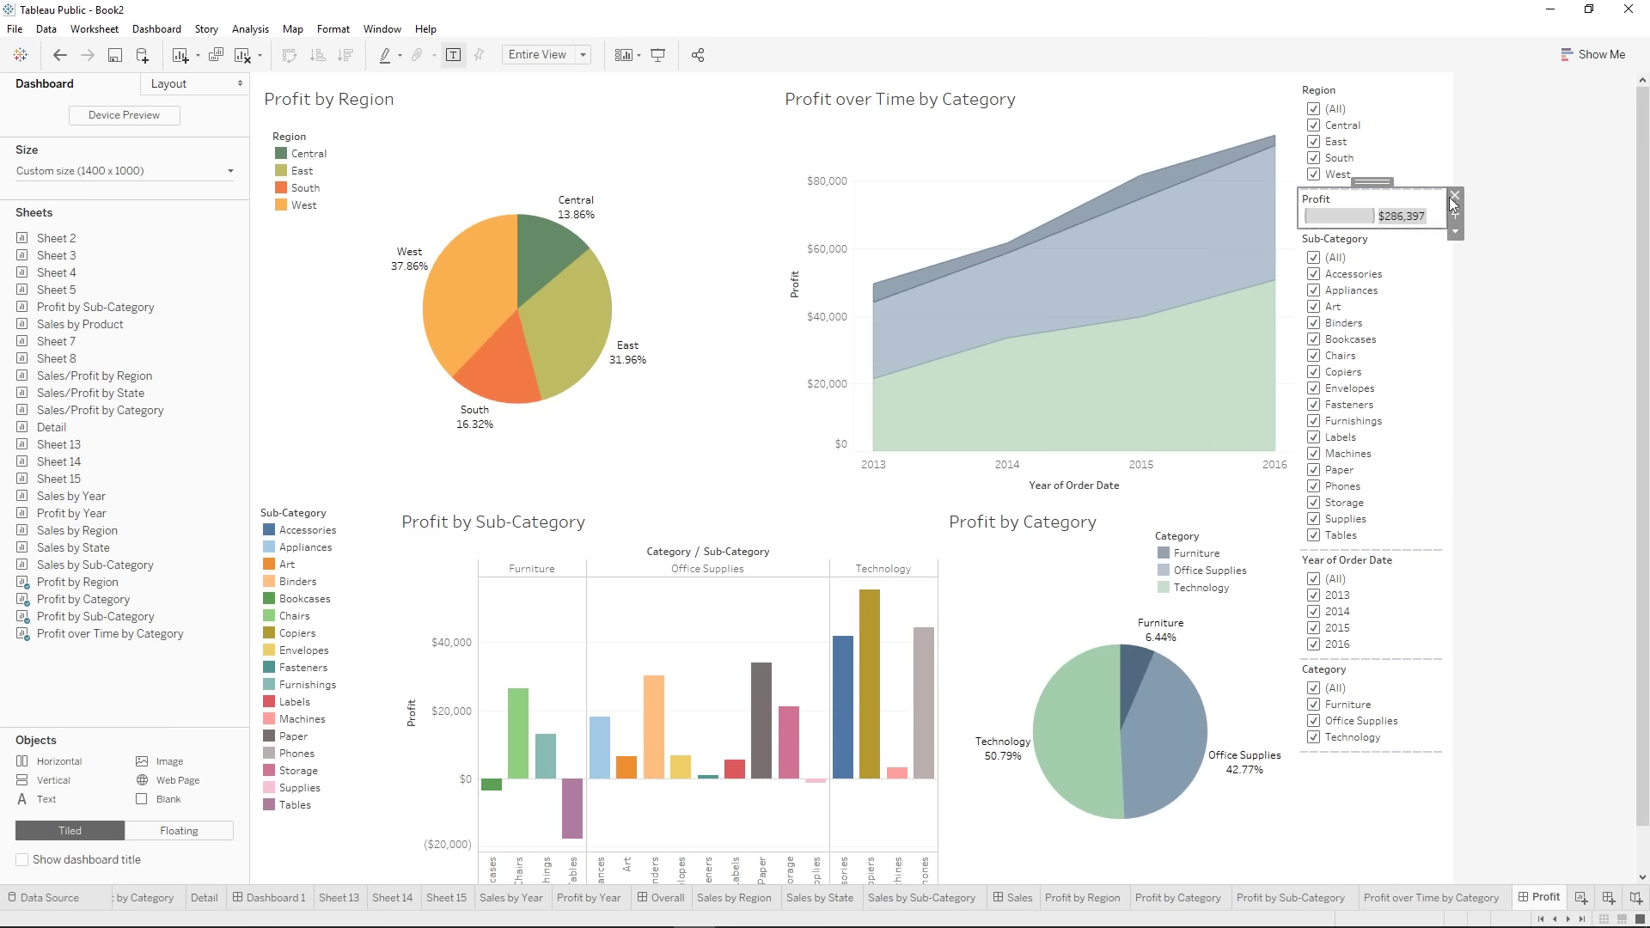
{"action": "left_click", "coordinate": [1454, 196]}
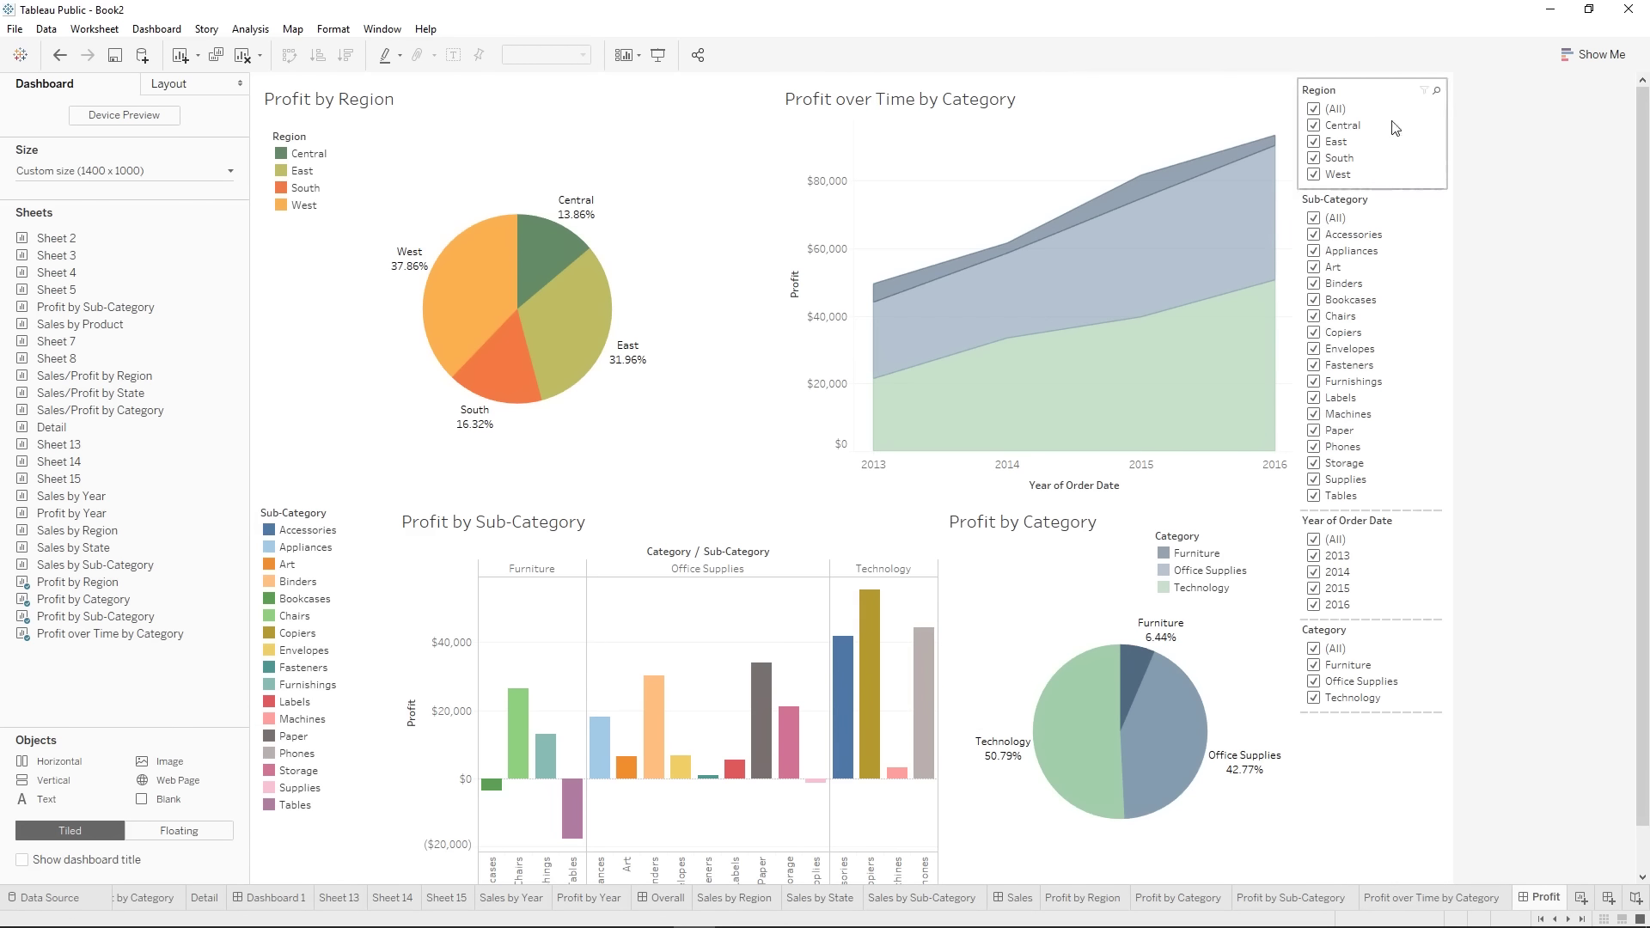
{"action": "left_click", "coordinate": [1409, 90]}
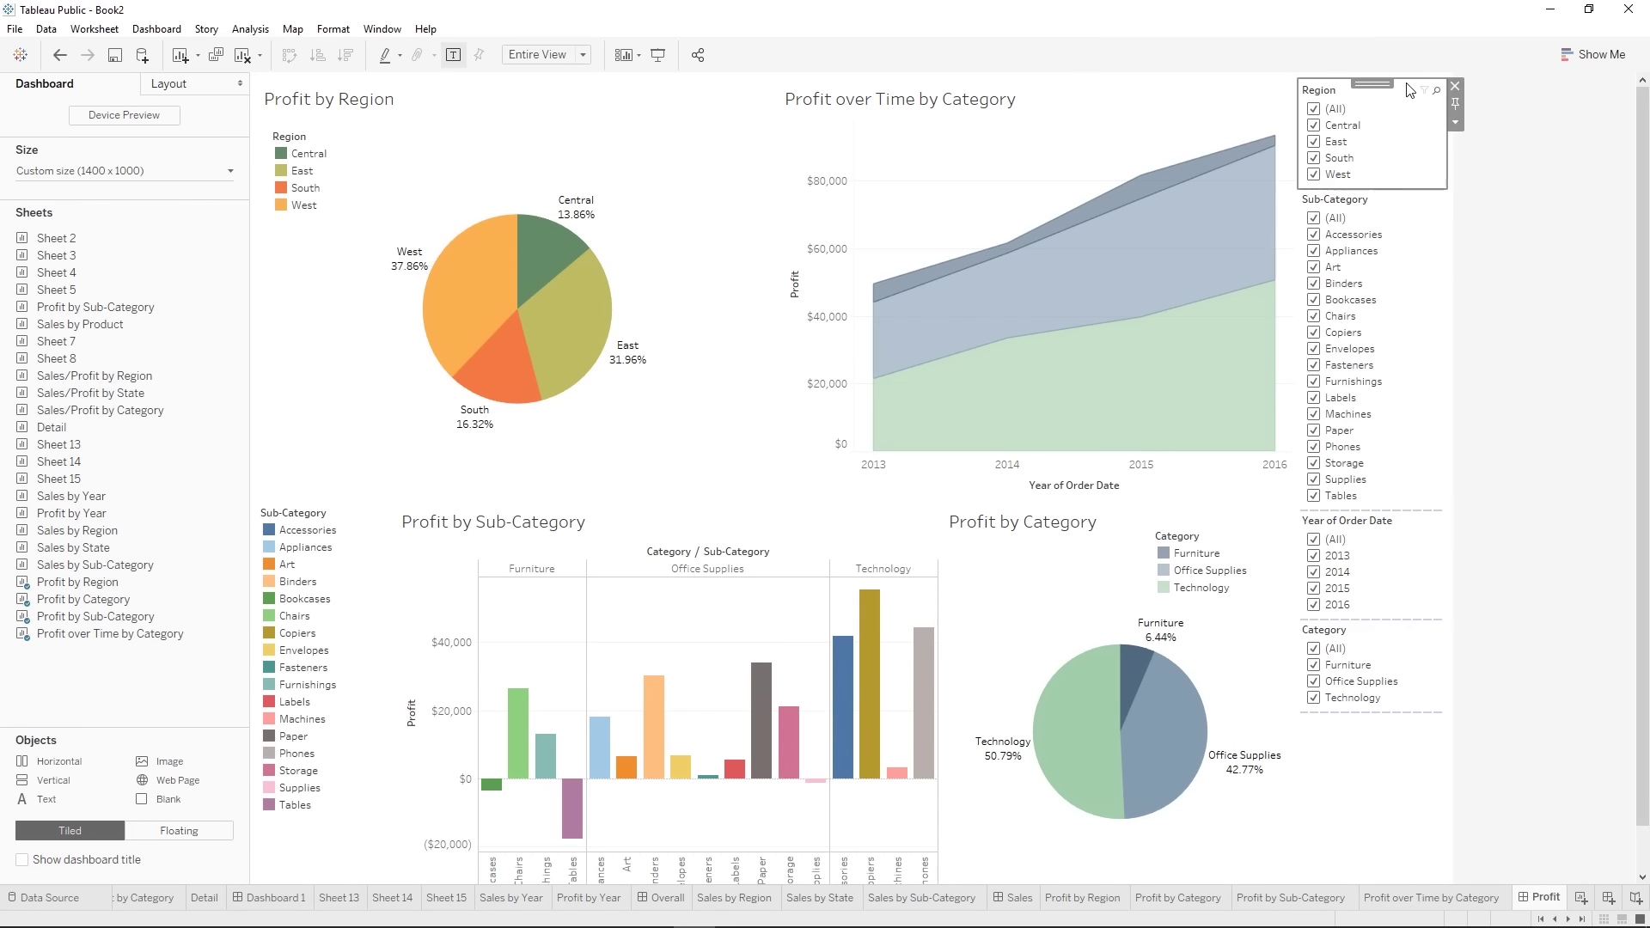
{"action": "left_click", "coordinate": [1455, 122]}
{"action": "left_click", "coordinate": [1525, 348]}
- Show the Sub-Category, Year of Order Date and Category filters as Multiple Values (dropdown)
{"action": "left_click", "coordinate": [1403, 146]}
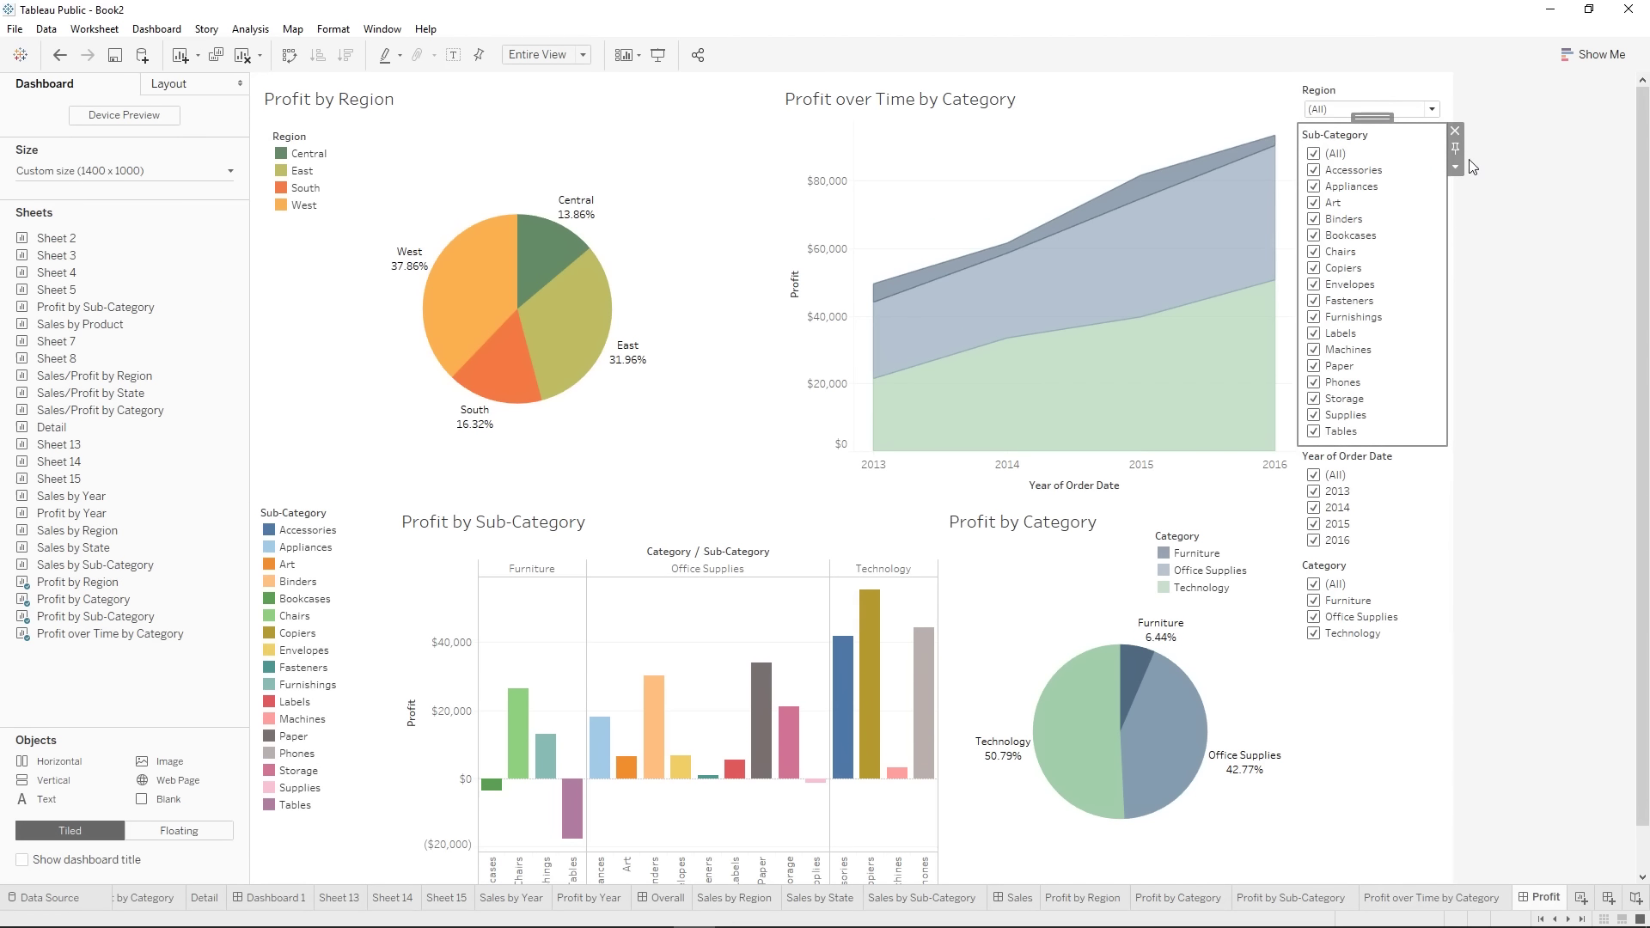
{"action": "left_click", "coordinate": [1454, 166]}
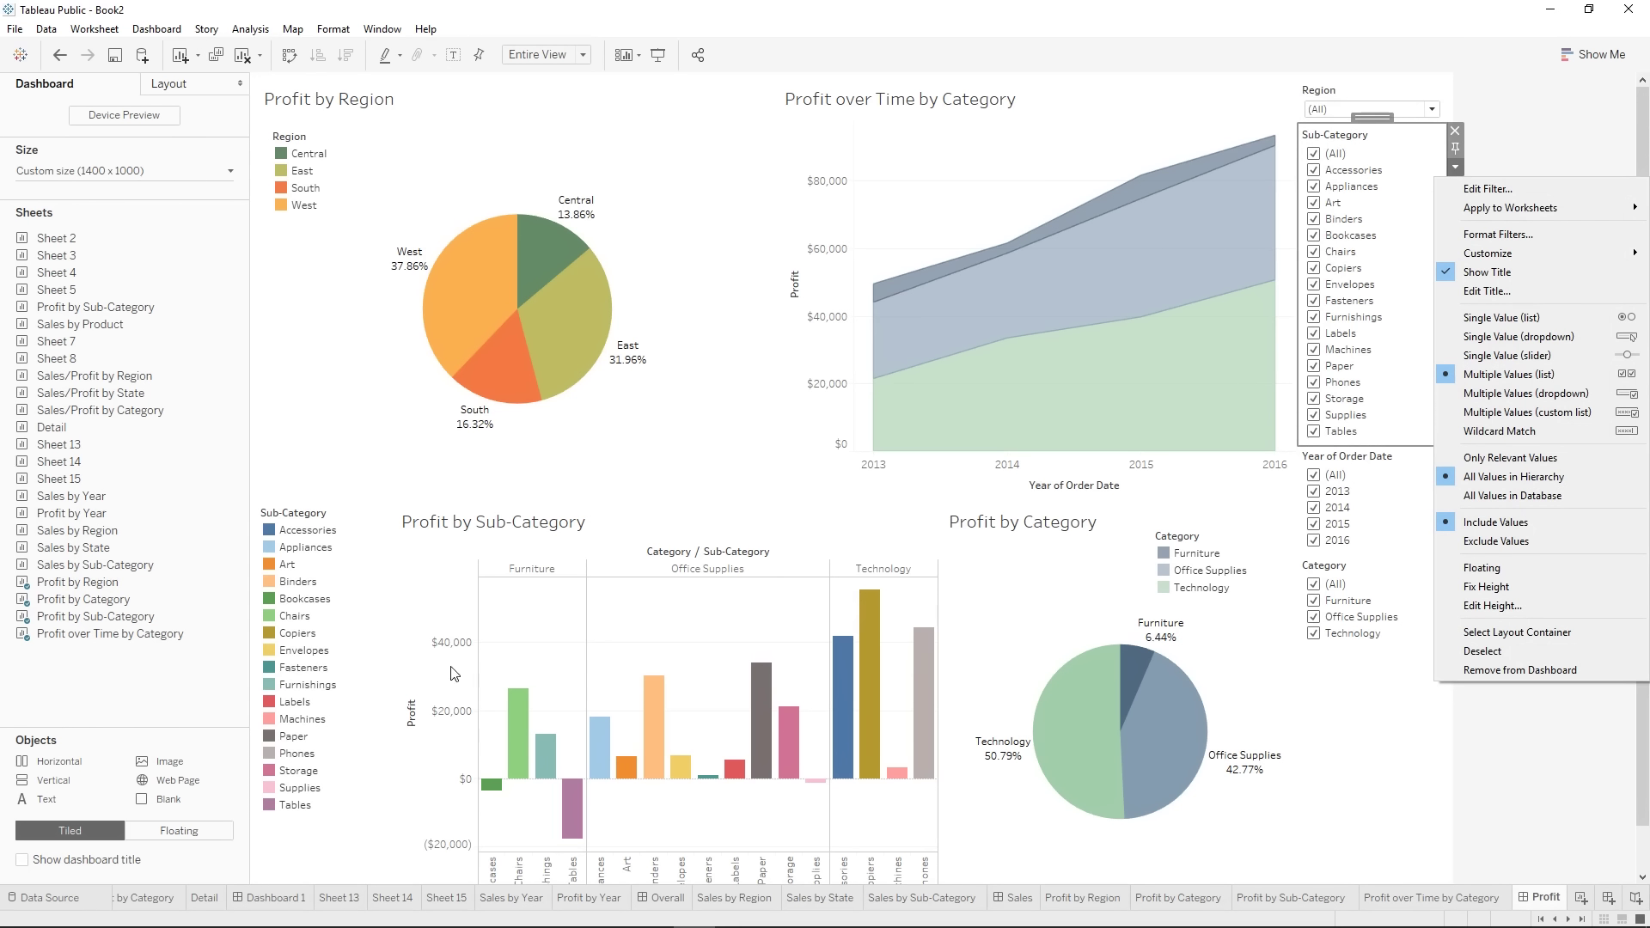
{"action": "left_click", "coordinate": [1525, 393]}
{"action": "left_click", "coordinate": [1402, 186]}
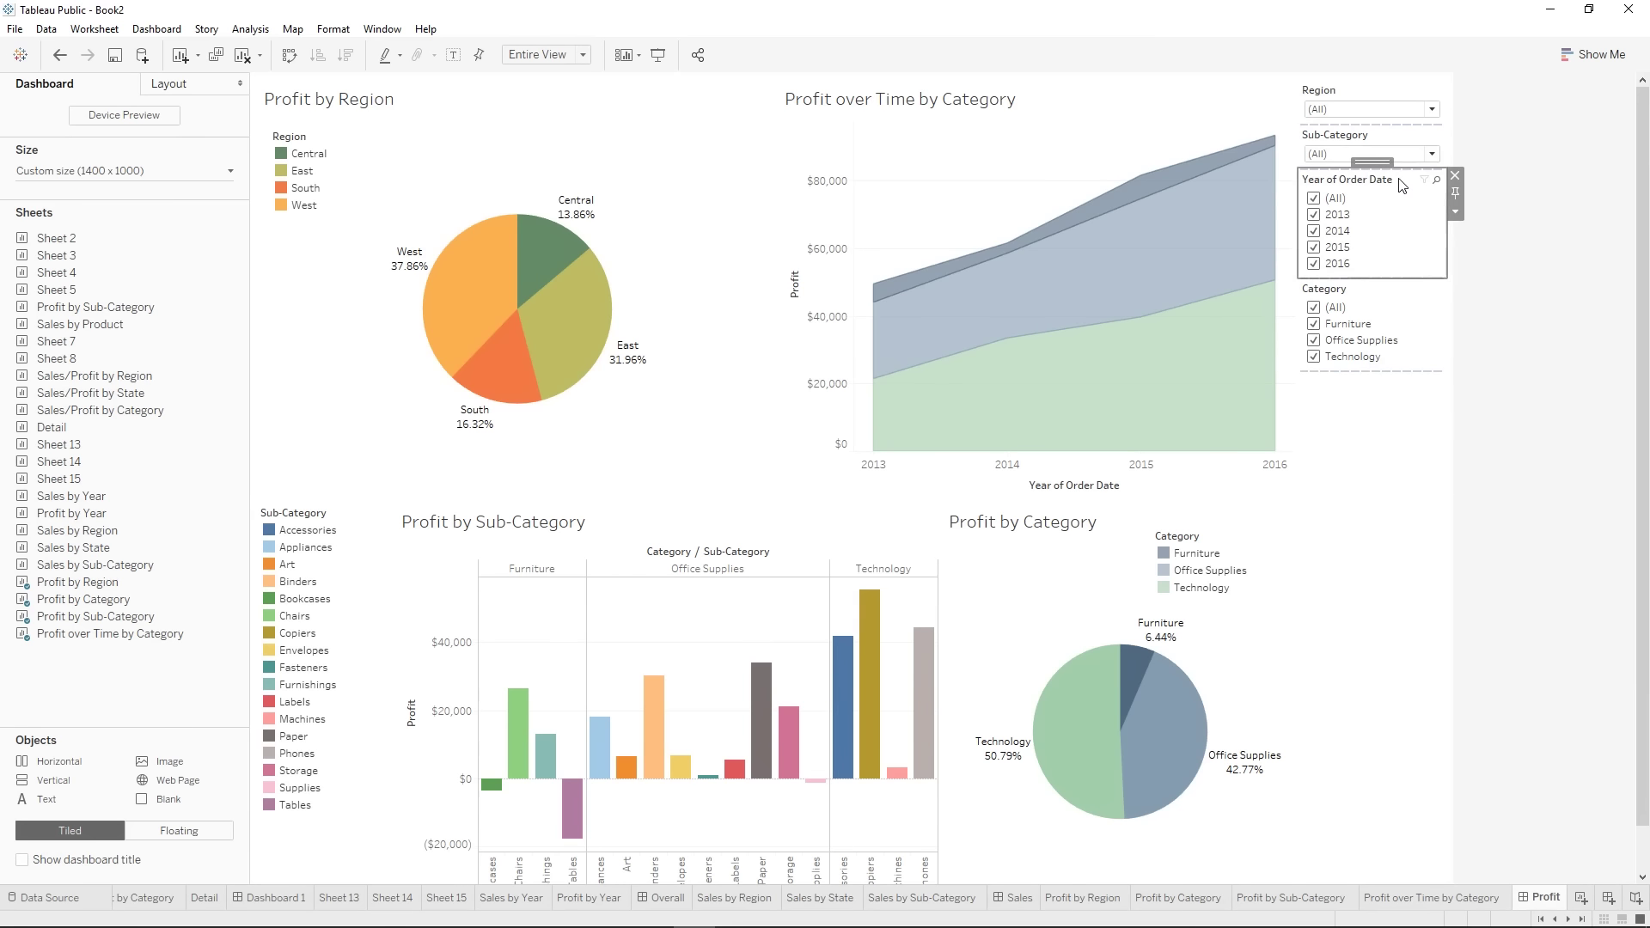
{"action": "left_click", "coordinate": [1455, 211]}
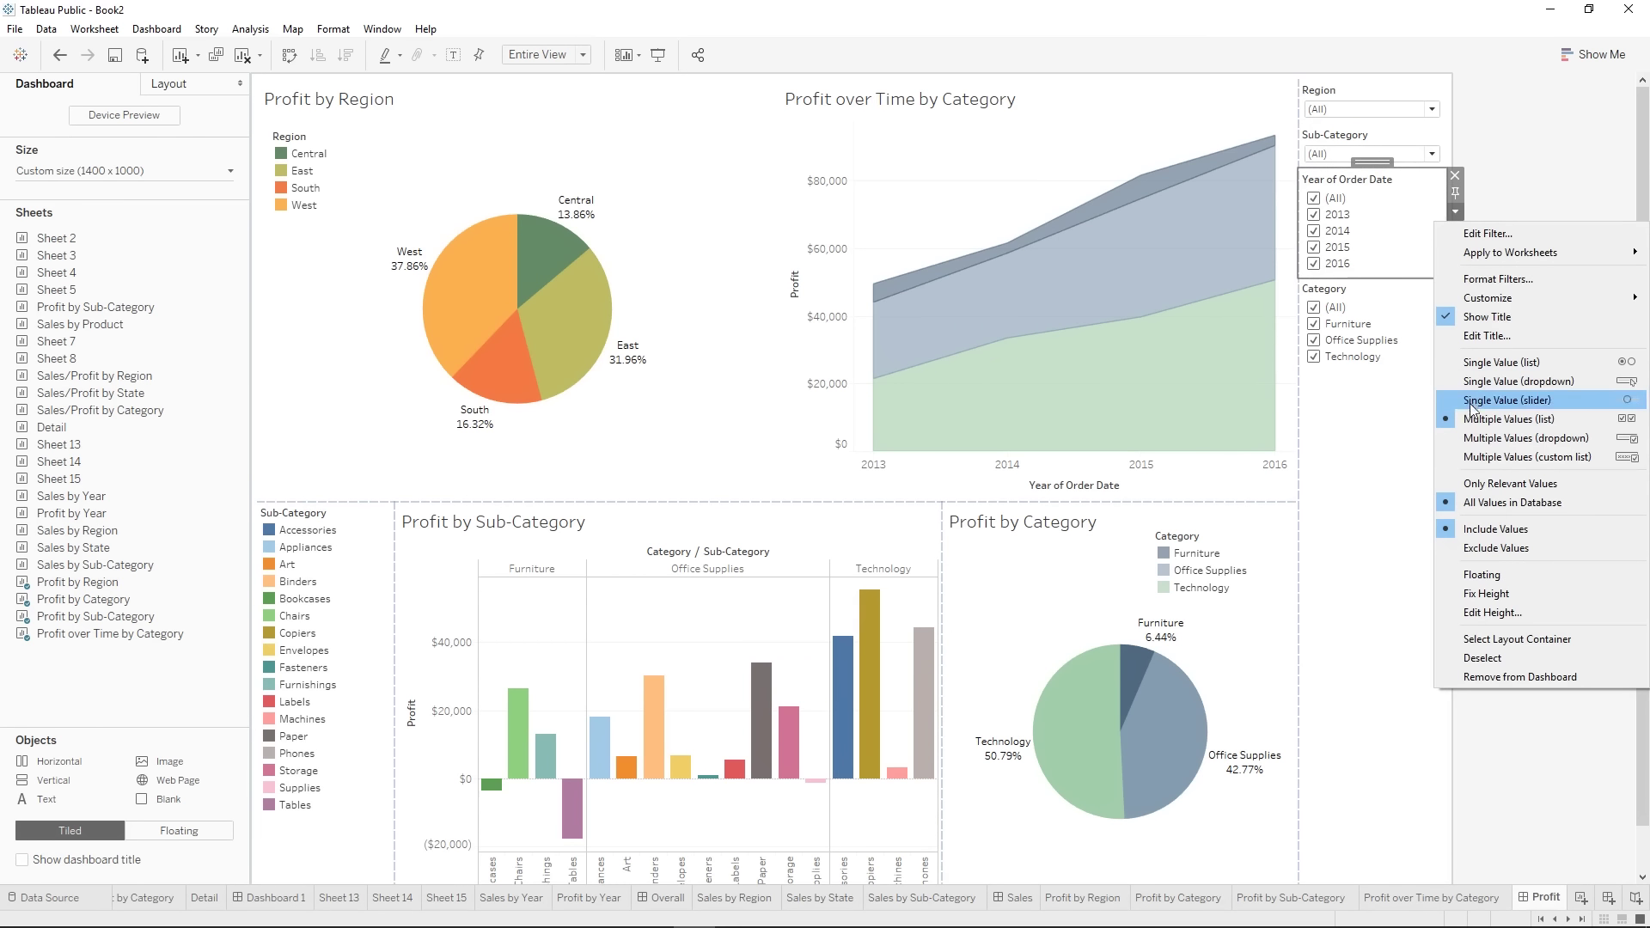
{"action": "left_click", "coordinate": [1513, 438]}
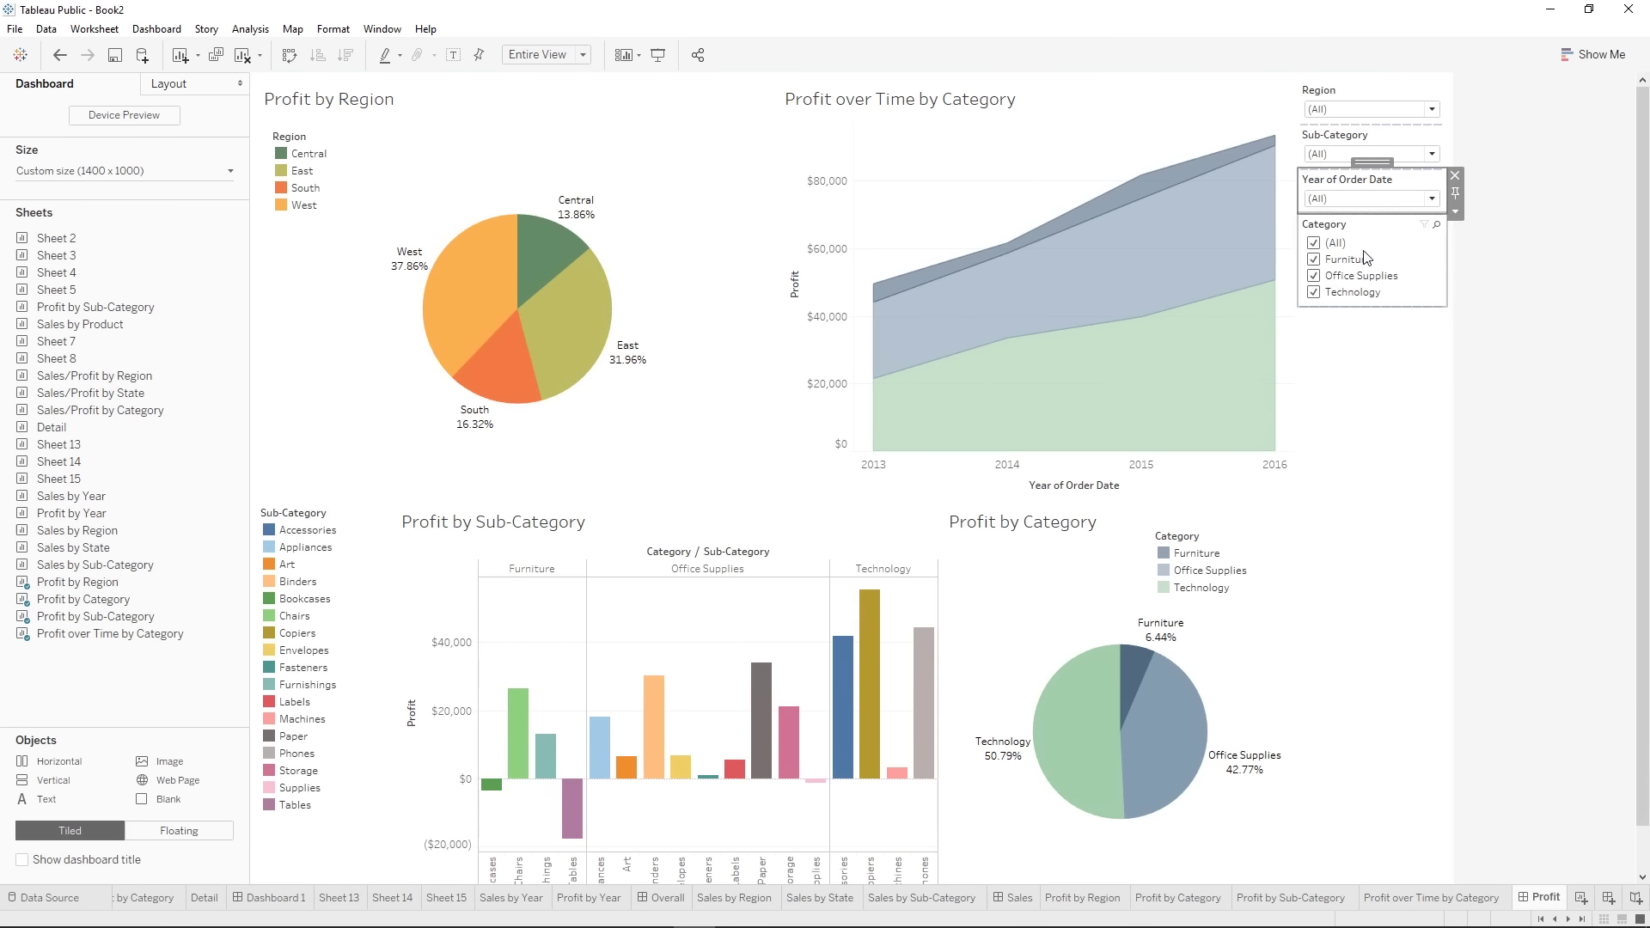
{"action": "left_click", "coordinate": [1390, 240]}
{"action": "left_click", "coordinate": [1455, 256]}
{"action": "left_click", "coordinate": [1523, 484]}
{"action": "left_click", "coordinate": [1521, 364]}
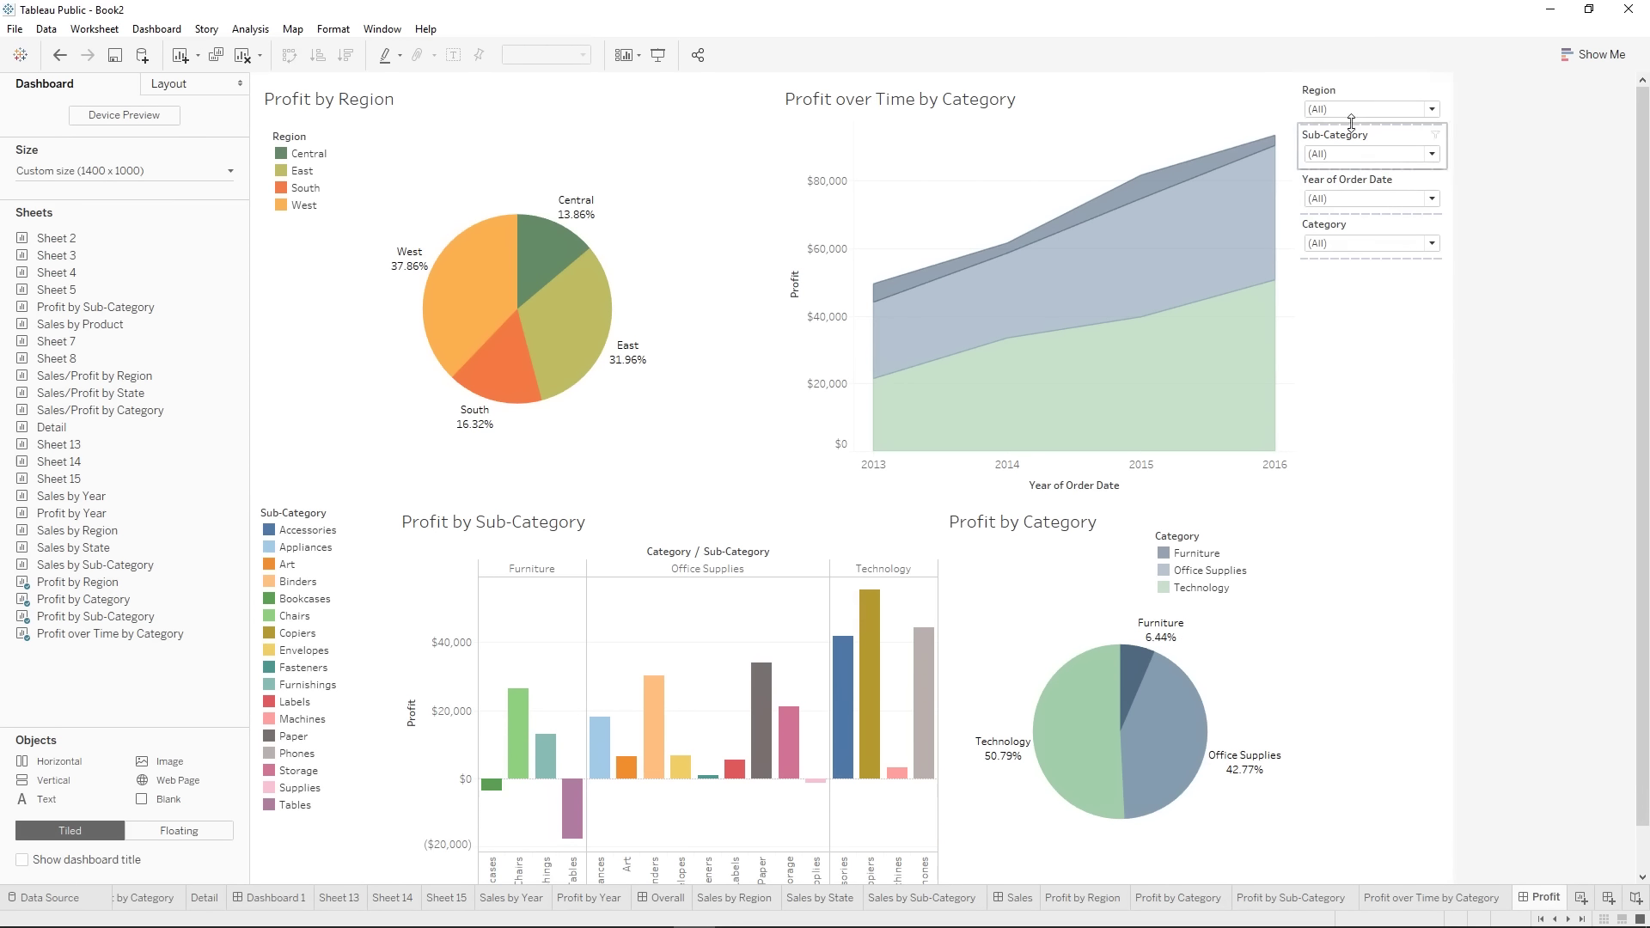
- Reorder the dashboard filters to Year of Order Date, Region, Category and Sub-Category
{"action": "left_click", "coordinate": [1369, 189]}
{"action": "mouse_move", "coordinate": [1375, 170]}
{"action": "left_mouse_down"}
{"action": "mouse_move", "coordinate": [1375, 96]}
{"action": "mouse_move", "coordinate": [1373, 118]}
{"action": "left_mouse_up"}
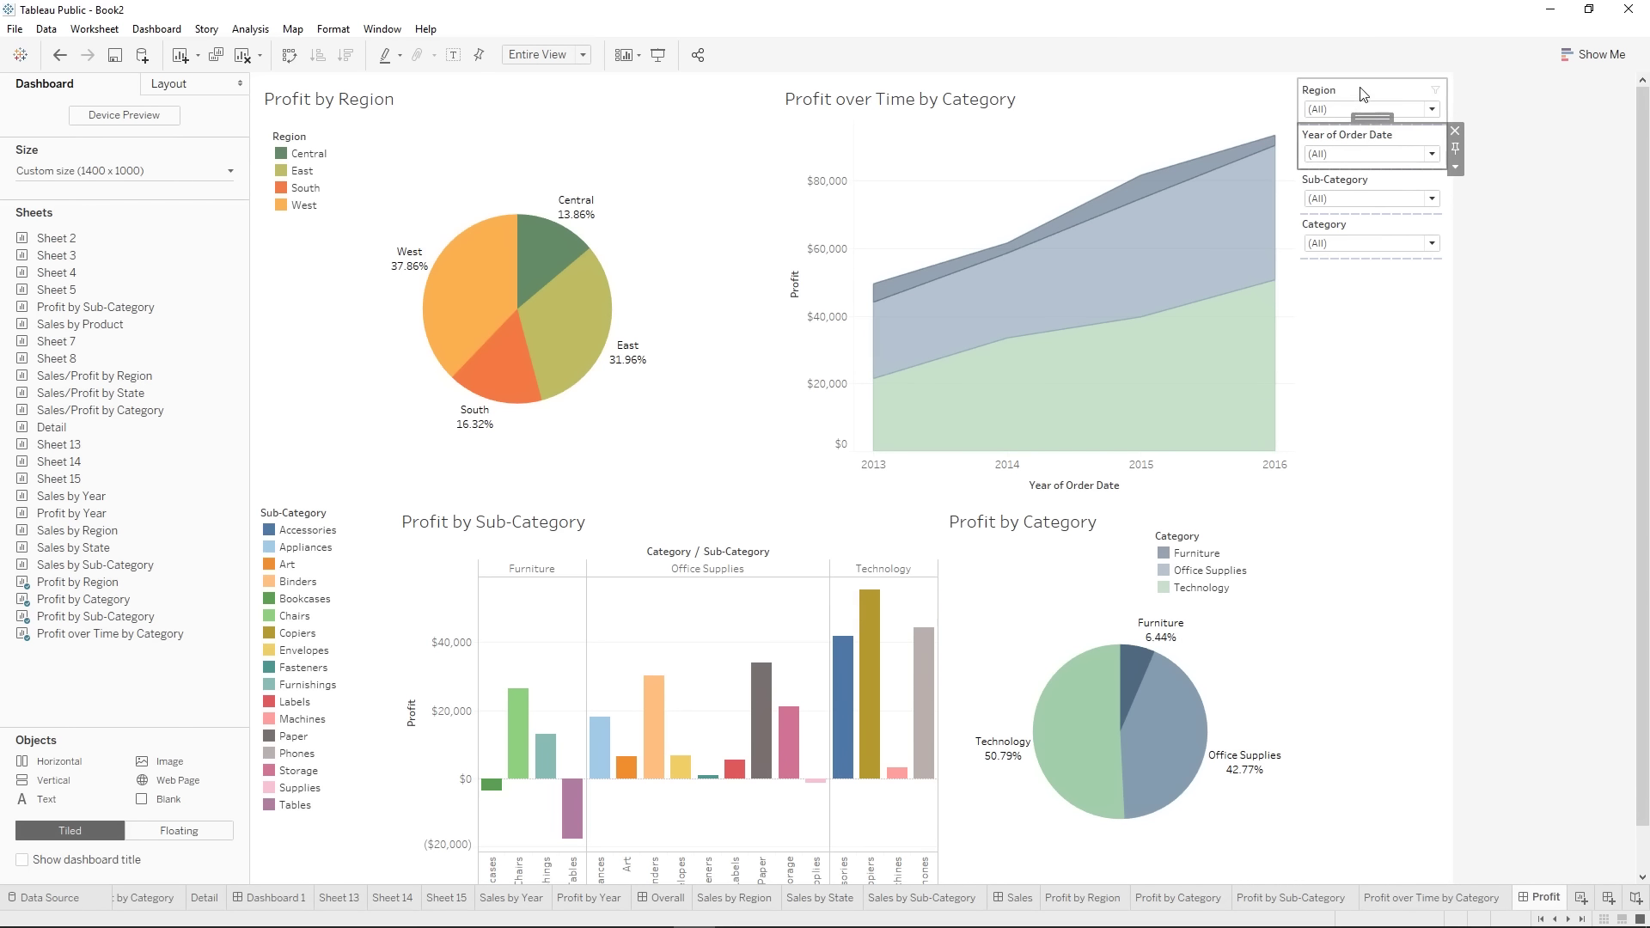
{"action": "left_click", "coordinate": [1362, 93]}
{"action": "left_click_drag", "start_coordinate": [1369, 83], "coordinate": [1369, 170]}
{"action": "left_click", "coordinate": [1379, 225]}
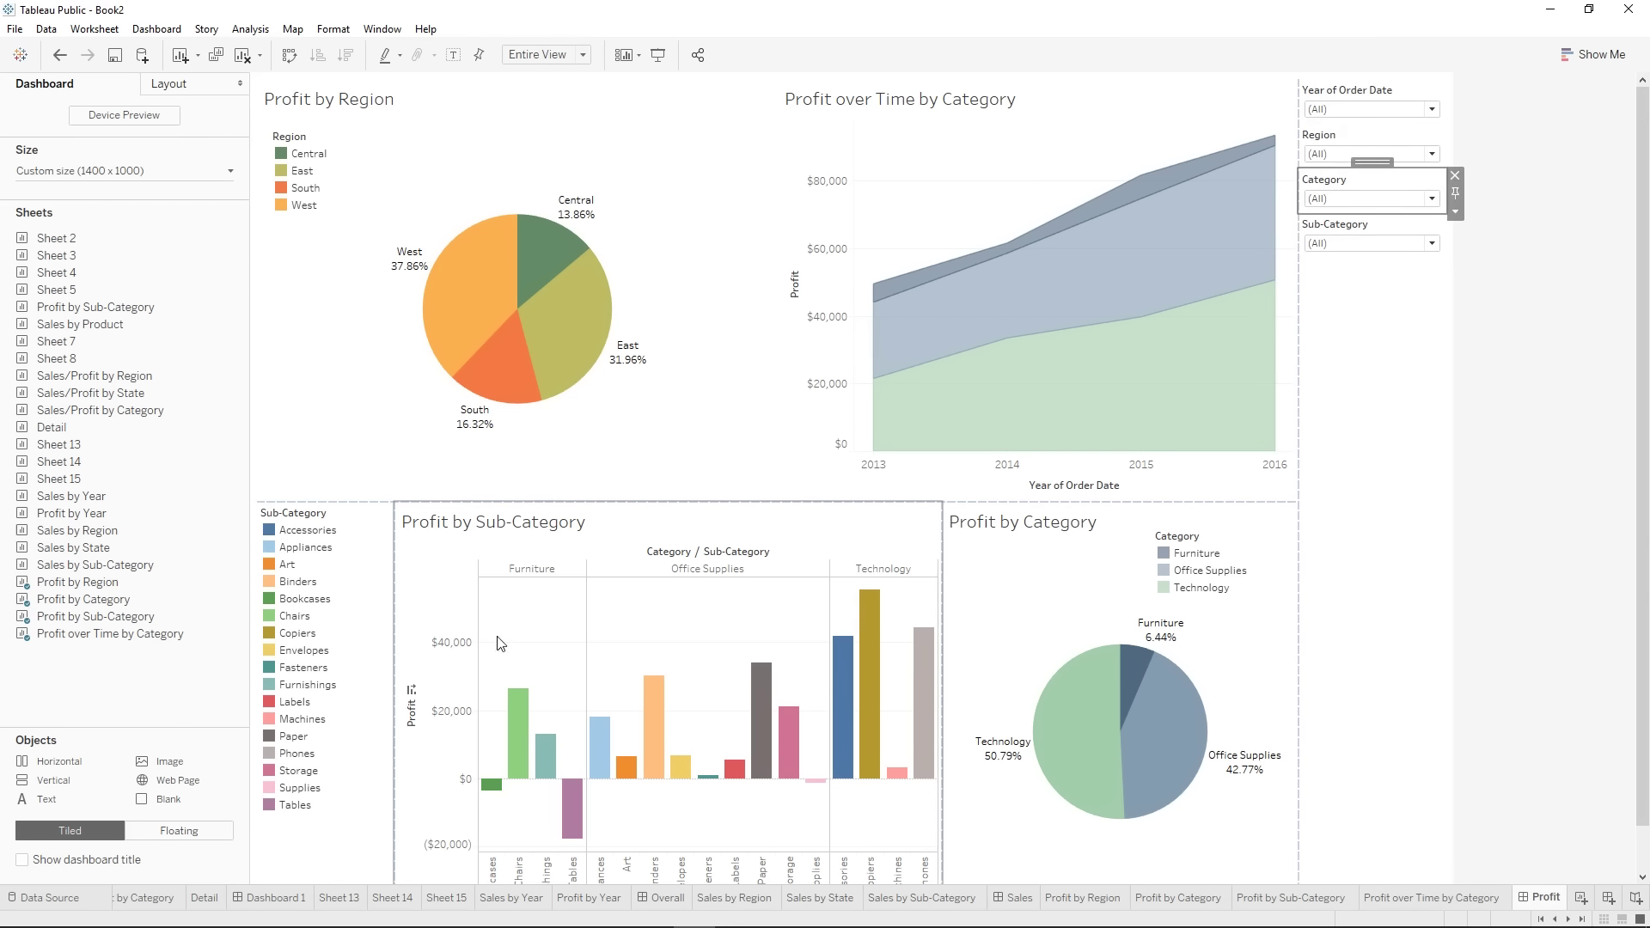
{"action": "left_click", "coordinate": [1515, 462]}
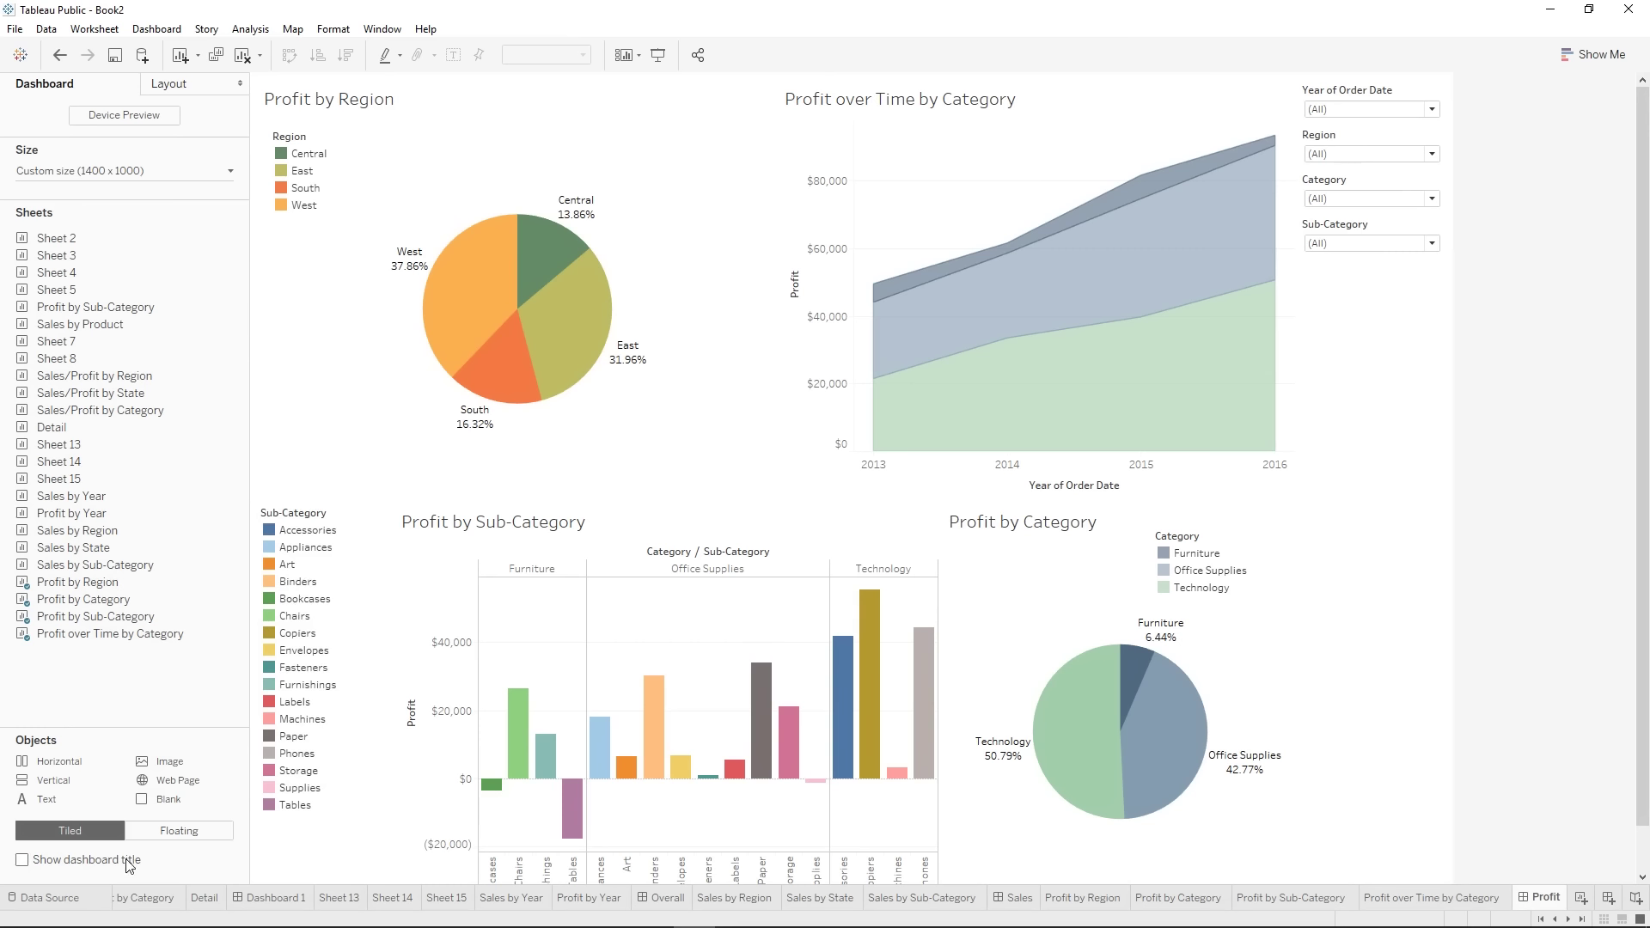
- Show the dashboard title and move the Region legend below the Profit by Region chart title
{"action": "left_click", "coordinate": [22, 860]}
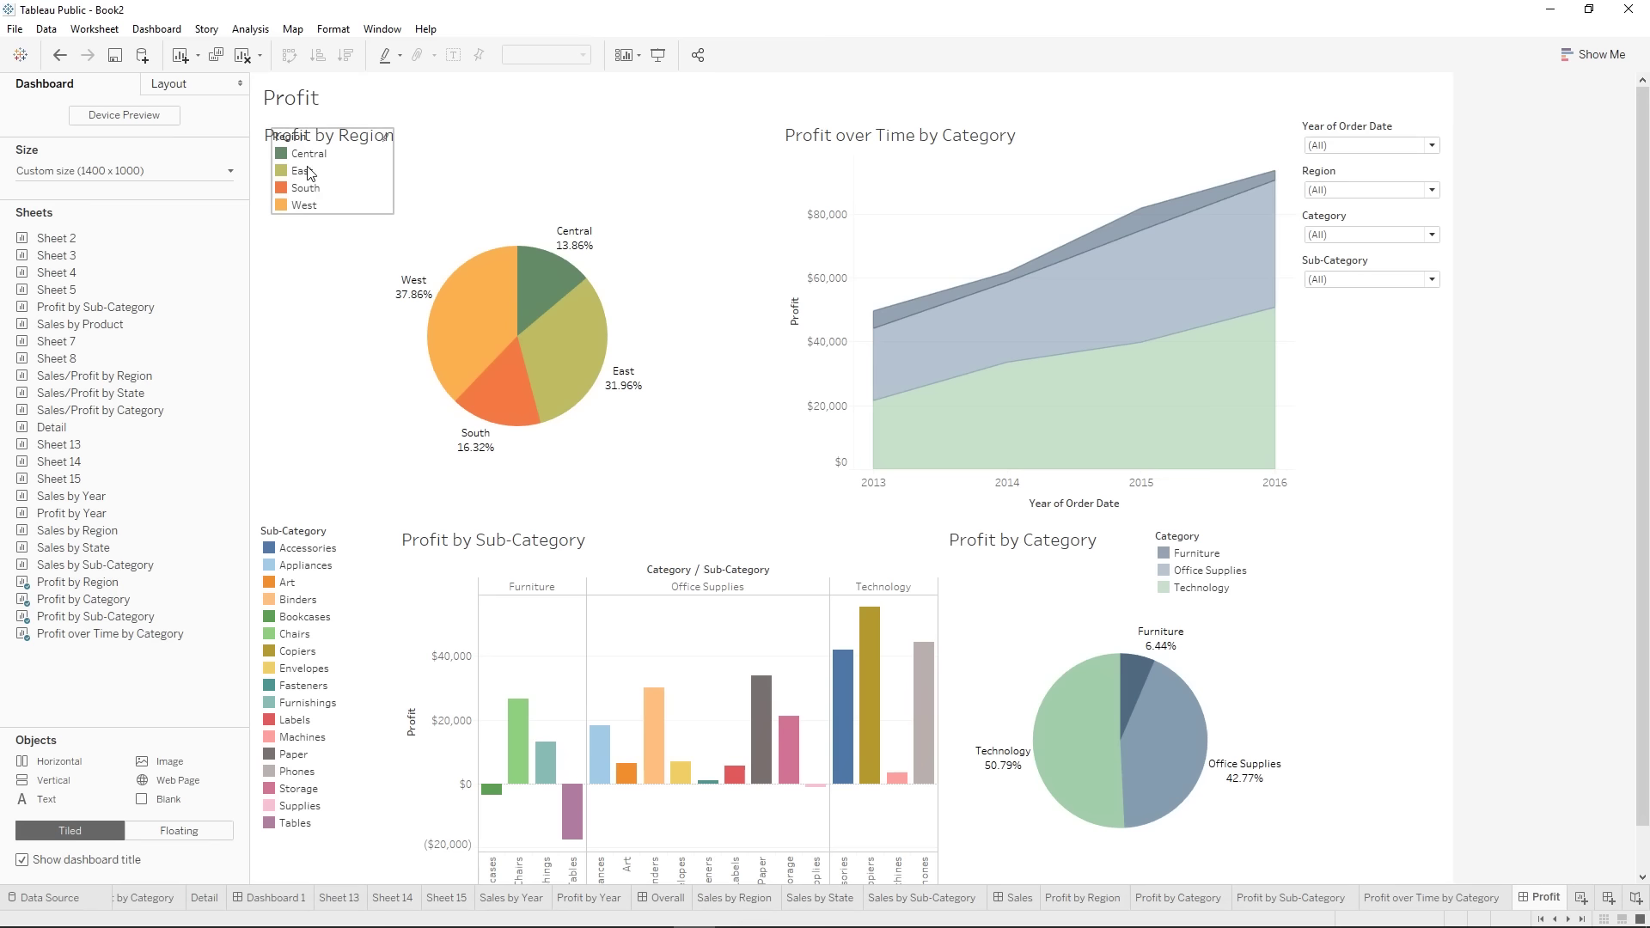
{"action": "left_click", "coordinate": [356, 155]}
{"action": "left_click_drag", "start_coordinate": [326, 126], "coordinate": [318, 144]}
- Move the Category legend slightly lower beneath the Profit by Category title and hide the dashboard title
{"action": "left_click", "coordinate": [1196, 552]}
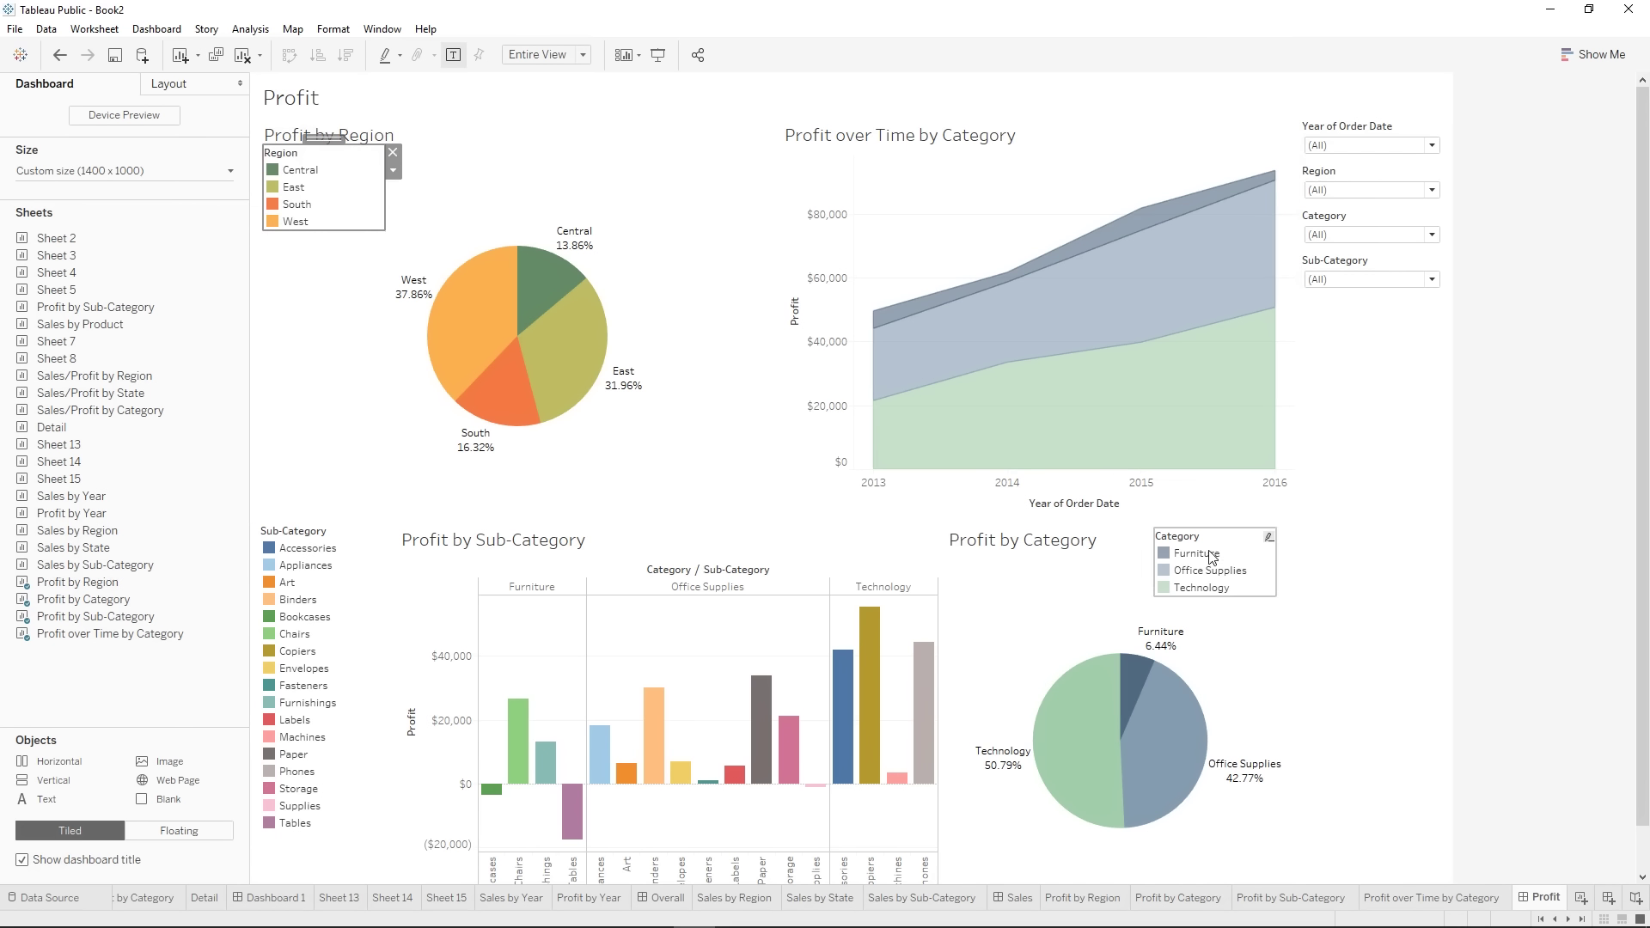
{"action": "mouse_move", "coordinate": [1226, 522]}
{"action": "left_mouse_down"}
{"action": "mouse_move", "coordinate": [1220, 554]}
{"action": "mouse_move", "coordinate": [1336, 554]}
{"action": "mouse_move", "coordinate": [1203, 567]}
{"action": "left_mouse_up"}
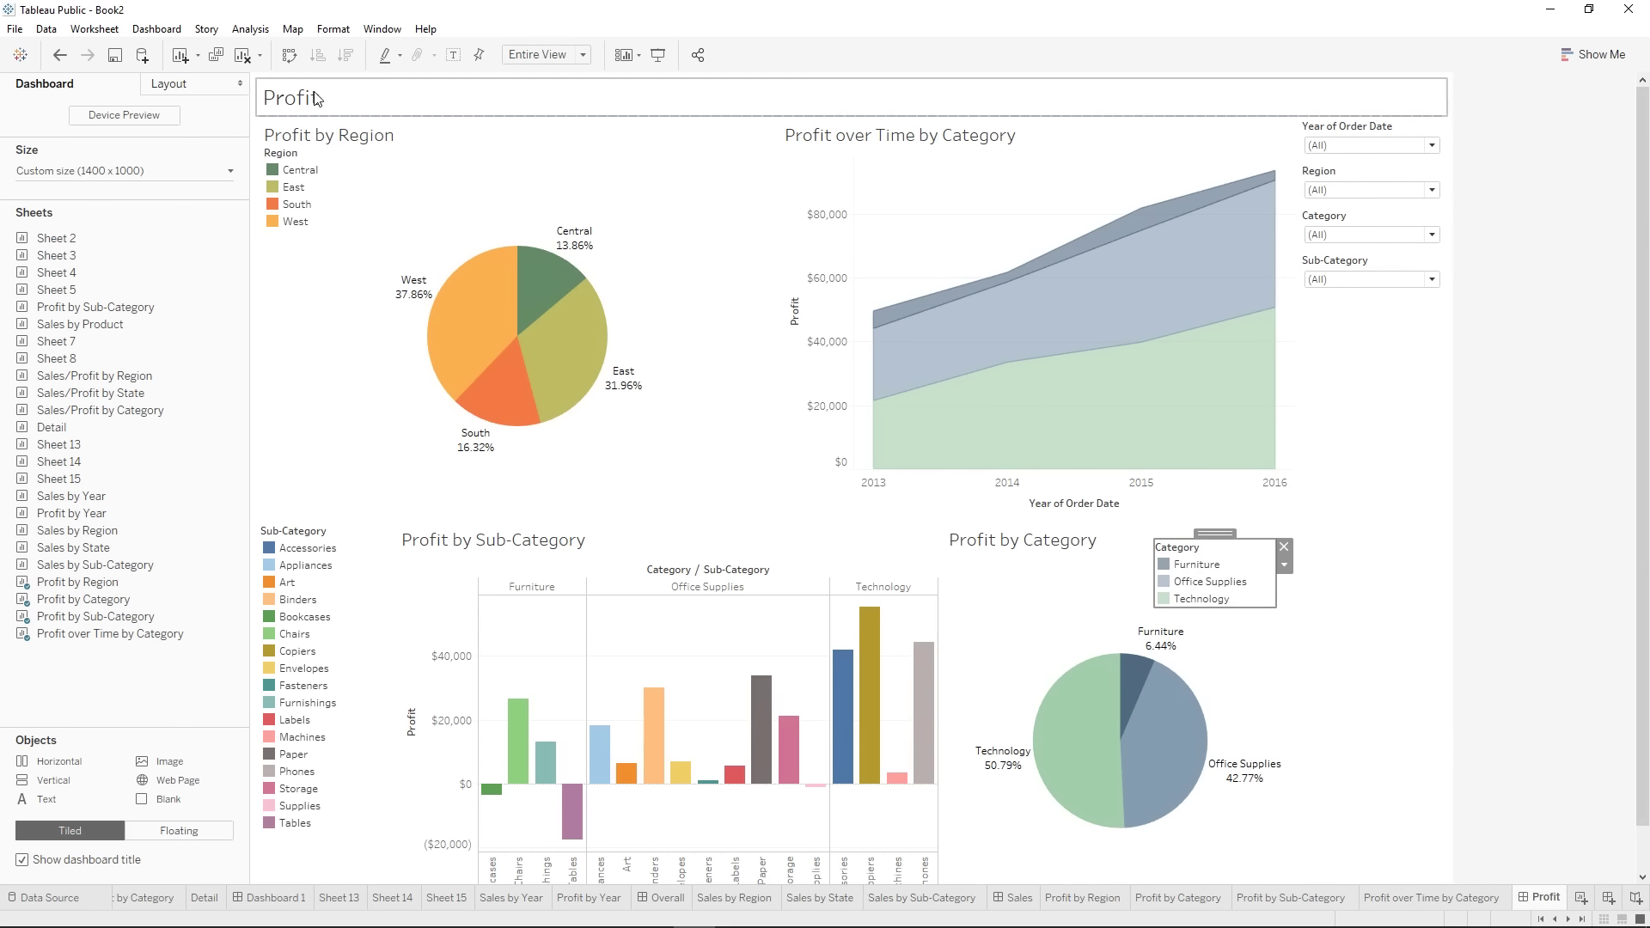
{"action": "left_click", "coordinate": [21, 860]}
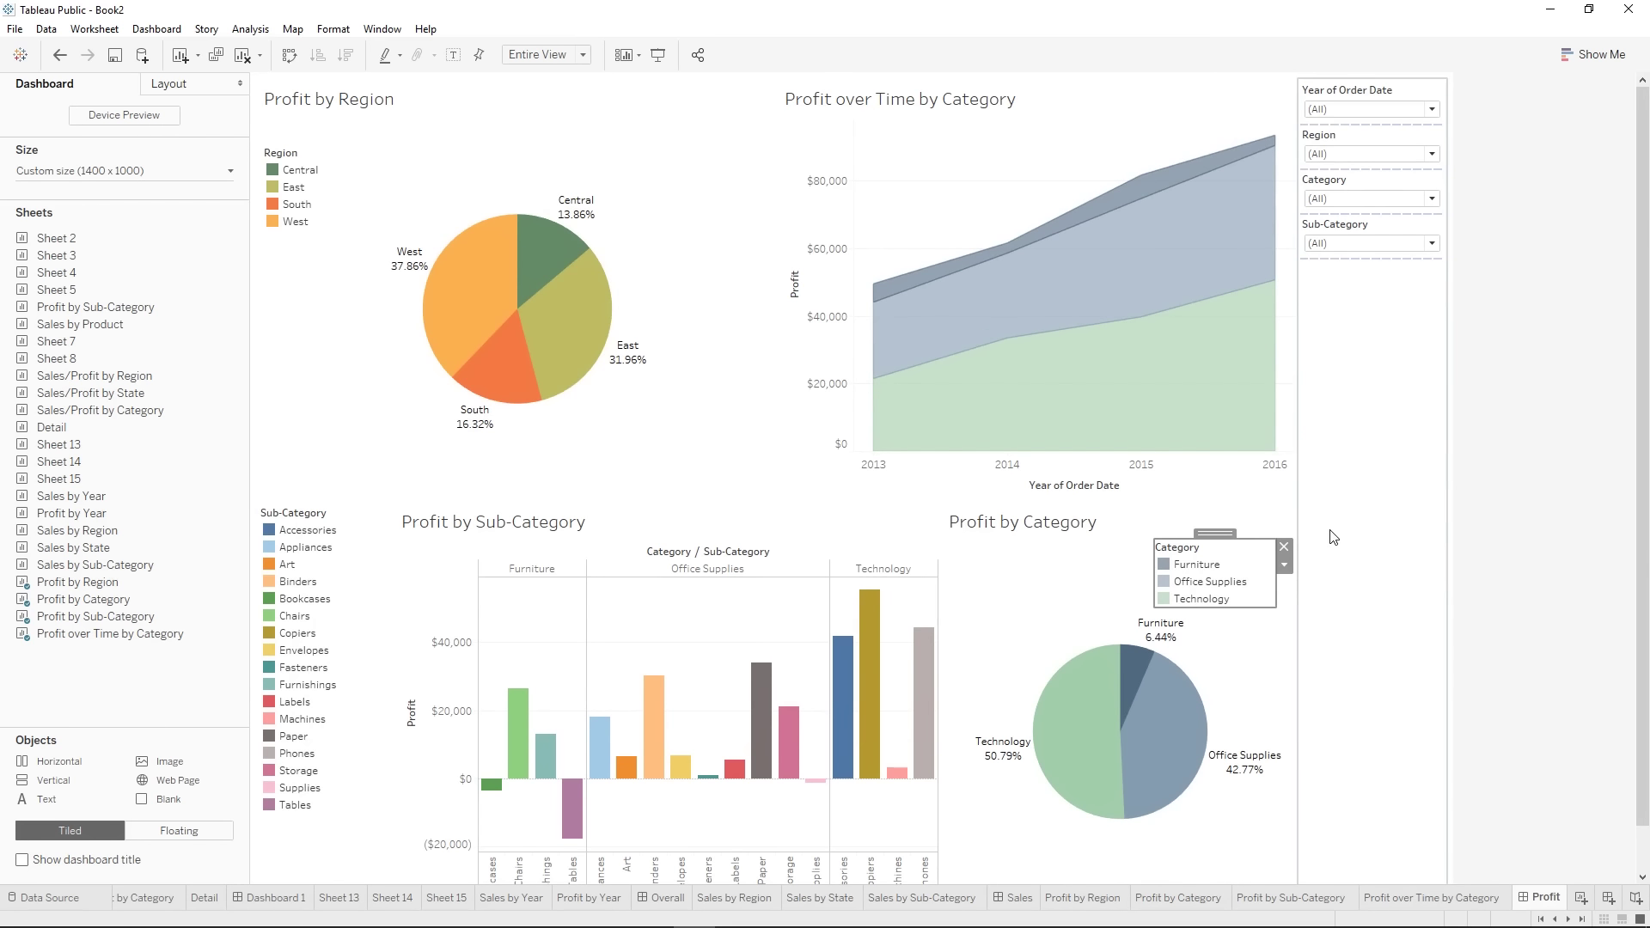
{"action": "left_click", "coordinate": [1517, 564]}
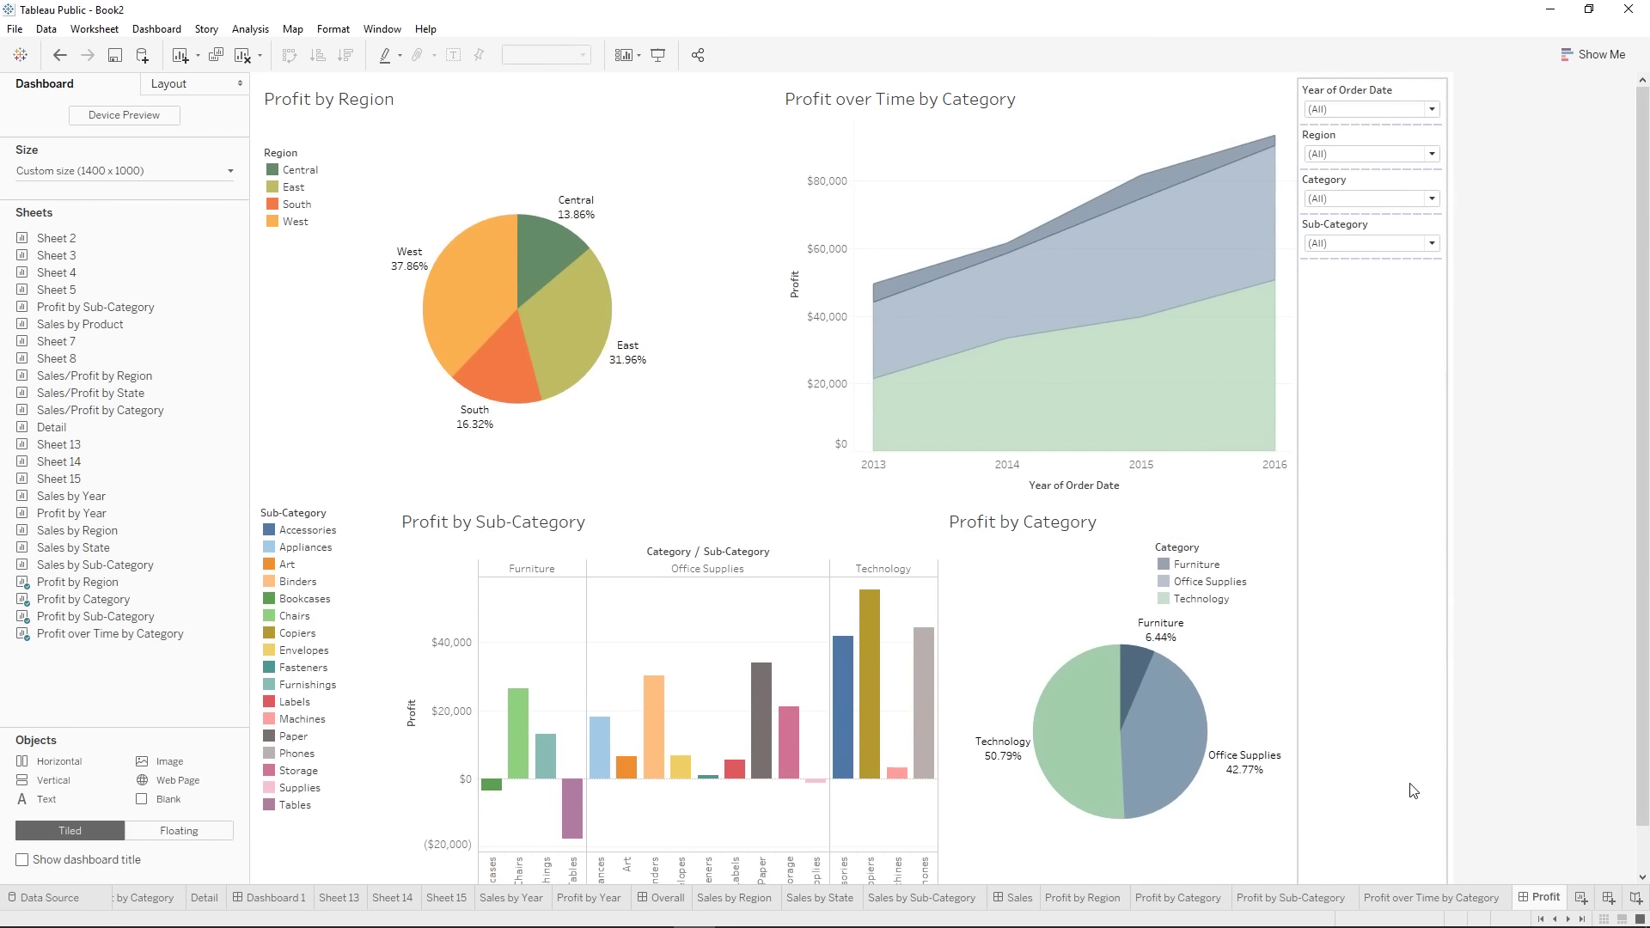
- Look over the Overall and Sales dashboards, return to the Profit dashboard and check its four filters
{"action": "left_click", "coordinate": [668, 895]}
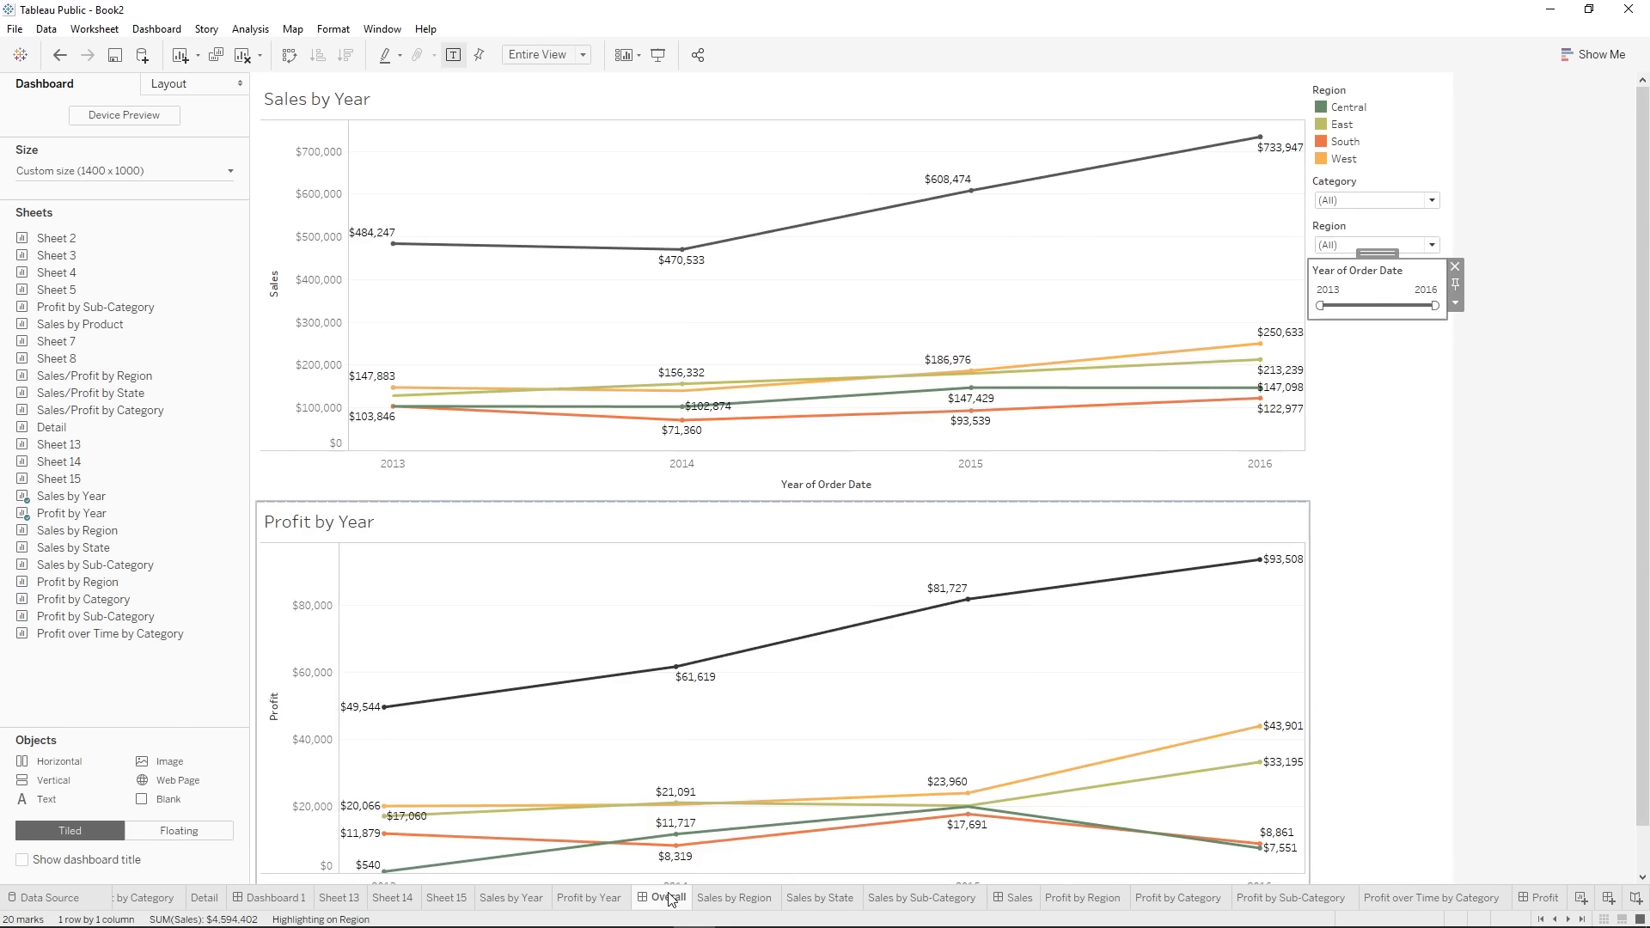
{"action": "left_click", "coordinate": [1018, 898]}
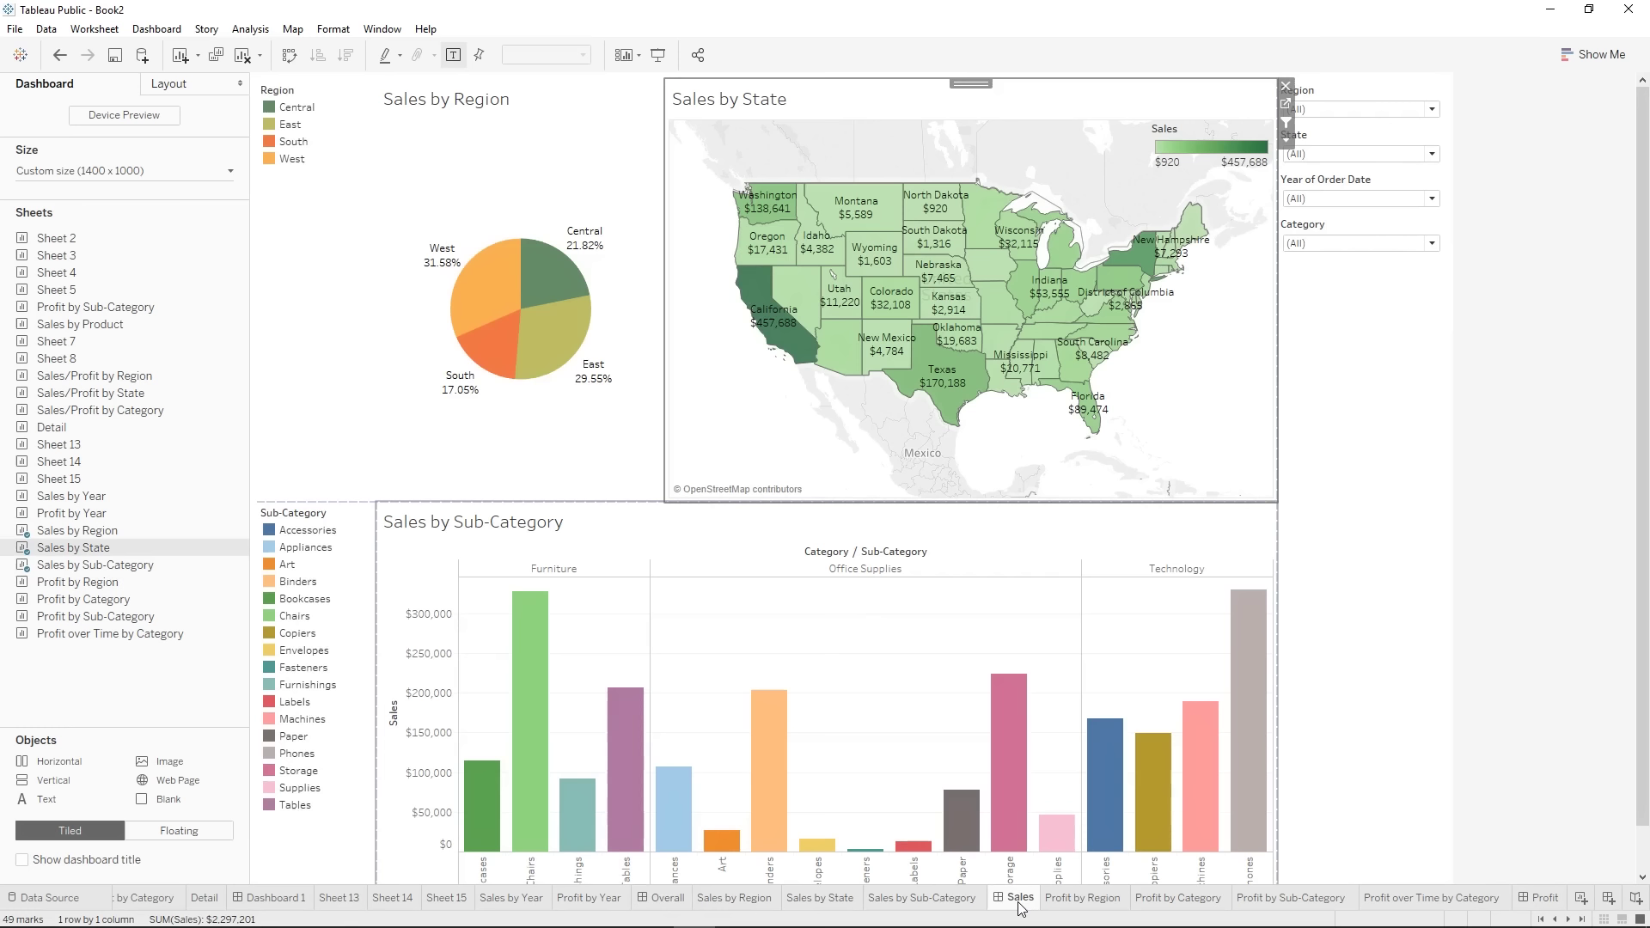
{"action": "left_click", "coordinate": [1527, 899]}
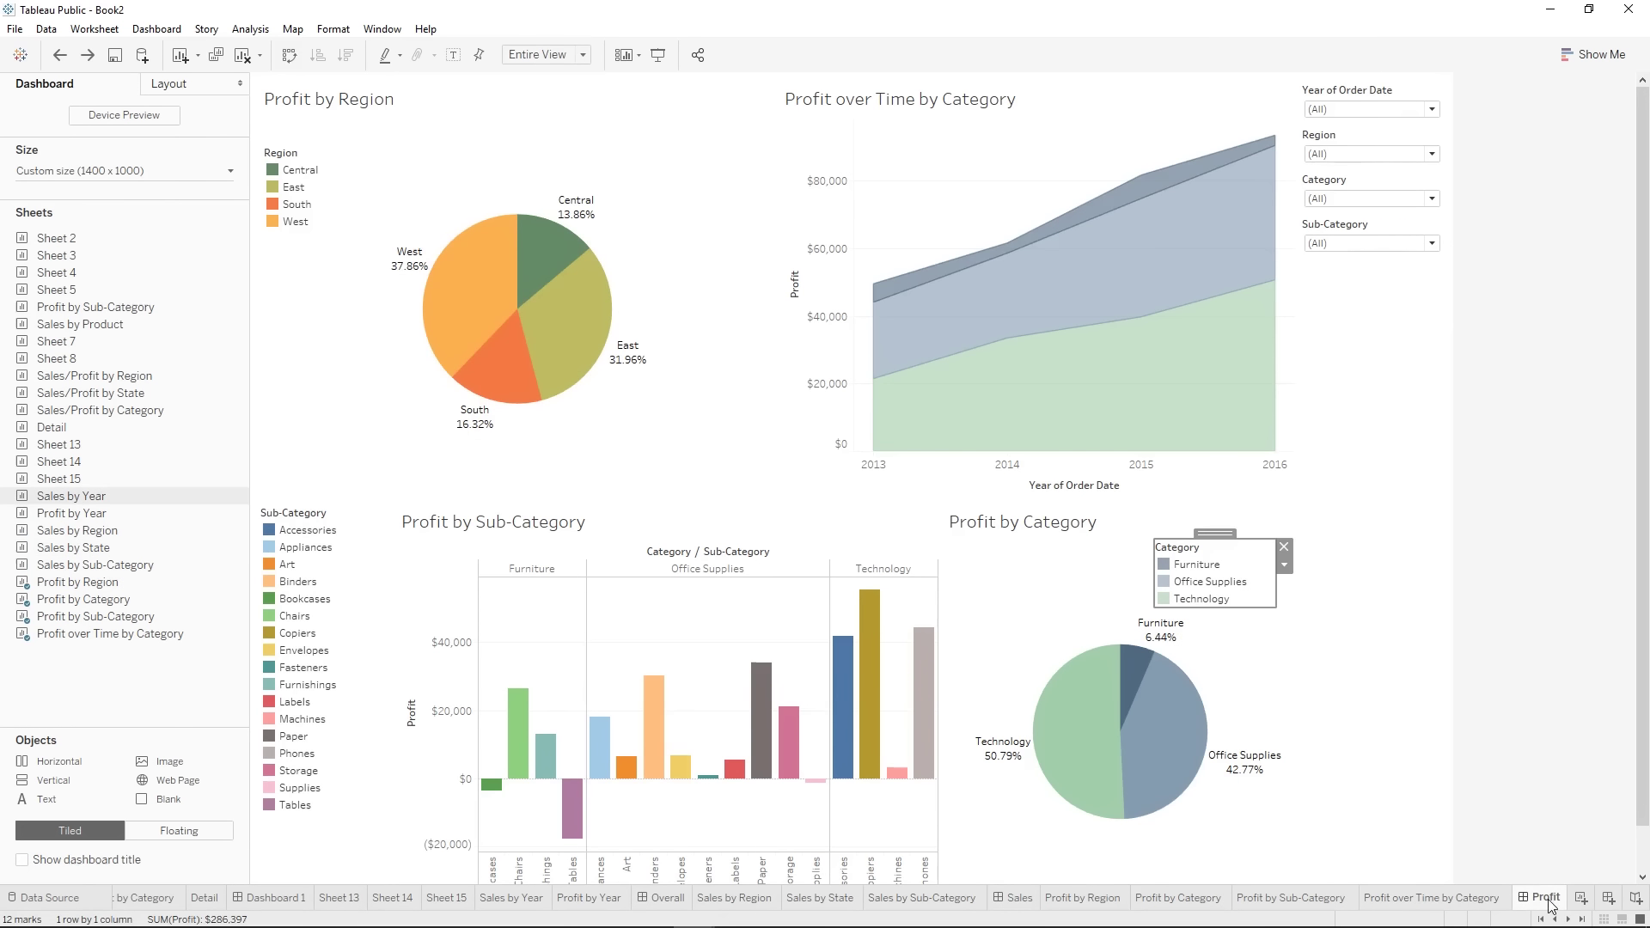
{"action": "left_click", "coordinate": [1362, 101]}
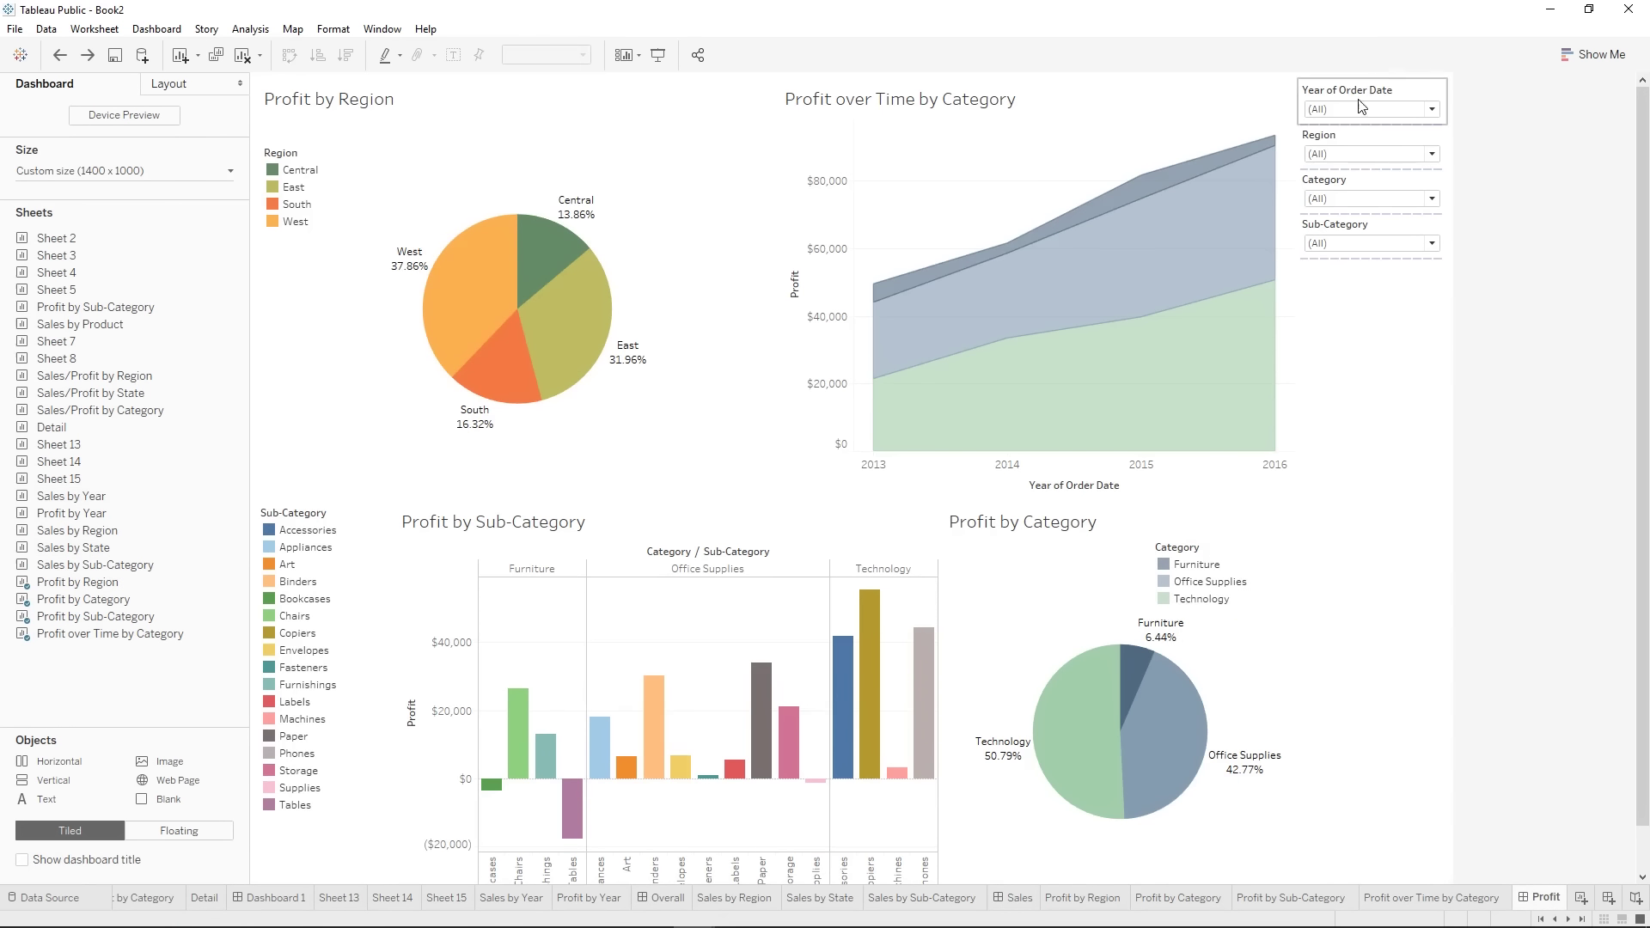
{"action": "left_click", "coordinate": [1389, 89]}
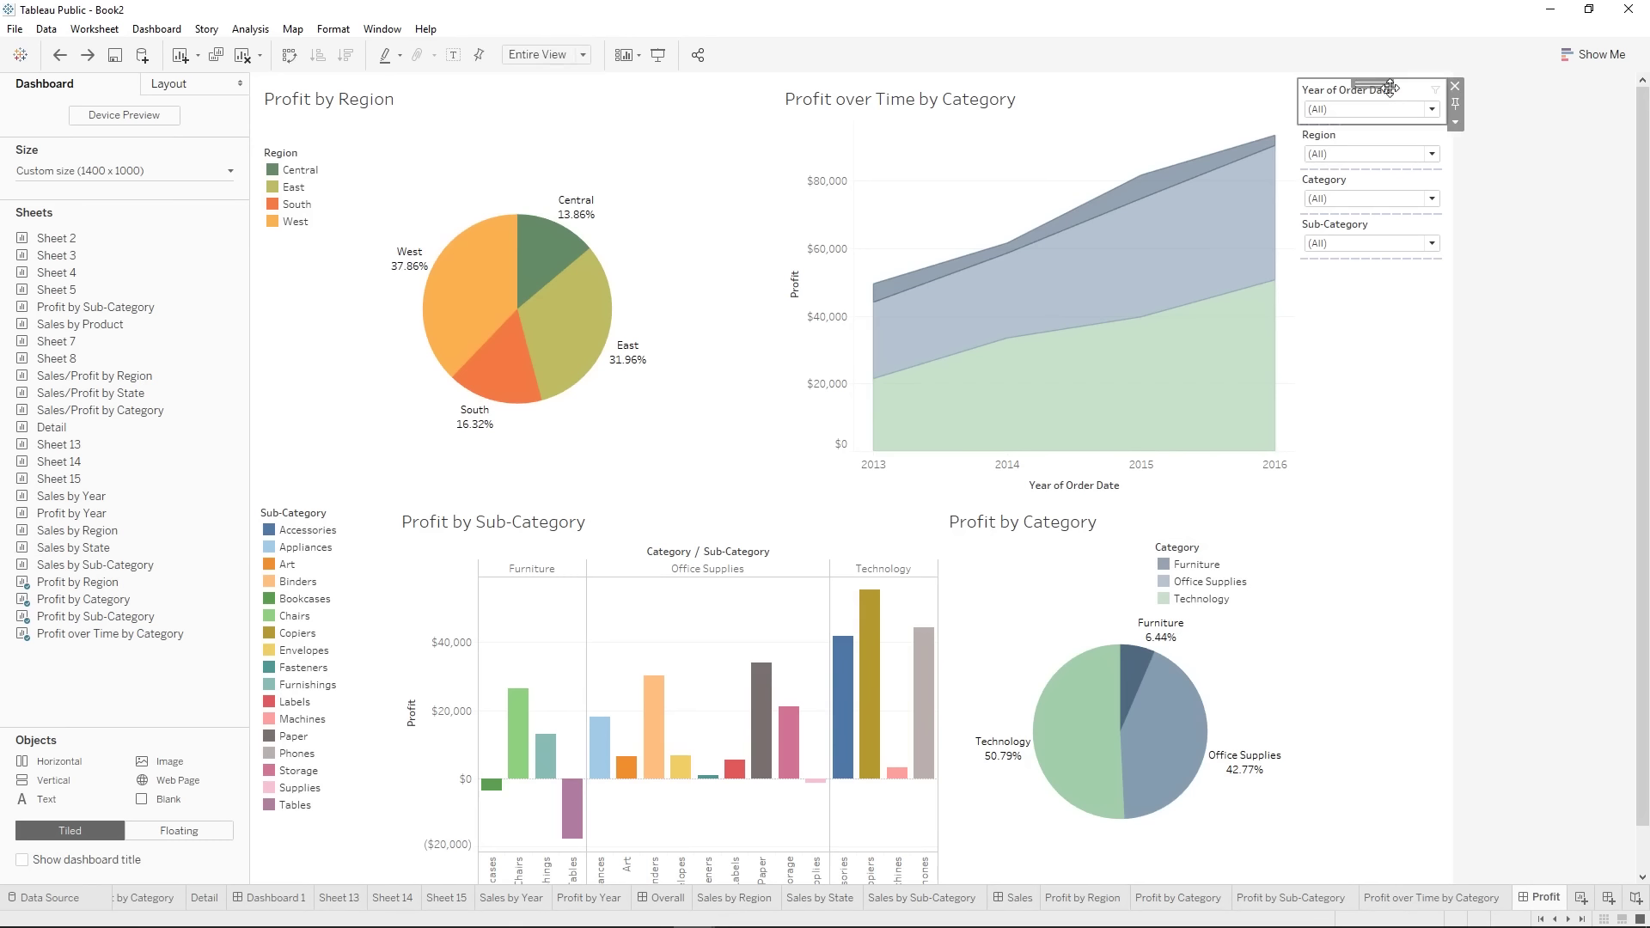
{"action": "left_click", "coordinate": [1384, 138]}
{"action": "left_click", "coordinate": [1366, 185]}
{"action": "left_click", "coordinate": [1364, 222]}
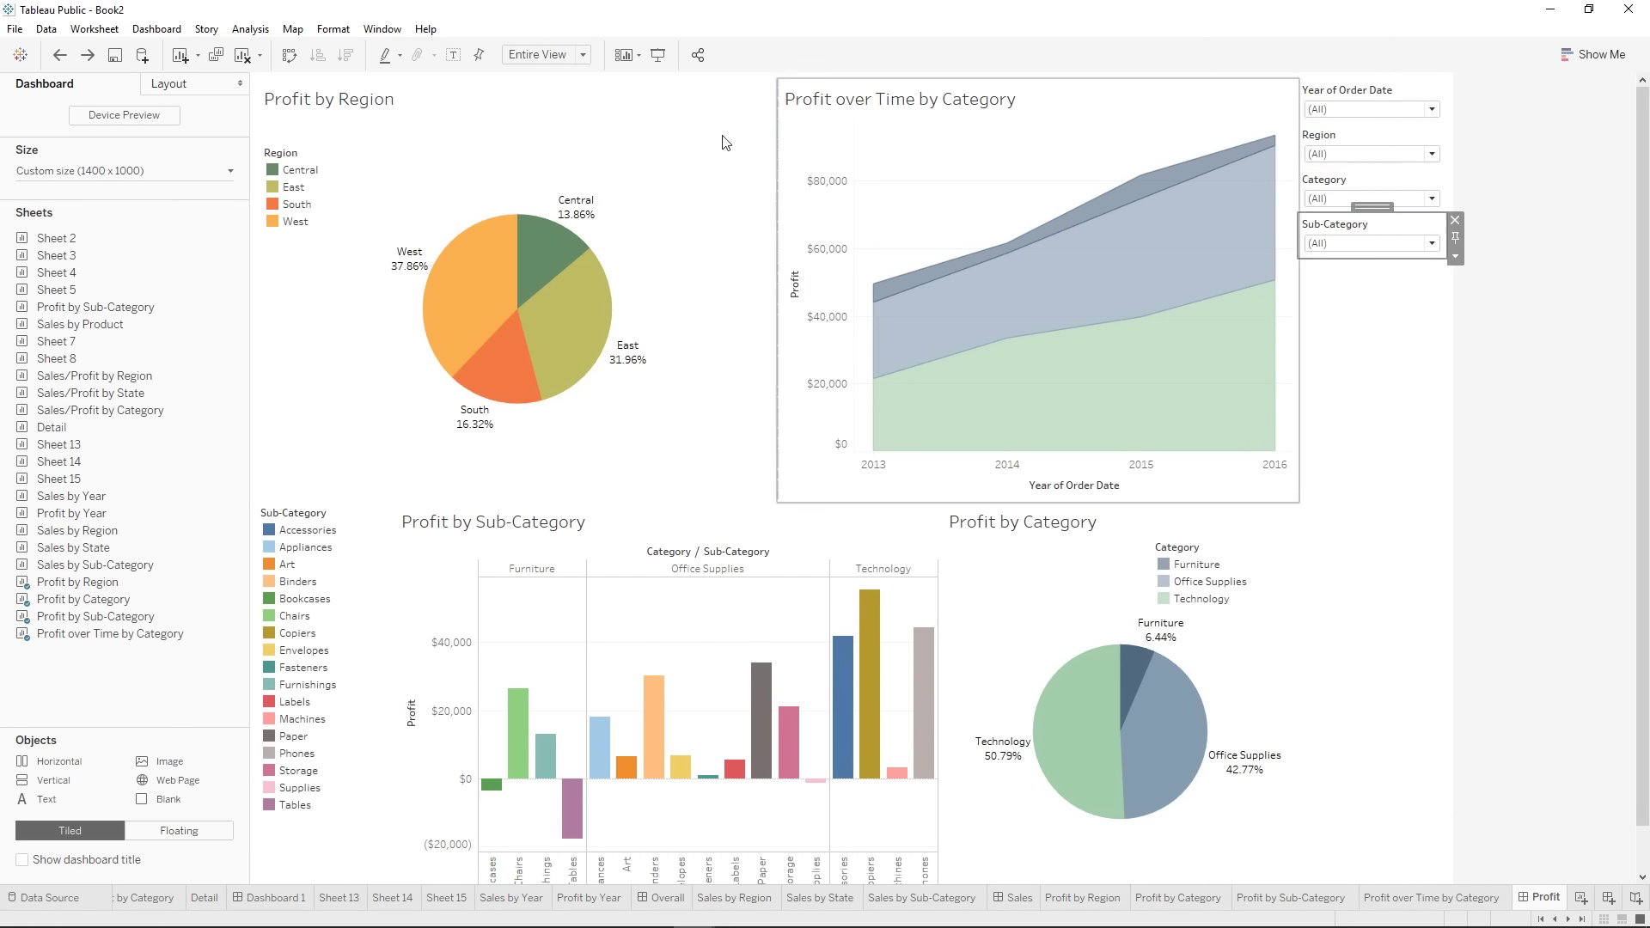
{"action": "left_click", "coordinate": [1478, 96]}
- Apply the Year of Order Date filter to all worksheets on the Profit dashboard
{"action": "left_click", "coordinate": [1386, 105]}
{"action": "left_click", "coordinate": [1454, 122]}
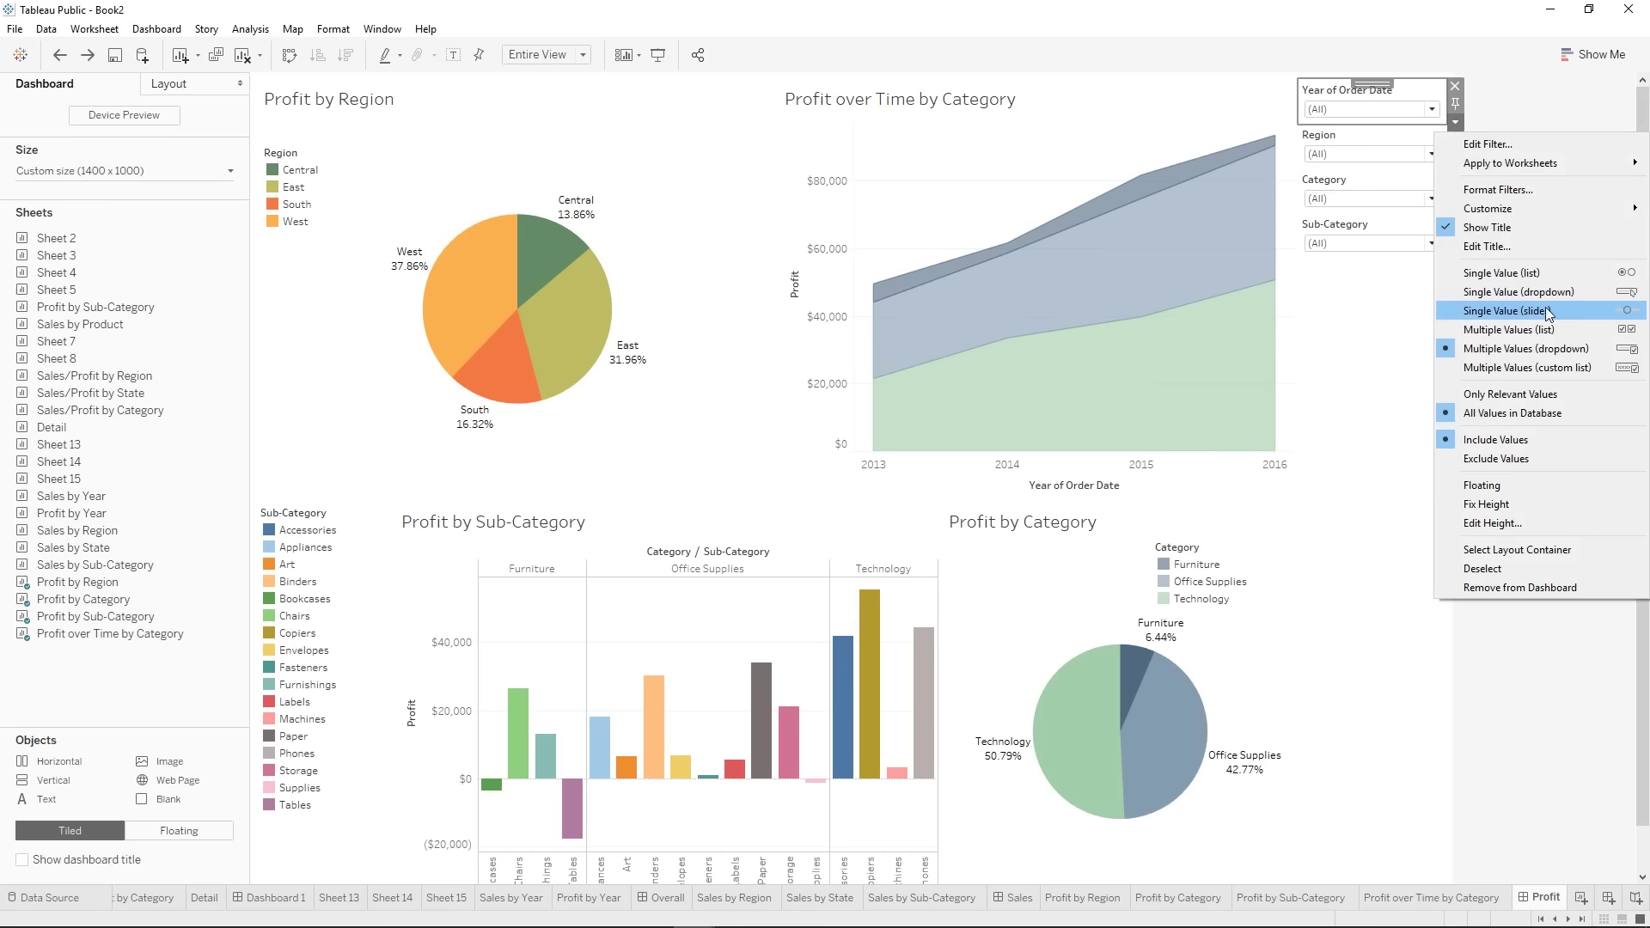
{"action": "mouse_move", "coordinate": [1514, 165]}
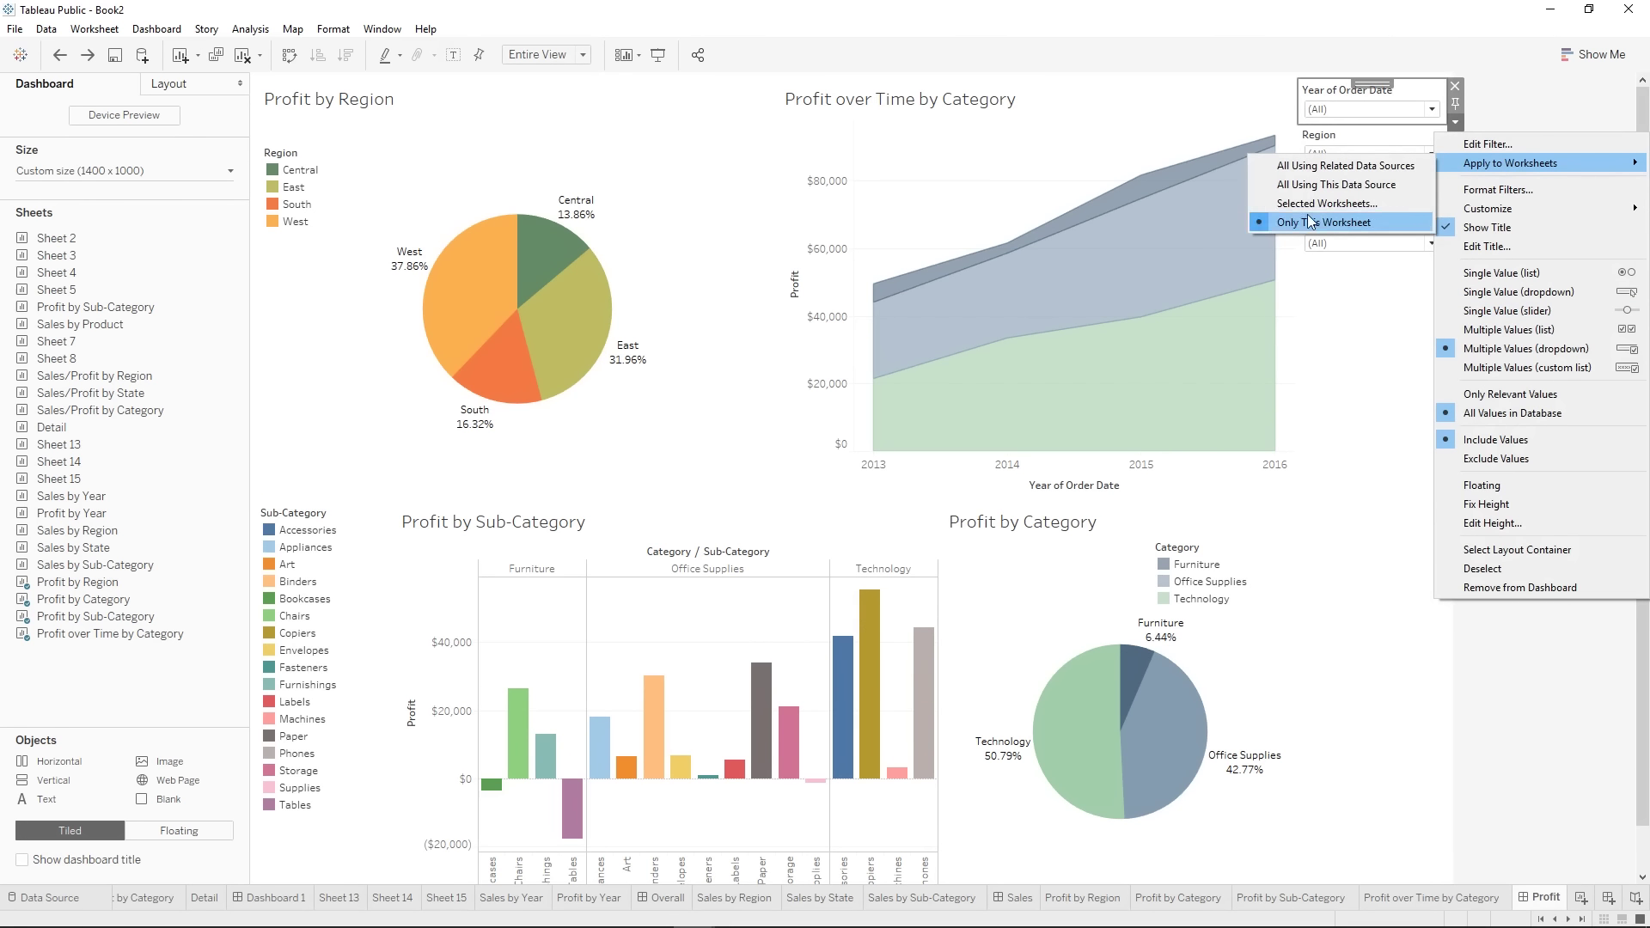
{"action": "left_click", "coordinate": [1327, 204]}
{"action": "left_click", "coordinate": [662, 611]}
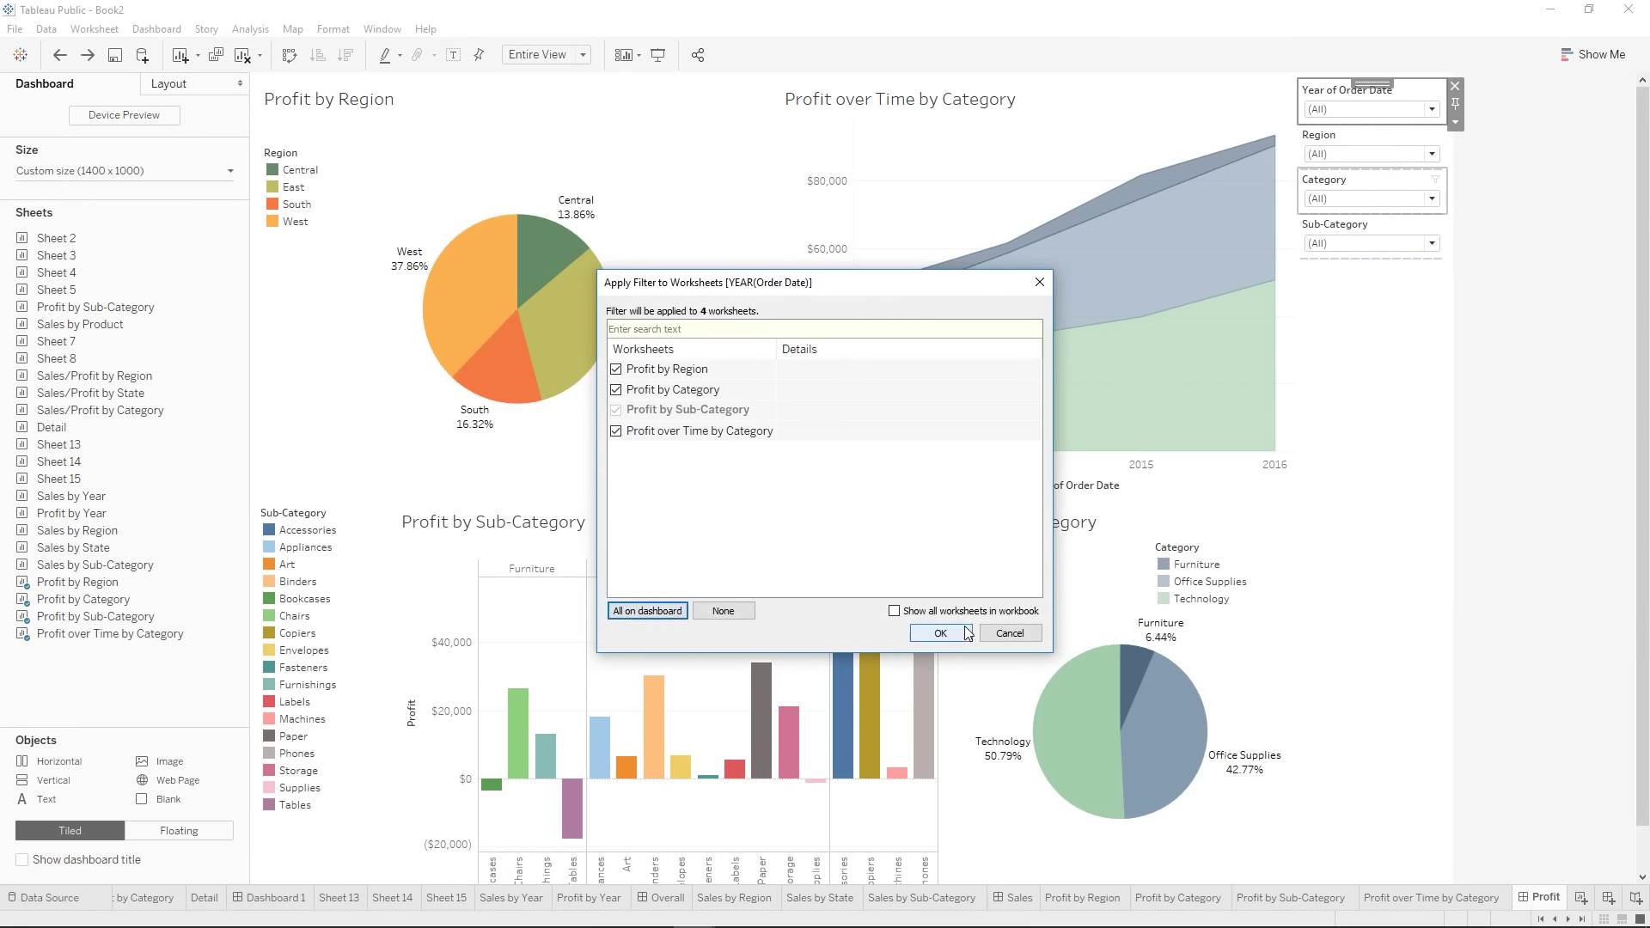
{"action": "left_click", "coordinate": [940, 634]}
- Apply the Region filter to all worksheets on the Profit dashboard
{"action": "left_click", "coordinate": [1439, 136]}
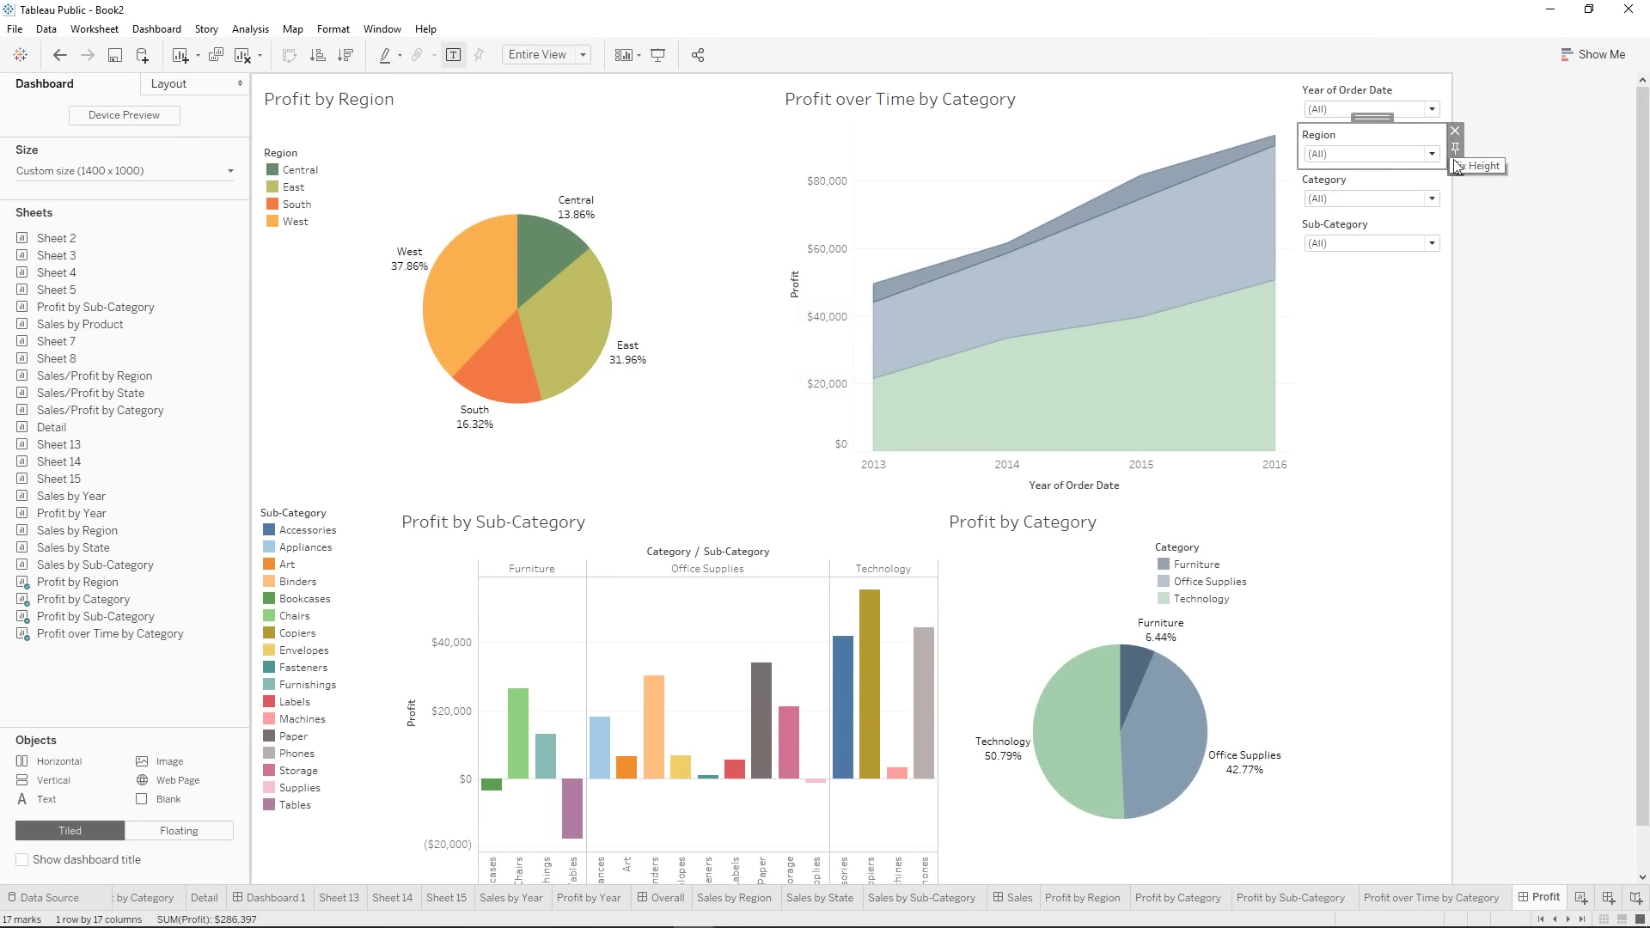
{"action": "left_click", "coordinate": [1455, 166]}
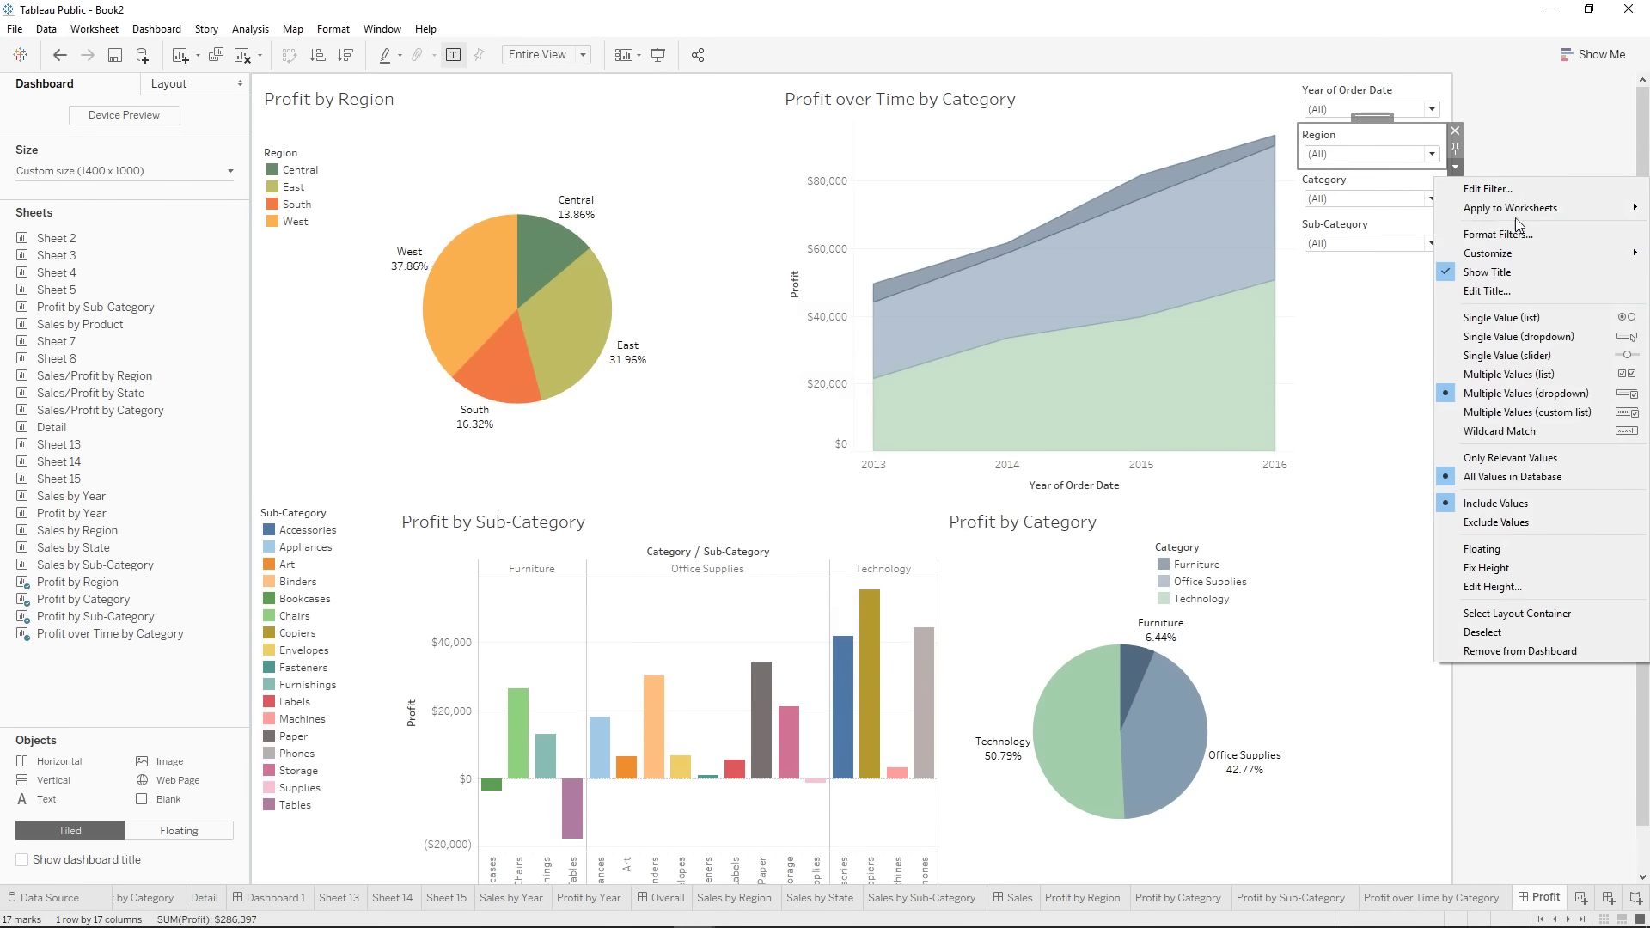
{"action": "mouse_move", "coordinate": [1516, 208]}
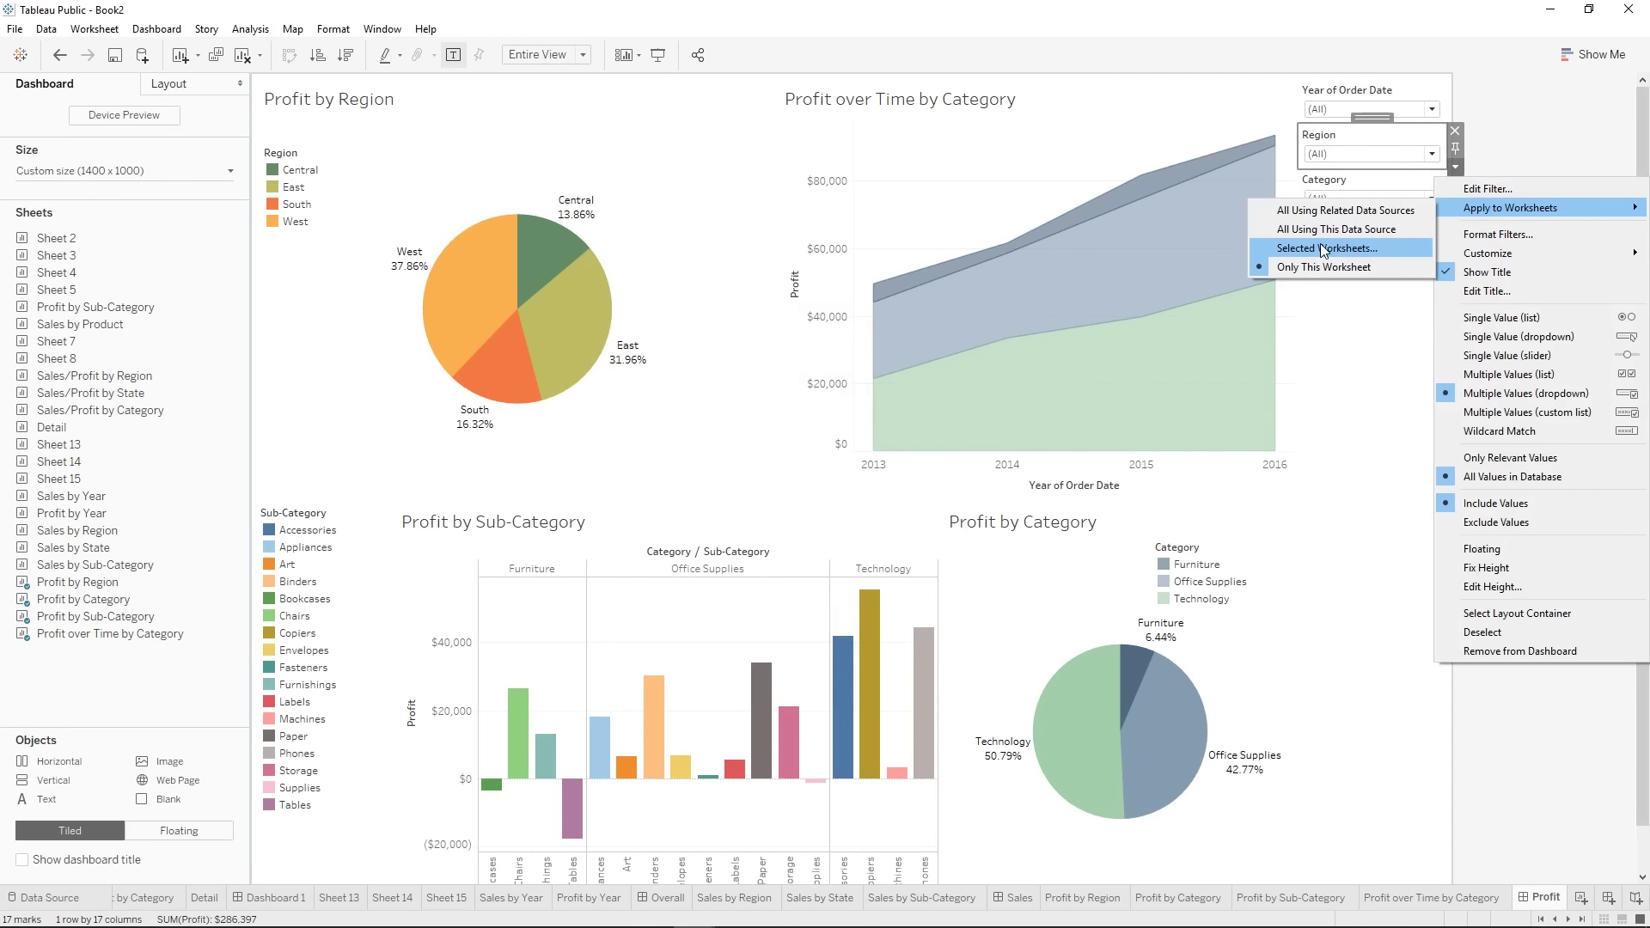
{"action": "left_click", "coordinate": [1324, 249]}
{"action": "left_click", "coordinate": [649, 611]}
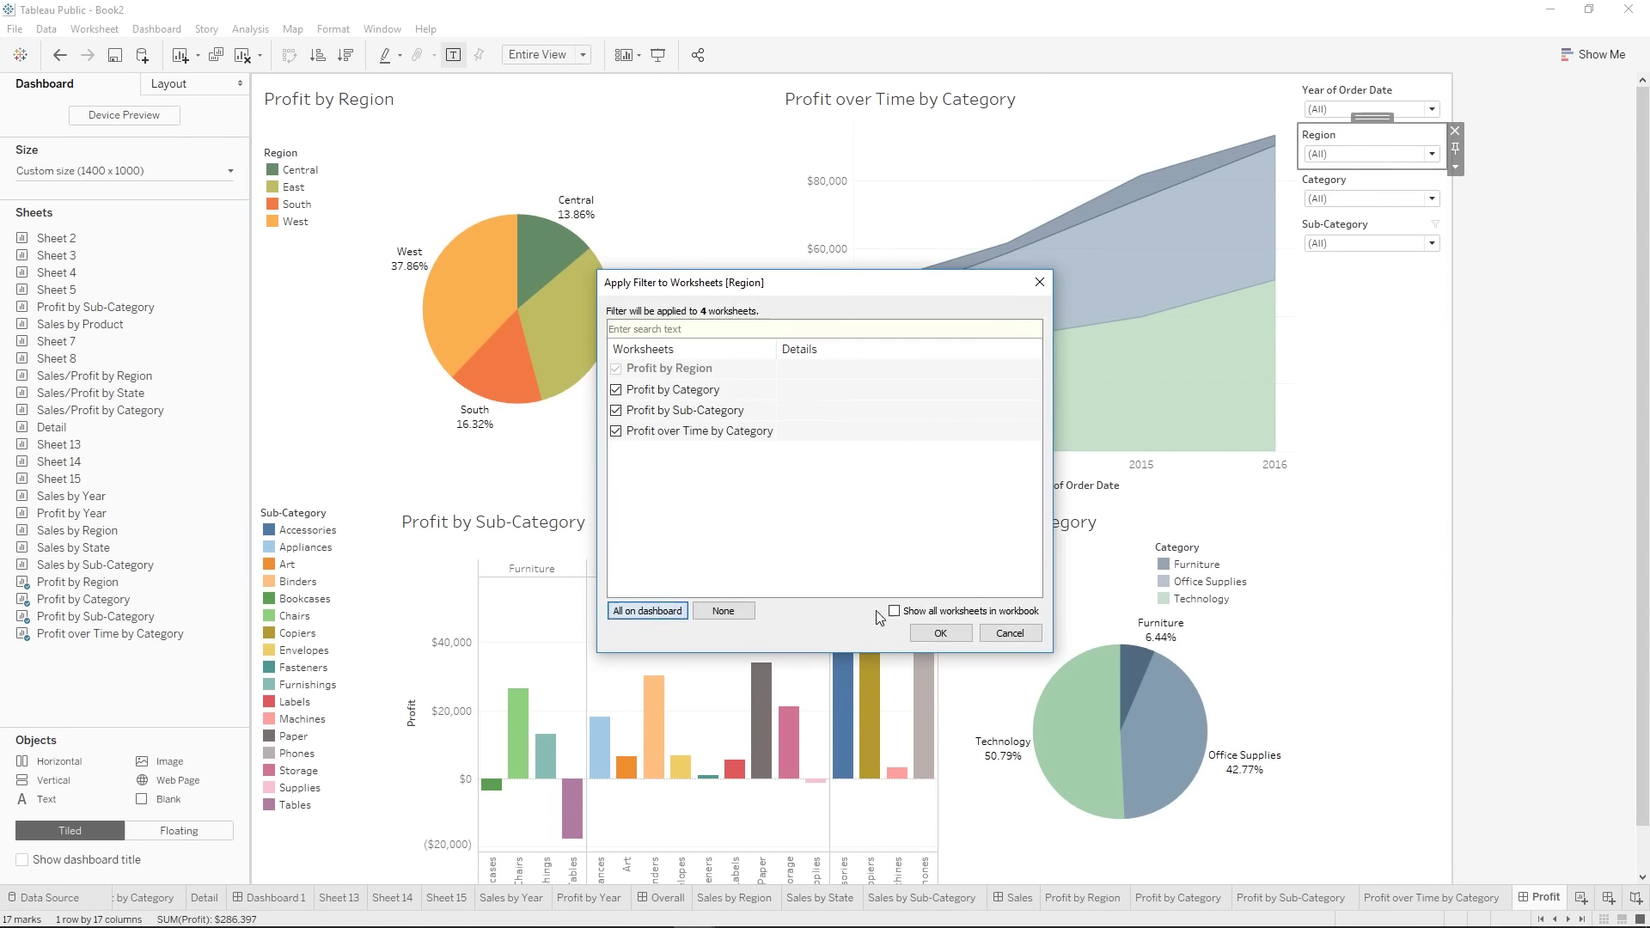
{"action": "left_click", "coordinate": [939, 630]}
- Apply the Category filter to all worksheets on the Profit dashboard
{"action": "left_click", "coordinate": [1367, 190]}
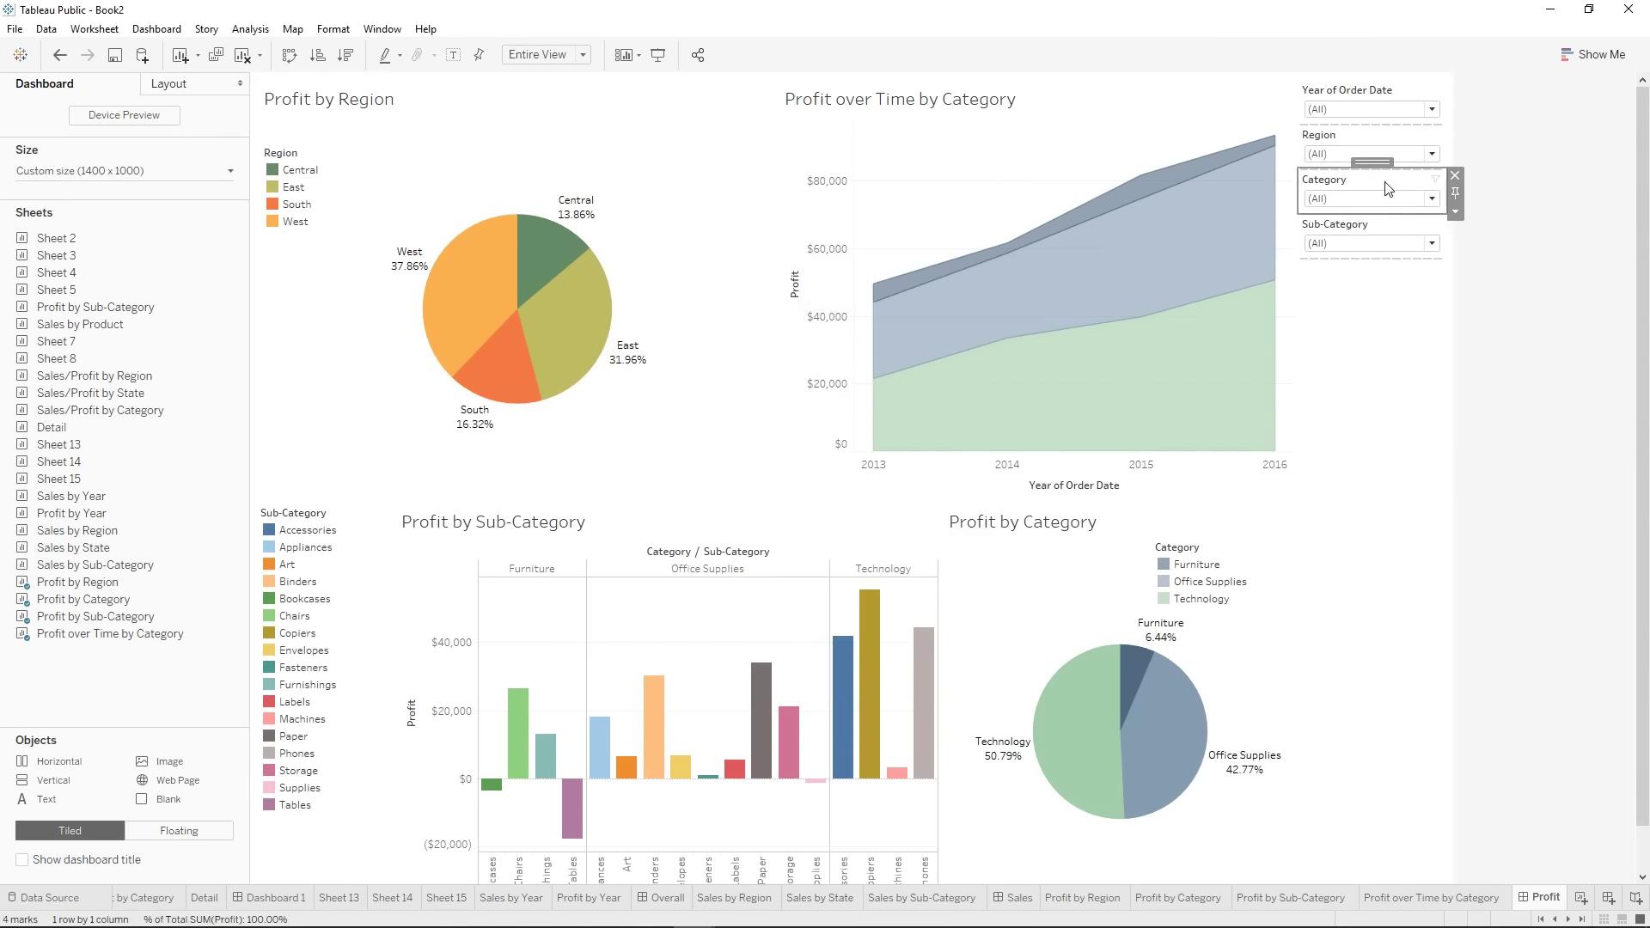
{"action": "left_click", "coordinate": [1455, 211]}
{"action": "mouse_move", "coordinate": [1513, 252]}
{"action": "left_click", "coordinate": [1268, 295]}
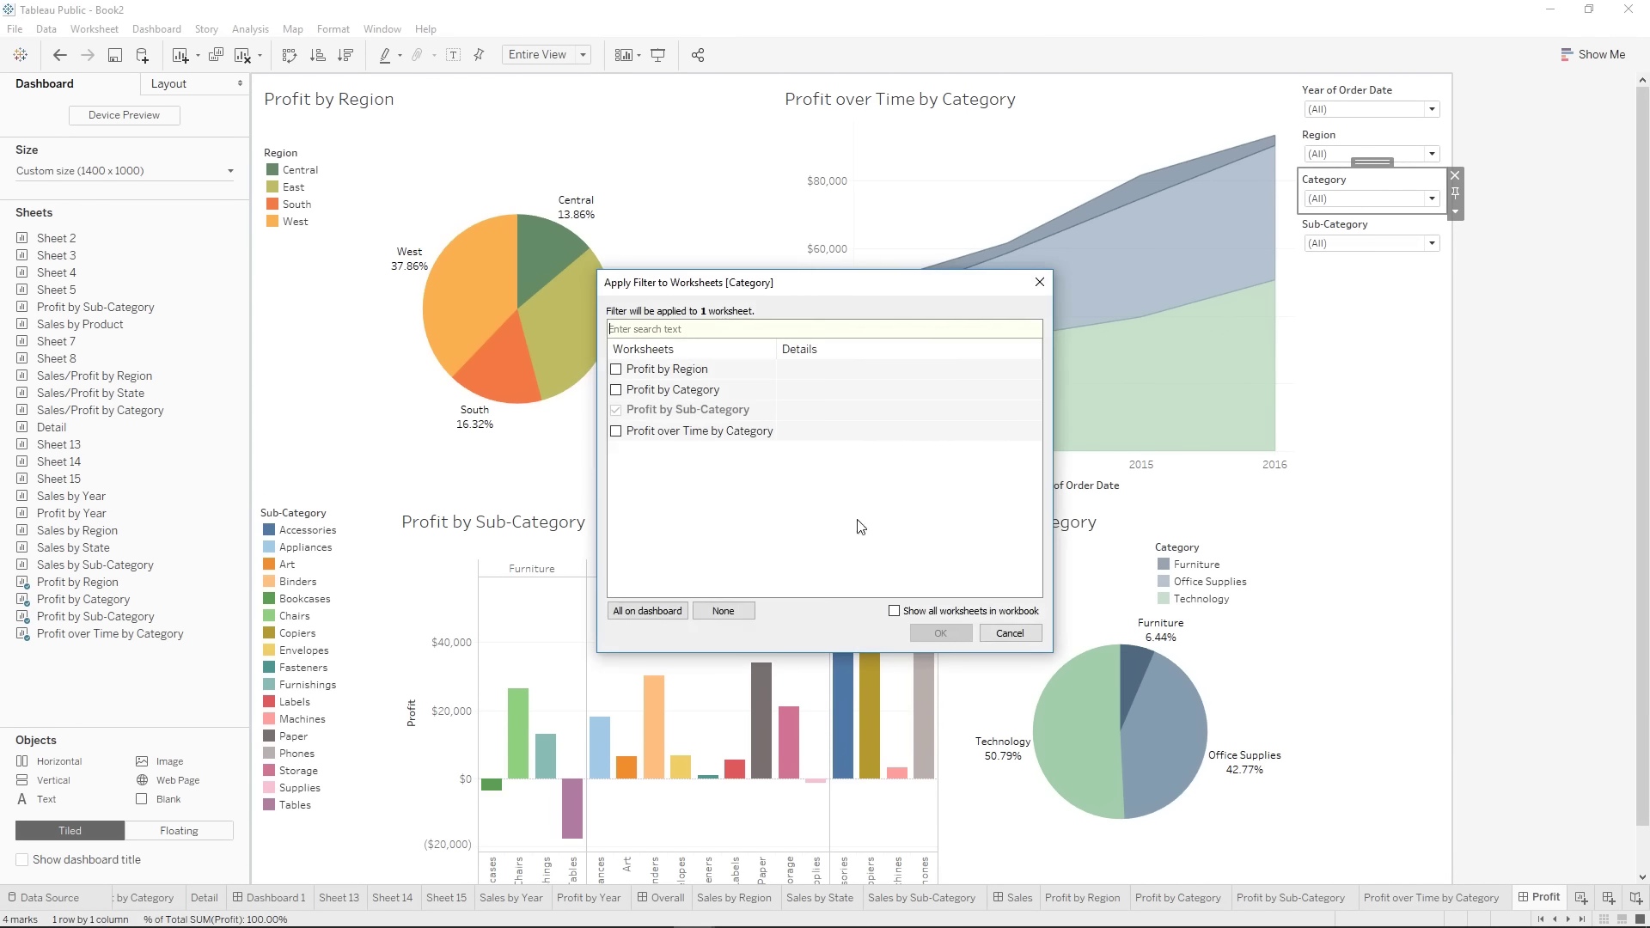
{"action": "left_click", "coordinate": [668, 615]}
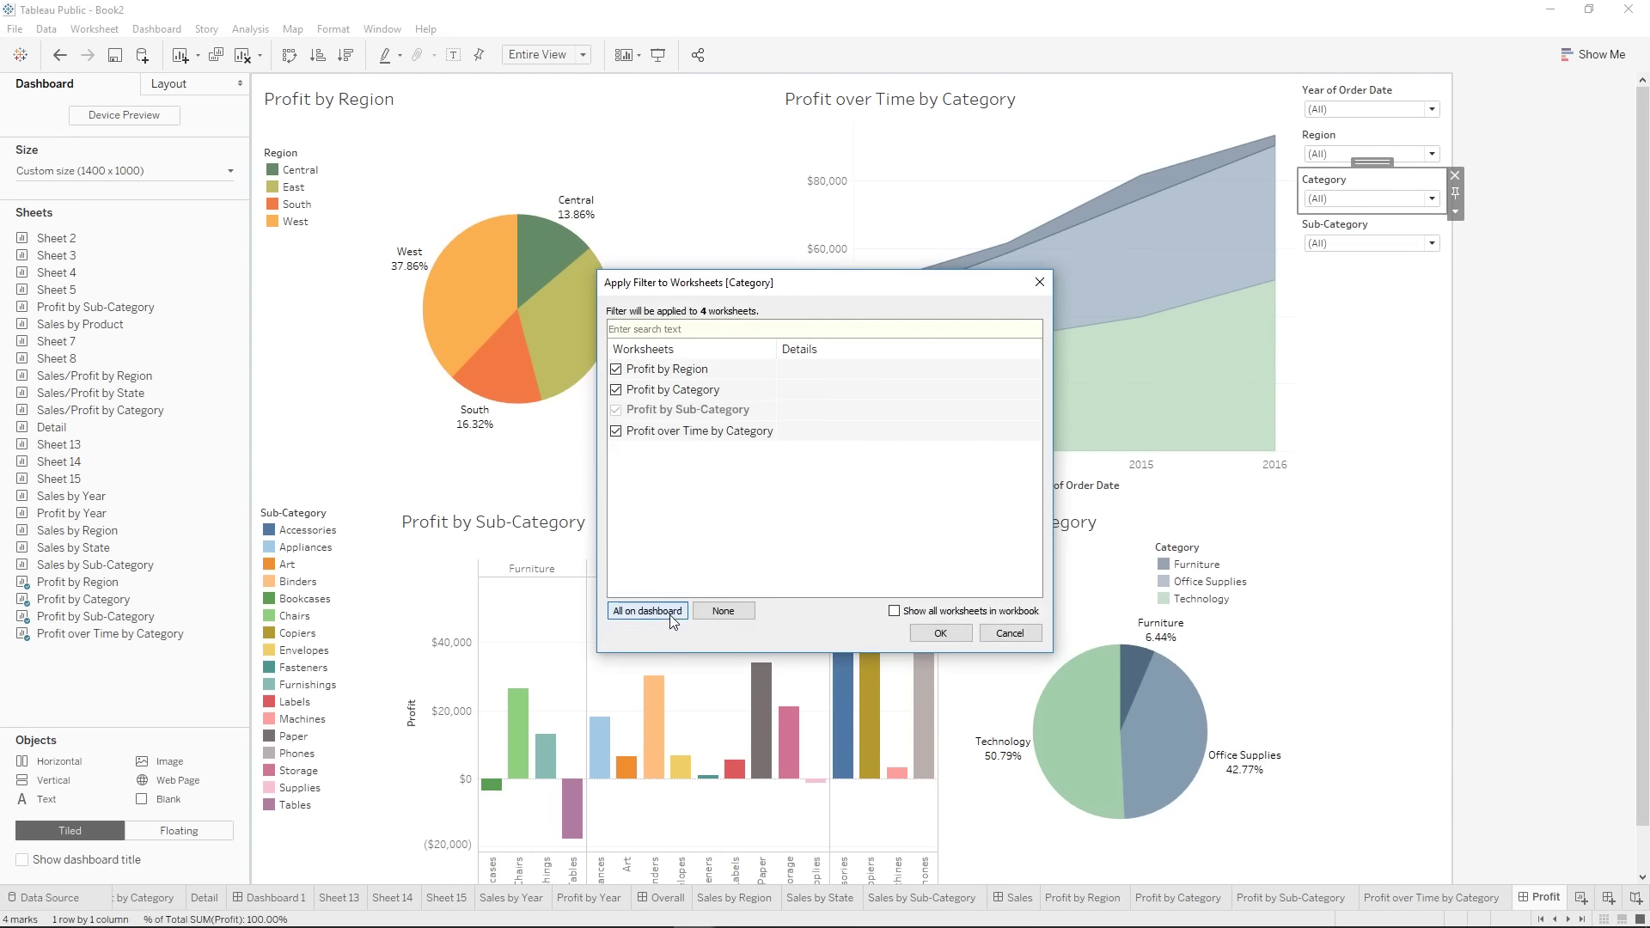
{"action": "left_click", "coordinate": [940, 632]}
- Apply the Sub-Category filter to all worksheets on the Profit dashboard, leaving the other workbook worksheets out
{"action": "left_click", "coordinate": [1395, 234]}
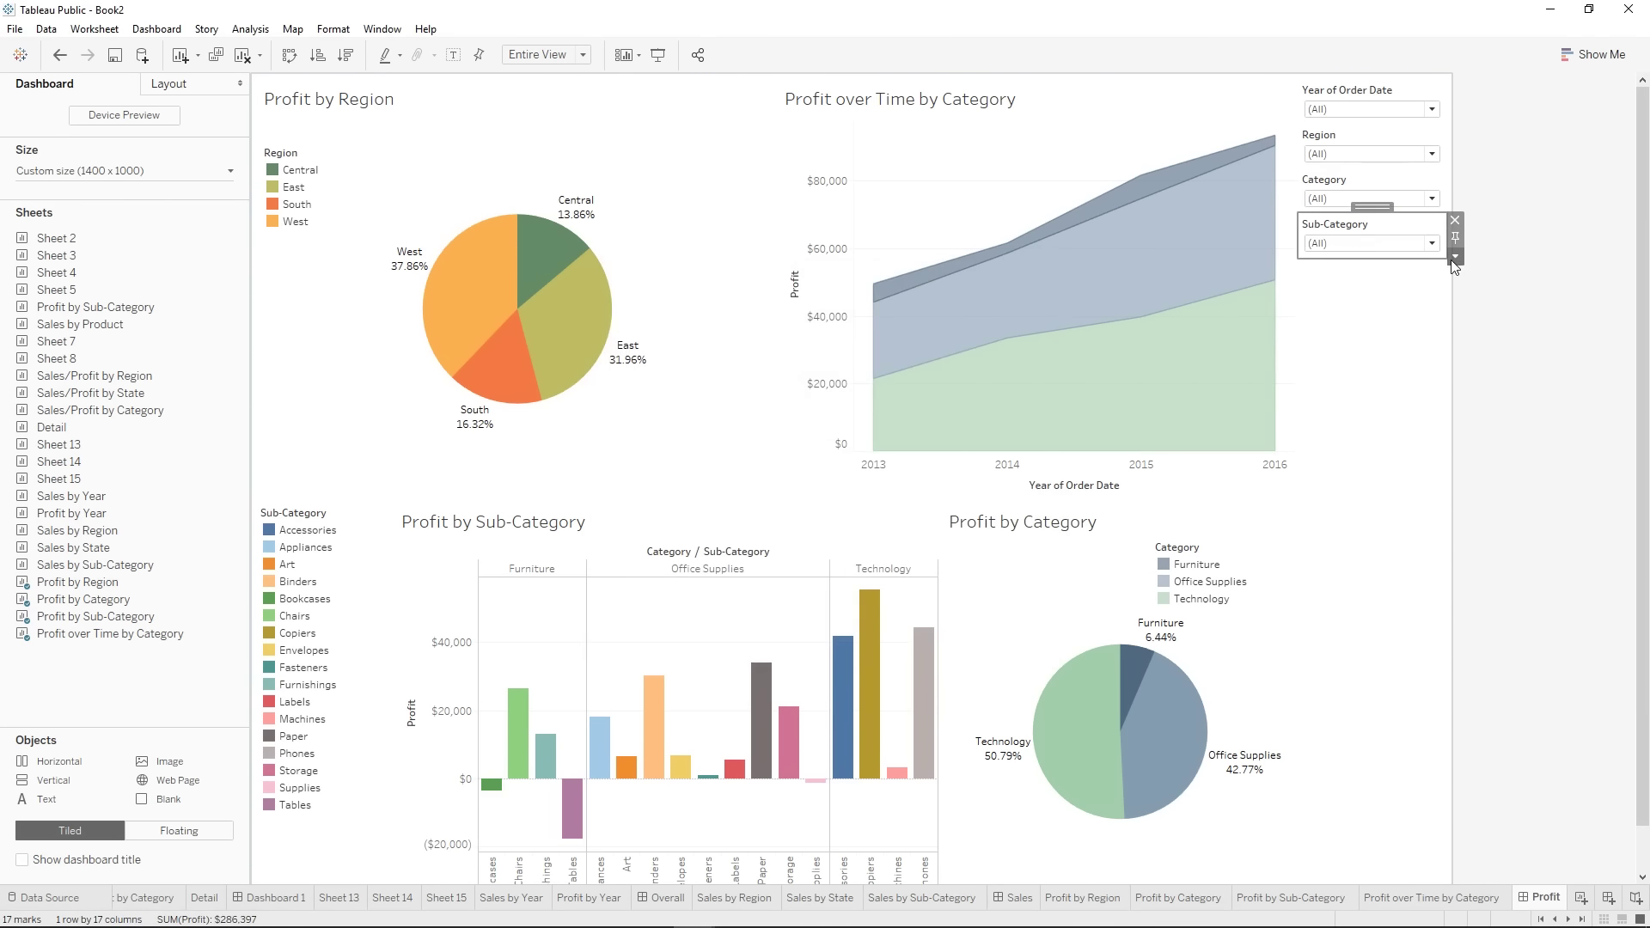
{"action": "left_click", "coordinate": [1455, 256]}
{"action": "mouse_move", "coordinate": [1498, 301]}
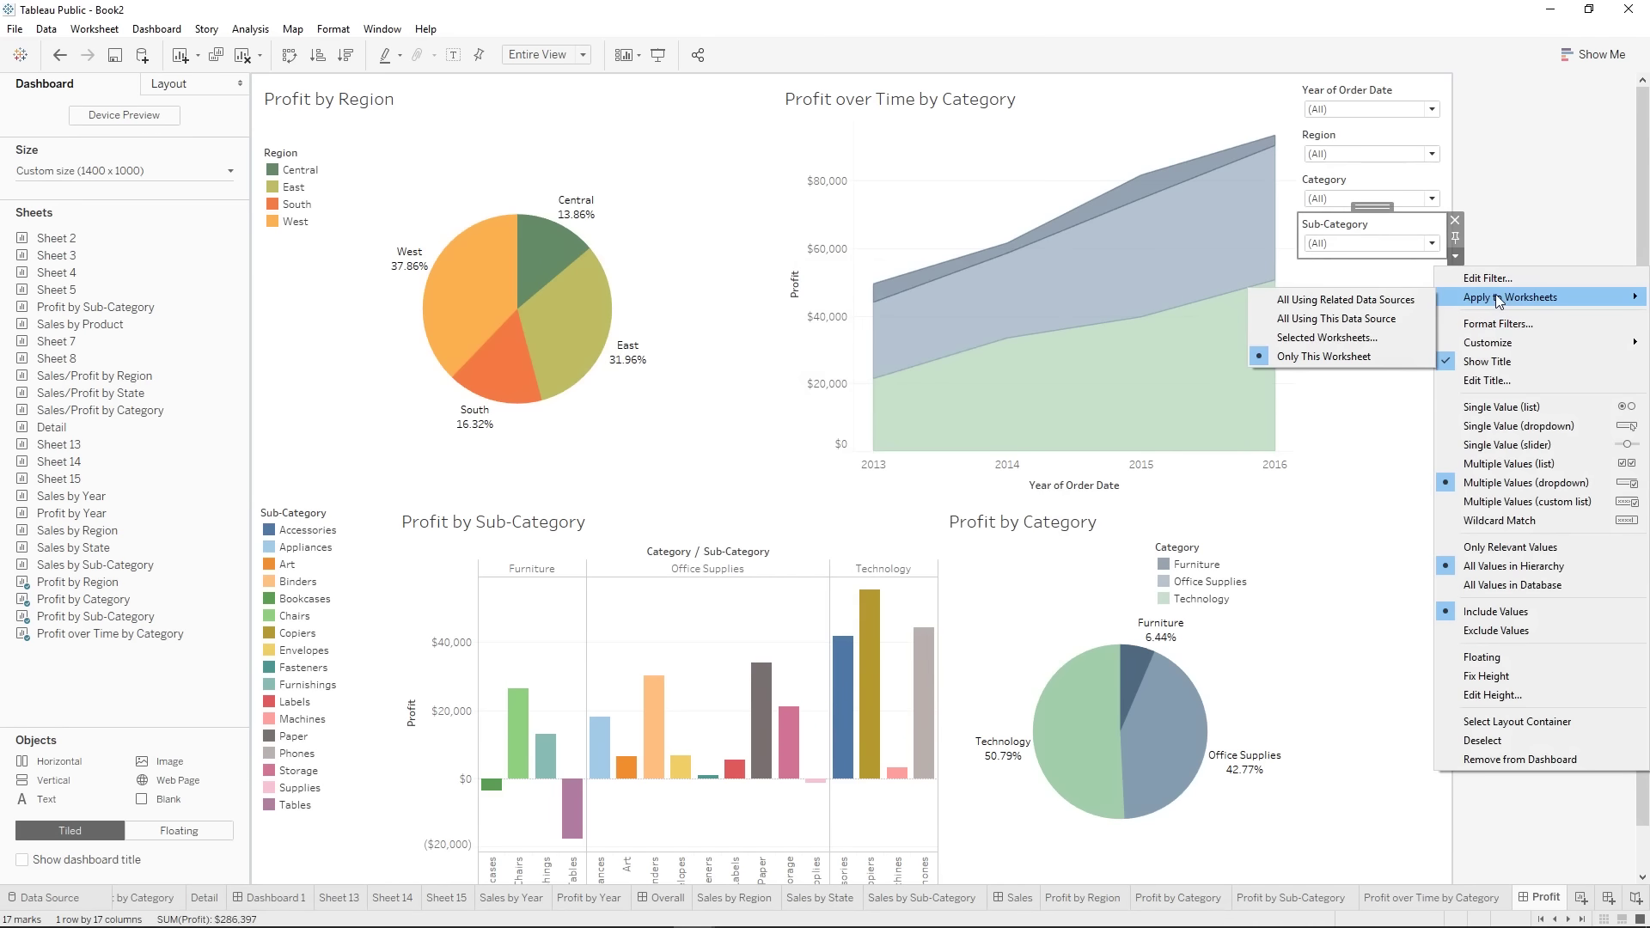
{"action": "left_click", "coordinate": [1409, 326]}
{"action": "left_click", "coordinate": [664, 609]}
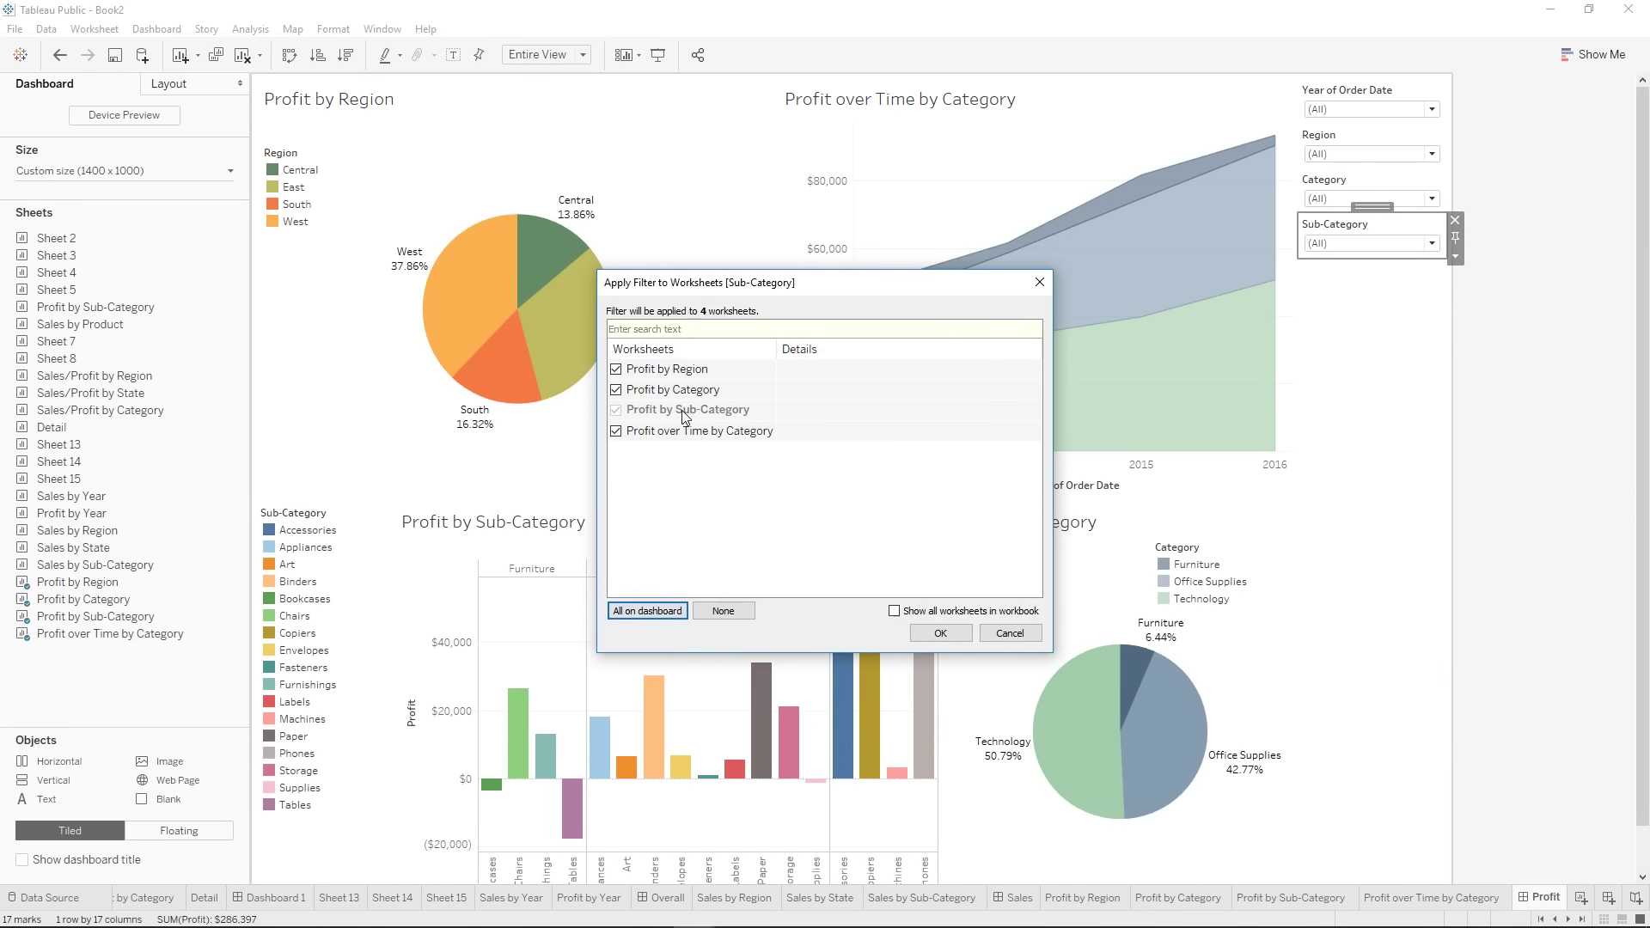
{"action": "left_click", "coordinate": [894, 612]}
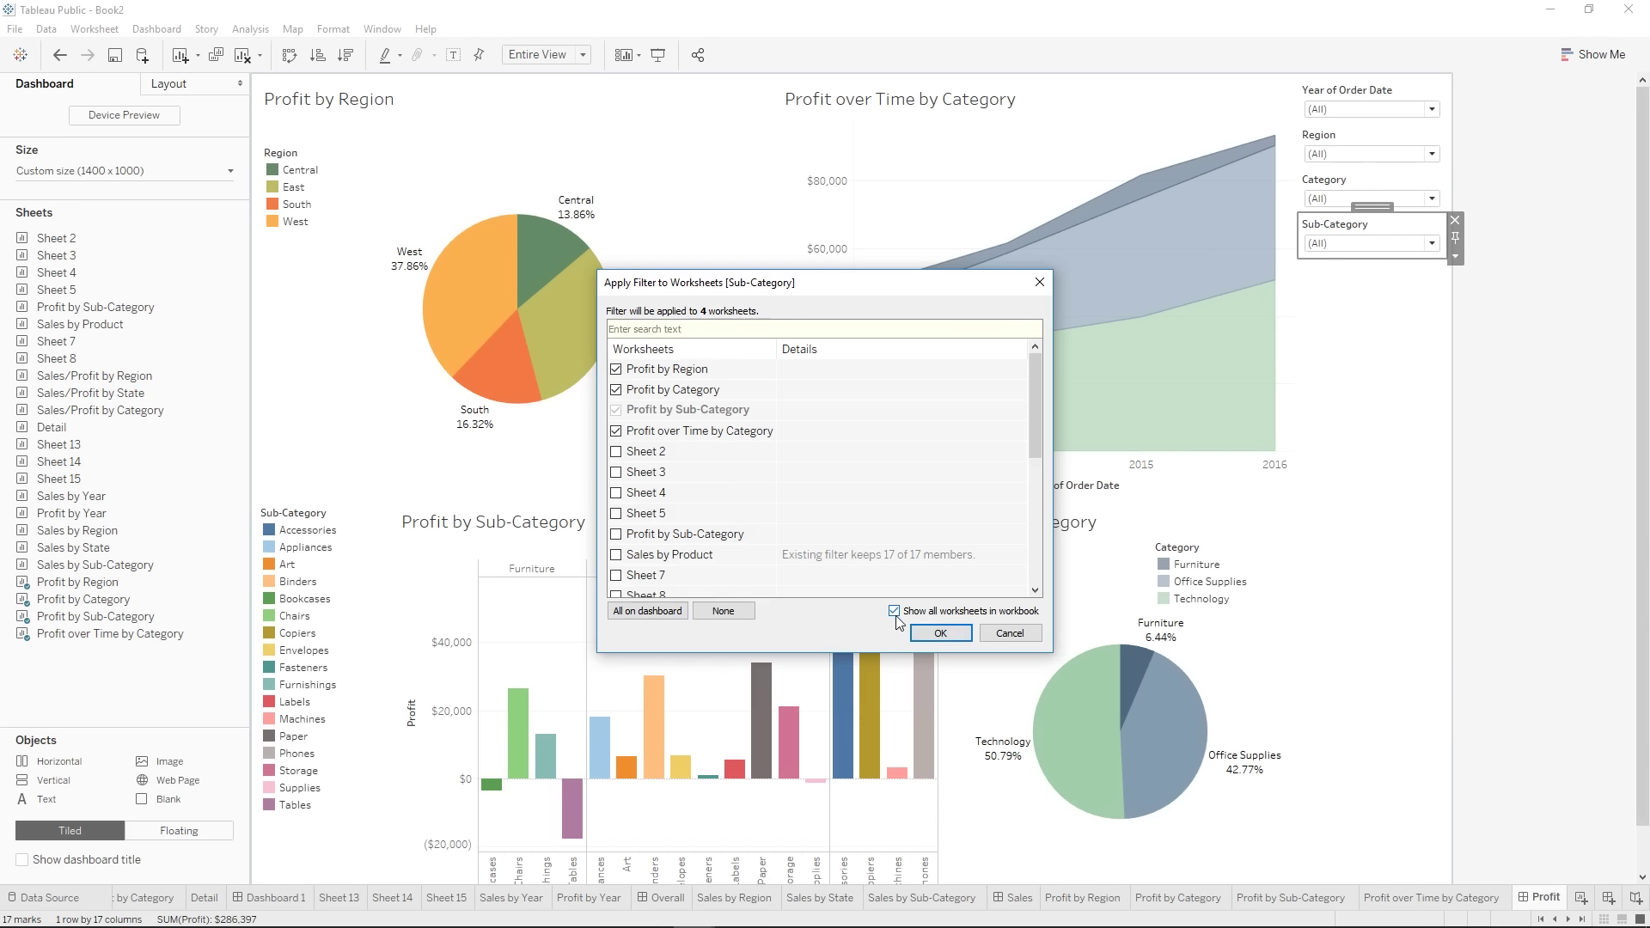
{"action": "left_click_drag", "start_coordinate": [1029, 456], "coordinate": [1027, 393]}
{"action": "left_click", "coordinate": [649, 612]}
{"action": "left_click", "coordinate": [895, 611]}
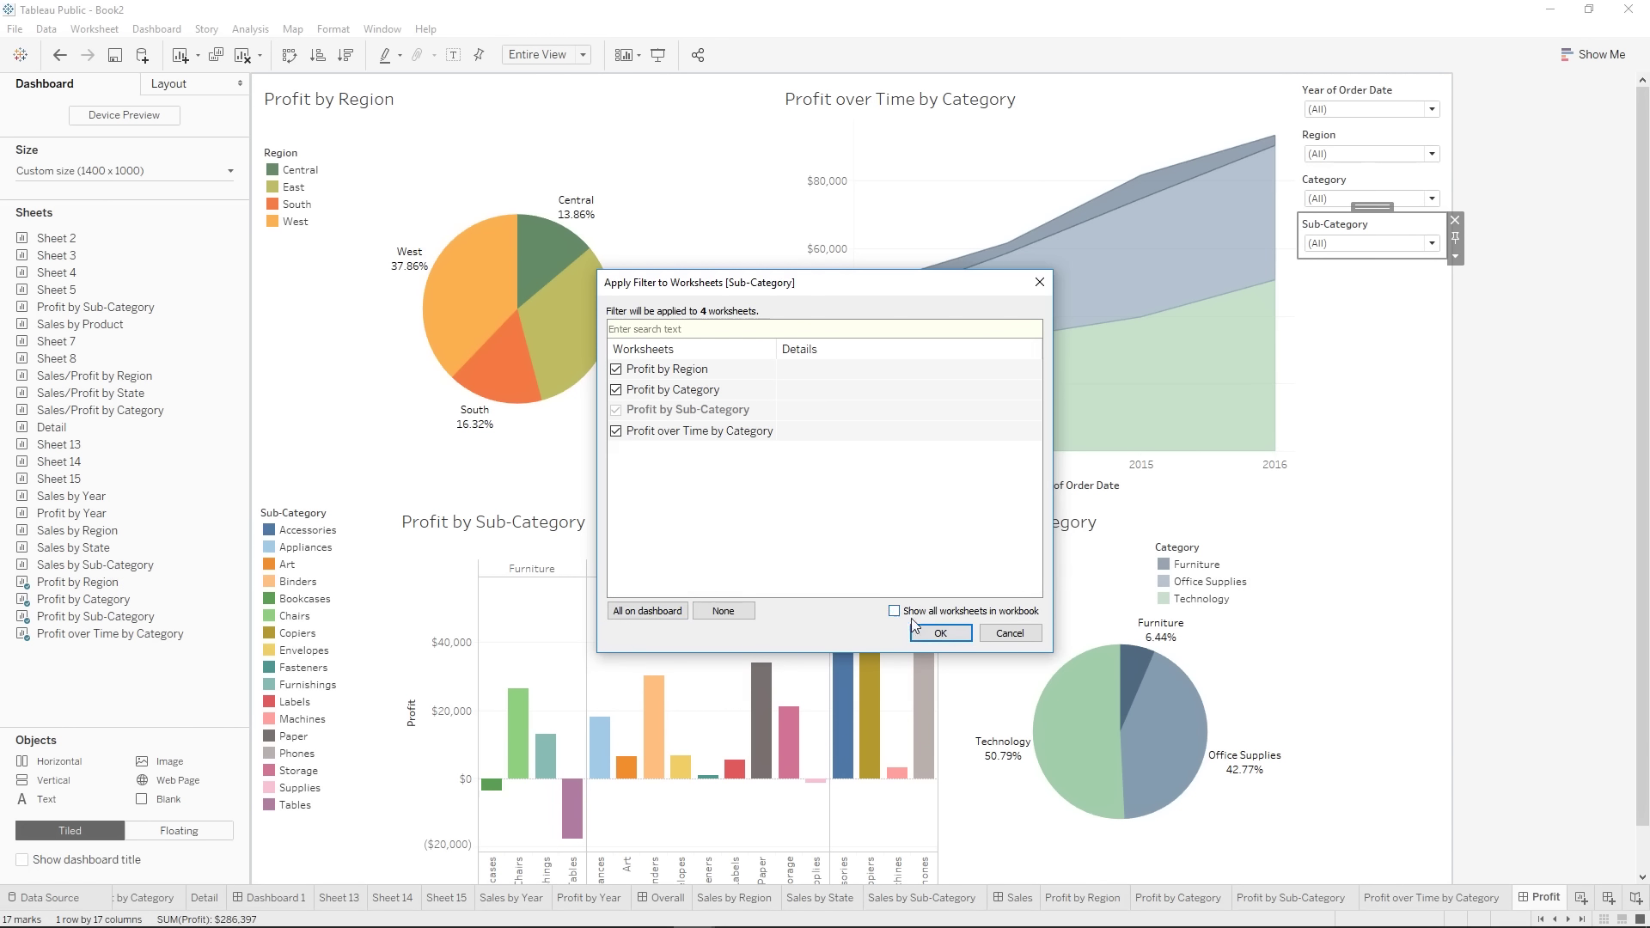
{"action": "left_click", "coordinate": [941, 633]}
- Test the Year of Order Date filter with 2013, 2014 and 2015, and set it back to (All)
{"action": "mouse_move", "coordinate": [546, 254]}
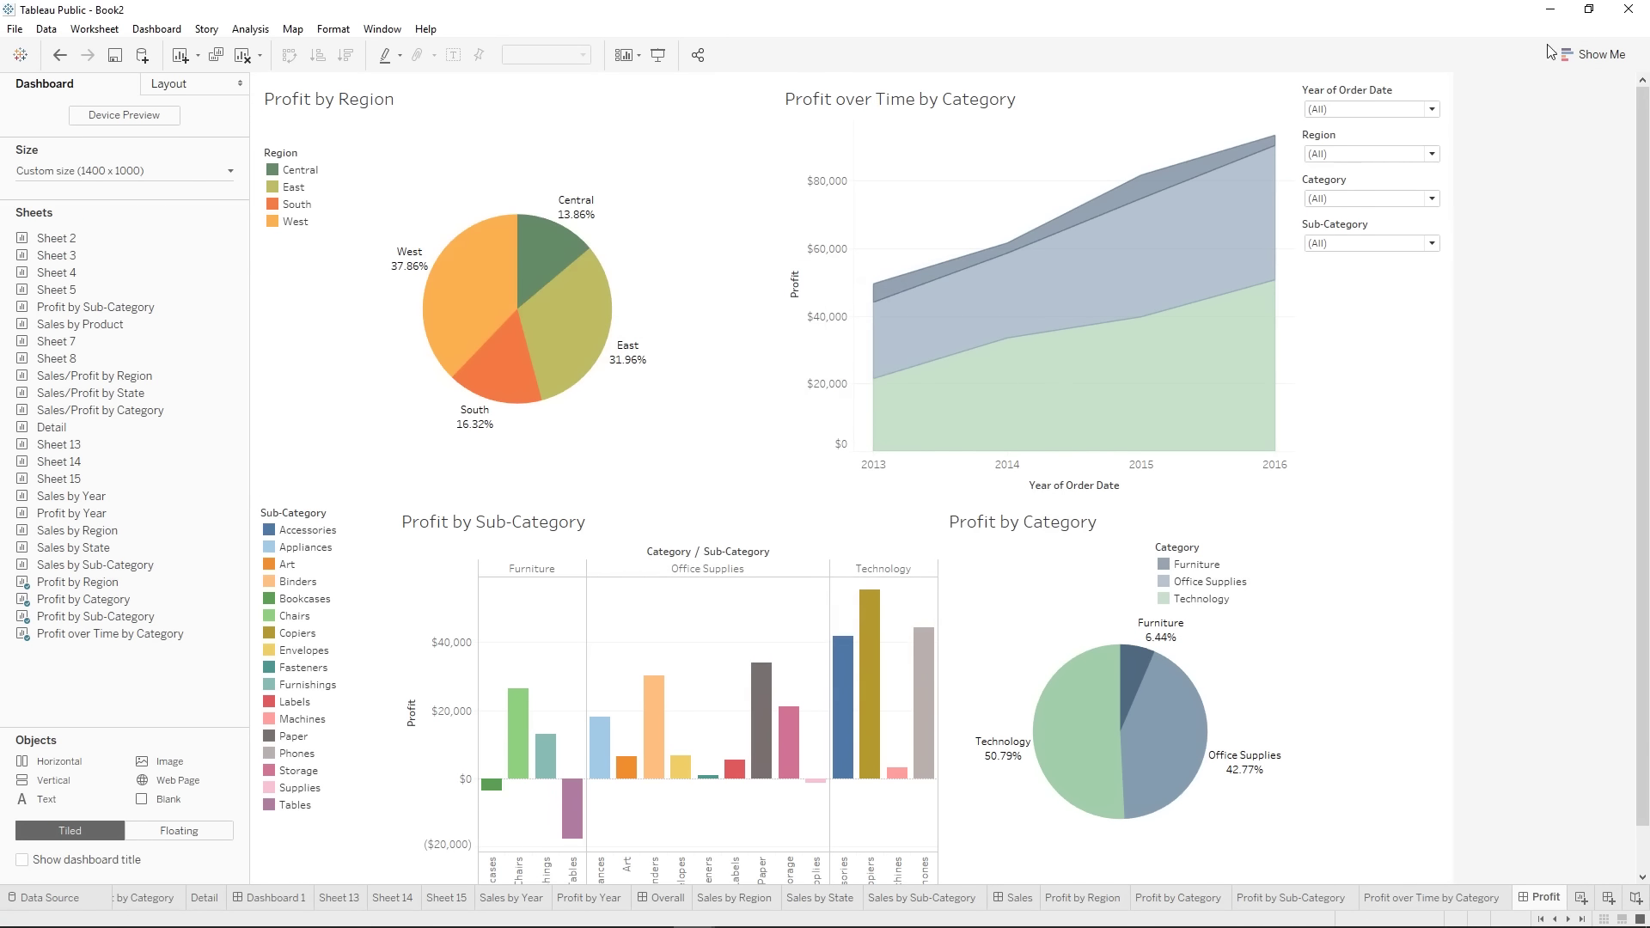
{"action": "left_click", "coordinate": [1371, 109]}
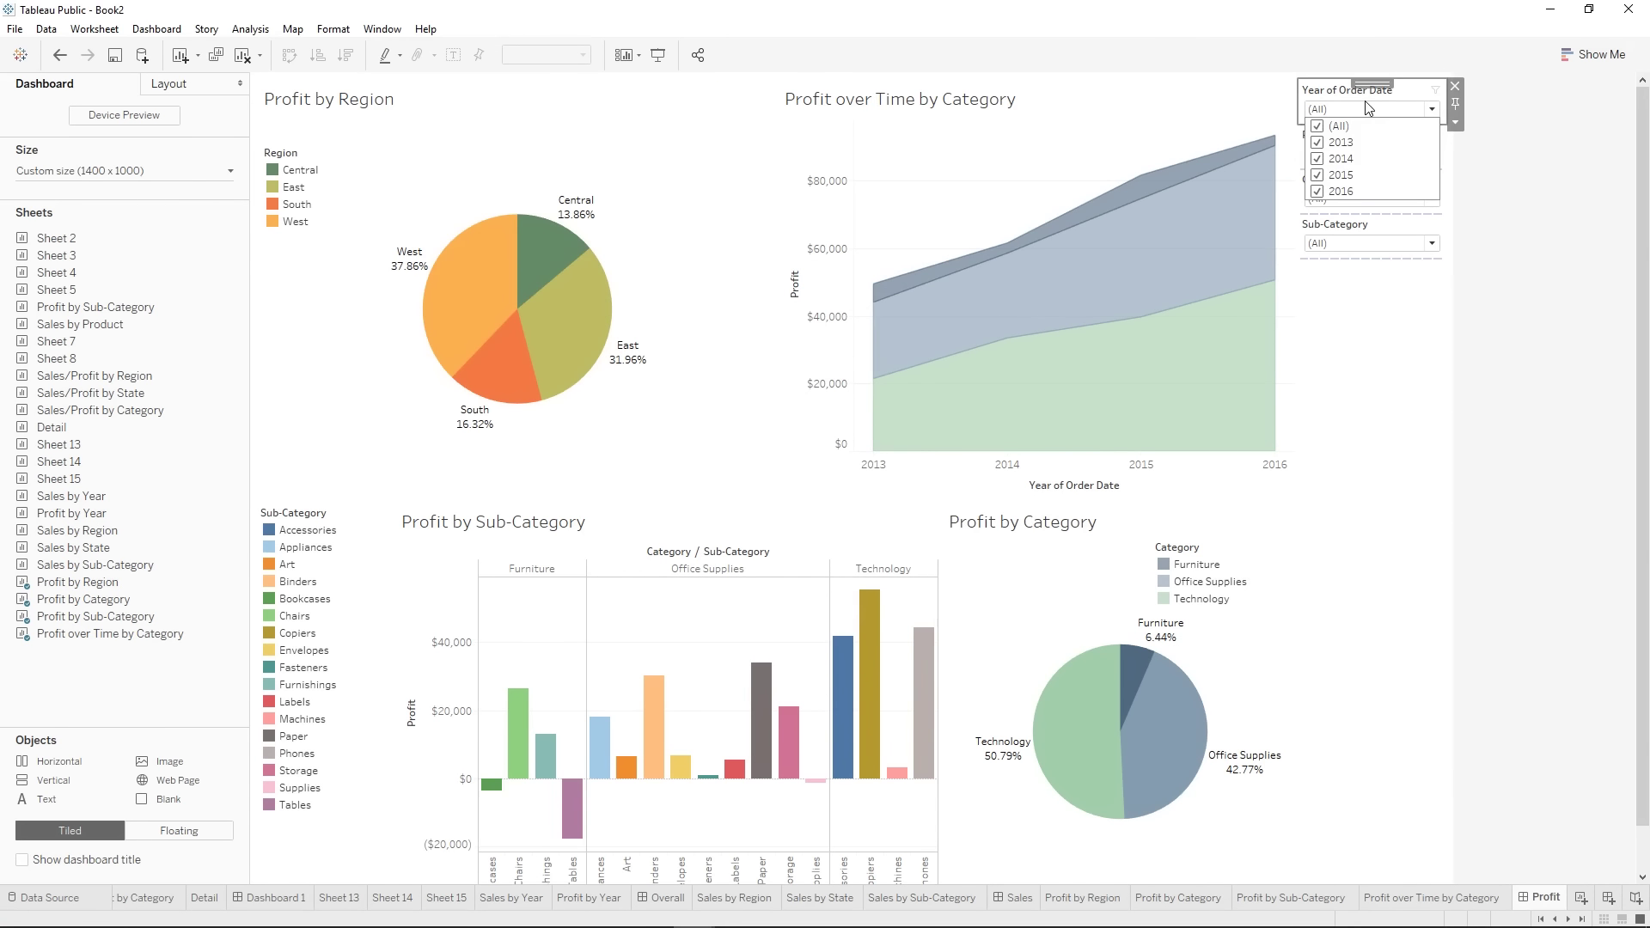
{"action": "left_click", "coordinate": [1317, 142]}
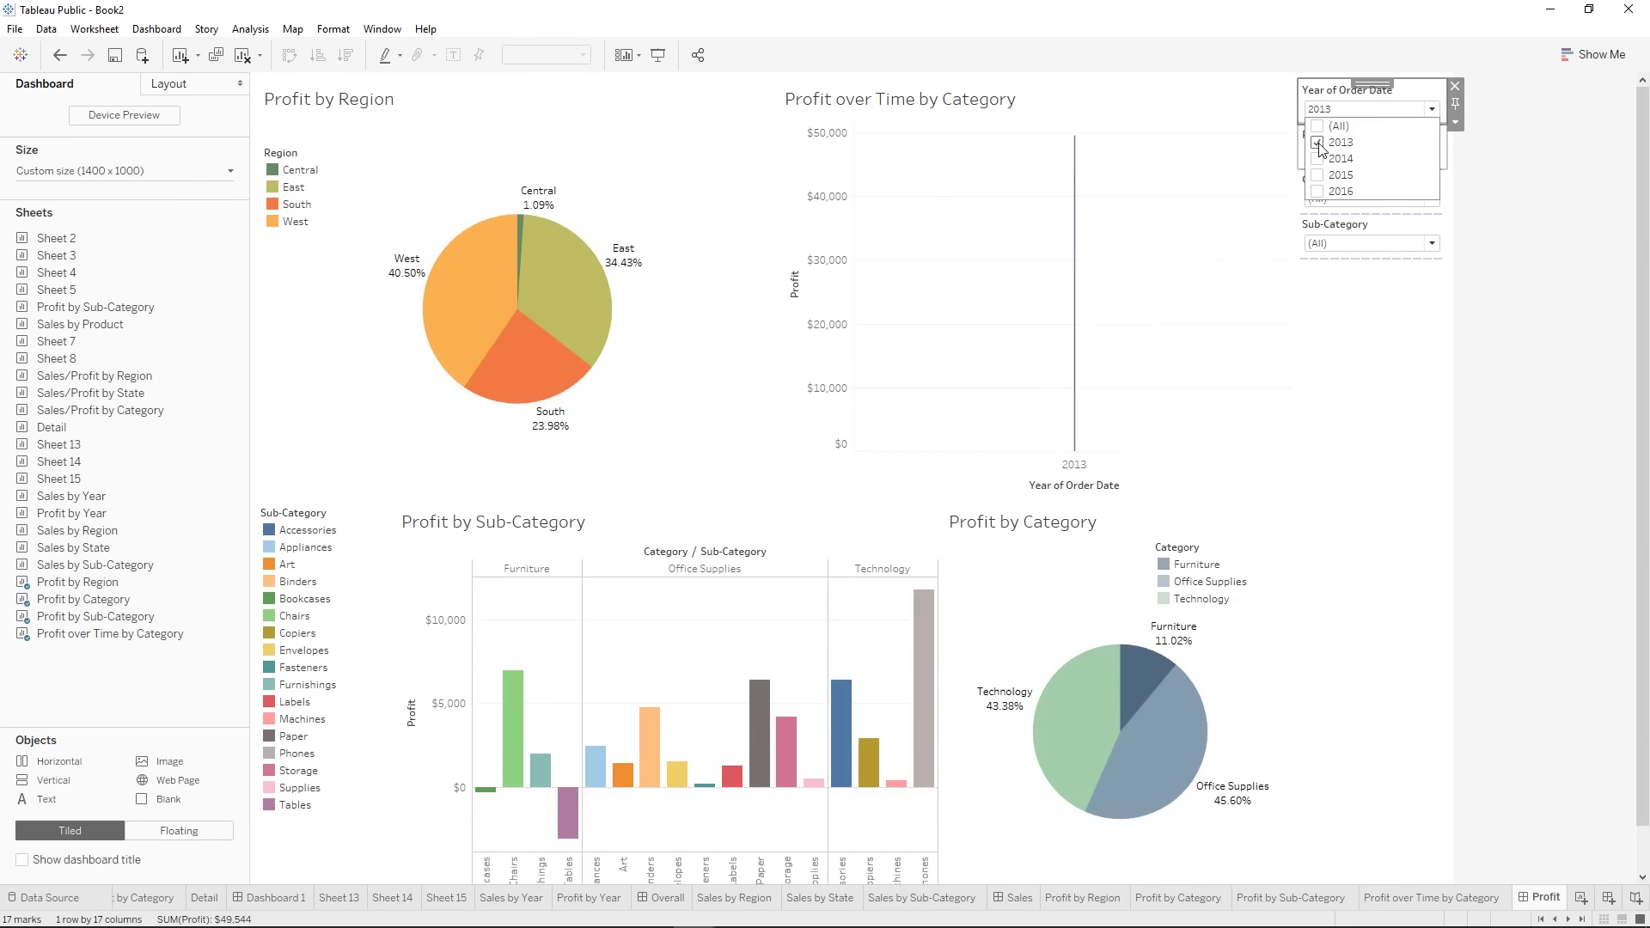
{"action": "left_click", "coordinate": [1319, 144]}
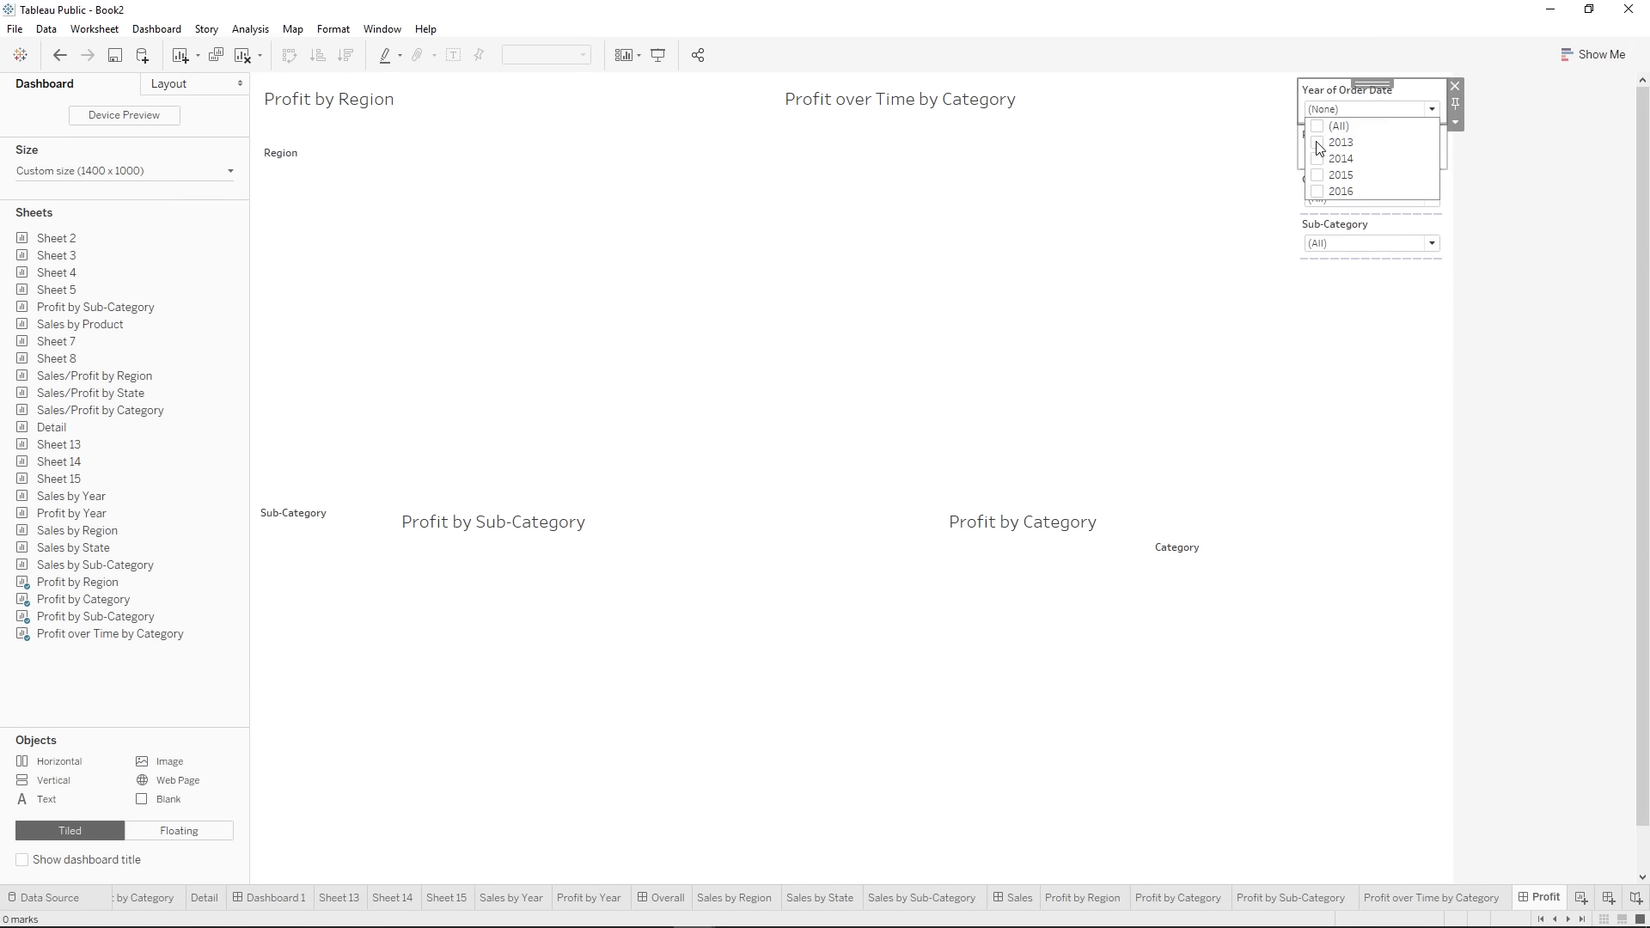
{"action": "left_click", "coordinate": [1317, 143]}
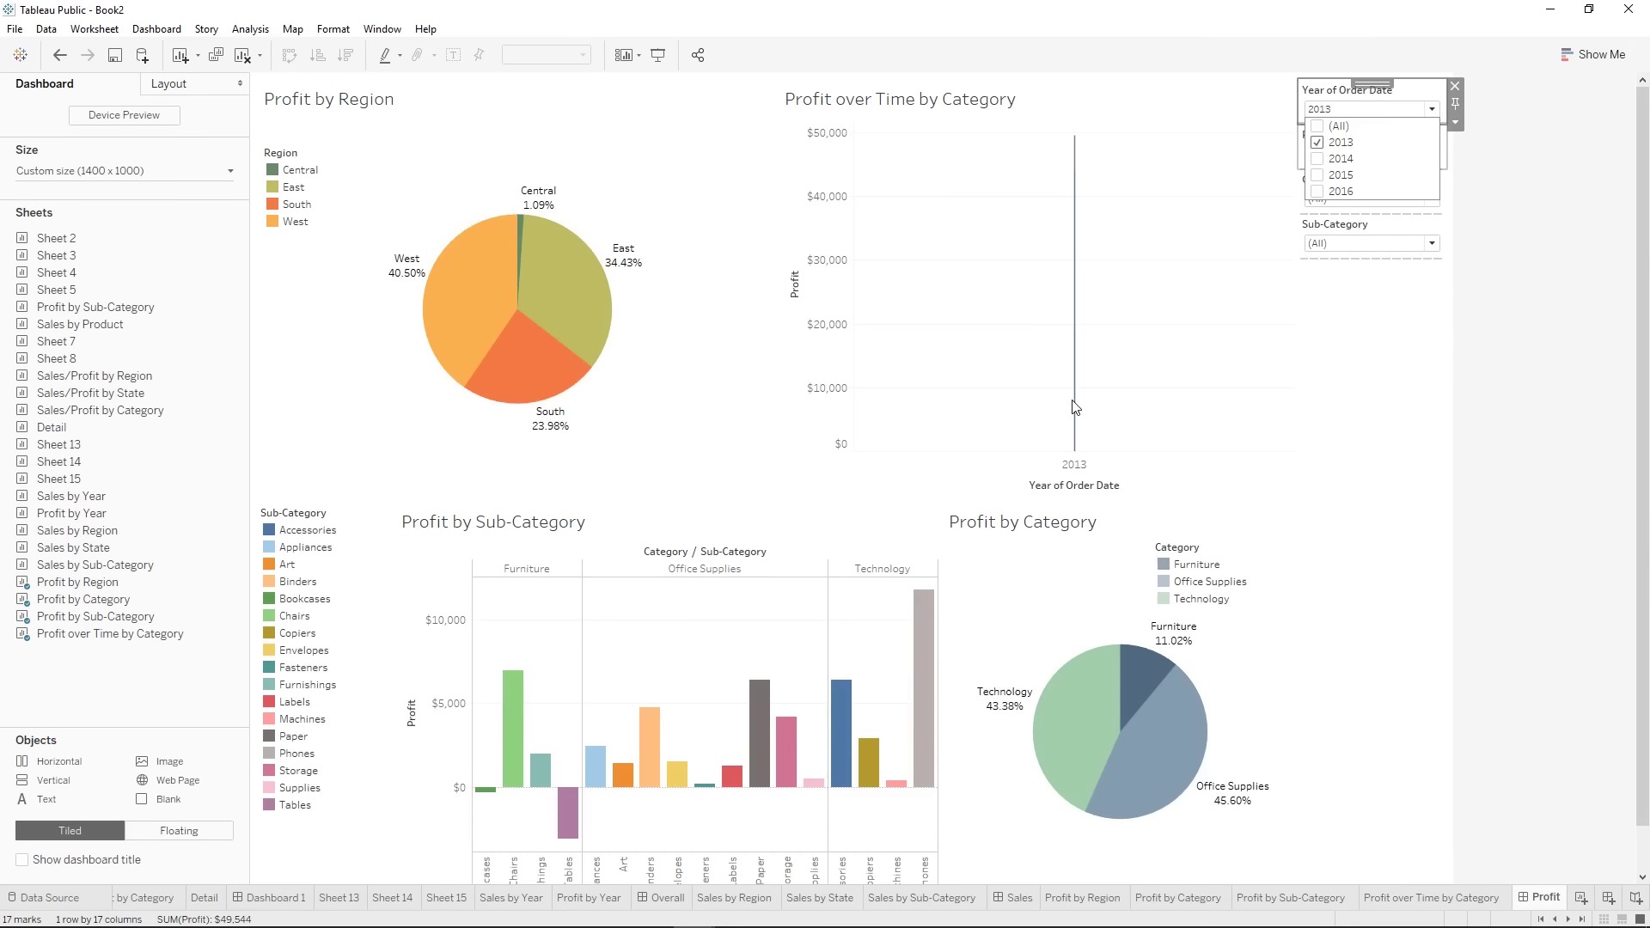
{"action": "left_click", "coordinate": [1318, 160]}
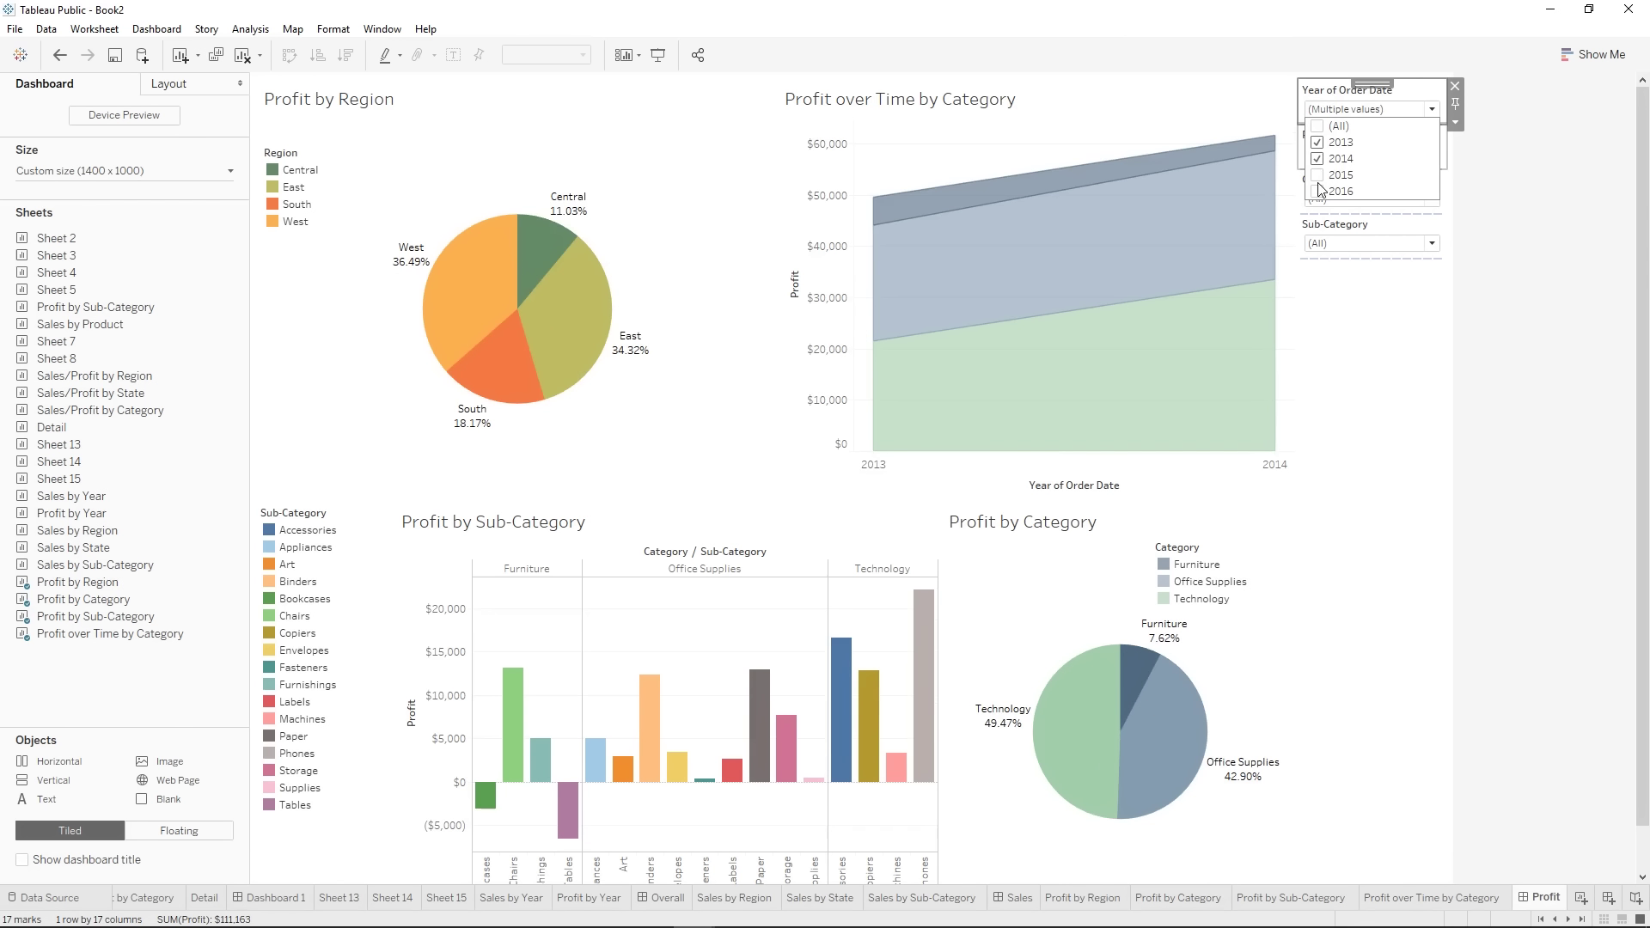
{"action": "left_click", "coordinate": [1322, 176]}
{"action": "left_click", "coordinate": [1316, 128]}
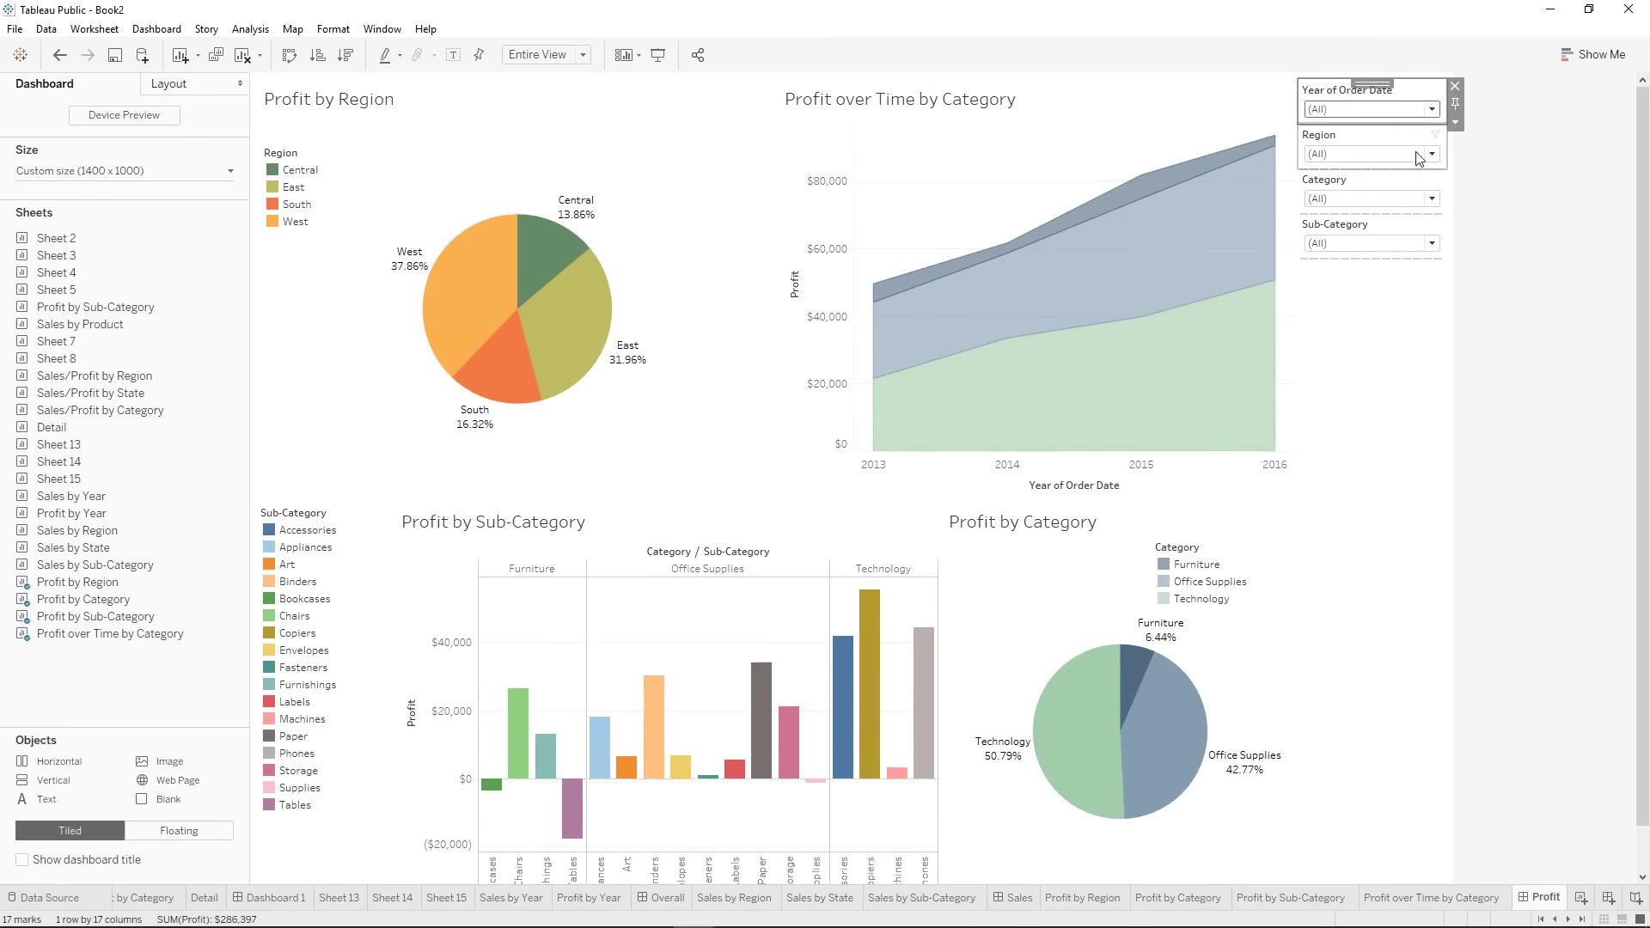
{"action": "left_click", "coordinate": [1524, 192]}
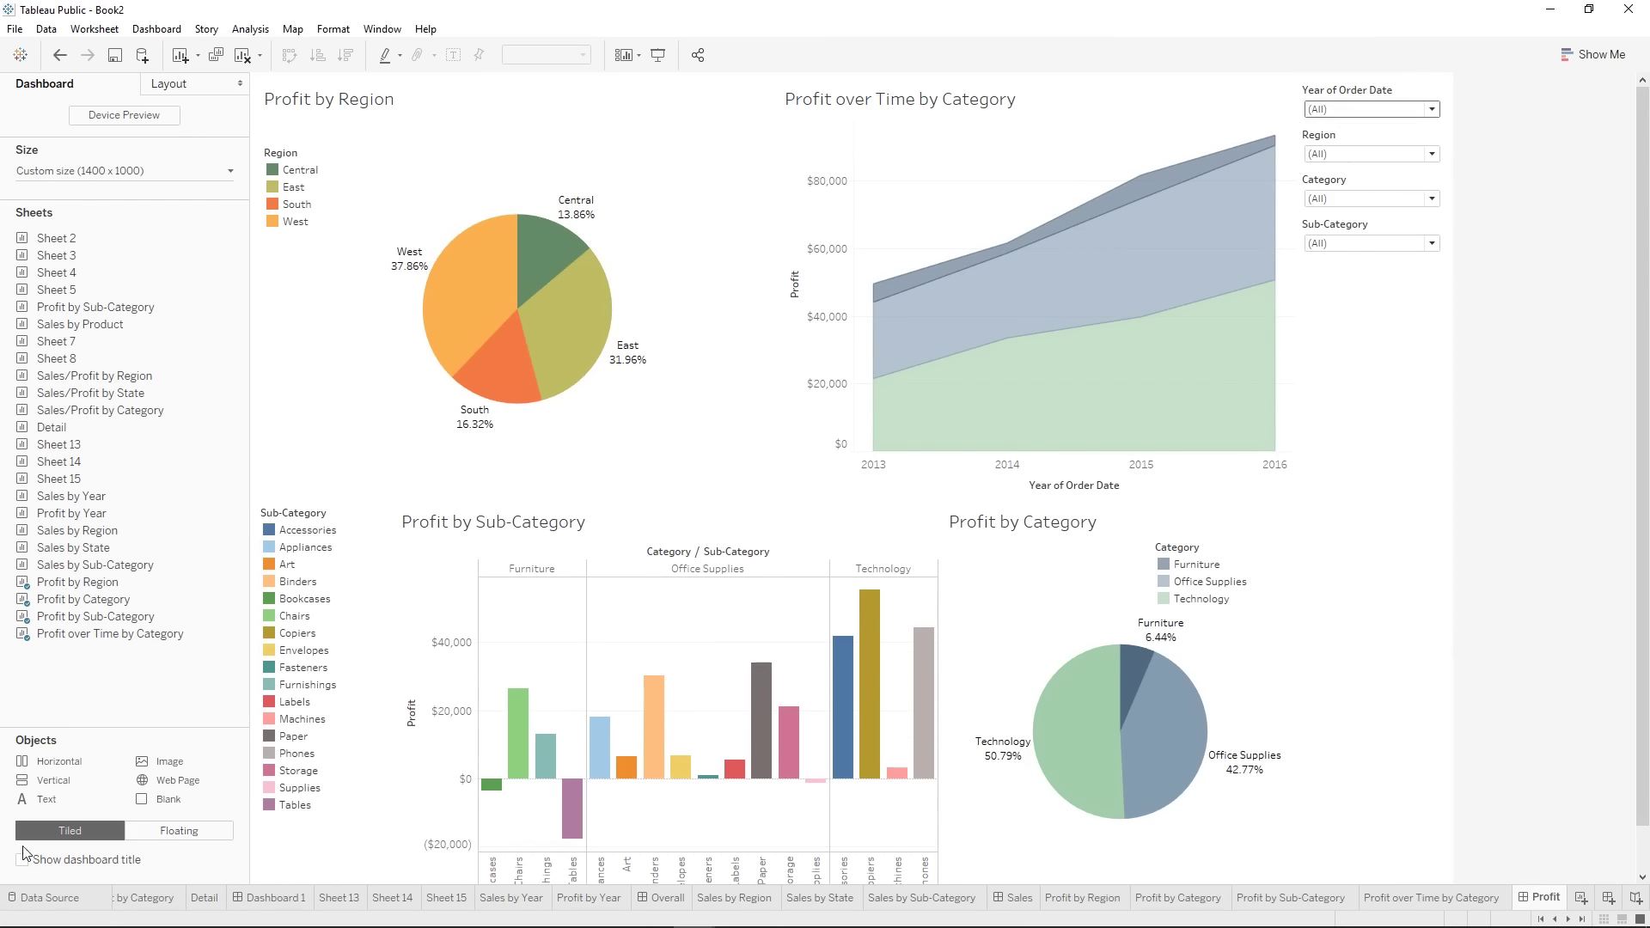
- Look over the Overall and Sales dashboards, and return to the Overall dashboard
{"action": "key", "text": "ctrl+z"}
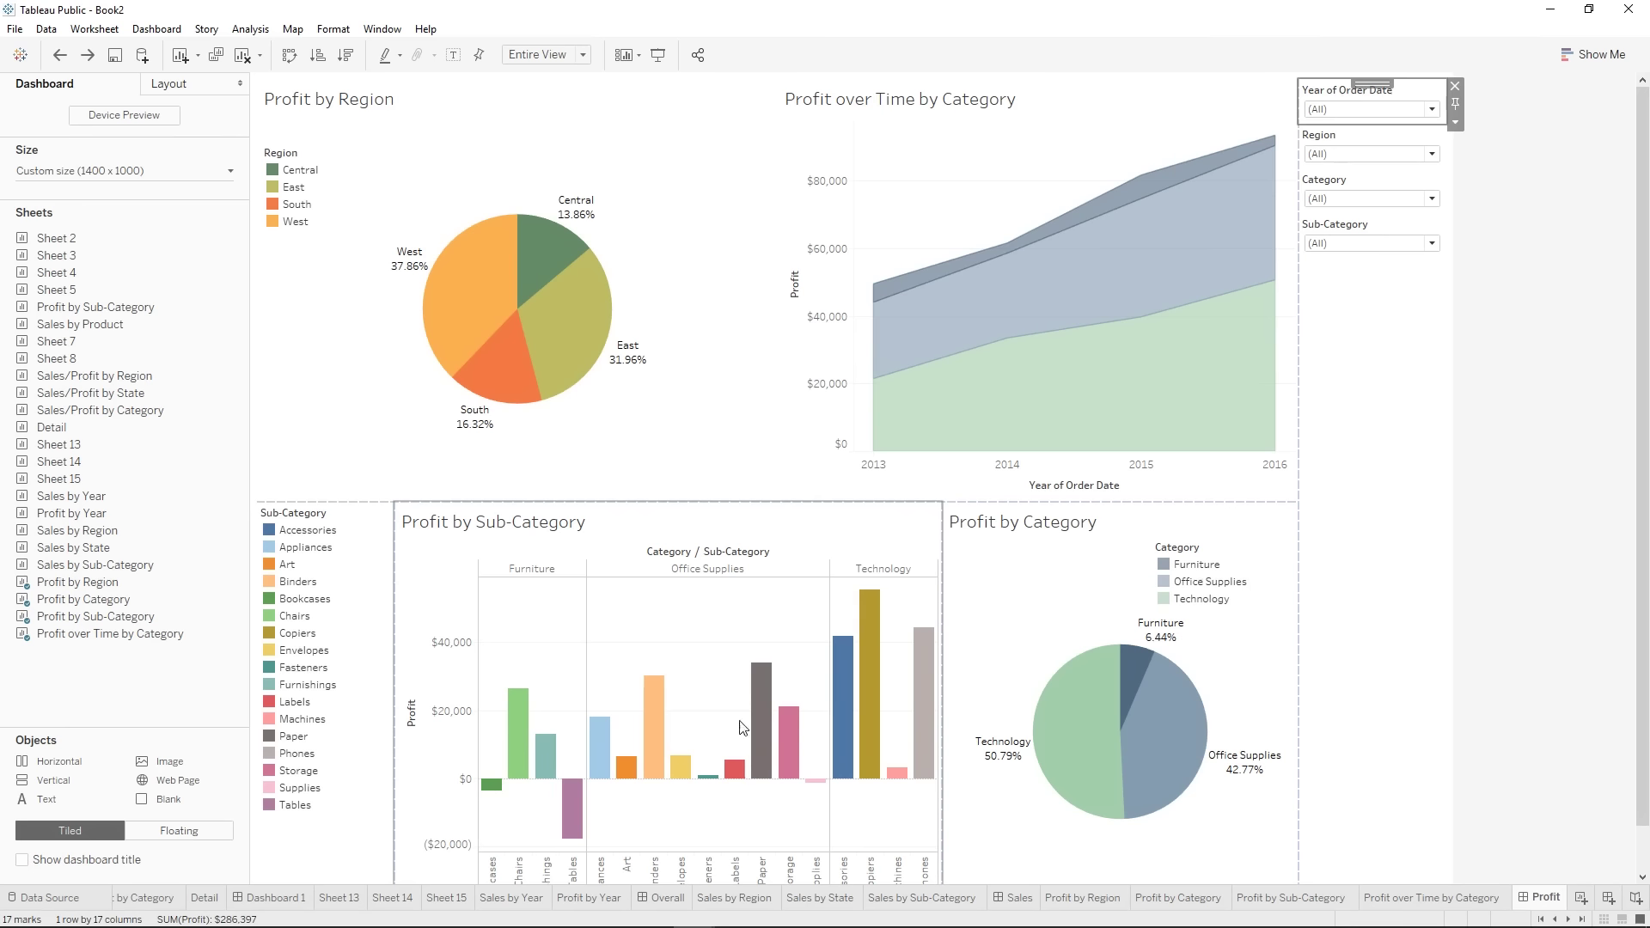
{"action": "left_click", "coordinate": [671, 900]}
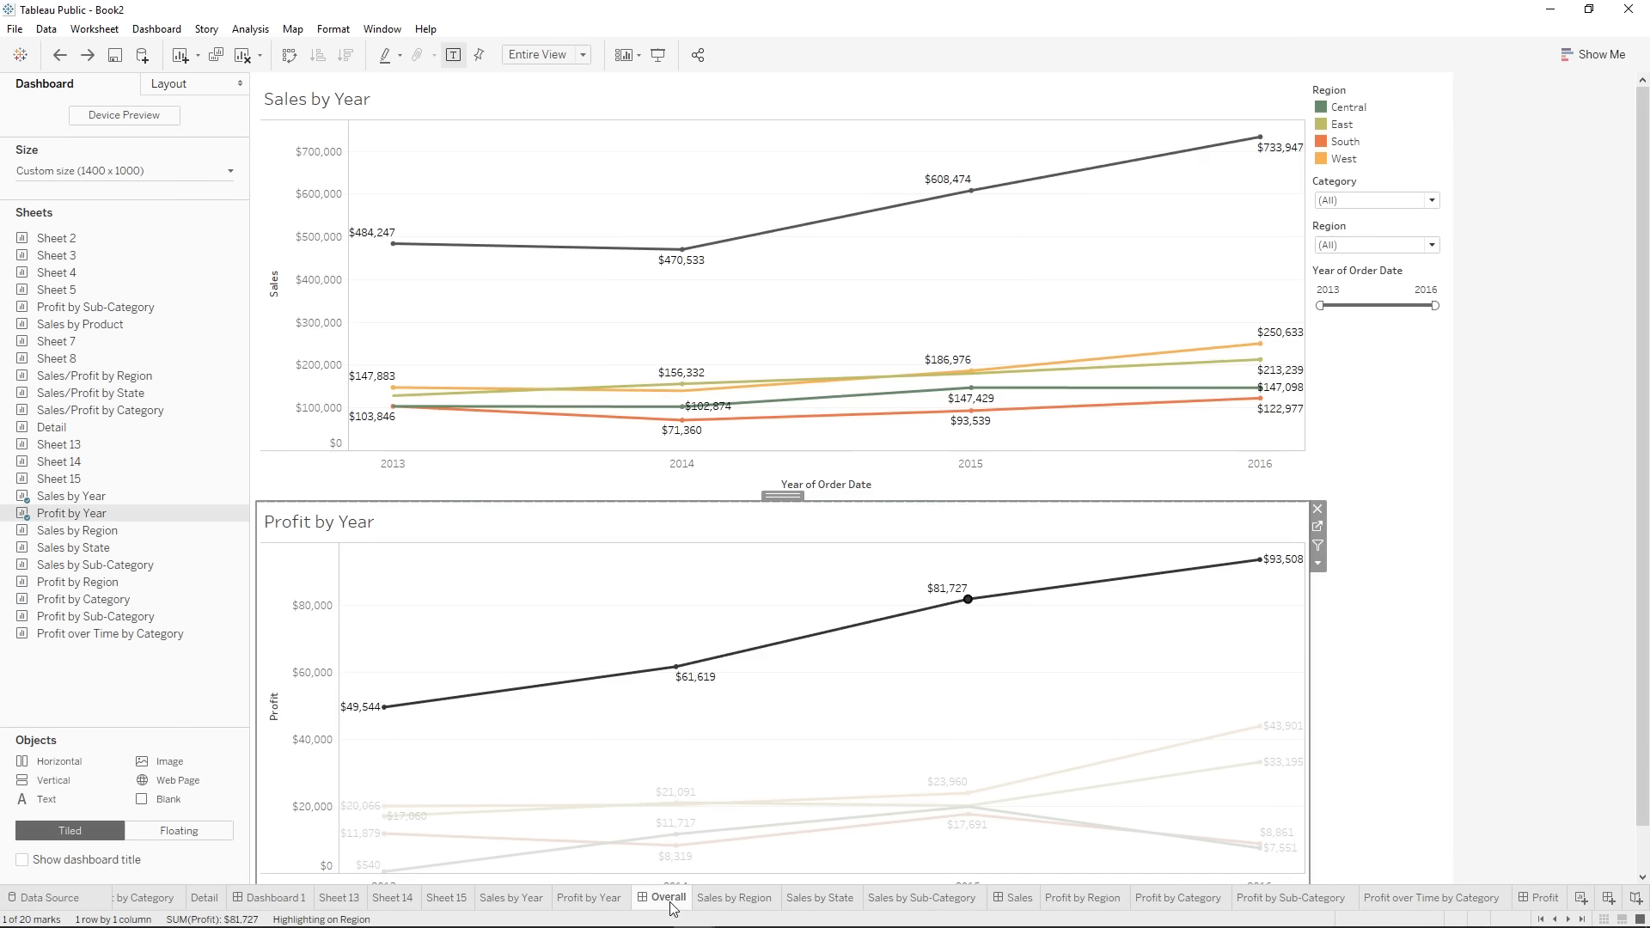
{"action": "left_click", "coordinate": [1020, 898]}
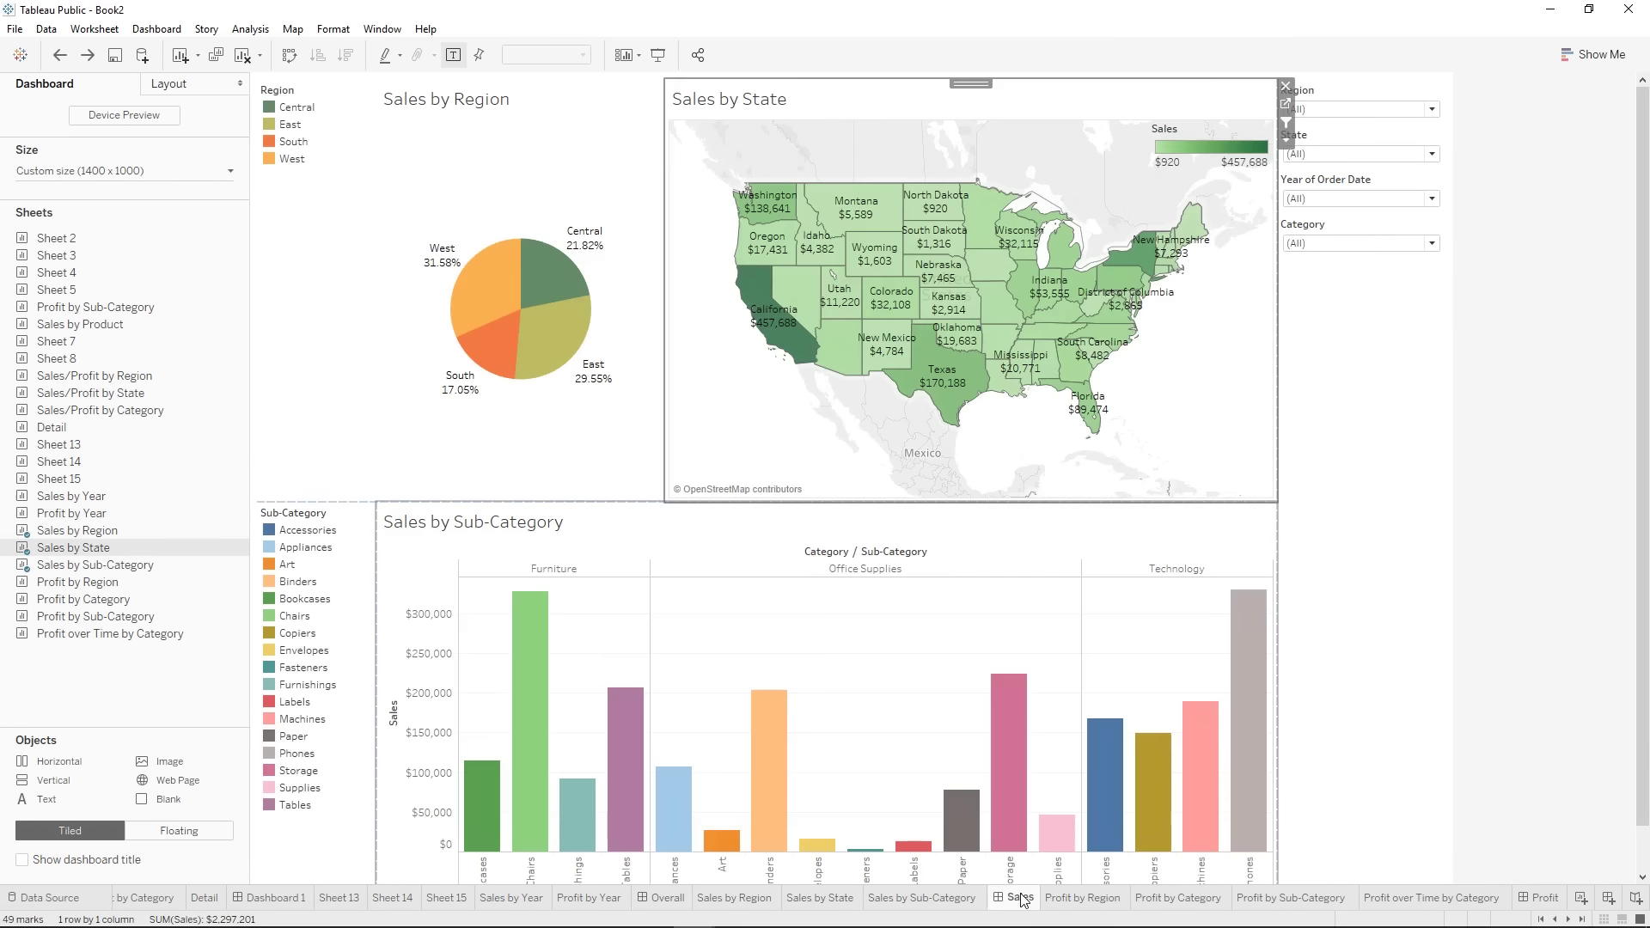
{"action": "left_click", "coordinate": [663, 899]}
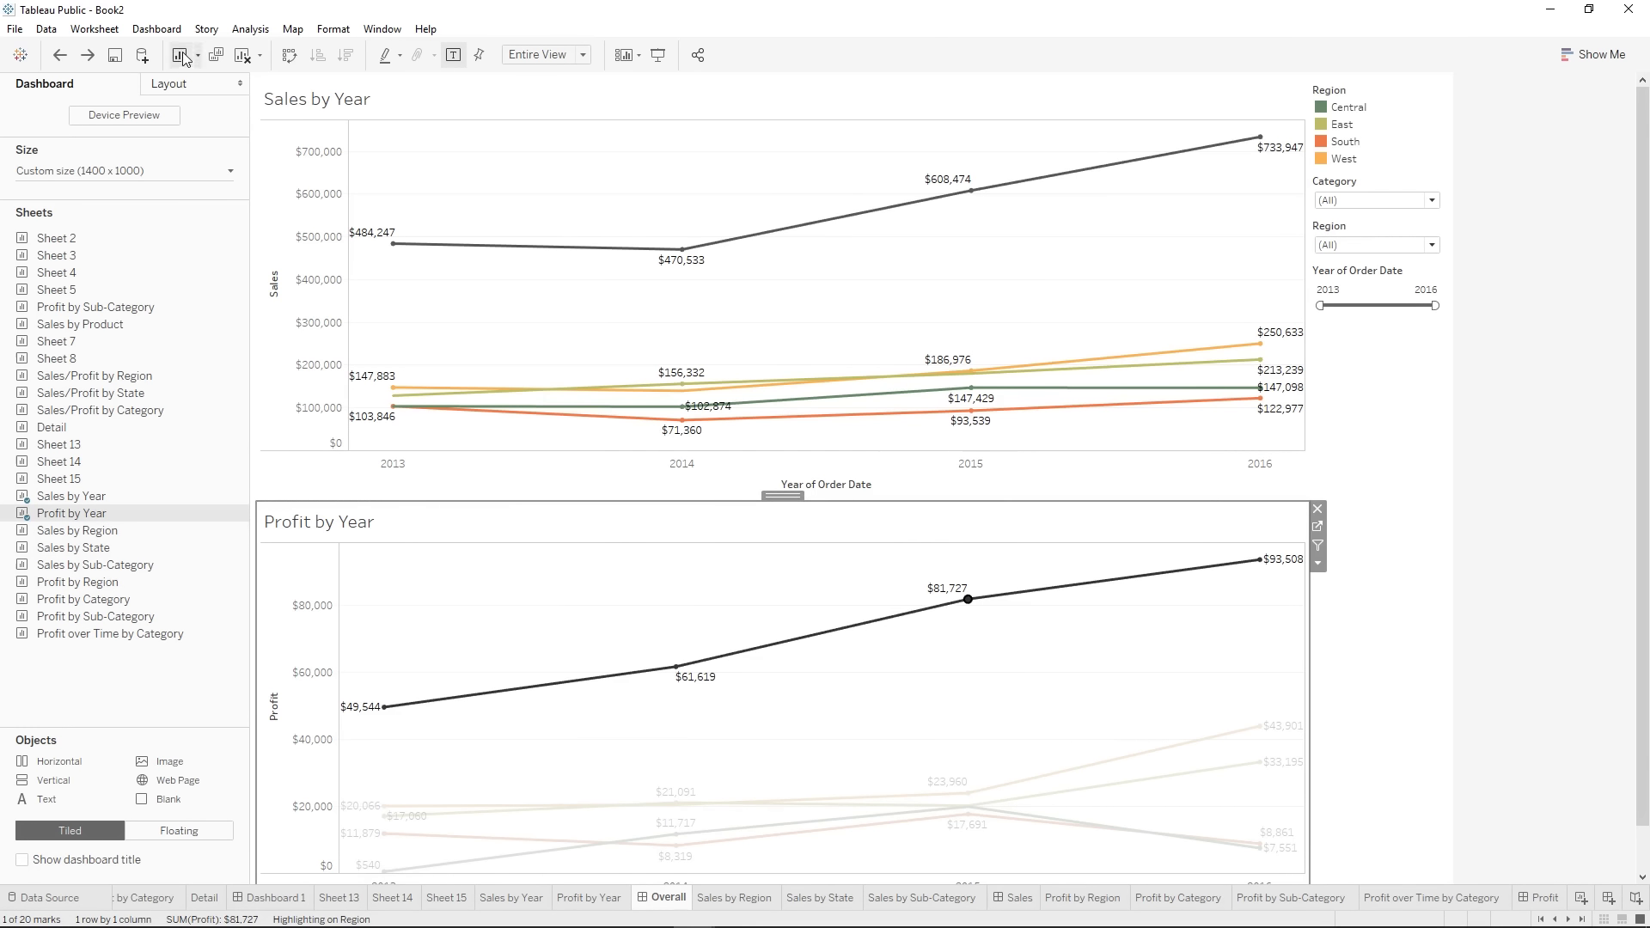
{"action": "left_click", "coordinate": [114, 33]}
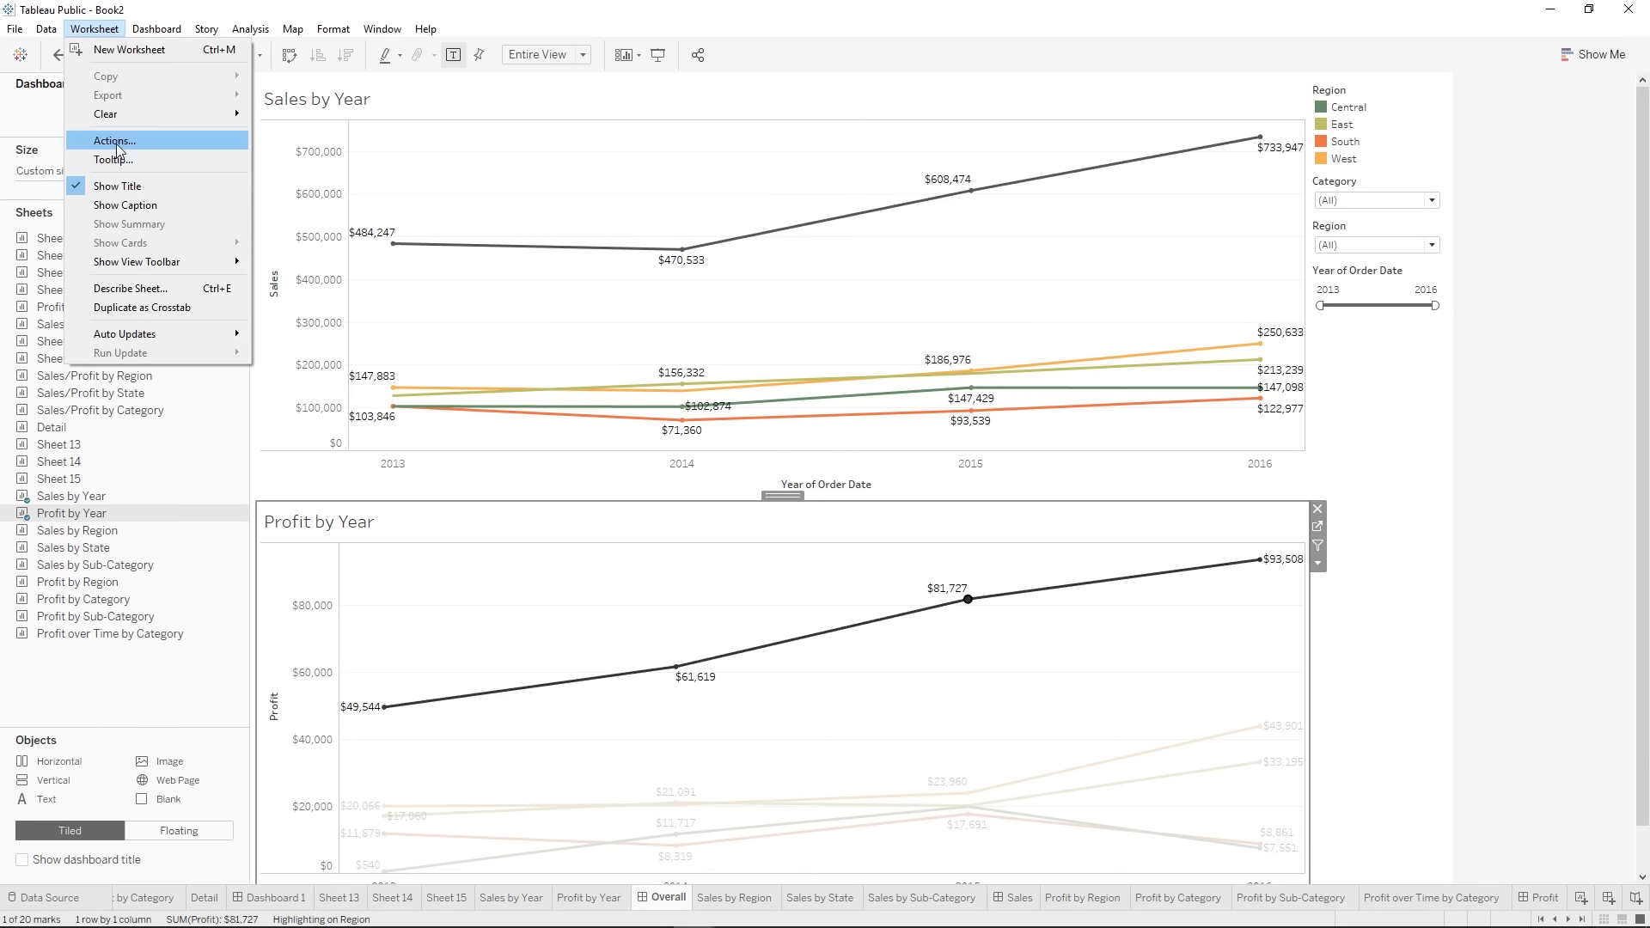
{"action": "mouse_move", "coordinate": [162, 26]}
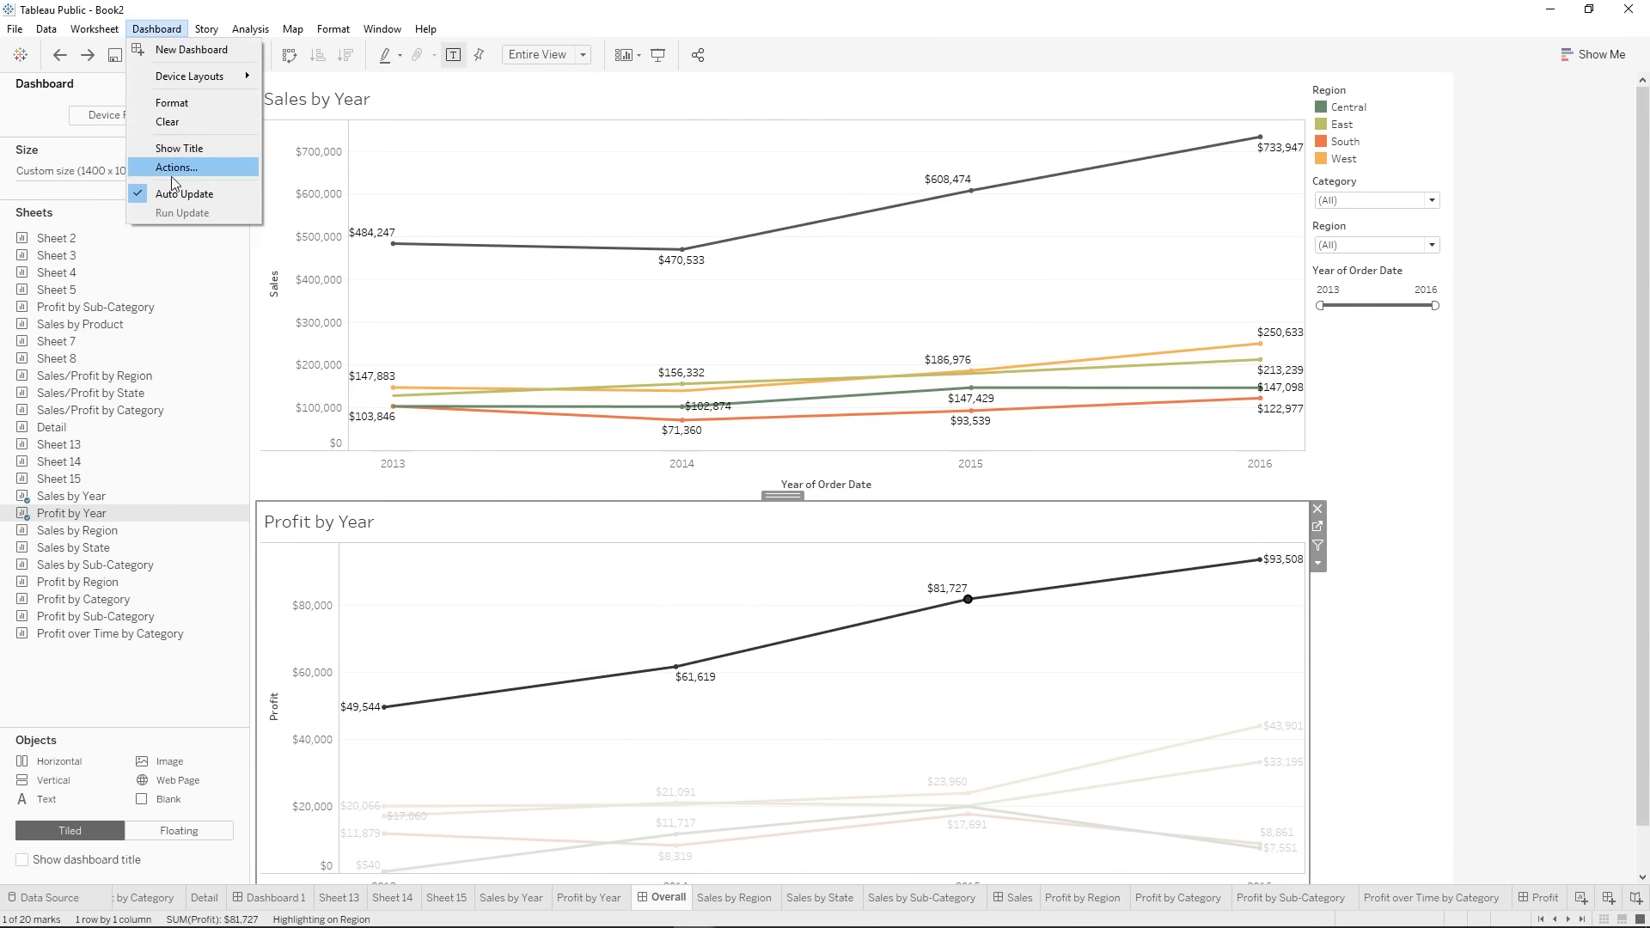
{"action": "left_click", "coordinate": [1147, 586]}
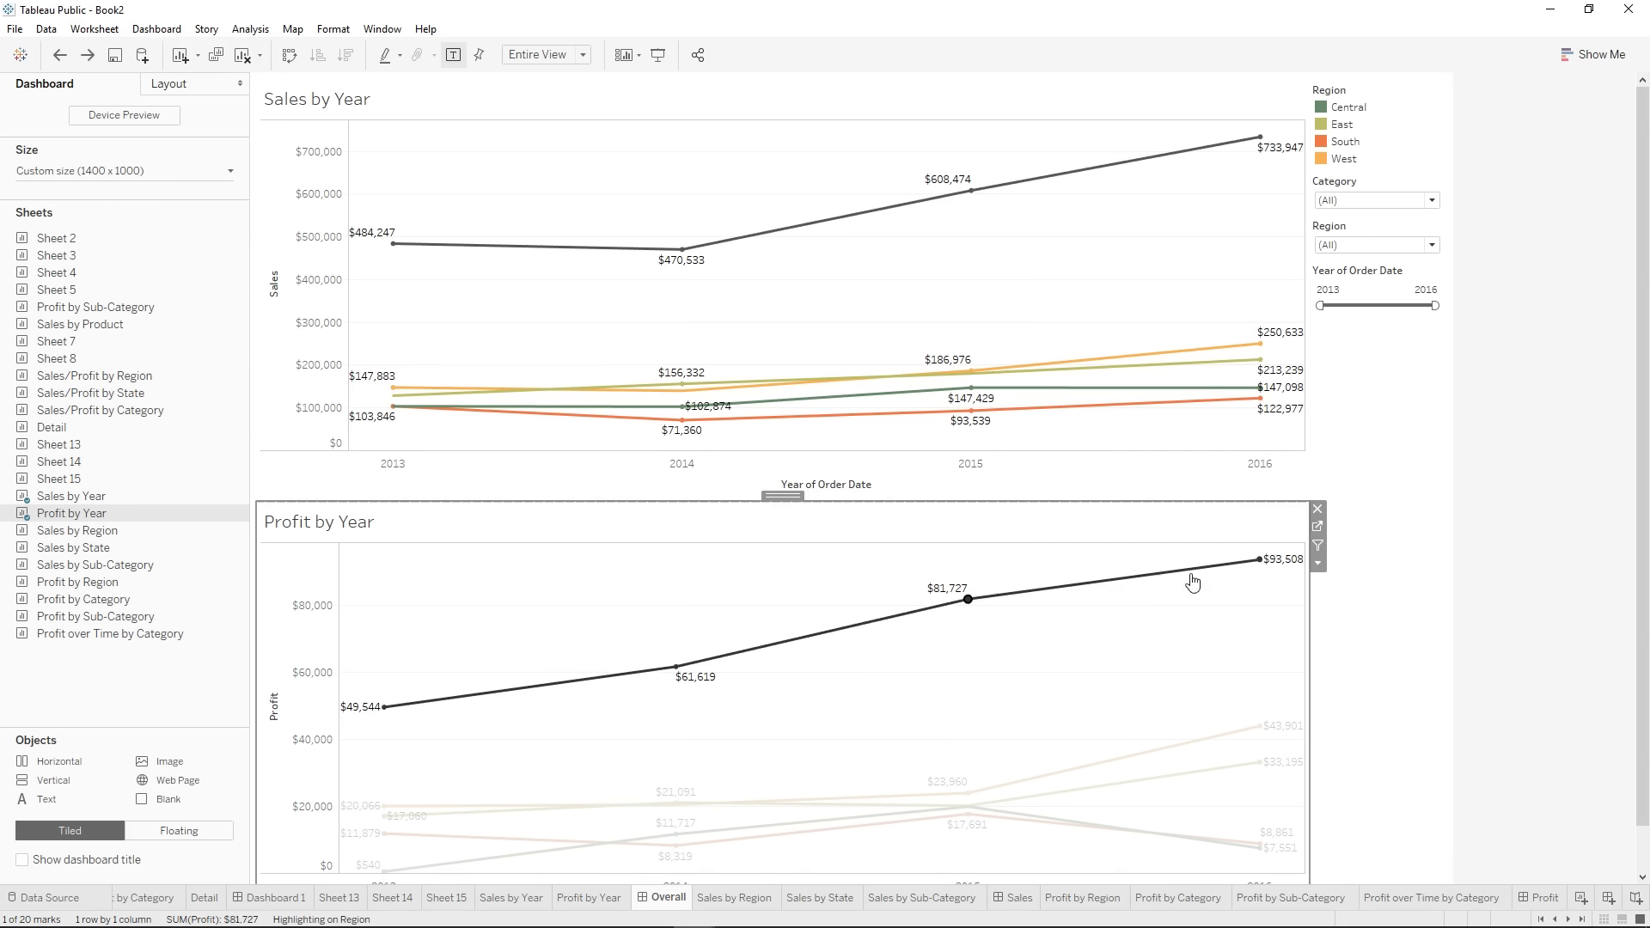
{"action": "left_click", "coordinate": [1436, 552]}
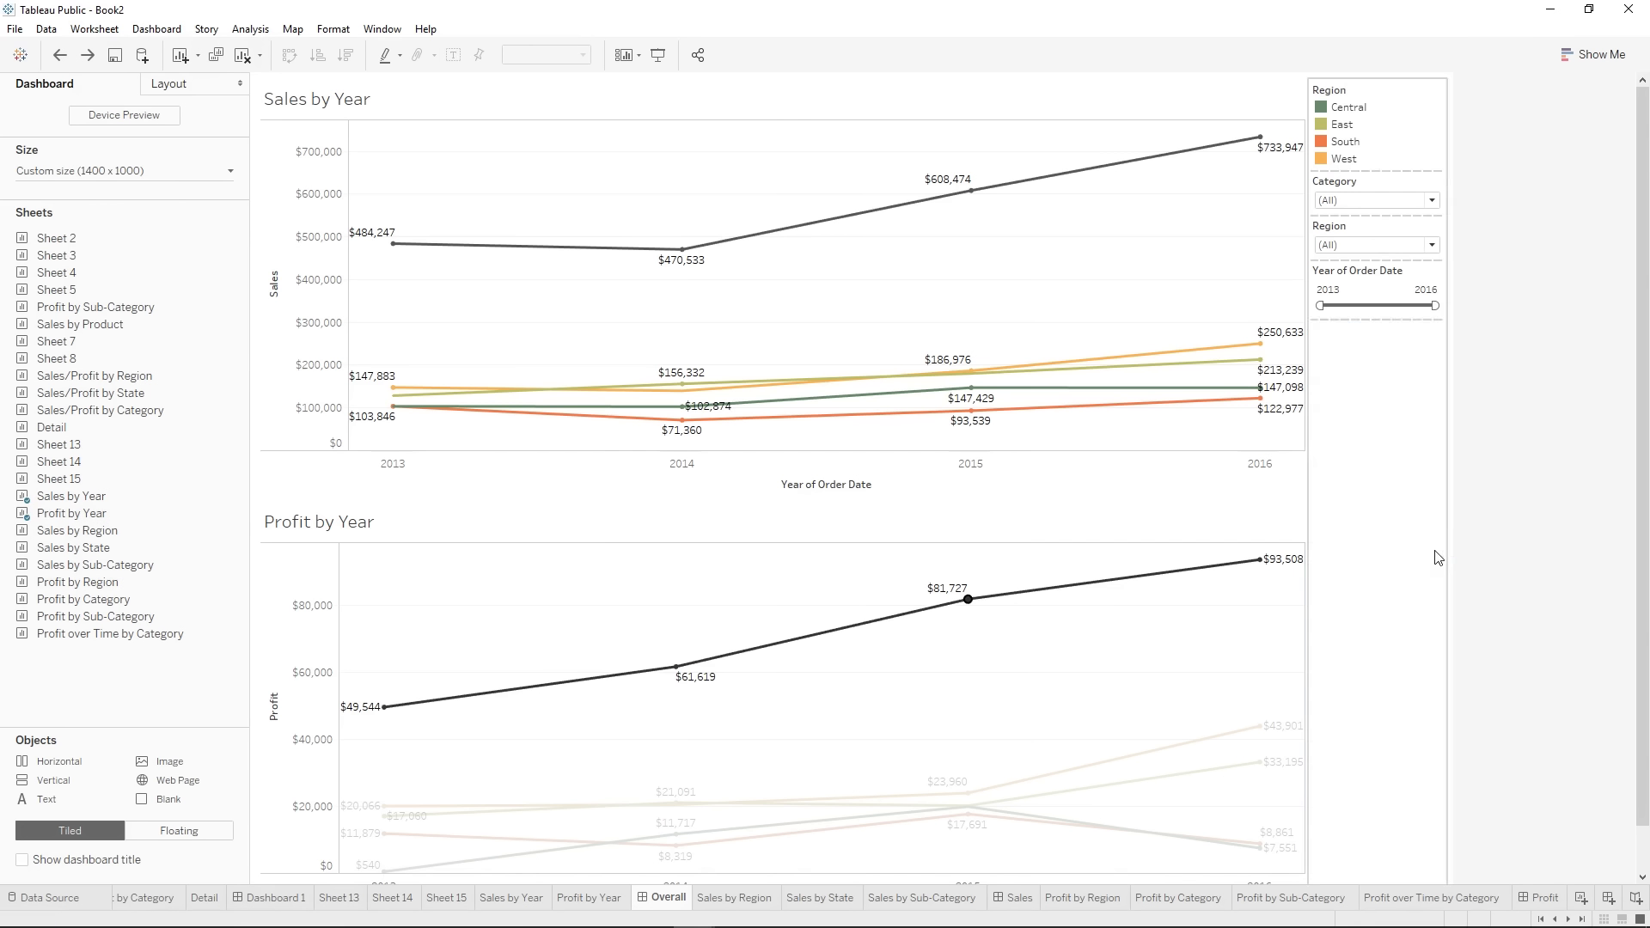
- Test region highlighting across both Overall charts using West's 2015 point in Profit by Year, and clear the selection
{"action": "left_click", "coordinate": [972, 755]}
{"action": "left_click", "coordinate": [962, 794]}
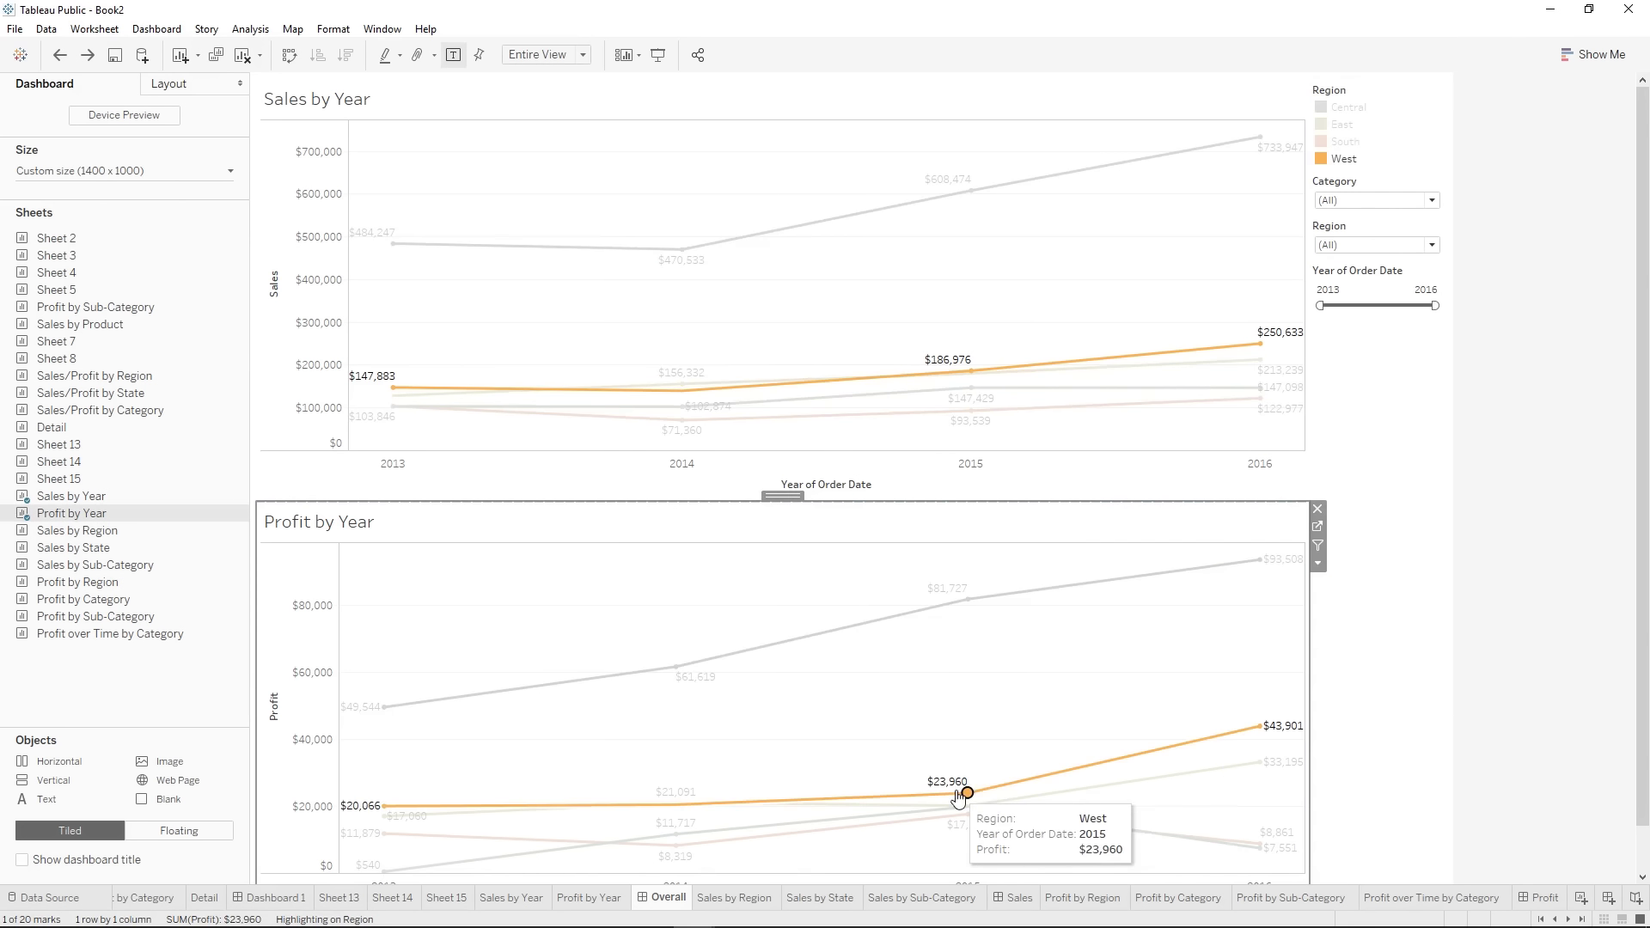
{"action": "left_click", "coordinate": [961, 795]}
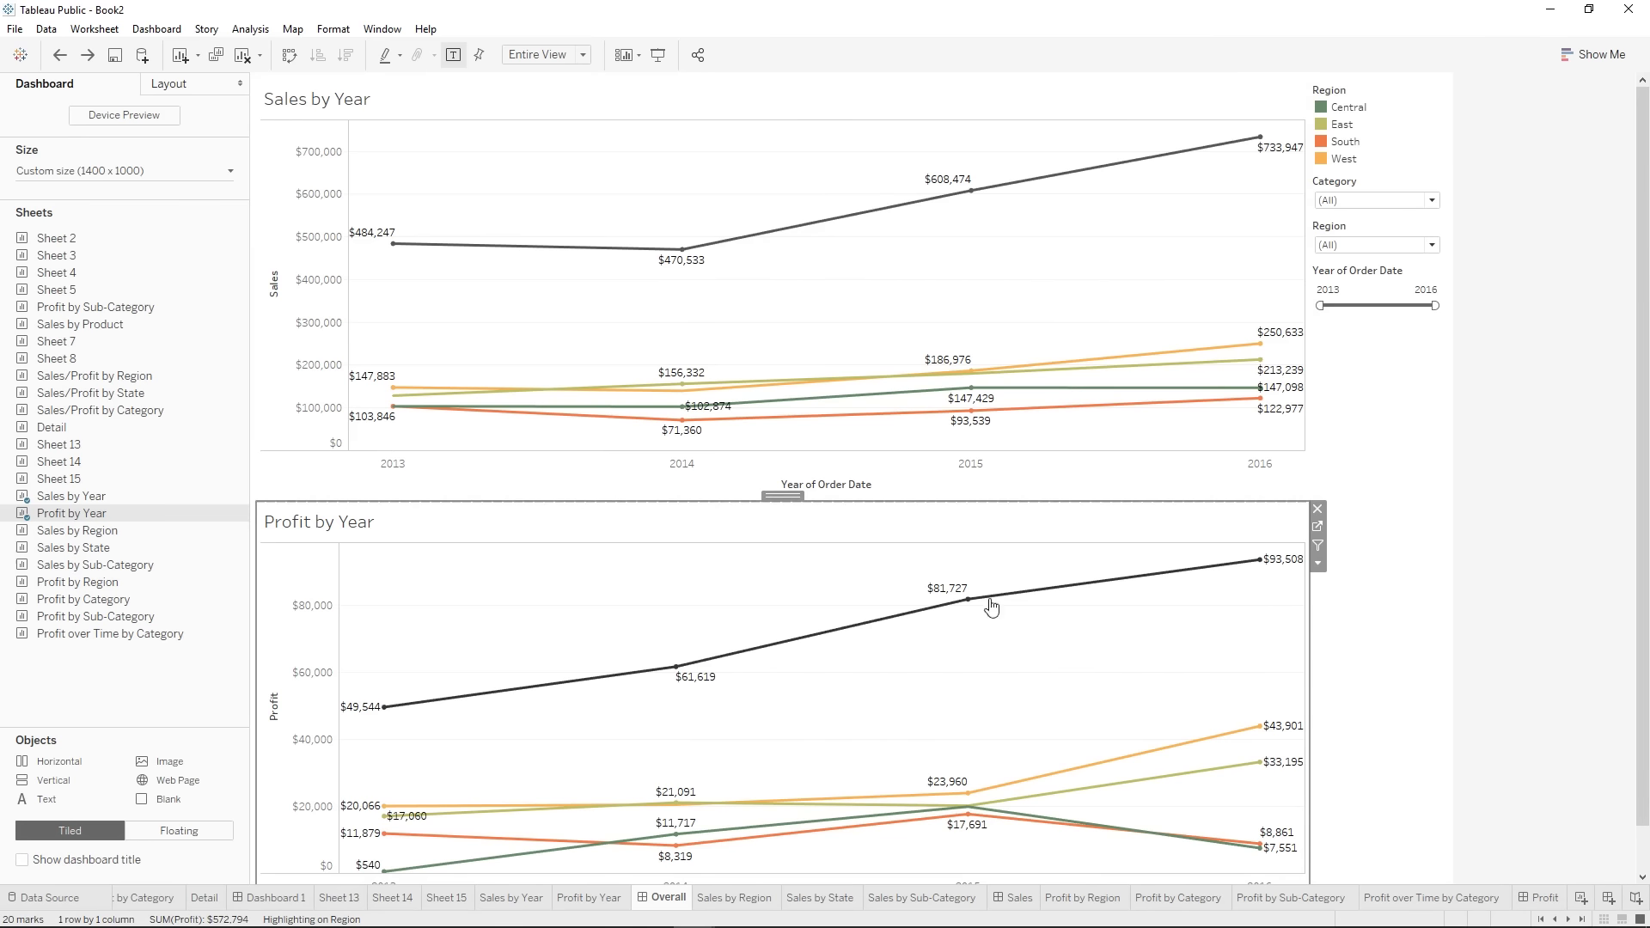
- Examine the existing actions of the Overall dashboard and of the Sales dashboard without changing them
{"action": "key", "text": "ctrl+shift+d"}
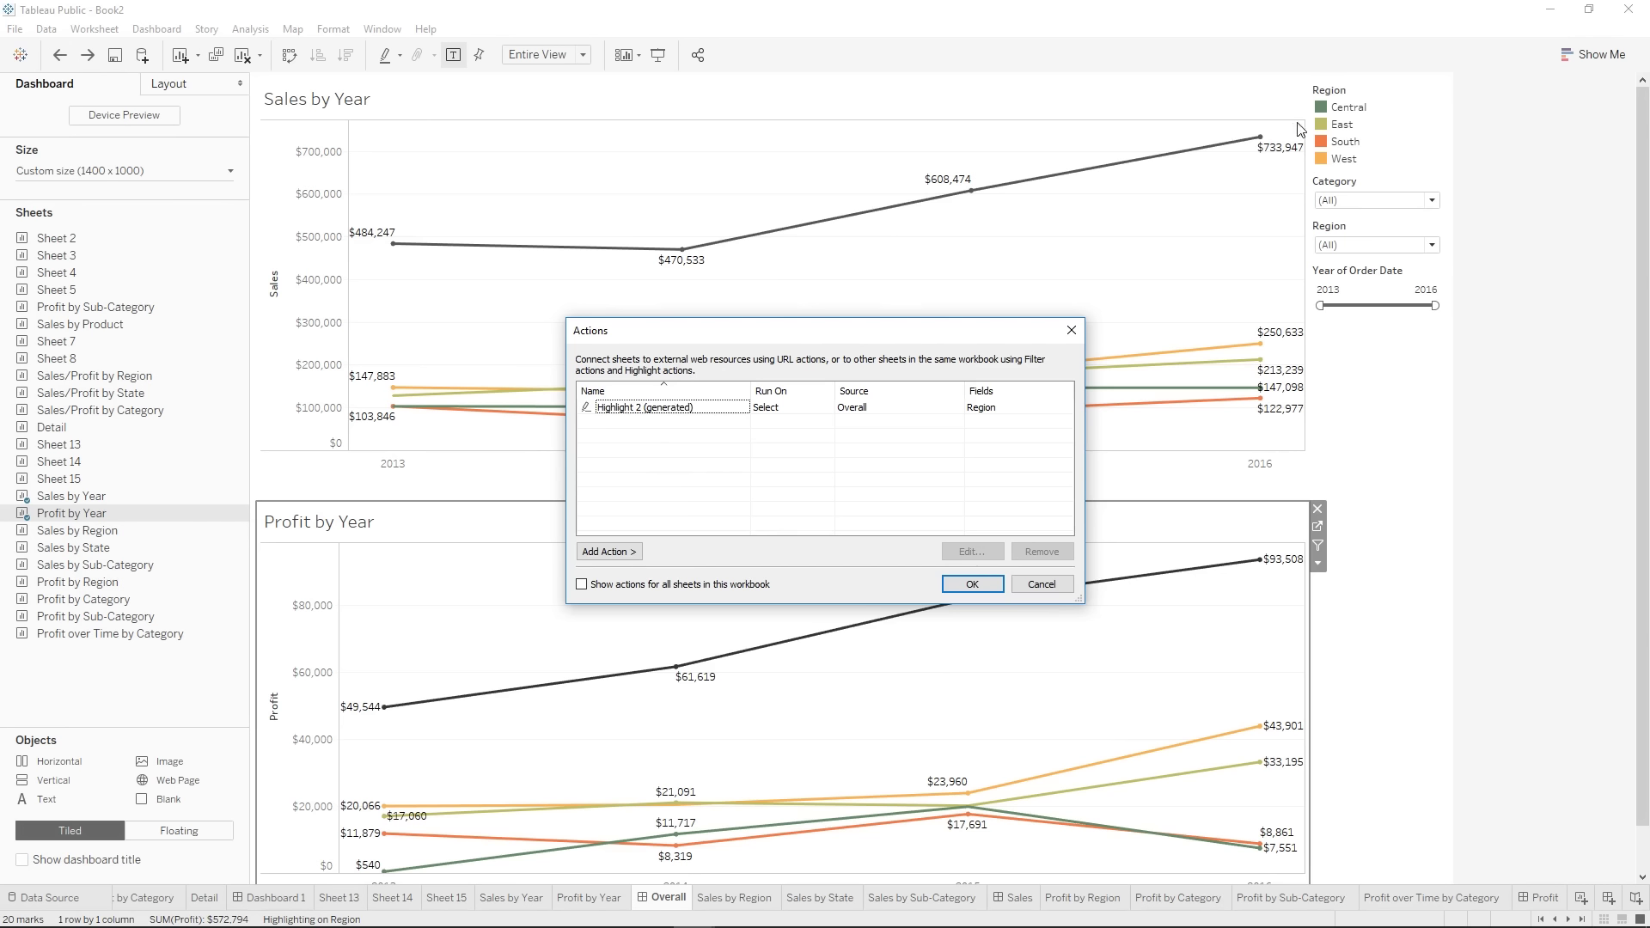
{"action": "left_click", "coordinate": [1080, 340]}
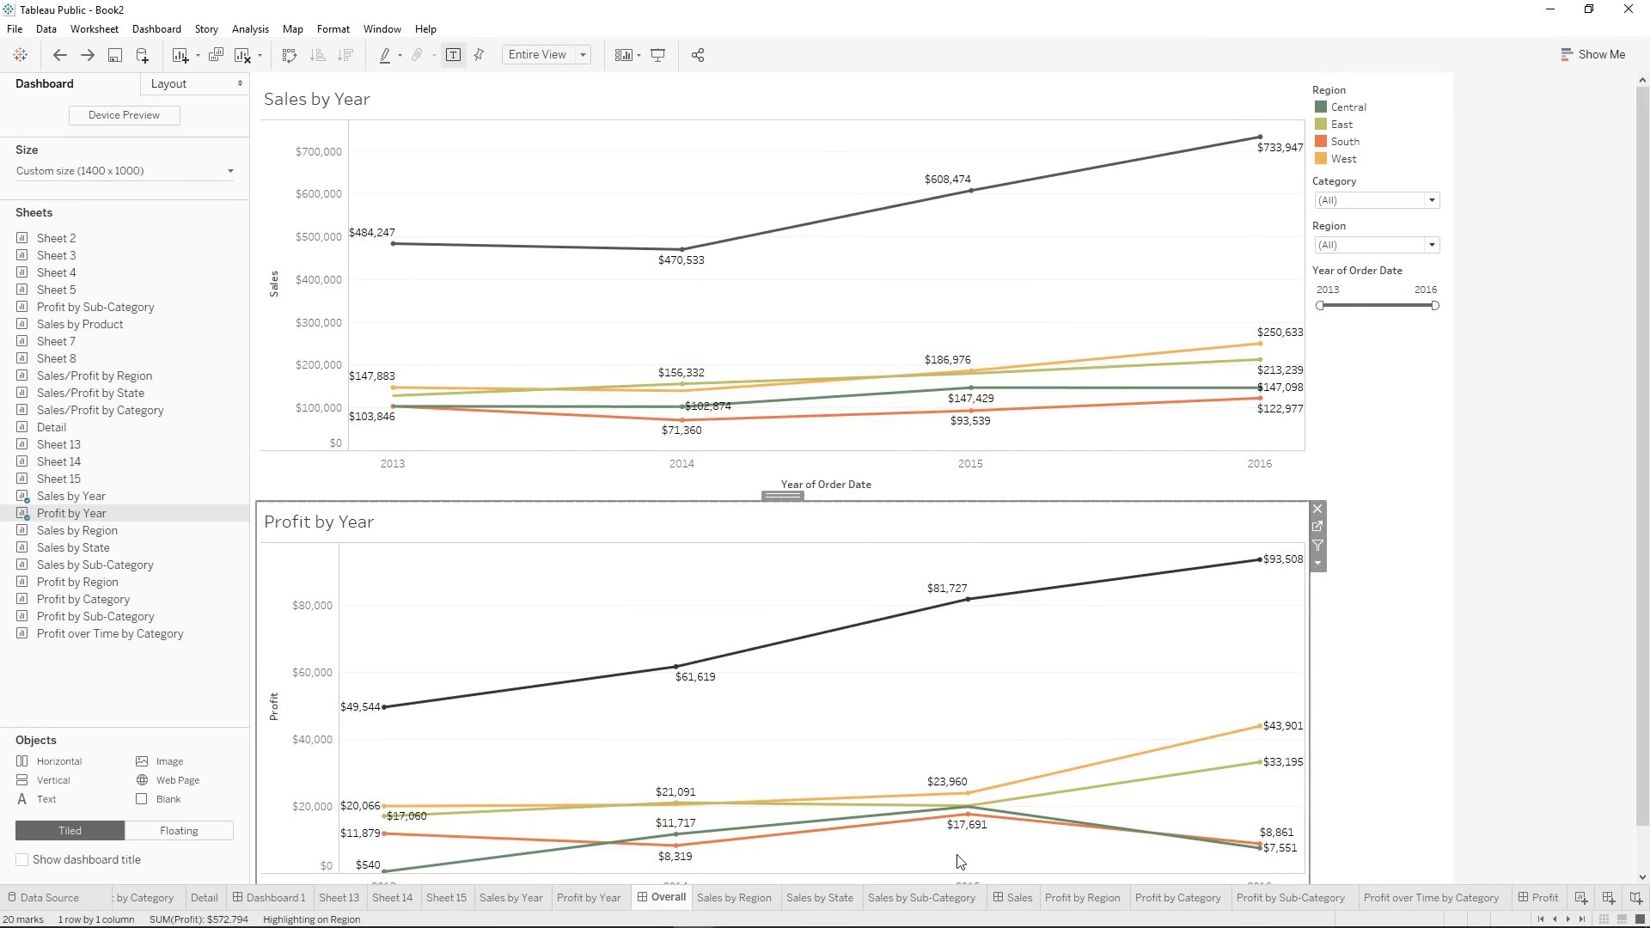
{"action": "left_click", "coordinate": [1000, 898]}
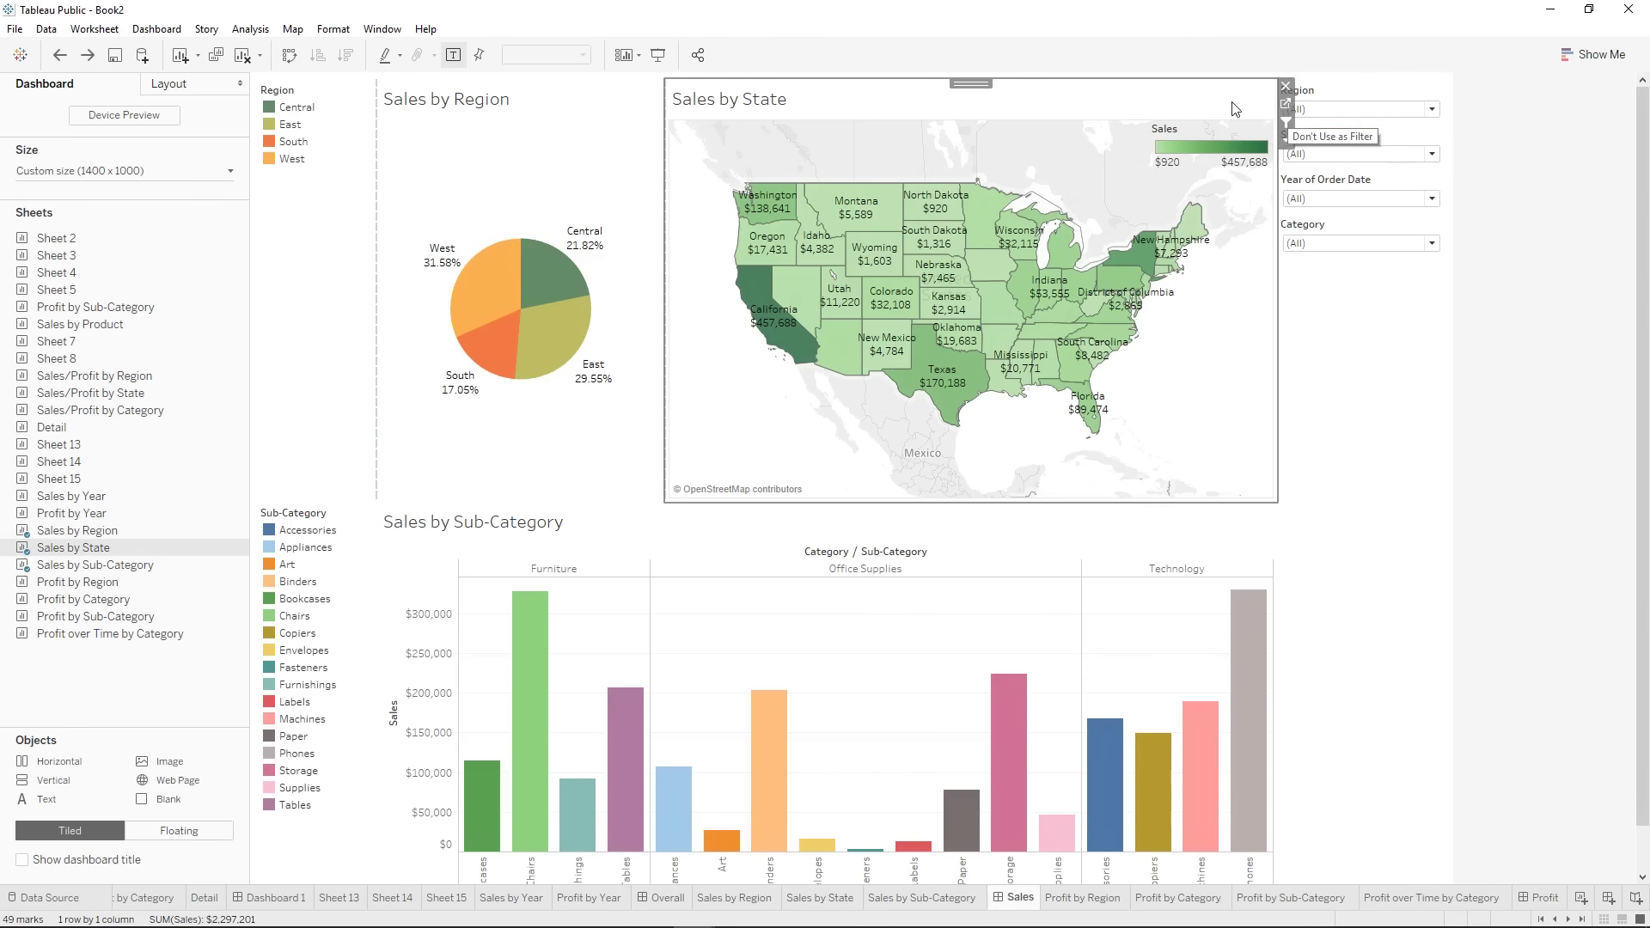
{"action": "left_click", "coordinate": [156, 28]}
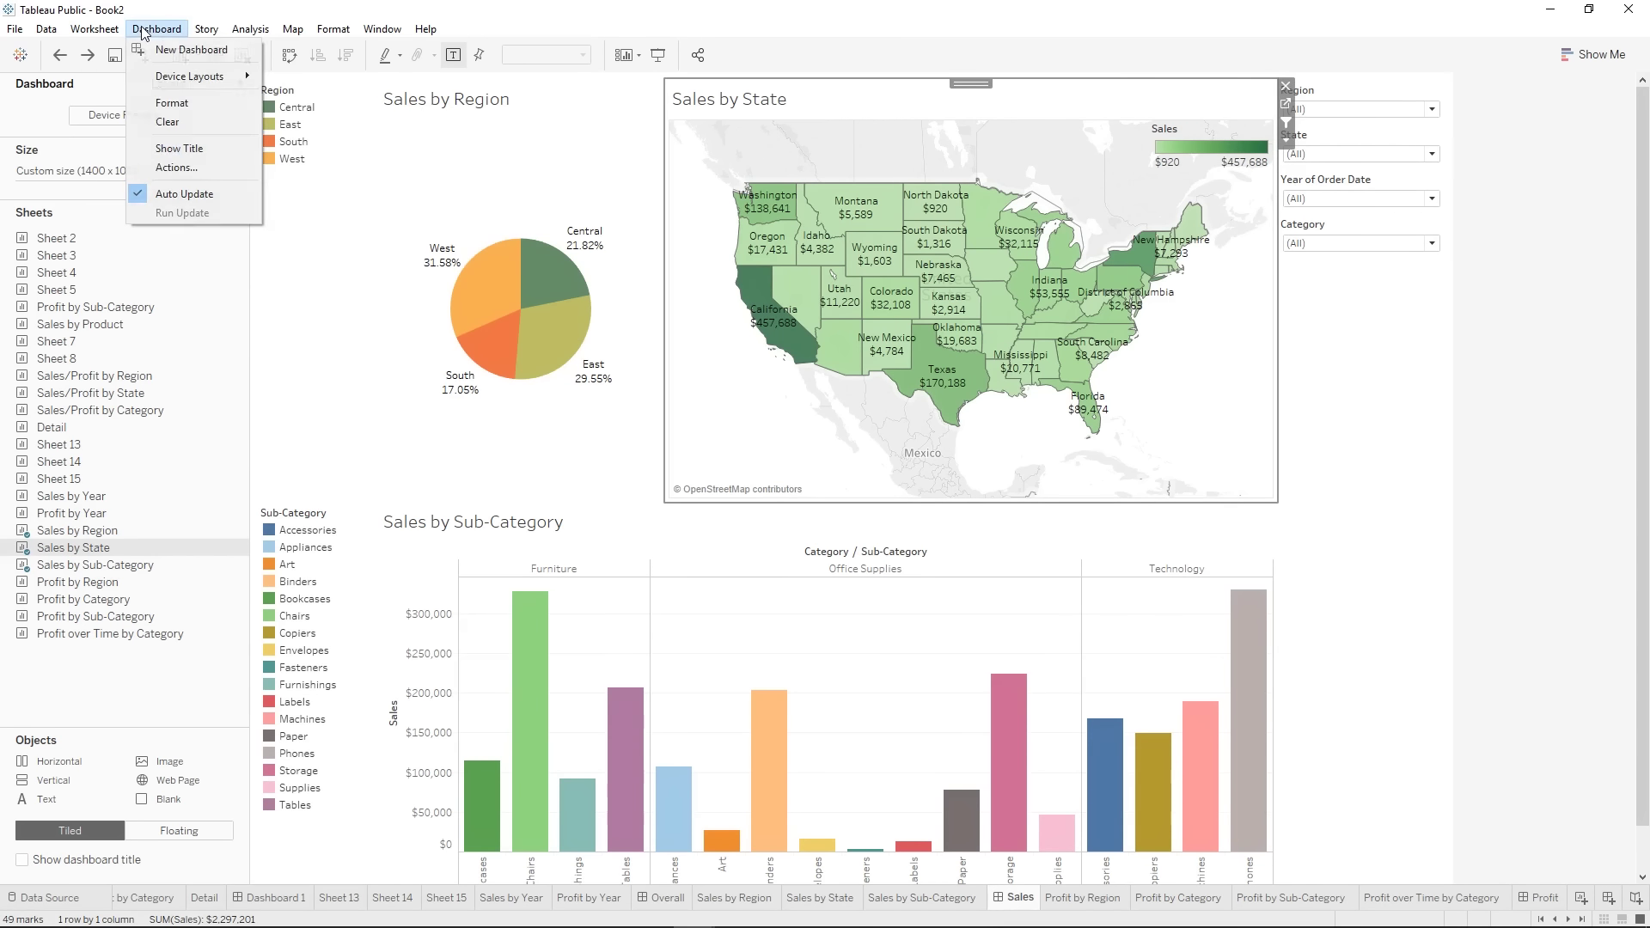
{"action": "left_click", "coordinate": [194, 170]}
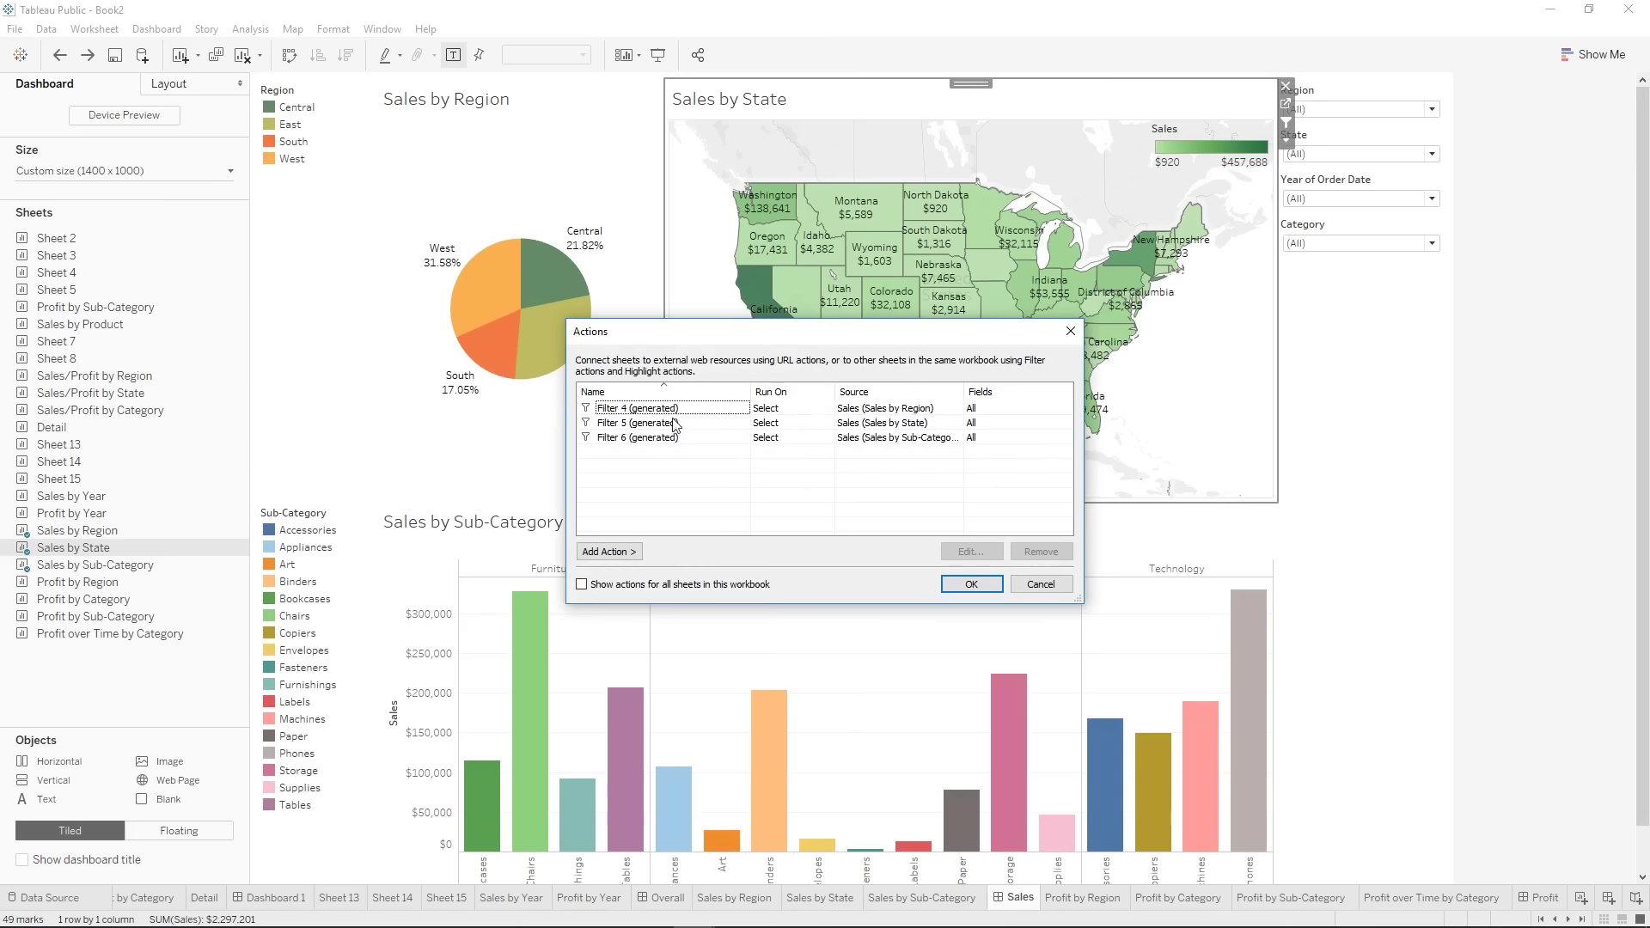
{"action": "left_click", "coordinate": [1069, 333]}
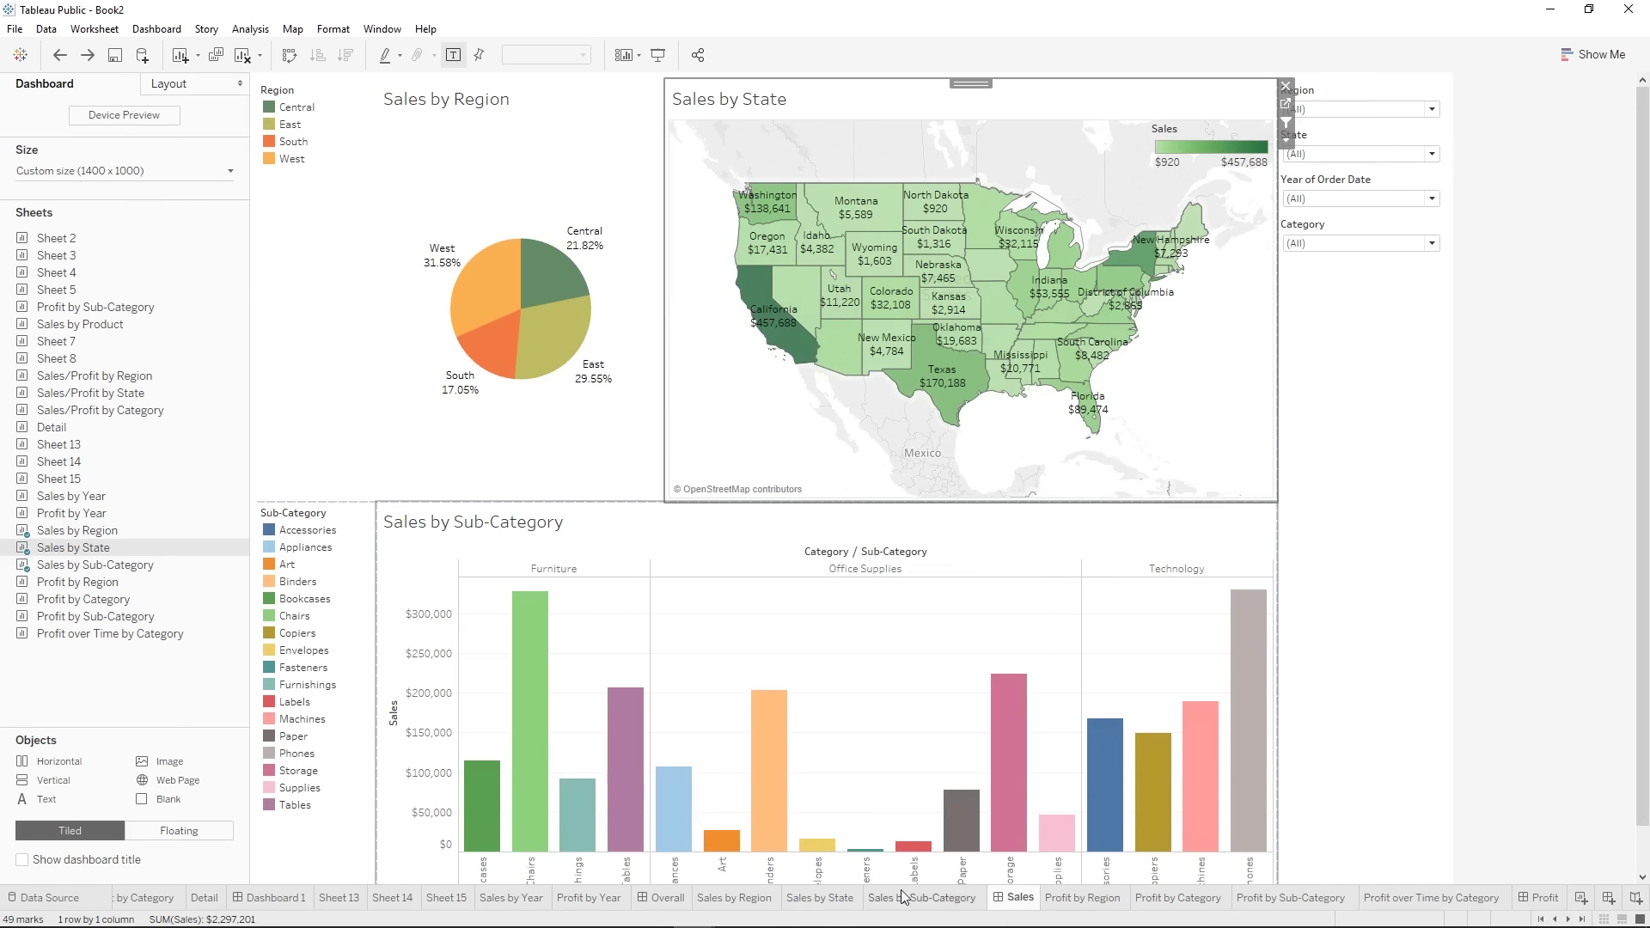
- Open the dashboard actions of the Overall dashboard
{"action": "left_click", "coordinate": [667, 903]}
{"action": "left_click", "coordinate": [157, 29]}
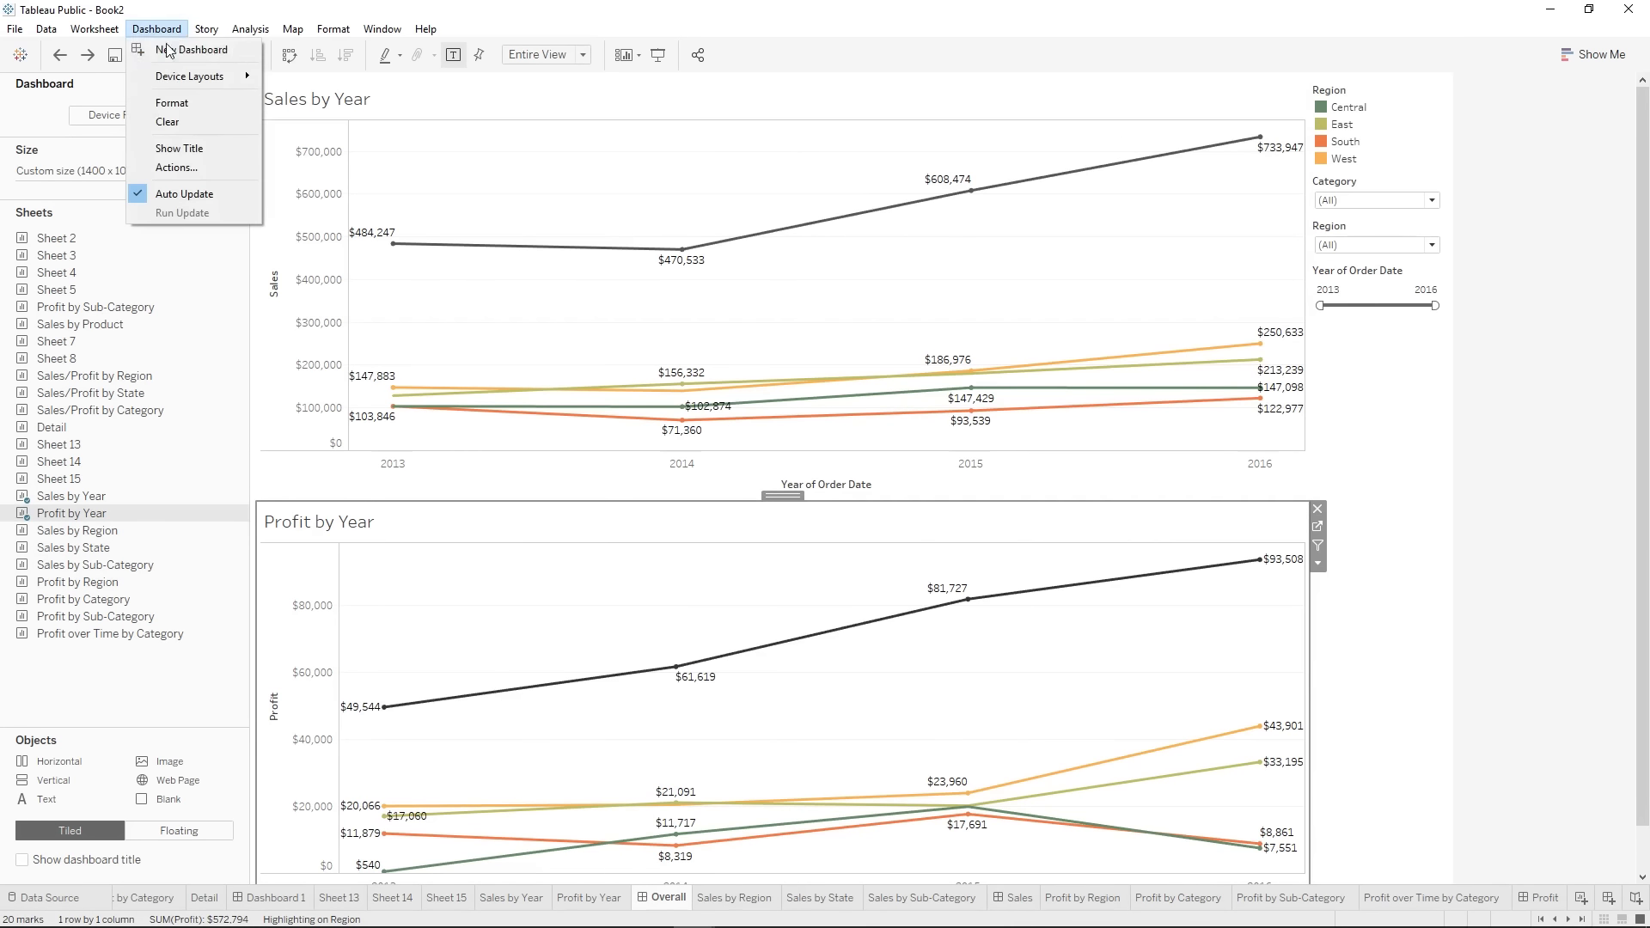
{"action": "left_click", "coordinate": [176, 166]}
{"action": "left_click", "coordinate": [609, 551]}
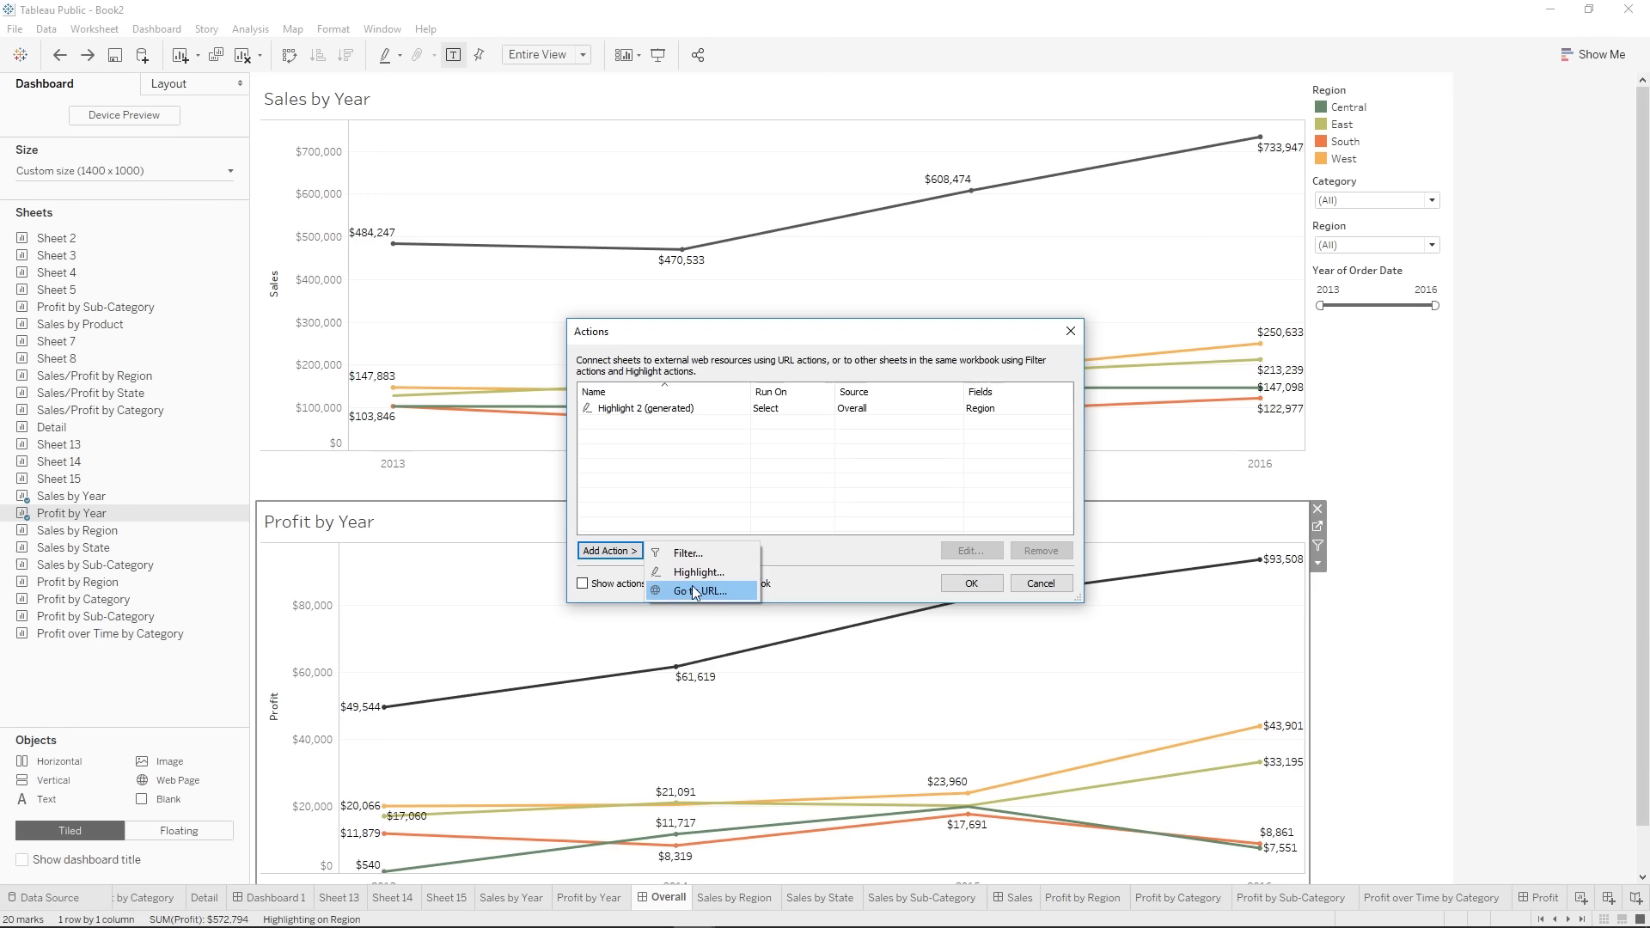
{"action": "left_click", "coordinate": [727, 593]}
{"action": "left_click", "coordinate": [666, 538]}
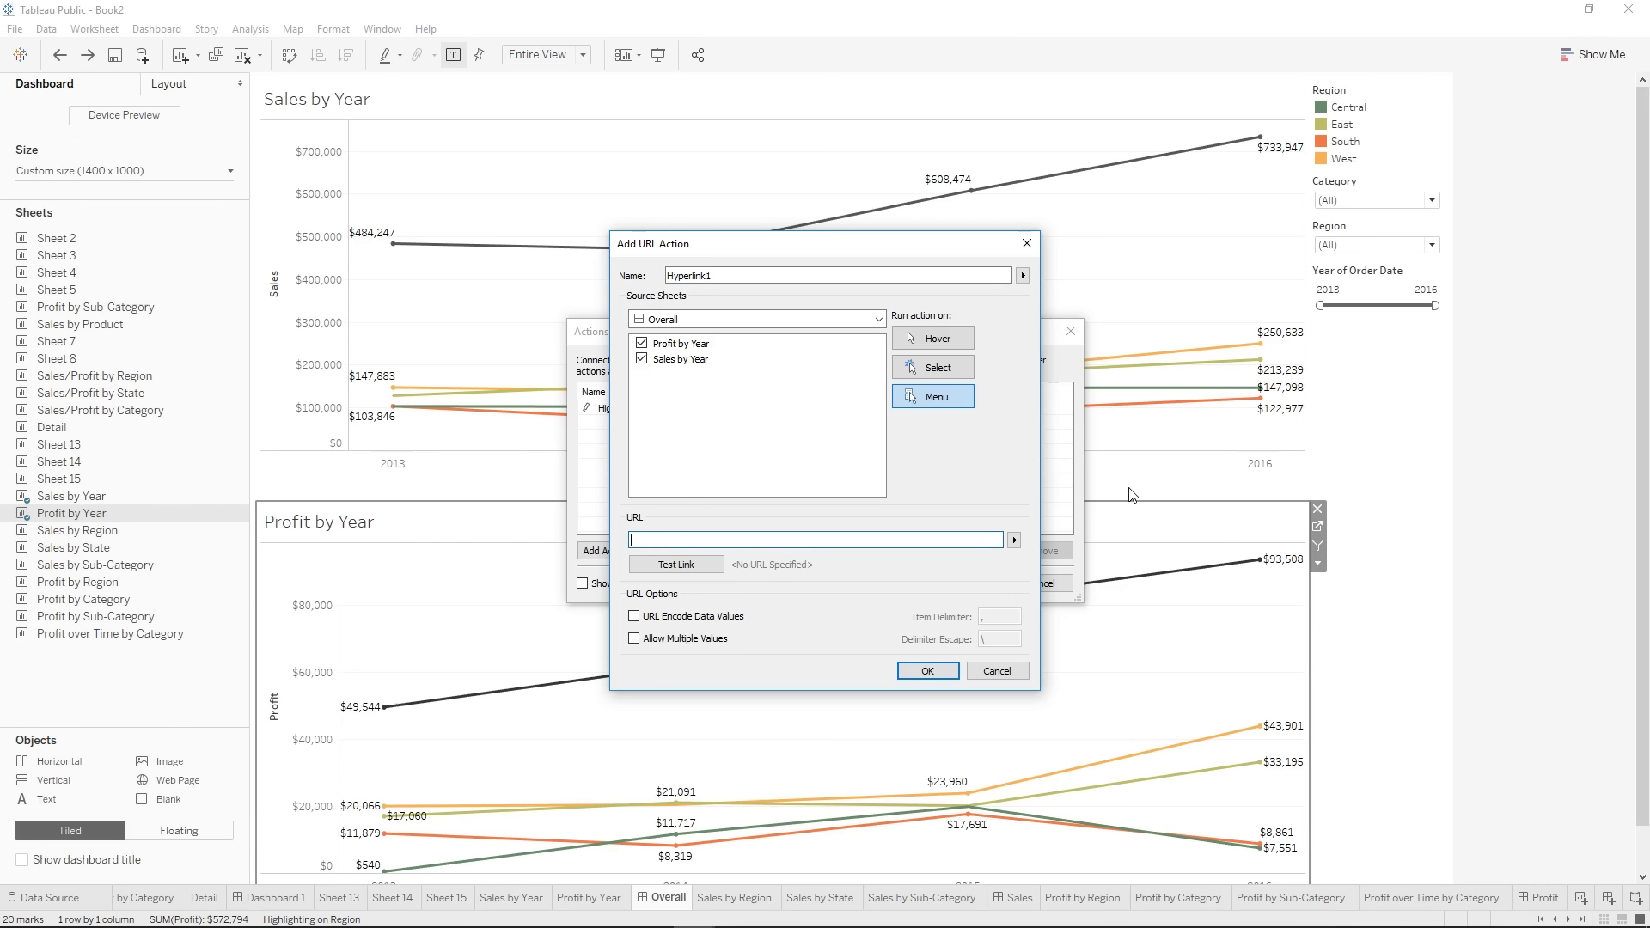
{"action": "left_click", "coordinate": [1002, 675]}
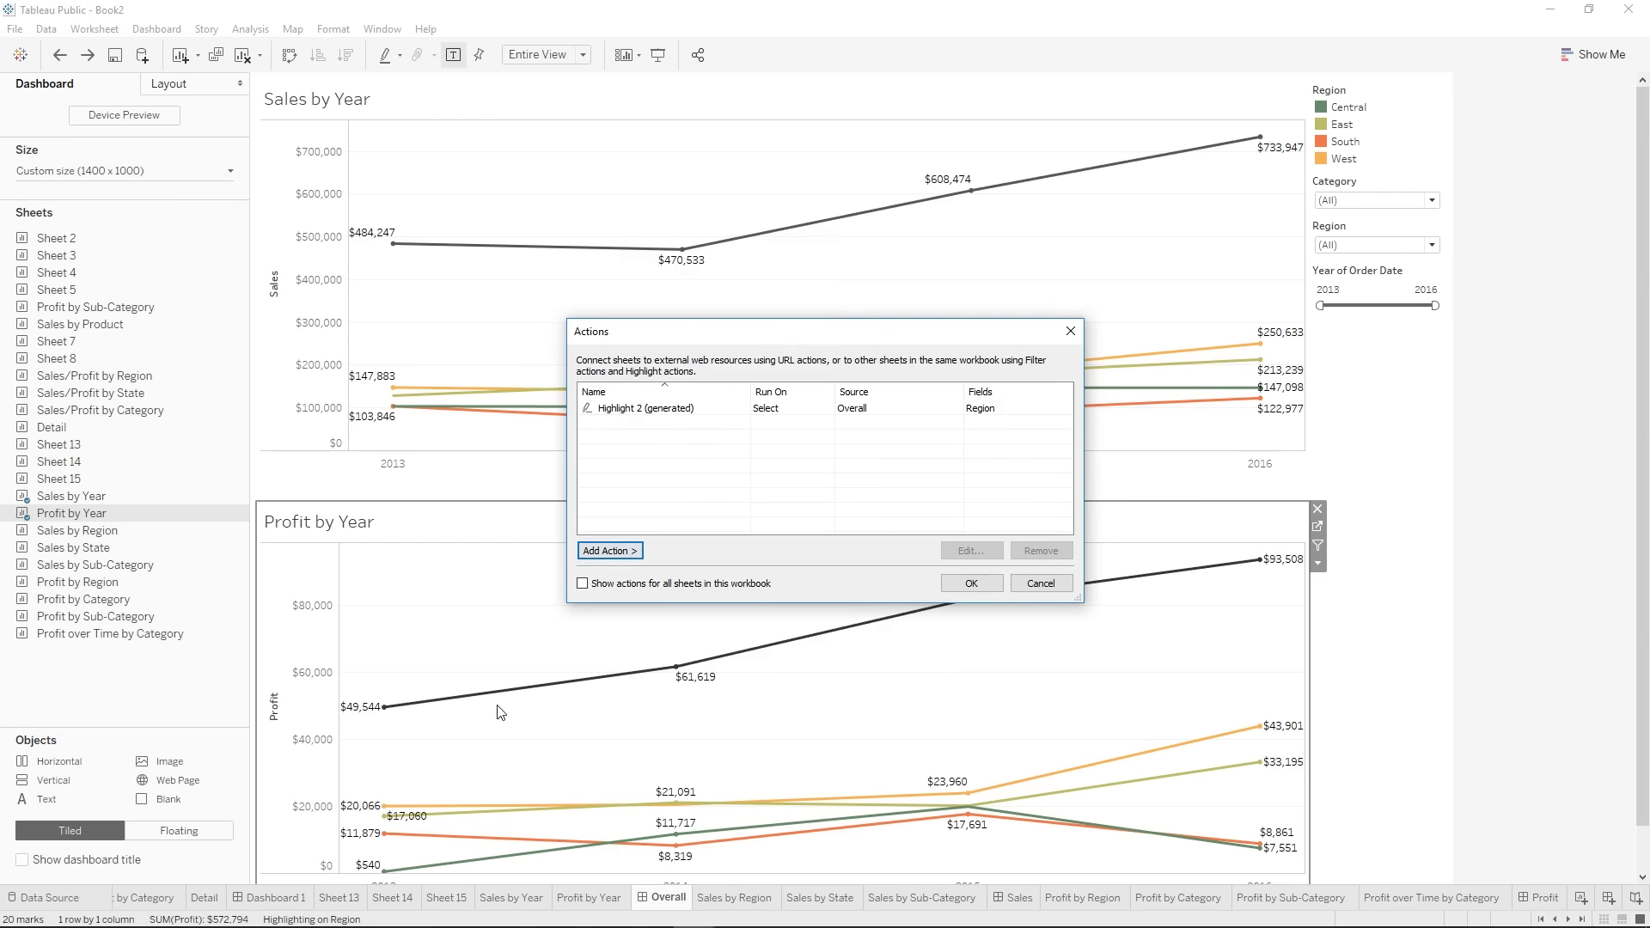
- Add a filter action named "Go to Sales Dashboard" with only Sales by Year on the Overall dashboard as source sheet
{"action": "left_click", "coordinate": [609, 550]}
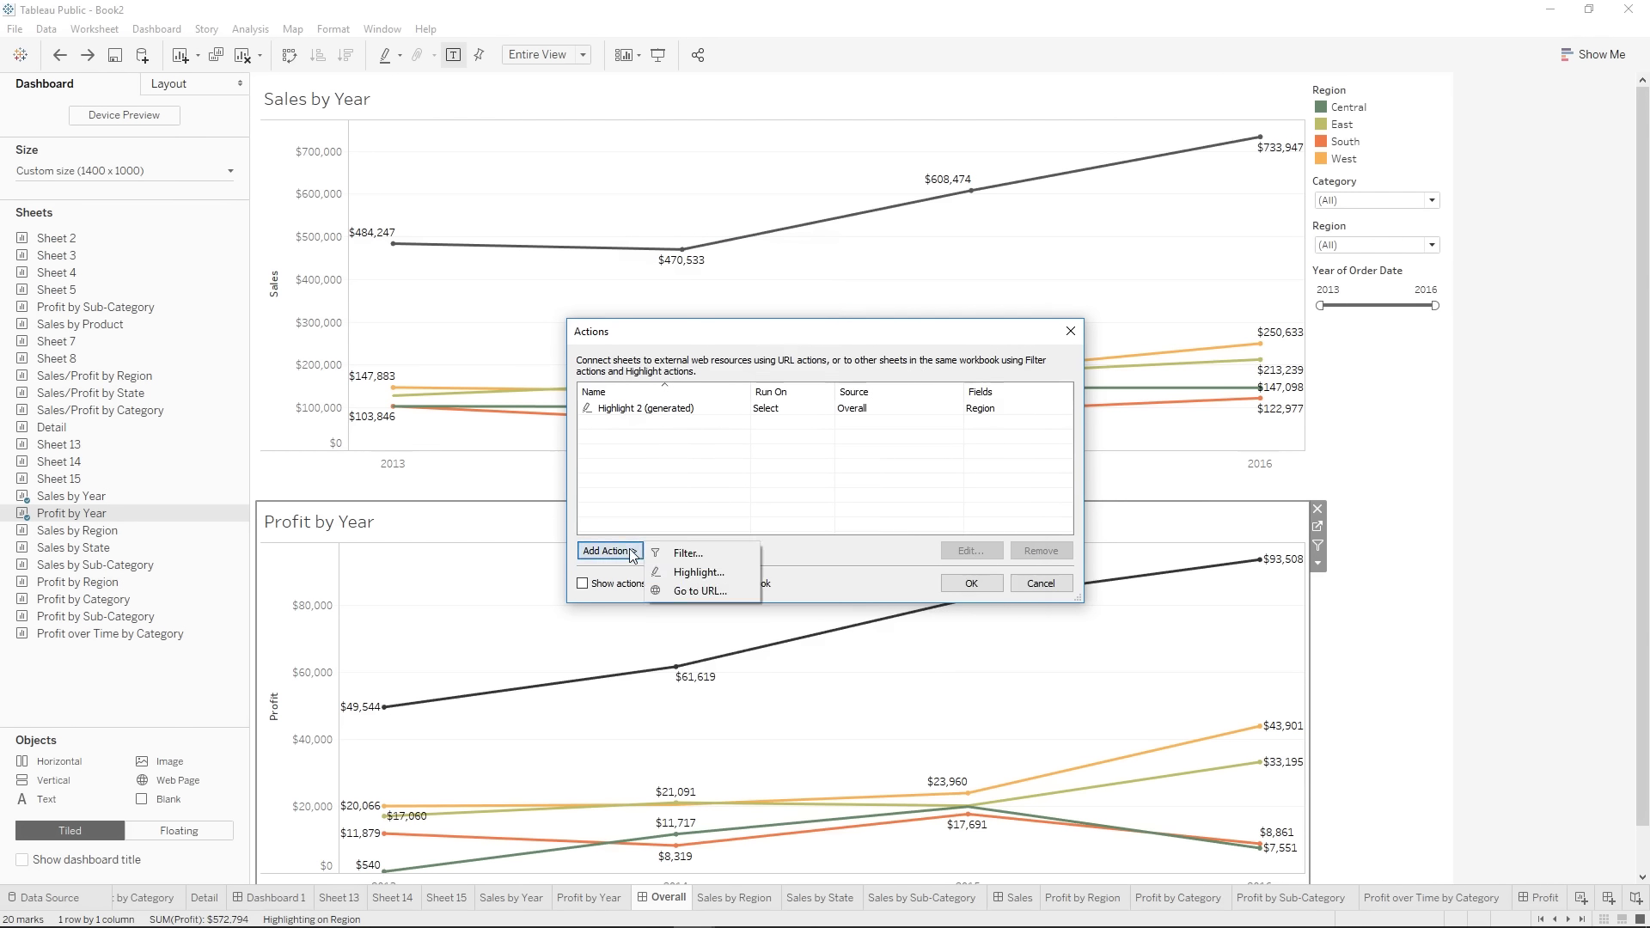
{"action": "left_click", "coordinate": [687, 554]}
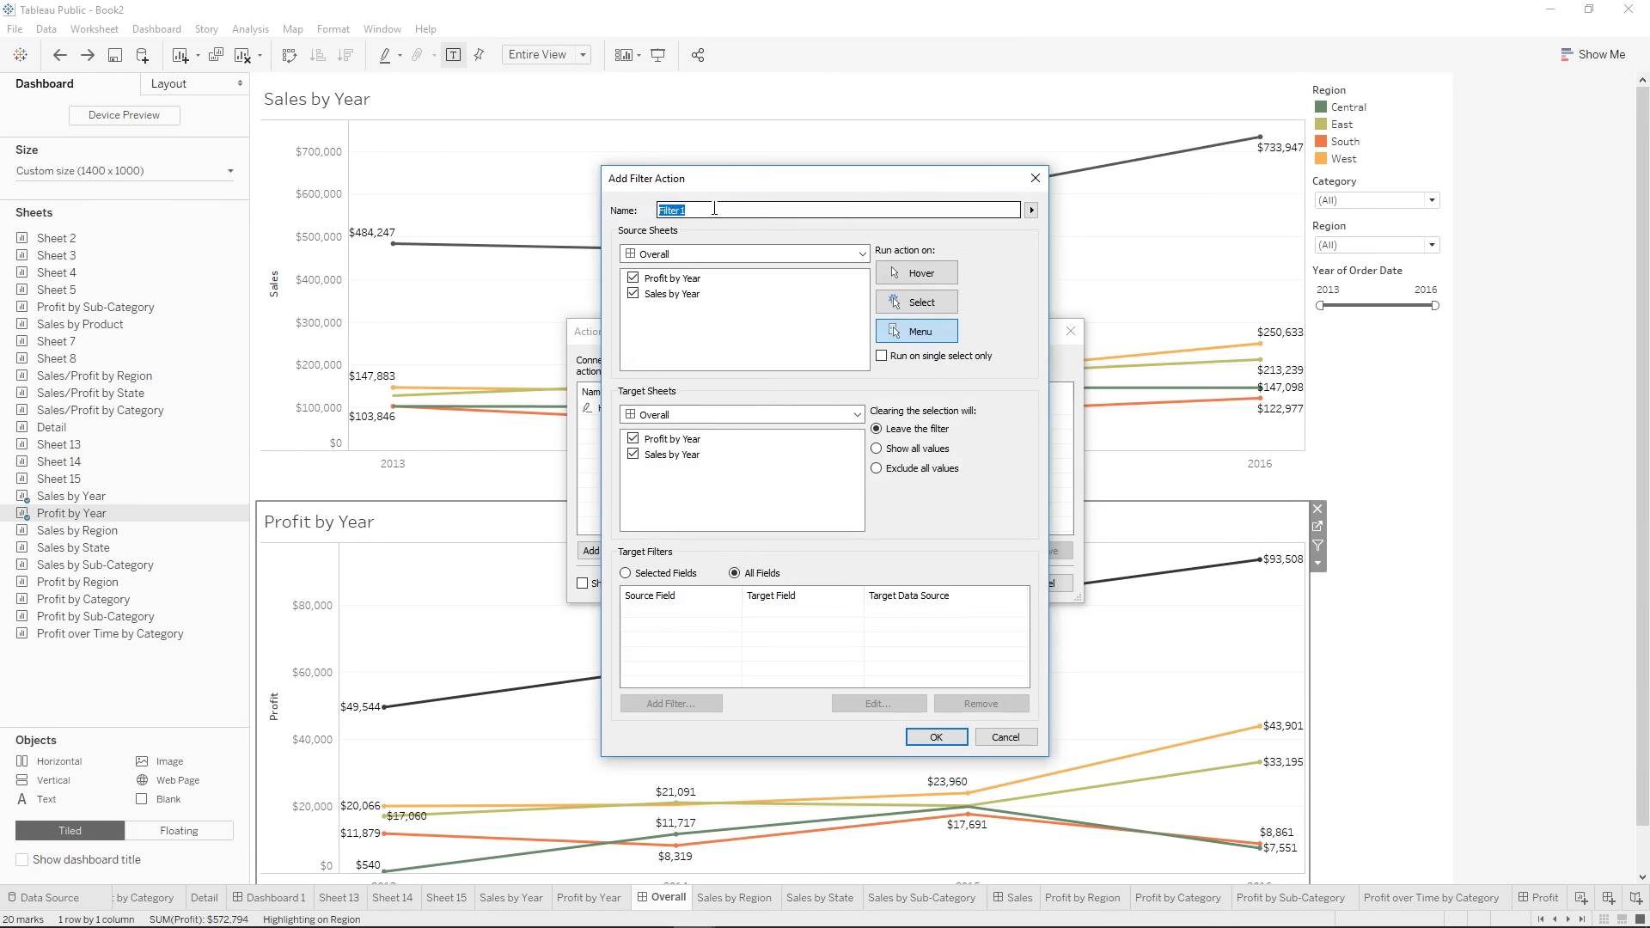
{"action": "type", "text": "Go to Sales Dashboard"}
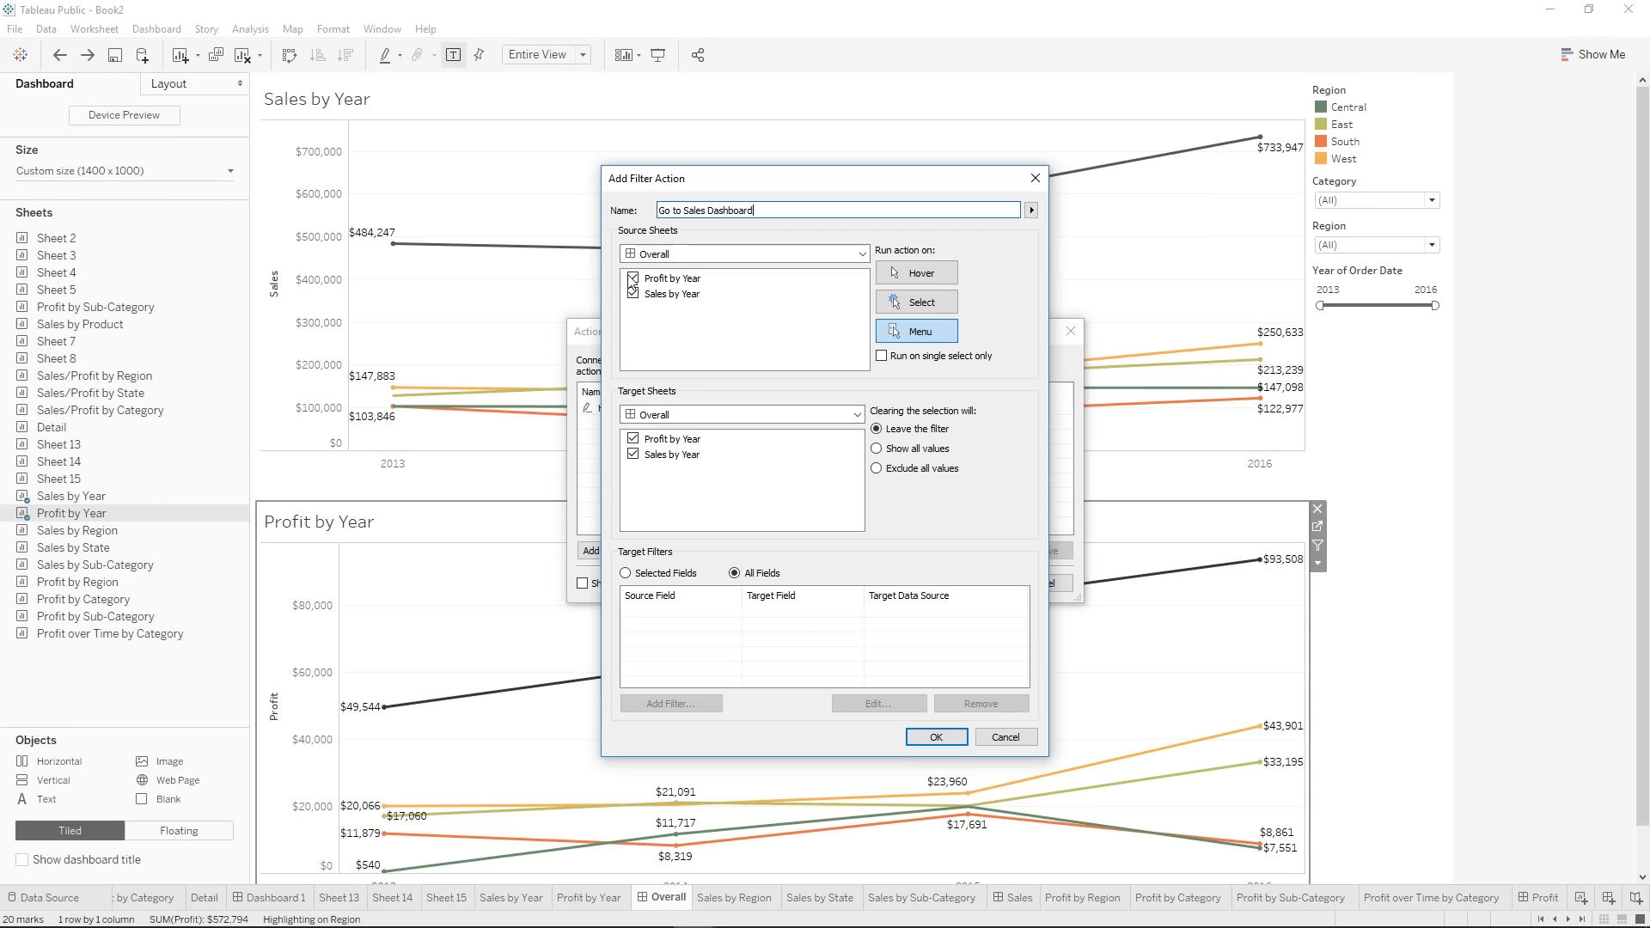
{"action": "left_click", "coordinate": [633, 279]}
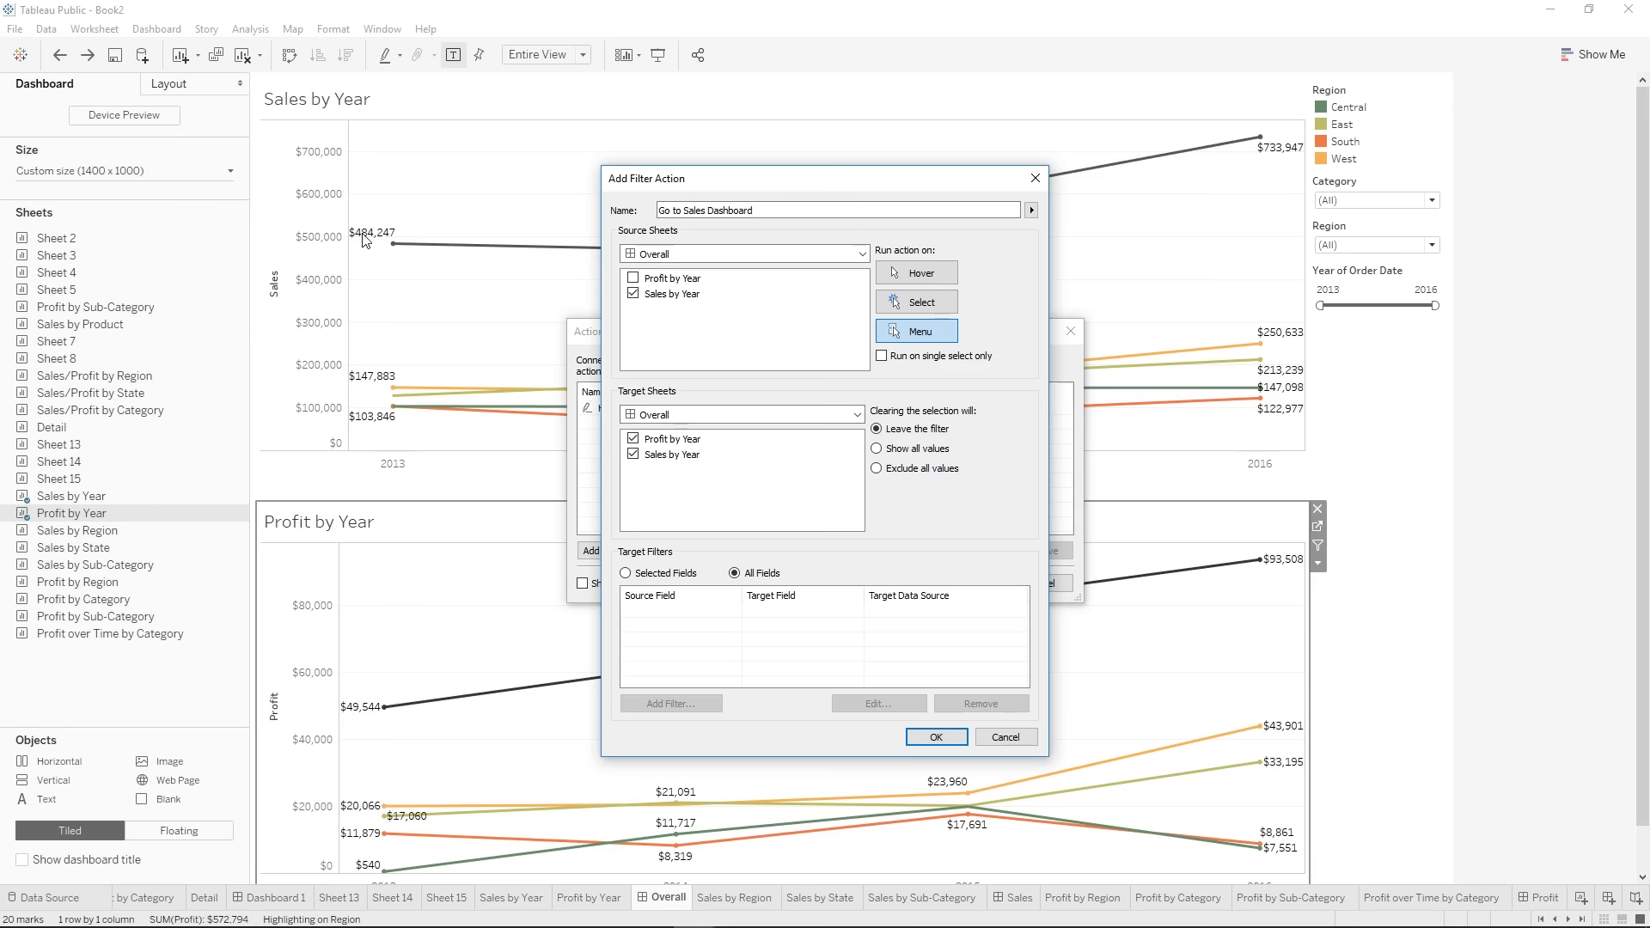
- Target the Sales dashboard's worksheets with the filter action, keep all fields as target filters, and save the dashboard actions
{"action": "left_click", "coordinate": [706, 420]}
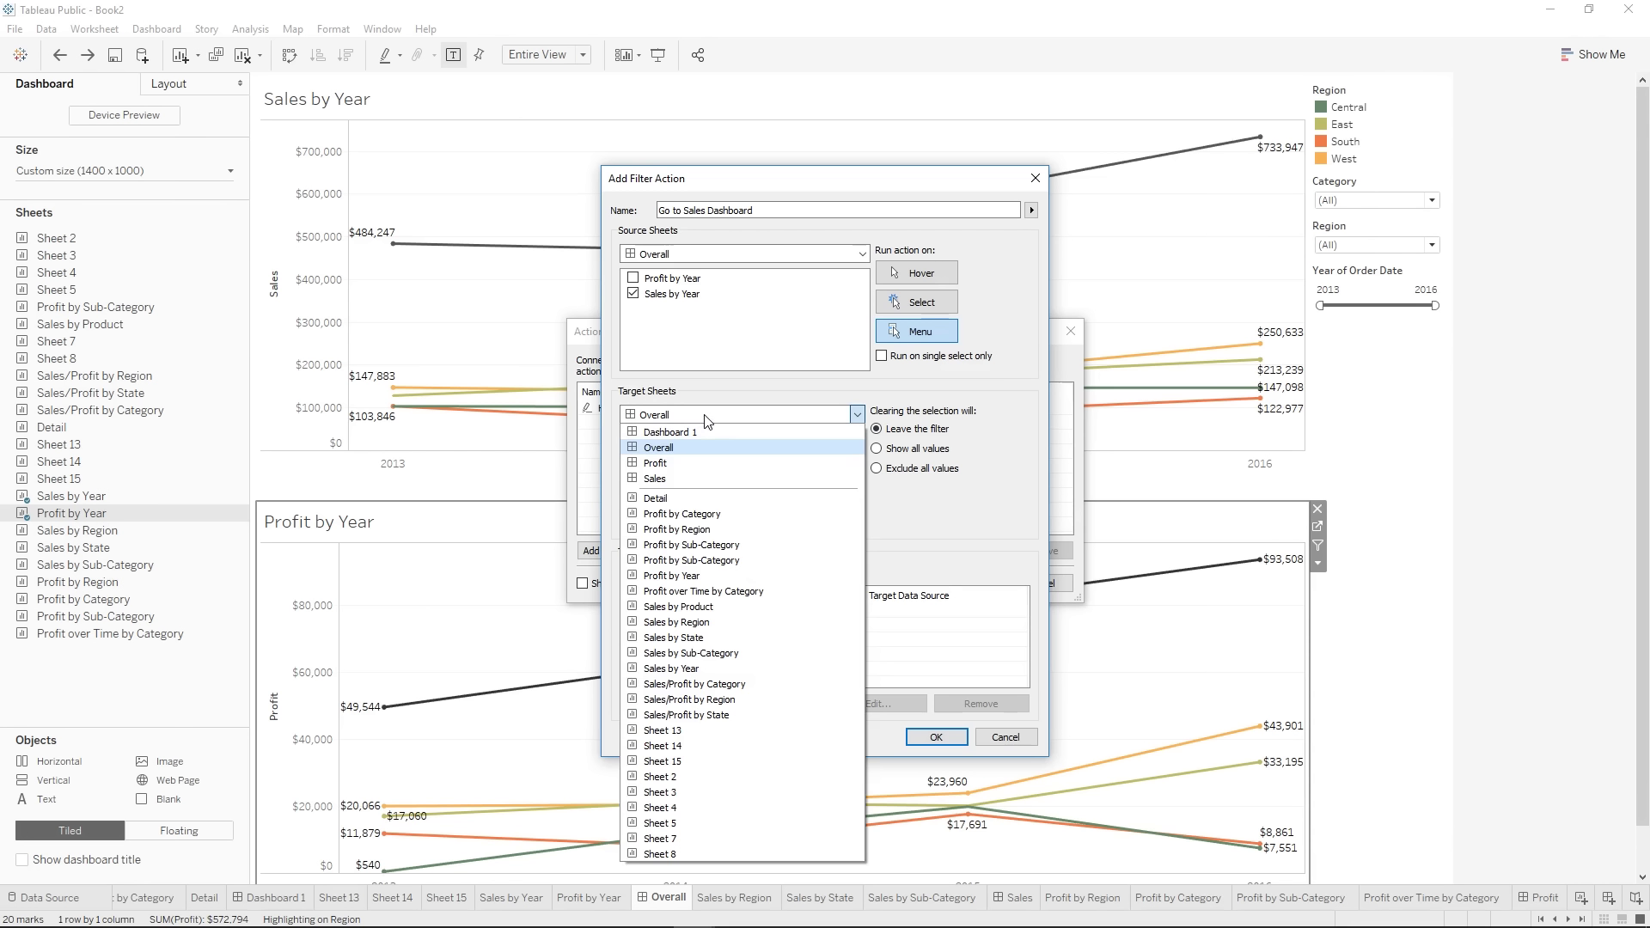
{"action": "left_click", "coordinate": [668, 476]}
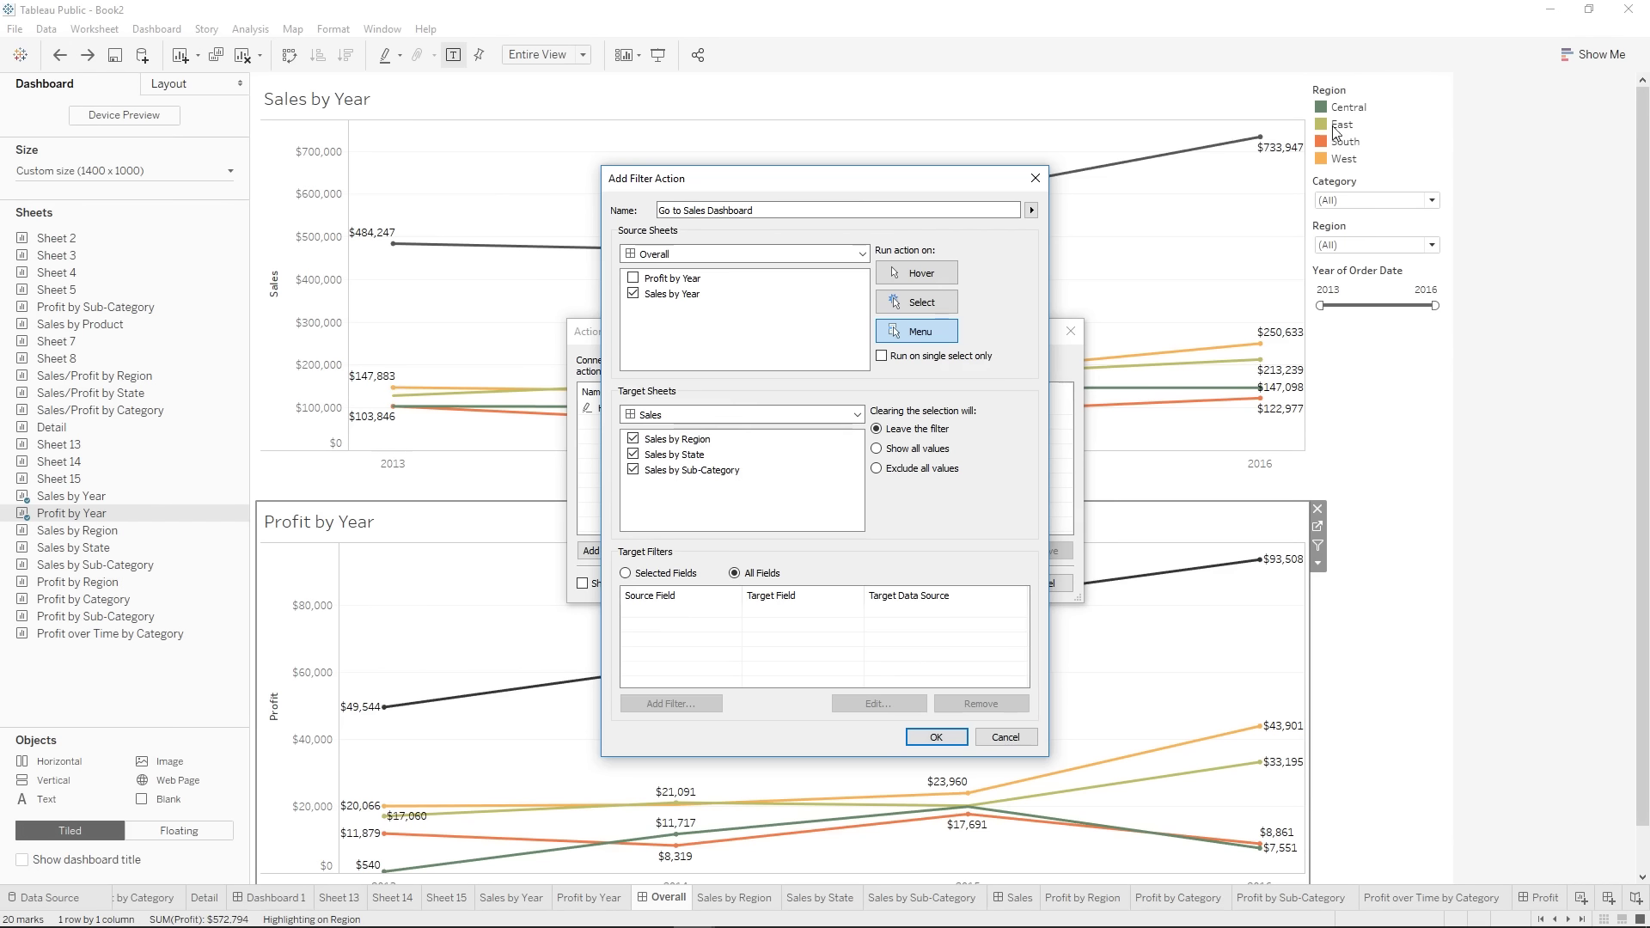
{"action": "left_click", "coordinate": [645, 574]}
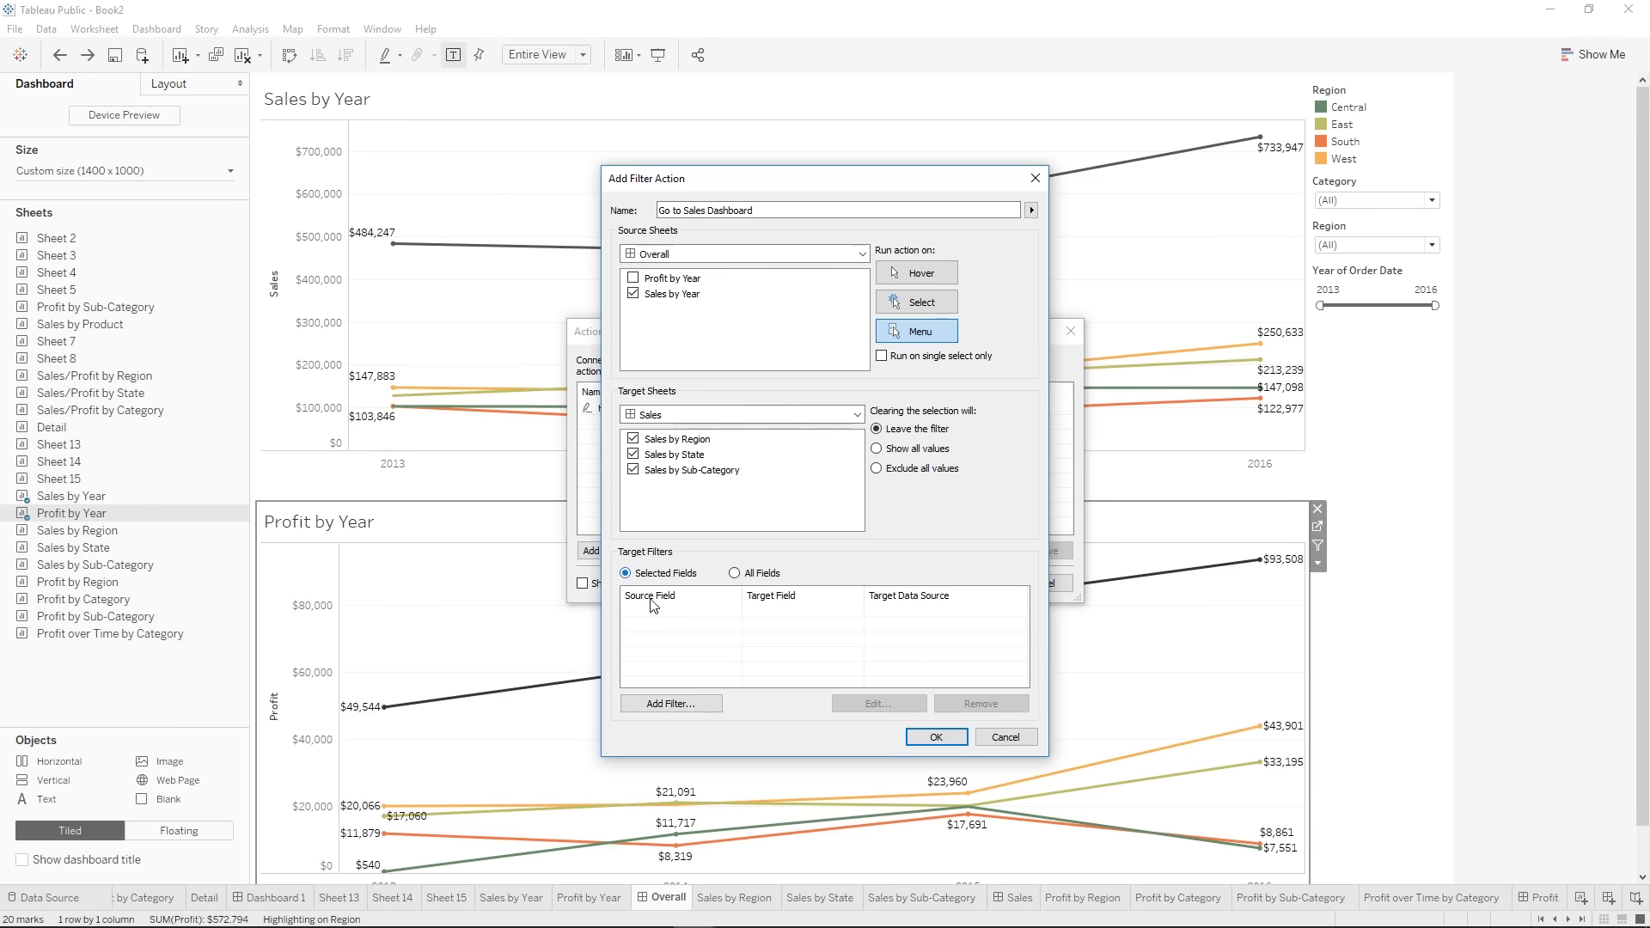
{"action": "left_click", "coordinate": [736, 574]}
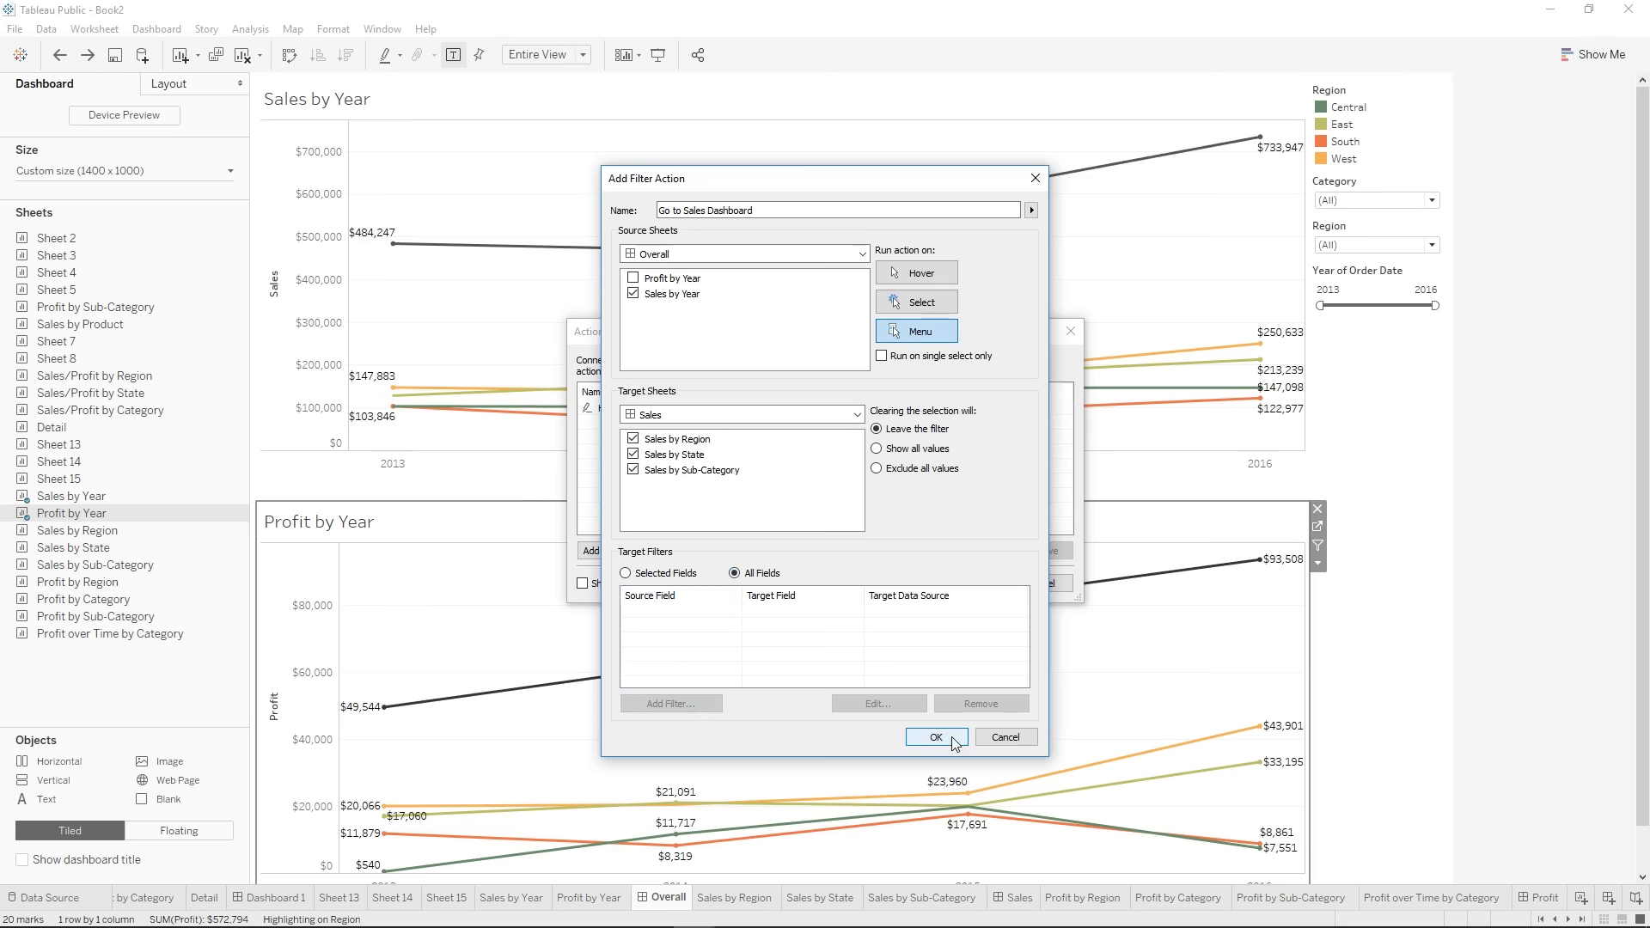
{"action": "left_click", "coordinate": [936, 737]}
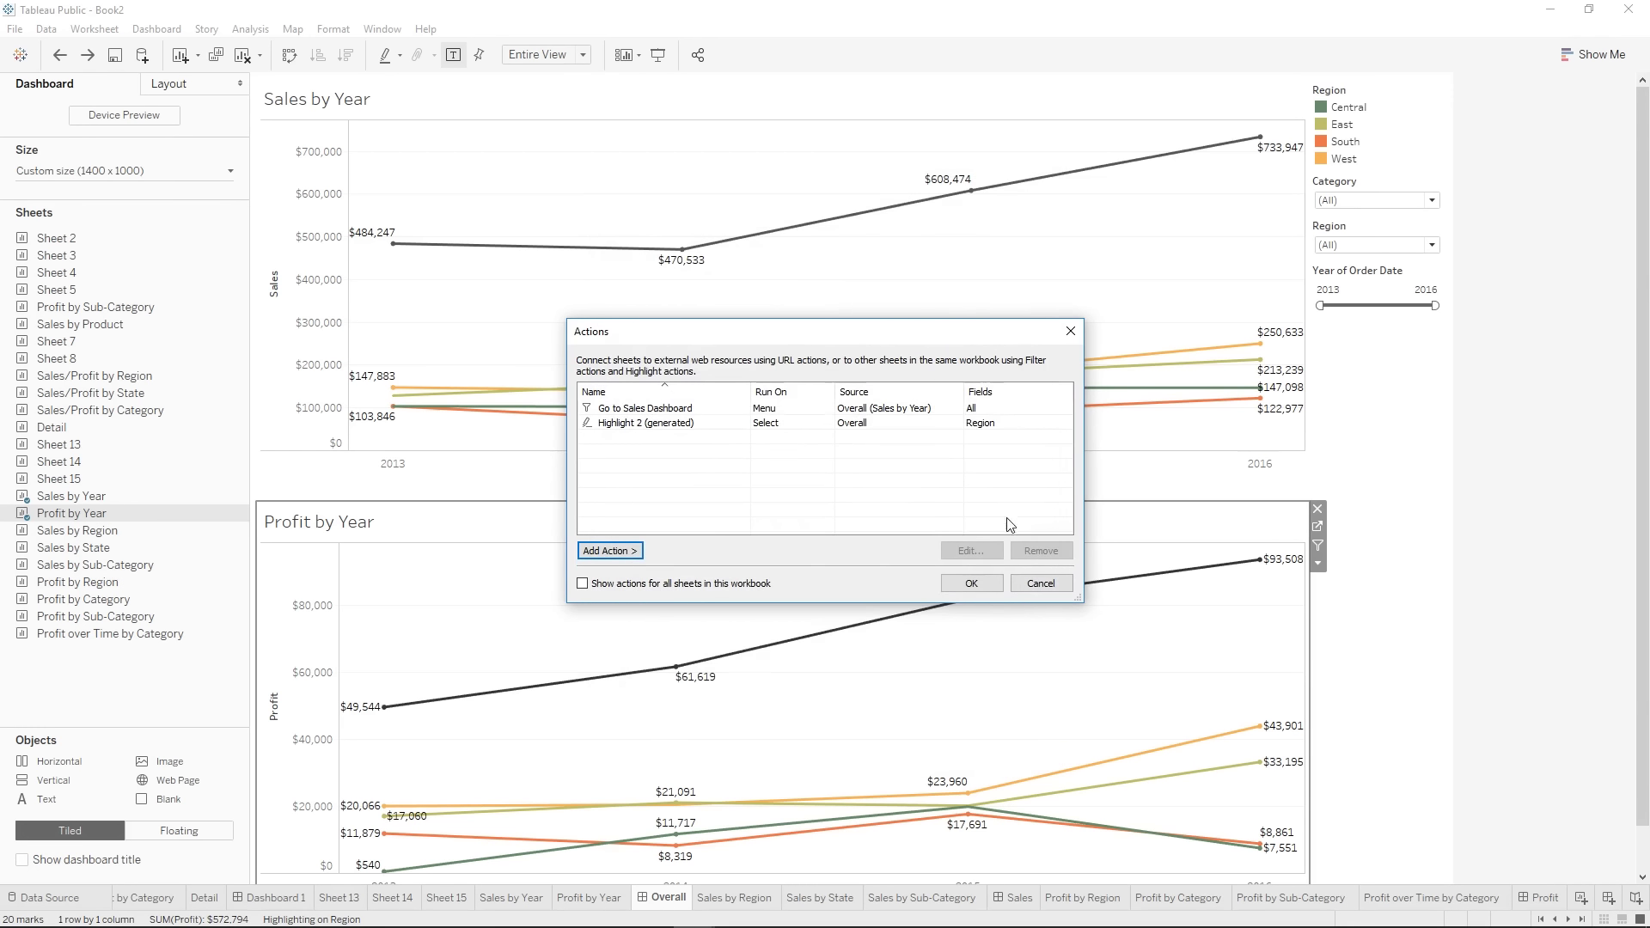
{"action": "left_click", "coordinate": [981, 584]}
- Run the Go to Sales Dashboard action from West's 2013 point in Sales by Year
{"action": "mouse_move", "coordinate": [394, 394]}
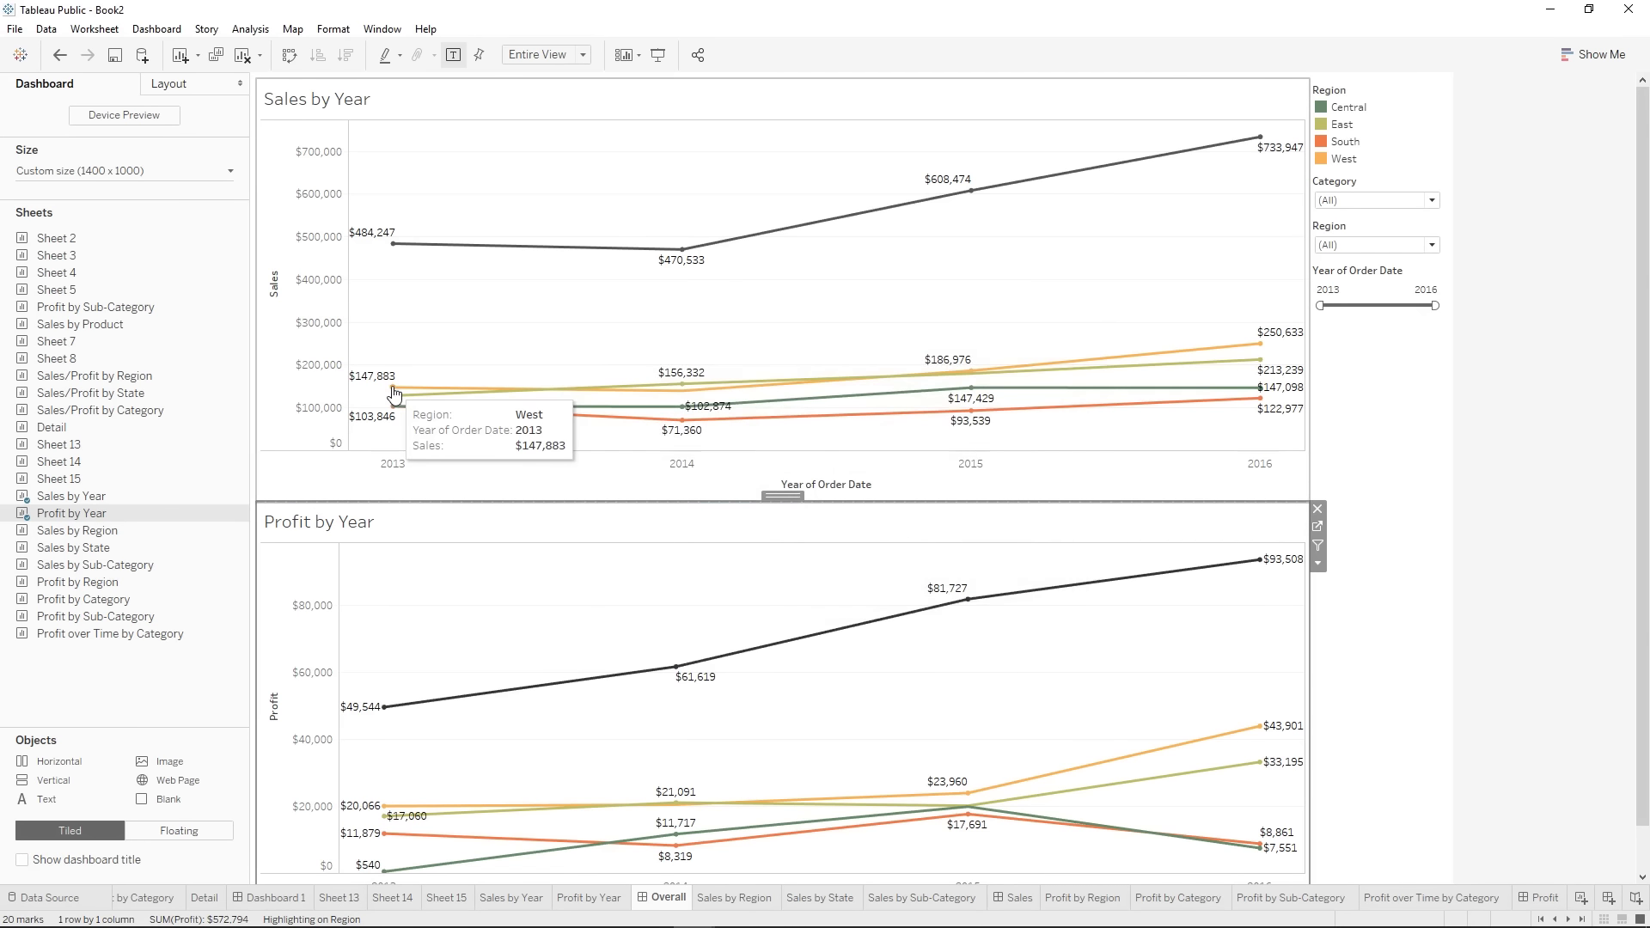
{"action": "left_click", "coordinate": [393, 394]}
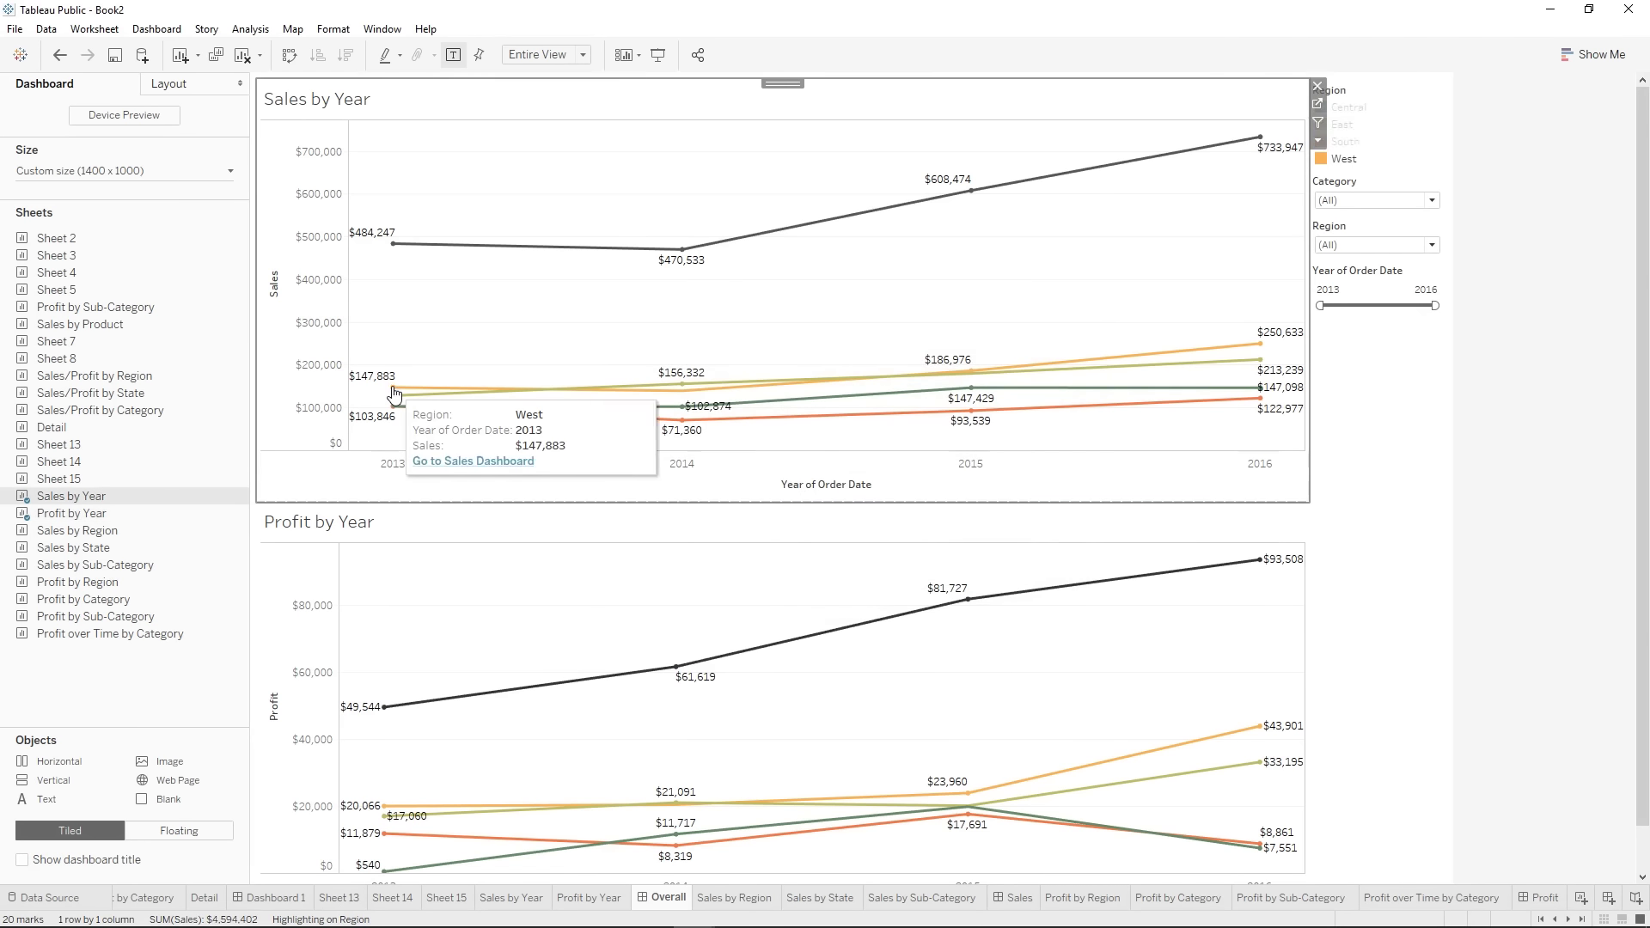
{"action": "left_click", "coordinate": [486, 463]}
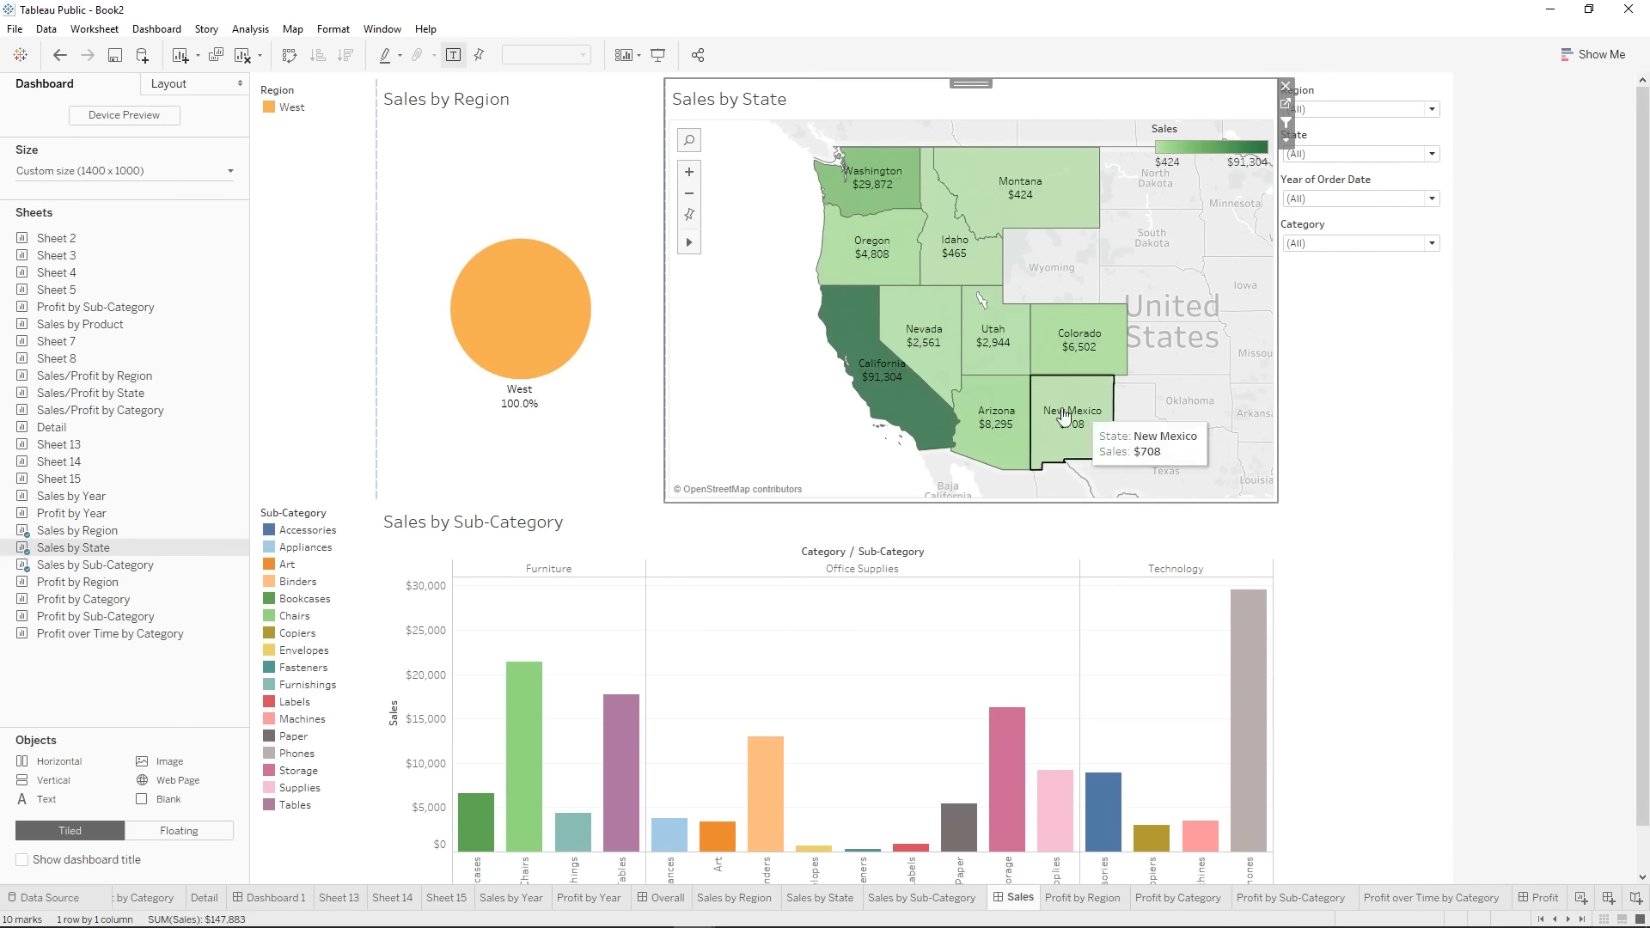
- Limit the Sales dashboard's Year of Order Date filter to only relevant values and open its value list
{"action": "mouse_move", "coordinate": [551, 311]}
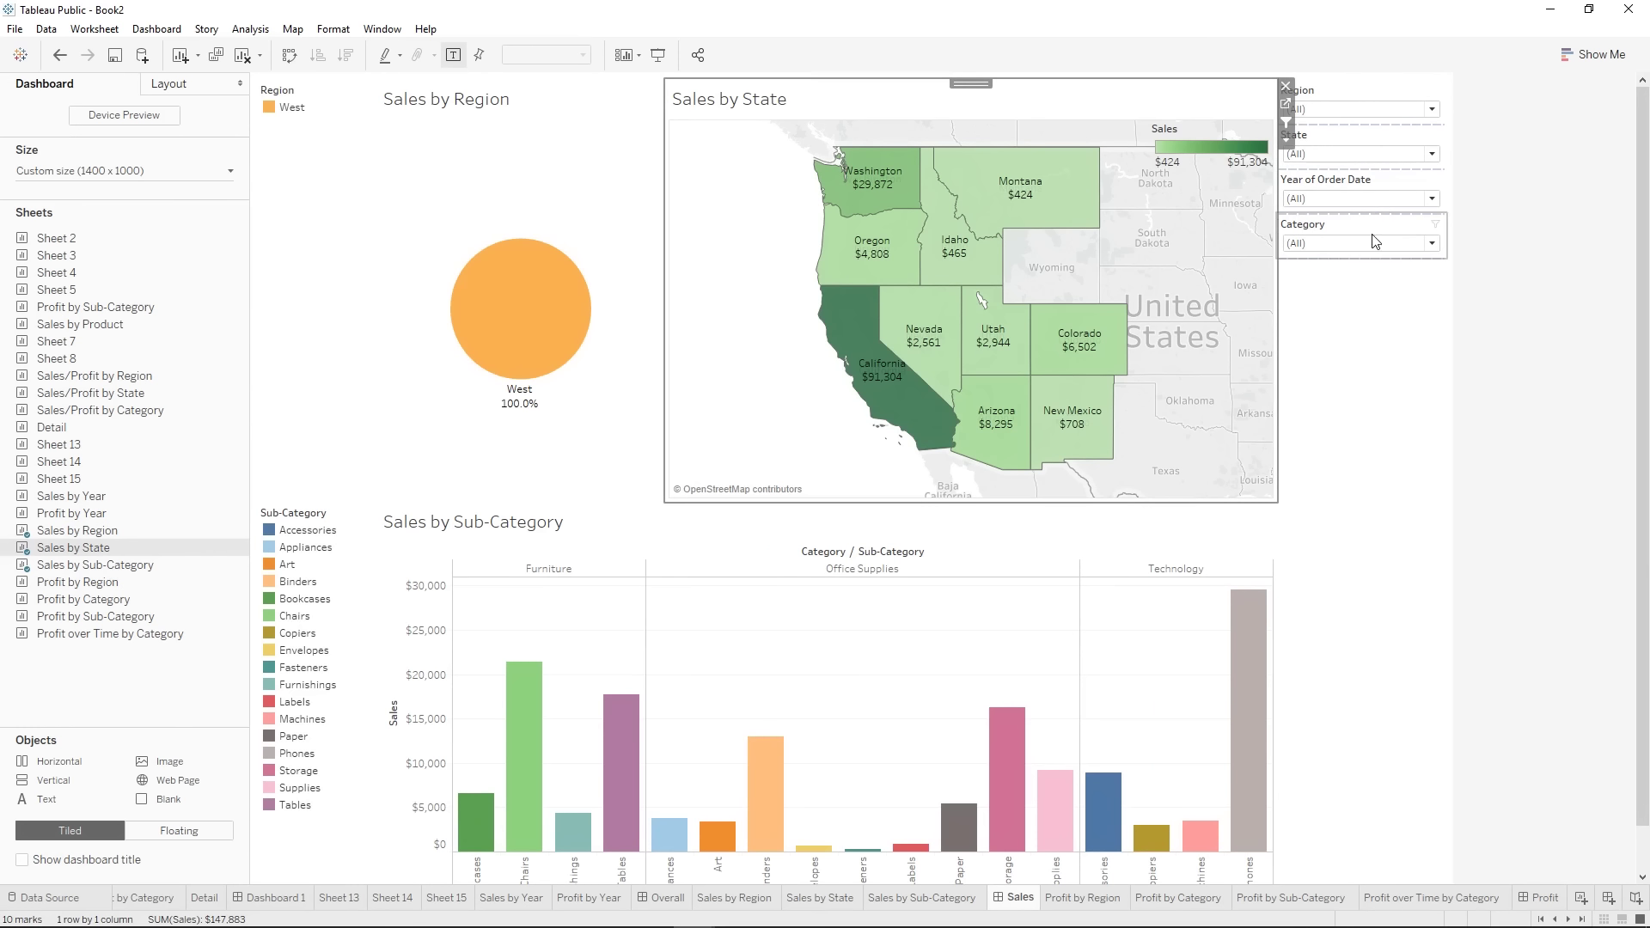
{"action": "left_click", "coordinate": [1376, 199]}
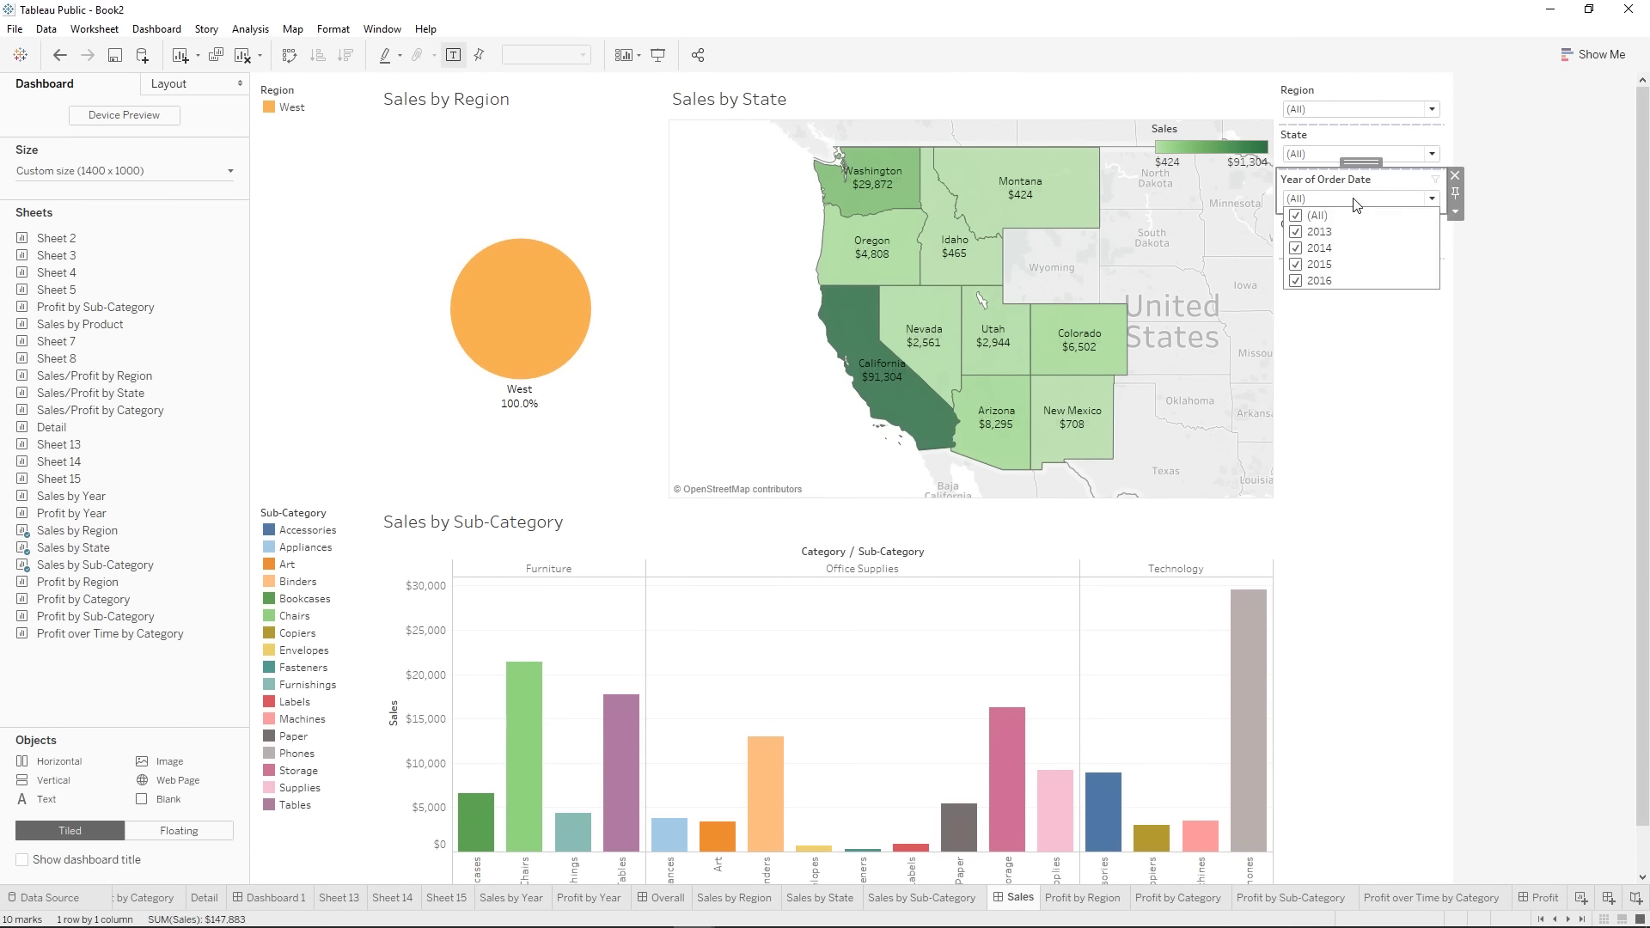
{"action": "left_click", "coordinate": [1356, 203]}
{"action": "left_click", "coordinate": [1454, 212]}
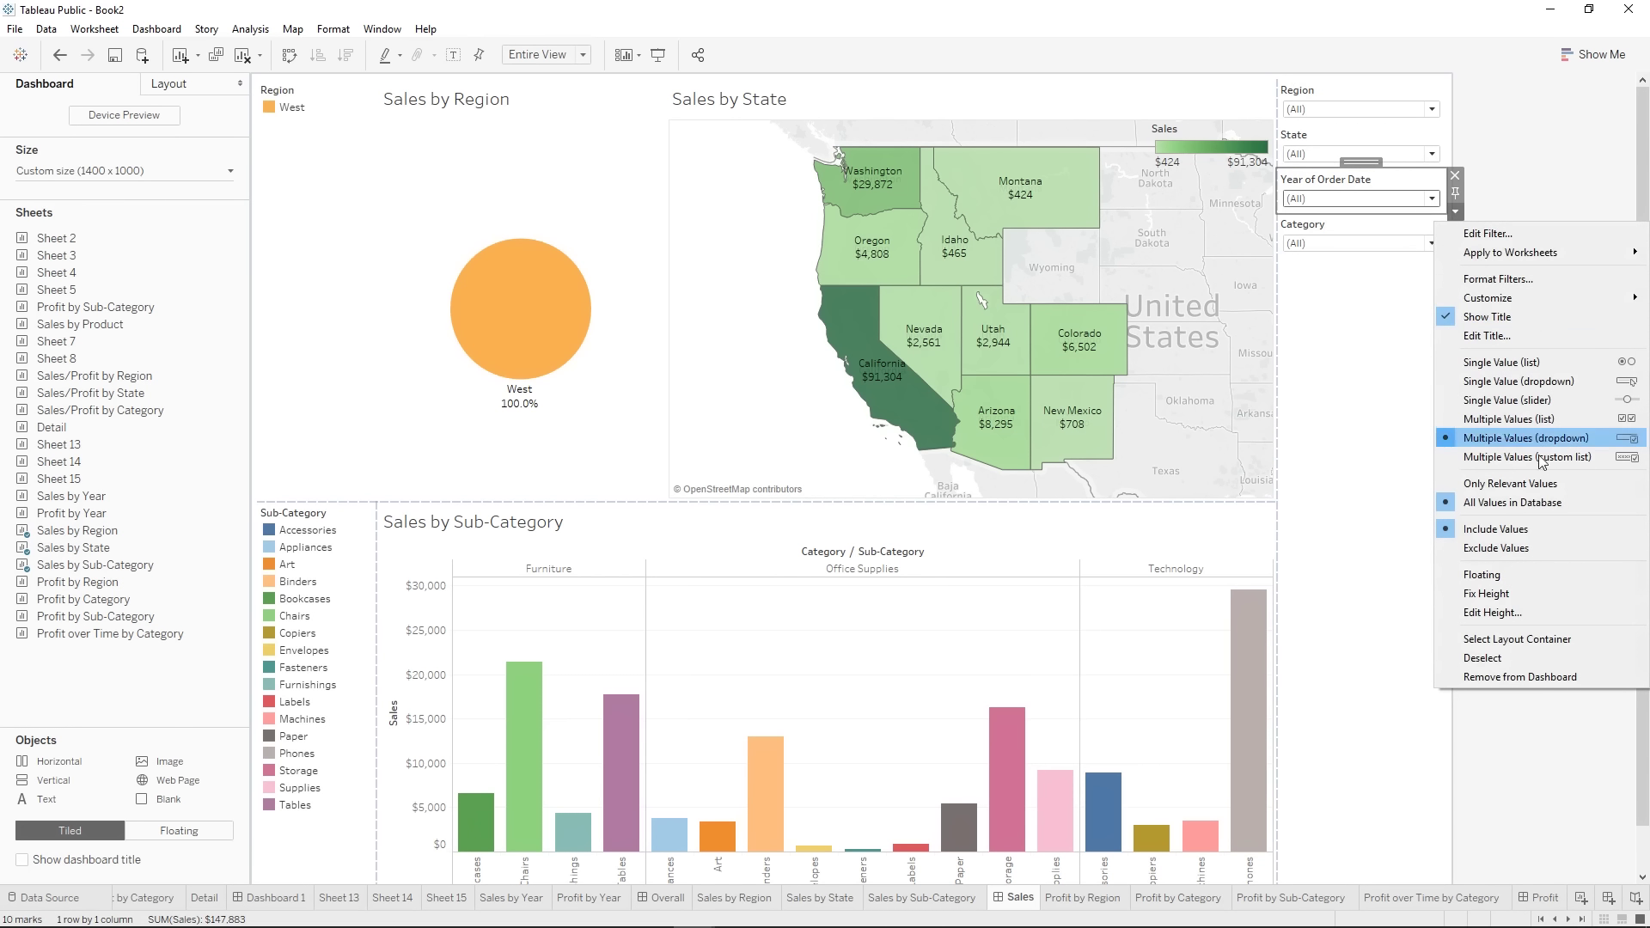
{"action": "left_click", "coordinate": [1455, 486]}
{"action": "left_click", "coordinate": [1368, 201]}
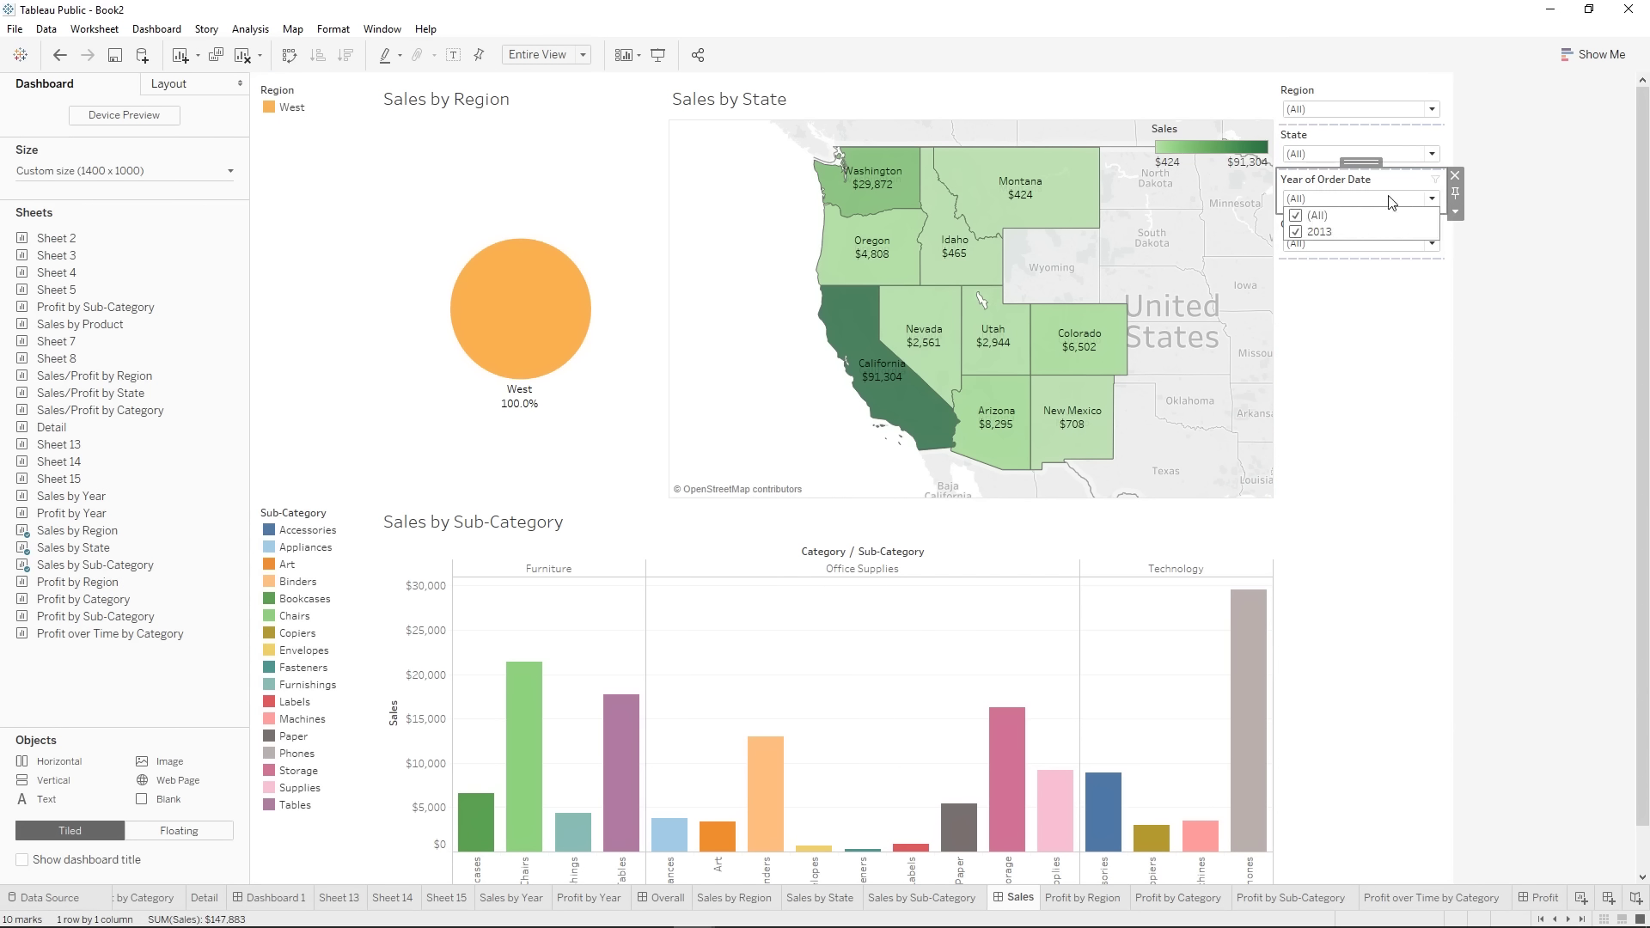
- Return the Year of Order Date filter to showing all values in the database
{"action": "left_click", "coordinate": [1455, 212]}
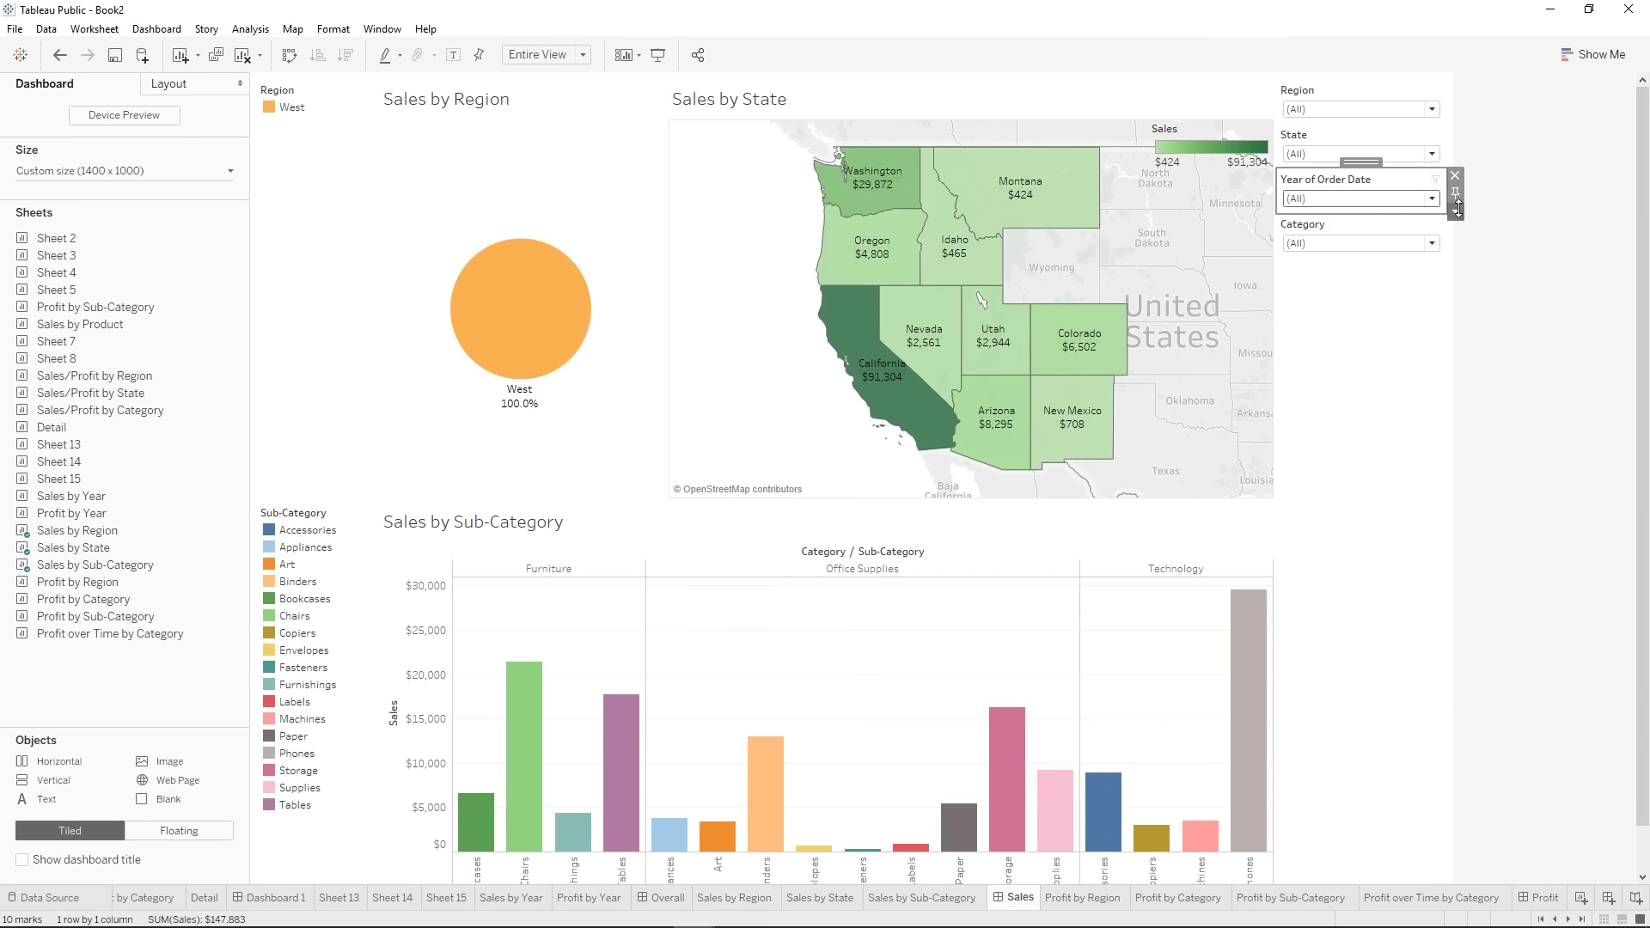
{"action": "left_click", "coordinate": [1513, 501]}
{"action": "left_click", "coordinate": [1356, 199]}
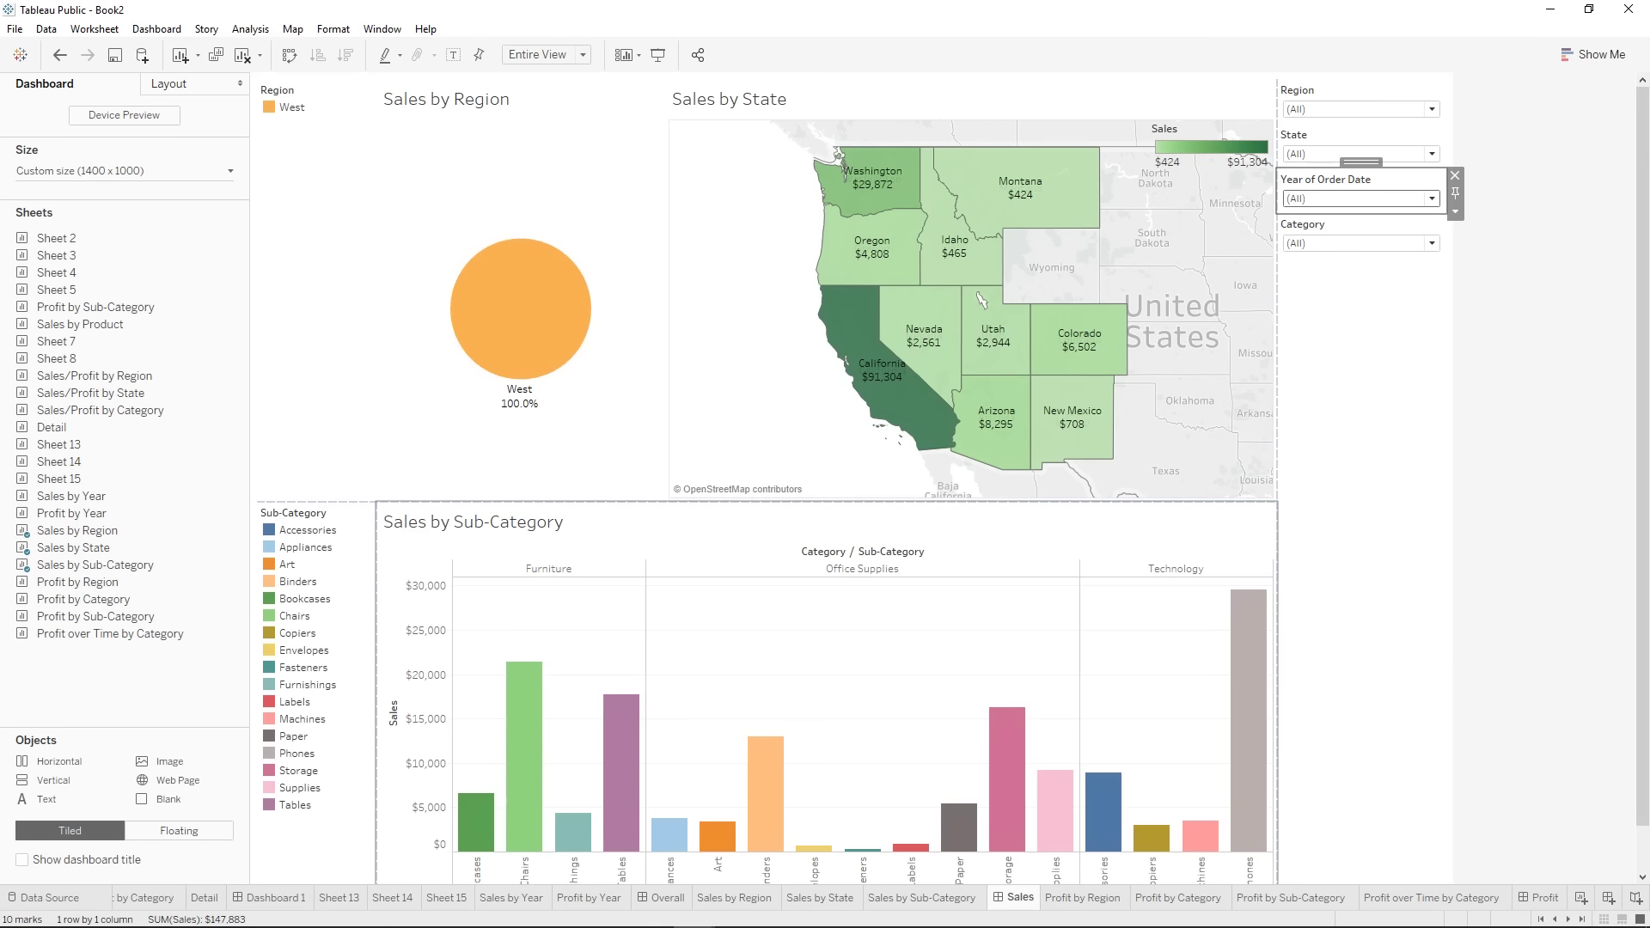
- On the Overall dashboard, run the Go to Sales Dashboard action from the total line's 2013 point in Sales by Year
{"action": "right_click", "coordinate": [669, 899]}
{"action": "left_click", "coordinate": [394, 389]}
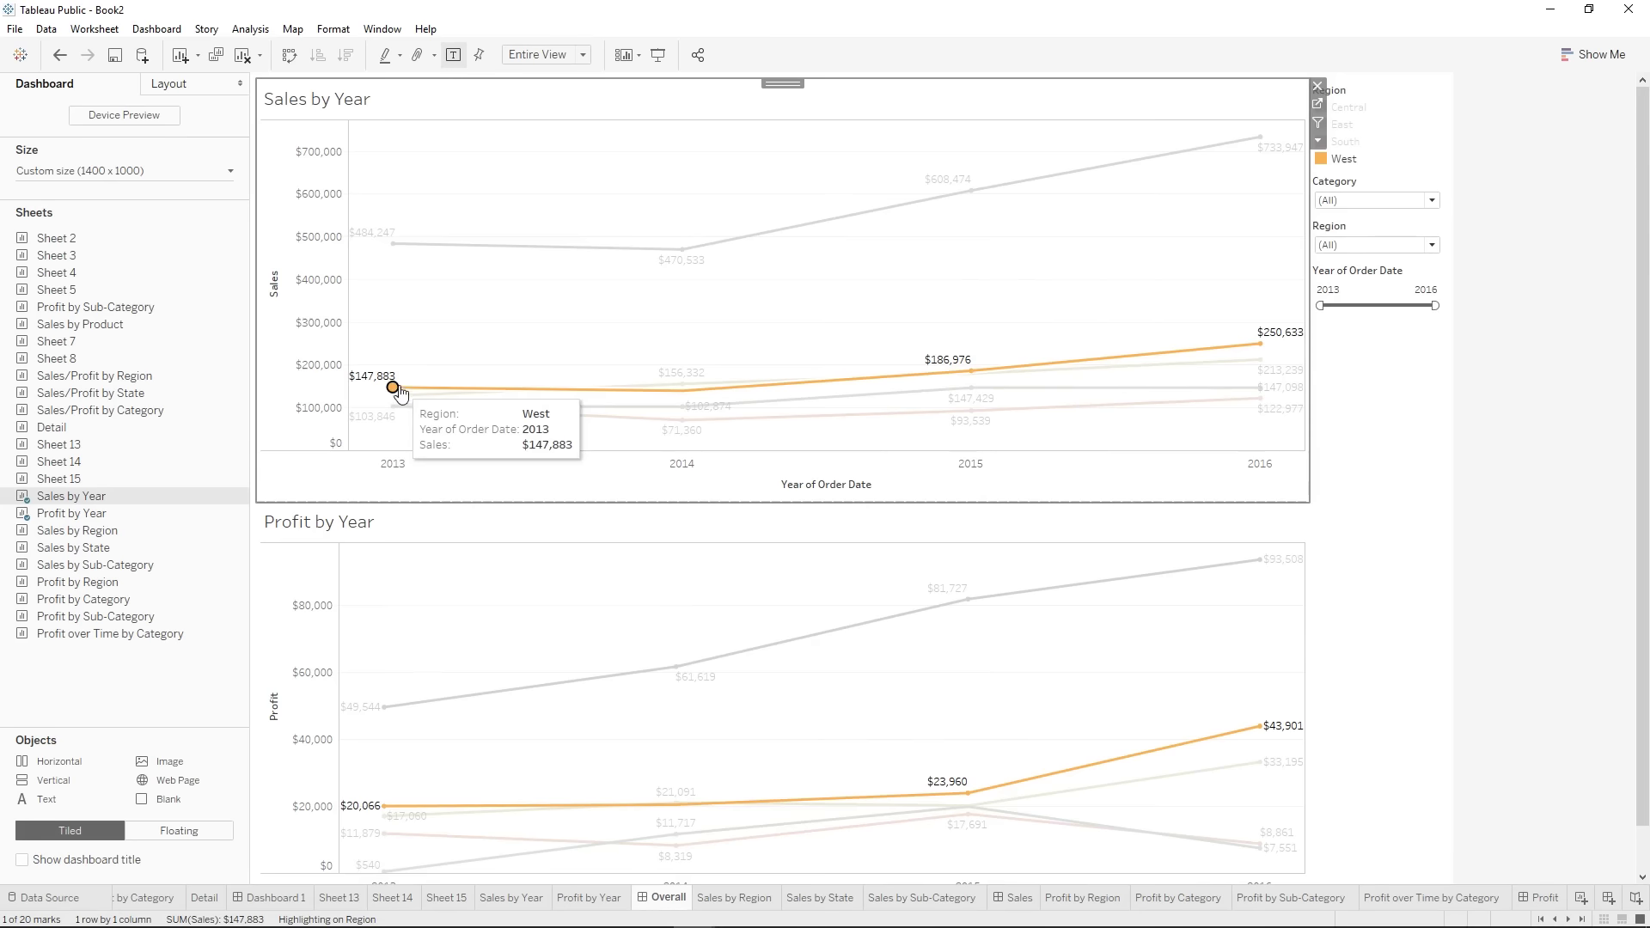
{"action": "left_click", "coordinate": [391, 245]}
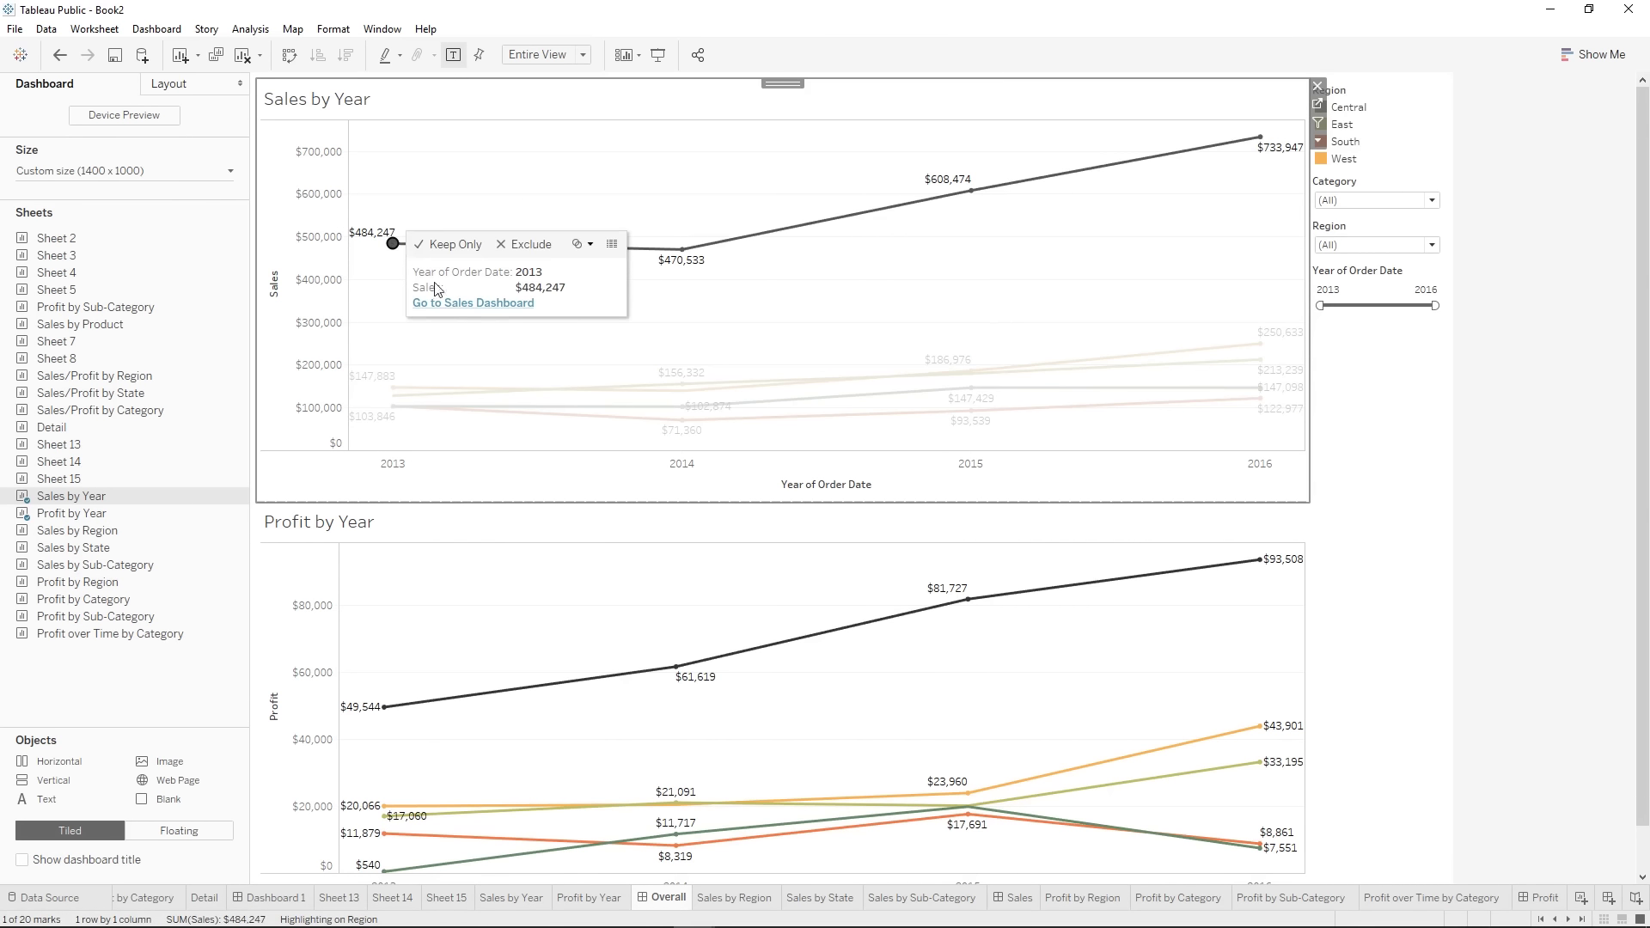
{"action": "left_click", "coordinate": [486, 303]}
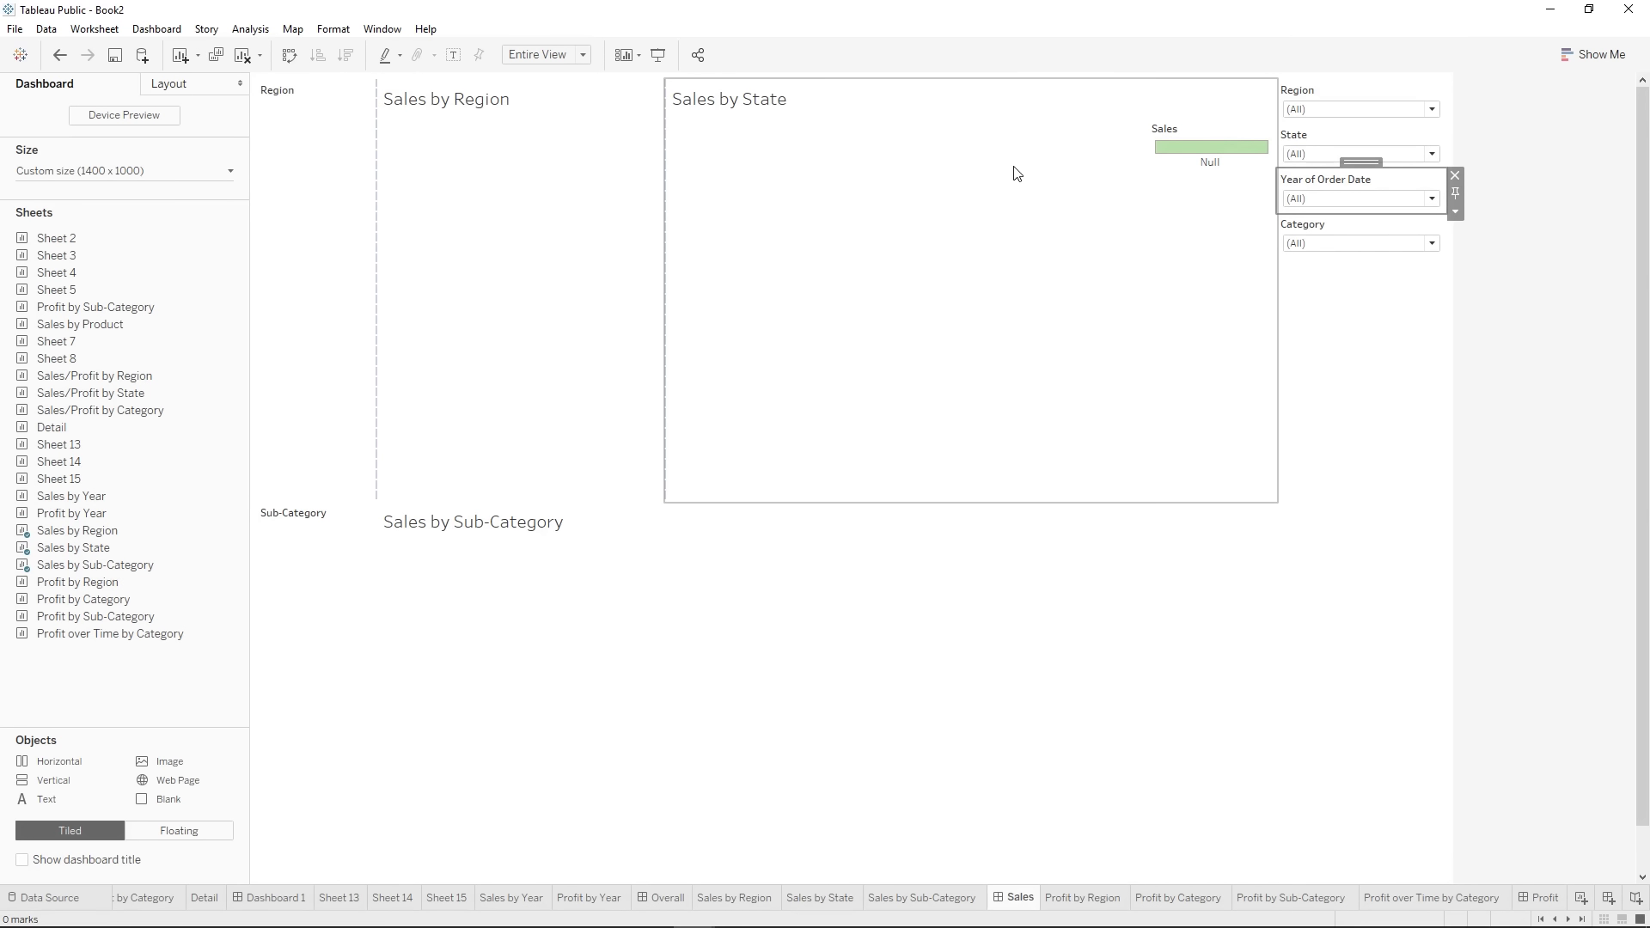
- Return to the Overall dashboard and open its Go to Sales Dashboard filter action for editing
{"action": "left_click", "coordinate": [673, 898]}
{"action": "mouse_move", "coordinate": [394, 247]}
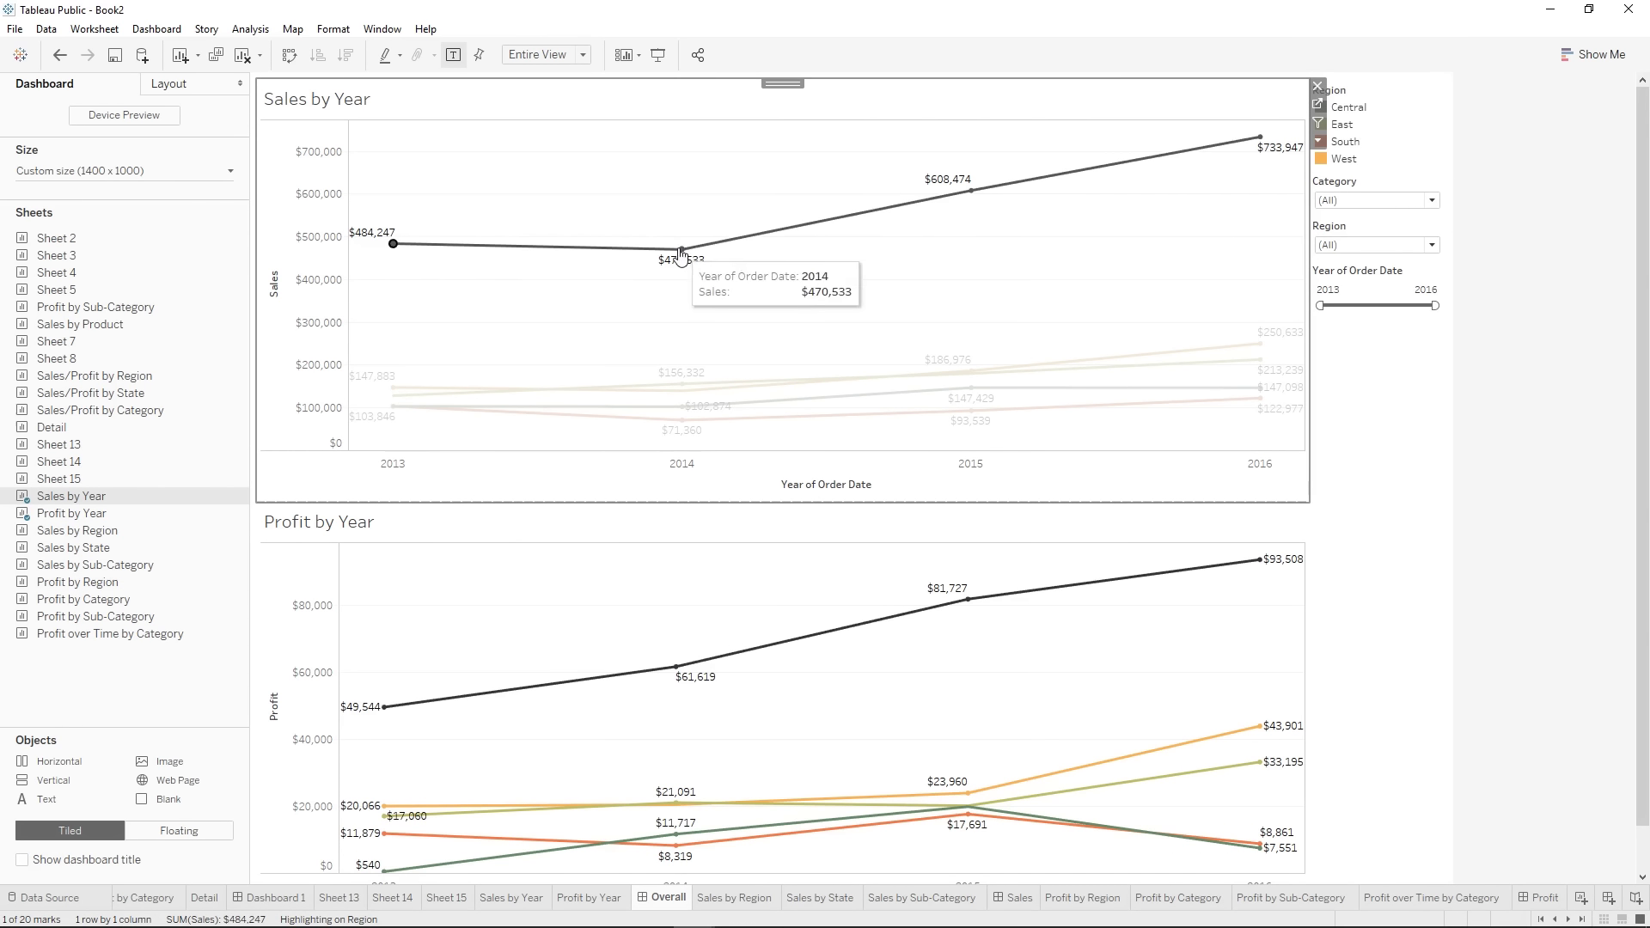
{"action": "left_click", "coordinate": [145, 30]}
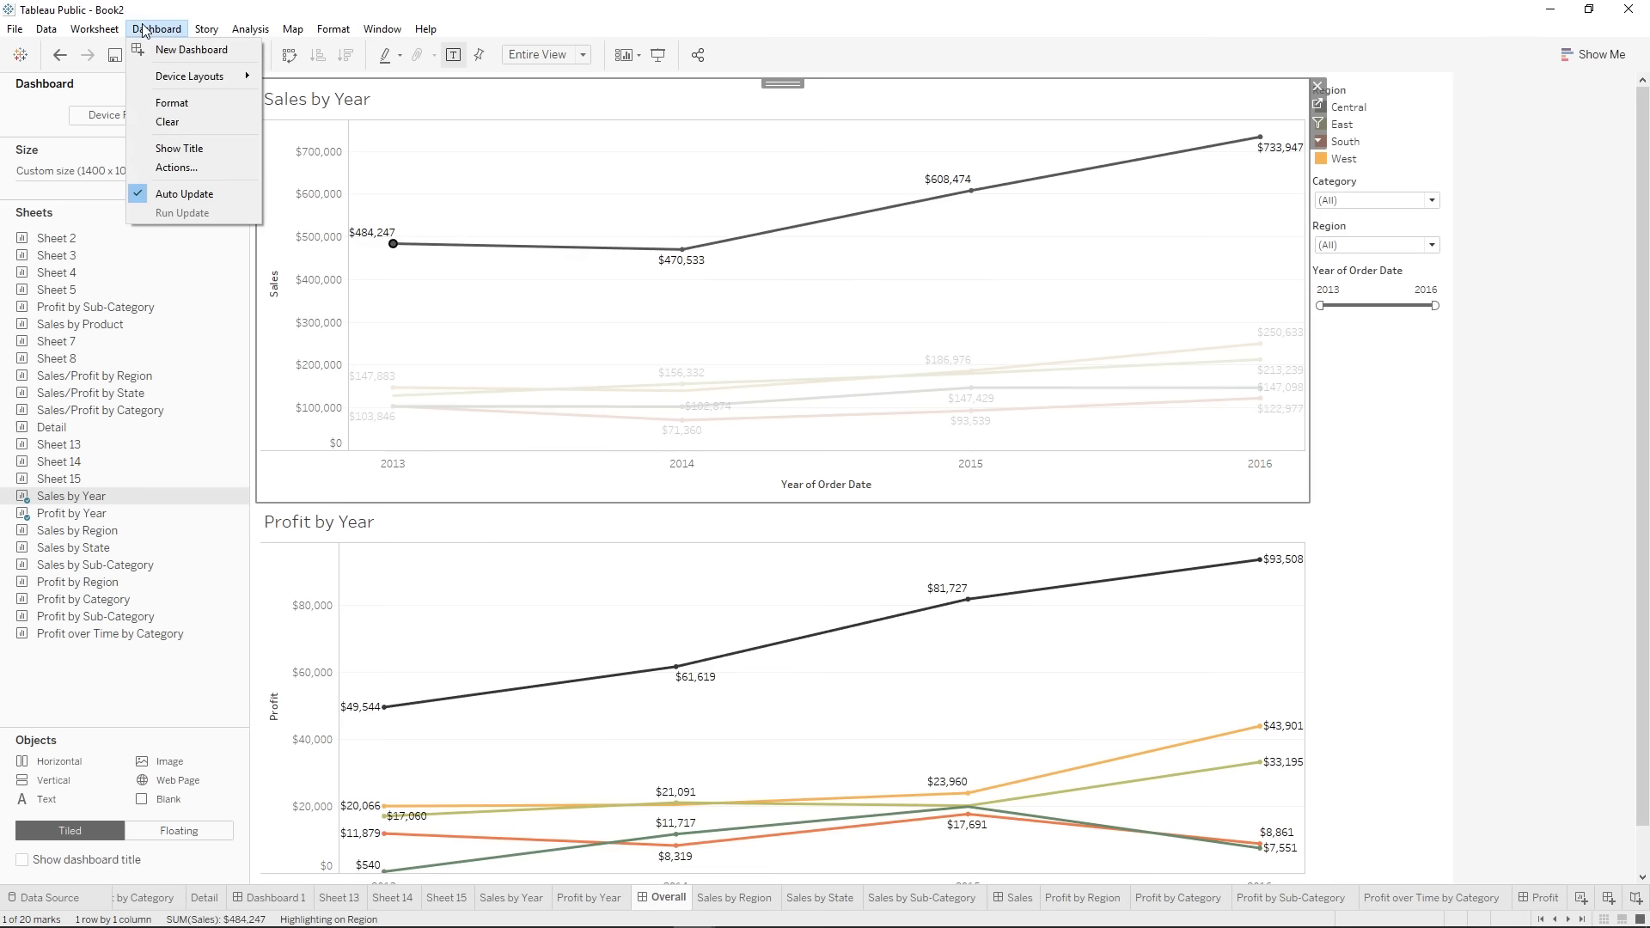
{"action": "left_click", "coordinate": [176, 168]}
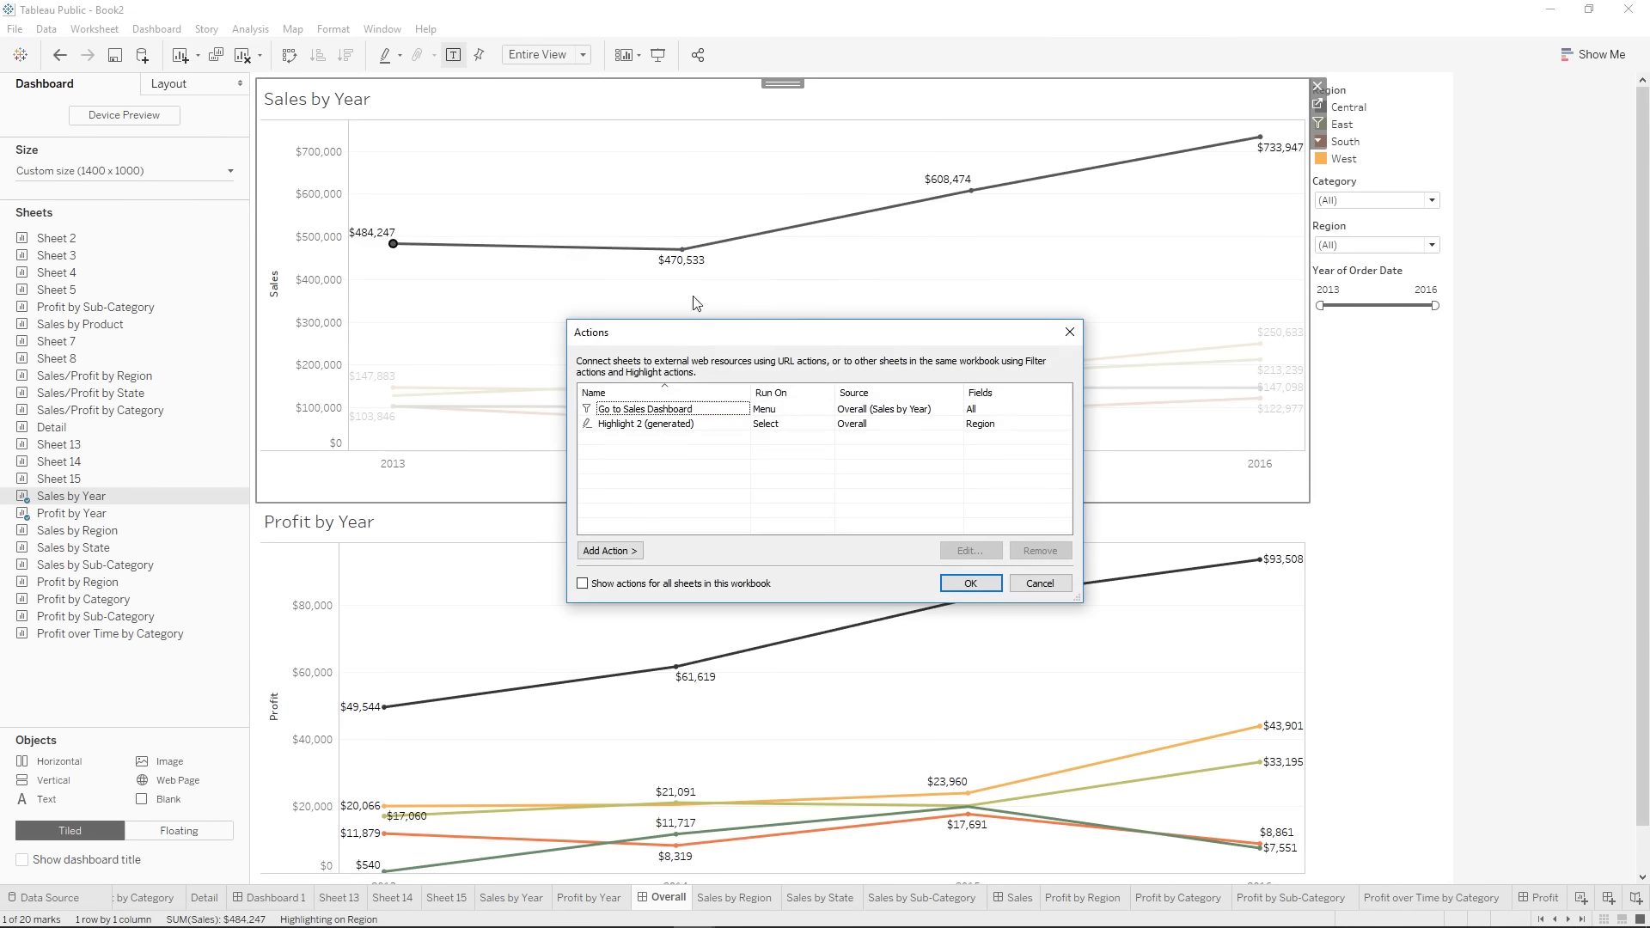
{"action": "left_click", "coordinate": [686, 413]}
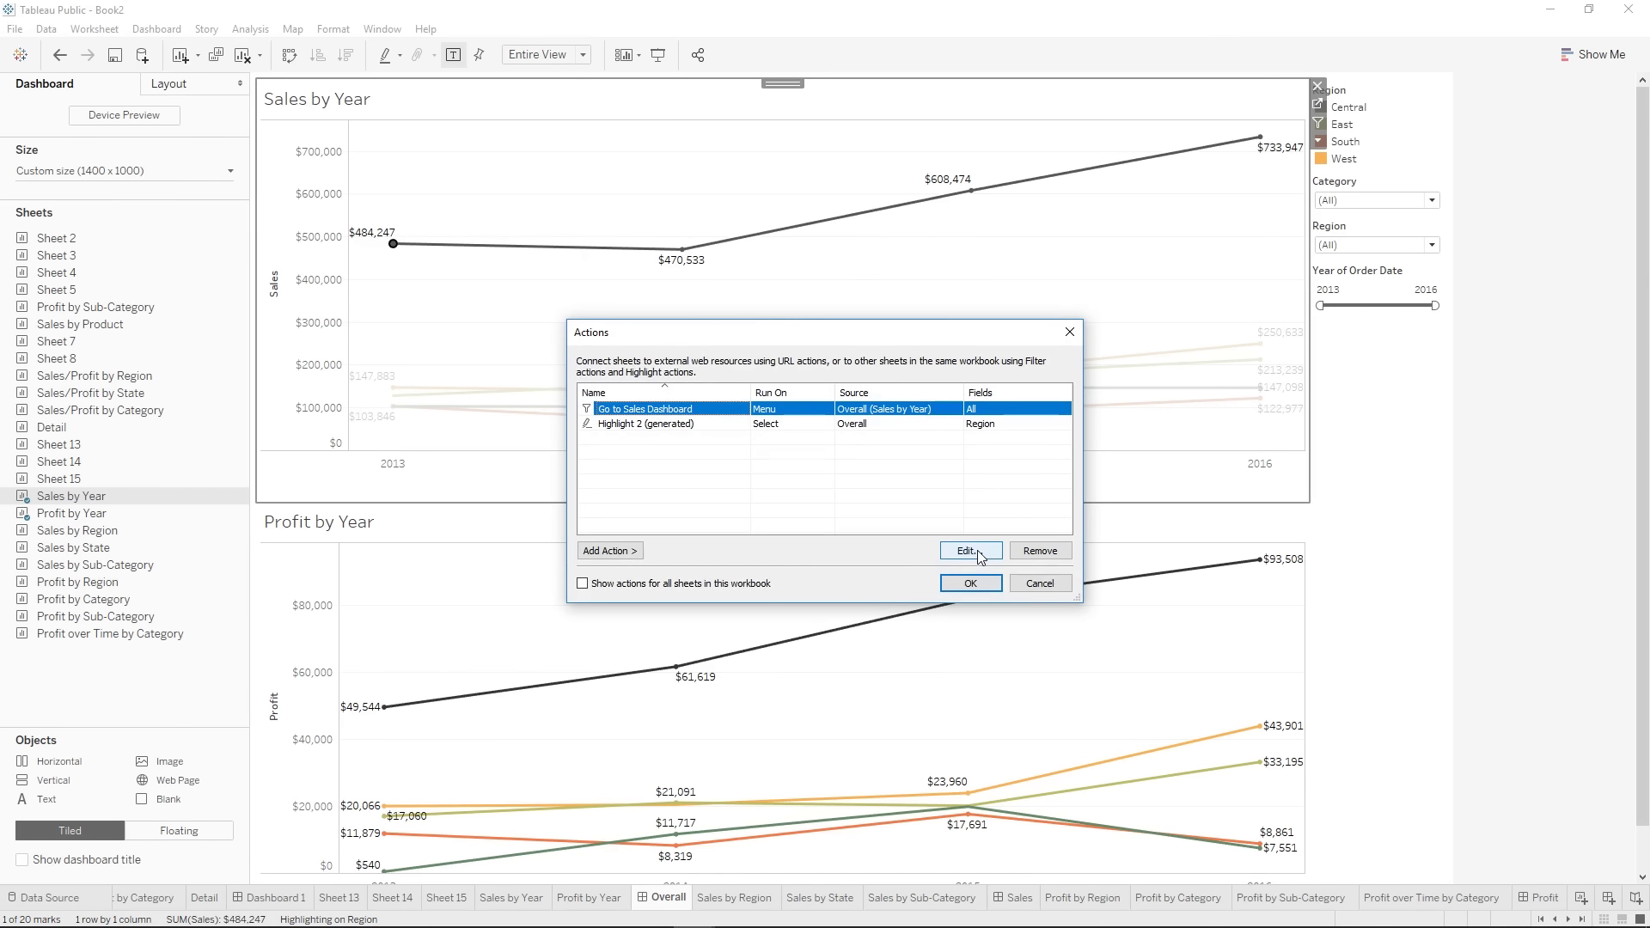
{"action": "left_click", "coordinate": [969, 551]}
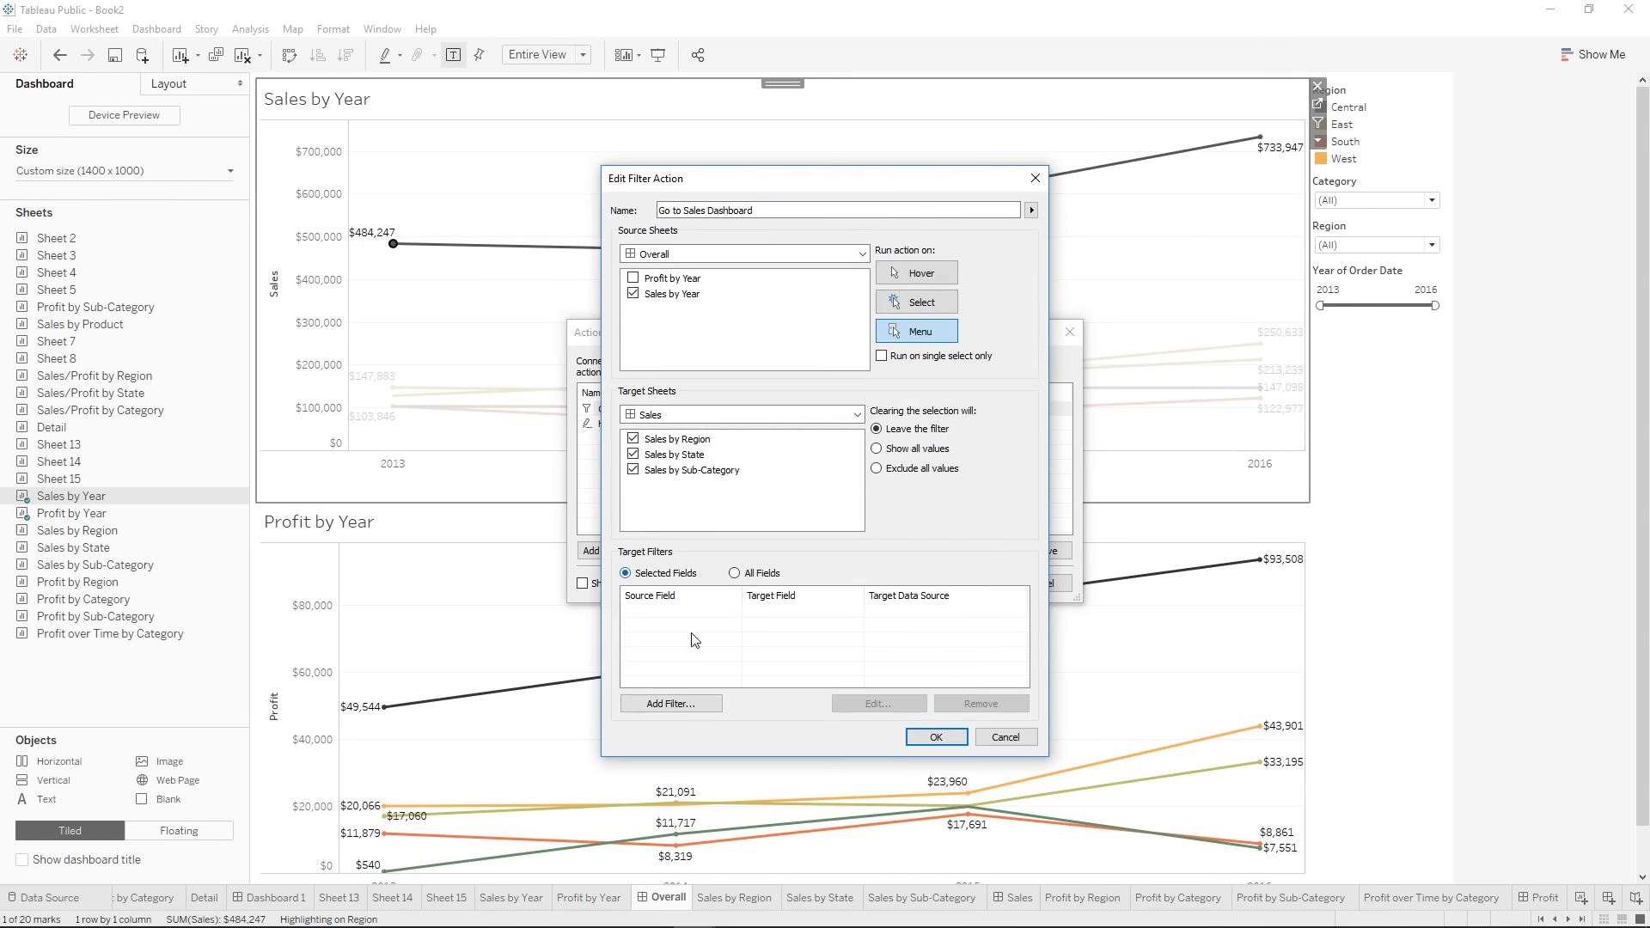
- Switch the action's target filters to selected fields and add YEAR(Order Date) as both source and target field
{"action": "left_click", "coordinate": [671, 703]}
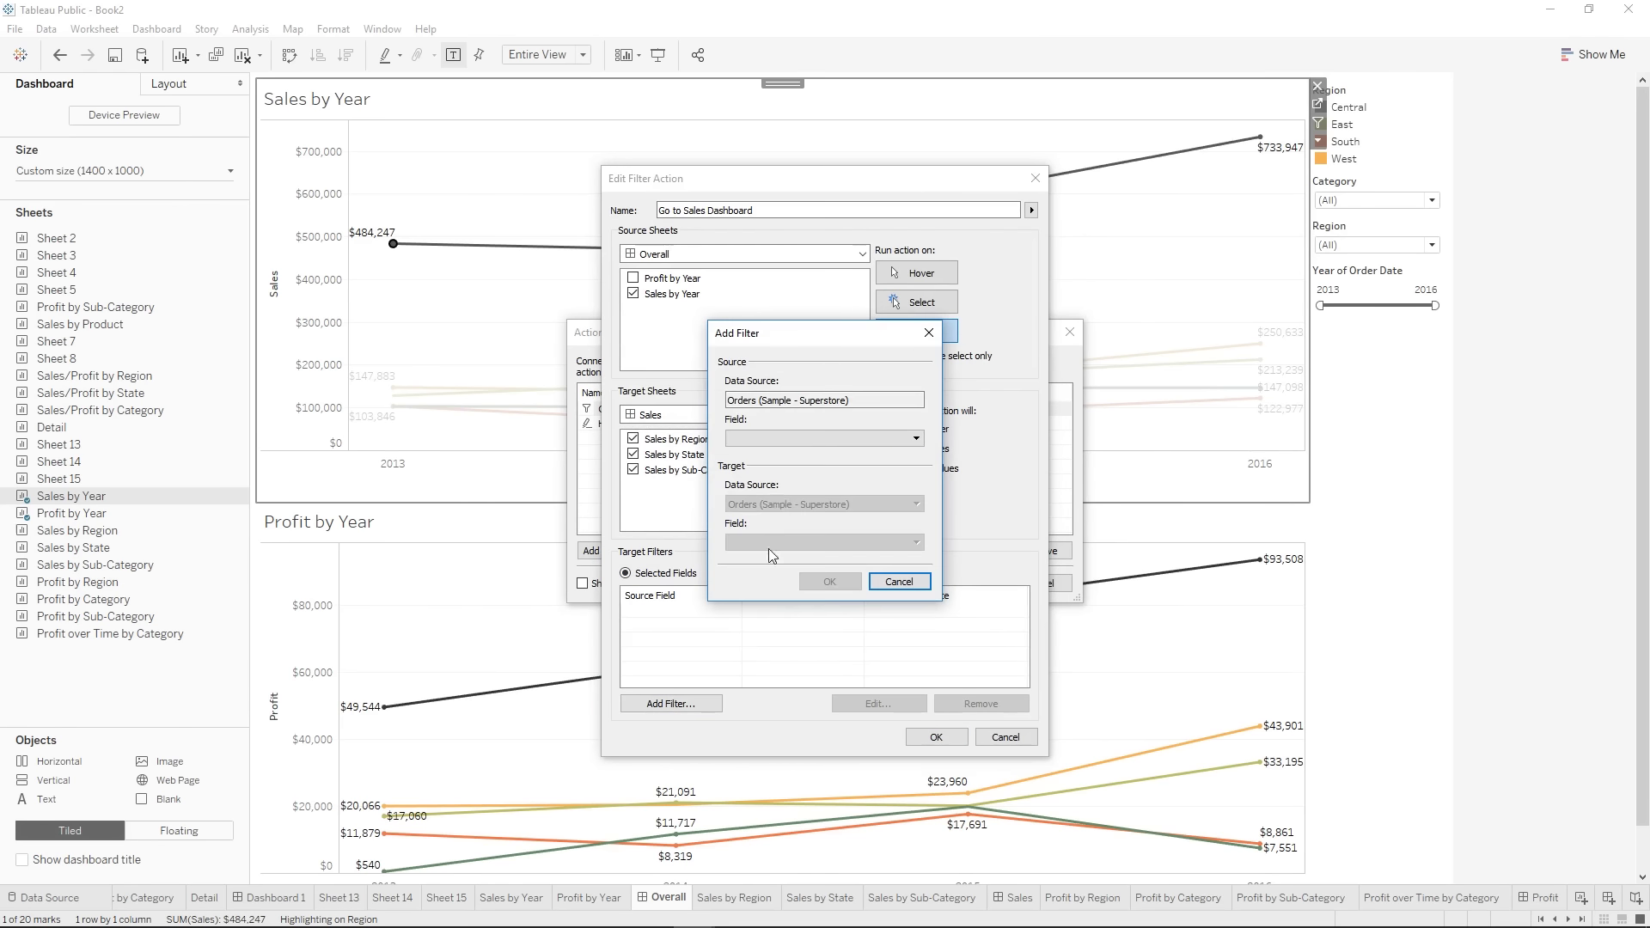
{"action": "left_click", "coordinate": [786, 439]}
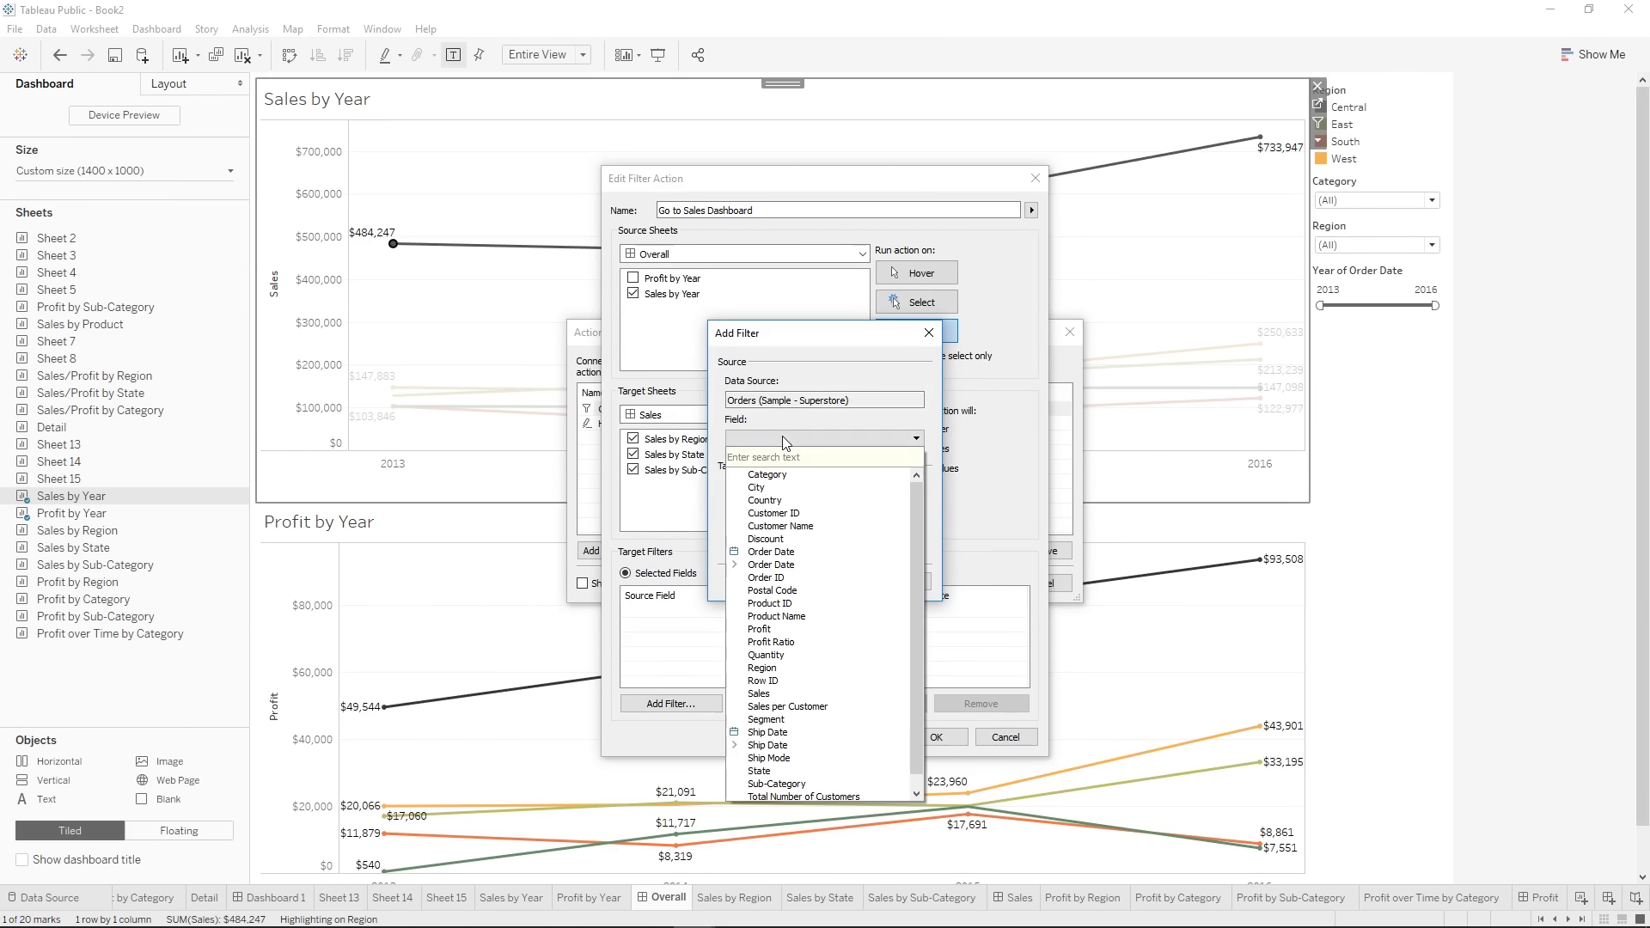
{"action": "left_click", "coordinate": [735, 565]}
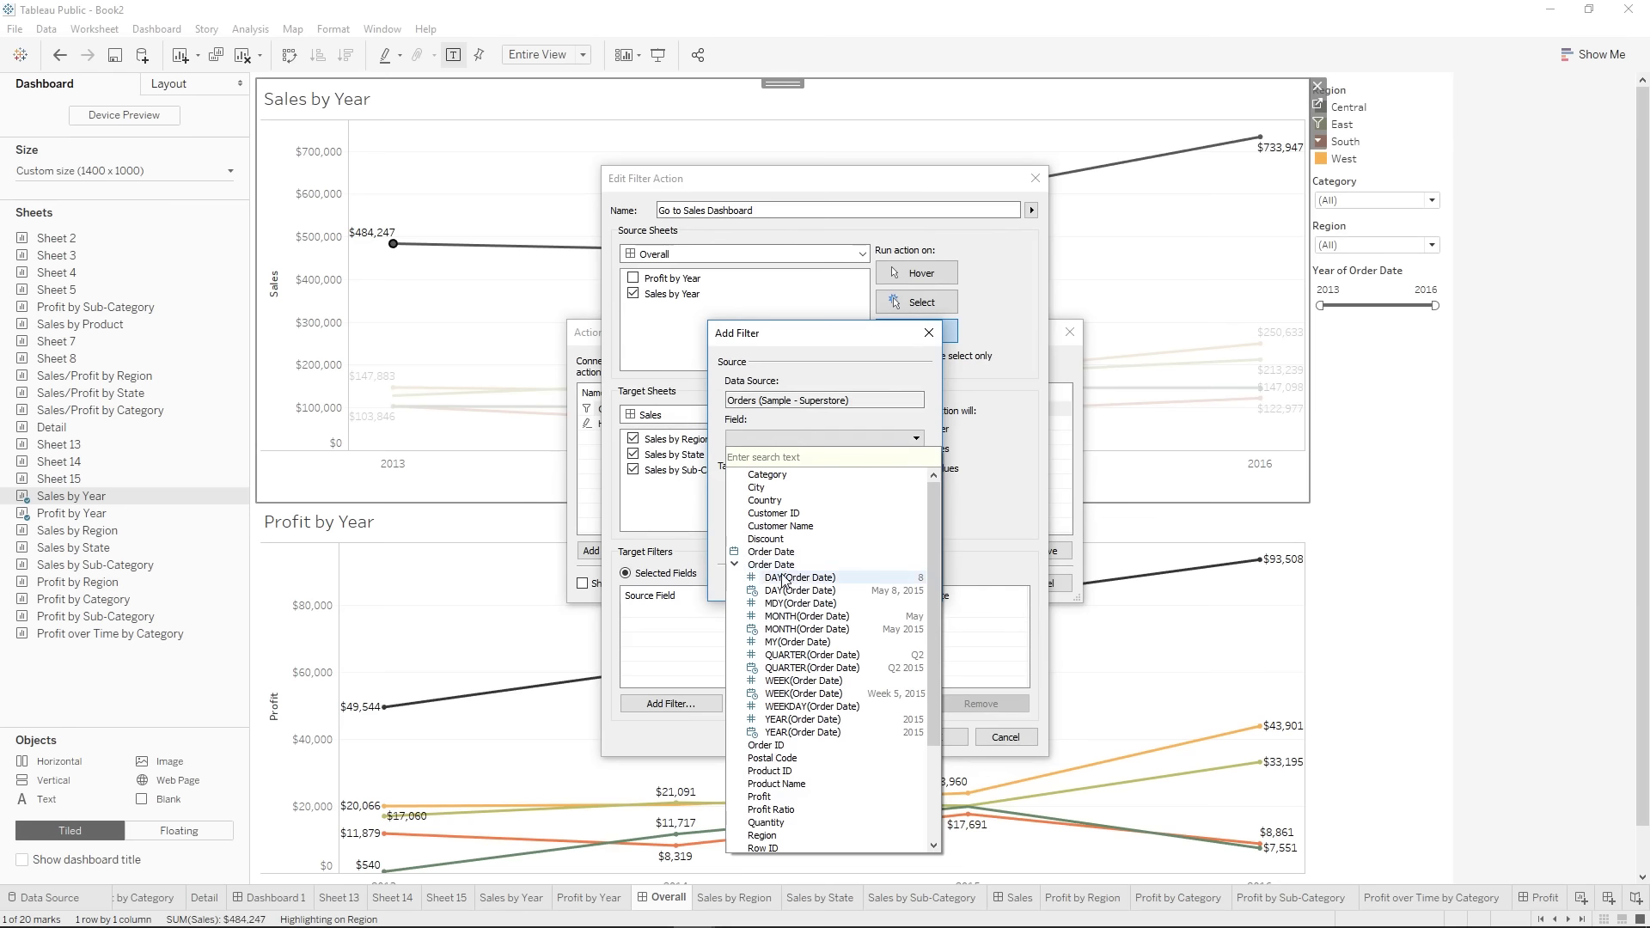
{"action": "left_click", "coordinate": [804, 732]}
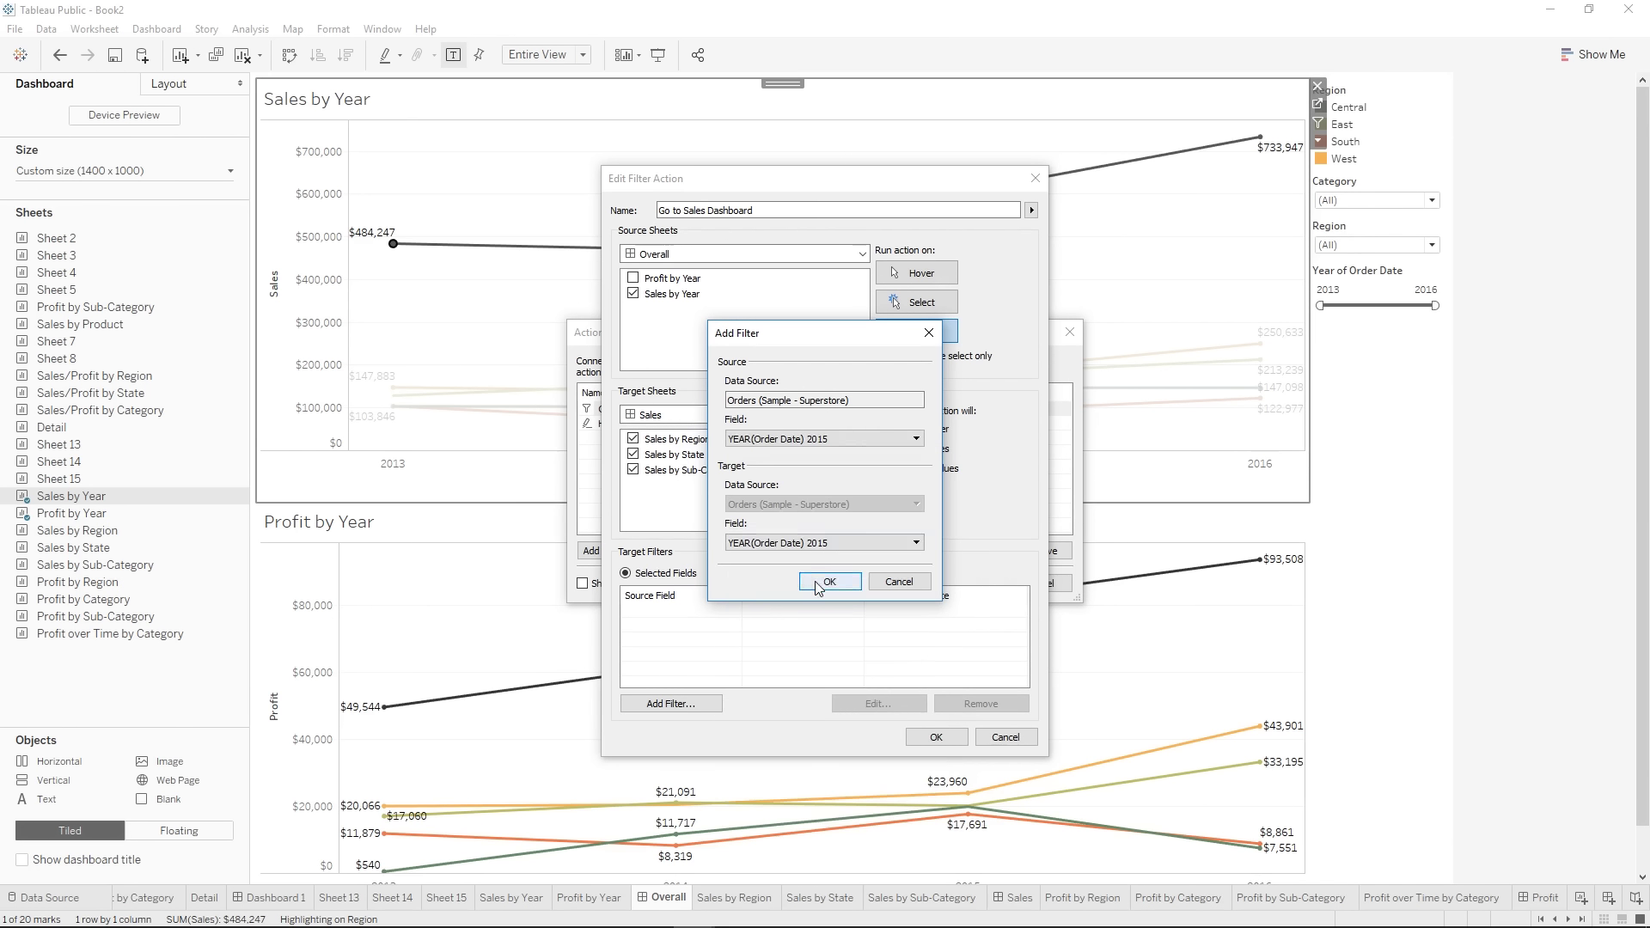
{"action": "left_click", "coordinate": [826, 585]}
{"action": "left_click", "coordinate": [670, 613]}
{"action": "left_click", "coordinate": [878, 703]}
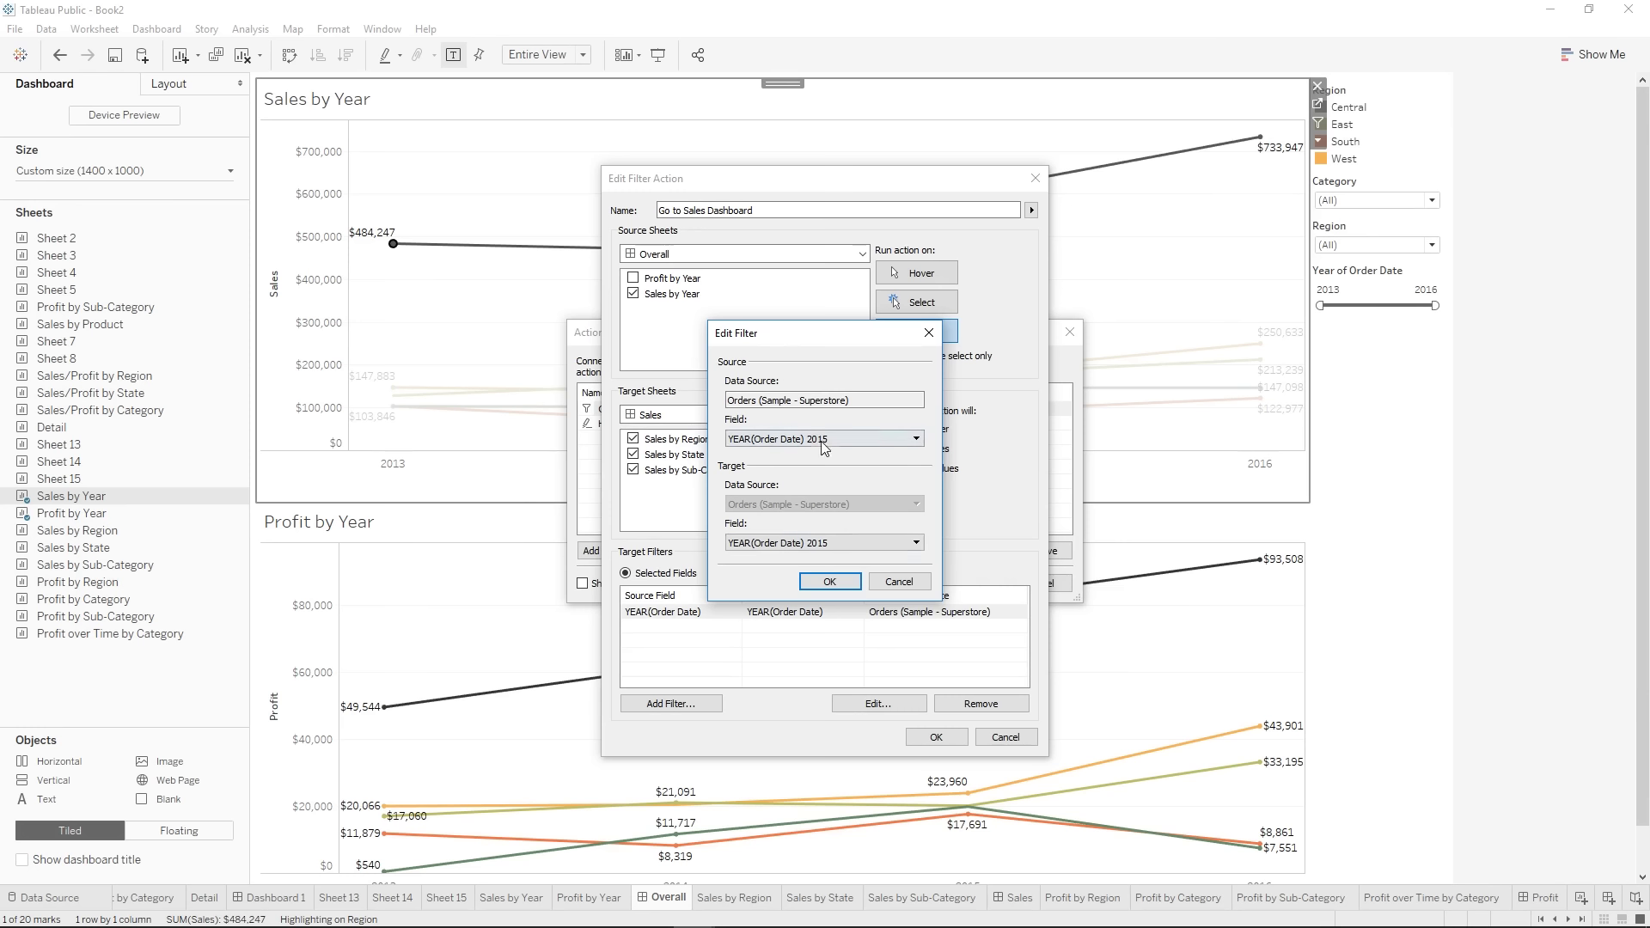
{"action": "left_click", "coordinate": [830, 582]}
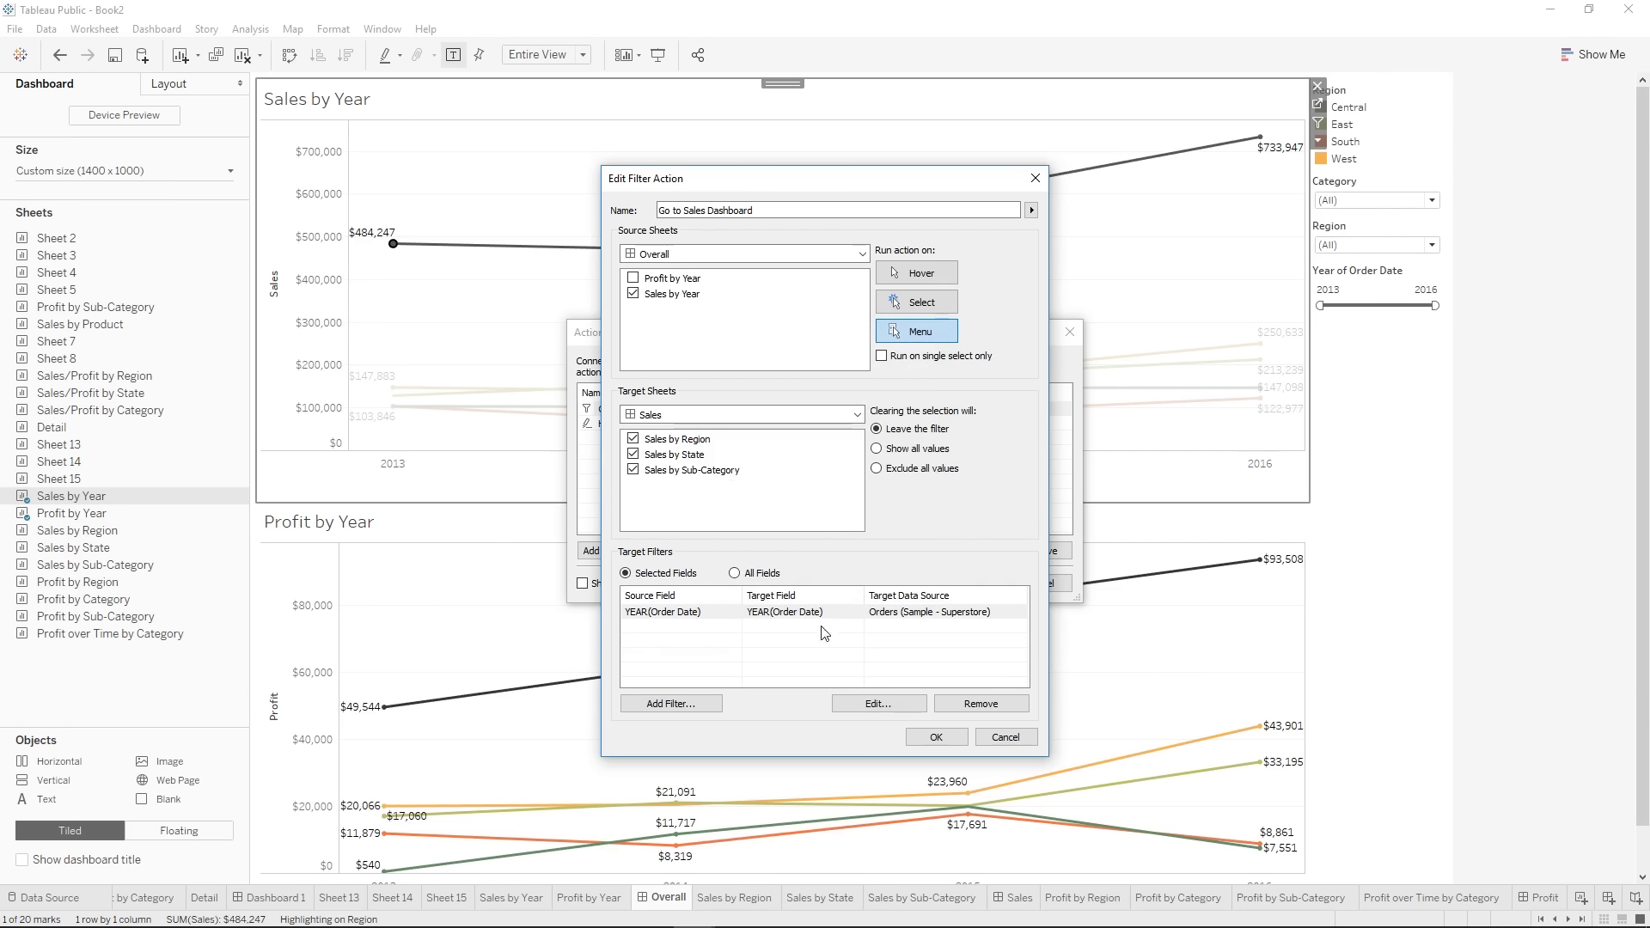
- Add a second target filter to the action with Region as both source and target field
{"action": "left_click", "coordinate": [671, 704]}
{"action": "left_click", "coordinate": [768, 437]}
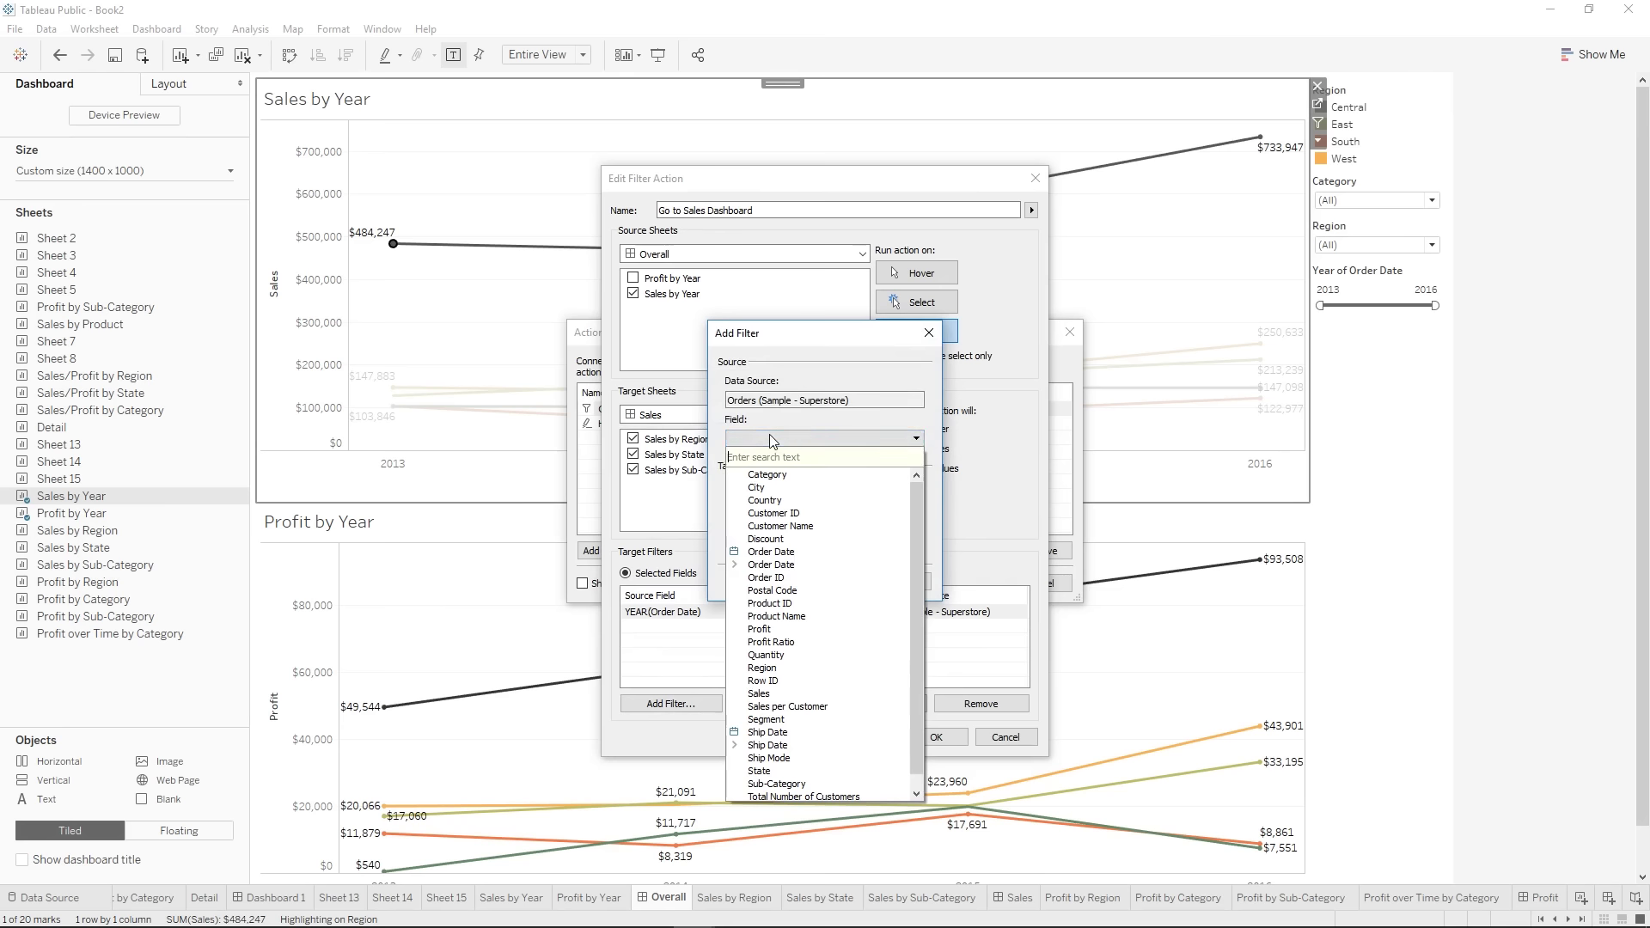
{"action": "left_click", "coordinate": [797, 662]}
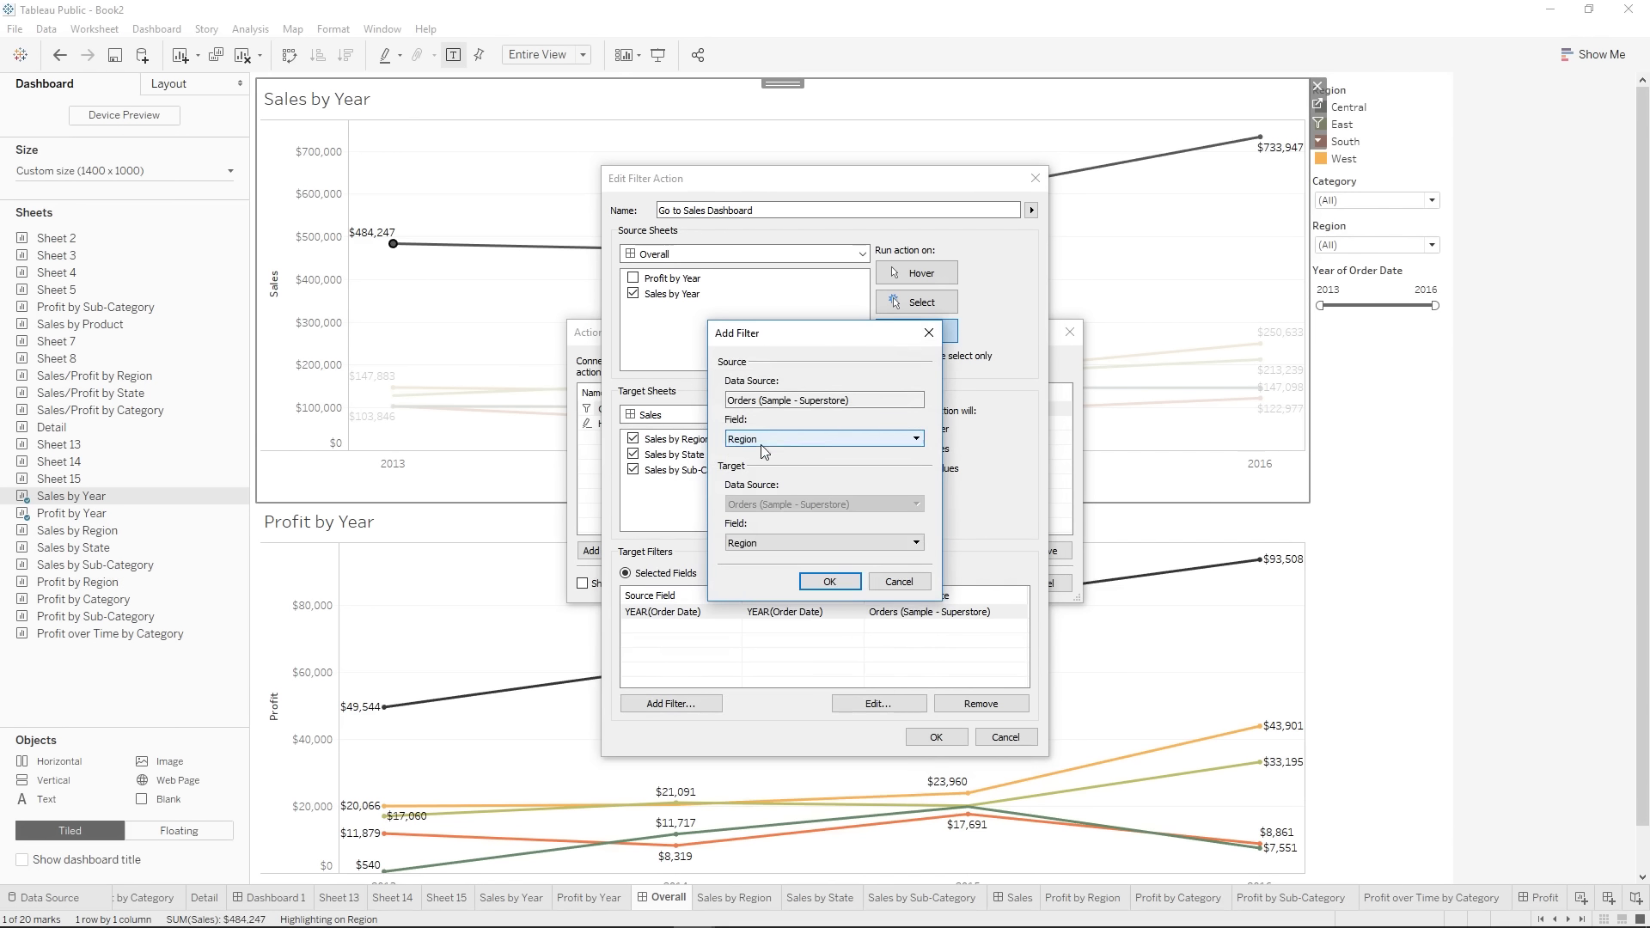
{"action": "left_click", "coordinate": [770, 538]}
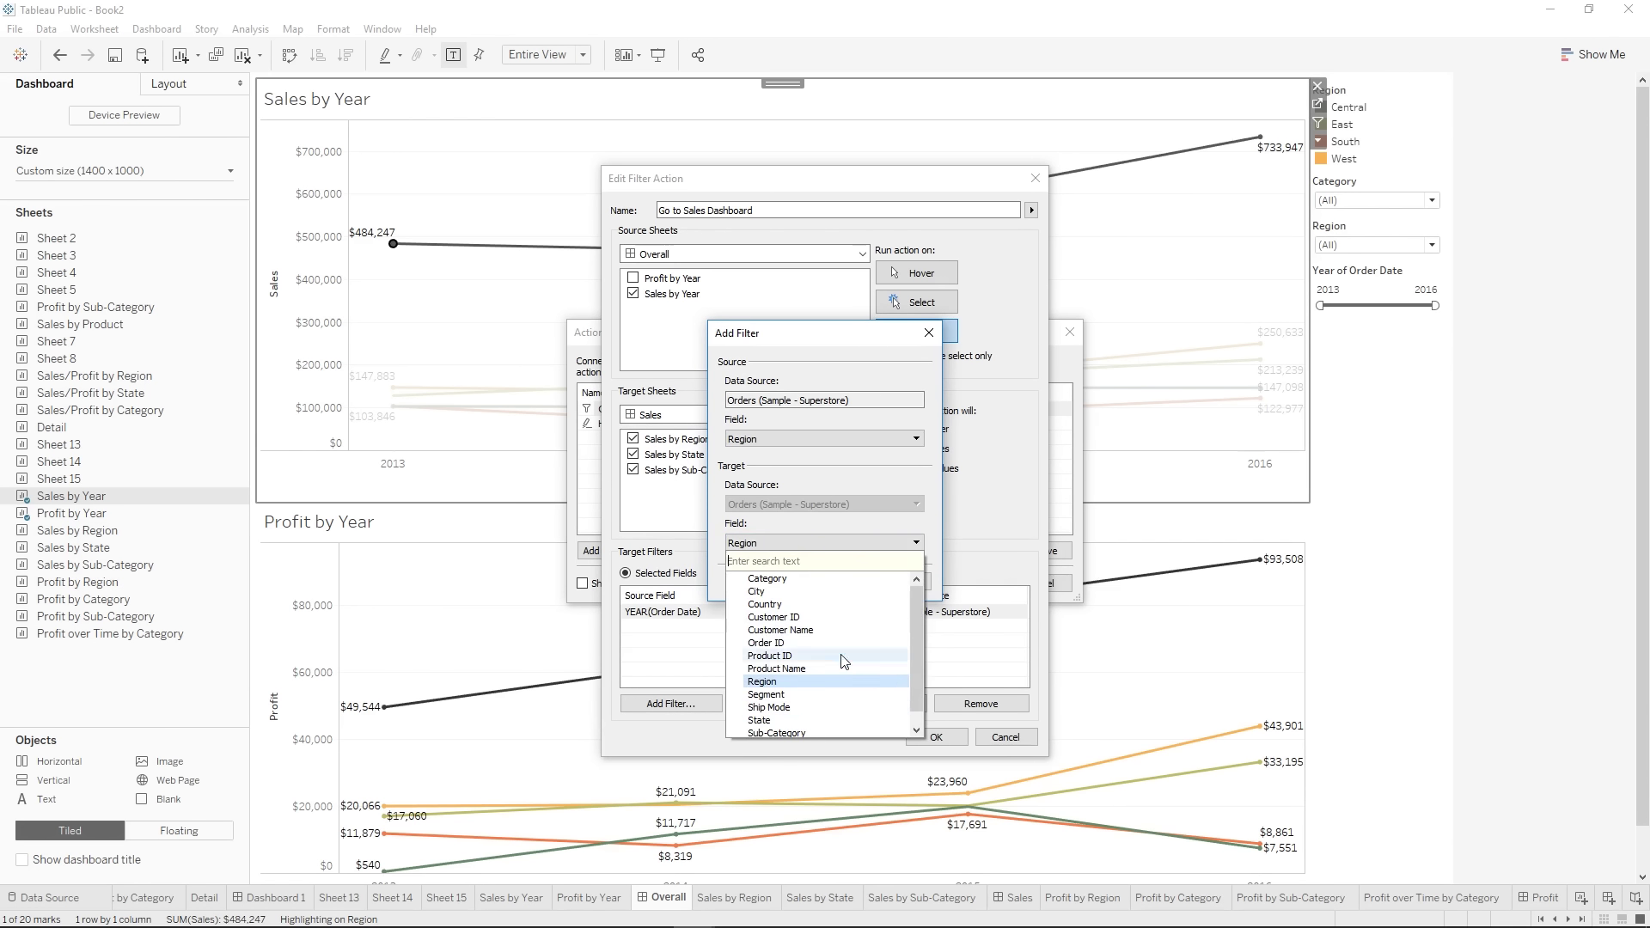
{"action": "left_click", "coordinate": [761, 681]}
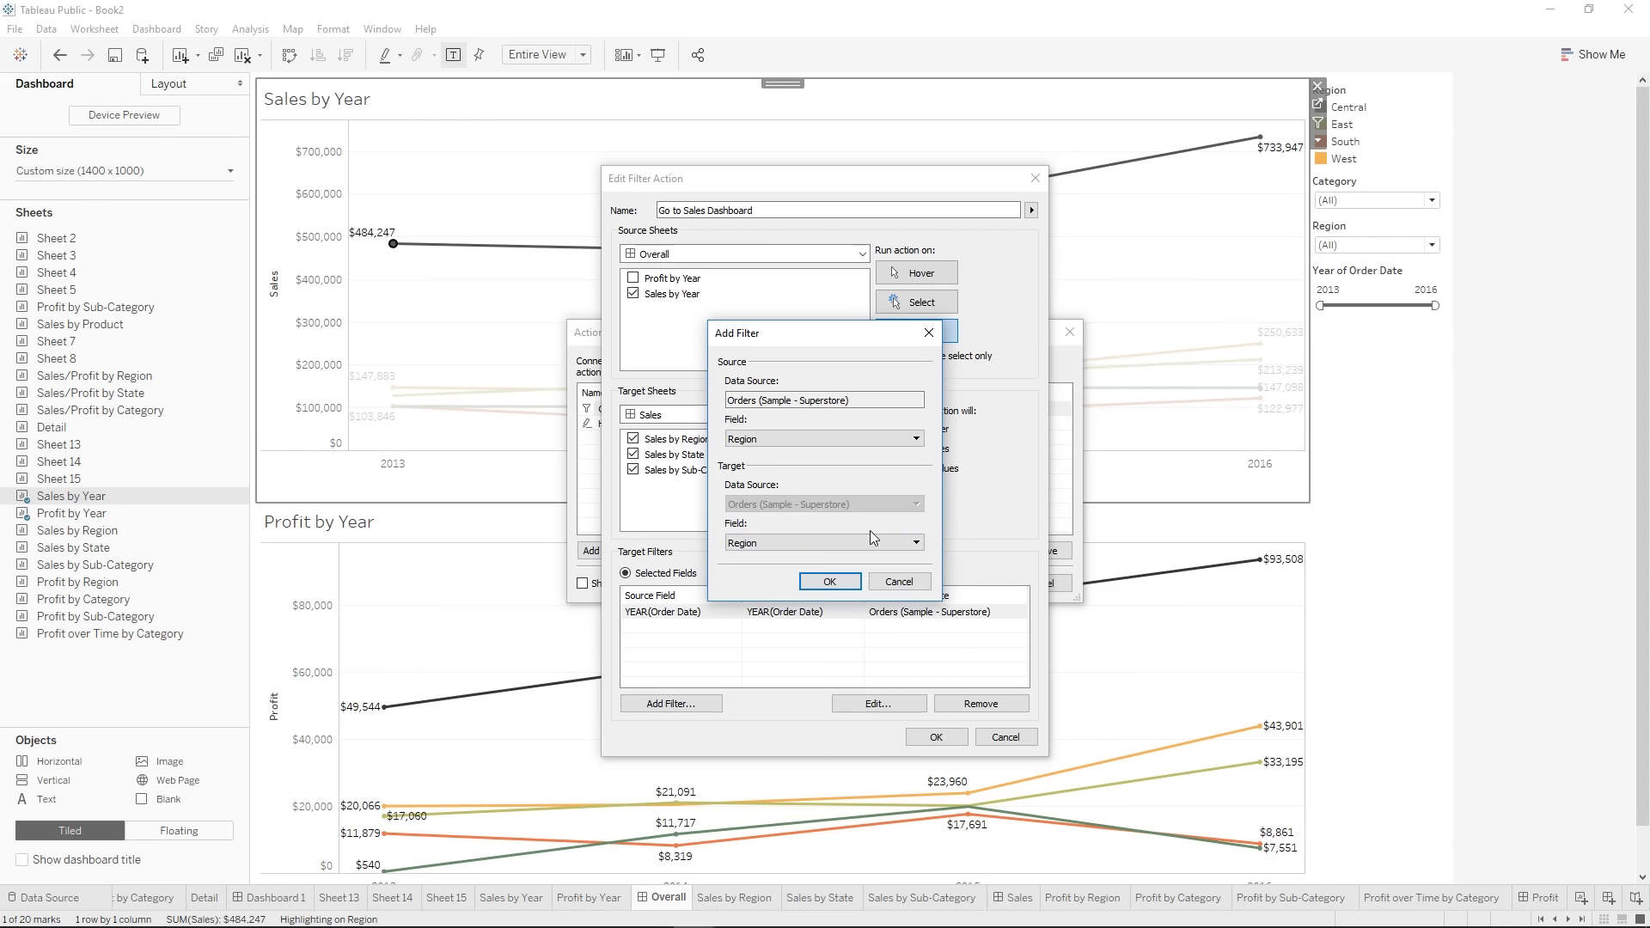
{"action": "left_click", "coordinate": [830, 586]}
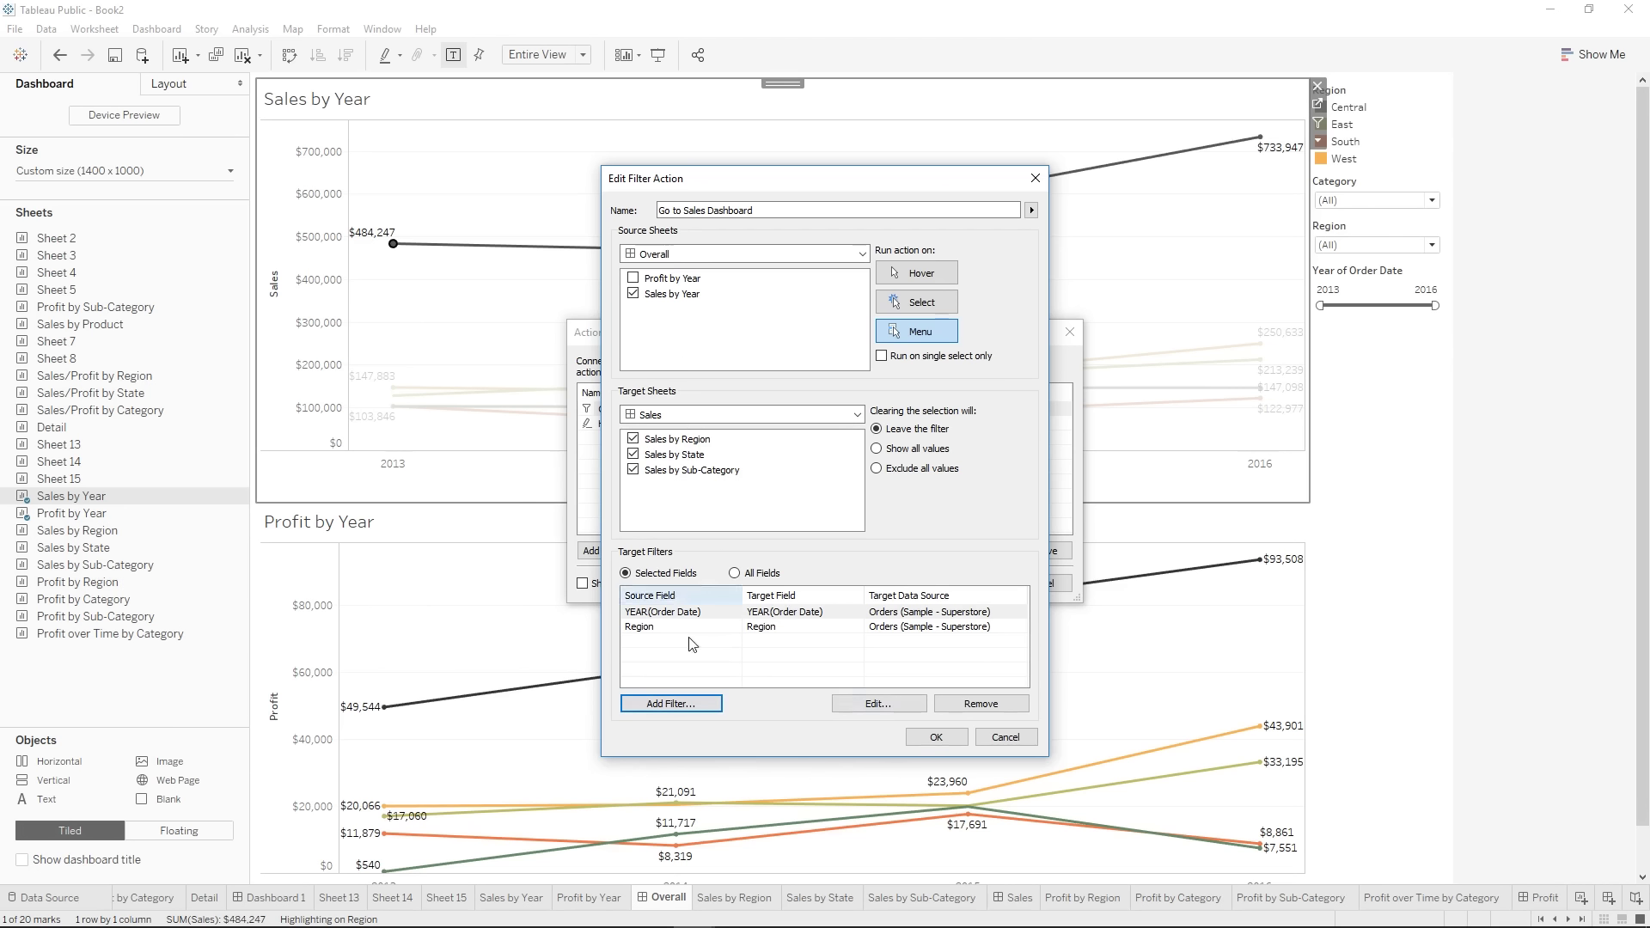
- Save the dashboard actions and run Go to Sales Dashboard from the total line's 2013 point in Sales by Year
{"action": "left_click", "coordinate": [932, 737]}
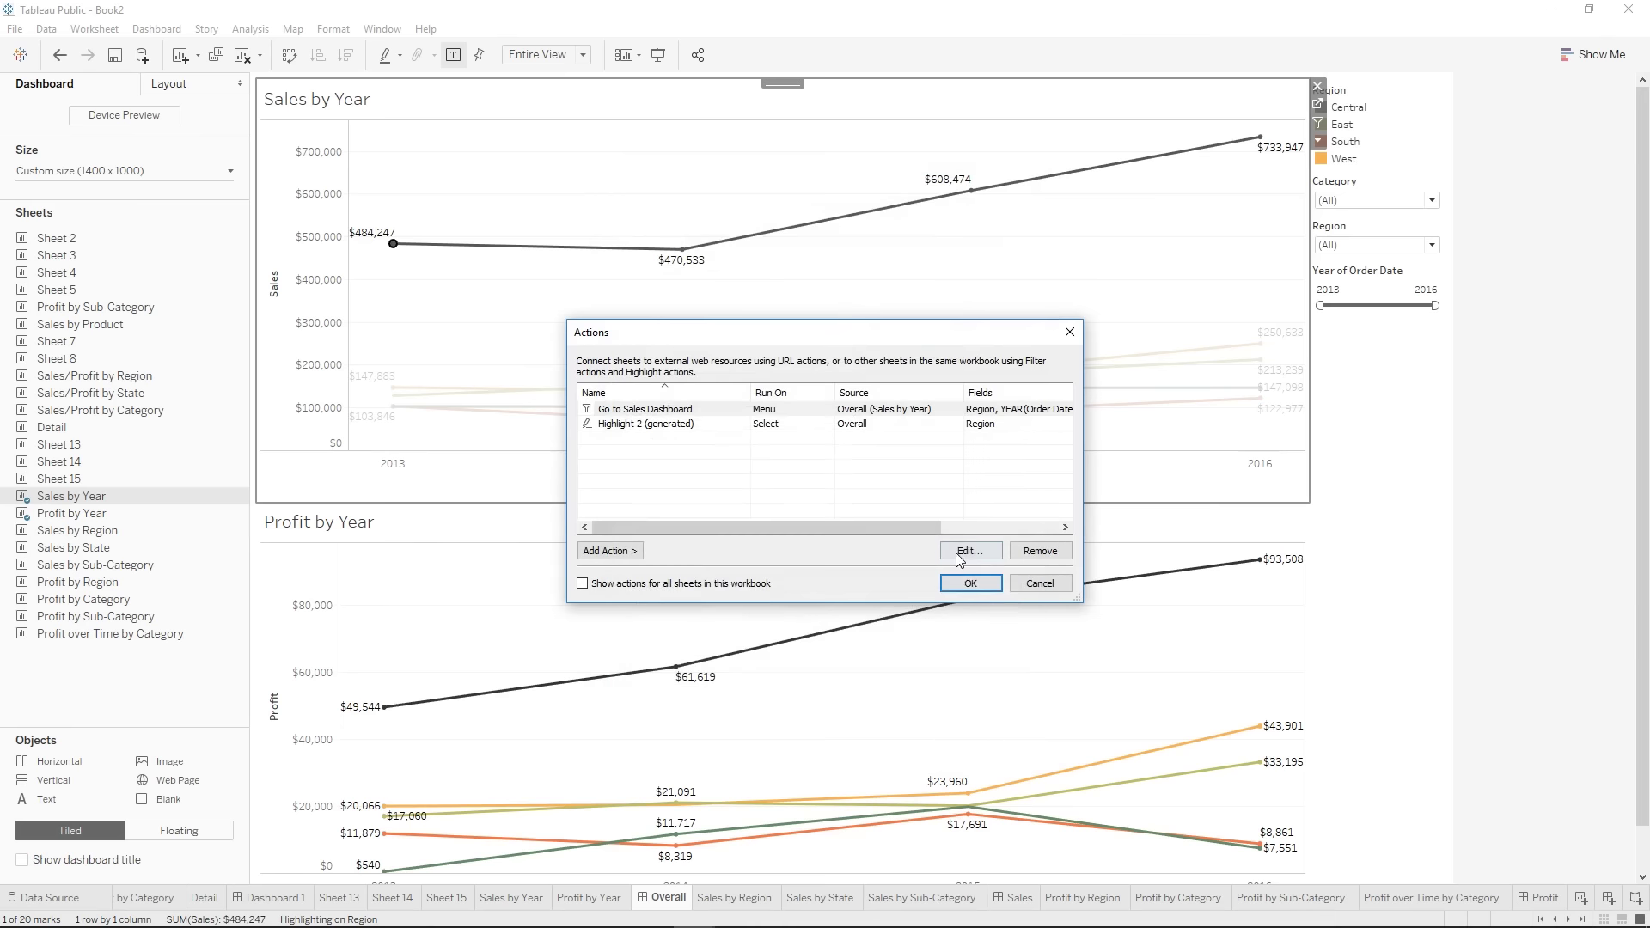
{"action": "left_click", "coordinate": [969, 583]}
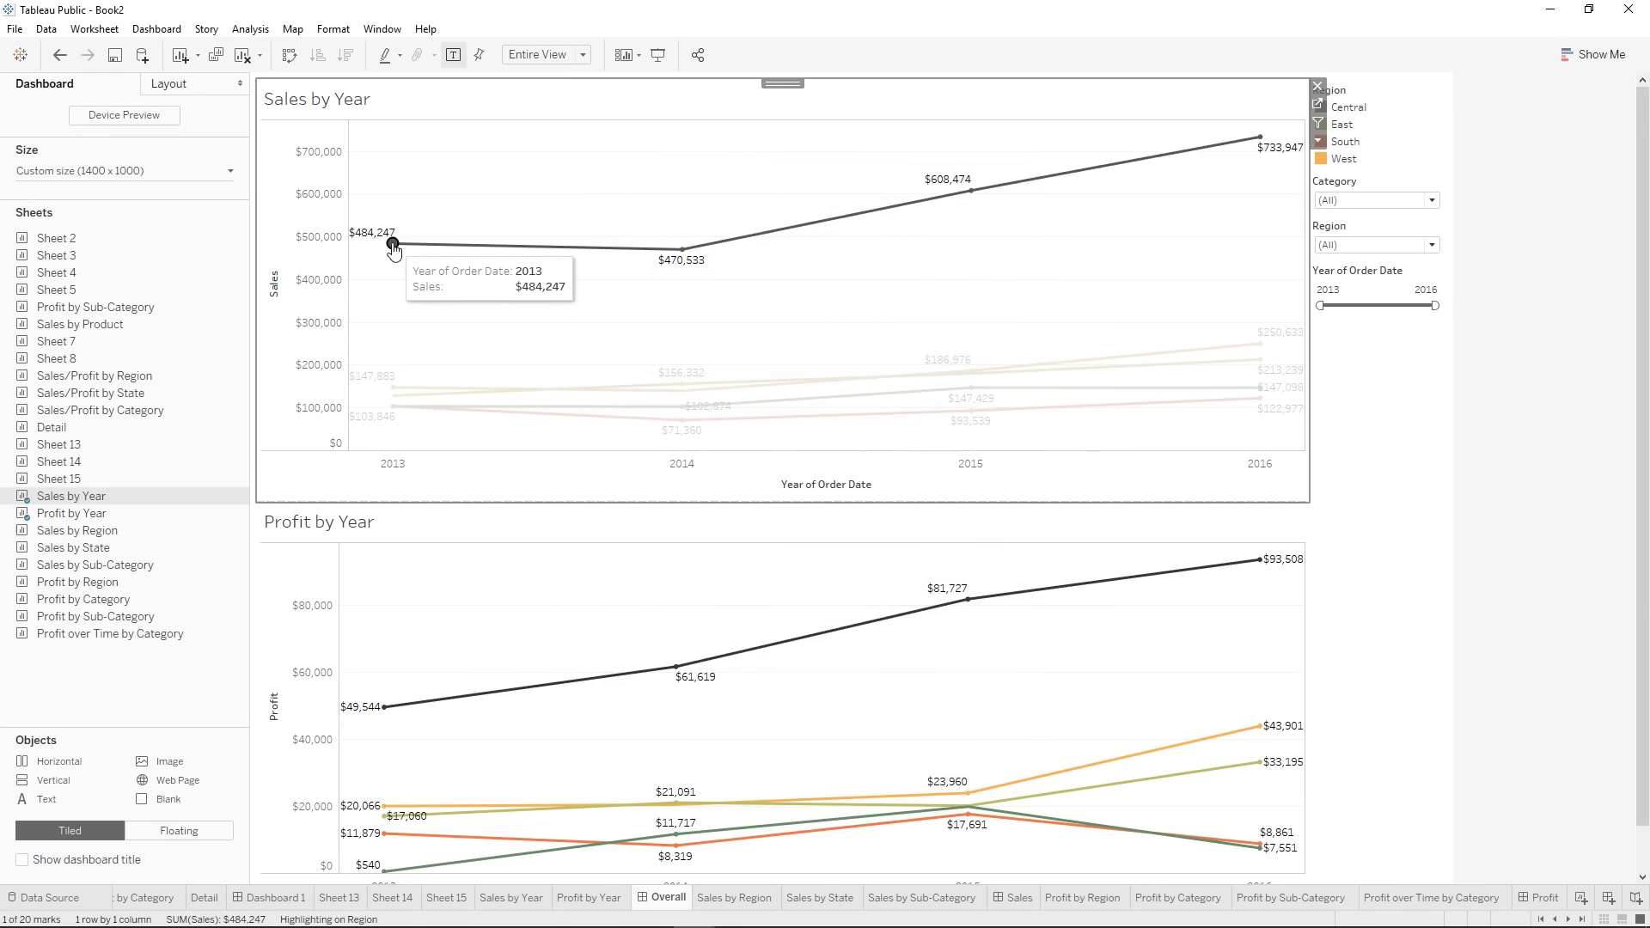
{"action": "left_click", "coordinate": [393, 247]}
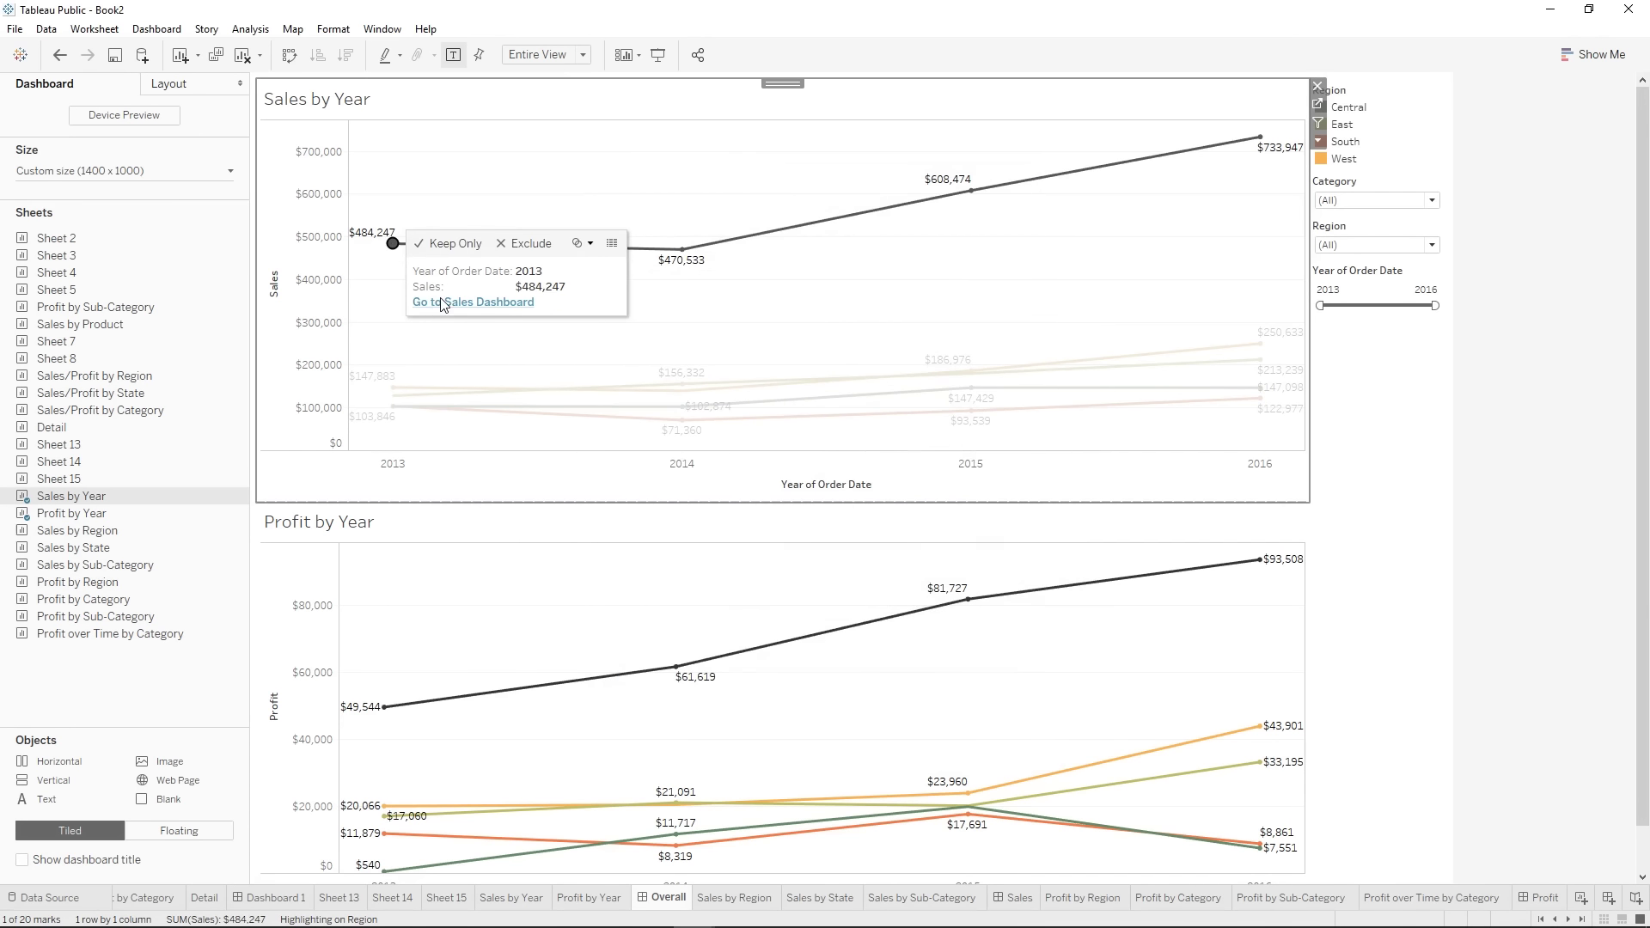
{"action": "left_click", "coordinate": [442, 302]}
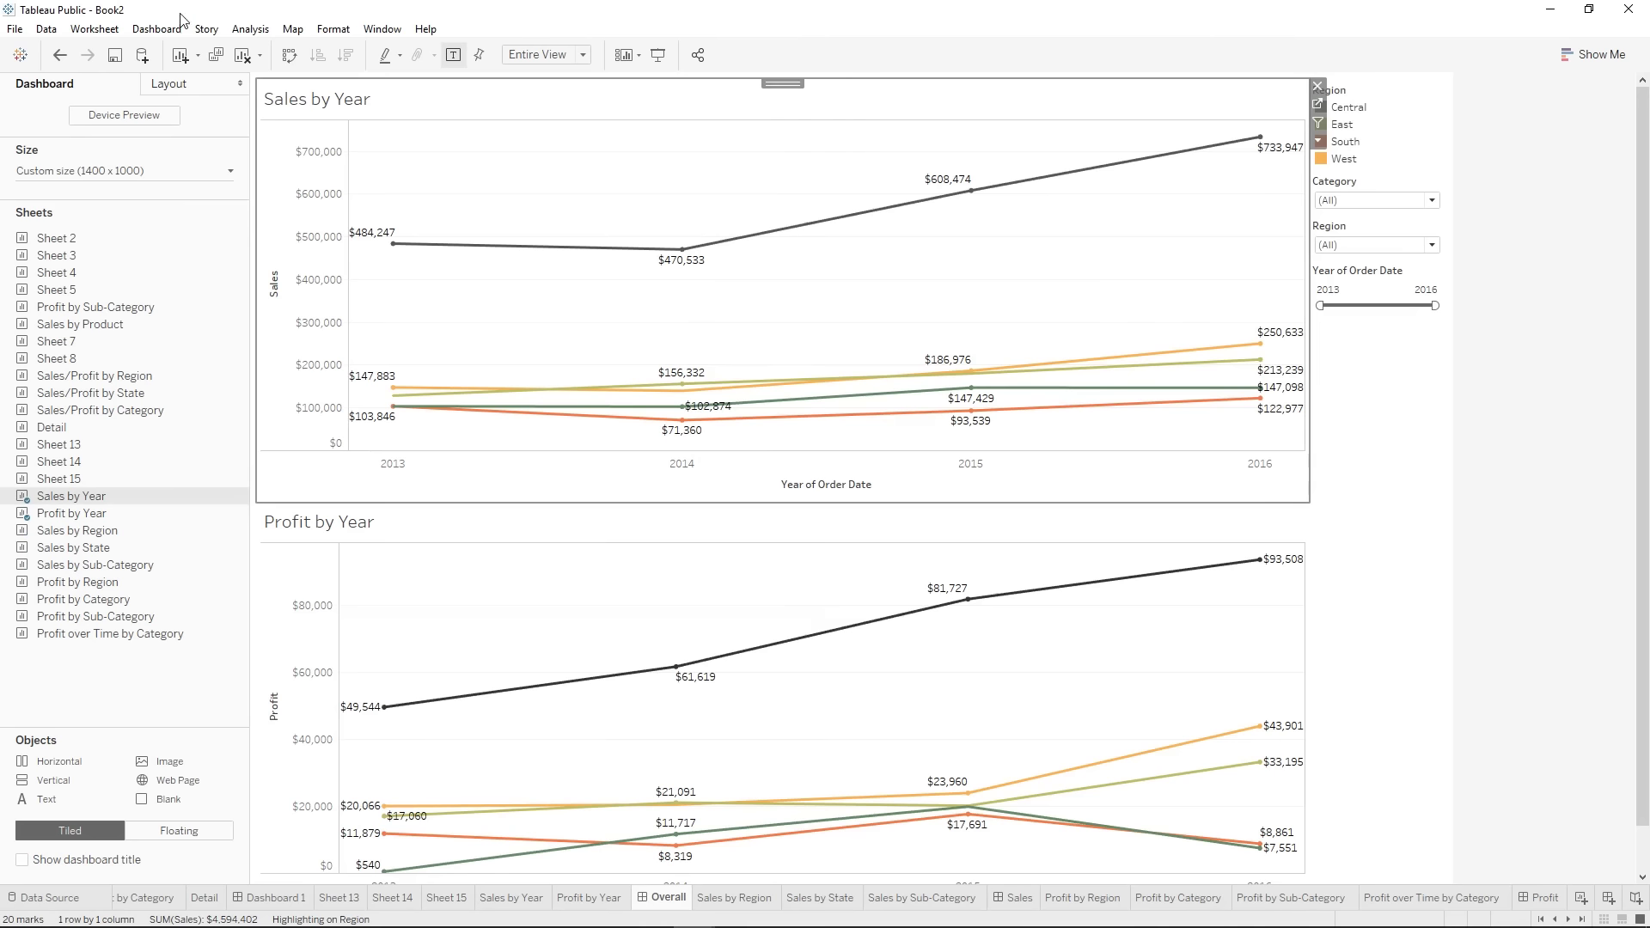
- Remove the Region target filter from the Go to Sales Dashboard action and save the dashboard actions
{"action": "left_click", "coordinate": [156, 28]}
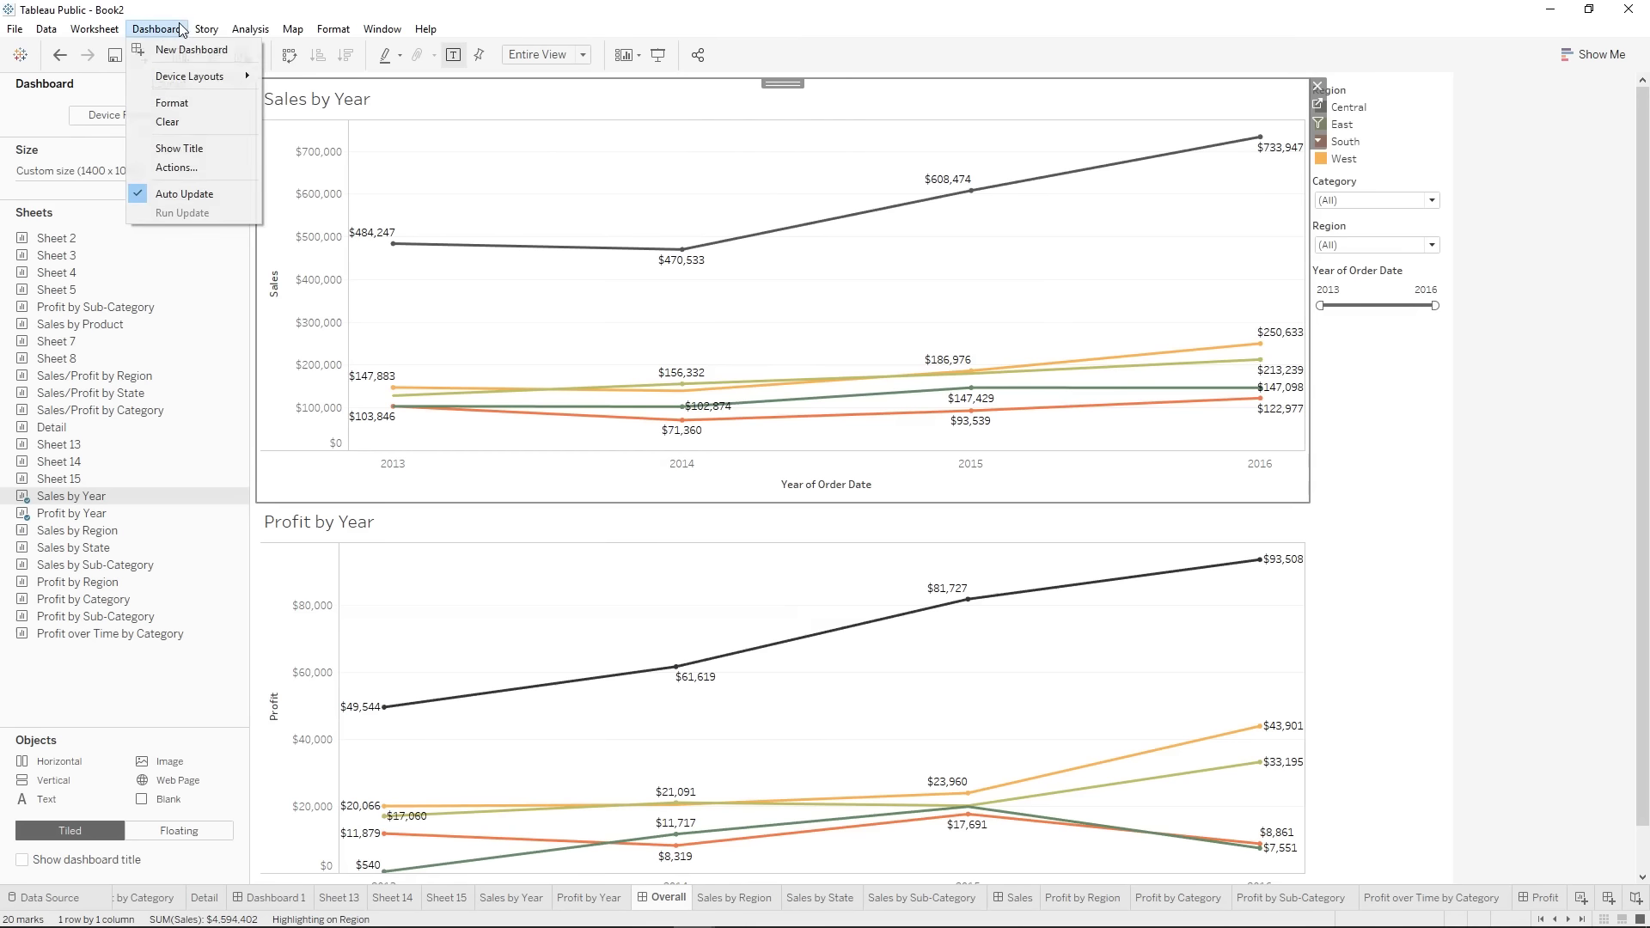
{"action": "left_click", "coordinate": [177, 167]}
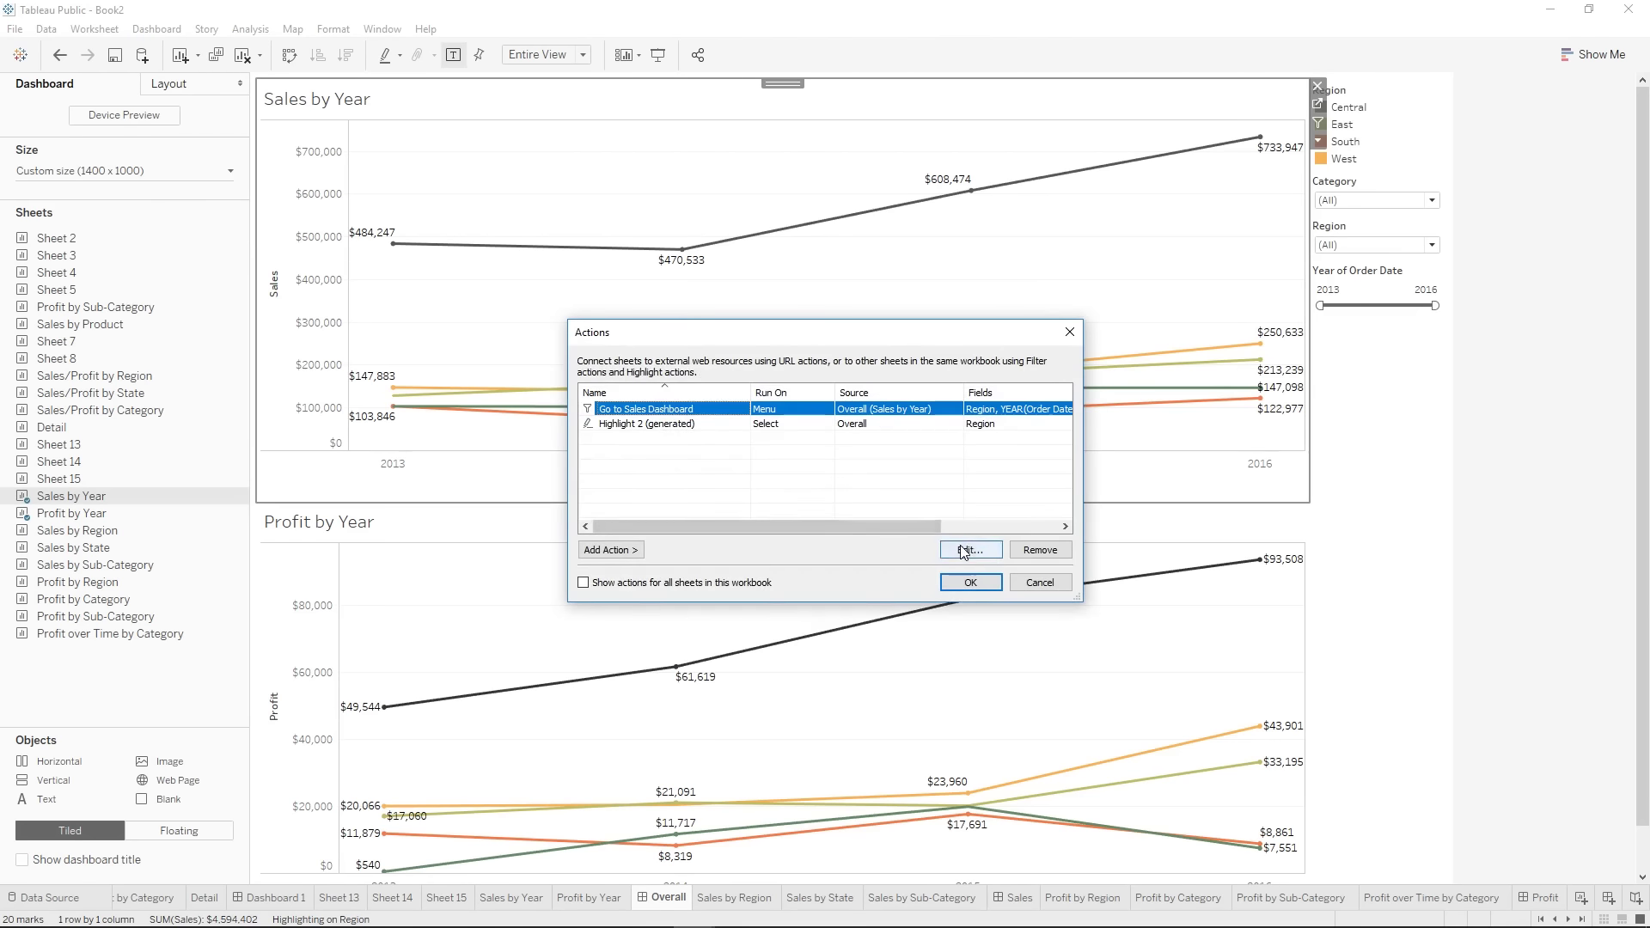
{"action": "left_click", "coordinate": [961, 548]}
{"action": "left_click", "coordinate": [659, 614]}
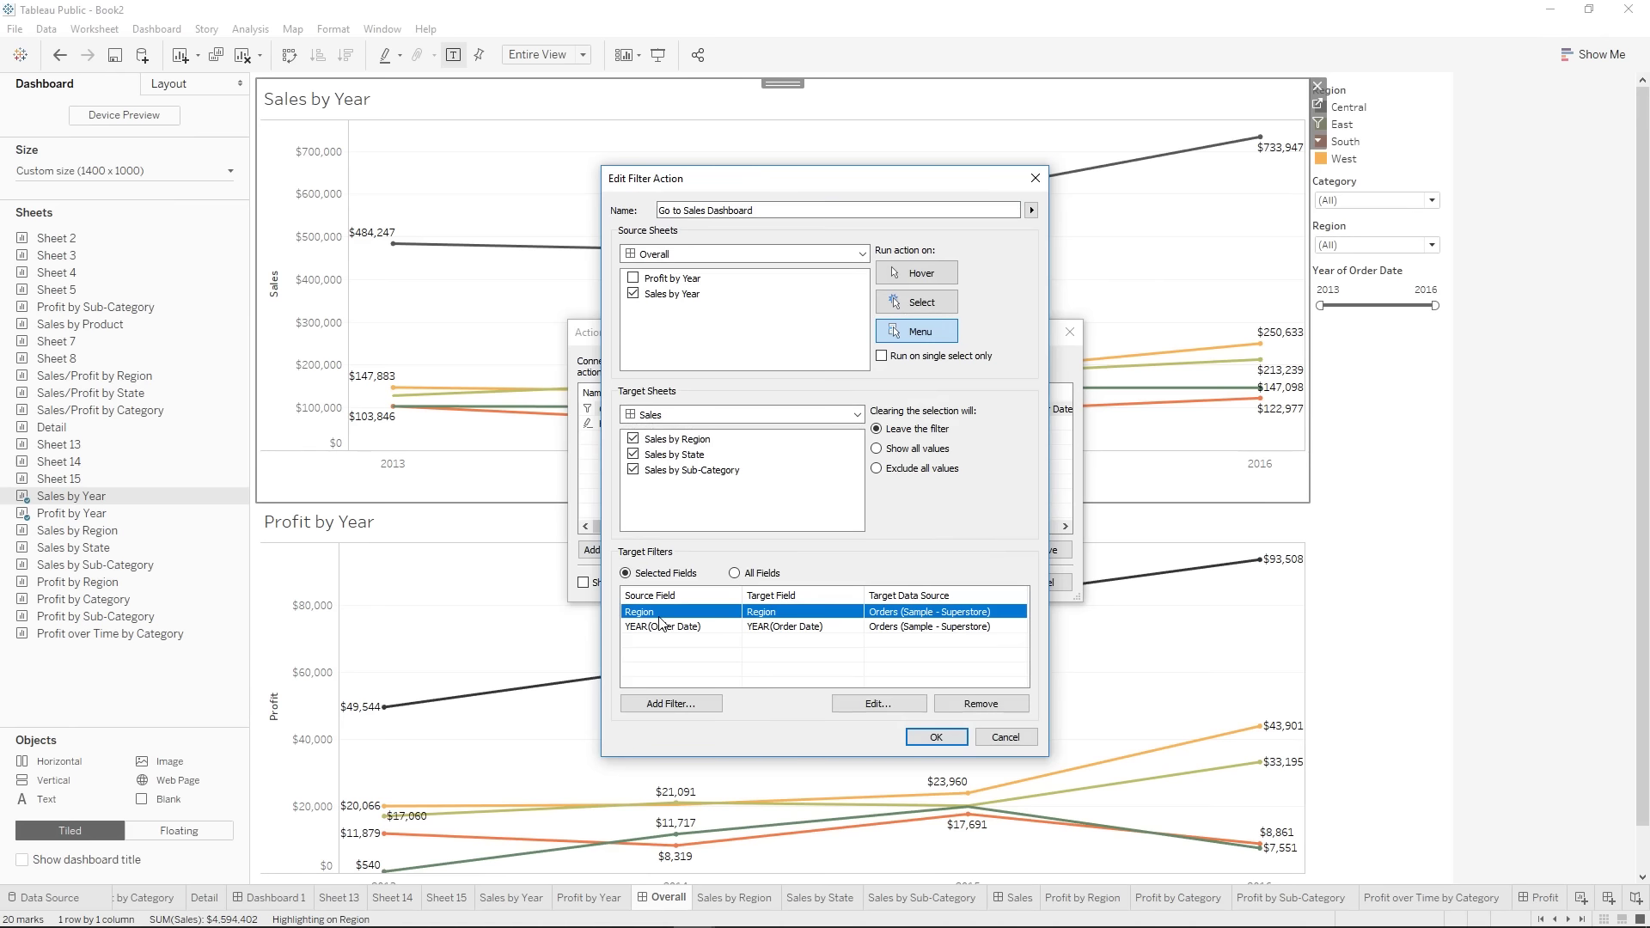
{"action": "left_click", "coordinate": [984, 703]}
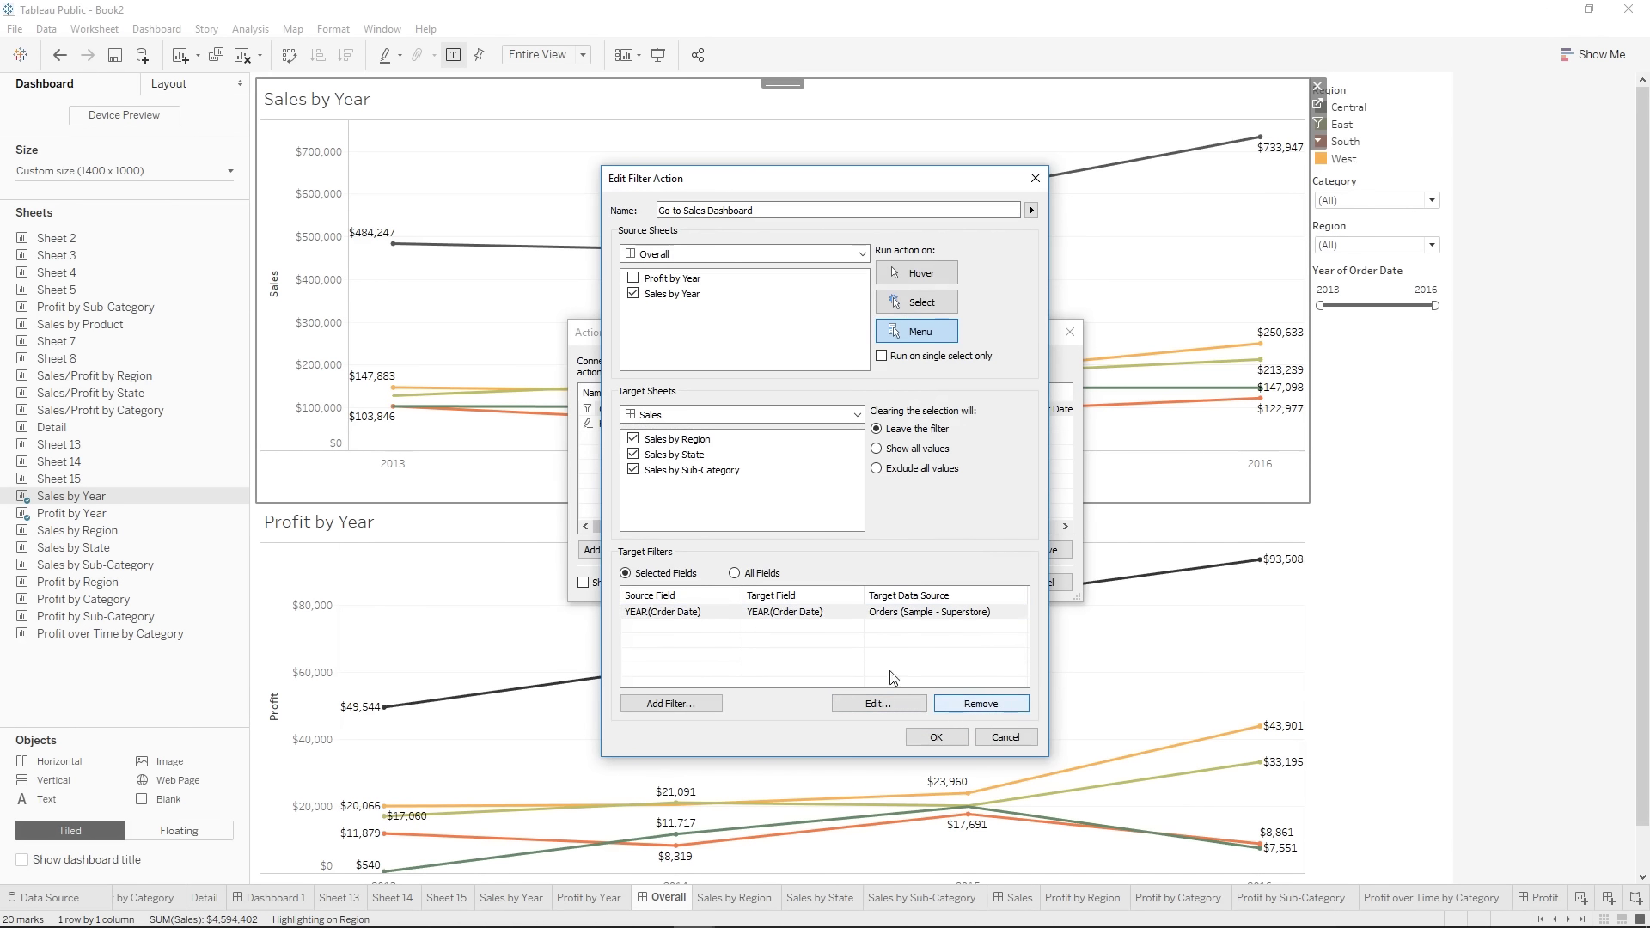
{"action": "left_click", "coordinate": [935, 738]}
{"action": "left_click", "coordinate": [986, 586]}
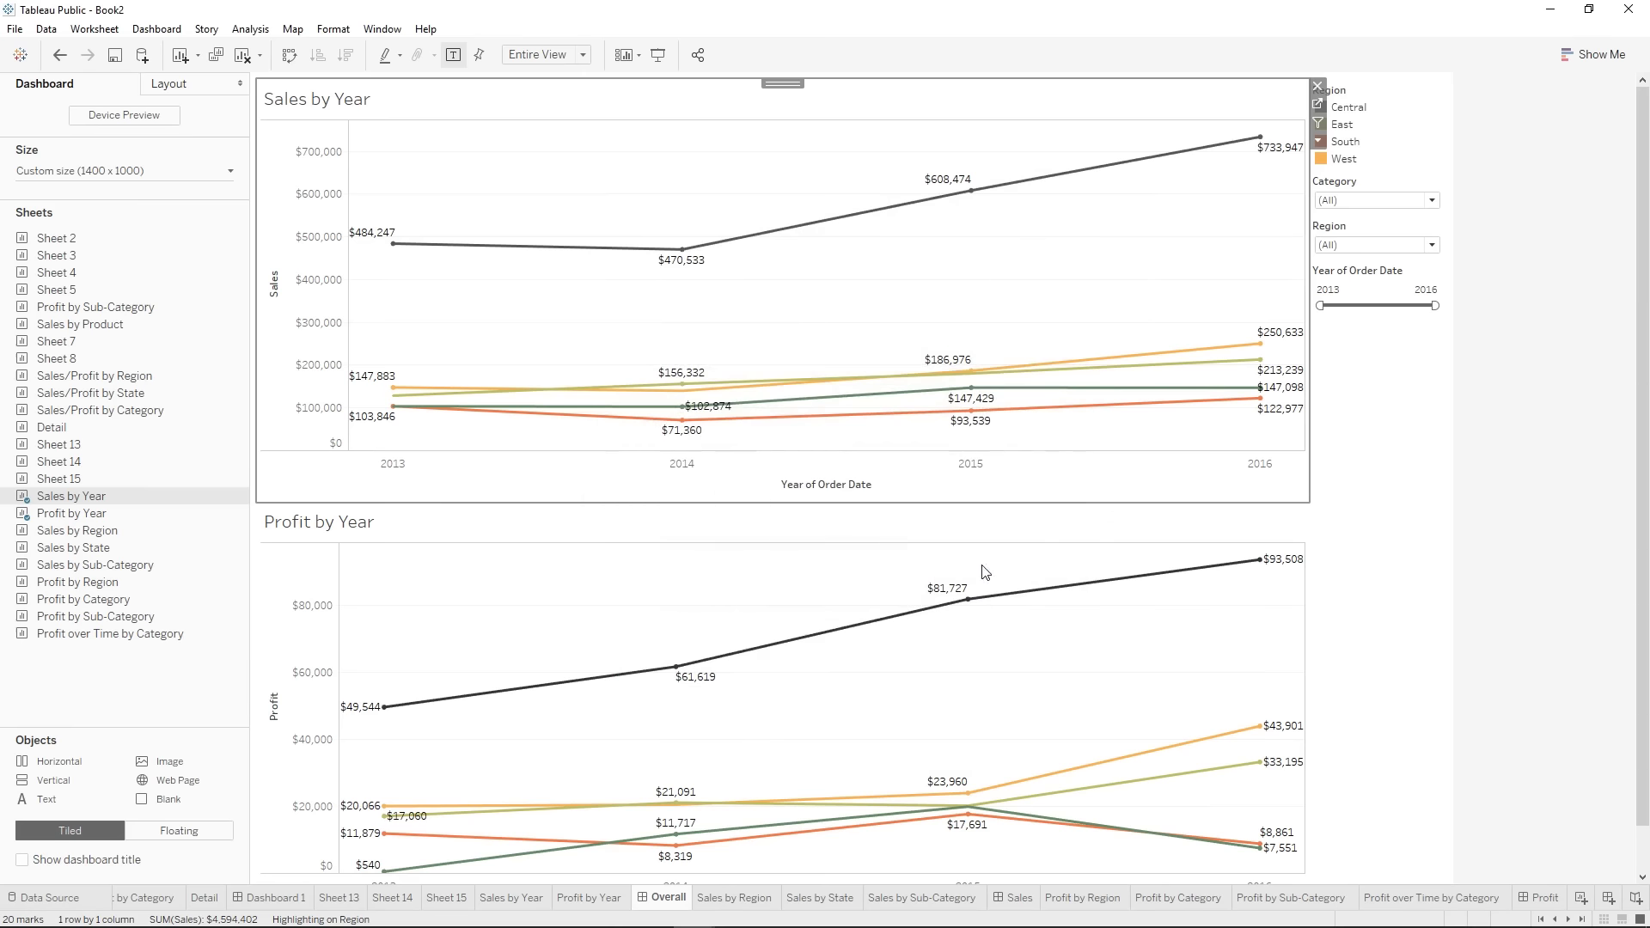
- Test Go to Sales Dashboard from the total line's 2013 point in Sales by Year and return to the Overall dashboard
{"action": "left_click", "coordinate": [395, 247]}
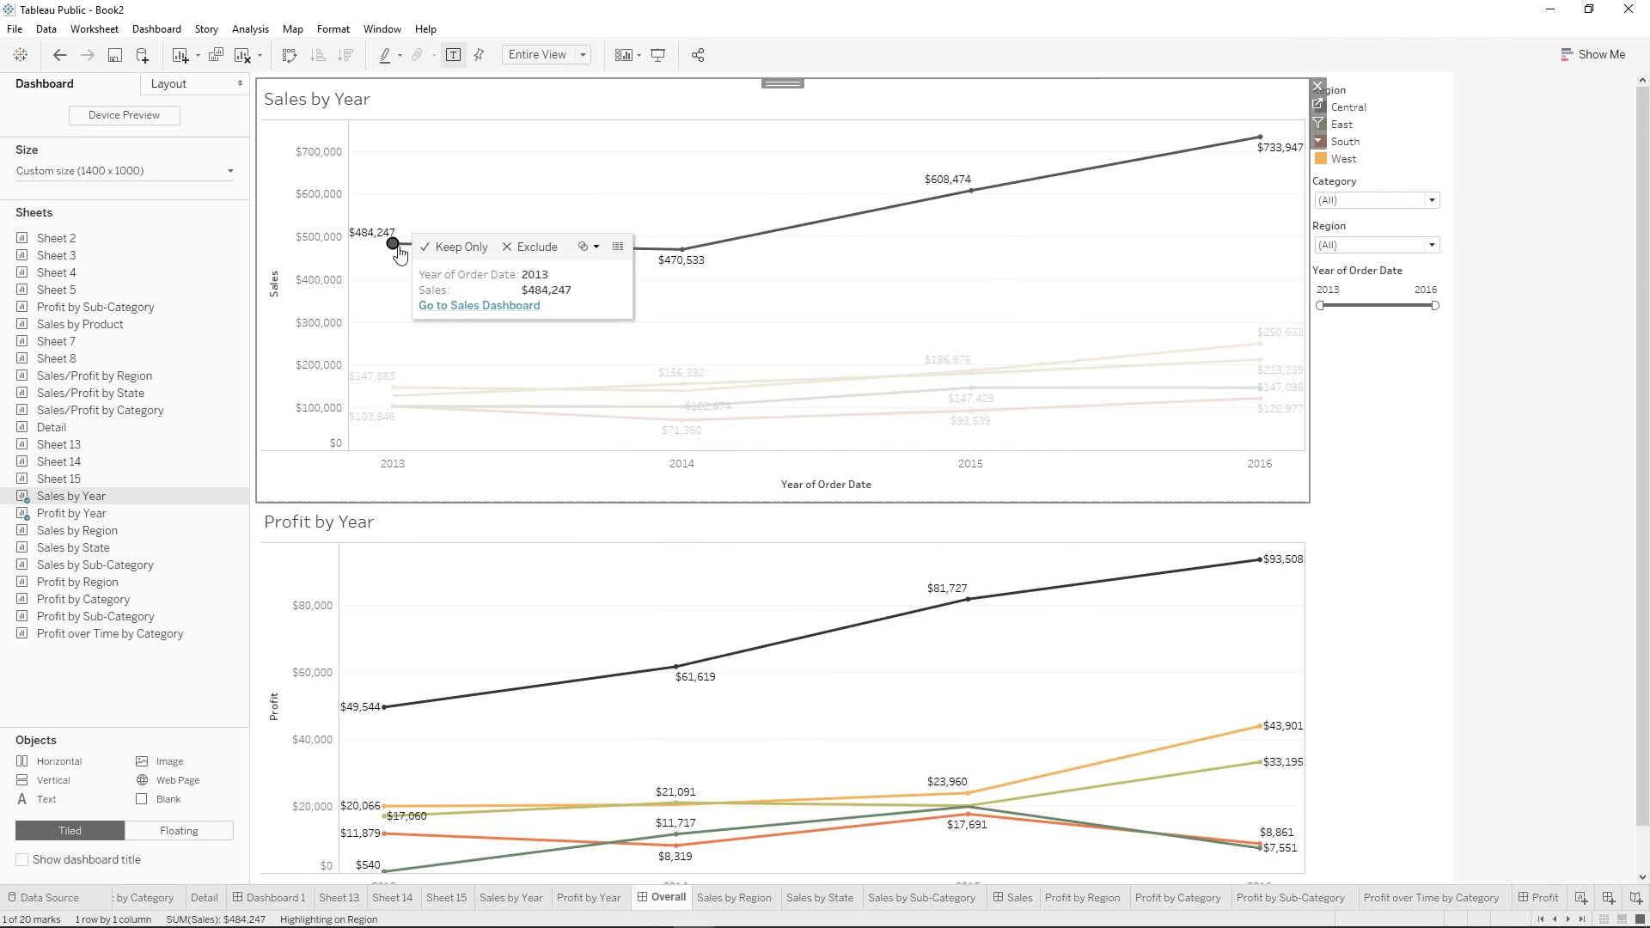
{"action": "left_click", "coordinate": [478, 308]}
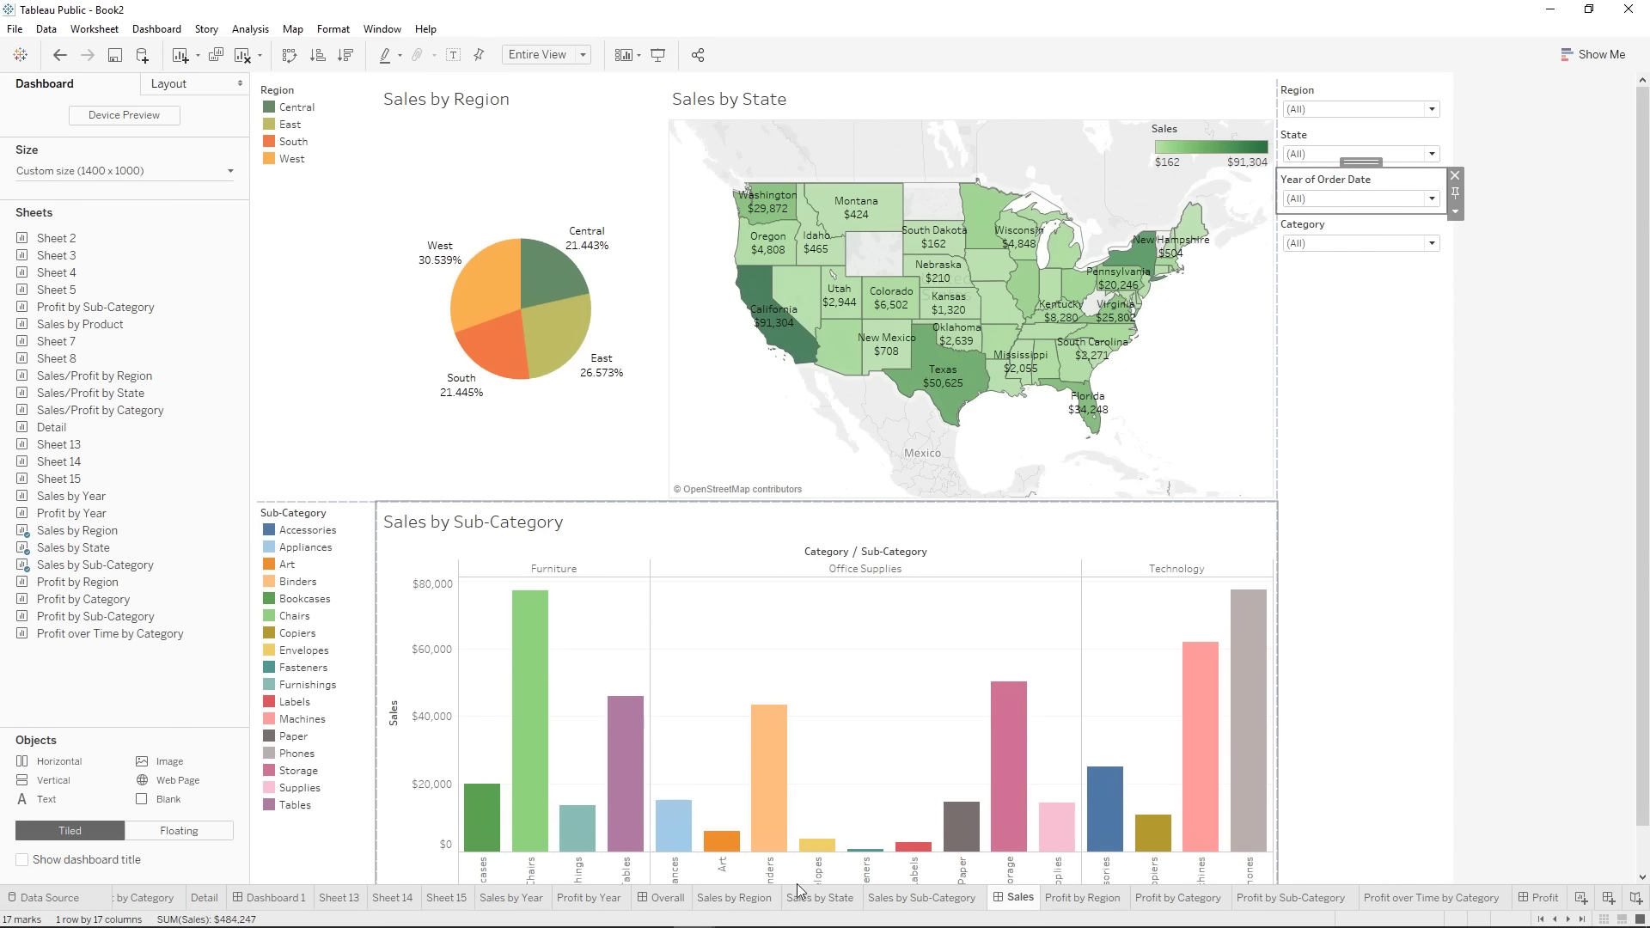
{"action": "left_click", "coordinate": [677, 903]}
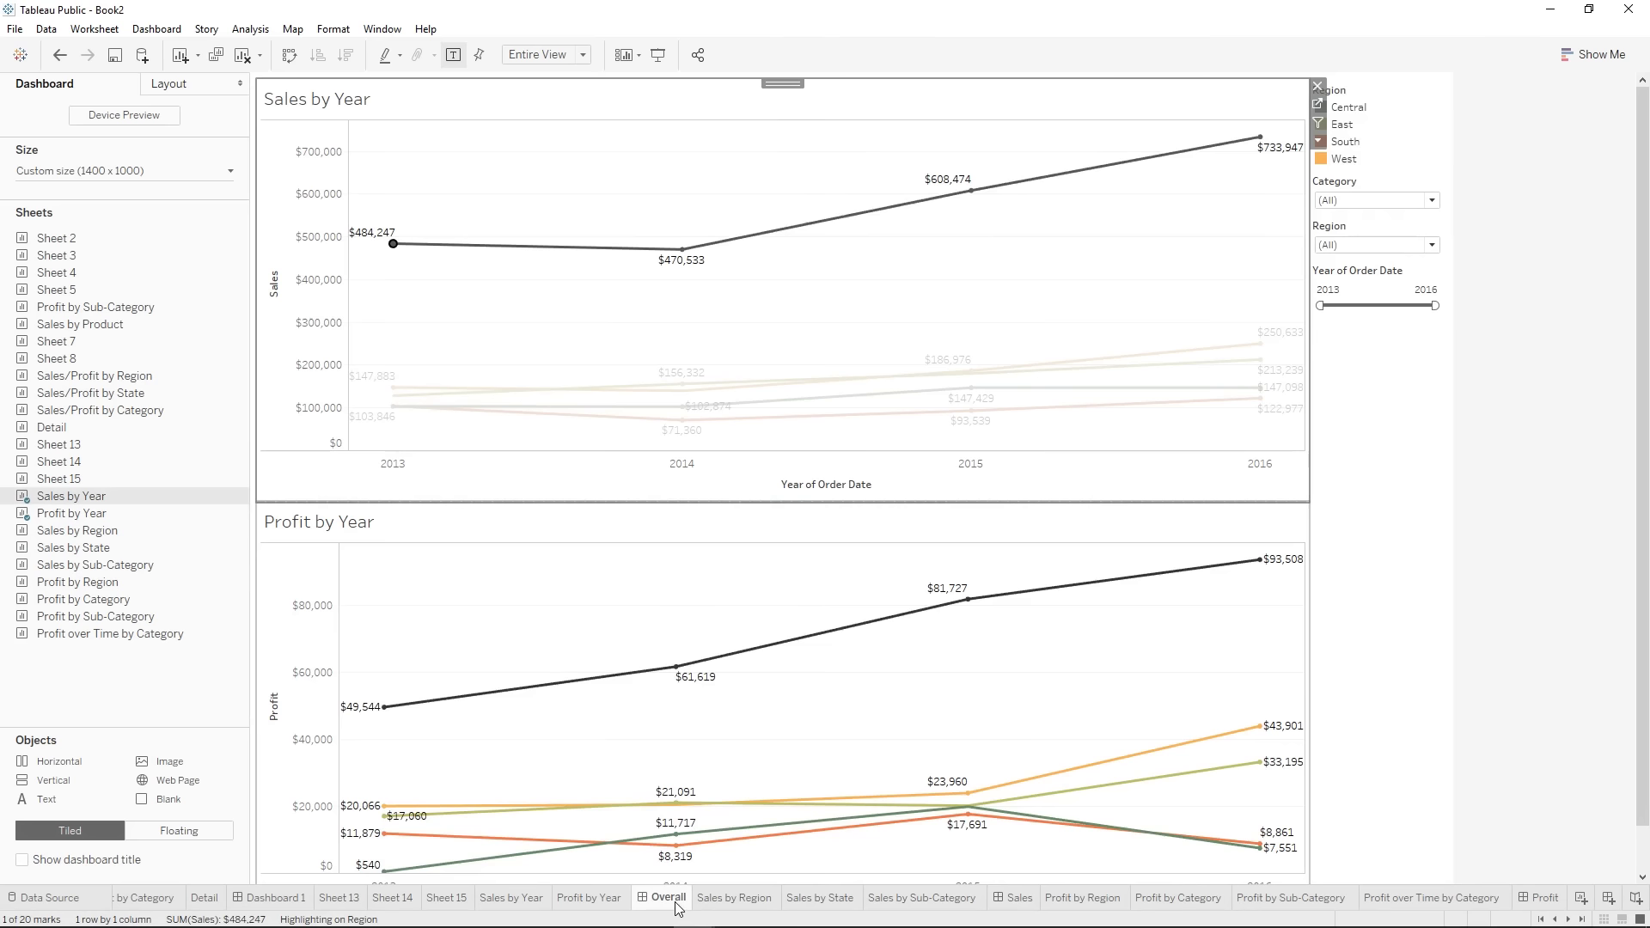
- Test Go to Sales Dashboard from the West line's 2013 point, check the Region filter there, and return to Overall with no selection
{"action": "left_click", "coordinate": [393, 388]}
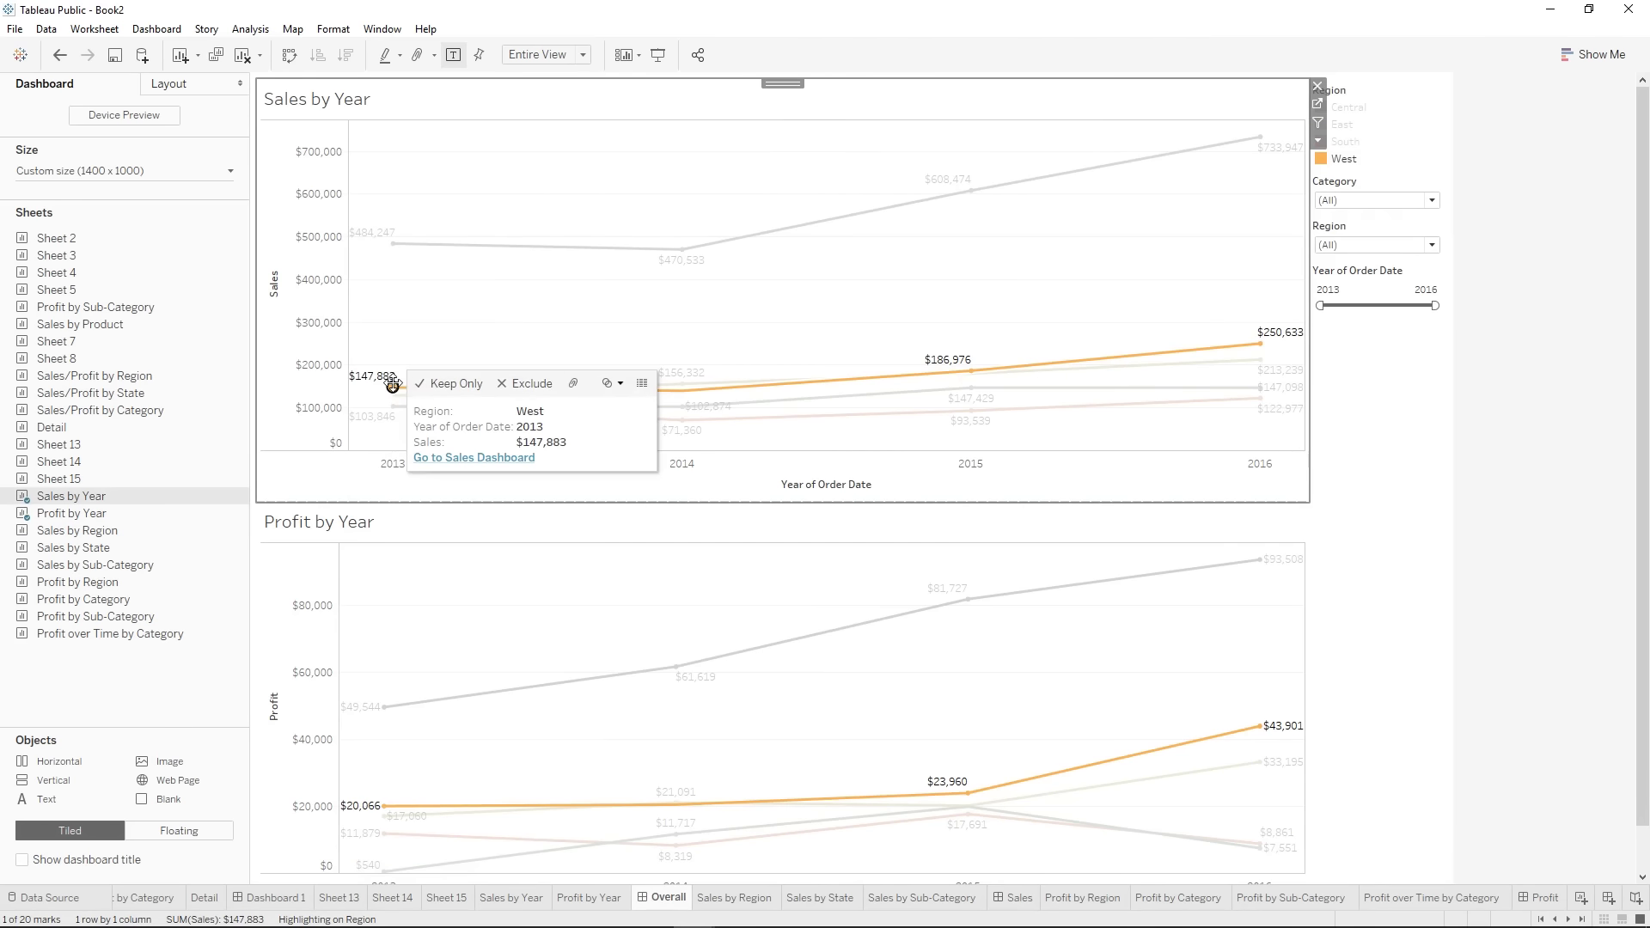
{"action": "left_click", "coordinate": [505, 458]}
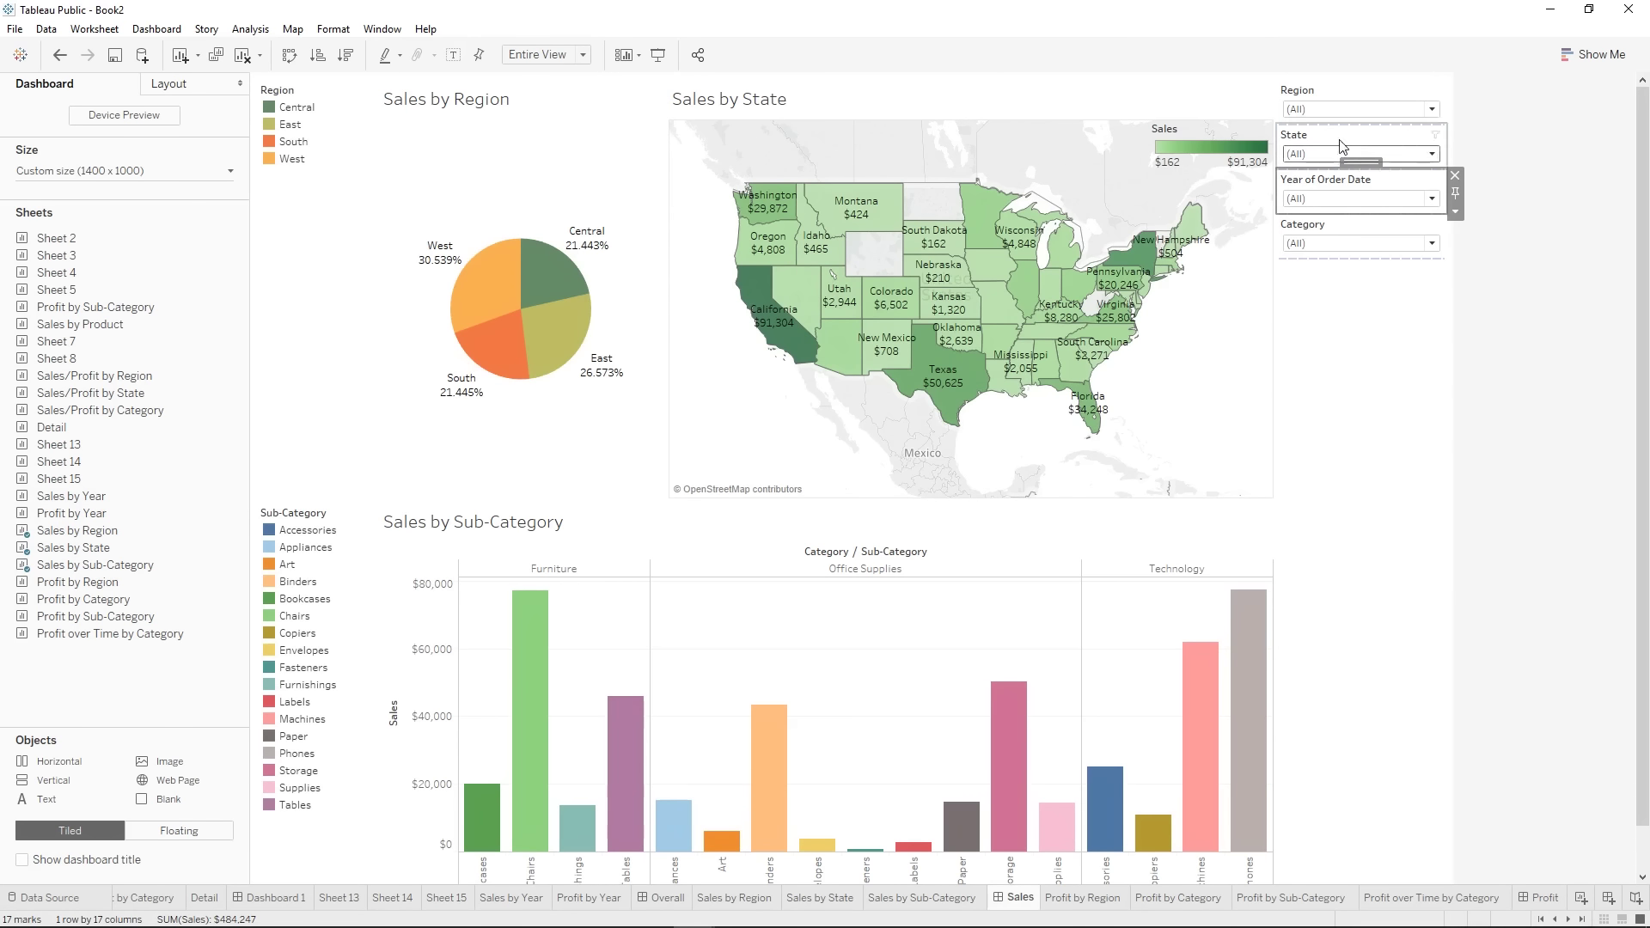
{"action": "left_click", "coordinate": [1323, 110]}
{"action": "left_click", "coordinate": [1299, 127]}
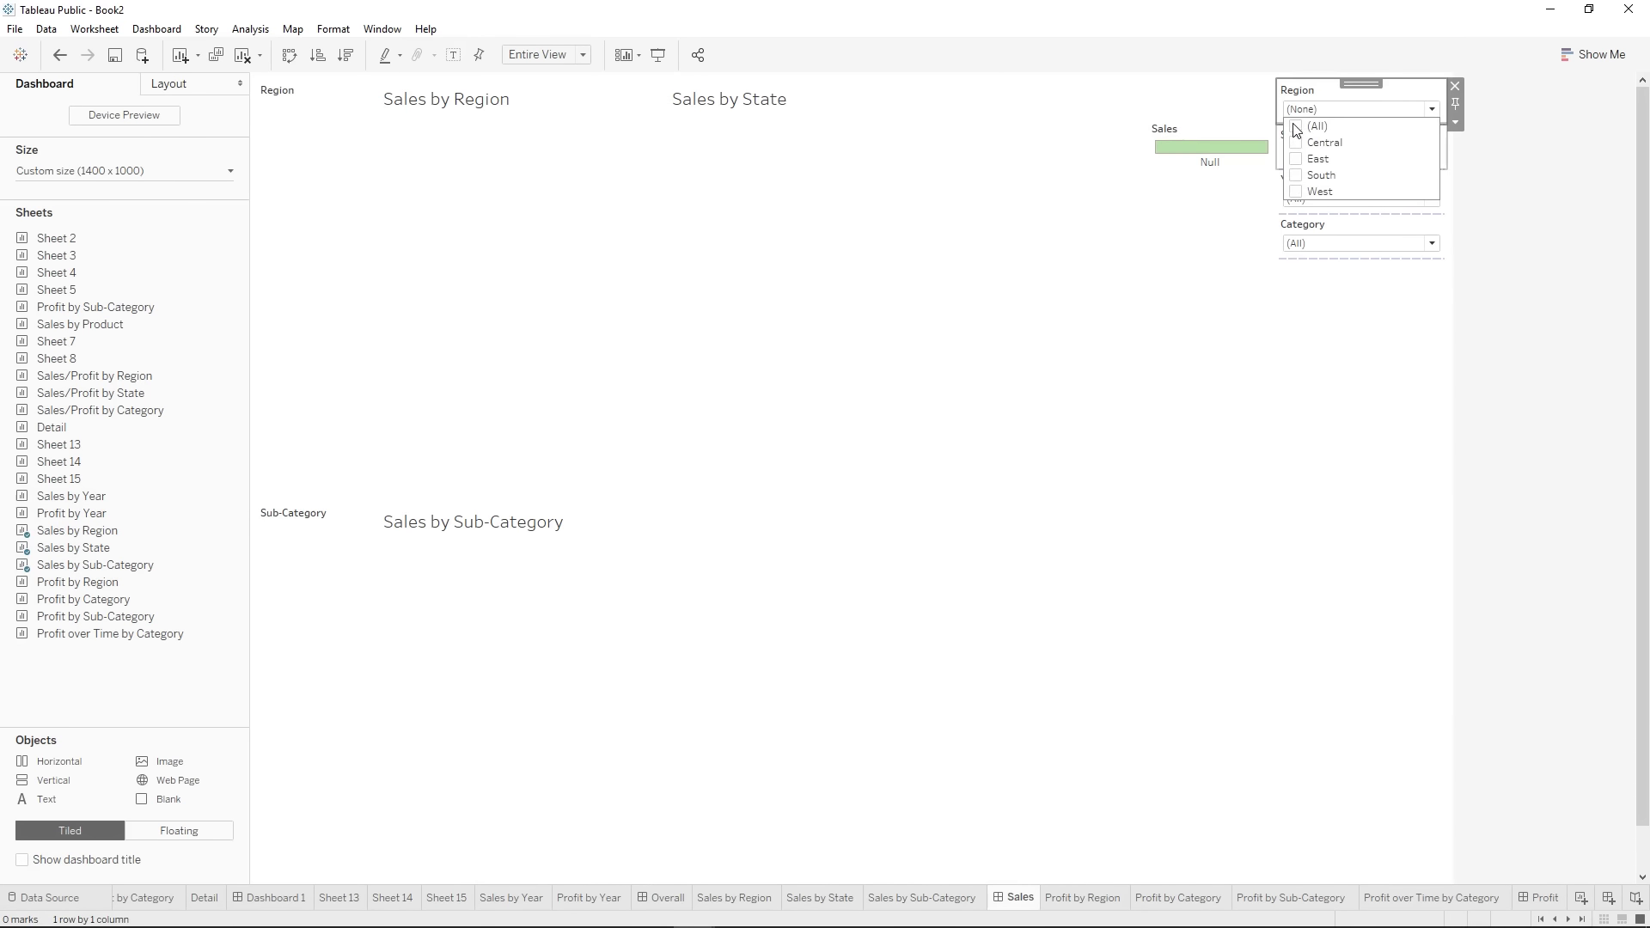
{"action": "left_click", "coordinate": [1319, 543]}
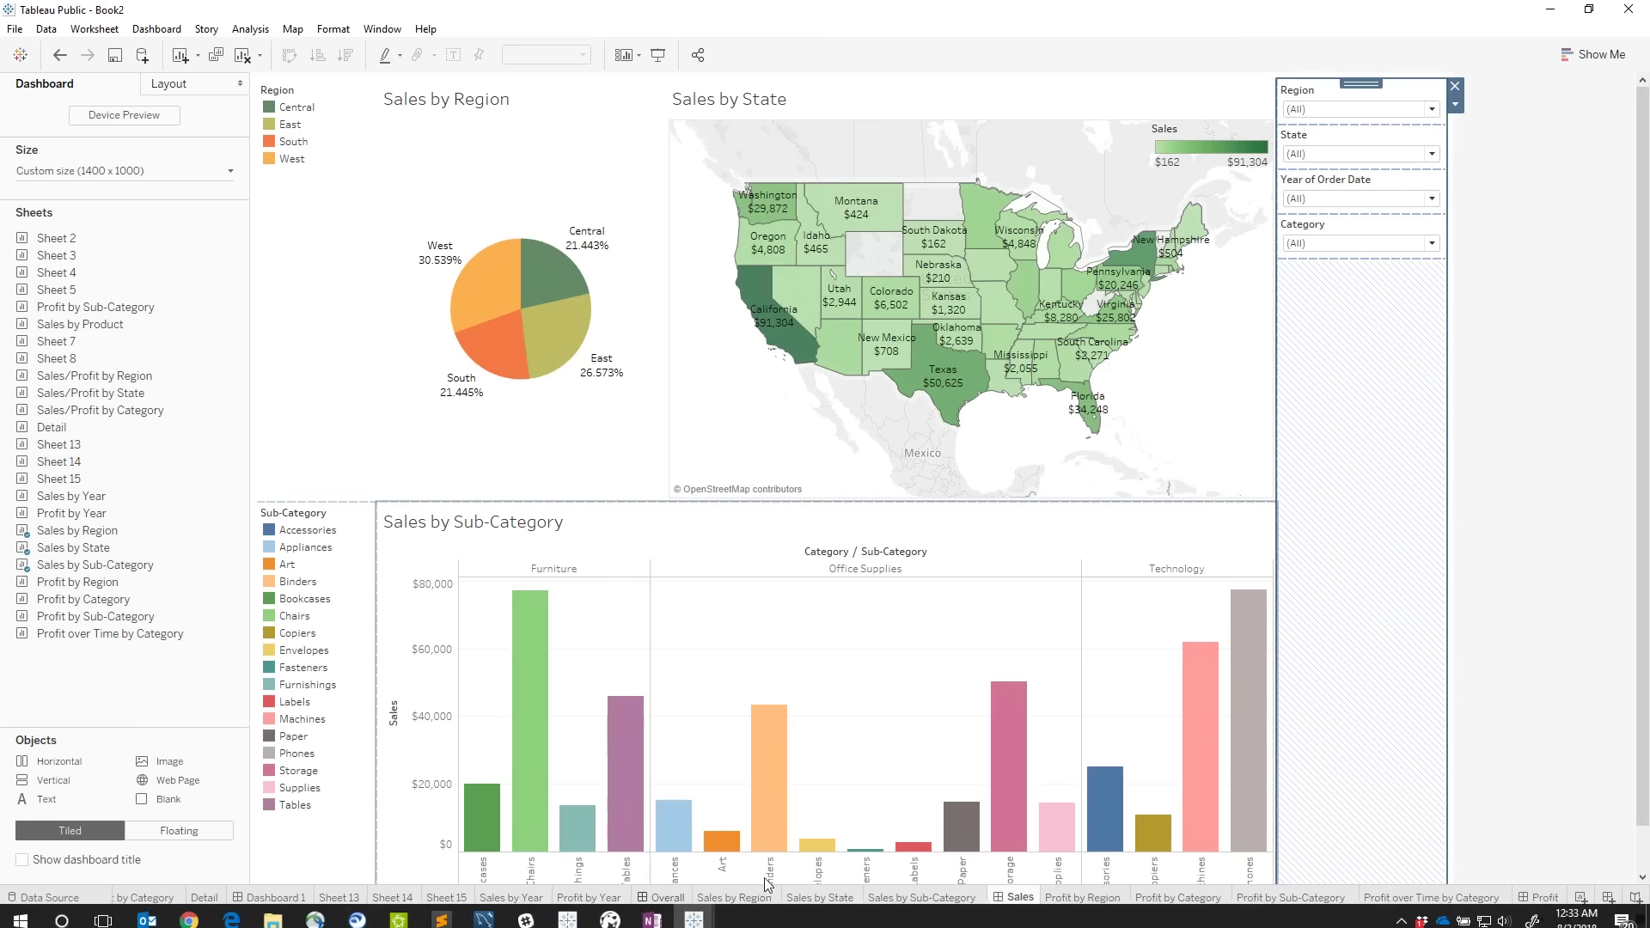
{"action": "left_click", "coordinate": [667, 897]}
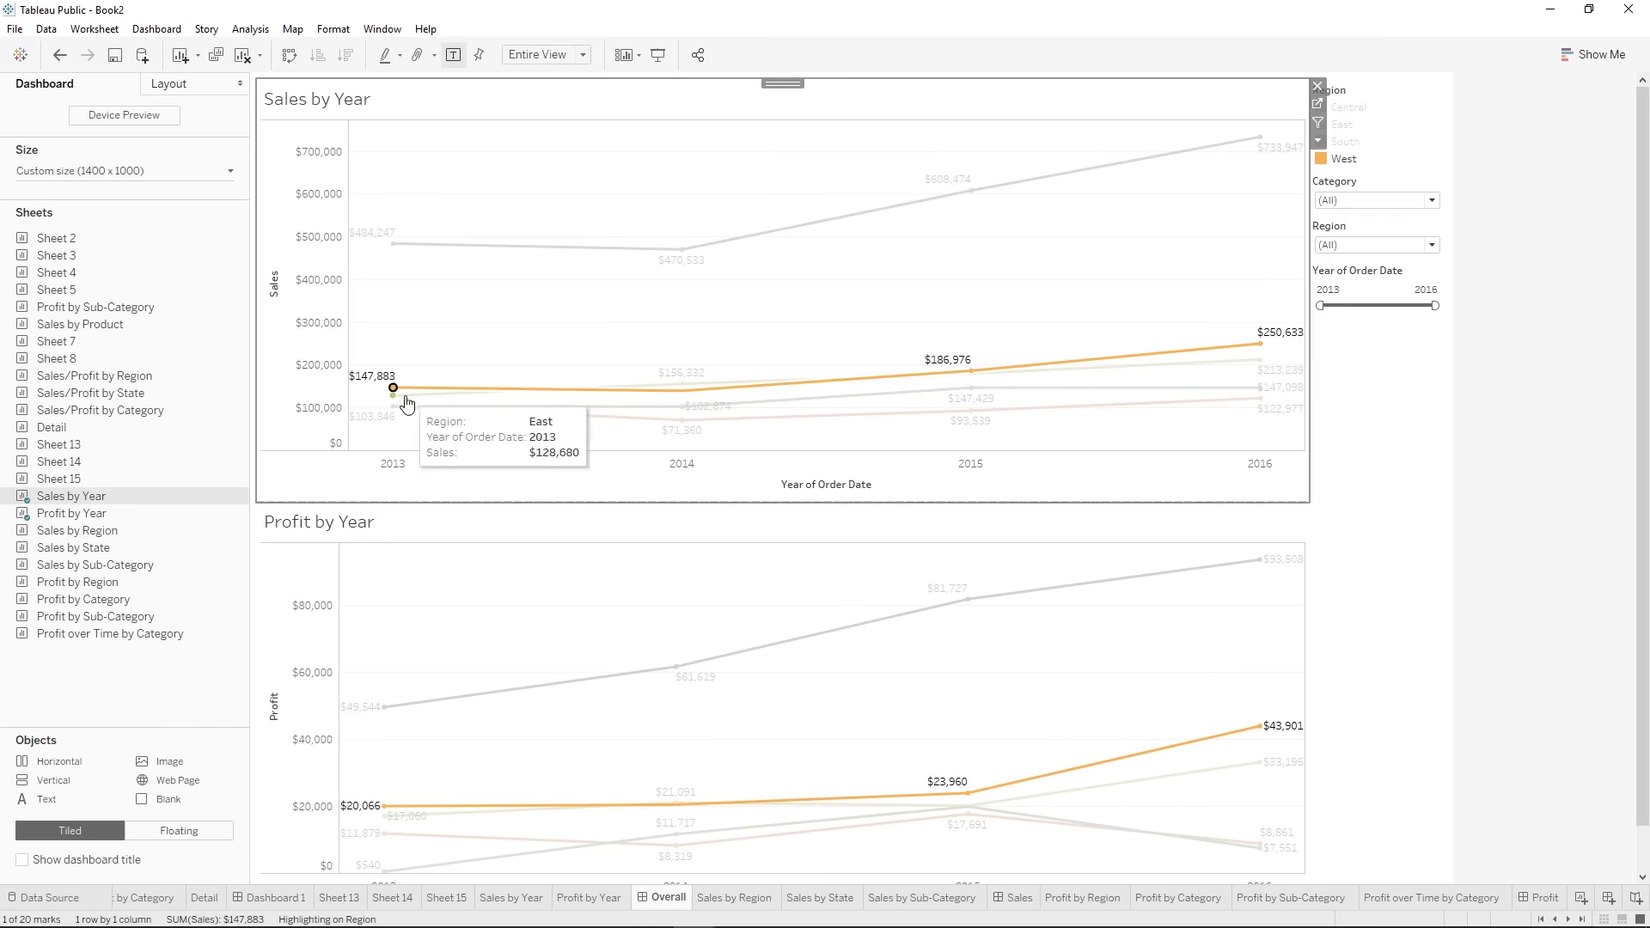
{"action": "left_click", "coordinate": [467, 358]}
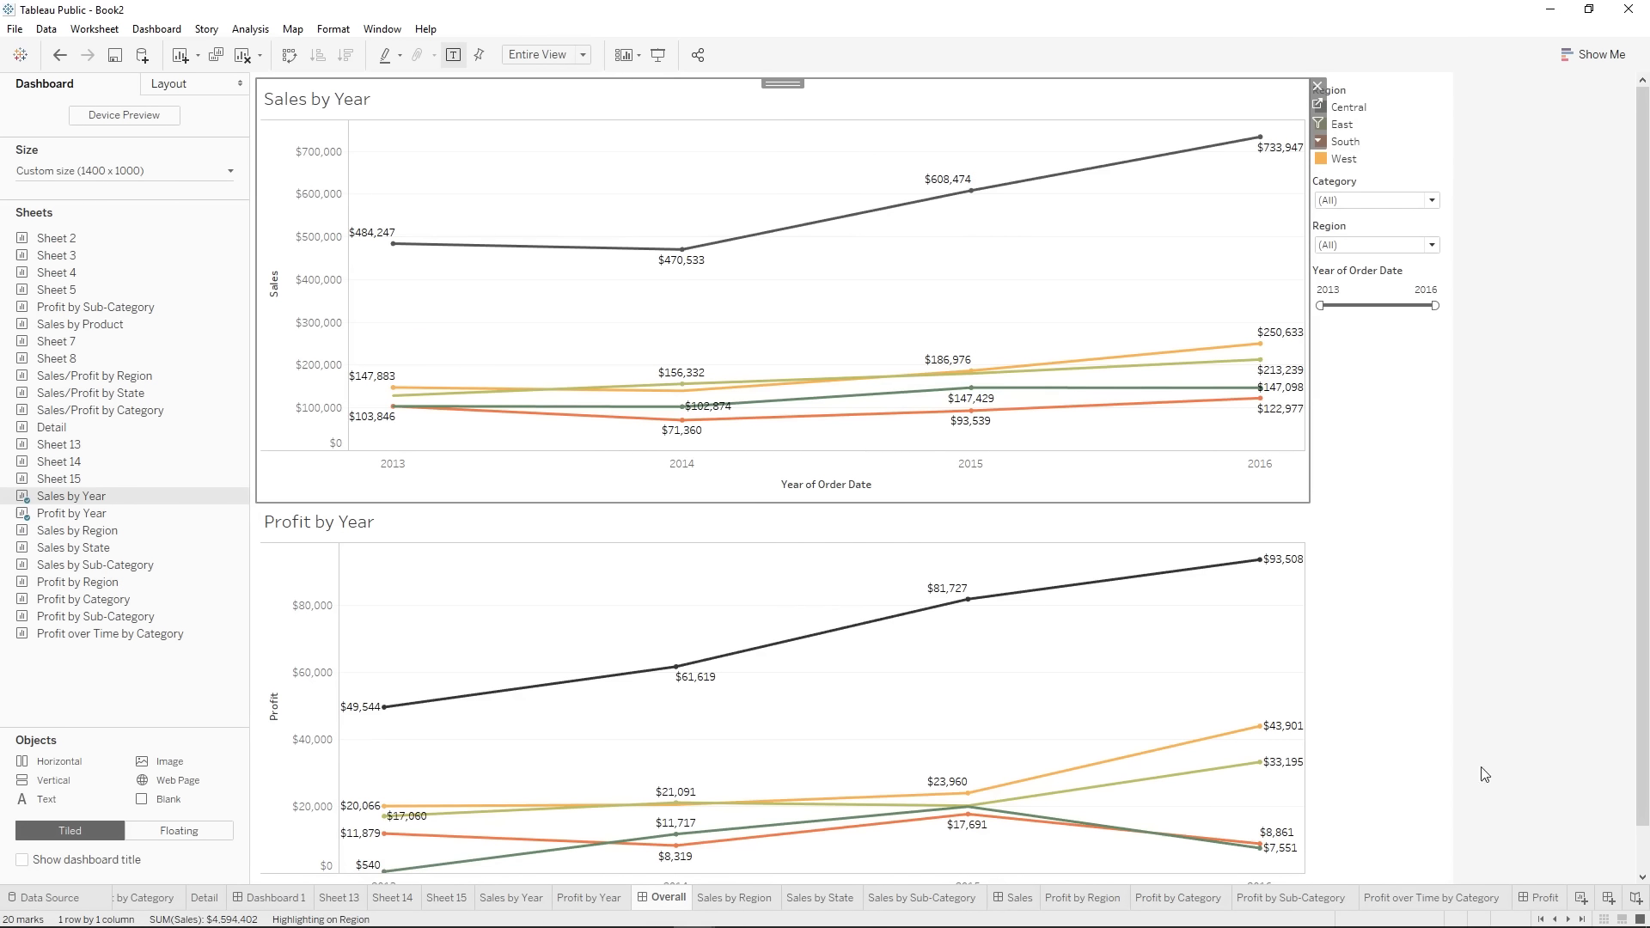
- Add a filter action named Go to Profit Dashboard with only Profit by Year as source sheet and the Profit dashboard as target
{"action": "left_click", "coordinate": [158, 30]}
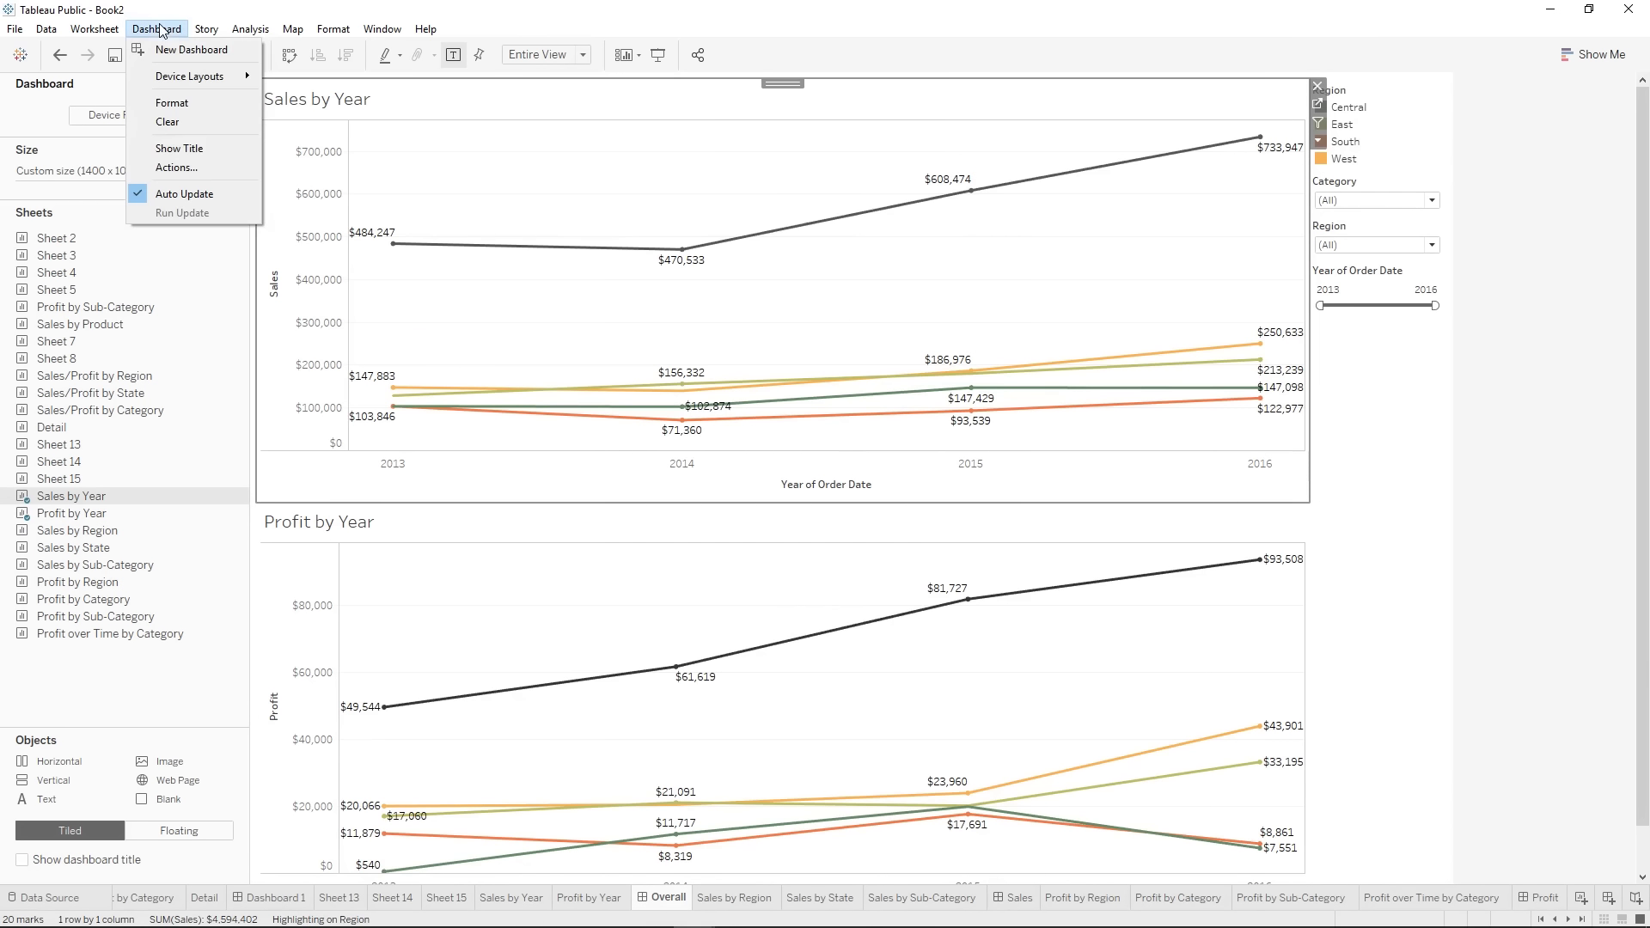
{"action": "left_click", "coordinate": [200, 168]}
{"action": "left_click", "coordinate": [610, 550]}
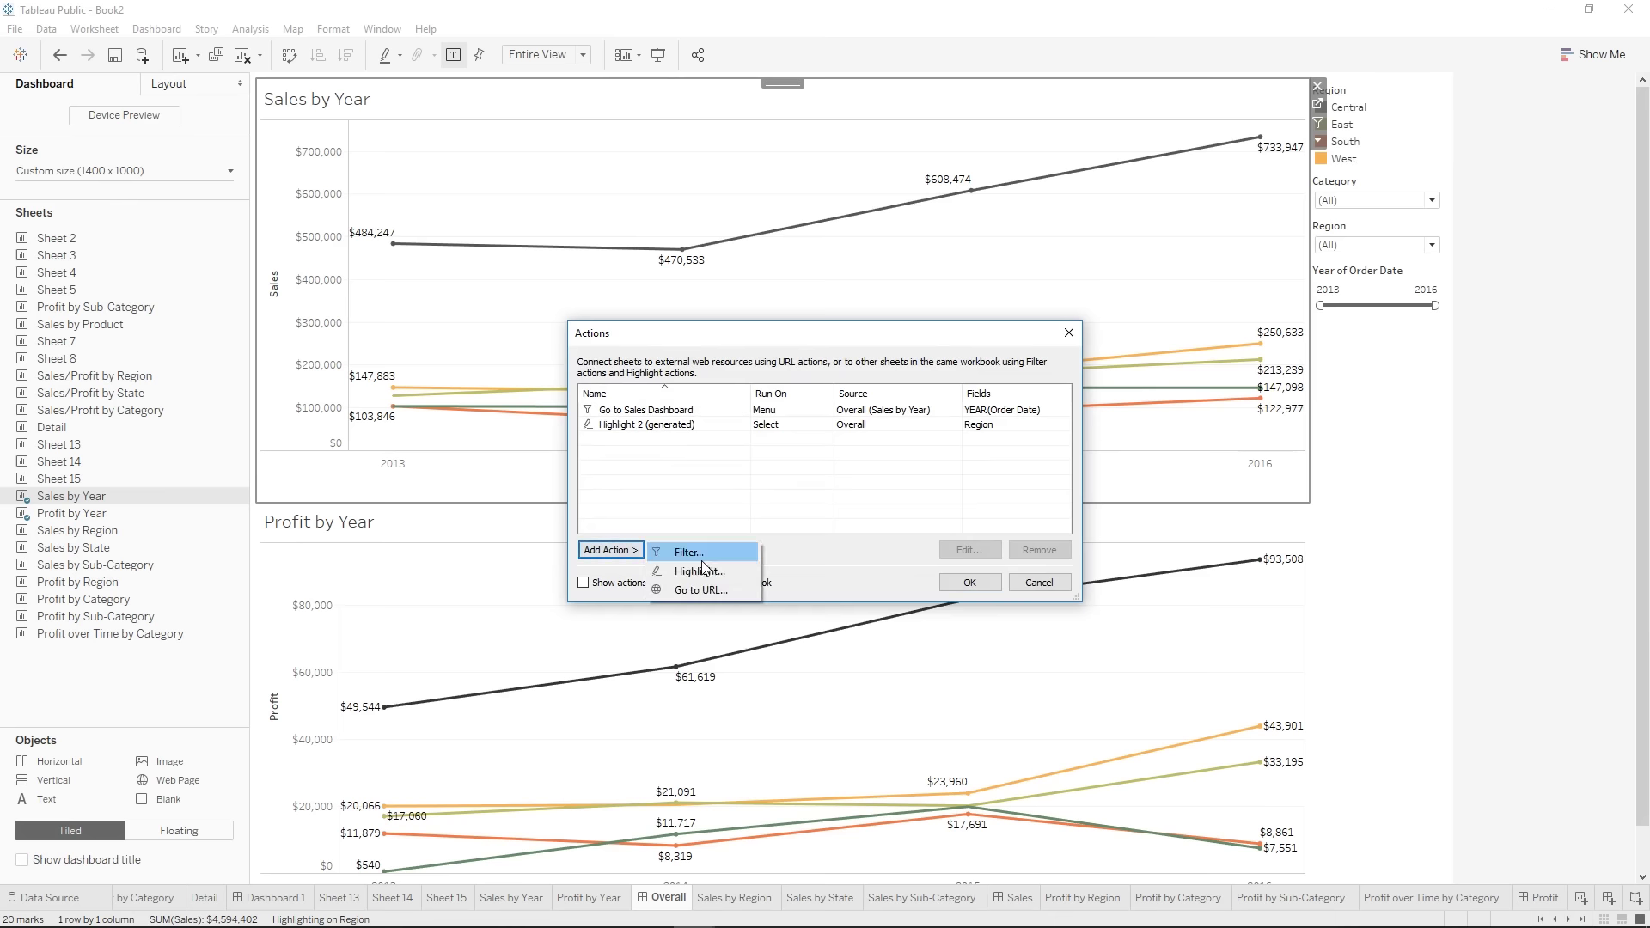
{"action": "left_click", "coordinate": [688, 552]}
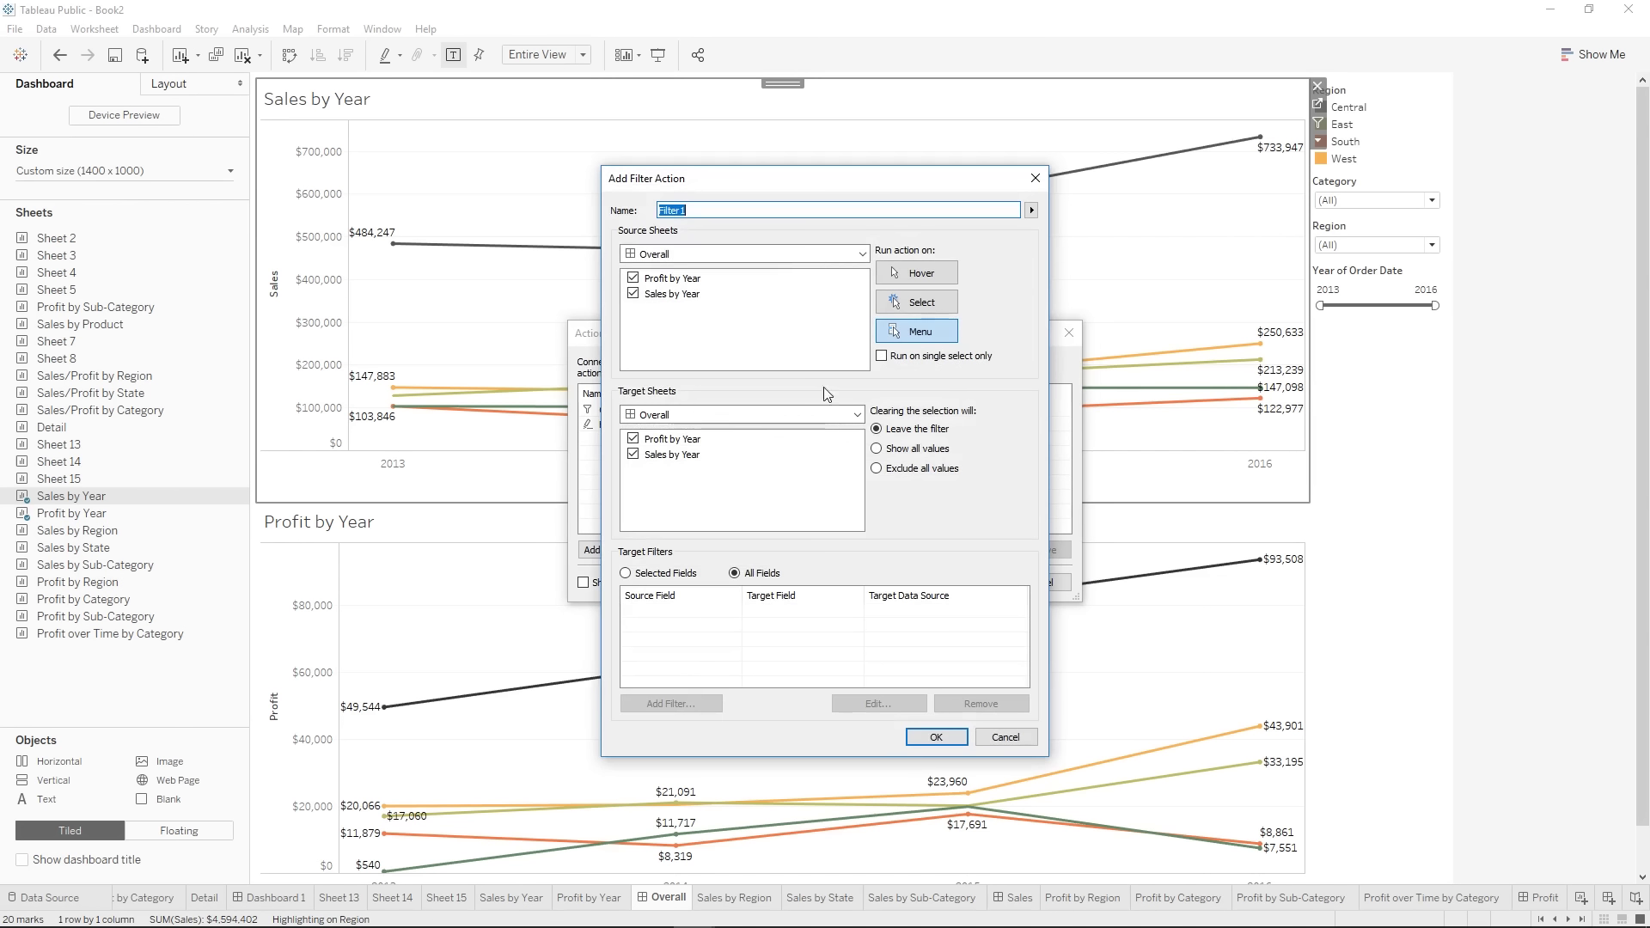
{"action": "type", "text": "Go to Profit Dashboard"}
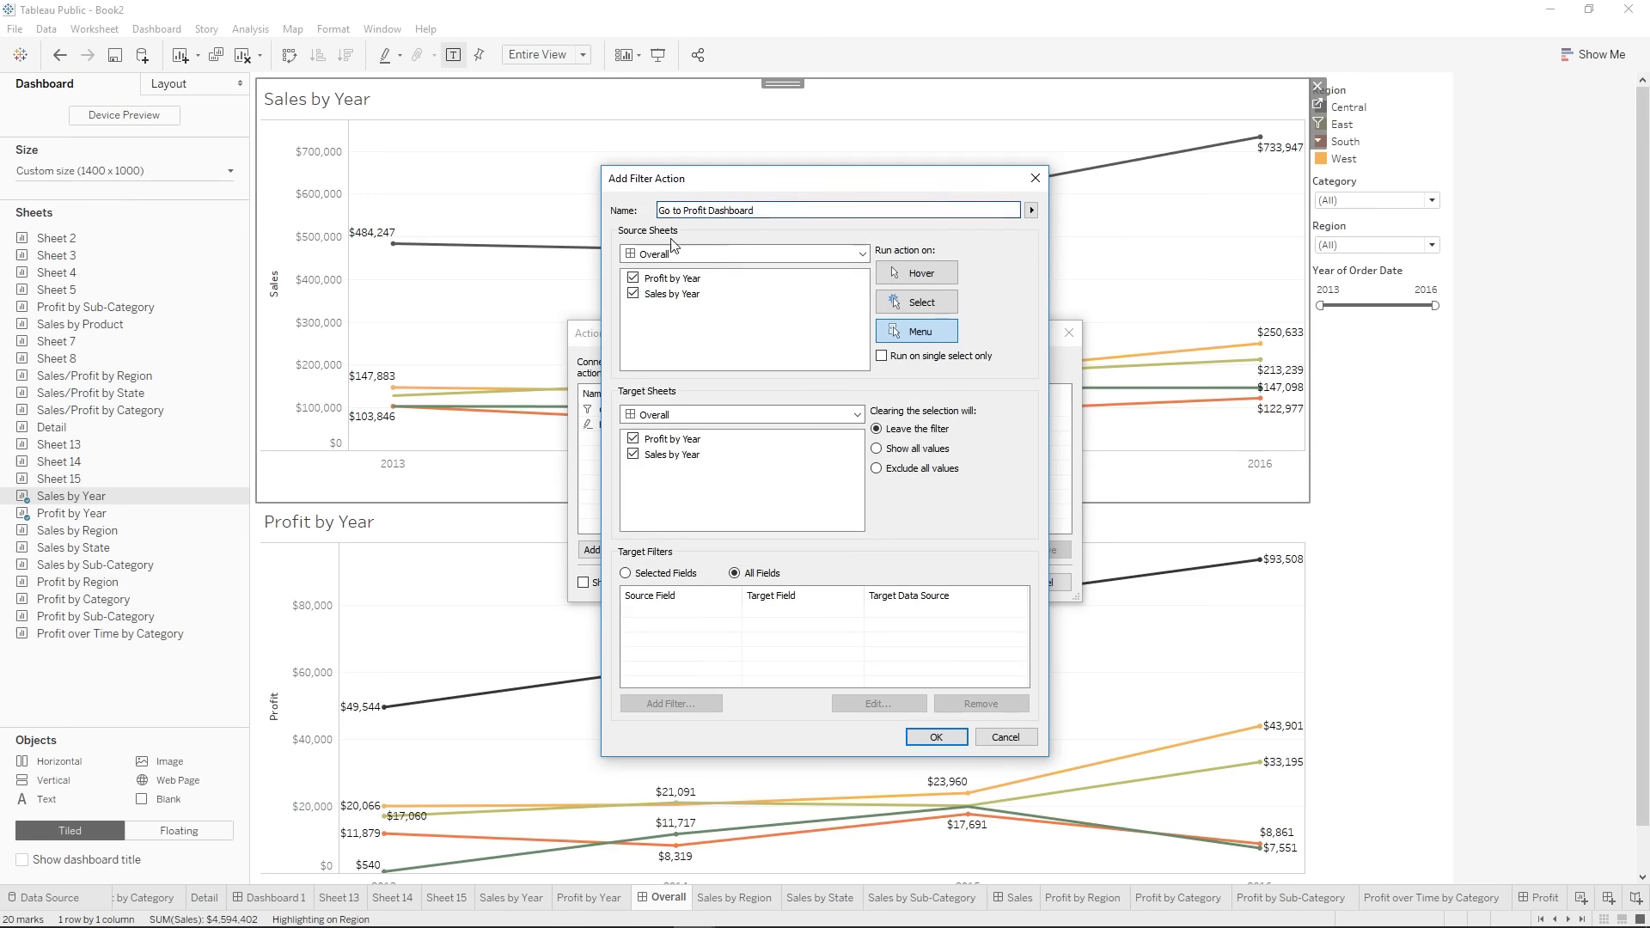
{"action": "left_click", "coordinate": [634, 294]}
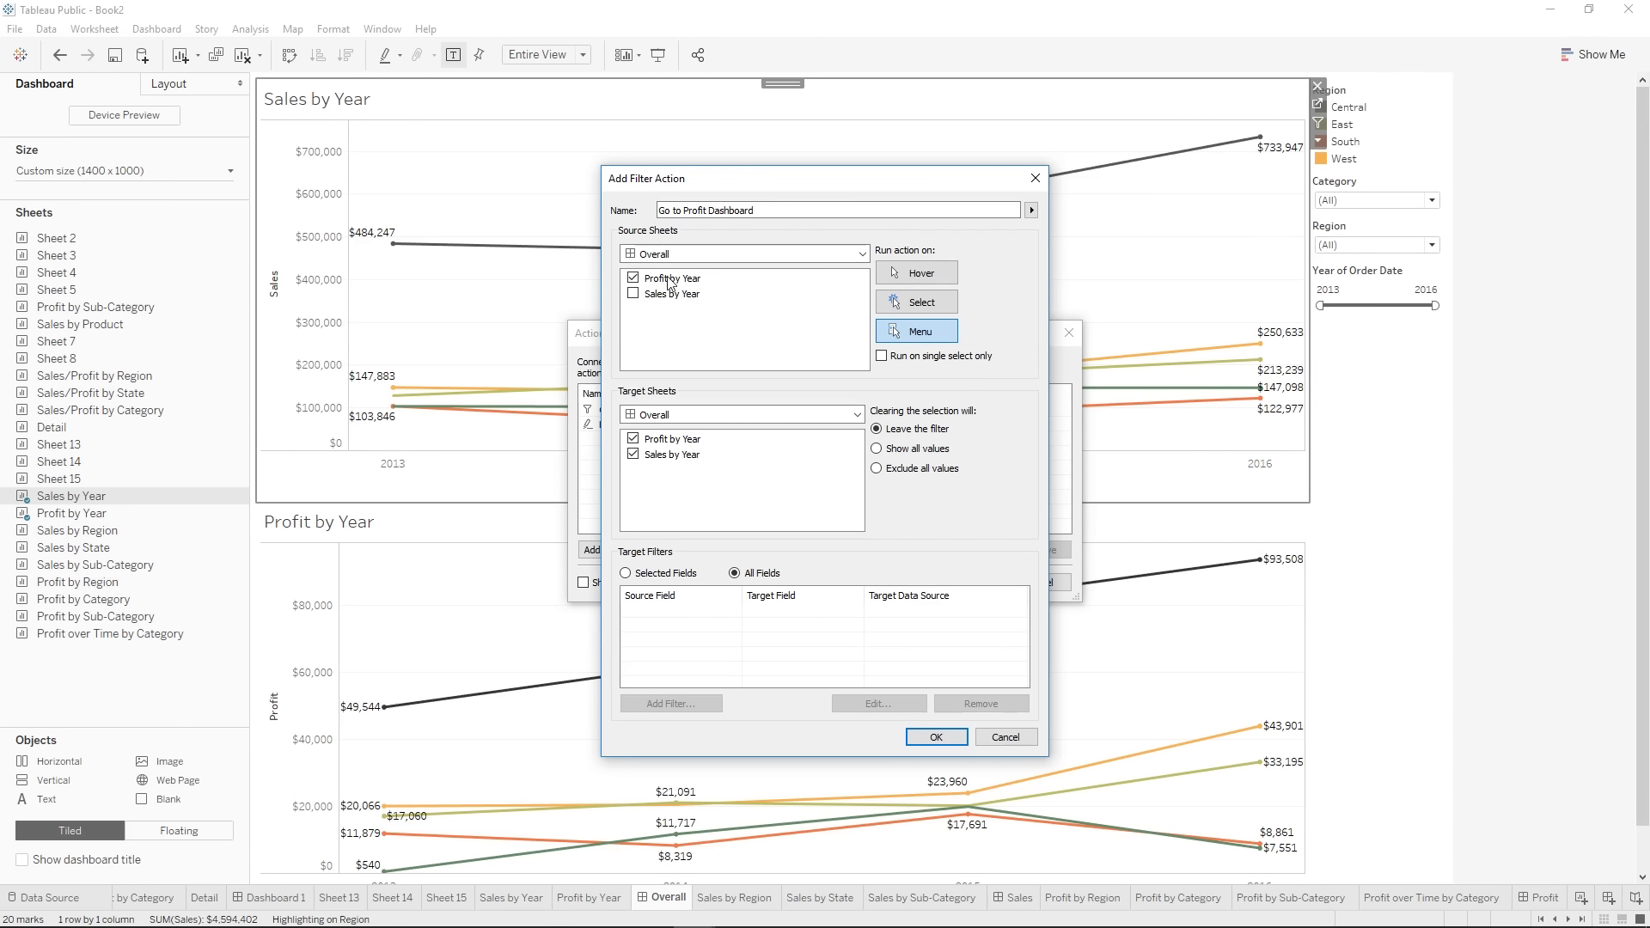
{"action": "left_click", "coordinate": [662, 415]}
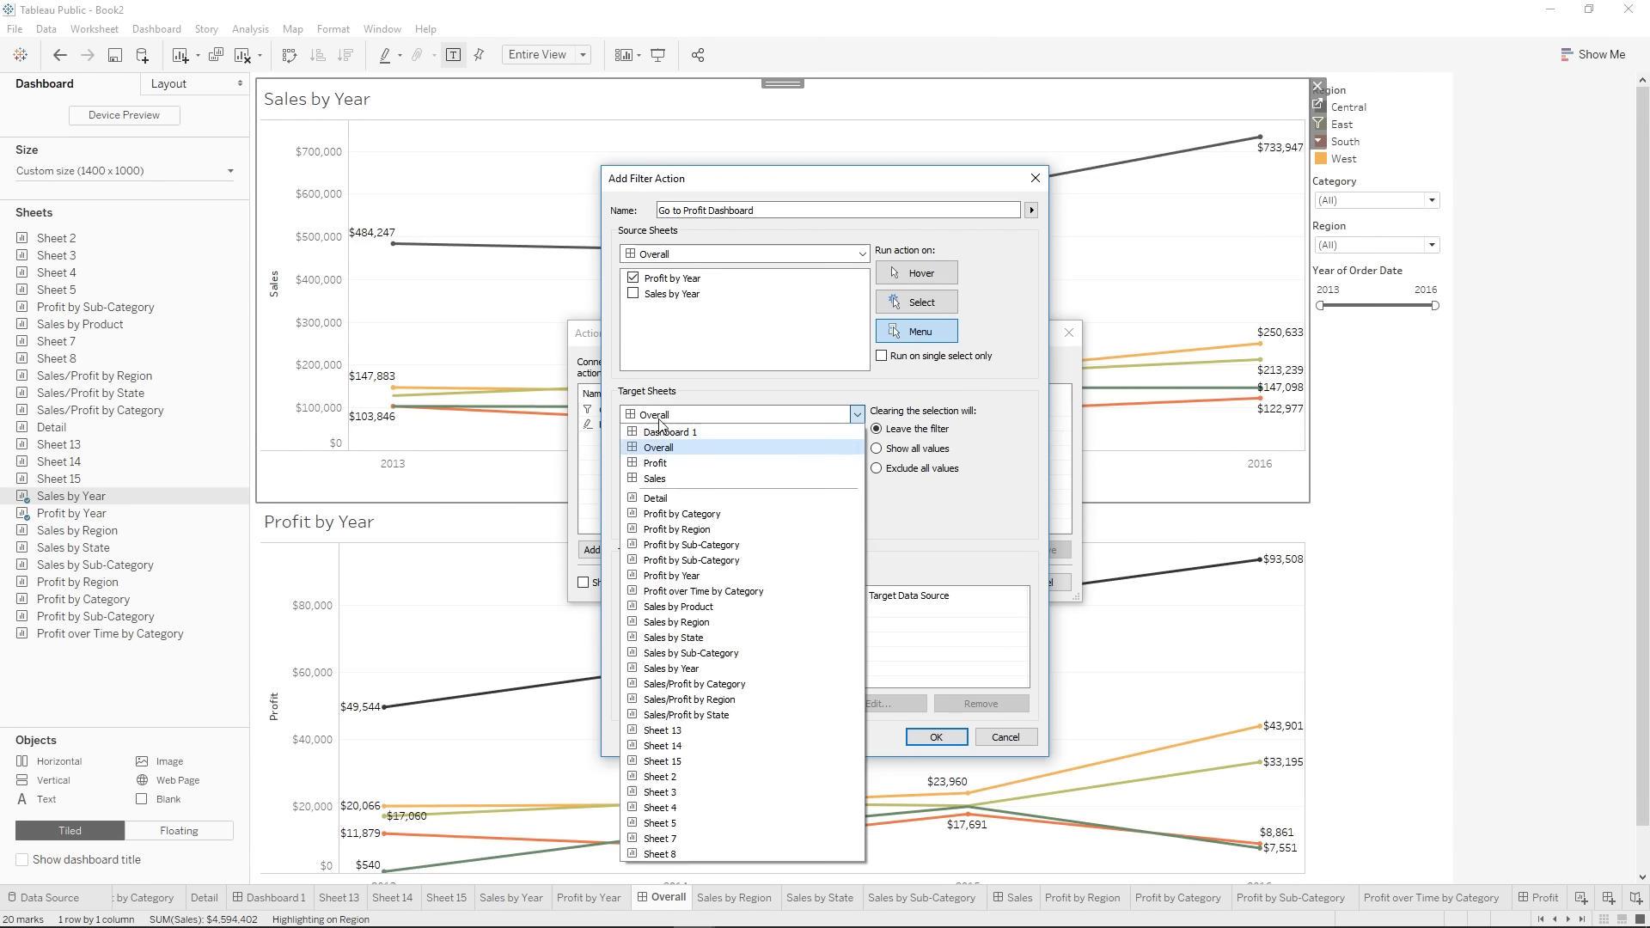
{"action": "left_click", "coordinate": [679, 458]}
- Limit the new action's target filters to selected fields and add YEAR(Order Date) as both source and target field
{"action": "left_click", "coordinate": [625, 573]}
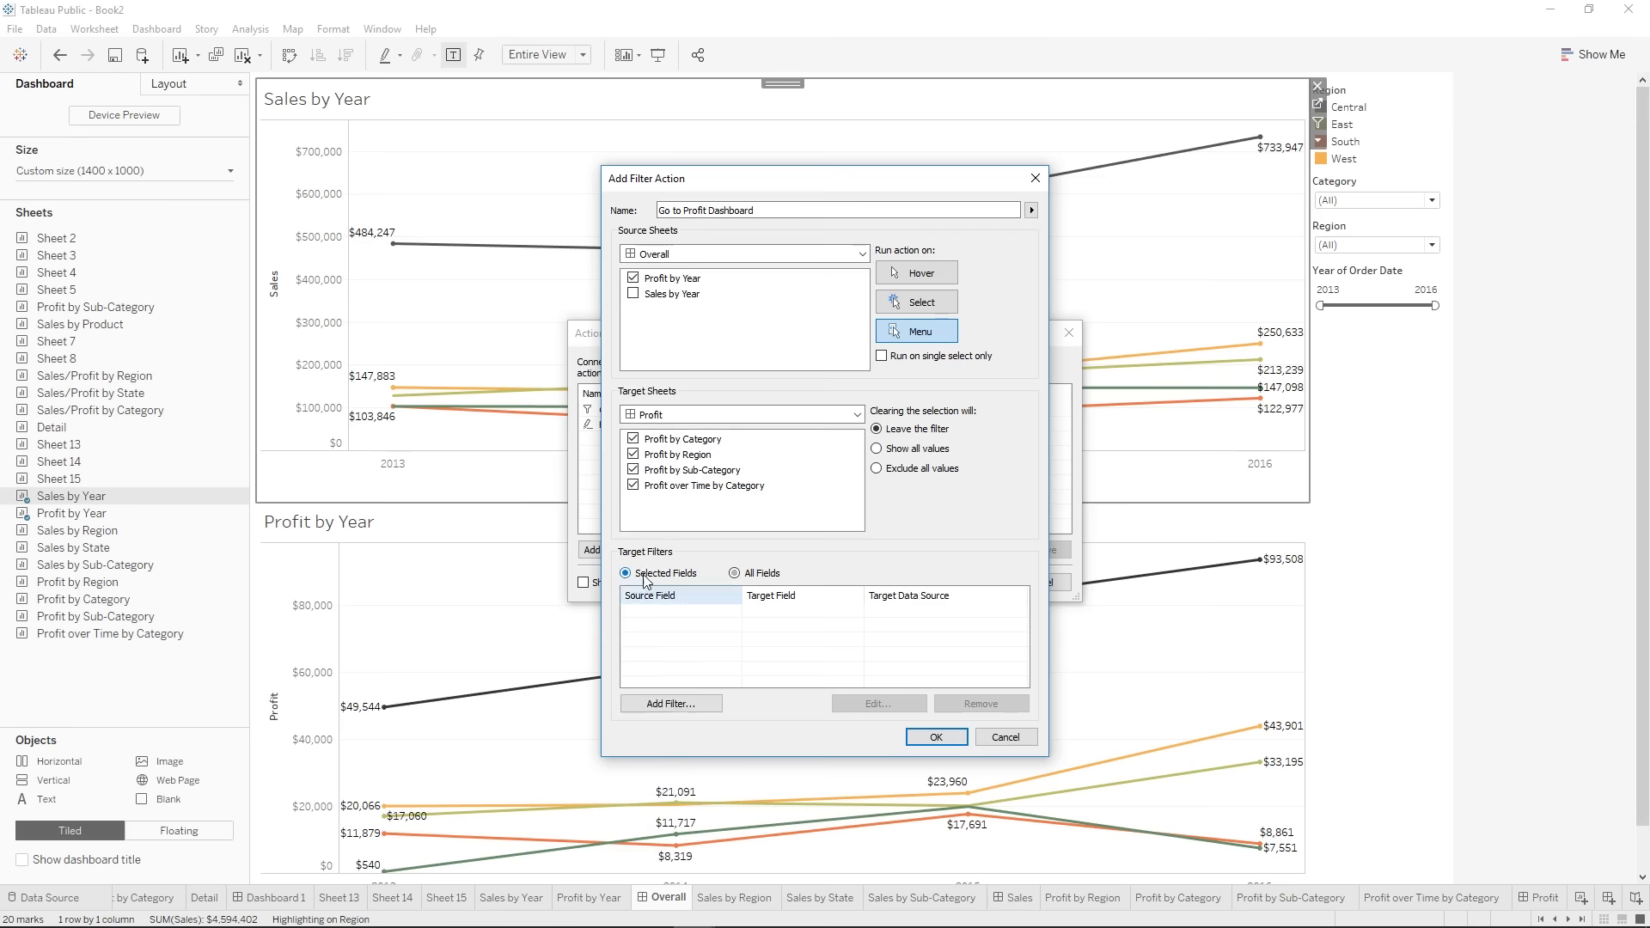
{"action": "left_click", "coordinate": [674, 705]}
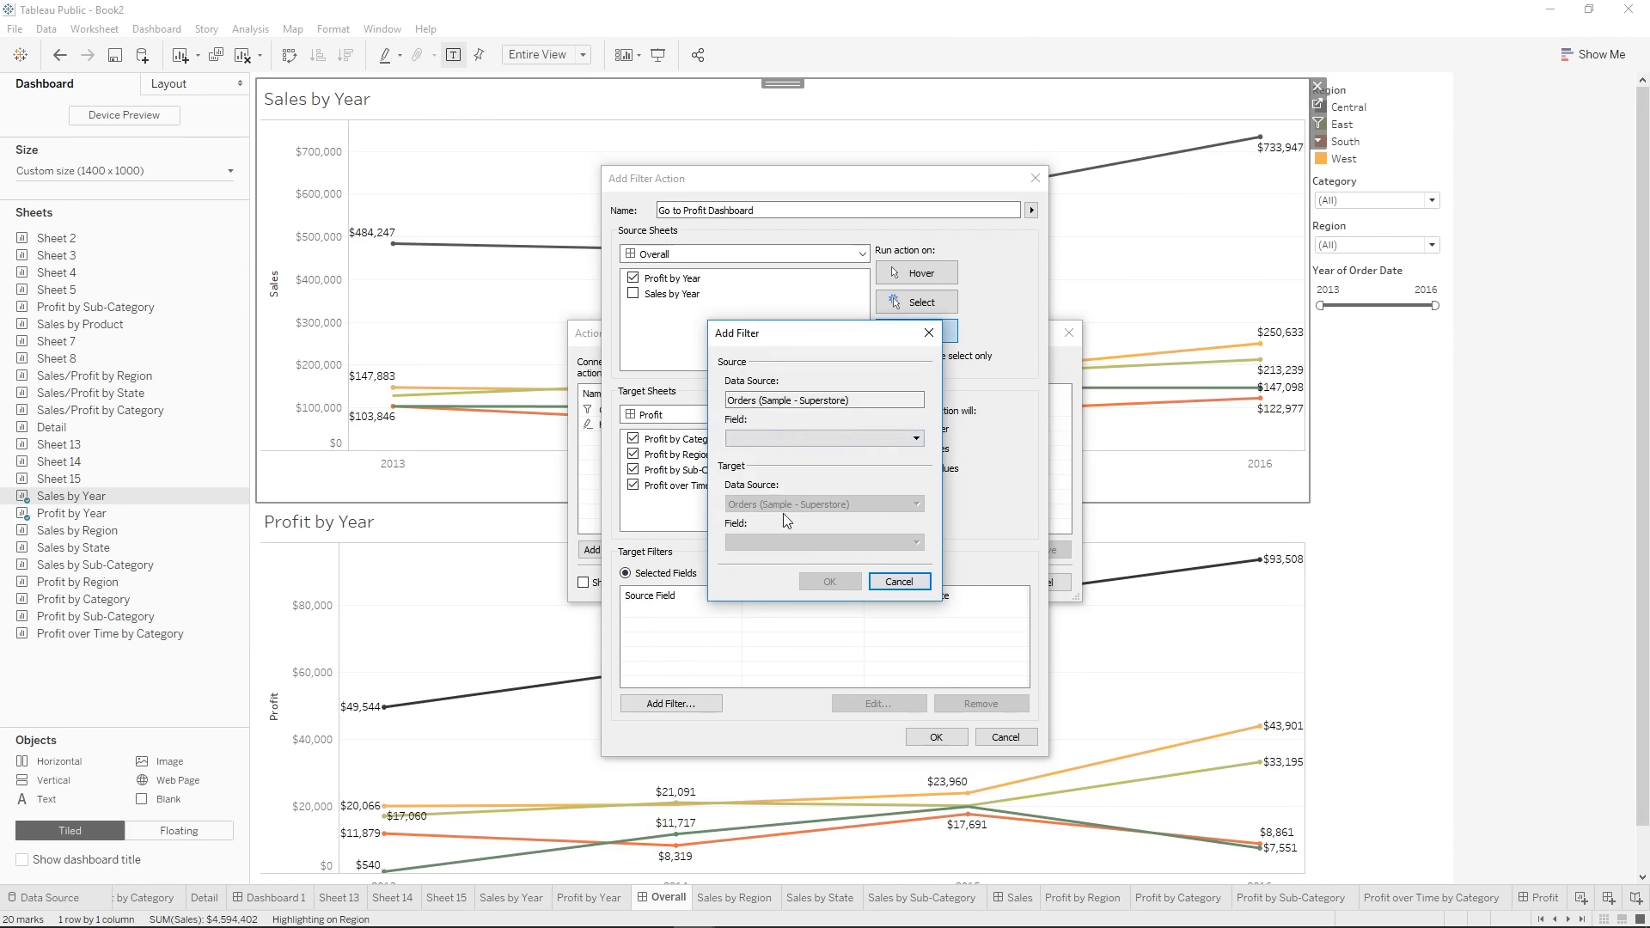
{"action": "left_click", "coordinate": [786, 437]}
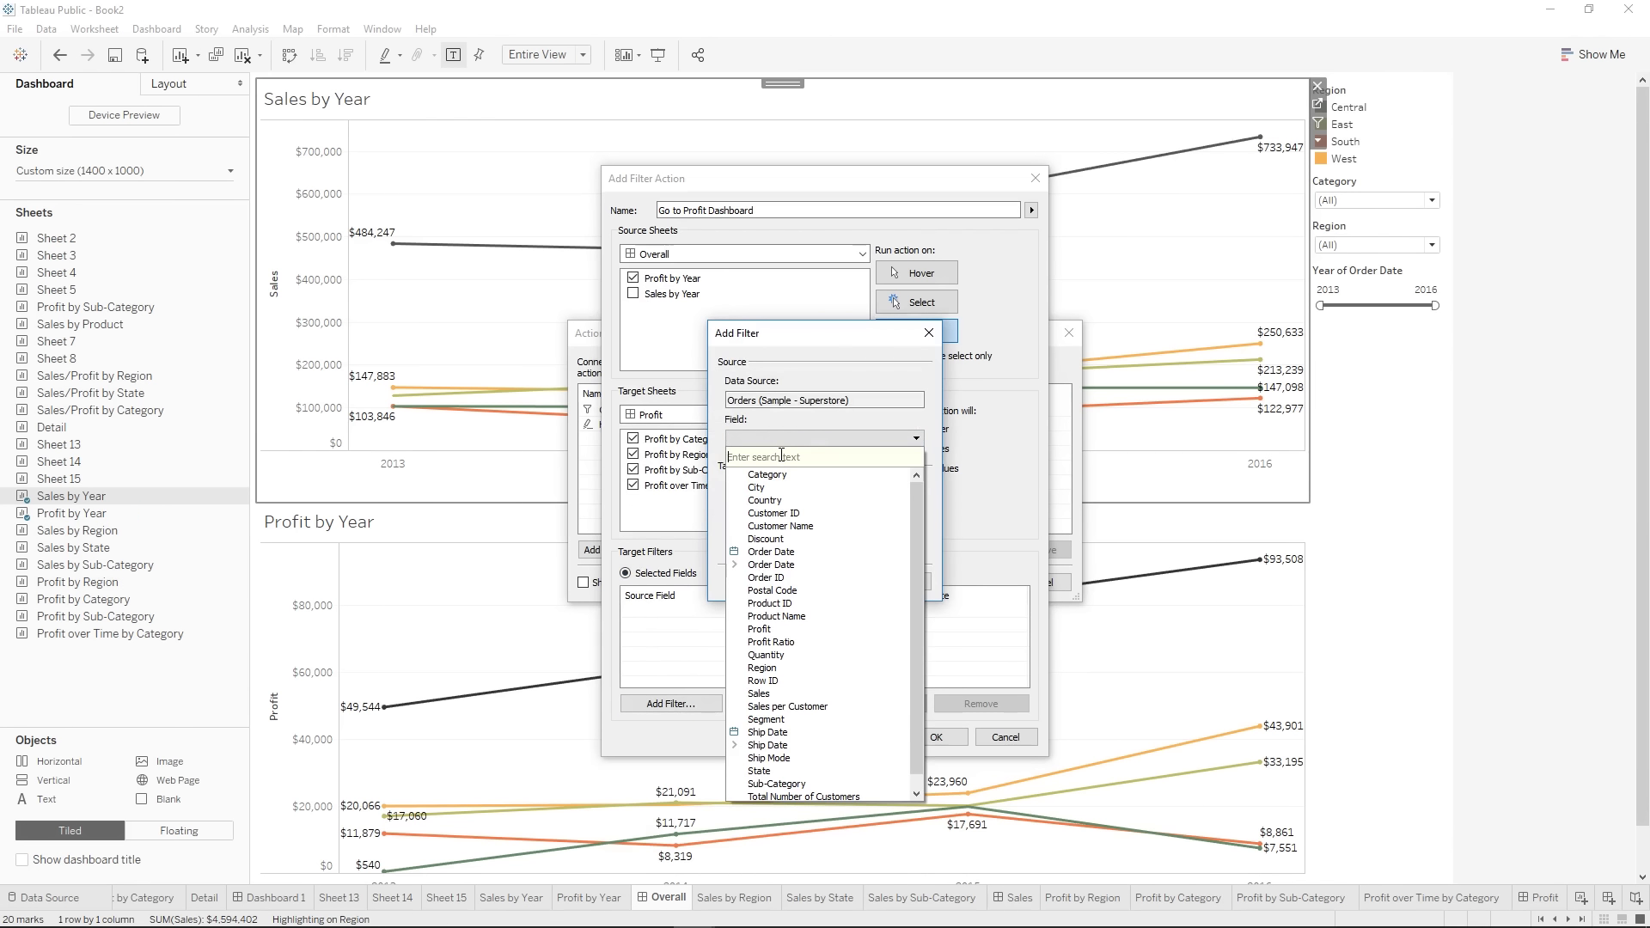
{"action": "type", "text": "Yea"}
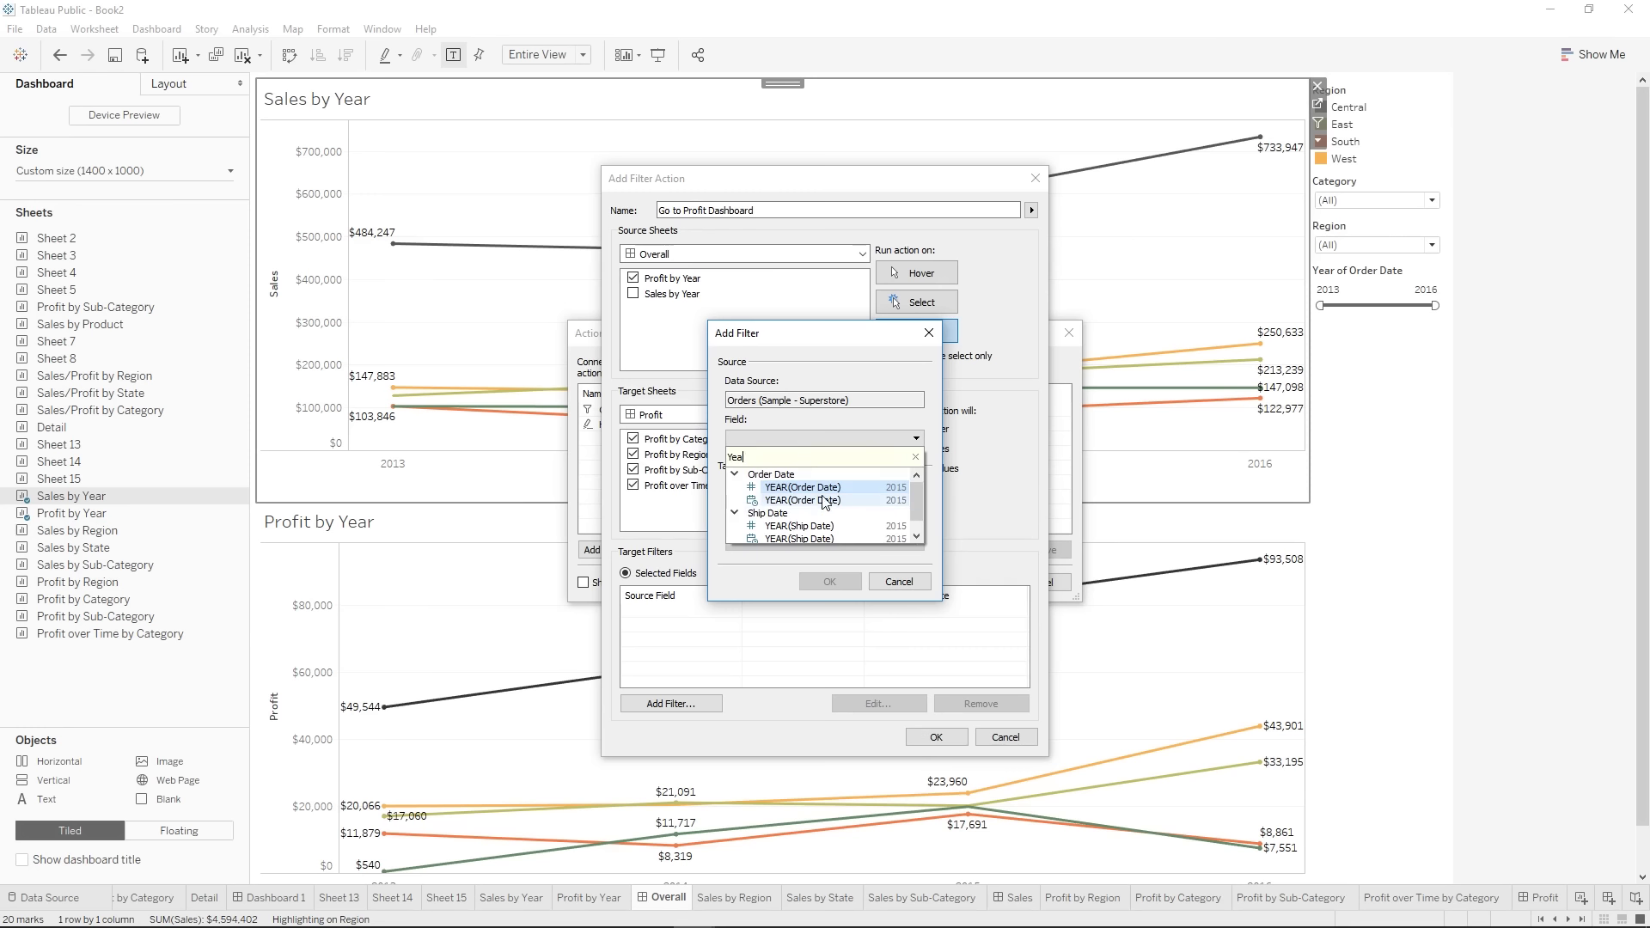
{"action": "key", "text": "BackSpace"}
{"action": "left_click", "coordinate": [770, 431]}
{"action": "left_click", "coordinate": [770, 431]}
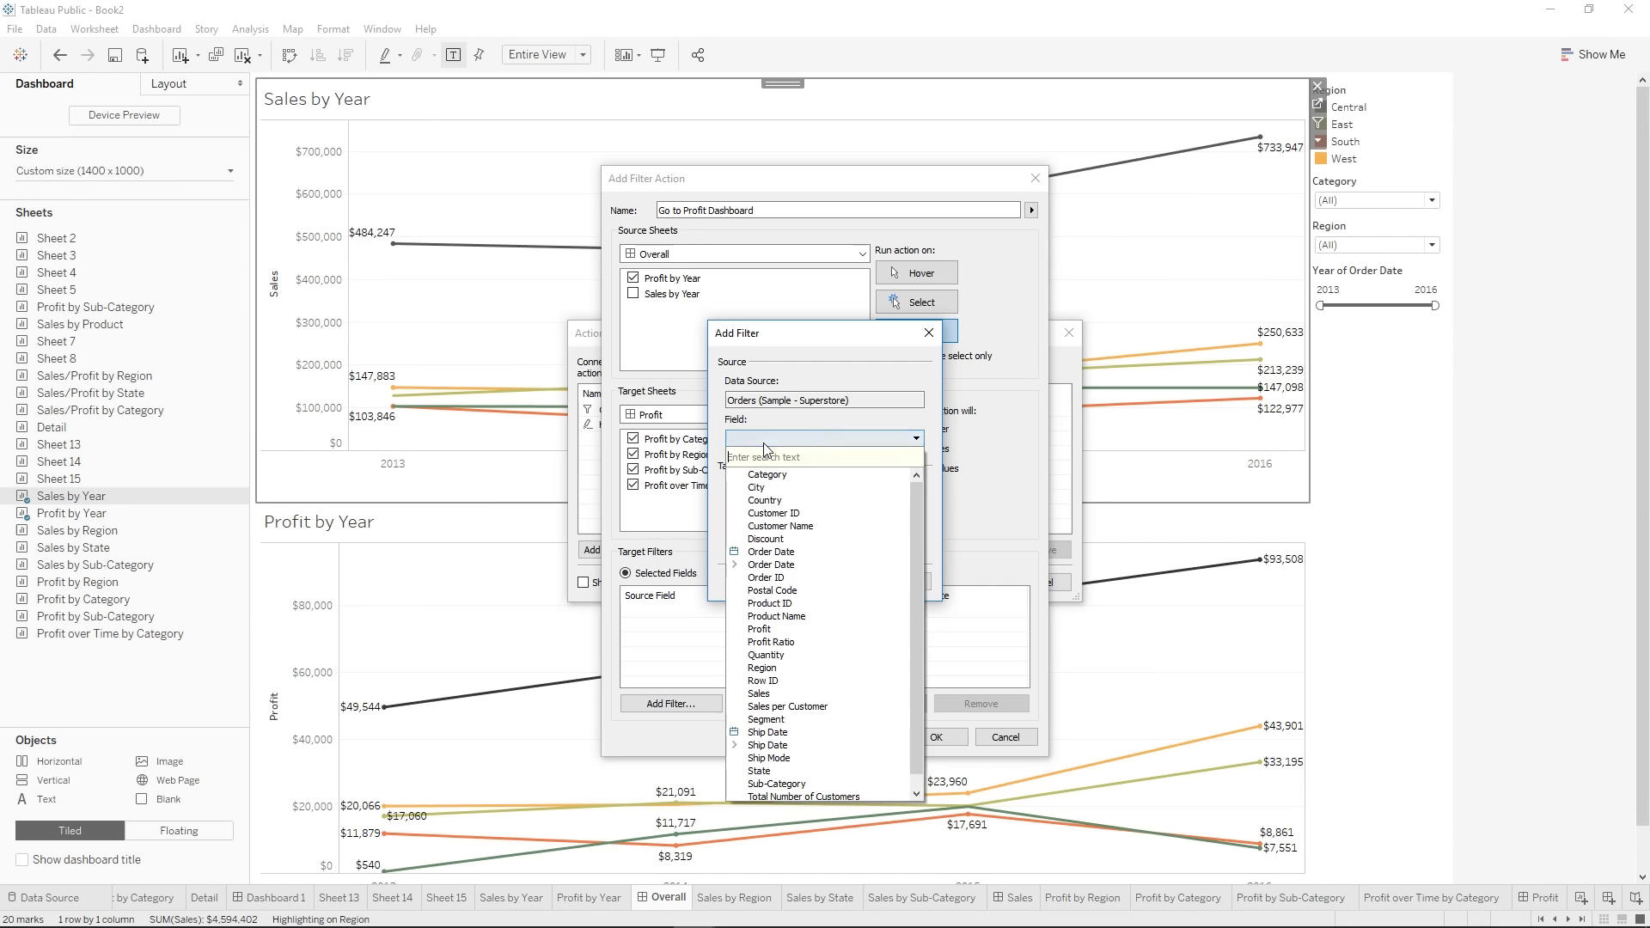
{"action": "type", "text": "year"}
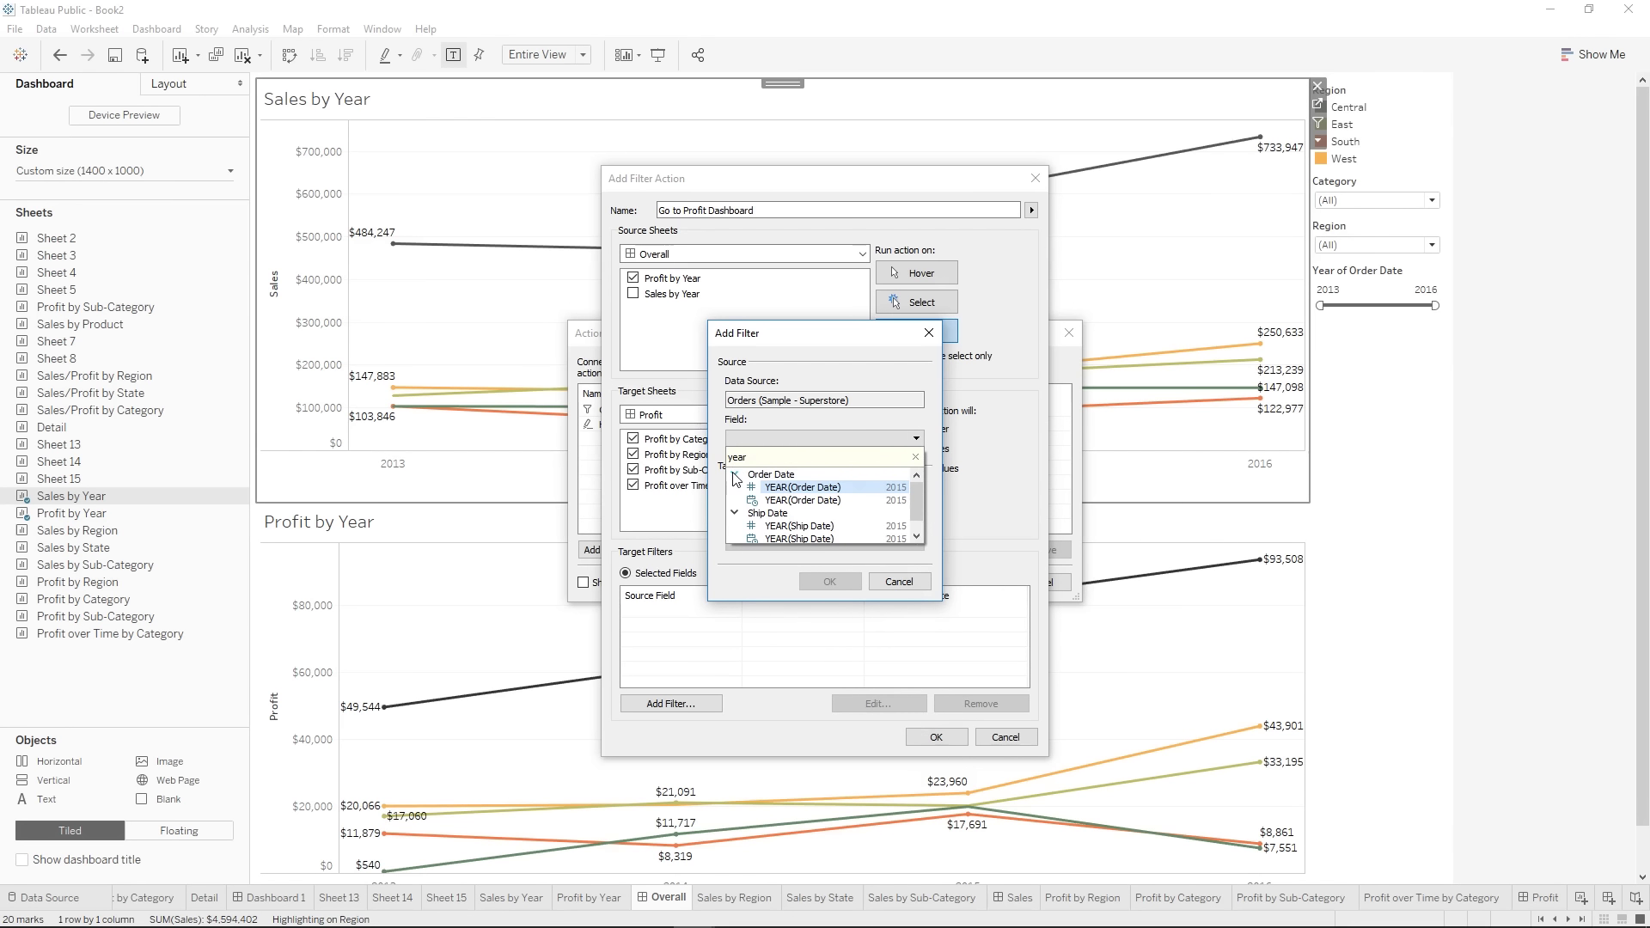
{"action": "left_click", "coordinate": [735, 475]}
{"action": "left_click", "coordinate": [735, 475]}
{"action": "left_click", "coordinate": [755, 506]}
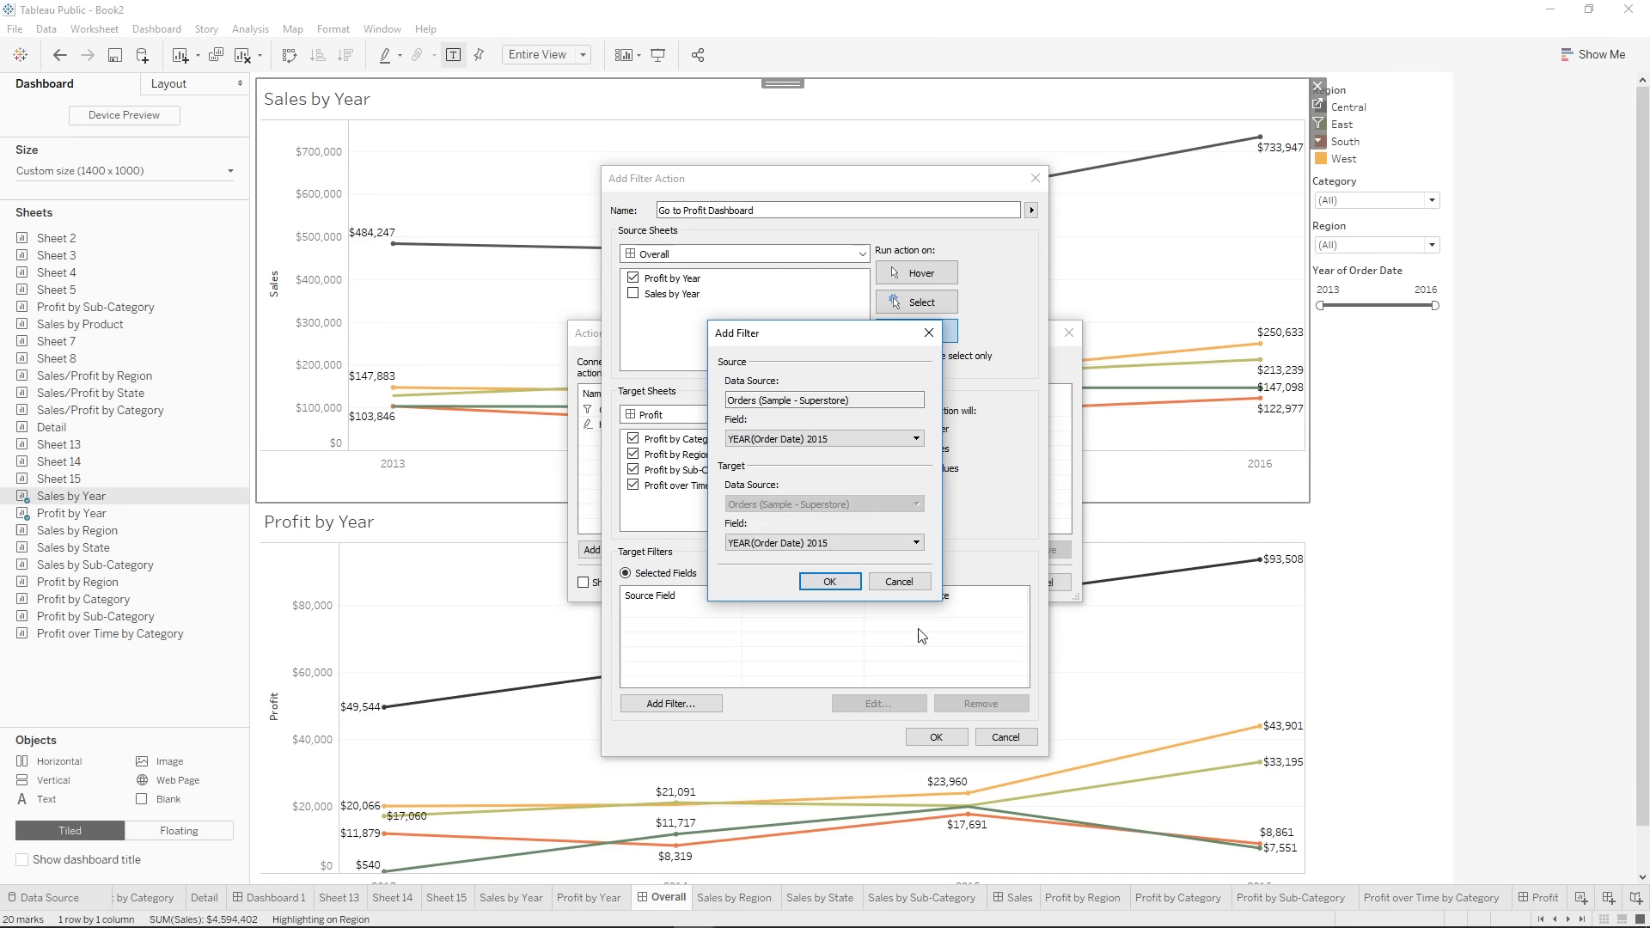
{"action": "left_click", "coordinate": [830, 581]}
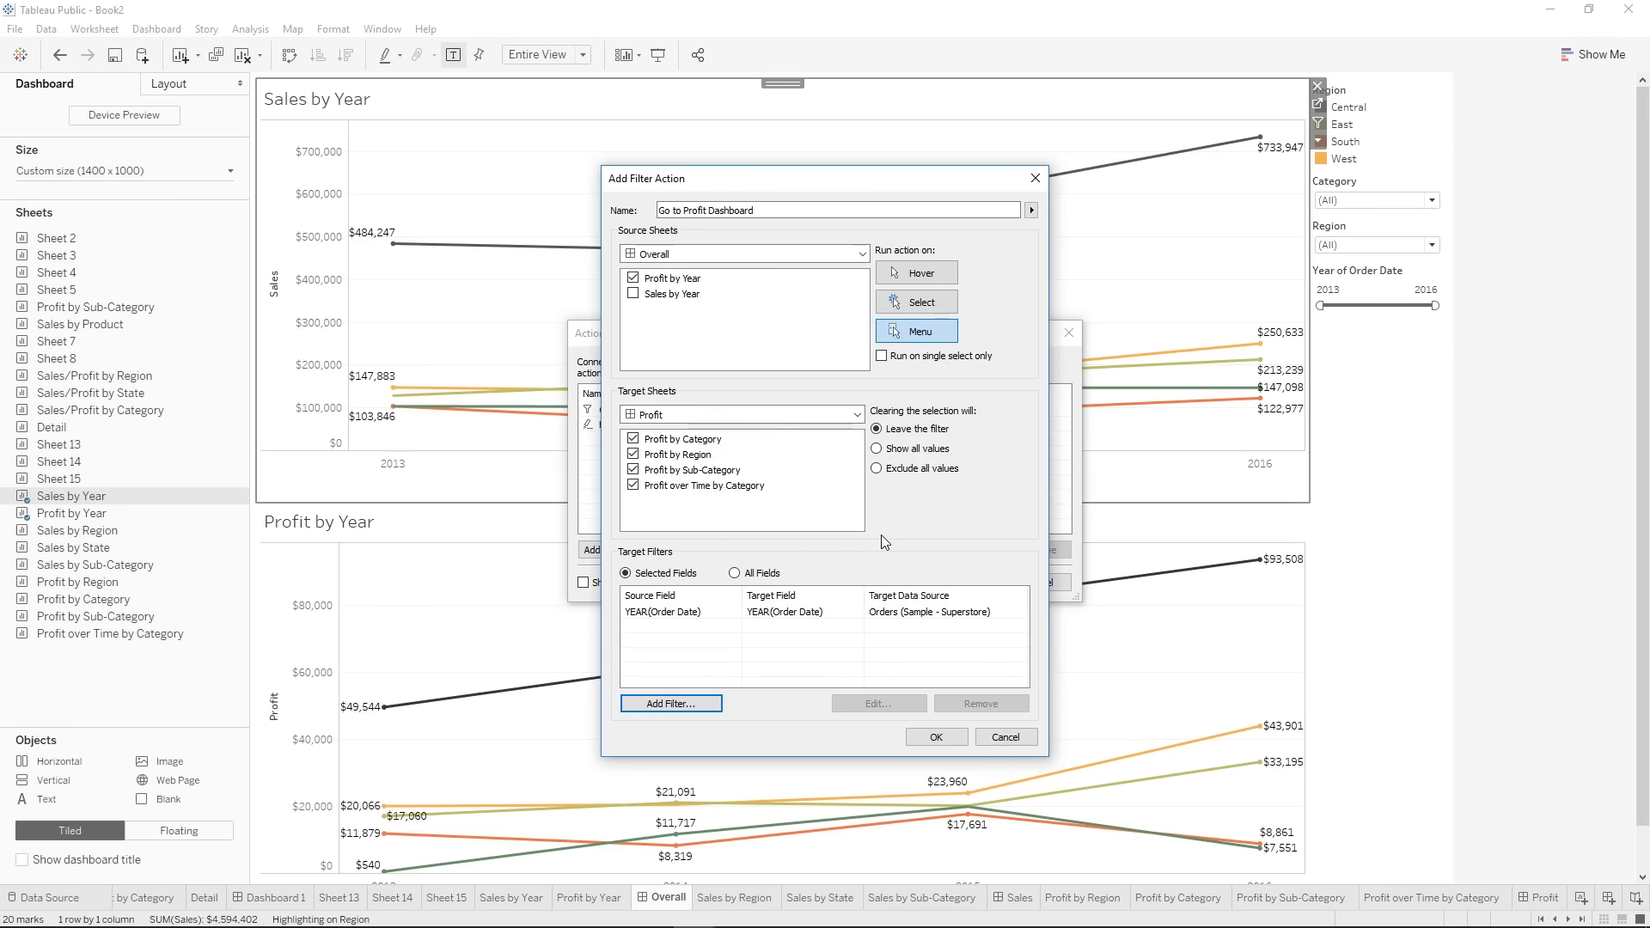
- Save the dashboard actions, test Go to Profit Dashboard from the total line's 2014 point in Profit by Year, and return to Overall
{"action": "left_click", "coordinate": [936, 739]}
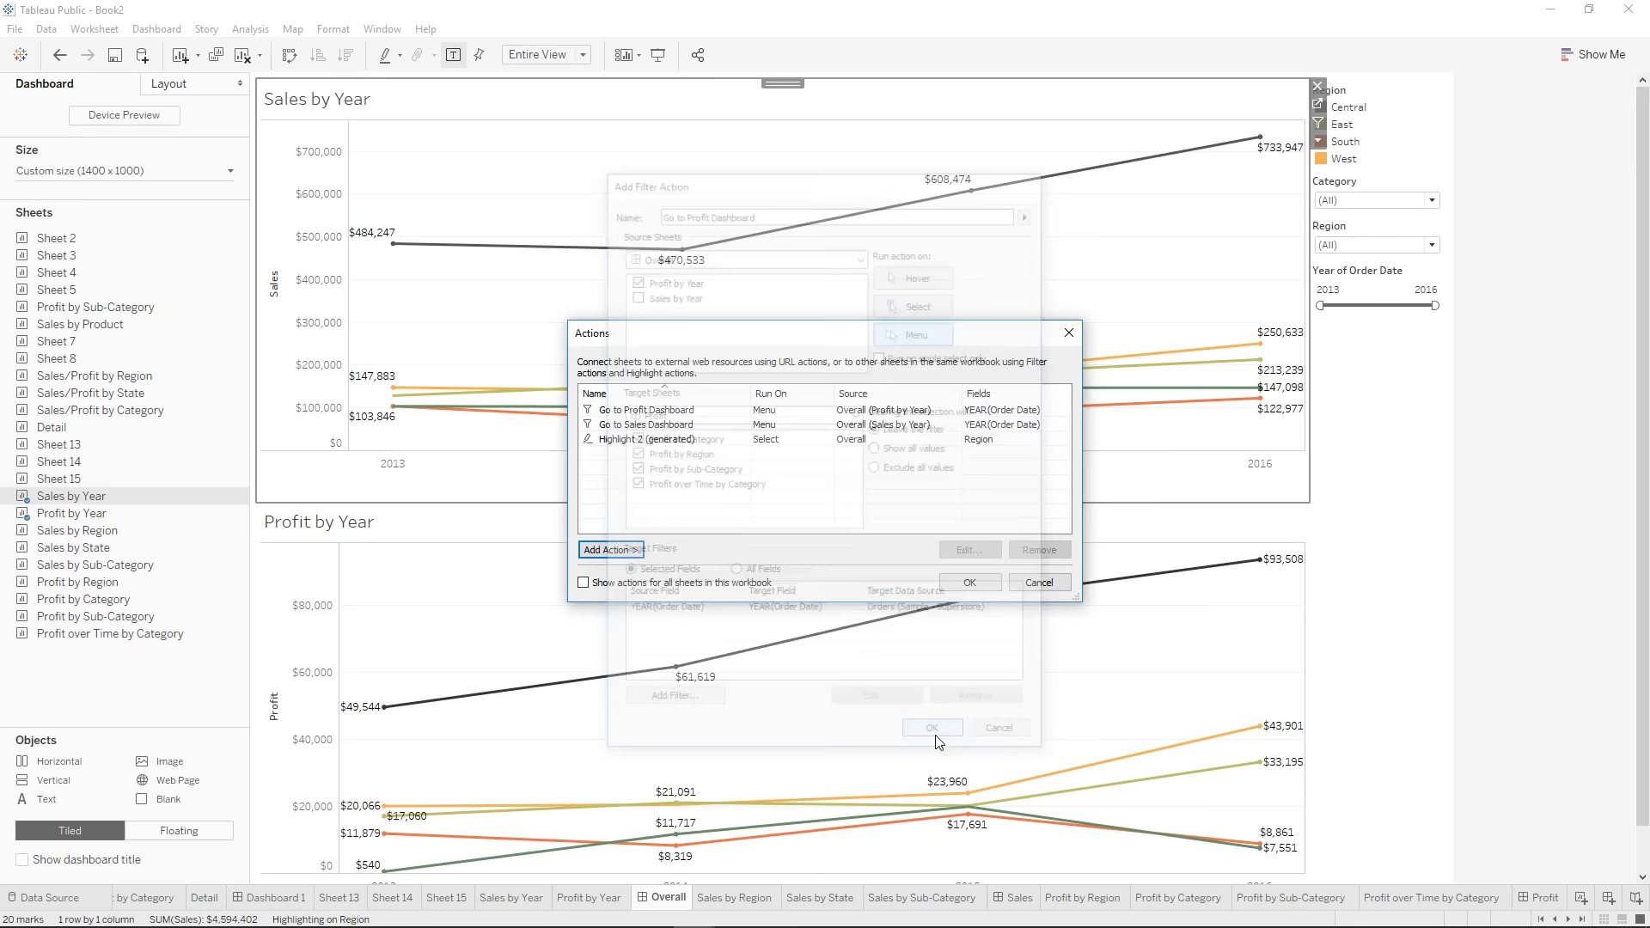
{"action": "left_click", "coordinate": [959, 584]}
{"action": "left_click", "coordinate": [677, 806]}
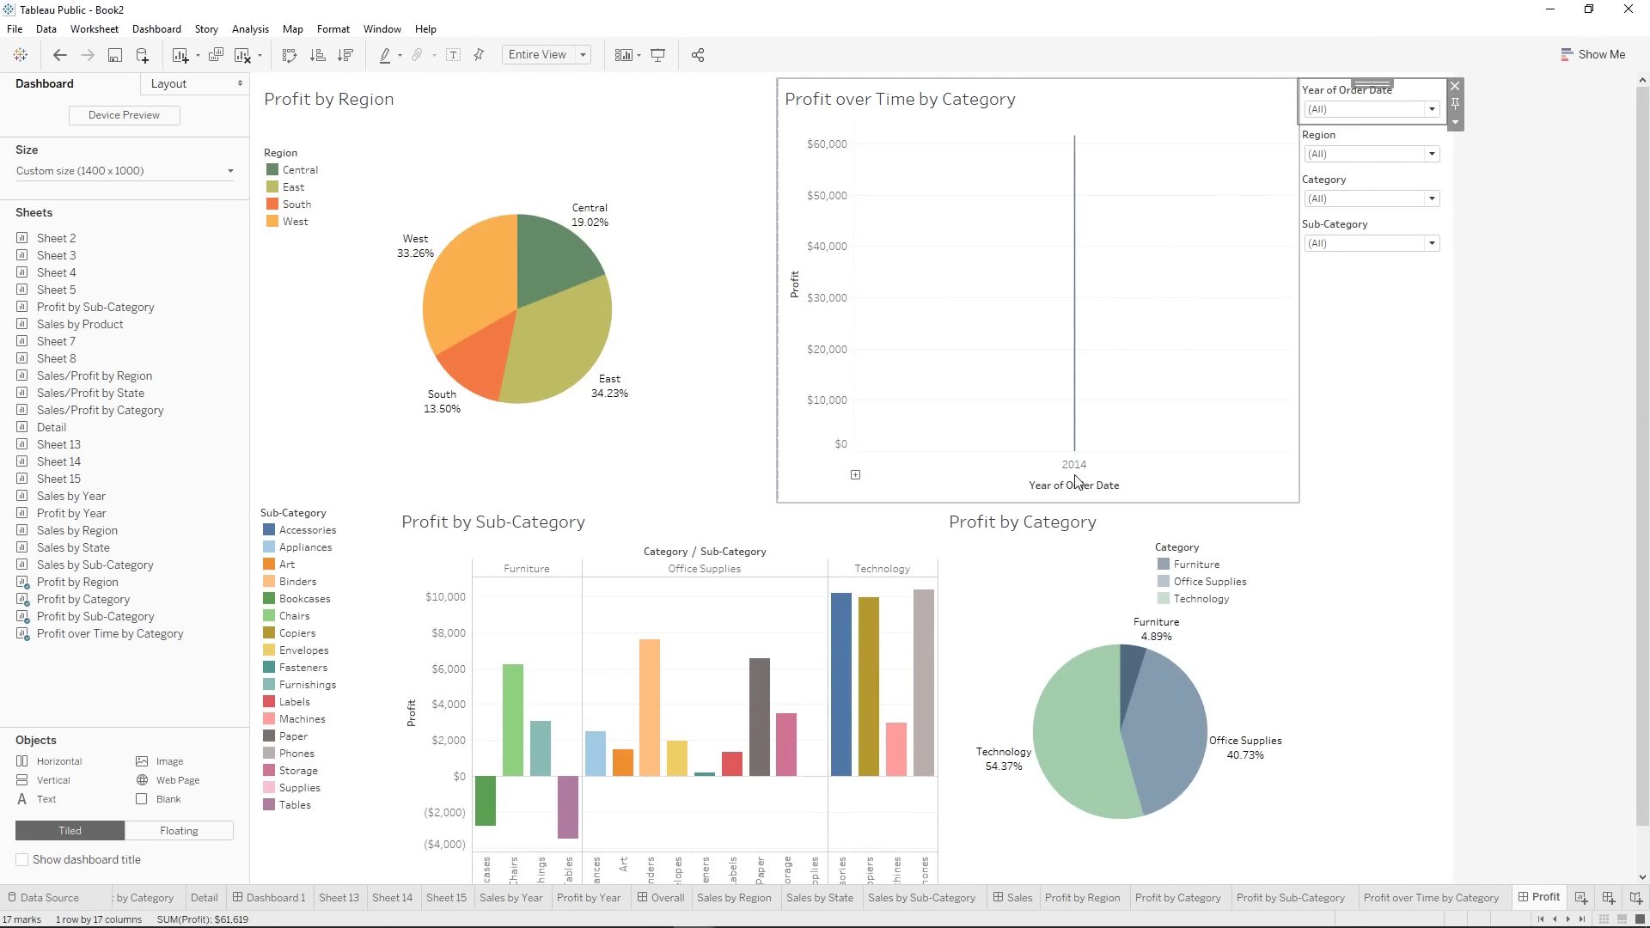
{"action": "left_click", "coordinate": [662, 898]}
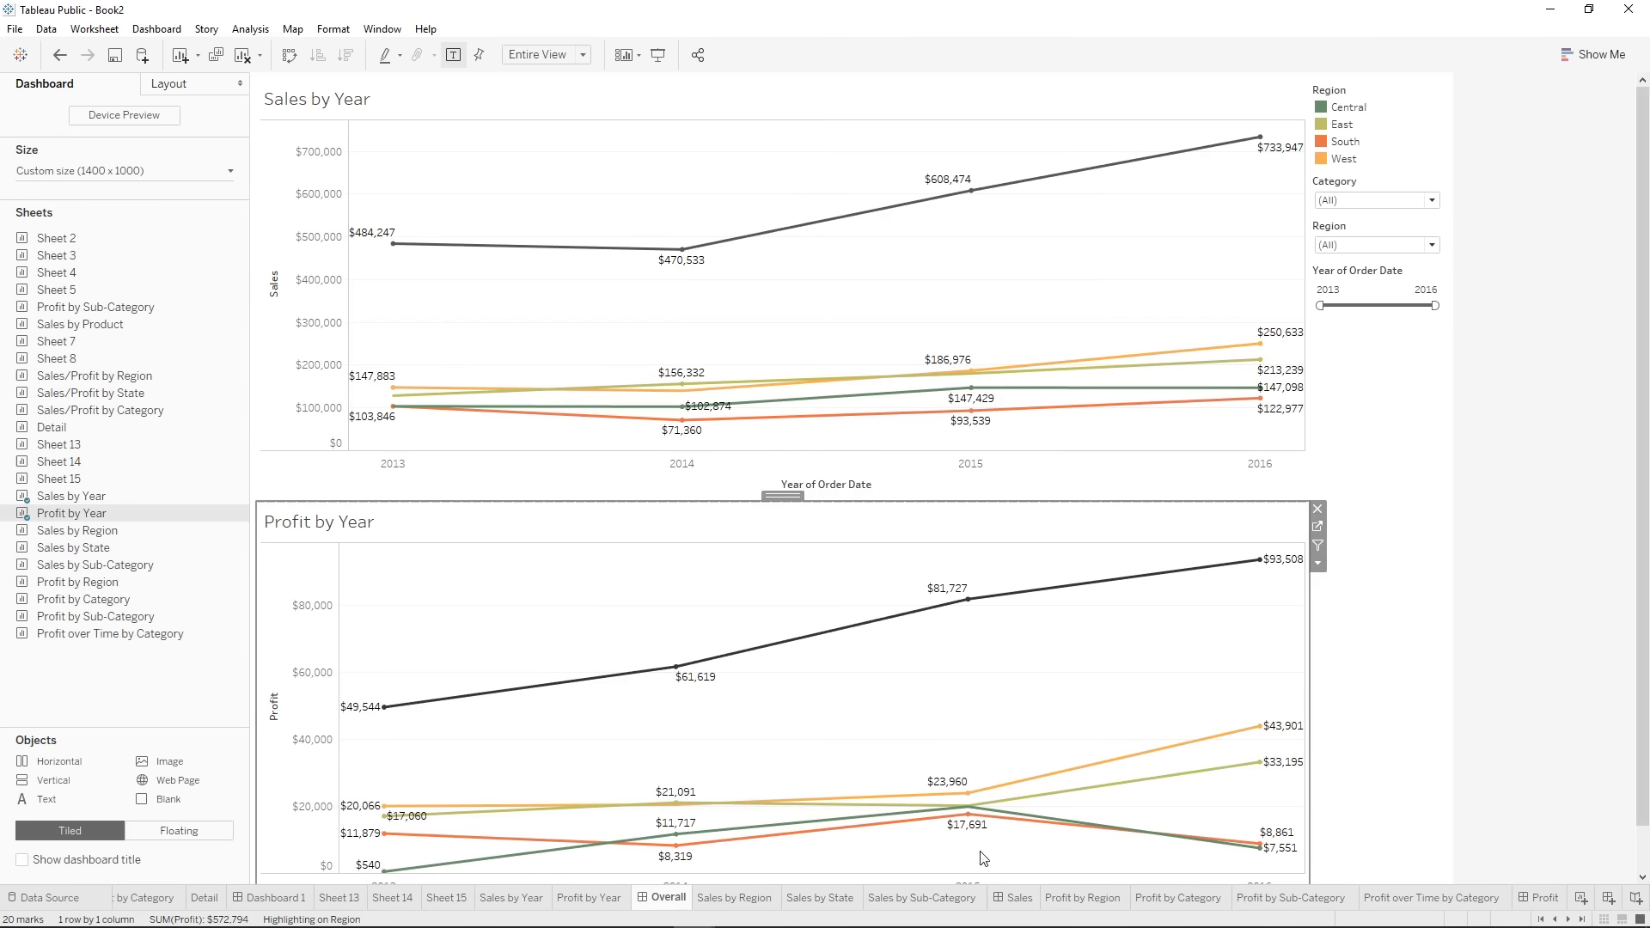
- Test Go to Profit Dashboard with the West line's 2015 and 2016 points selected together in Profit by Year, and return to Overall
{"action": "left_click_drag", "start_coordinate": [950, 755], "coordinate": [1261, 725]}
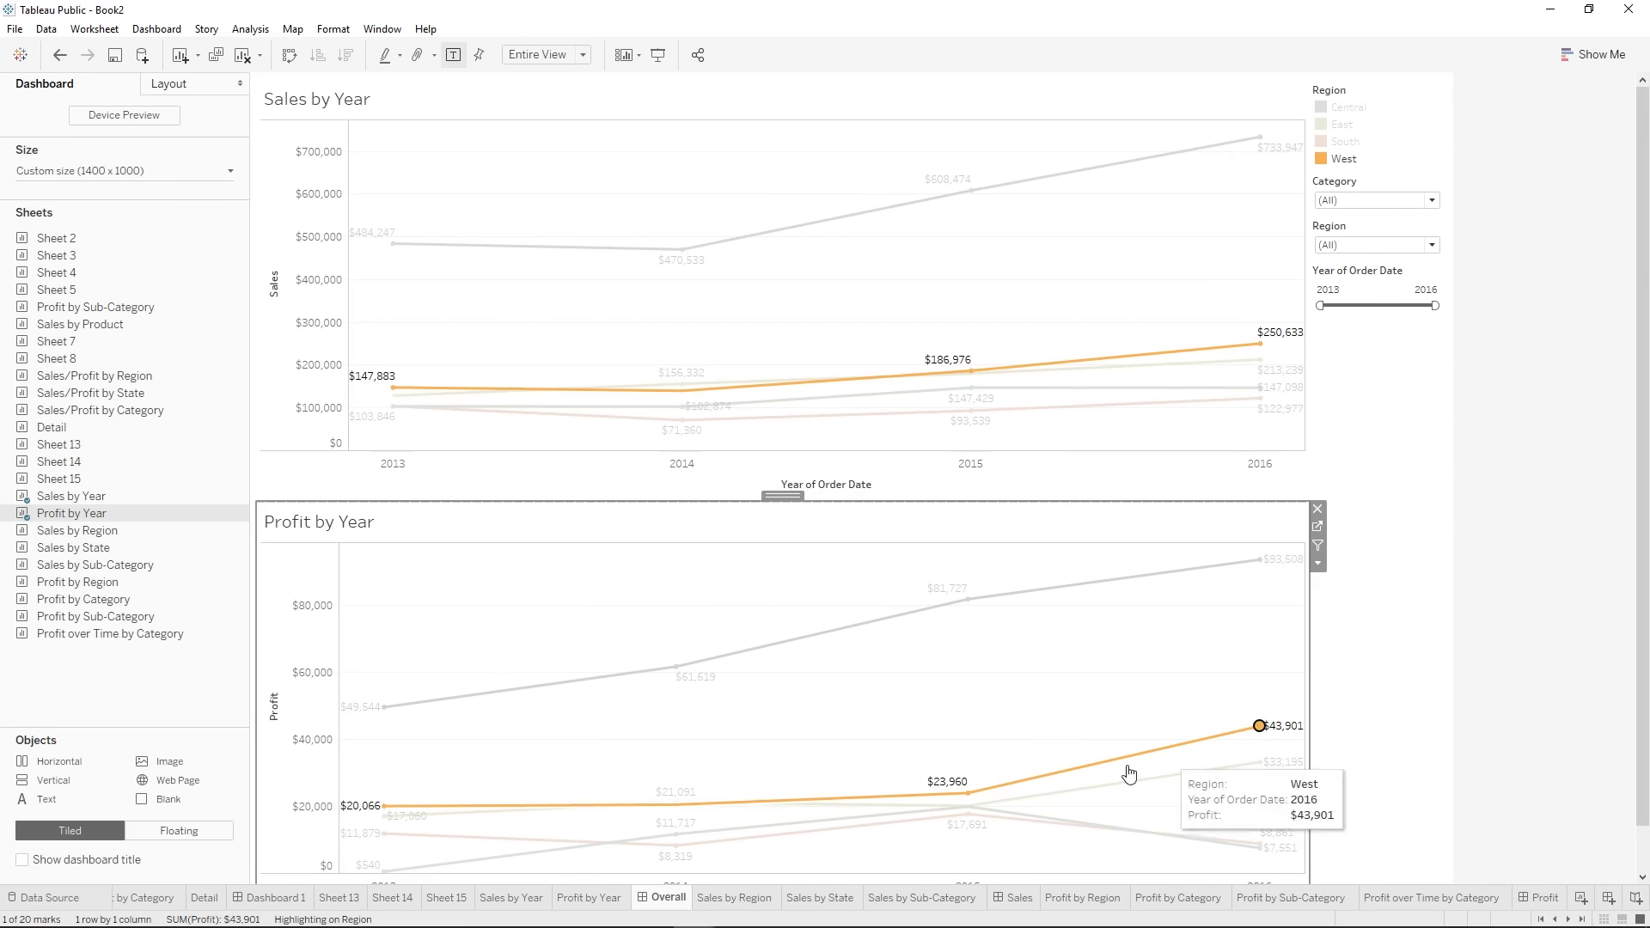
{"action": "left_click", "coordinate": [1093, 726]}
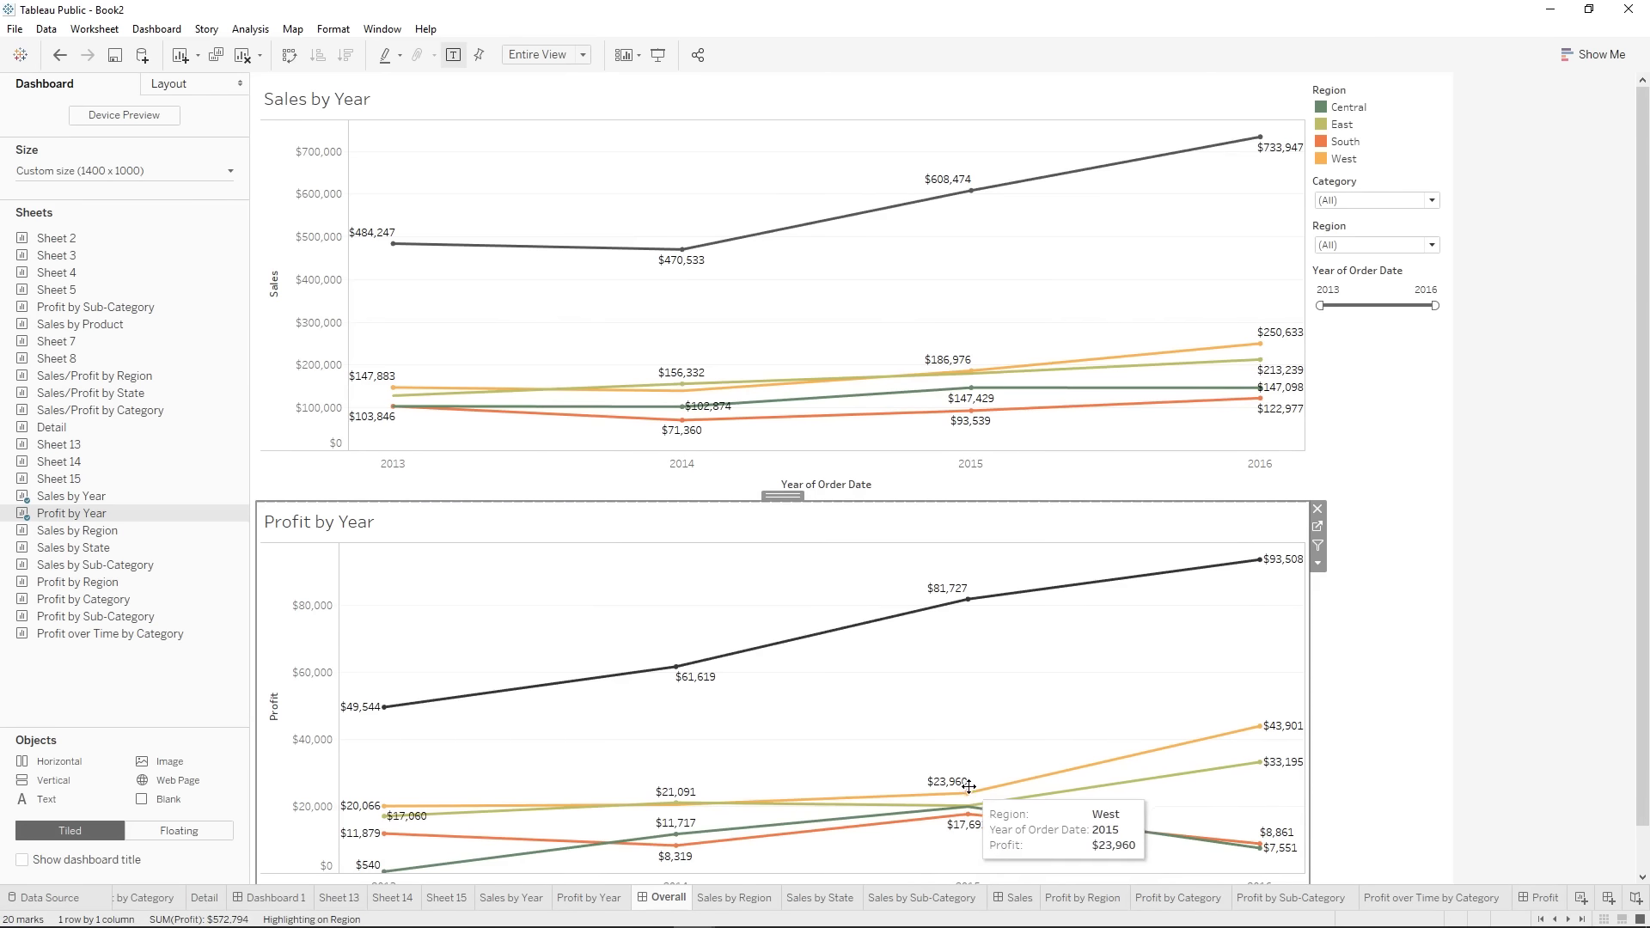
{"action": "left_click", "coordinate": [969, 803]}
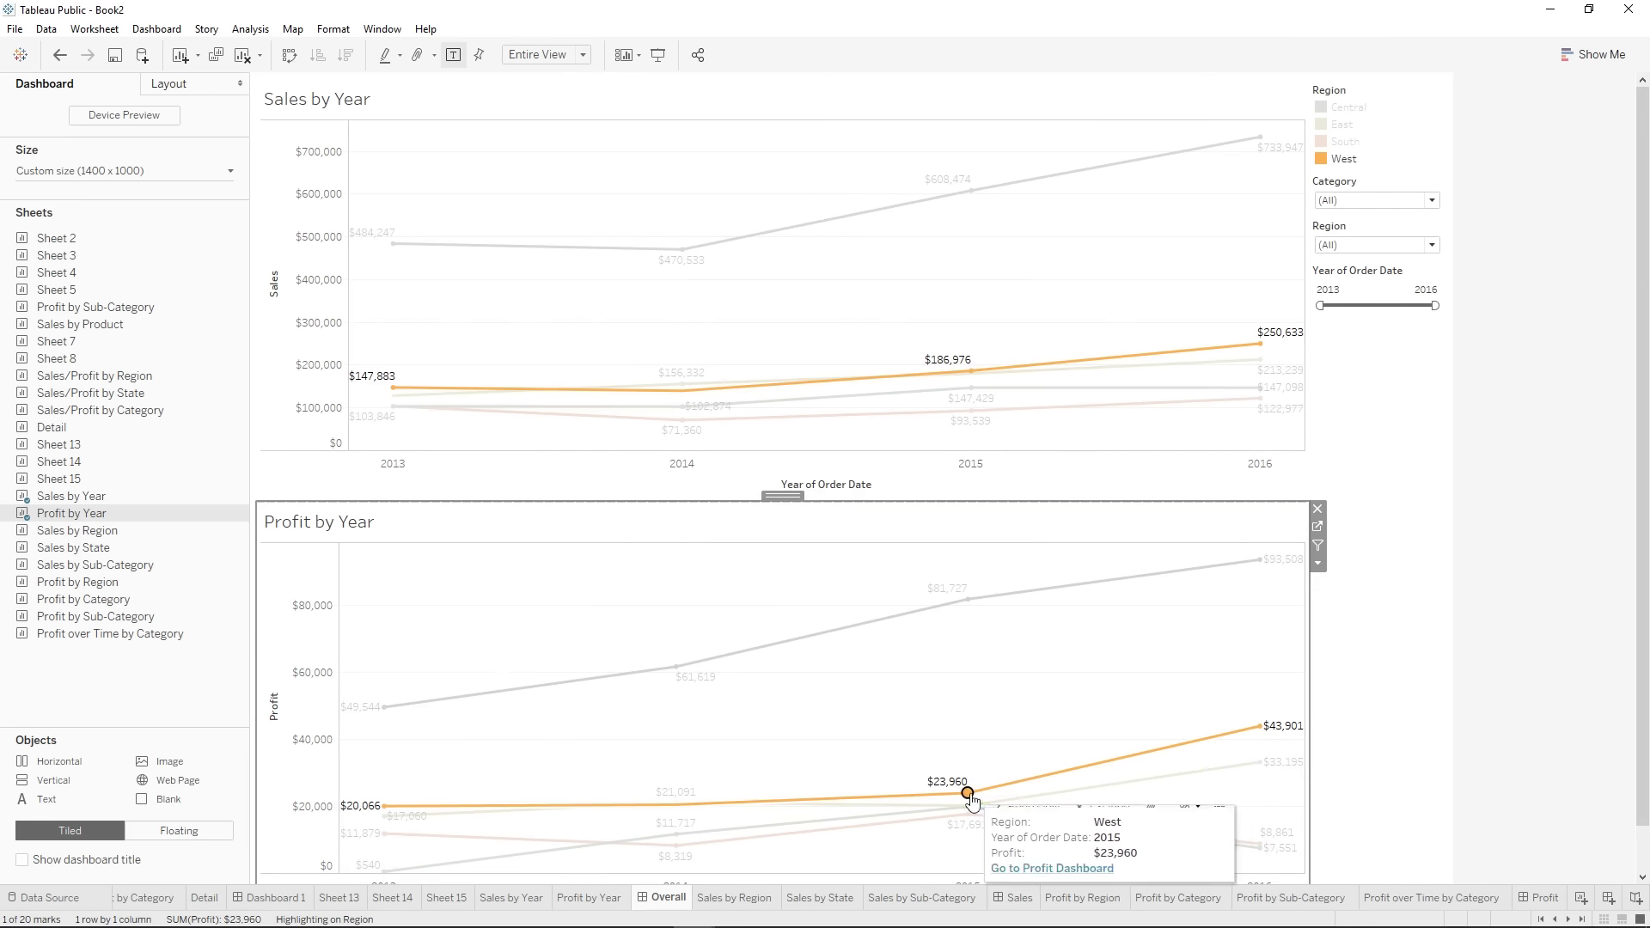
{"action": "left_click", "coordinate": [1258, 733], "text": "ctrl"}
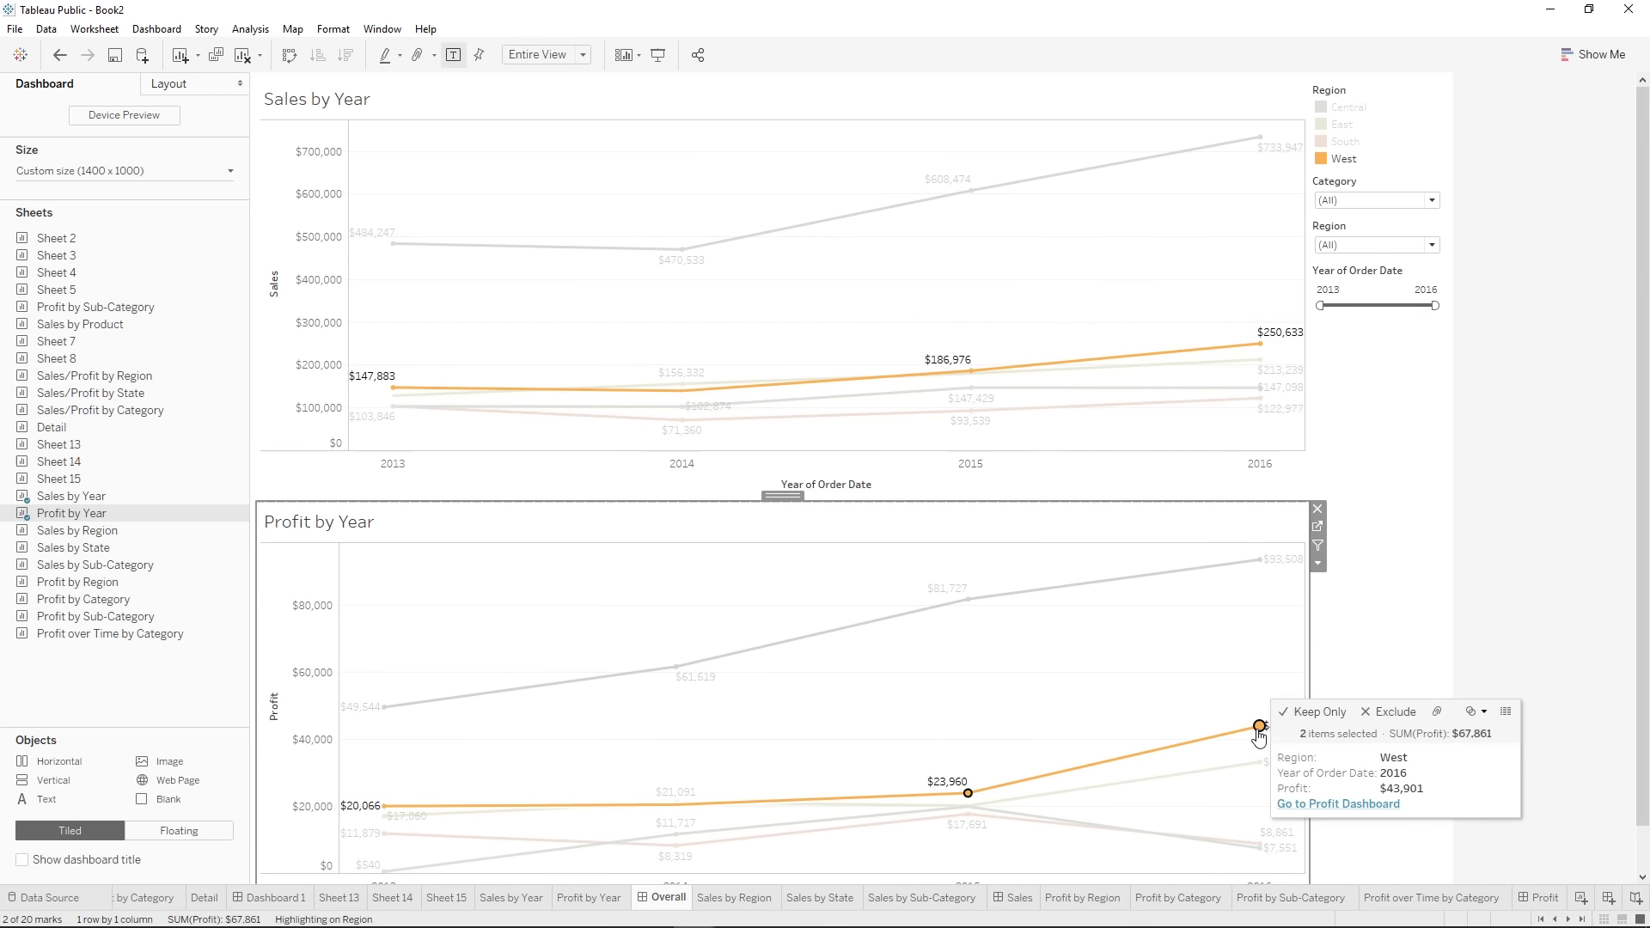
{"action": "left_click", "coordinate": [1308, 805]}
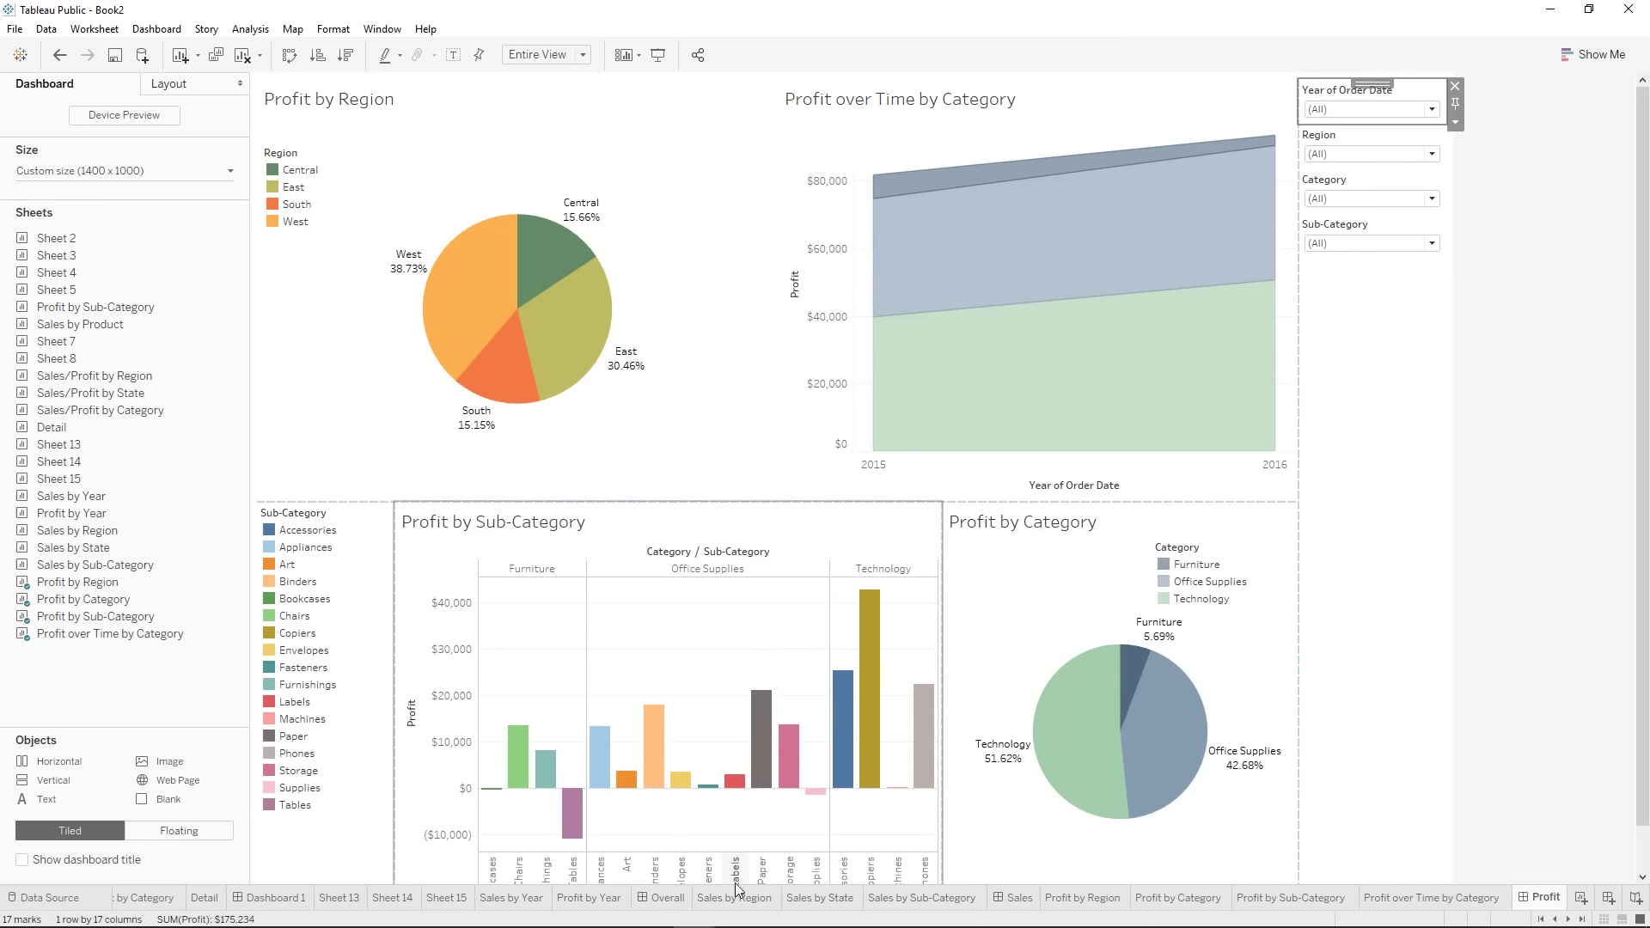
{"action": "left_click", "coordinate": [674, 894]}
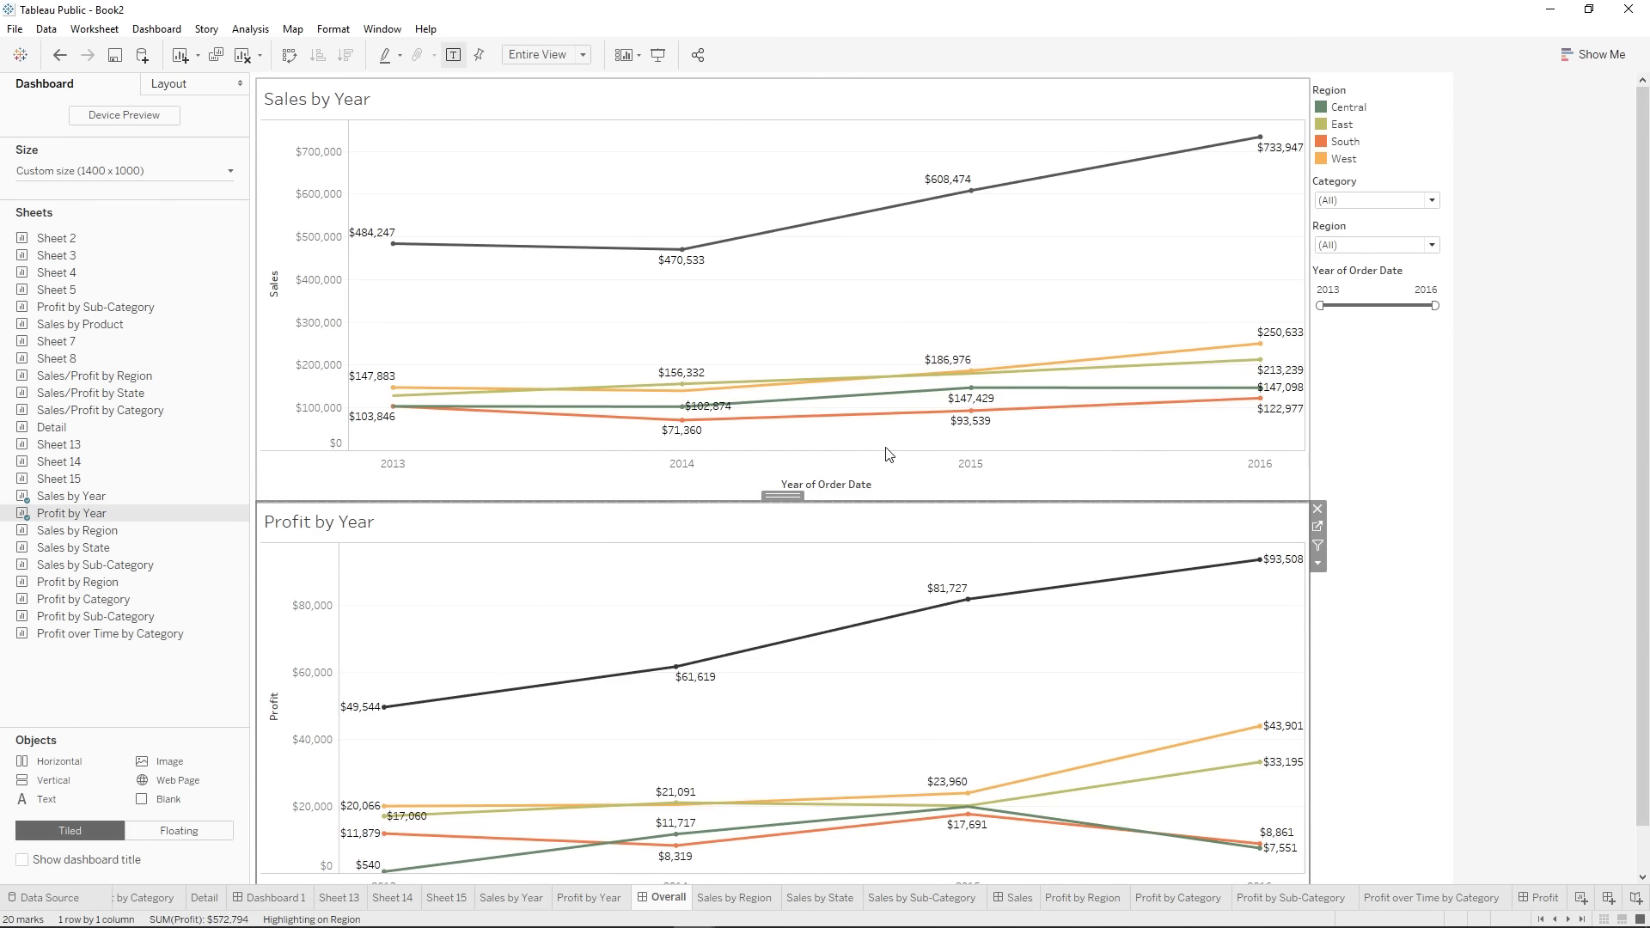
{"action": "left_click", "coordinate": [384, 707]}
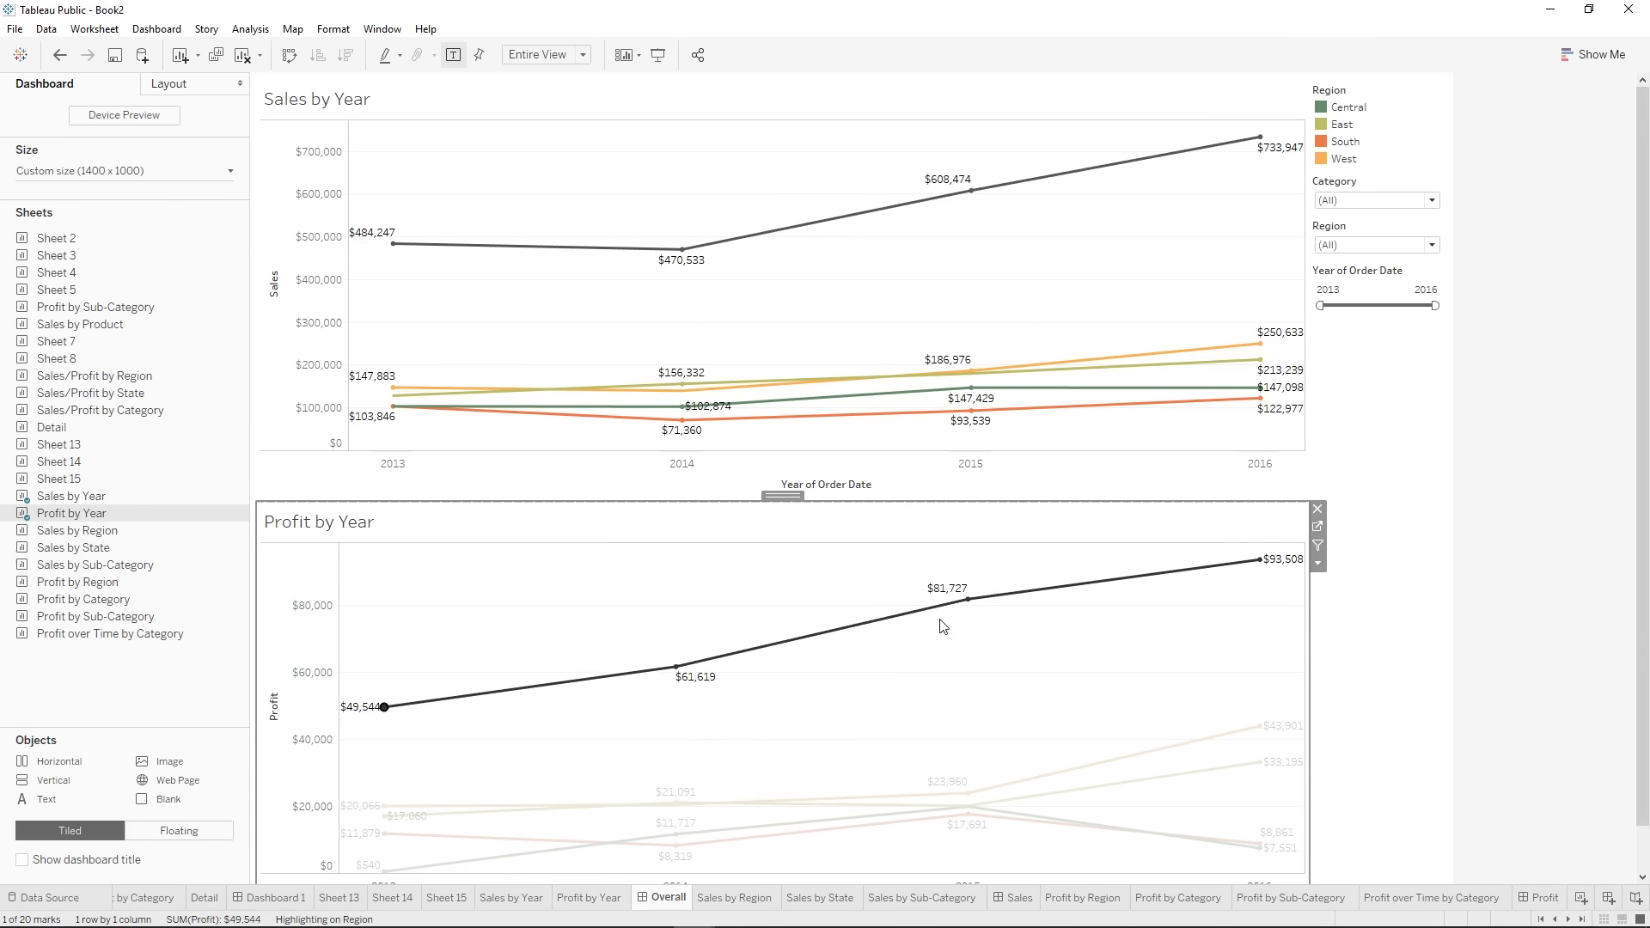
{"action": "right_click", "coordinate": [643, 626]}
{"action": "left_click", "coordinate": [565, 618]}
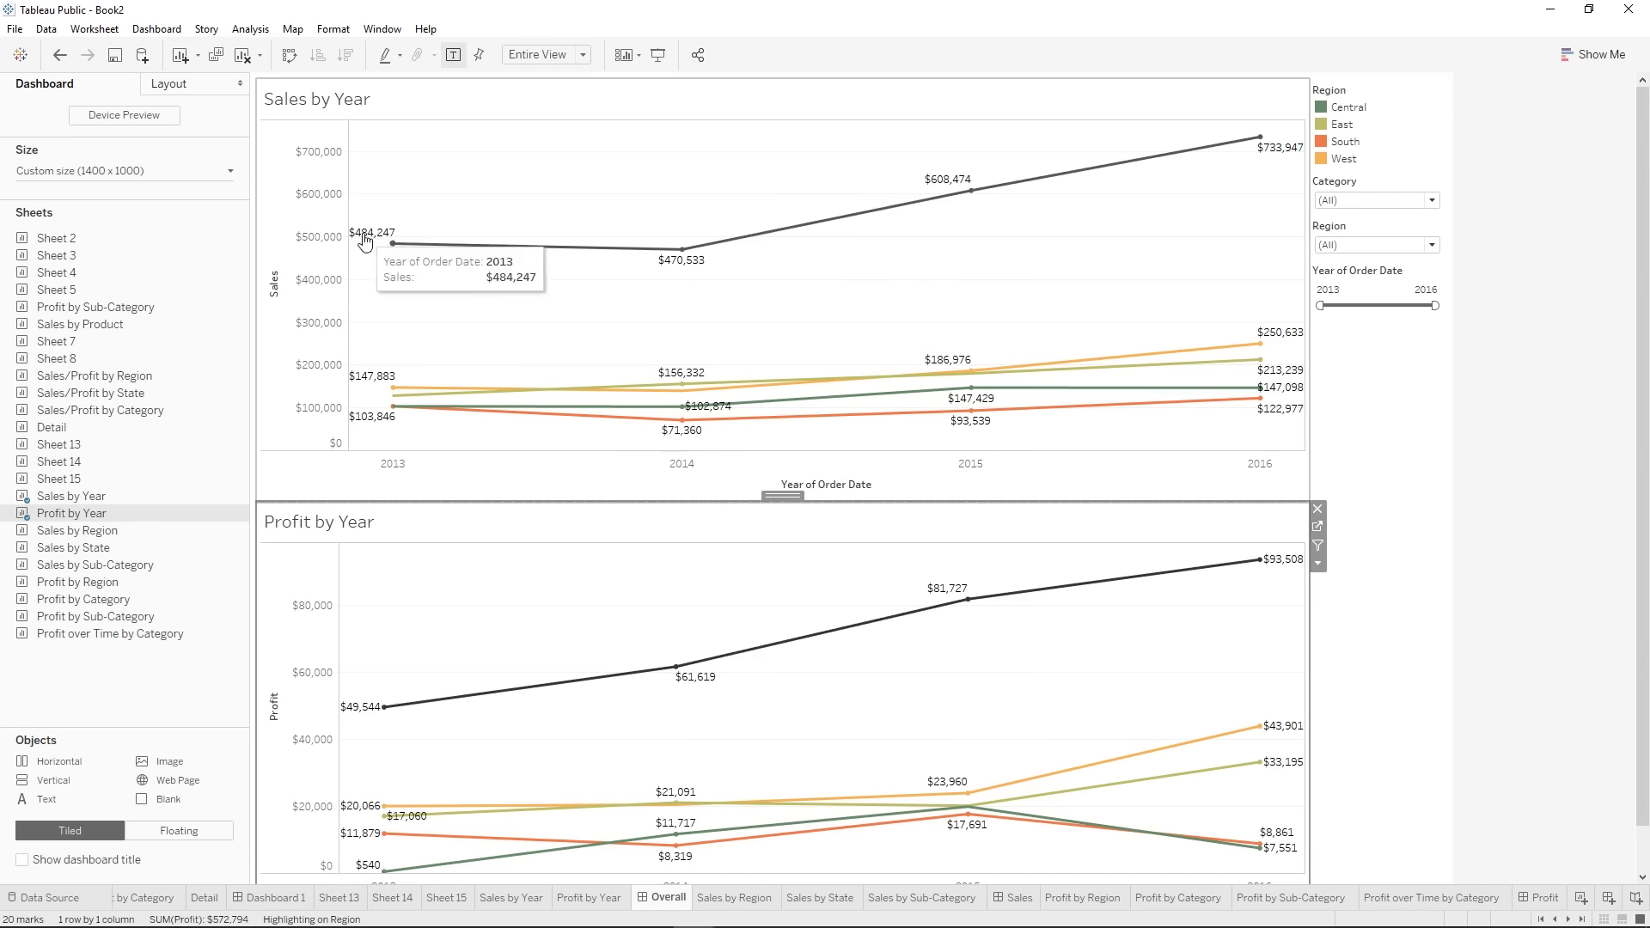
{"action": "left_click", "coordinate": [683, 250]}
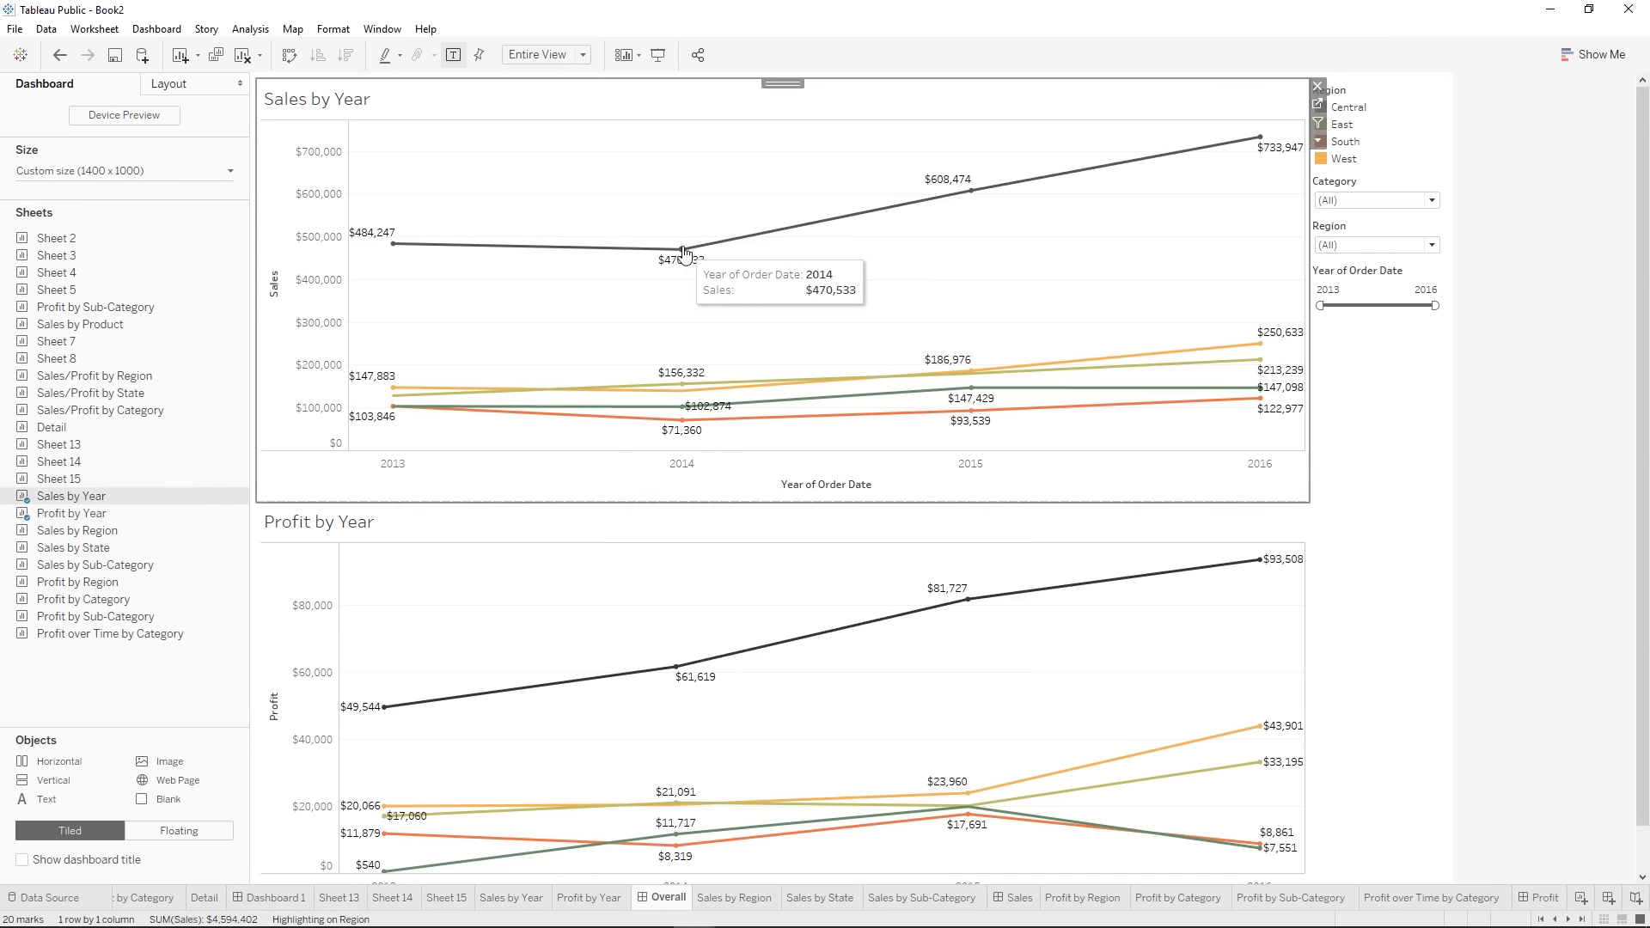
- Add a new worksheet after the Profit dashboard and rename it Profit & Sales by Segment
{"action": "left_click", "coordinate": [604, 320]}
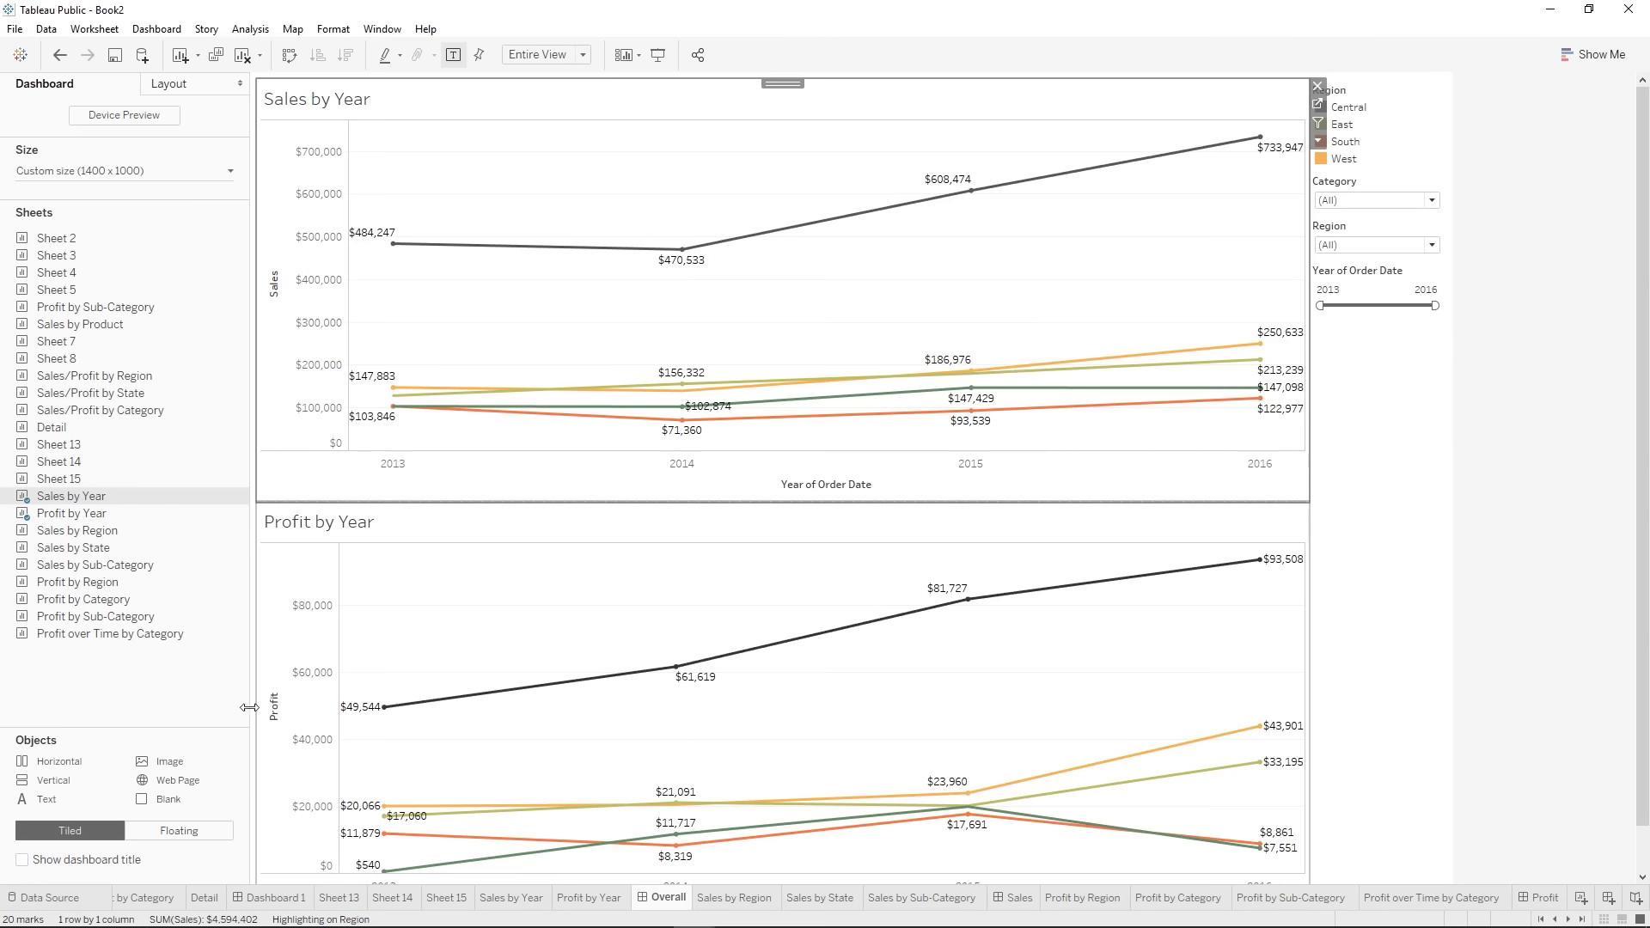
{"action": "left_click", "coordinate": [1584, 904]}
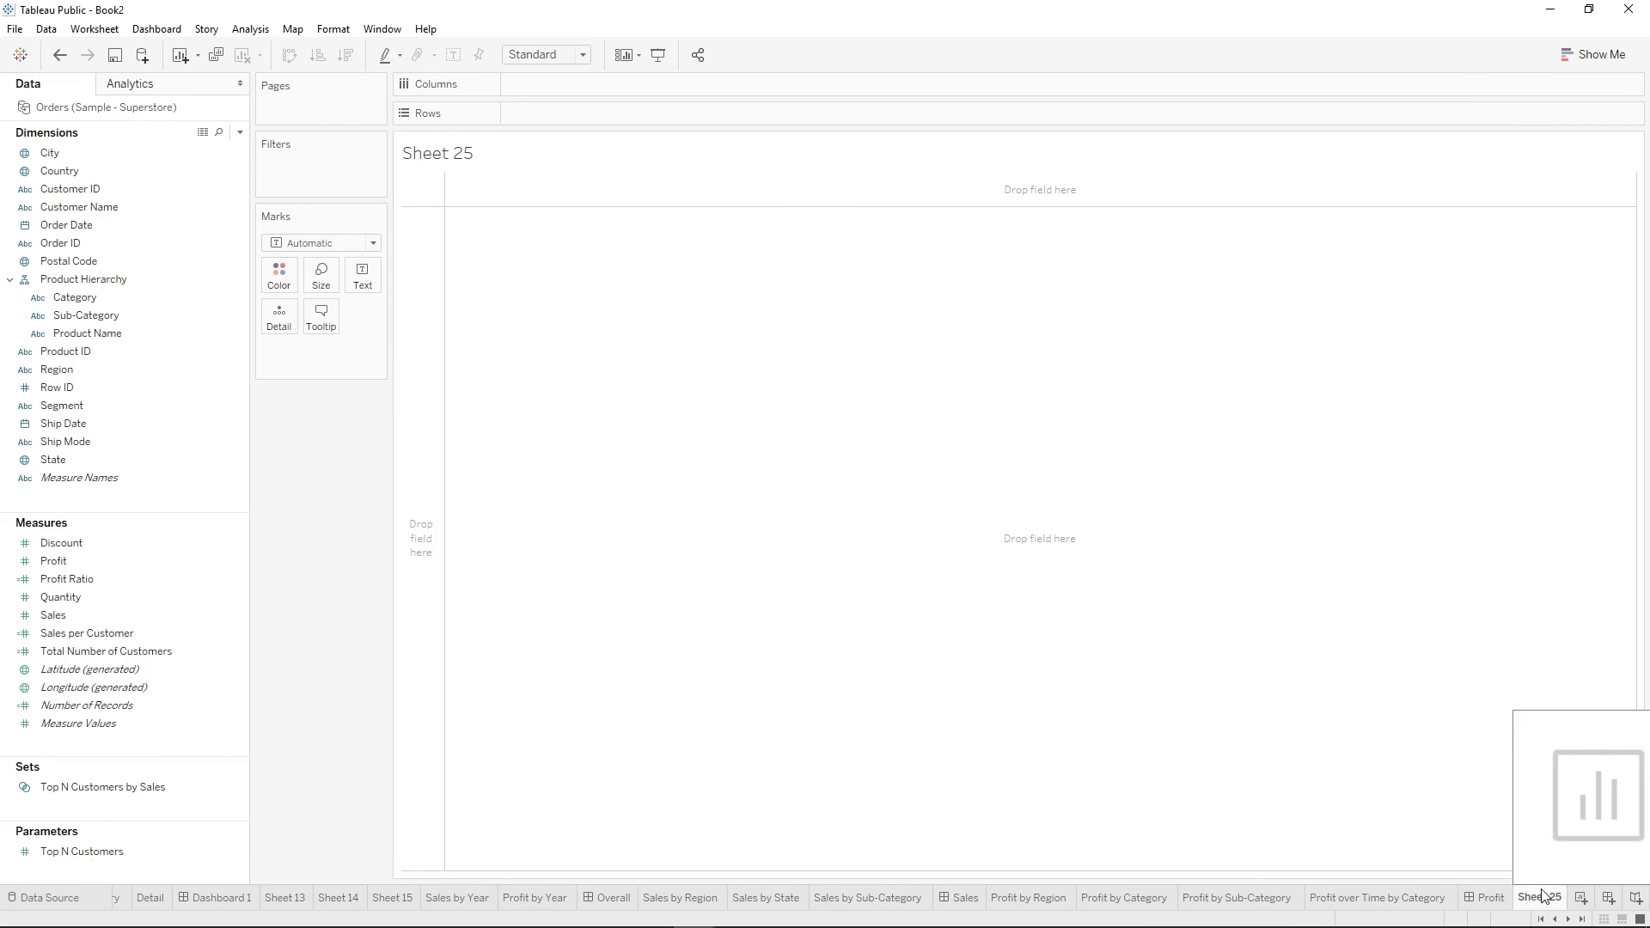
{"action": "right_click", "coordinate": [1542, 897]}
{"action": "left_click", "coordinate": [1567, 703]}
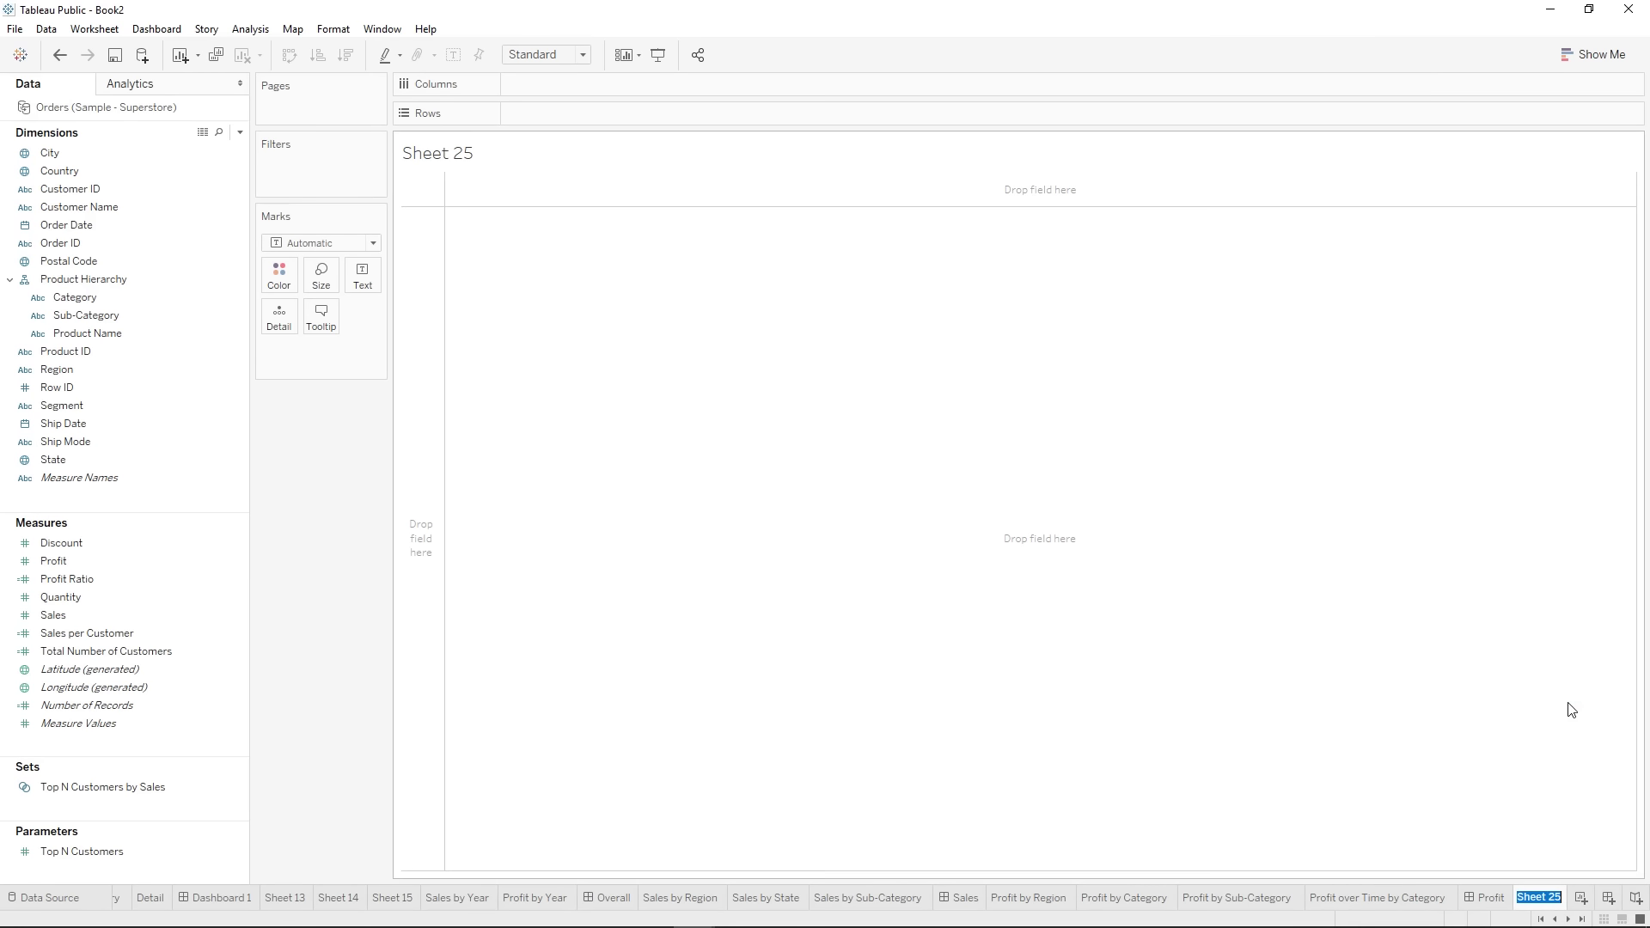
{"action": "type", "text": "Profit & Sales b"}
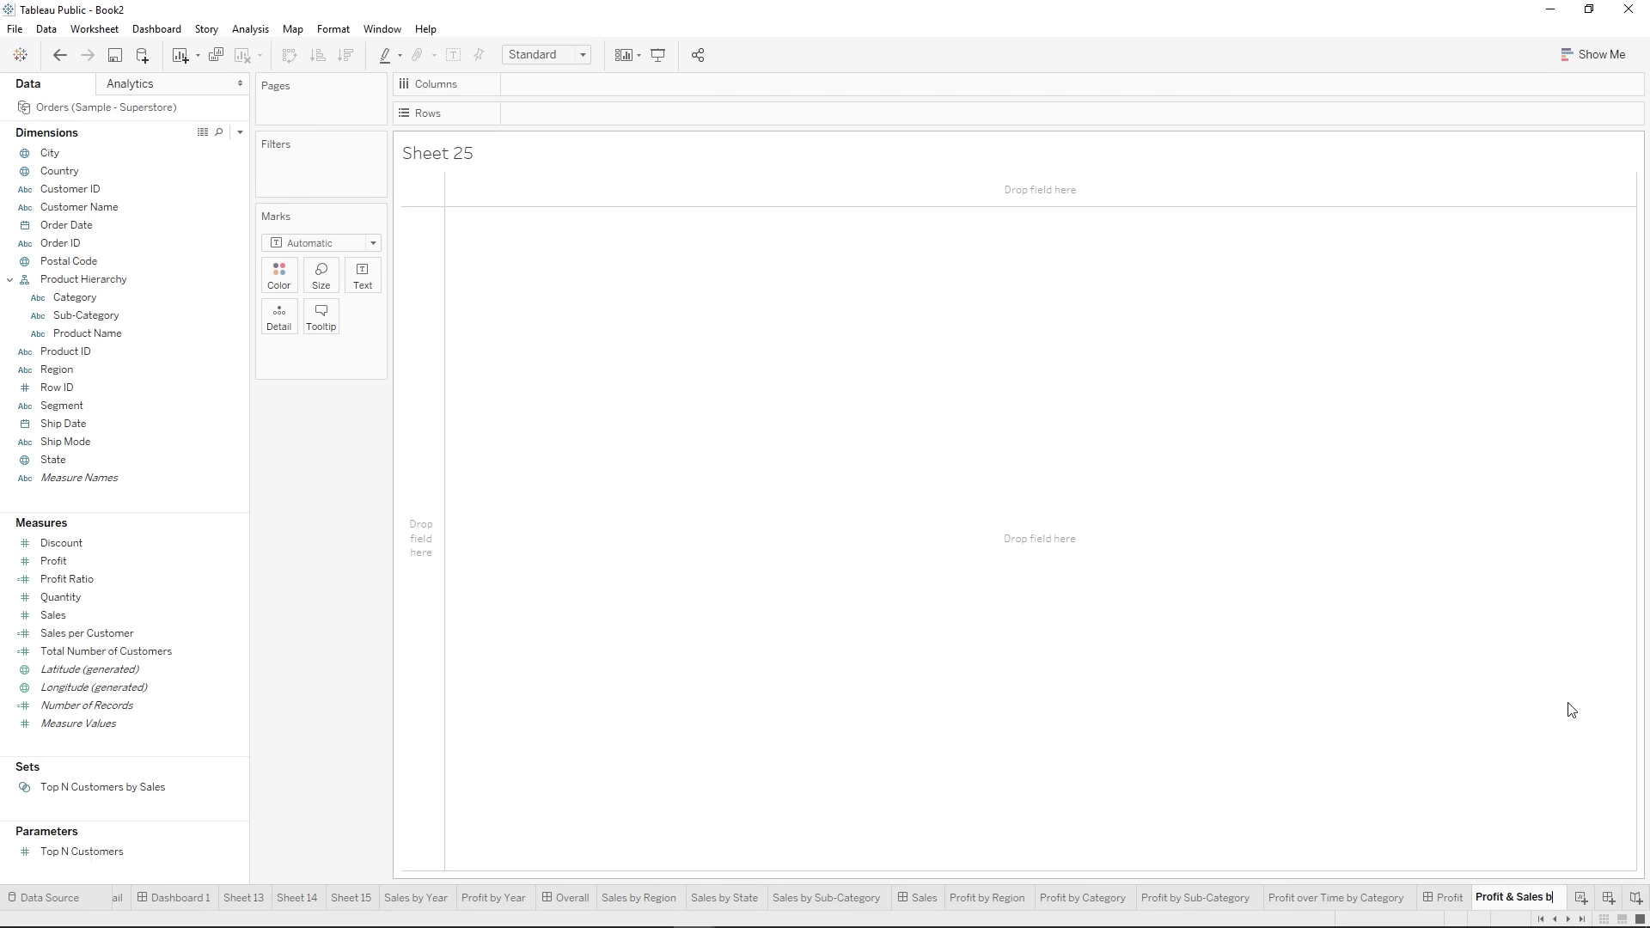
{"action": "type", "text": "y Segment"}
{"action": "key", "text": "Return"}
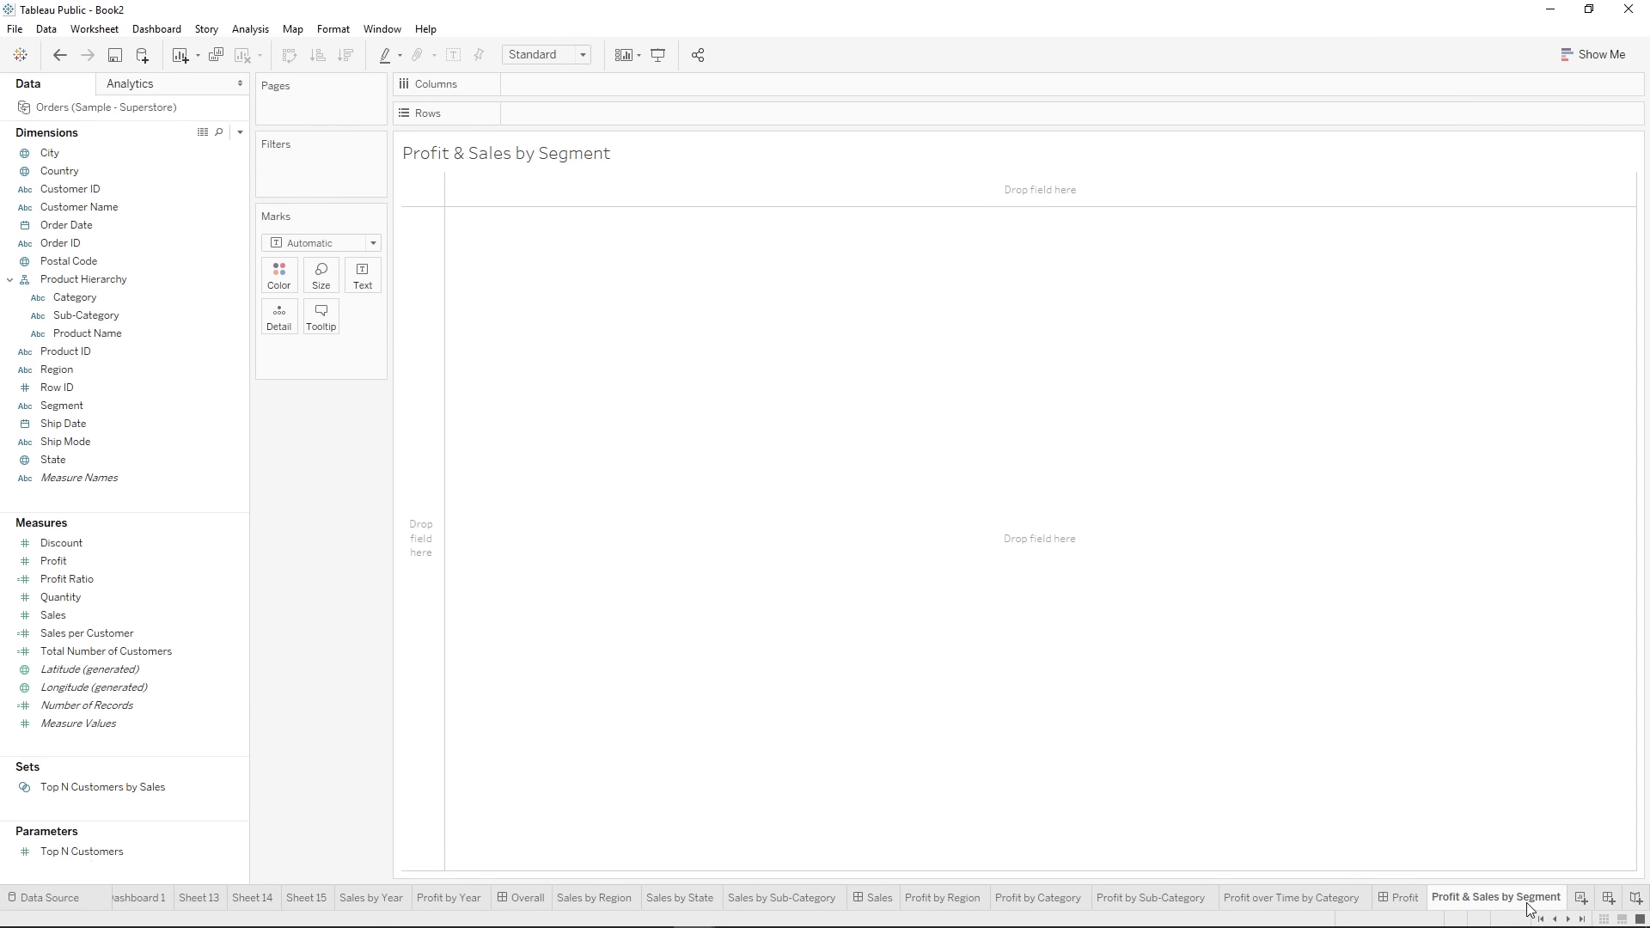
- Try the custom title "Segment analysis" on the new sheet and undo the title change
{"action": "right_click", "coordinate": [533, 154]}
{"action": "left_click", "coordinate": [590, 163]}
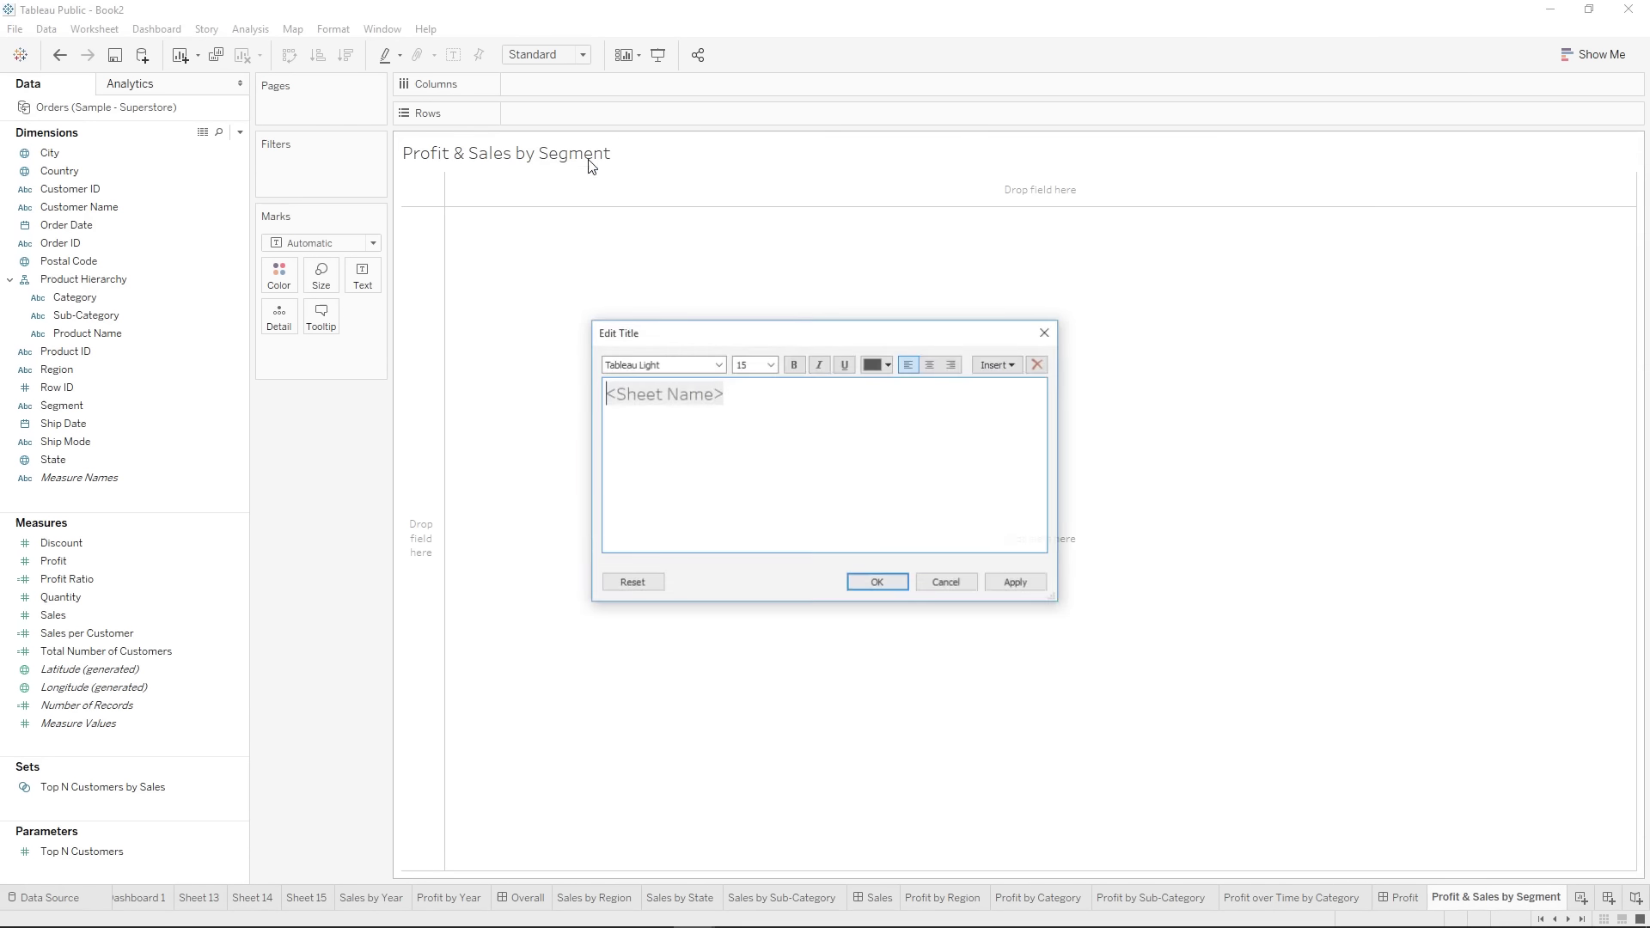
{"action": "key", "text": "ctrl+a"}
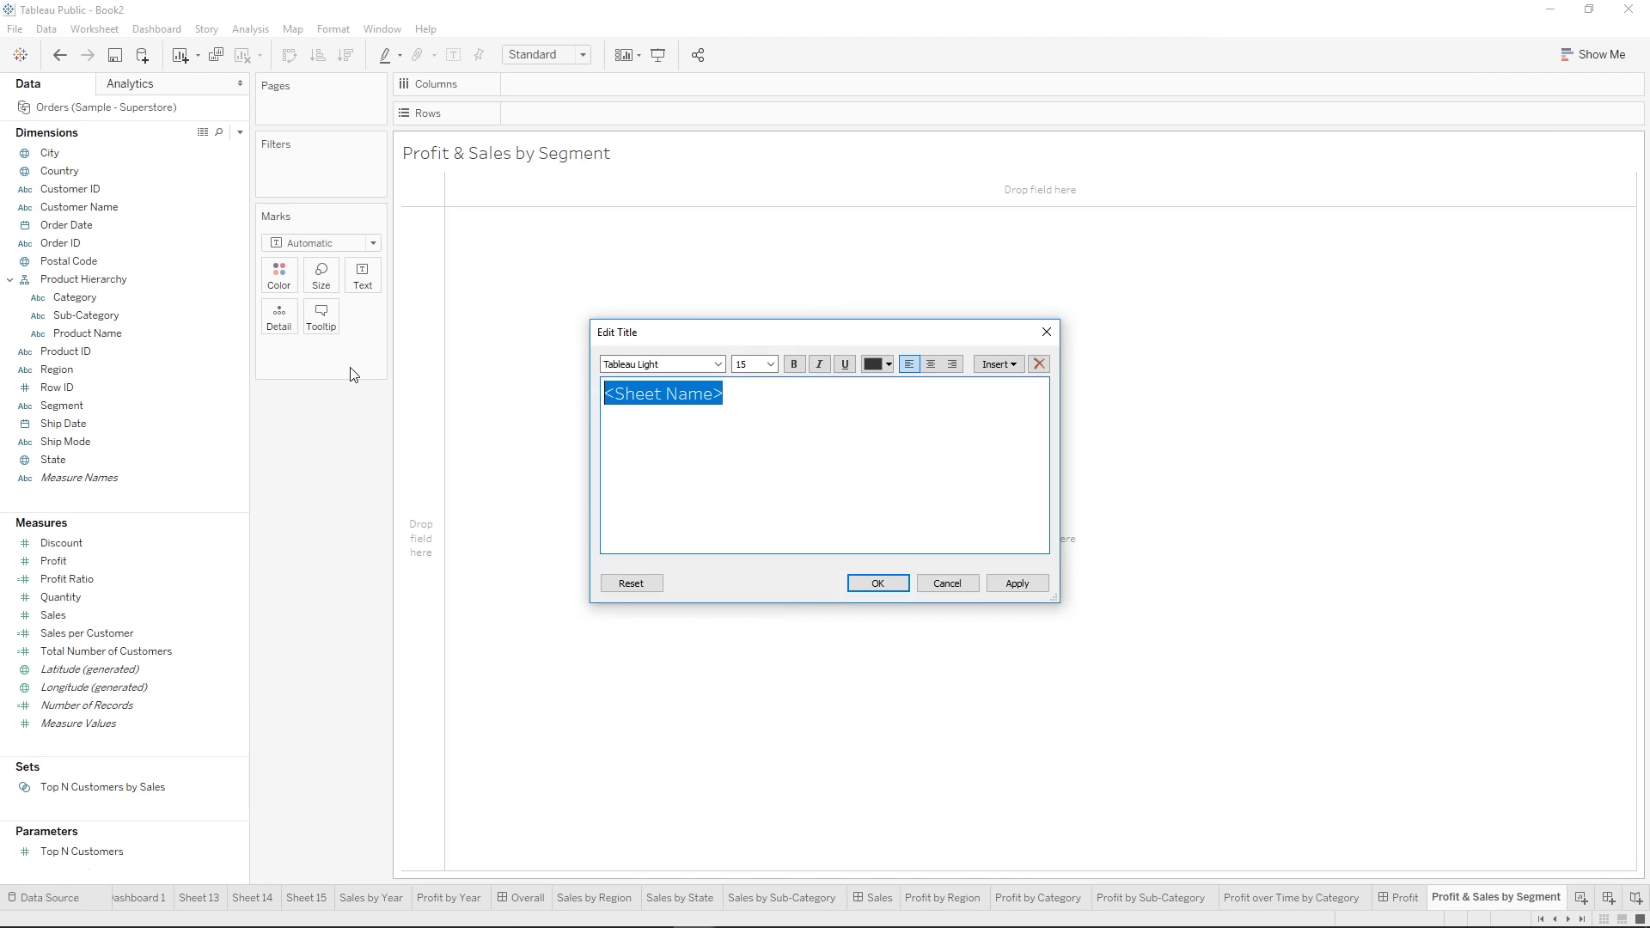
{"action": "type", "text": "Whatever you li"}
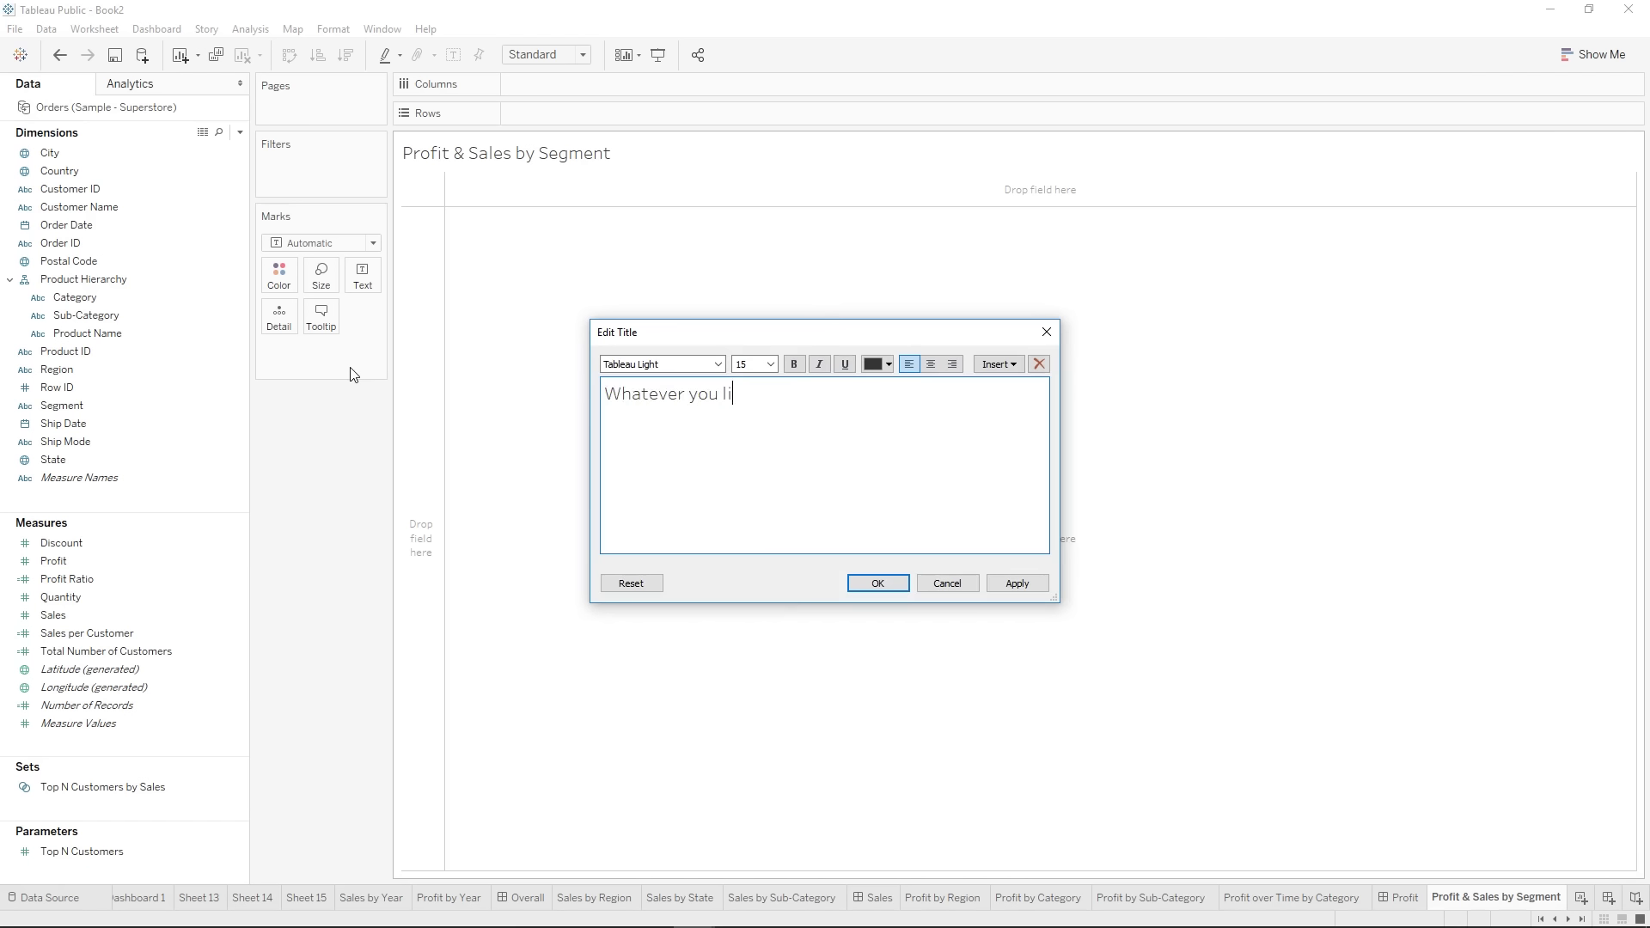
{"action": "key", "text": "ctrl+a"}
{"action": "key", "text": "BackSpace"}
{"action": "type", "text": "Segment analysis"}
{"action": "left_click", "coordinate": [877, 582]}
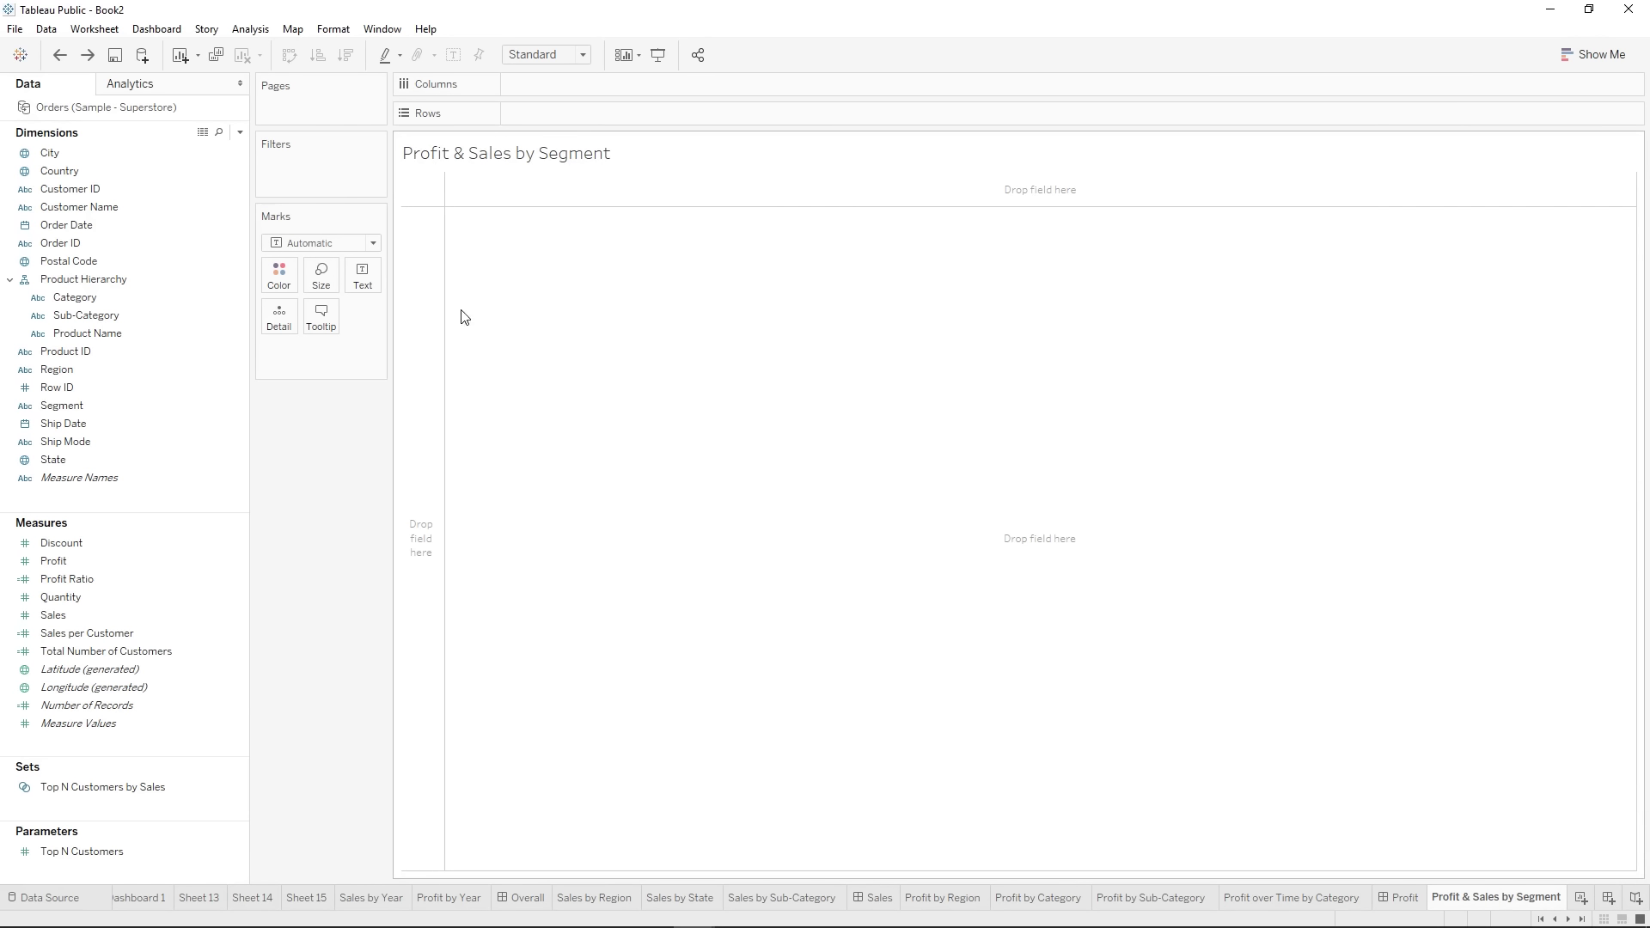
{"action": "left_click", "coordinate": [87, 54]}
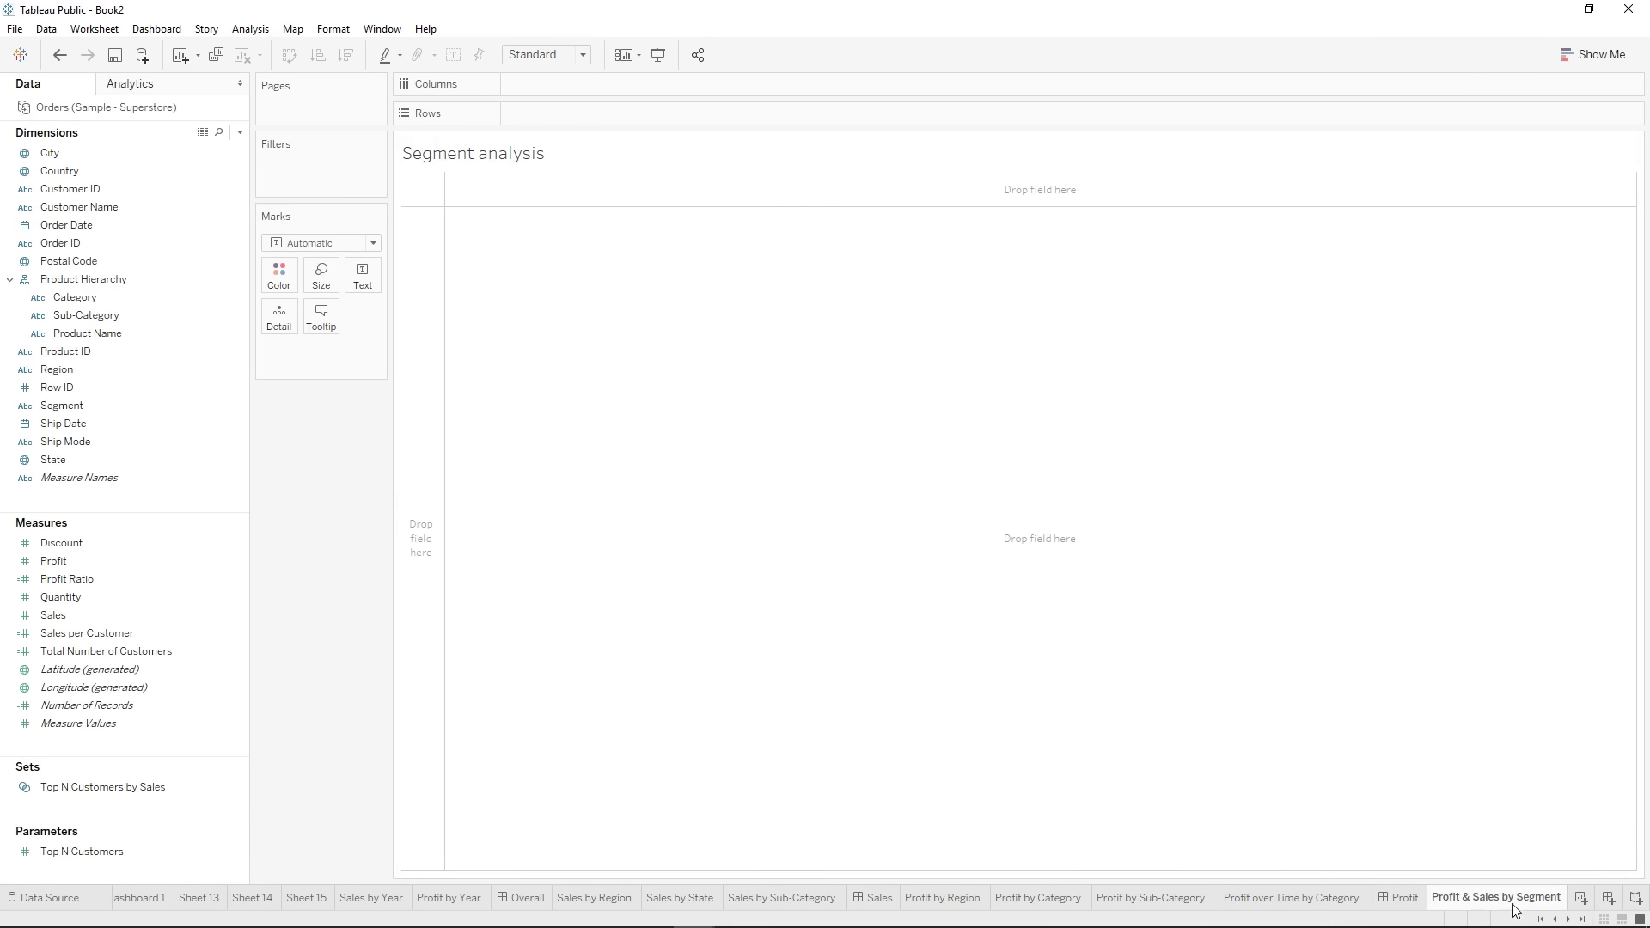
{"action": "left_click", "coordinate": [59, 55]}
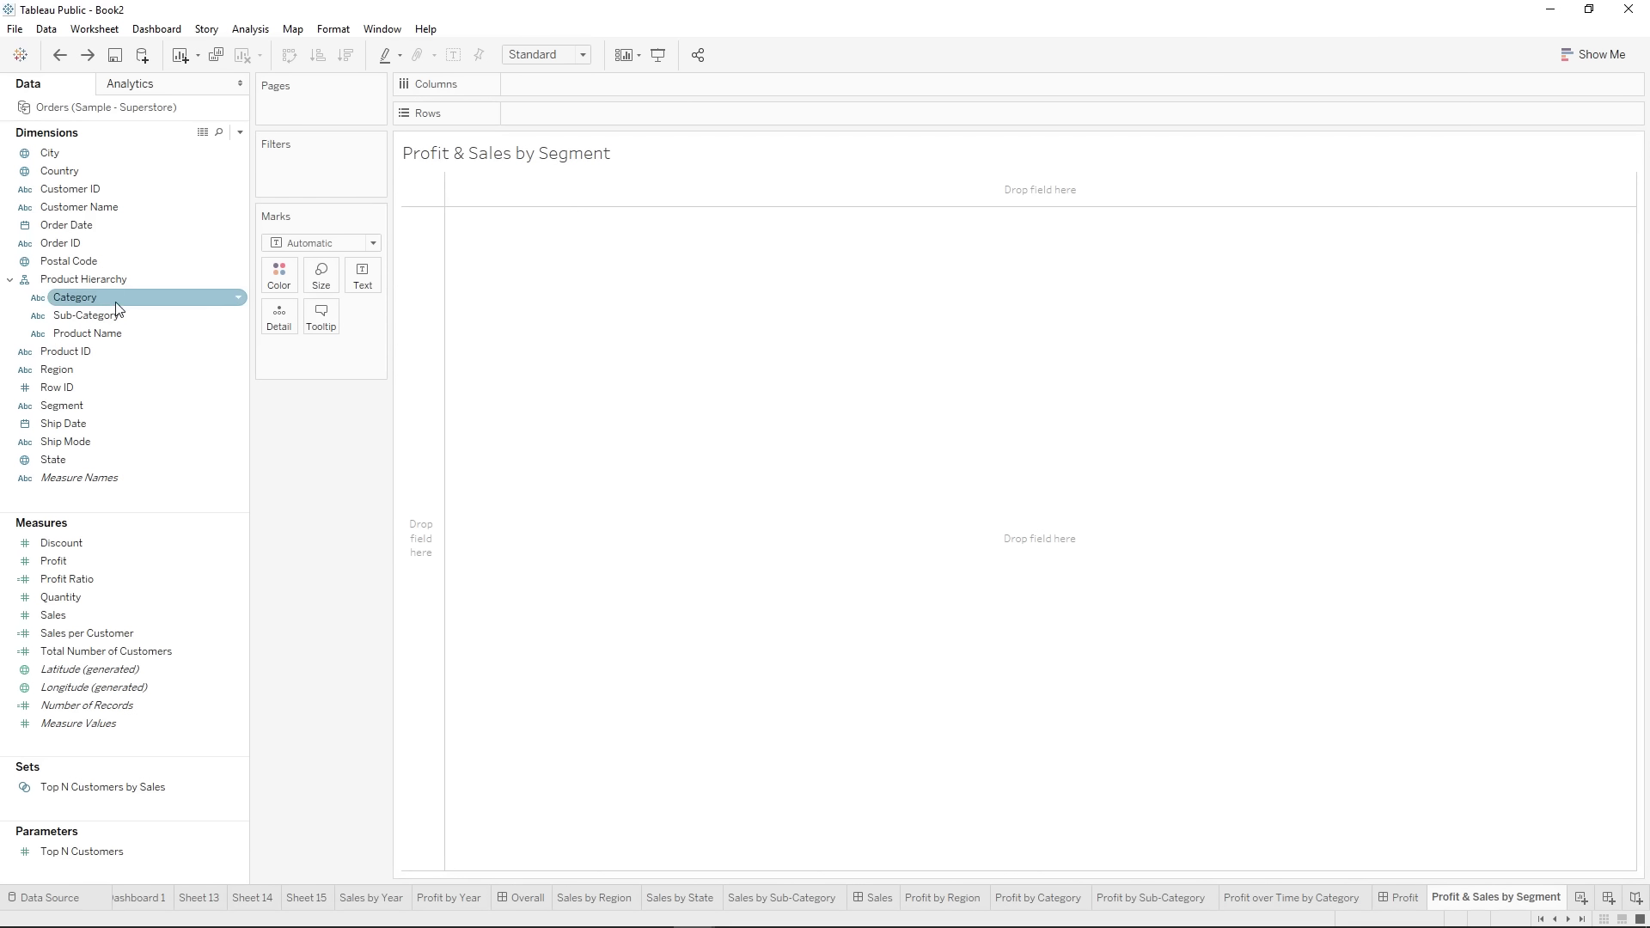
- Place Segment on columns, and Category, Sales and Profit in that order on rows
{"action": "left_click", "coordinate": [26, 171]}
{"action": "left_click", "coordinate": [41, 227]}
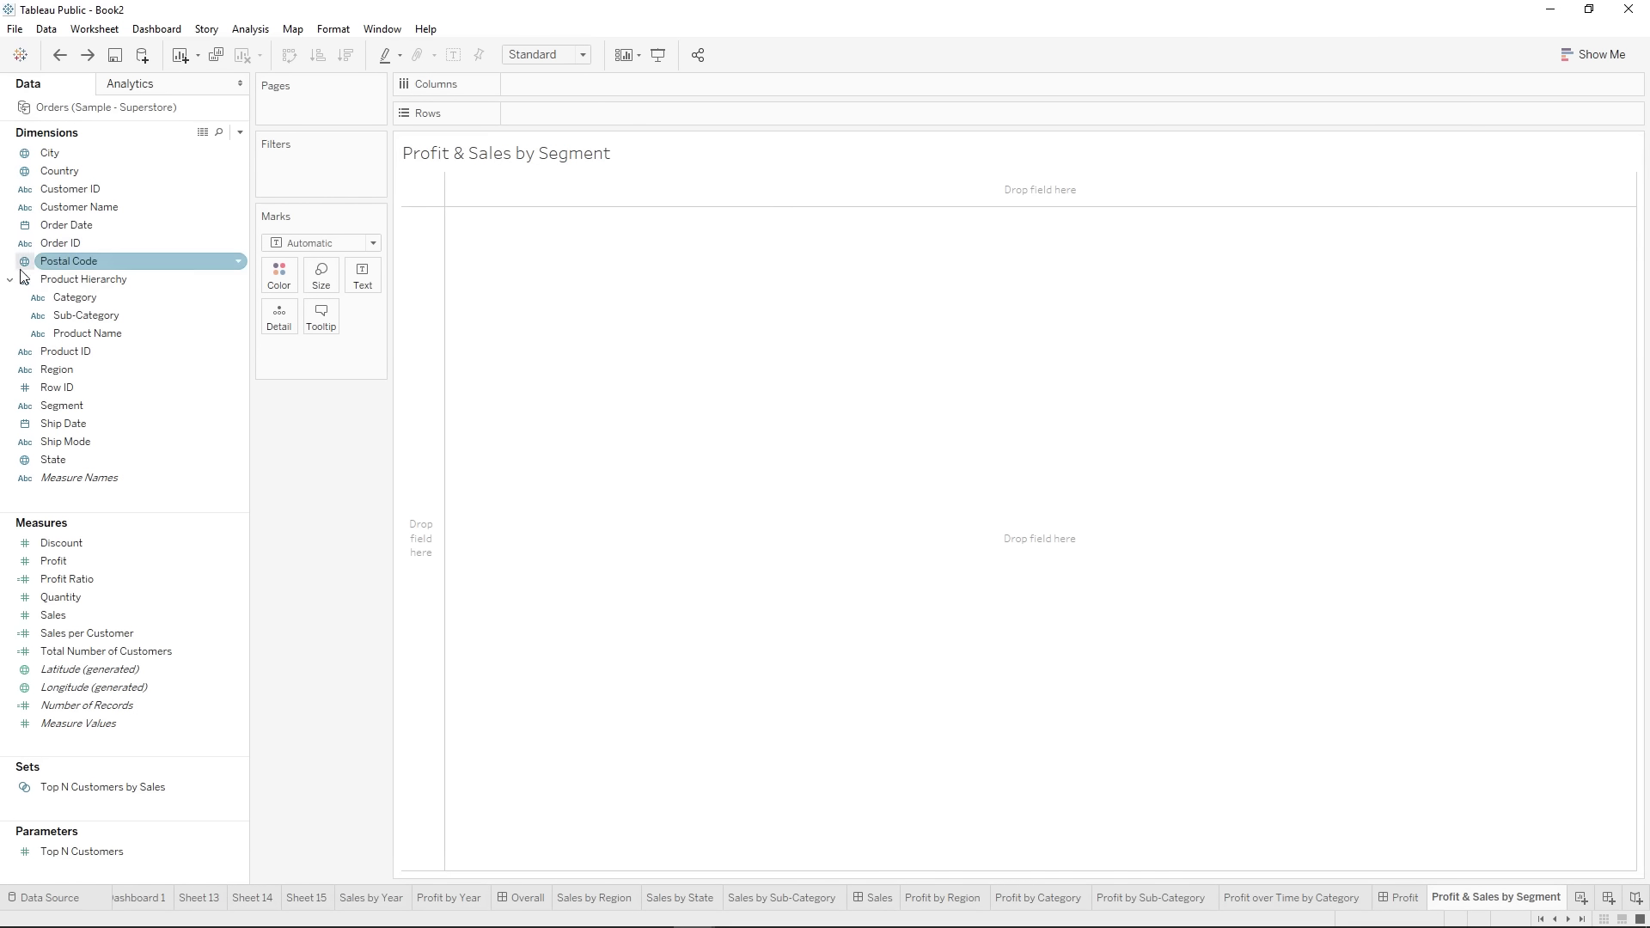
{"action": "left_click_drag", "start_coordinate": [56, 405], "coordinate": [554, 86]}
{"action": "left_click_drag", "start_coordinate": [475, 215], "coordinate": [538, 220]}
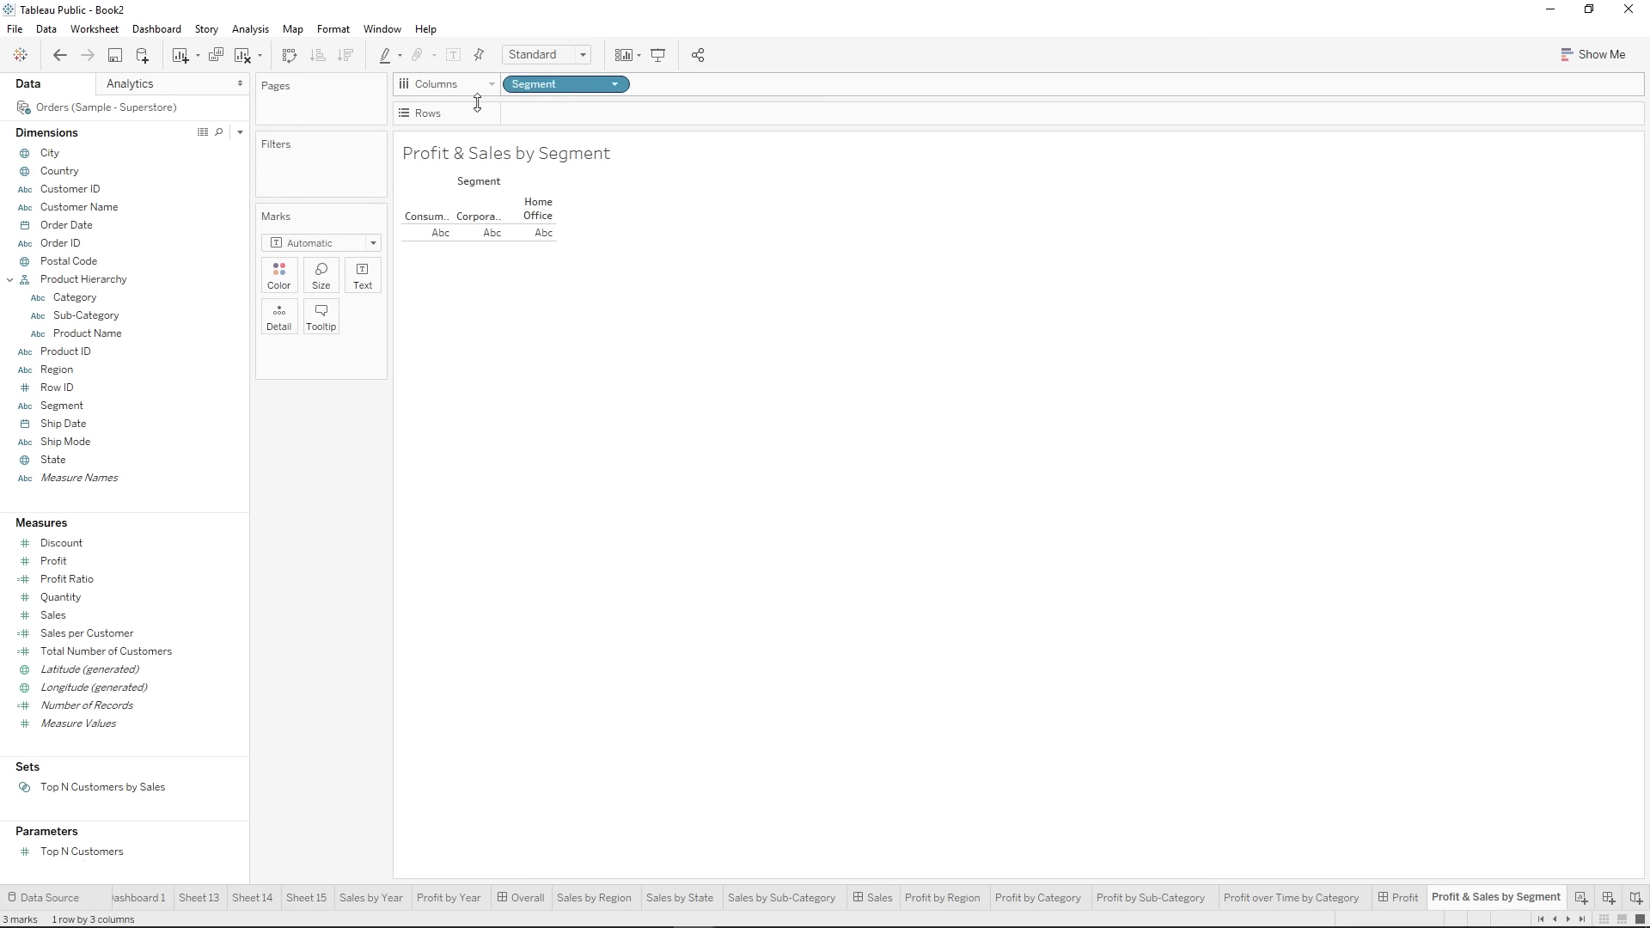
{"action": "left_click_drag", "start_coordinate": [121, 297], "coordinate": [558, 112]}
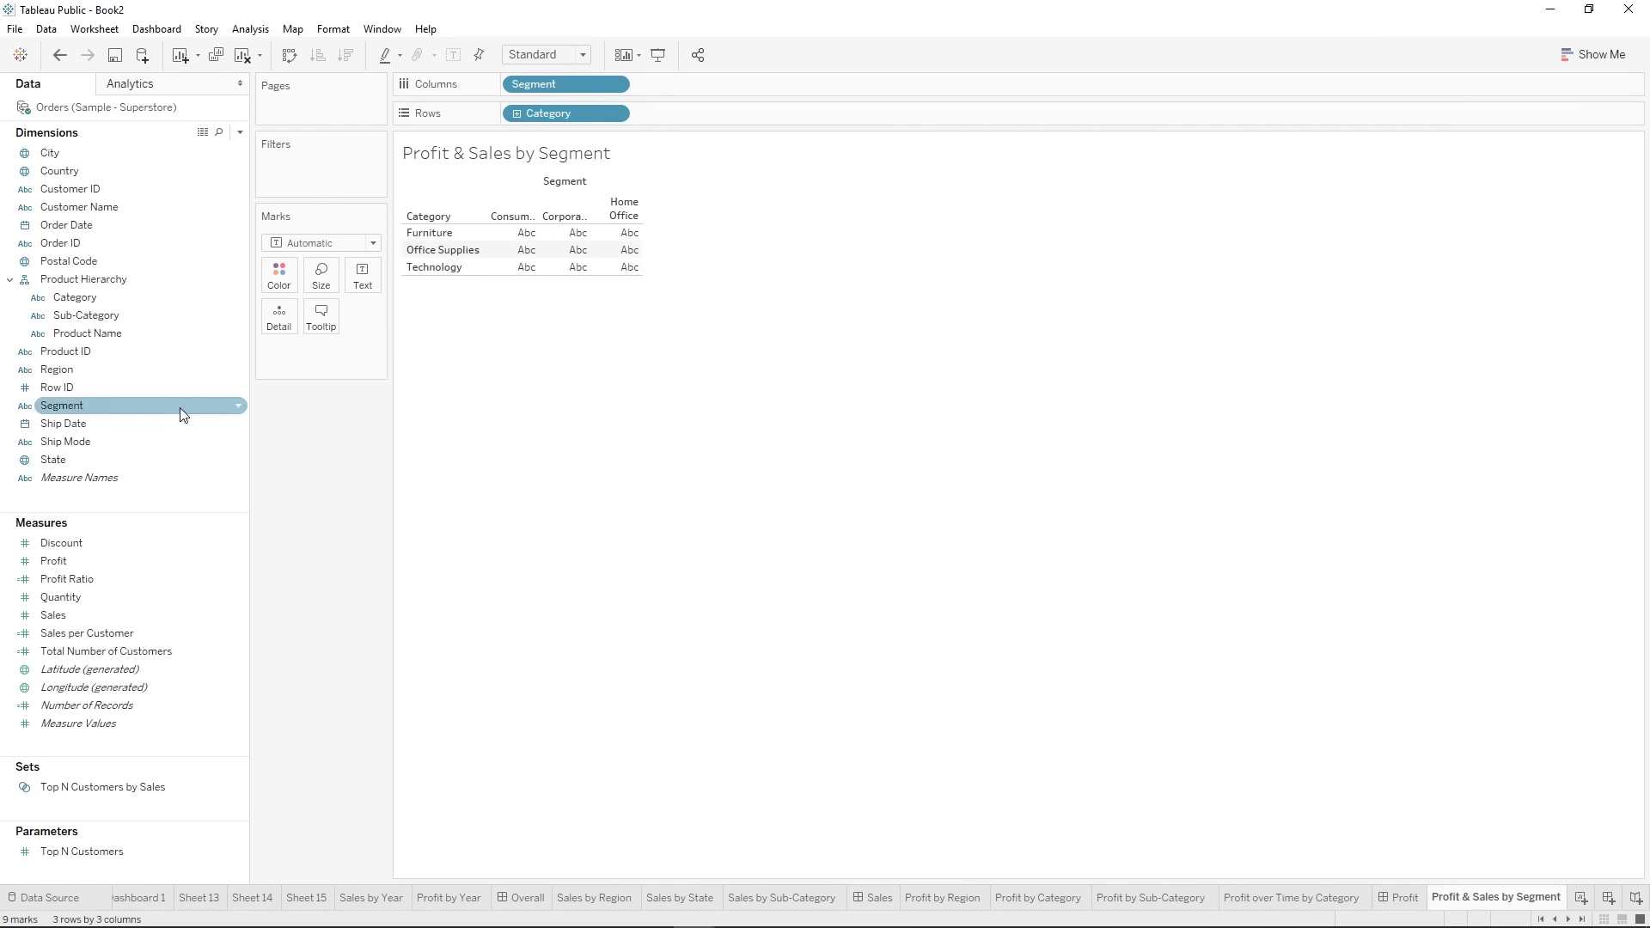
{"action": "left_click_drag", "start_coordinate": [121, 614], "coordinate": [741, 112]}
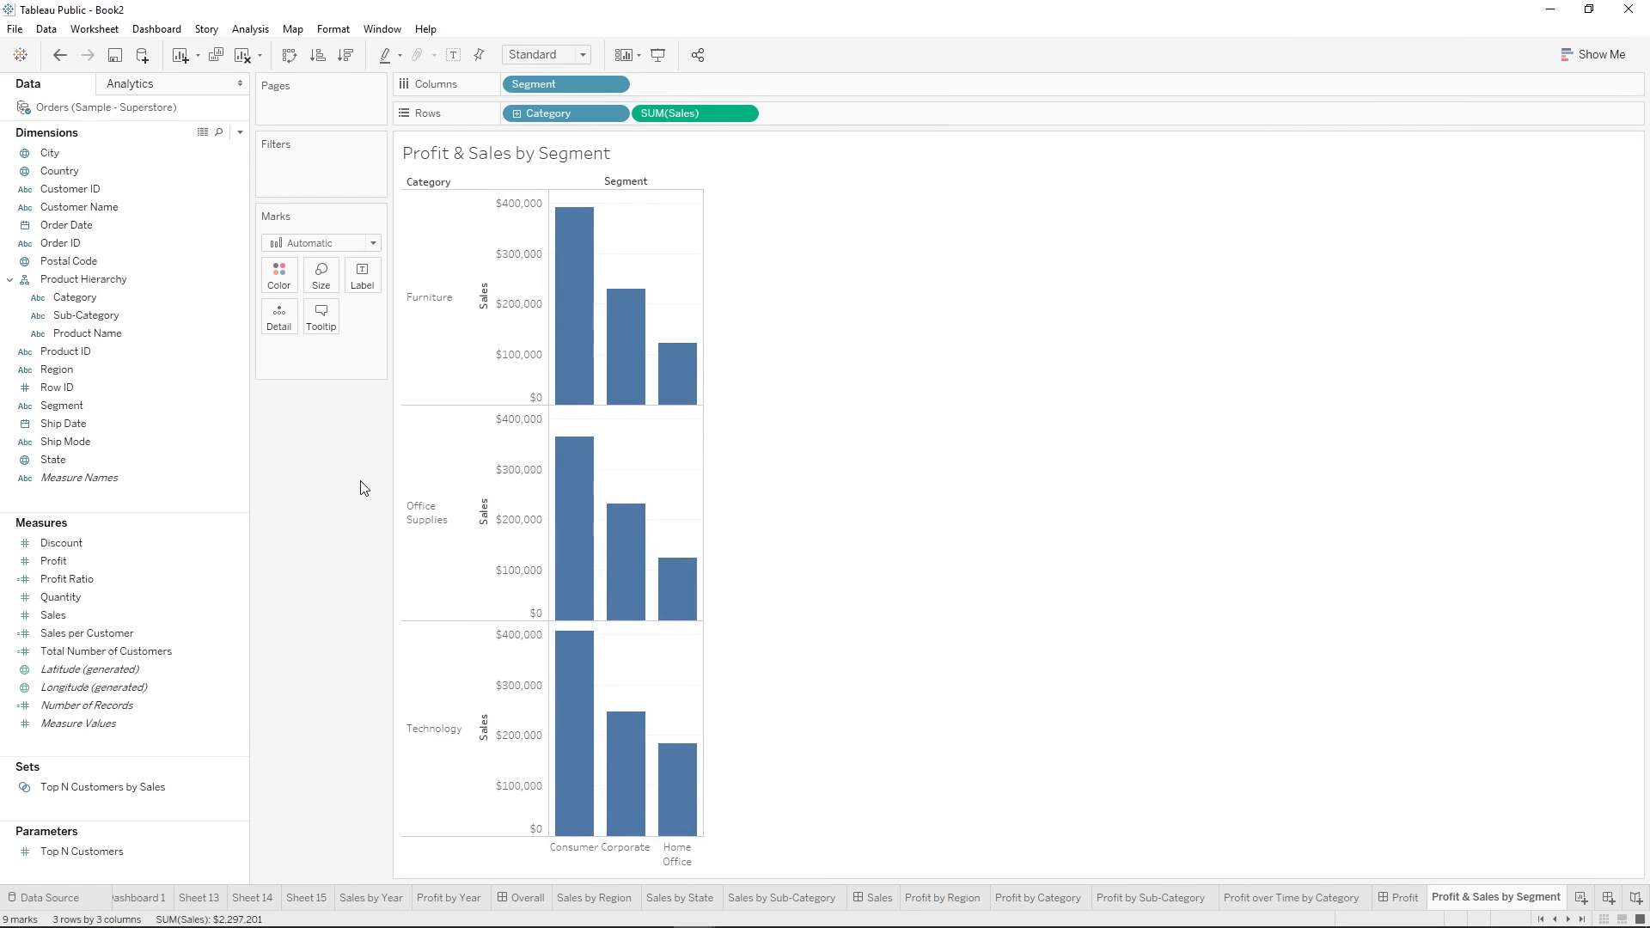
{"action": "left_click_drag", "start_coordinate": [54, 561], "coordinate": [829, 122]}
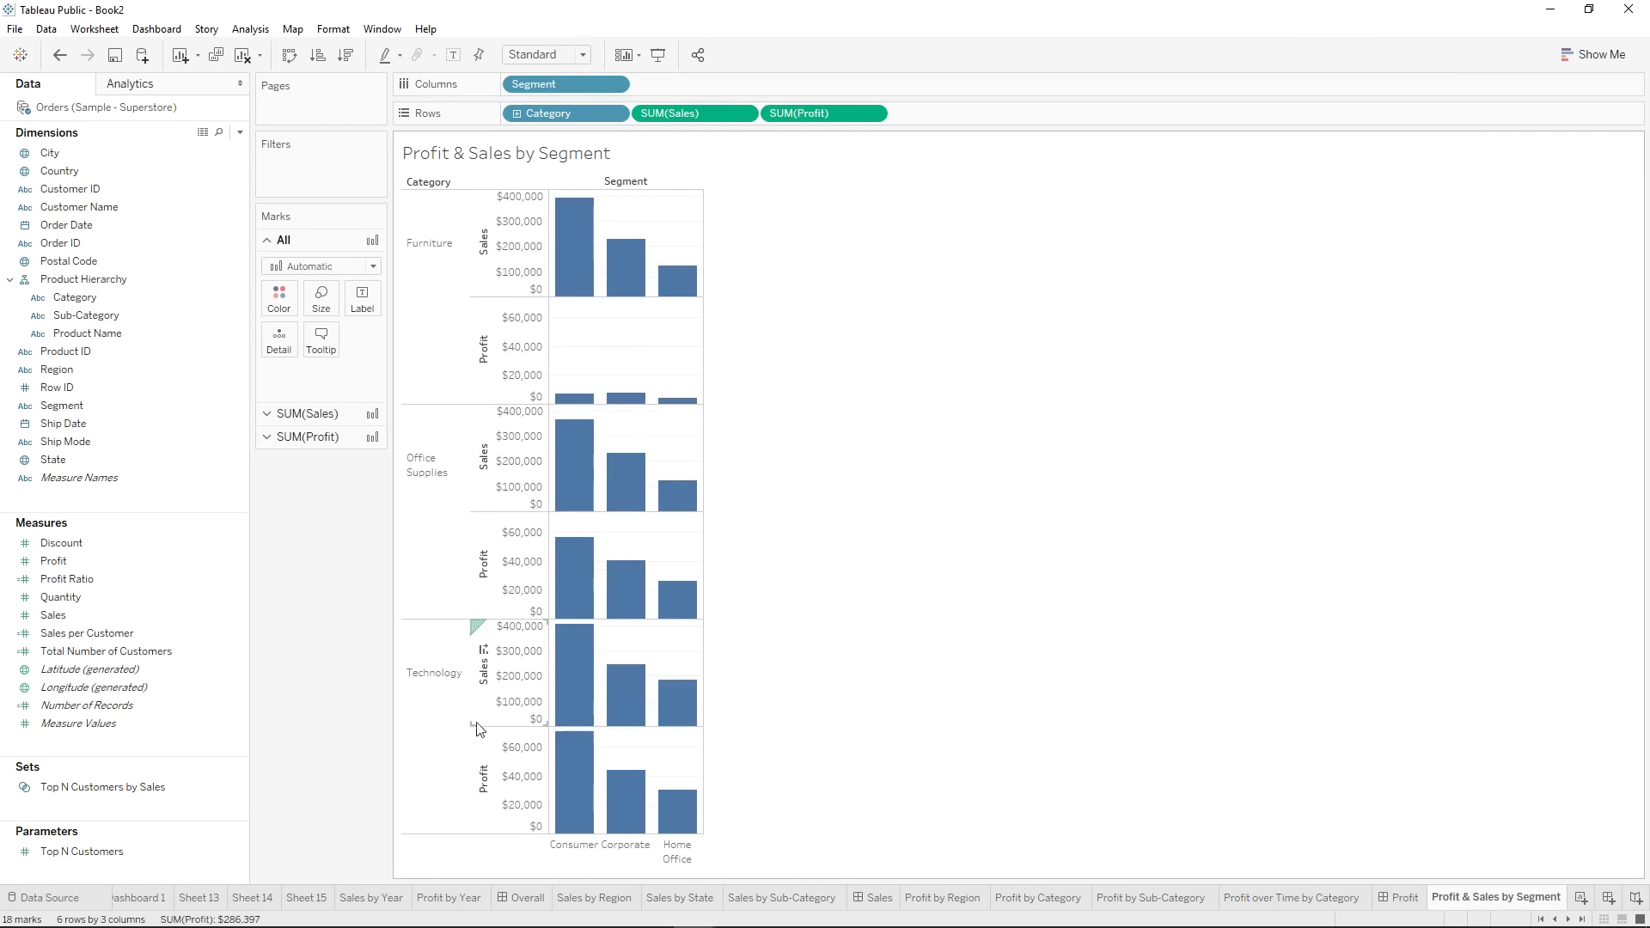
- Combine Sales and Profit into a dual-axis chart and synchronize the Profit axis with the Sales axis
{"action": "right_click", "coordinate": [815, 115]}
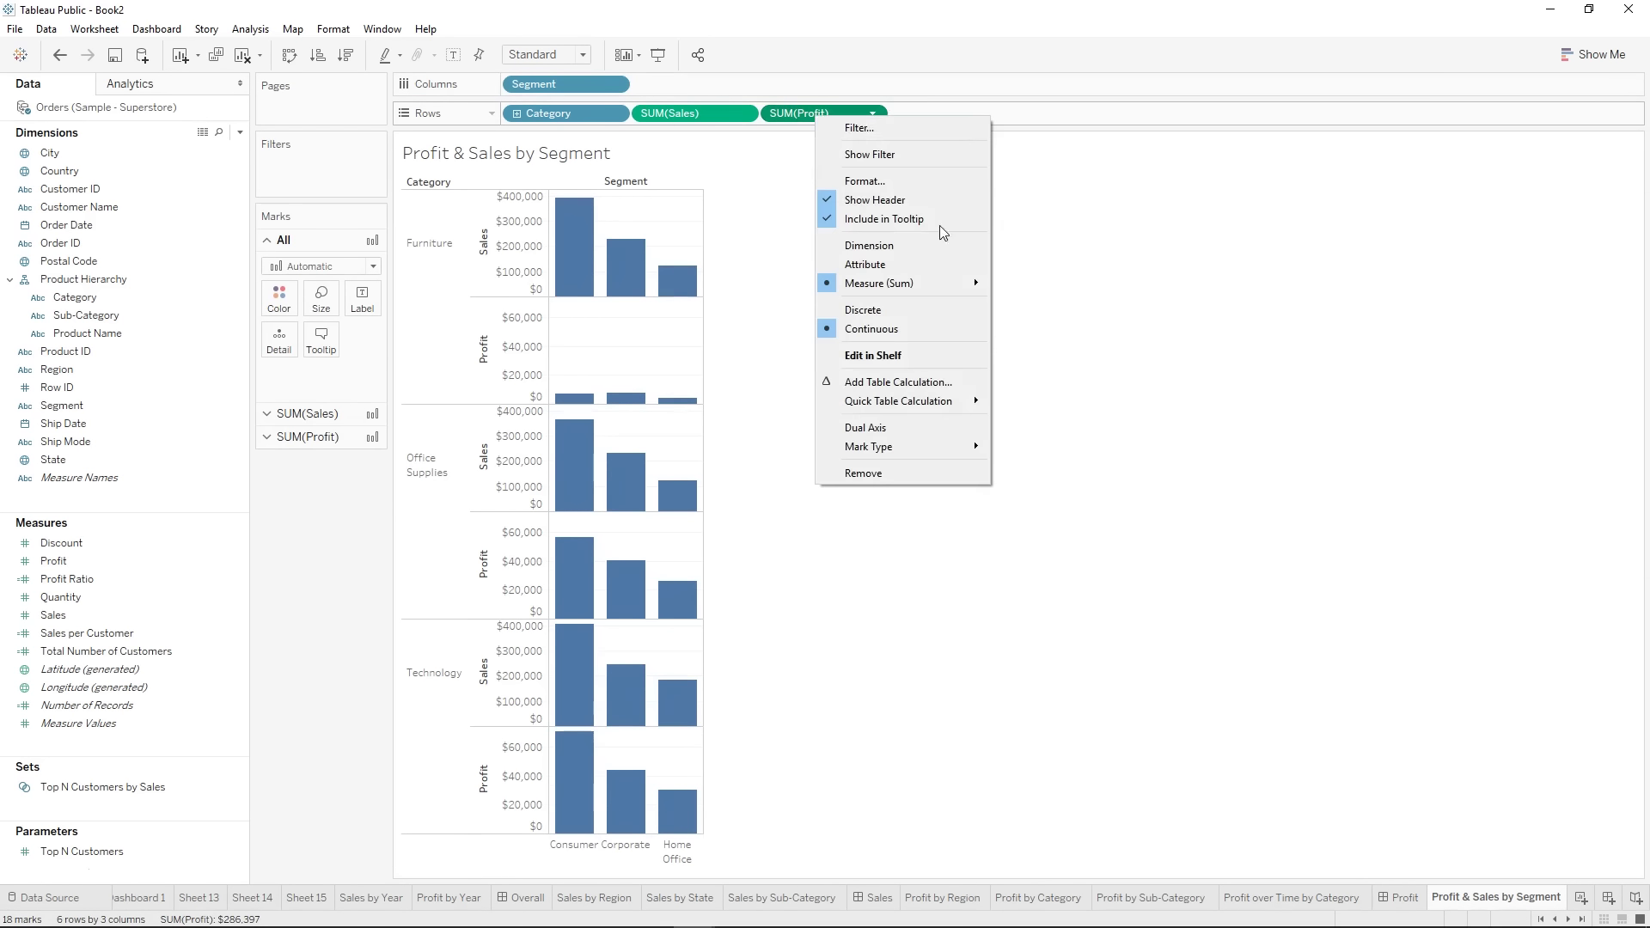
{"action": "left_click", "coordinate": [915, 429]}
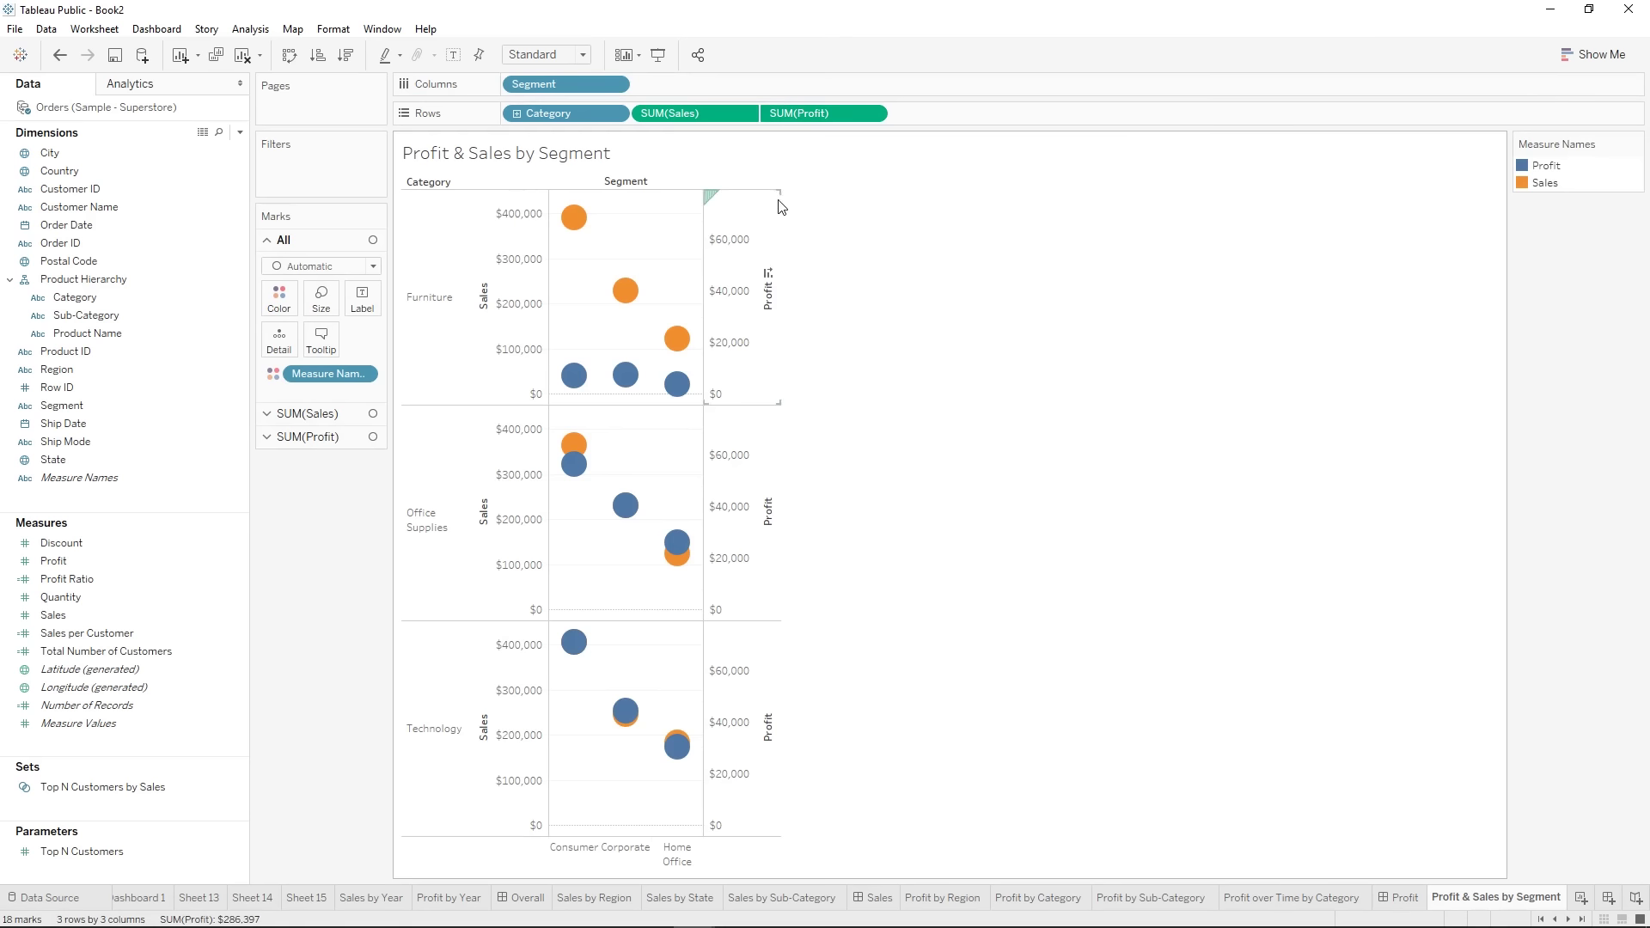
{"action": "right_click", "coordinate": [737, 756]}
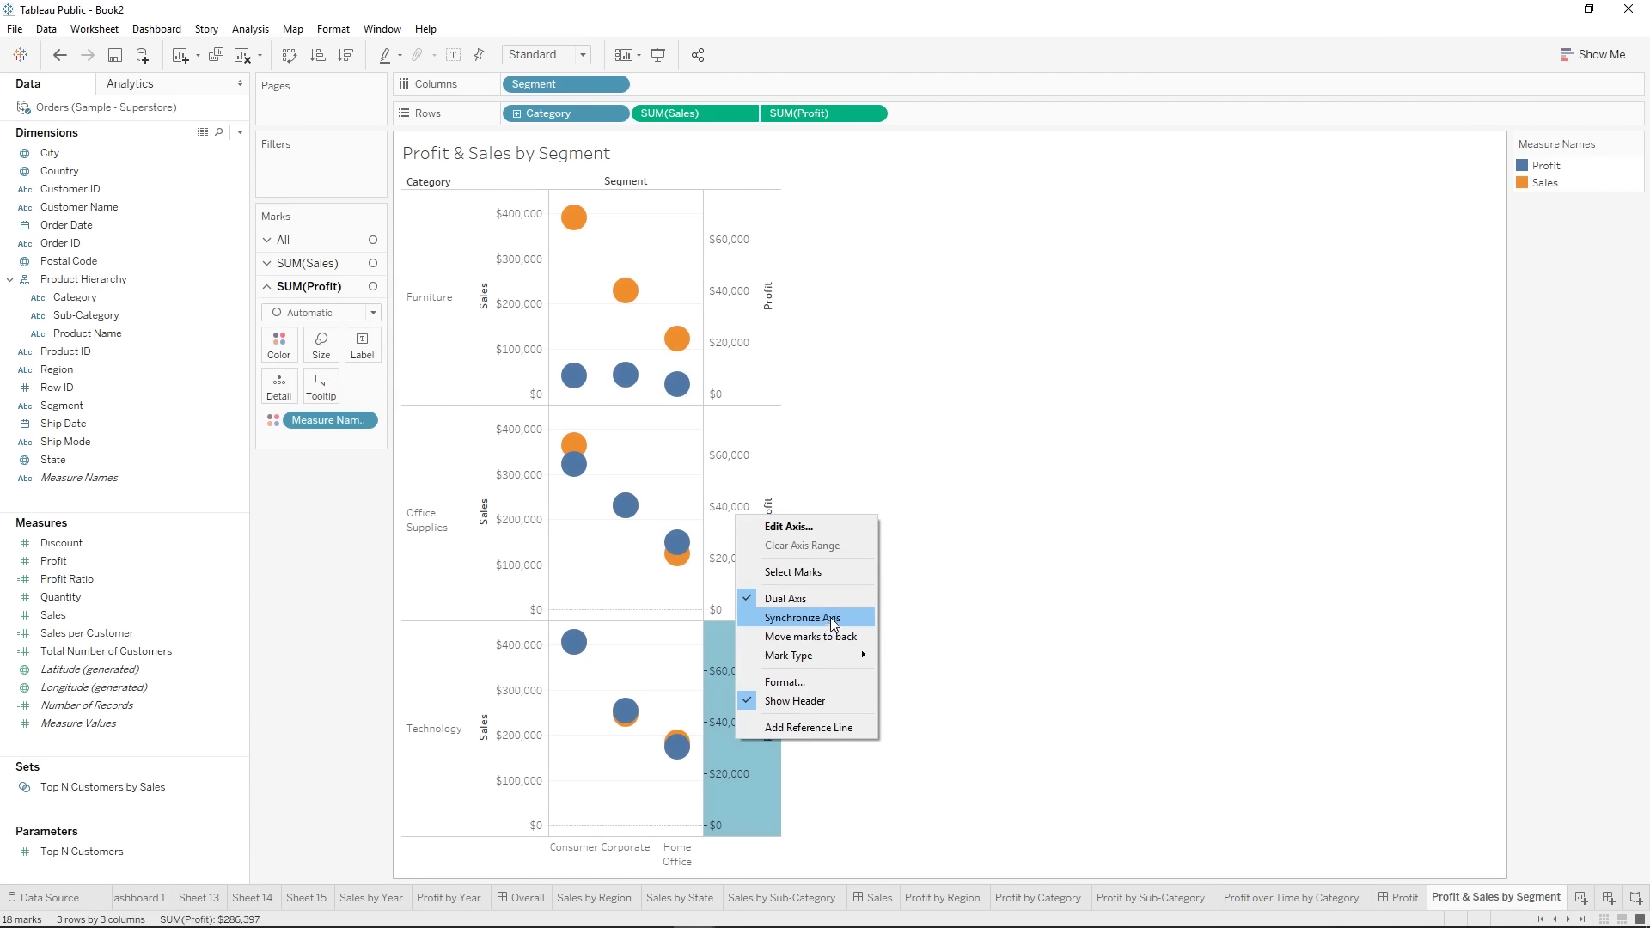
{"action": "left_click", "coordinate": [894, 357]}
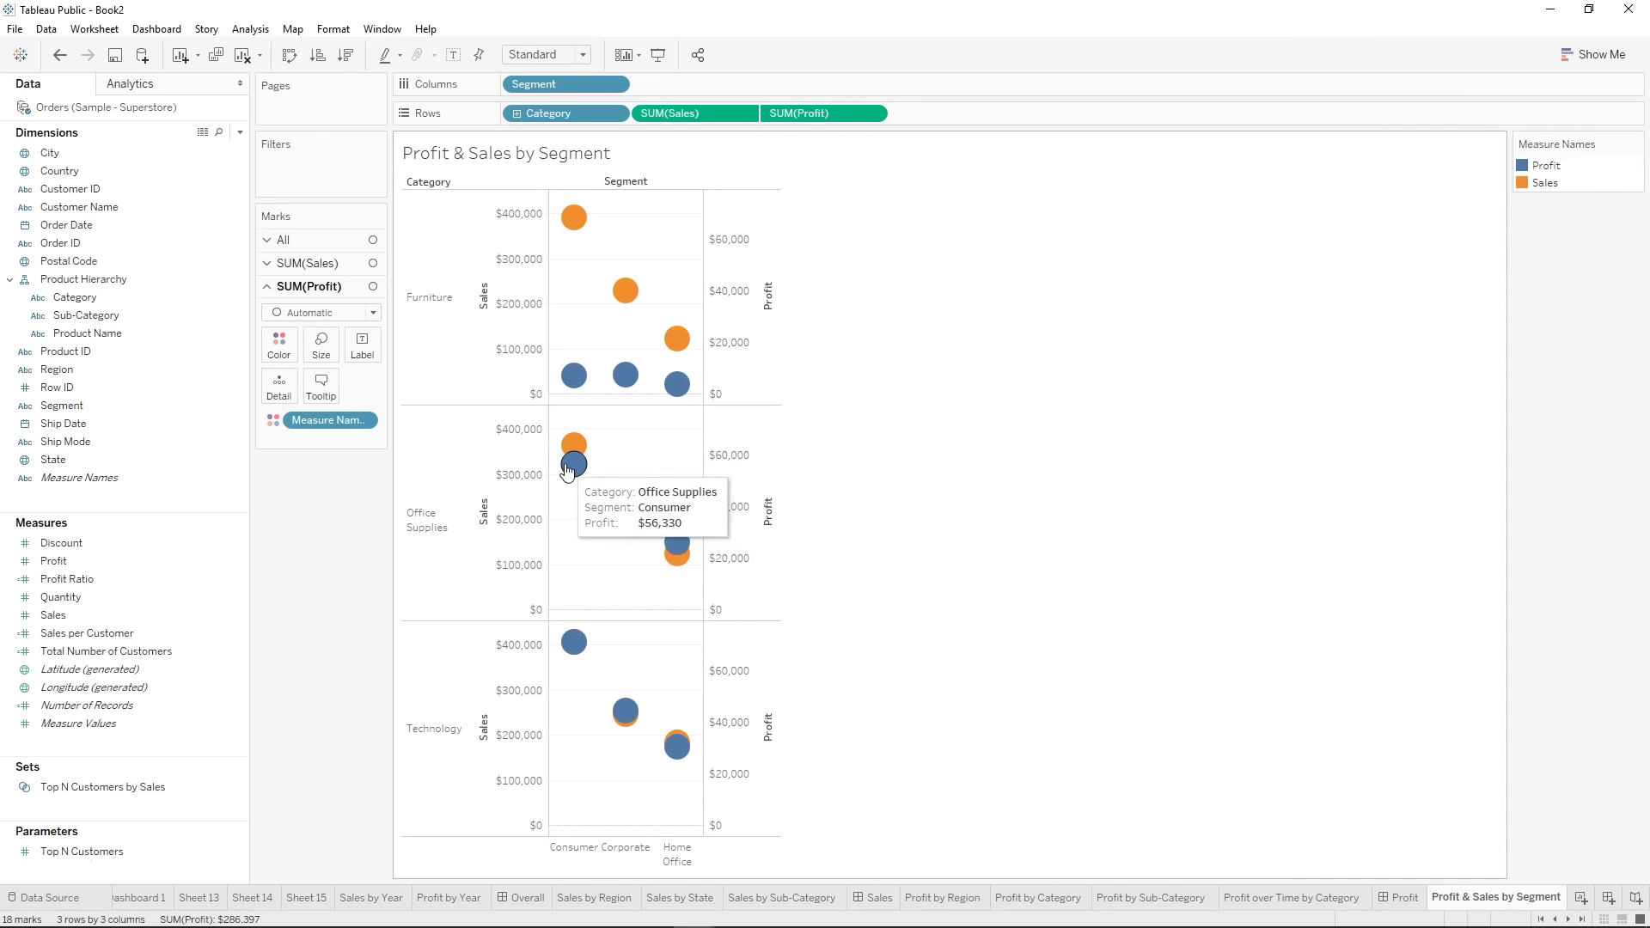
{"action": "mouse_move", "coordinate": [610, 502]}
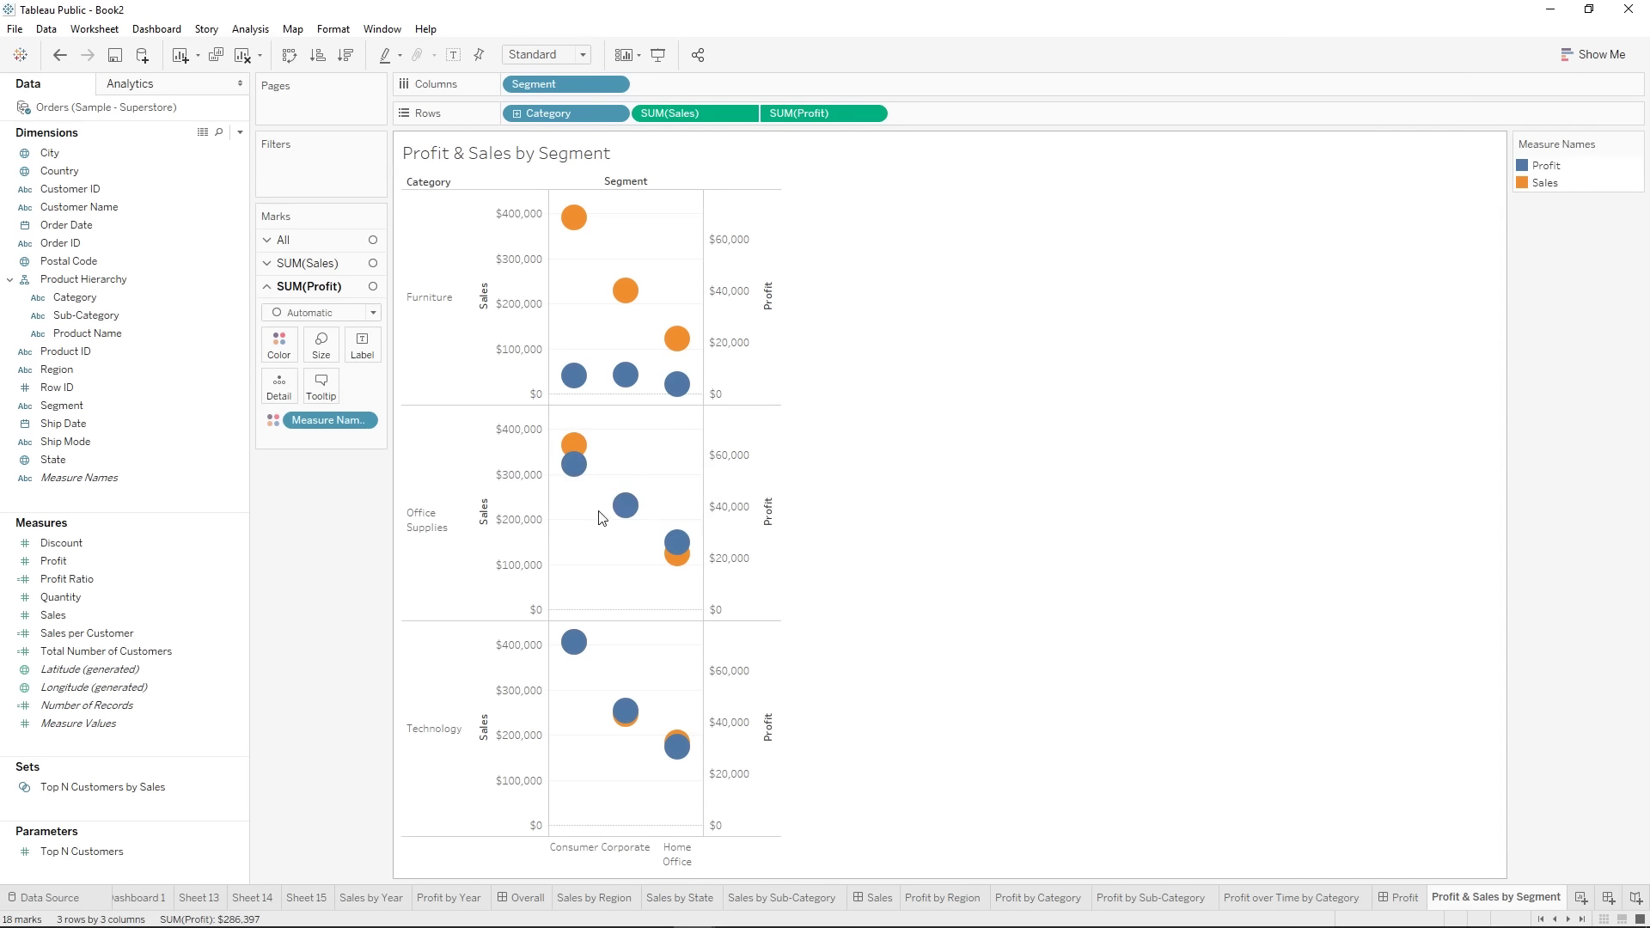
{"action": "mouse_move", "coordinate": [685, 563]}
{"action": "right_click", "coordinate": [730, 471]}
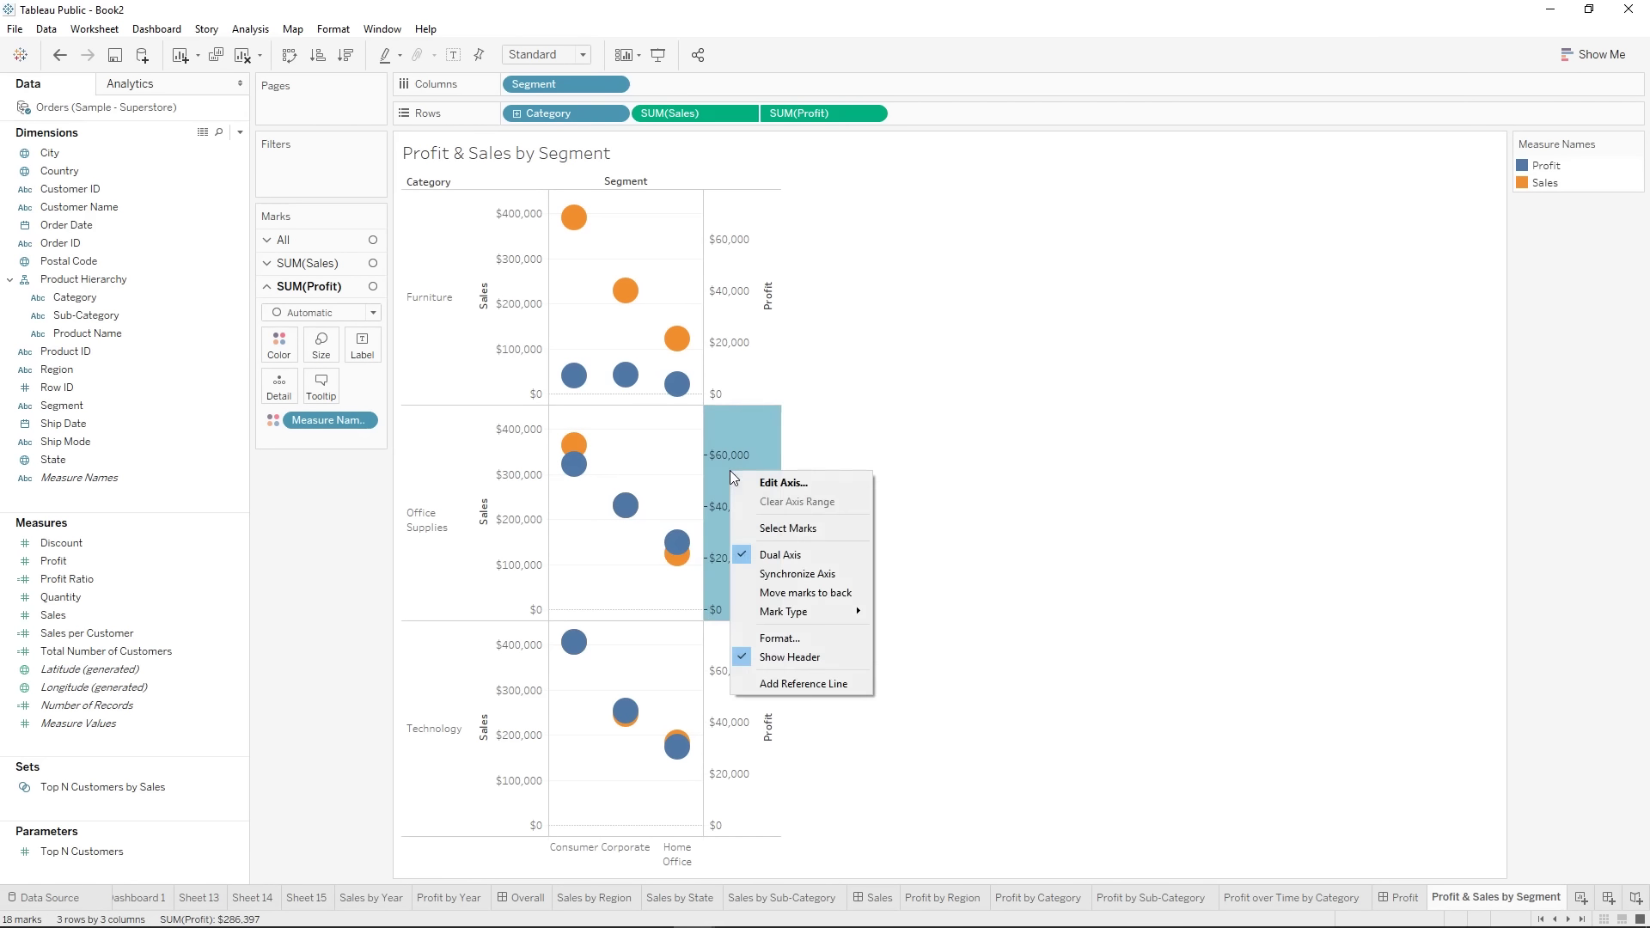
{"action": "left_click", "coordinate": [1041, 533]}
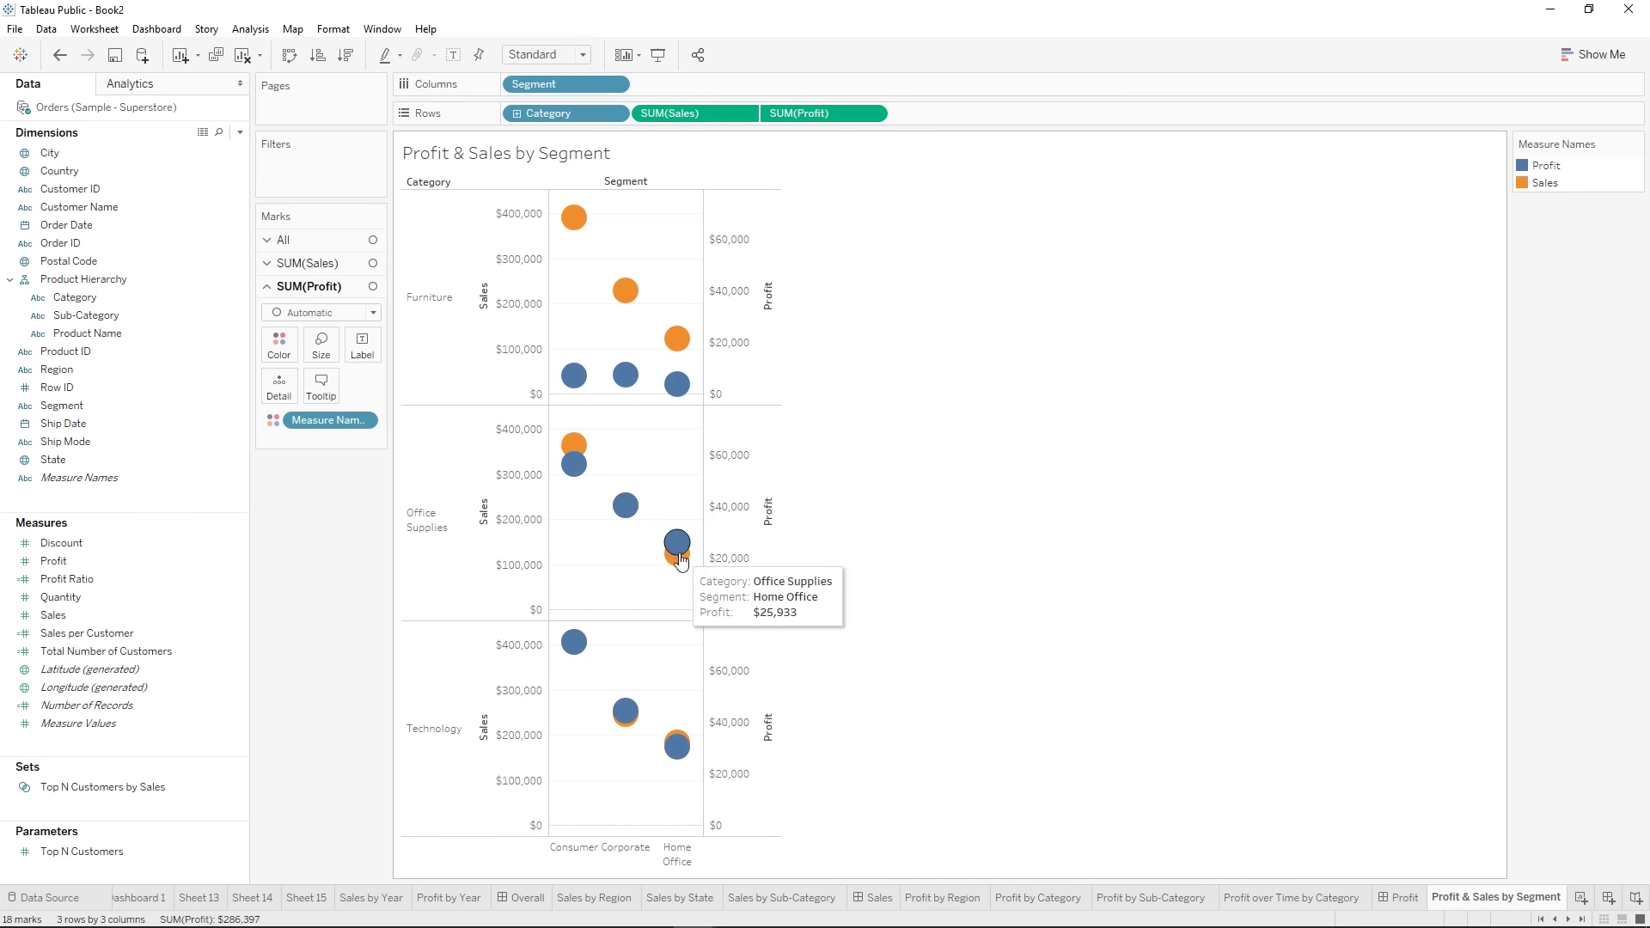
{"action": "right_click", "coordinate": [719, 510]}
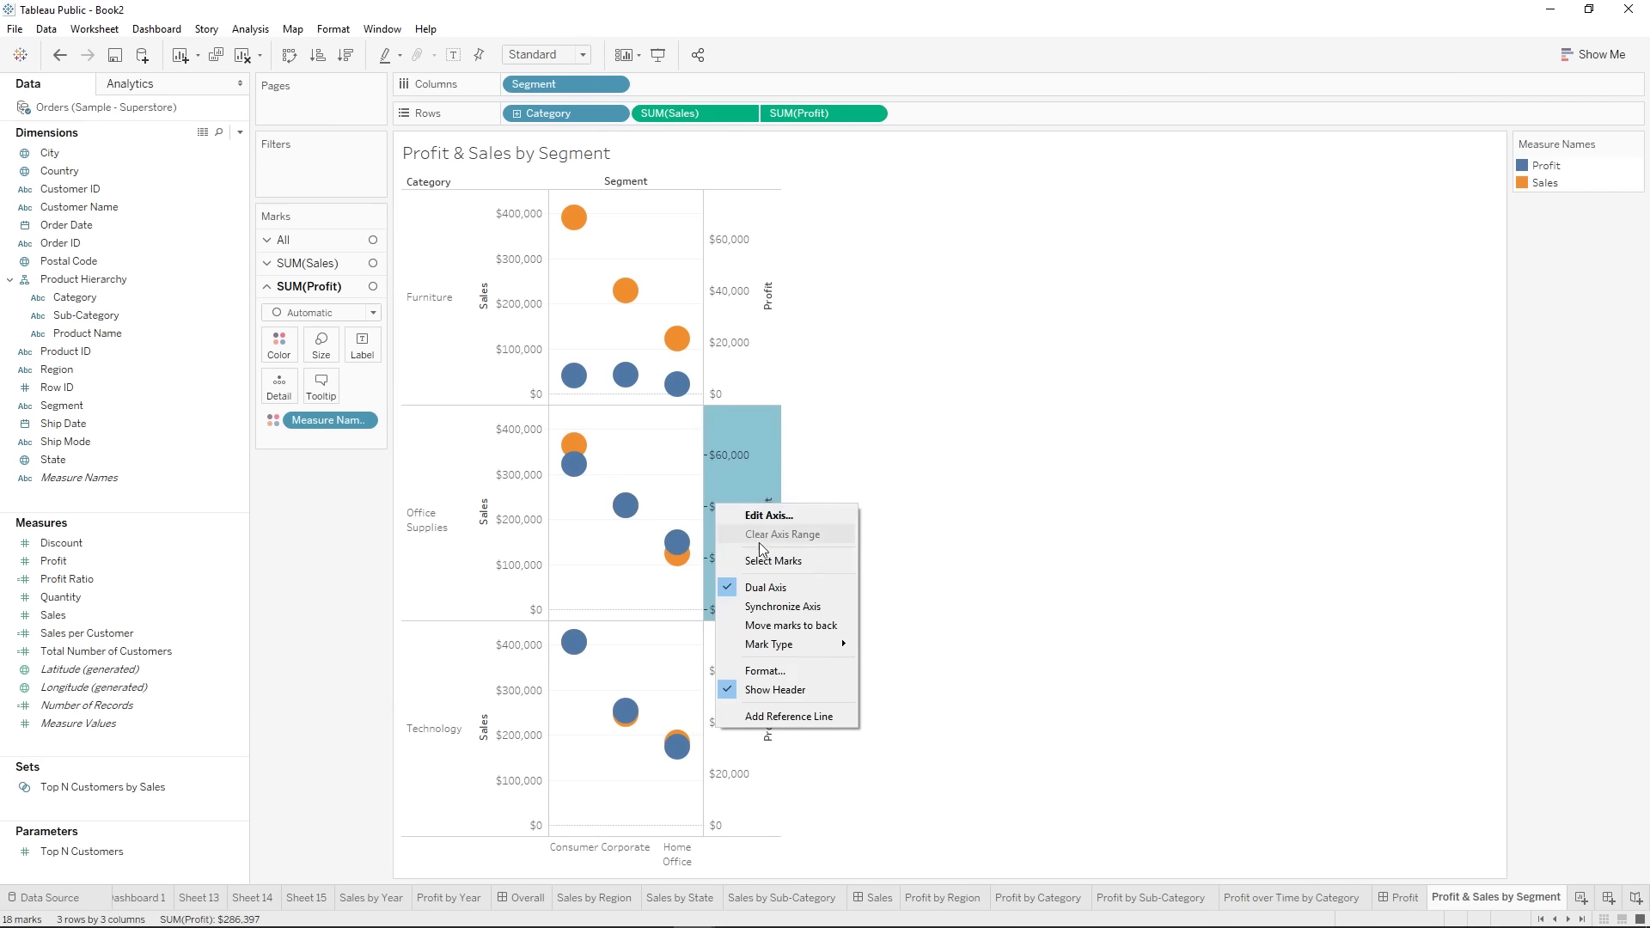
{"action": "left_click", "coordinate": [798, 597]}
{"action": "left_click", "coordinate": [988, 593]}
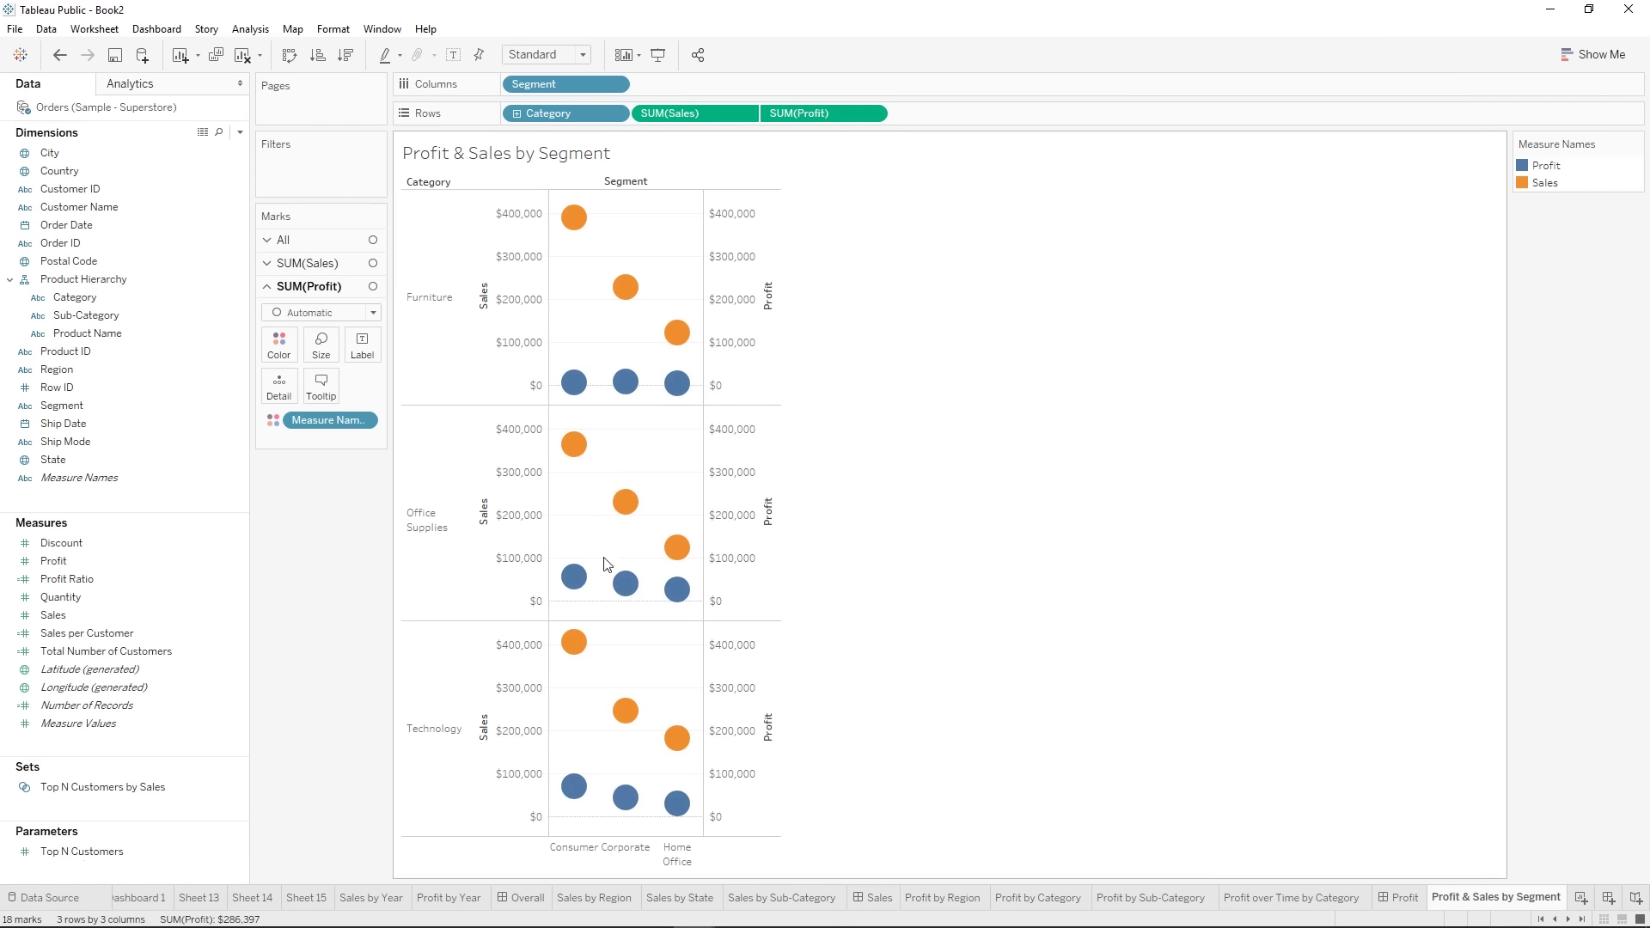
- Change the mark type of SUM(Sales) to Bar, leaving SUM(Profit) on Automatic
{"action": "left_click", "coordinate": [282, 265]}
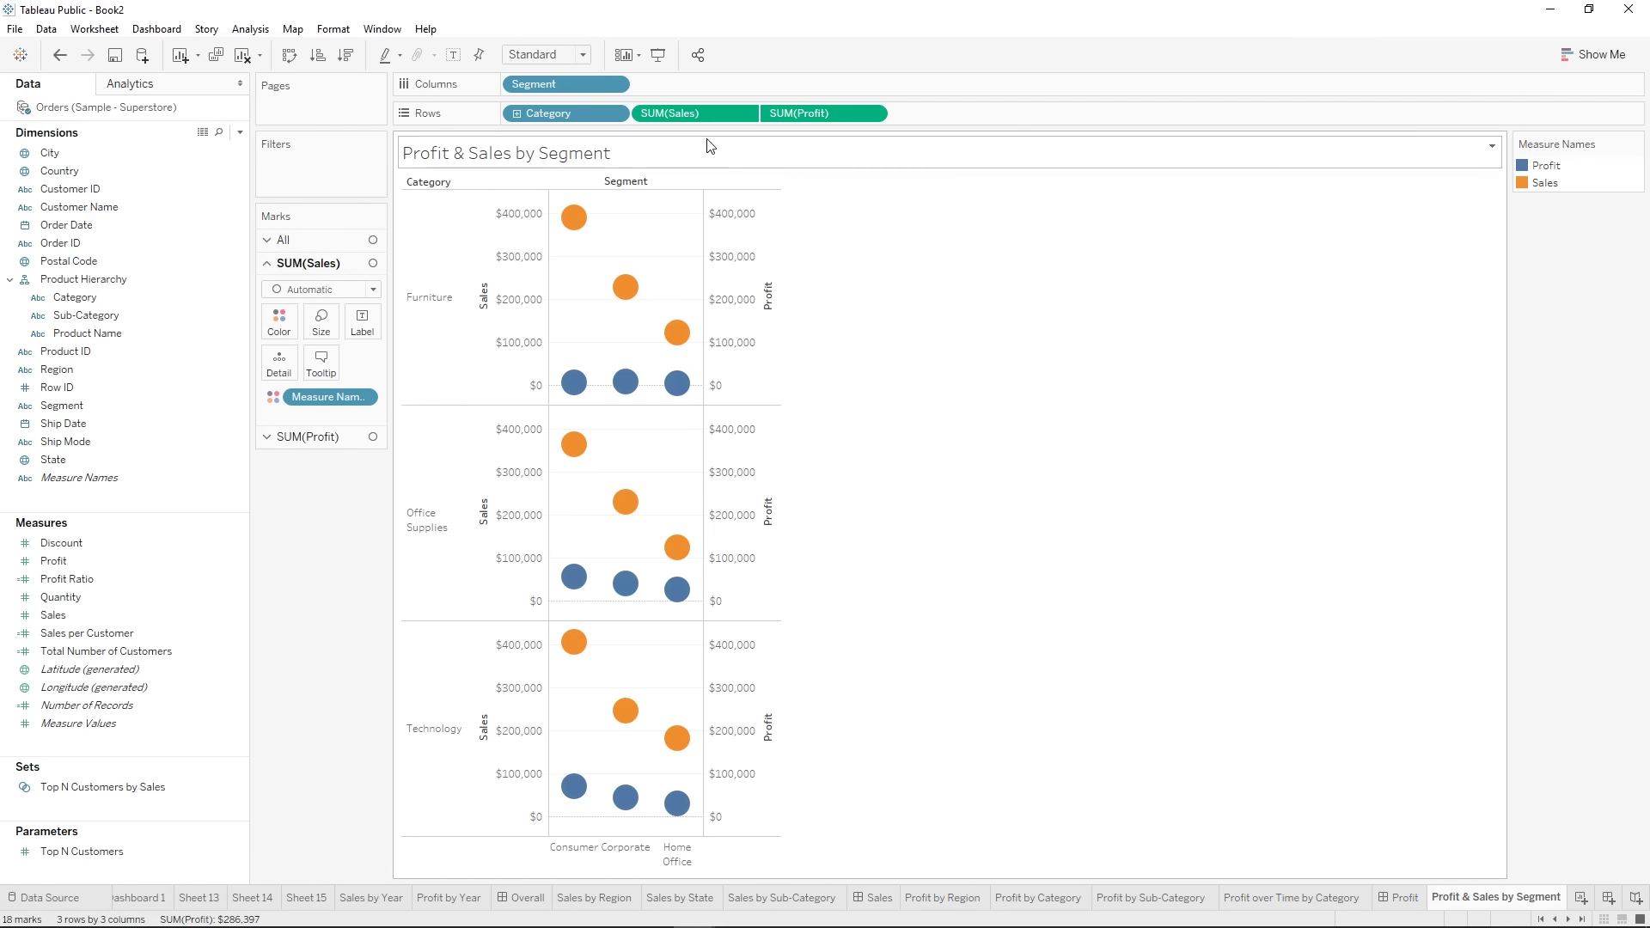
{"action": "left_click", "coordinate": [318, 437]}
{"action": "left_click", "coordinate": [331, 265]}
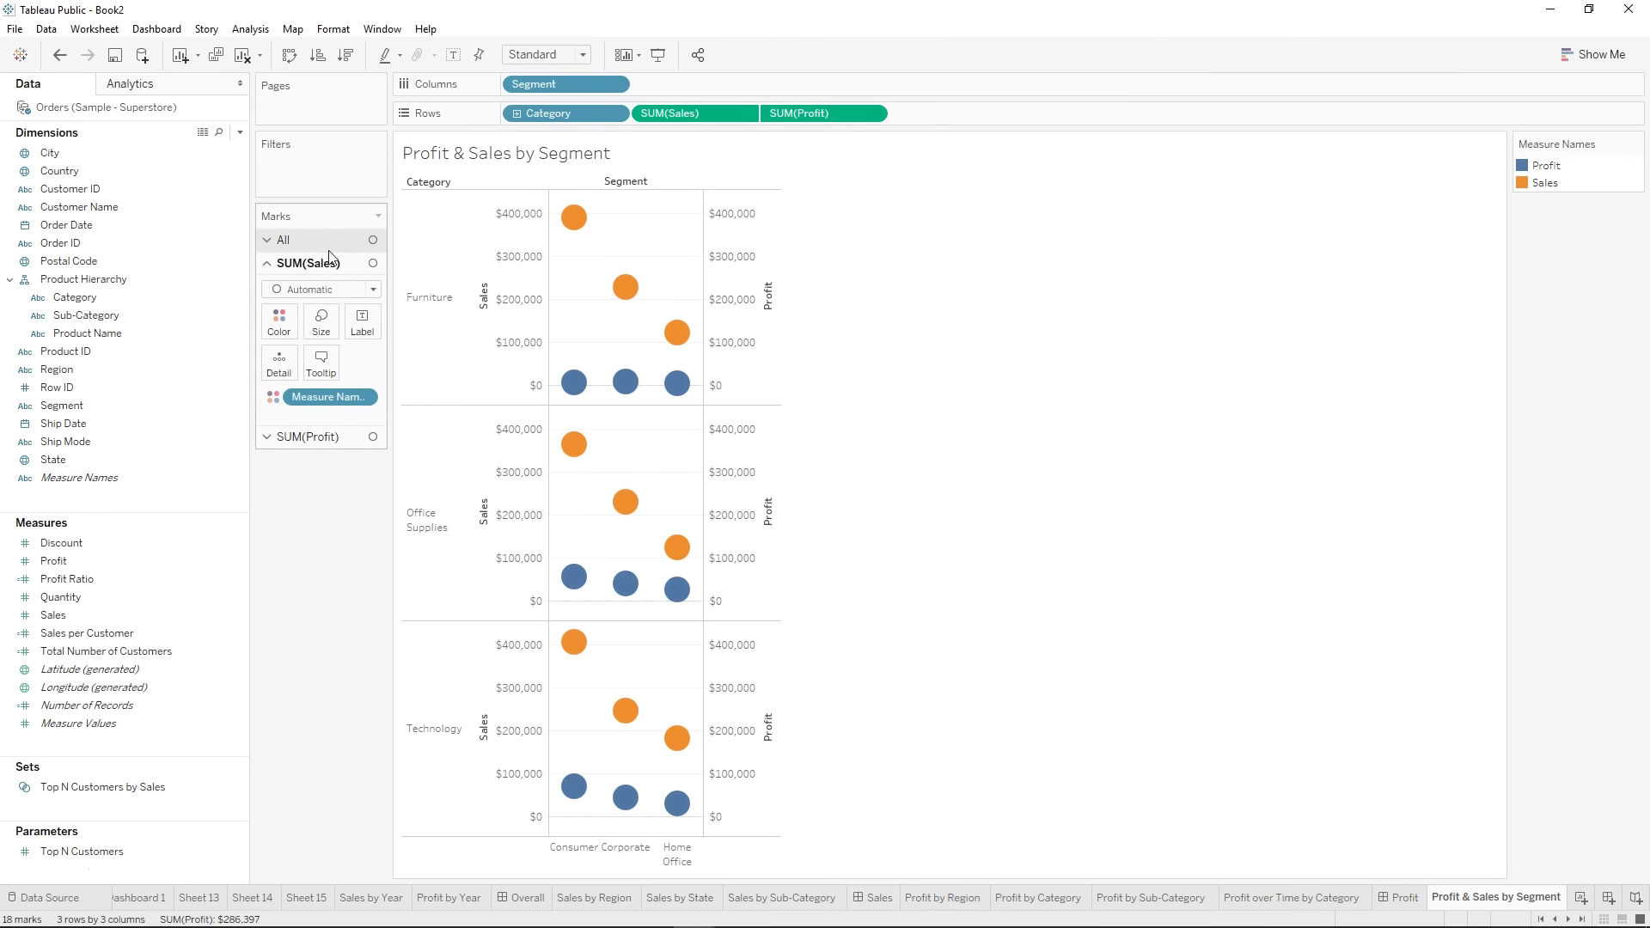
{"action": "left_click", "coordinate": [302, 290]}
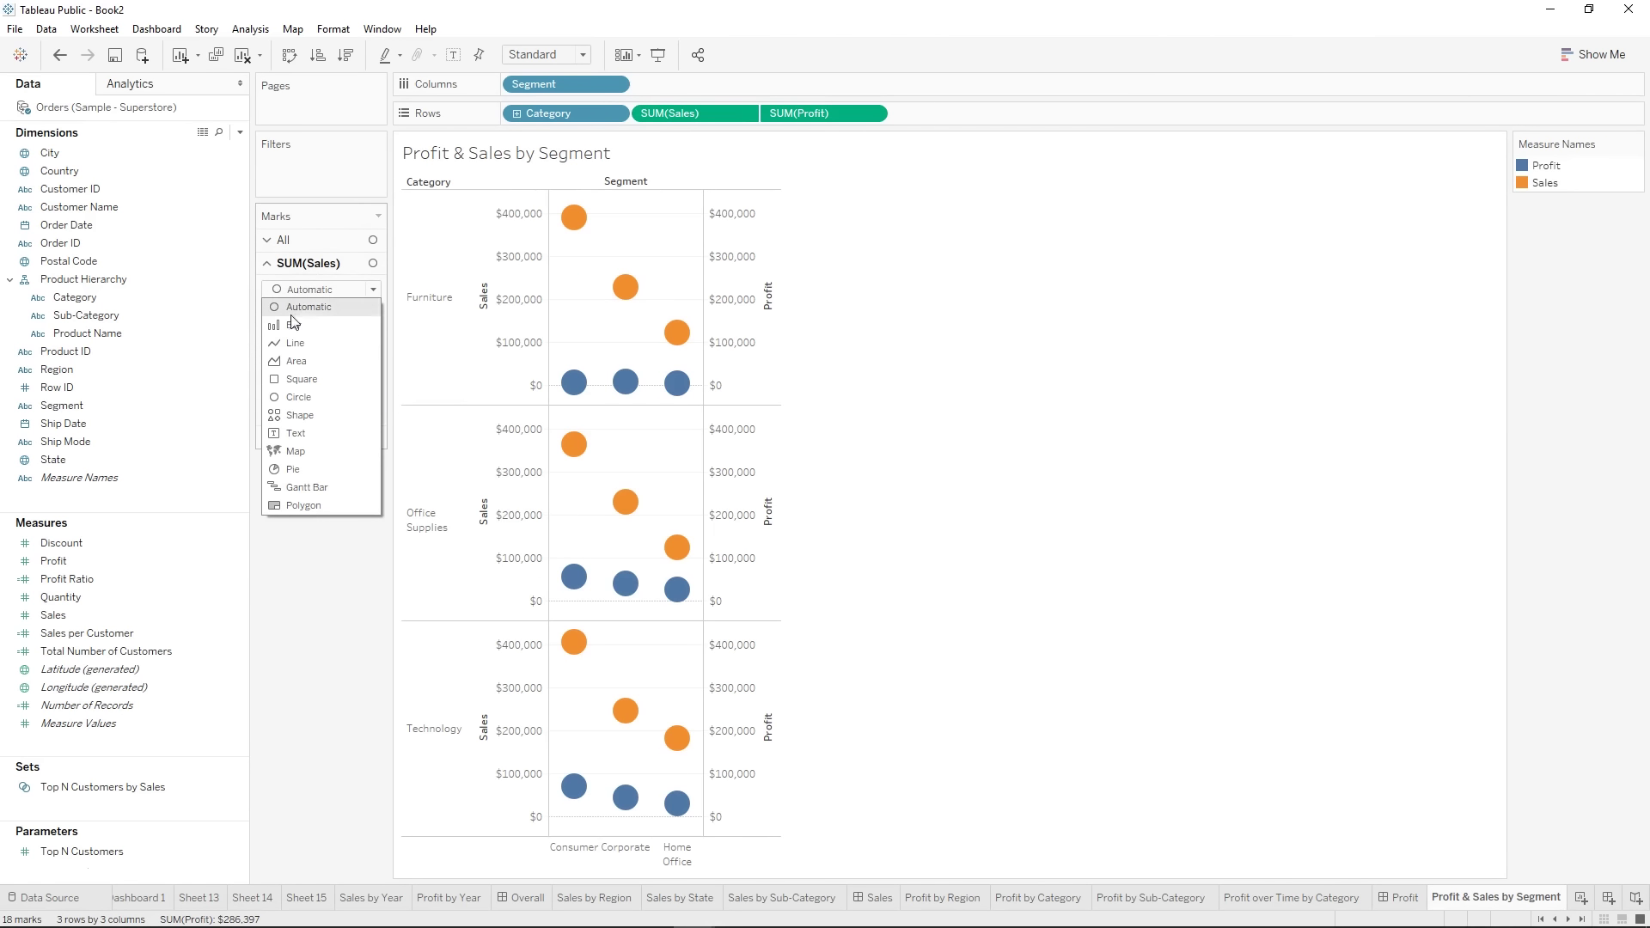
{"action": "left_click", "coordinate": [295, 326]}
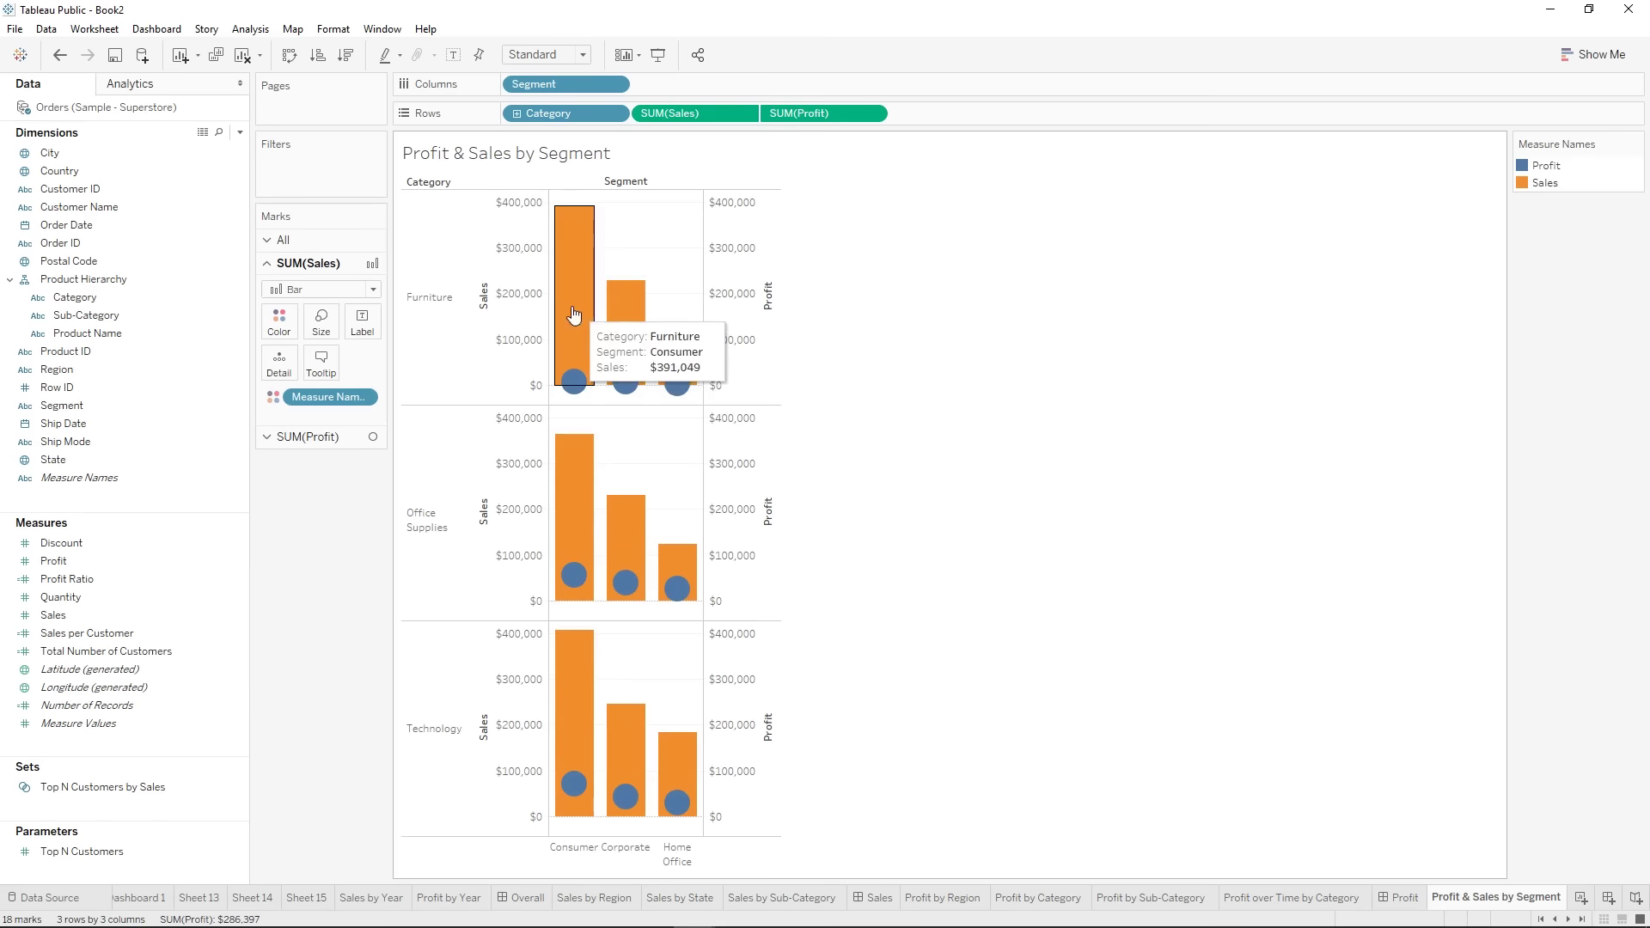
{"action": "mouse_move", "coordinate": [640, 315]}
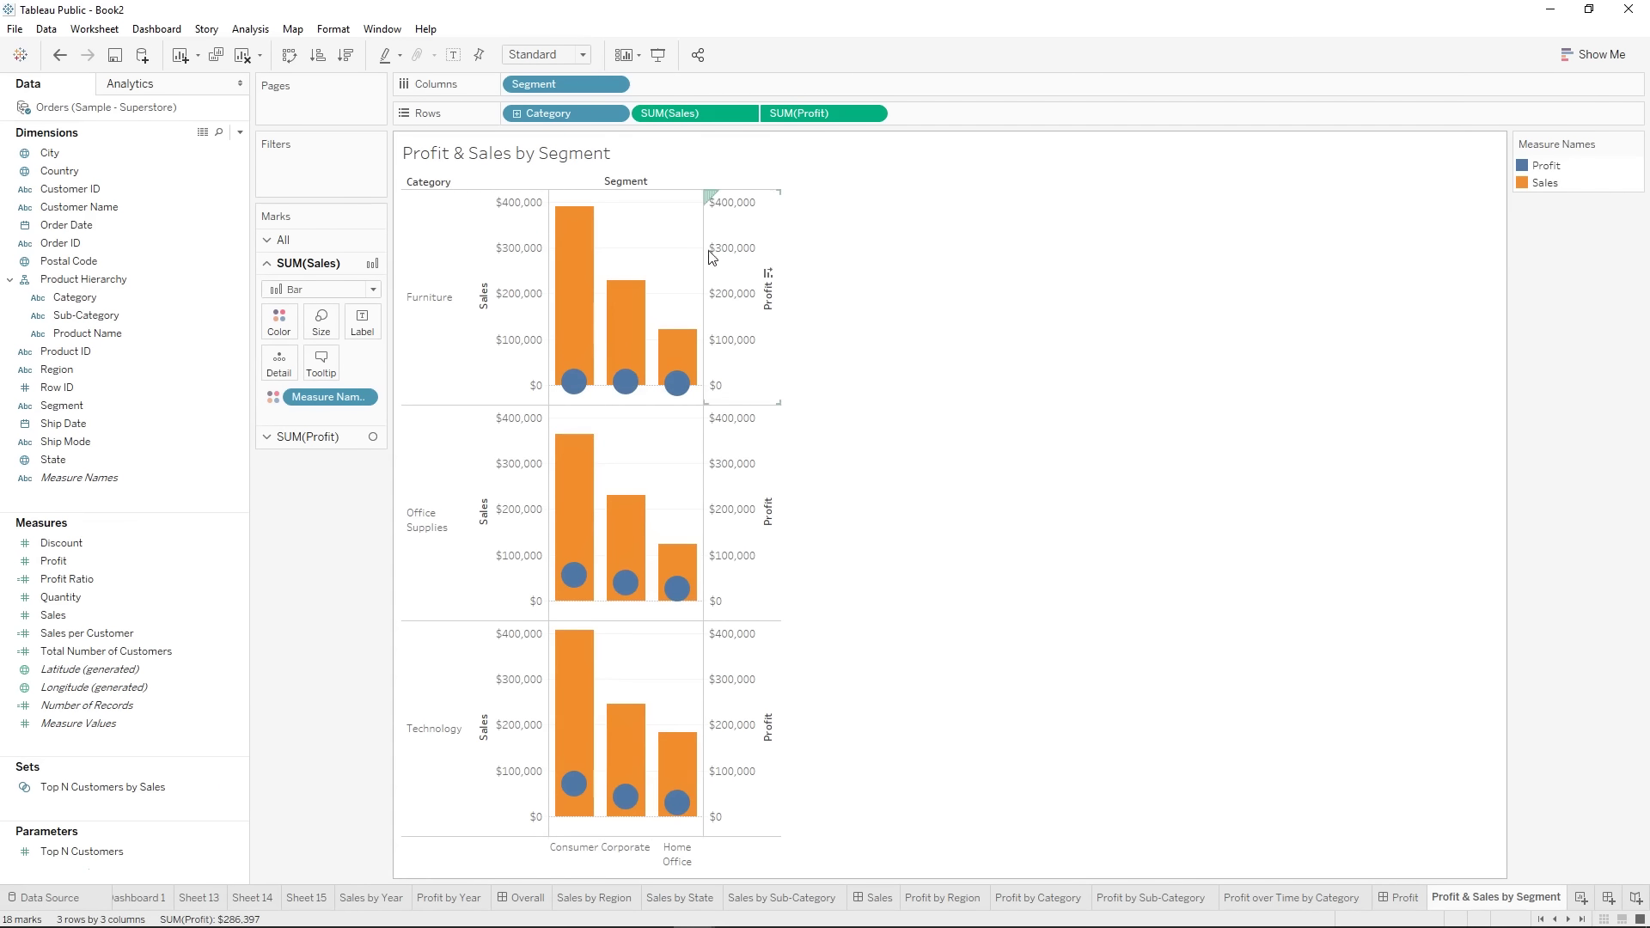
- Reorder the measures on rows so that SUM(Profit) comes before SUM(Sales), comparing both orders
{"action": "left_click", "coordinate": [817, 121]}
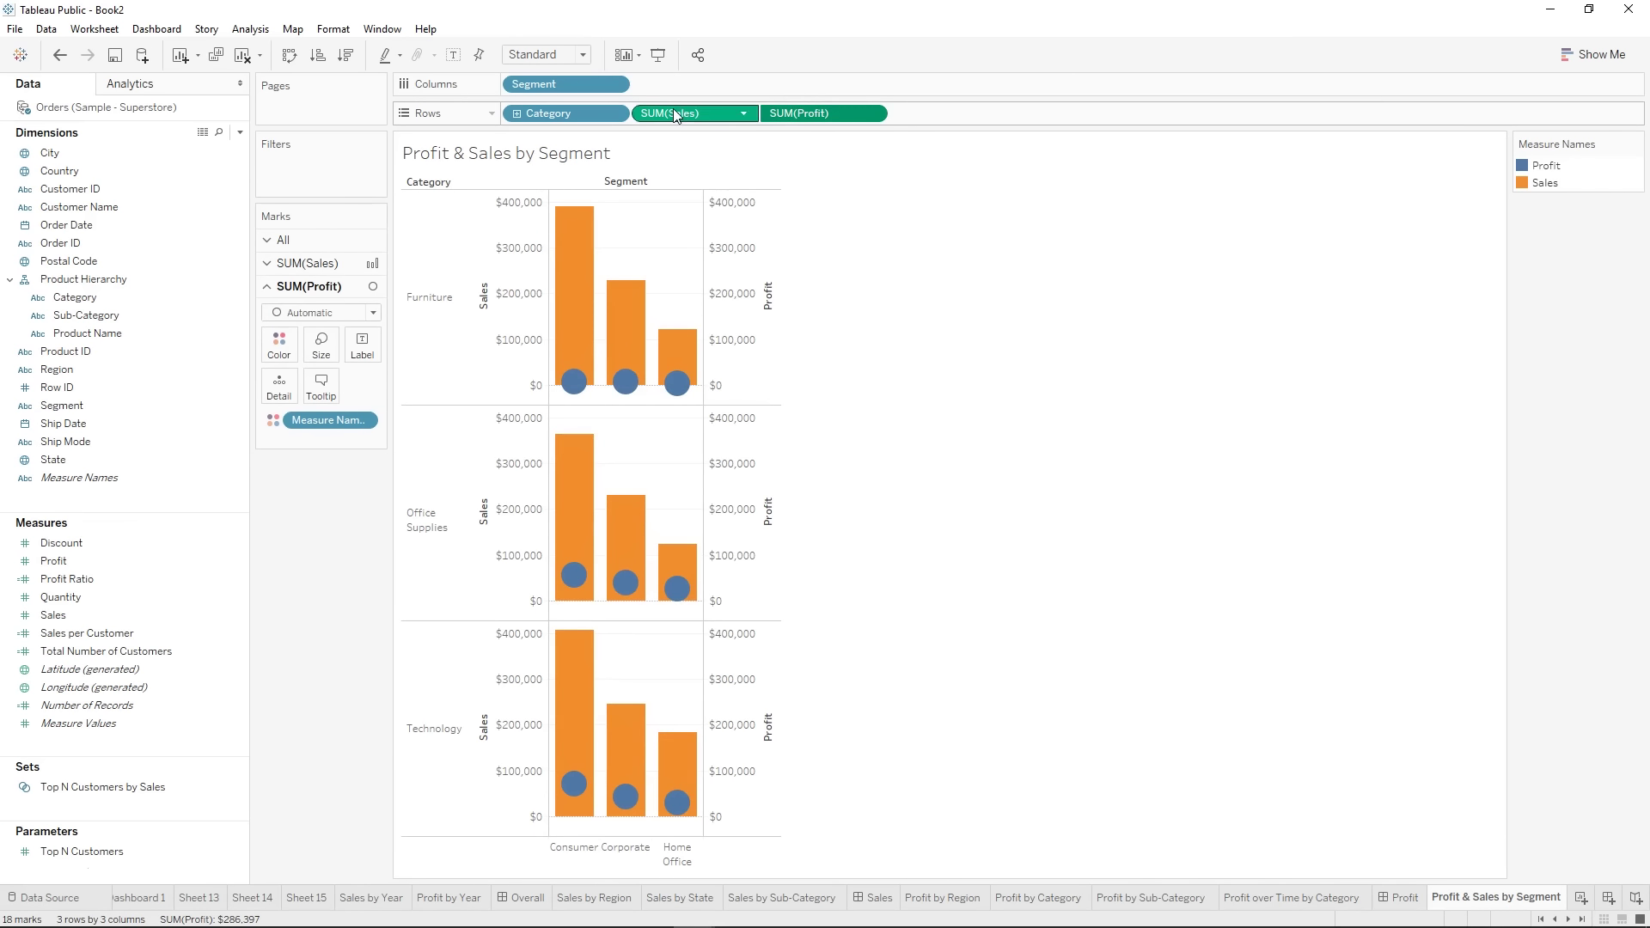
{"action": "left_click_drag", "start_coordinate": [767, 118], "coordinate": [640, 116]}
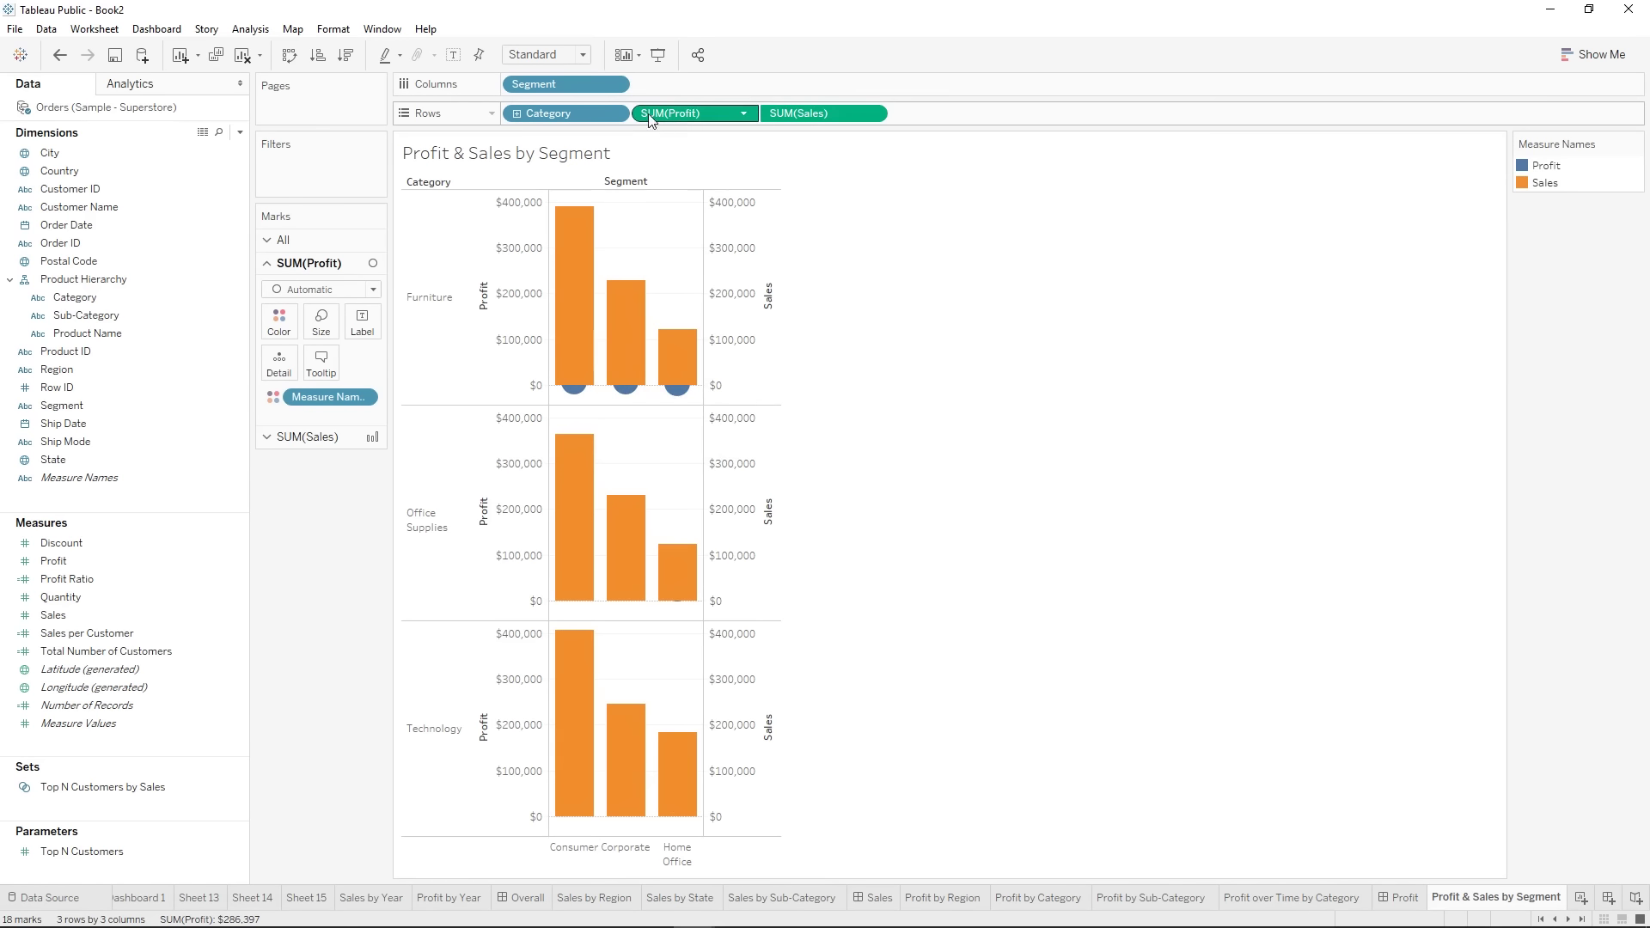
{"action": "left_click_drag", "start_coordinate": [681, 118], "coordinate": [906, 120]}
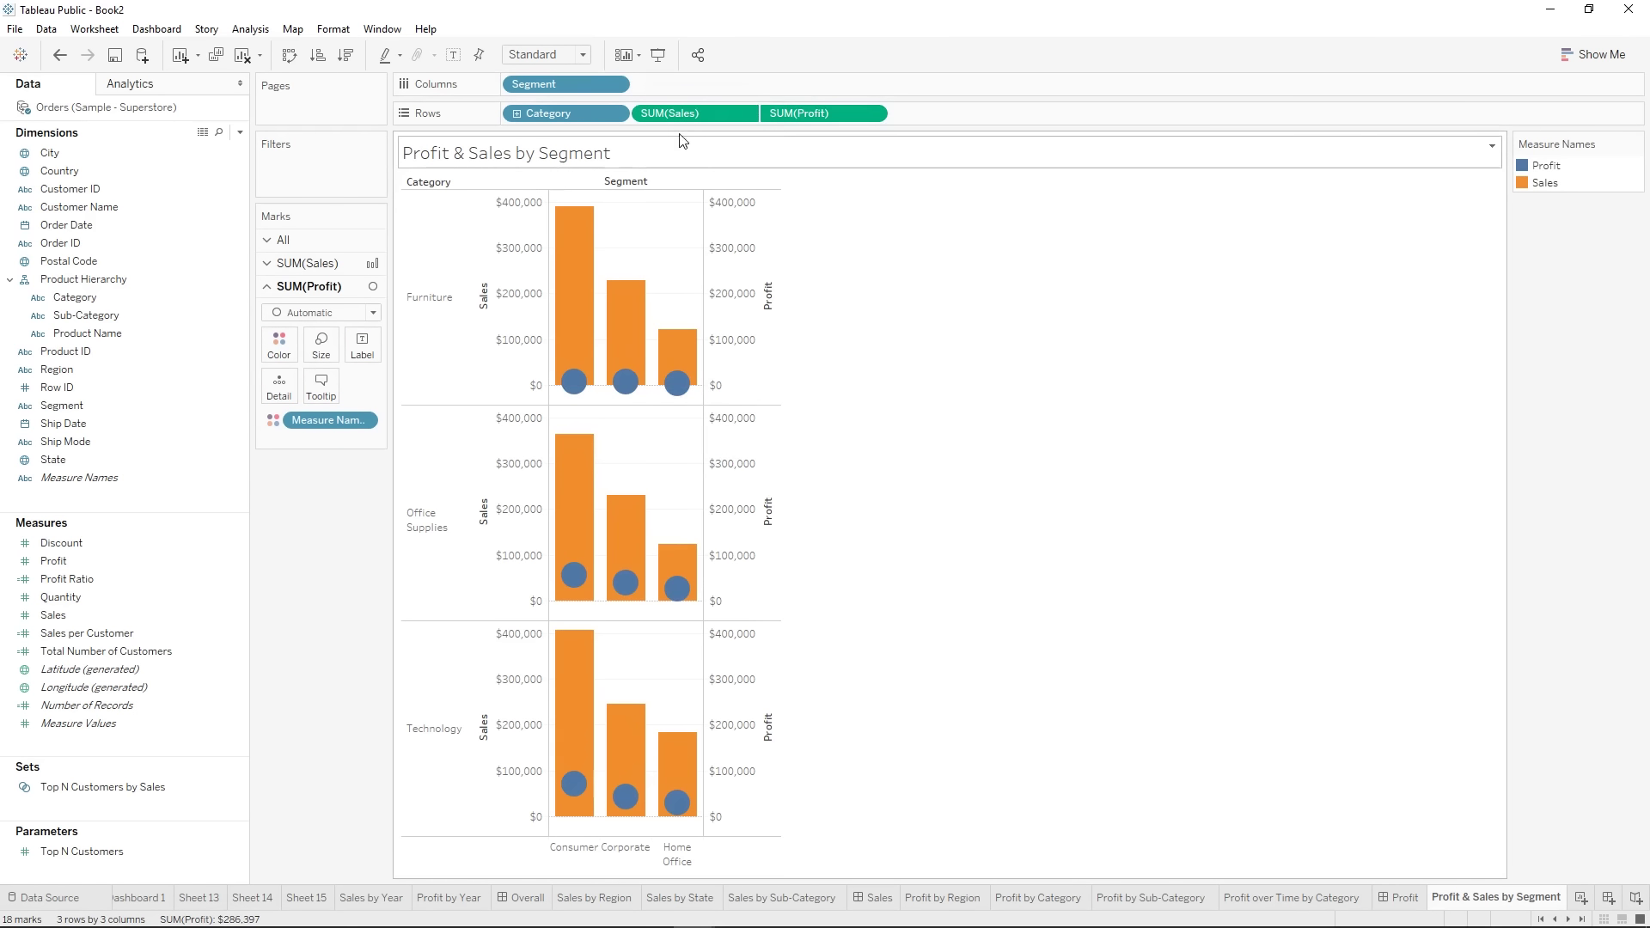
{"action": "left_click_drag", "start_coordinate": [806, 115], "coordinate": [657, 118]}
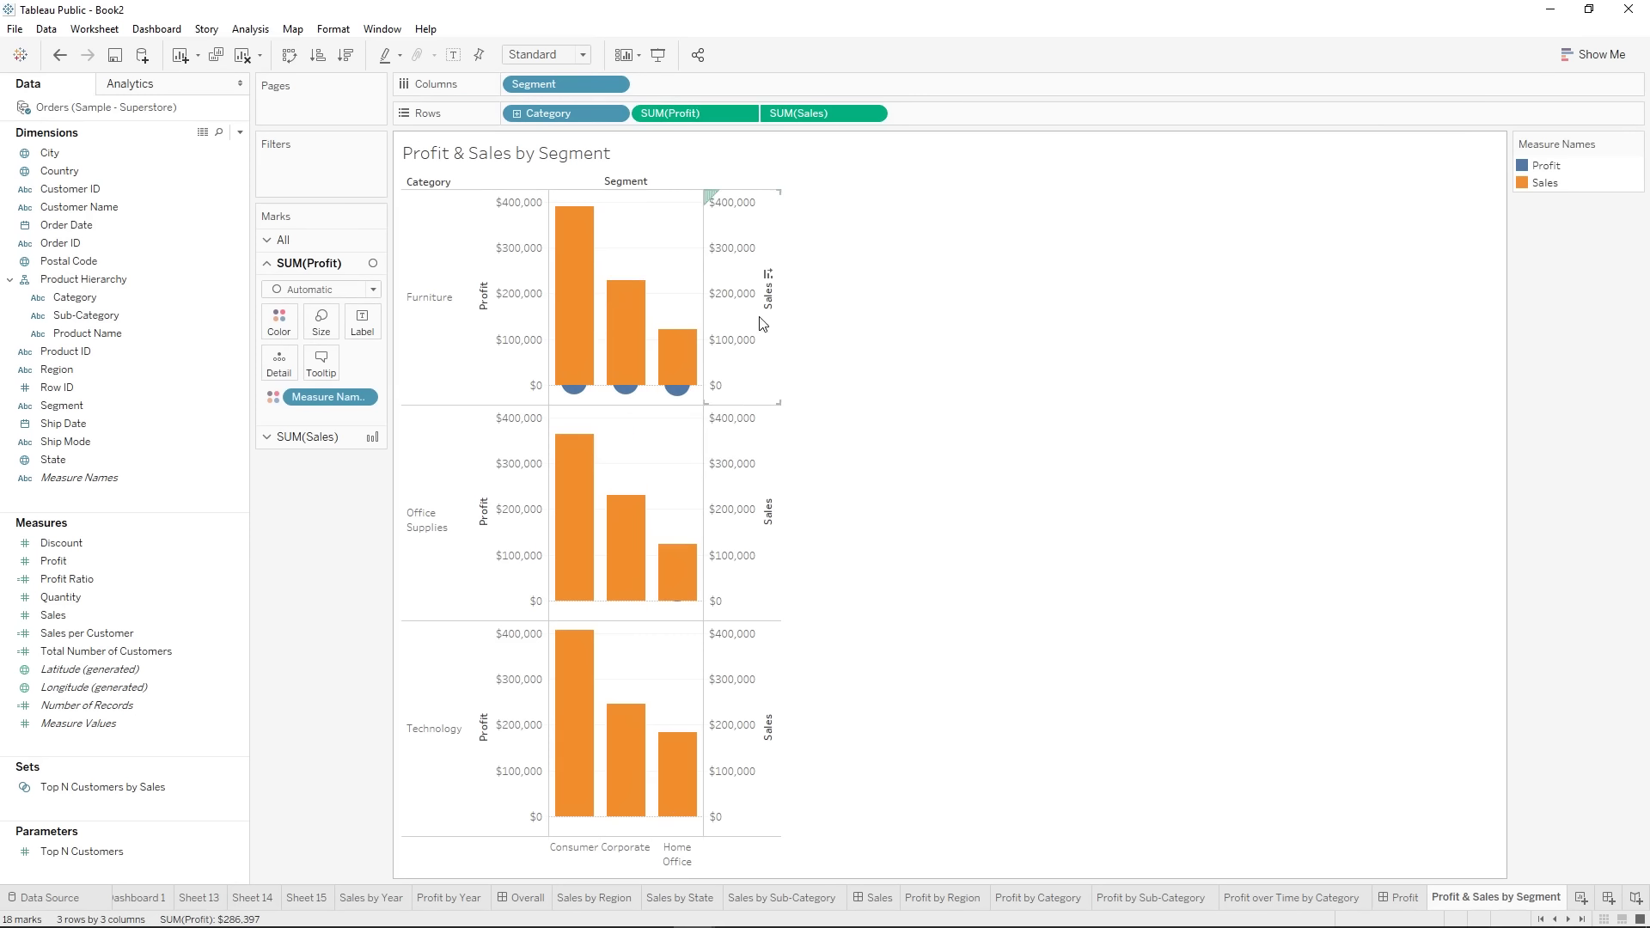
- Bring the Profit marks in front of the Sales bars and hide the Sales axis header
{"action": "right_click", "coordinate": [535, 319]}
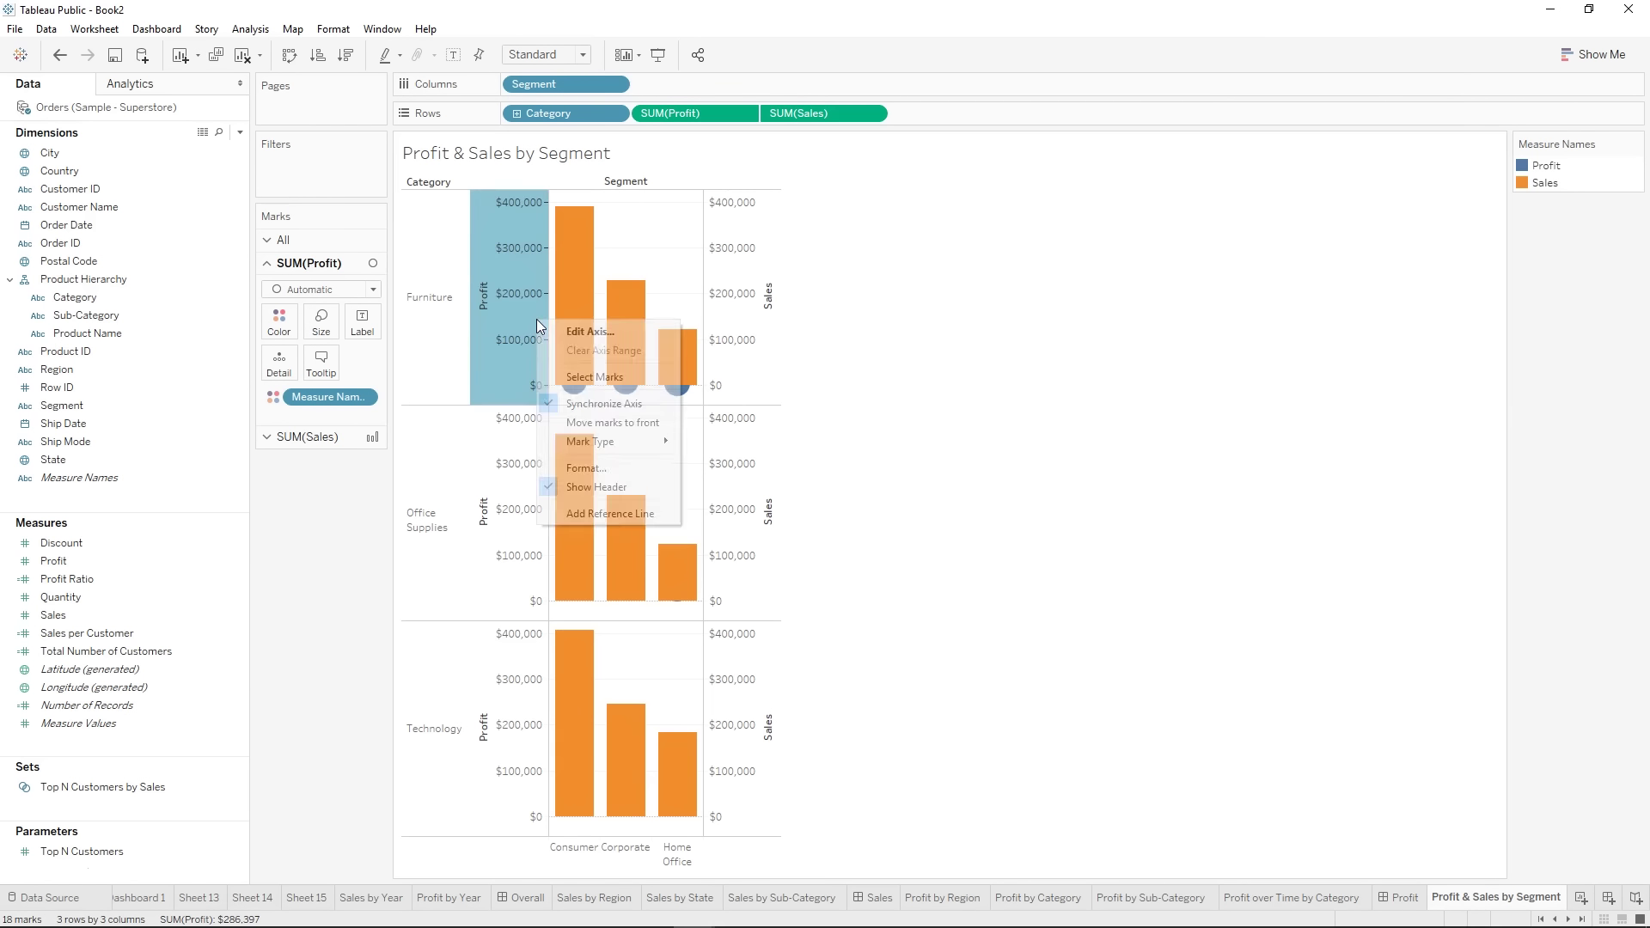
{"action": "mouse_move", "coordinate": [617, 445]}
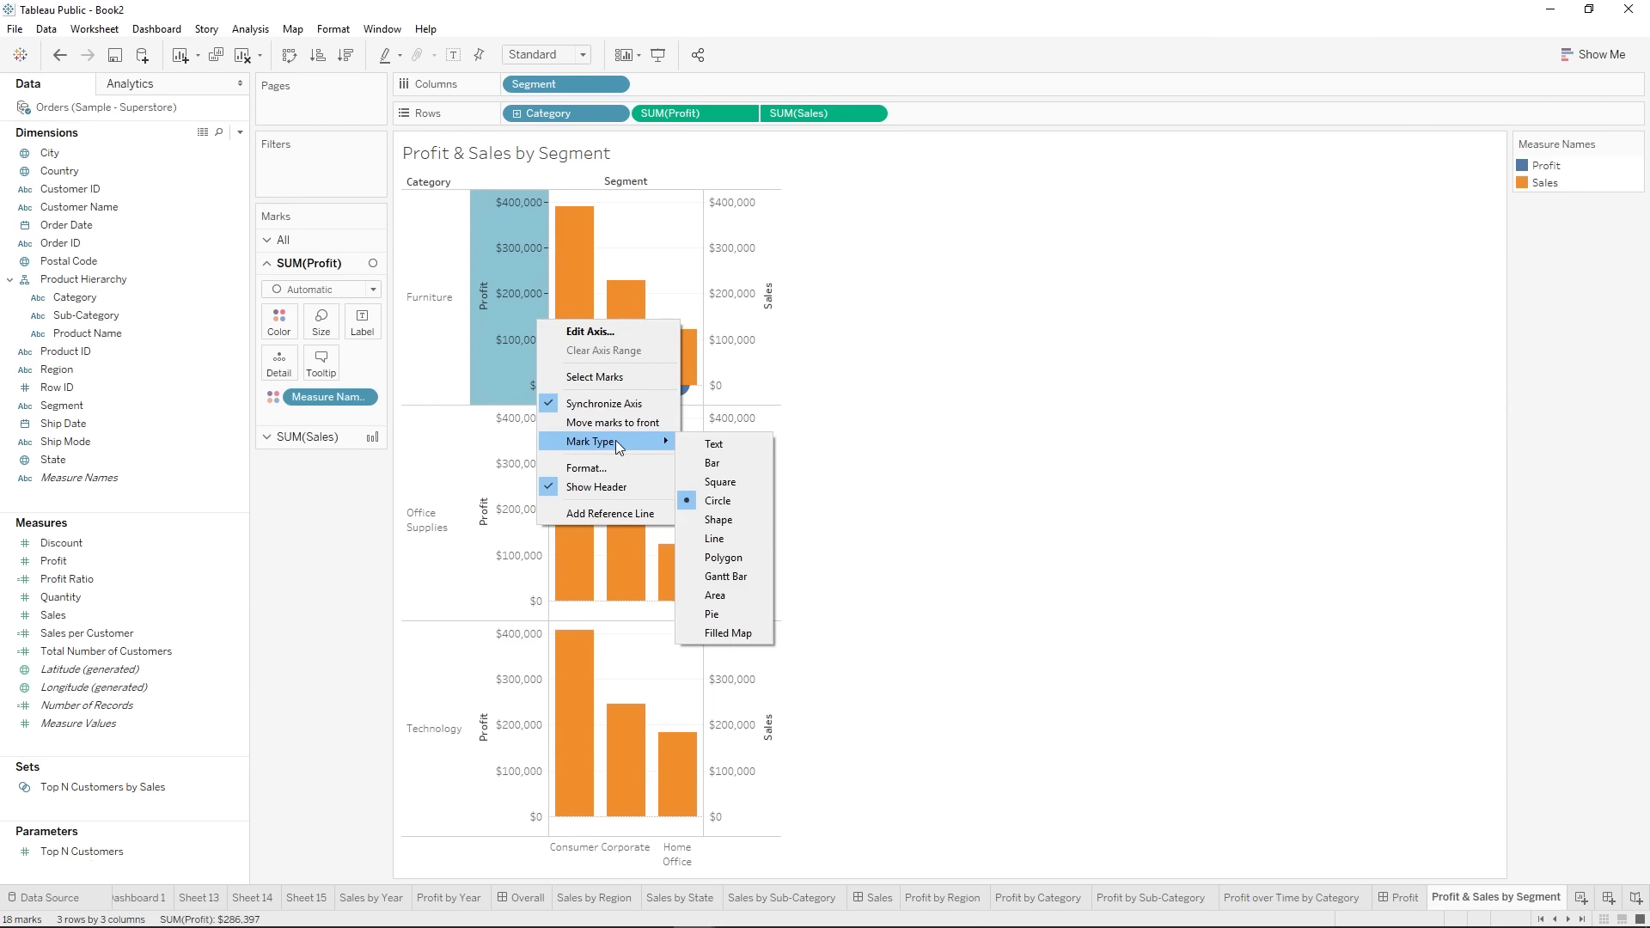
{"action": "left_click", "coordinate": [634, 423]}
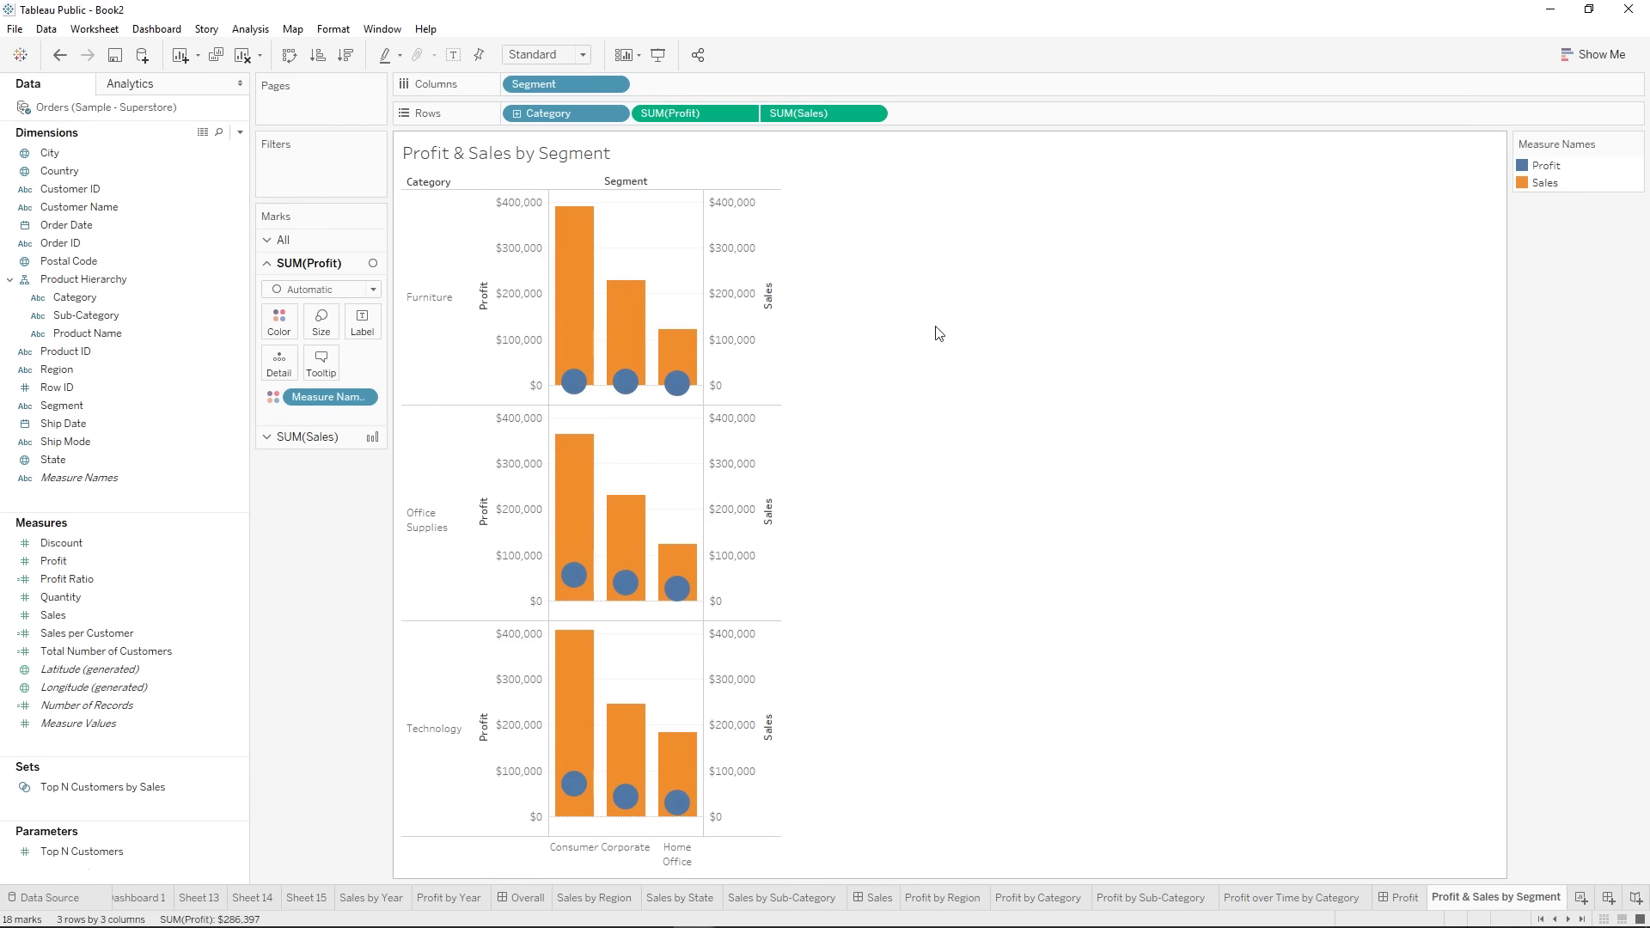
{"action": "right_click", "coordinate": [740, 291]}
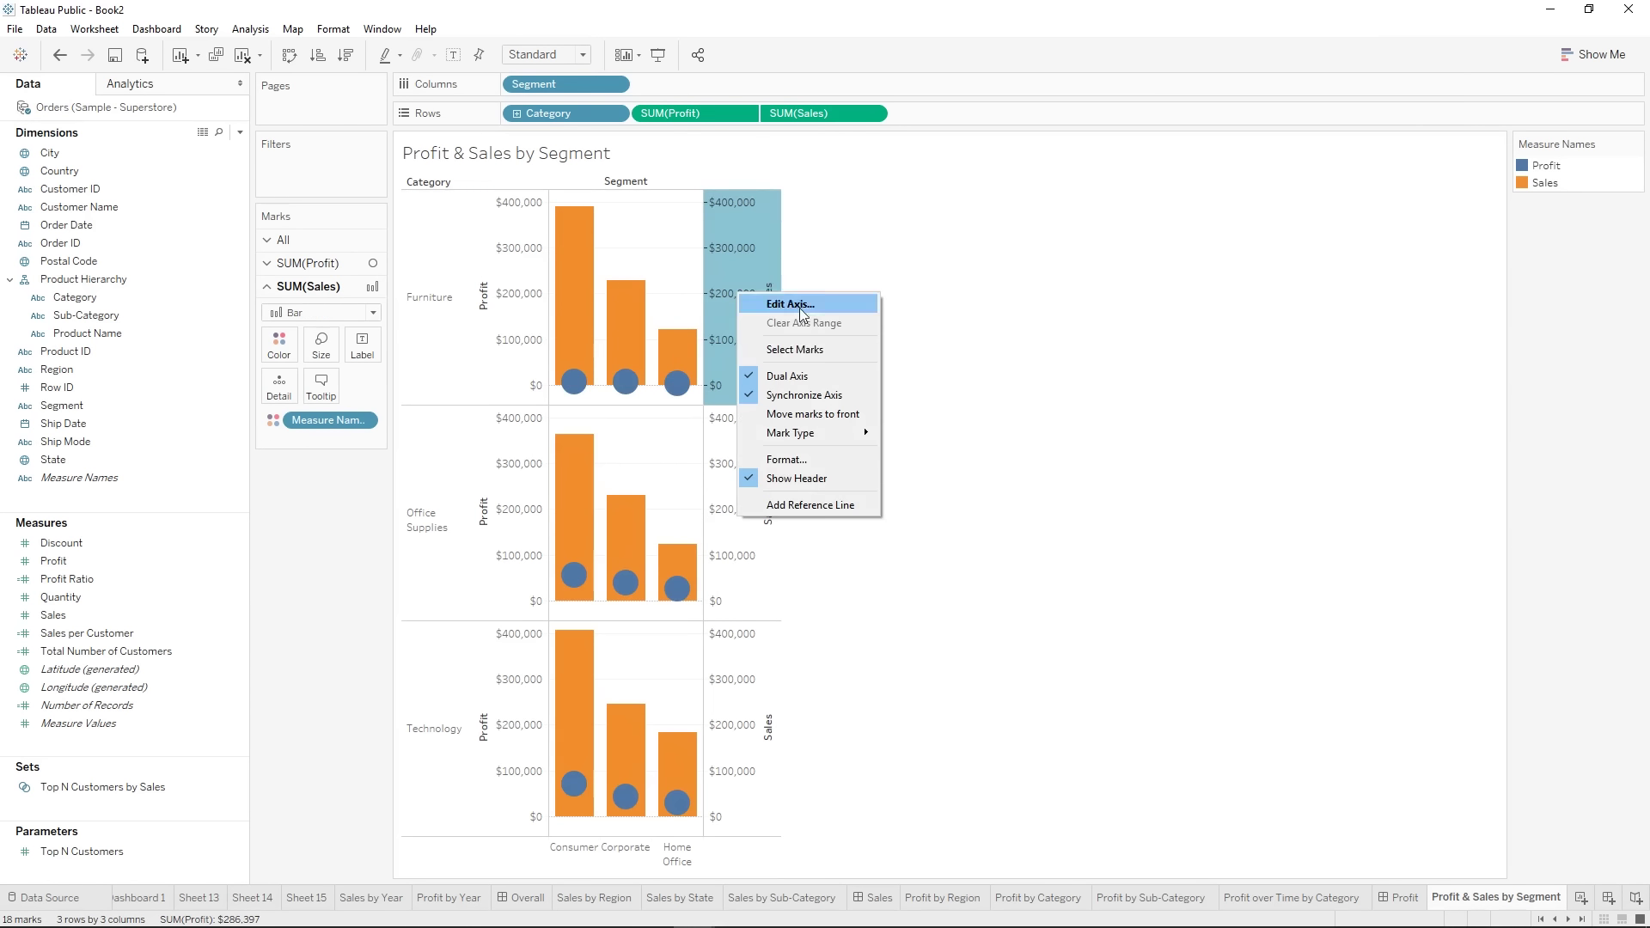
{"action": "left_click", "coordinate": [843, 479]}
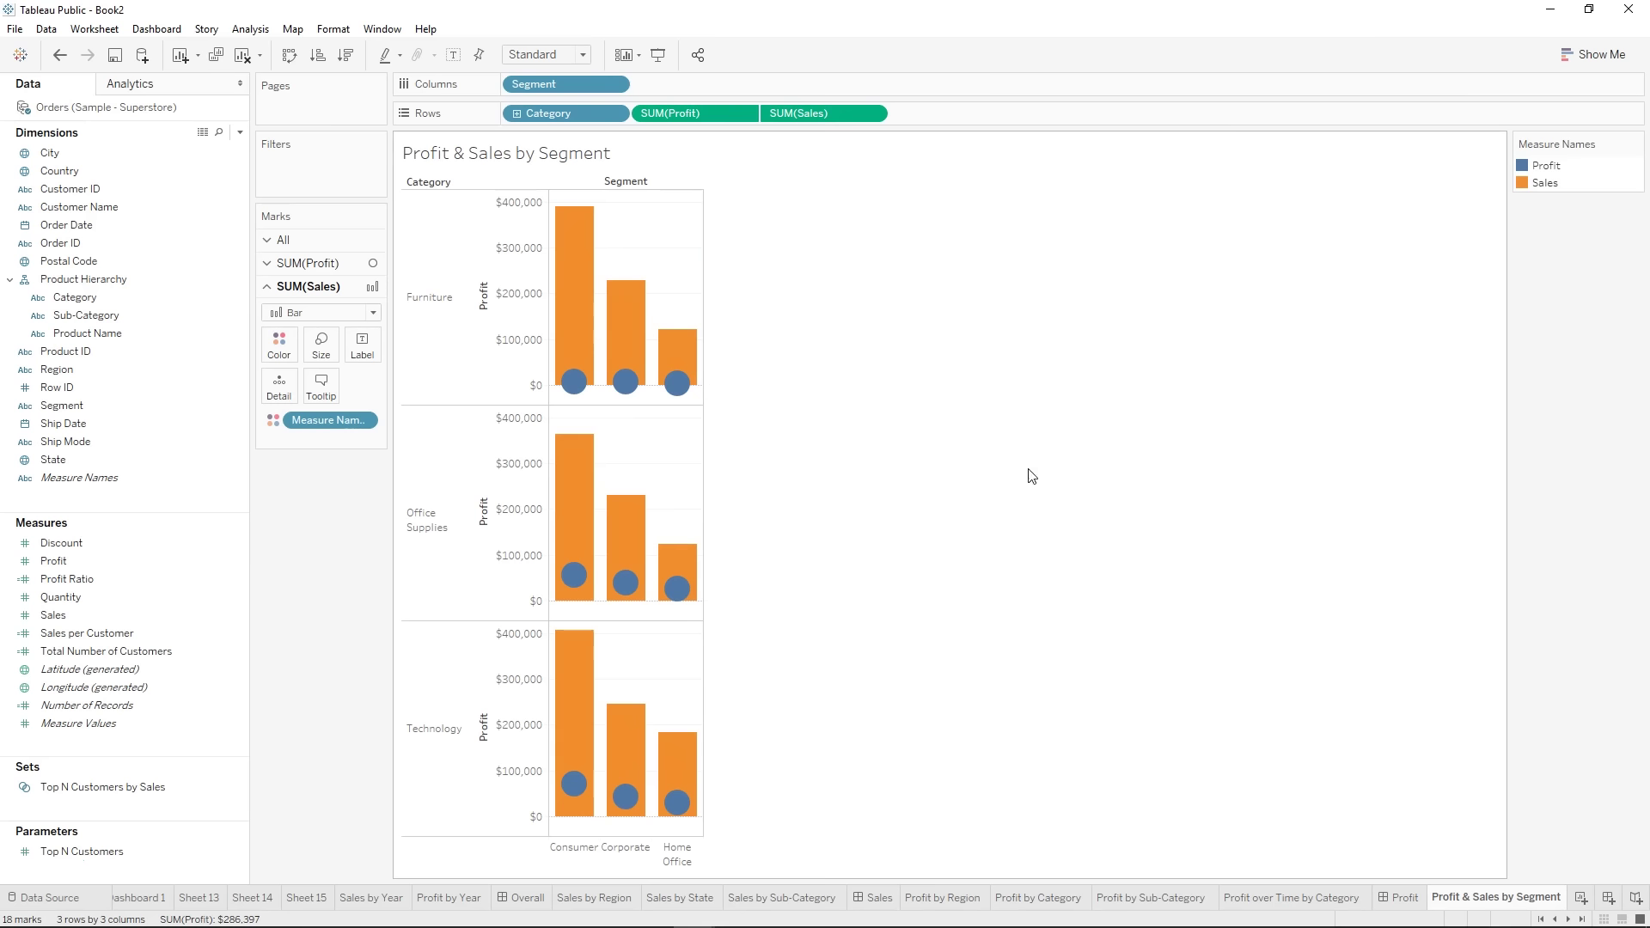
- Remove the title from the Profit axis, keeping its range automatic
{"action": "right_click", "coordinate": [493, 306]}
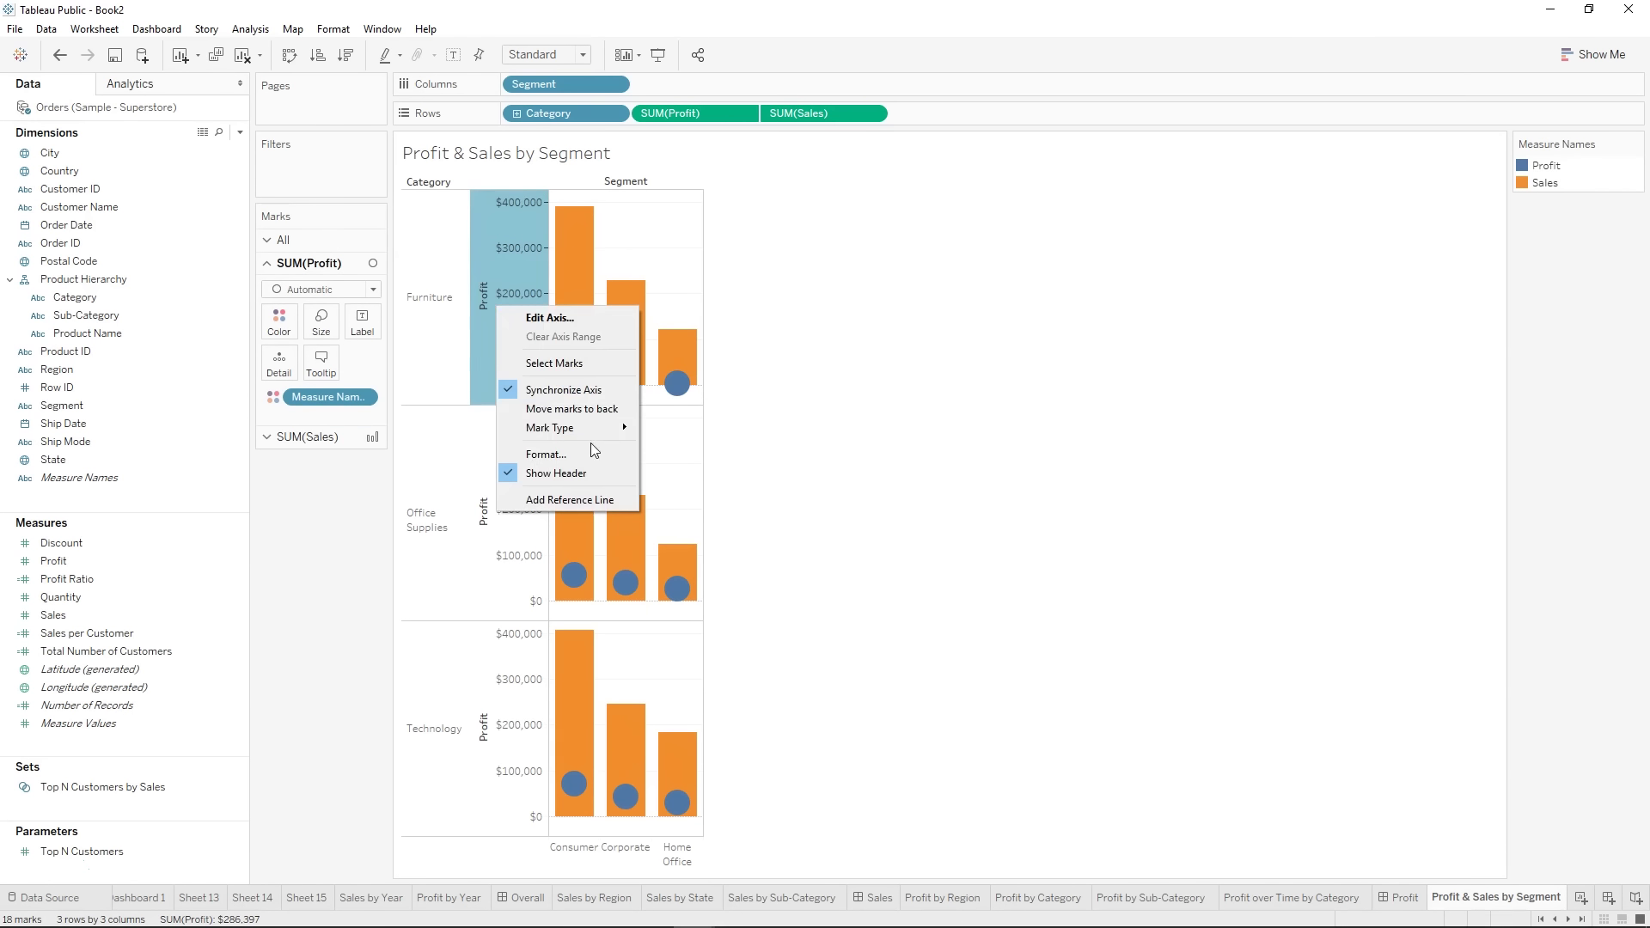
{"action": "left_click", "coordinate": [557, 320]}
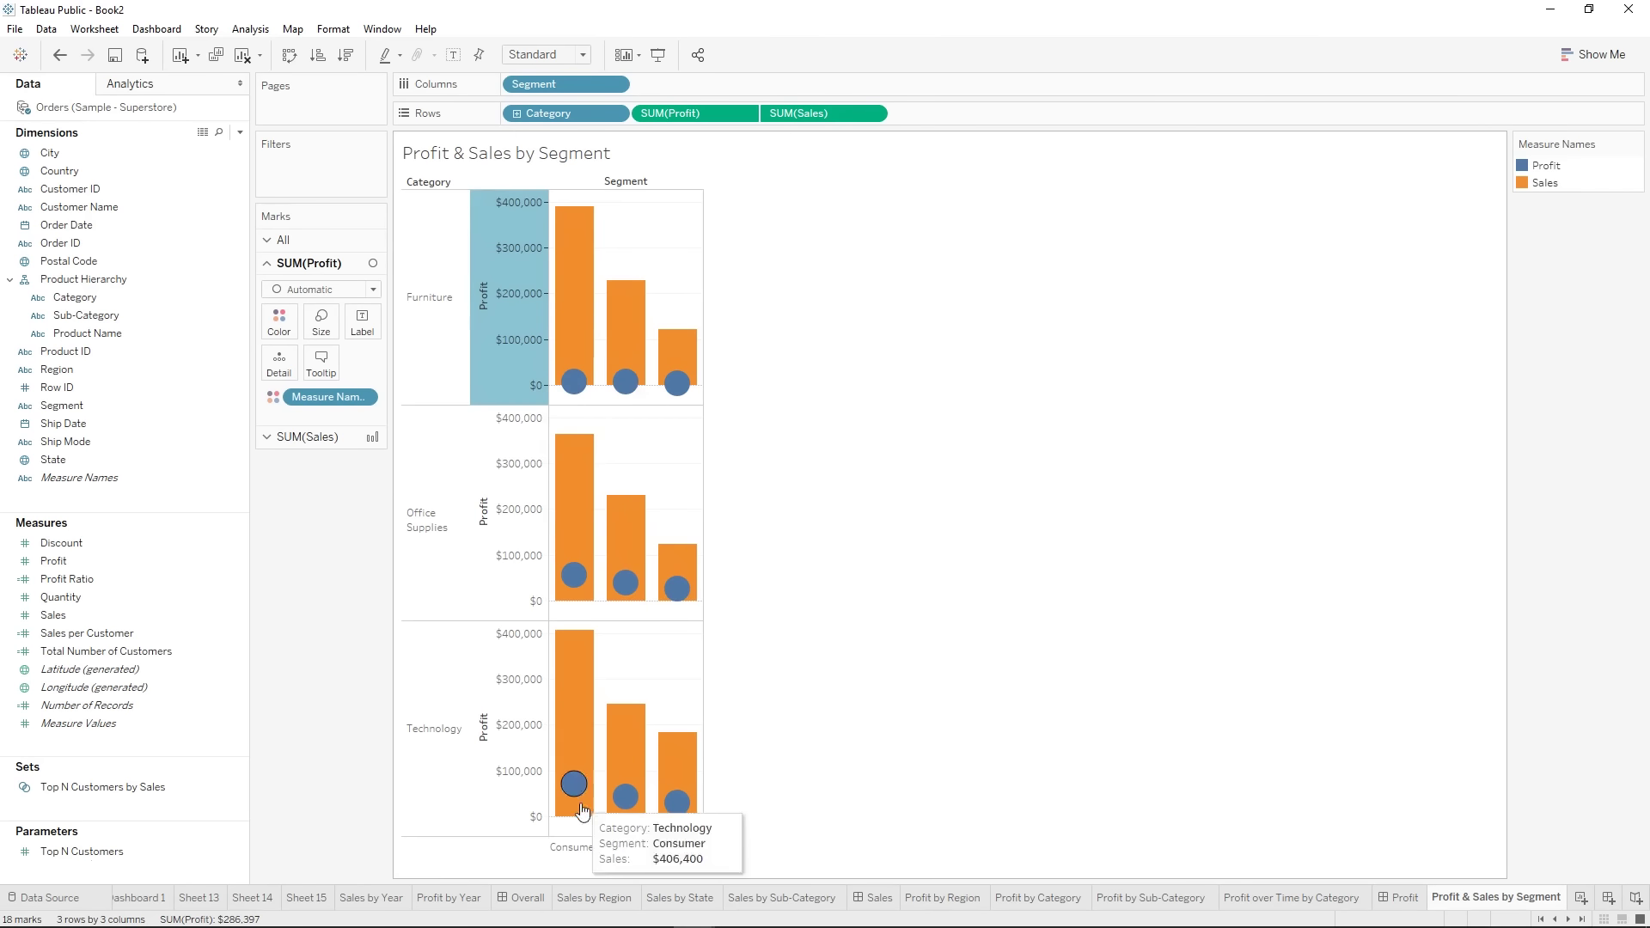
{"action": "double_click", "coordinate": [680, 591]}
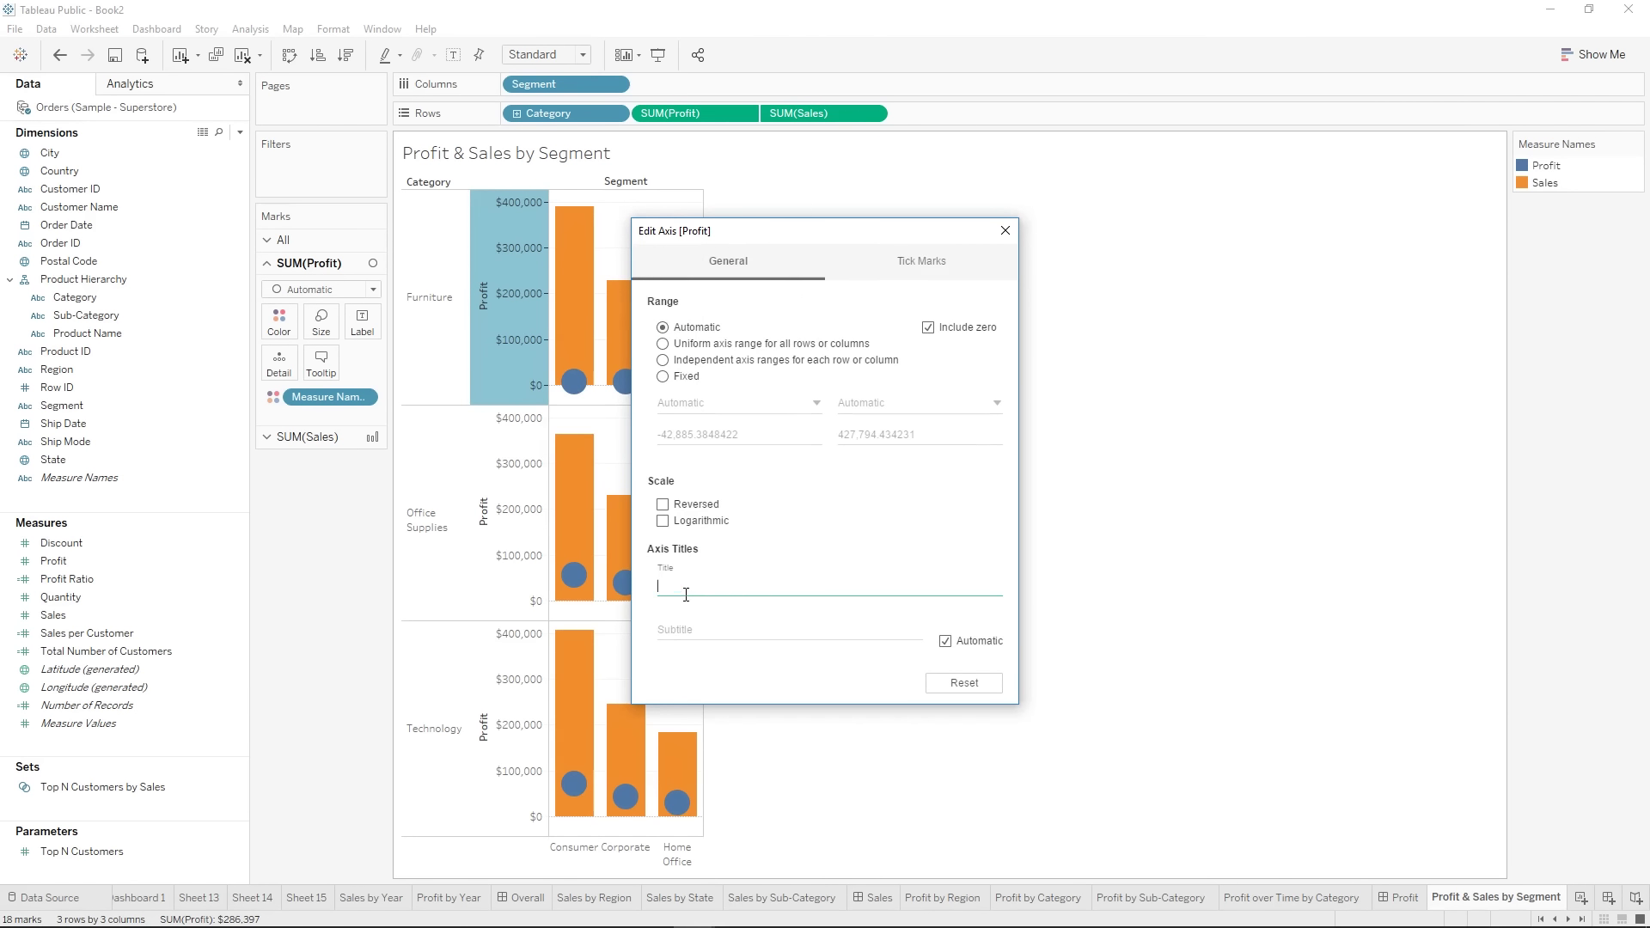
{"action": "left_click", "coordinate": [965, 683]}
{"action": "double_click", "coordinate": [715, 591]}
{"action": "left_click", "coordinate": [1017, 234]}
{"action": "left_click", "coordinate": [878, 361]}
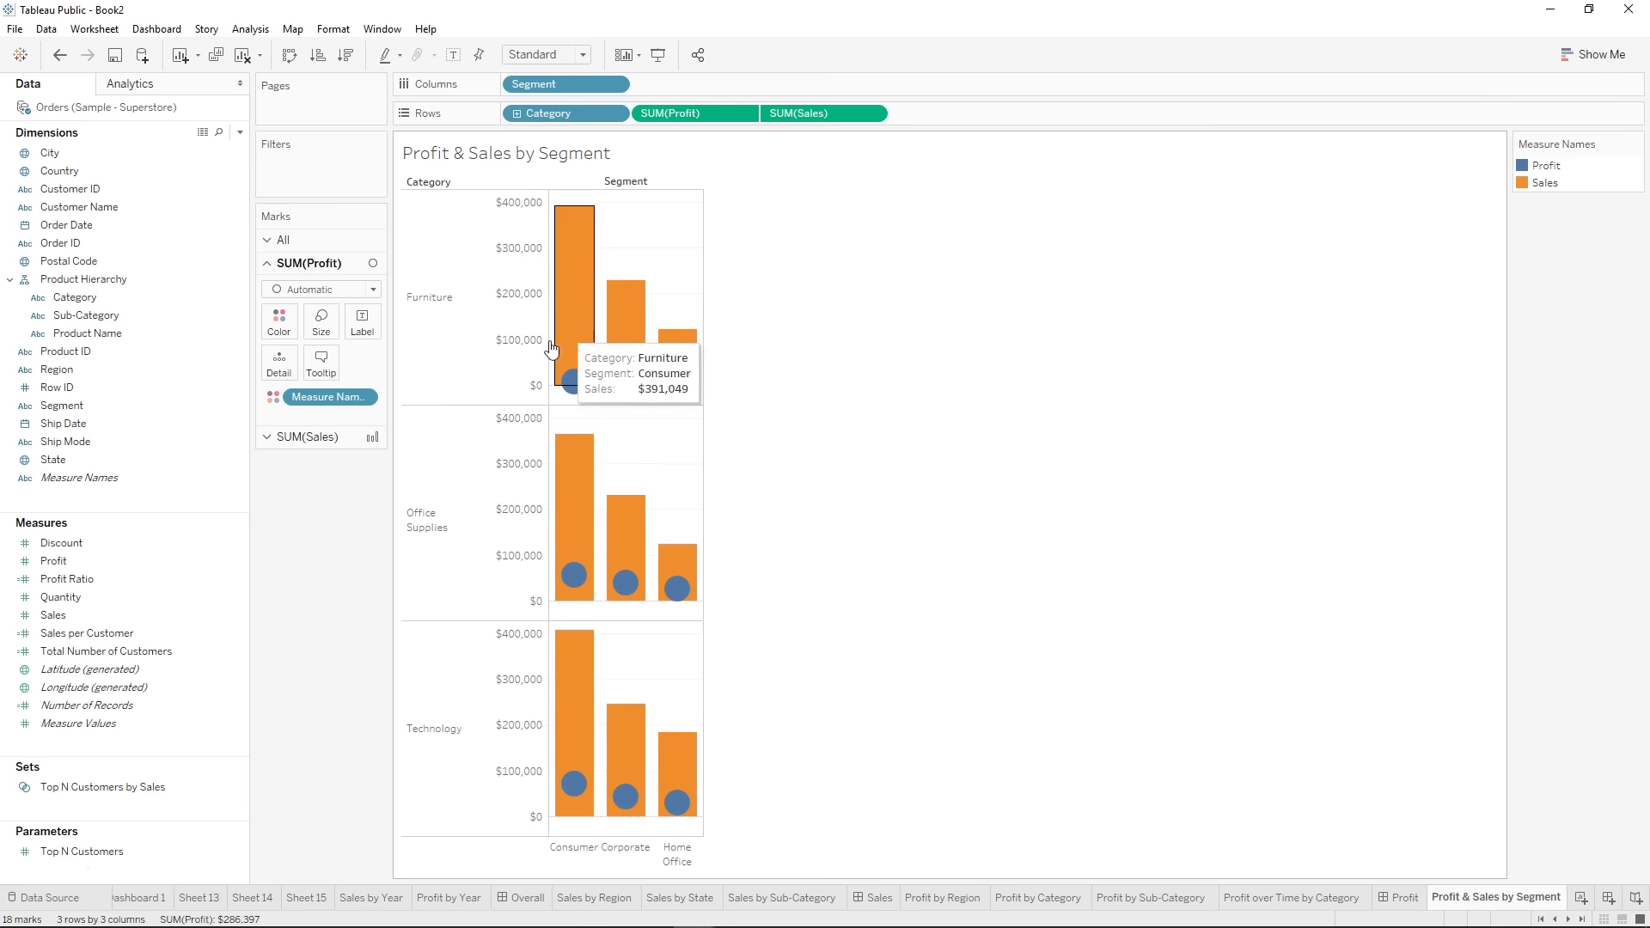
{"action": "left_click", "coordinate": [289, 243]}
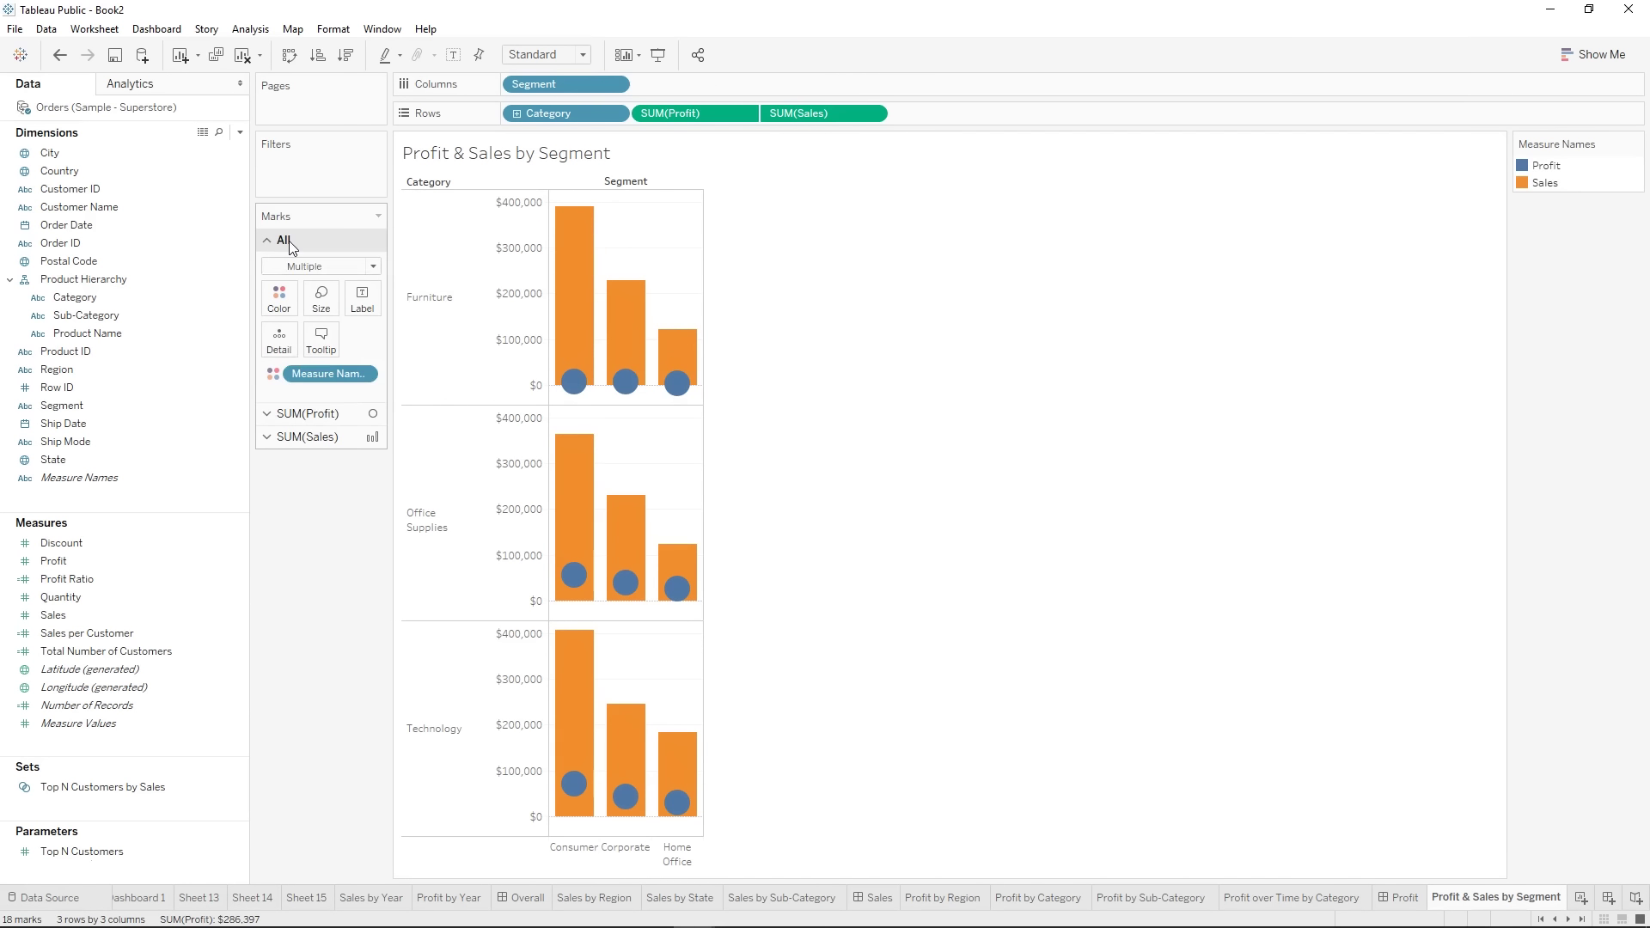
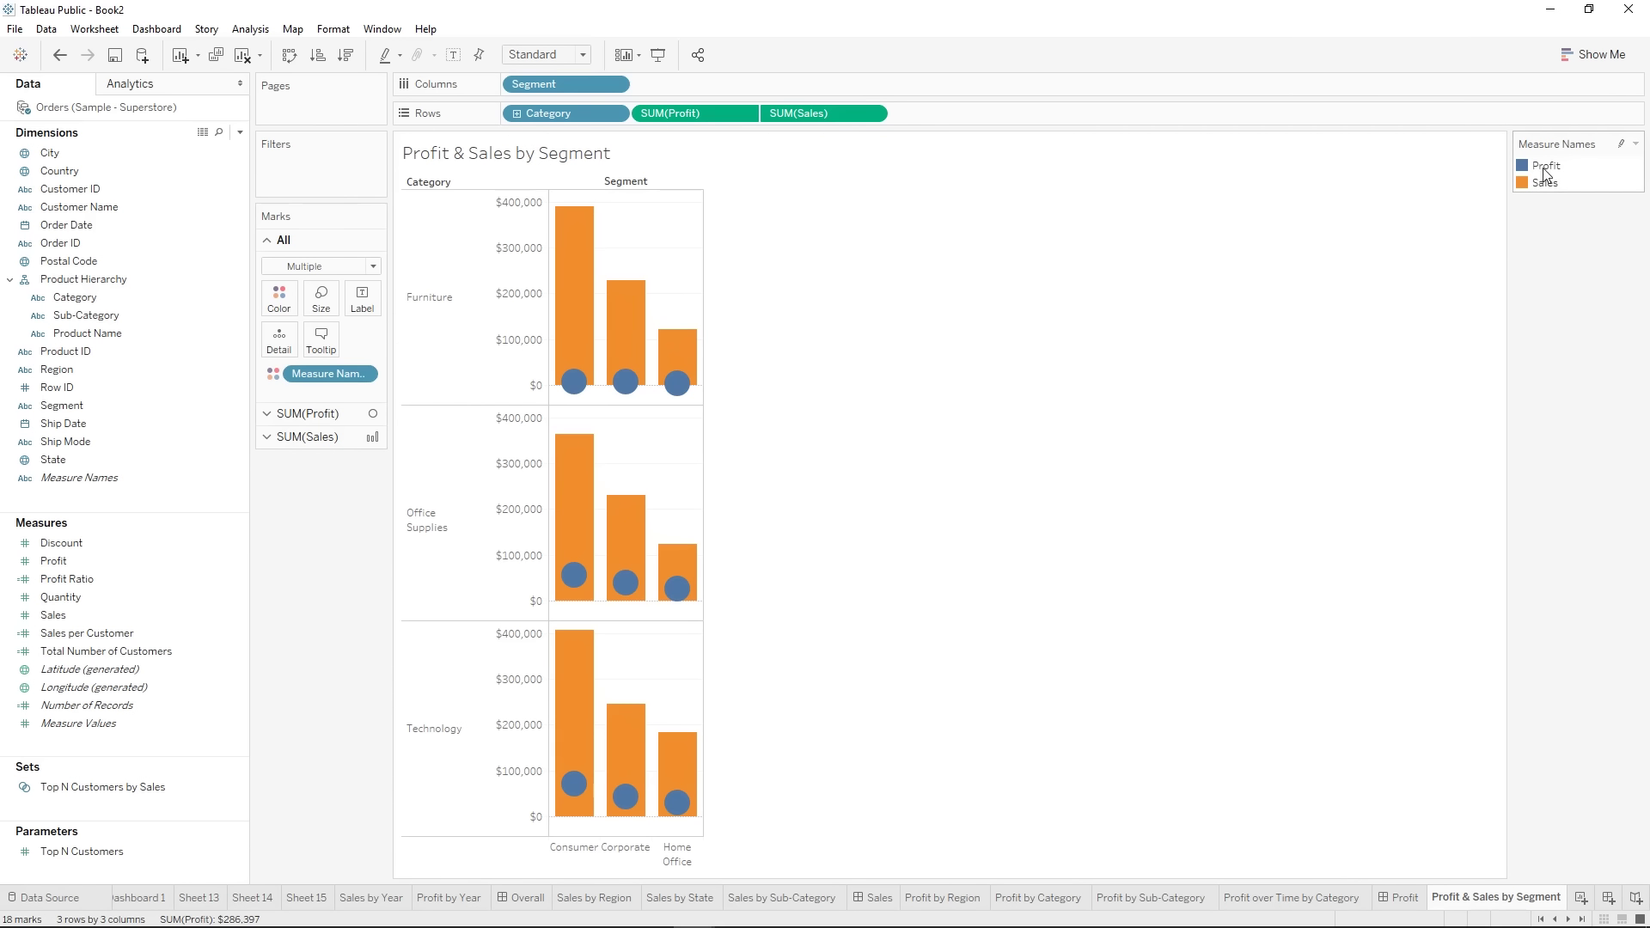
{"action": "left_click", "coordinate": [280, 298]}
{"action": "left_click", "coordinate": [309, 355]}
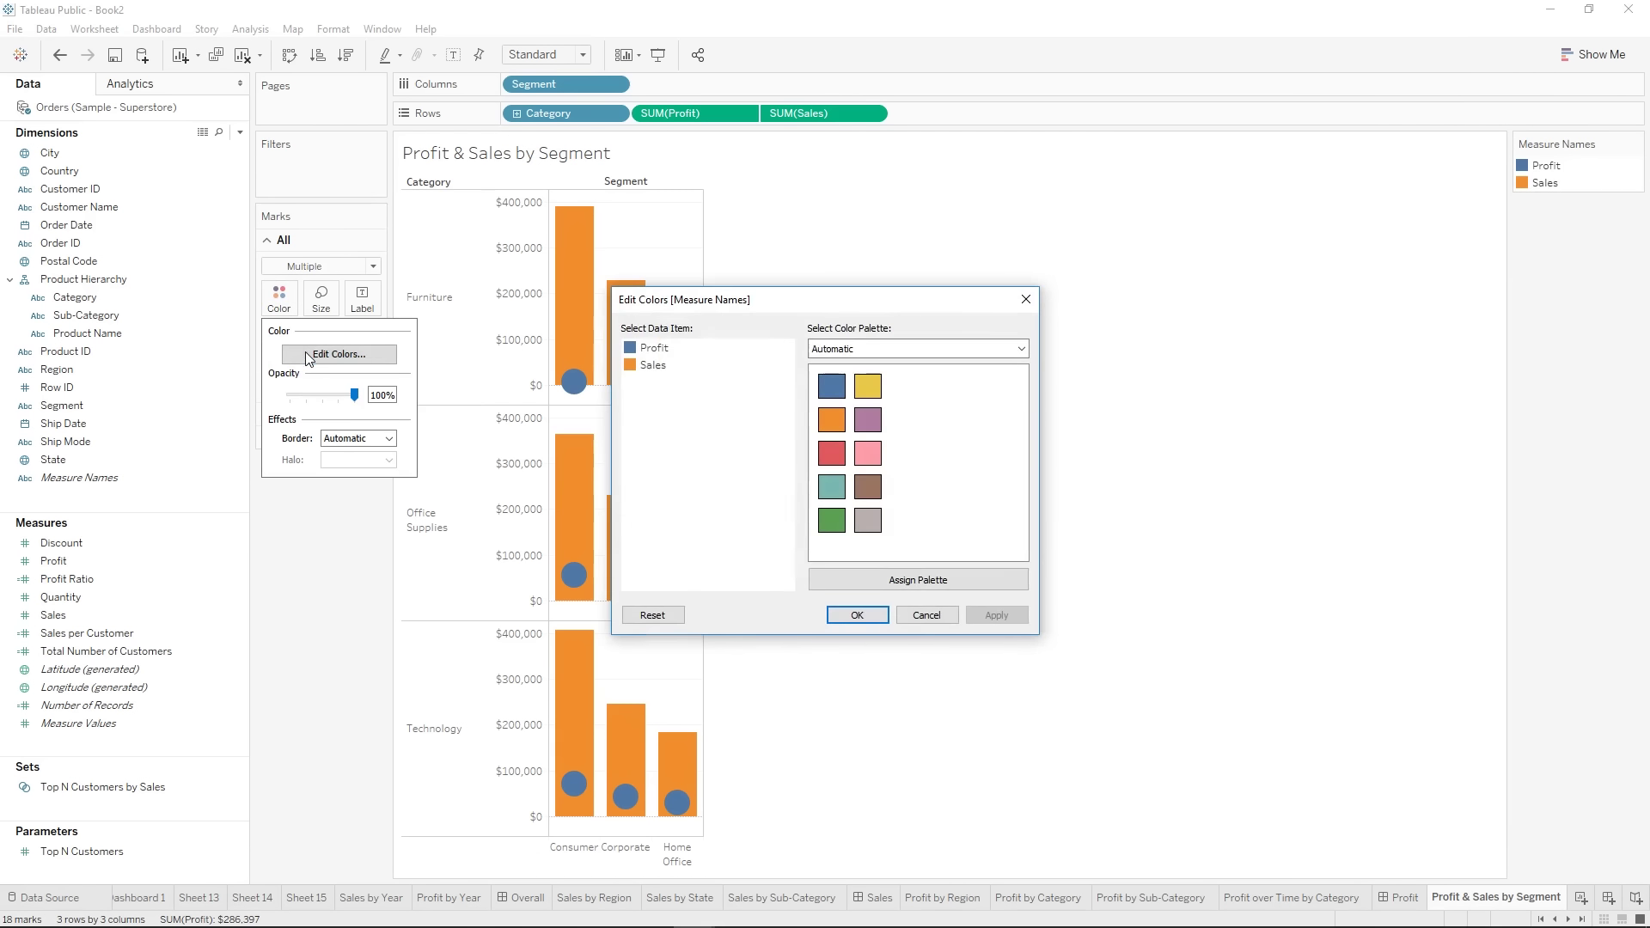
{"action": "left_click", "coordinate": [1025, 299]}
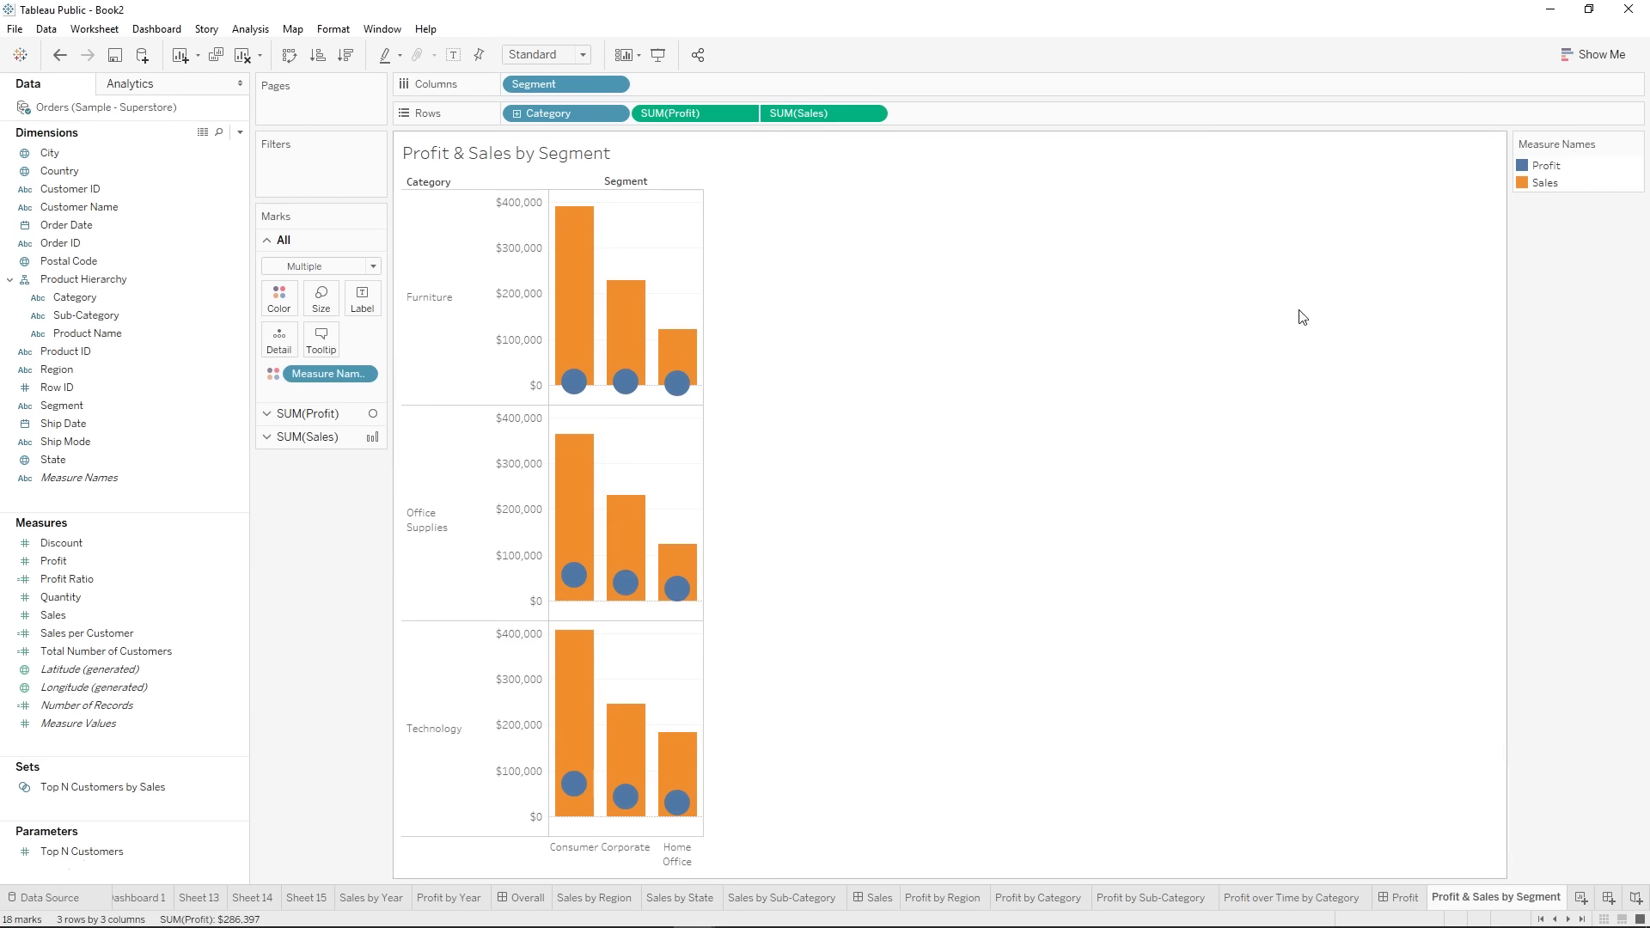
- Try several color palettes for Measure Names, including Winter, Miller Stone and Nuriel Stone, and choose Tableau 20
{"action": "double_click", "coordinate": [1523, 168]}
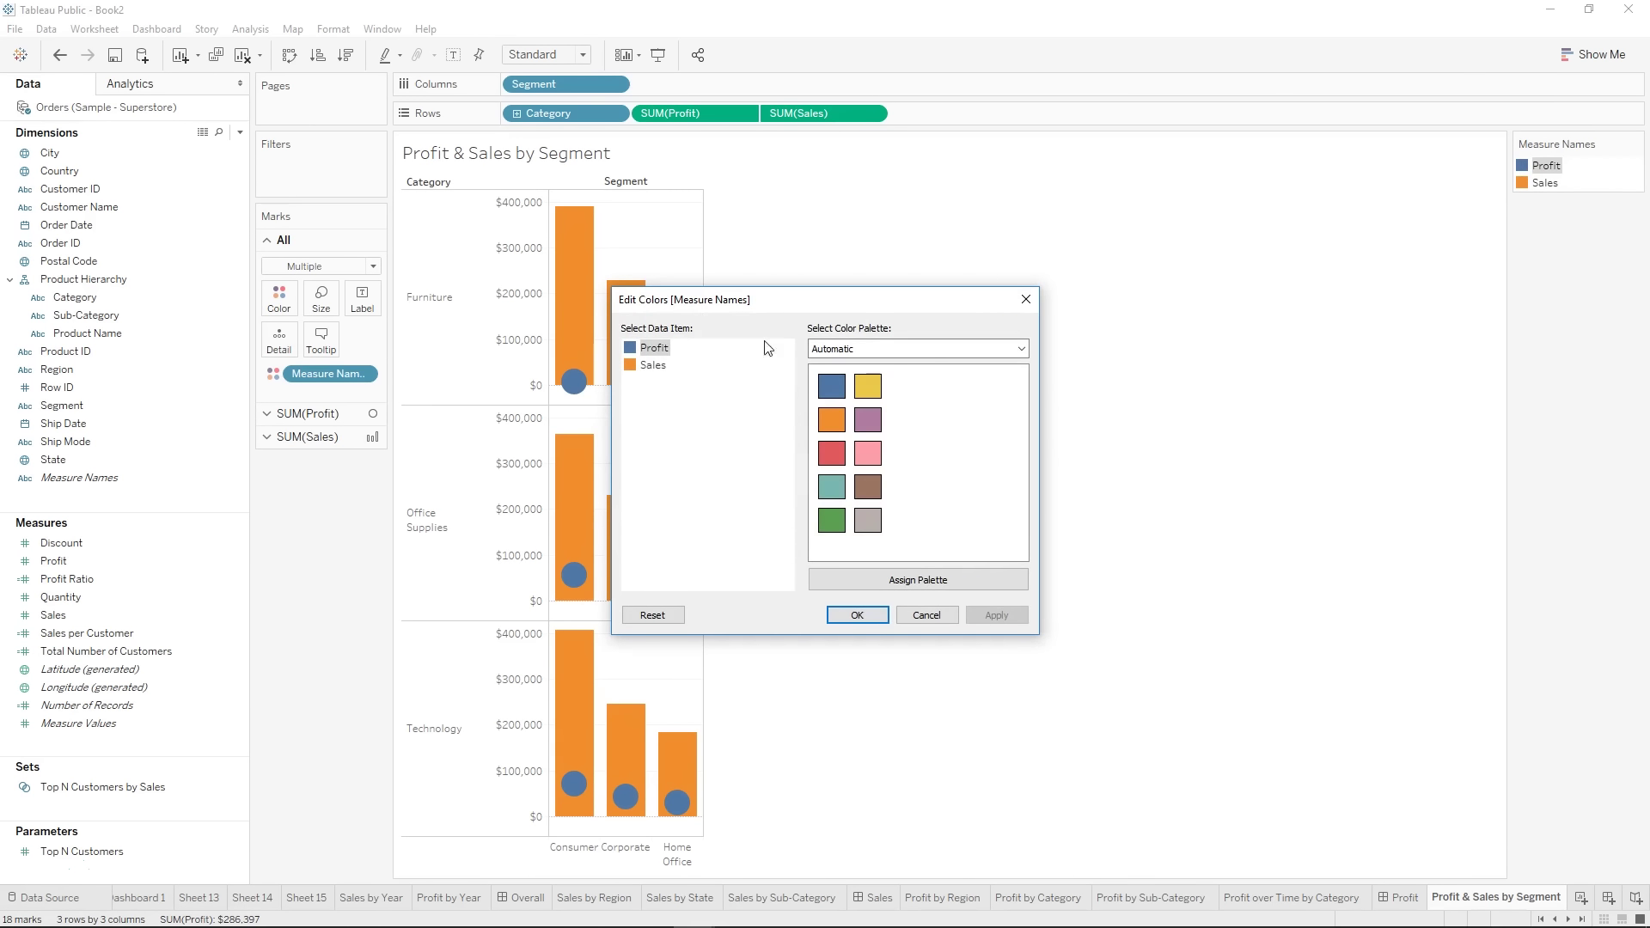
{"action": "left_click", "coordinate": [868, 350]}
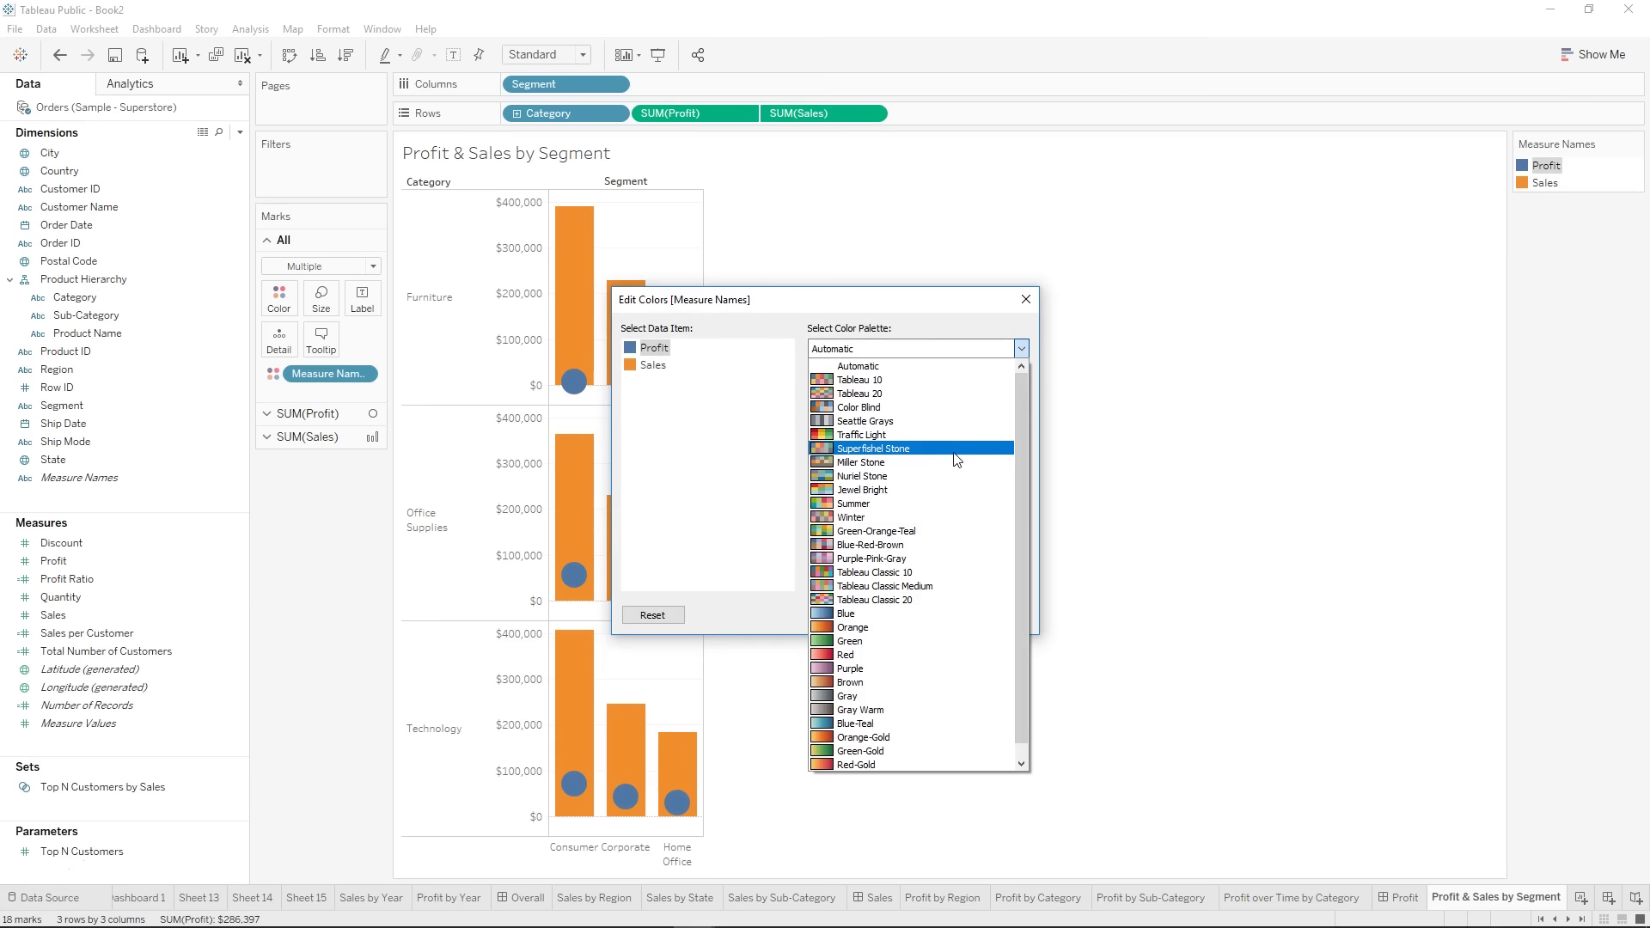
{"action": "left_click", "coordinate": [907, 516]}
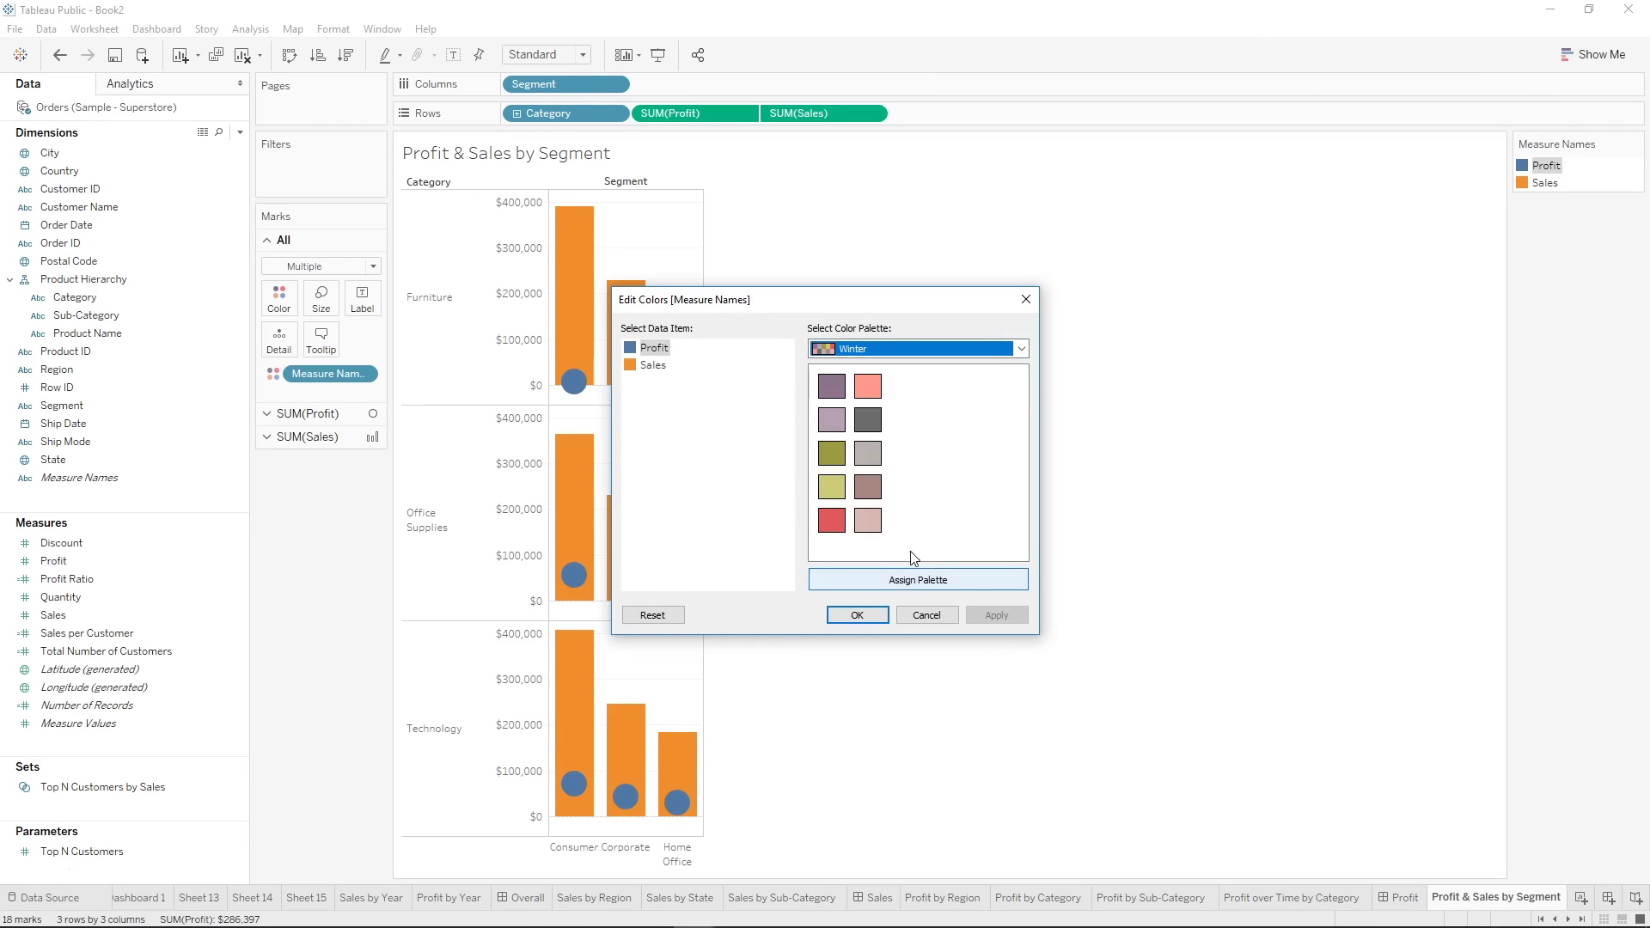
{"action": "left_click", "coordinate": [868, 348]}
{"action": "left_click", "coordinate": [872, 434]}
{"action": "left_click", "coordinate": [868, 348]}
{"action": "left_click", "coordinate": [859, 449]}
{"action": "left_click", "coordinate": [902, 348]}
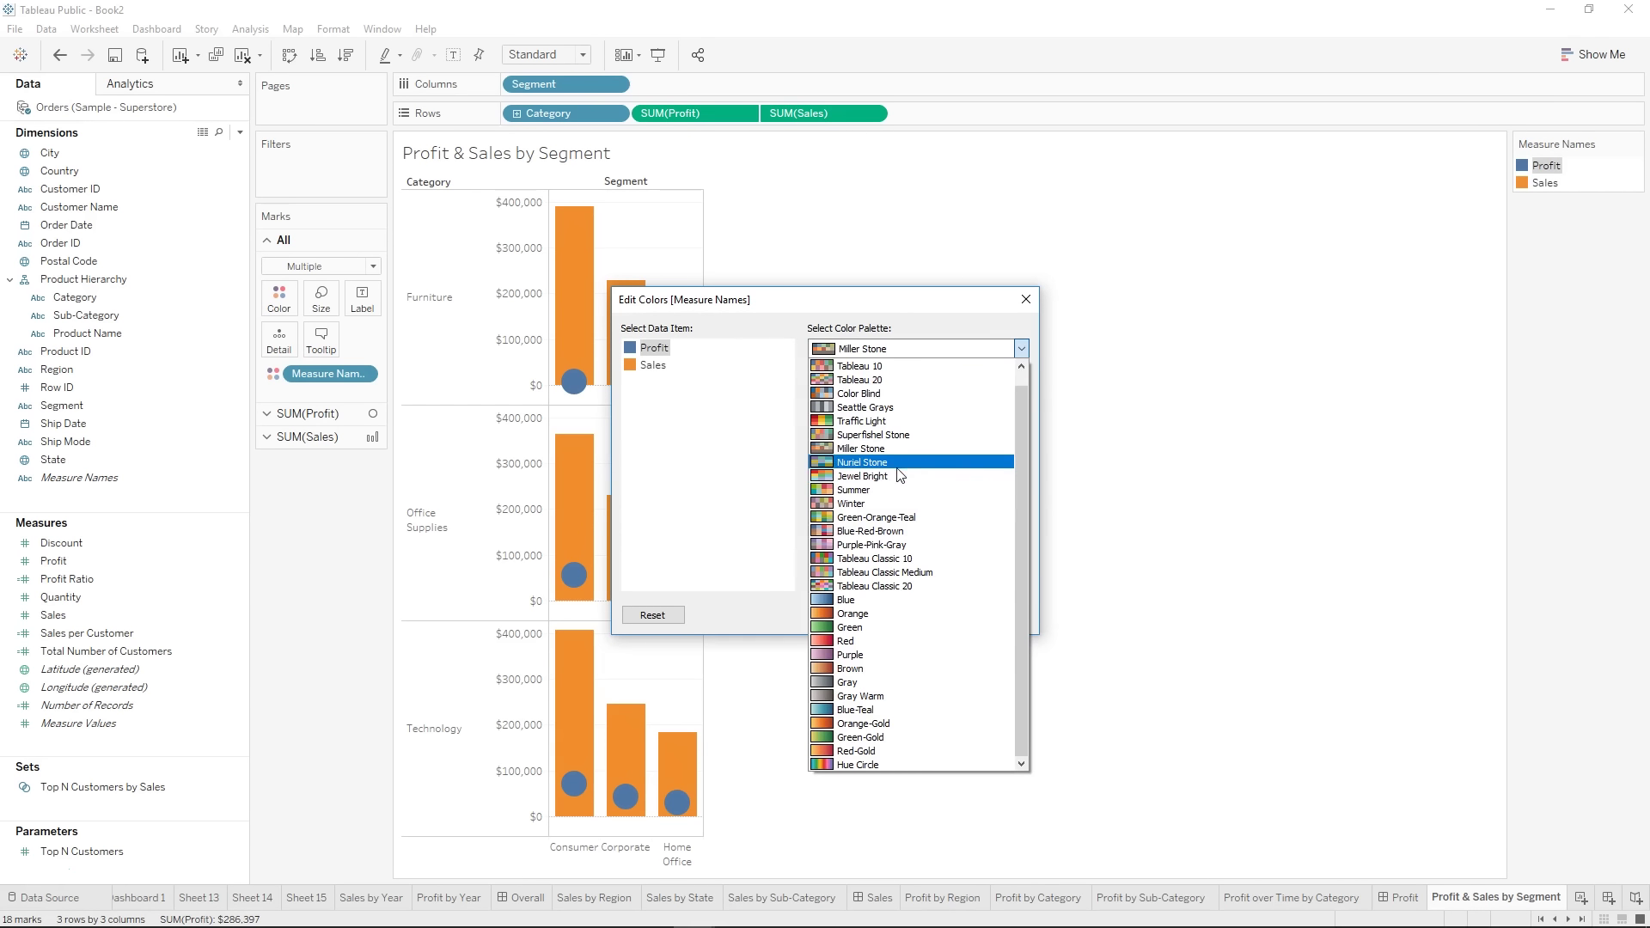
{"action": "left_click", "coordinate": [898, 466]}
{"action": "left_click", "coordinate": [889, 348]}
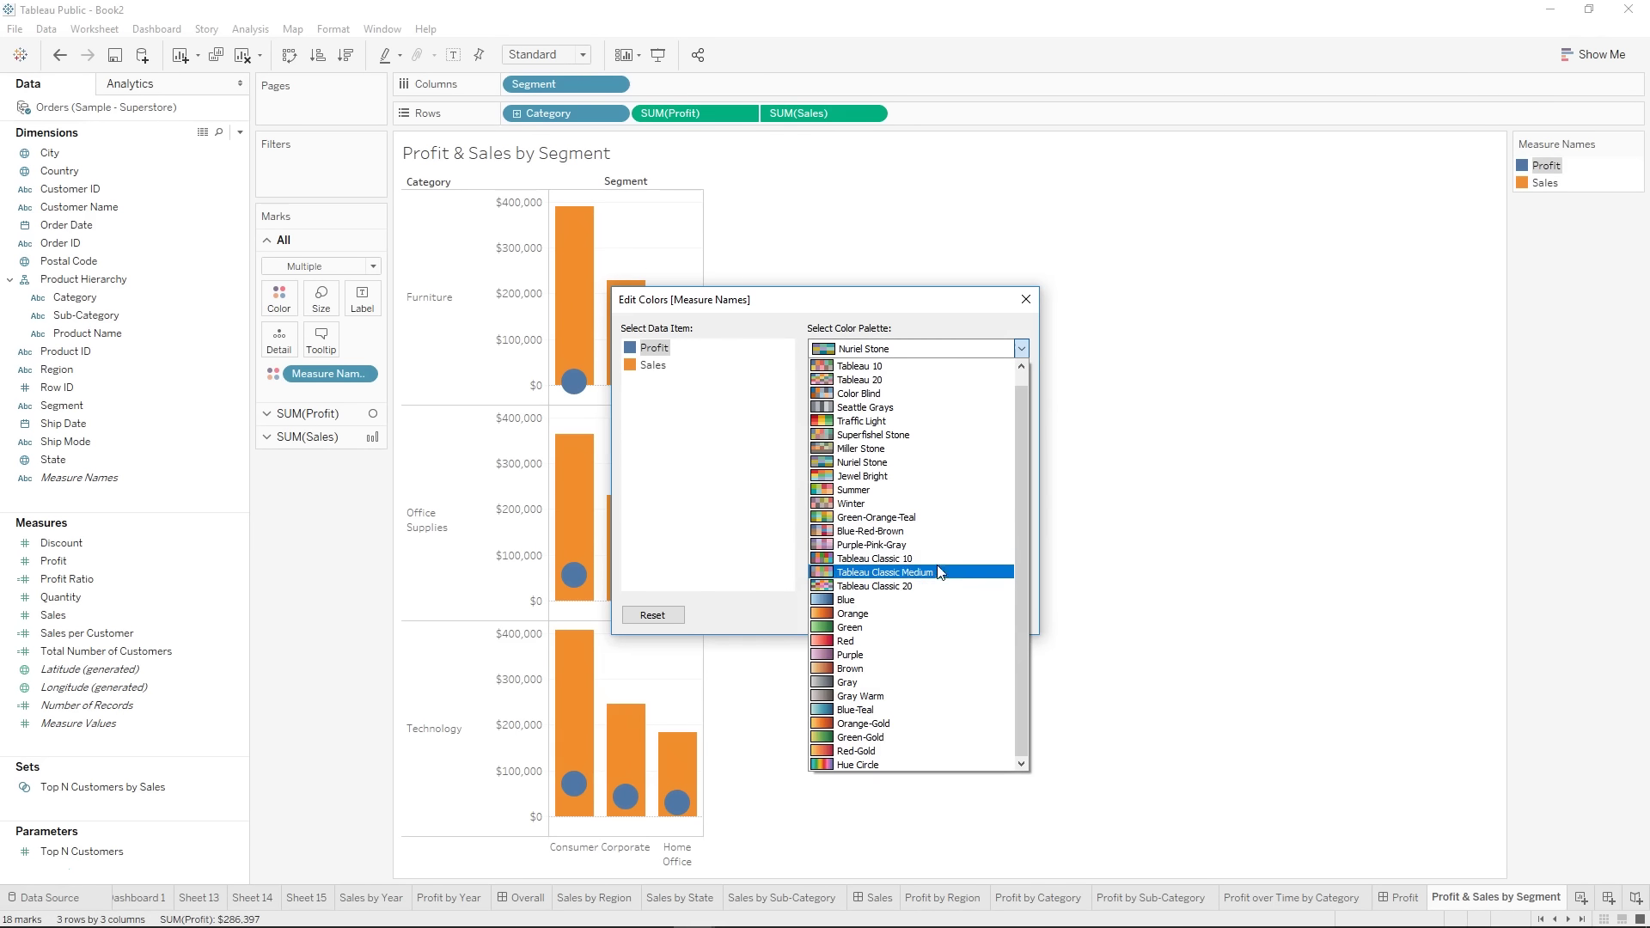
{"action": "left_click", "coordinate": [859, 379]}
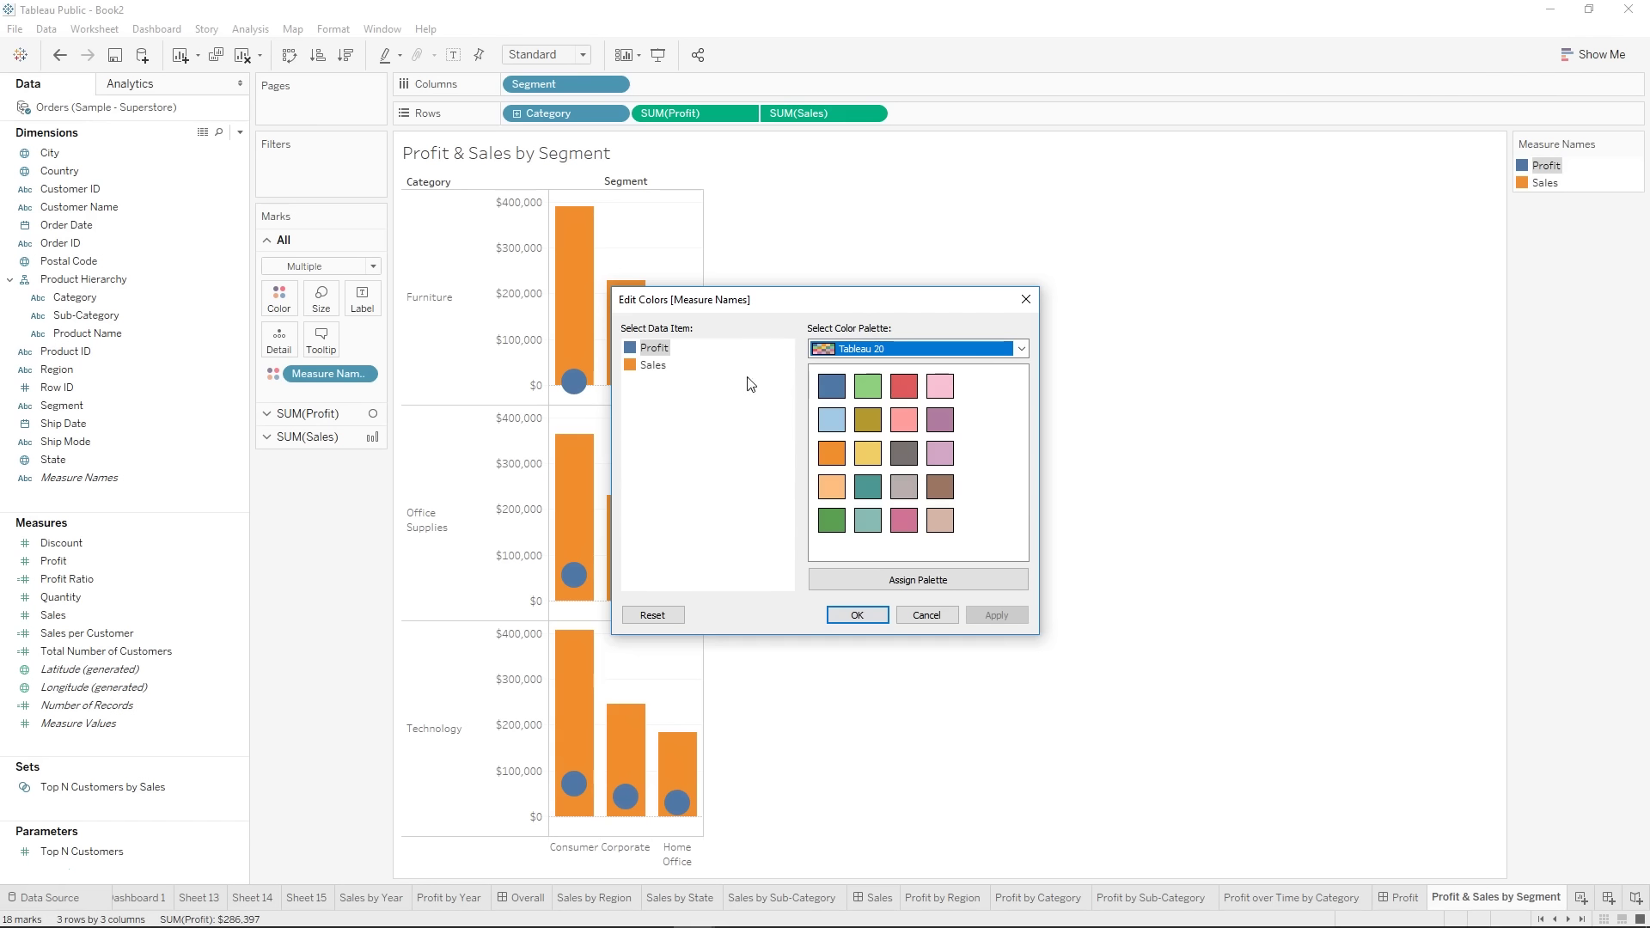
- Assign teal to Profit and light orange to Sales from the Tableau 20 palette and apply the colors
{"action": "left_click", "coordinate": [630, 355]}
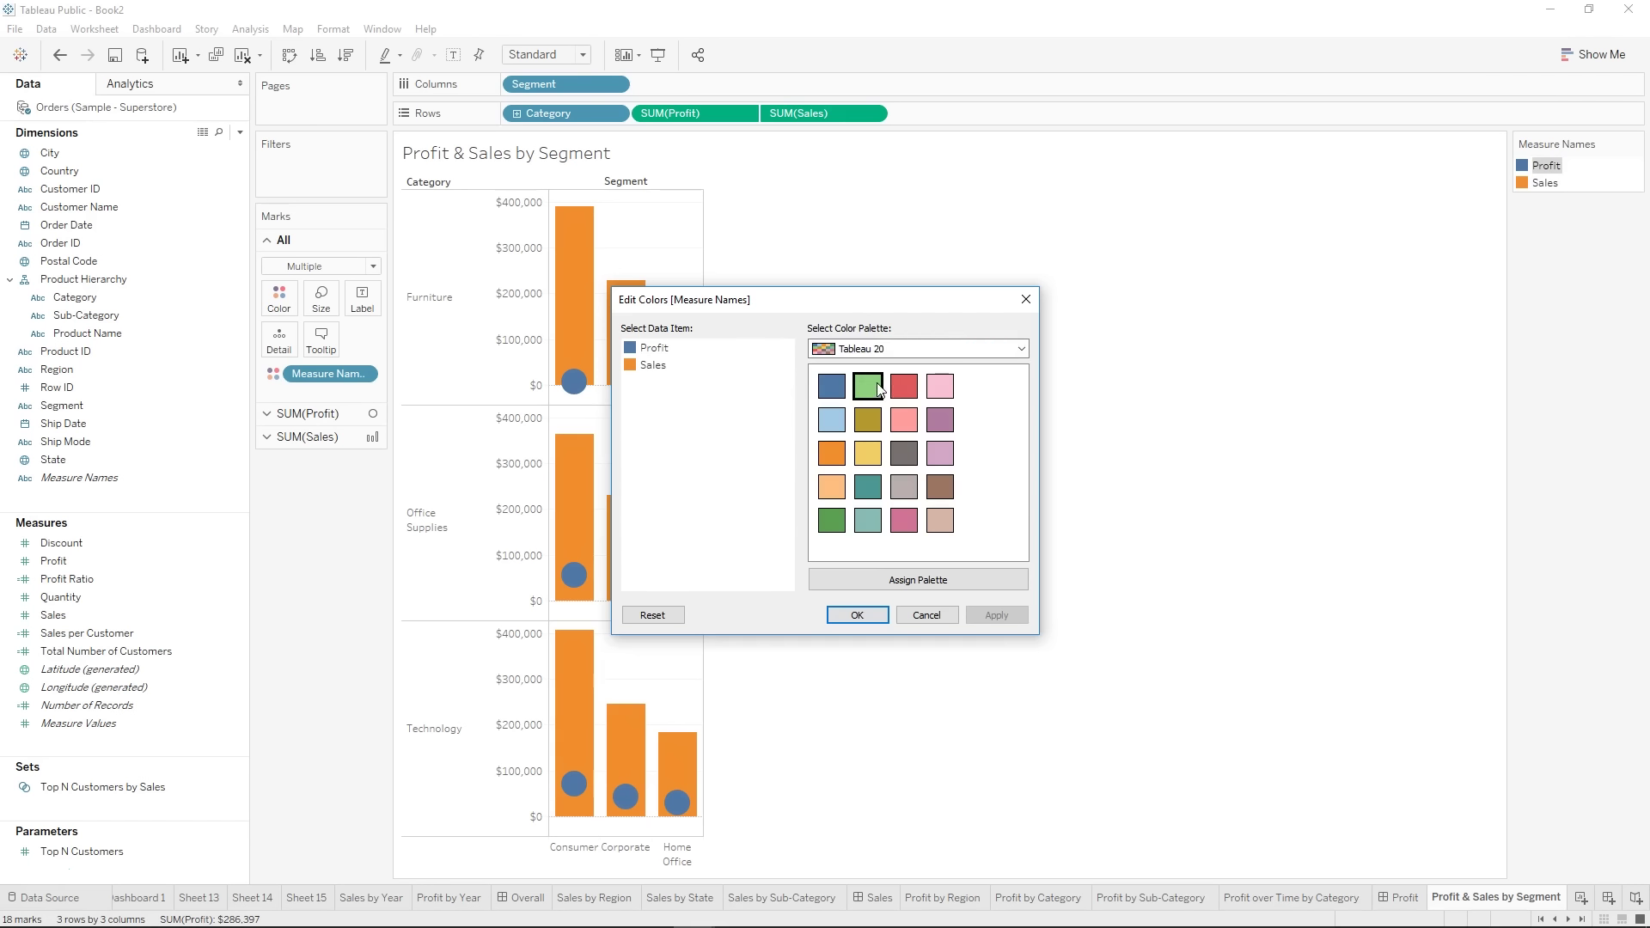
{"action": "left_click", "coordinate": [652, 350]}
{"action": "left_click", "coordinate": [868, 486]}
{"action": "left_click", "coordinate": [654, 367]}
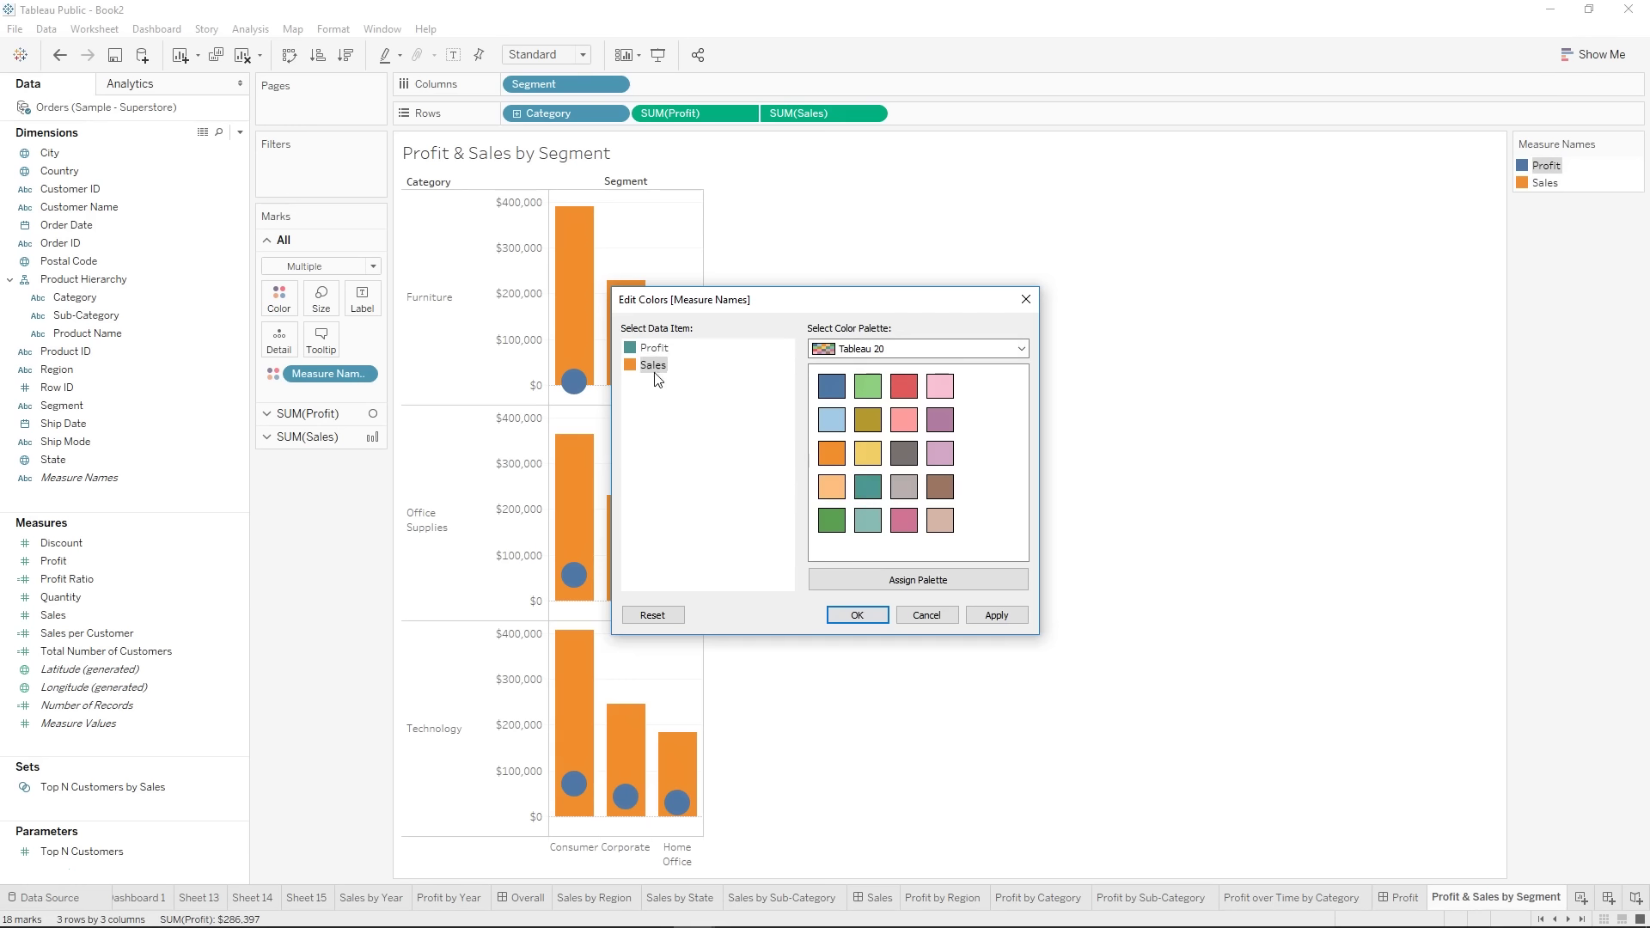
{"action": "left_click", "coordinate": [832, 486]}
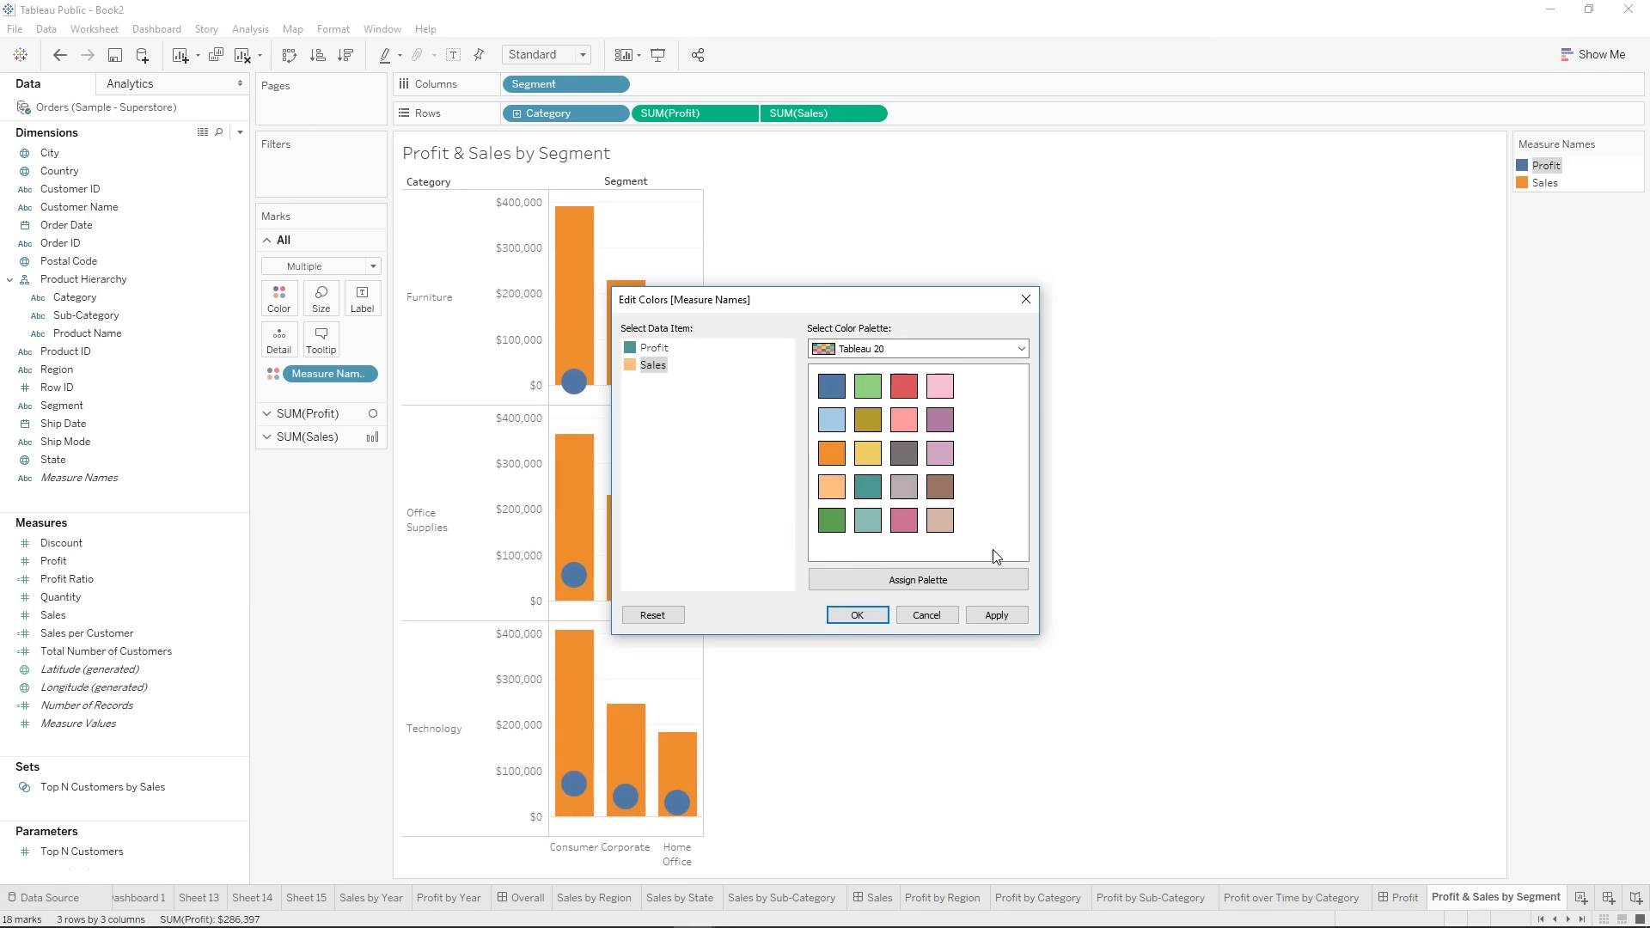
{"action": "left_click", "coordinate": [999, 615]}
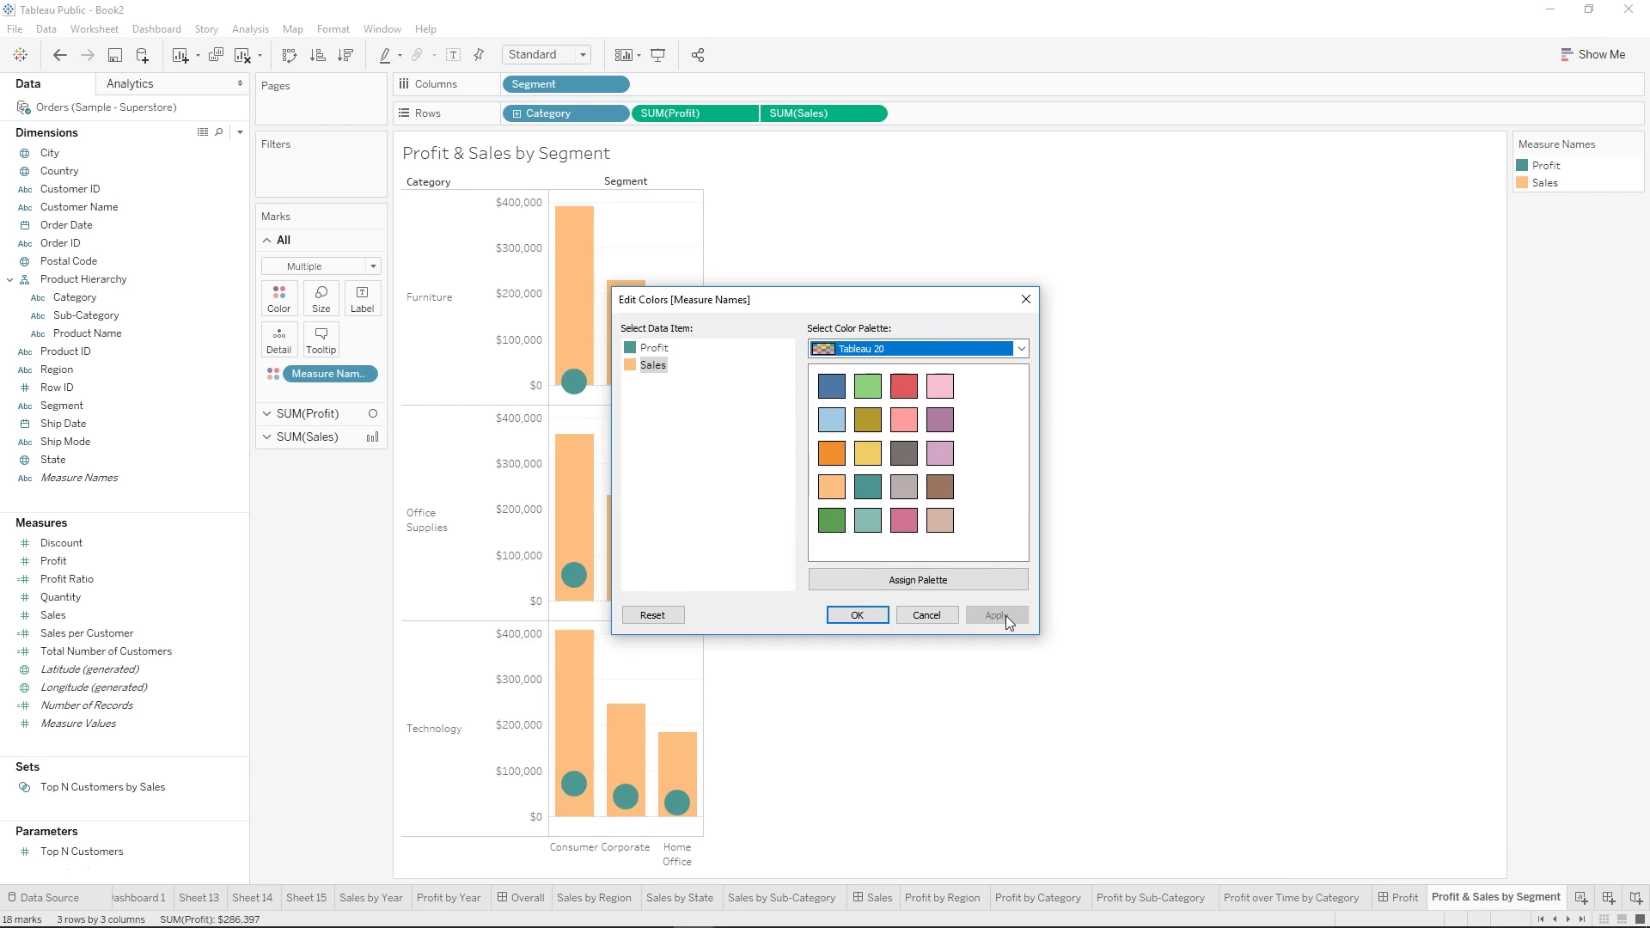
{"action": "left_click", "coordinate": [858, 615]}
- Reduce the opacity of all marks to about 79%
{"action": "left_click", "coordinate": [278, 298]}
{"action": "left_click_drag", "start_coordinate": [352, 393], "coordinate": [342, 396]}
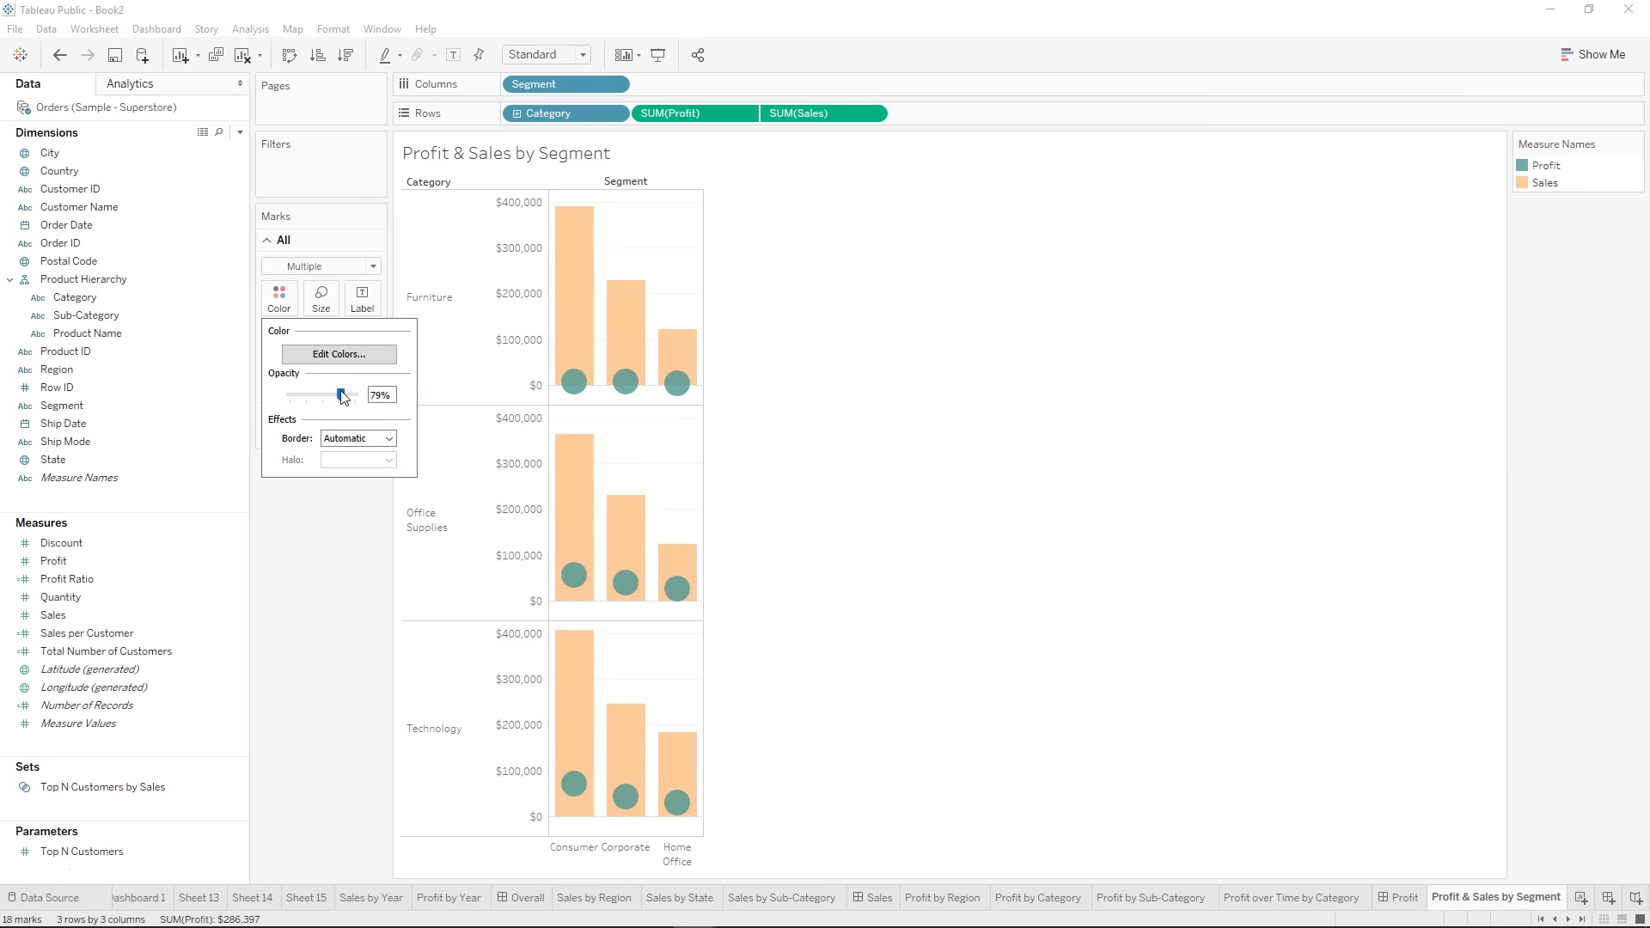
{"action": "left_click", "coordinate": [919, 404]}
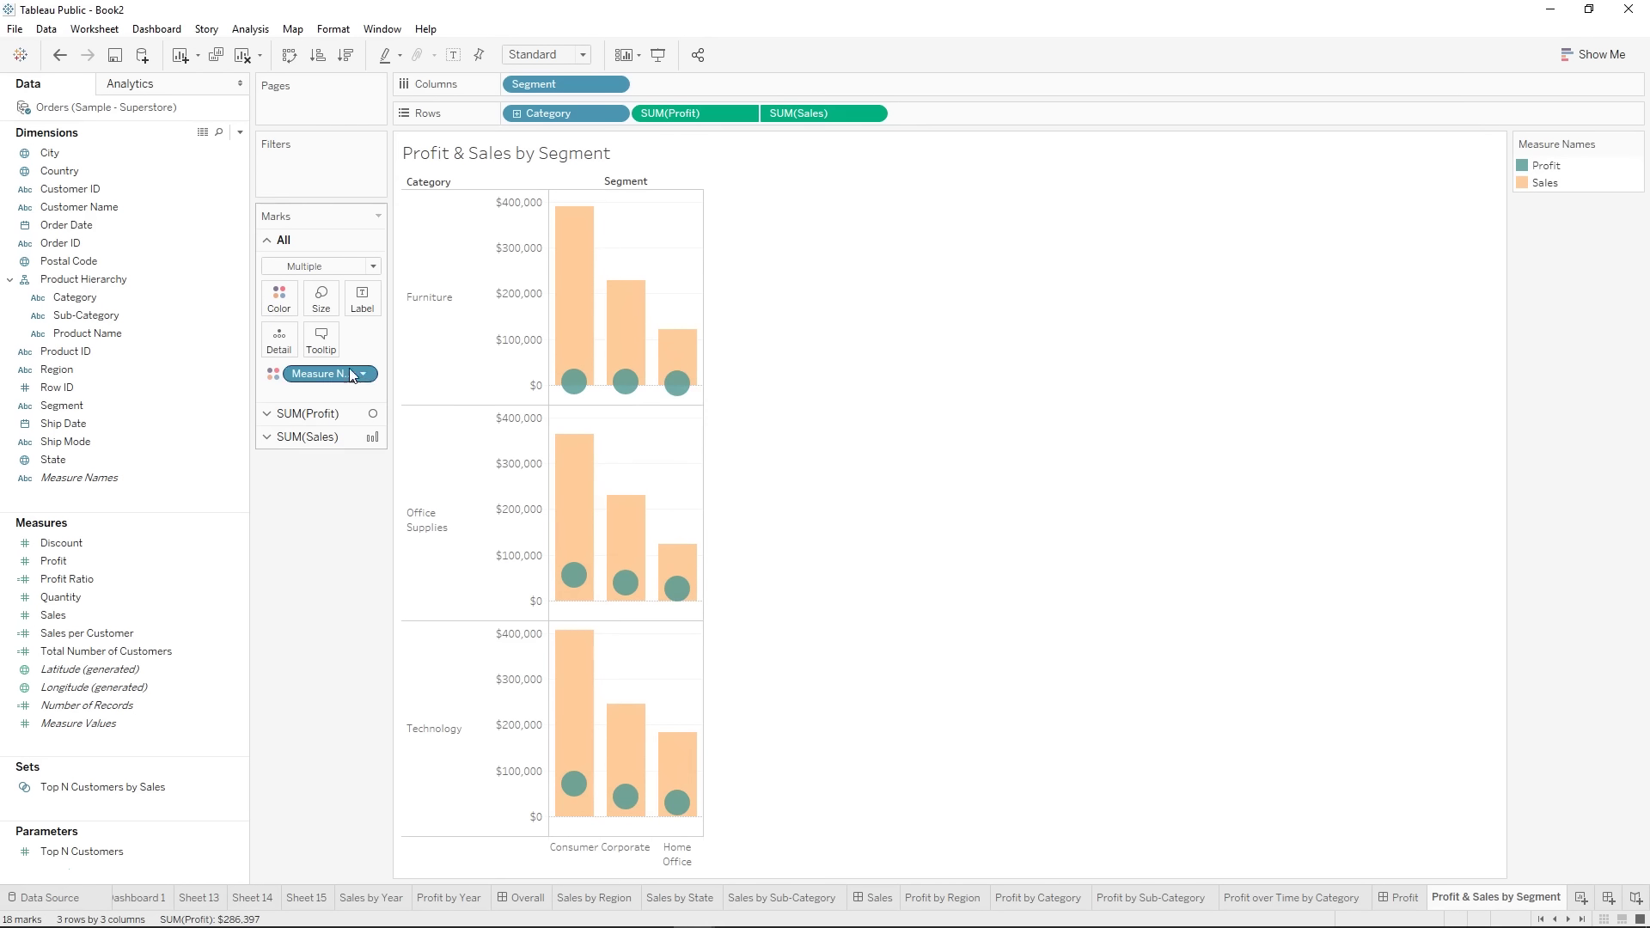
- Restore the opacity of all marks to 100% and assign the Automatic color palette to Measure Names
{"action": "left_click", "coordinate": [278, 298]}
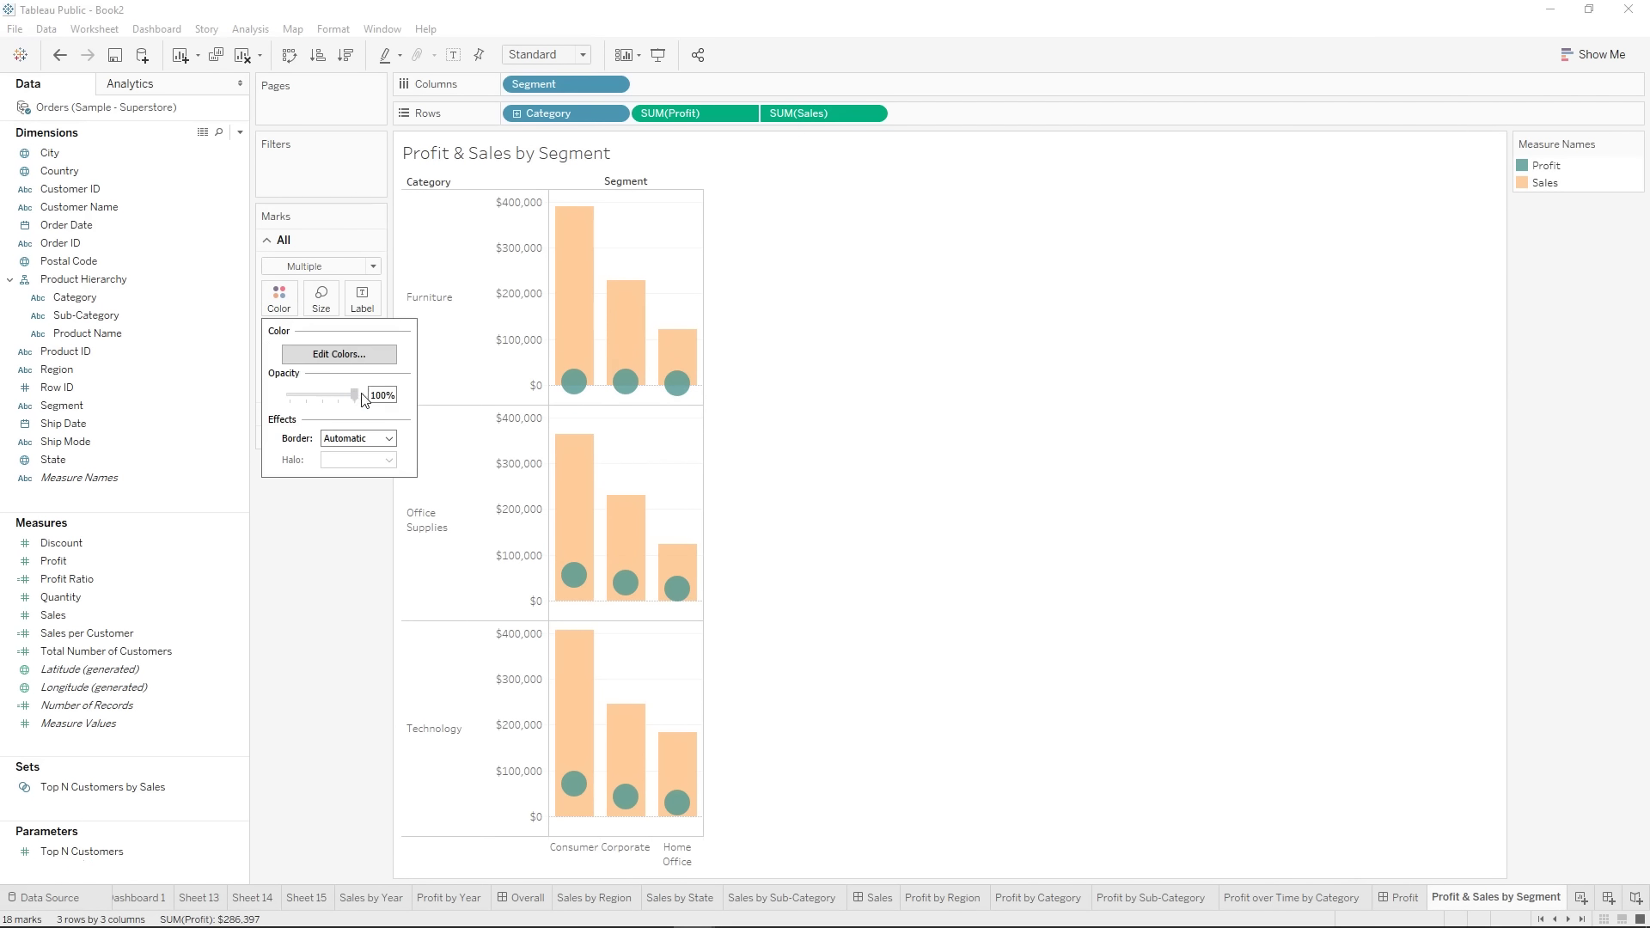
{"action": "left_click", "coordinate": [357, 399]}
{"action": "left_click", "coordinate": [857, 409]}
{"action": "left_click", "coordinate": [292, 306]}
{"action": "left_click", "coordinate": [338, 353]}
{"action": "left_click", "coordinate": [918, 580]}
{"action": "left_click", "coordinate": [994, 614]}
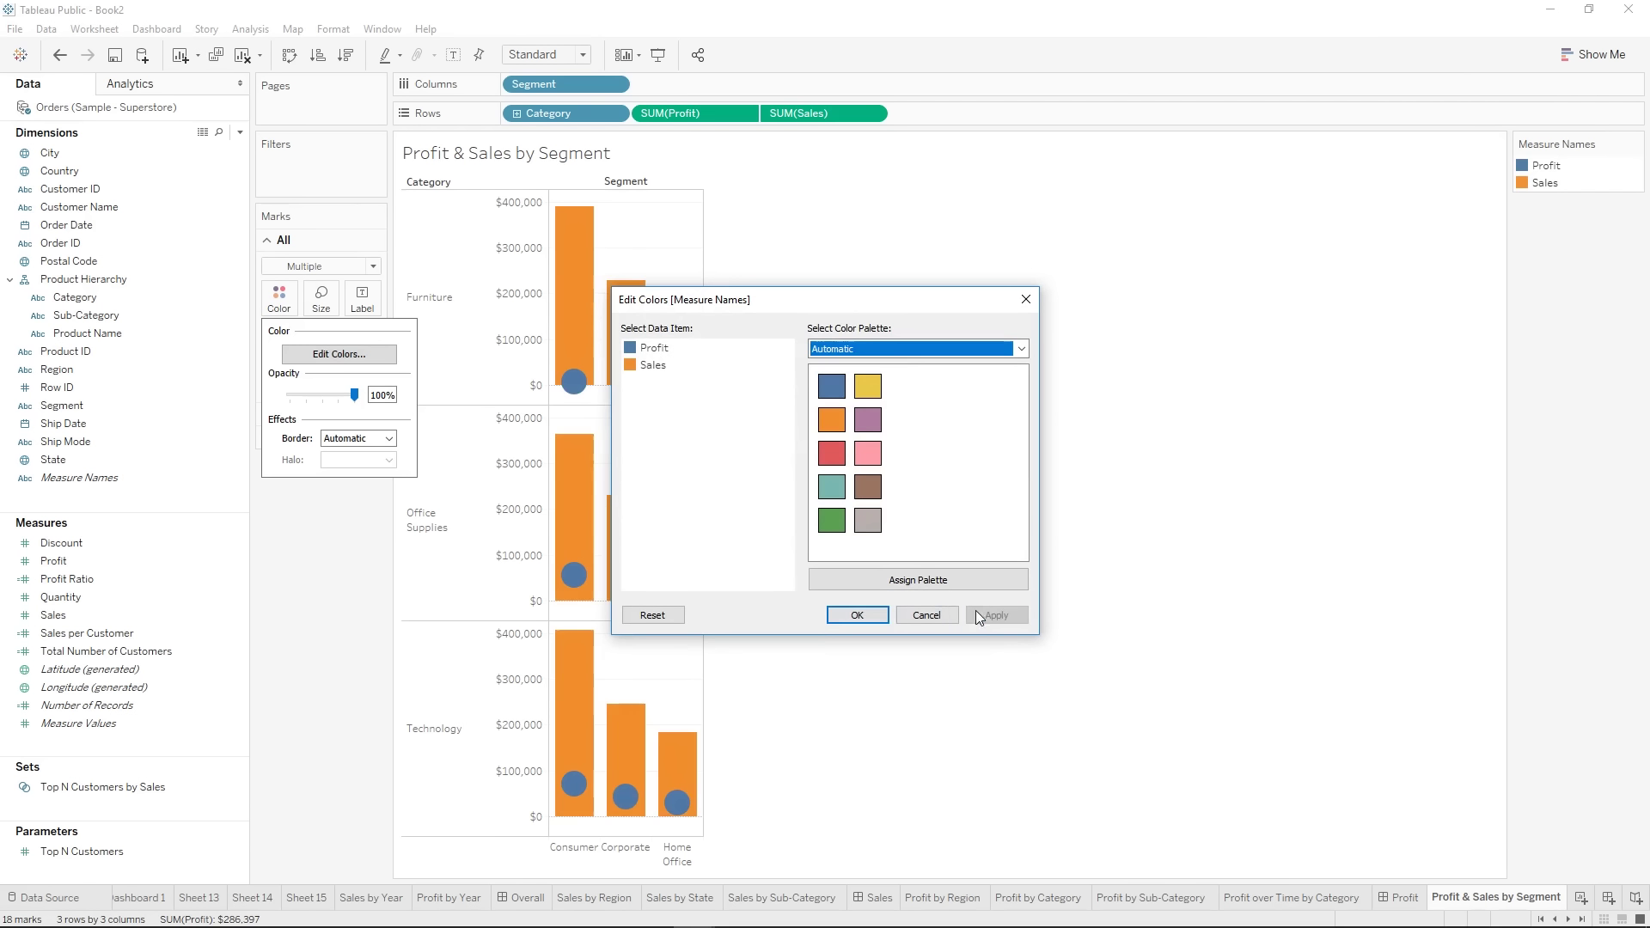
{"action": "left_click", "coordinate": [895, 616]}
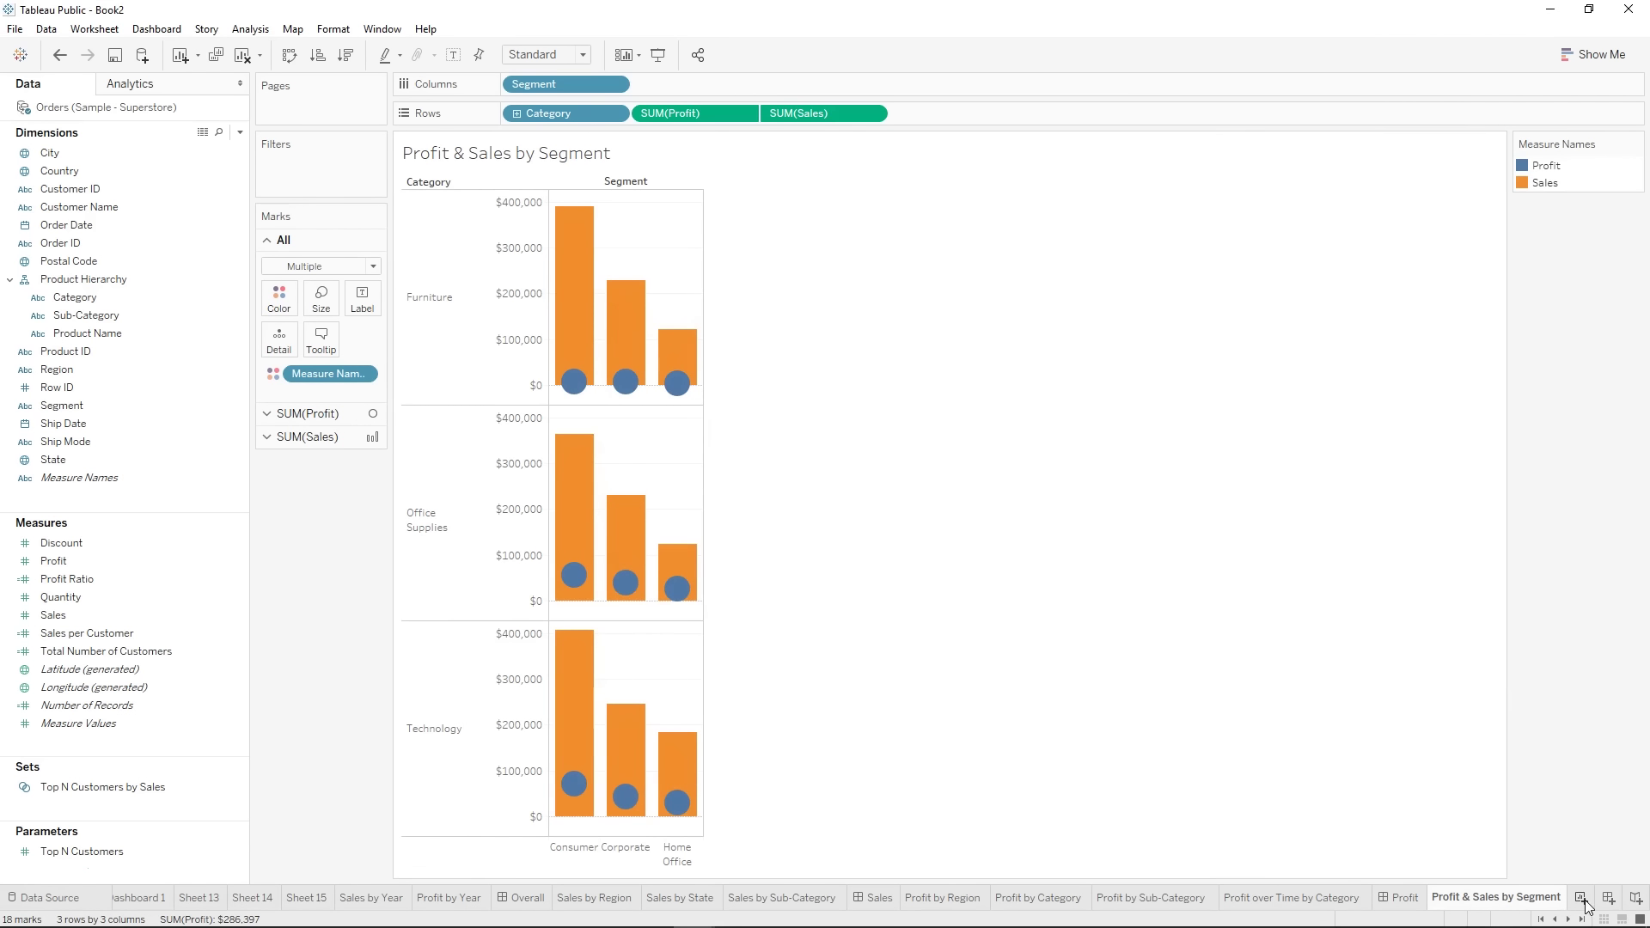
- Add a new worksheet and rename it Top Customers by Sales
{"action": "left_click", "coordinate": [1583, 902]}
{"action": "right_click", "coordinate": [1539, 897]}
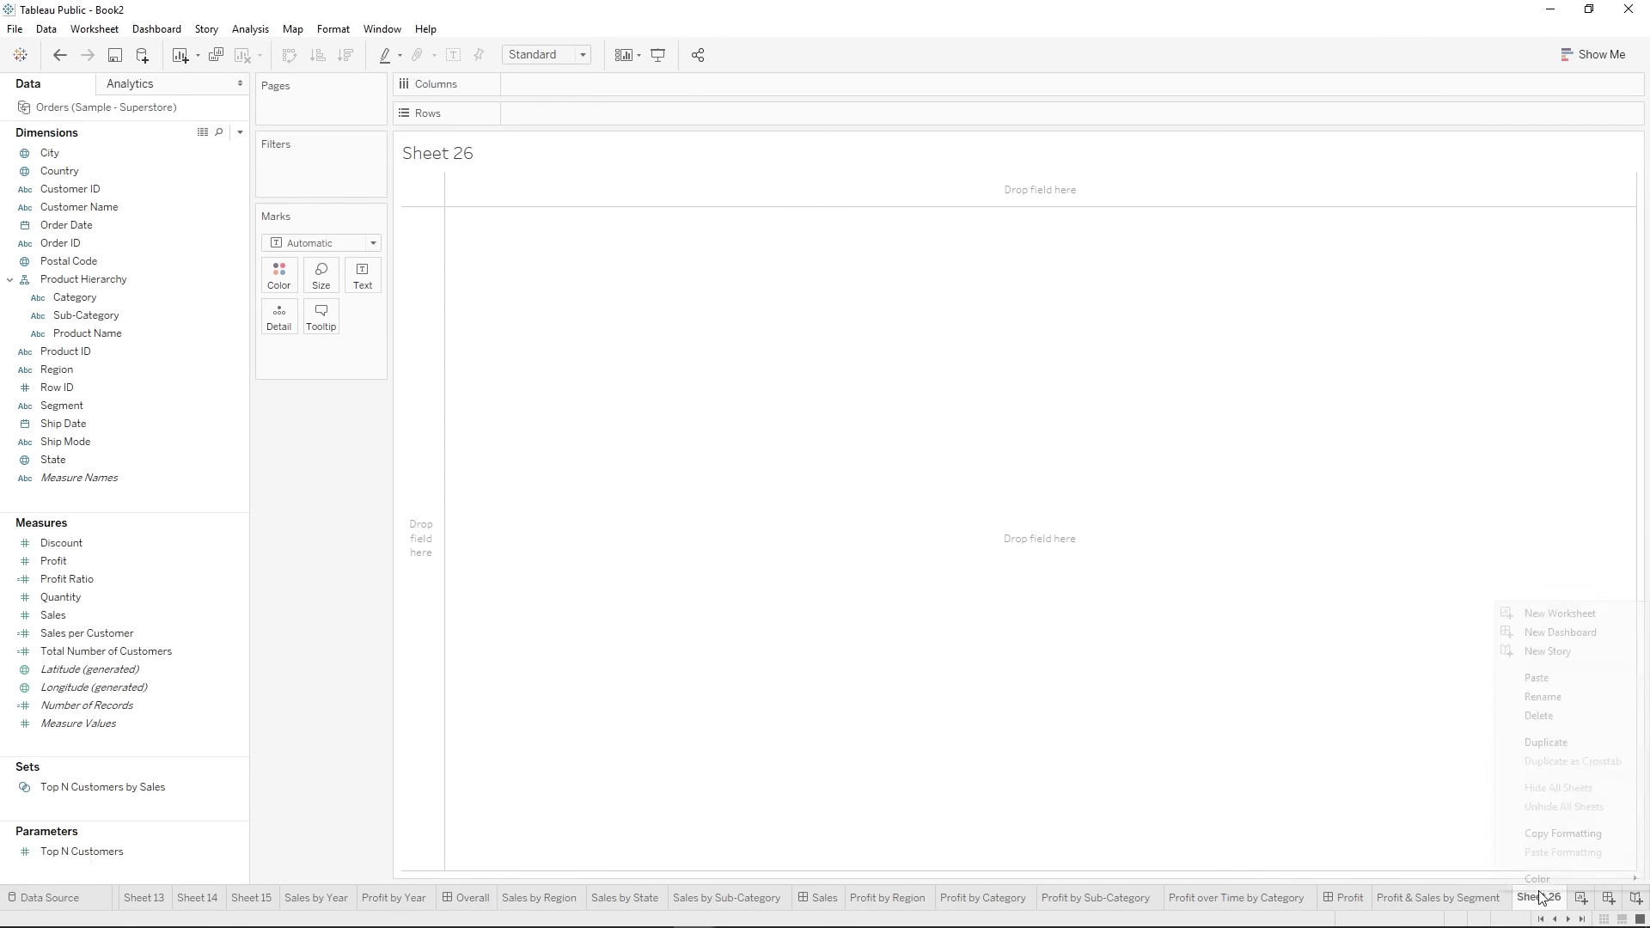
{"action": "left_click", "coordinate": [1557, 704]}
{"action": "type", "text": "Top Customers by Sales"}
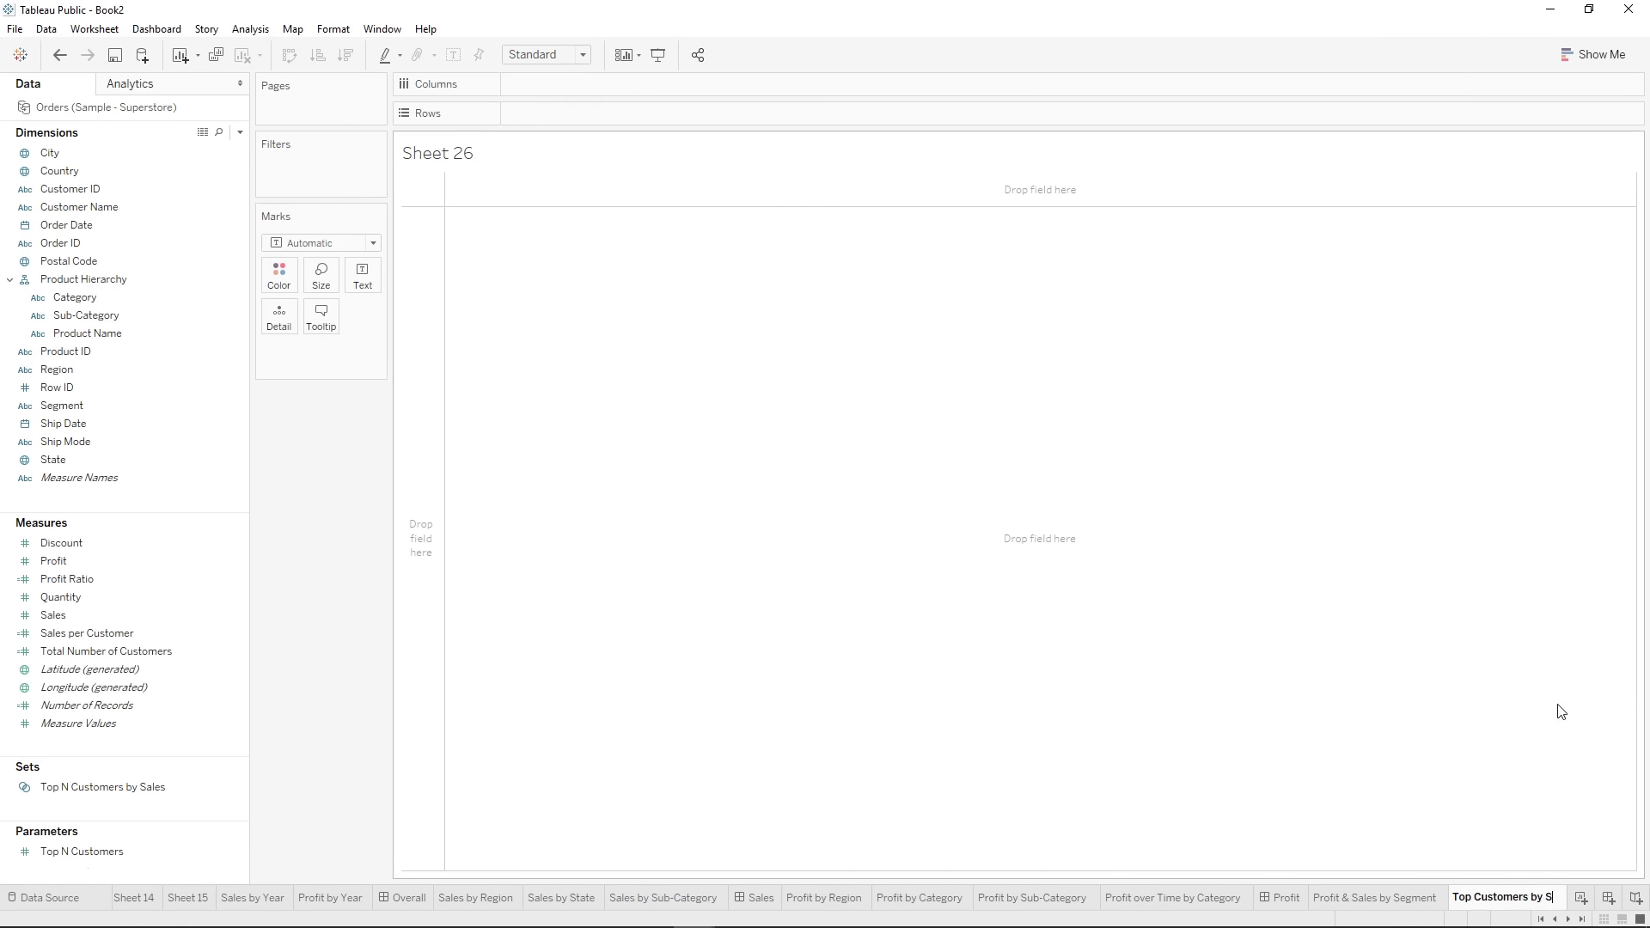
{"action": "key", "text": "Return"}
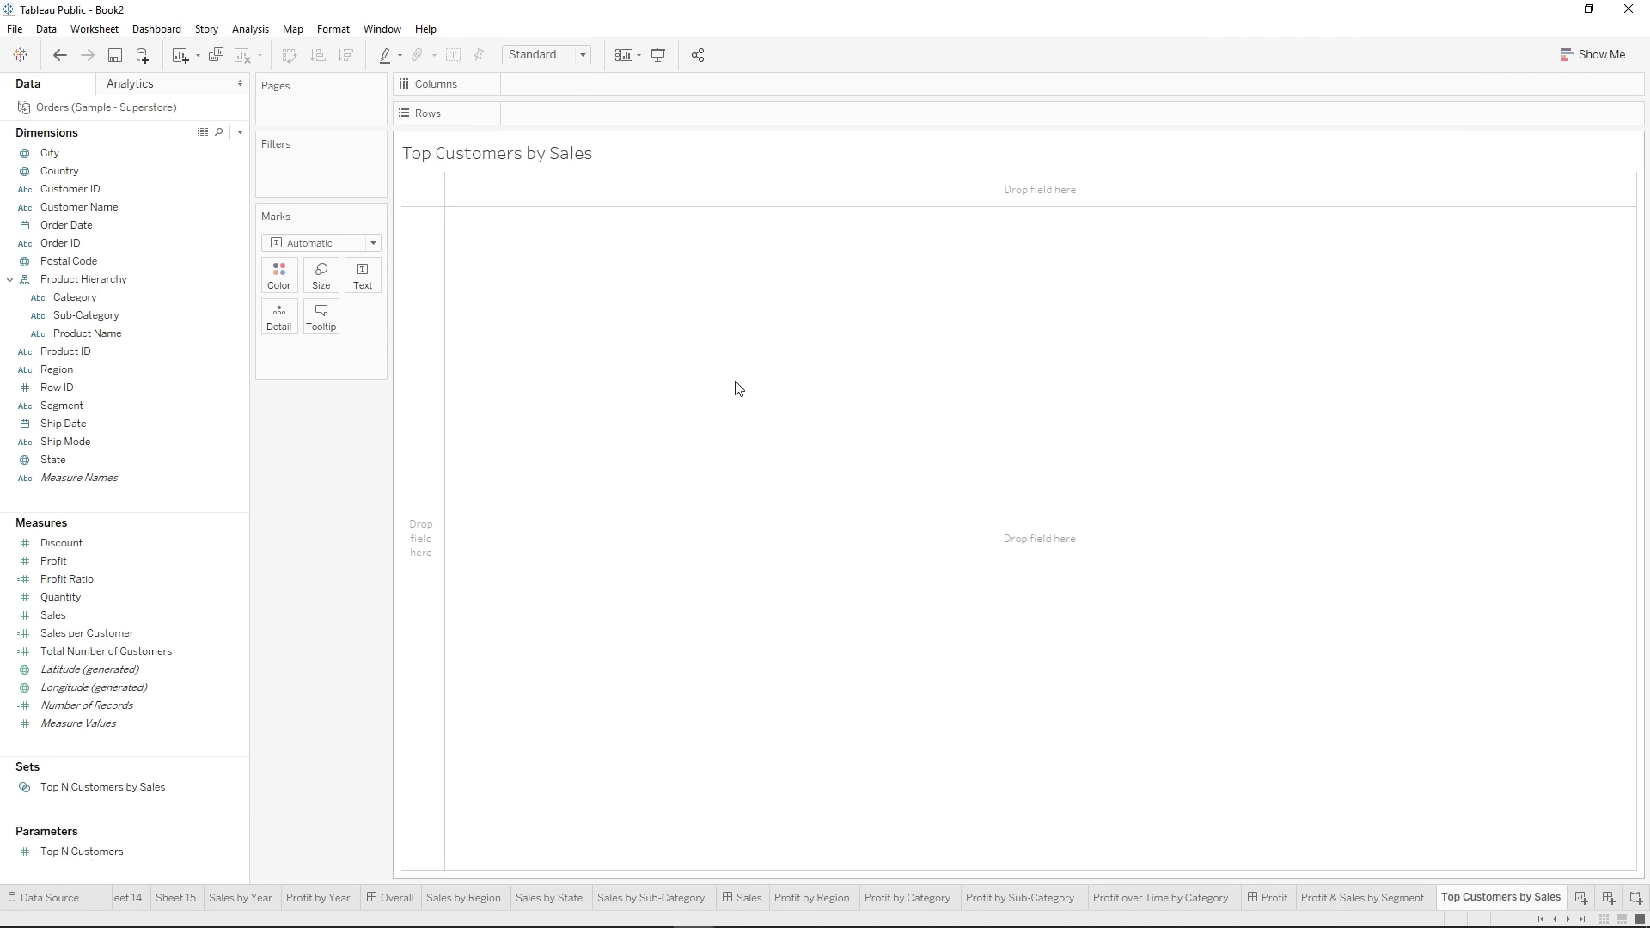
- Place Sales on columns and the Top N Customers by Sales set on rows
{"action": "left_click", "coordinate": [102, 856]}
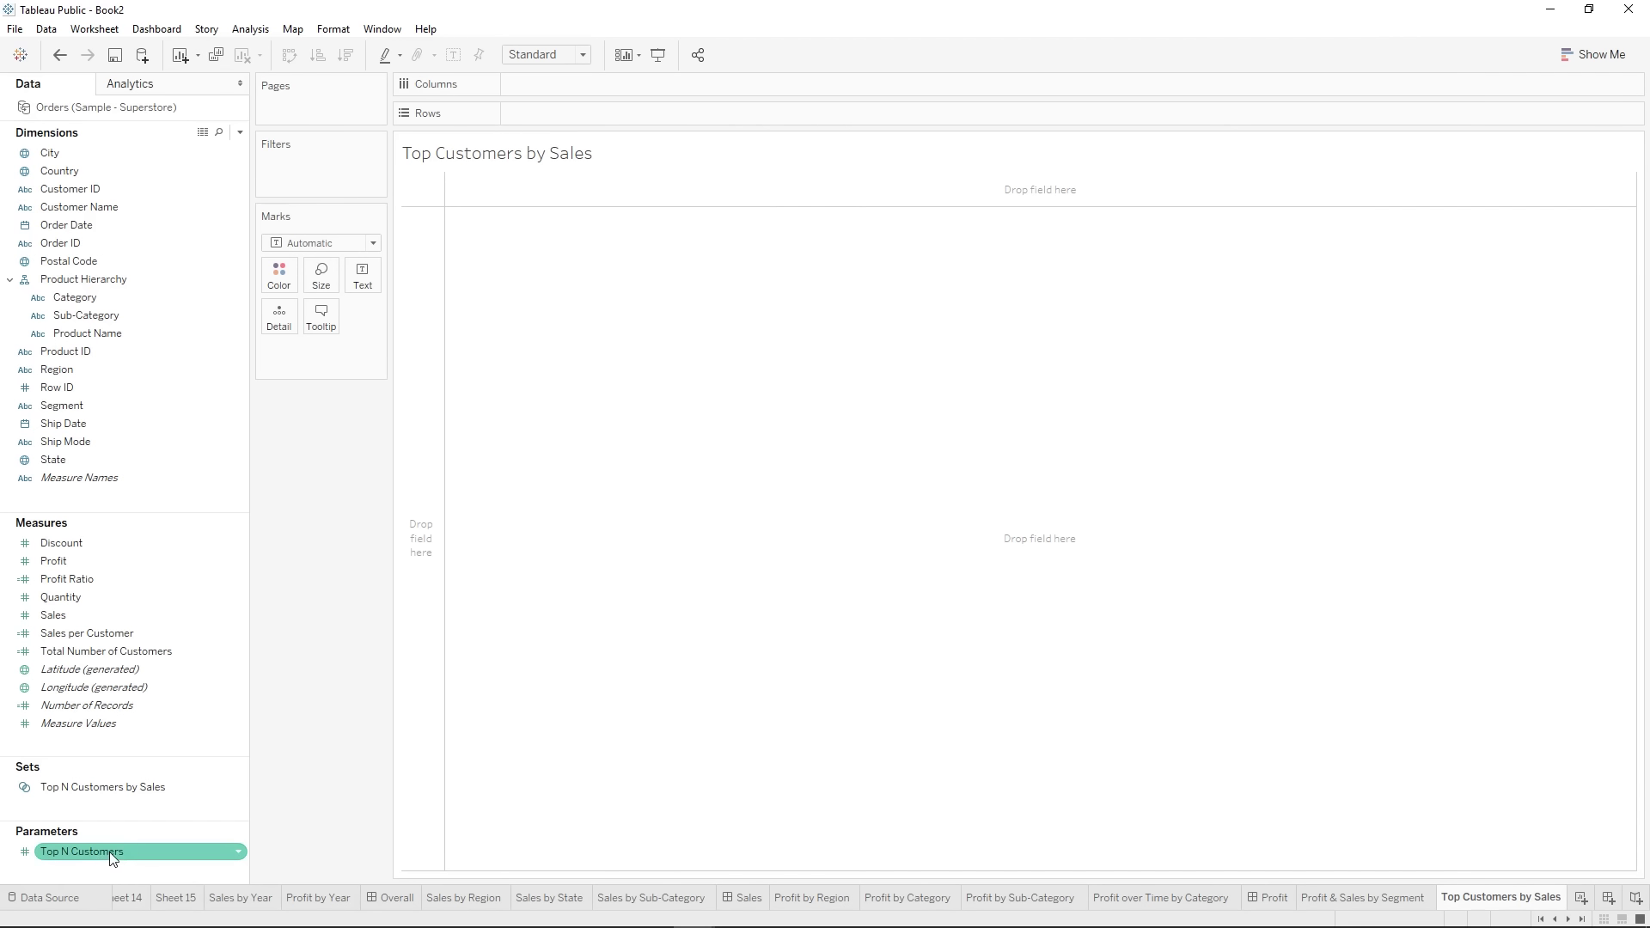
{"action": "left_click", "coordinate": [123, 652]}
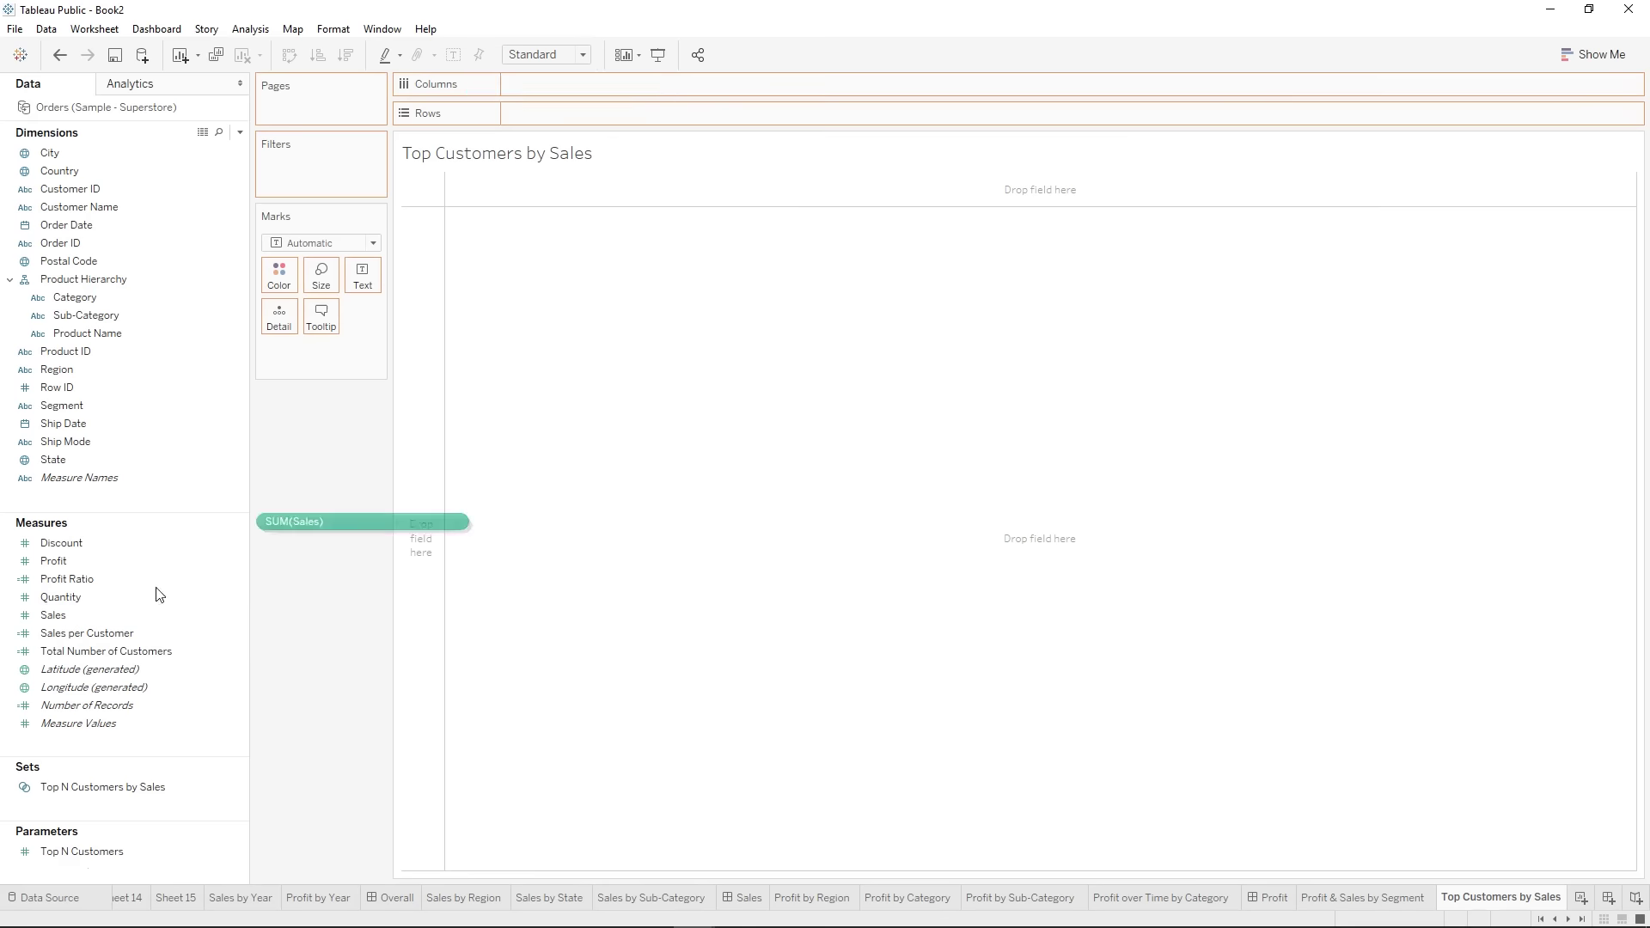
{"action": "left_click_drag", "start_coordinate": [83, 614], "coordinate": [568, 83]}
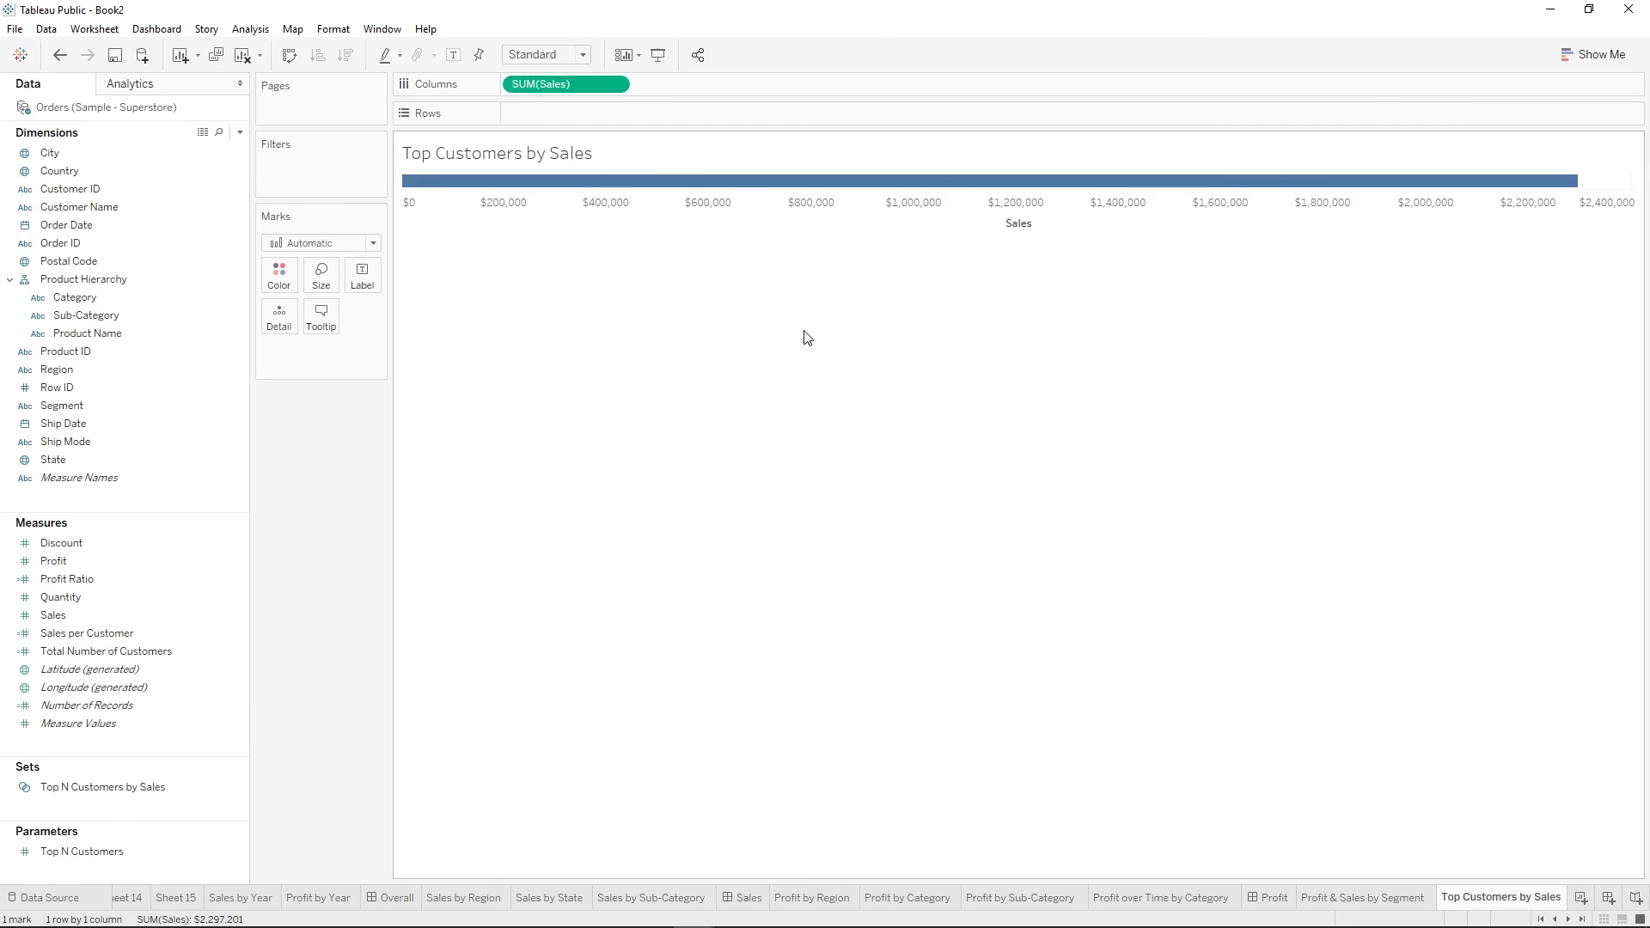
{"action": "left_click_drag", "start_coordinate": [102, 787], "coordinate": [529, 123]}
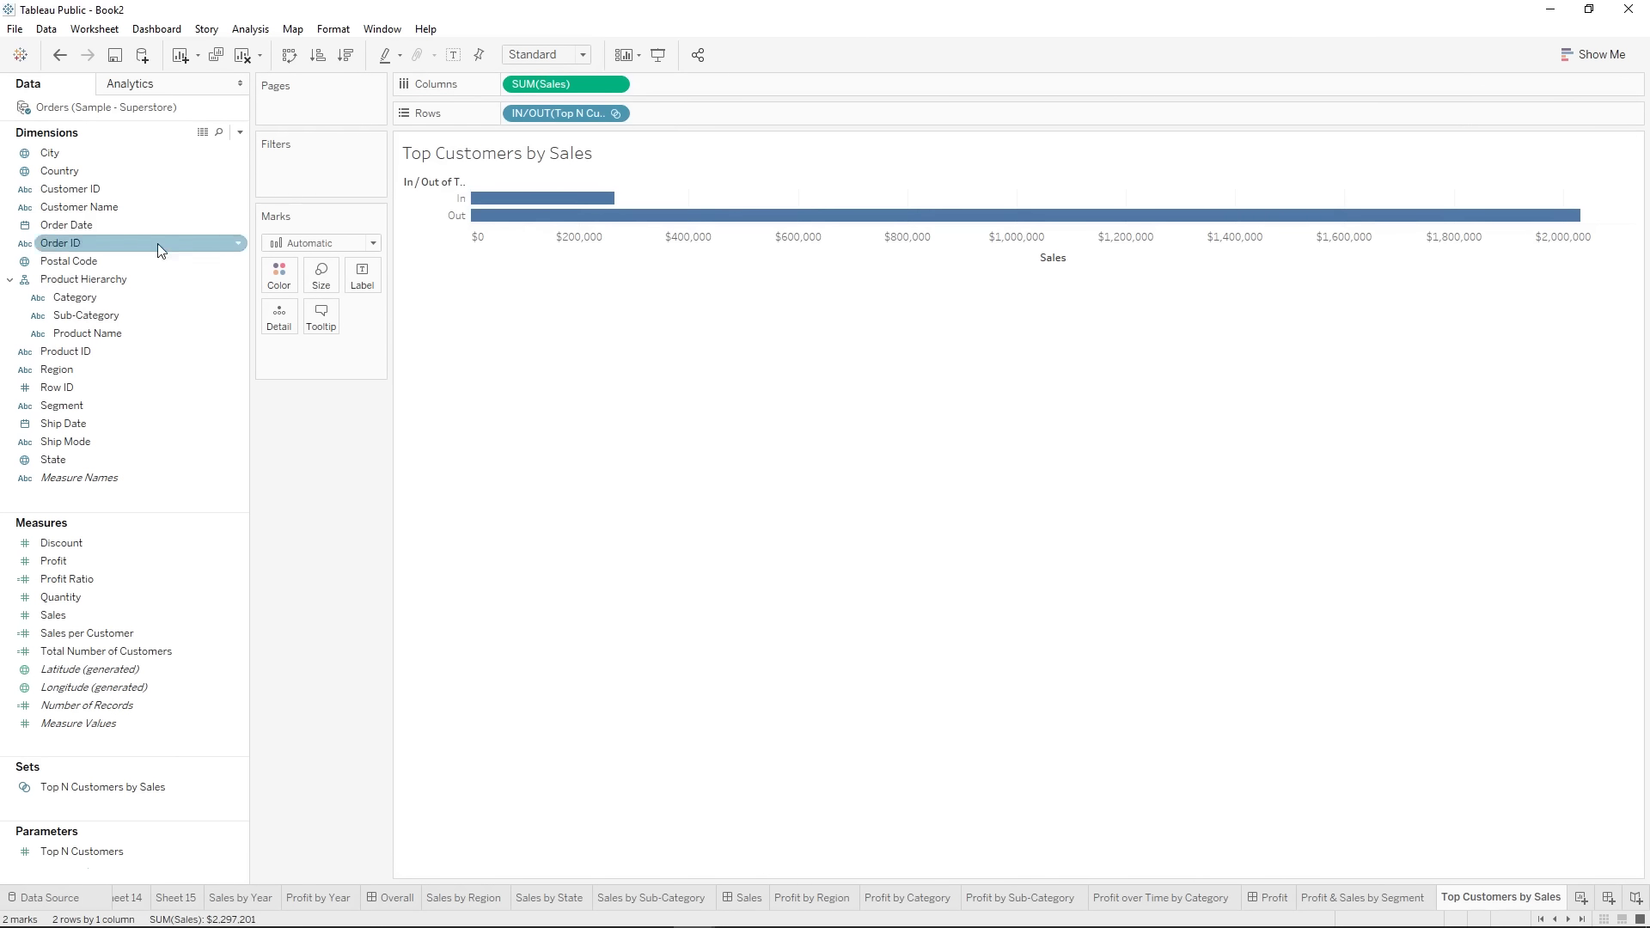
- Add Segment and Customer Name to rows after the Top N Customers by Sales set
{"action": "left_click_drag", "start_coordinate": [112, 406], "coordinate": [698, 117]}
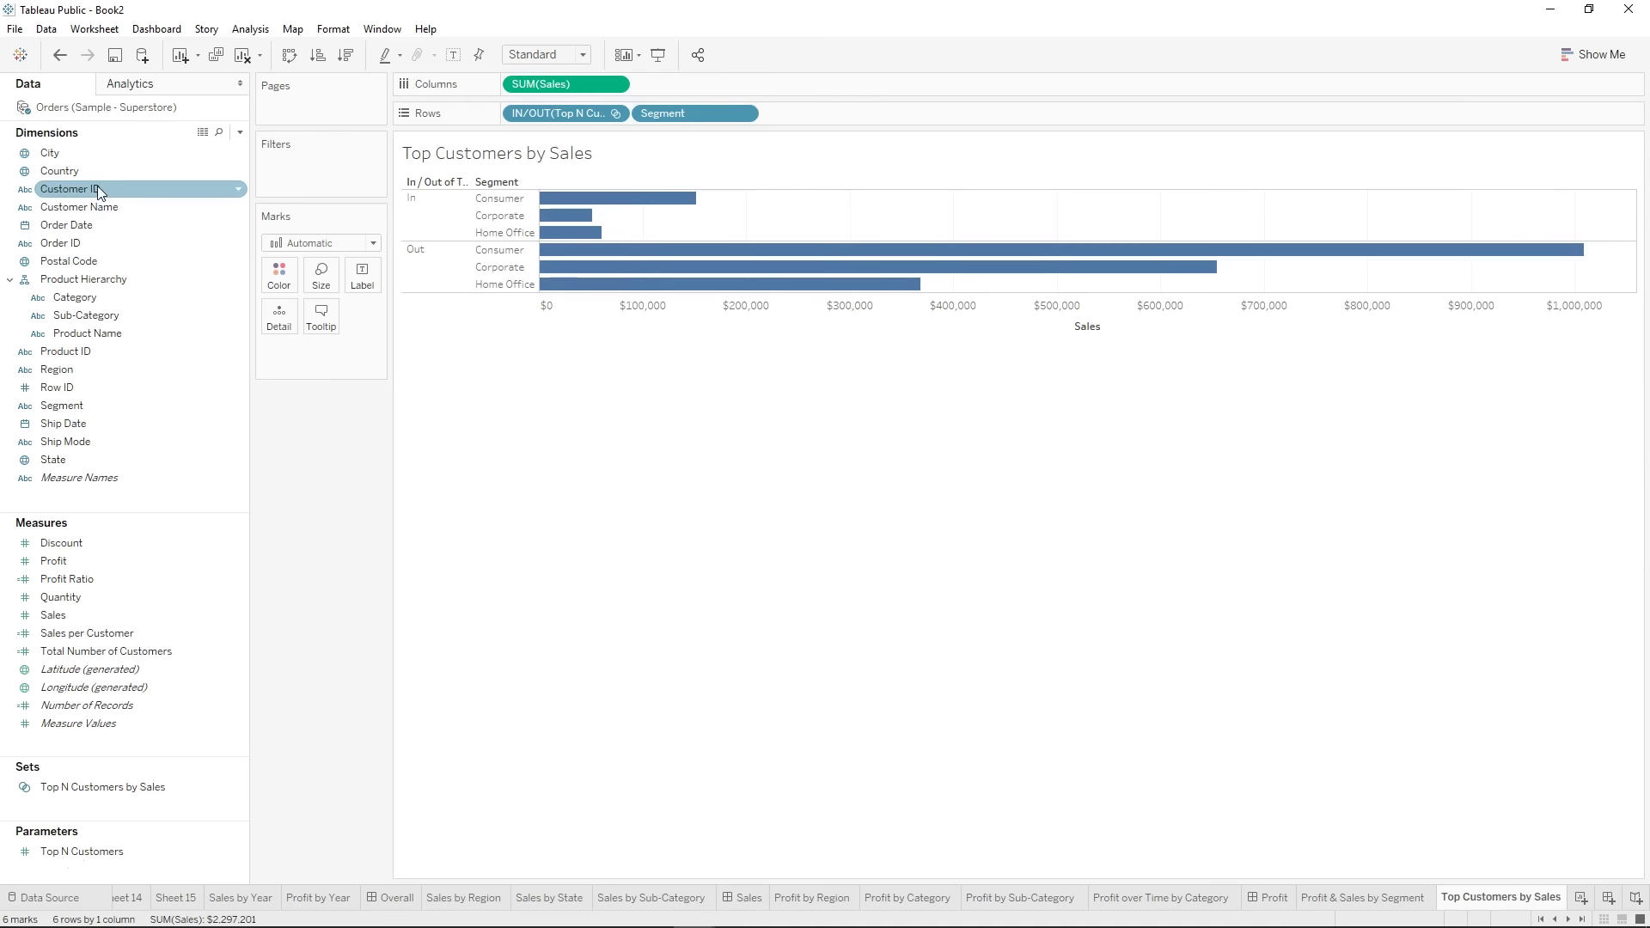
{"action": "left_click_drag", "start_coordinate": [82, 207], "coordinate": [781, 121]}
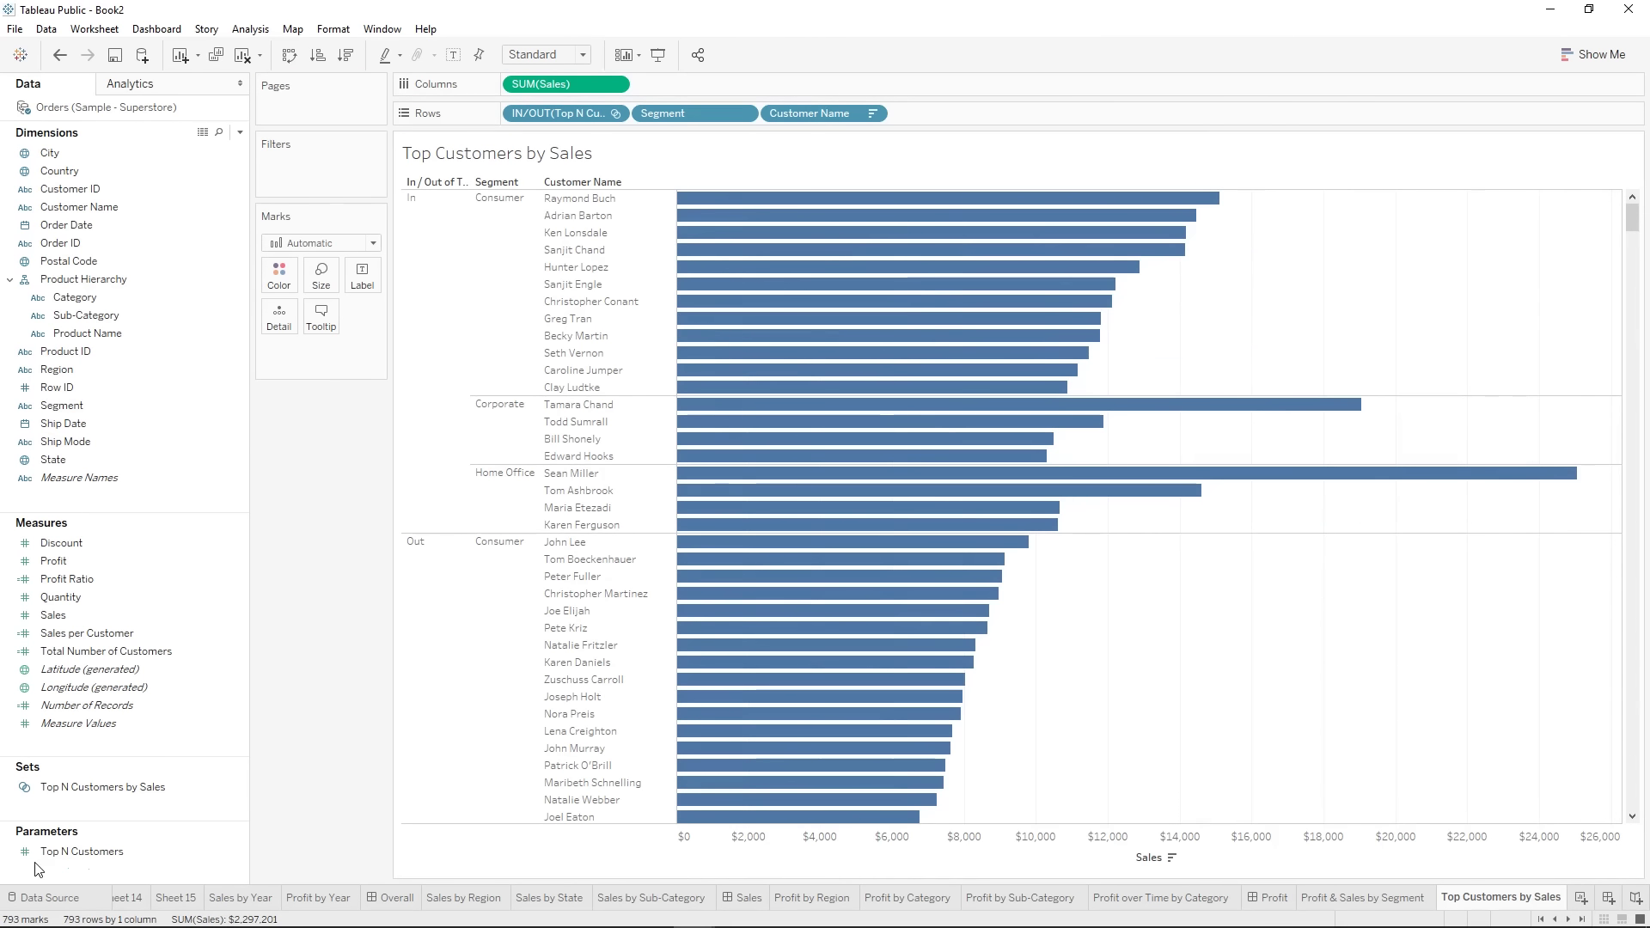
{"action": "mouse_move", "coordinate": [1379, 473]}
{"action": "mouse_move", "coordinate": [1222, 206]}
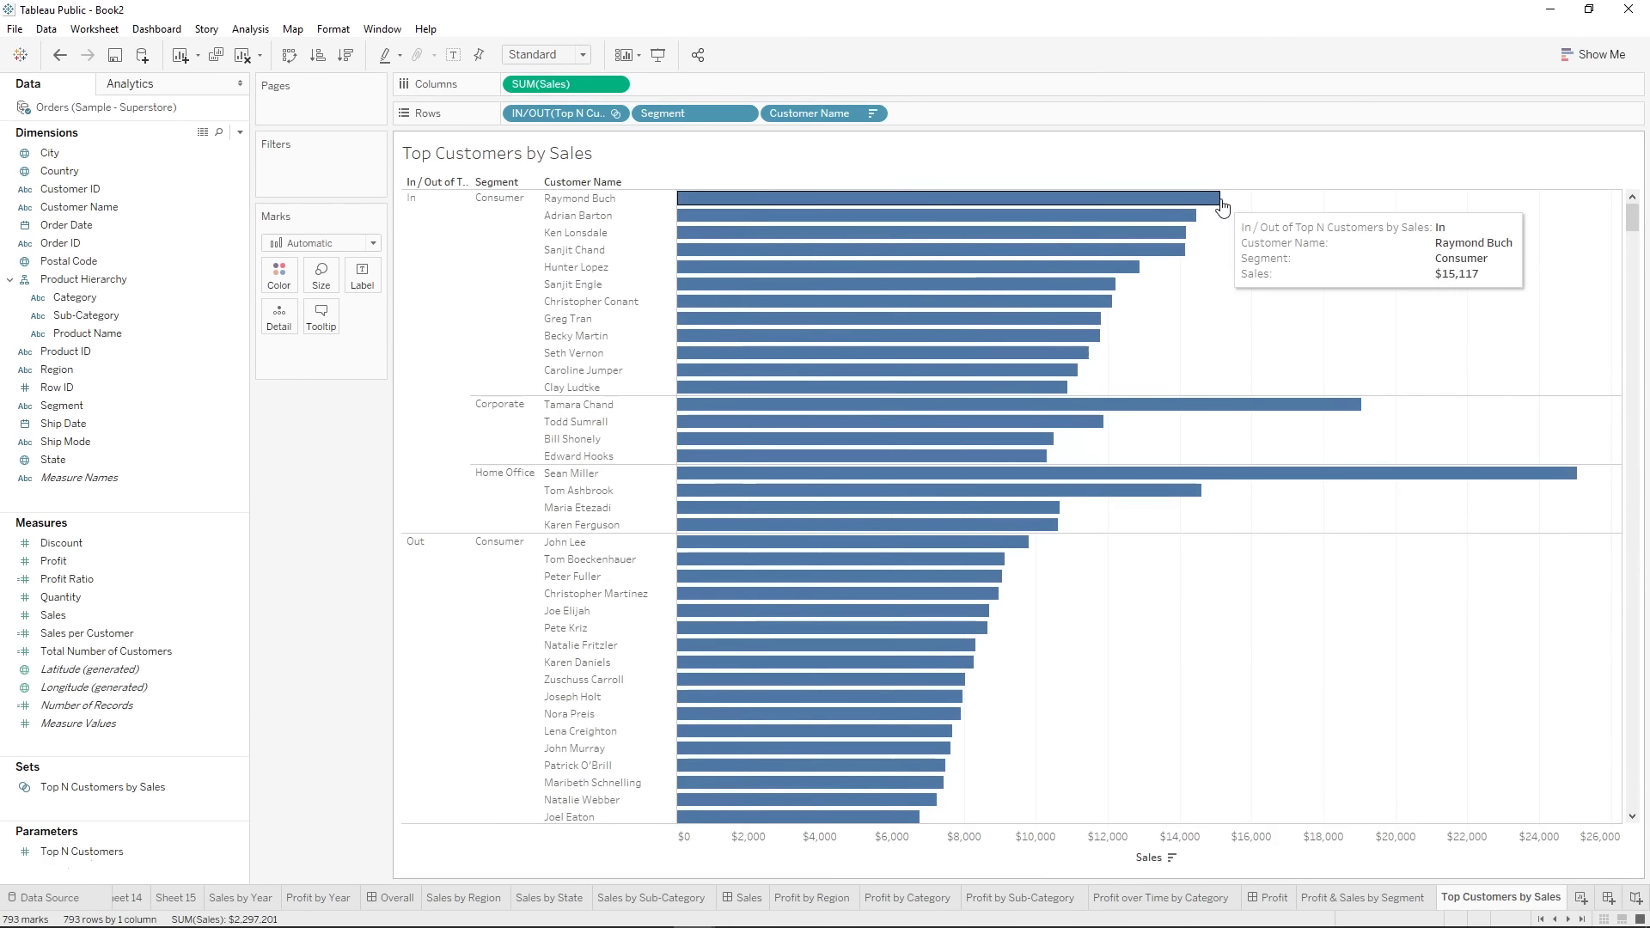
{"action": "mouse_move", "coordinate": [1019, 517]}
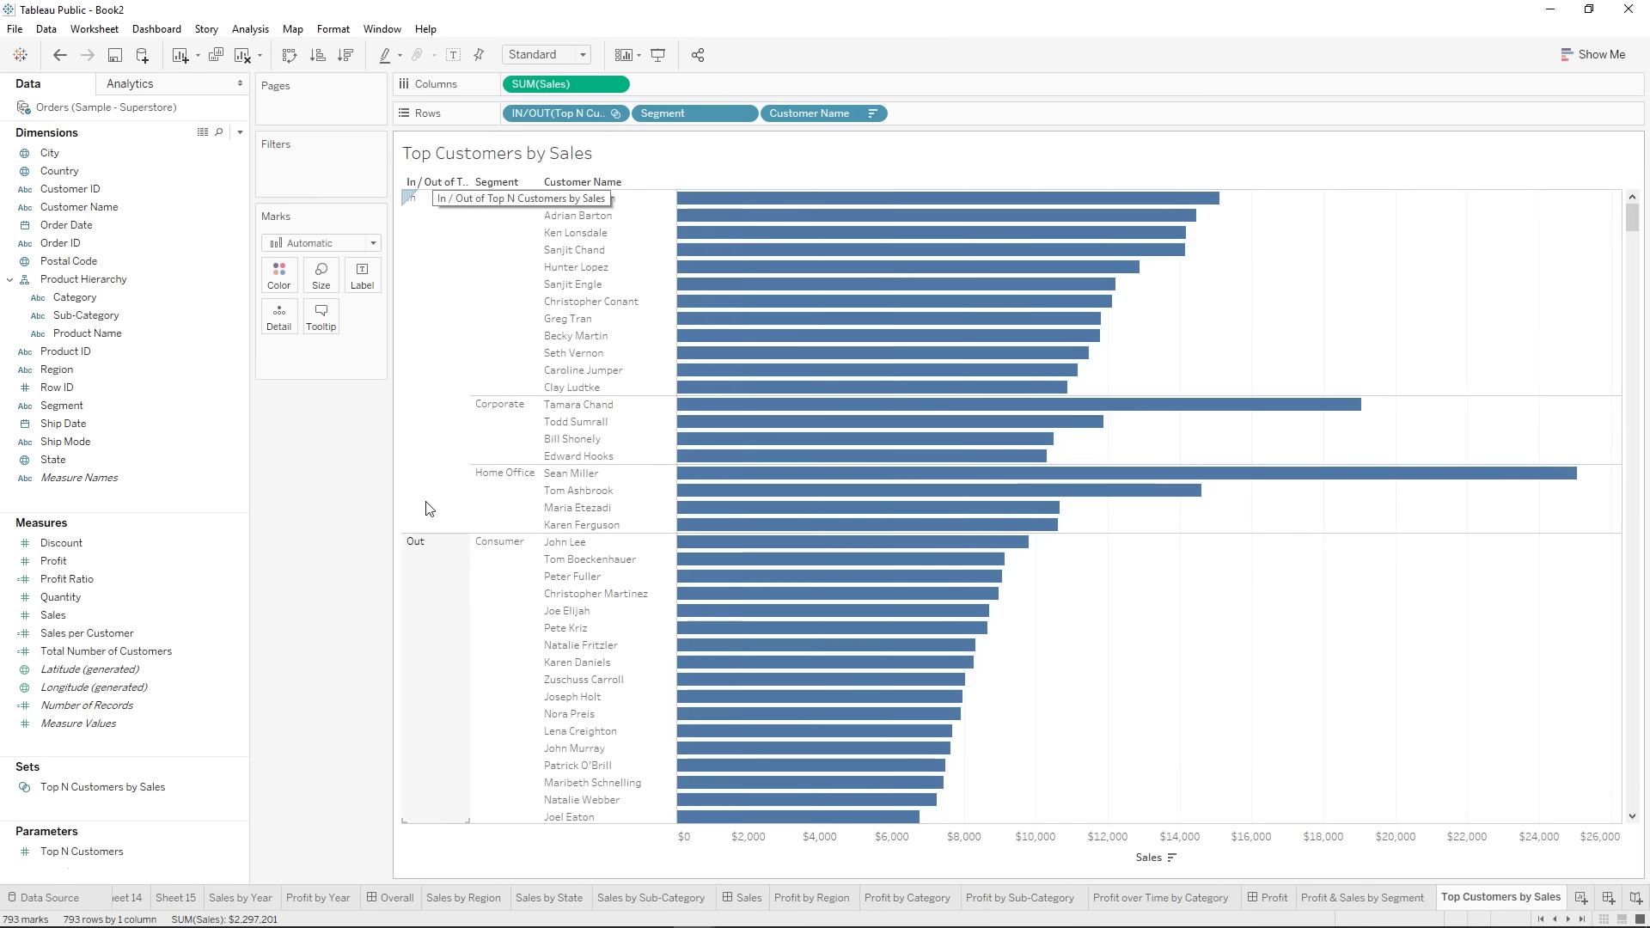
- Create a calculated field named Top N Customers Label and start its formula with IF [Top N Customers by Sales]
{"action": "left_click", "coordinate": [240, 133]}
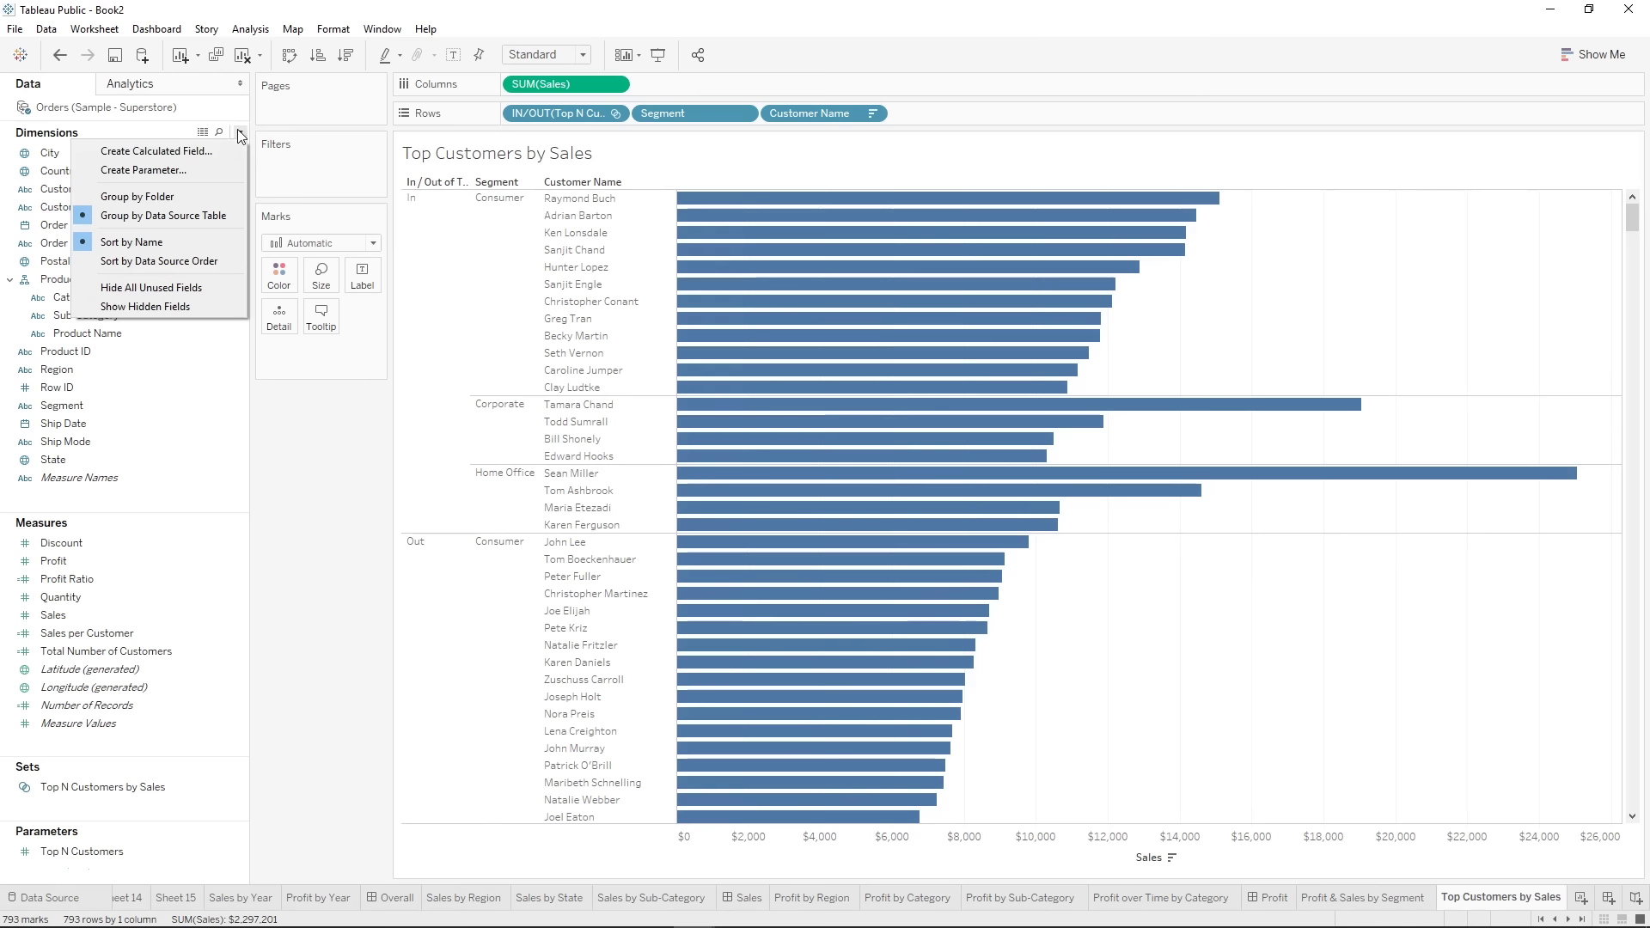
{"action": "left_click", "coordinate": [142, 146]}
{"action": "type", "text": "Top N Cu"}
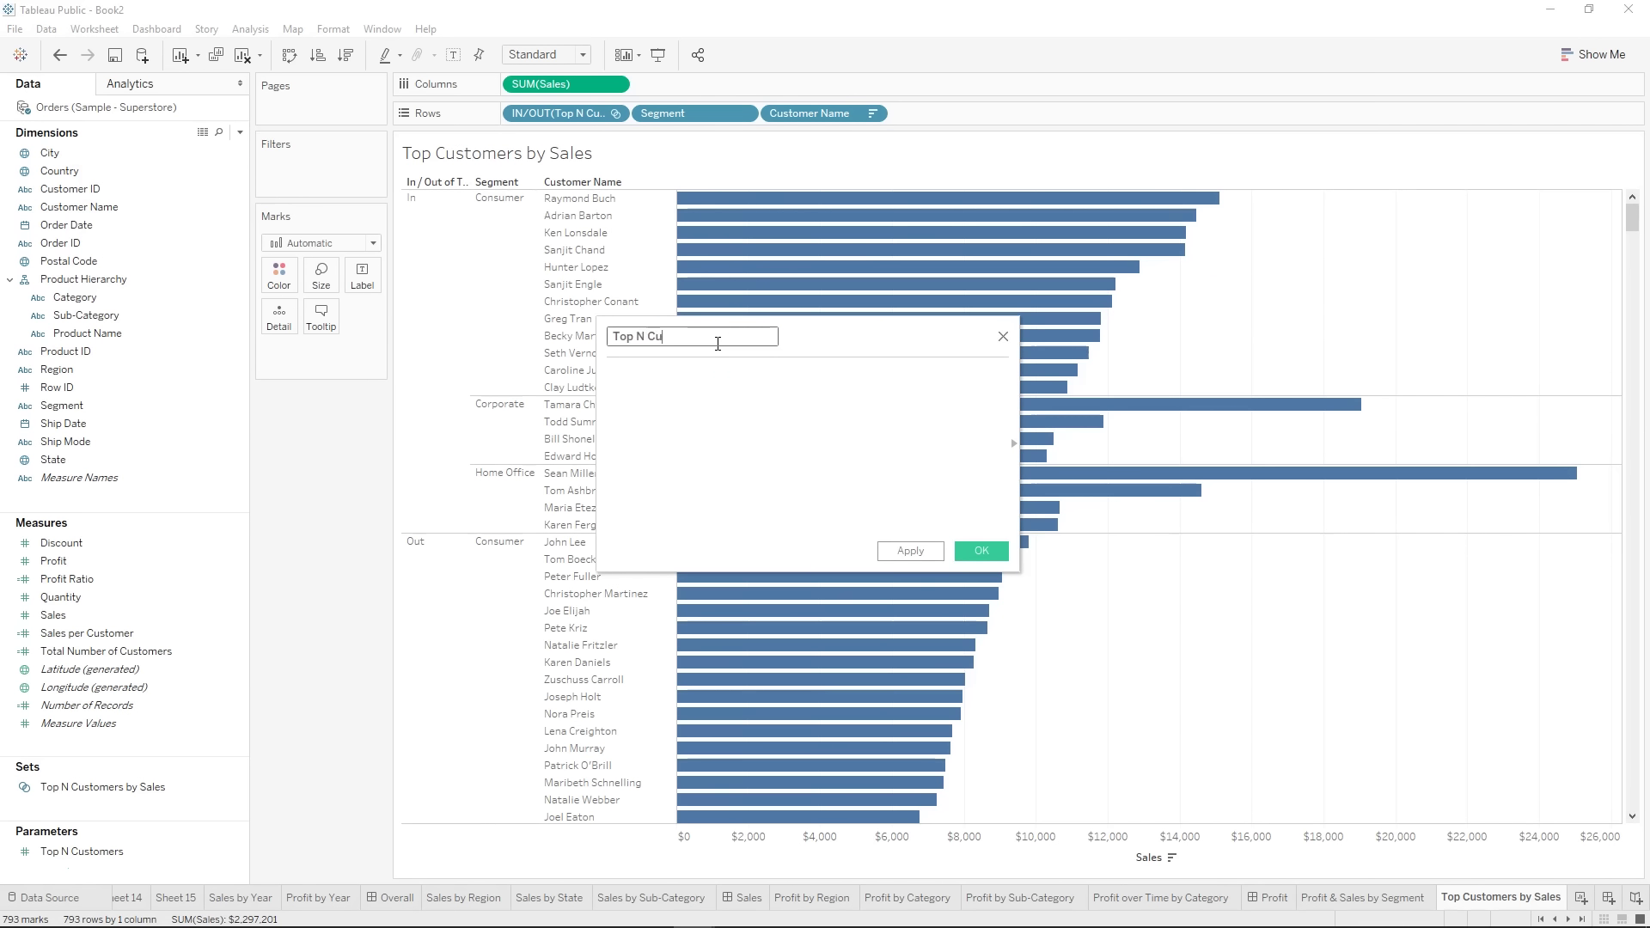
{"action": "type", "text": "stomers Label"}
{"action": "left_click", "coordinate": [721, 387]}
{"action": "type", "text": "IF"}
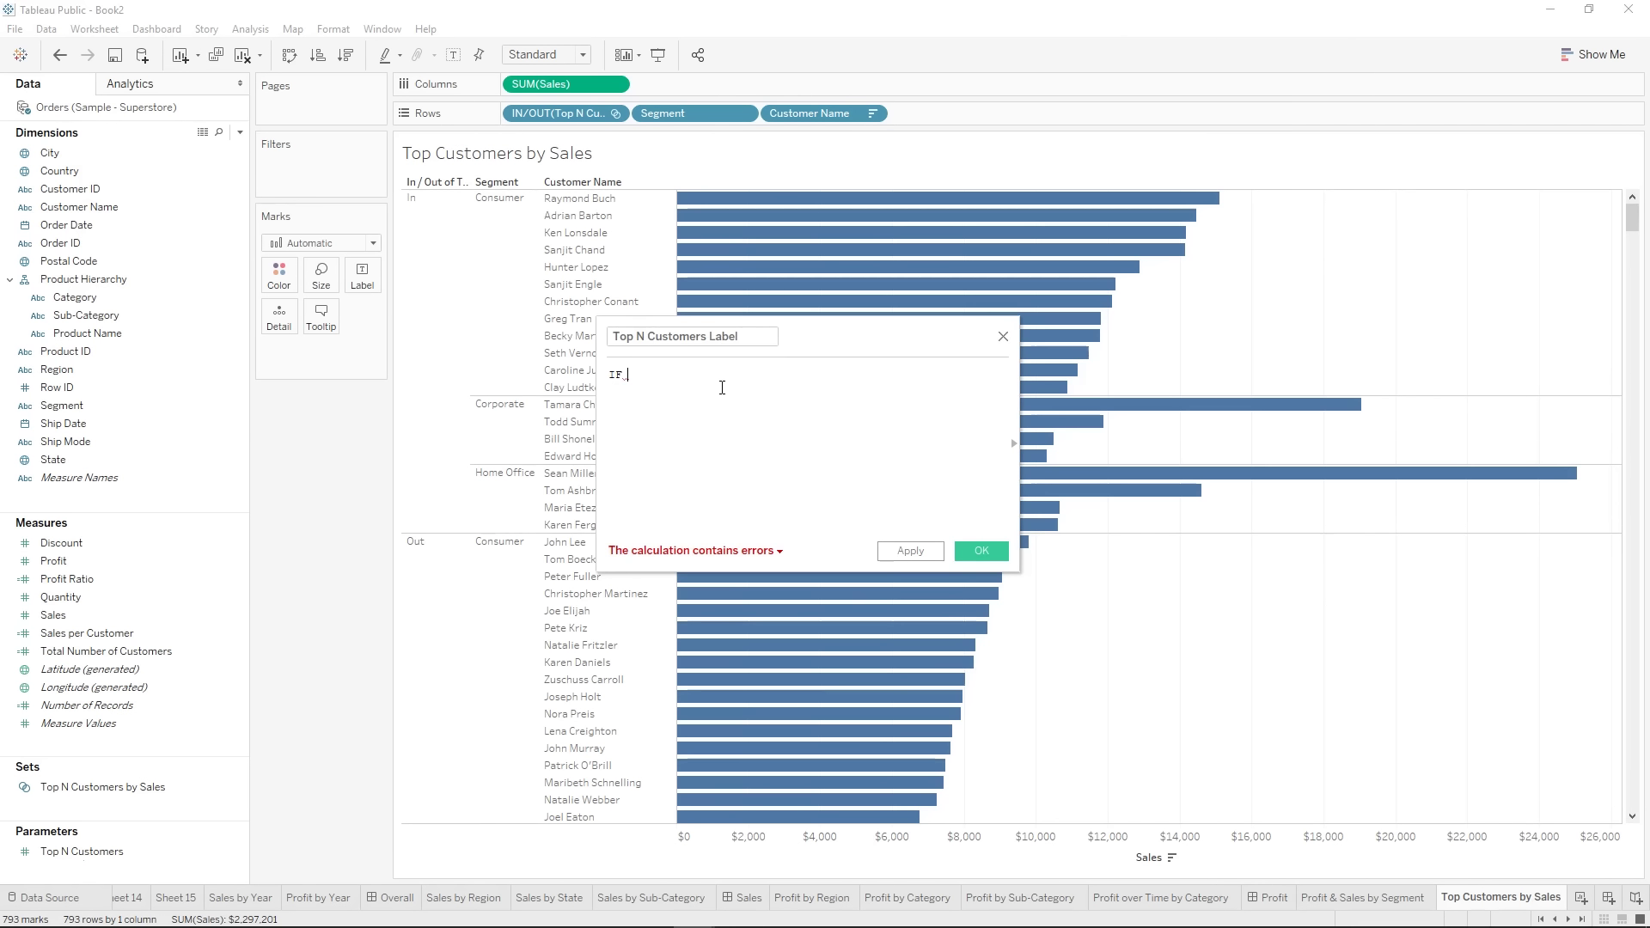
{"action": "left_click_drag", "start_coordinate": [103, 787], "coordinate": [778, 499]}
{"action": "key", "text": "Return"}
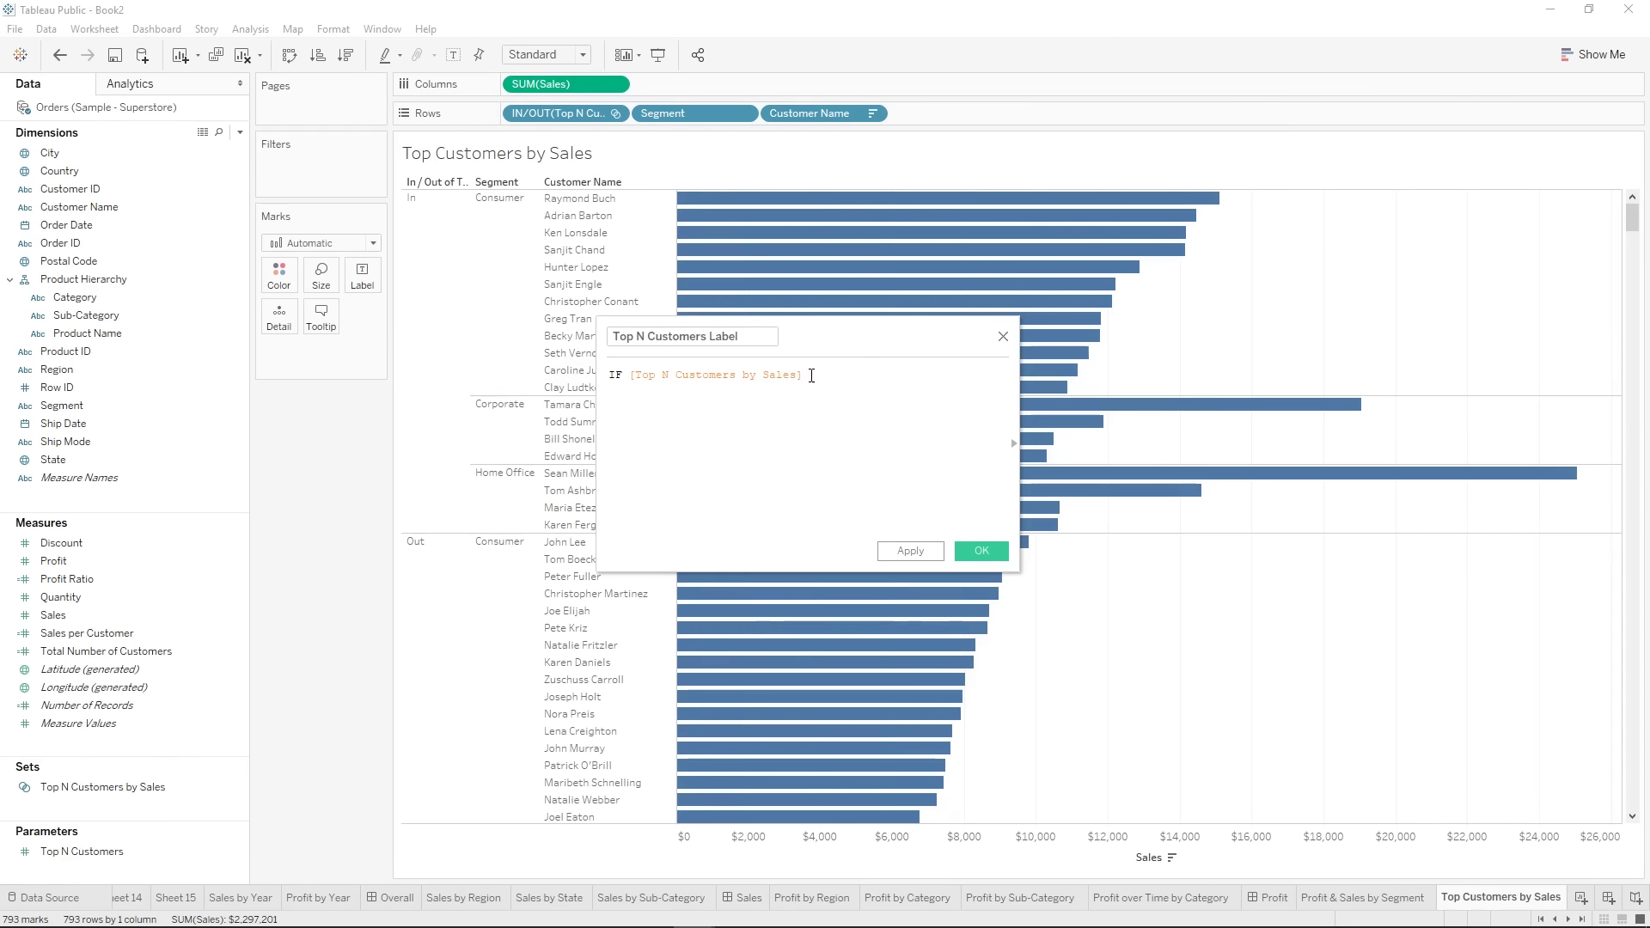
- Add the formula's second line: then "Top " +STR([Top N Customers])+ " Customers"
{"action": "type", "text": "then \"Top \" STR("}
{"action": "key", "text": "Return"}
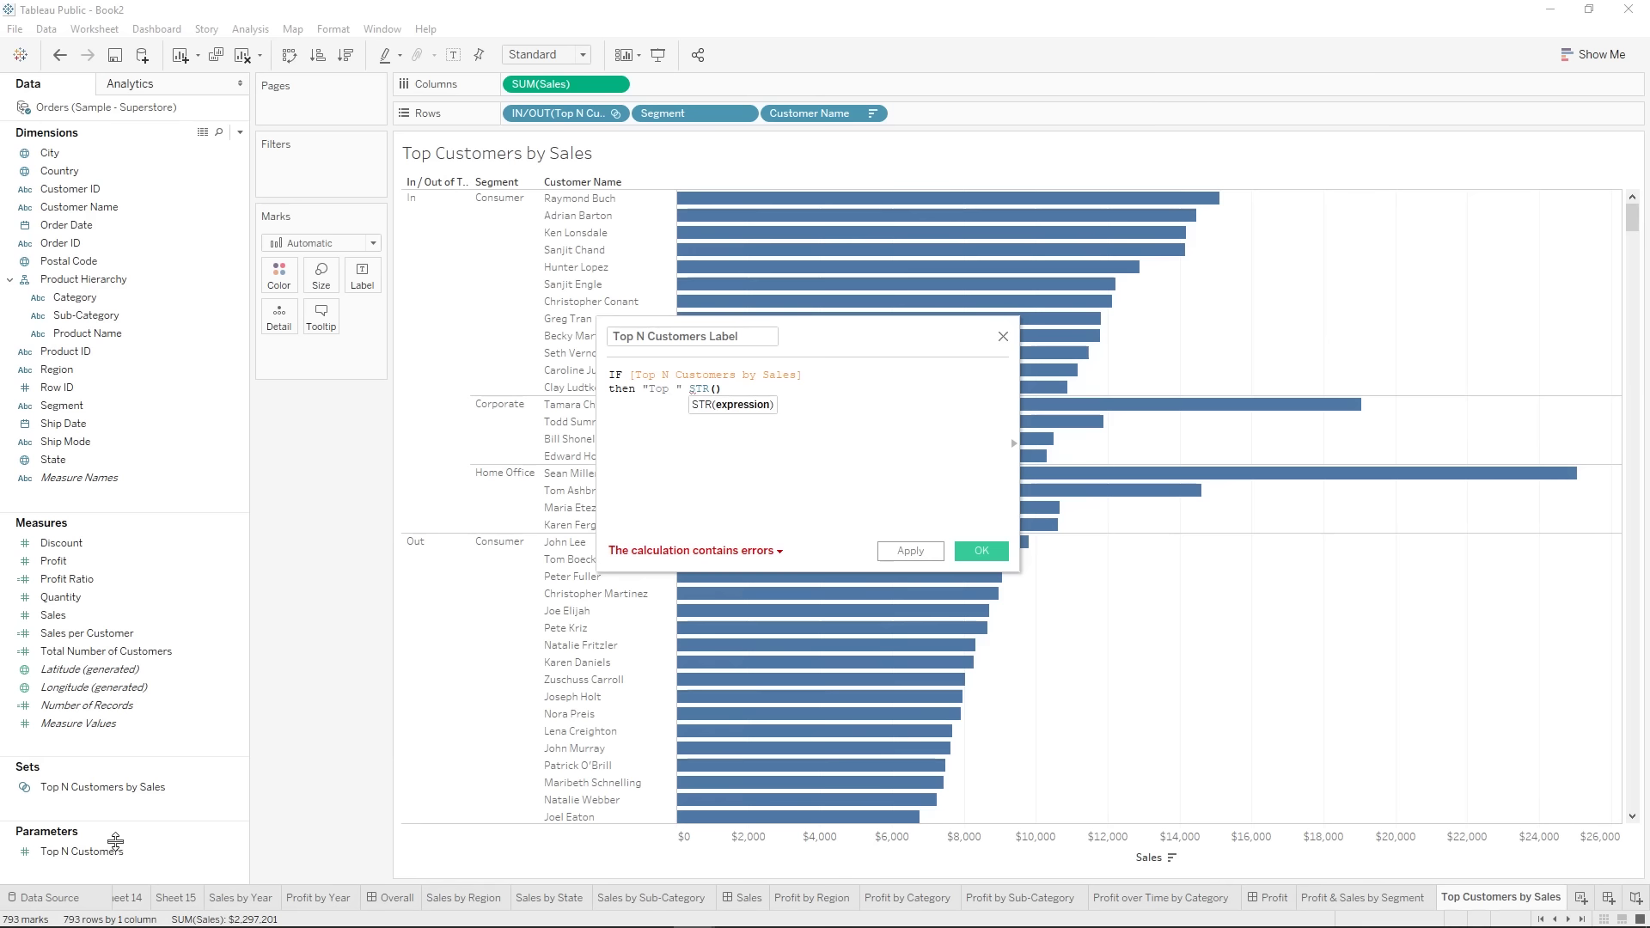
{"action": "left_click_drag", "start_coordinate": [115, 842], "coordinate": [697, 418]}
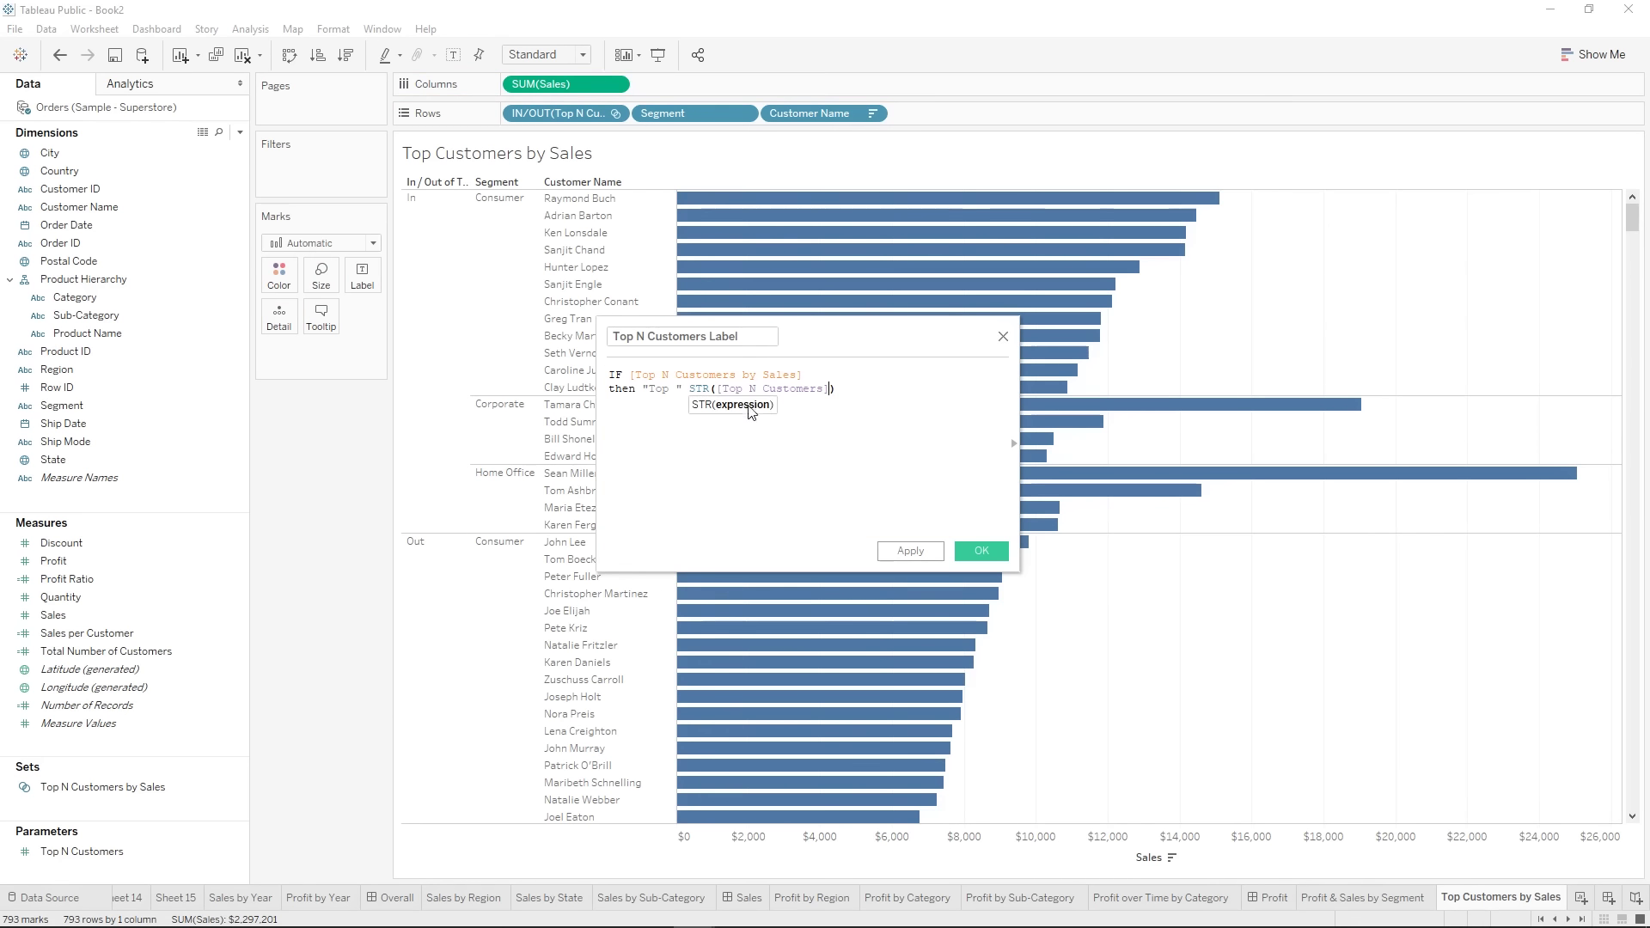
{"action": "type", "text": "+"}
{"action": "left_click", "coordinate": [856, 387]}
{"action": "type", "text": "+ \""}
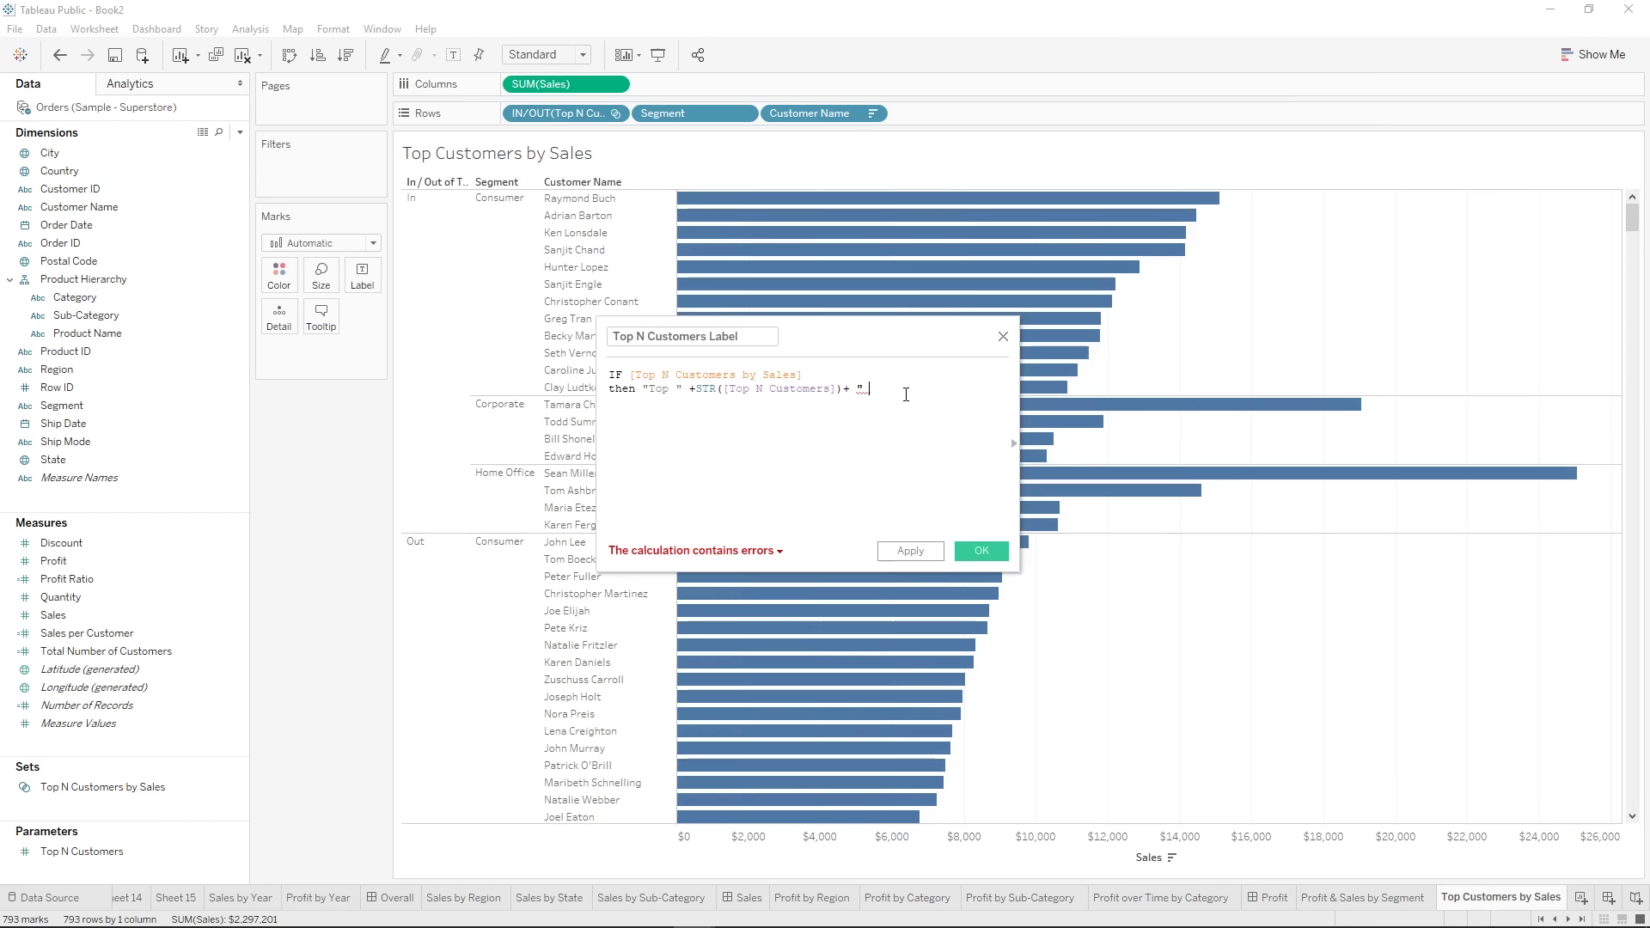
{"action": "type", "text": "Customer"}
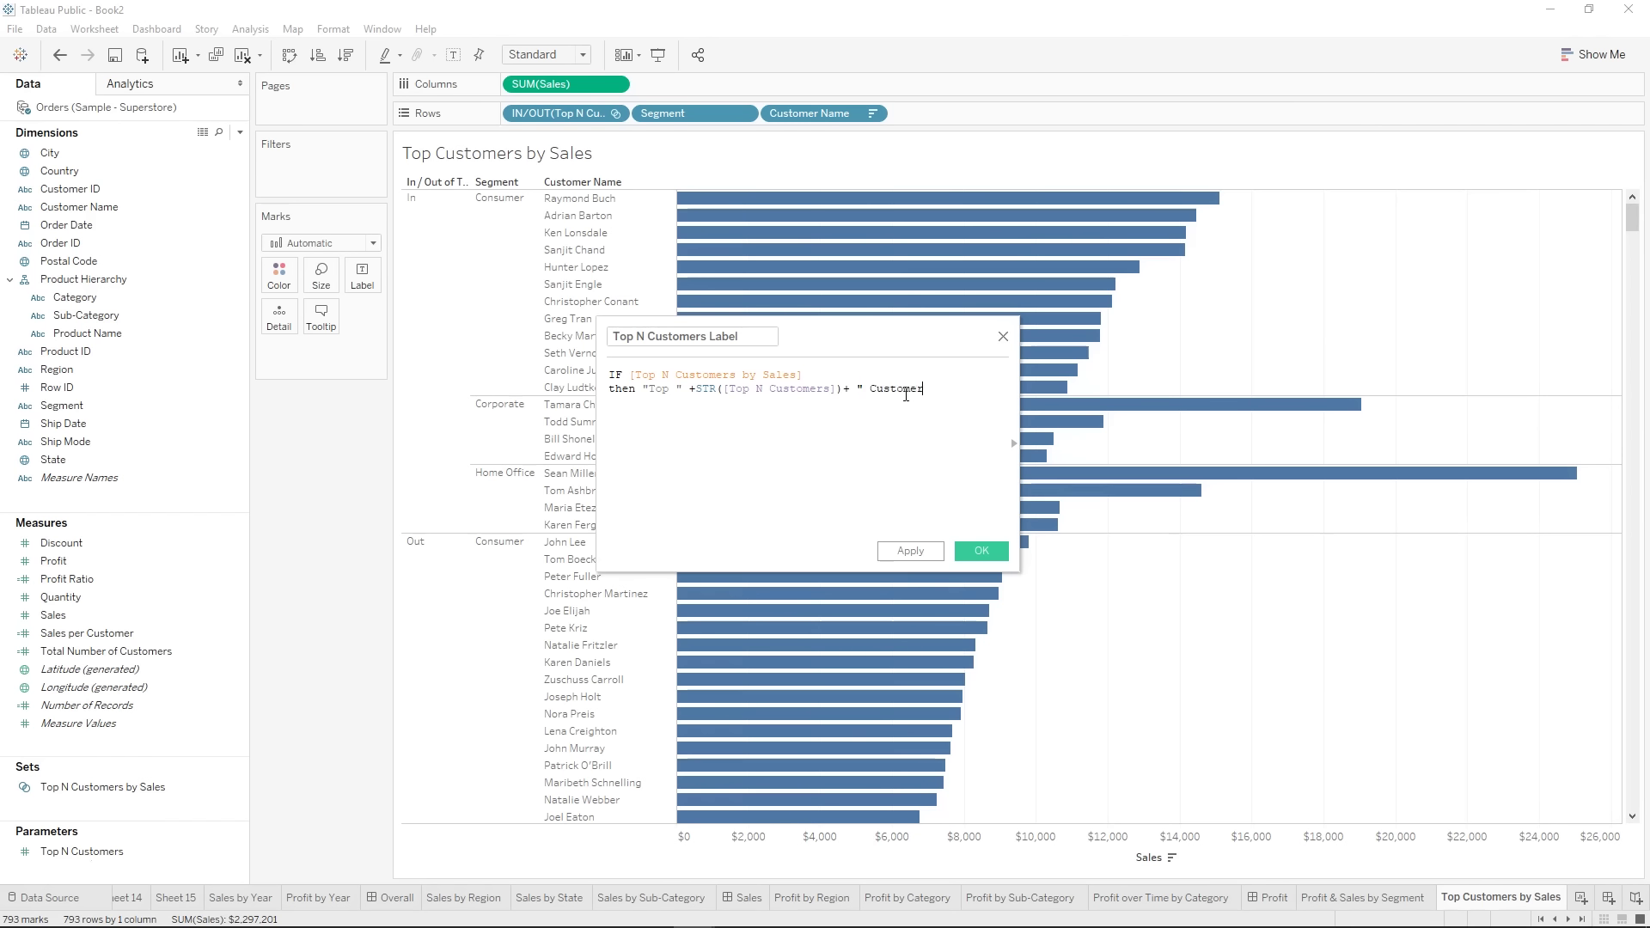
{"action": "type", "text": "s\""}
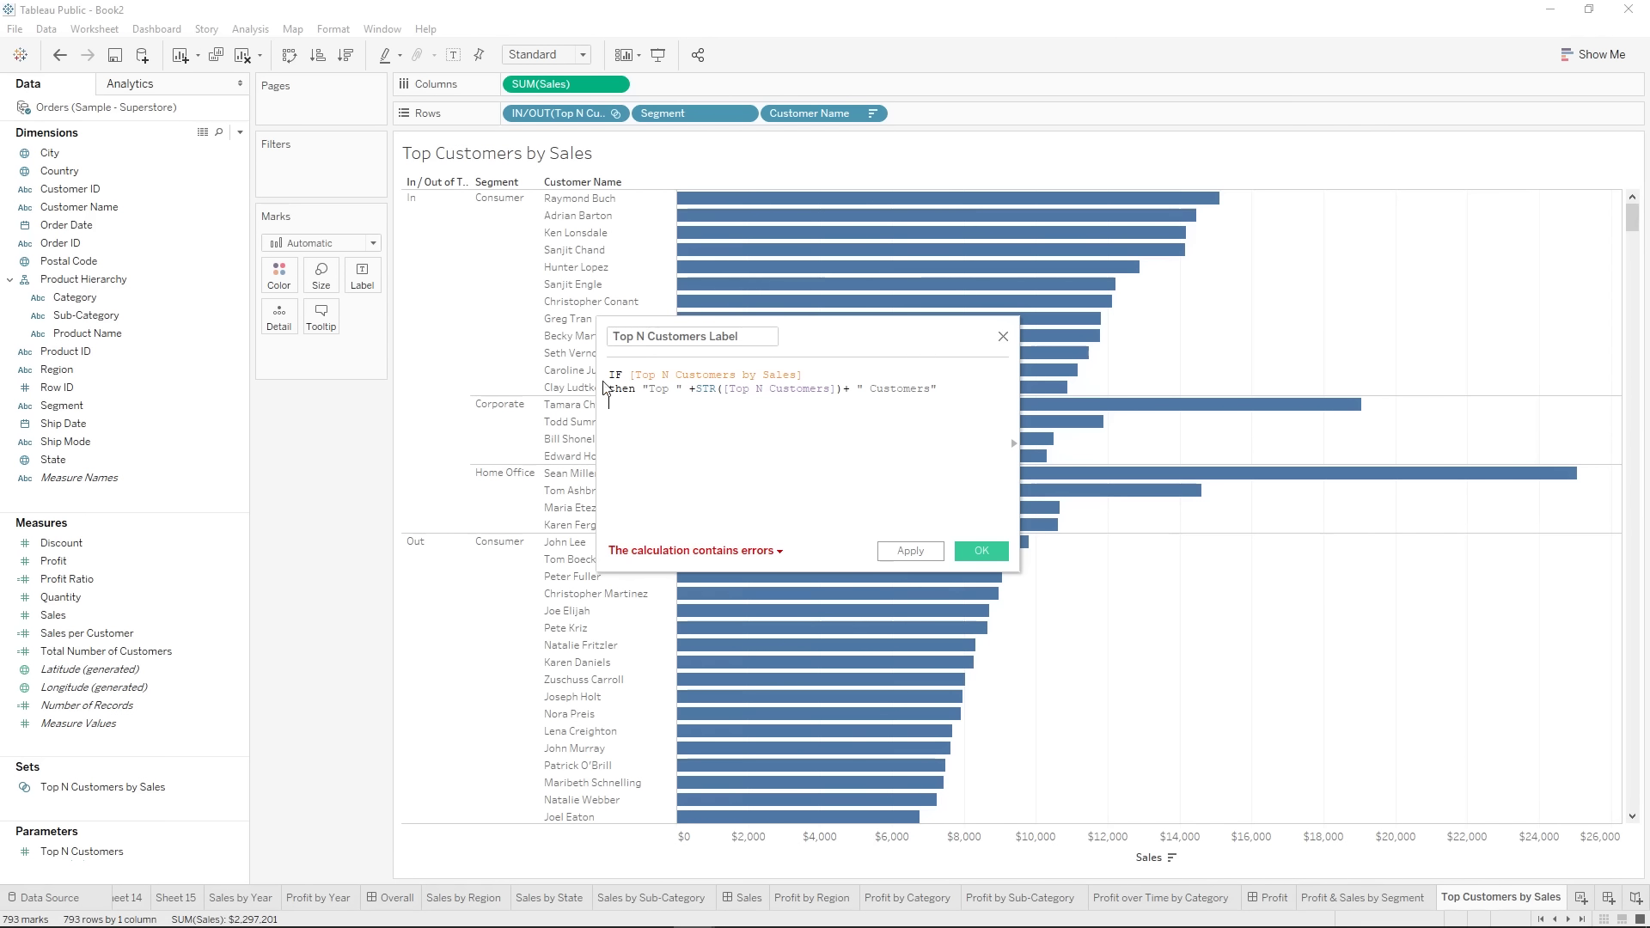
- Complete the formula with ELSE "Other" and END on separate lines
{"action": "key", "text": "Return"}
{"action": "type", "text": "ELSE"}
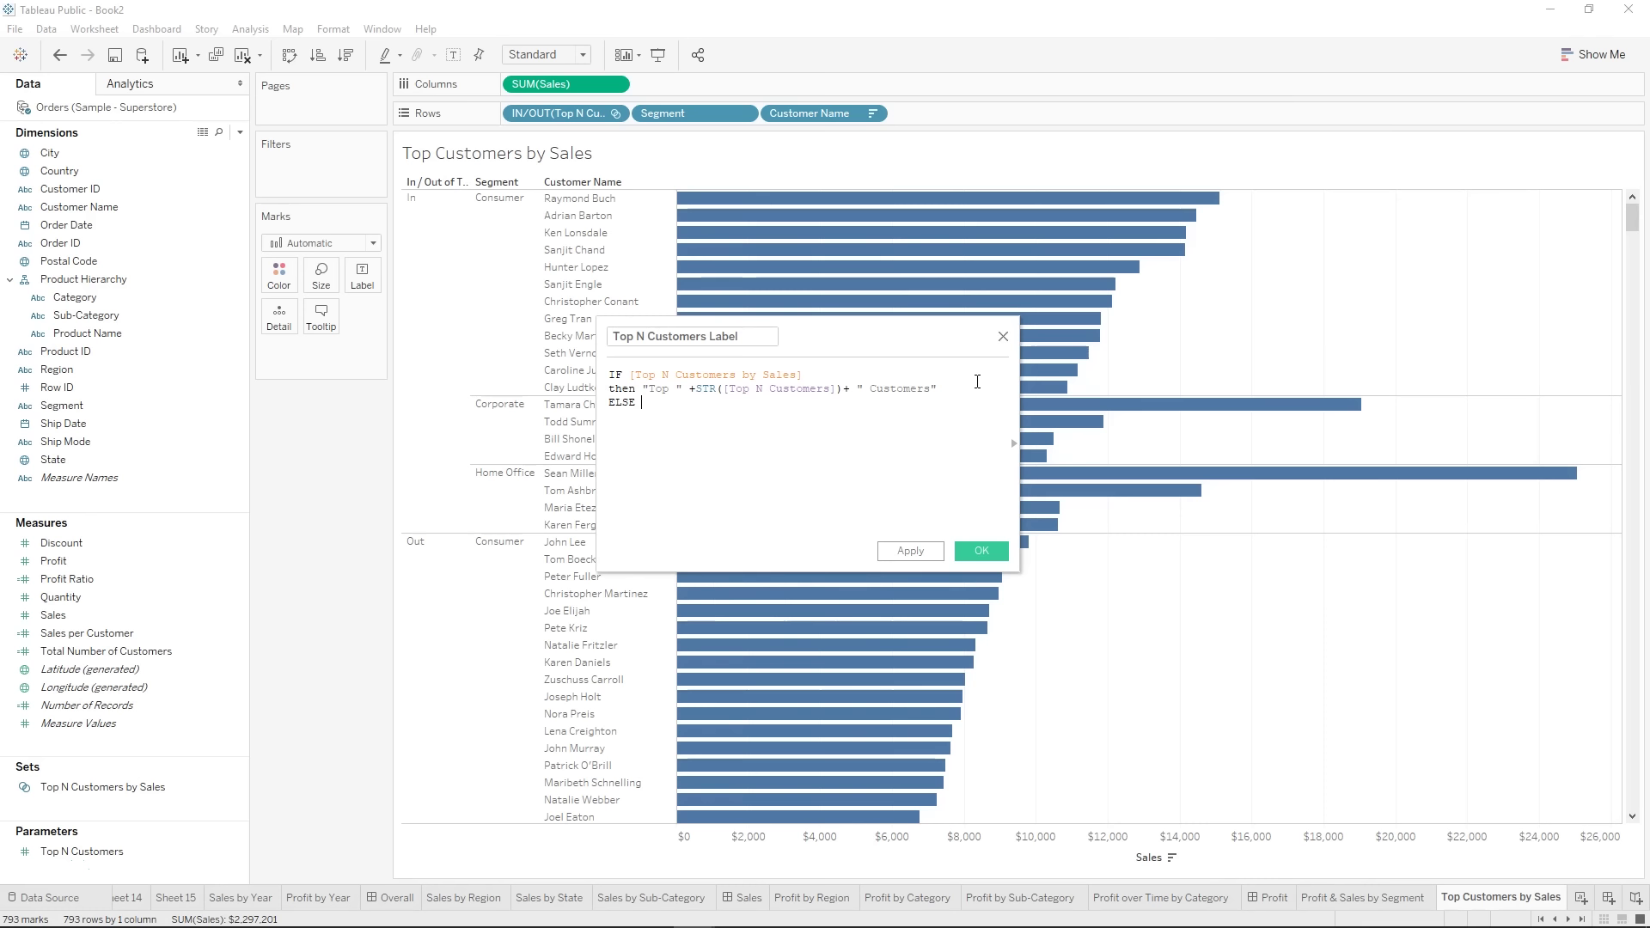
{"action": "type", "text": " \"Other\""}
{"action": "key", "text": "Return"}
{"action": "type", "text": "end"}
{"action": "key", "text": "Return"}
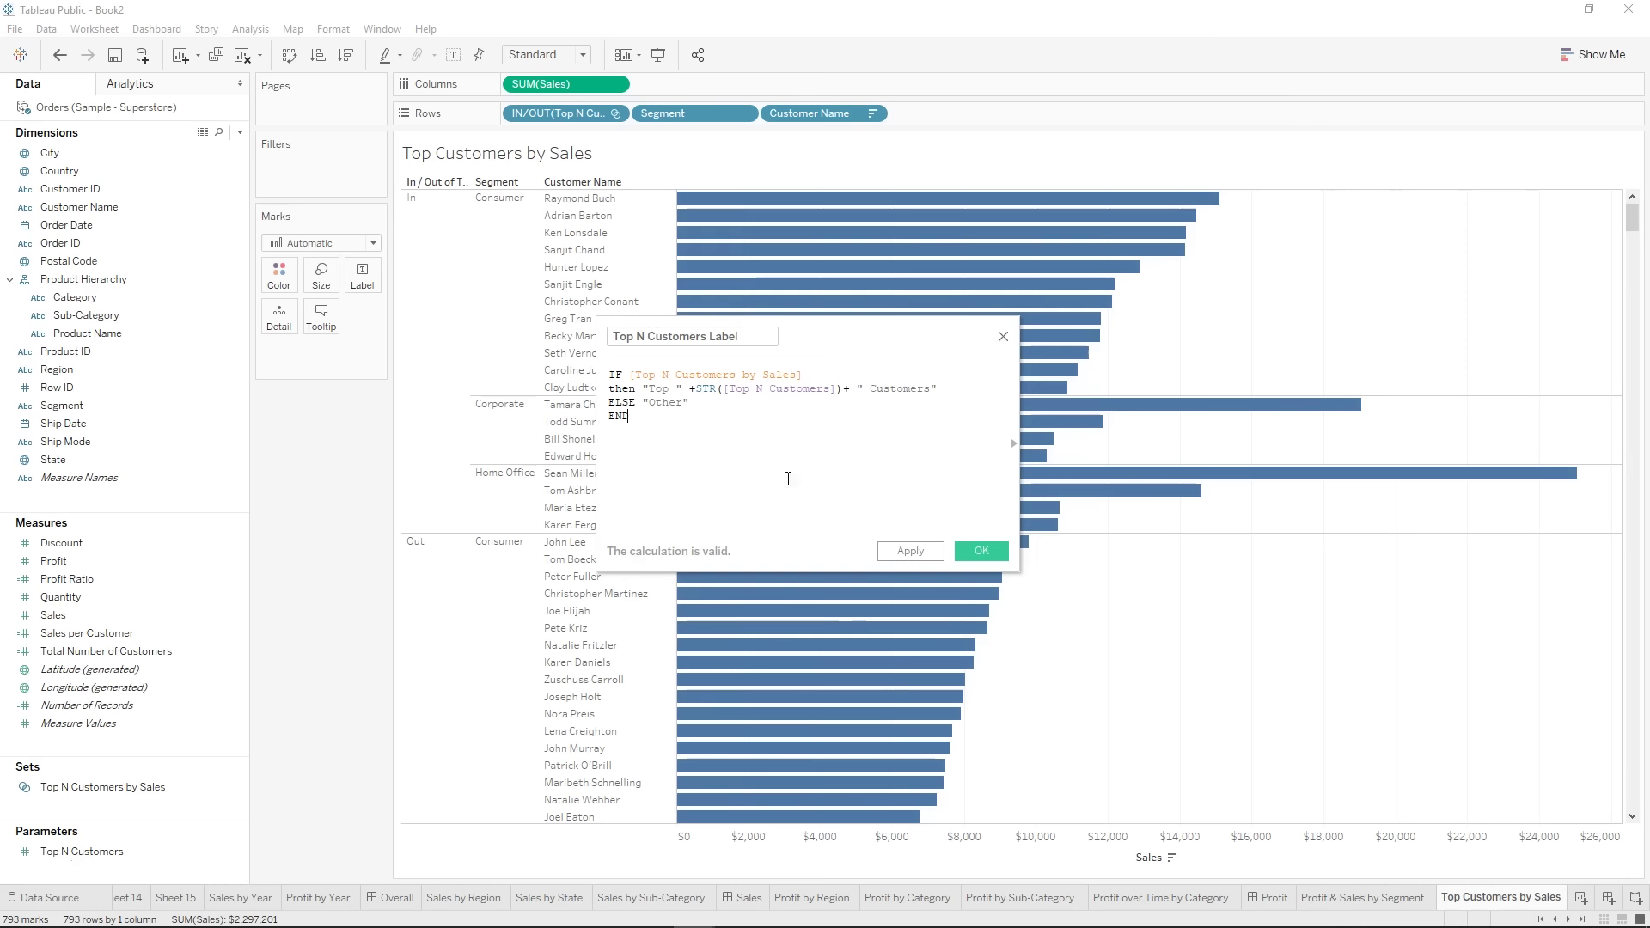
- Look up the STR function among the Type Conversion functions in the calculation editor's function reference
{"action": "left_click", "coordinate": [1013, 446]}
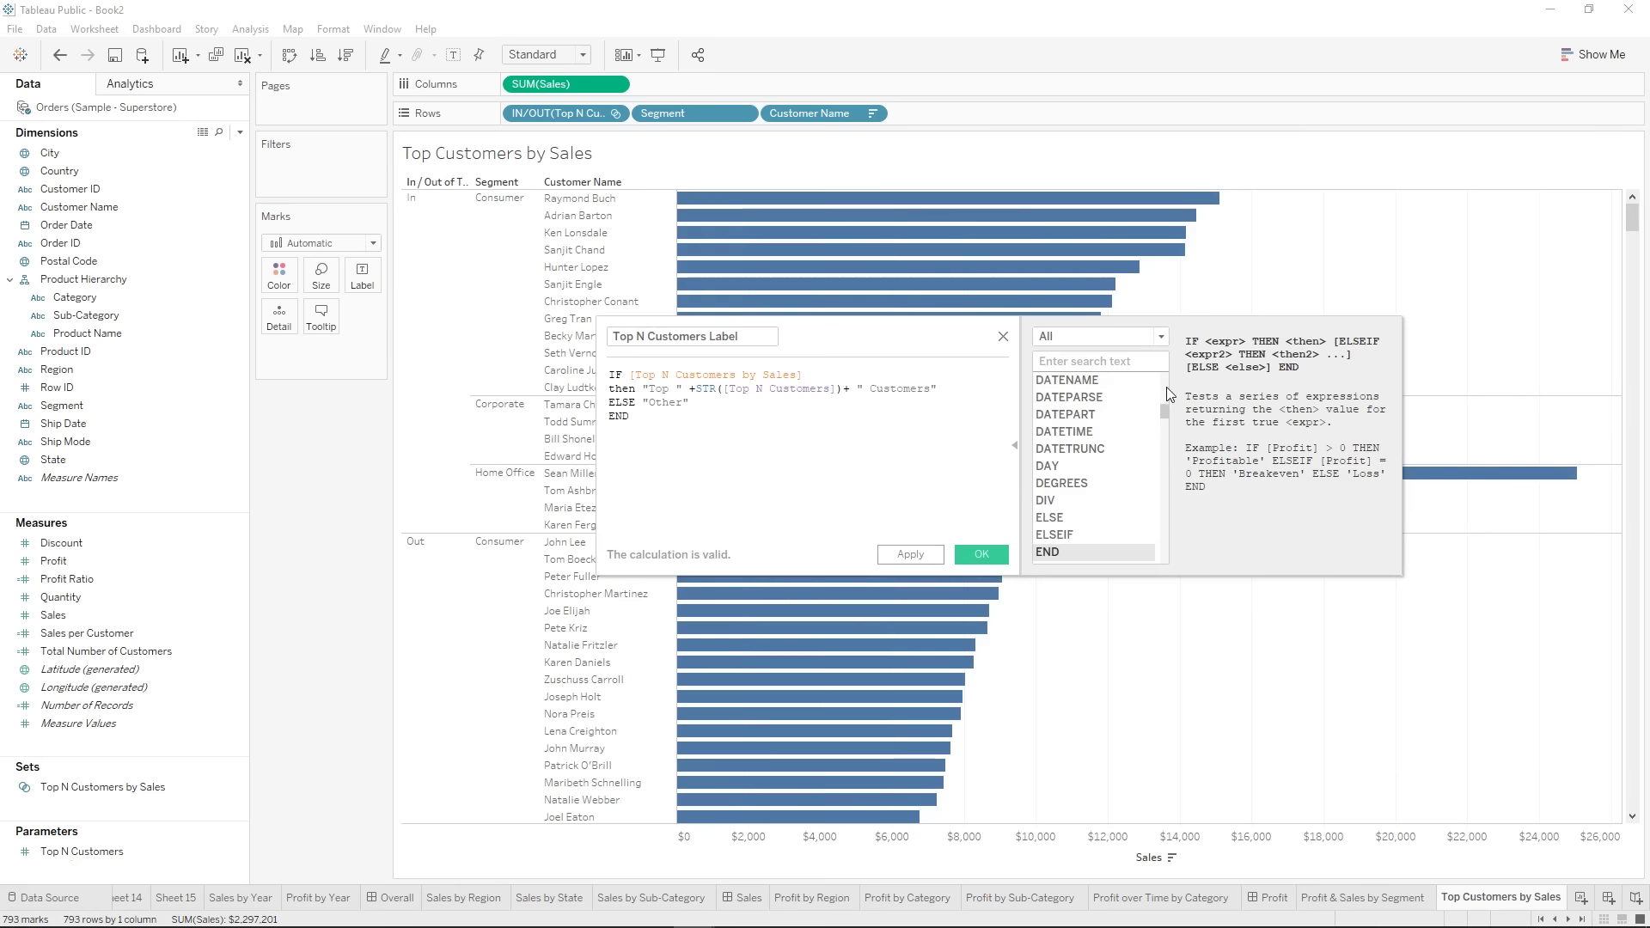
{"action": "left_click_drag", "start_coordinate": [1165, 413], "coordinate": [1174, 374]}
{"action": "left_click", "coordinate": [1164, 341]}
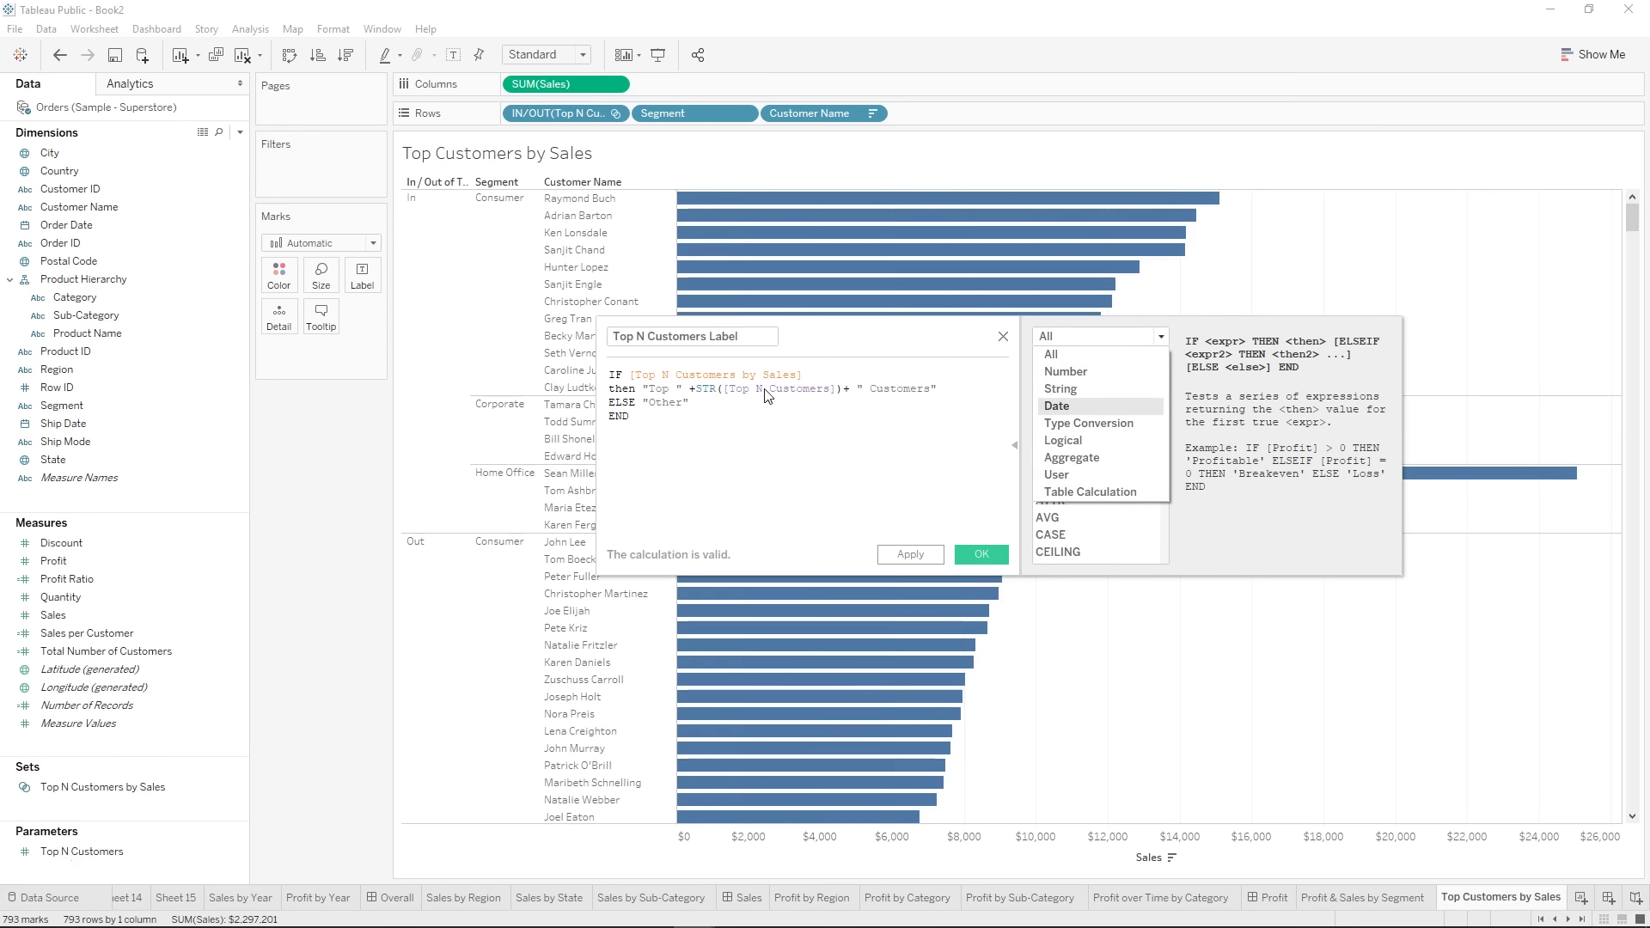
{"action": "left_click", "coordinate": [1103, 424]}
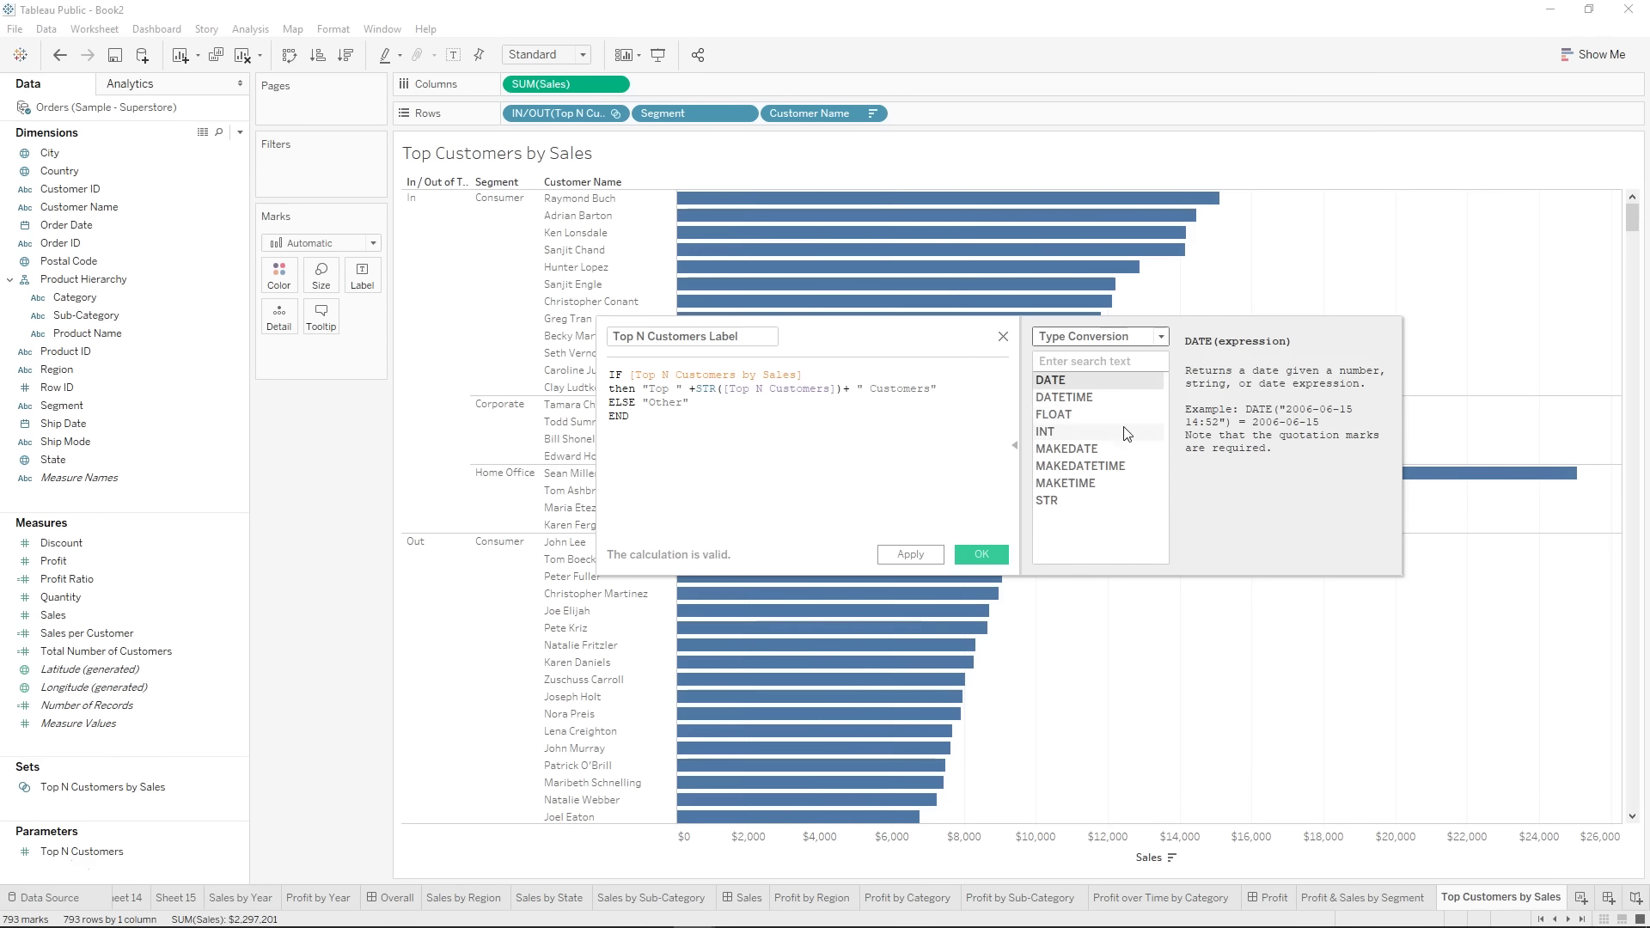
{"action": "left_click", "coordinate": [1078, 501]}
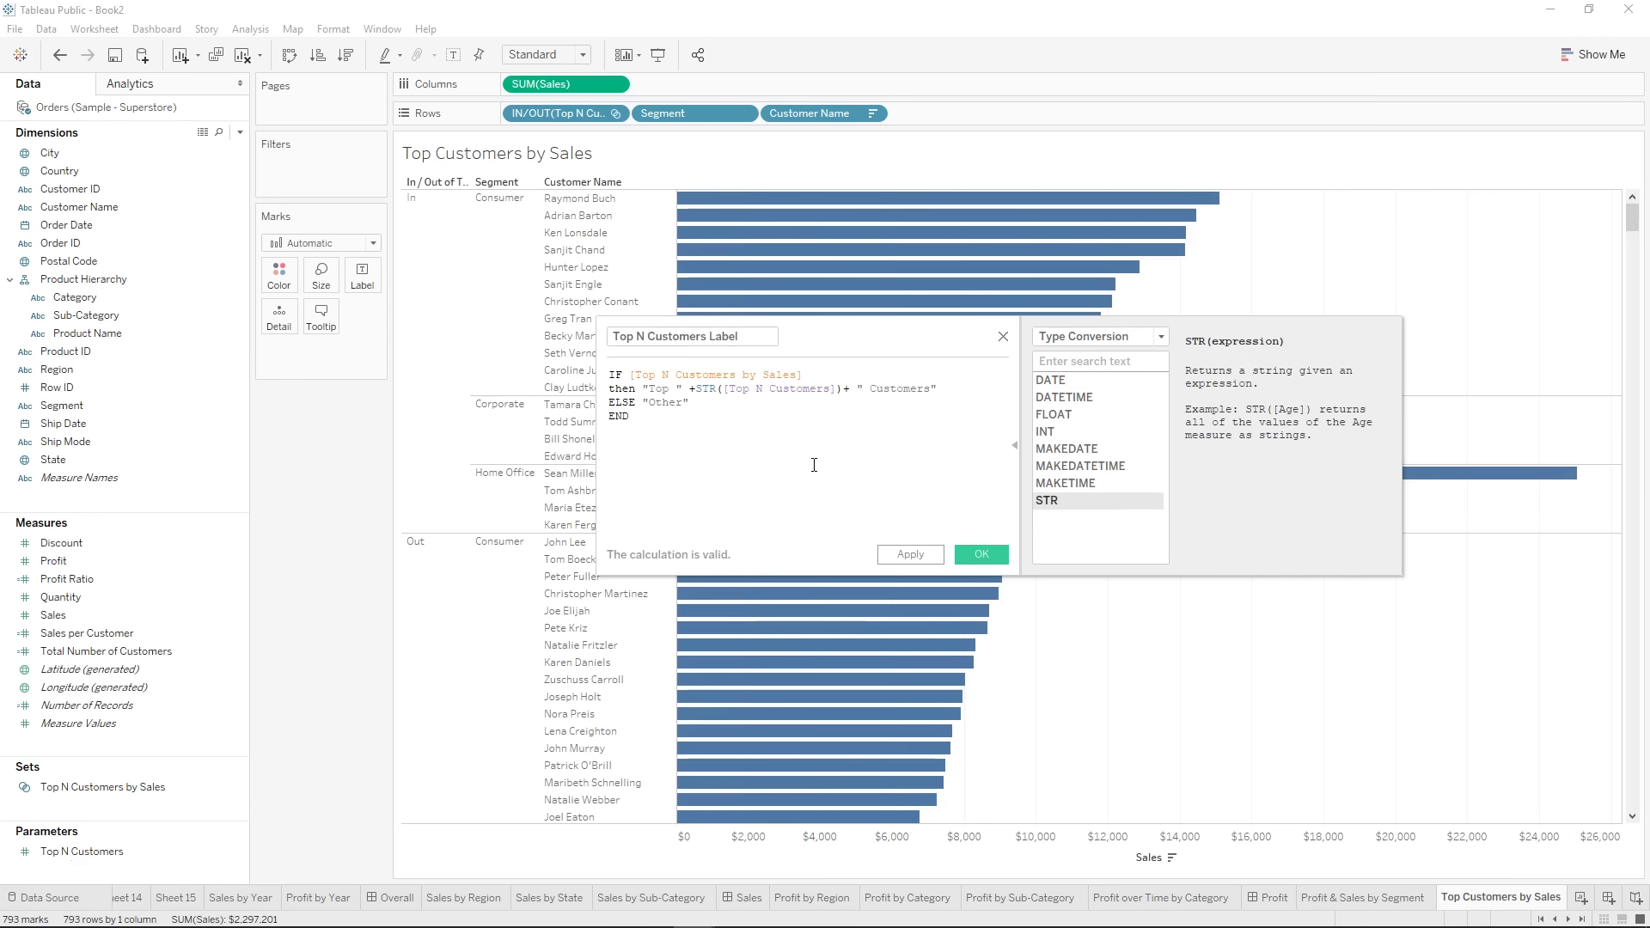
{"action": "left_click", "coordinate": [698, 378]}
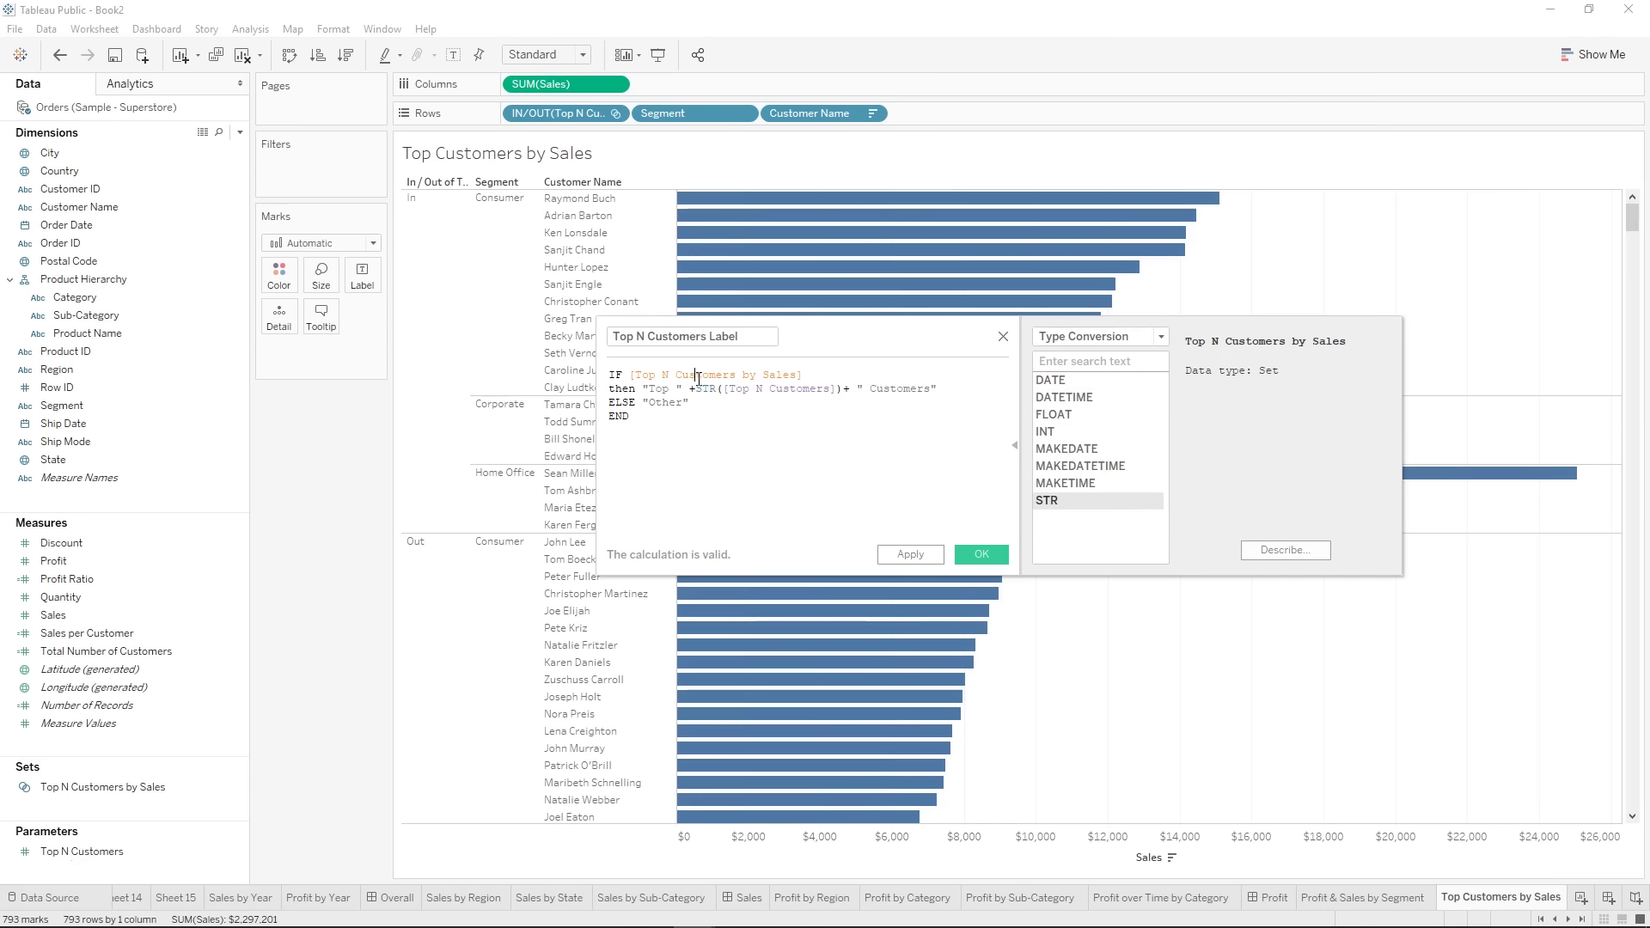
{"action": "left_click", "coordinate": [1040, 380]}
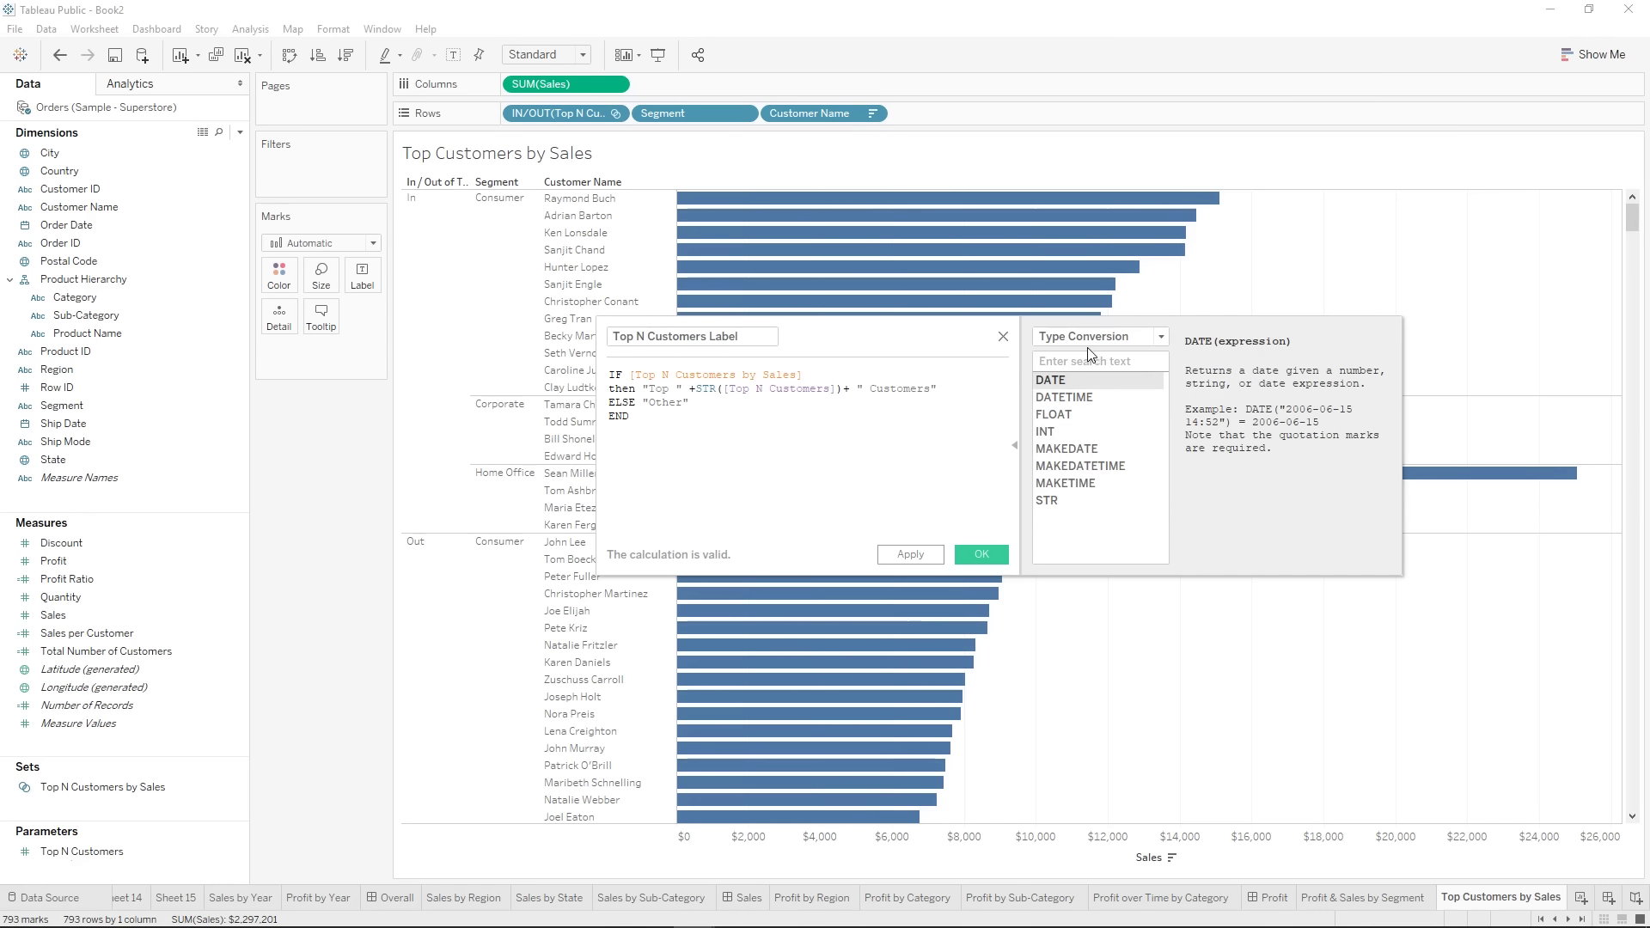
{"action": "left_click", "coordinate": [708, 391]}
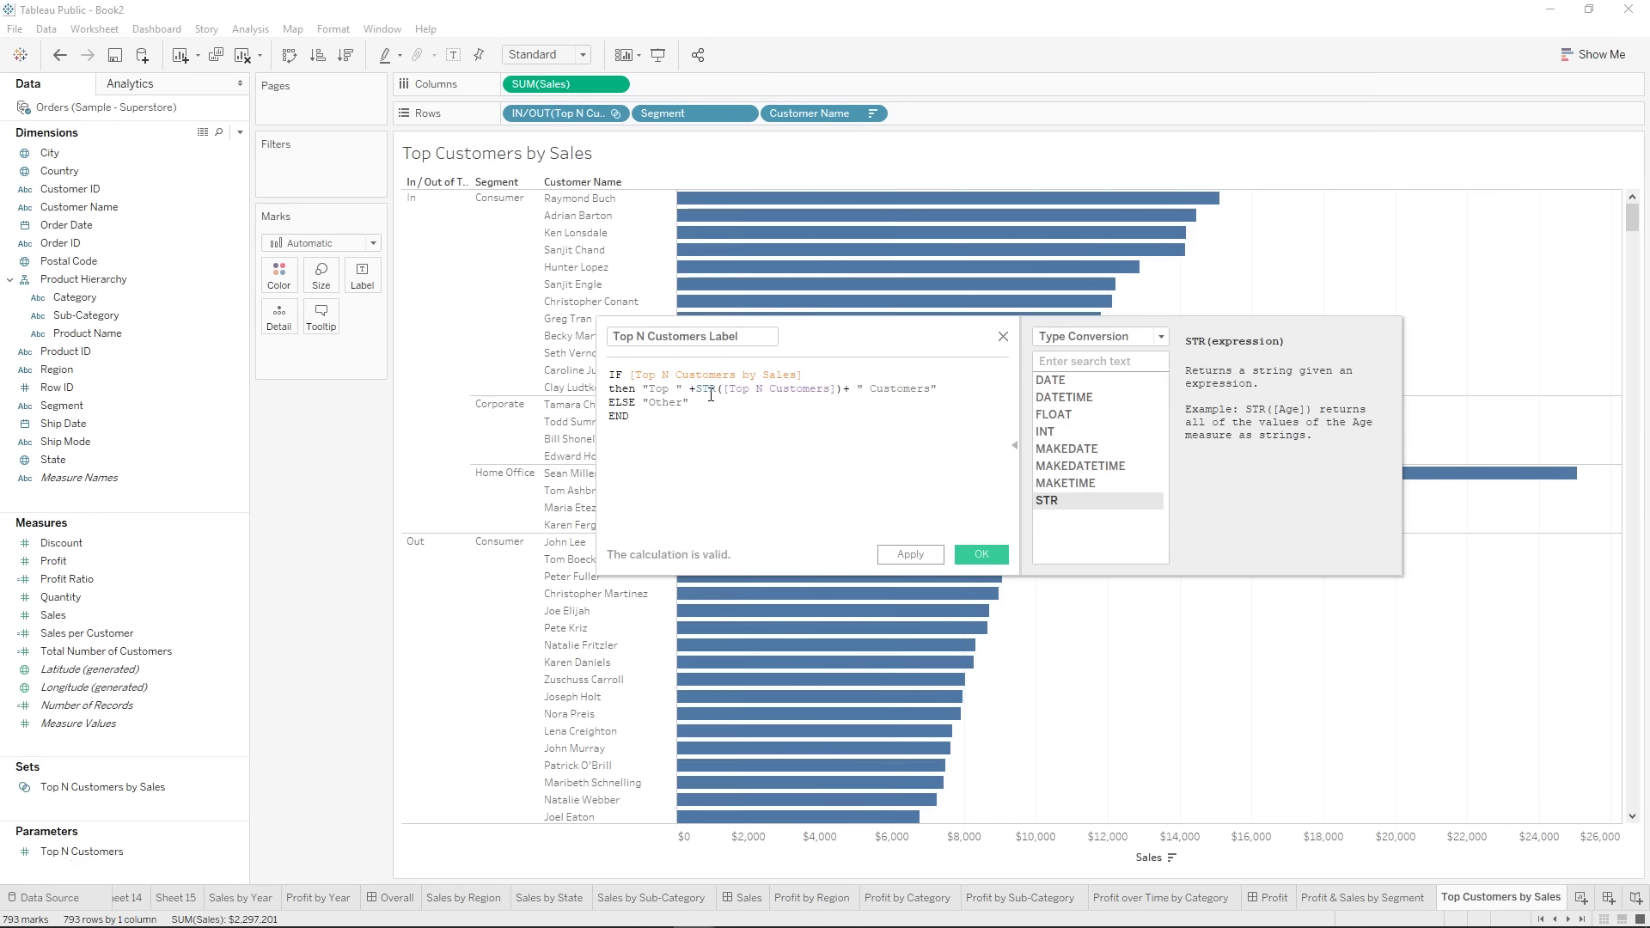
{"action": "left_click", "coordinate": [1097, 385]}
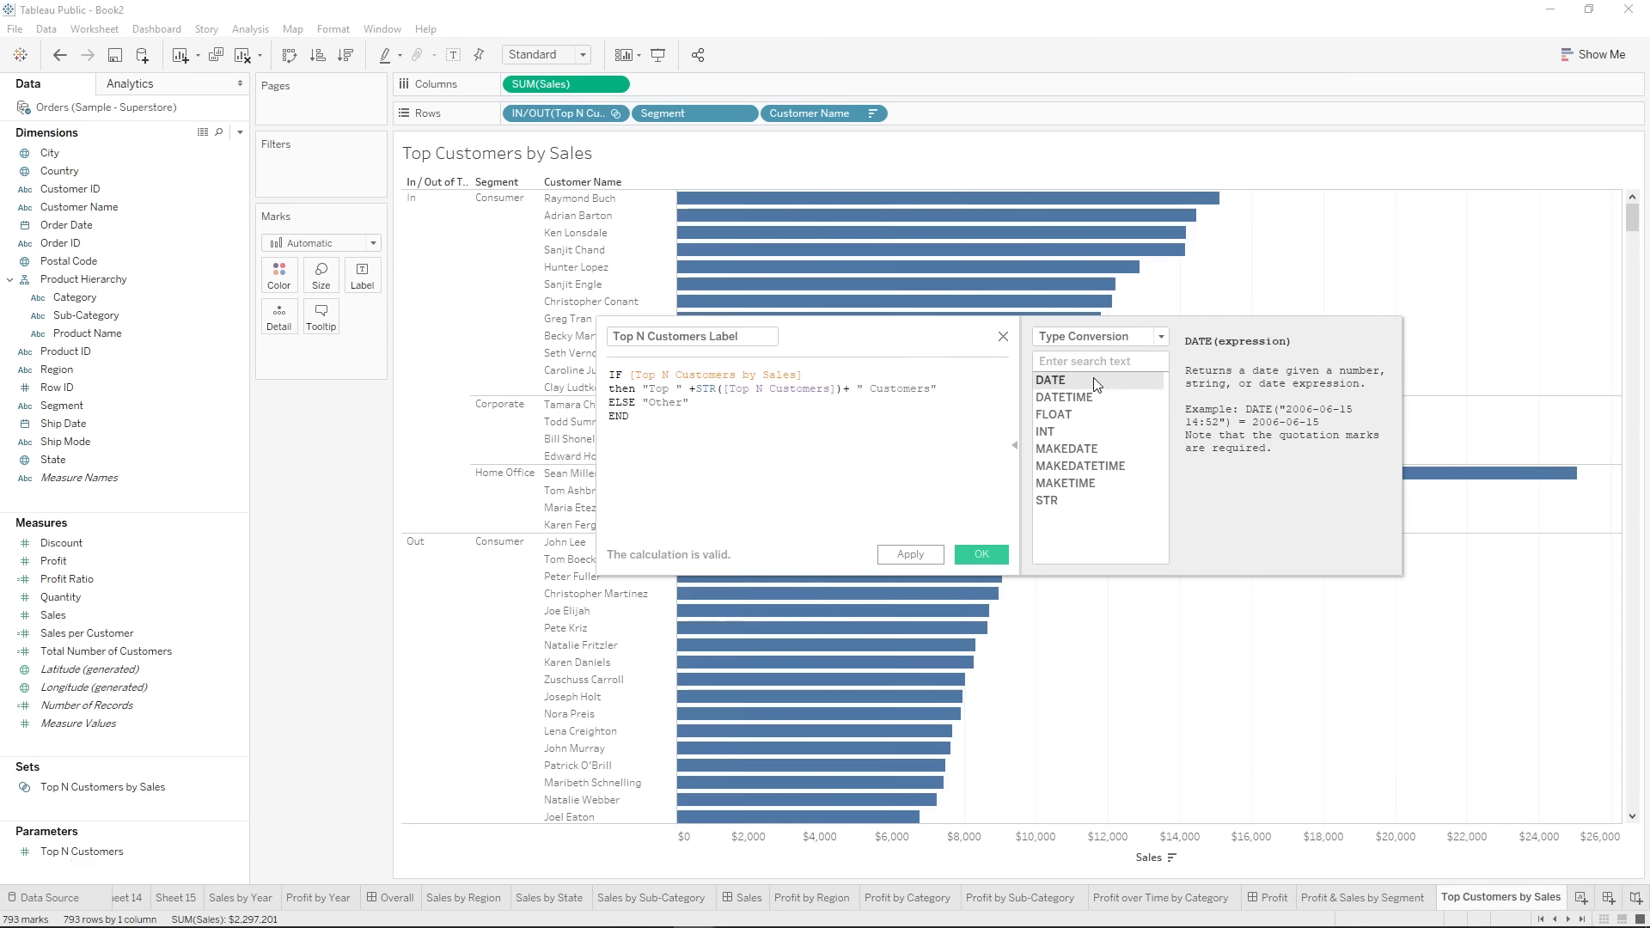
{"action": "left_click", "coordinate": [712, 391]}
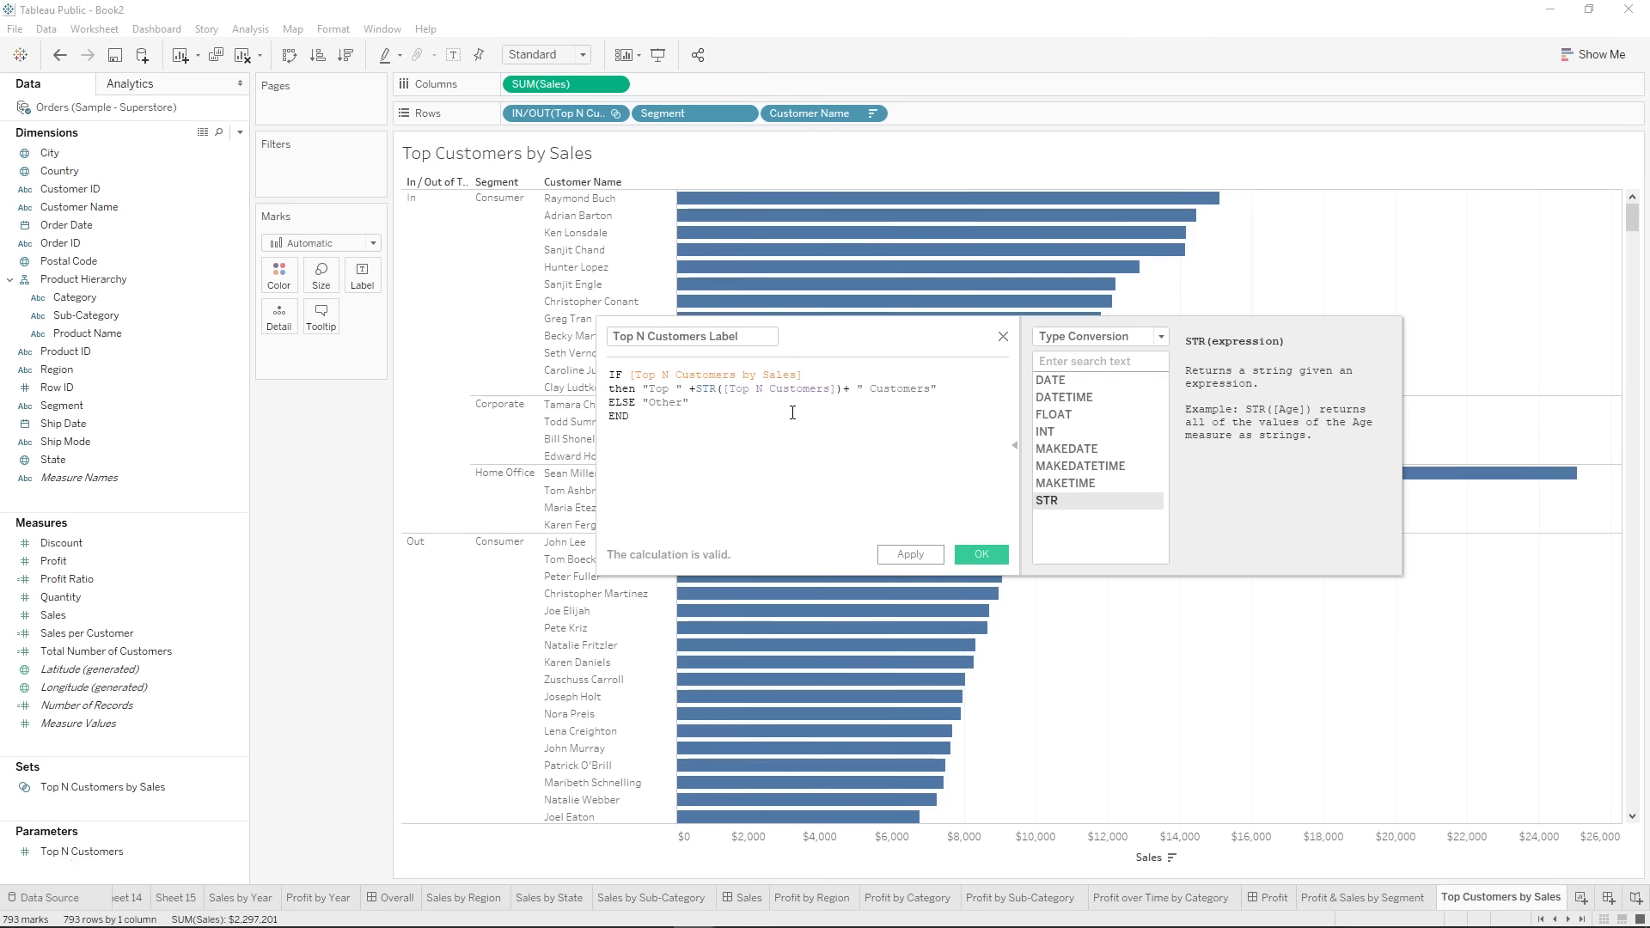
{"action": "left_click", "coordinate": [1013, 441]}
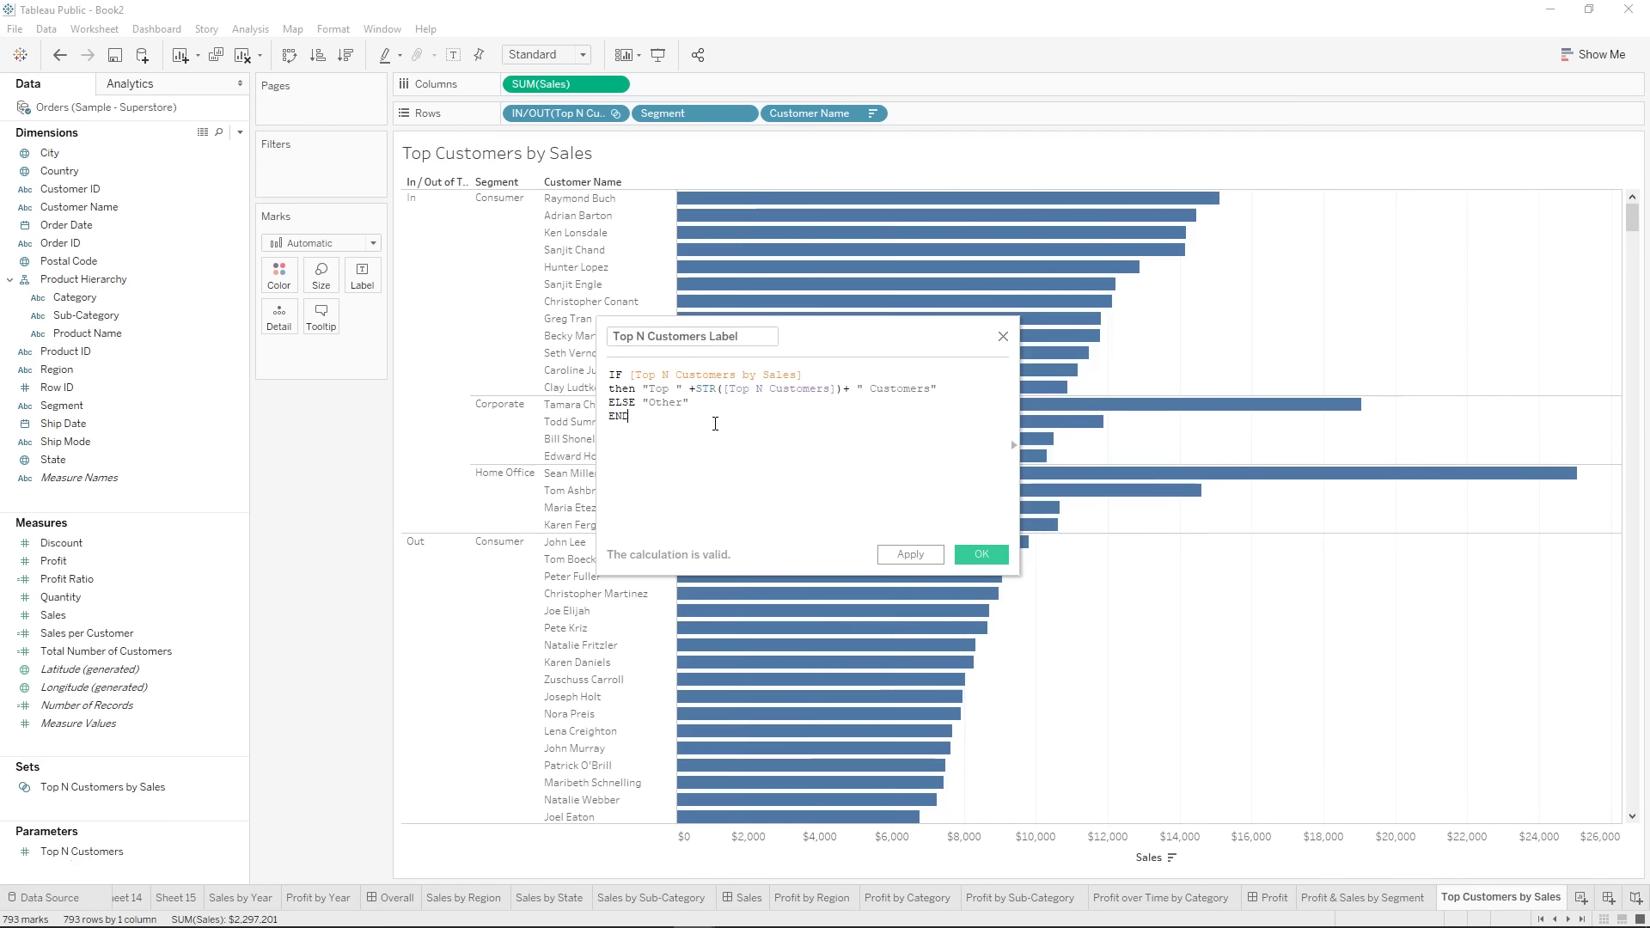
- Add the comment "//More user friendly title" below the formula and save the calculated field
{"action": "left_click", "coordinate": [887, 486]}
{"action": "key", "text": "Return"}
{"action": "key", "text": "Return"}
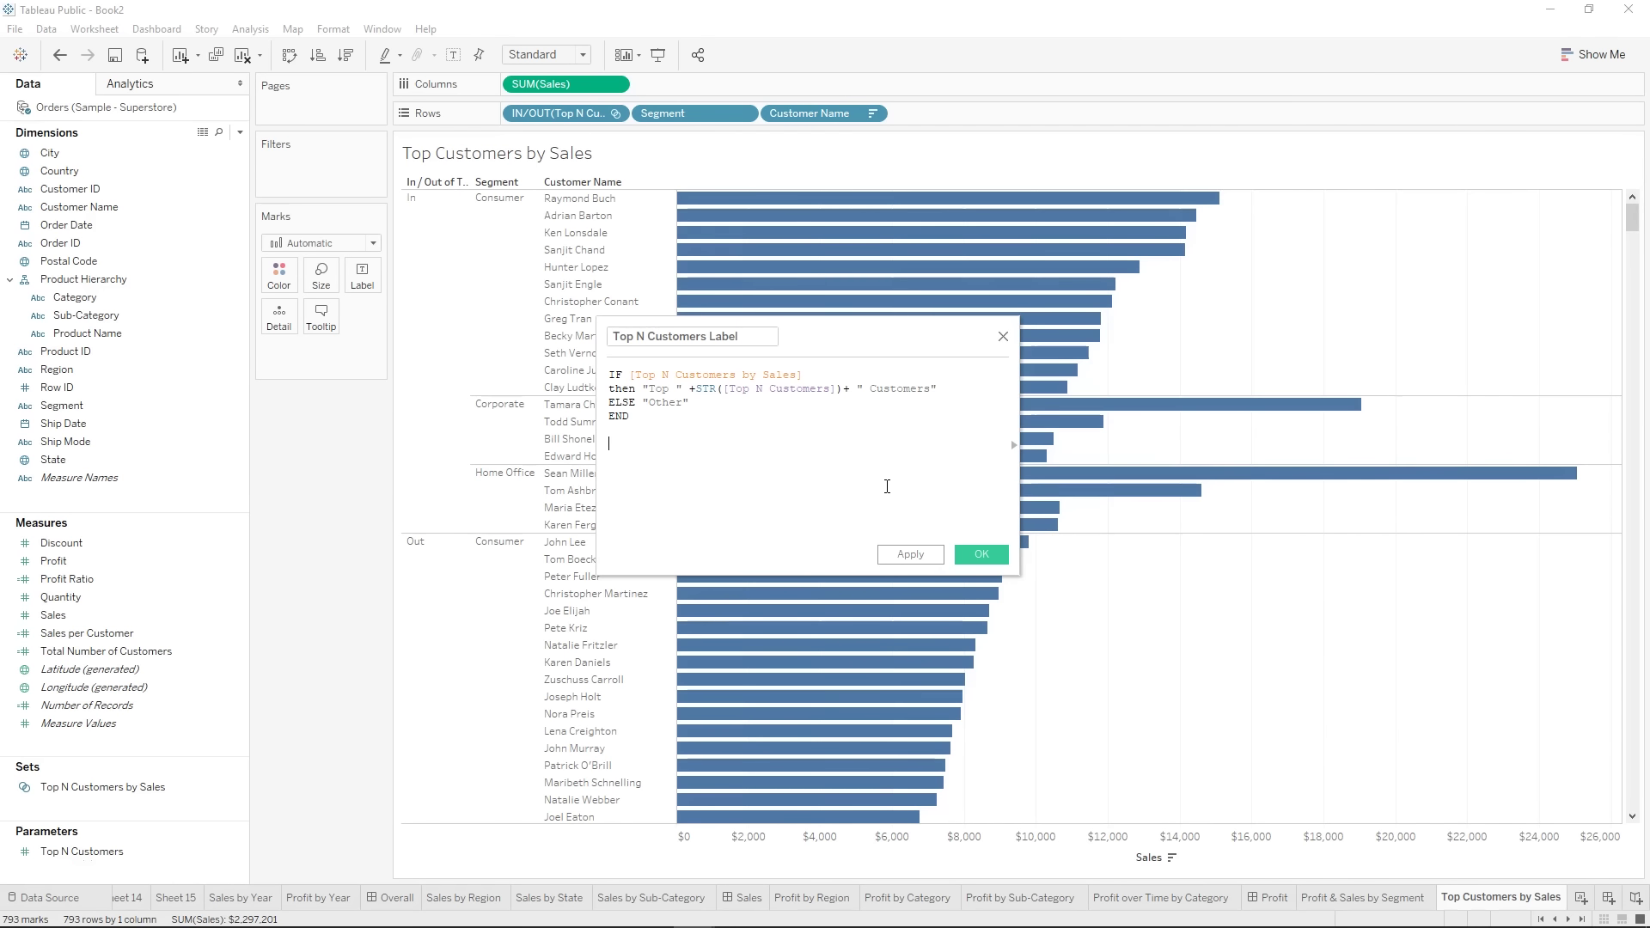
{"action": "type", "text": "//"}
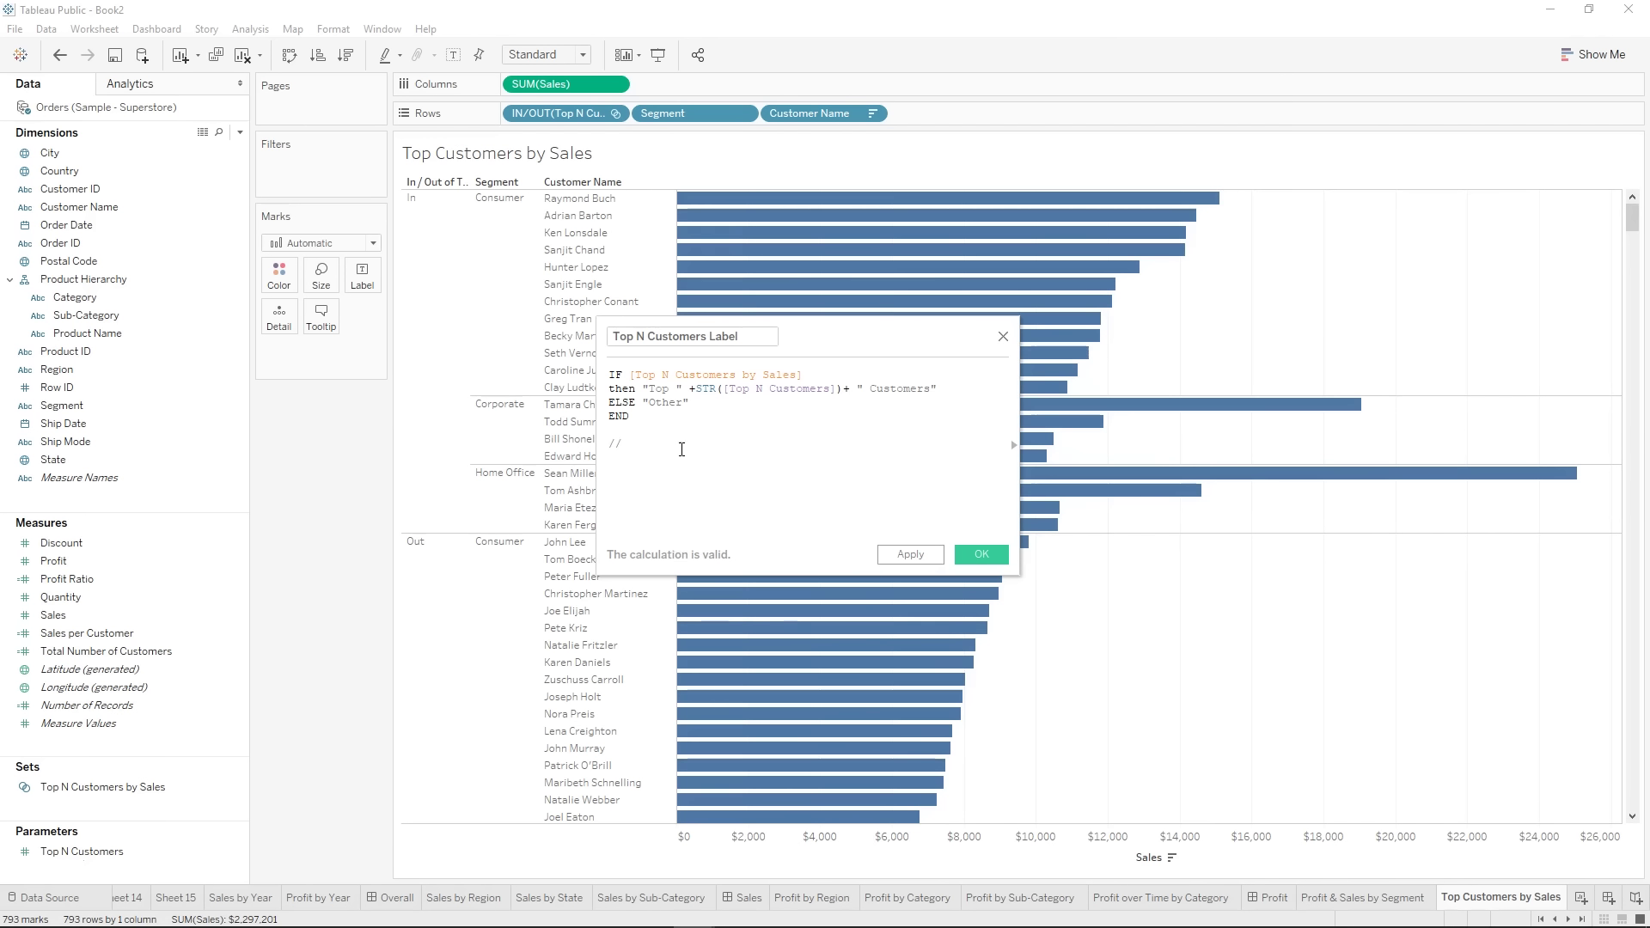
{"action": "type", "text": "N"}
{"action": "type", "text": "ore user friendly title"}
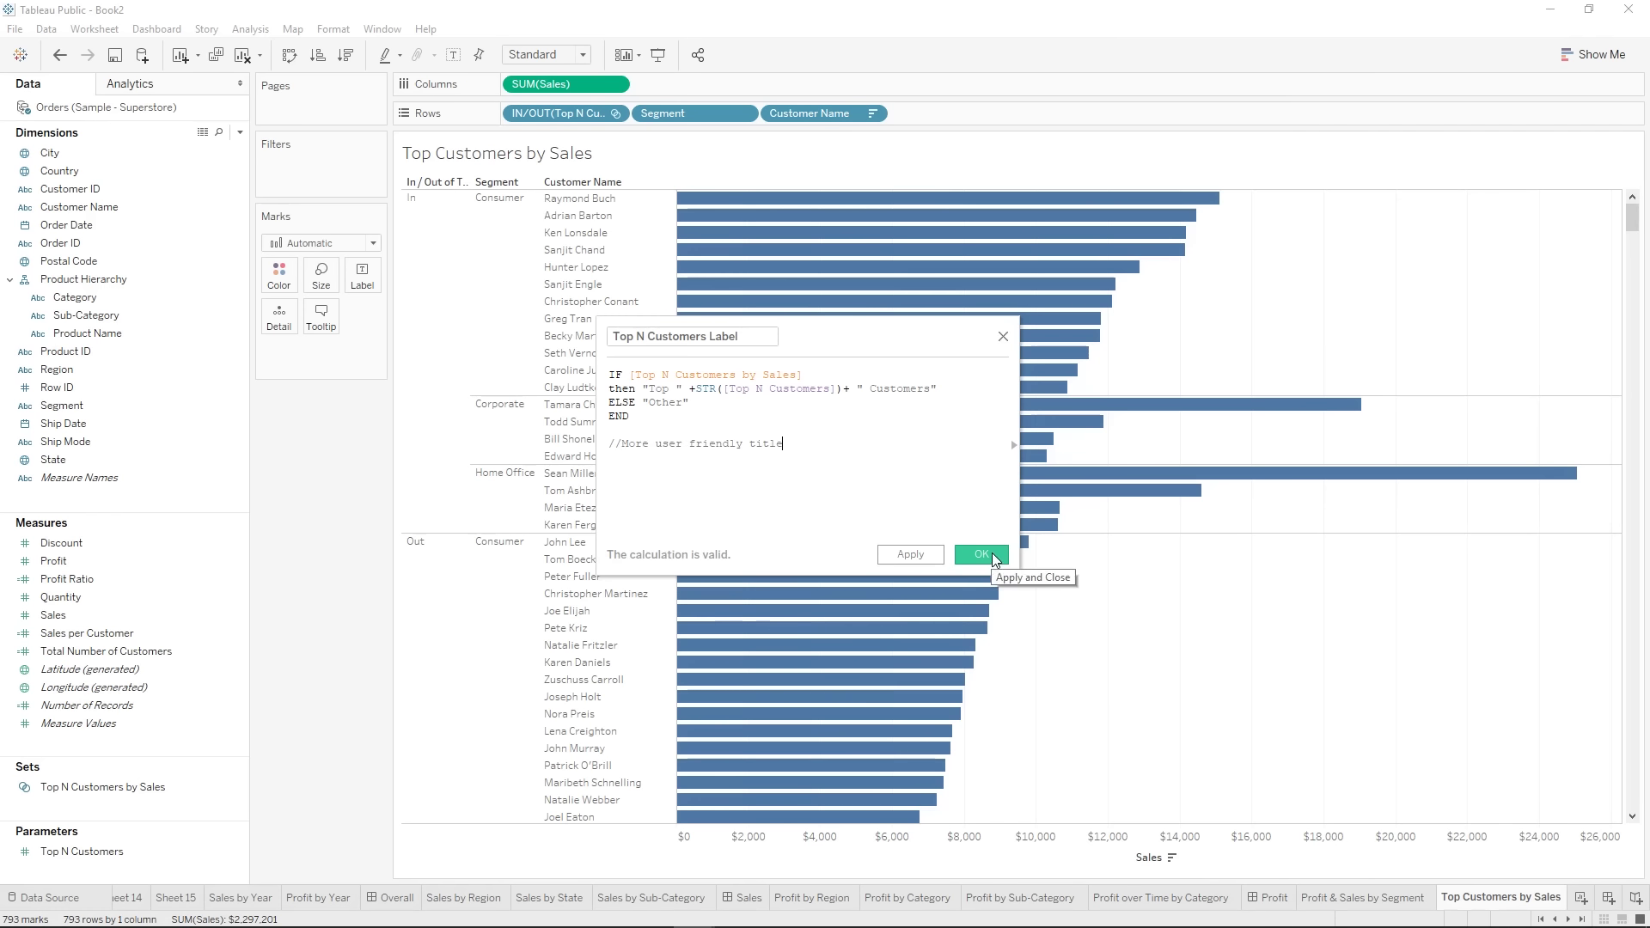
{"action": "left_click", "coordinate": [991, 555]}
- Place Top N Customers Label on rows before Segment and hide the header of the In/Out set field
{"action": "left_click_drag", "start_coordinate": [90, 486], "coordinate": [631, 115]}
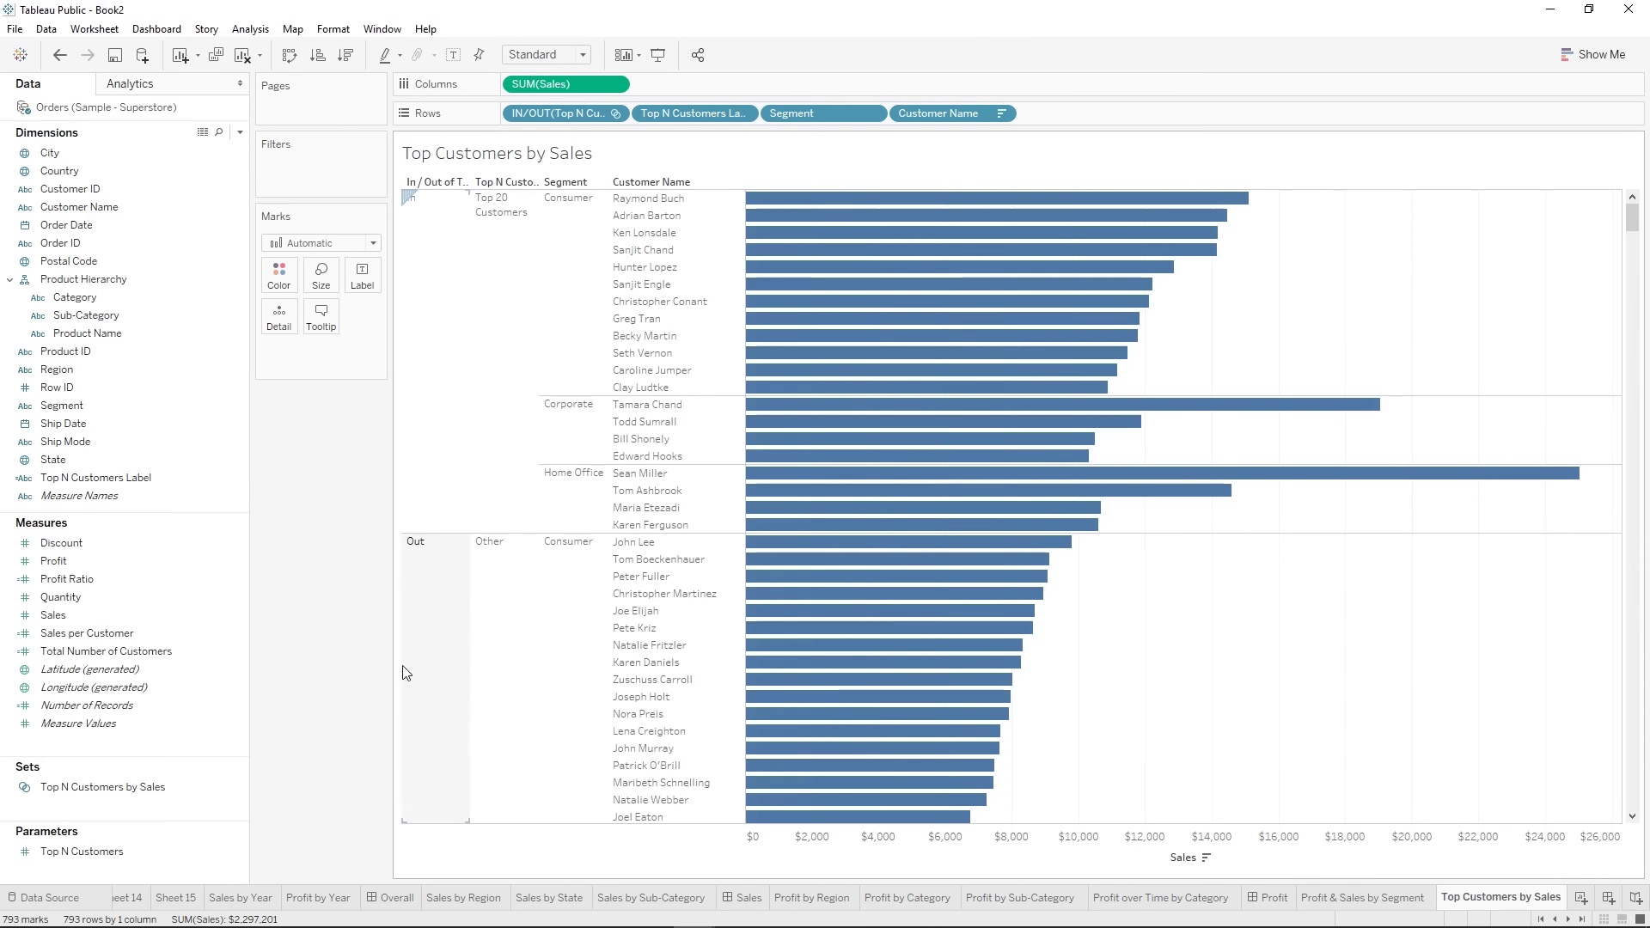
{"action": "right_click", "coordinate": [541, 106]}
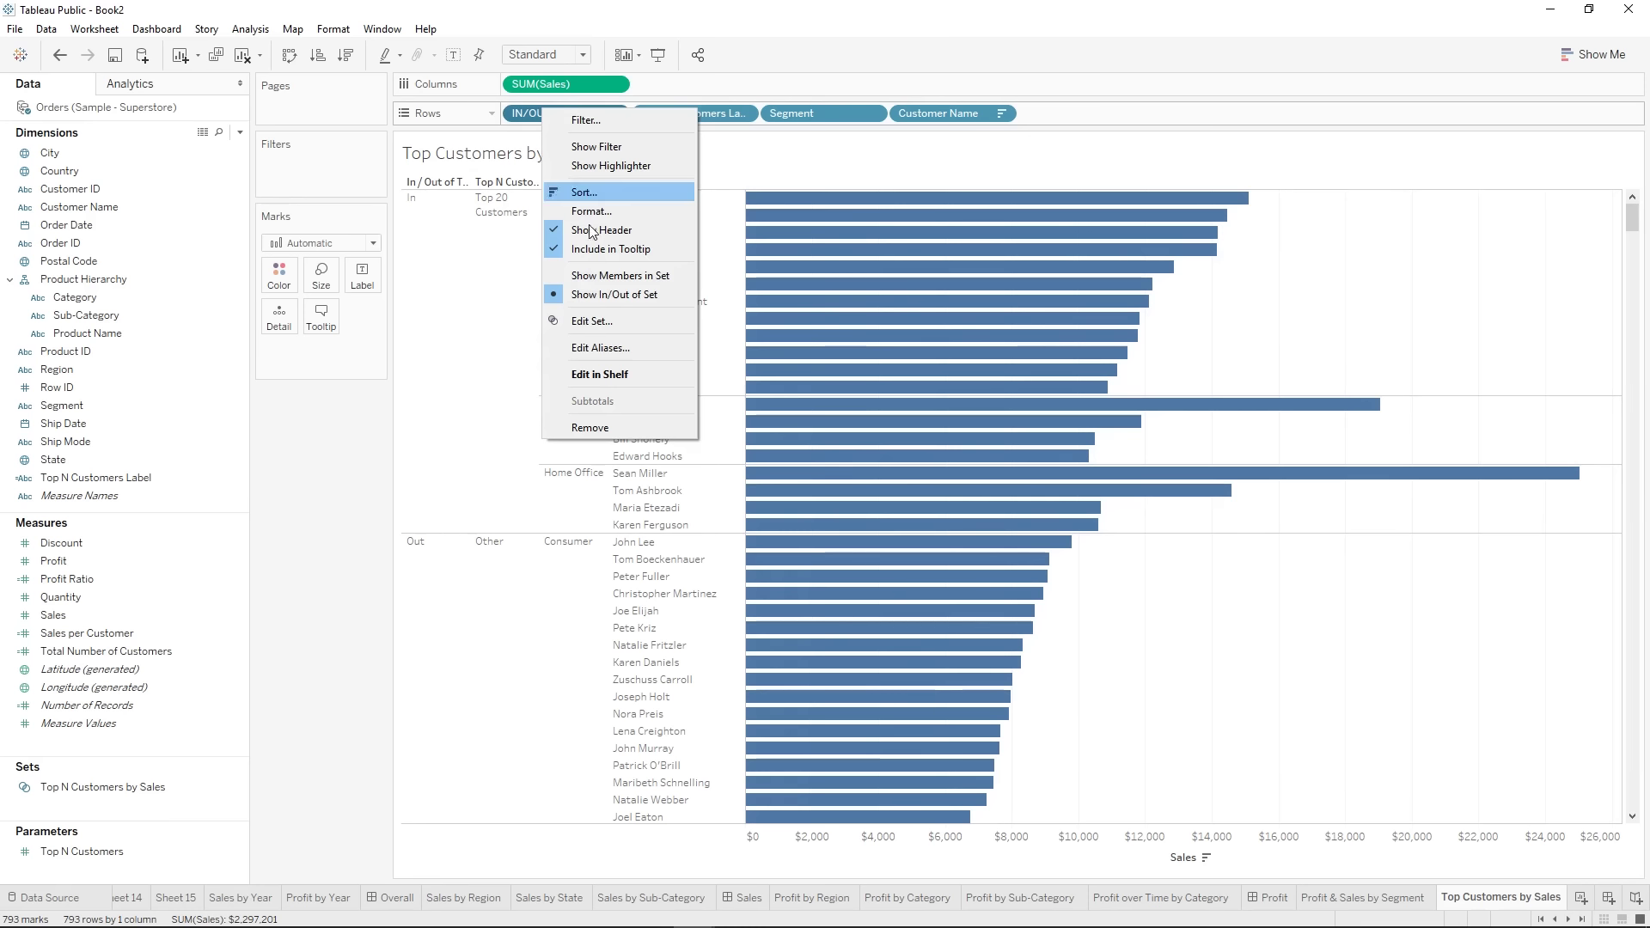
{"action": "left_click", "coordinate": [525, 124]}
{"action": "right_click", "coordinate": [525, 122]}
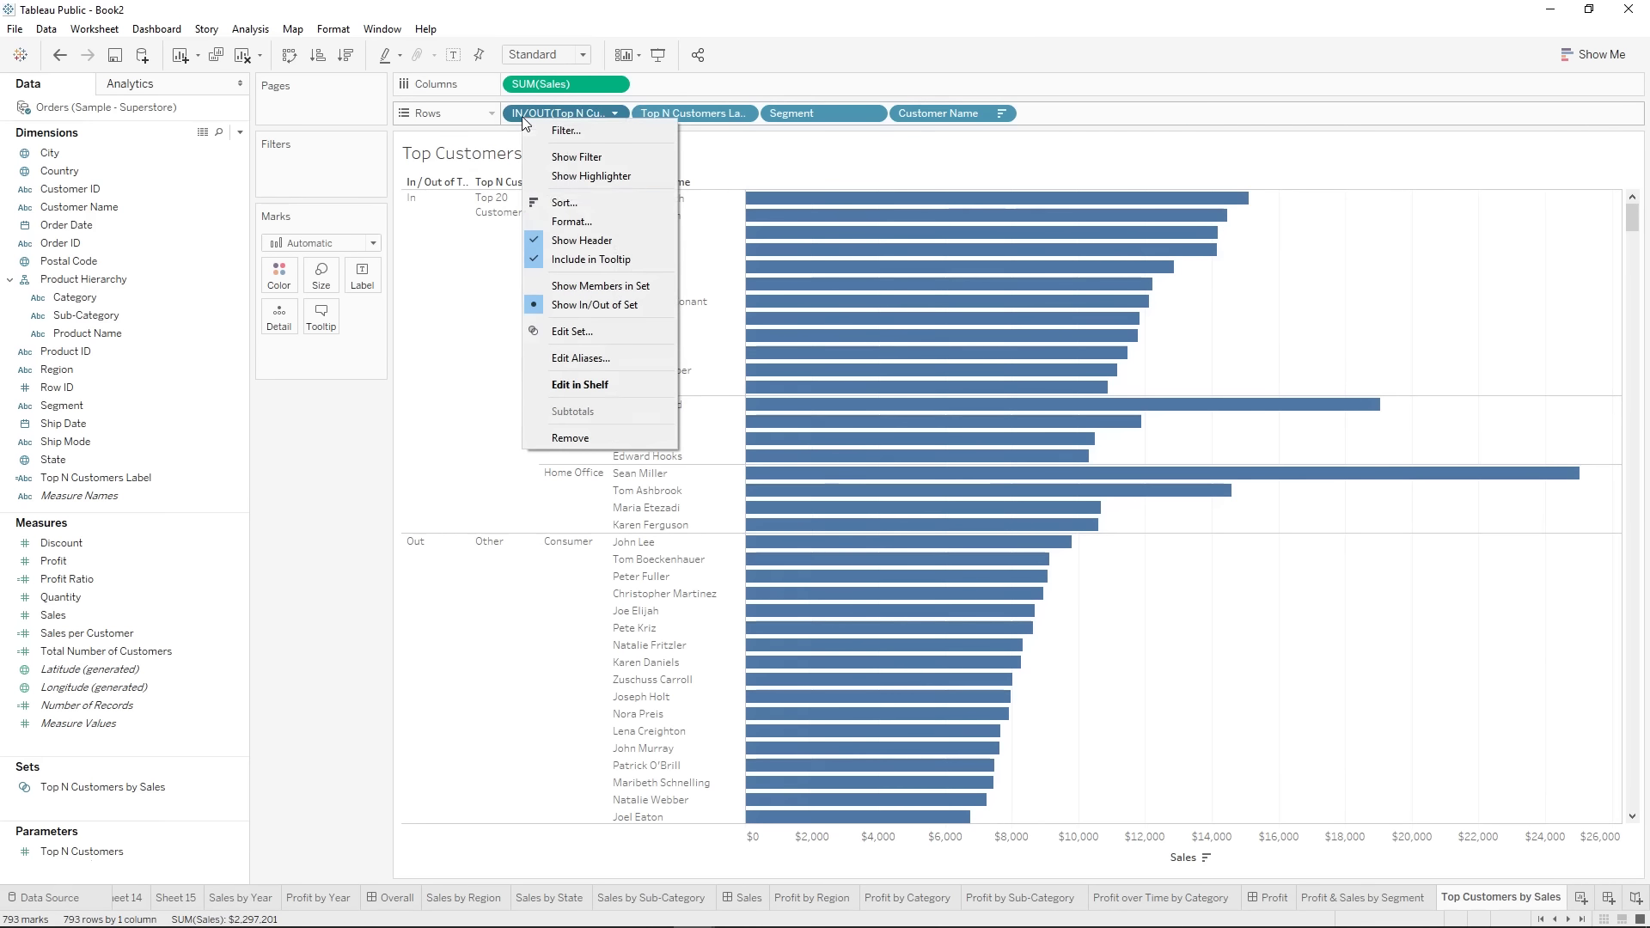
{"action": "left_click", "coordinate": [578, 247]}
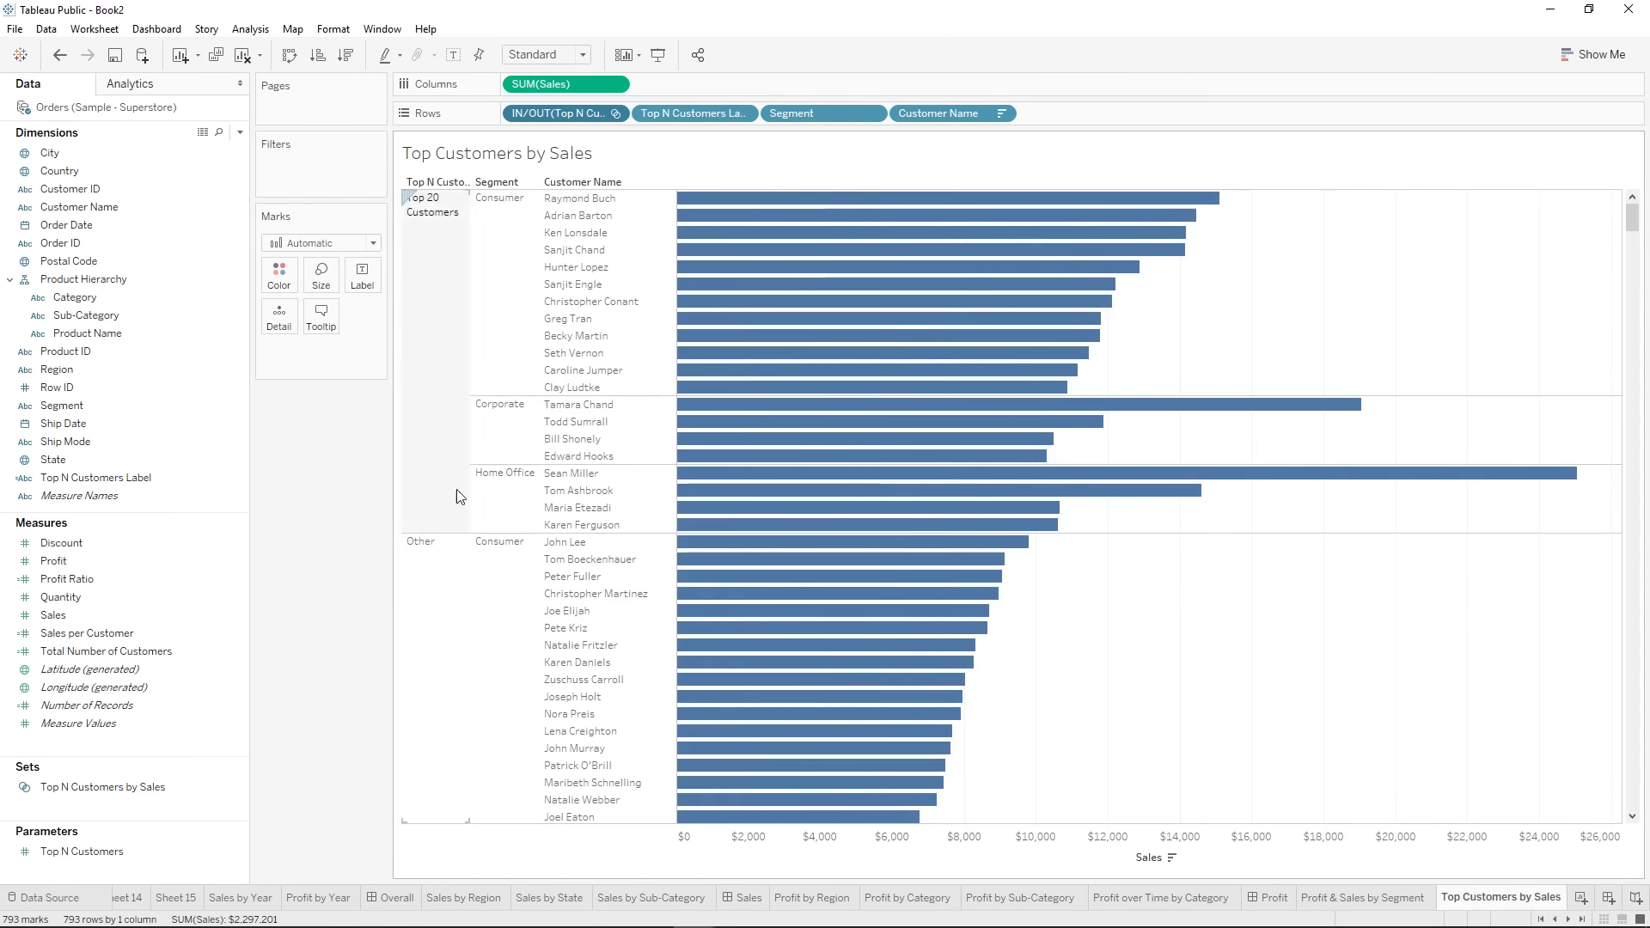
- Filter the sheet by the Top N Customers by Sales set and show the Top N Customers parameter control
{"action": "left_click_drag", "start_coordinate": [153, 800], "coordinate": [323, 167]}
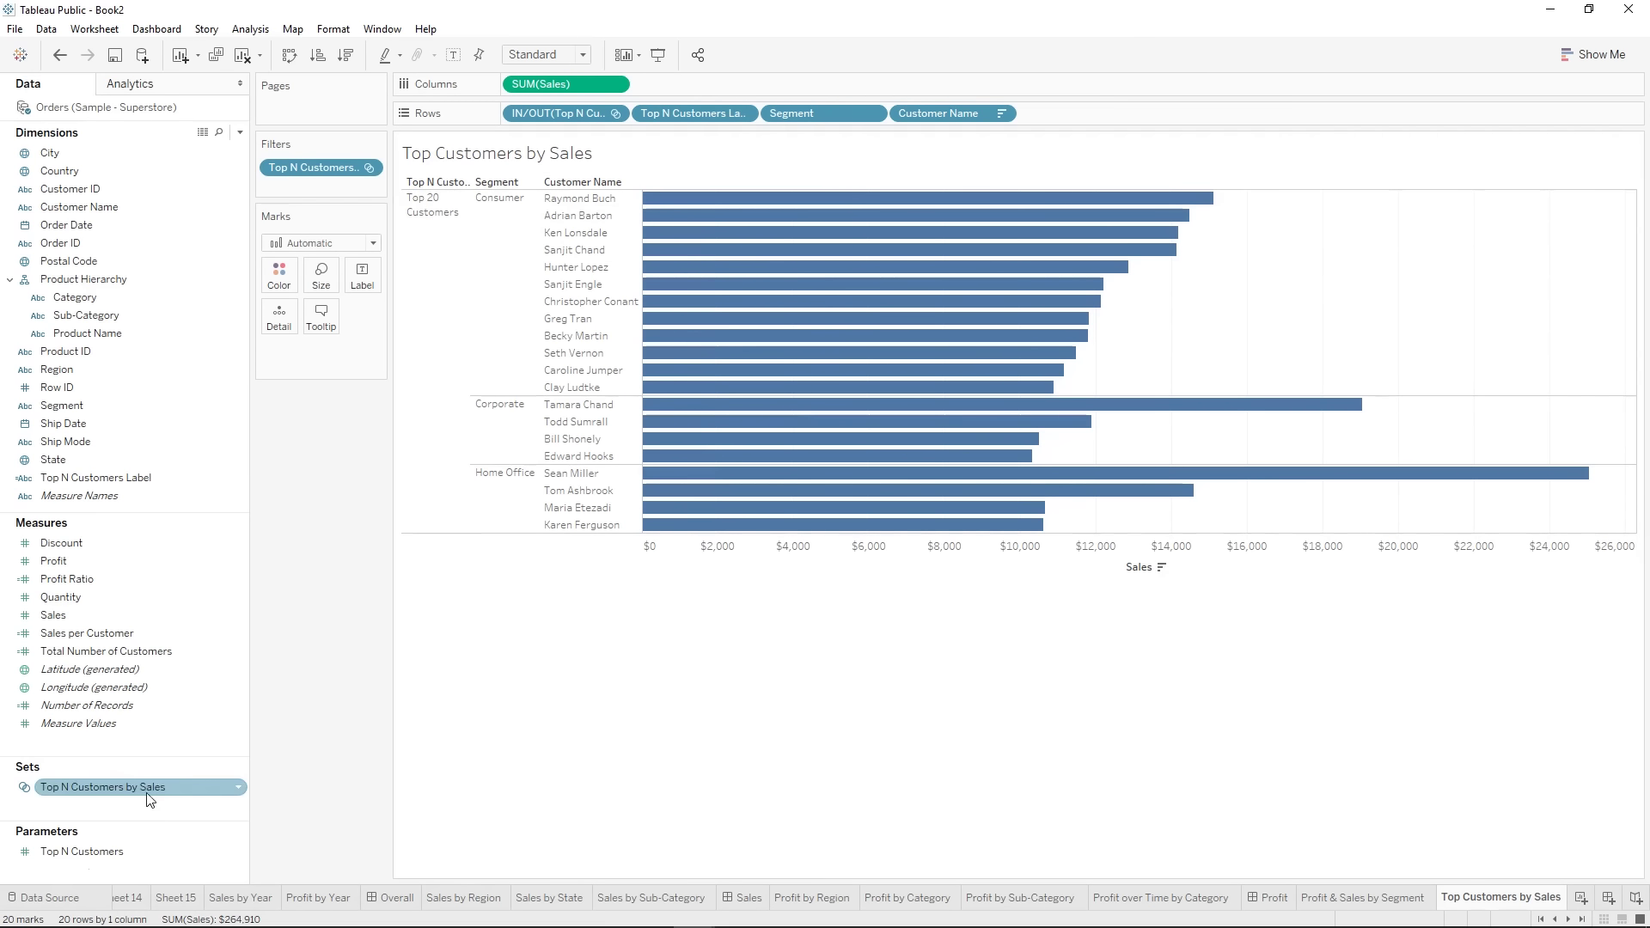
{"action": "left_click", "coordinate": [138, 850]}
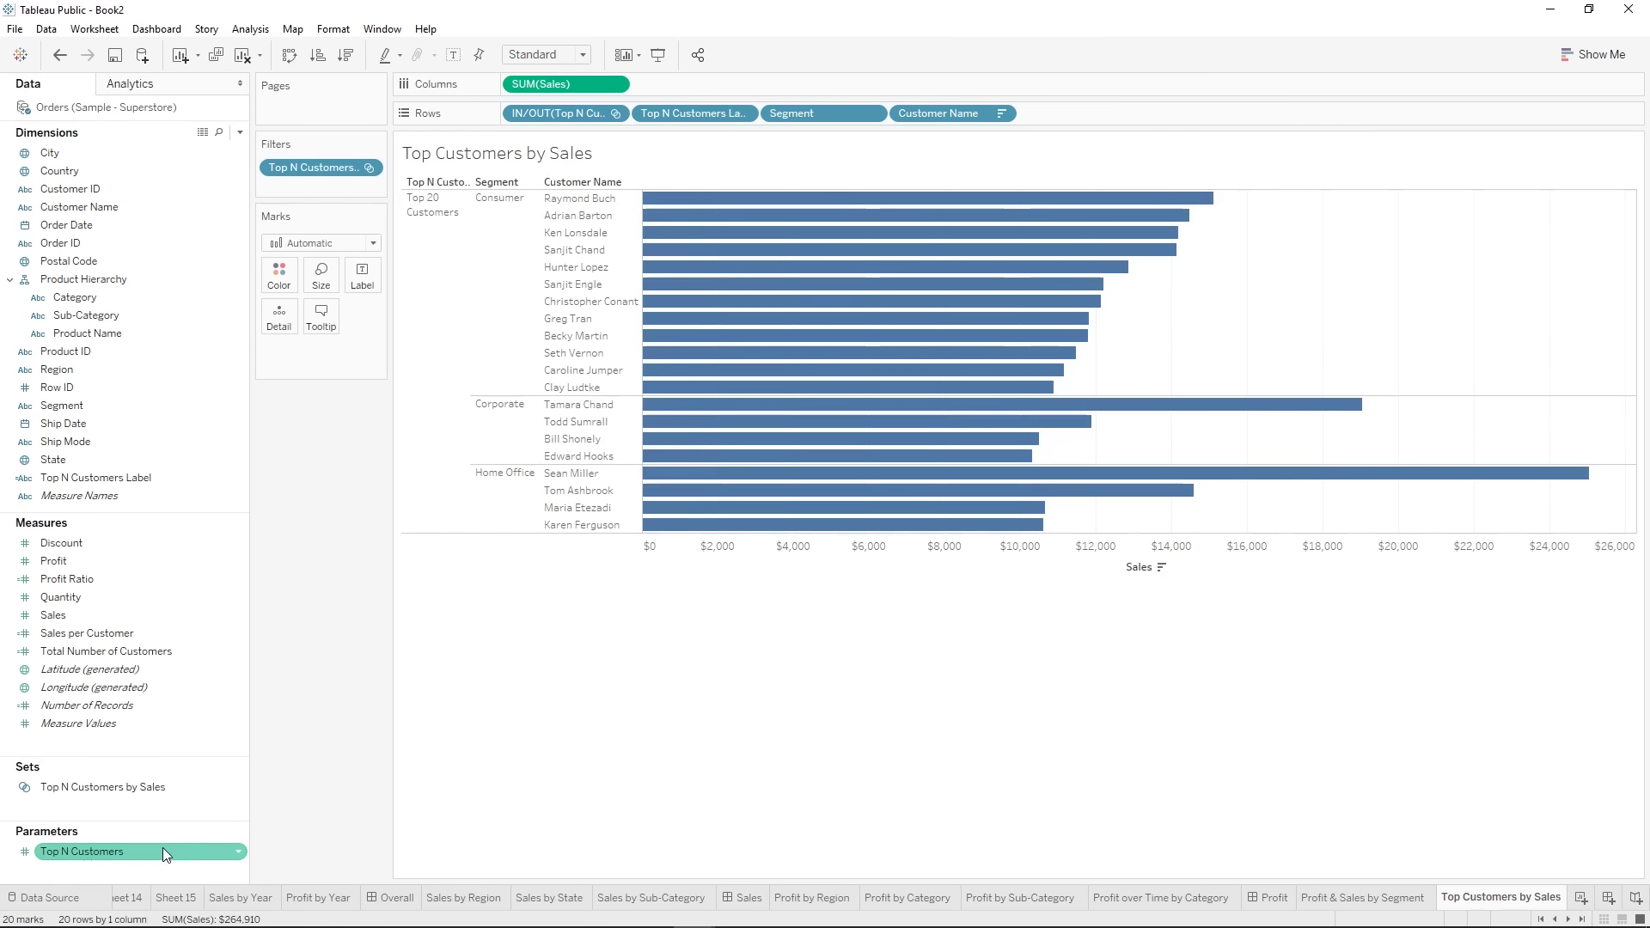
{"action": "right_click", "coordinate": [197, 851]}
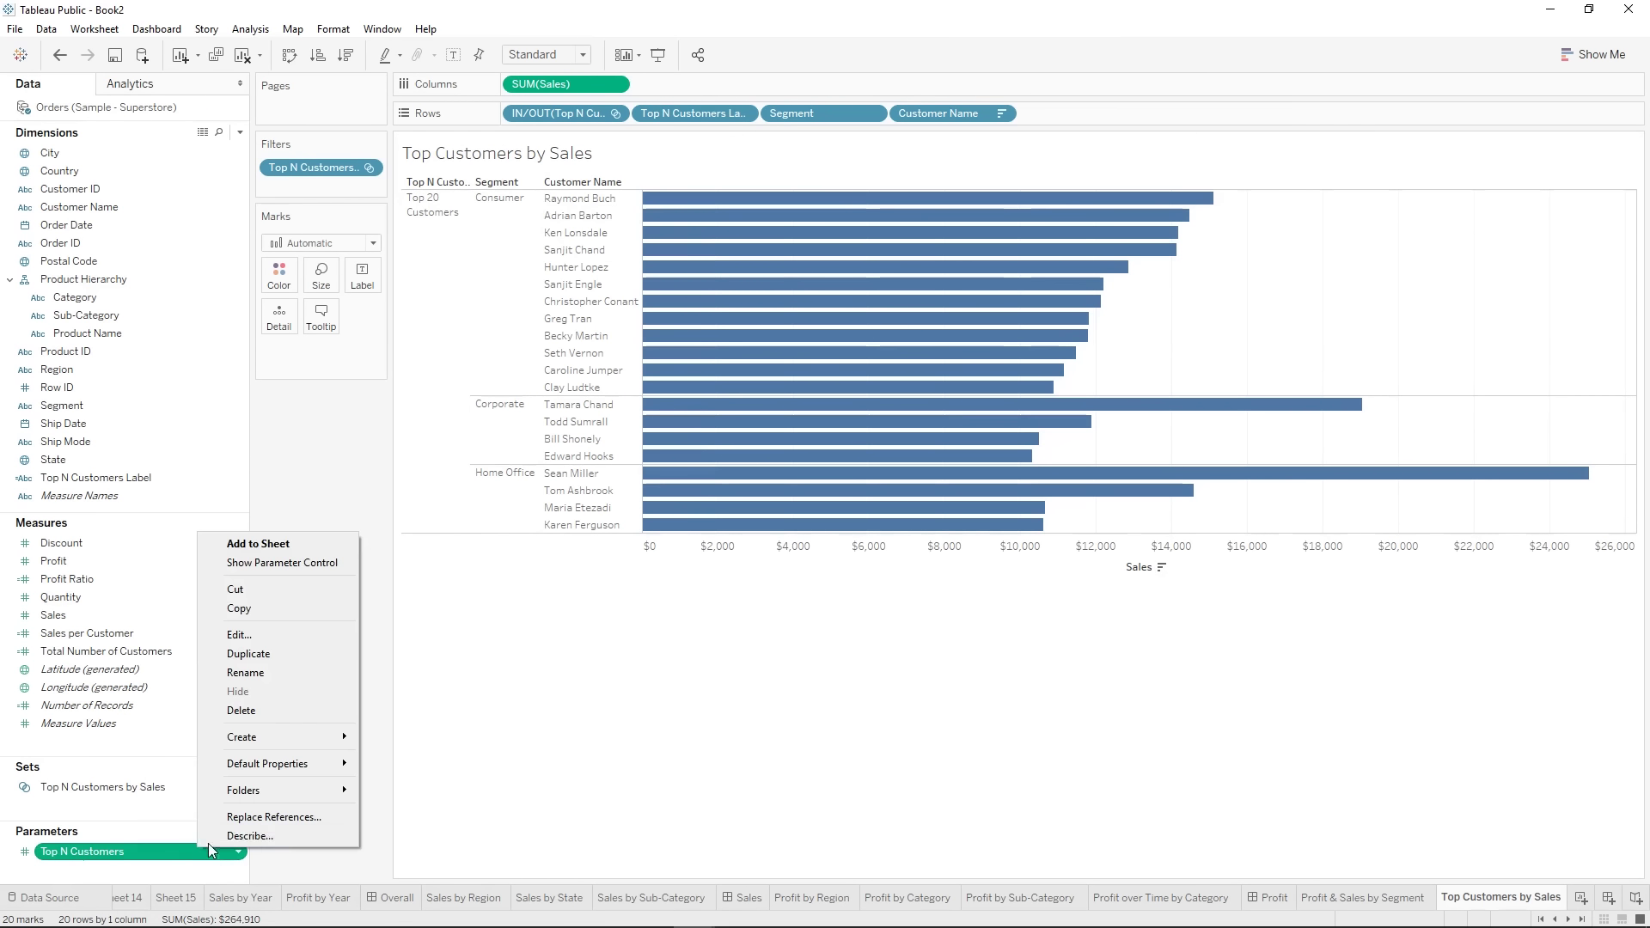
{"action": "left_click", "coordinate": [276, 563]}
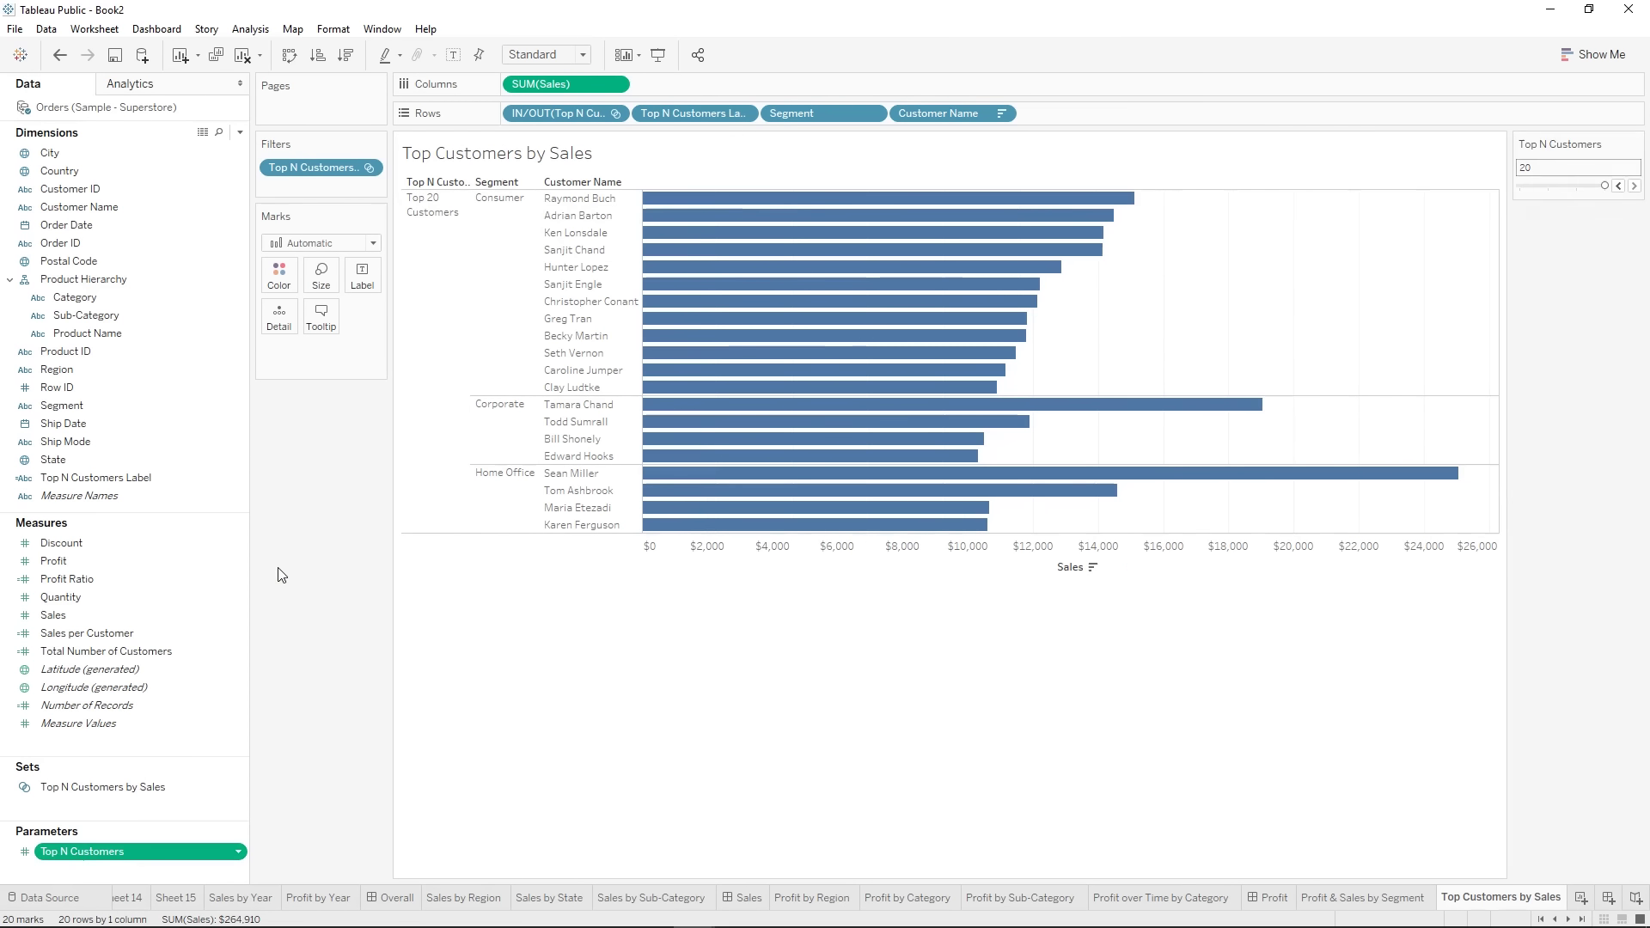
- Lower the Top N Customers parameter to 5, and raise it to 10
{"action": "left_click", "coordinate": [1619, 188]}
{"action": "left_click", "coordinate": [1619, 188]}
{"action": "left_click", "coordinate": [1619, 188]}
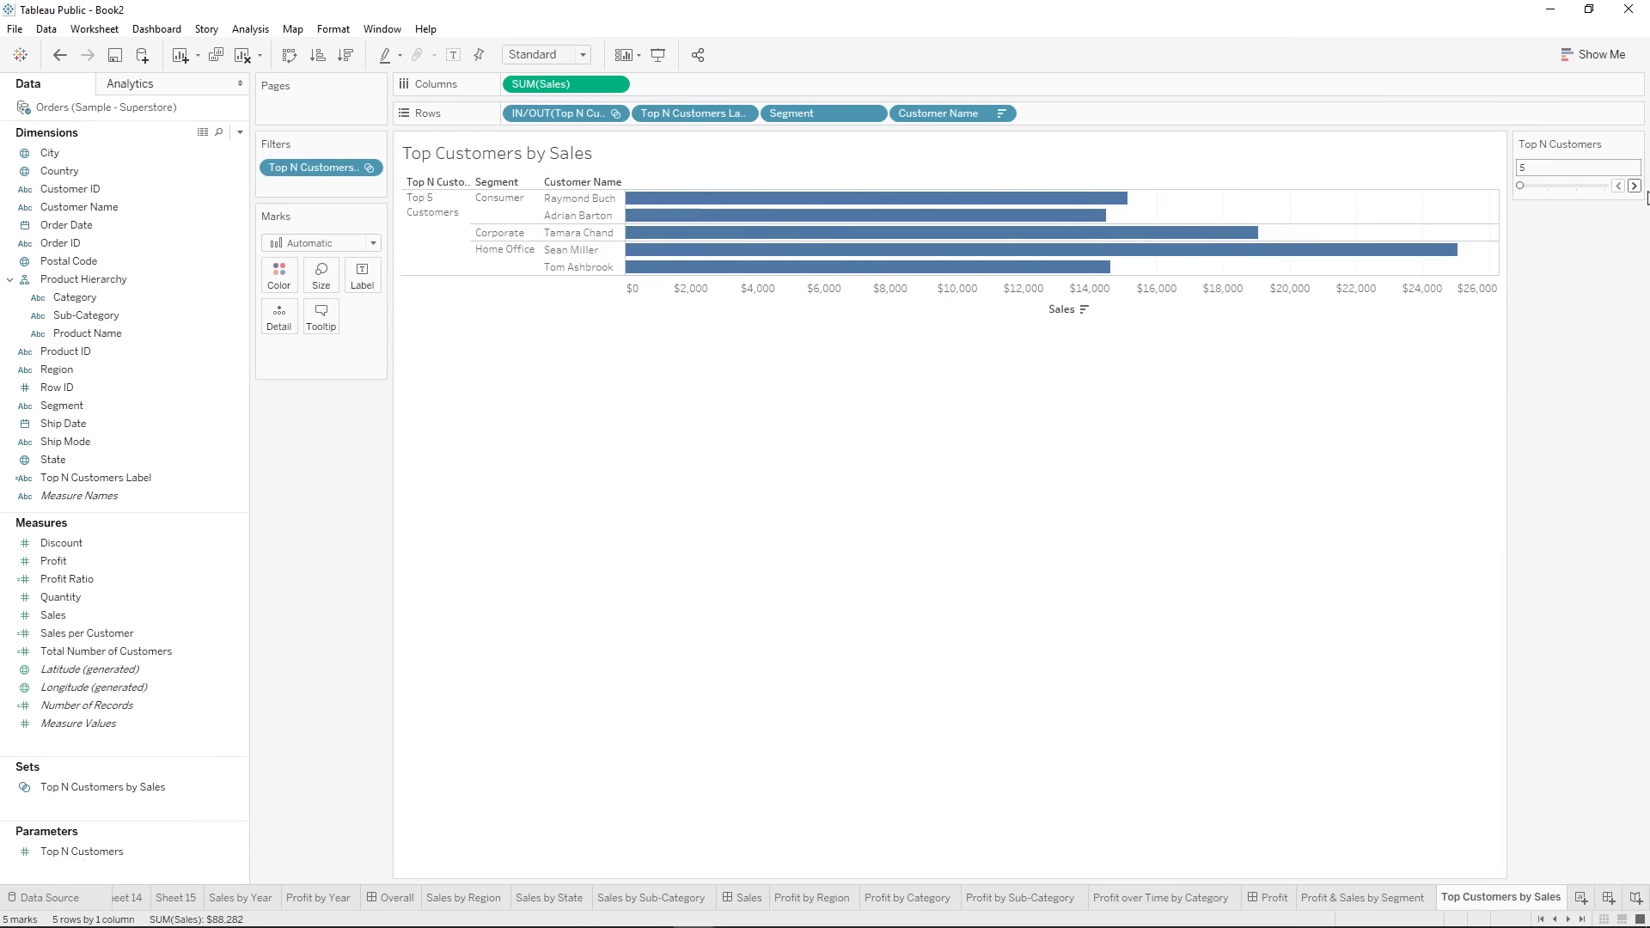
{"action": "left_click", "coordinate": [1636, 187]}
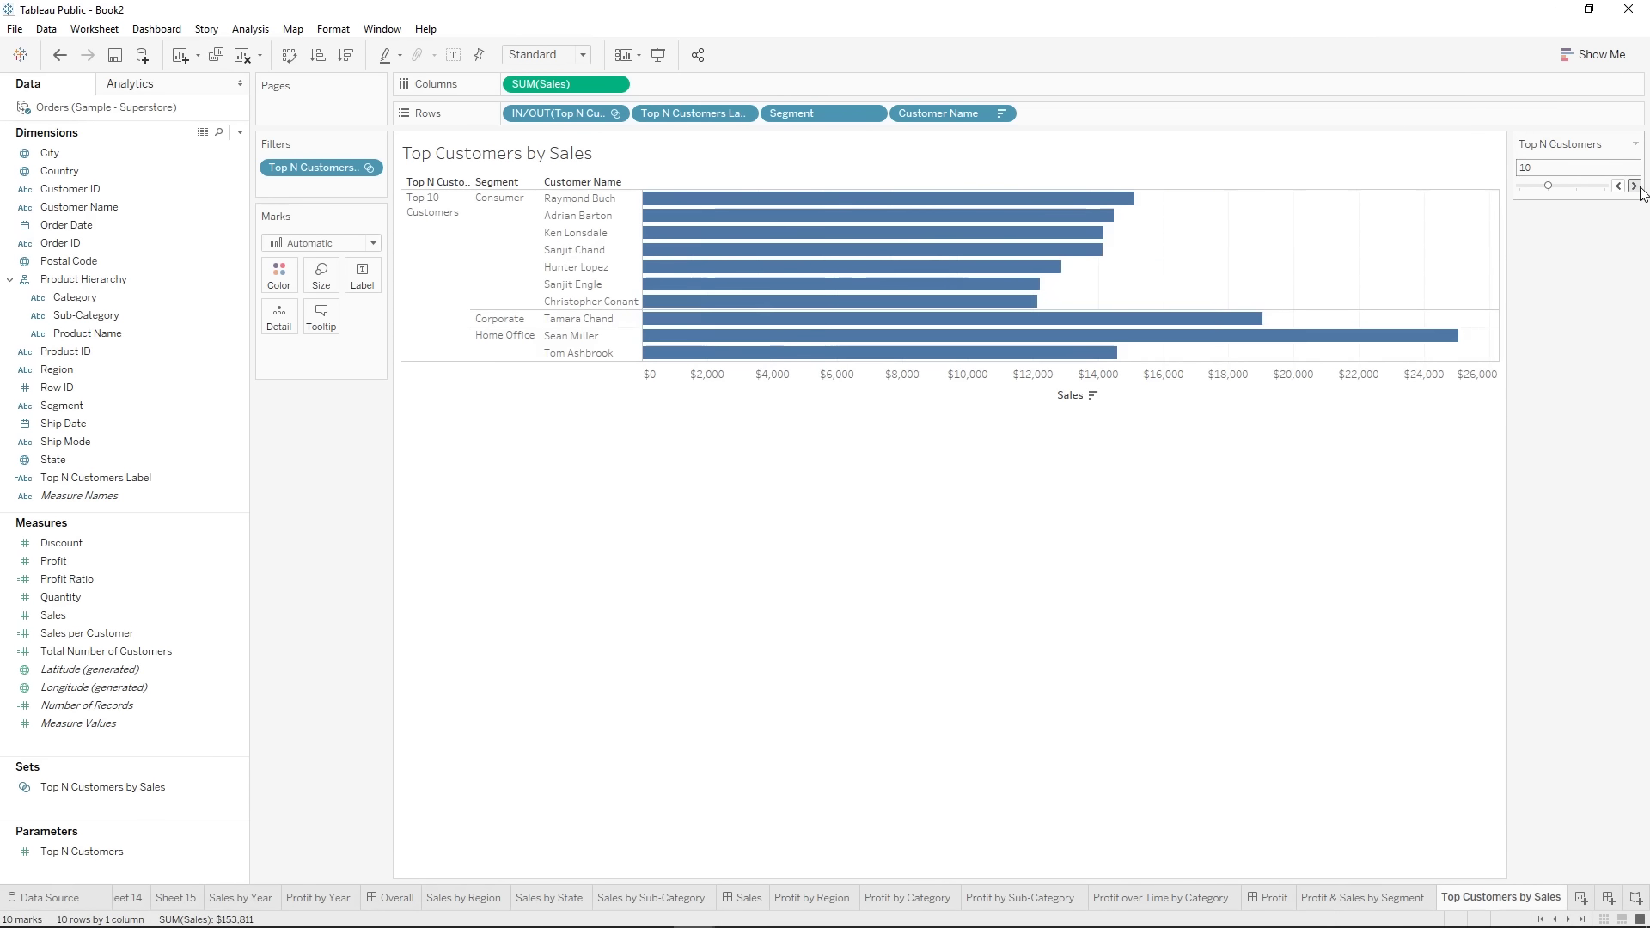
- Color the customer bars by Profit
{"action": "mouse_move", "coordinate": [883, 209]}
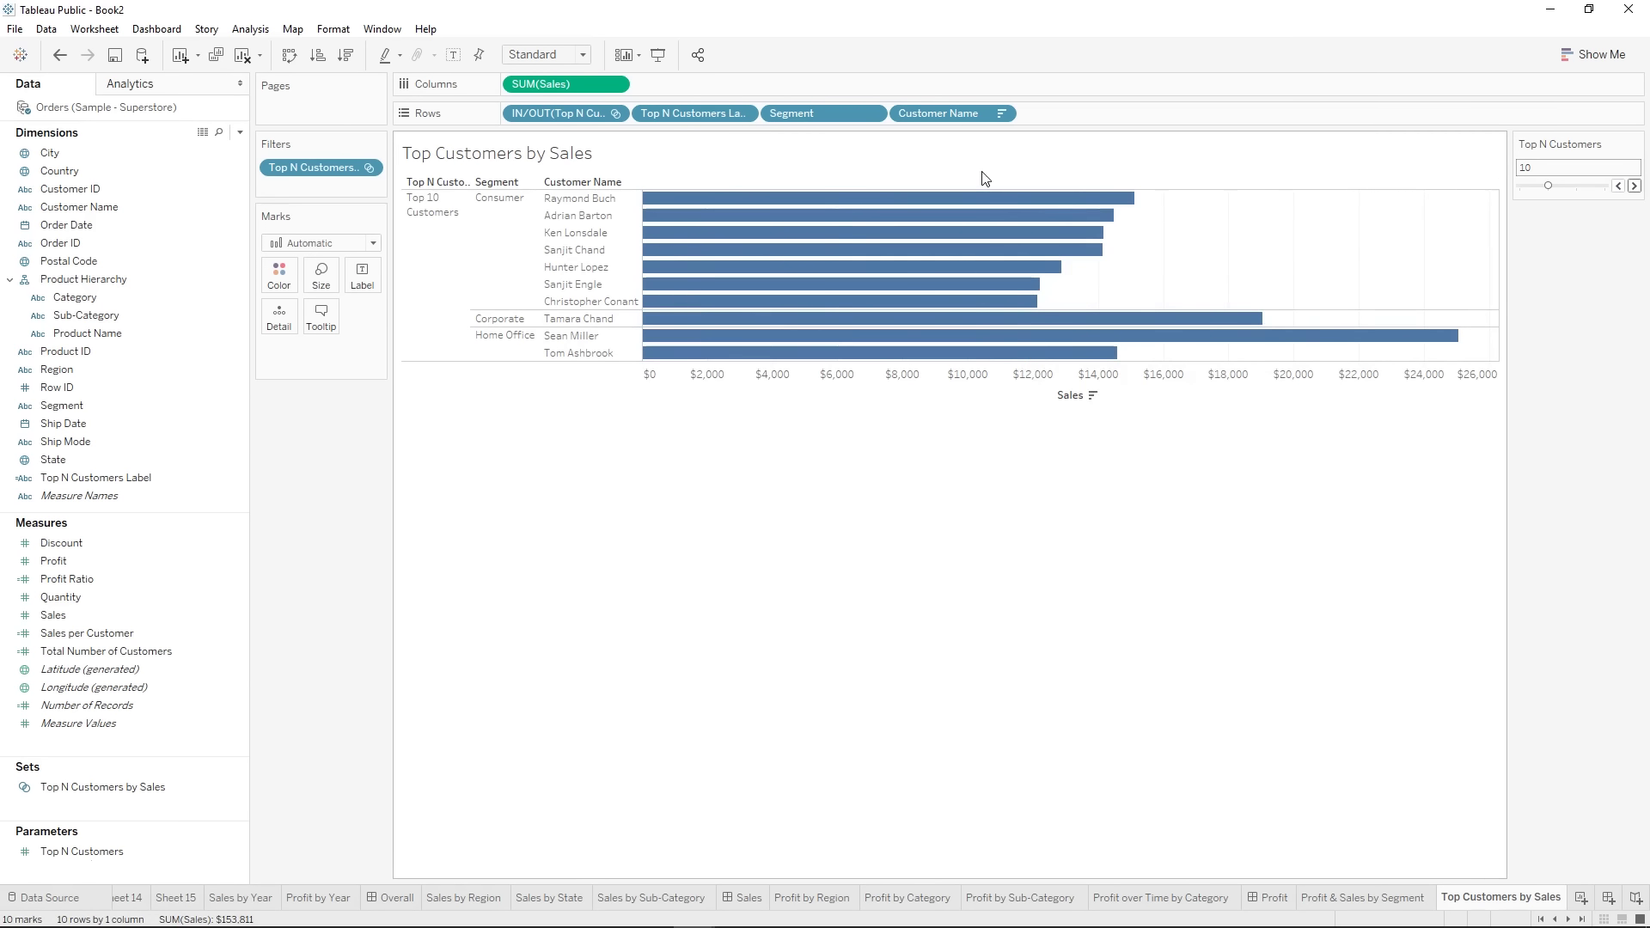
{"action": "mouse_move", "coordinate": [1259, 344]}
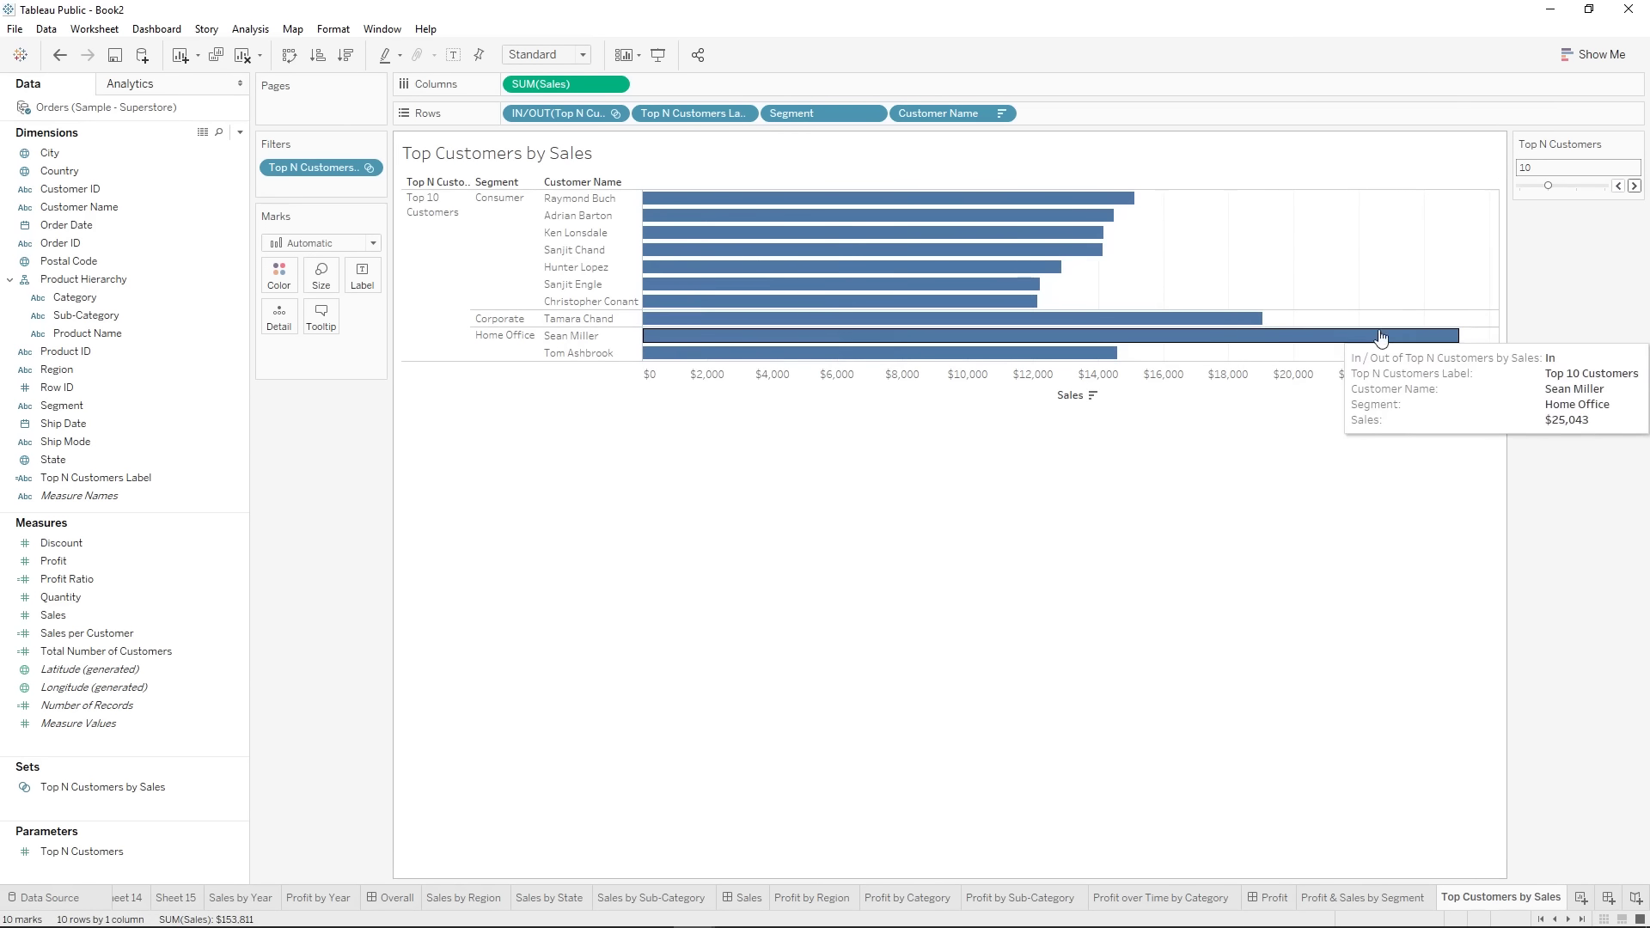
{"action": "left_click_drag", "start_coordinate": [79, 560], "coordinate": [279, 277]}
{"action": "mouse_move", "coordinate": [1444, 344]}
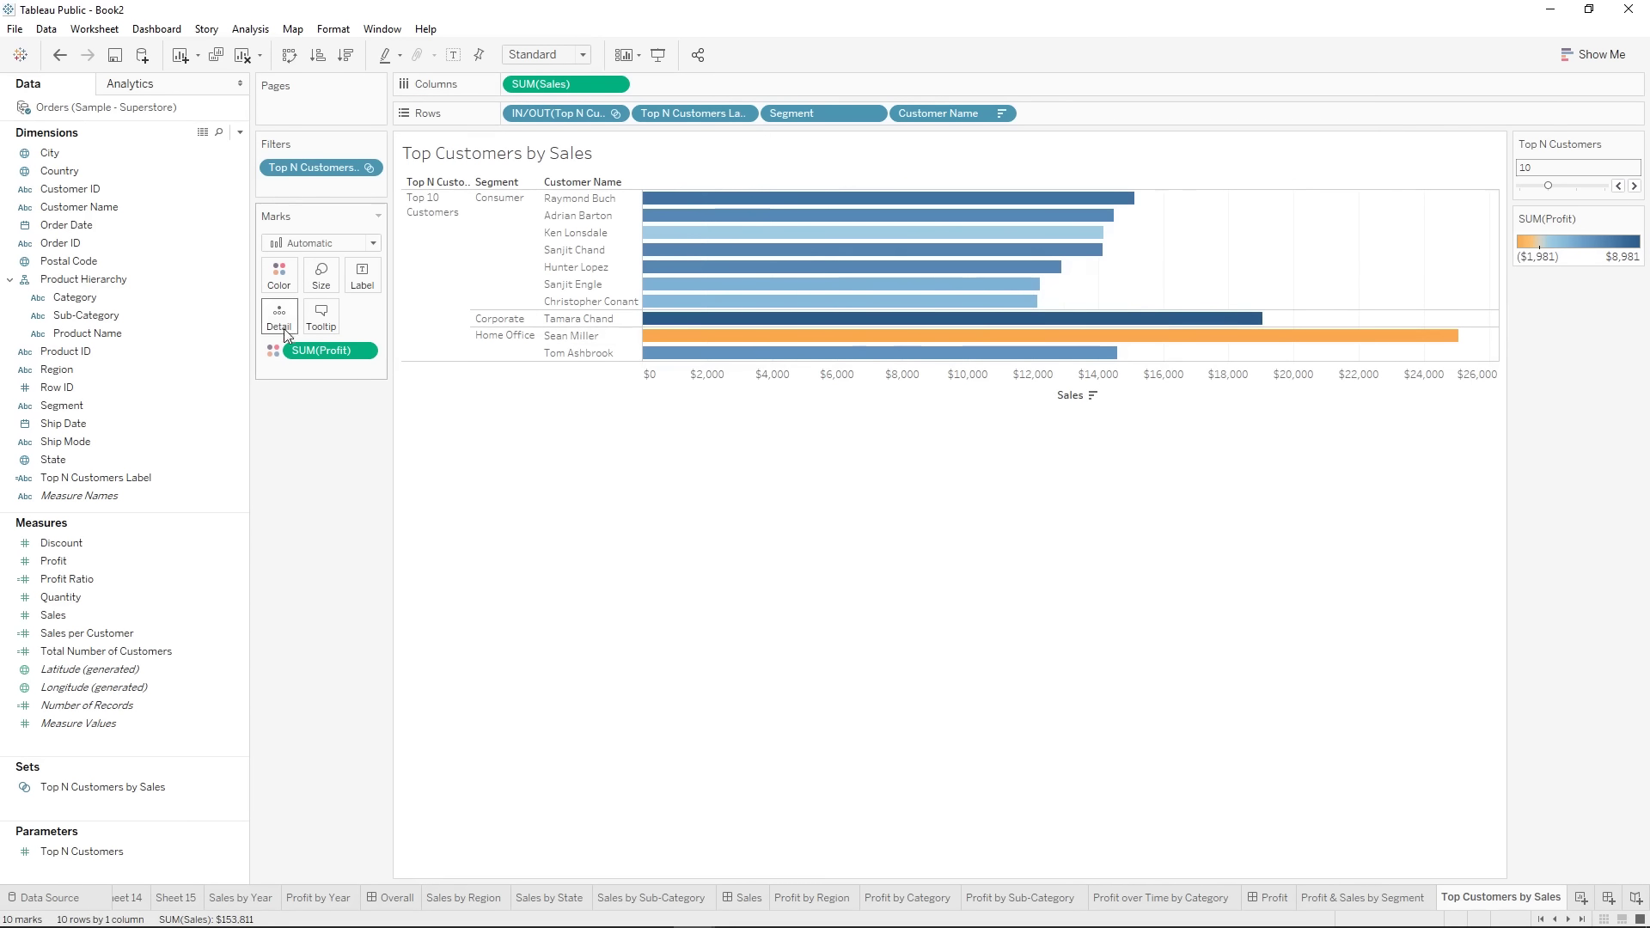
- Apply the Red-Blue Diverging palette to the Profit colors with the center fixed at 0
{"action": "left_click", "coordinate": [282, 279]}
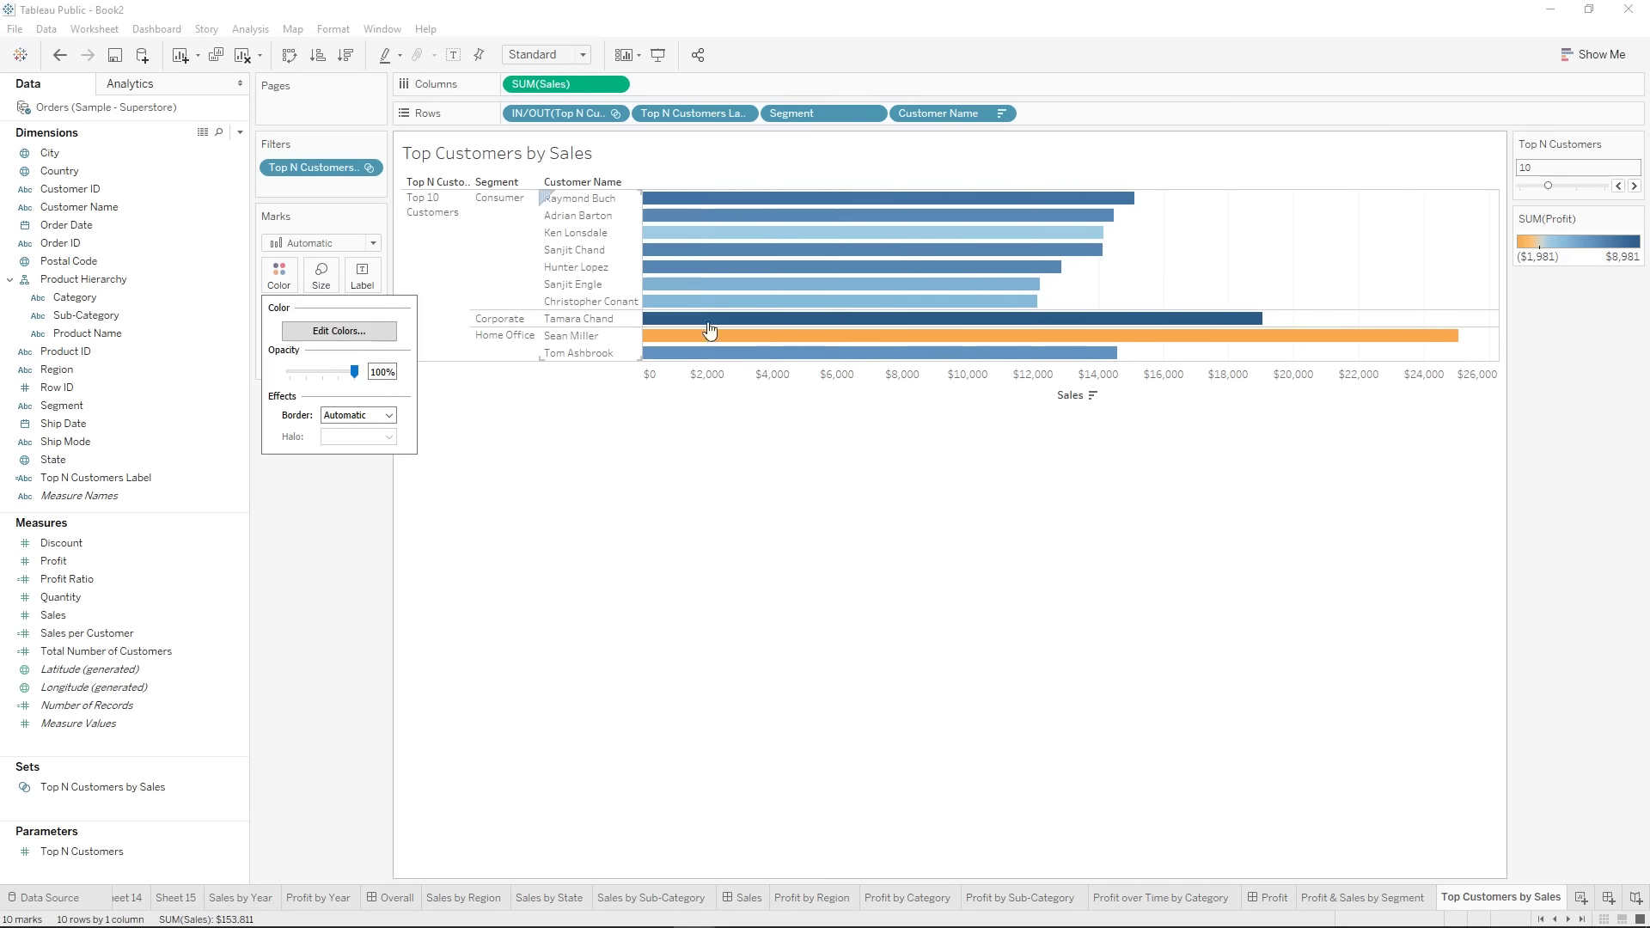
{"action": "left_click", "coordinate": [361, 333]}
{"action": "left_click", "coordinate": [737, 400]}
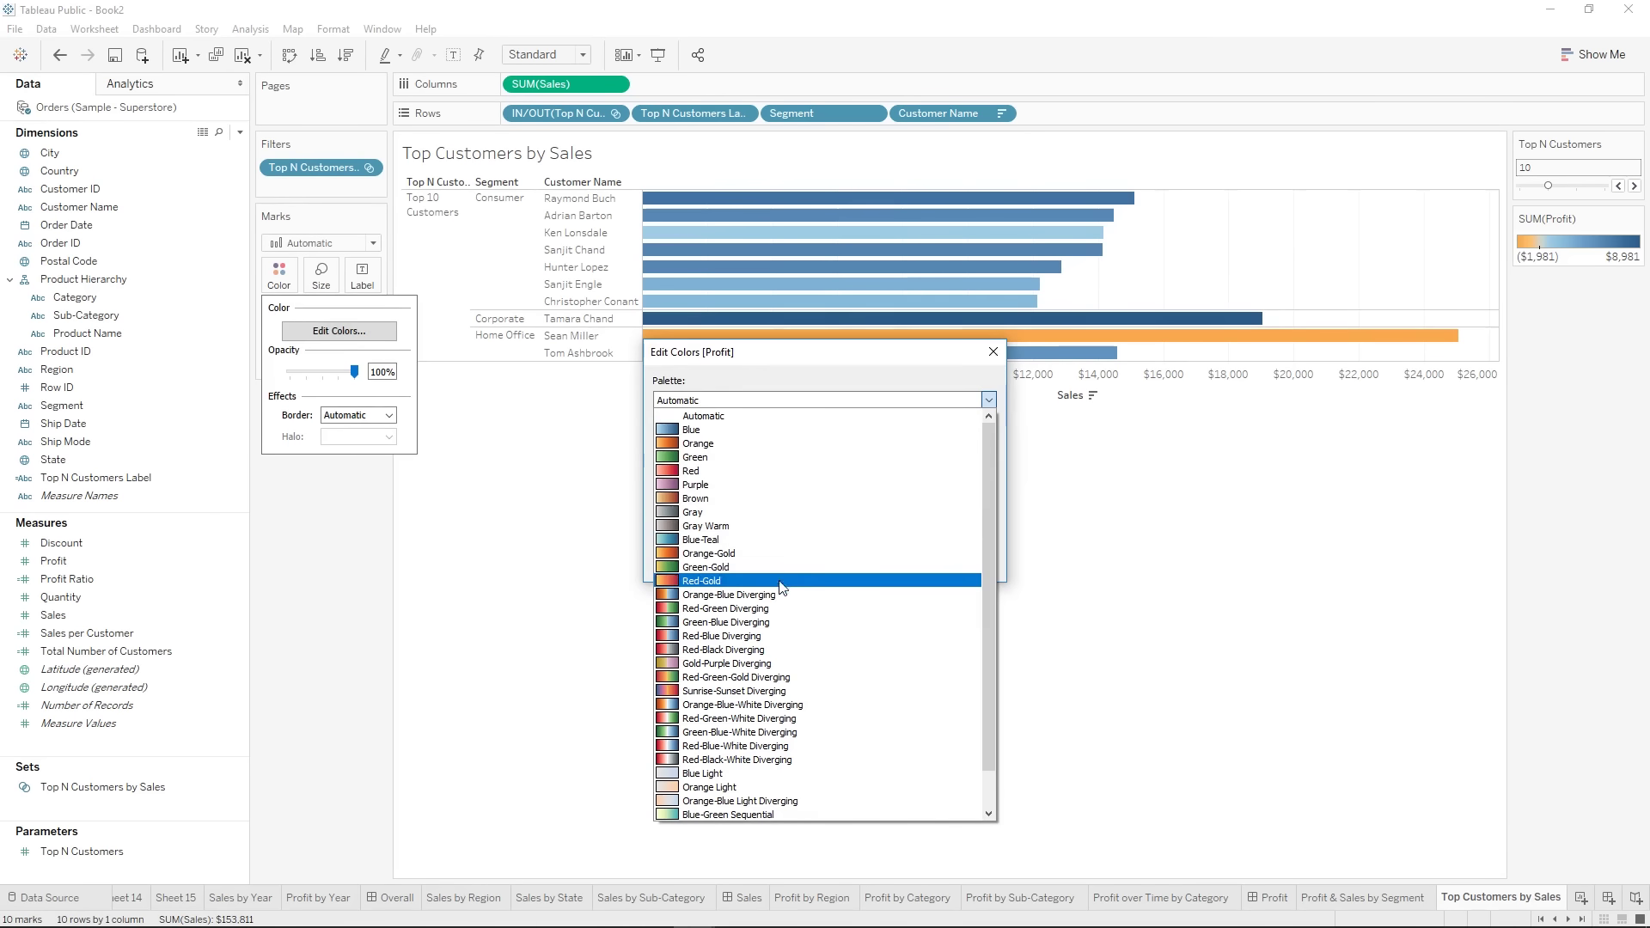
{"action": "left_click", "coordinate": [756, 636]}
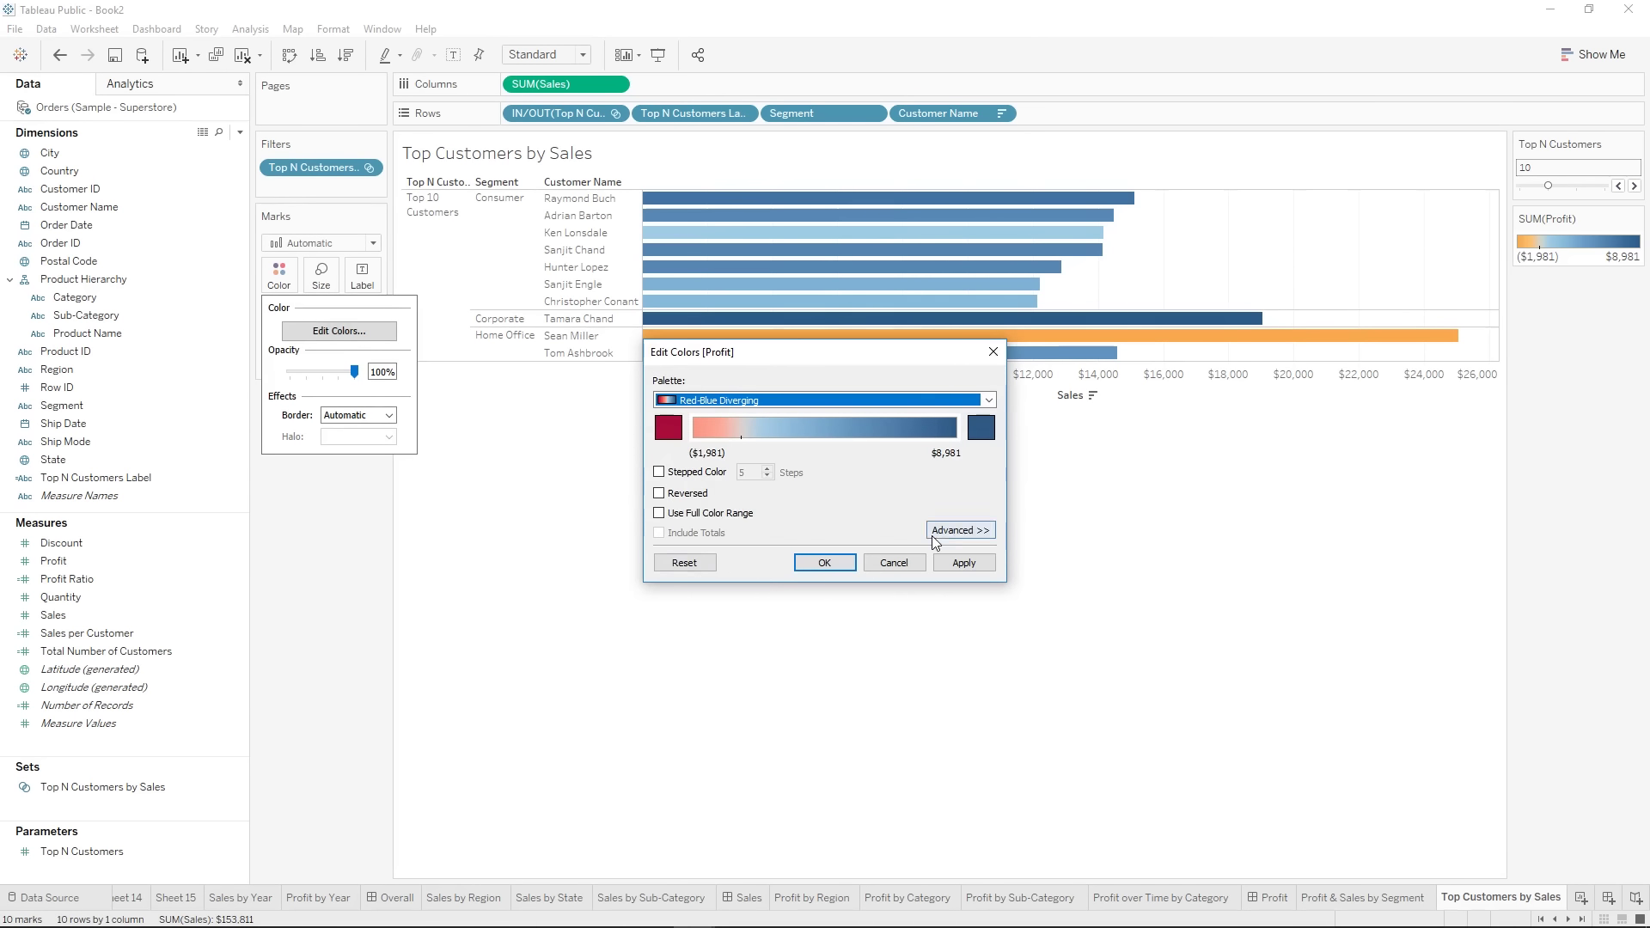
{"action": "left_click", "coordinate": [960, 530]}
{"action": "left_click", "coordinate": [659, 602]}
{"action": "left_click", "coordinate": [971, 646]}
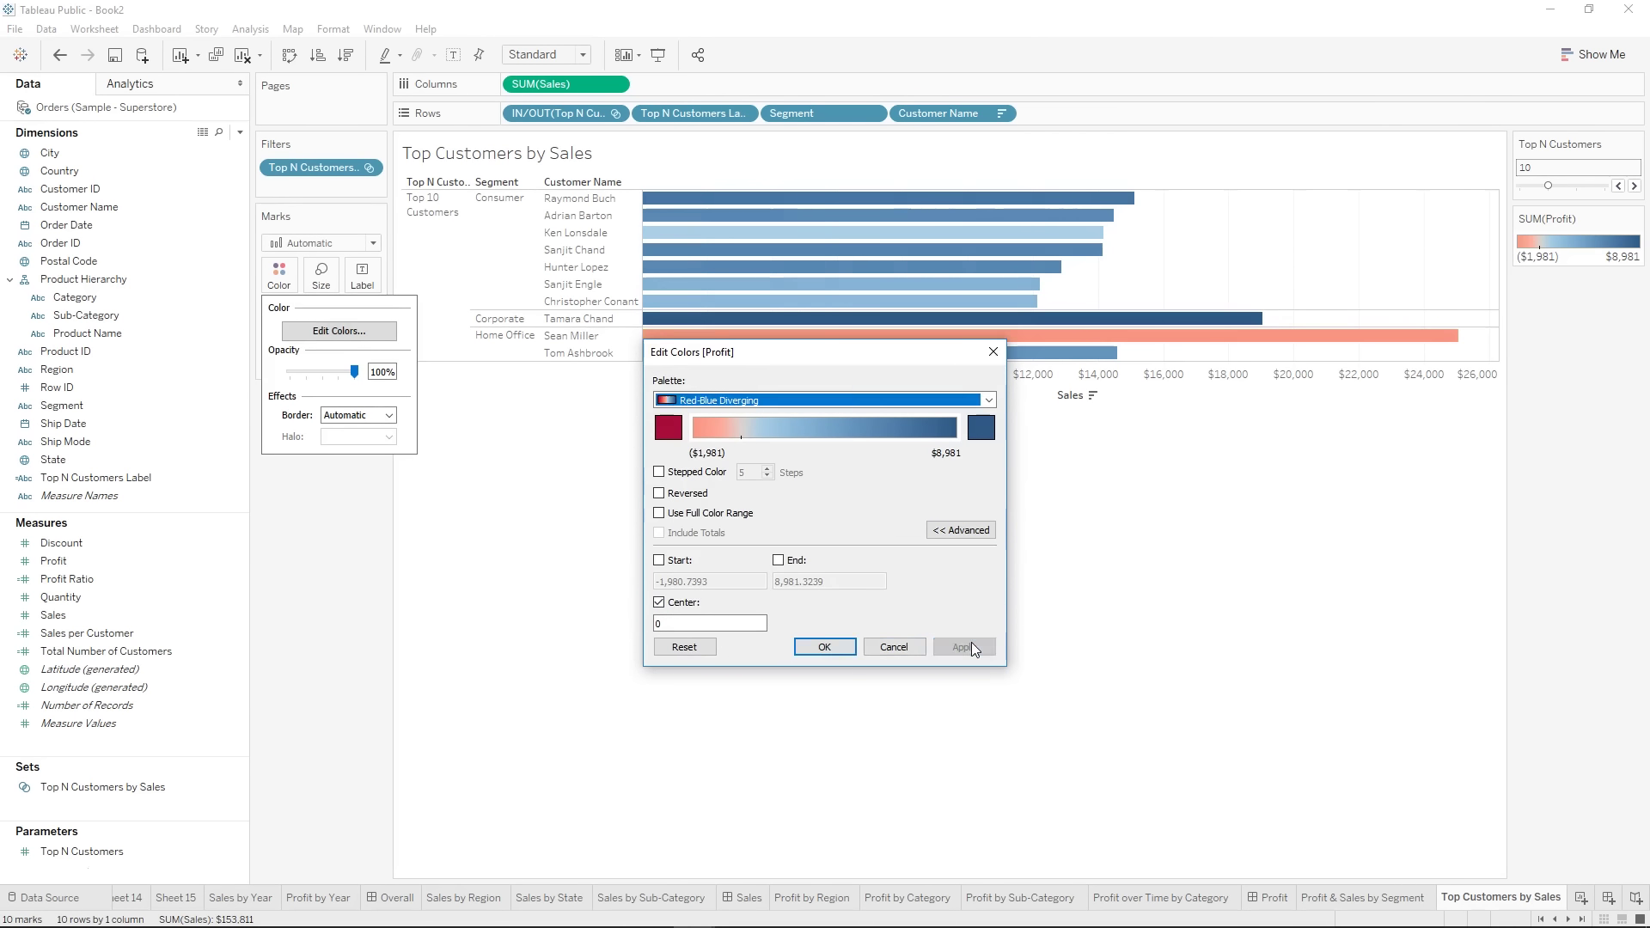
{"action": "left_click", "coordinate": [826, 647]}
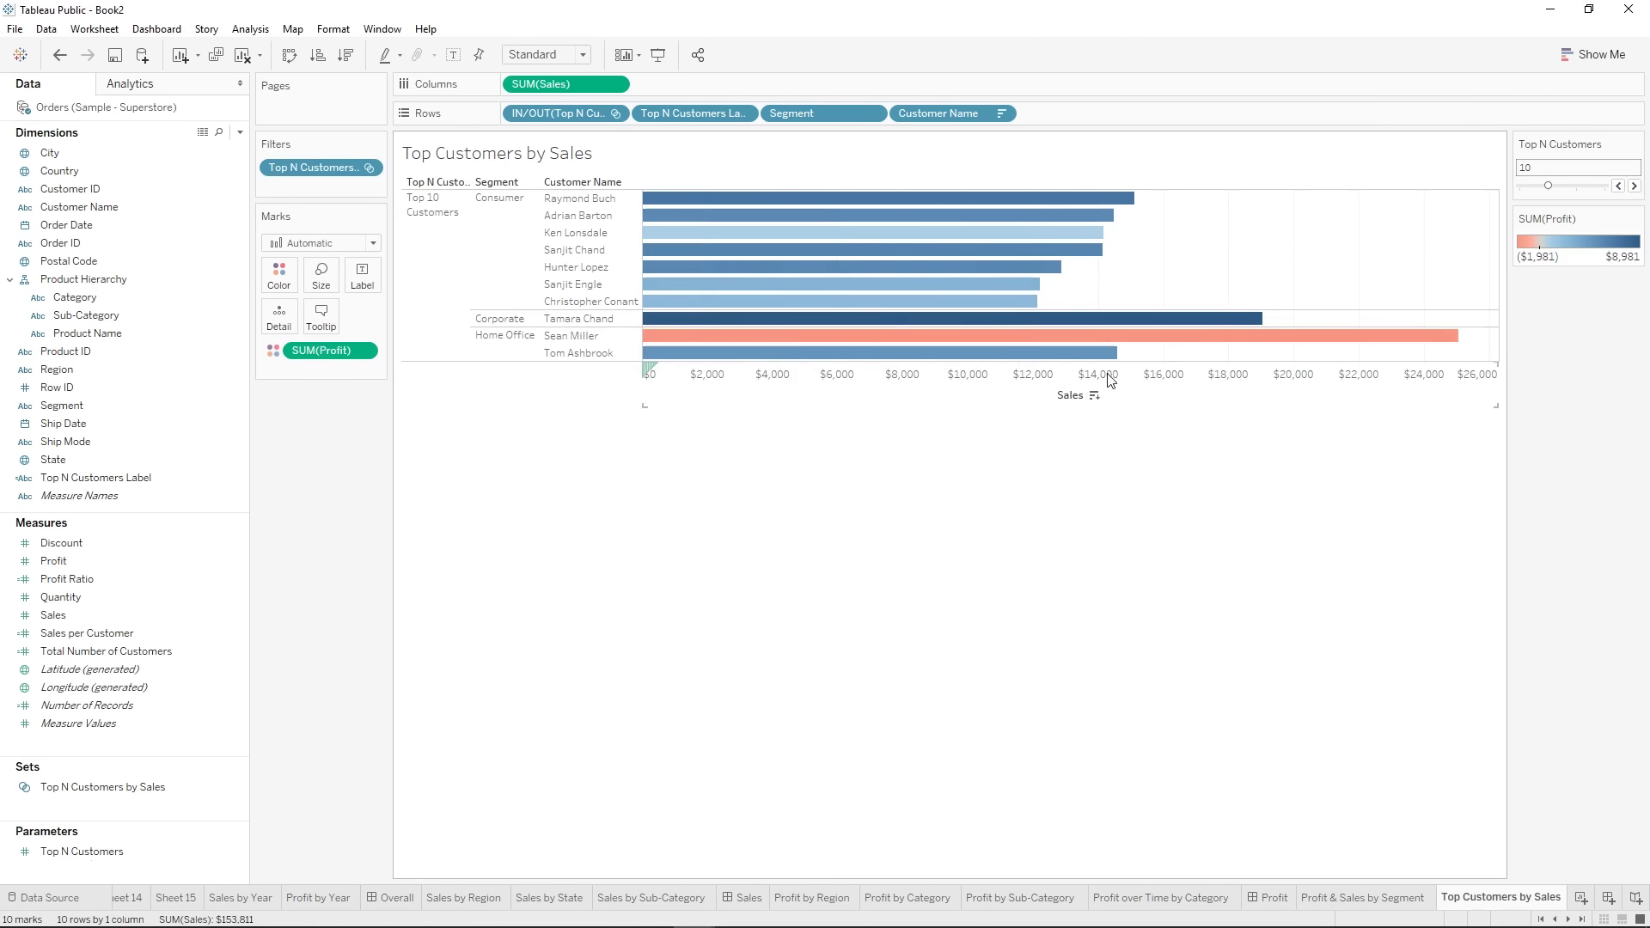
- Try the Top N Customers parameter at 15 and 20, and return it to 10
{"action": "left_click", "coordinate": [1634, 186]}
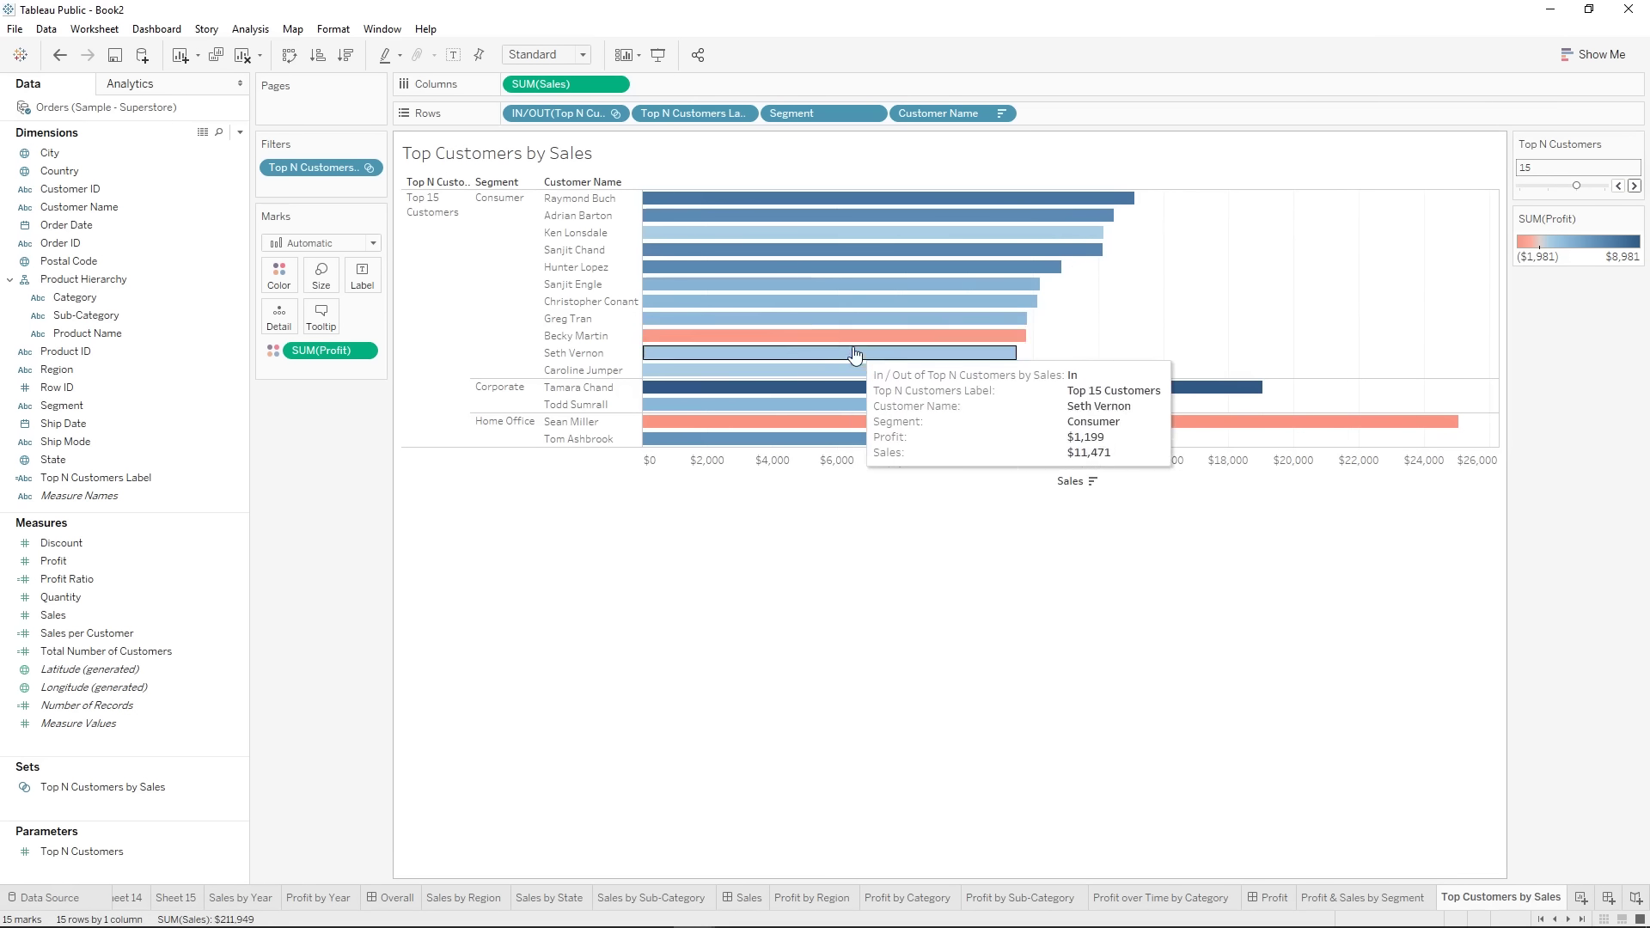
{"action": "mouse_move", "coordinate": [756, 344]}
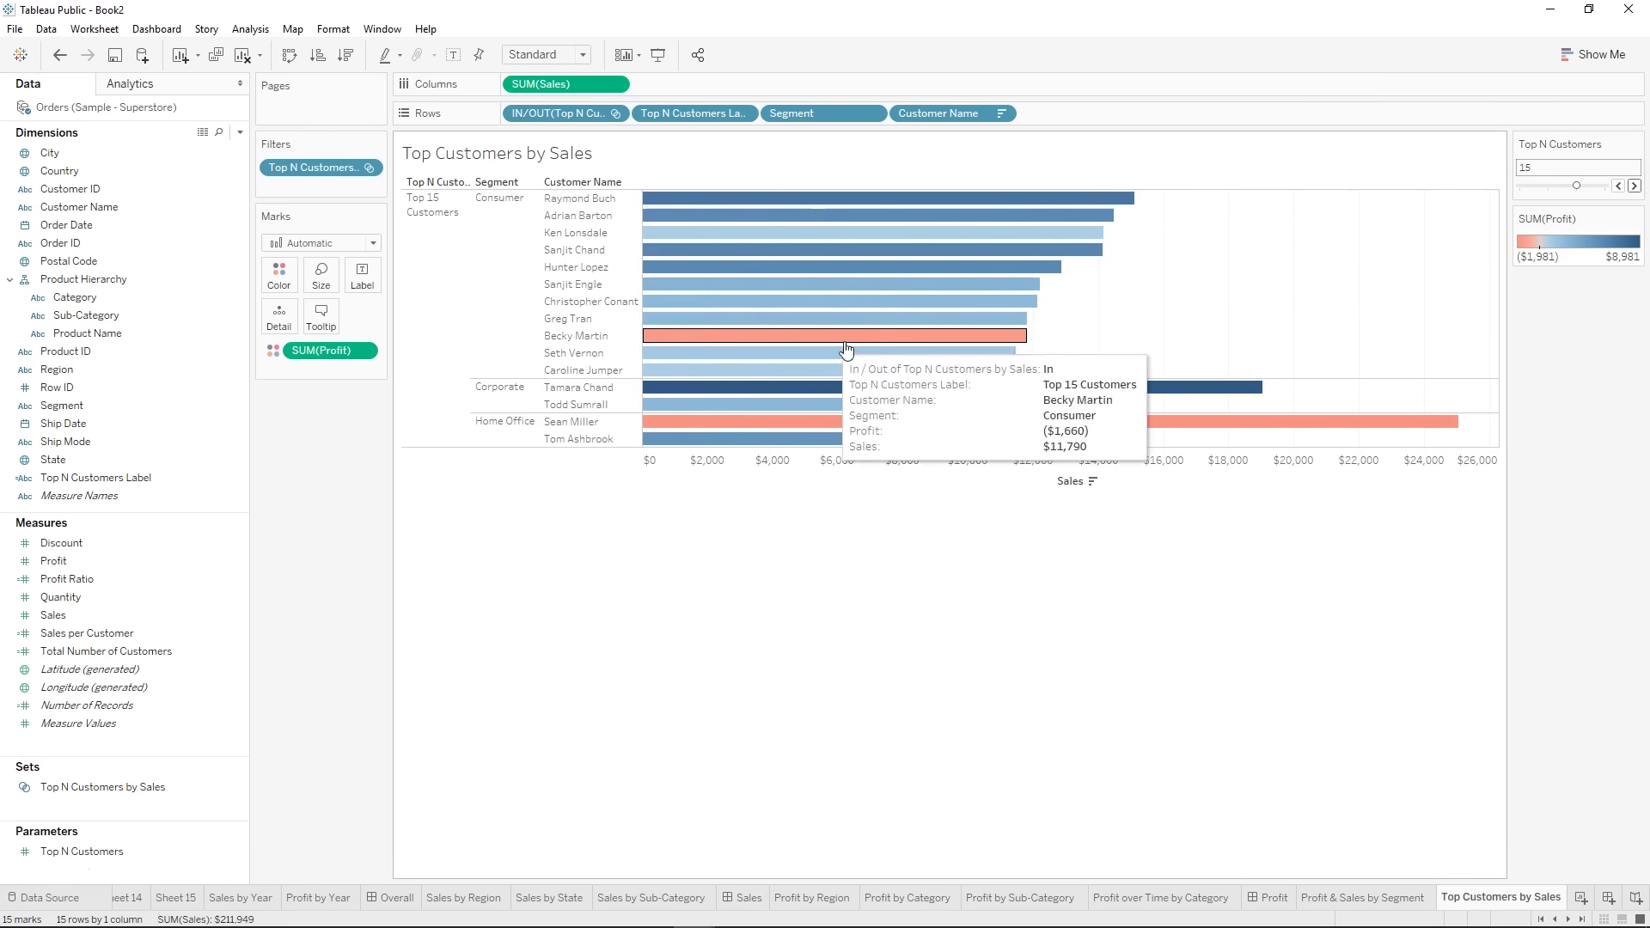
{"action": "left_click", "coordinate": [1634, 187]}
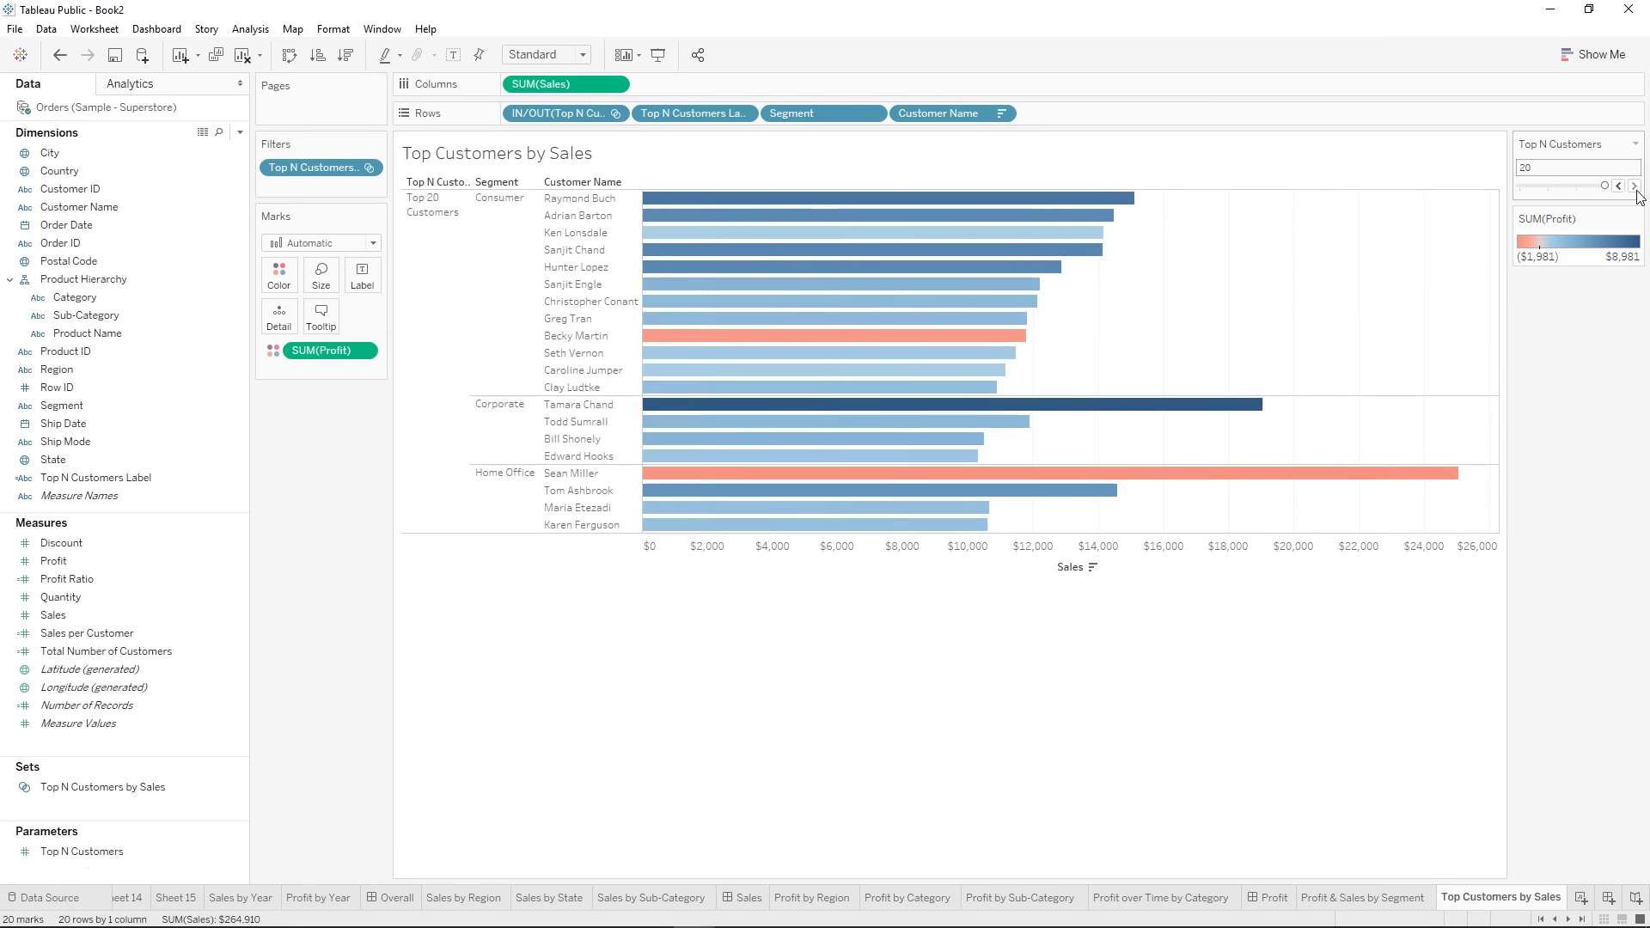
{"action": "left_click", "coordinate": [1618, 186]}
{"action": "left_click", "coordinate": [1618, 186]}
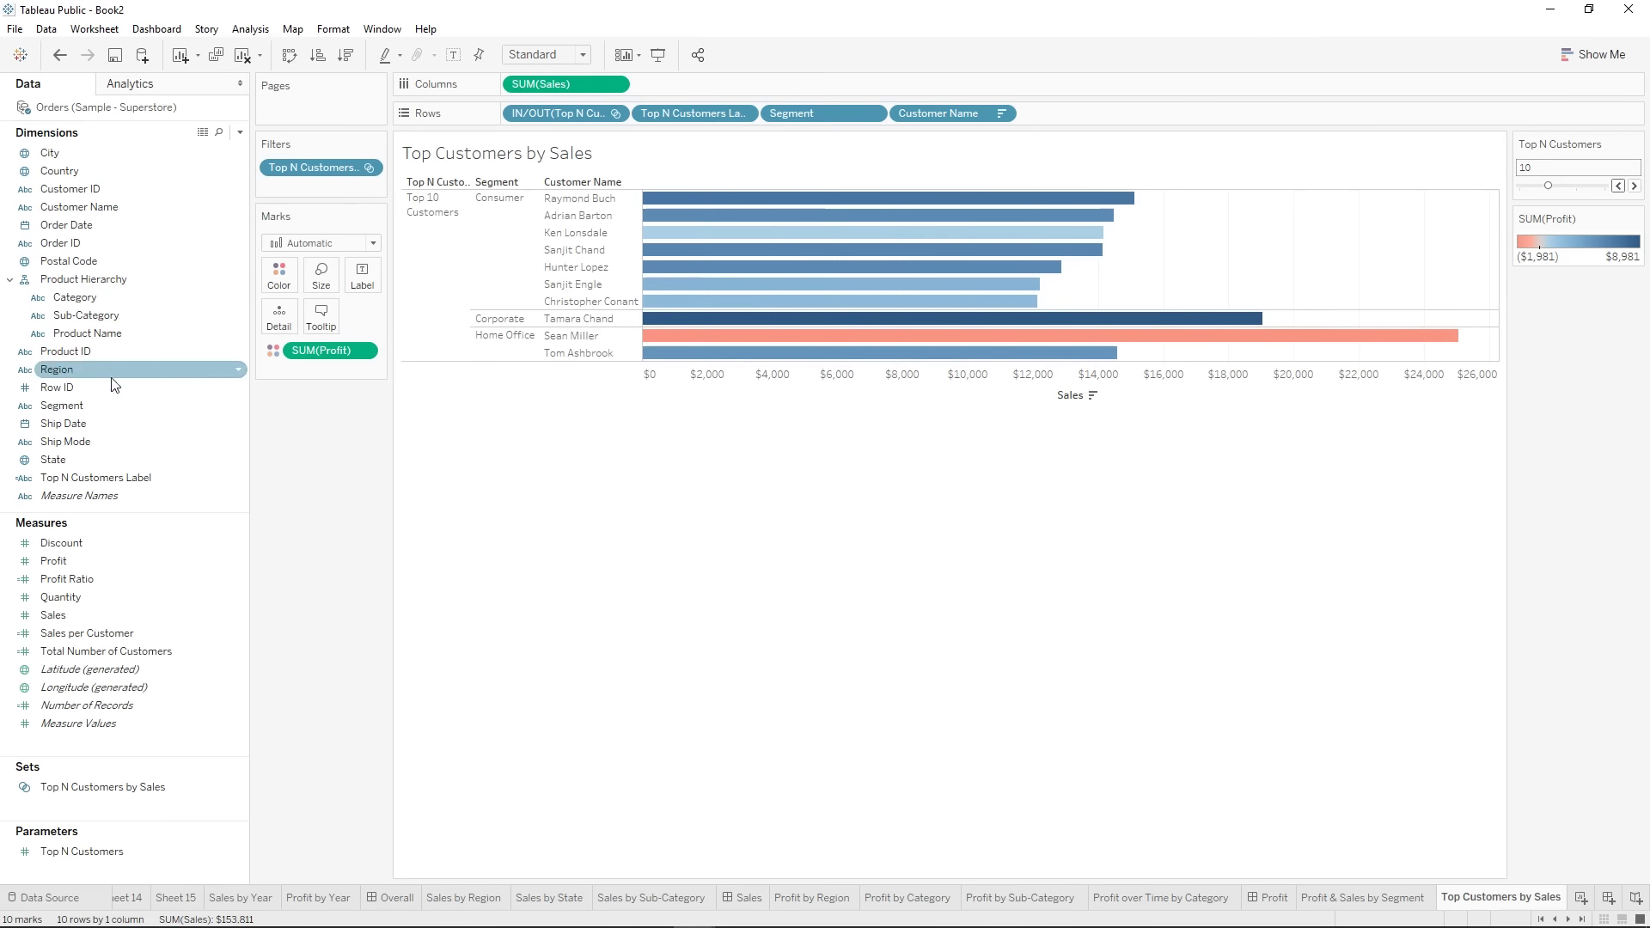
- Show filters for Category and Segment on the Top Customers by Sales worksheet
{"action": "right_click", "coordinate": [113, 294]}
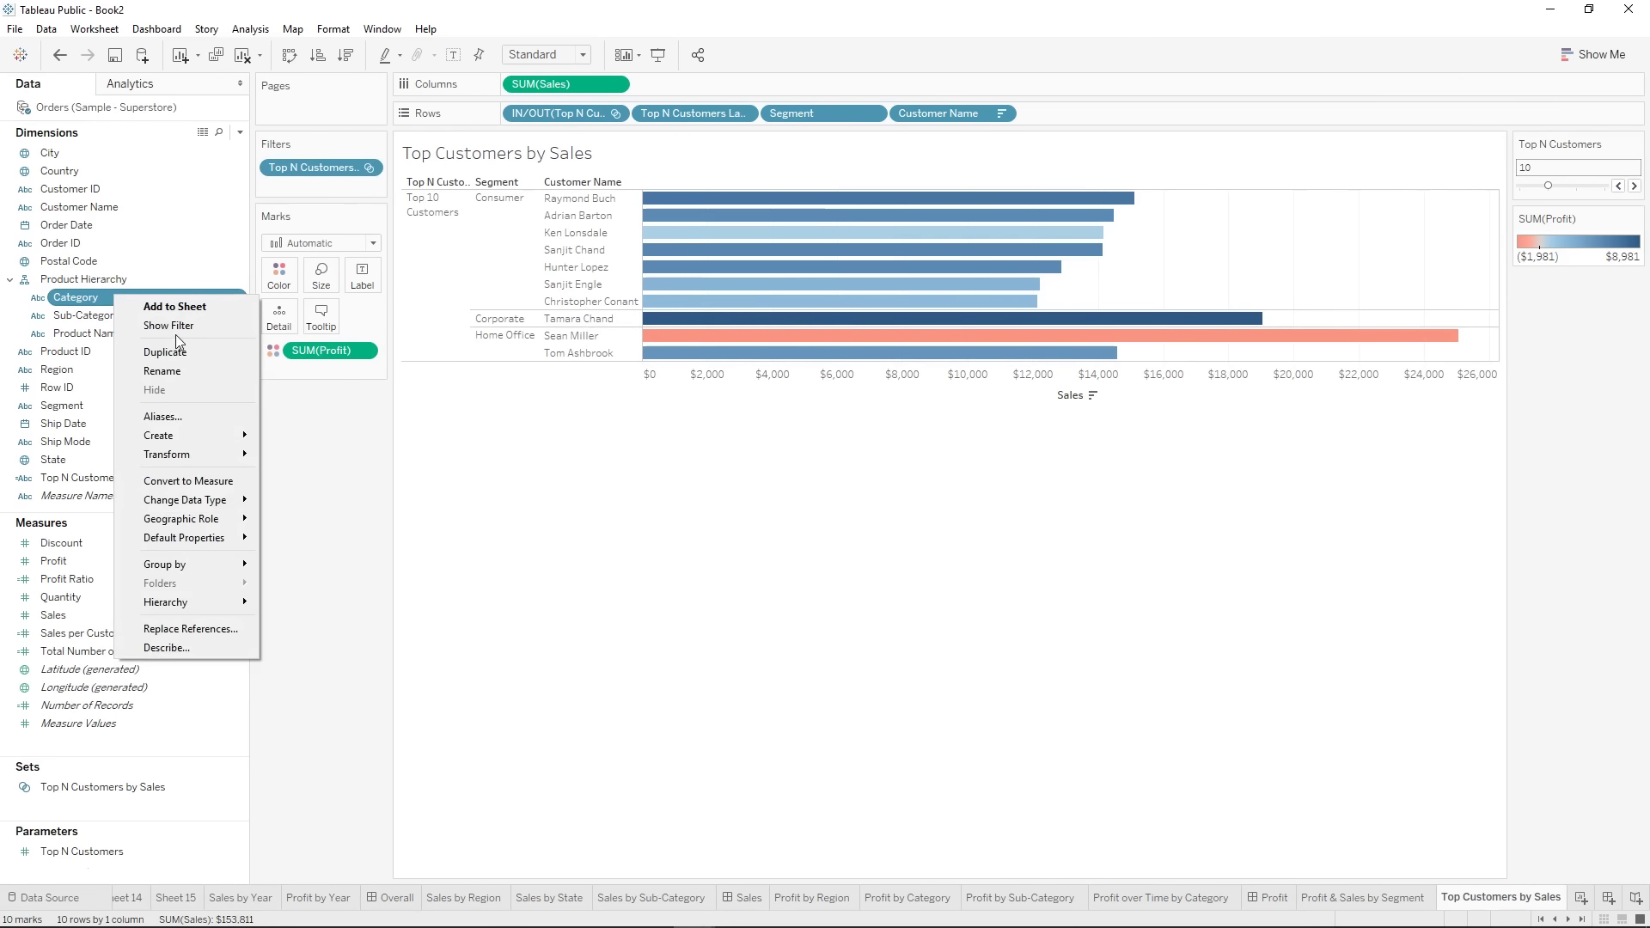
{"action": "key", "text": "Escape"}
{"action": "right_click", "coordinate": [91, 412]}
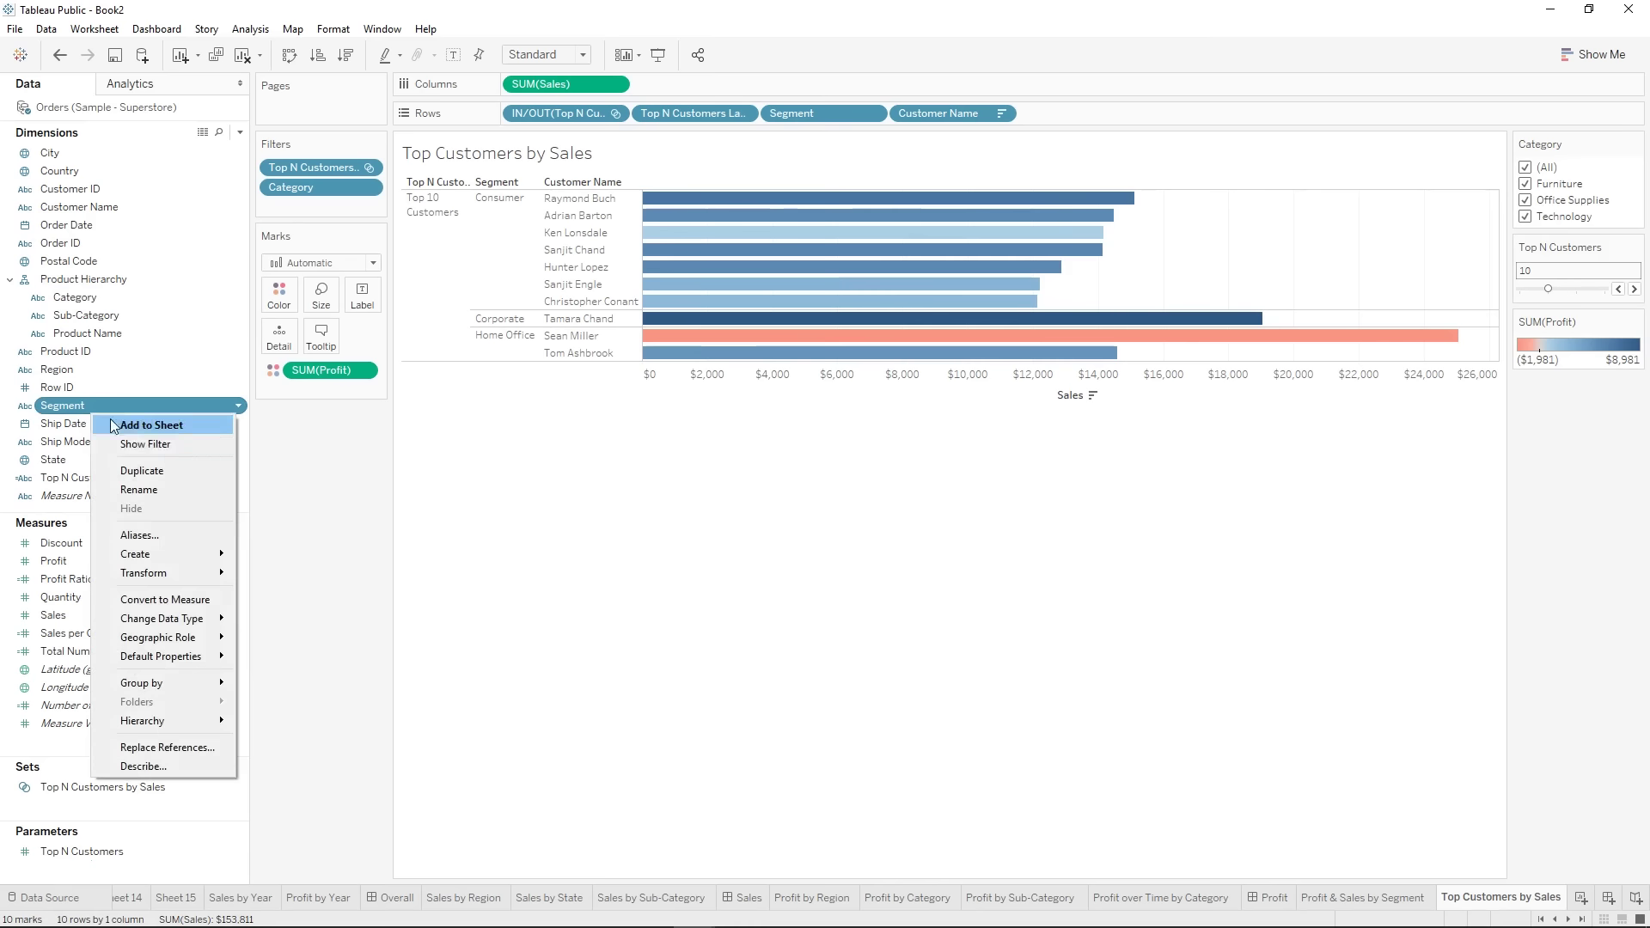
{"action": "left_click", "coordinate": [129, 446]}
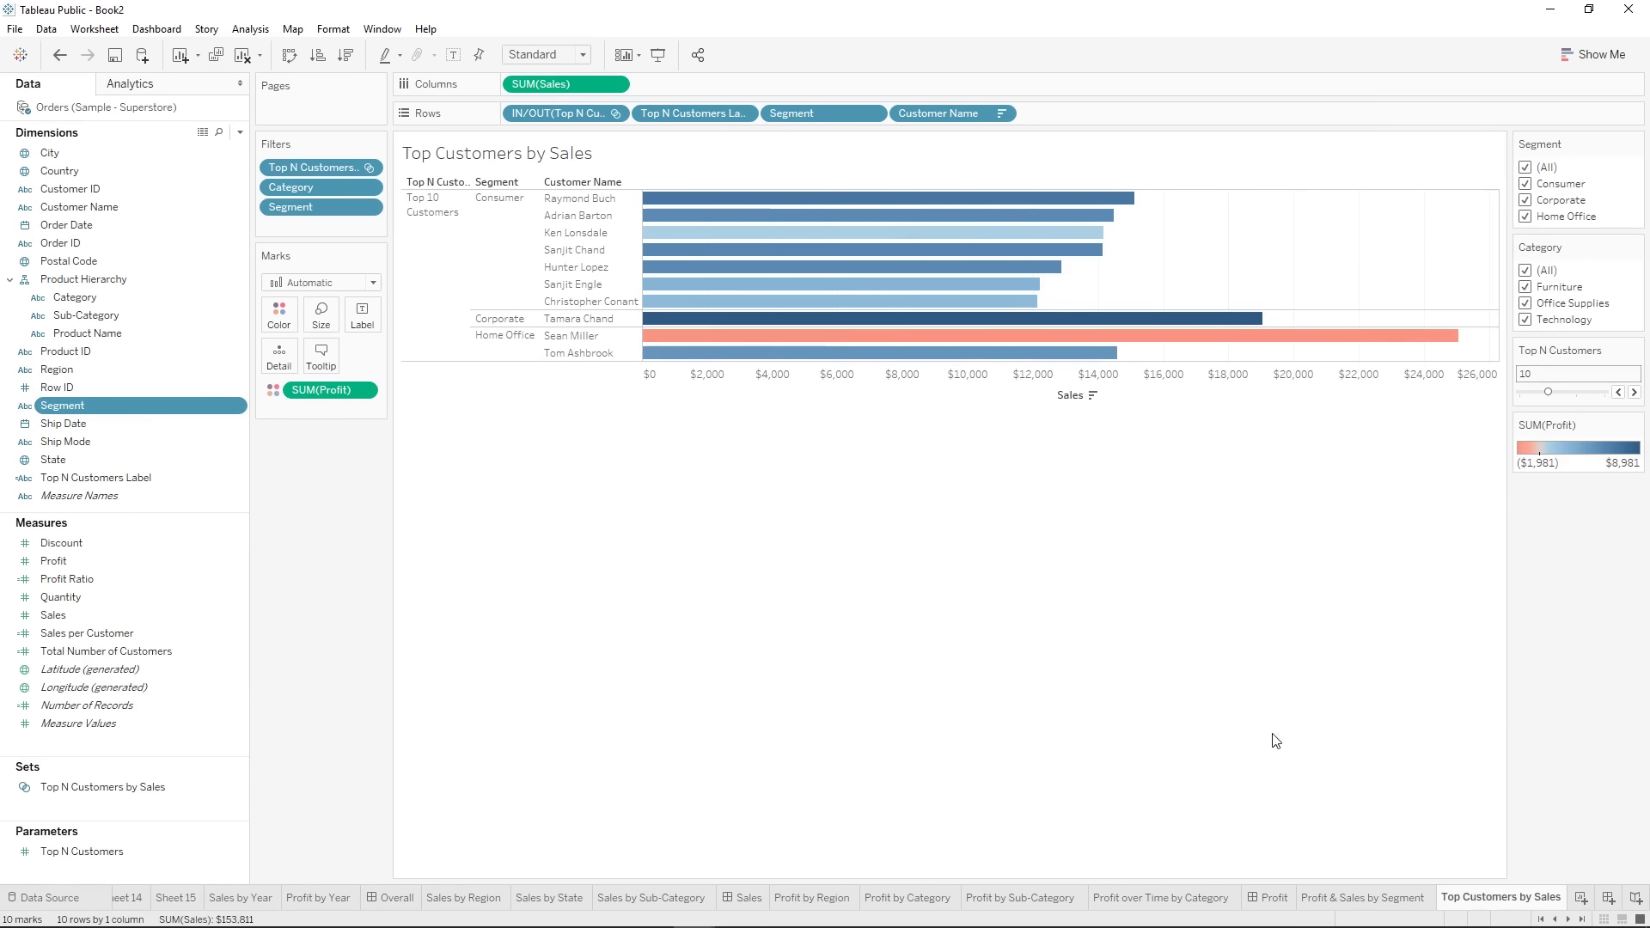
- Create a new dashboard with Automatic size and return to the Top Customers by Sales worksheet
{"action": "left_click", "coordinate": [1612, 901]}
{"action": "left_click", "coordinate": [34, 171]}
{"action": "left_click", "coordinate": [72, 200]}
{"action": "left_click", "coordinate": [77, 237]}
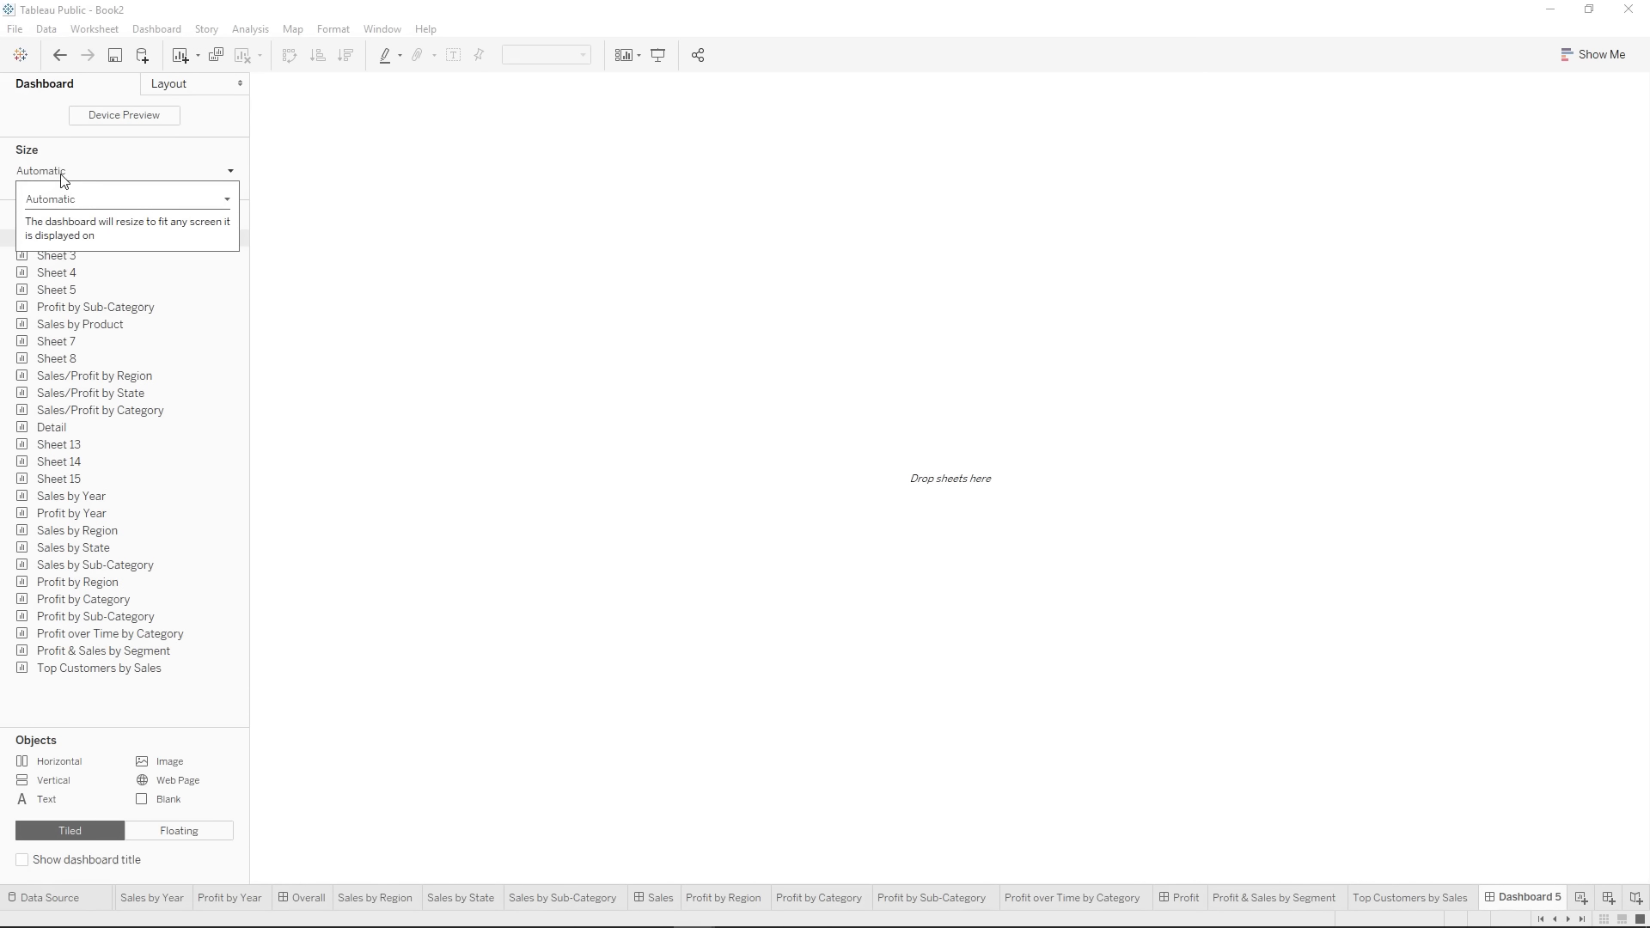
{"action": "left_click", "coordinate": [65, 174]}
{"action": "left_click", "coordinate": [57, 171]}
{"action": "left_click", "coordinate": [1429, 897]}
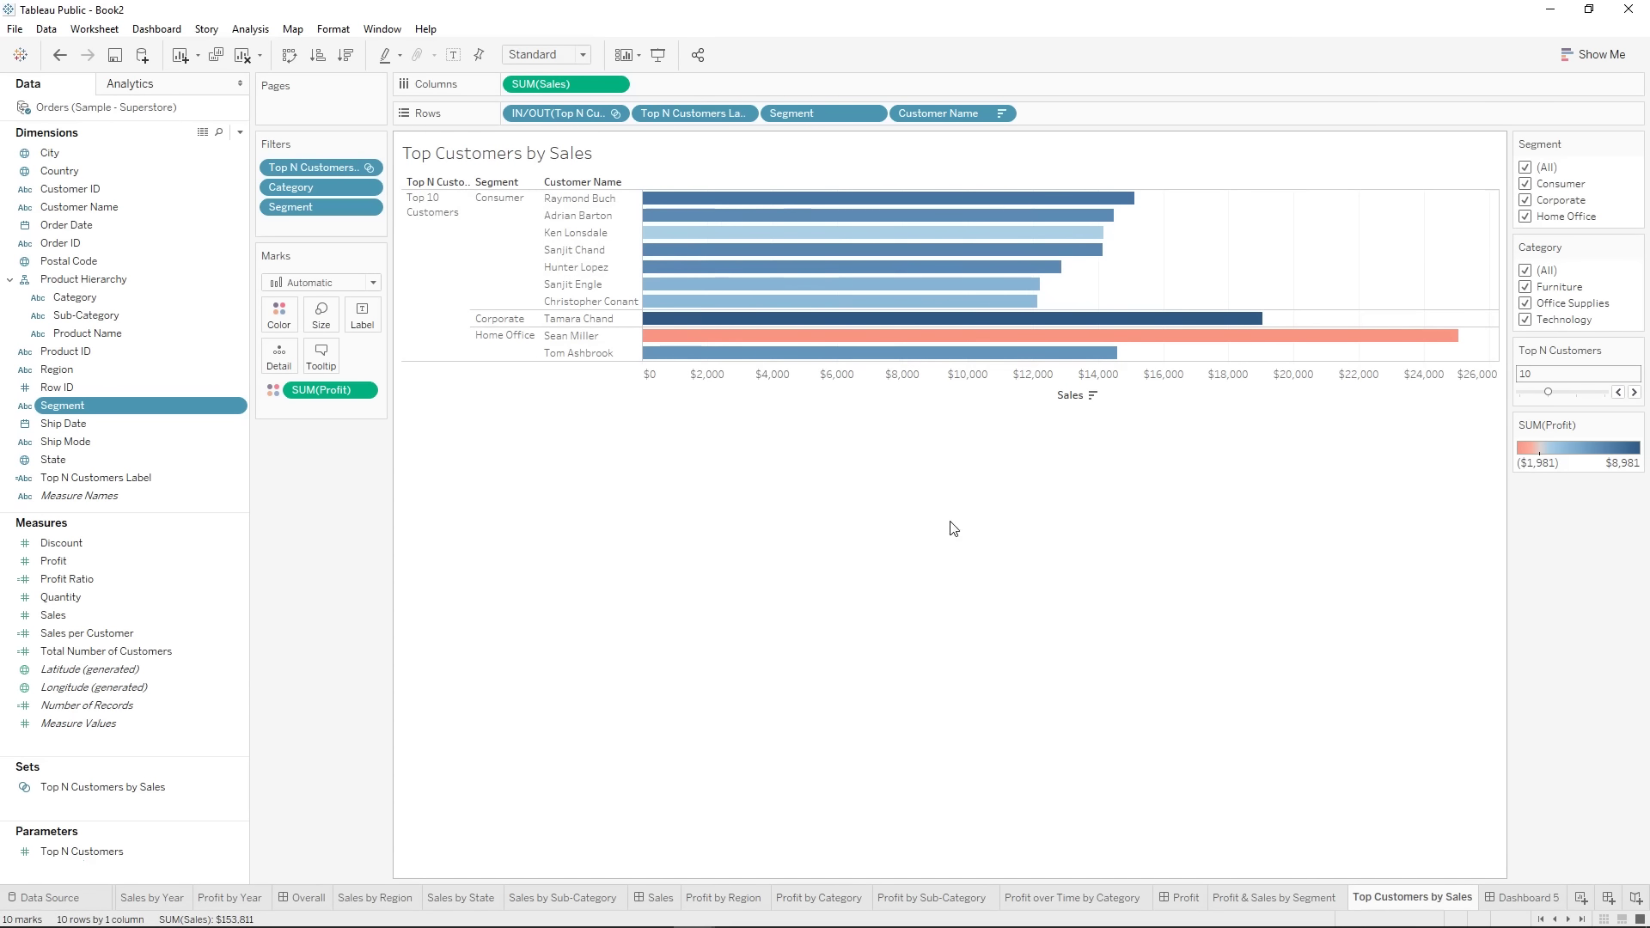
- Give the new dashboard a fixed custom size of 1400 x 1000 px
{"action": "left_click", "coordinate": [1531, 904]}
{"action": "left_click", "coordinate": [40, 172]}
{"action": "left_click", "coordinate": [142, 201]}
{"action": "left_click", "coordinate": [72, 220]}
{"action": "double_click", "coordinate": [71, 274]}
{"action": "type", "text": "1400"}
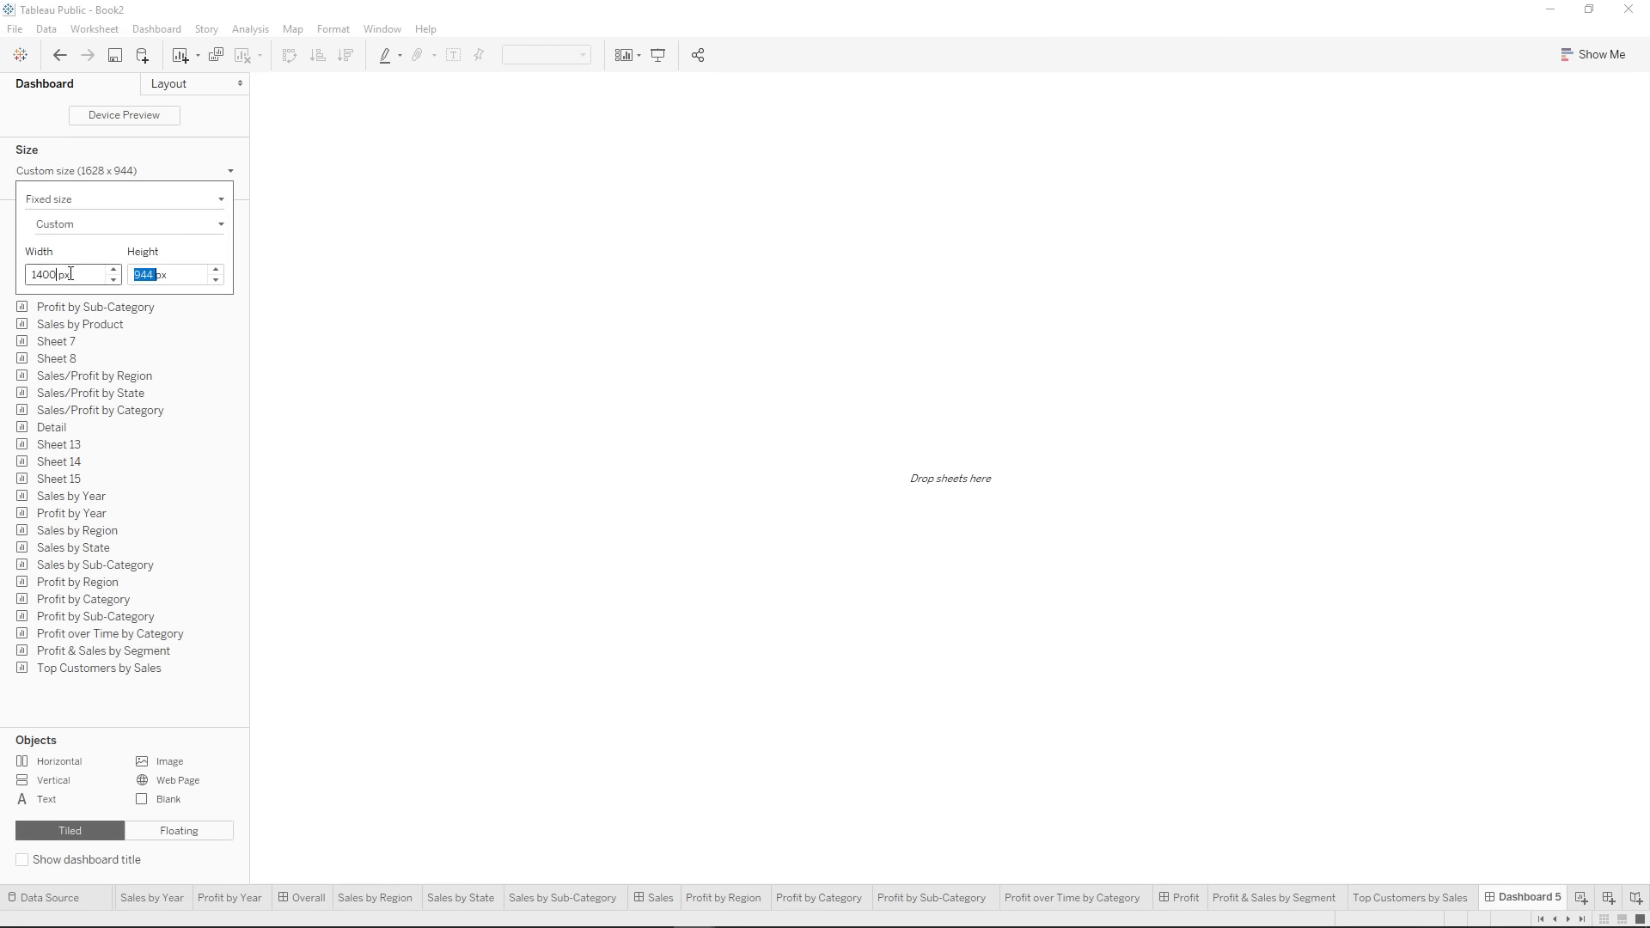
{"action": "type", "text": "00 x 1000"}
{"action": "key", "text": "Return"}
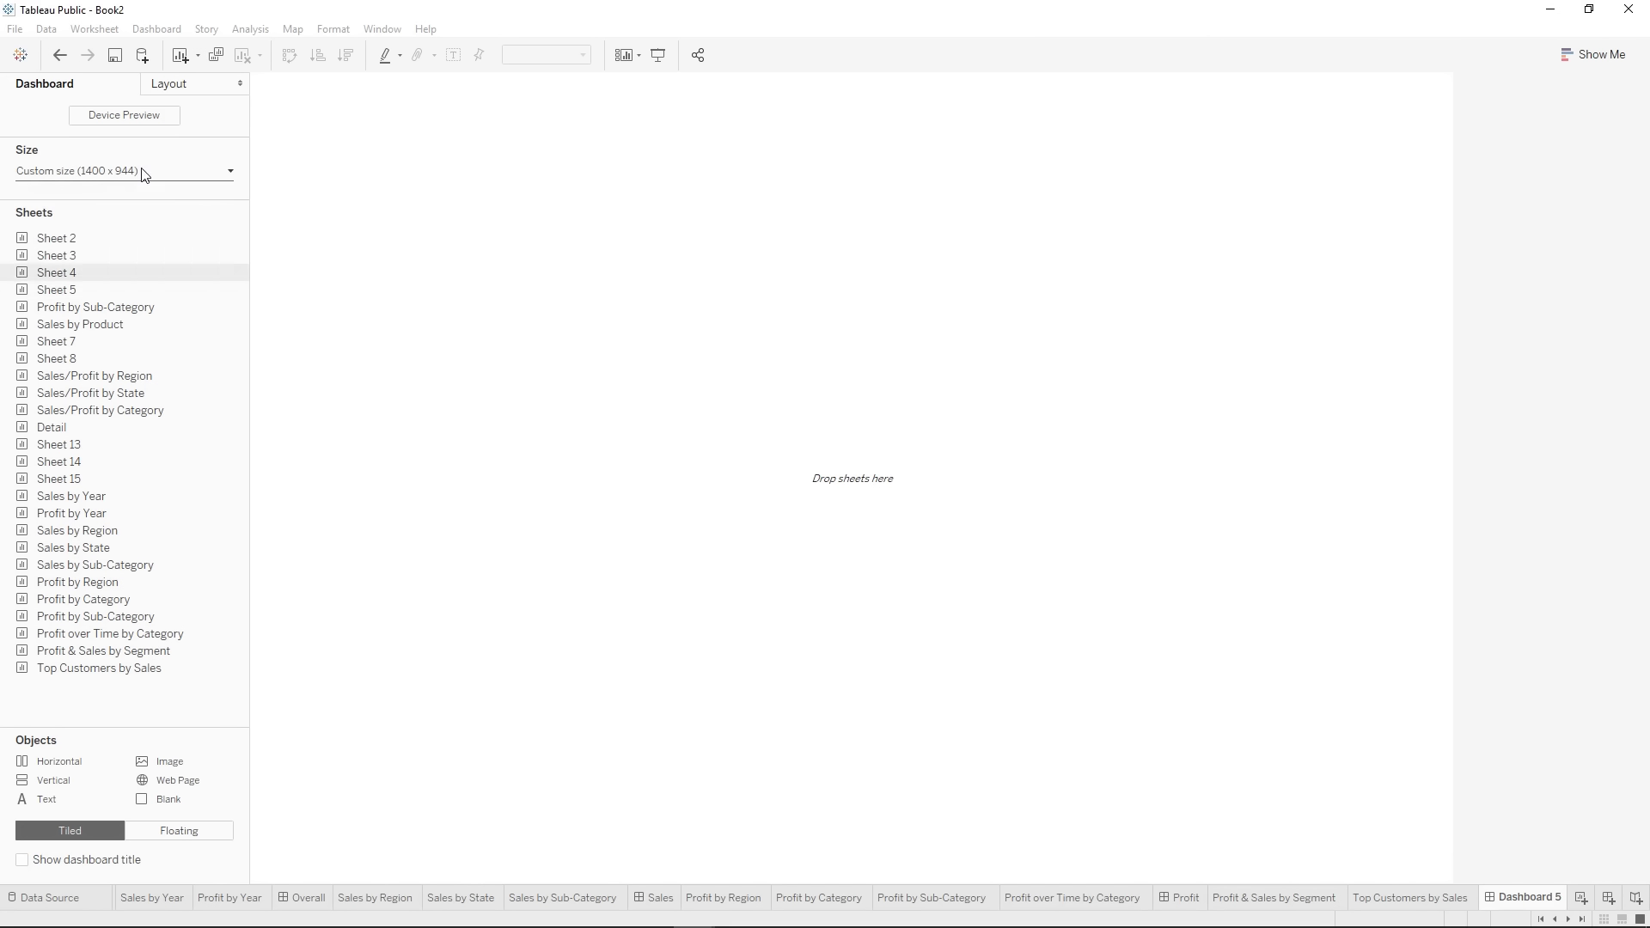
- Place Profit & Sales by Segment on the dashboard with Top Customers by Sales to its right
{"action": "left_click_drag", "start_coordinate": [157, 656], "coordinate": [373, 592]}
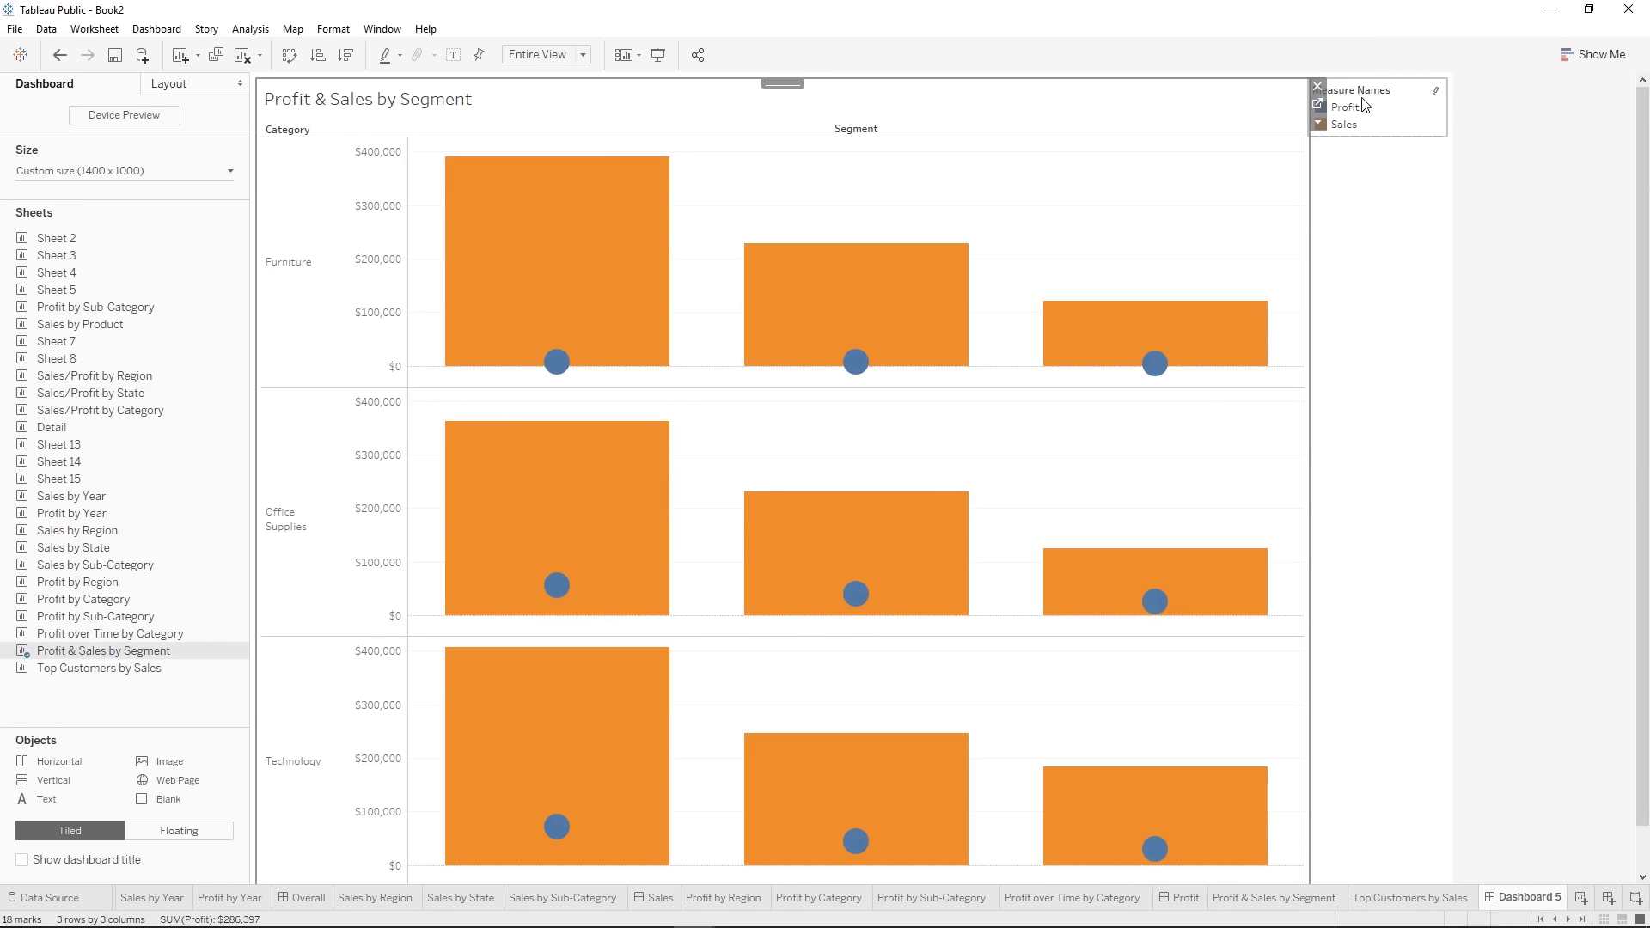
{"action": "left_click_drag", "start_coordinate": [84, 671], "coordinate": [1180, 537]}
{"action": "left_click_drag", "start_coordinate": [1252, 490], "coordinate": [1258, 491]}
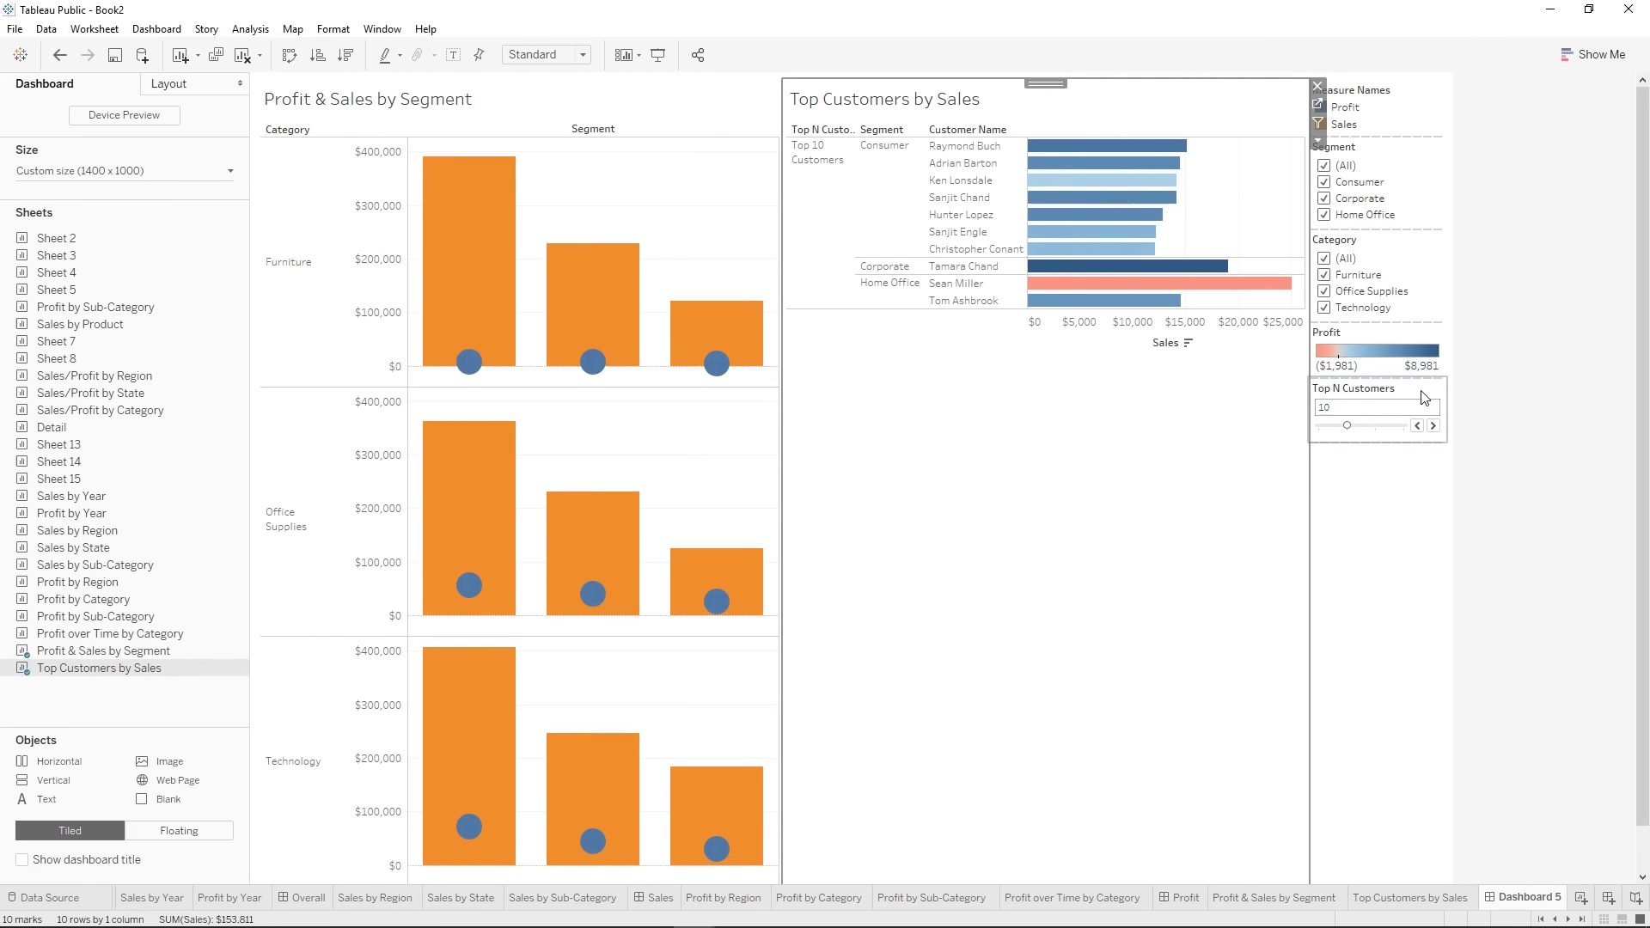
- Remove the Top N Customers parameter control from the dashboard and bring it back through the Top Customers by Sales view's parameters
{"action": "left_click", "coordinate": [1456, 384]}
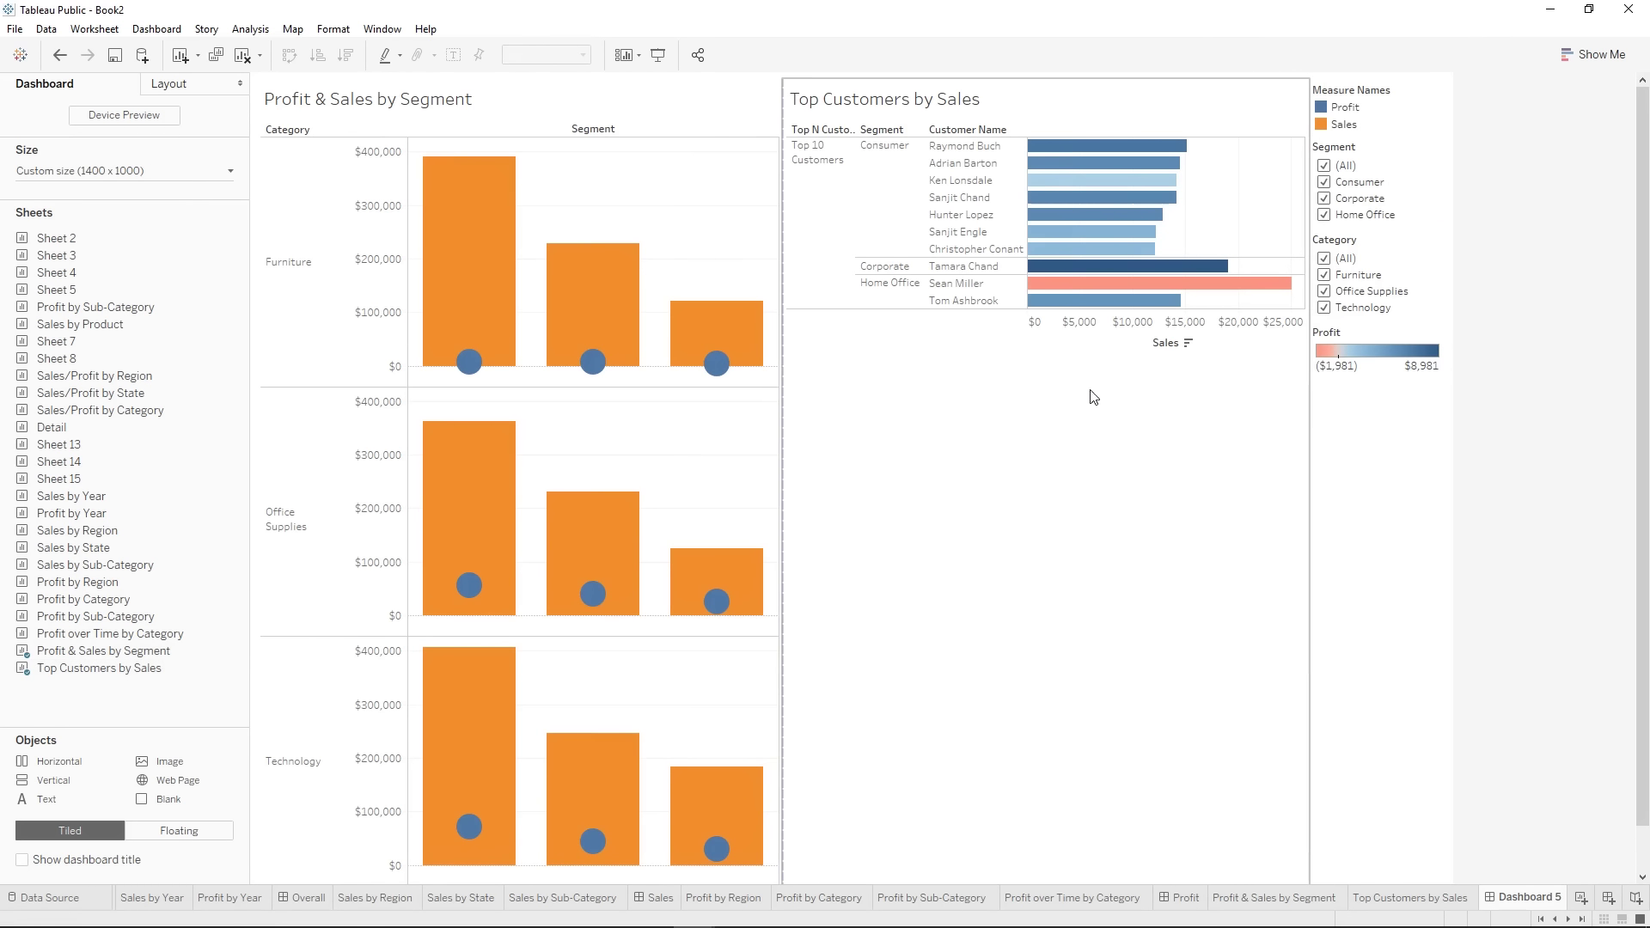
{"action": "left_click", "coordinate": [1206, 393]}
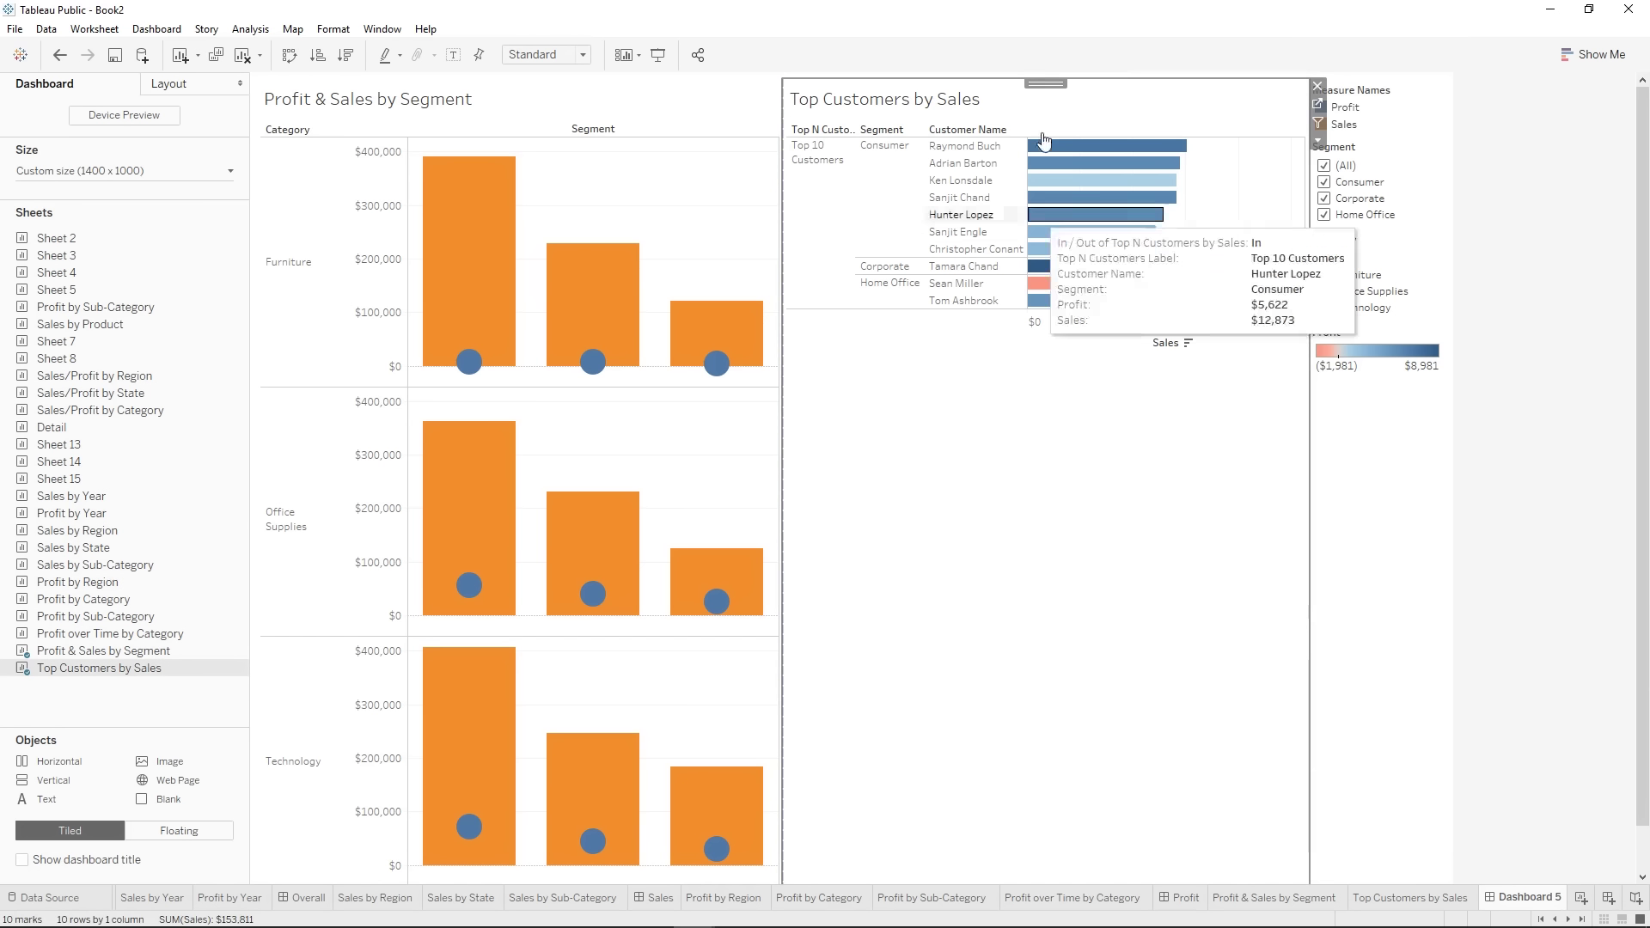
{"action": "left_click", "coordinate": [1319, 141]}
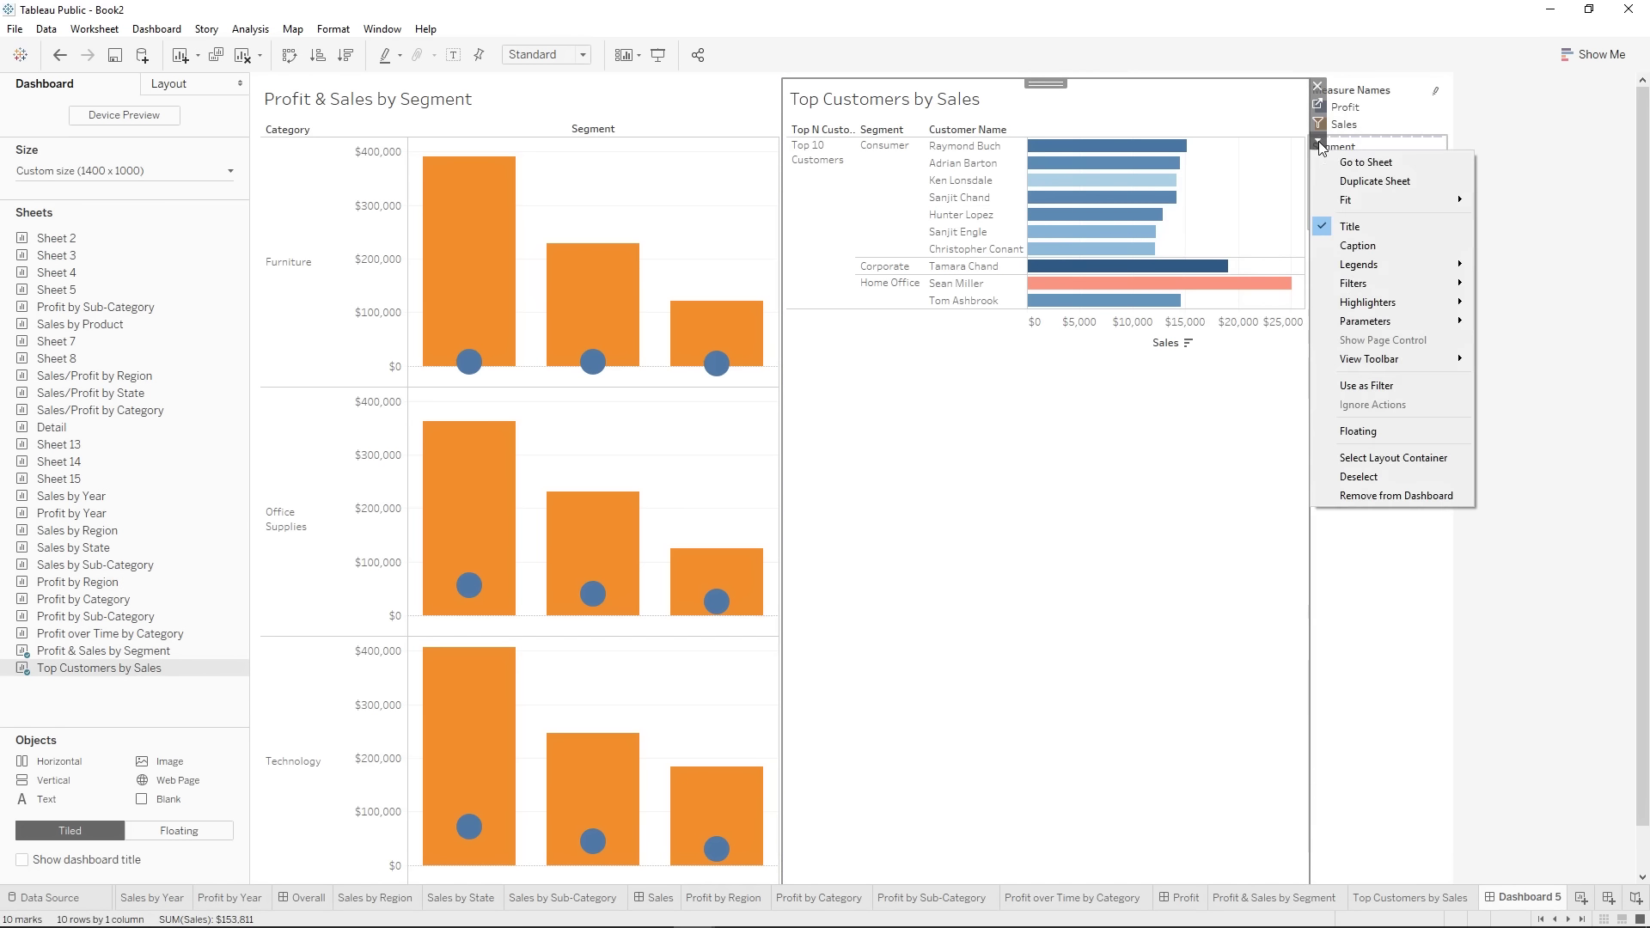
{"action": "mouse_move", "coordinate": [1394, 321]}
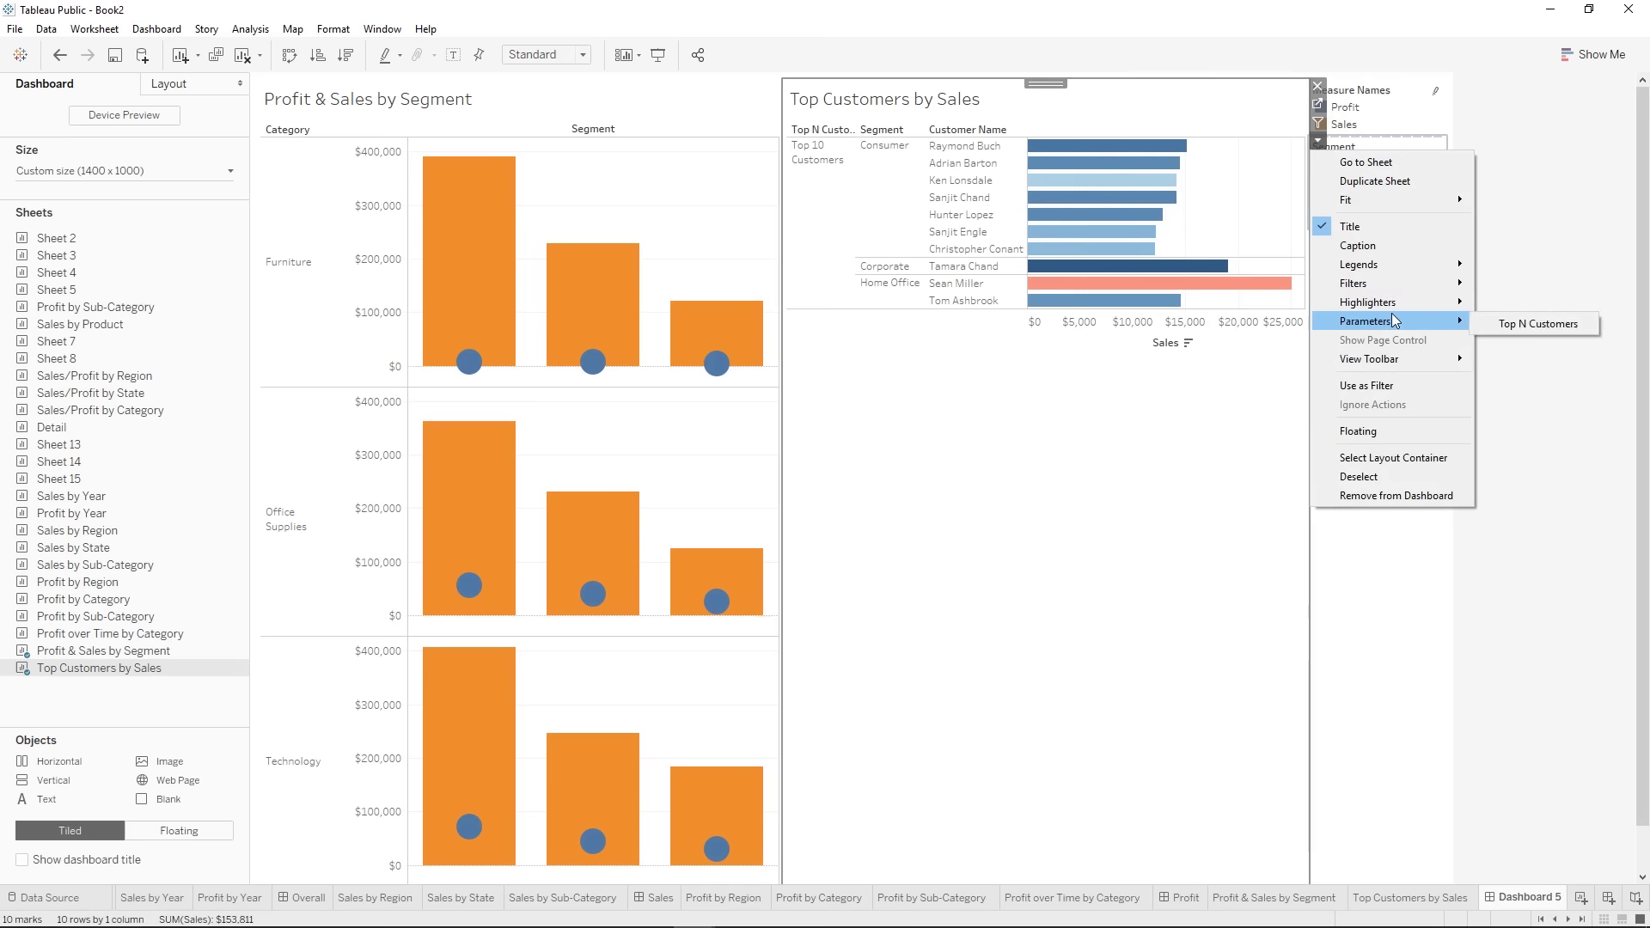
{"action": "left_click", "coordinate": [1537, 325]}
- Show the Top N Customers parameter control on the dashboard through the Profit & Sales by Segment view's parameters
{"action": "left_click", "coordinate": [658, 148]}
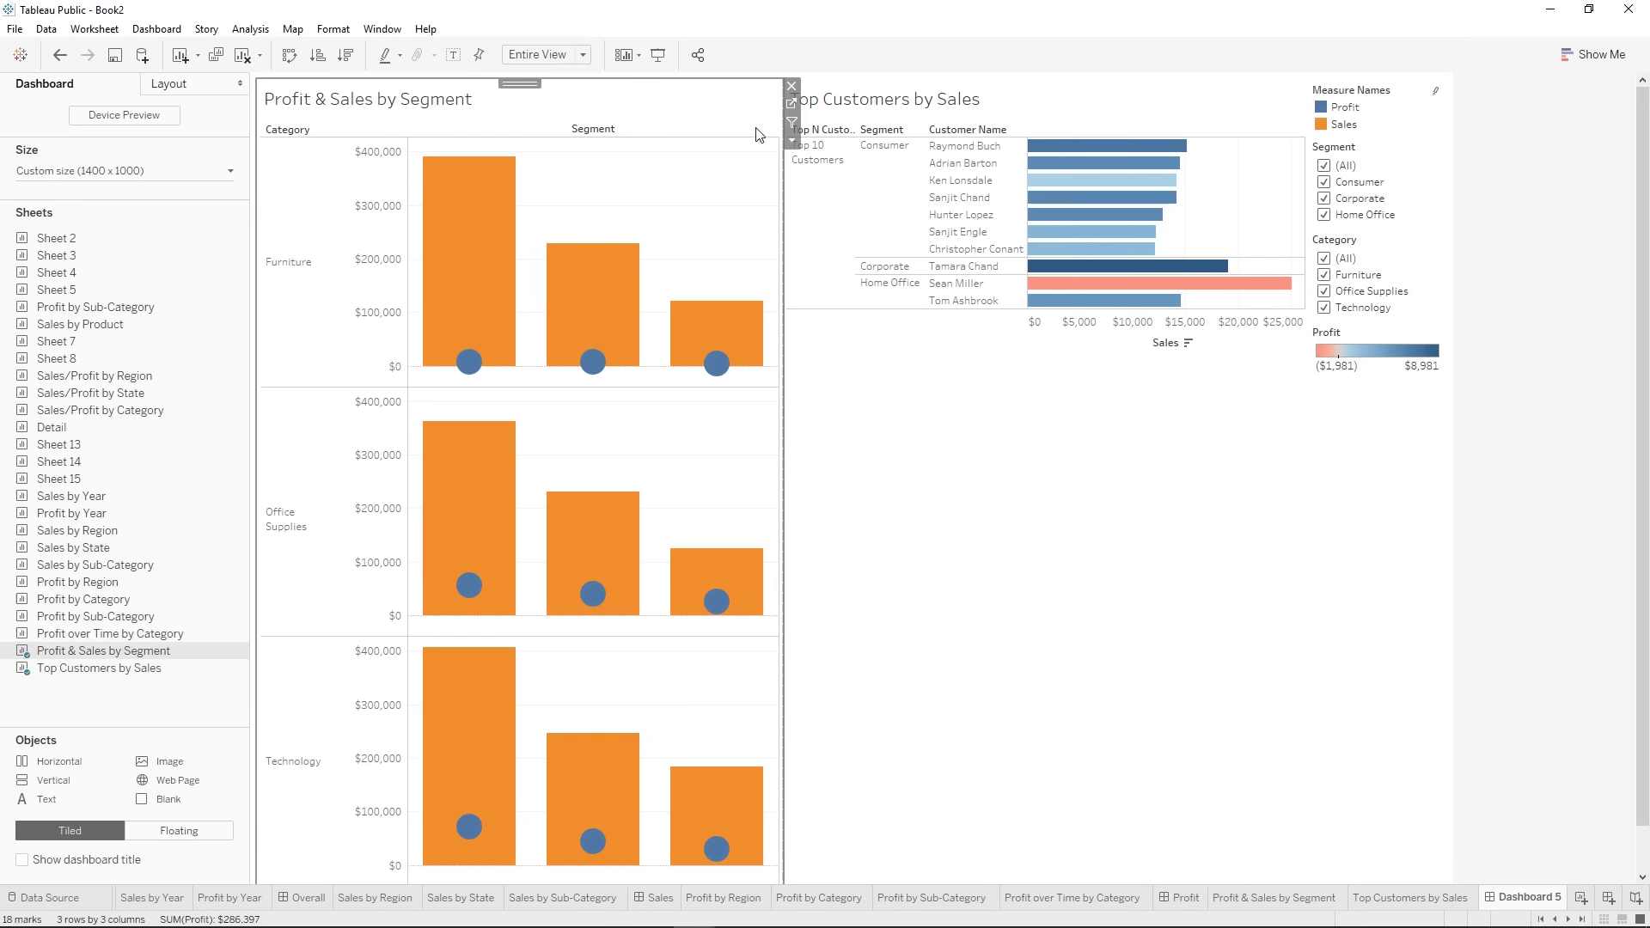
{"action": "left_click", "coordinate": [794, 142]}
{"action": "mouse_move", "coordinate": [894, 318]}
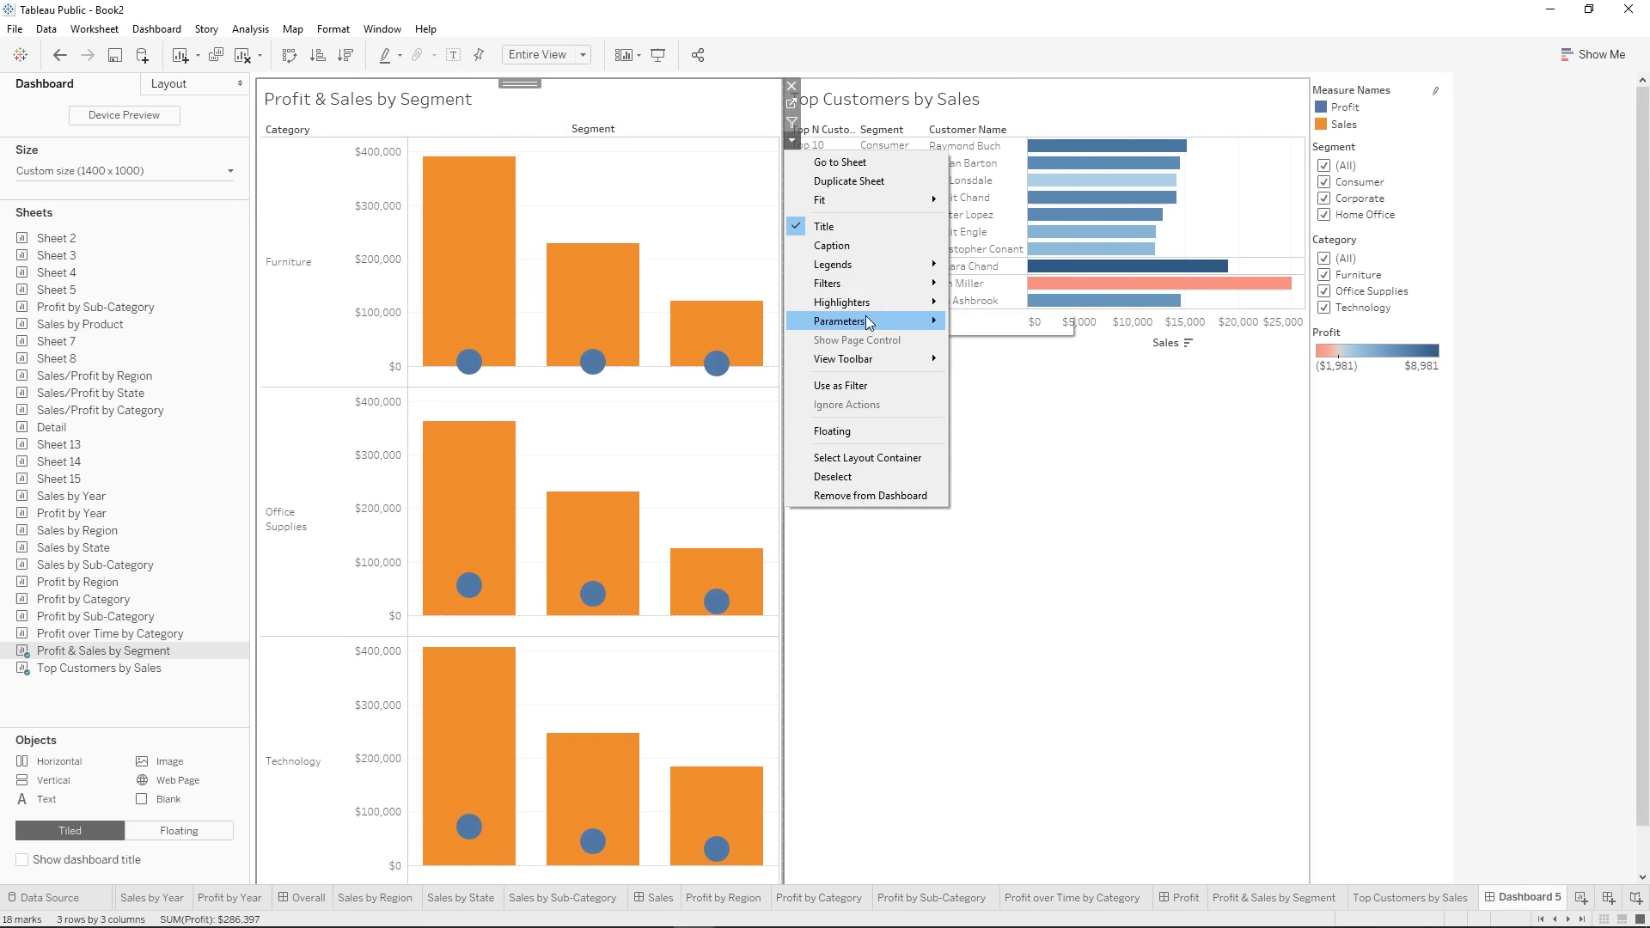
{"action": "left_click", "coordinate": [1006, 324]}
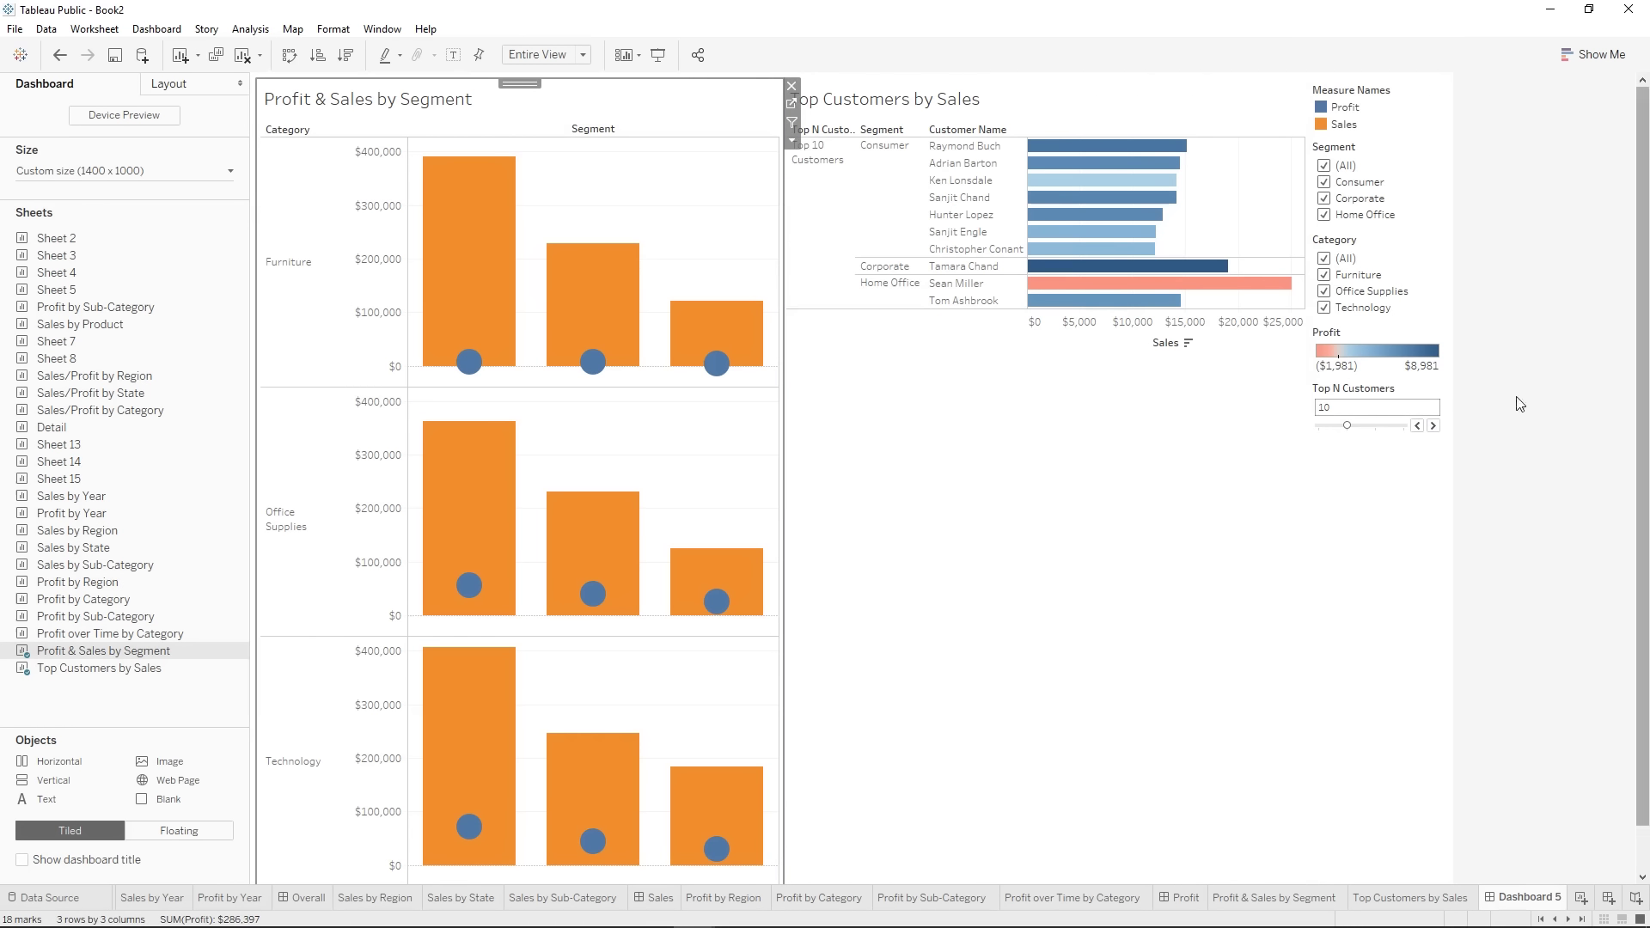
{"action": "right_click", "coordinate": [1417, 406]}
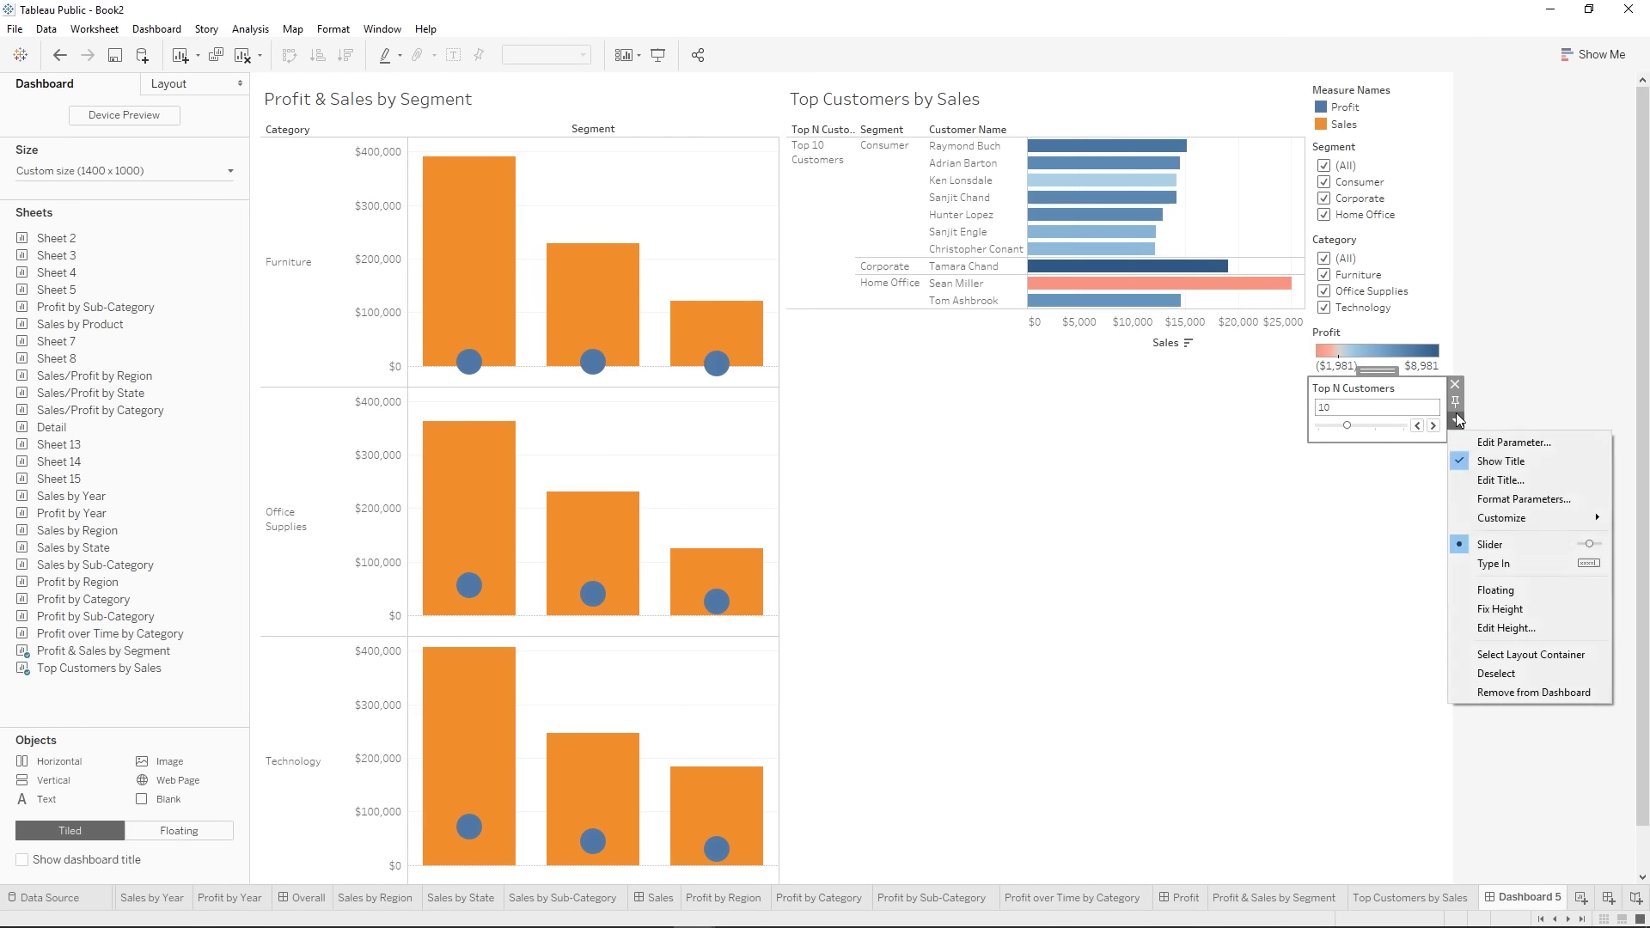
{"action": "left_click", "coordinate": [1353, 519]}
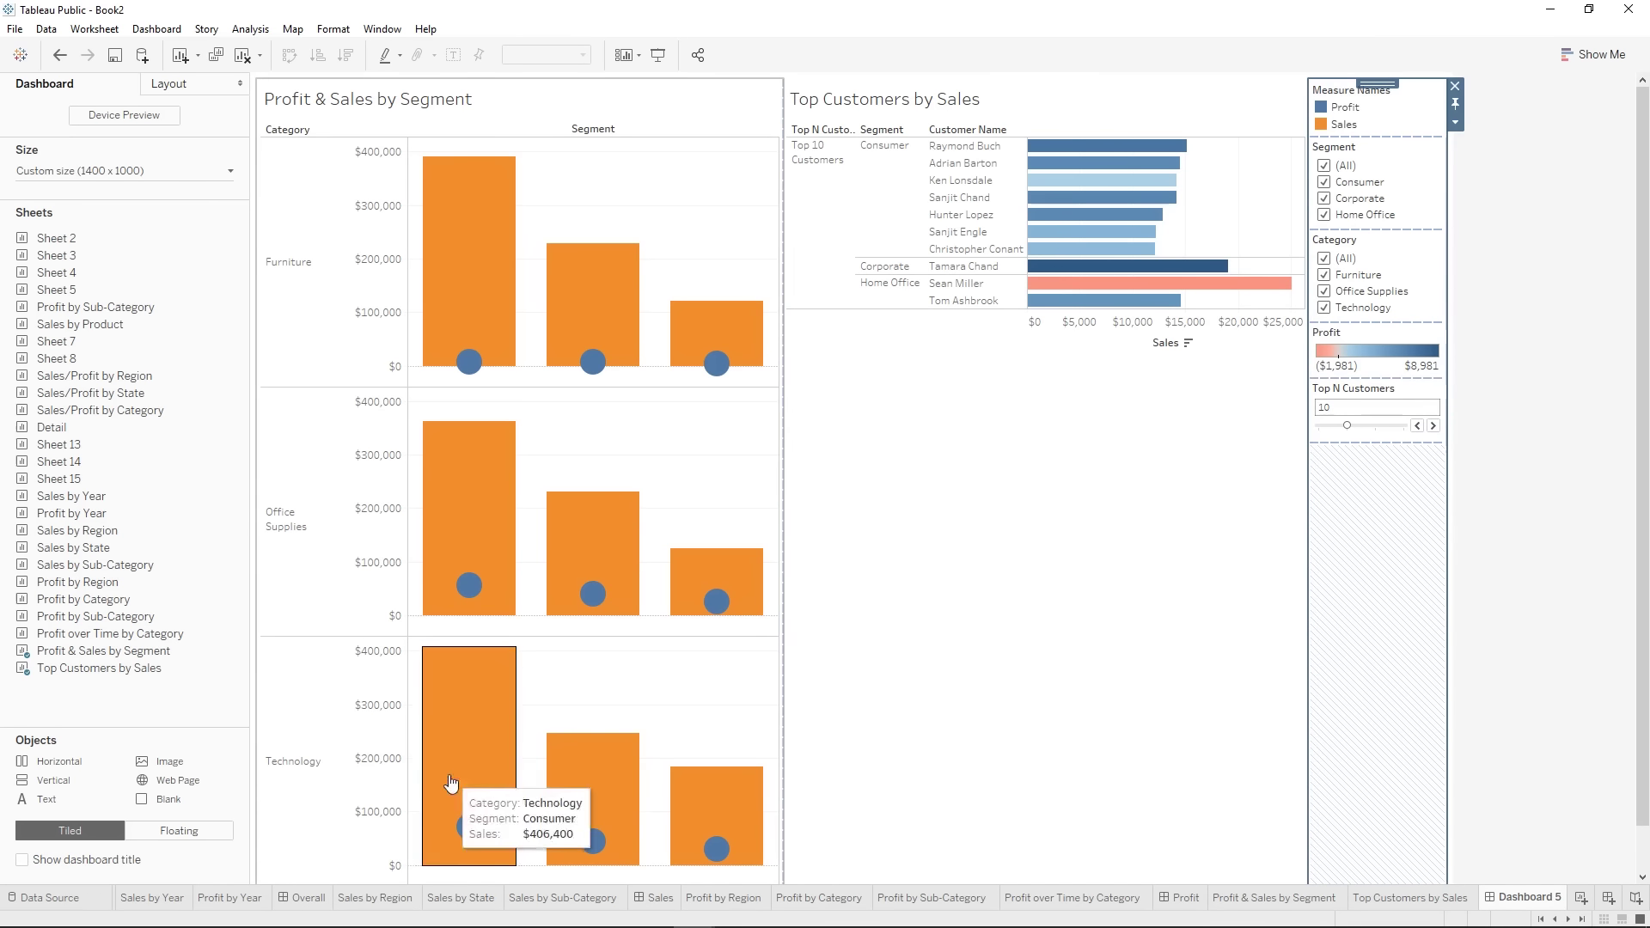
{"action": "scroll", "coordinate": [232, 900], "scroll_direction": "up", "scroll_amount": 5}
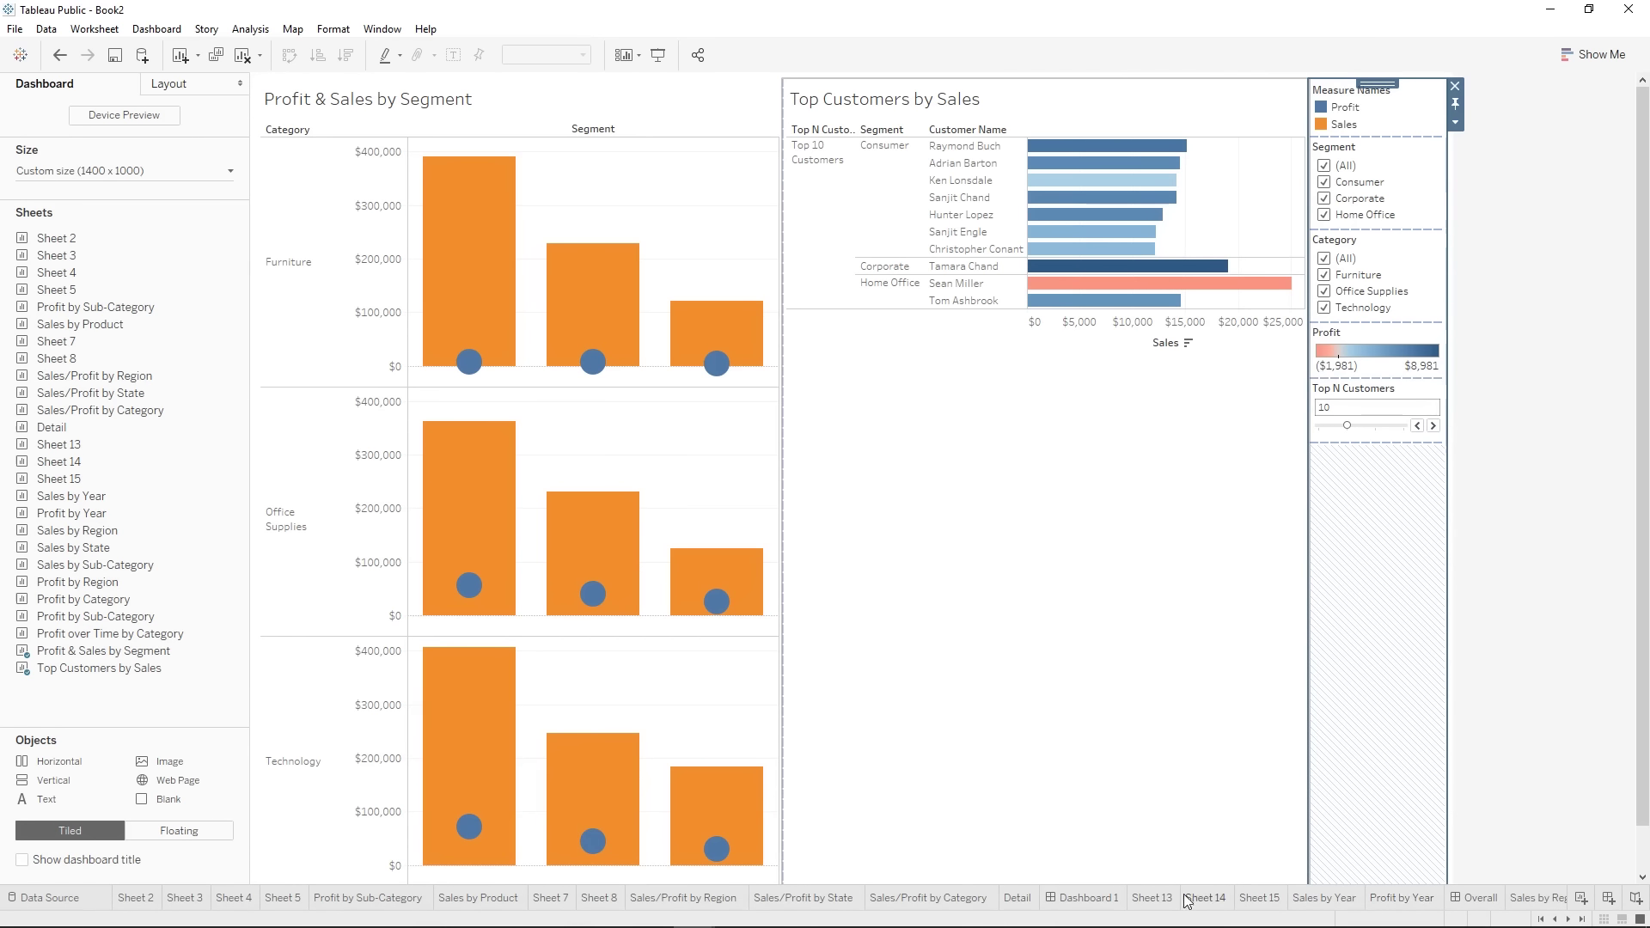
{"action": "left_click", "coordinate": [599, 898]}
{"action": "scroll", "coordinate": [1512, 903], "scroll_direction": "down", "scroll_amount": 6}
{"action": "left_click", "coordinate": [1536, 901]}
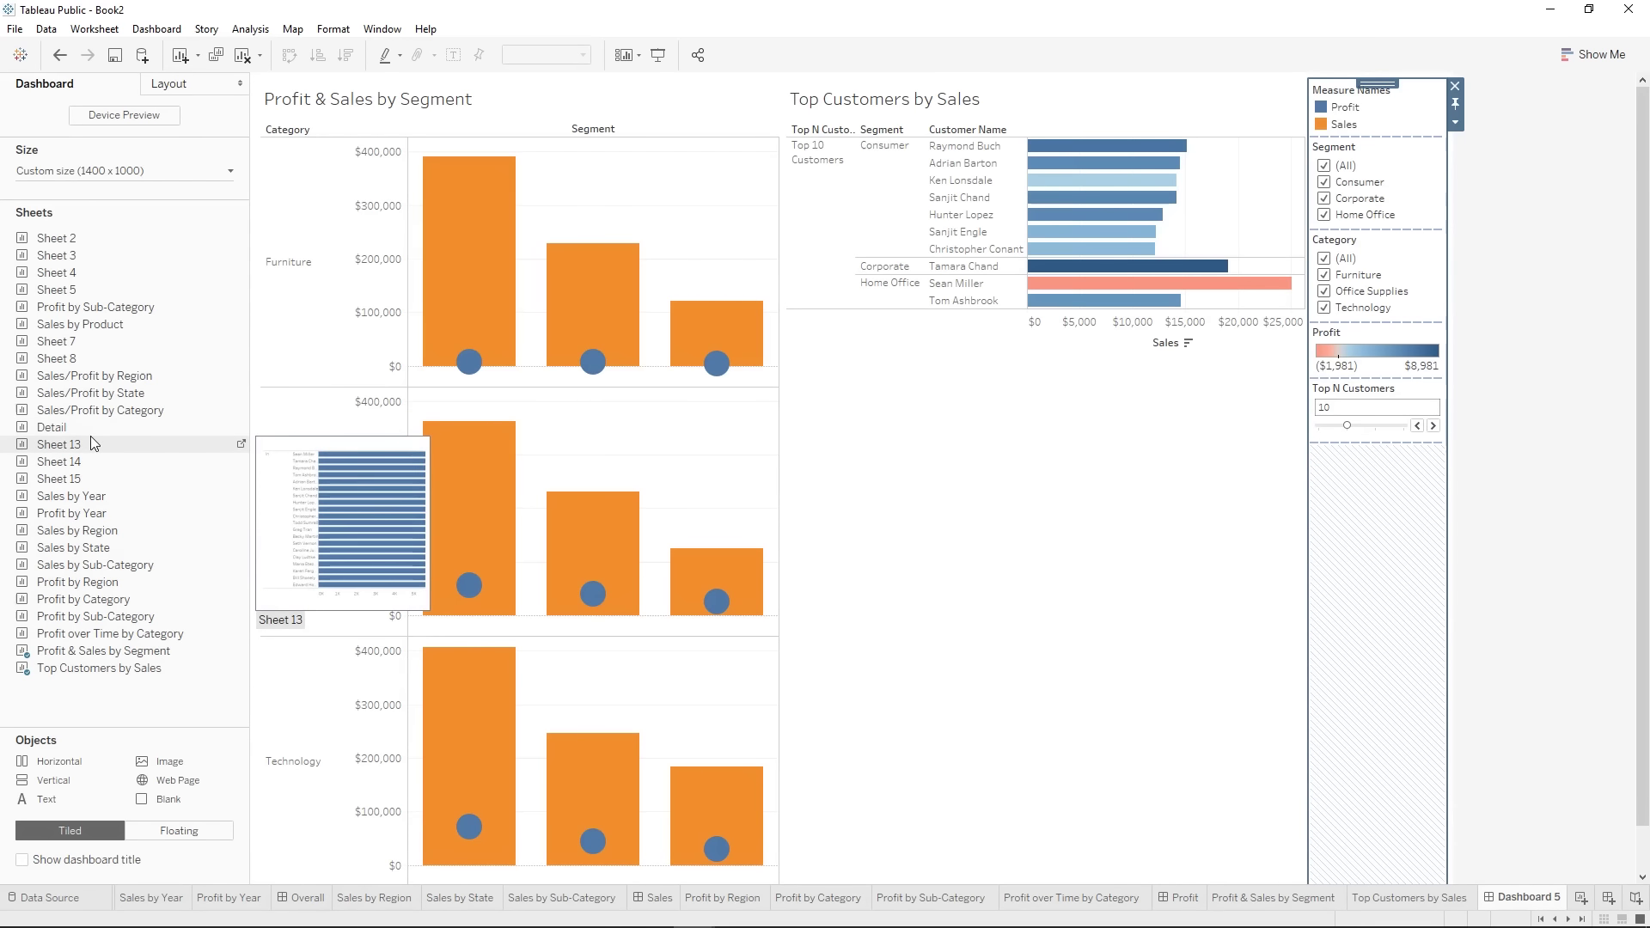
- Raise the Top N Customers parameter to 20 on Sheet 13 and return to Dashboard 5
{"action": "left_click_drag", "start_coordinate": [90, 438], "coordinate": [402, 902]}
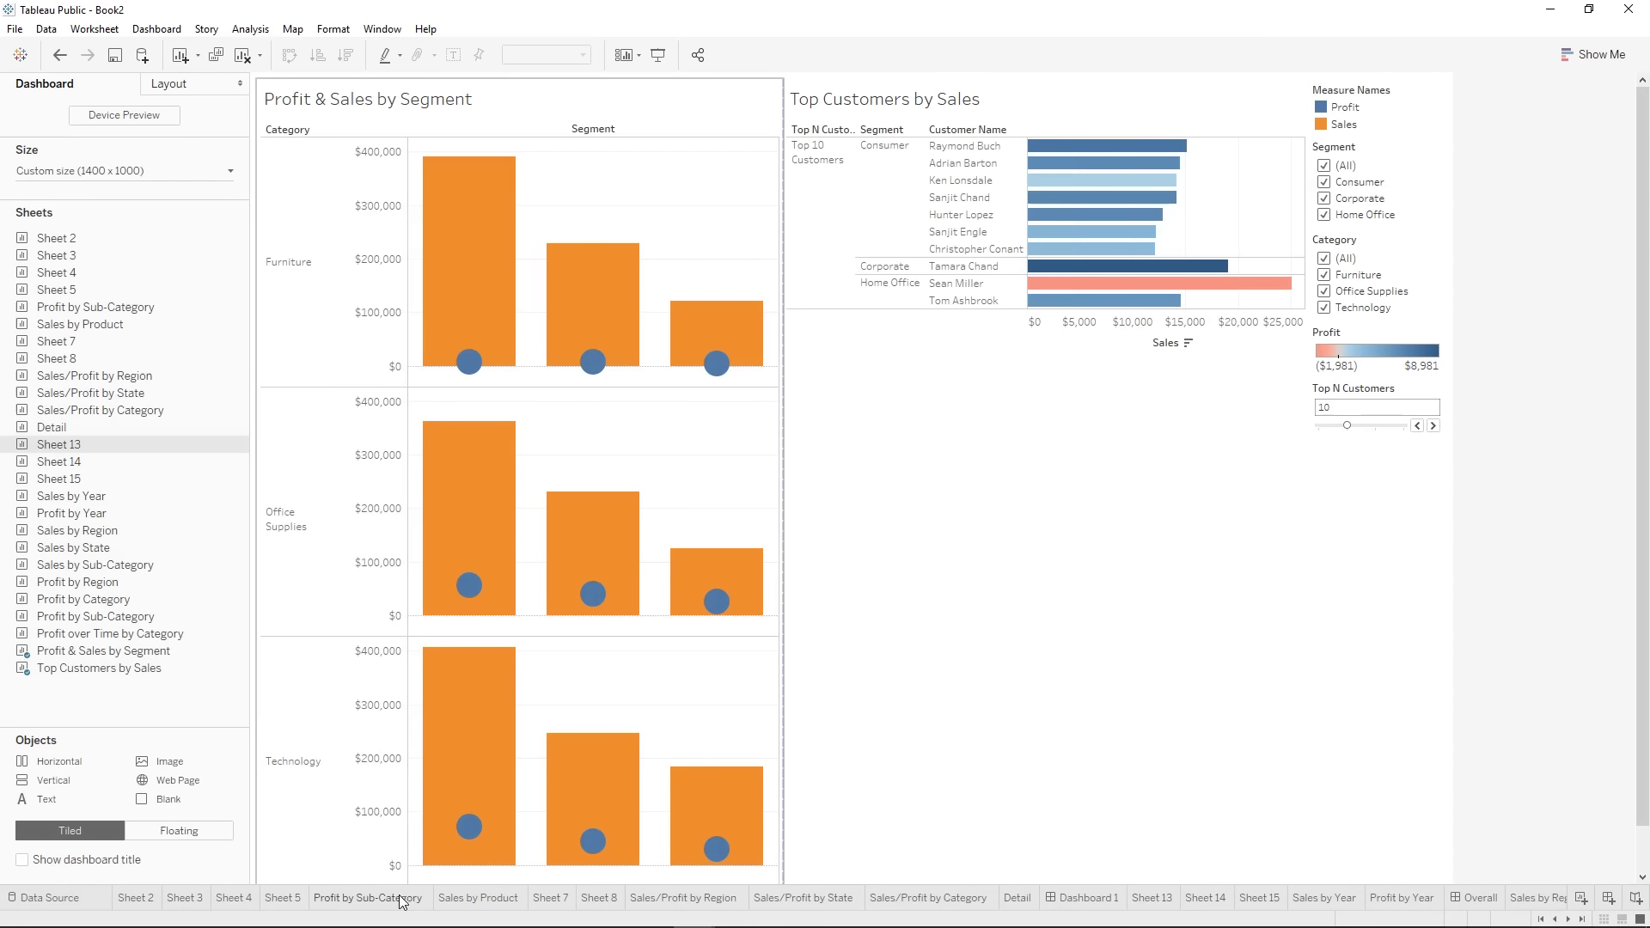
{"action": "left_click", "coordinate": [1151, 898]}
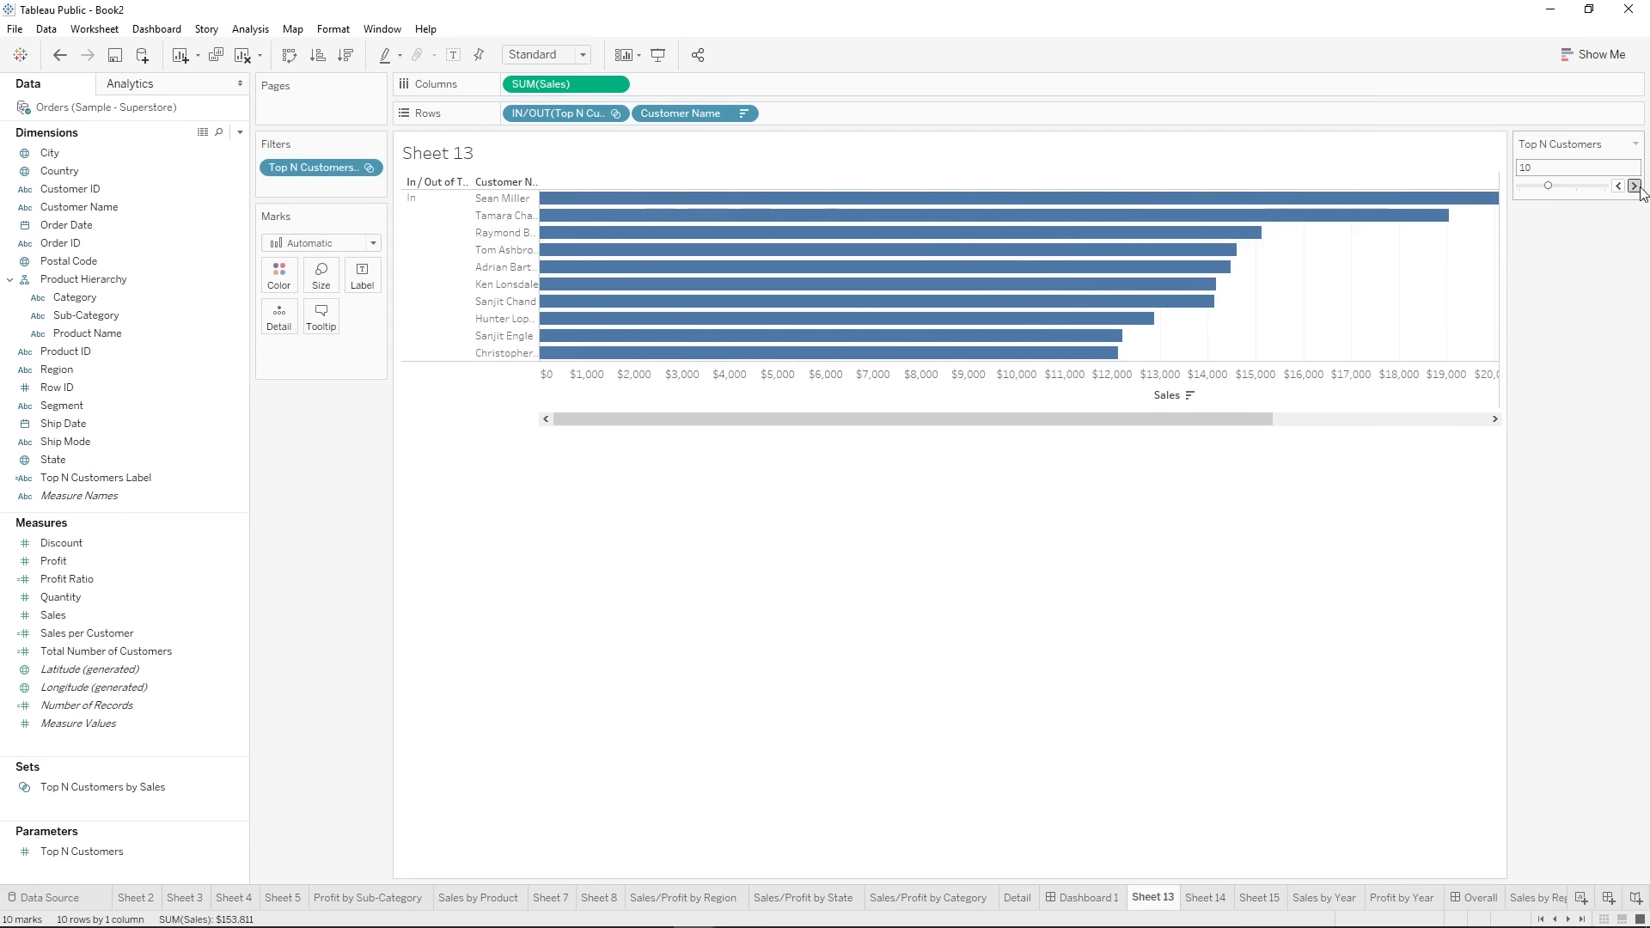
{"action": "left_click", "coordinate": [1633, 186]}
{"action": "left_click", "coordinate": [1634, 186]}
{"action": "left_click", "coordinate": [1582, 920]}
{"action": "left_click", "coordinate": [1533, 900]}
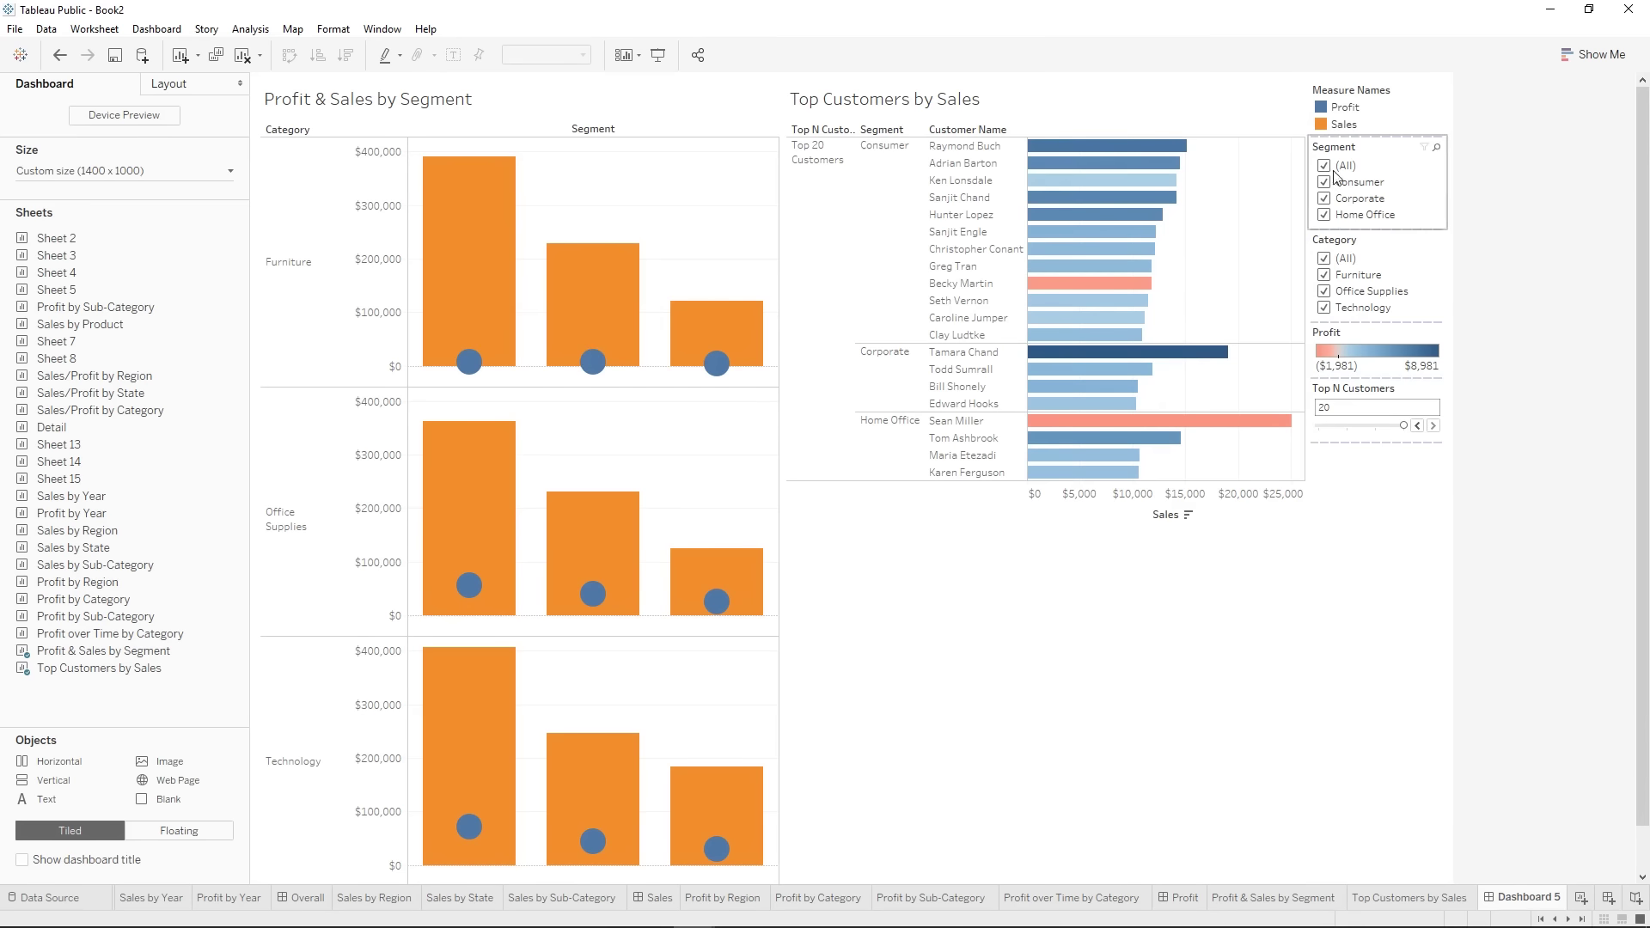
- Make the Measure Names legend floating and place it beside the Profit & Sales by Segment title, at the view's upper right corner
{"action": "left_click", "coordinate": [1386, 119]}
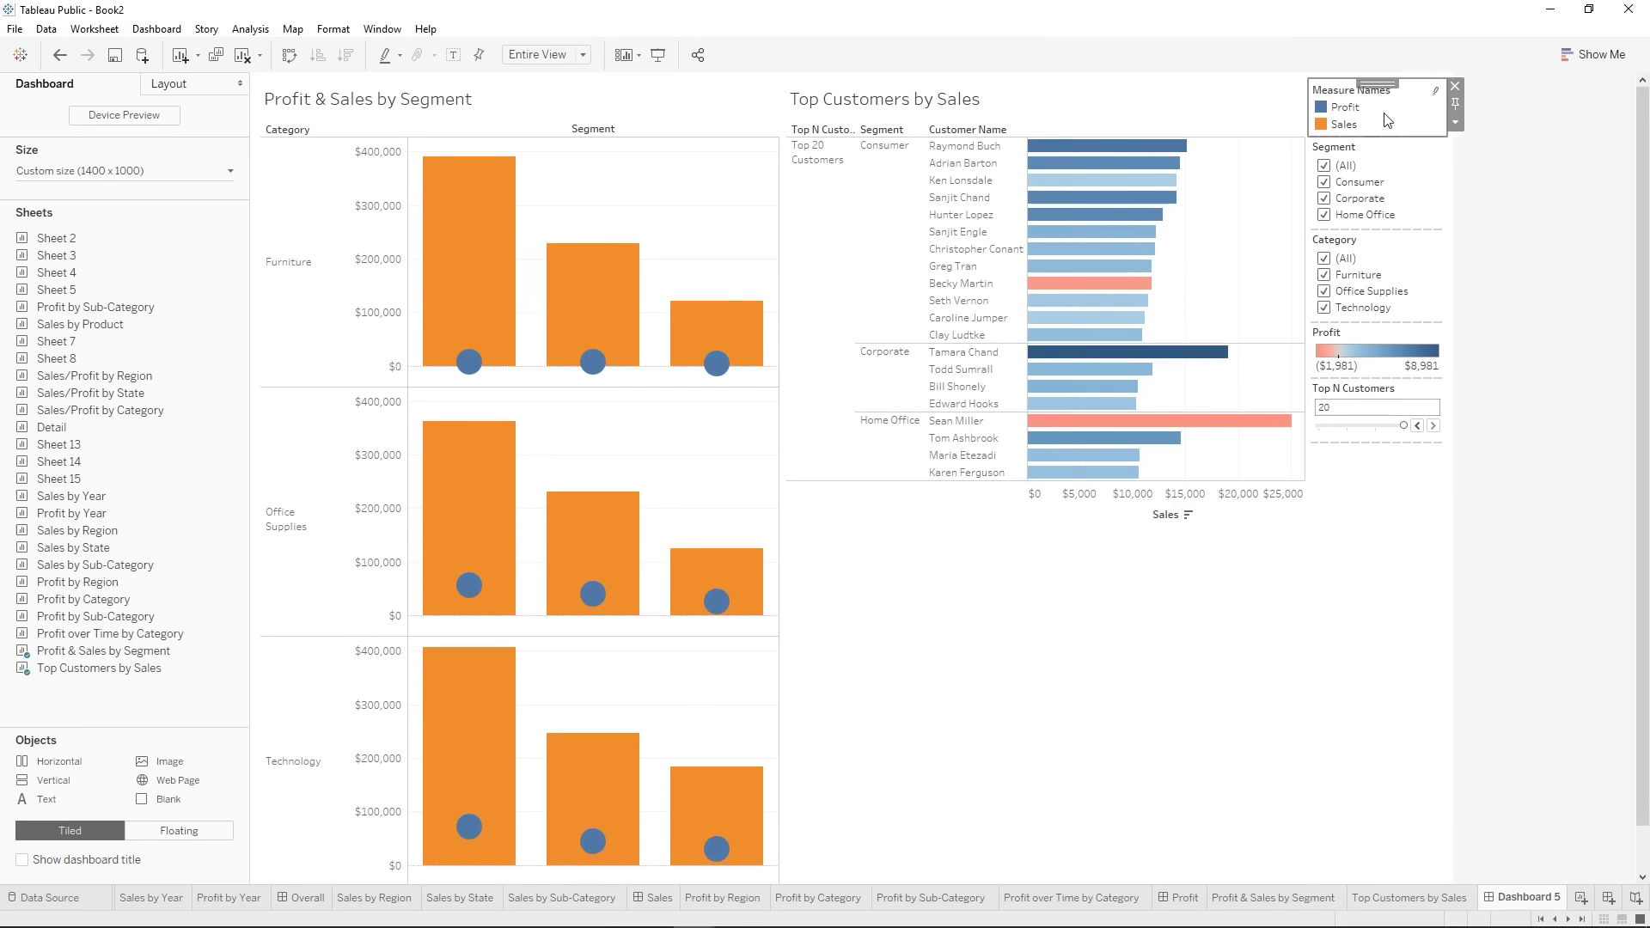
{"action": "left_click", "coordinate": [1453, 122]}
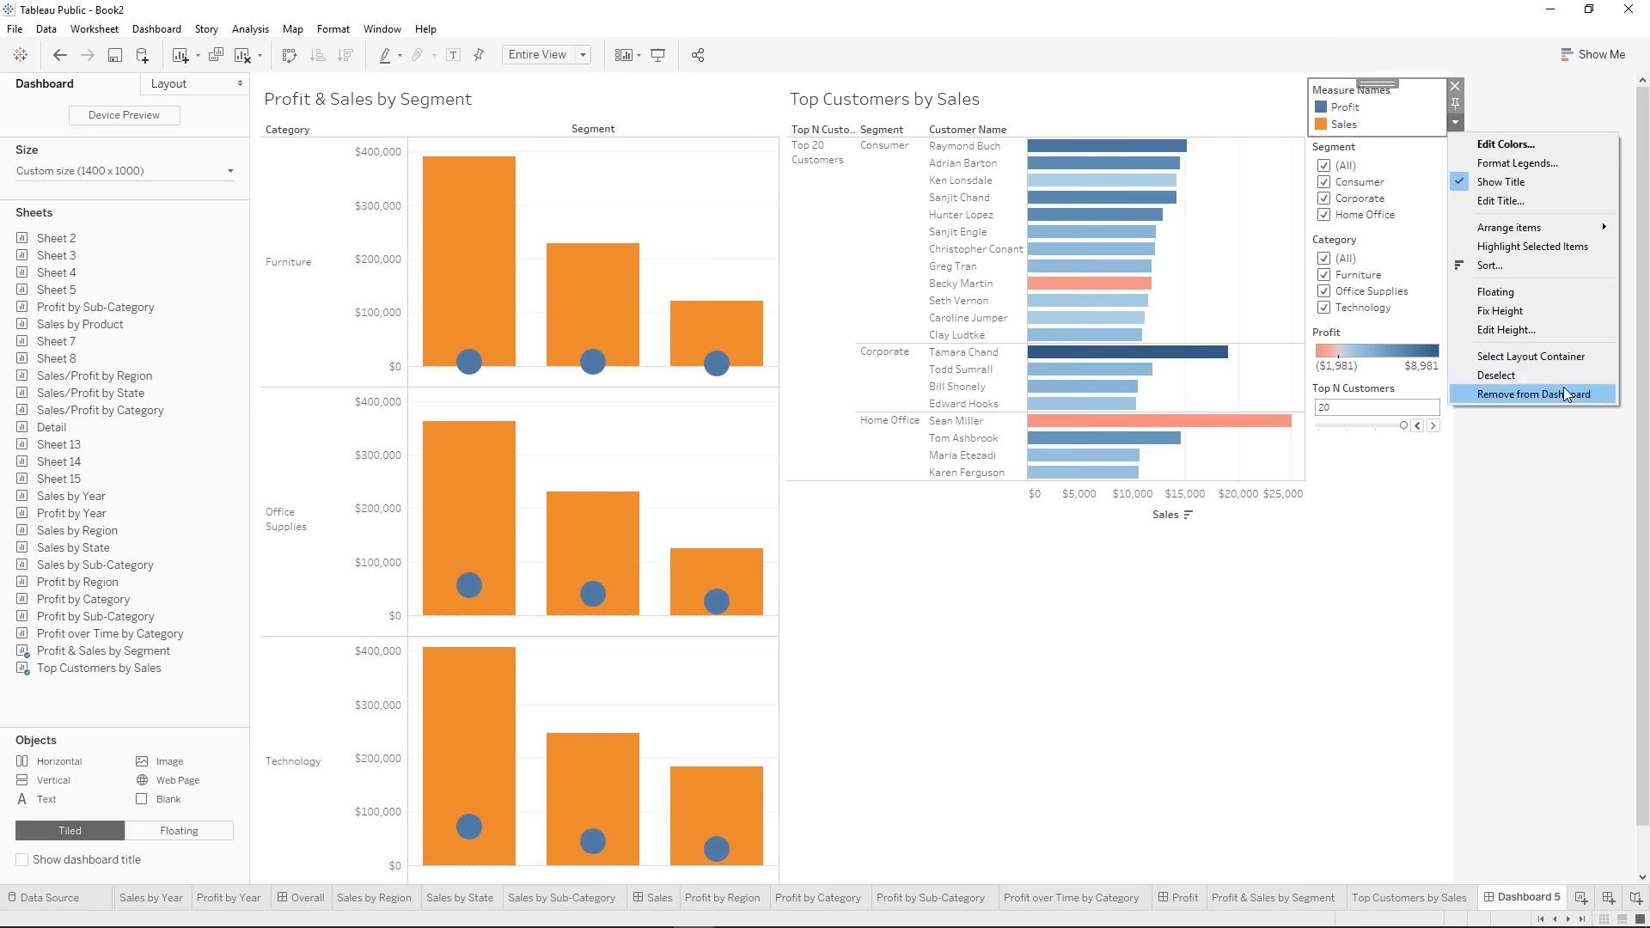
{"action": "left_click", "coordinate": [1499, 291]}
{"action": "left_click_drag", "start_coordinate": [1344, 96], "coordinate": [700, 85]}
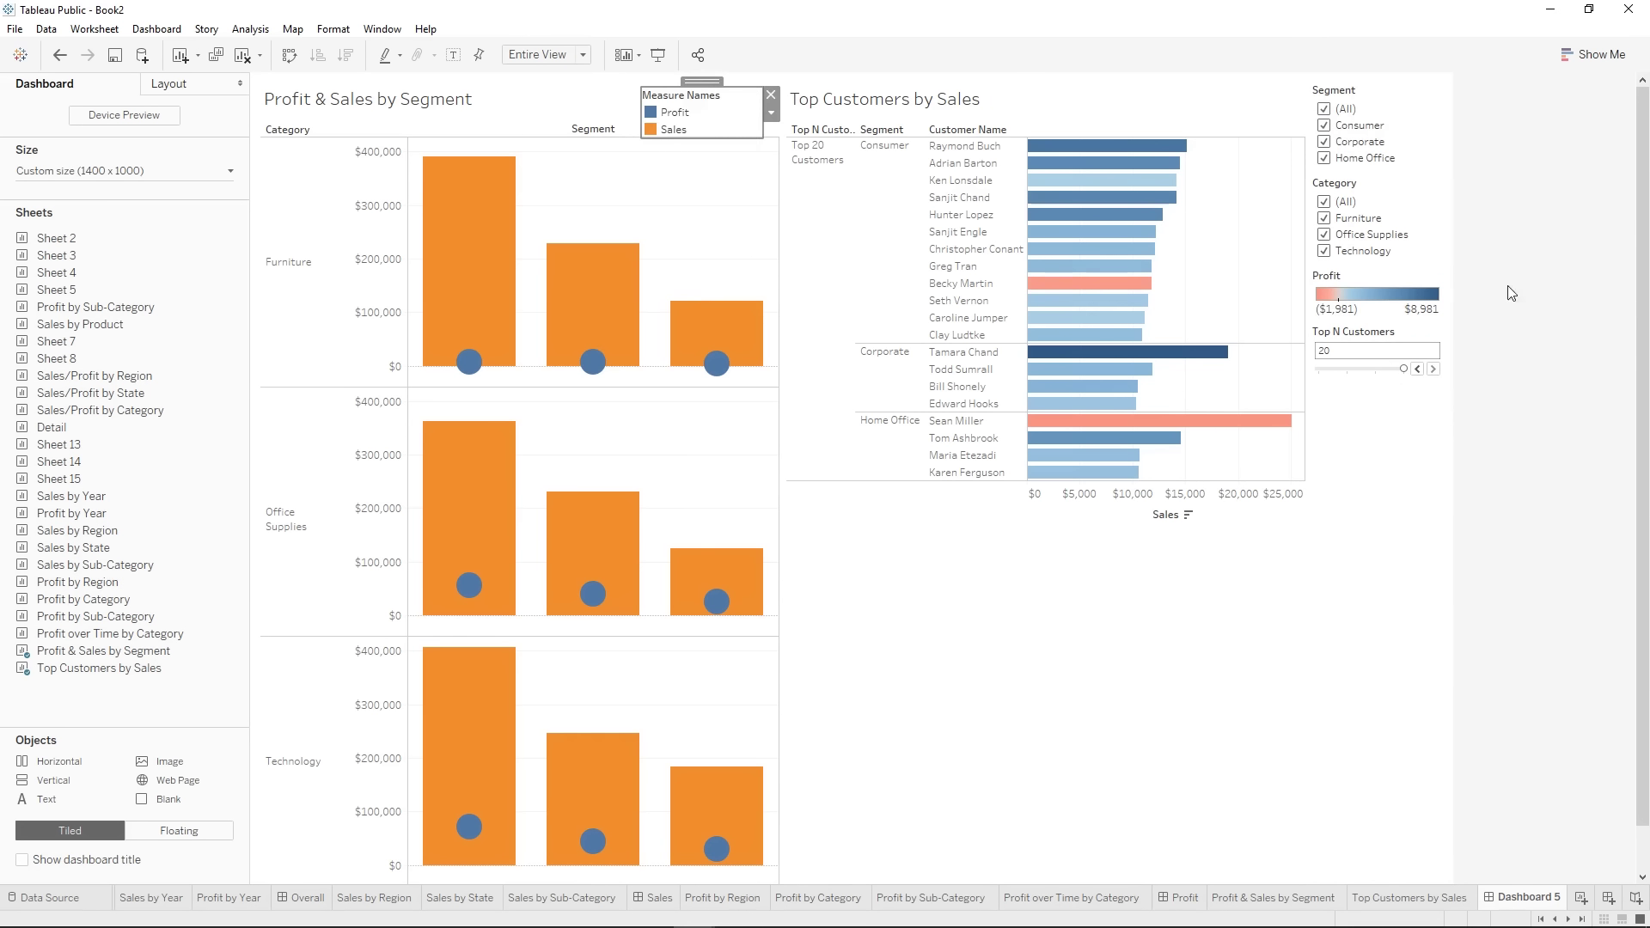
- Make the Profit color legend floating and place it at the upper right corner of the Top Customers by Sales view
{"action": "left_click", "coordinate": [1446, 285]}
{"action": "left_click", "coordinate": [1454, 306]}
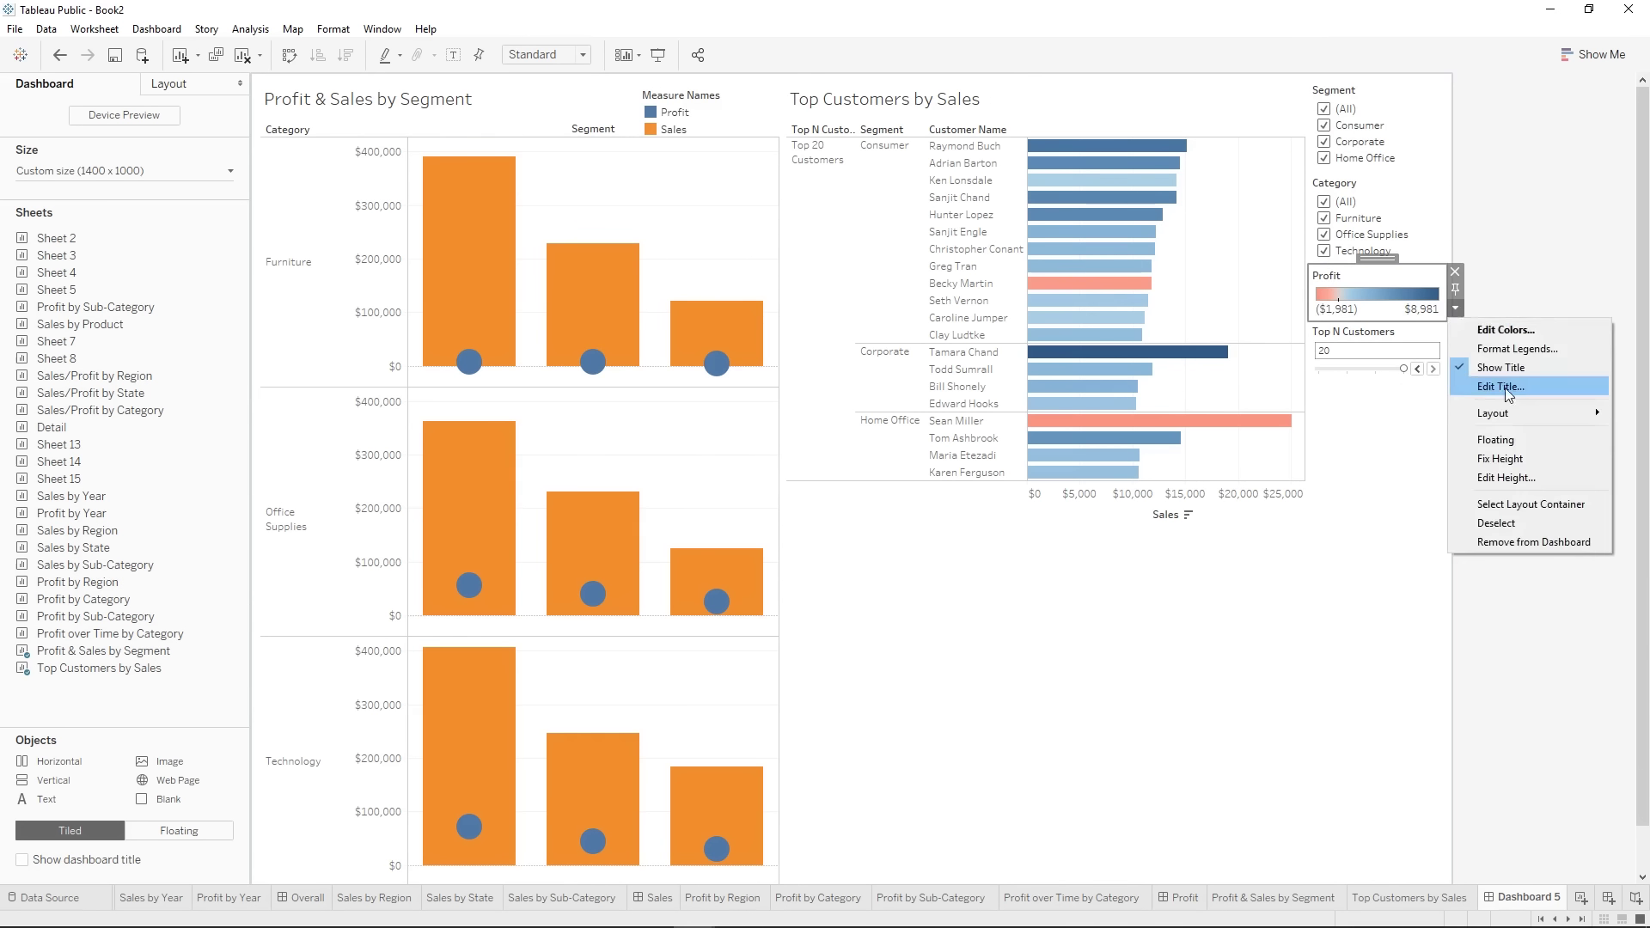
{"action": "left_click", "coordinate": [1500, 438]}
{"action": "left_click_drag", "start_coordinate": [1354, 280], "coordinate": [1238, 81]}
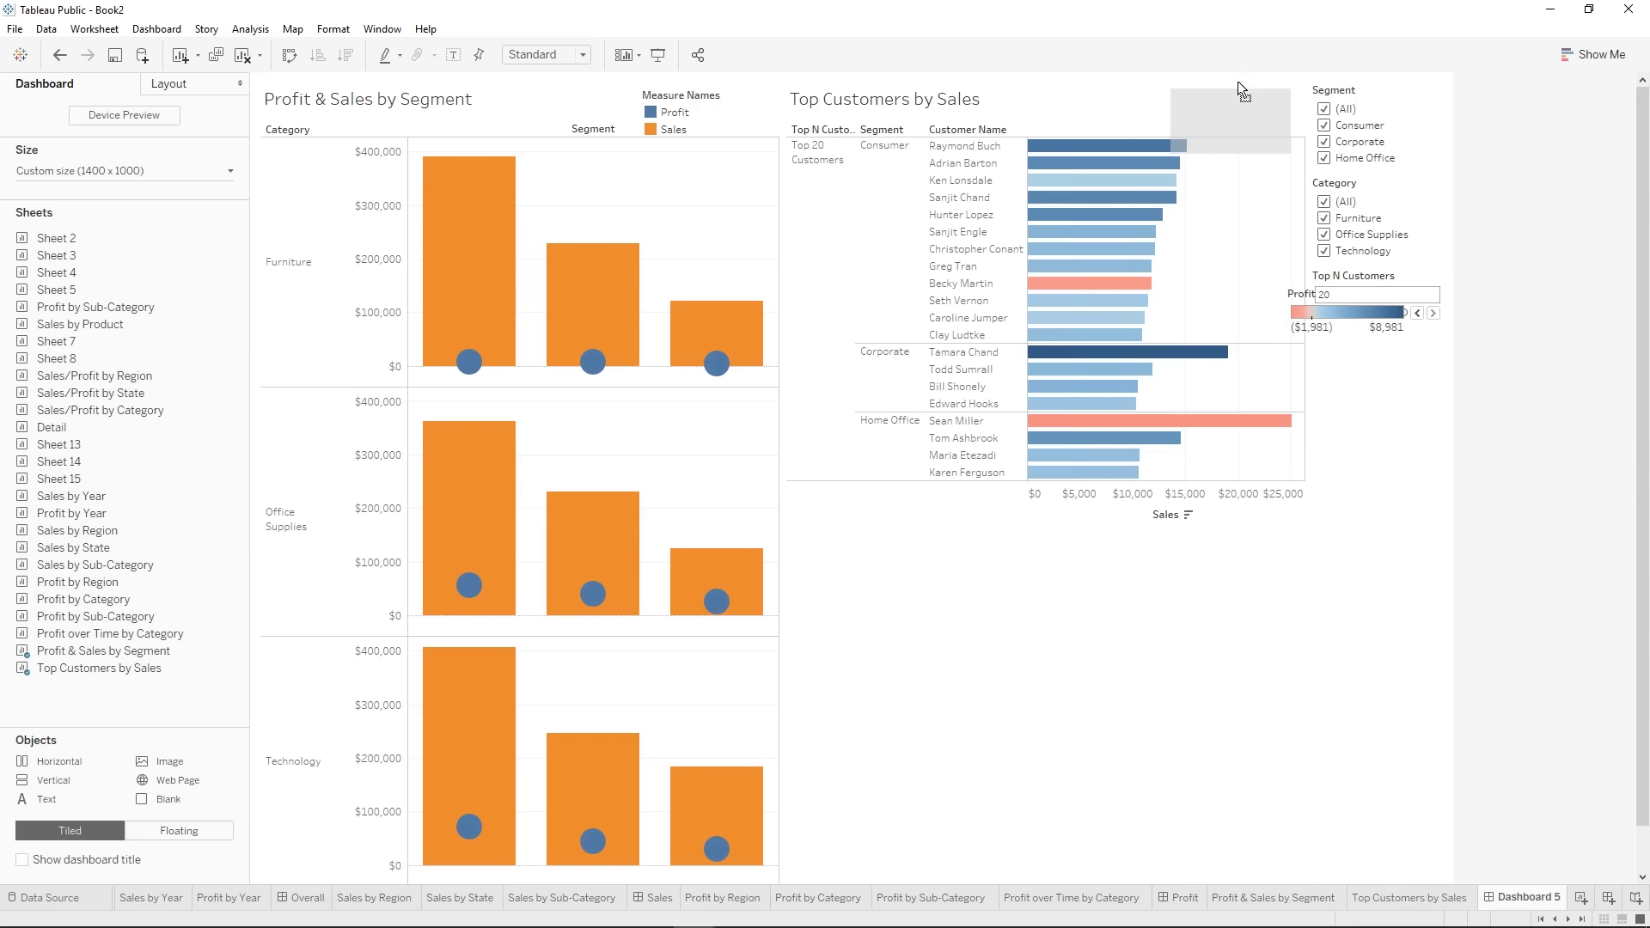
{"action": "left_click_drag", "start_coordinate": [1251, 157], "coordinate": [1251, 144]}
{"action": "left_click_drag", "start_coordinate": [1237, 82], "coordinate": [1236, 81]}
{"action": "left_click", "coordinate": [64, 168]}
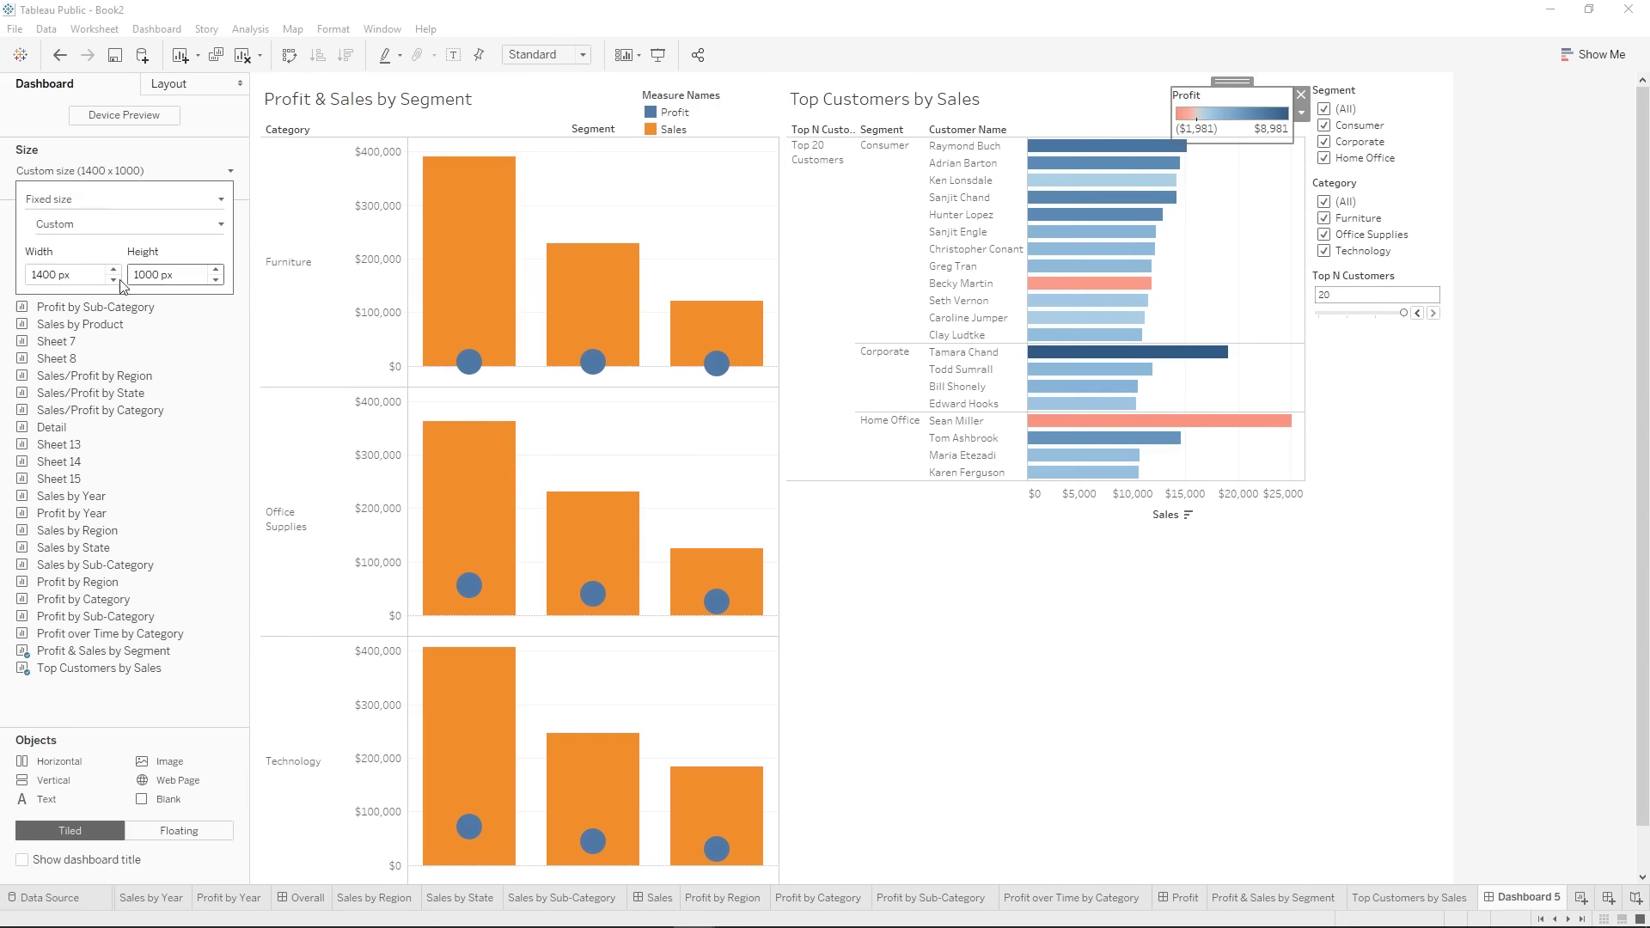
{"action": "left_click", "coordinate": [101, 226]}
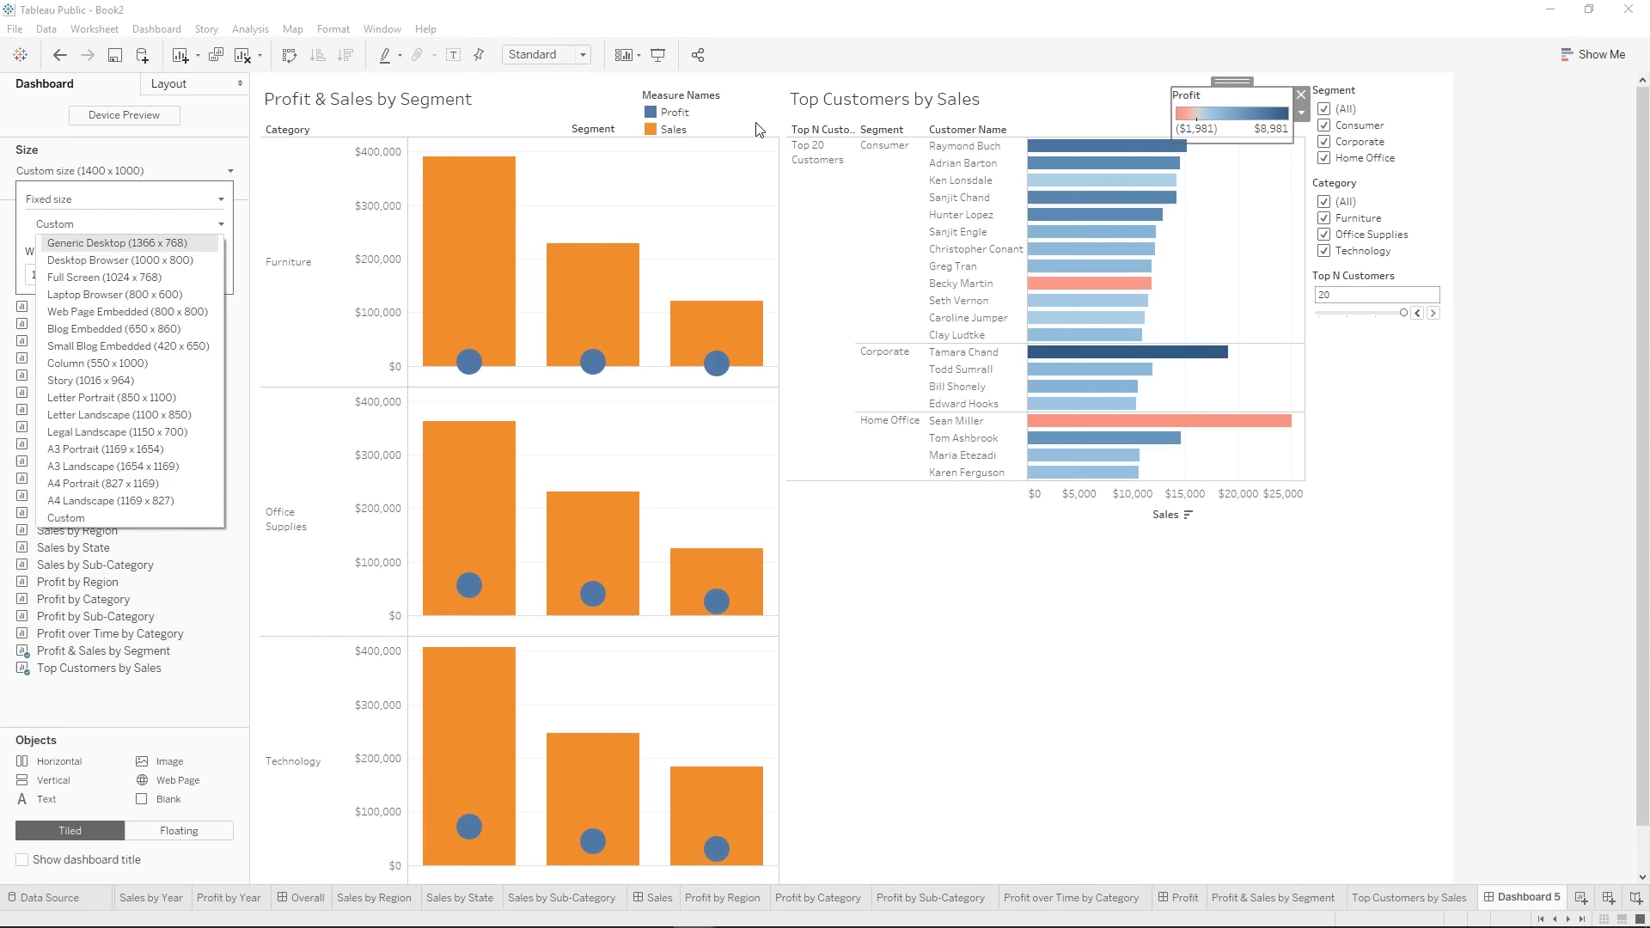
{"action": "left_click", "coordinate": [733, 128]}
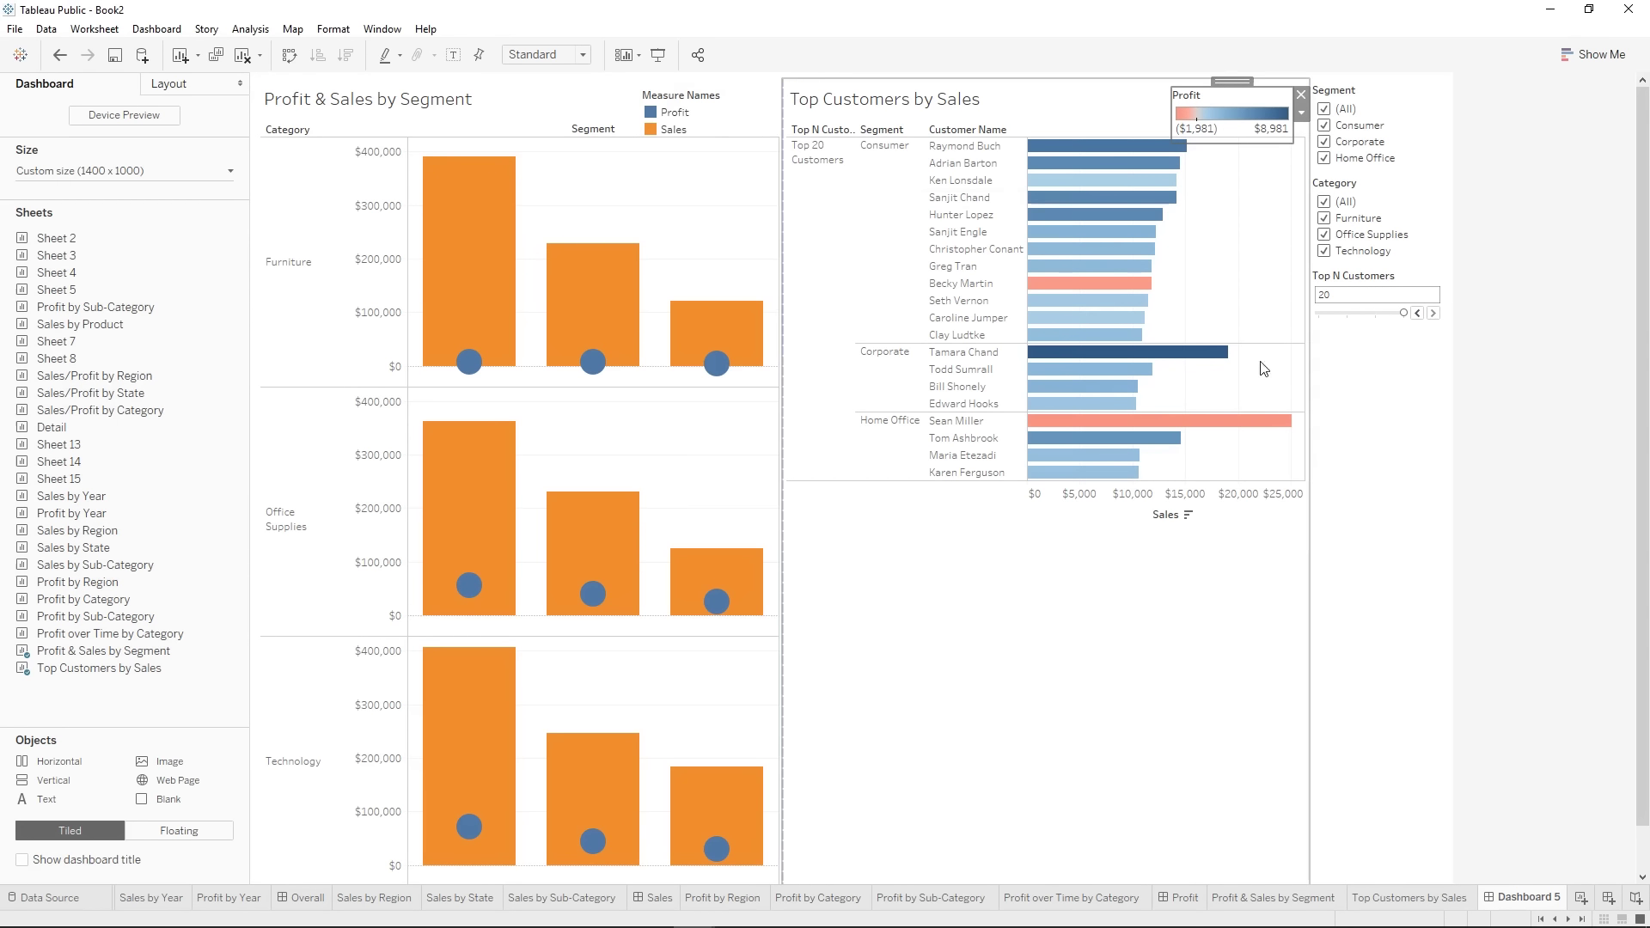
{"action": "left_click", "coordinate": [1399, 563]}
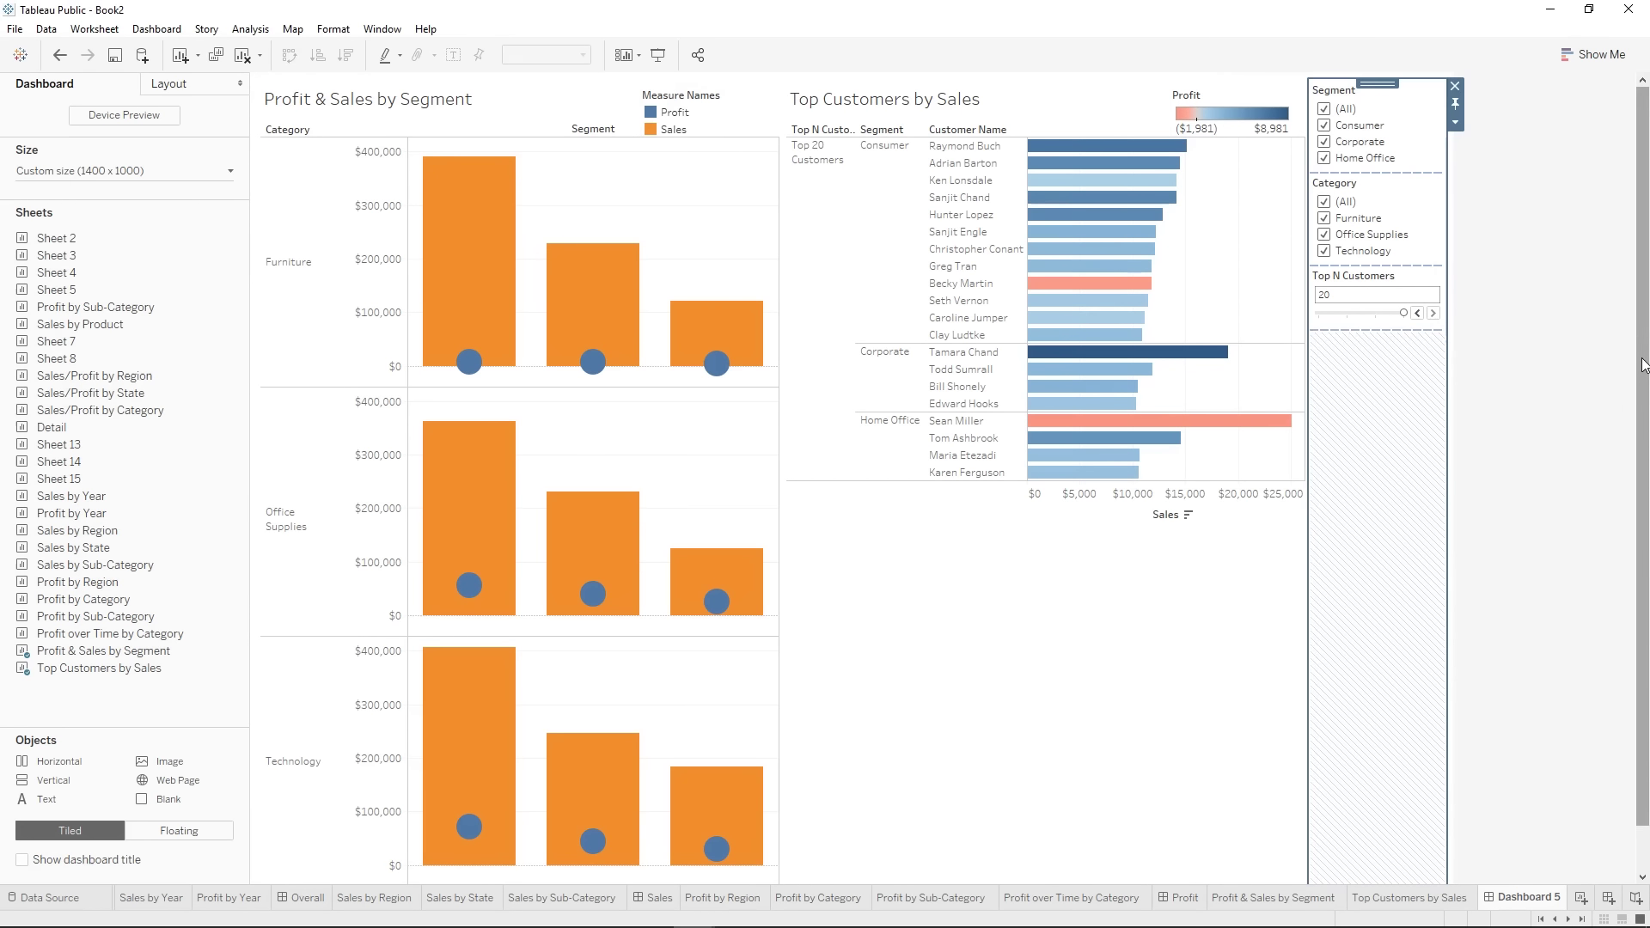
- Apply the Segment filter to all worksheets on the dashboard
{"action": "left_click", "coordinate": [1418, 101]}
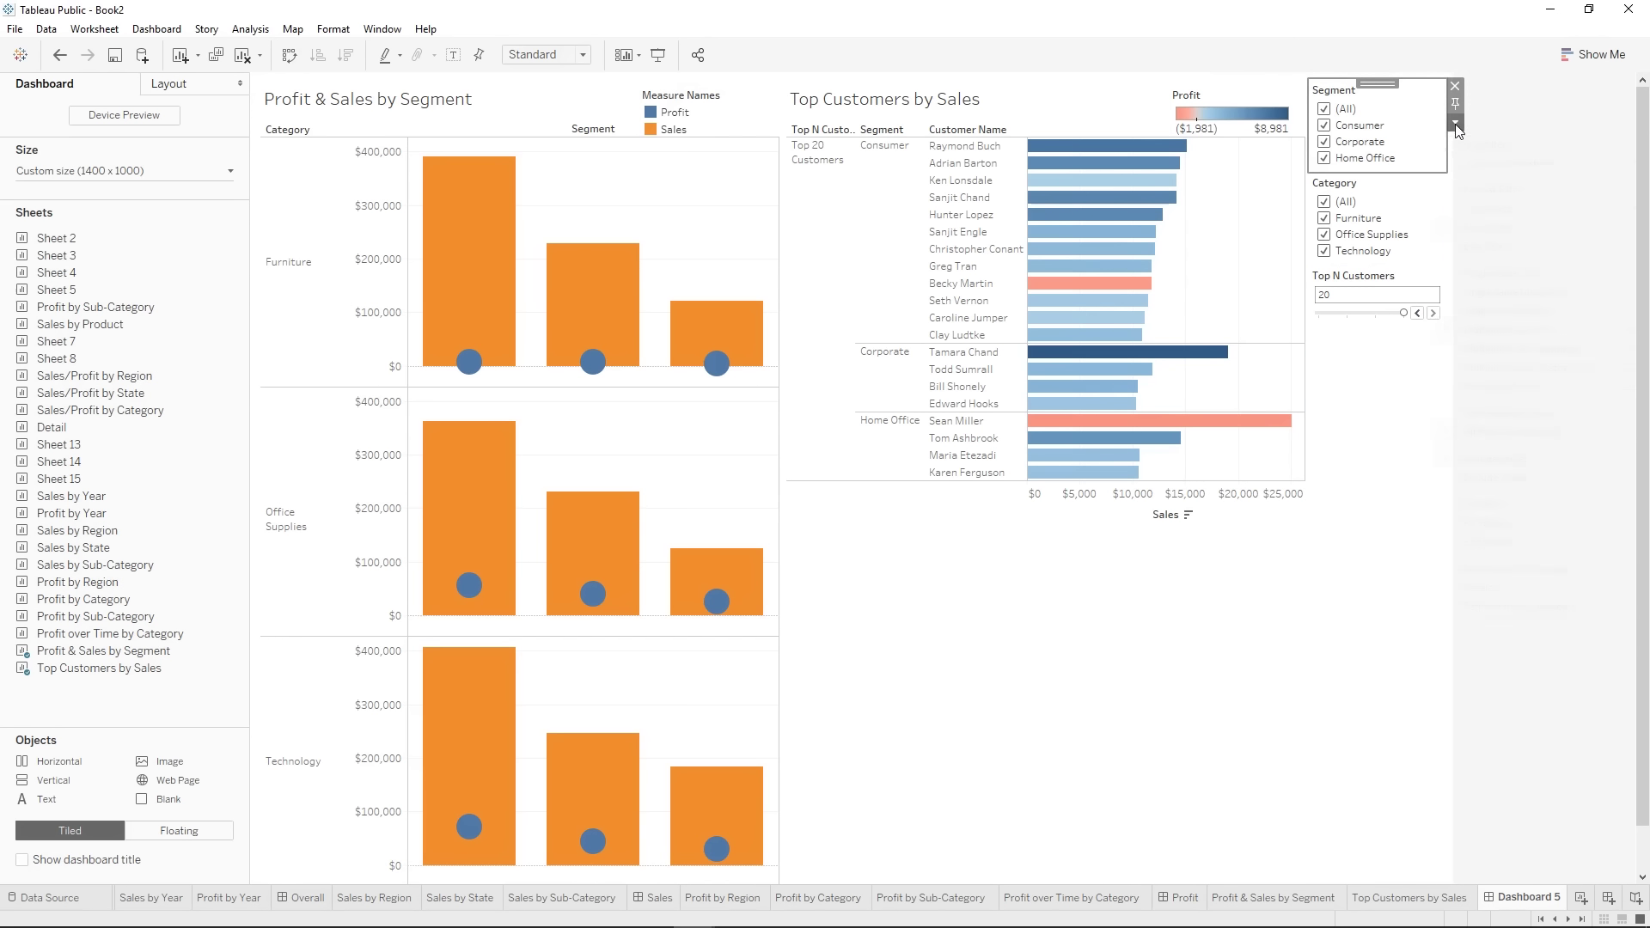
{"action": "left_click", "coordinate": [1454, 123]}
{"action": "mouse_move", "coordinate": [1492, 162]}
{"action": "left_click", "coordinate": [1323, 210]}
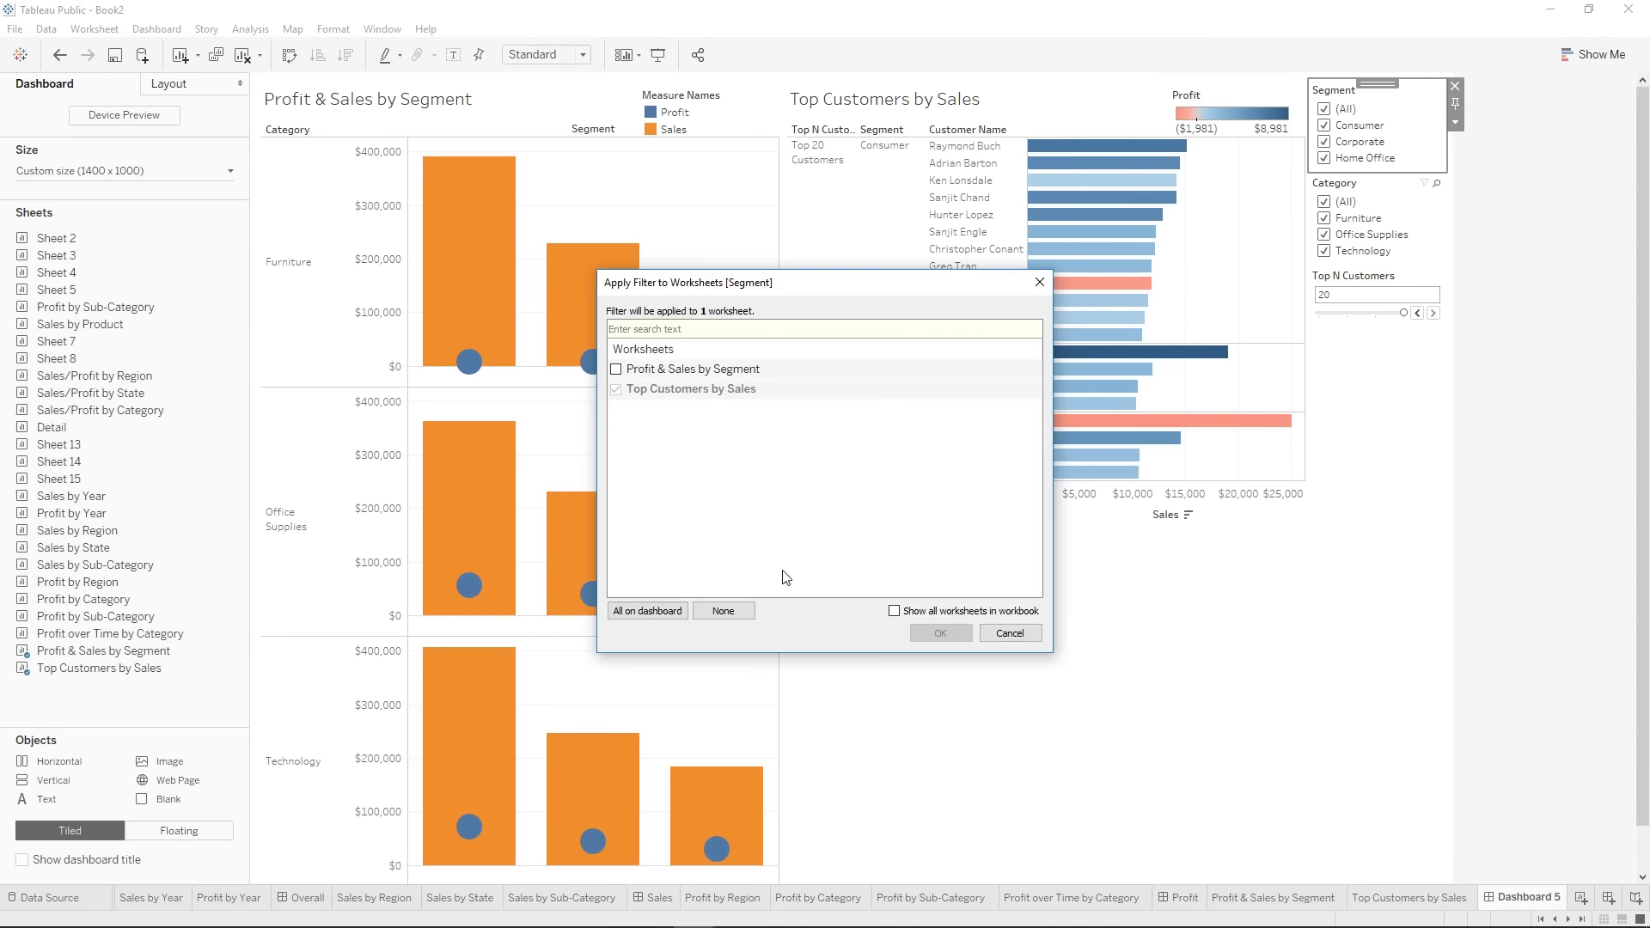
{"action": "left_click", "coordinate": [646, 610]}
{"action": "left_click", "coordinate": [942, 633]}
- Apply the Category filter to all worksheets on the dashboard
{"action": "left_click", "coordinate": [1414, 190]}
{"action": "left_click", "coordinate": [1454, 215]}
{"action": "mouse_move", "coordinate": [1502, 256]}
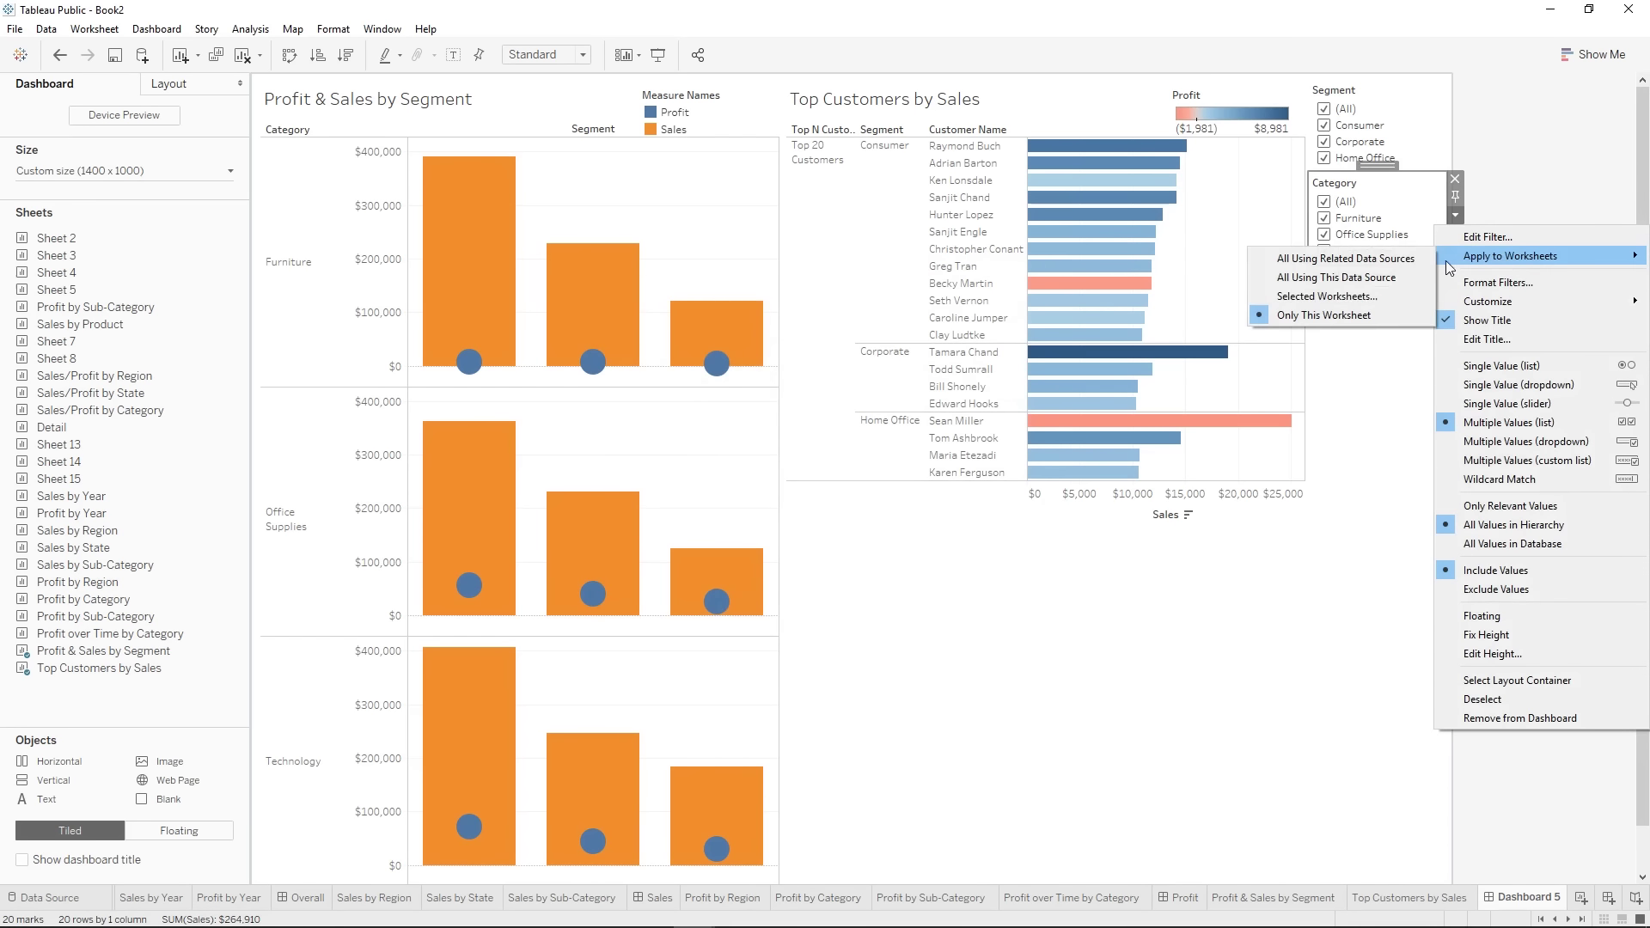
{"action": "left_click", "coordinate": [1378, 297]}
{"action": "left_click", "coordinate": [648, 610]}
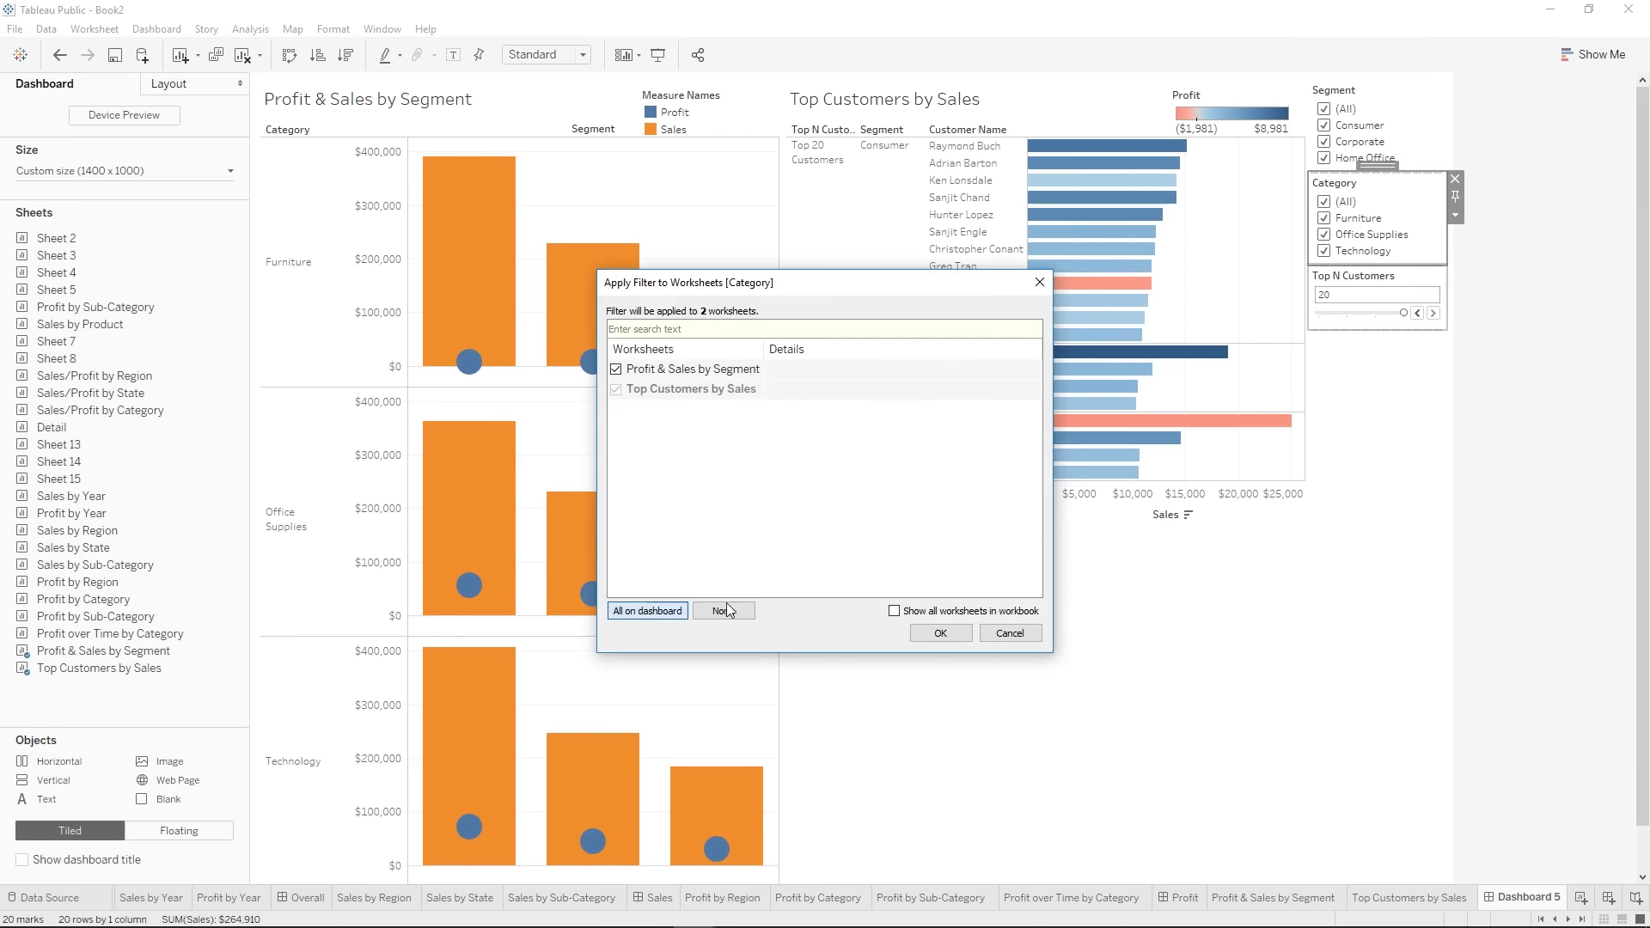
{"action": "left_click", "coordinate": [942, 633]}
- Test the Top N Customers parameter by lowering it to 10 and raising it back to 20
{"action": "left_click", "coordinate": [1416, 313]}
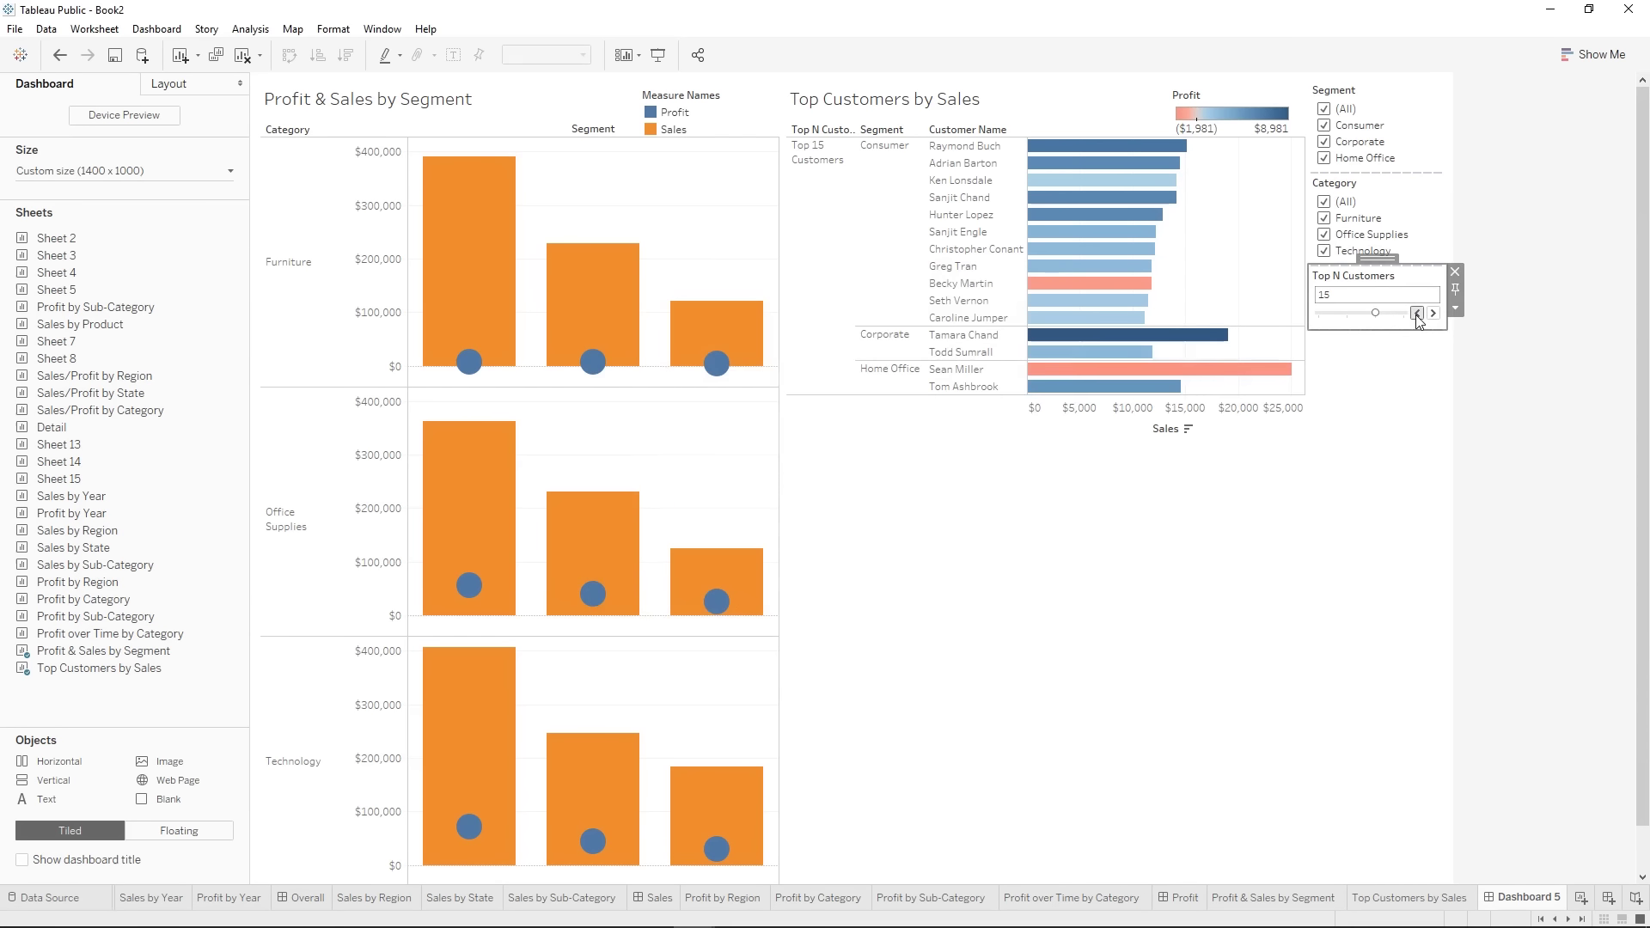
{"action": "left_click", "coordinate": [1416, 313]}
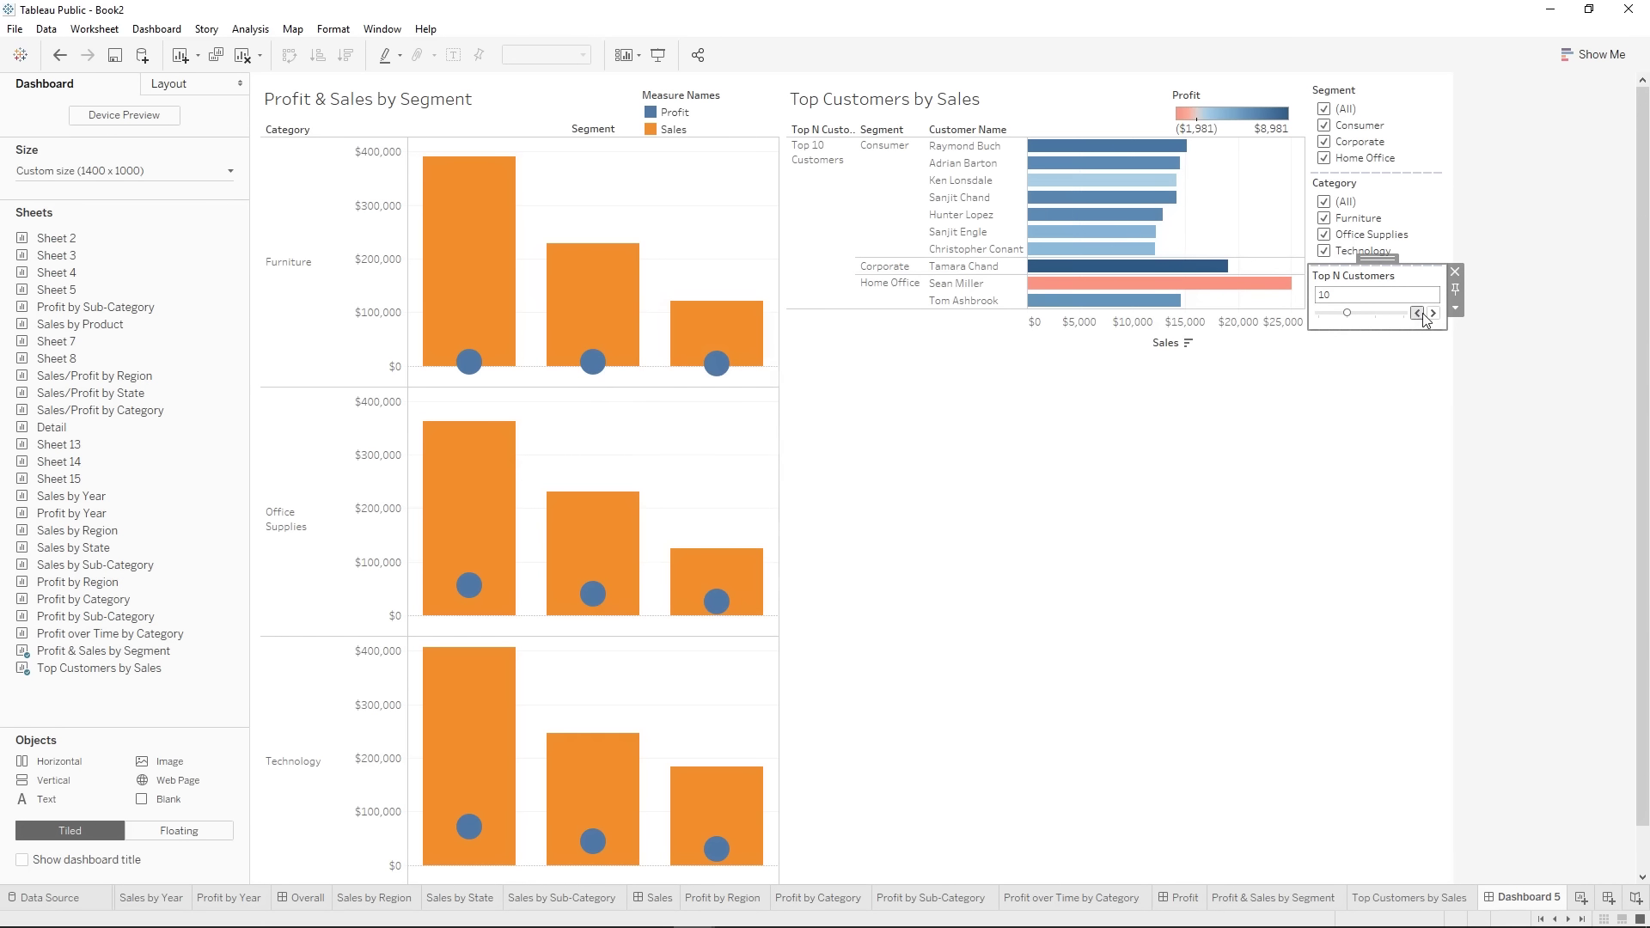
{"action": "left_click", "coordinate": [1432, 313]}
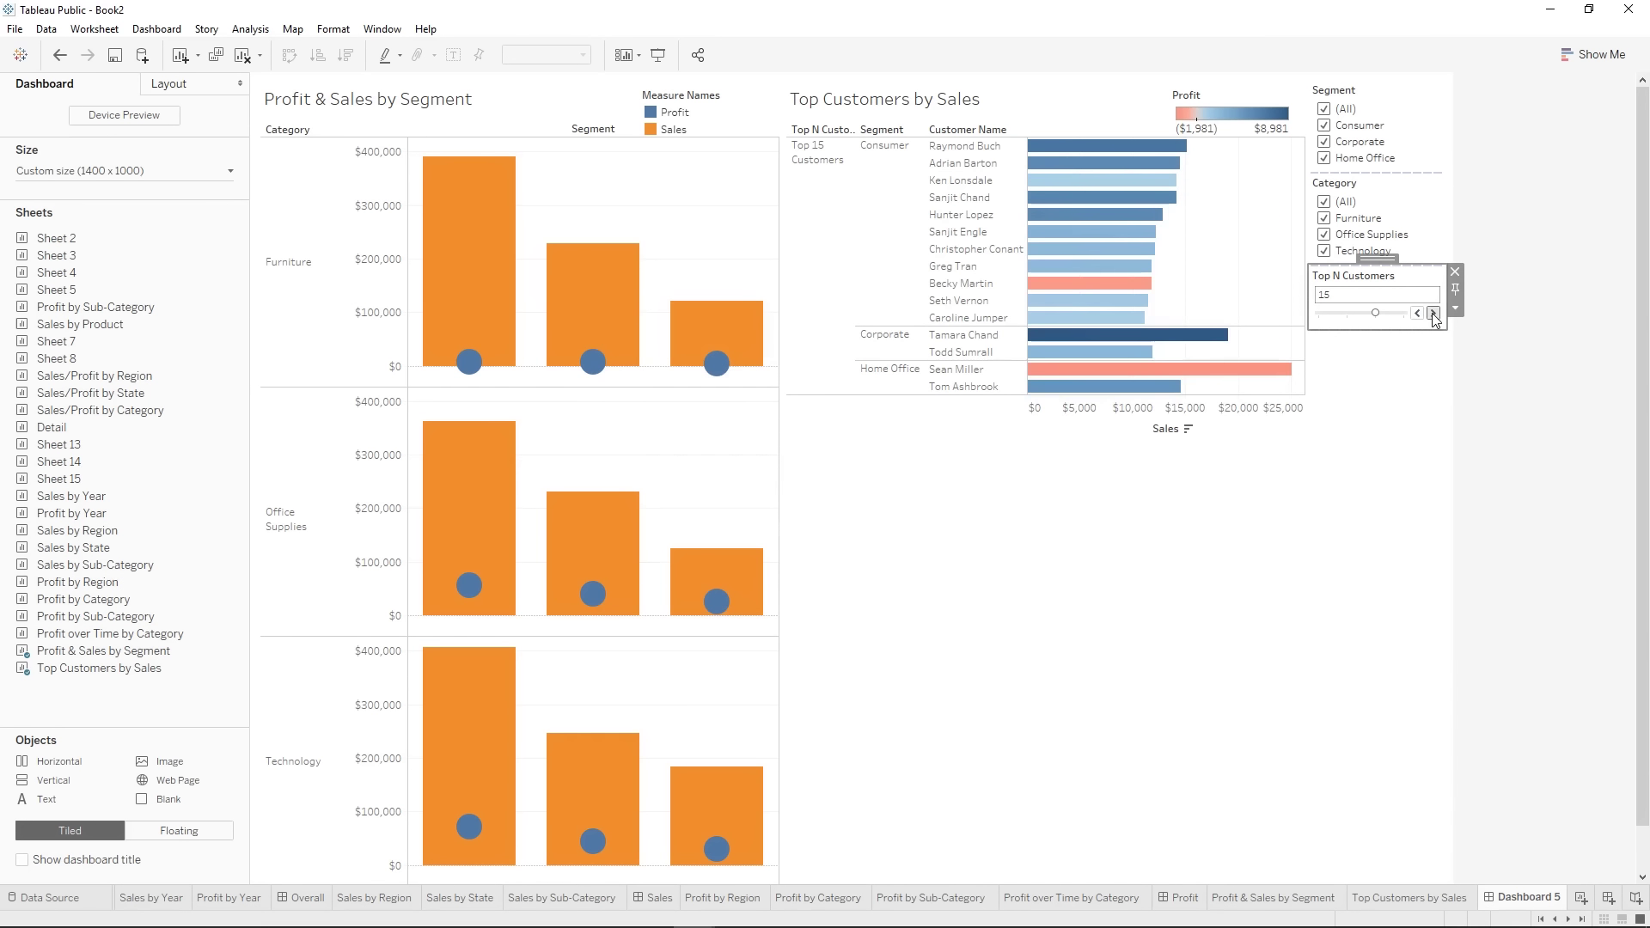
{"action": "left_click", "coordinate": [1433, 313]}
- Change the Segment and Category filters to multiple-values dropdowns
{"action": "left_click", "coordinate": [1392, 95]}
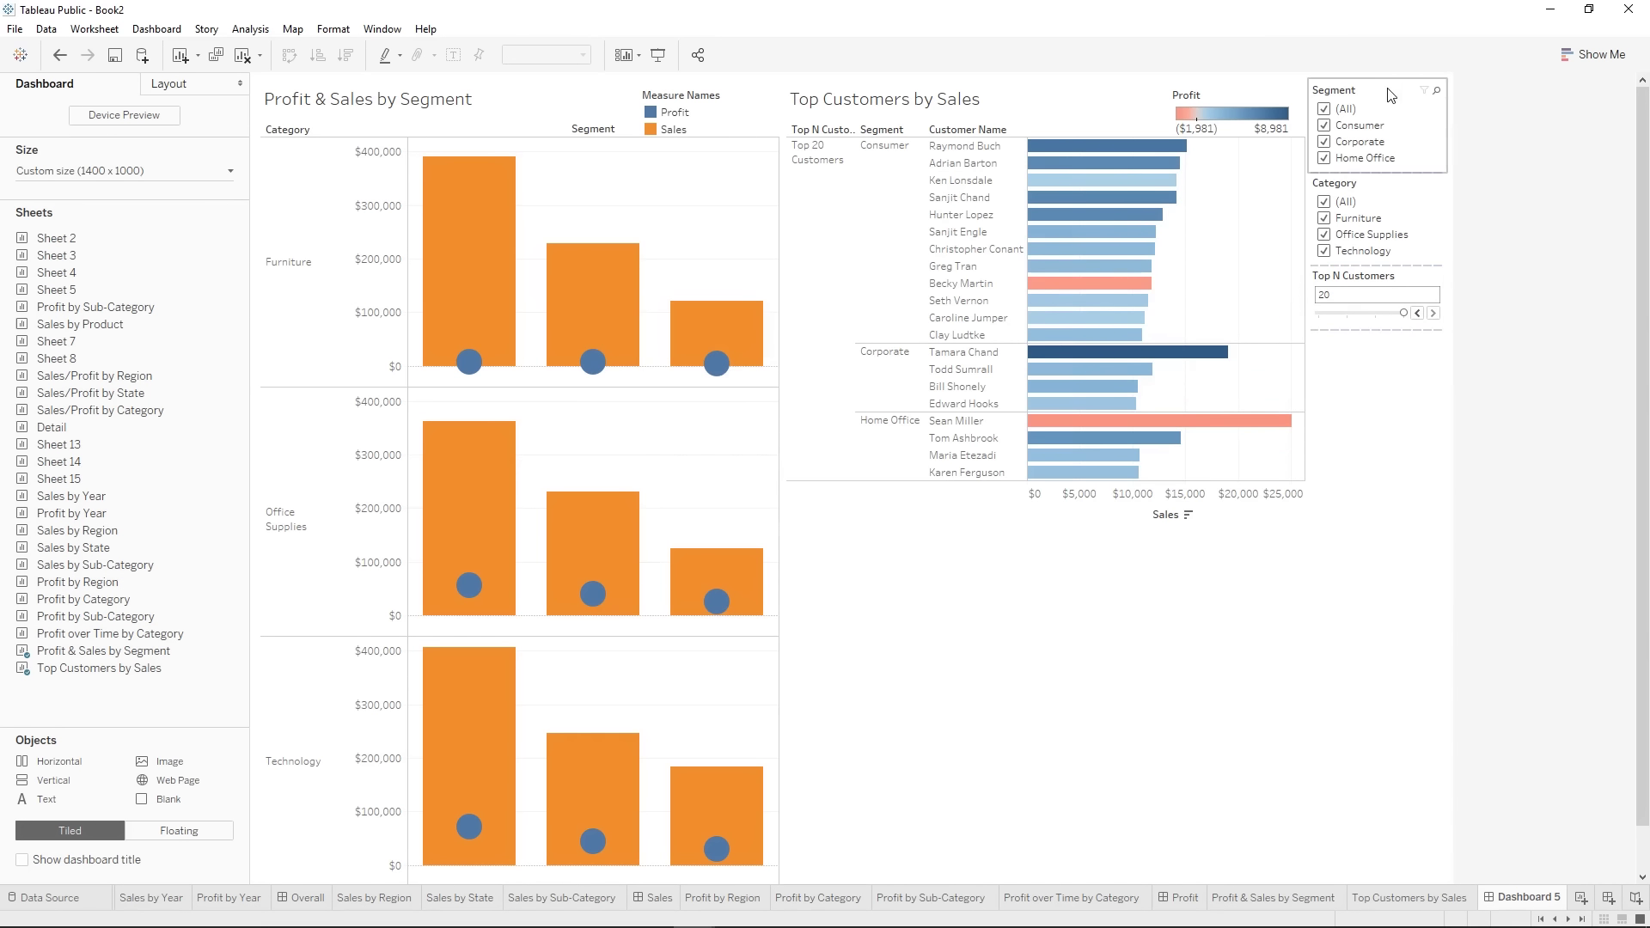
{"action": "left_click", "coordinate": [1455, 122]}
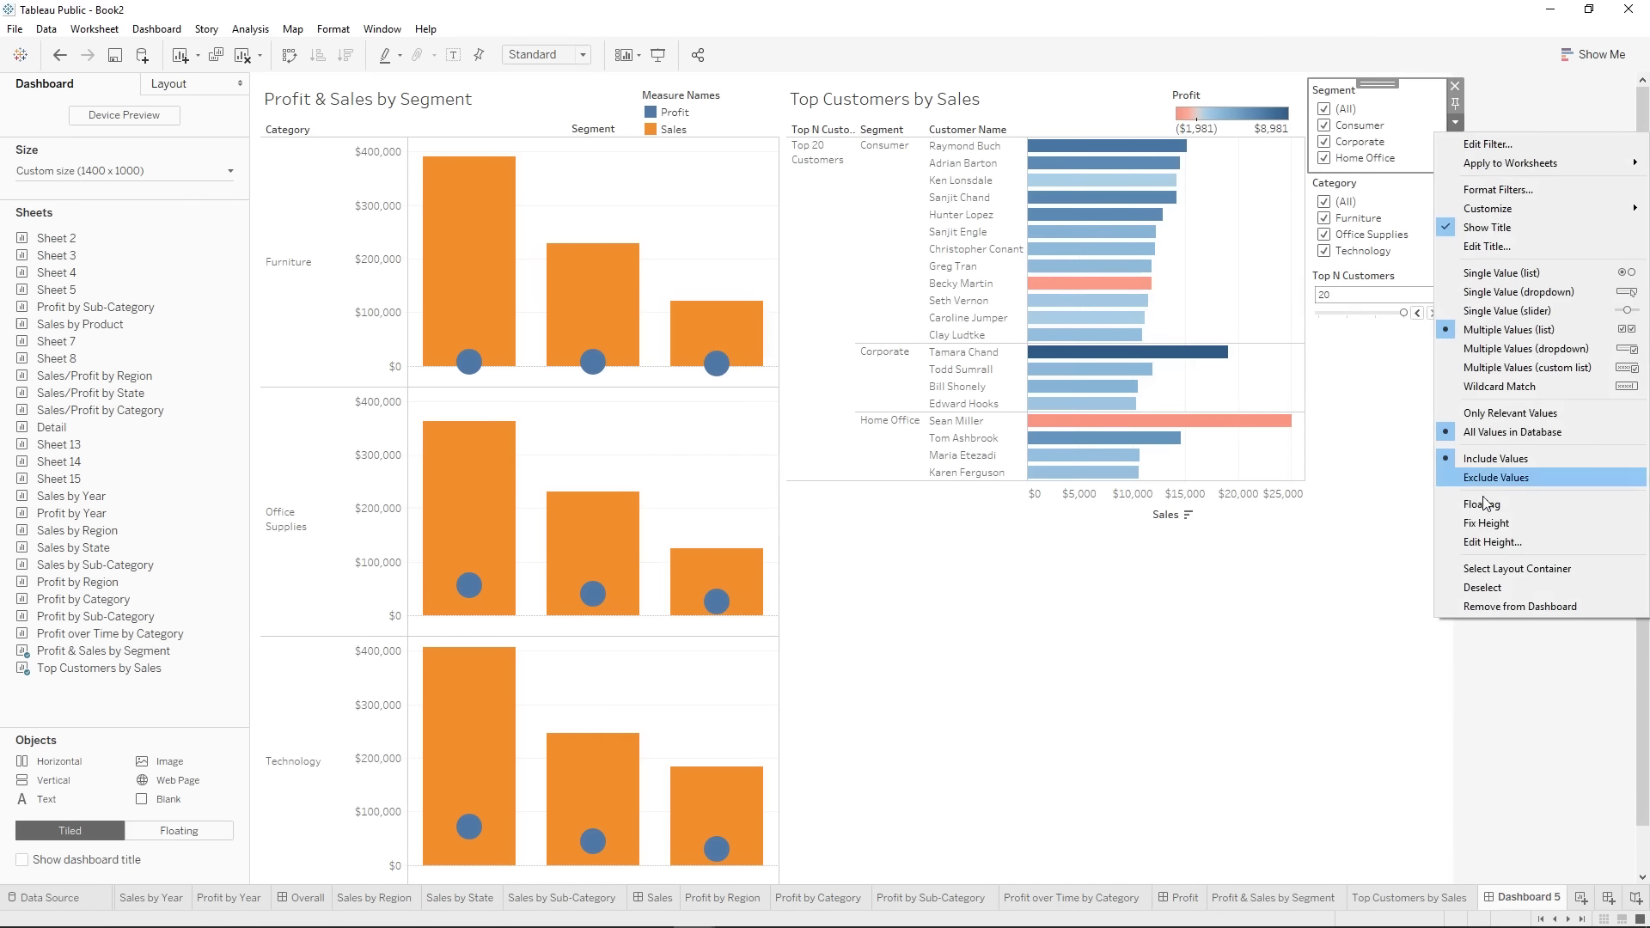
{"action": "left_click", "coordinate": [1551, 350]}
{"action": "left_click", "coordinate": [1426, 142]}
{"action": "left_click", "coordinate": [1455, 167]}
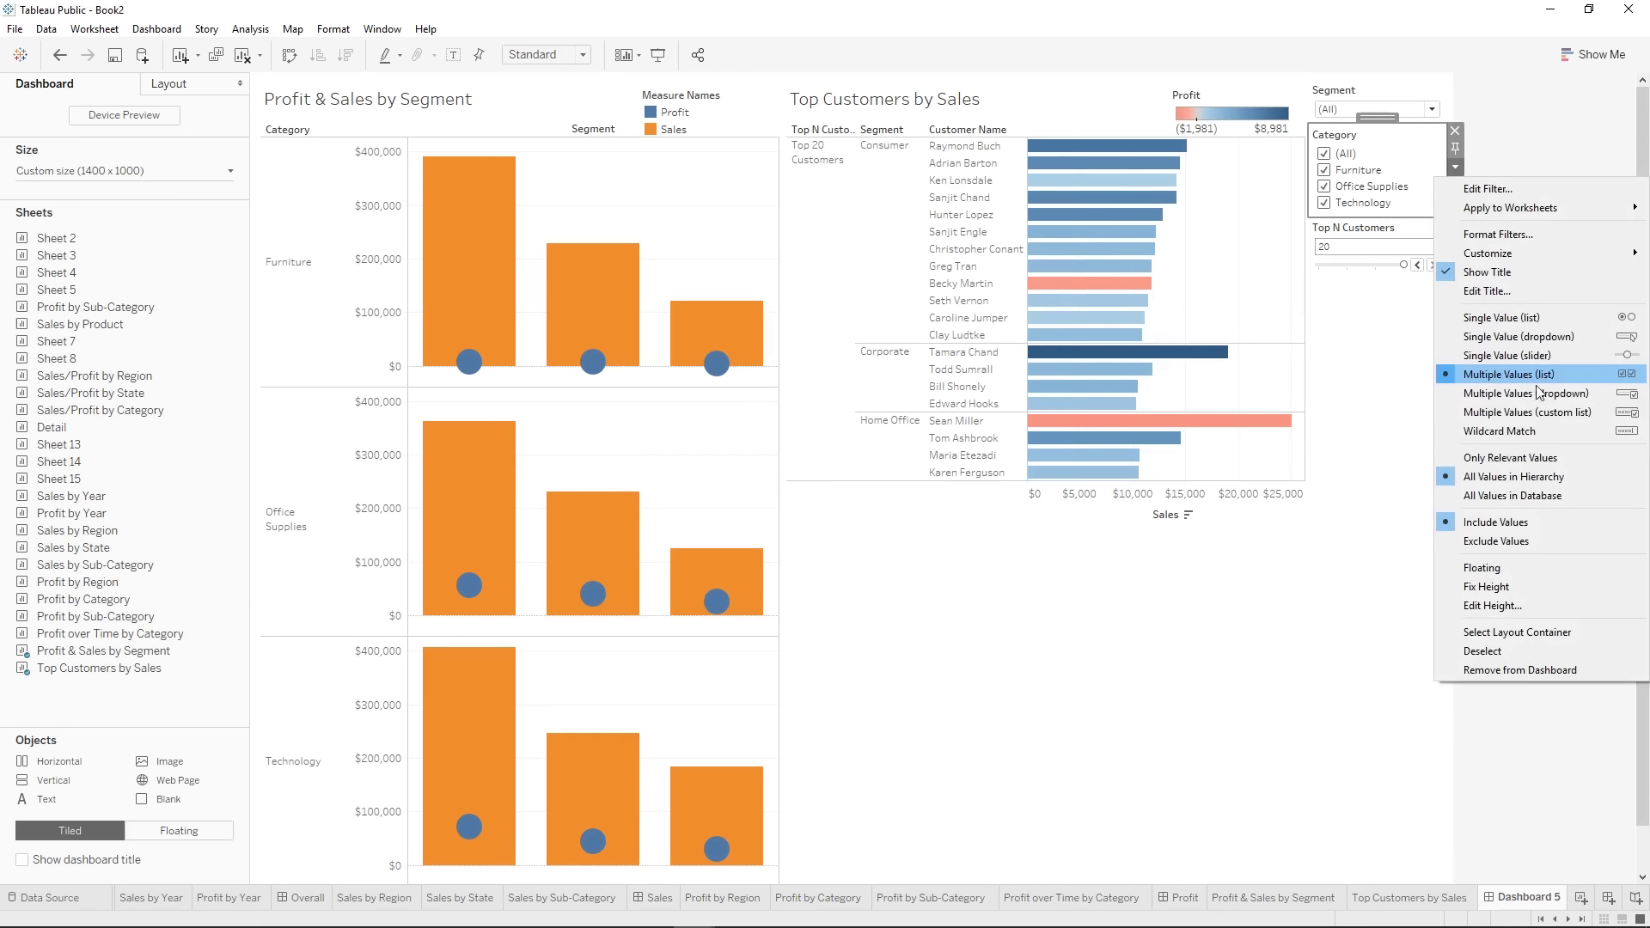
{"action": "left_click", "coordinate": [1513, 392]}
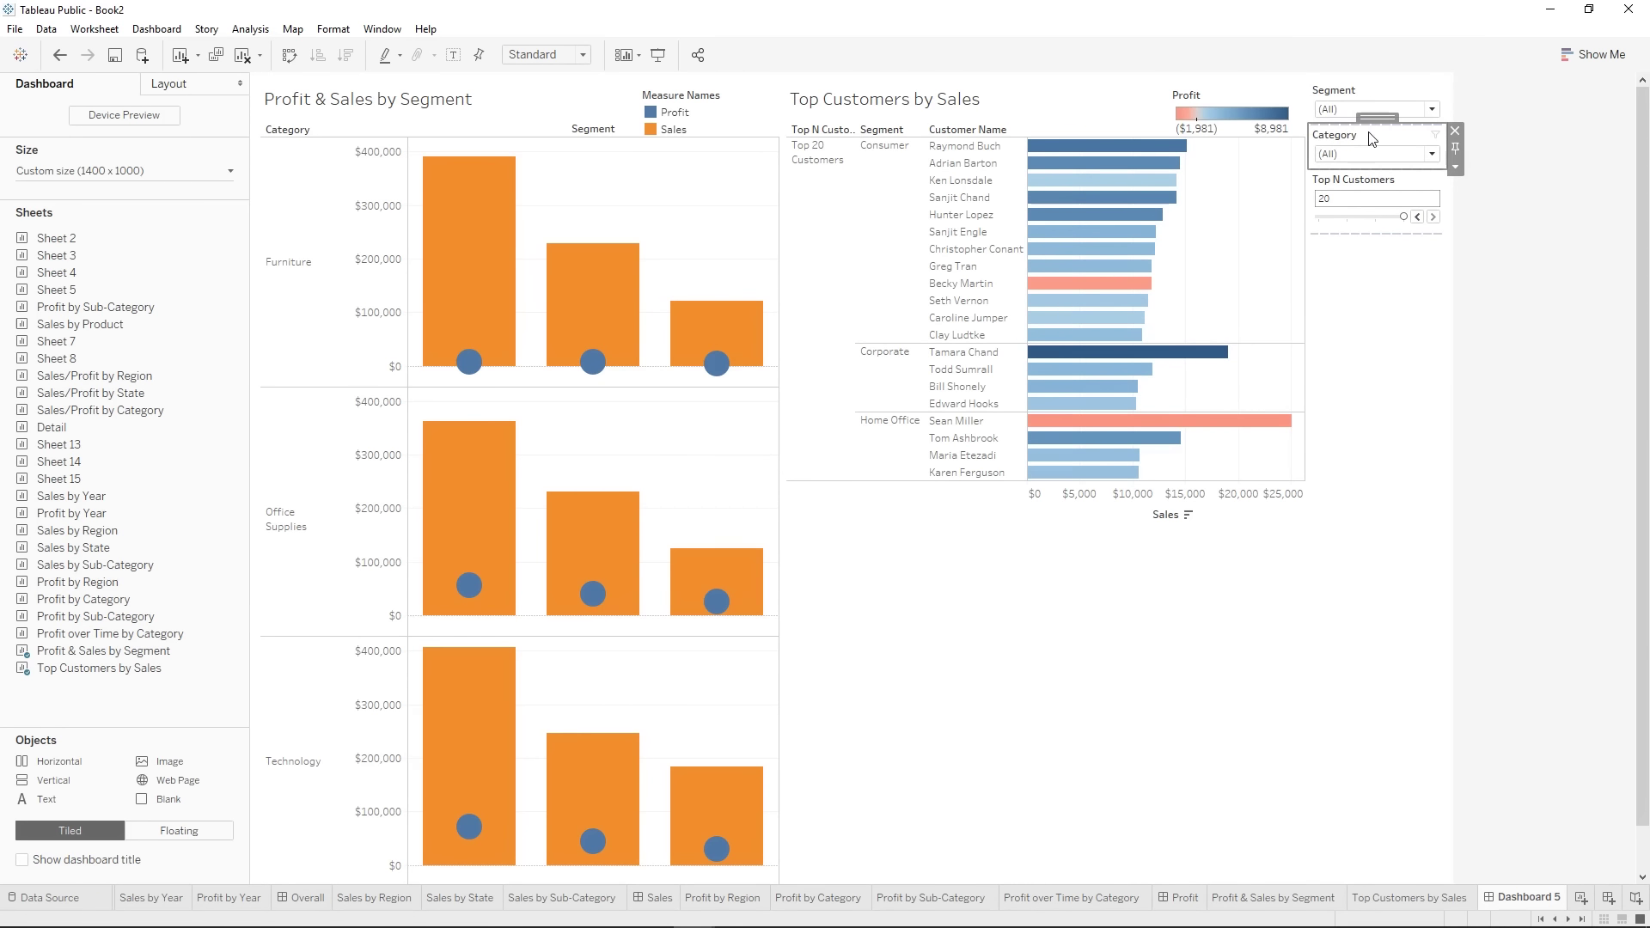
{"action": "left_click", "coordinate": [1455, 168]}
{"action": "left_click", "coordinate": [1526, 292]}
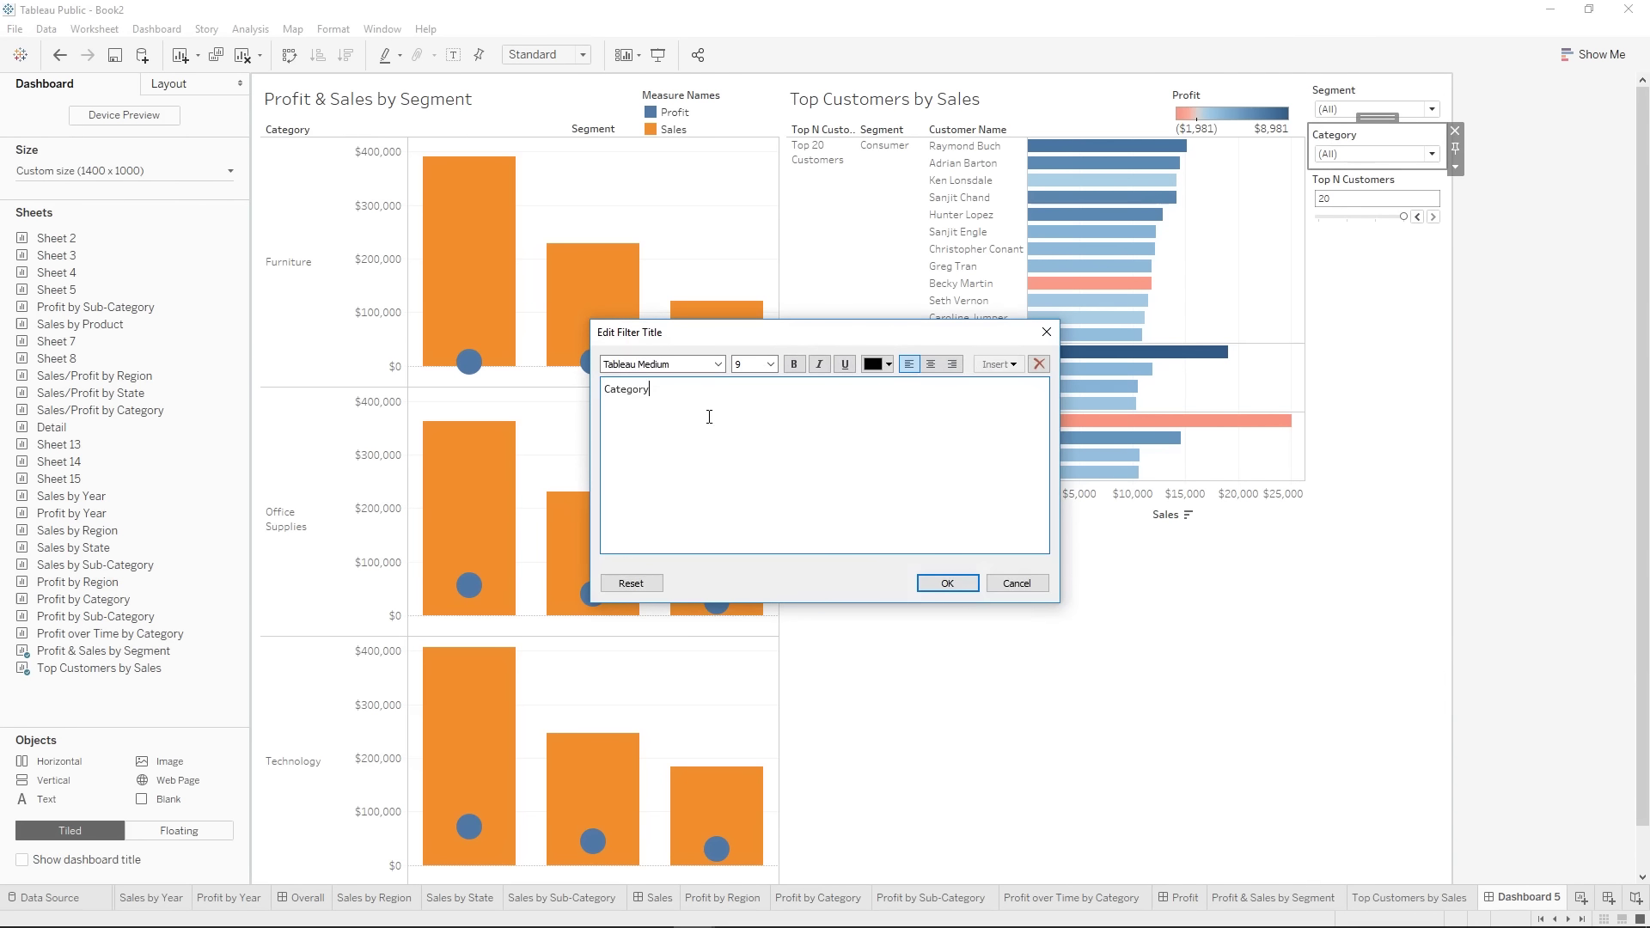
{"action": "key", "text": "ctrl+a"}
{"action": "left_click", "coordinate": [1046, 332]}
- Change the title of the Top N Customers parameter control to "Select number of Top Customers"
{"action": "left_click", "coordinate": [1353, 188]}
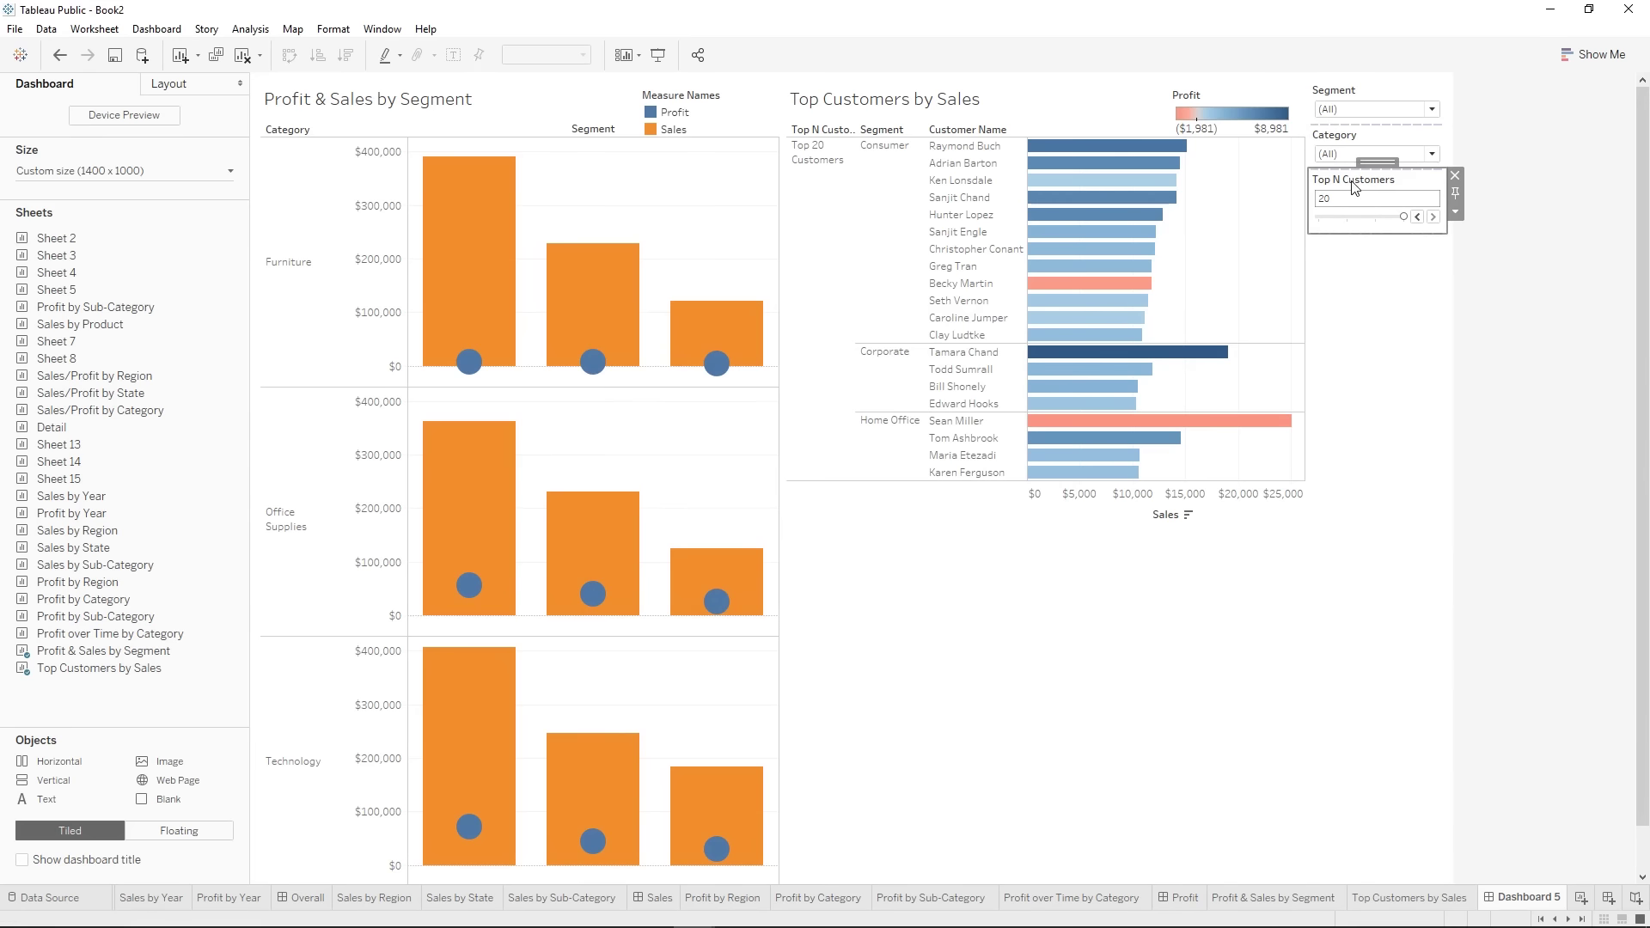
{"action": "left_click", "coordinate": [1454, 212]}
{"action": "left_click", "coordinate": [1519, 266]}
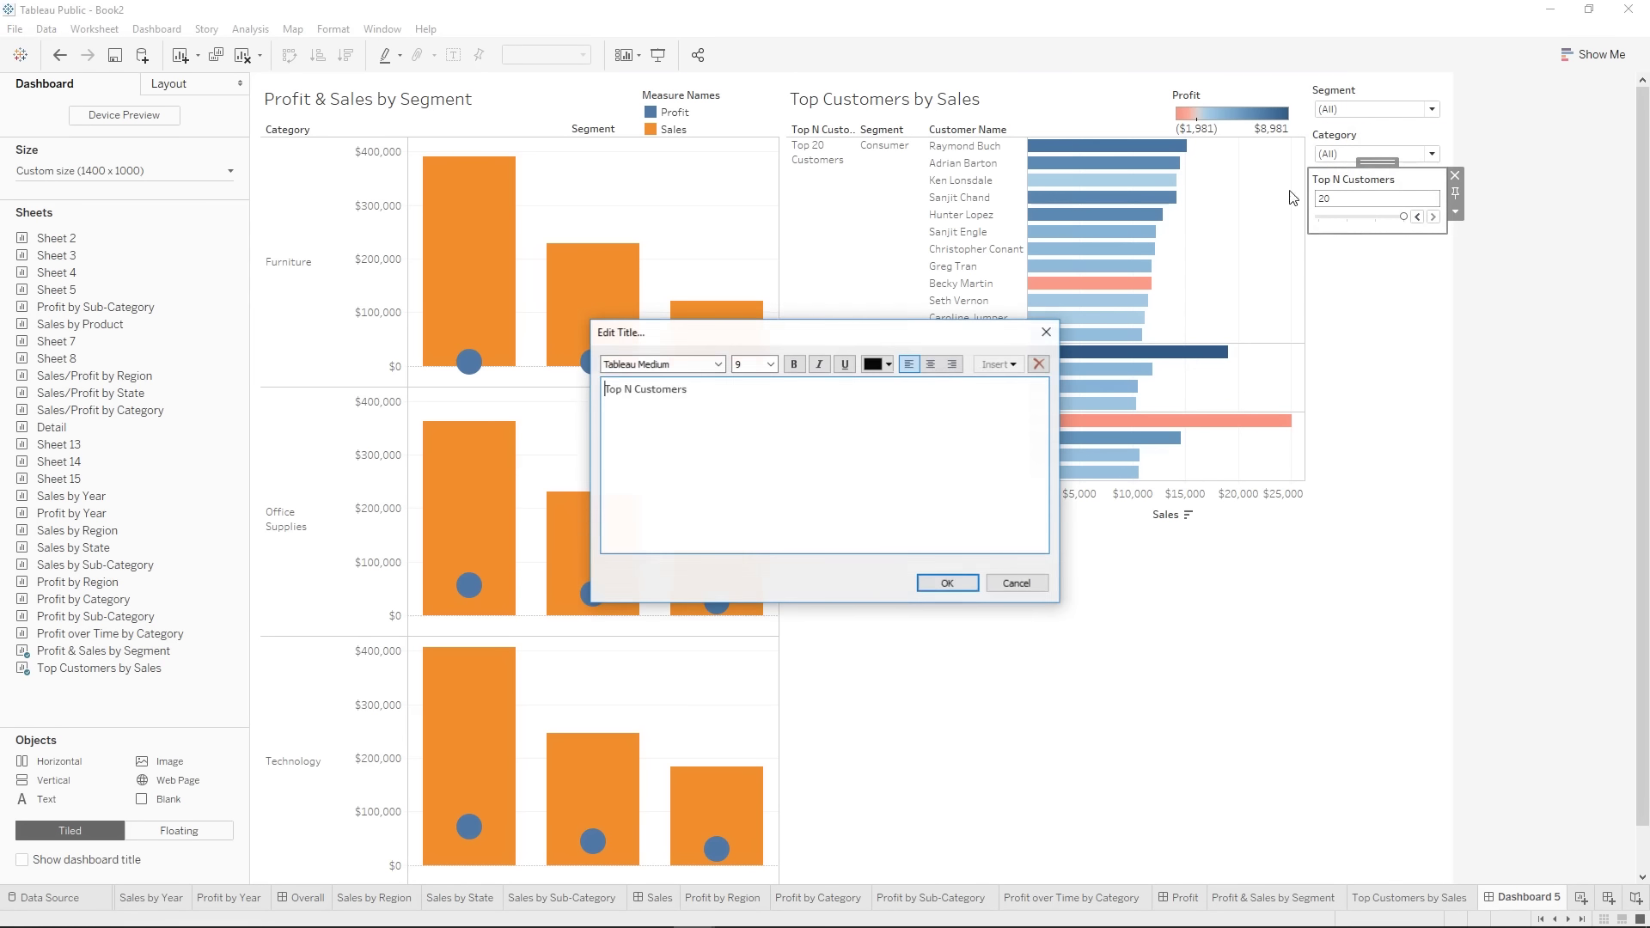
{"action": "key", "text": "ctrl+a"}
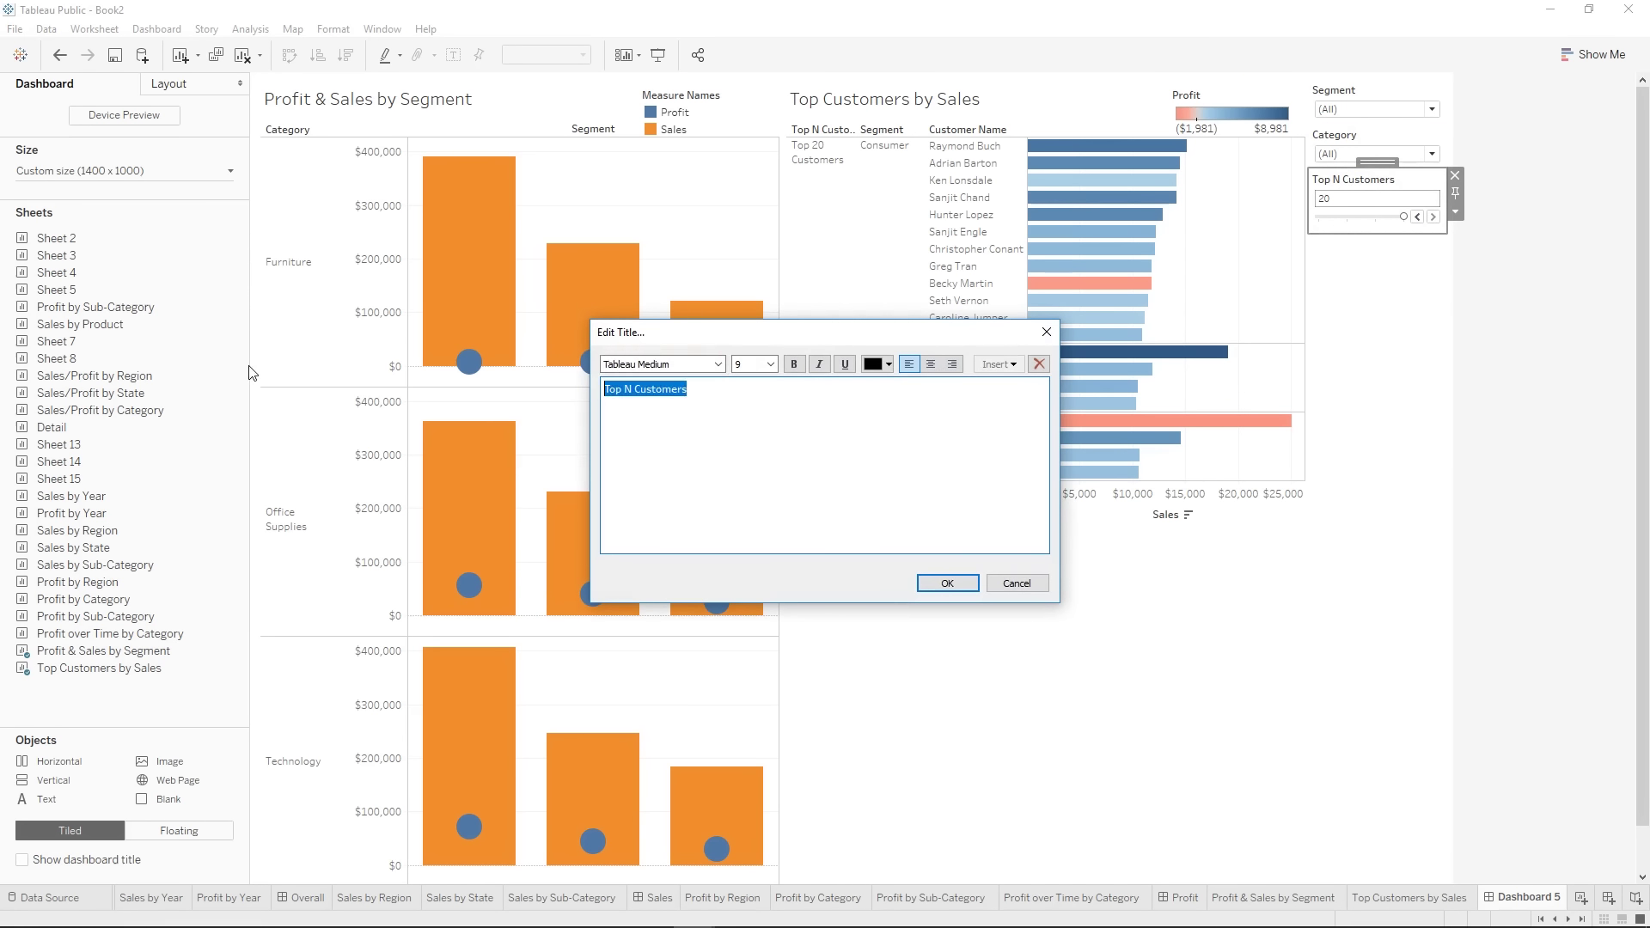
{"action": "type", "text": "Select number of"}
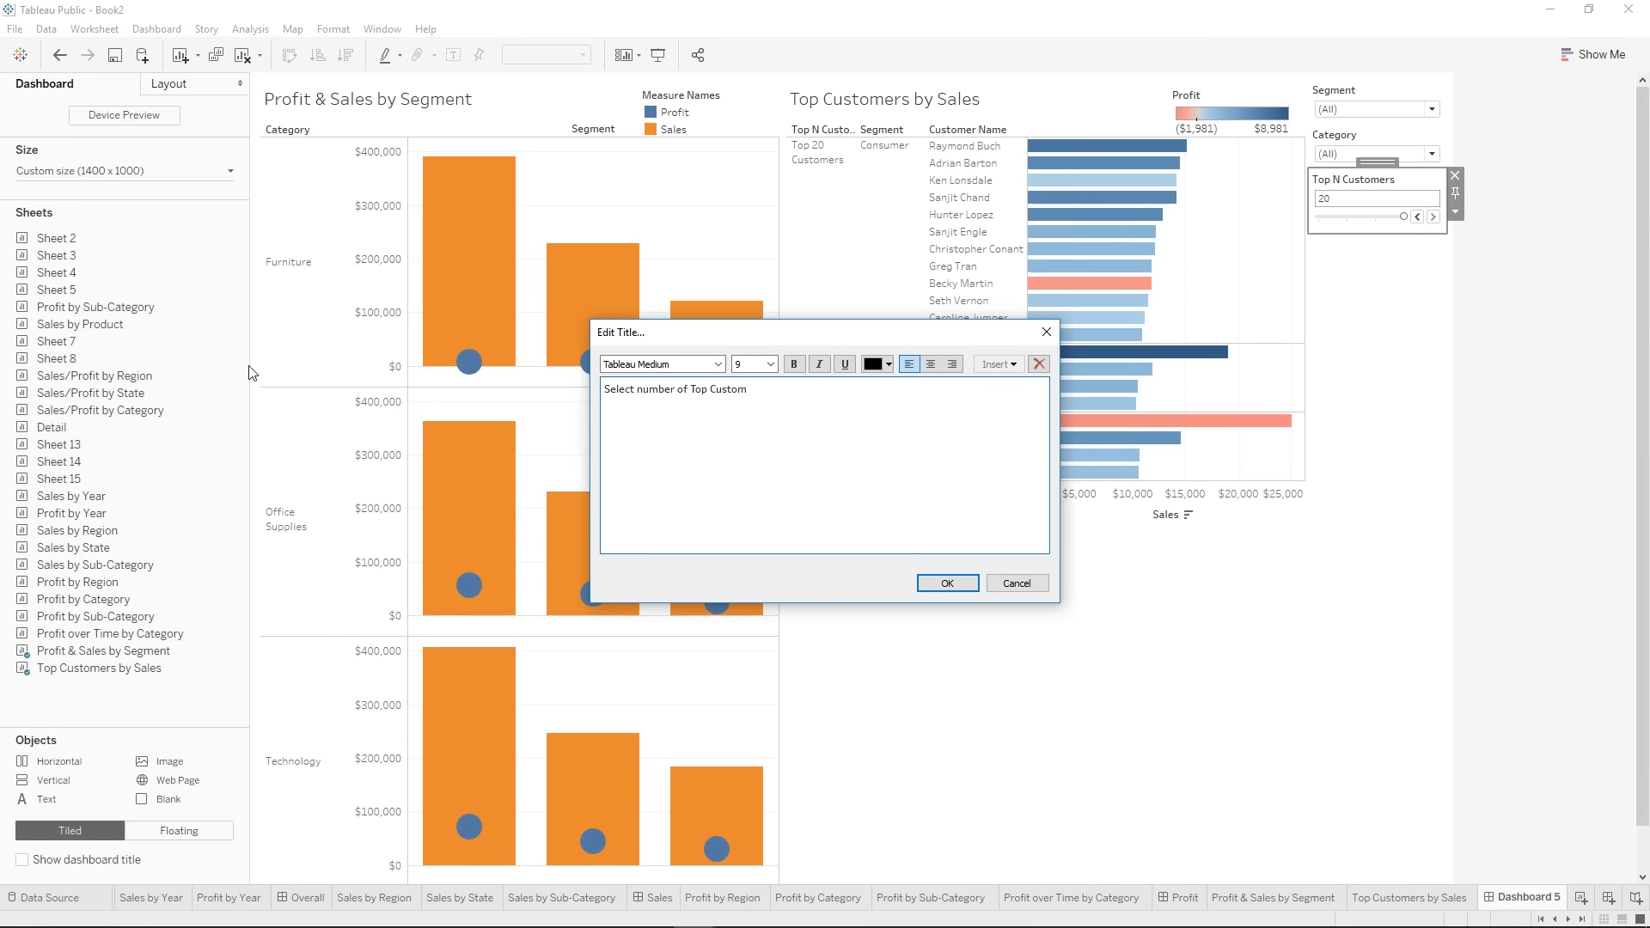
{"action": "left_click", "coordinate": [947, 583]}
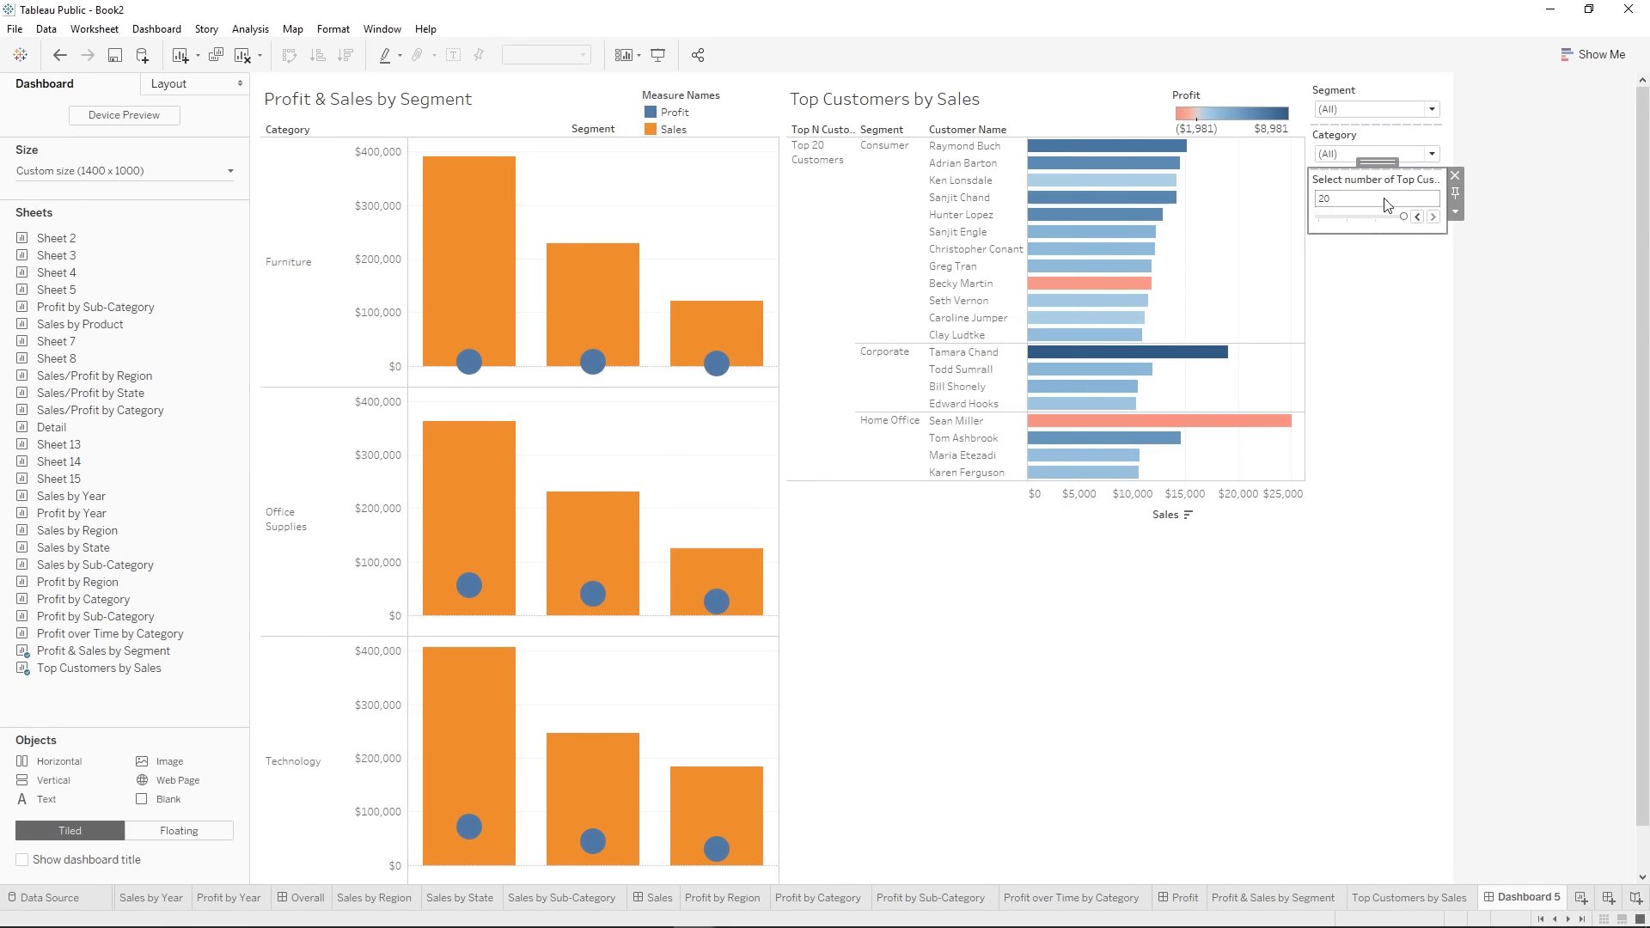
- Widen the filter column to fit the parameter title and shift the floating Profit and Measure Names legends slightly left and up
{"action": "left_click_drag", "start_coordinate": [1308, 201], "coordinate": [1271, 203]}
{"action": "left_click", "coordinate": [1239, 102]}
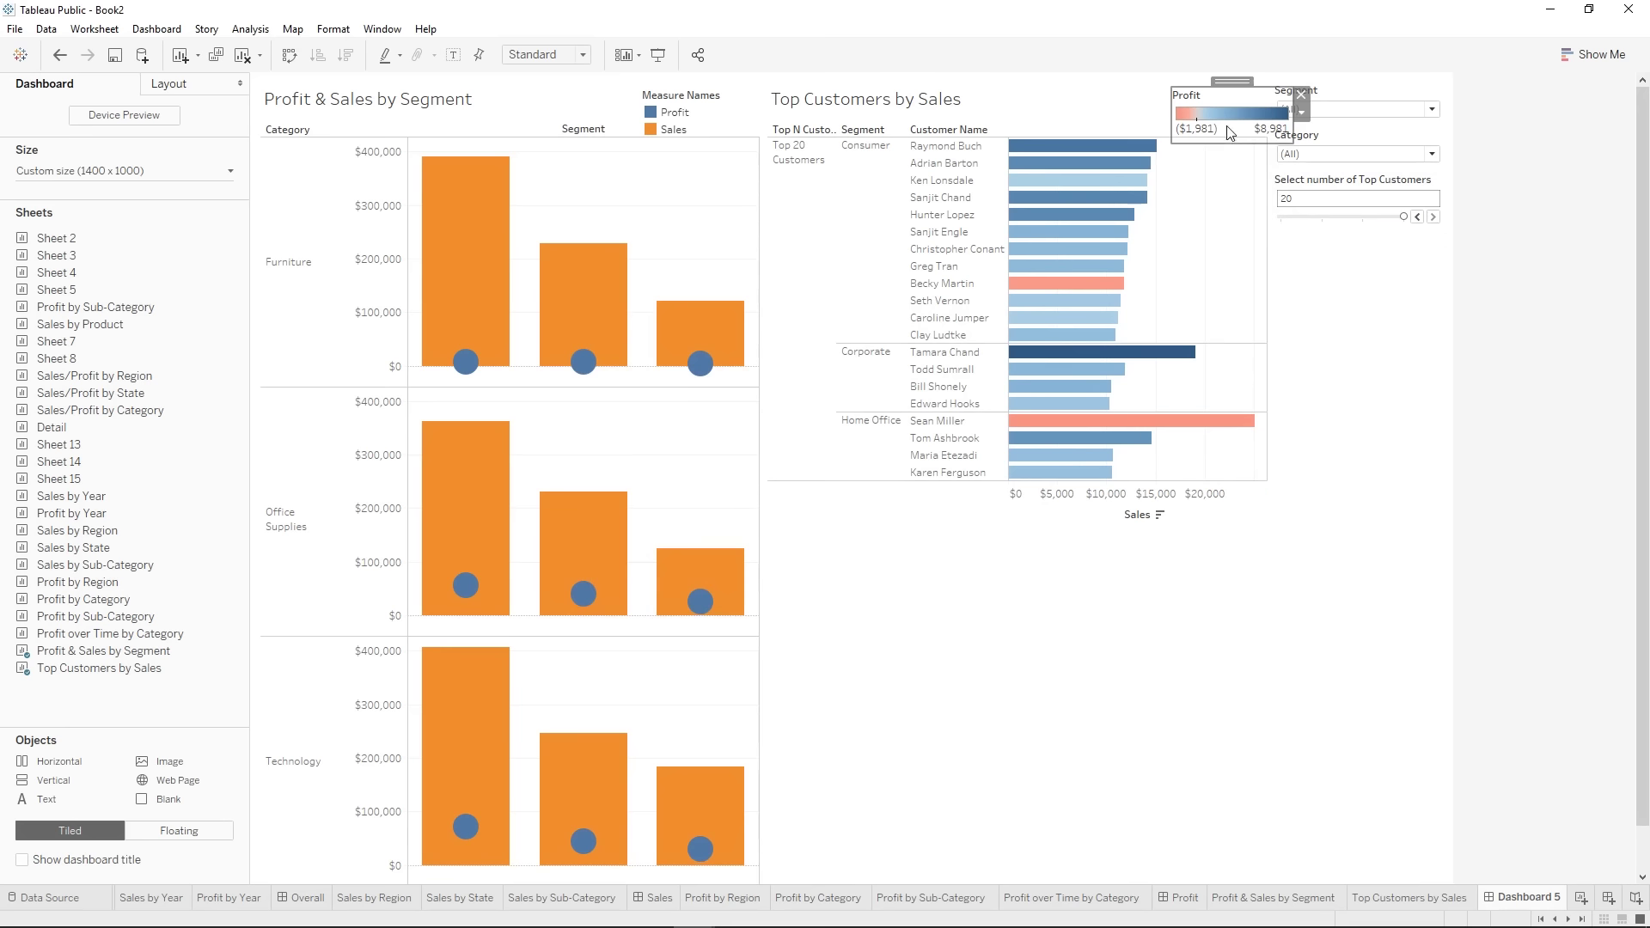
{"action": "left_click_drag", "start_coordinate": [1241, 85], "coordinate": [1200, 79]}
{"action": "left_click", "coordinate": [1547, 361]}
{"action": "left_click", "coordinate": [728, 100]}
{"action": "left_click_drag", "start_coordinate": [709, 81], "coordinate": [694, 76]}
{"action": "left_click", "coordinate": [1524, 390]}
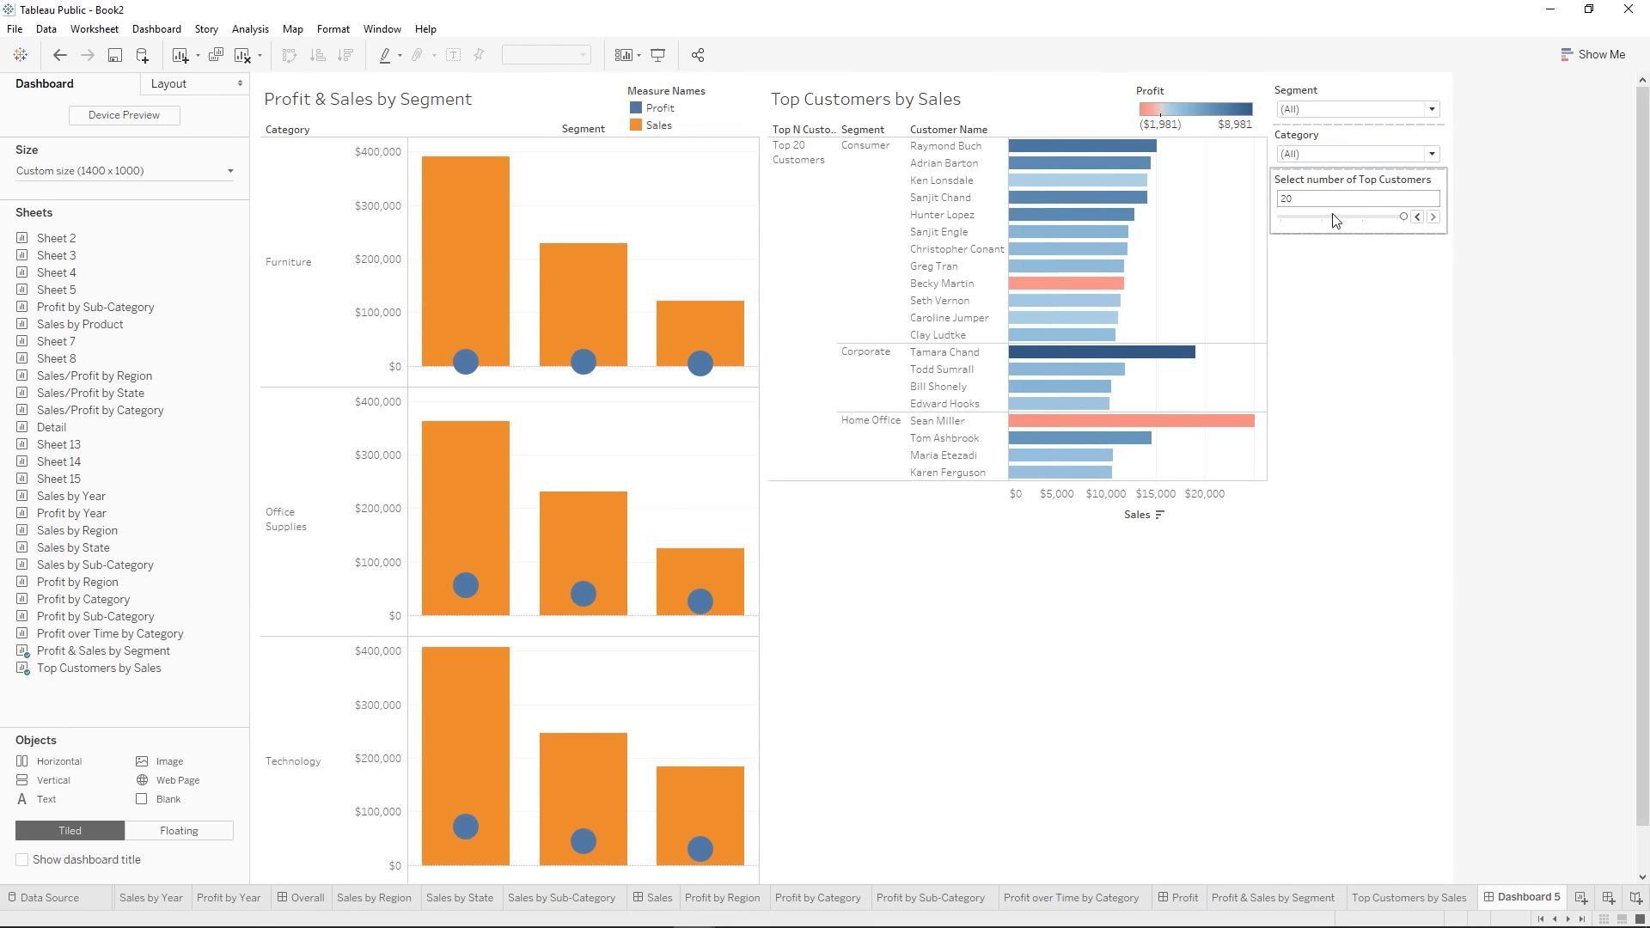
- Test the Top Customers number parameter by stepping it down to its minimum and back up to 20
{"action": "left_click", "coordinate": [1416, 217]}
{"action": "left_click", "coordinate": [1416, 218]}
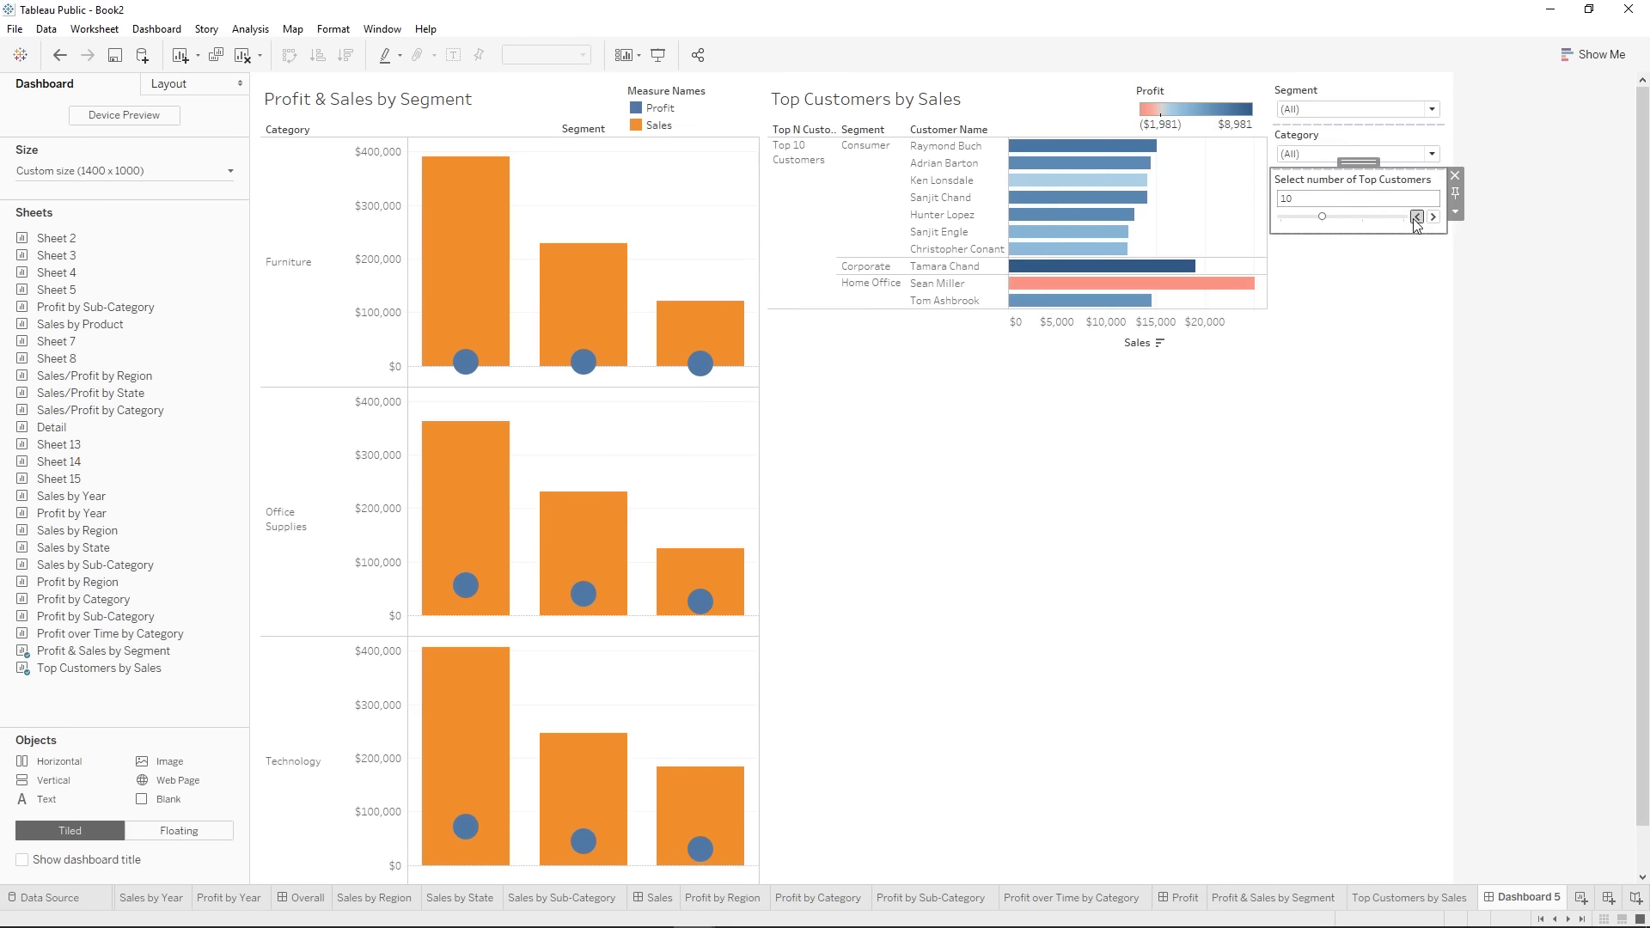
{"action": "left_click", "coordinate": [1416, 217]}
{"action": "left_click", "coordinate": [1433, 217]}
{"action": "left_click", "coordinate": [1434, 217]}
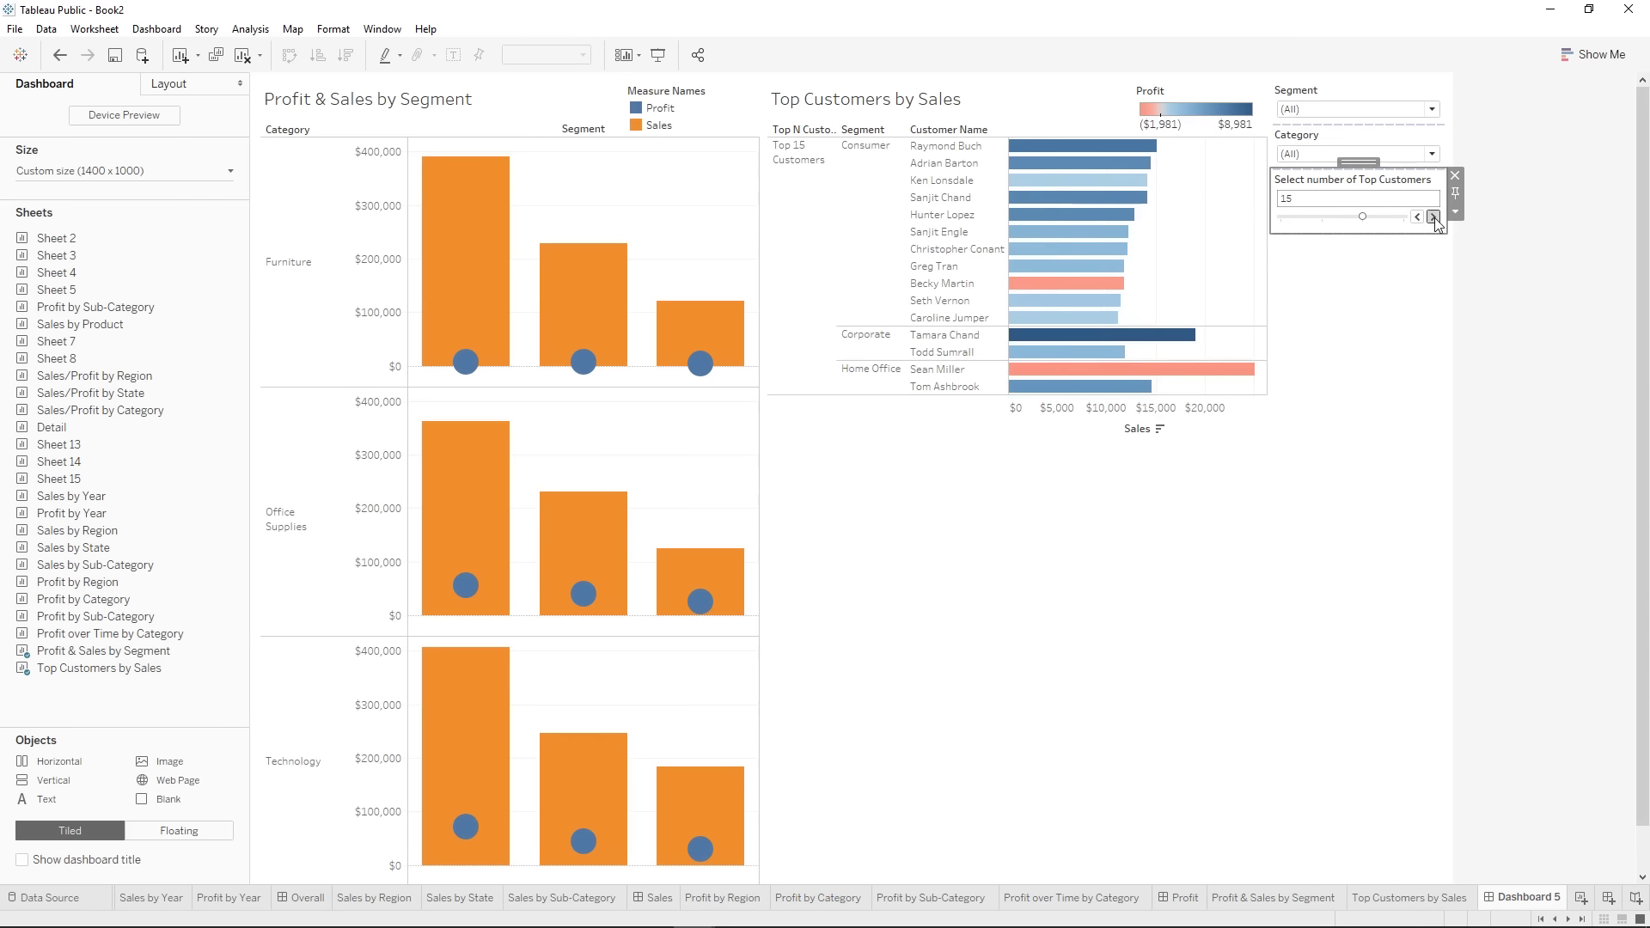
{"action": "left_click", "coordinate": [1433, 217]}
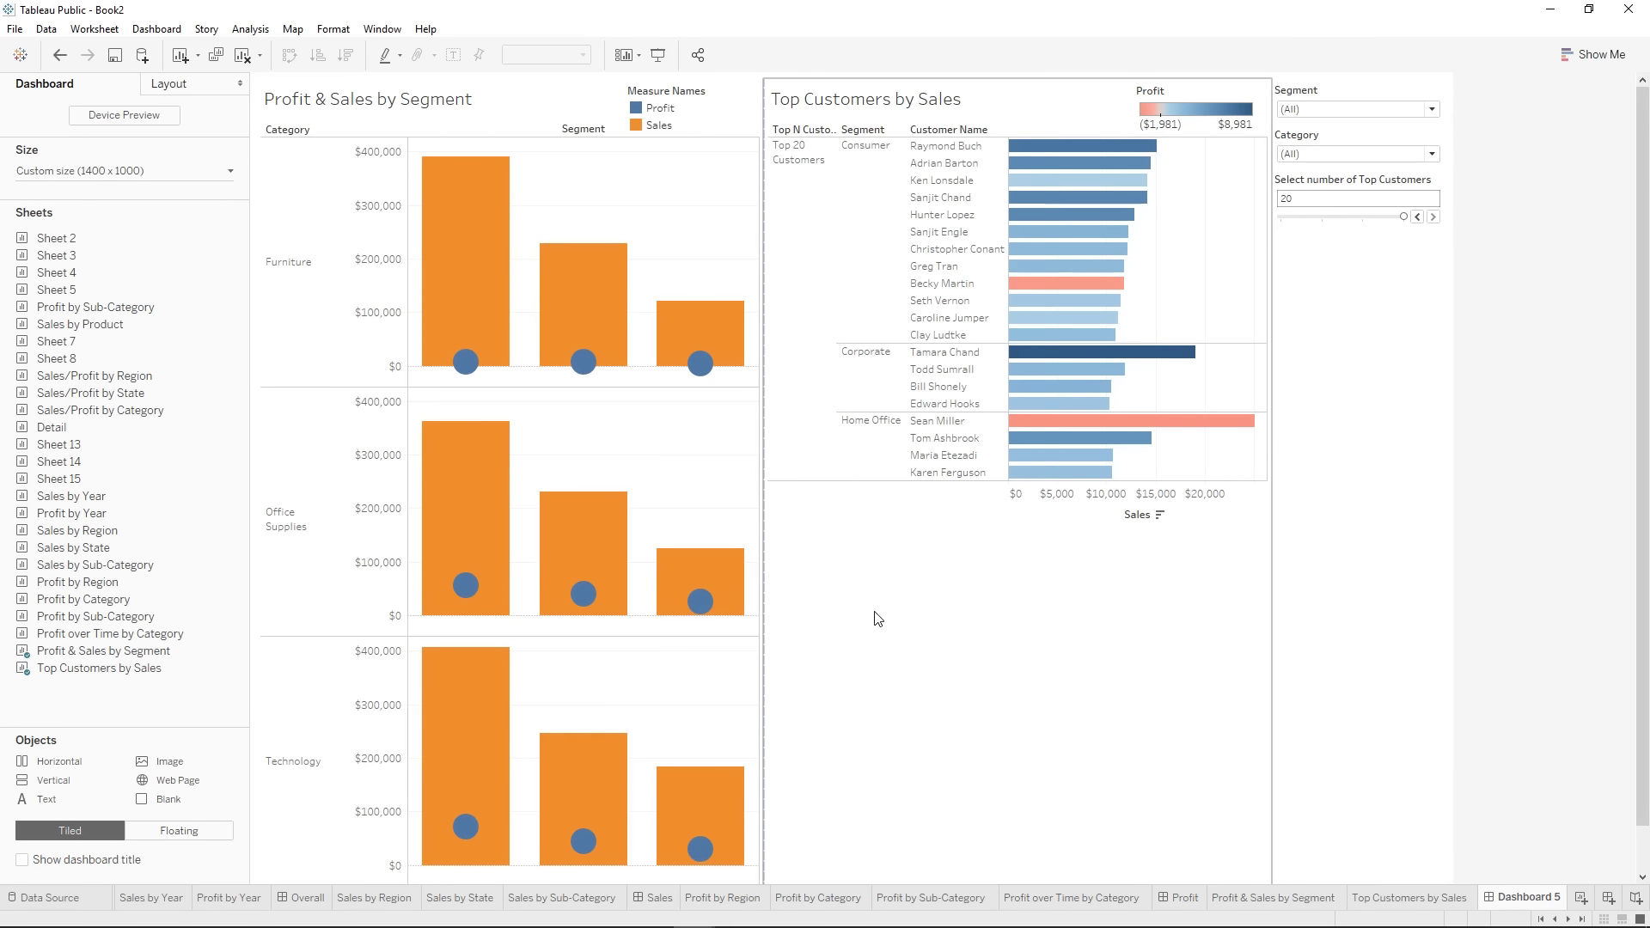
- Review the Profit Ratio calculation on Sheet 13, then the views on Sheet 14 and Sheet 15
{"action": "left_click", "coordinate": [144, 57]}
{"action": "left_click", "coordinate": [146, 60]}
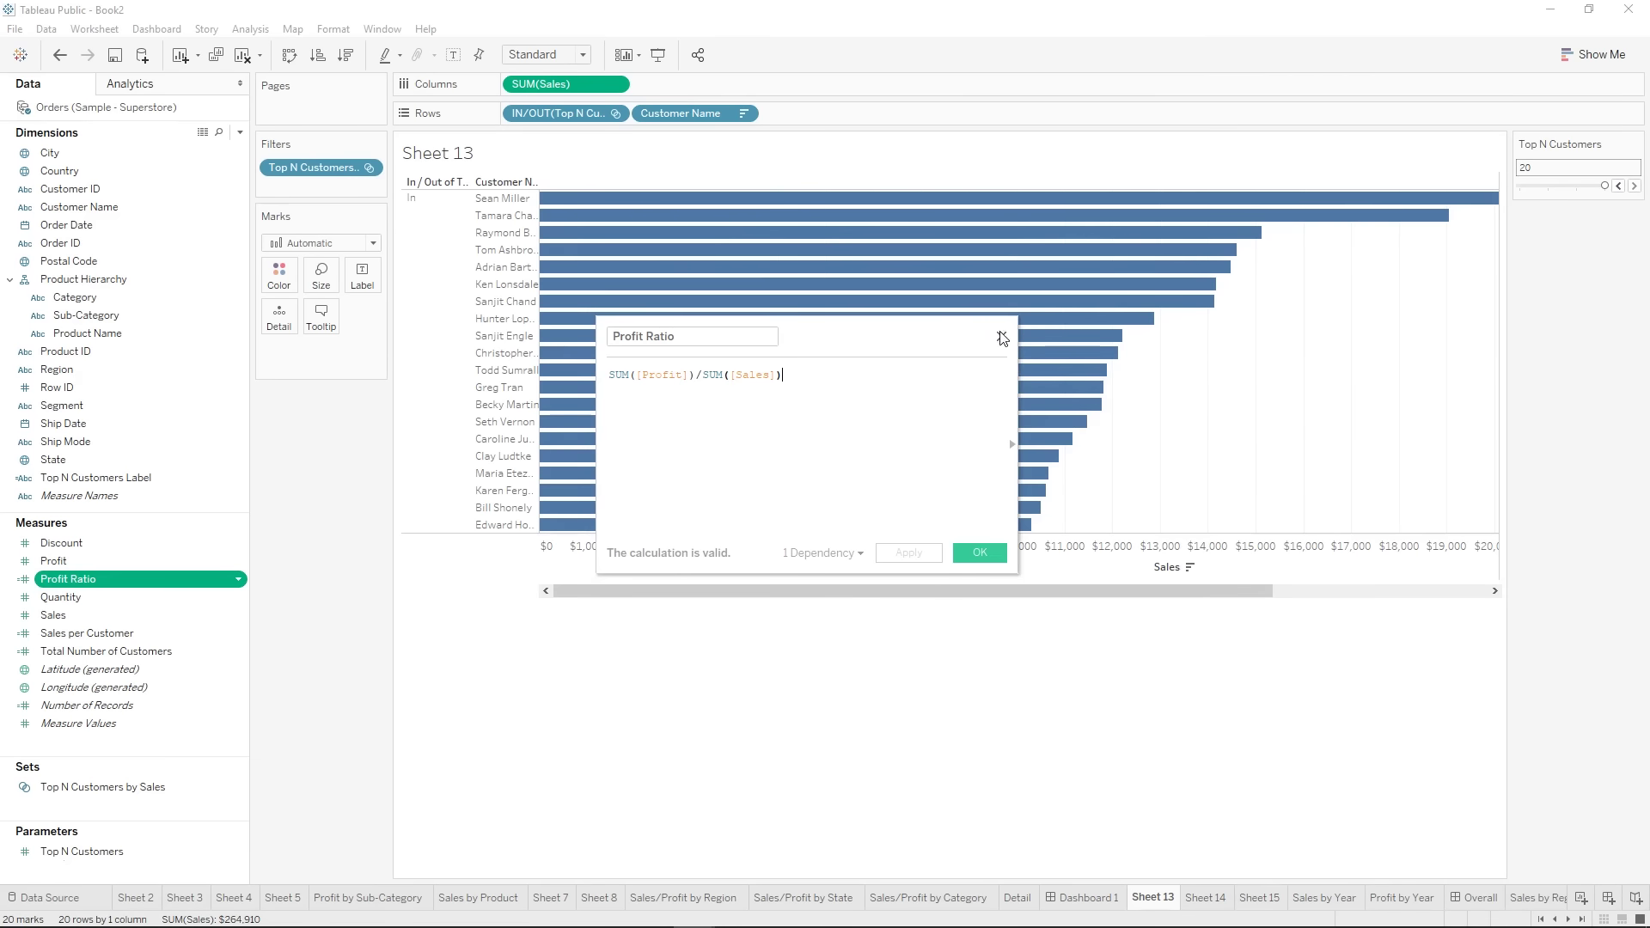
{"action": "left_click", "coordinate": [1002, 336]}
{"action": "left_click", "coordinate": [155, 787]}
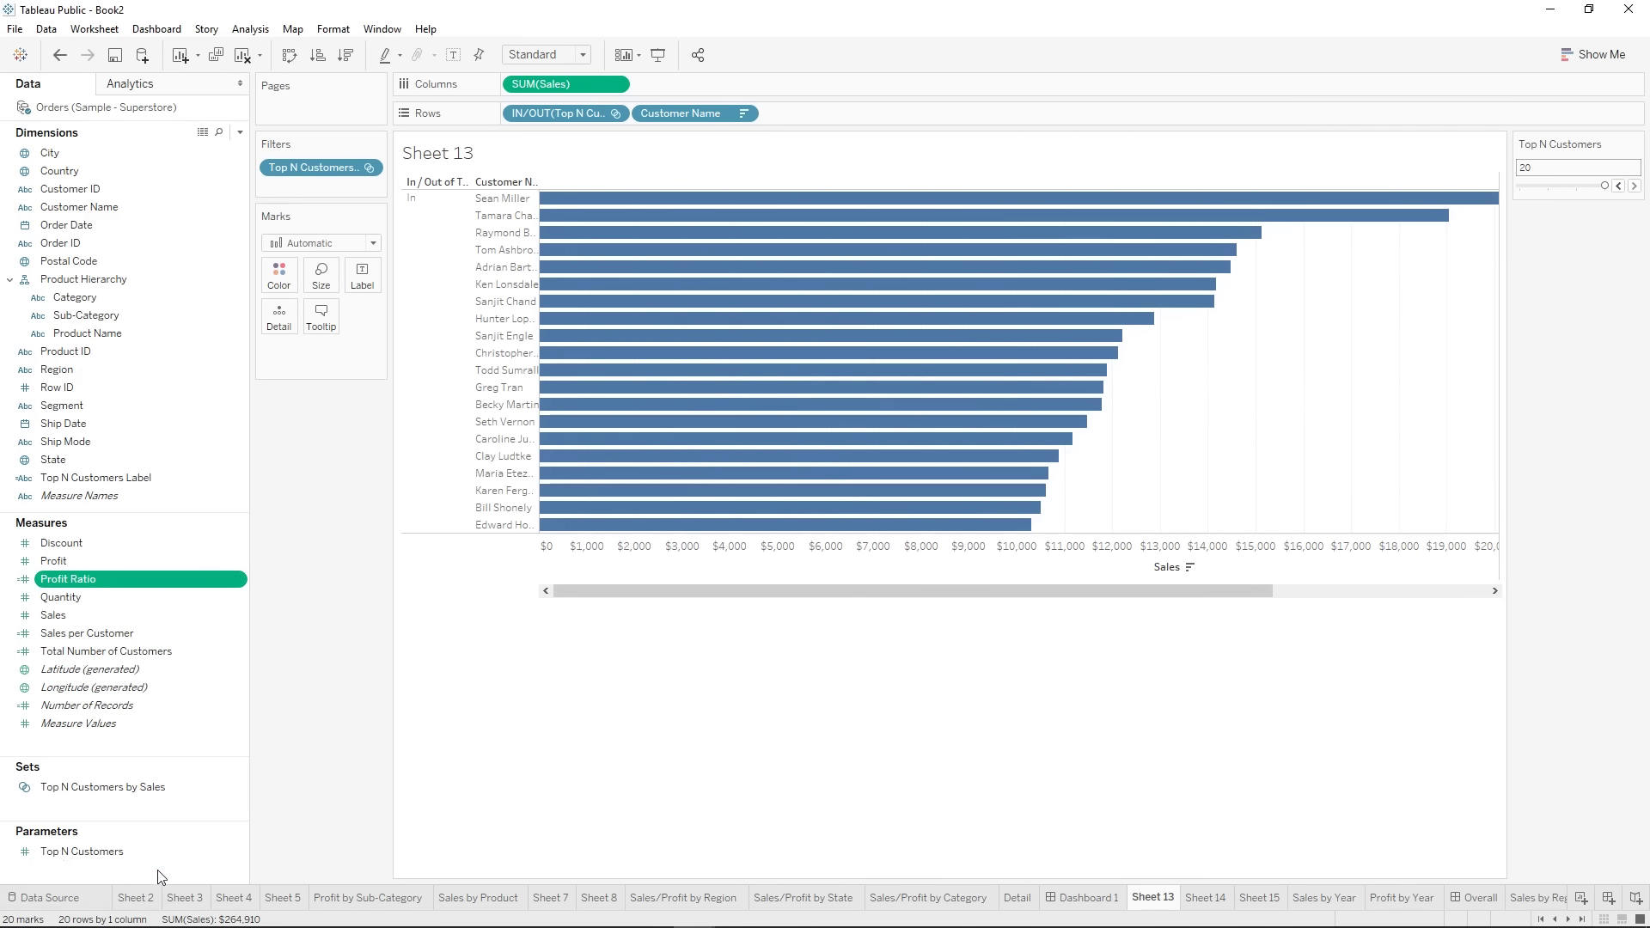
{"action": "left_click", "coordinate": [1208, 900]}
{"action": "left_click", "coordinate": [1259, 898]}
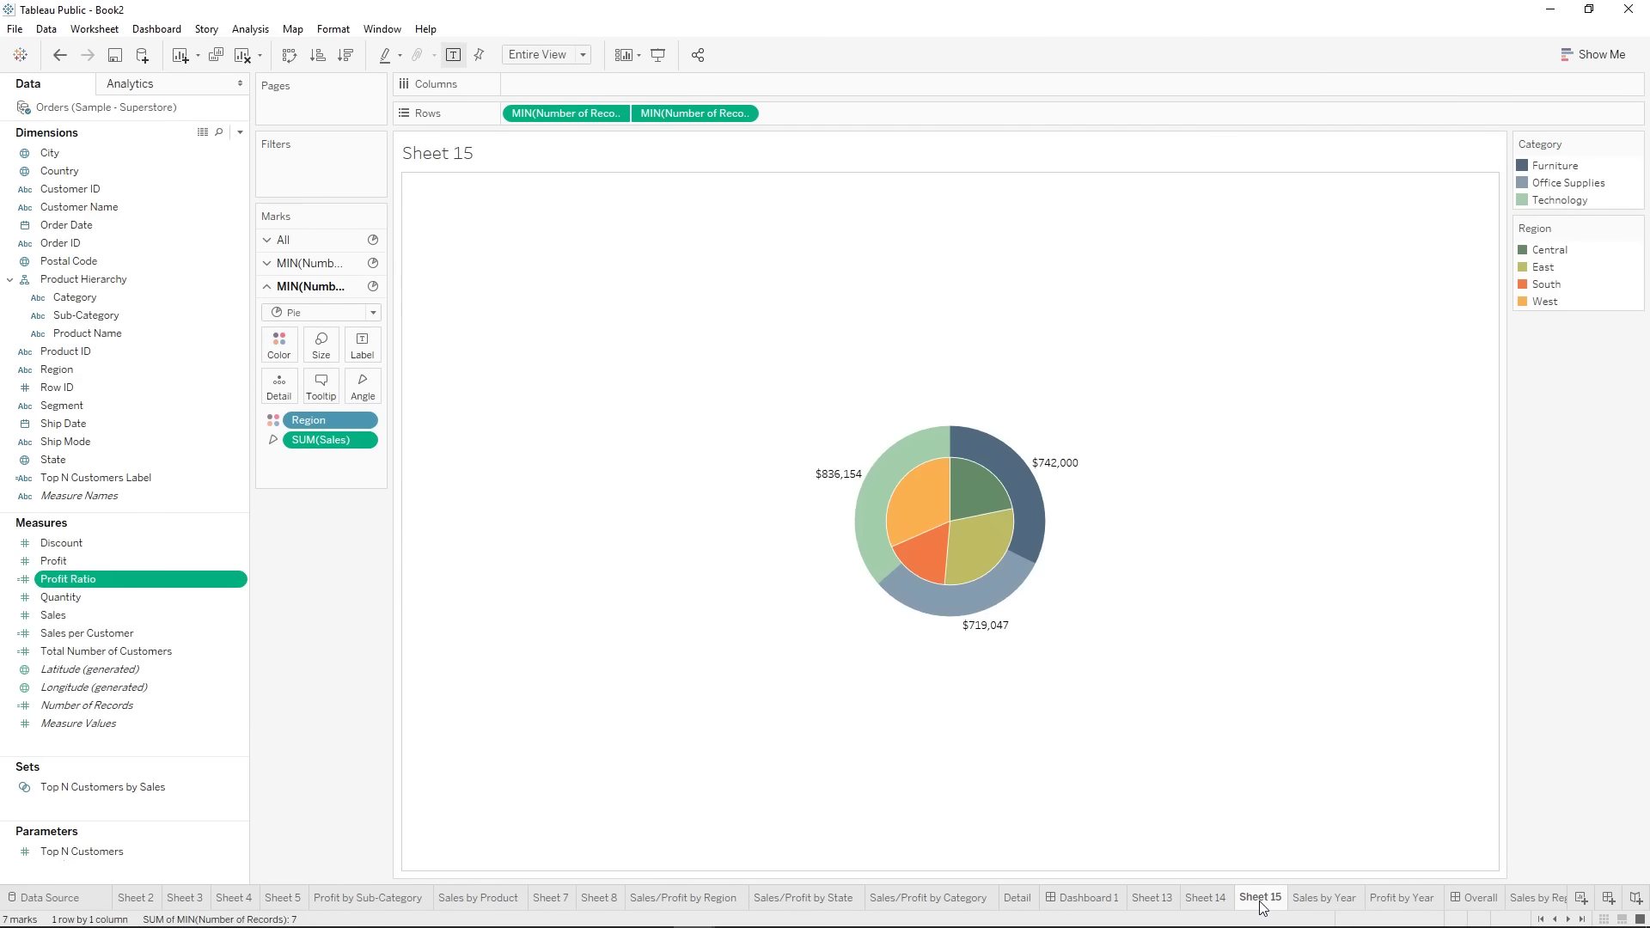
- On the Overall dashboard, select the 2014 point of the total line in Sales by Year to bring up its Sales dashboard link
{"action": "left_click", "coordinate": [1471, 899]}
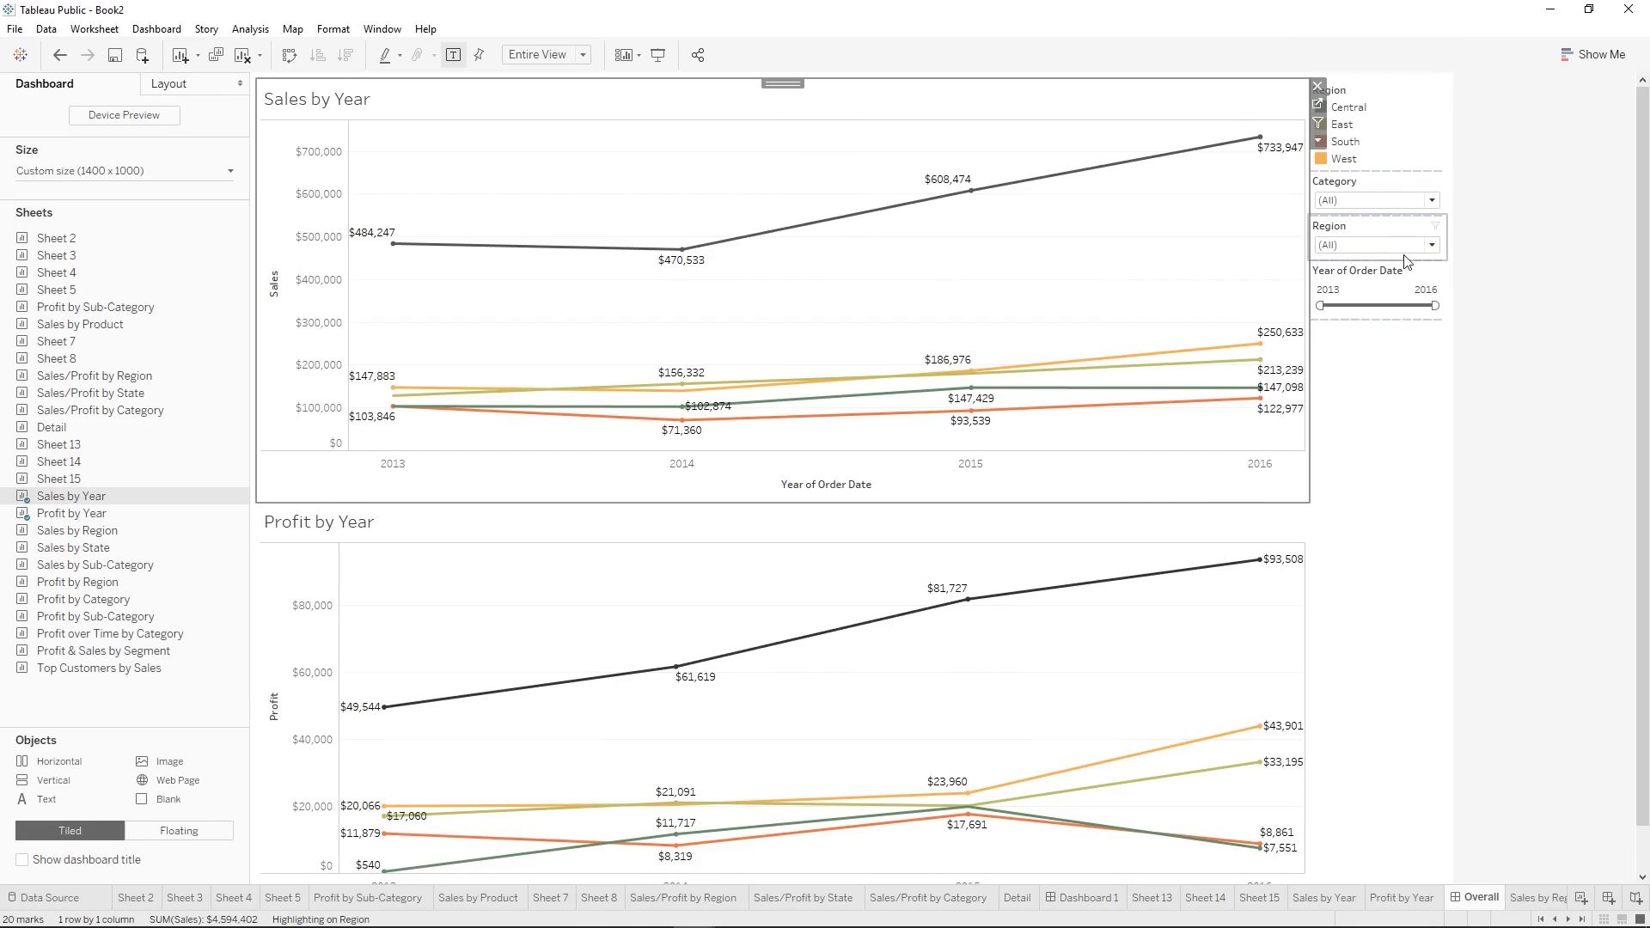
{"action": "left_click", "coordinate": [681, 249]}
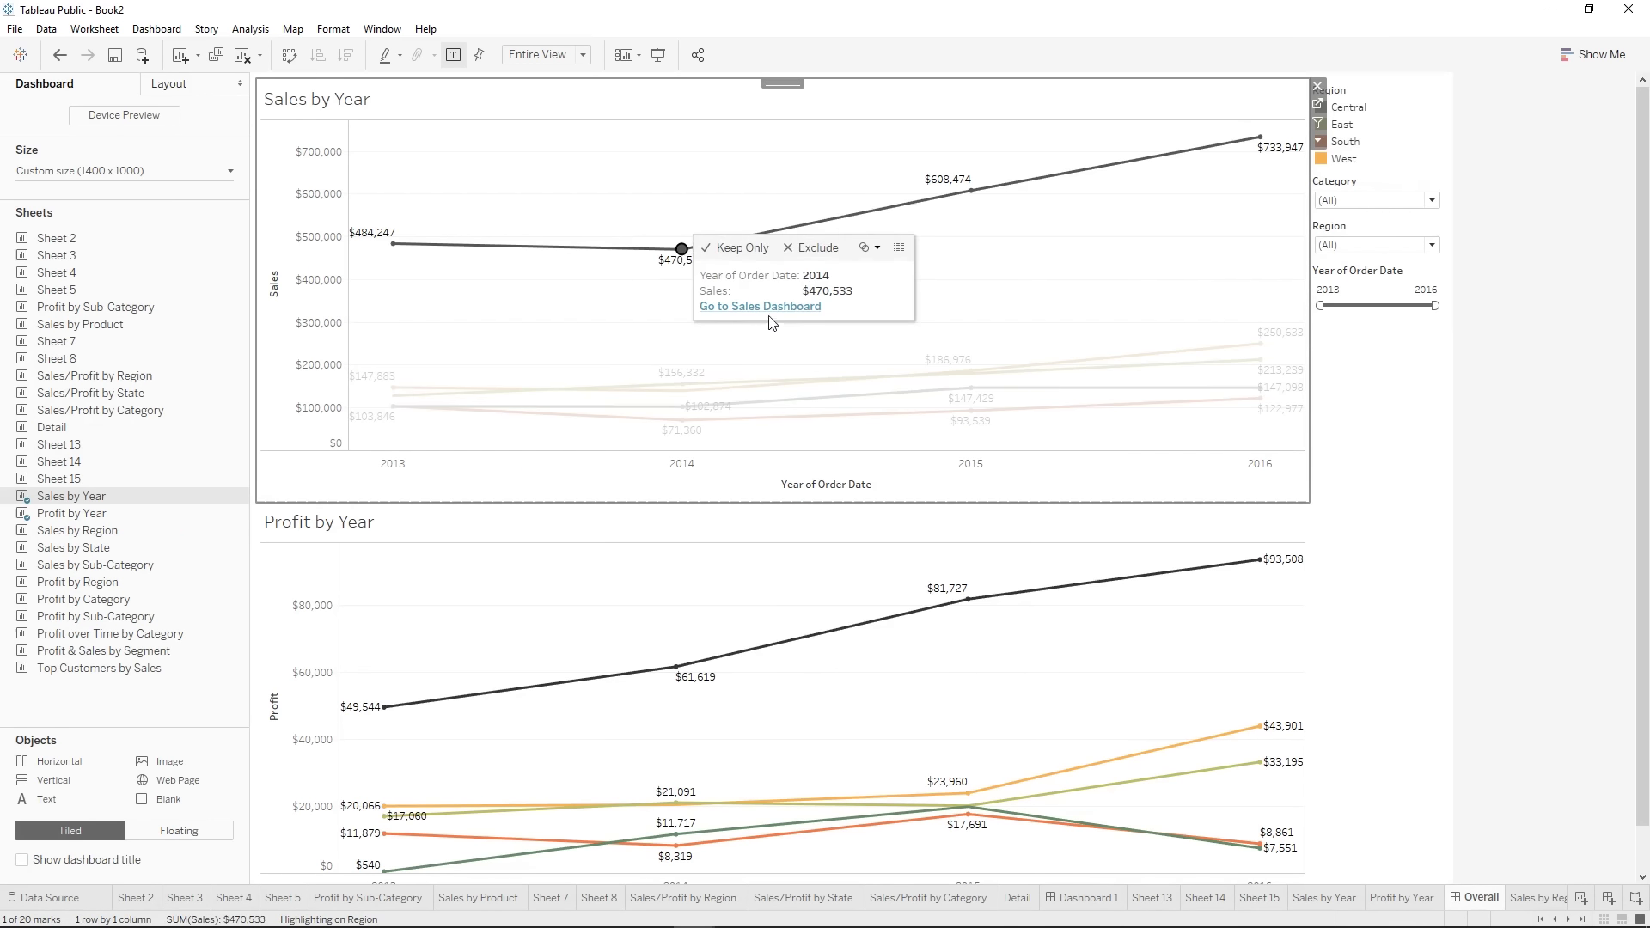